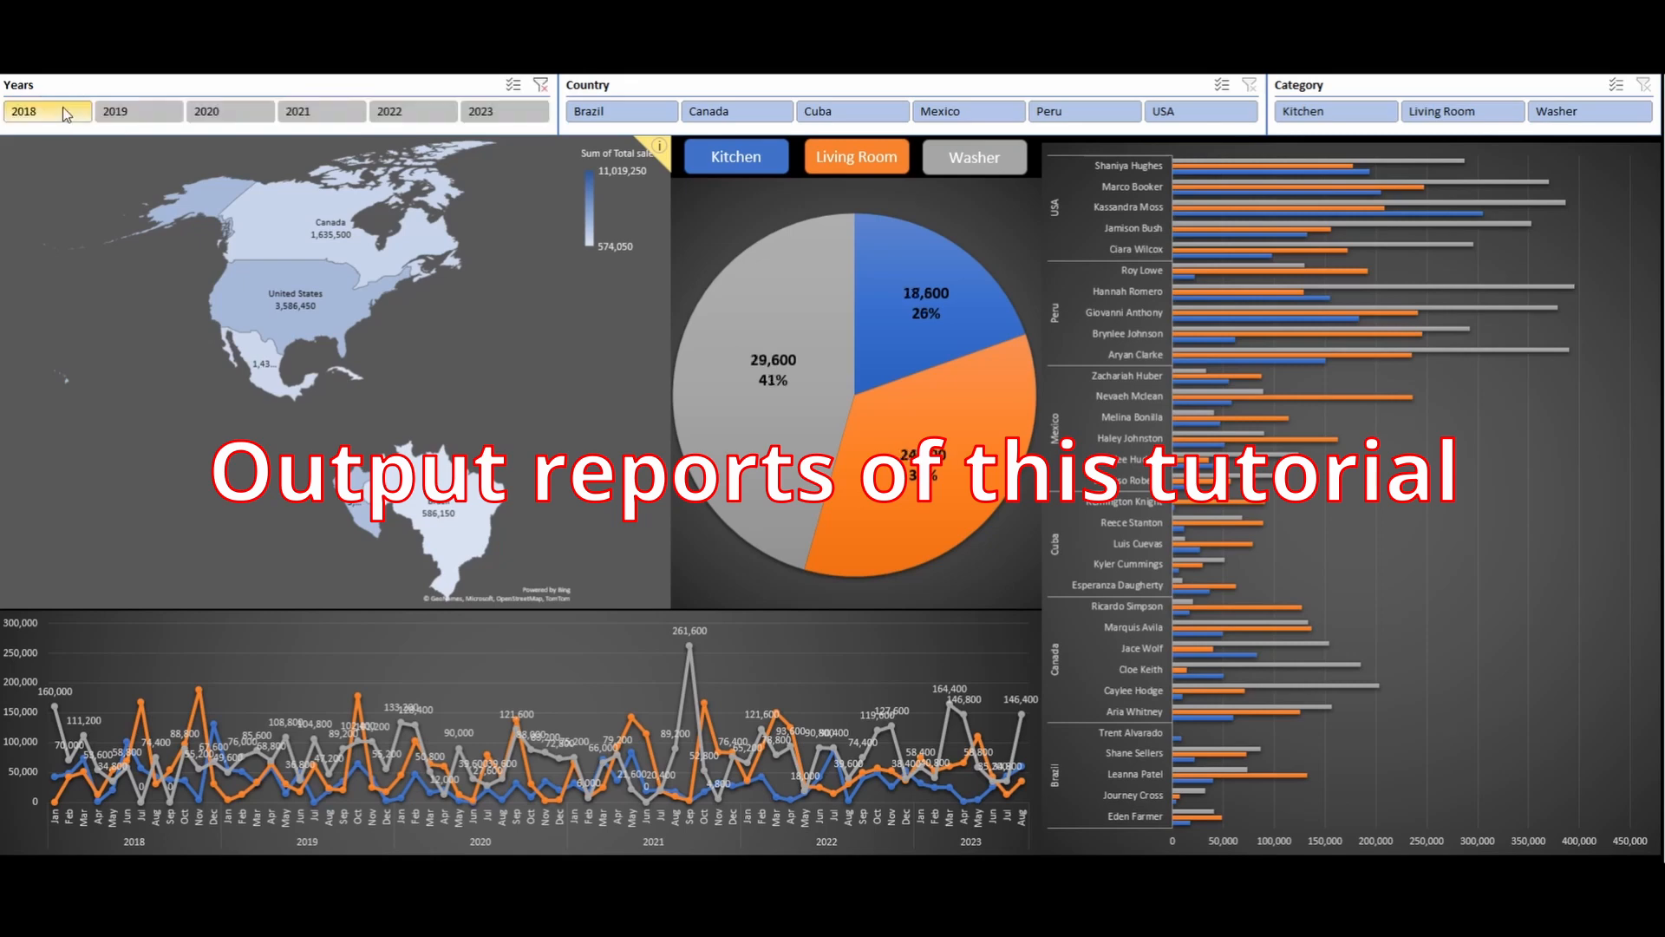
Filter the sales dashboard by the years 2019, 2020 and 2021 in turn.
left_click(148, 113)
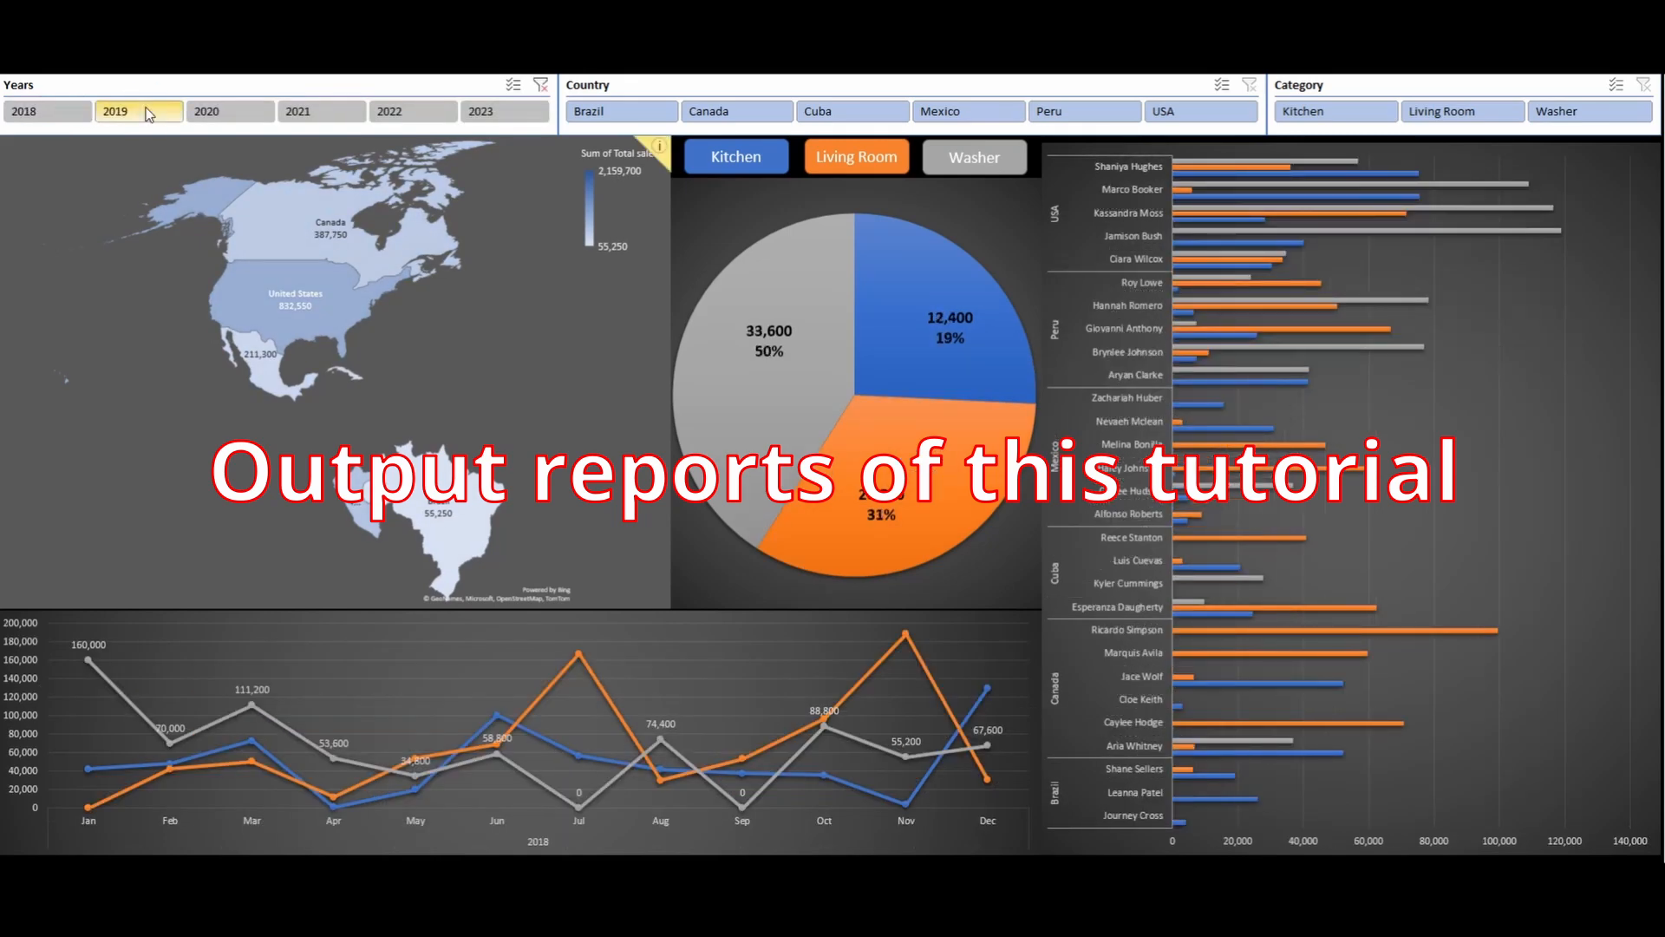
left_click(237, 111)
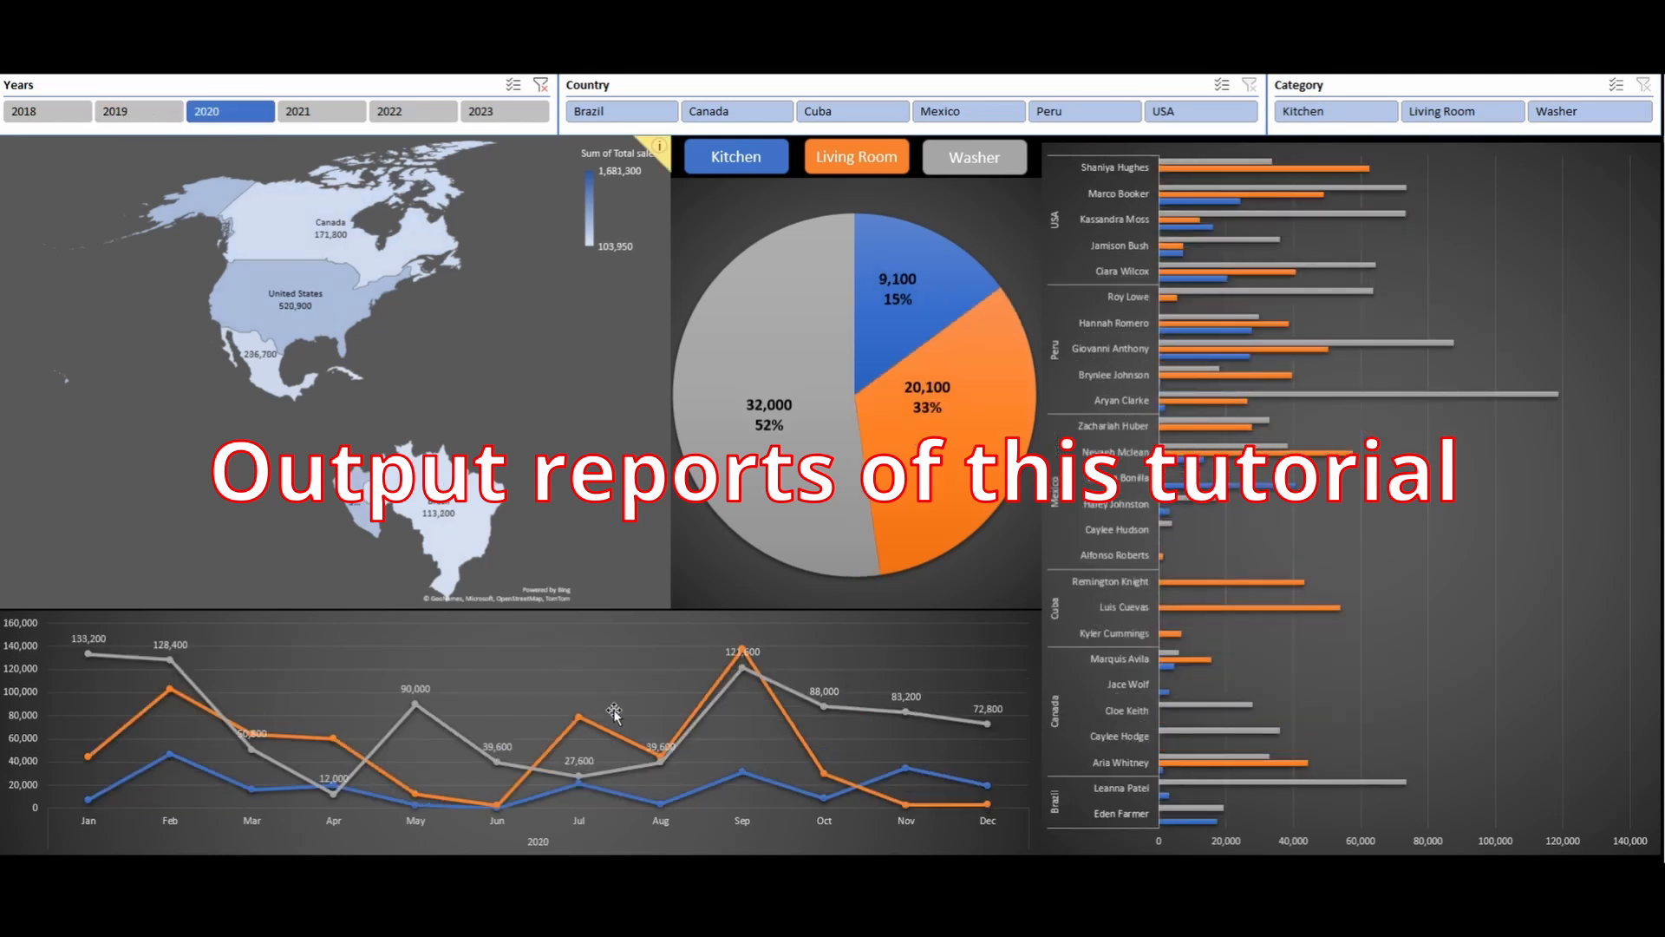
left_click(349, 120)
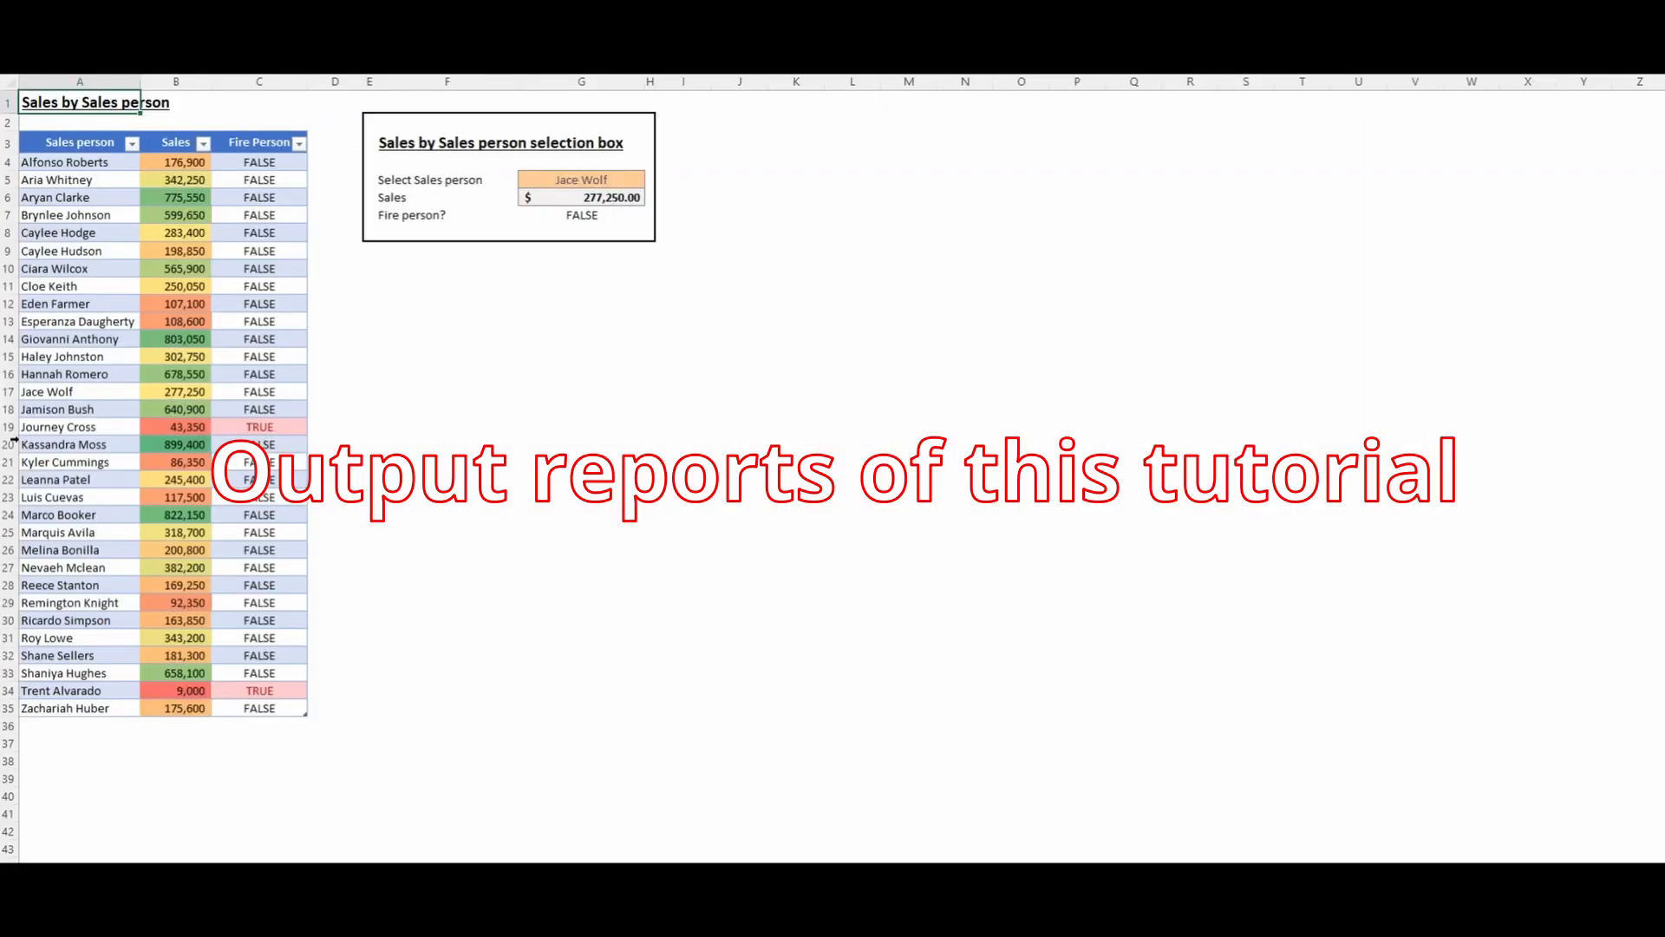
Examine the Sales and Fire Person columns of the sales-by-sales-person table.
left_click(577, 178)
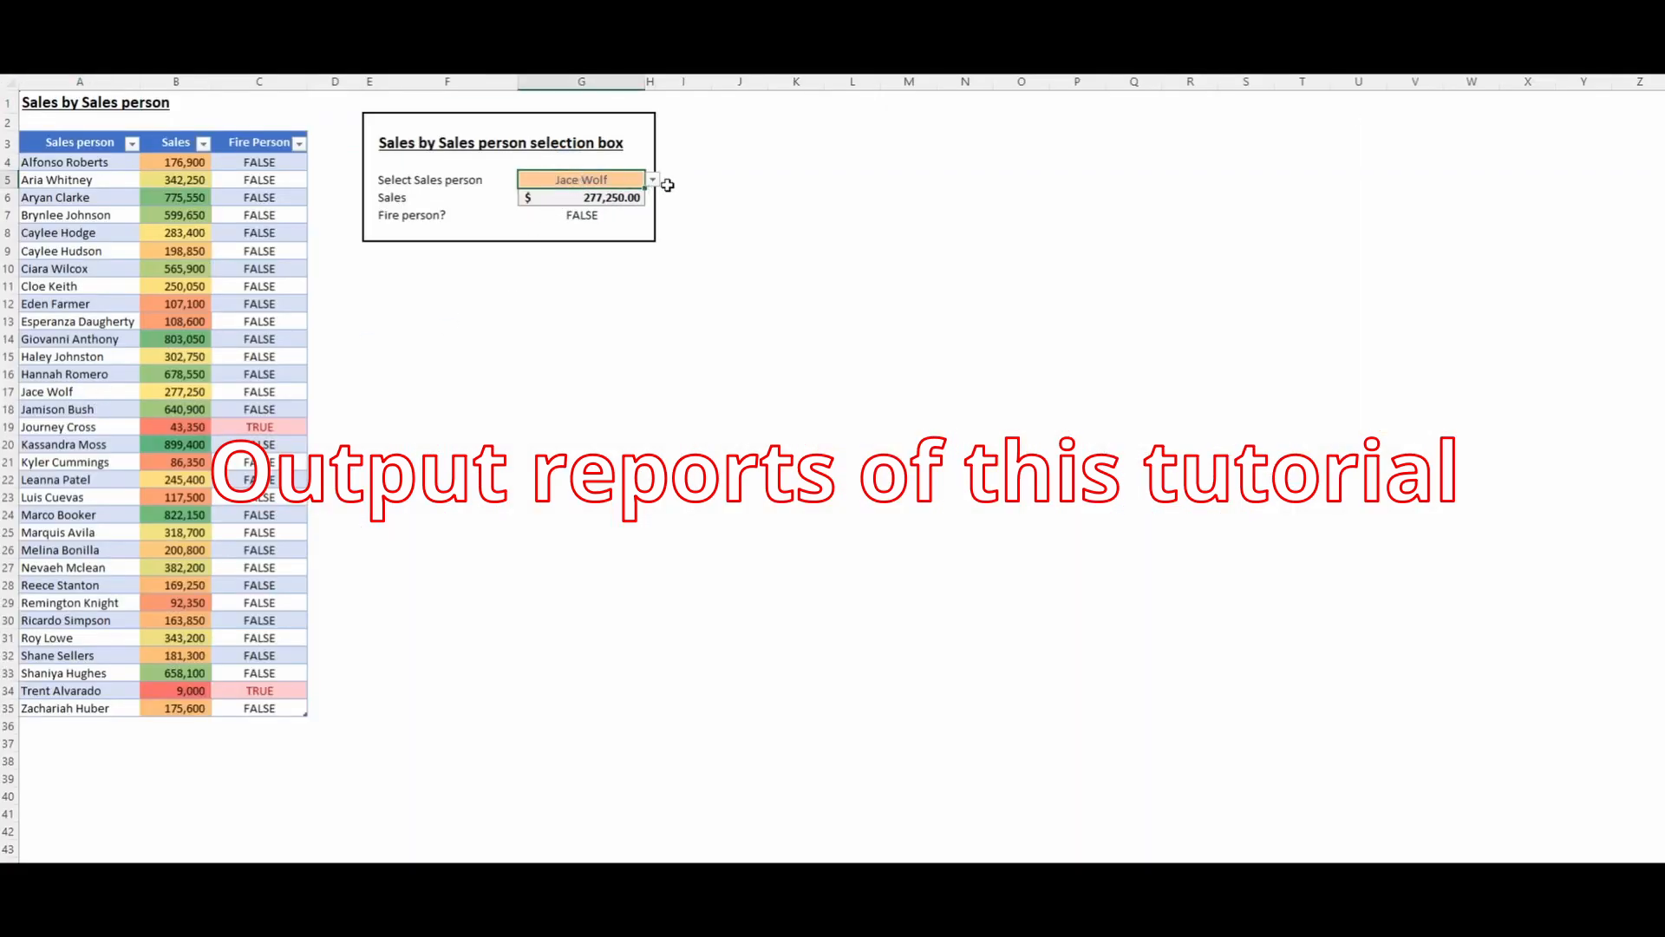
left_click_drag(200, 213, 187, 399)
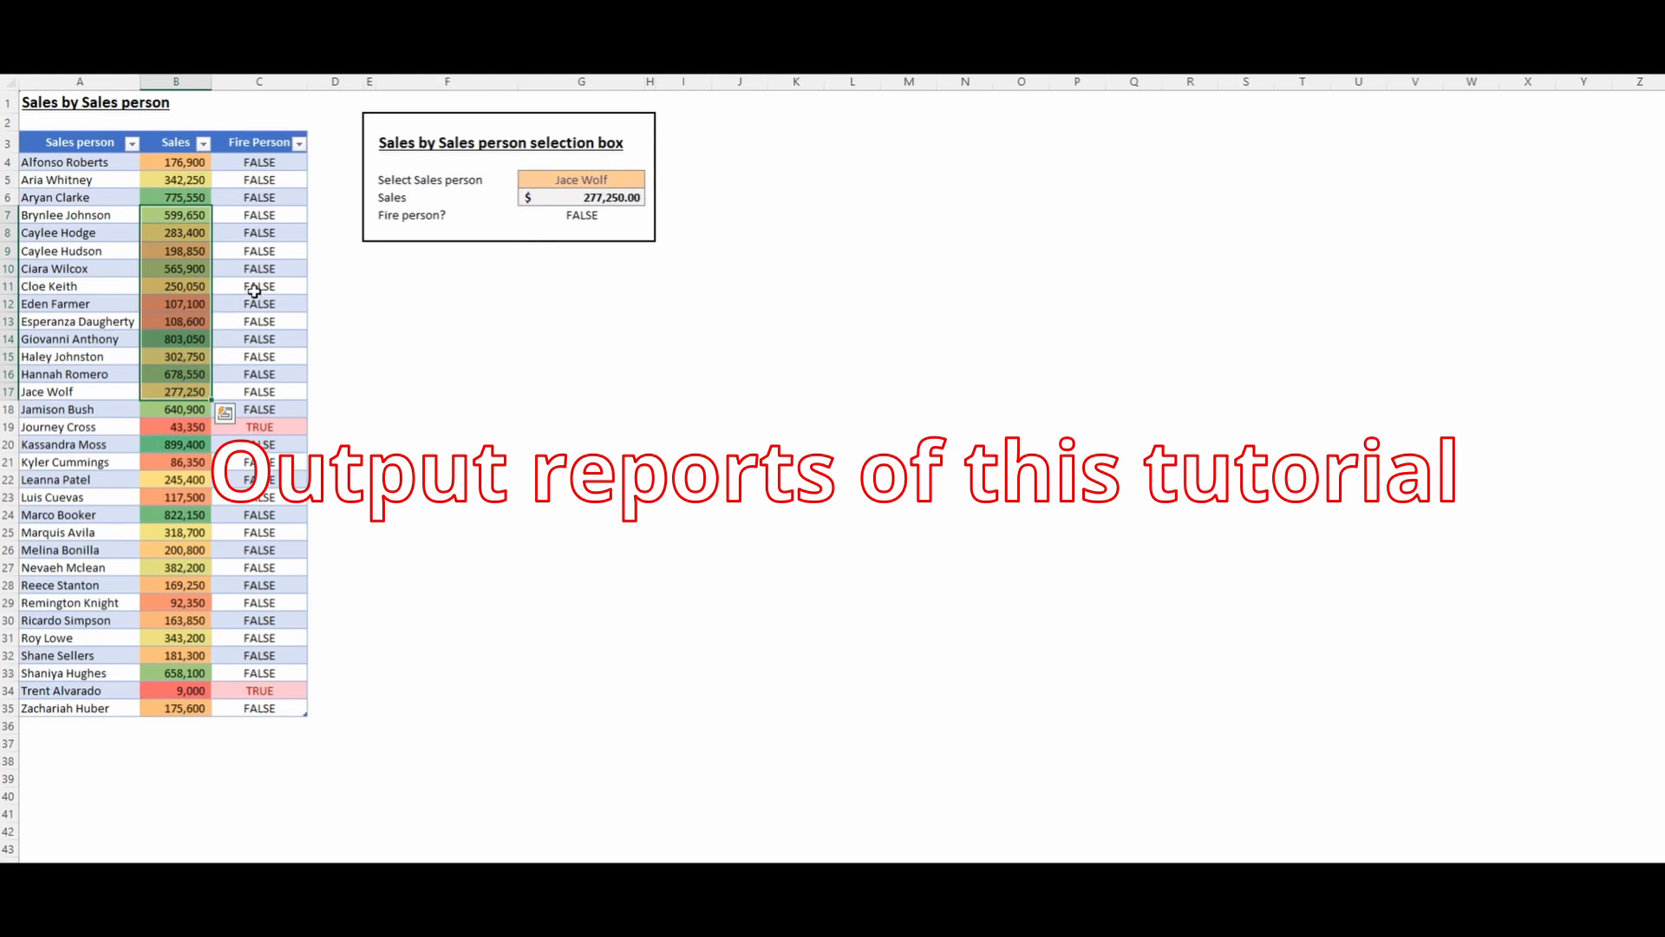
left_click(47, 104)
left_click_drag(293, 319, 278, 421)
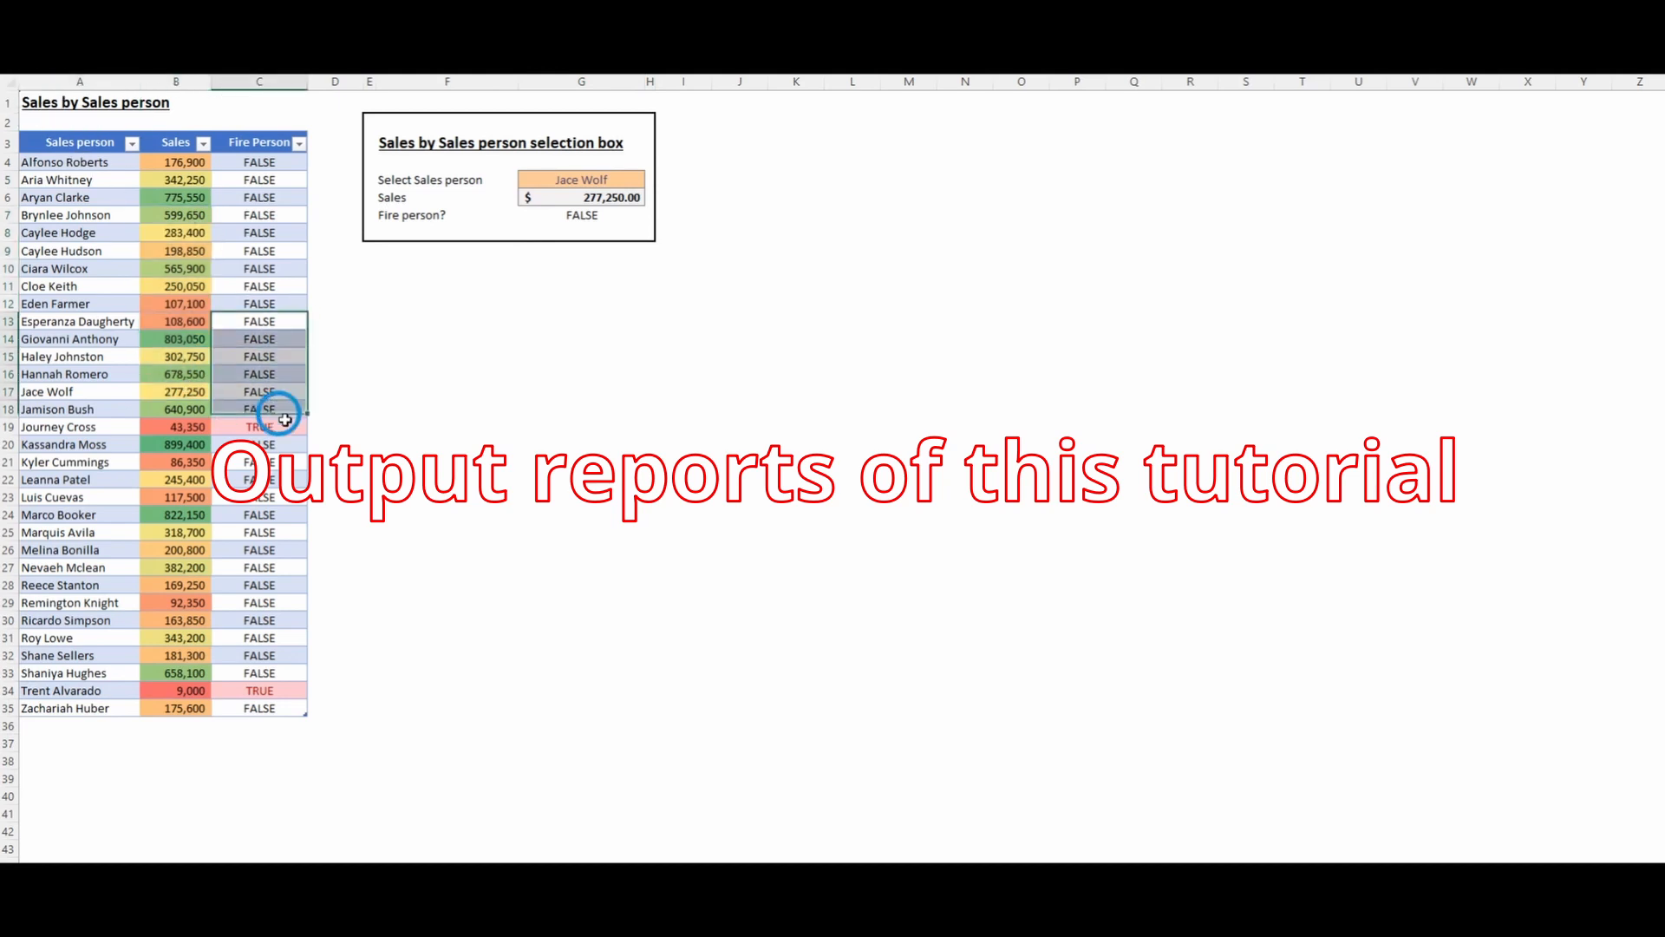
Choose the sales person from row 20 in the selection box, followed by the one from row 19.
left_click(608, 180)
left_click(652, 179)
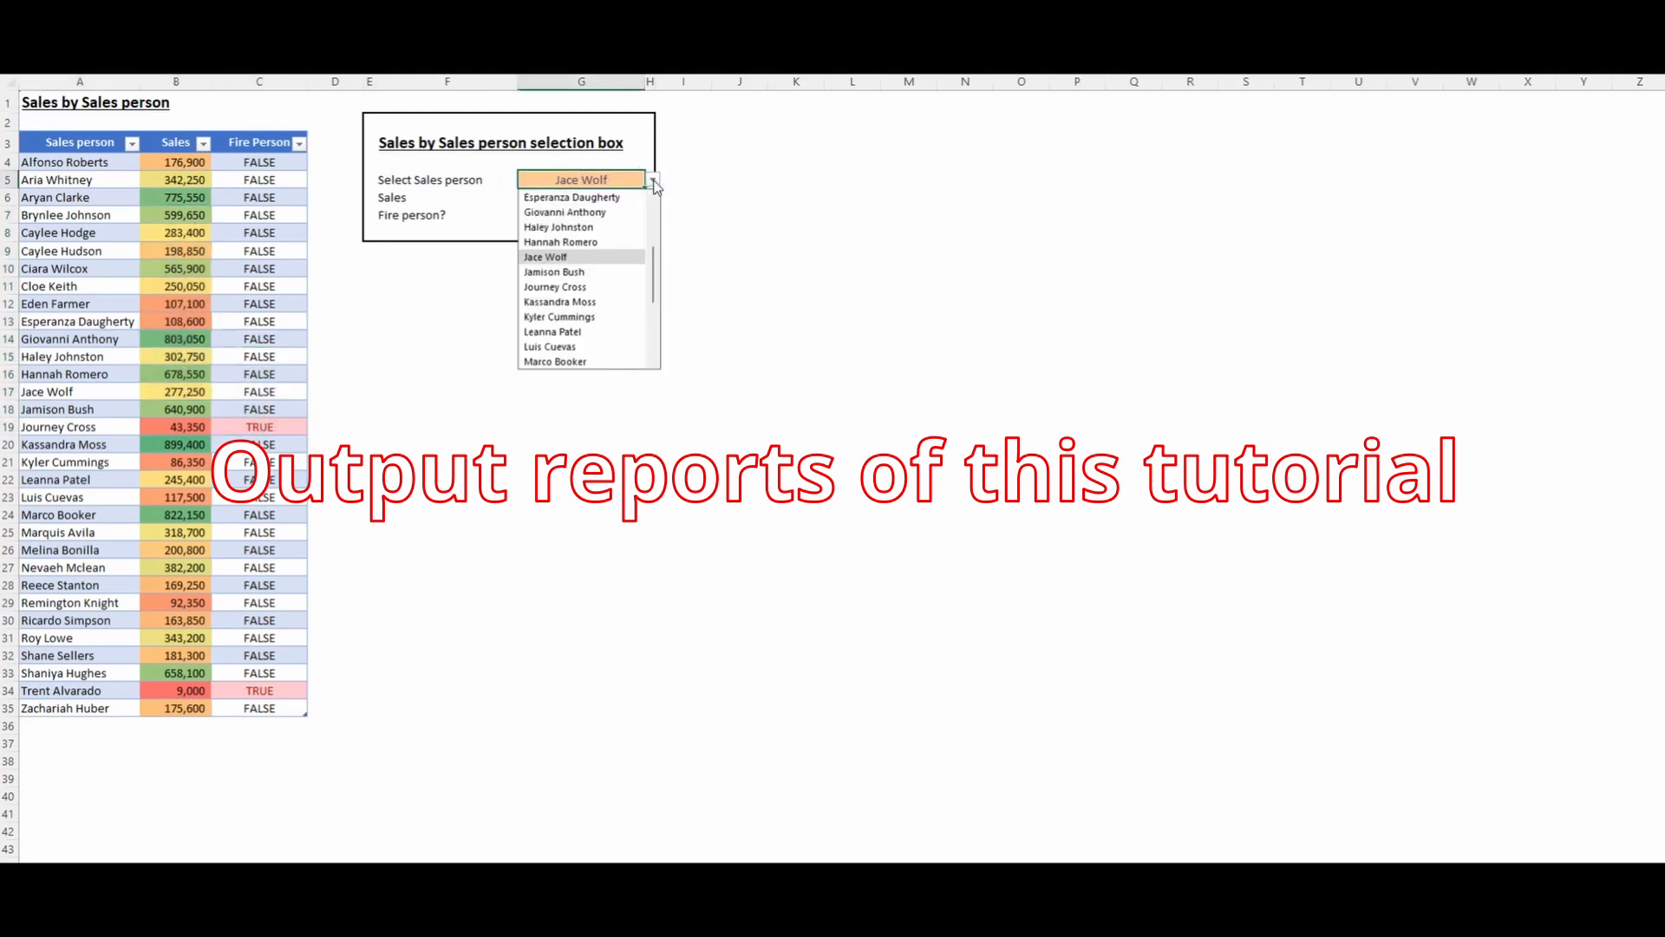
left_click(593, 303)
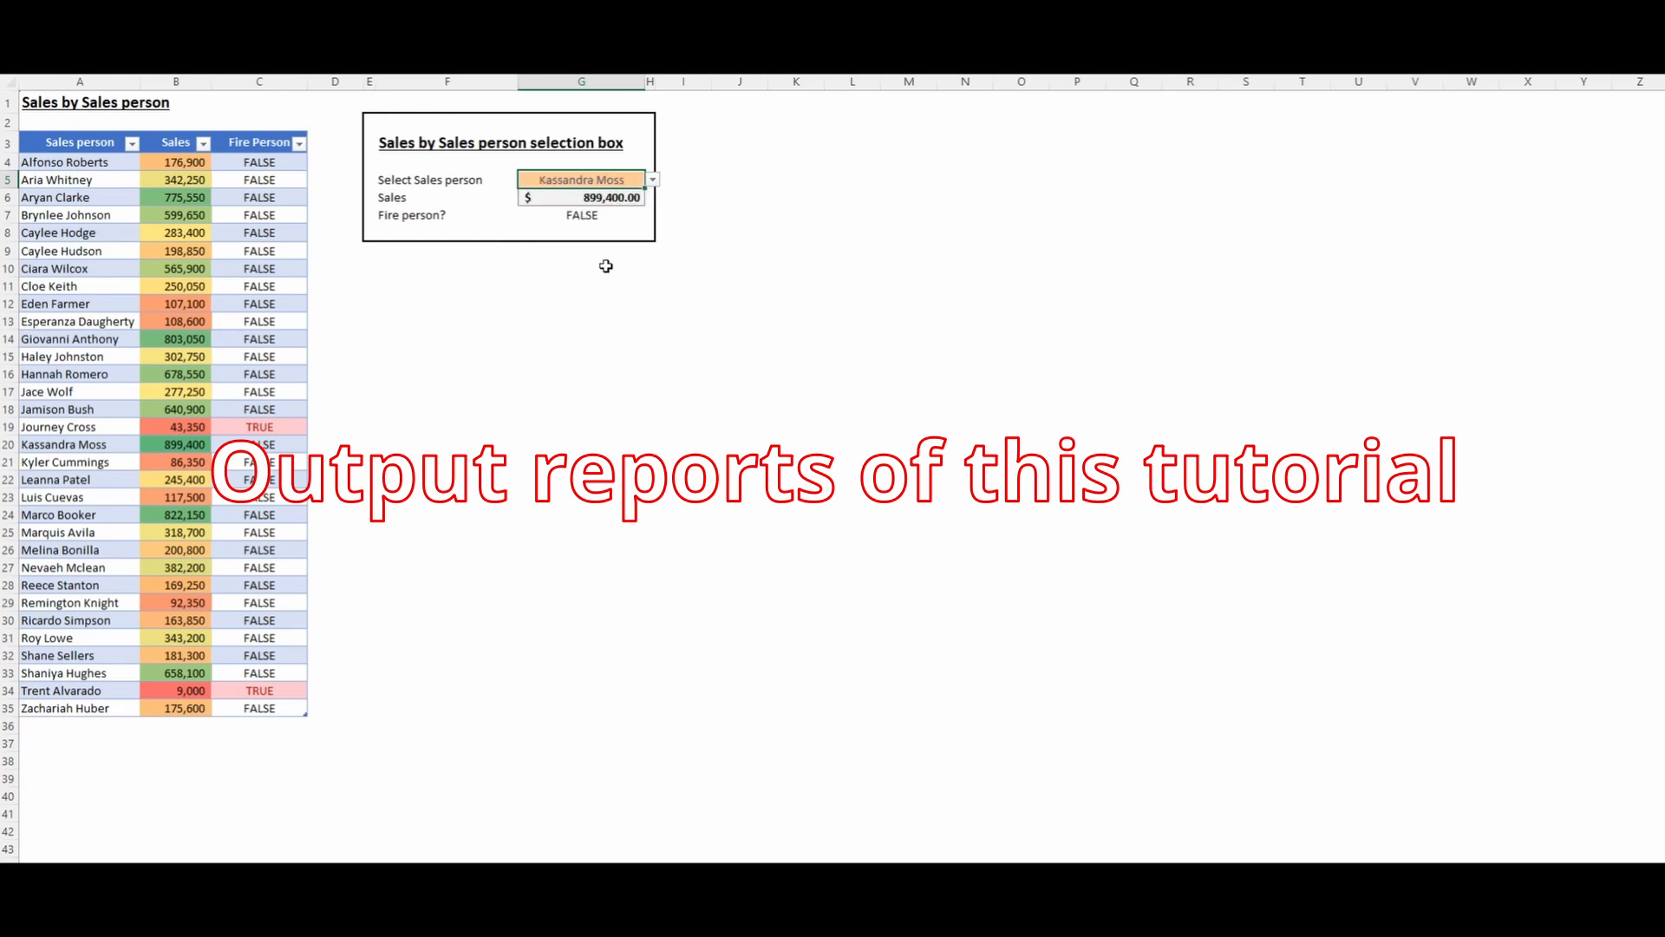
left_click(652, 180)
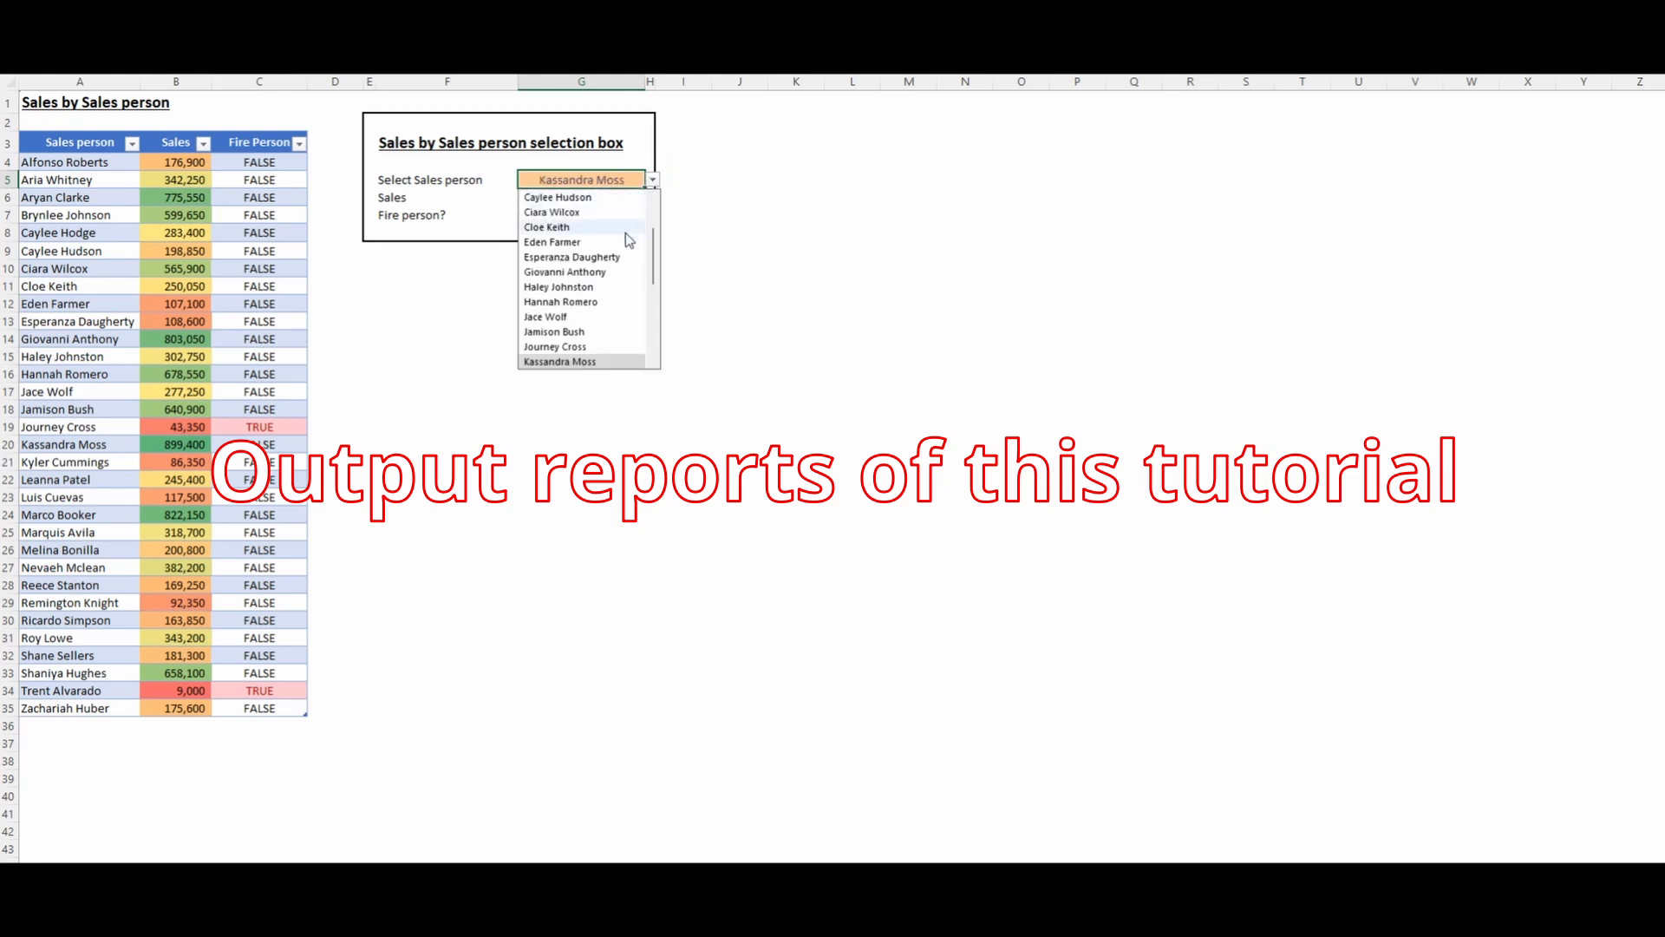
left_click(595, 346)
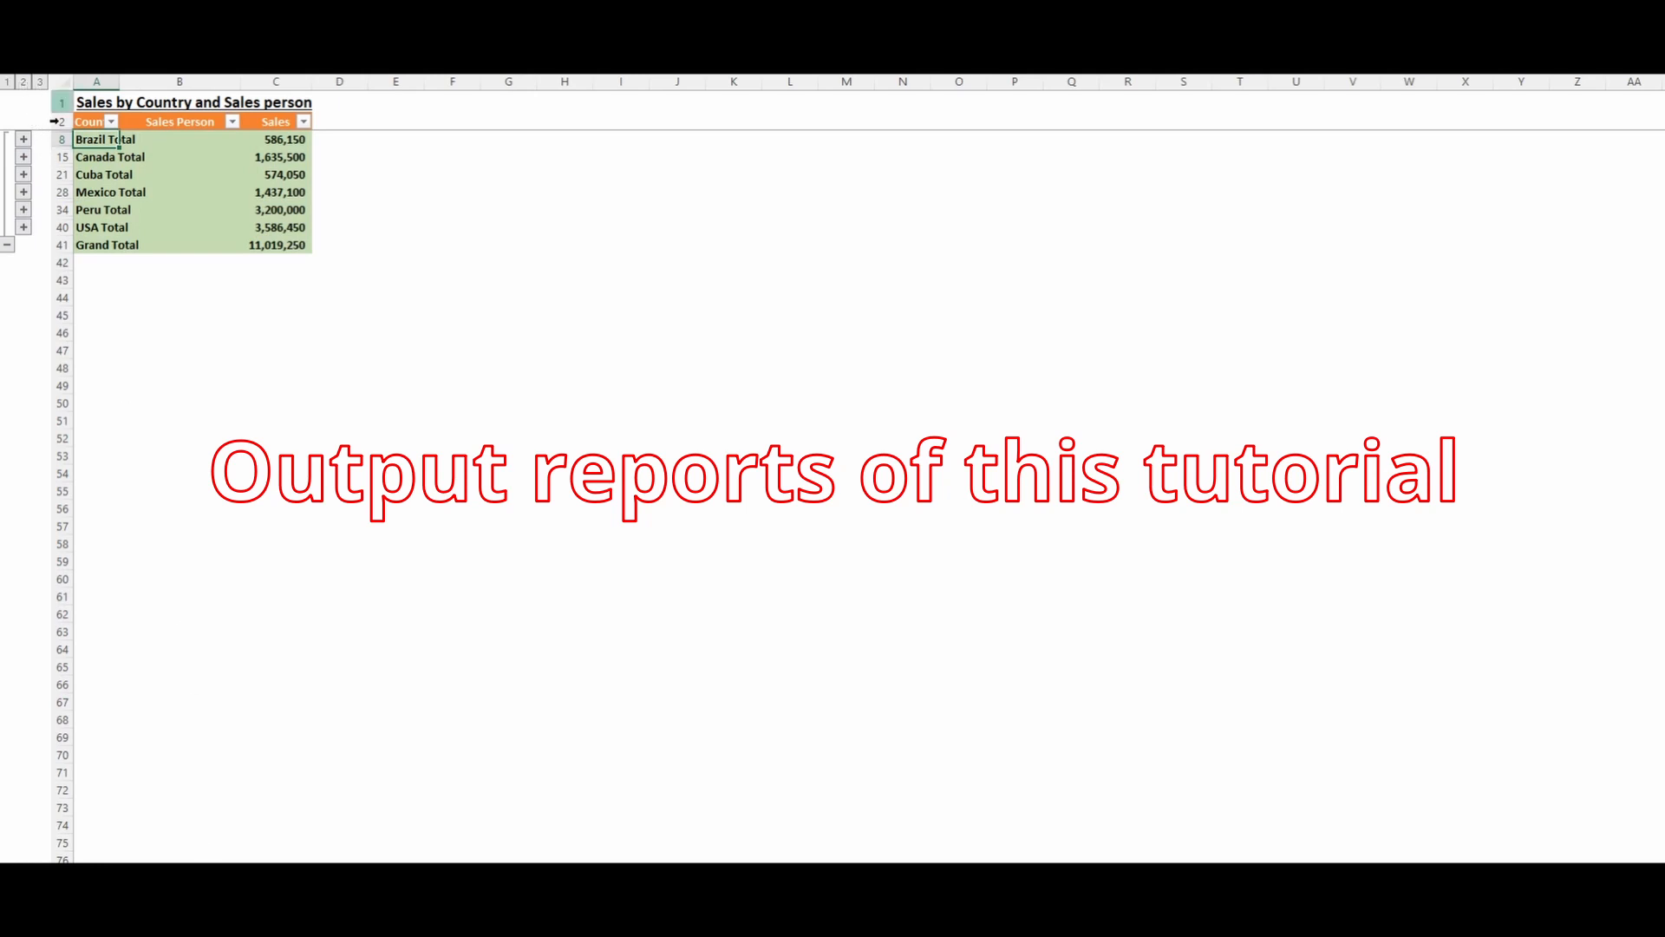
Examine the sales person rows in the Canada group, collapse it, and expand the Peru group.
left_click(24, 156)
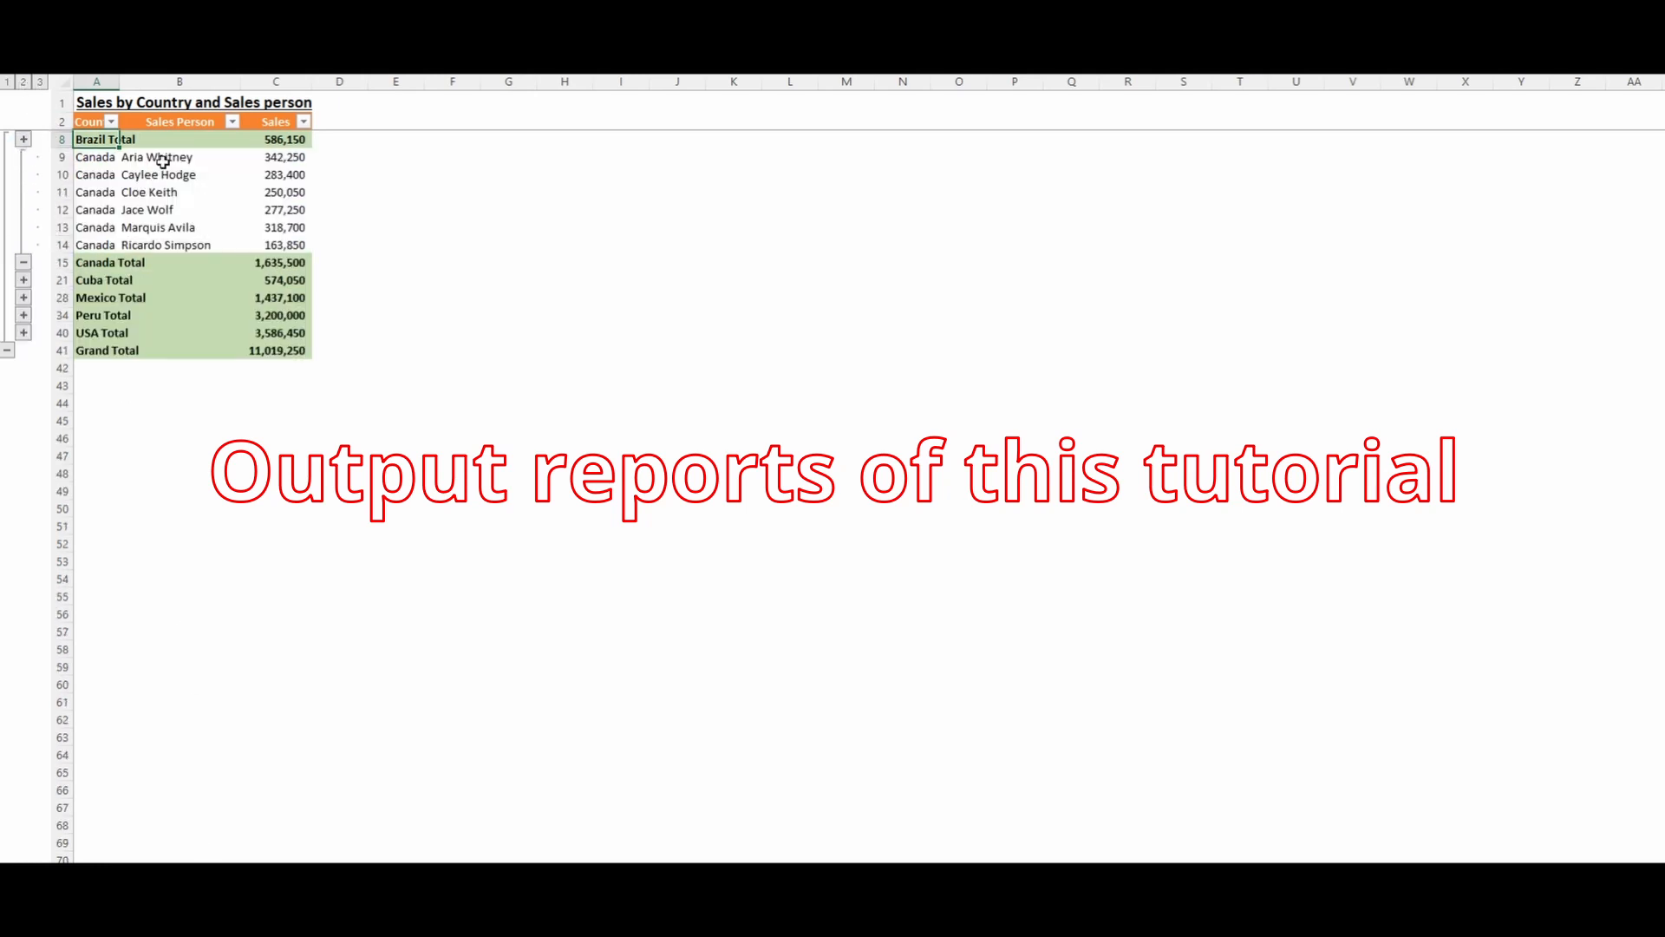
left_click_drag(158, 158, 173, 262)
left_click(276, 246)
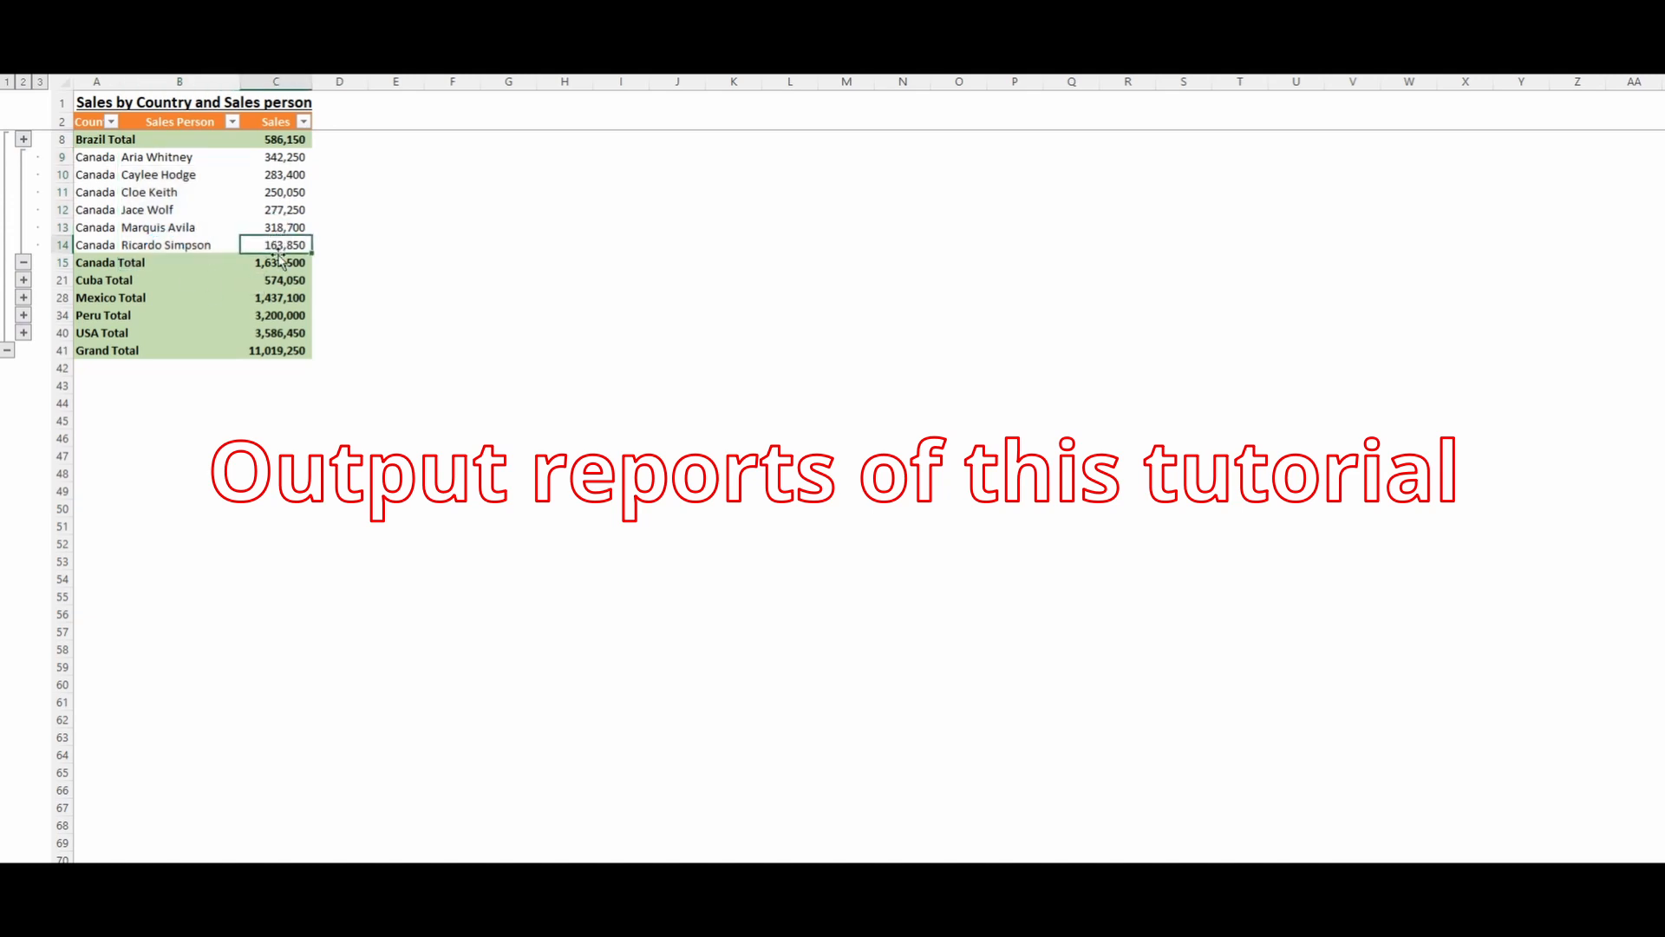
left_click(23, 262)
left_click(23, 210)
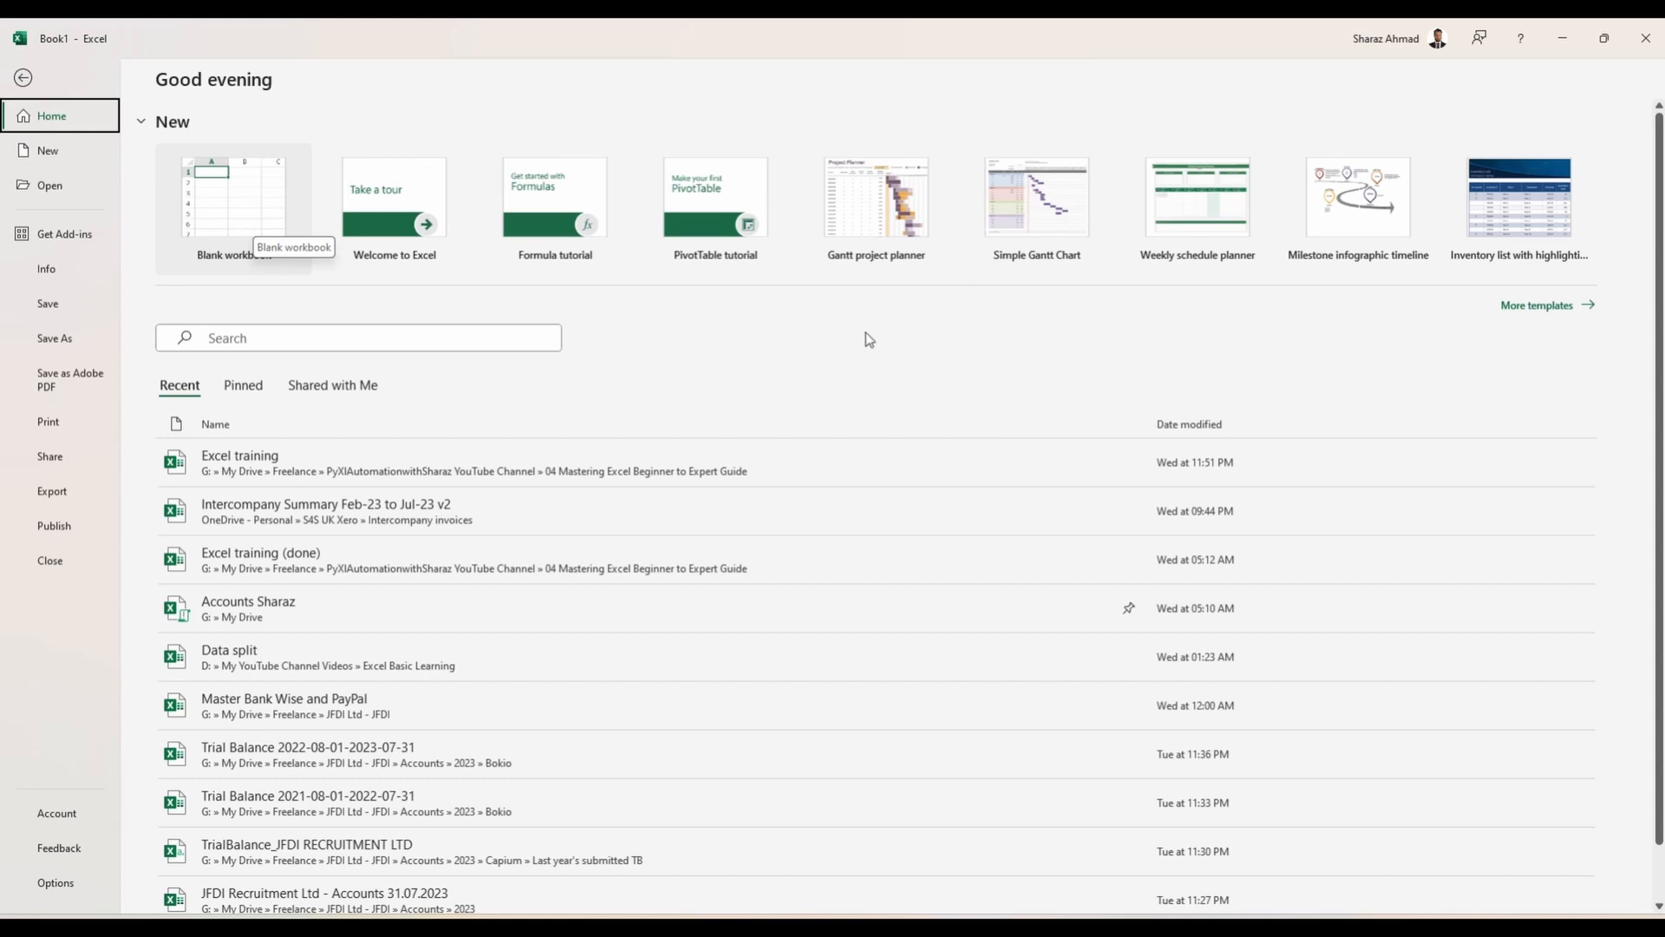
Create a blank workbook and add two more worksheets after Sheet1.
left_click(230, 211)
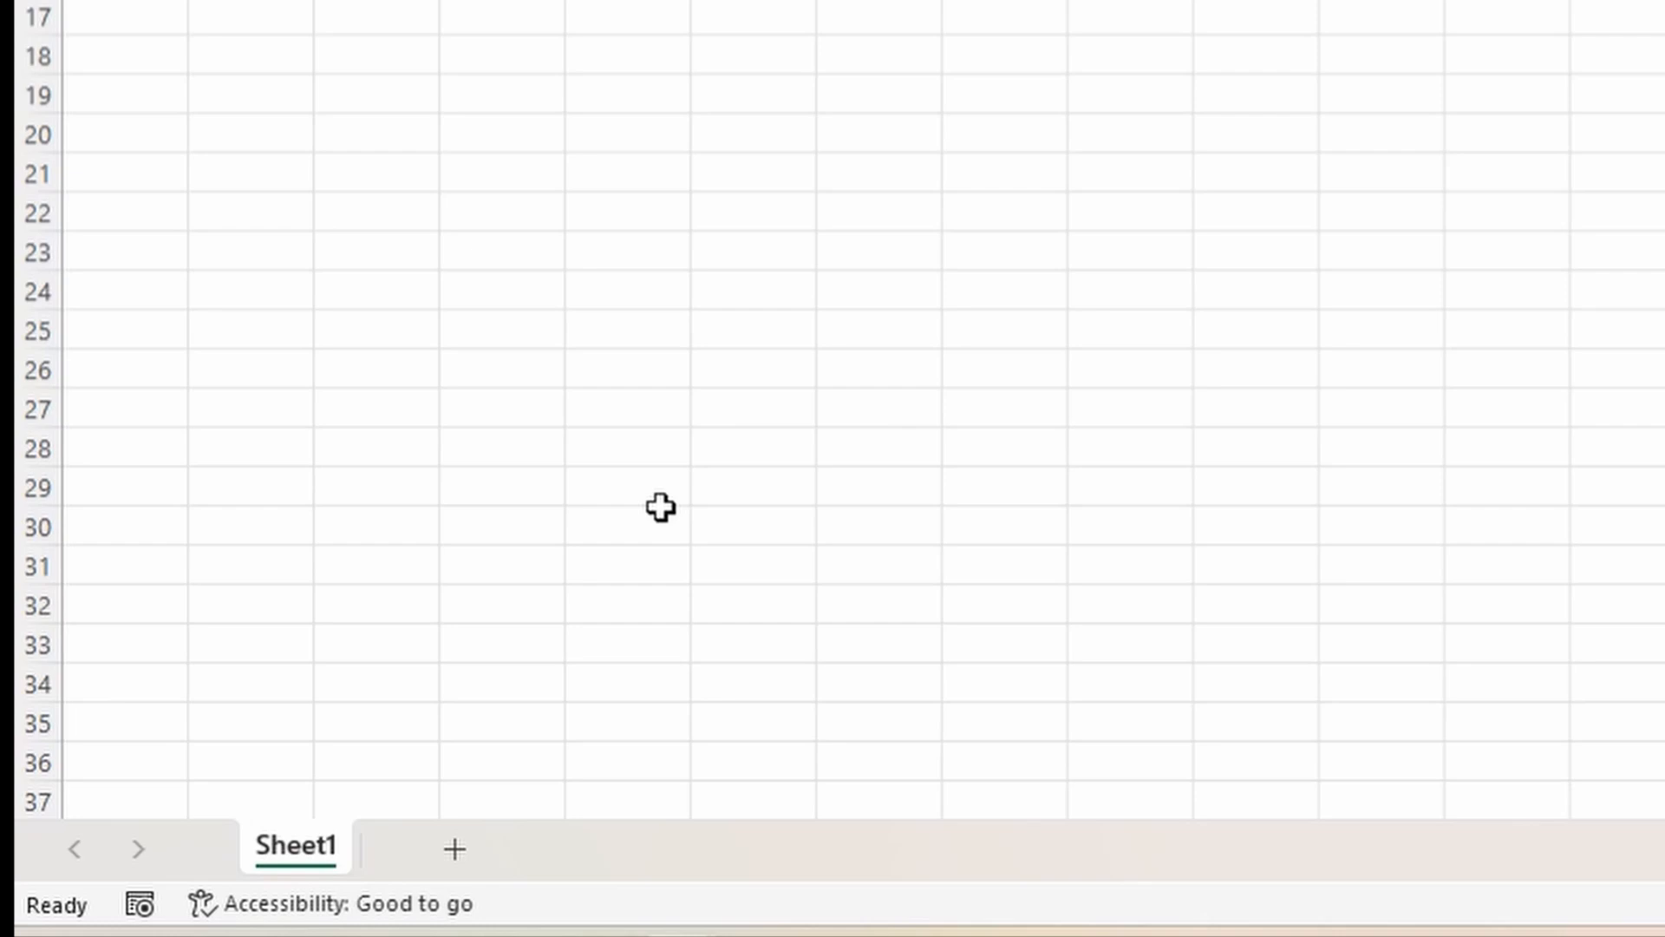
left_click(467, 856)
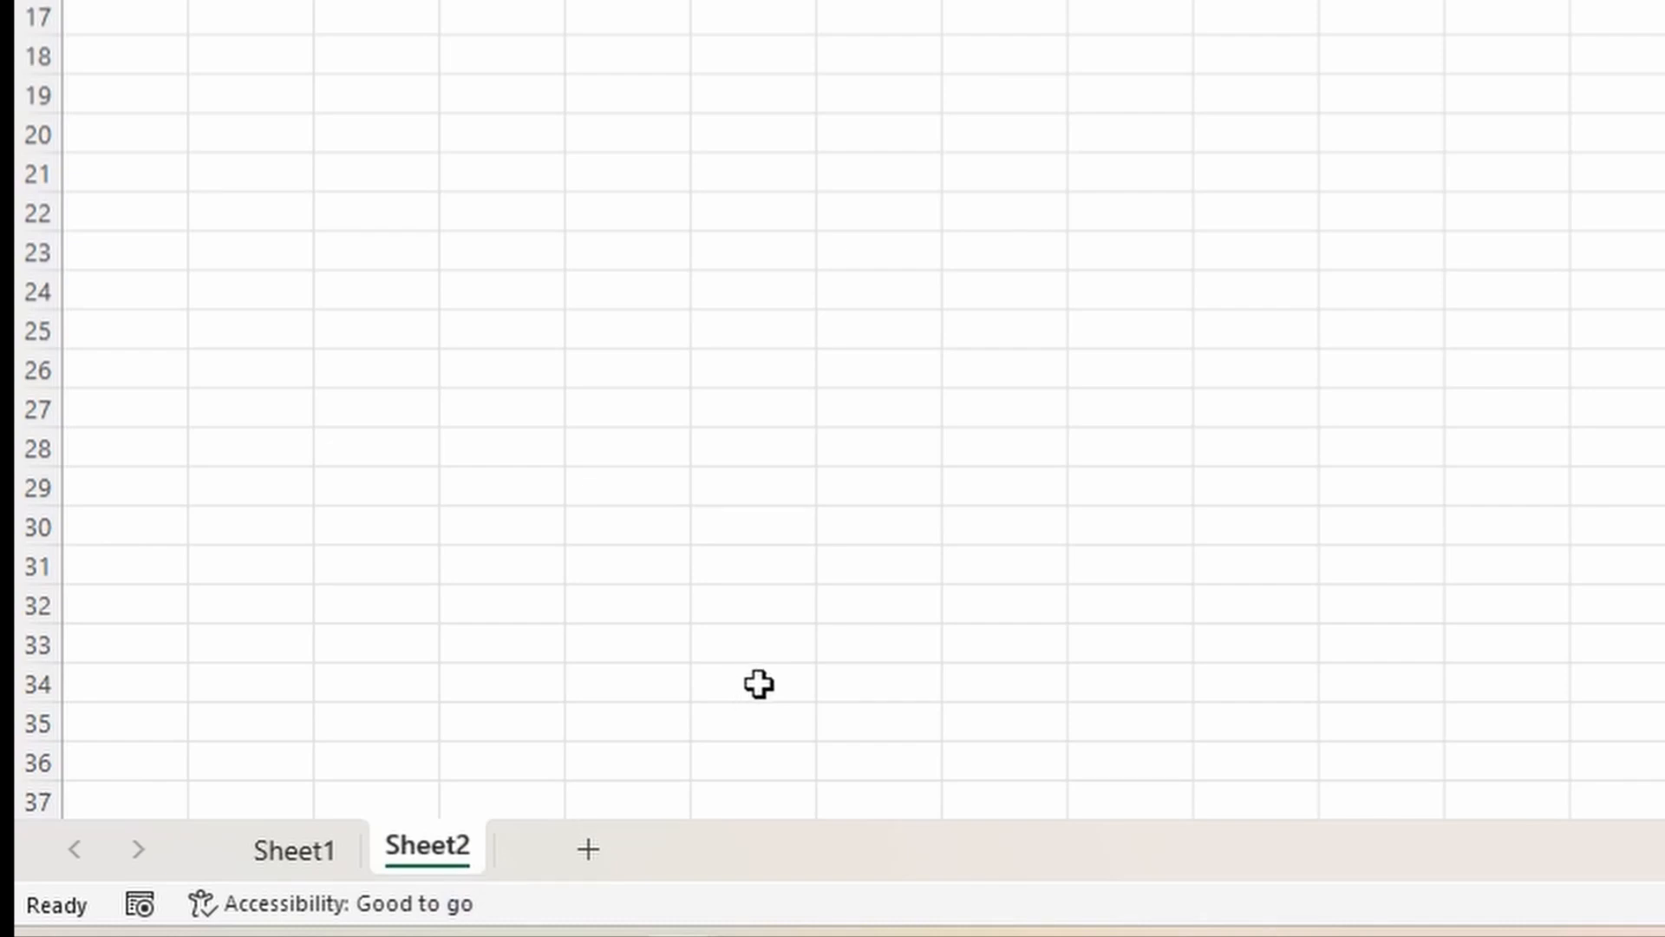
left_click(586, 850)
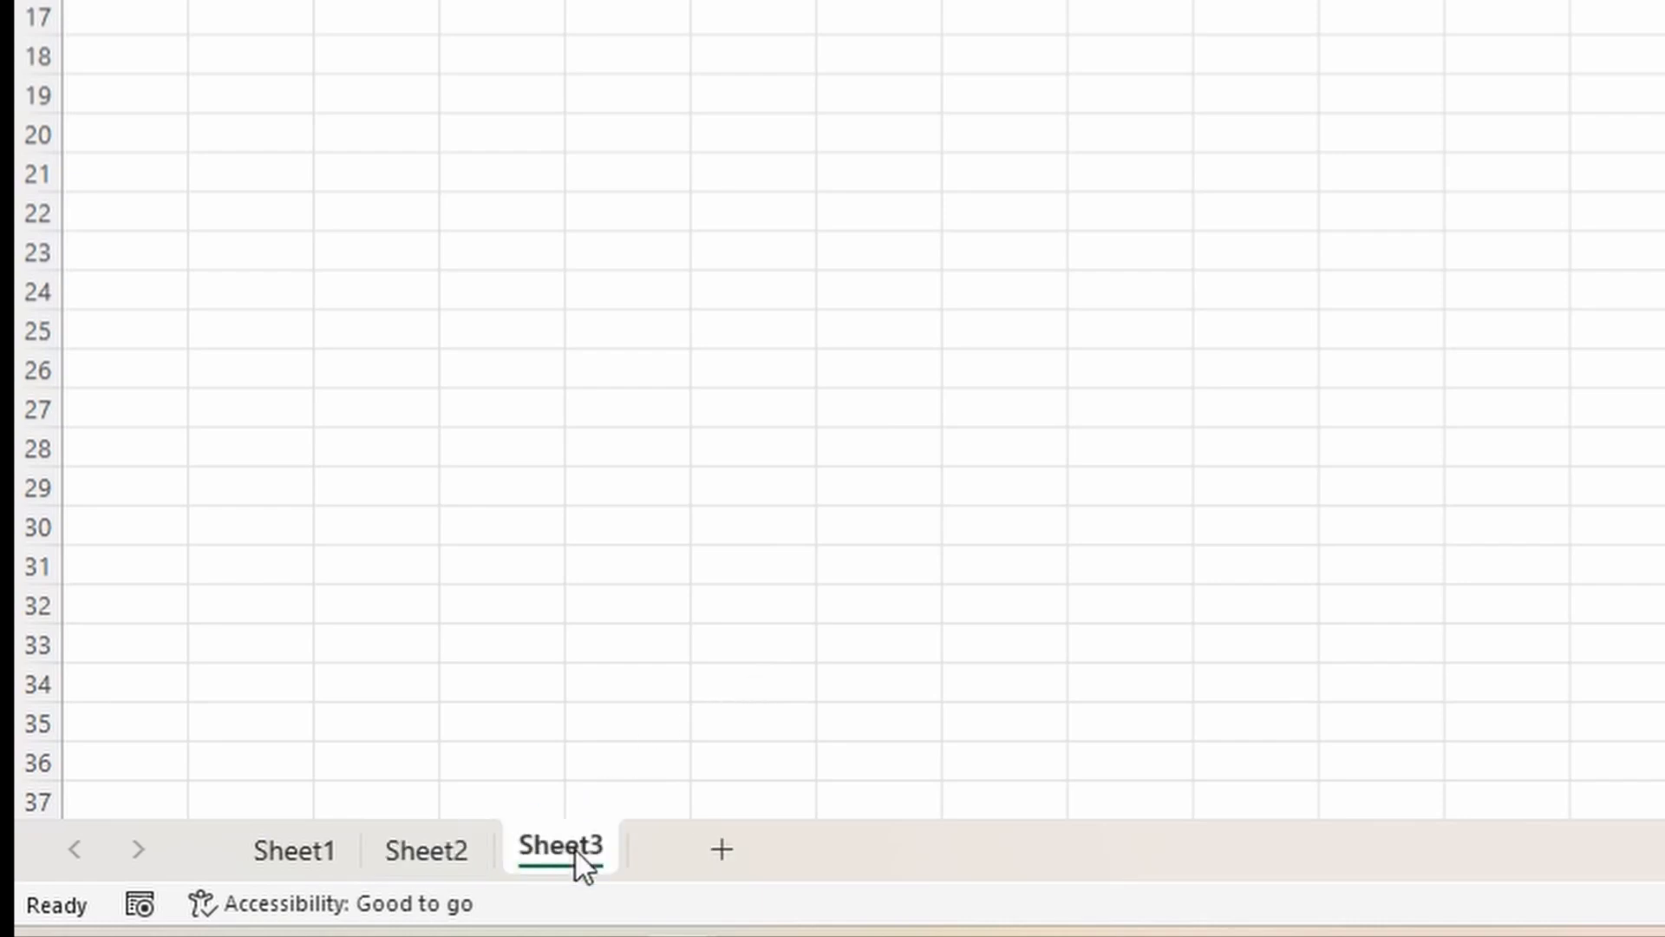
Delete the Sheet3 and Sheet2 worksheets so that only Sheet1 remains.
right_click(575, 849)
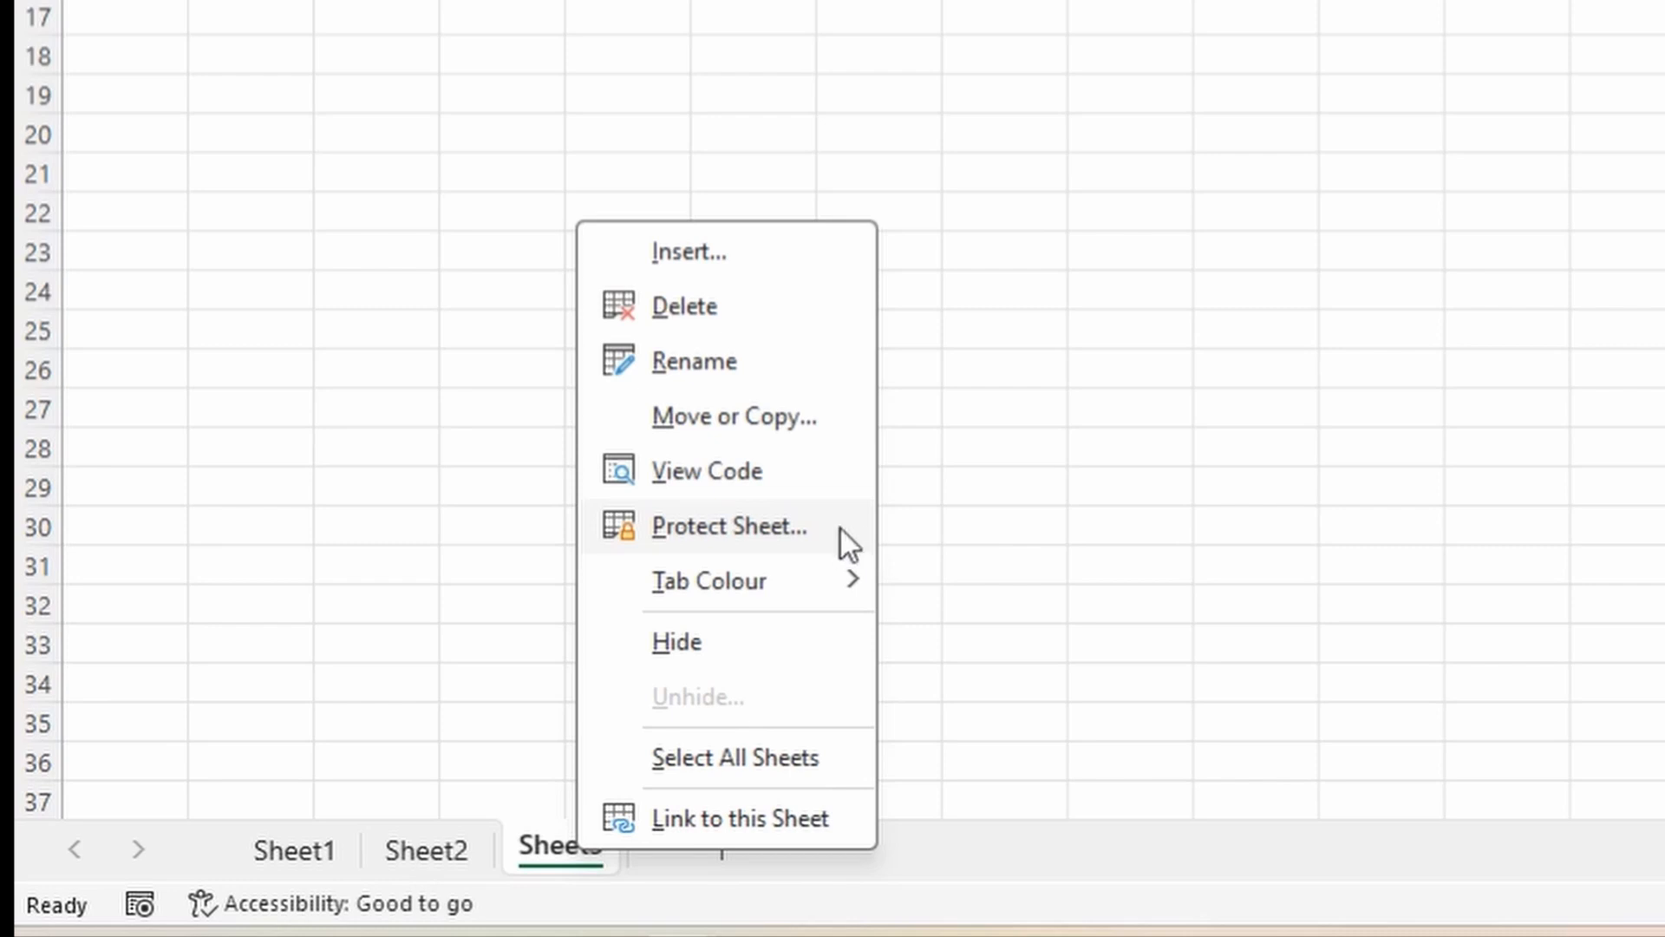
mouse_move(843, 564)
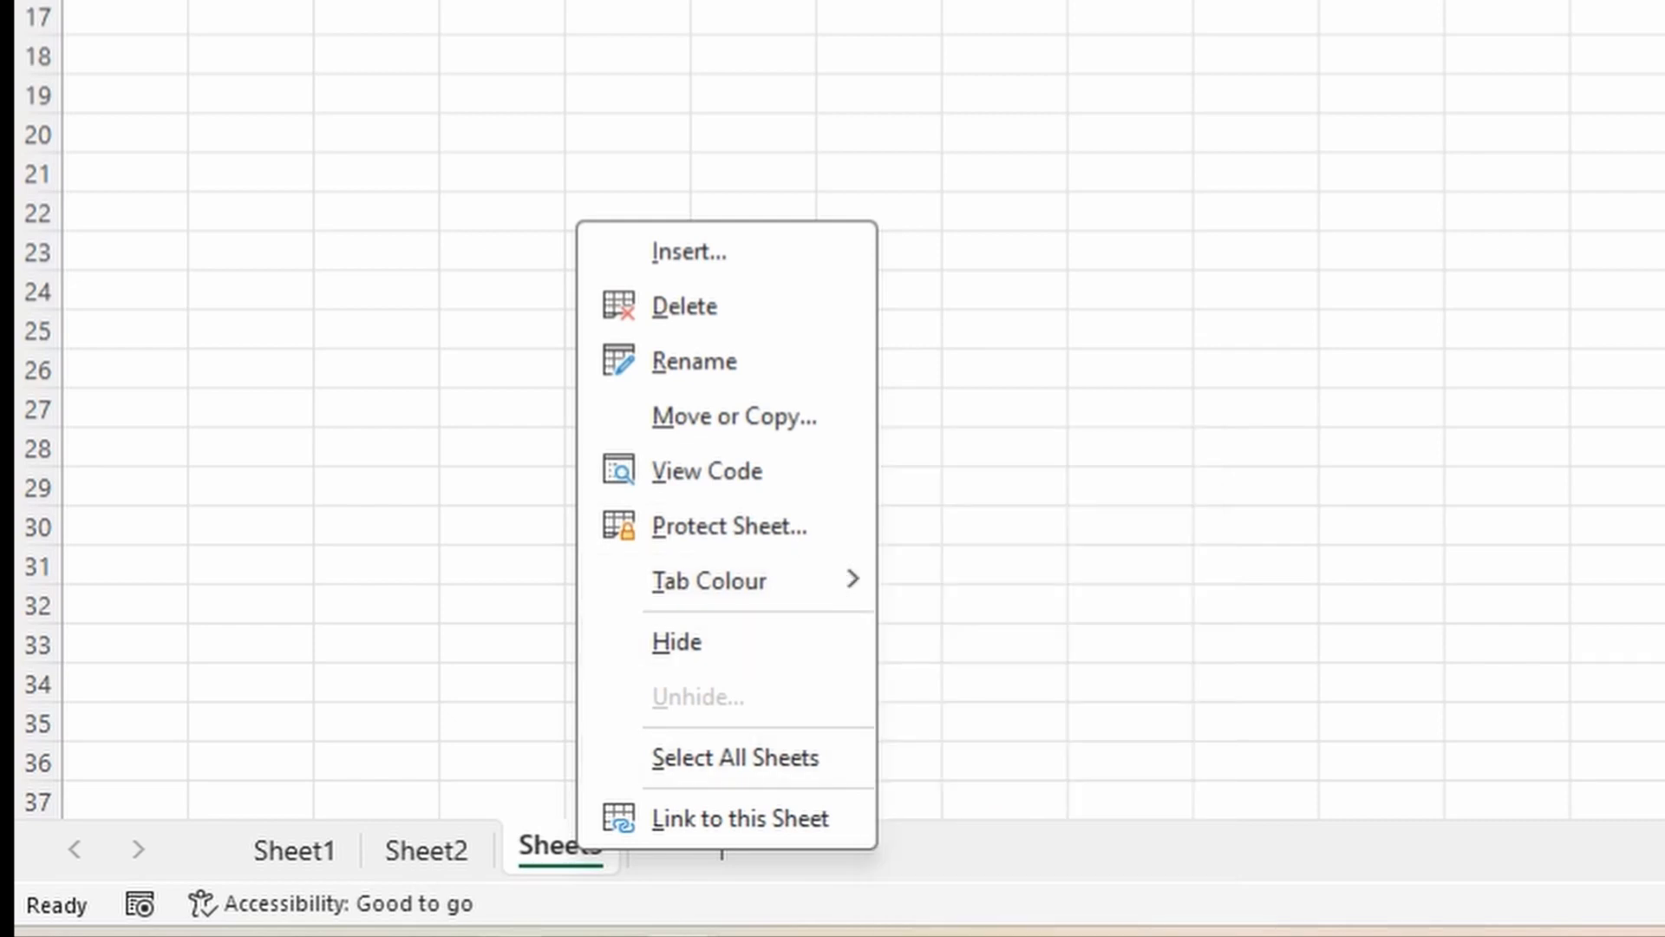
left_click(751, 316)
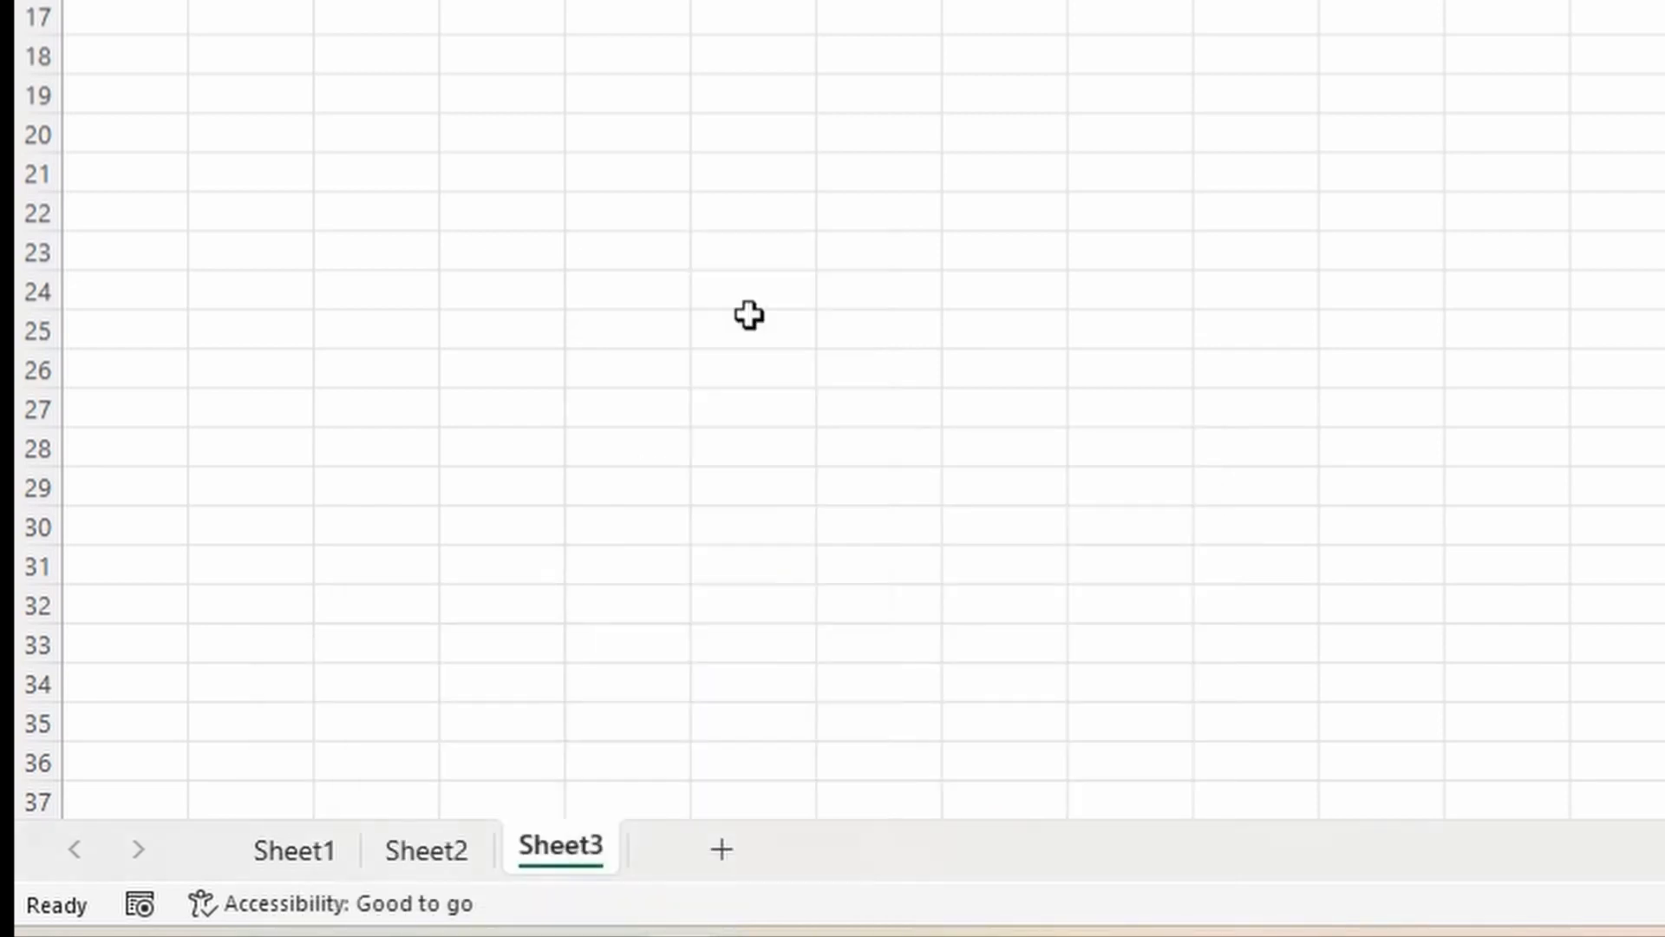
right_click(437, 850)
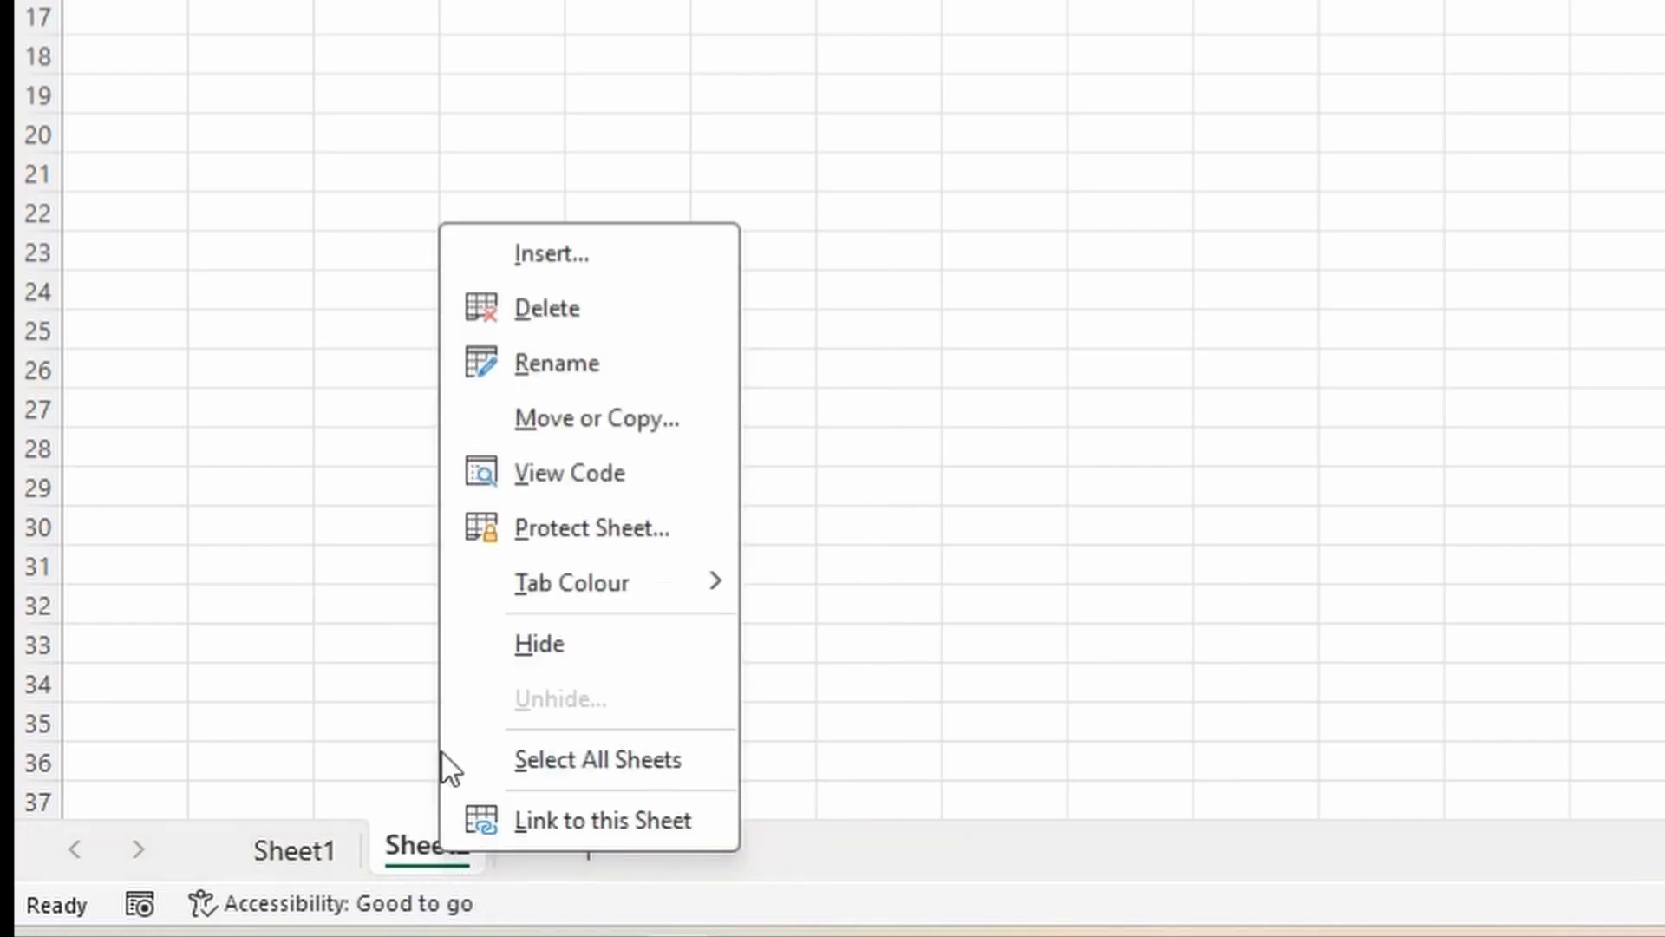
left_click(563, 312)
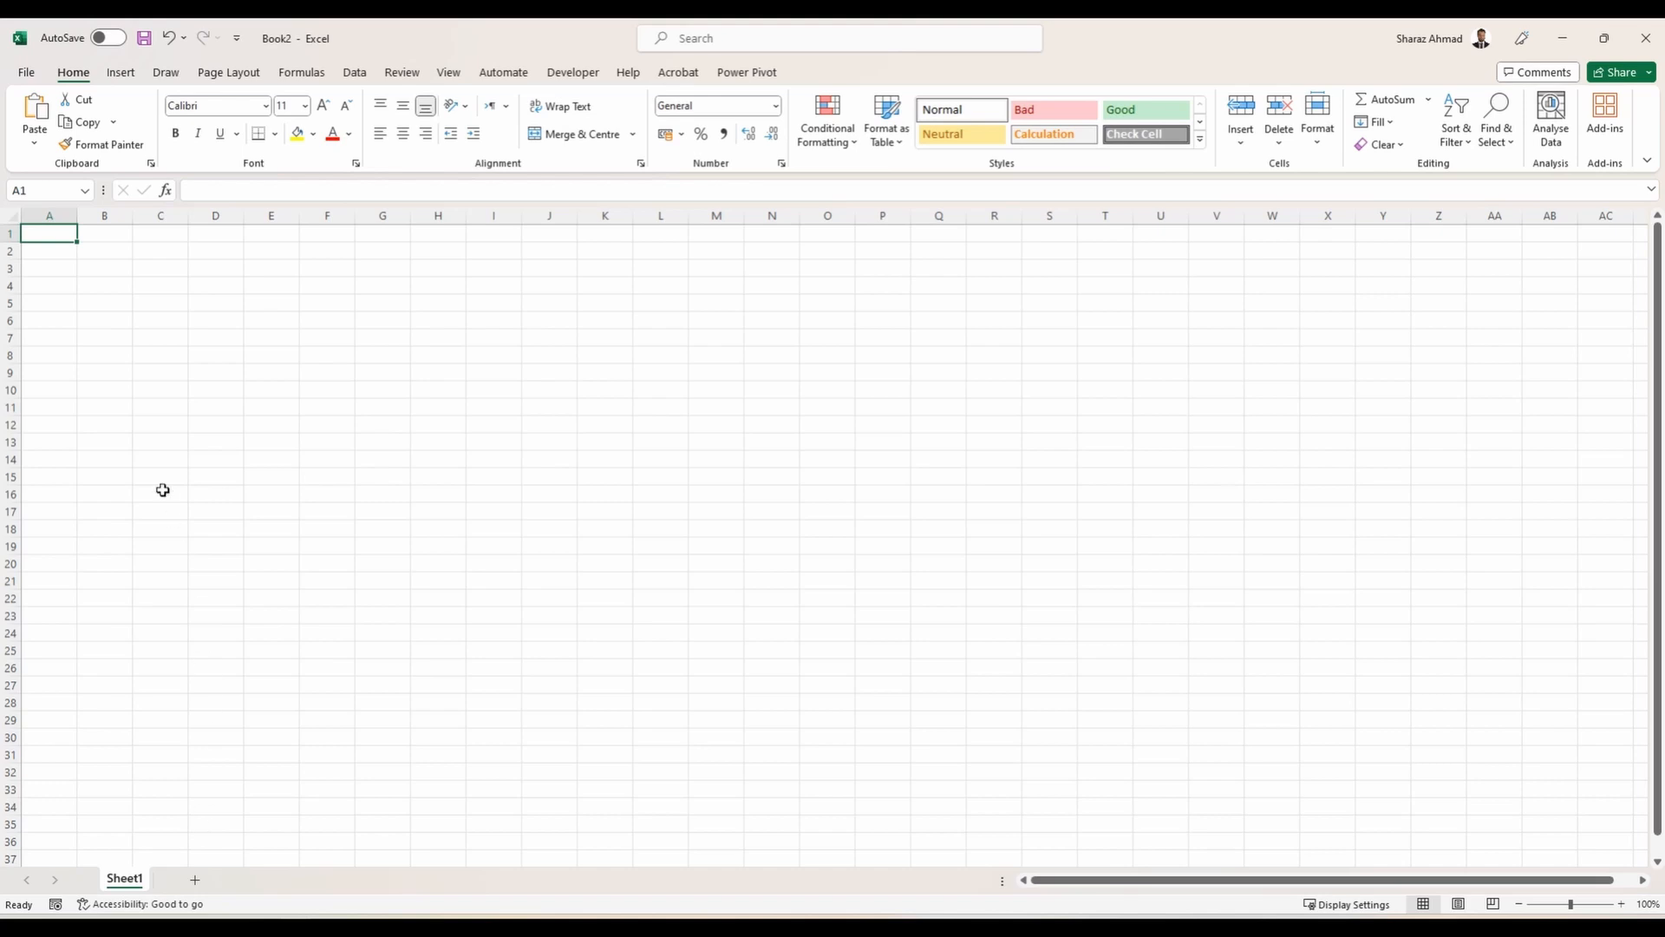
Highlight columns A to O and rows 1 to 6, finishing on the single cell E4.
left_click_drag(56, 212, 834, 220)
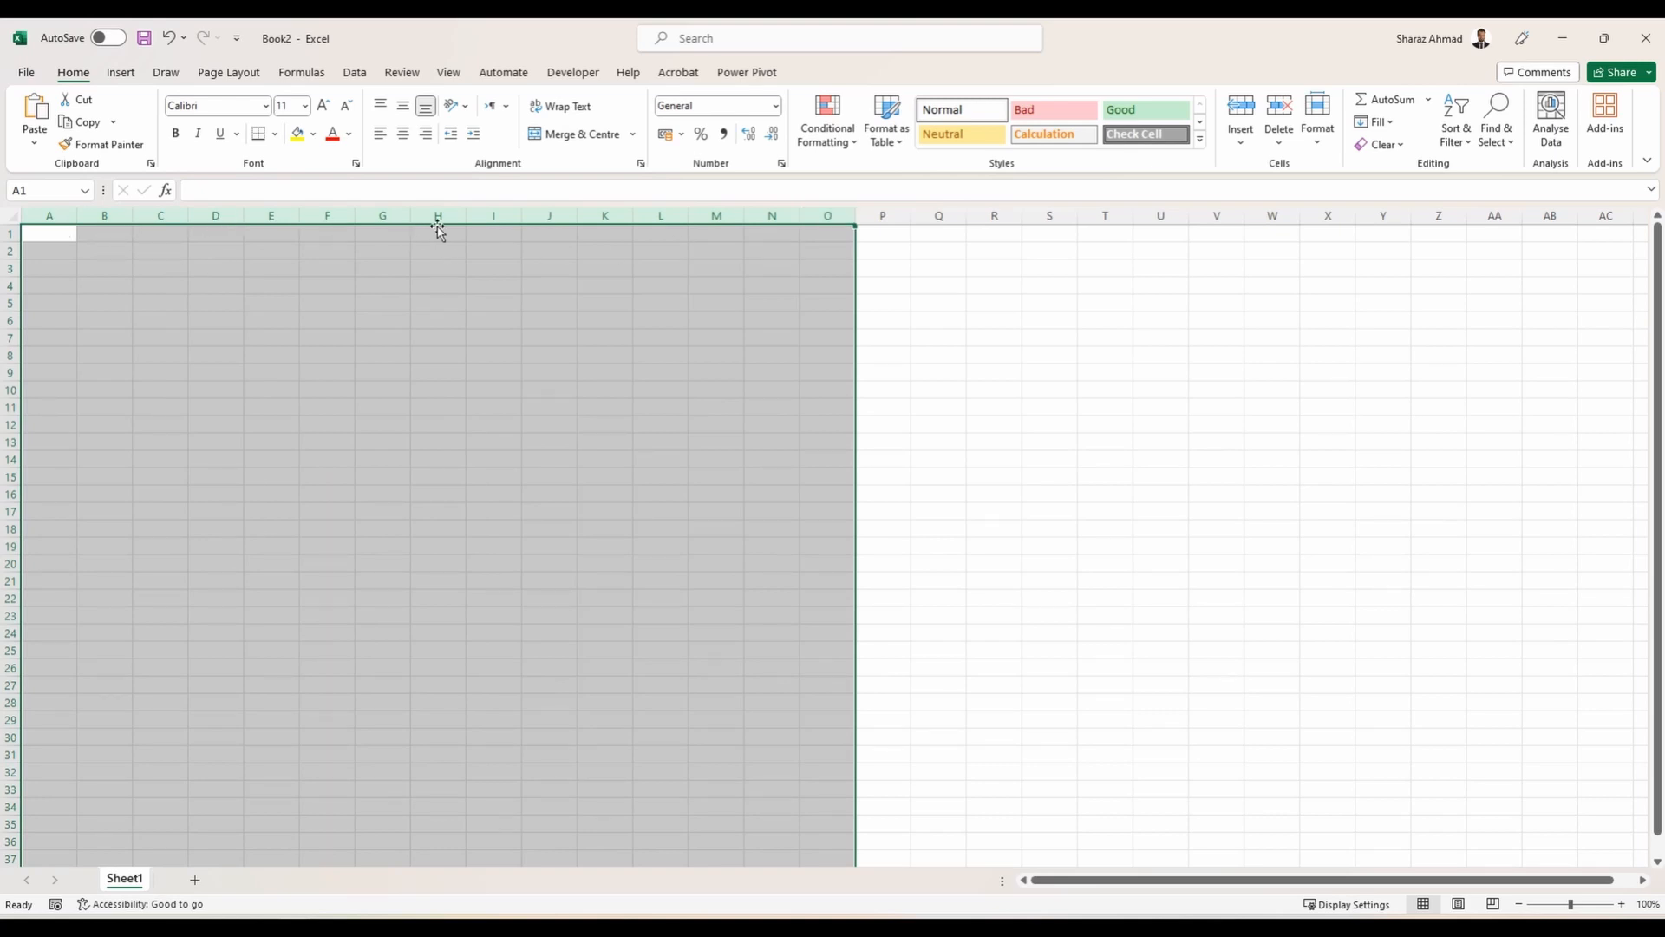
left_click(10, 233)
left_click_drag(14, 233, 8, 321)
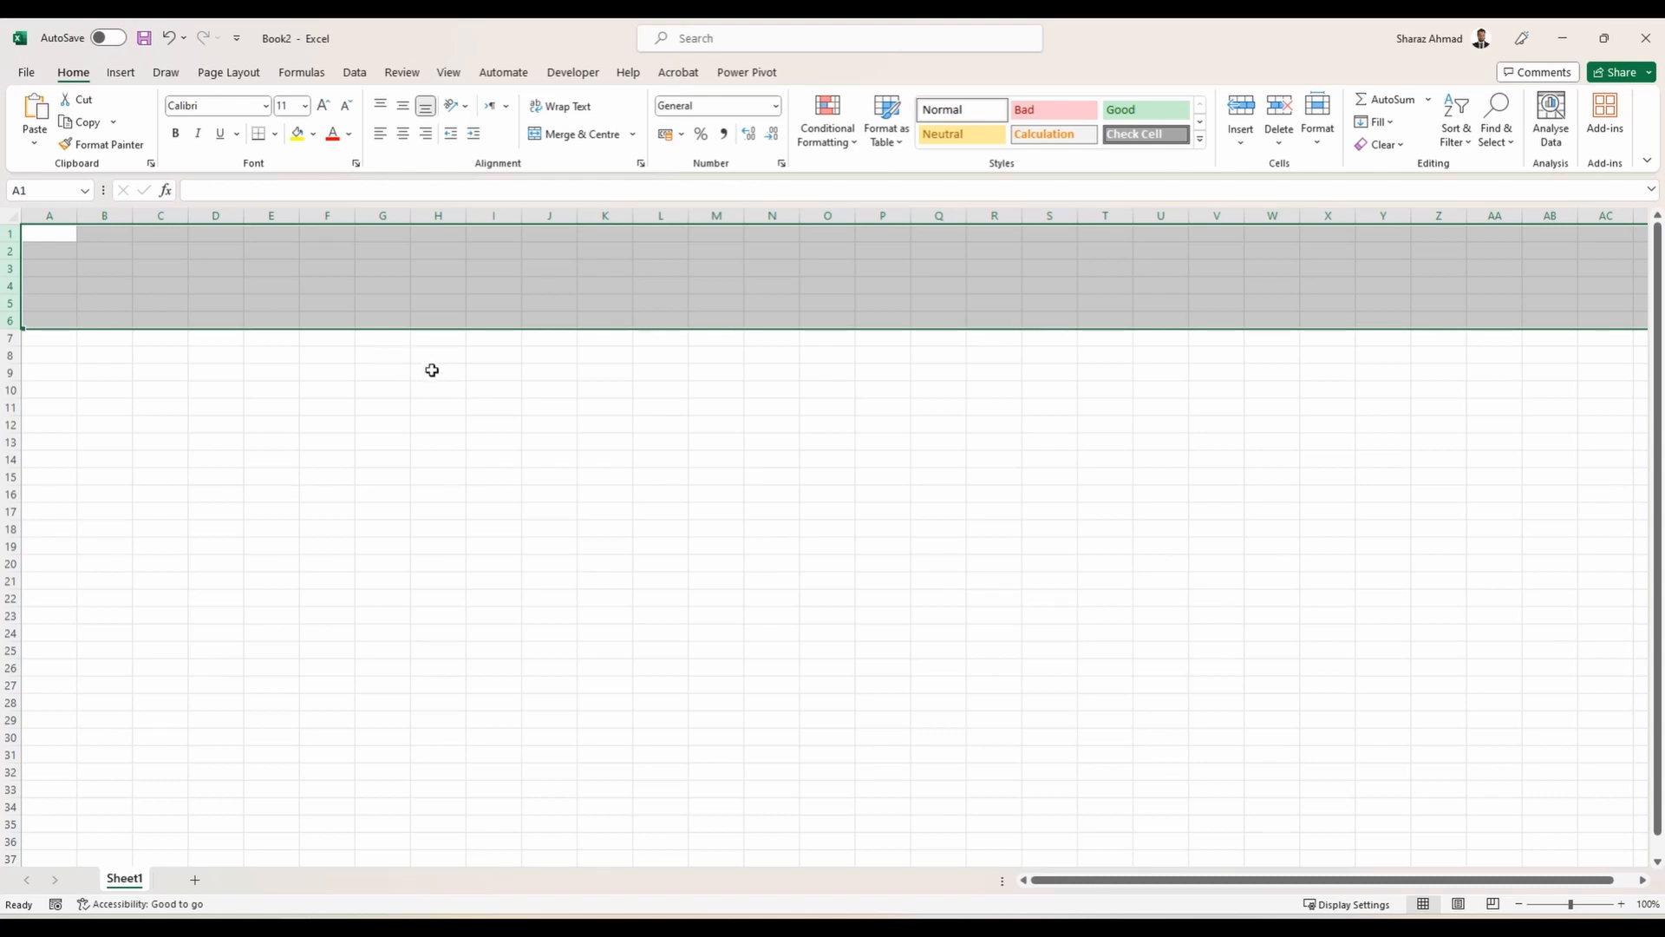
left_click(286, 288)
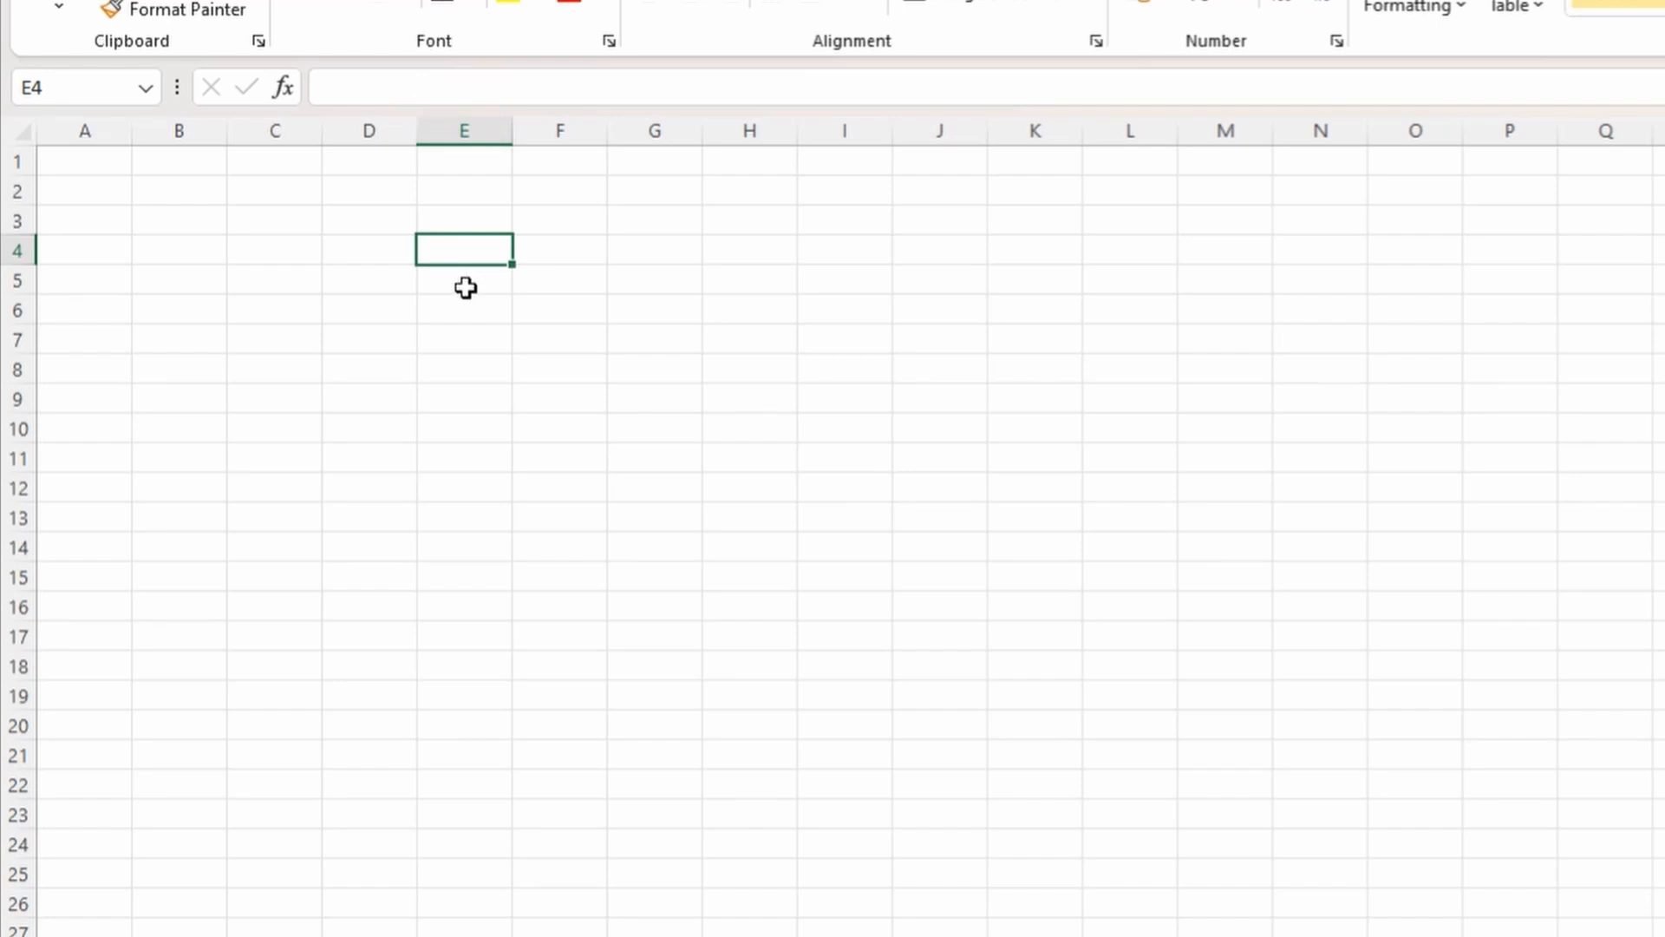
Enter the column headers Country in A1, Date in B1 and Product in C1.
left_click(60, 159)
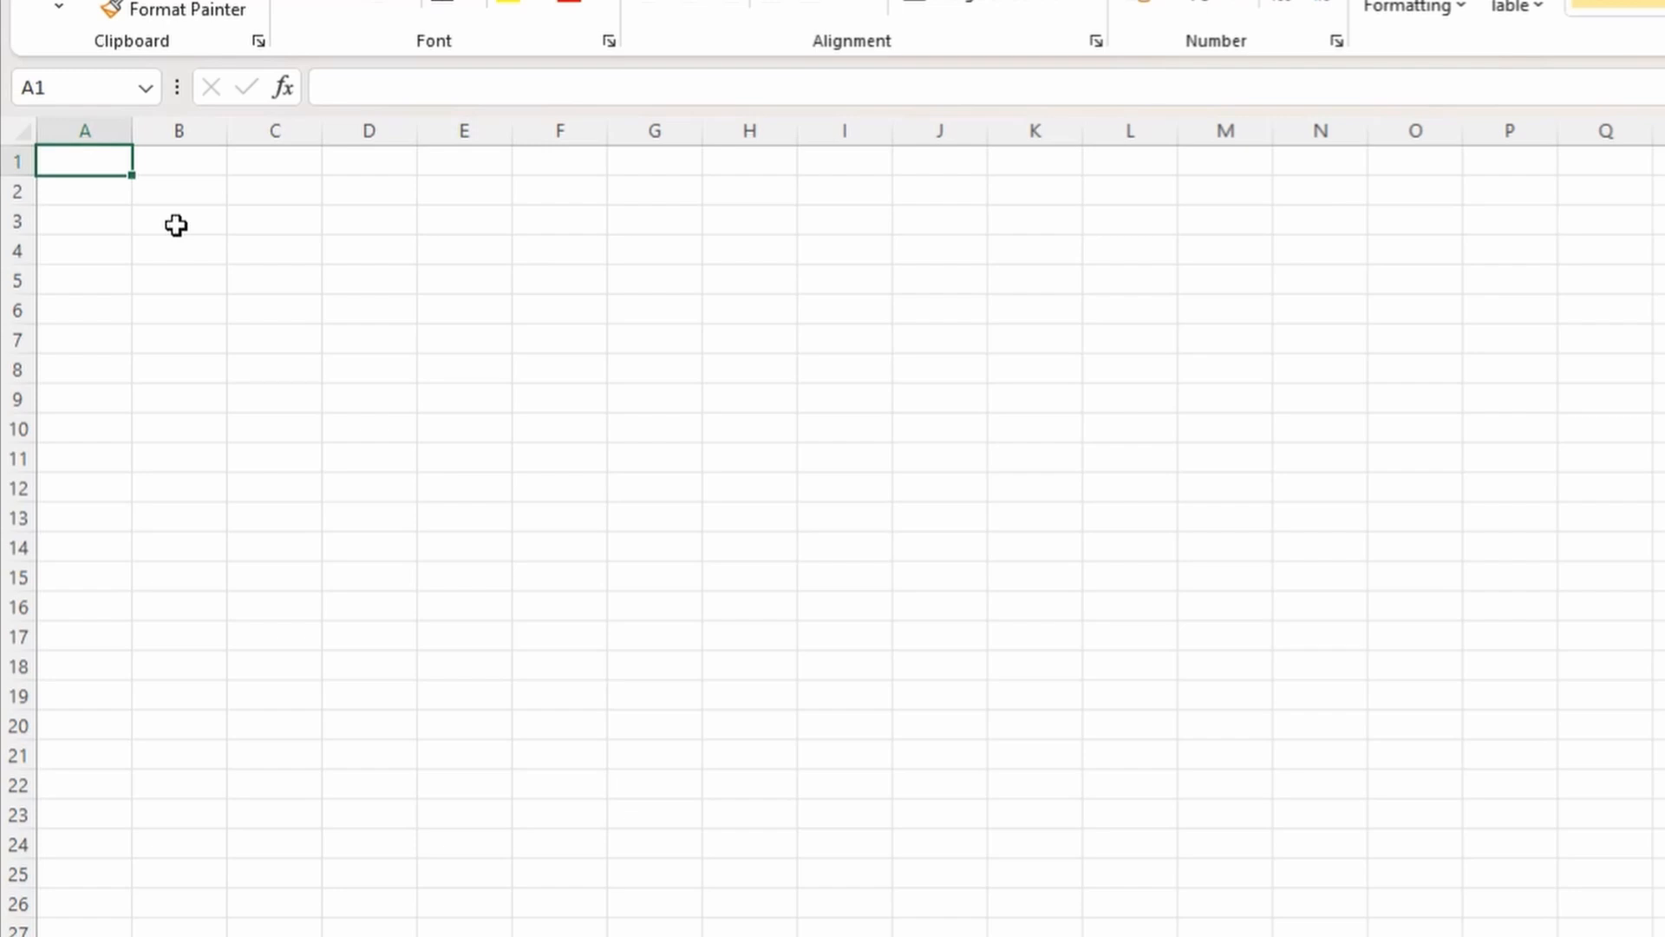
type("Country")
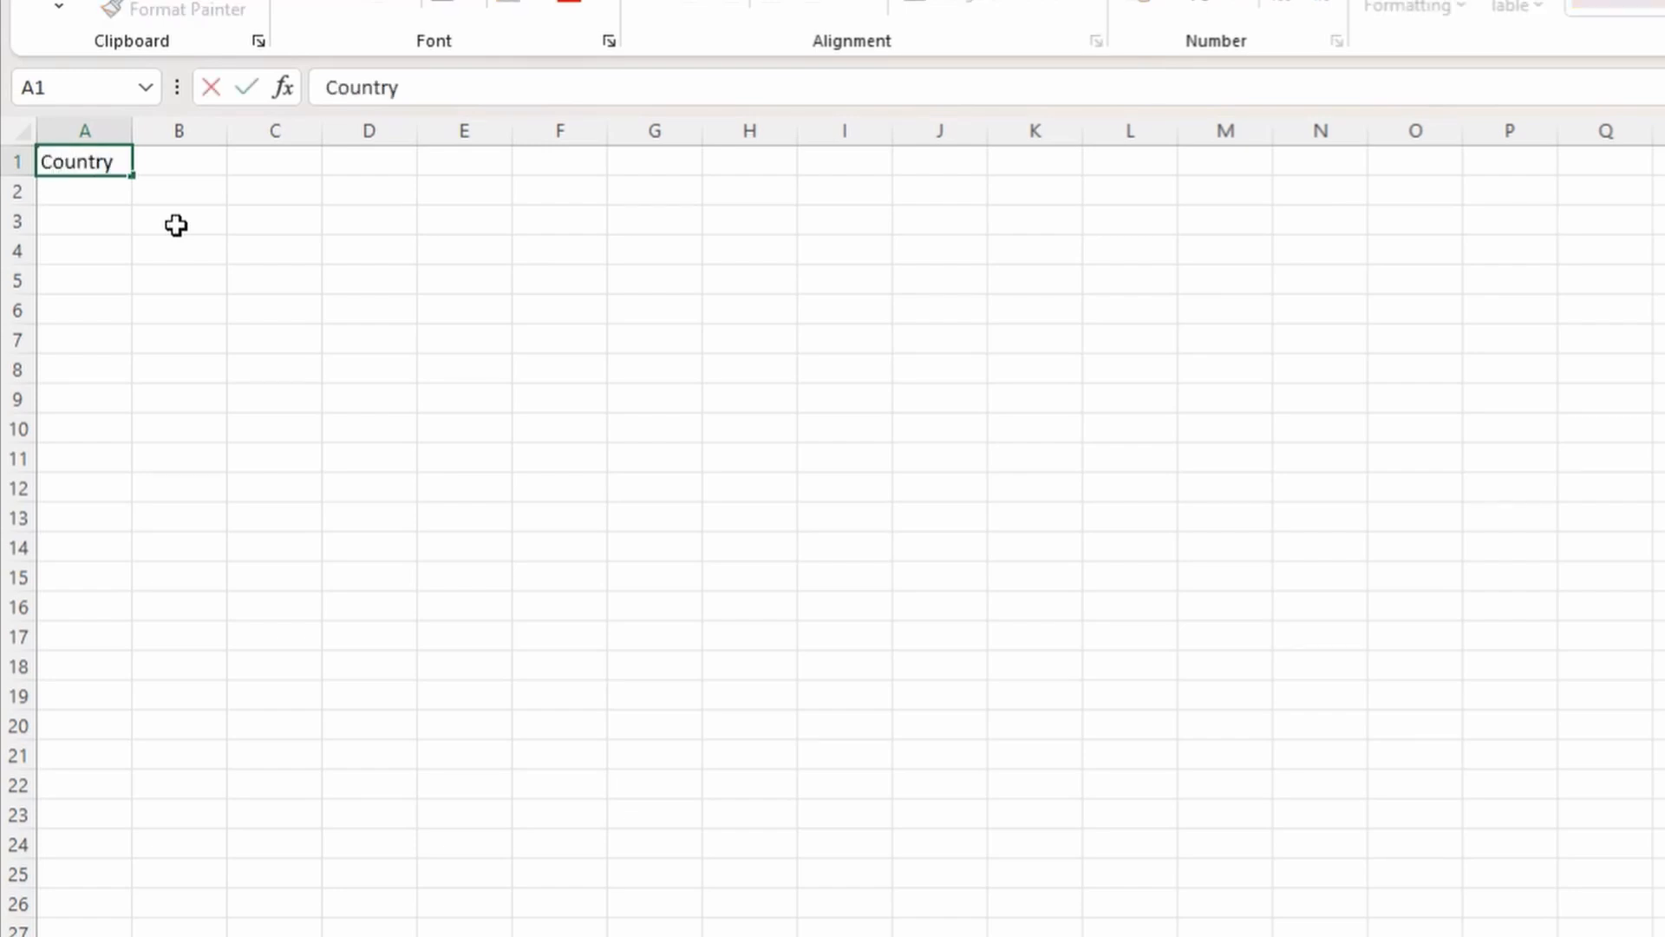
key("Return")
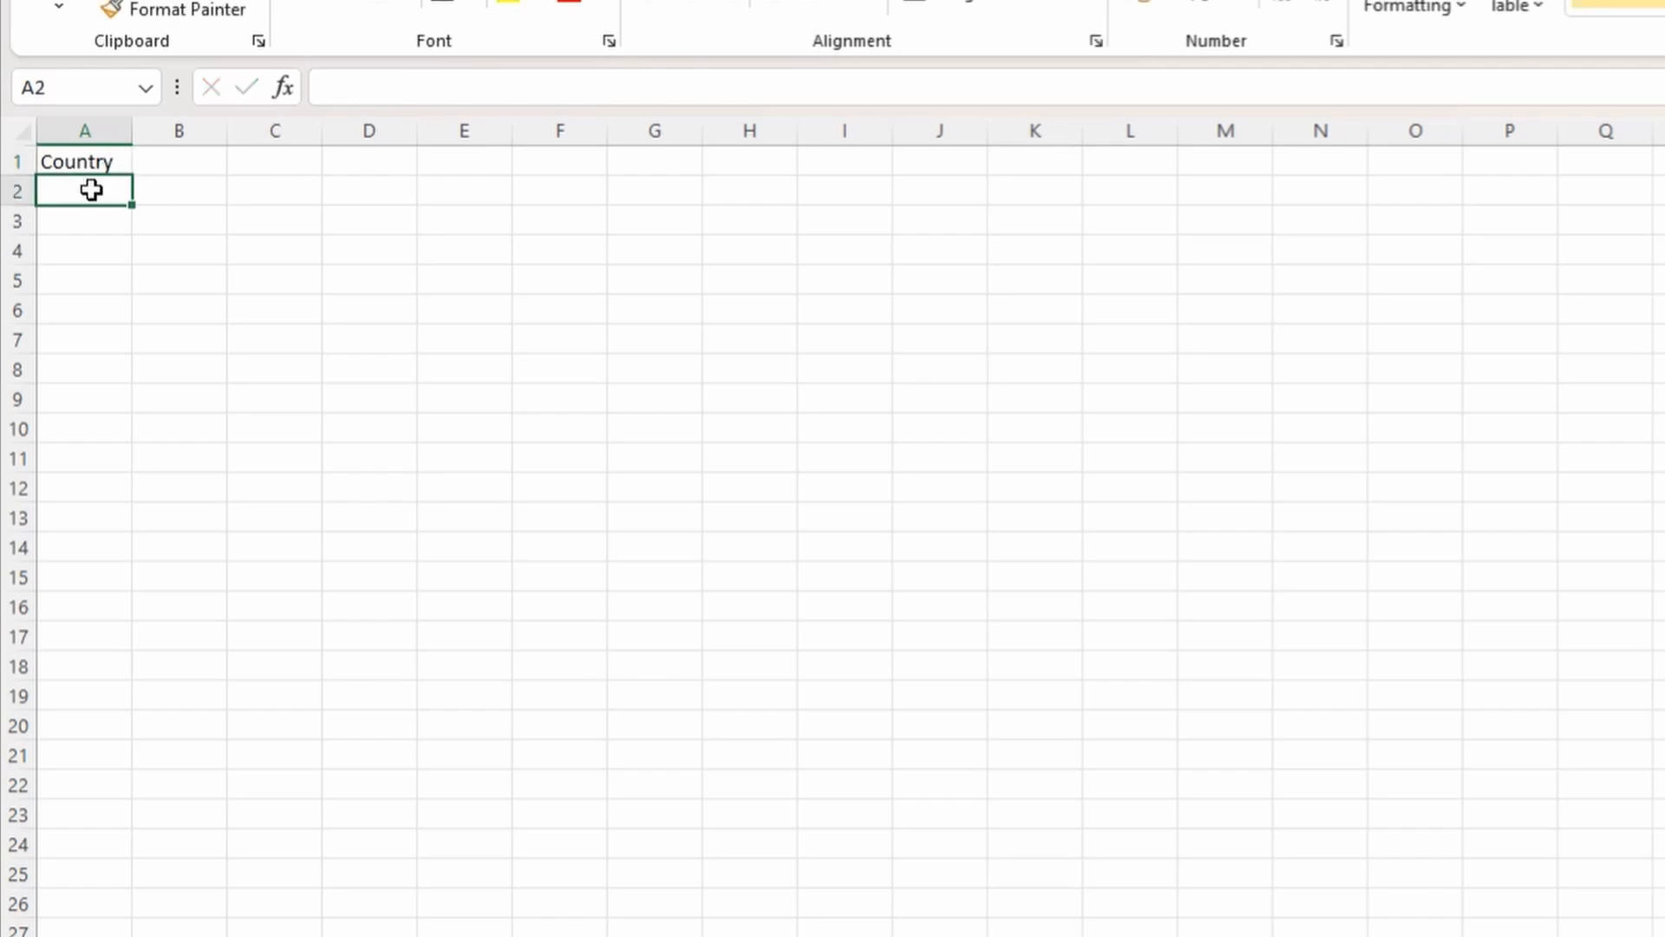
left_click(89, 159)
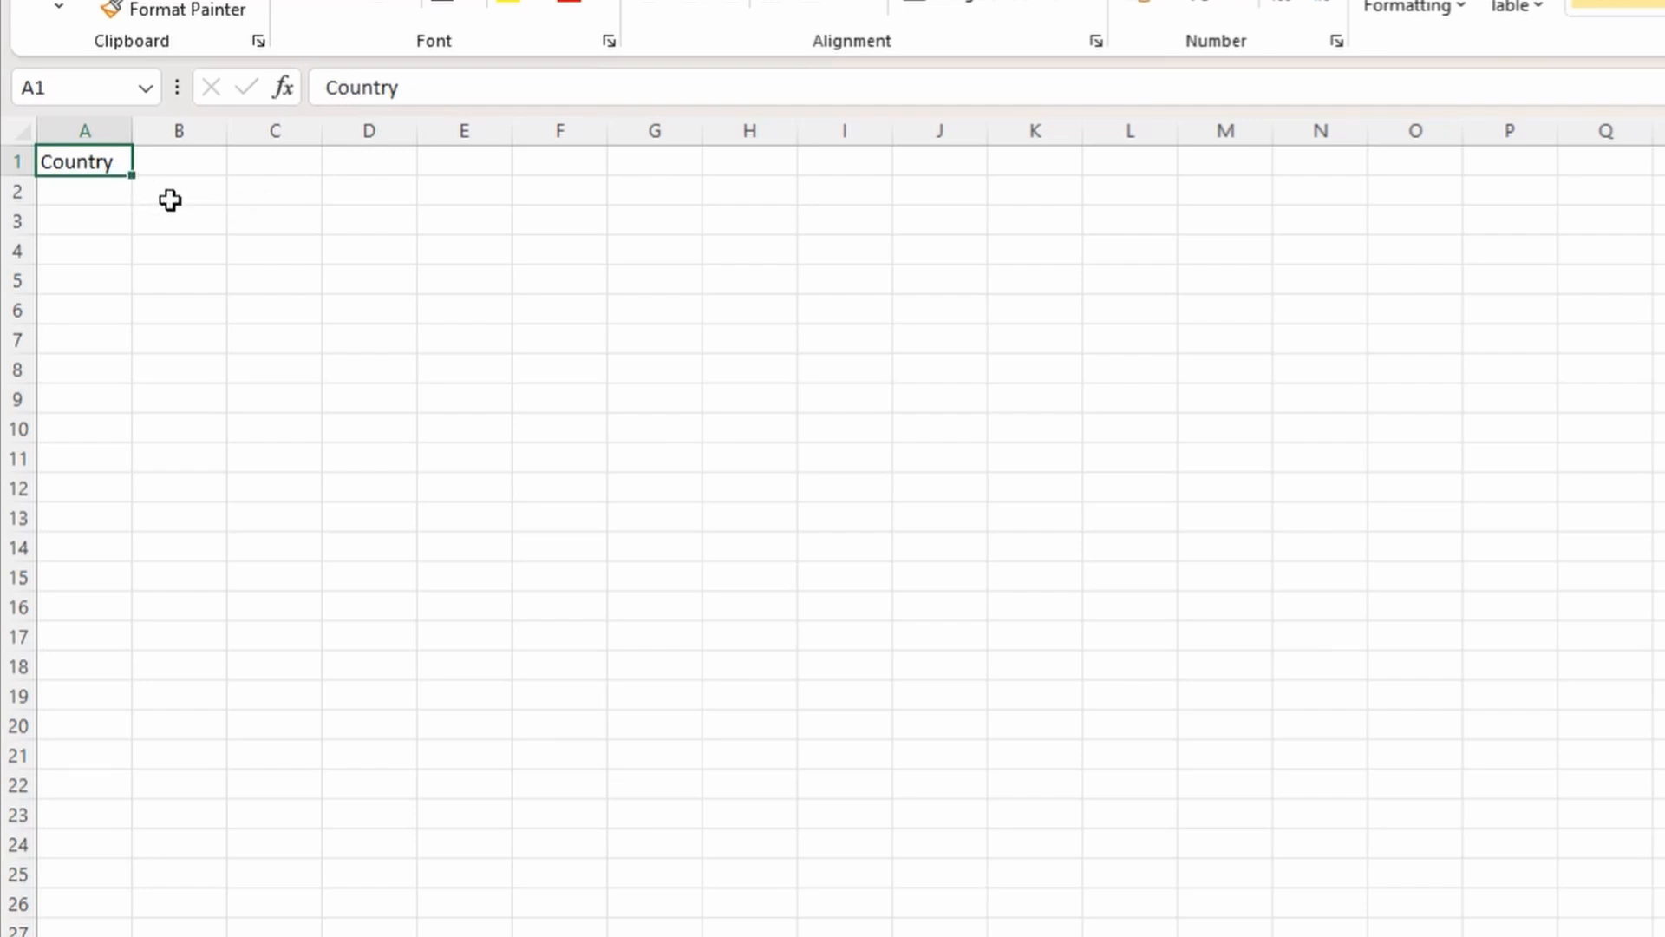
left_click(156, 154)
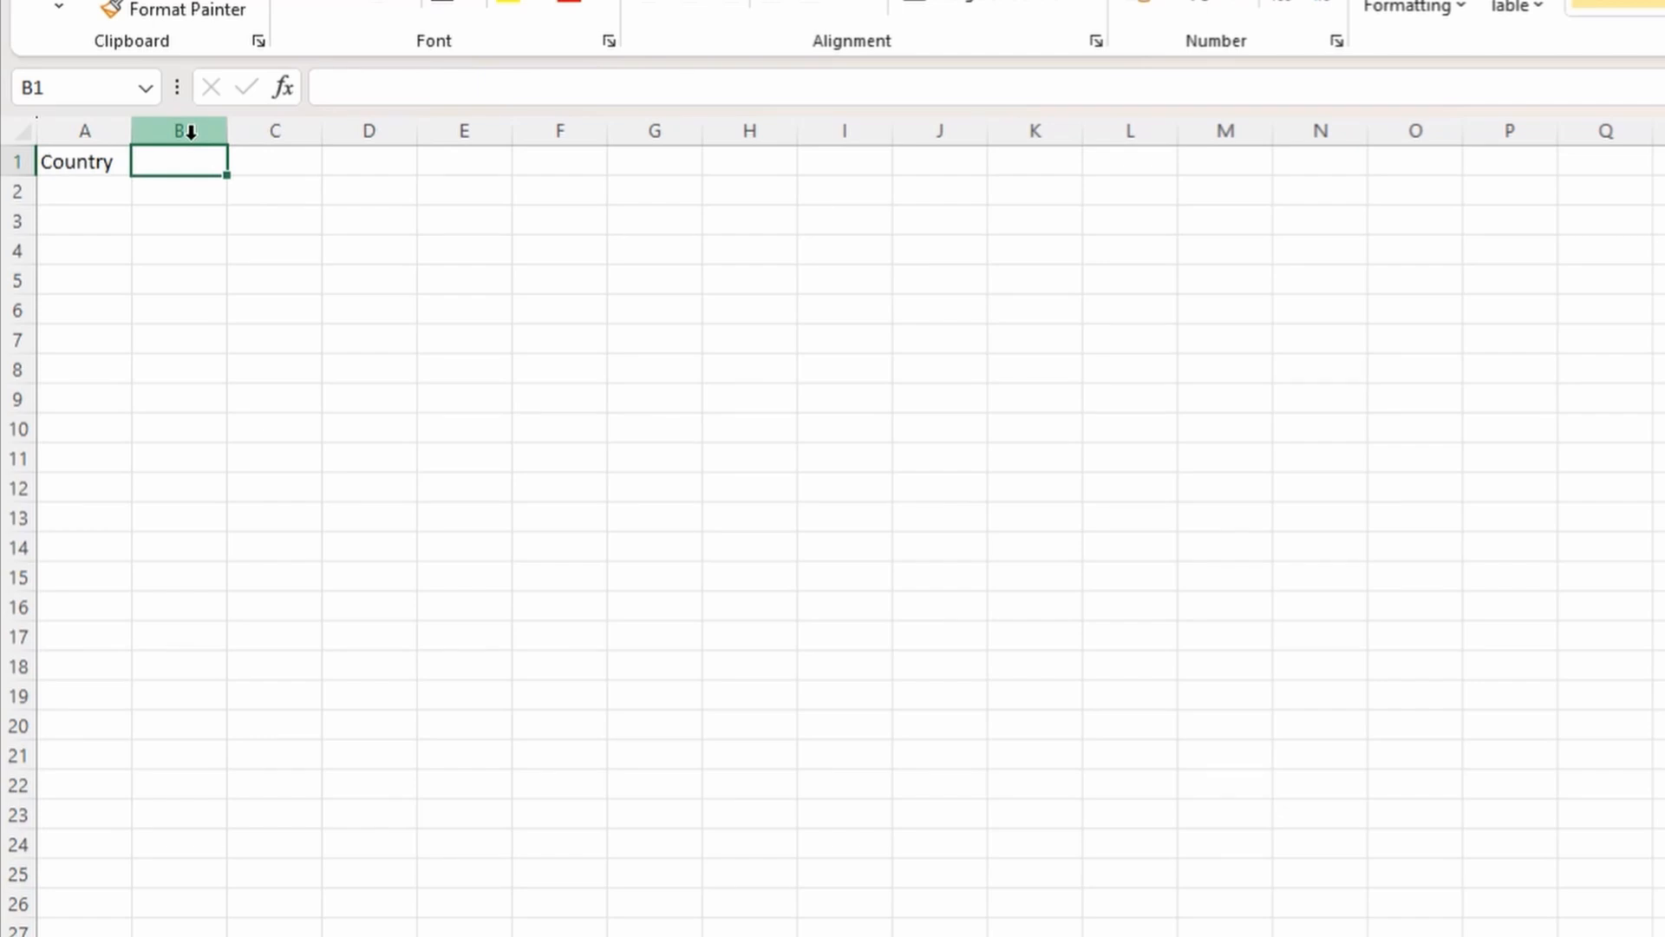
type("Date")
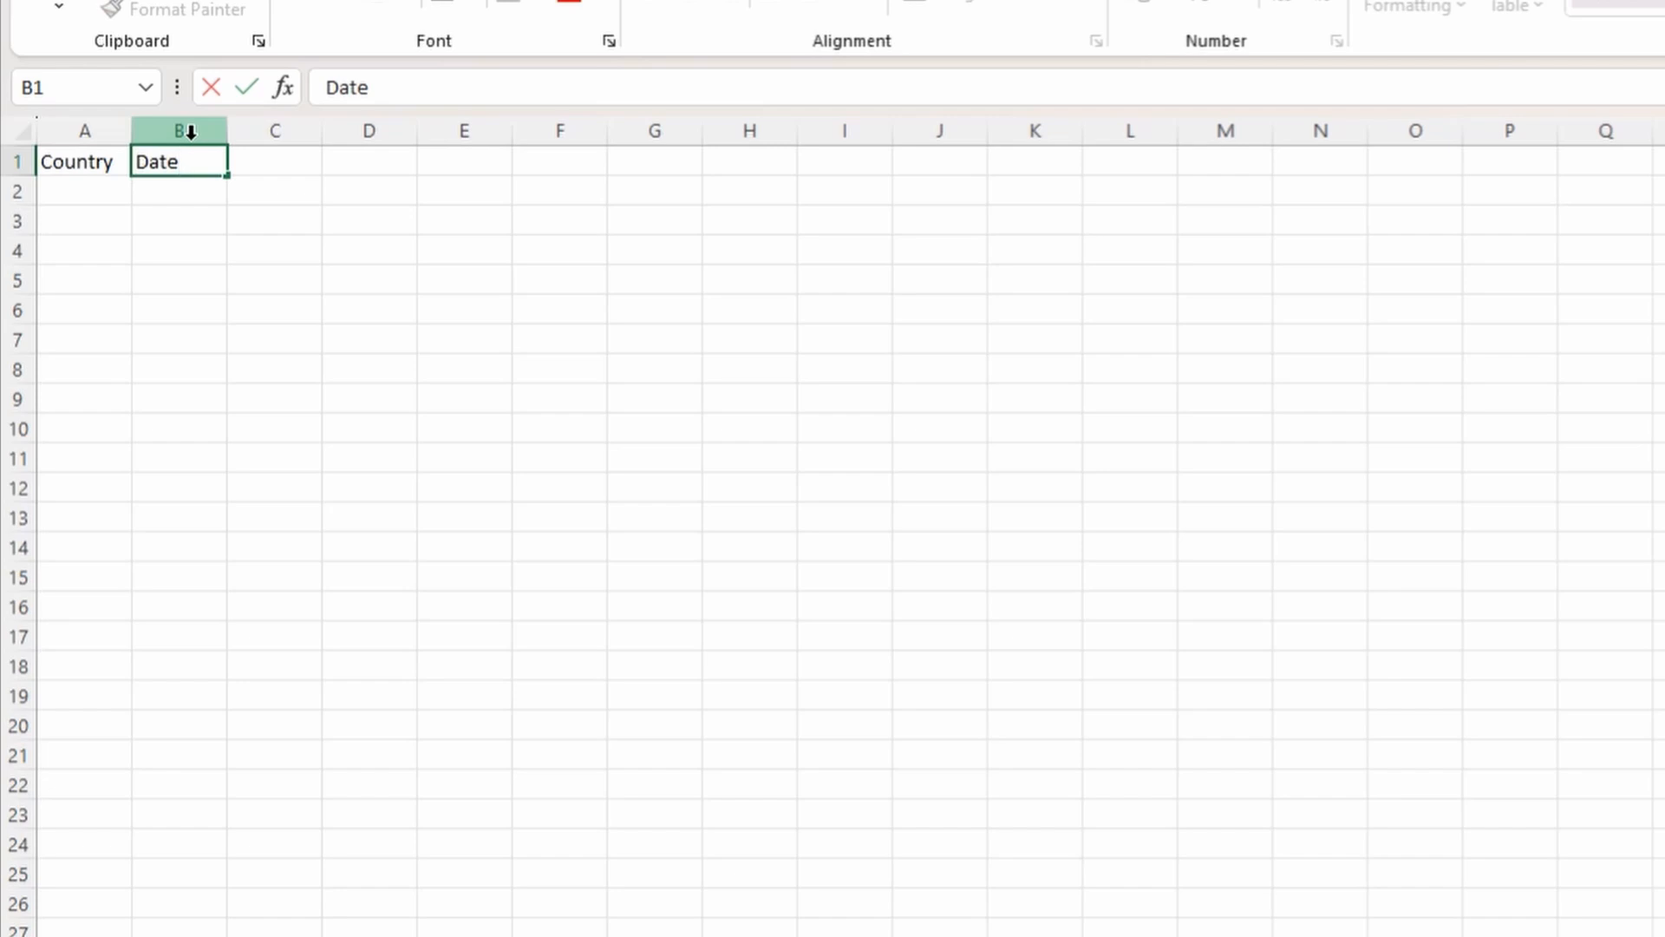
key("Return")
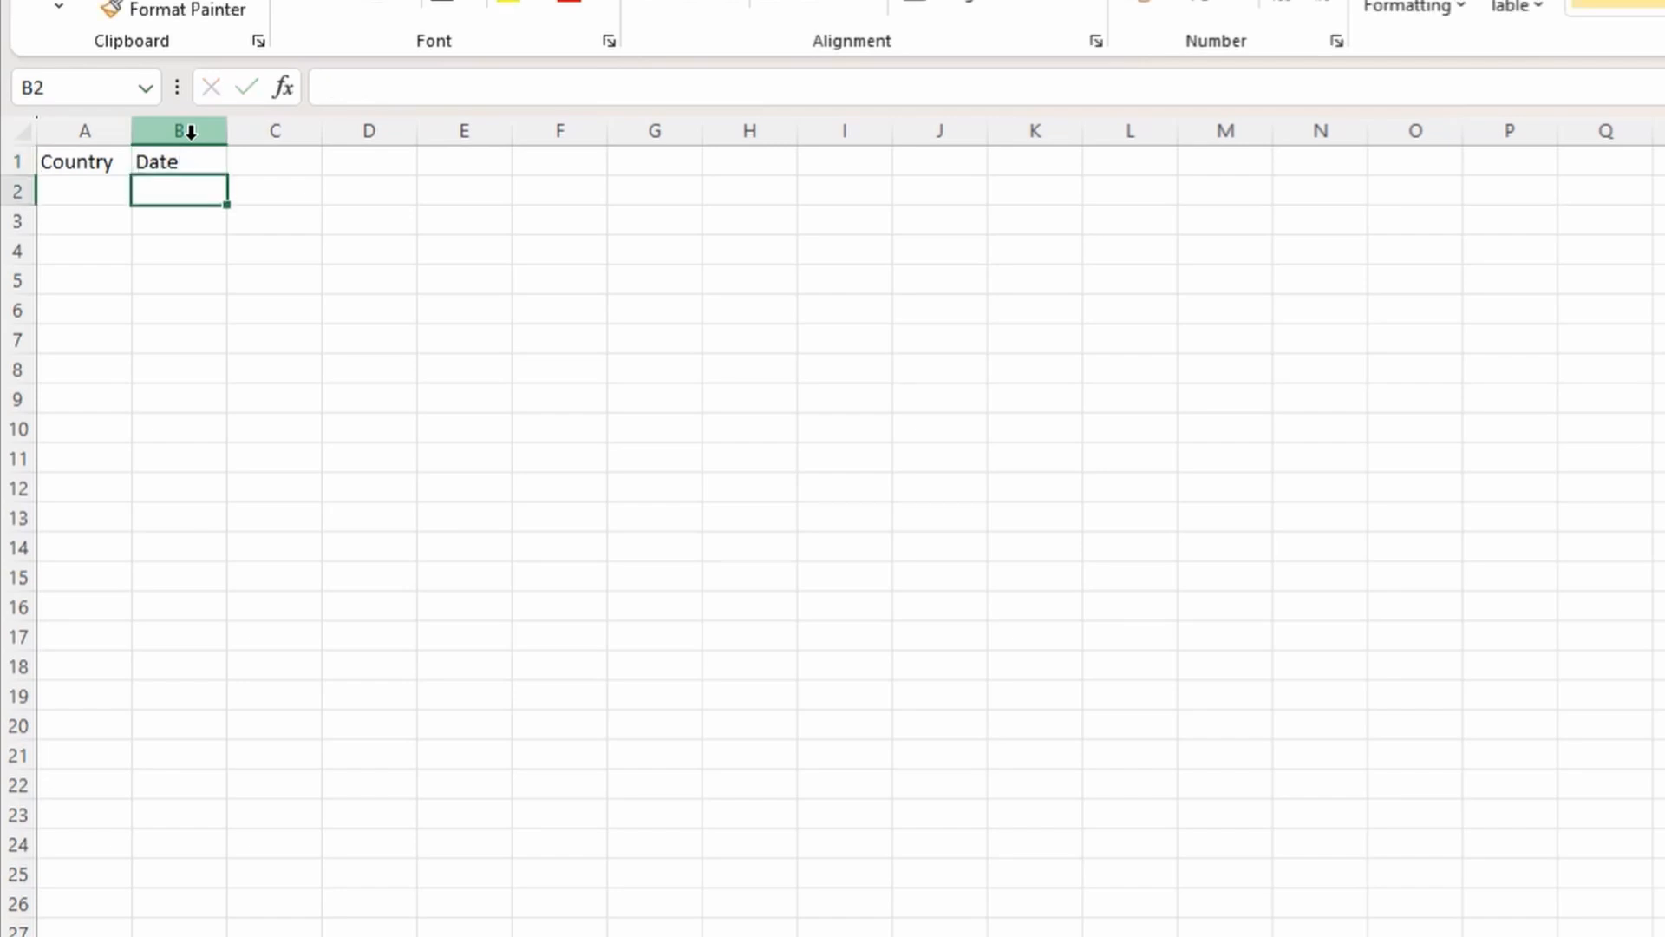
left_click(309, 167)
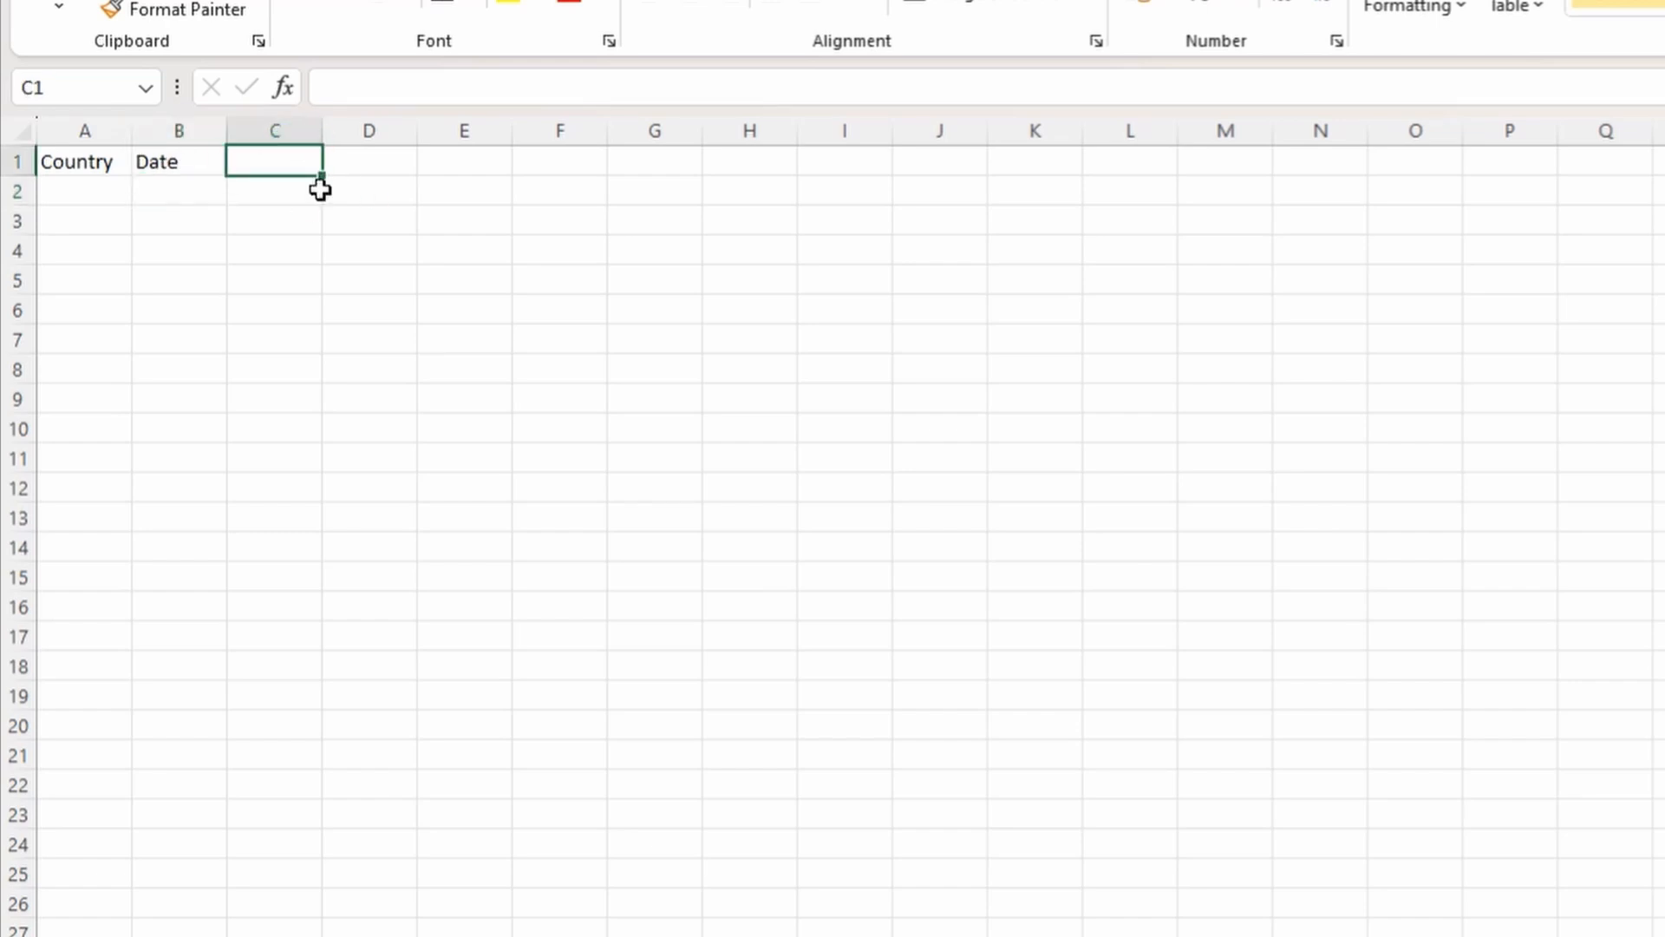
type("Product")
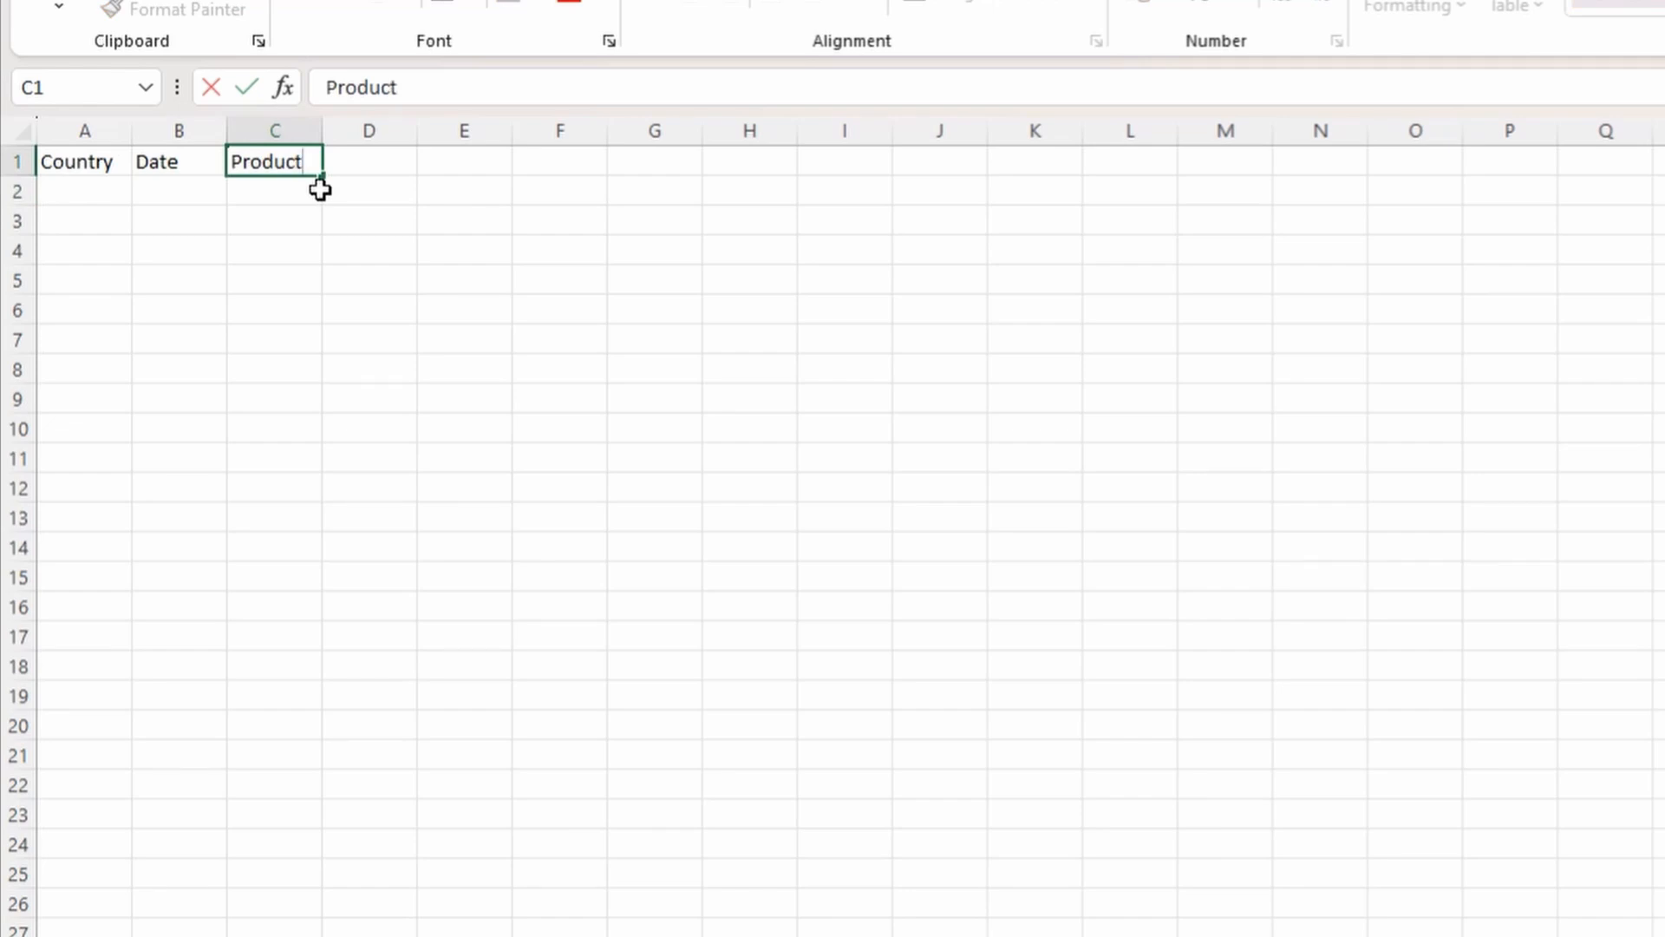
key("Tab")
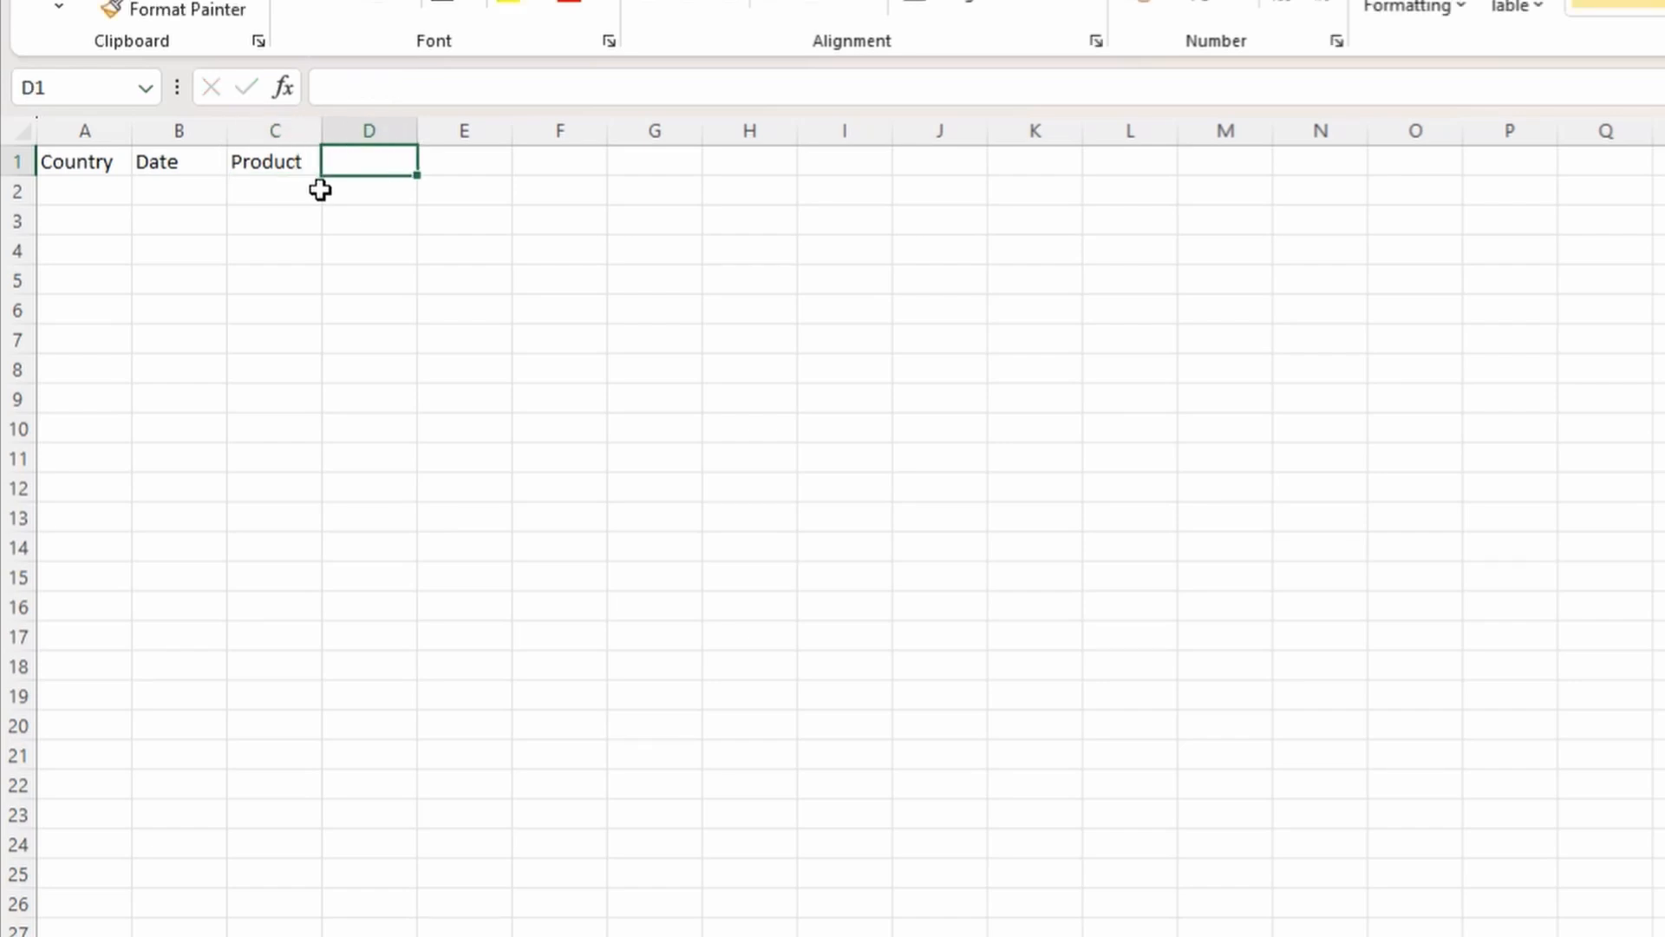
Enter the column headers Category in D1 and Sales person in E1.
type("cate")
key("BackSpace")
key("BackSpace")
key("BackSpace")
key("BackSpace")
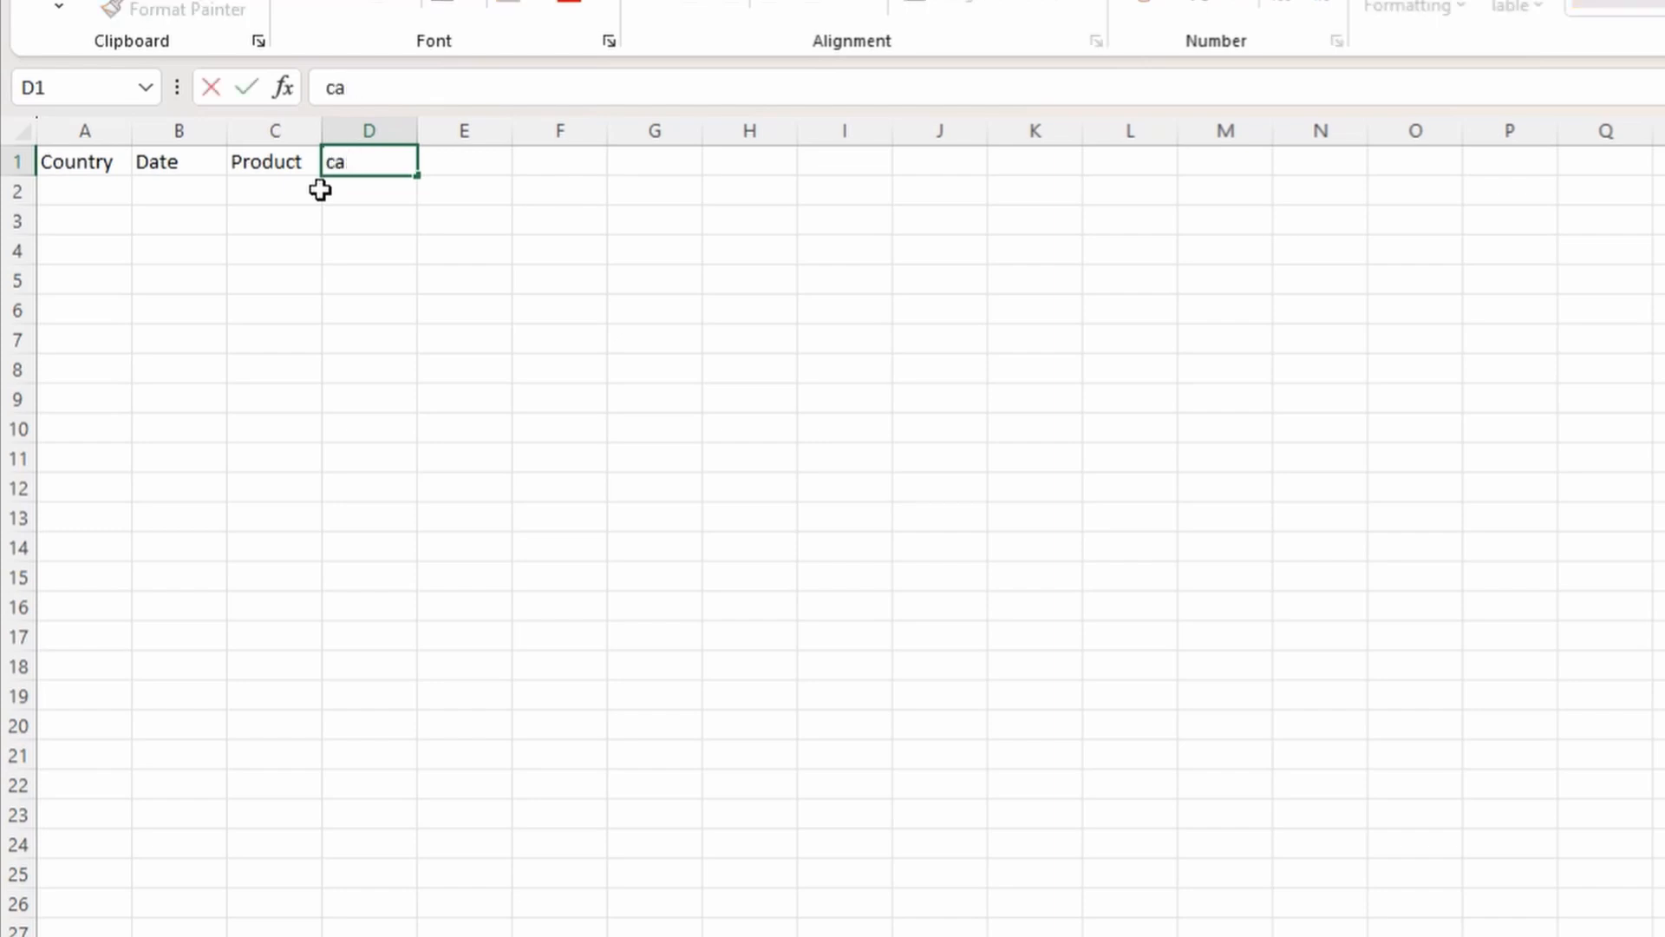
type("Category")
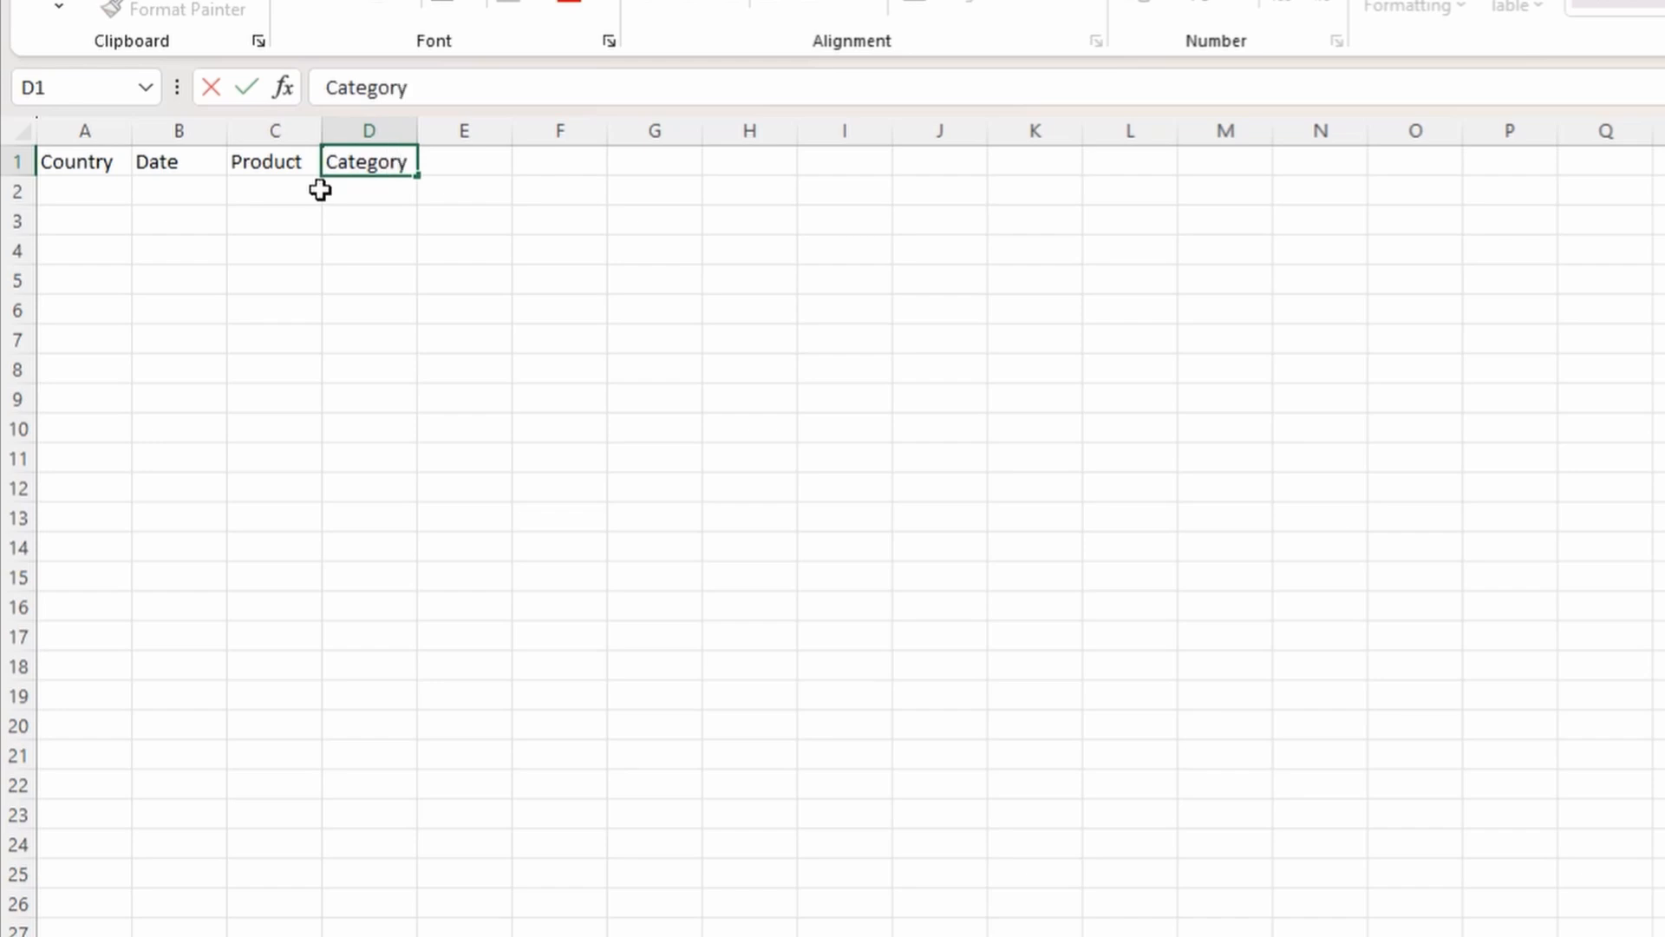
key("Tab")
type("Sales person")
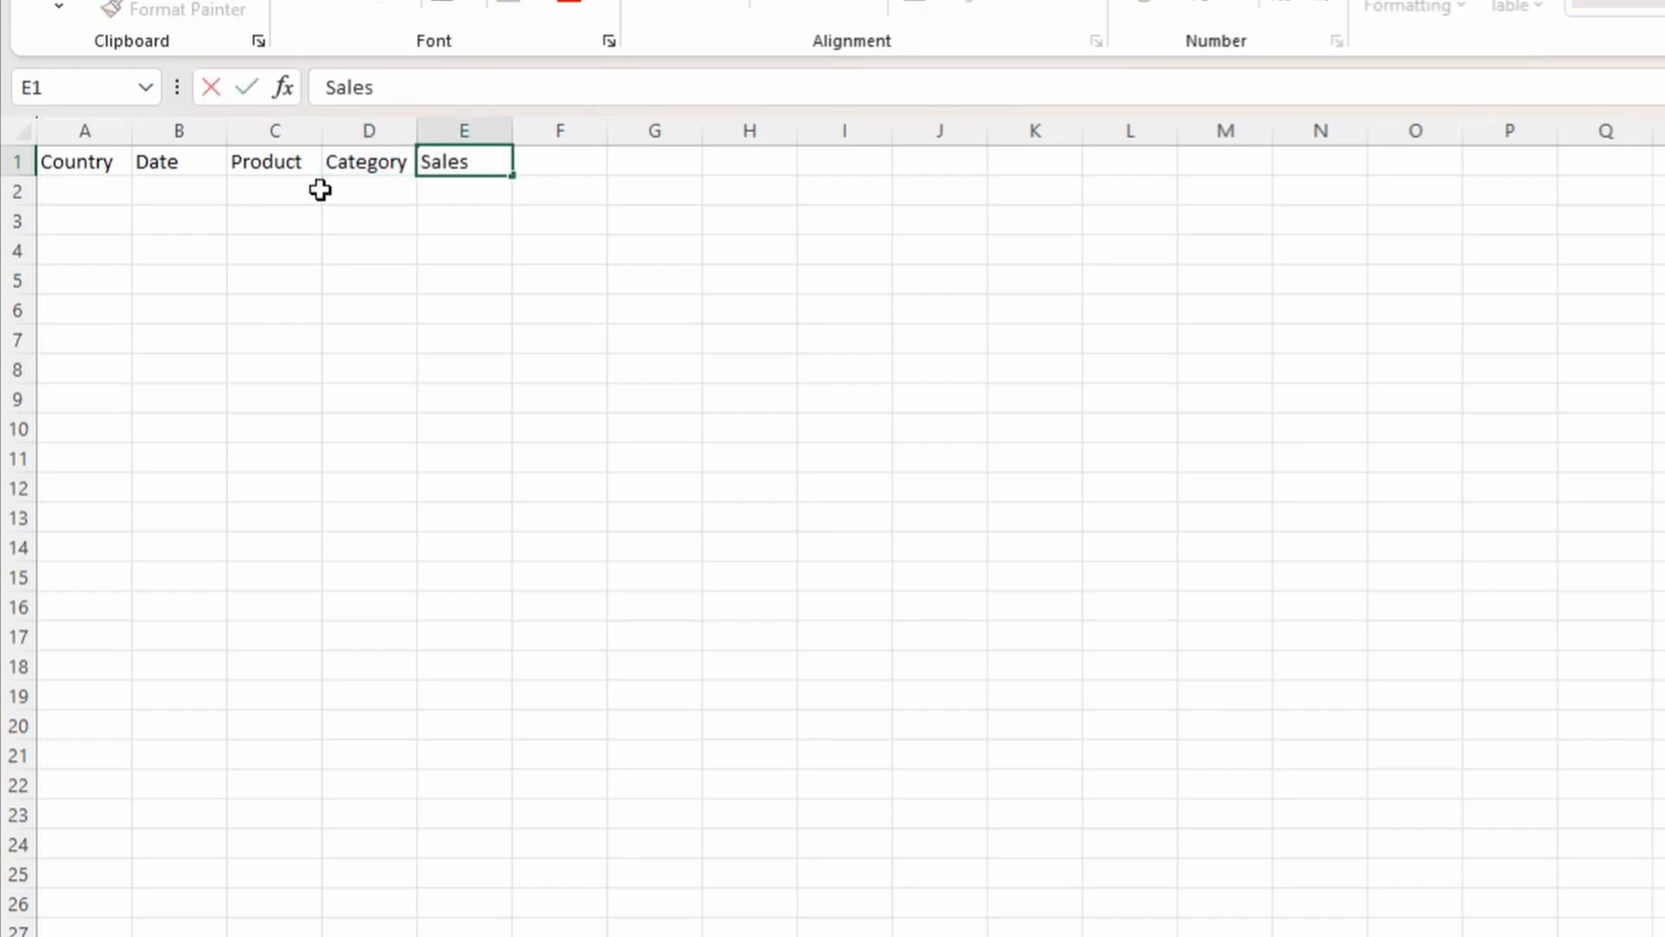
key("Tab")
Enter the column headers Qty Sold in F1 and Sales Price in G1.
type("Qty")
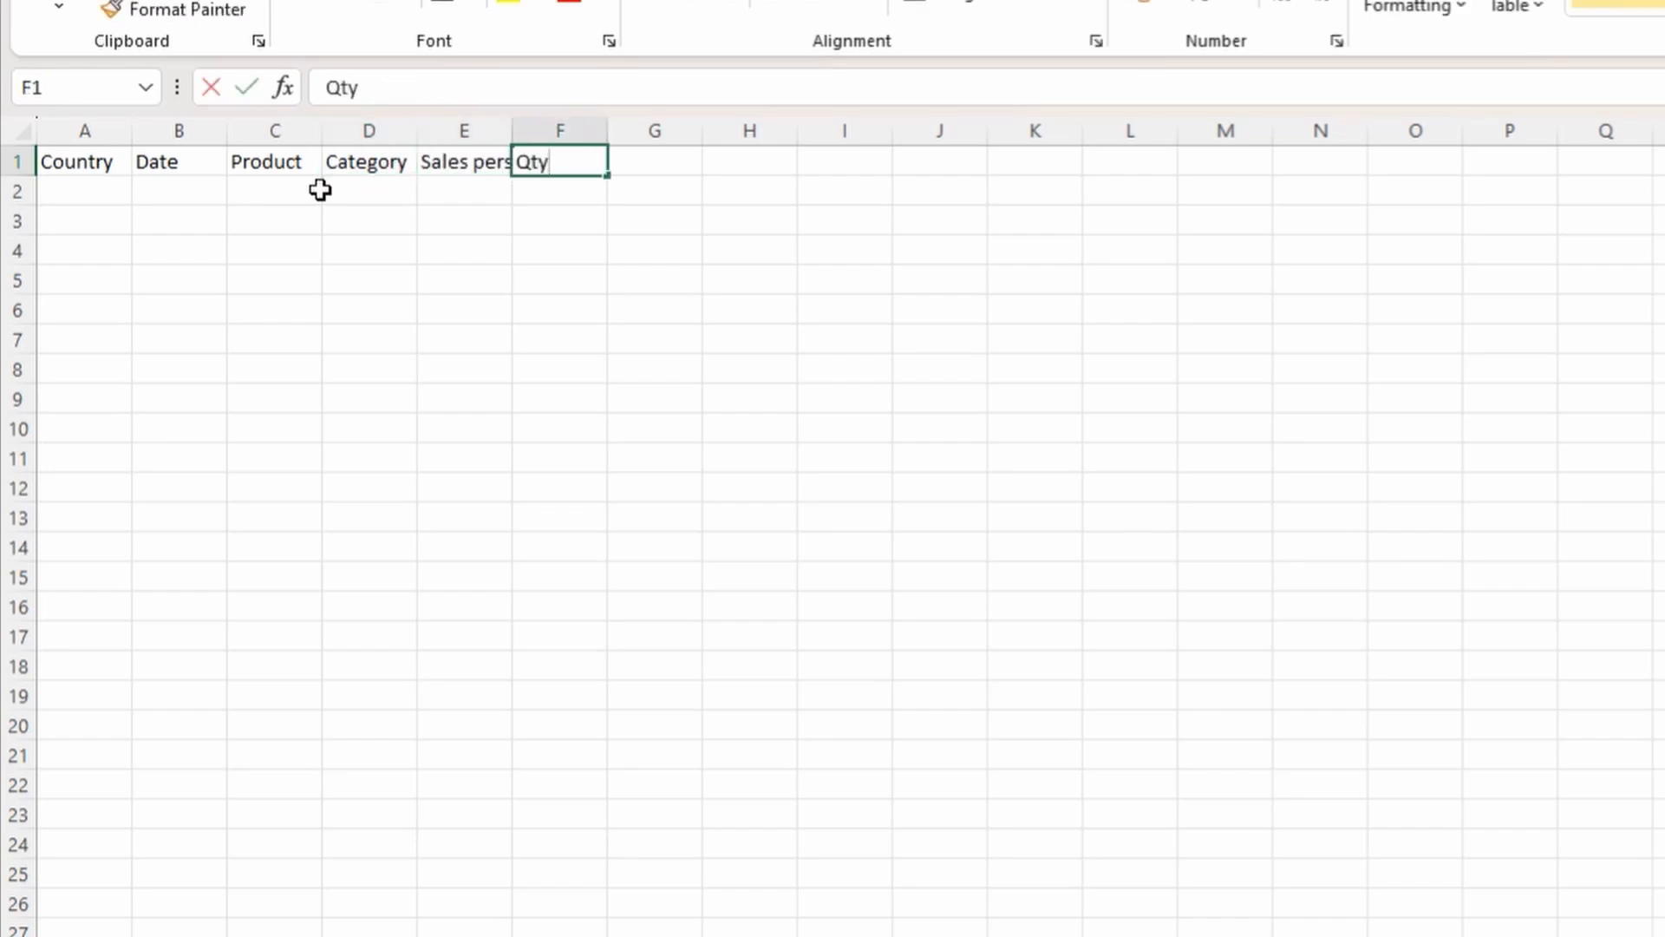
type(" Sold")
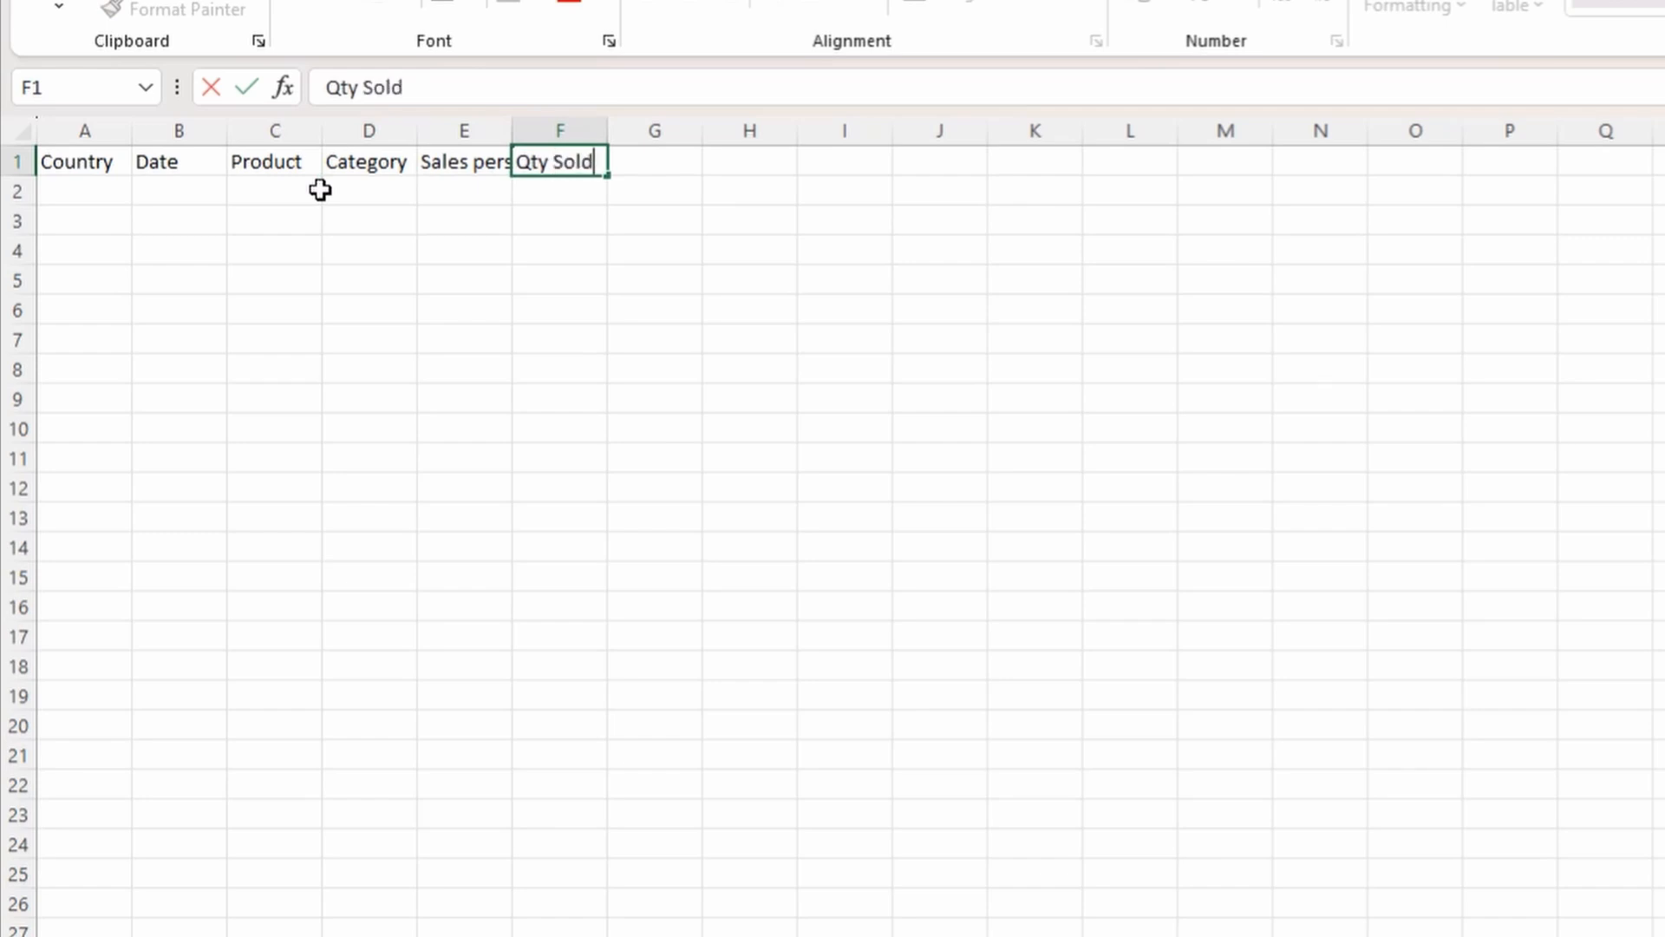
key("Tab")
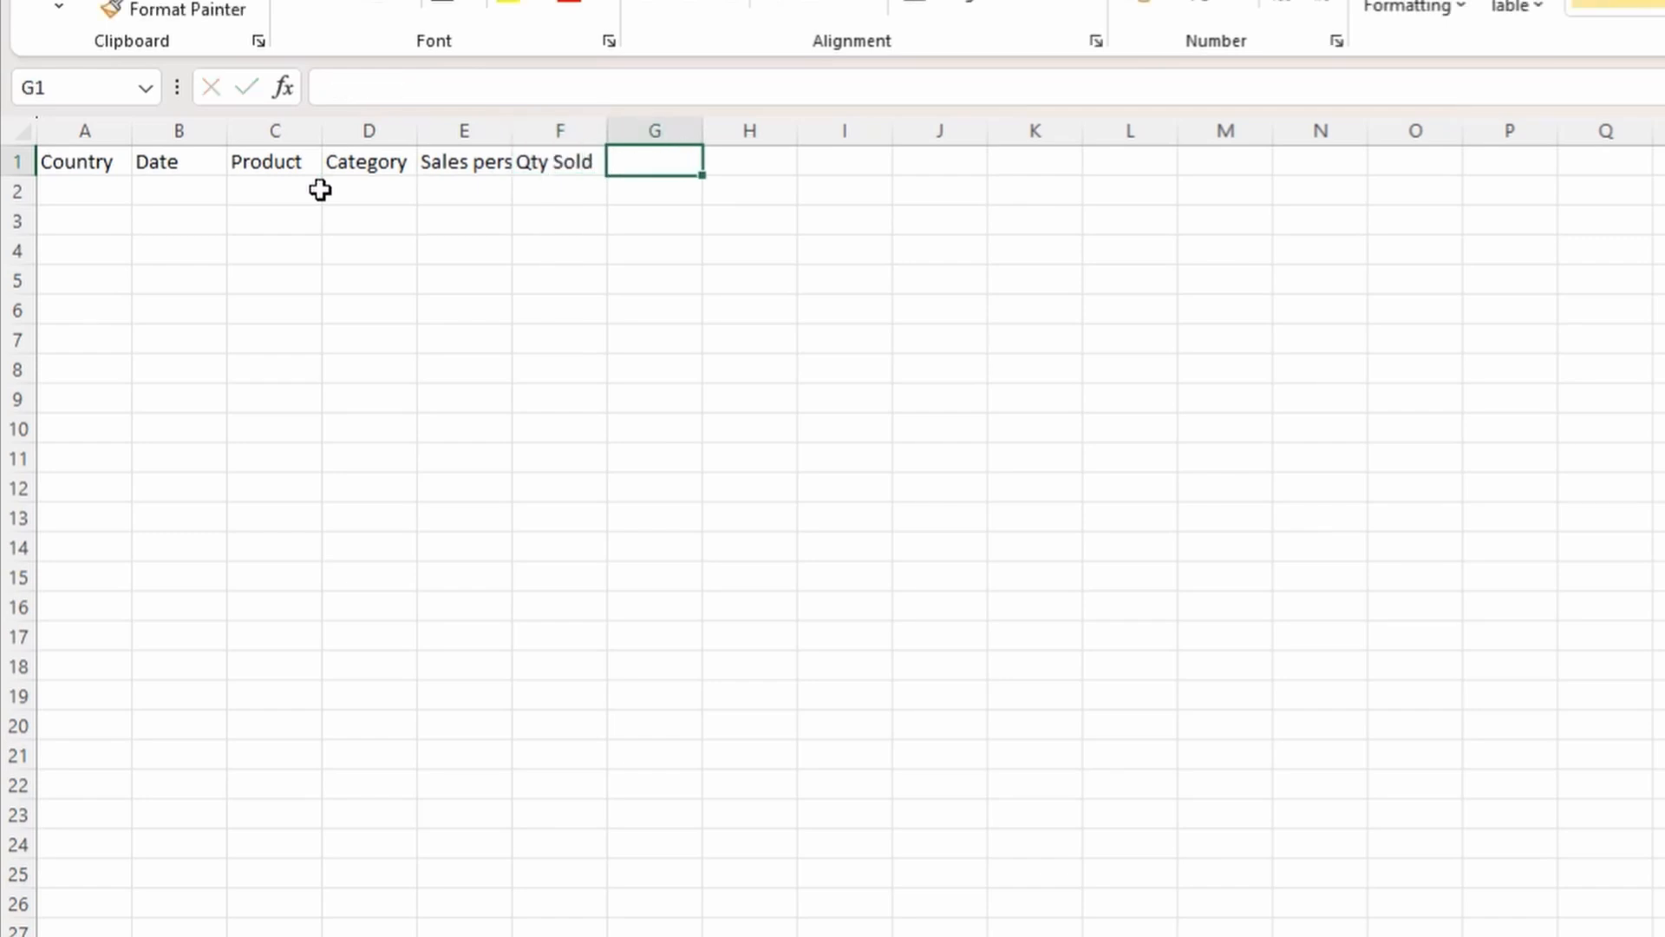
type("Sales")
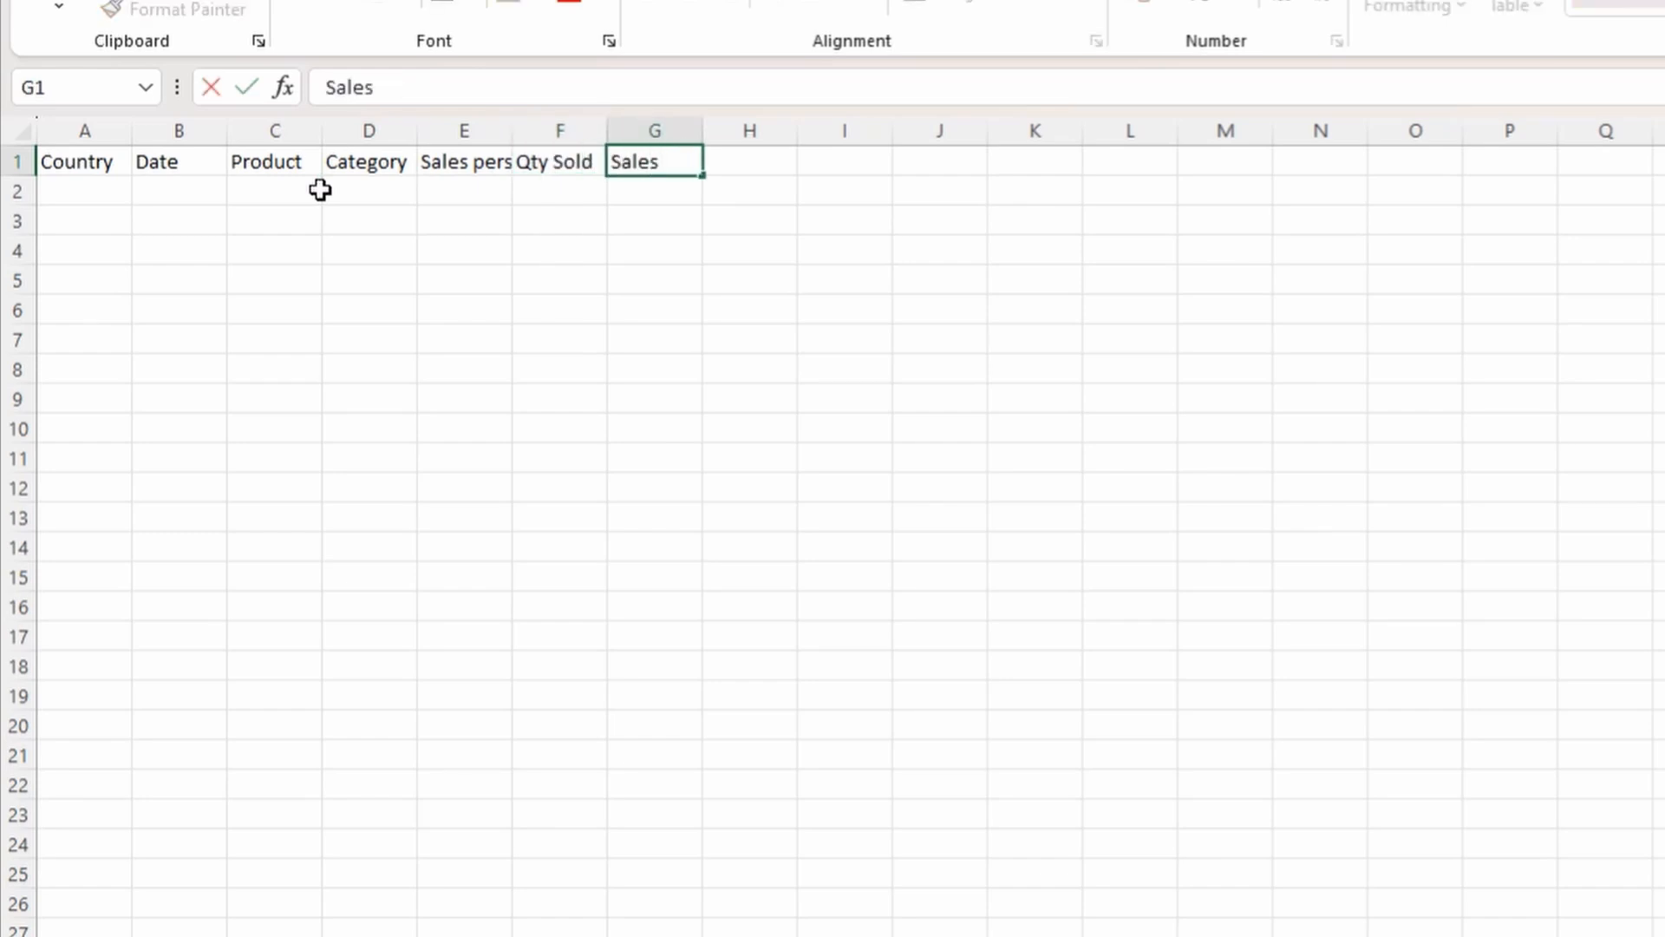
type(" price")
key("Tab")
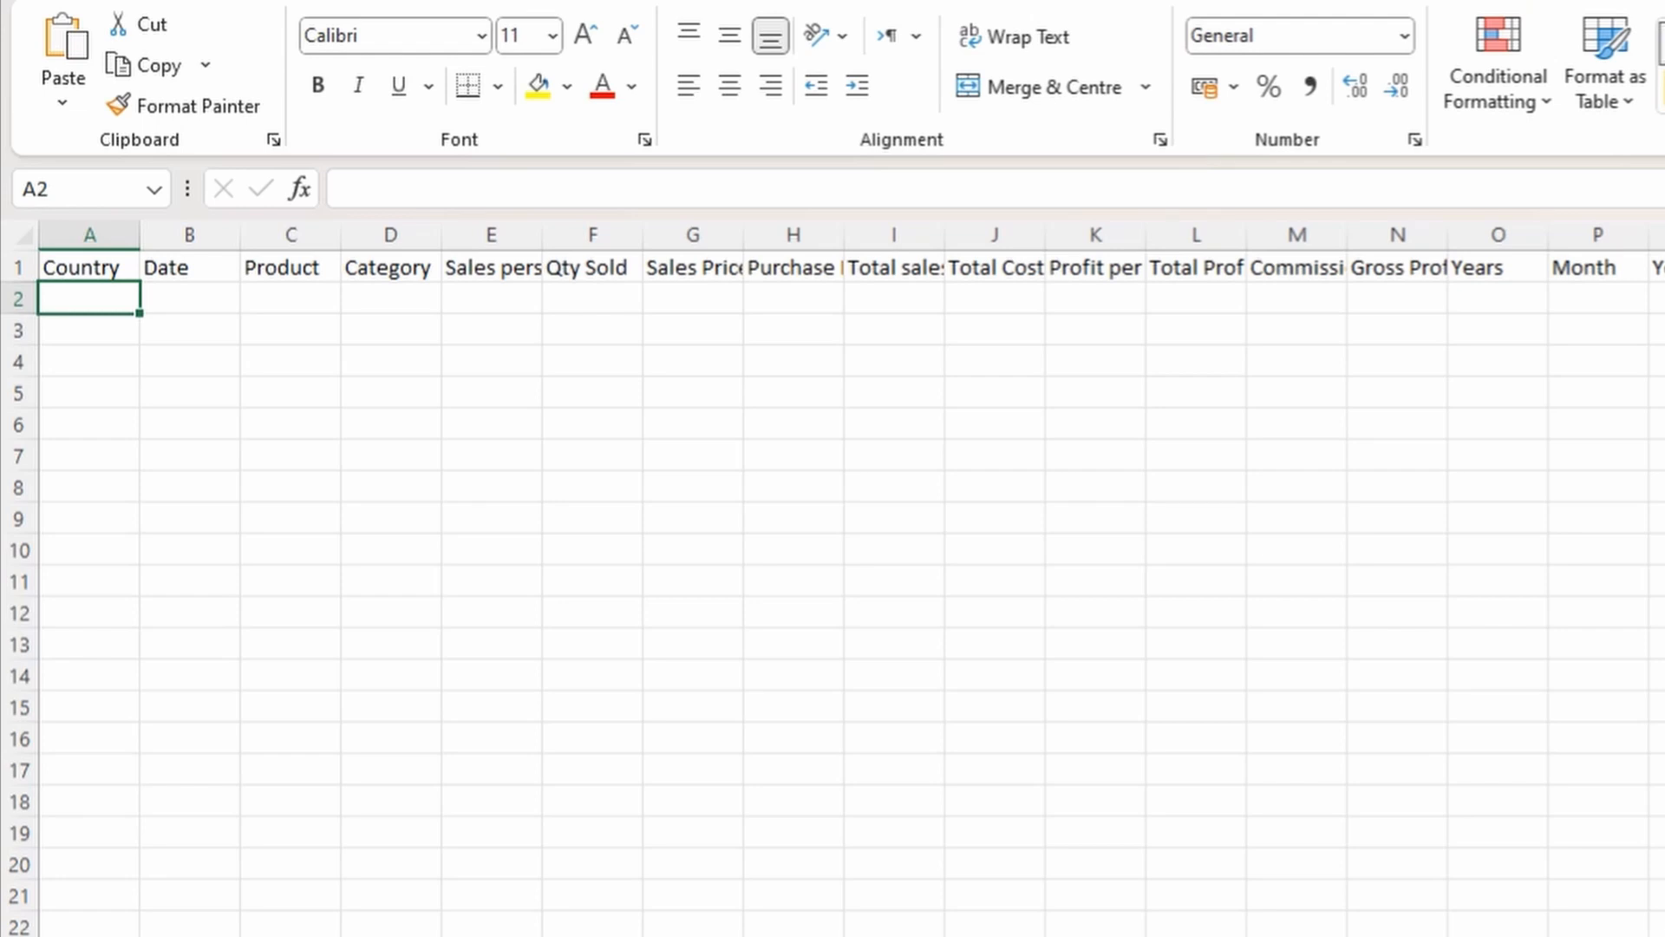
Fill the first record with USA in A2 and the date 29 Apr 2019 in B2.
type("USA")
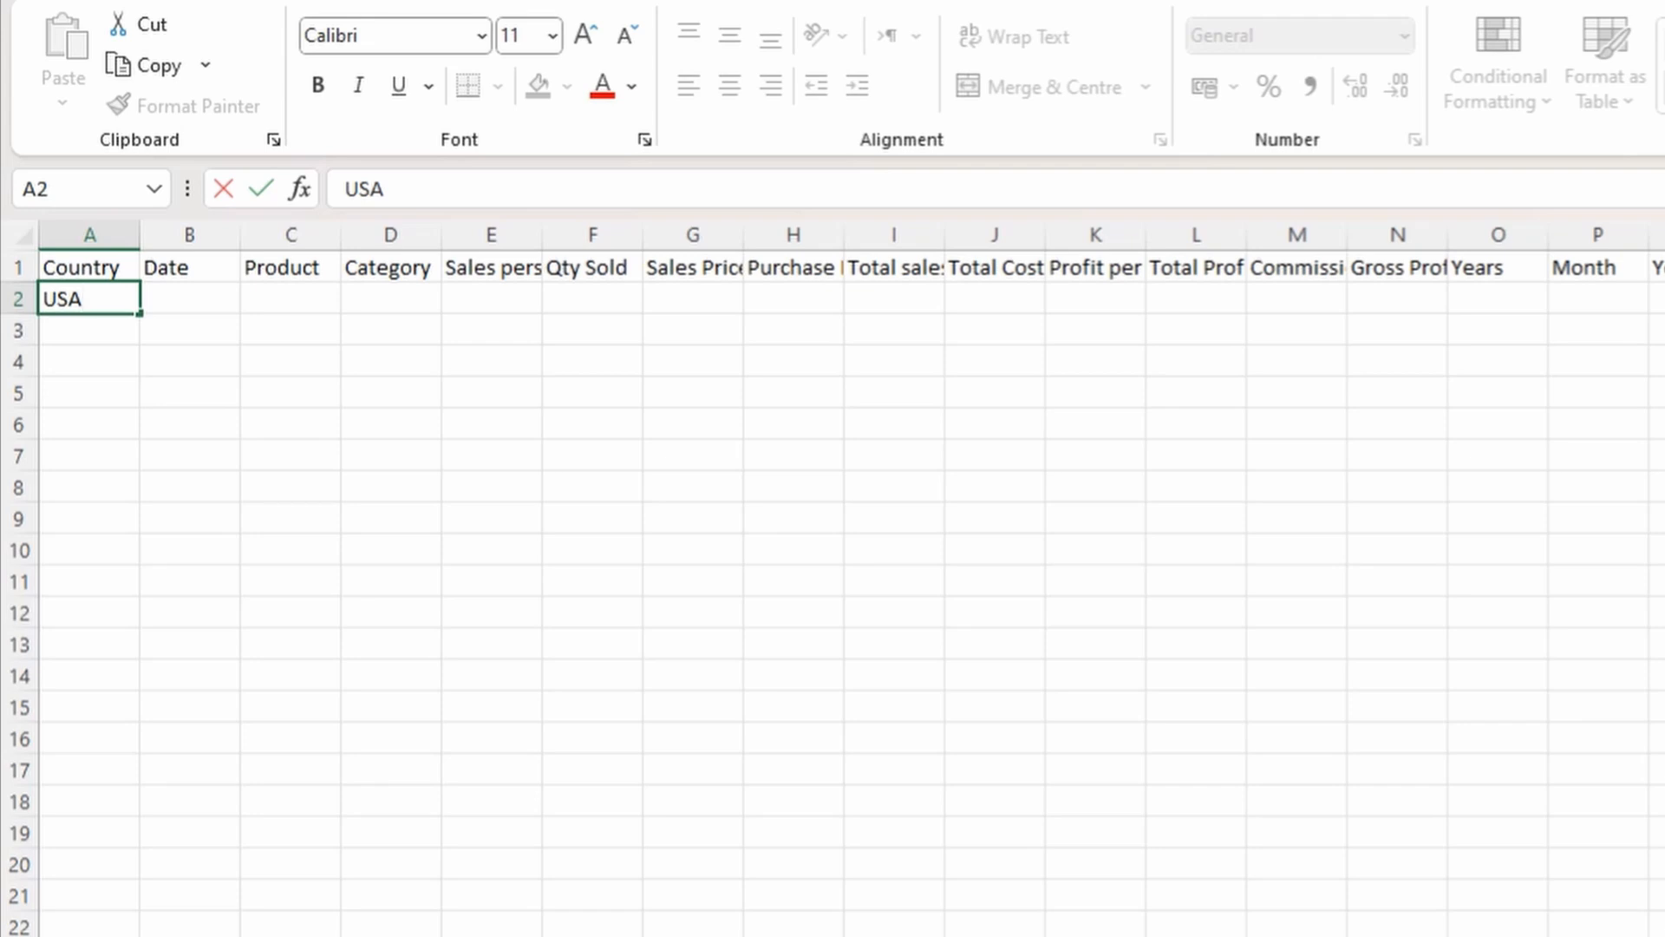
key("Tab")
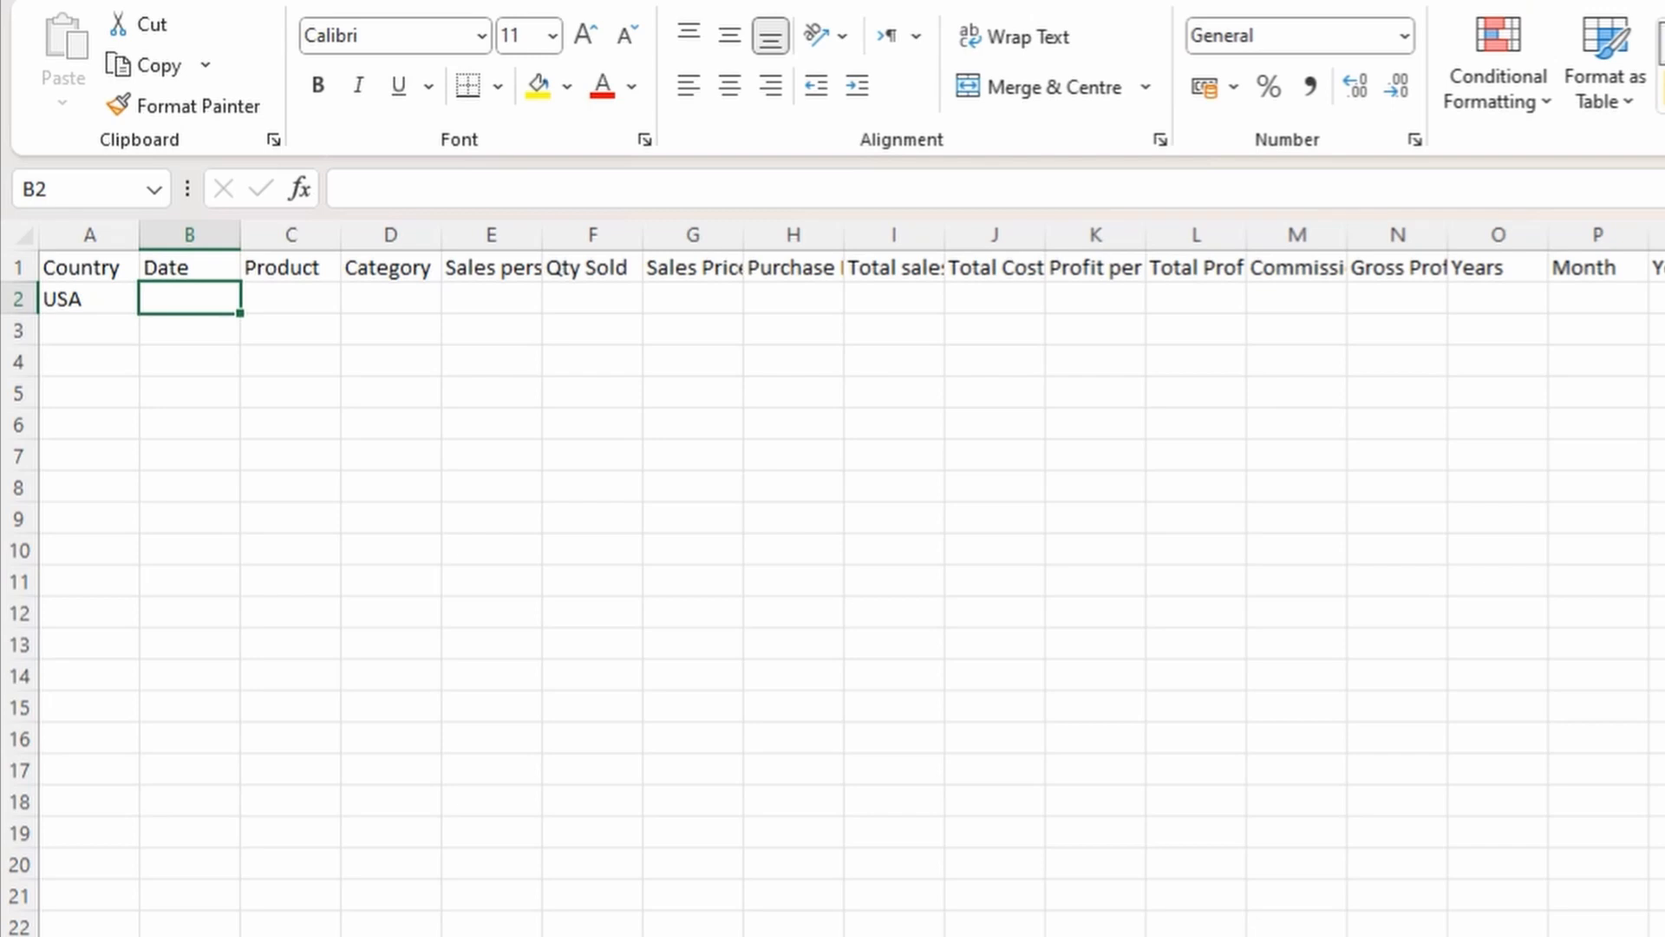
type("29")
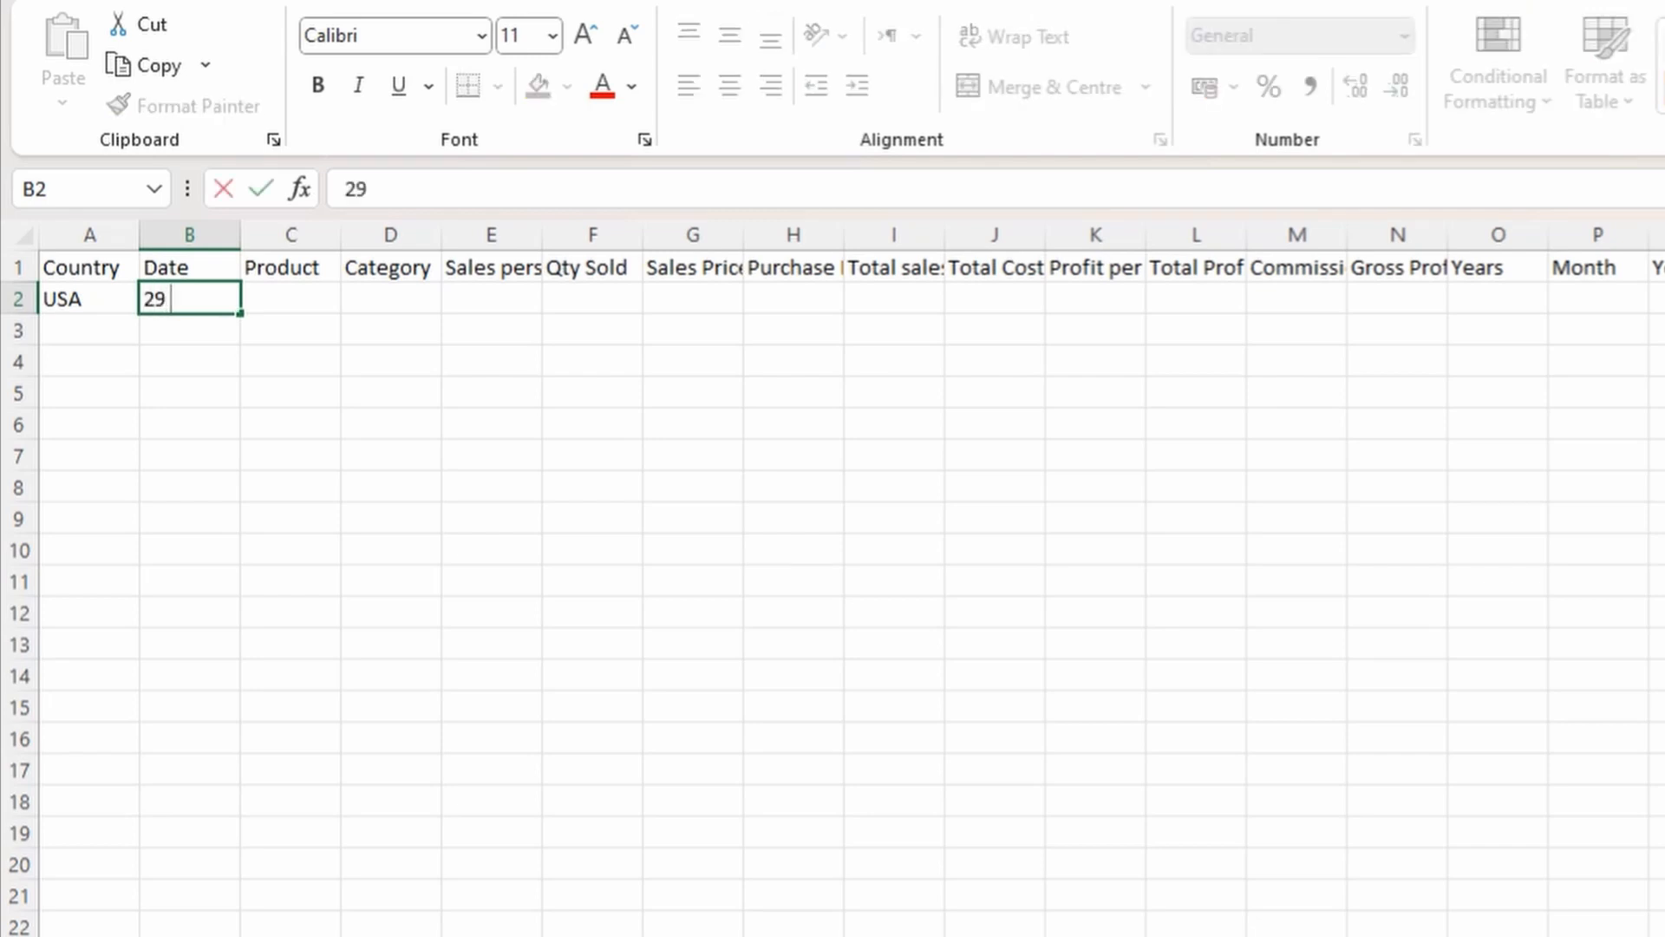
type(" Apr 2019")
key("Return")
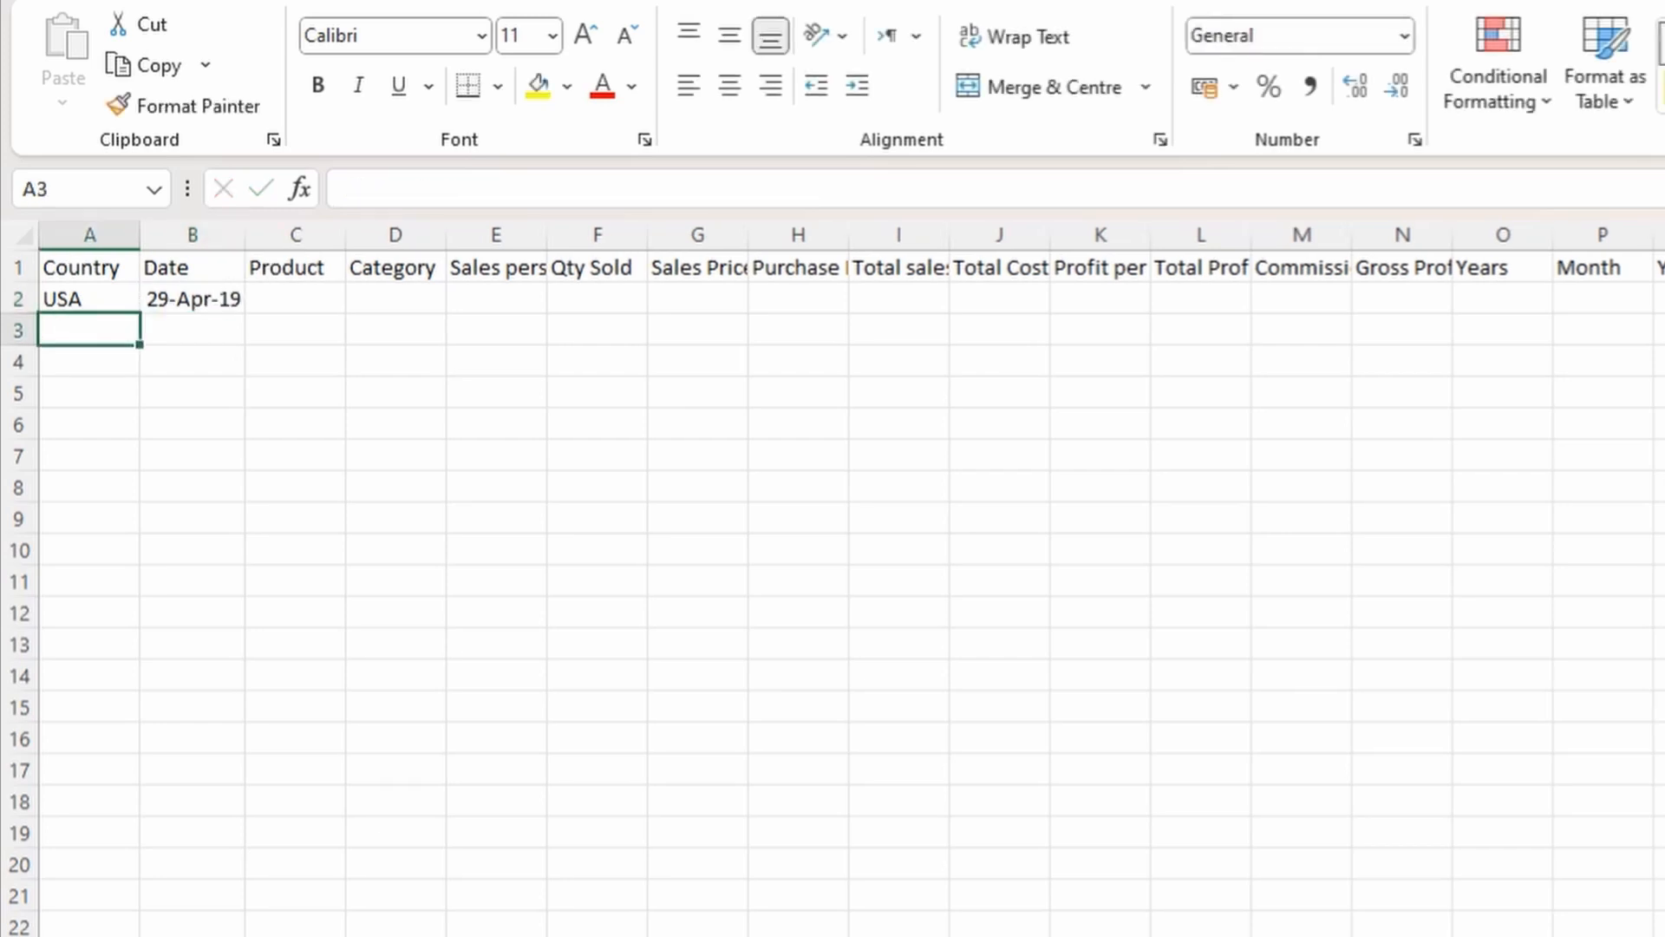
Check the stored date behind cell B2, and undo the date entry in that cell.
key("Right")
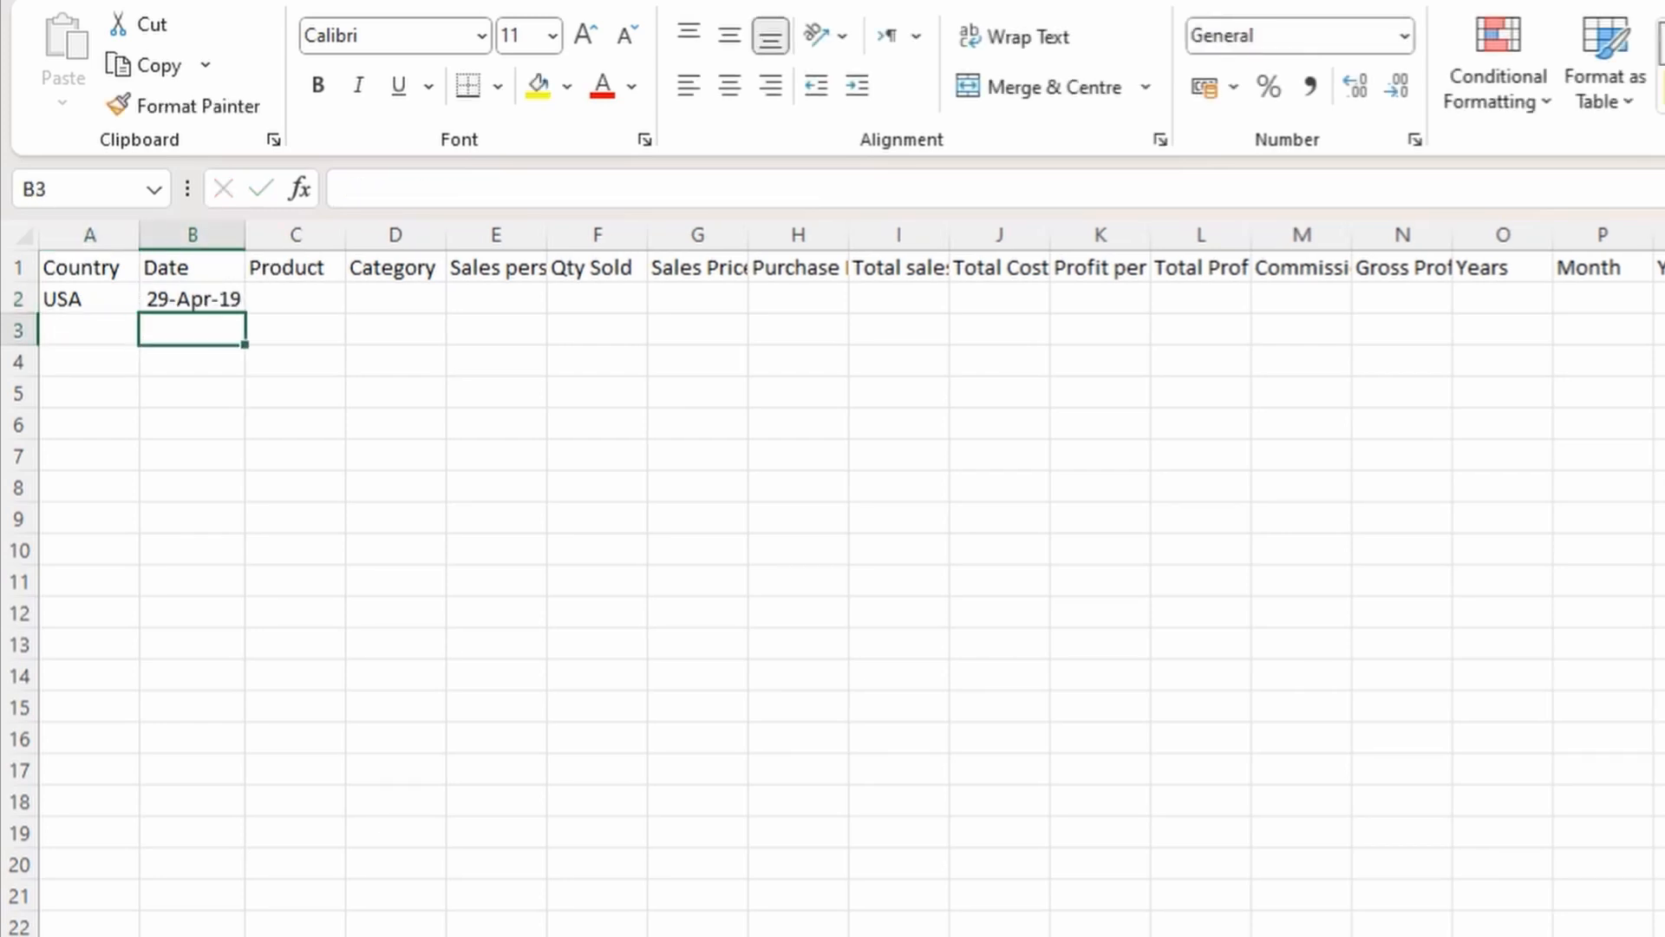
key("Up")
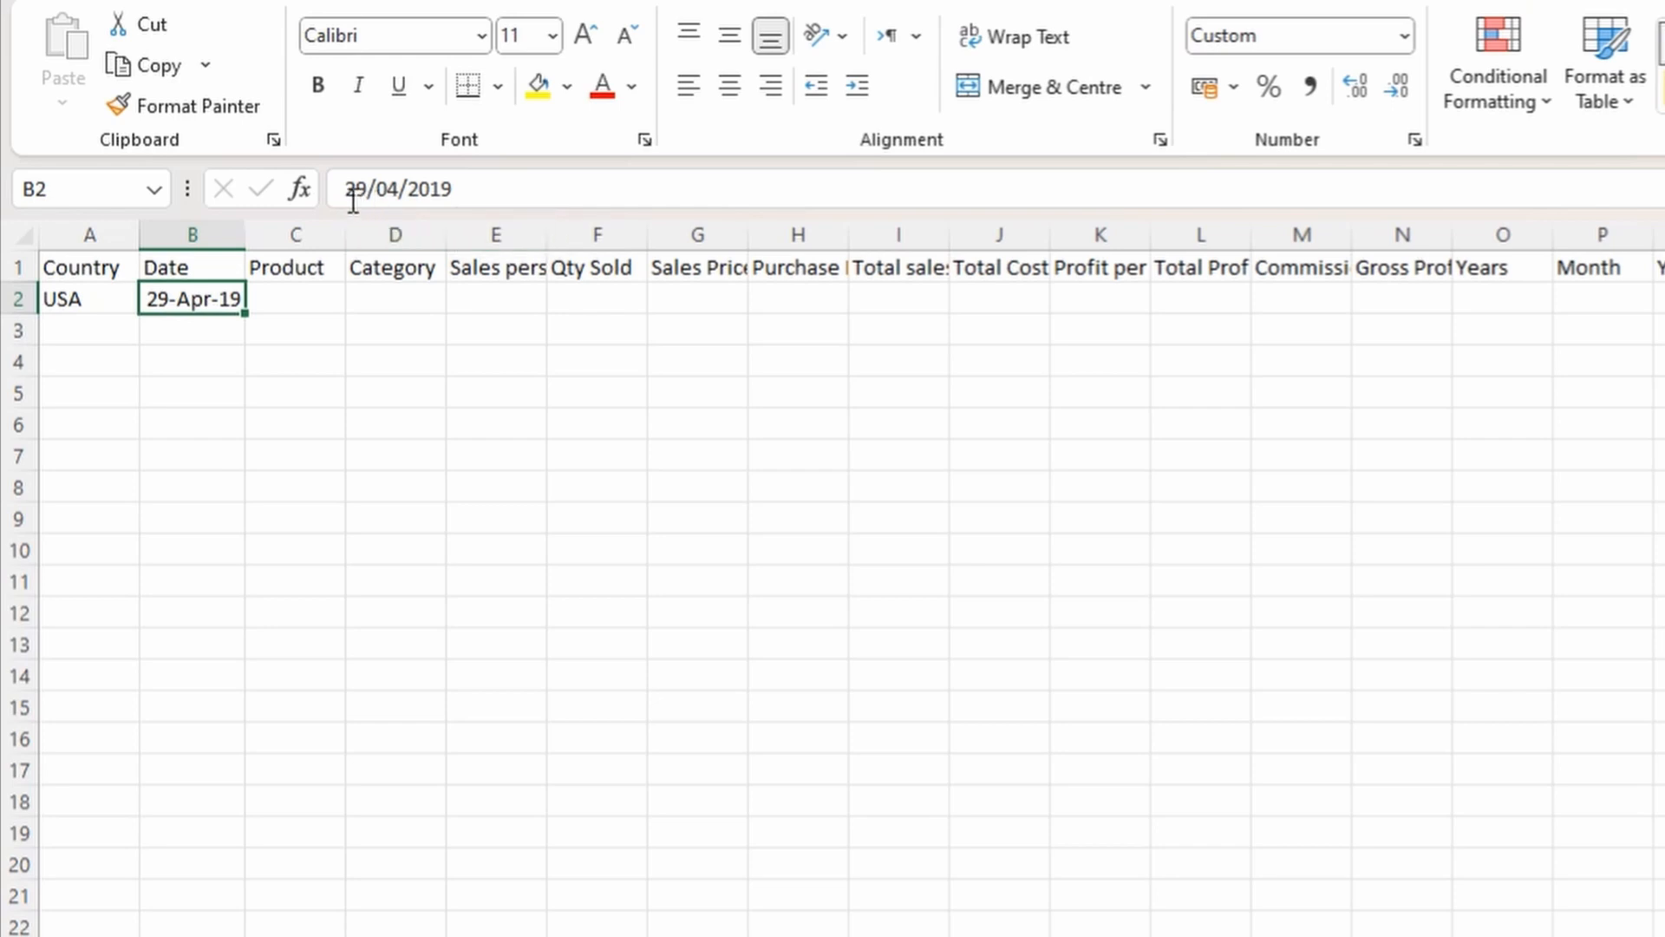
left_click(455, 189)
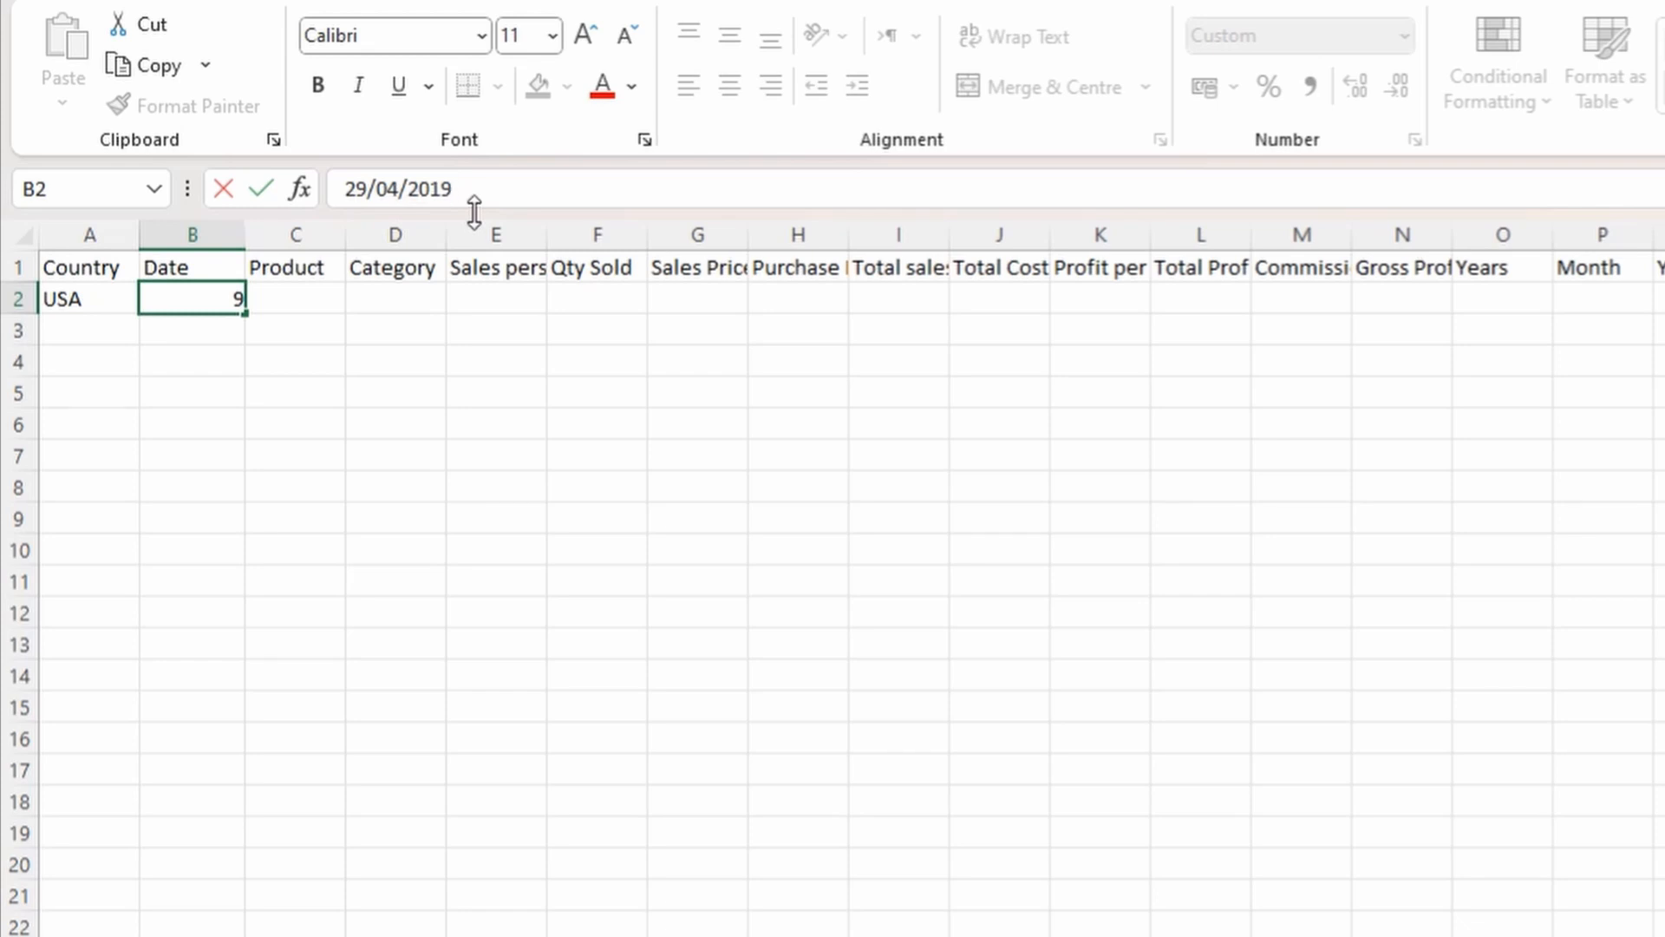
key("ctrl+Return")
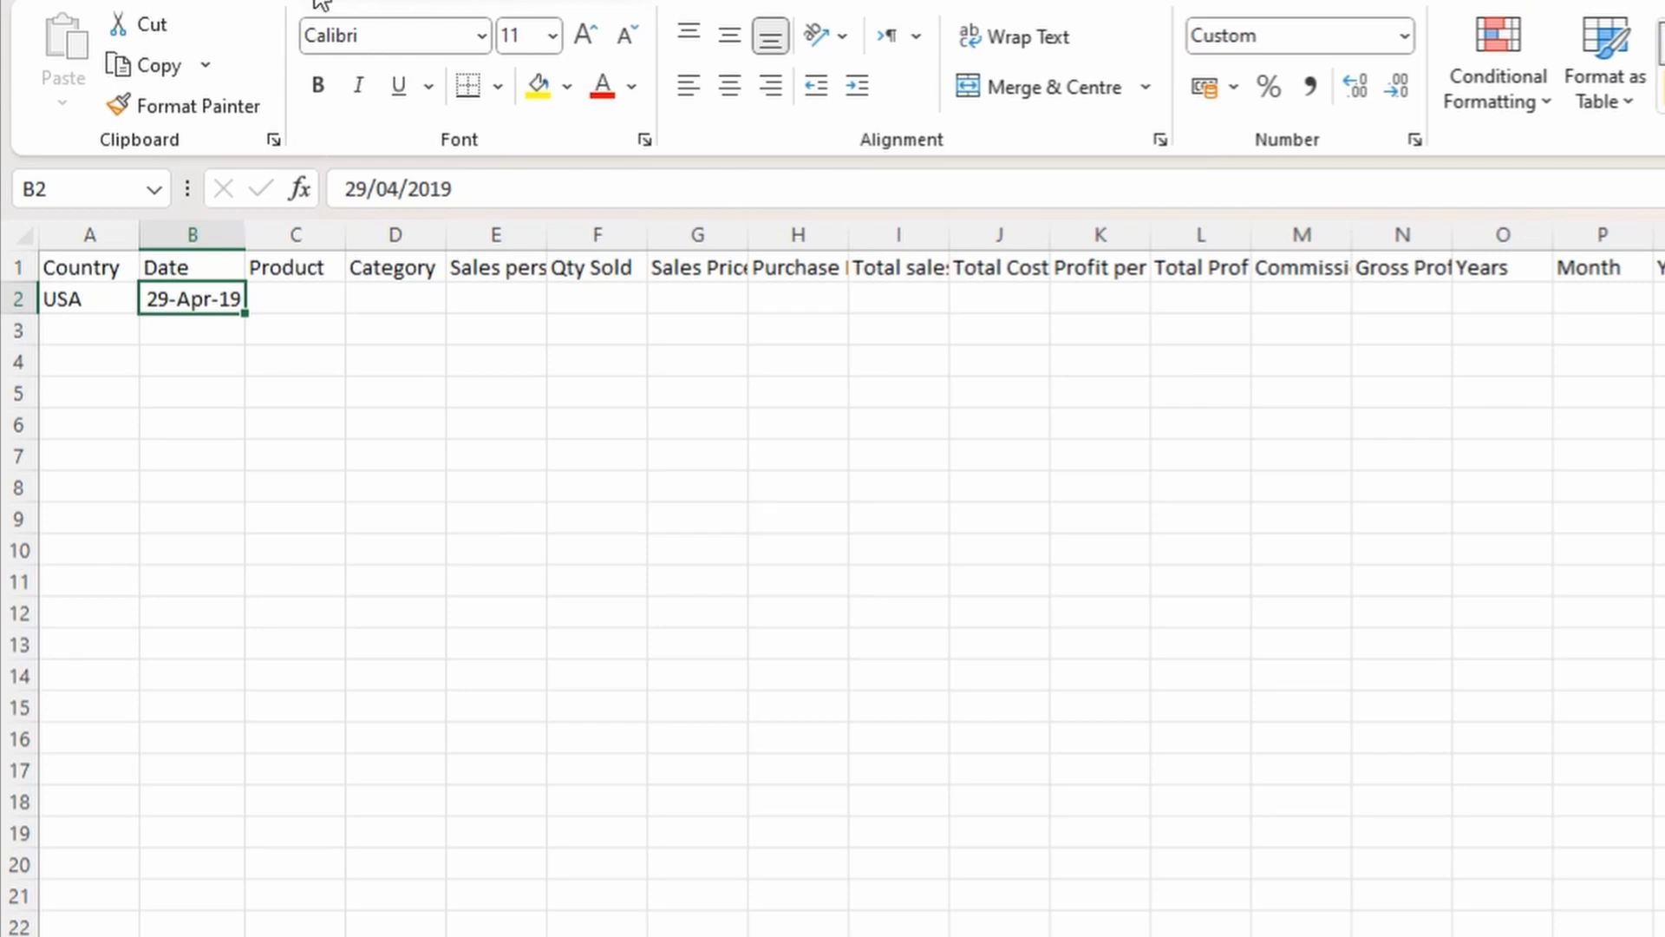
key("ctrl+z")
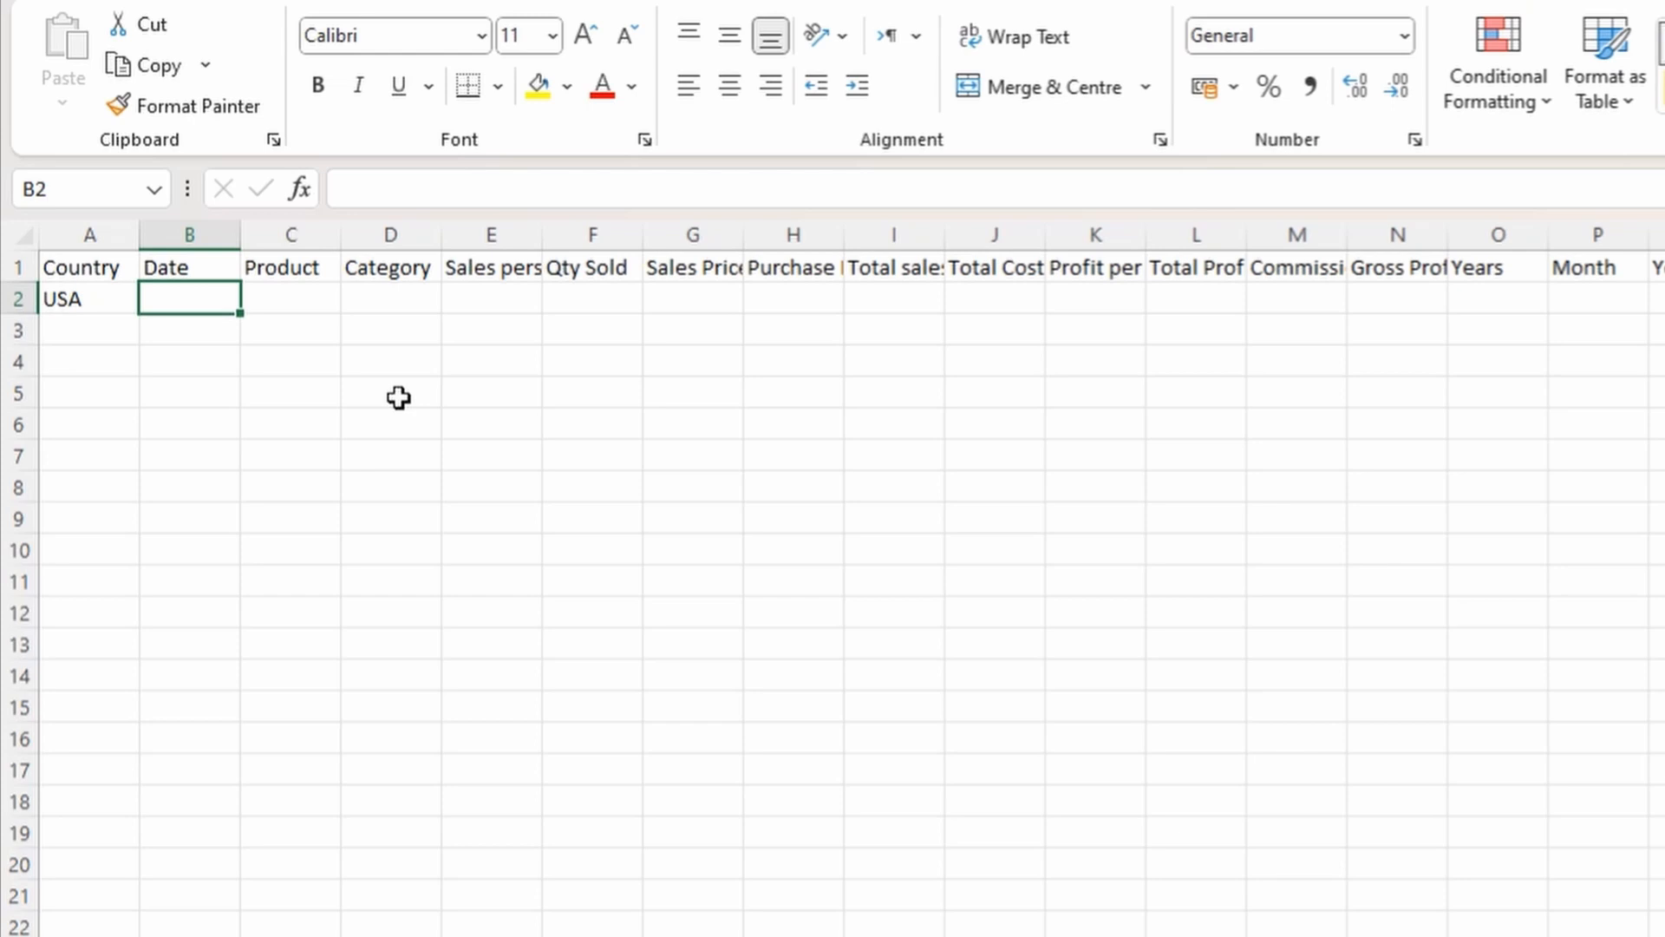
Enter the date in B2 in numeric form as 29/4/19.
type("24")
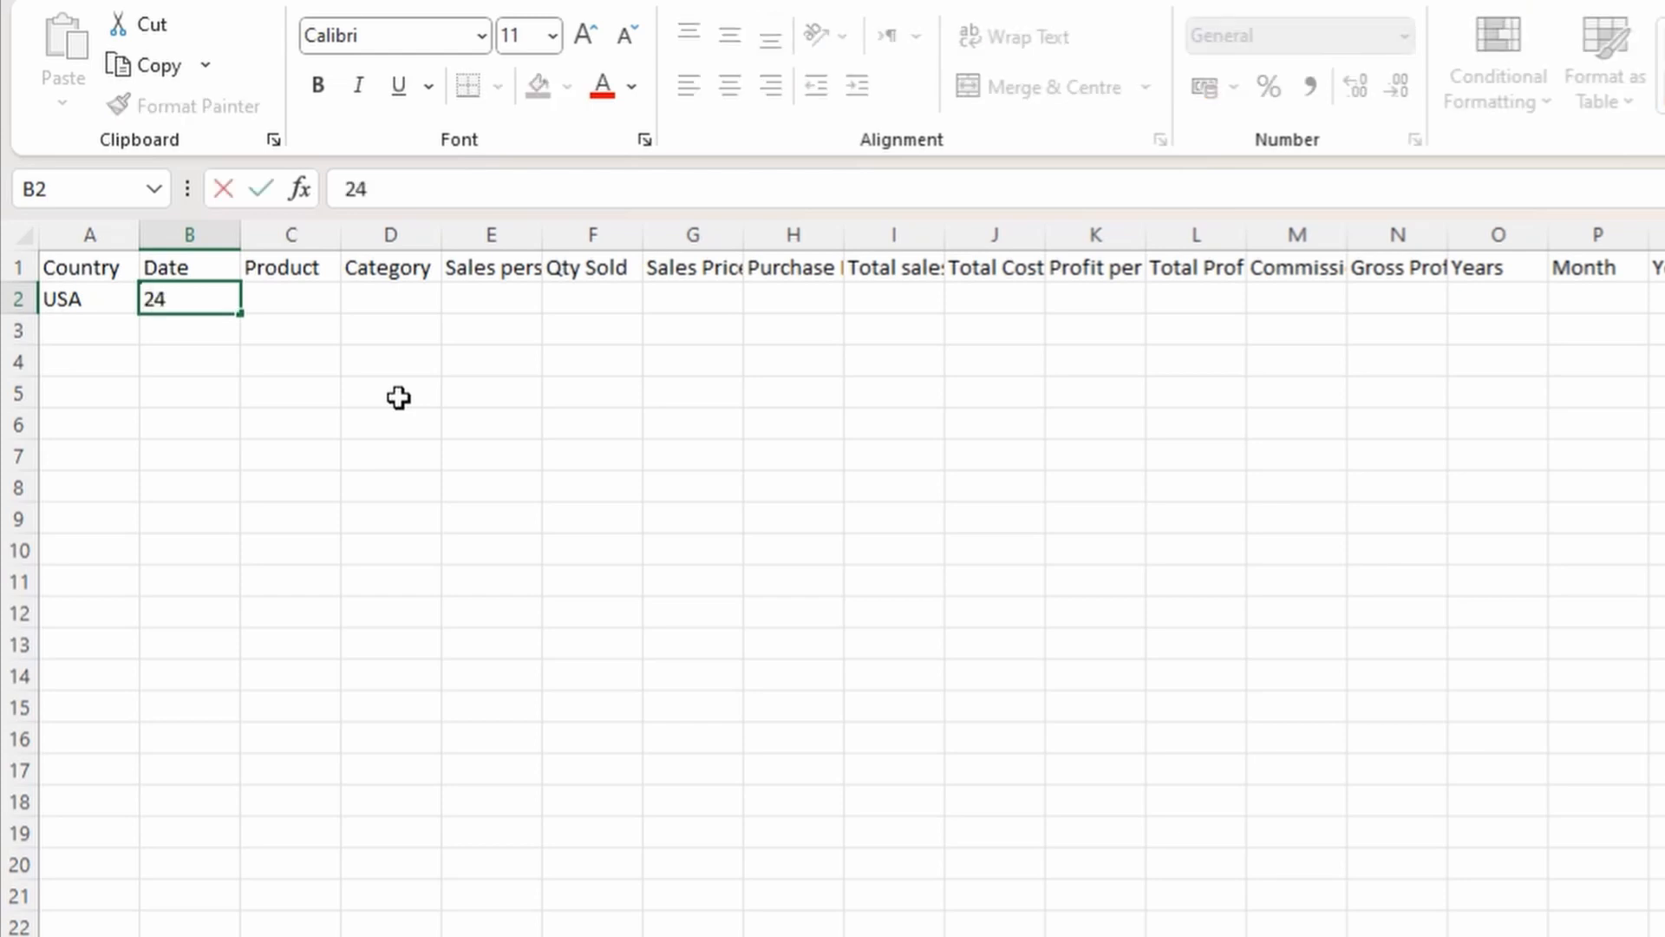
key("BackSpace")
type("9/4/19")
key("Return")
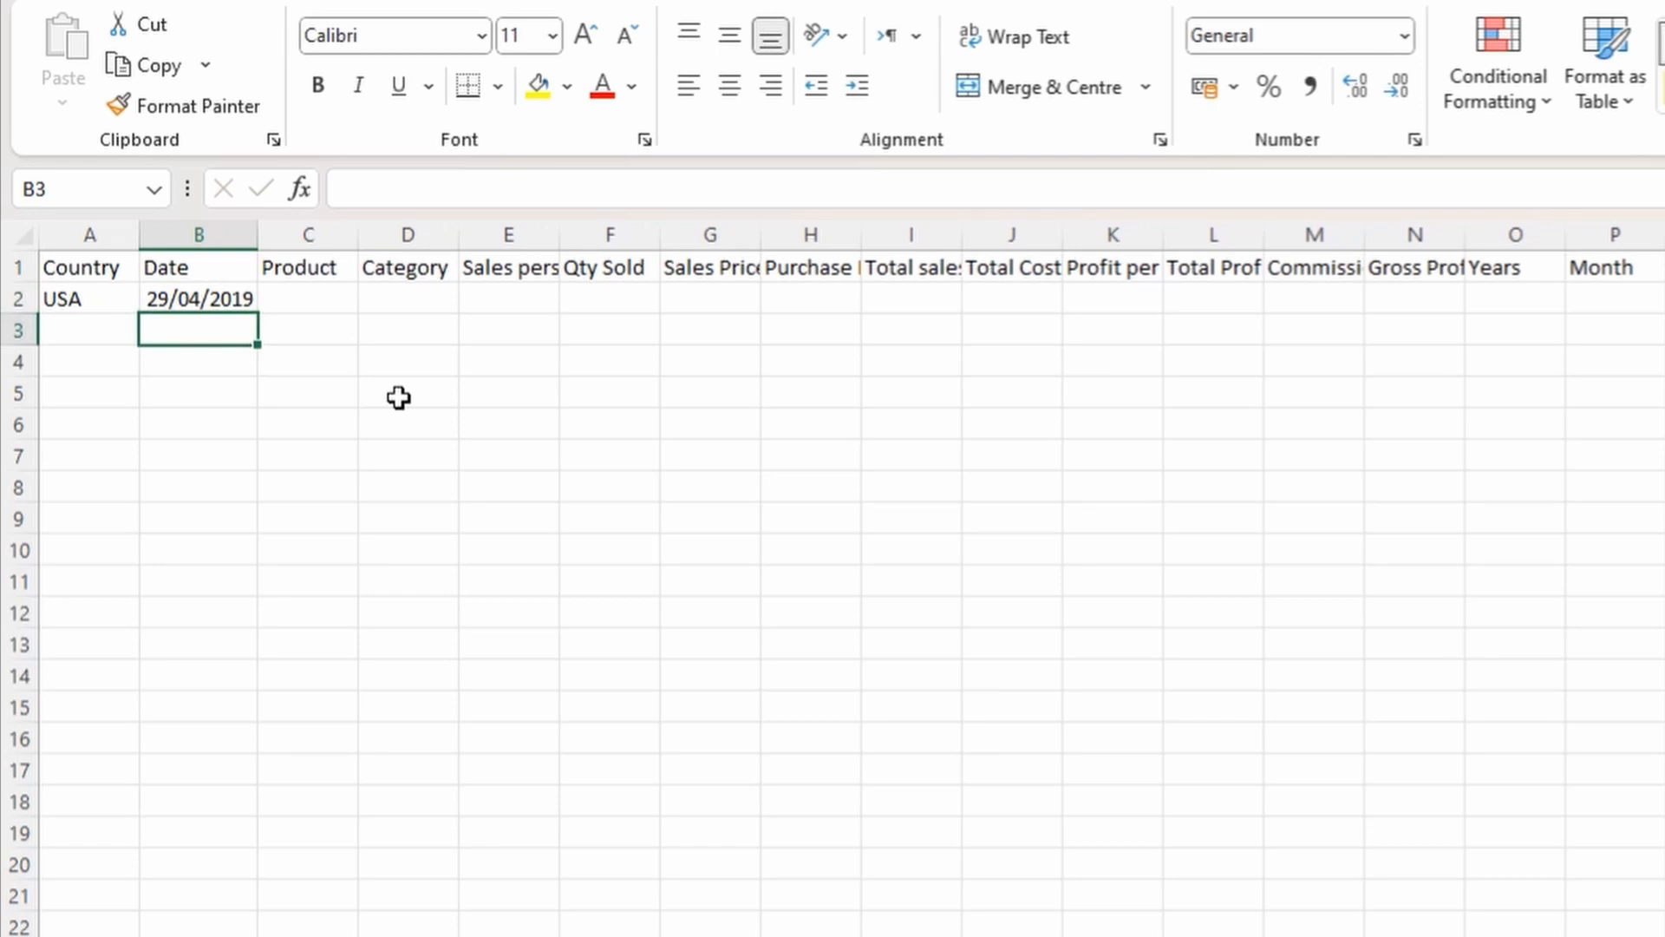
Format the date in B2 as Long Date and review the other available number formats.
left_click(215, 300)
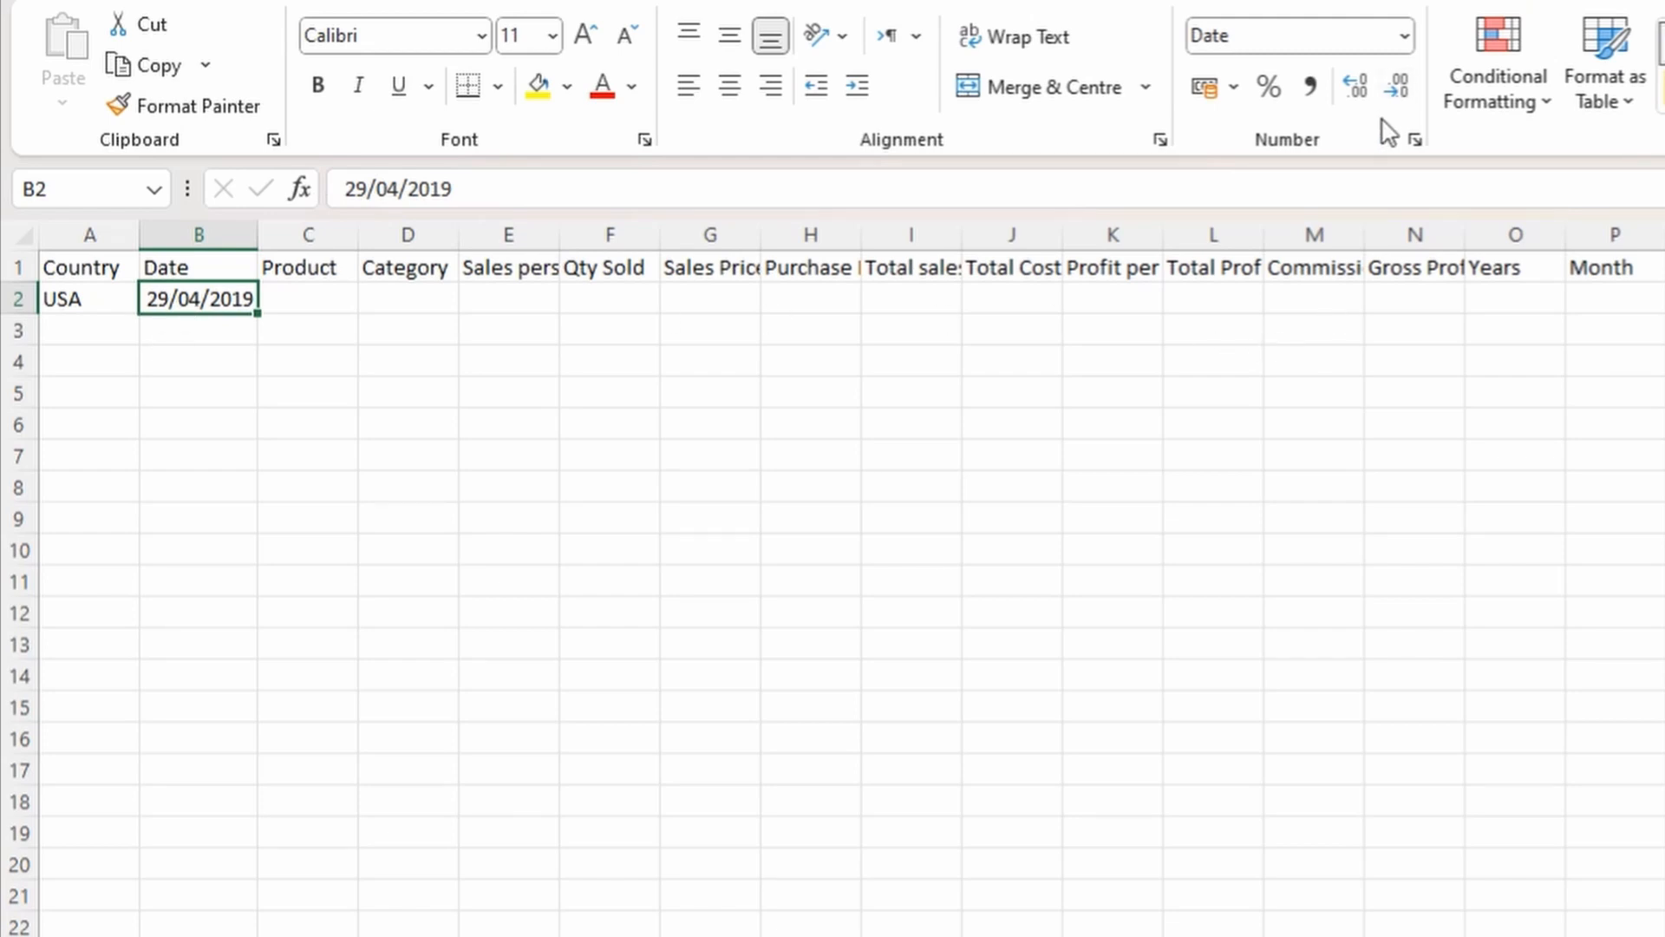
left_click(1403, 39)
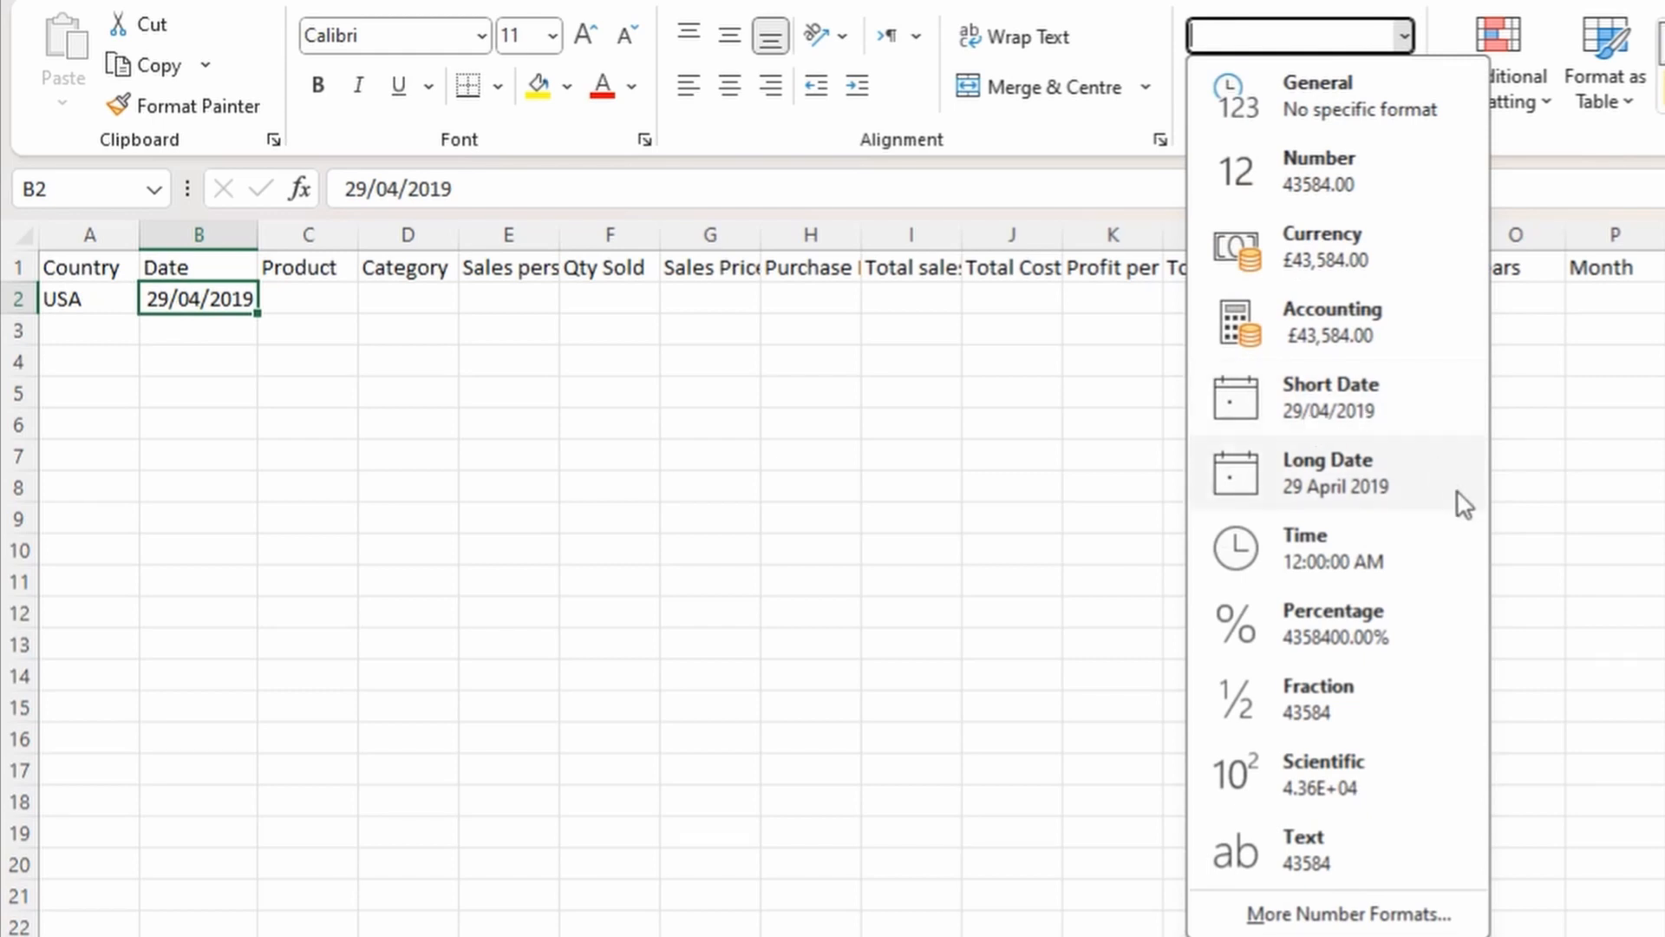
left_click(1415, 506)
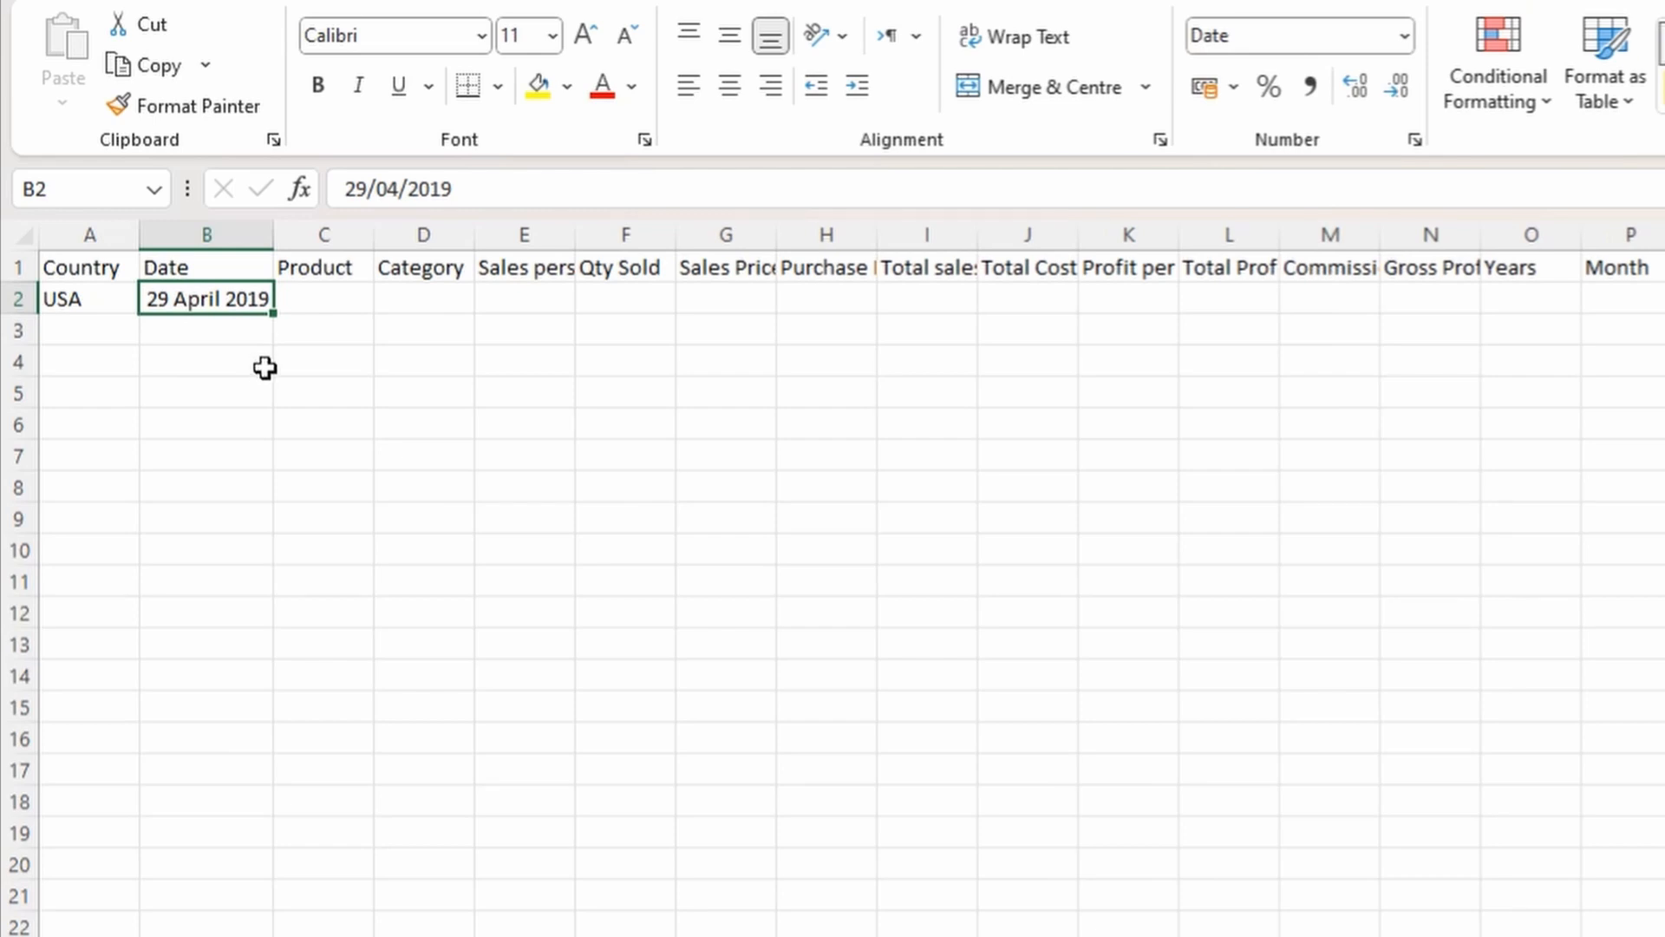
left_click(1405, 37)
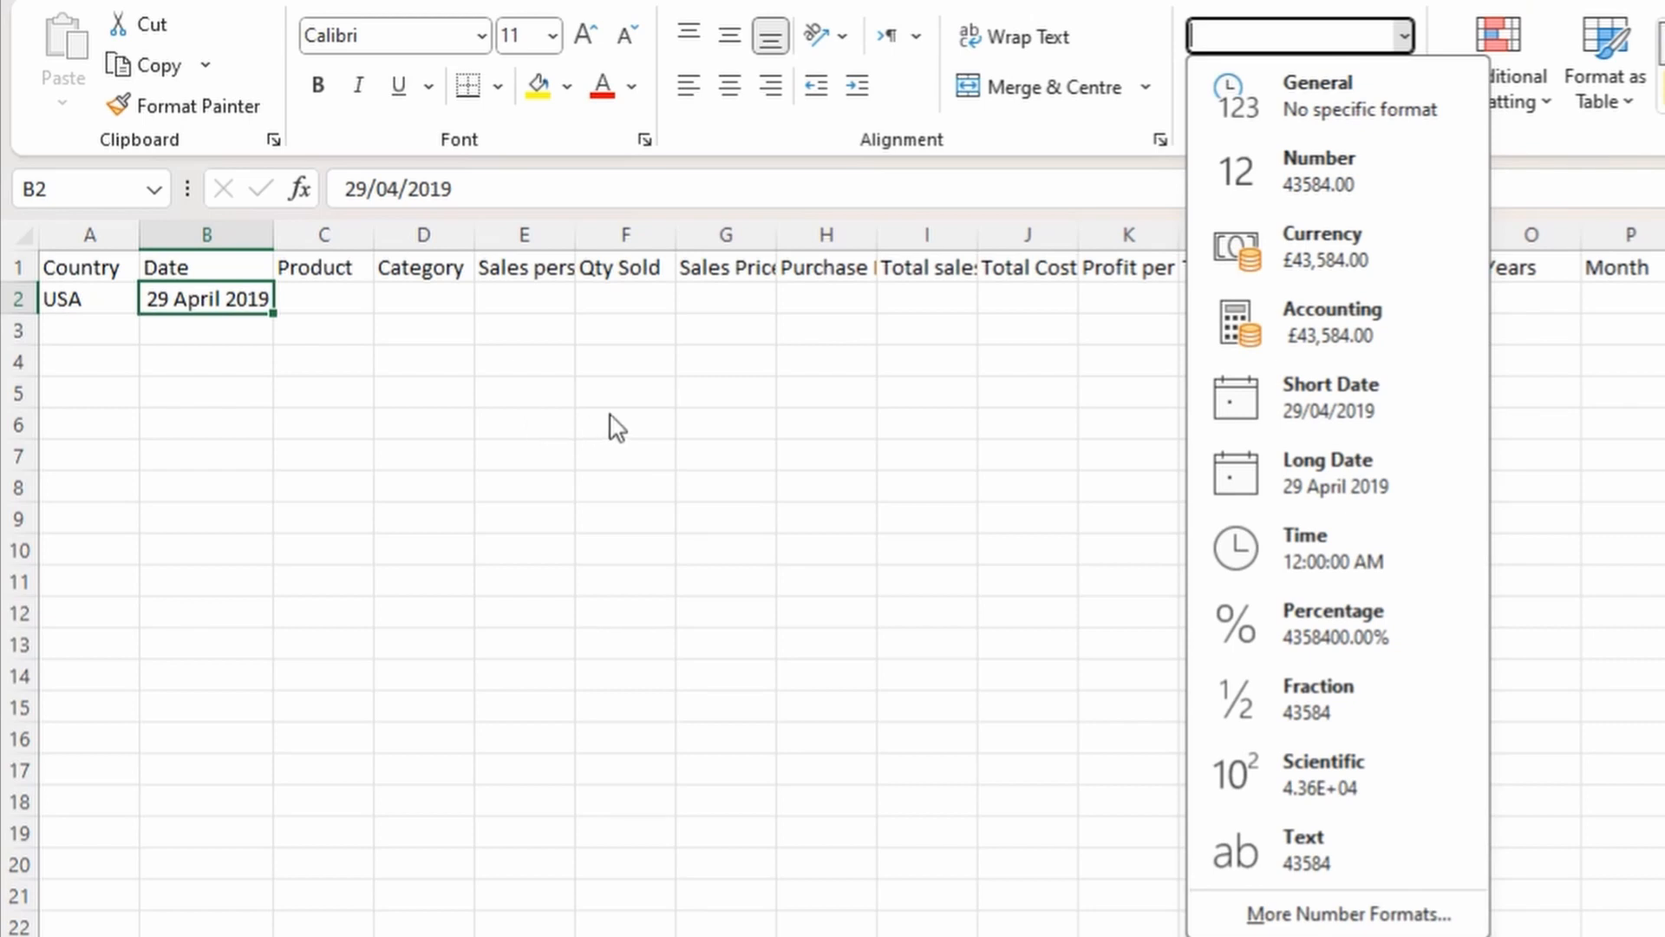
left_click(400, 369)
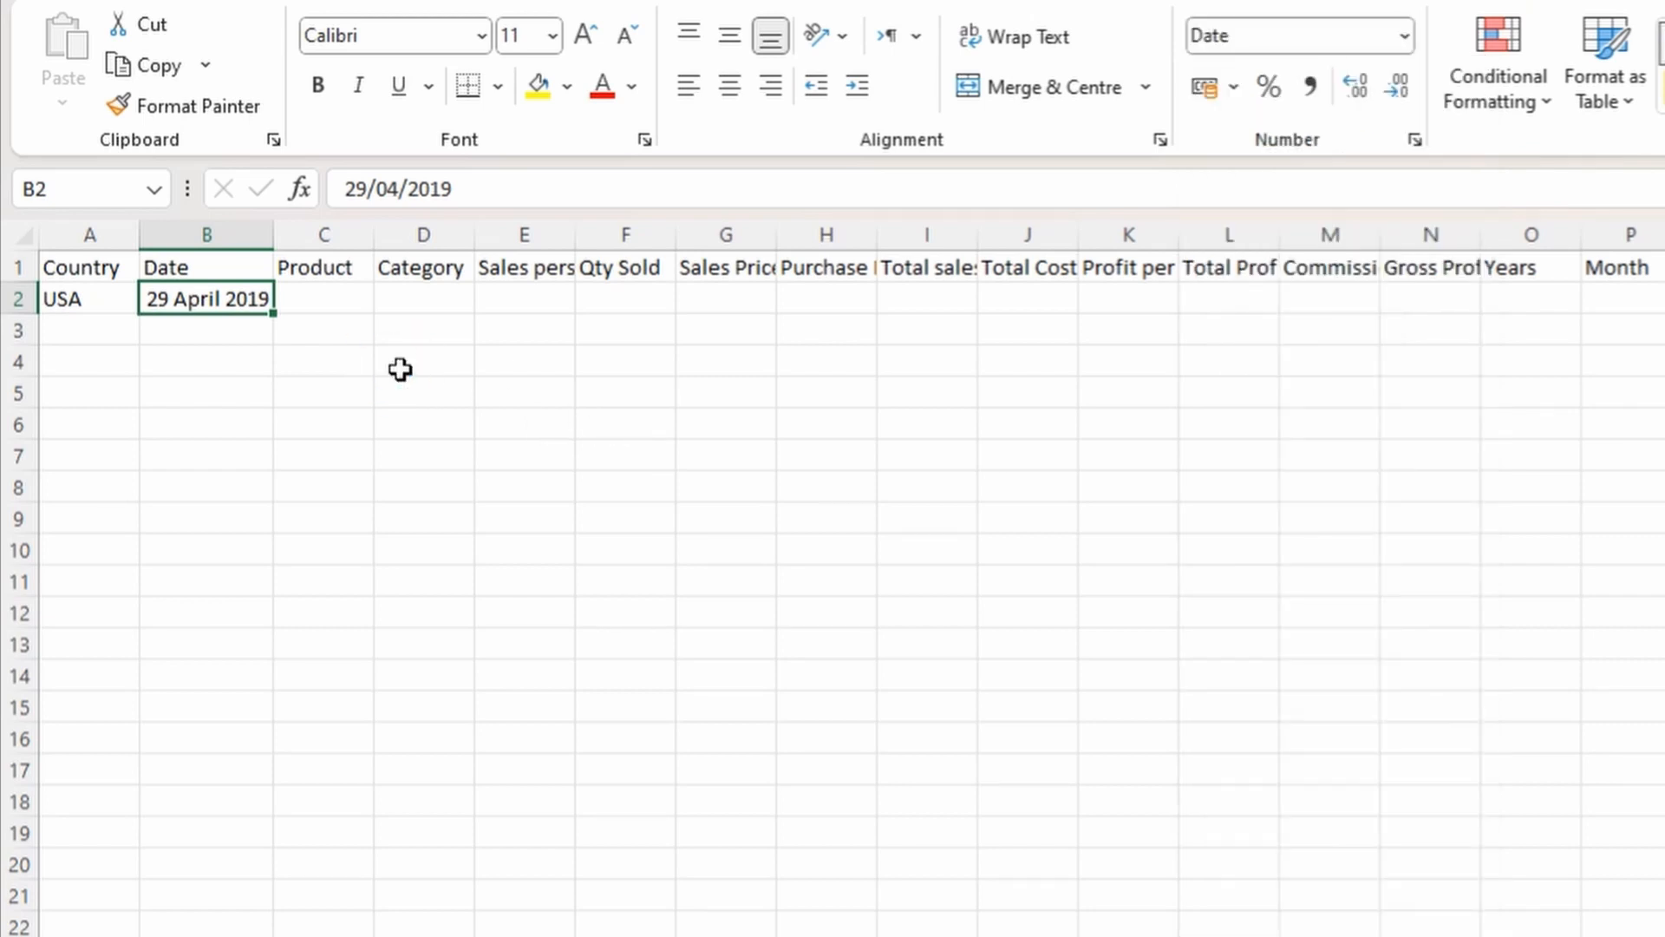
Enter 29/4 without a year in B3 and format that cell as Short Date.
key("Return")
type("29/4")
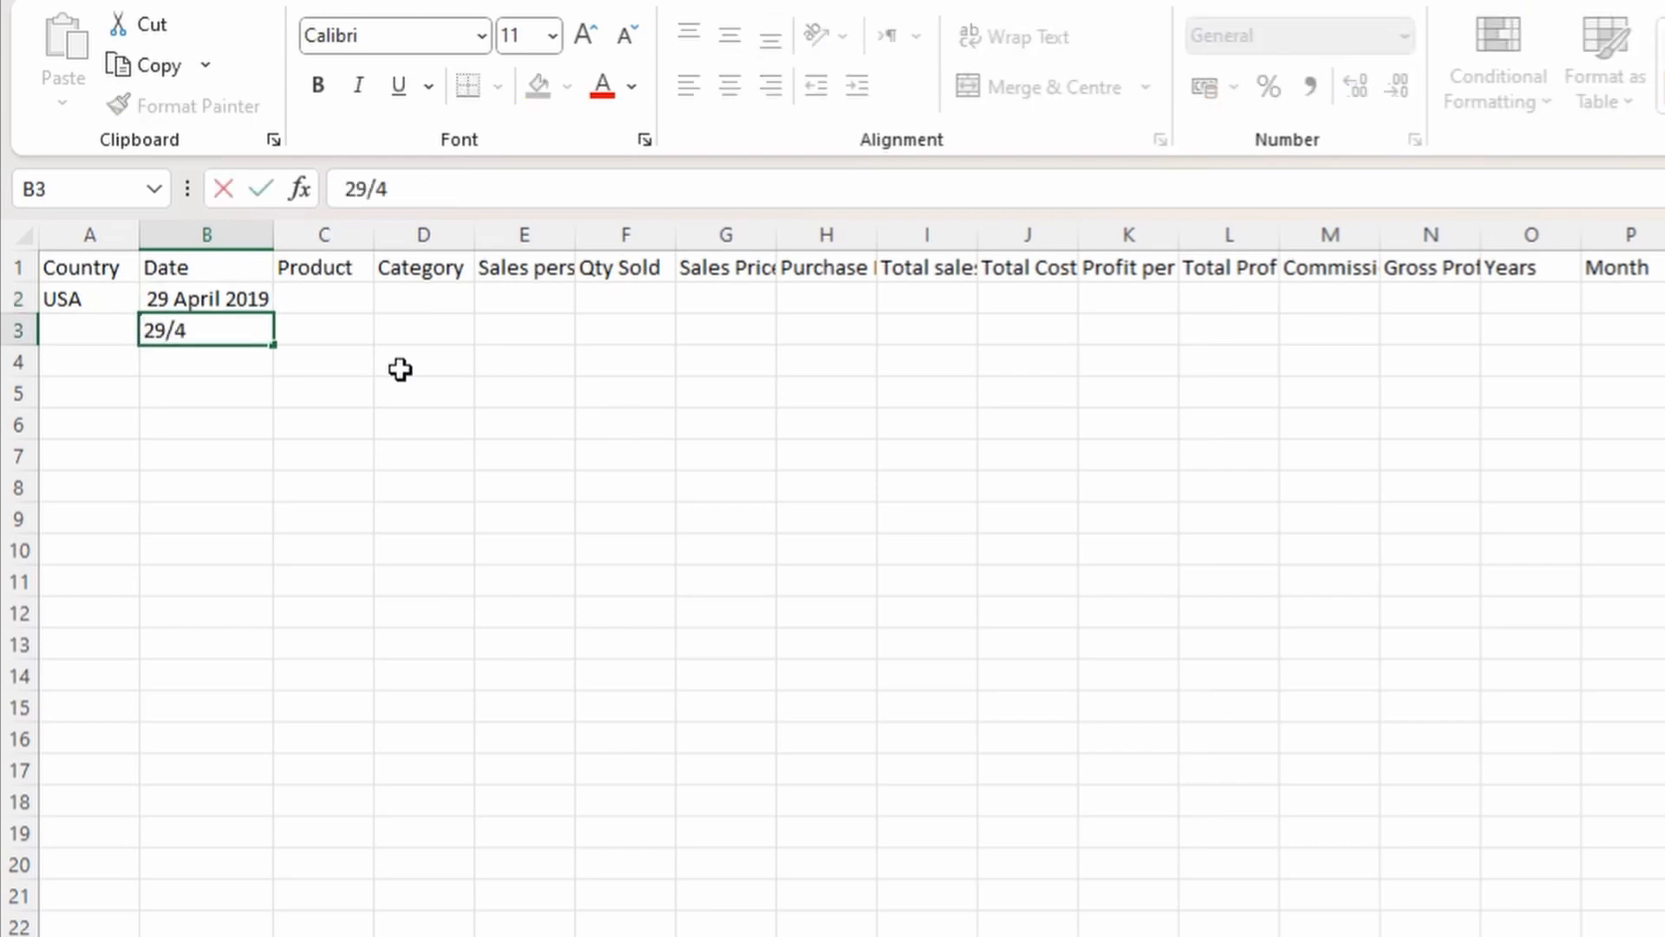
key("Return")
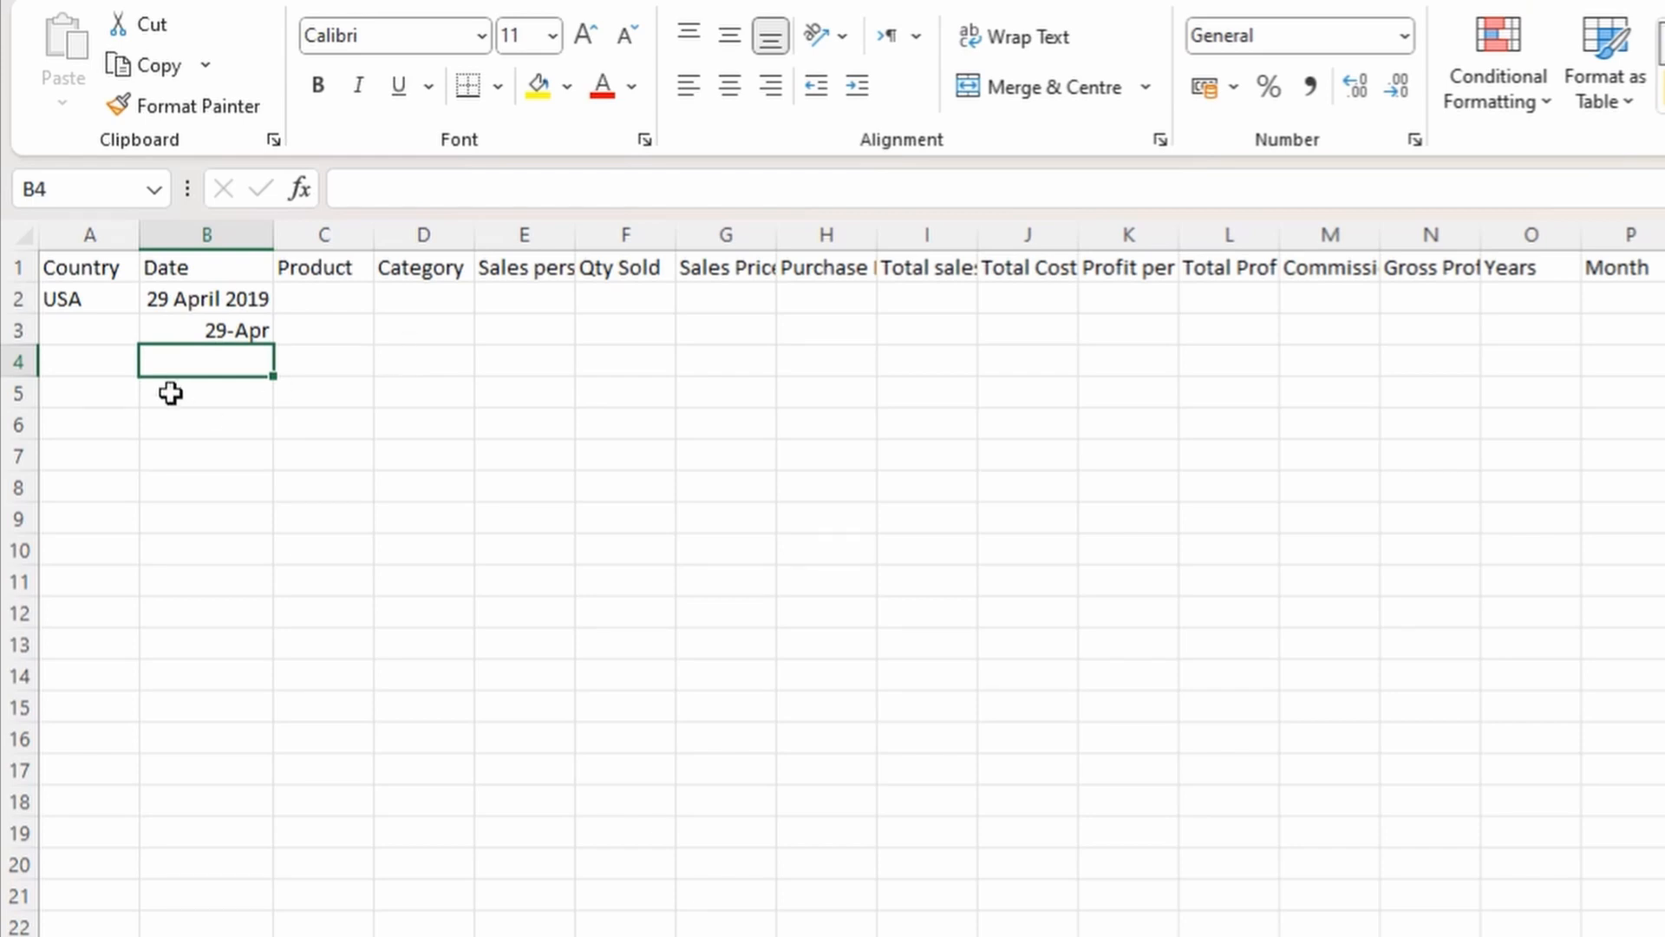
left_click(225, 328)
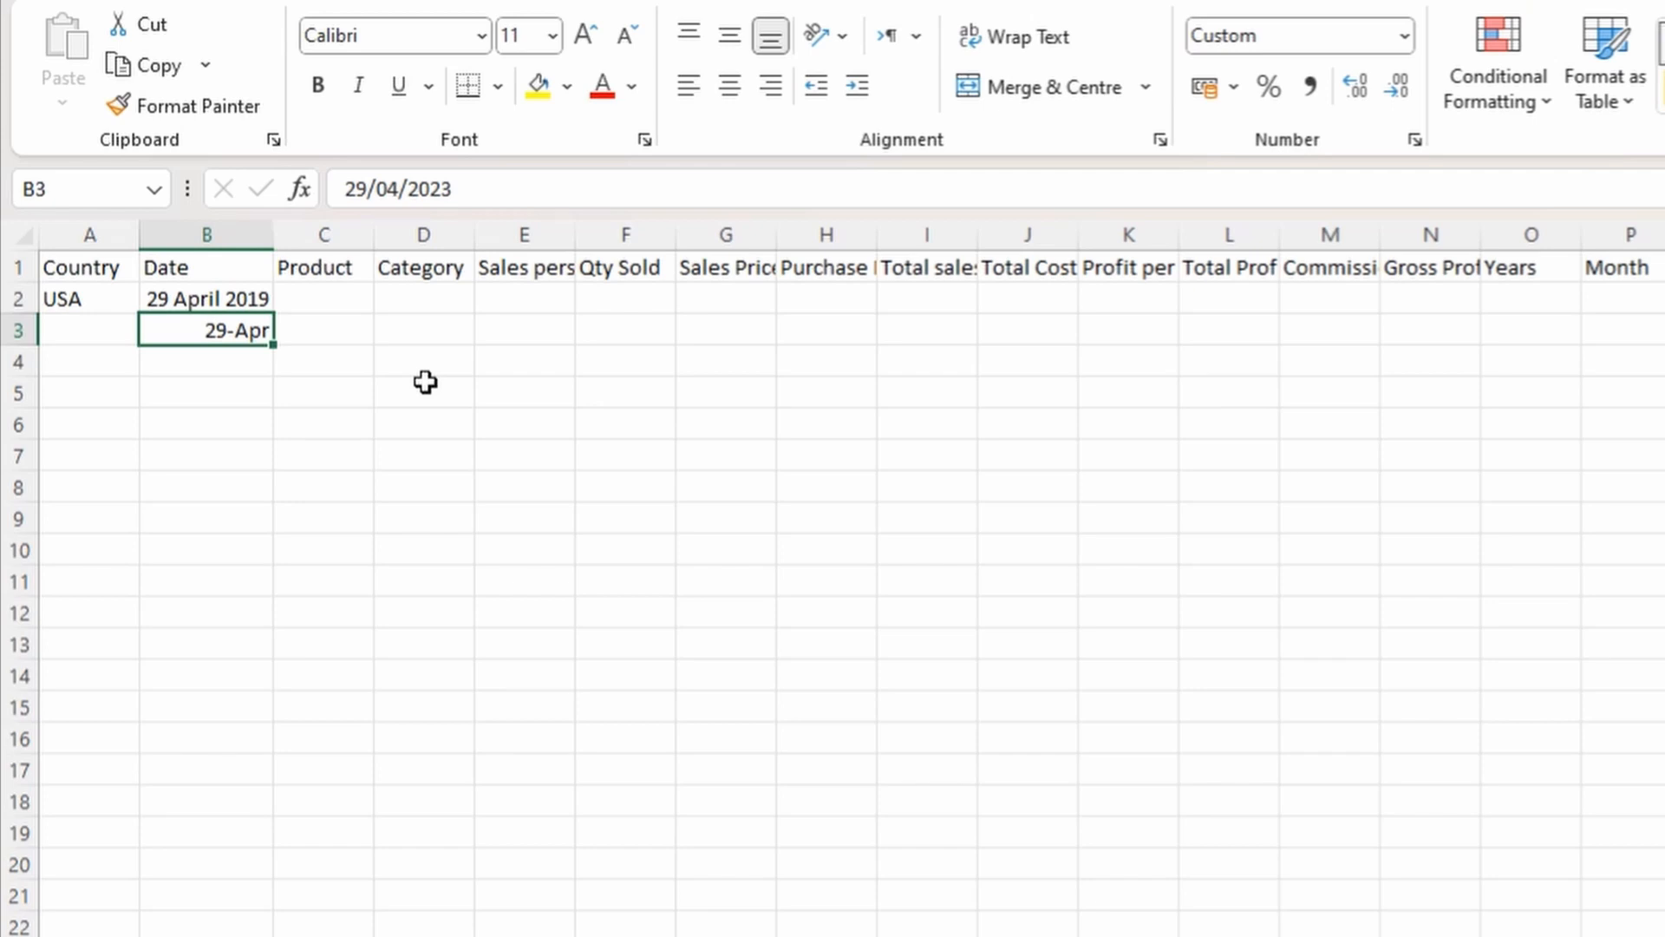
left_click(1403, 36)
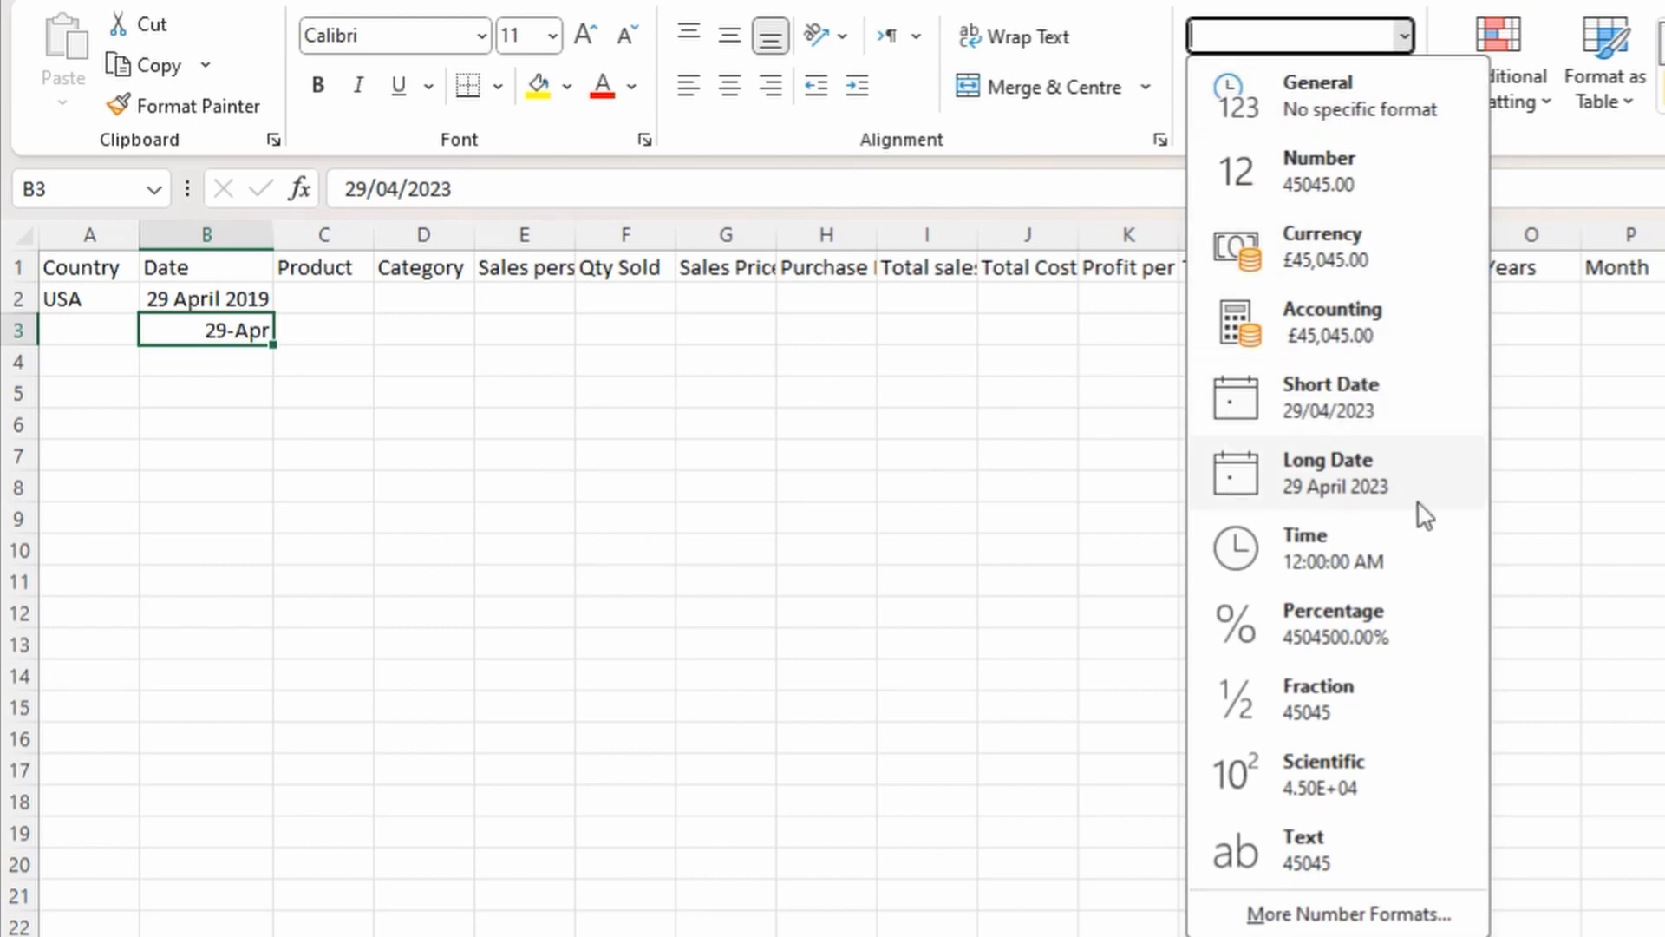
left_click(1421, 431)
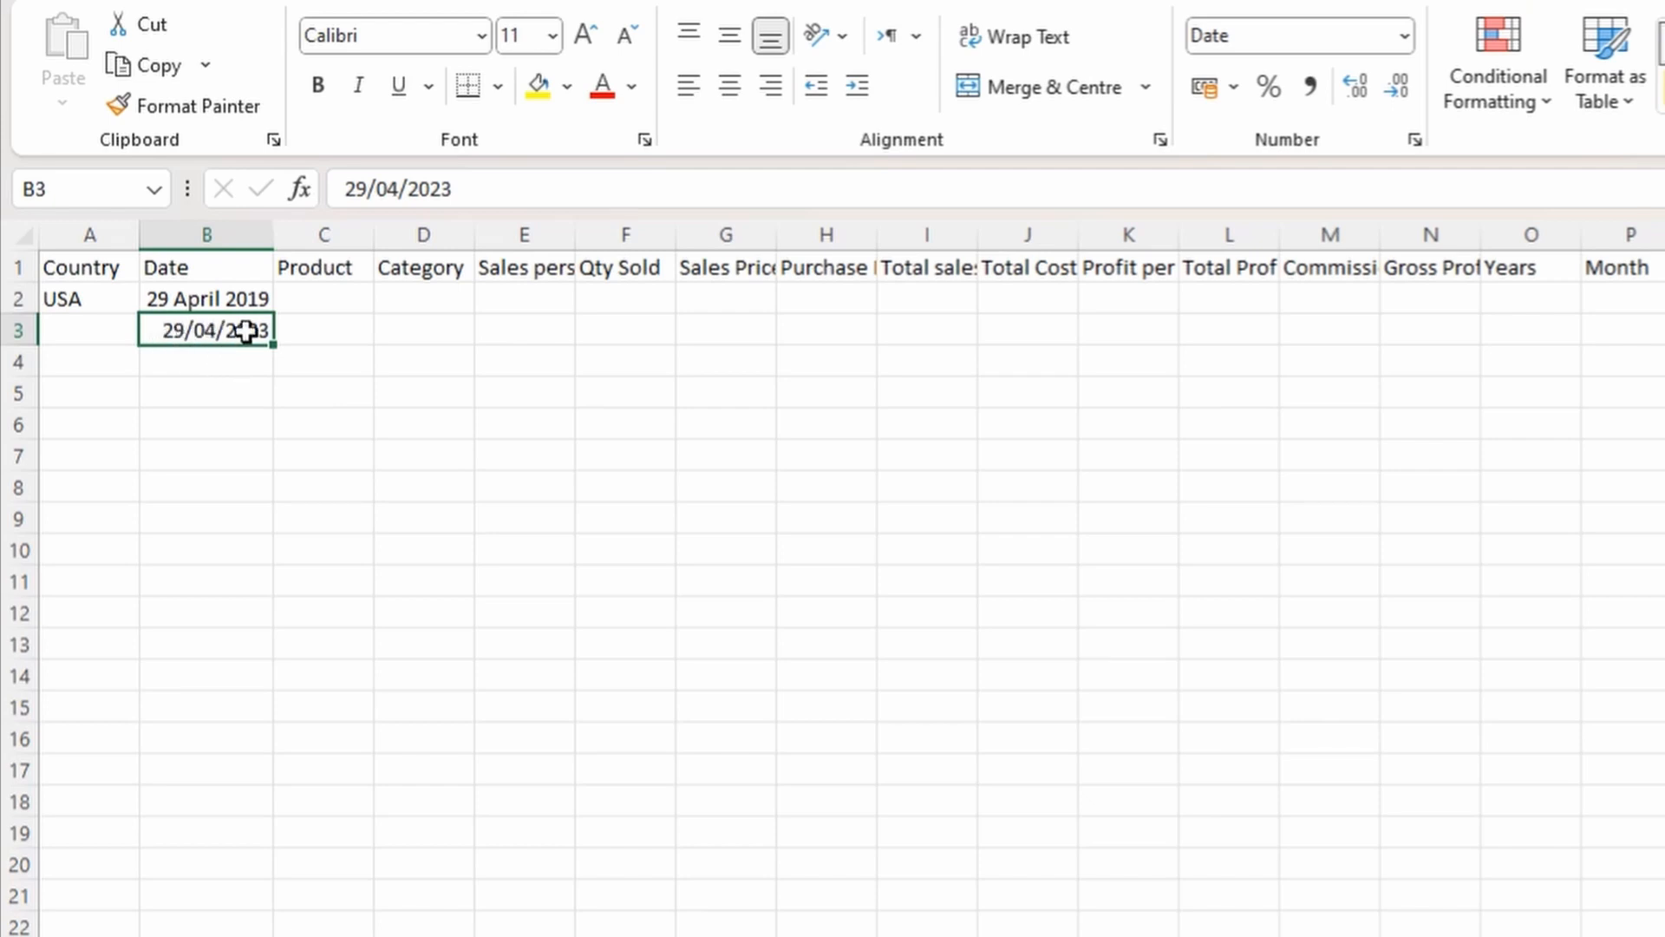
Apply the Short Date format to the whole Date column B.
left_click_drag(212, 387, 212, 564)
left_click_drag(221, 301, 233, 324)
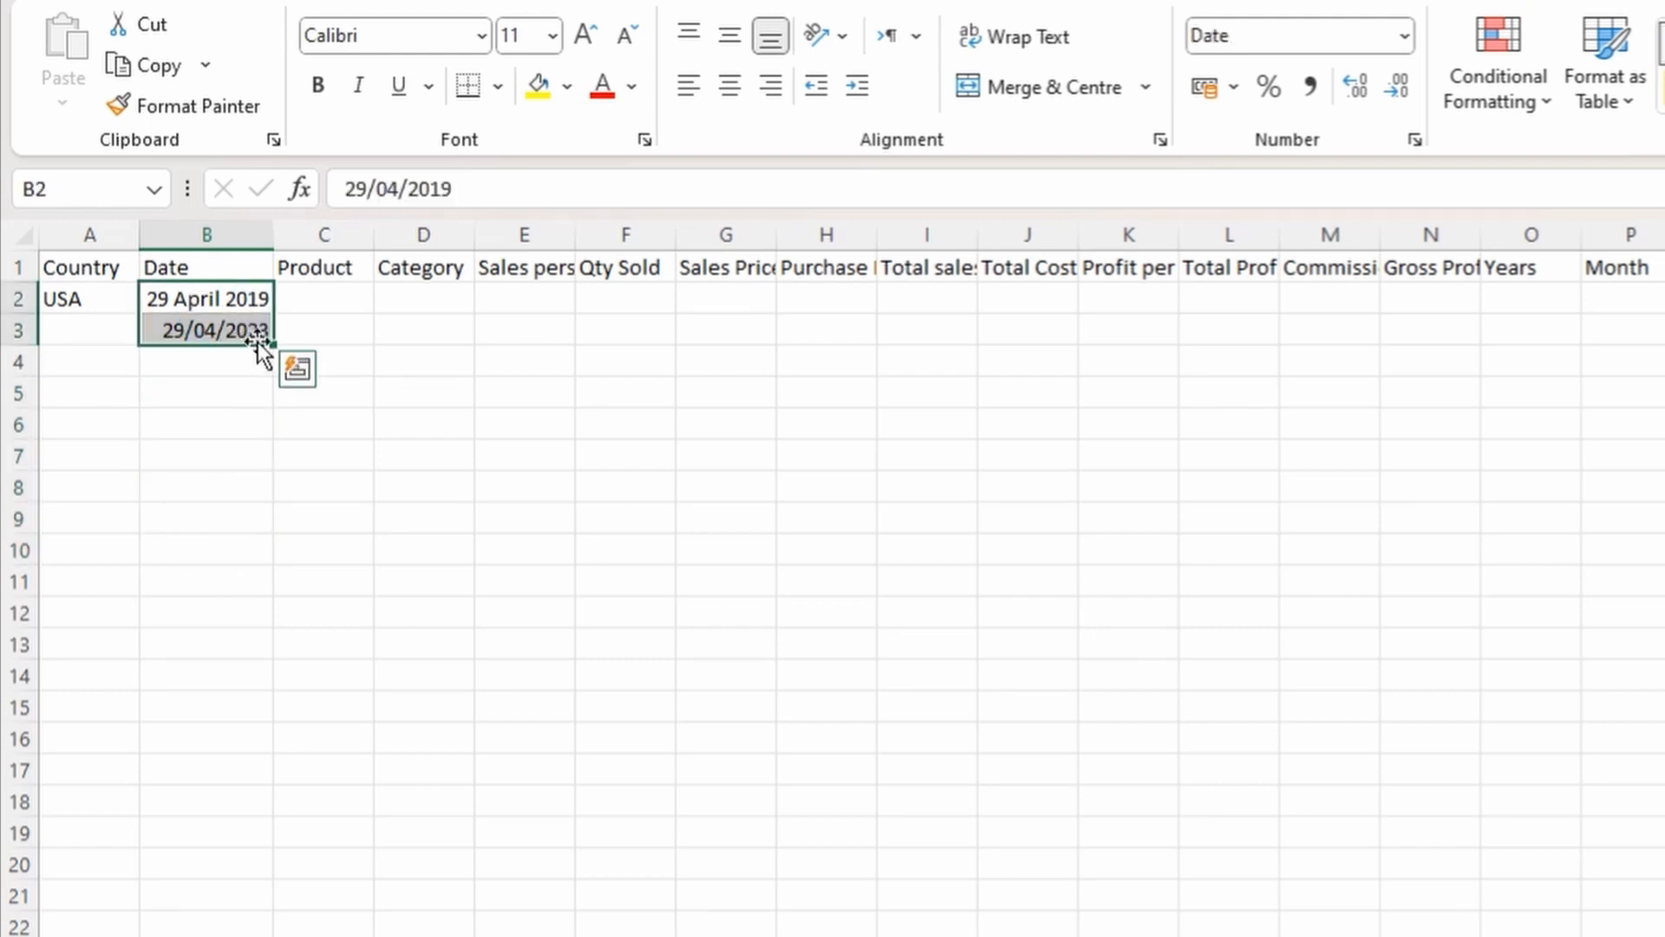
left_click(233, 227)
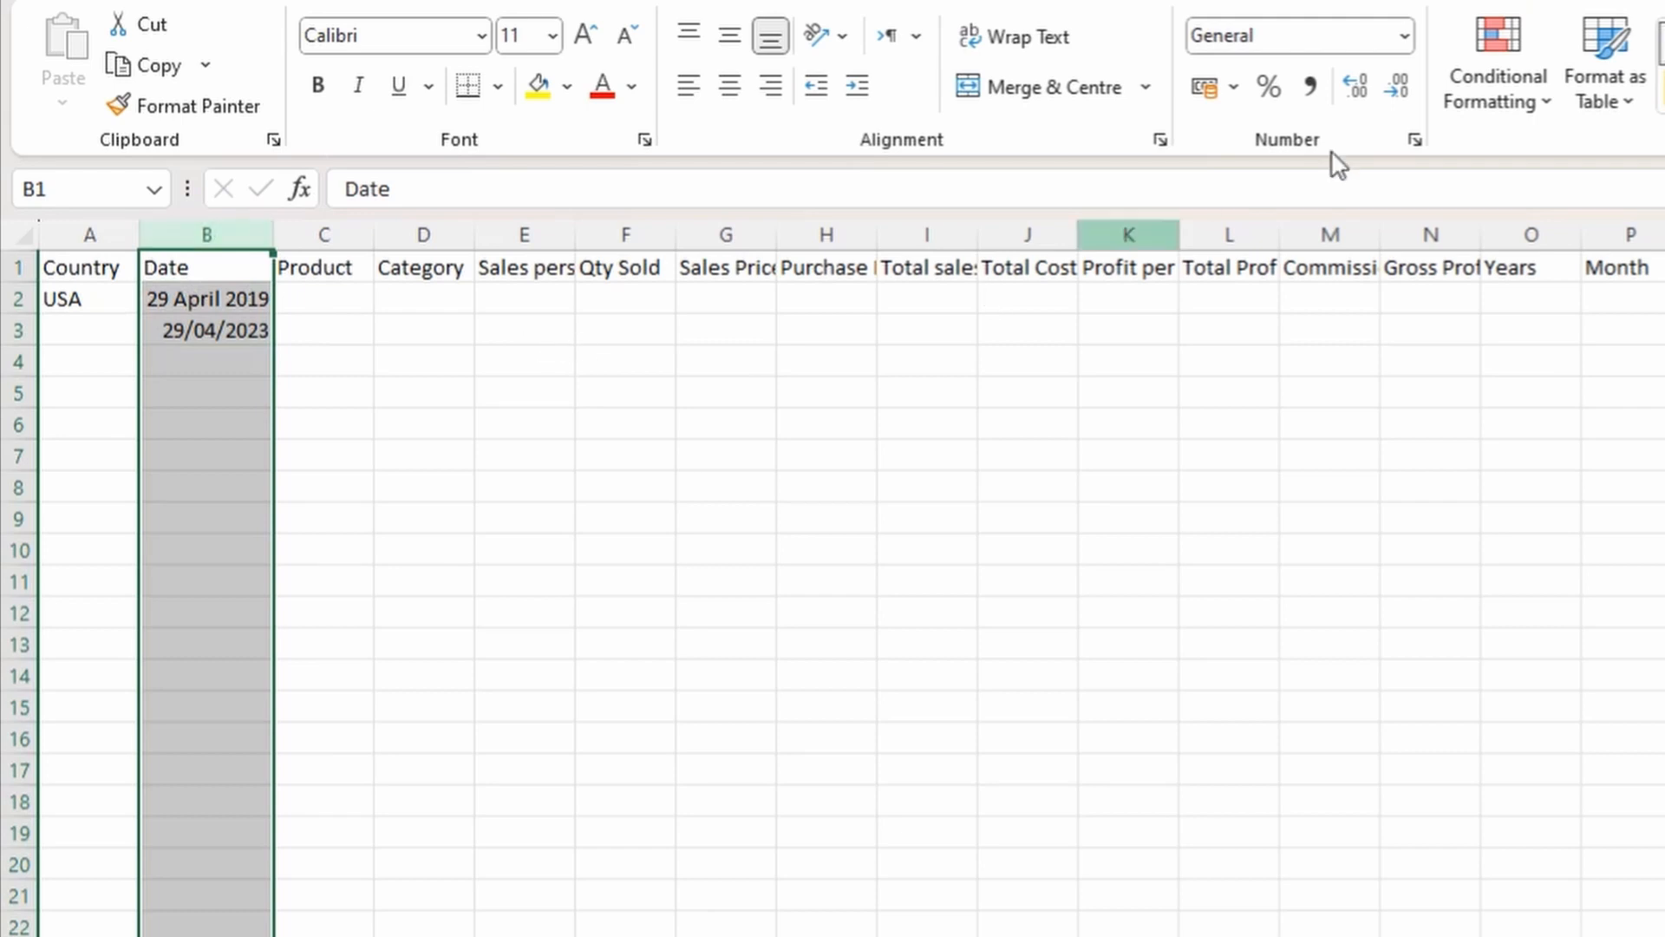
left_click(1406, 45)
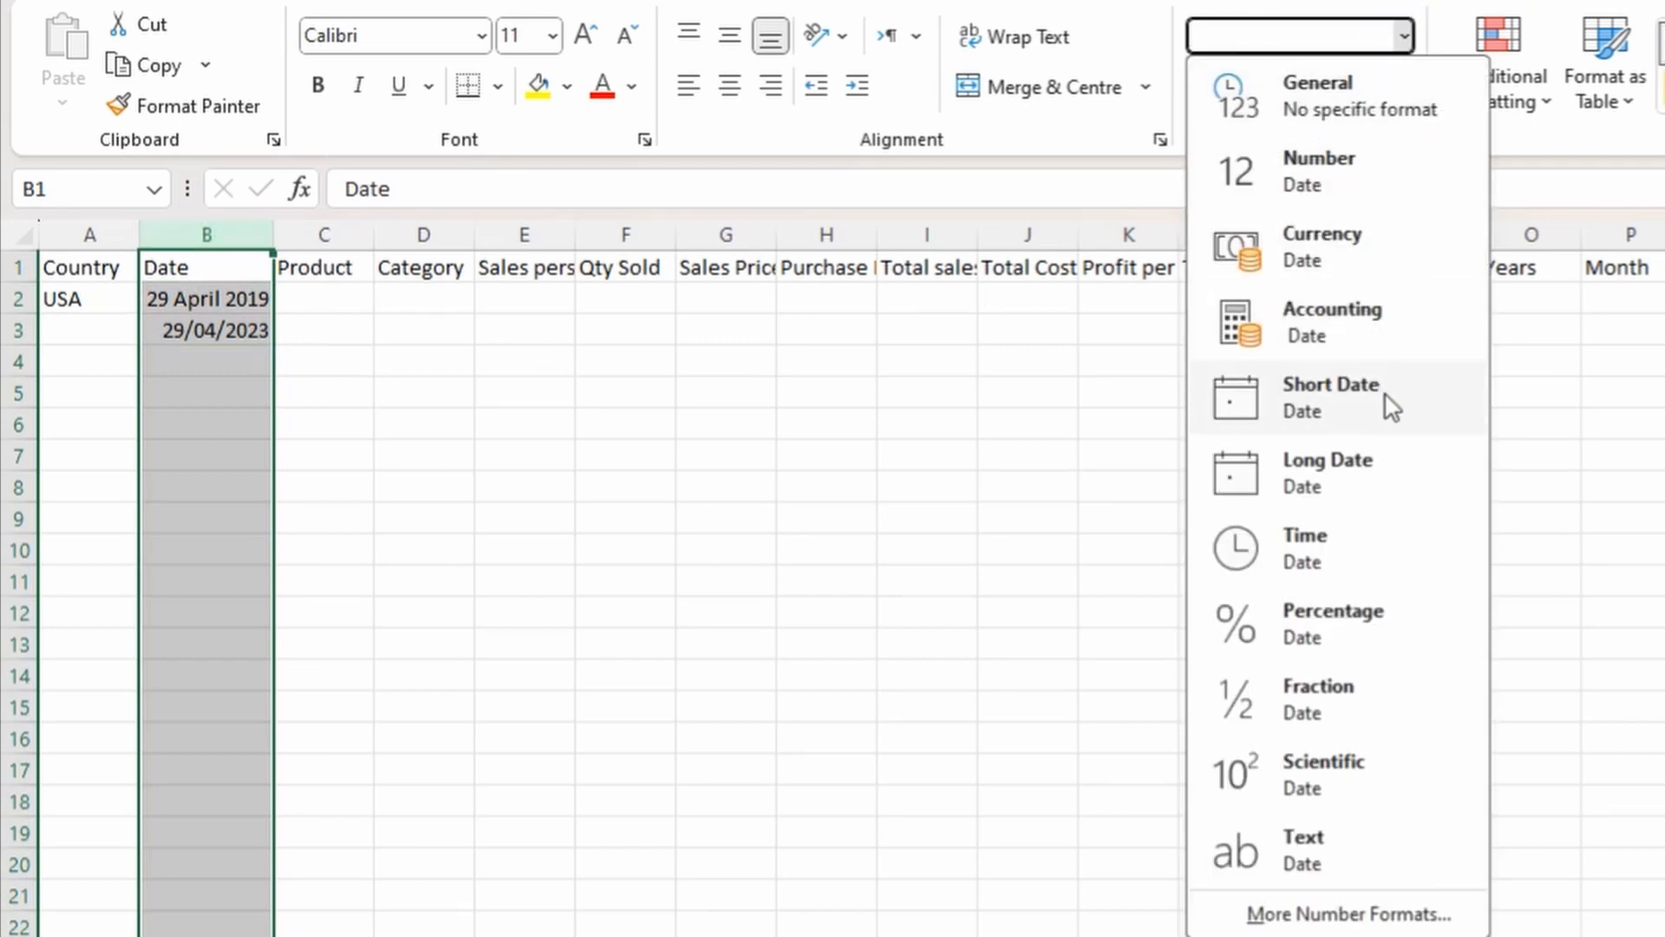
left_click(1388, 399)
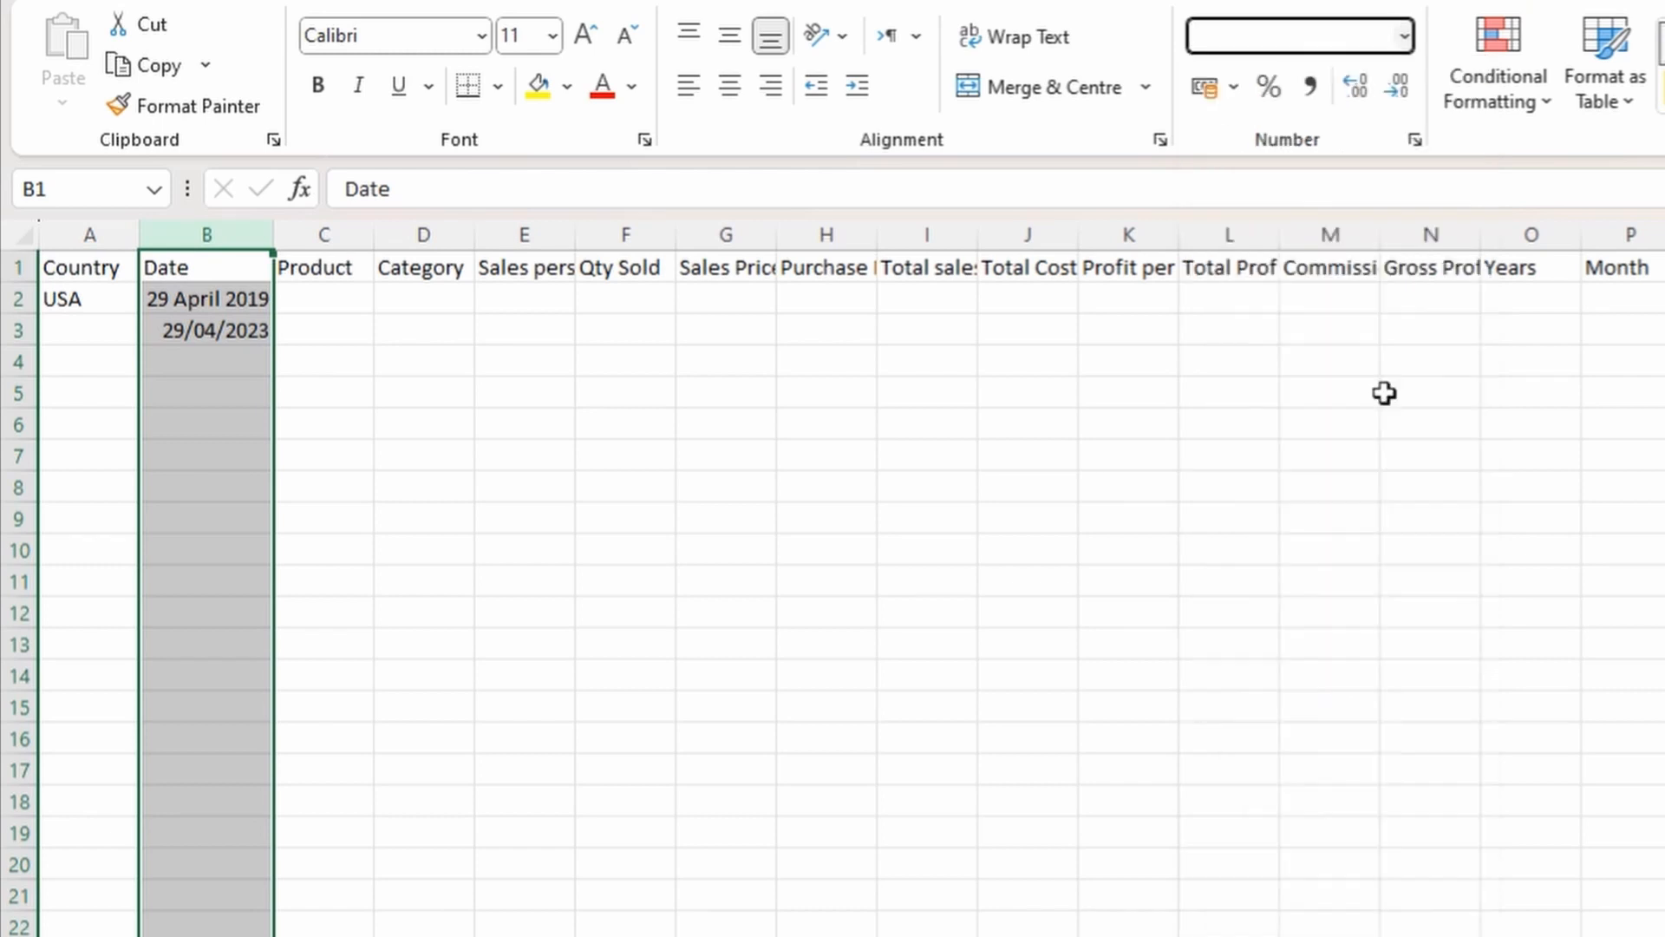
Enter the date 15/9 without a year in B6 to test the Date column's Short Date format.
left_click(252, 421)
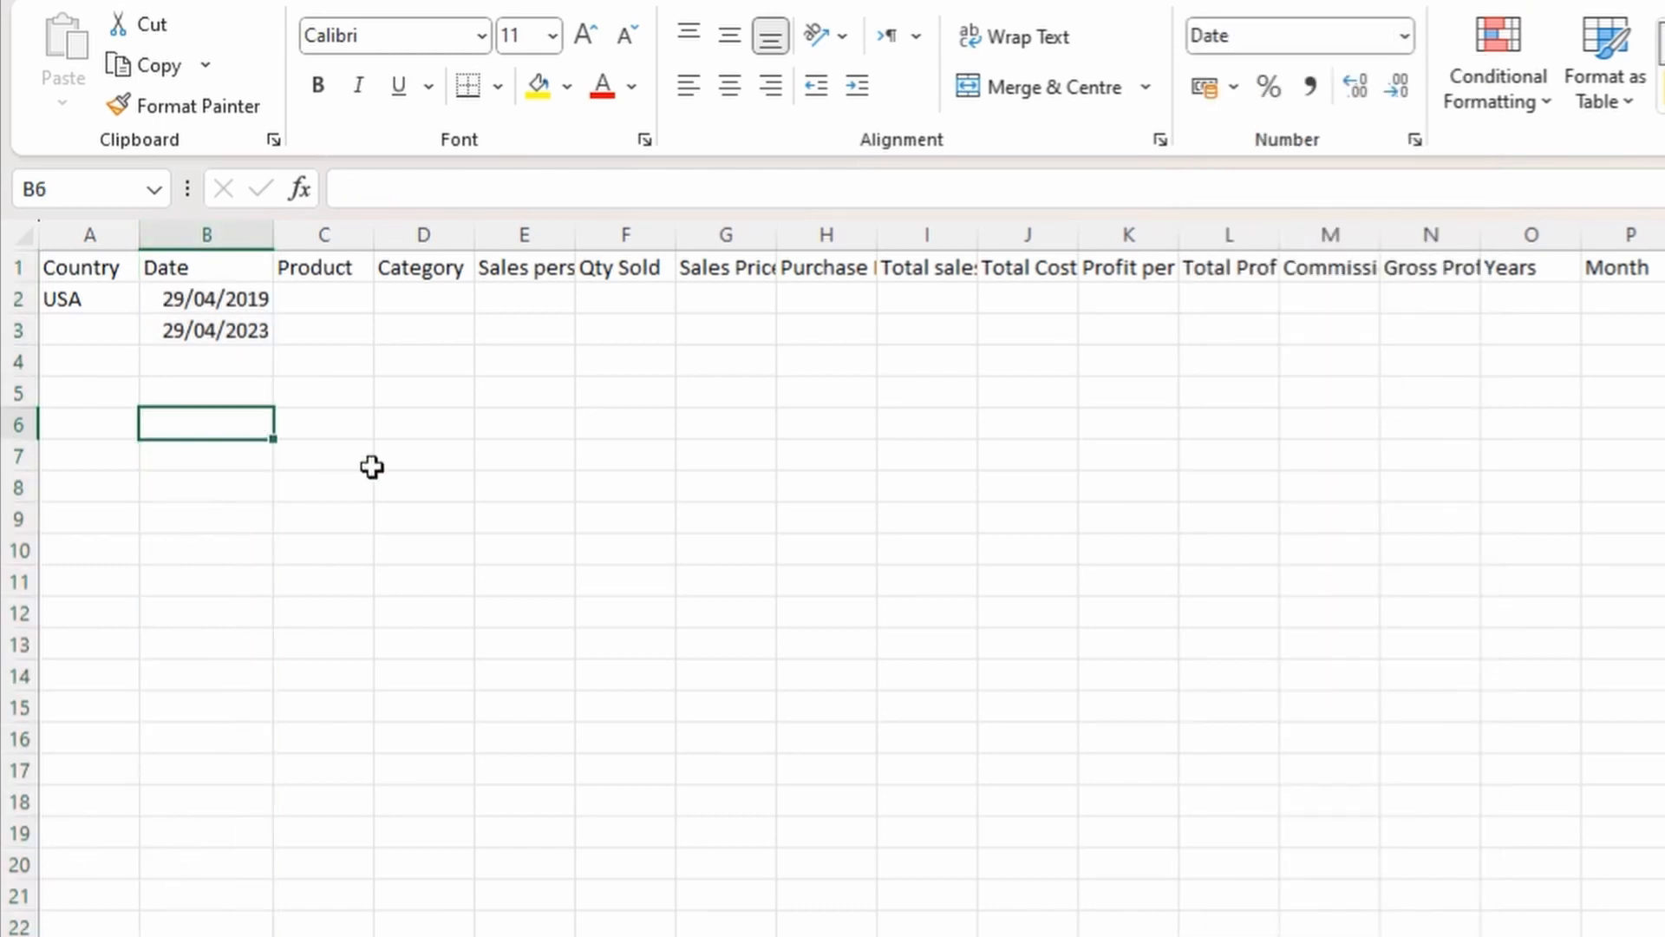
type("15/9")
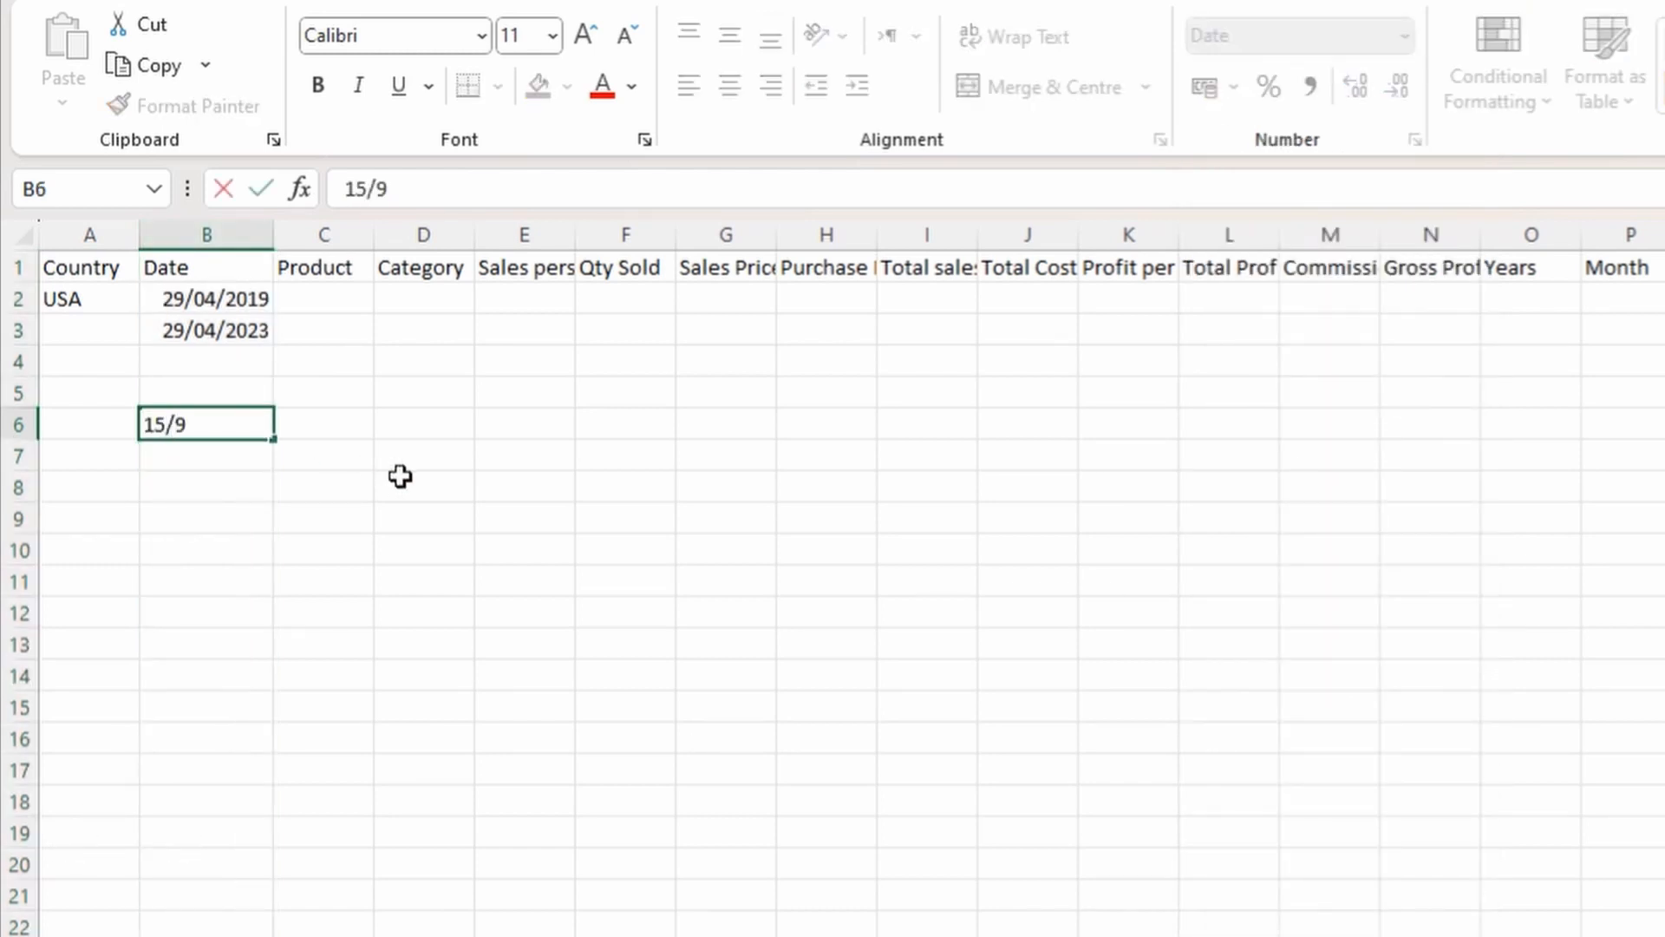
key("Return")
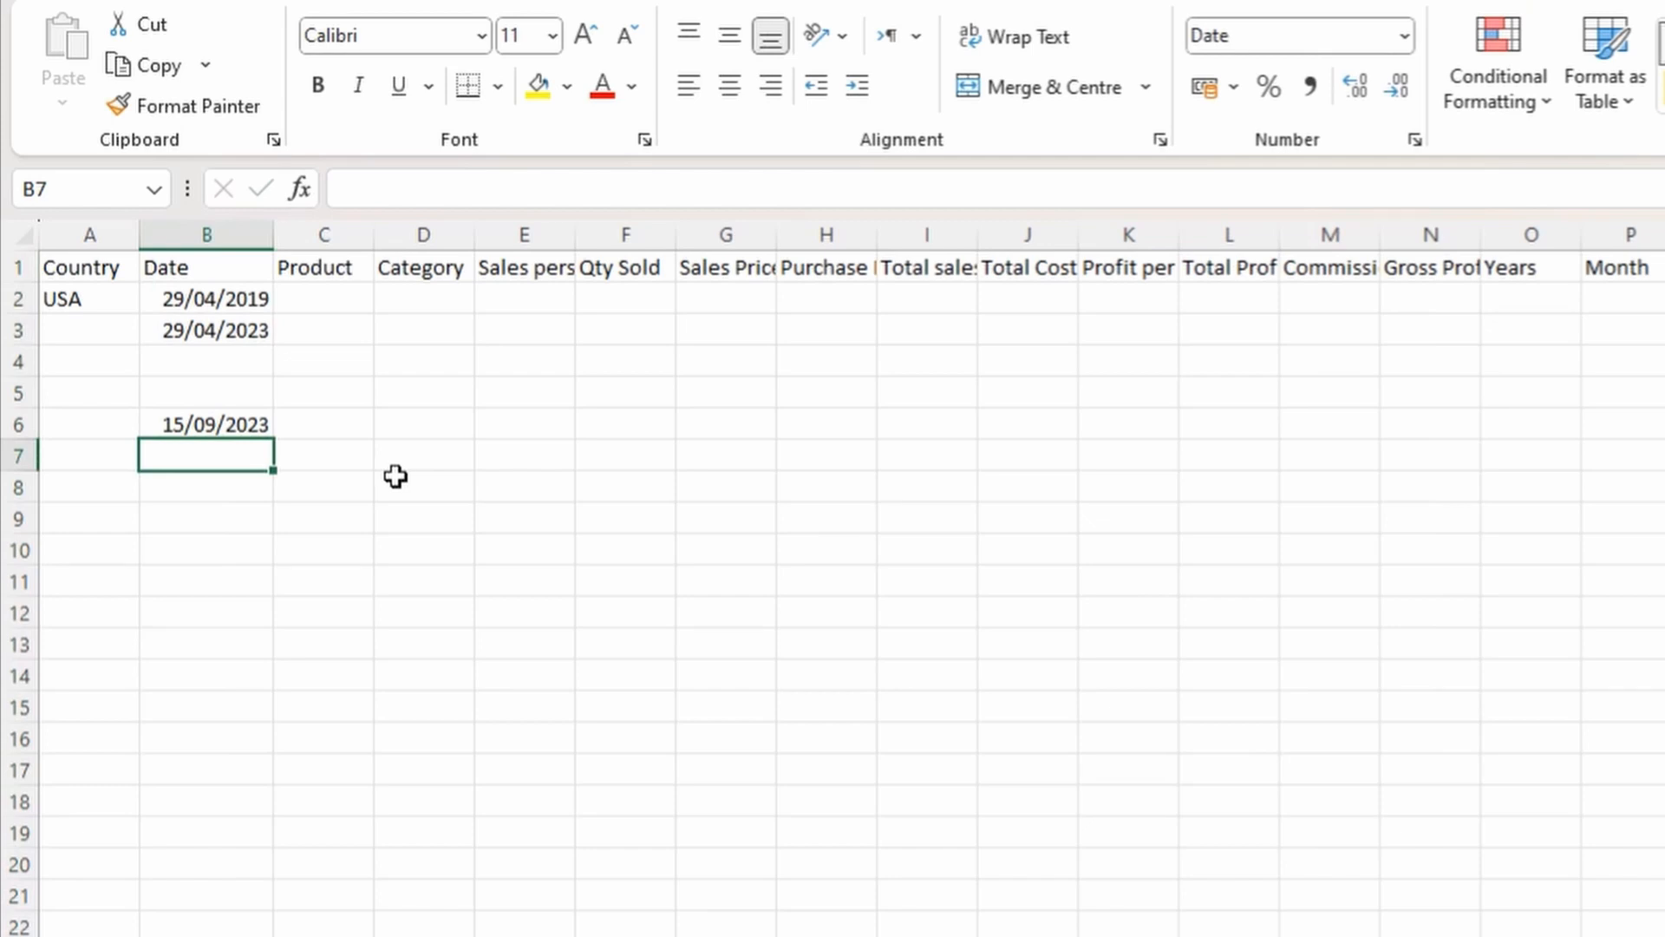
left_click(205, 419)
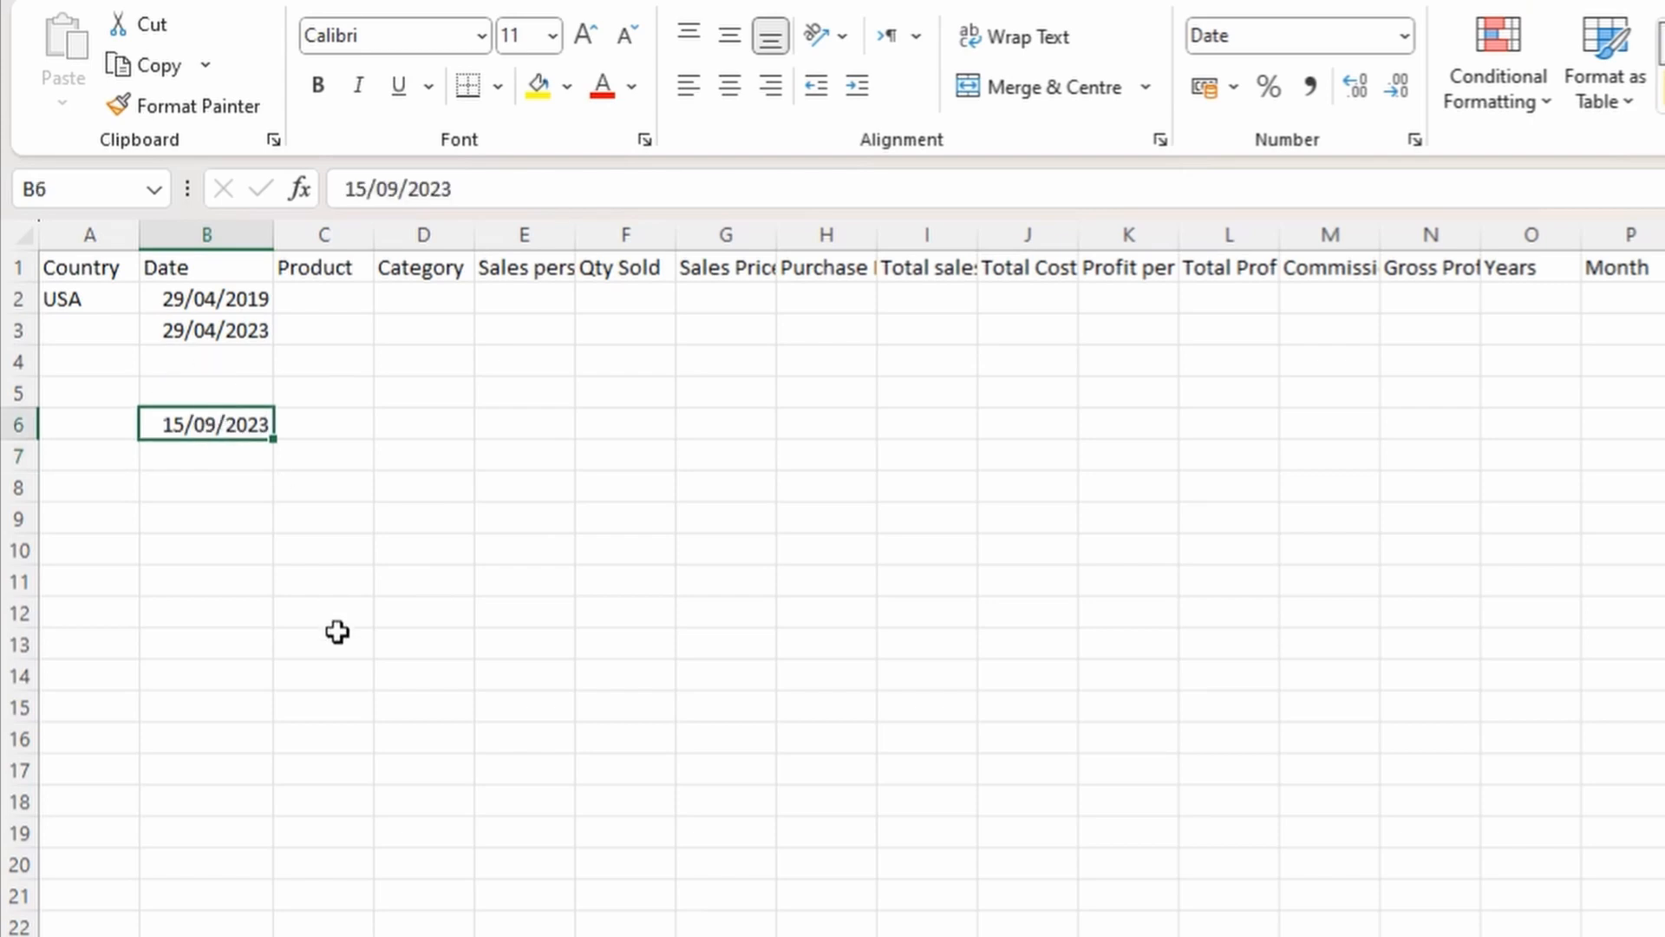
Clear the test dates from cells B3 to B7.
left_click_drag(205, 329, 216, 460)
key("Delete")
Fill in the USA record with product Oven, category Kitchen, the salesperson's full name and a quantity sold of 47.
left_click(318, 303)
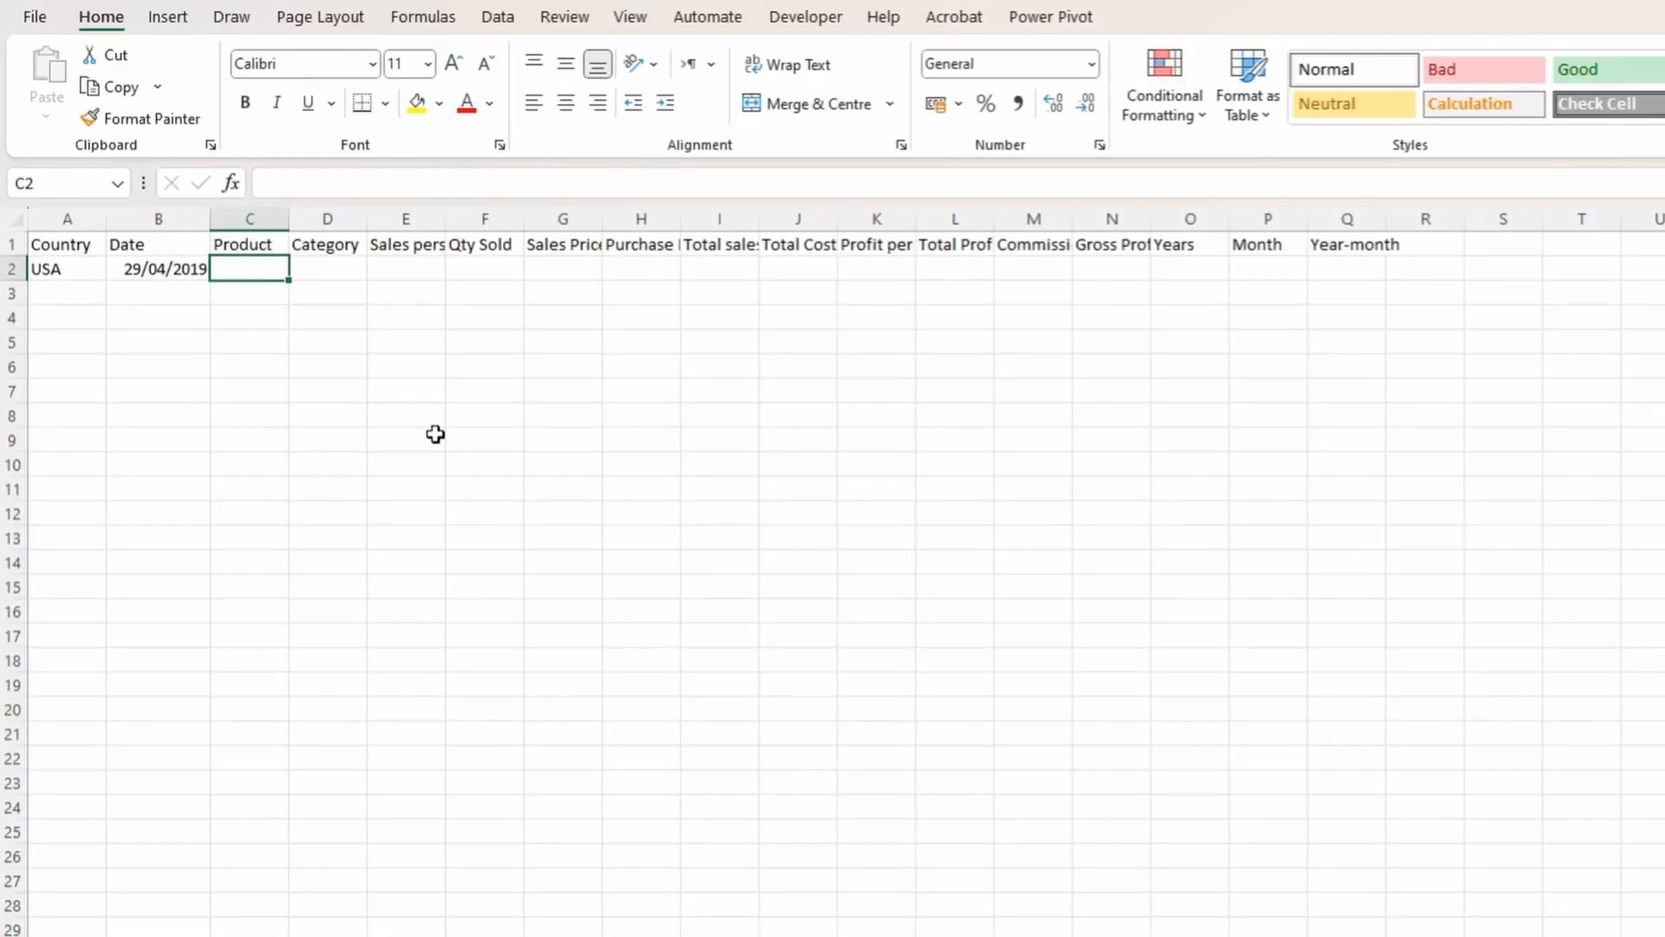
type("Oven")
key("Tab")
type("Kitchen")
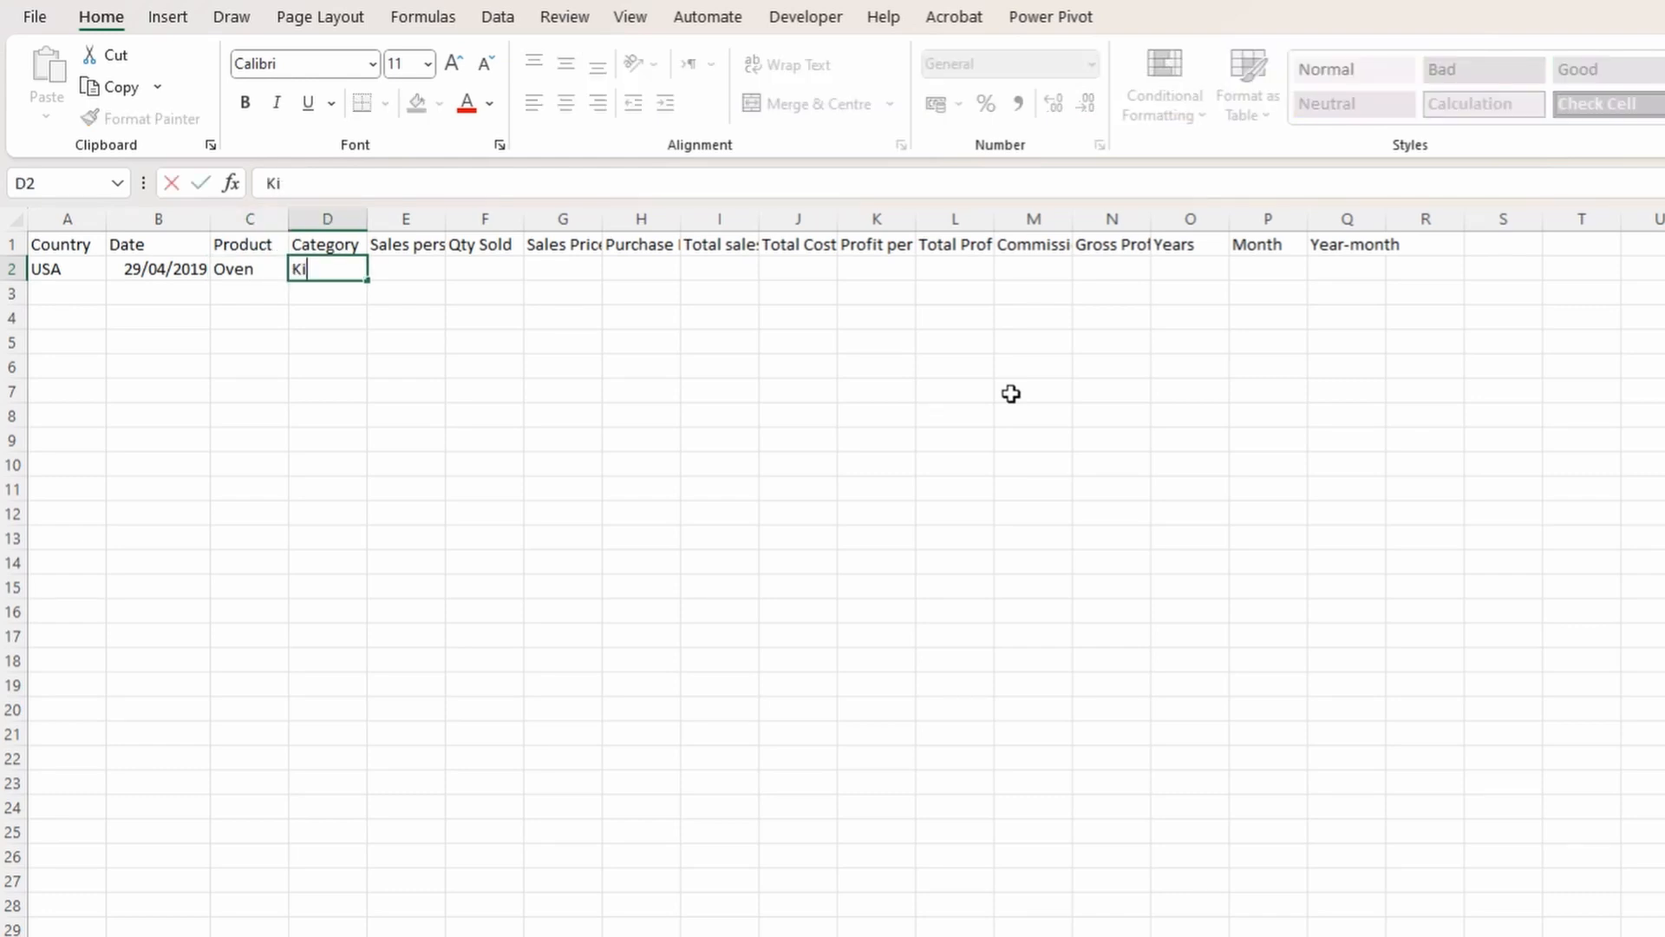
key("Tab")
type("Jamison Bush")
key("Tab")
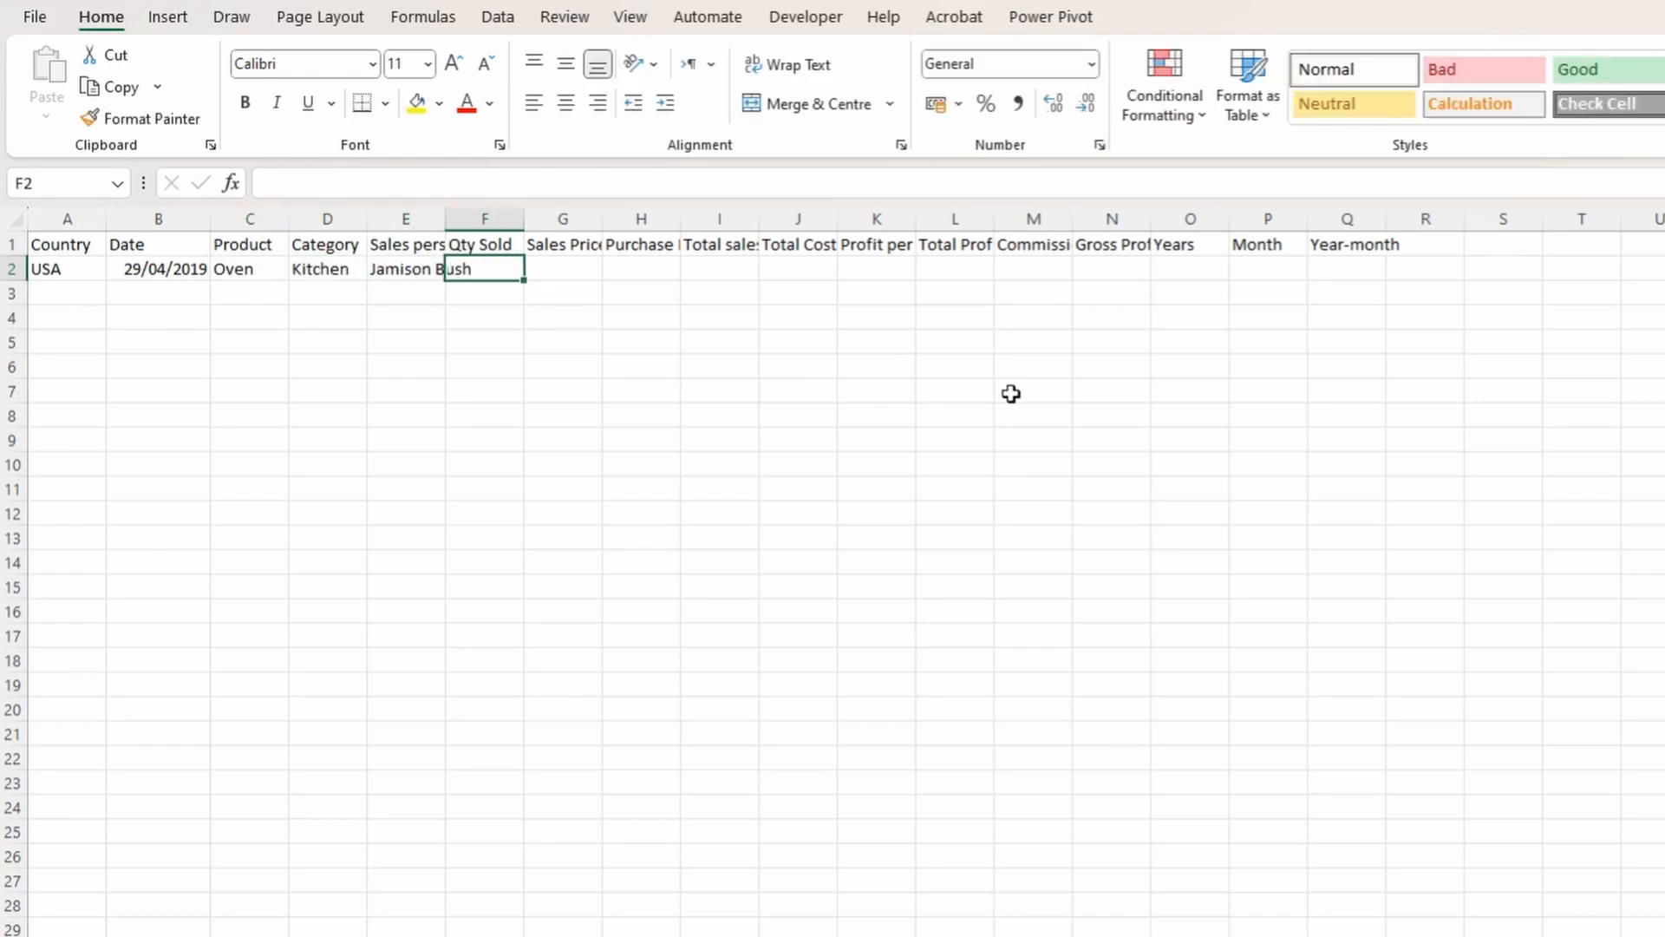
type("47")
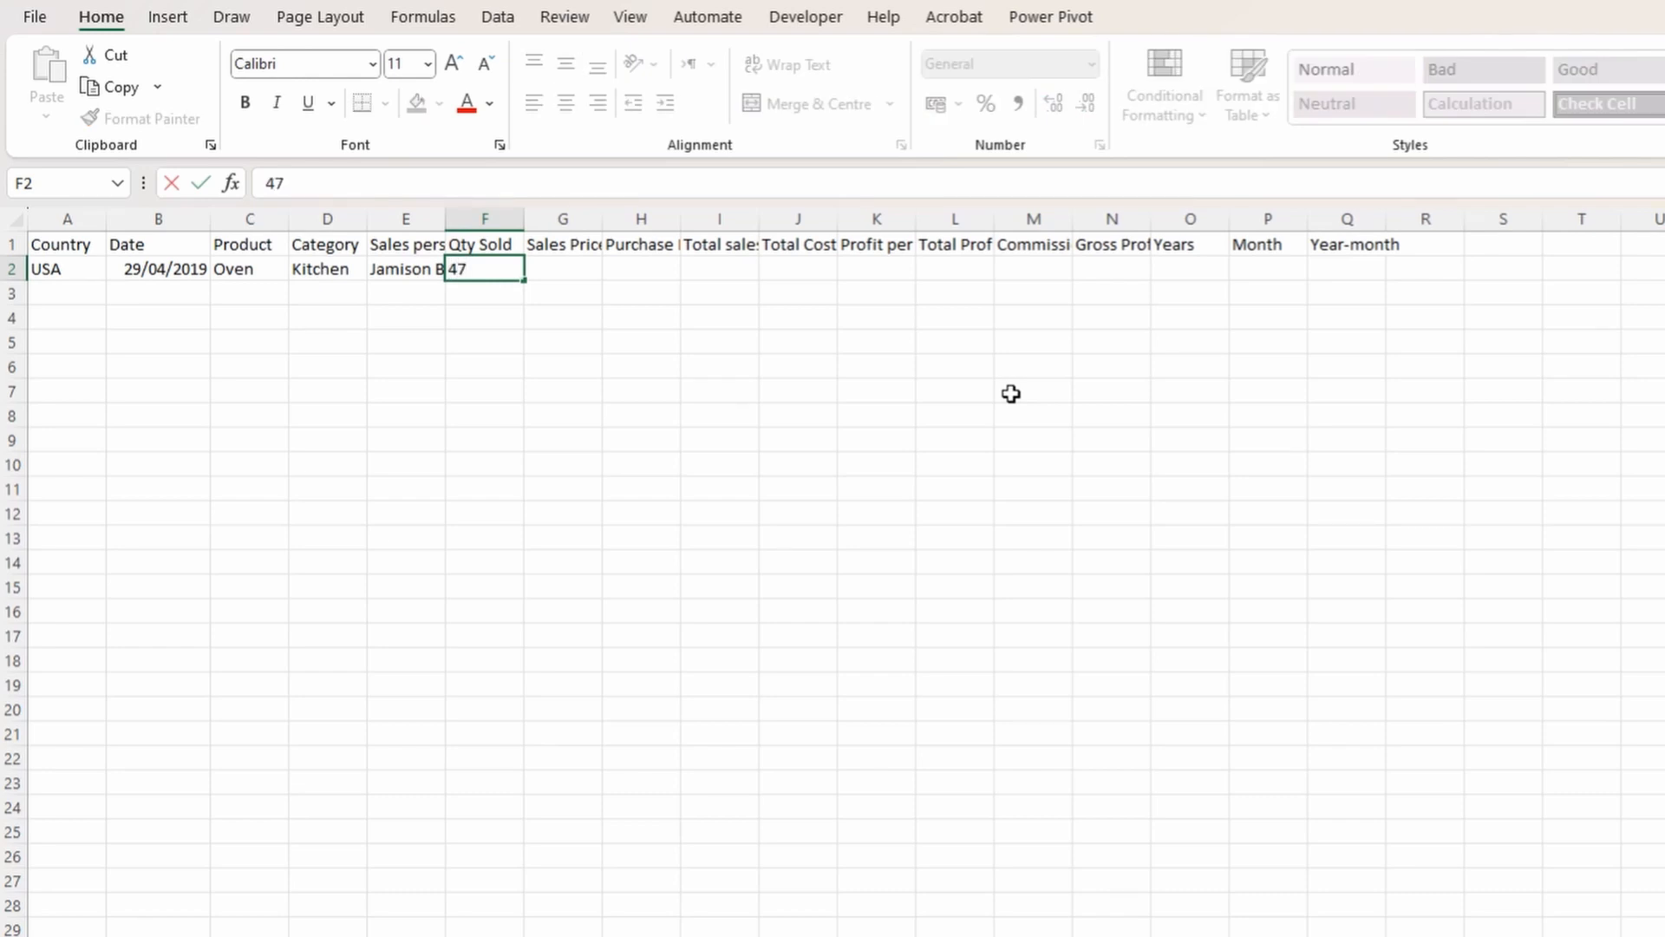
key("Tab")
key("shift+Tab")
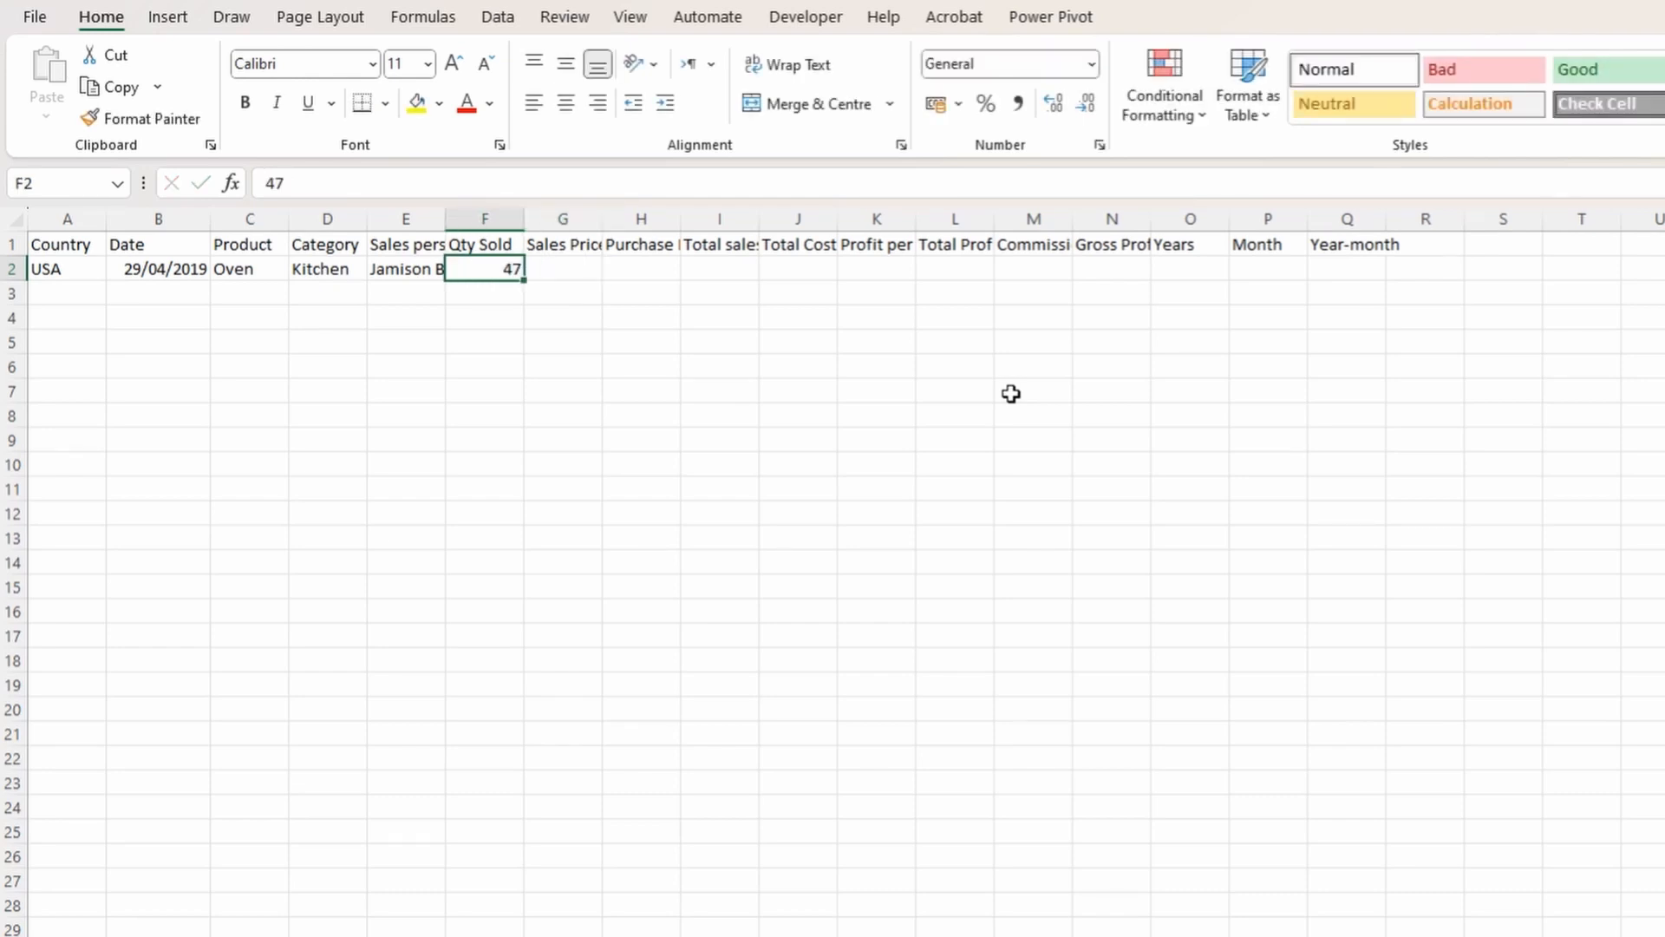
key("shift+Tab")
key("shift+Tab")
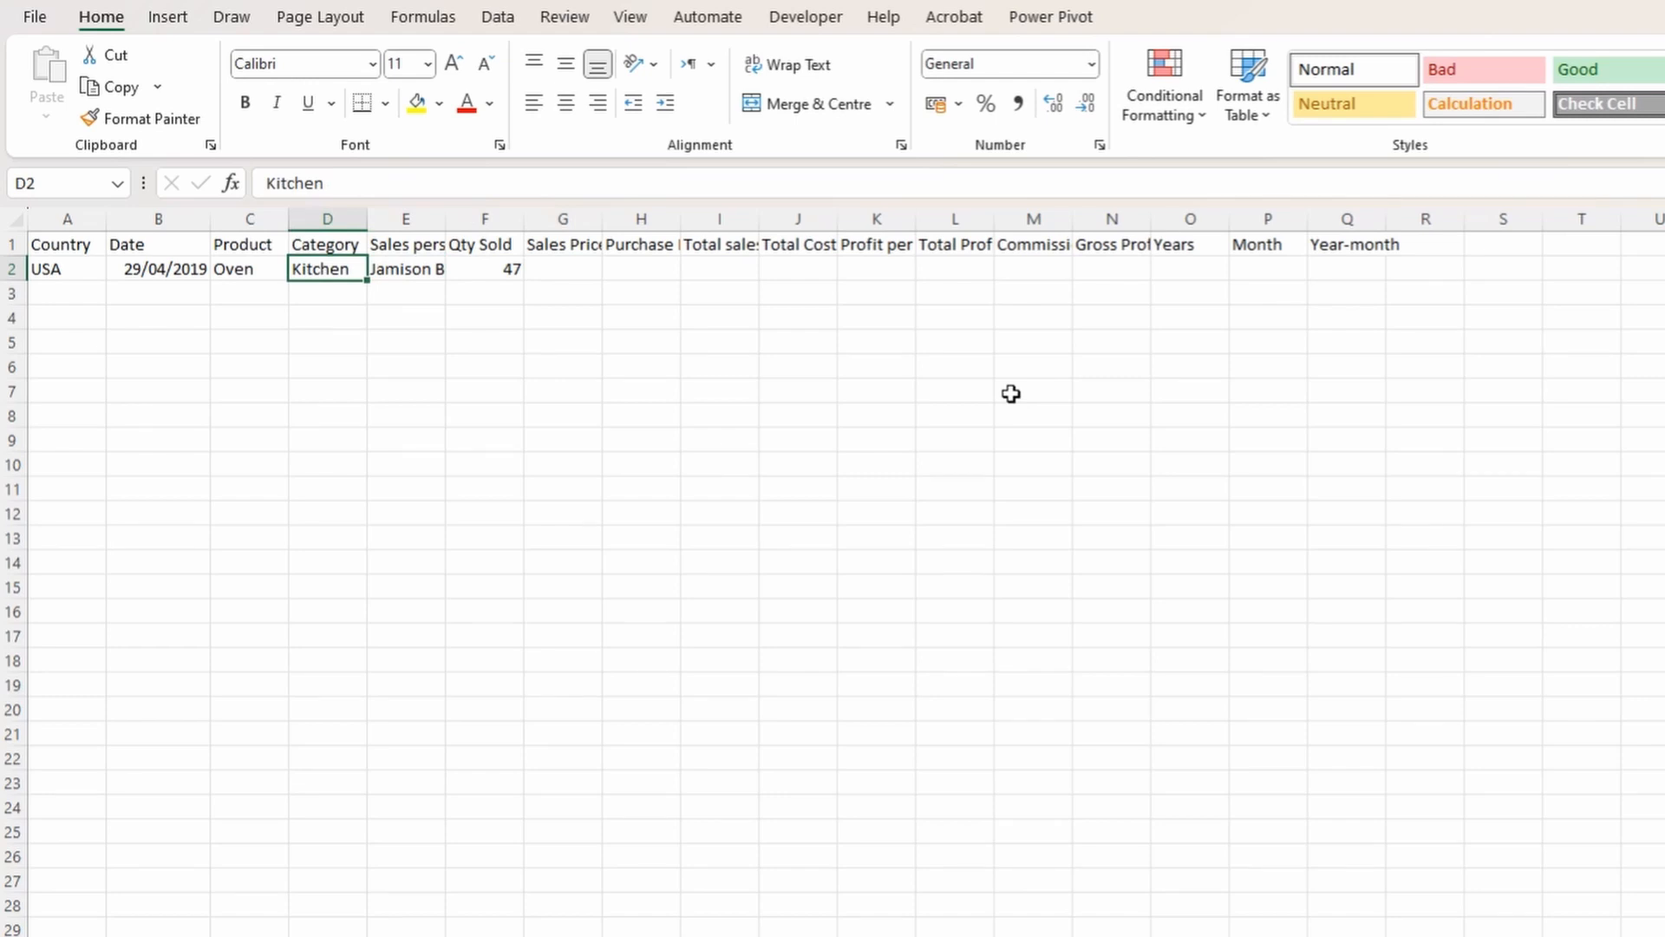
key("Tab")
key("Tab")
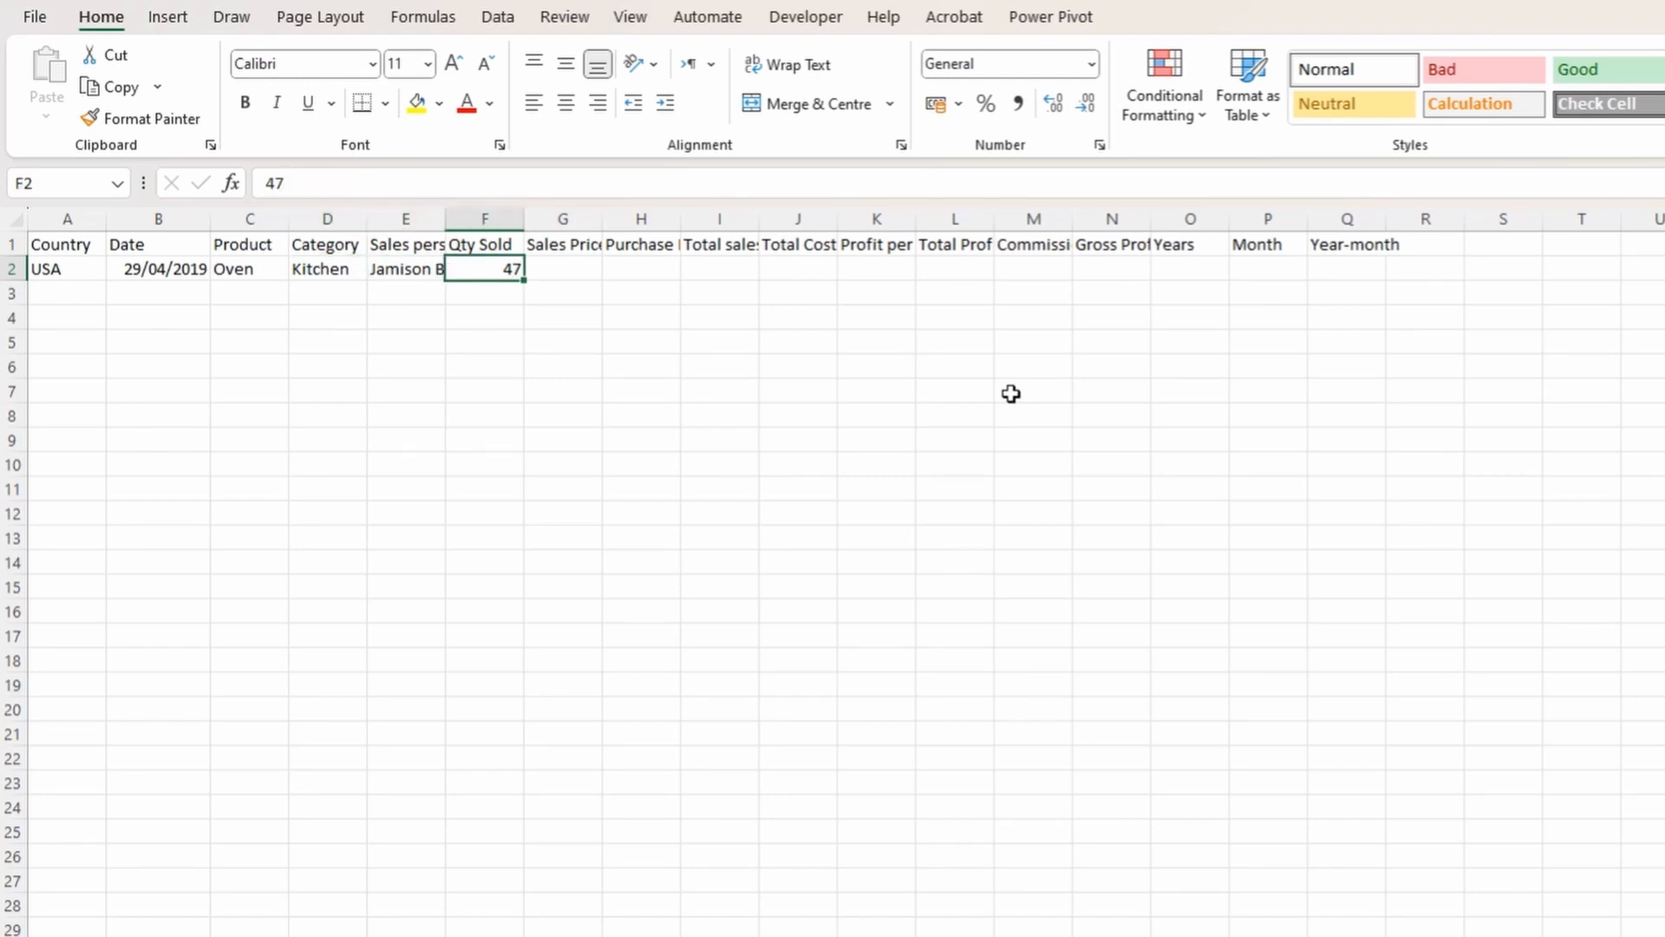
key("Tab")
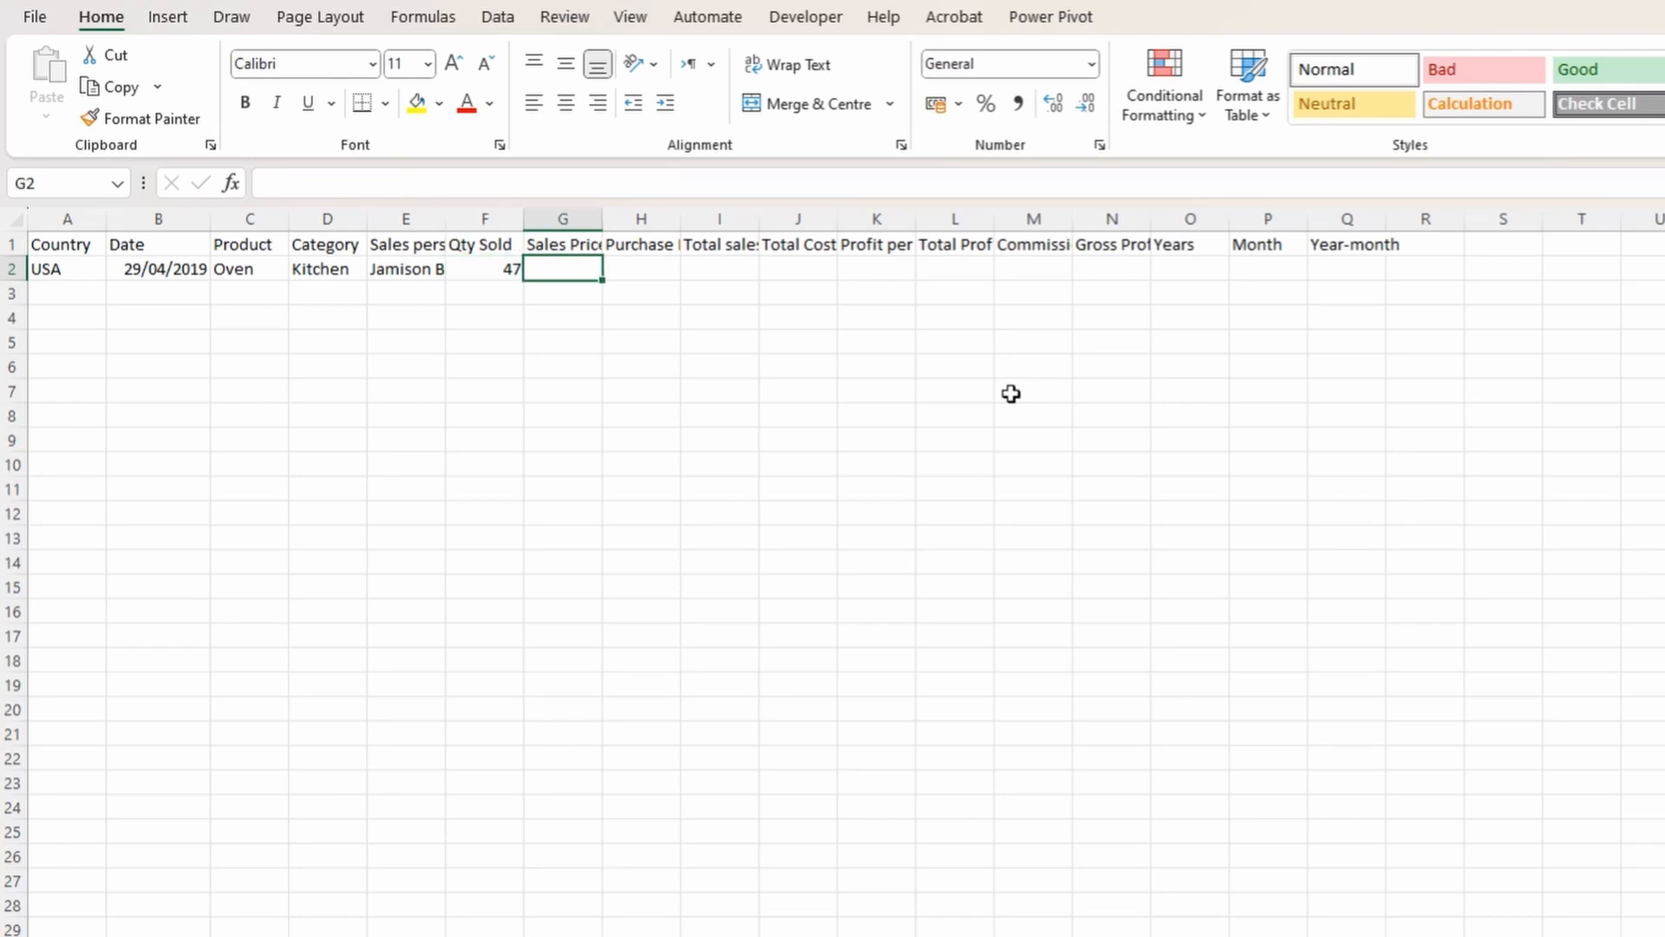
Enter a sales price of 600 in G2 and a purchase price of 400 in H2.
type("600")
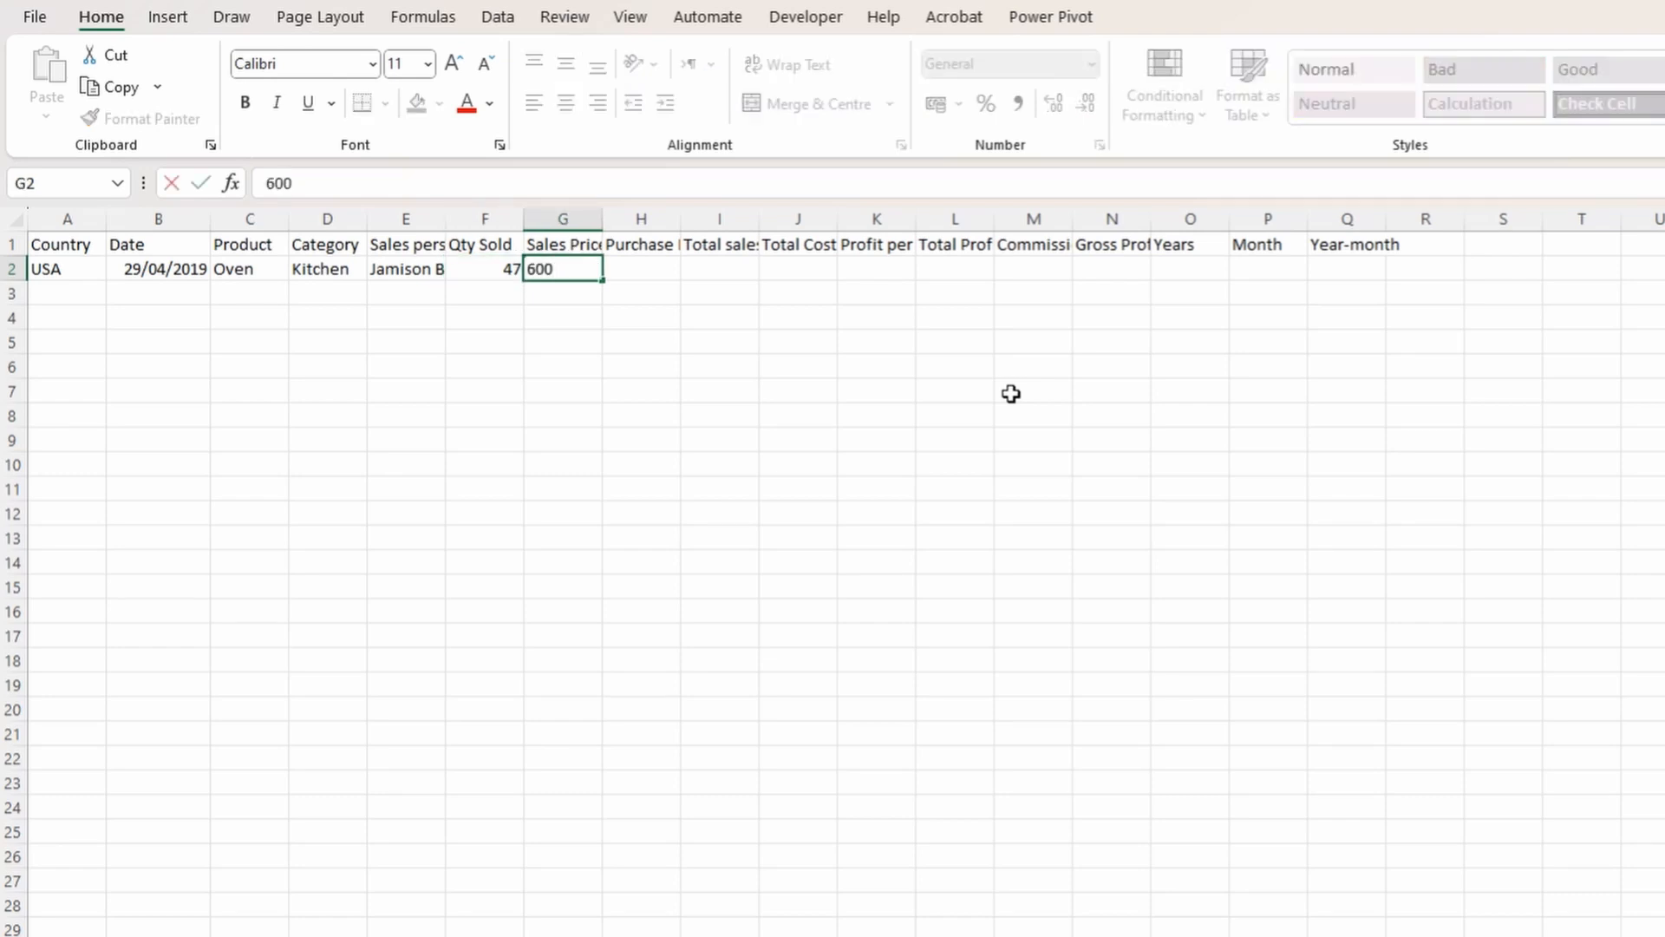
key("Tab")
type("400")
key("Tab")
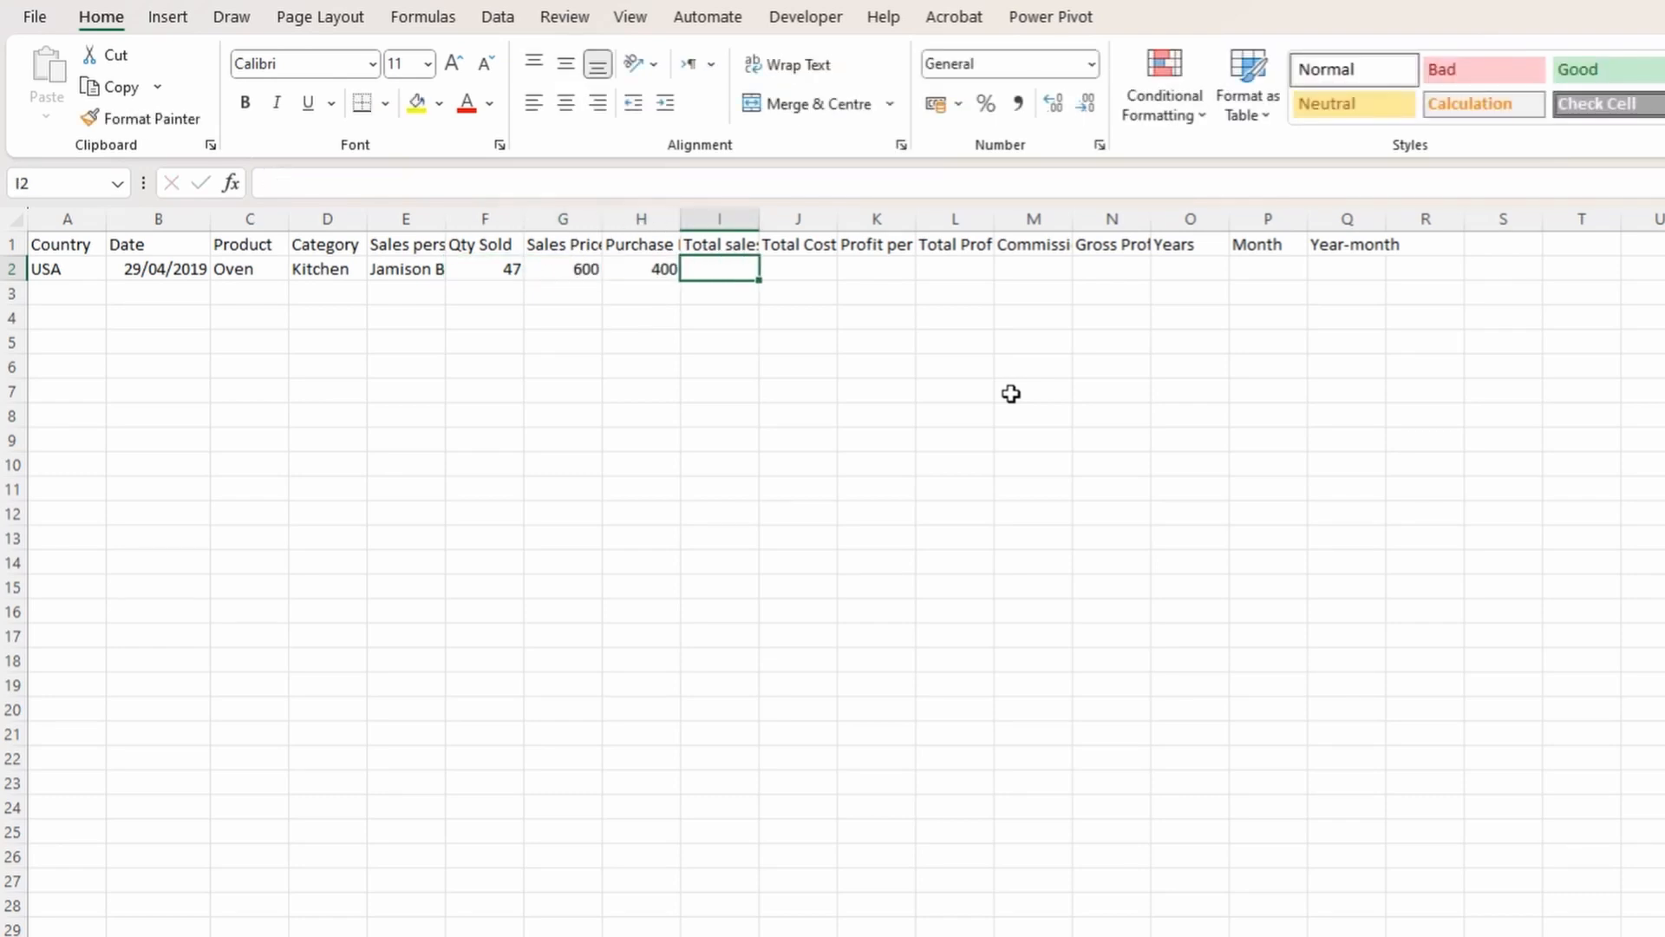
Select the sales and purchase prices in G2:H2 and review the available number formats and accounting currencies.
key("Left")
key("shift+Left")
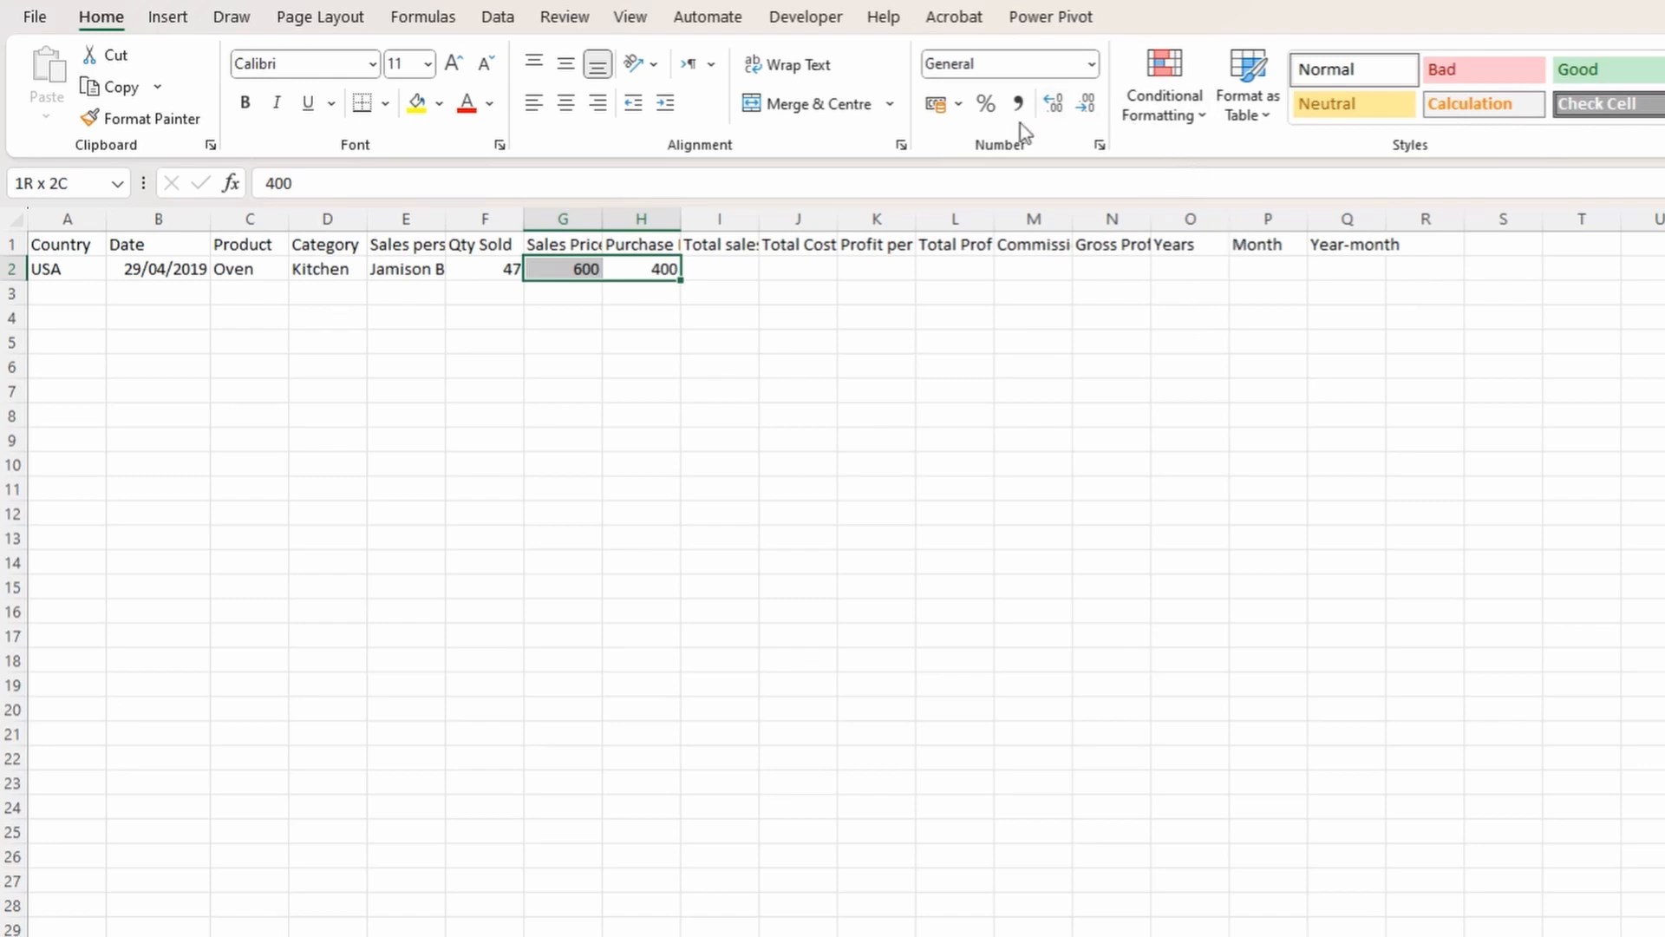
left_click(1093, 62)
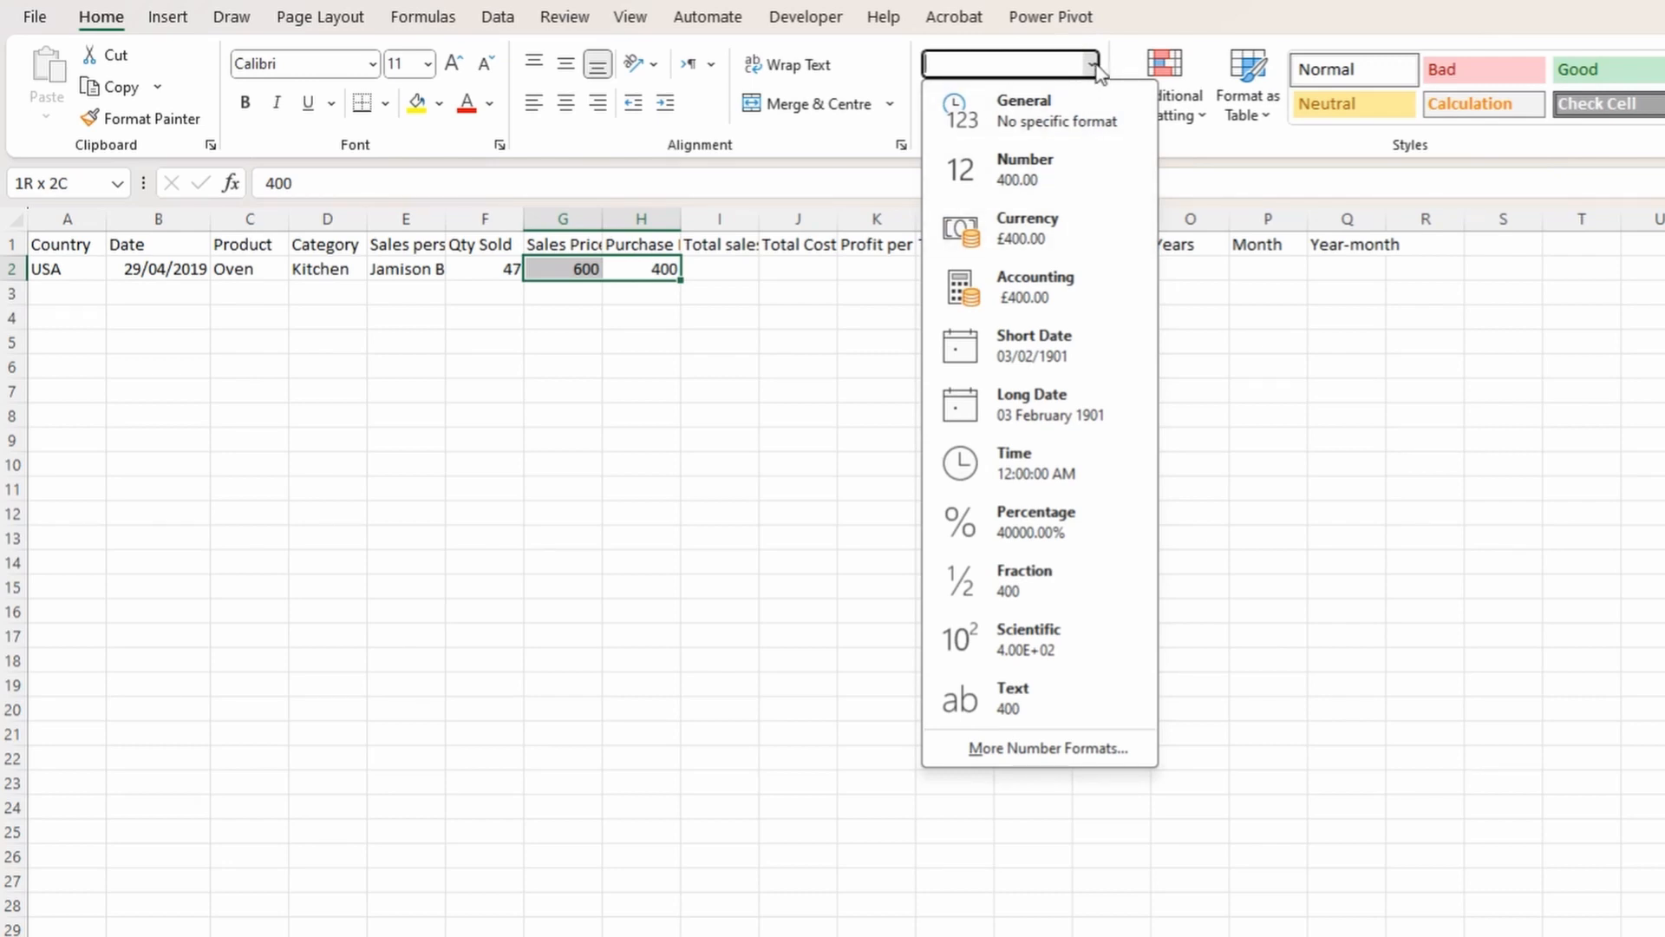
left_click(1095, 64)
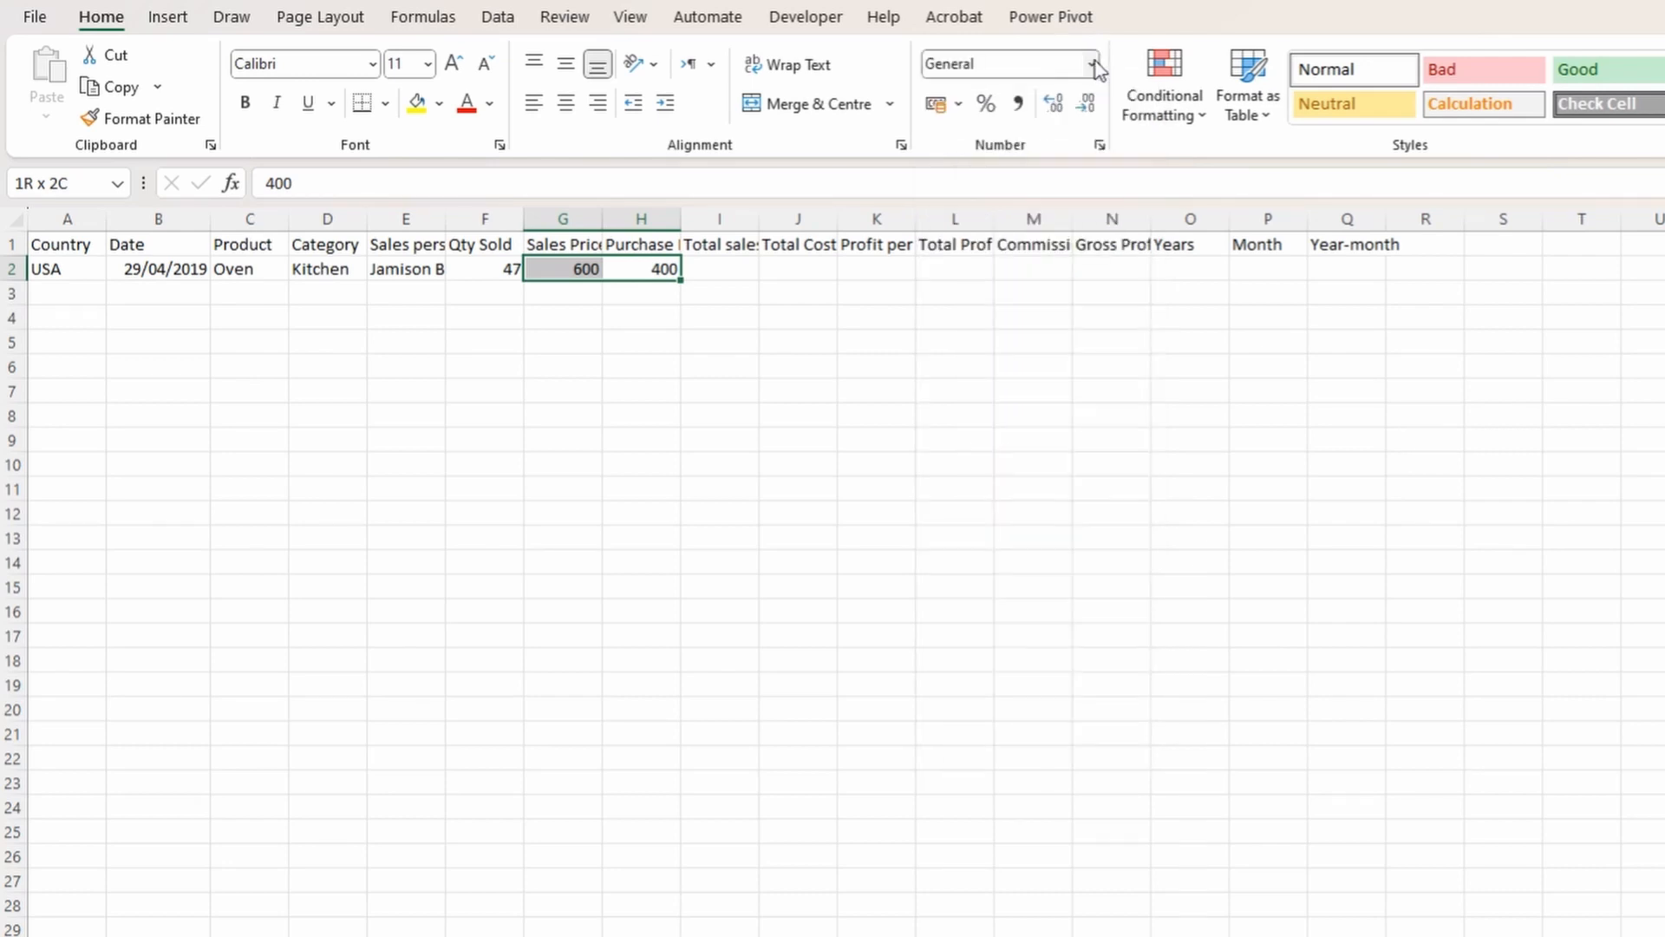
left_click(958, 105)
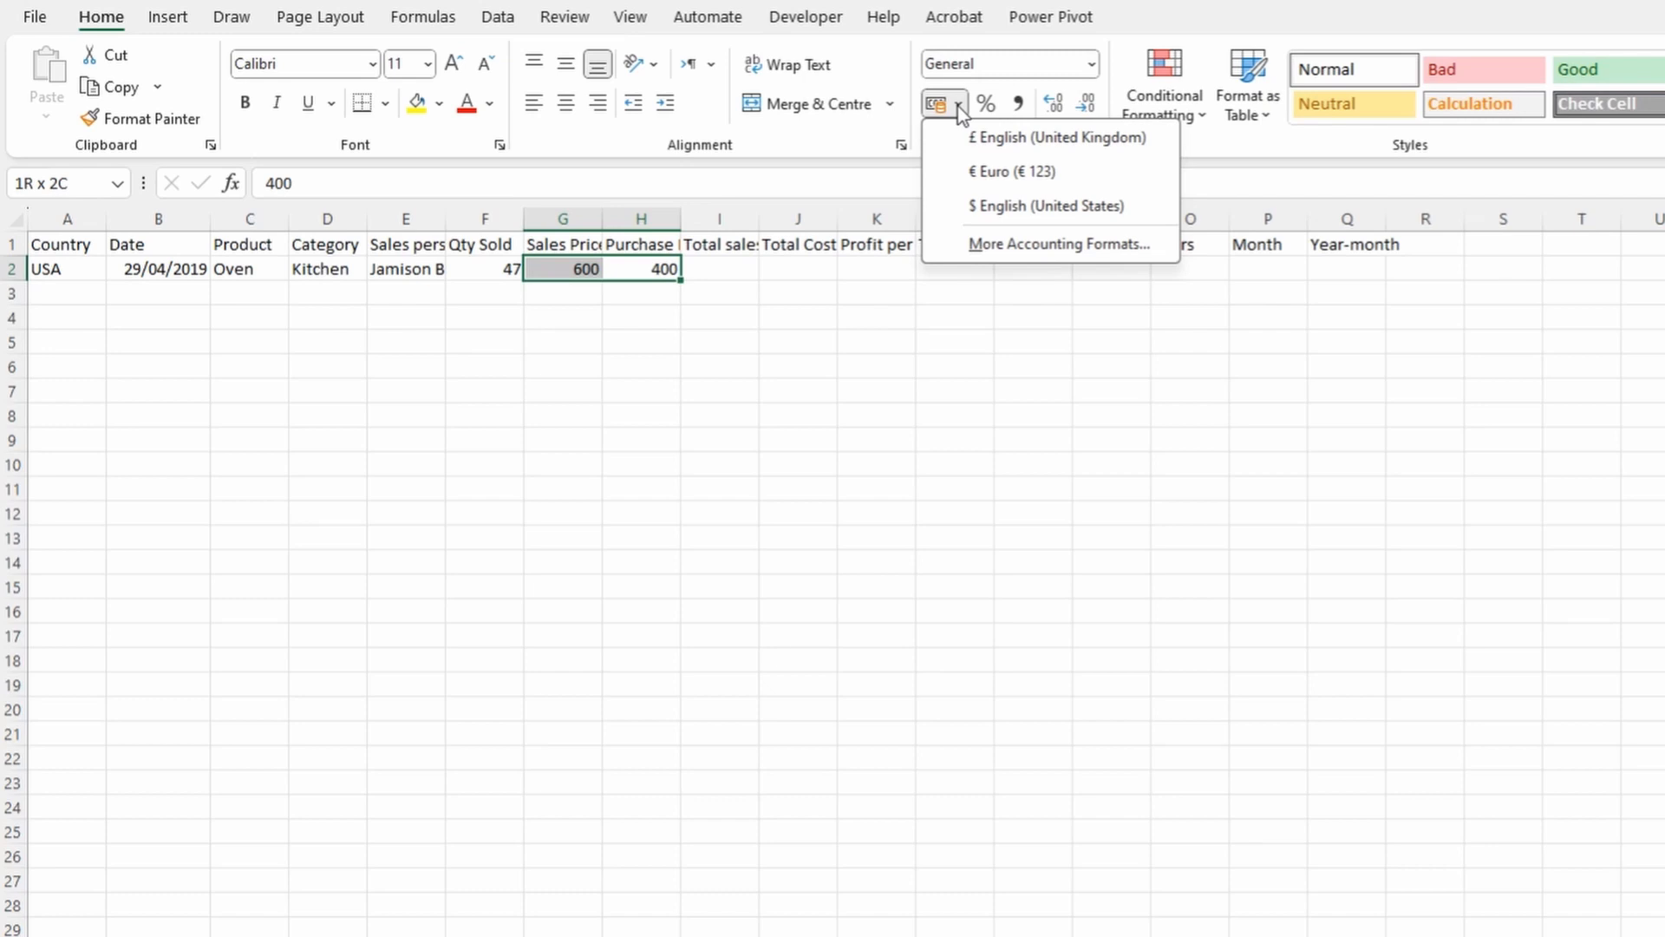
left_click(1101, 49)
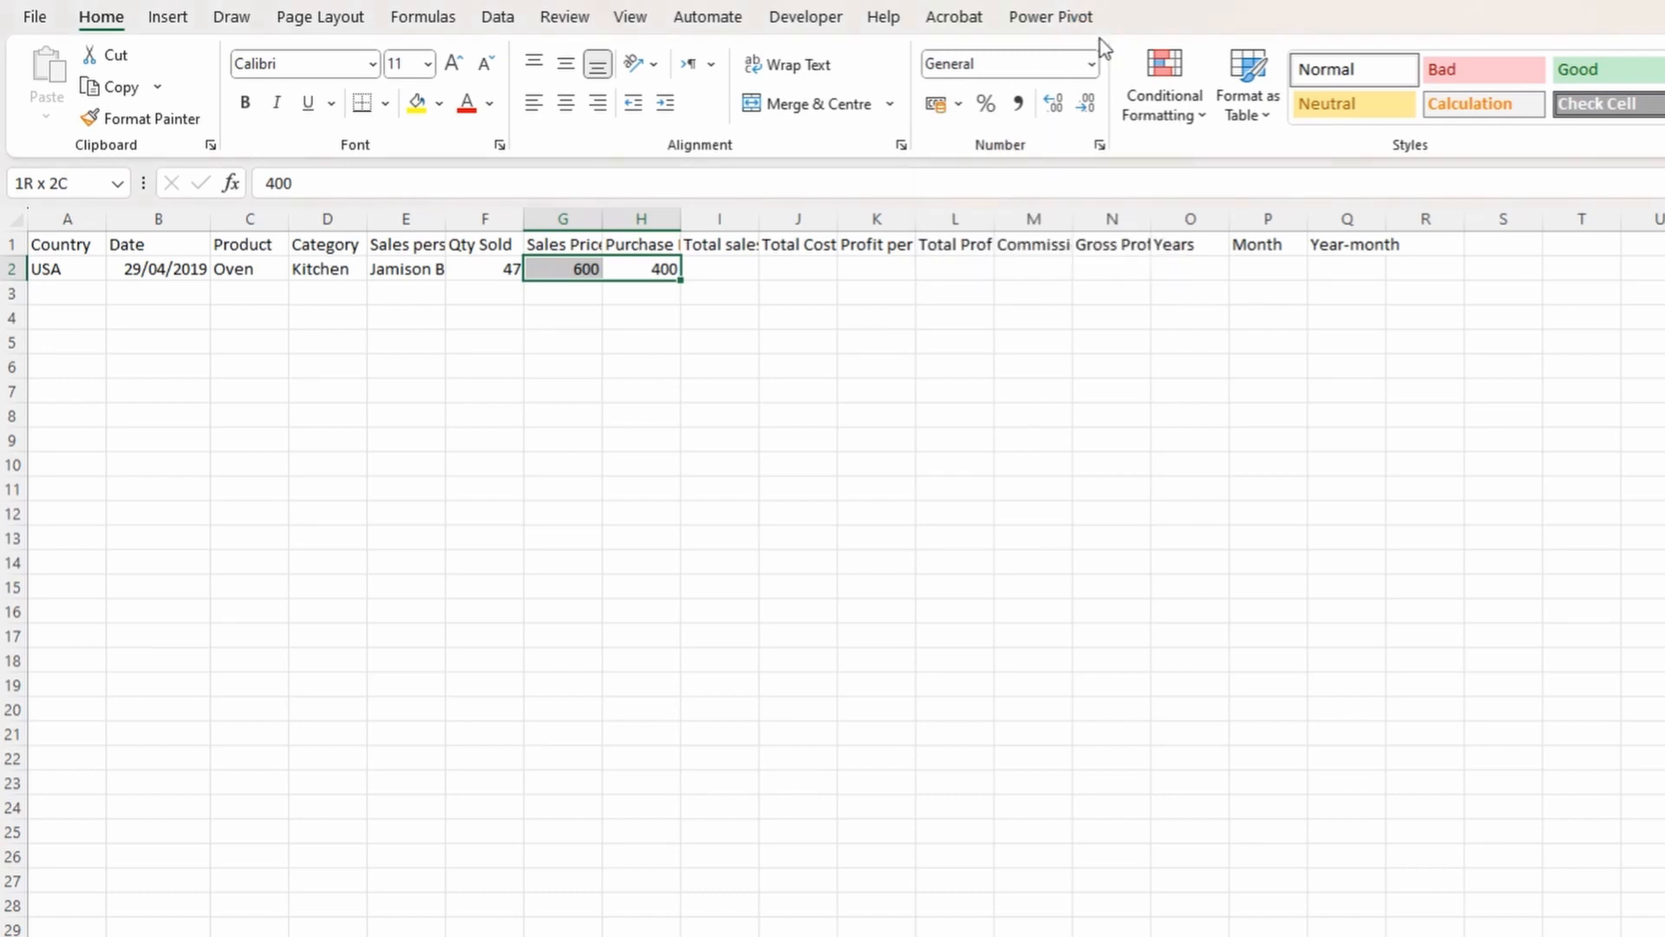
Format G2:H2 as Currency with 2 decimal places, the $ English (United States) symbol and negative numbers in red with a minus sign.
left_click(1100, 145)
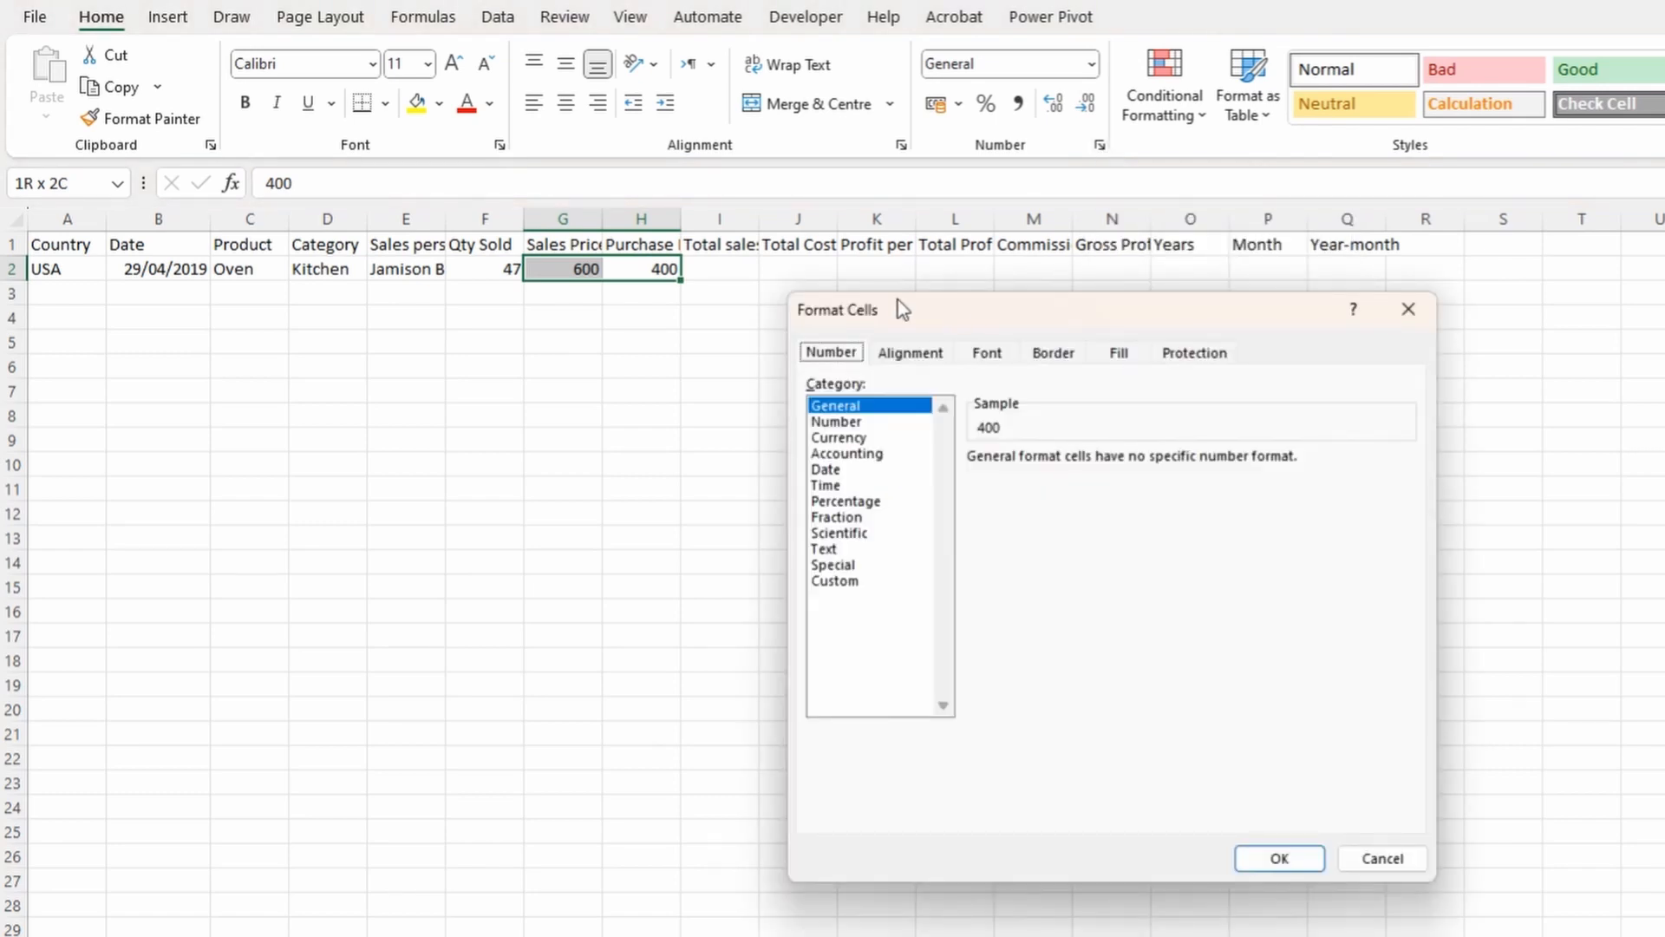
left_click(866, 439)
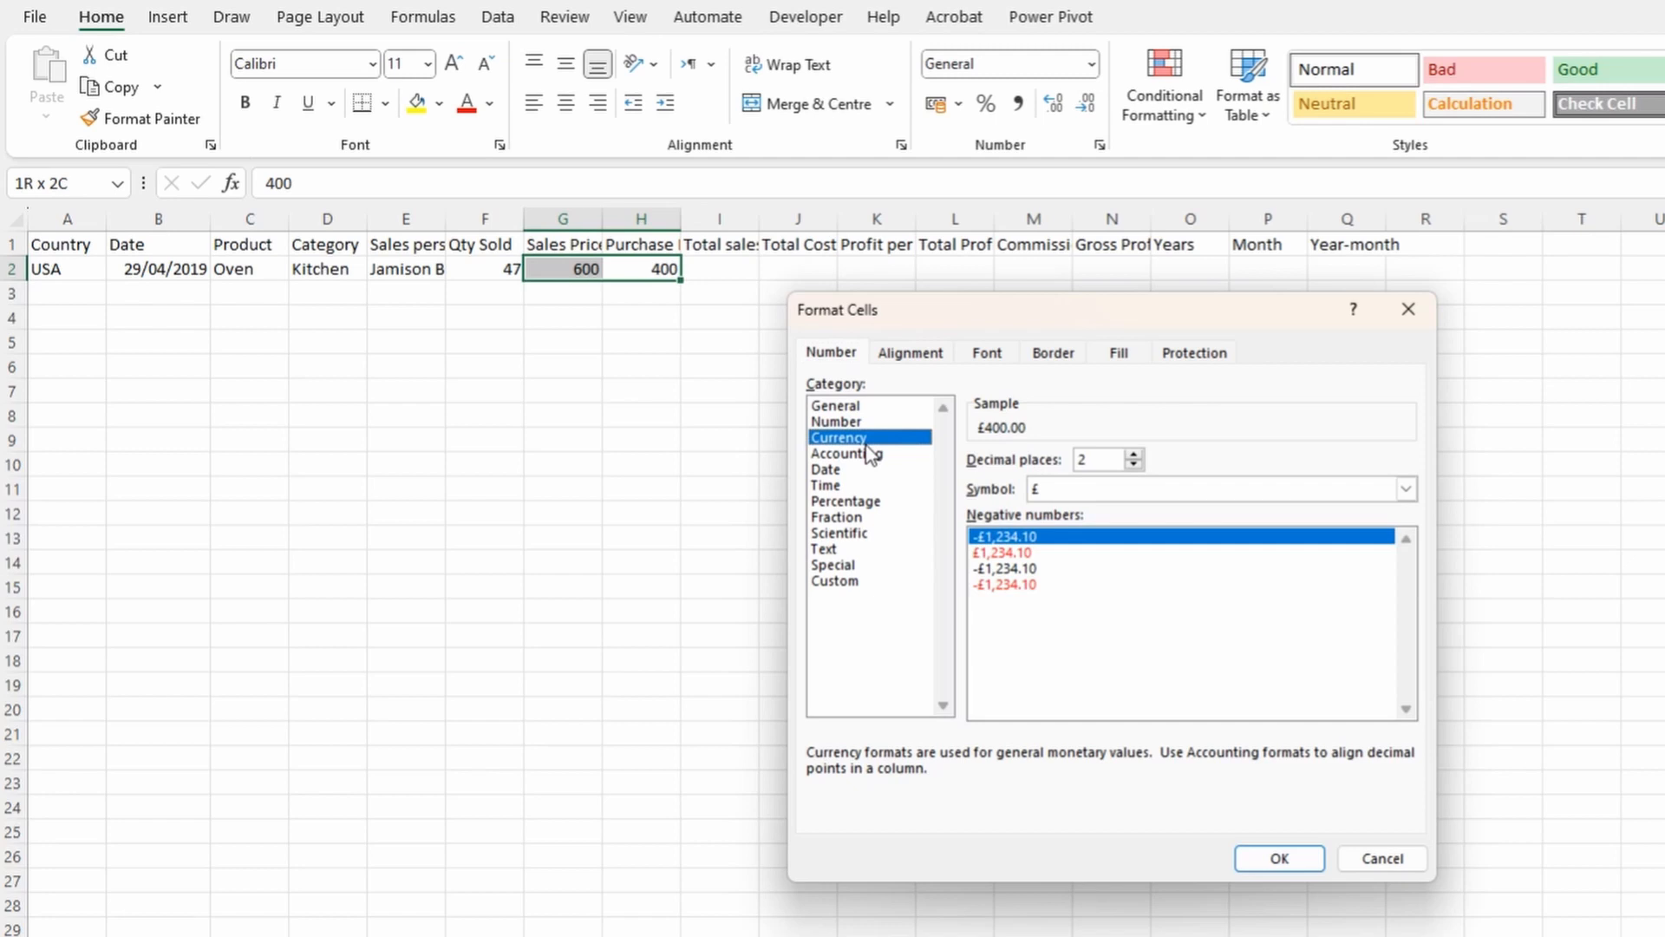
left_click(1134, 466)
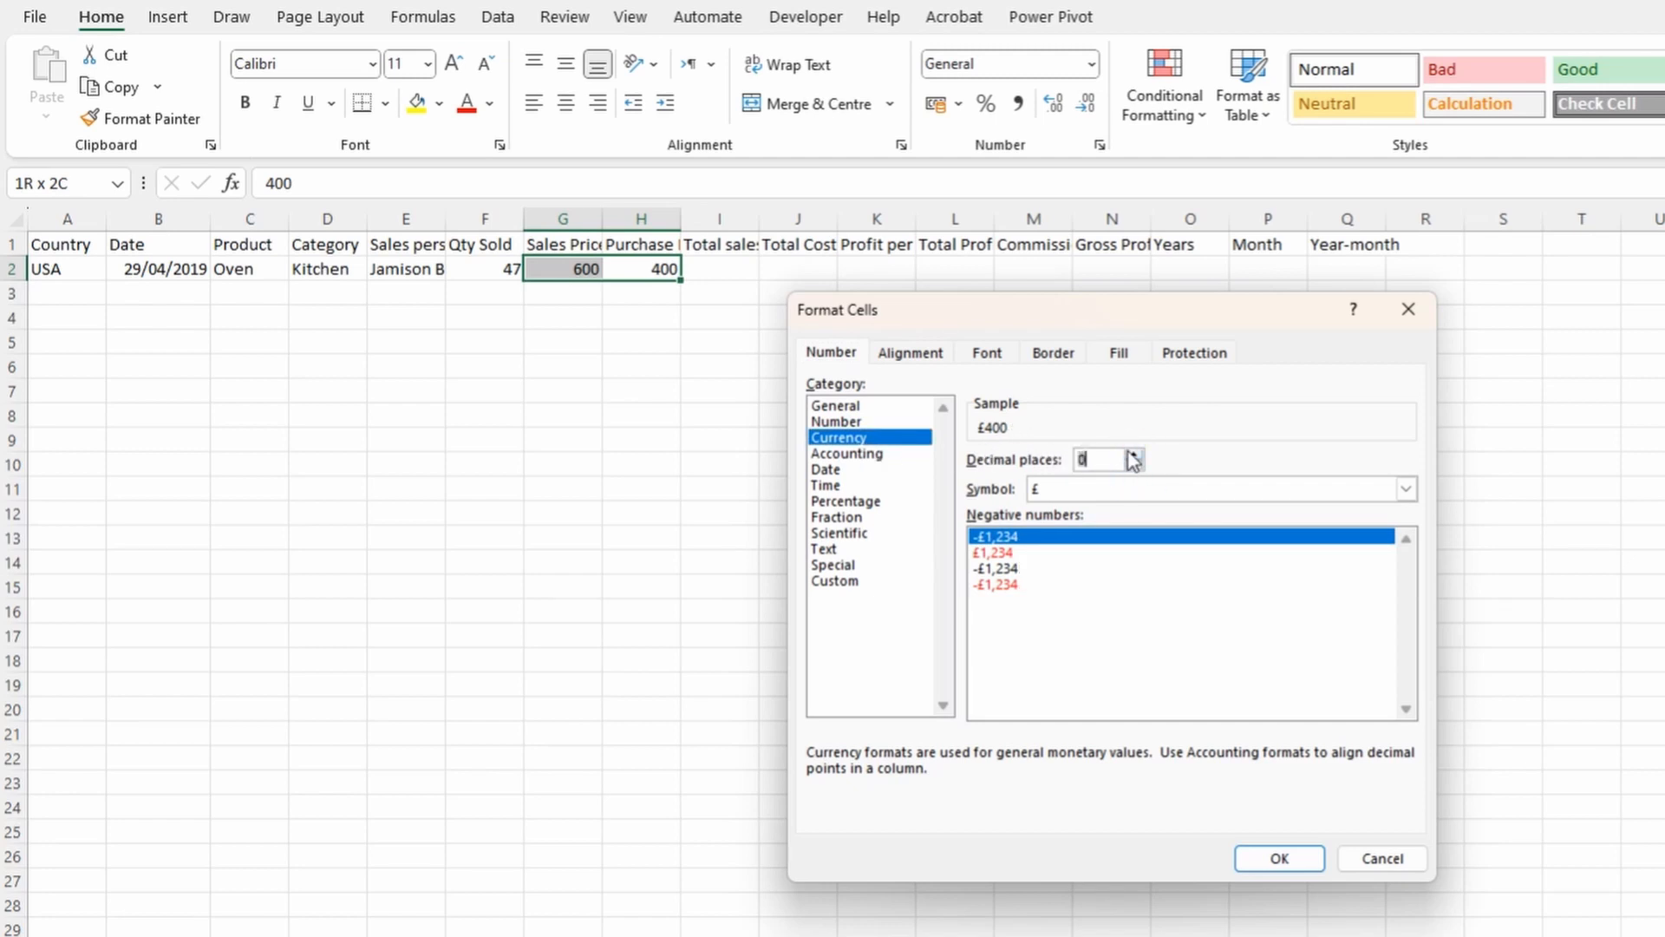
left_click(1133, 456)
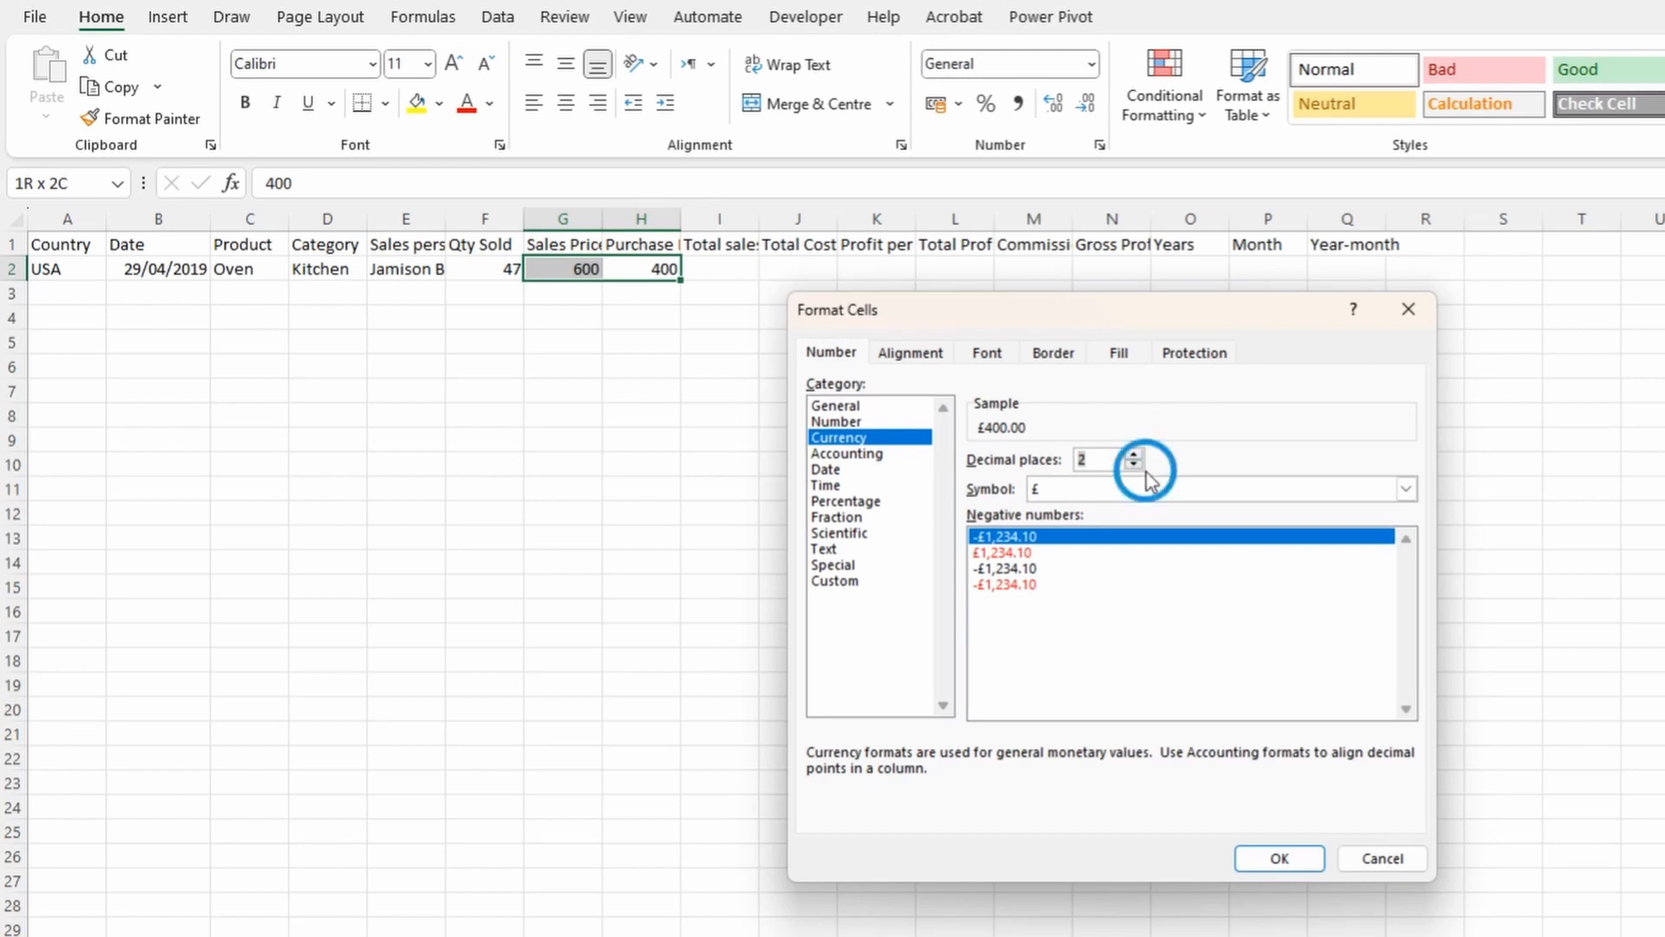
left_click(1154, 482)
scroll(1249, 531, "down", 3)
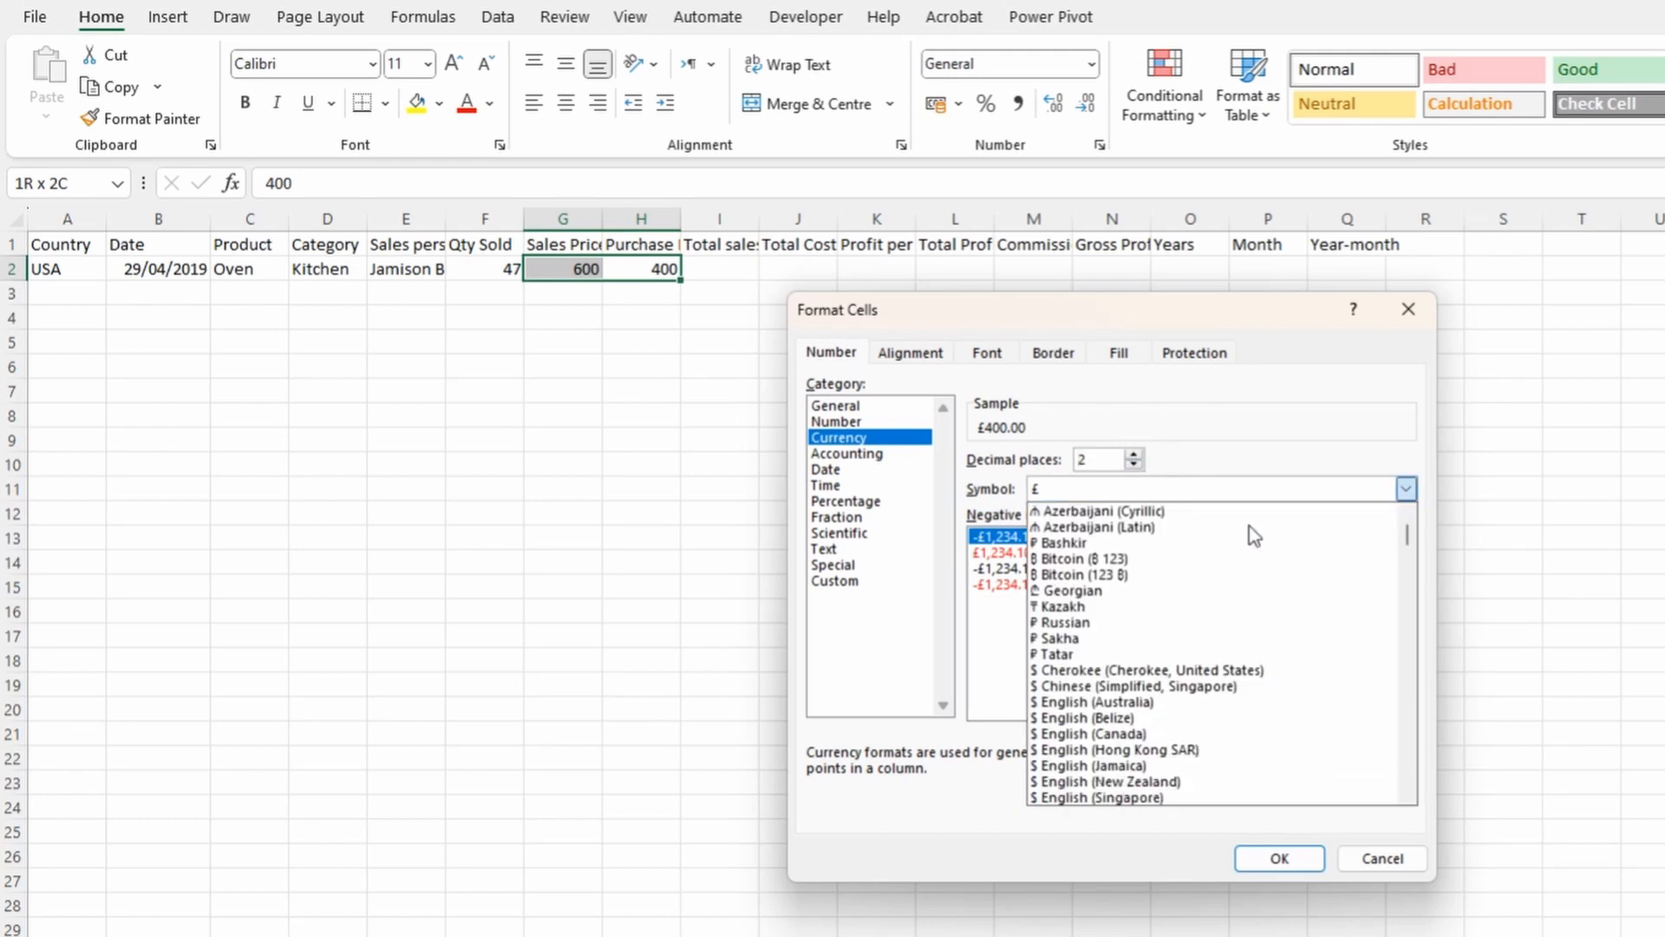
left_click(1280, 751)
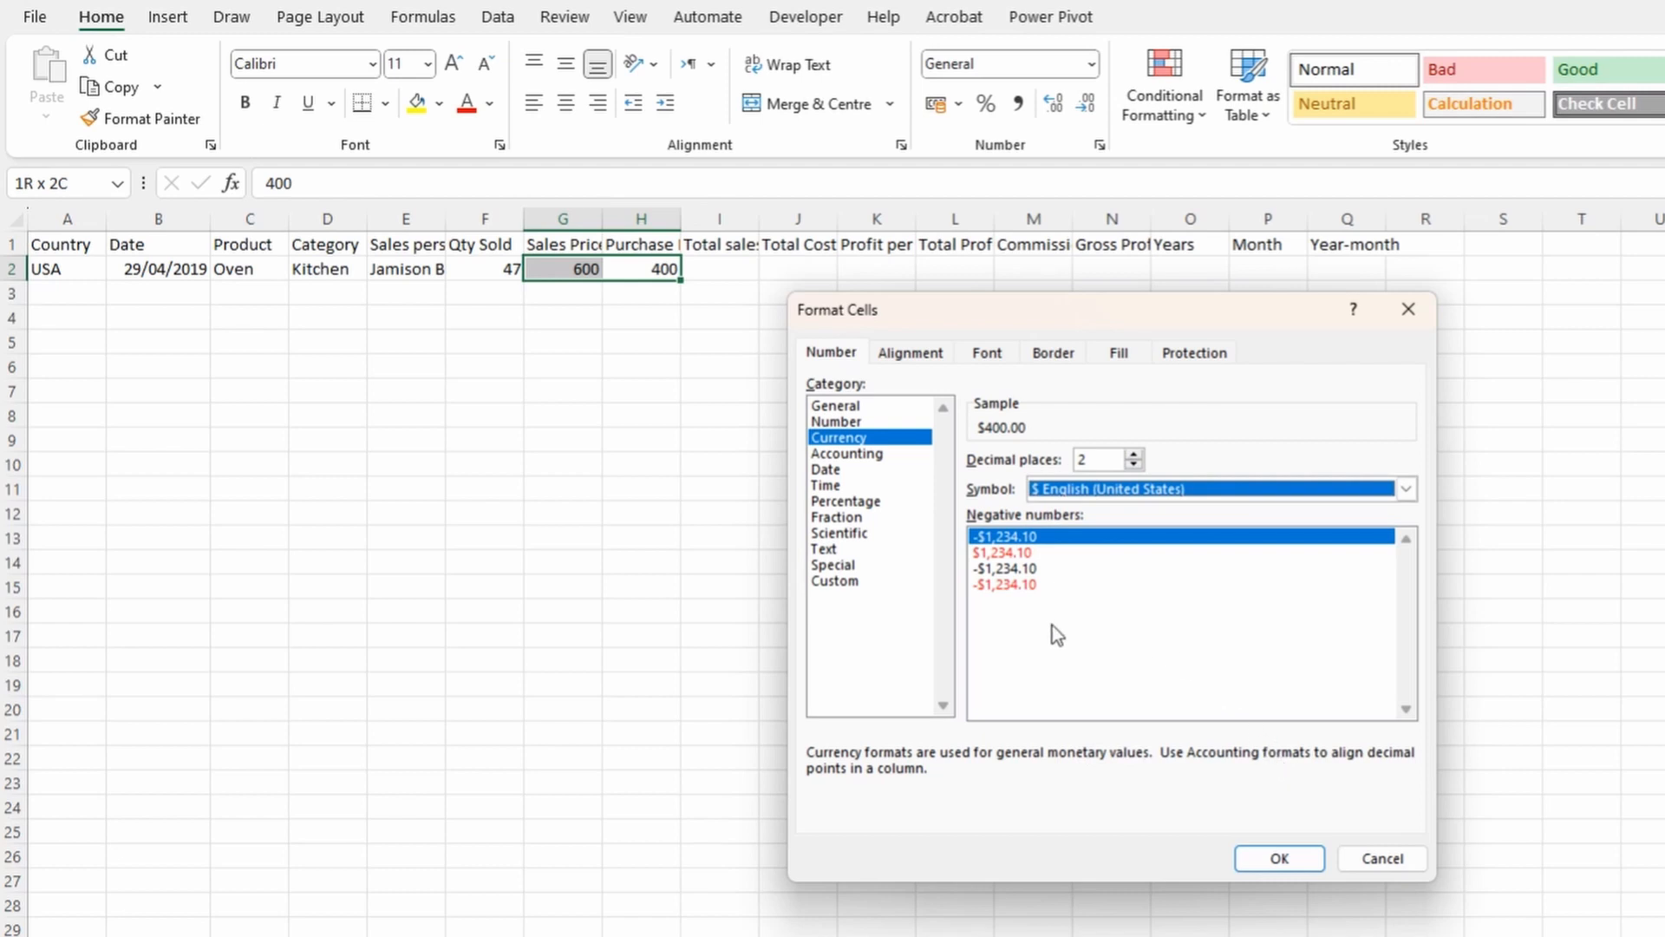
left_click(1041, 586)
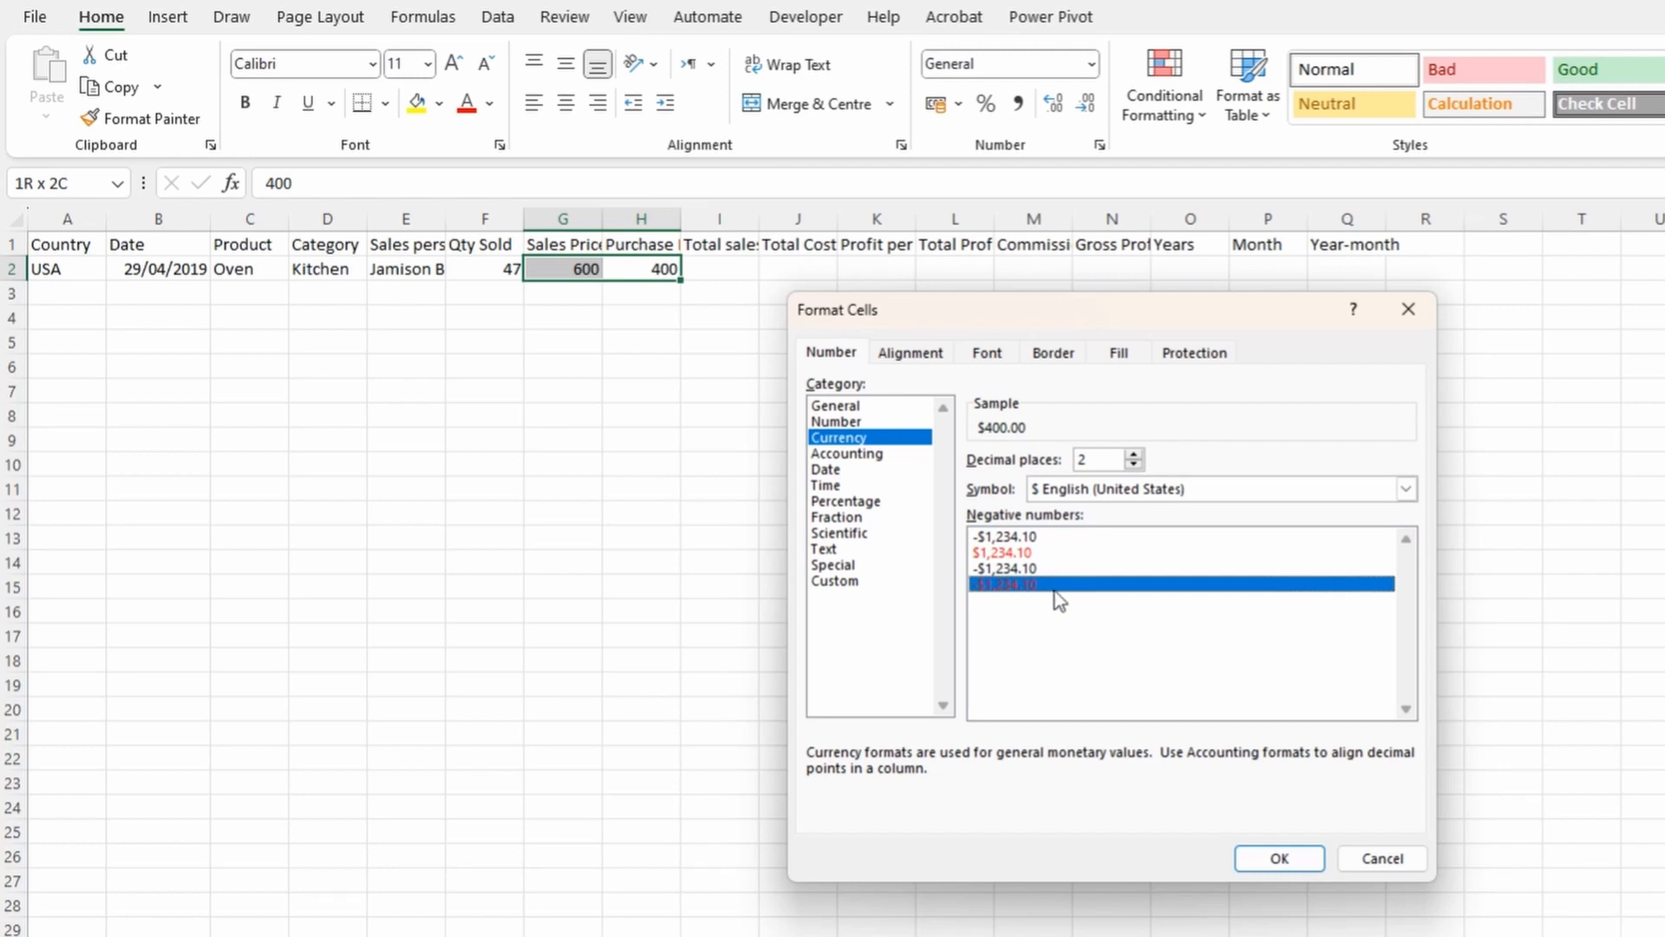
left_click(1279, 858)
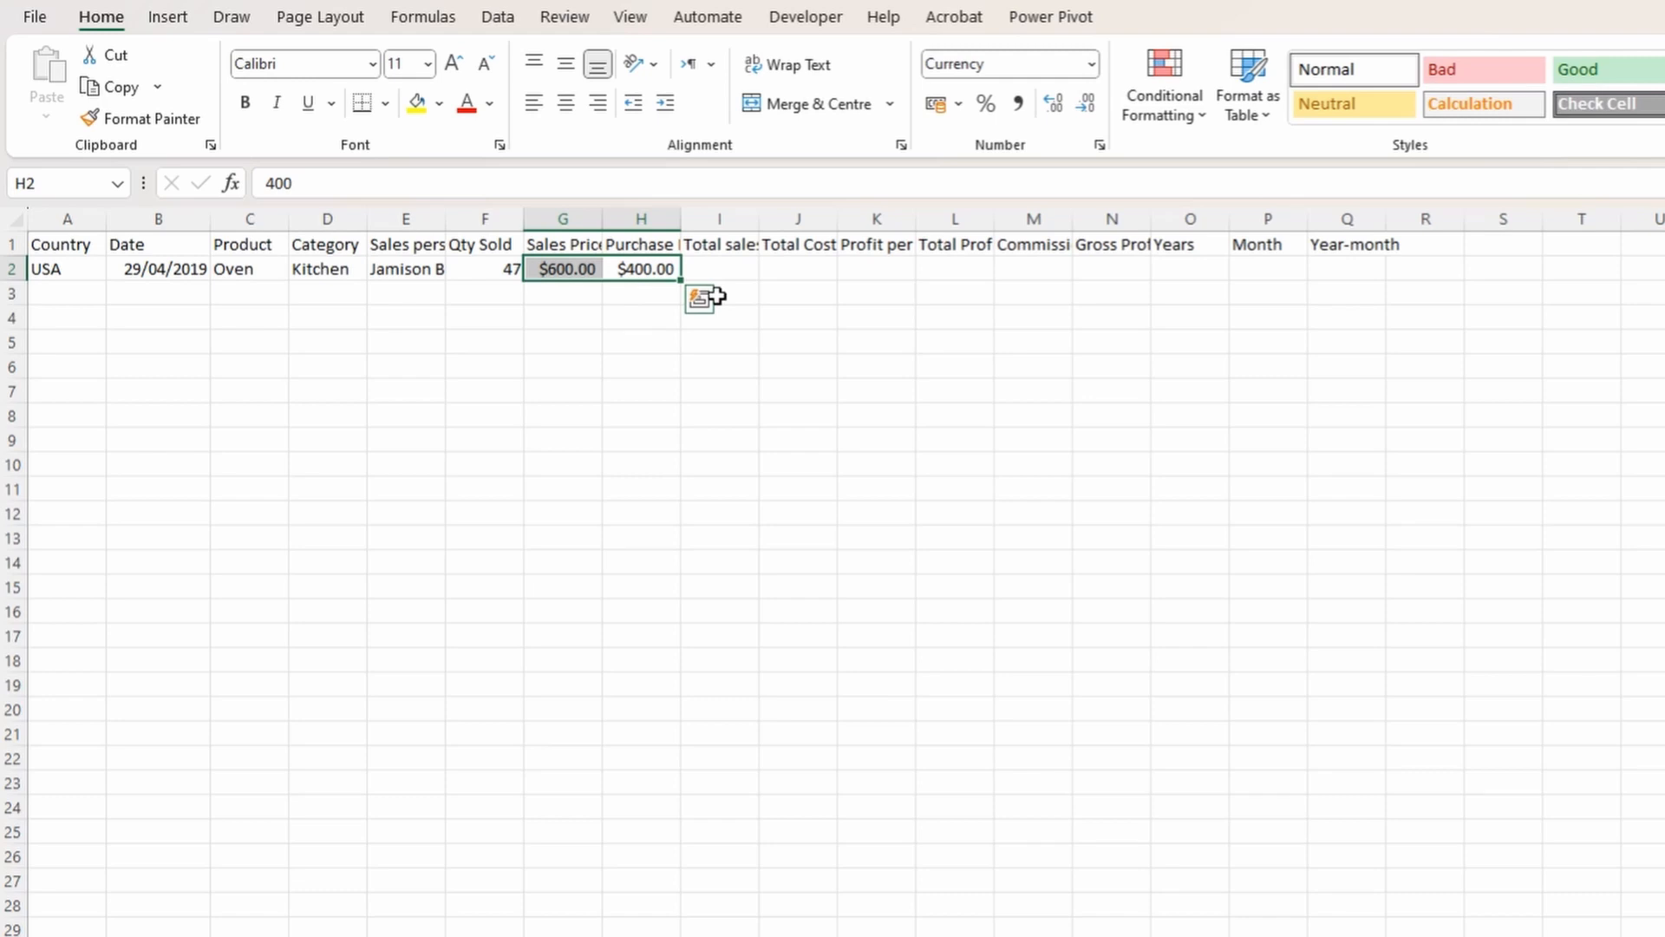
Examine the options of every cell number format category from General to Custom for G2:H2 without applying any.
key("ctrl+1")
left_click(890, 408)
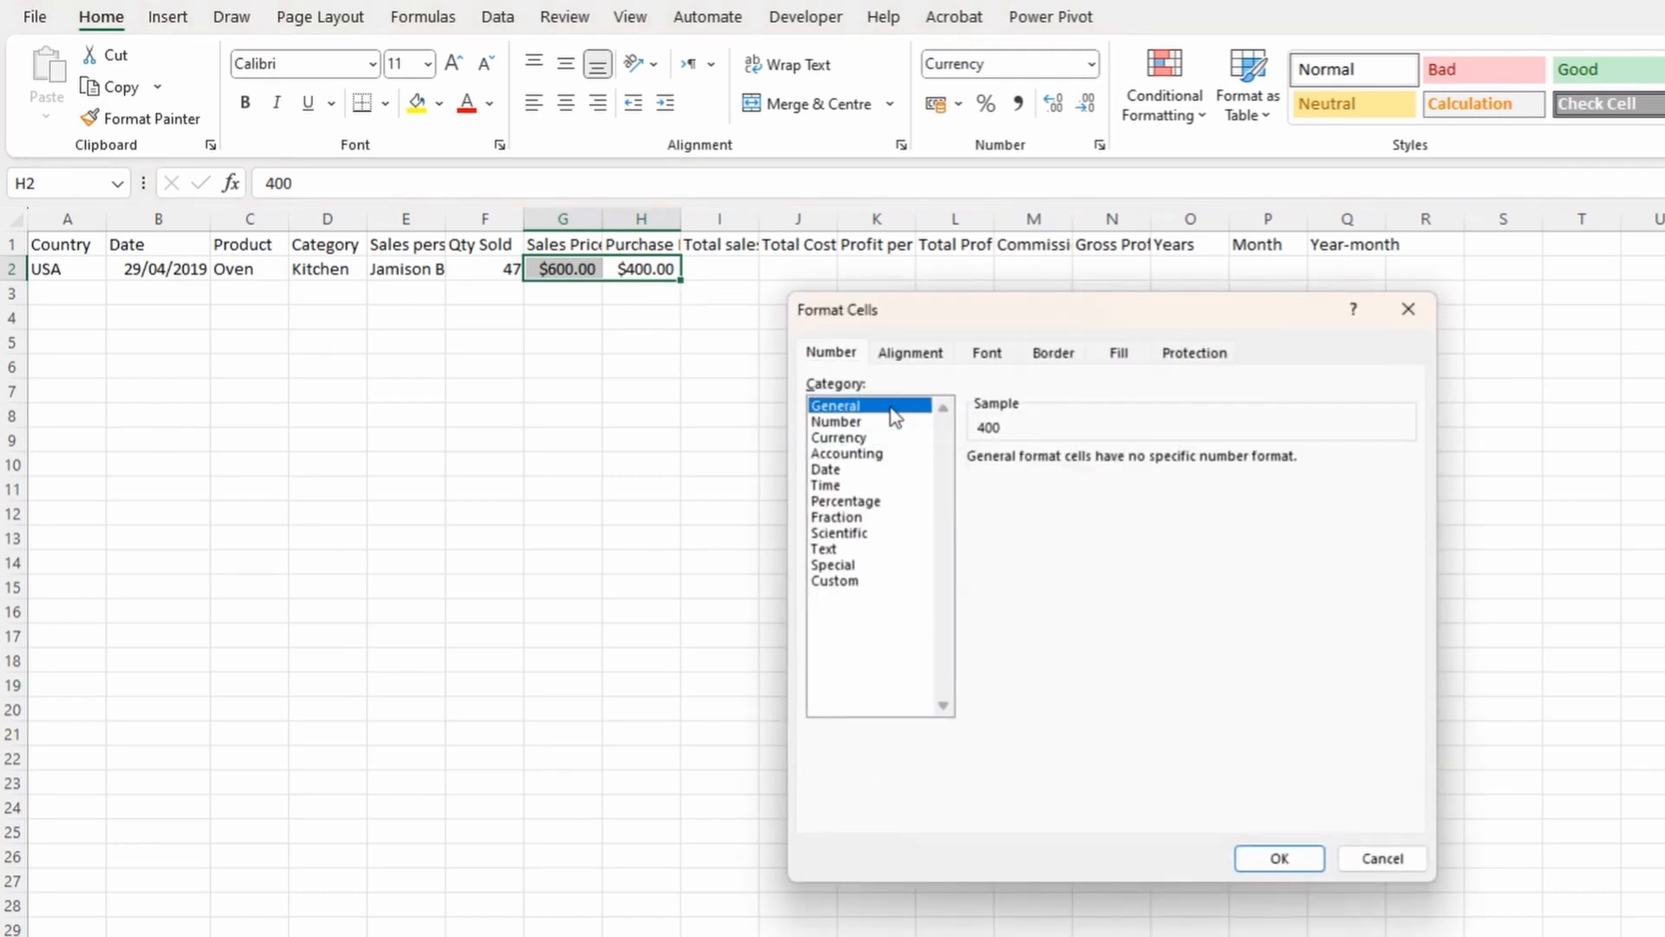
left_click(878, 425)
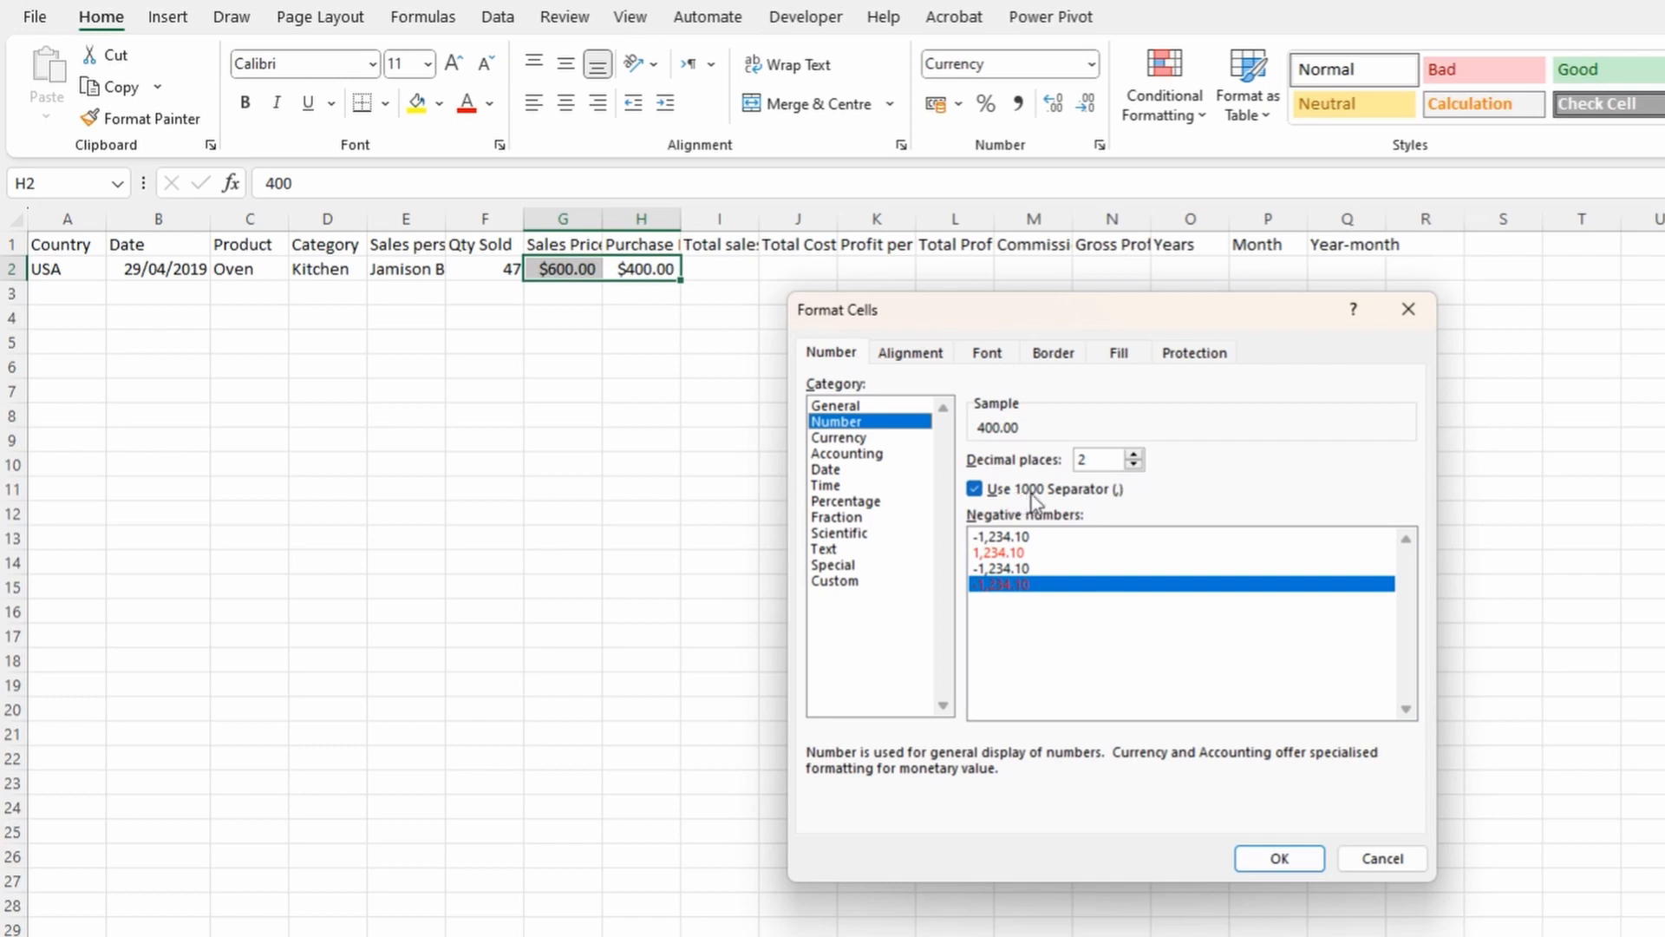
left_click(841, 438)
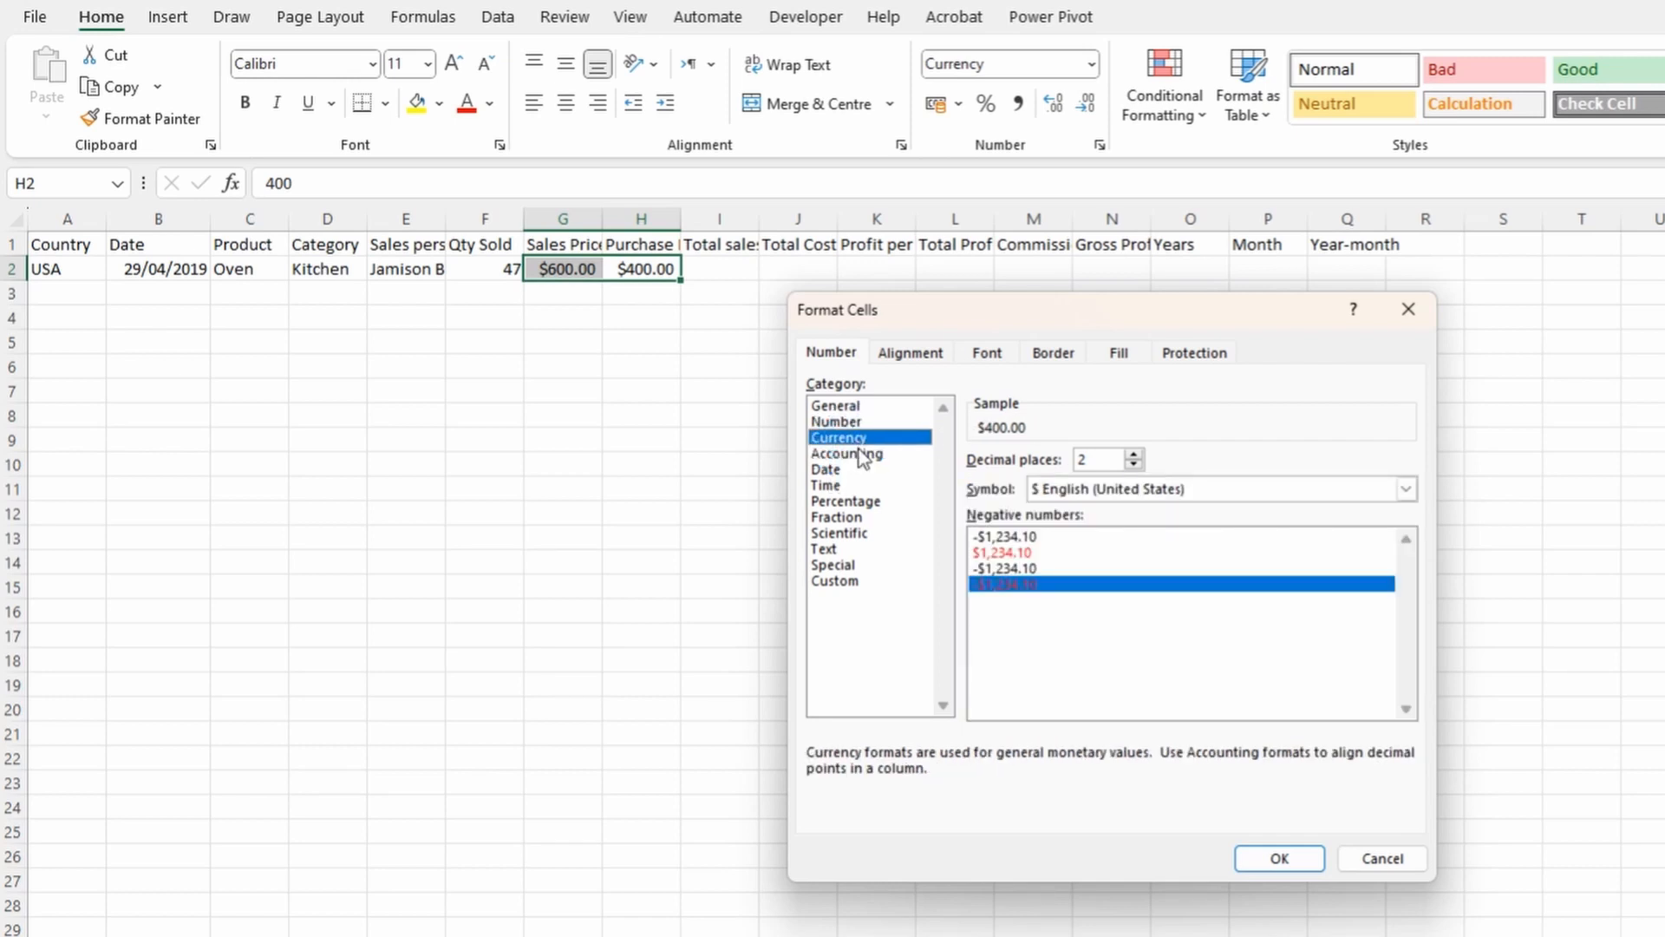
left_click(862, 454)
left_click(845, 471)
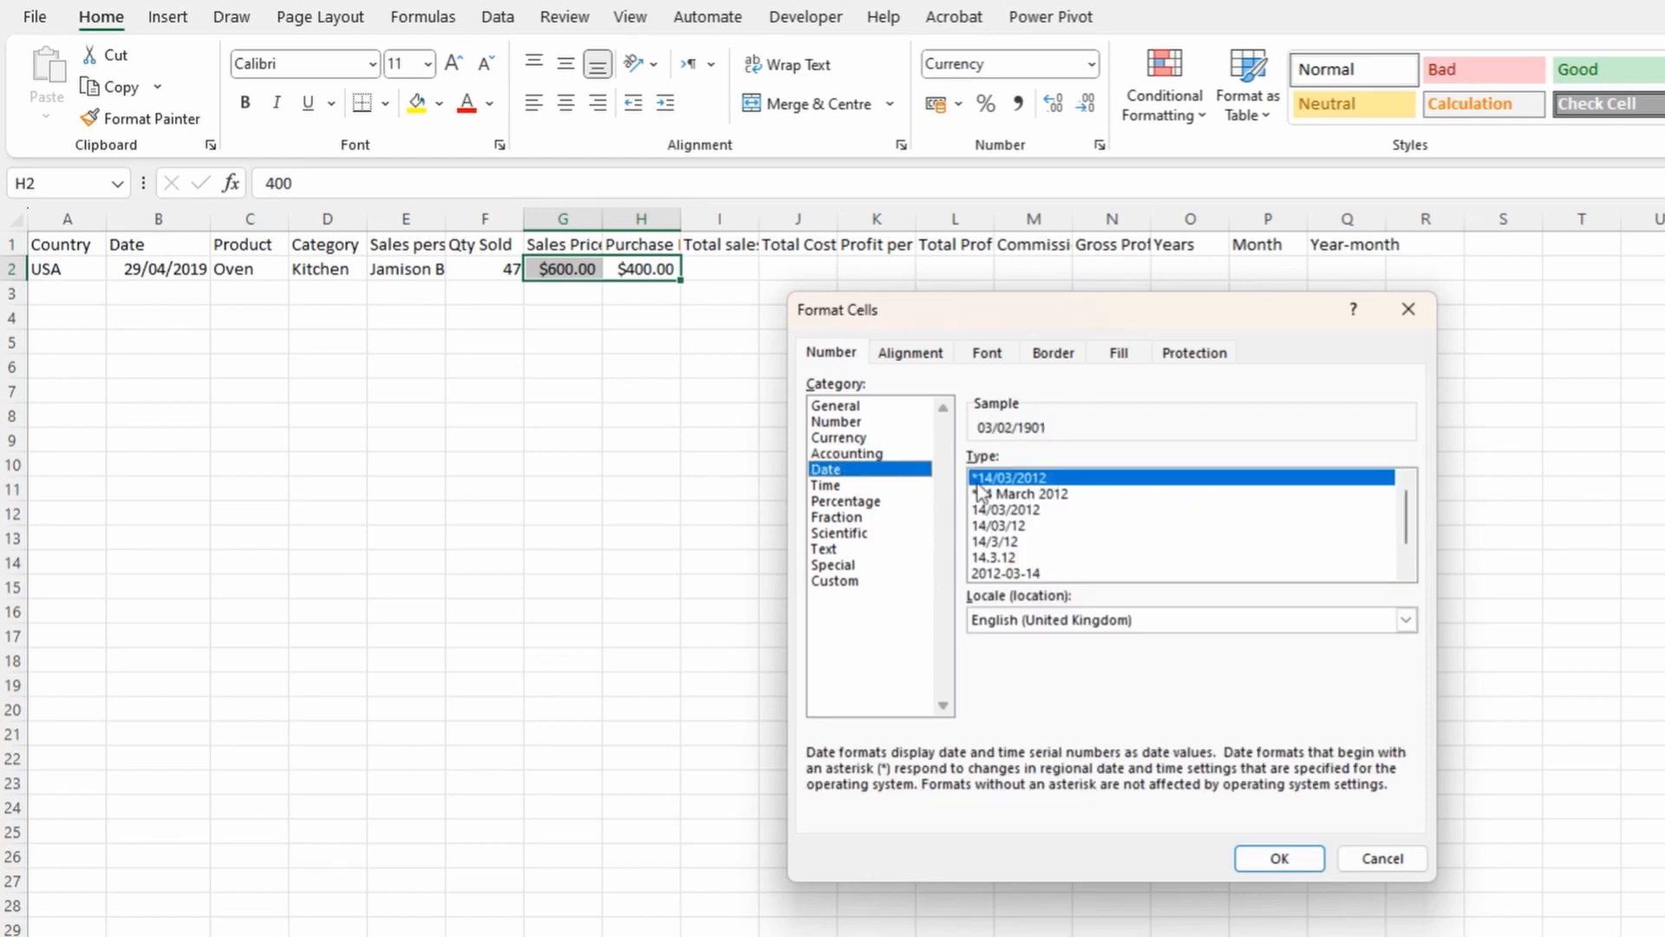
mouse_move(1408, 514)
left_mouse_down()
mouse_move(1422, 554)
mouse_move(1434, 498)
left_mouse_up()
left_click(848, 486)
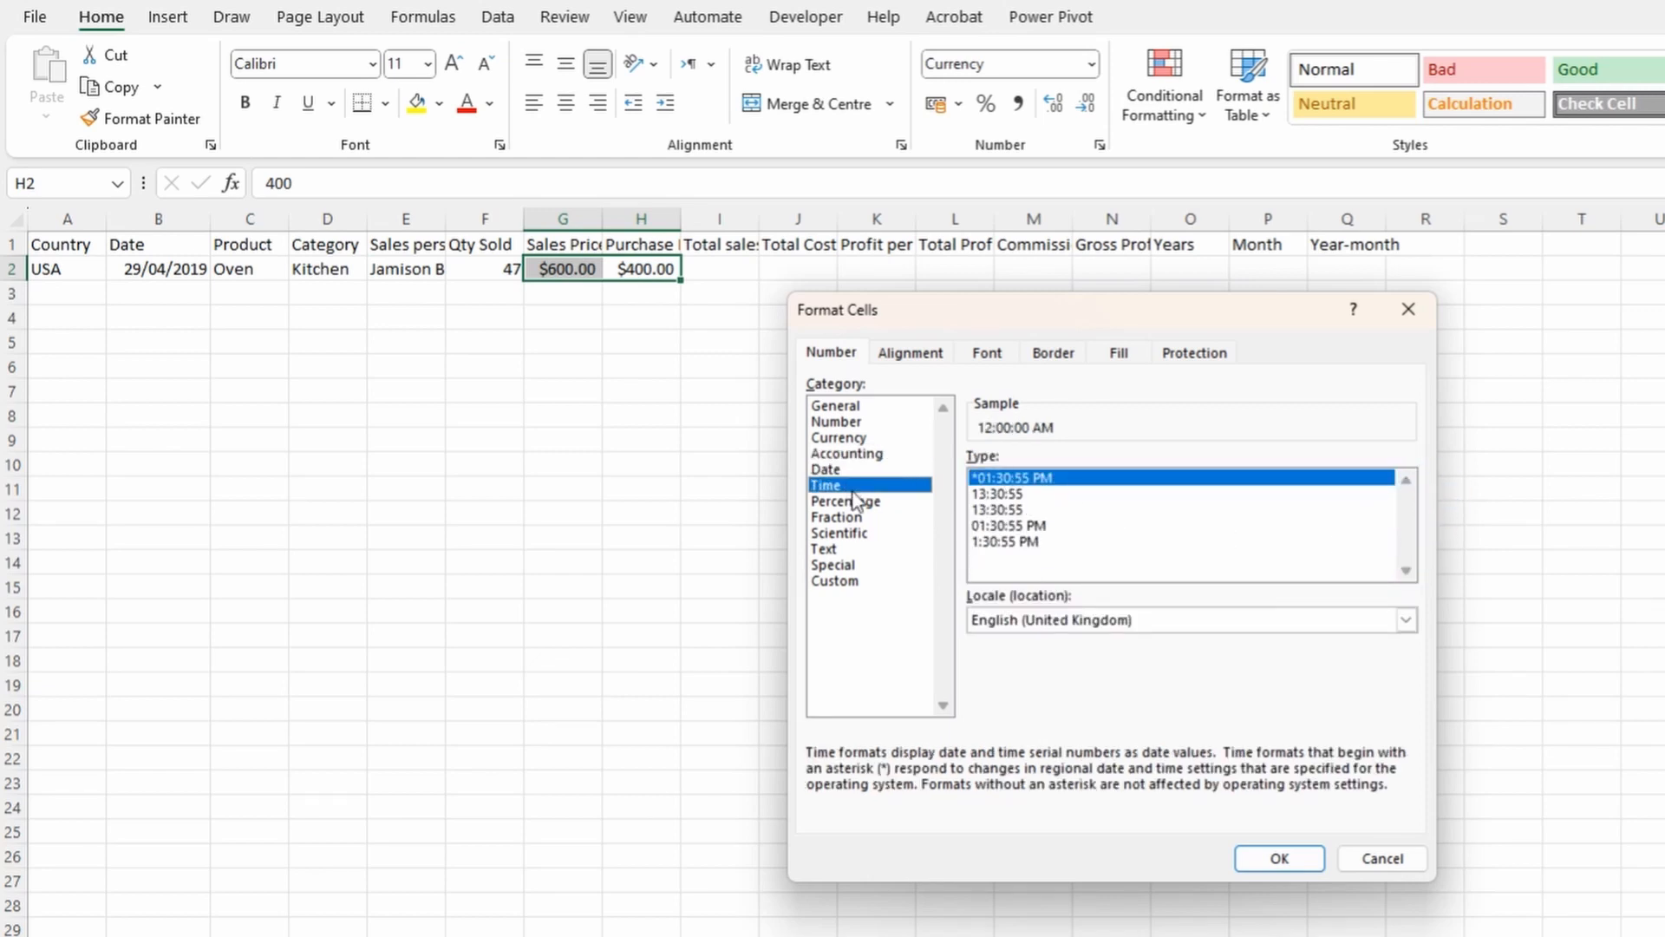
left_click(857, 502)
left_click(876, 521)
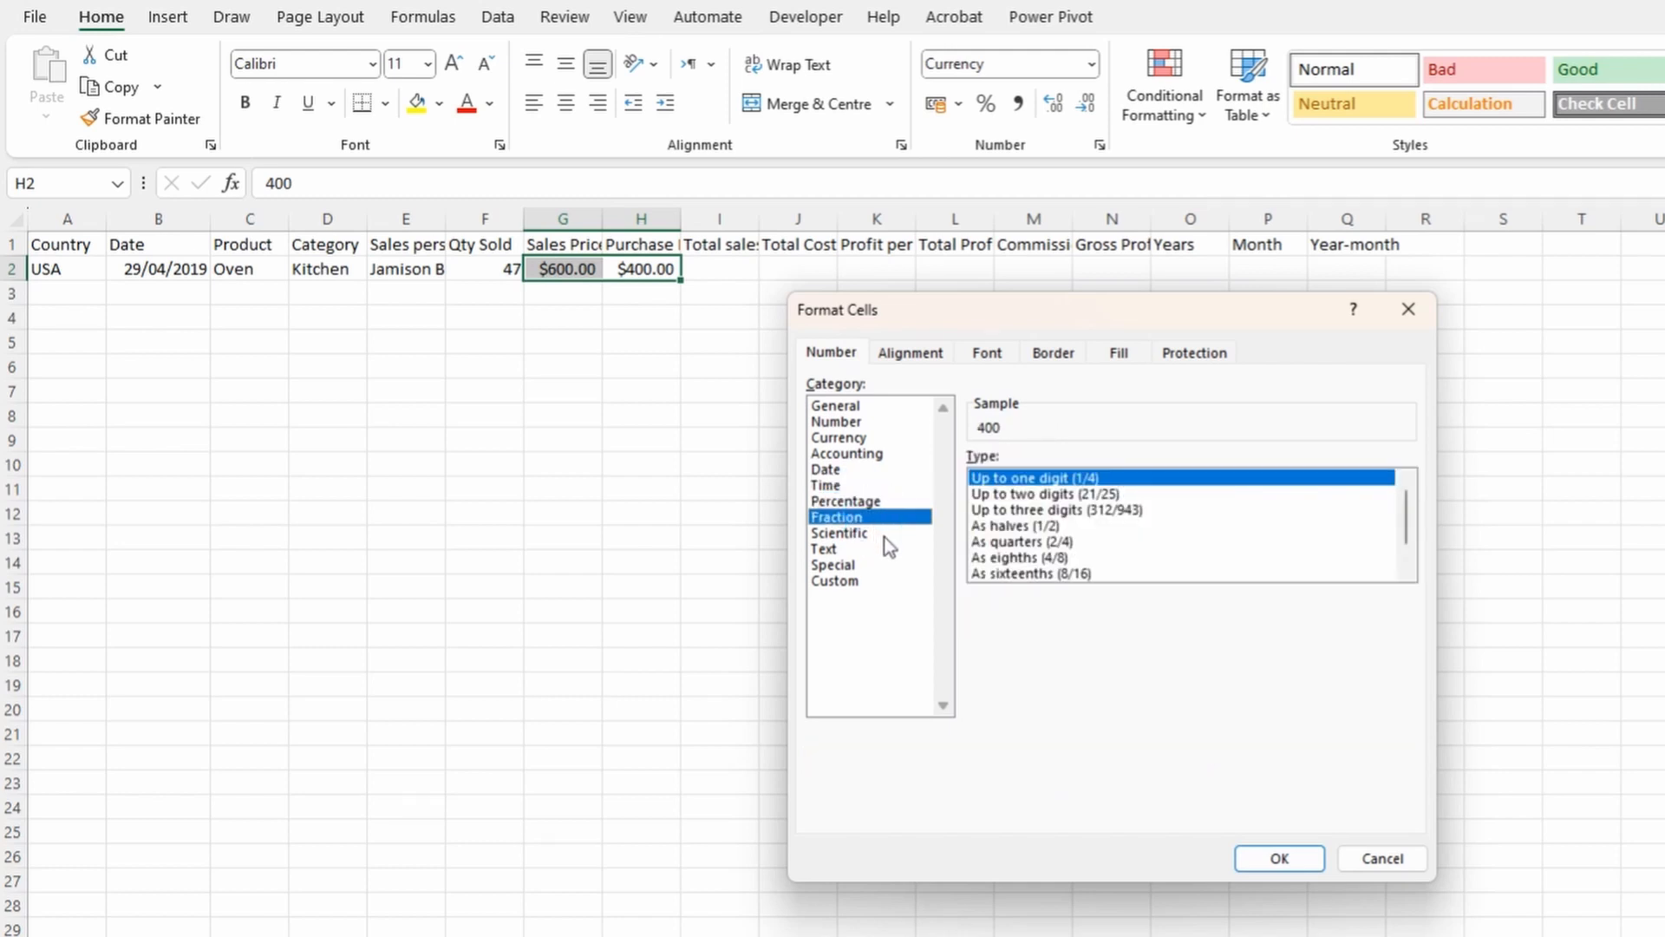
left_click(875, 533)
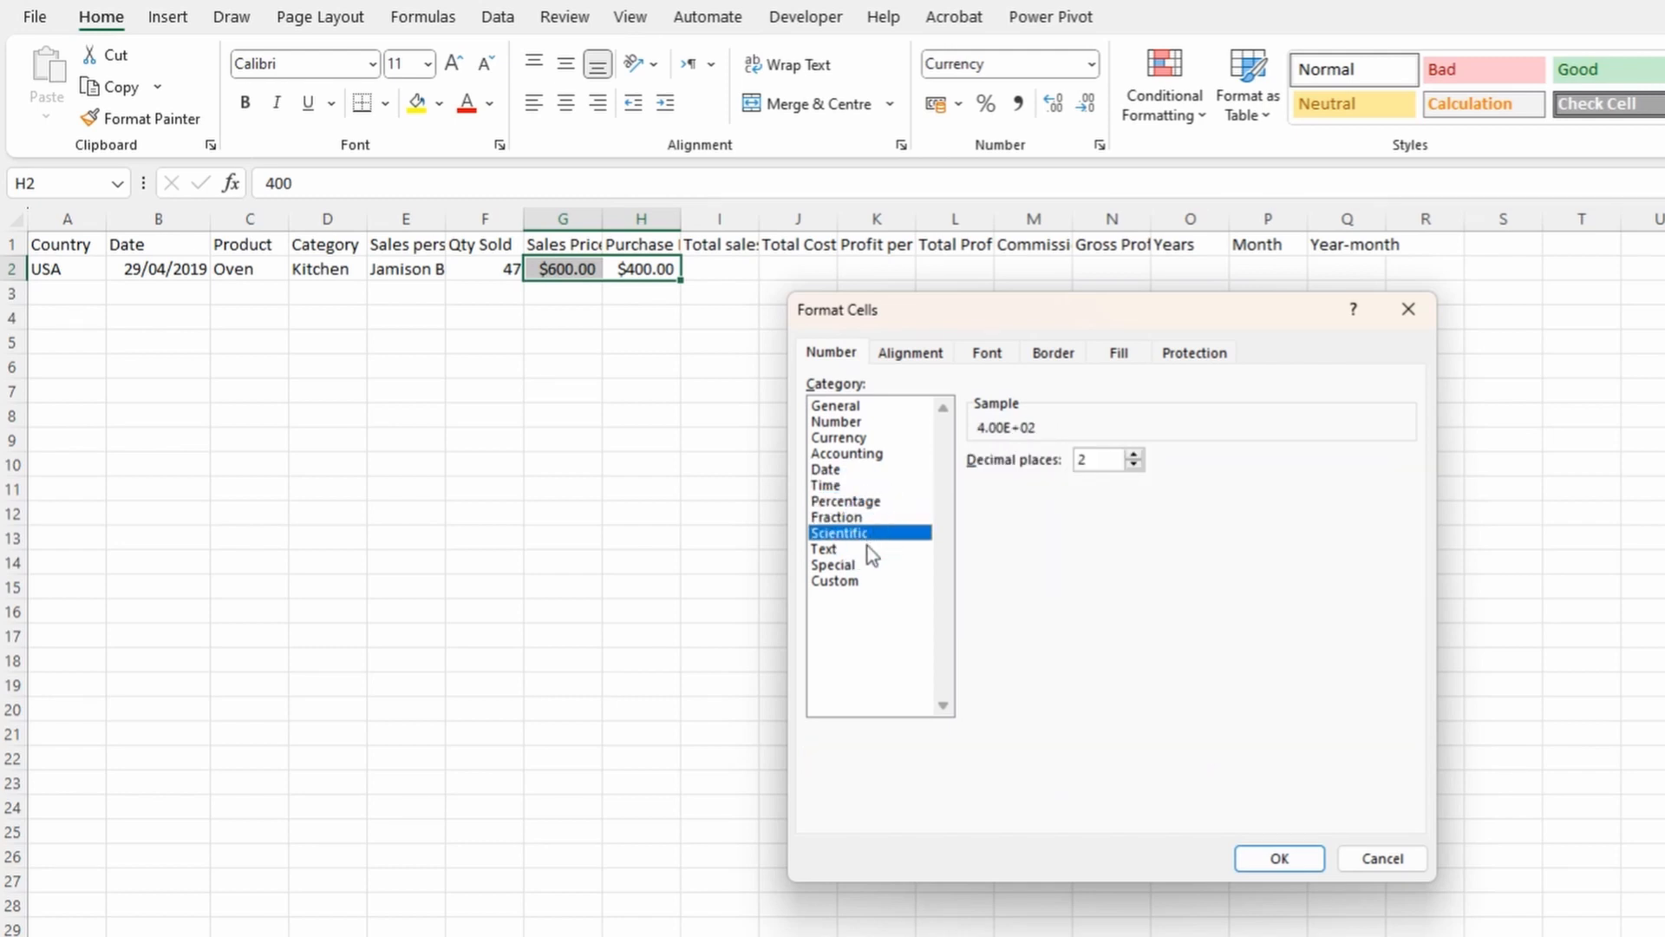
left_click(868, 548)
left_click(876, 564)
left_click(879, 582)
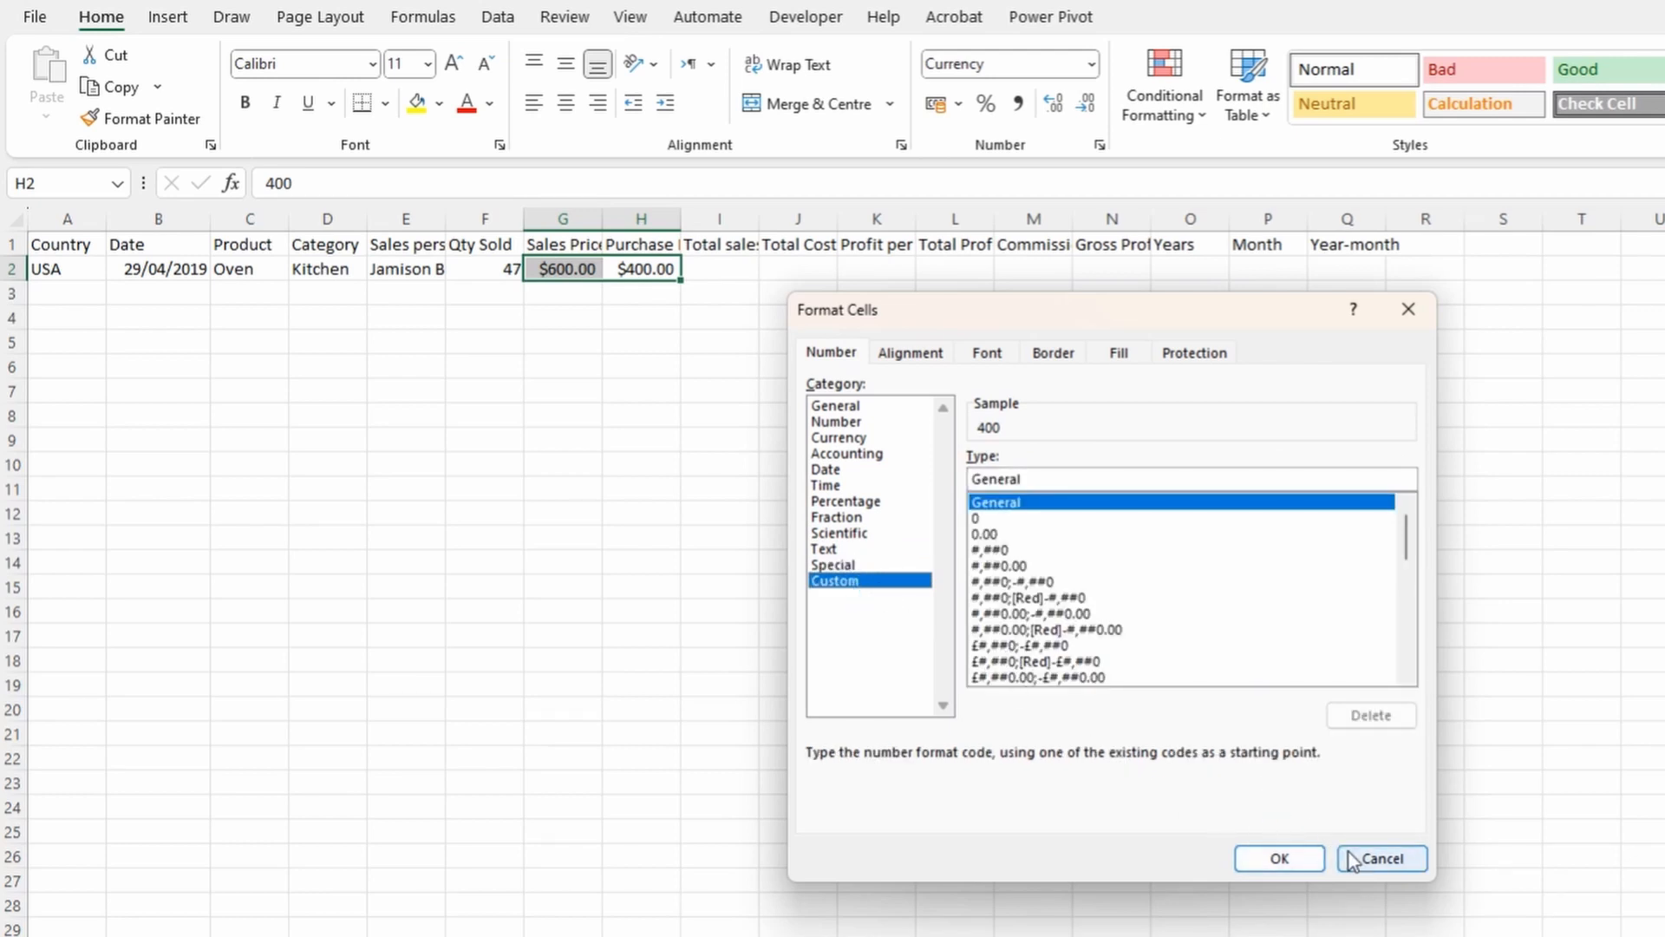
left_click(1377, 859)
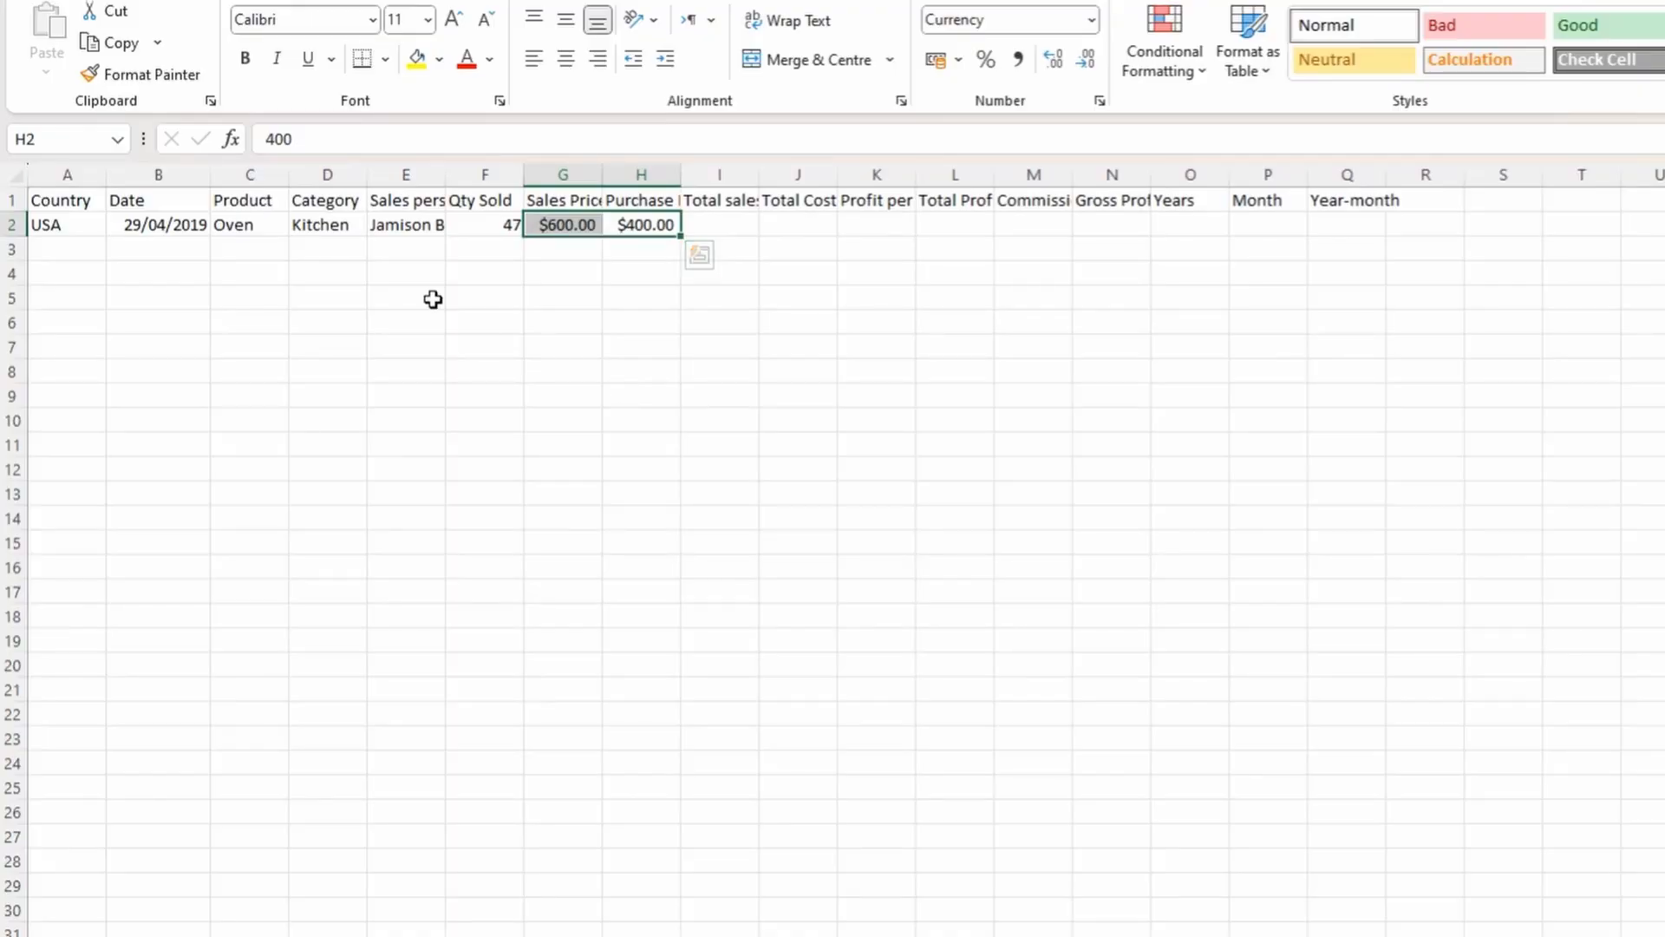
Copy the country entry USA from A2.
left_click(43, 224)
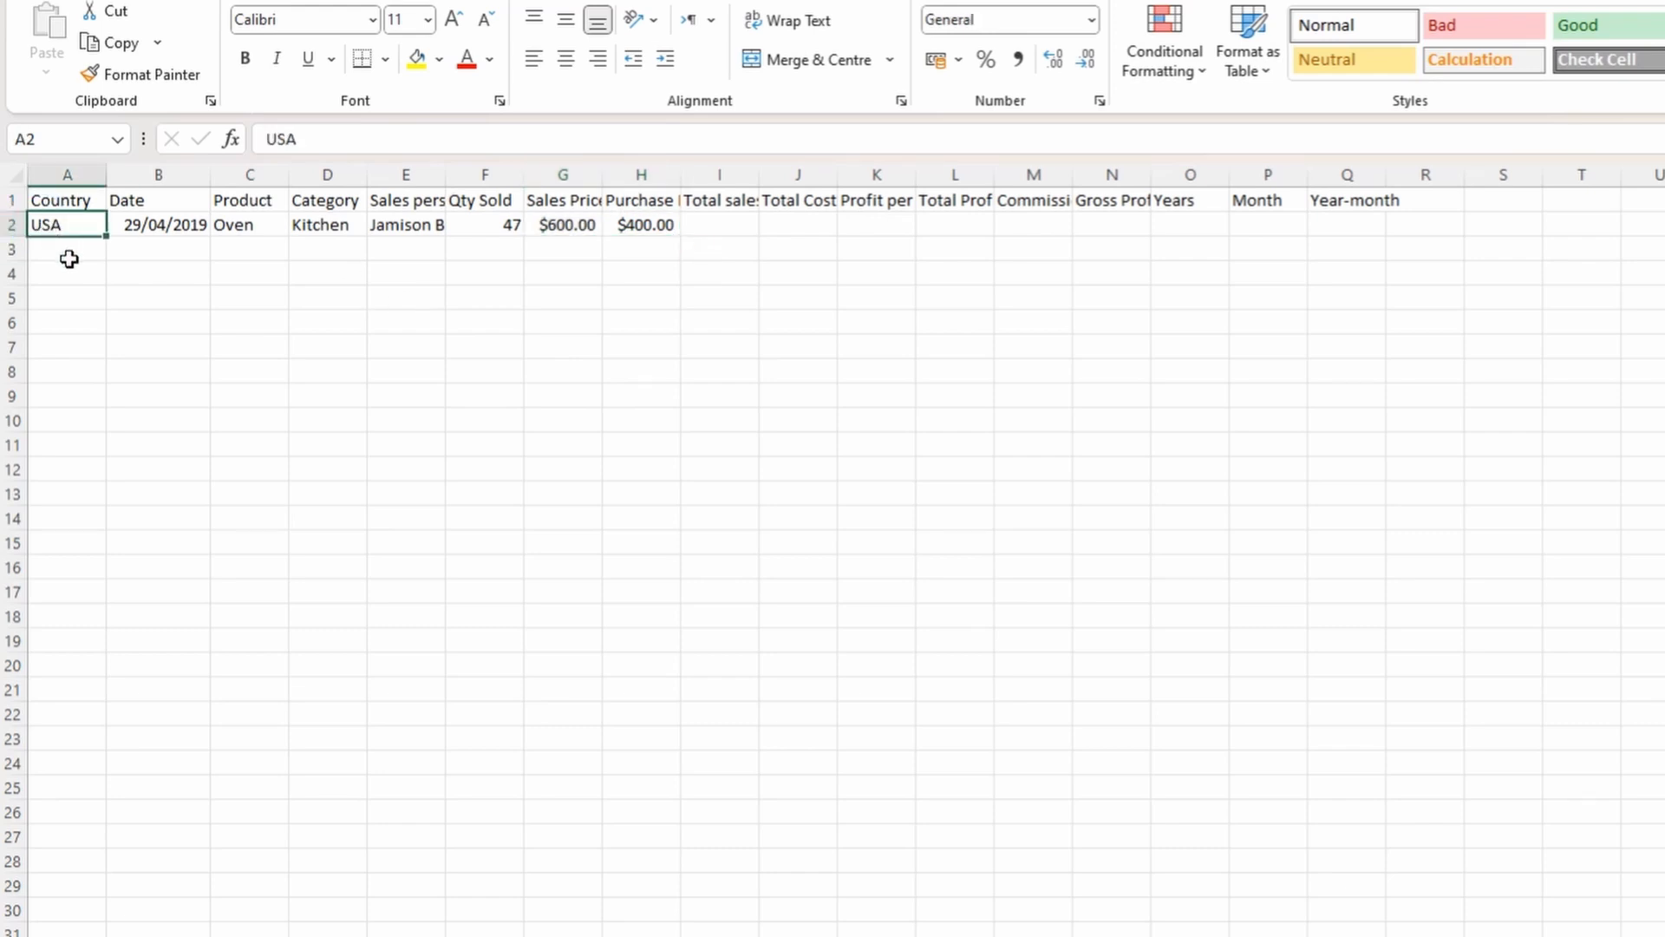
left_click(84, 250)
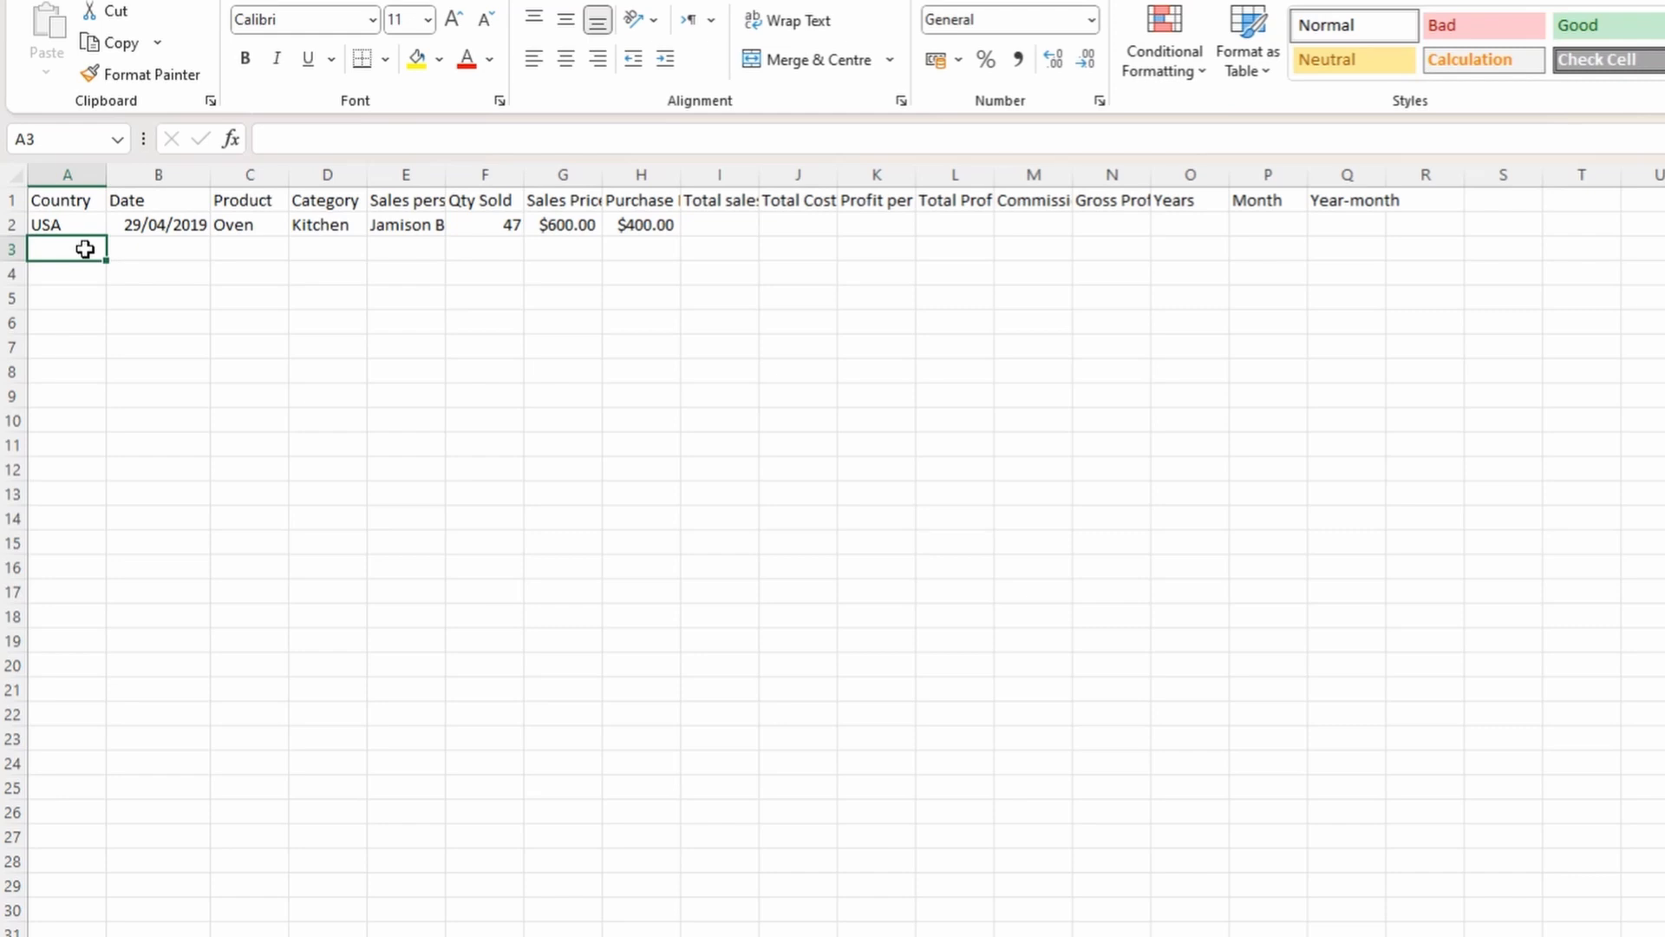
left_click(82, 227)
right_click(87, 229)
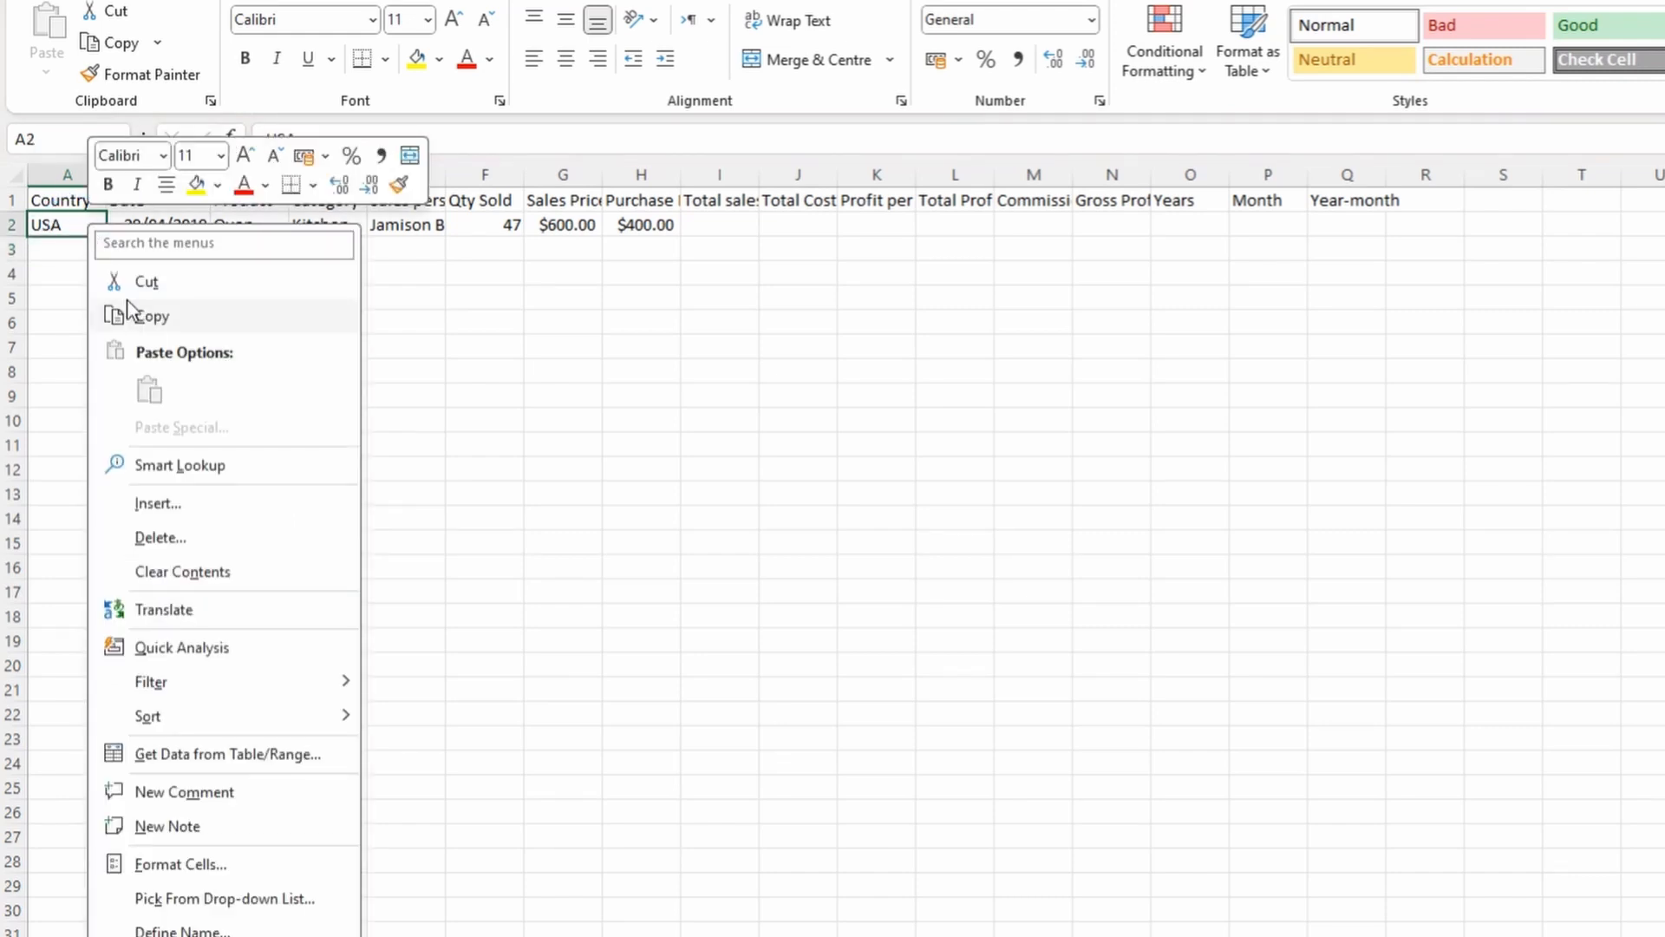
left_click(86, 233)
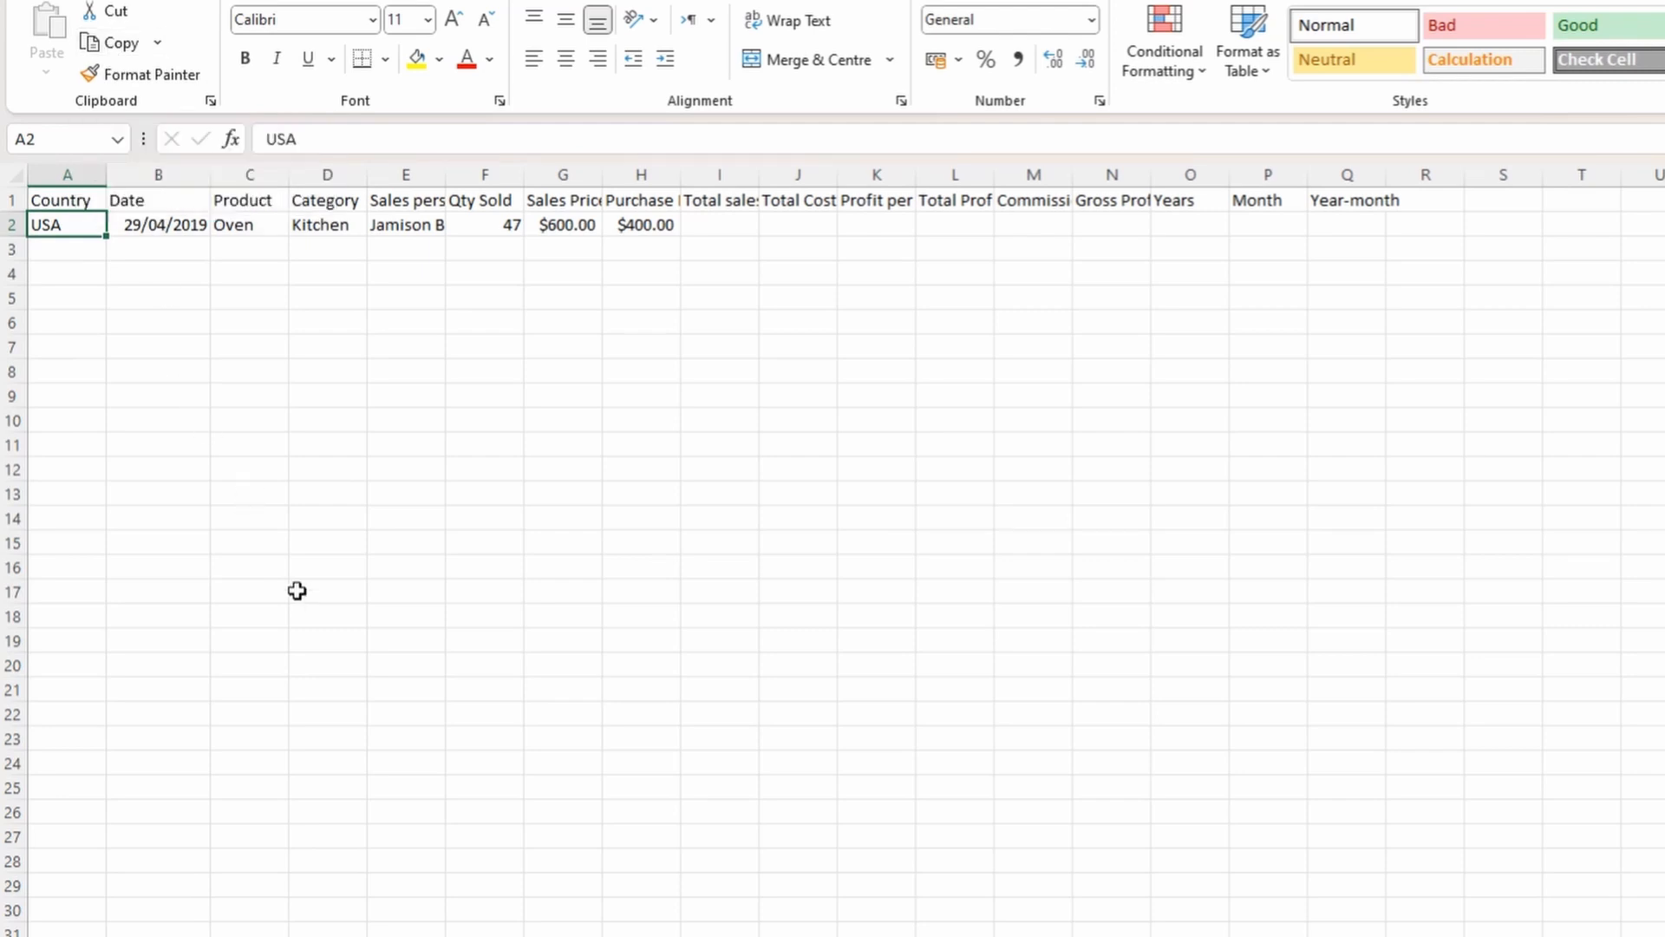
key("ctrl+c")
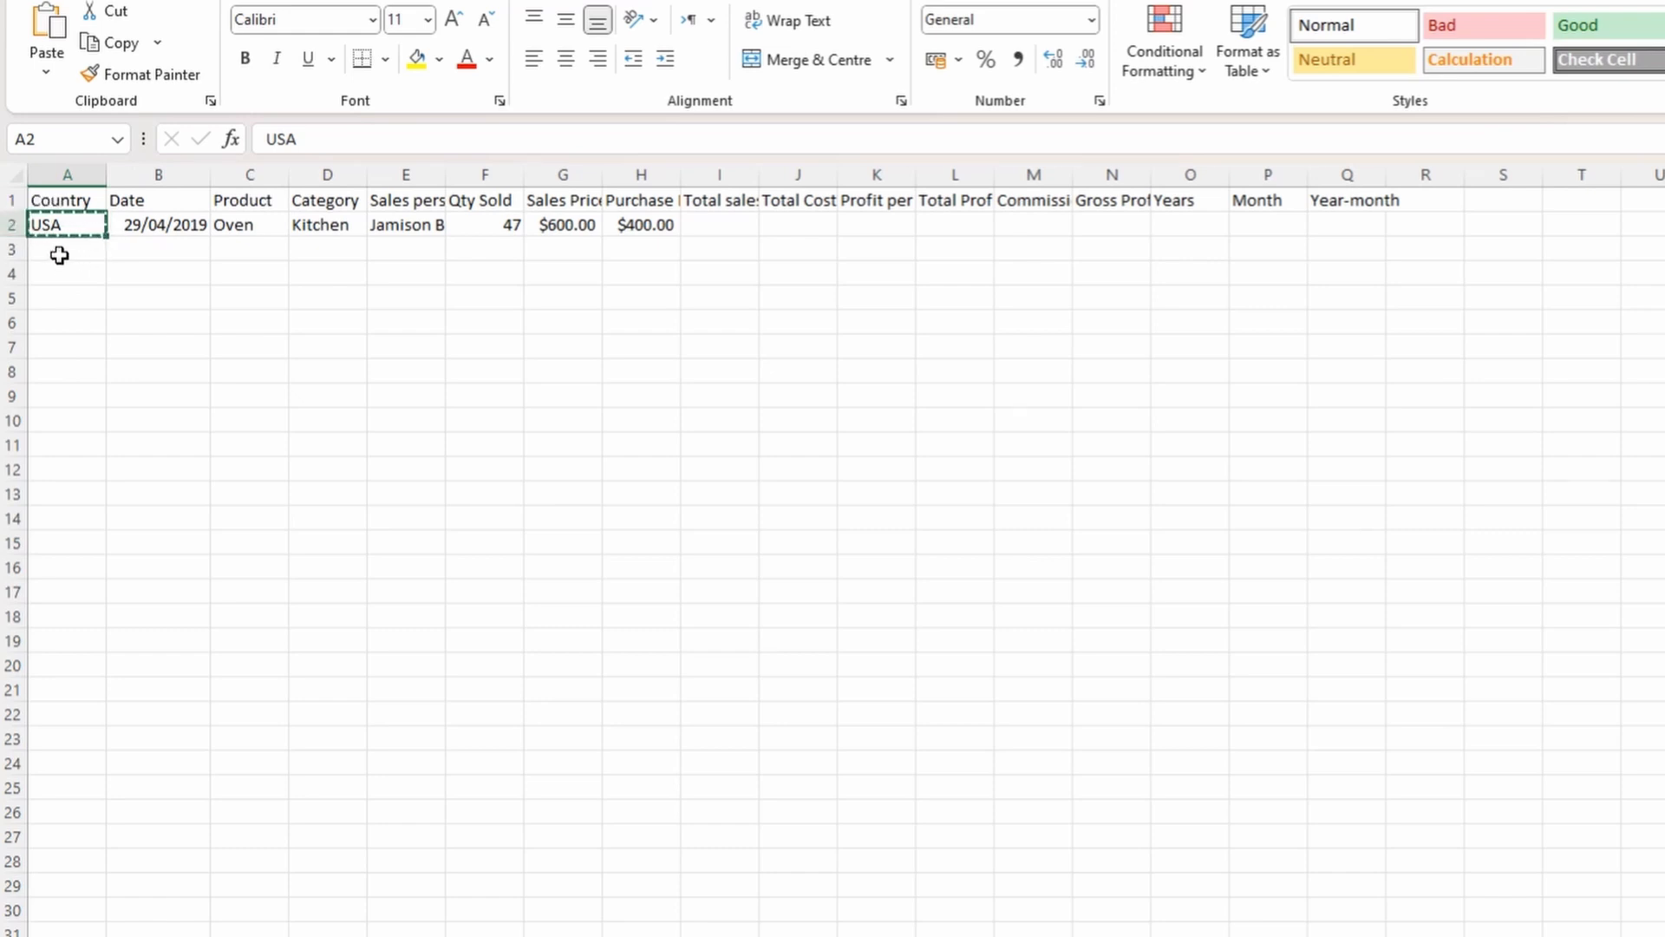
left_click(58, 253)
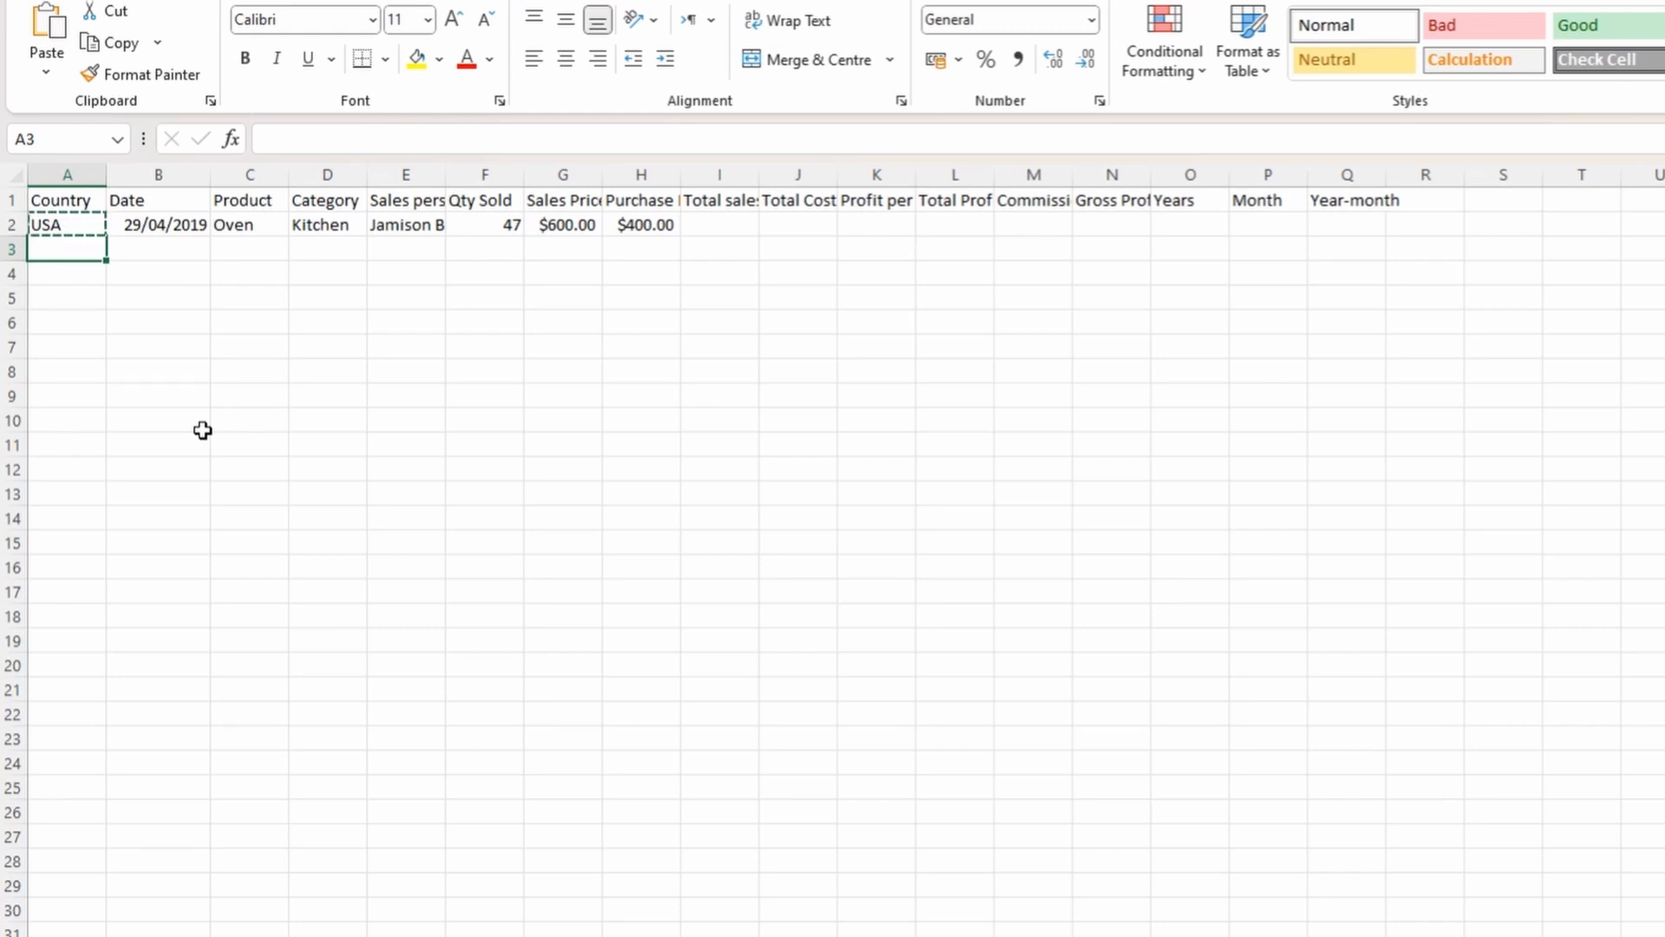
key("Right")
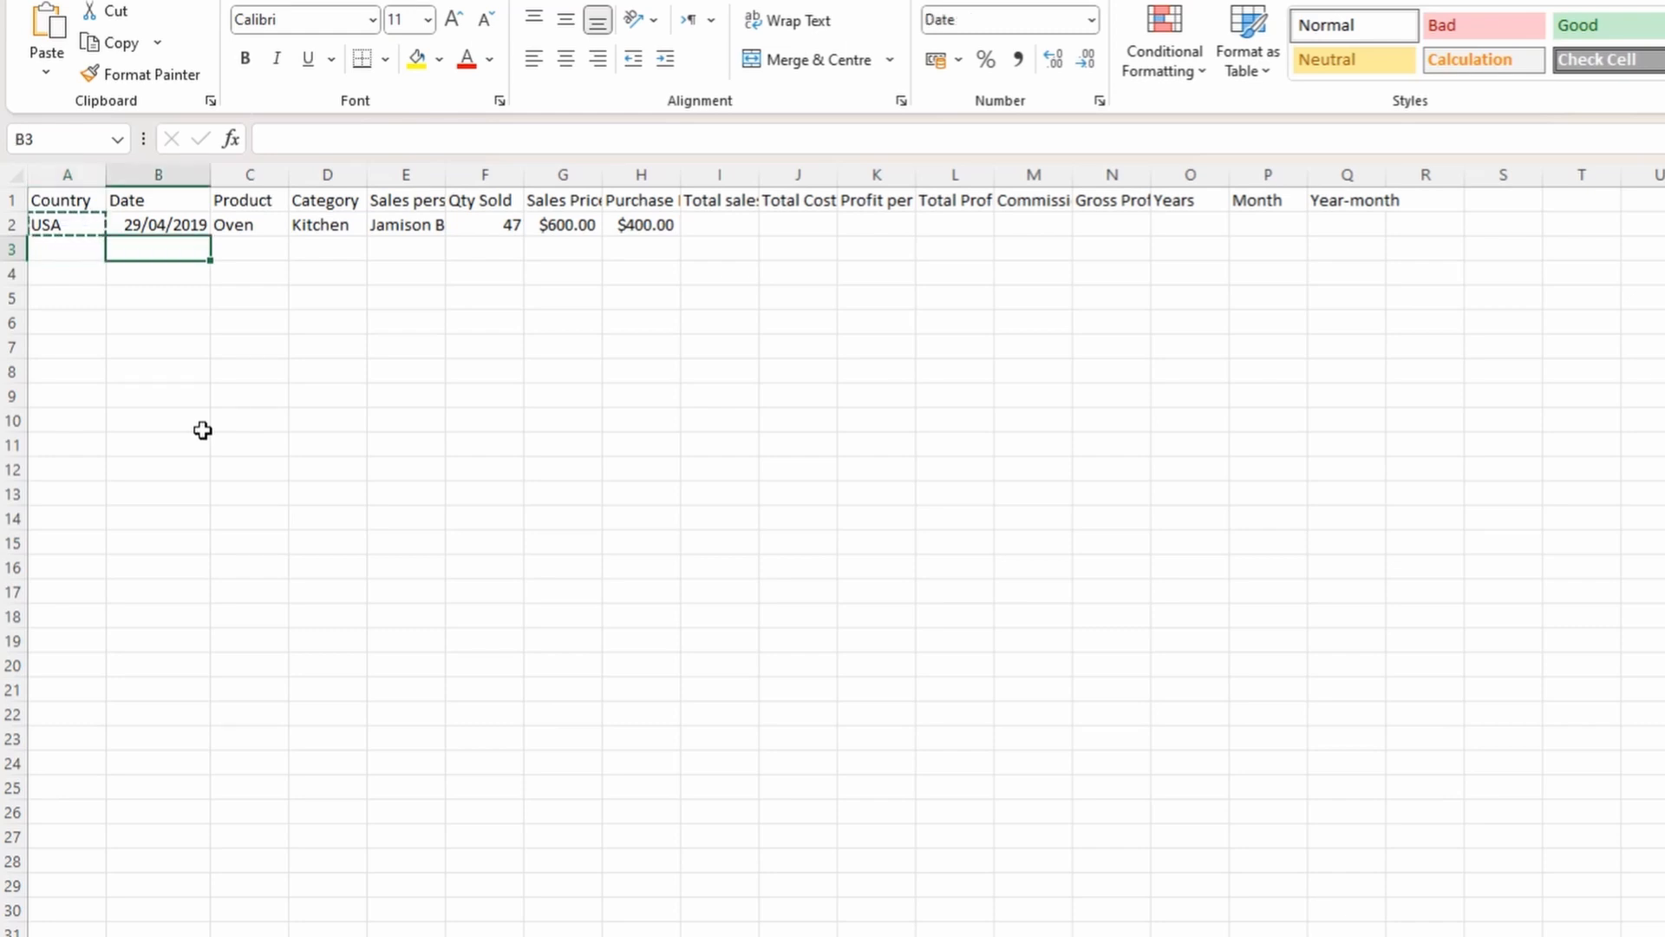
key("Right")
key("Left")
key("Down")
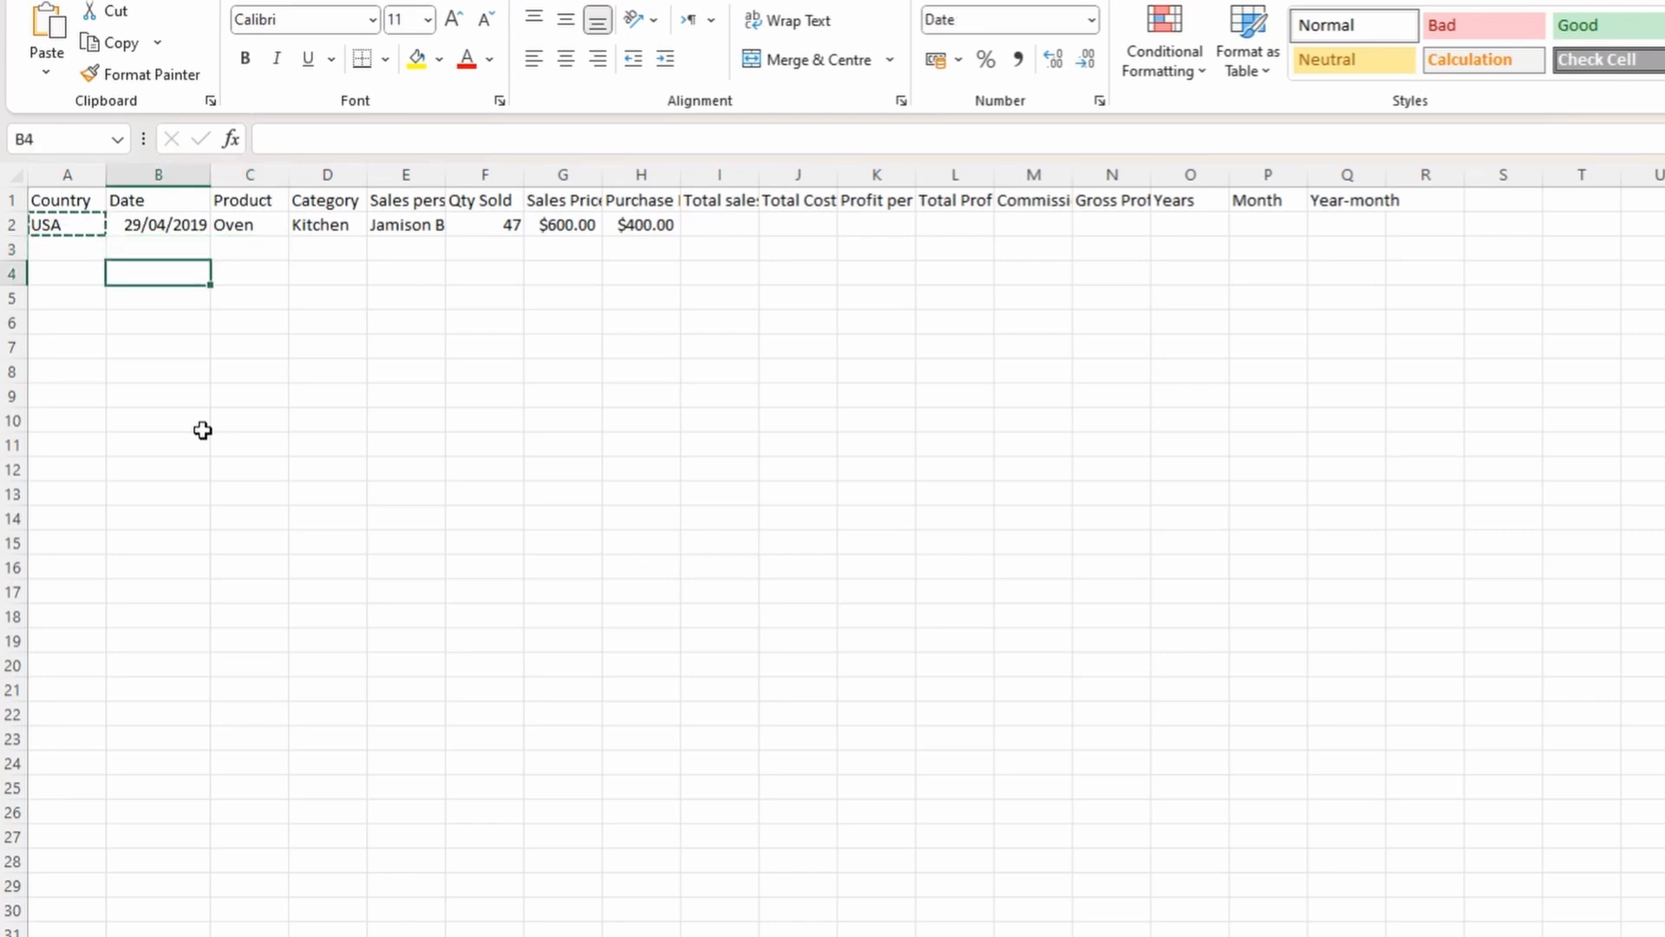
key("Up")
key("Right")
key("Down")
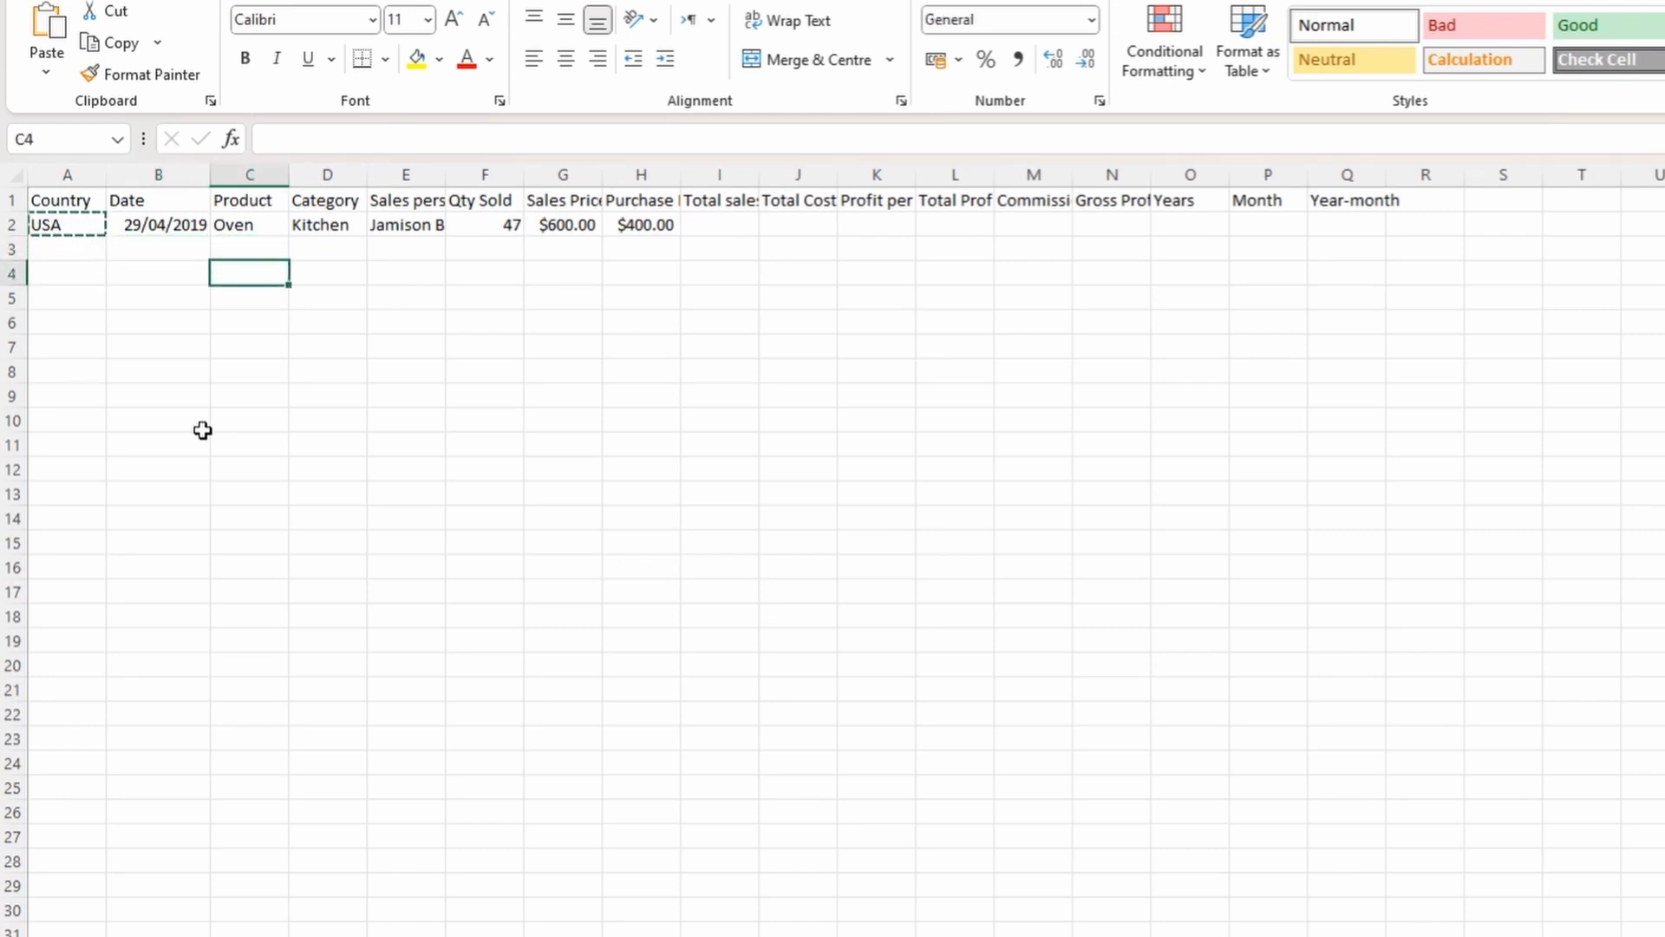
key("Left")
key("Left")
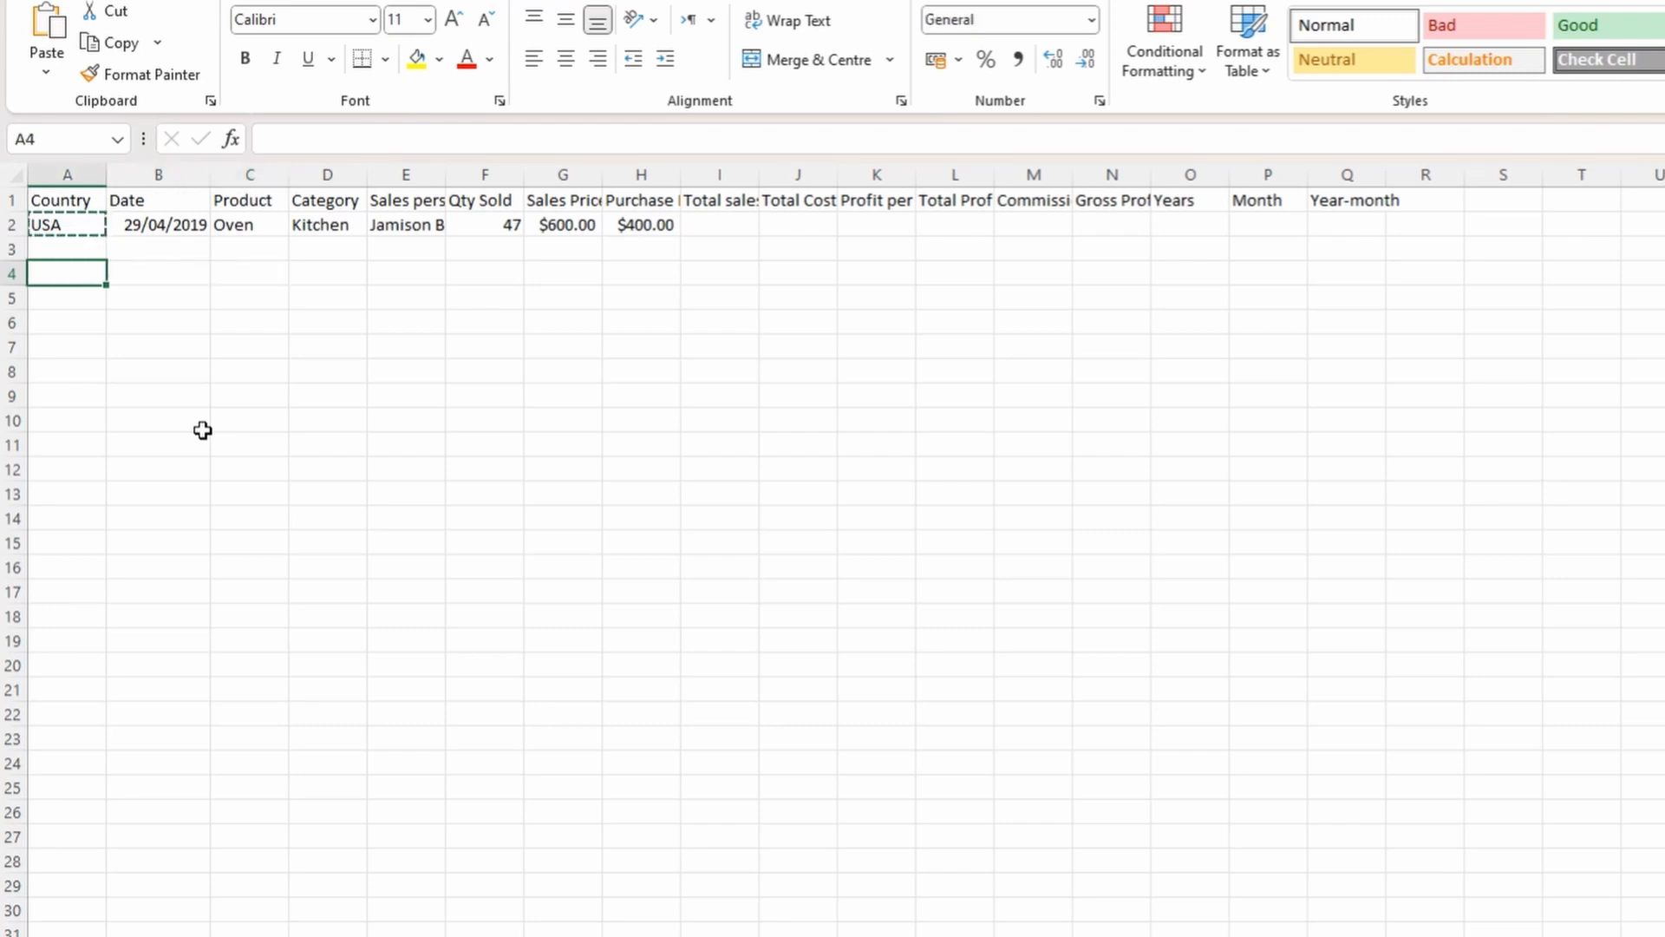
Paste the copied country entry USA into A3.
key("Up")
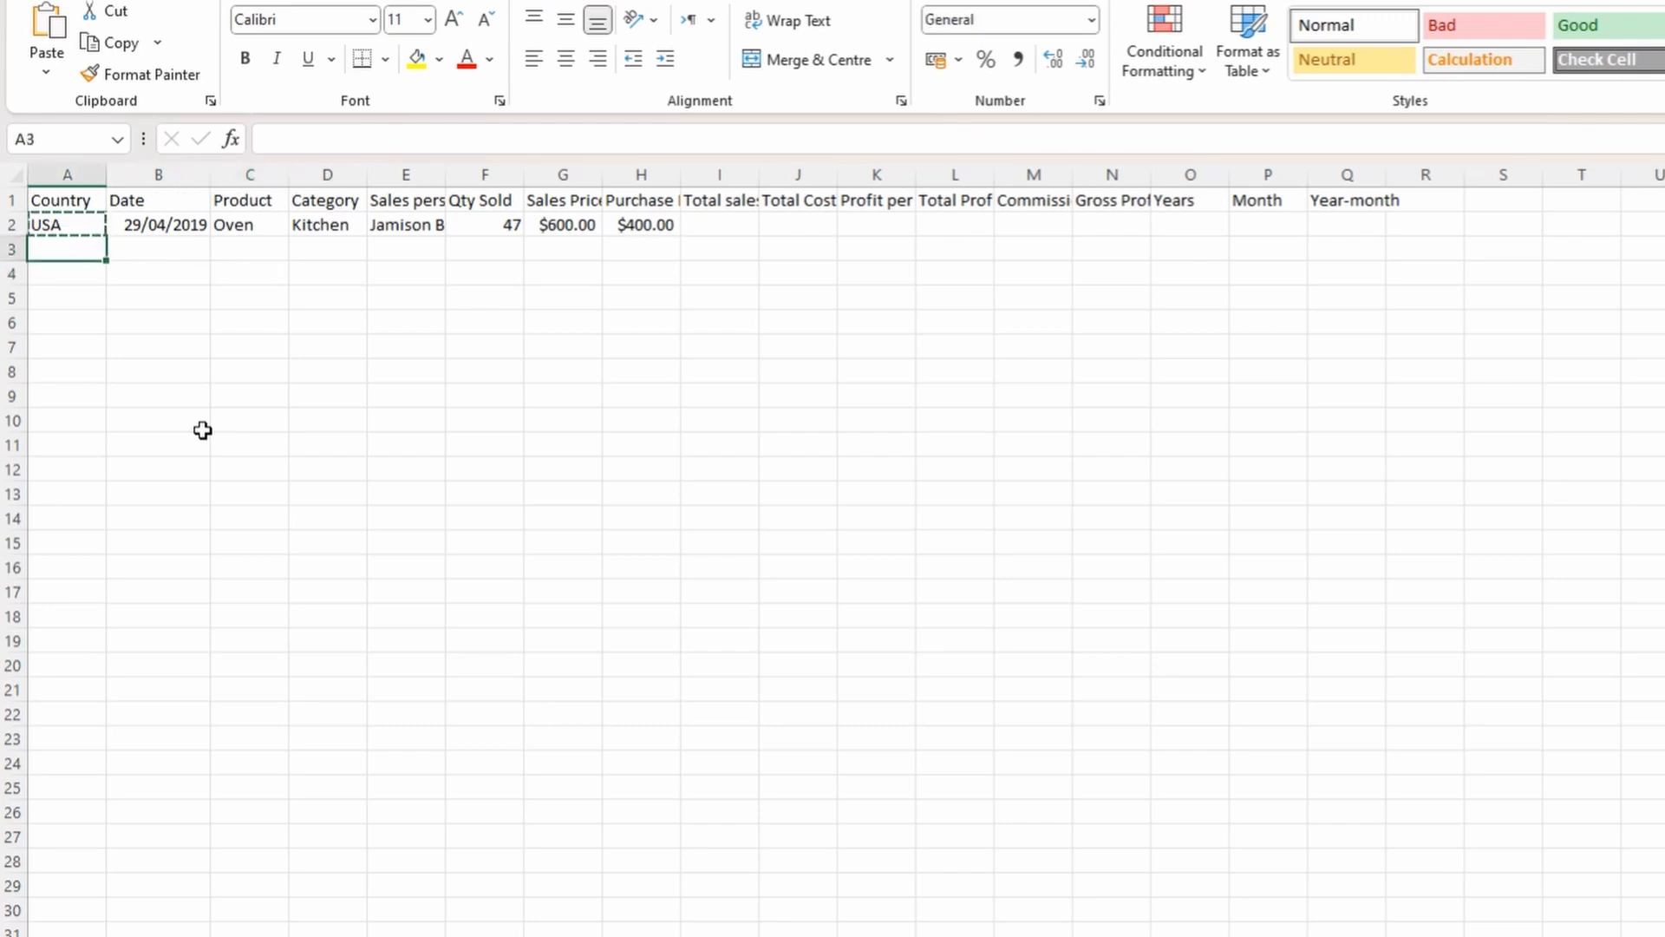
right_click(74, 251)
left_click(137, 415)
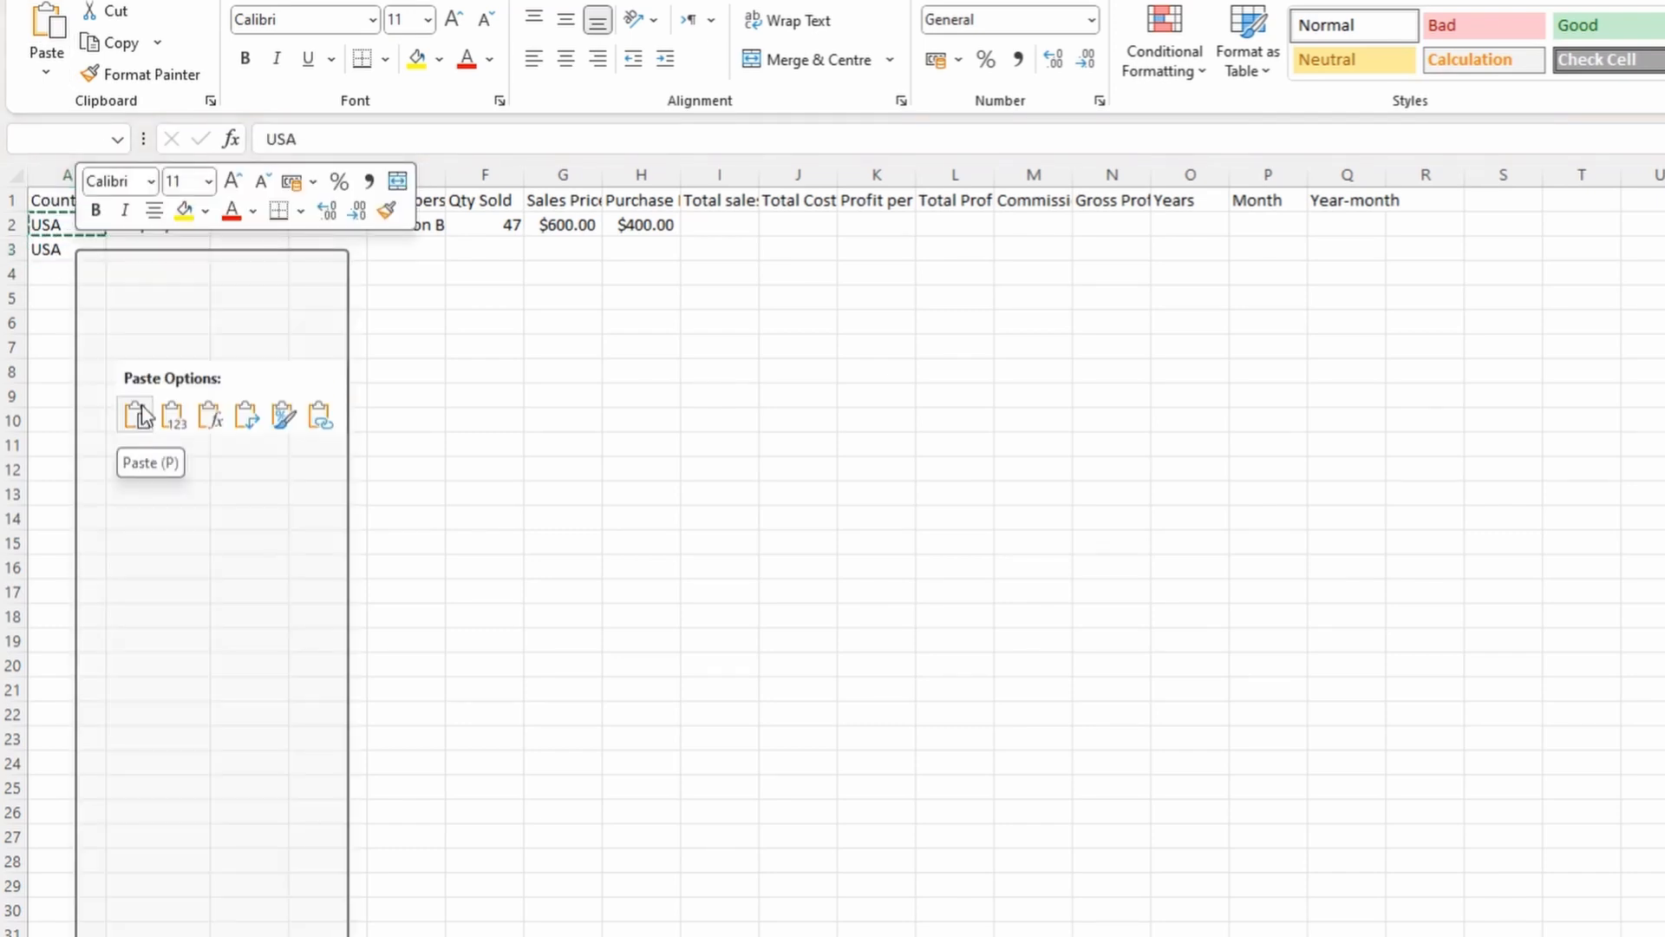
key("Escape")
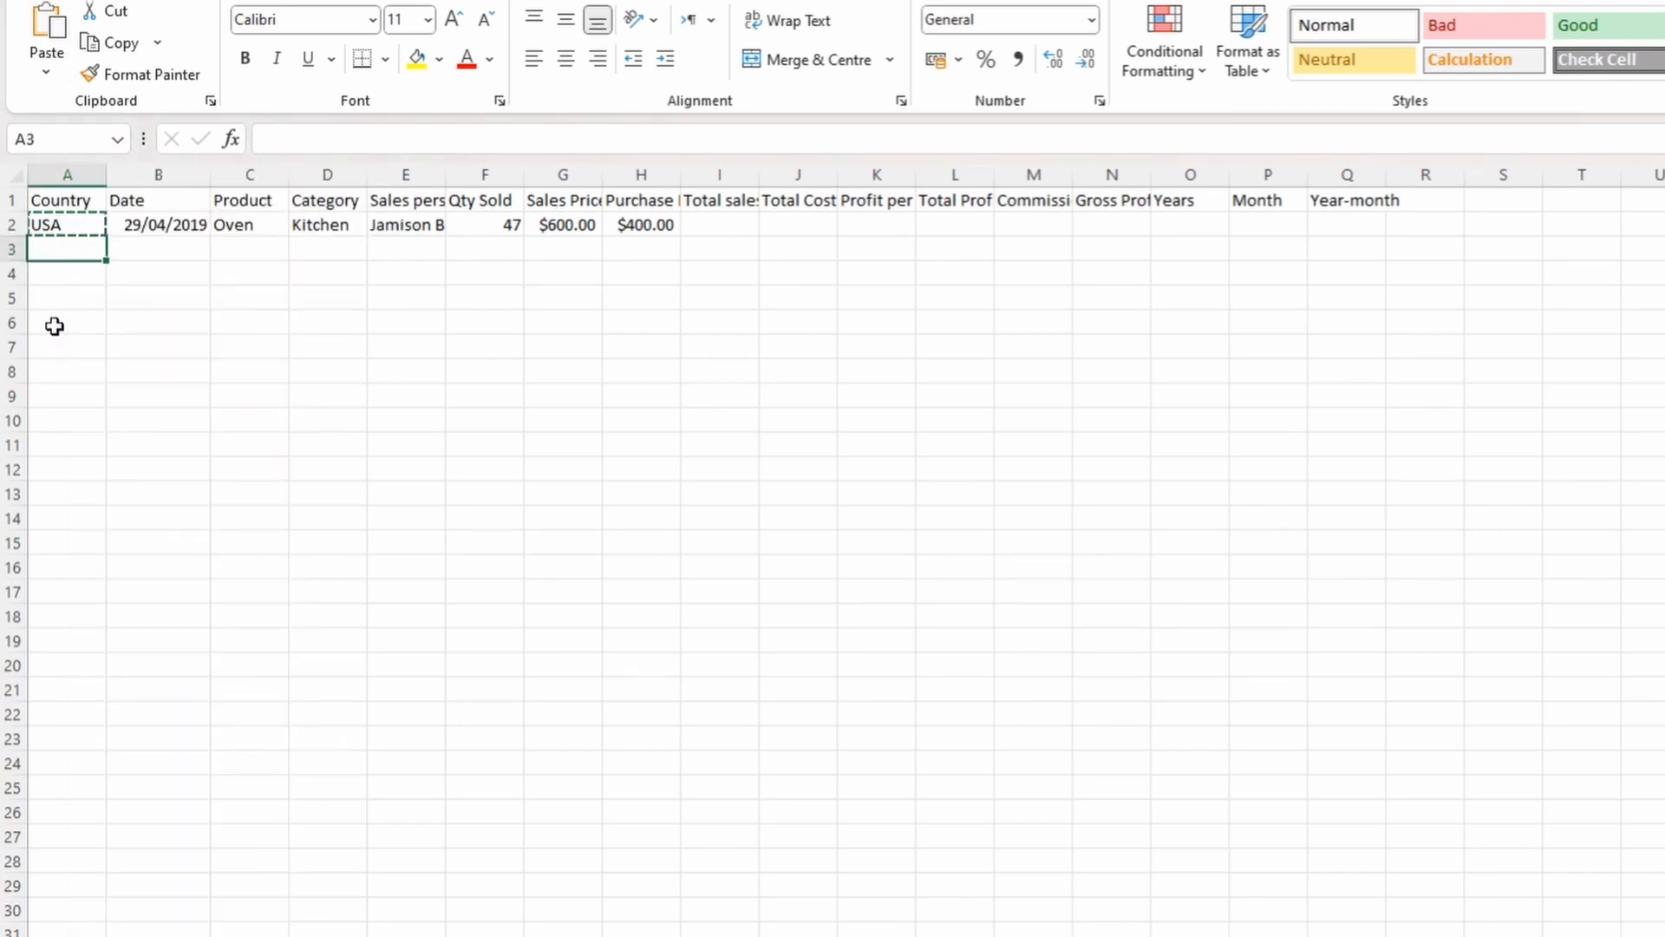
key("ctrl+v")
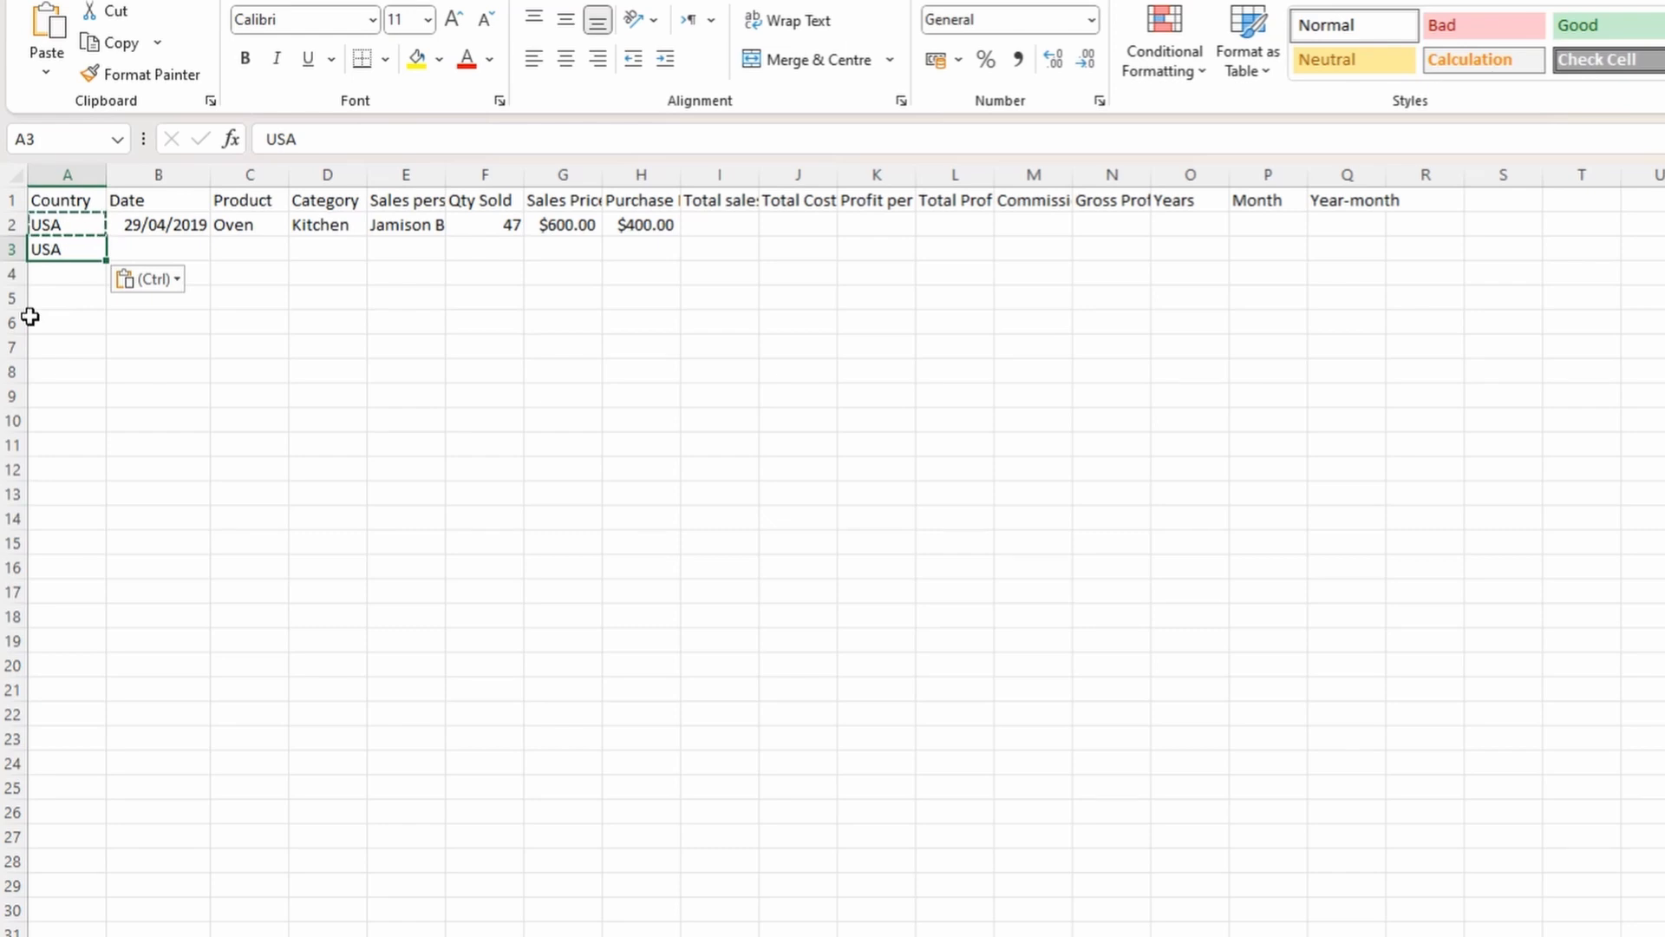
Copy the country USA from A3 and paste it into the whole range A4:A12.
key("ctrl+c")
left_click(54, 278)
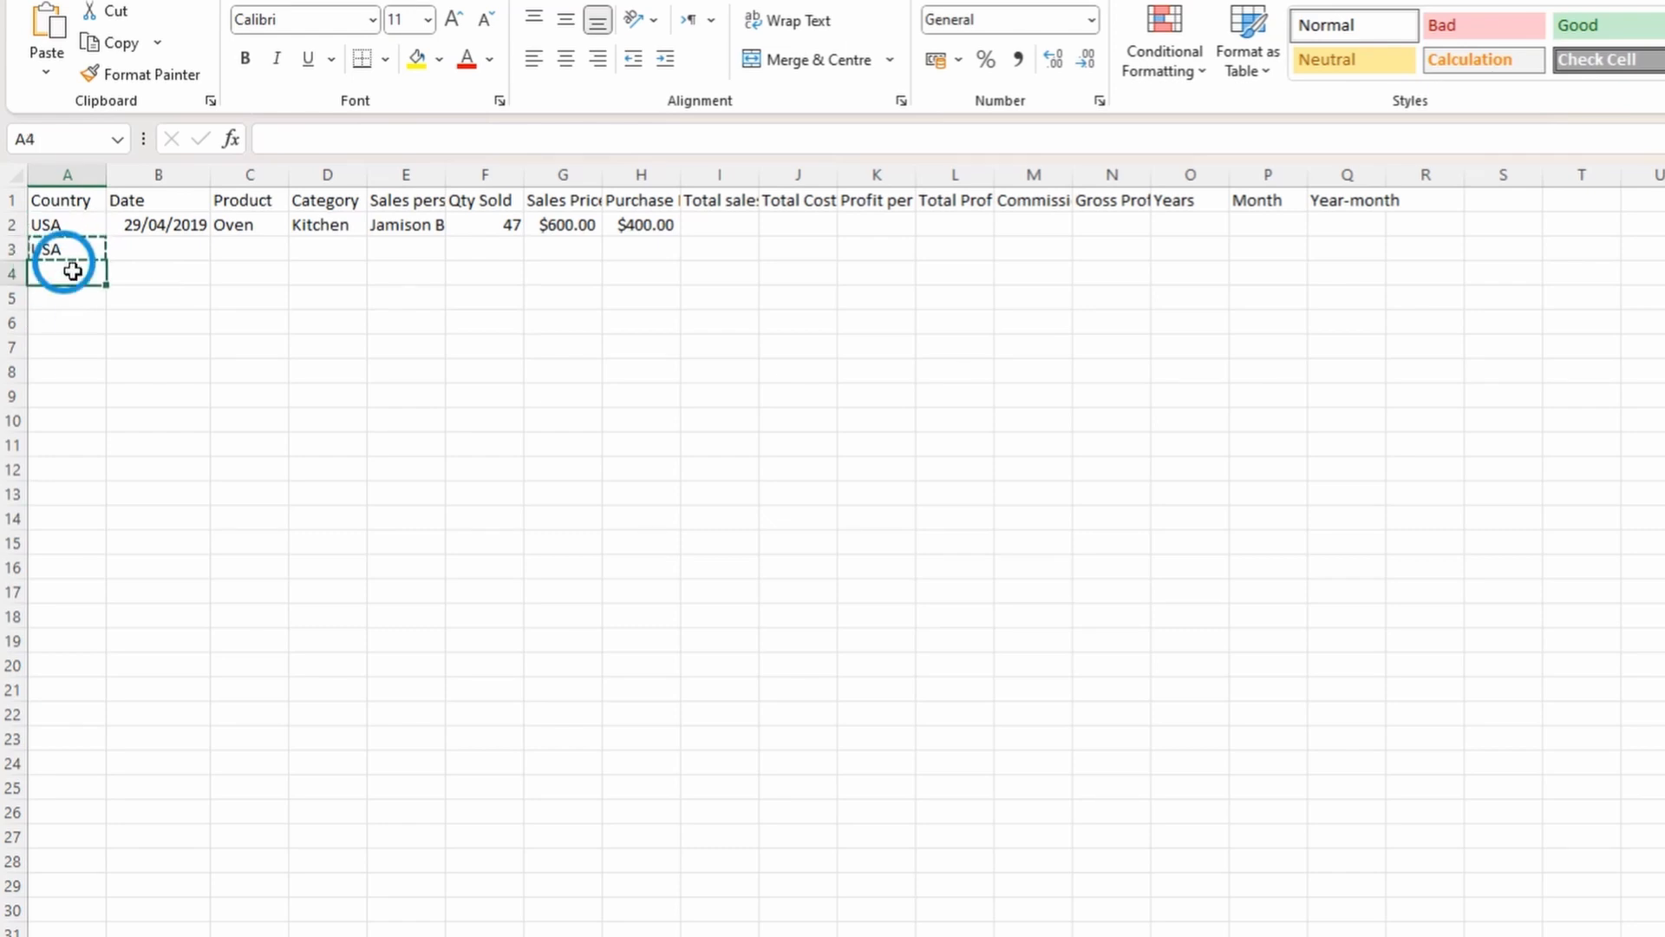
left_click_drag(72, 271, 68, 461)
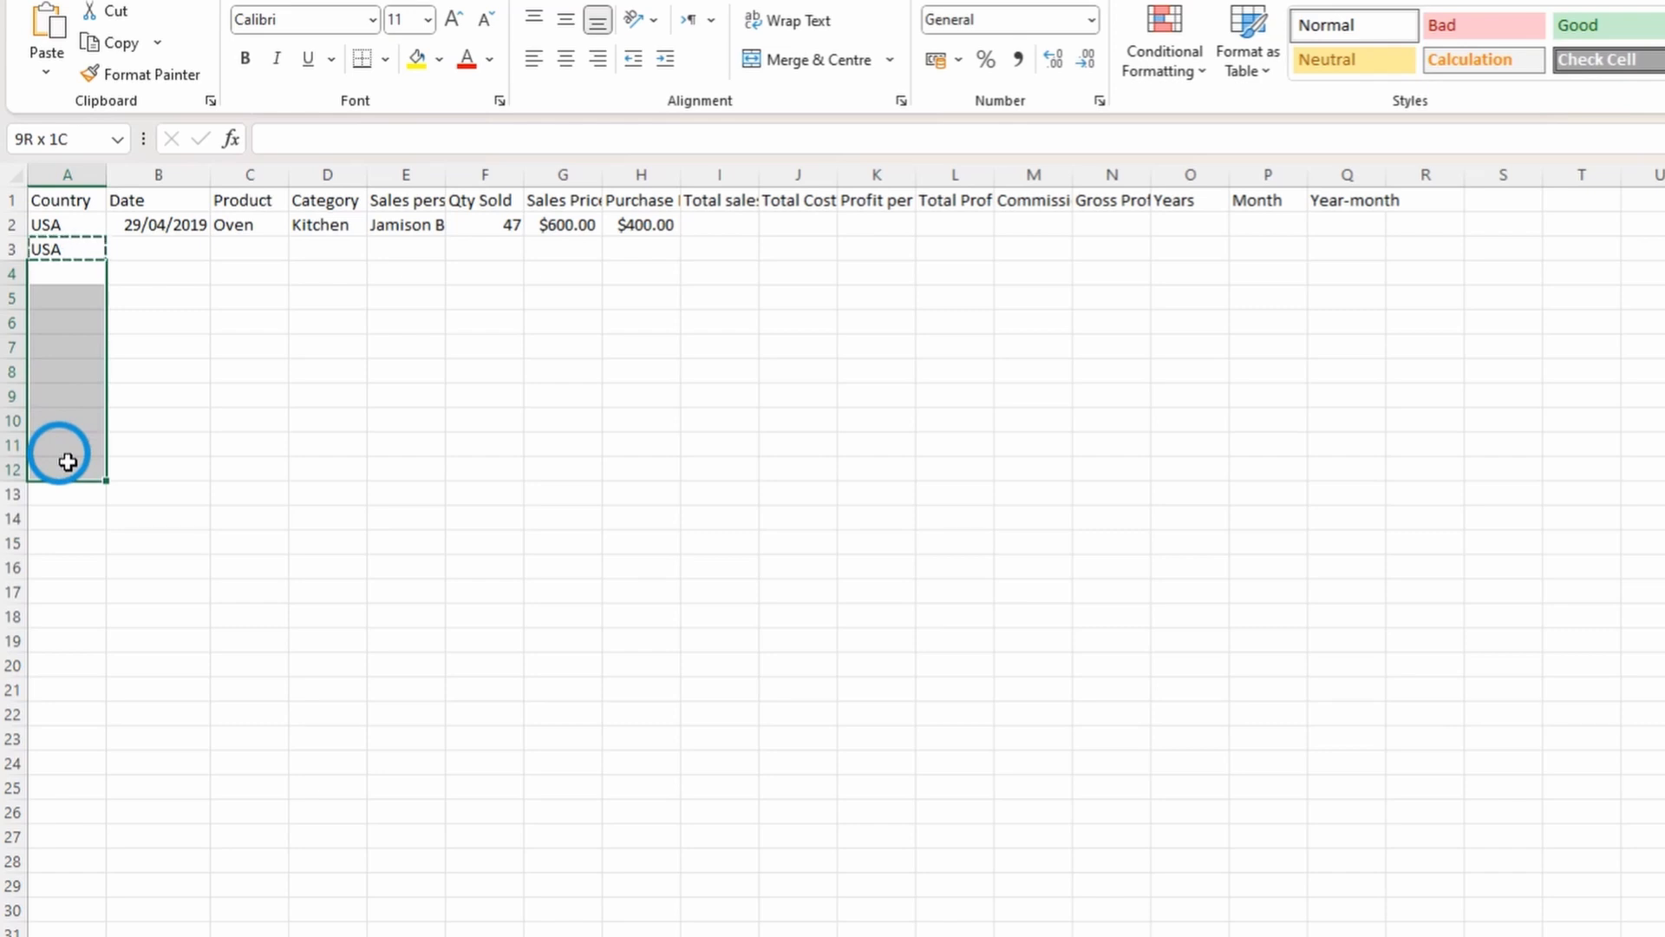
left_click_drag(68, 461, 68, 461)
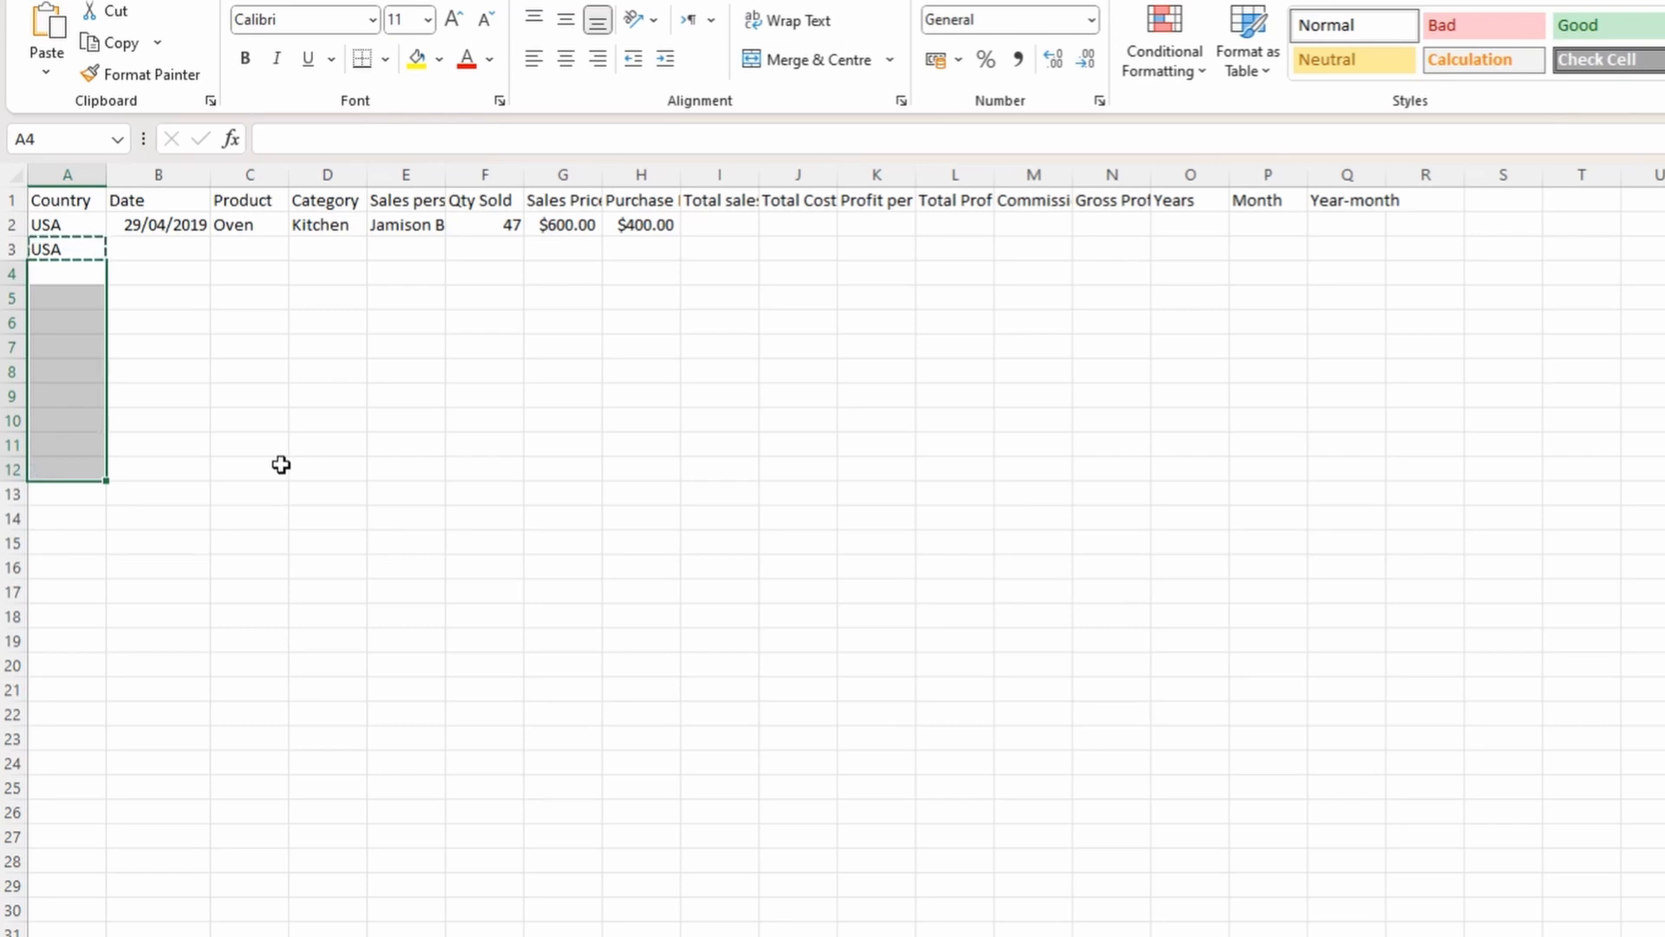
key("ctrl+v")
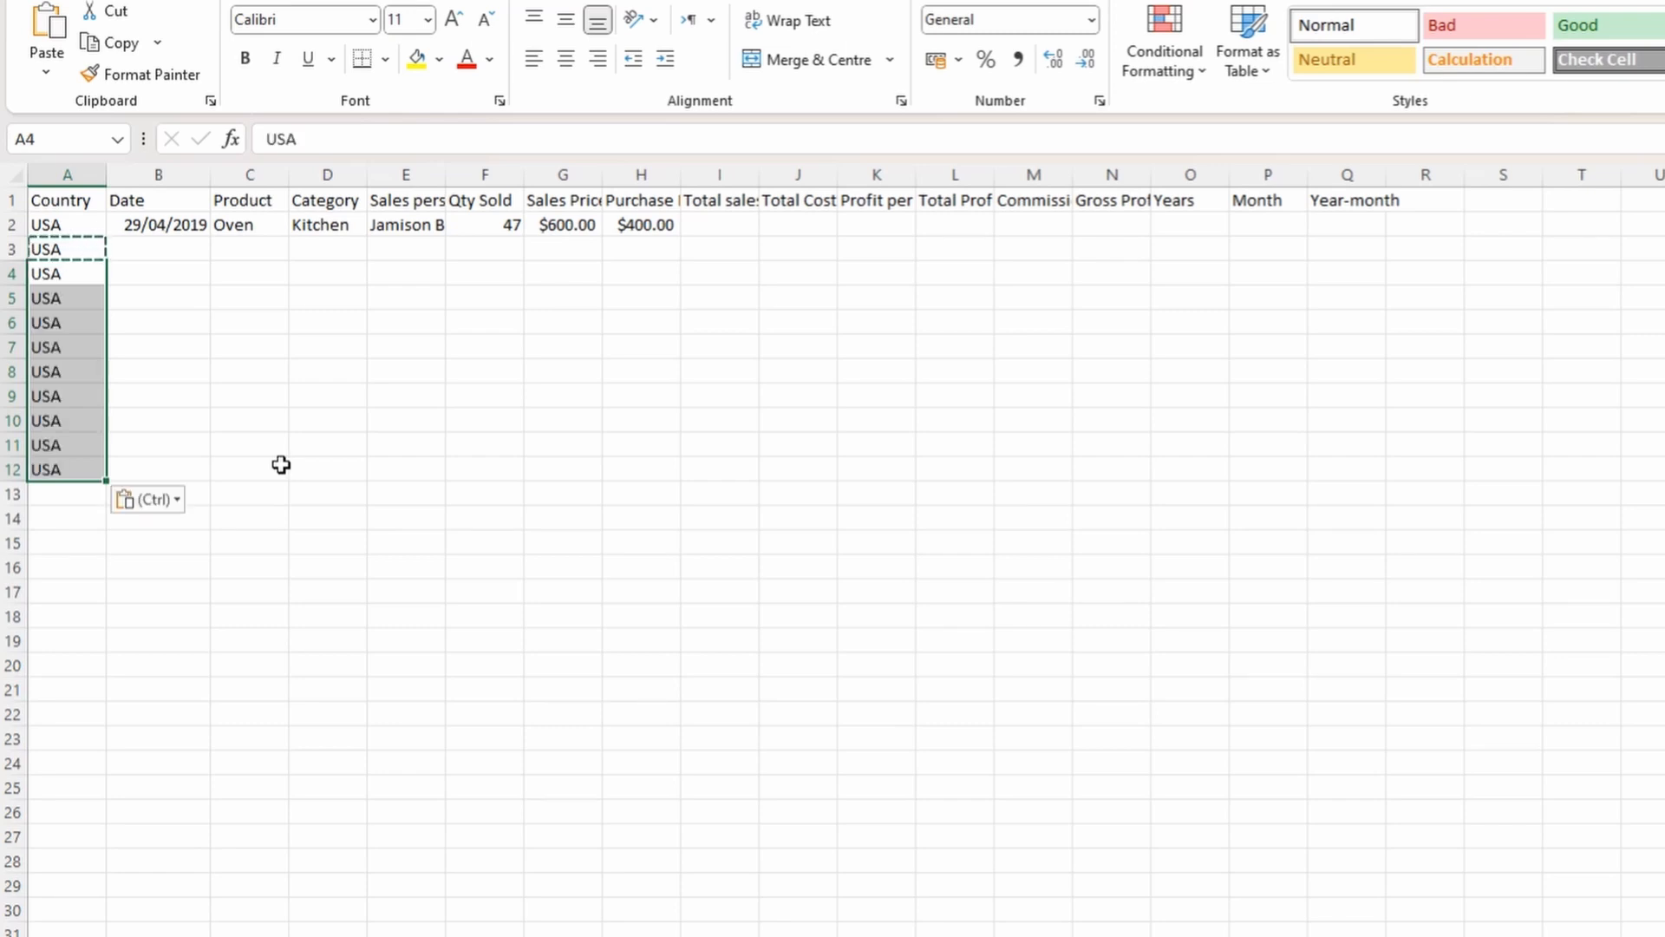
Extend the country USA from A12 down to A28 with the fill handle.
left_click(86, 470)
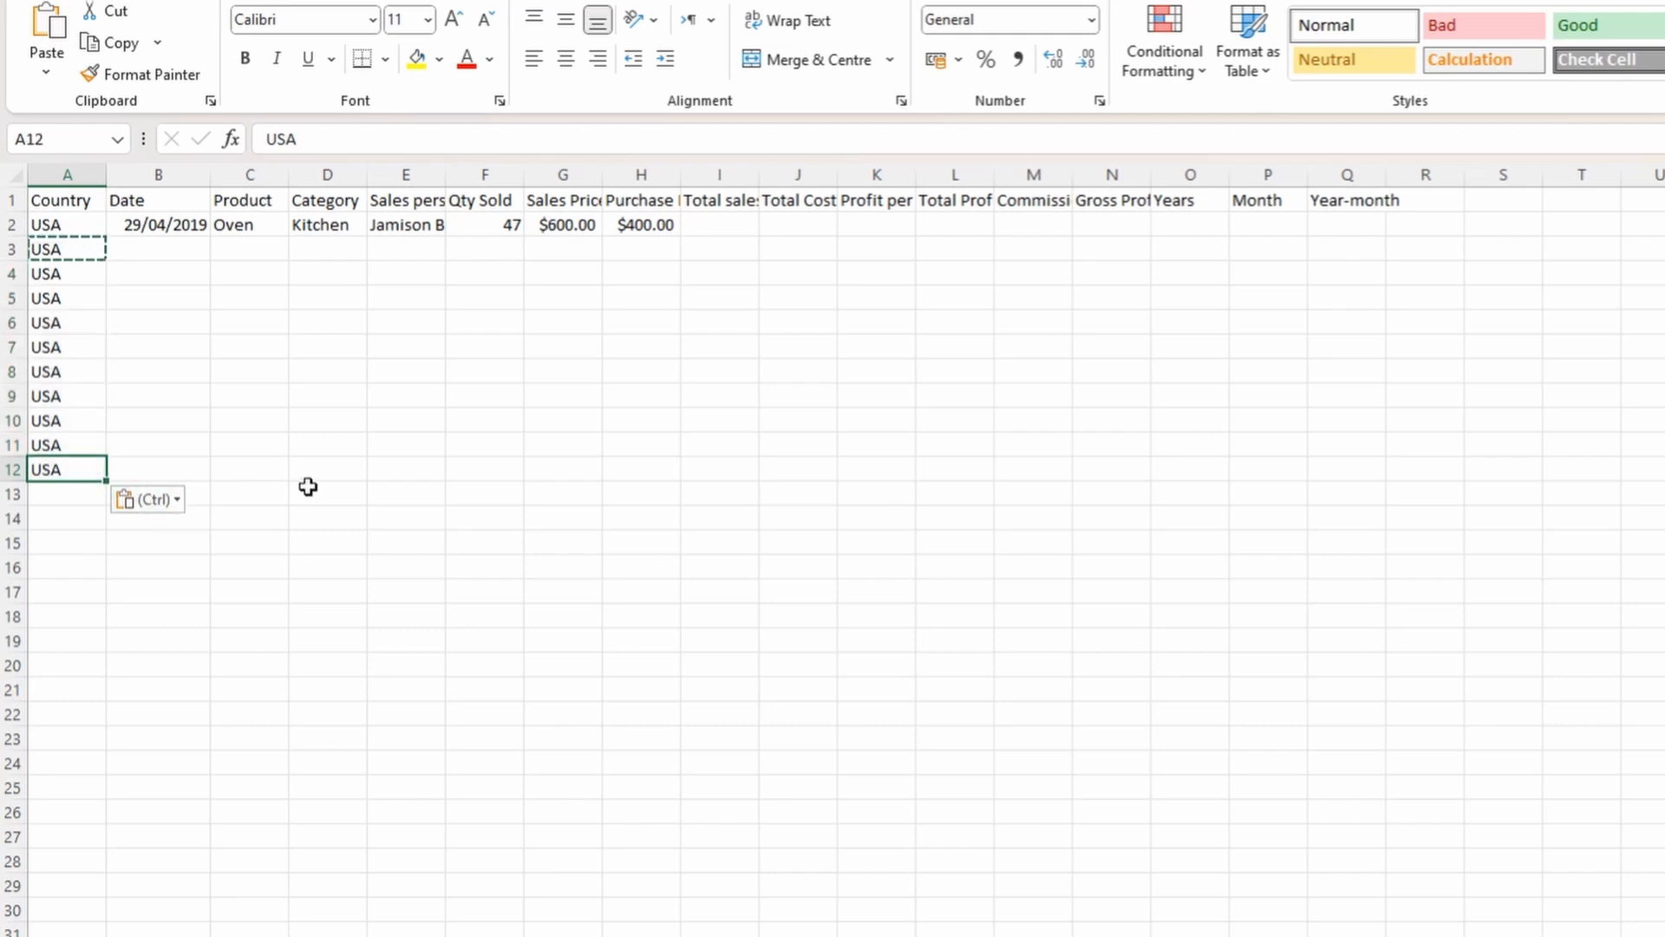
left_click(108, 483)
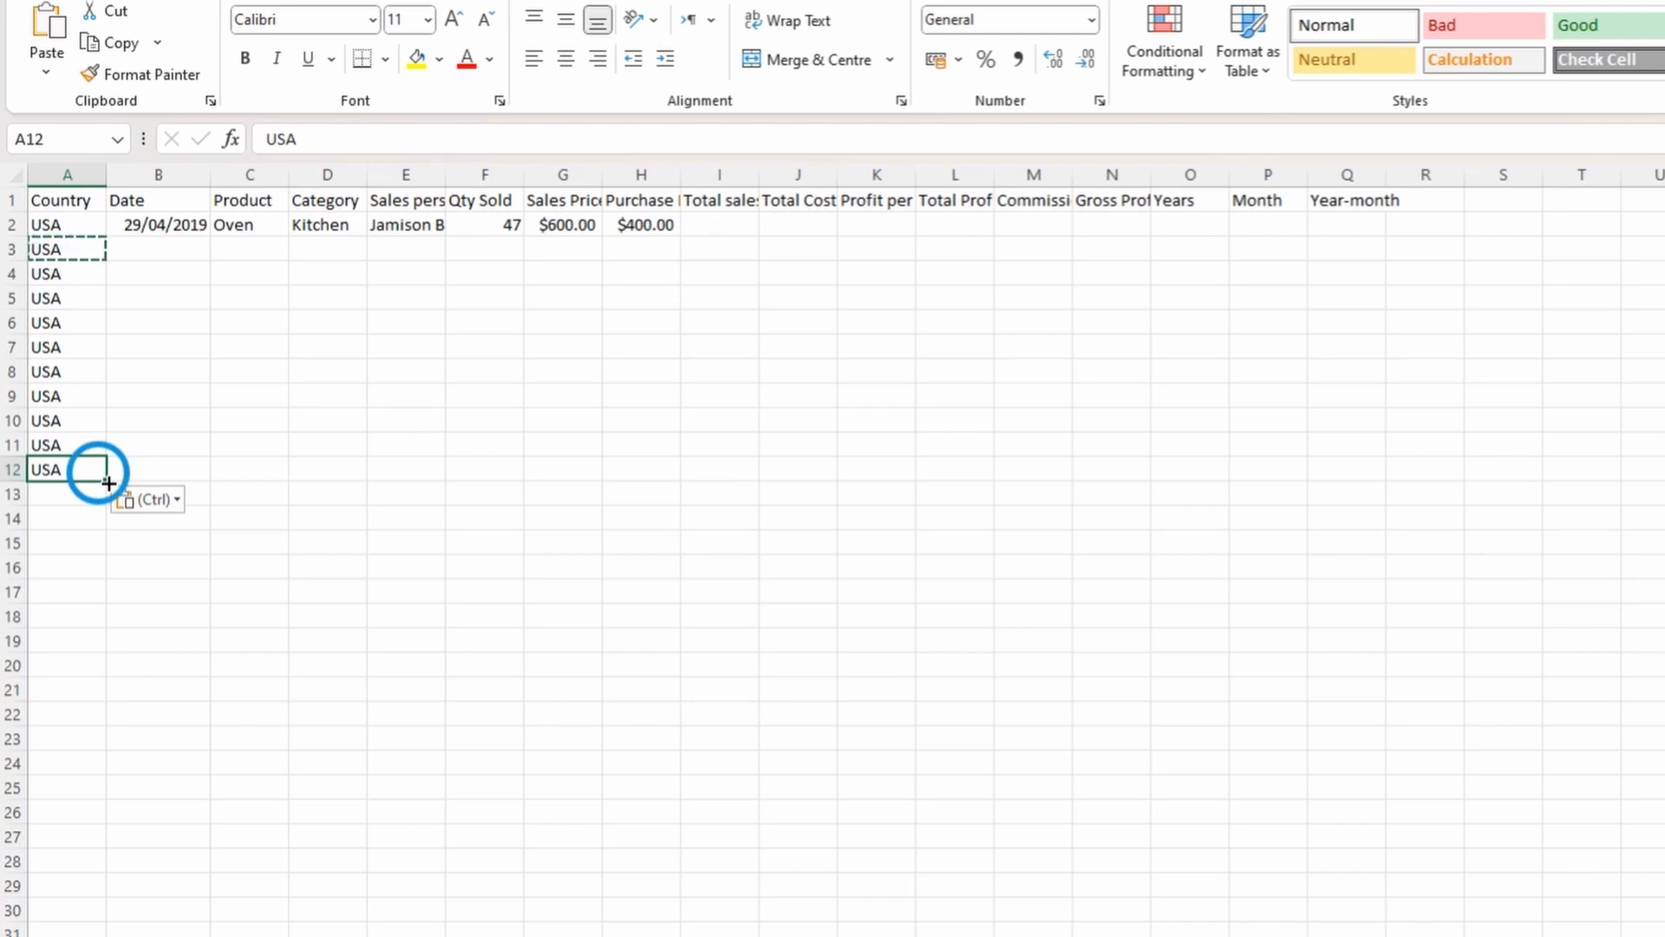
left_click_drag(108, 483, 79, 863)
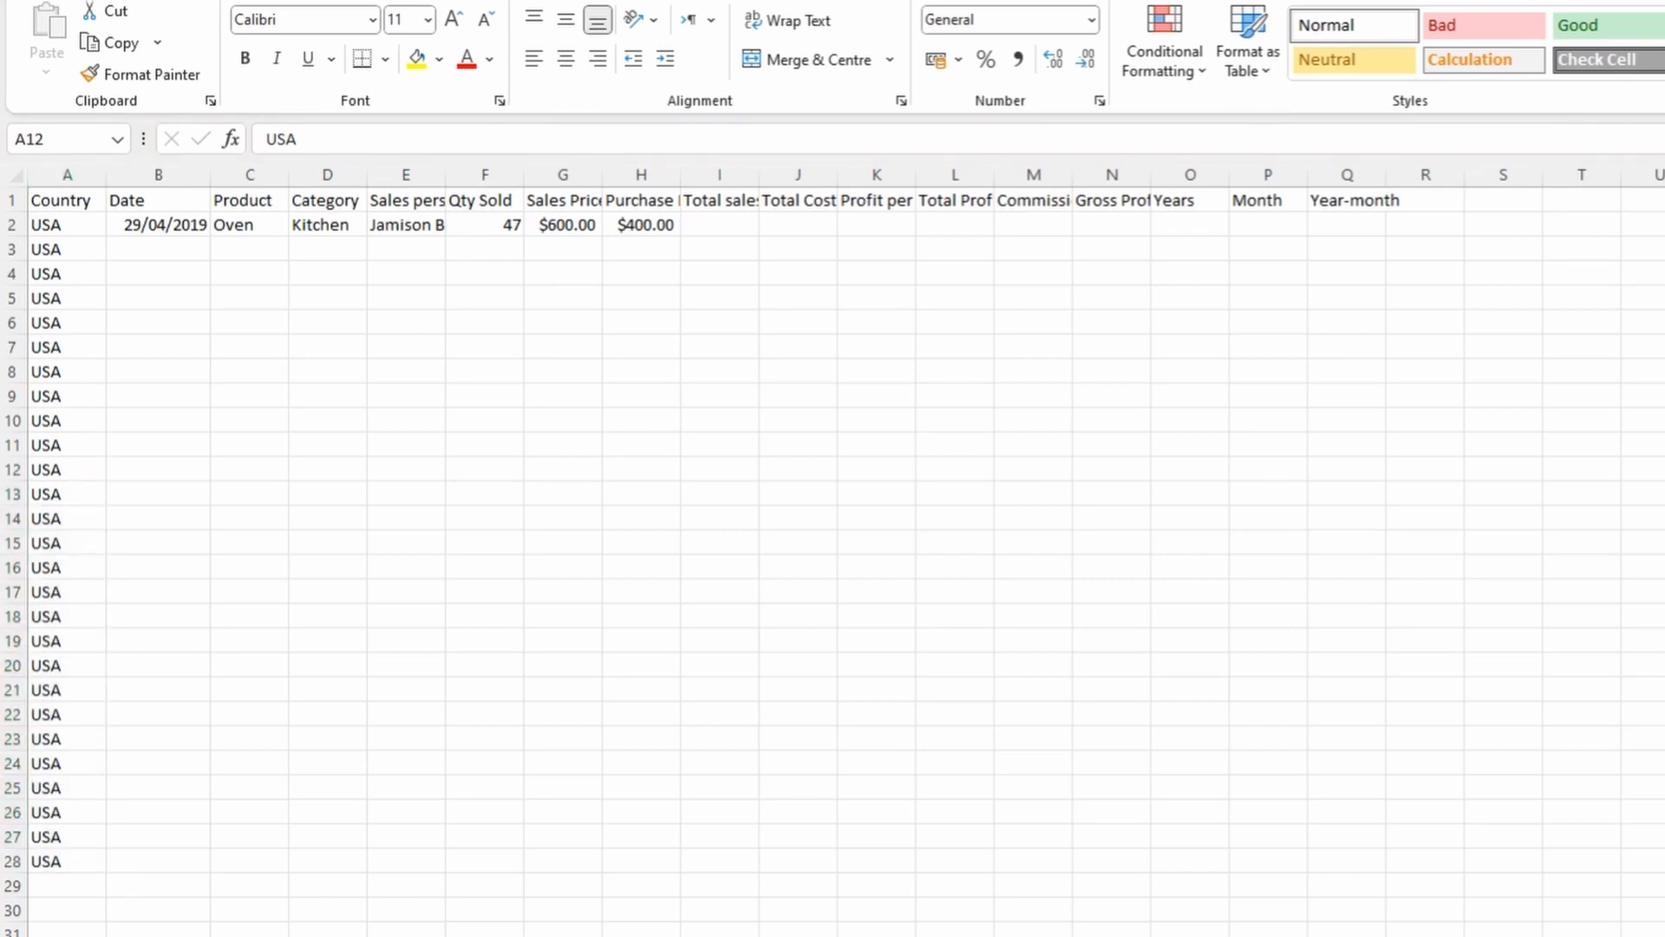
Paste the prepared sales records, from date through purchase price, into B3:H23.
key("ctrl+v")
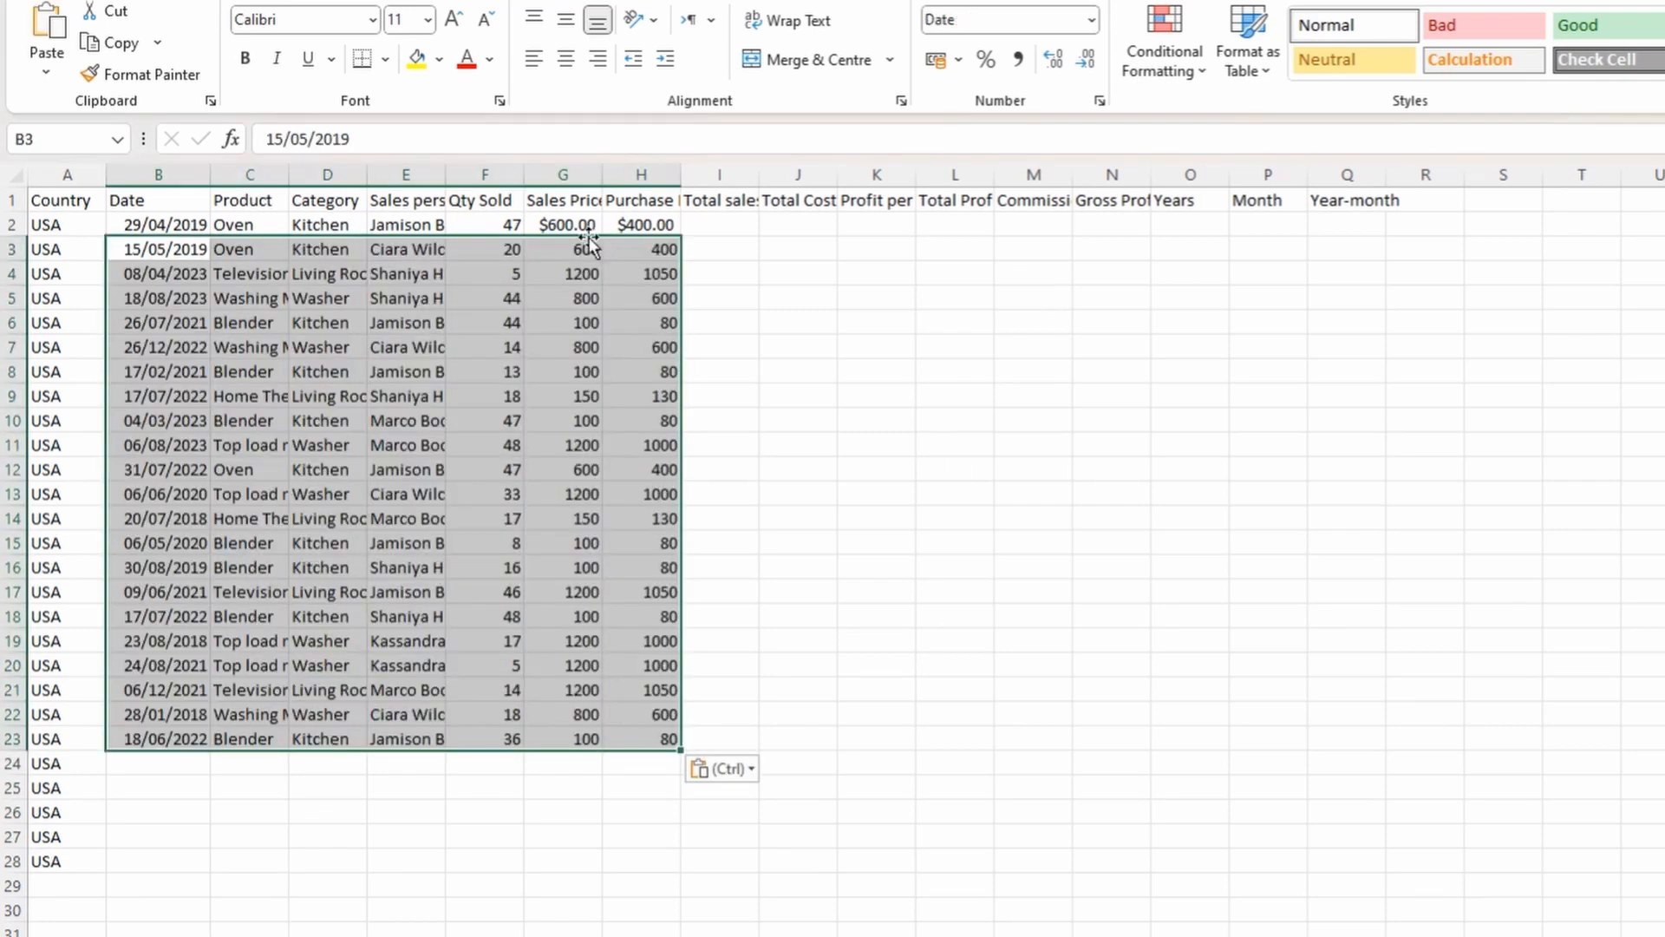
Try copying the currency format of G2:H2 onto G3:H23 with the Format Painter, and undo it.
left_click_drag(564, 224, 633, 225)
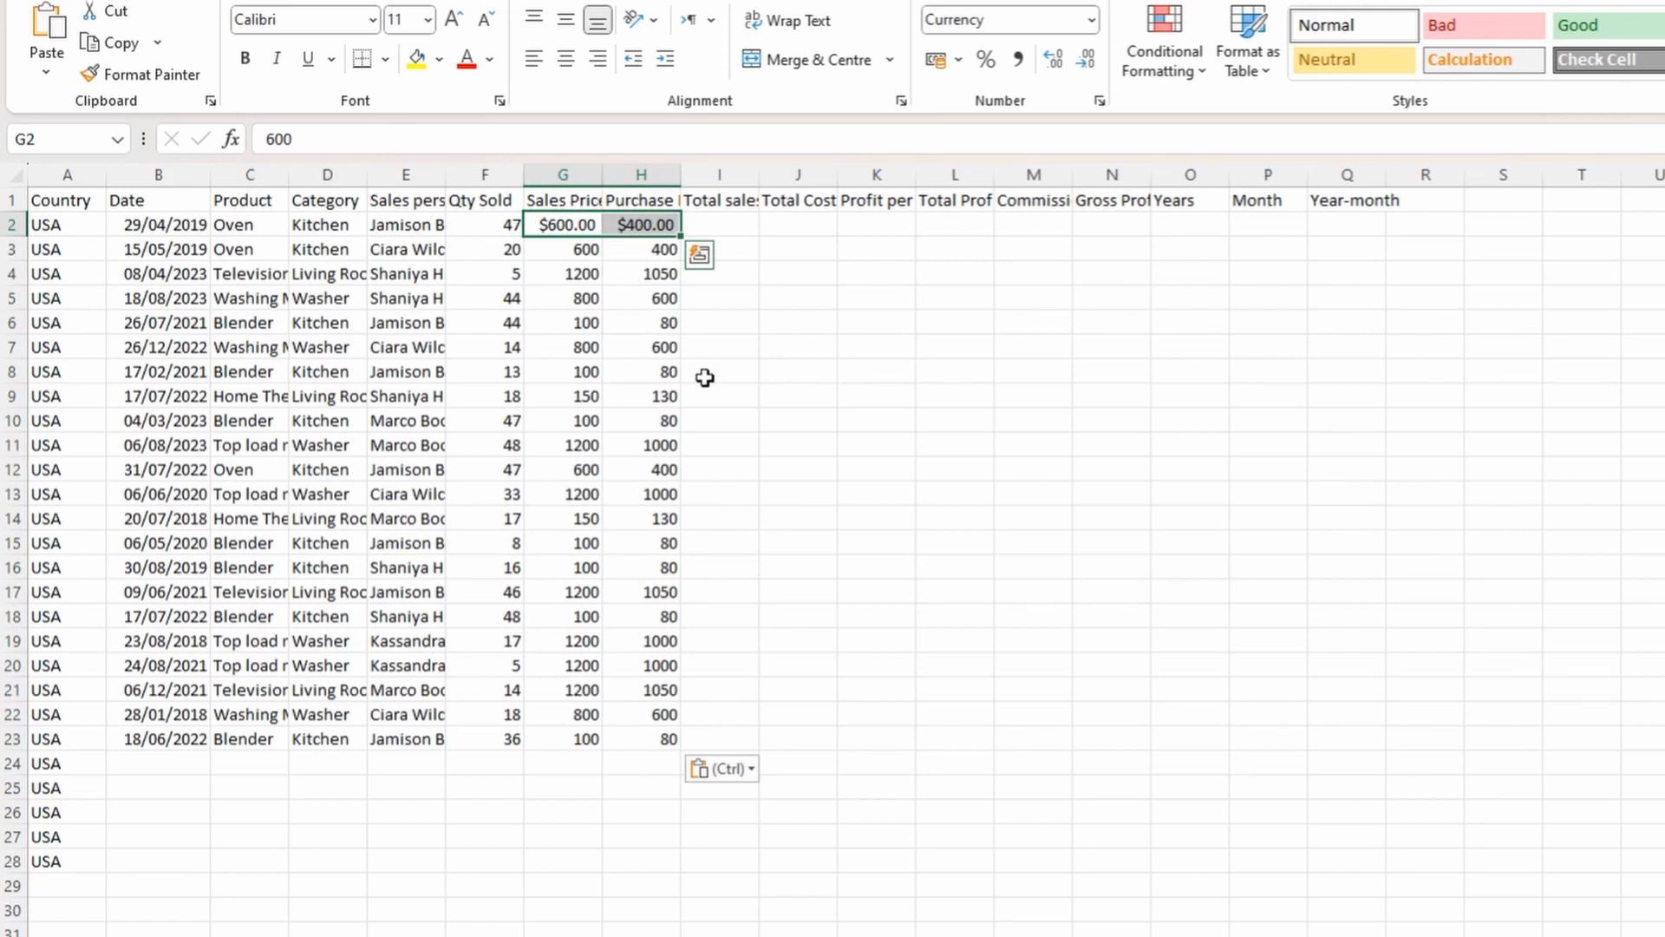
mouse_move(584, 250)
left_mouse_down()
mouse_move(584, 587)
mouse_move(617, 736)
left_mouse_up()
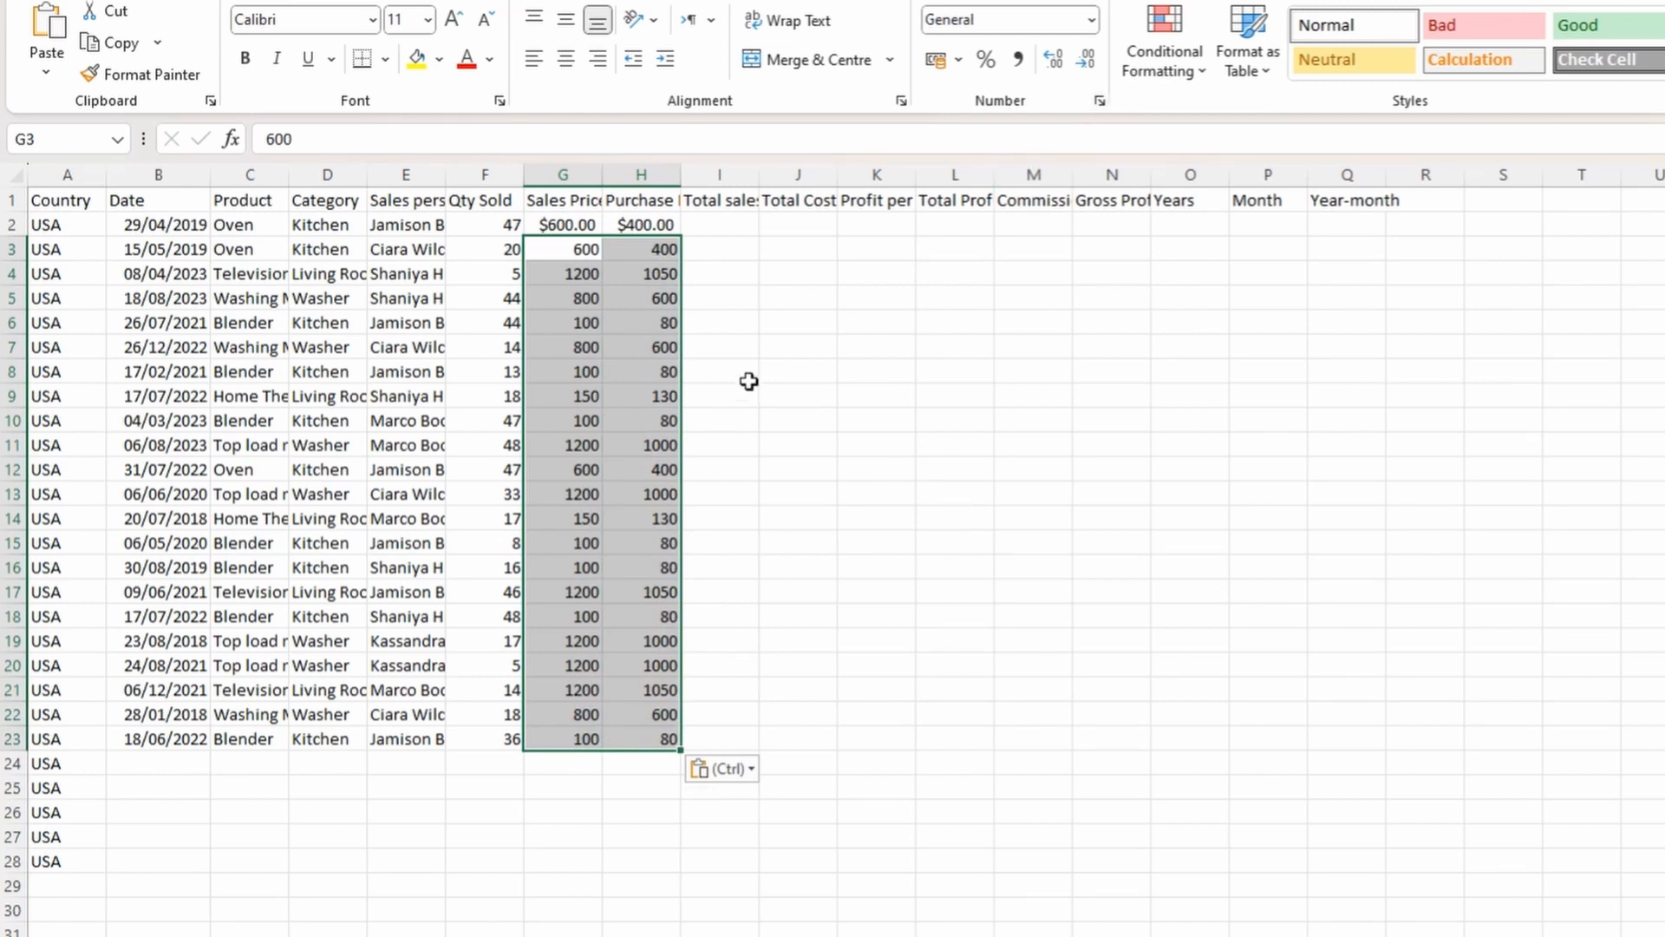
left_click_drag(595, 223, 617, 224)
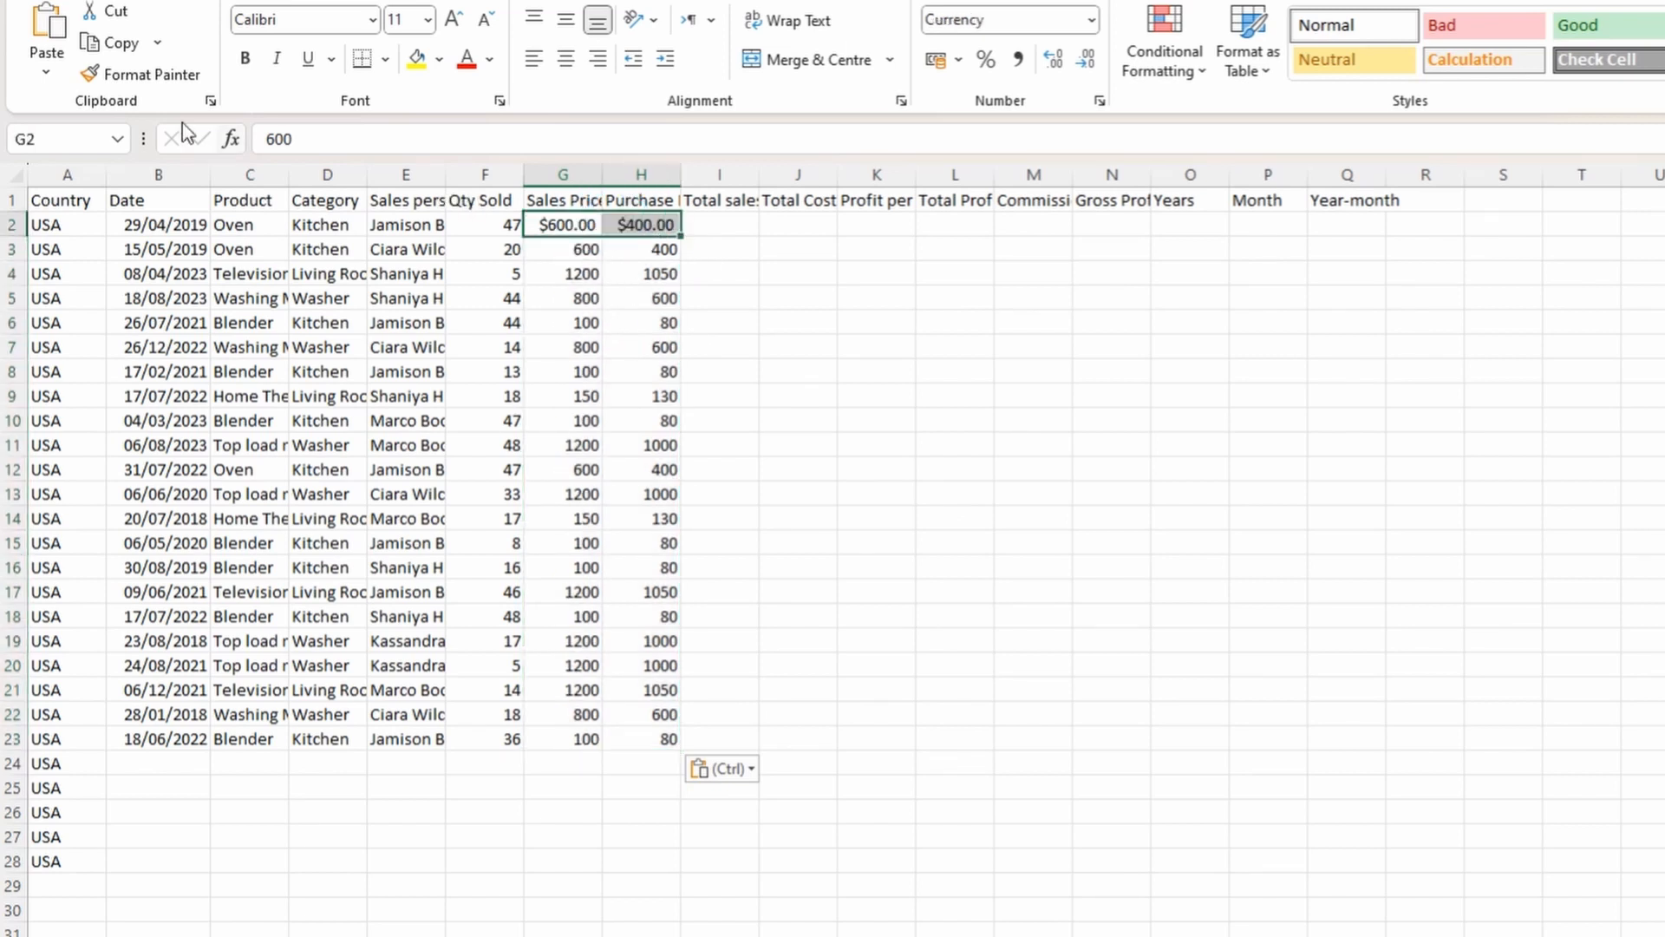
left_click(164, 77)
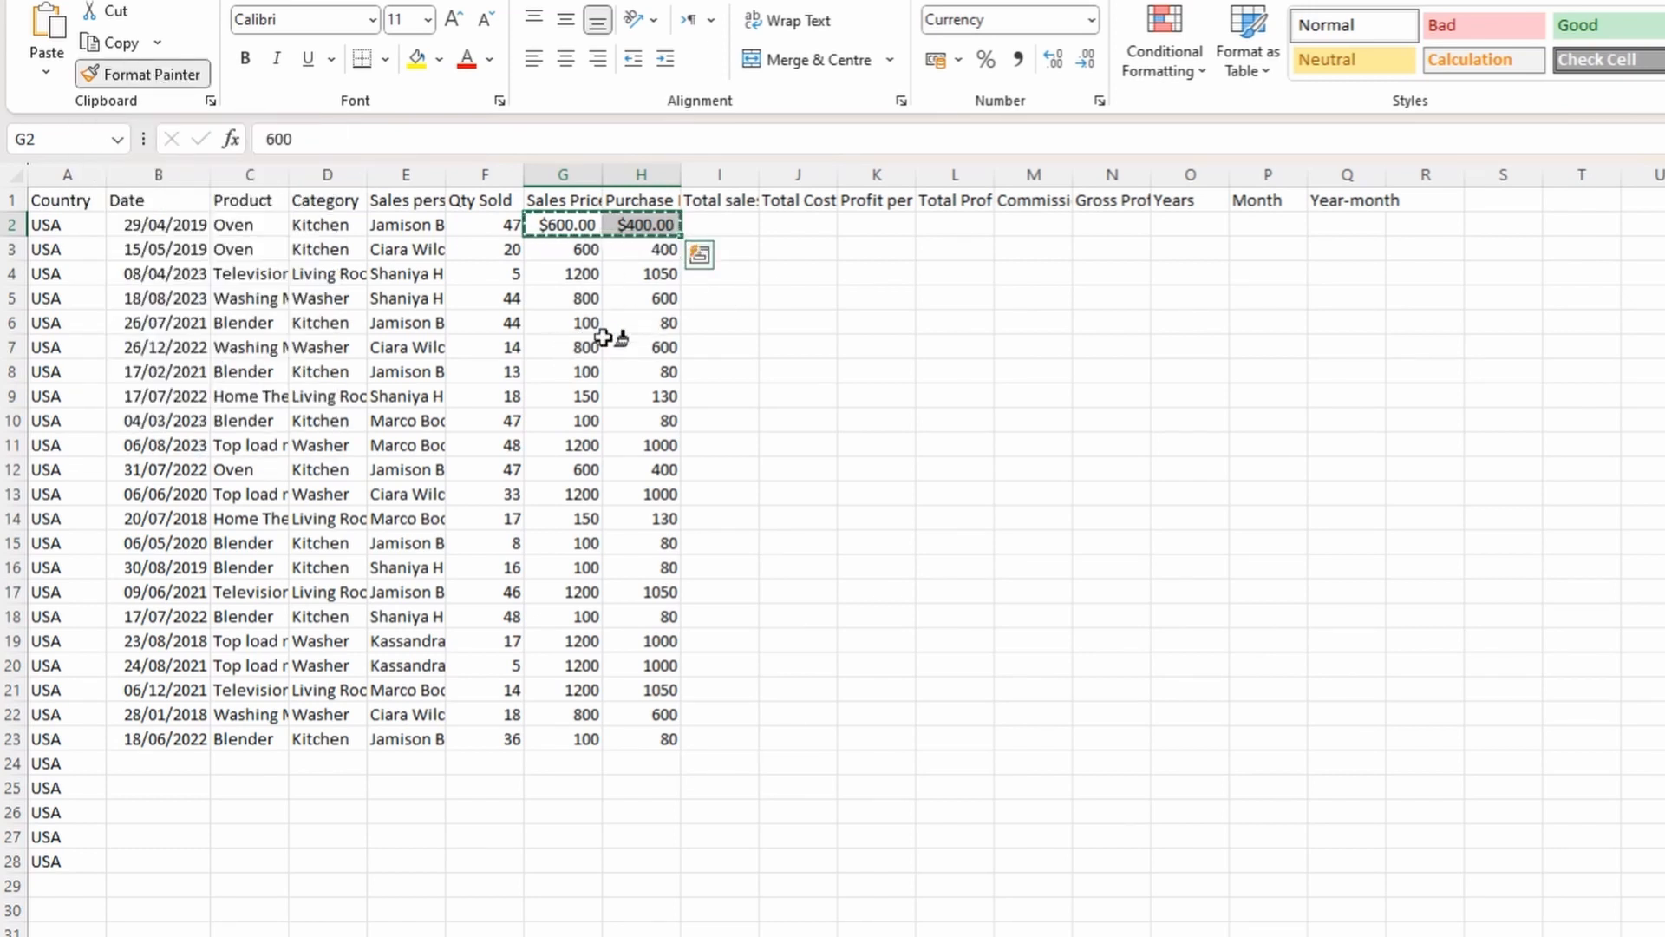
left_click(583, 251)
left_click_drag(584, 251, 638, 736)
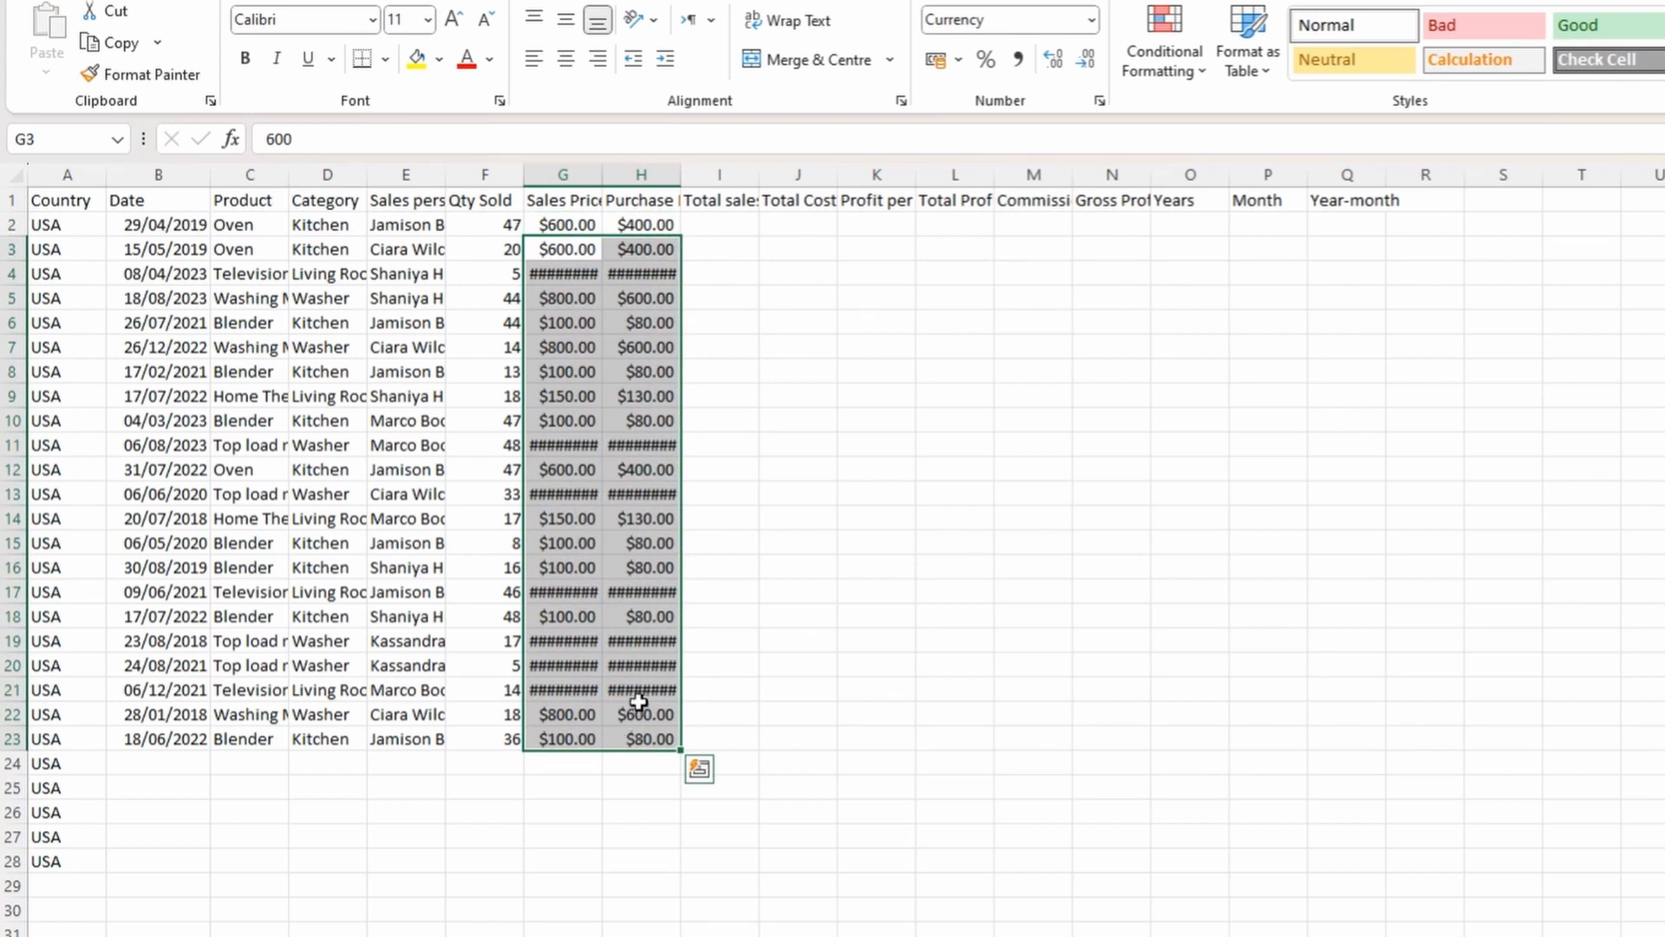
key("ctrl+z")
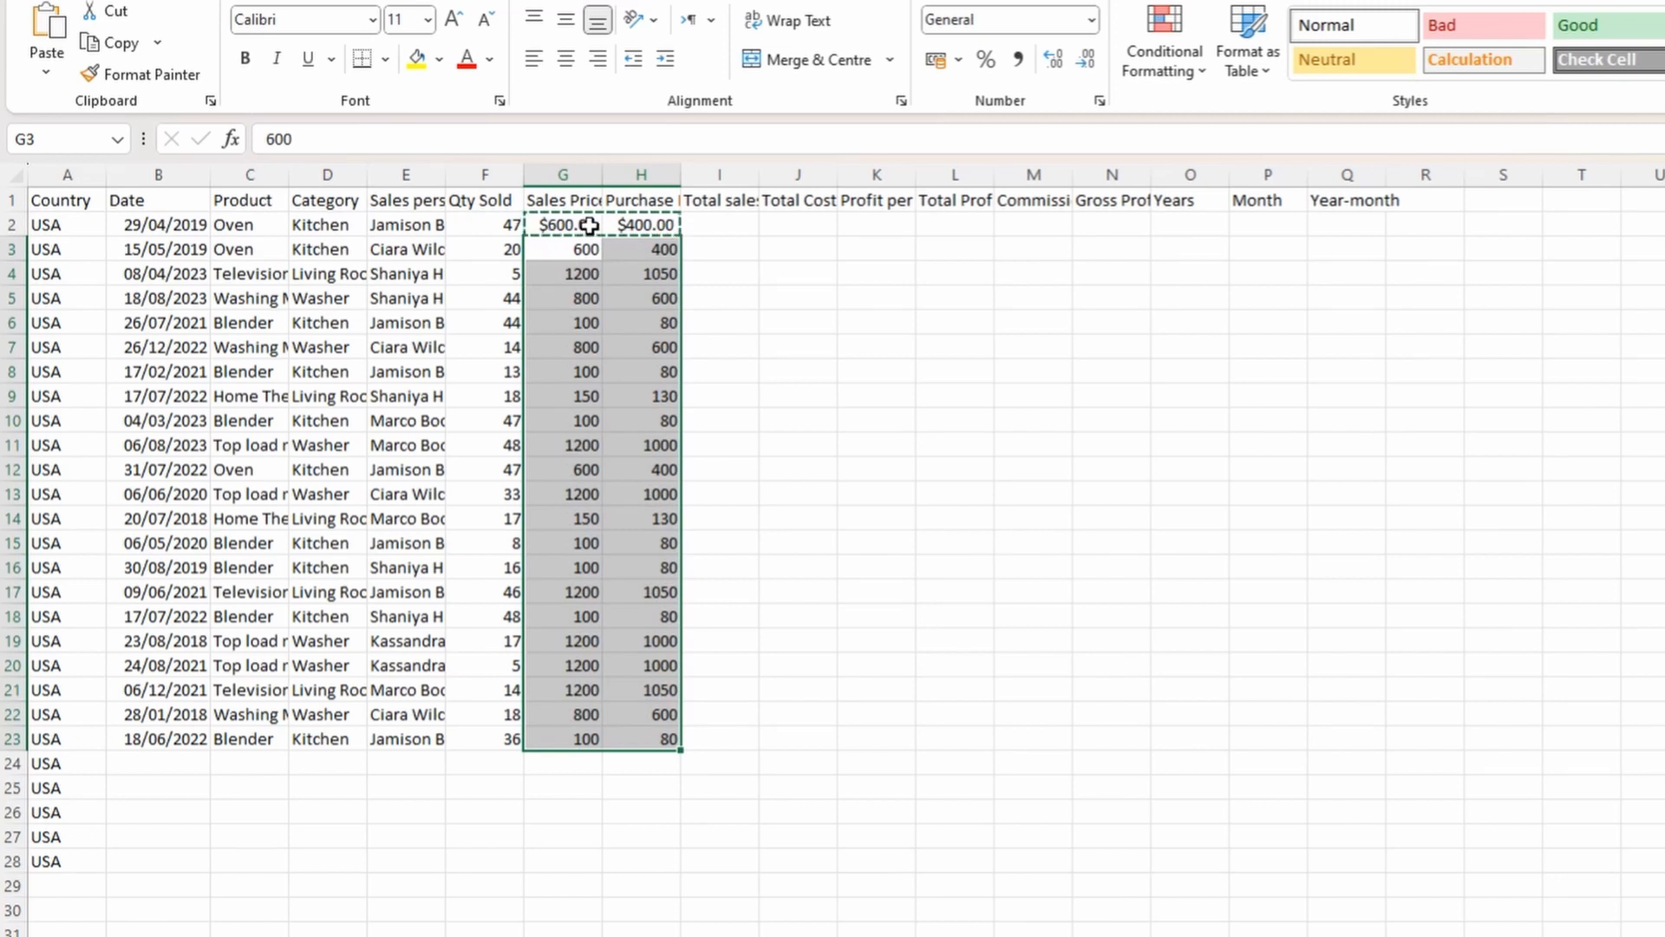
Paste only the formats of the copied price cells G2:H2 onto G3:H23 using Paste Special.
left_click_drag(589, 225, 673, 737)
key("ctrl+v")
left_click(46, 71)
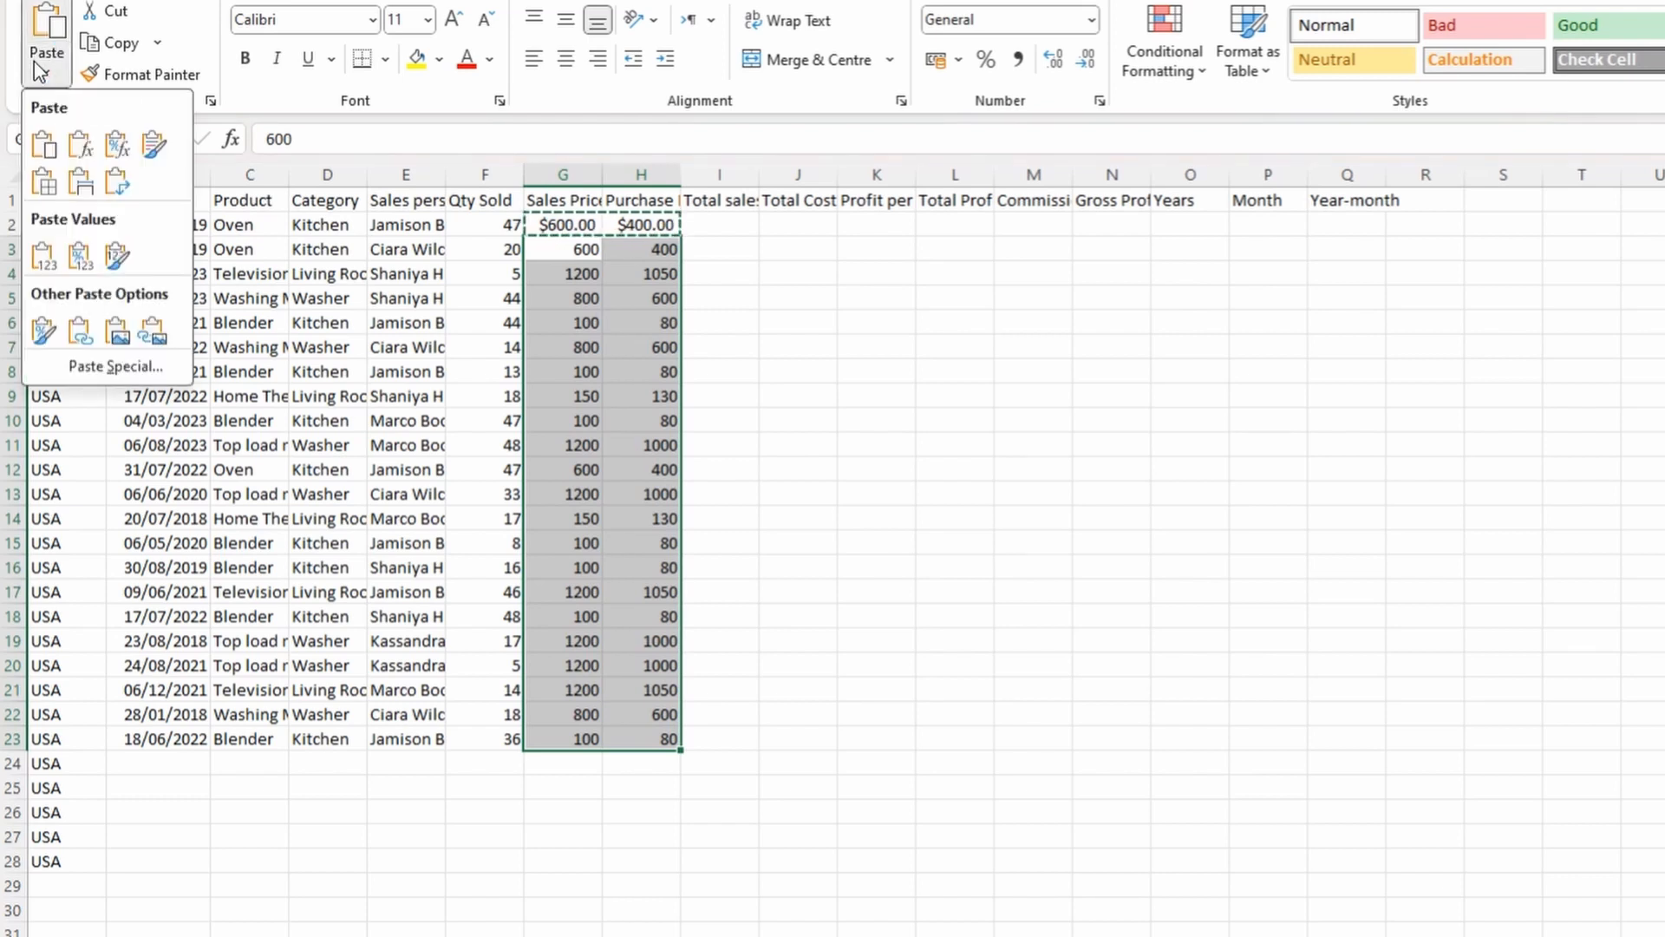
right_click(566, 260)
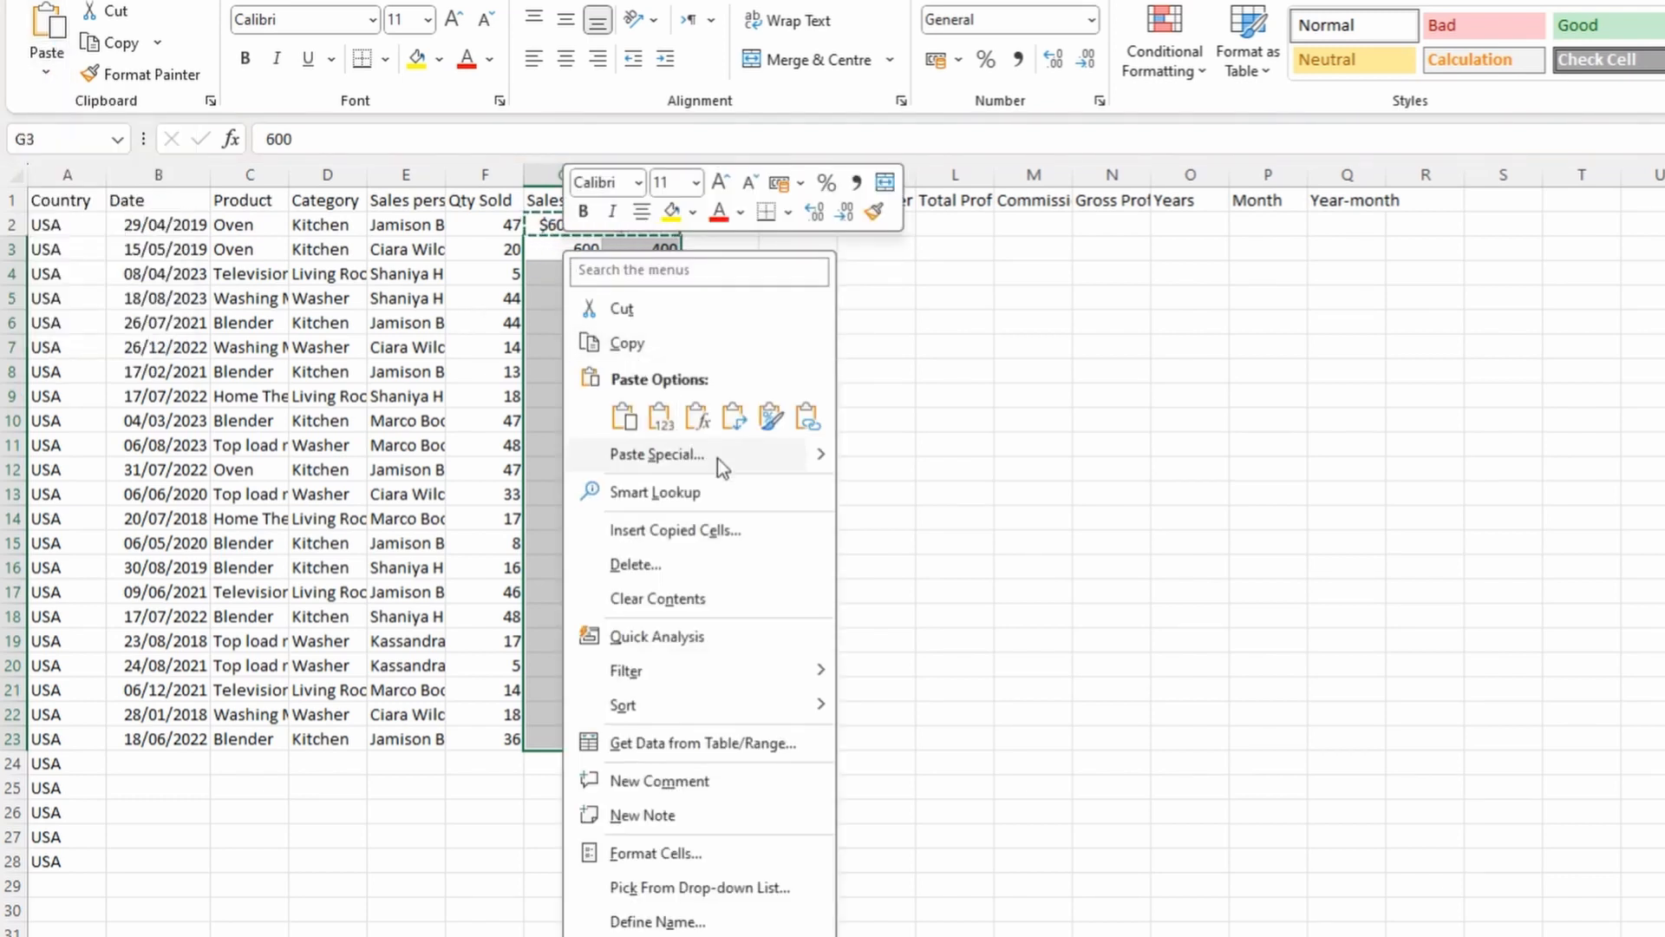
mouse_move(818, 461)
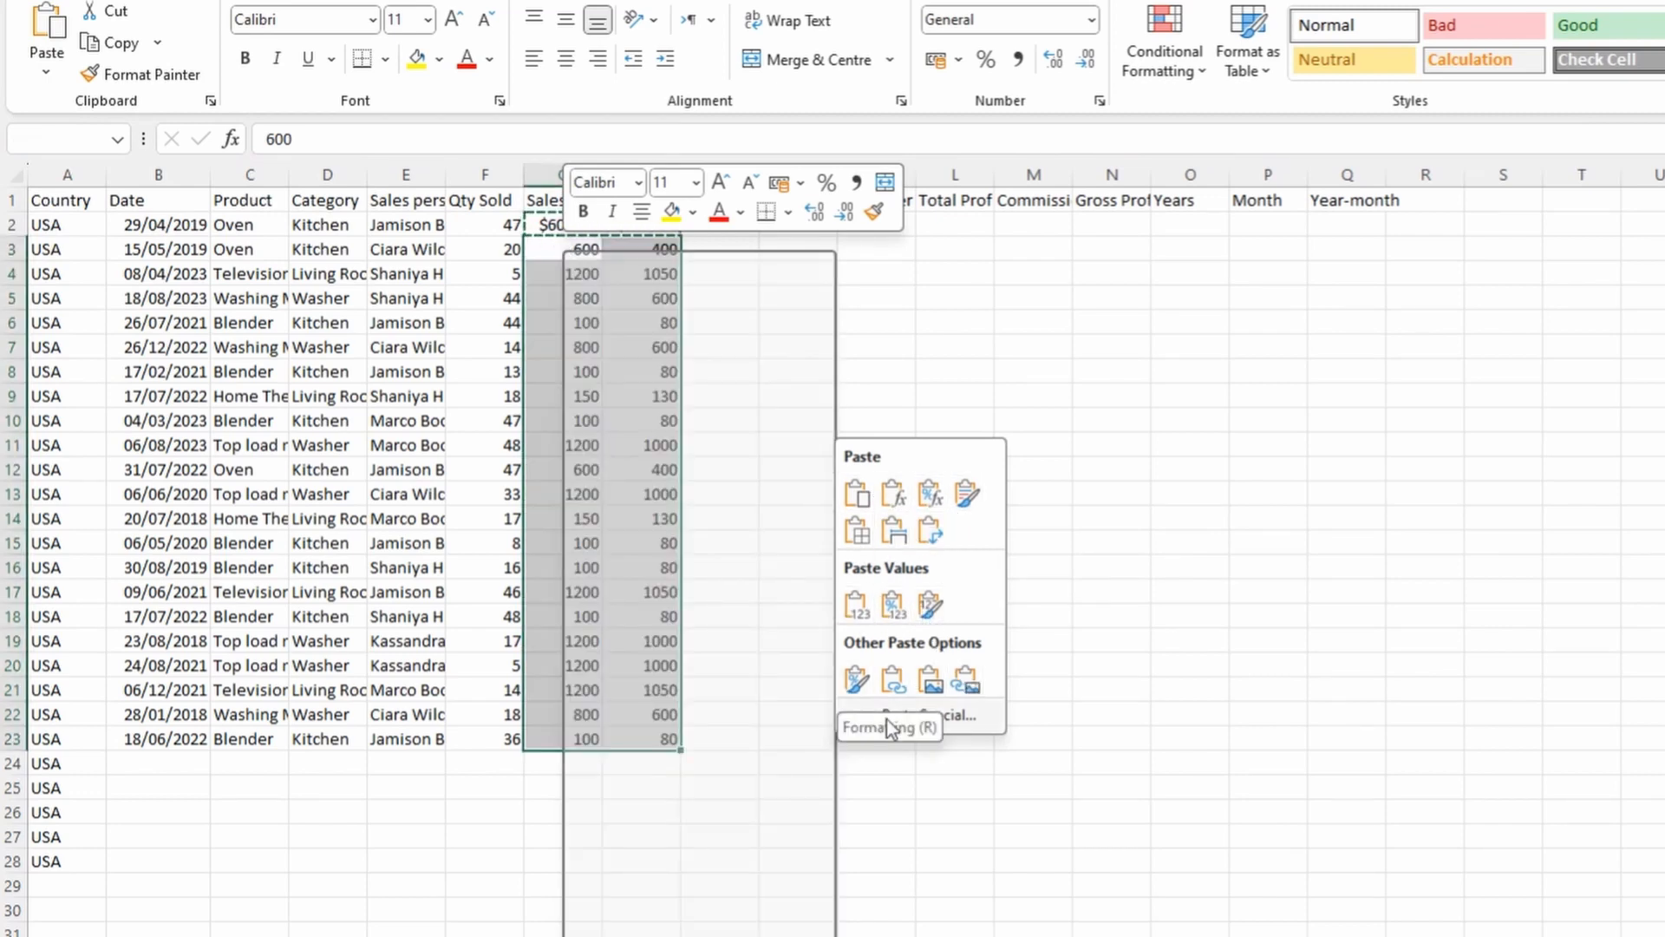
left_click(924, 715)
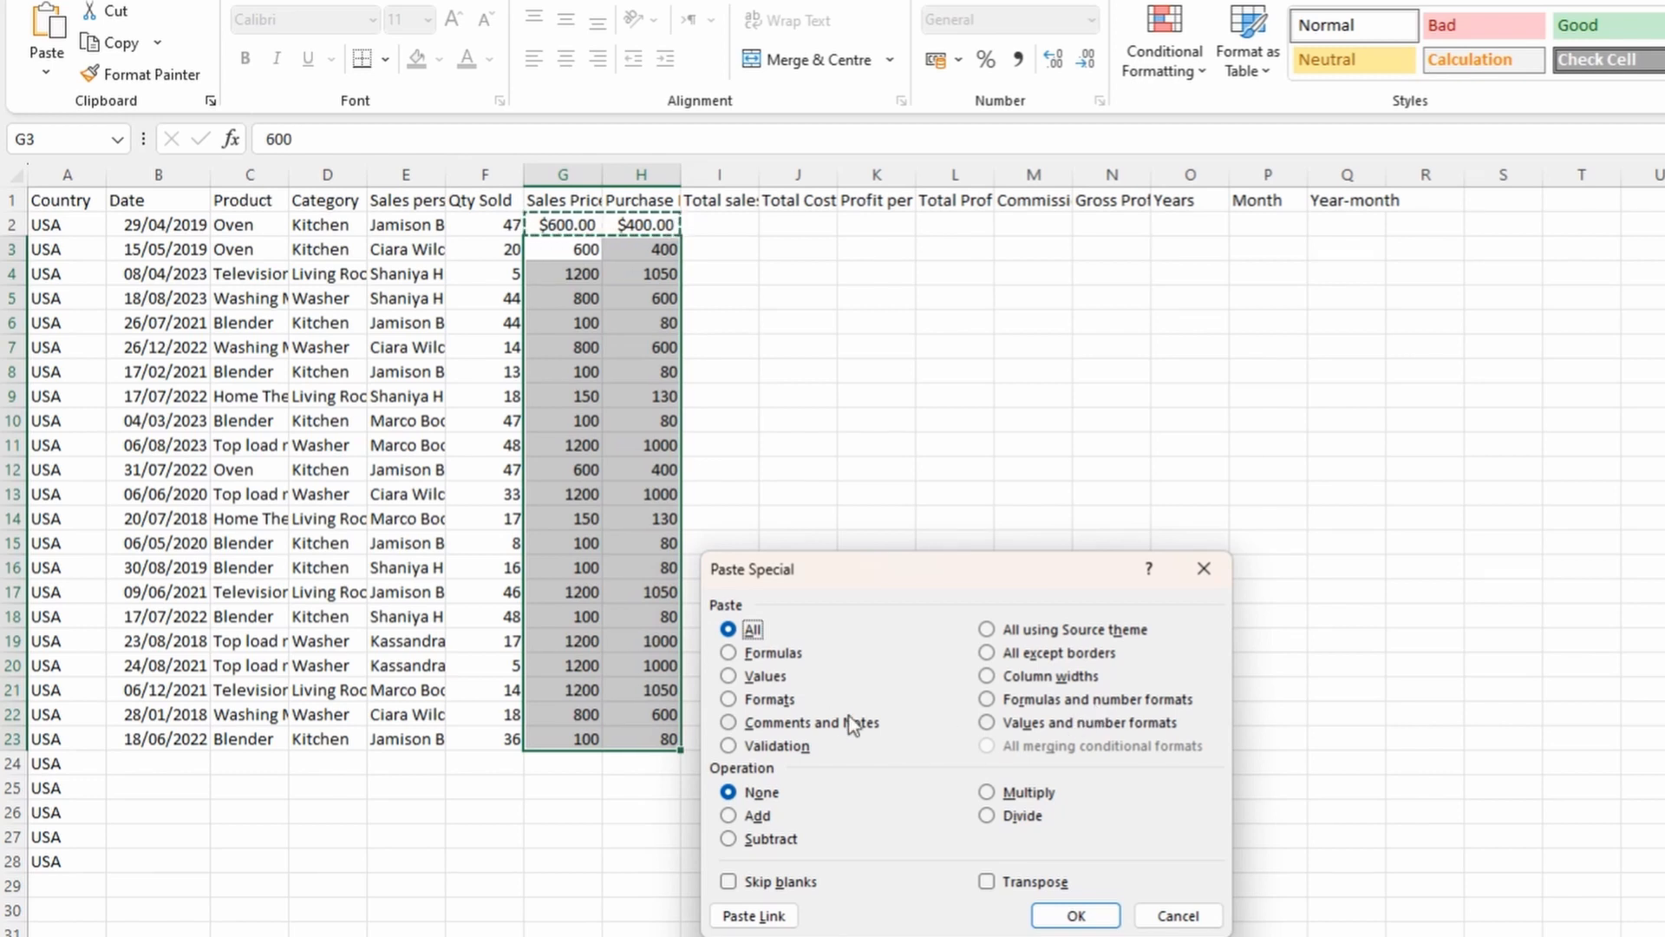
left_click(778, 701)
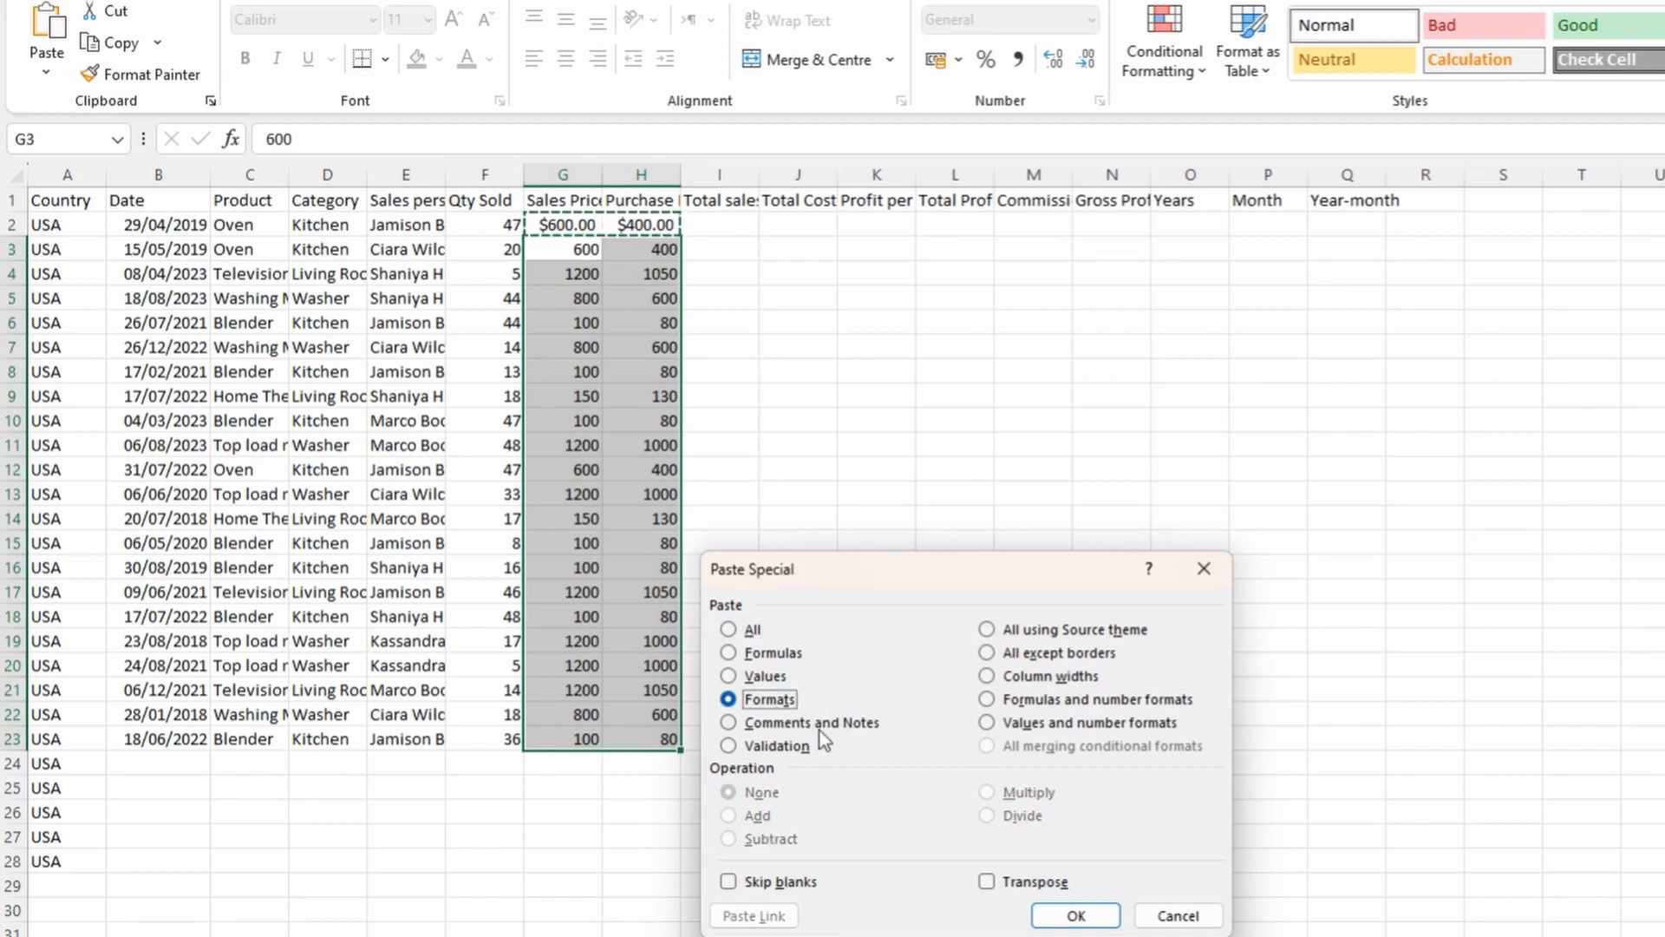
left_click(1074, 913)
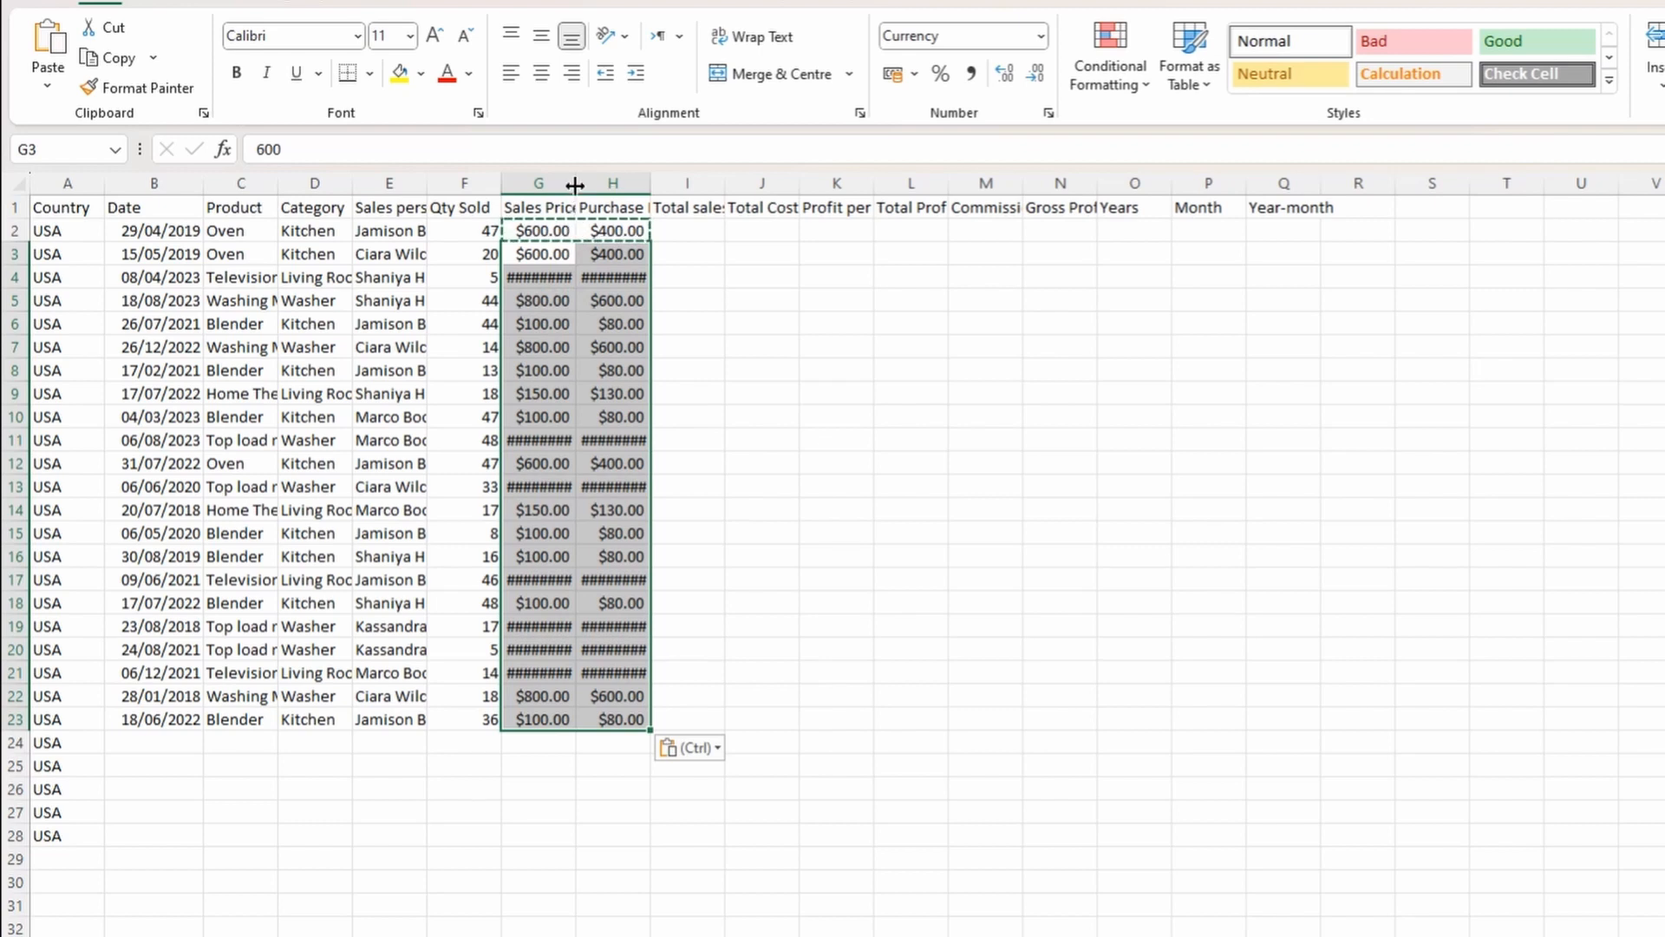
Try widening the Sales Price and Sales person columns manually and autofitting Sales Price, undoing each width change.
left_click_drag(575, 185, 600, 184)
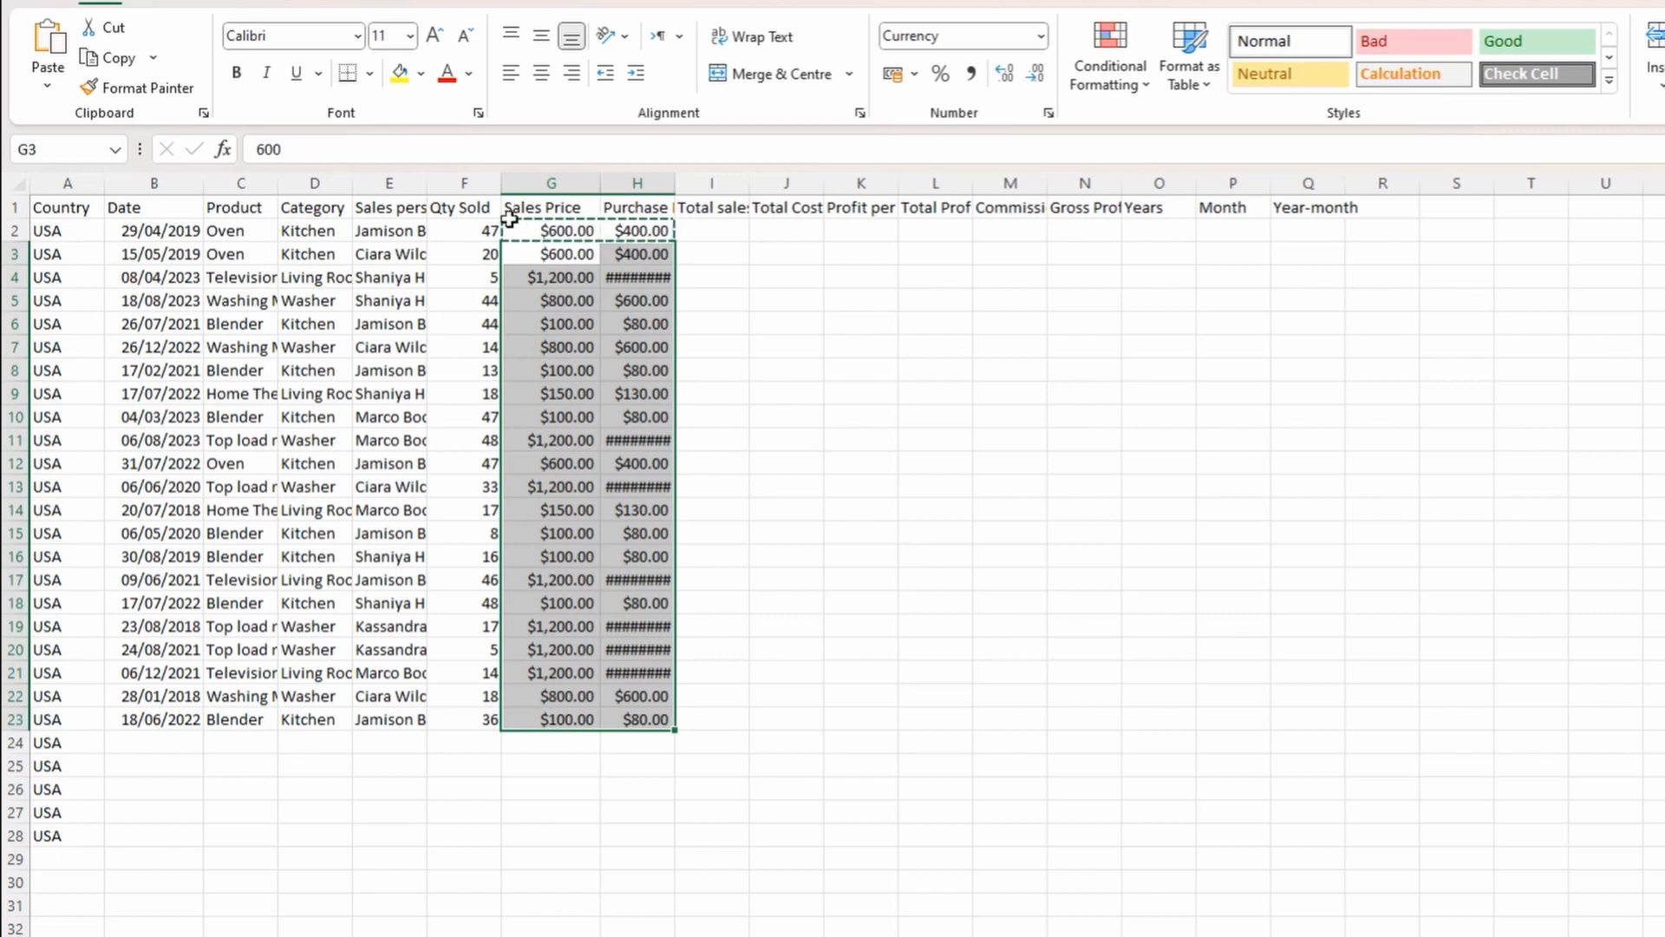
left_click(385, 205)
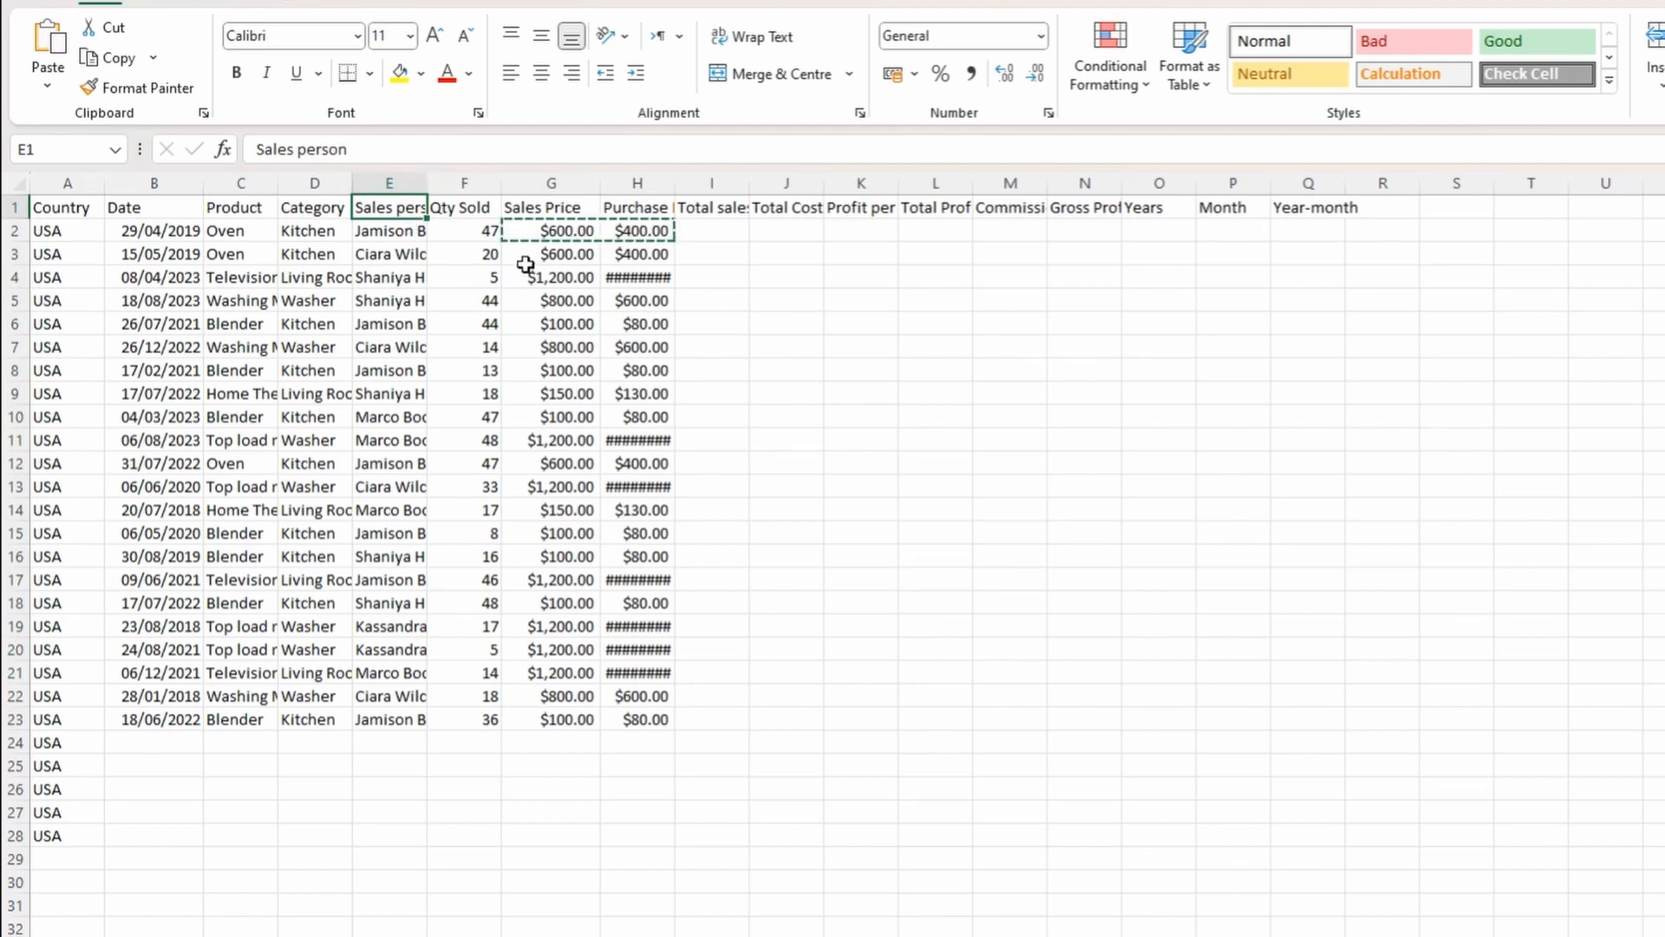
left_click_drag(427, 182, 505, 182)
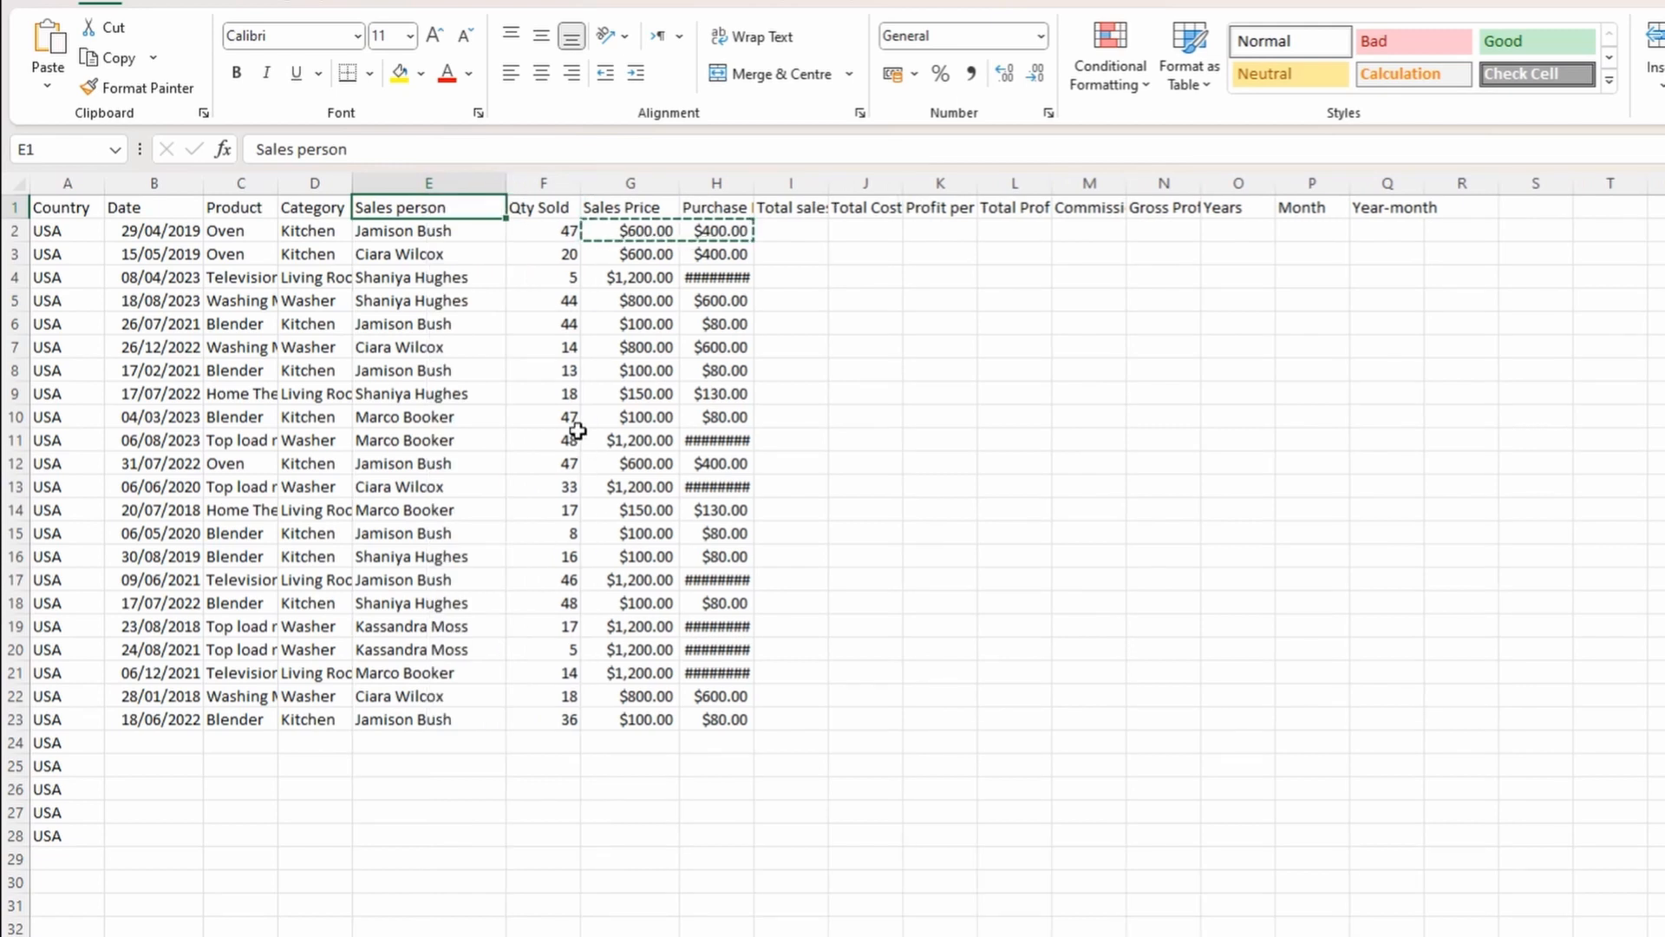
key("ctrl+z")
key("ctrl+z")
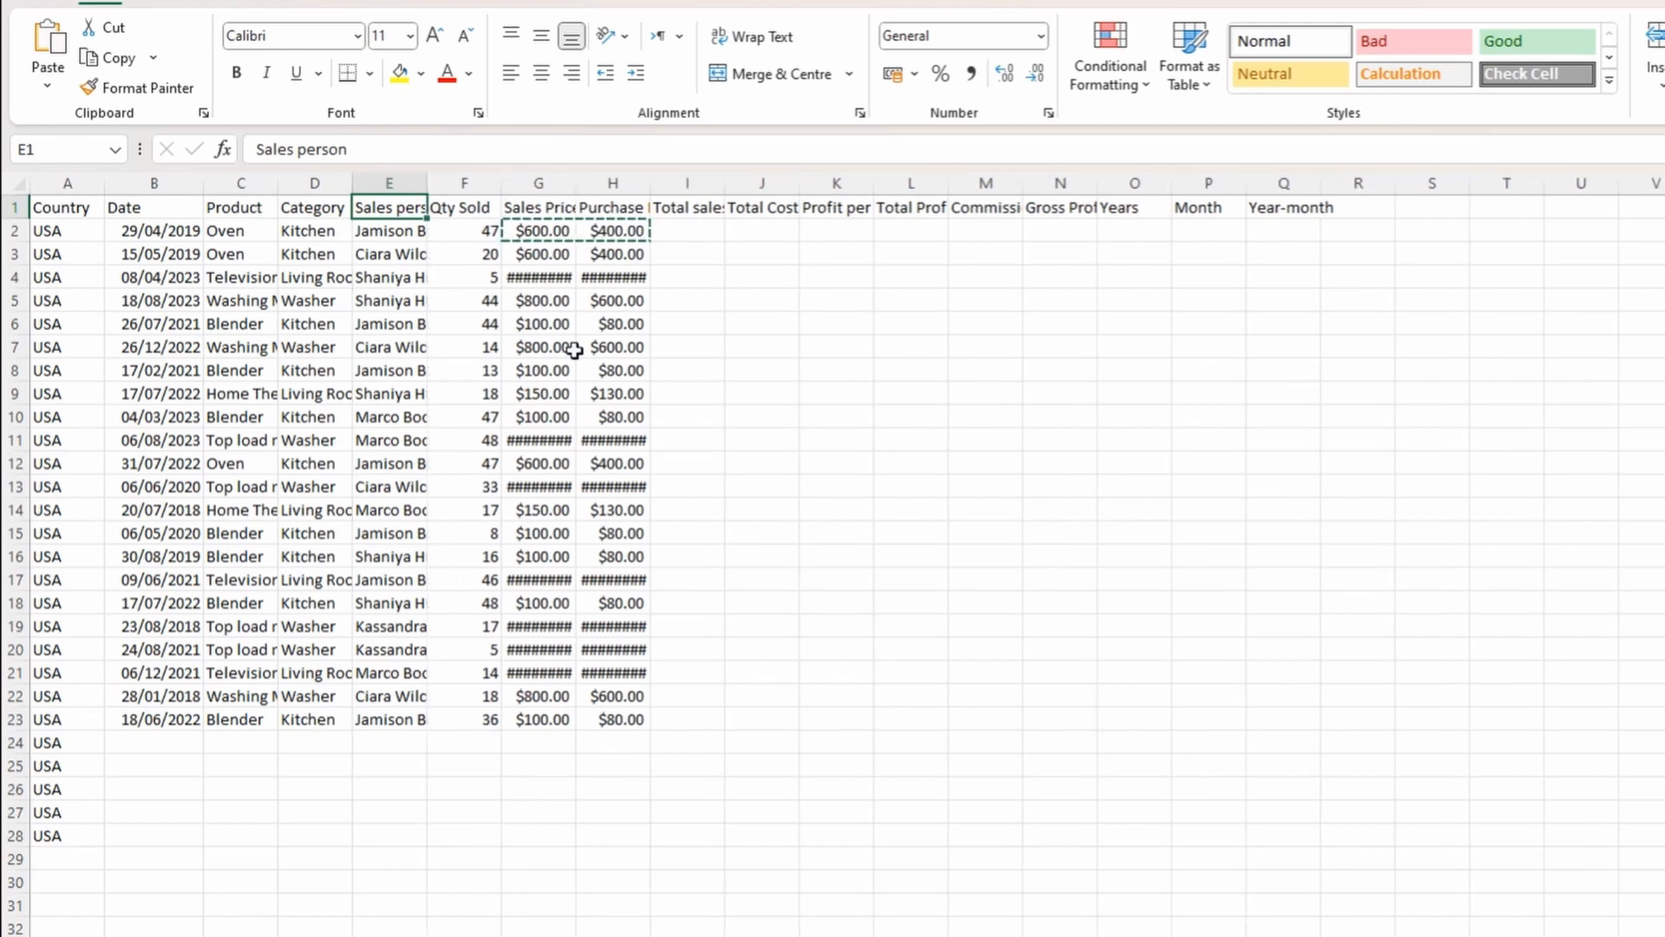
double_click(578, 183)
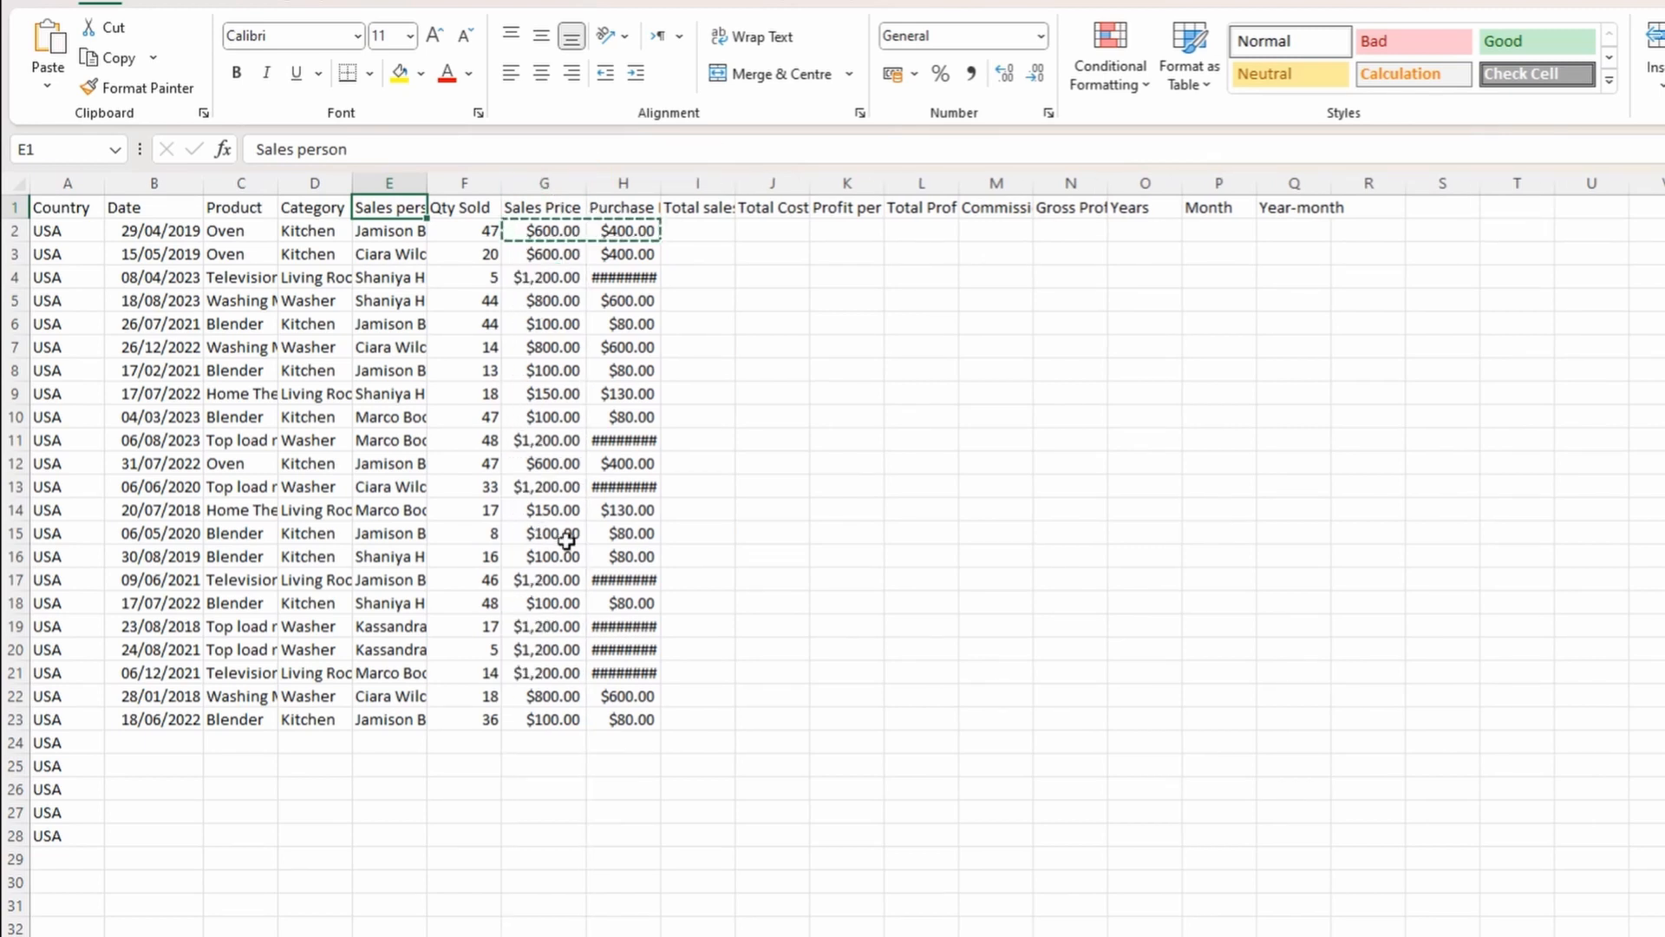
key("ctrl+z")
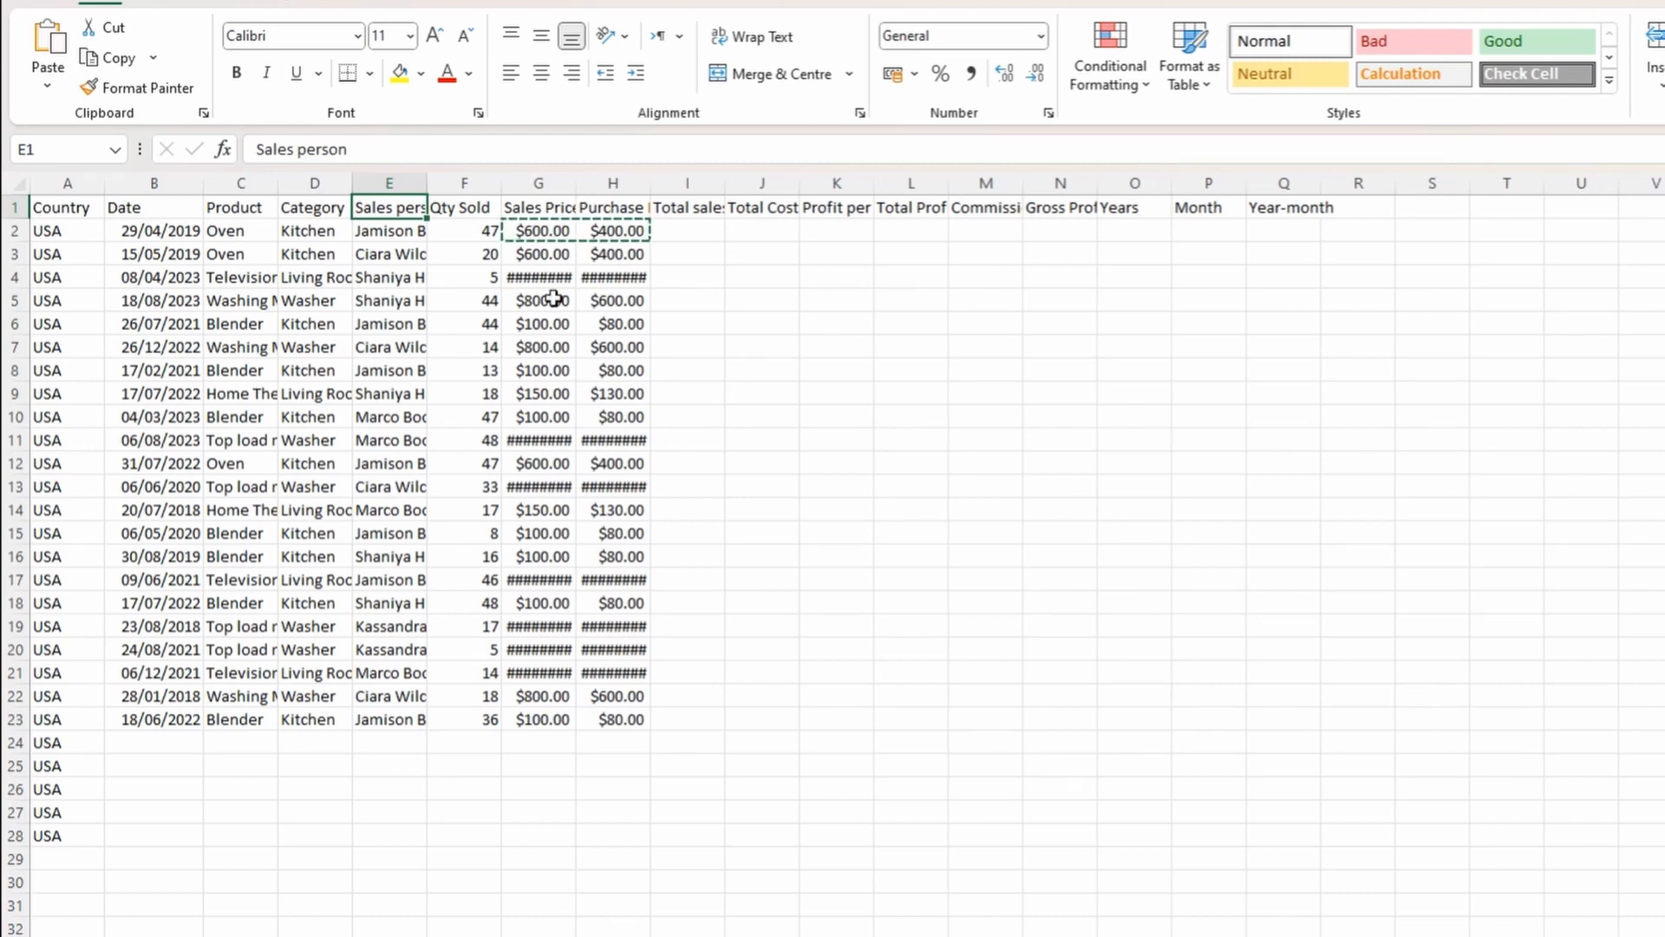
Apply AutoFit Column Width to the entire Sales Price column G.
left_click(546, 186)
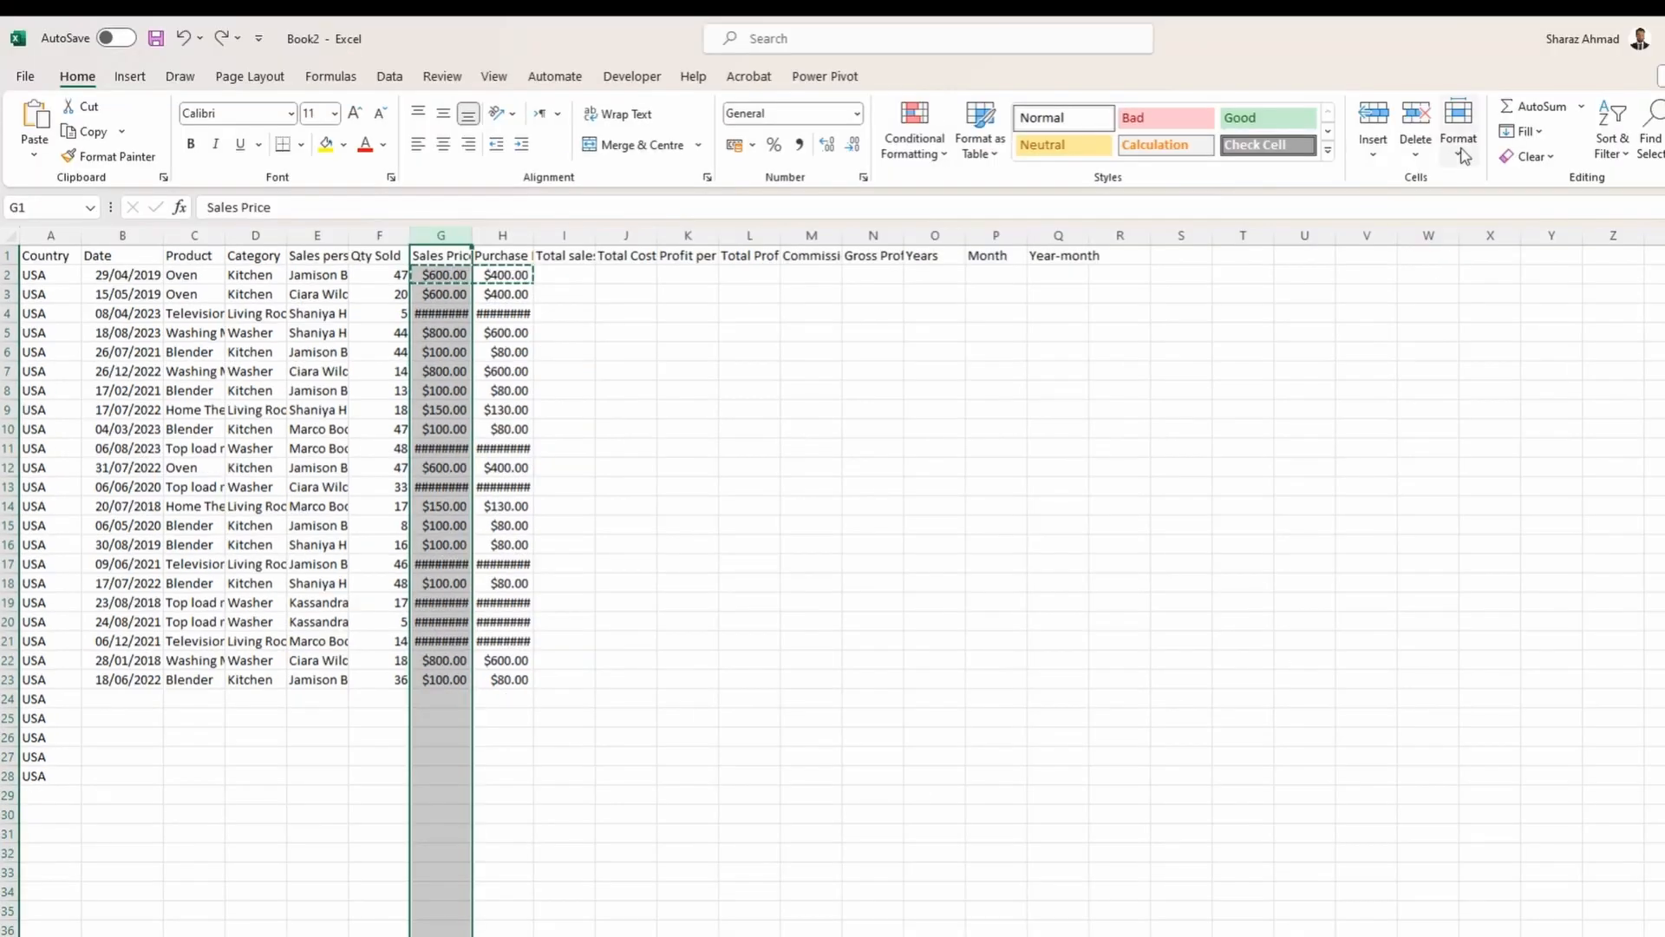
left_click(1458, 143)
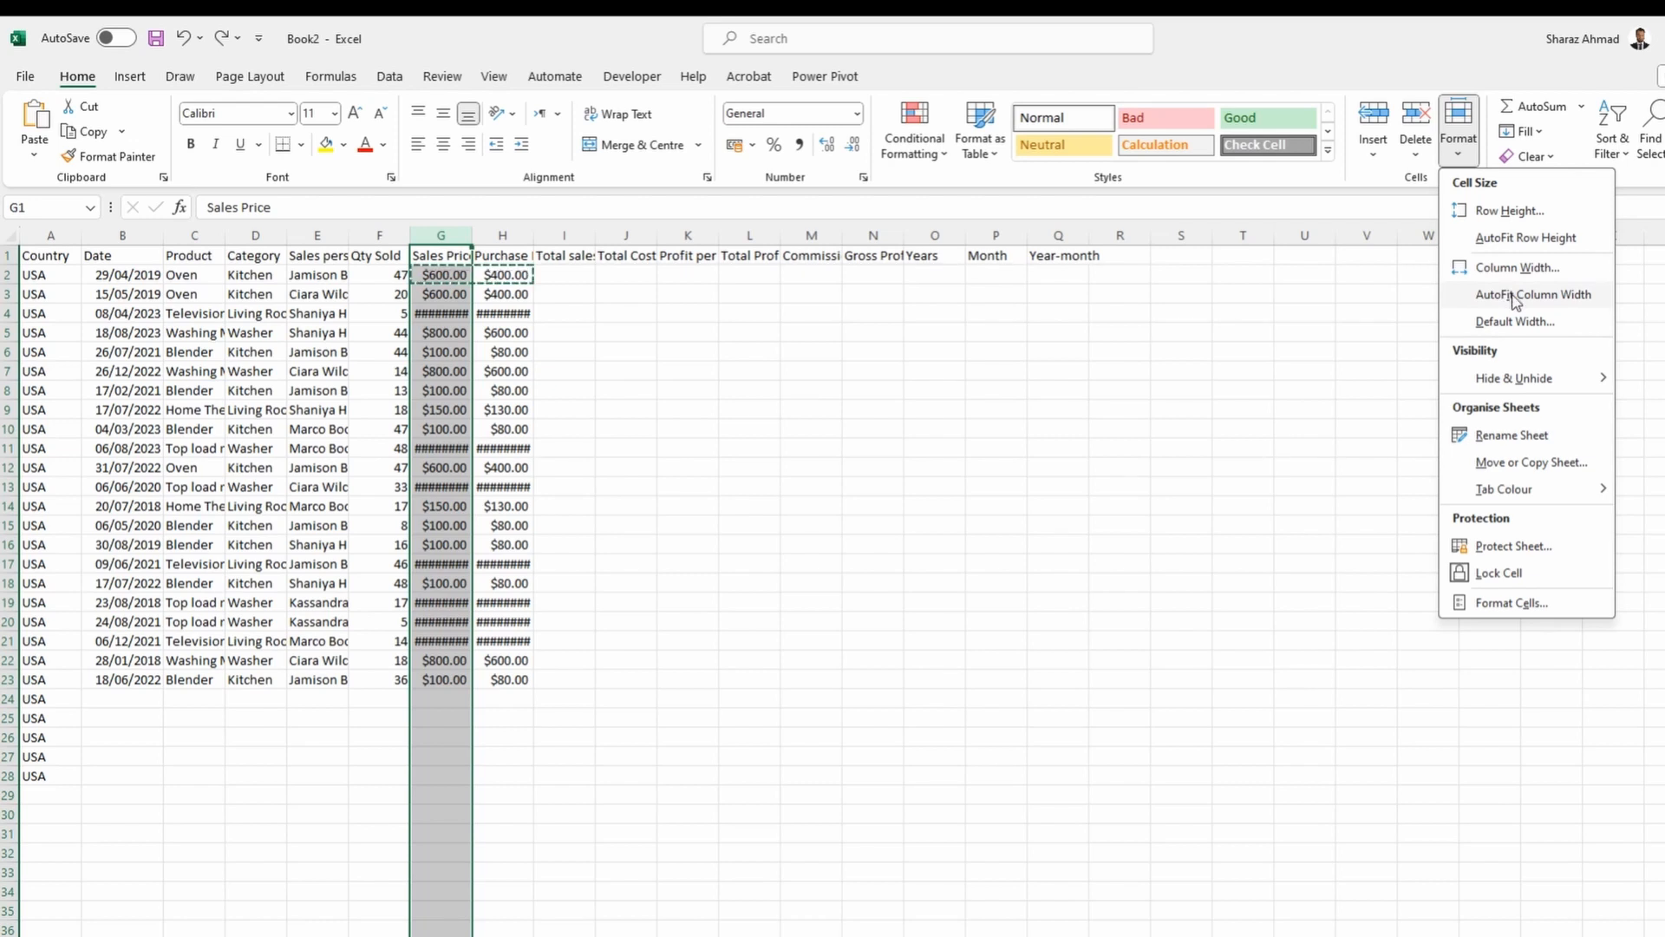
left_click(1514, 298)
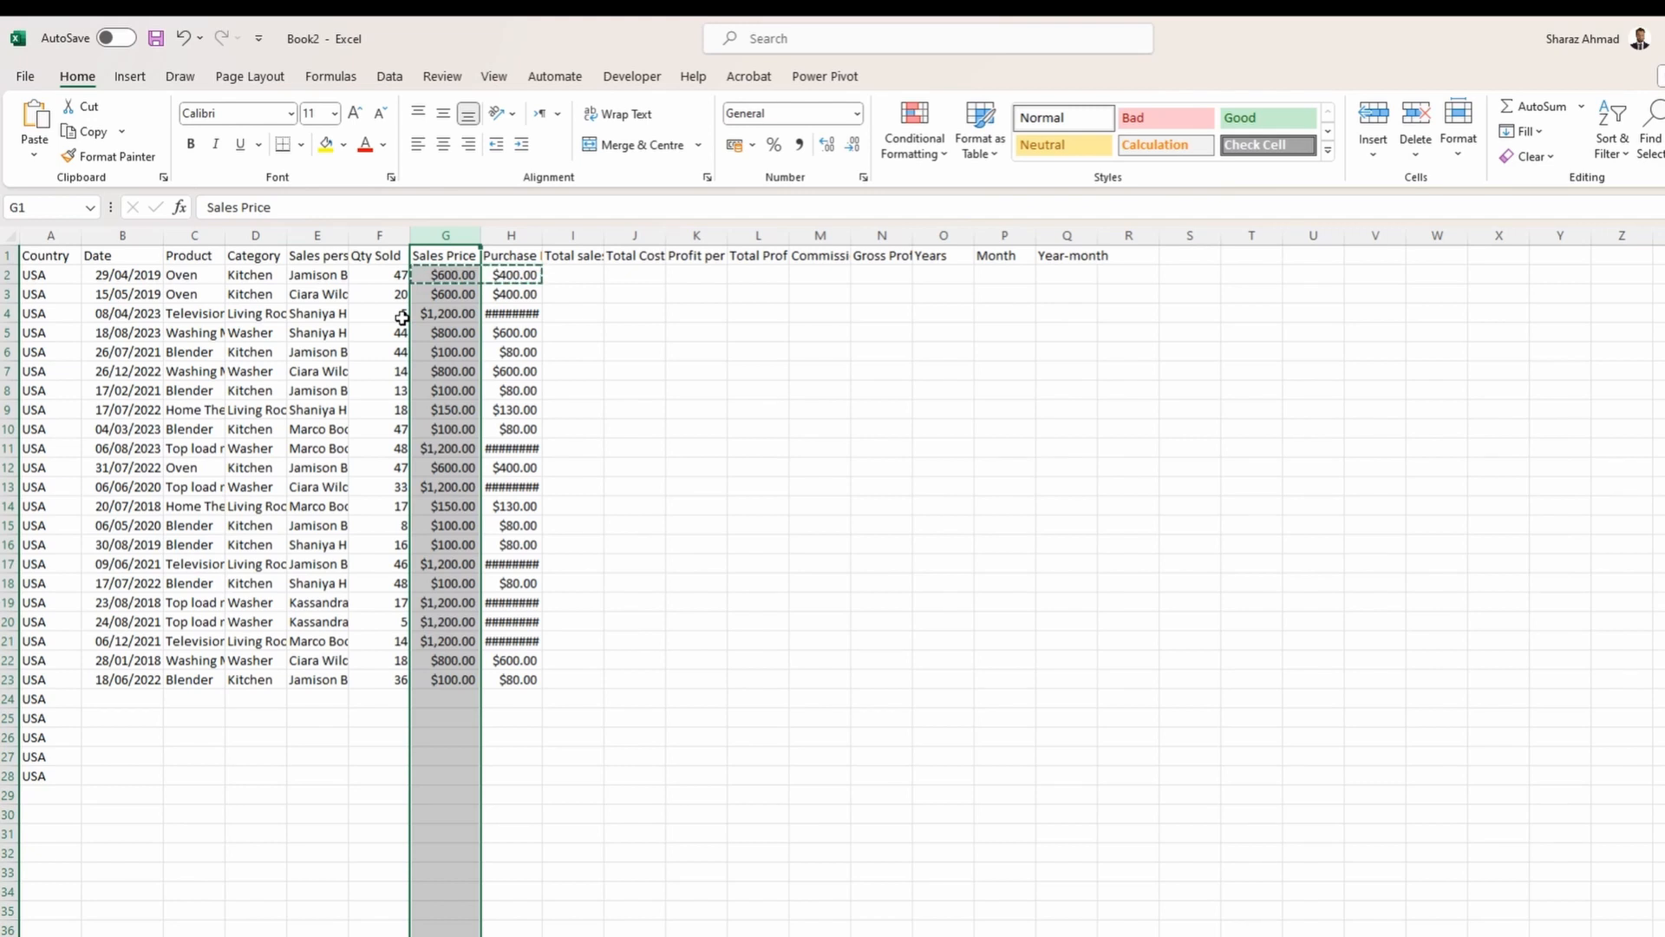
Apply AutoFit Column Width to the entire Sales person column E.
left_click(317, 233)
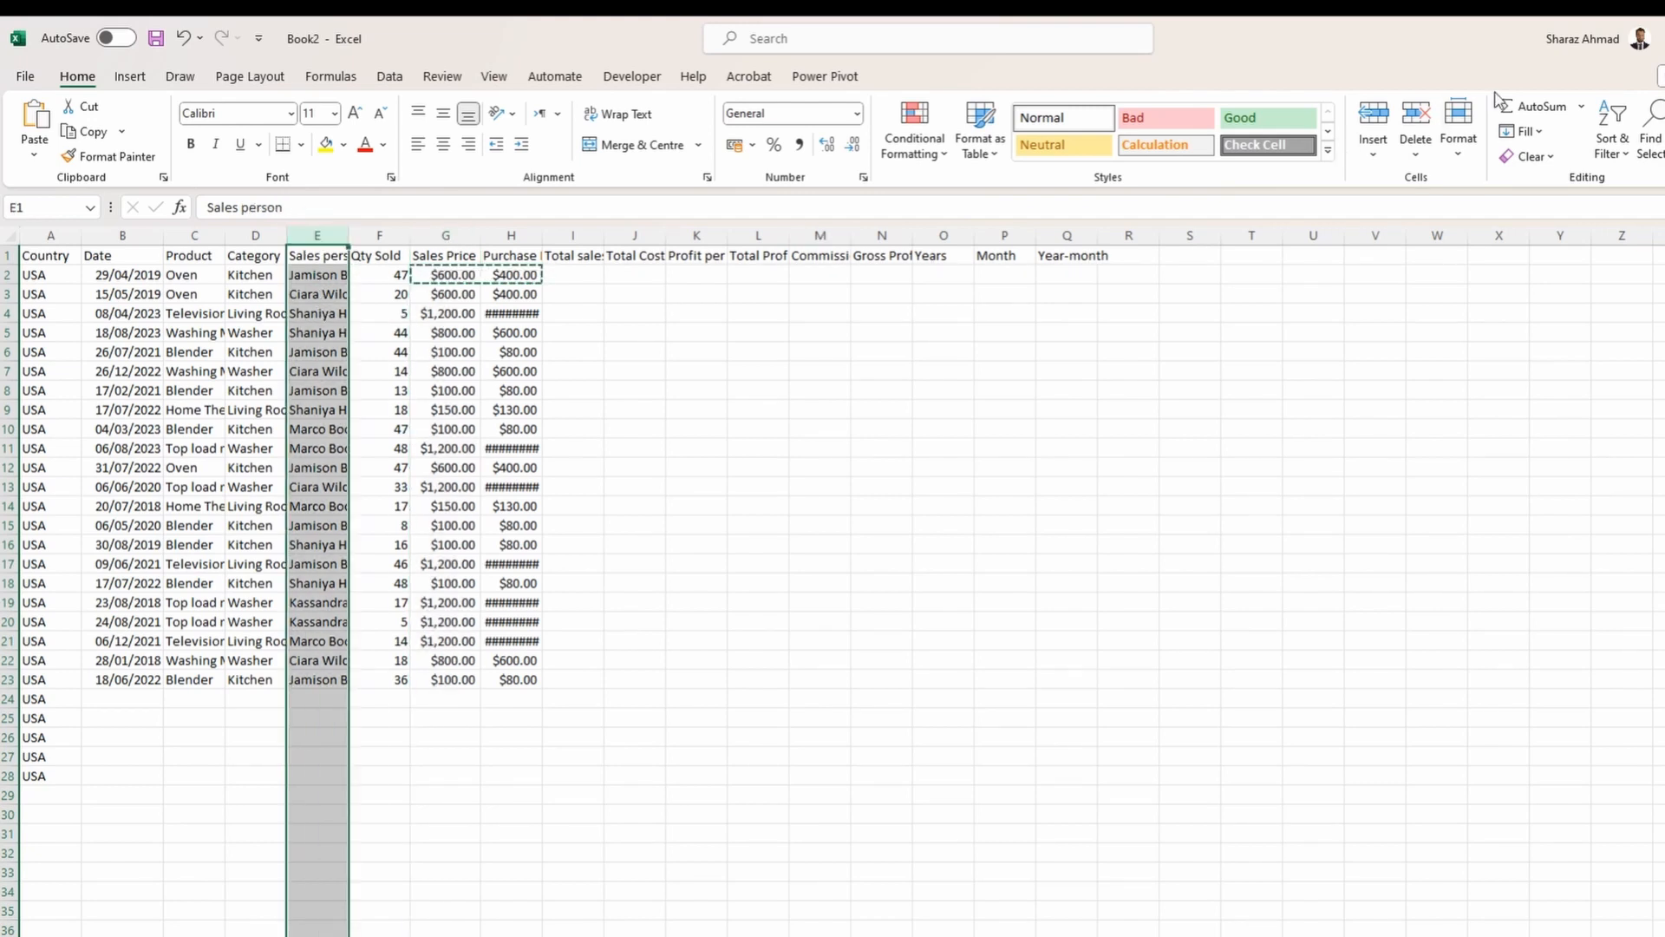
left_click(1462, 148)
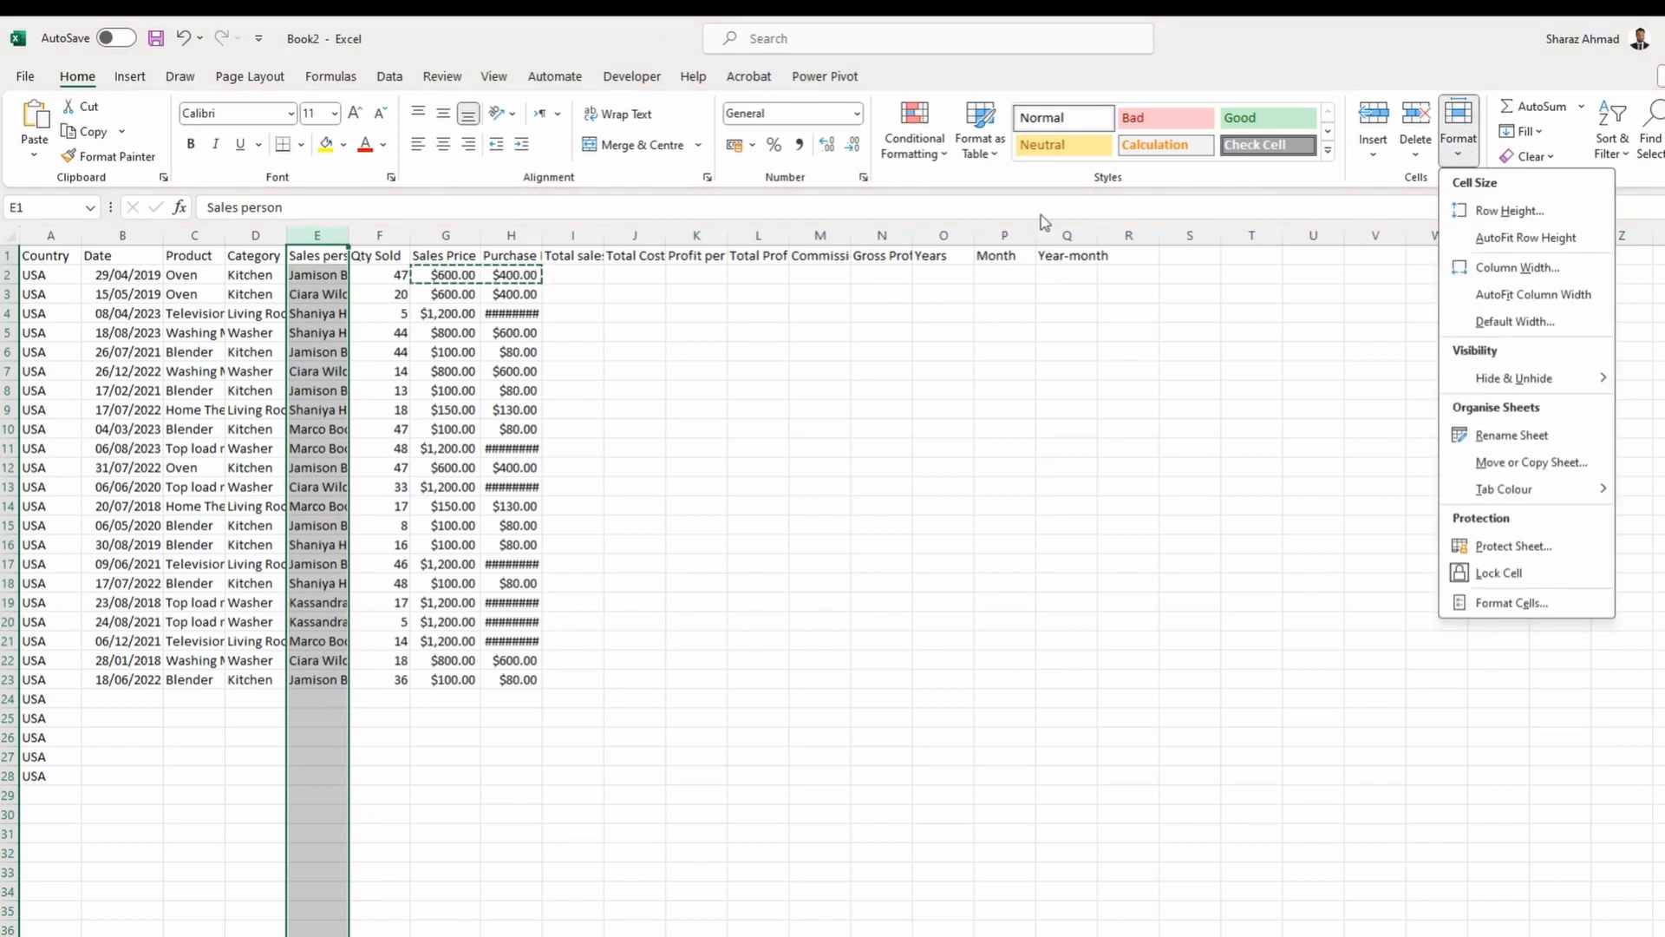
key("Escape")
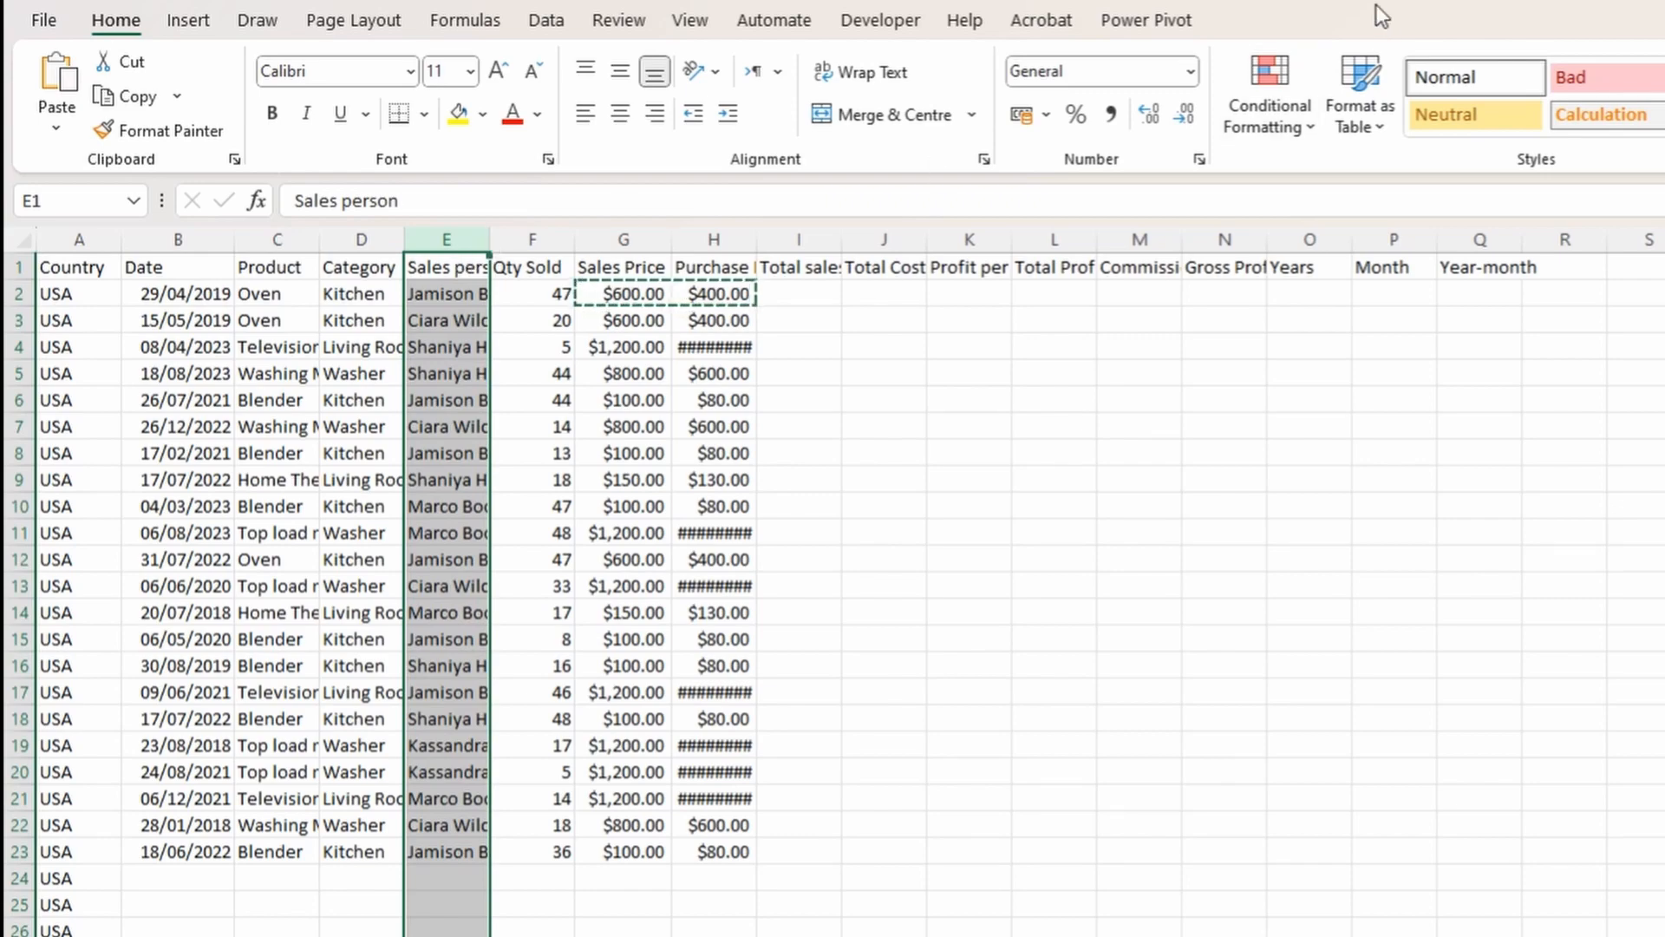
left_click(1458, 105)
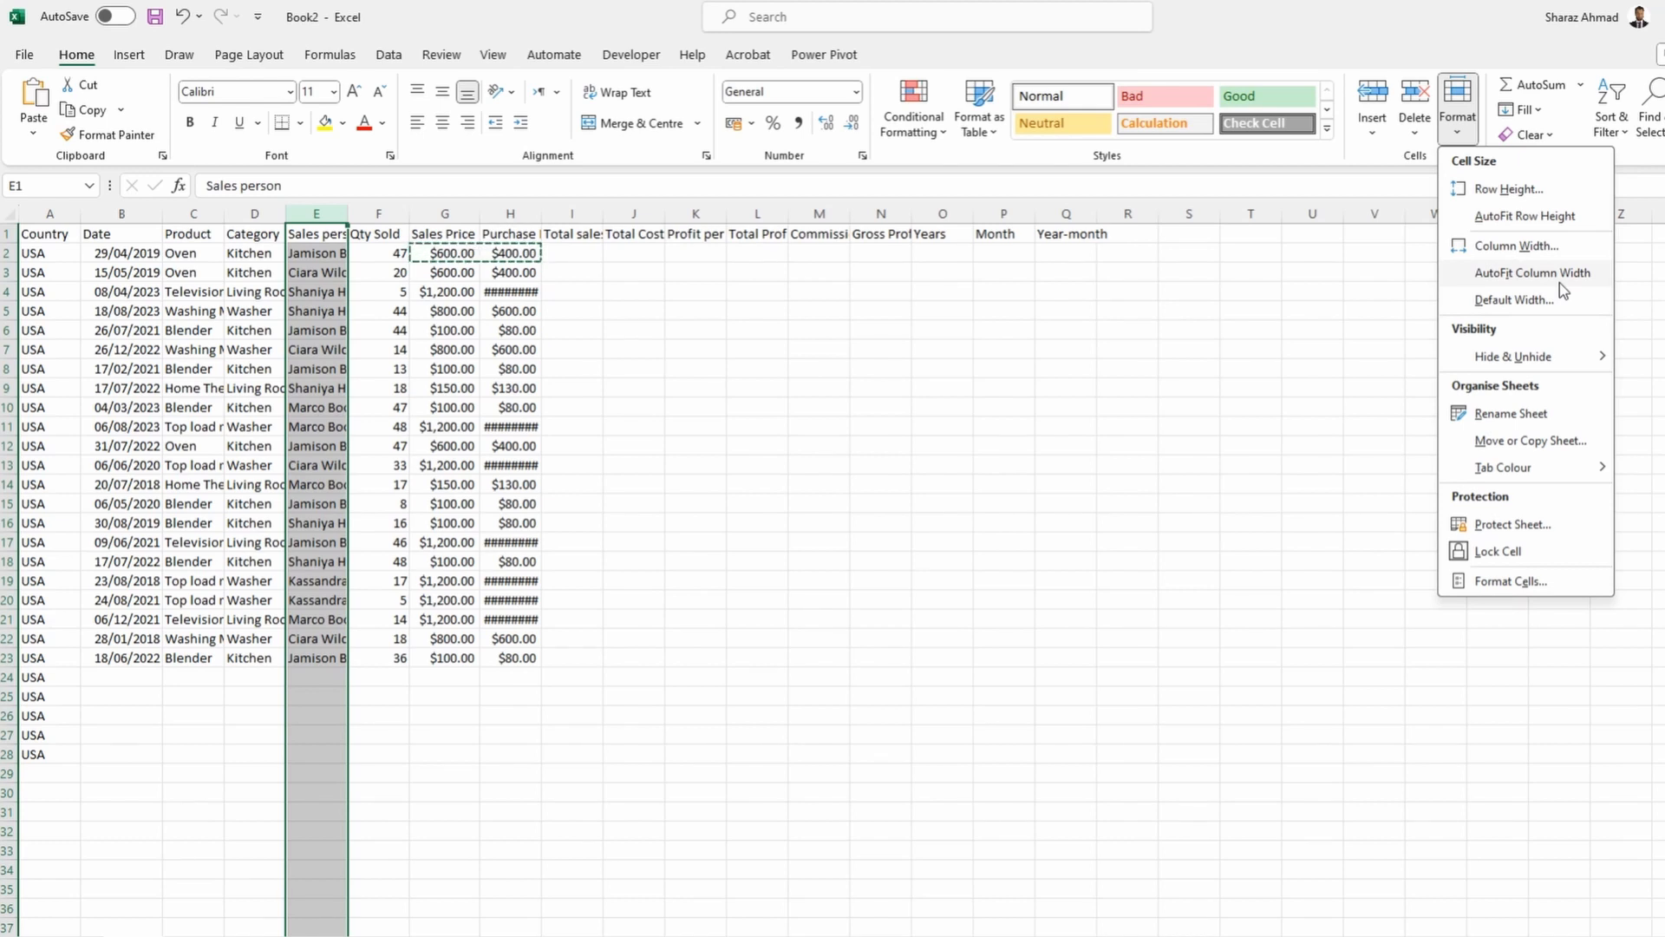
key("Escape")
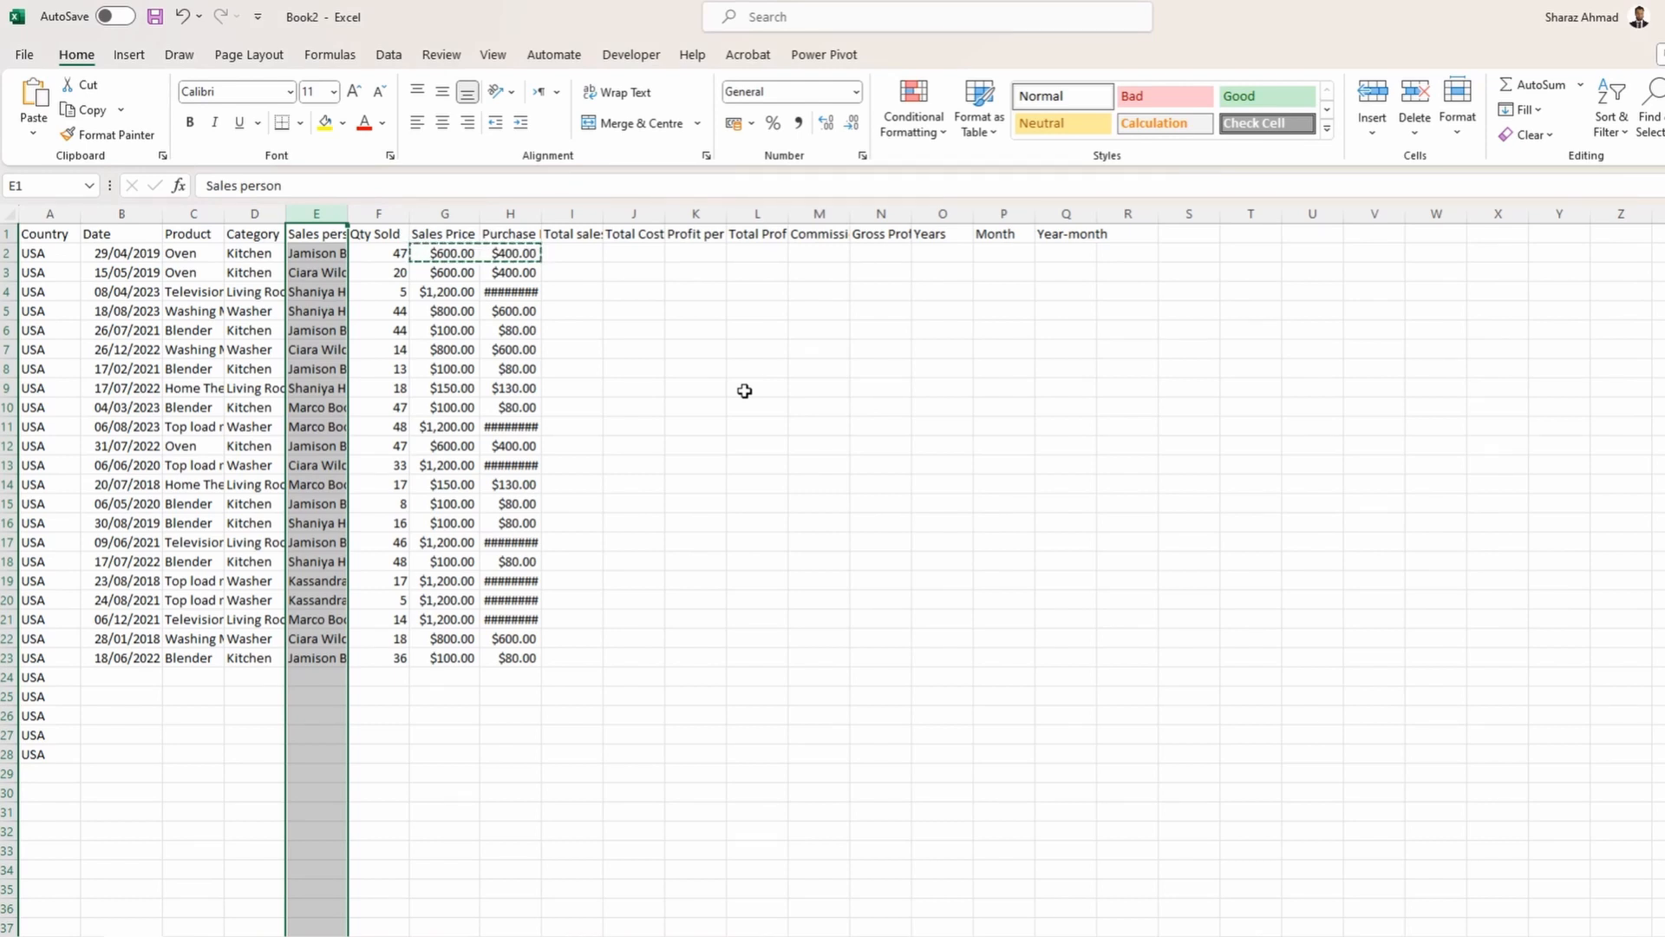
key("alt")
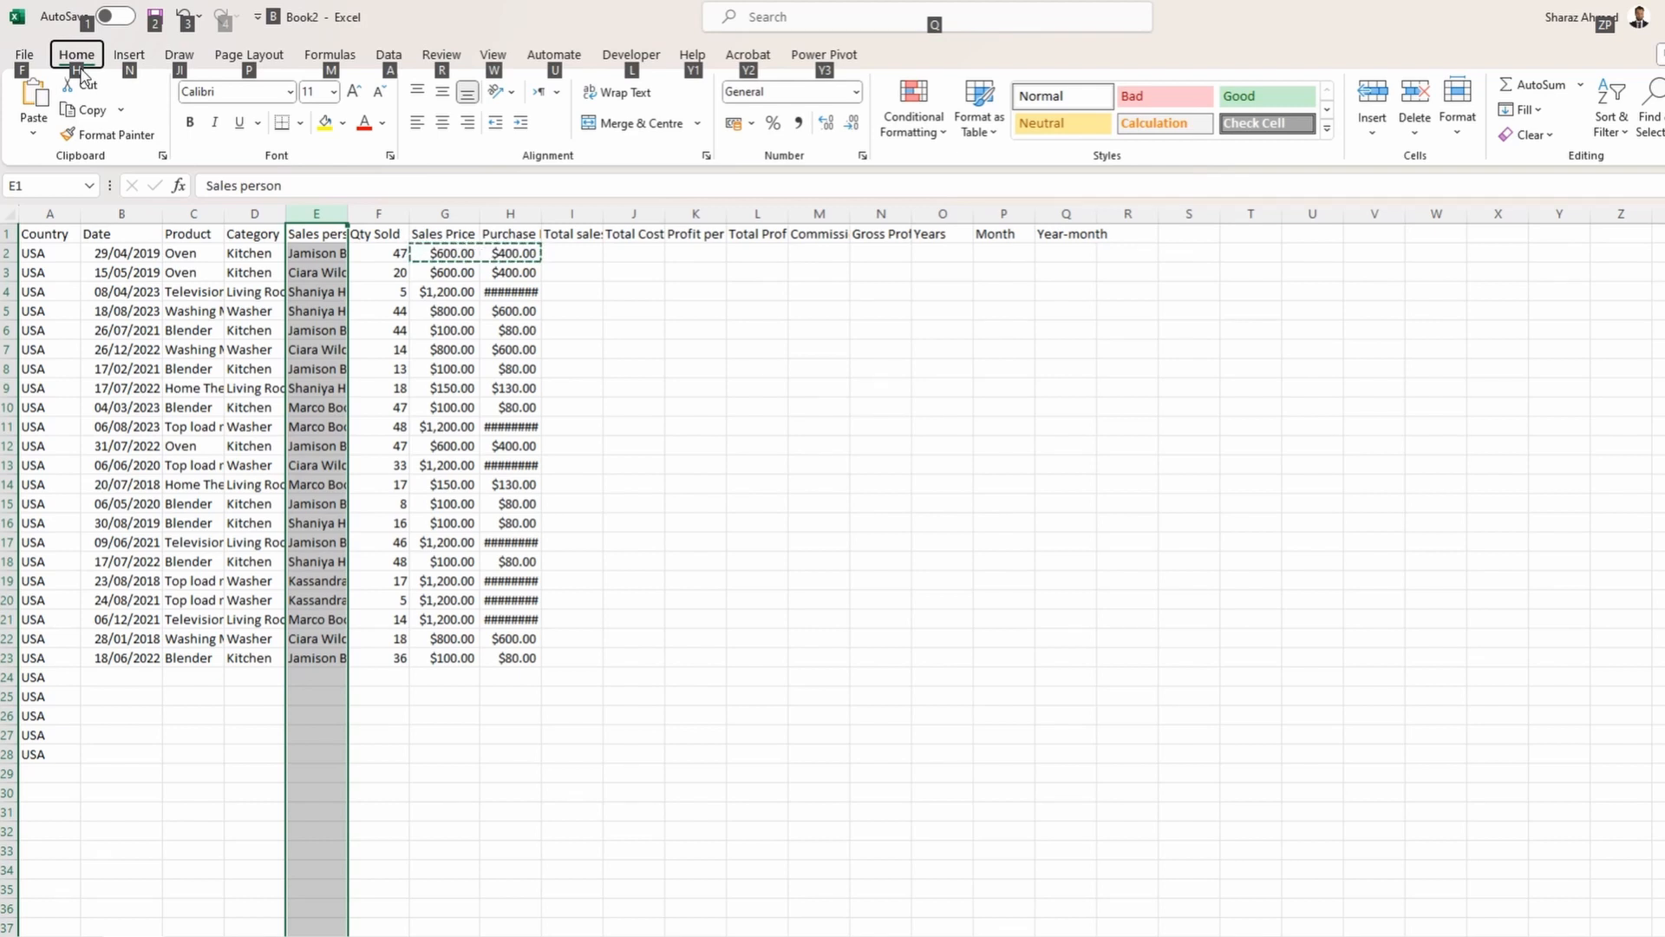
key("h")
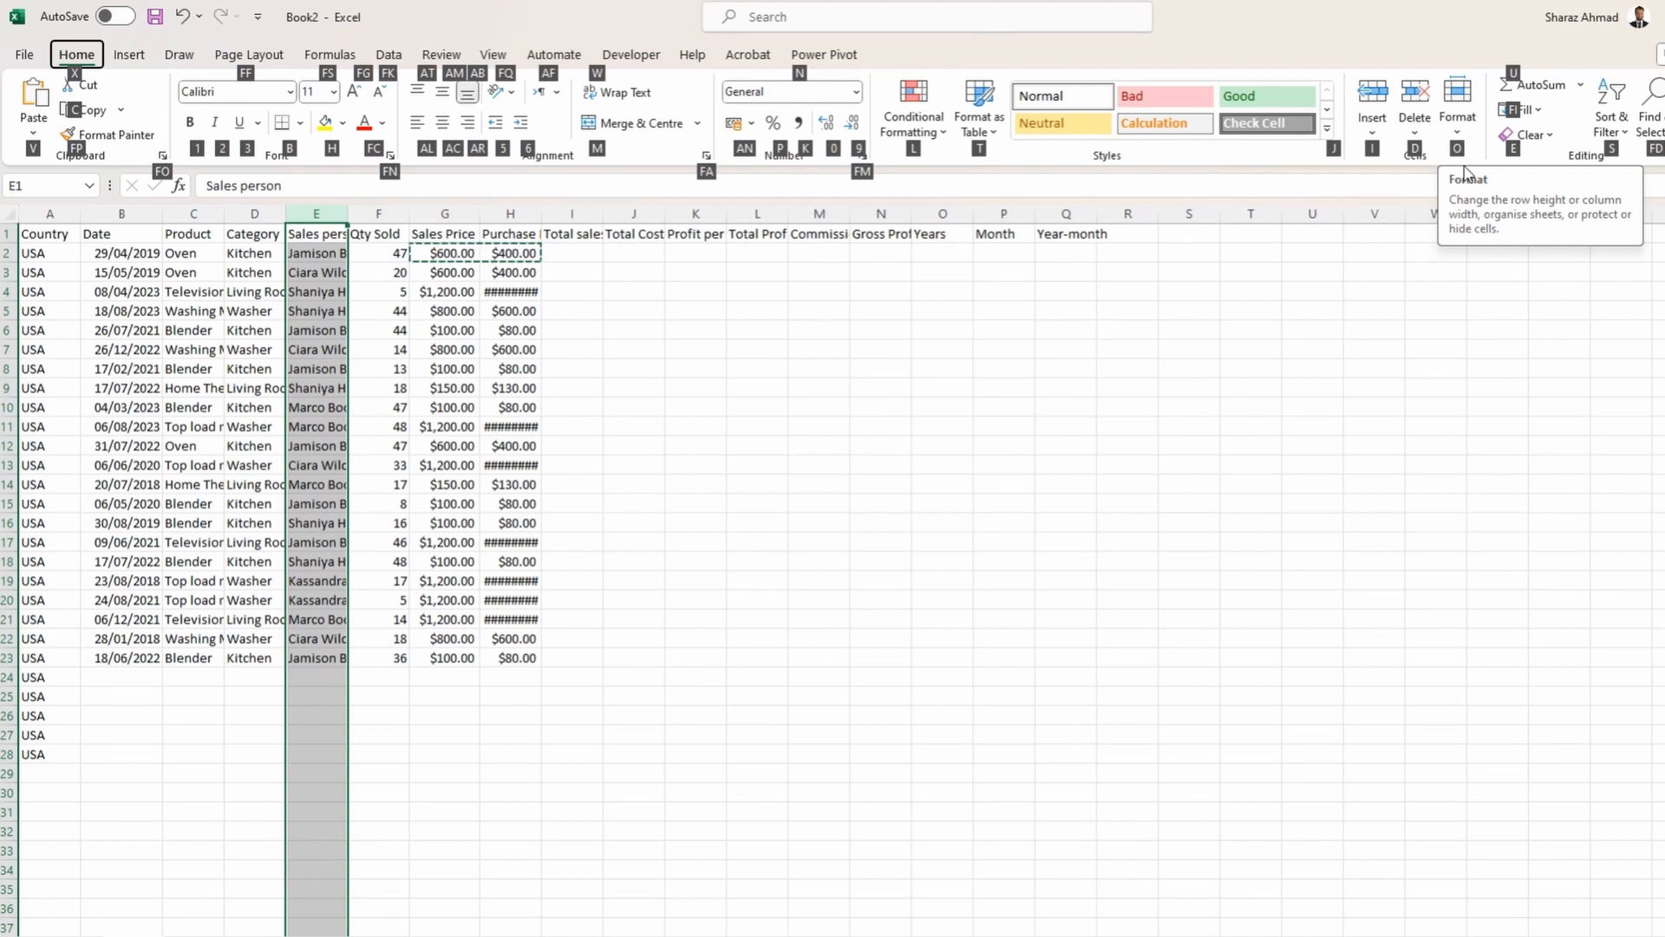
key("o")
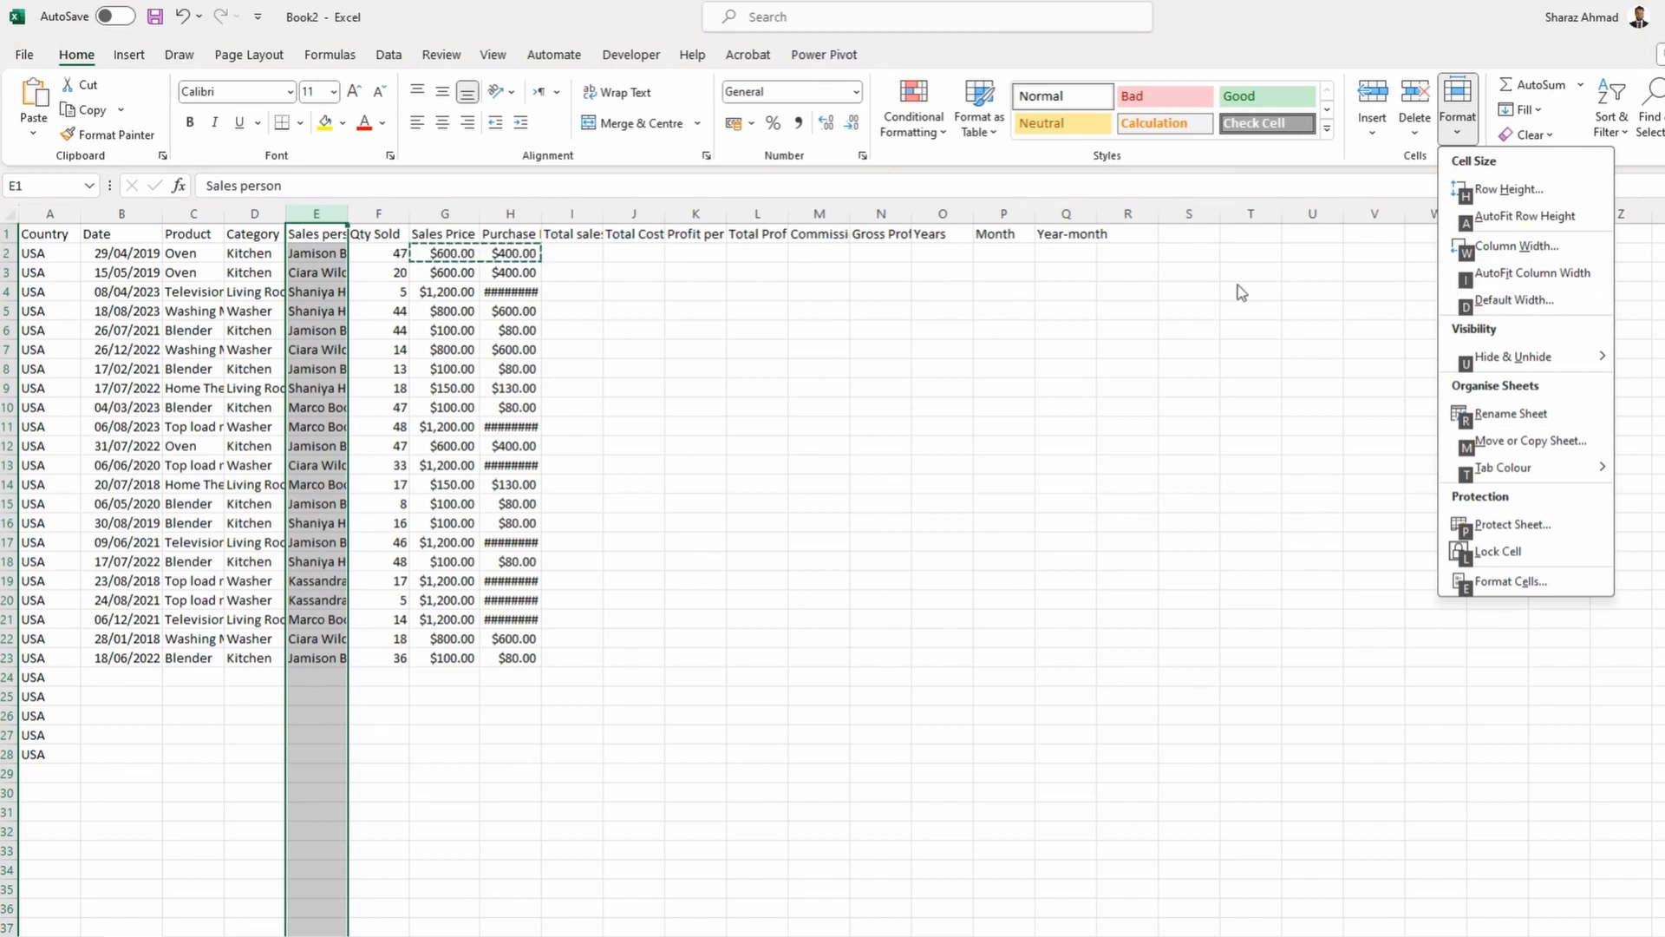
key("i")
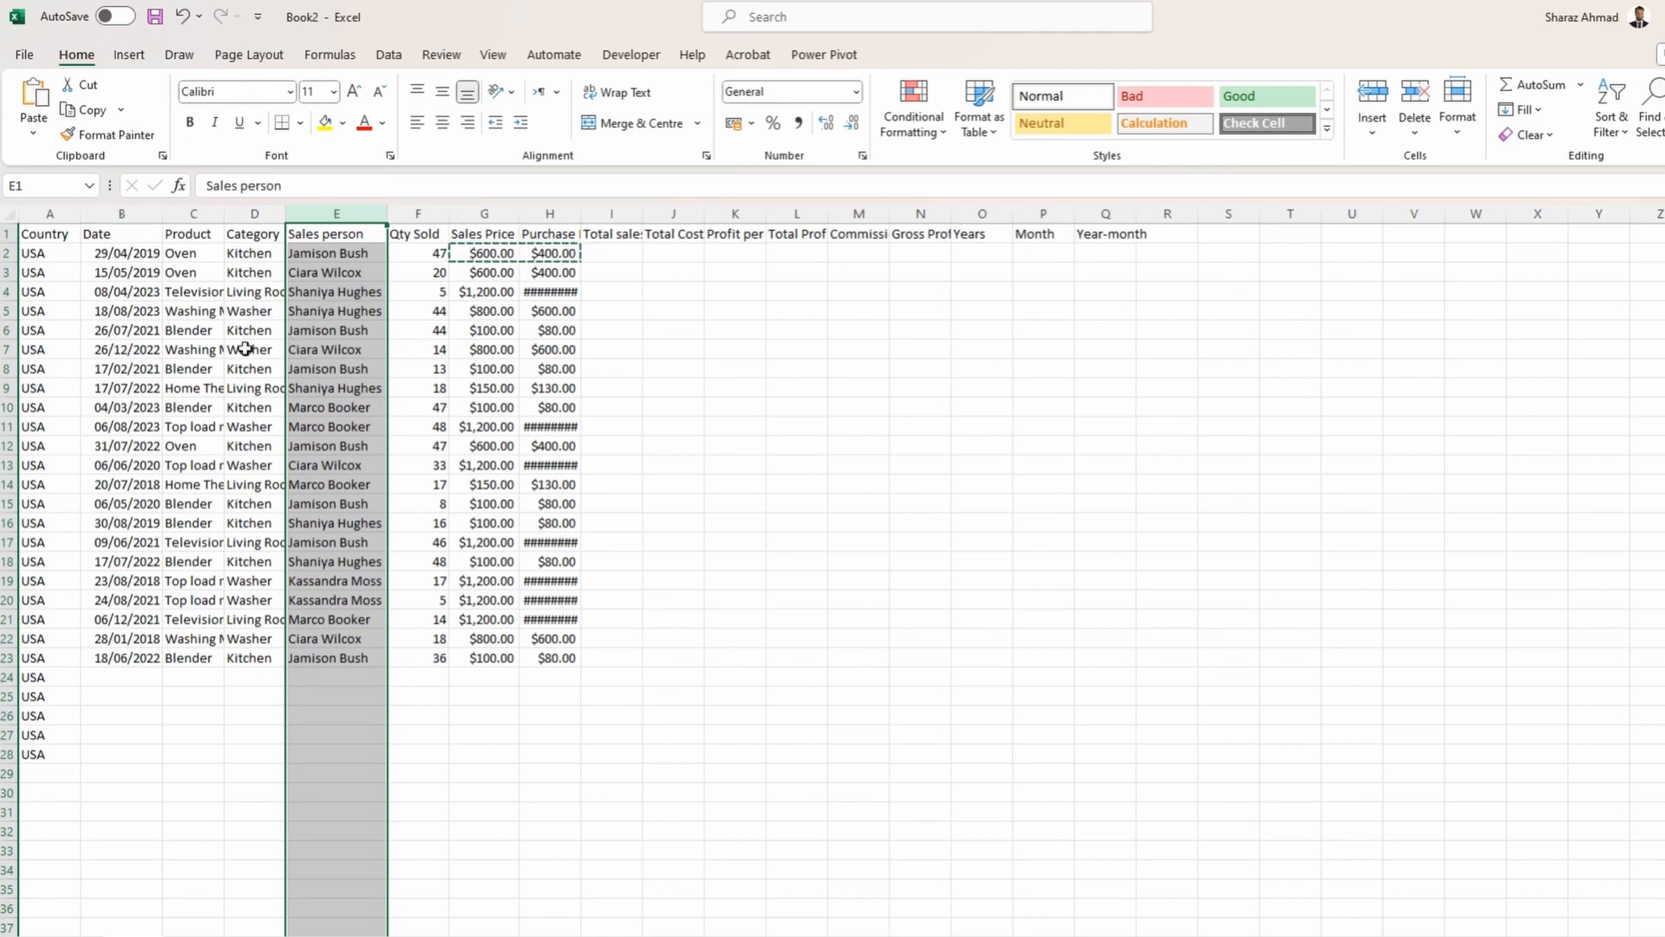
Apply AutoFit Column Width to the entire Category column D.
left_click(262, 211)
key("alt+h")
key("o")
key("i")
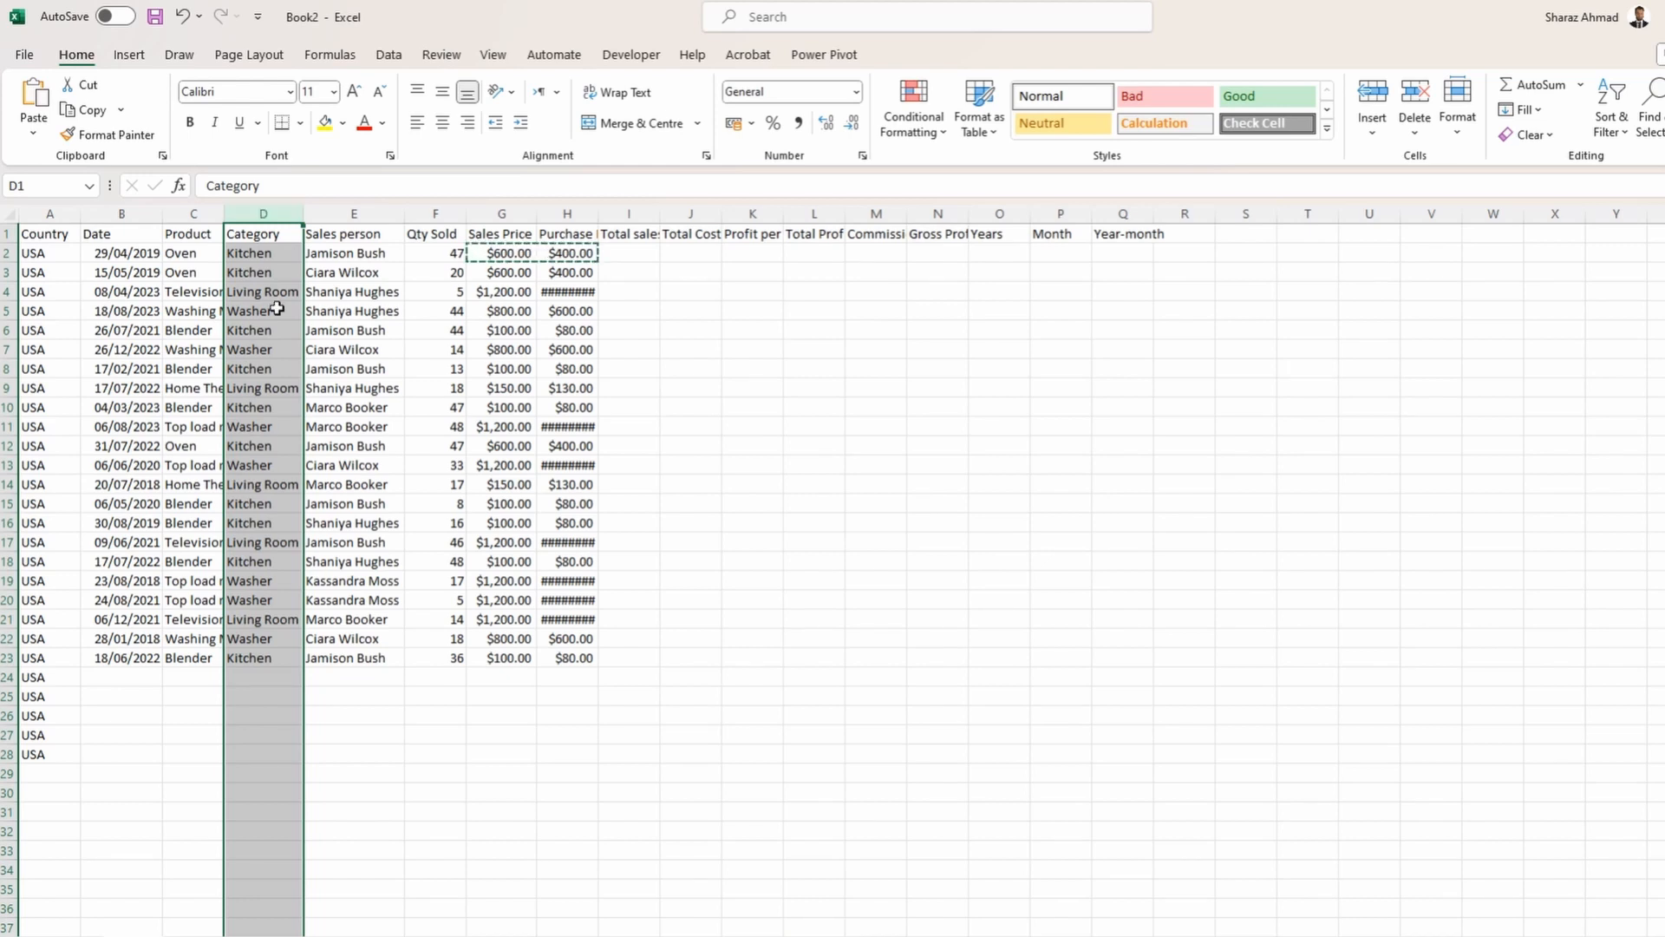
Autofit column D to its header cell D1 only, instead of the whole column's contents.
left_click(277, 233)
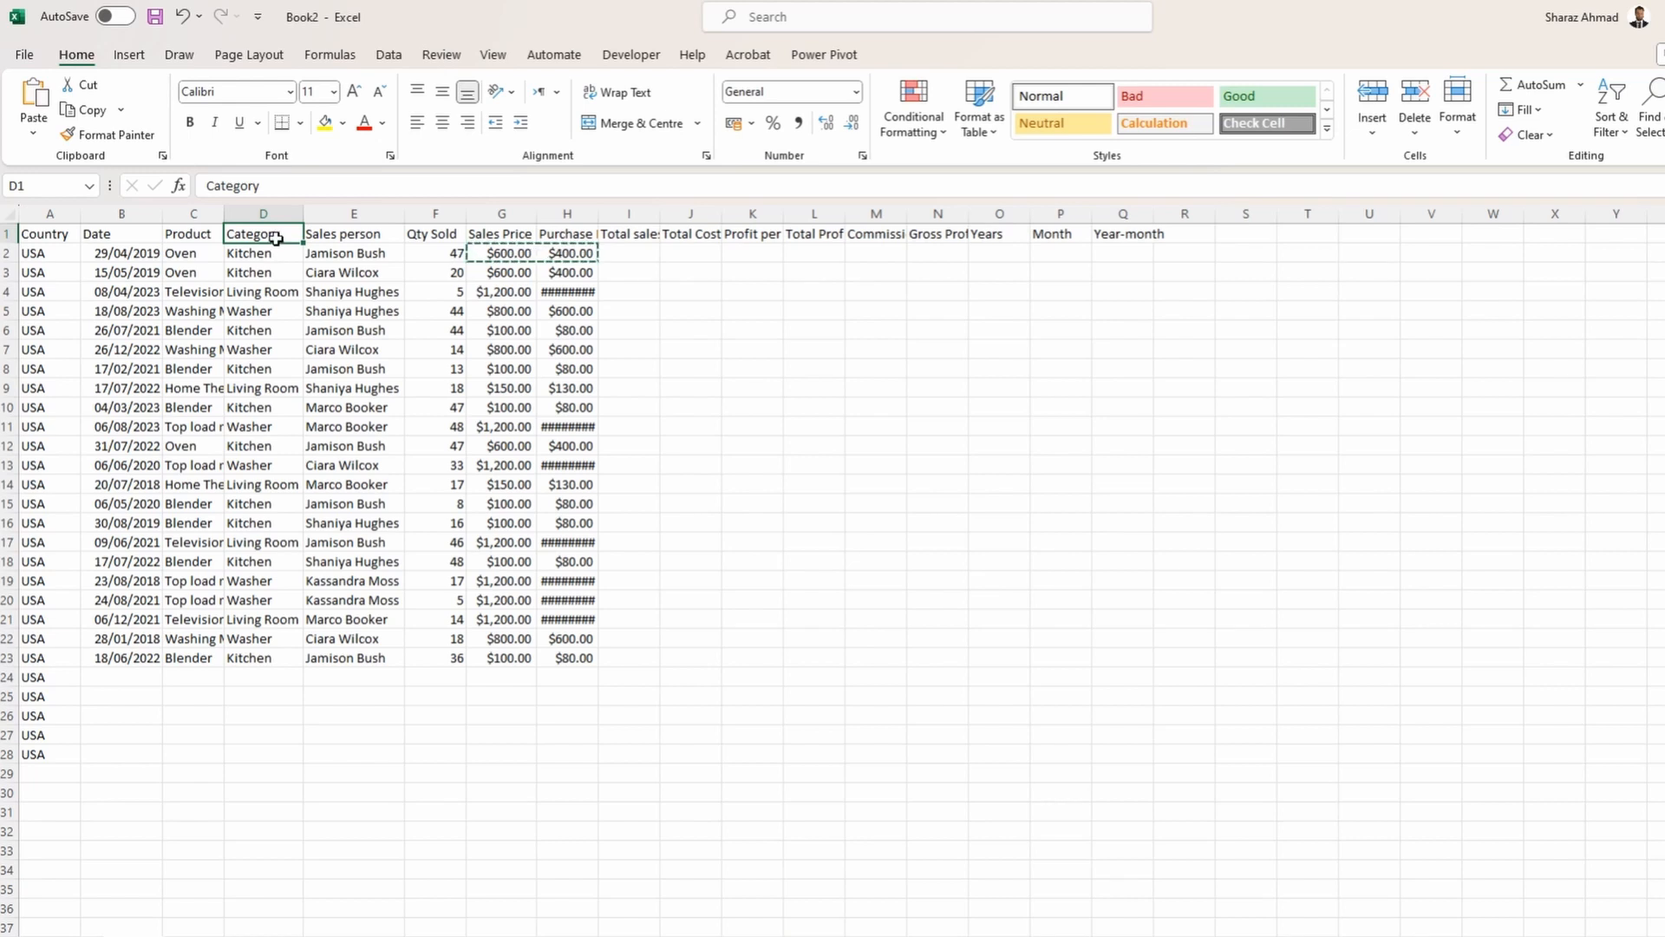
key("alt+h")
key("o")
key("i")
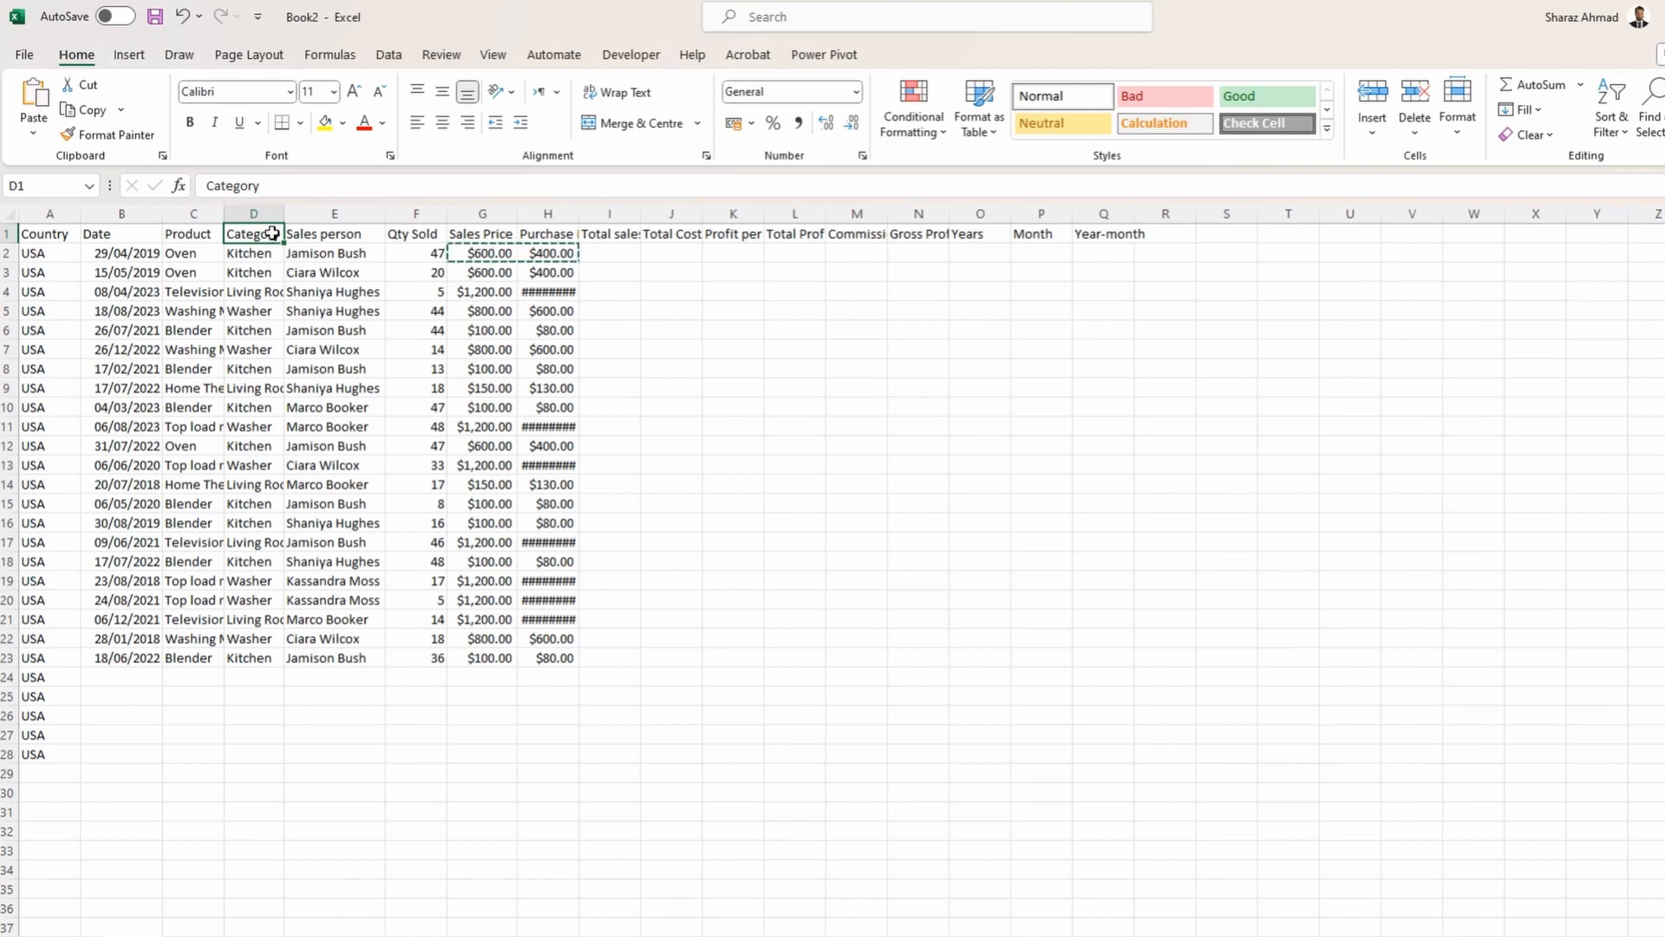
left_click_drag(52, 304, 1652, 299)
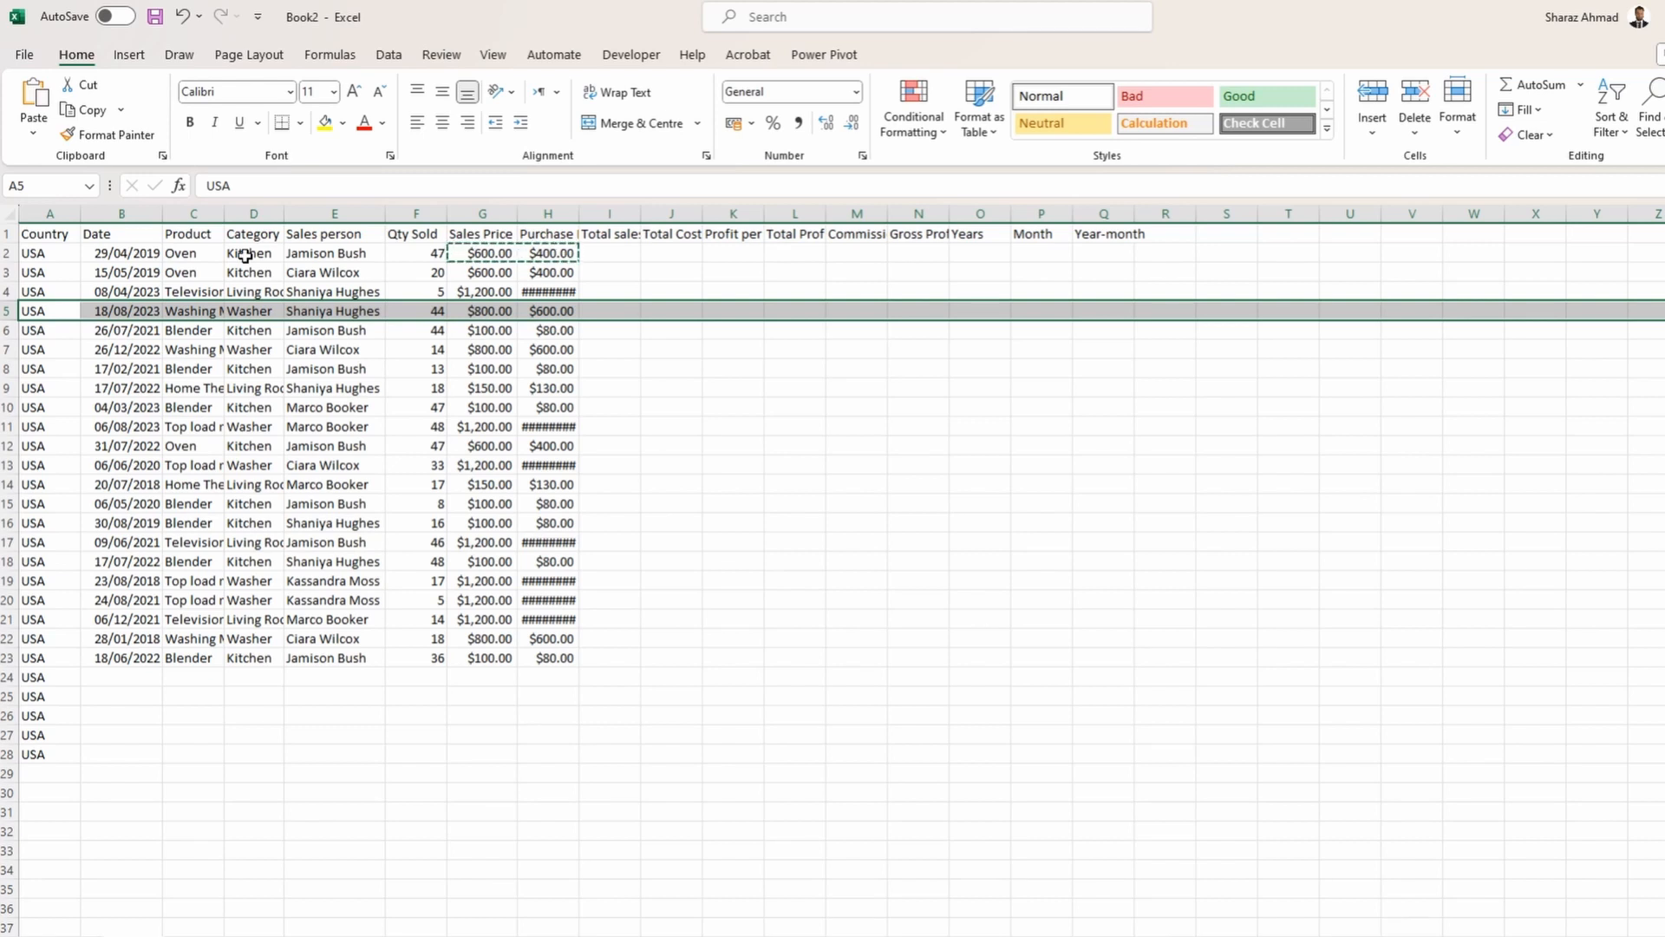
left_click(334, 388)
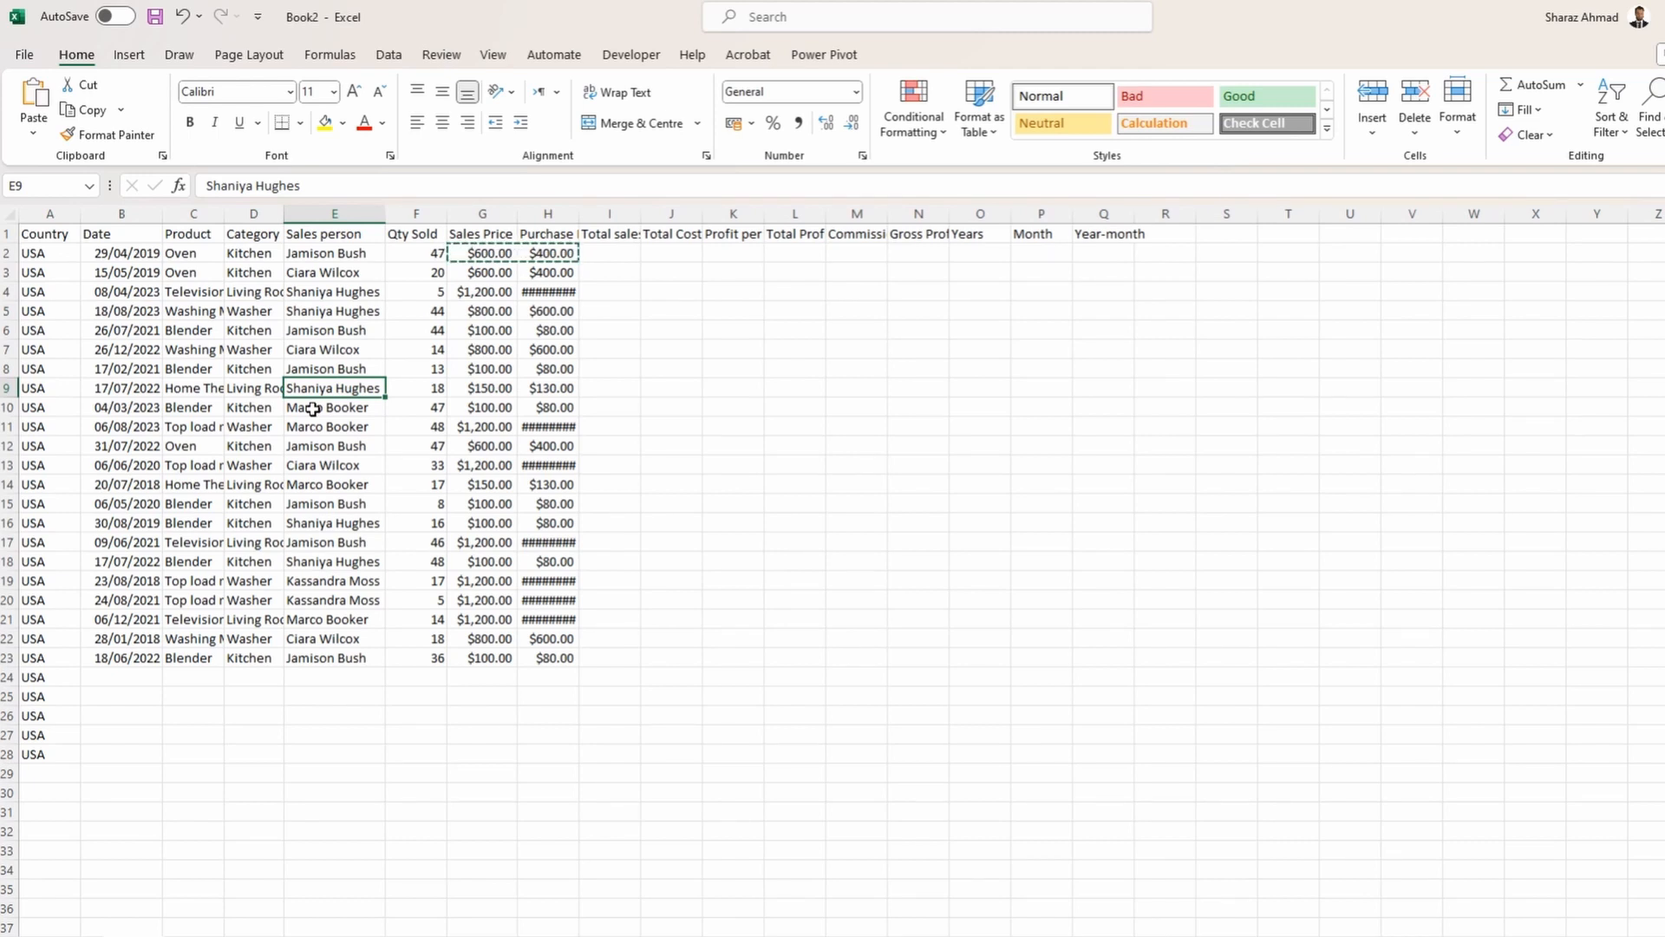
Select H16 in the Purchase Price column, then D10, and move cell by cell to C9 and back to D10.
left_click(532, 524)
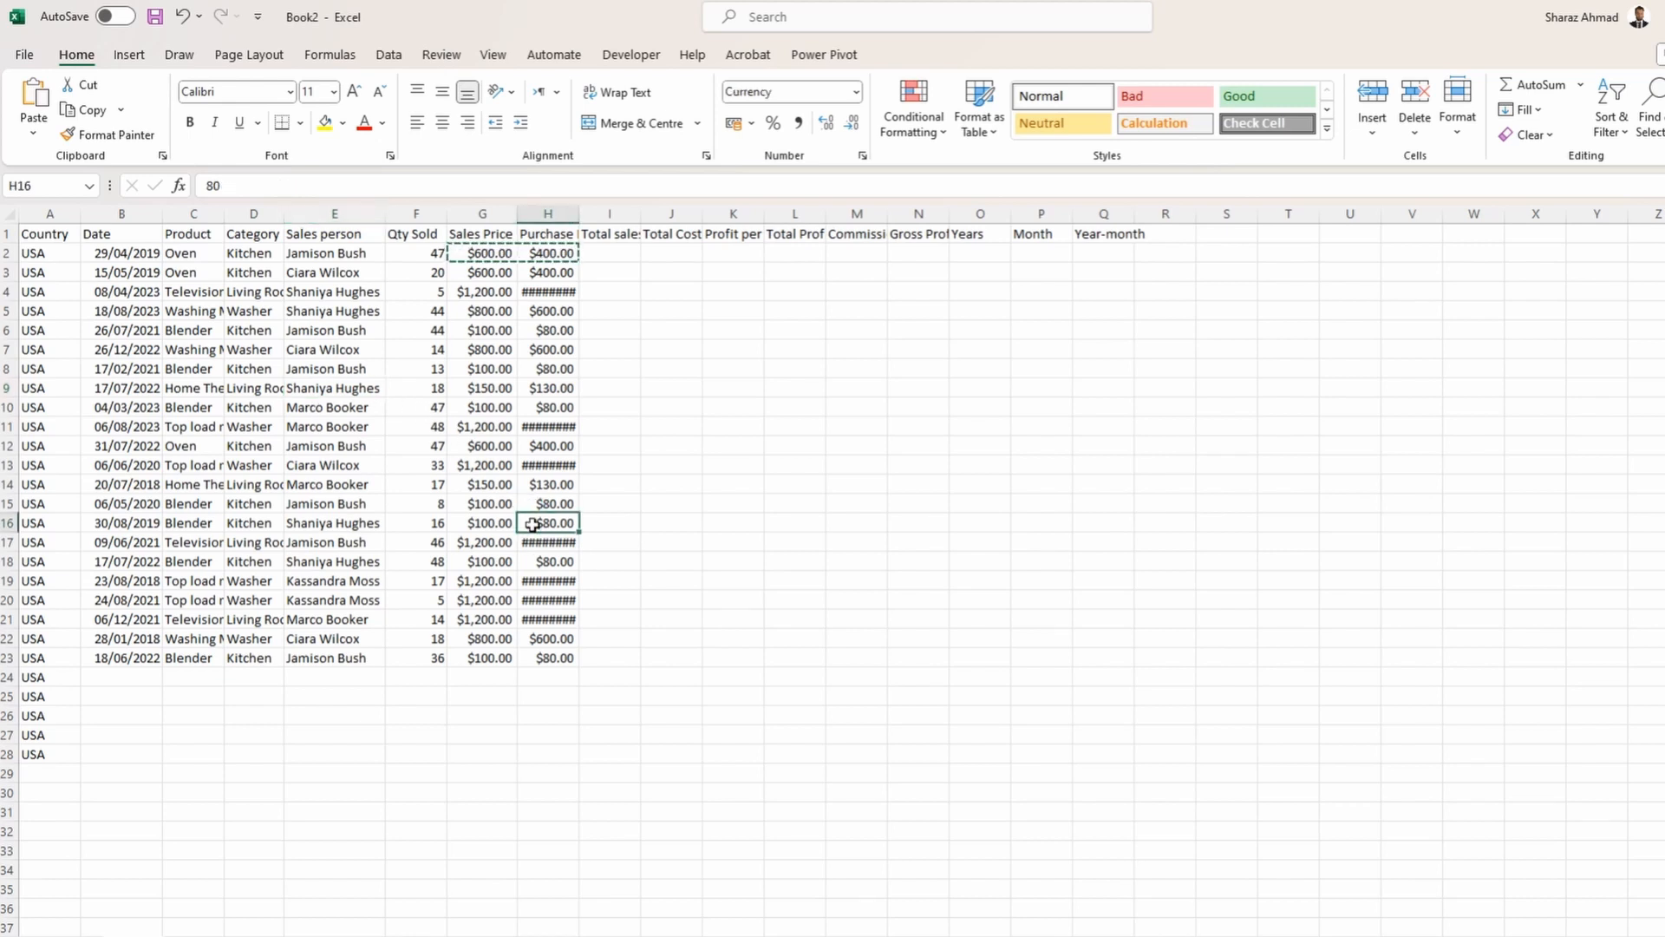
left_click(231, 411)
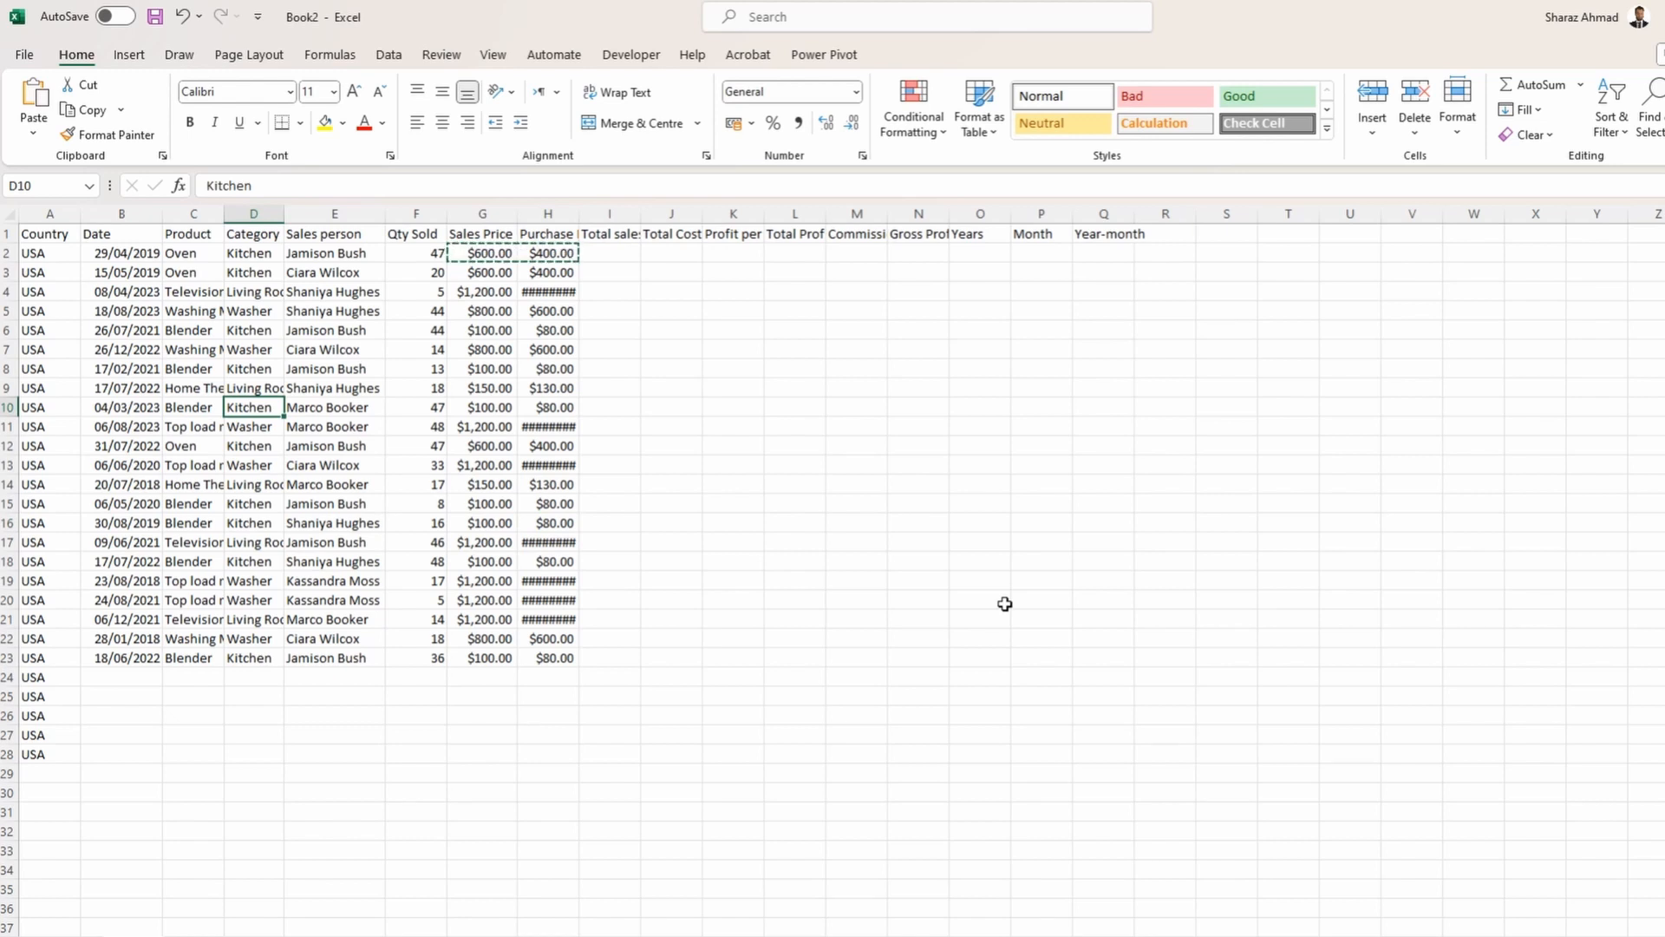
key("Left")
key("Right")
key("Up")
key("Left")
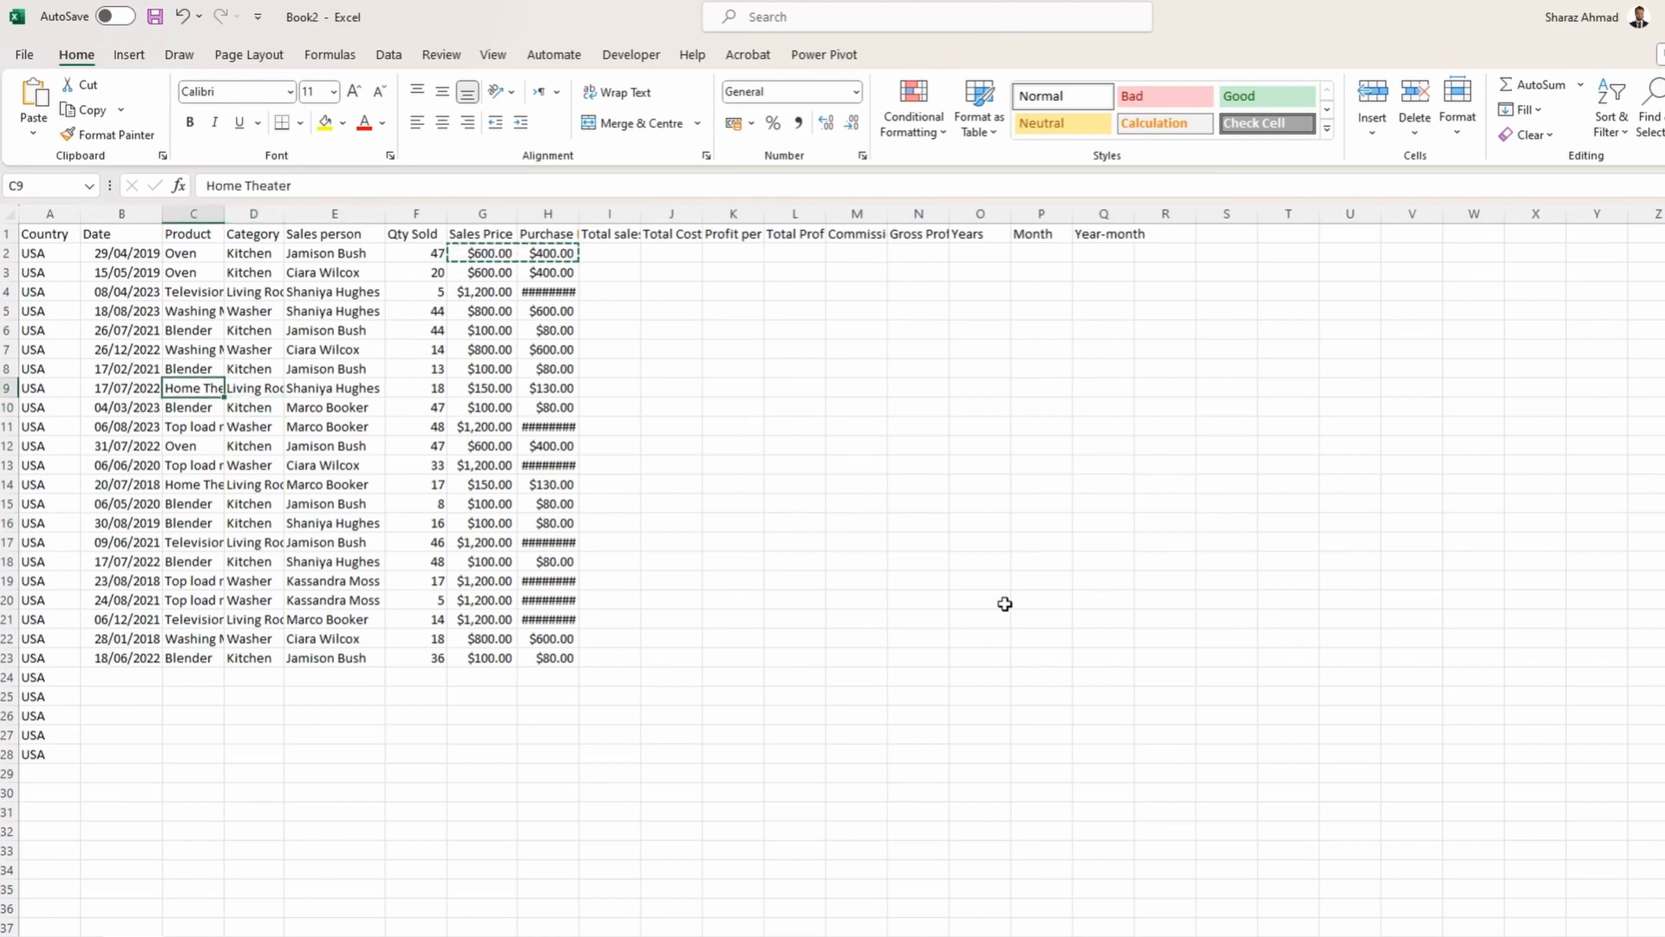
key("Right")
key("Down")
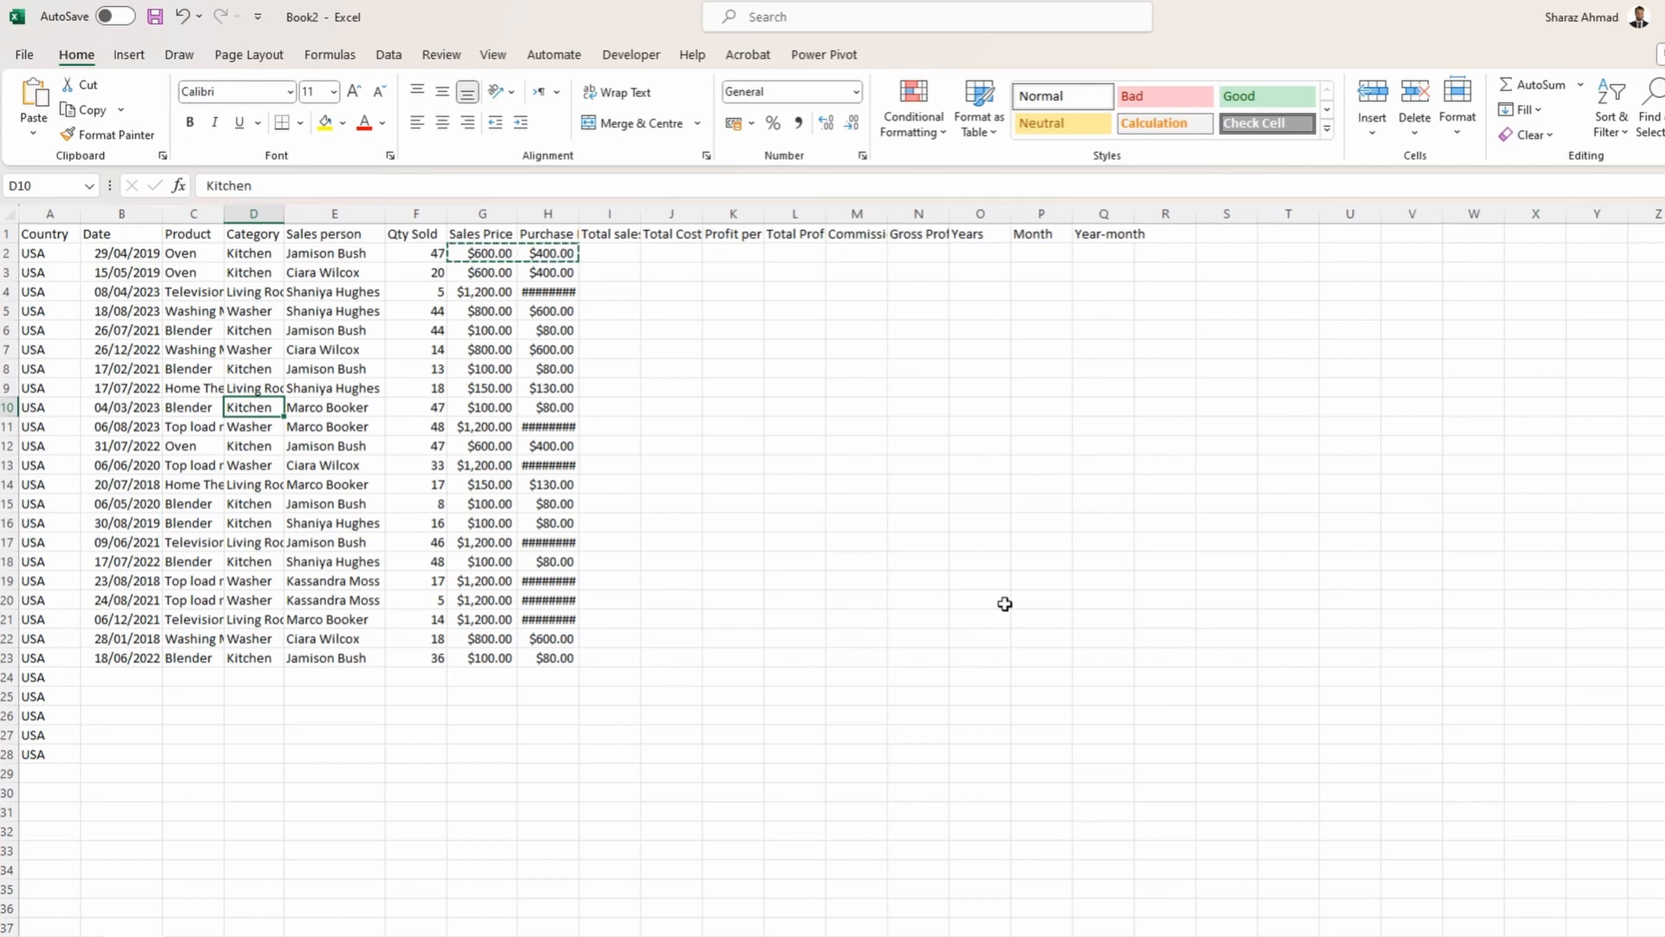
Jump to the sheet's first cell A1, to the last used cell Q28, and back to A1.
key("ctrl+Home")
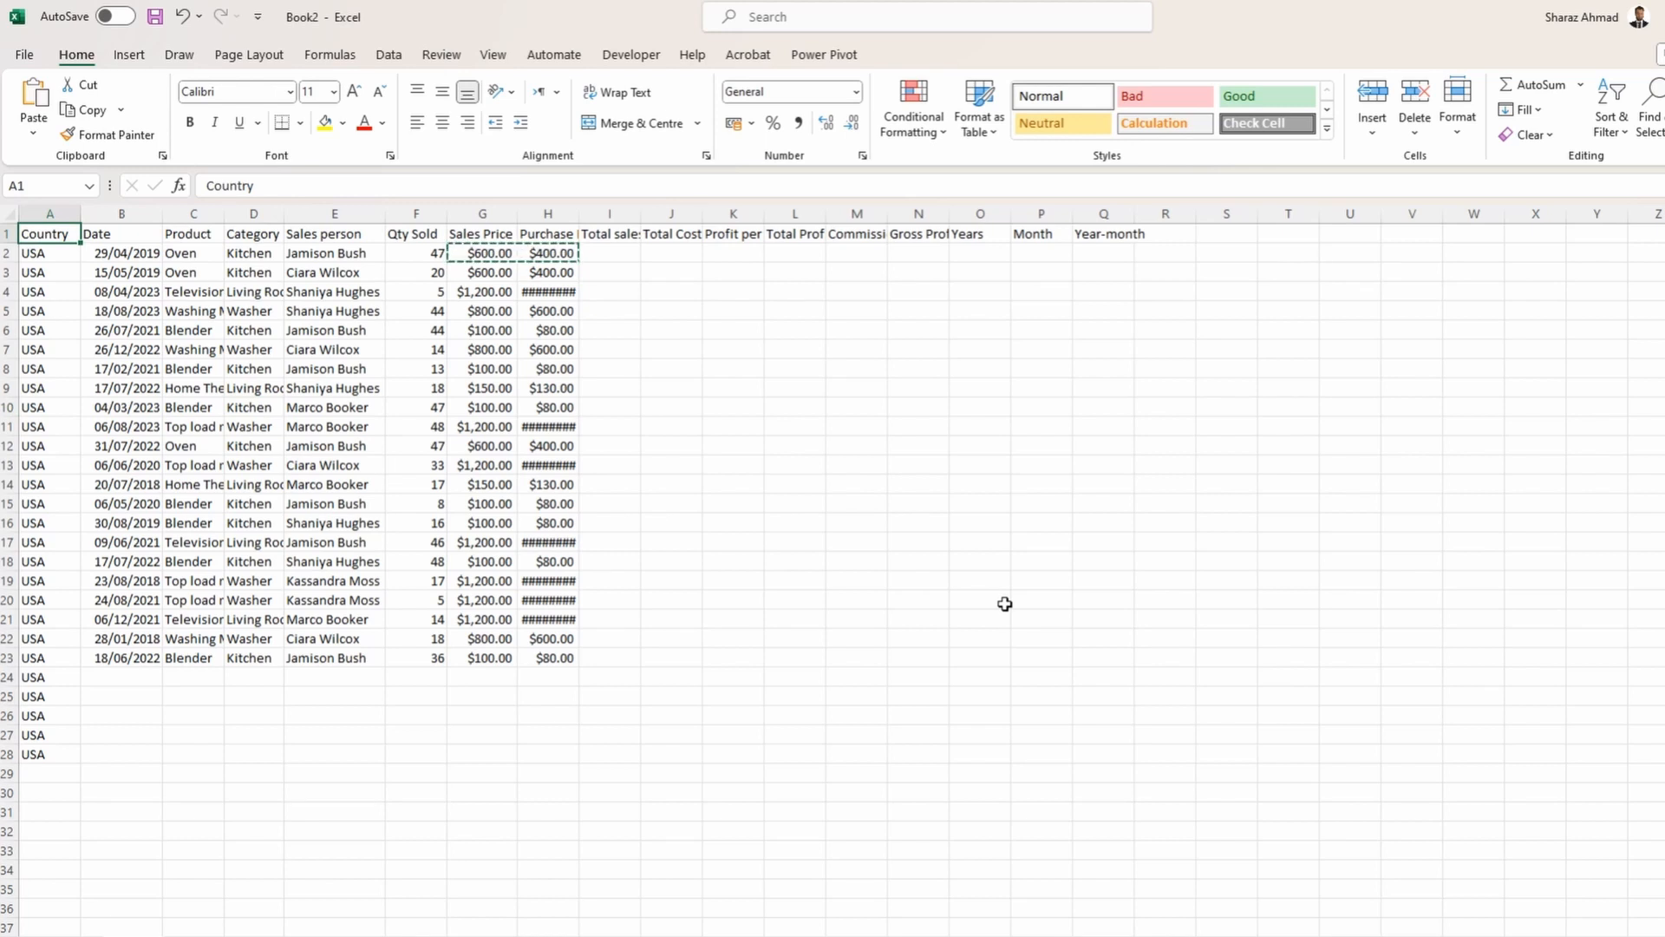
key("ctrl+End")
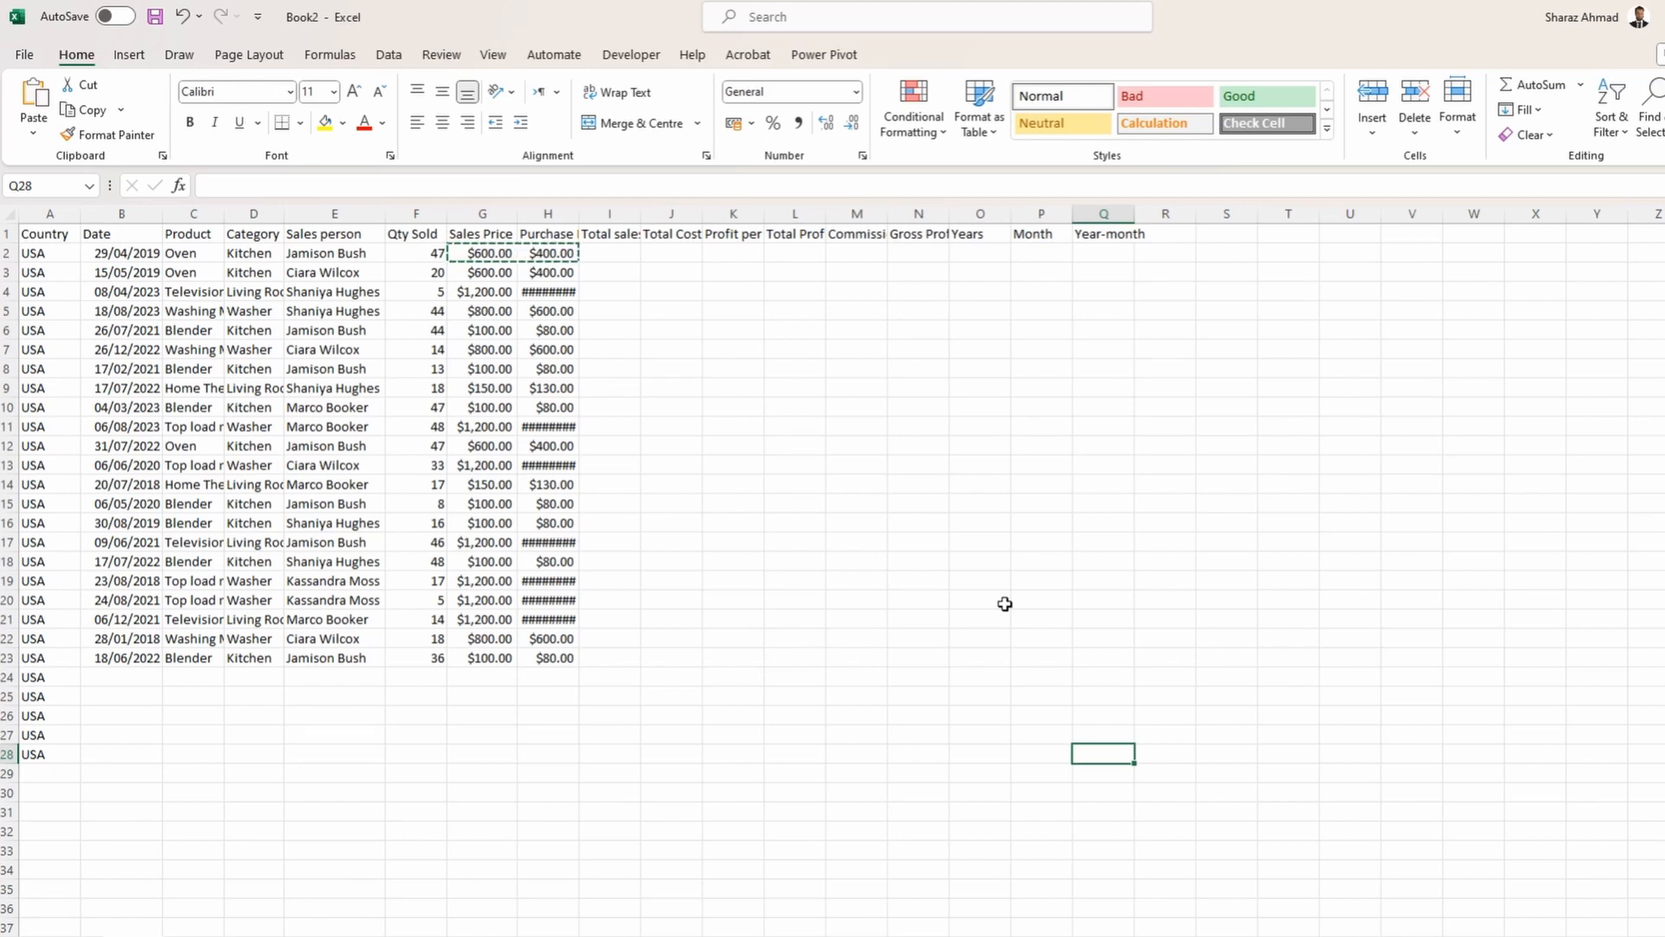
key("ctrl+Home")
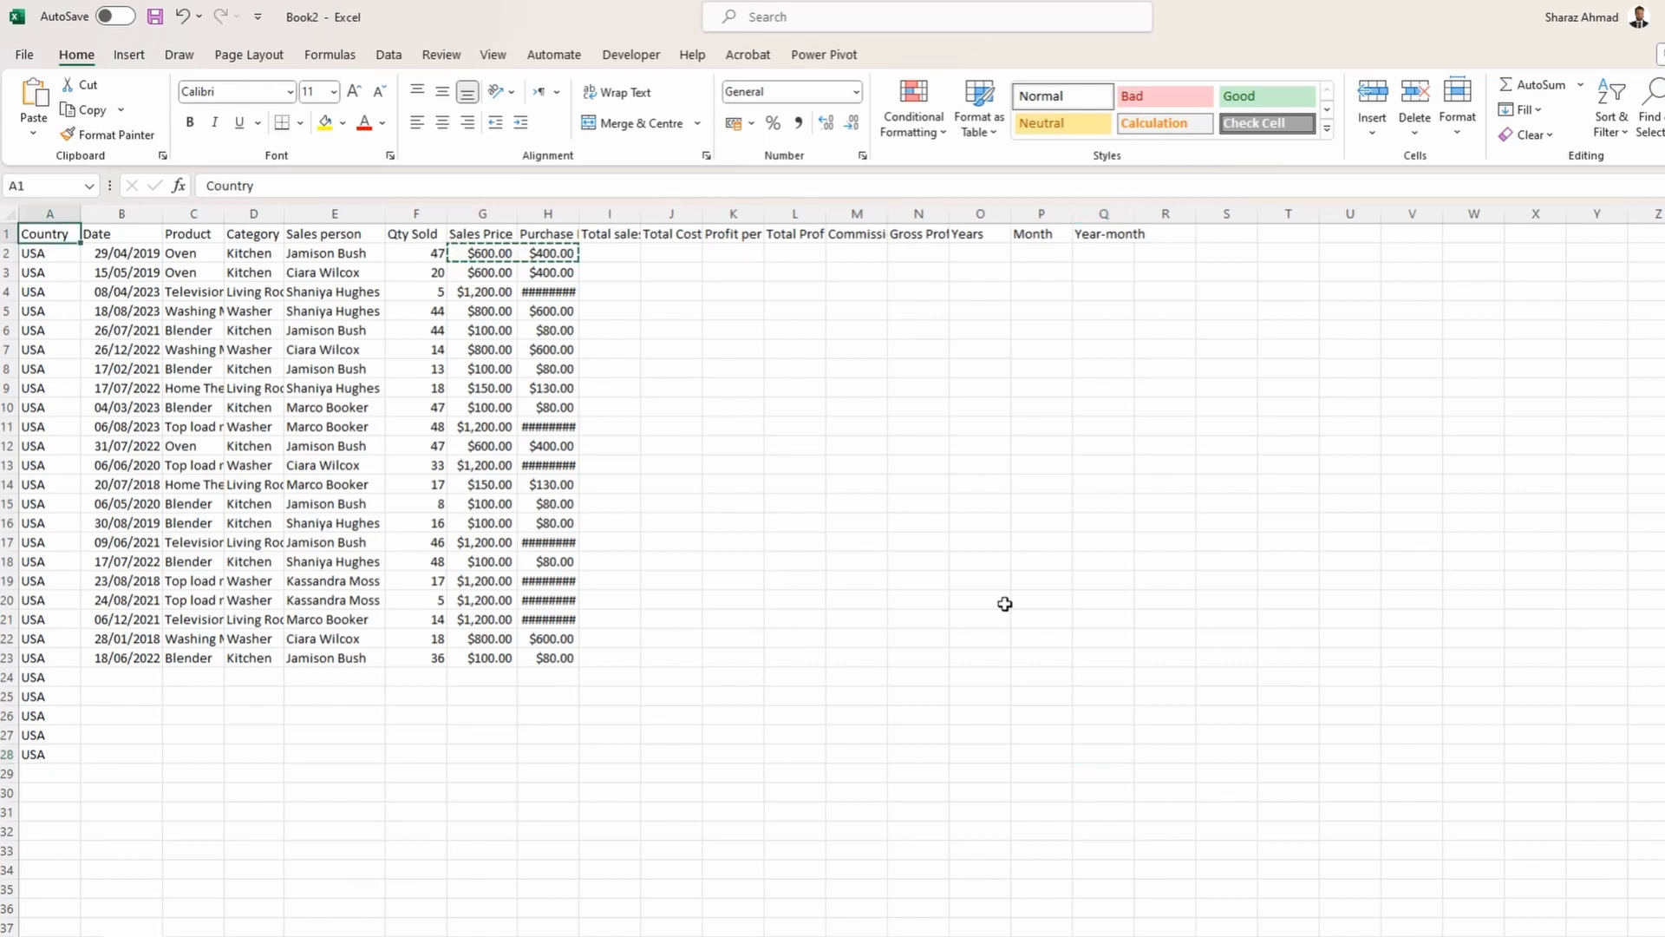
From A6, jump to the Country column's last entry A28 and its header, then to the last header Q1 and back to A1.
key("Down")
key("Down")
key("Down")
key("Down")
key("Down")
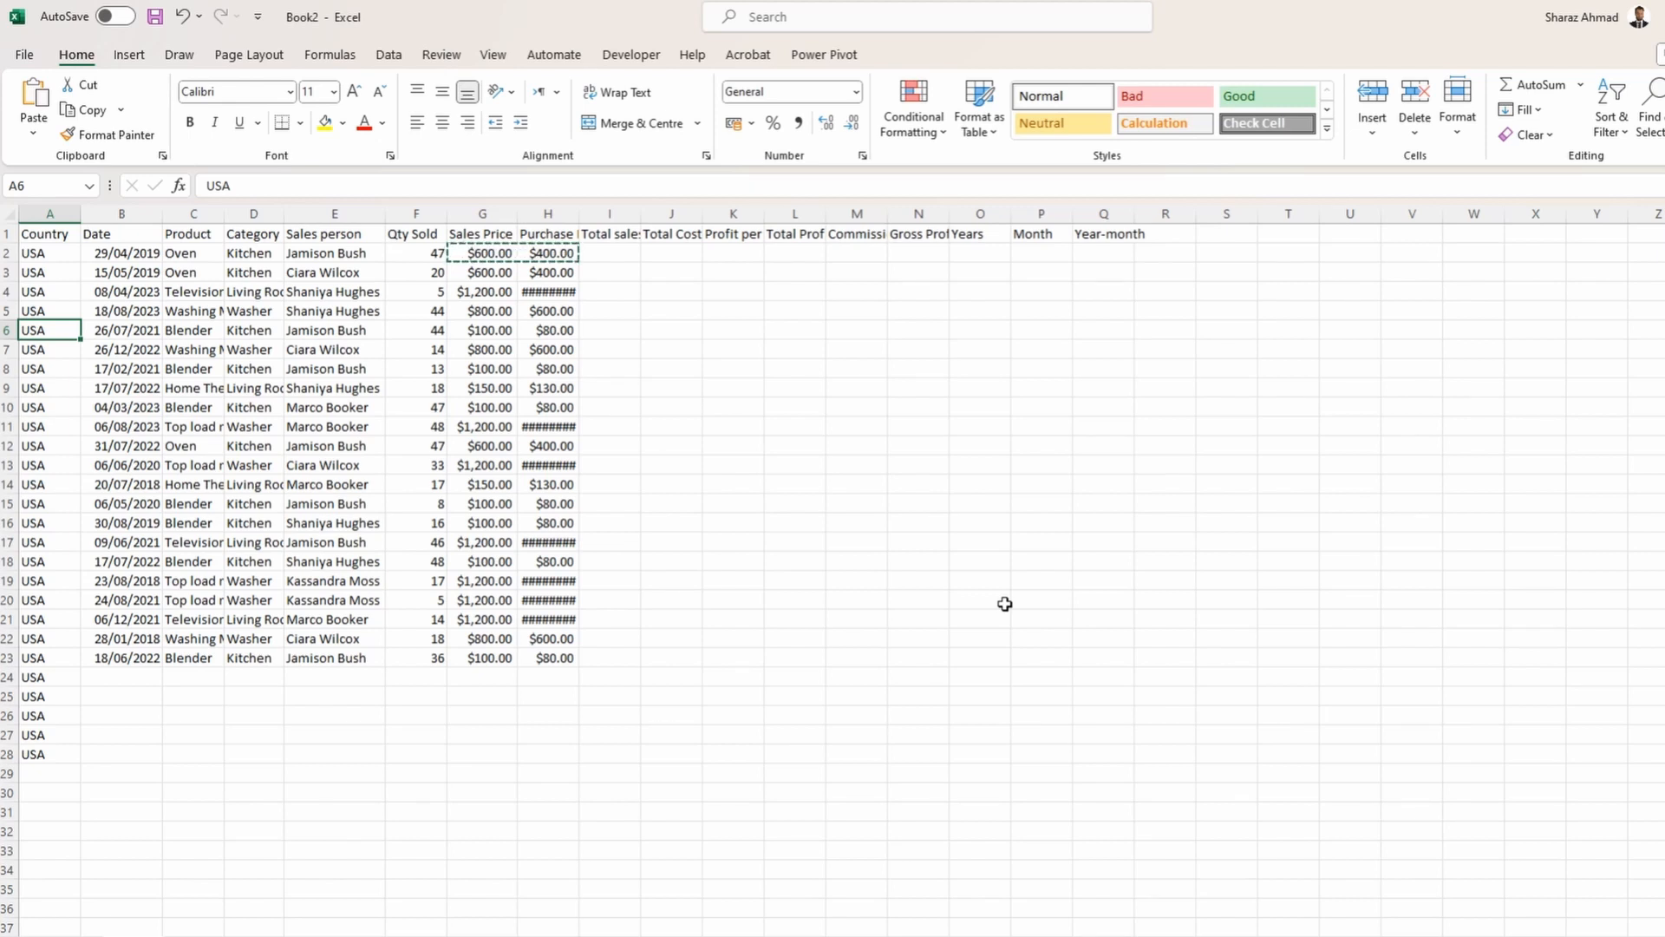
key("ctrl+Down")
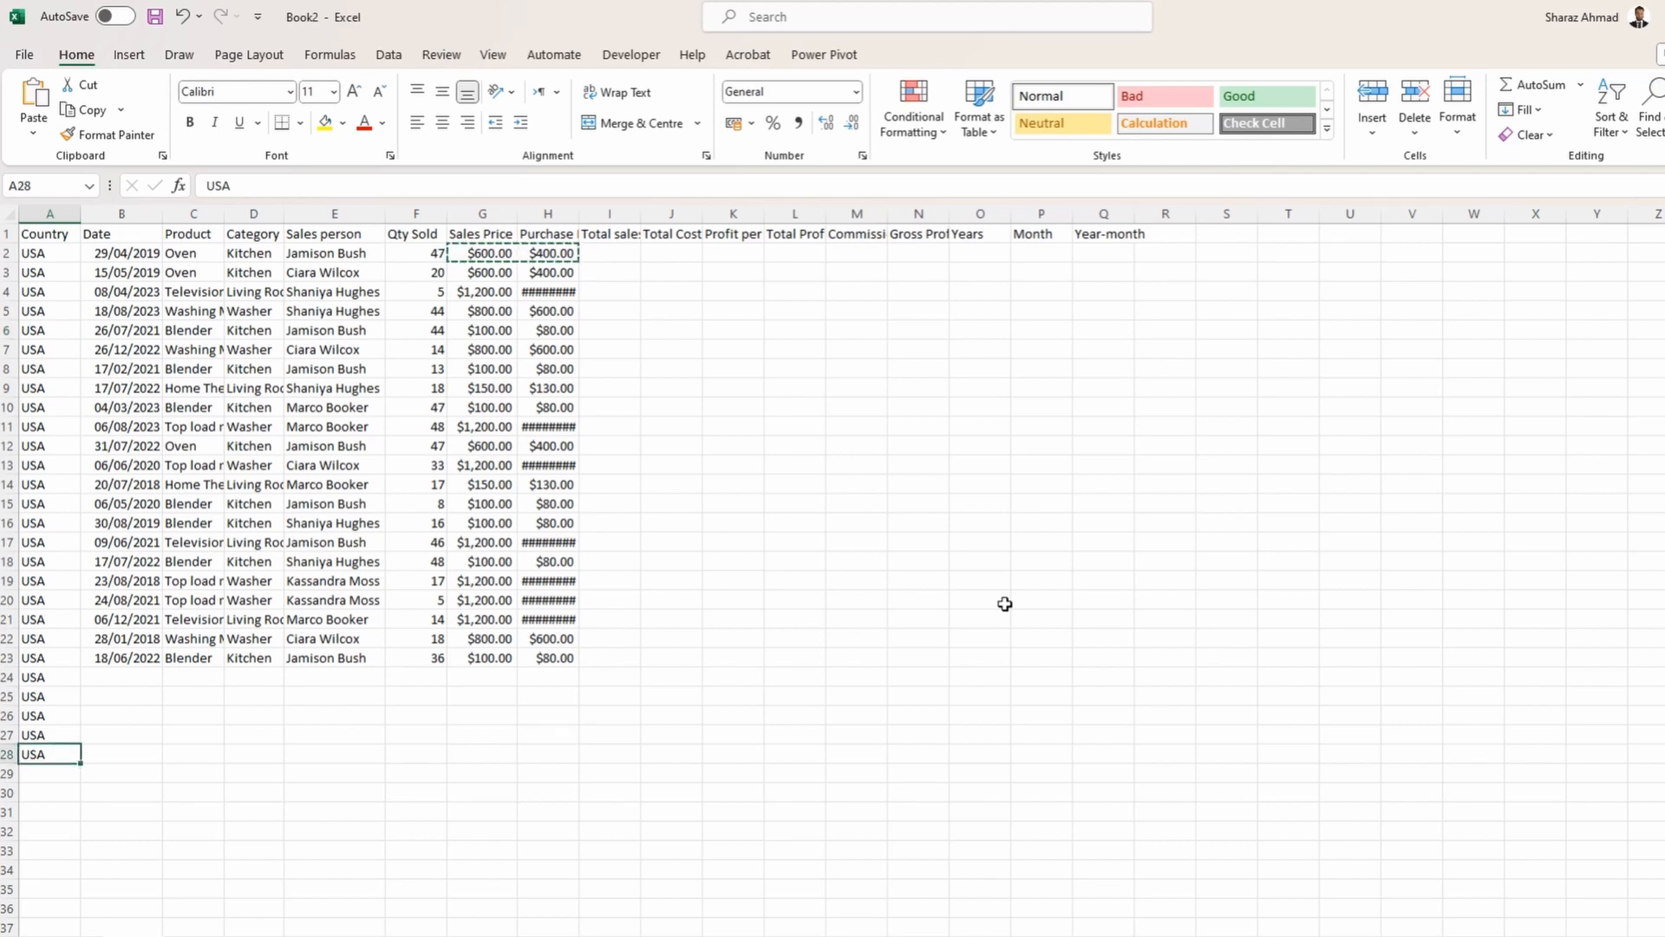
key("ctrl+Up")
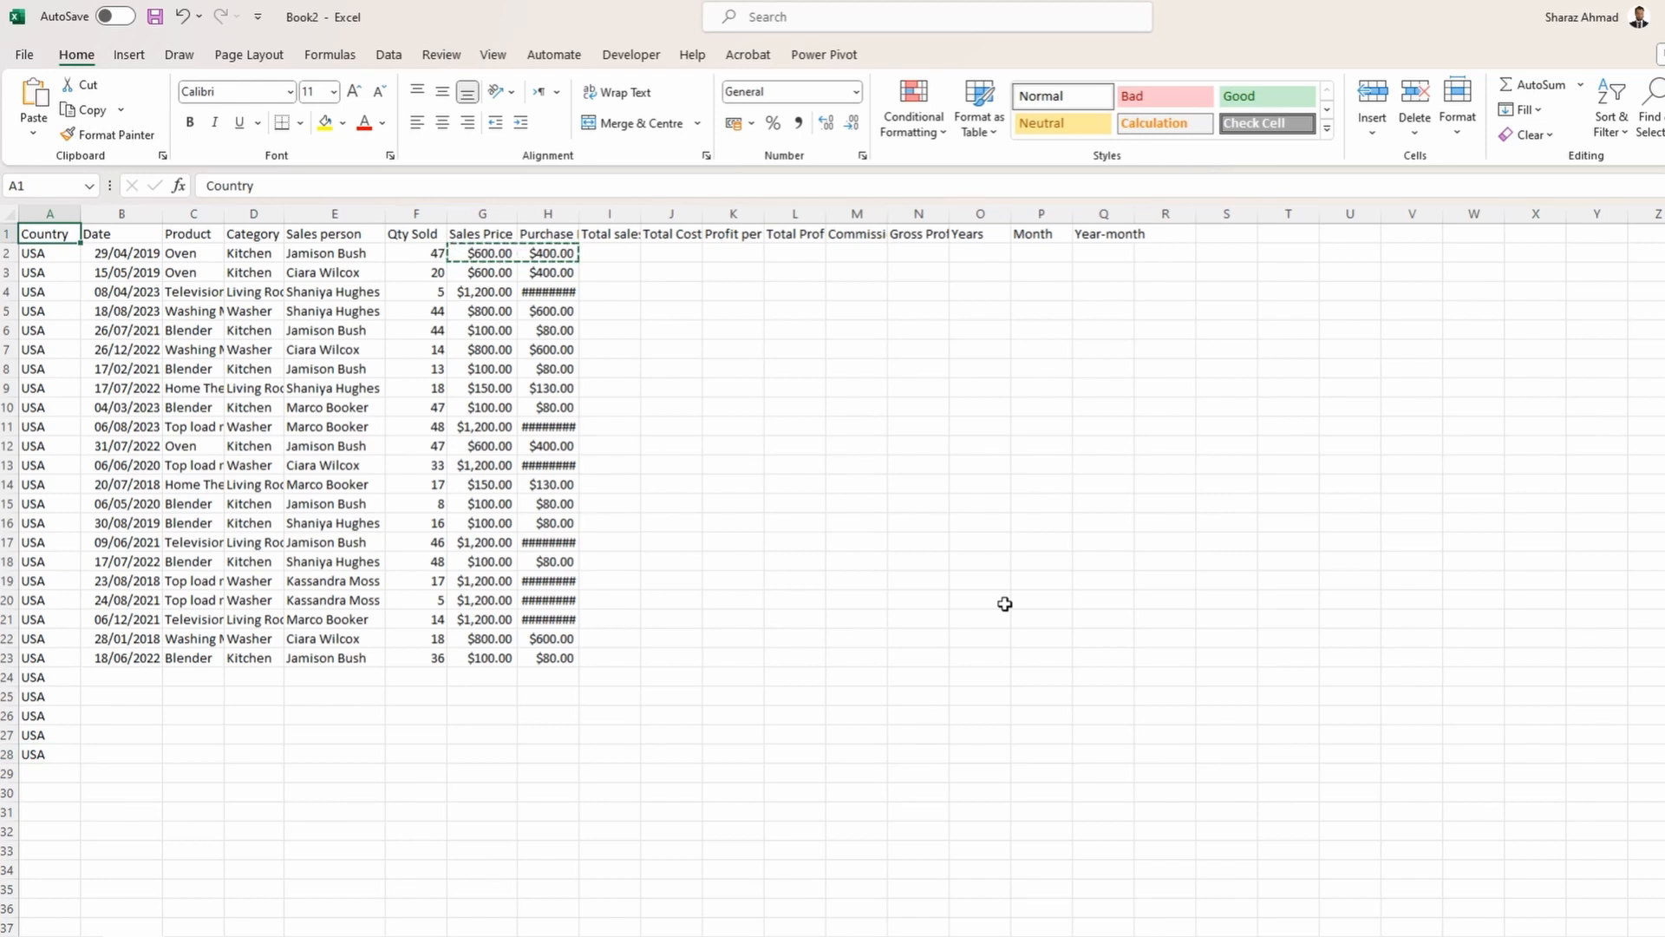
key("ctrl+Right")
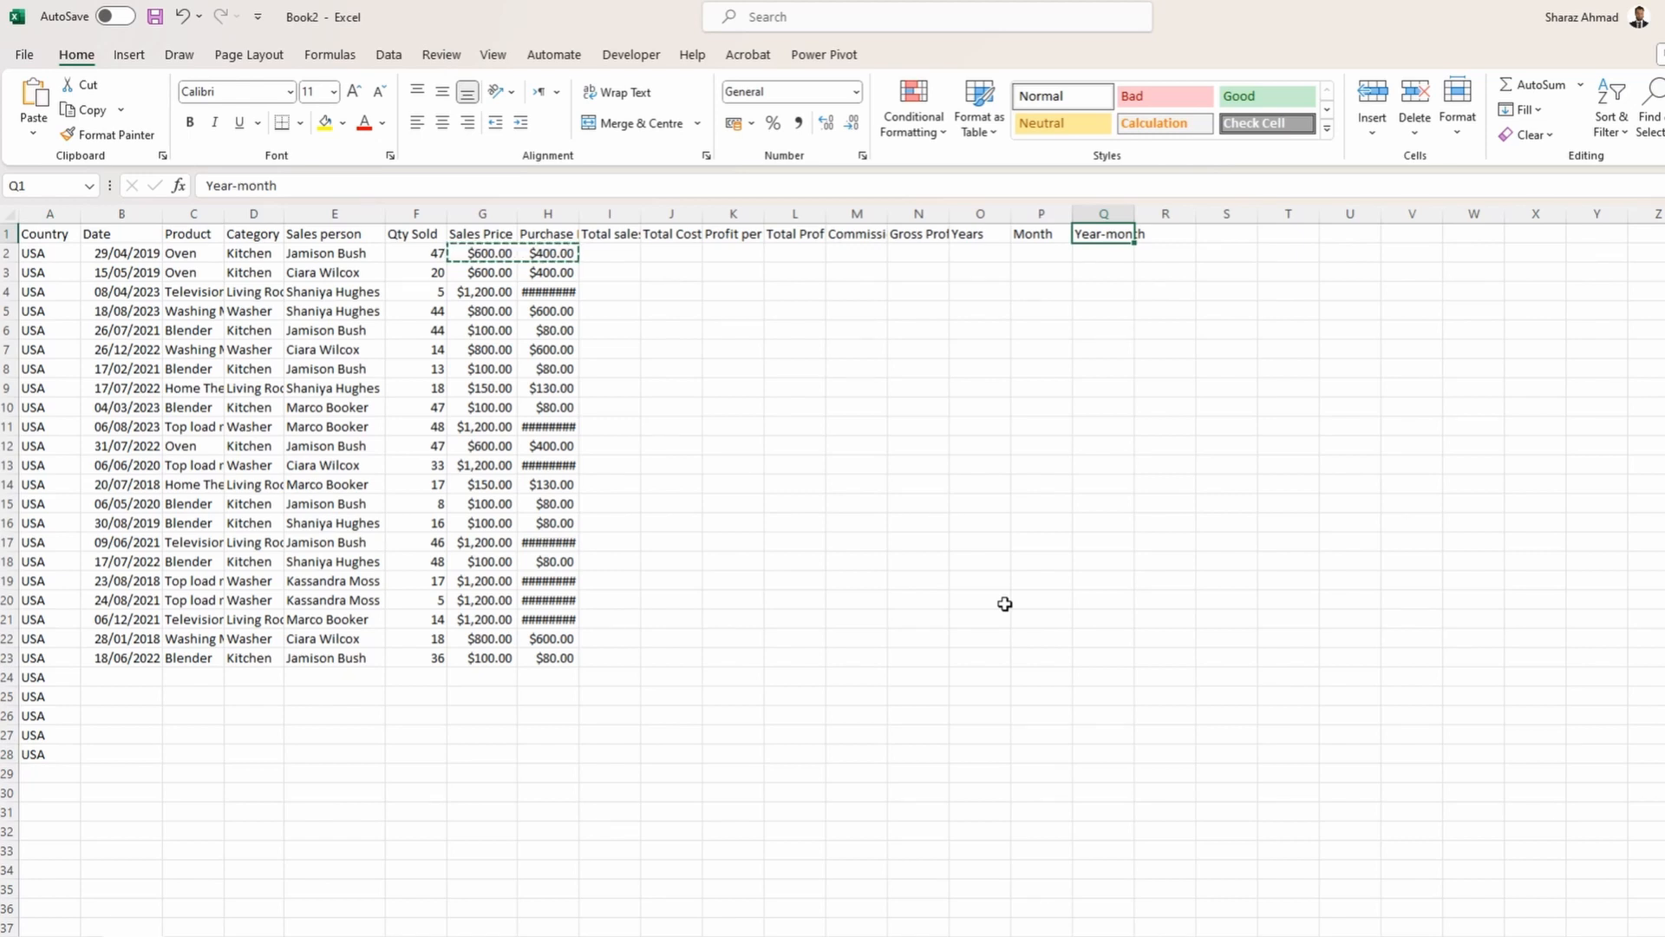
key("ctrl+Left")
Select the range D3:E8 across the Category and Sales person columns, starting from D3.
key("Right")
key("Right")
key("Right")
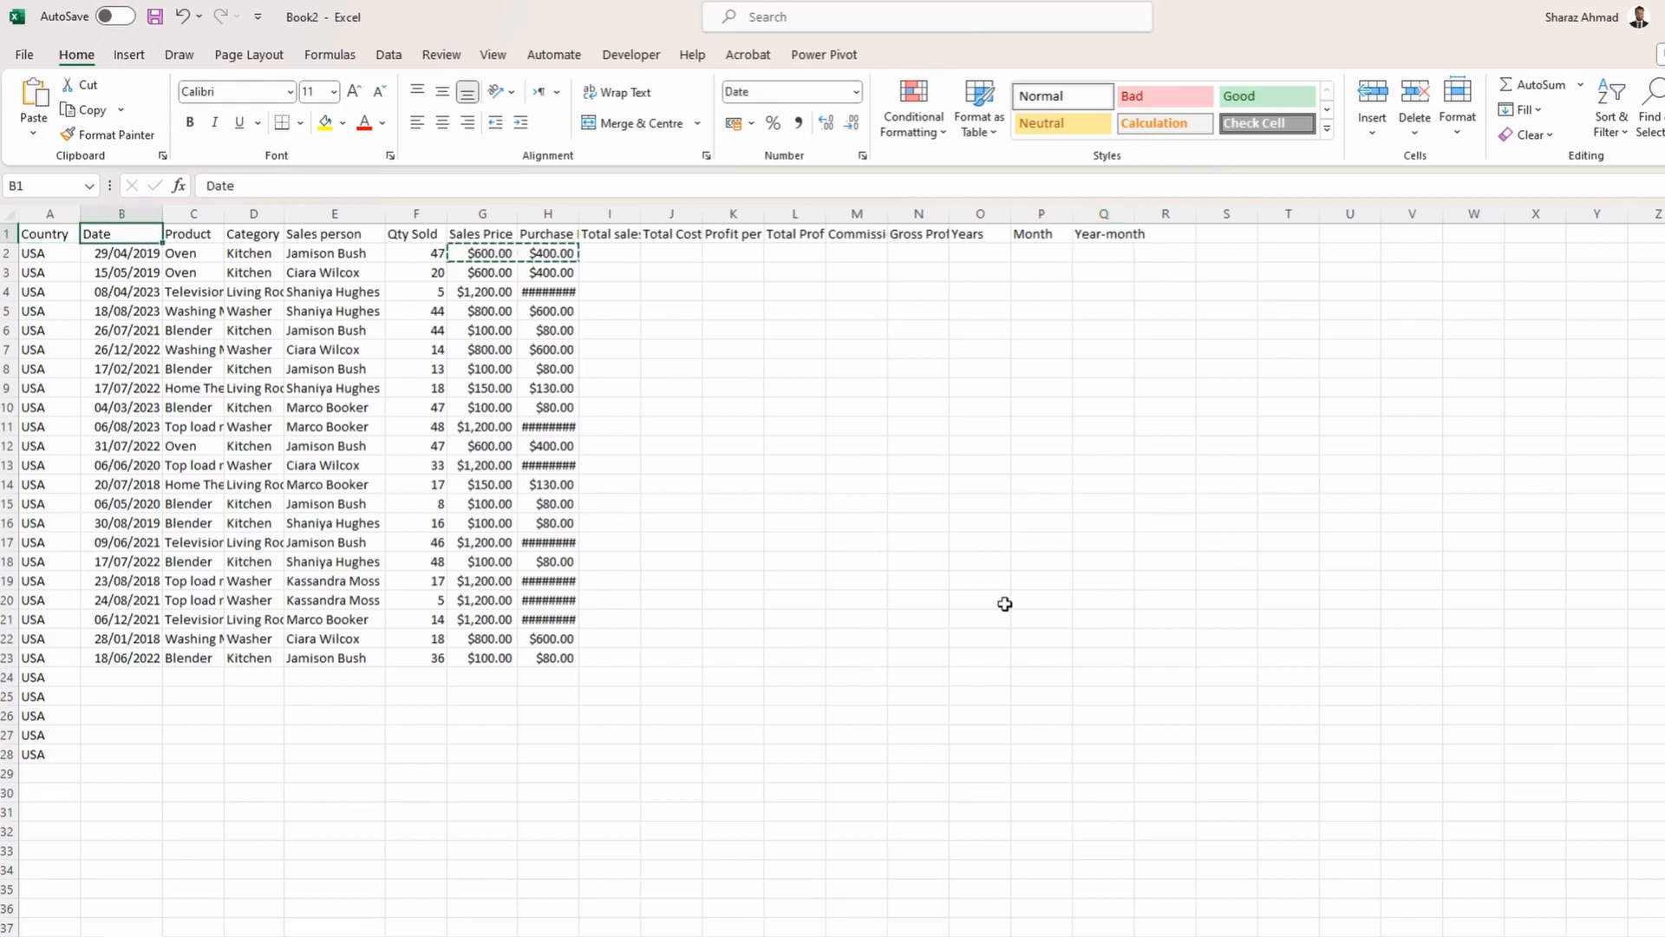
key("Down")
key("Down")
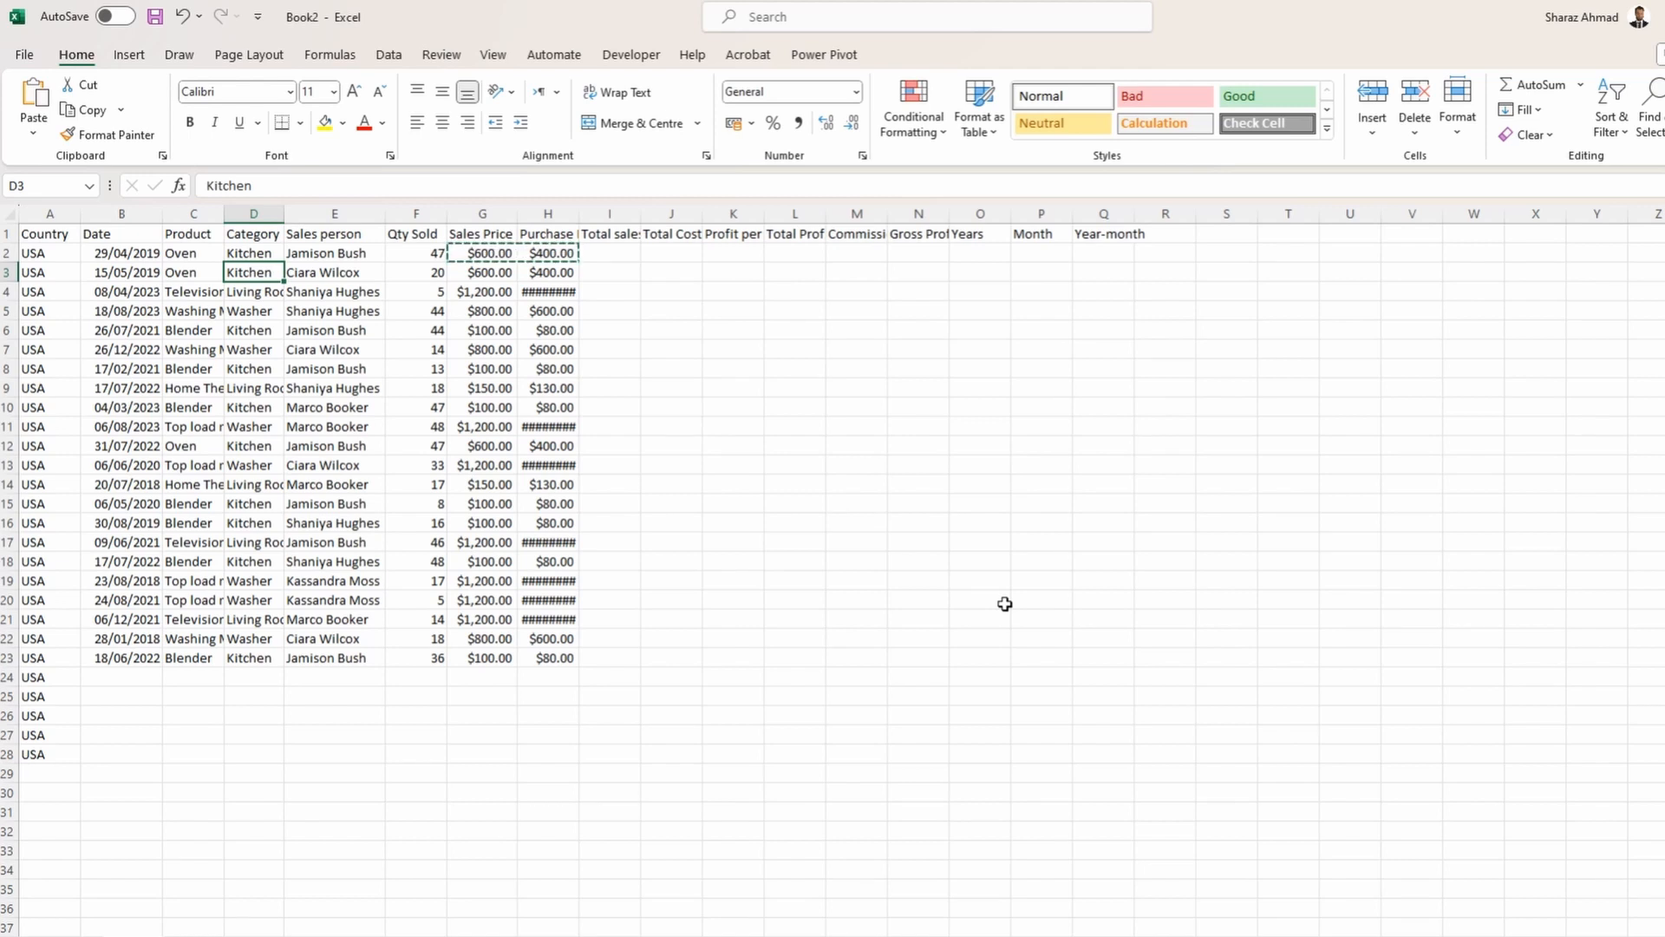
key("shift+Down")
key("shift+Down")
key("shift+Down")
key("shift+Down")
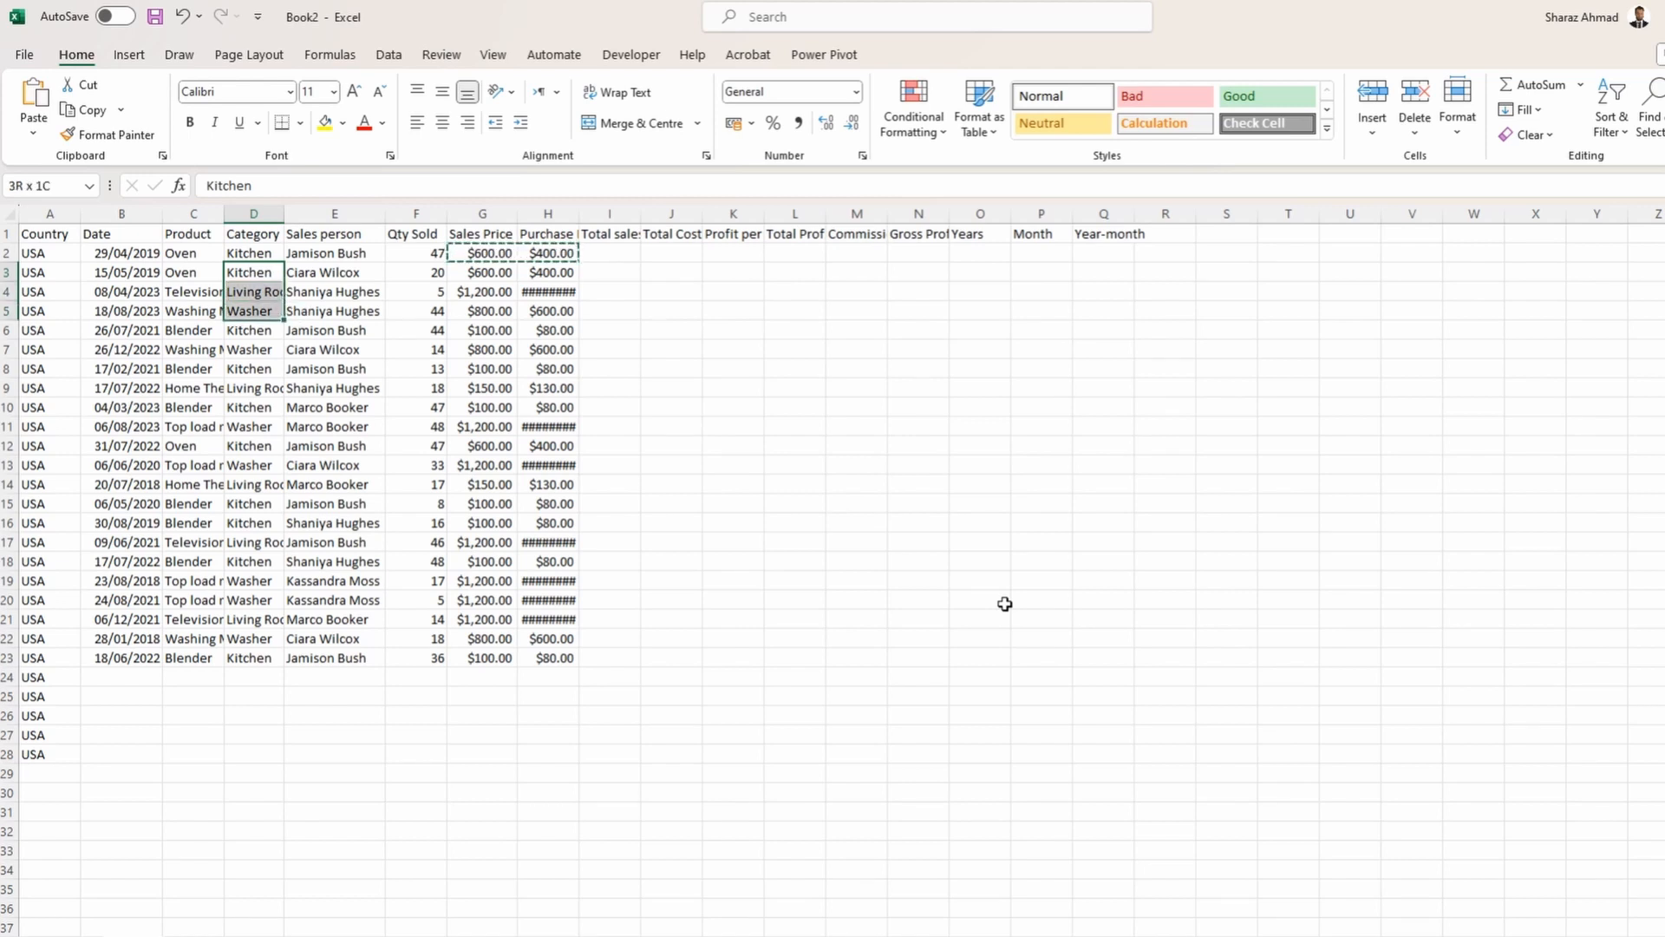
key("shift+Down")
key("shift+Right")
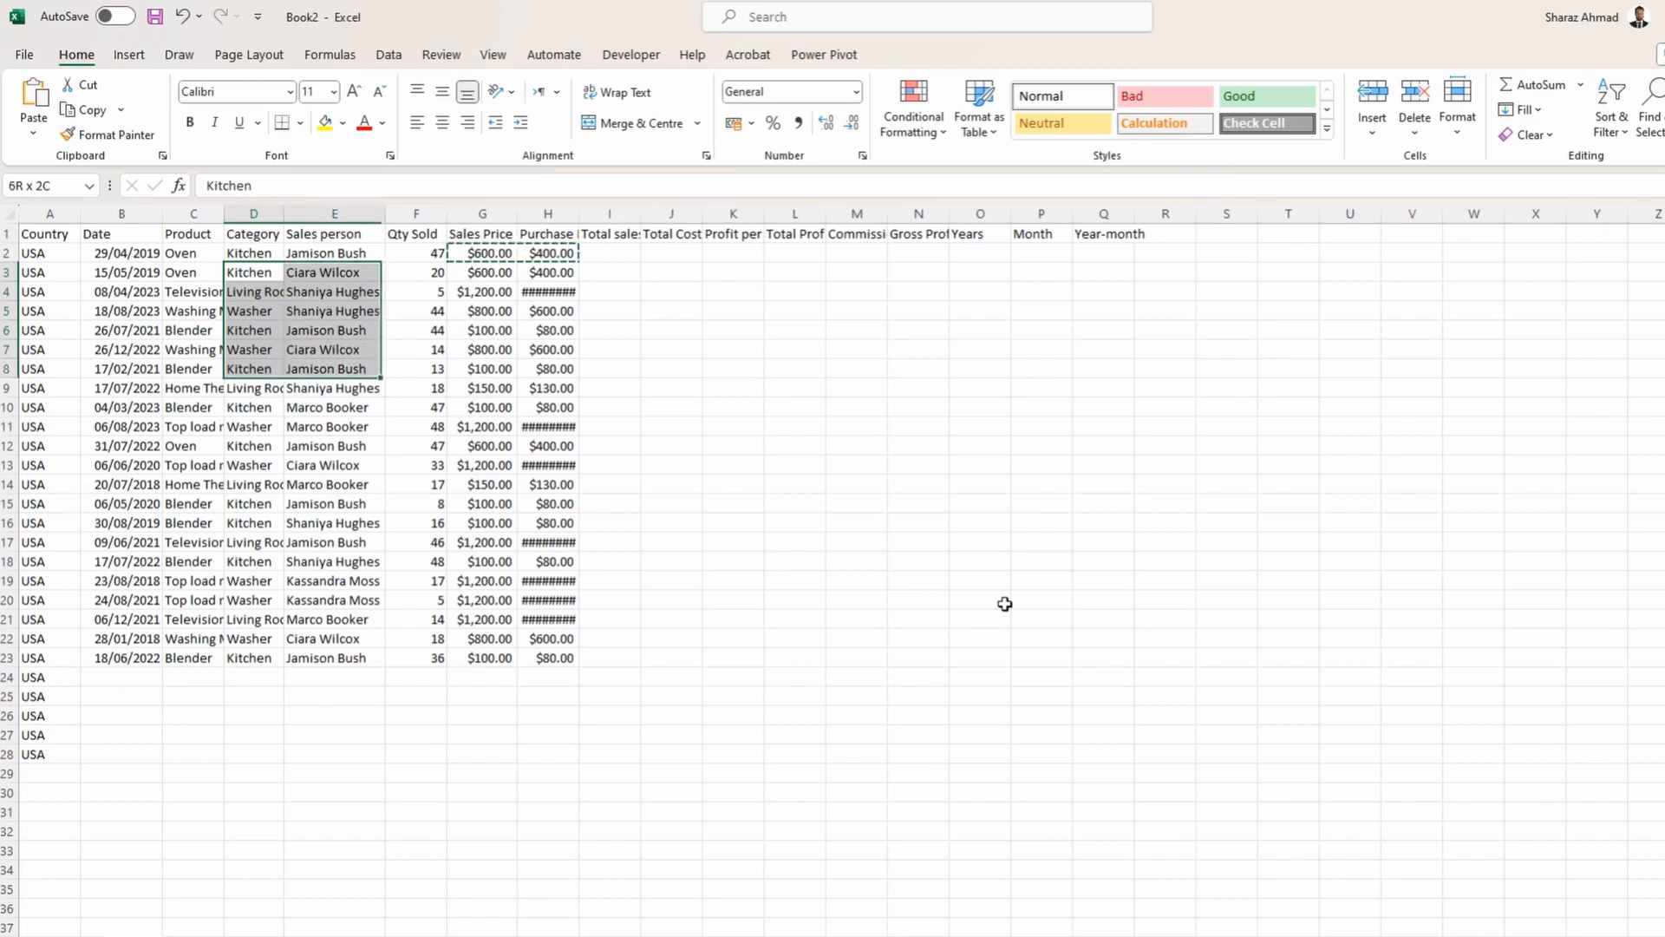
Shrink and widen the selection column by column until it covers D3:F8.
key("shift+Left")
key("shift+Right")
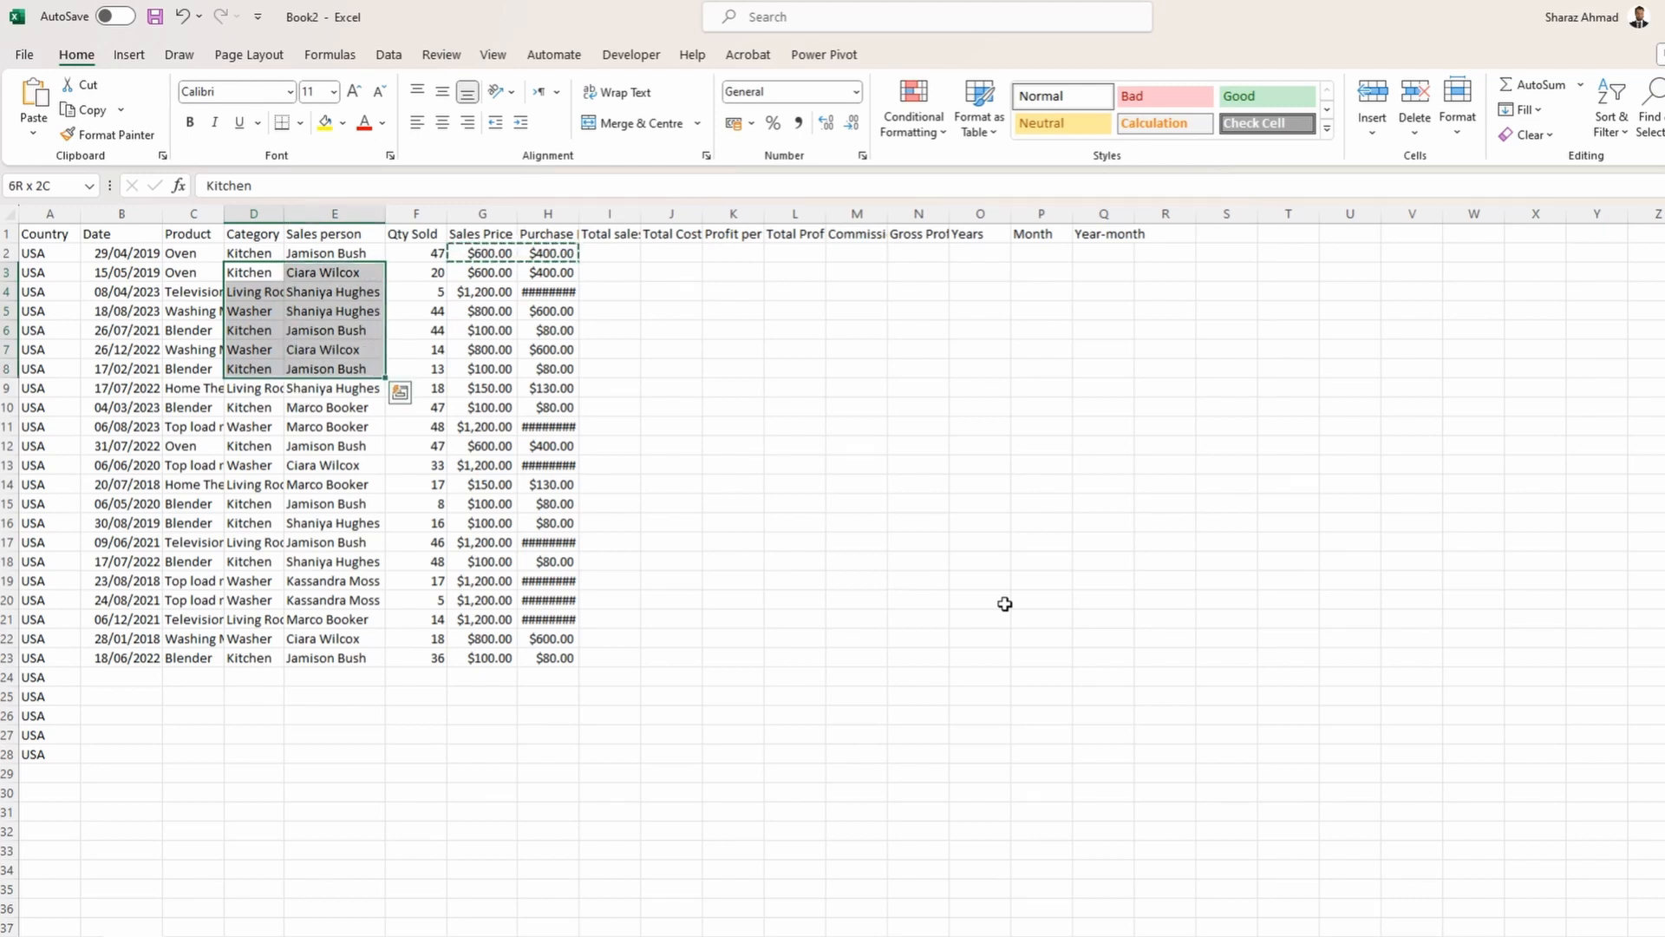
key("shift+Left")
key("shift+Left")
key("shift+Right")
key("shift+Right")
key("shift+Right")
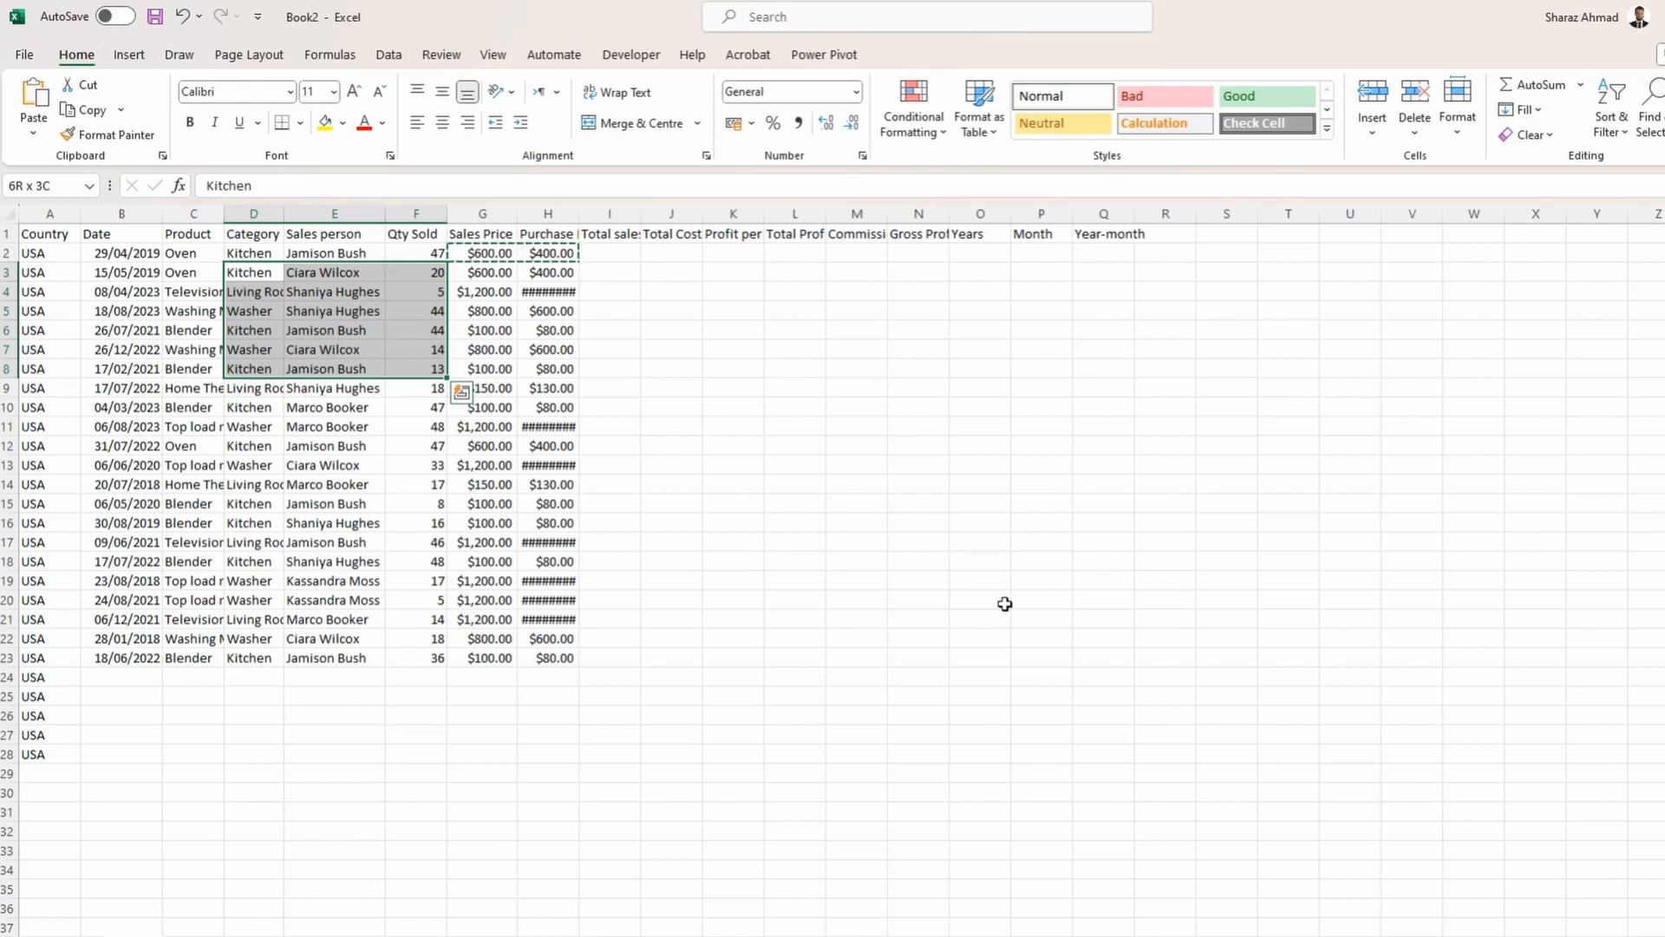
Extend the selection down the Category column from D2, one cell at a time.
key("Up")
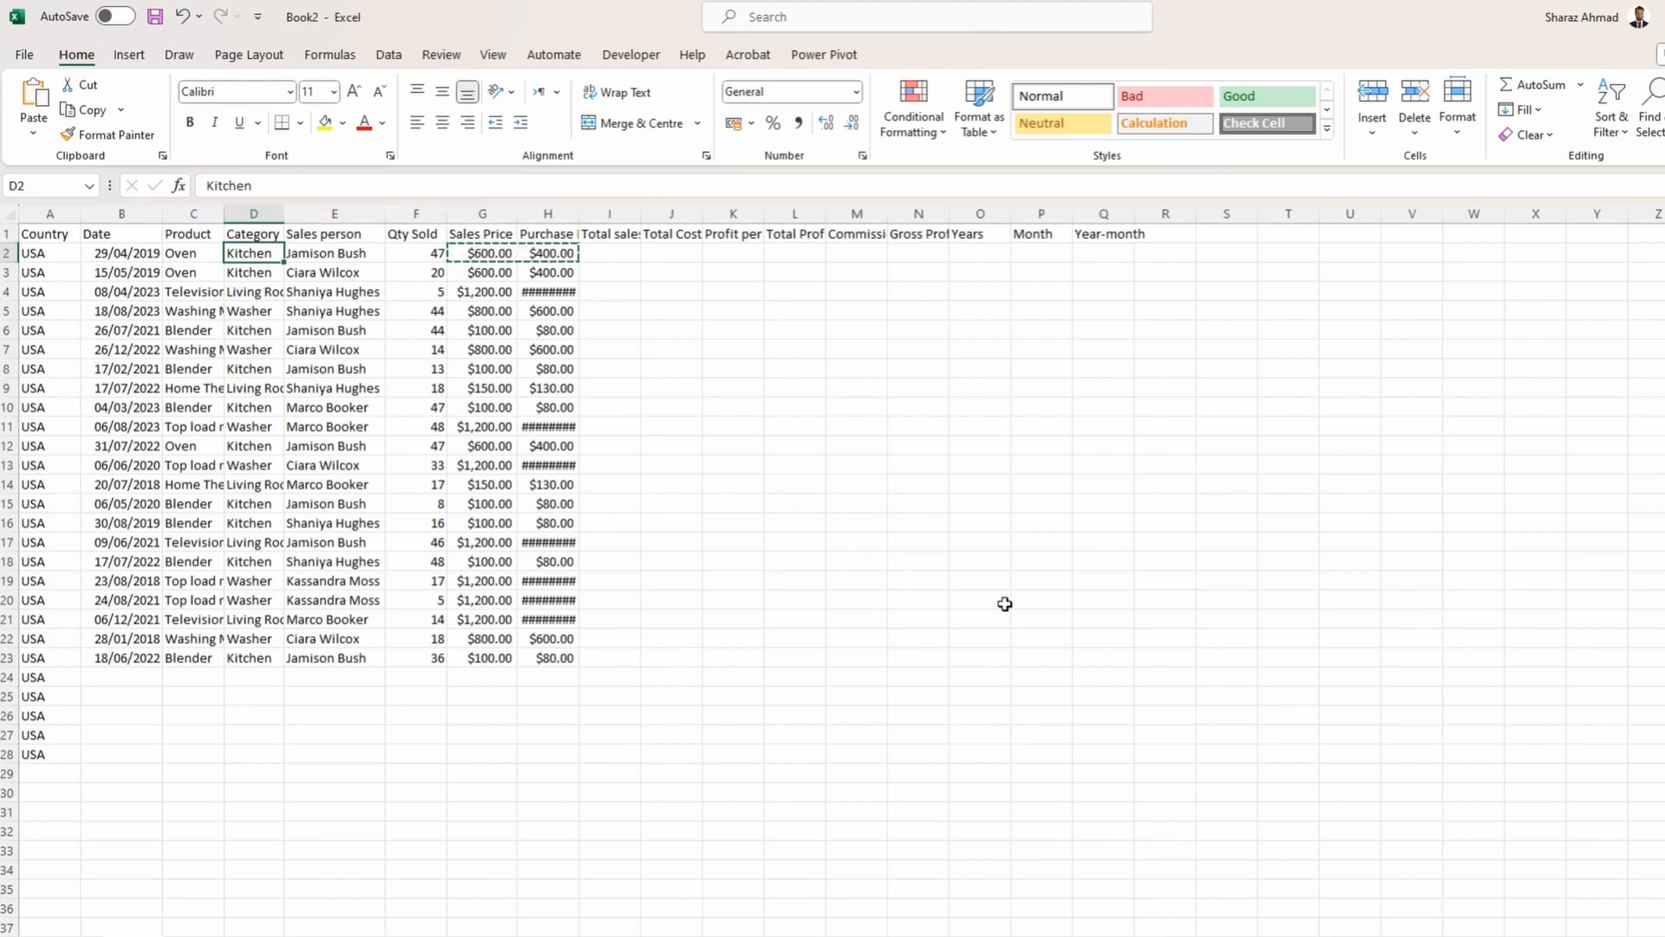
left_click(245, 661, "shift")
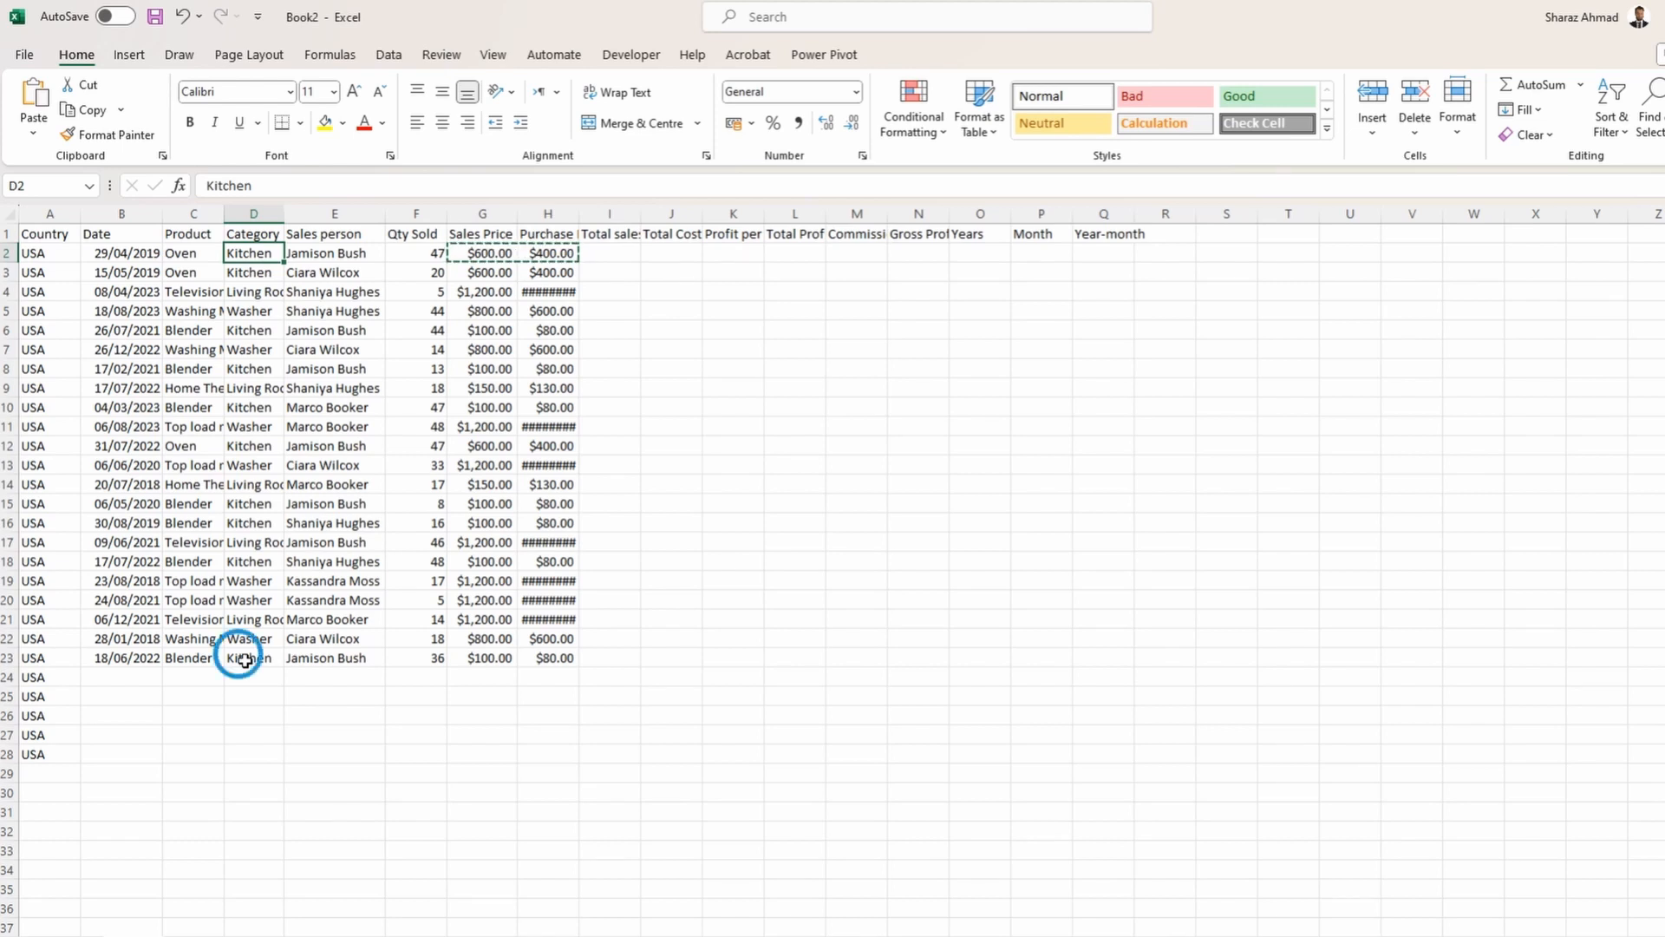
key("ctrl+shift+Up")
key("shift+Down")
key("shift+Down")
key("shift+Down")
key("shift+Down")
key("shift+Down")
key("shift+Down")
key("shift+Down")
key("shift+Down")
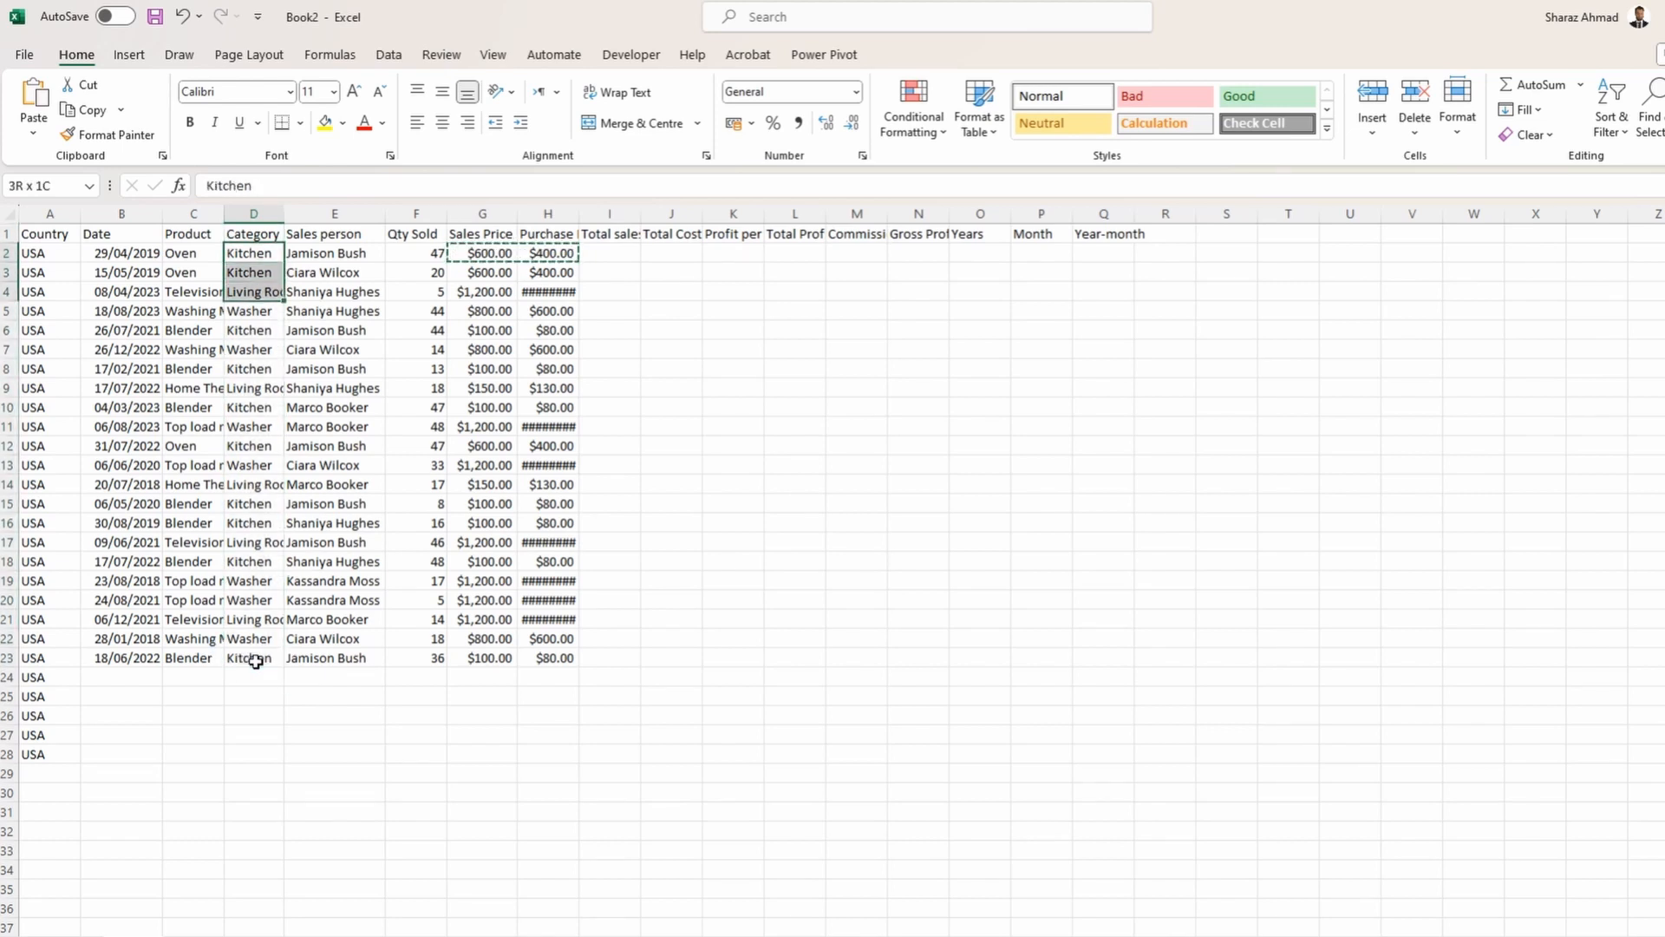
Shrink the selection back to D2, then select all Category entries D2:D23 at once.
key("shift+Up")
key("shift+Up")
key("shift+Up")
key("shift+Up")
key("shift+Up")
key("shift+Up")
key("shift+Up")
key("shift+Up")
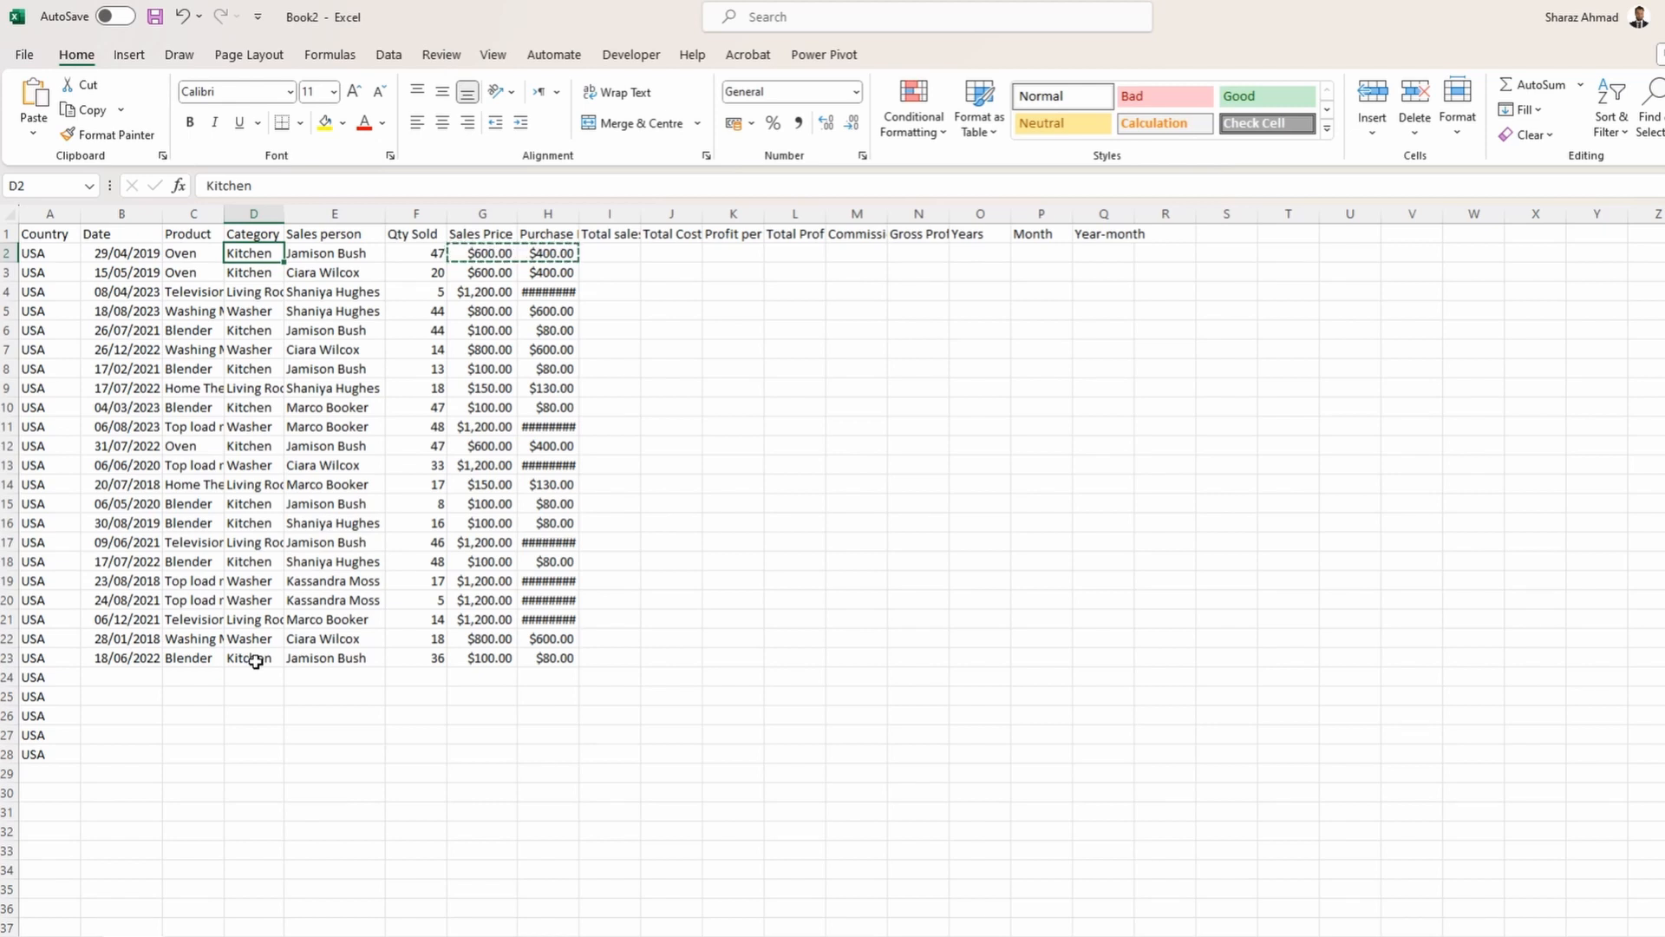
left_click(256, 661, "shift")
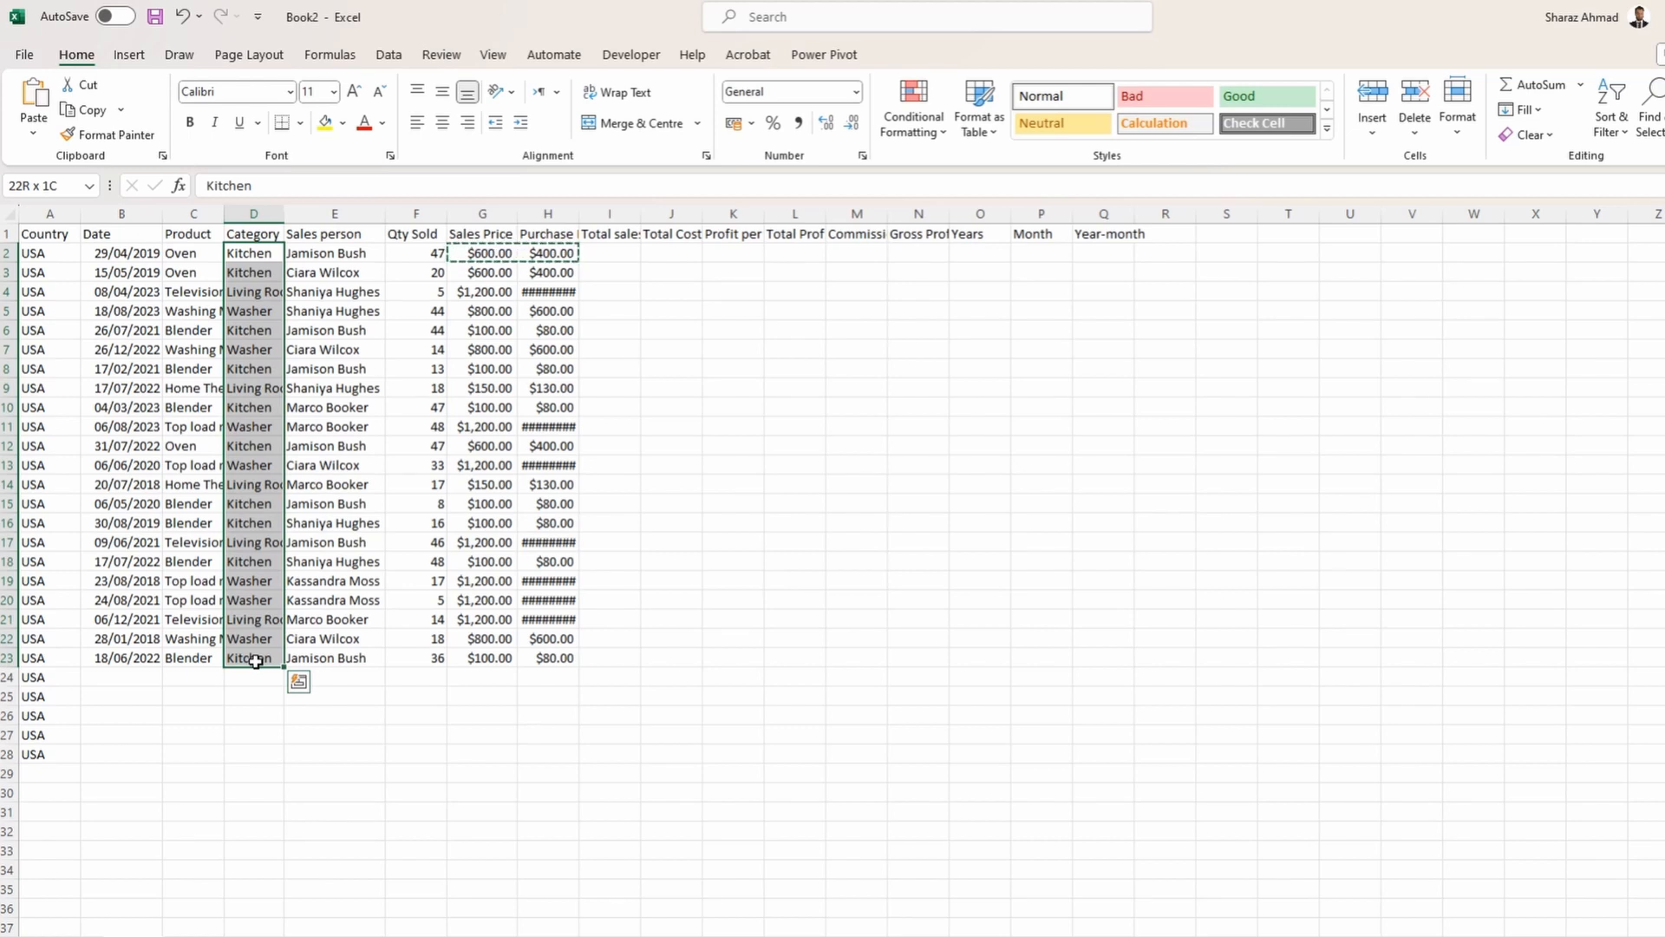
Apply AutoFit Column Width to the entire Purchase Price column H.
key("Down")
key("Down")
key("Down")
key("Down")
key("Down")
key("Right")
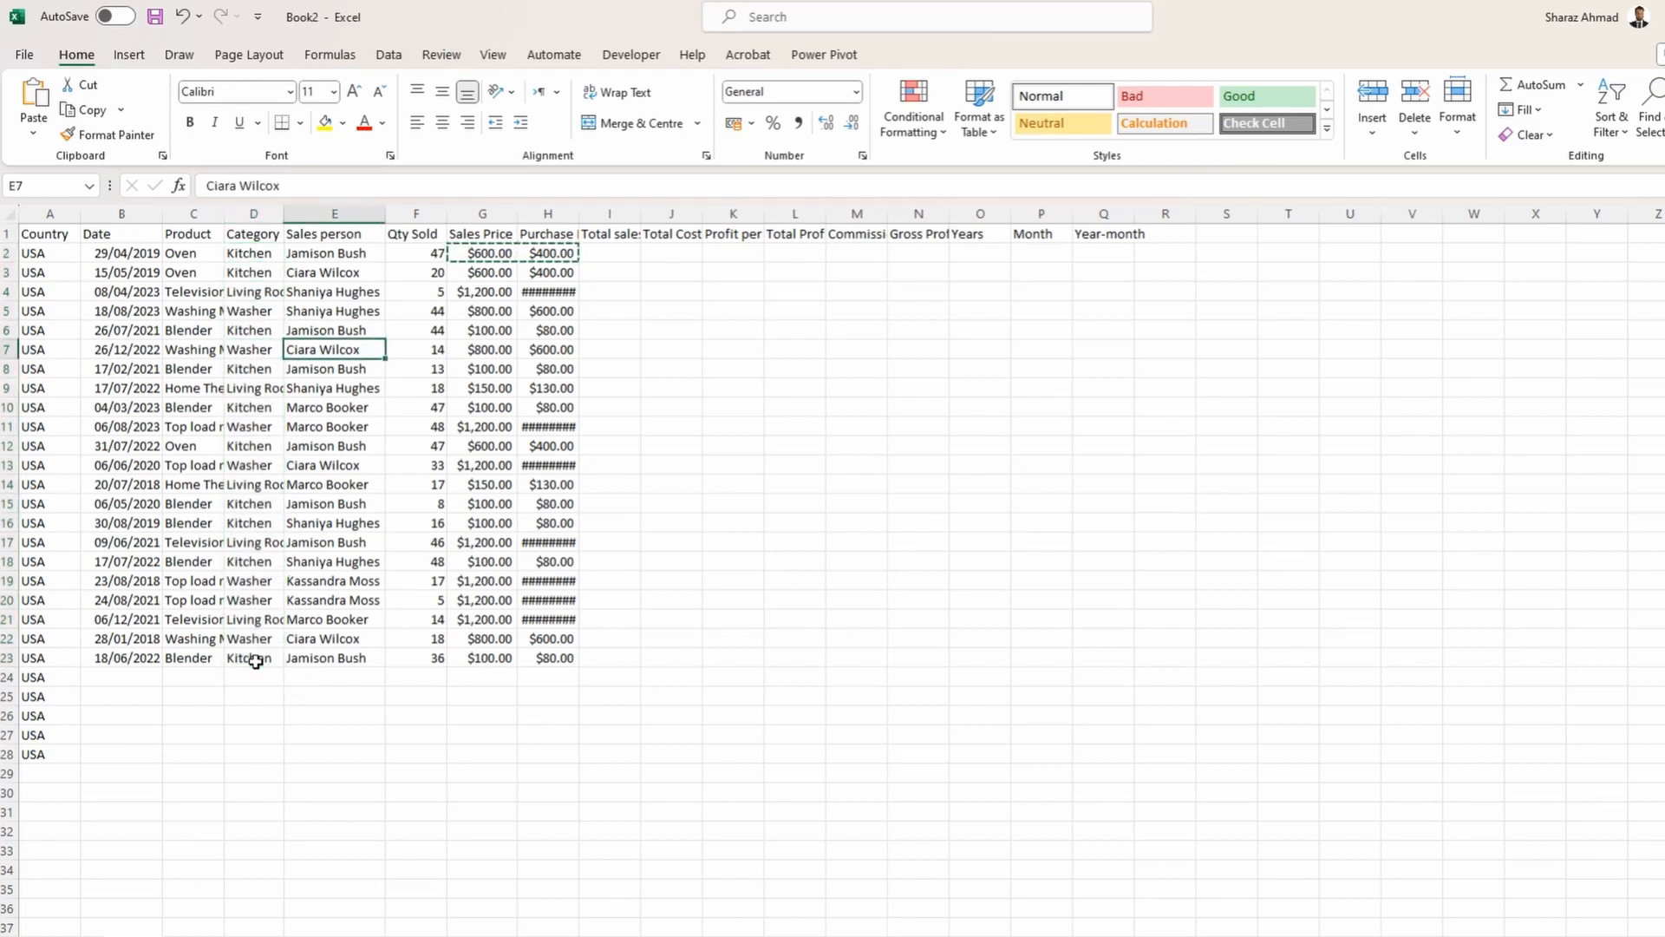
key("Right")
key("Right")
key("Right")
key("Down")
key("Down")
key("Down")
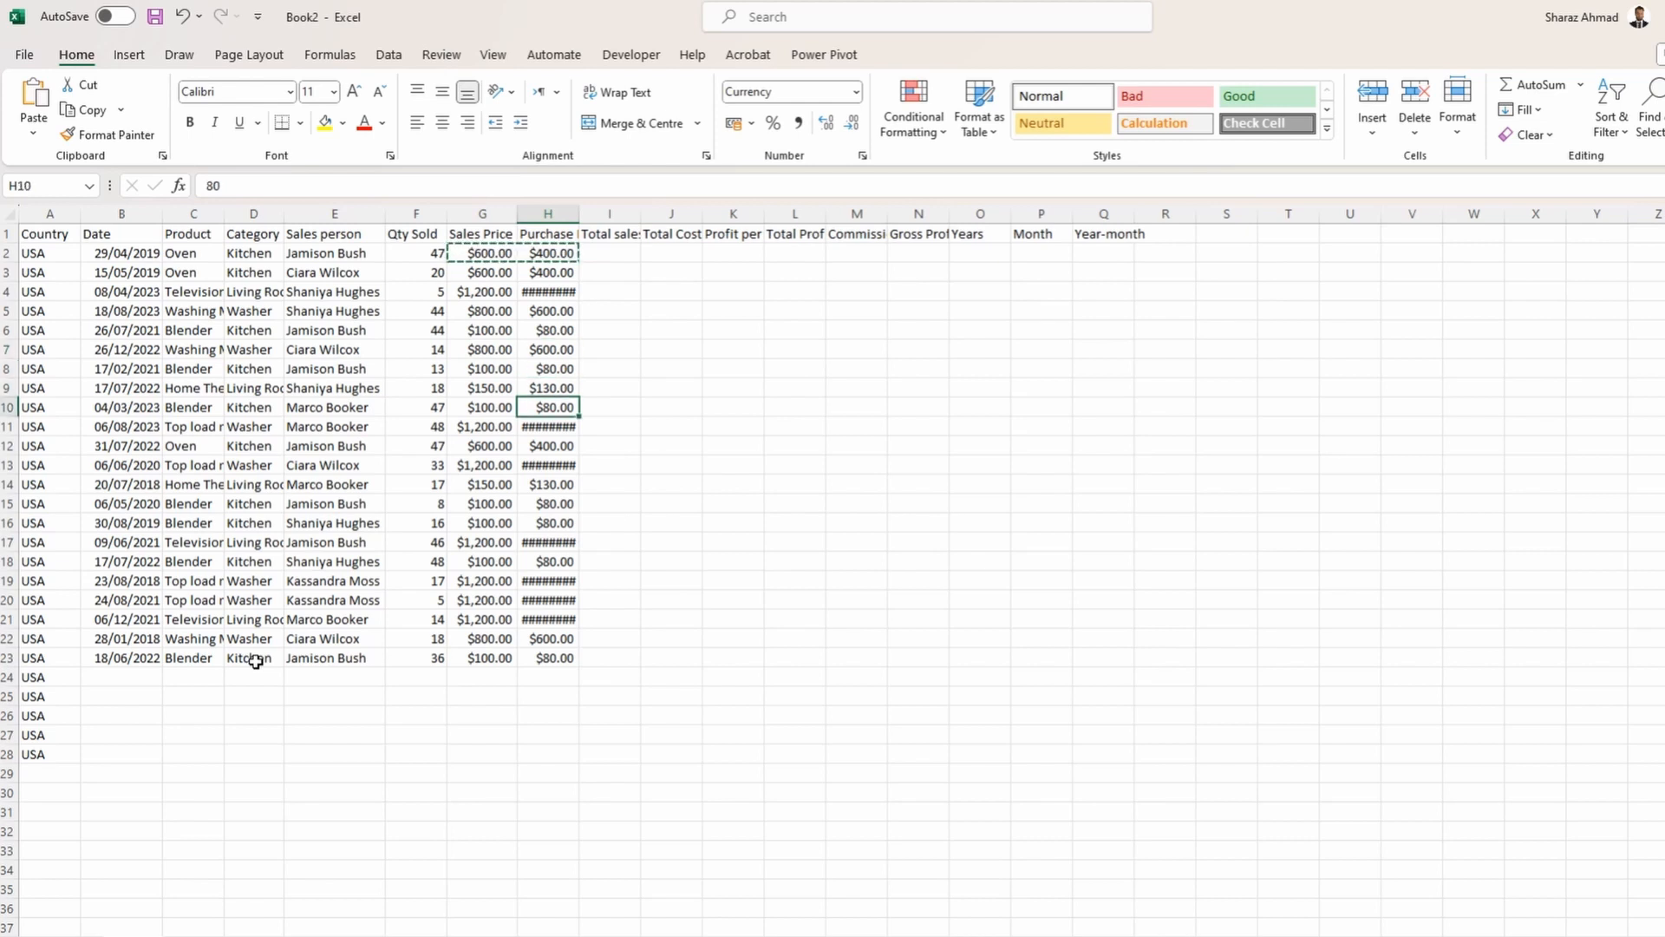
key("Down")
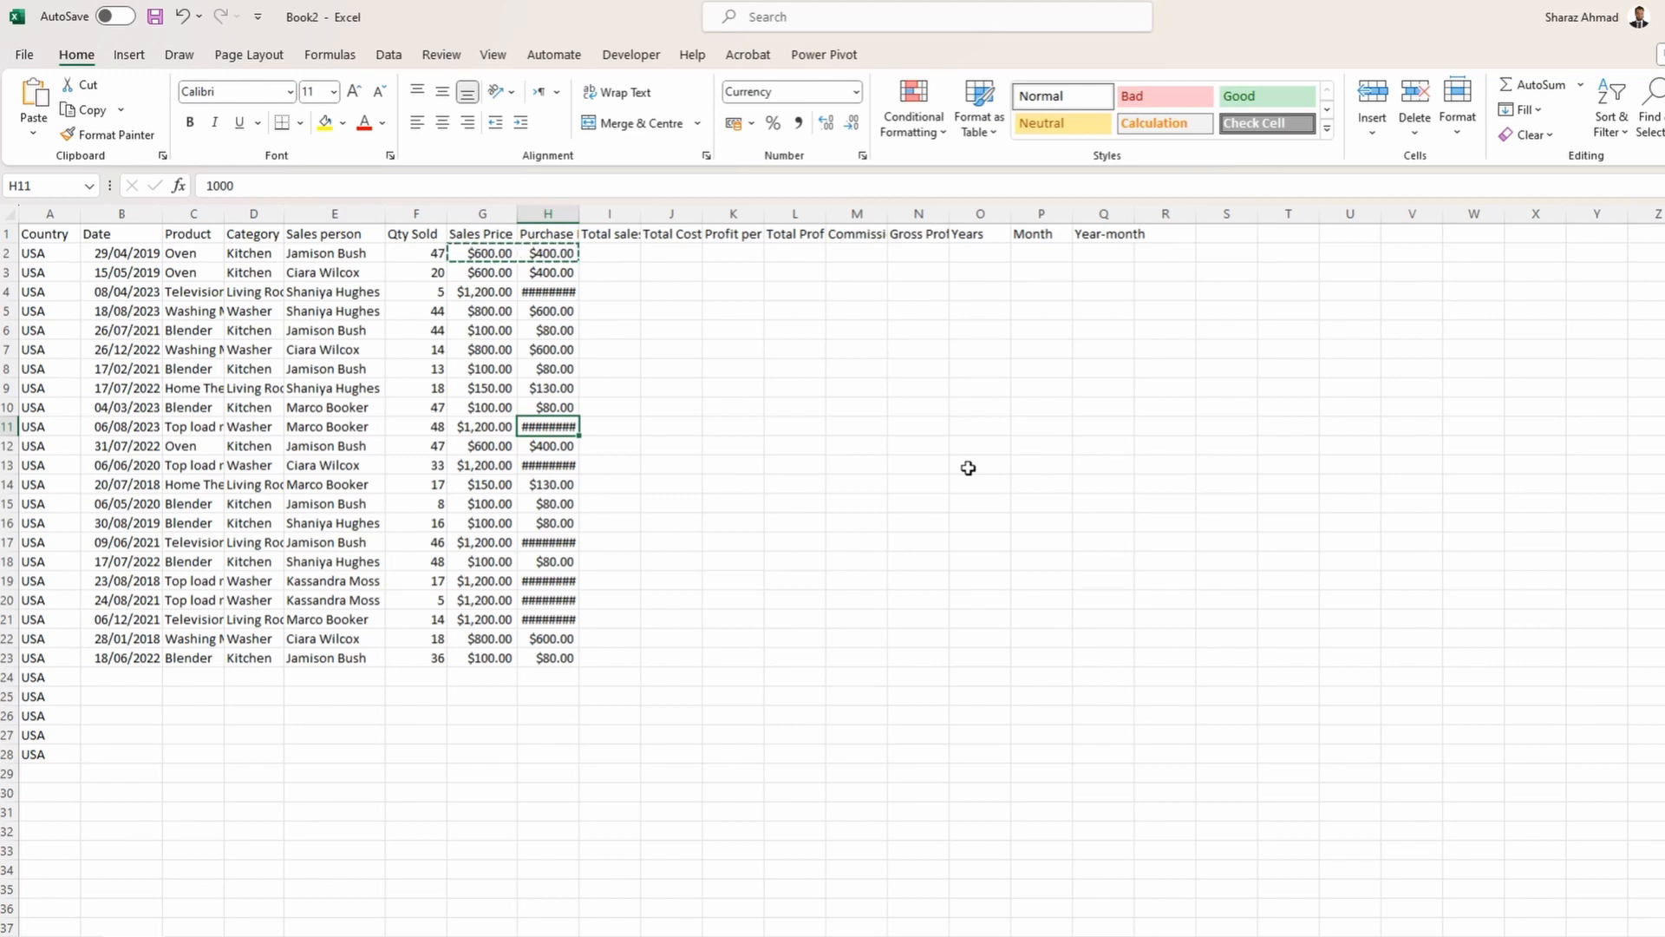
key("ctrl+space")
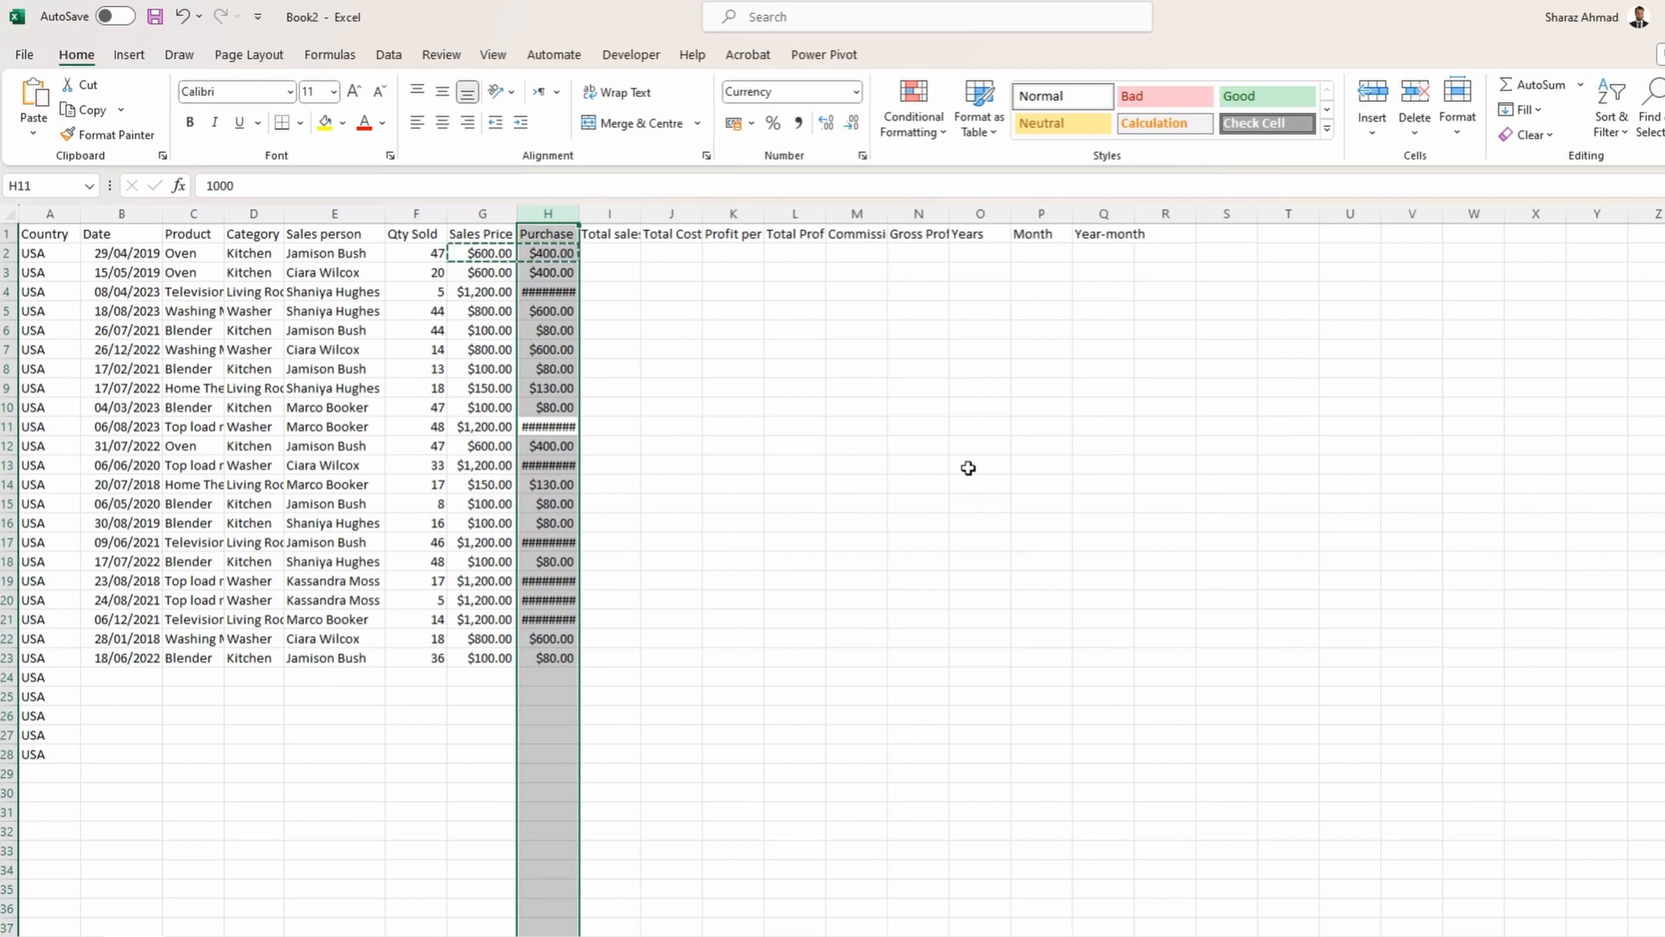
key("alt+h")
key("o")
key("i")
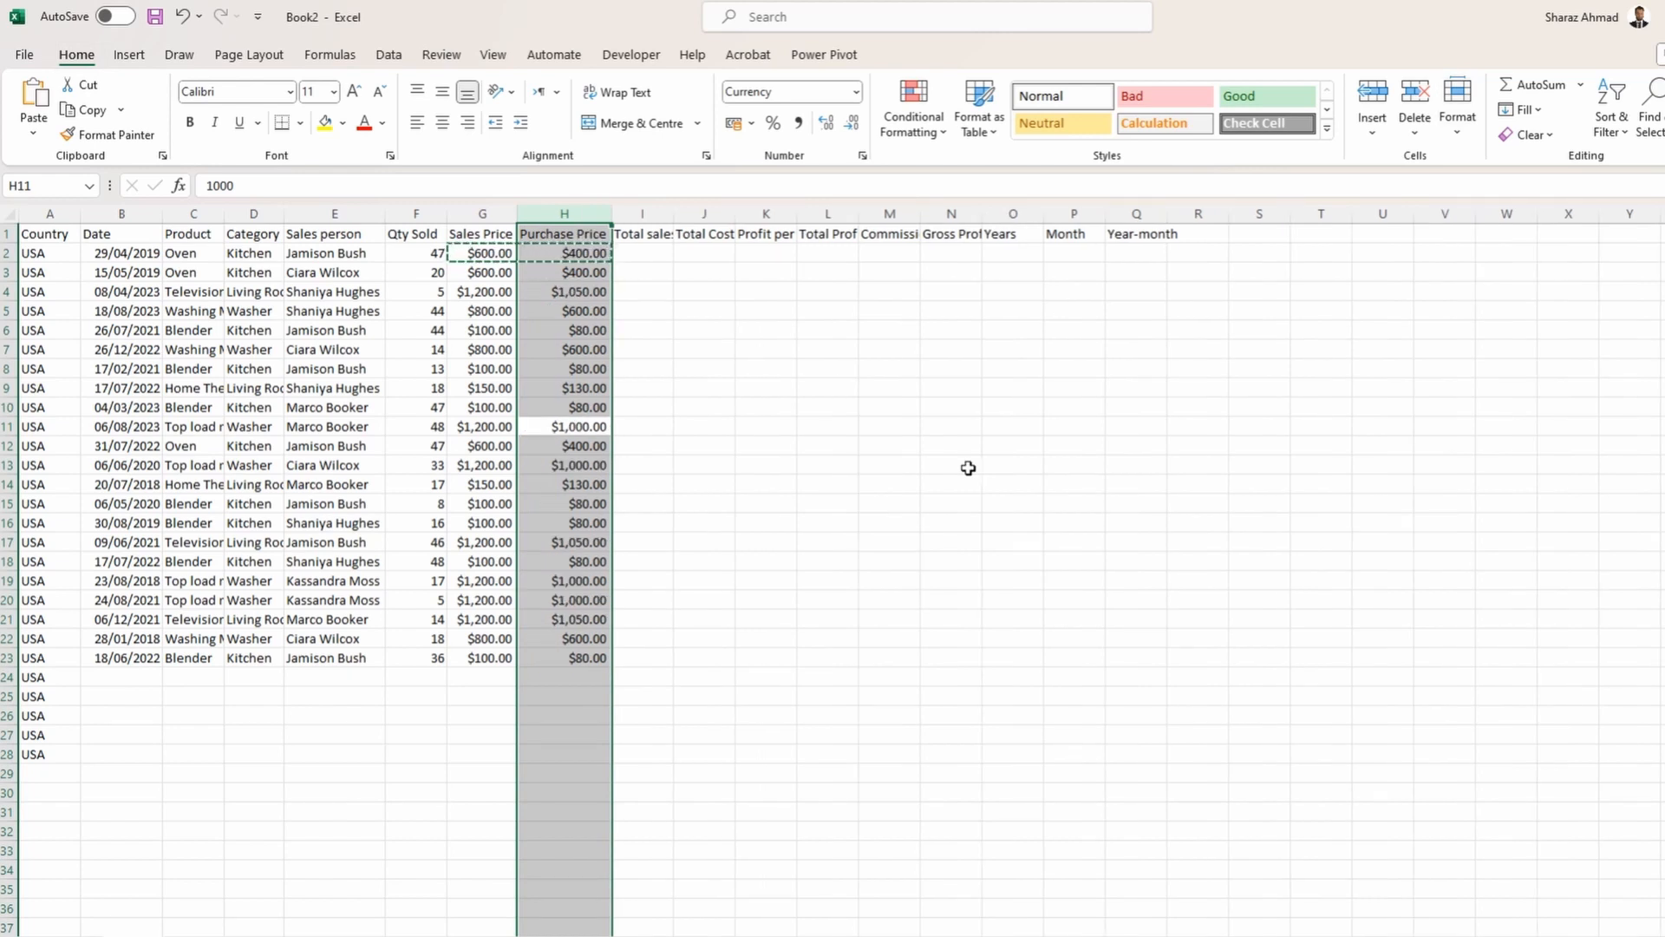
Select the entire row 12, then the entire Purchase Price column, and row 12 again.
key("Down")
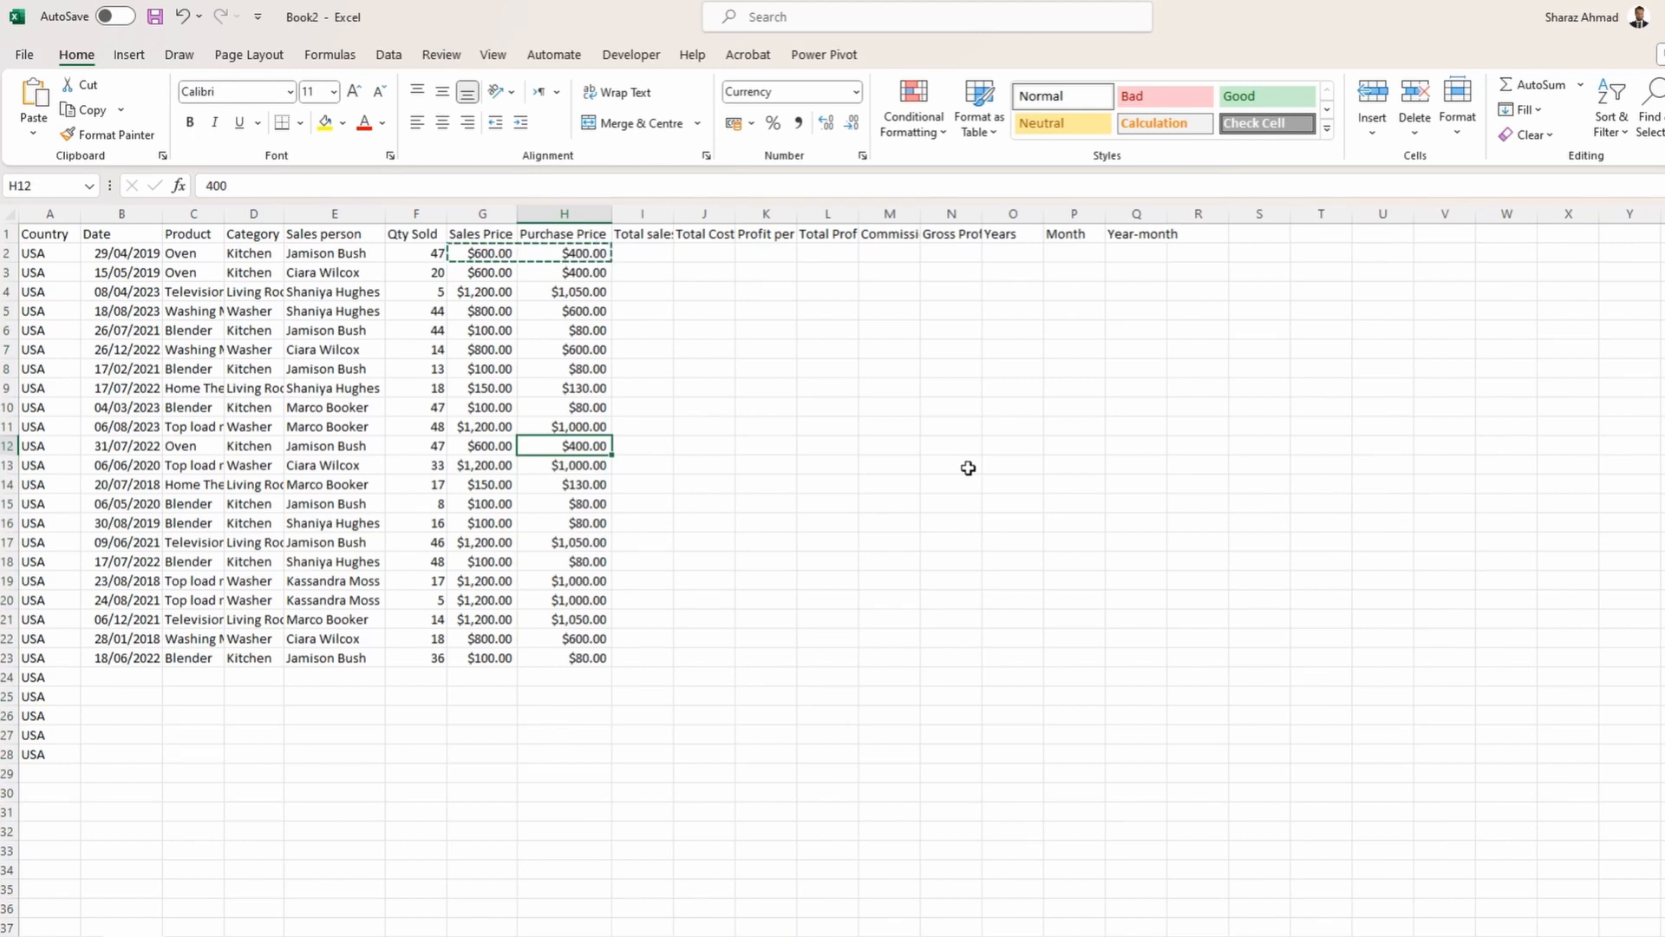
key("shift+space")
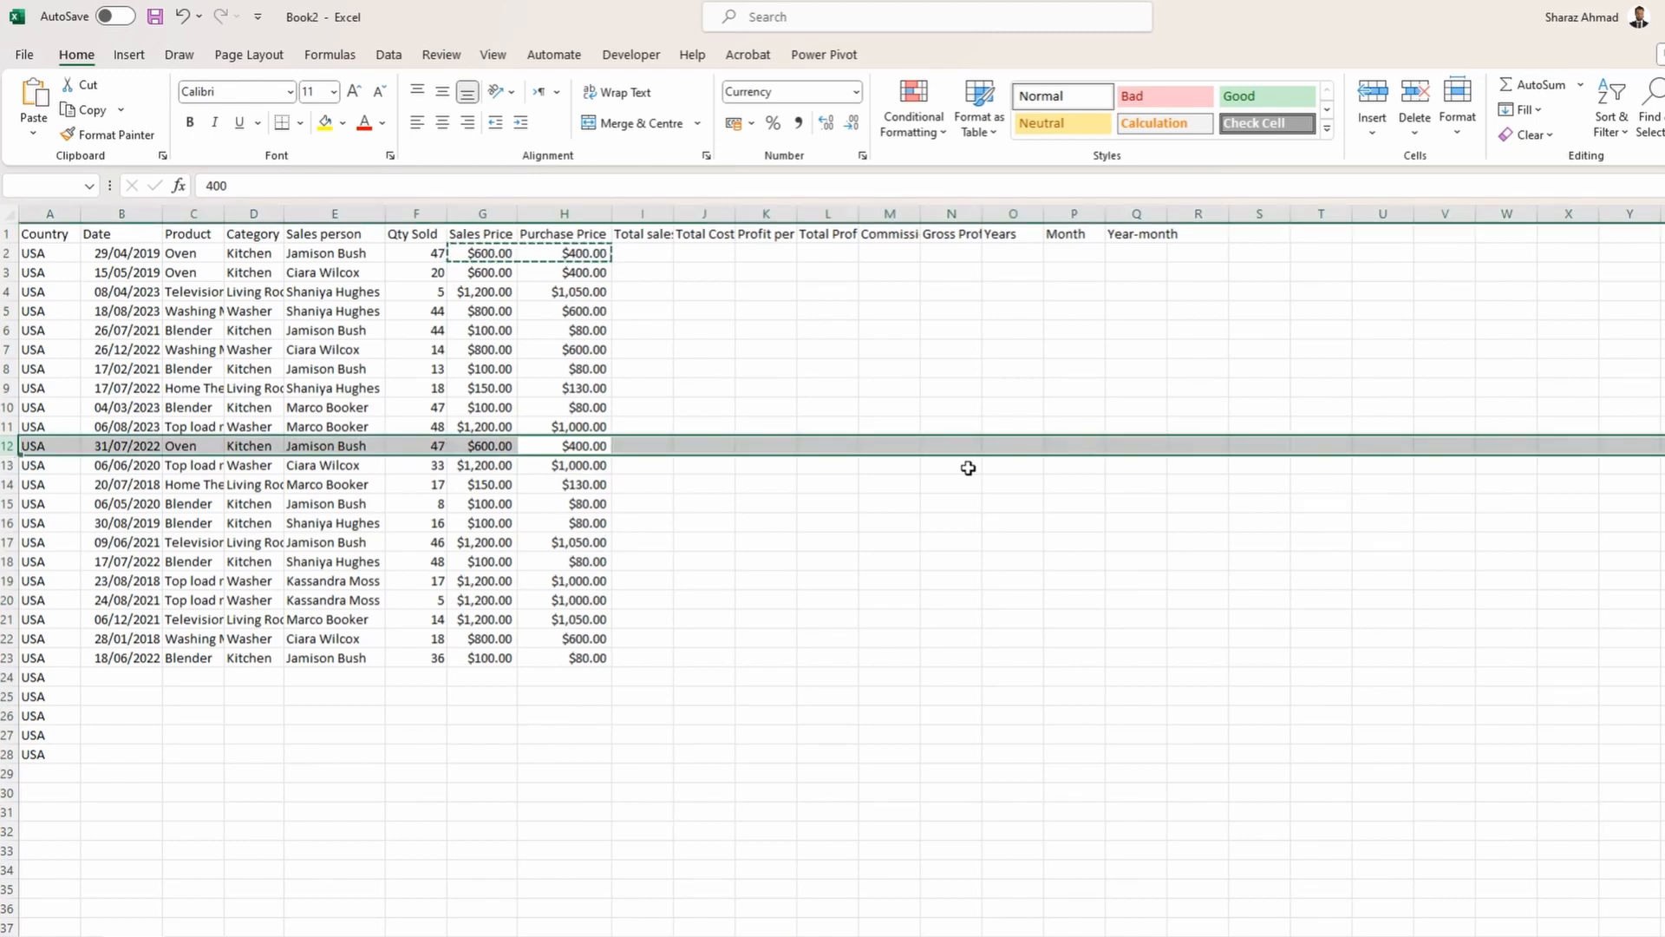
key("Up")
key("ctrl+space")
key("Down")
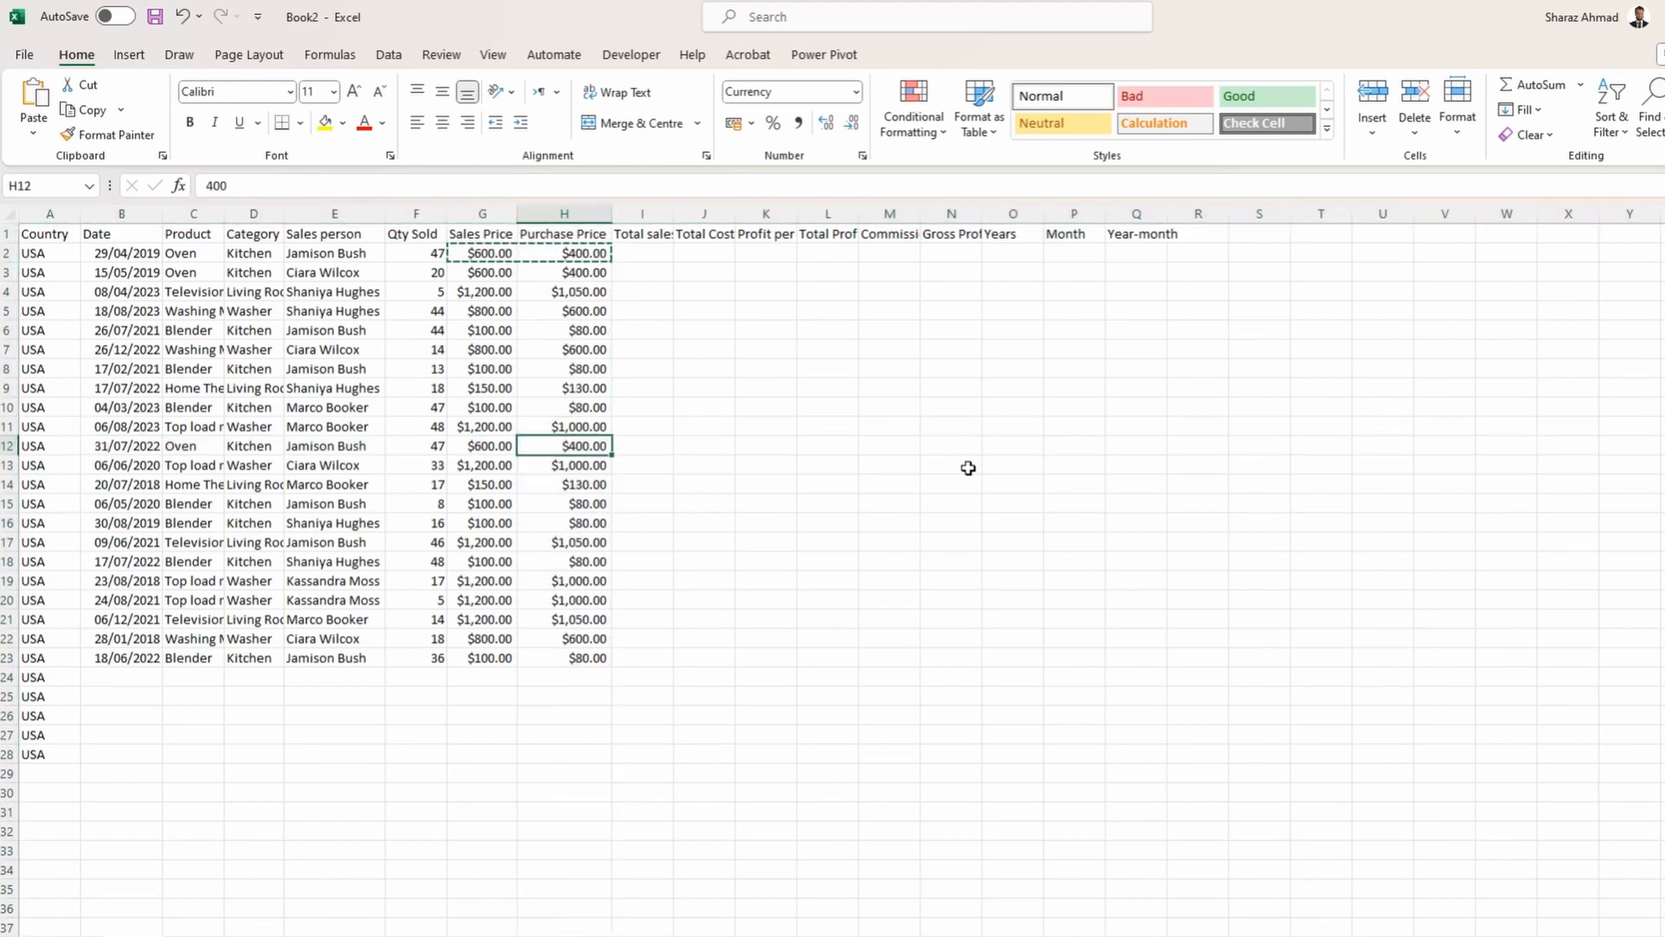
key("shift+space")
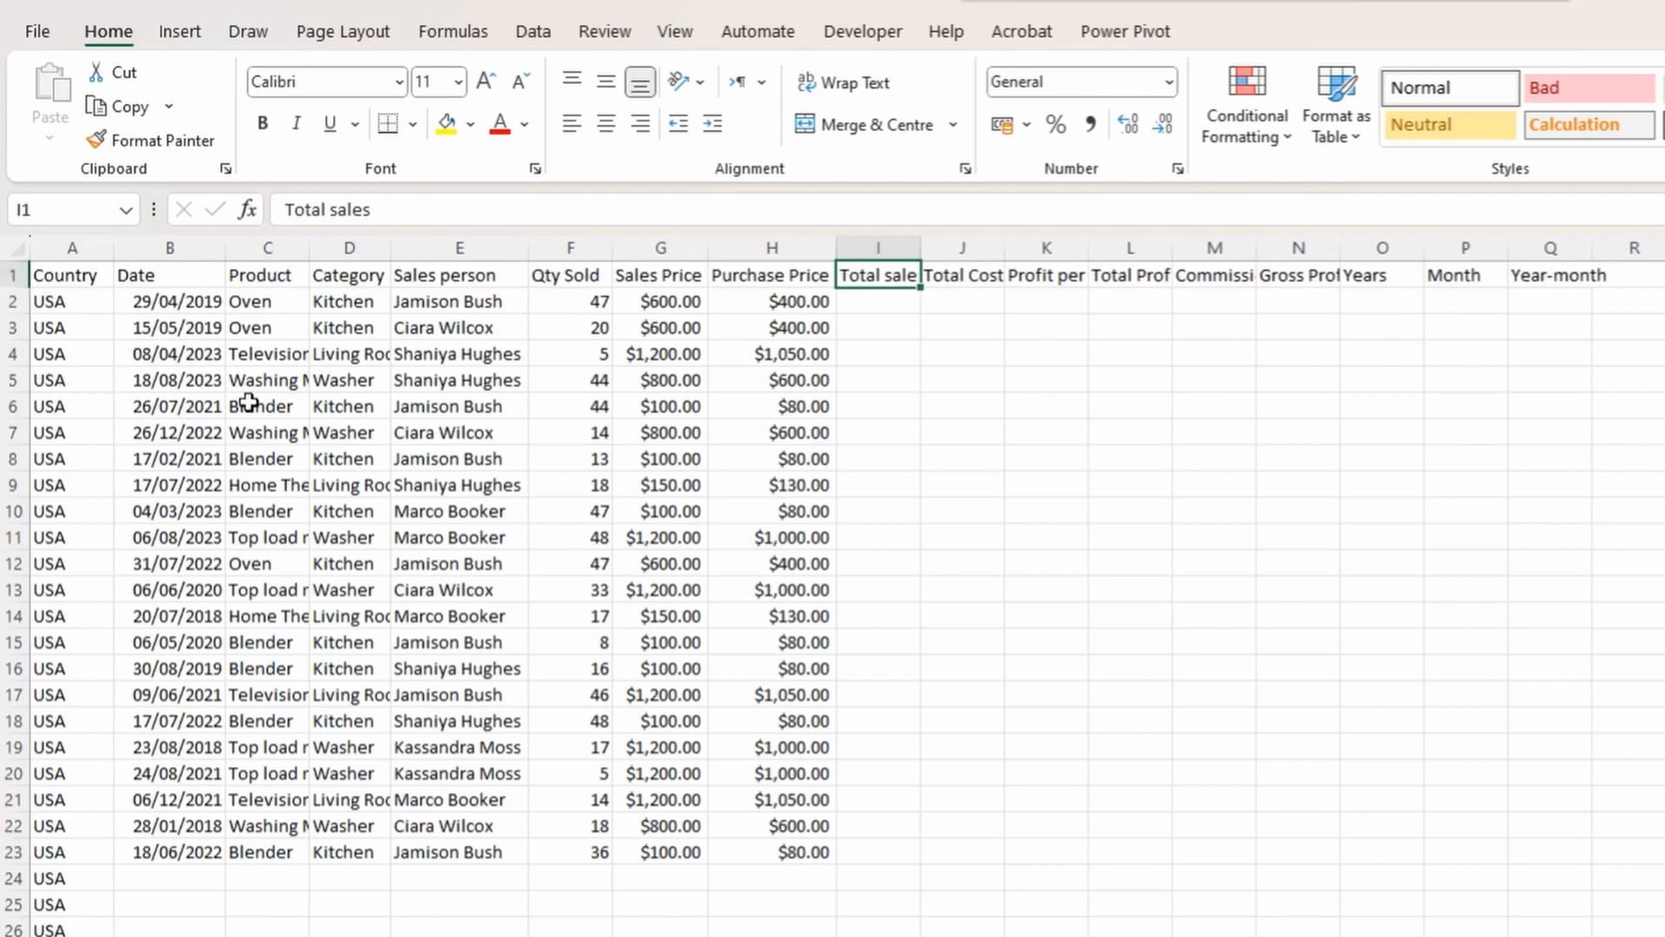
Format the entire header row 1 as bold, wrapped and horizontally centred text.
key("shift+space")
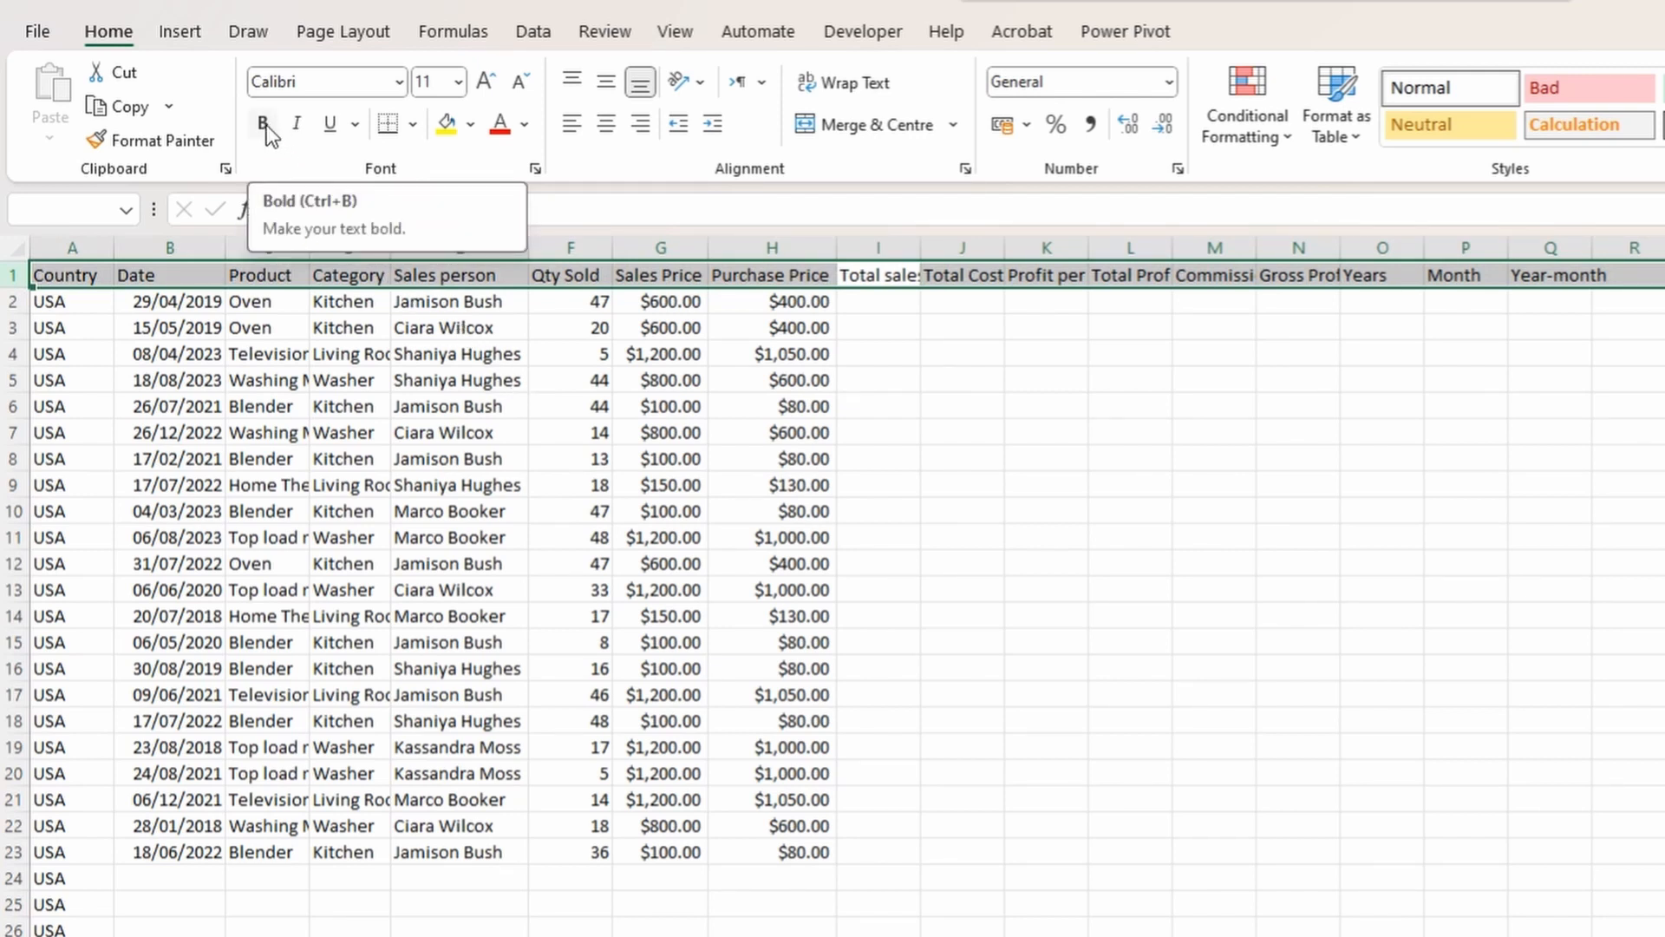
key("ctrl+b")
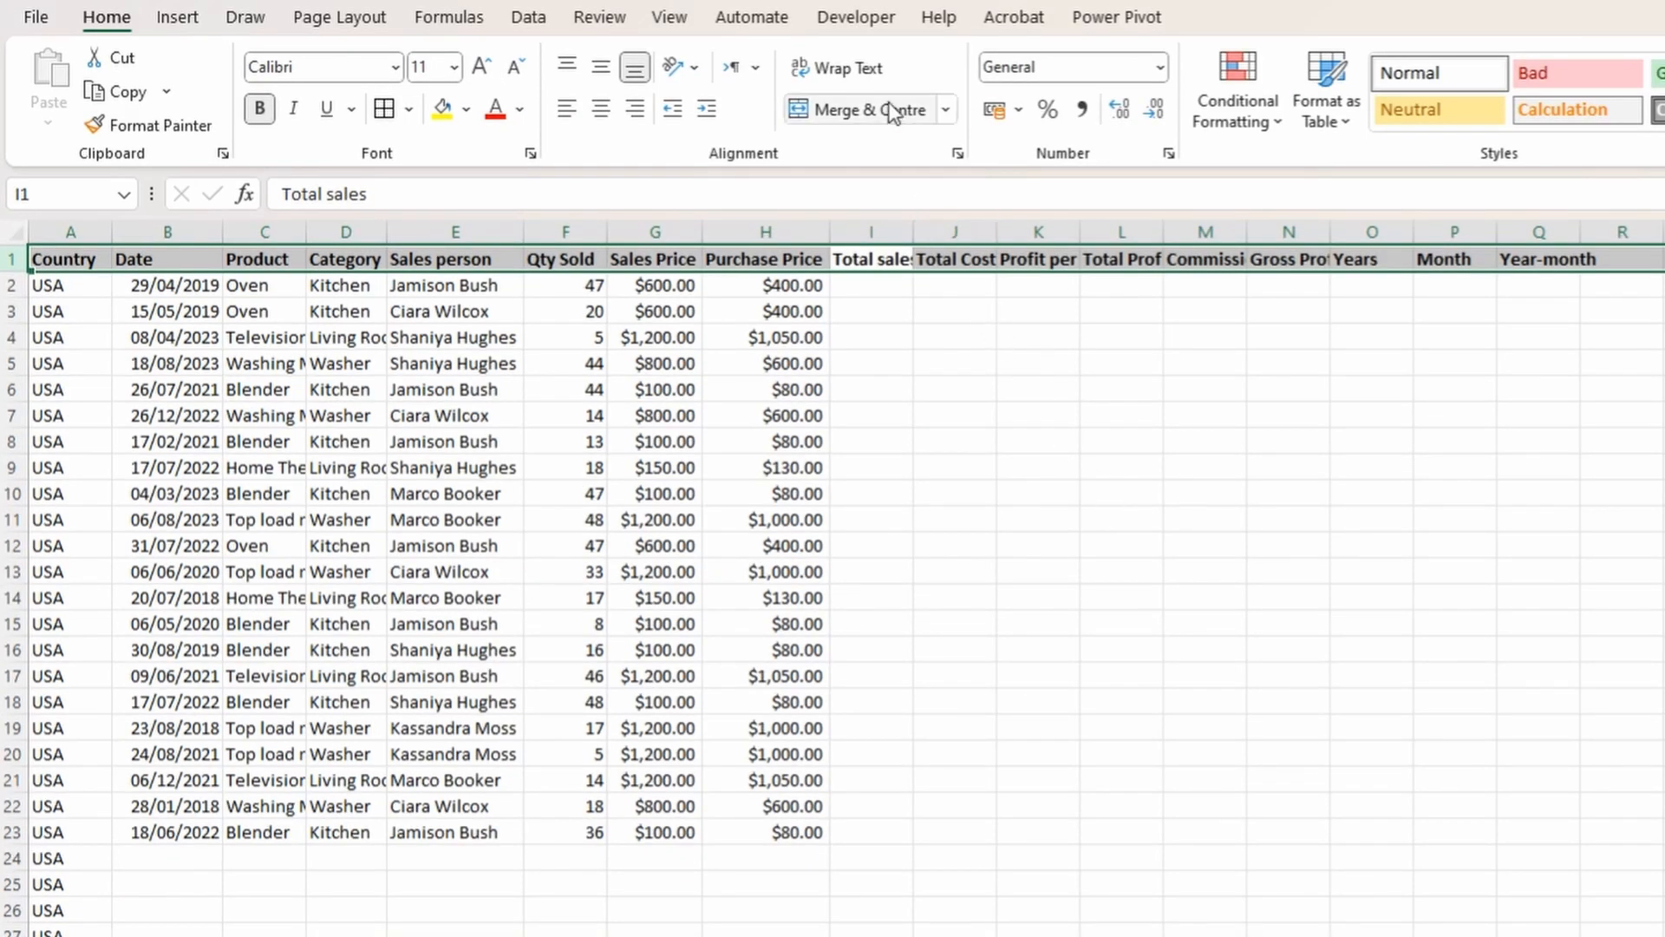
left_click(878, 75)
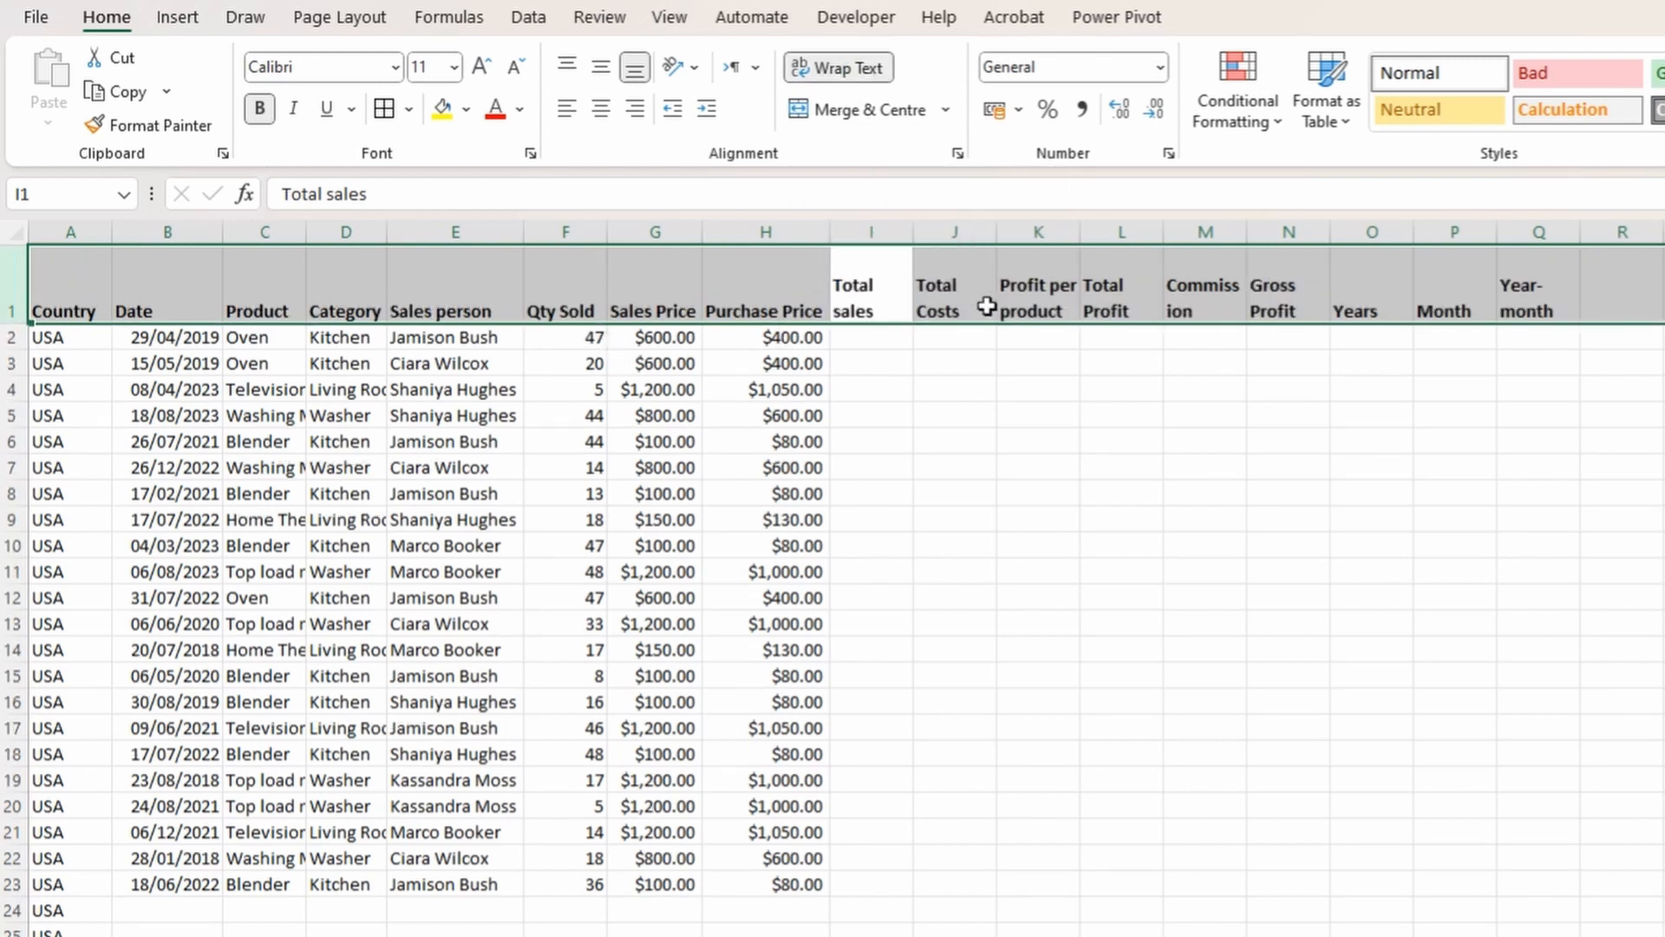
left_click(600, 109)
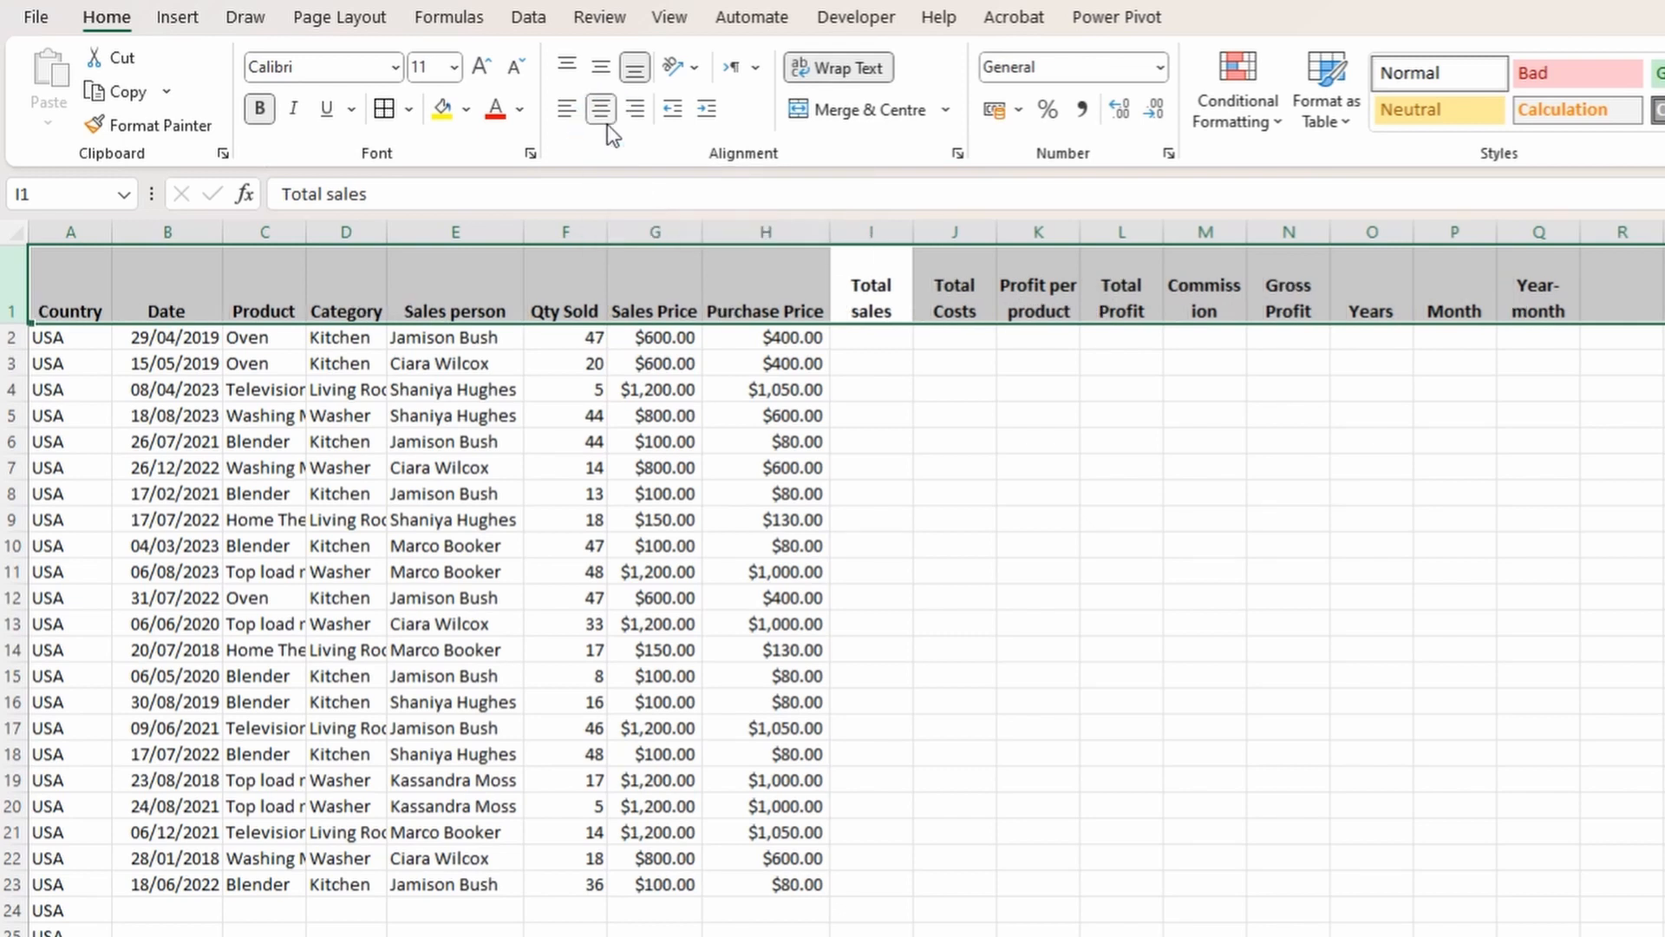
Align the header row text vertically to the middle and set its font size to 12.
left_click(598, 71)
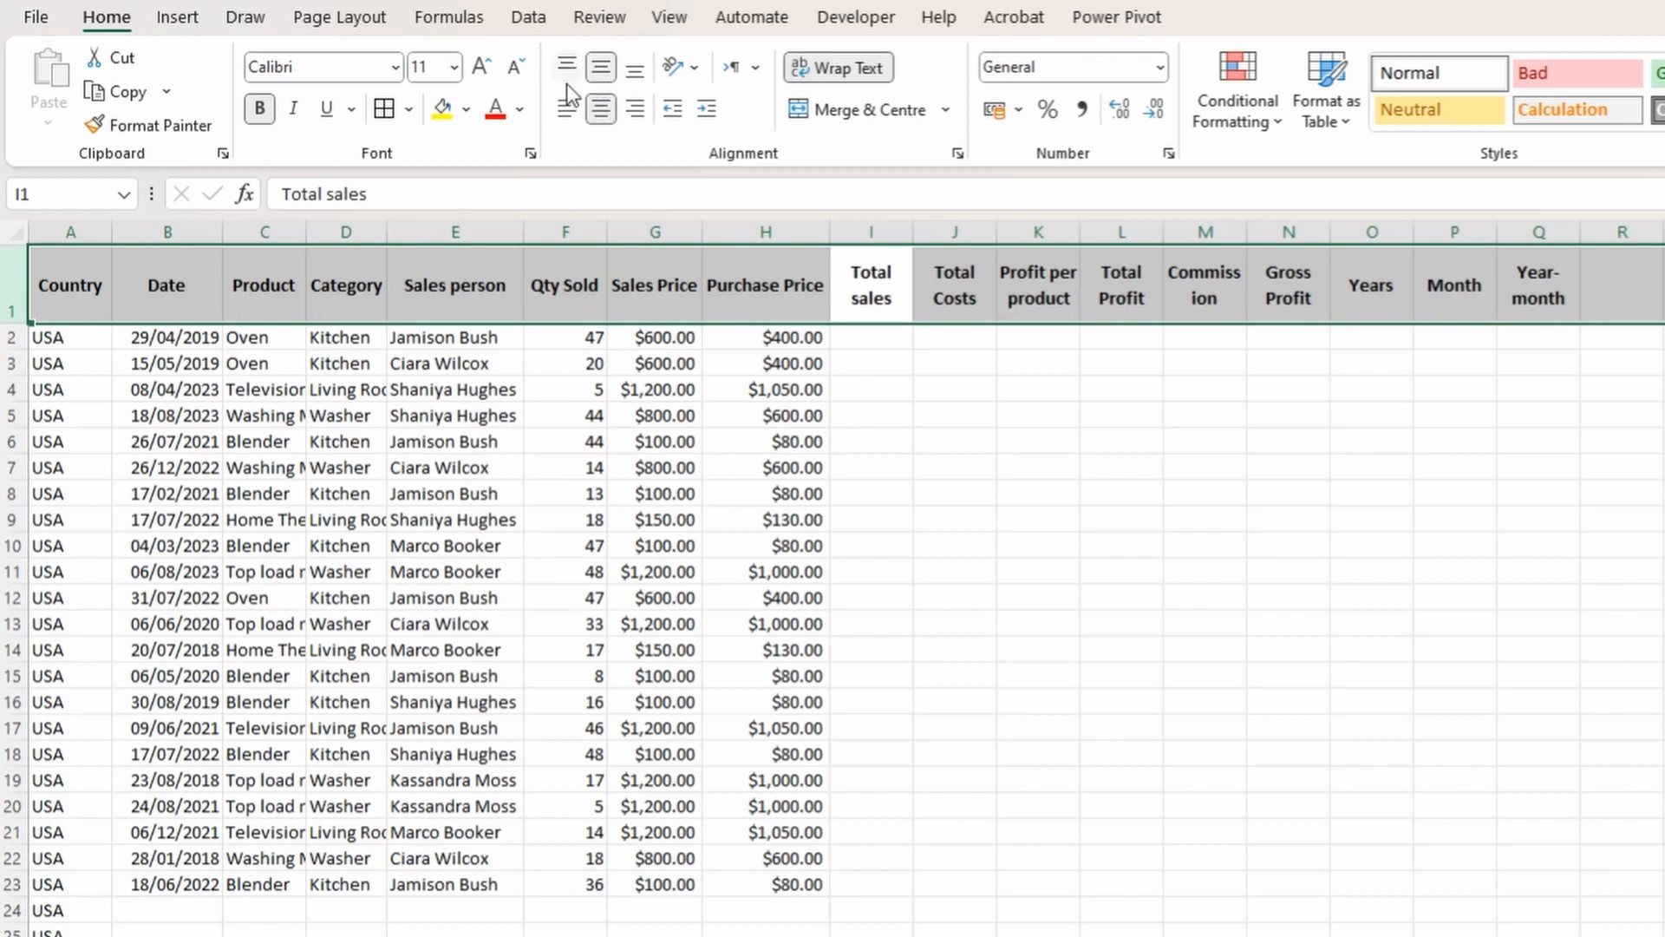
left_click(481, 71)
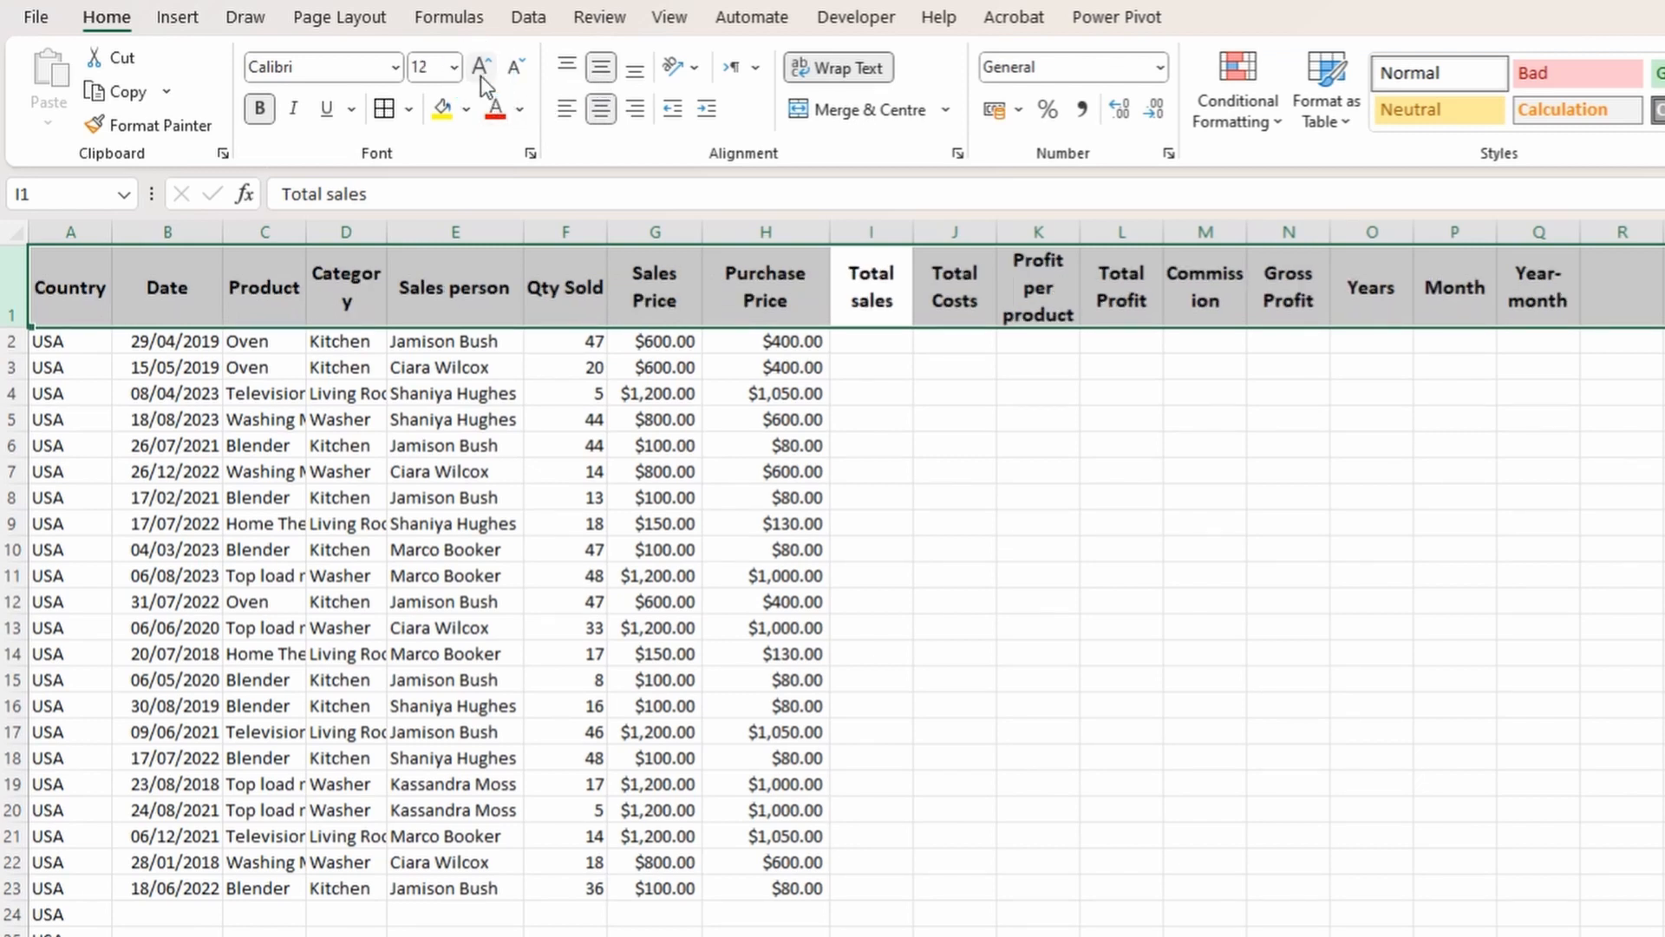
left_click(515, 71)
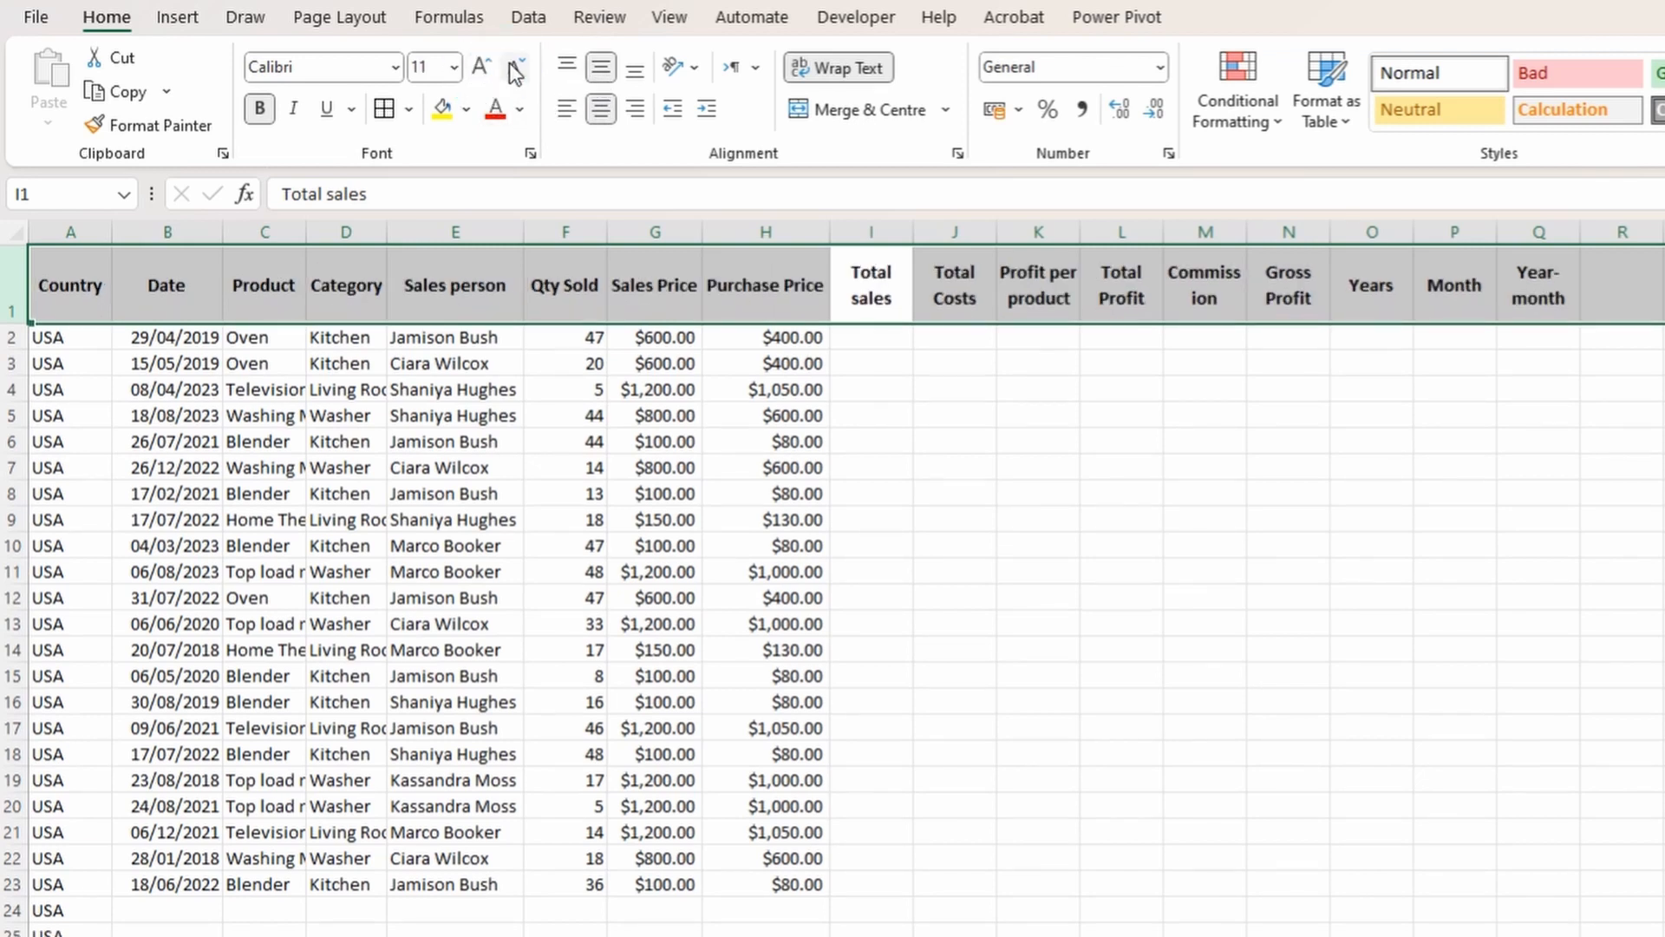
left_click(454, 68)
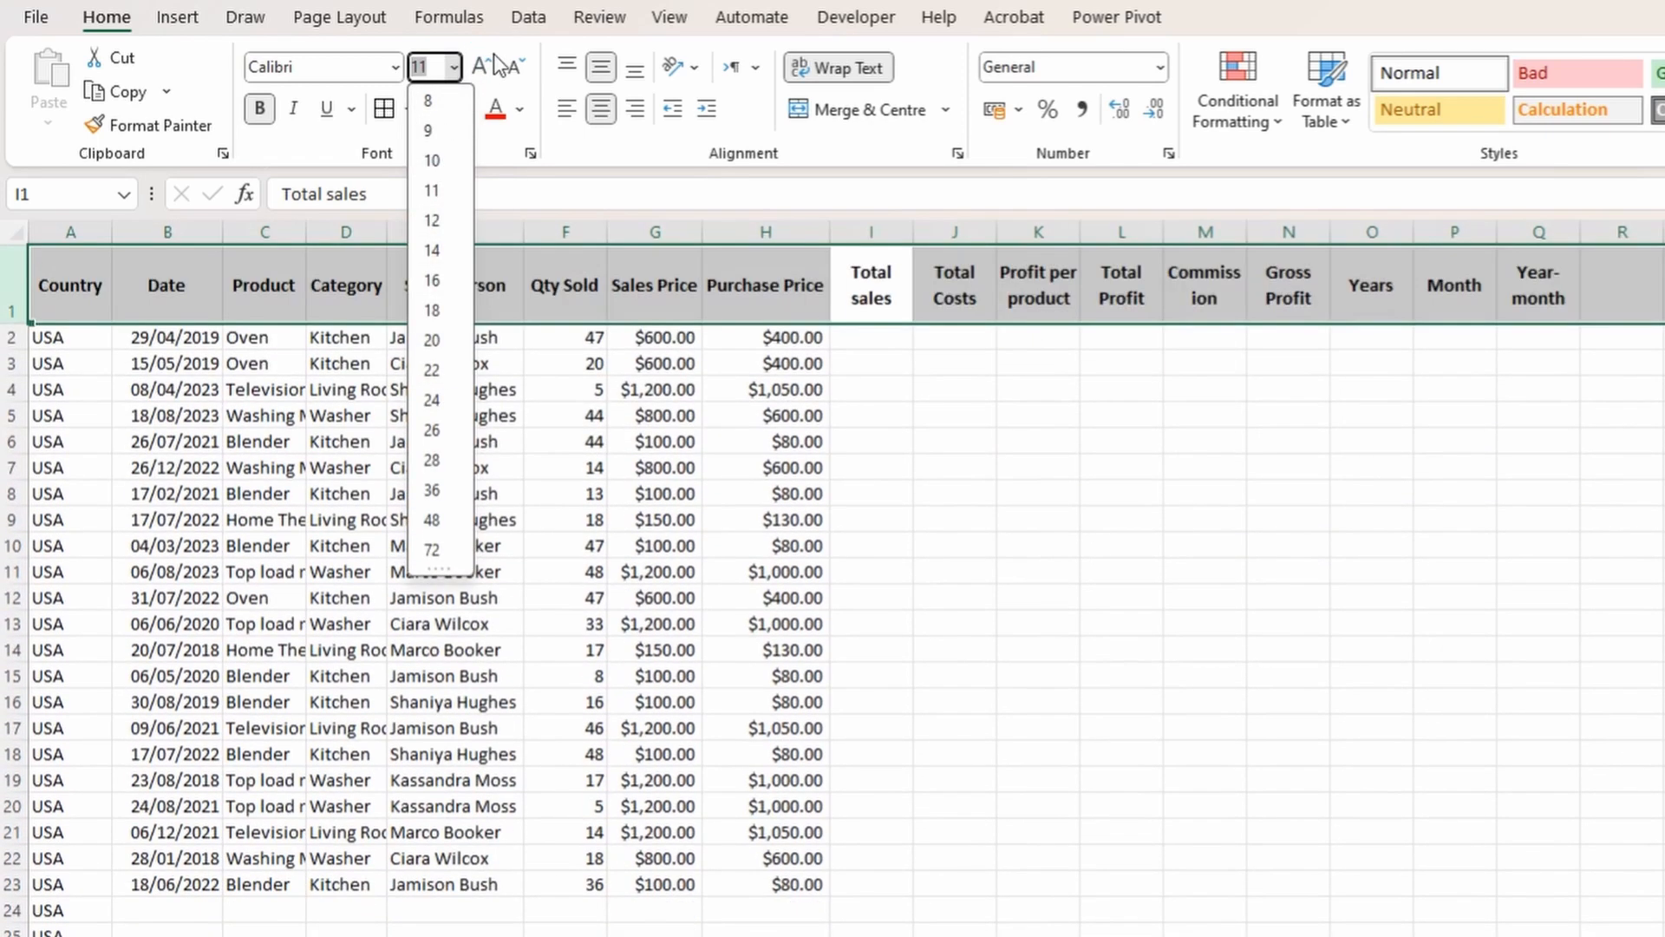
left_click(432, 220)
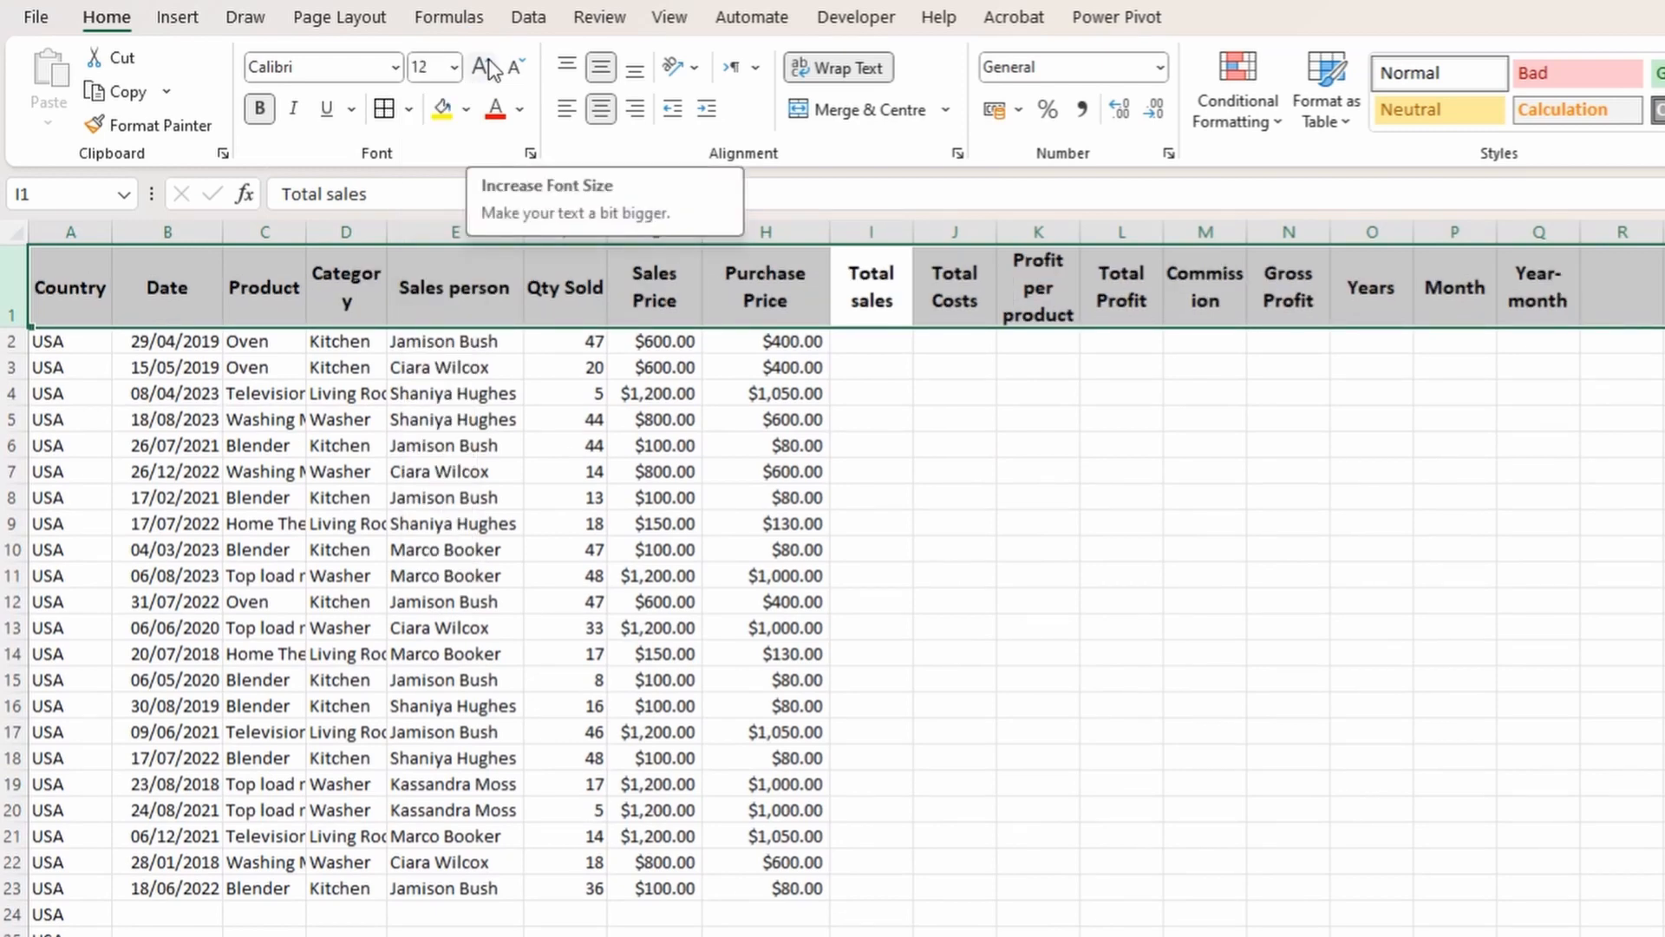
left_click(395, 68)
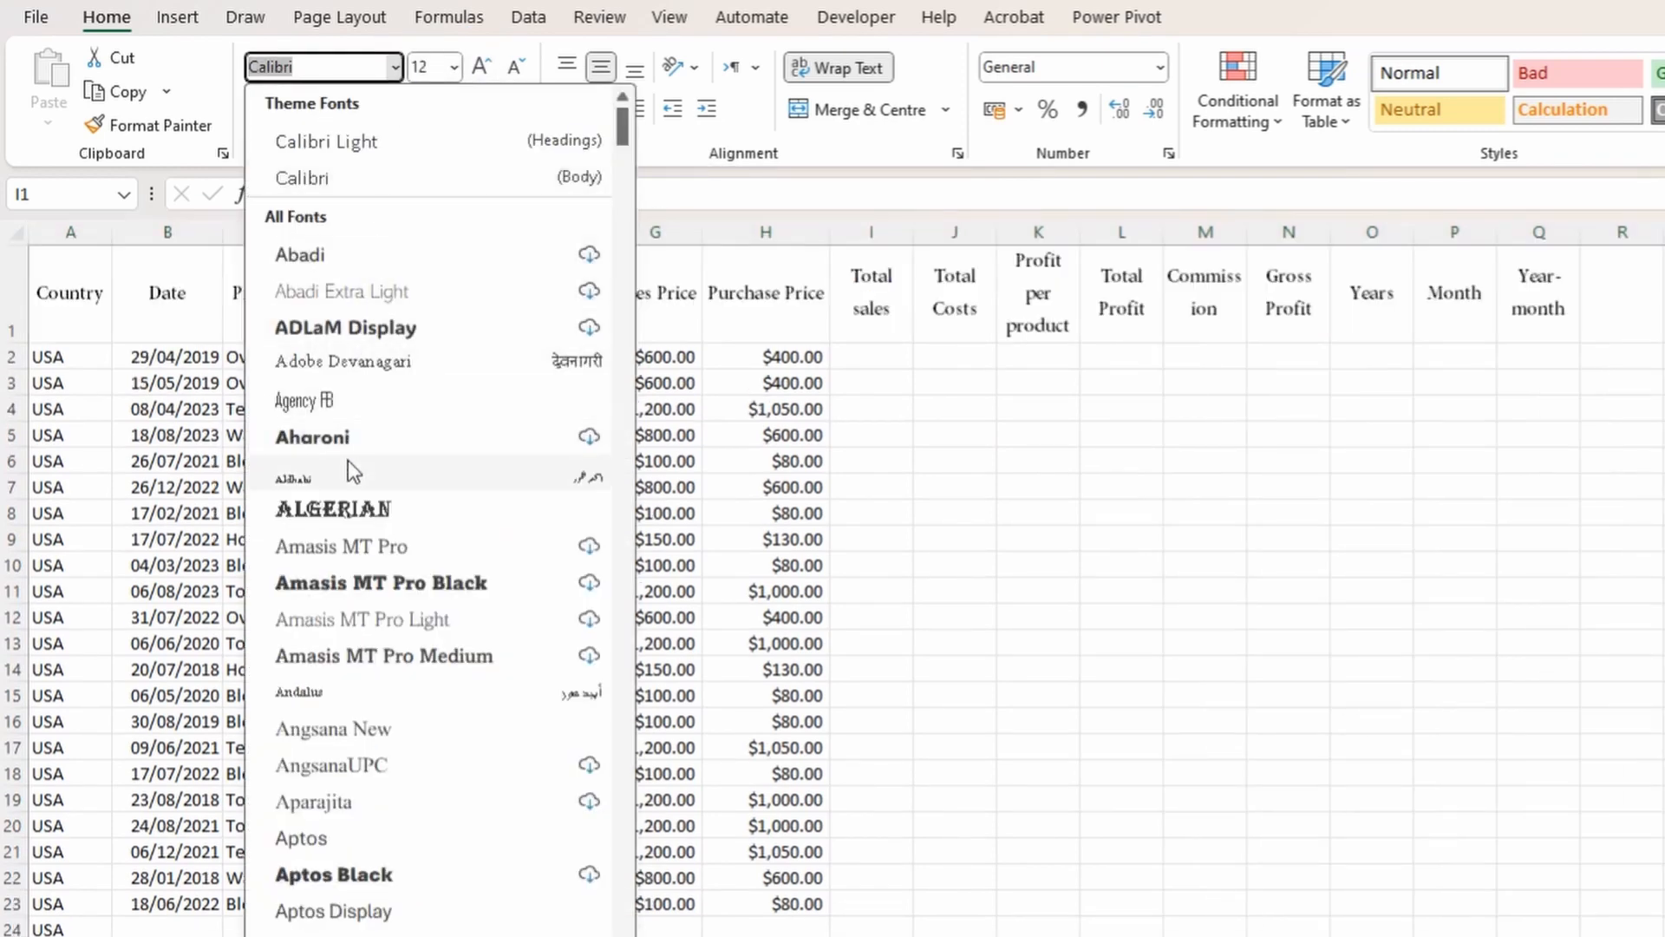
left_click(683, 111)
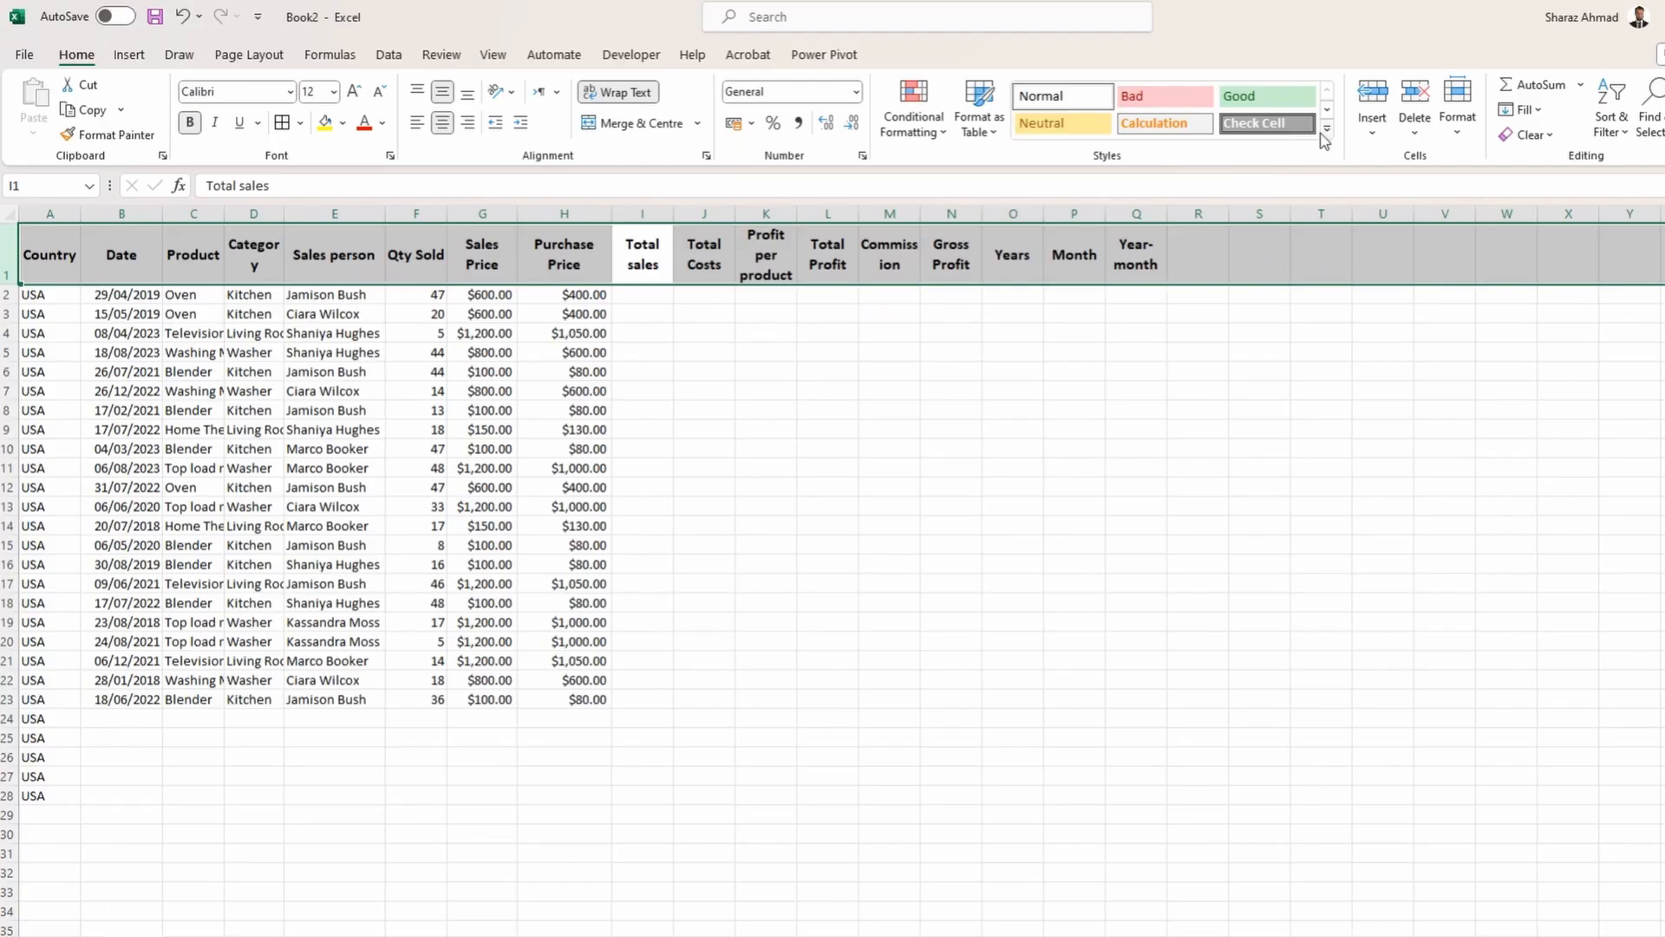
left_click(1331, 139)
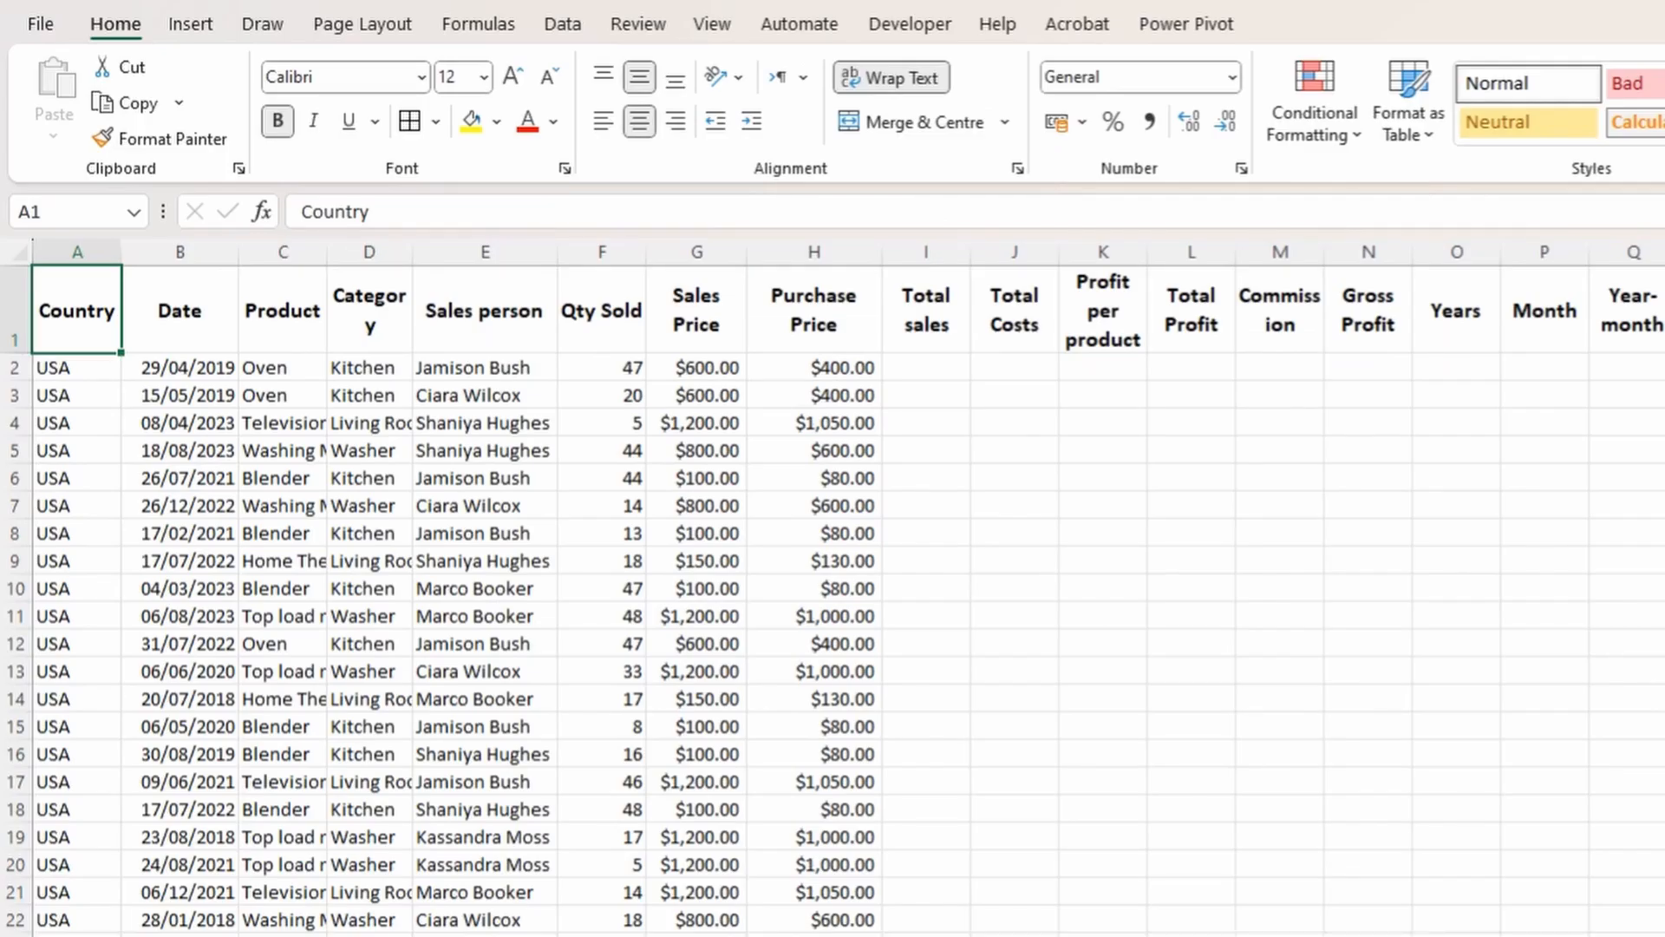
Add borders around all header cells A1:Q1 and fill them with a light blue theme colour.
key("ctrl+shift+Right")
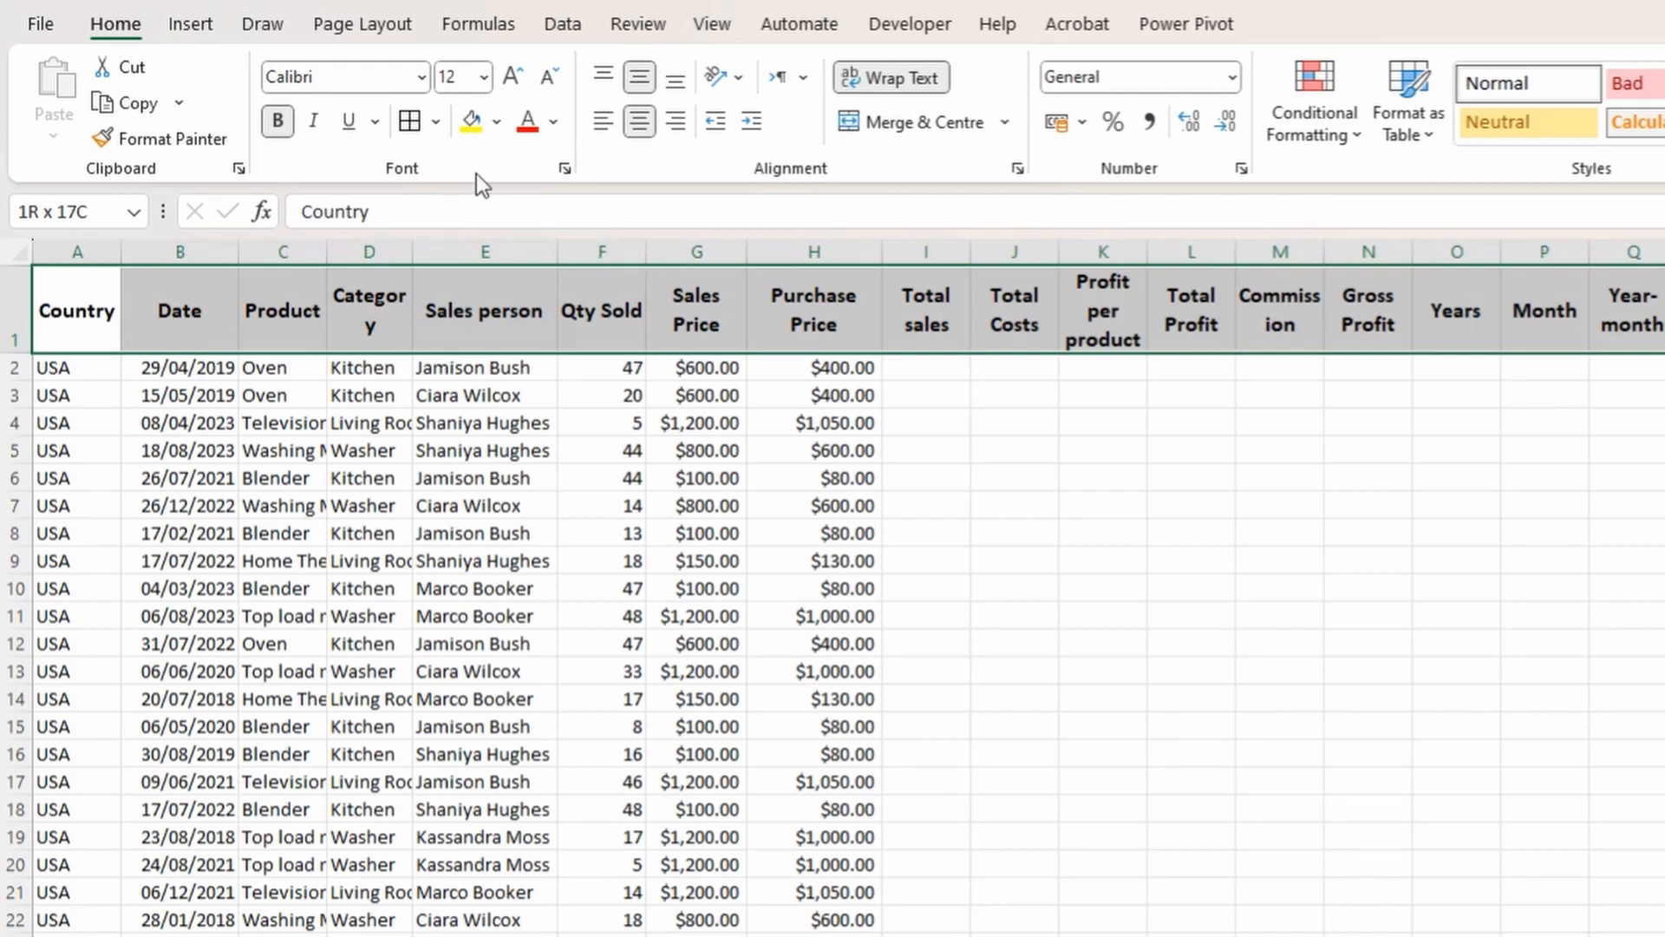
left_click(434, 123)
left_click(521, 474)
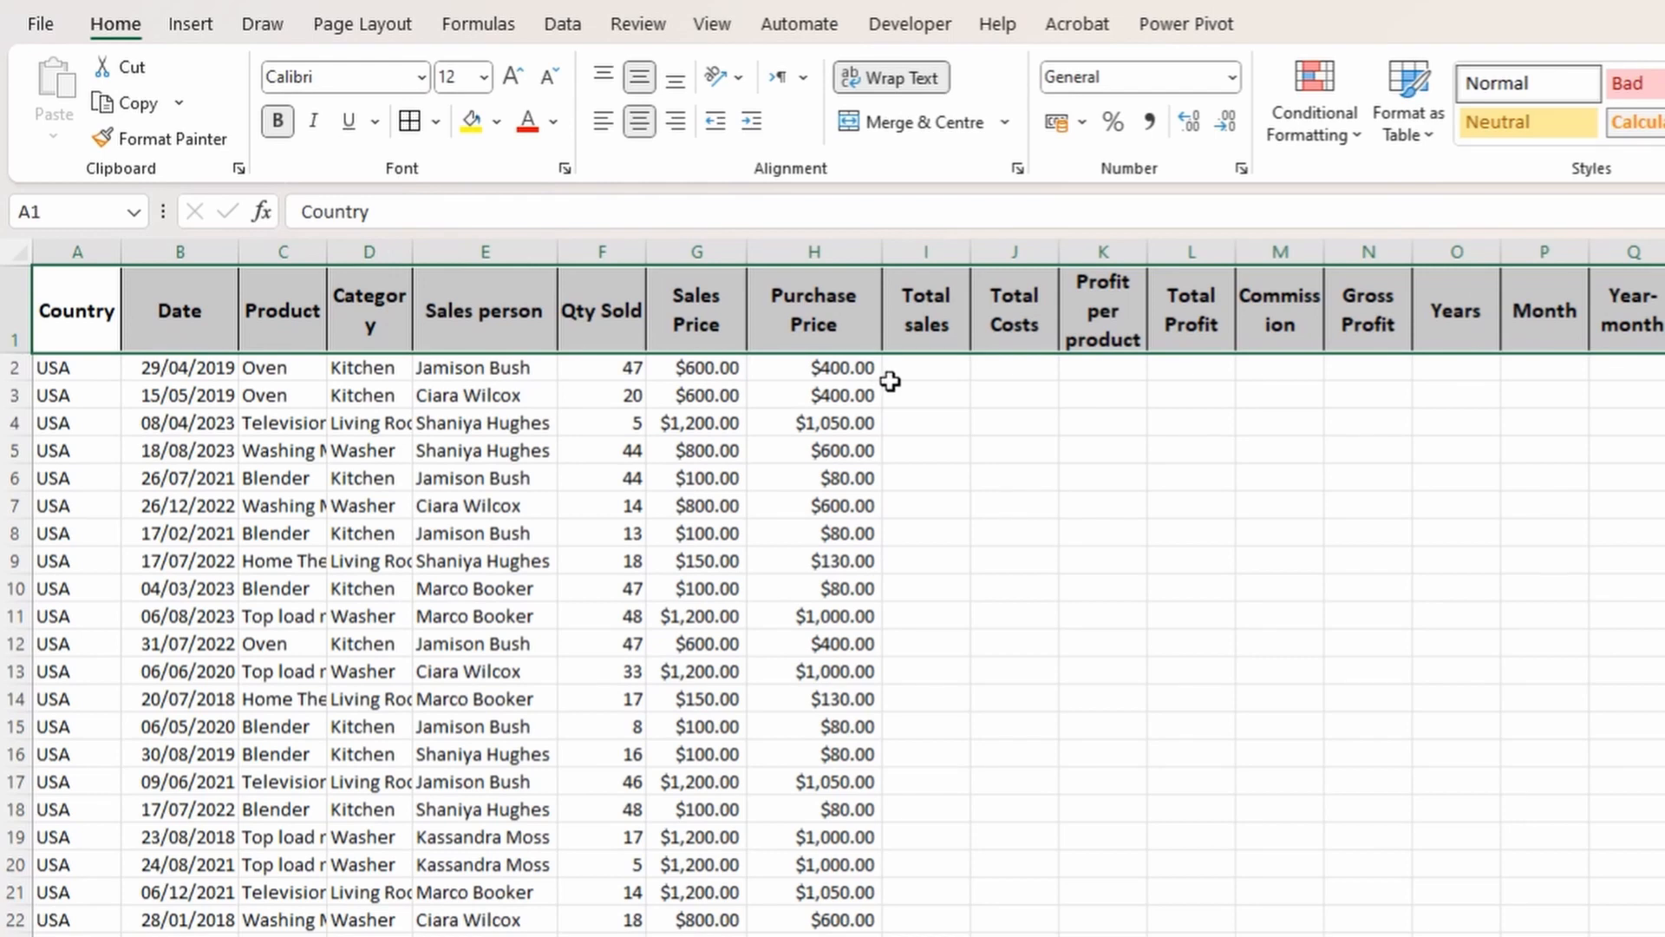
left_click(496, 122)
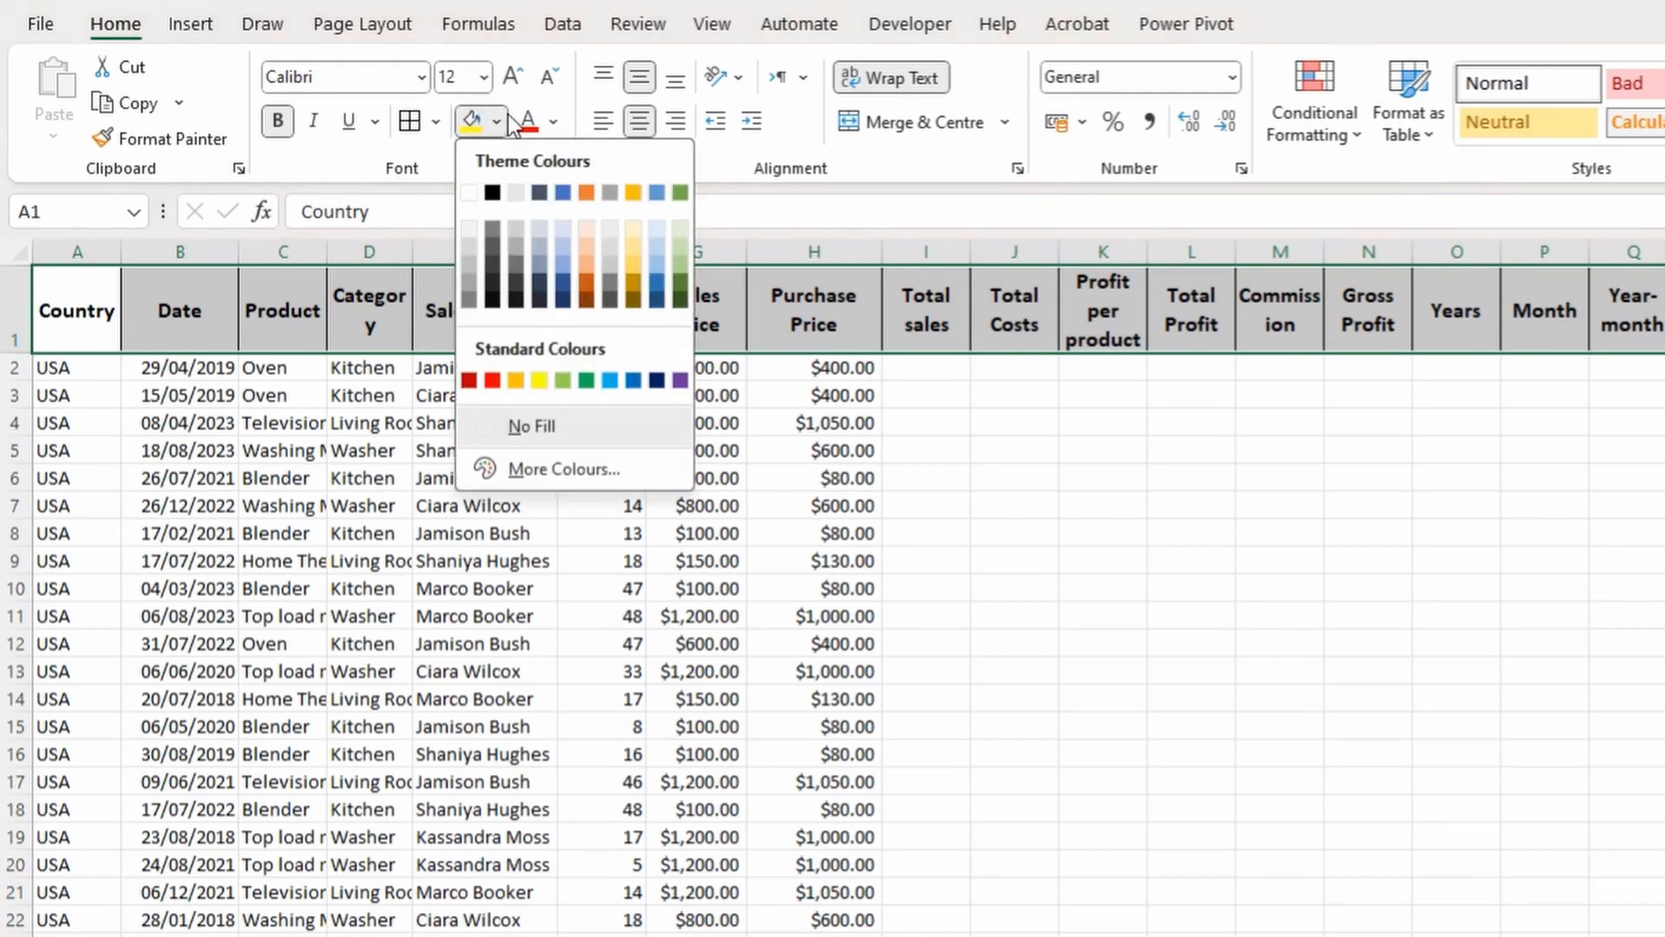
left_click(567, 243)
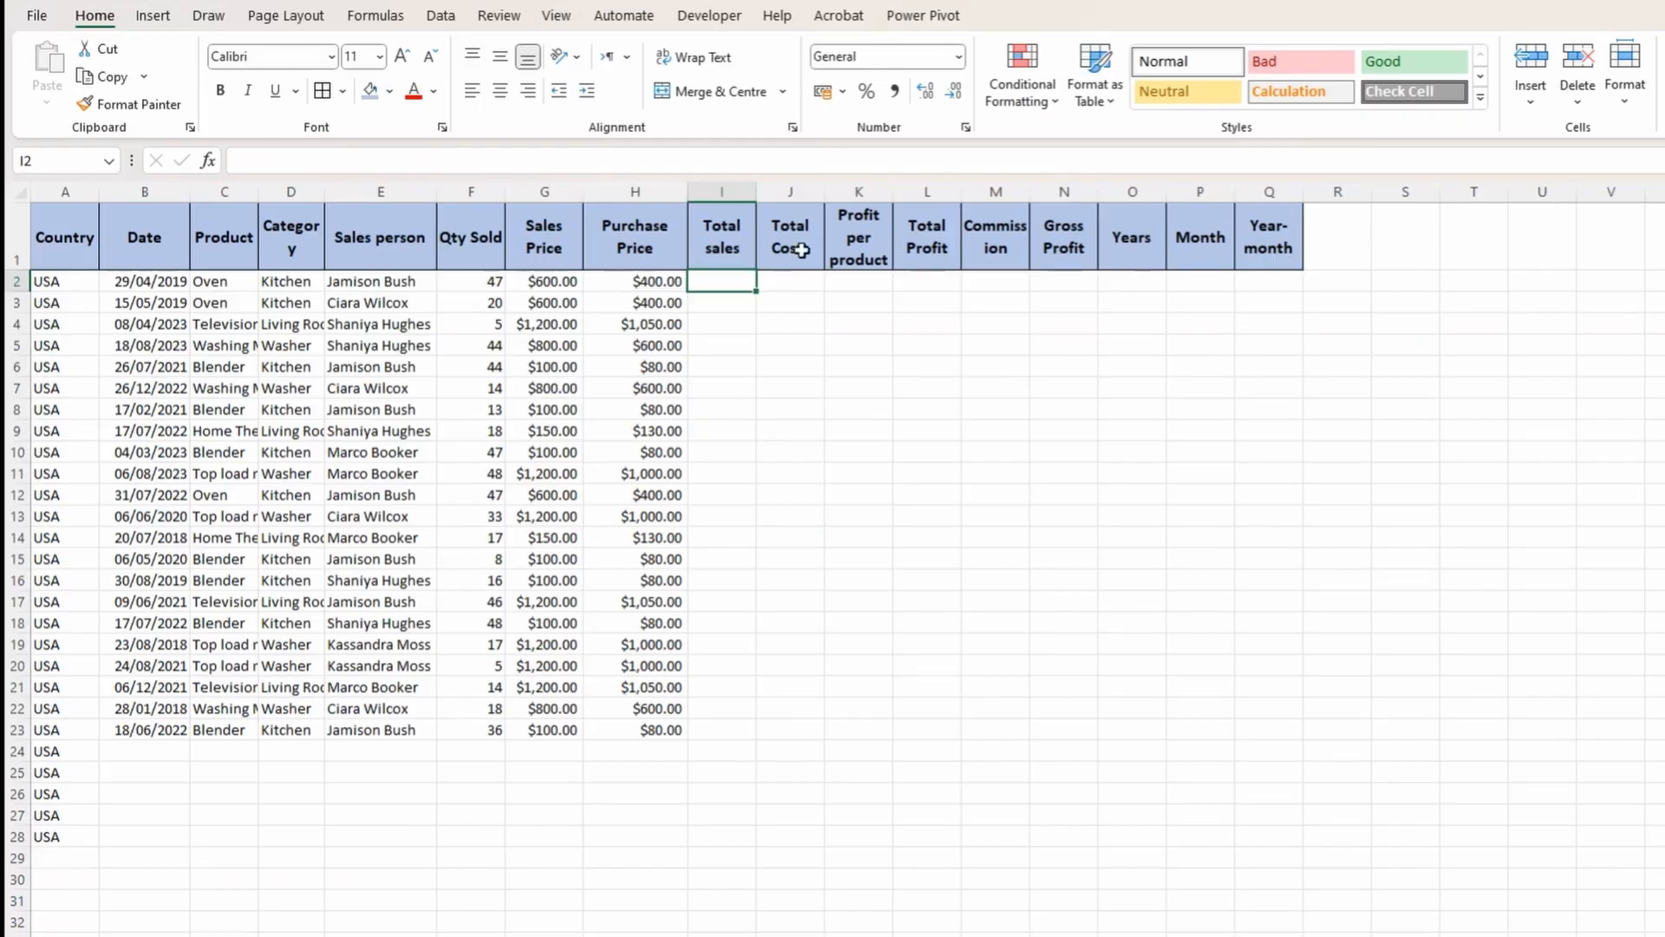
Apply AutoFit Column Width to the data range A2:H28, leaving out the header row.
left_click(34, 279)
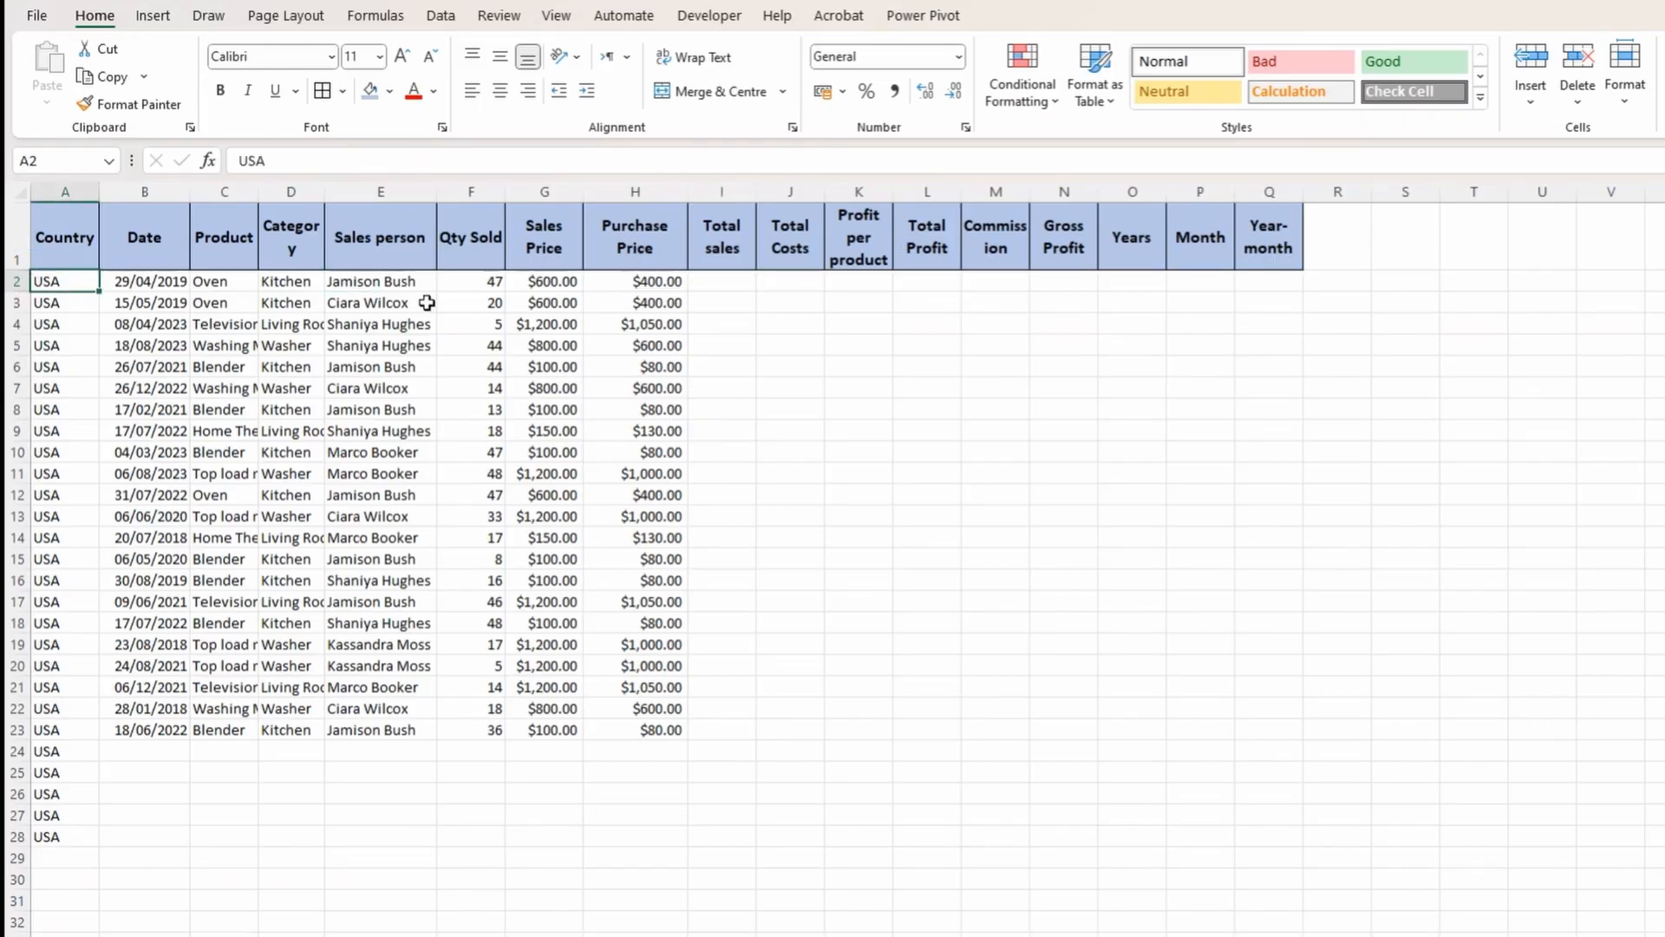
key("ctrl+shift+Right")
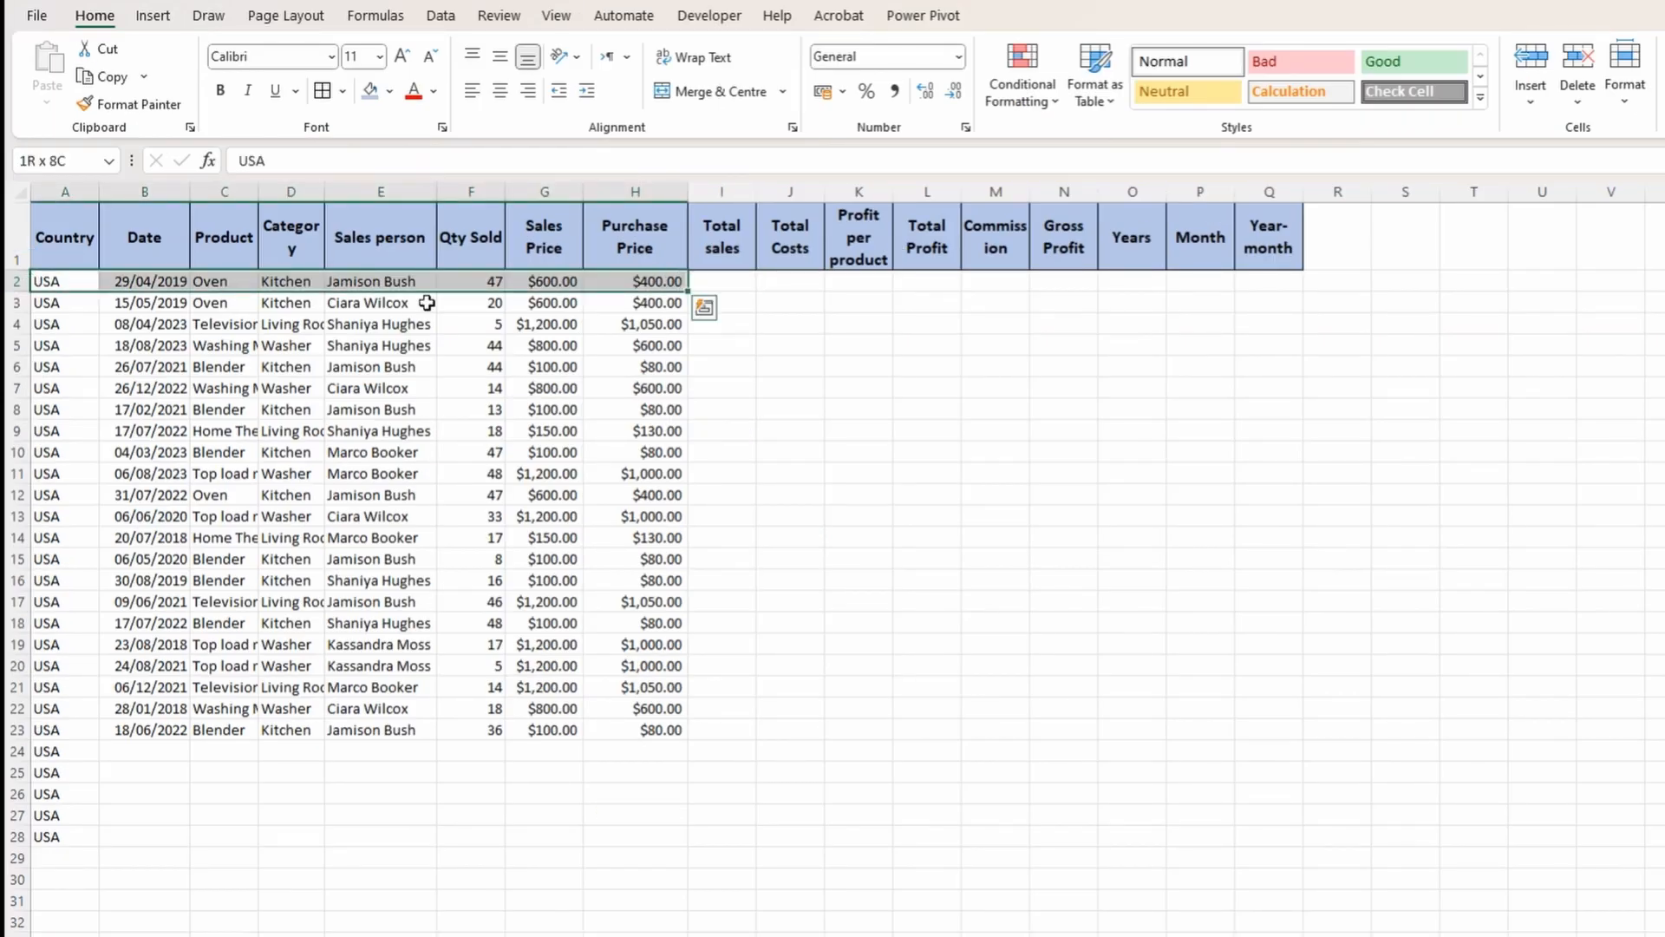
key("ctrl+shift+Down")
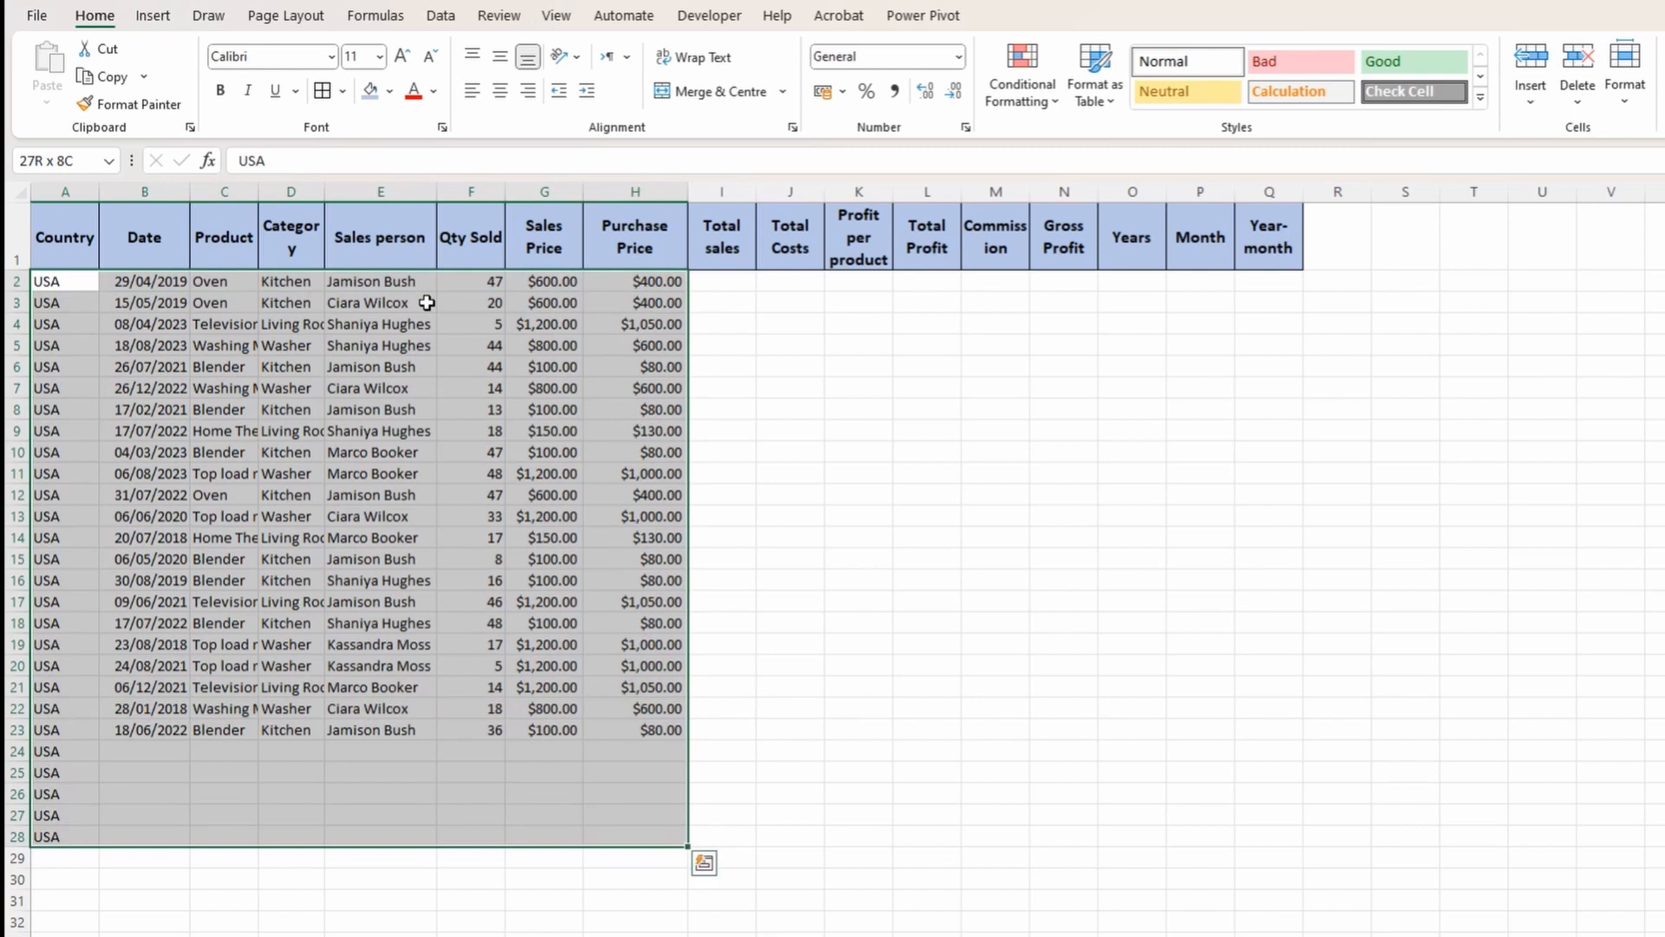
key("alt")
key("h")
key("o")
key("i")
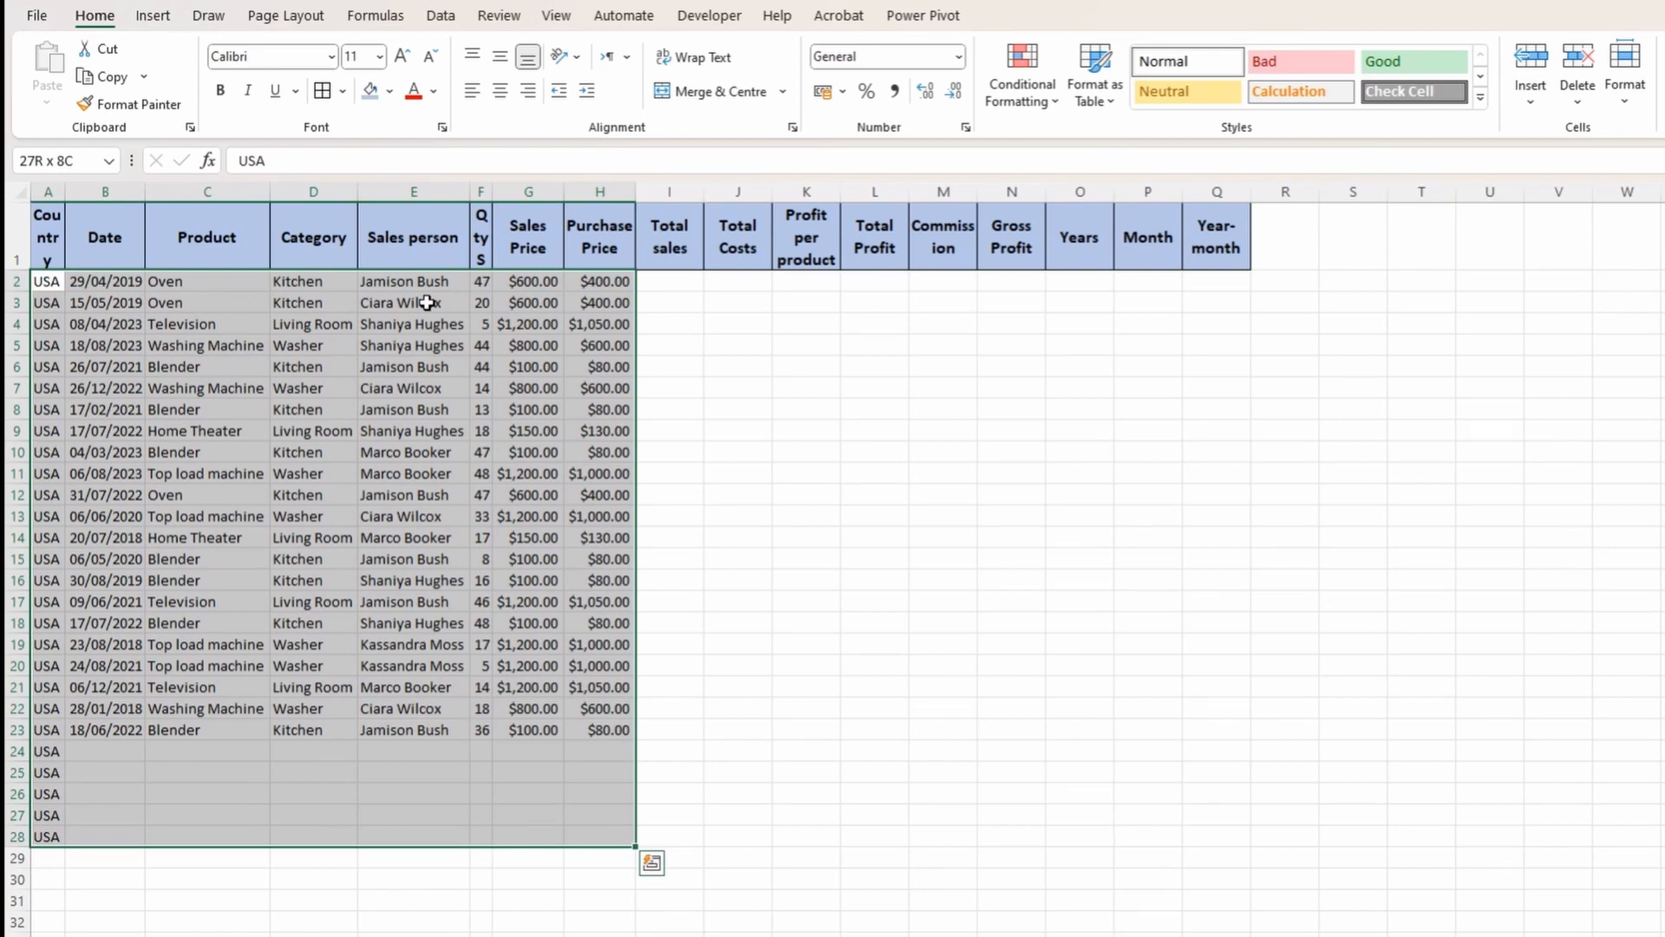
Select header row 1, then the data blocks A2:H23 and A4:H23, to compare the headers with the data.
left_click(7, 238)
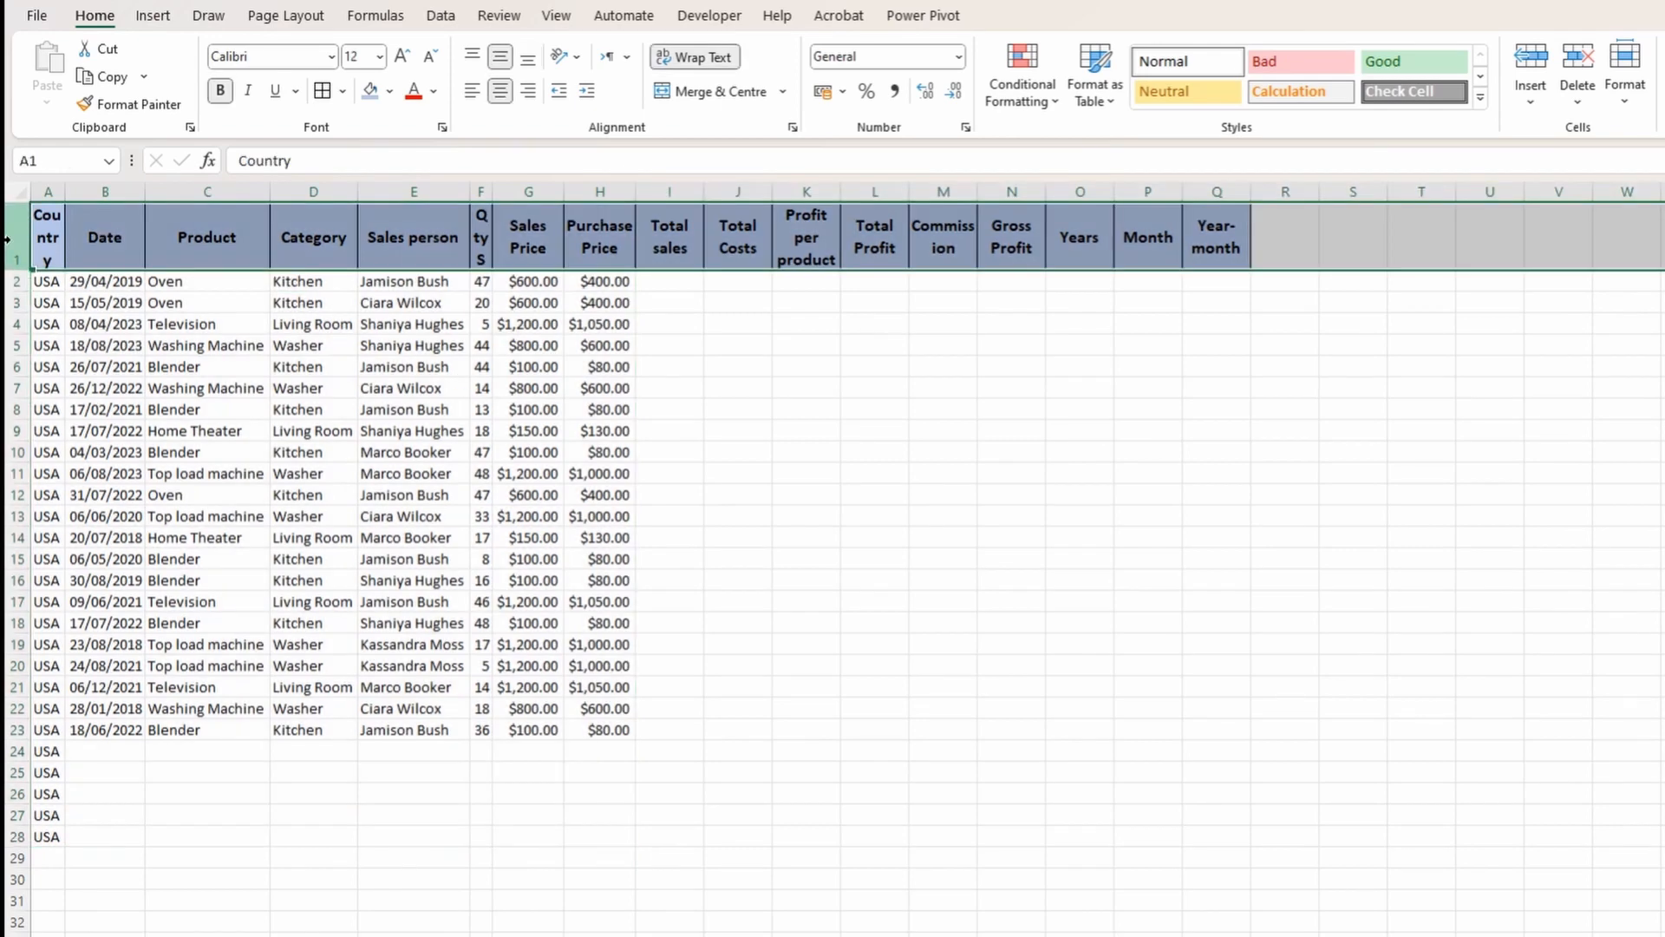
left_click_drag(48, 281, 617, 729)
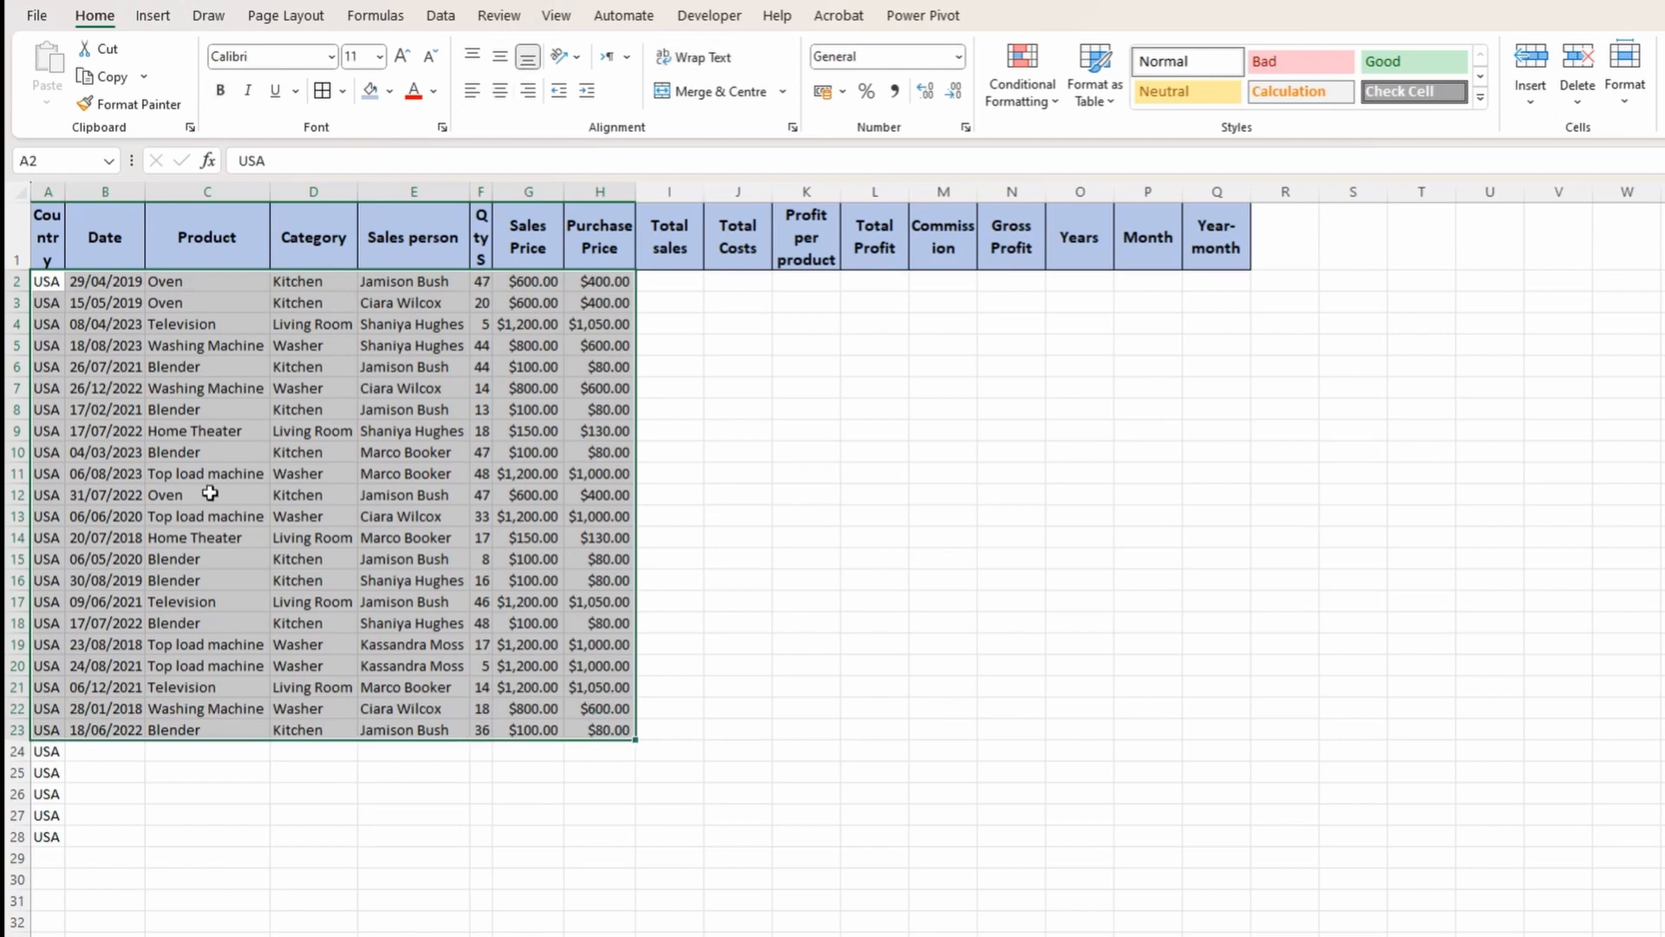
left_click_drag(57, 332, 633, 728)
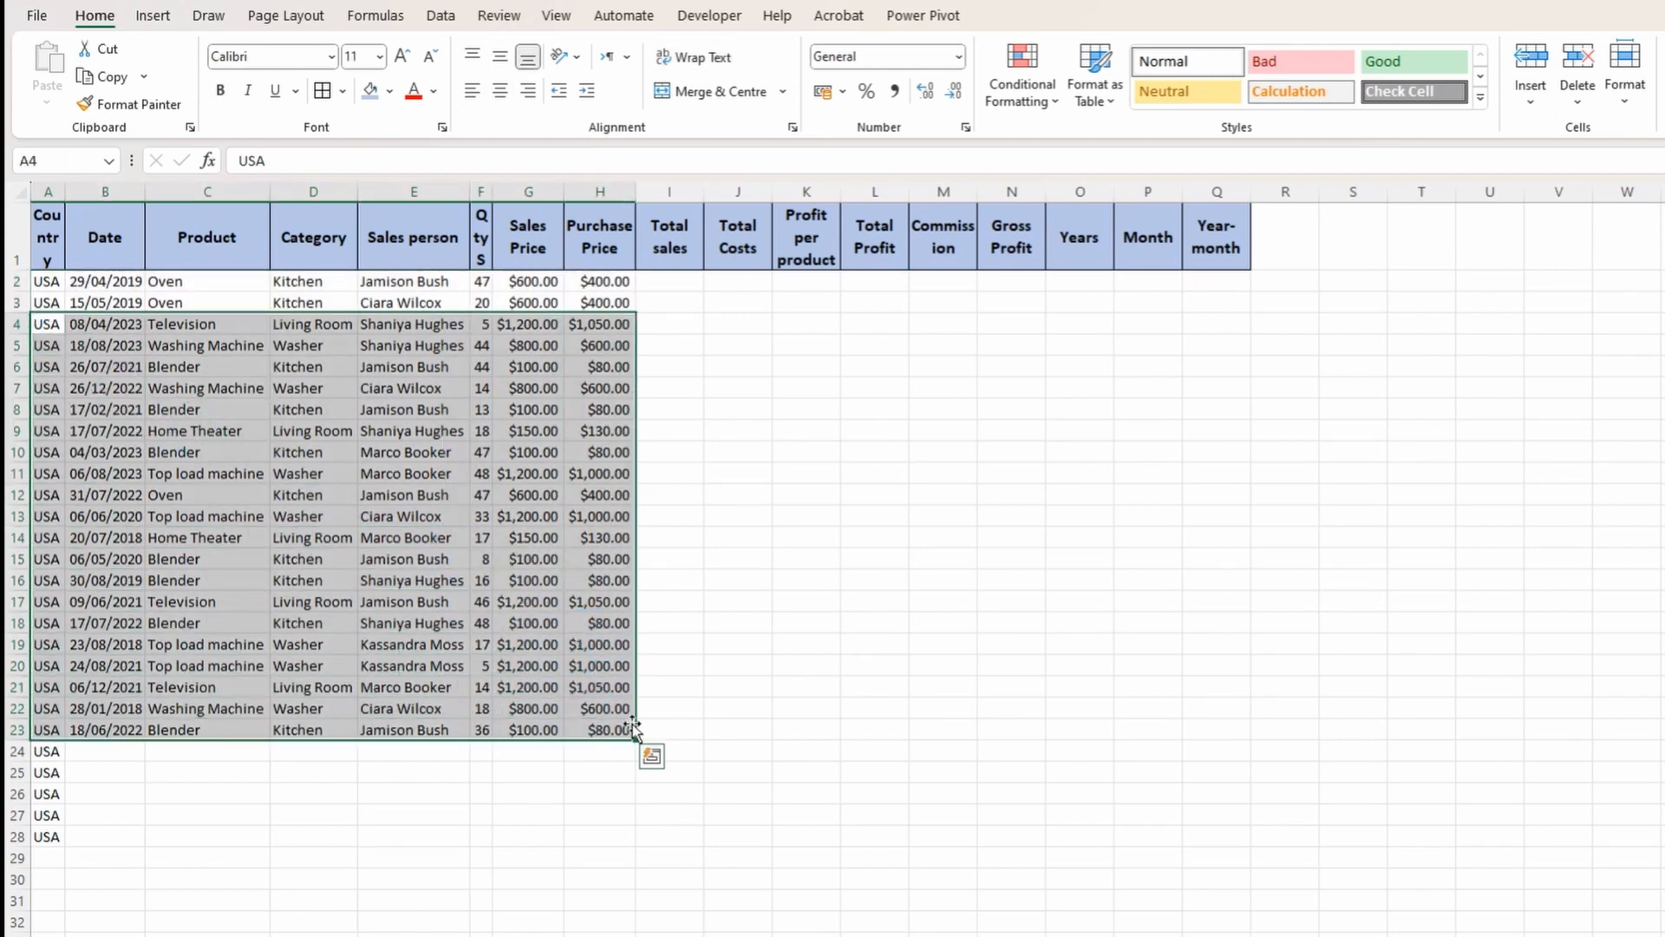
left_click_drag(52, 231, 769, 215)
Widen the Country column A to fit its header on one line and the Qty Sold column F to fit whole words.
left_click(106, 286)
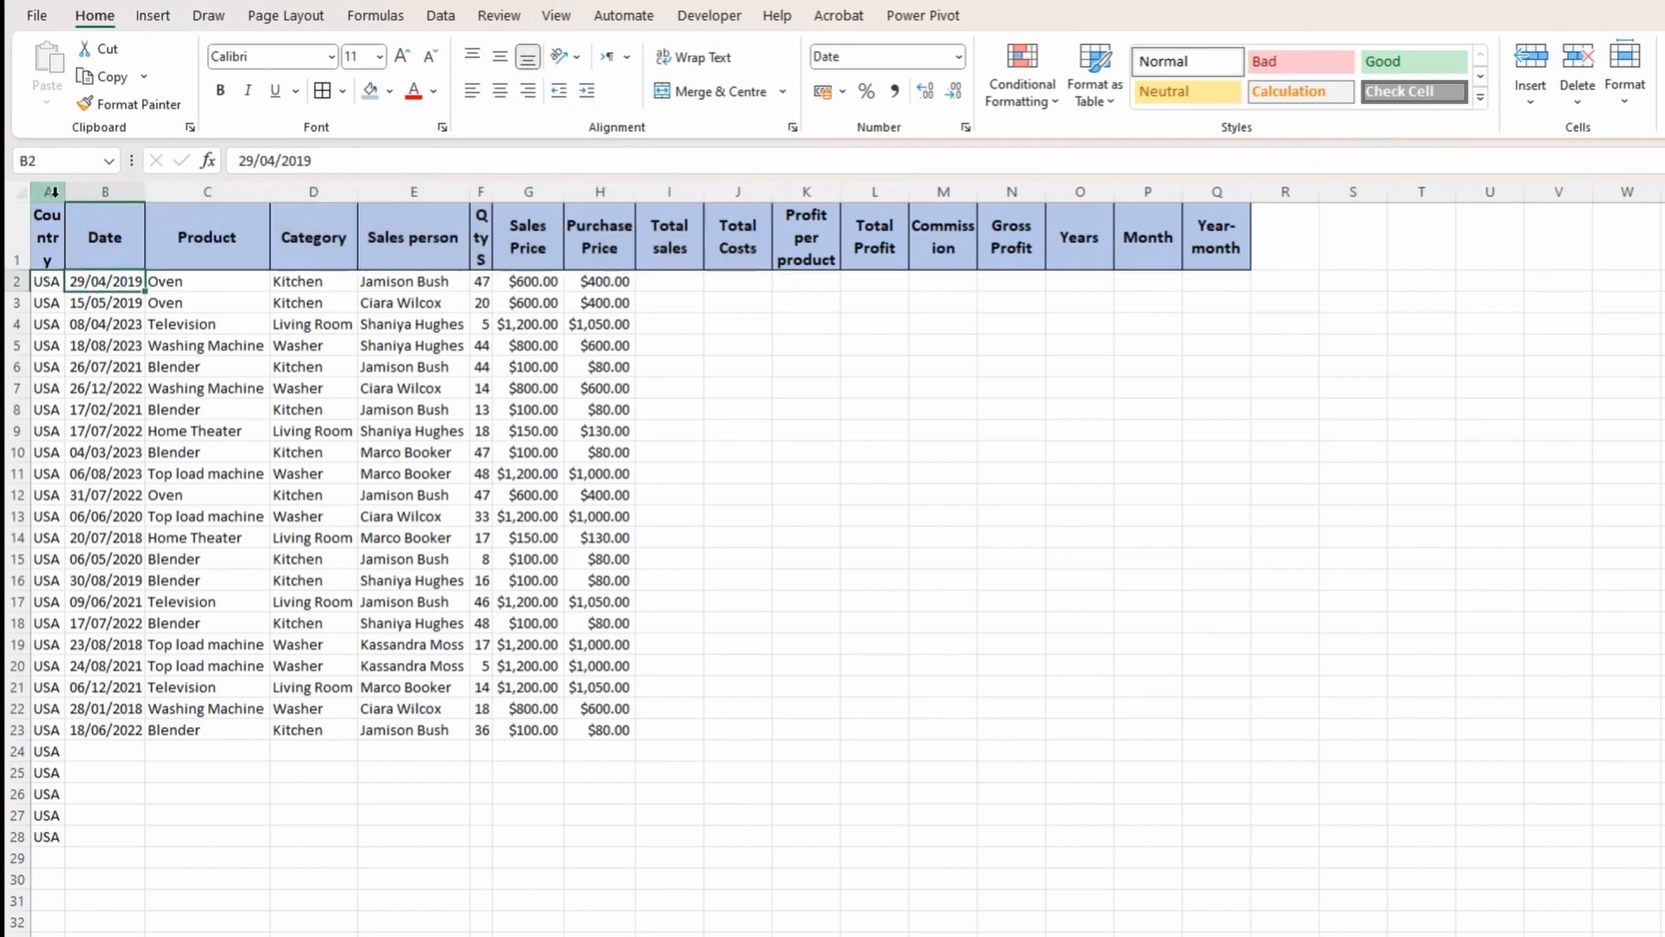
left_click_drag(64, 195, 103, 183)
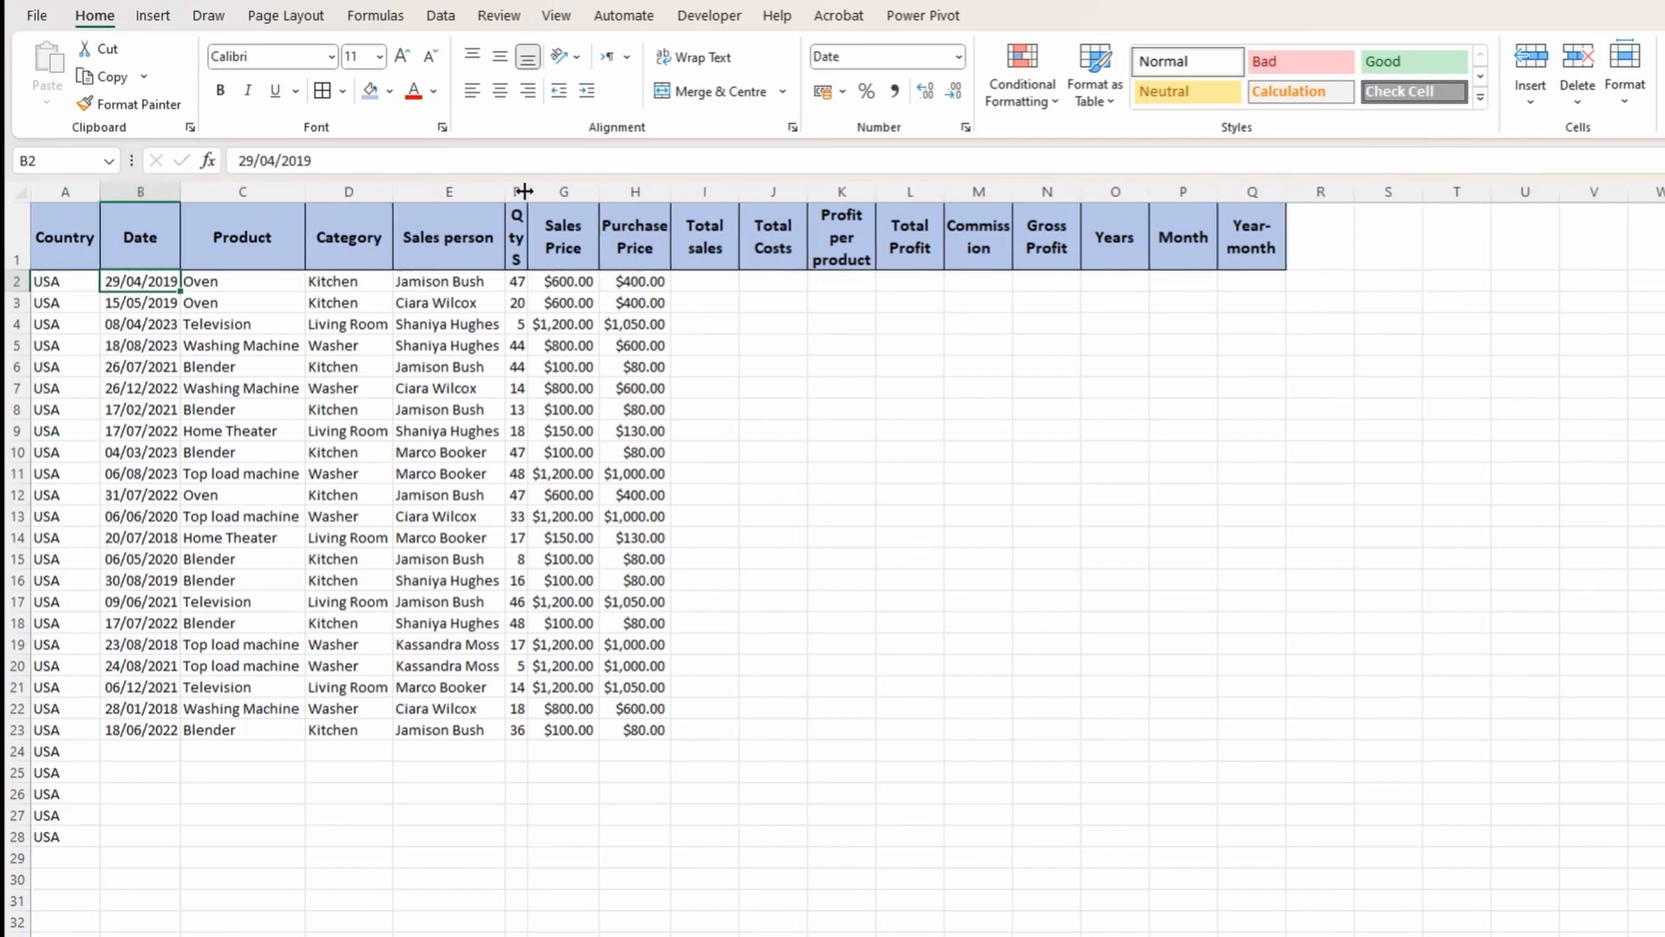
left_click_drag(527, 190, 543, 191)
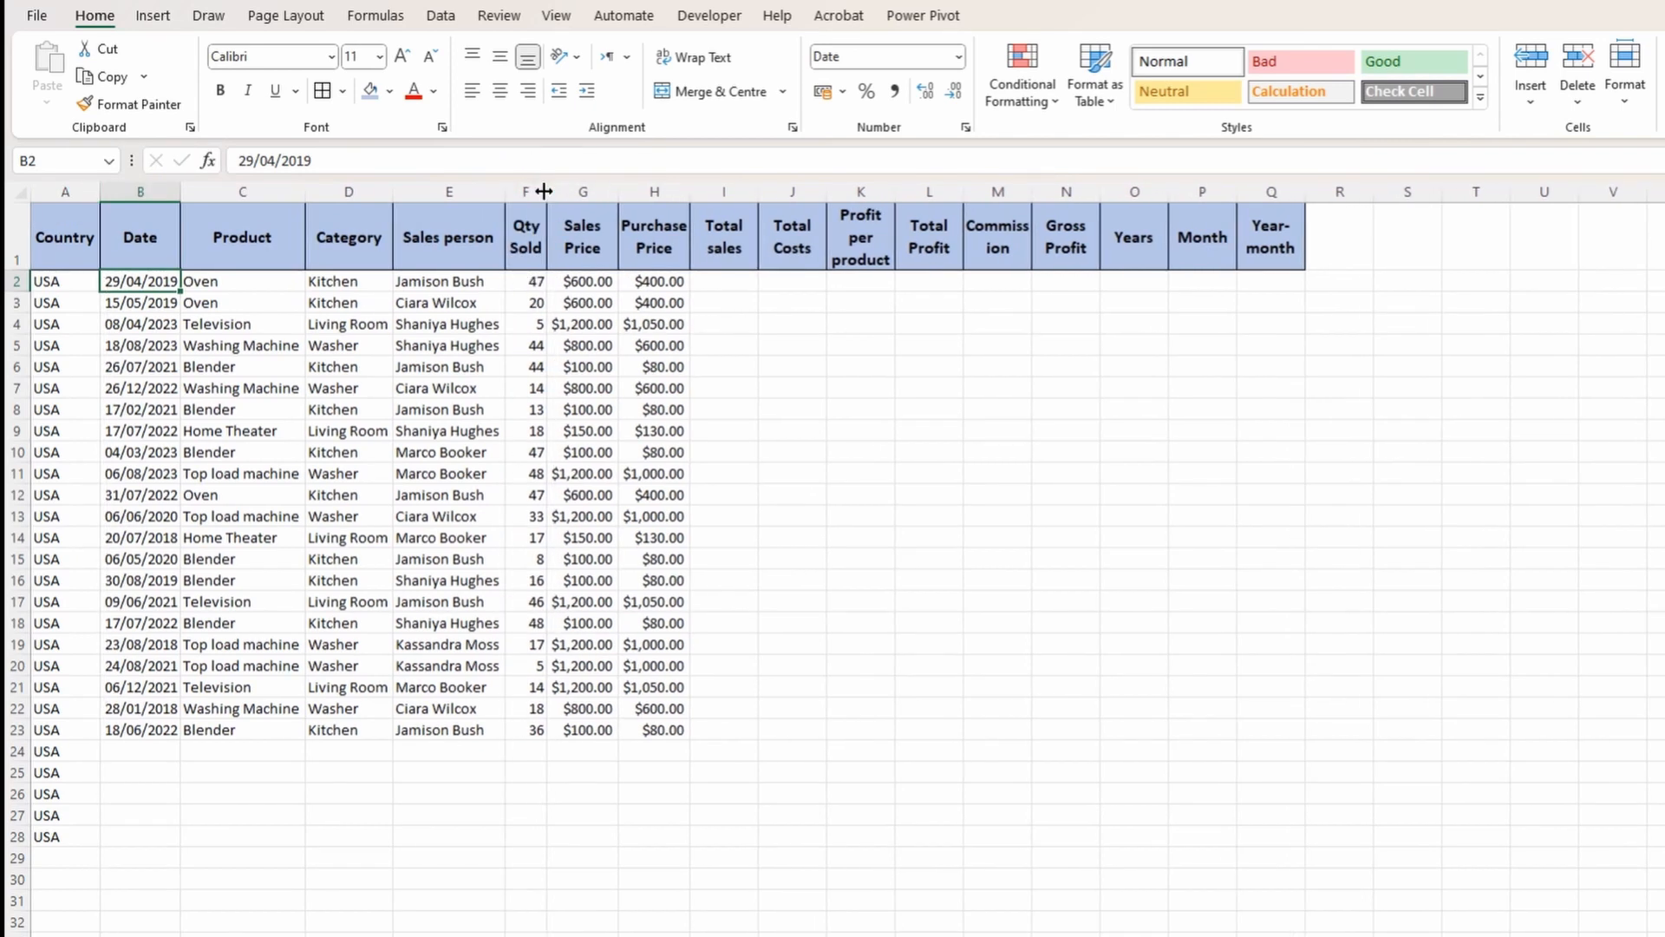
Enter the formula =F2*G2 in Total sales cell I2 to multiply Qty Sold by Sales Price.
left_click(727, 279)
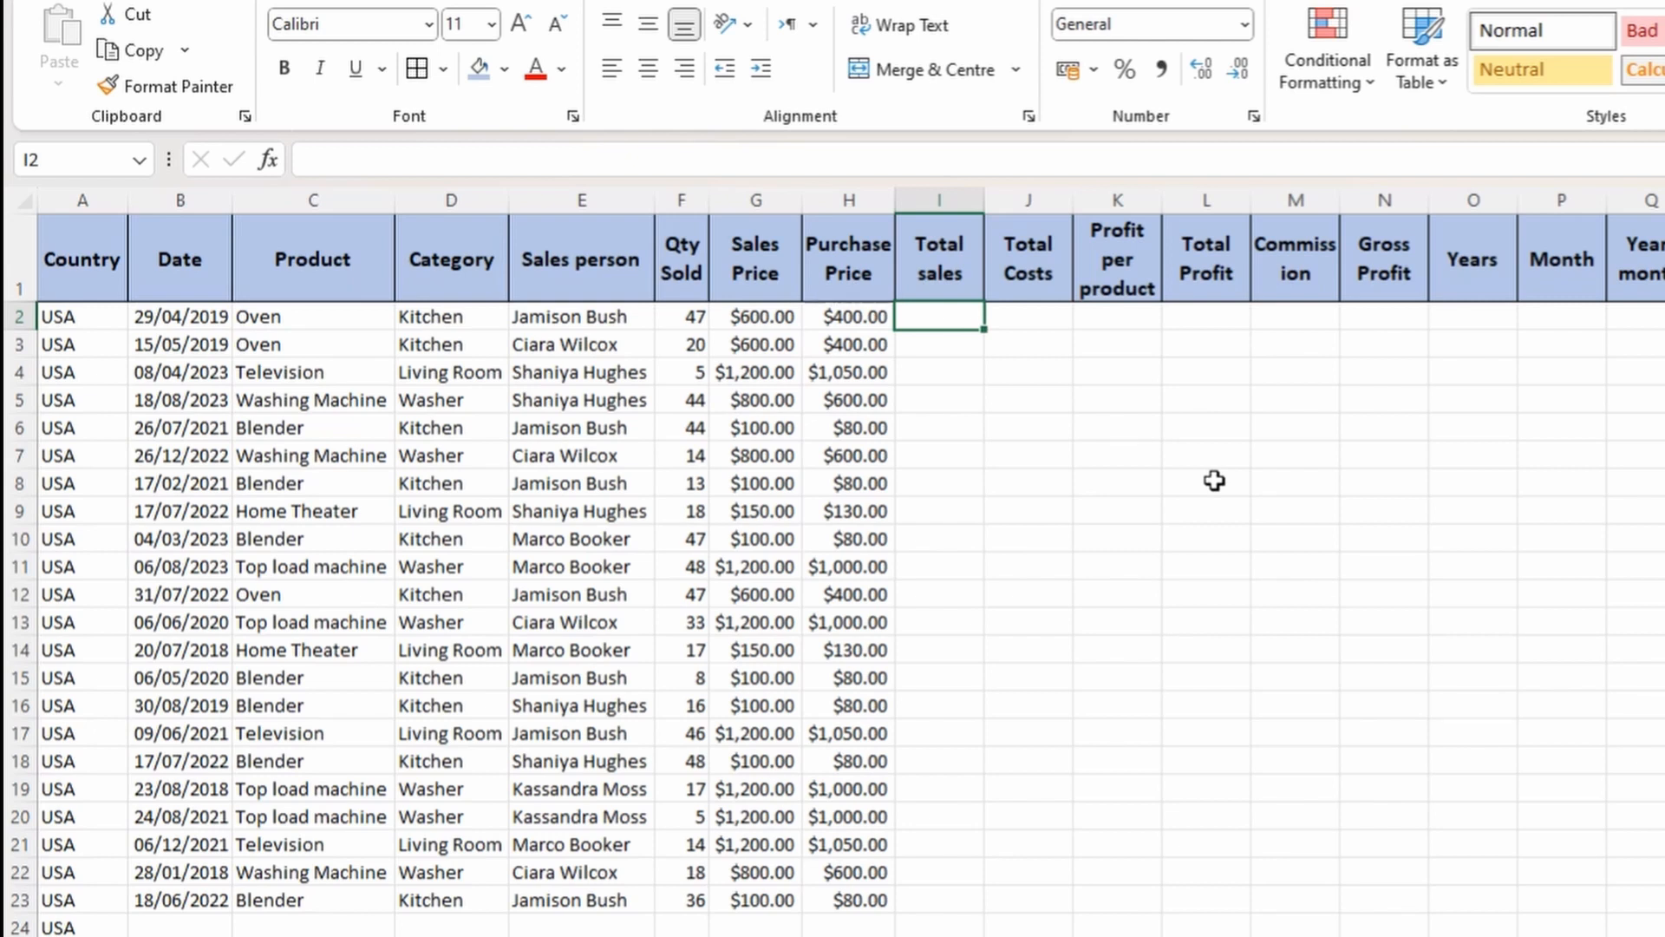
type("=")
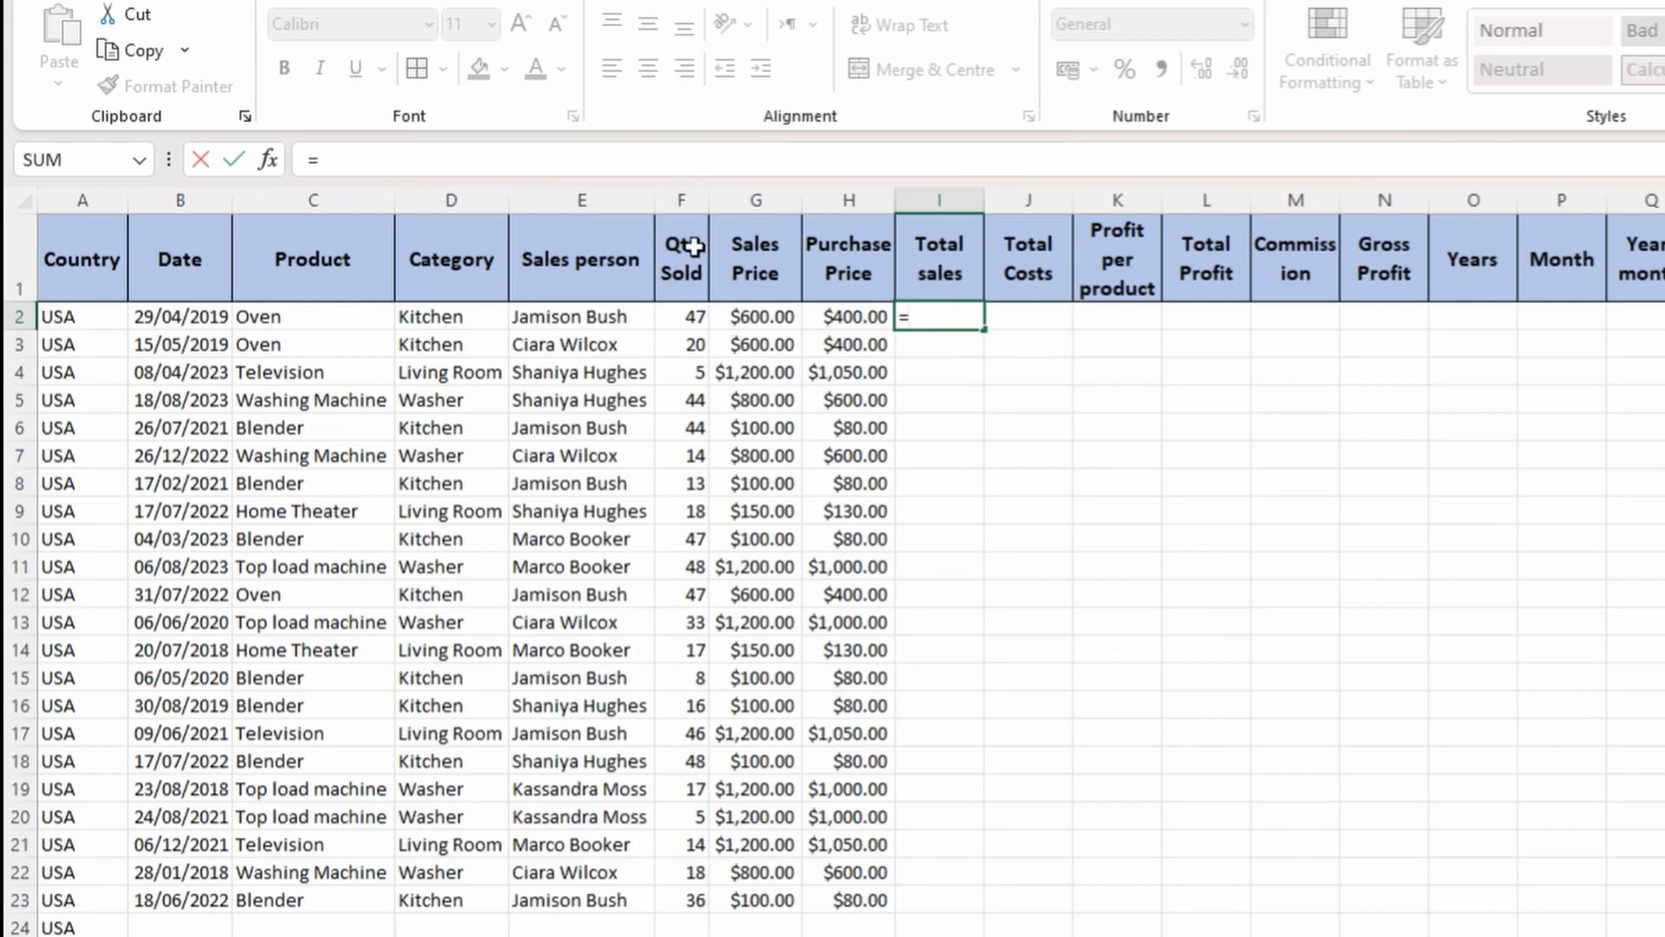
left_click(690, 317)
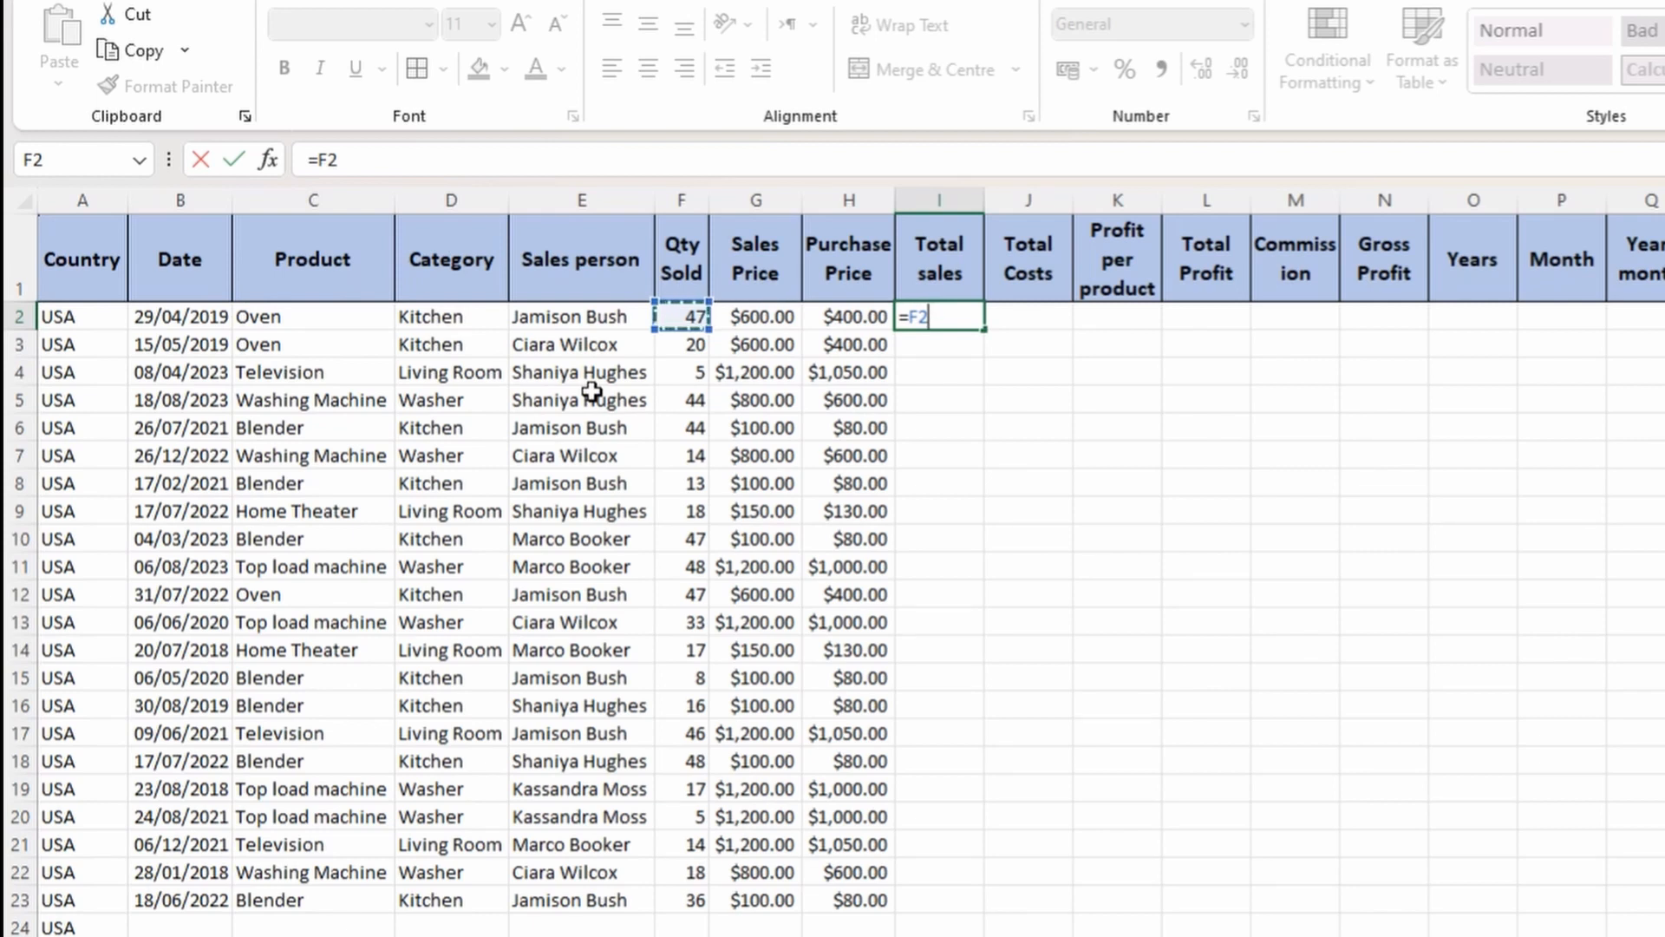
type("*")
left_click(761, 314)
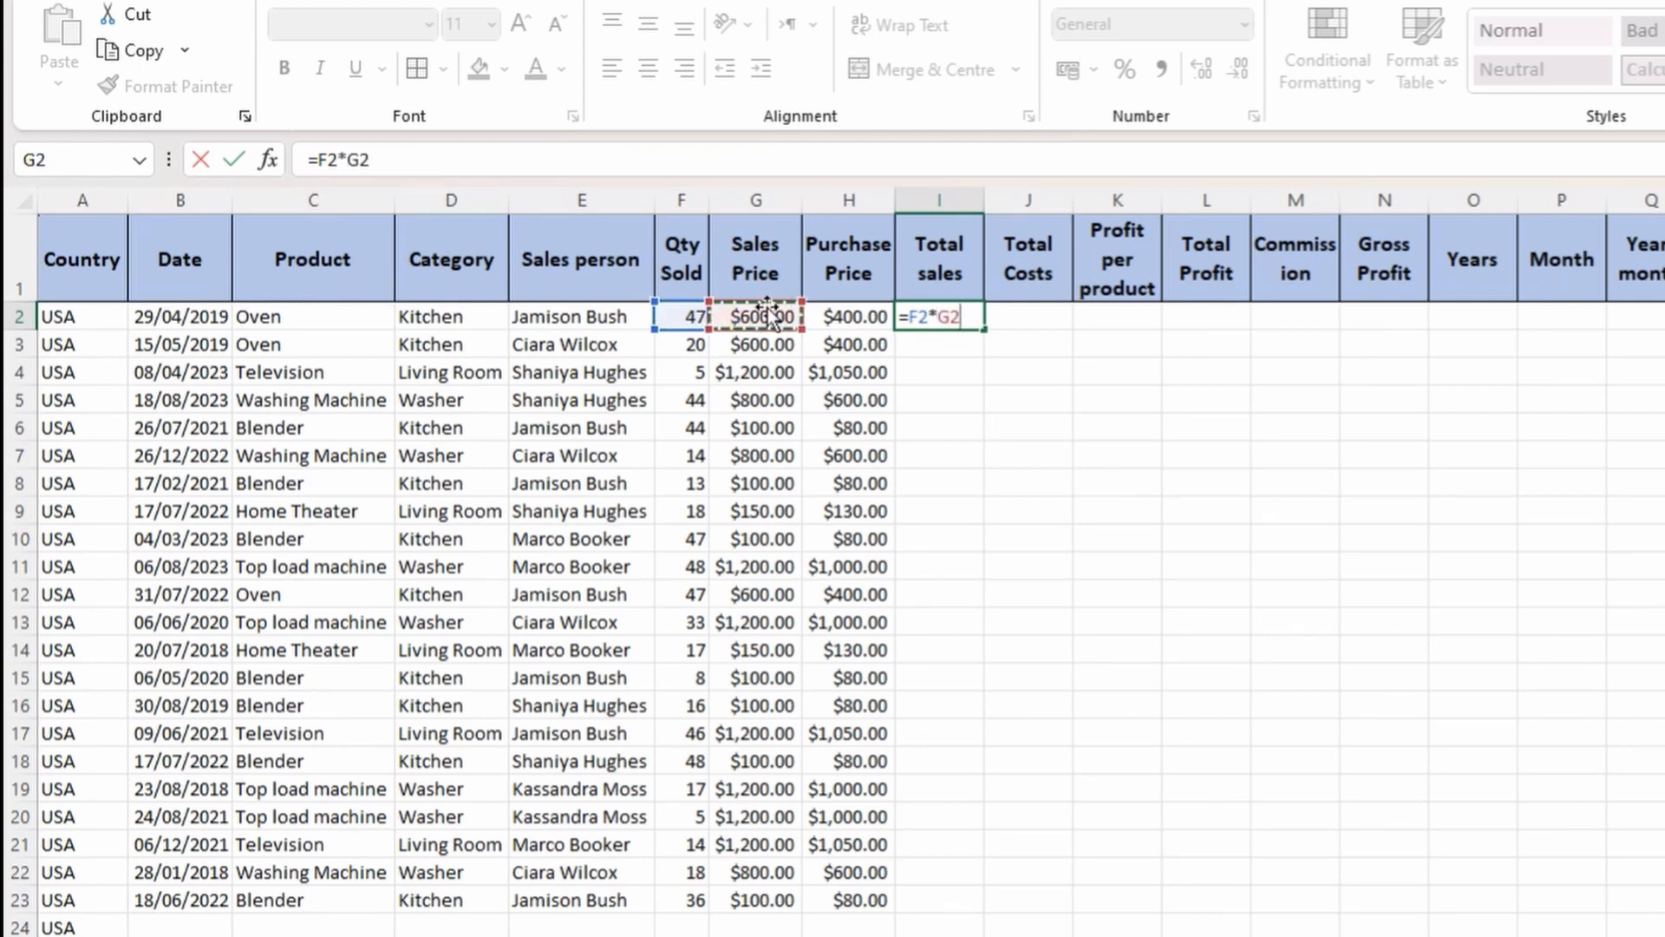
key("Return")
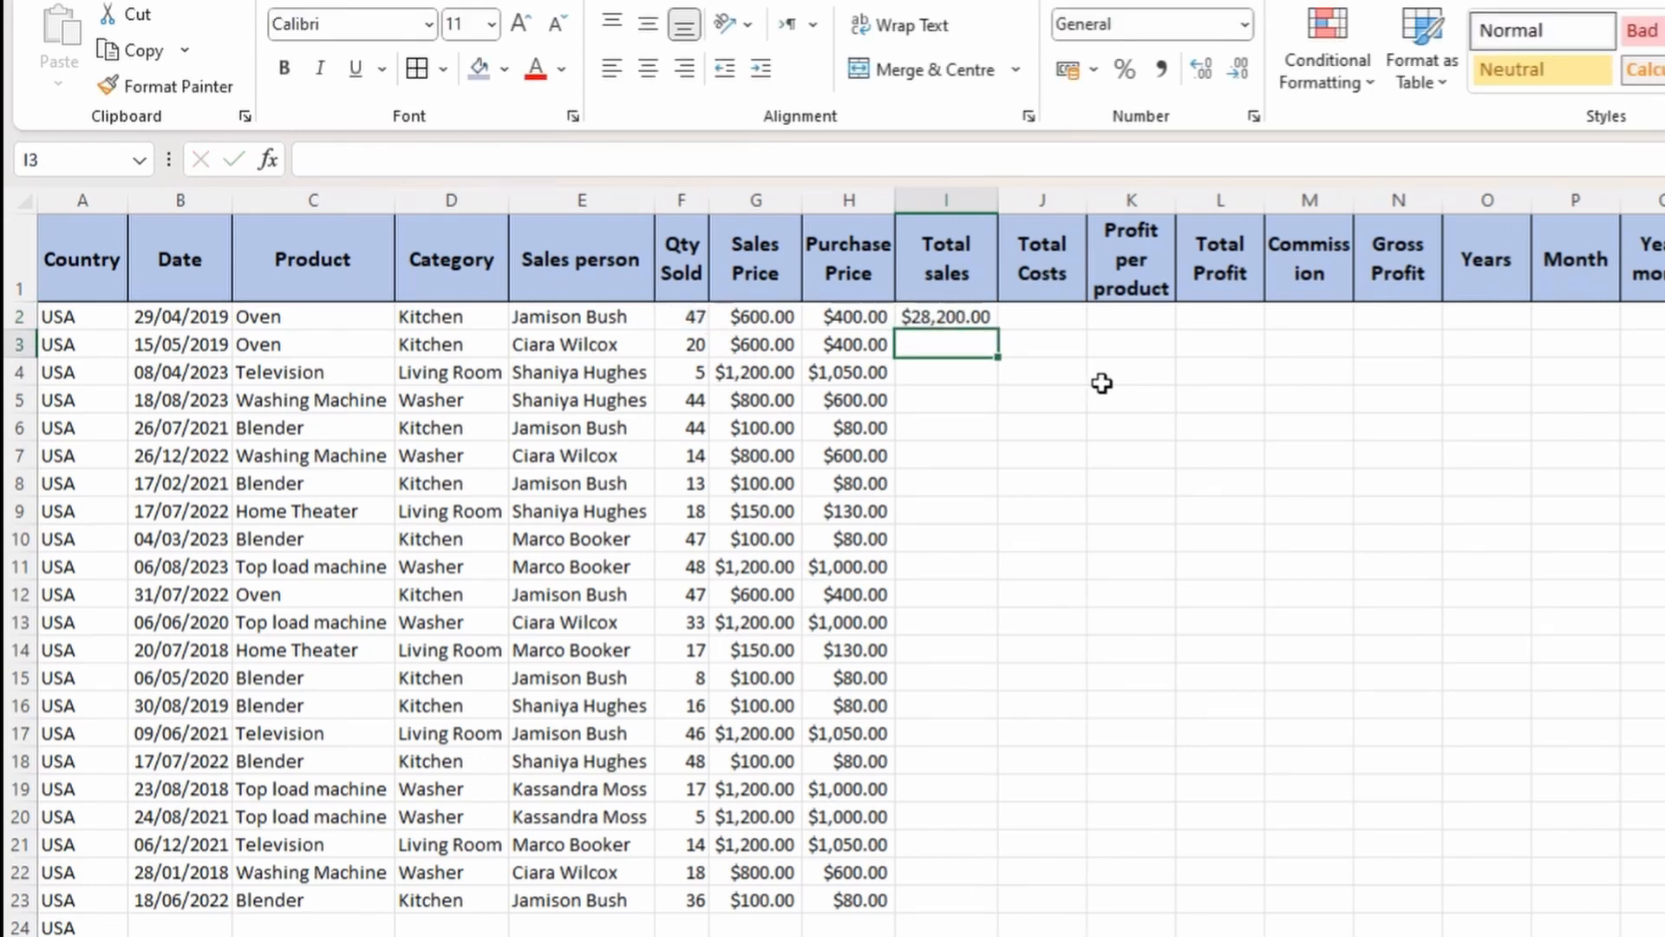
Inspect the cell references used by the Total sales formula in I2, keeping the formula as it is.
key("Up")
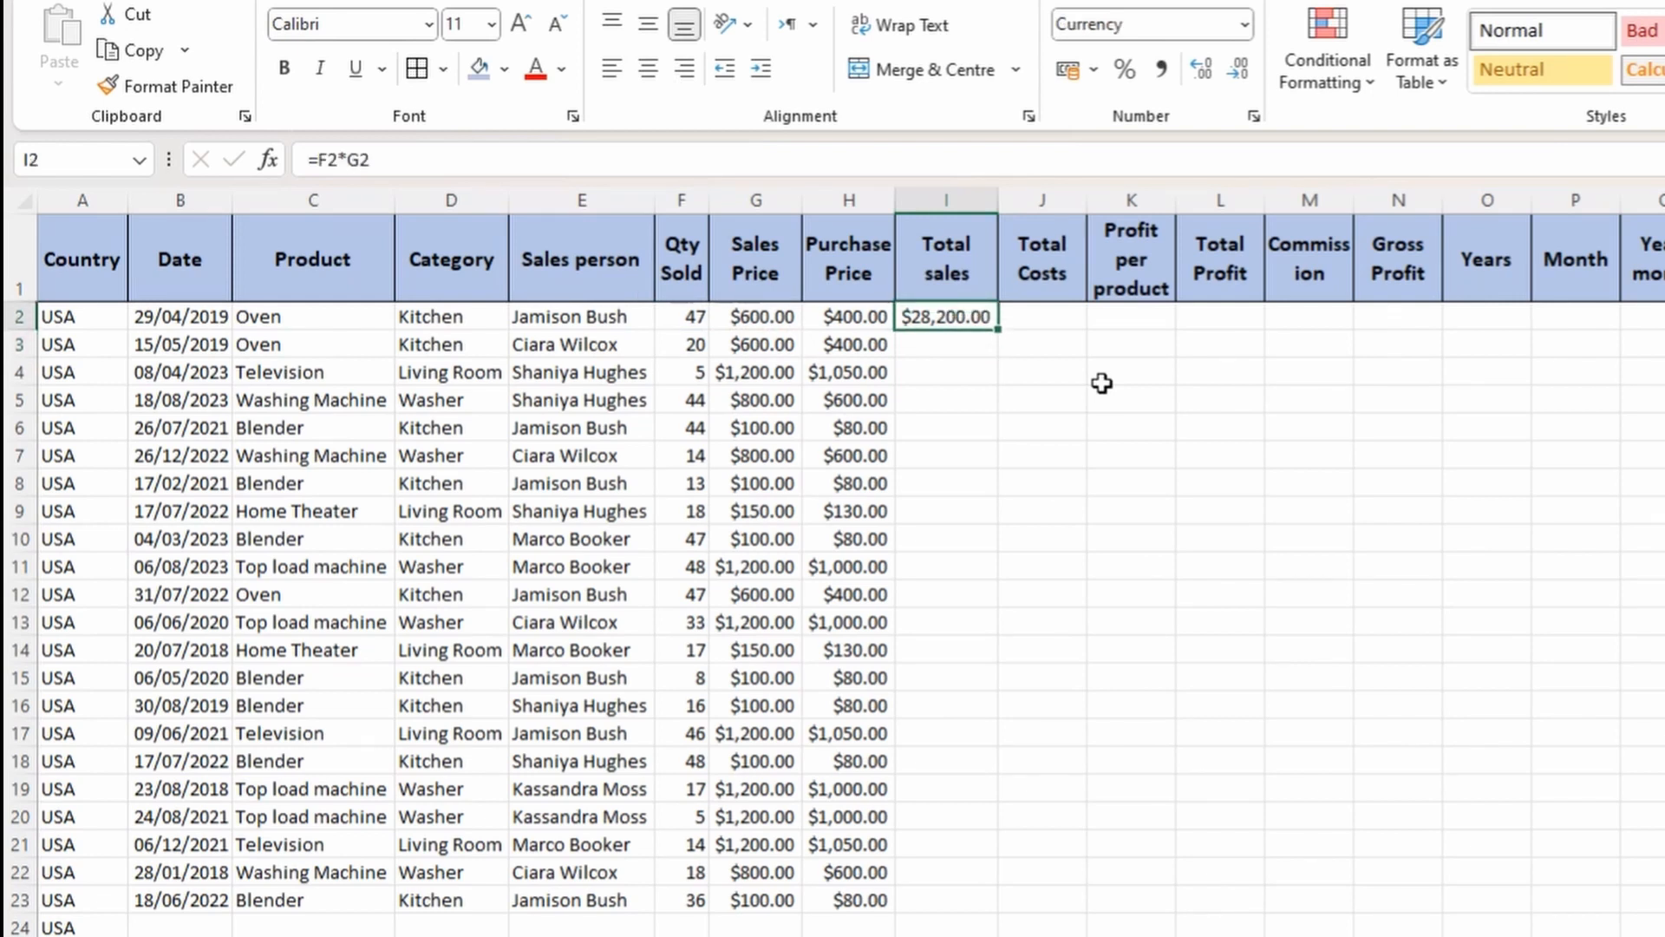
left_click(435, 164)
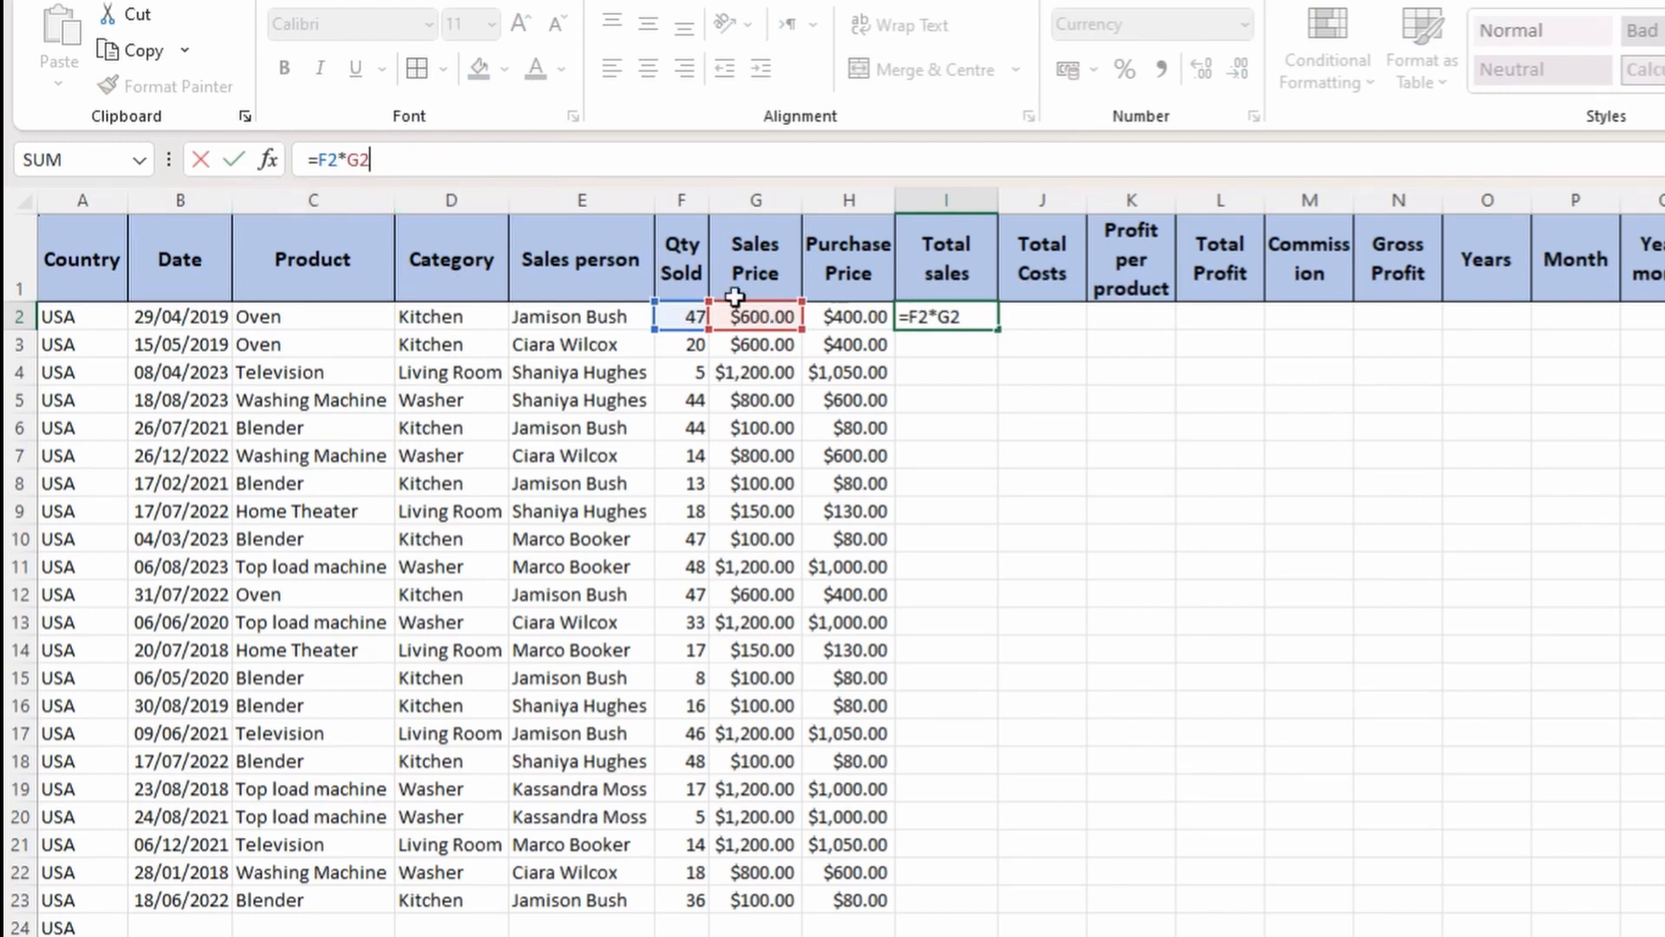
key("Return")
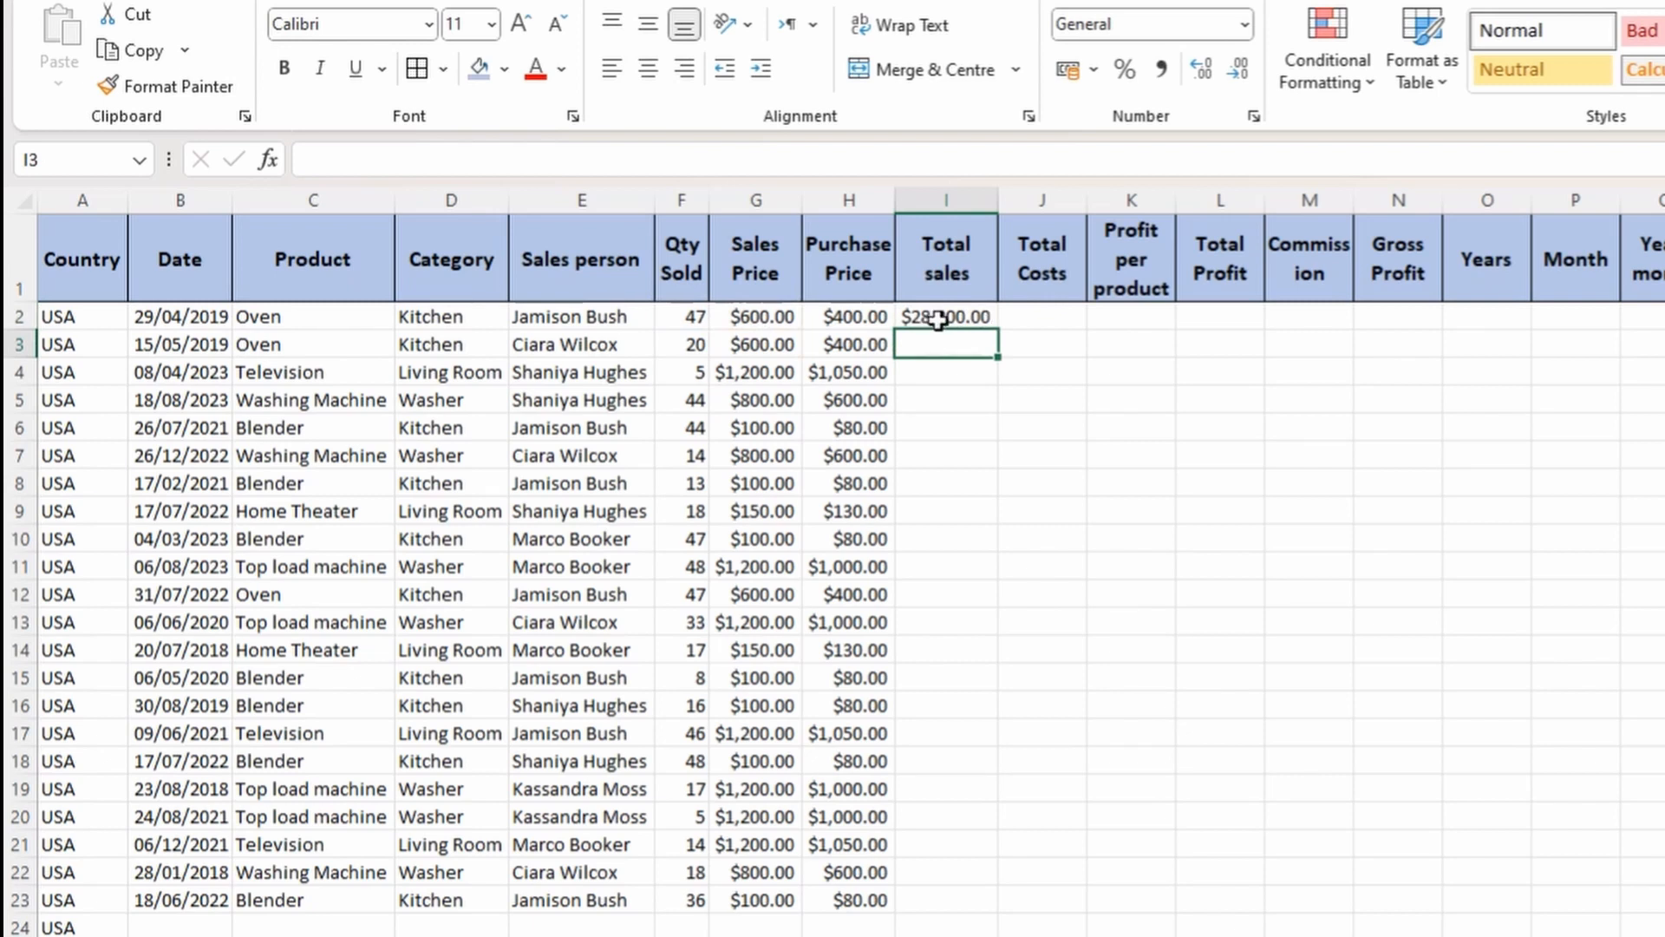
left_click(939, 320)
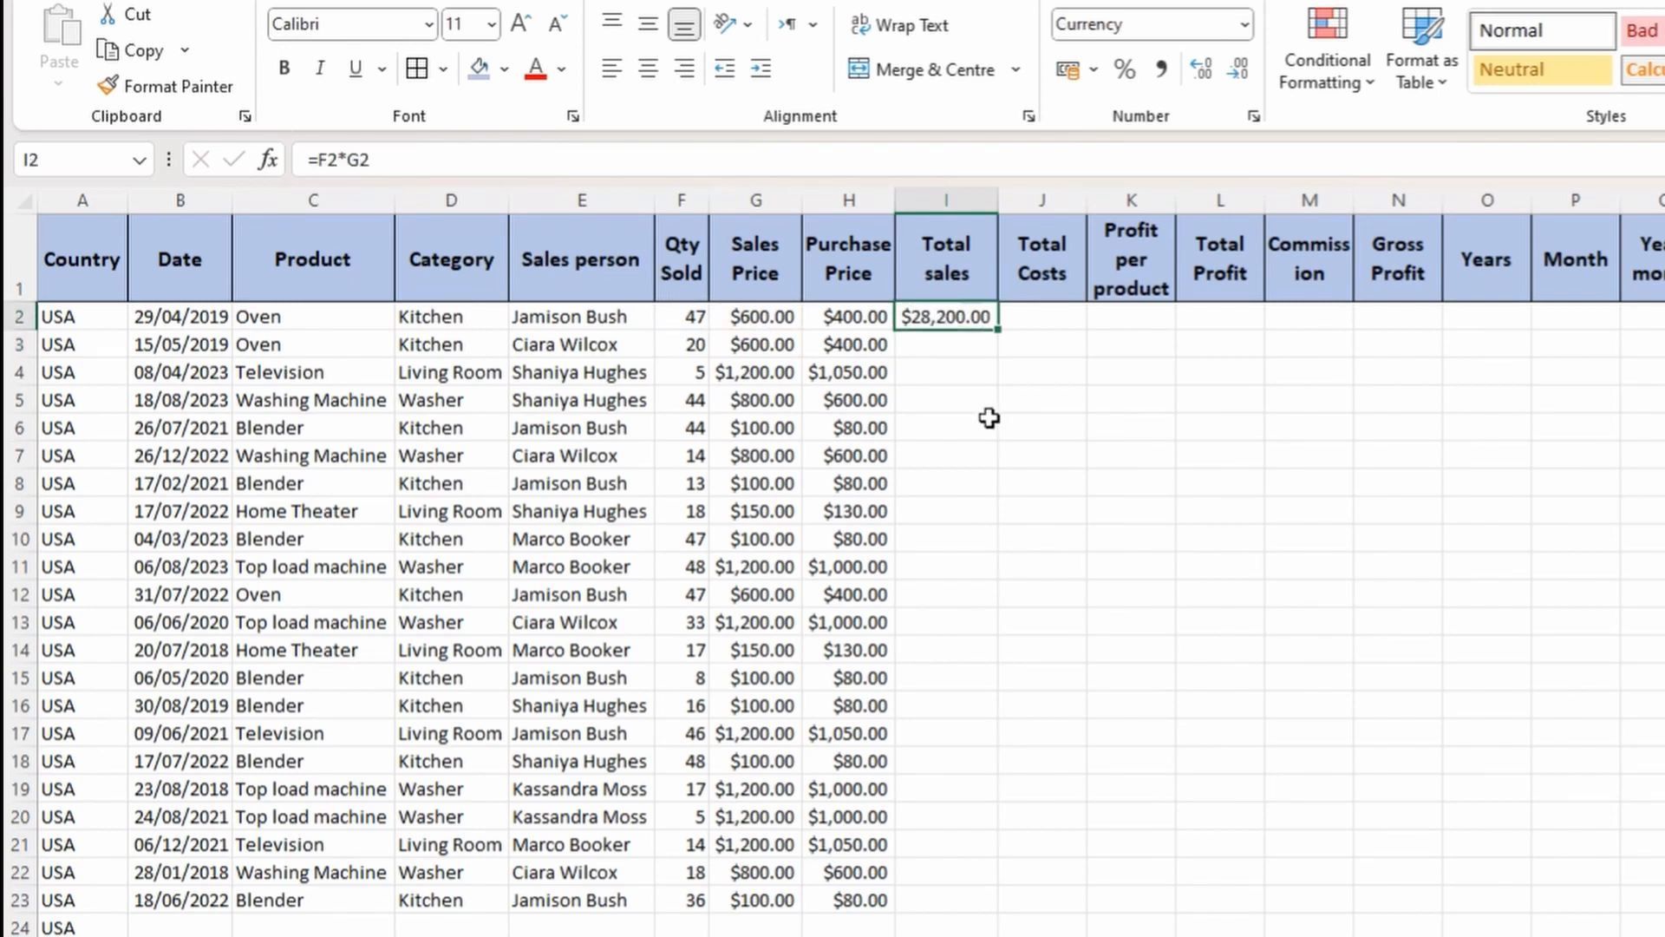
Set the Qty Sold value in F2 to 50, then check the Total sales result in I2.
left_click(692, 320)
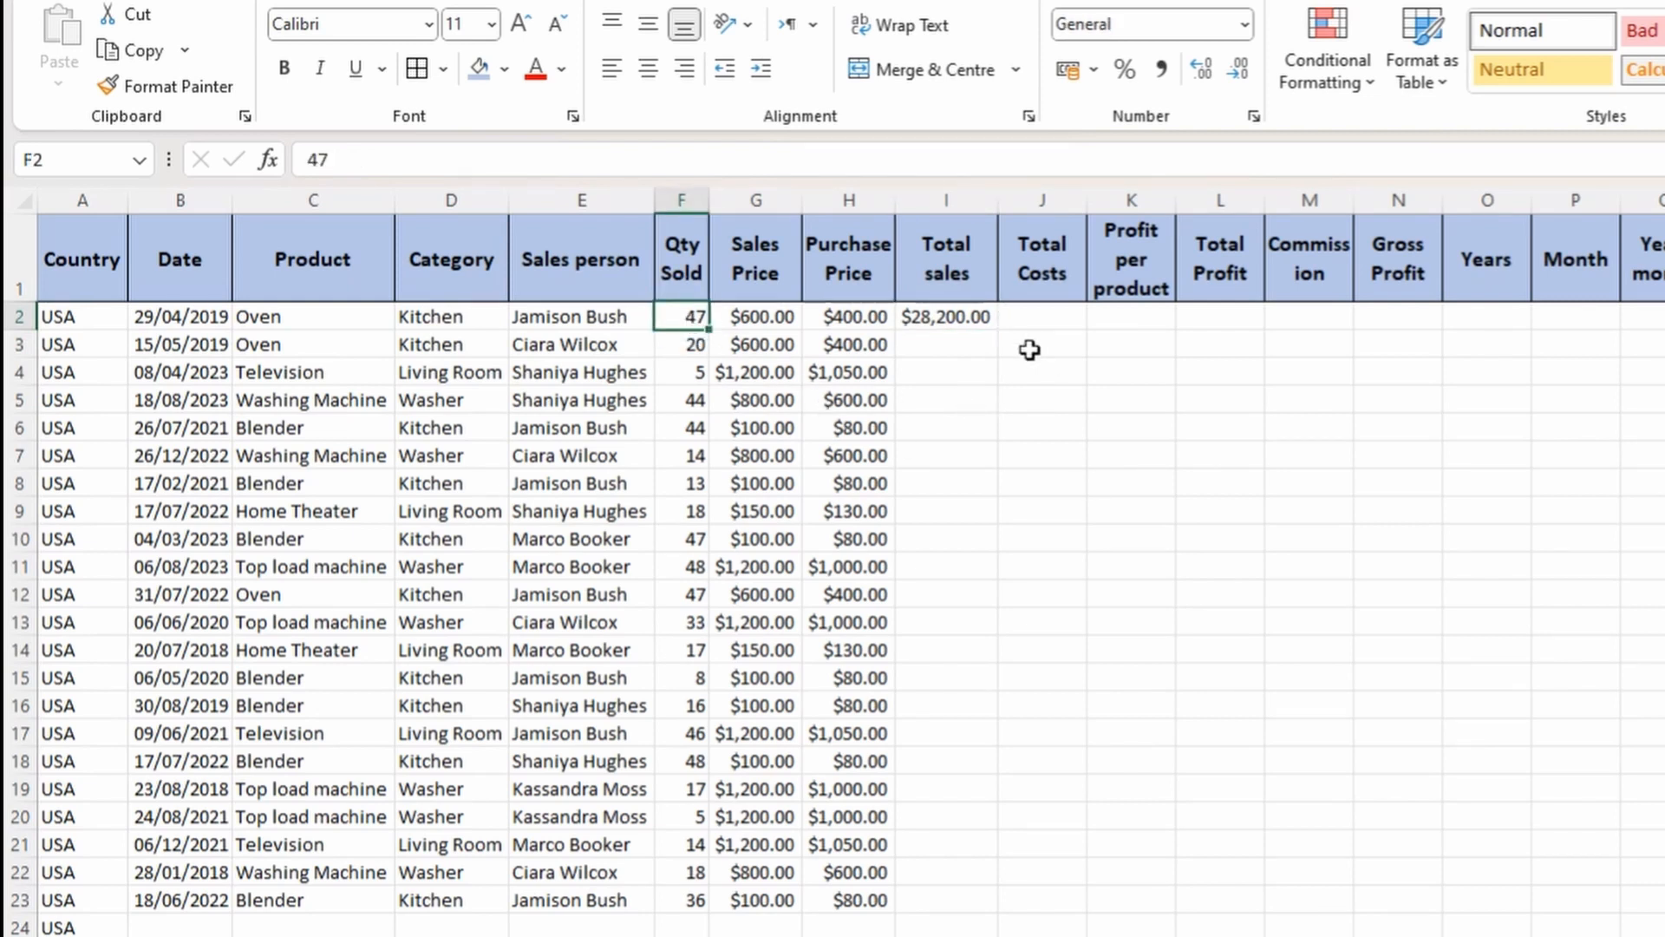
left_click(975, 329)
left_click(698, 317)
type("50")
key("Return")
left_click(969, 324)
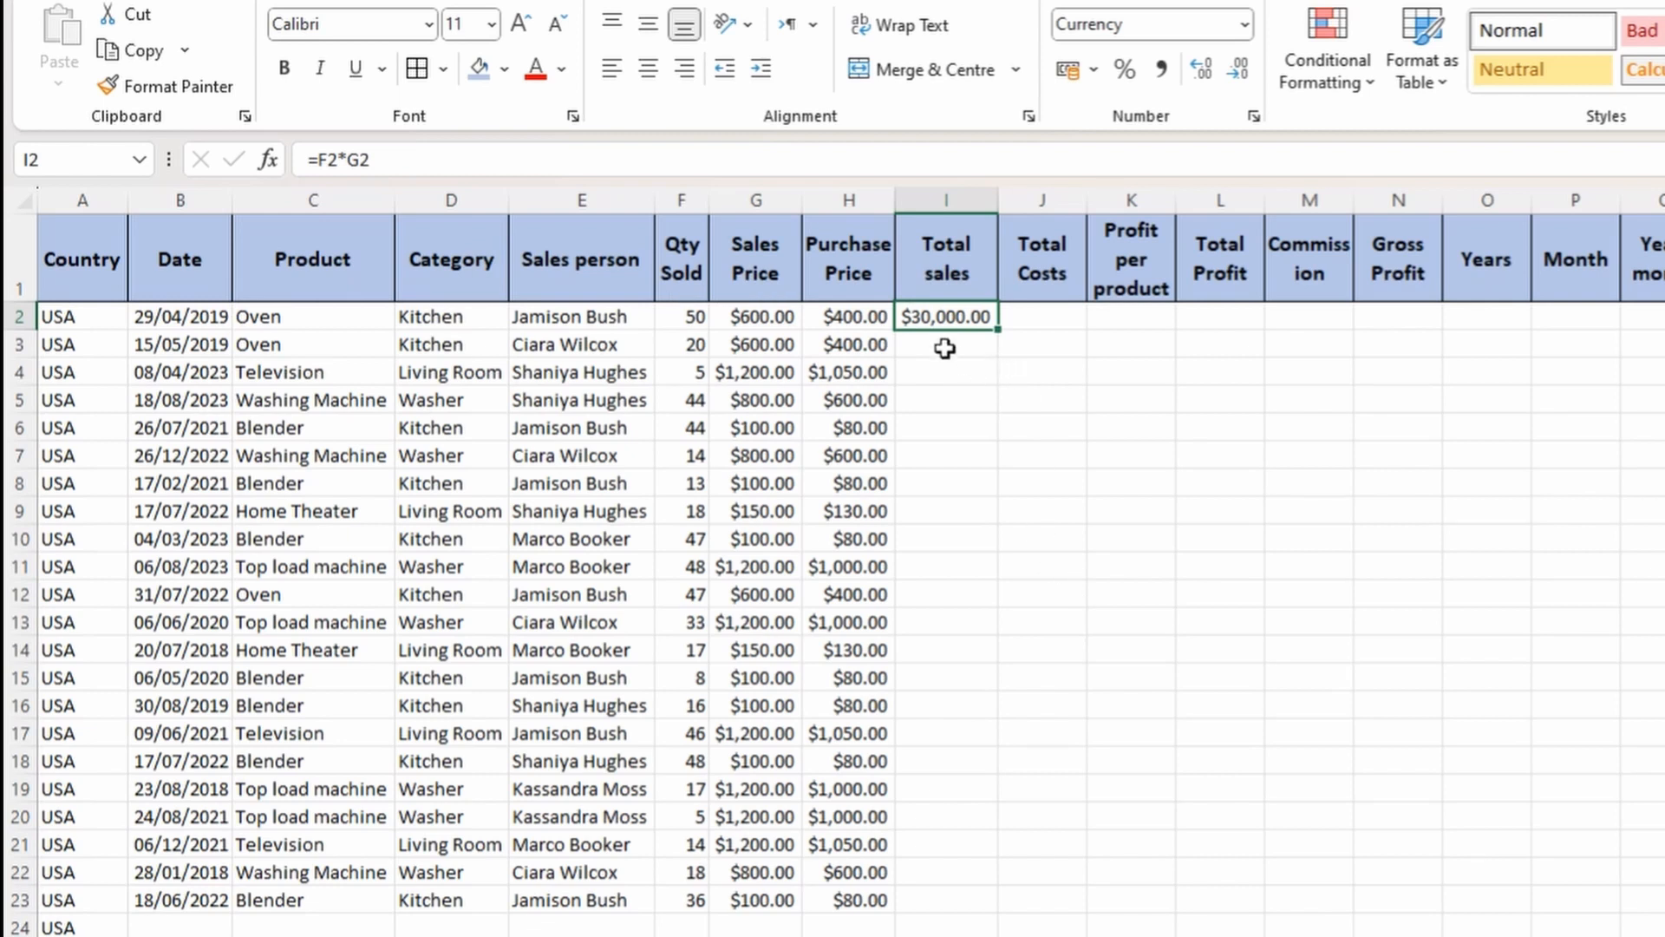
Copy the Total sales formula from I2 and paste it into I3.
left_click_drag(945, 348, 921, 901)
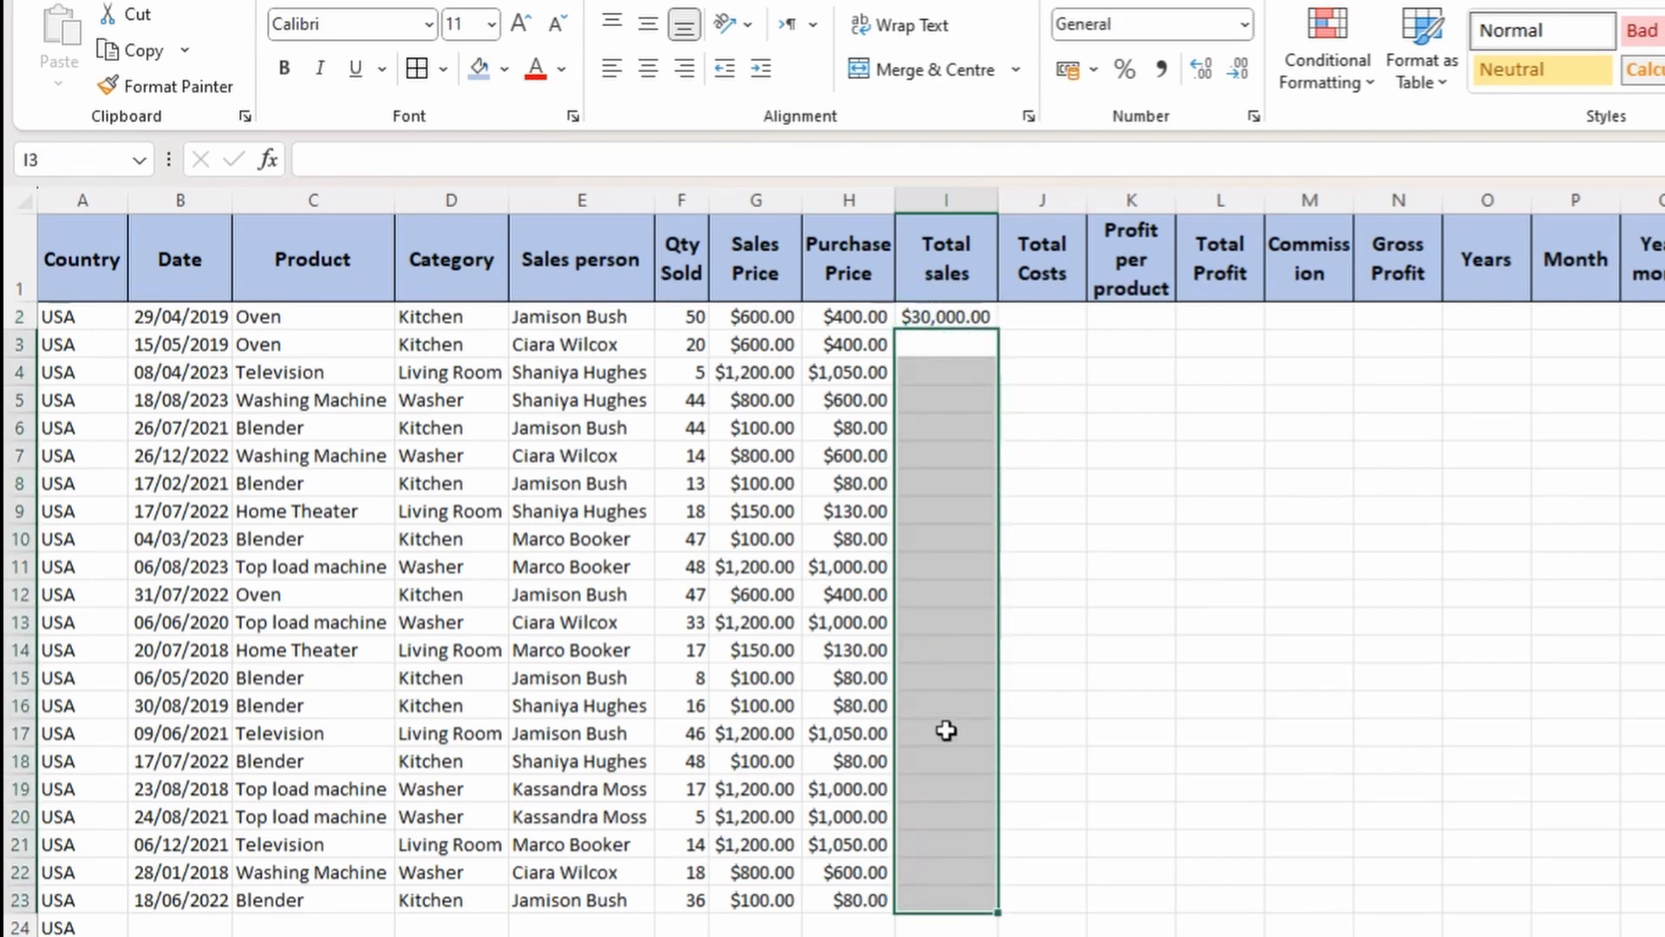
left_click(959, 318)
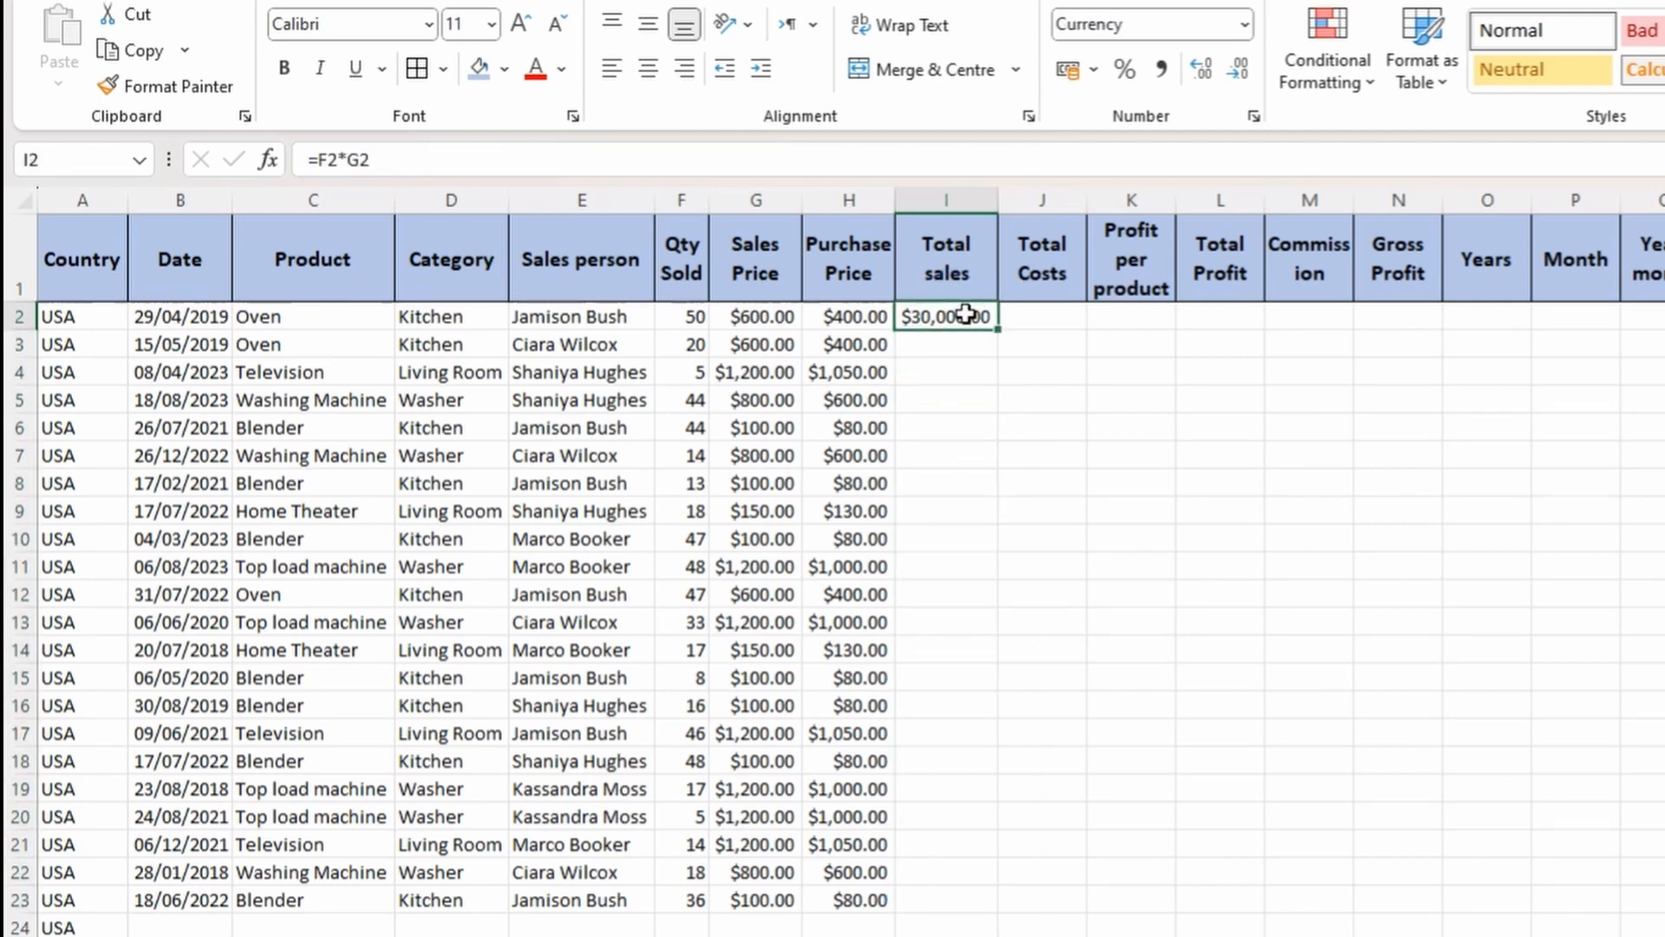
key("ctrl+c")
left_click(959, 343)
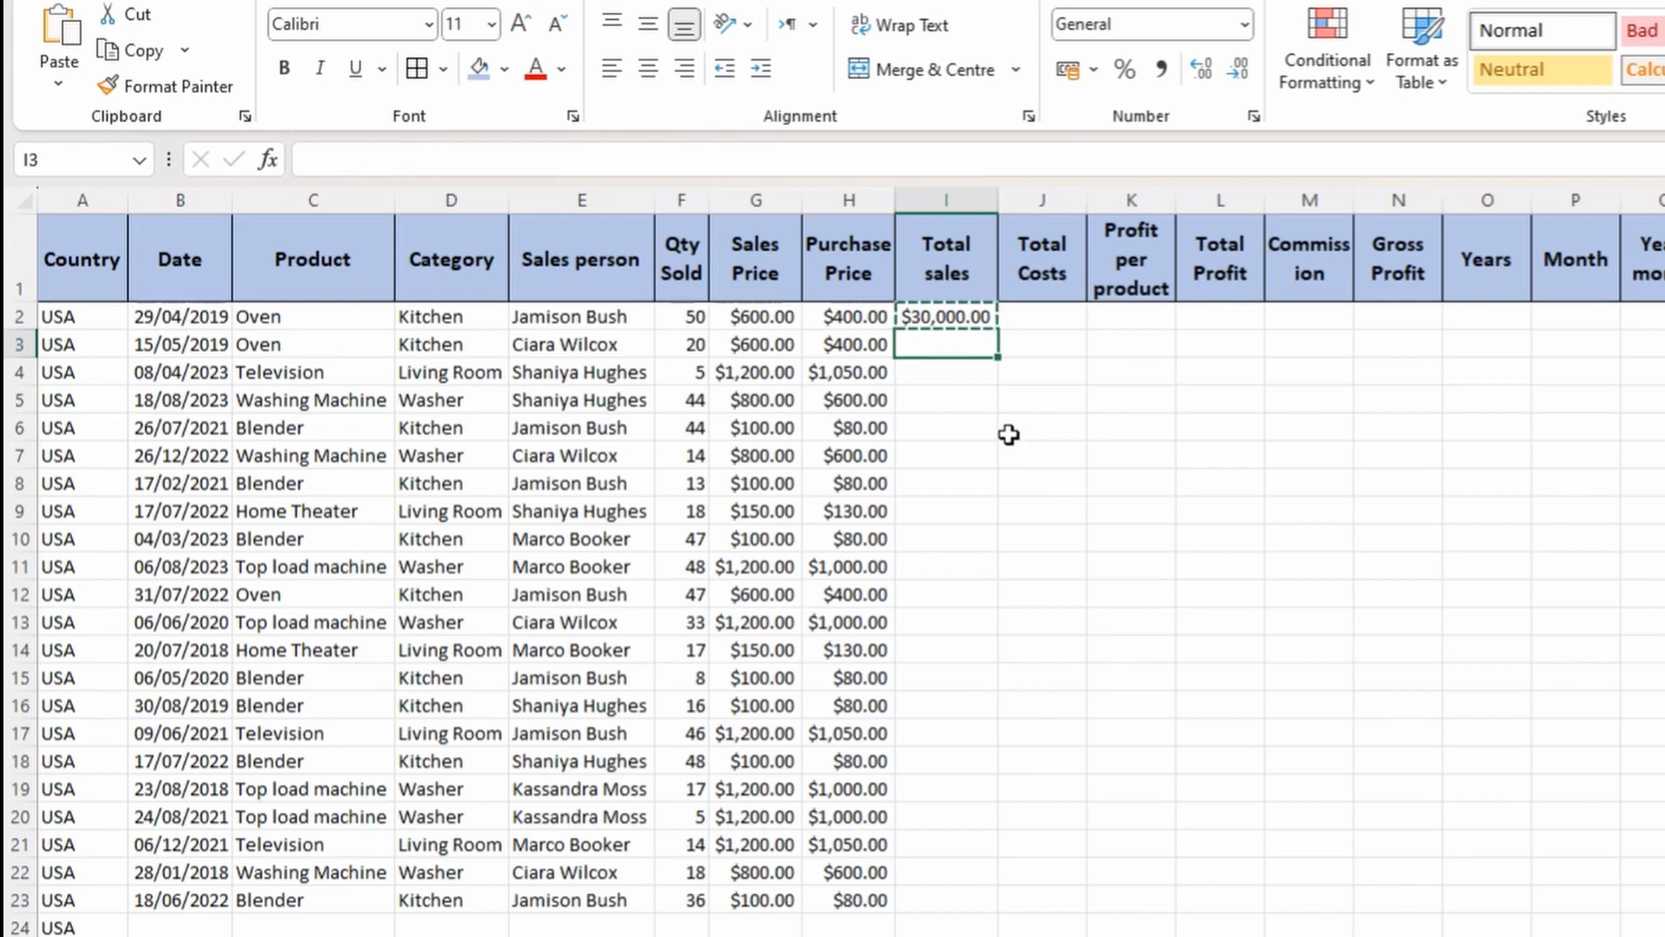
key("ctrl+v")
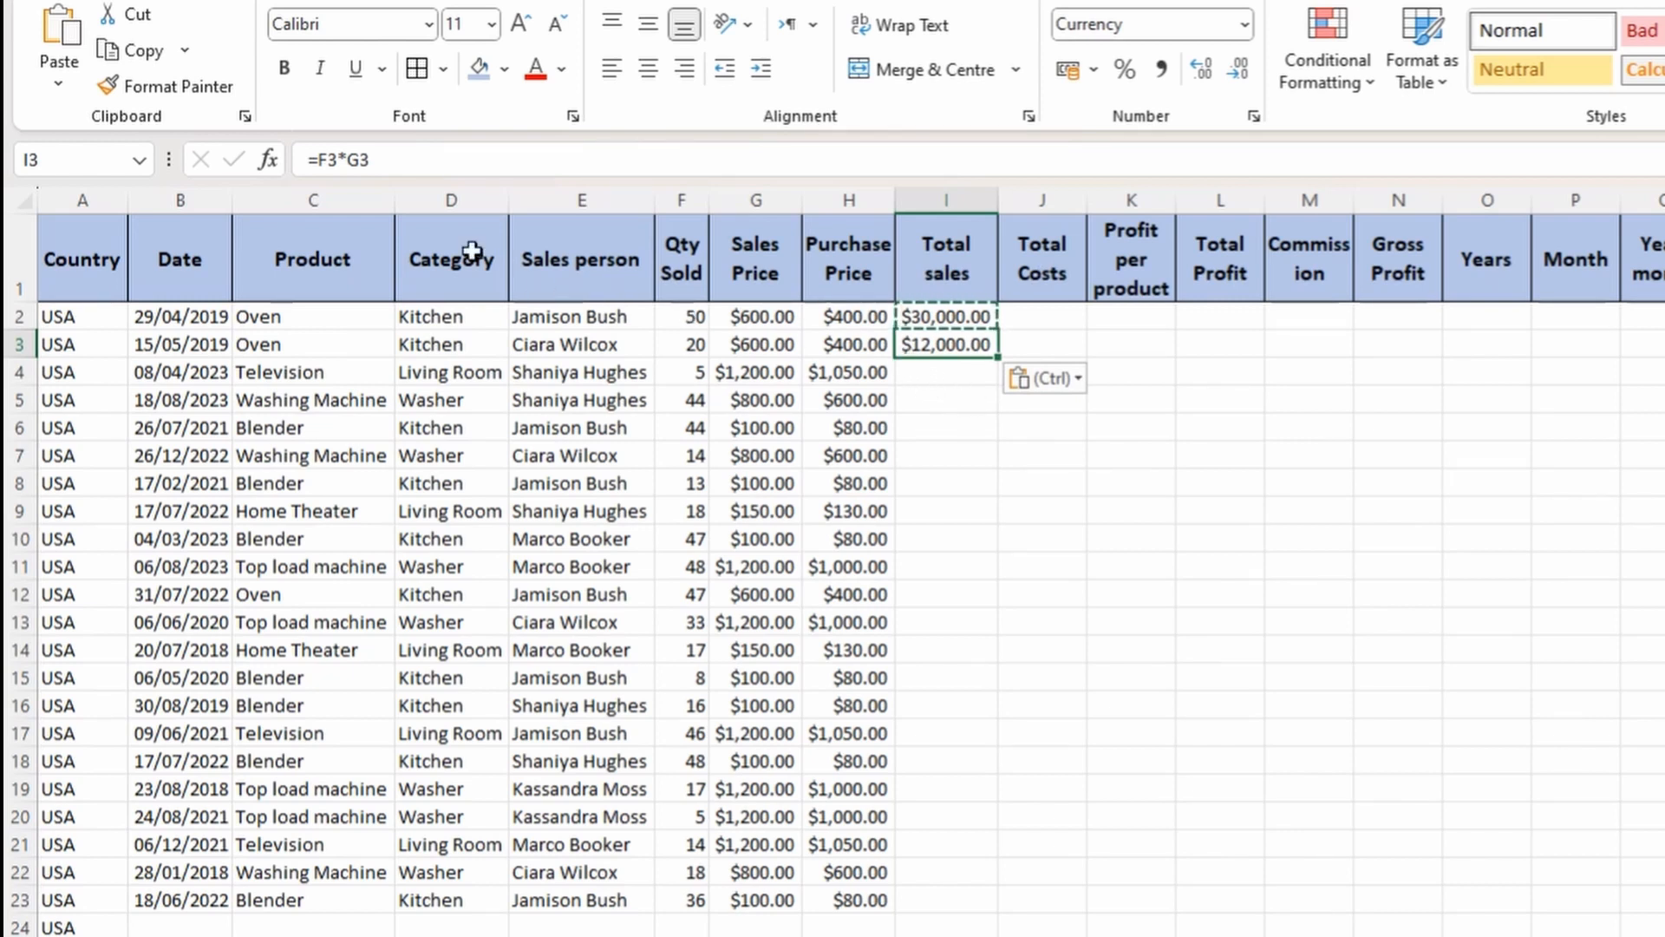
Inspect the cell references used by the copied Total sales formula in I3, leaving it as it is.
left_click(425, 167)
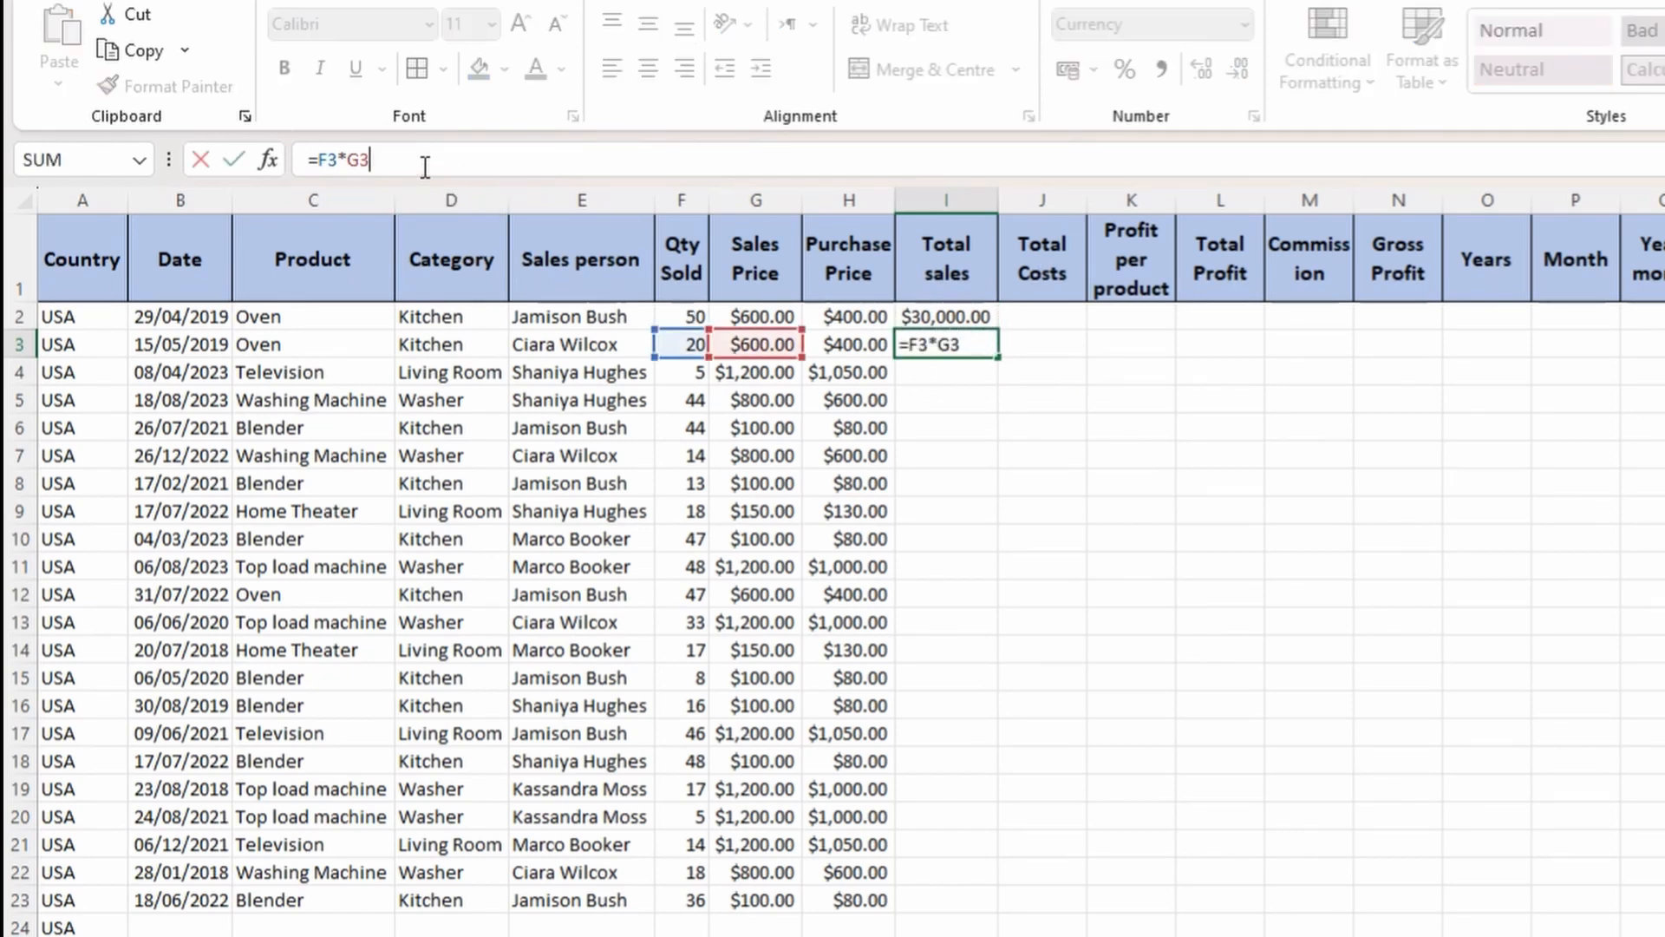
key("ctrl+Return")
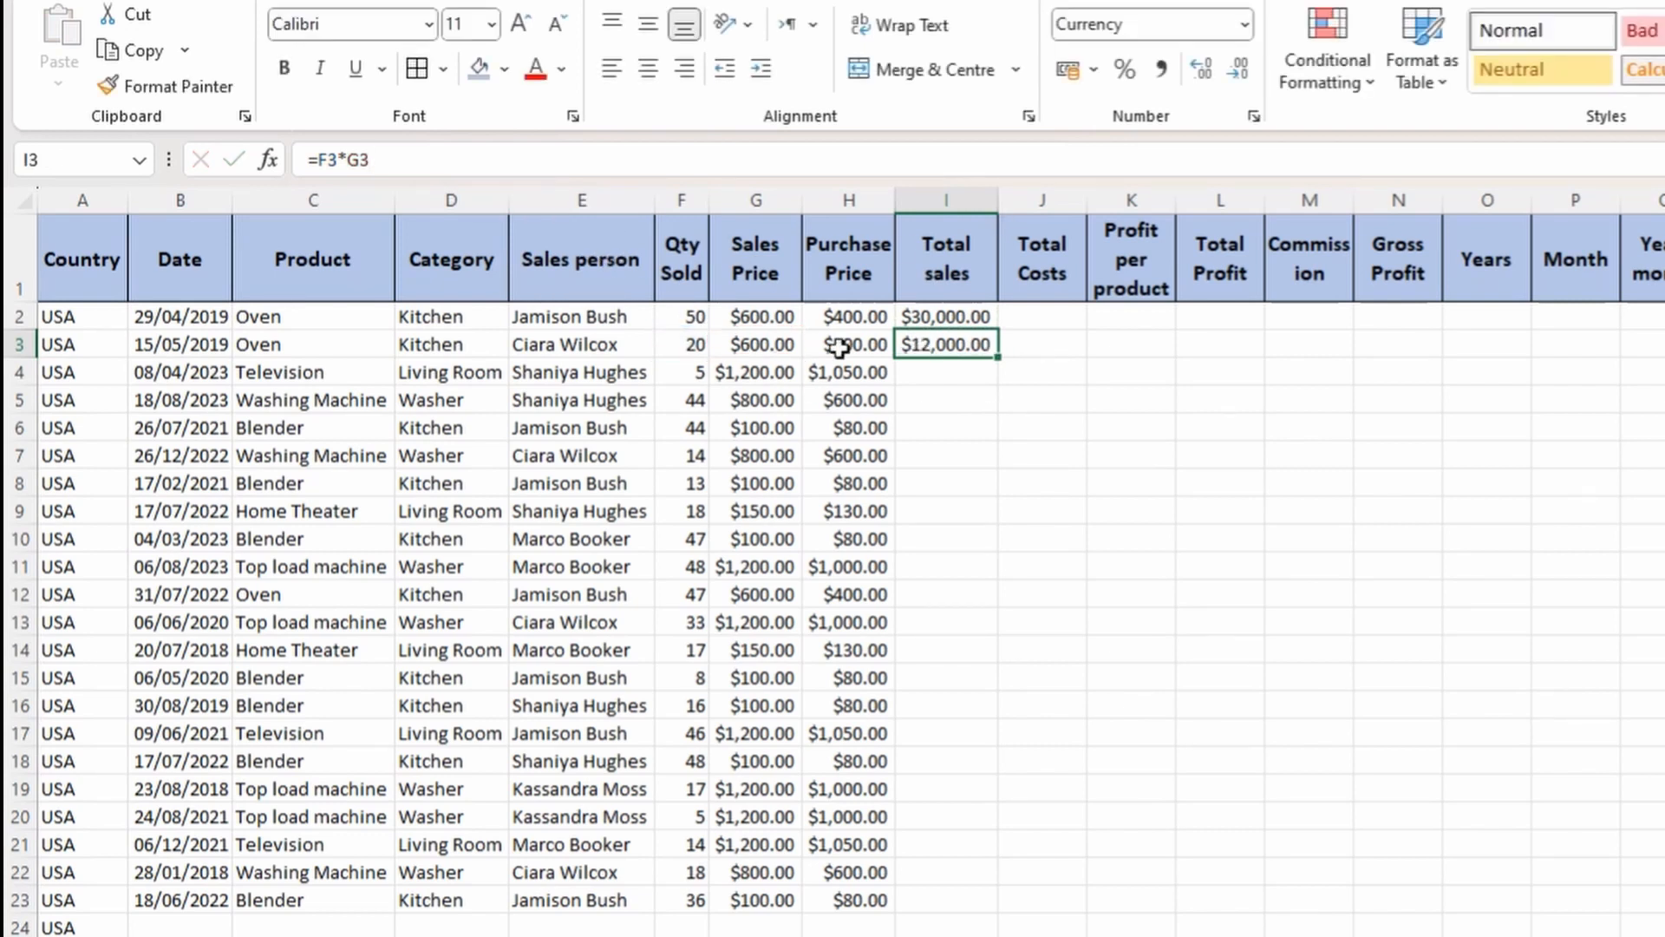
double_click(937, 345)
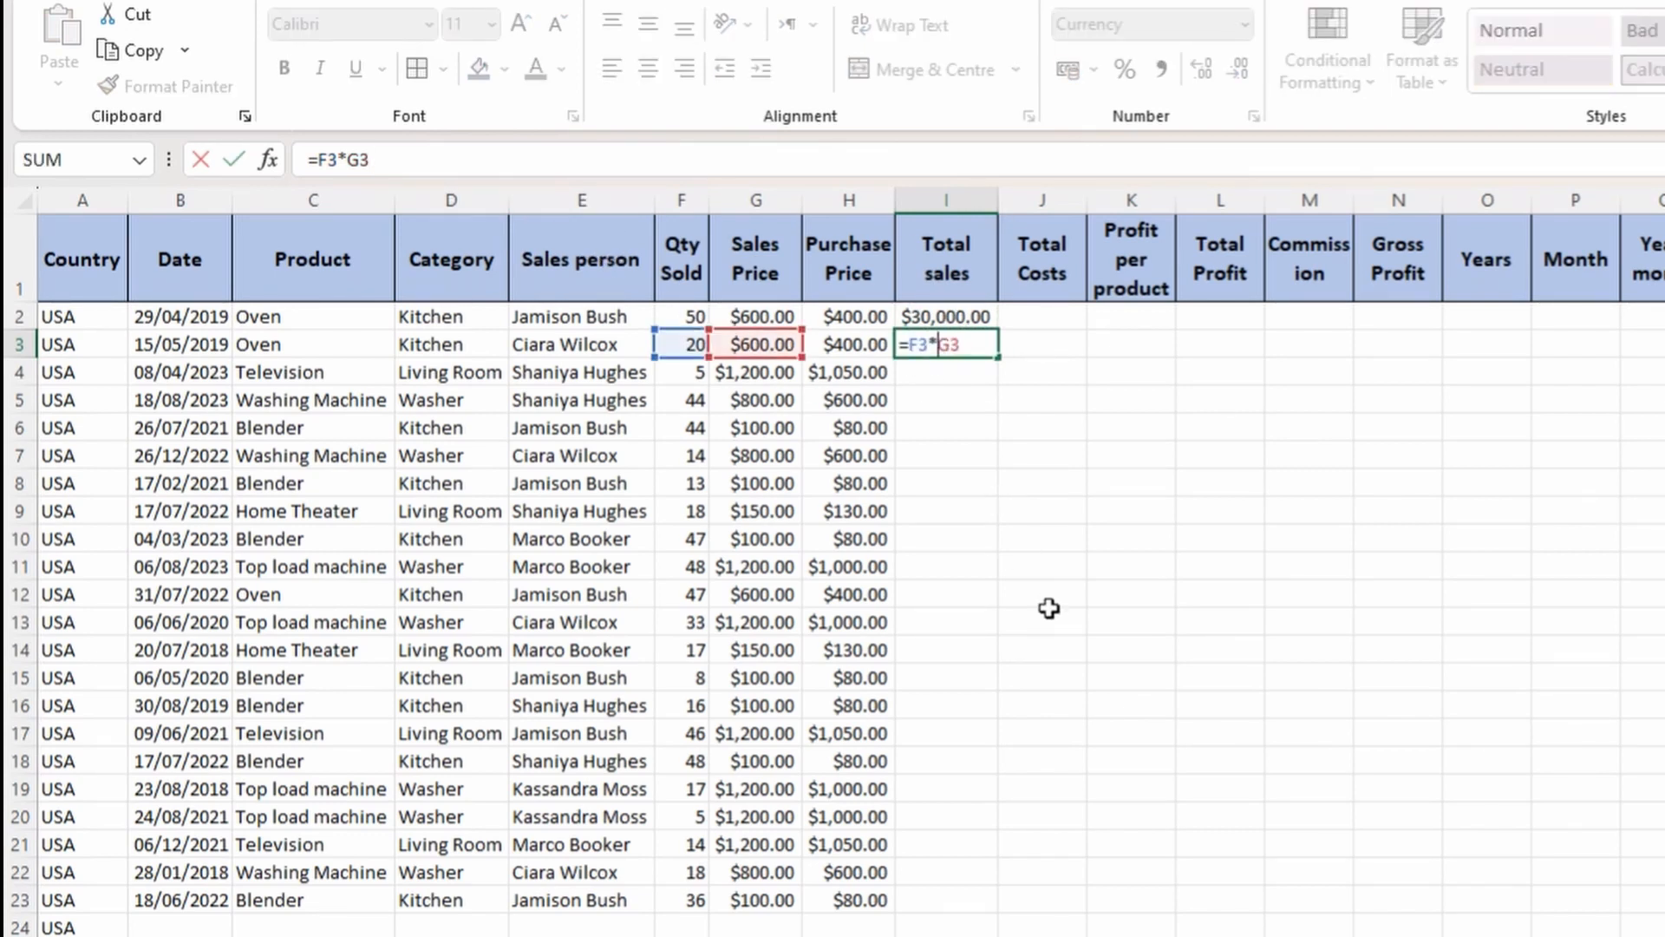
key("Escape")
left_click(529, 162)
key("Escape")
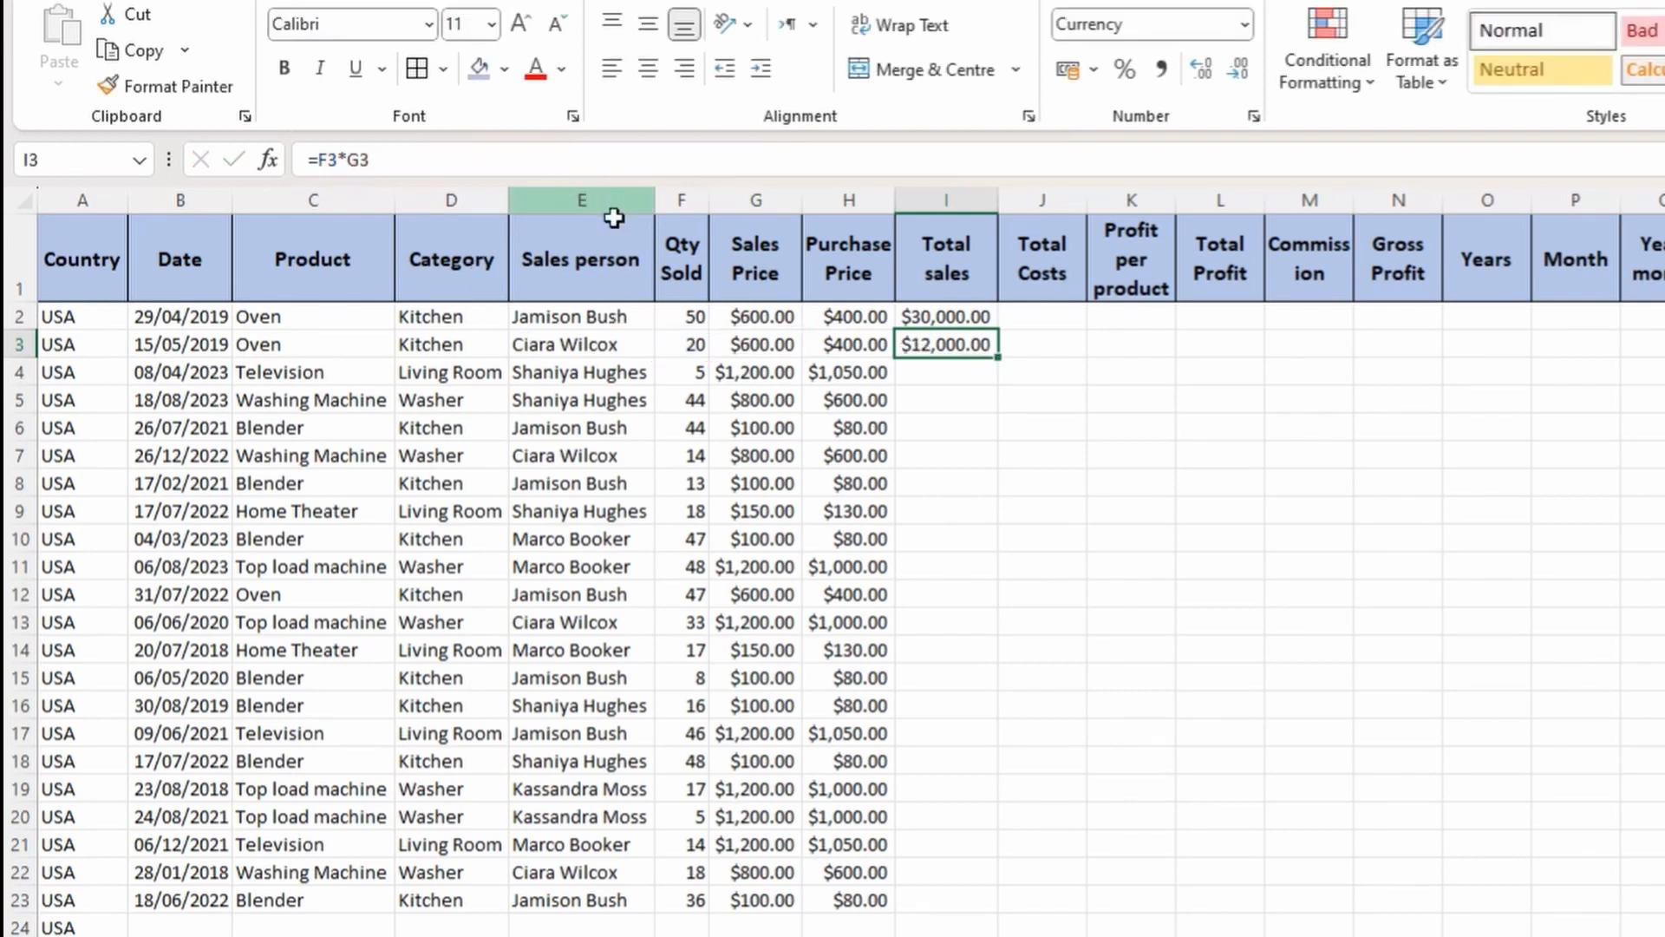
key("F2")
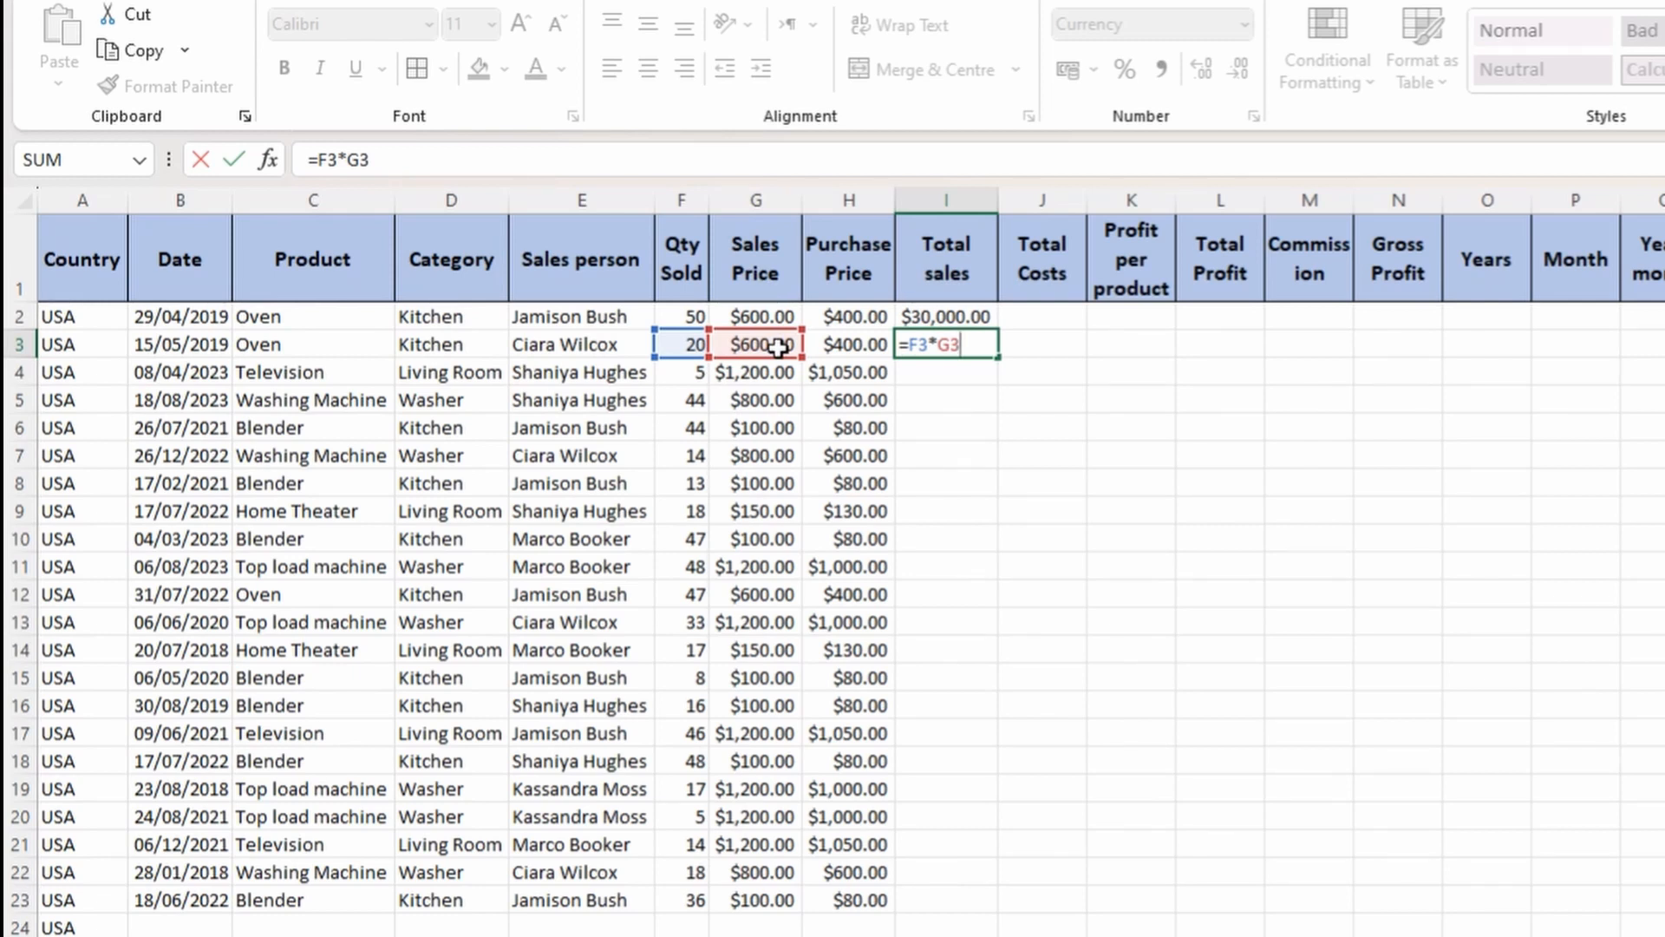
key("ctrl+Return")
Compare the Total sales formulas in I2 and I3 without editing either one.
left_click(930, 315)
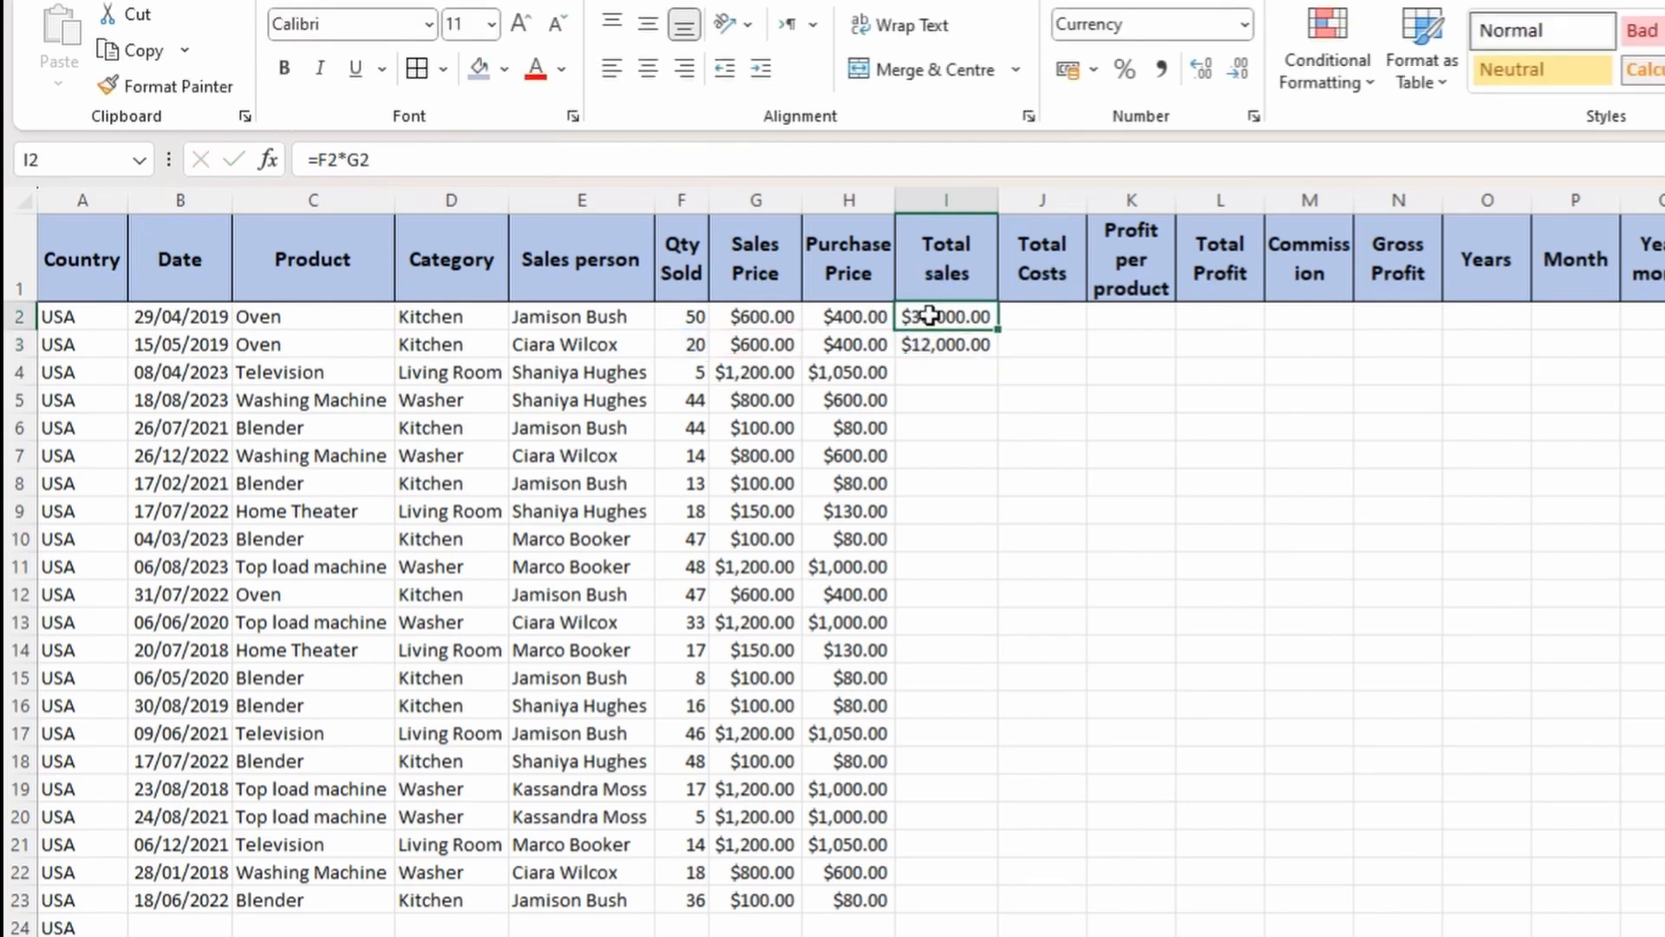
left_click(947, 344)
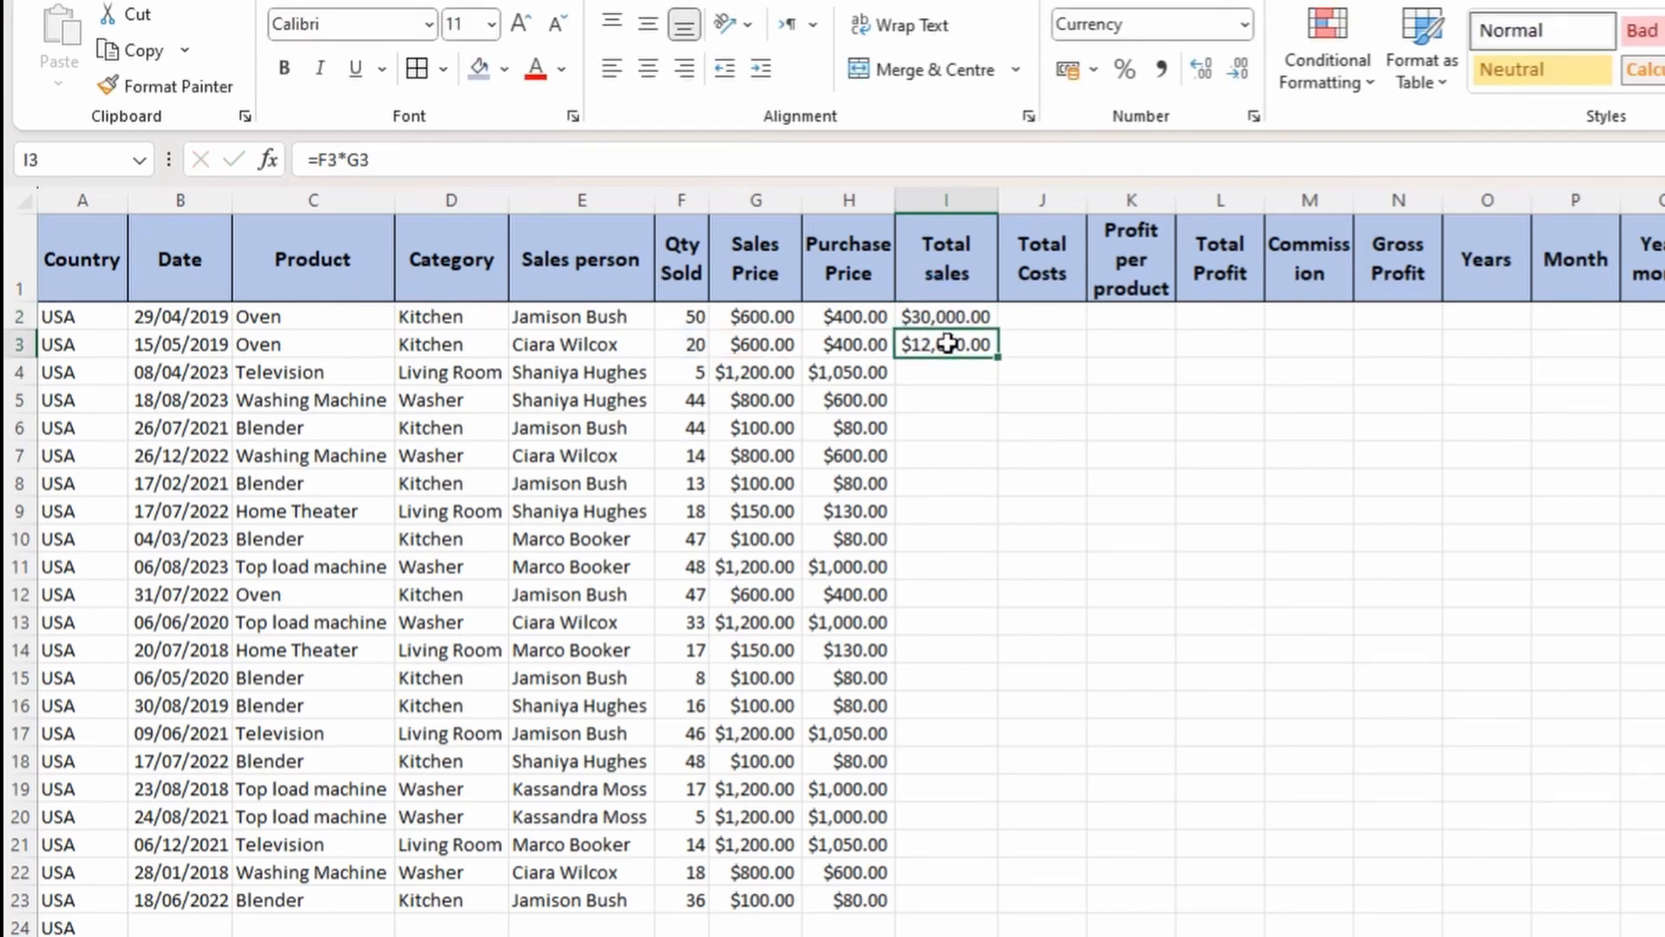
double_click(939, 321)
key("Return")
double_click(954, 344)
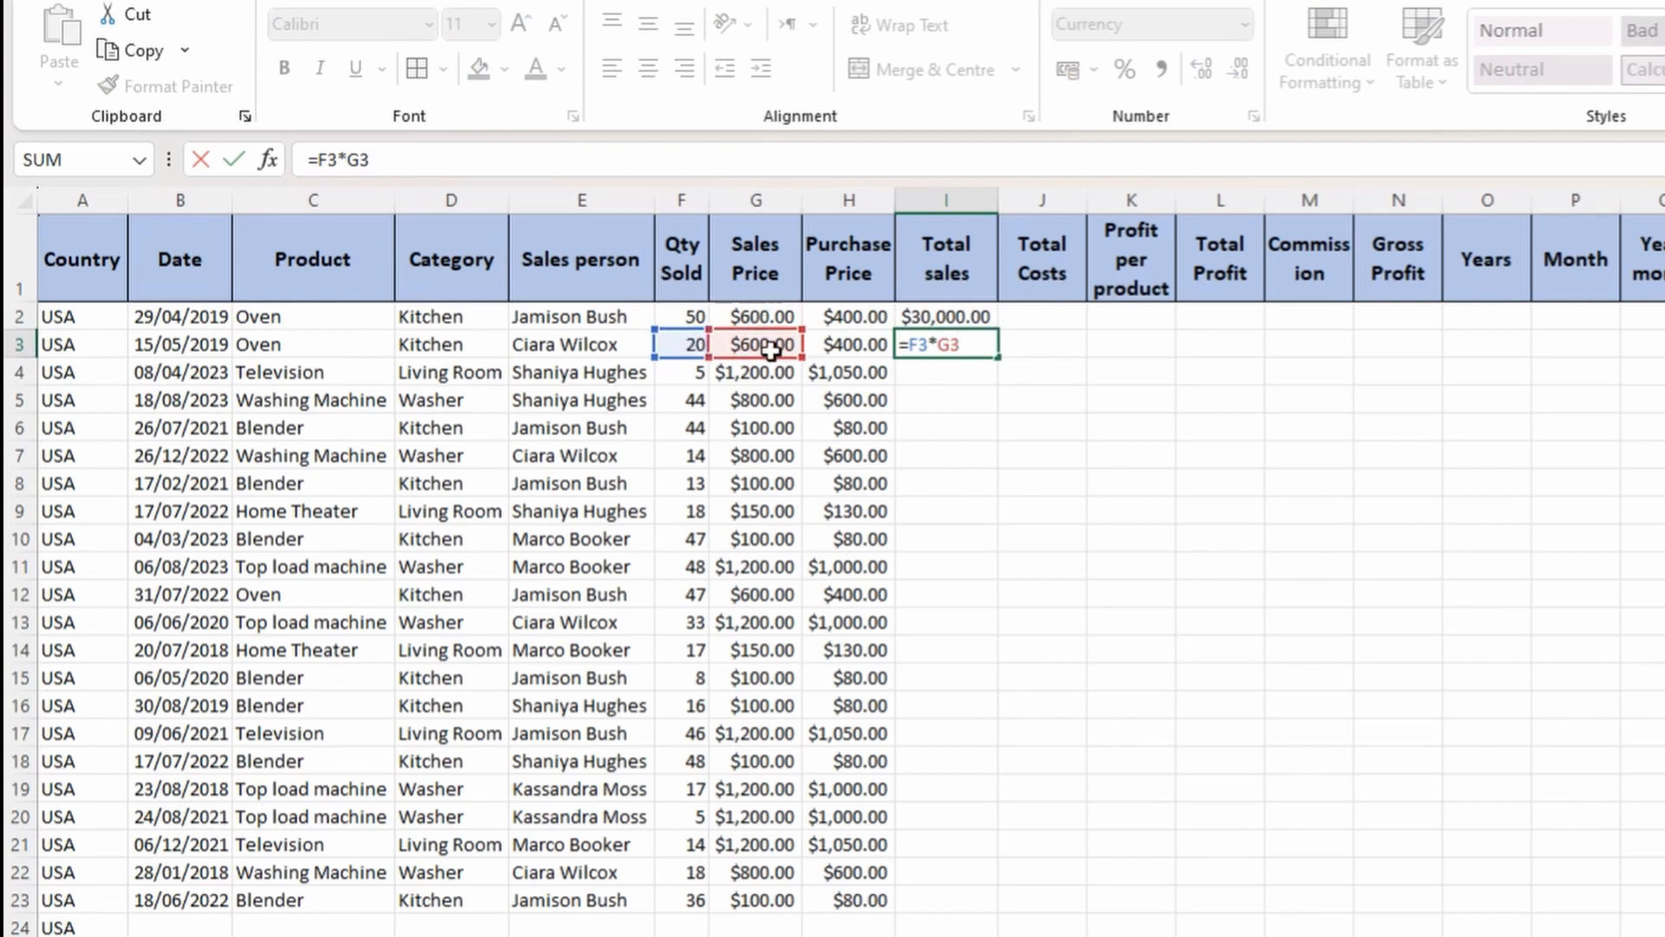
key("Escape")
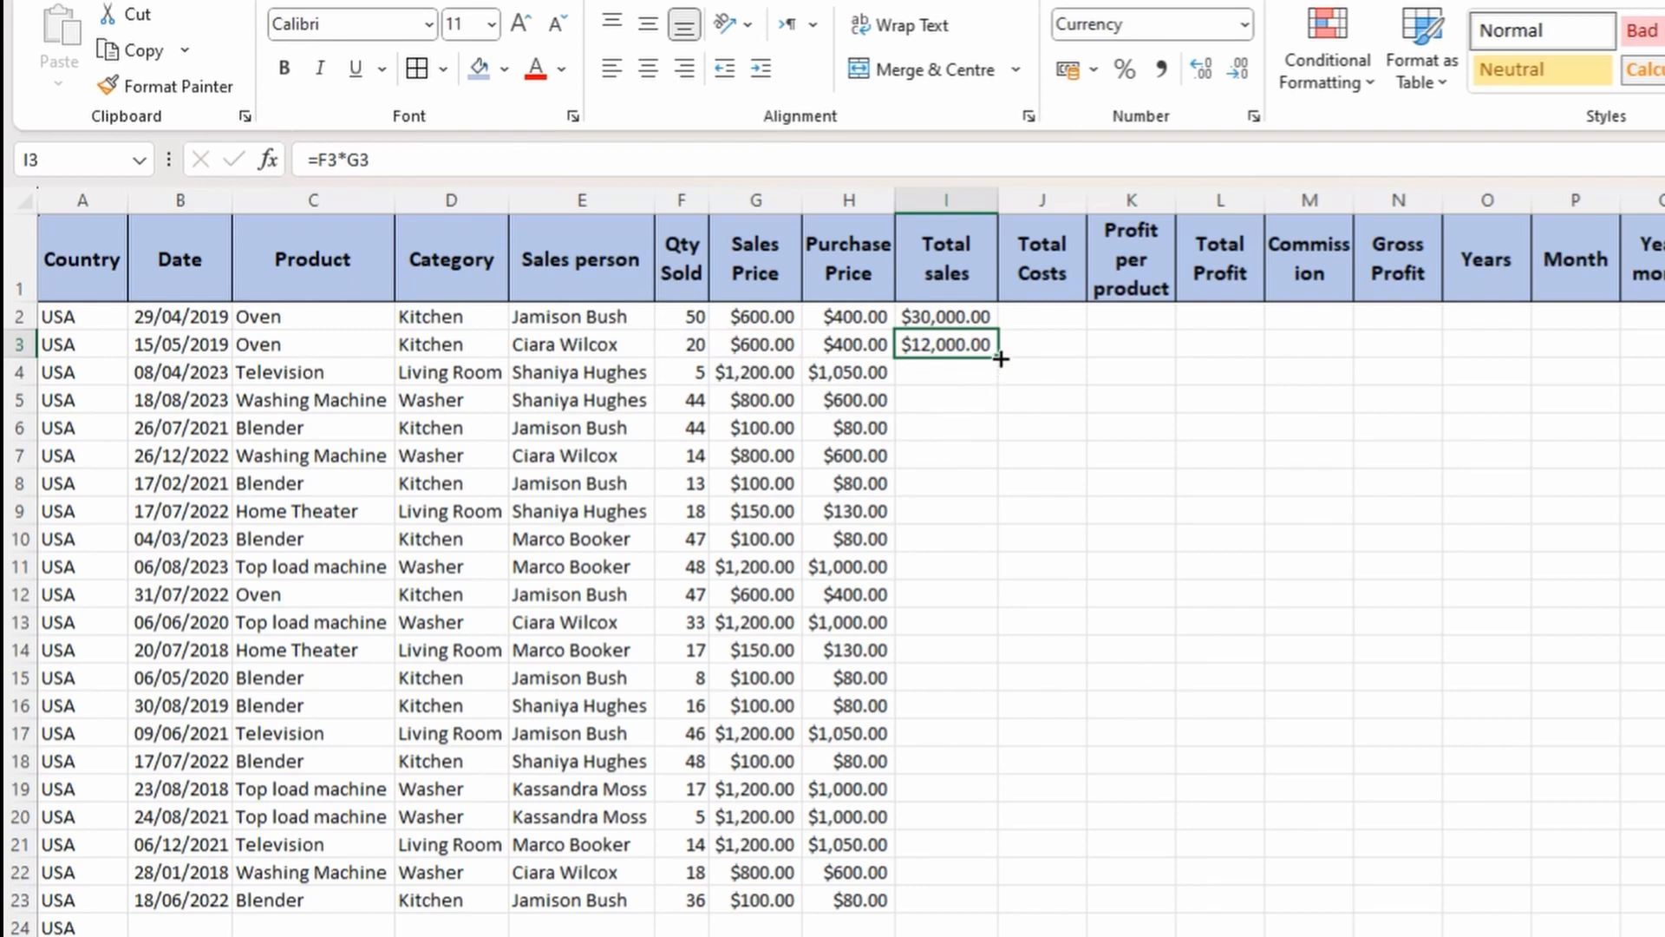
Fill the Total sales formula from I3 down to I5.
left_click_drag(1001, 358, 992, 403)
Copy I5 and use Paste Special with the Formulas option to paste only its formula into I6.
left_click(989, 400)
key("ctrl+c")
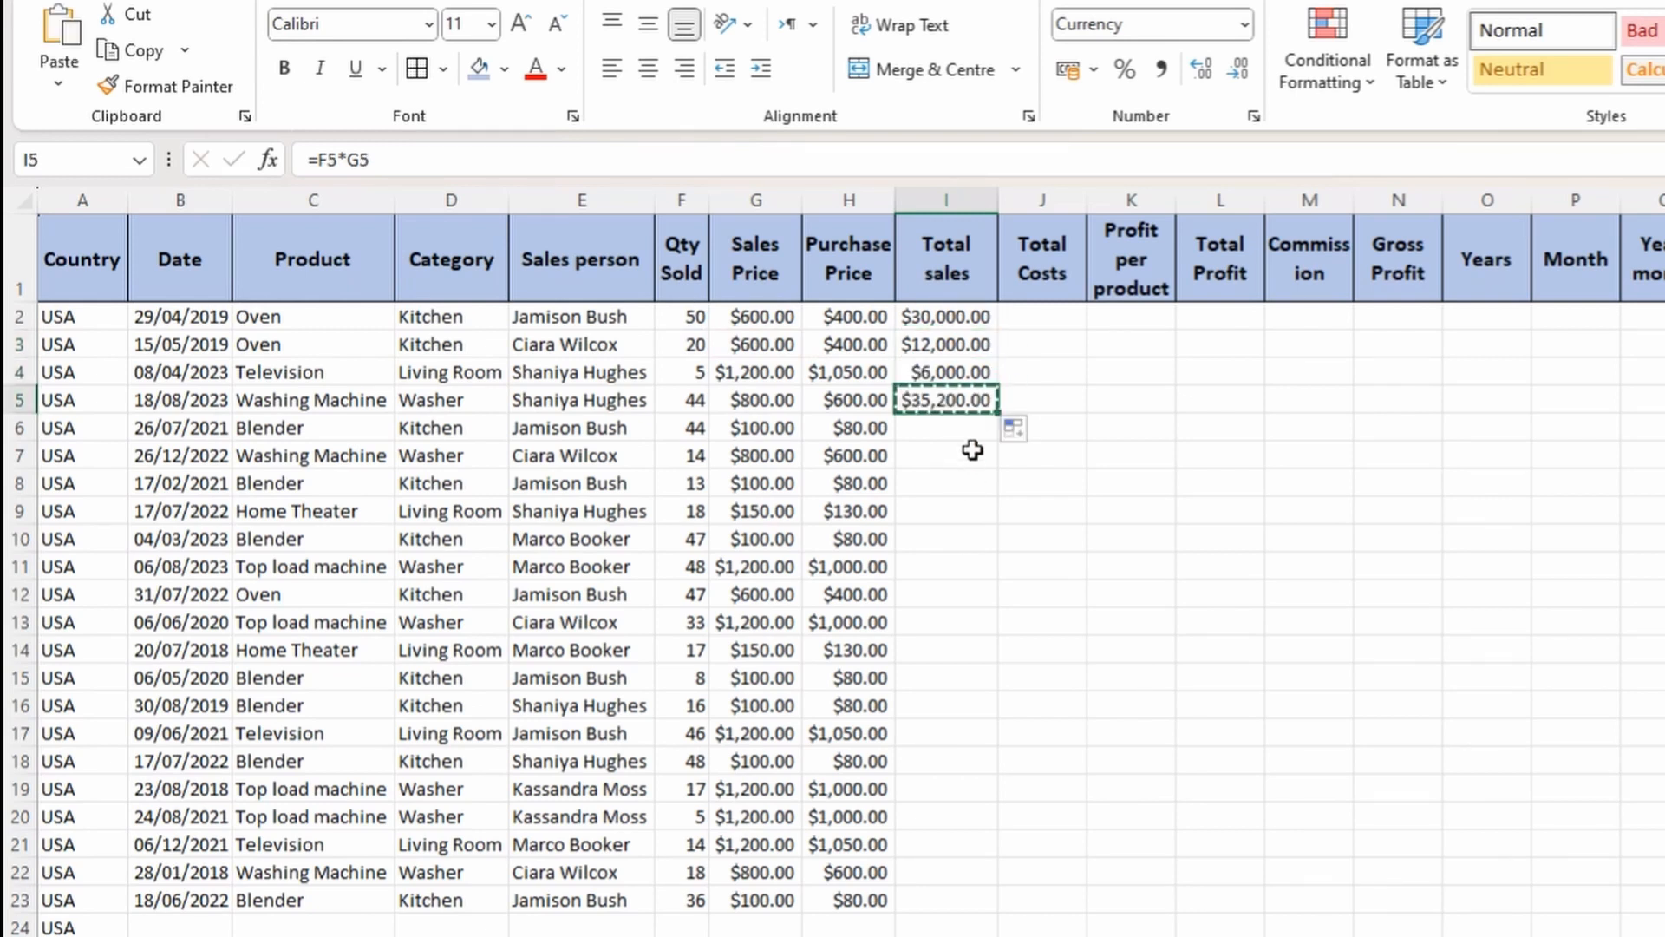
left_click(970, 425)
right_click(972, 427)
mouse_move(1262, 649)
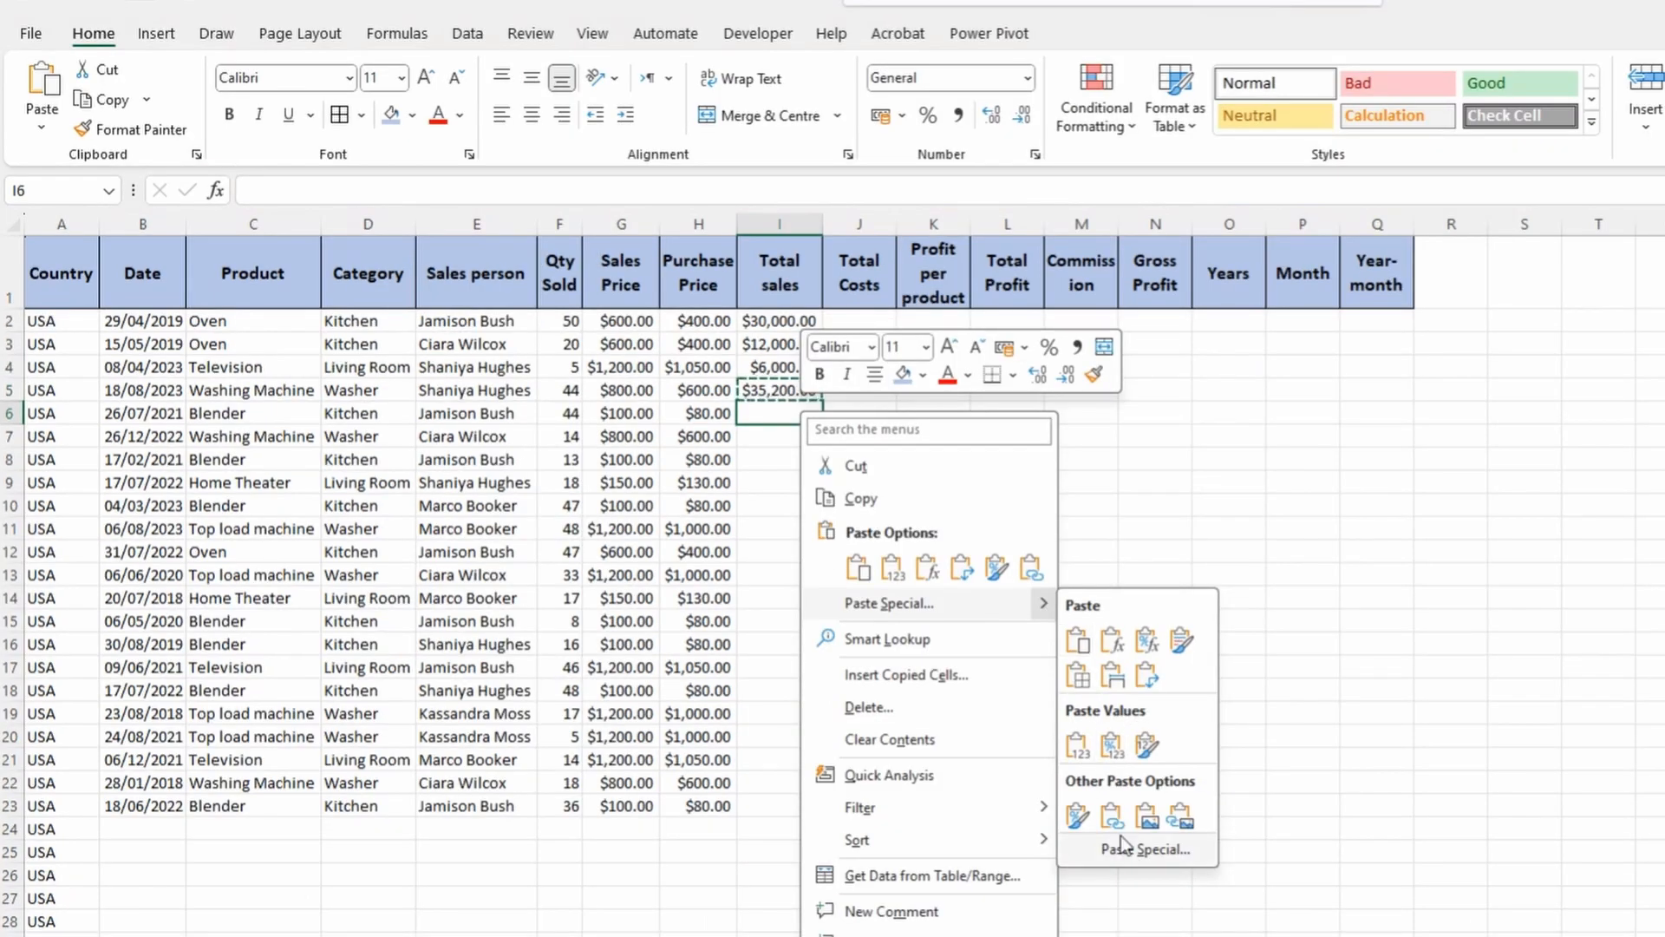
left_click(1123, 848)
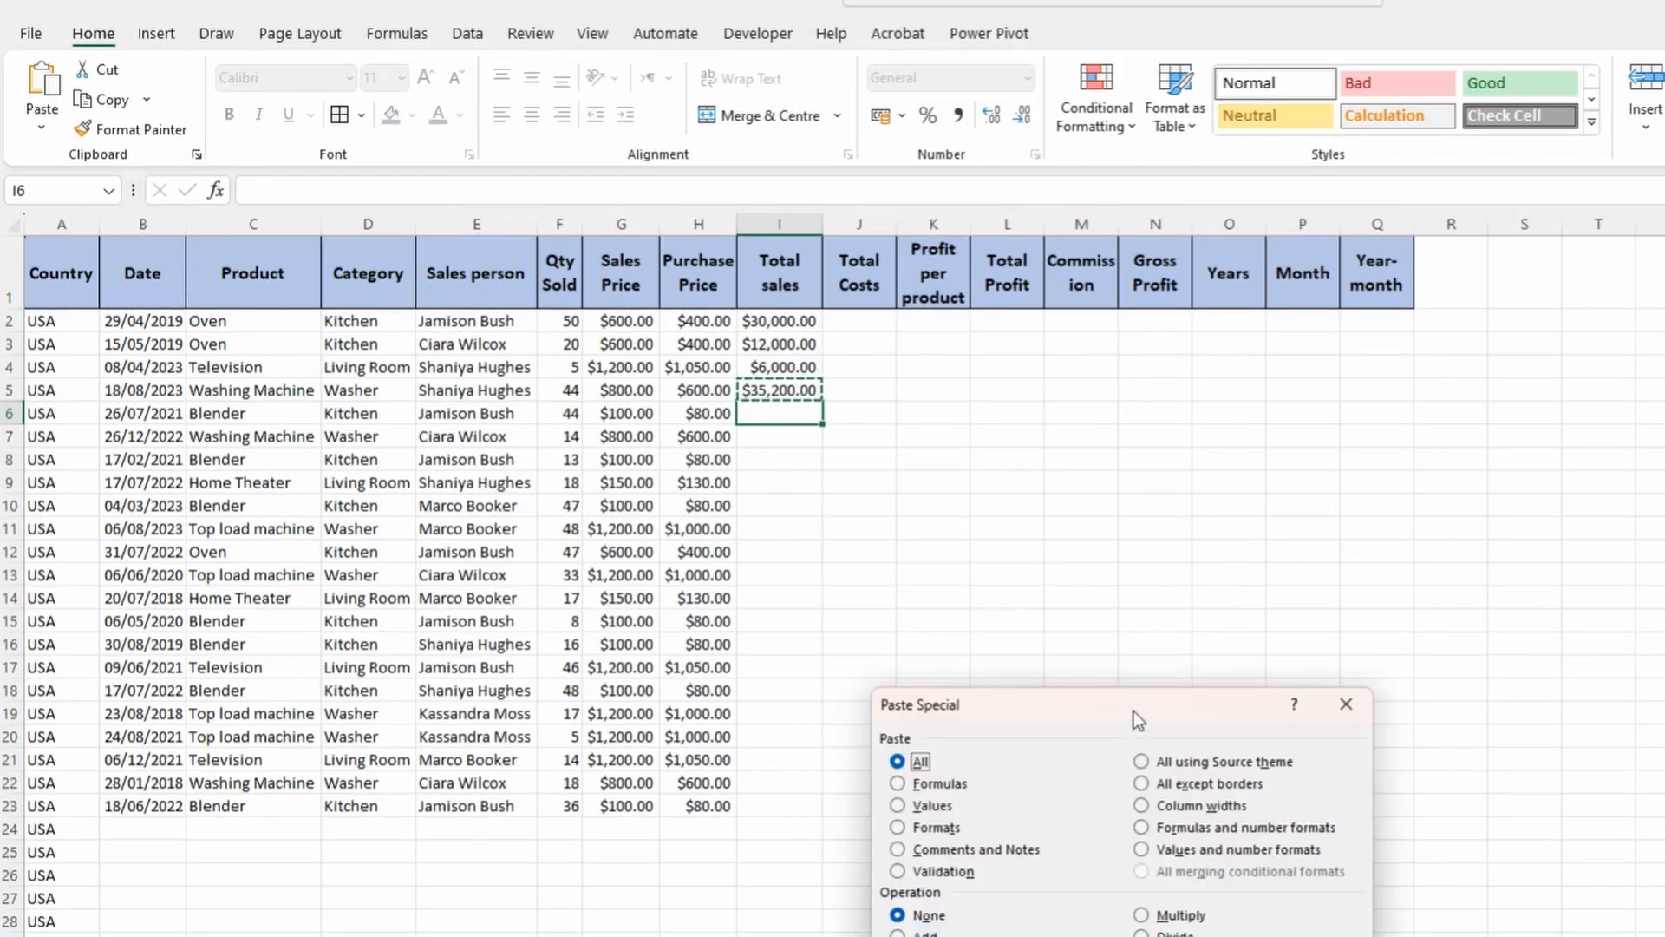
left_click_drag(1277, 453, 1320, 312)
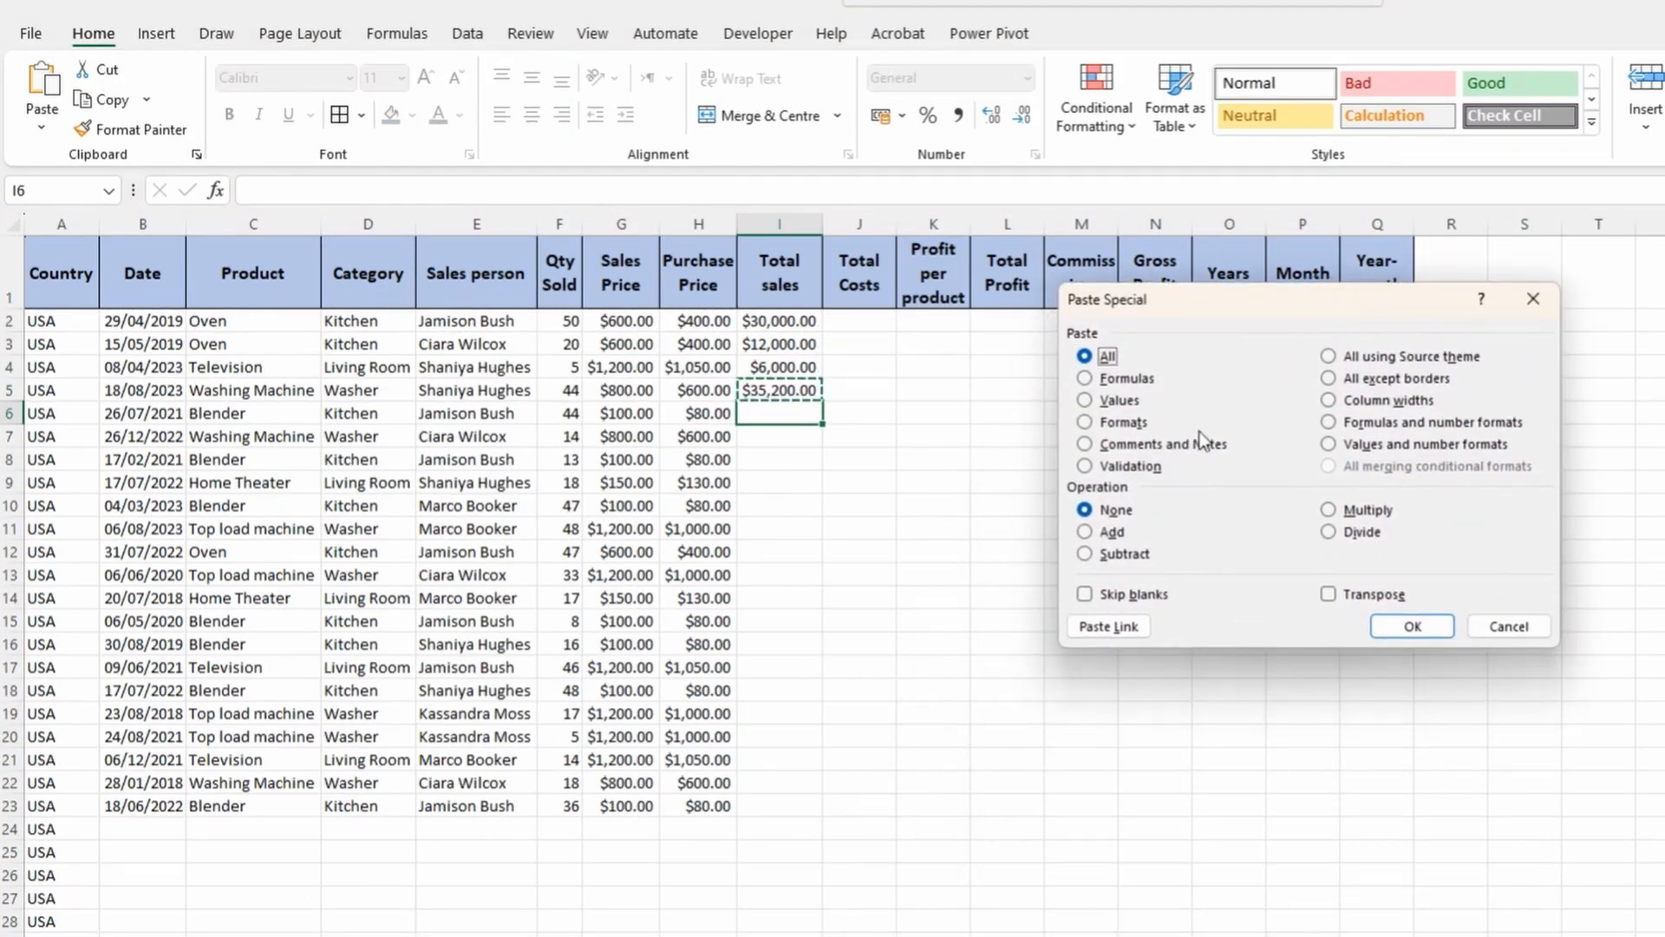
left_click(1133, 386)
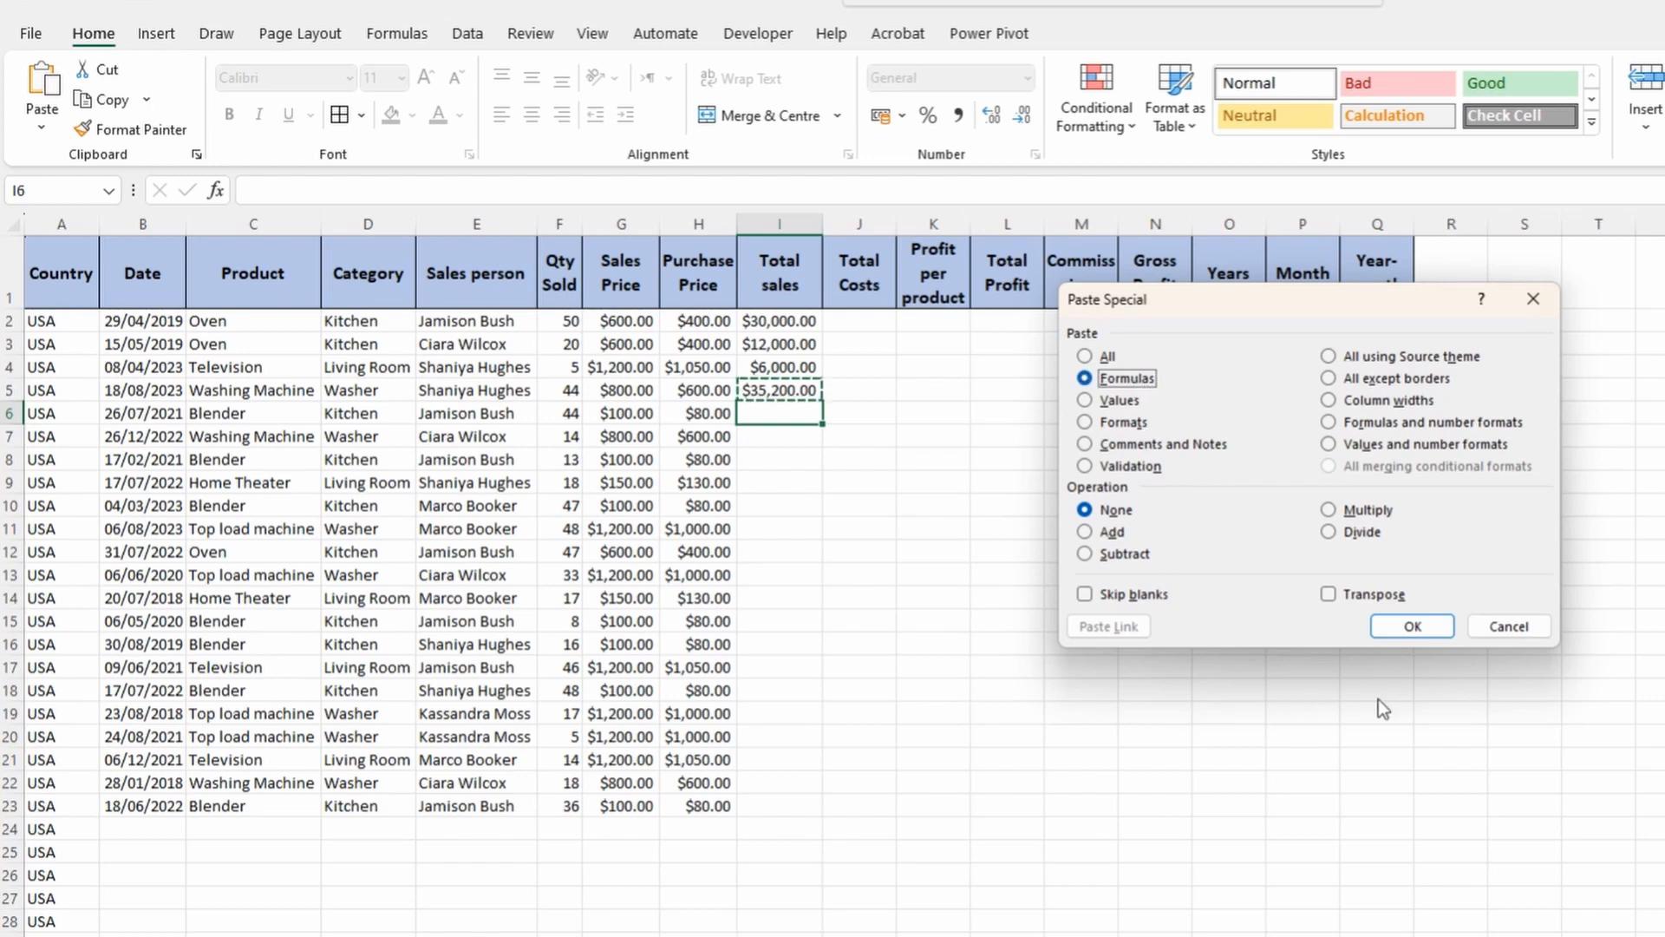
left_click(1412, 626)
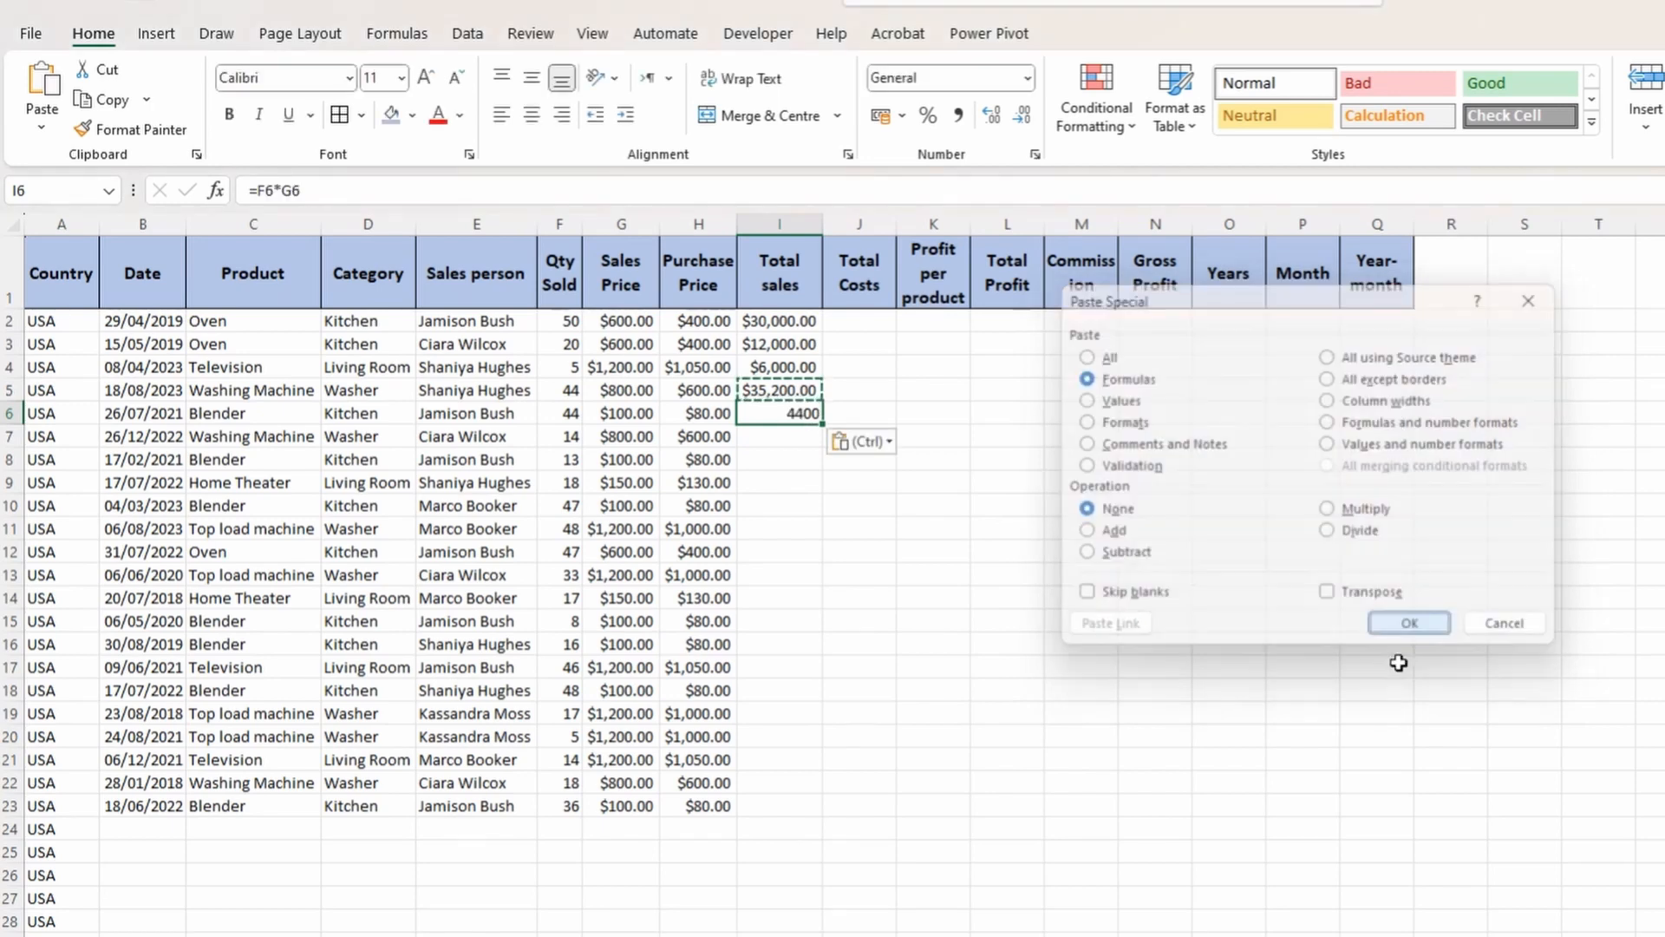
Check the formula pasted into I6 and compare the number formats of I5 and I6.
double_click(789, 411)
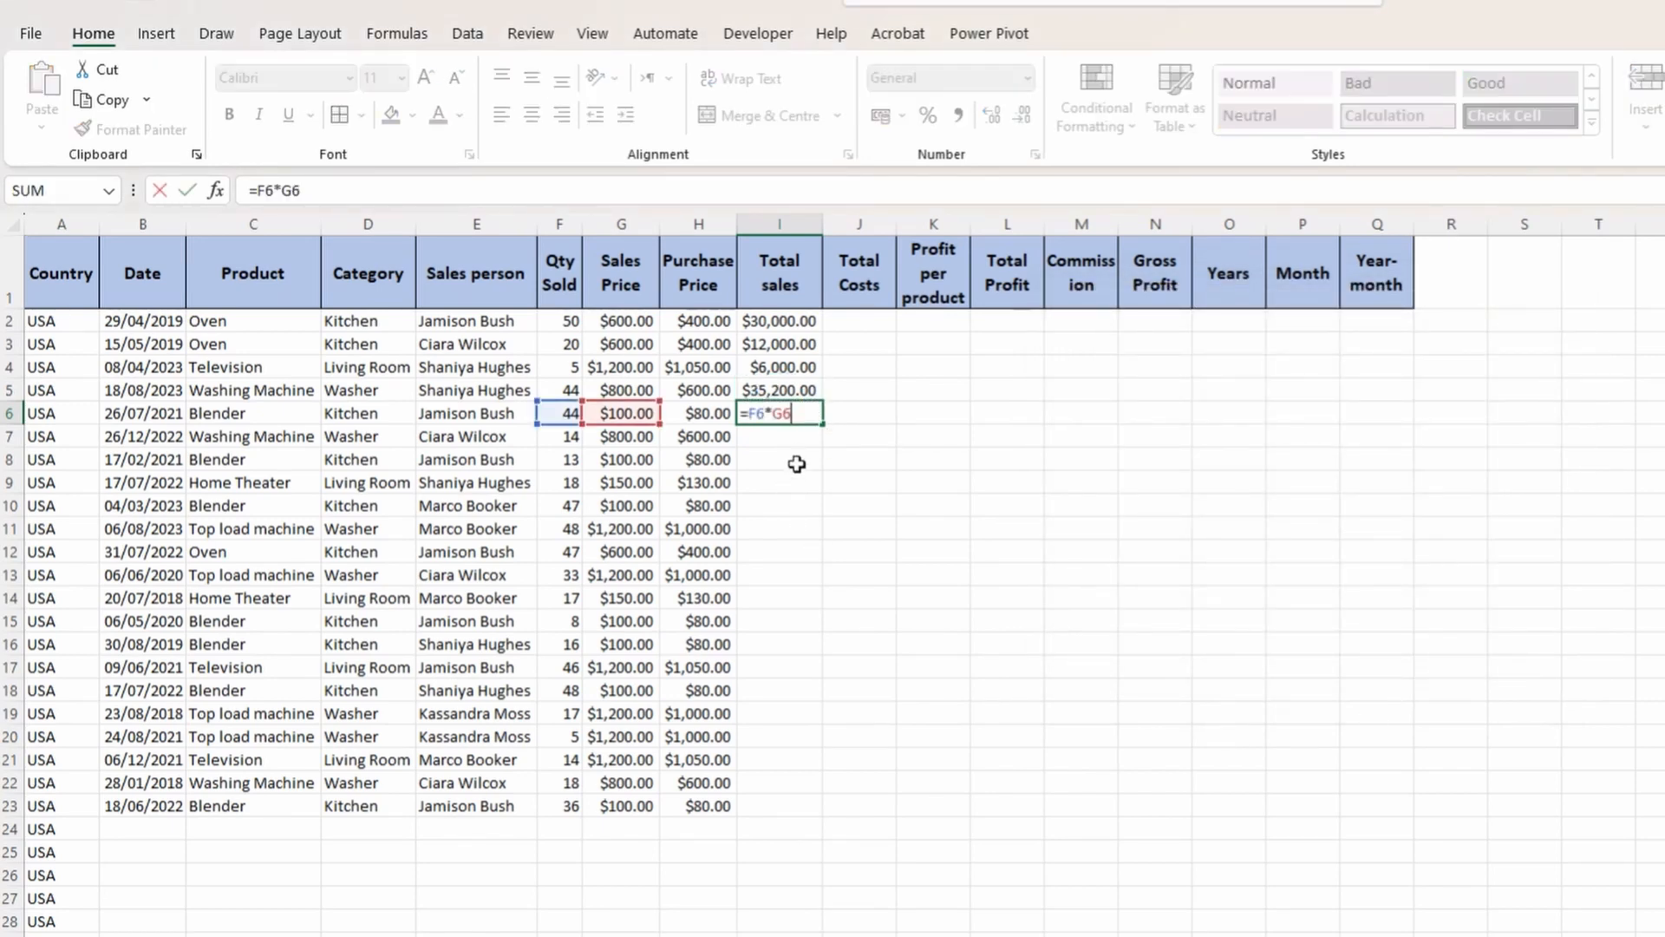
key("Escape")
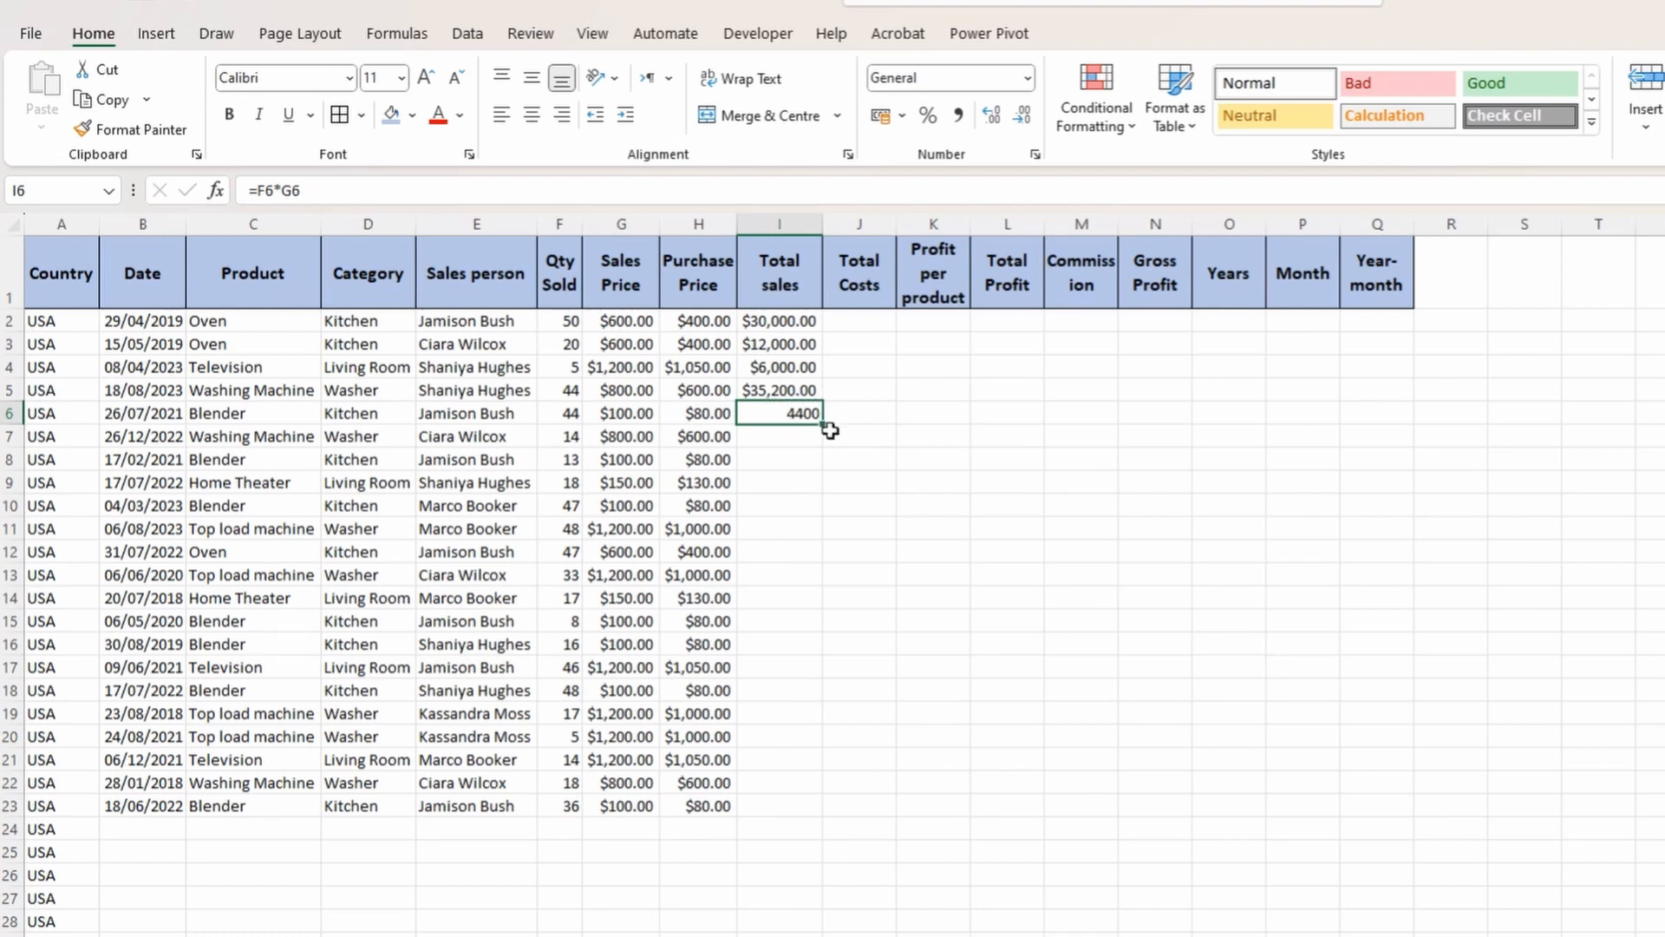
left_click(789, 395)
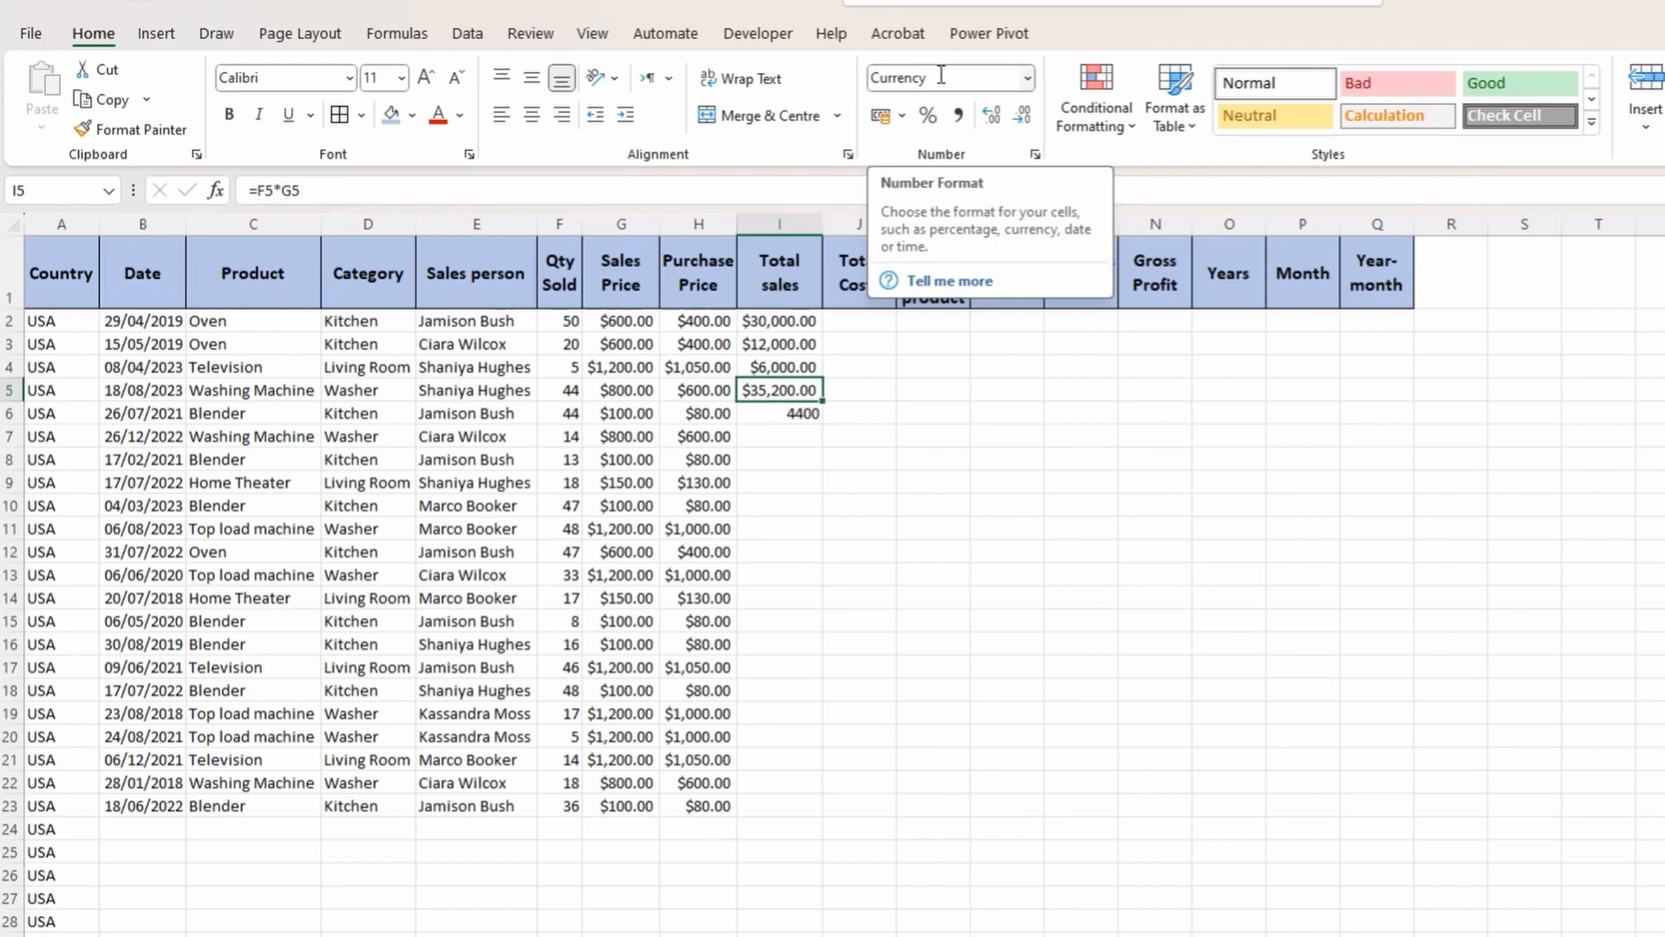
left_click(800, 416)
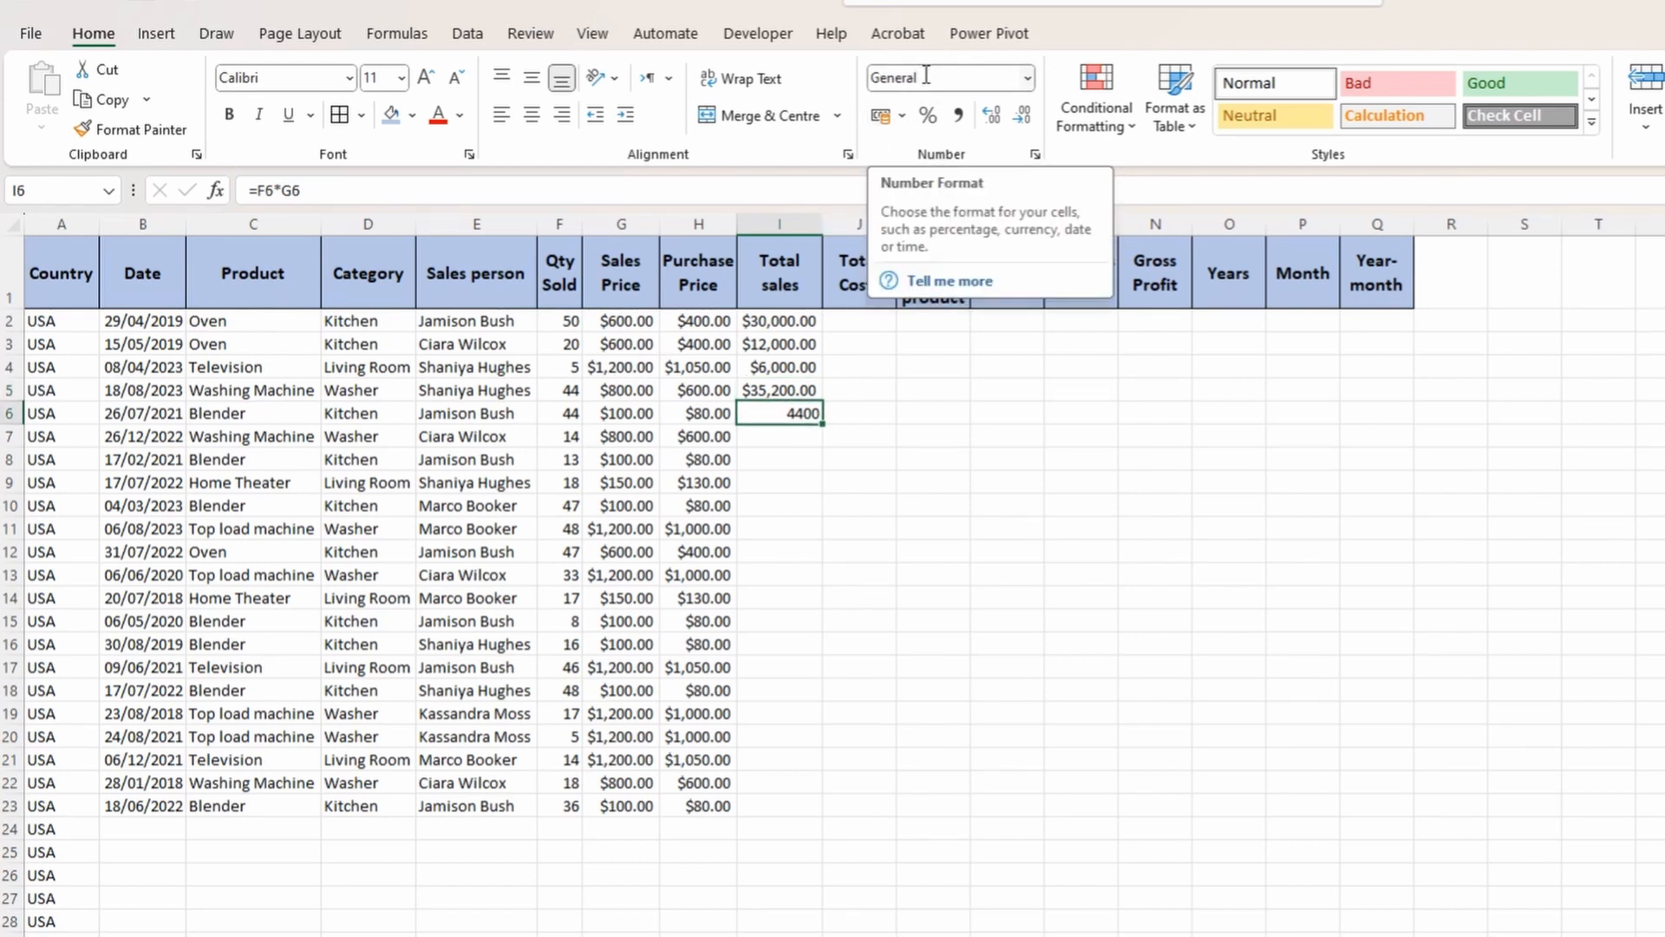
Clear I6 and use Paste Special with the Values option to paste only the value of I5 there.
key("Up")
key("ctrl+c")
key("Down")
key("Delete")
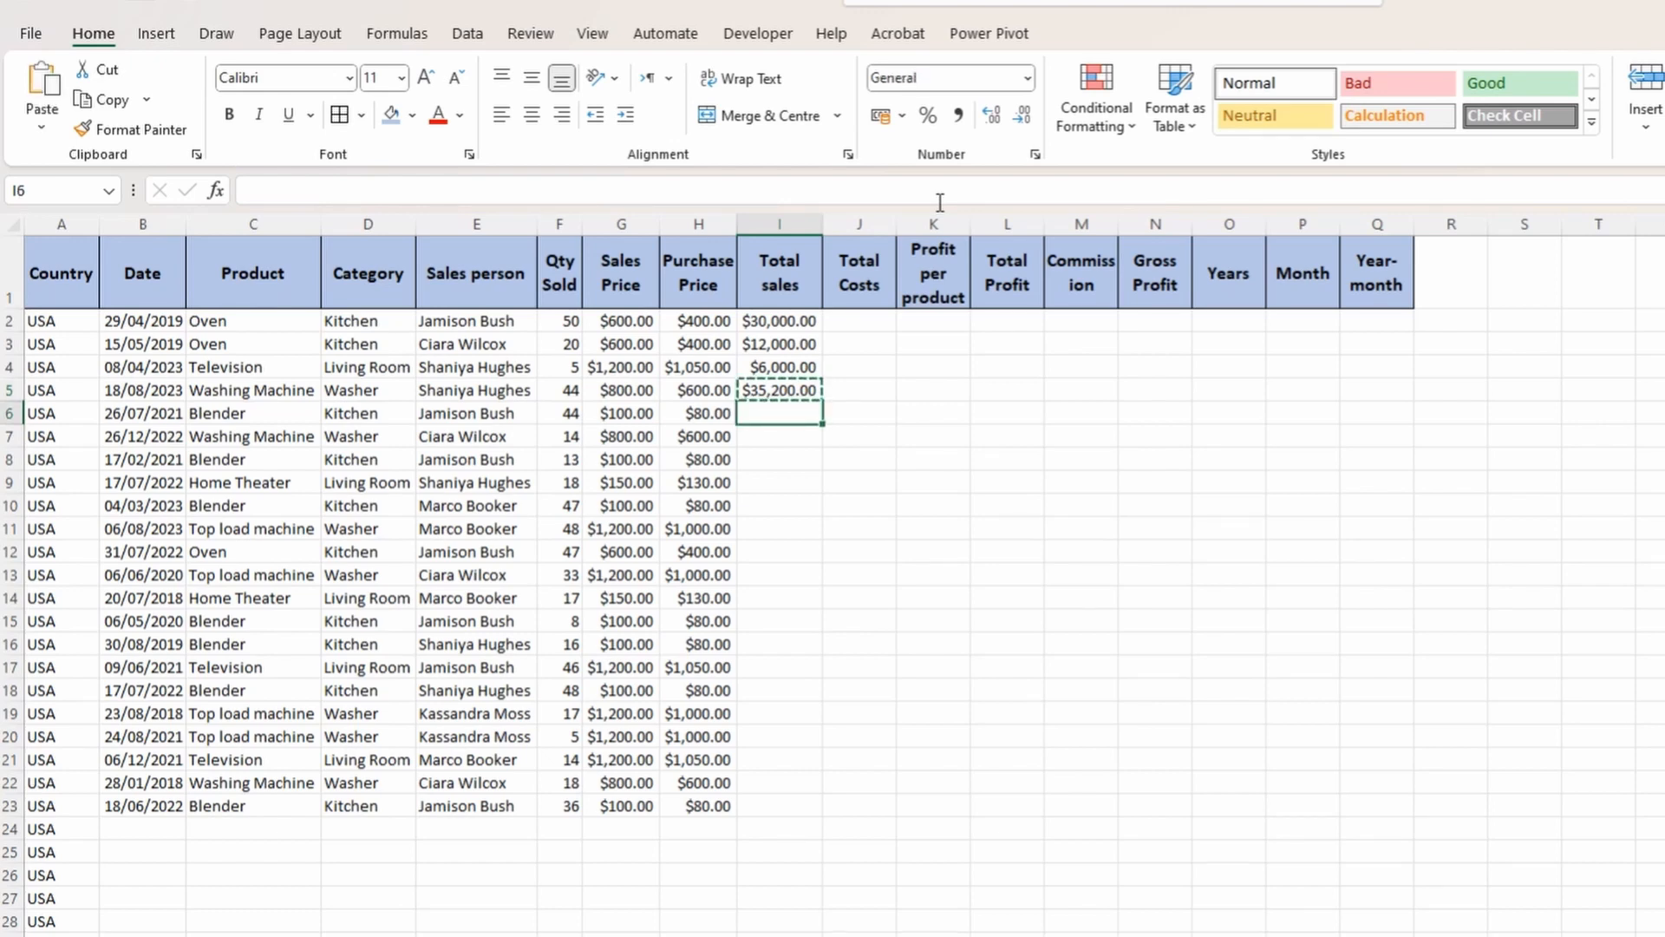
key("shift+F10")
mouse_move(1071, 490)
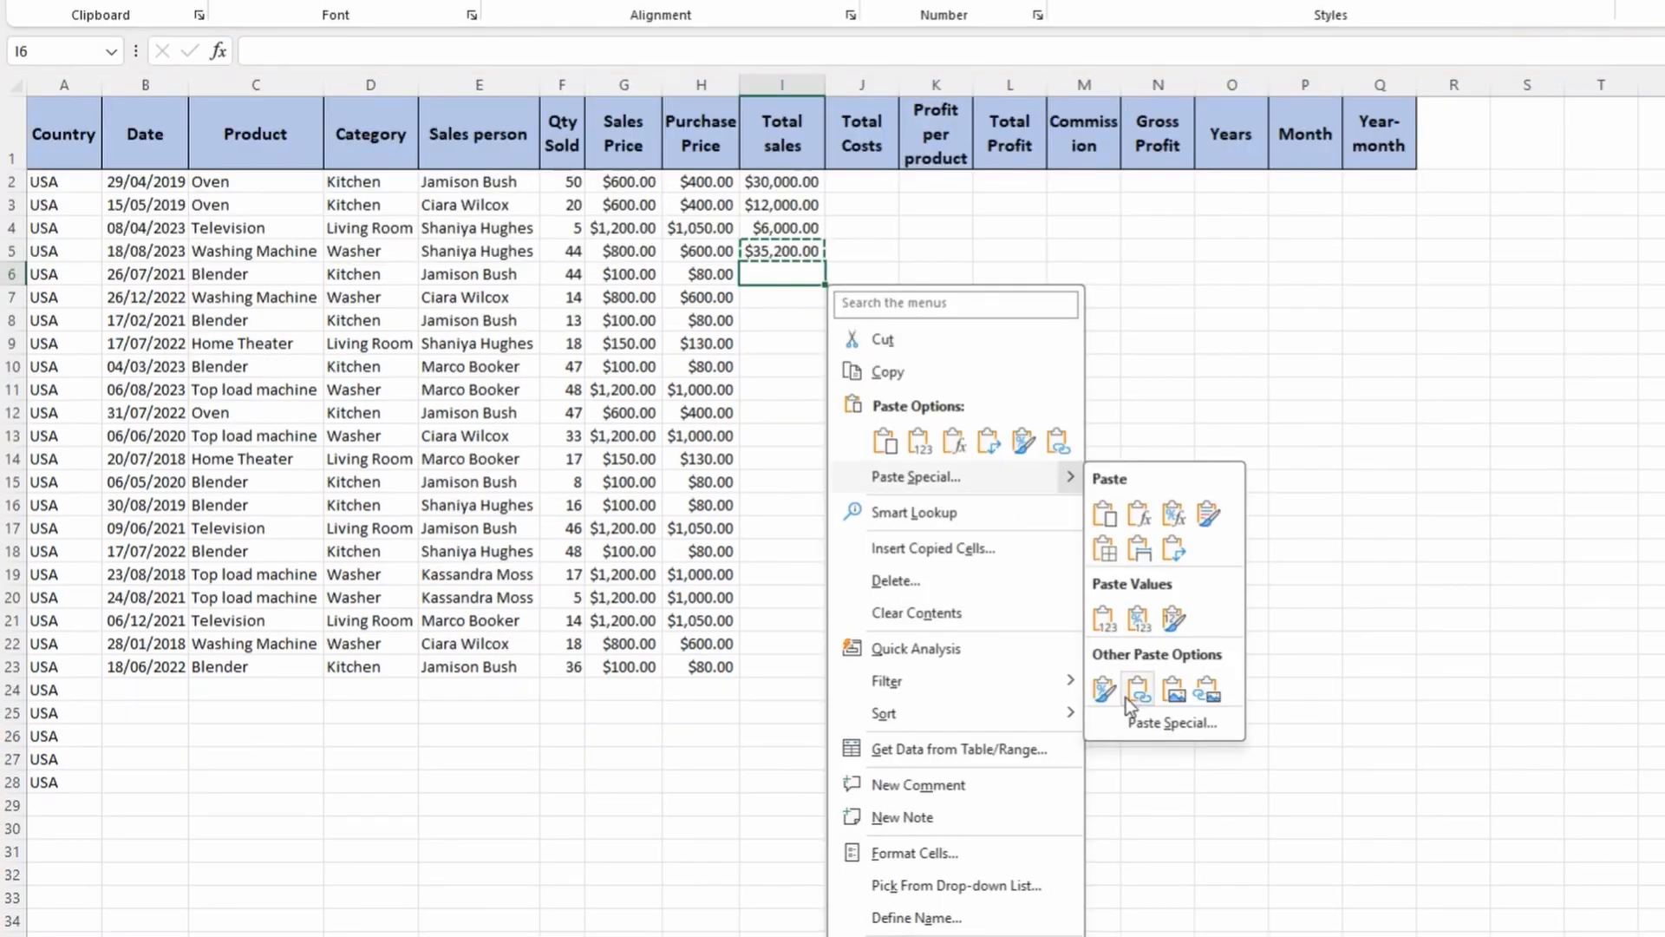
left_click(1184, 721)
left_click(942, 679)
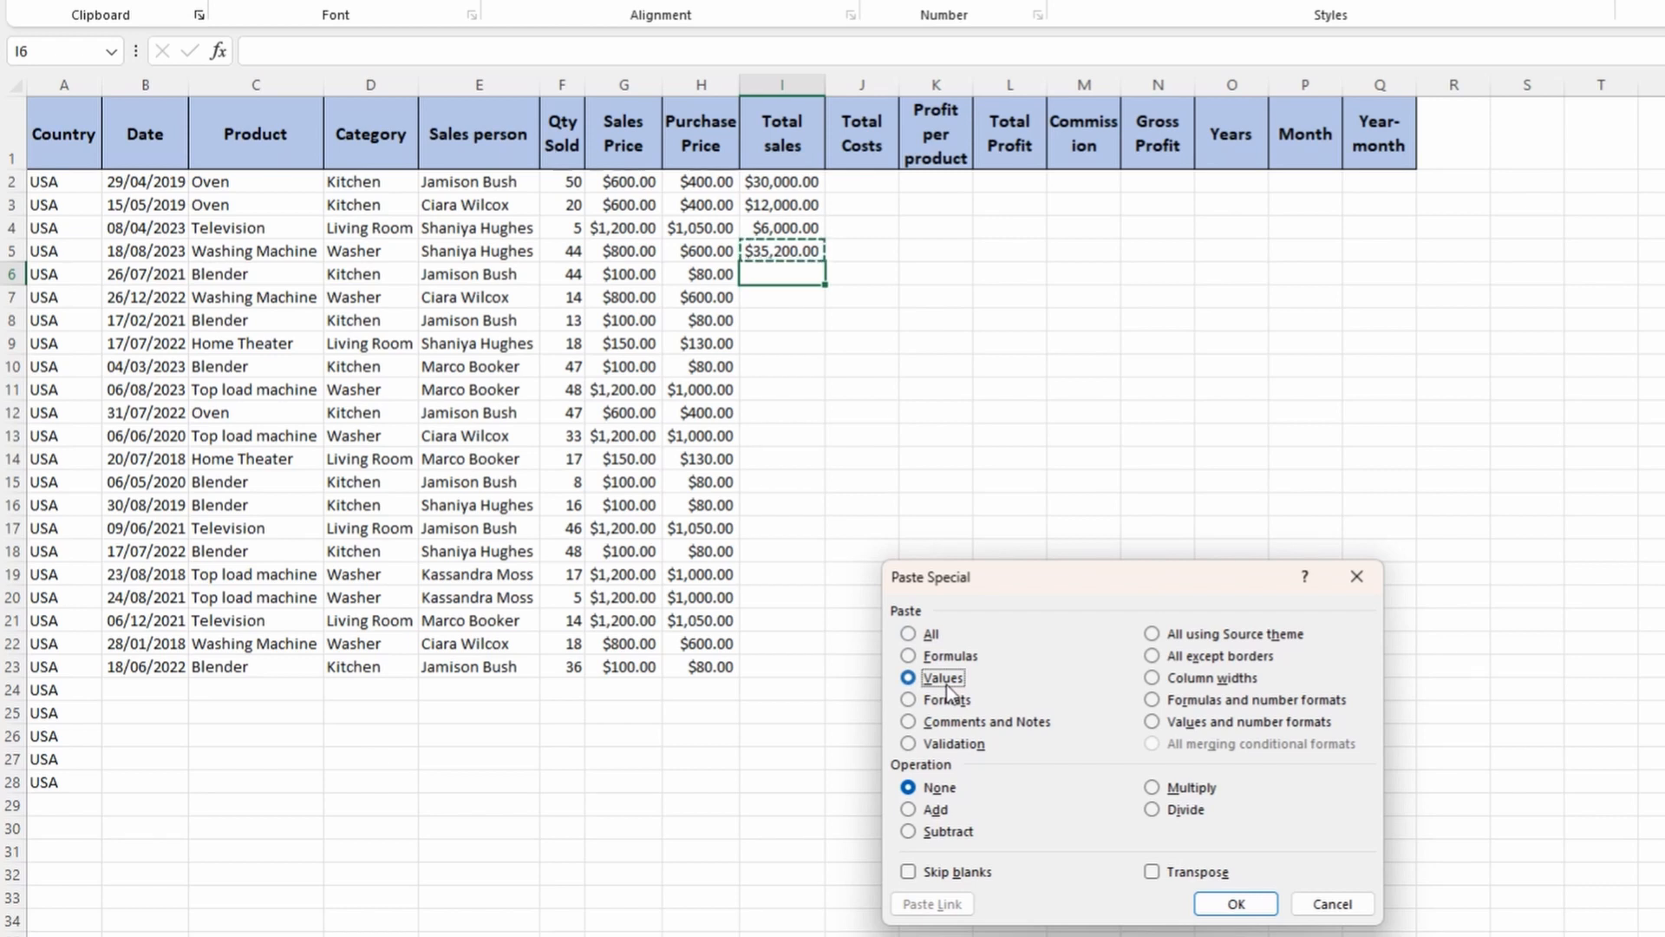
left_click(1227, 903)
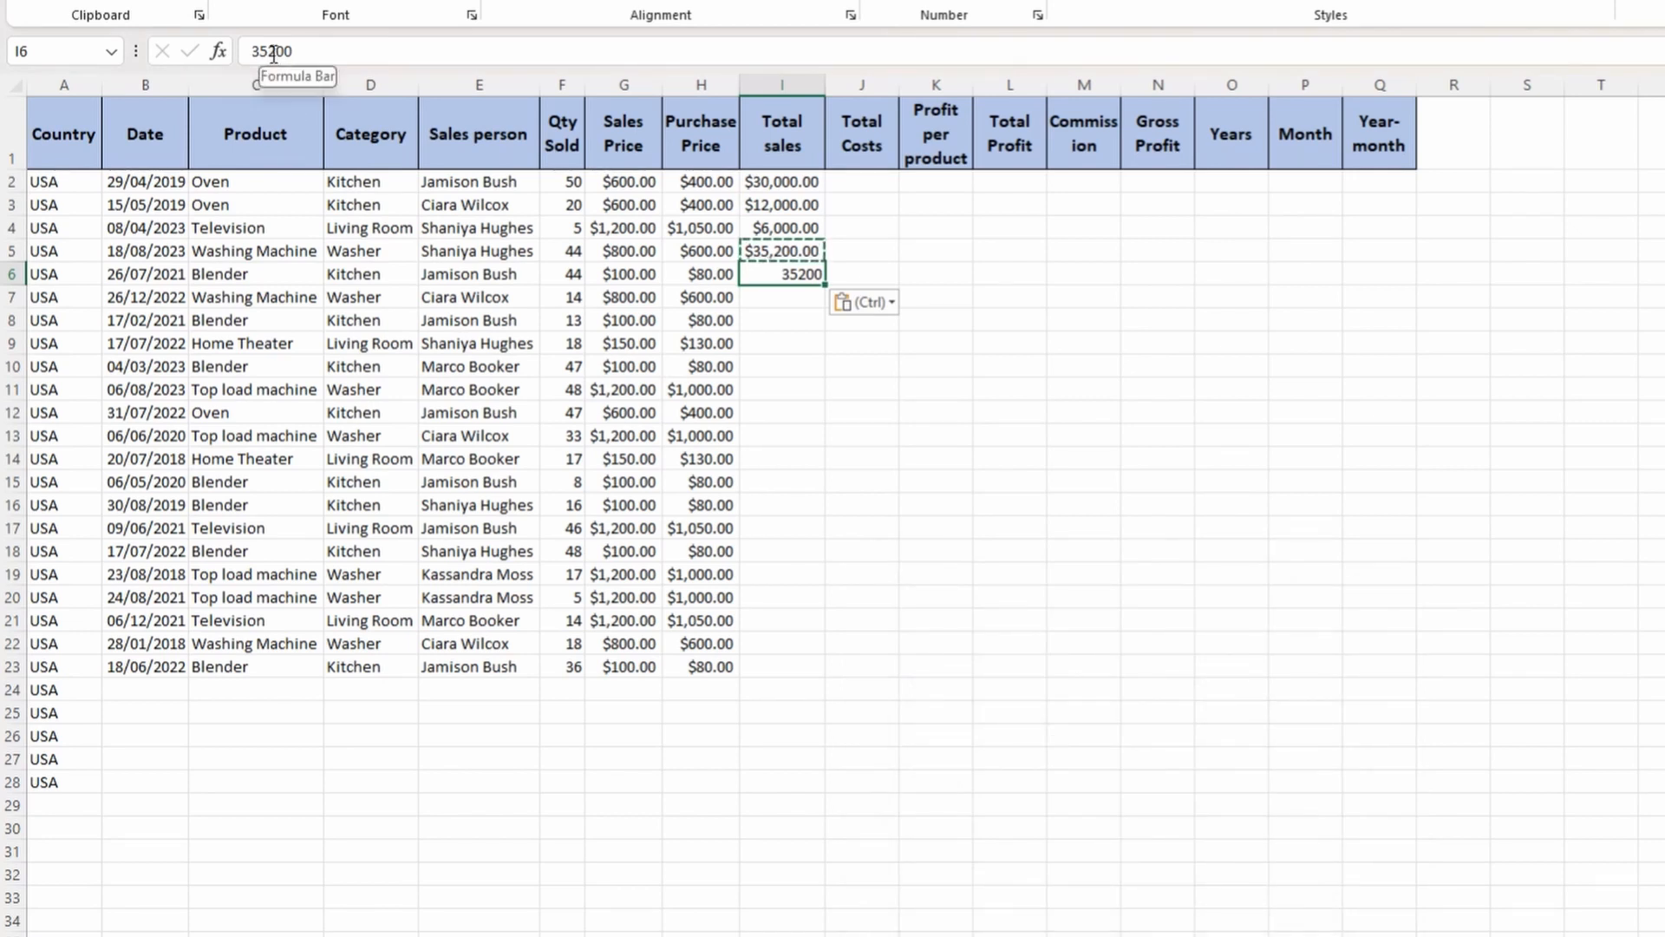
Clear the pasted value from I6 and review the Paste Special options without pasting anything.
key("Delete")
right_click(791, 270)
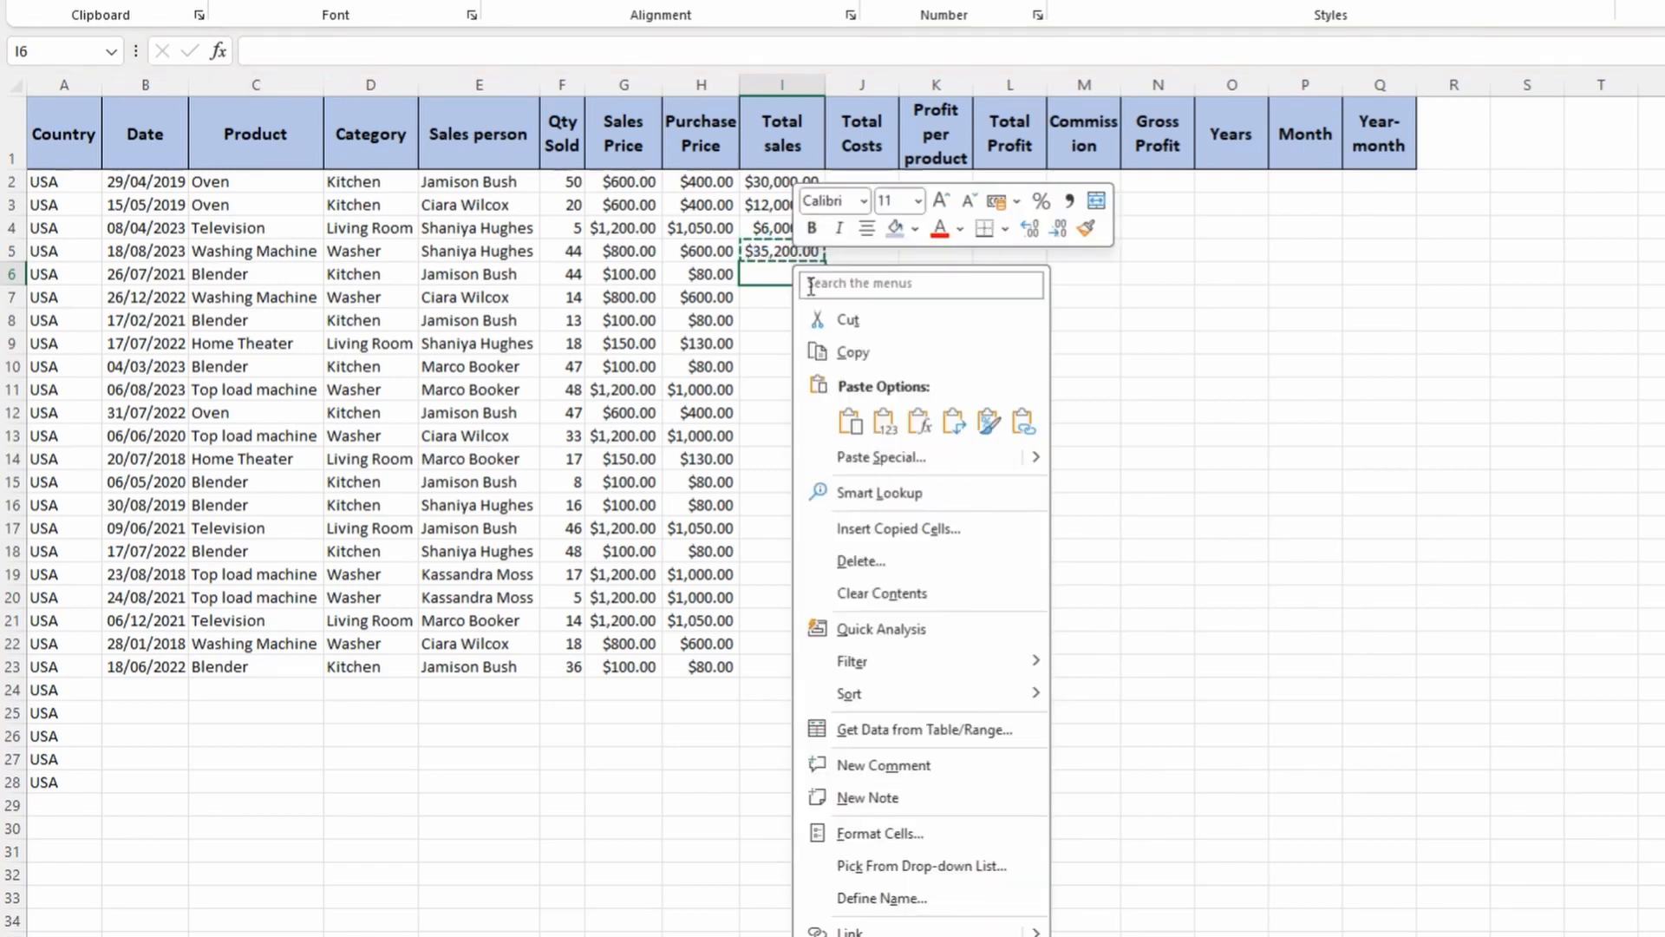
mouse_move(1038, 460)
left_click(1095, 700)
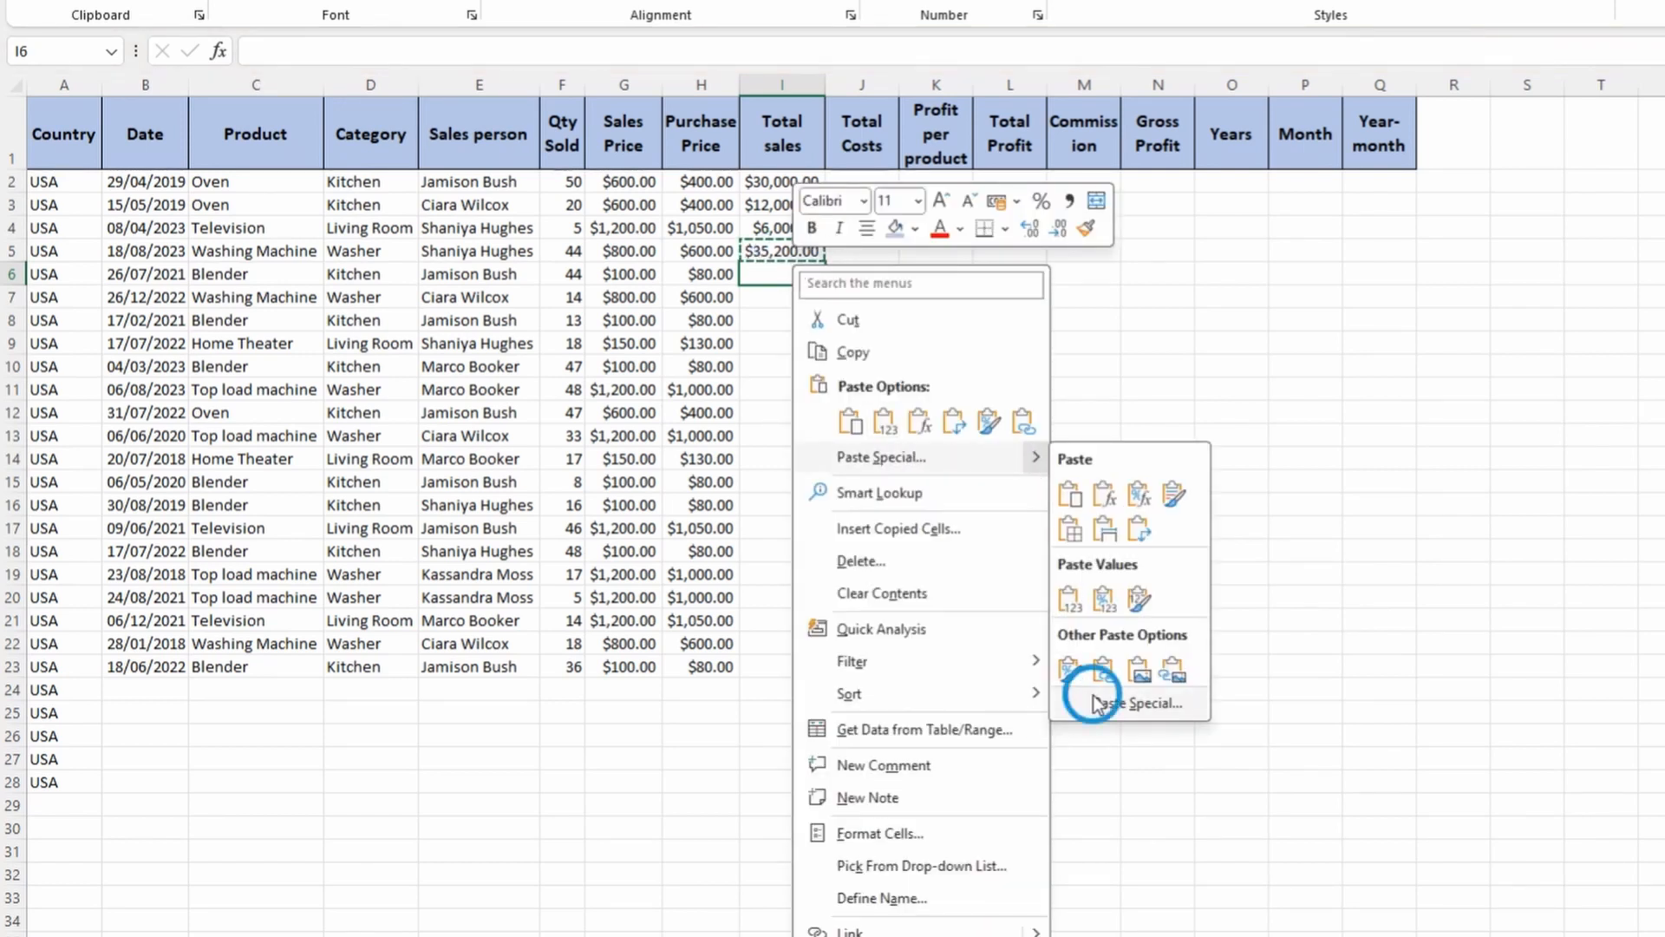
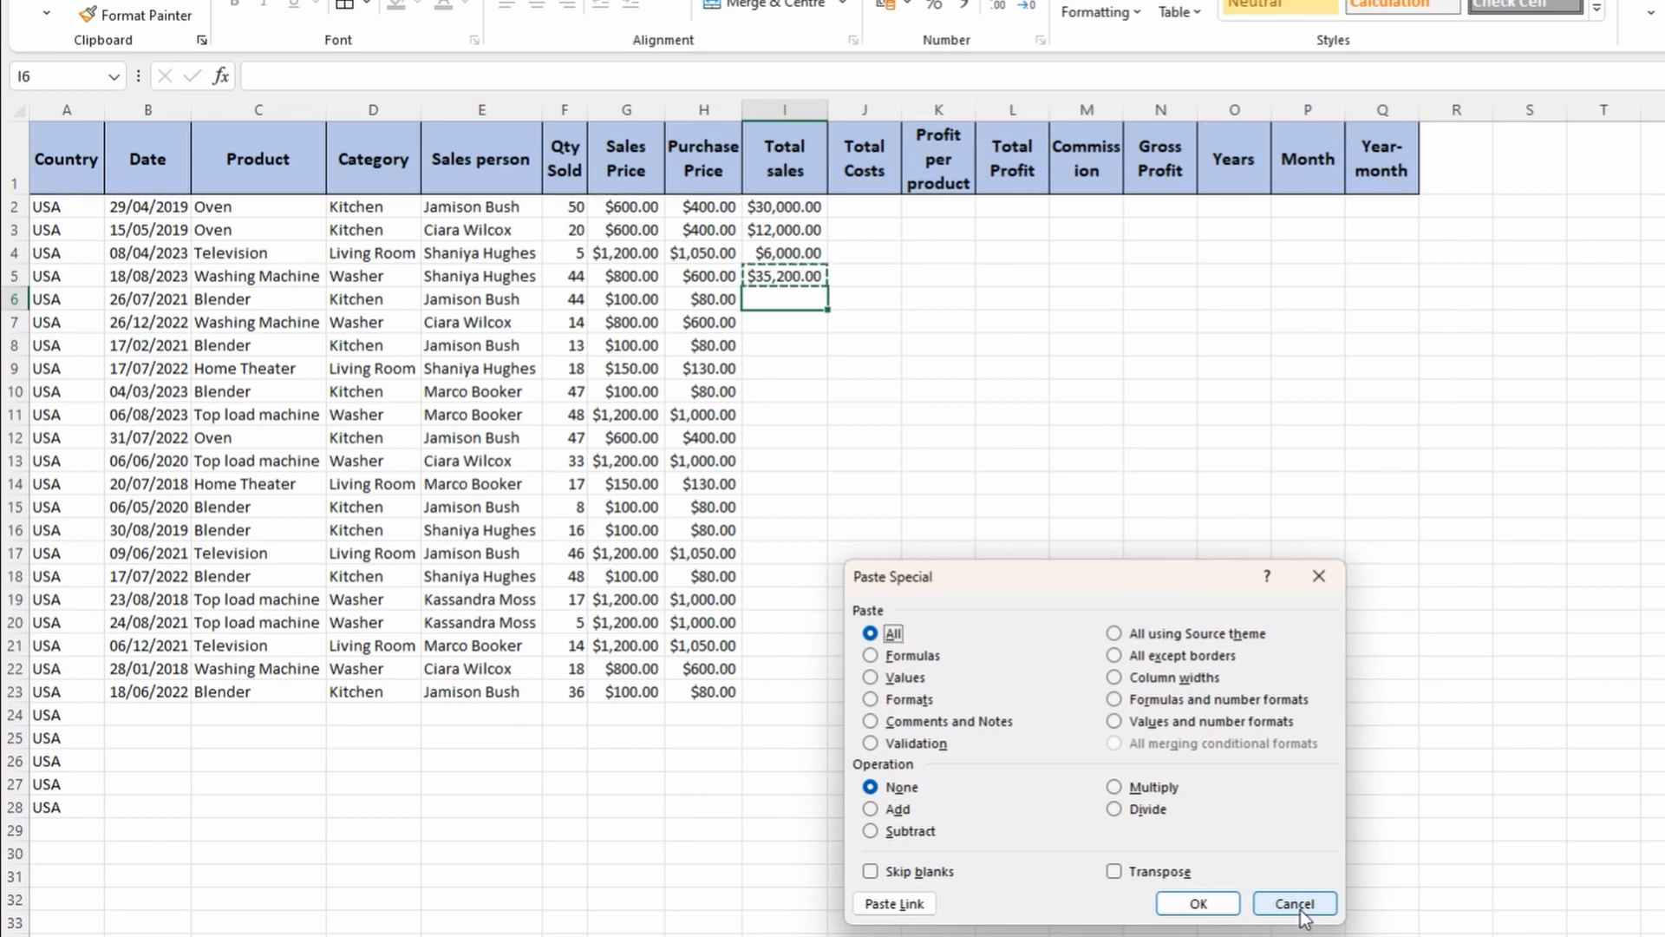
left_click(1300, 910)
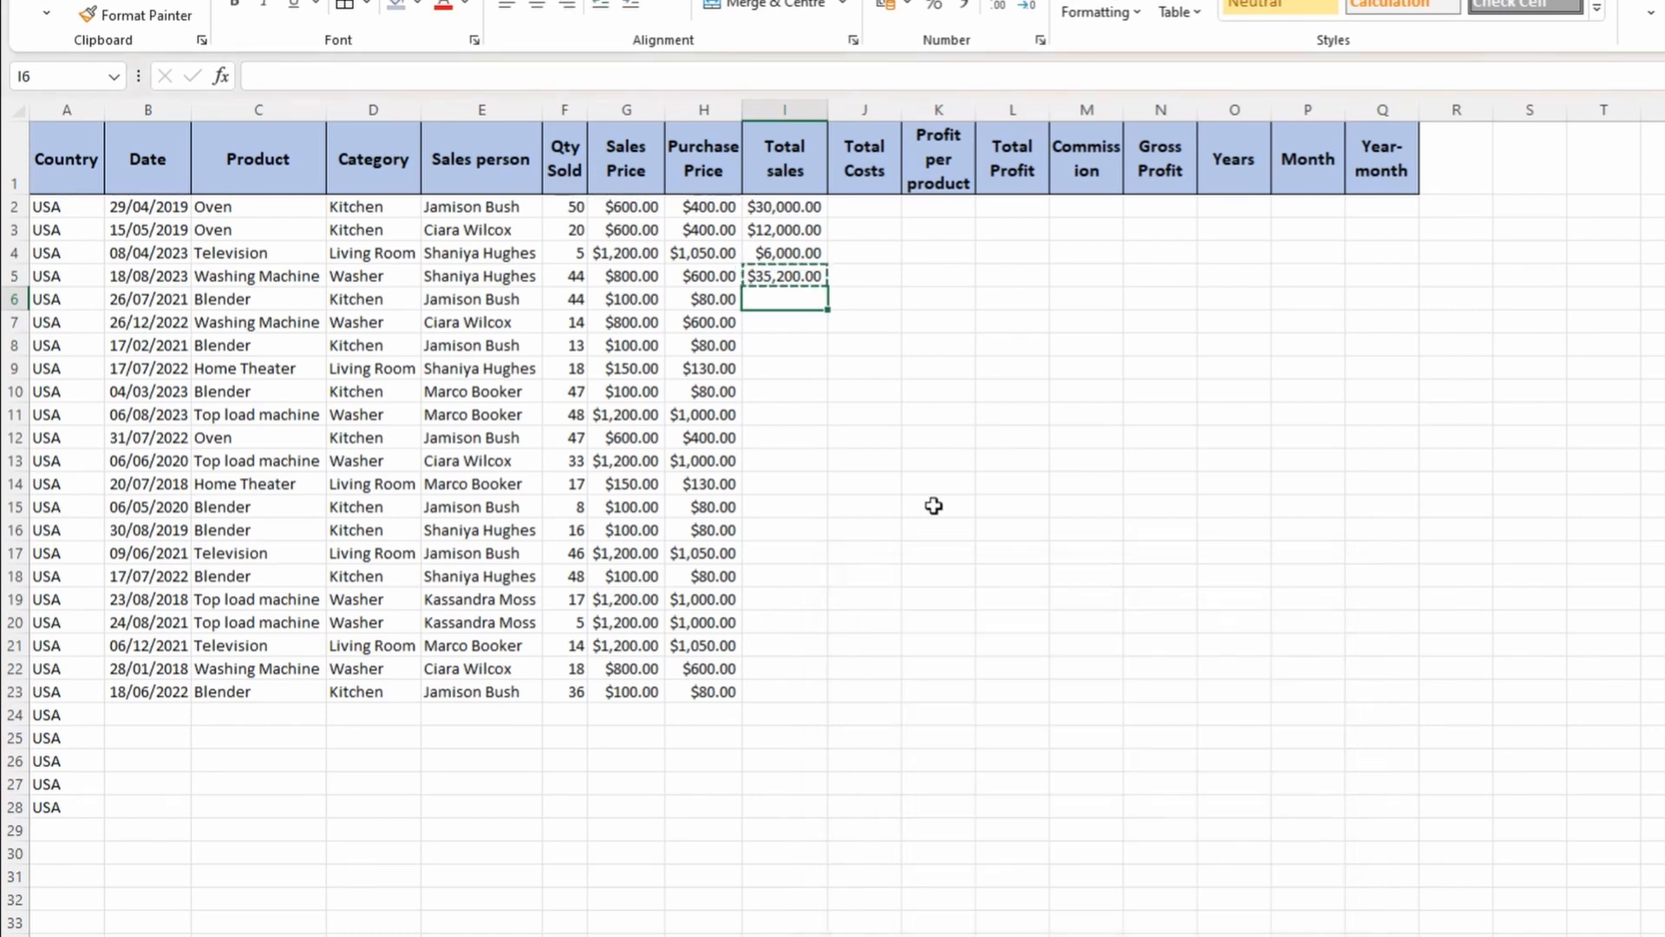
Fill the Total sales formula from I5 down to I7.
left_click(821, 274)
left_click_drag(826, 283, 821, 333)
Copy the Total sales formula from I7 and paste it into the range I8:I11.
left_click(811, 326)
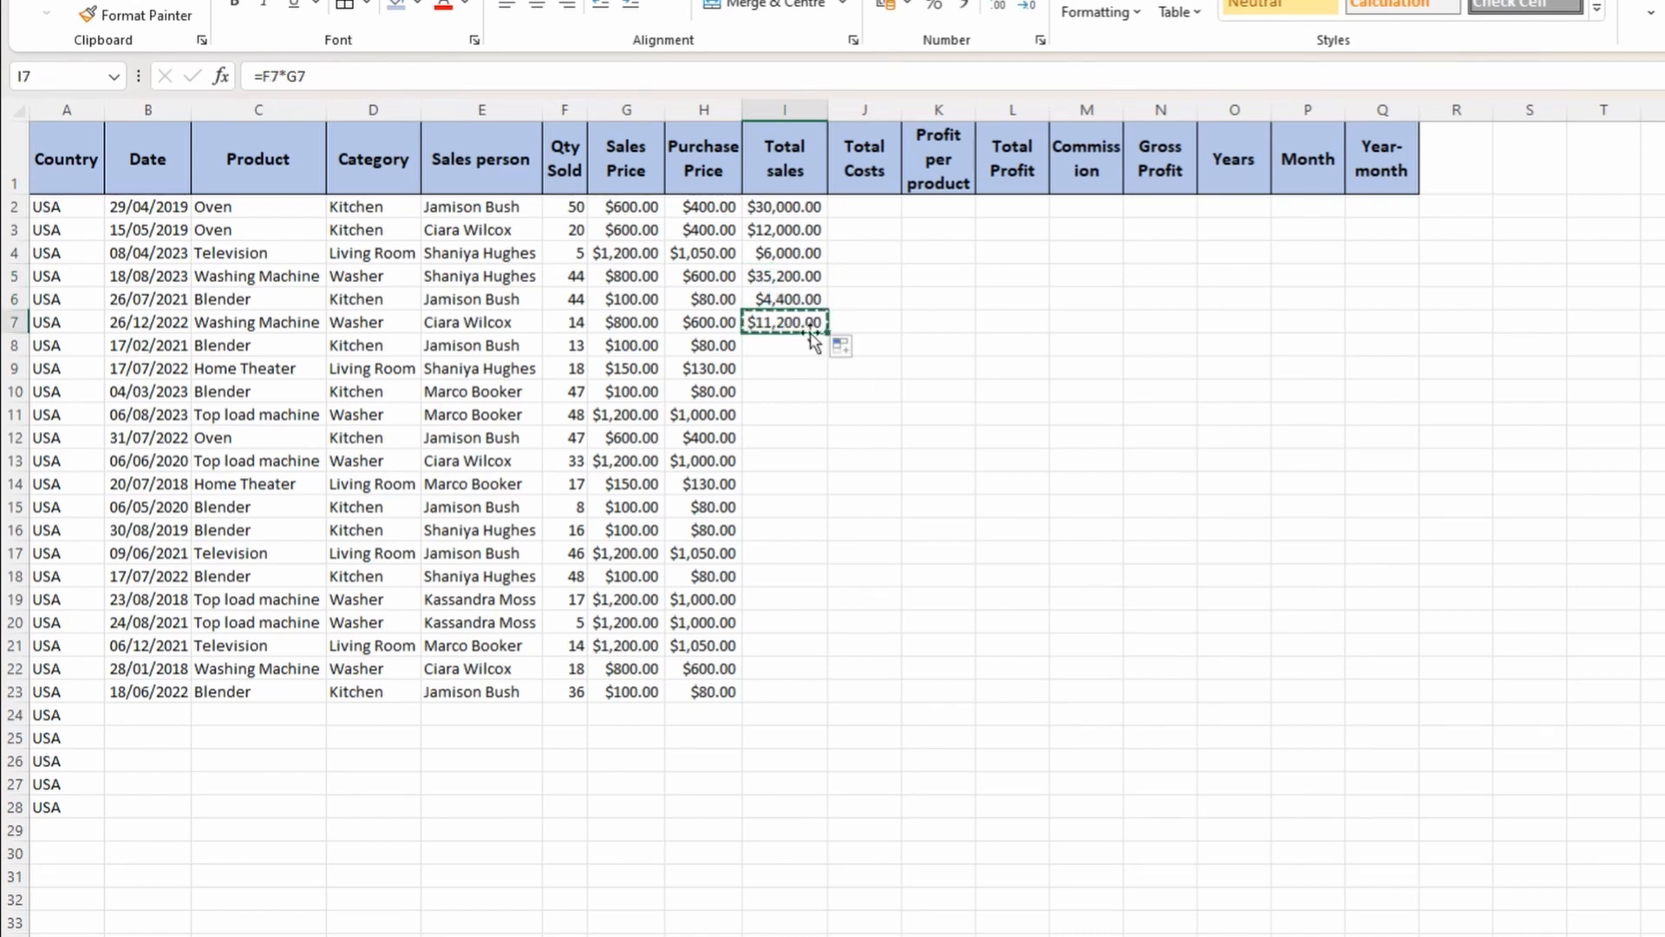
key("ctrl+c")
left_click(788, 349)
left_click_drag(788, 349, 788, 408)
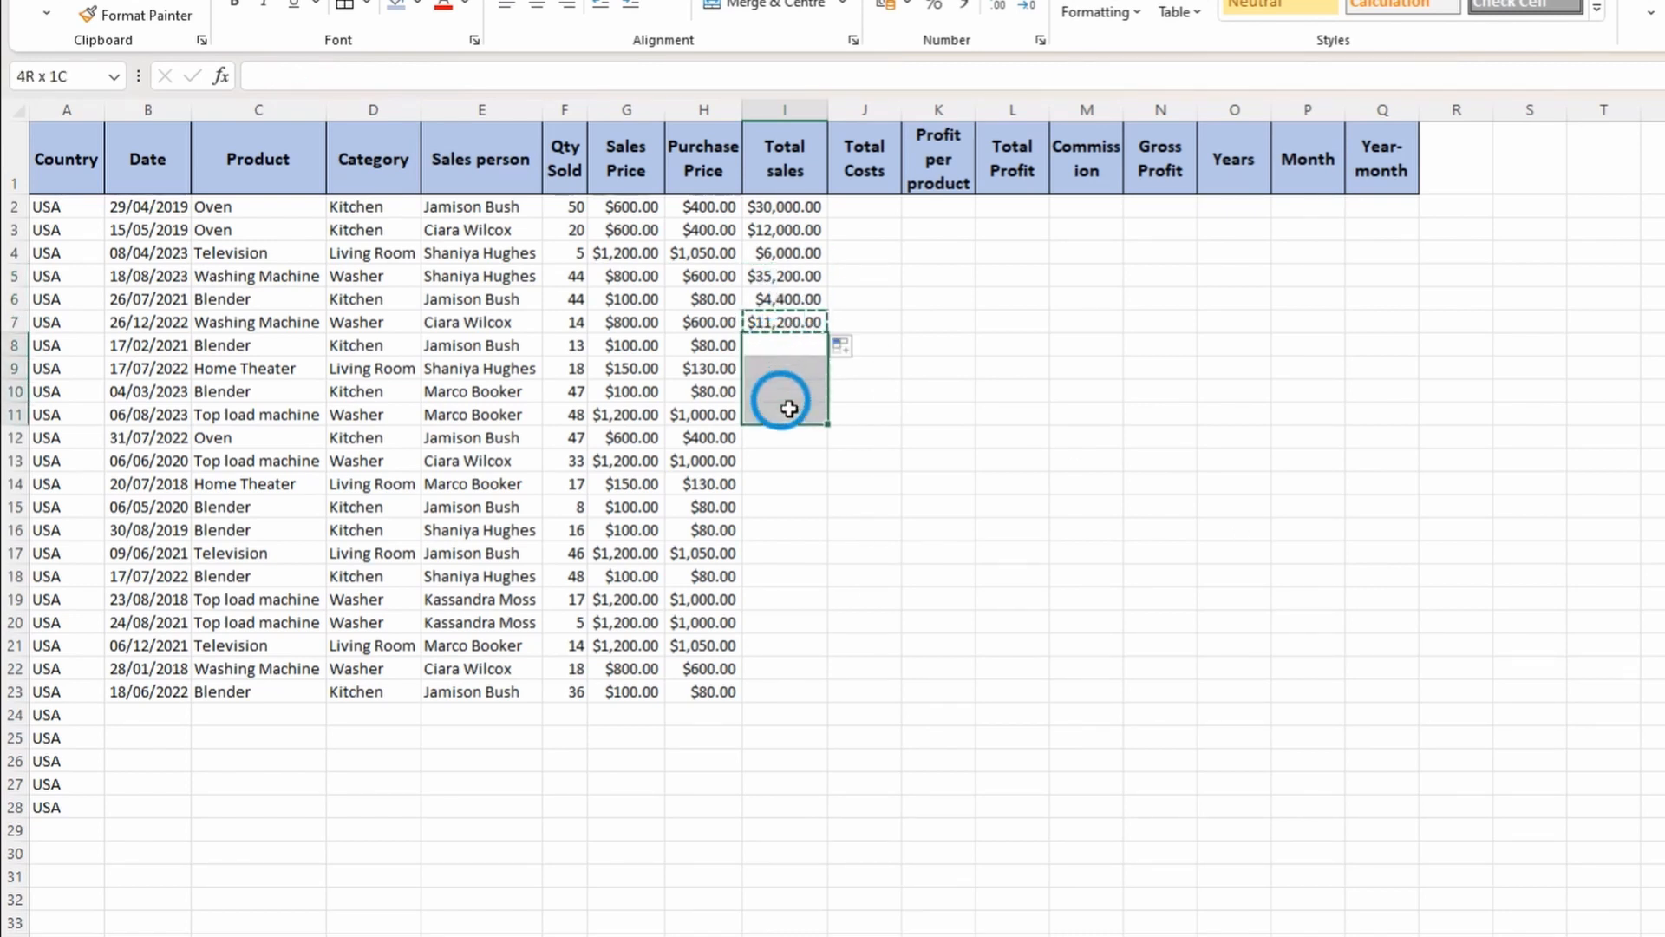
key("ctrl+v")
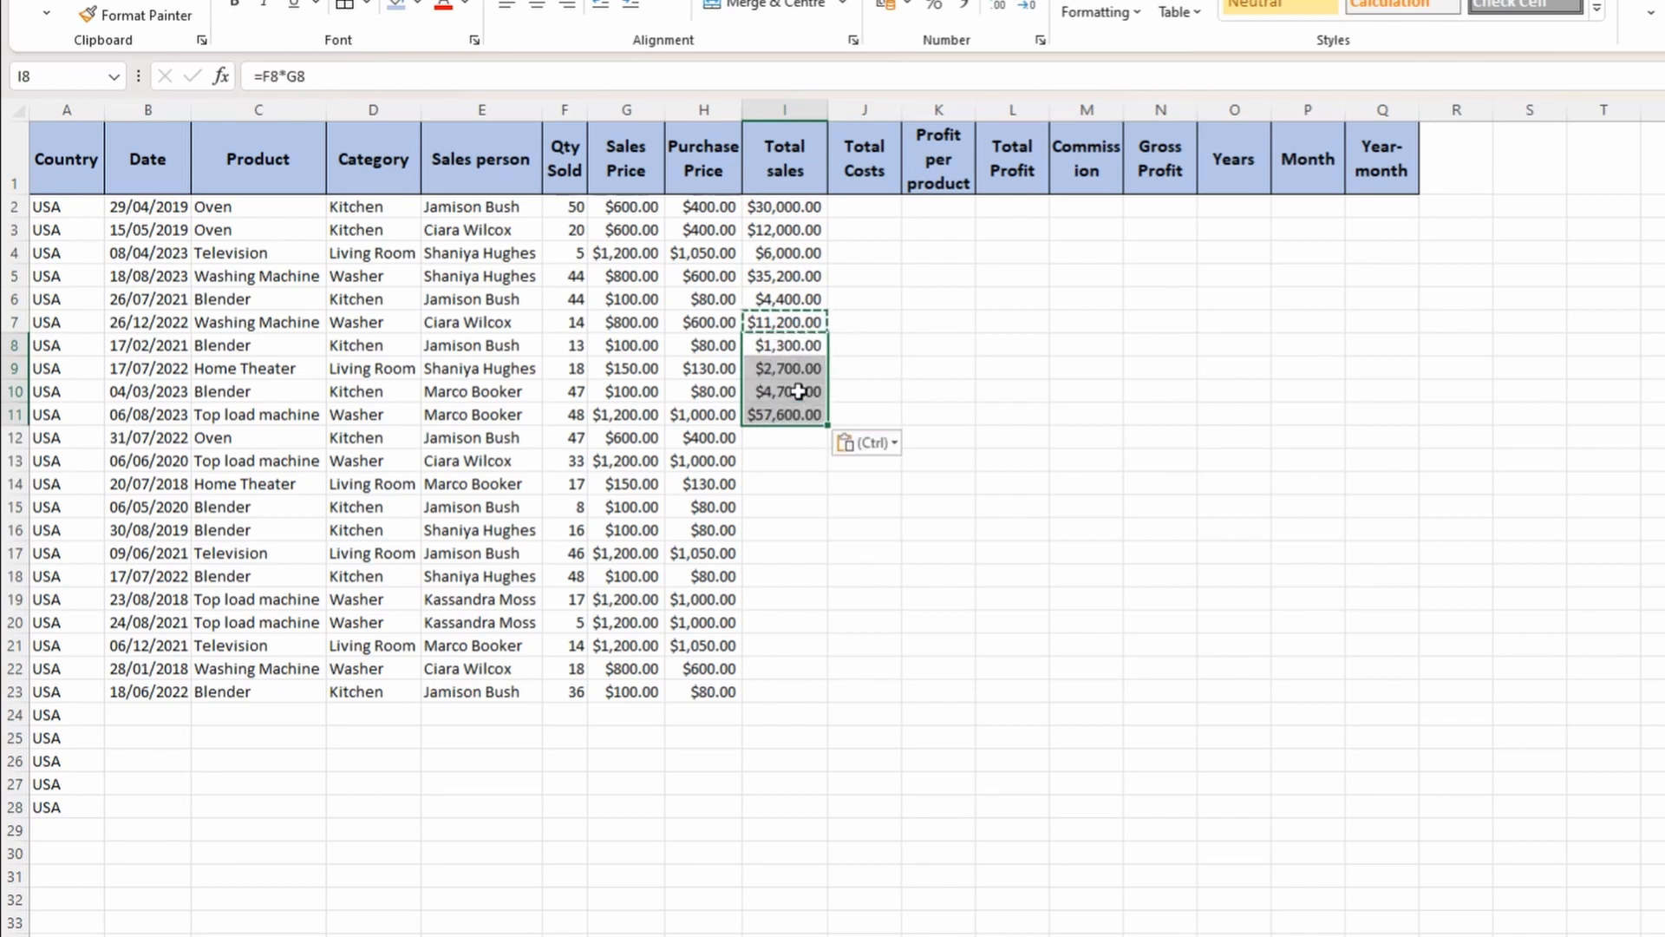
Copy the Total sales formula from I11 and paste it down through I23.
key("Down")
key("ctrl+c")
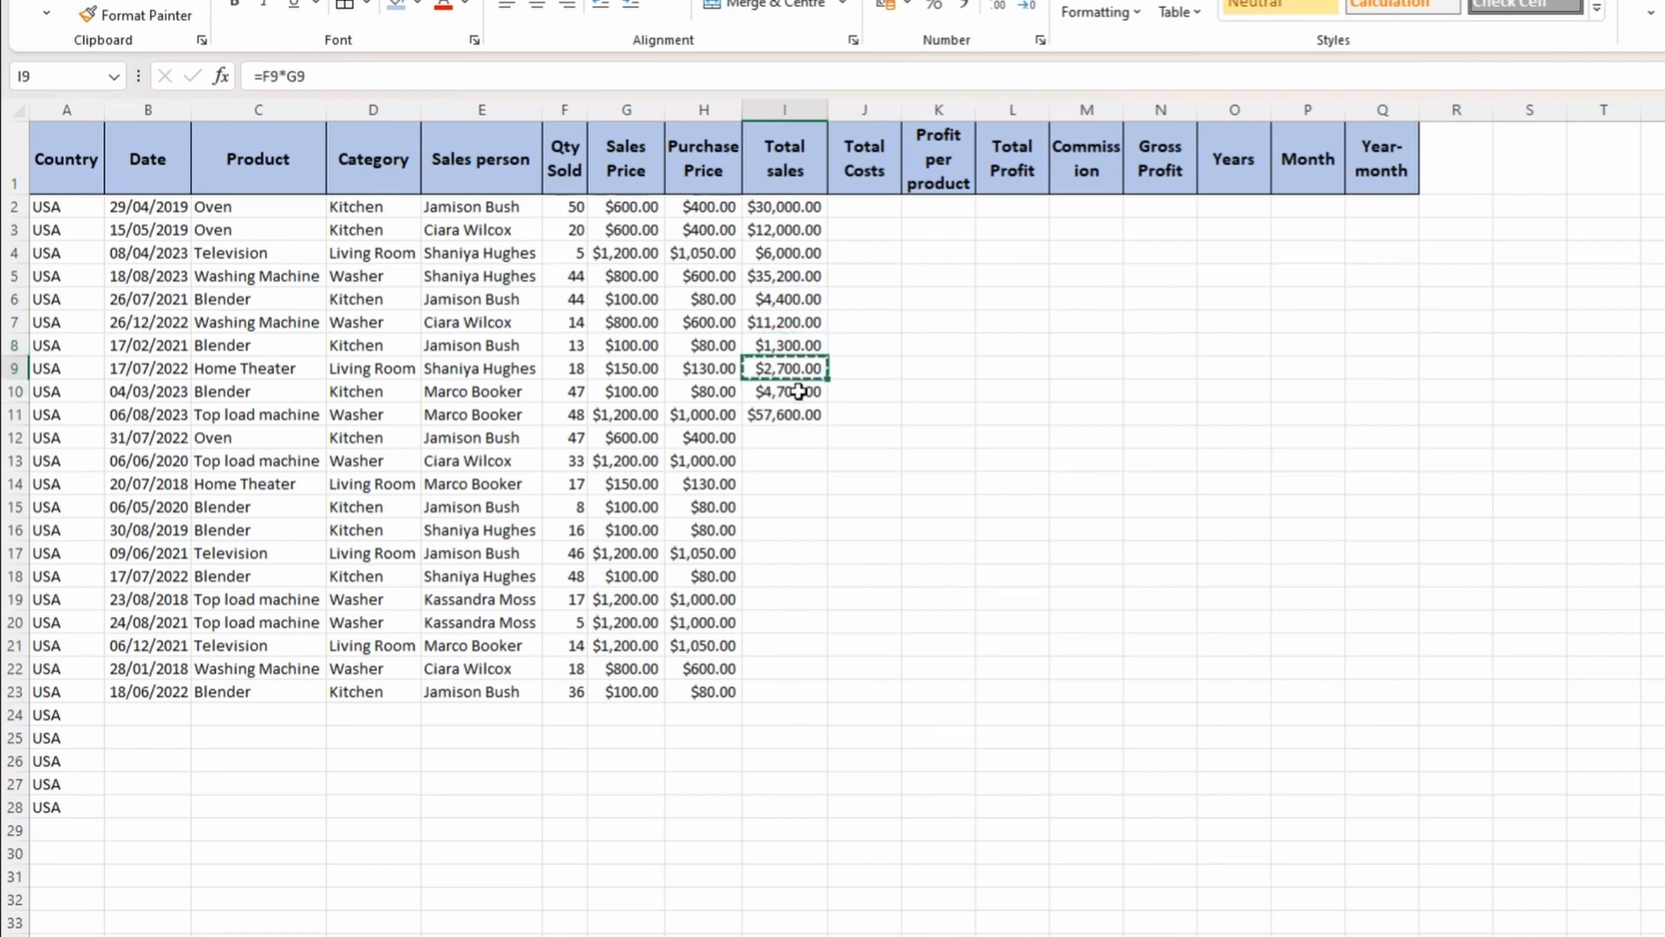
key("Down")
key("Down")
key("ctrl+c")
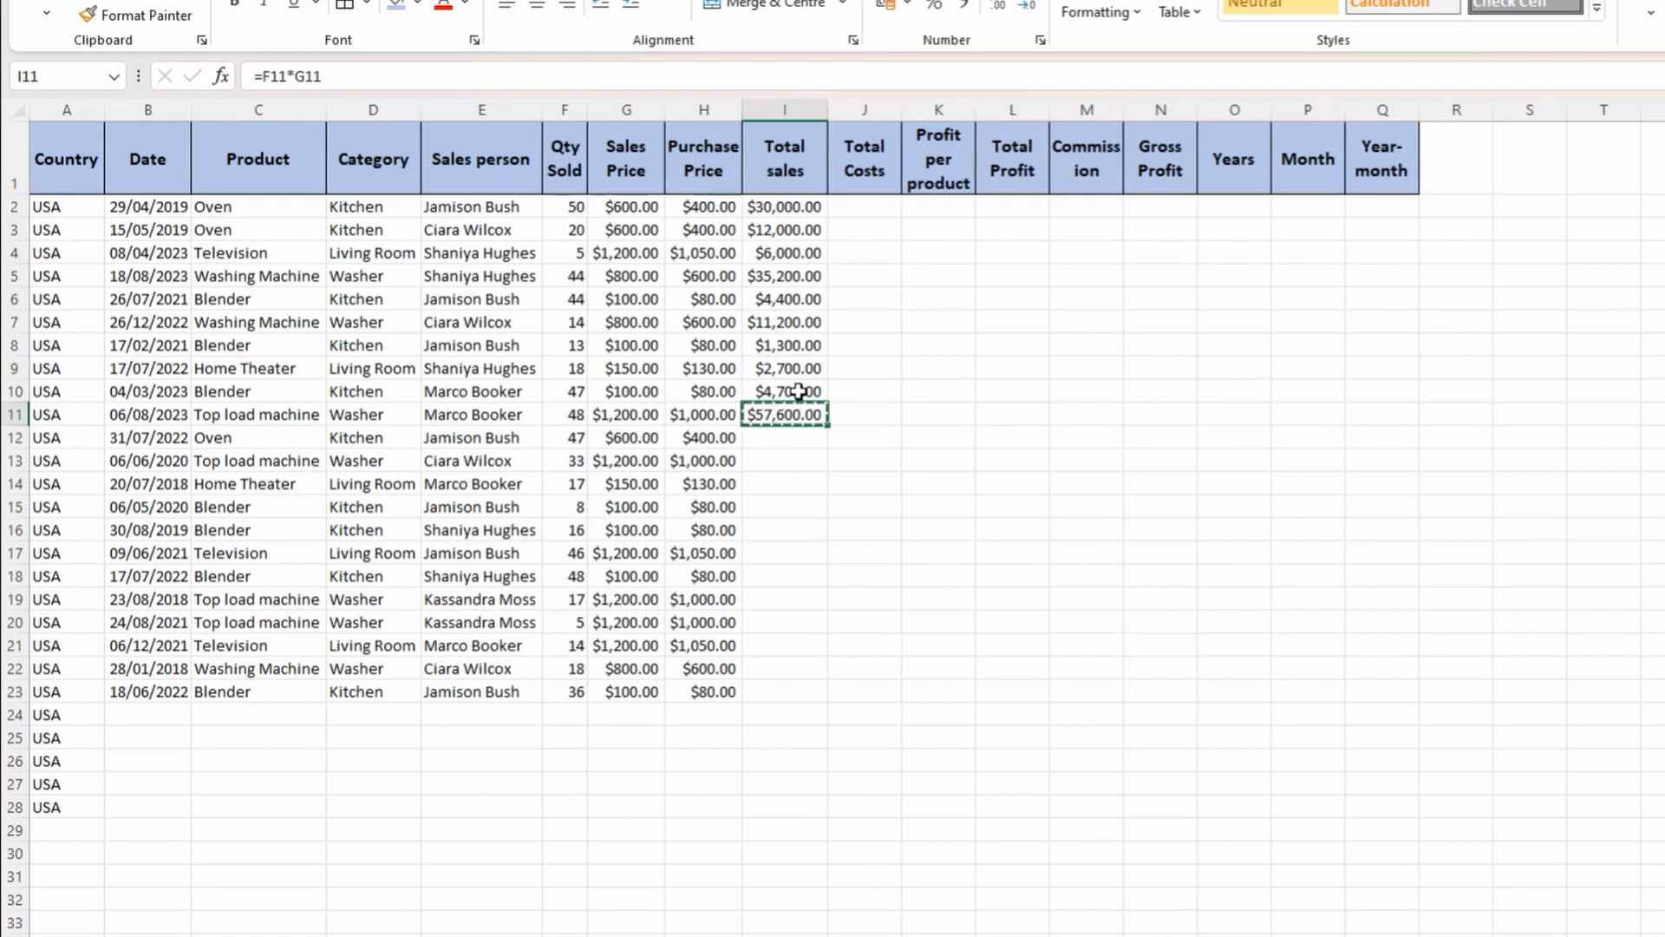
key("Left")
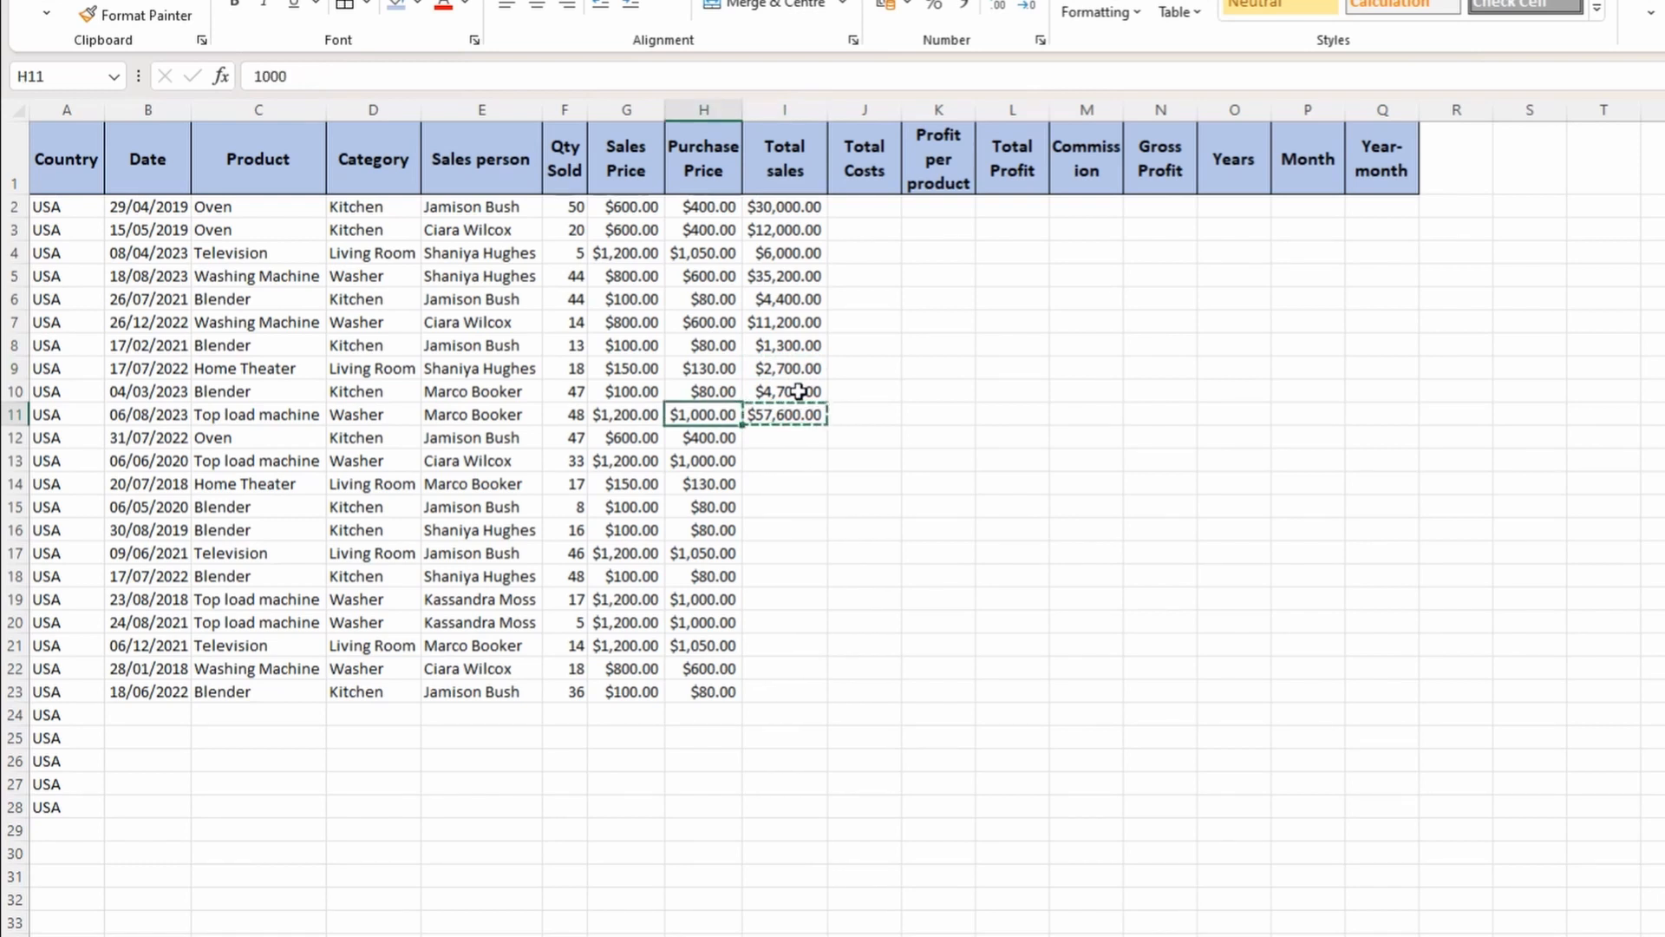
key("ctrl+Down")
key("Right")
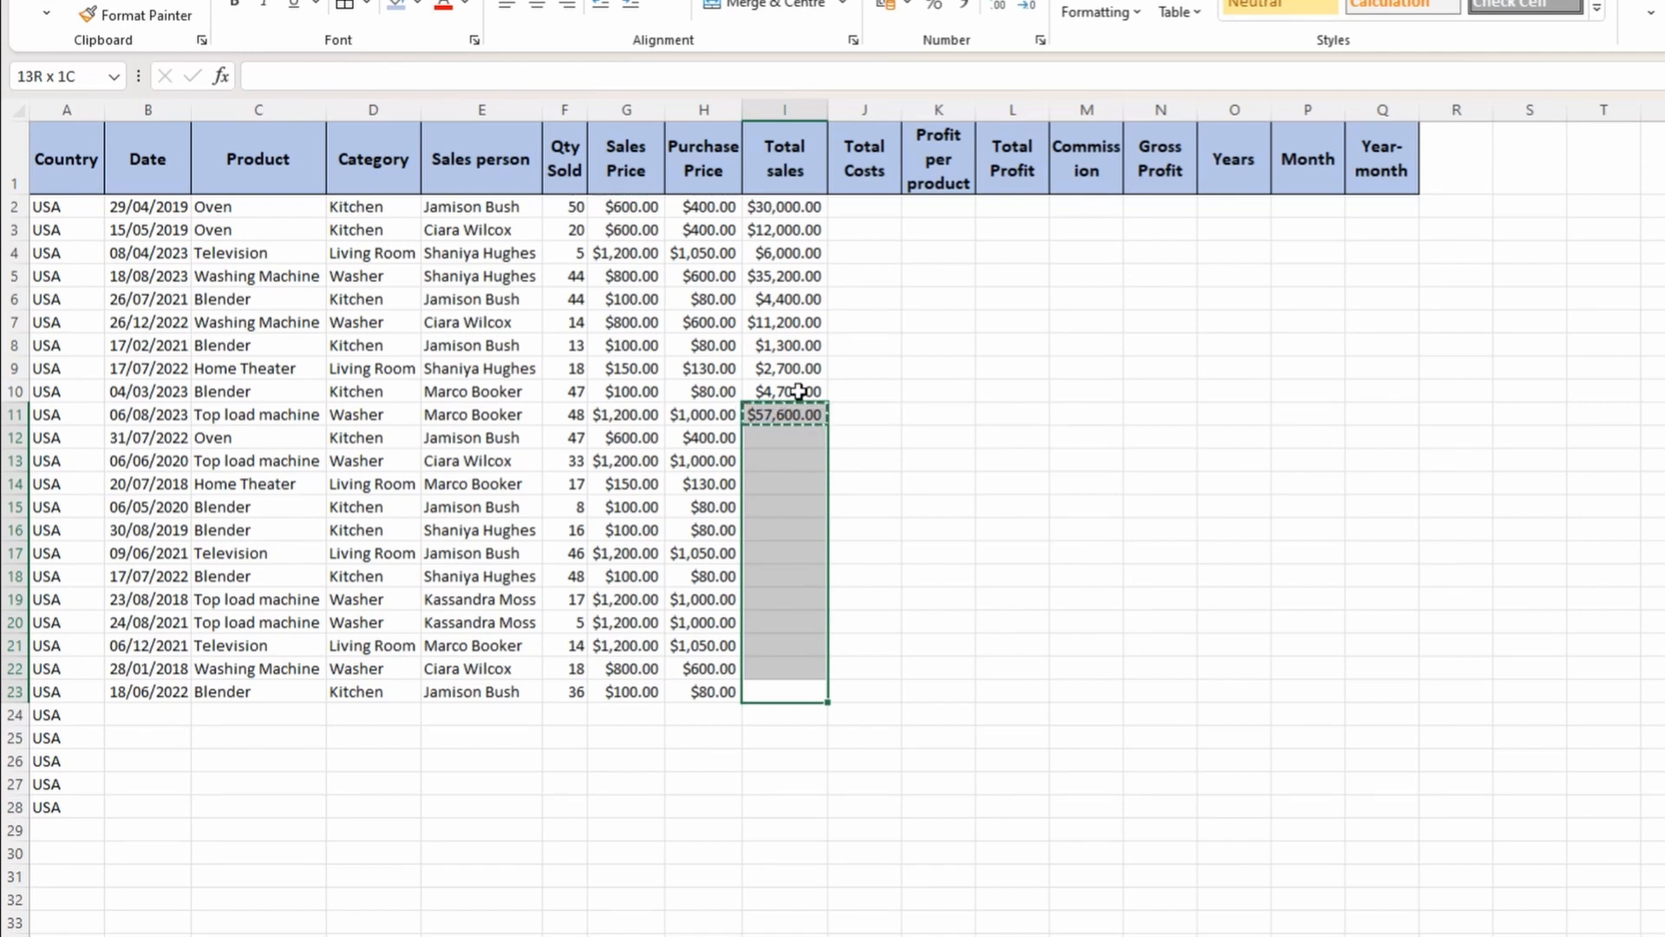
key("ctrl+v")
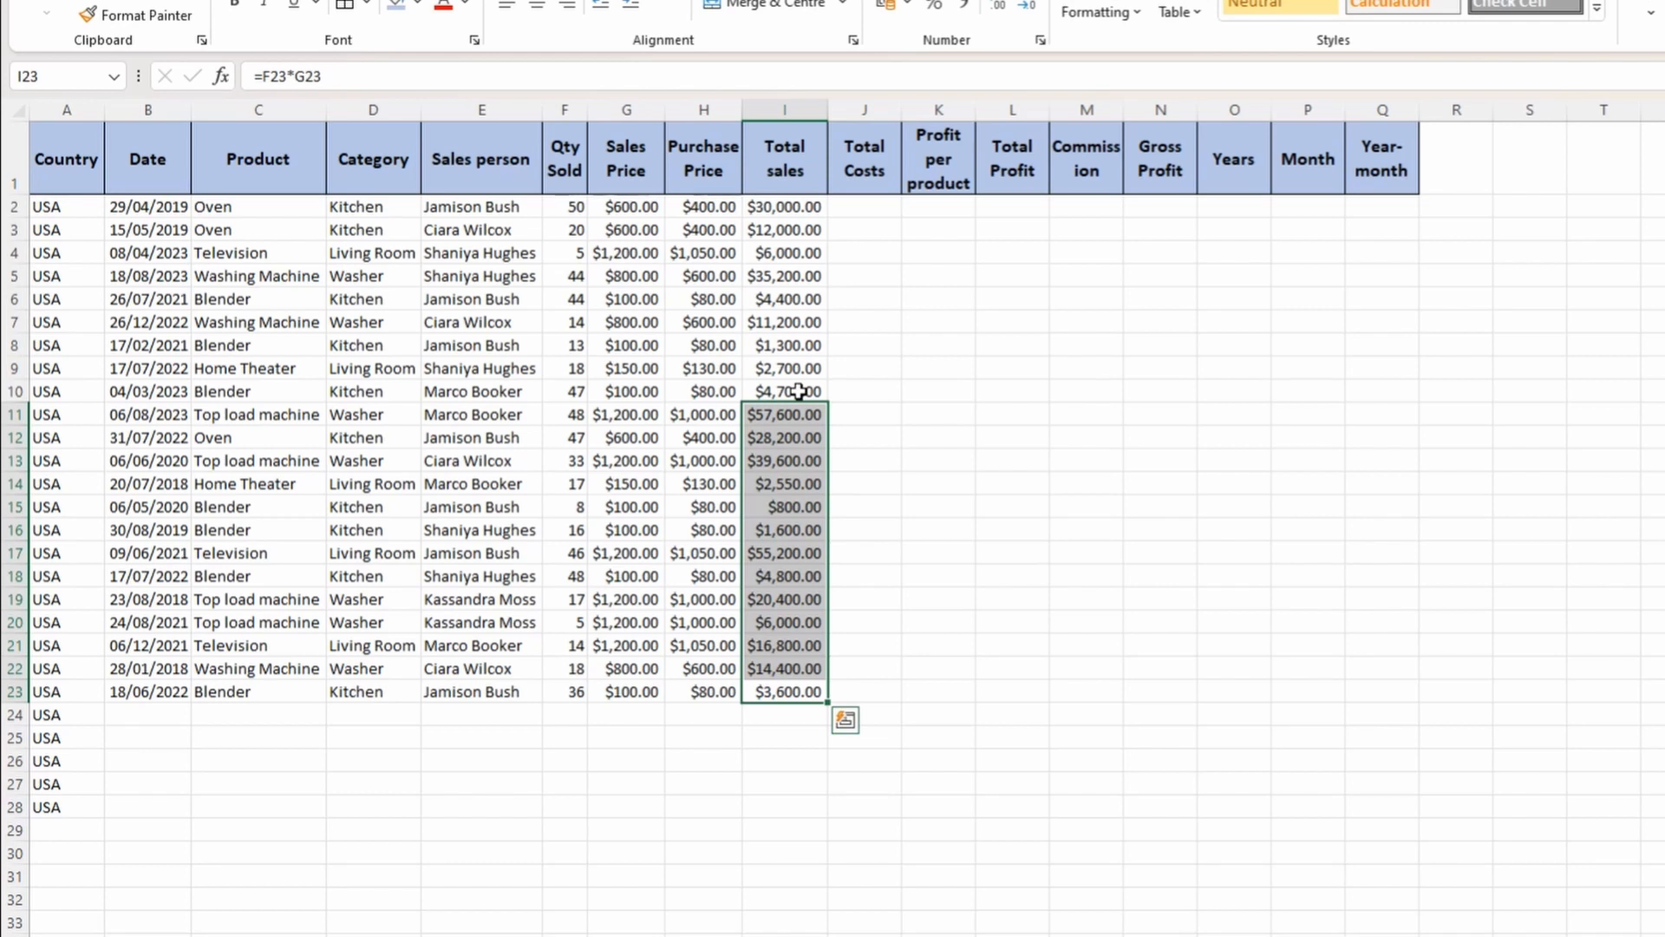
Inspect the copied formulas in Total sales cells I12, I18 and I8 without changing them.
double_click(789, 435)
key("Escape")
double_click(782, 573)
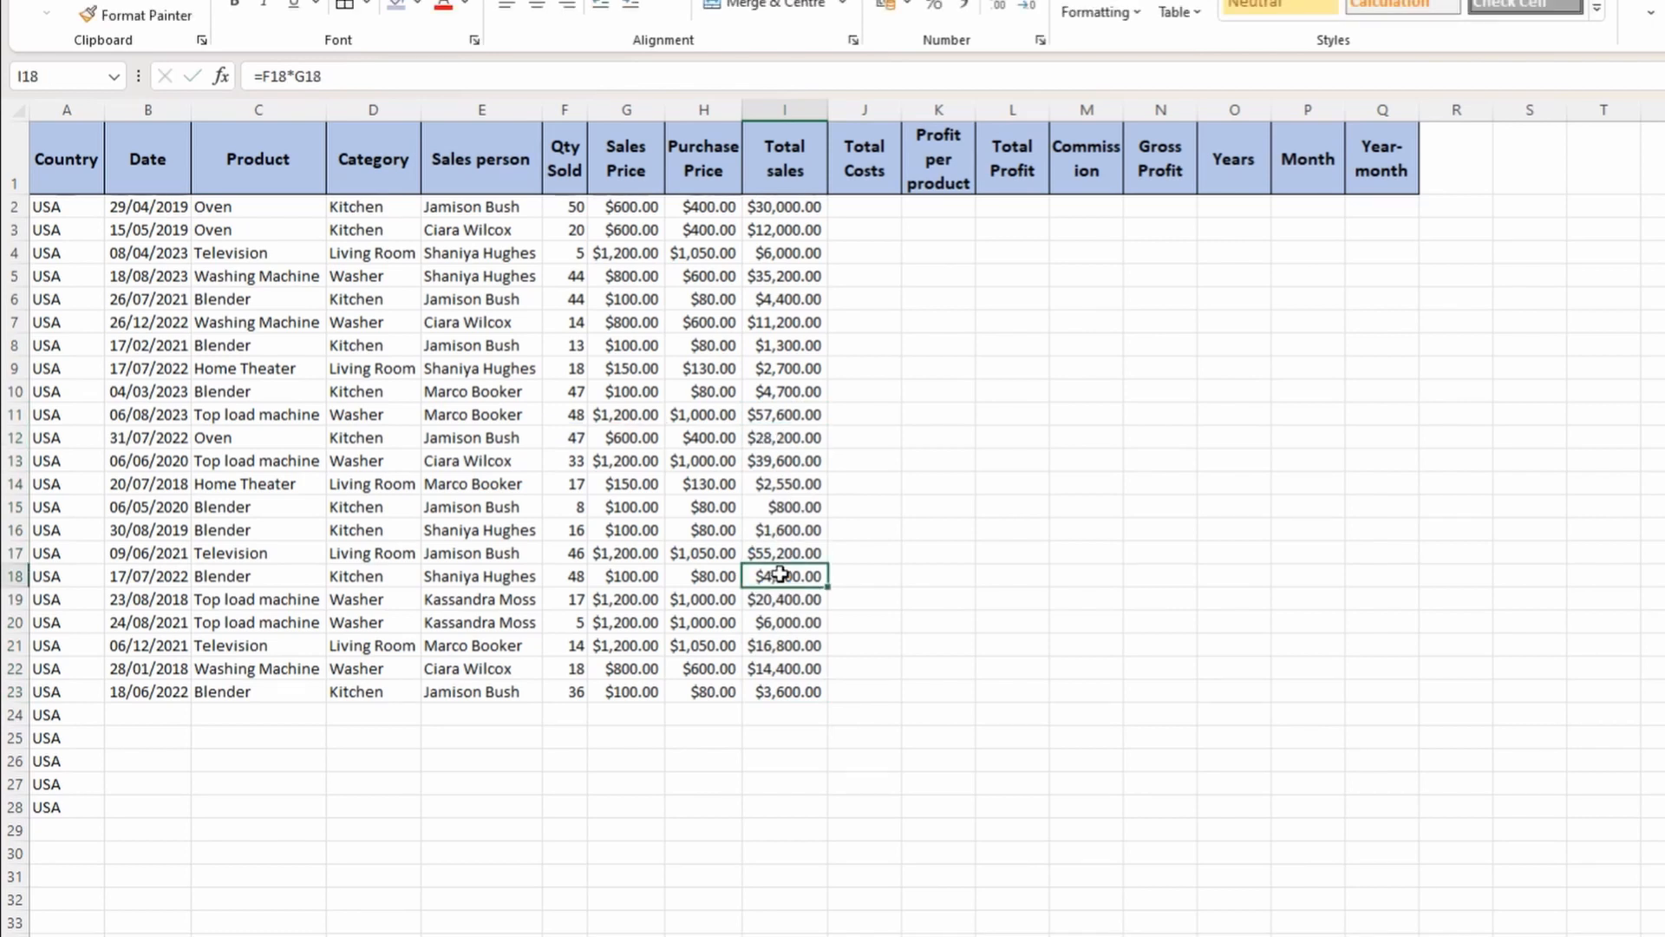
key("Escape")
left_click(803, 343)
double_click(802, 344)
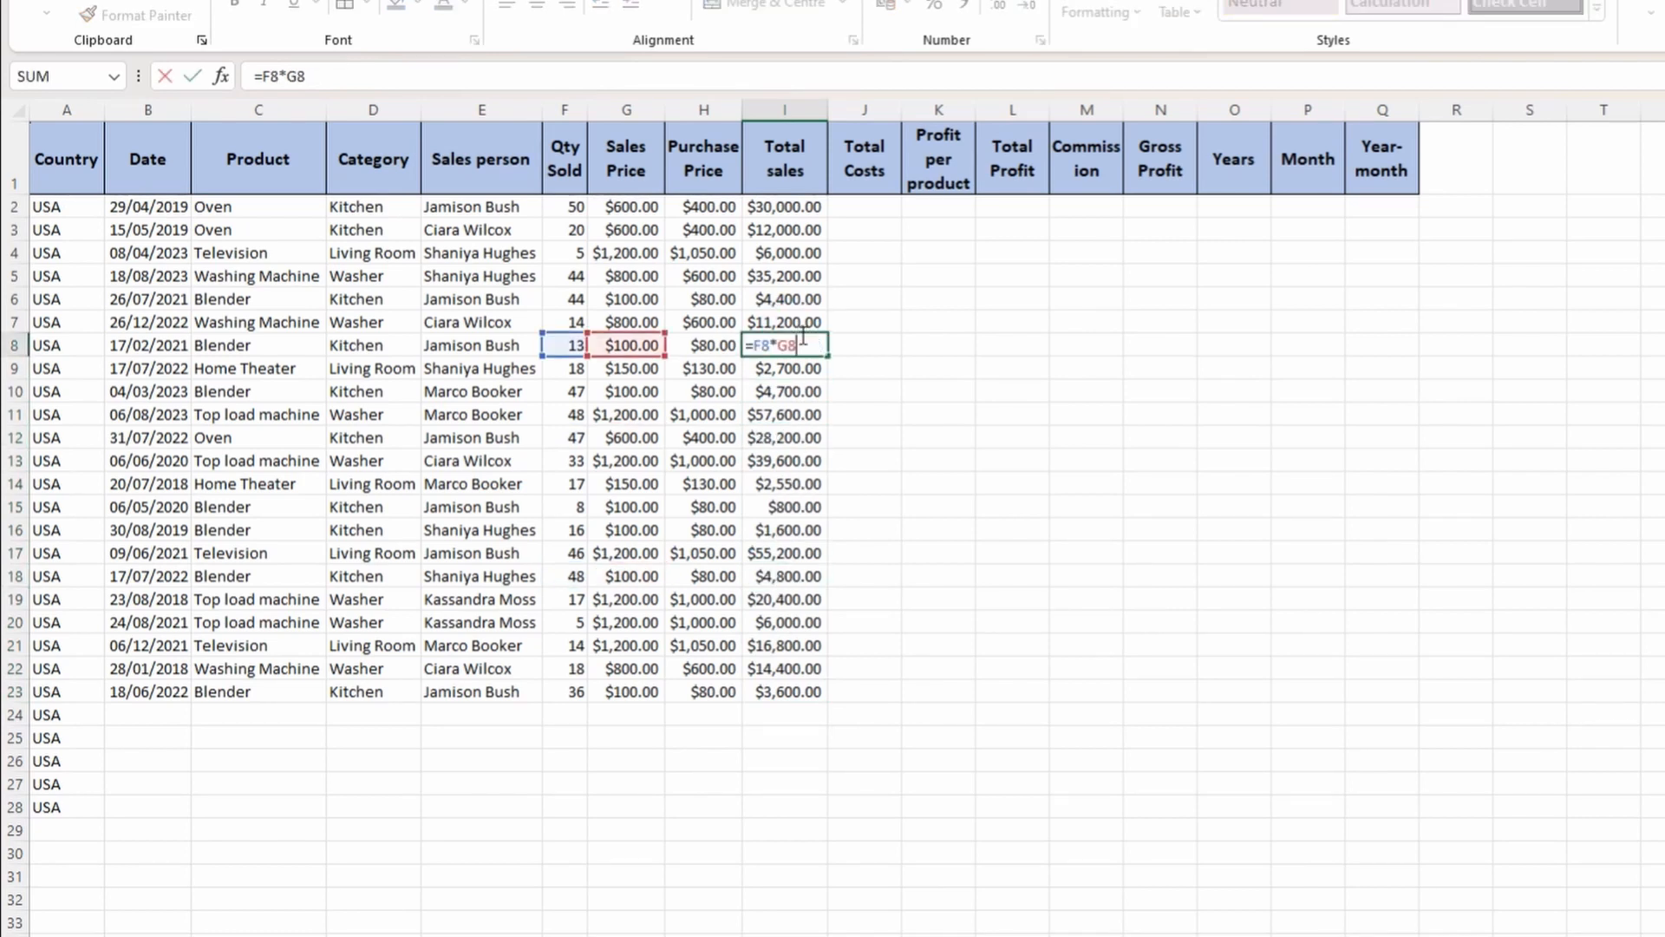
key("Escape")
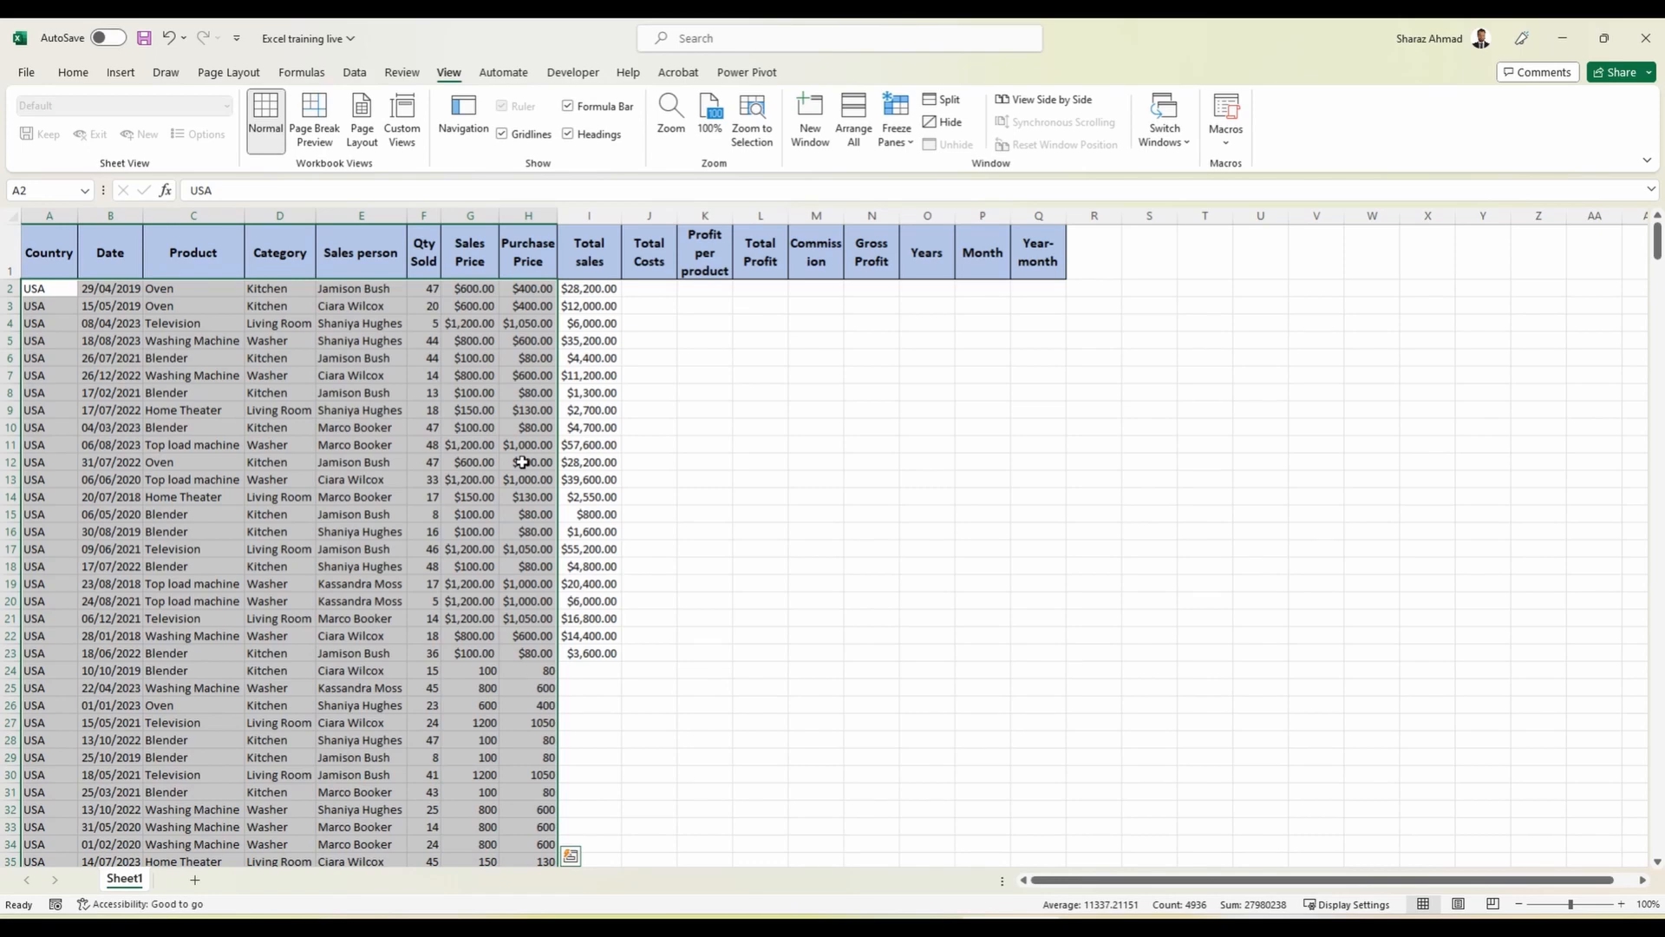
Check how far the data extends down the Purchase Price column and return to its header.
left_click(521, 584)
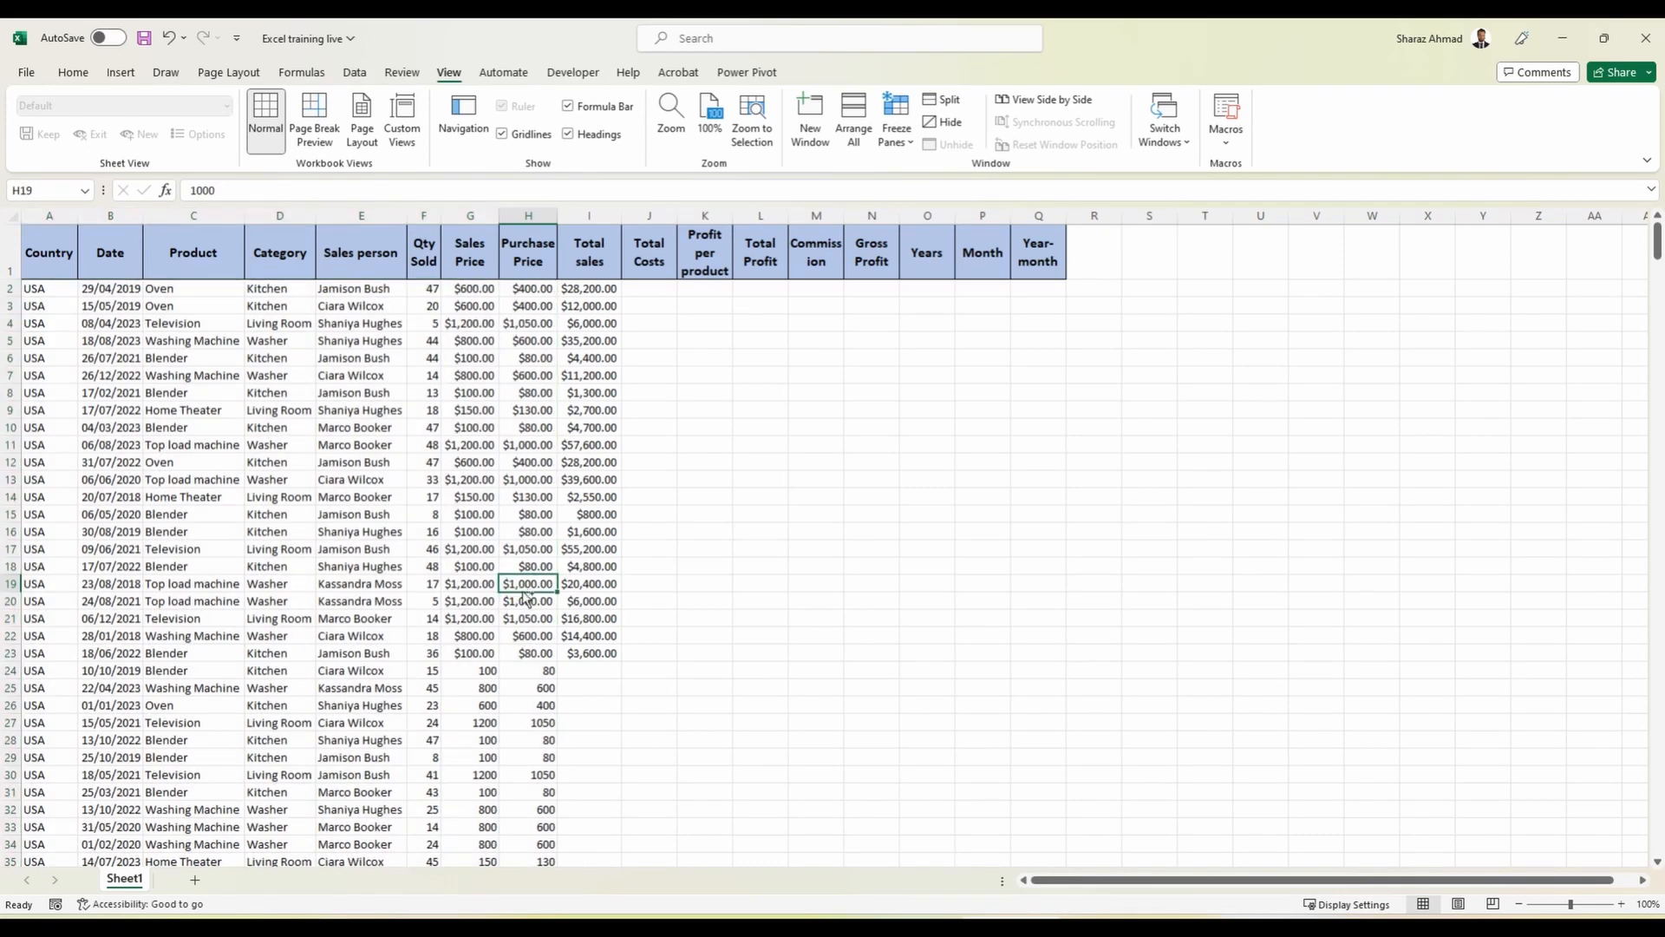
key("ctrl+Down")
scroll(522, 591, "down", 1)
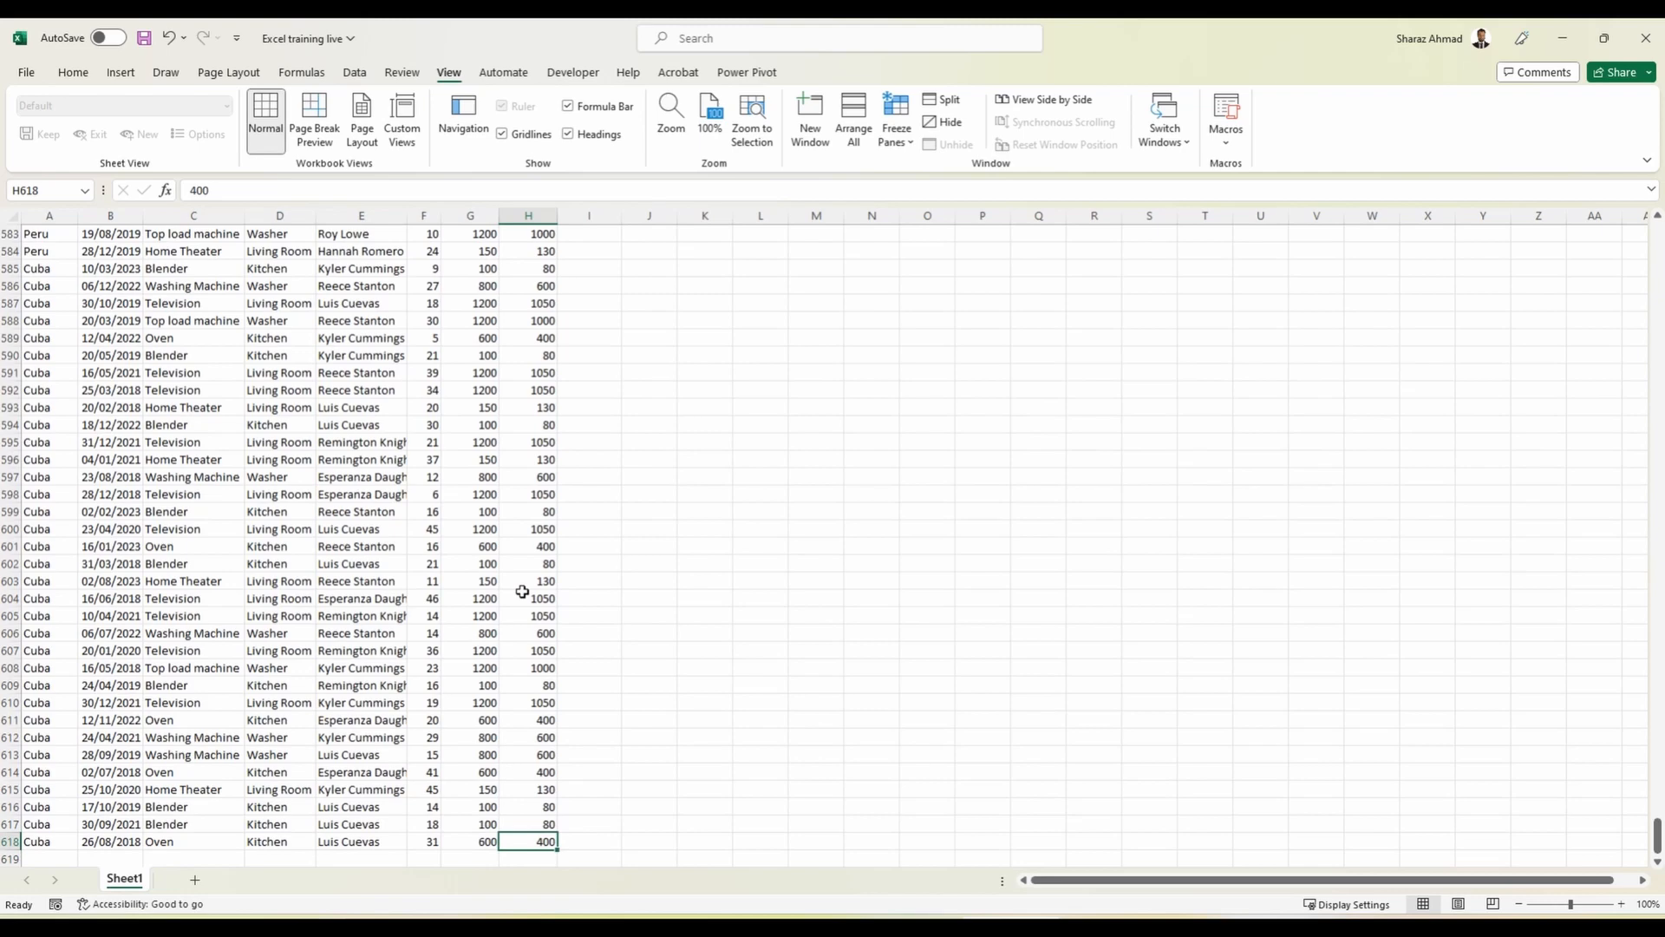
key("ctrl+Up")
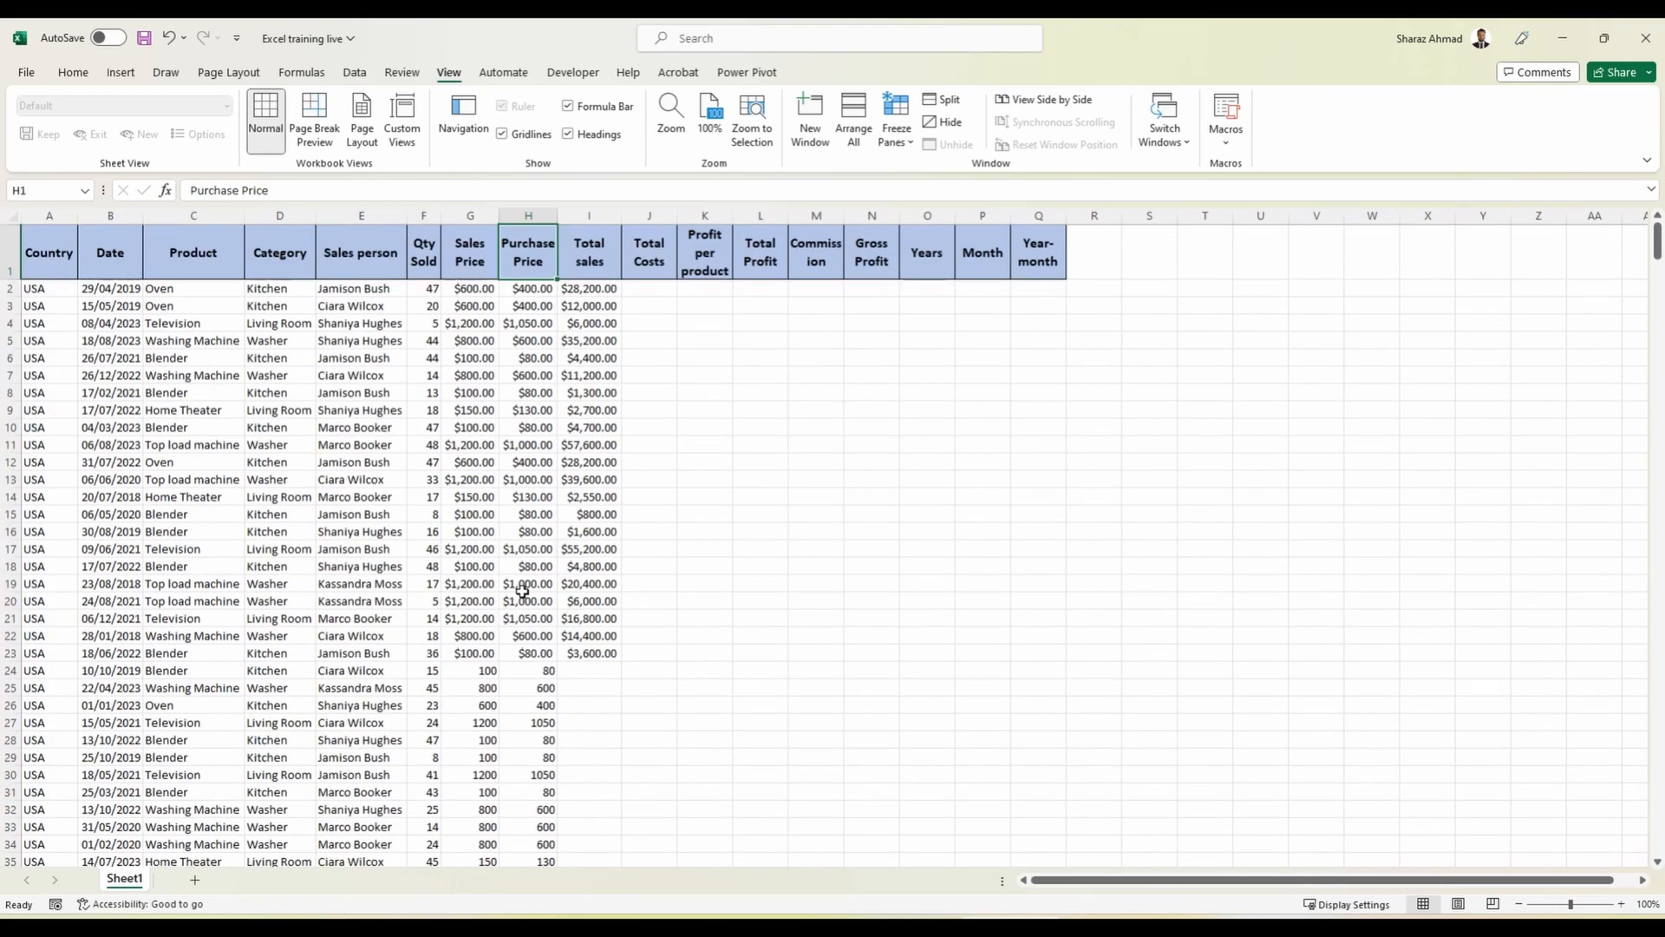
Apply the $ English (United States) accounting format to the whole columns from Sales Price to Gross Profit (G:N).
left_click_drag(481, 670, 514, 707)
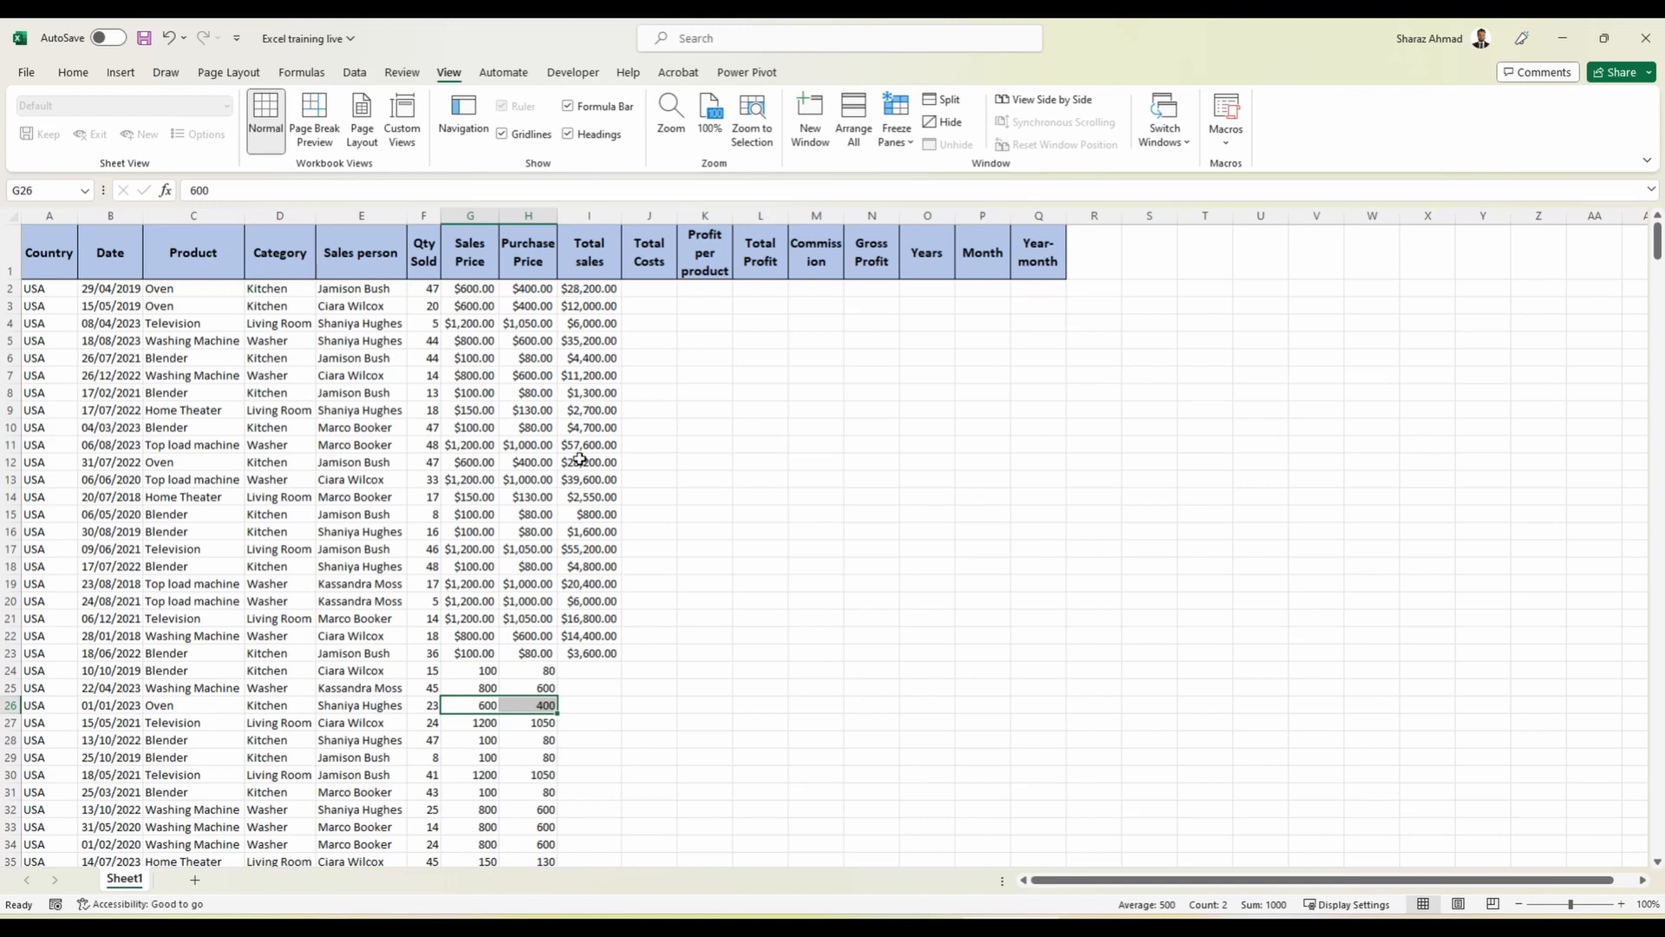
key("shift+Right")
key("shift+Right")
key("shift+Right")
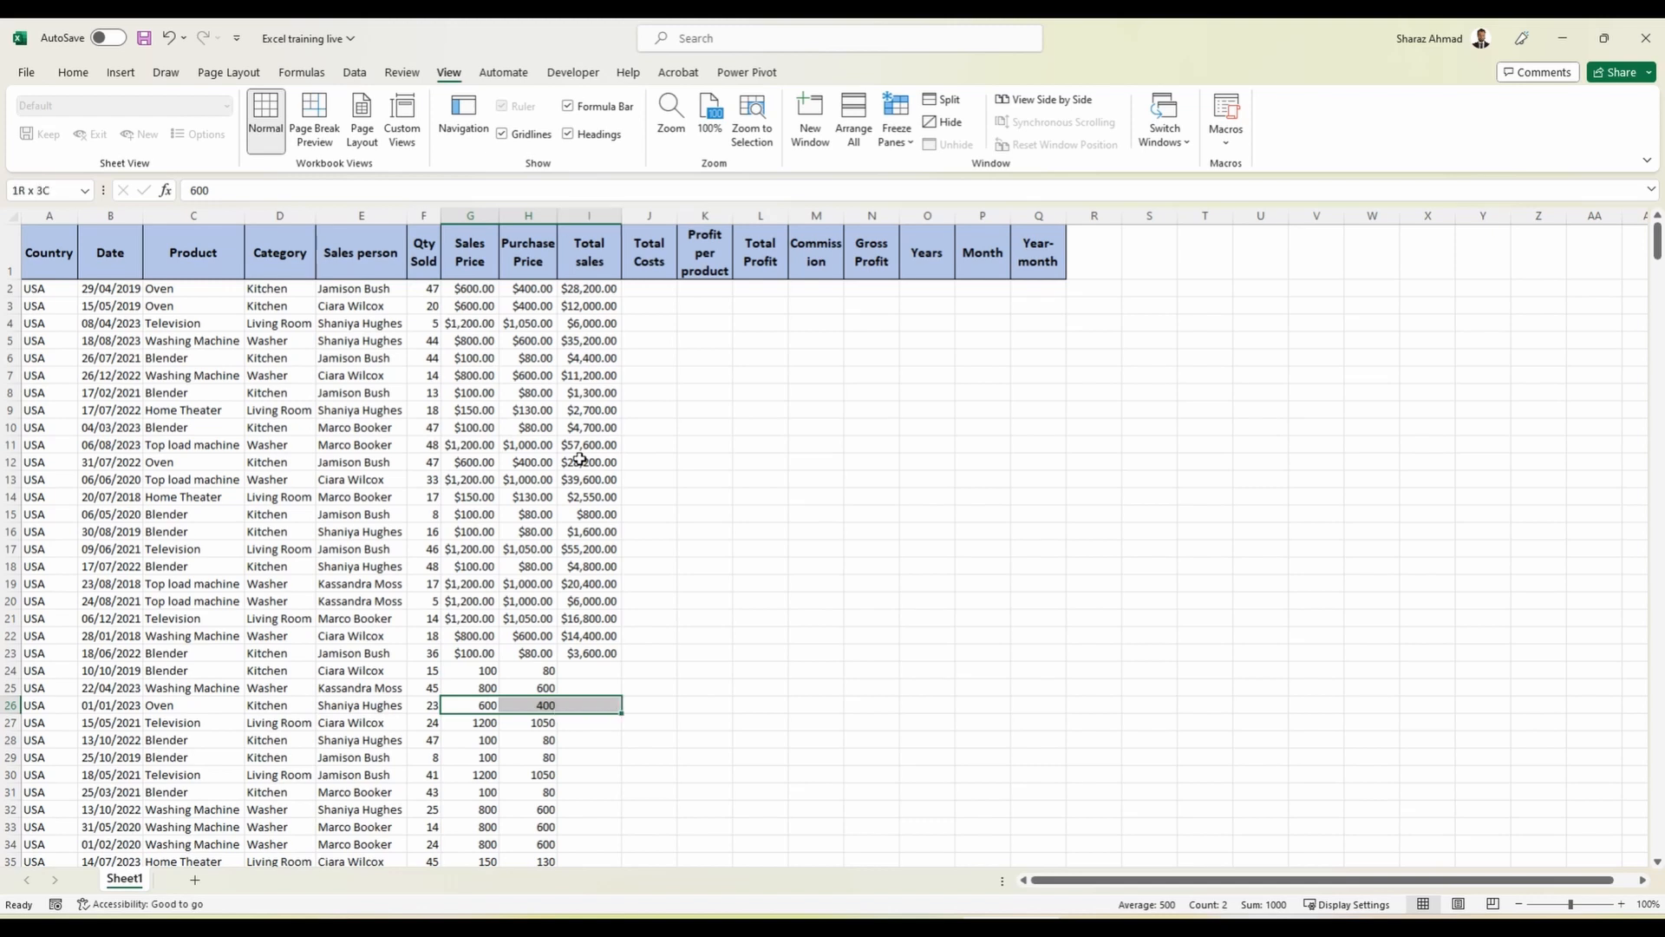
key("shift+Right")
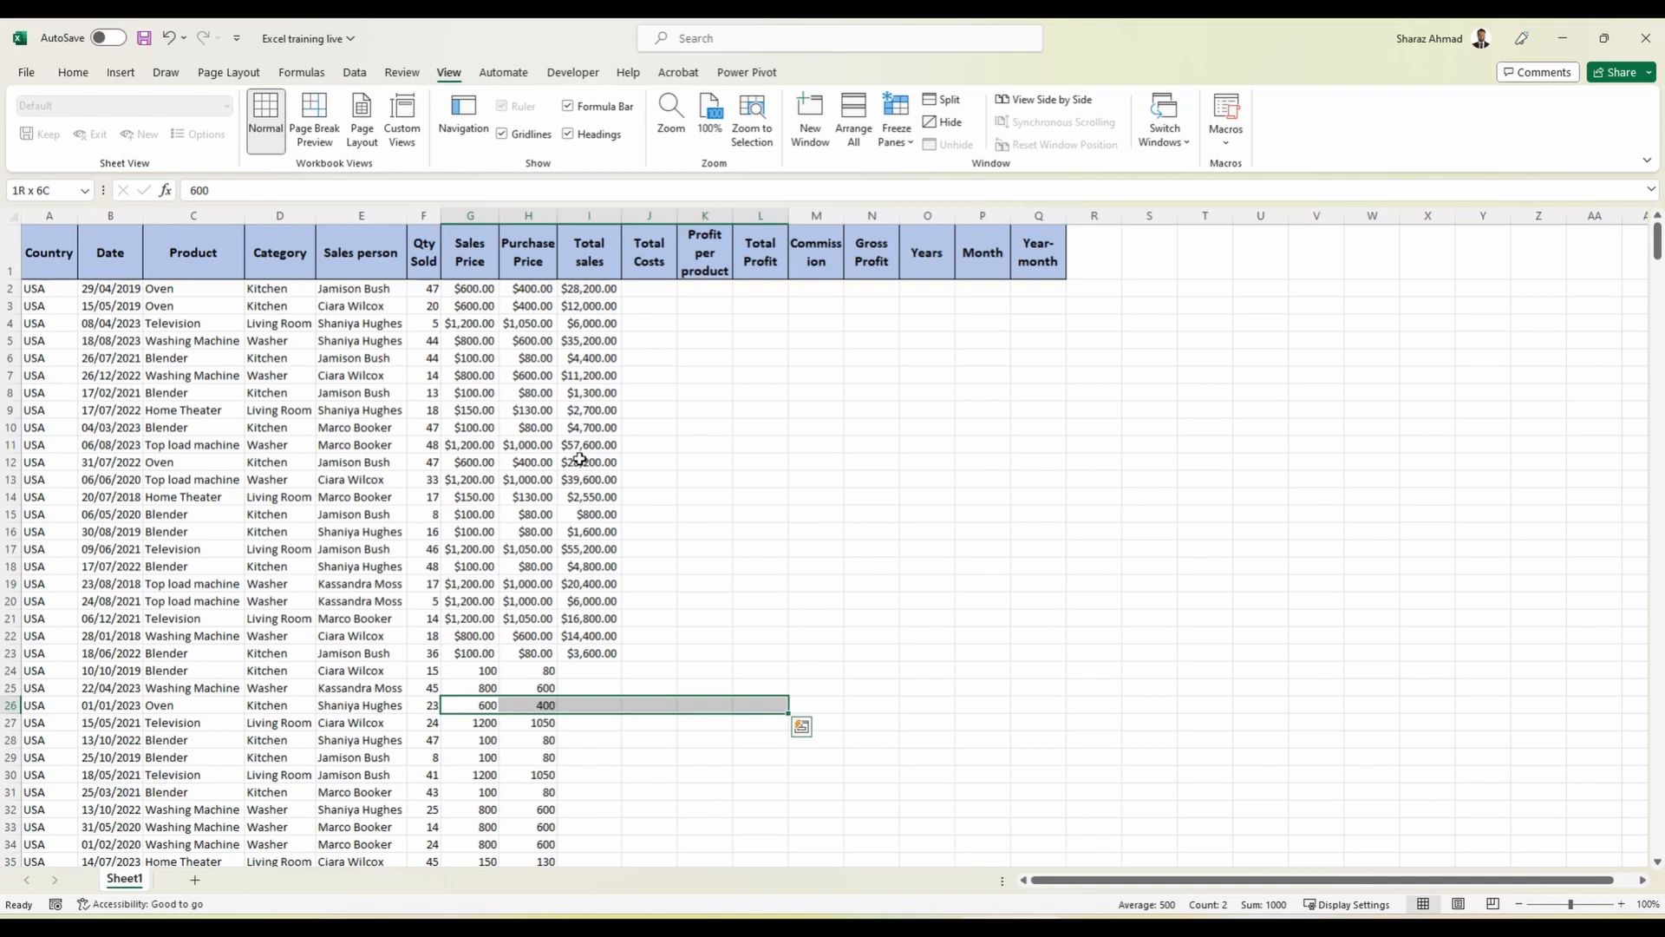
key("shift+Right")
key("shift+Right")
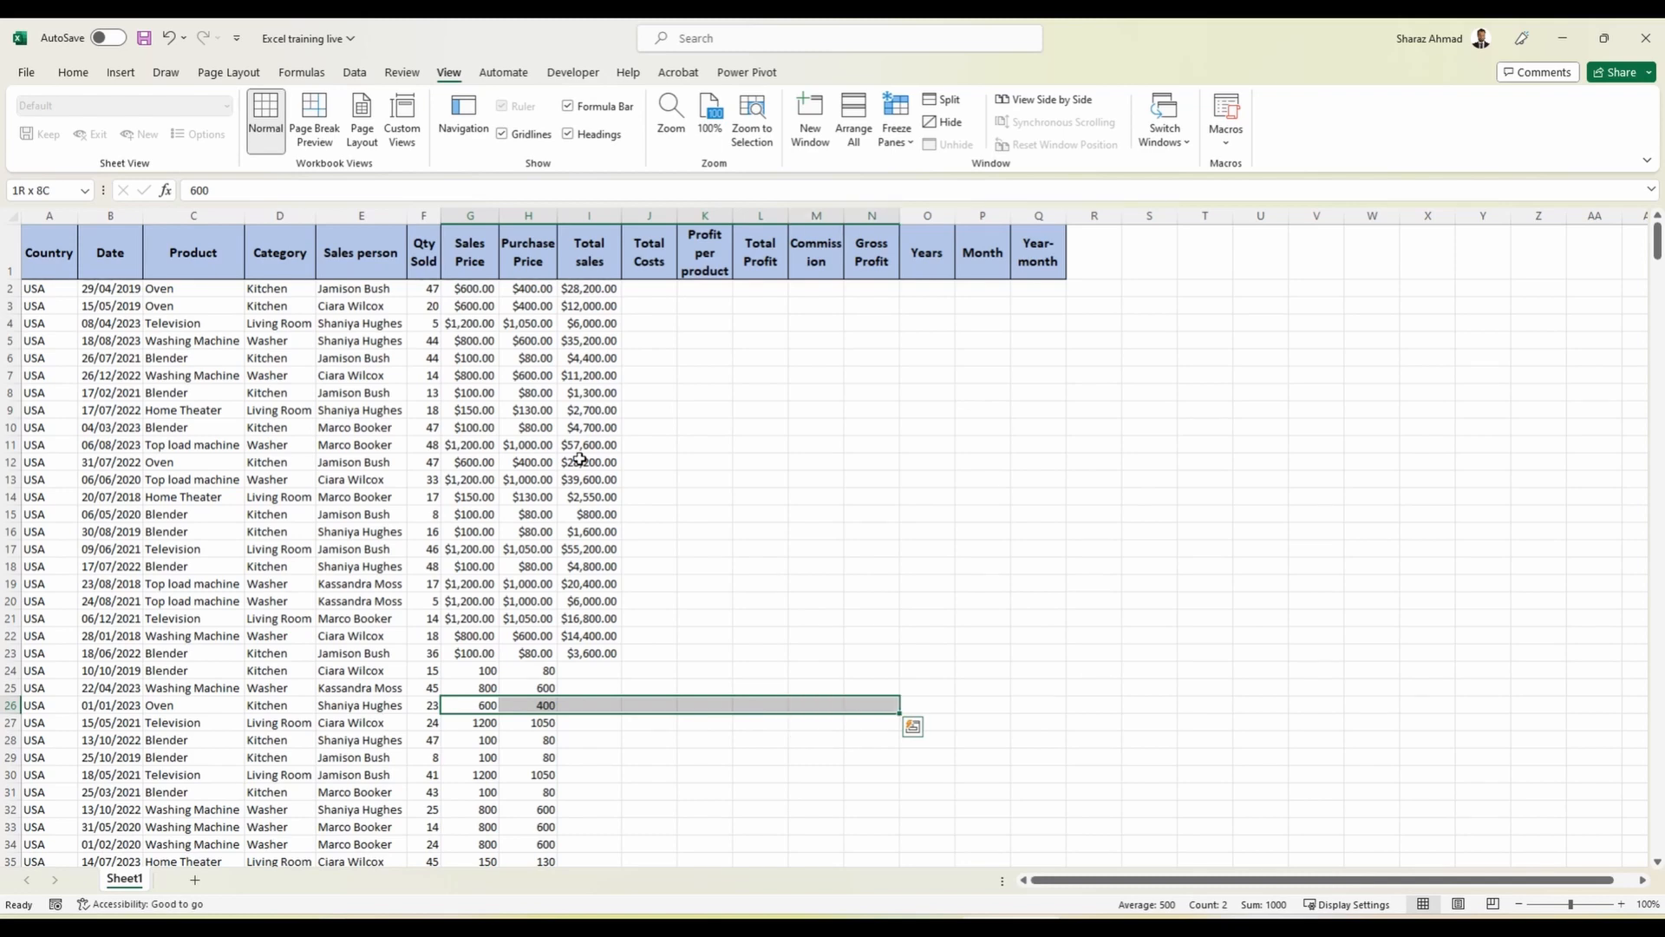
key("ctrl+space")
left_click(73, 72)
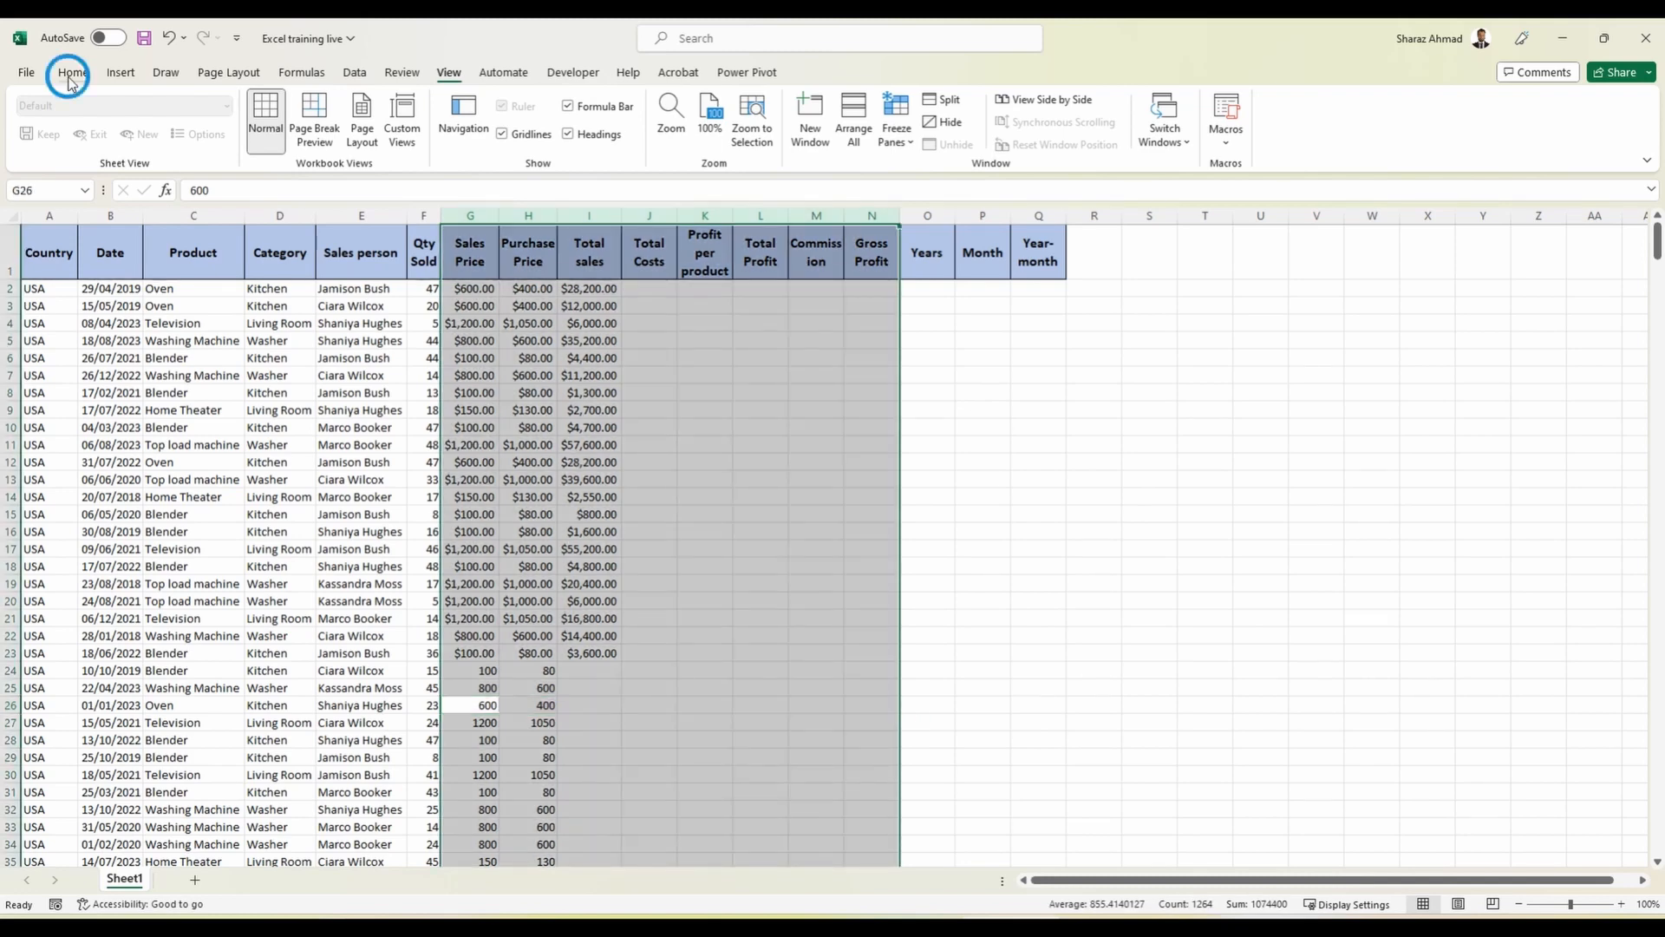
left_click(681, 137)
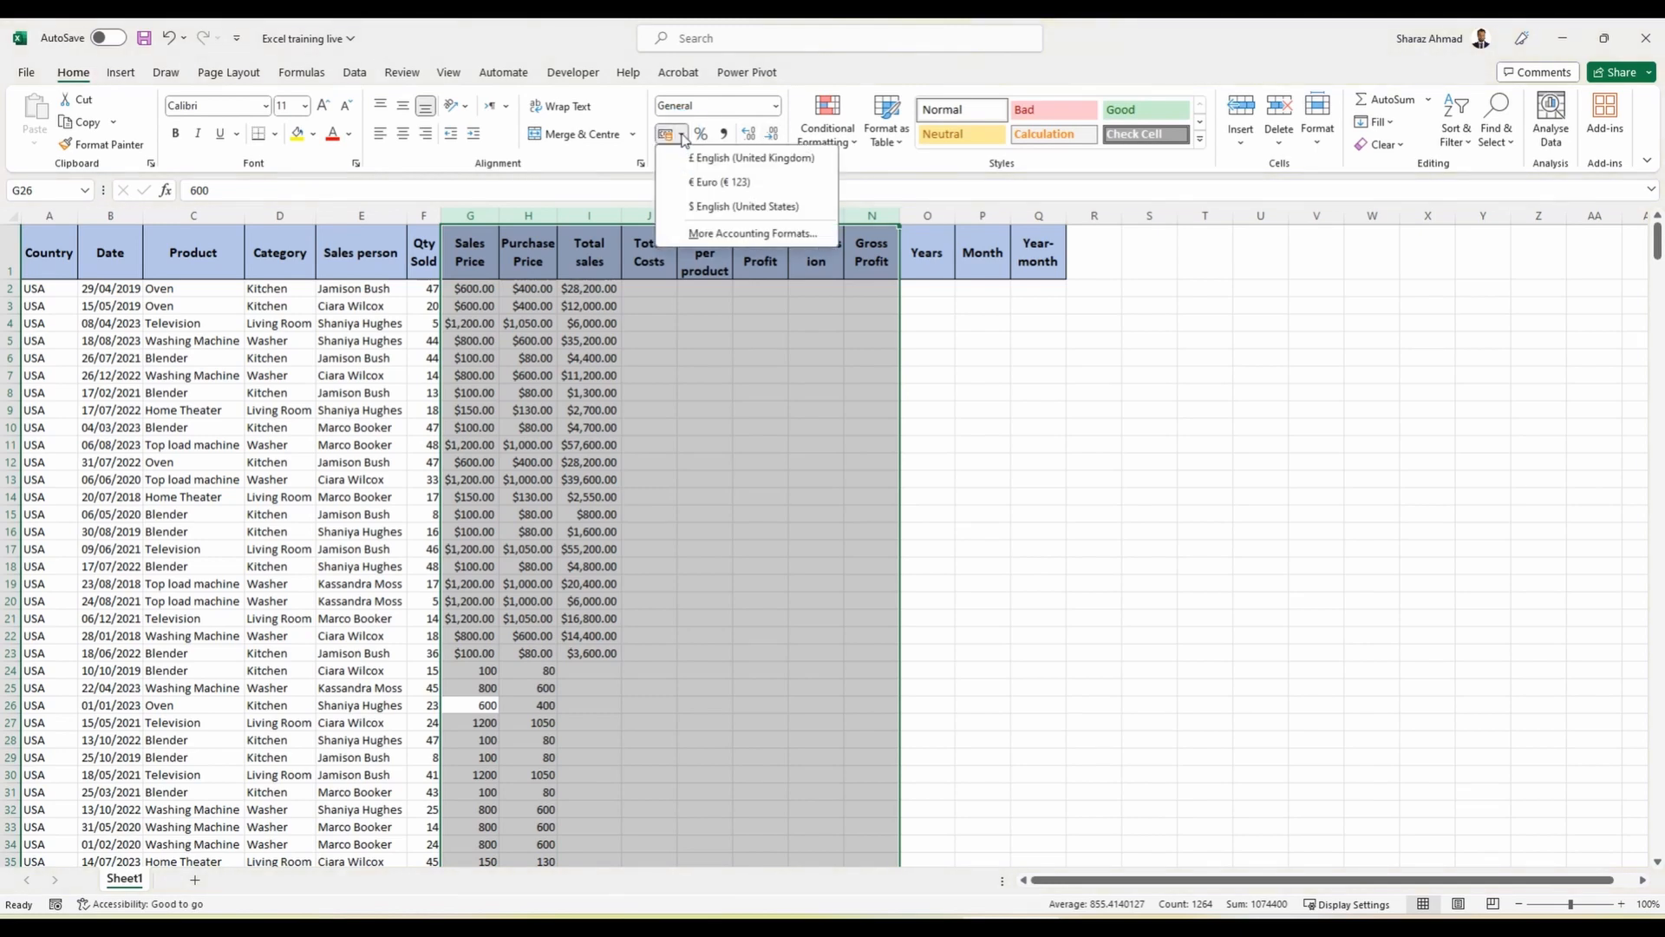
left_click(691, 205)
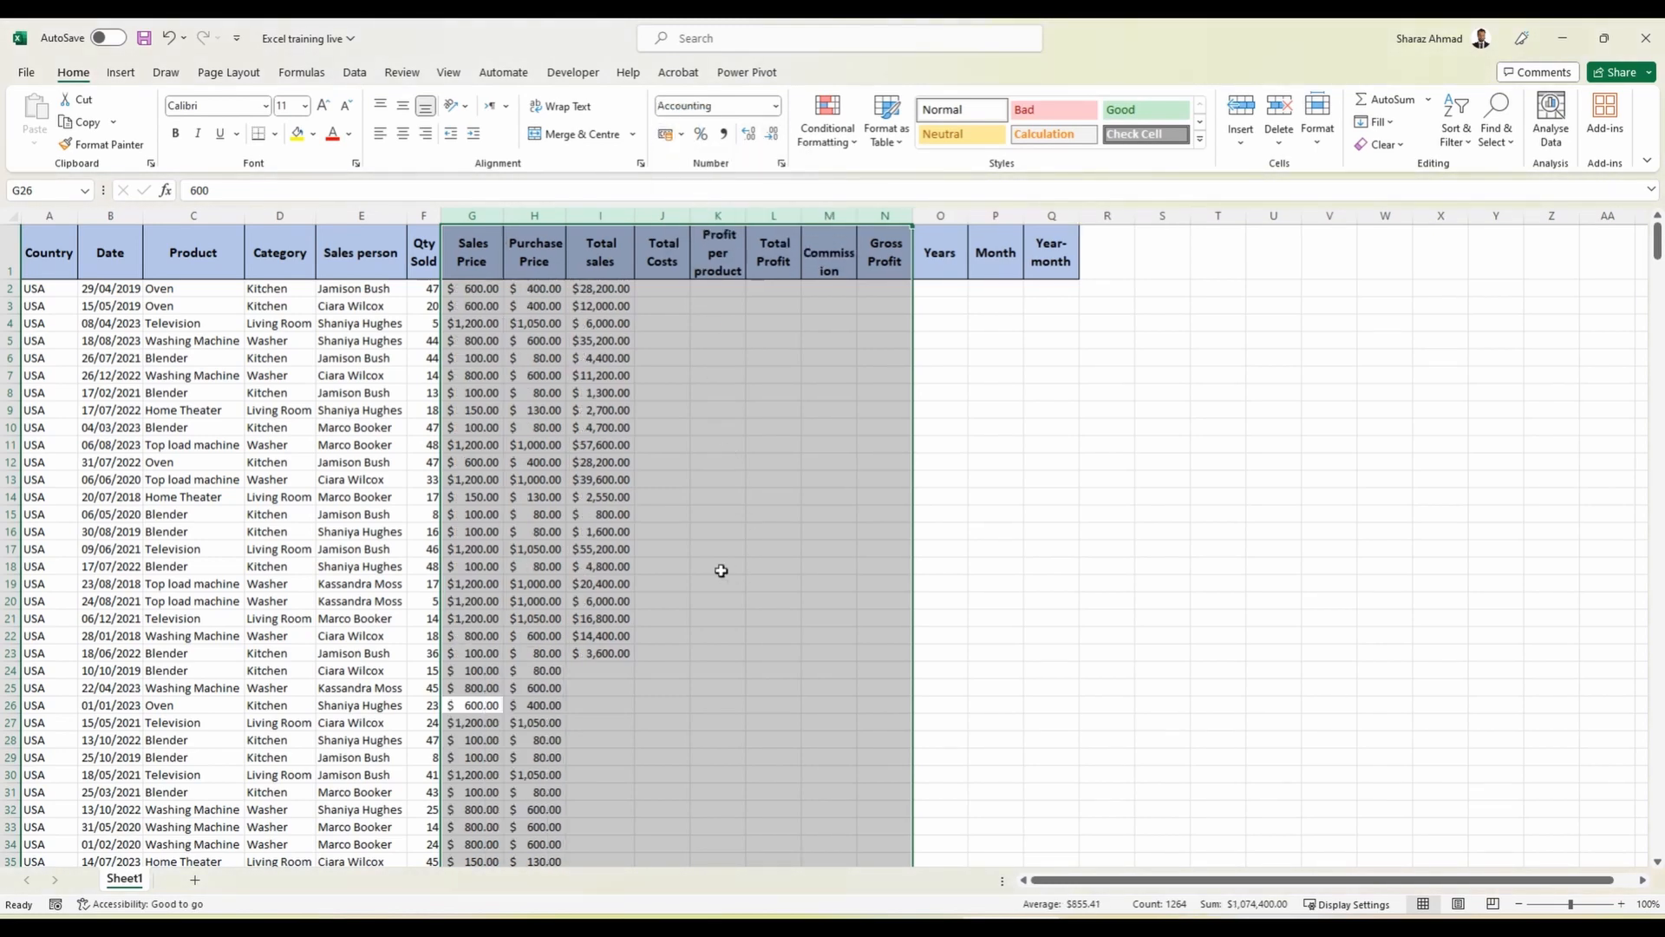
Fill the Total sales formula from I23 to I26, and on down to the last data row, I618.
left_click(625, 662)
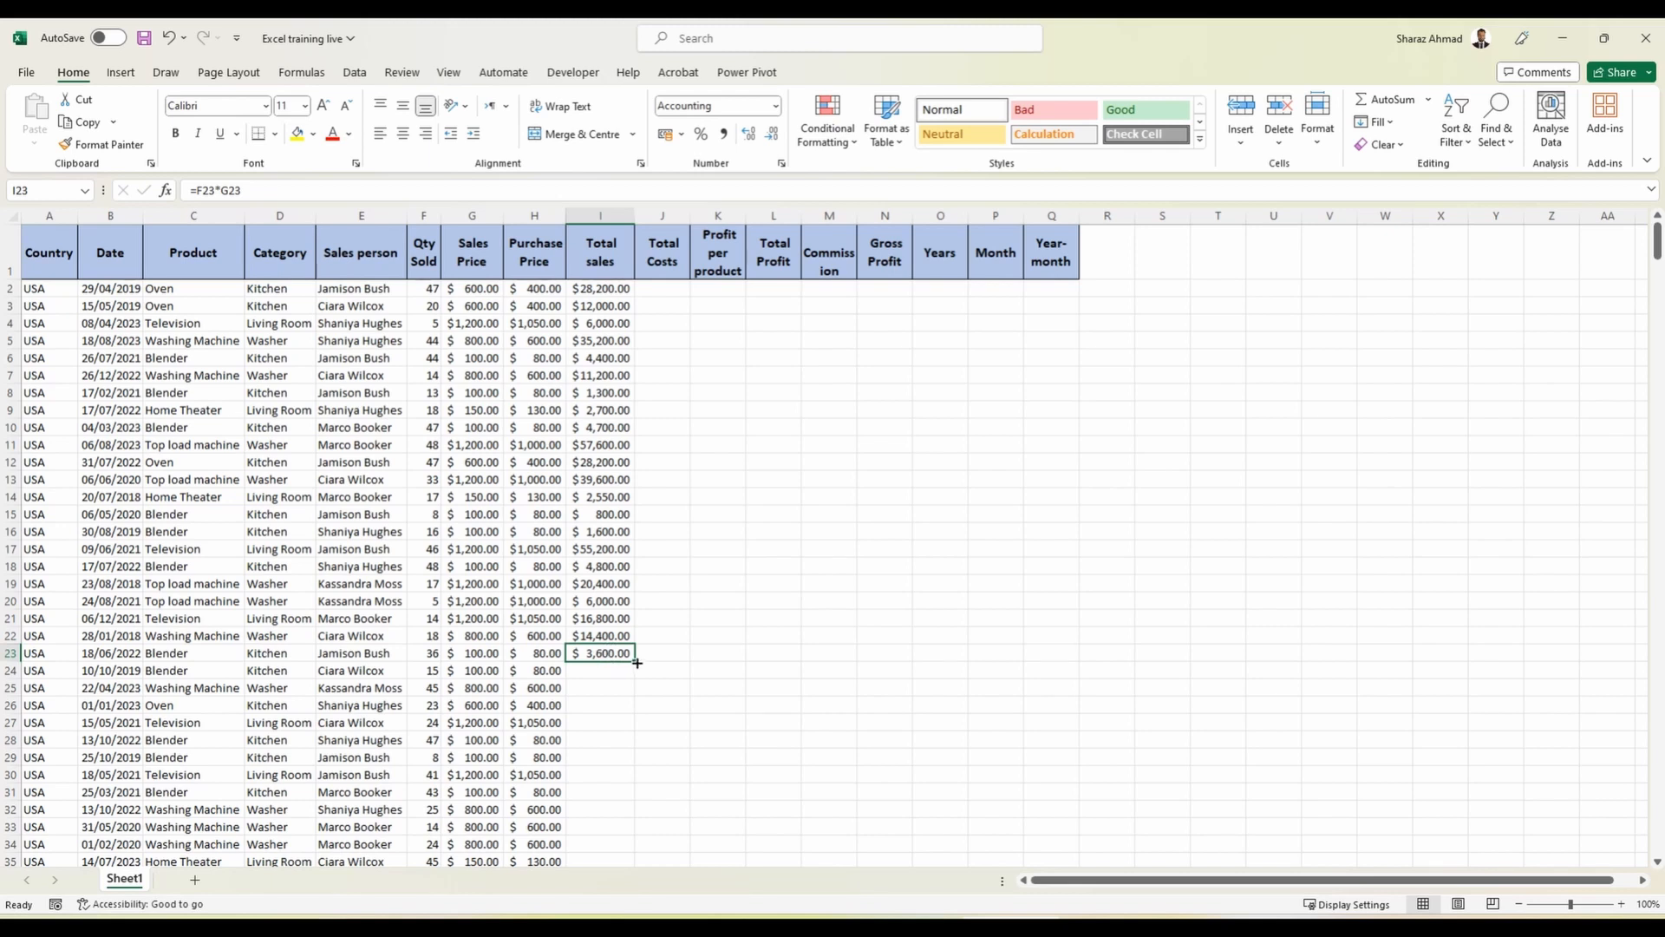
left_click_drag(634, 661, 634, 714)
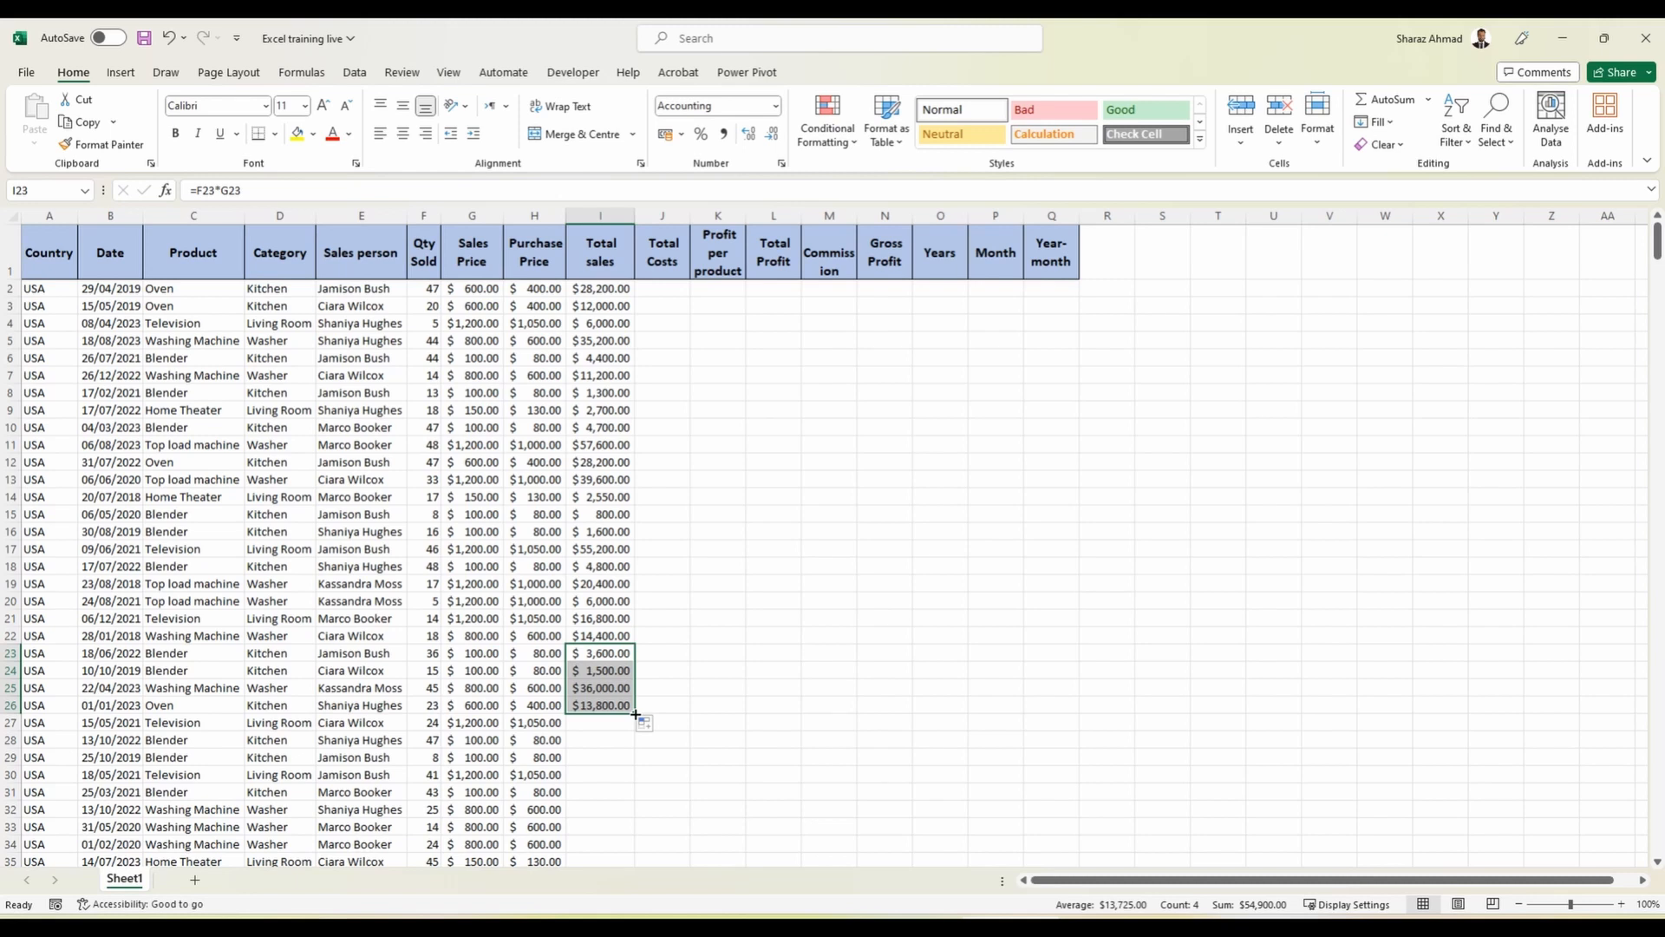
left_click(634, 712)
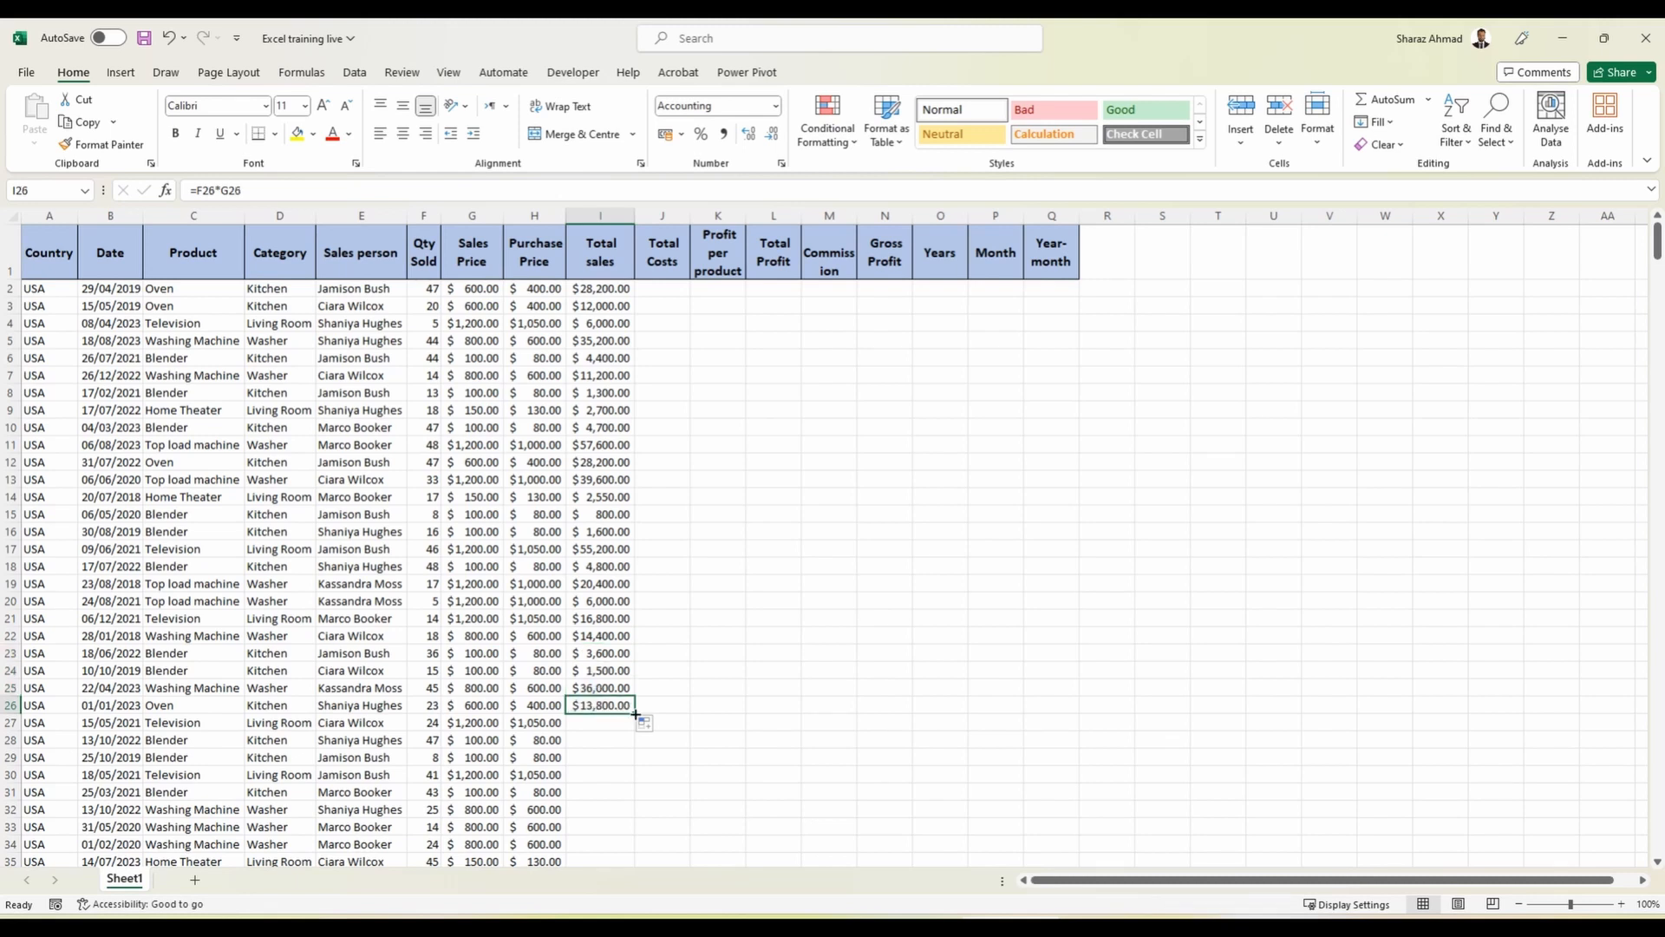
double_click(635, 714)
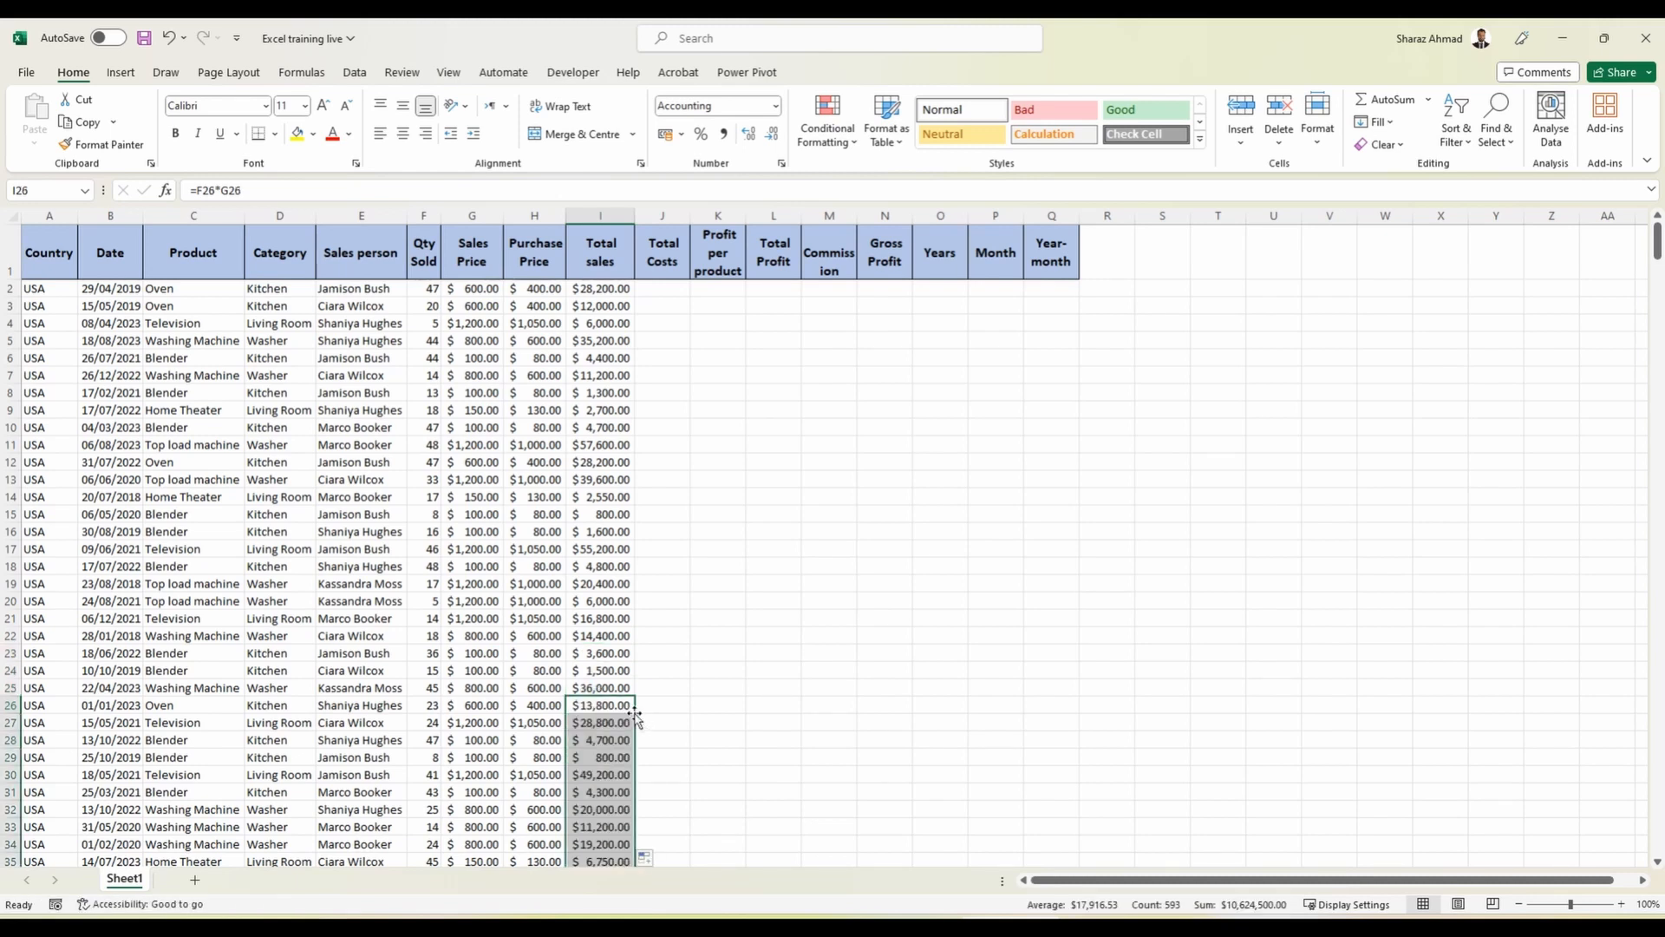
key("ctrl+Down")
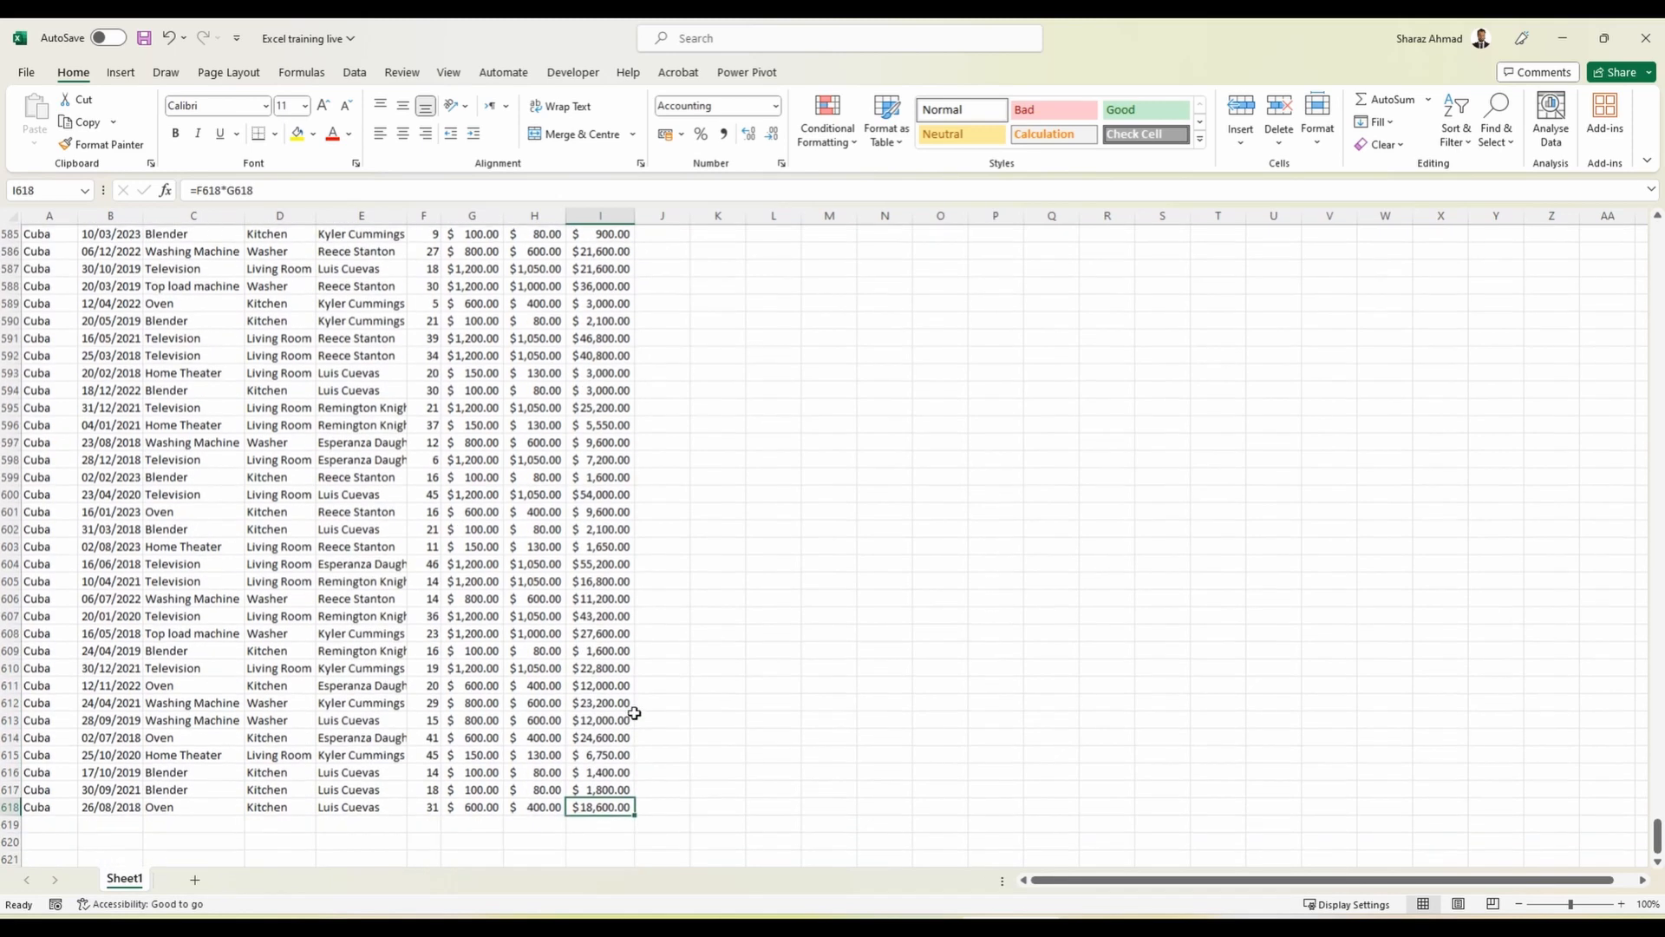
Review the Total sales and Sales Price values in the last data rows and return to cell A1.
left_click(548, 805)
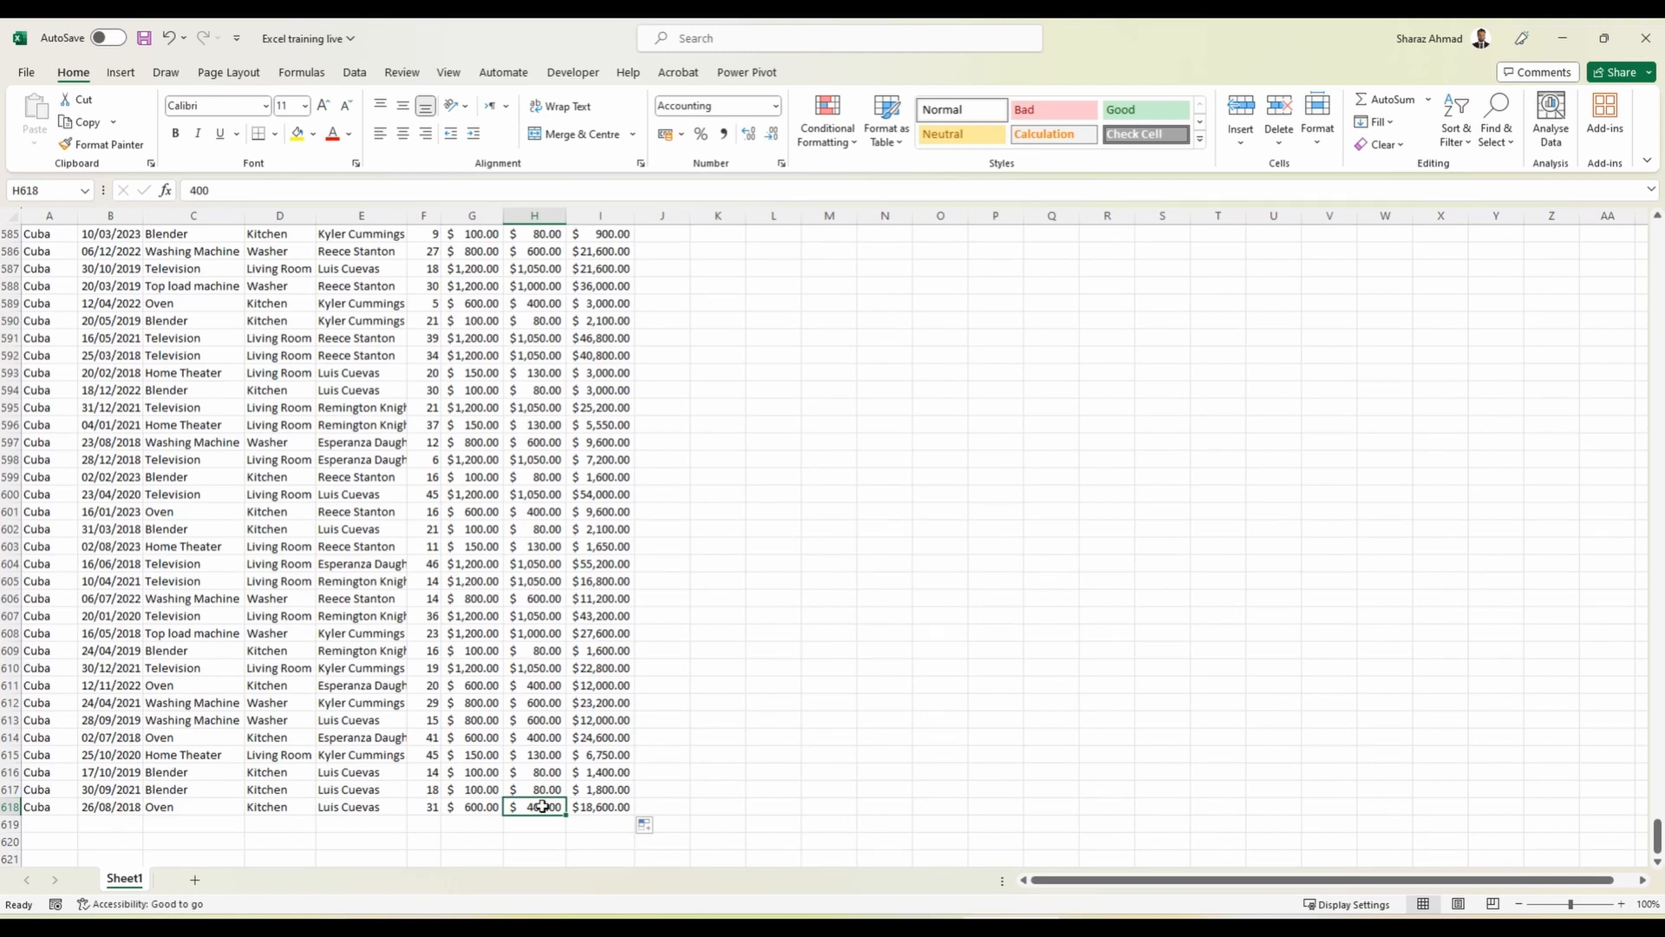
key("Right")
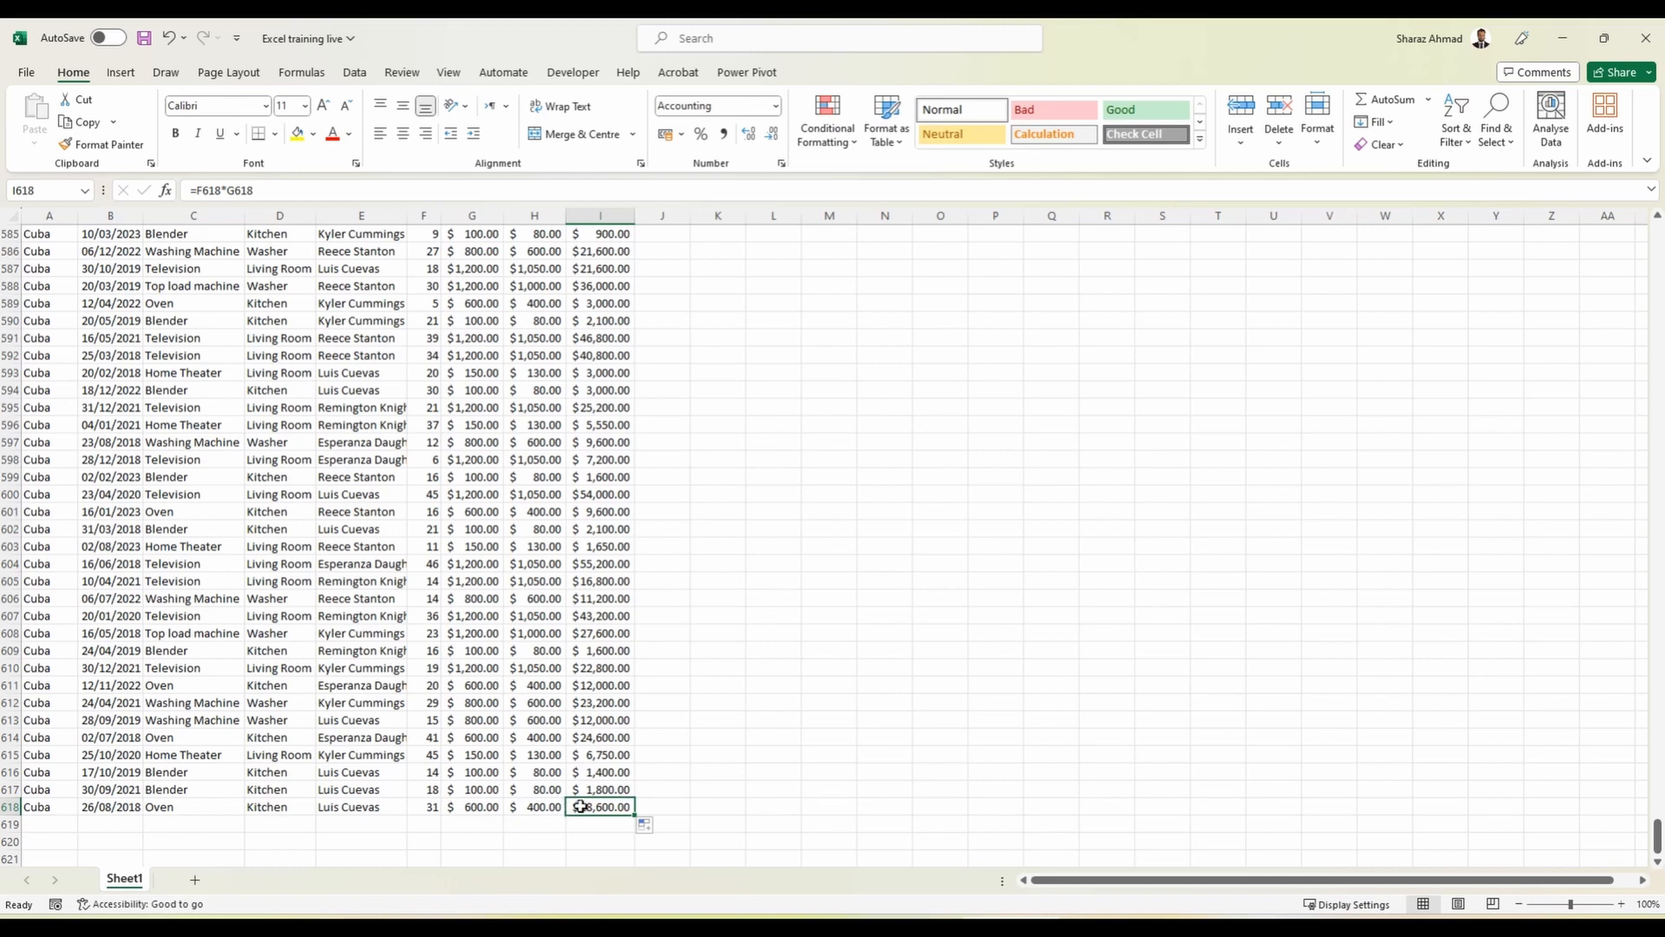
left_click_drag(607, 789, 594, 739)
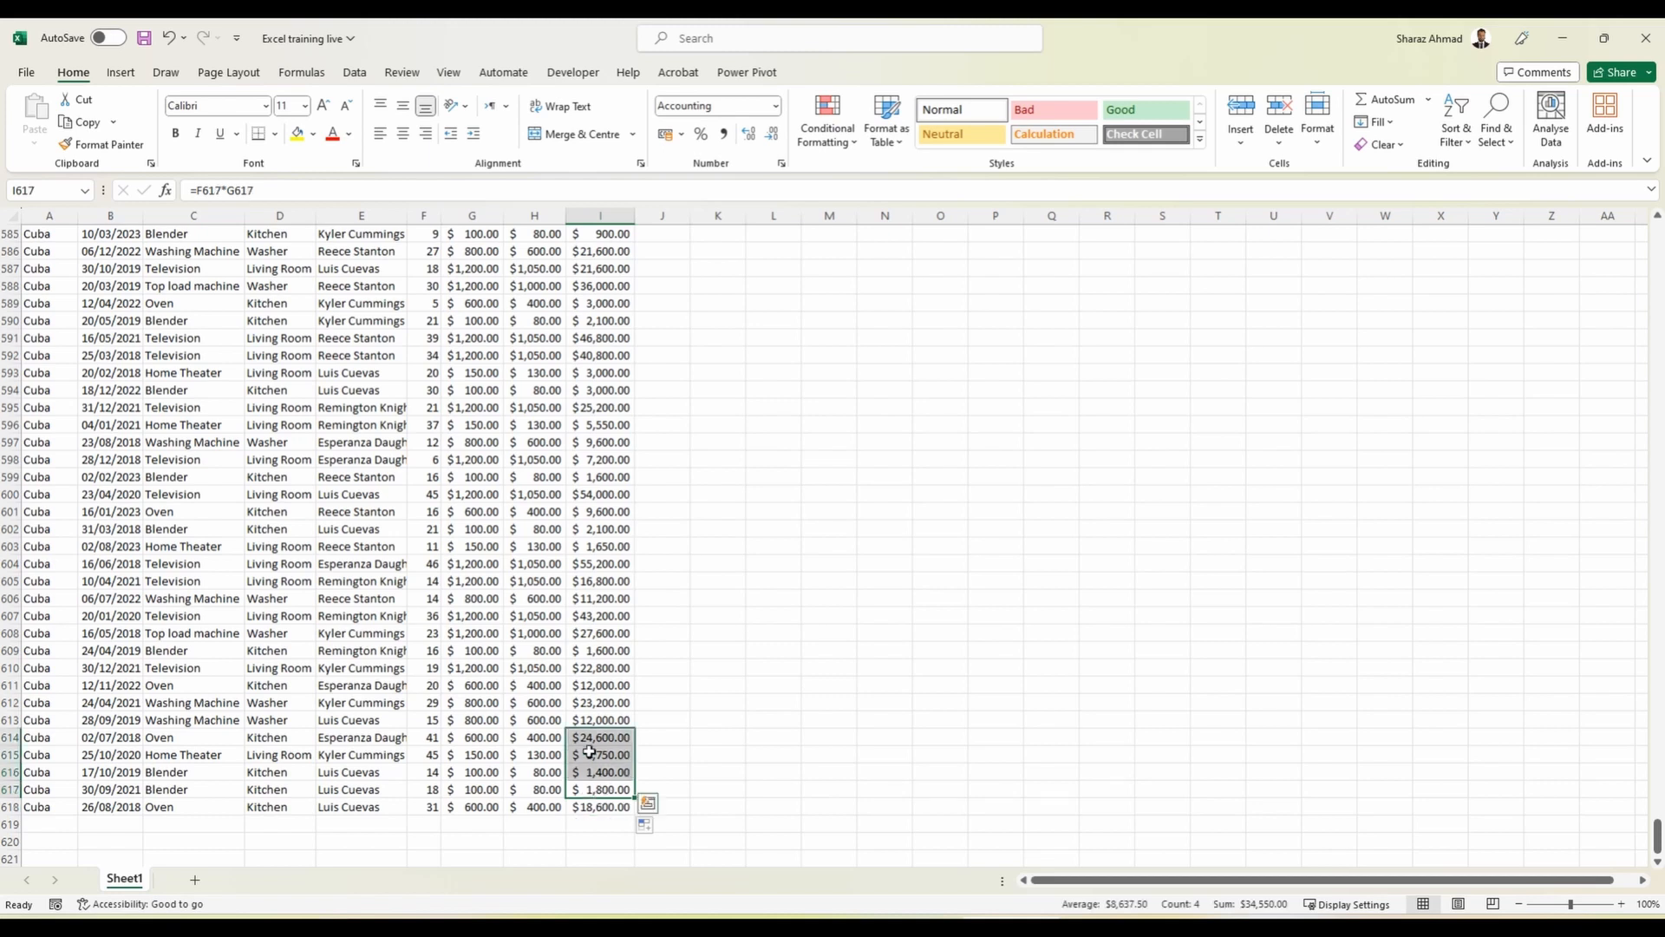
left_click_drag(472, 772, 472, 720)
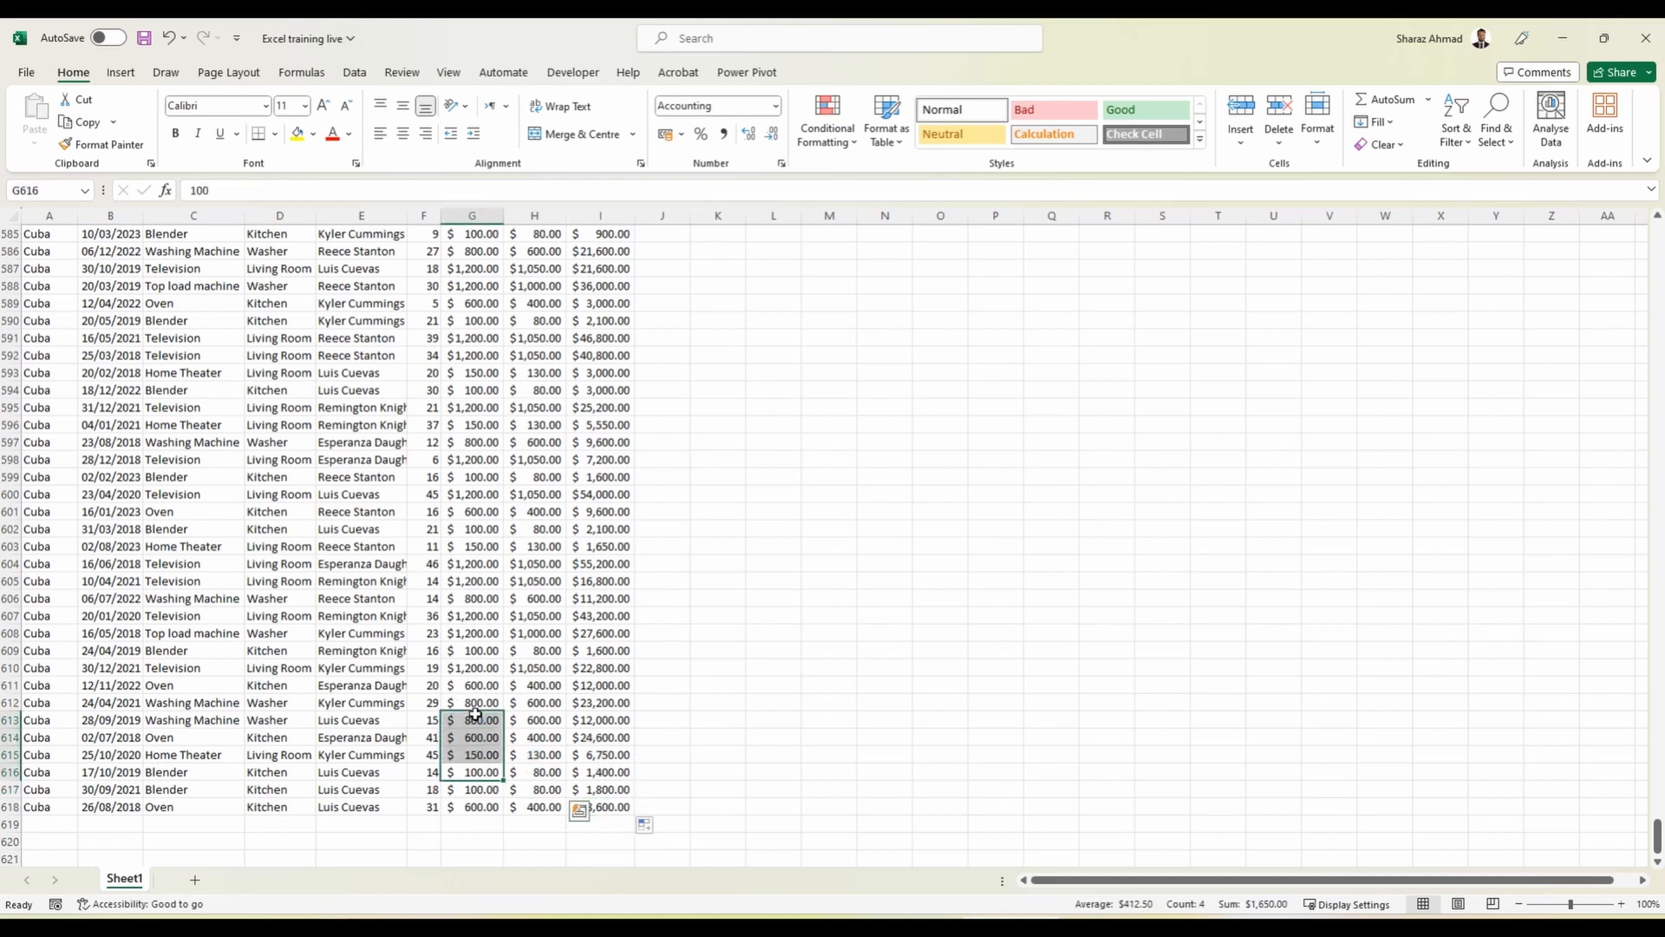
left_click(471, 236)
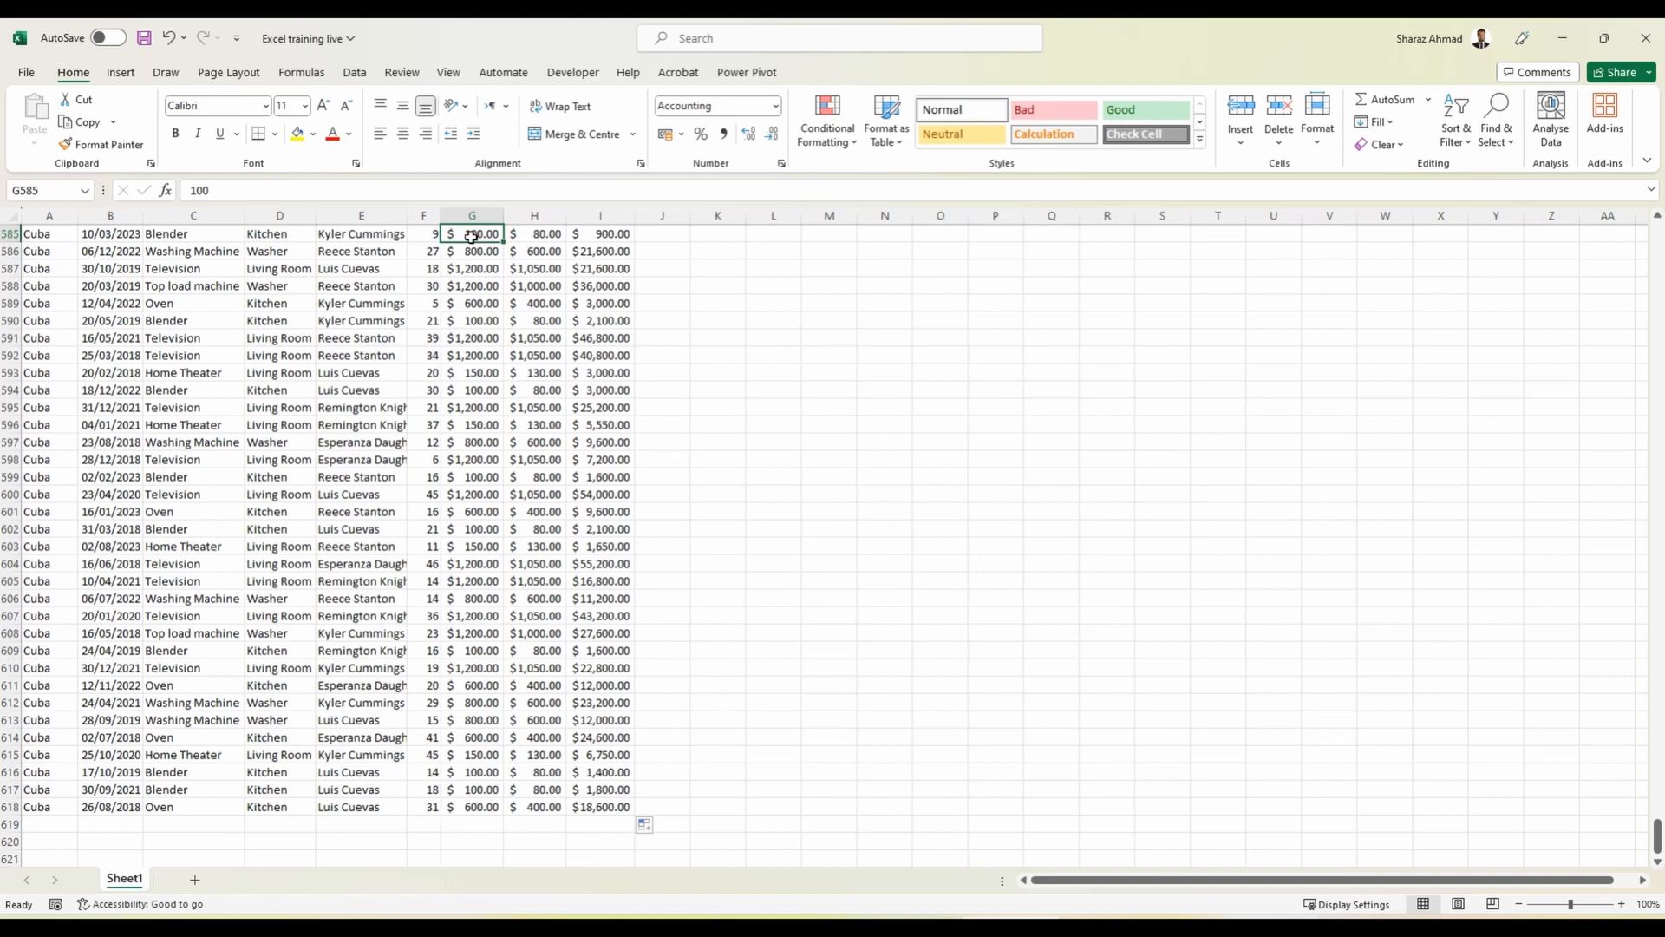
key("ctrl+Home")
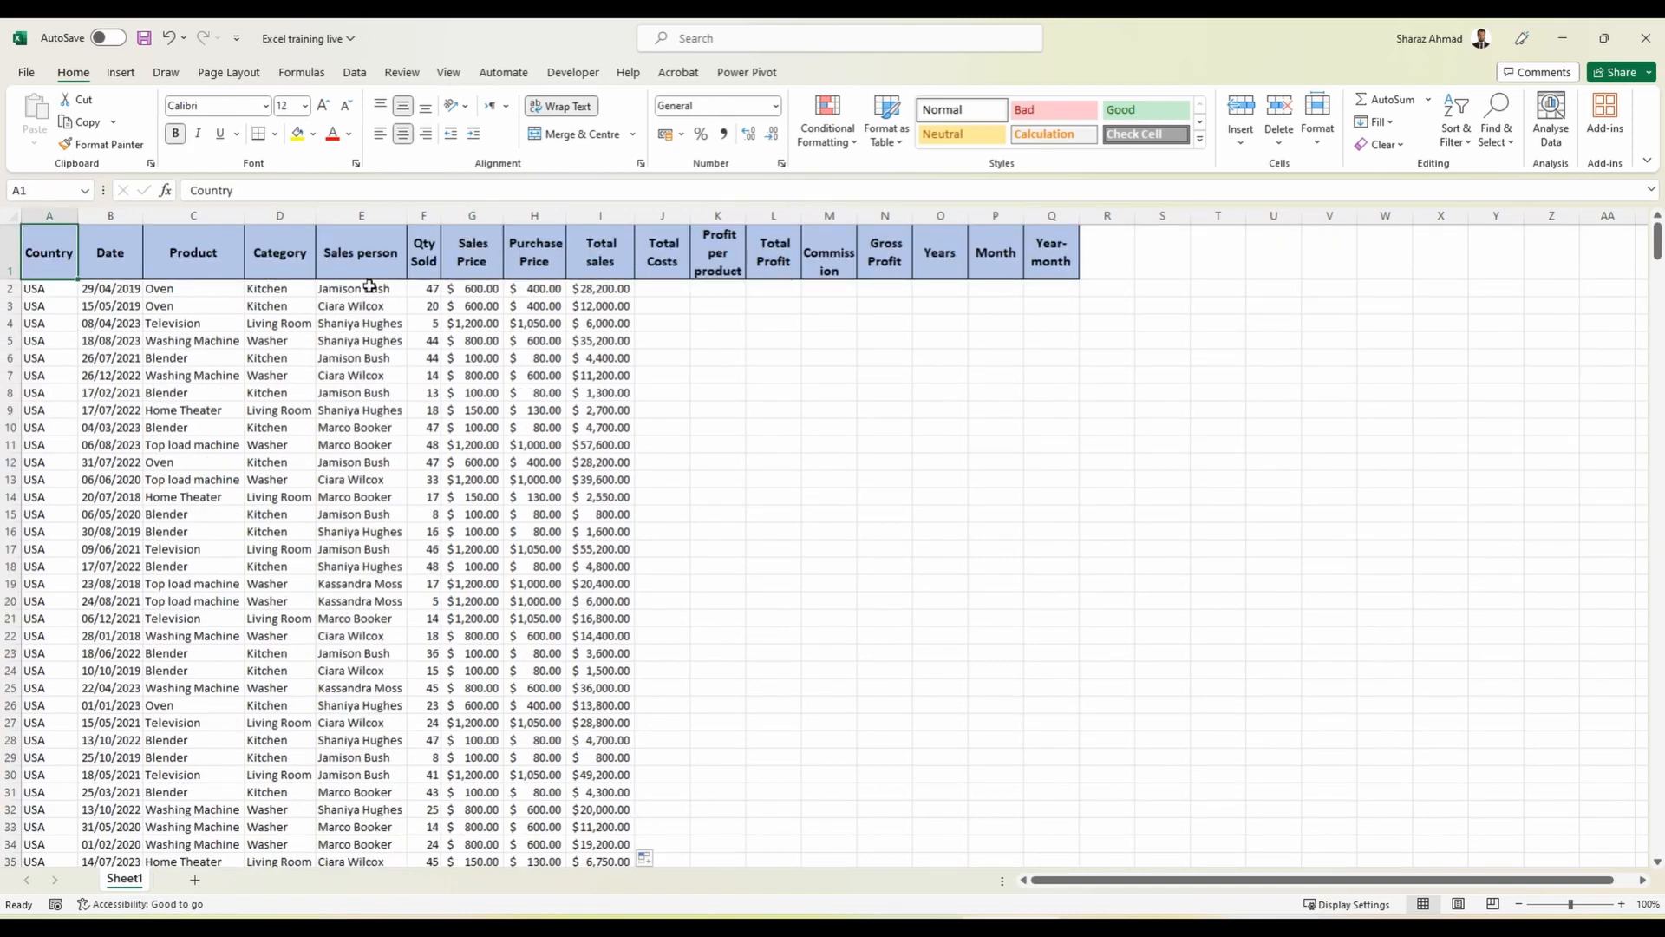
Freeze panes at cell A2 to keep the header row visible while scrolling through the data.
left_click(7, 249)
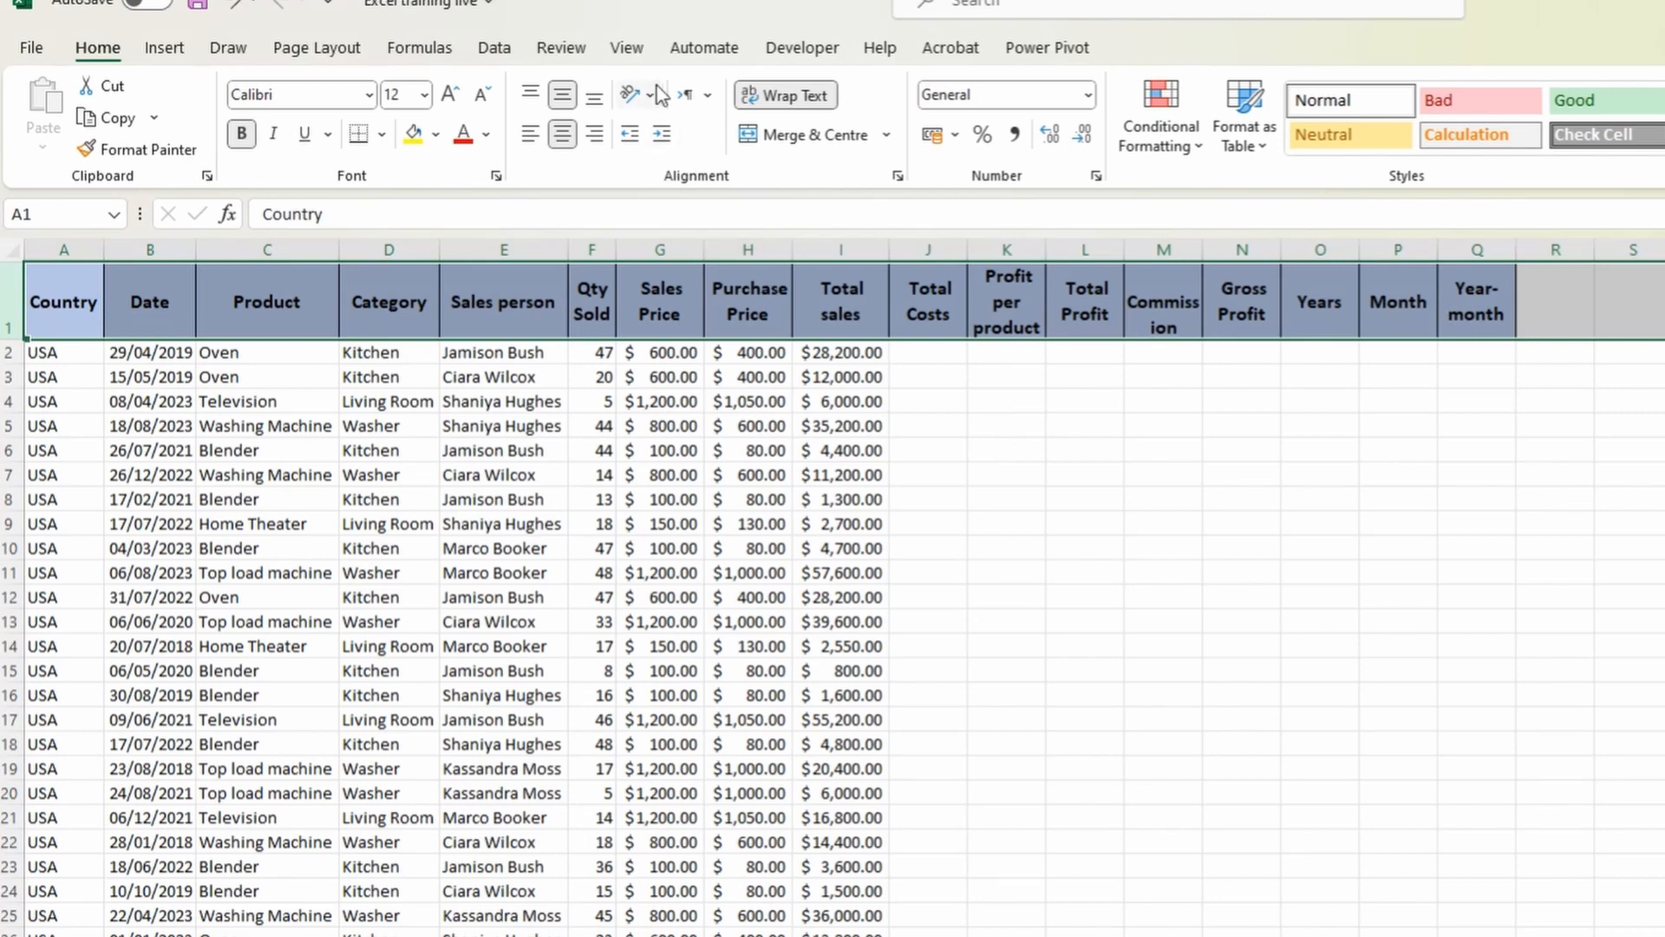
left_click(641, 52)
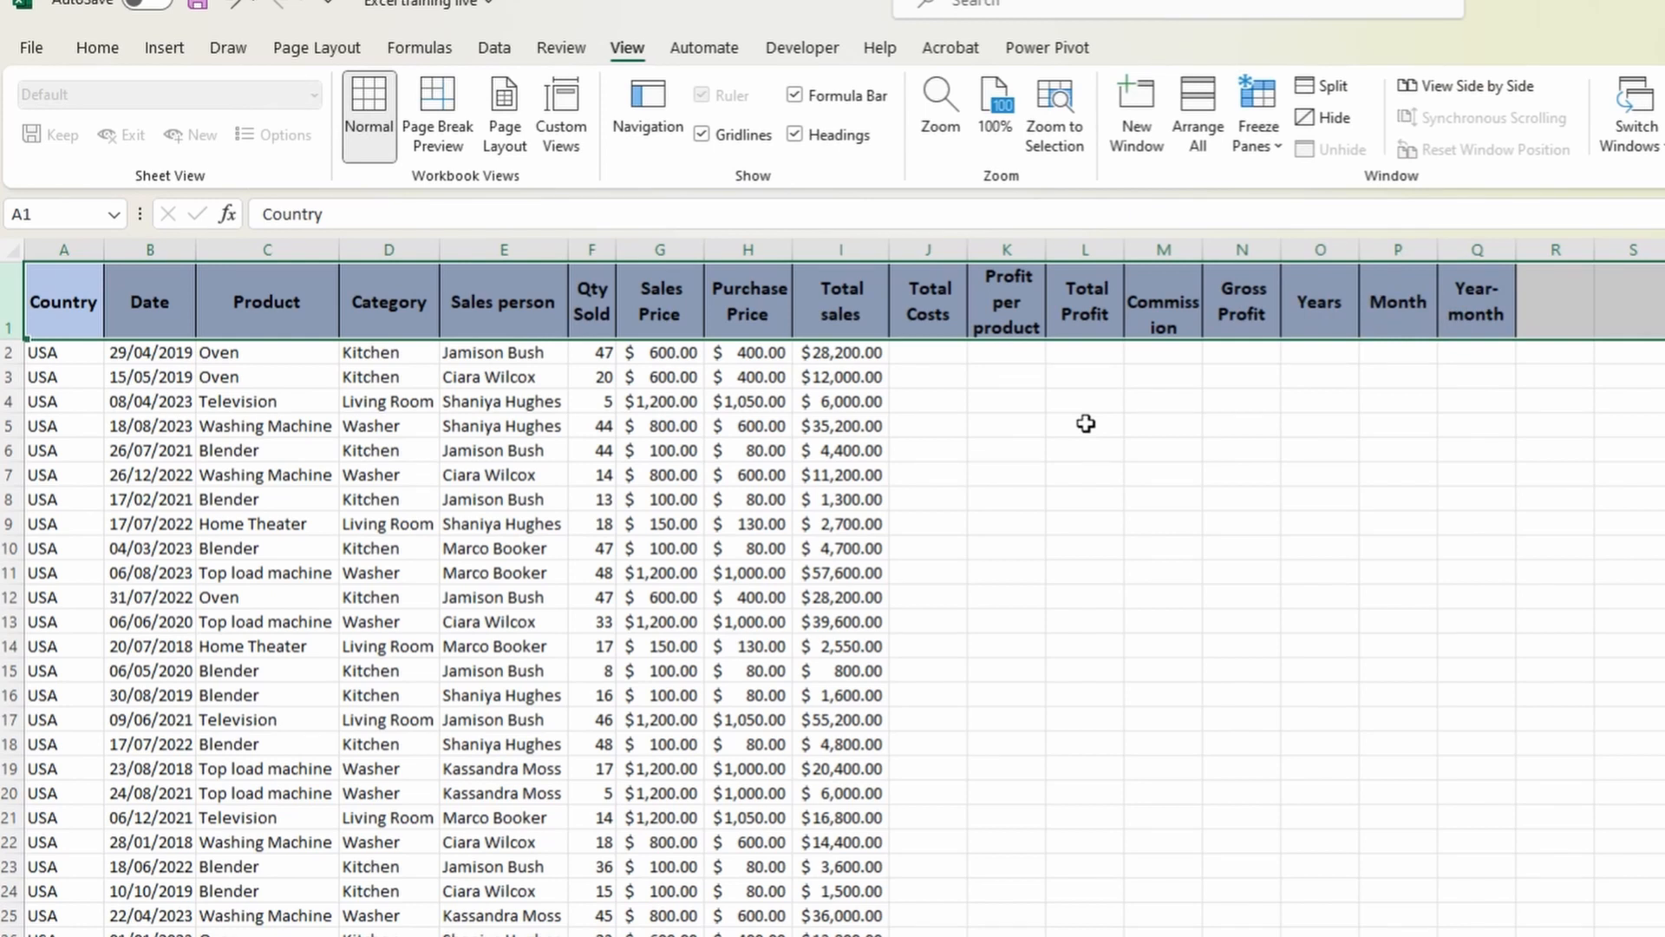
left_click(82, 358)
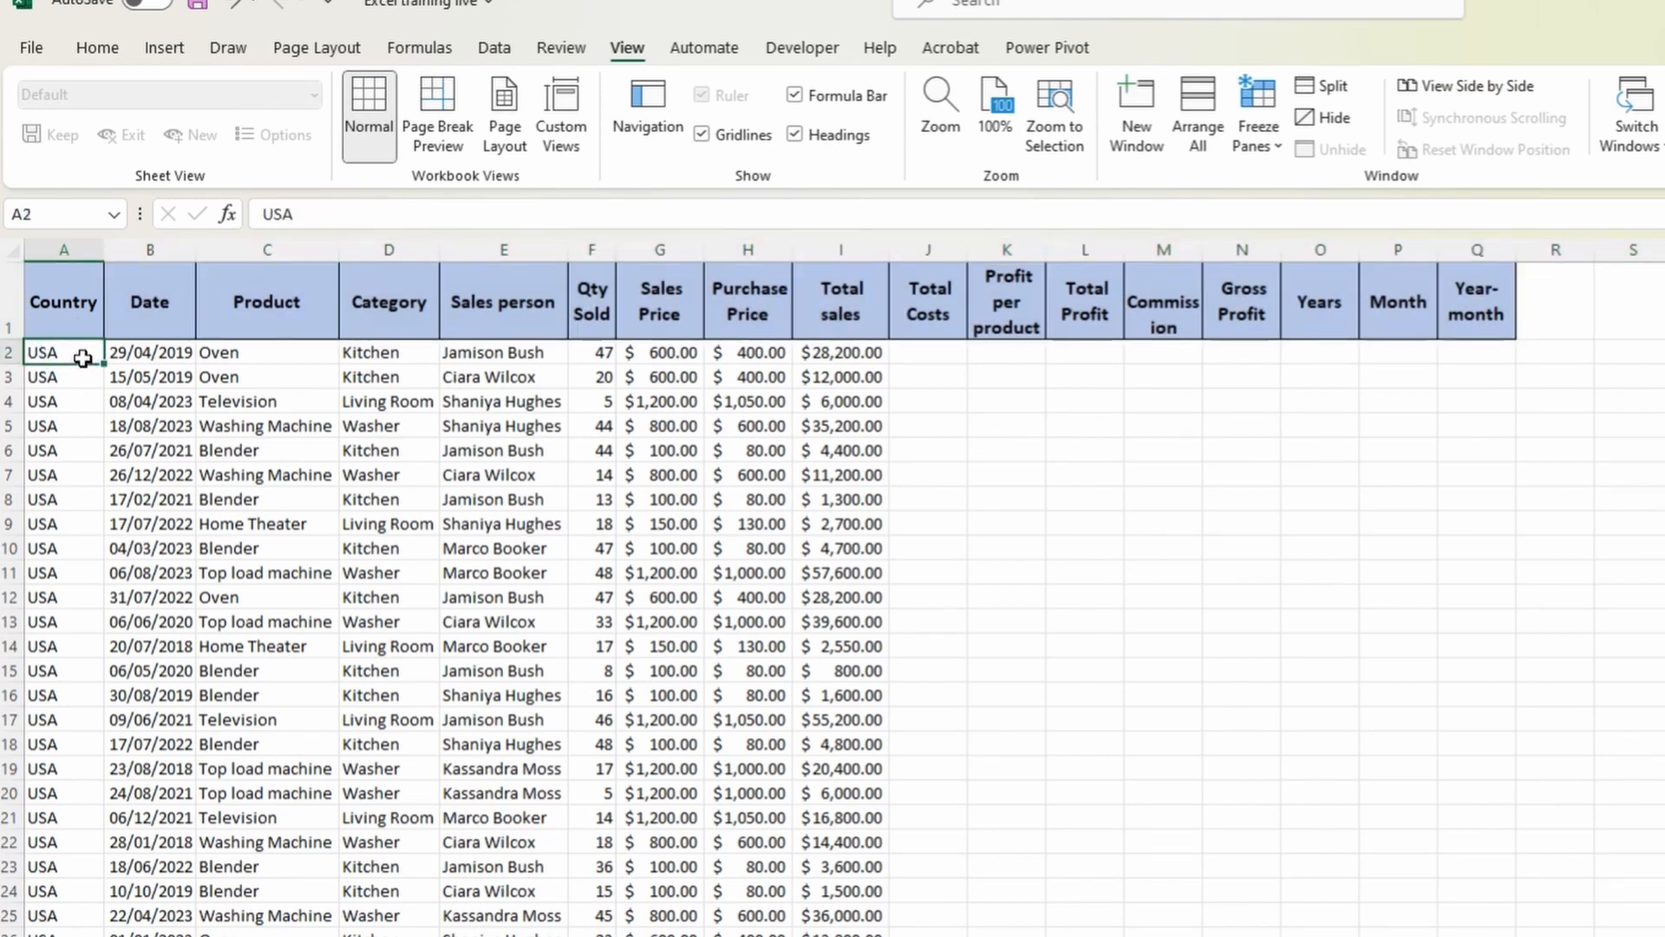
mouse_move(51, 355)
left_mouse_down()
mouse_move(31, 282)
mouse_move(39, 295)
left_mouse_up()
left_click(52, 347)
left_click(1255, 146)
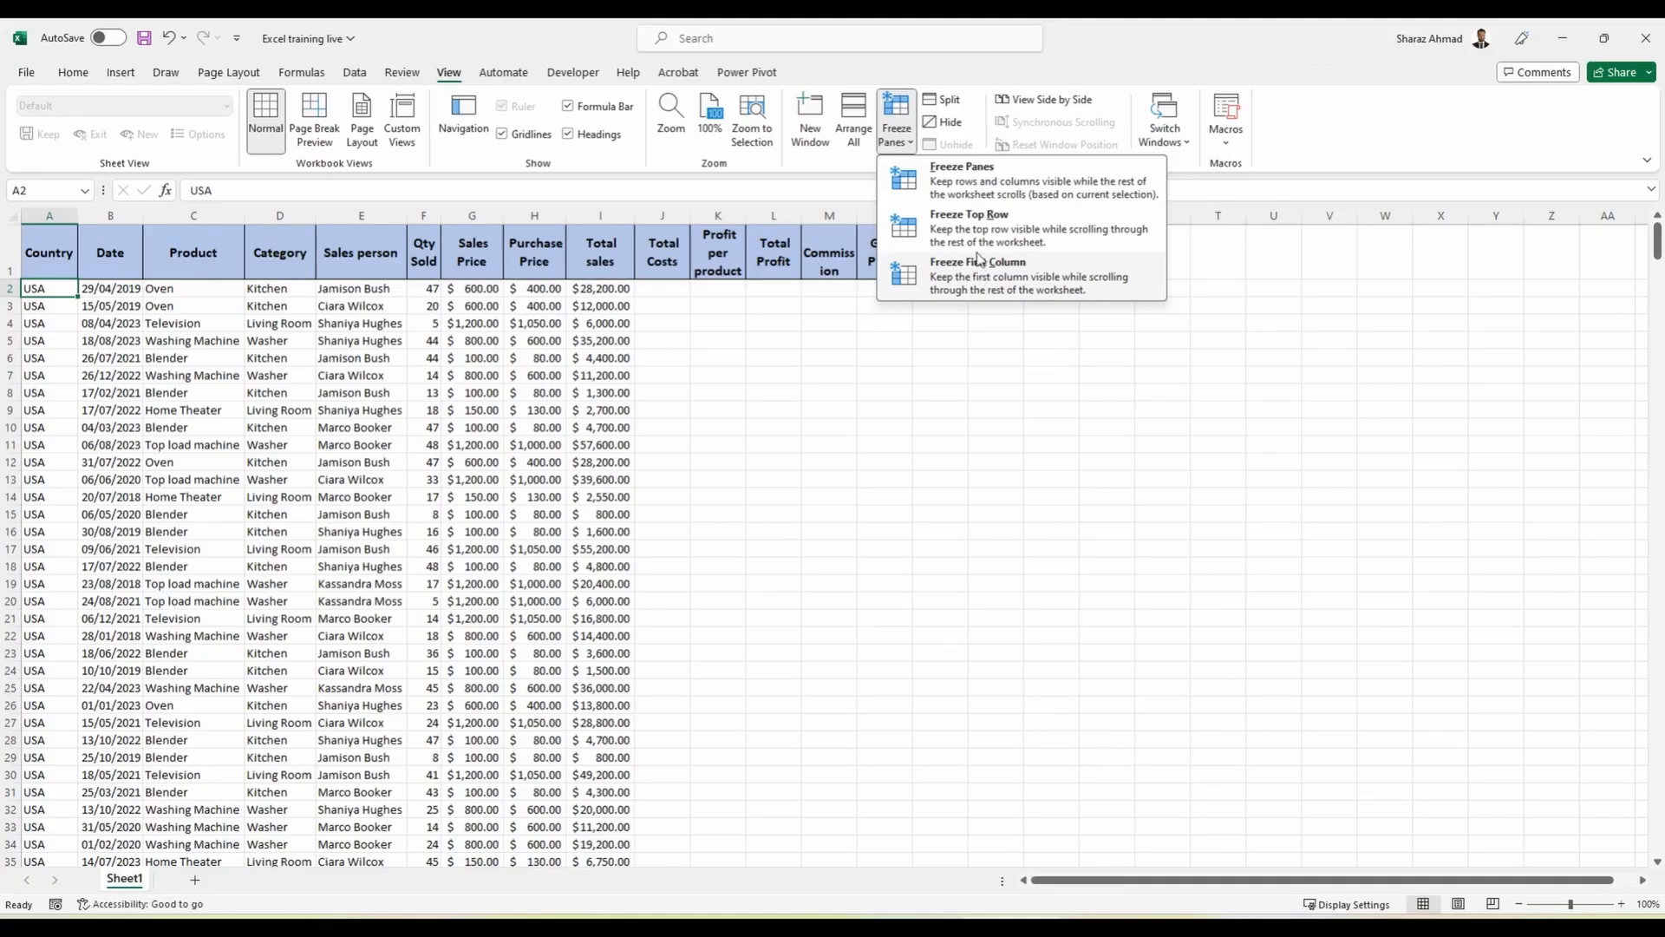
left_click(983, 193)
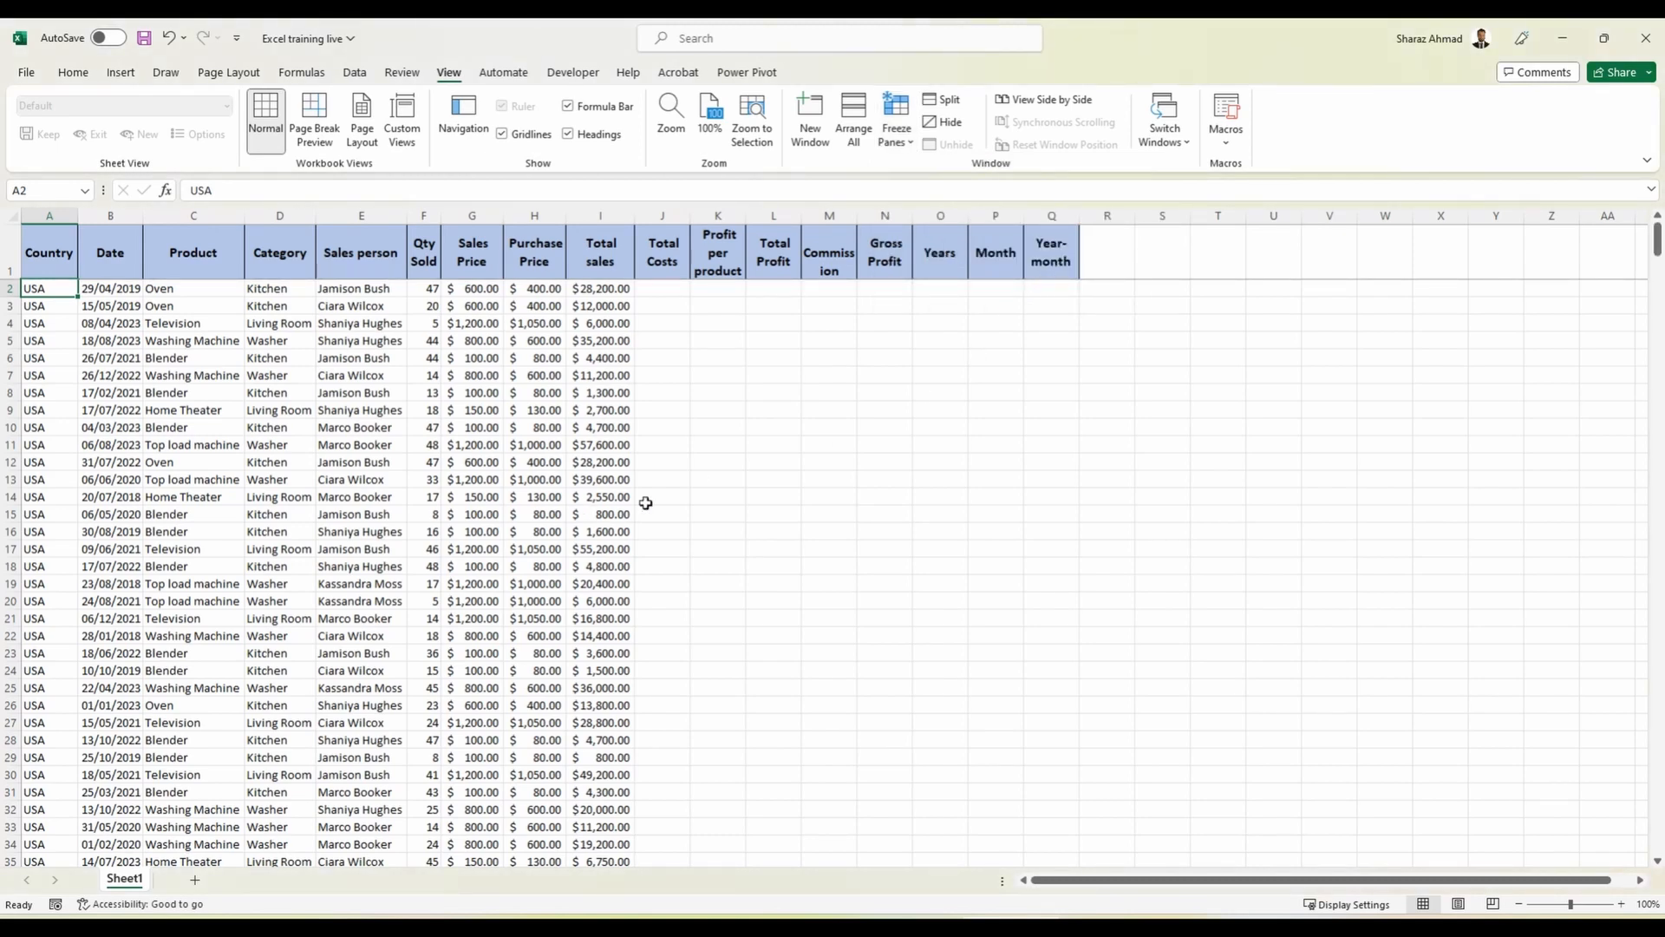
scroll(659, 502, "down", 9)
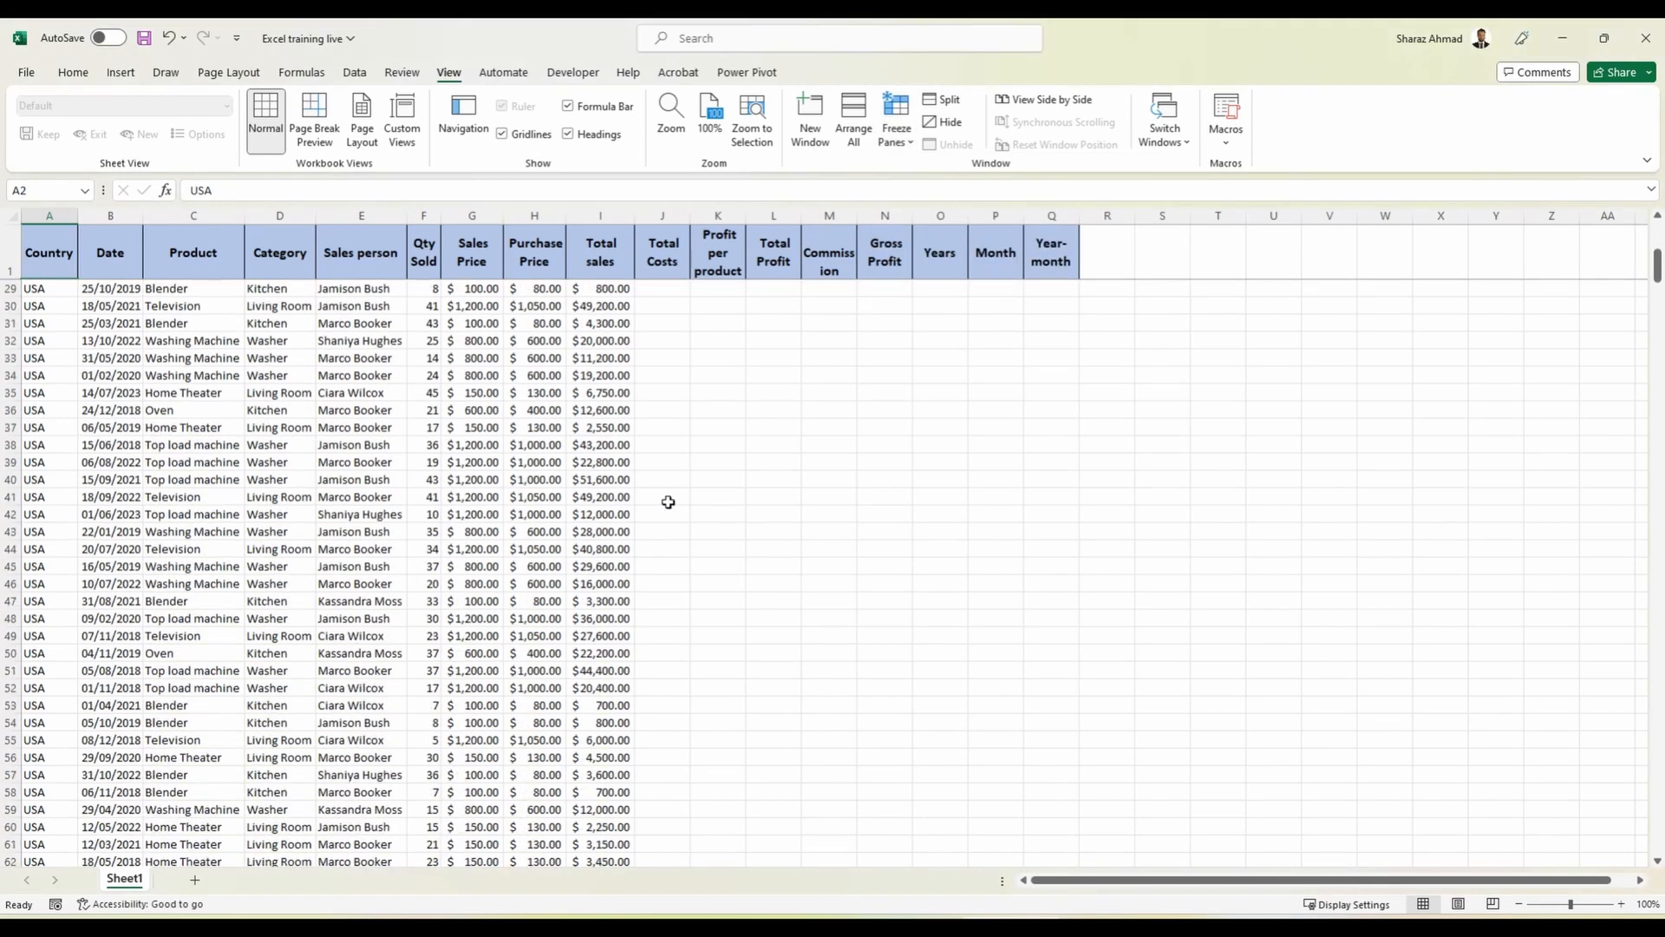
Check the frozen header row while going down to the last data row, and return to the first record.
scroll(667, 502, "down", 7)
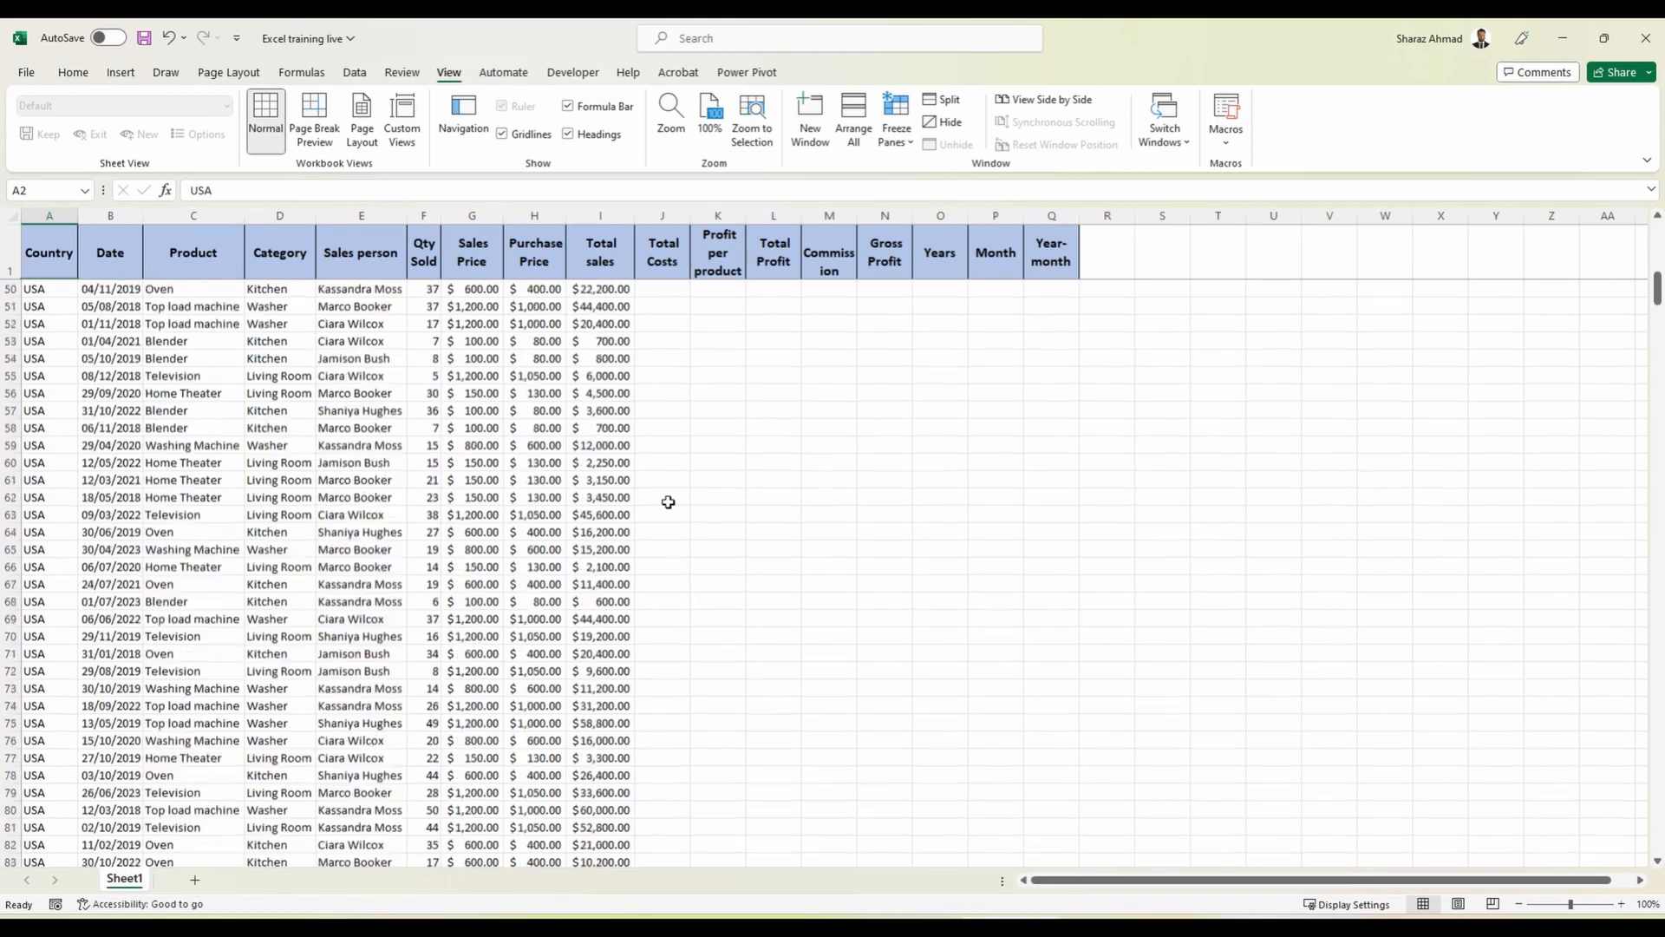
scroll(668, 502, "up", 16)
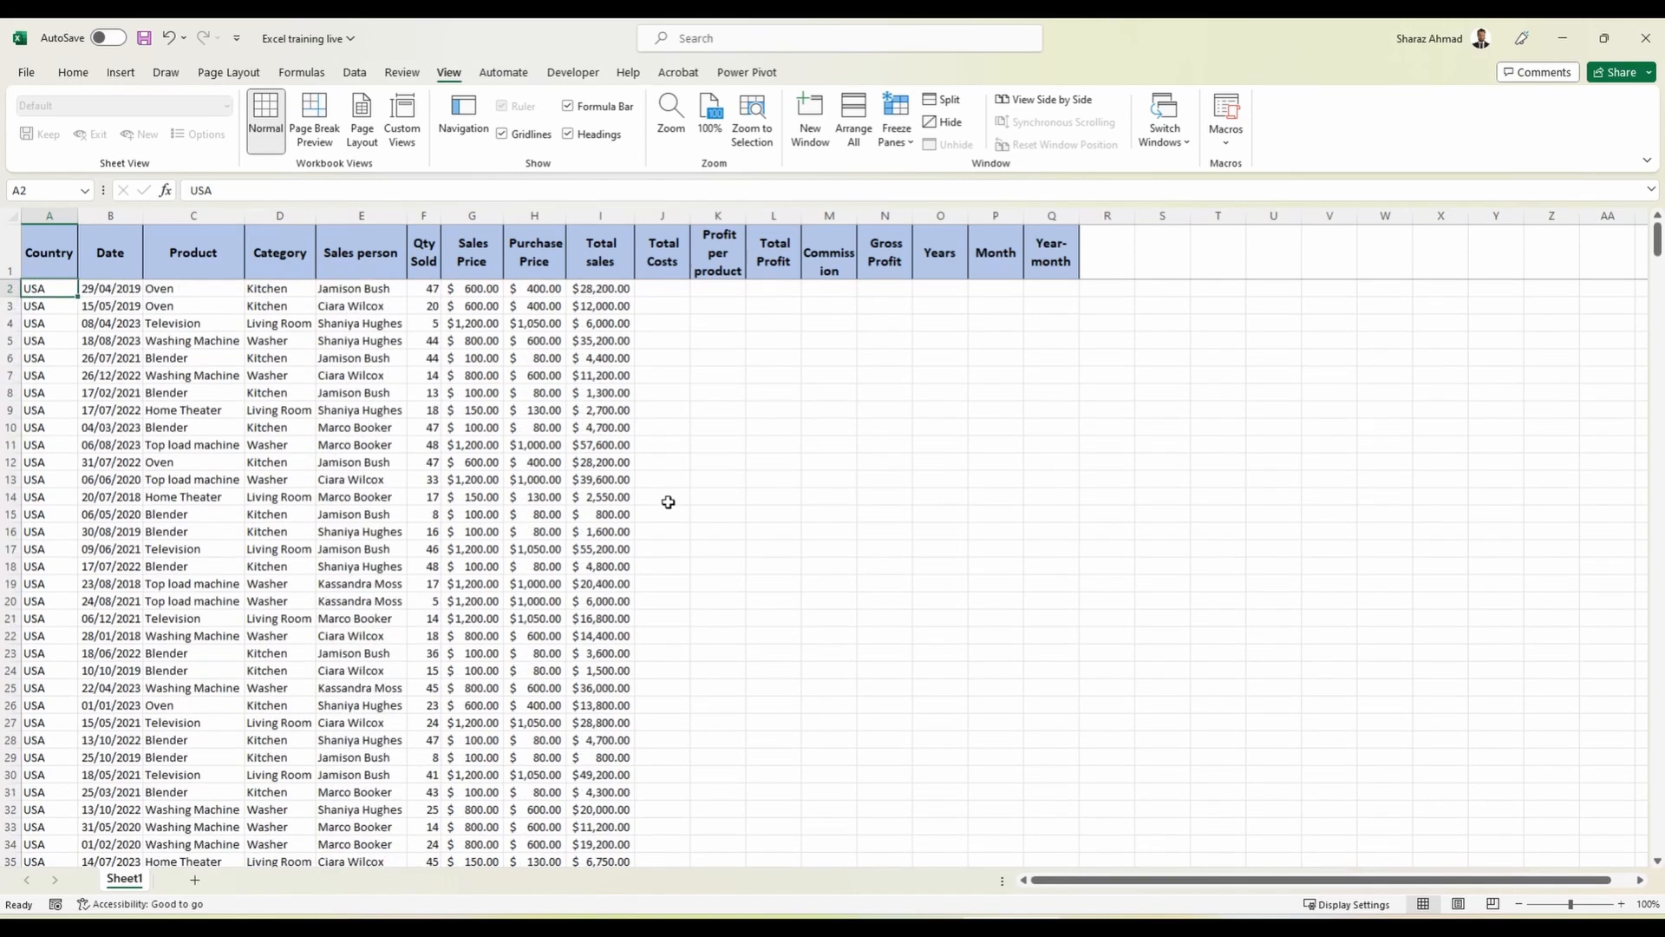
scroll(668, 502, "down", 6)
key("ctrl+Down")
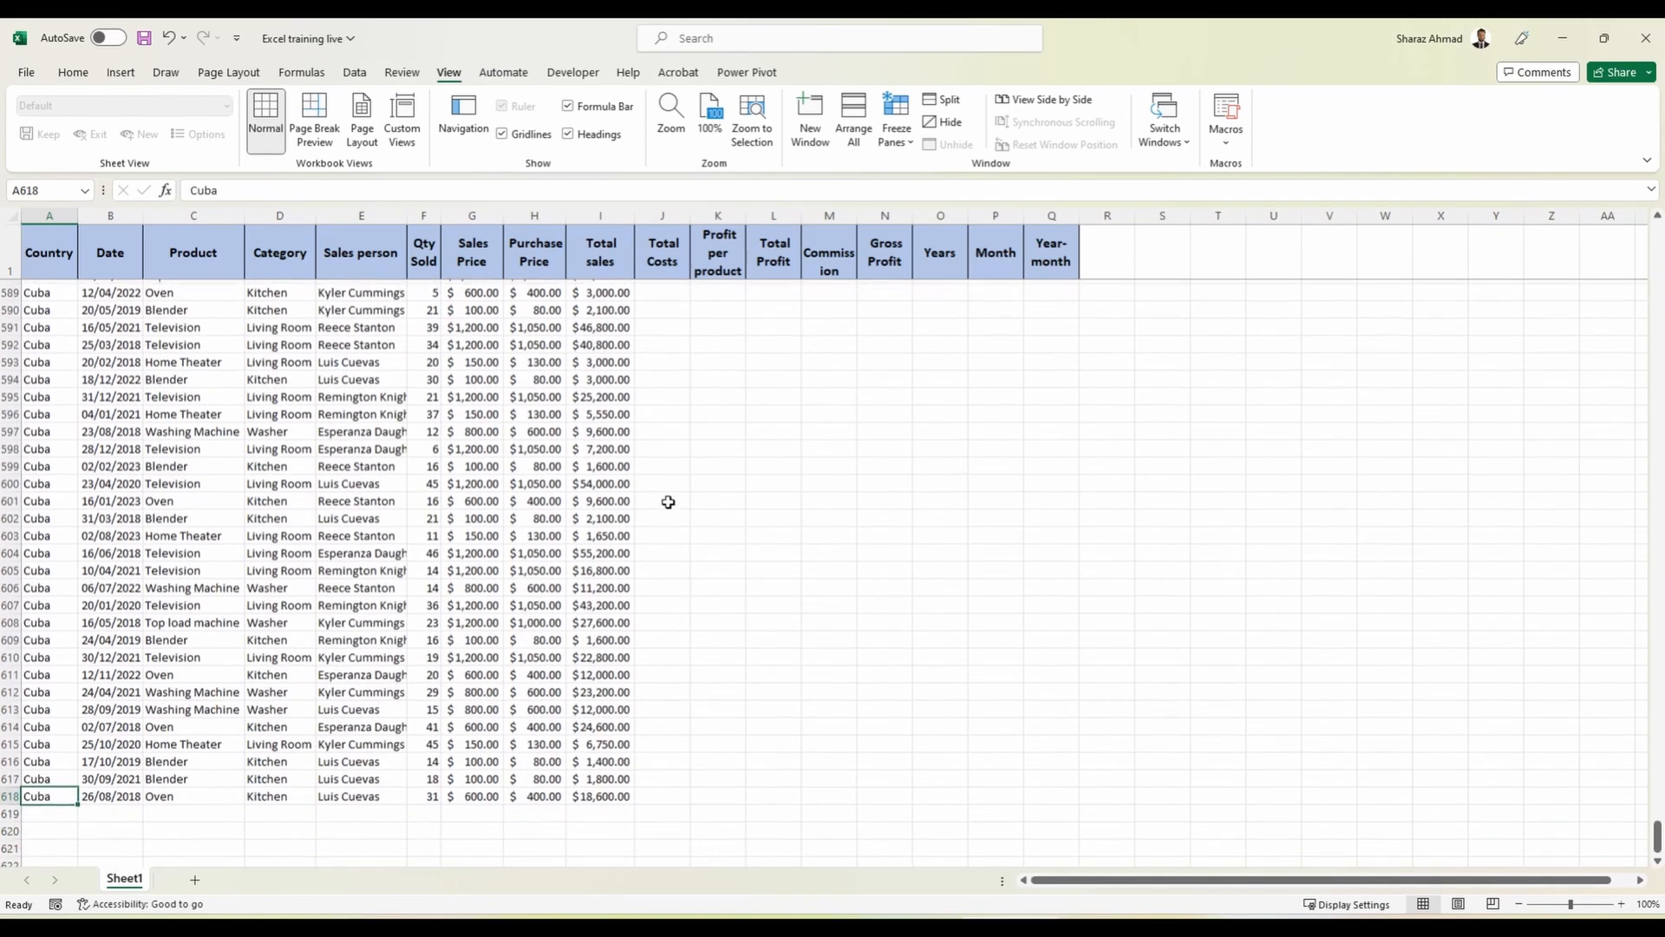
key("ctrl+Home")
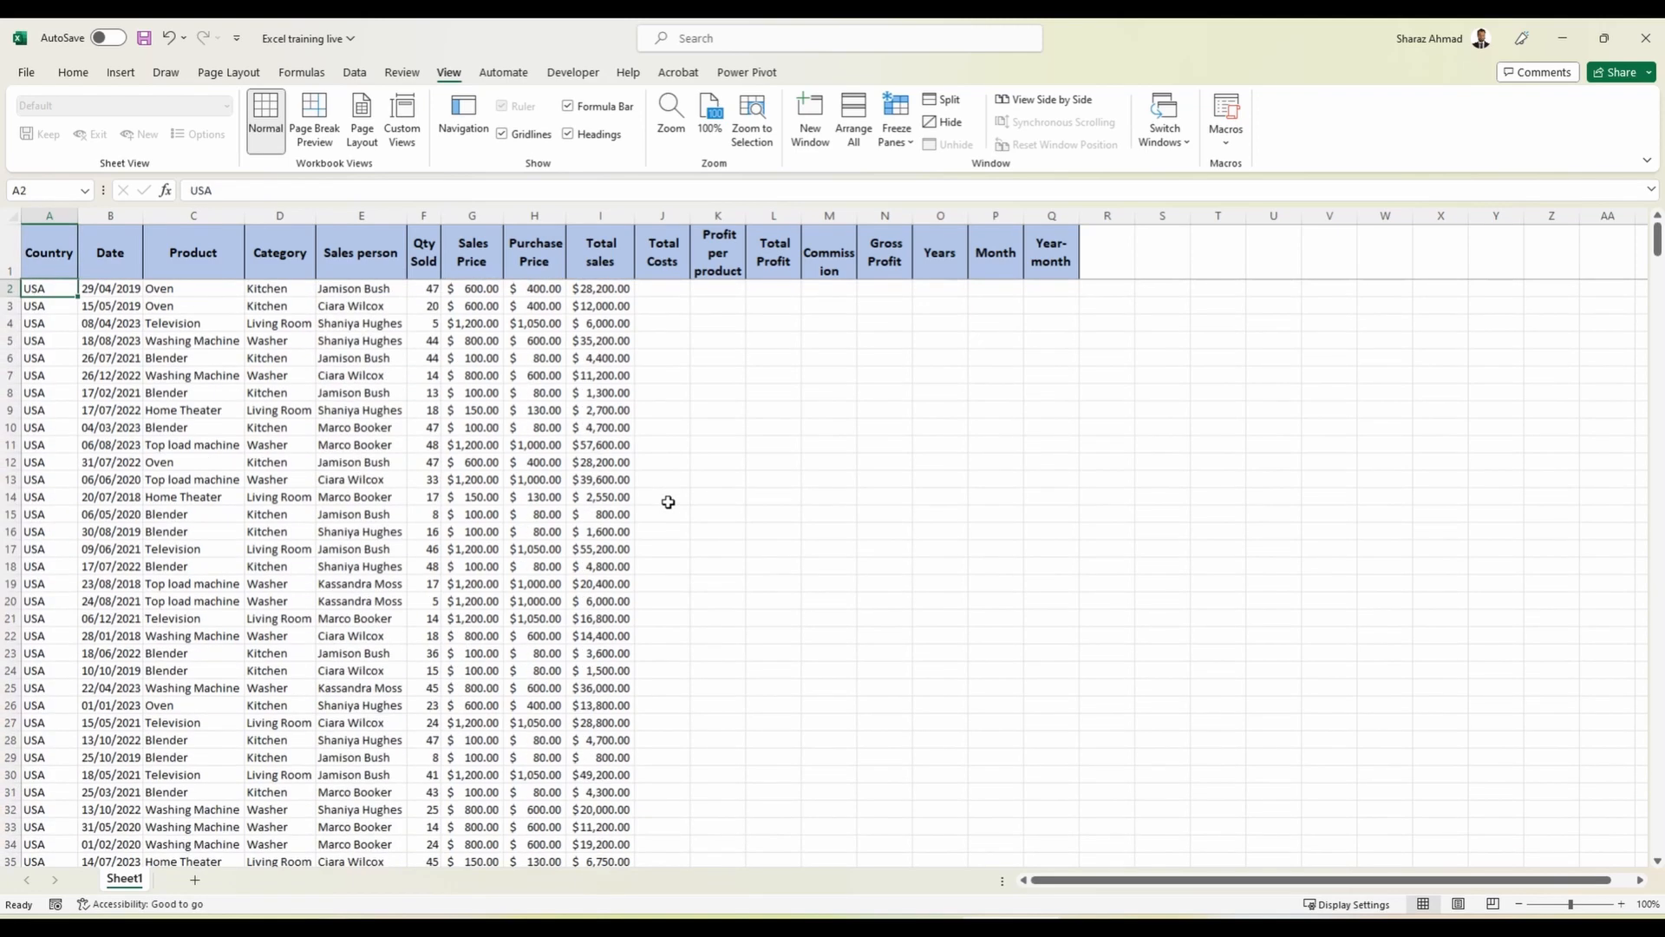
Unfreeze the panes and freeze them again at cell B2 so the header row and the Country column stay fixed.
key("Right")
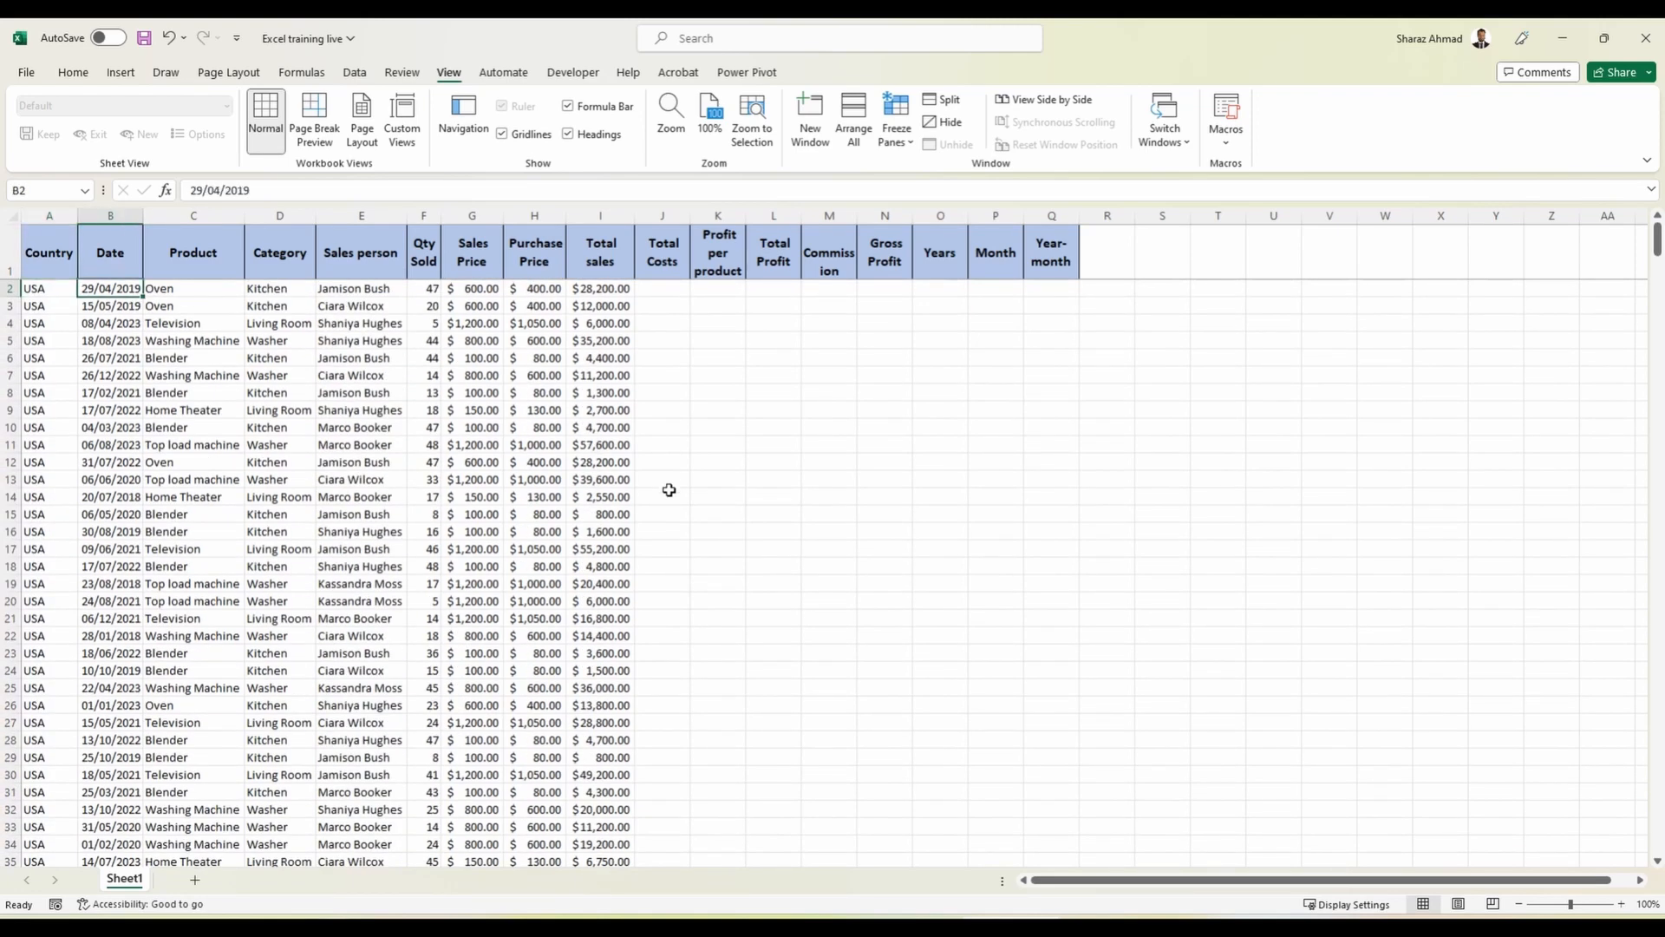
left_click(896, 135)
left_click(941, 182)
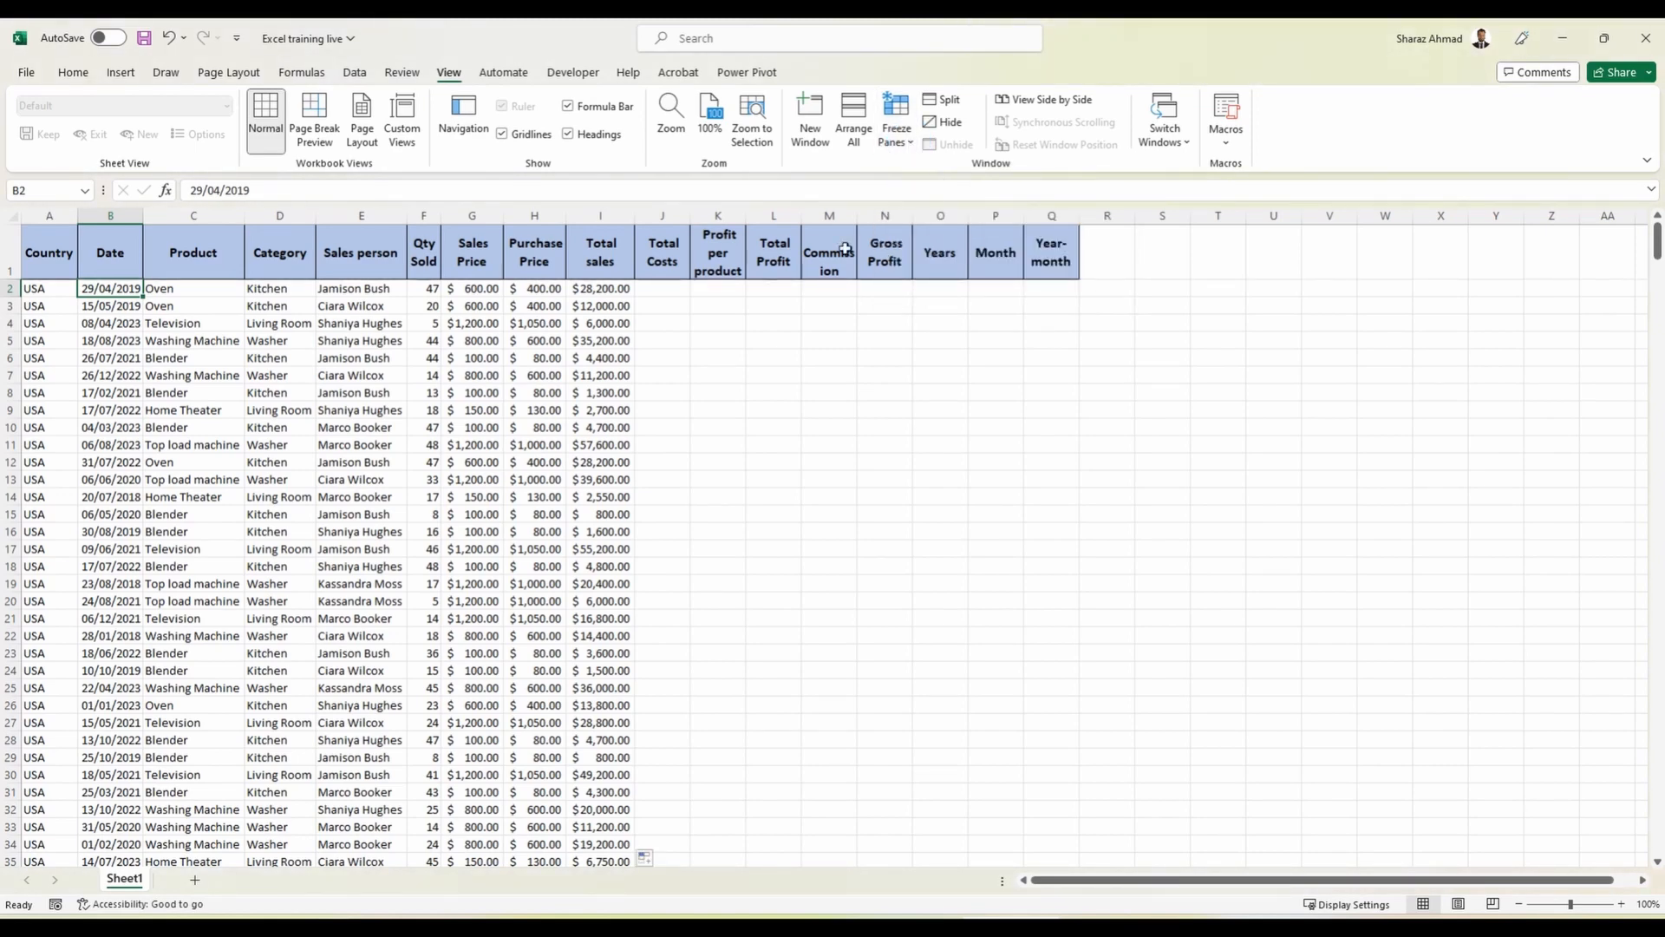
scroll(700, 317, "down", 8)
scroll(701, 316, "up", 8)
left_click(109, 286)
left_click(902, 141)
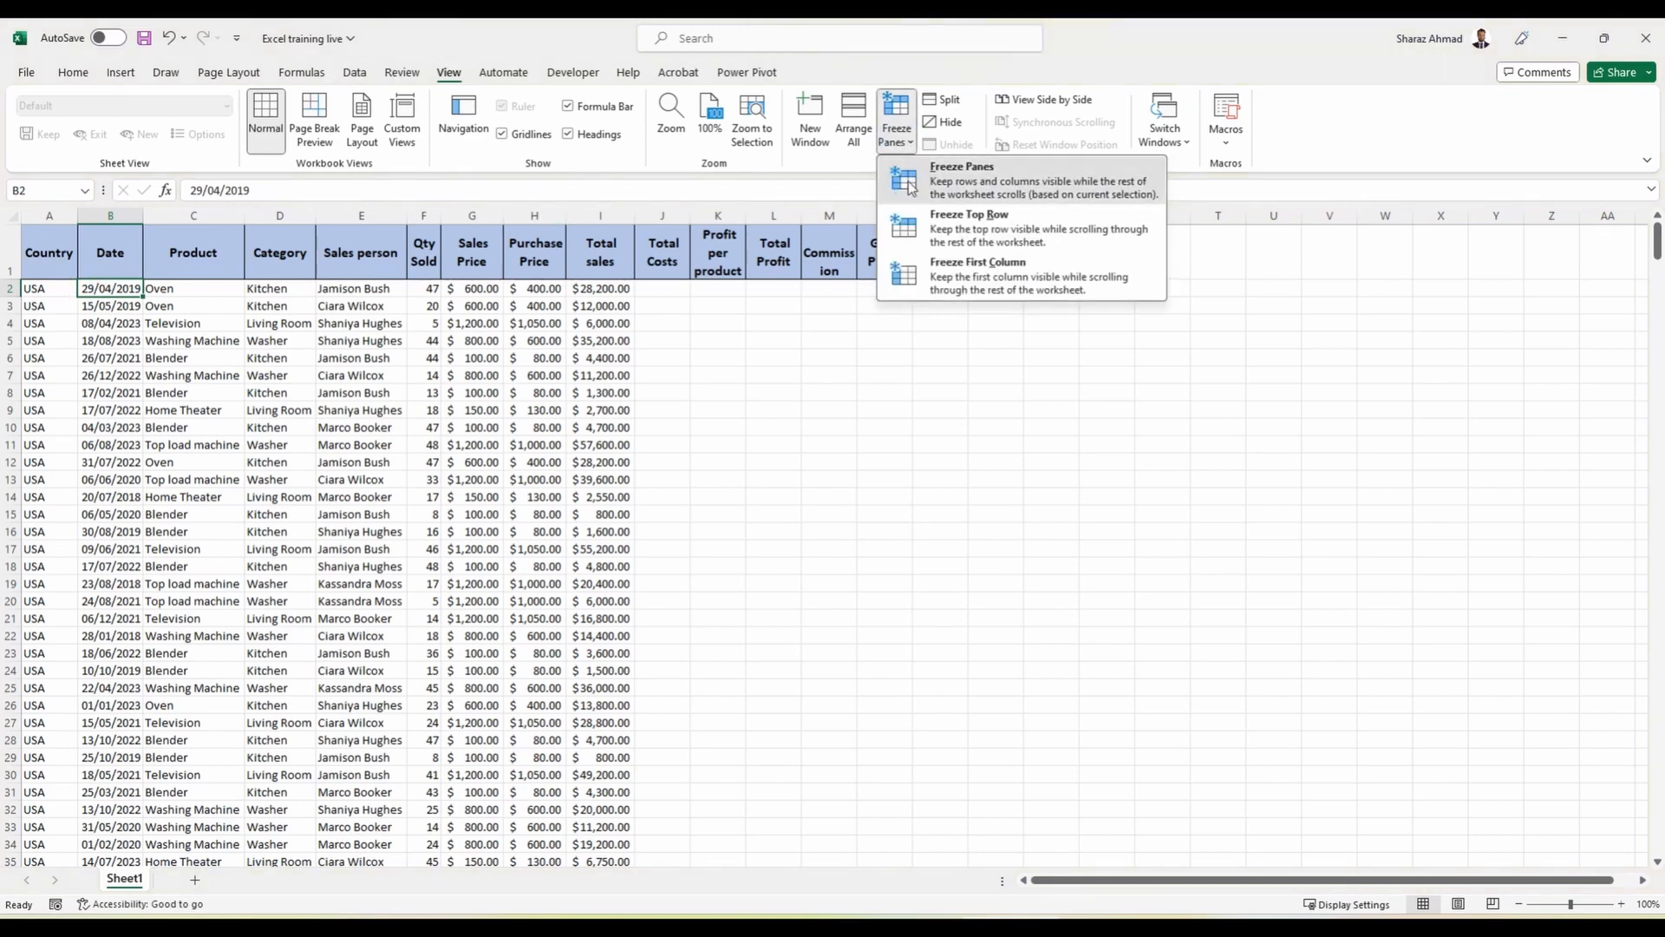
left_click(910, 187)
scroll(386, 390, "up", 7)
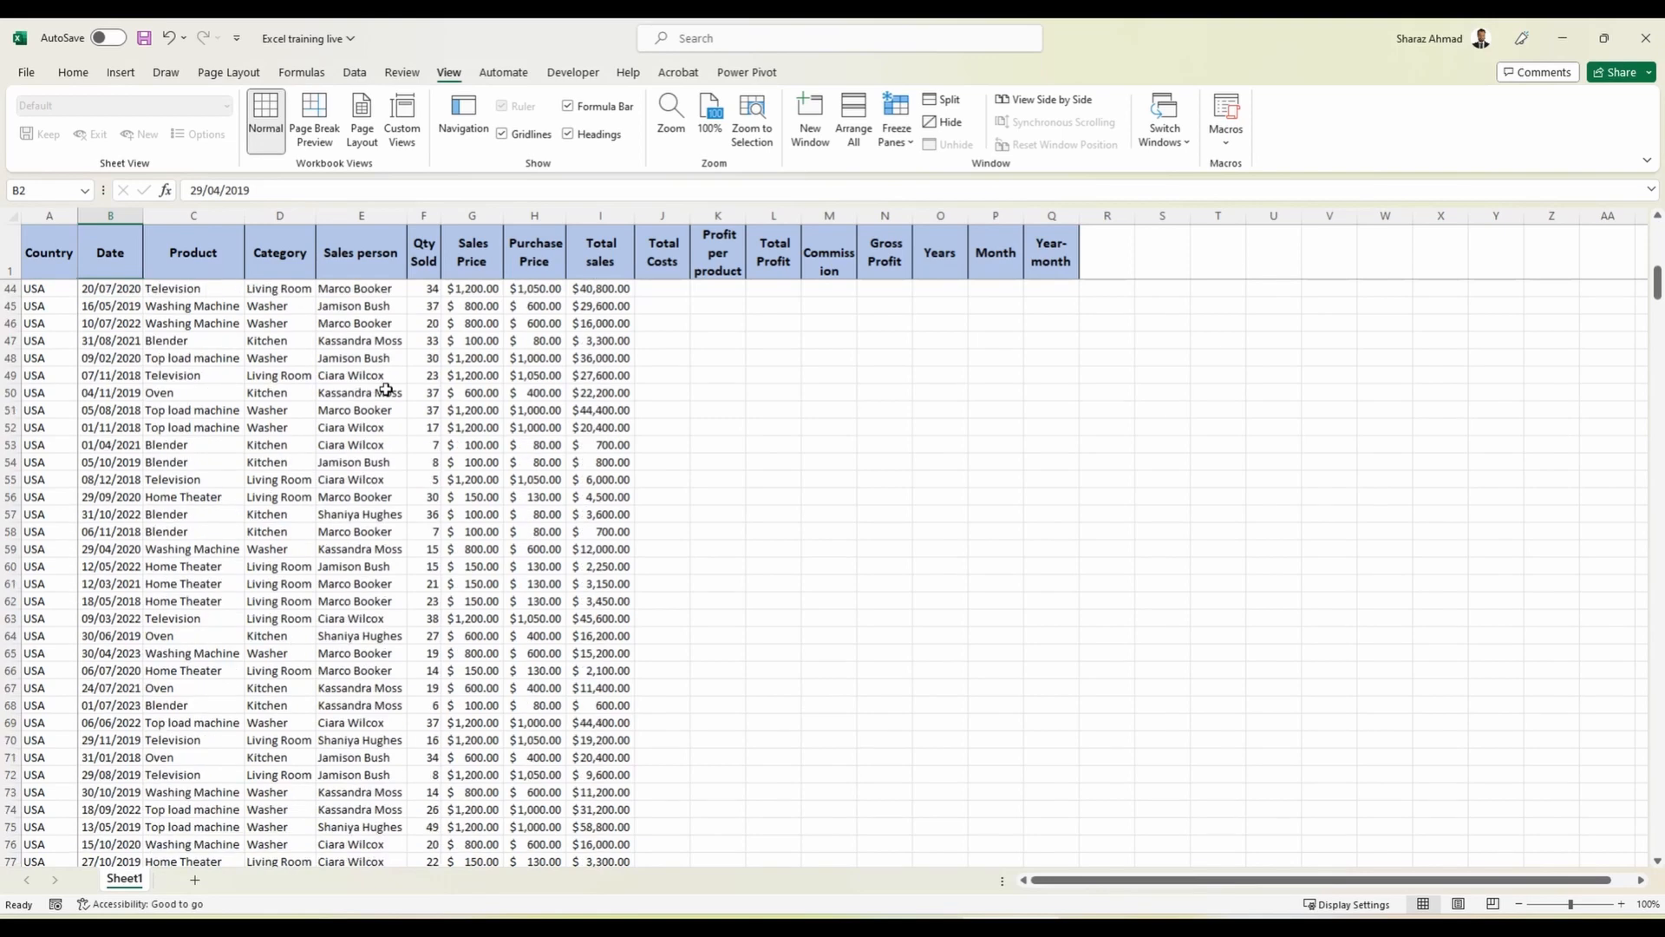
Check the frozen Country column while moving across to column AE, and return to the start of the sheet.
left_click(1386, 668)
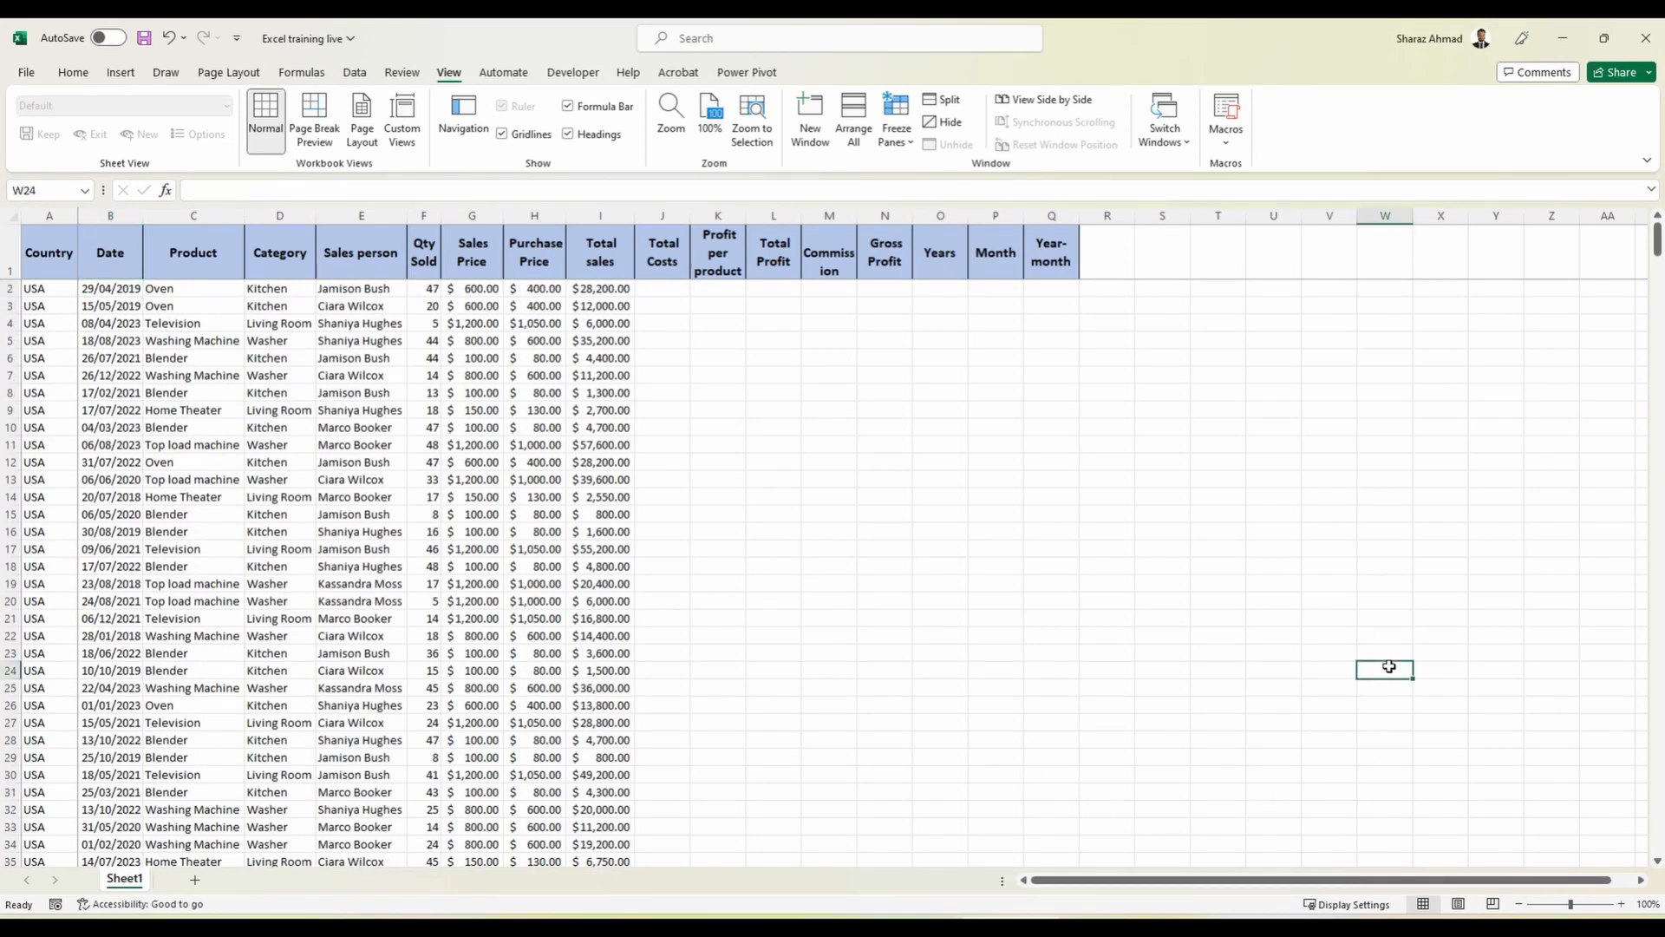
key("Right")
key("Right")
key("Right")
key("Right")
key("Right")
key("Right")
key("Right")
key("Right")
key("Right")
key("Right")
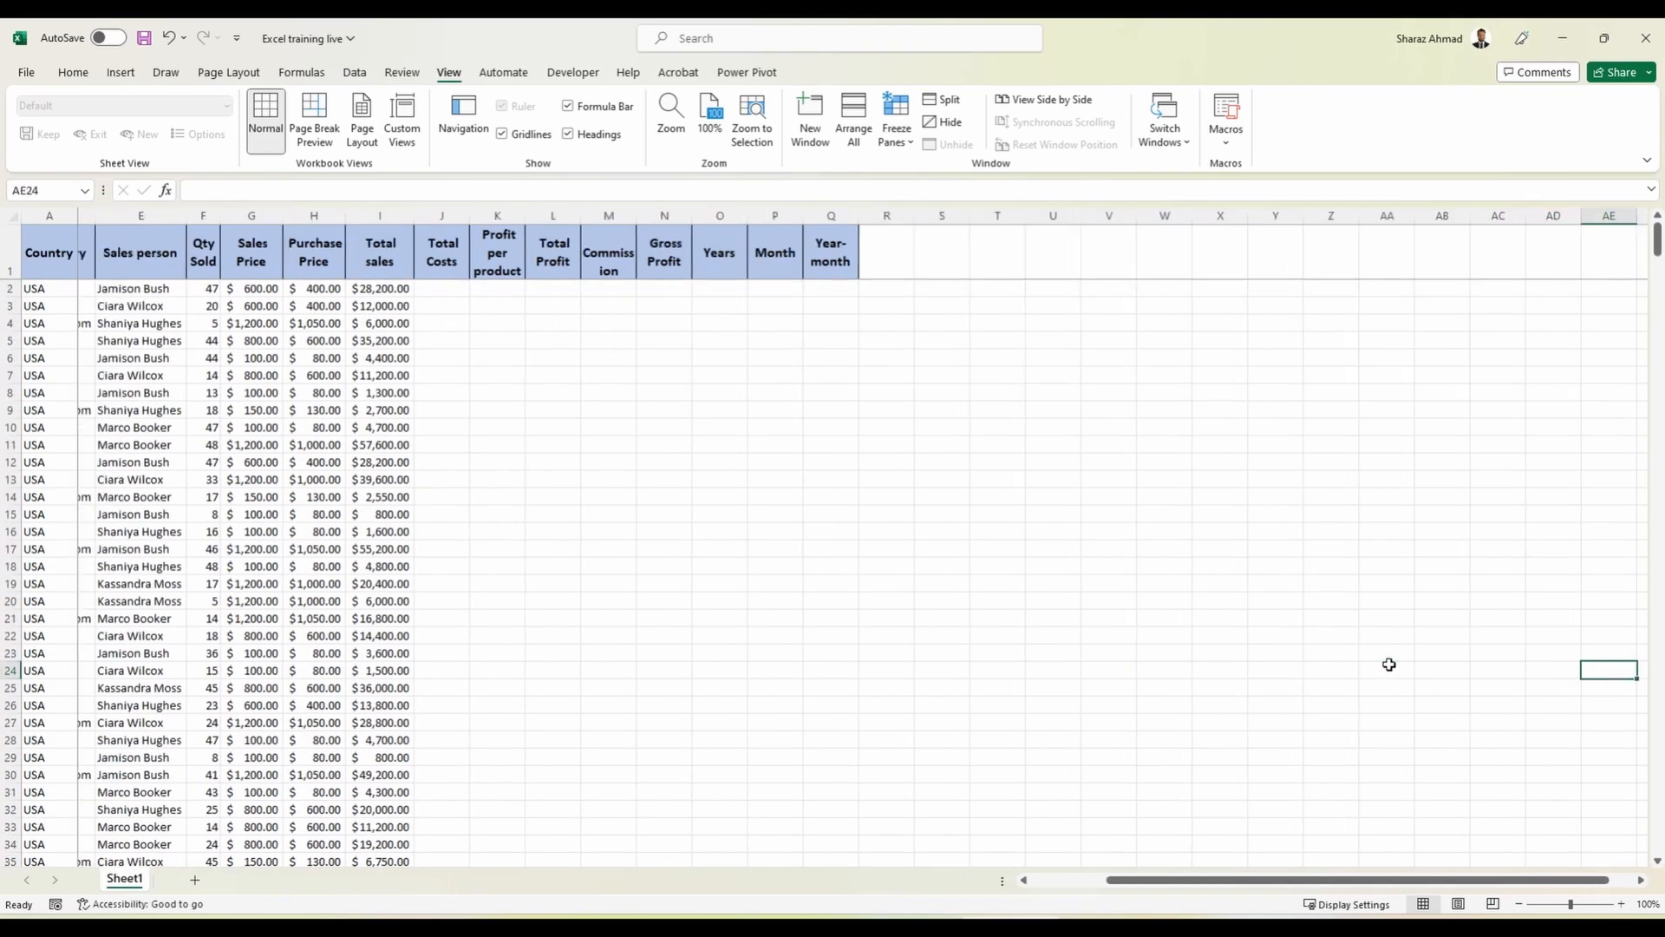
left_click(58, 215)
key("ctrl+Home")
Unfreeze the panes and freeze them again at cell A2 so only the header row stays fixed.
left_click(31, 288)
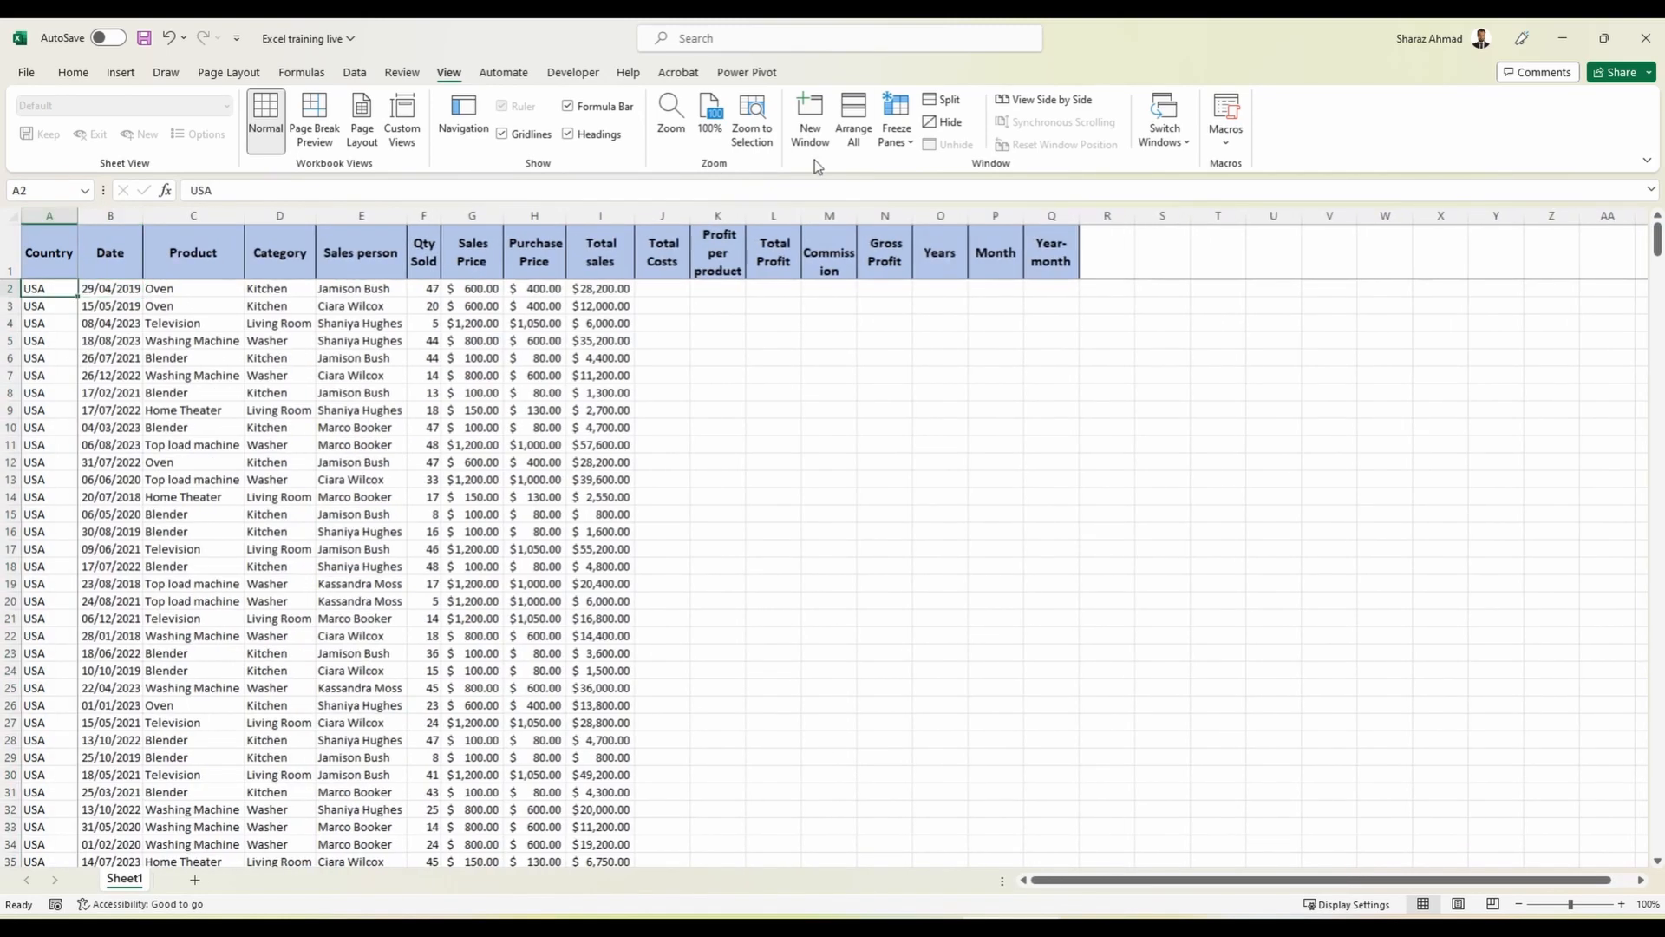
left_click(895, 130)
left_click(906, 180)
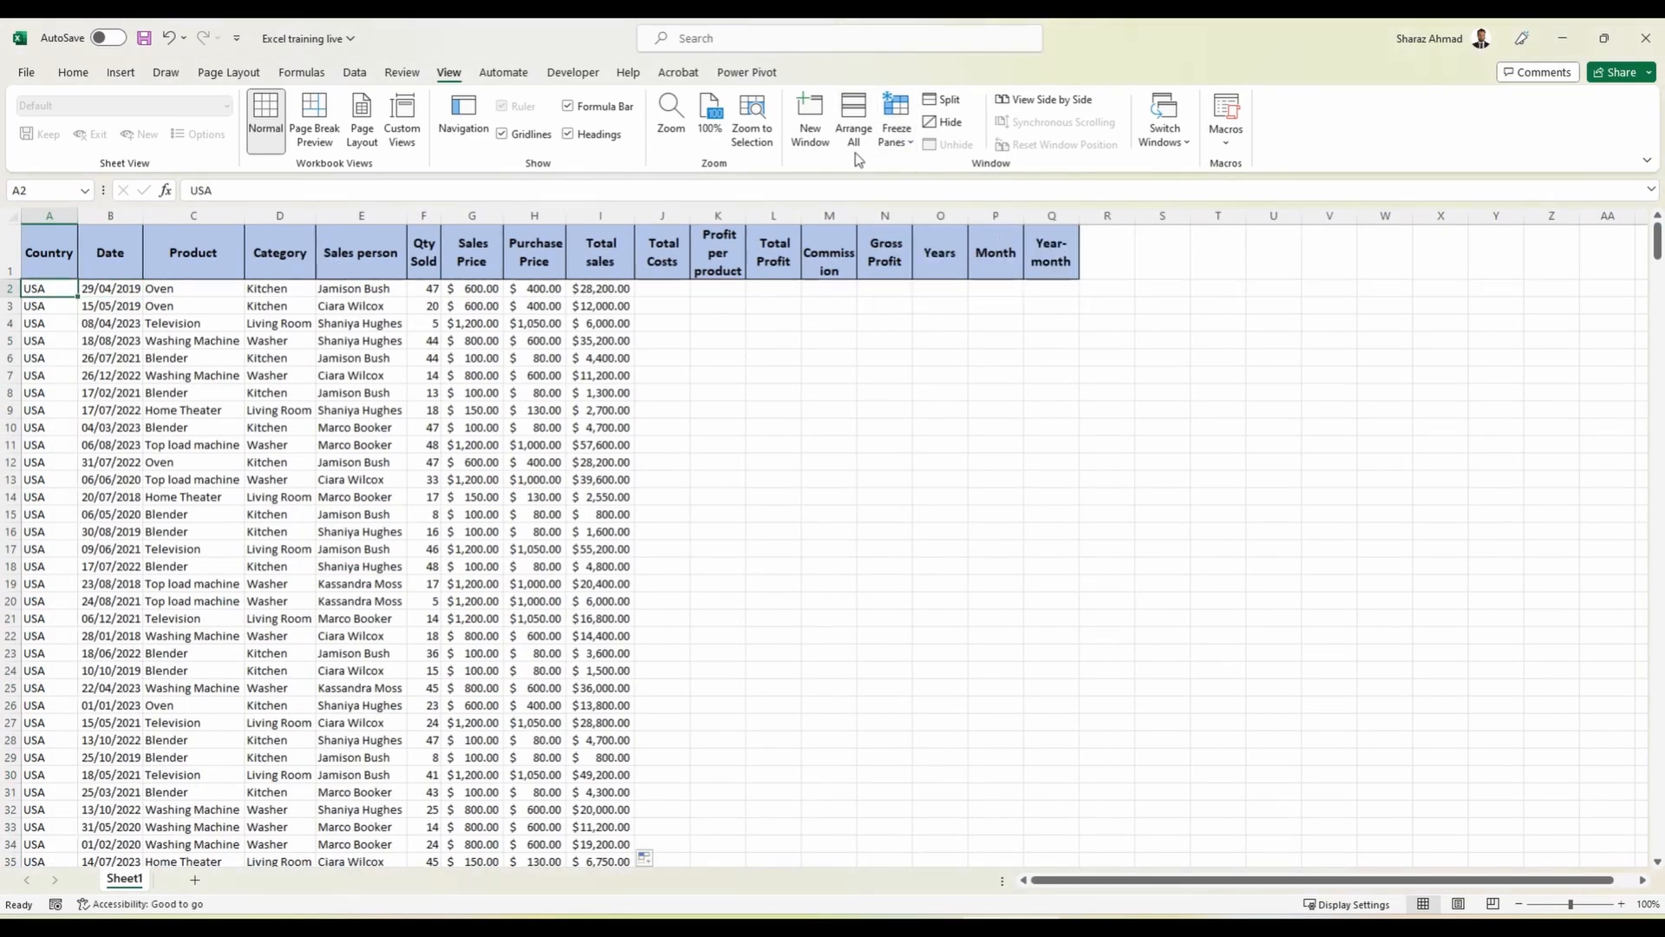
left_click(895, 130)
left_click(913, 179)
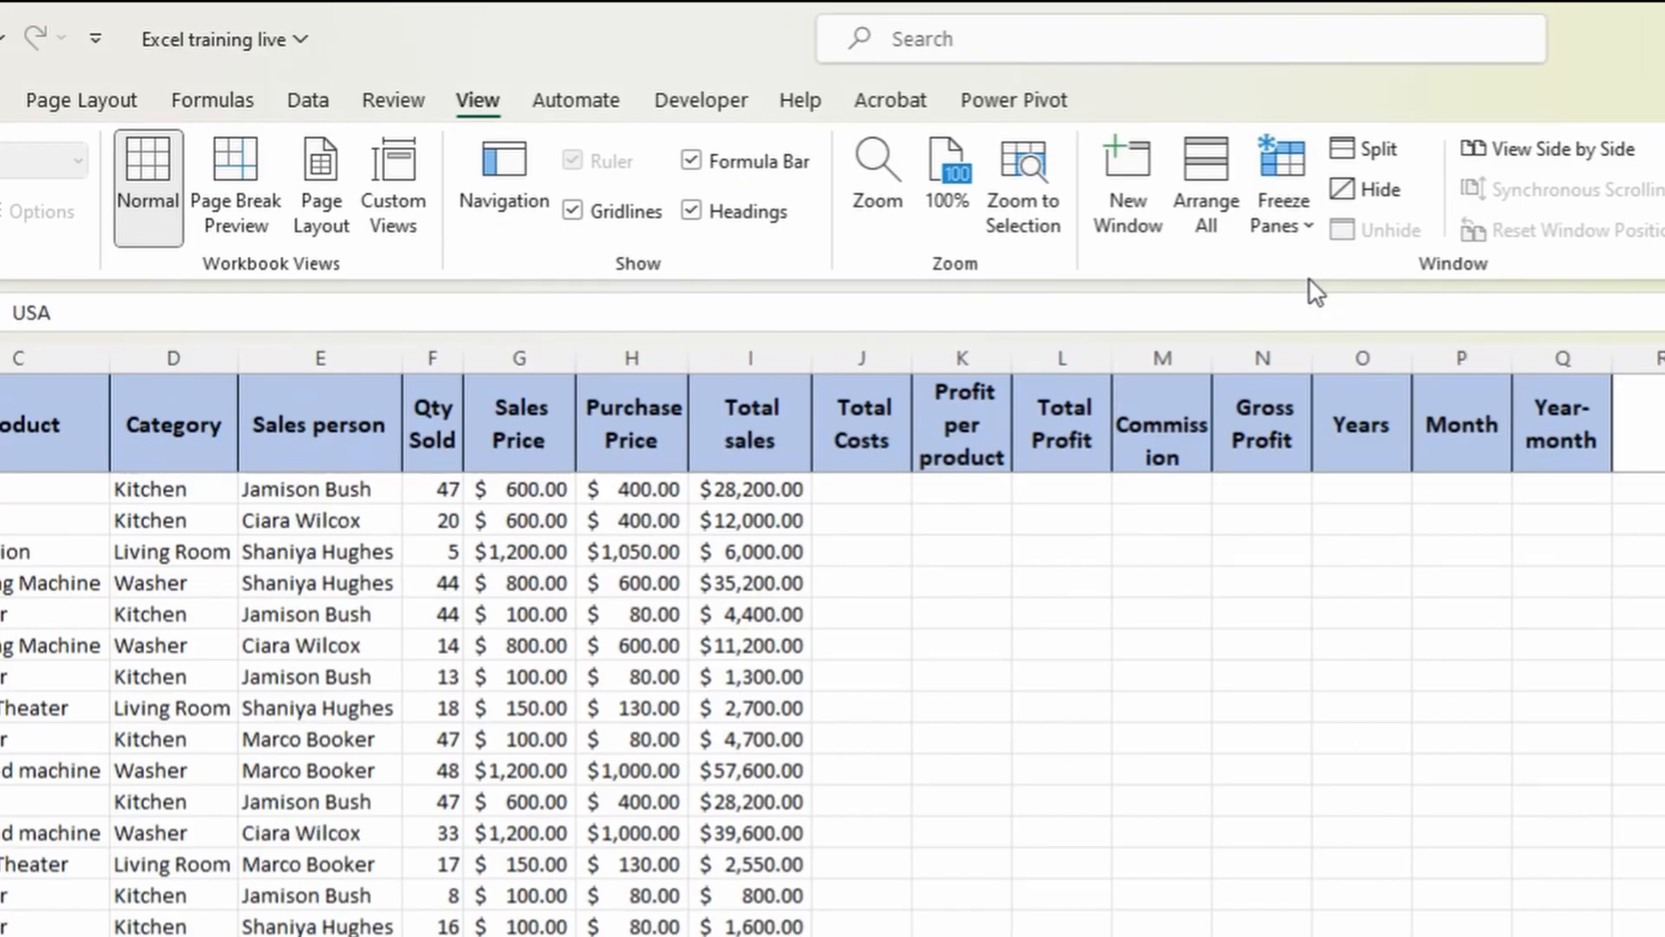
Examine the Total sales formula in I2 and move to the Total Costs cell J2.
left_click(880, 449)
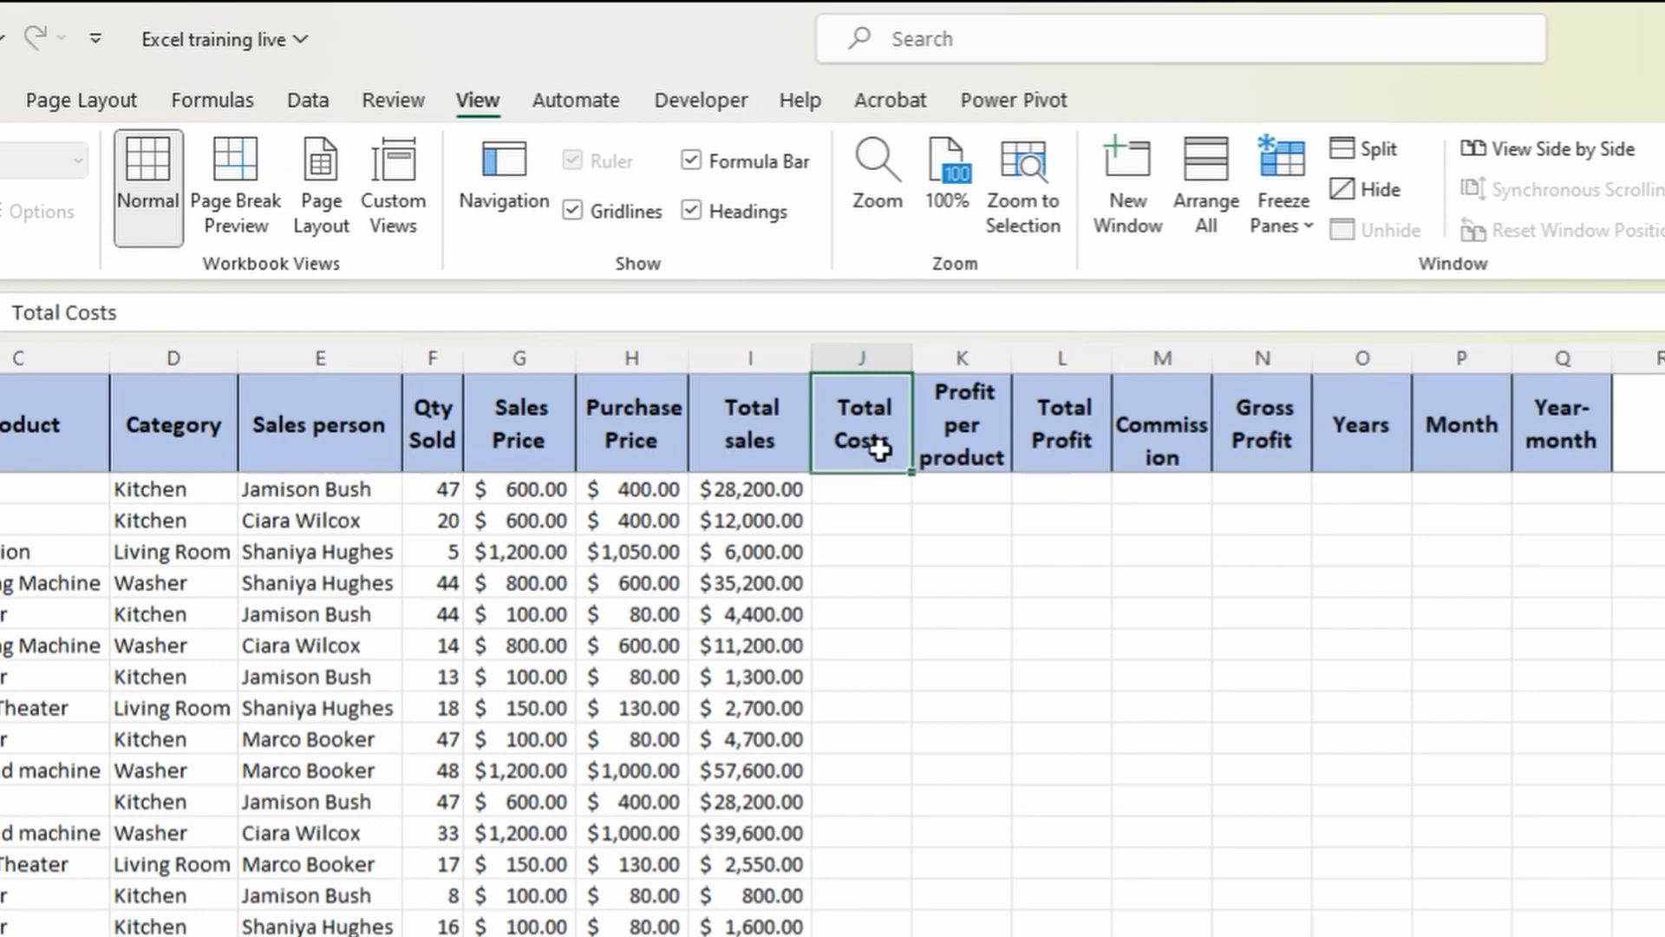
key("Left")
key("Down")
key("F2")
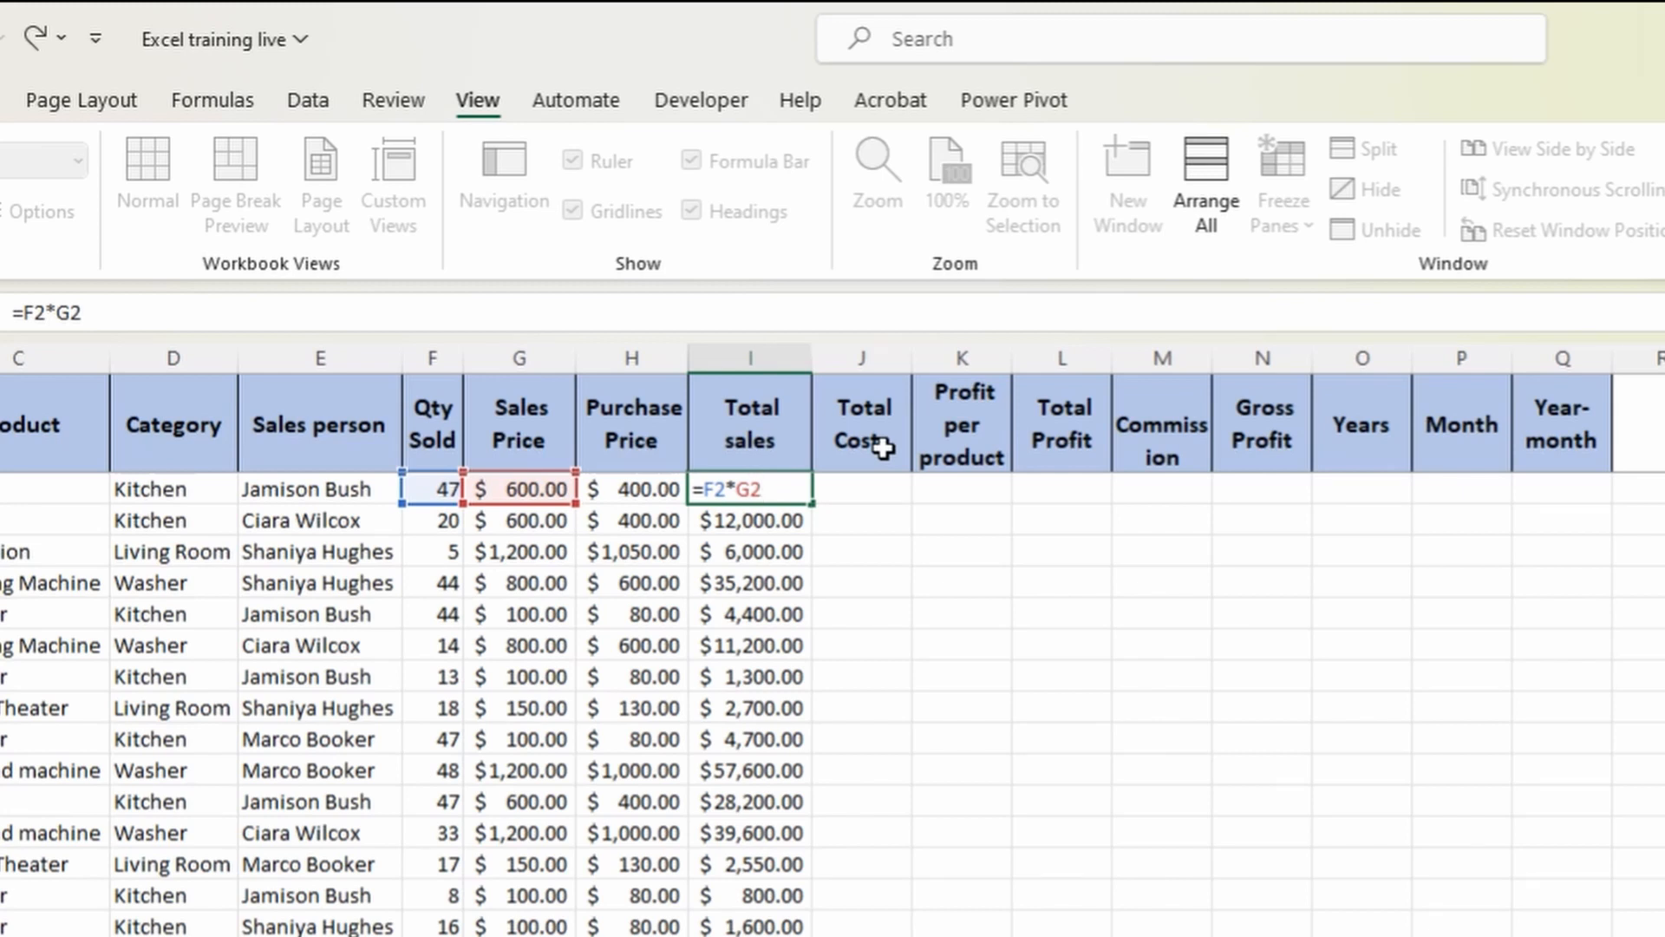
key("Tab")
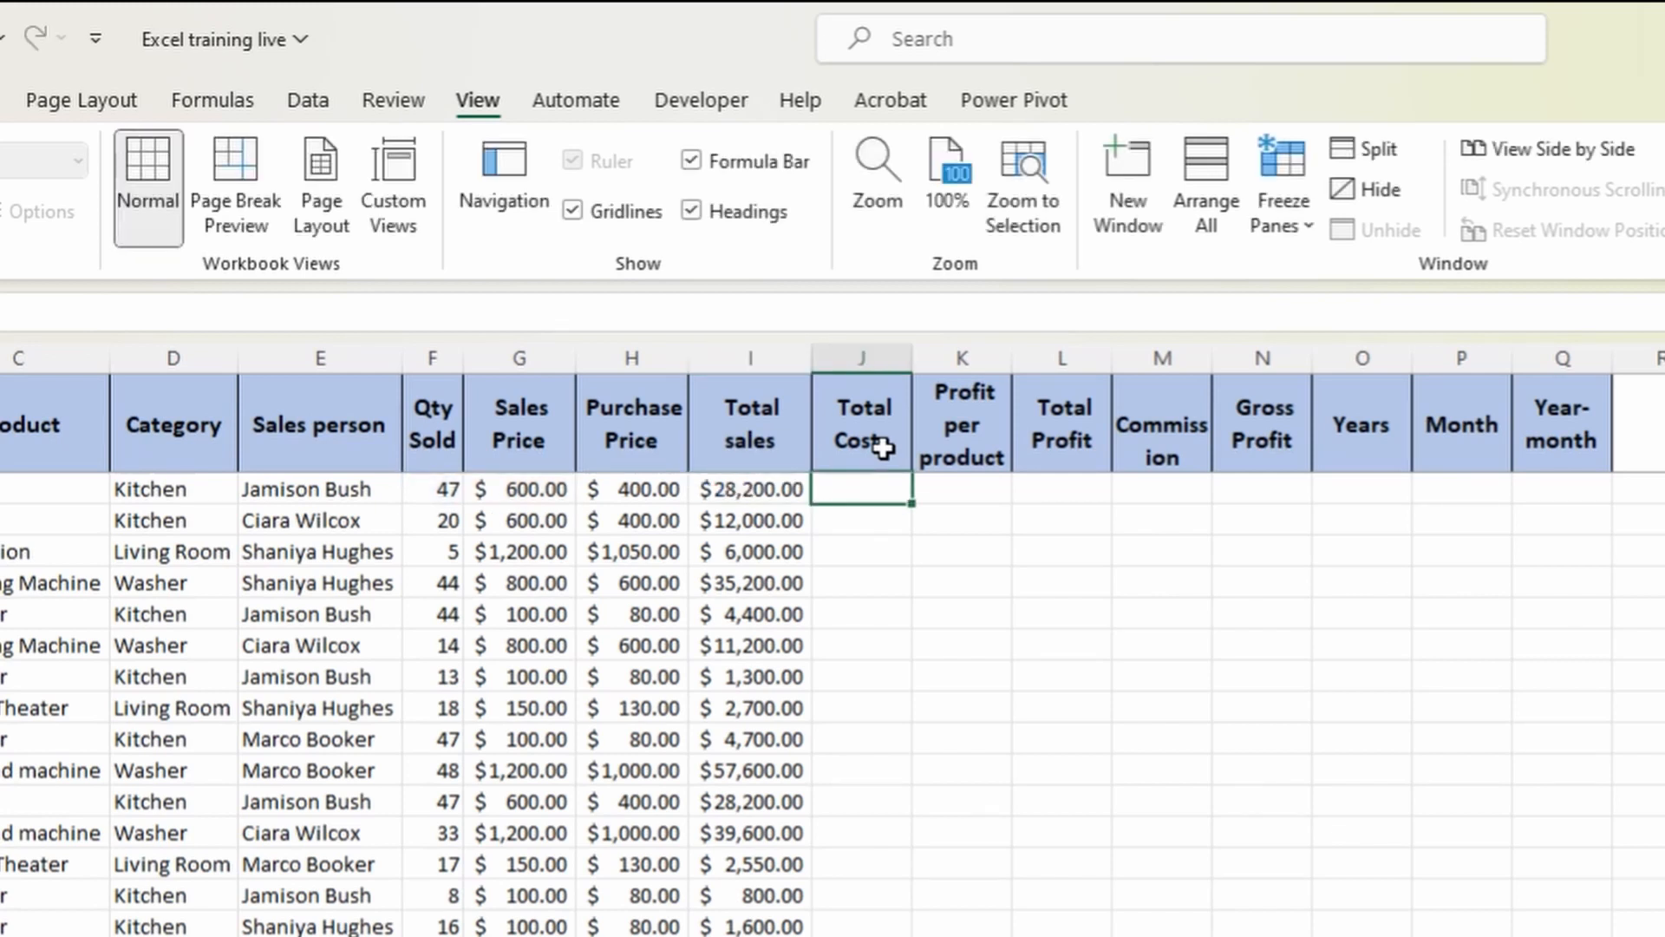
Enter the formula =H2*I2 in the first Total Costs cell, J2.
type("=")
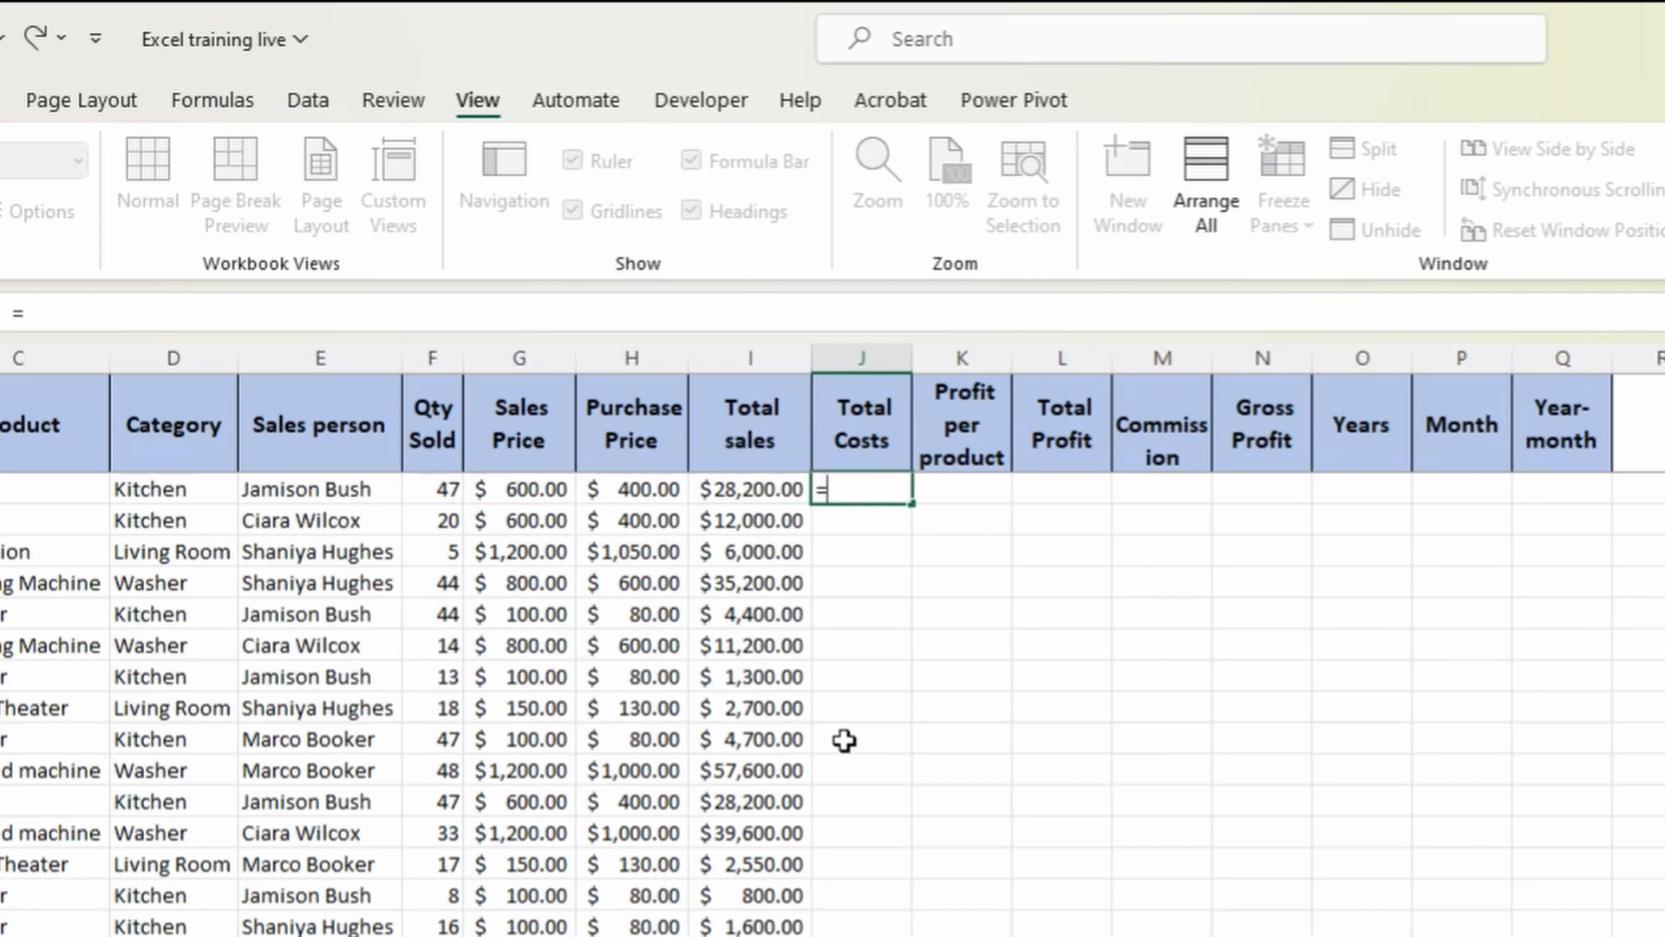
key("Left")
key("Left")
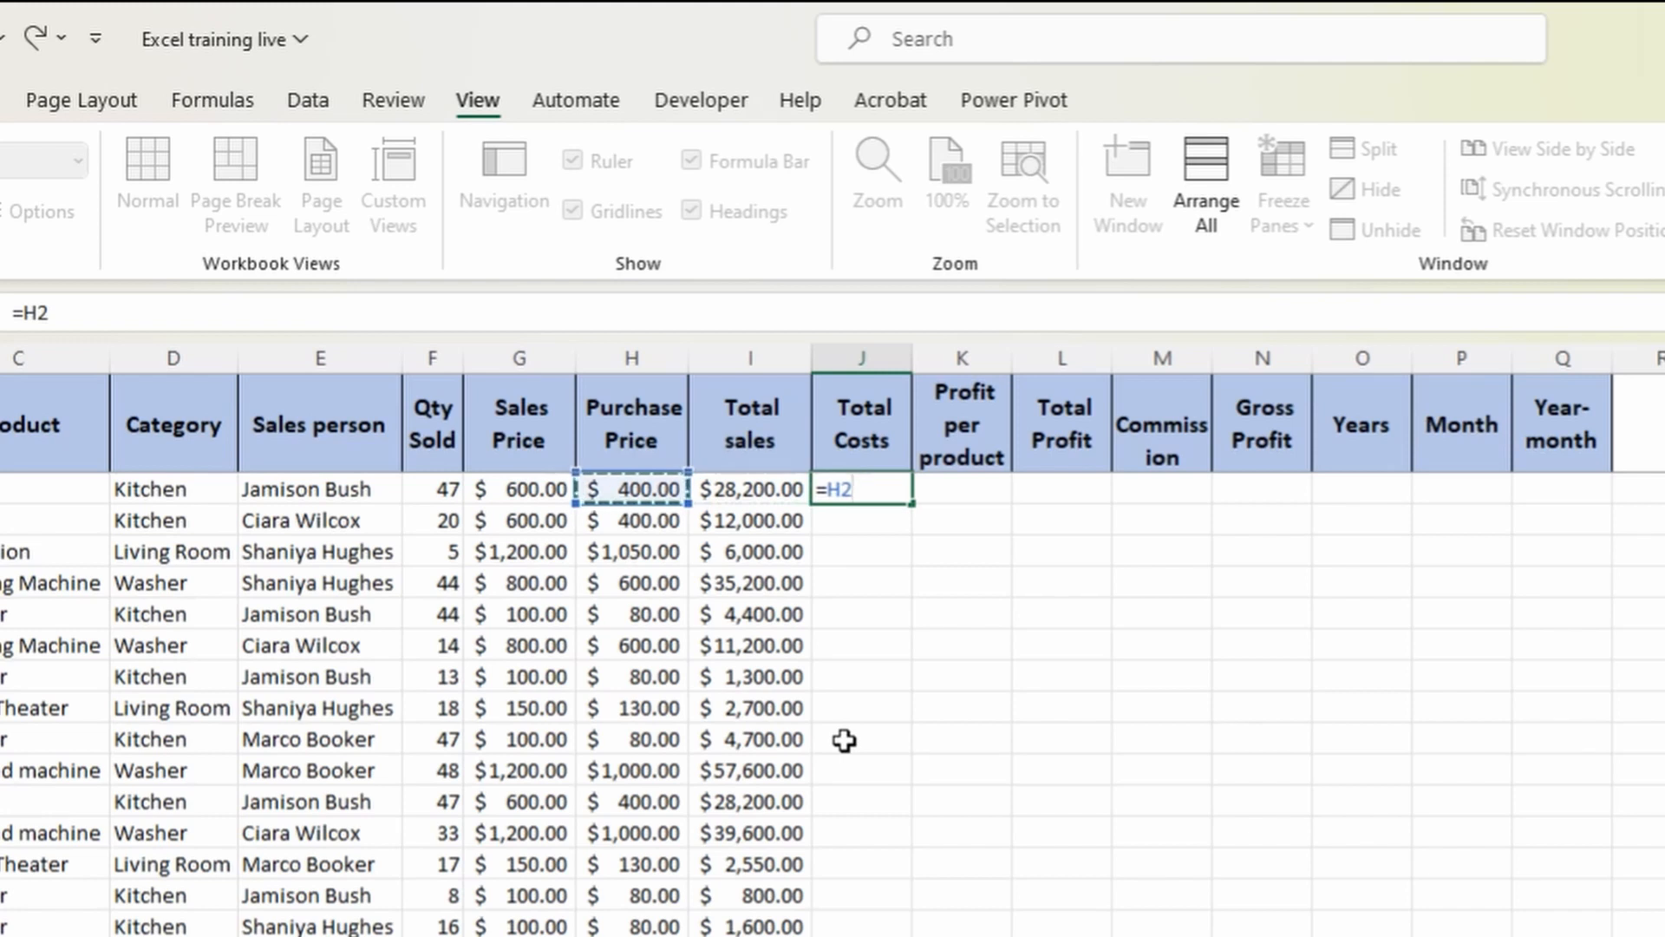
type("*")
key("Left")
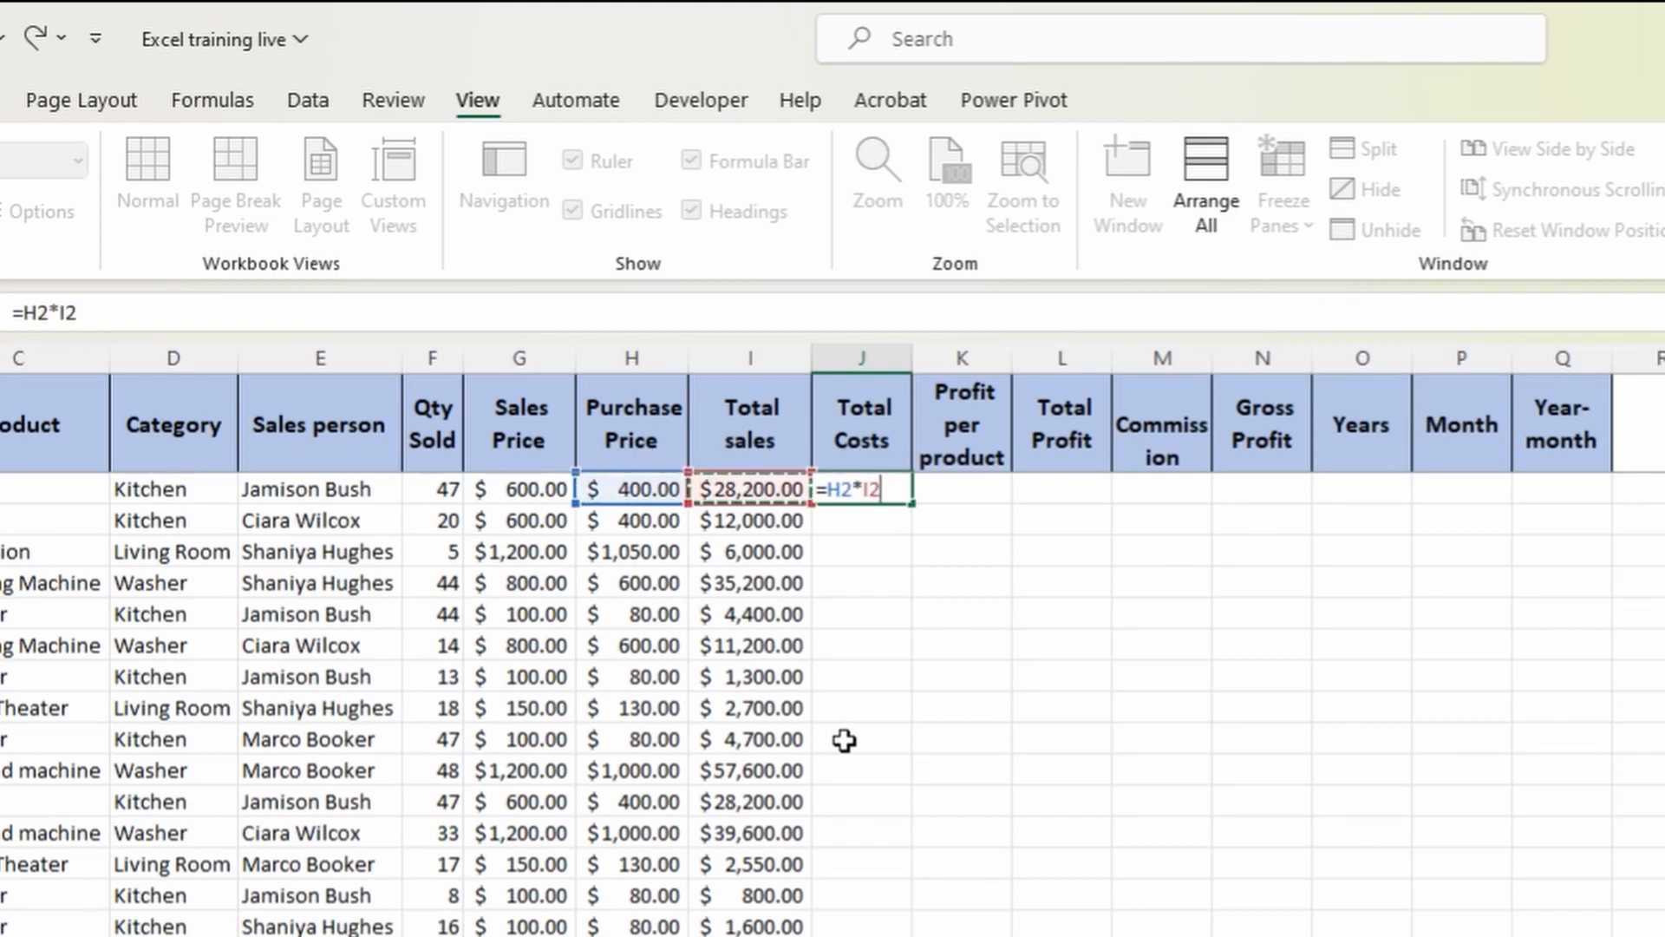
key("Return")
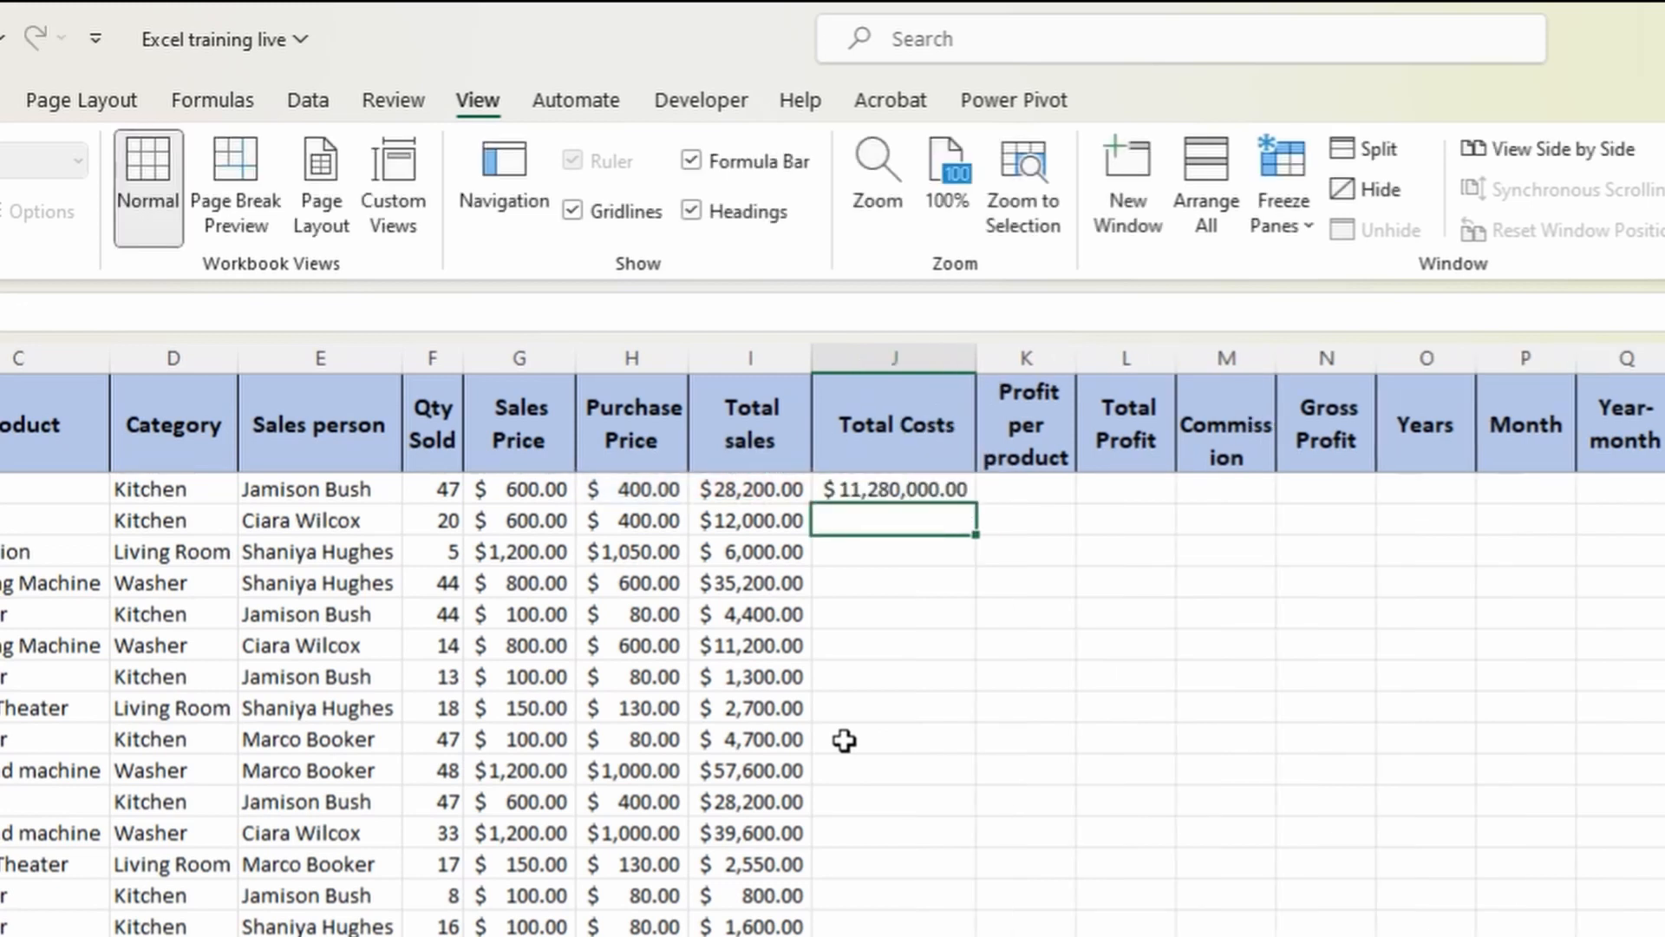
Check which cells the Total Costs formula in J2 refers to, keeping the formula as it is.
key("Up")
key("F2")
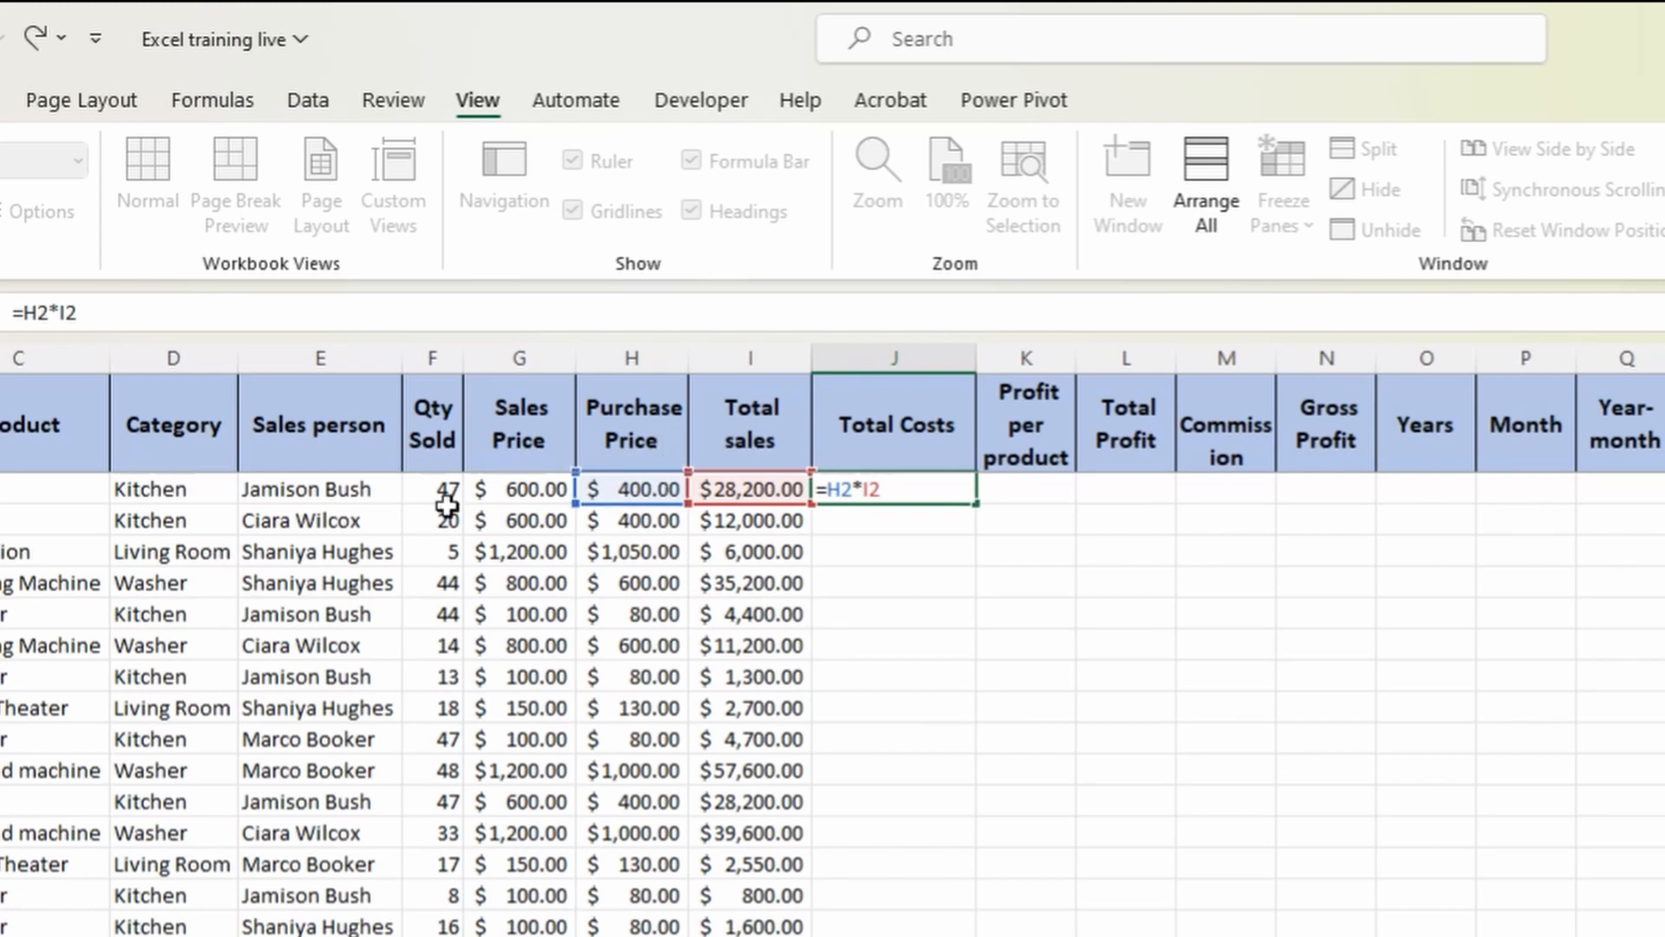
key("ctrl+Return")
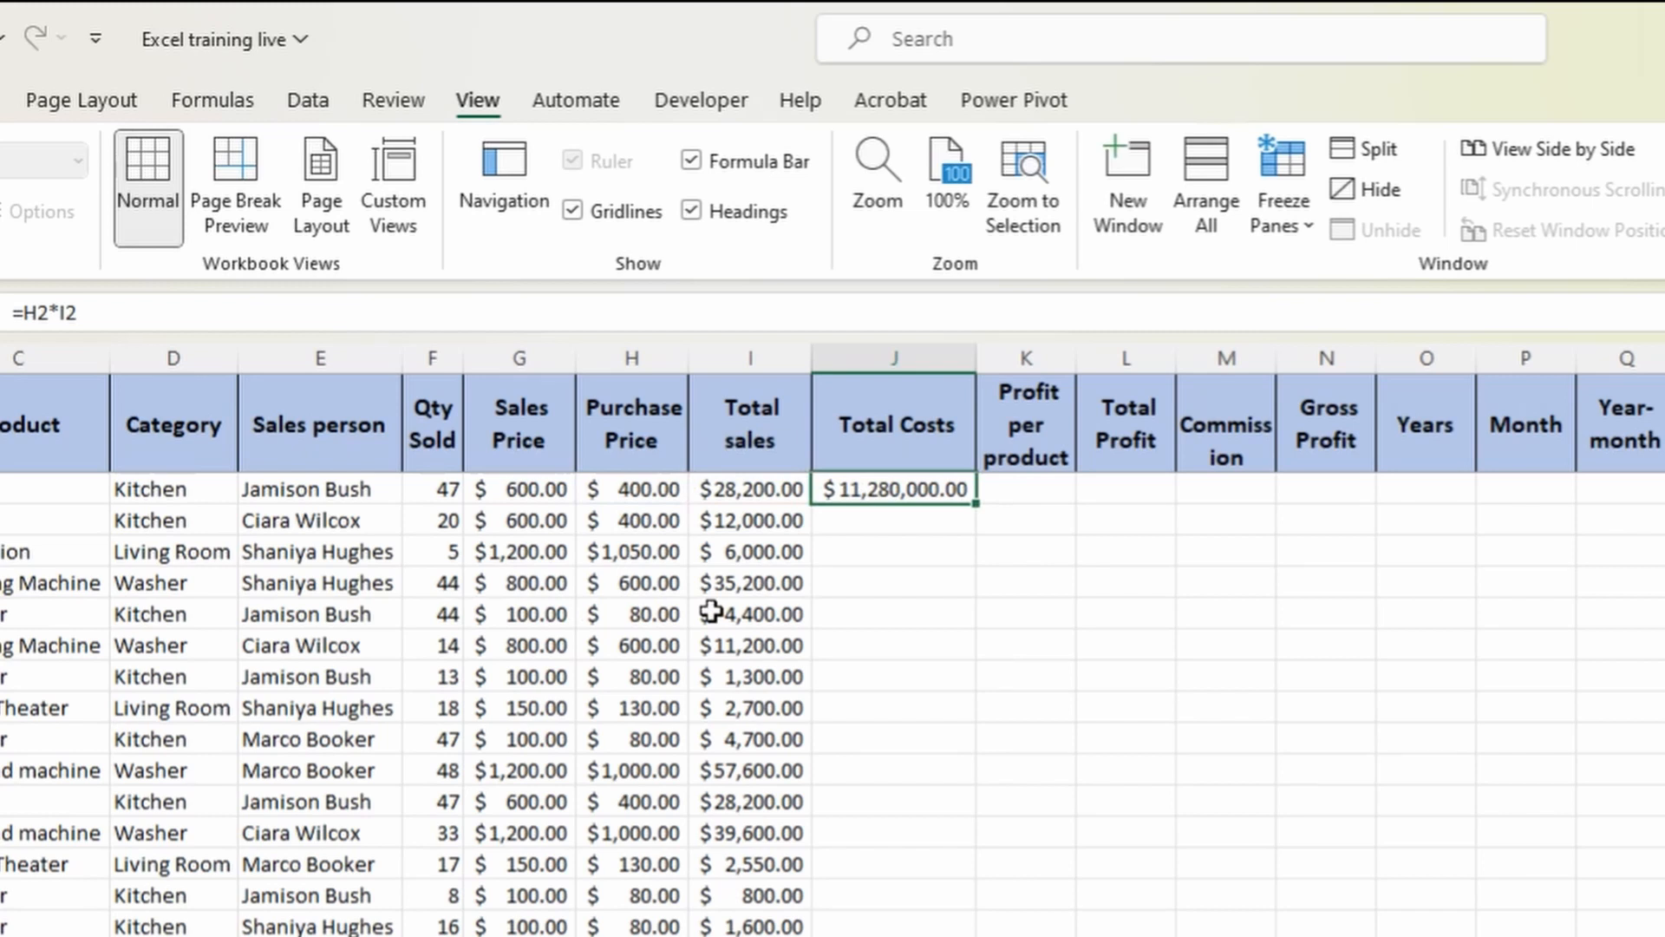
type("=")
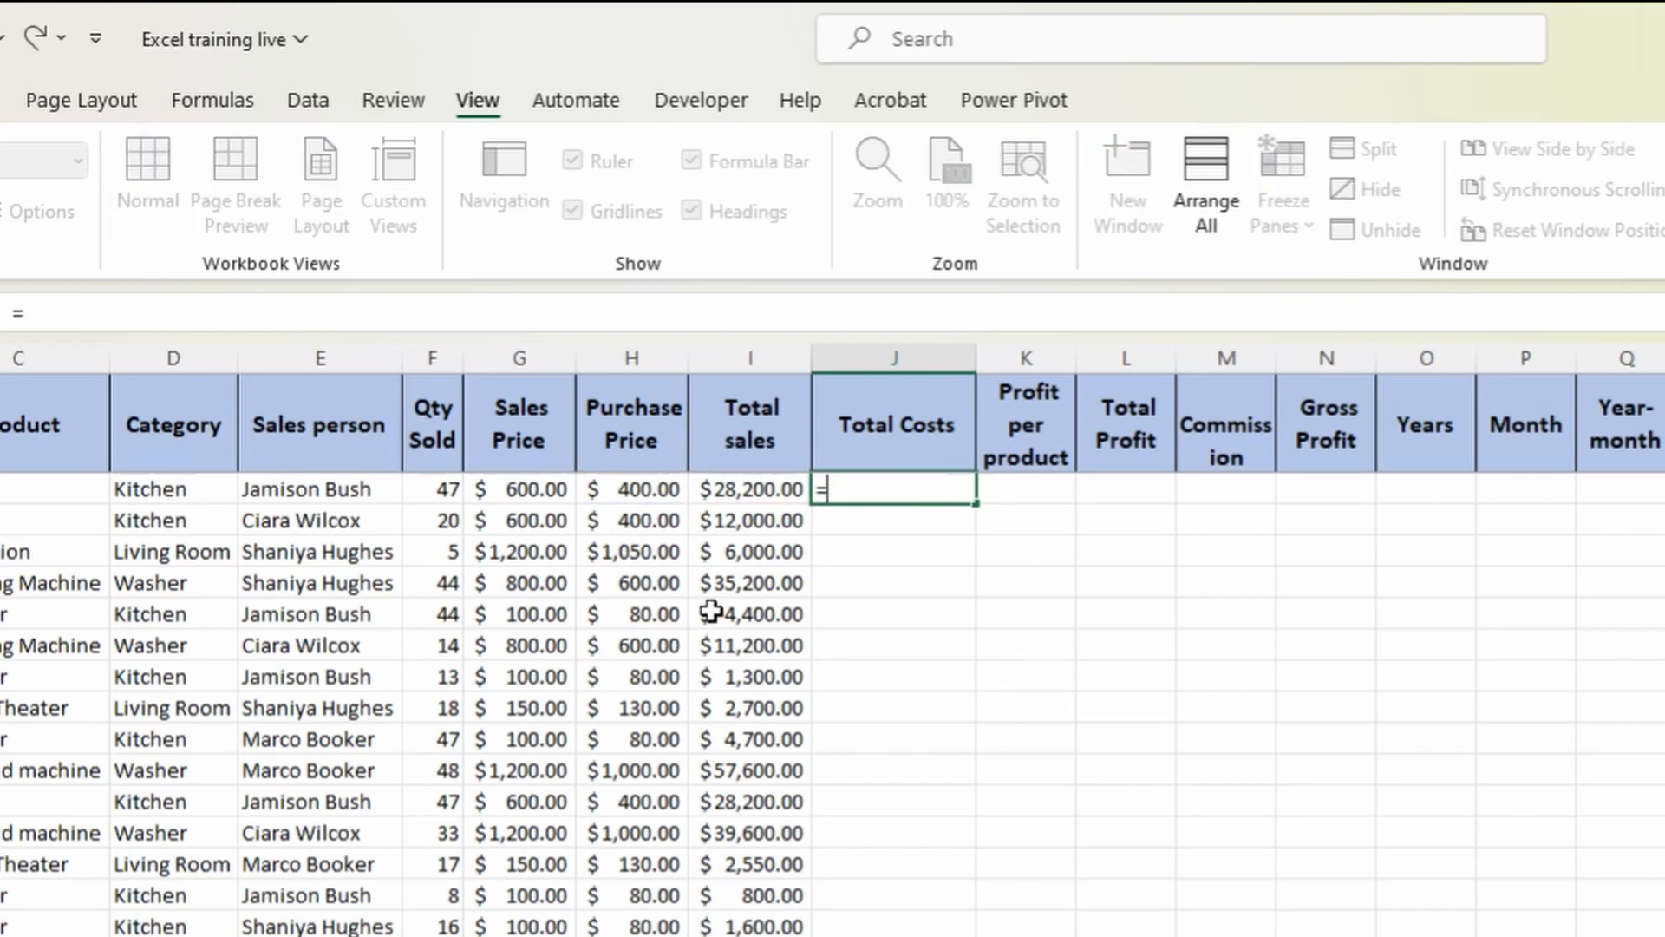
key("Escape")
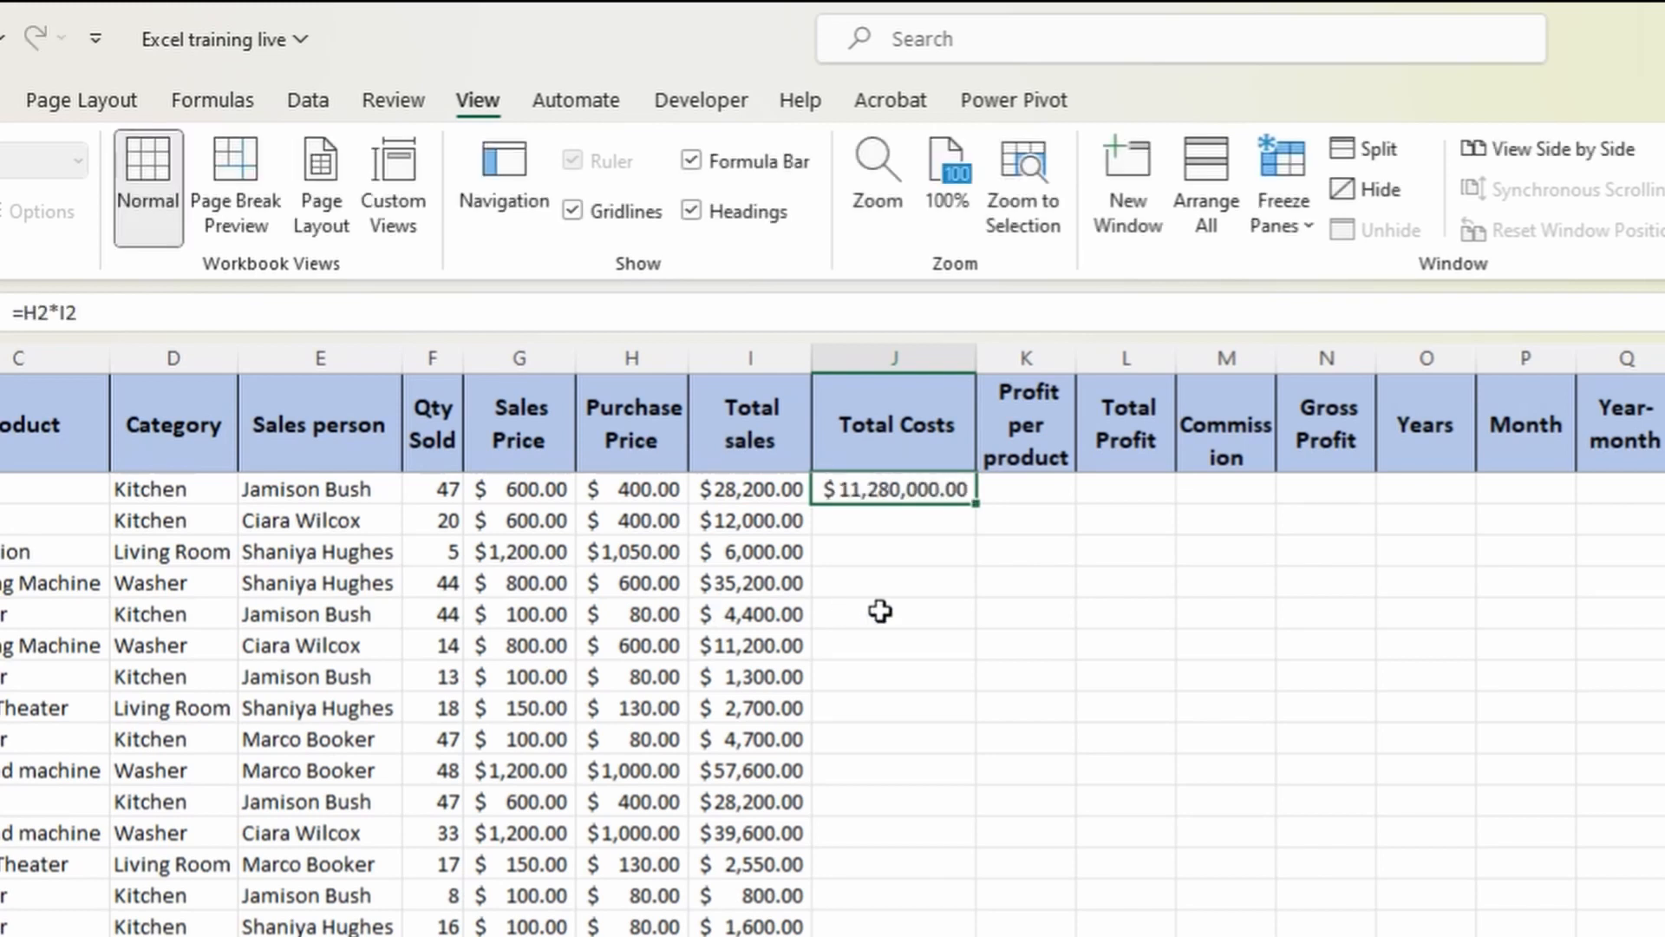
Correct the Total Costs formula in J2 to =H2*F2 by moving its Total sales reference to Qty Sold.
left_click(300, 320)
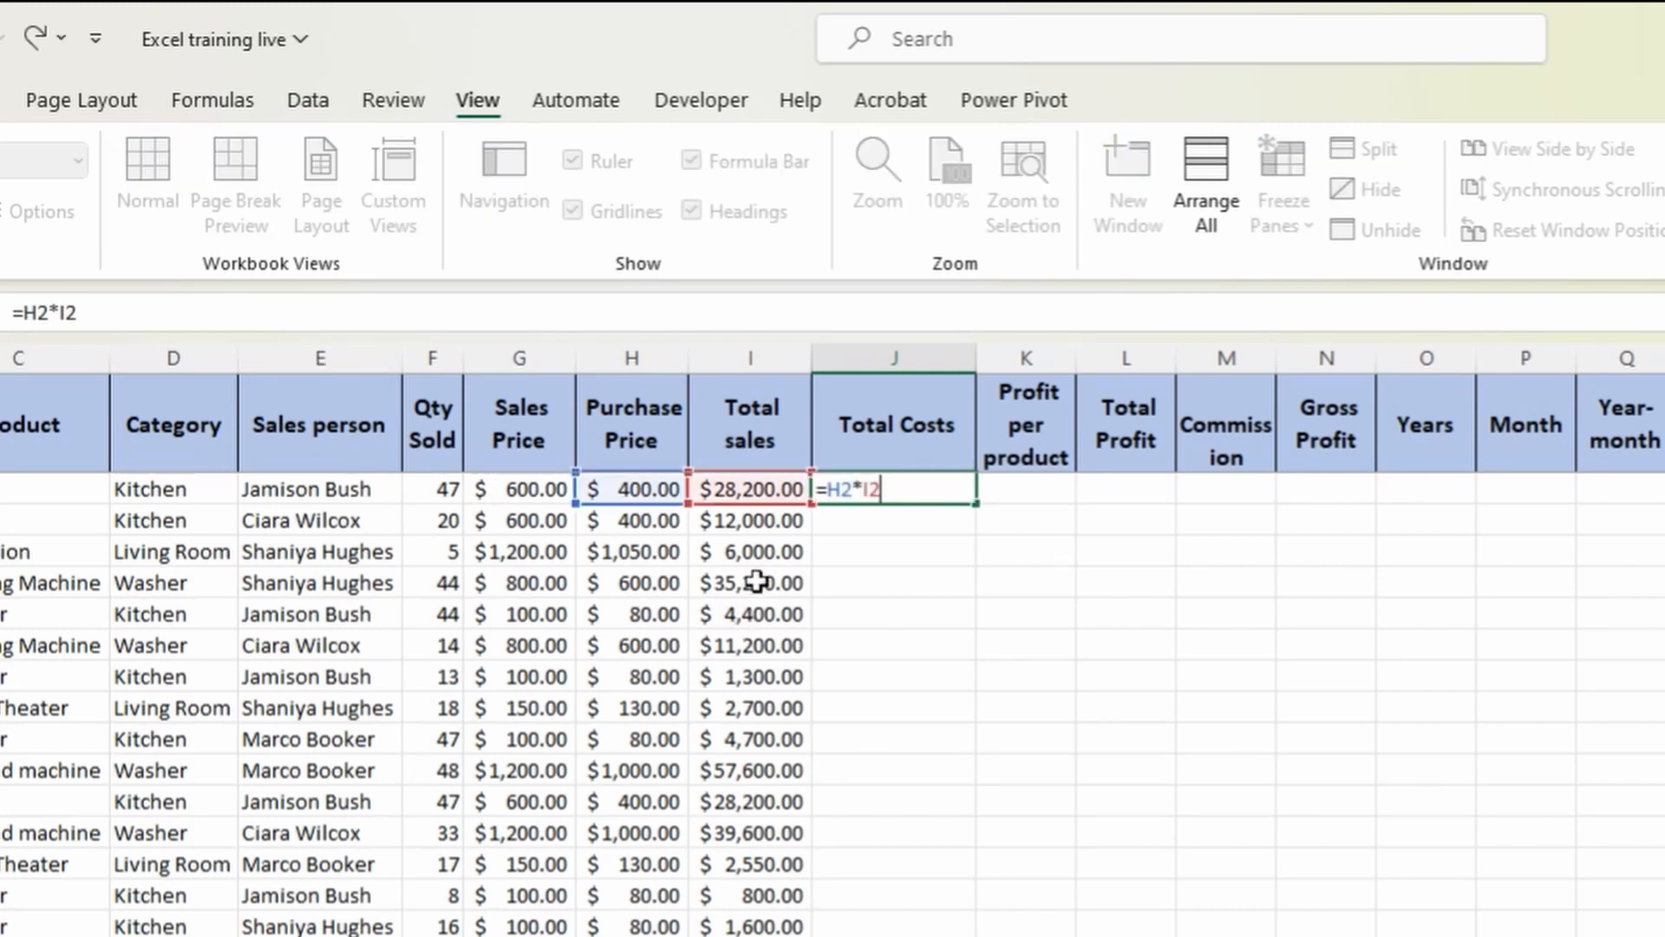
left_click(756, 502)
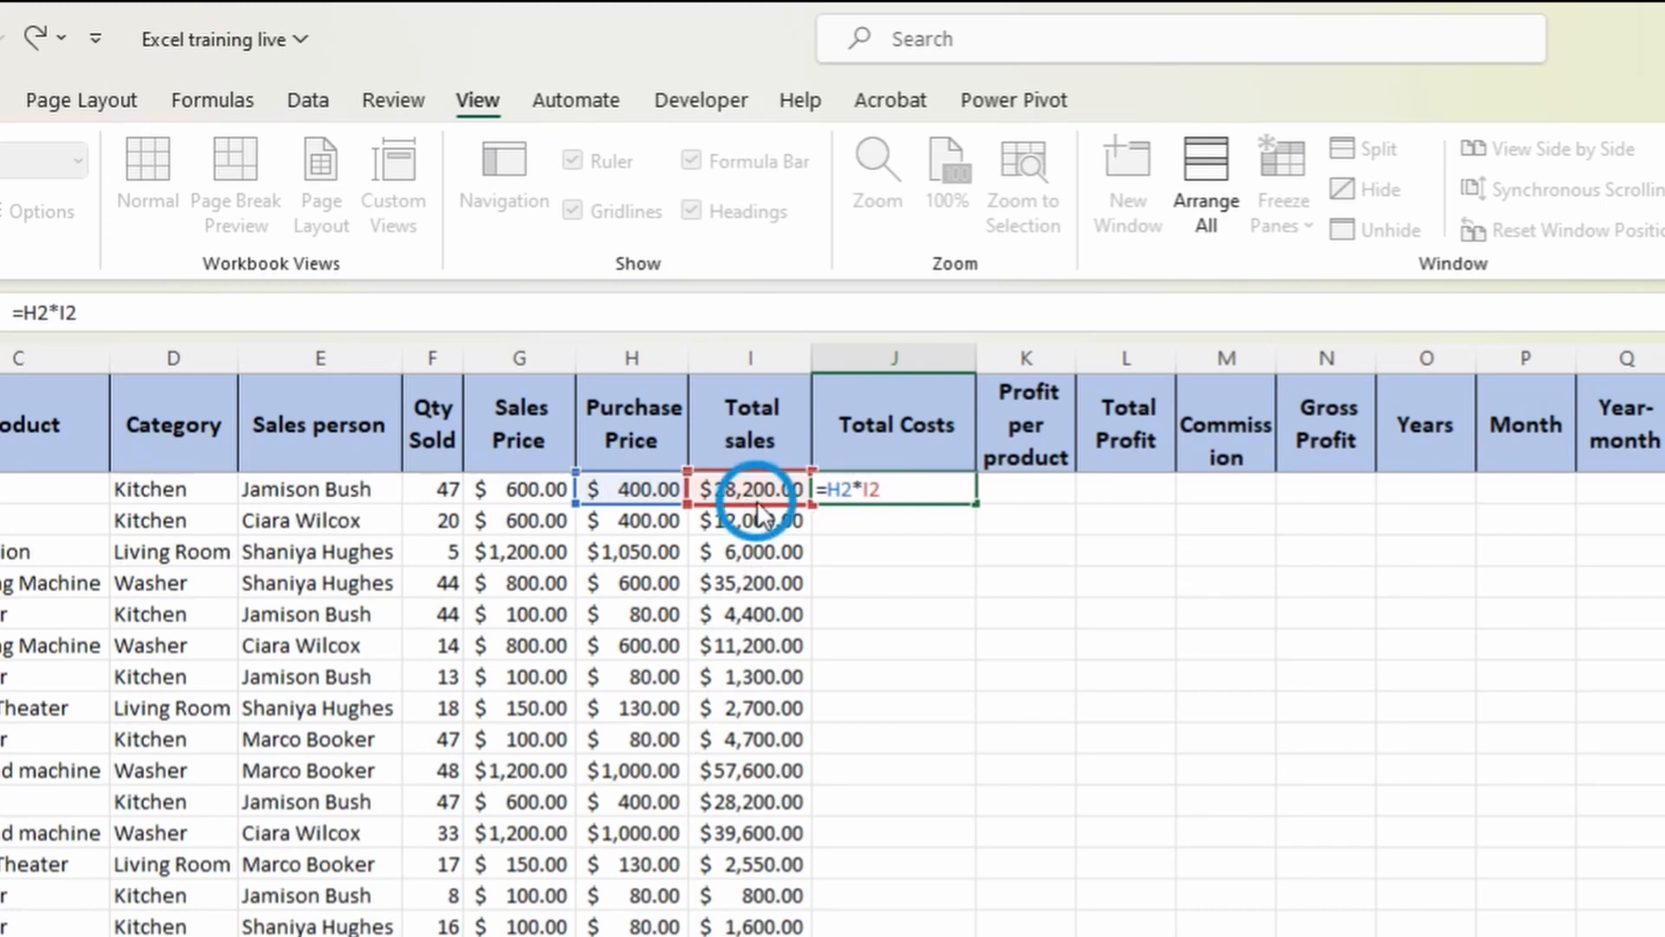
left_click_drag(756, 501, 454, 502)
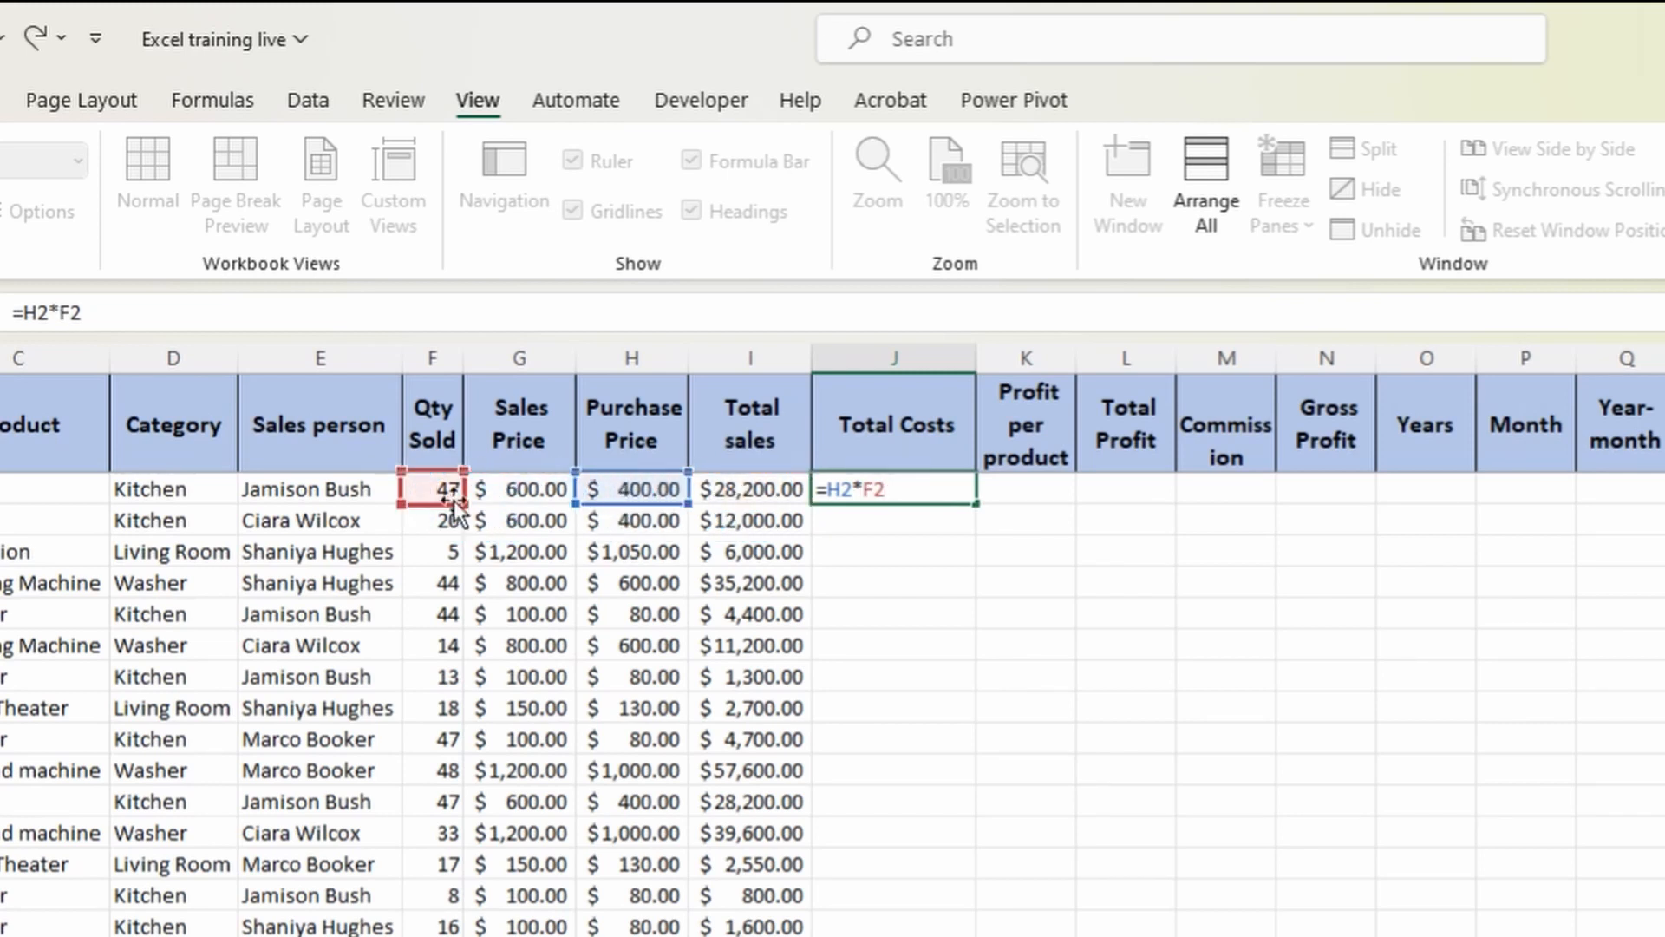
key("Return")
key("Up")
key("F2")
key("Return")
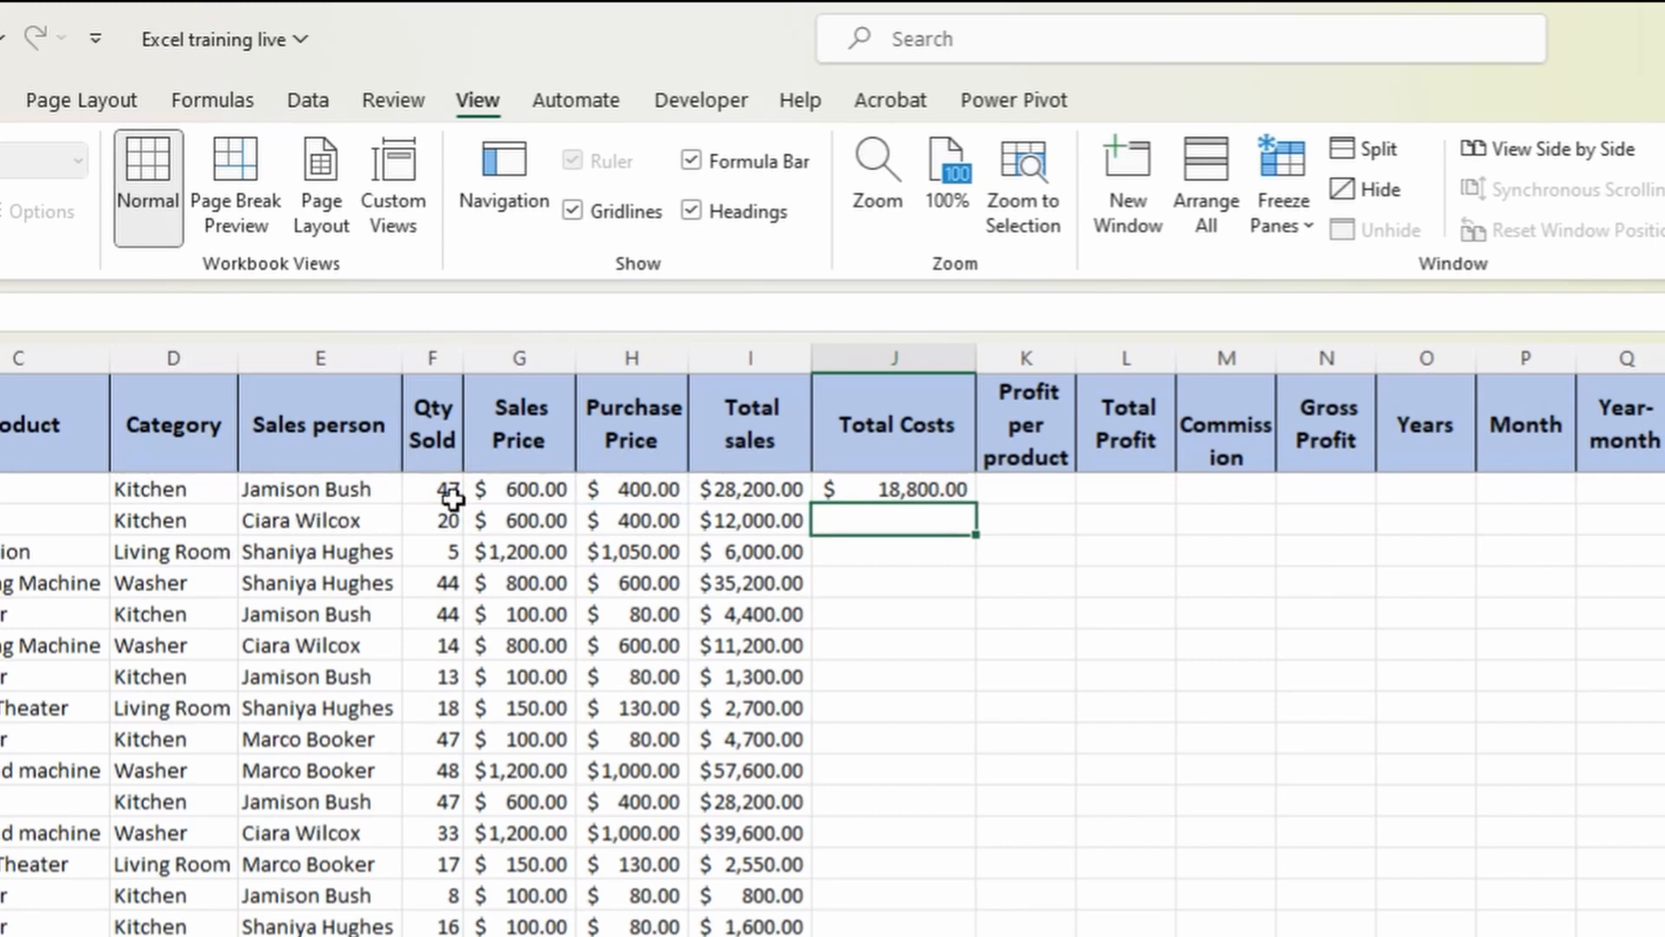
Enter the Profit per product formula =G2-H2 in K2, subtracting Purchase Price from Sales Price.
key("Up")
key("shift+Down")
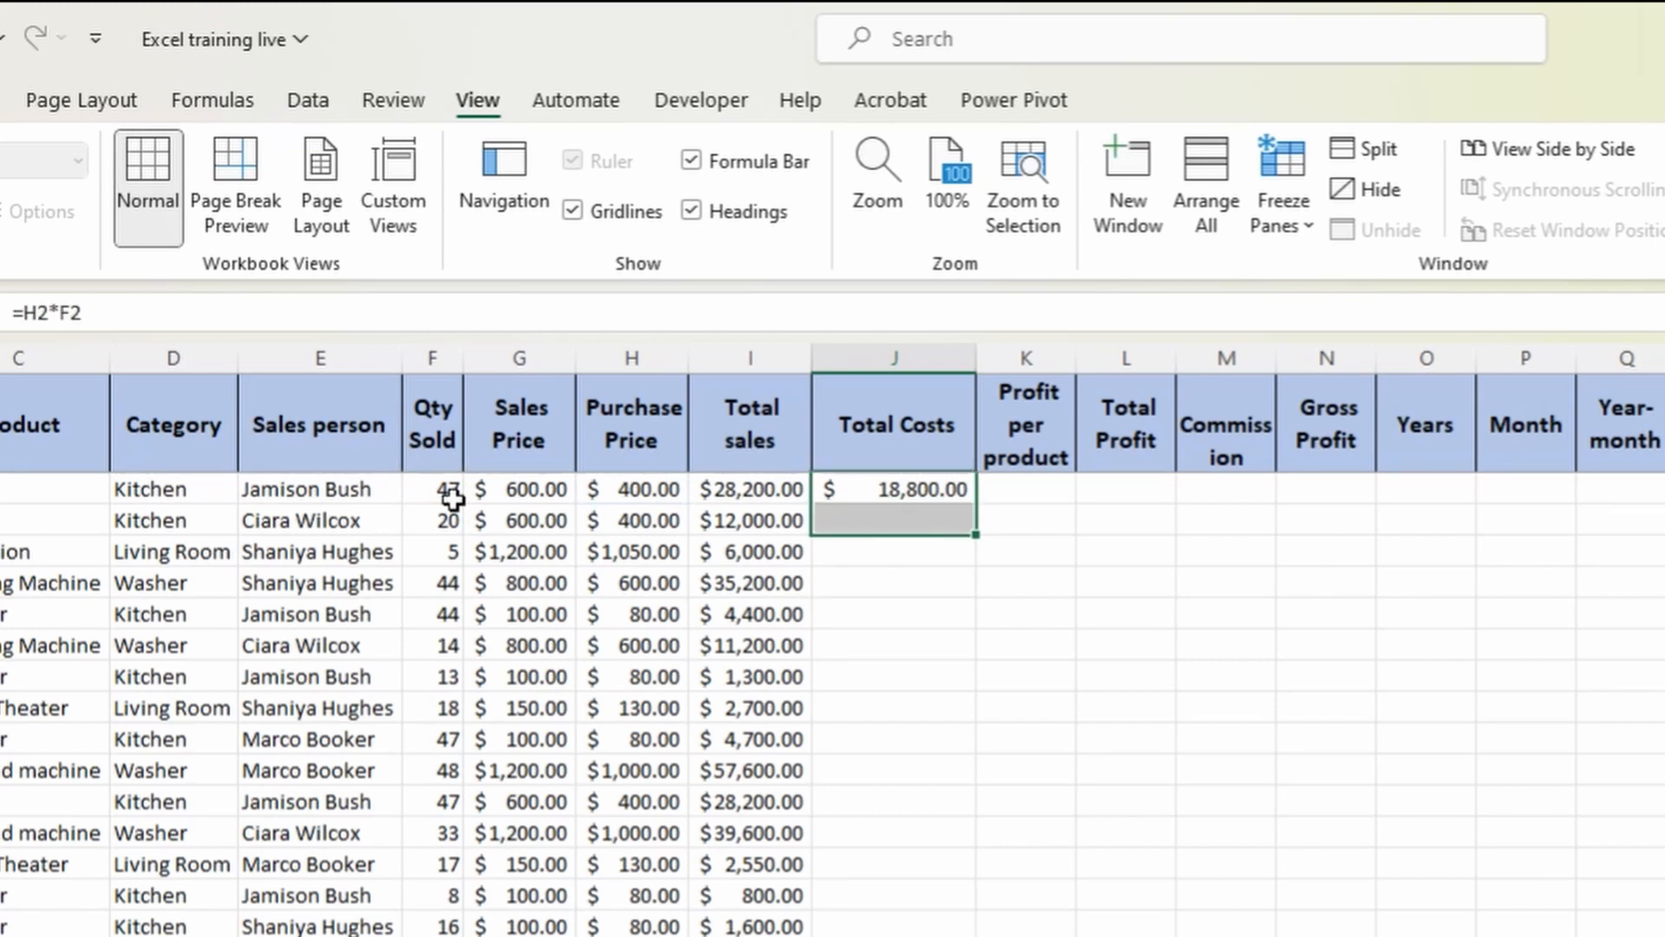
key("shift+Down")
key("Right")
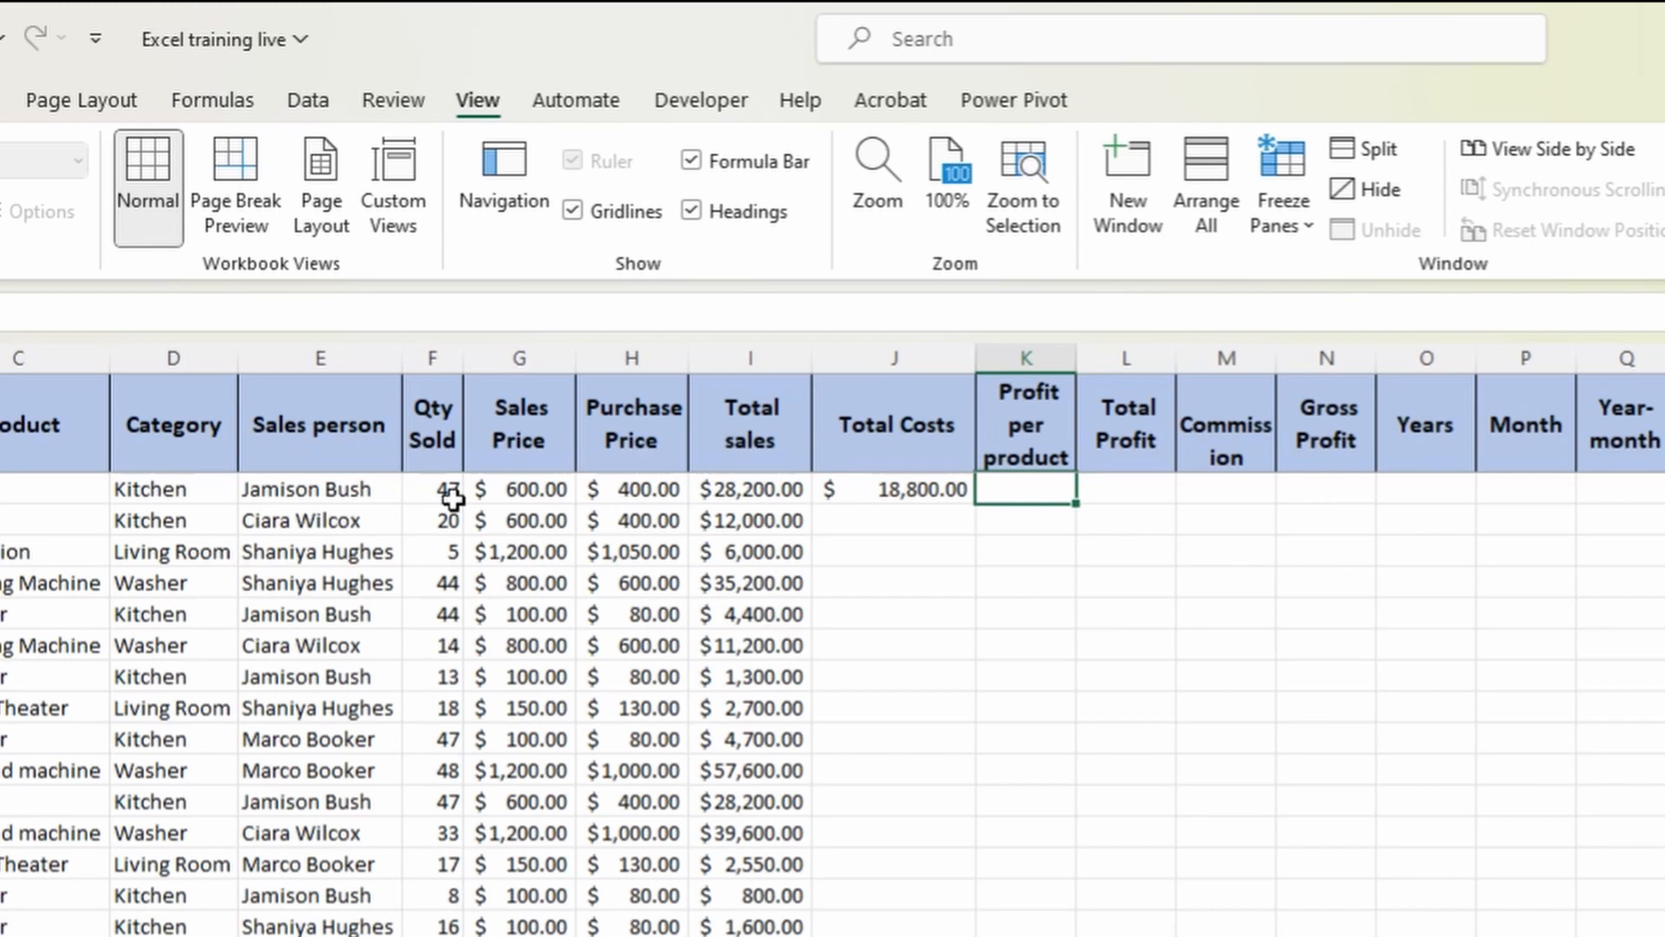
type("=G2")
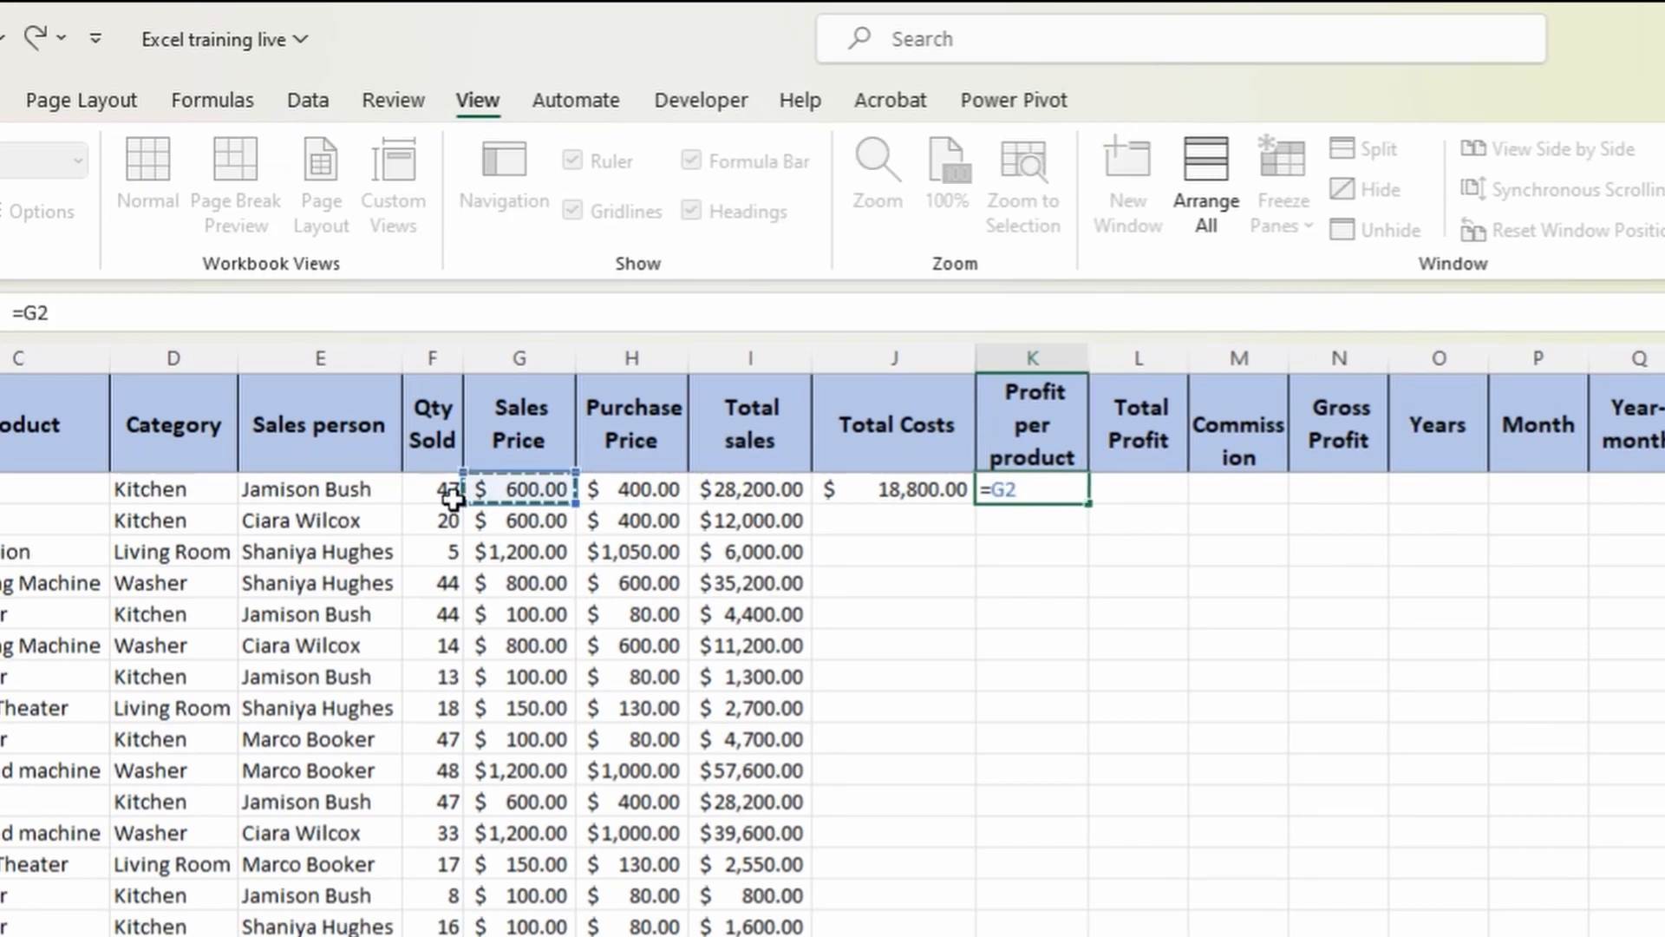
type("-")
key("Left")
key("Left")
key("Left")
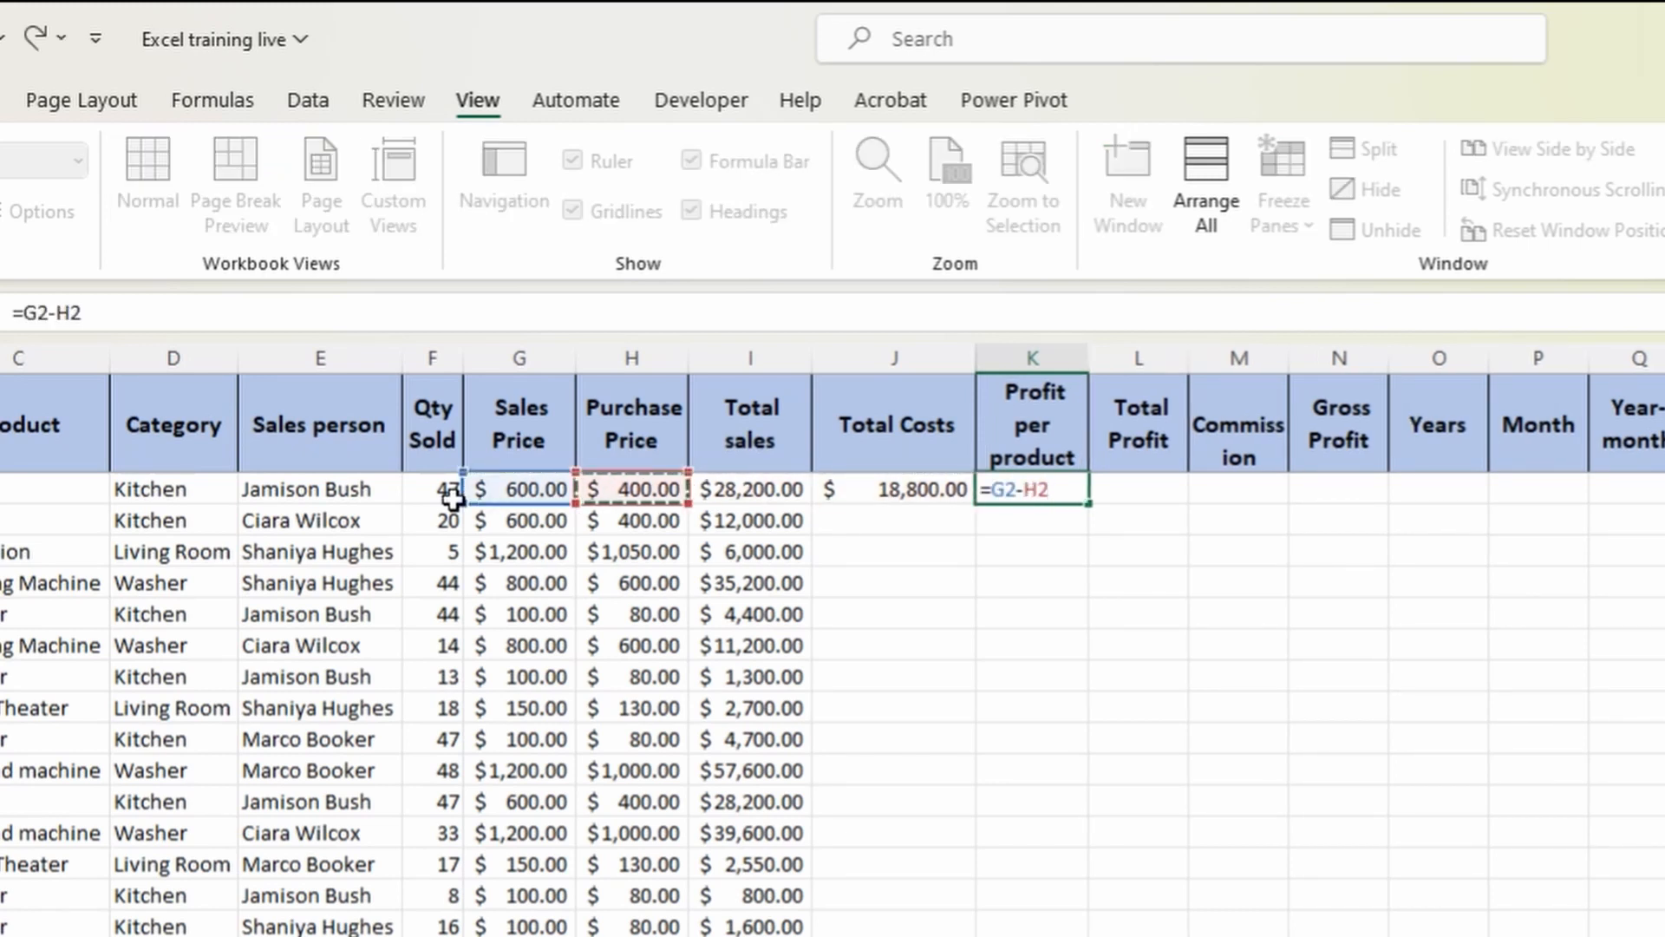
key("Return")
Enter the Total Profit formula =I2-J2 in L2, subtracting Total Costs from Total sales.
key("Right")
key("Up")
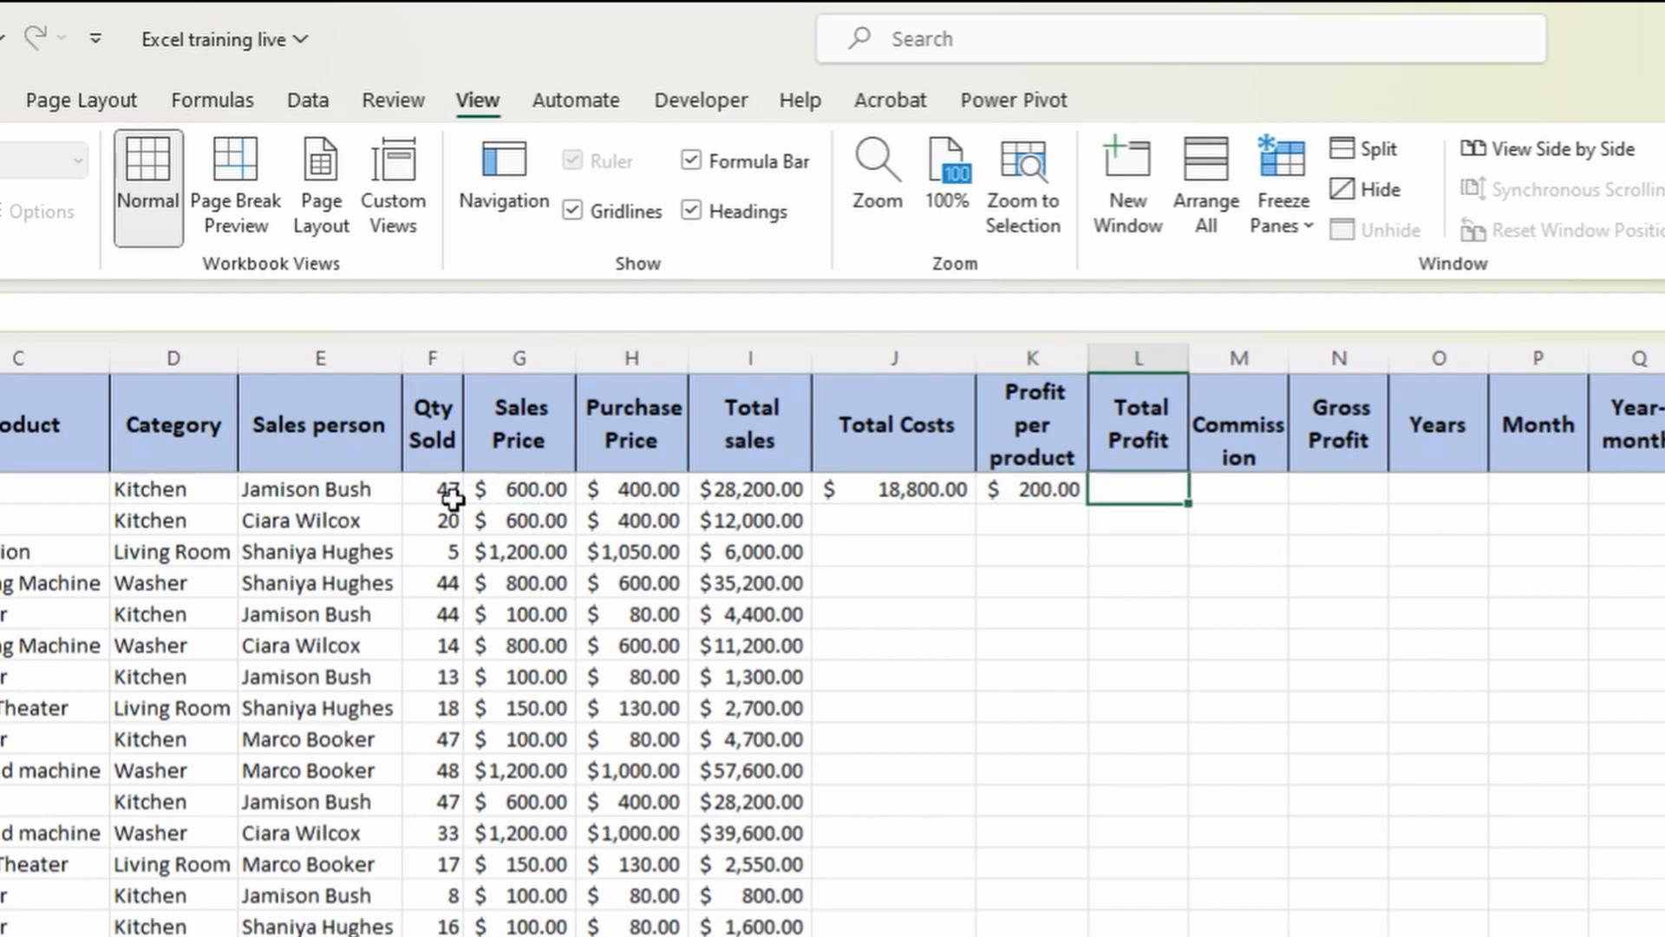
type("=")
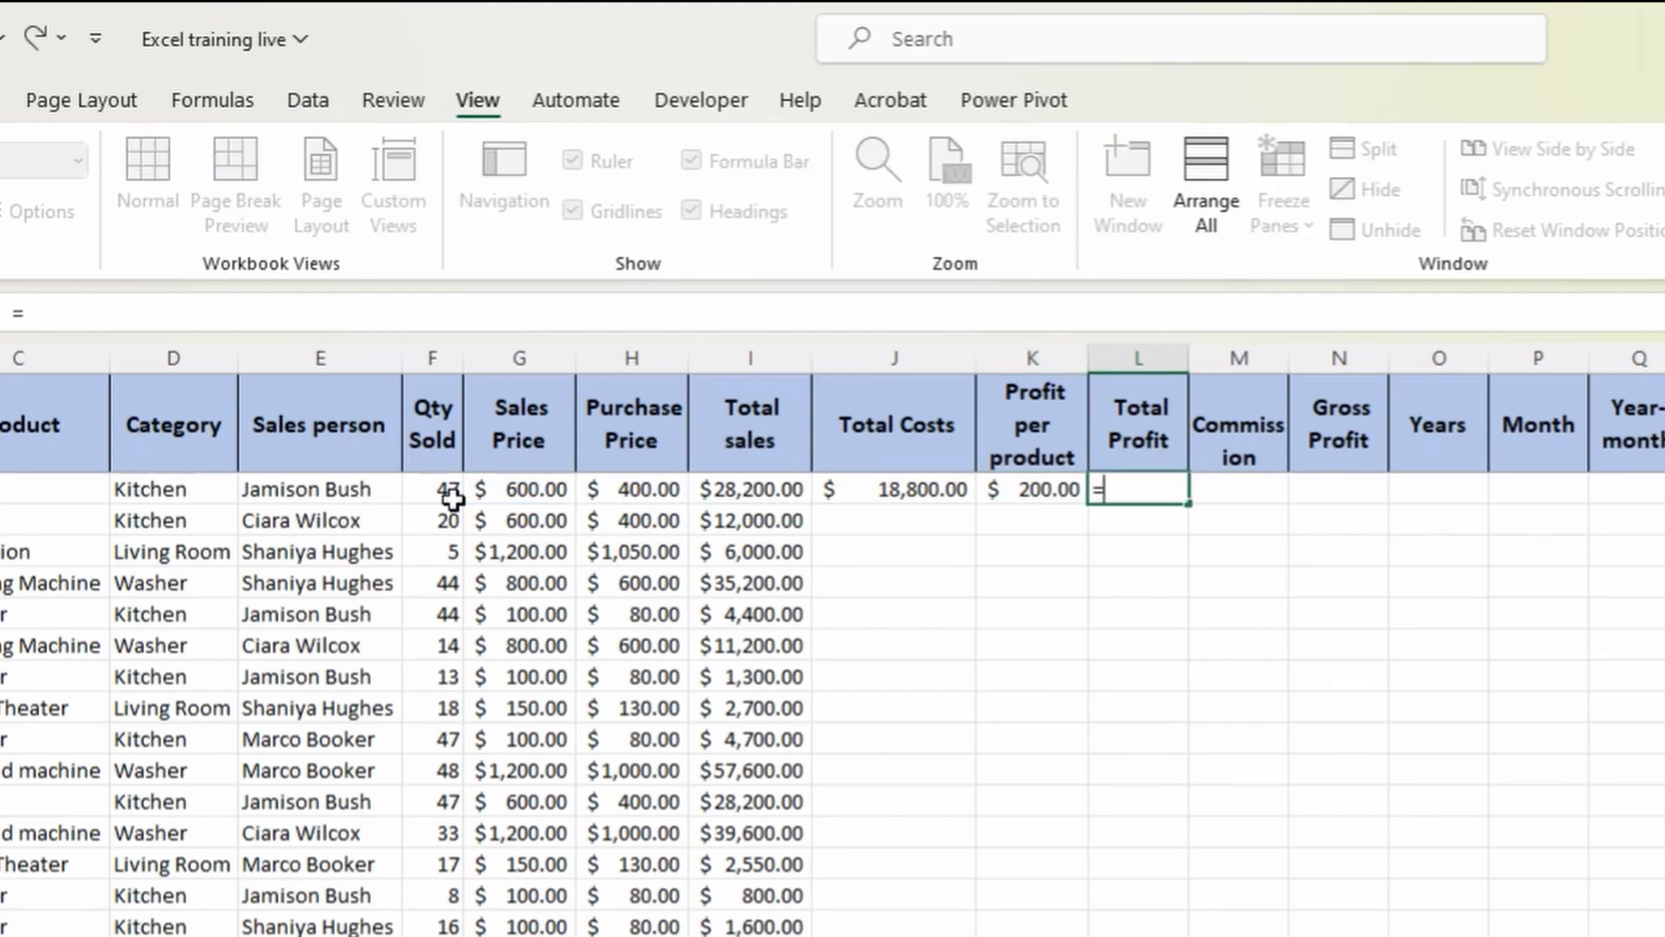
key("Left")
key("Left")
key("Left")
key("Left")
key("Right")
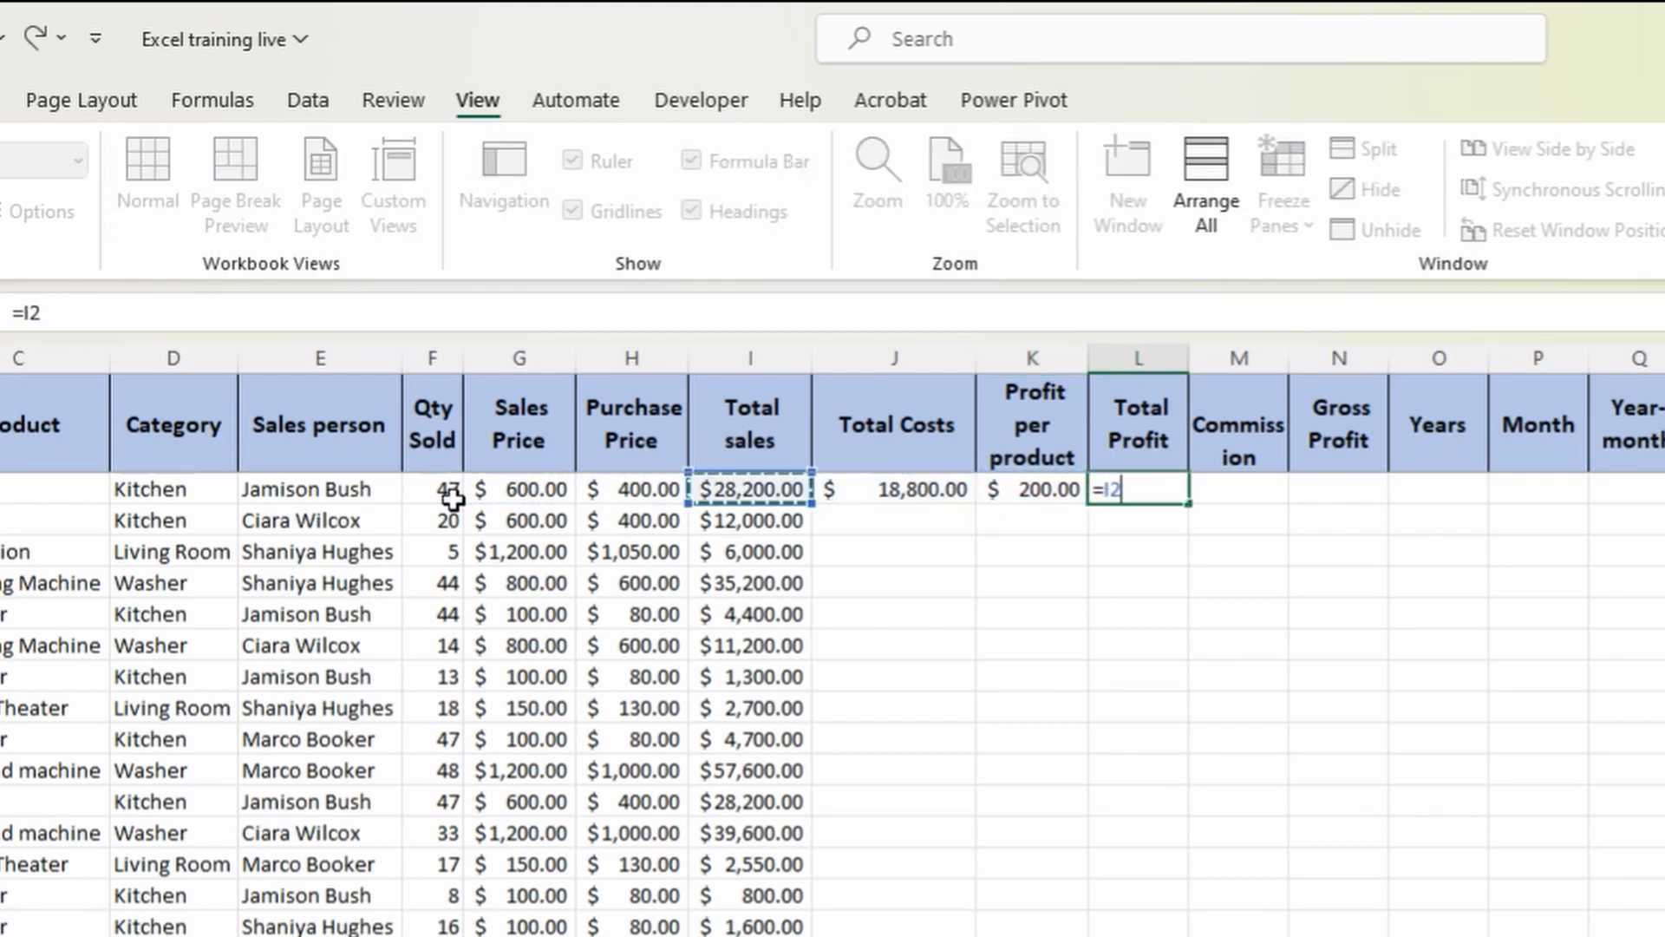
type("-")
key("Left")
key("Left")
key("Return")
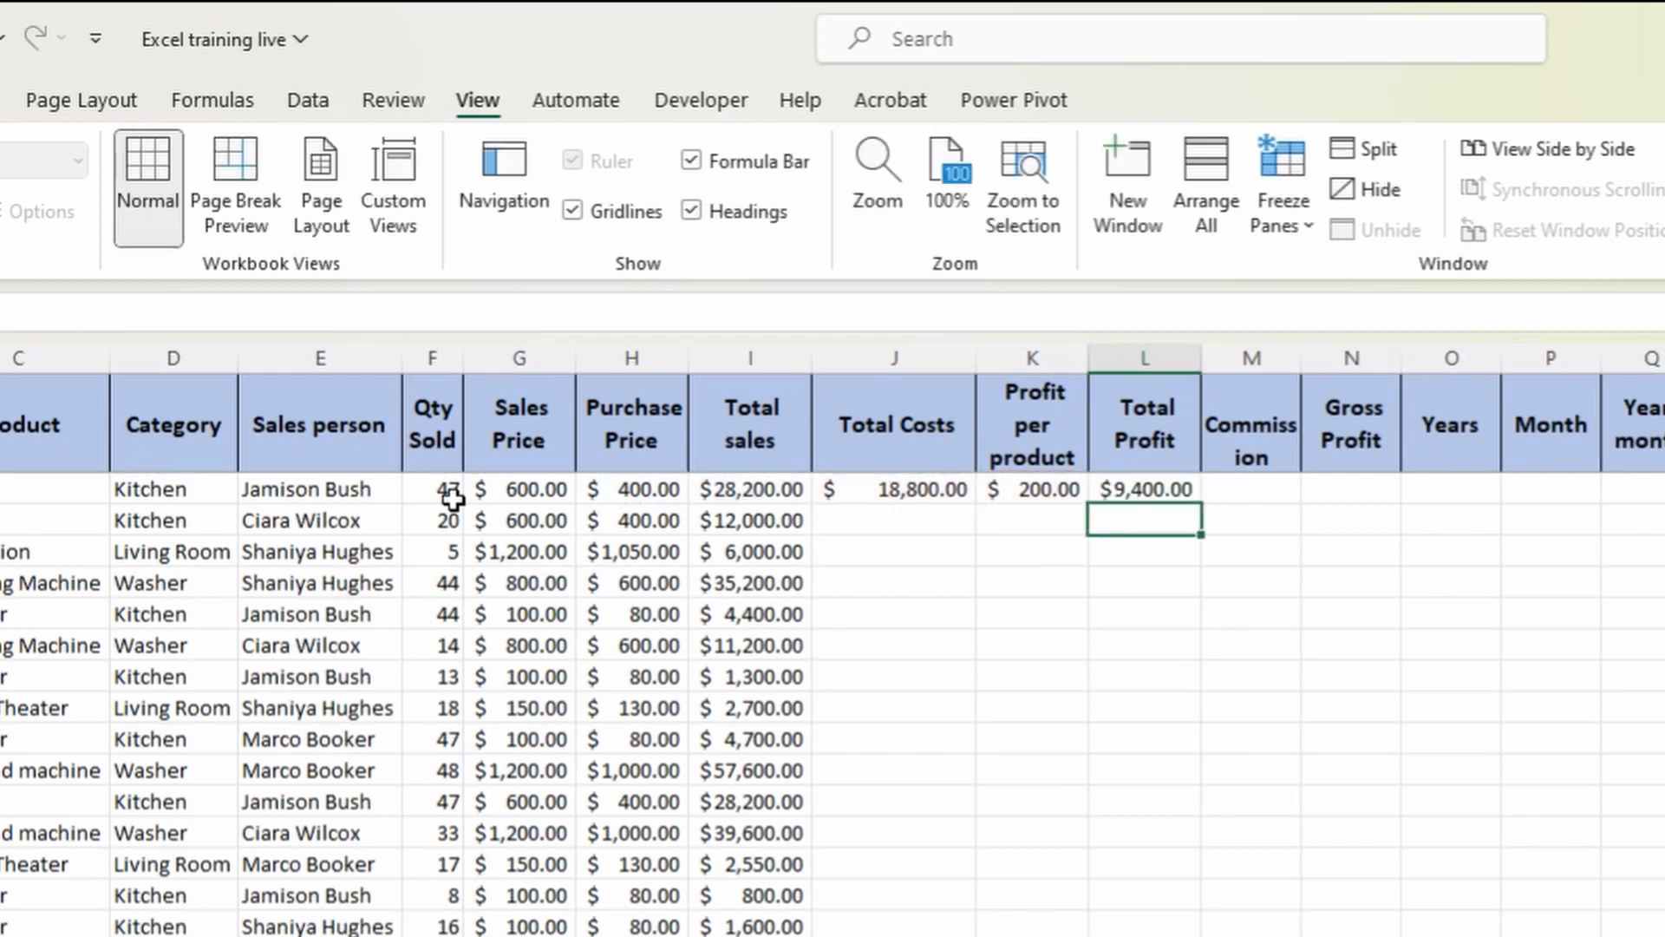
Write the Commission formula =L2*10% in M2, as a flat percentage of Total Profit.
key("Right")
key("Up")
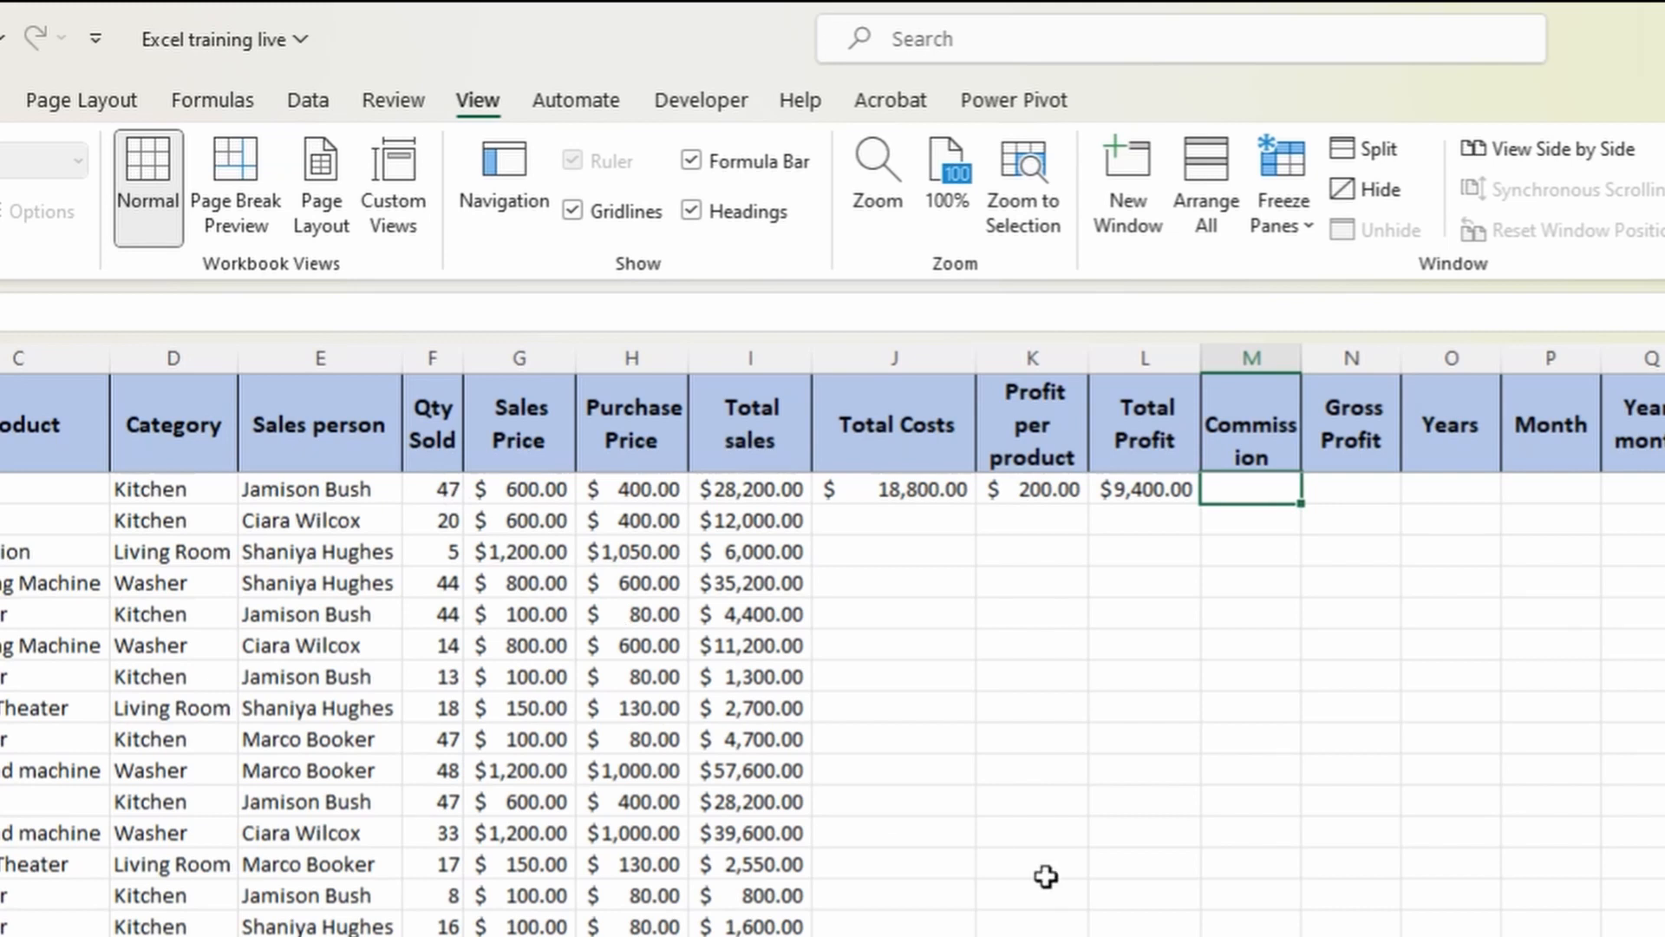
type("=")
key("Left")
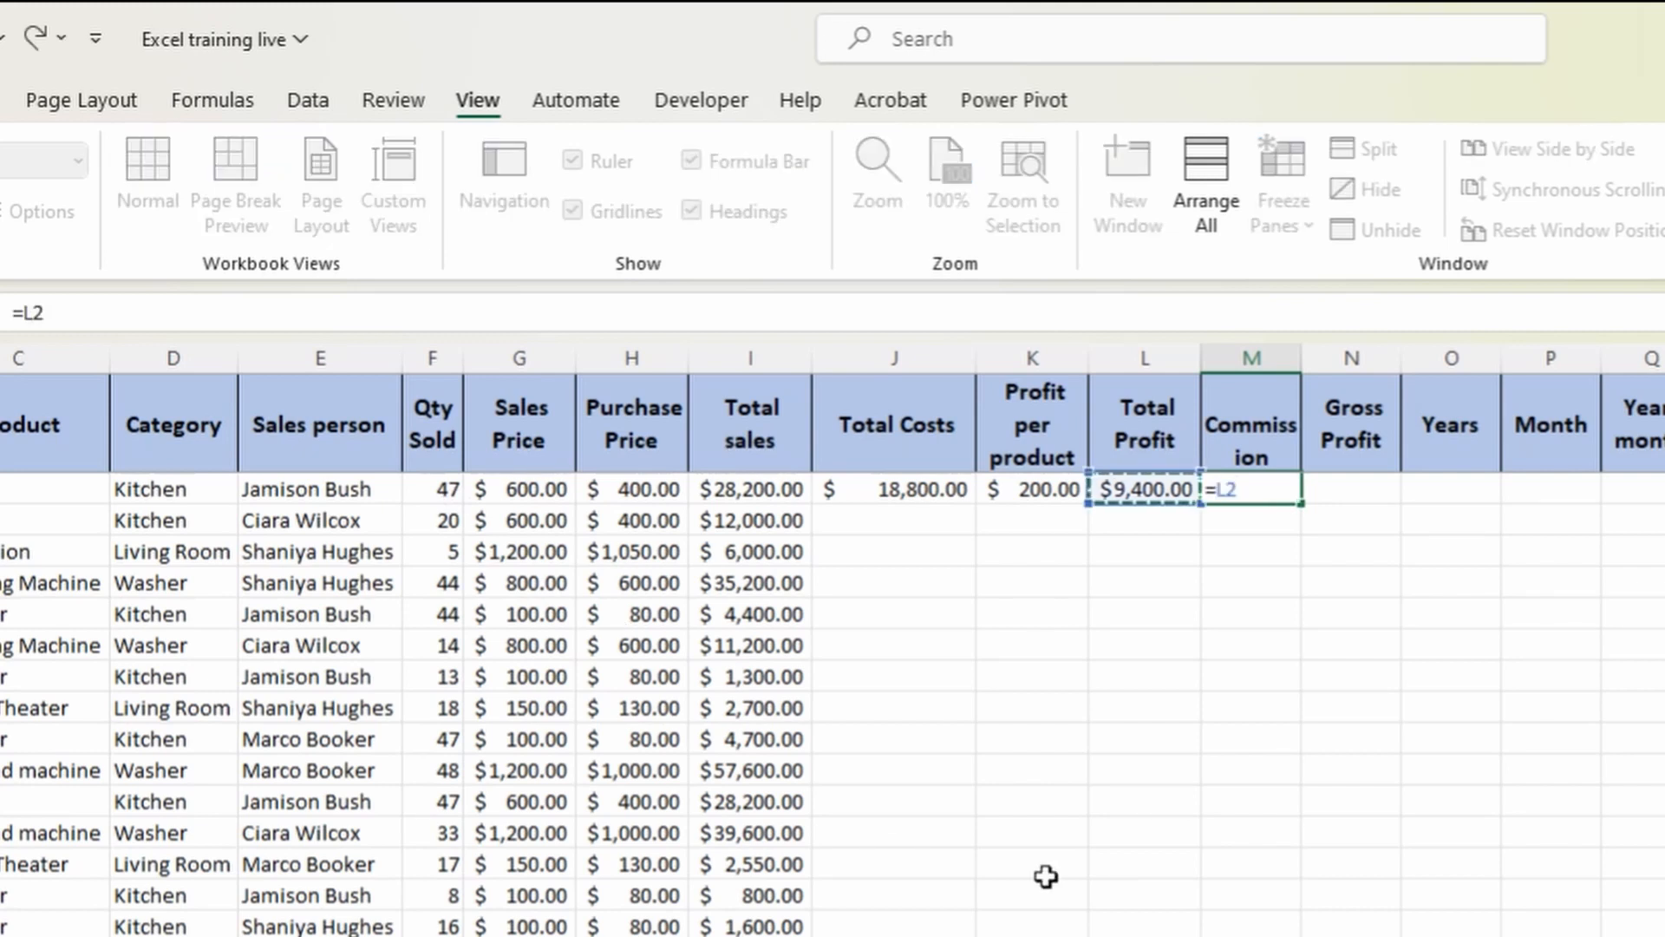
type("*")
key("Left")
key("Left")
key("Left")
key("Left")
key("Left")
key("Left")
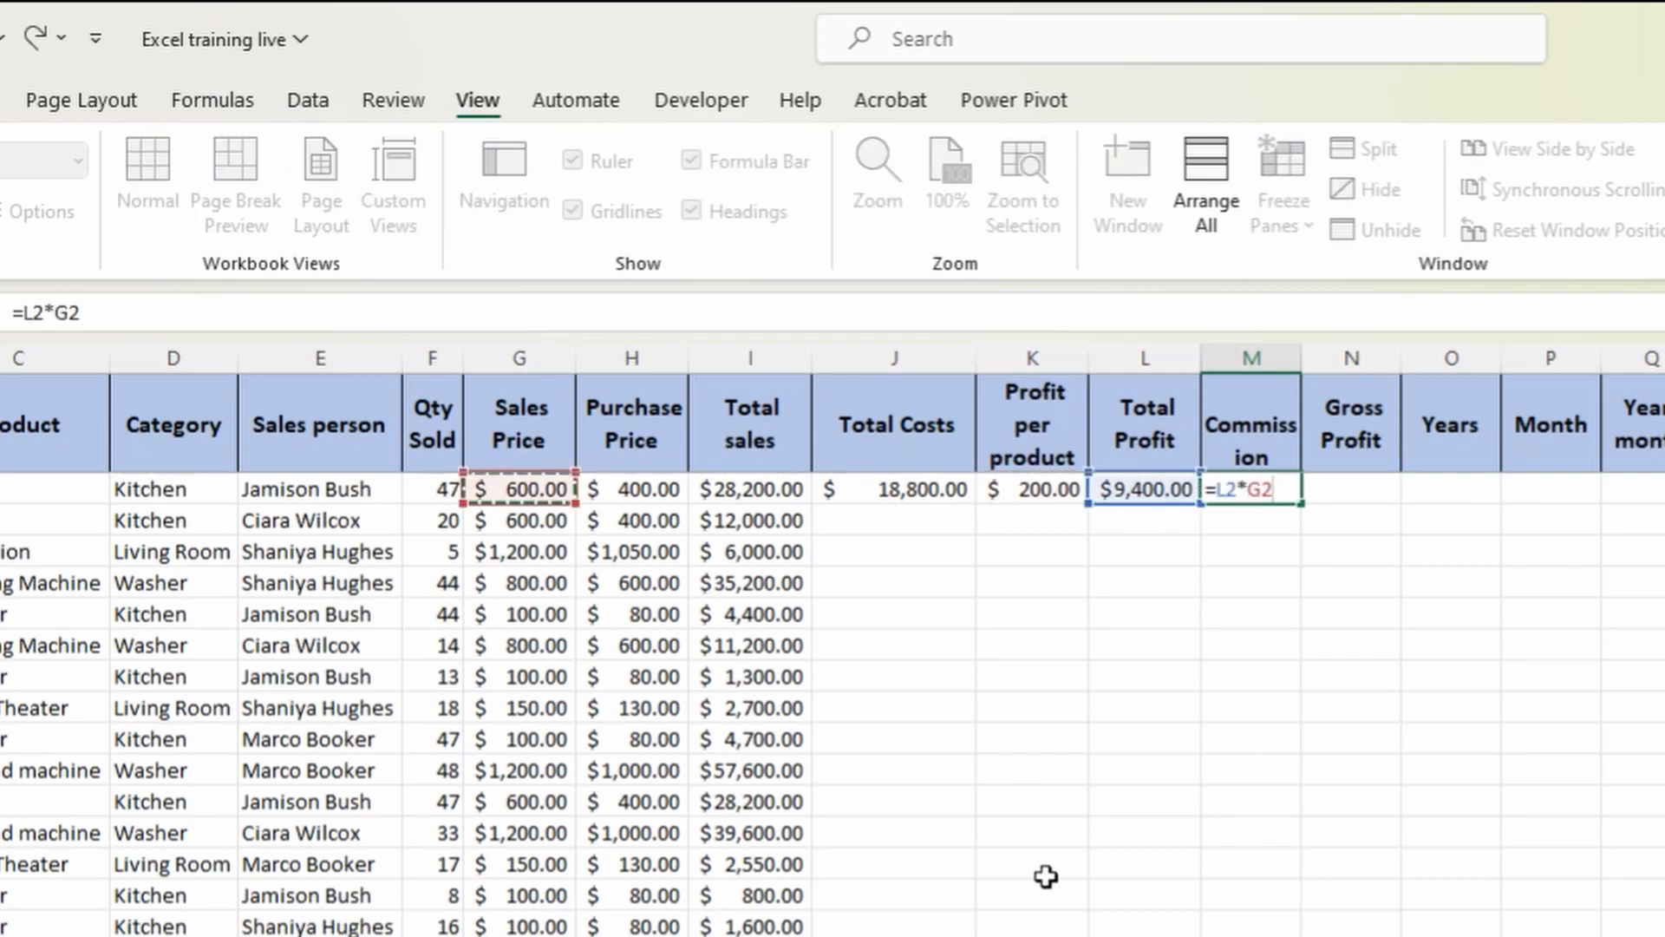
key("BackSpace")
key("BackSpace")
type("10%")
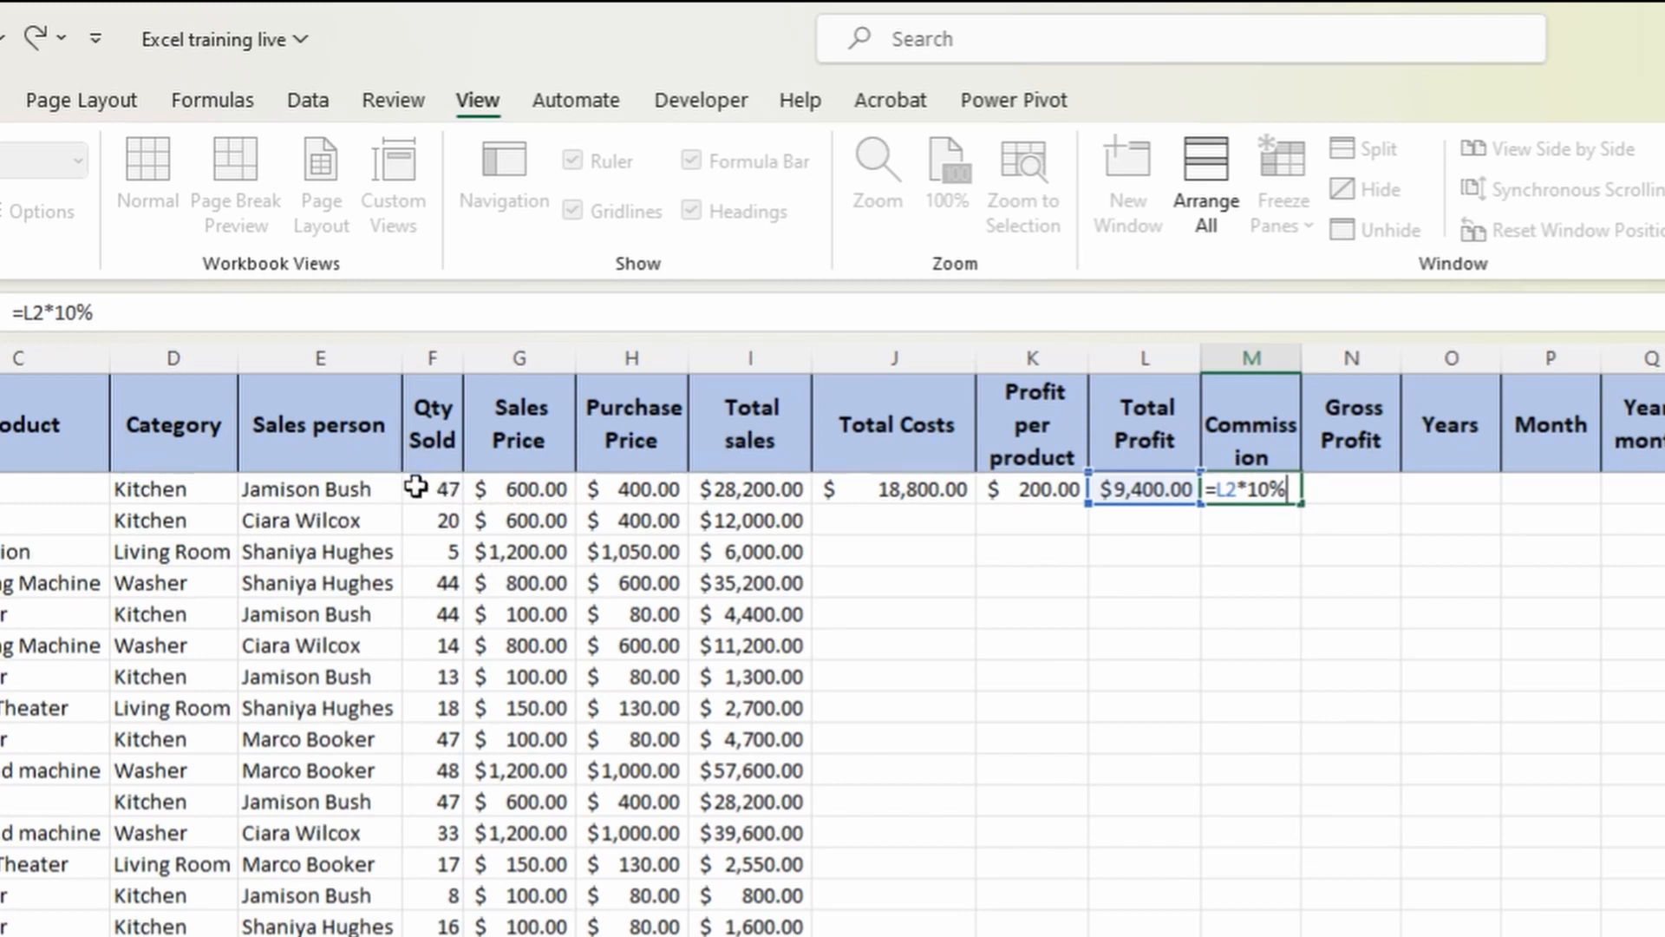
Change the commission rate in M2 to 20% so the formula reads =L2*20%.
key("Left")
key("Left")
key("BackSpace")
type("2")
key("Return")
key("Up")
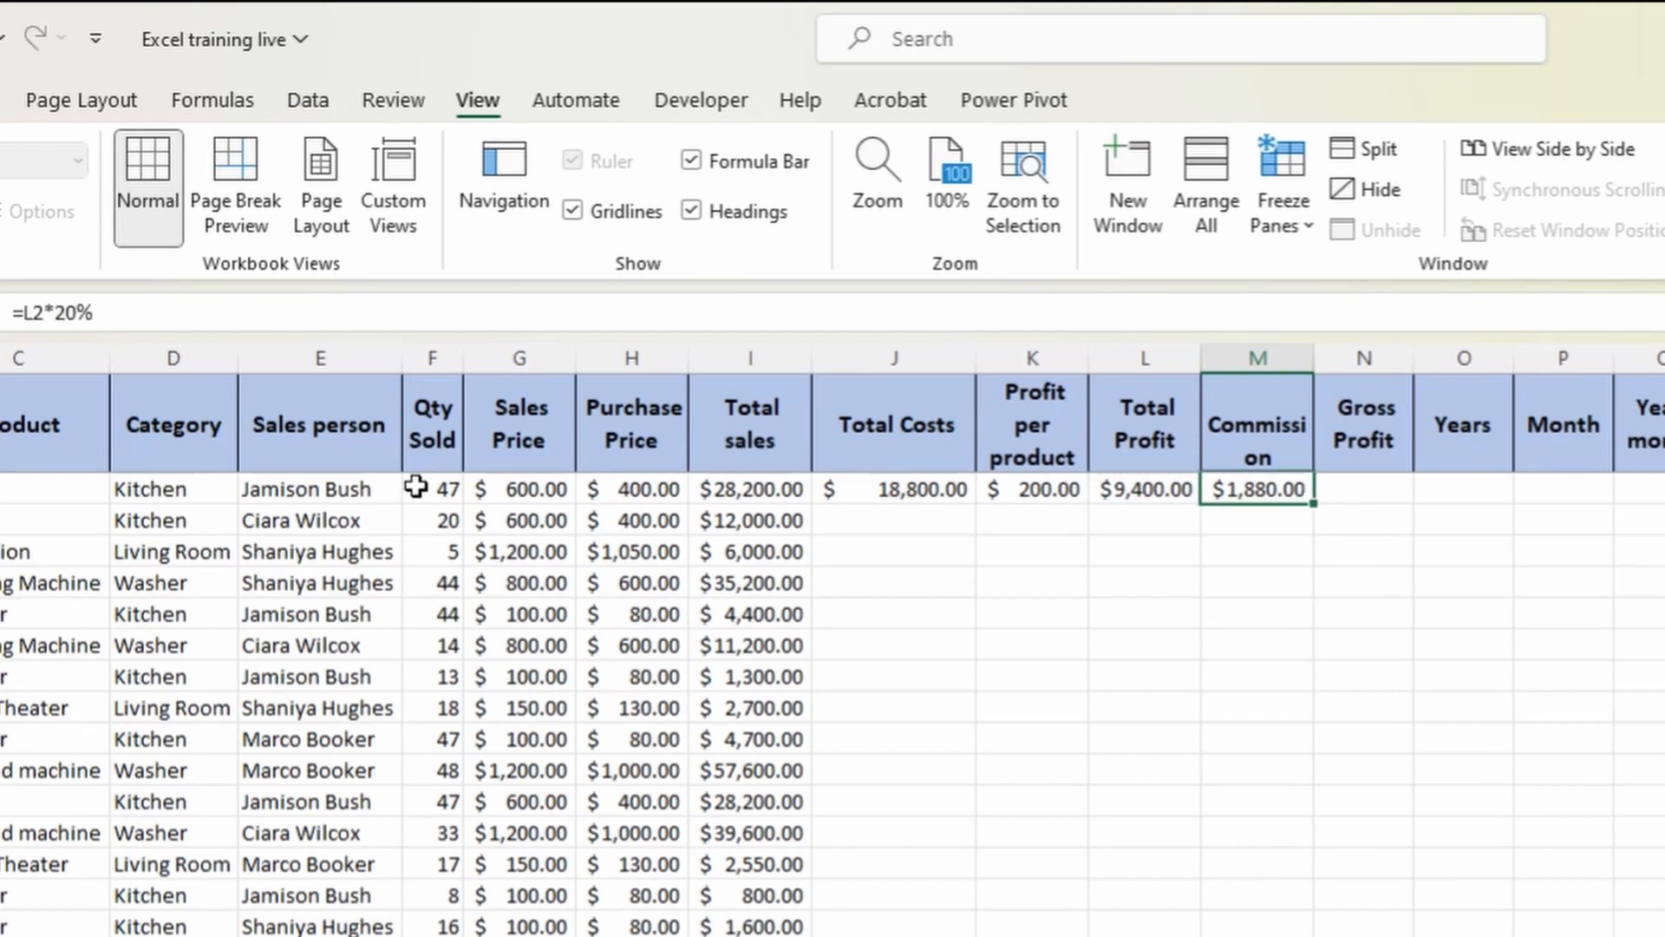
Highlight the whole of row 4 to review the quantity sold in that record.
key("shift+Down")
key("shift+Down")
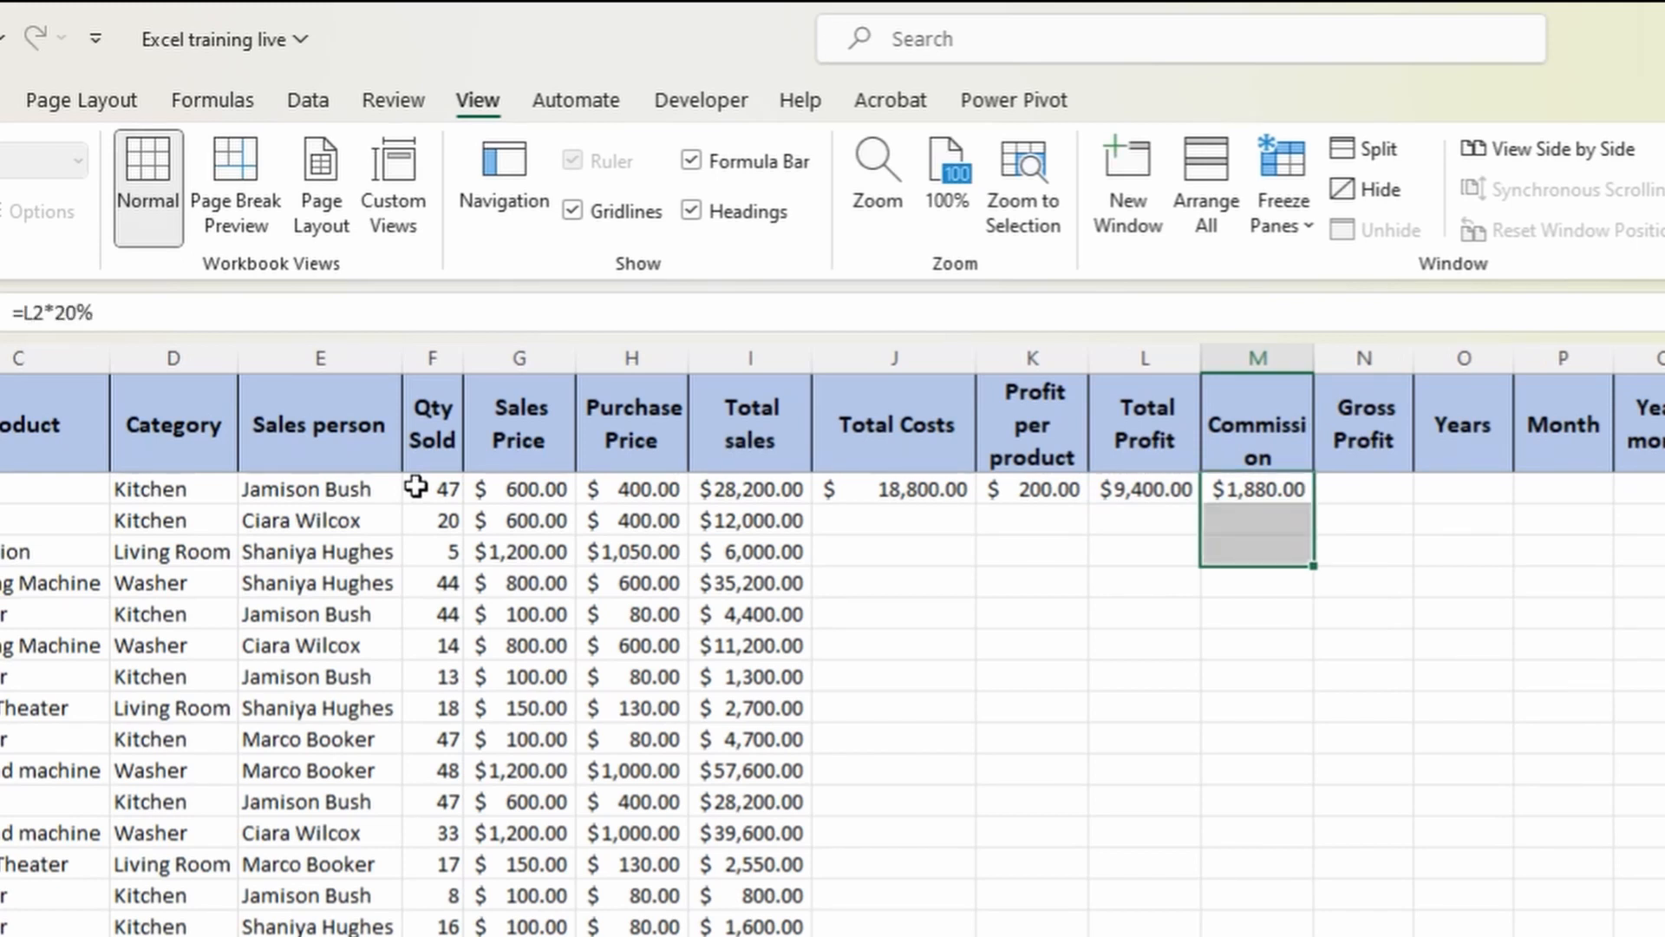
key("Down")
key("Down")
key("shift+space")
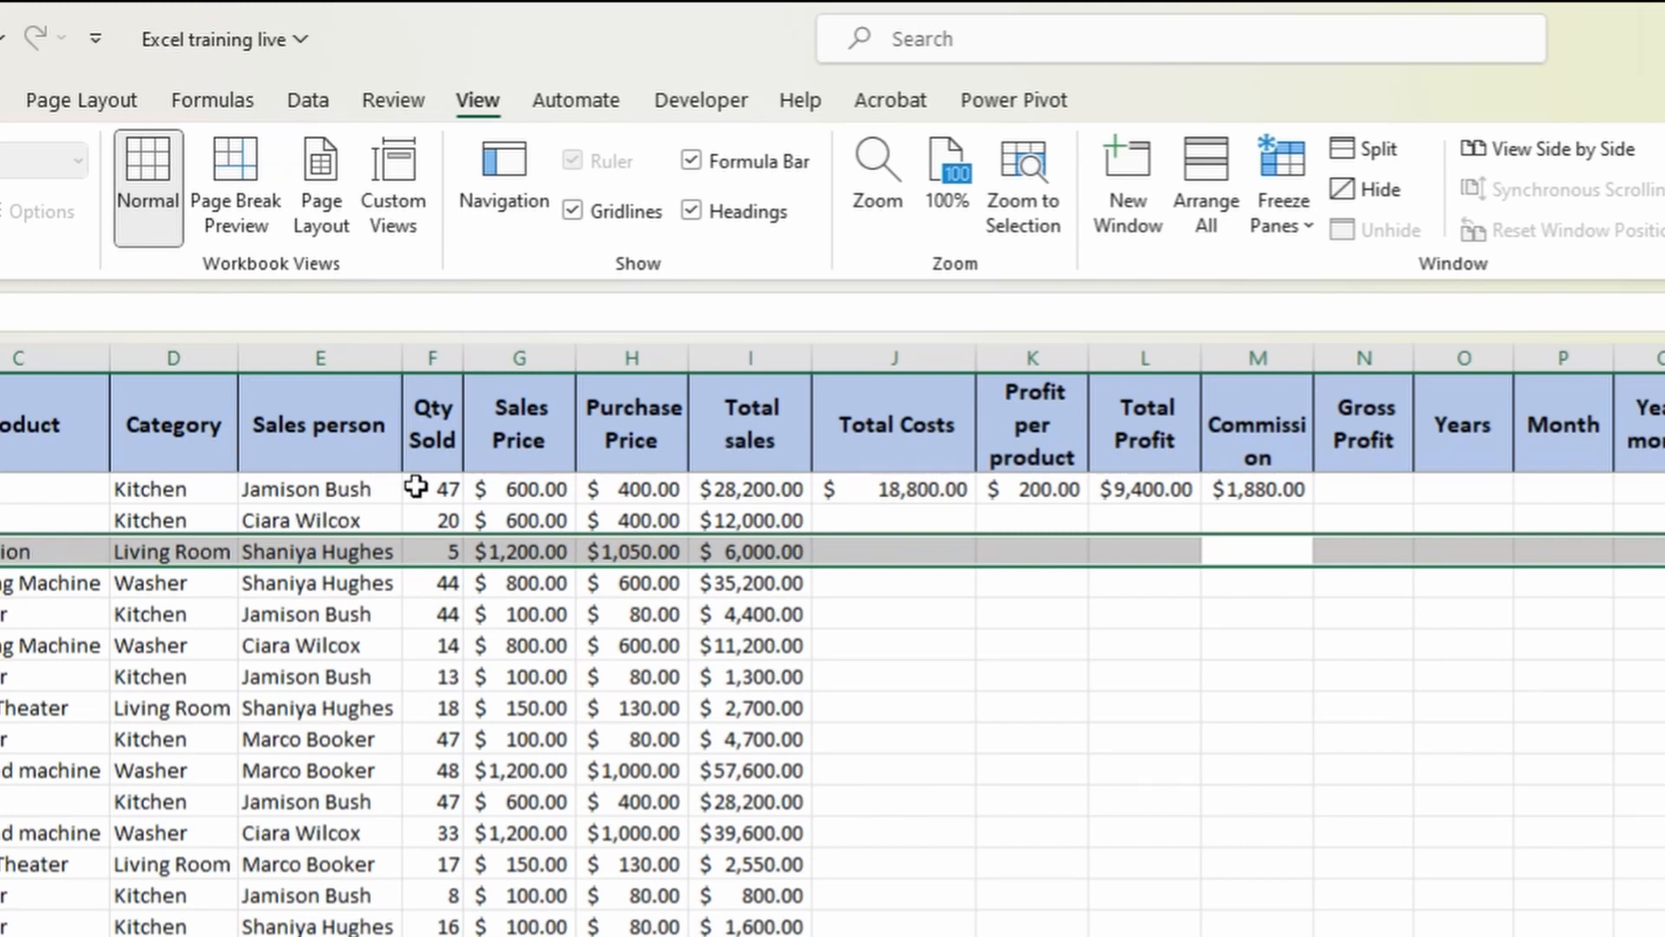
Replace the Commission formula in M2 with =IF(F2<10,L2*0.1,L2*0.2), making the rate depend on Qty Sold.
key("Up")
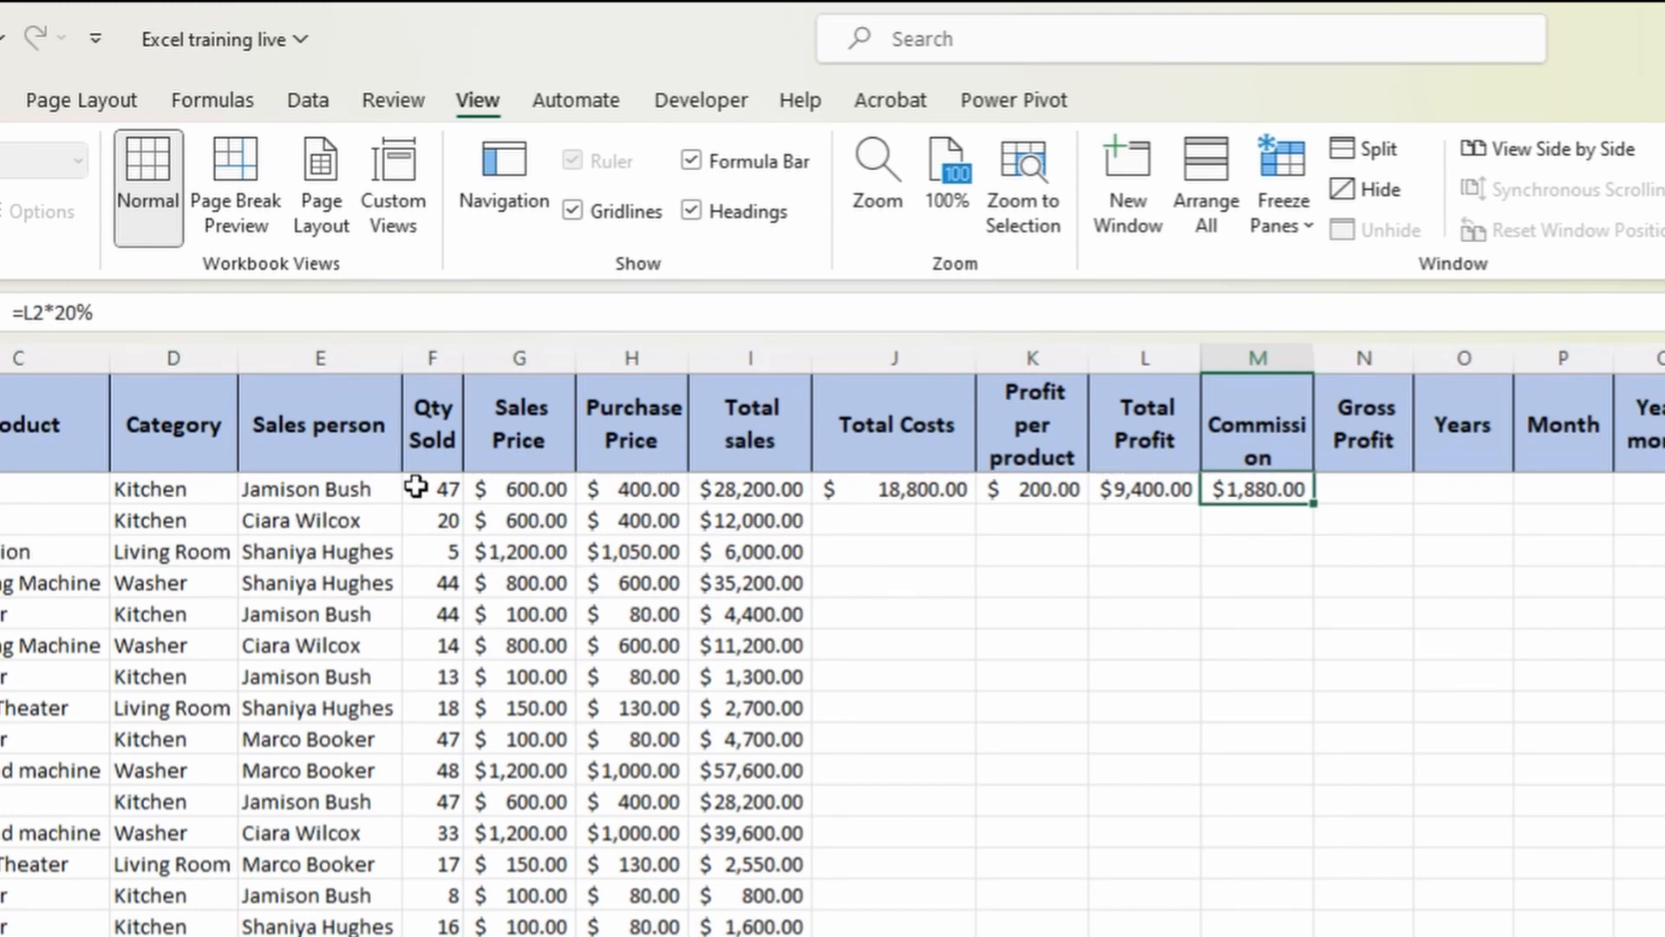
type("=if")
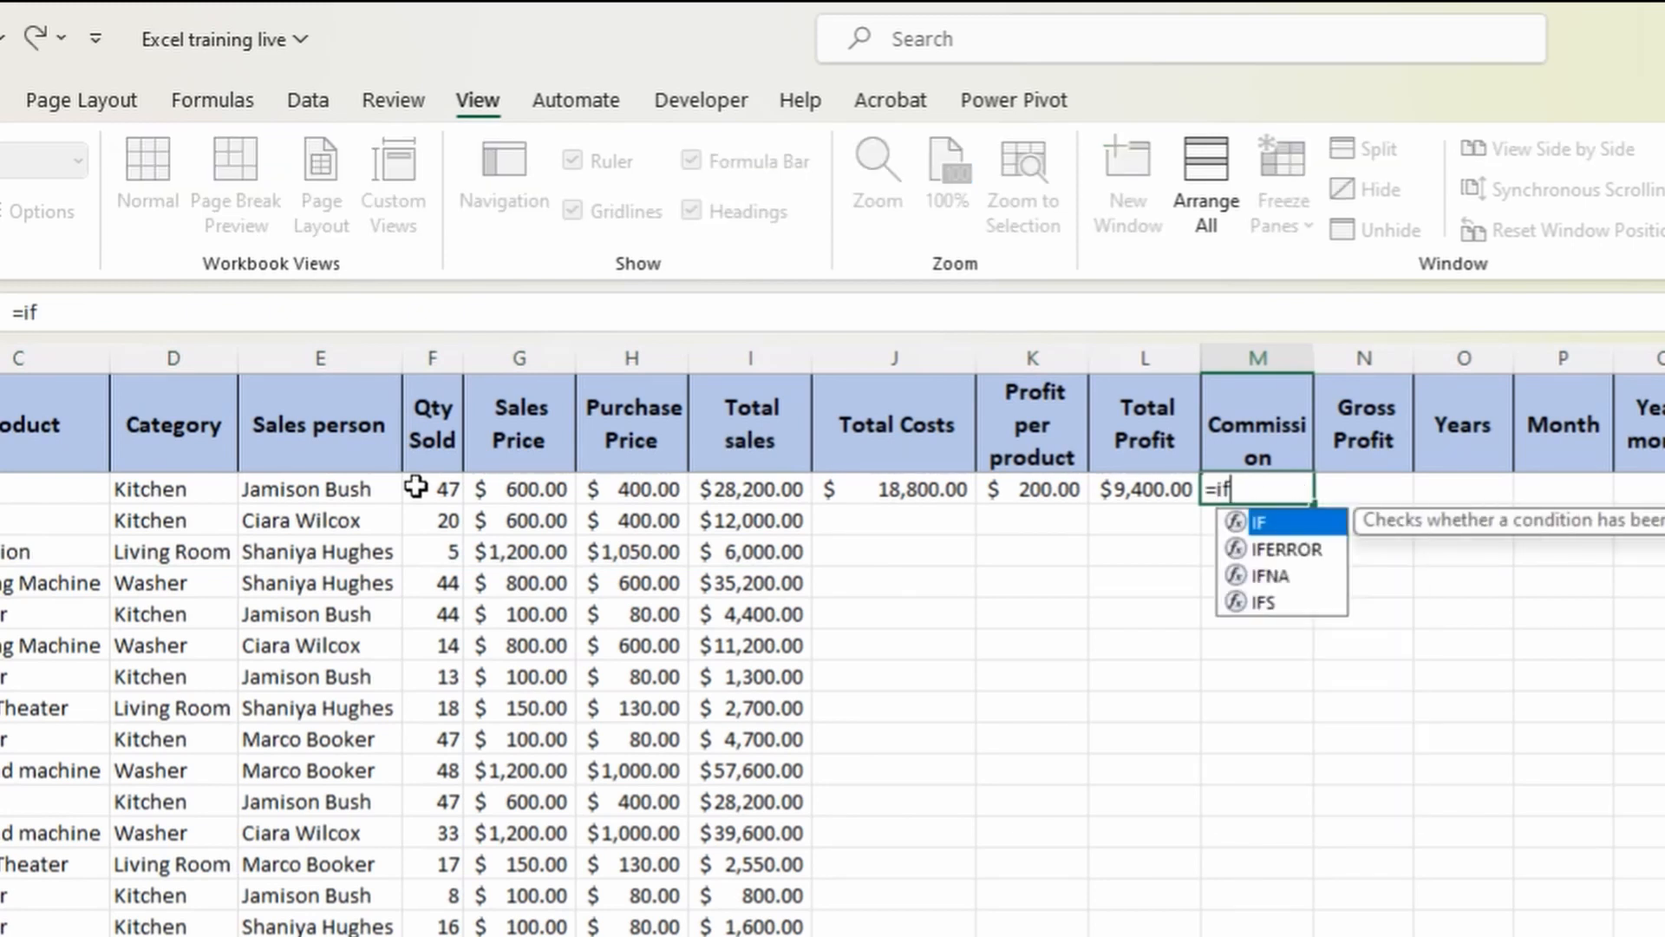
key("Tab")
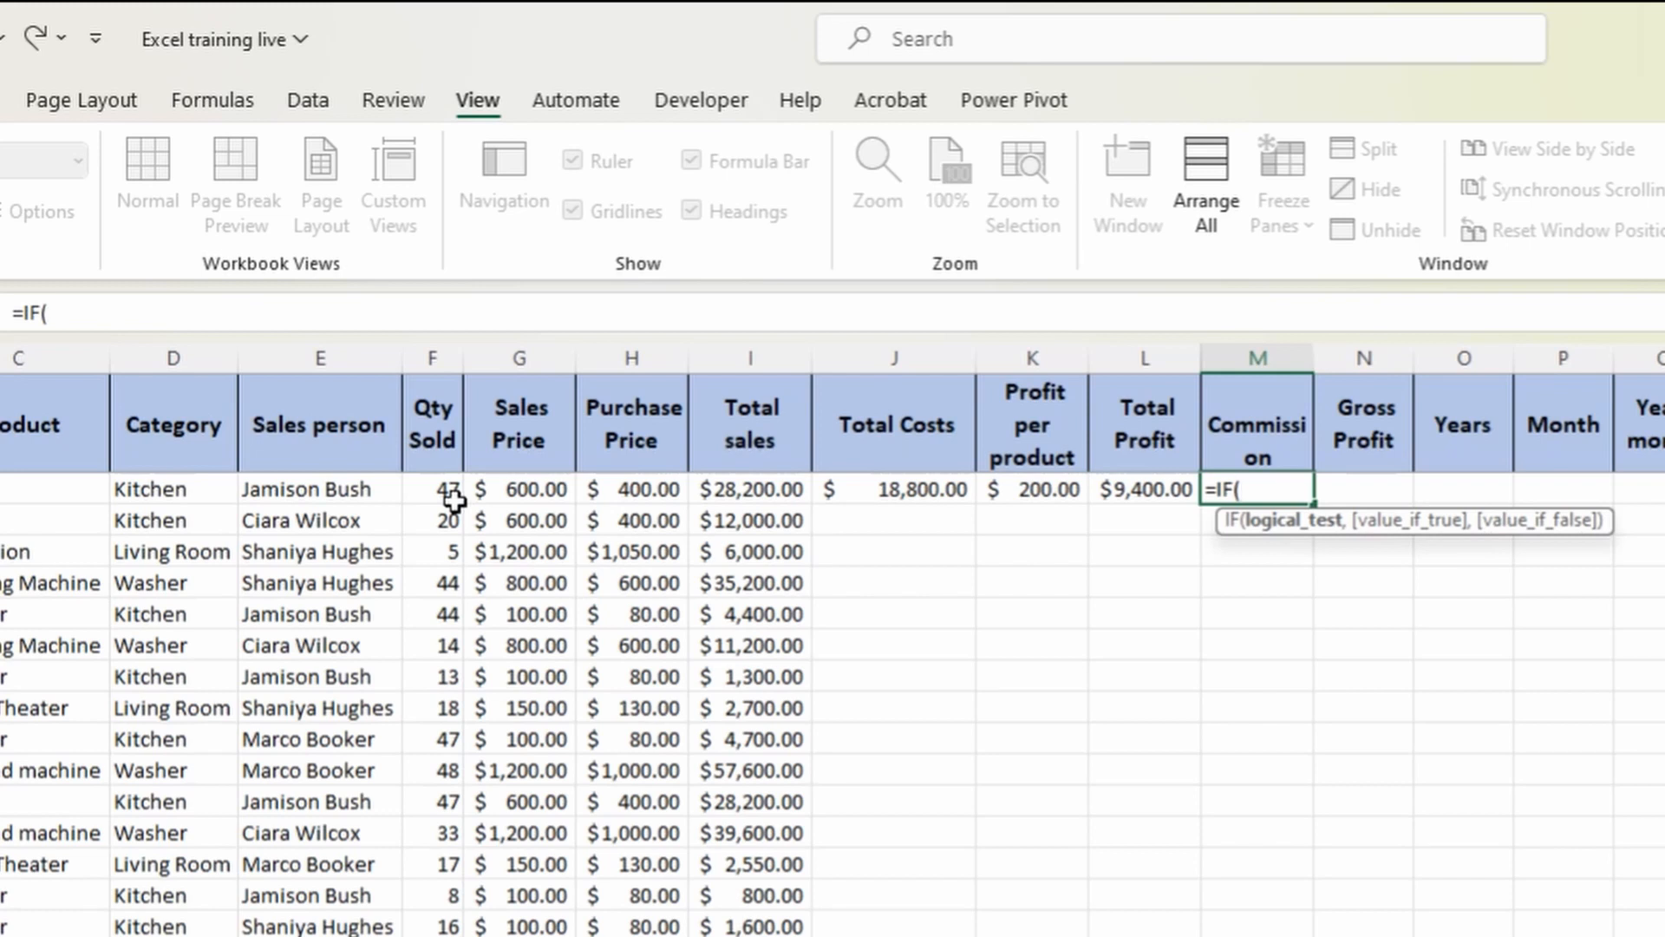
left_click(454, 500)
type("<")
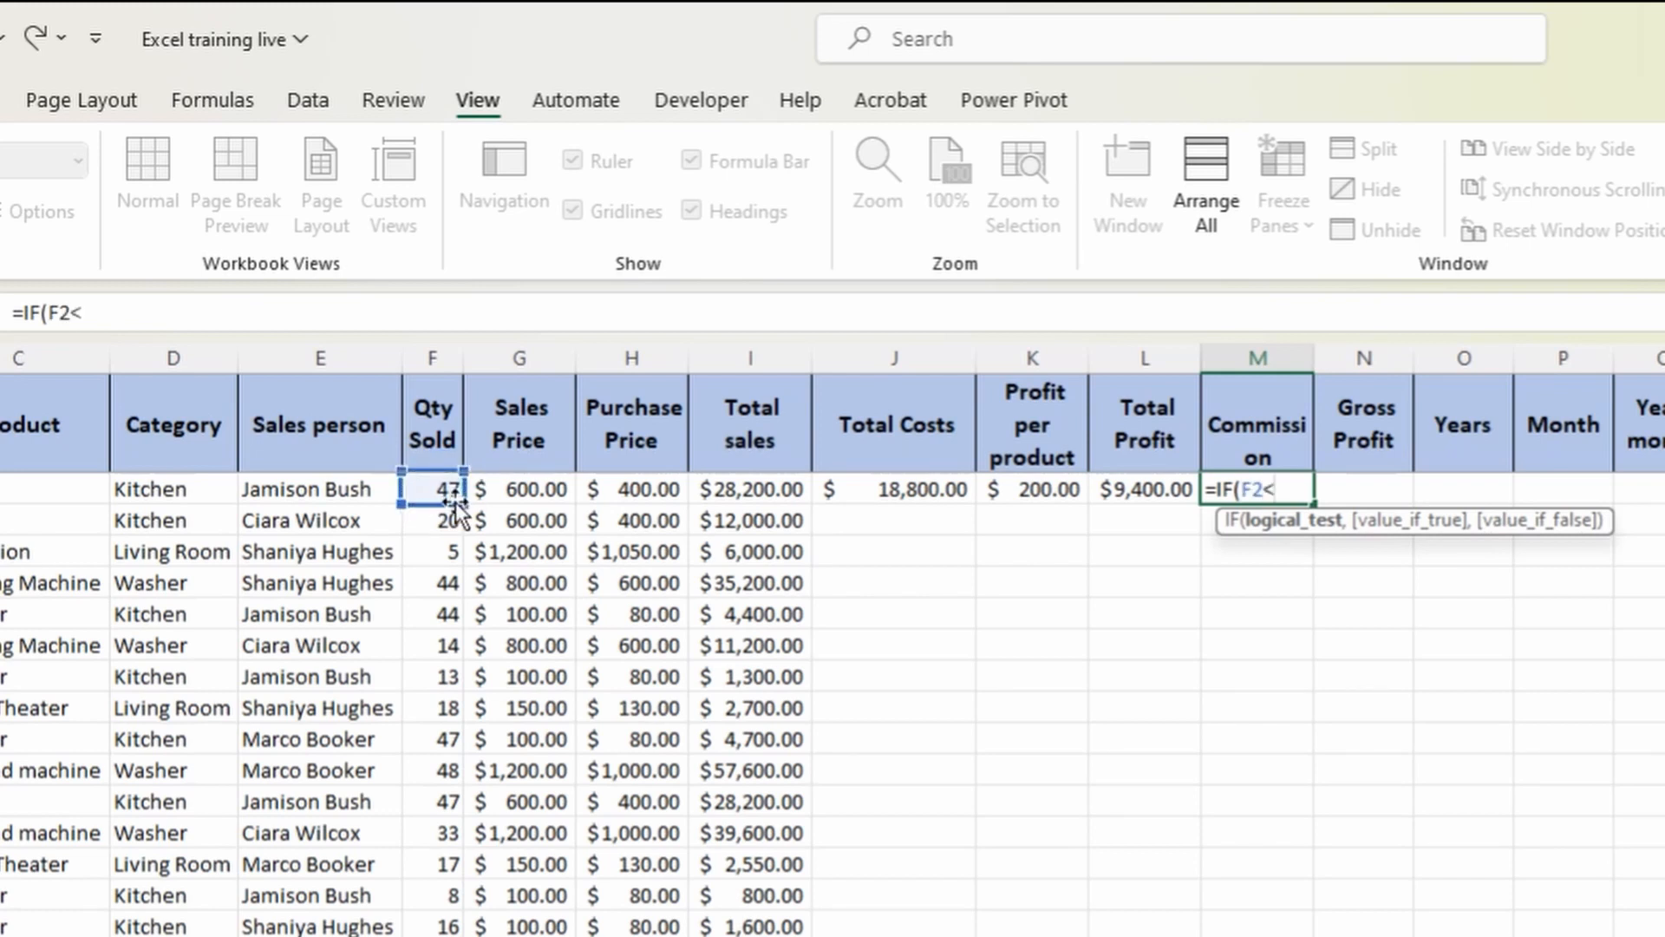
type("10,")
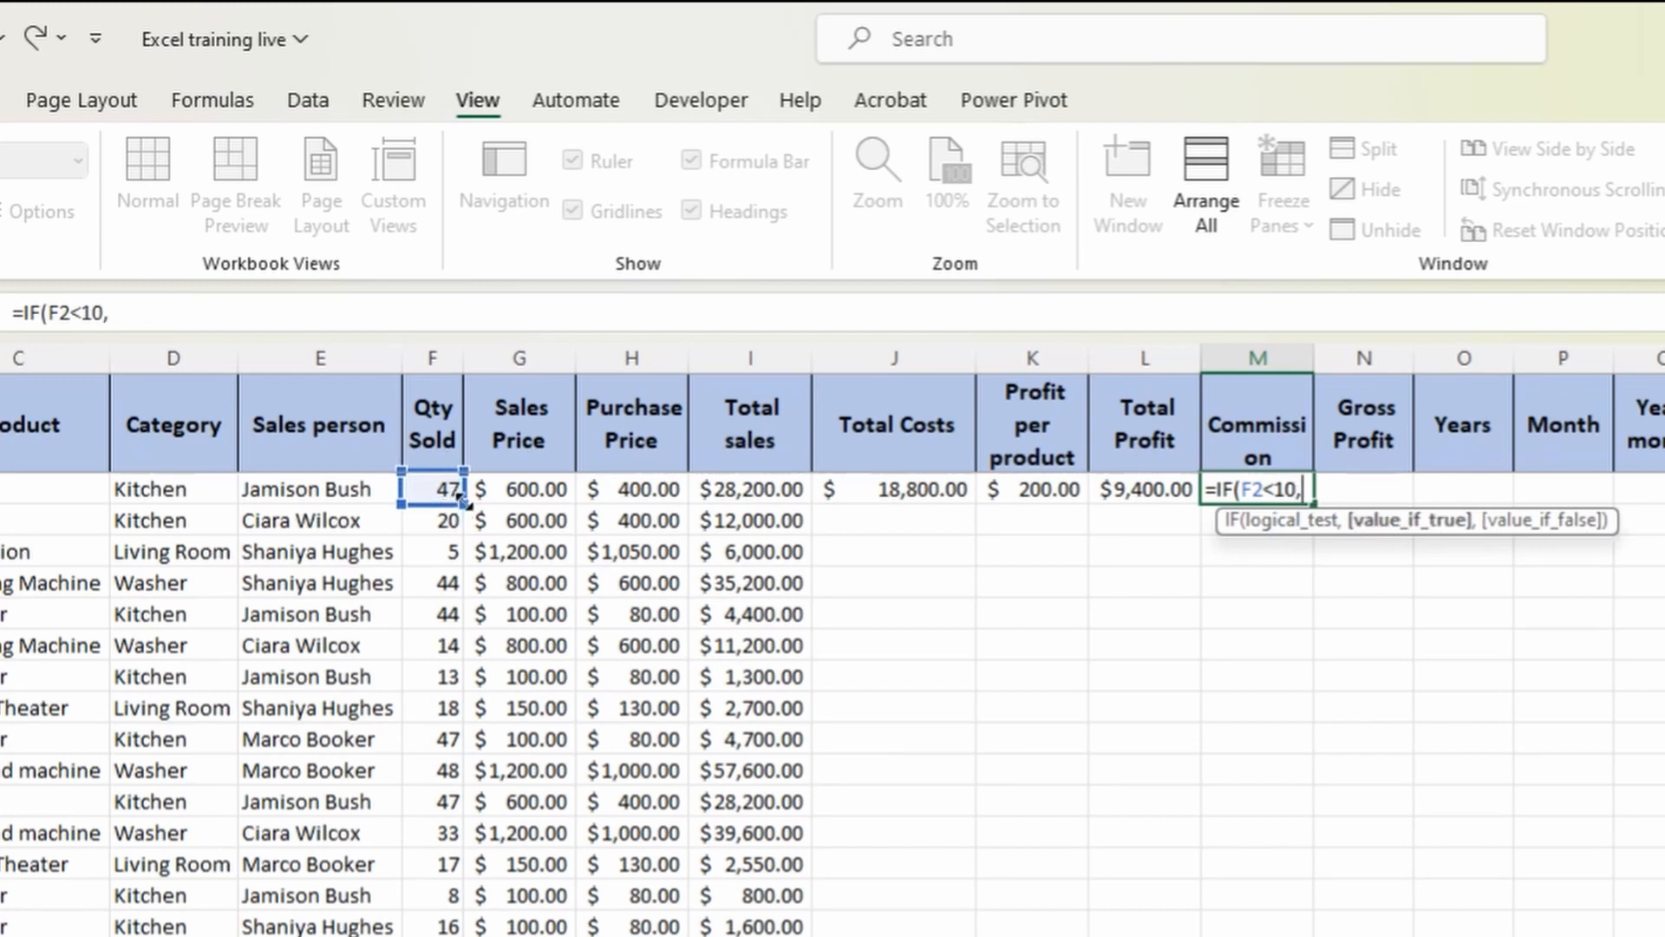
left_click(1158, 490)
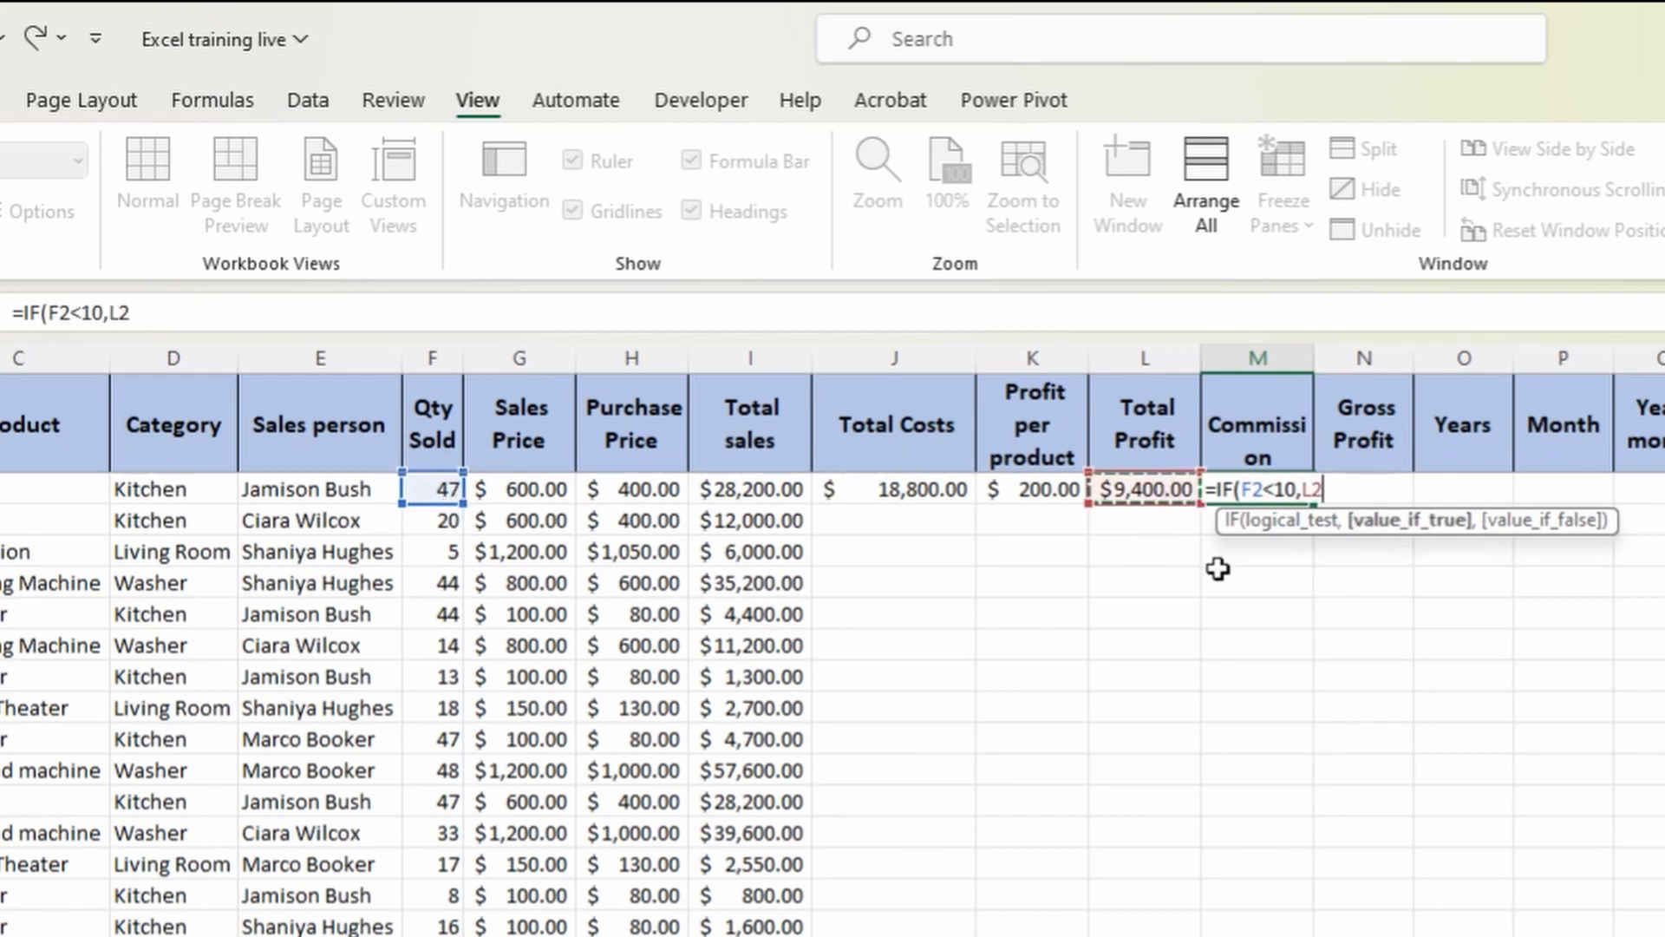
type("*0.1")
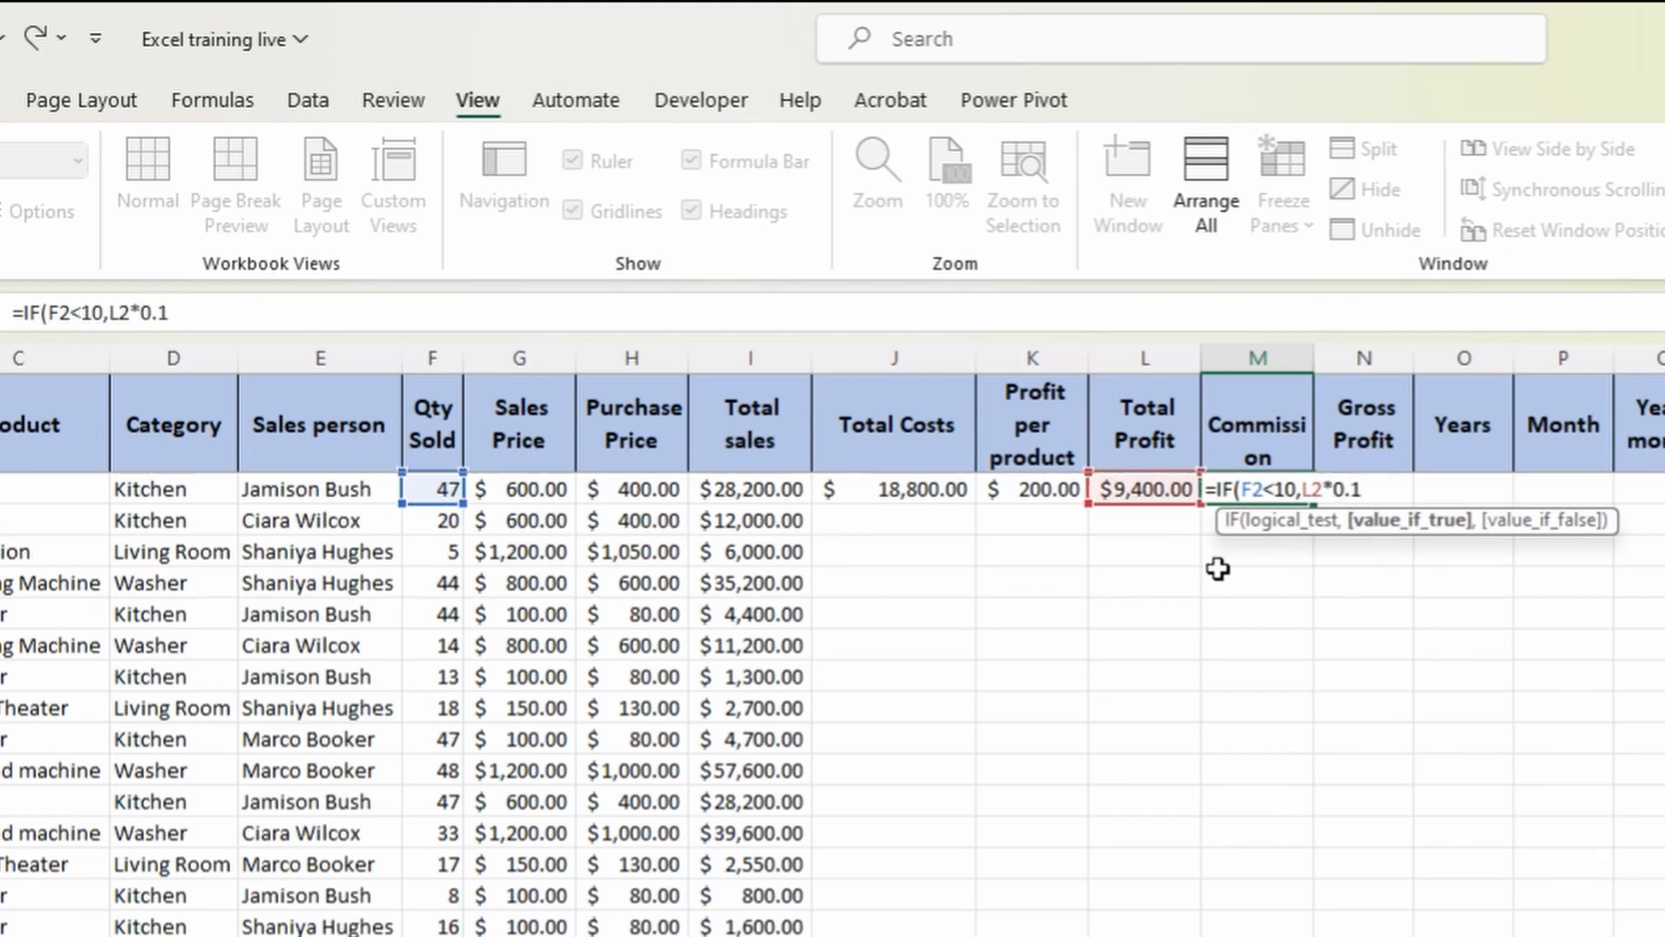
type(",")
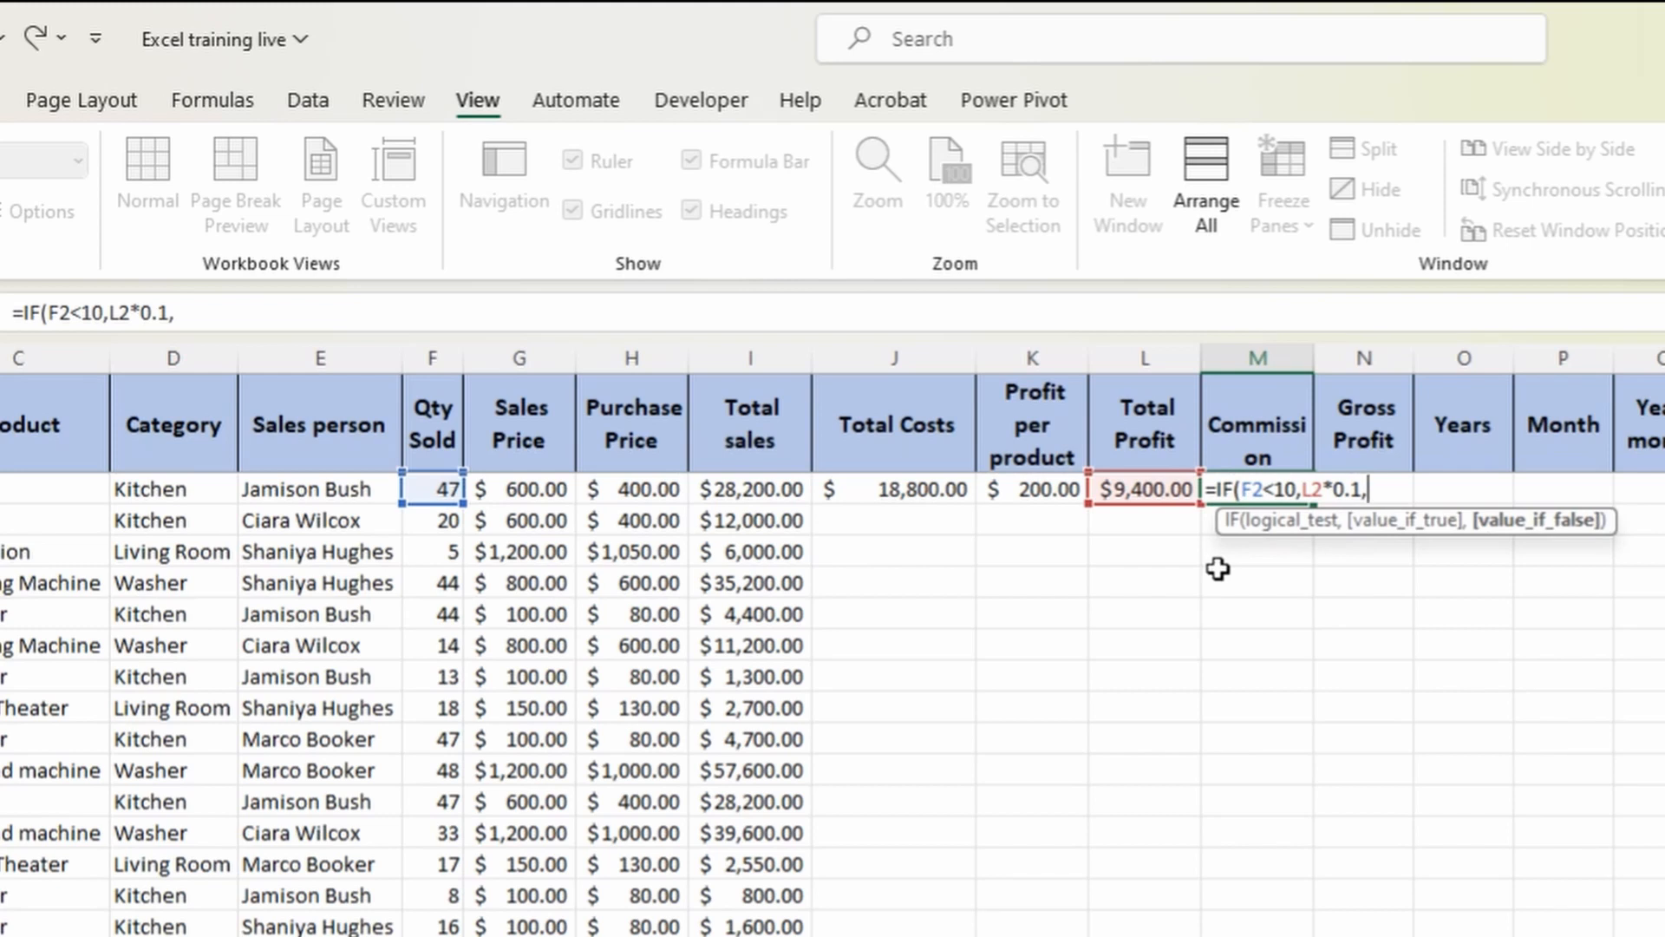
left_click(1172, 486)
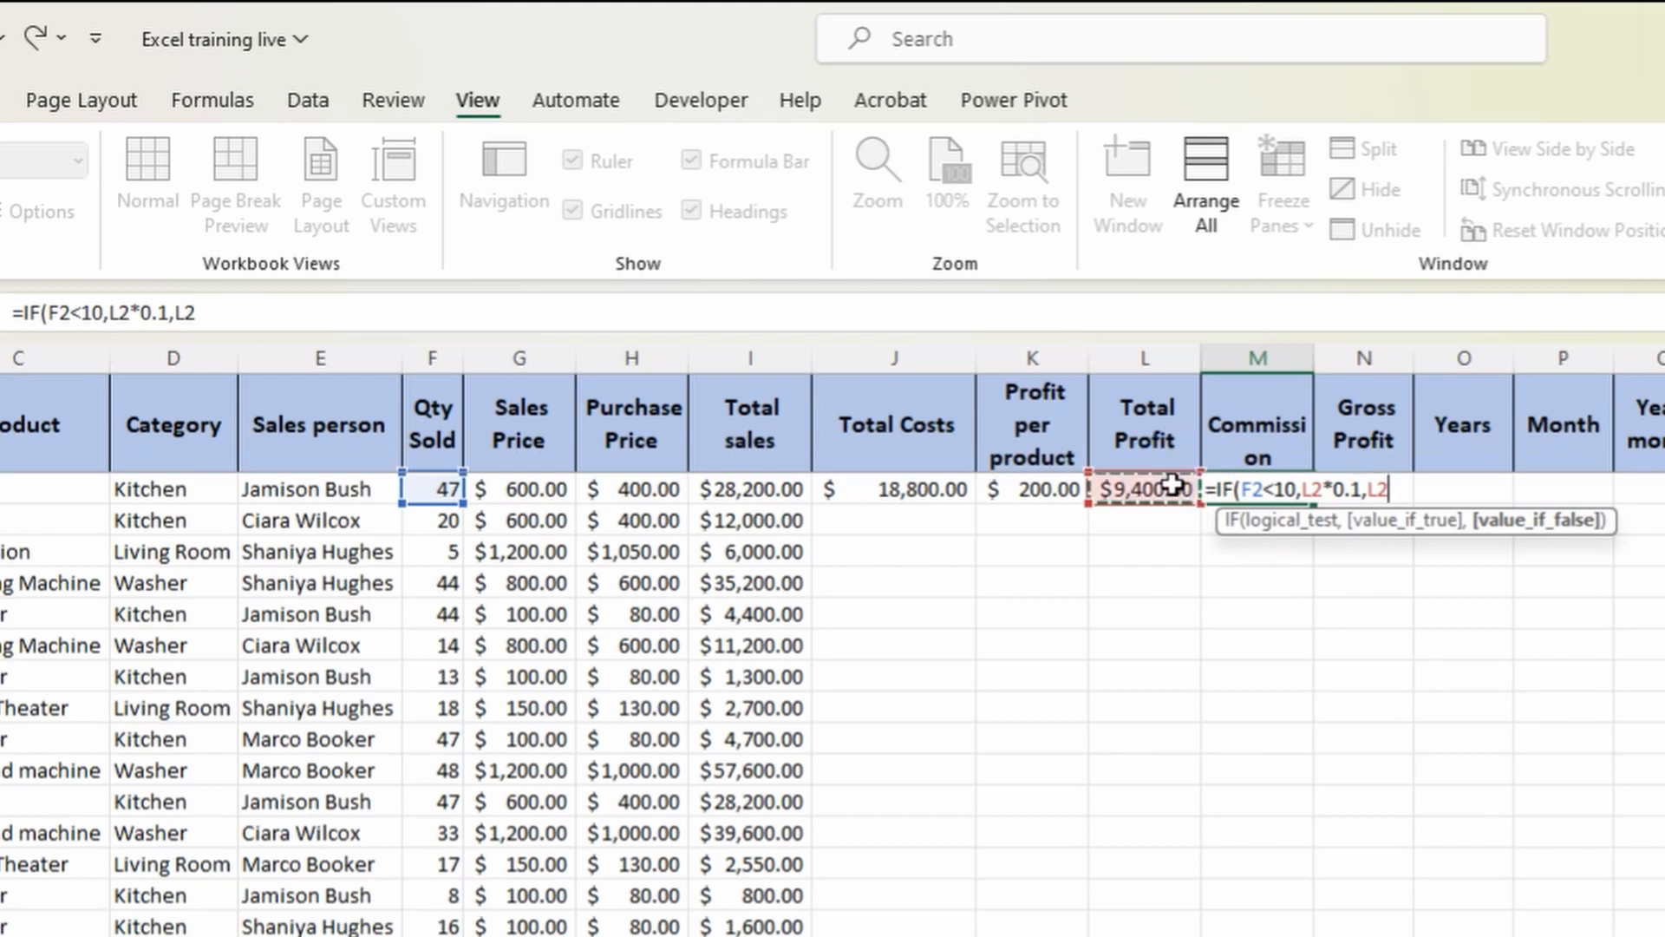
type("*0.2")
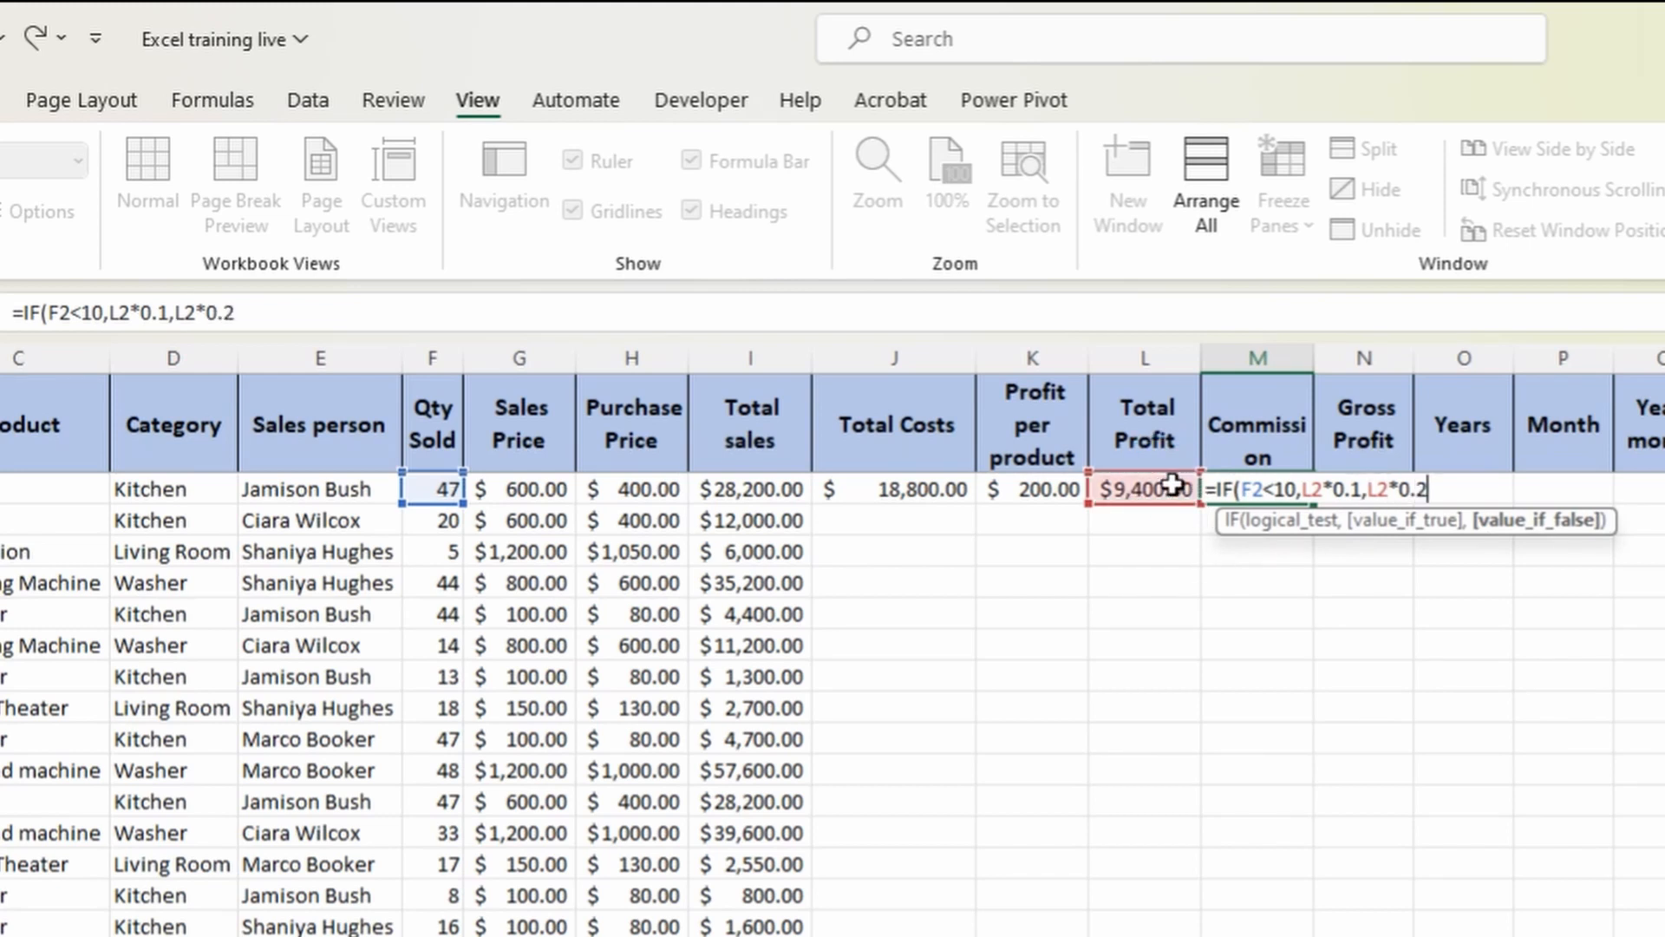
type(")")
key("Return")
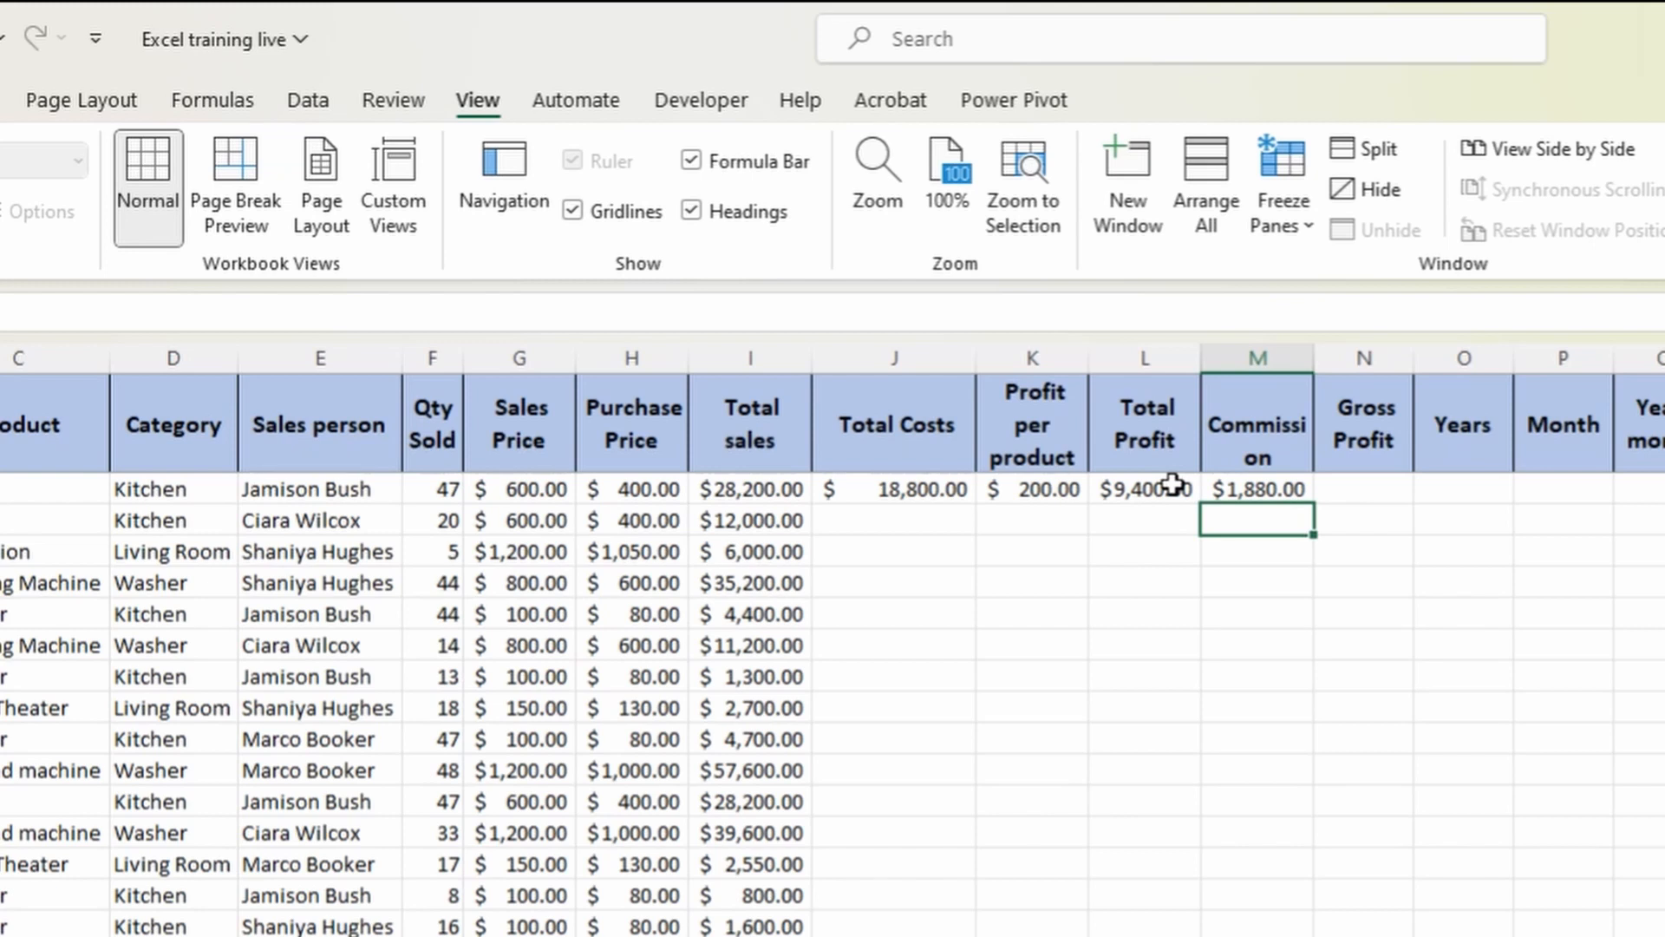
Enter the Gross Profit formula =L2-M2 in N2, subtracting Commission from Total Profit.
left_click(1380, 485)
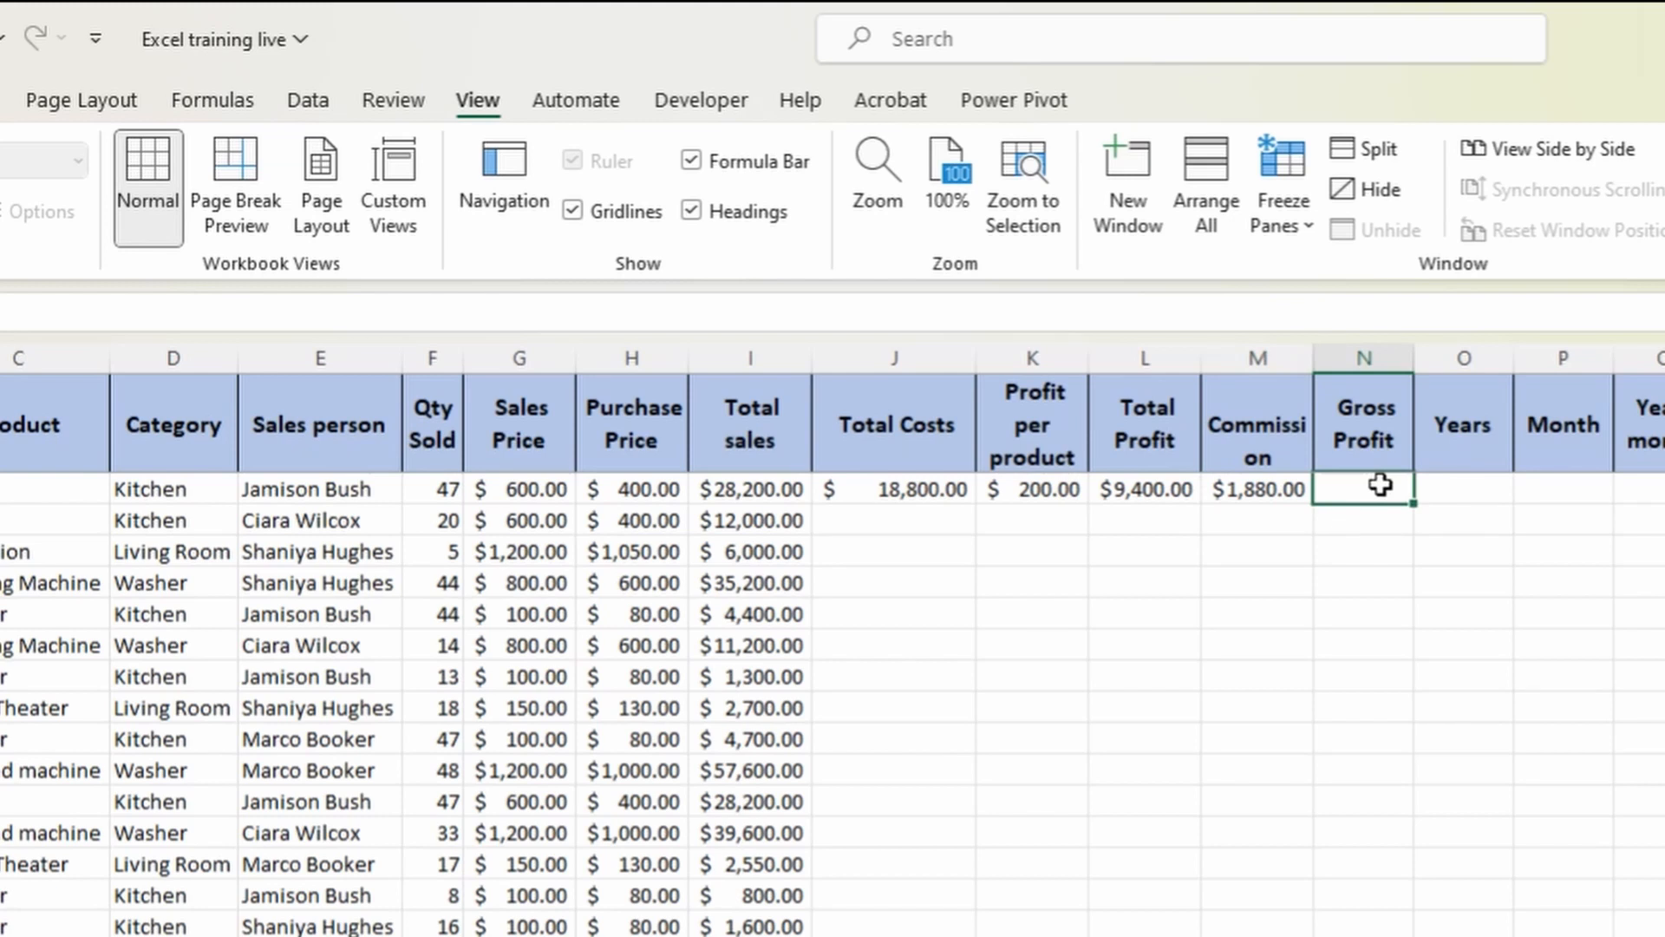
type("=")
key("Left")
key("Left")
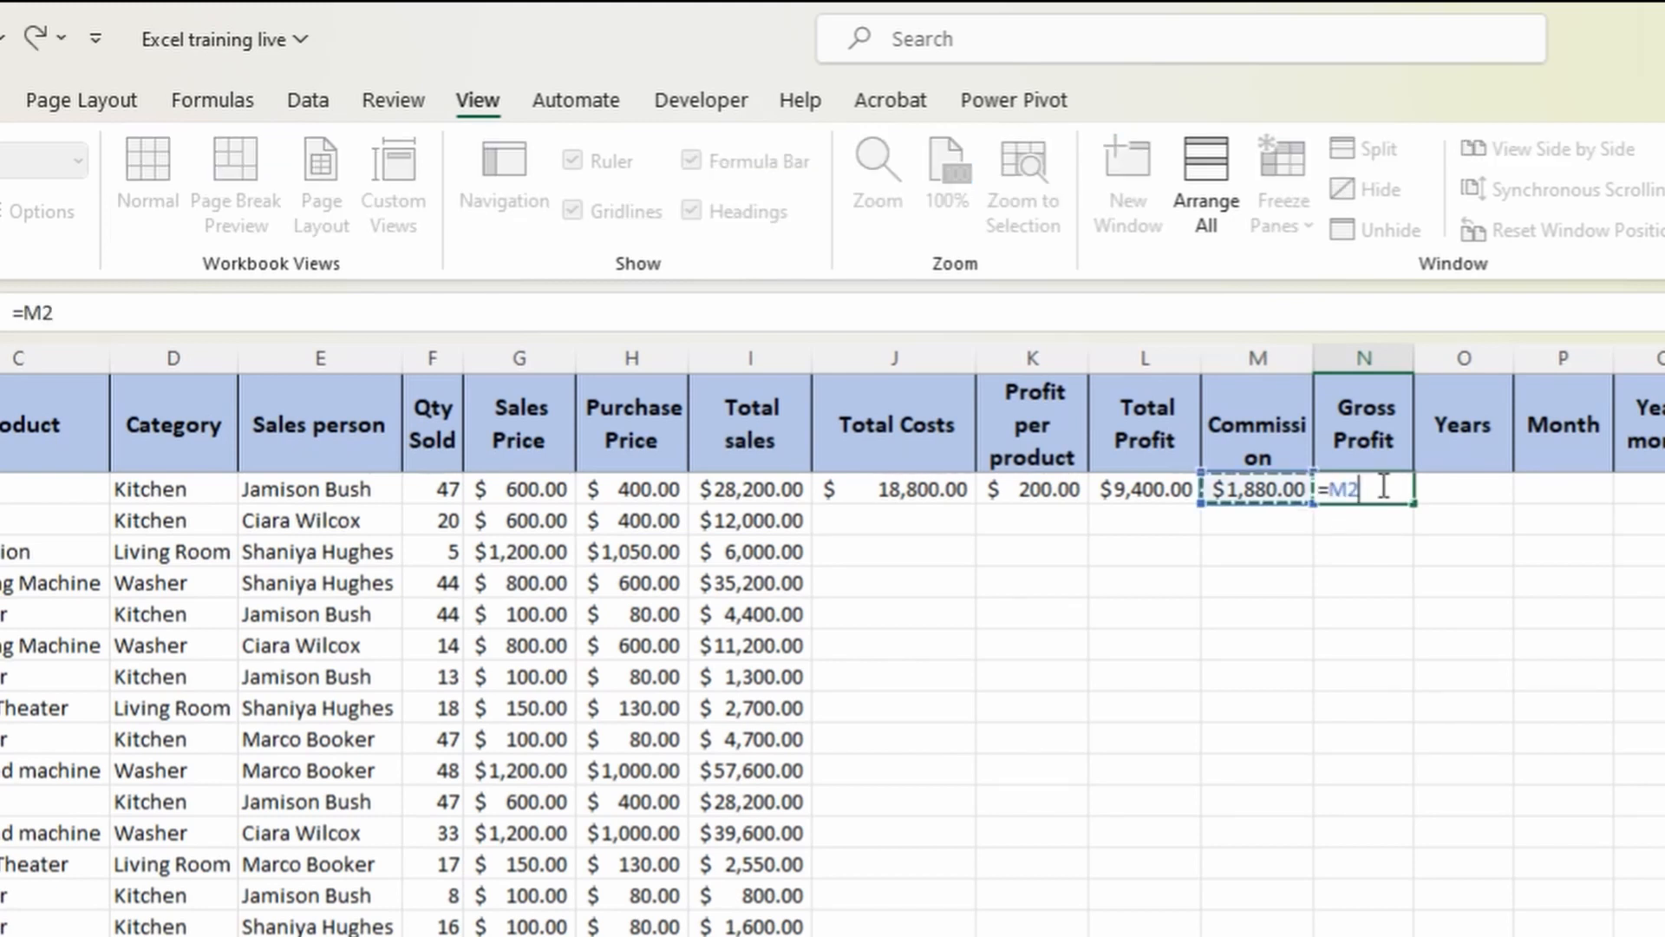
type("-")
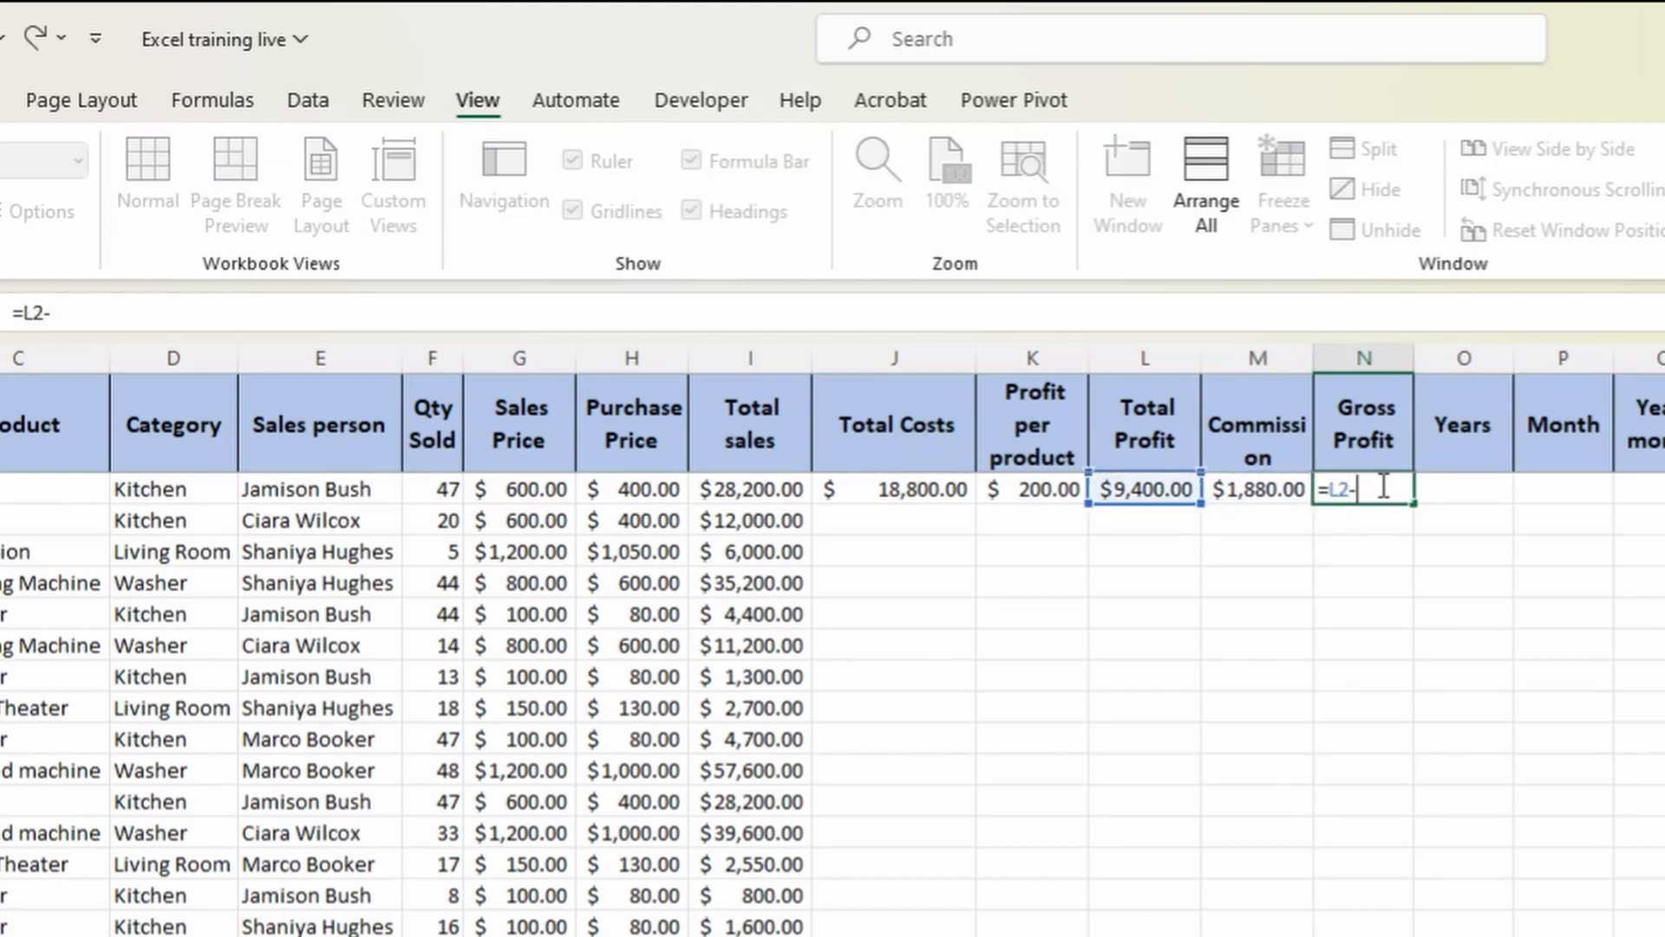
key("Left")
key("Return")
key("Up")
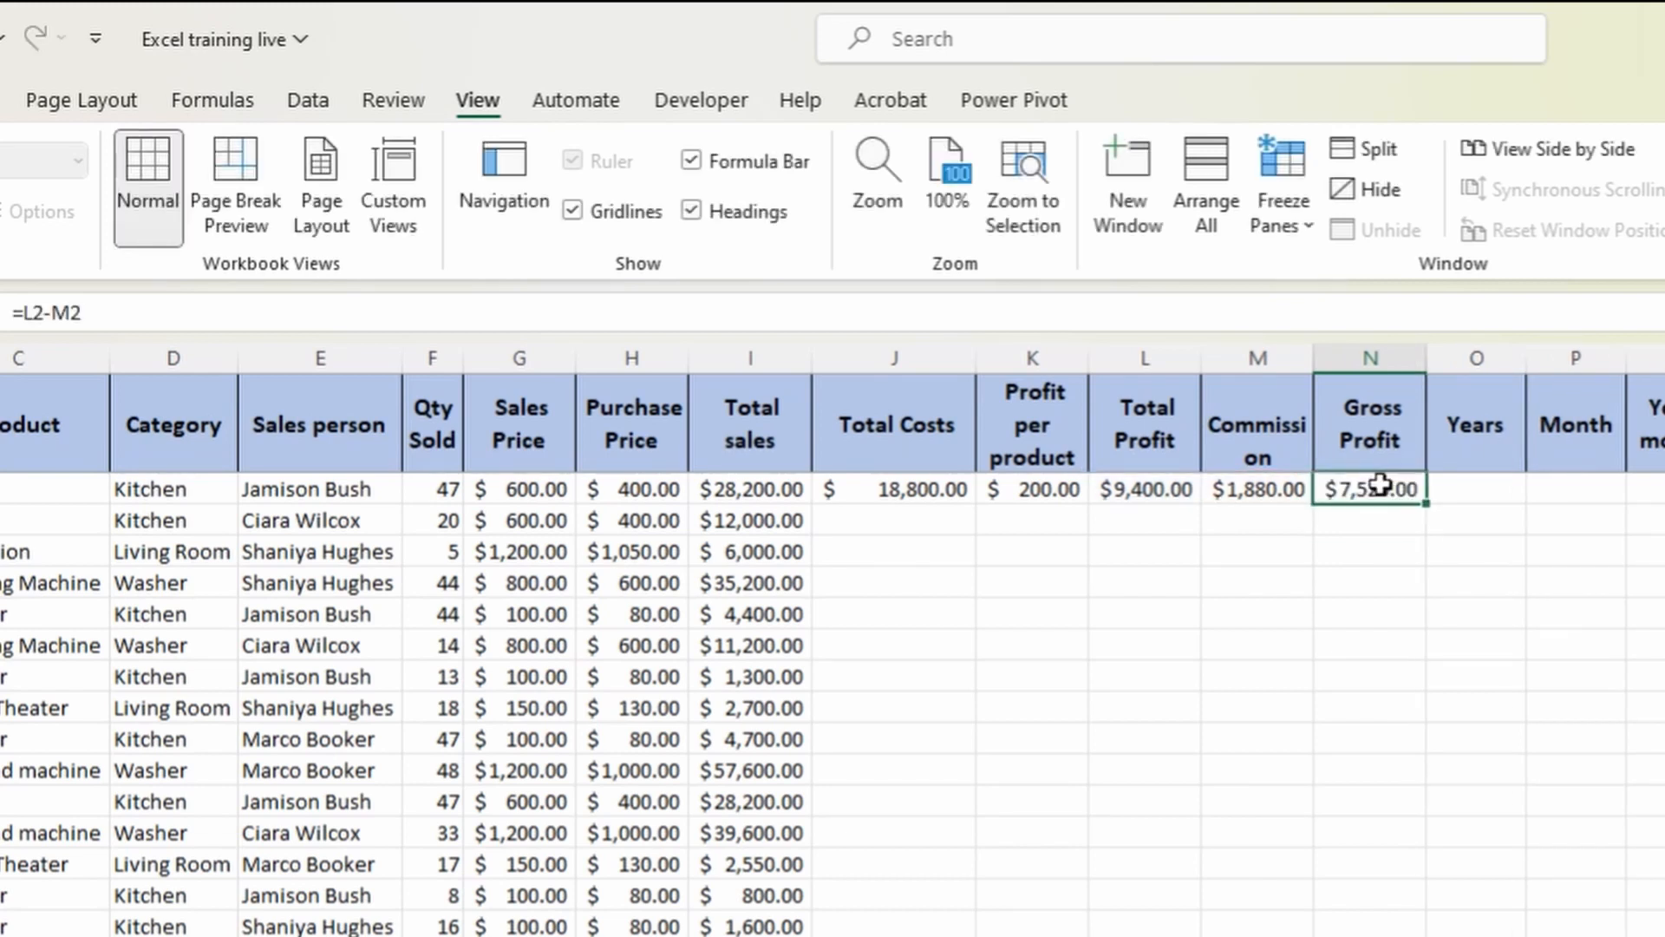
Fill the formulas in J2:N2, from Total Costs to Gross Profit, down all the data rows.
key("Left")
key("Left")
key("Left")
key("Left")
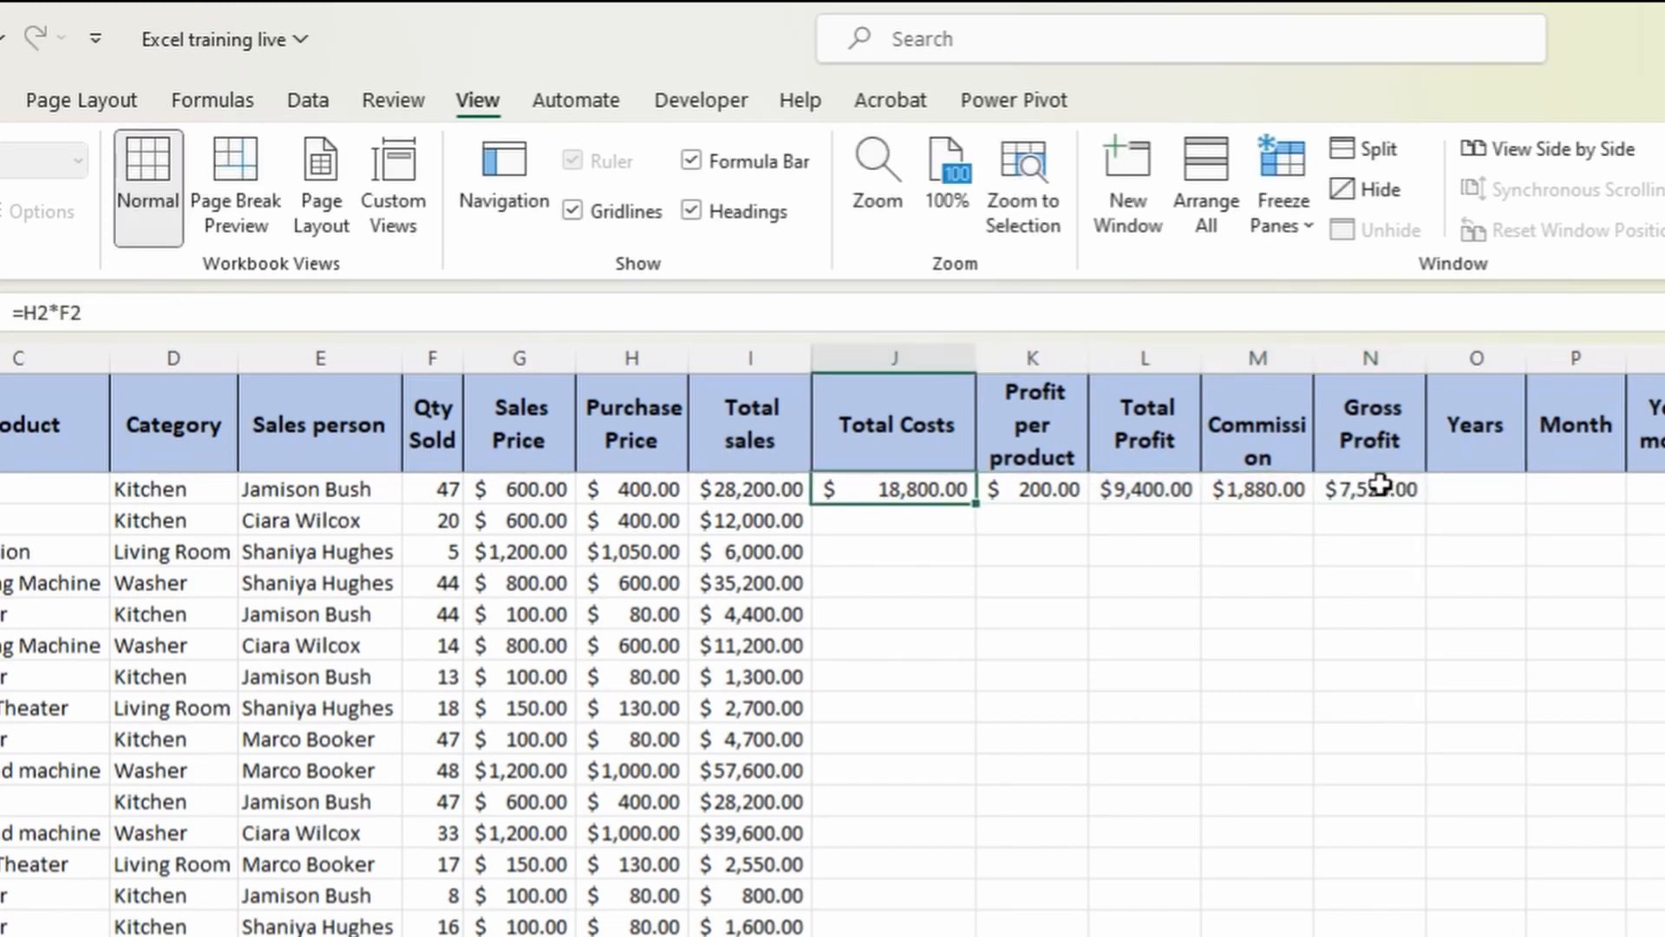
left_click(1380, 486, "shift")
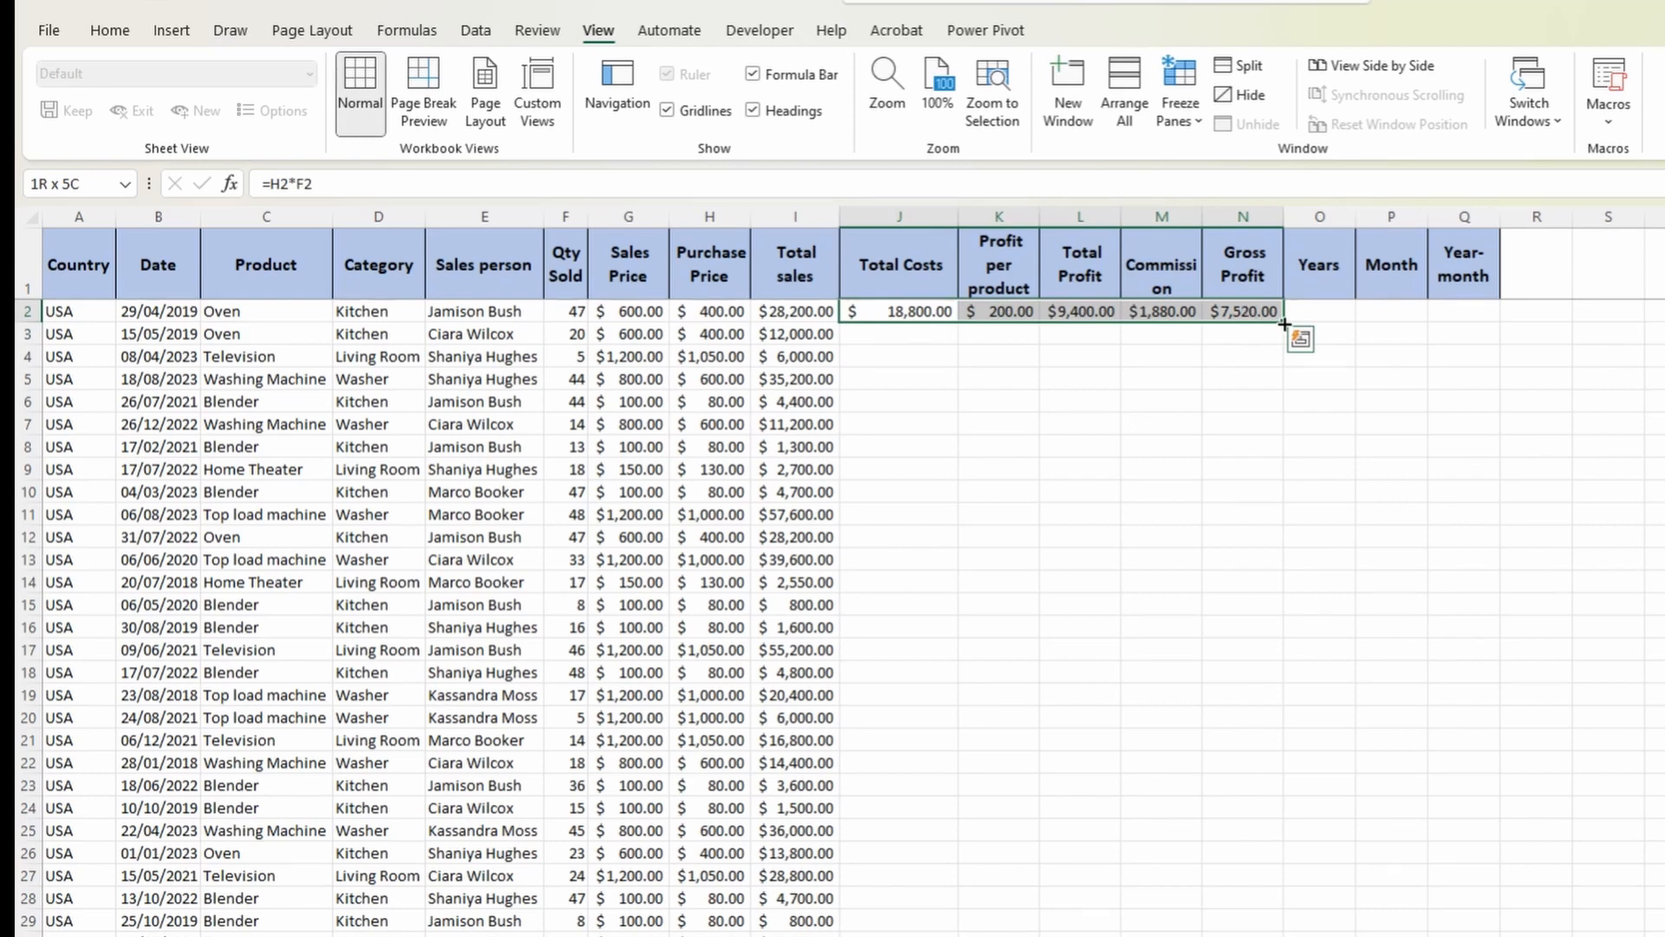
double_click(1285, 323)
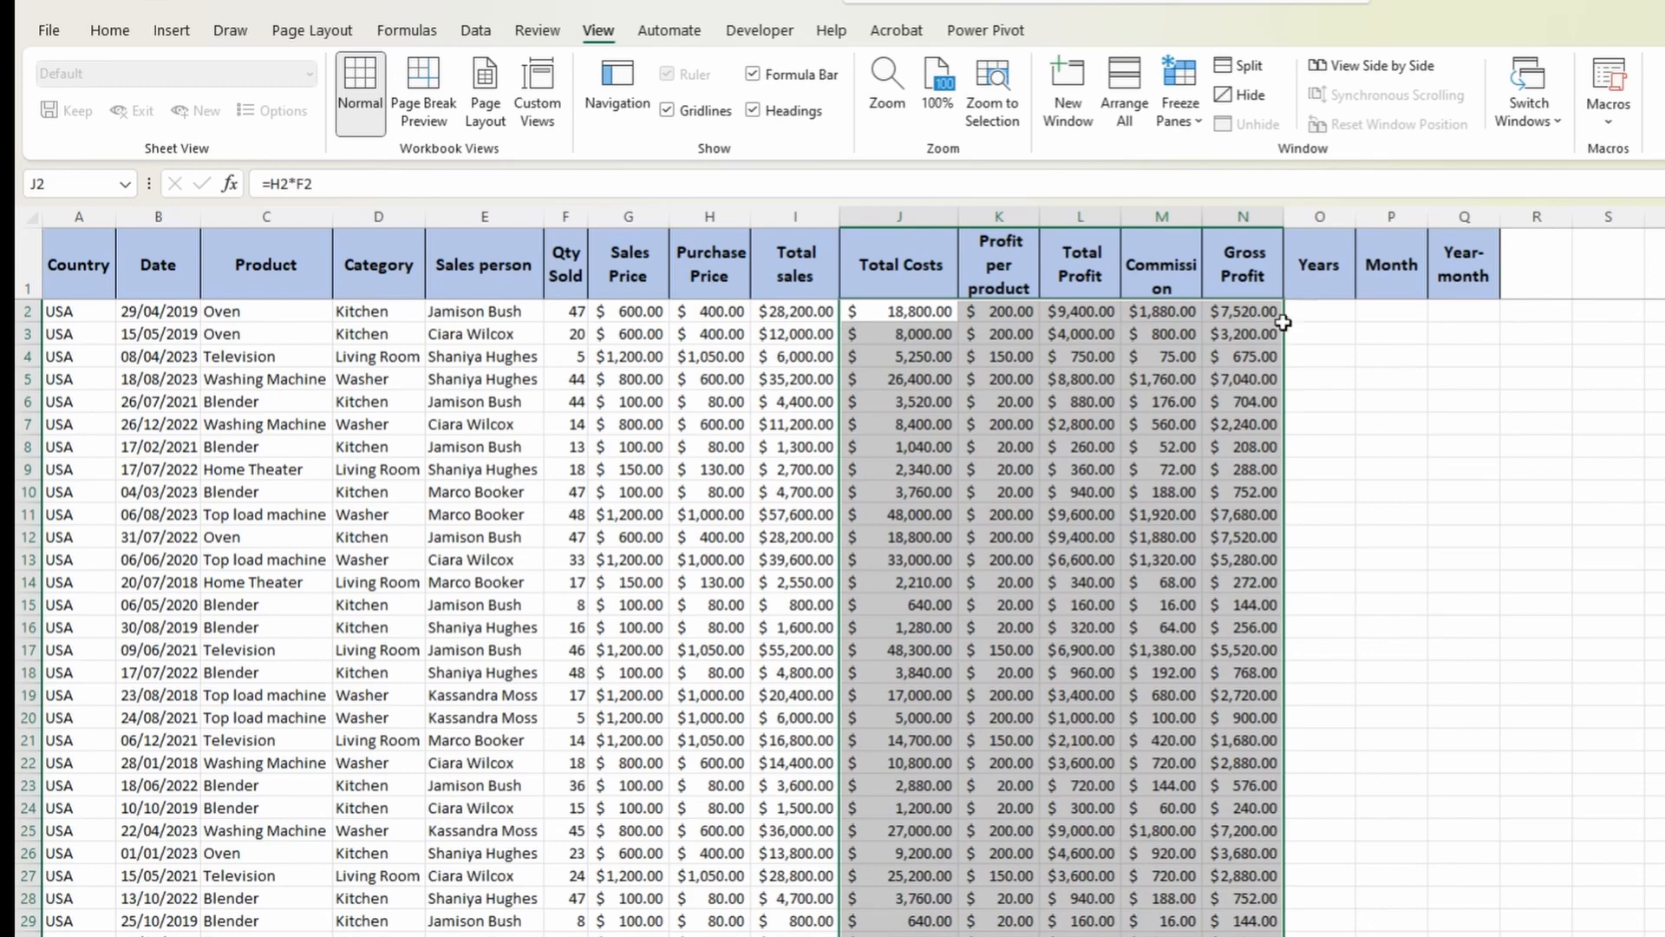
Check how far the filled columns extend and review the copied Commission formula in M5.
key("ctrl+Down")
key("ctrl+Up")
key("Right")
key("Right")
key("Right")
key("Down")
key("Down")
key("Down")
key("Down")
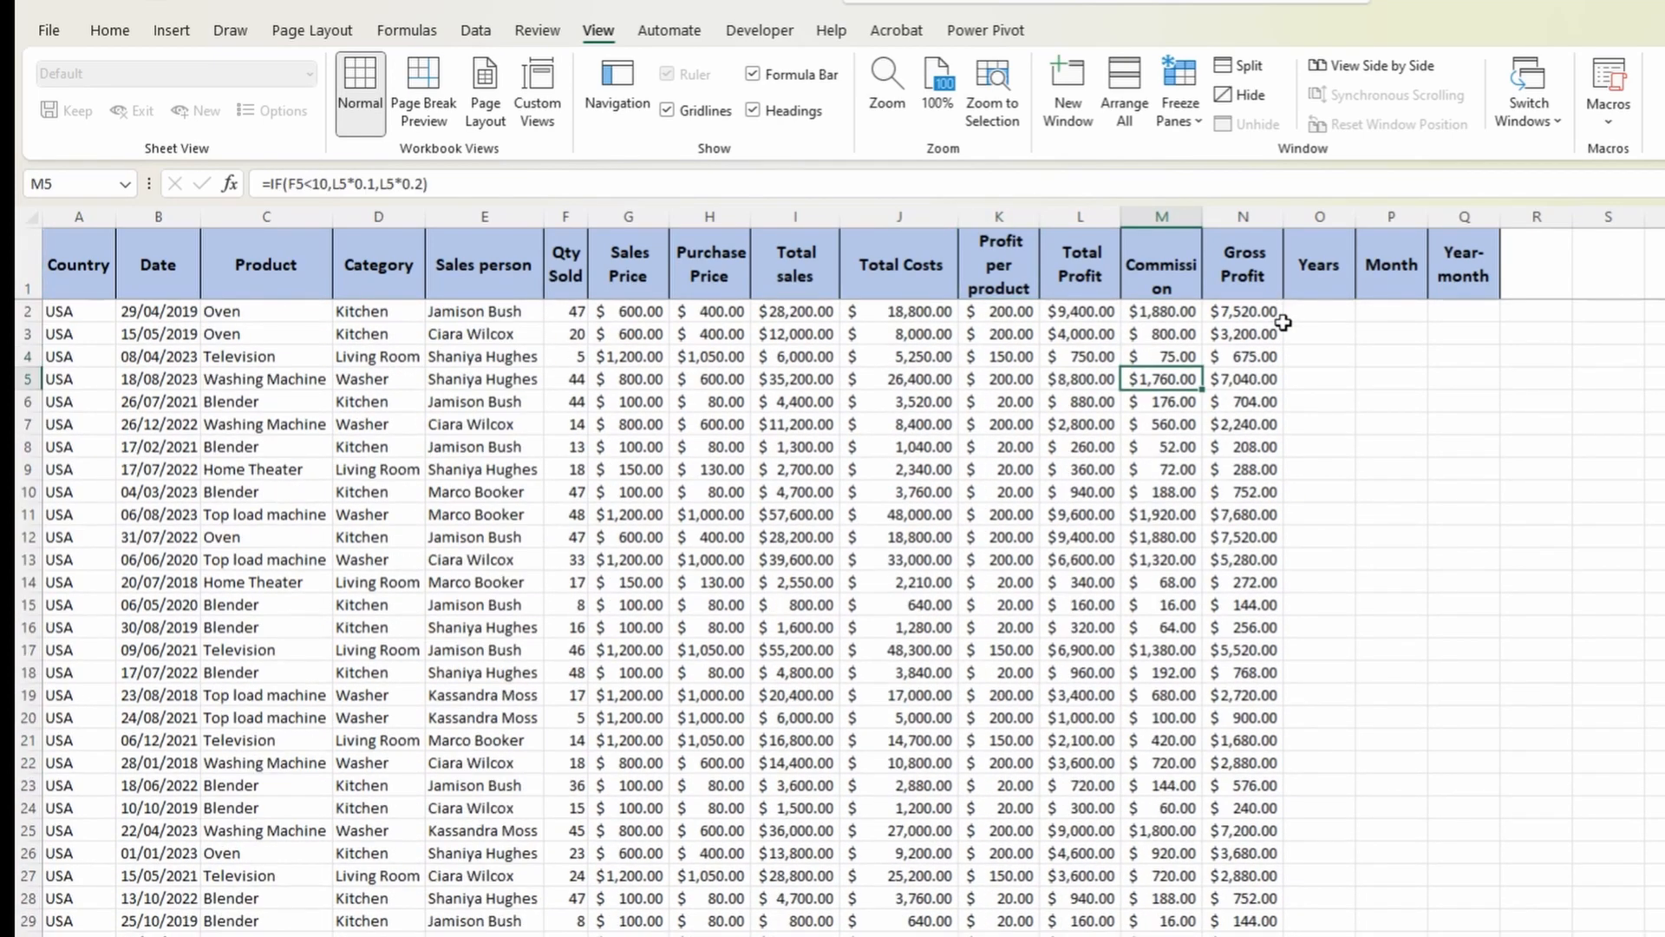
Inspect the cell references of the copied Total Profit formulas in L5 and L8, leaving both as they are.
key("Left")
key("F2")
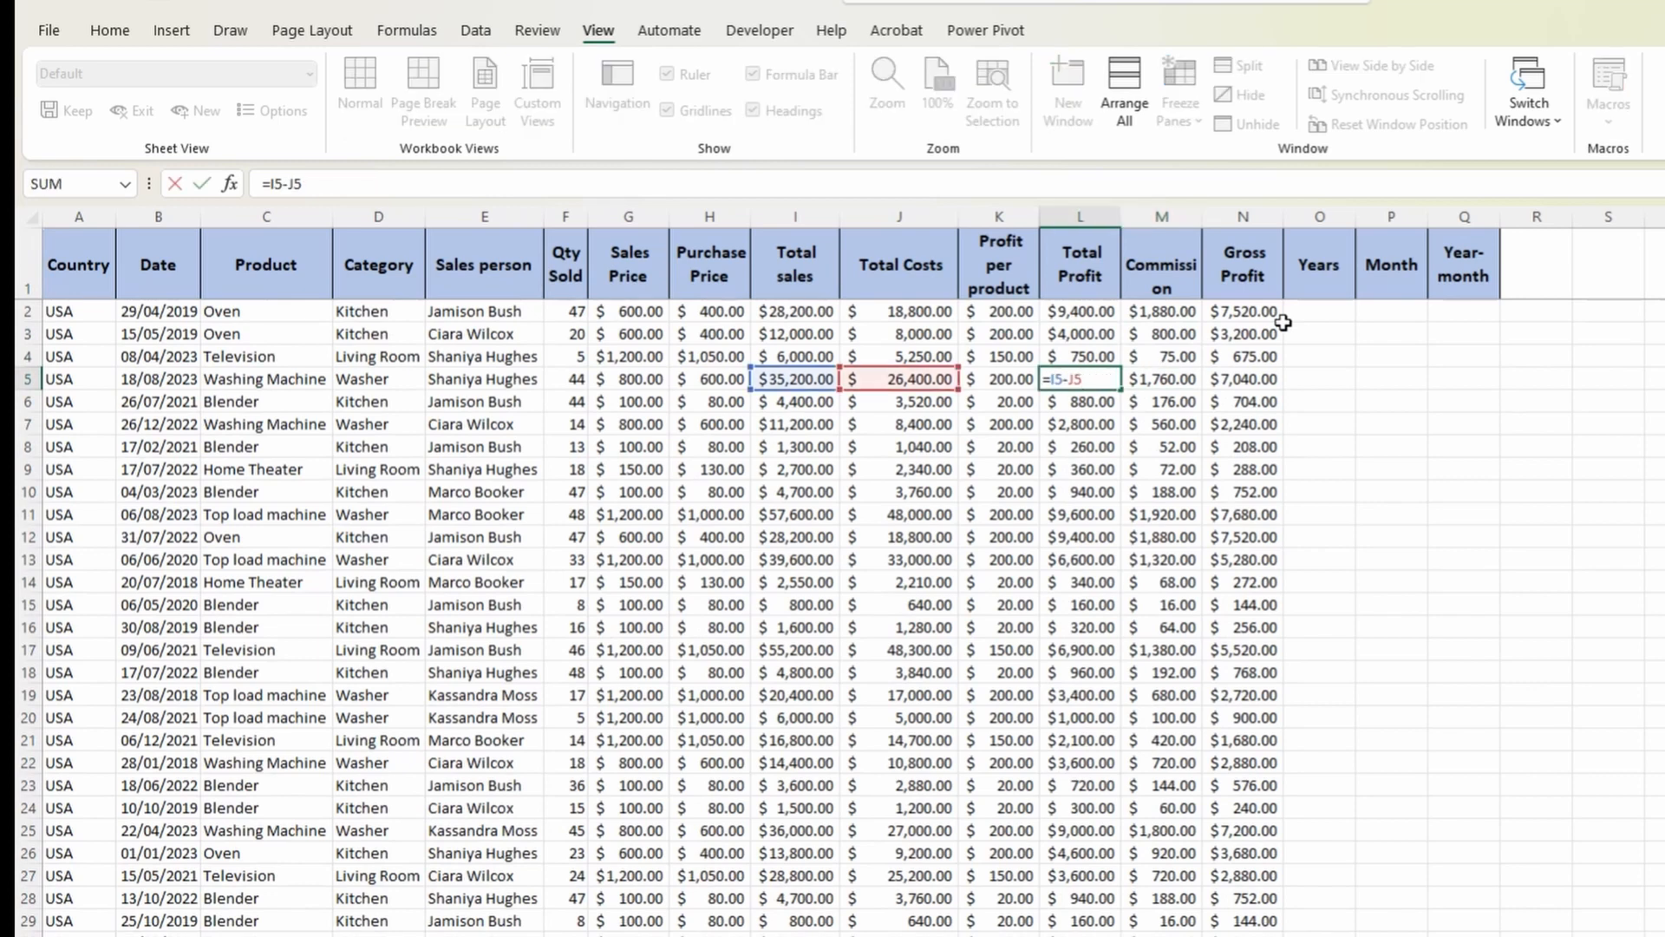
key("Escape")
key("Down")
key("Down")
key("Down")
key("F2")
key("Escape")
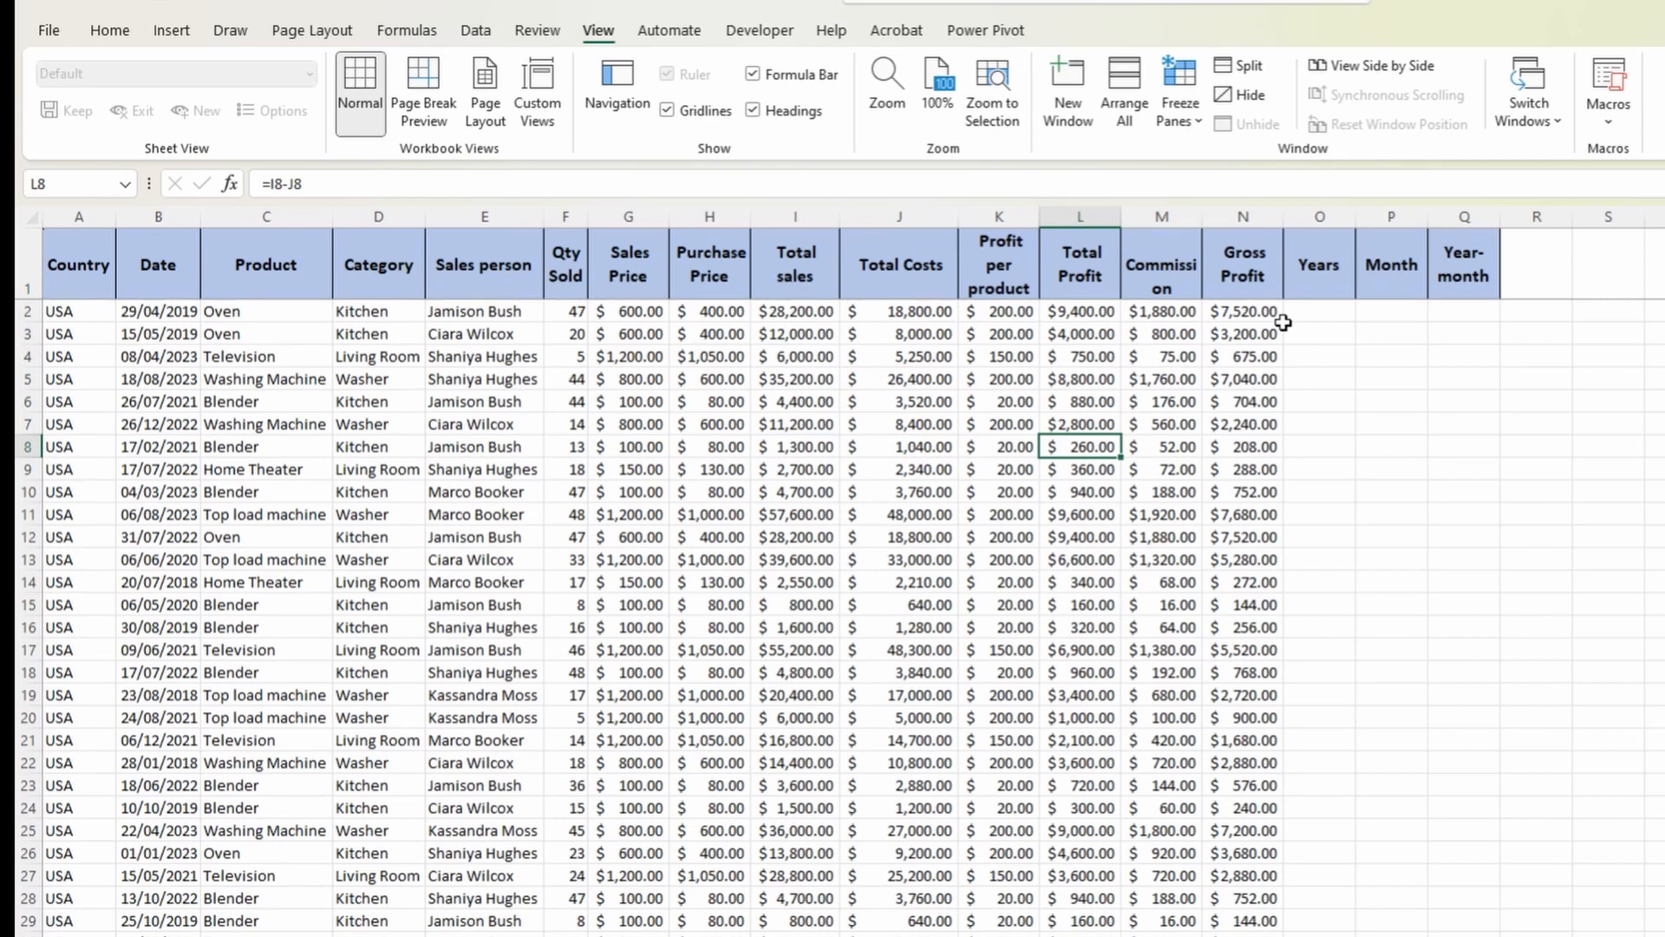
Inspect the copied Commission formula in M4 and its cell references on the 08/04/2023 Television row, leaving it as it is.
key("Right")
key("Up")
key("Up")
key("Up")
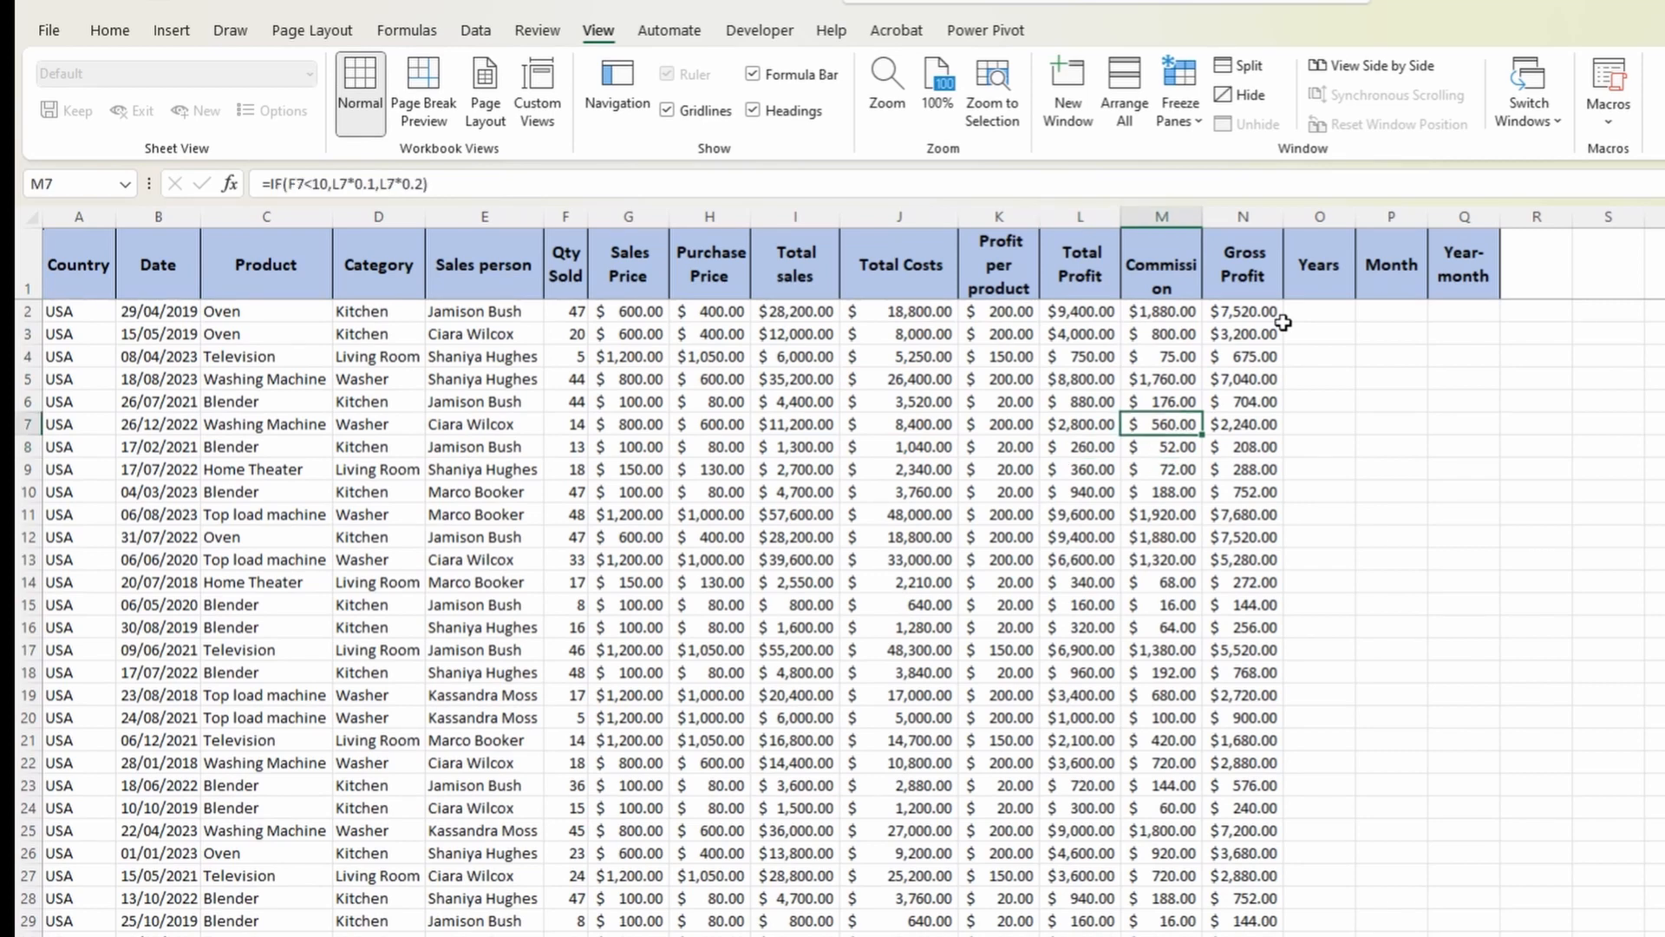
key("Up")
key("shift+space")
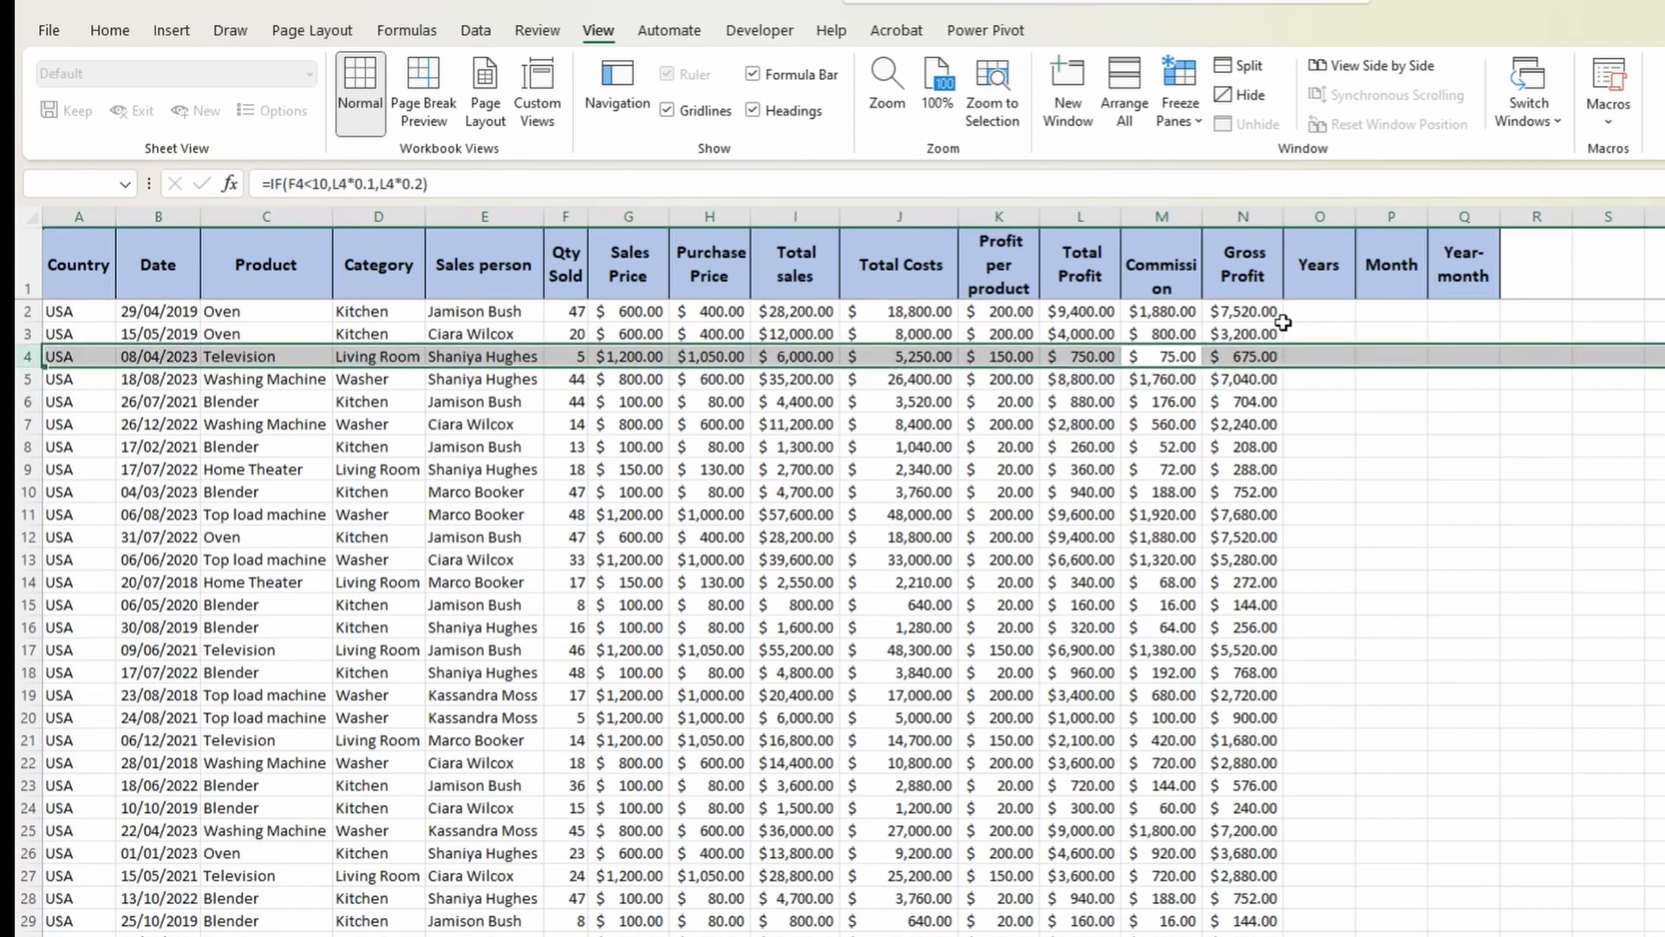
key("Right")
key("Left")
key("F2")
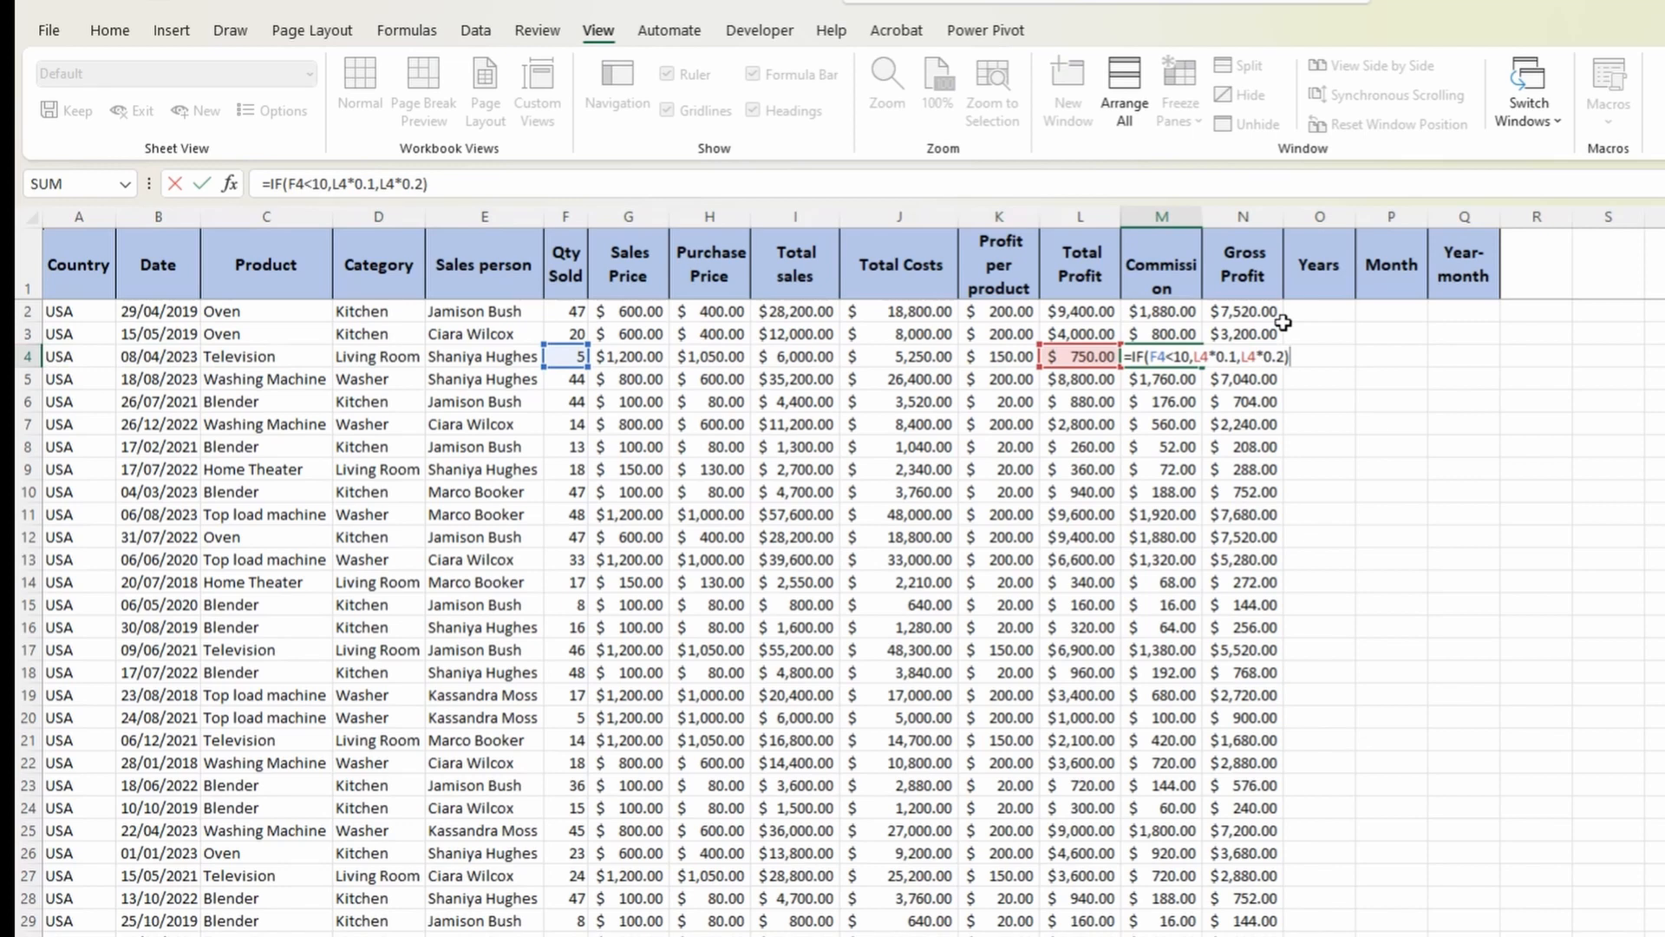
key("Escape")
Cross-check the row 4 commission with the test formula =L4*0.1 in the empty cell S4, and undo that entry.
key("Right")
key("Right")
key("Right")
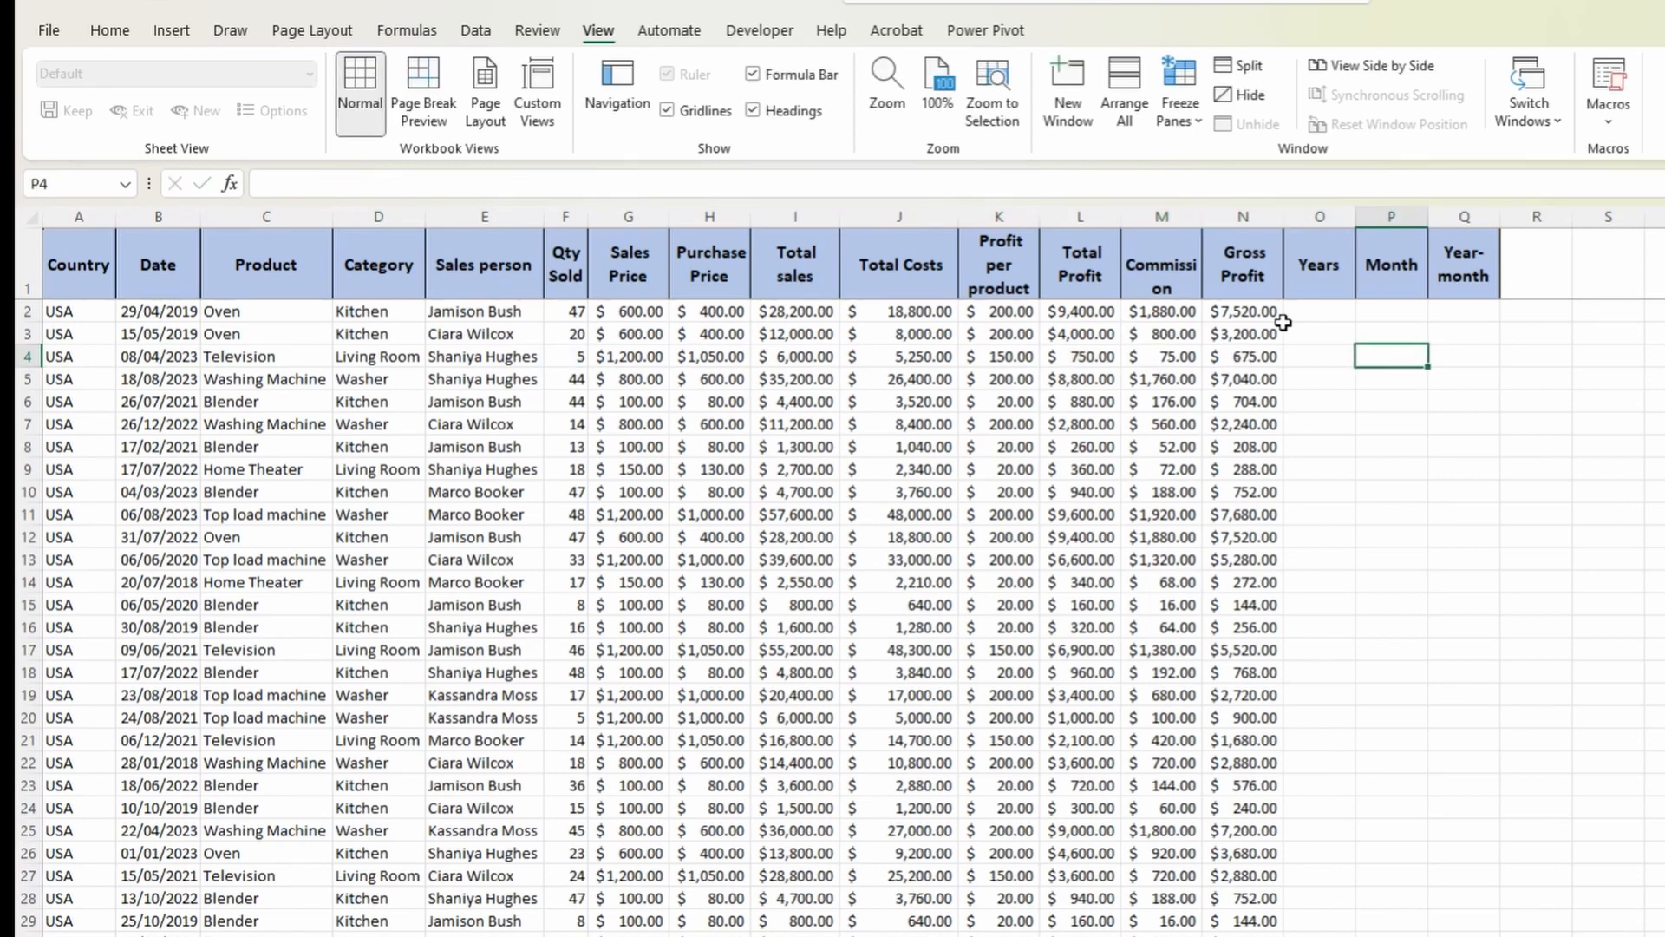
key("Right")
key("Right")
key("Right")
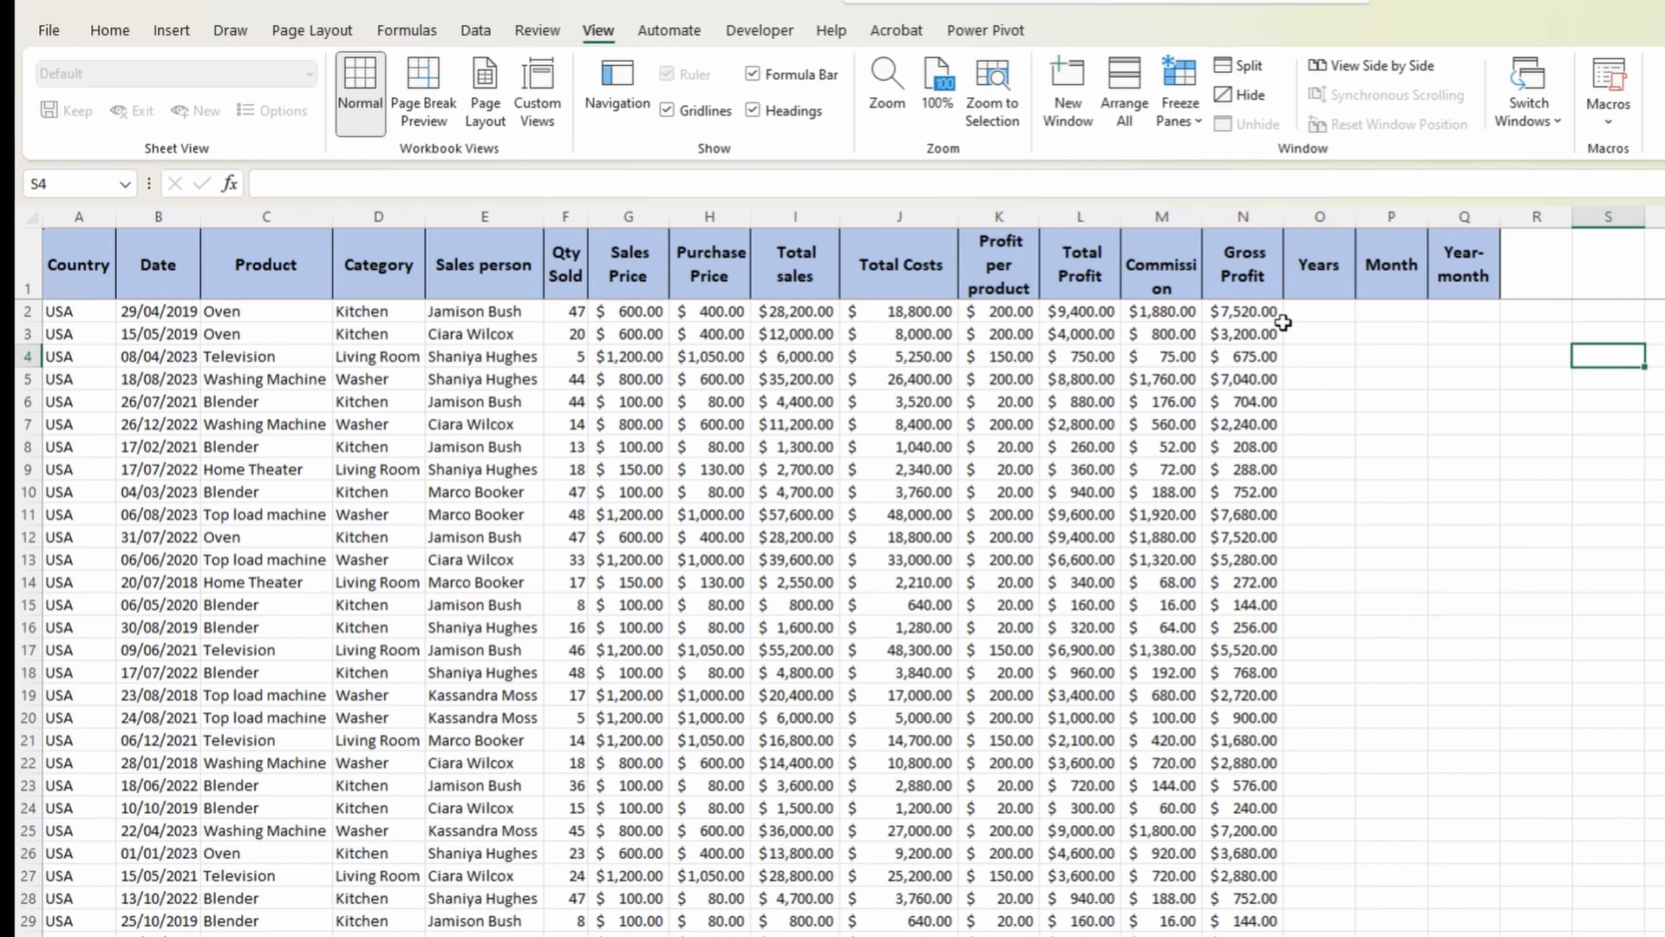
type("=")
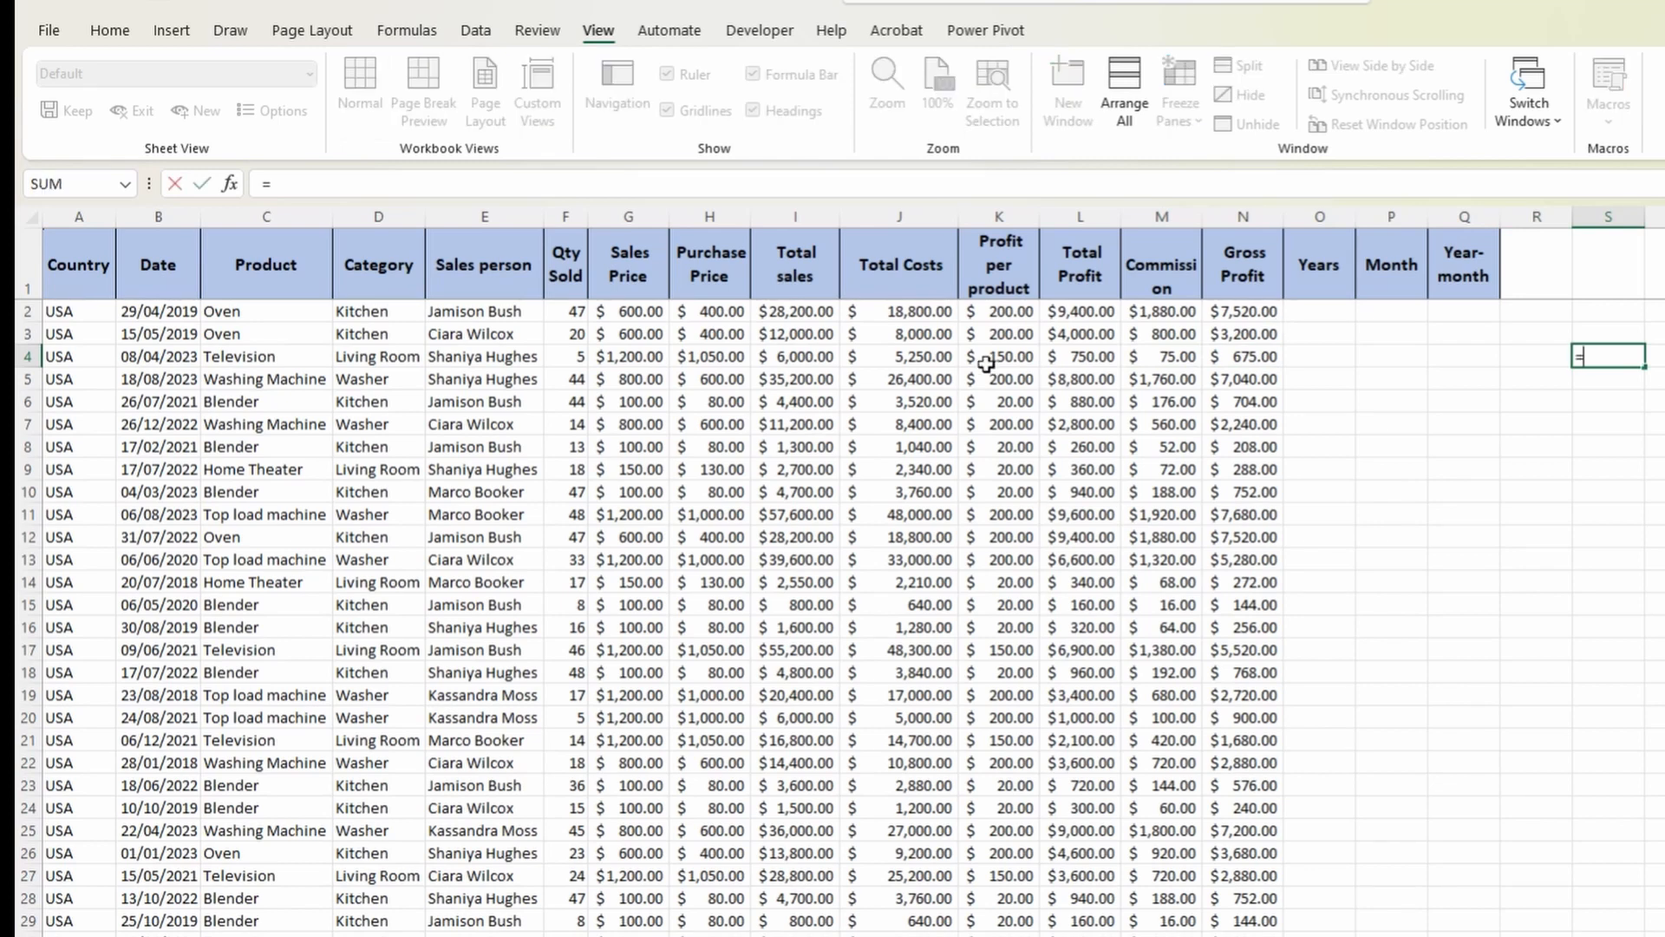
left_click(1058, 362)
type("*")
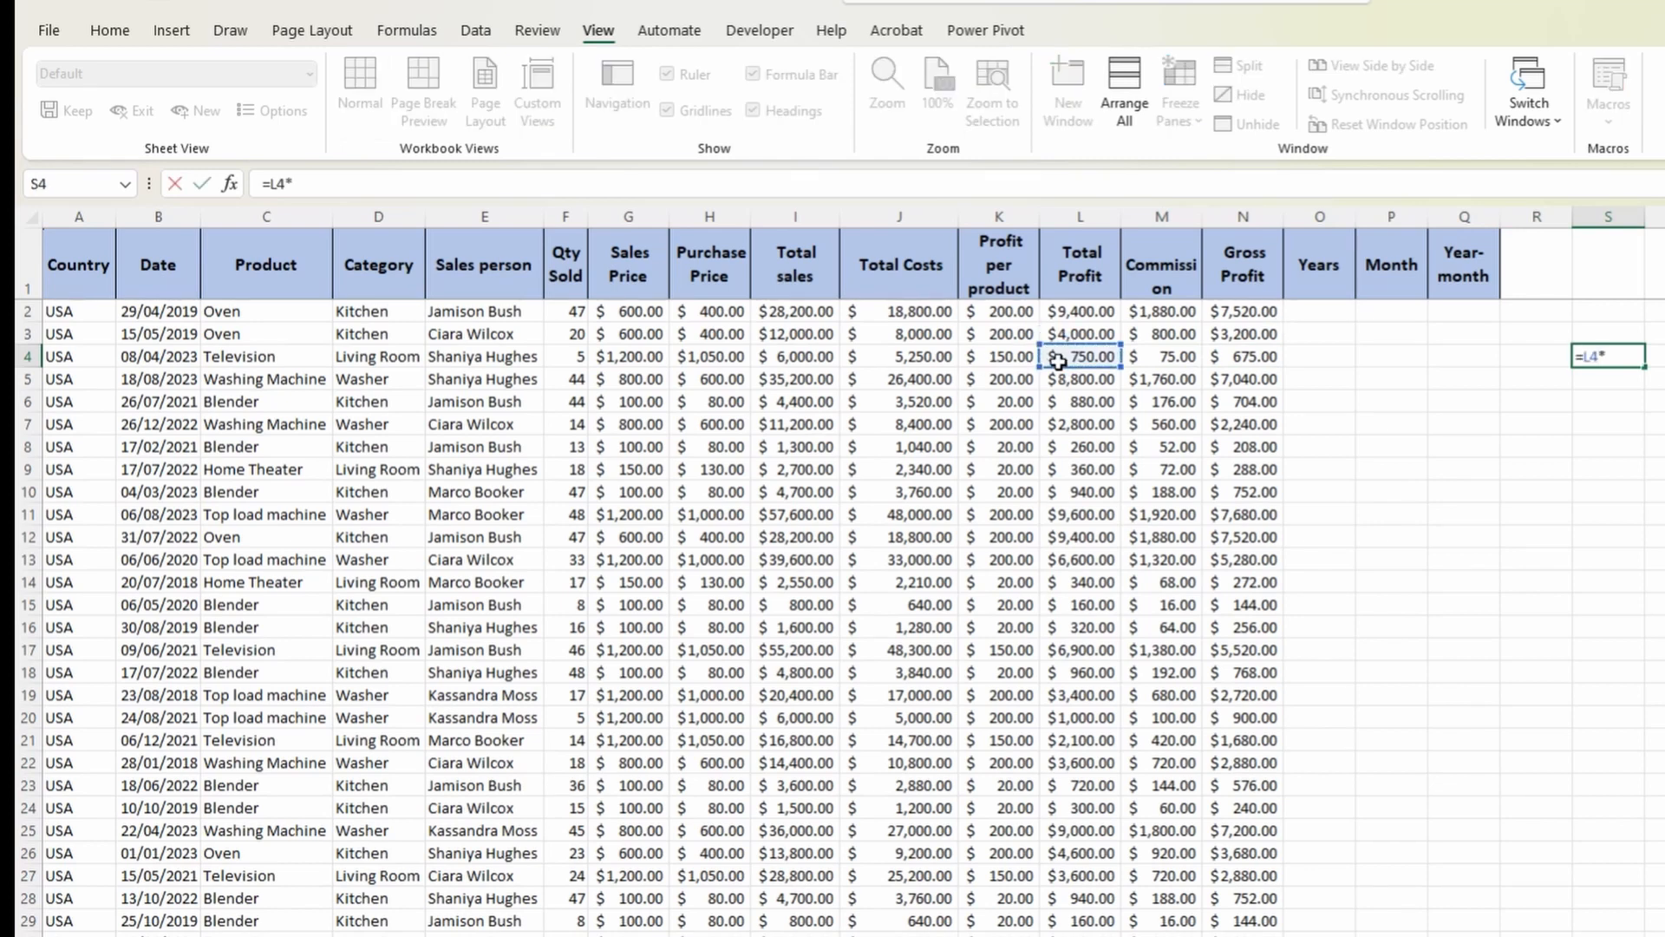
type("0.1")
key("Return")
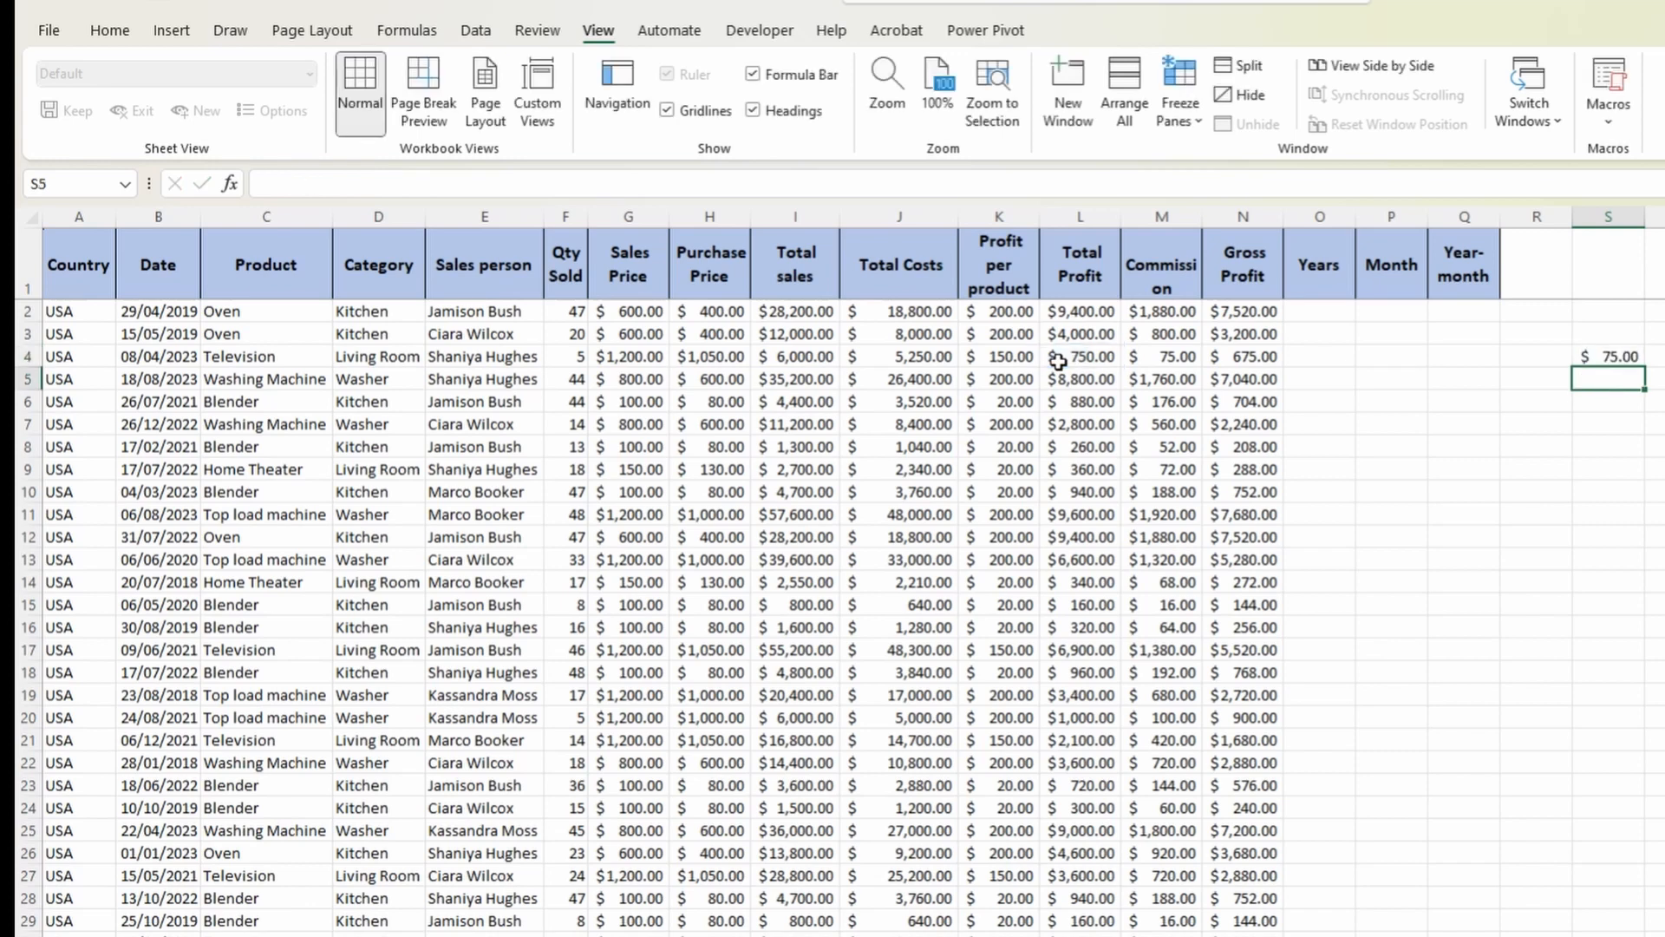
key("ctrl+z")
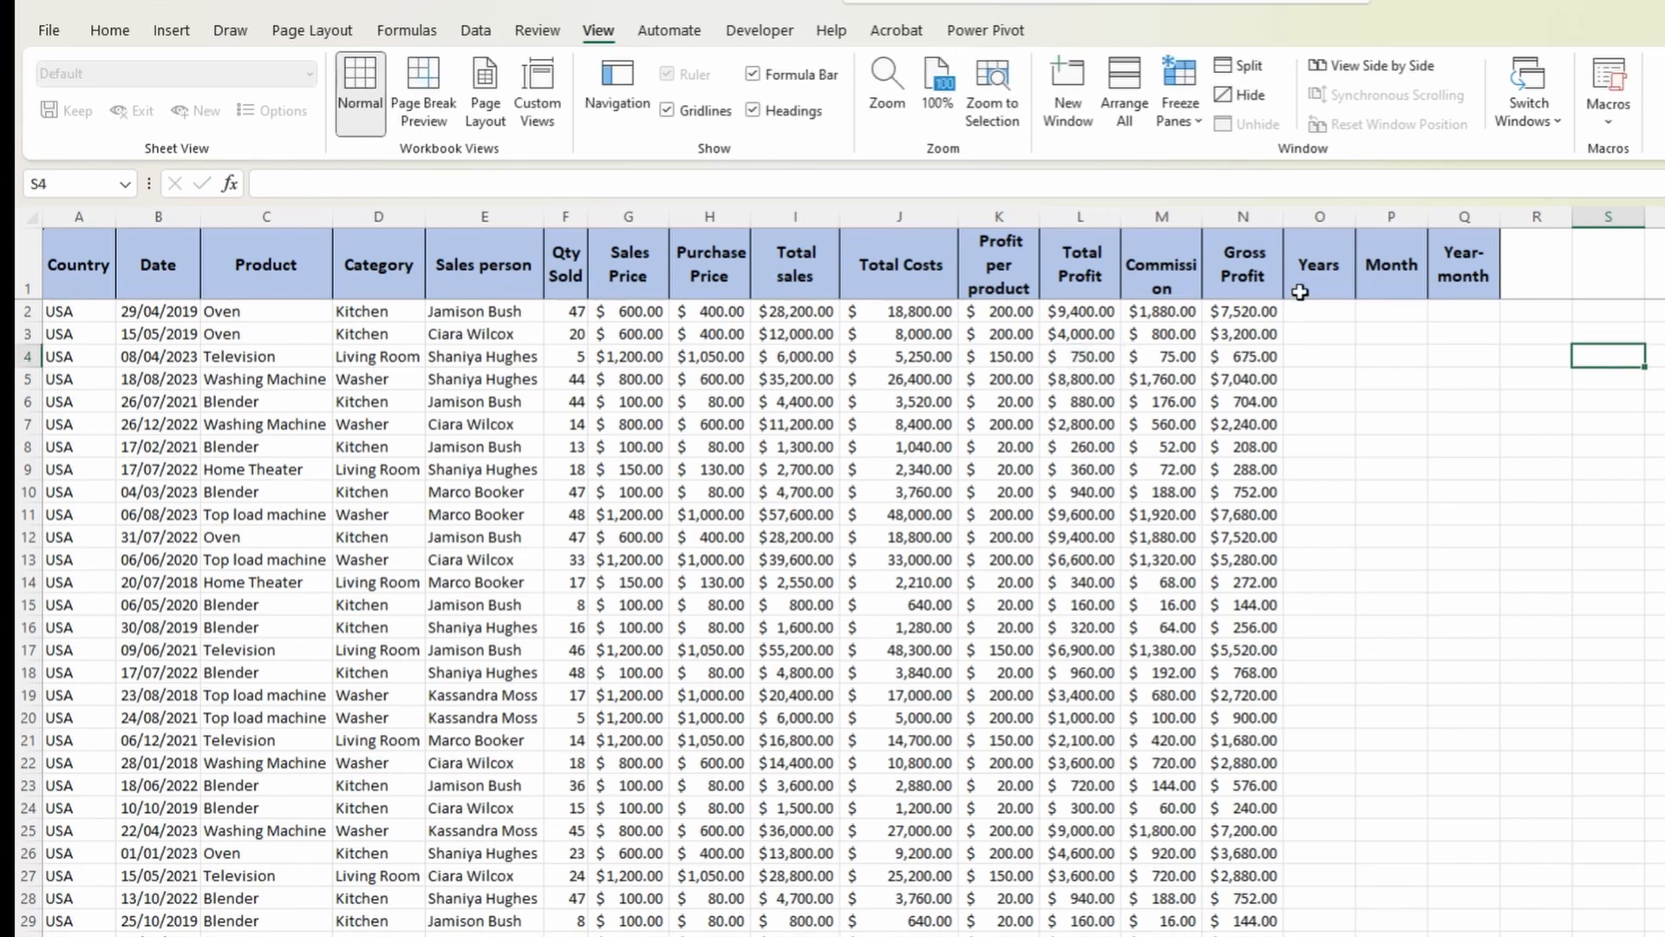
left_click(1301, 291)
key("Return")
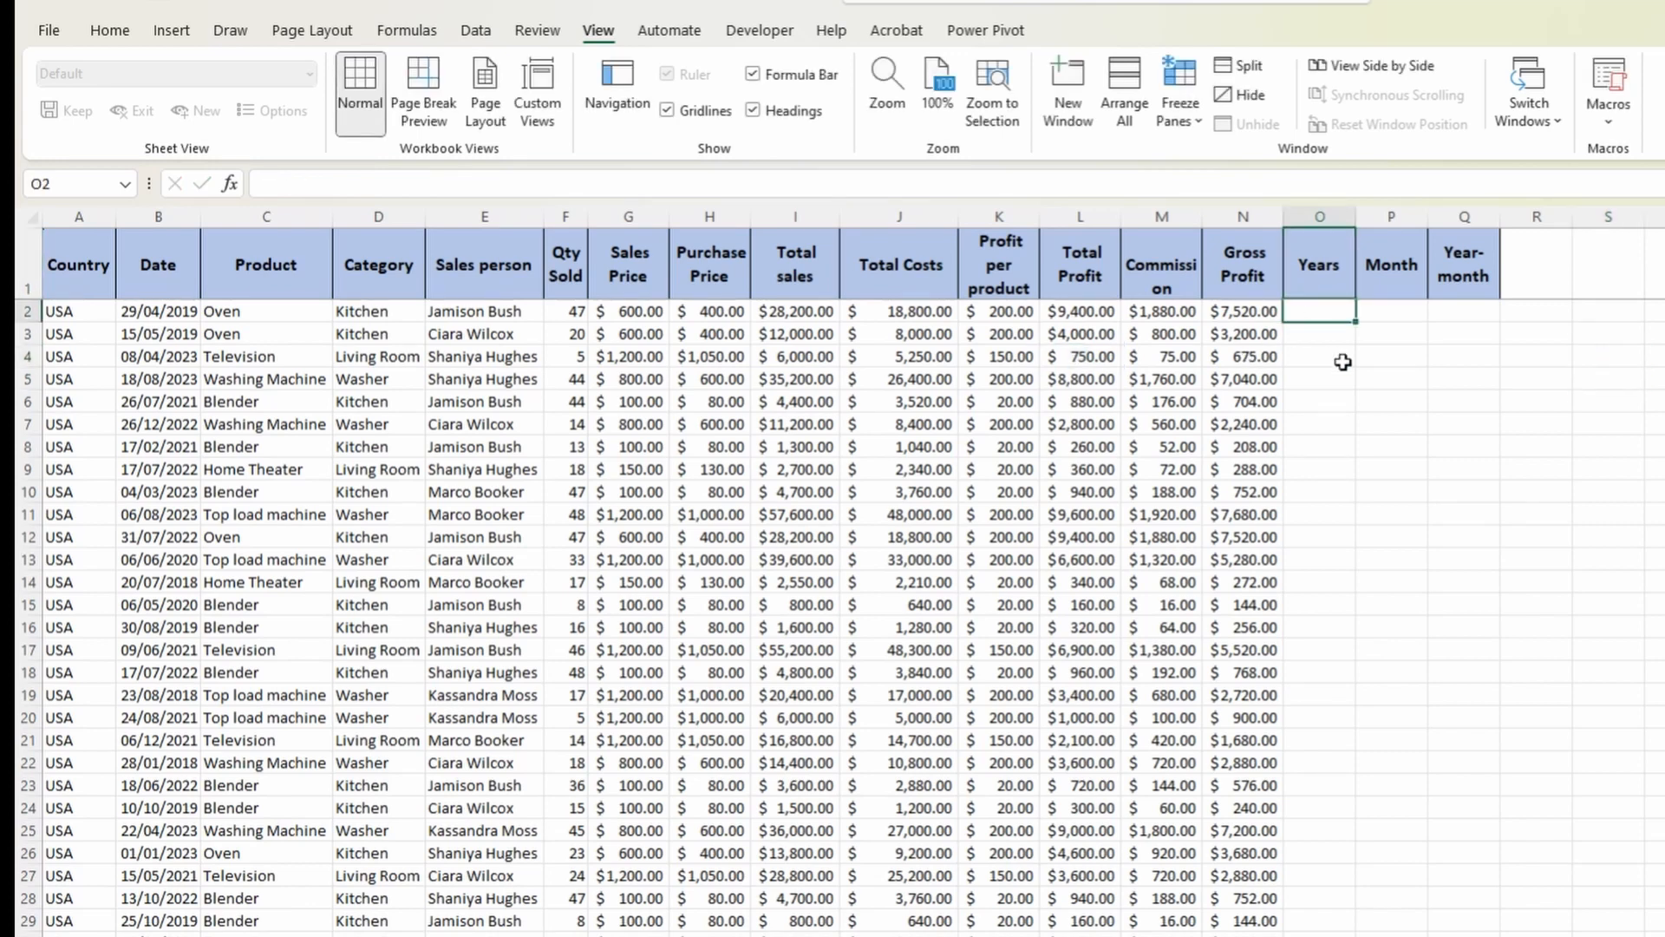
type("=")
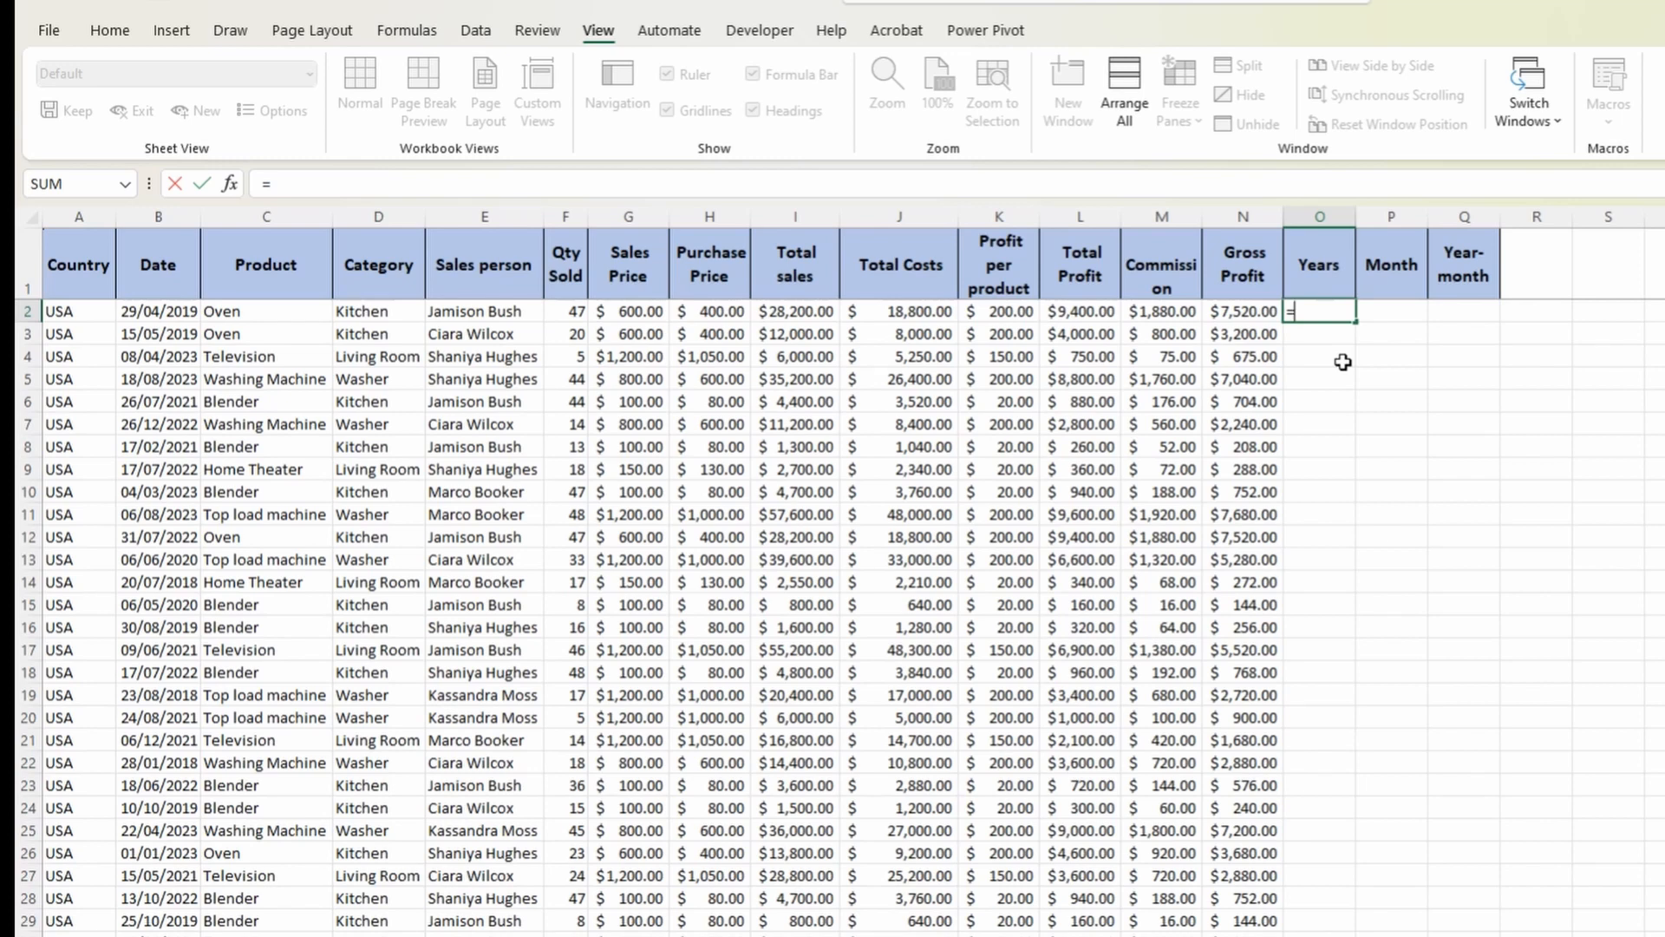
key("Escape")
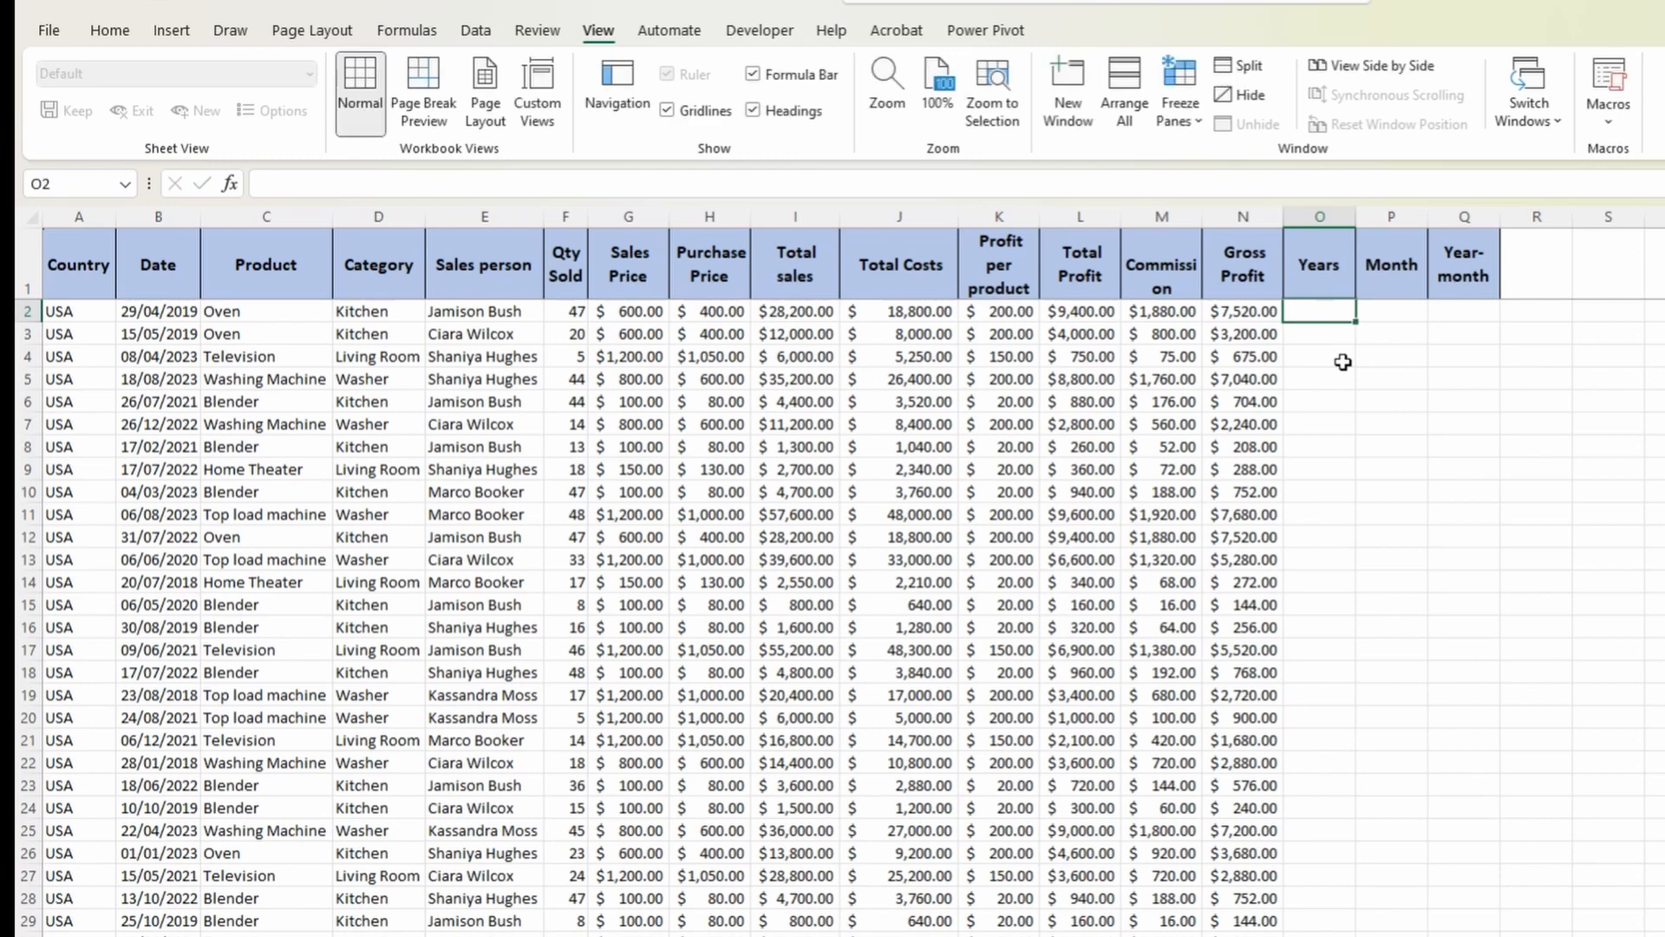
Examine the Date column as the source for the empty Years column, and return to the first Years cell, O2.
key("ctrl+shift+Down")
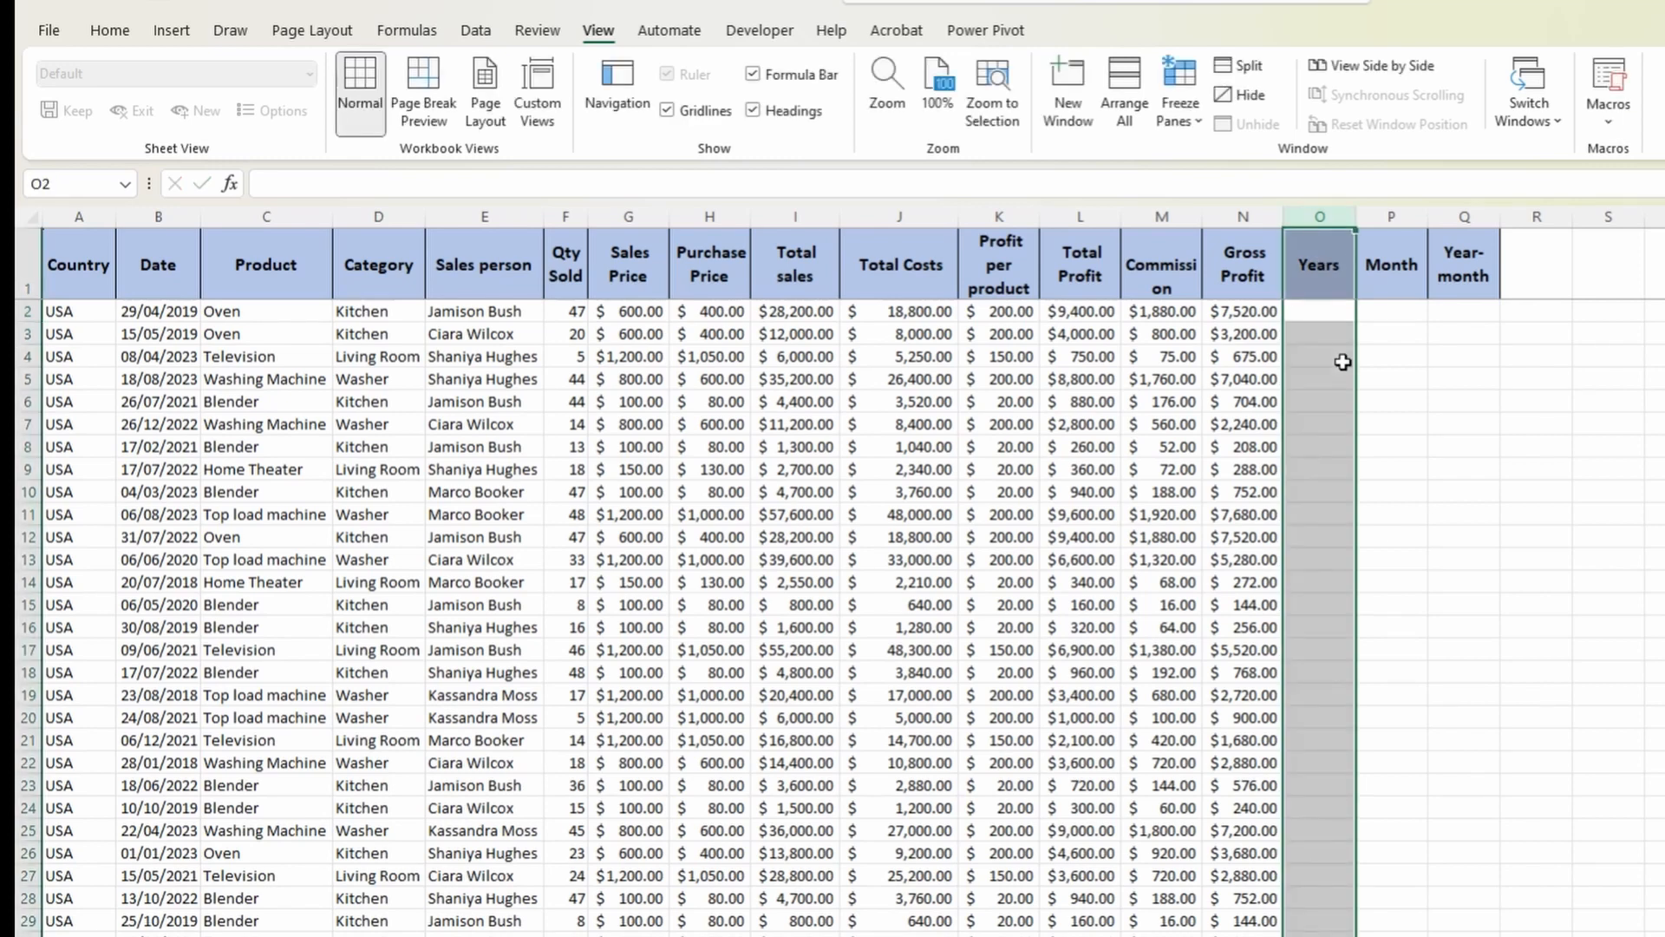
left_click(160, 215)
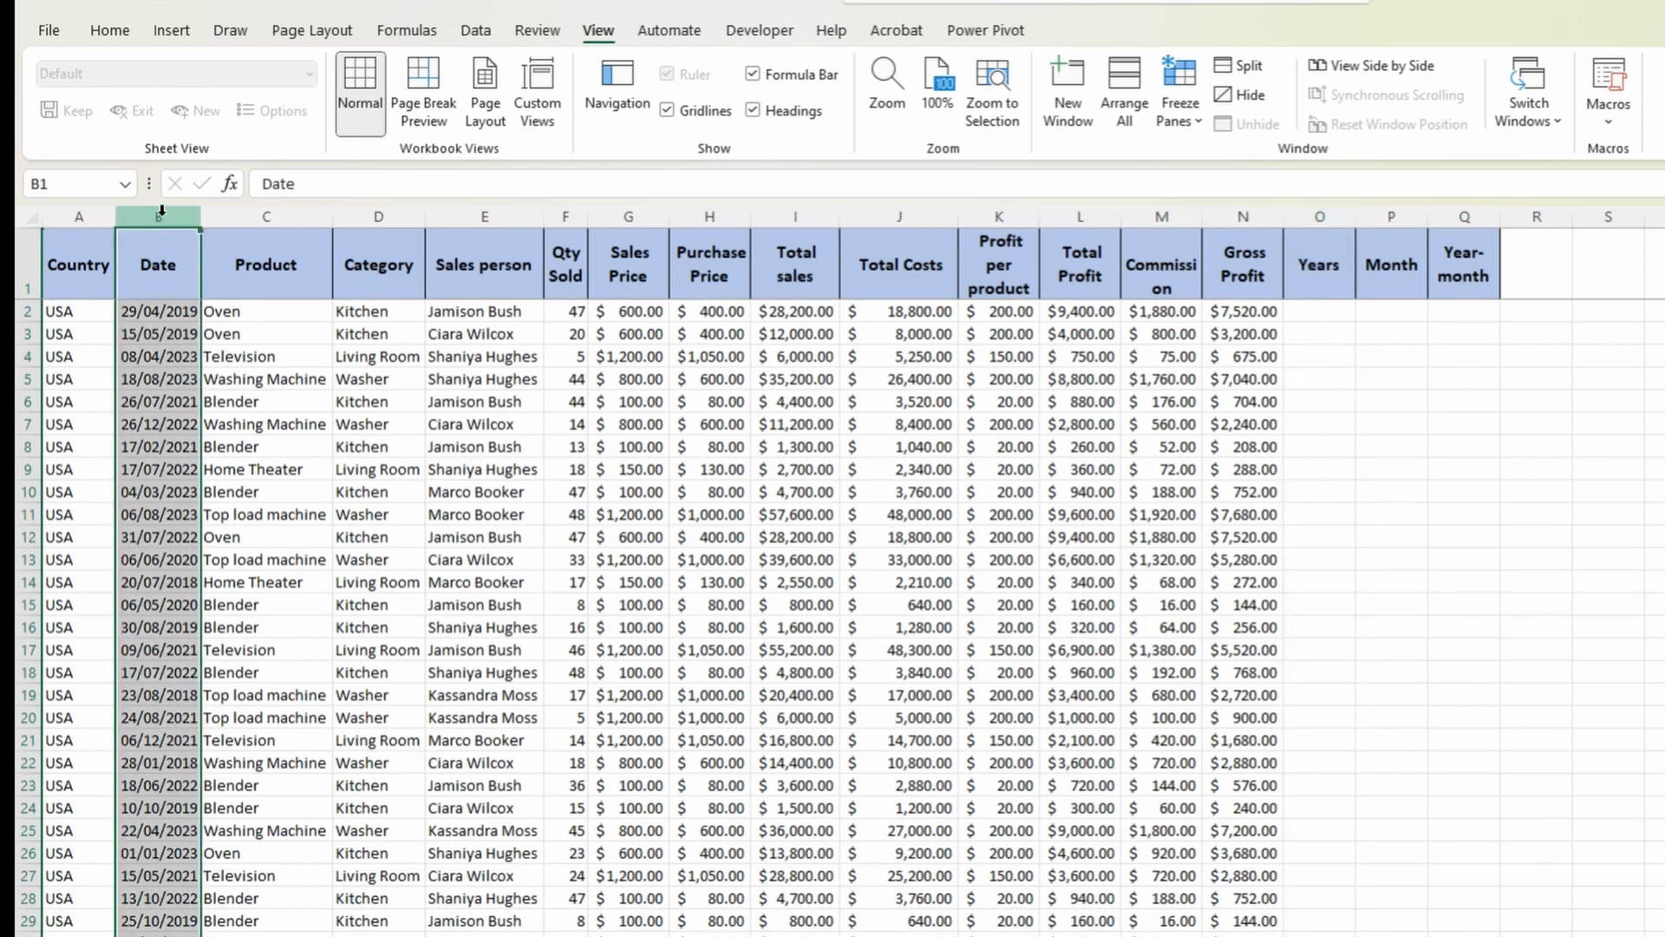
left_click(1282, 316)
left_click(173, 581)
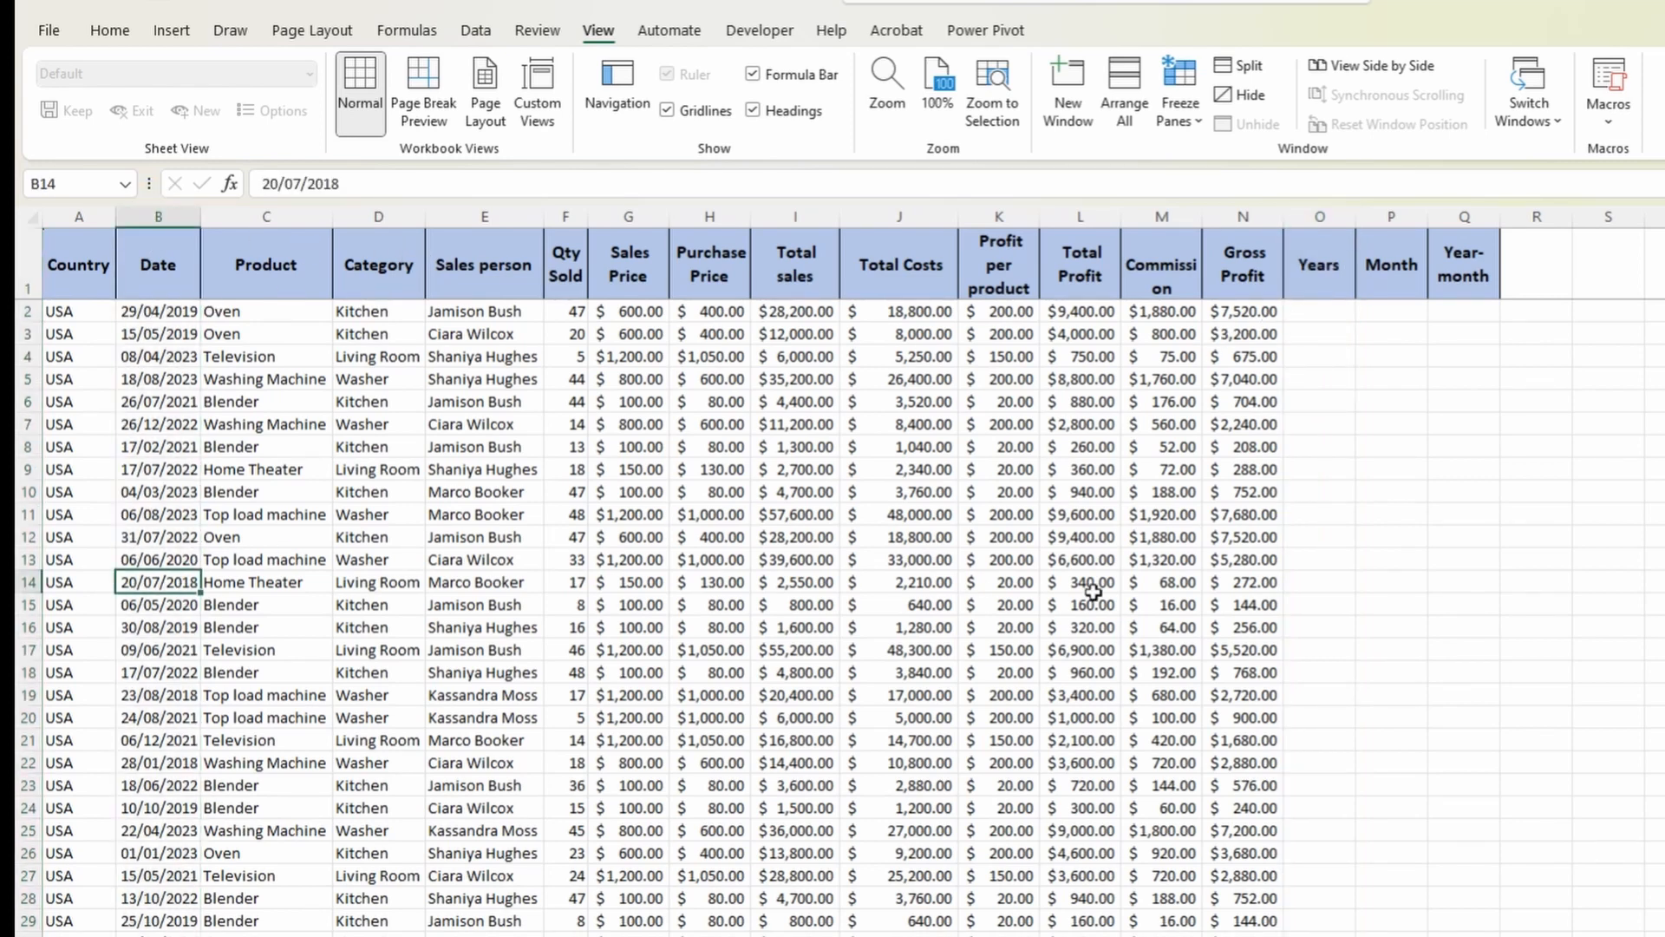
left_click(1294, 558)
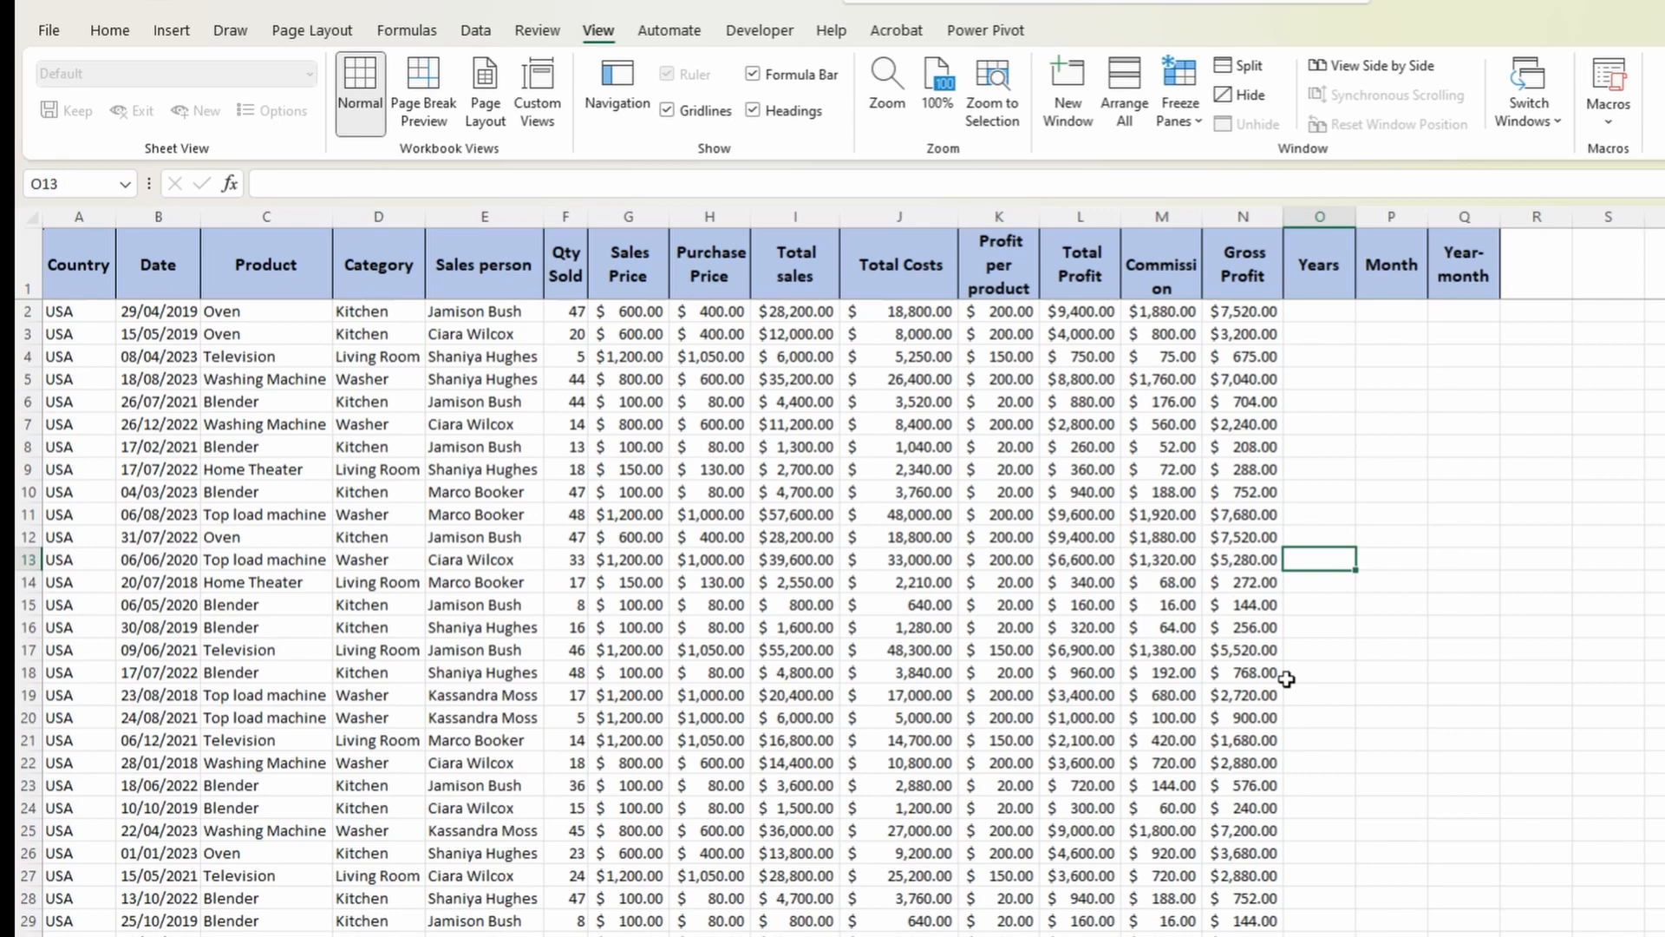
key("ctrl+Up")
key("Down")
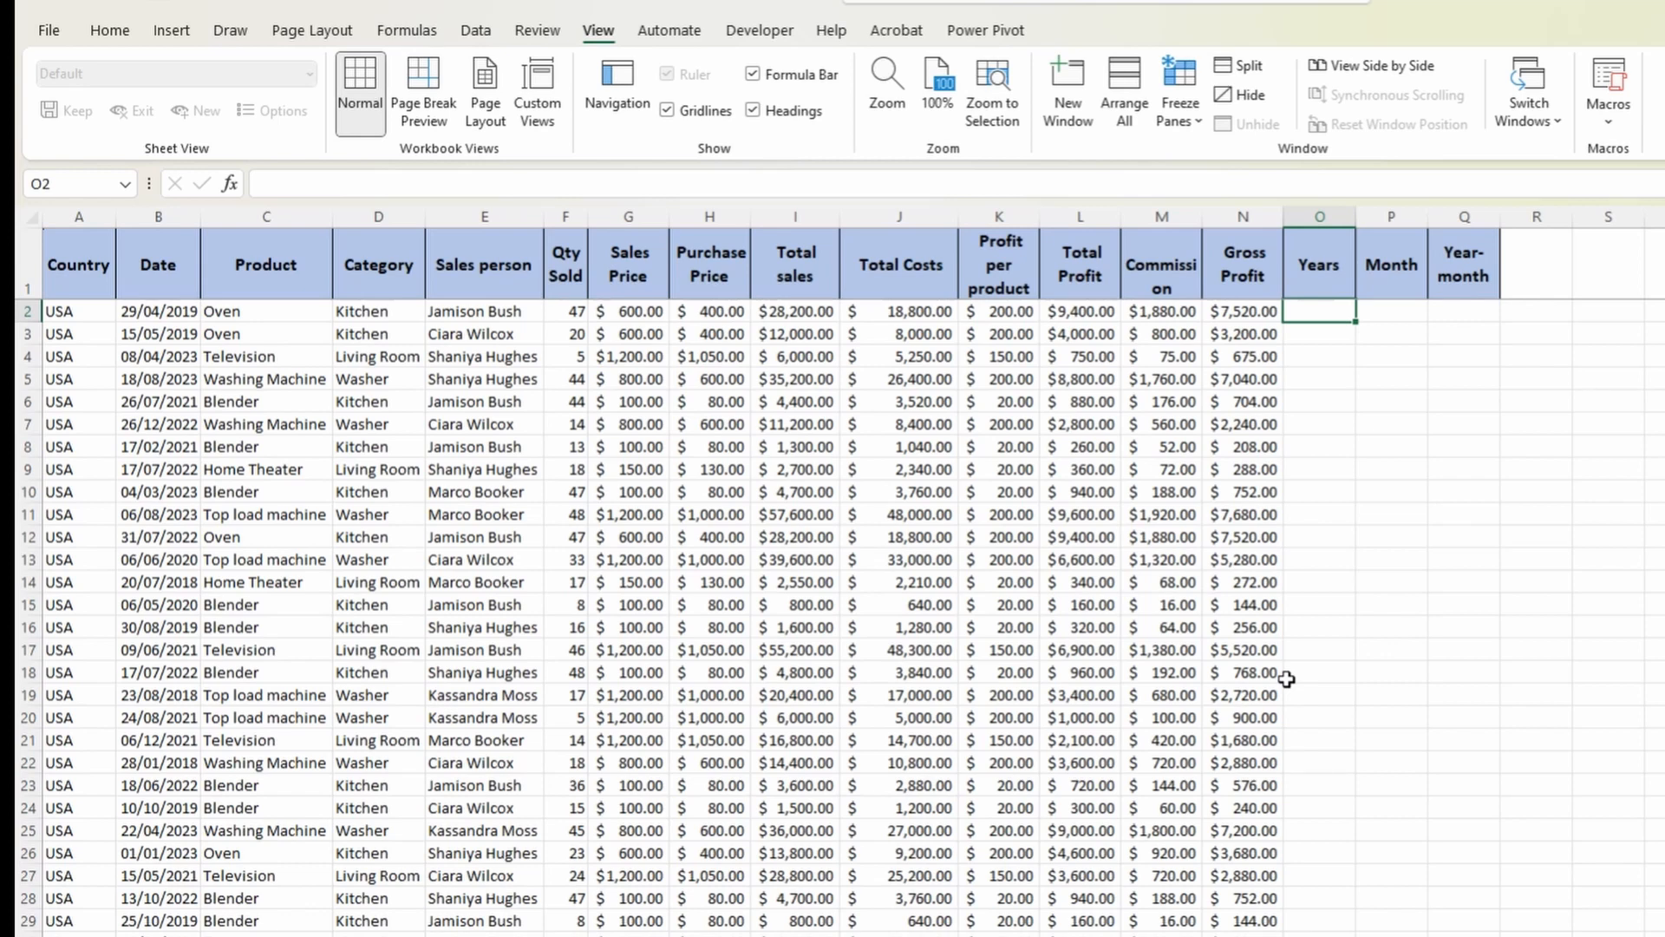
Enter =YEAR(B2) in cell O2 and fill the formula down the Years column.
type("=yea")
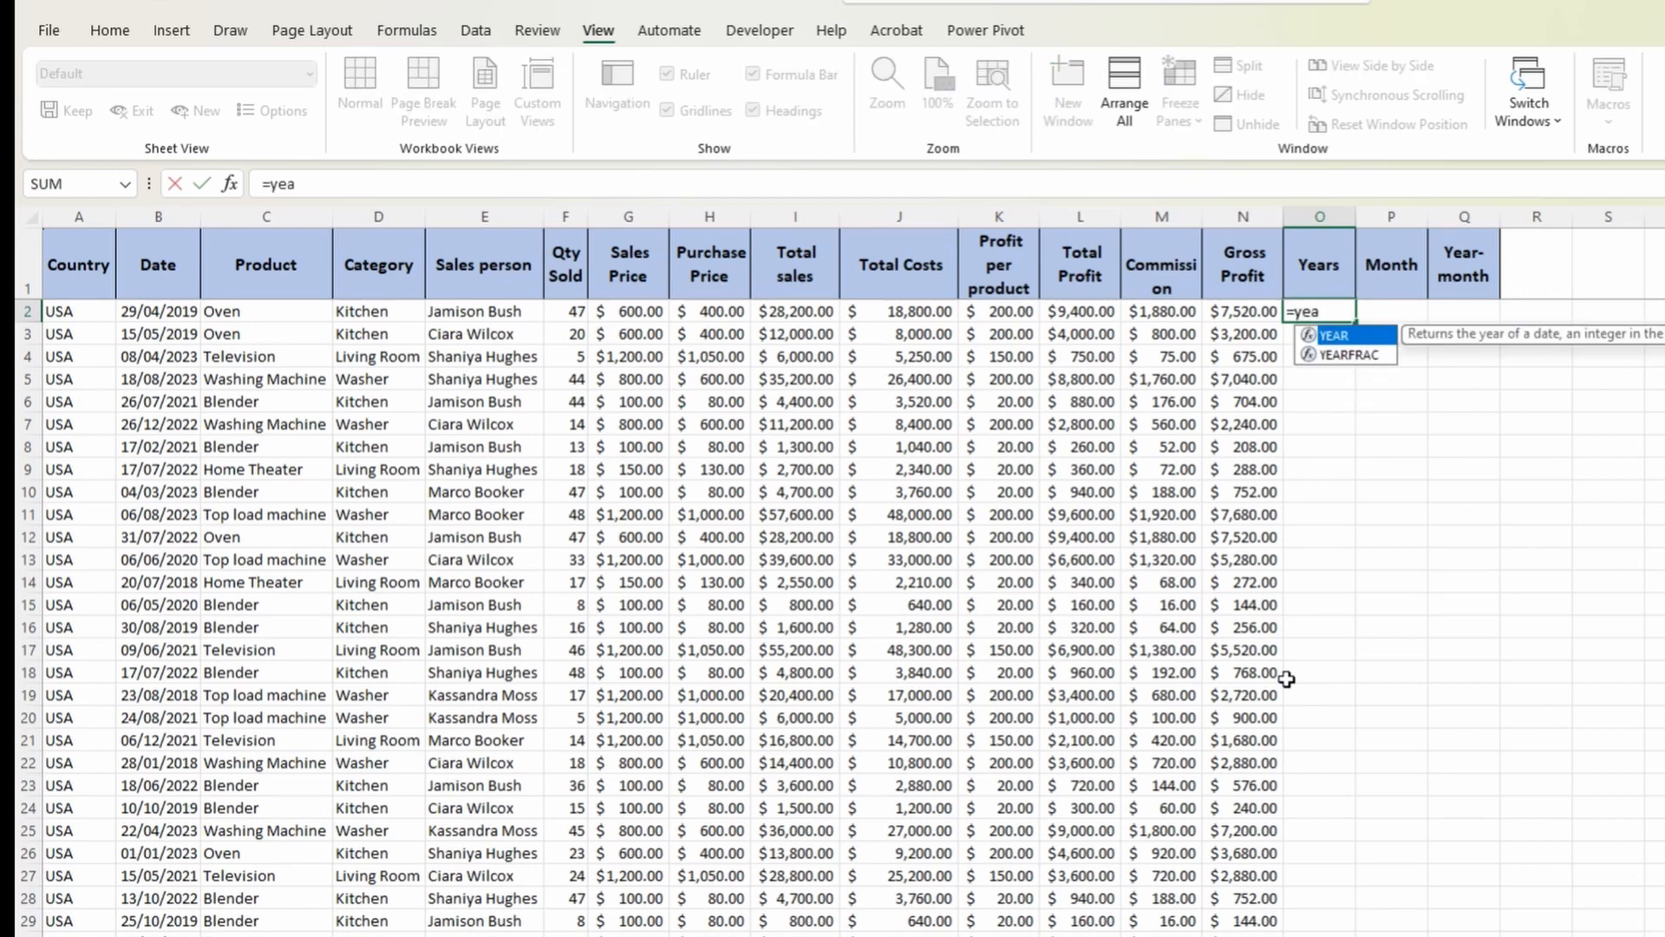
key("Tab")
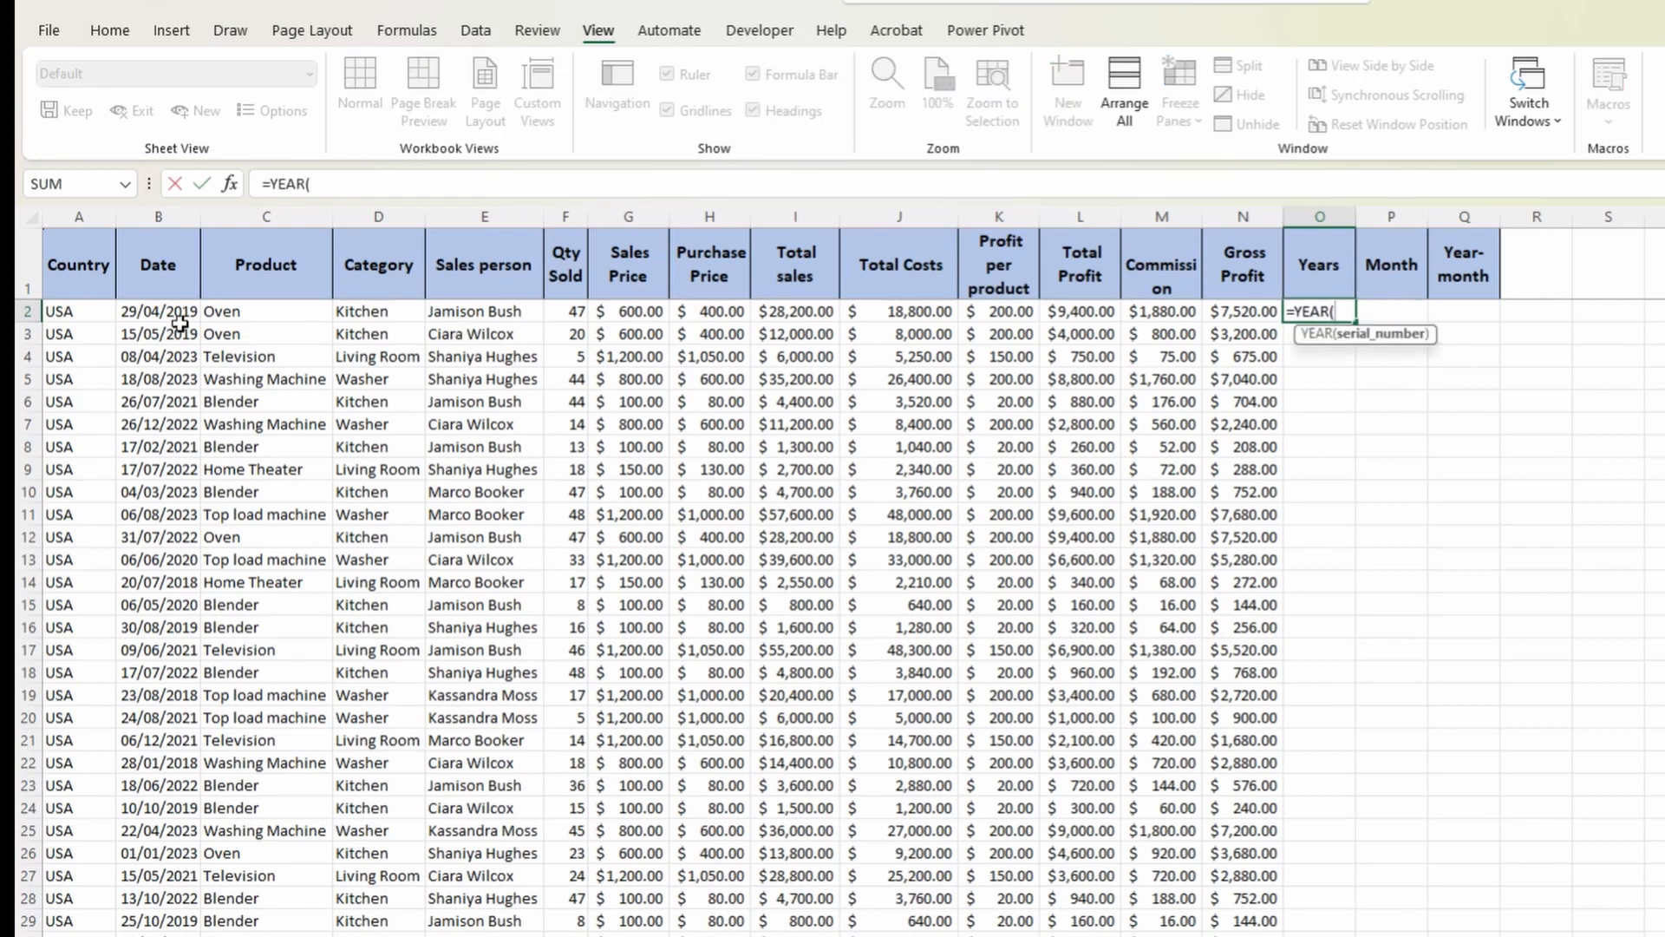
left_click(137, 314)
type(")")
key("ctrl+Return")
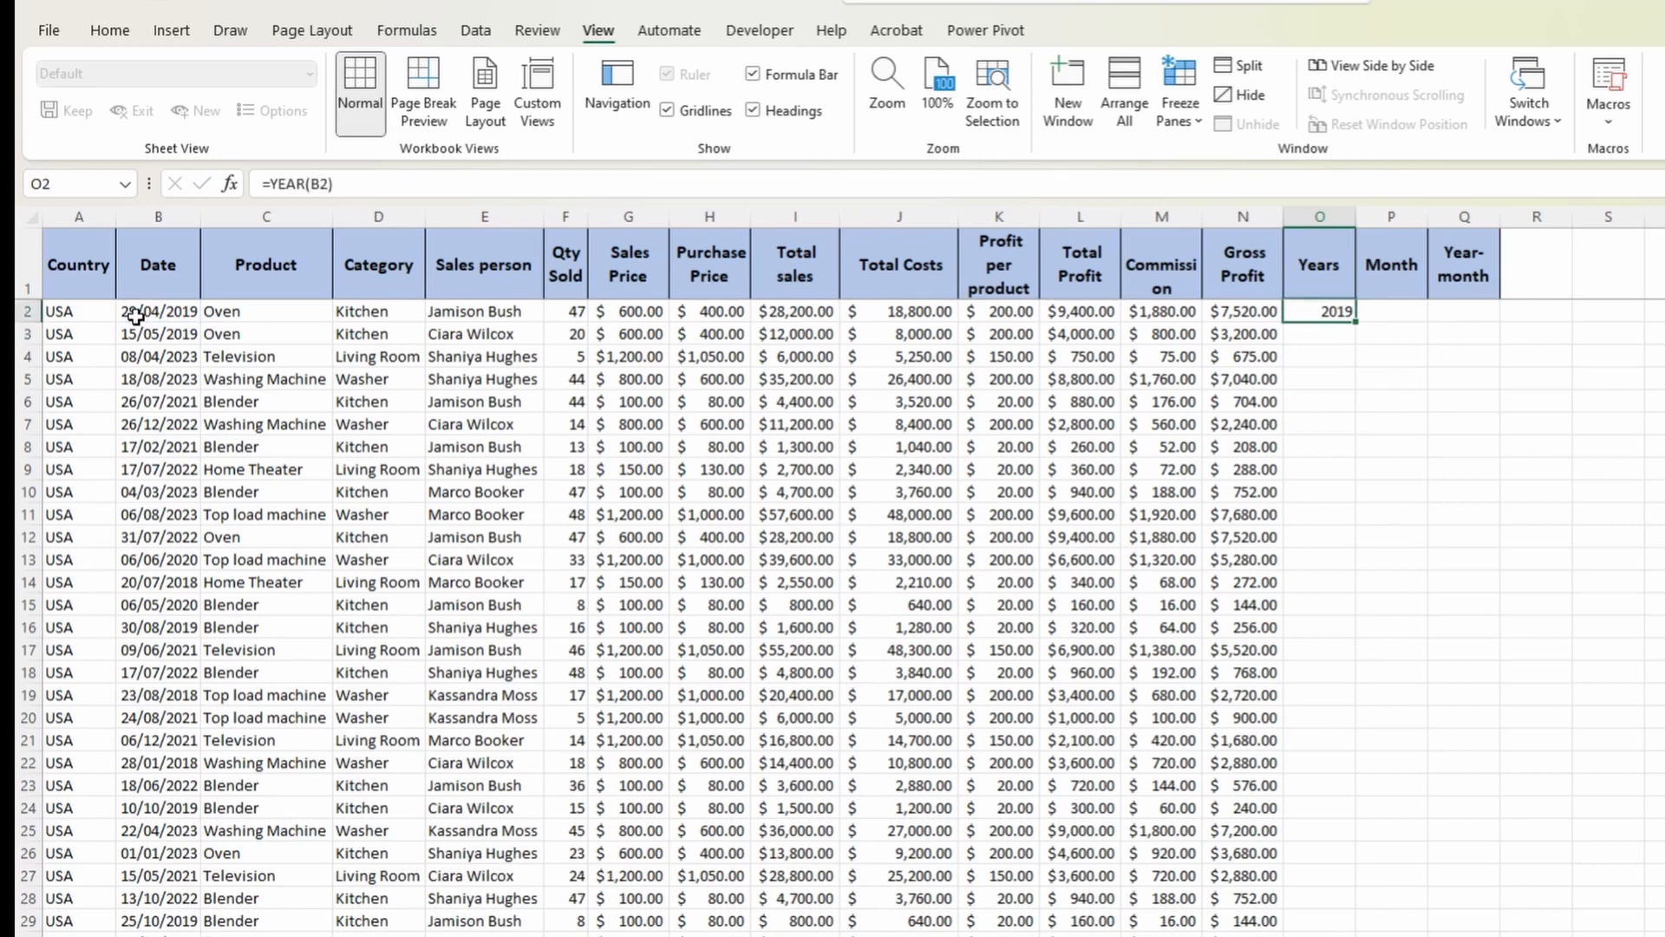
double_click(1358, 323)
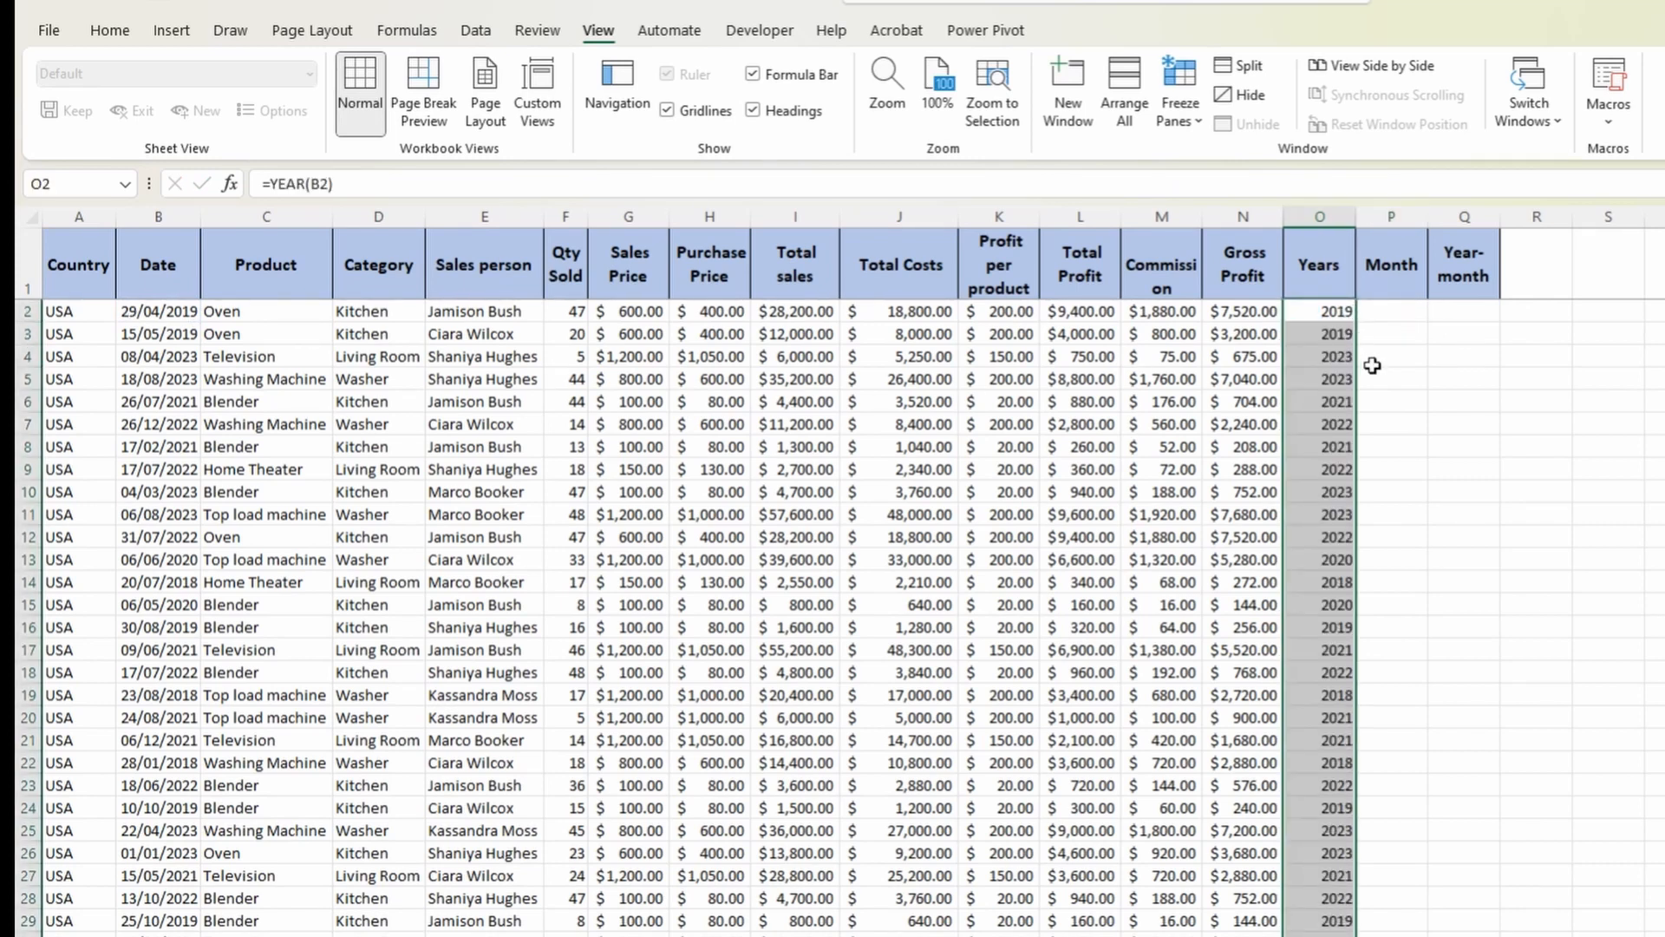
Compare the extracted years in rows 4 and 6 with the dates in the Date column.
left_click(1346, 362)
key("shift+space")
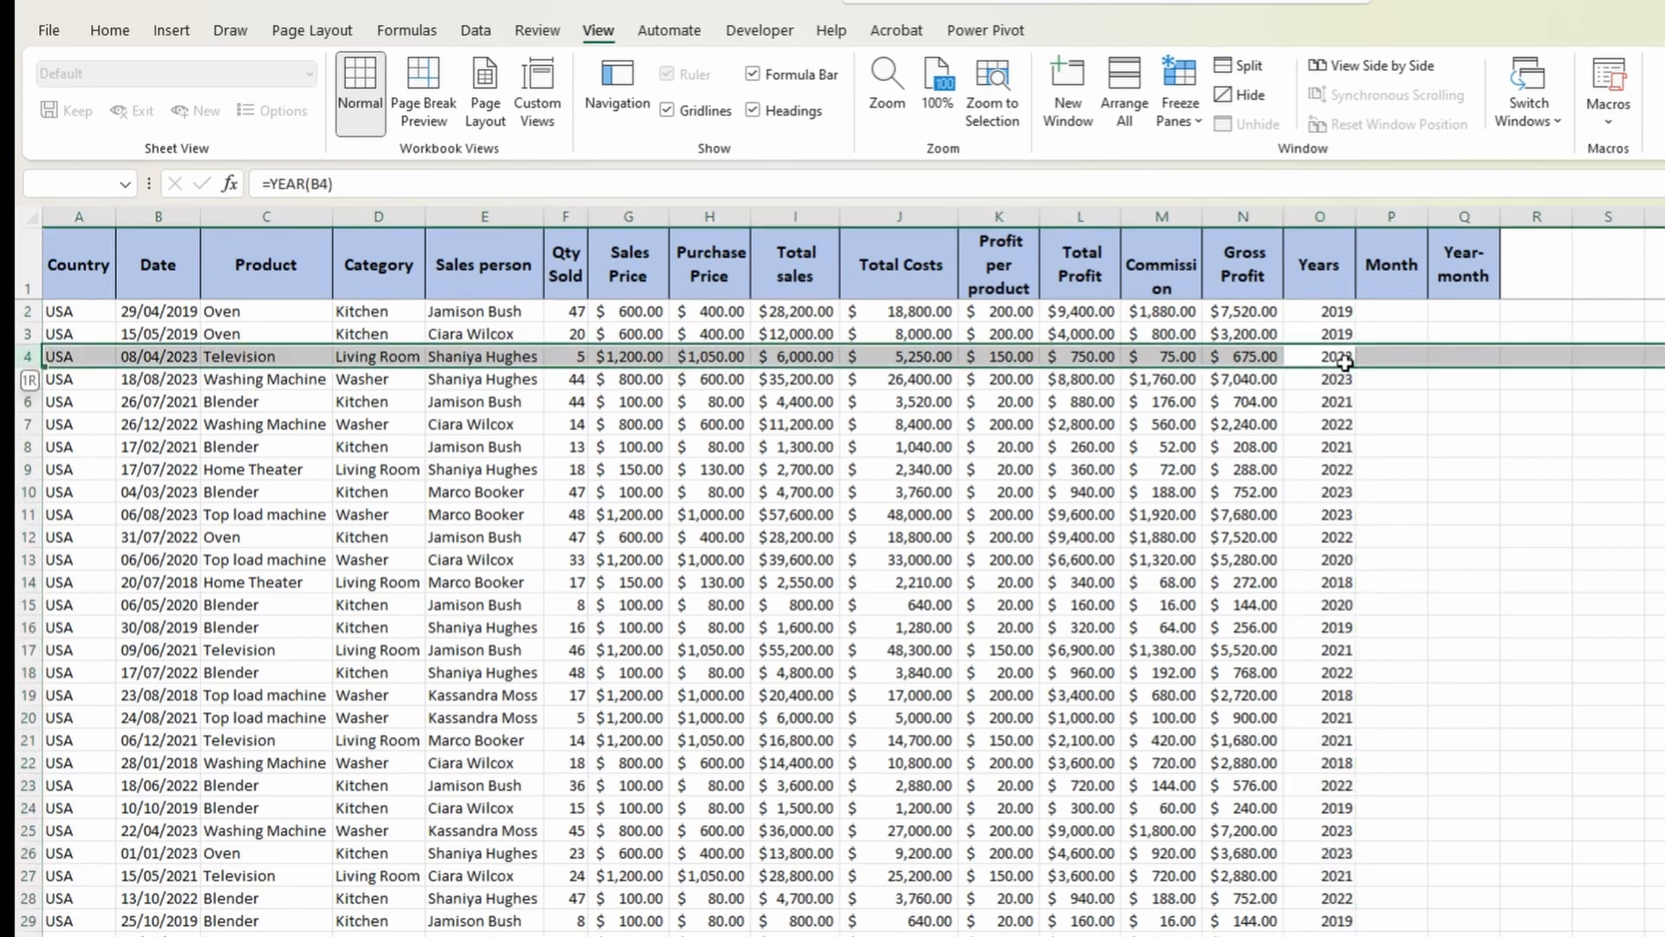
left_click(164, 357)
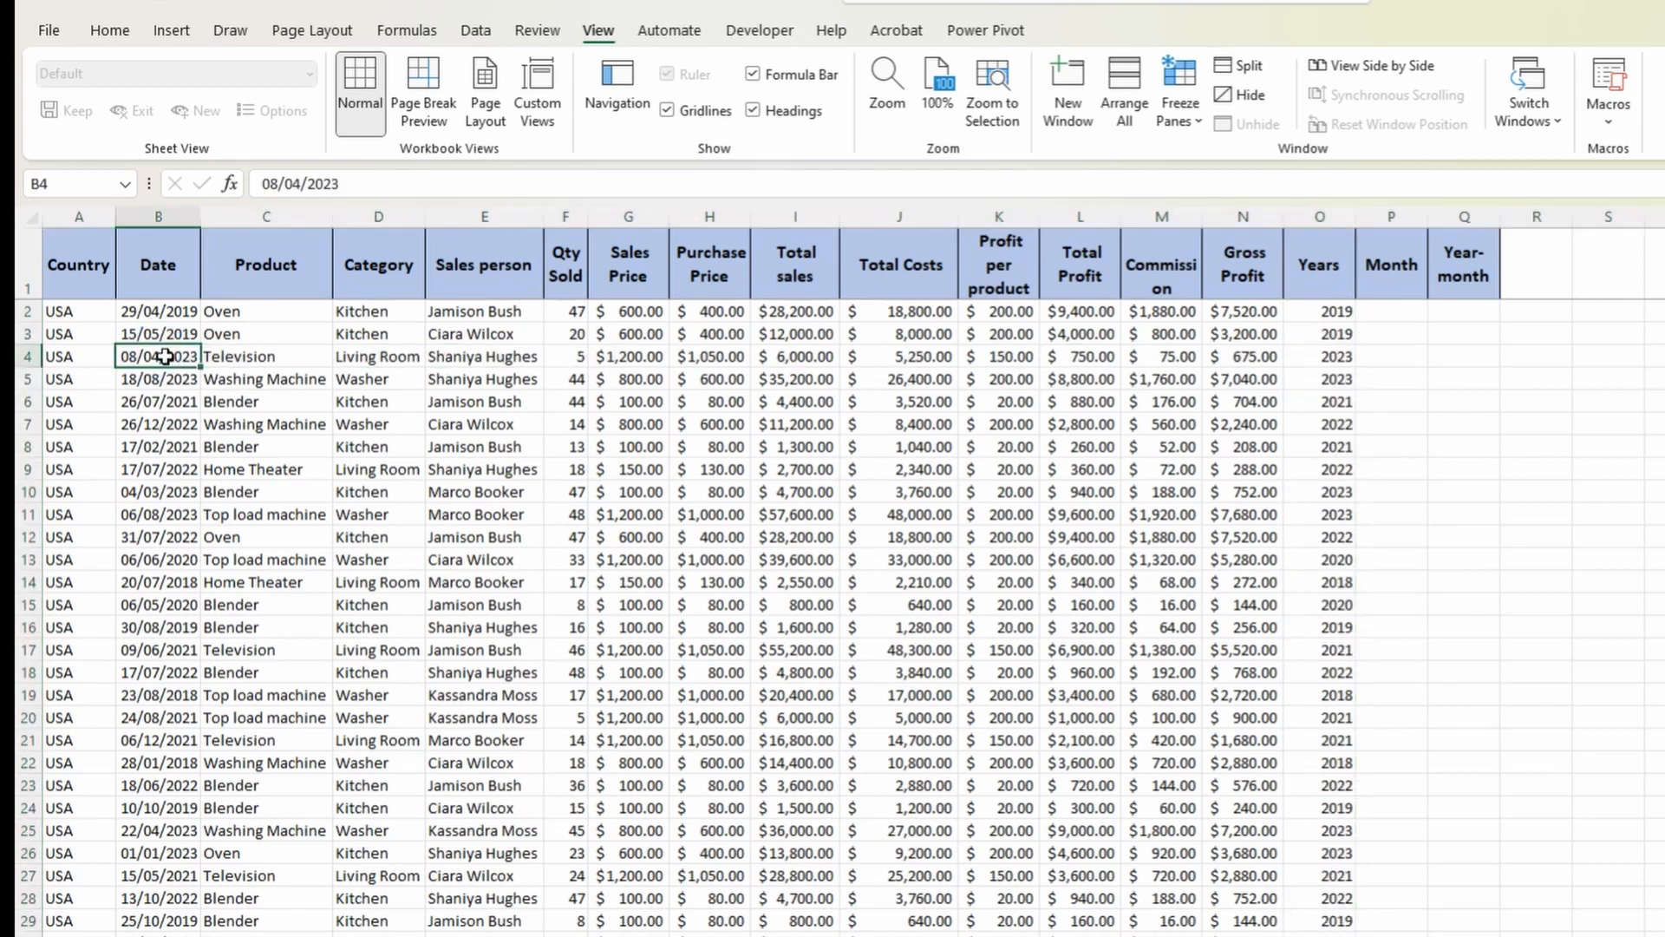
left_click(176, 404)
key("shift+space")
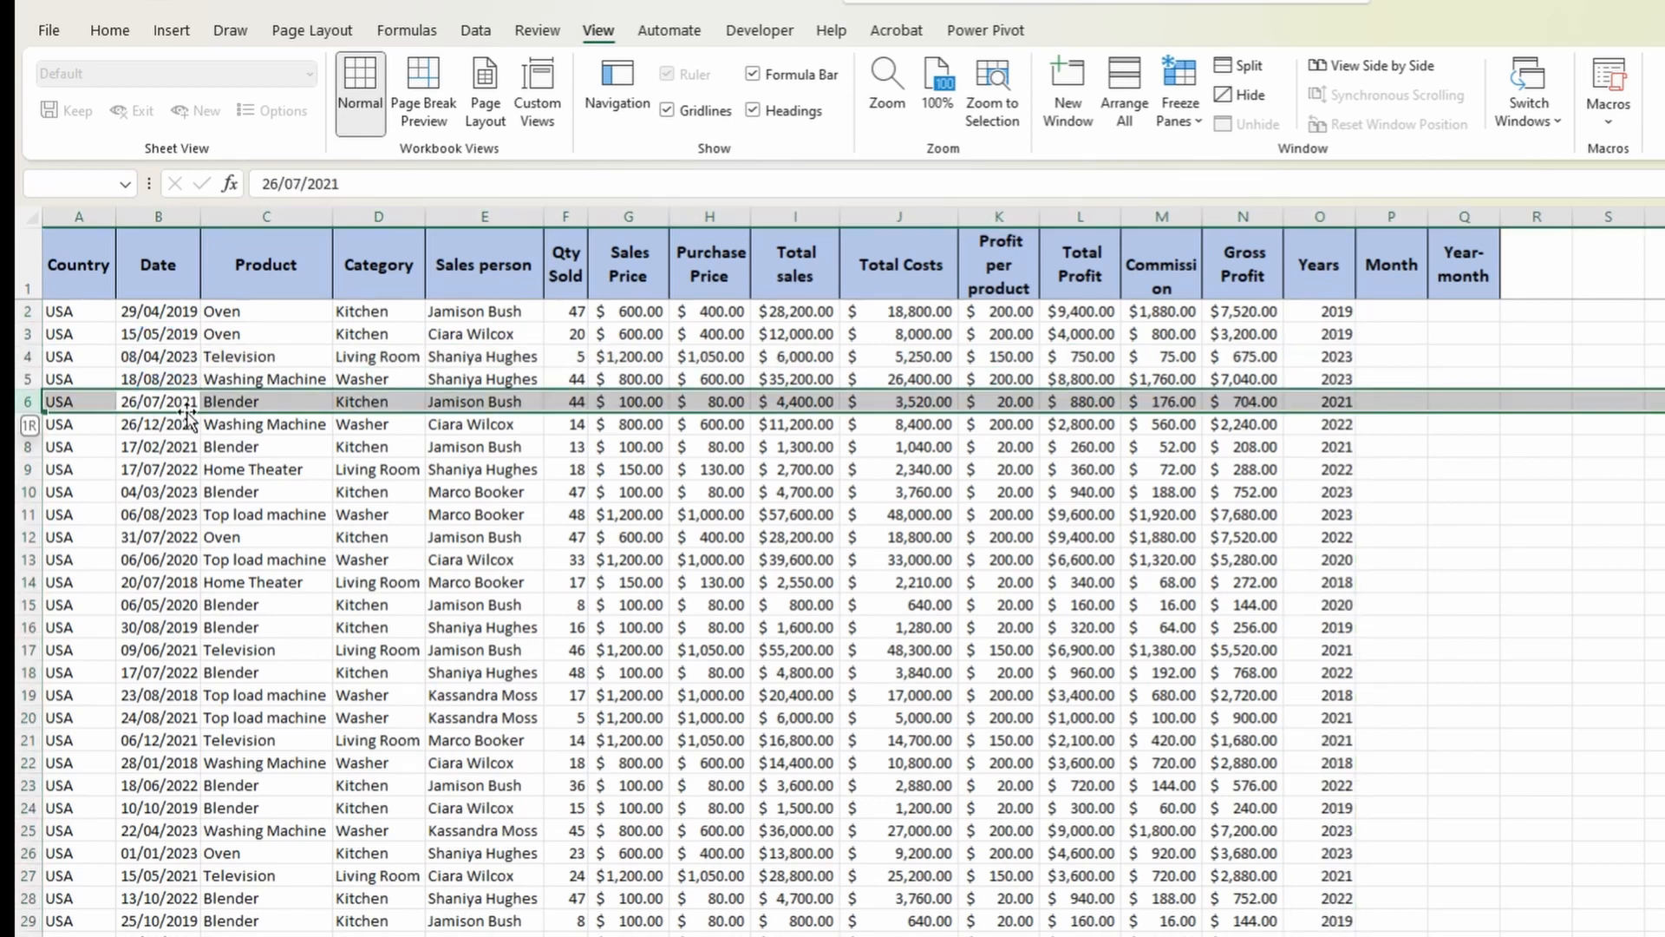
left_click(1306, 394)
Enter =MONTH(B2) in cell P2, fill it down the Month column, and check the formulas in the first rows.
left_click(1407, 317)
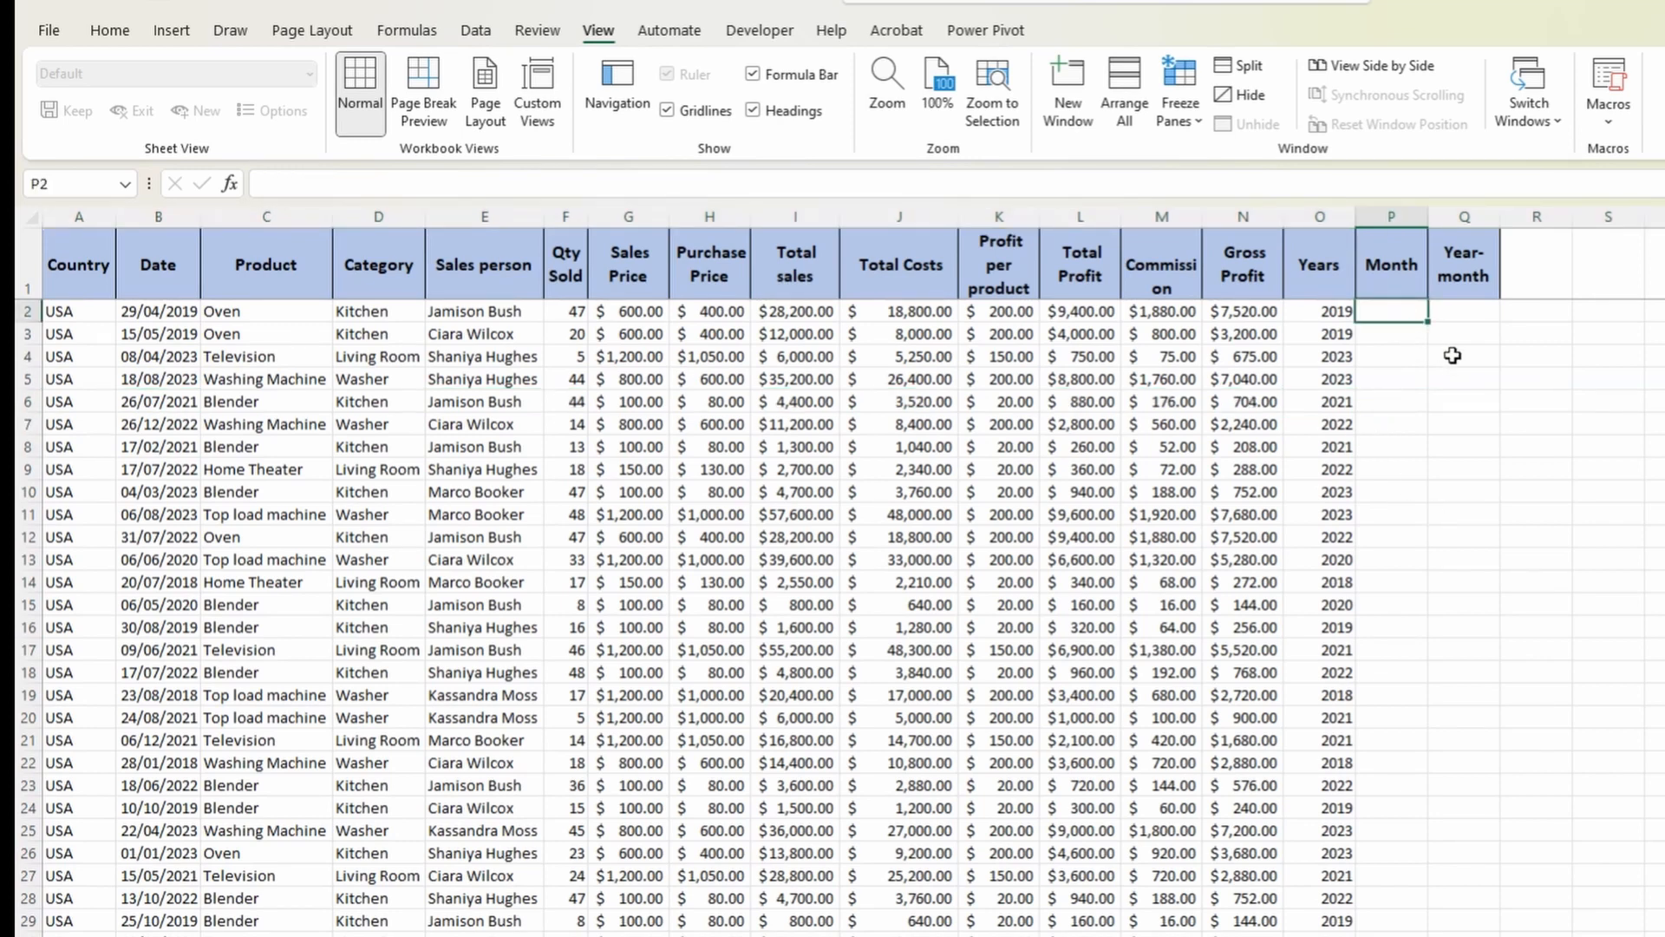
type("=")
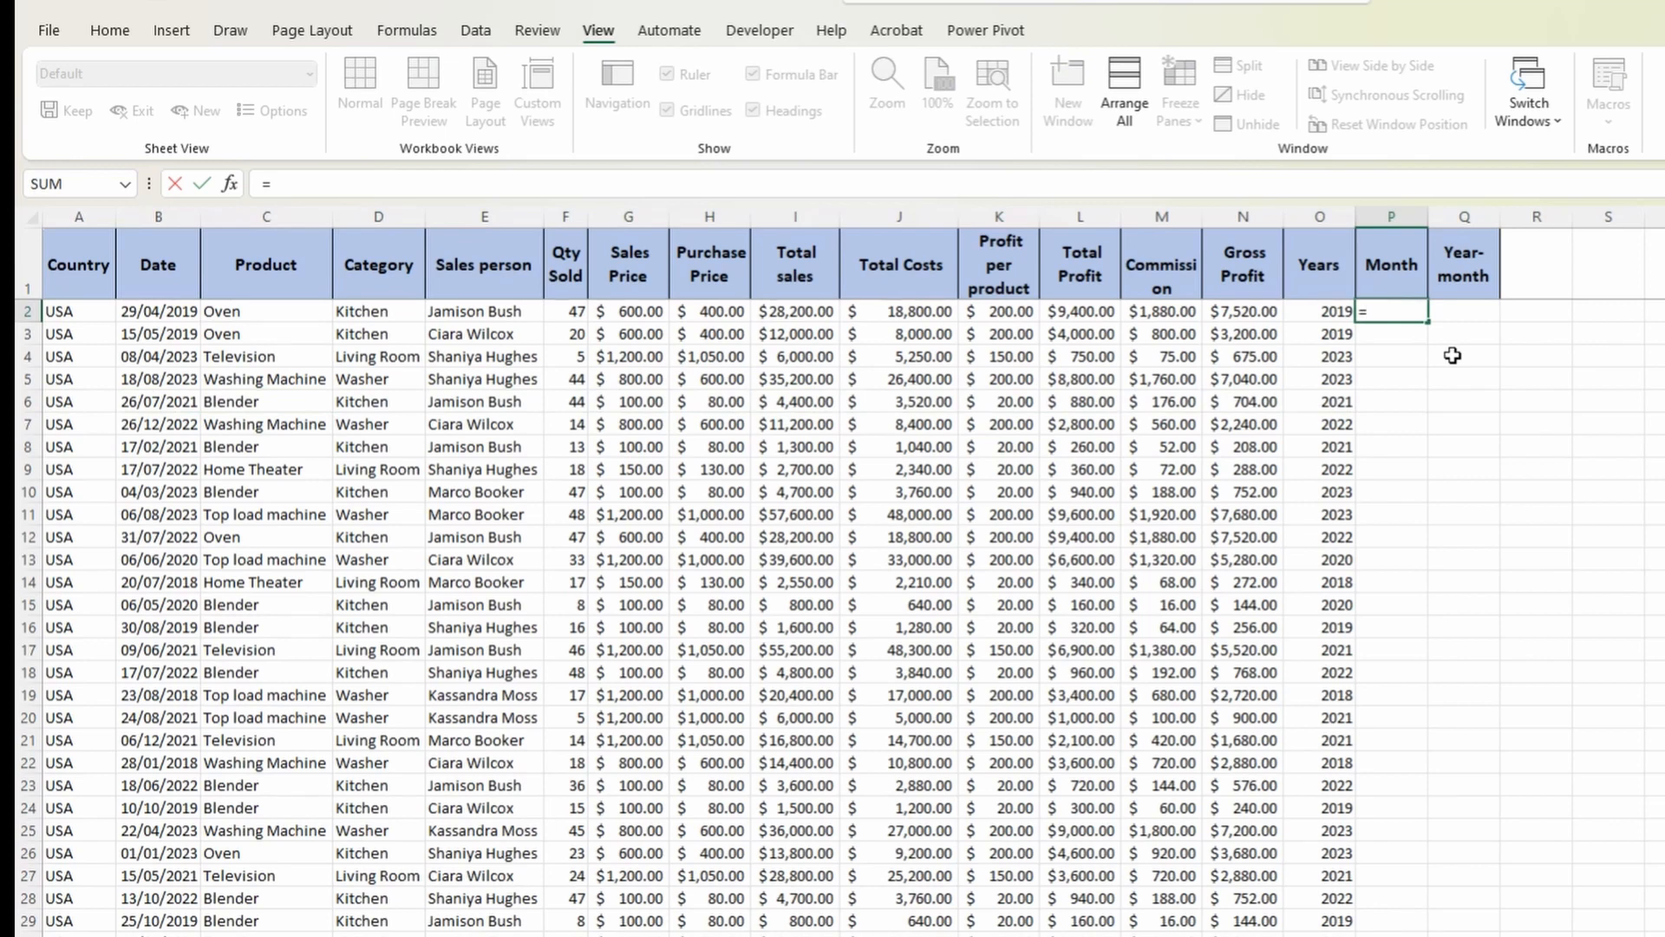
type("mont")
key("Tab")
key("Left")
key("Left")
key("Left")
key("Left")
key("Left")
key("Left")
key("Left")
key("Left")
key("Left")
key("Left")
key("Left")
key("Left")
key("Left")
key("Left")
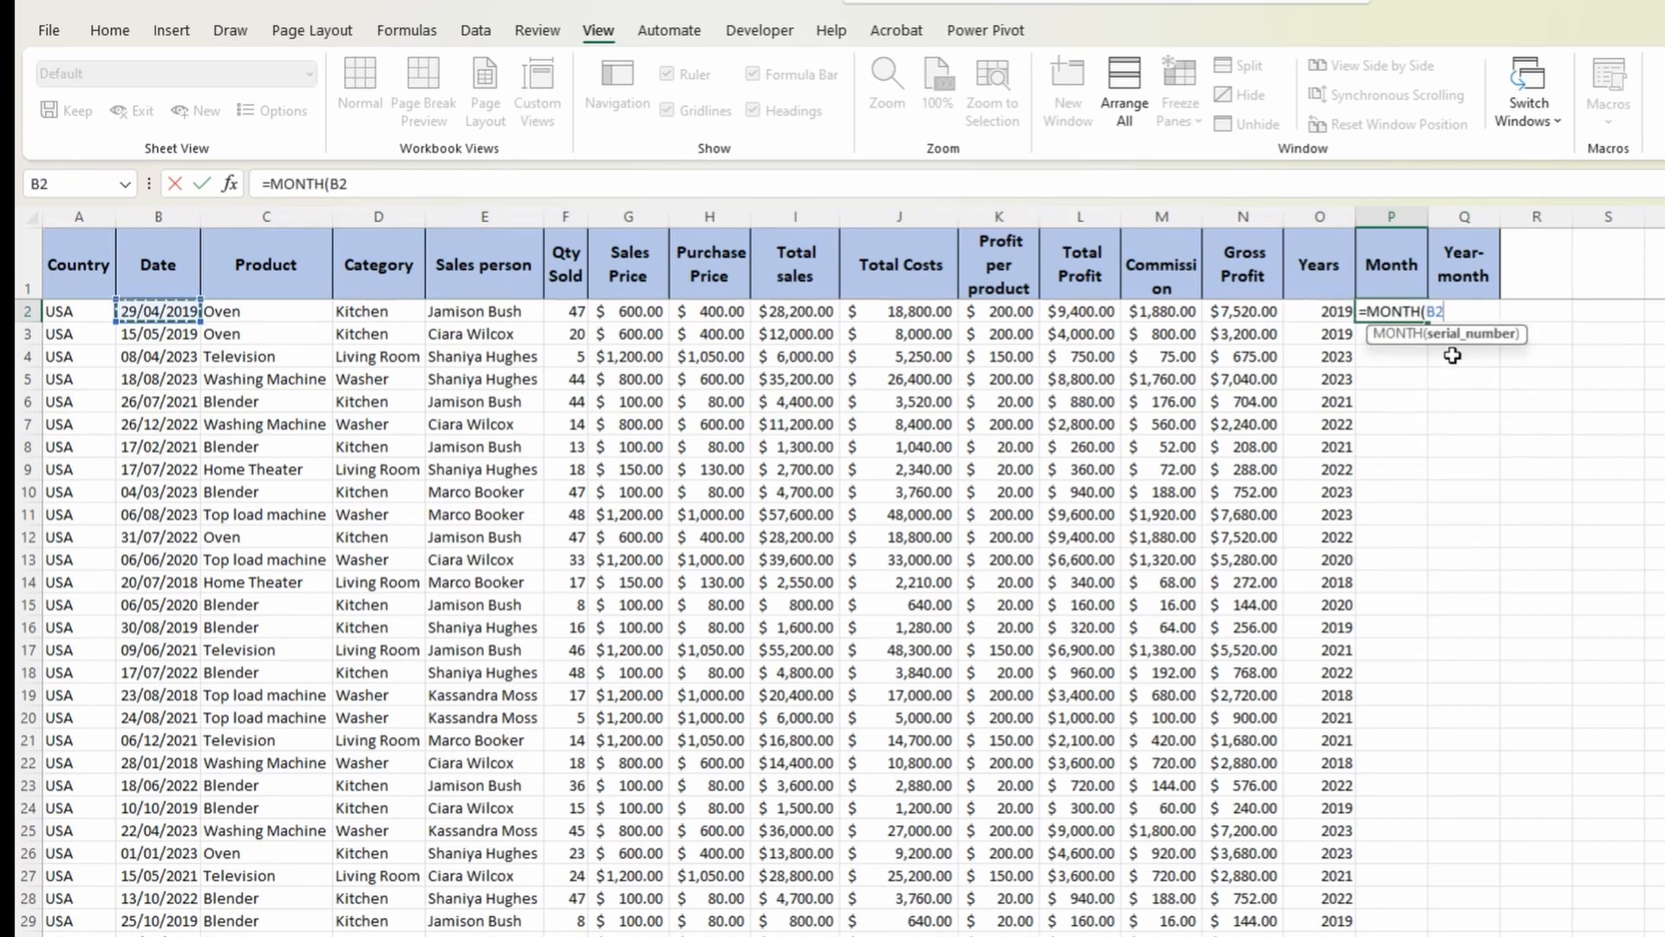
key("Return")
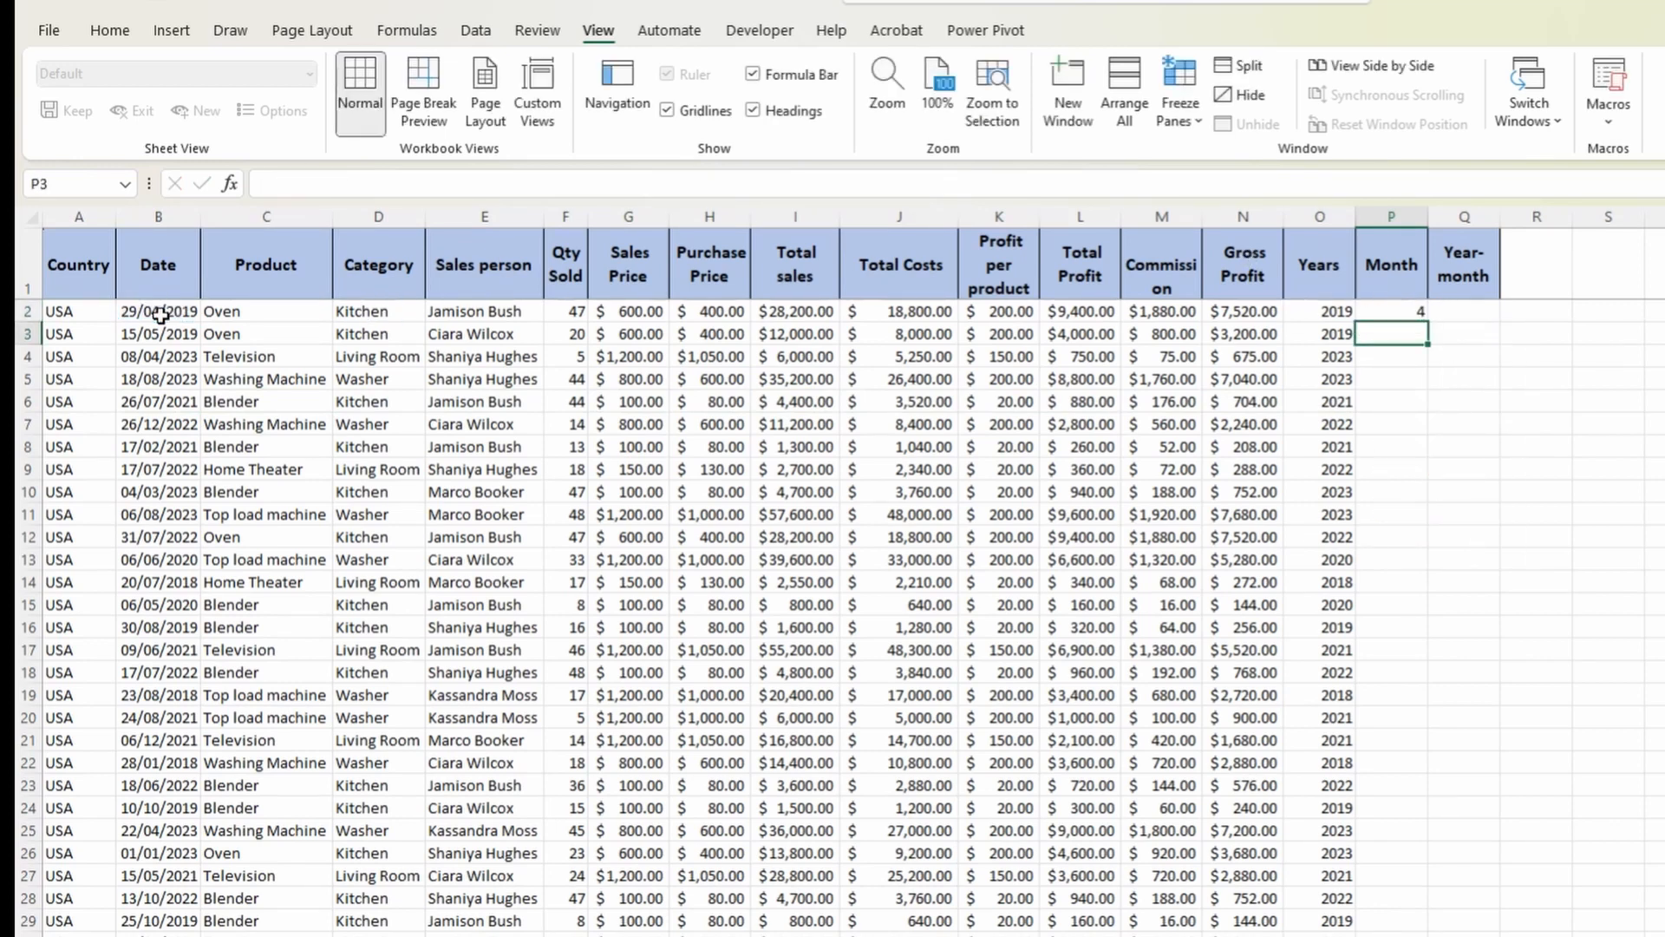
key("Up")
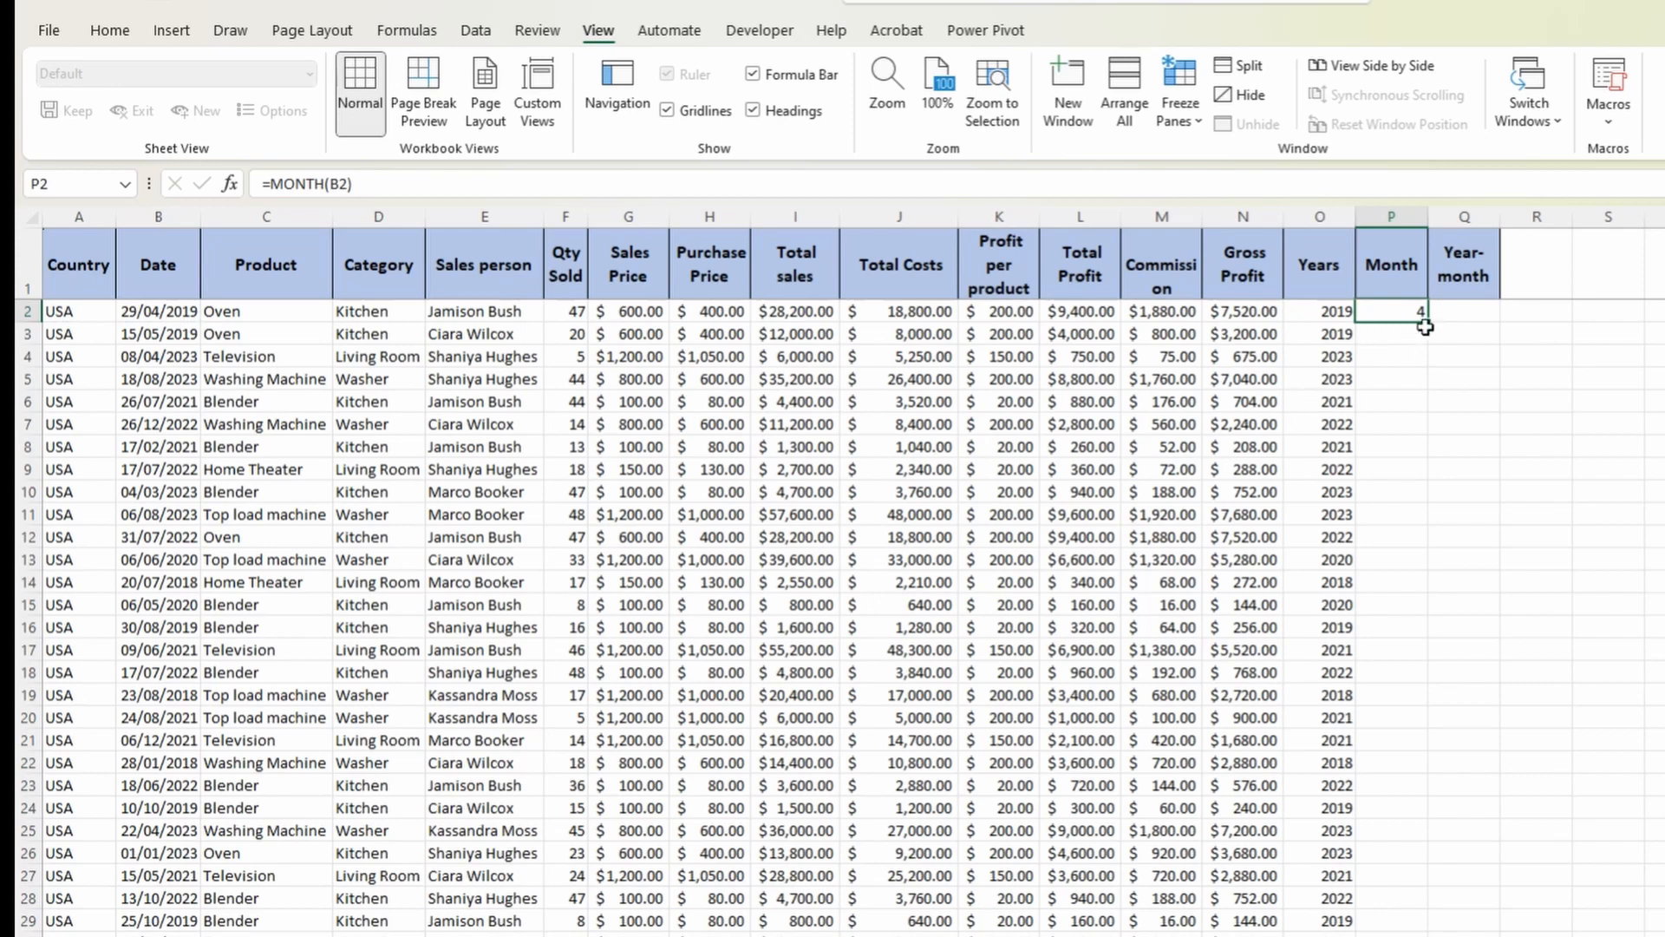
double_click(1425, 327)
left_click(1409, 340)
left_click(1407, 357)
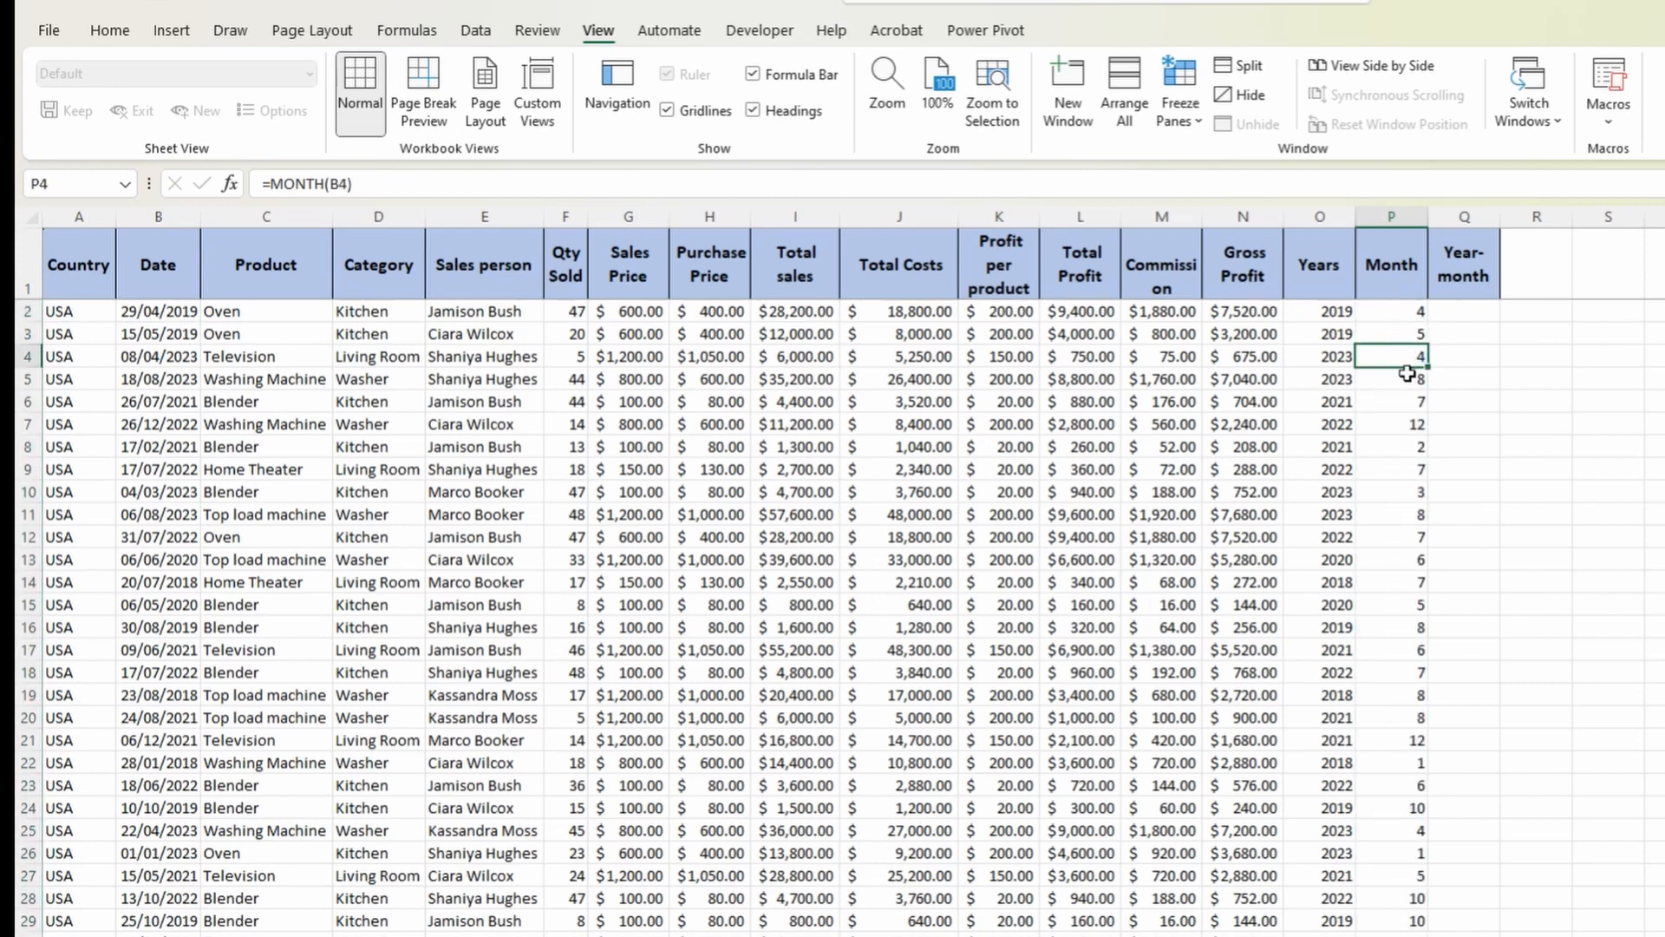
left_click(1406, 374)
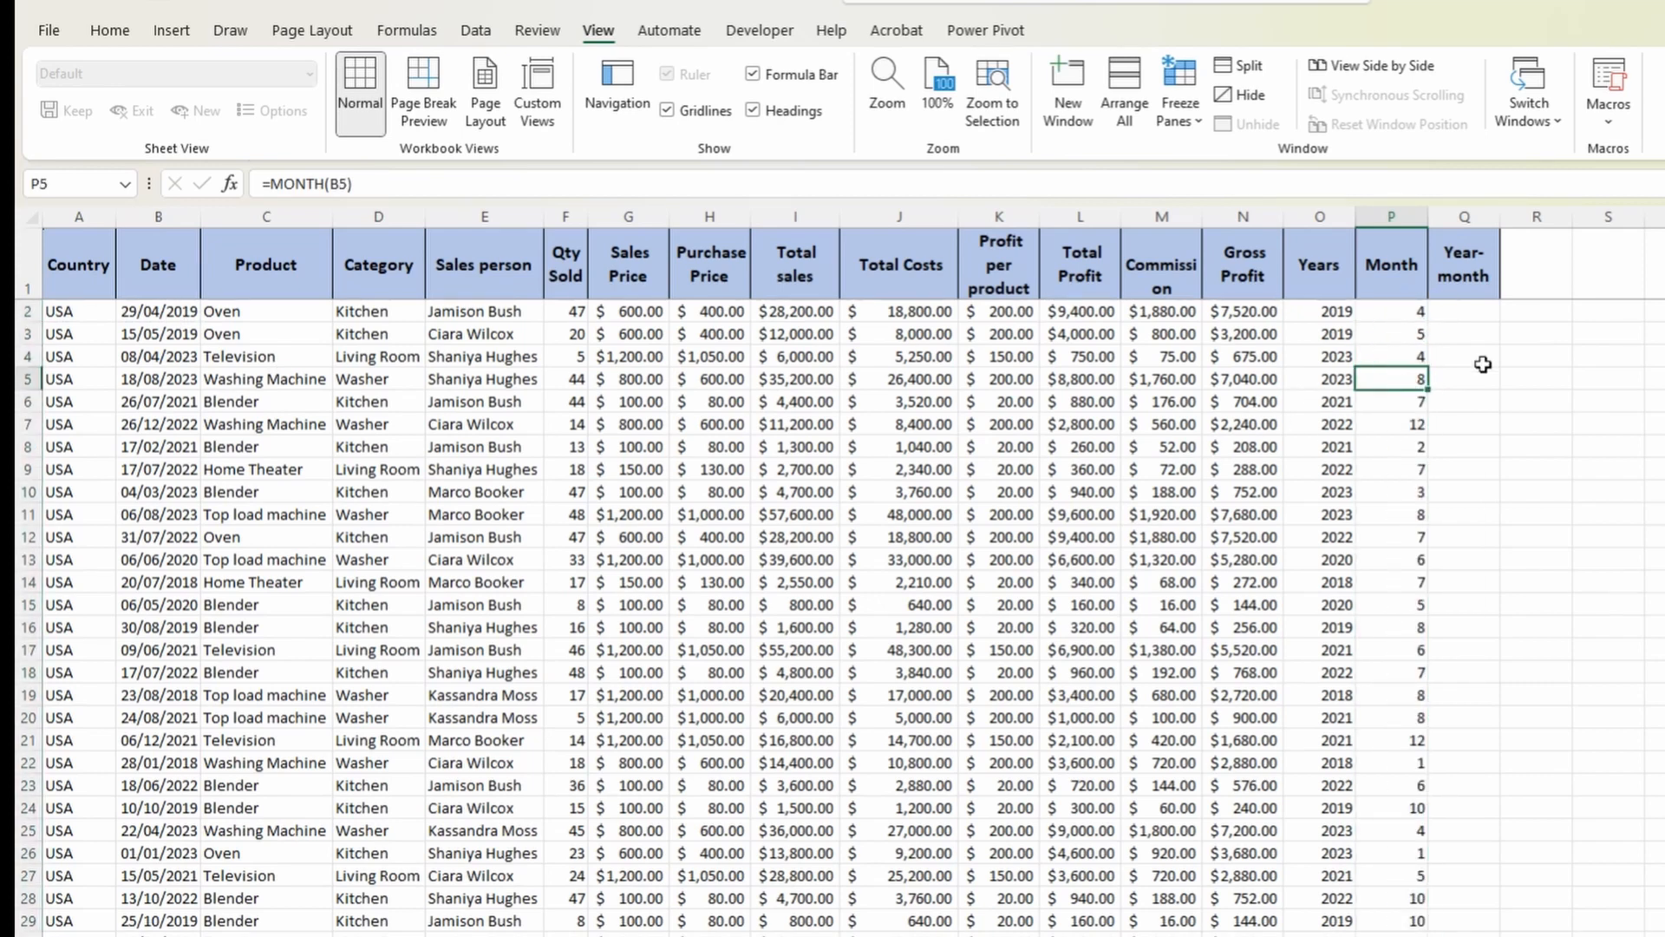
Join the year and month in cell Q2 with the formula =O2&P2.
left_click(1482, 309)
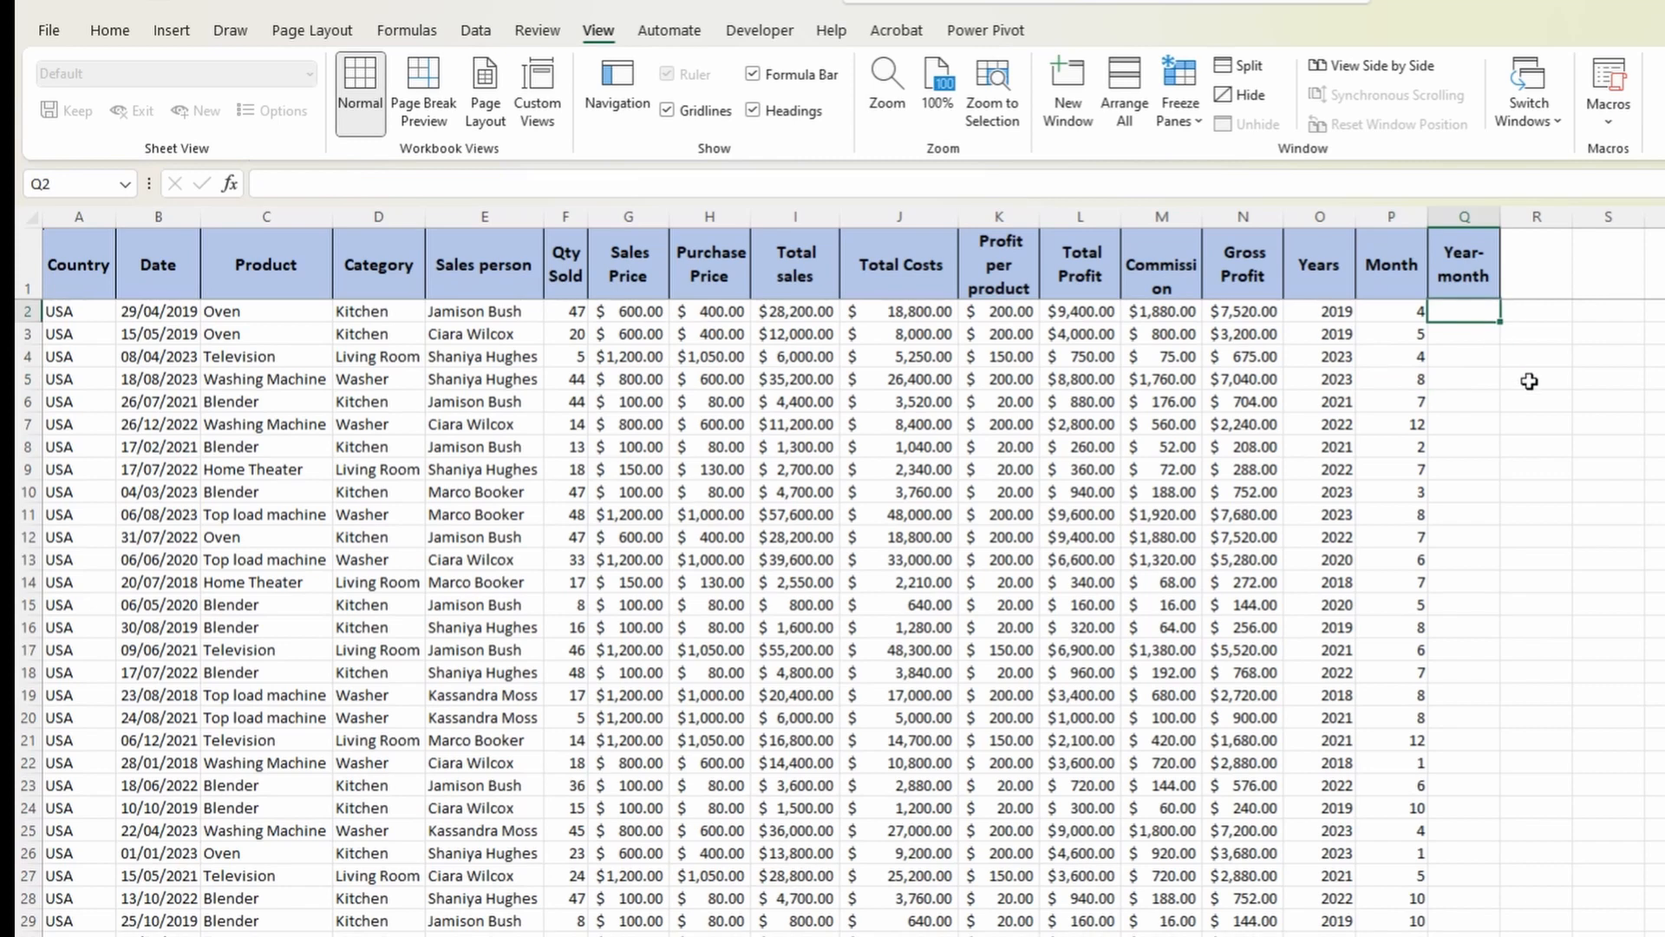
key("Up")
key("Down")
type("=")
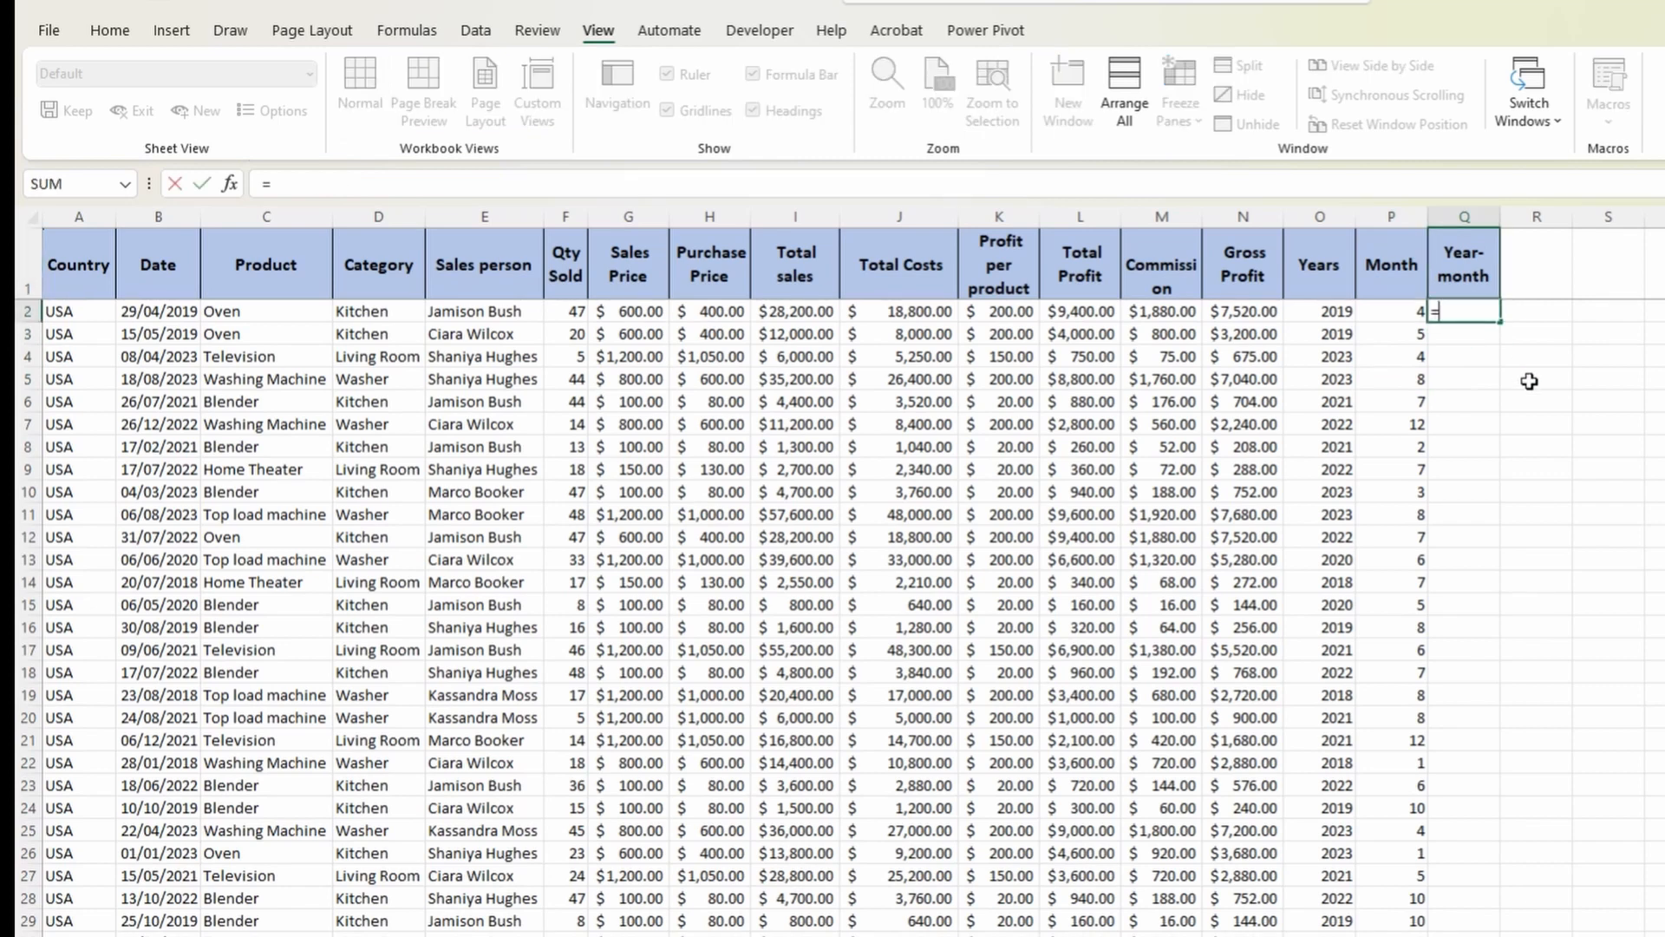
key("Left")
key("Left")
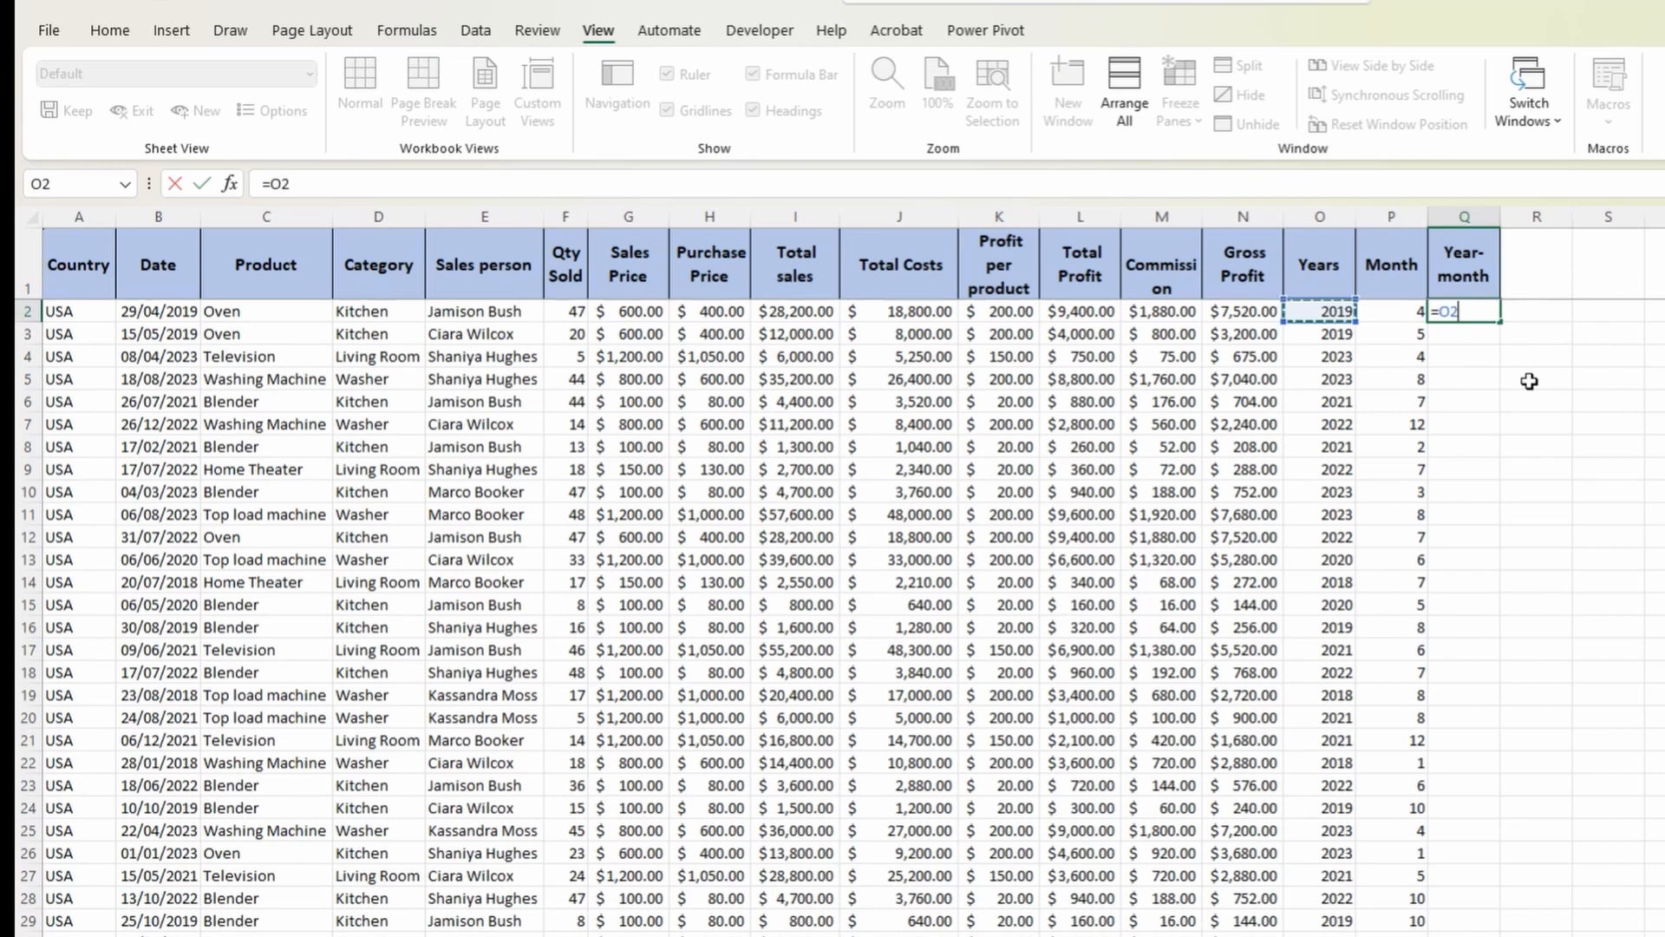
type("&")
type("P2")
key("Return")
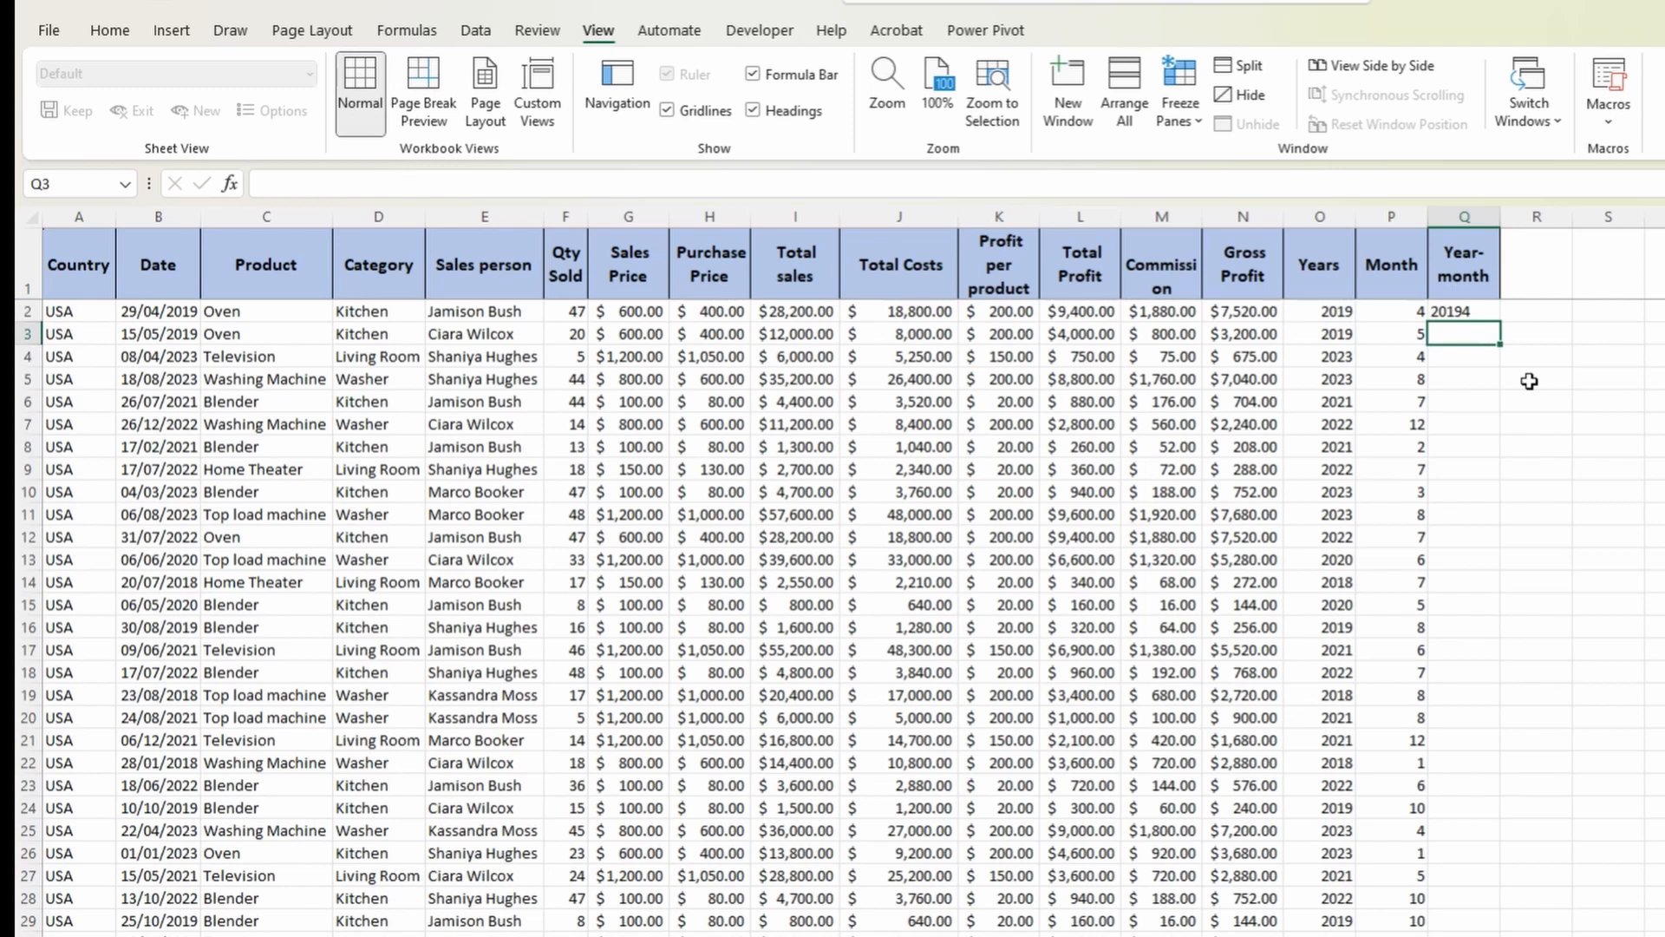
Add a hyphen separator to the Q2 formula, making it =O2&"-"&P2.
double_click(1471, 310)
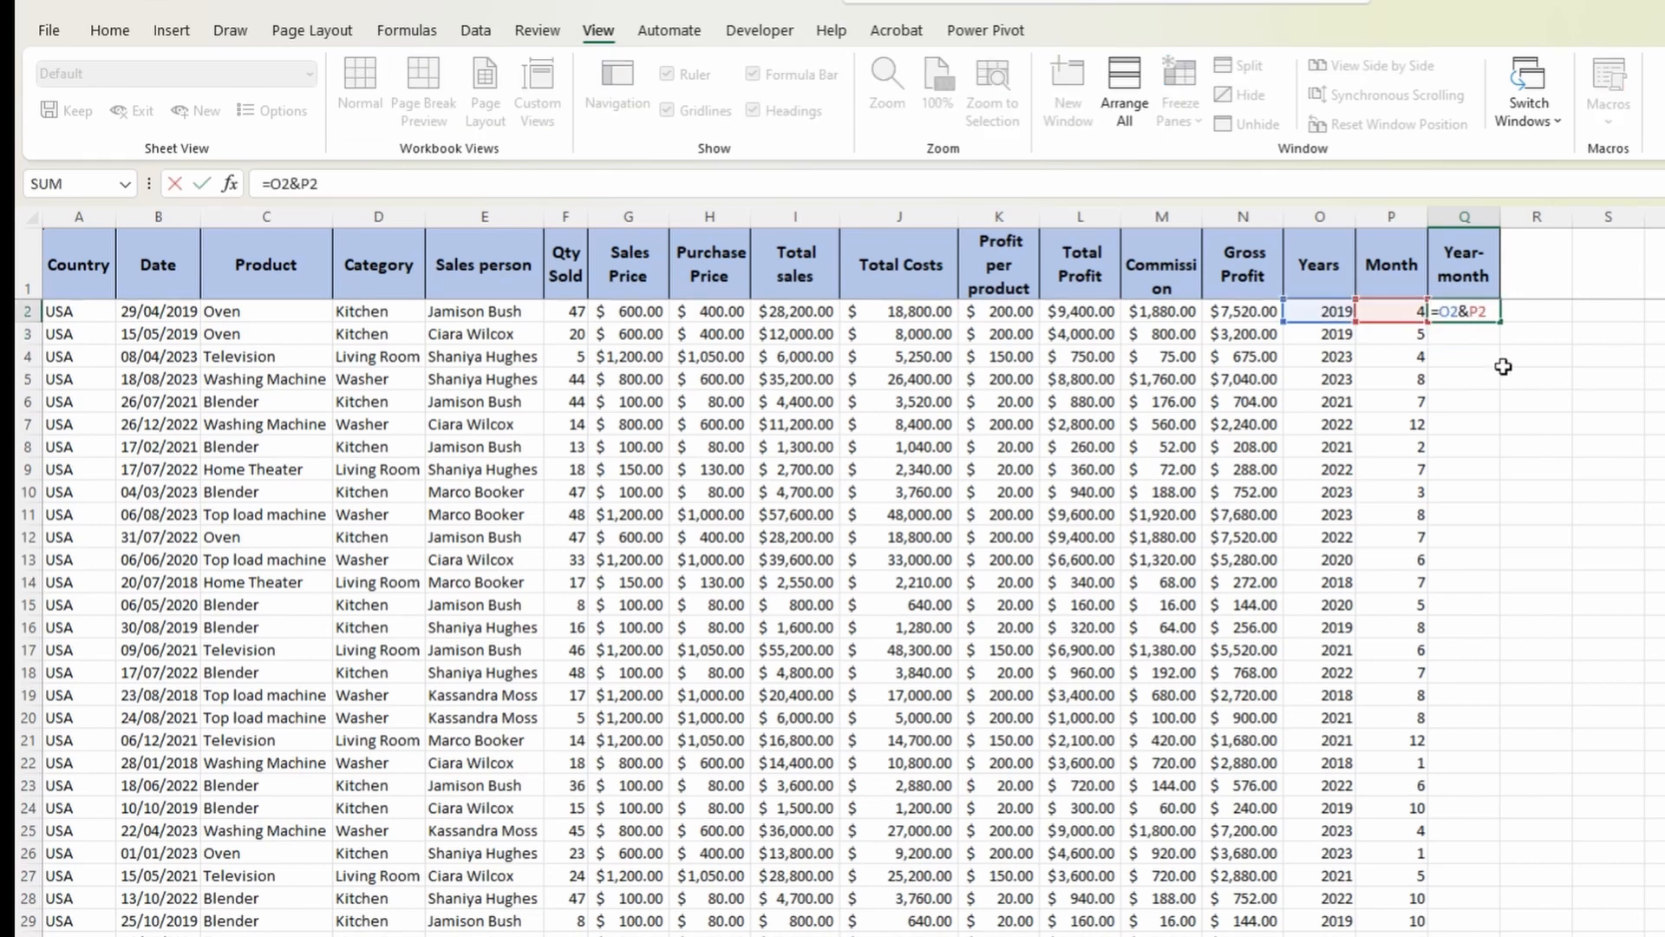
type("\"")
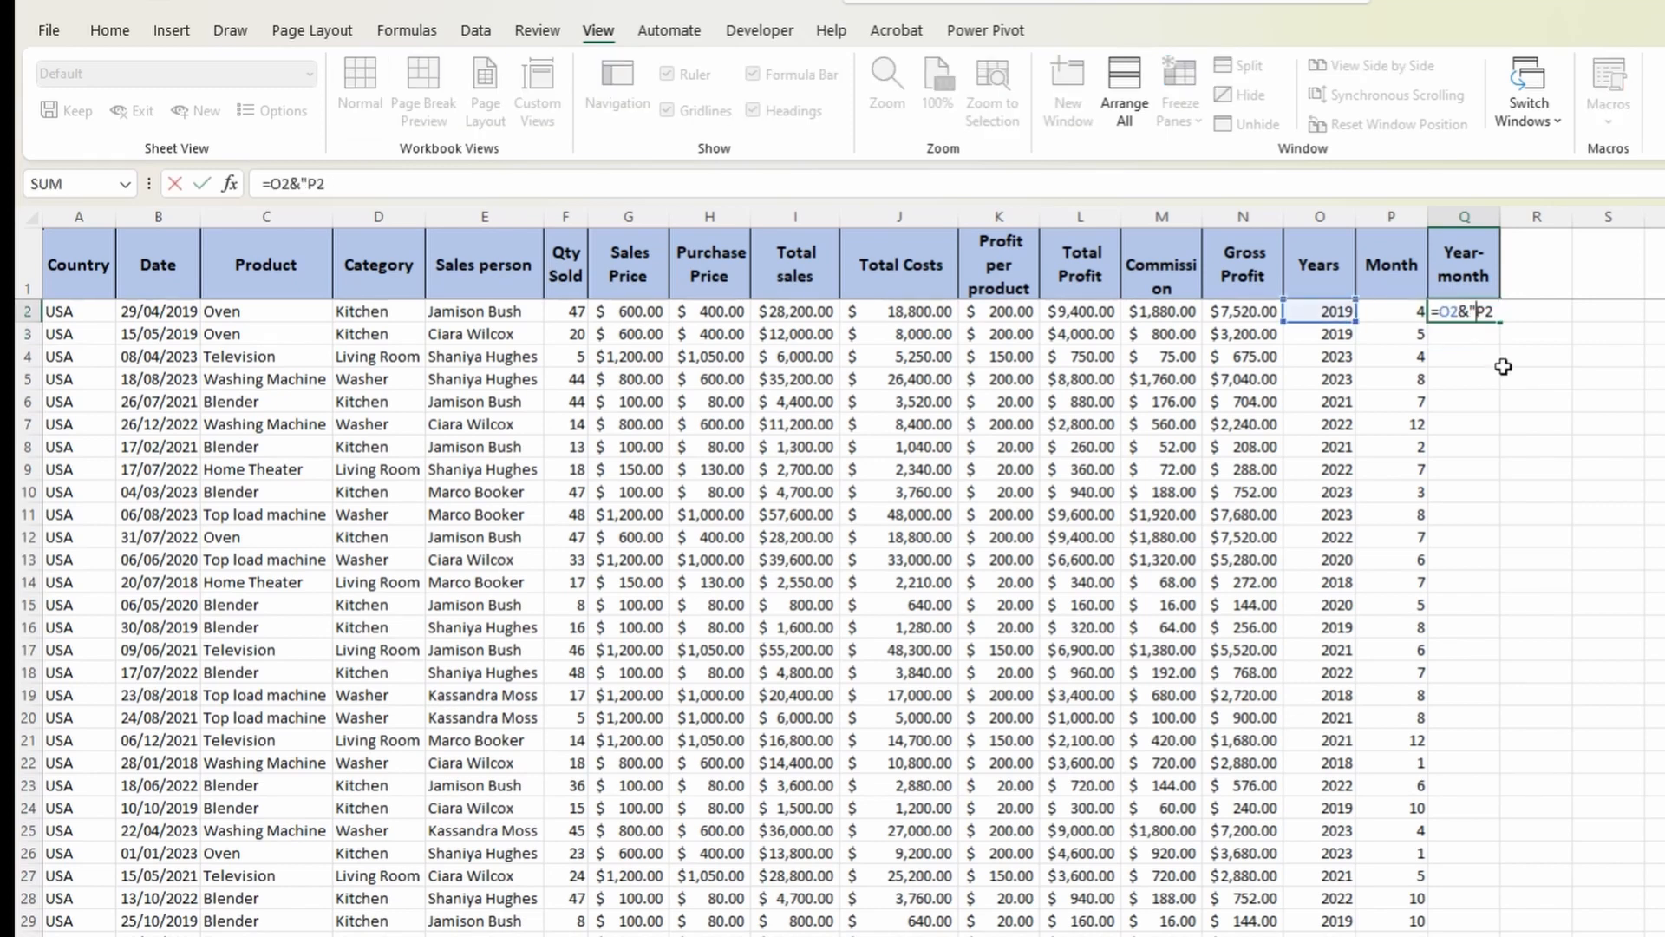
type("-\"&")
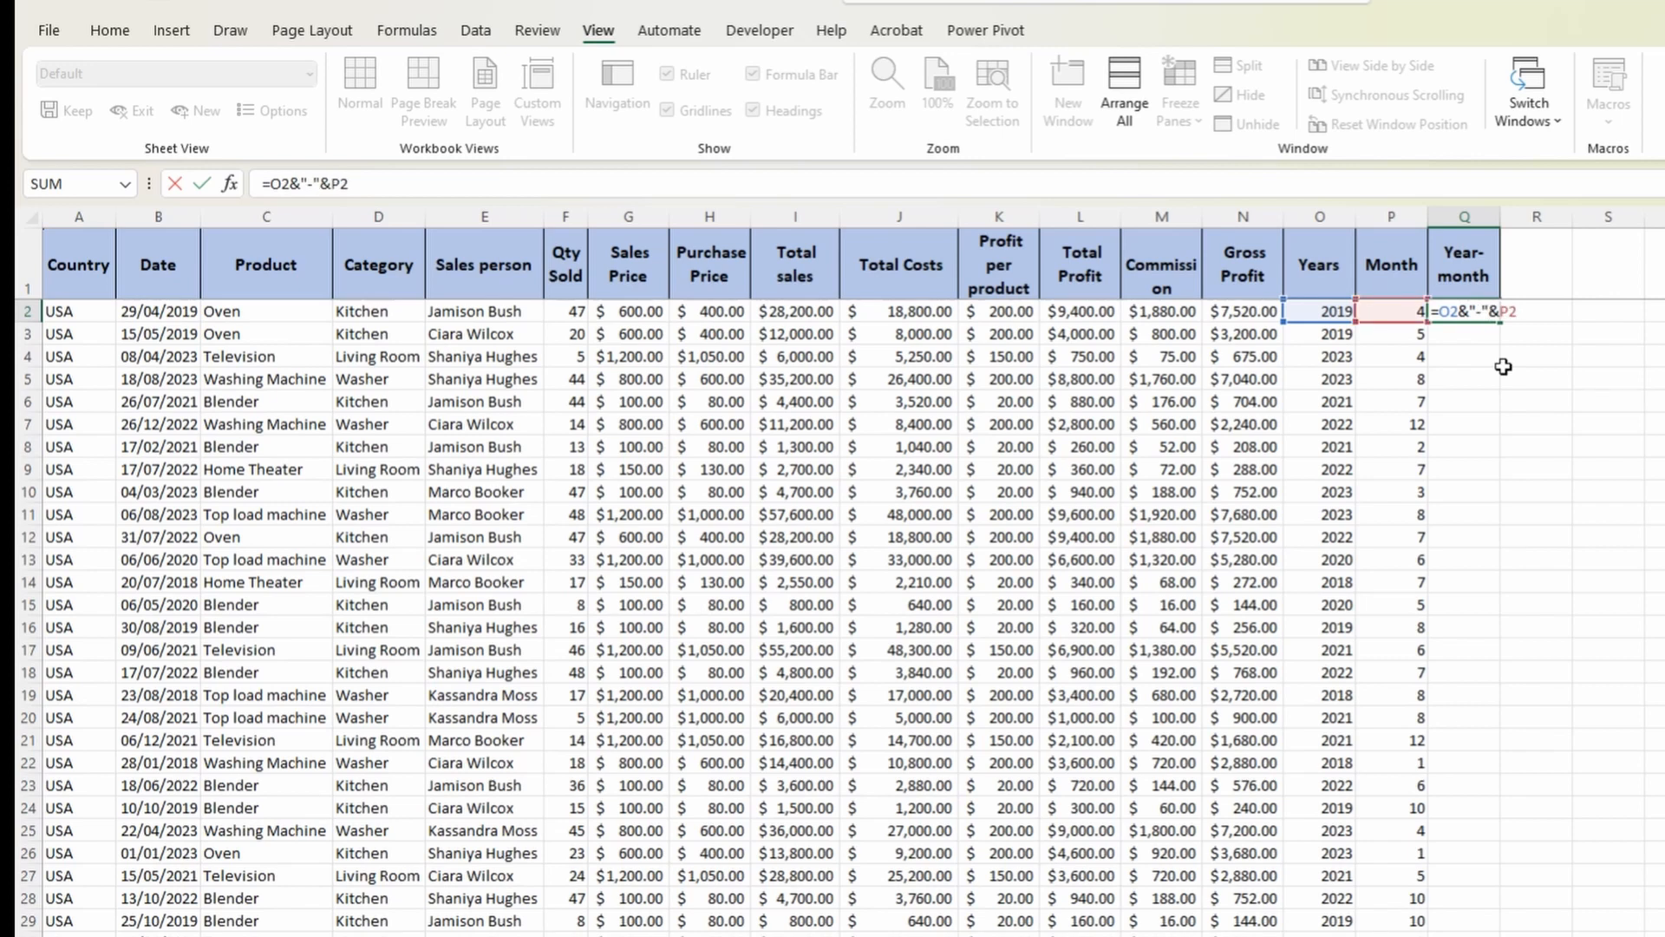
left_click(1479, 310)
key("Return")
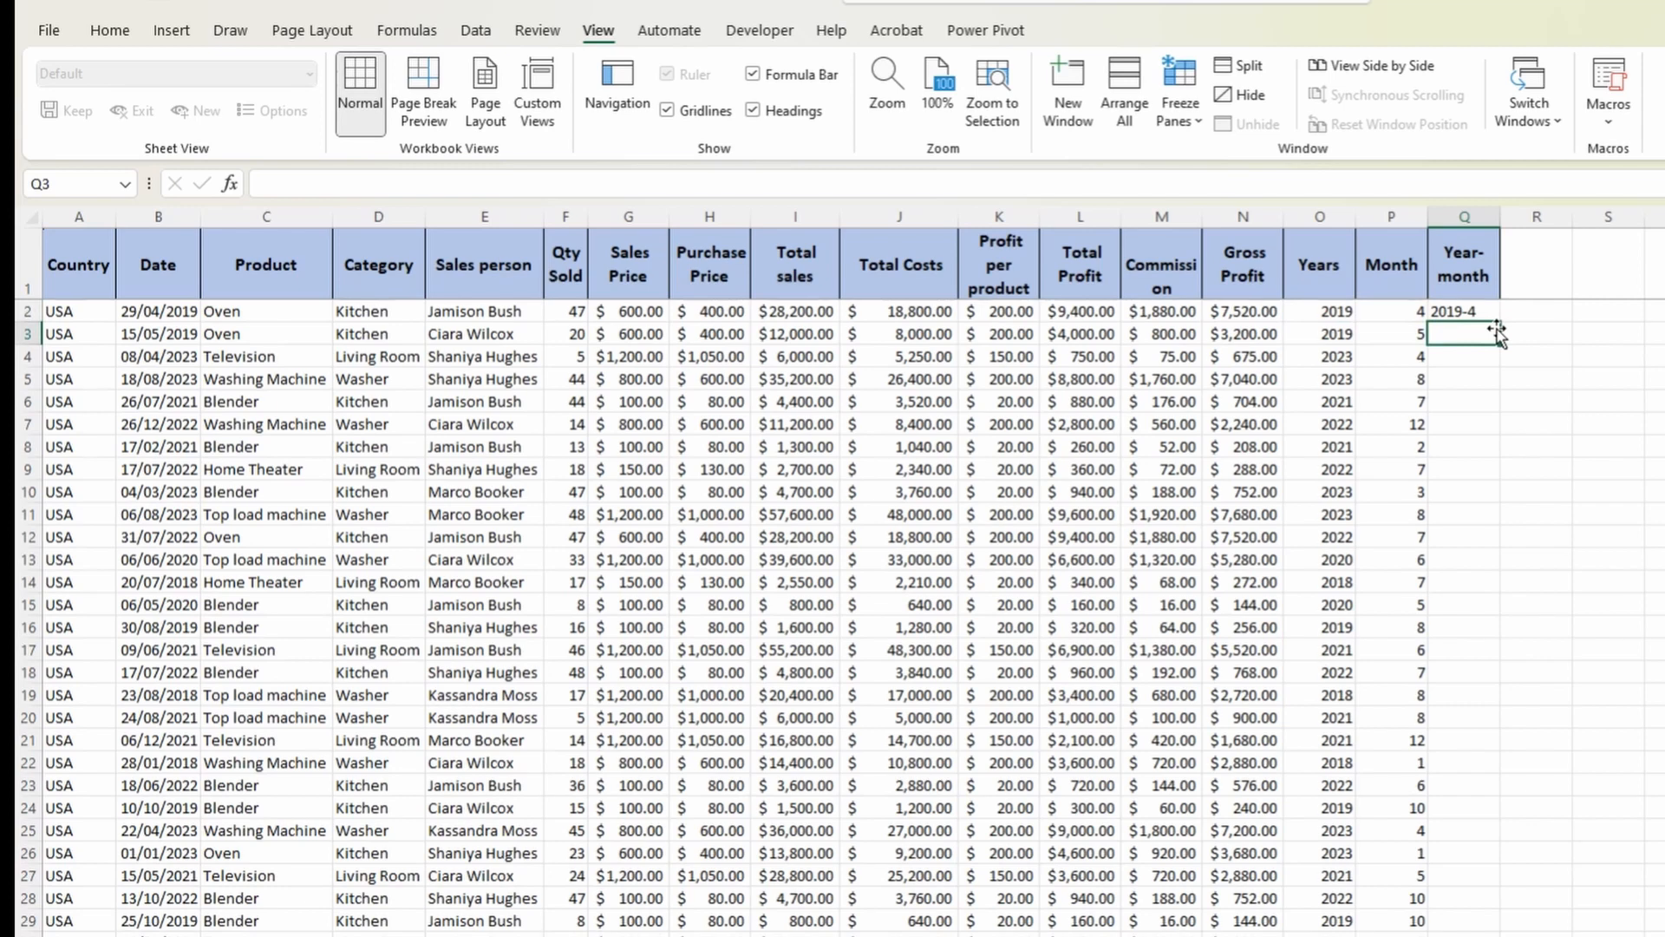
Try the alternative formula =CONCATENATE(O3,"-",P3) in cell Q3.
type("=con")
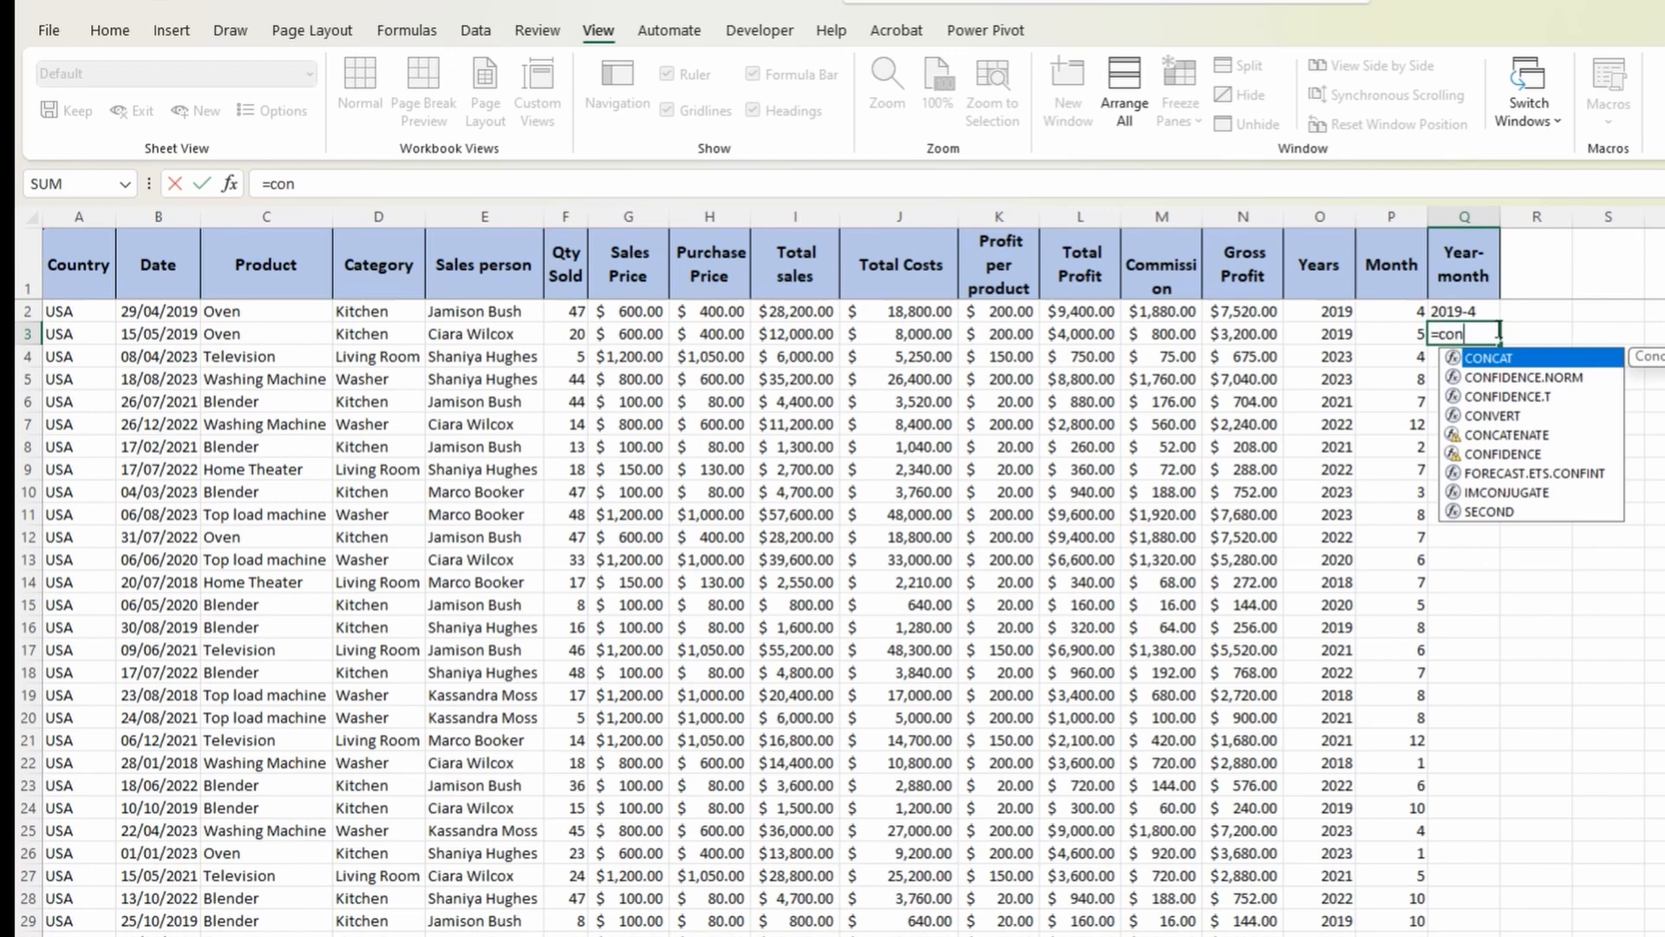
key("Down")
key("Down")
key("Down")
key("Down")
key("Tab")
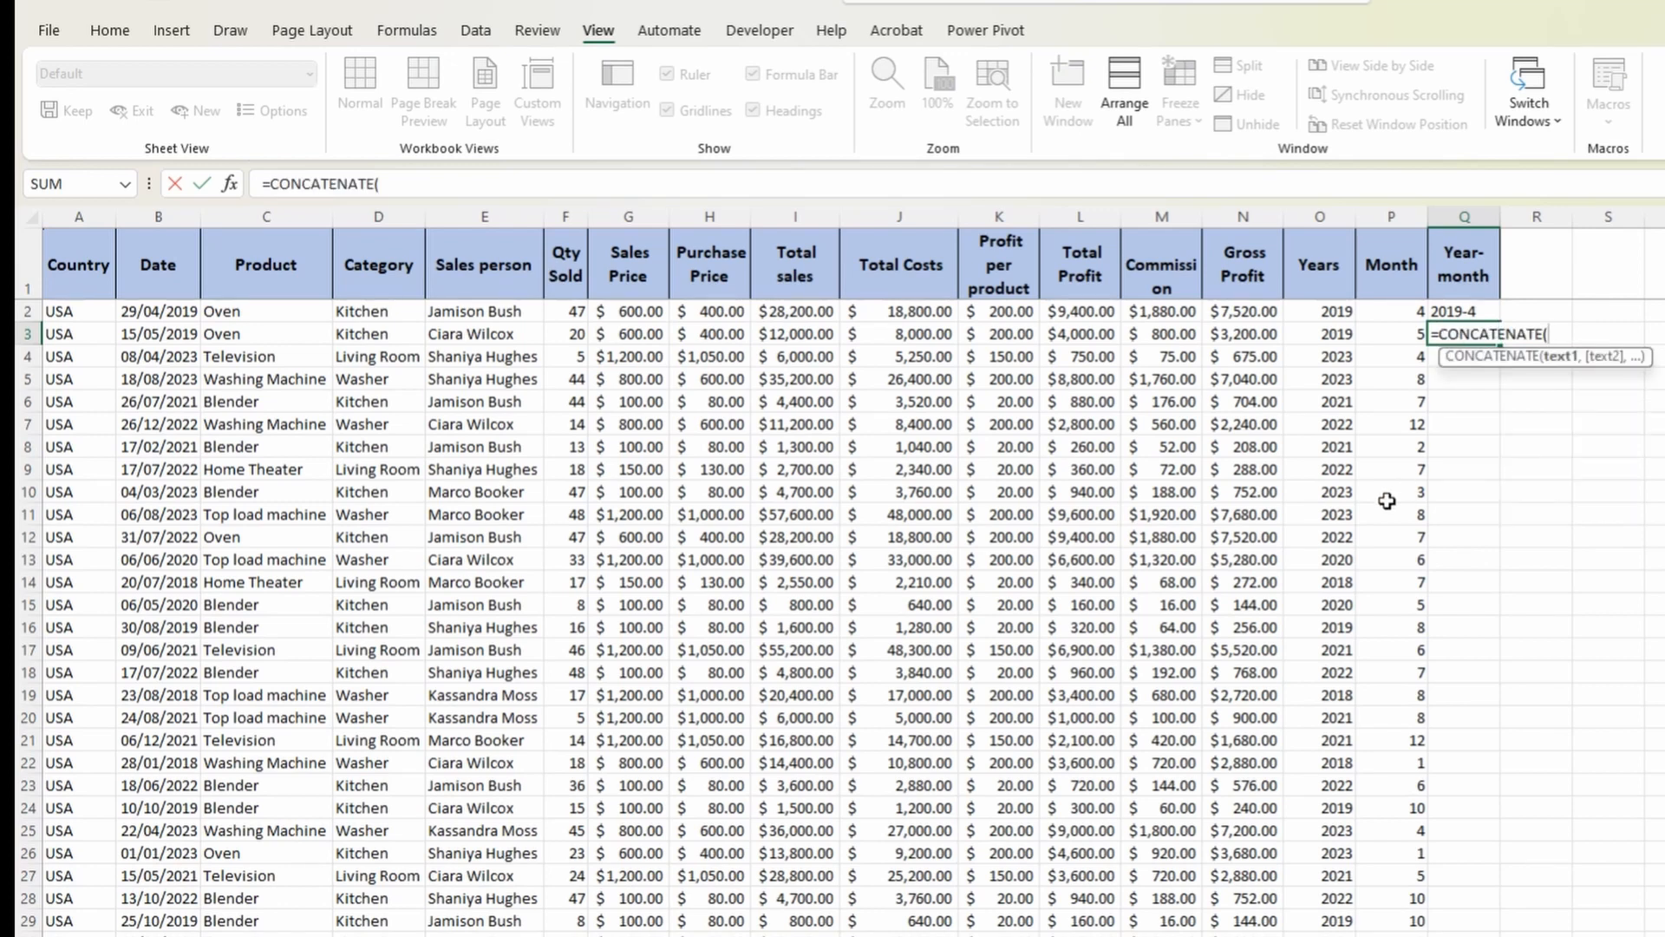
left_click(1336, 339)
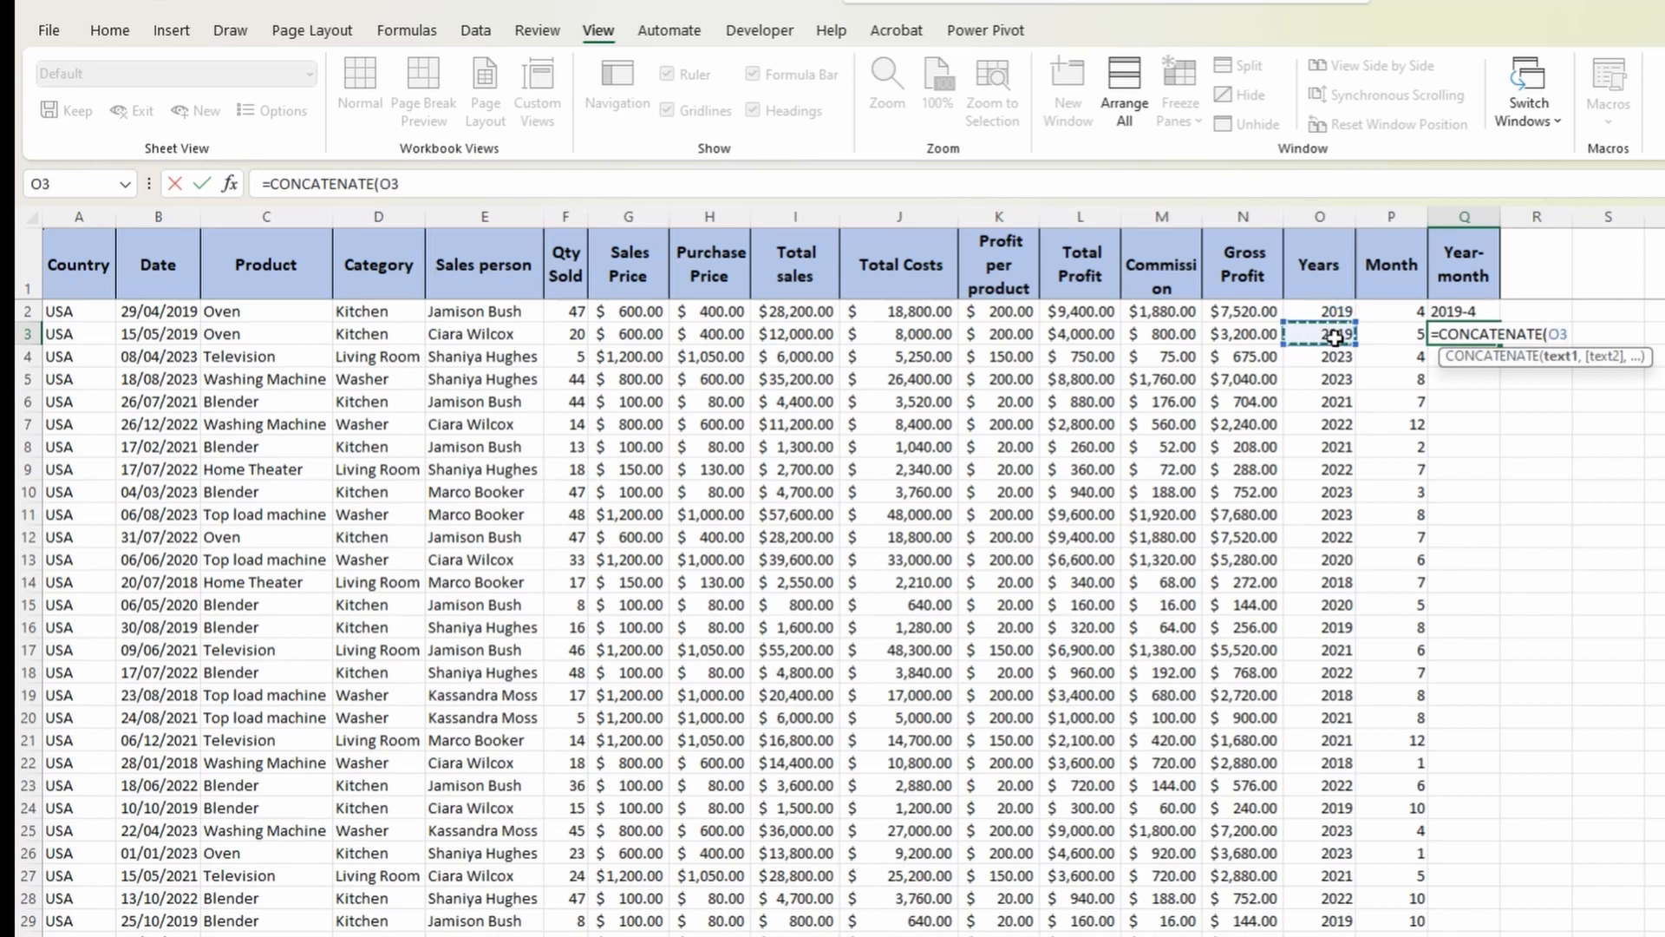
type(",")
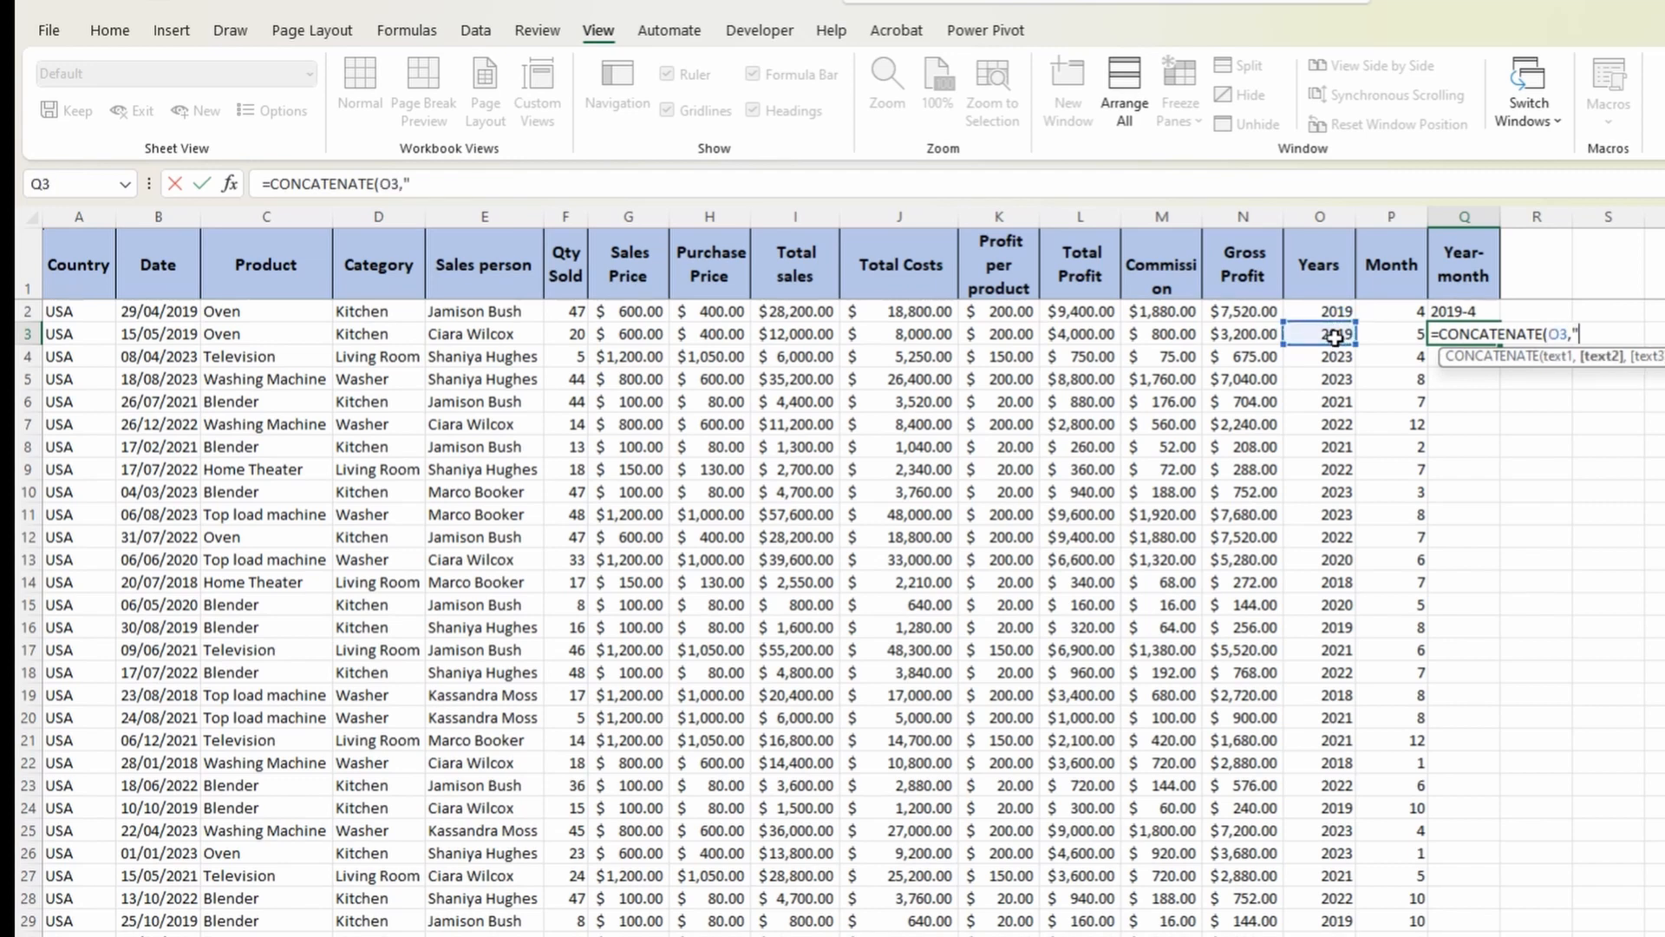
type("\"-\",")
left_click(1386, 333)
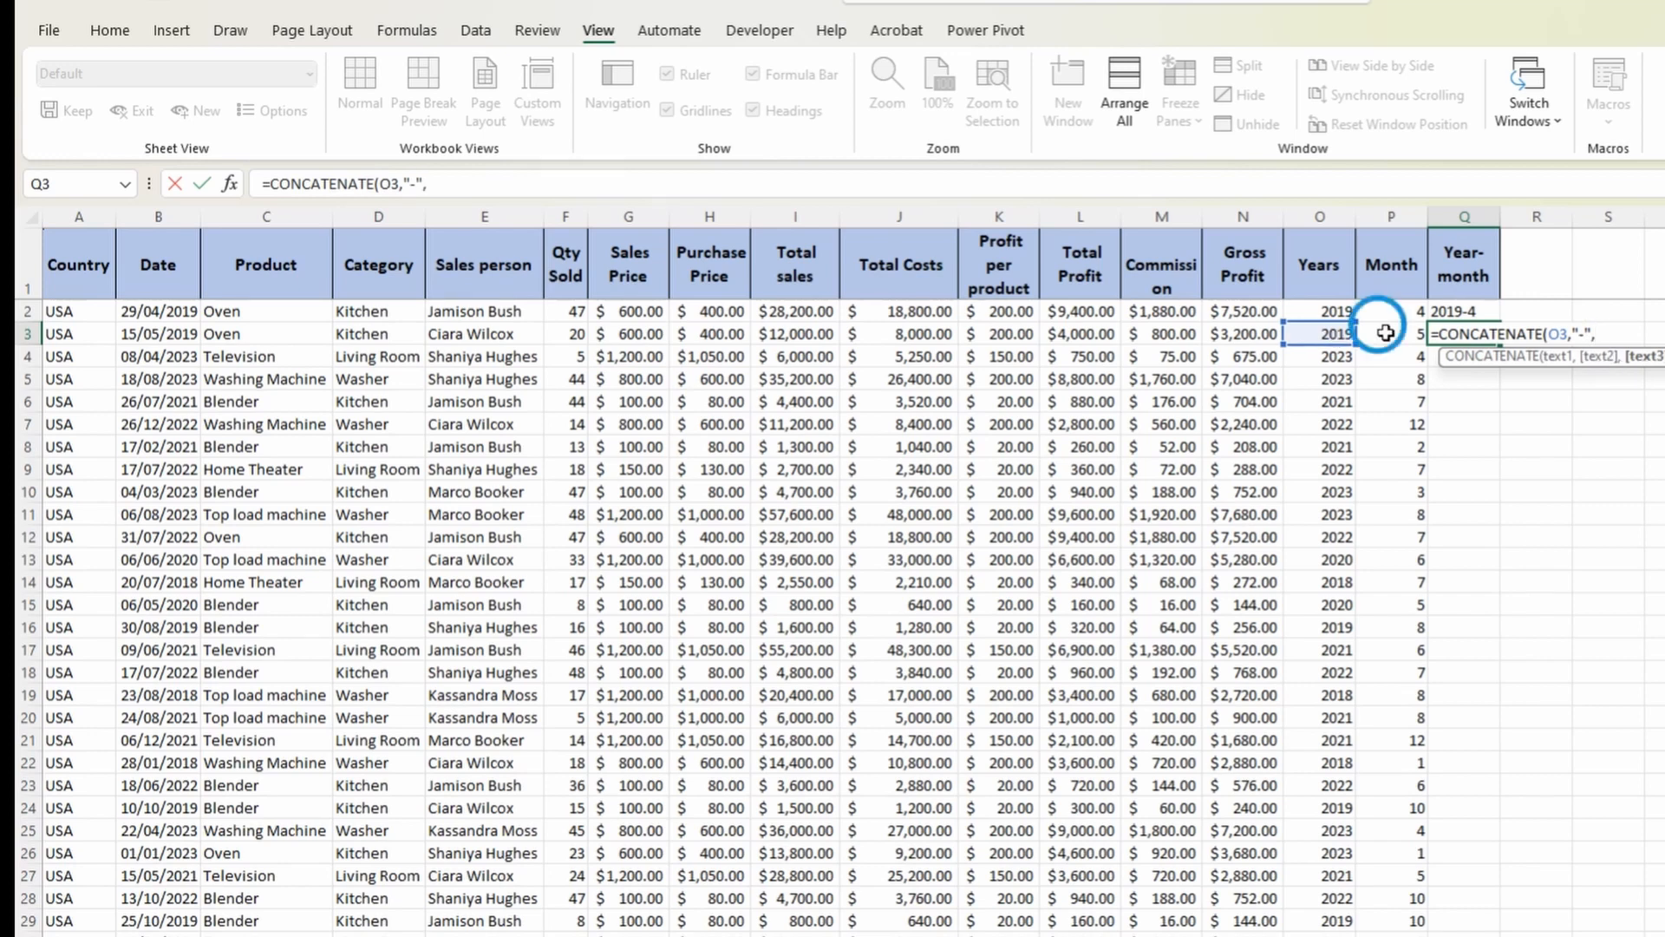
key("Return")
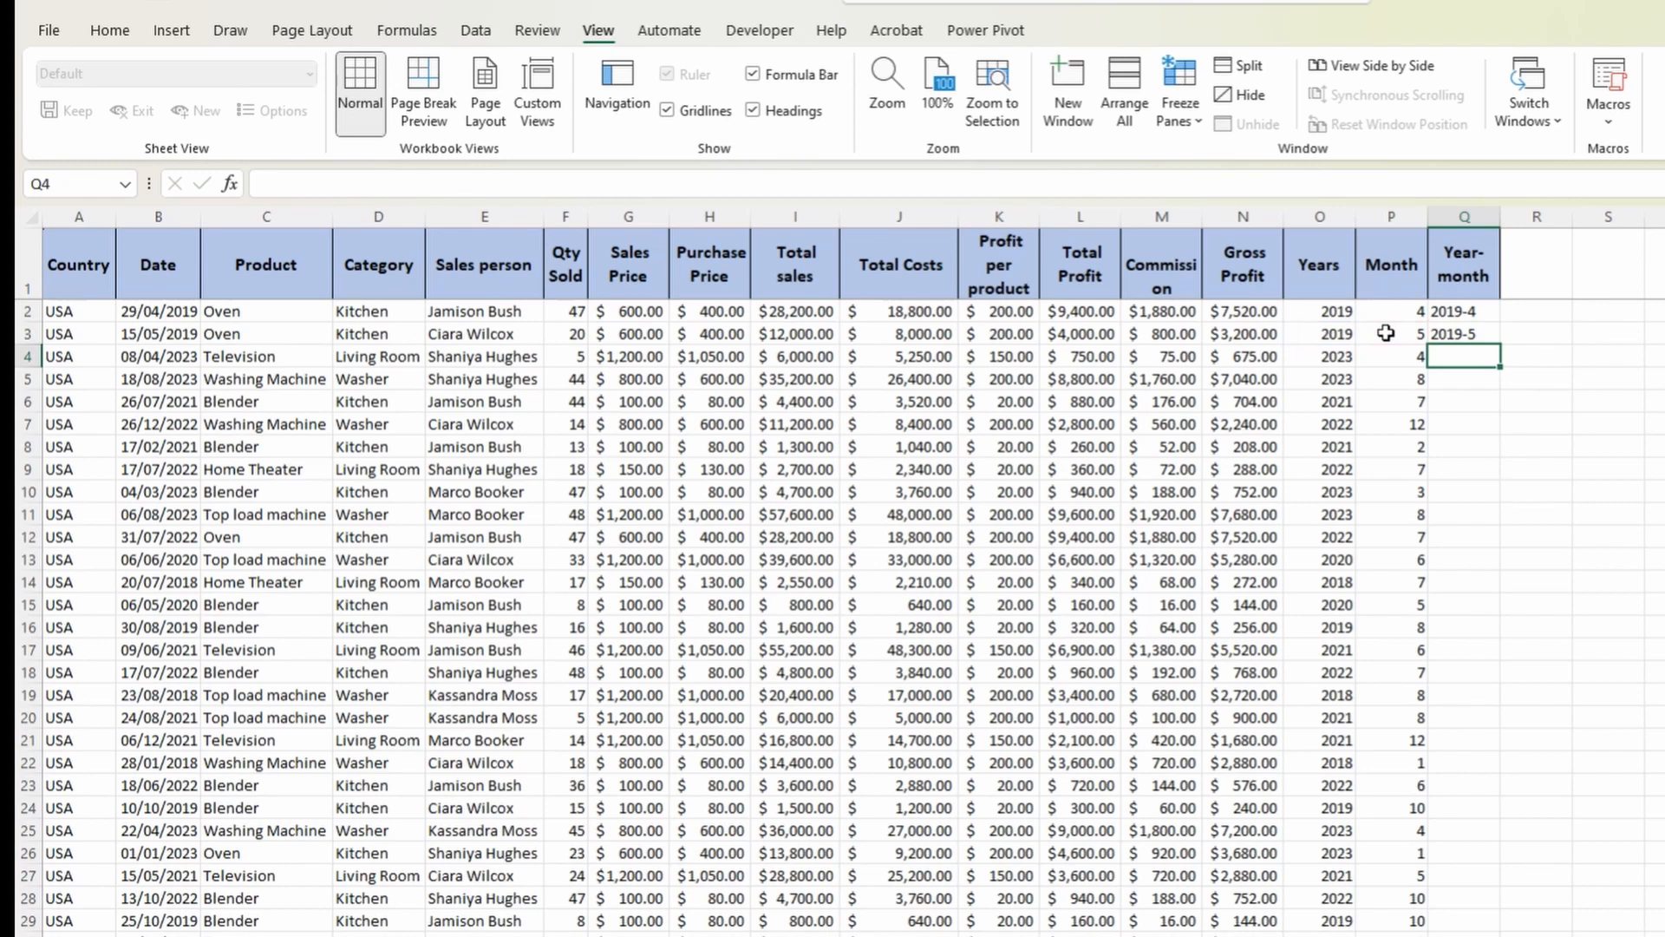
Clear the CONCATENATE formula from cell Q3 and fill the Q2 formula down the Year-month column.
key("Up")
key("Up")
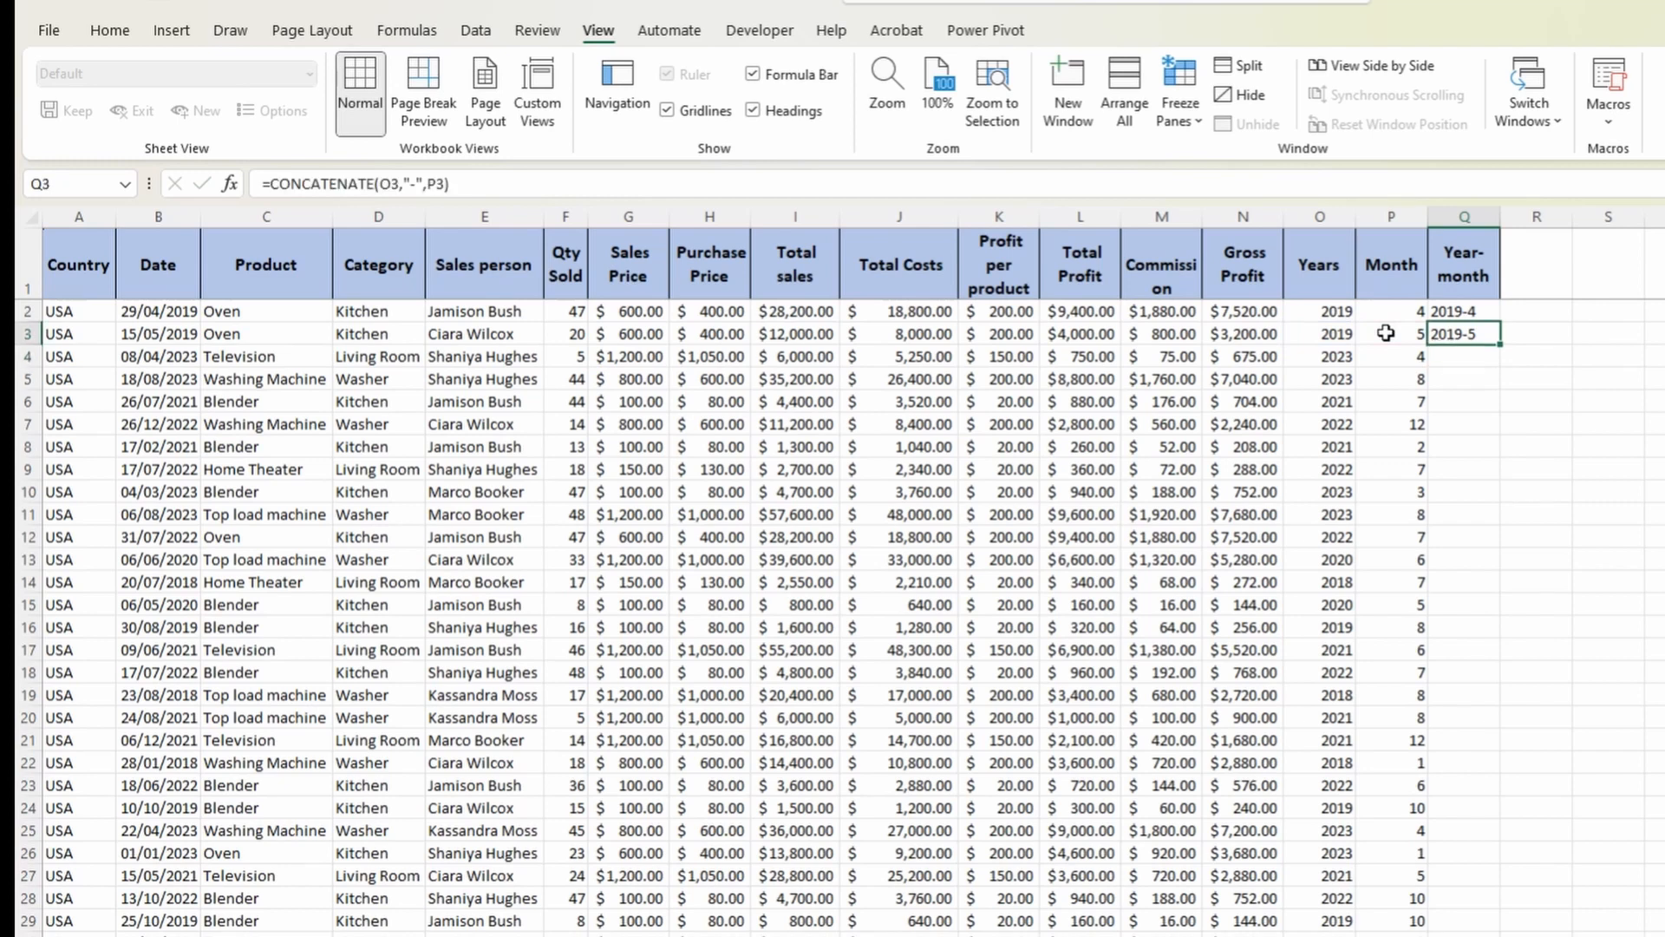
key("F2")
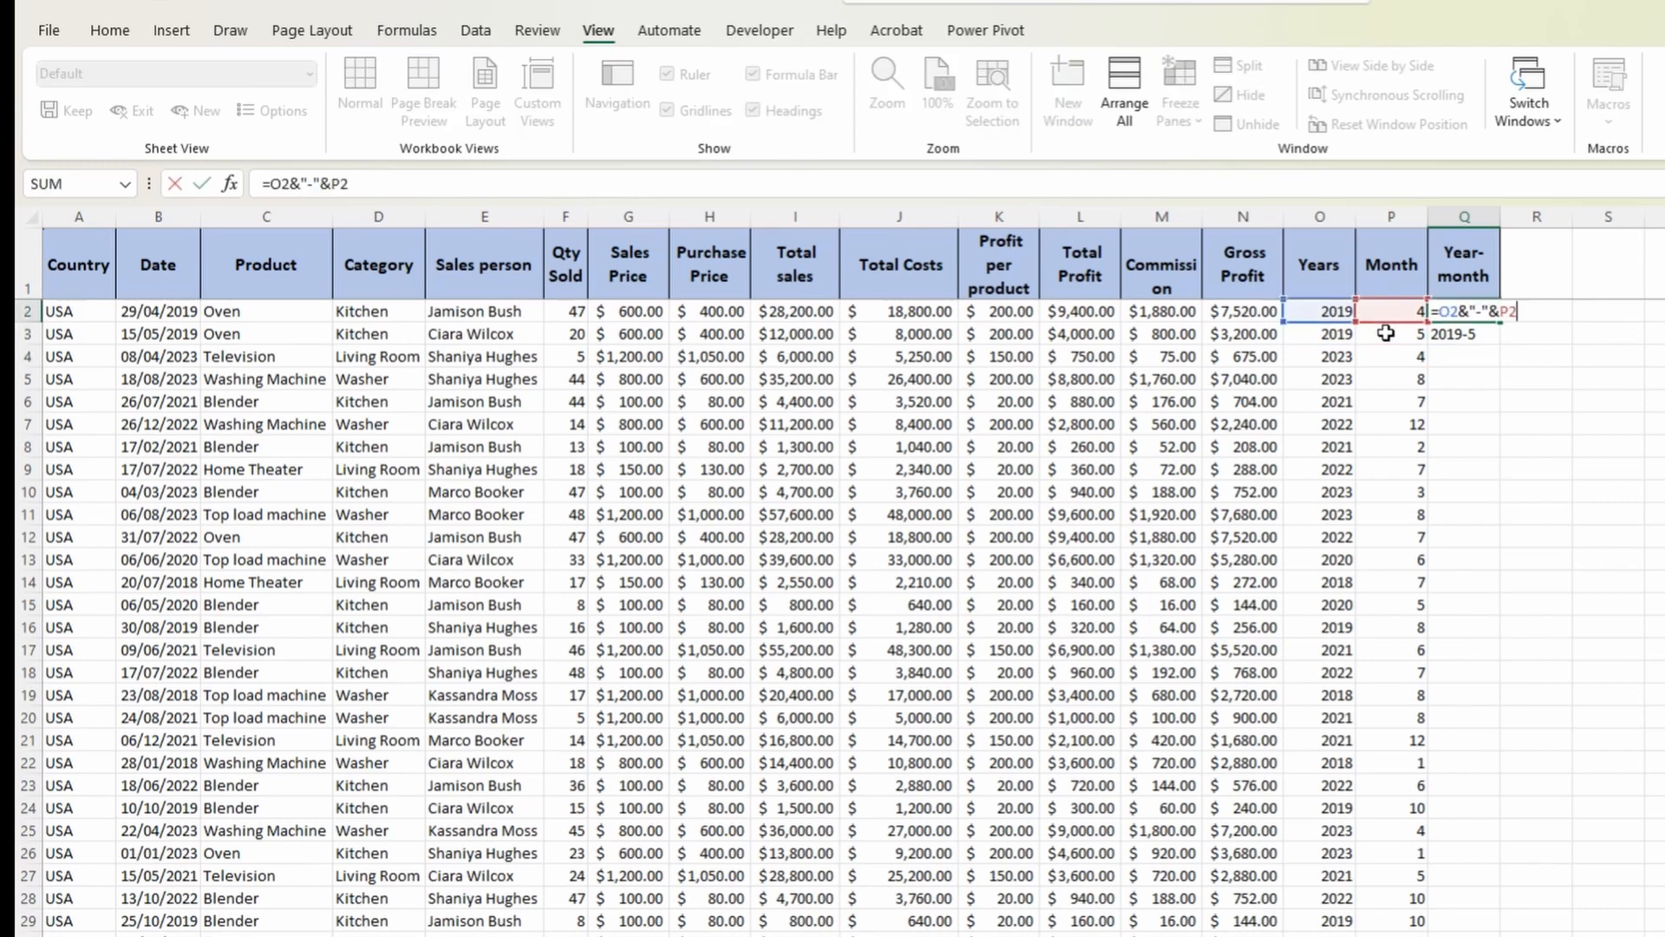
key("Return")
key("Delete")
key("Up")
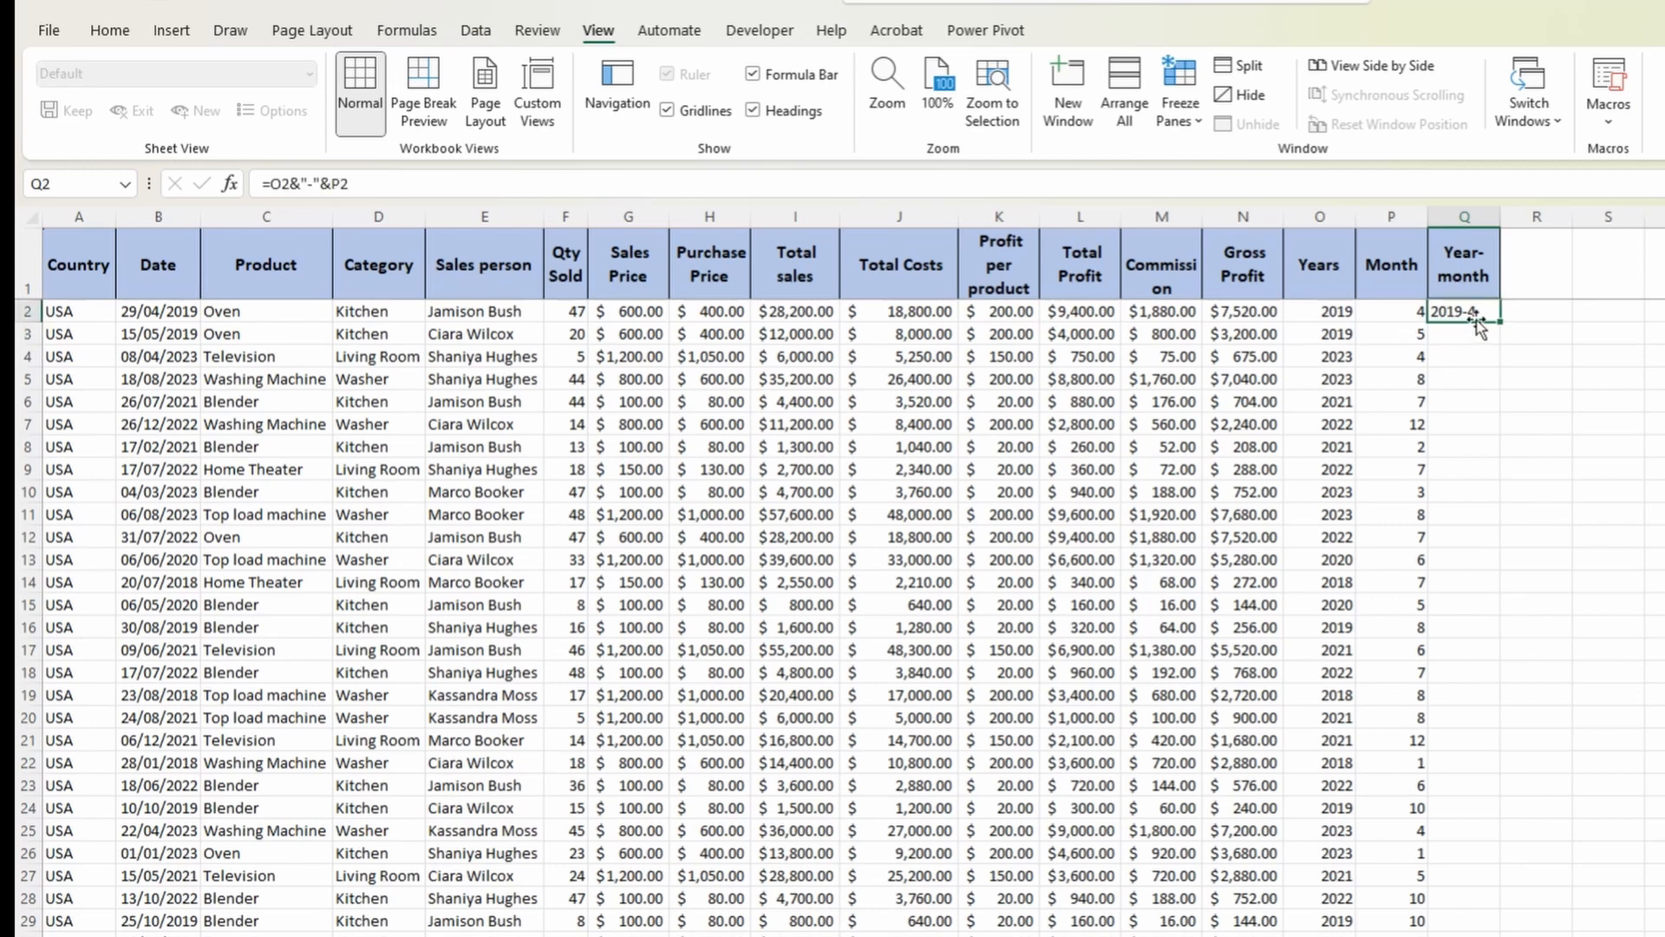
double_click(1500, 322)
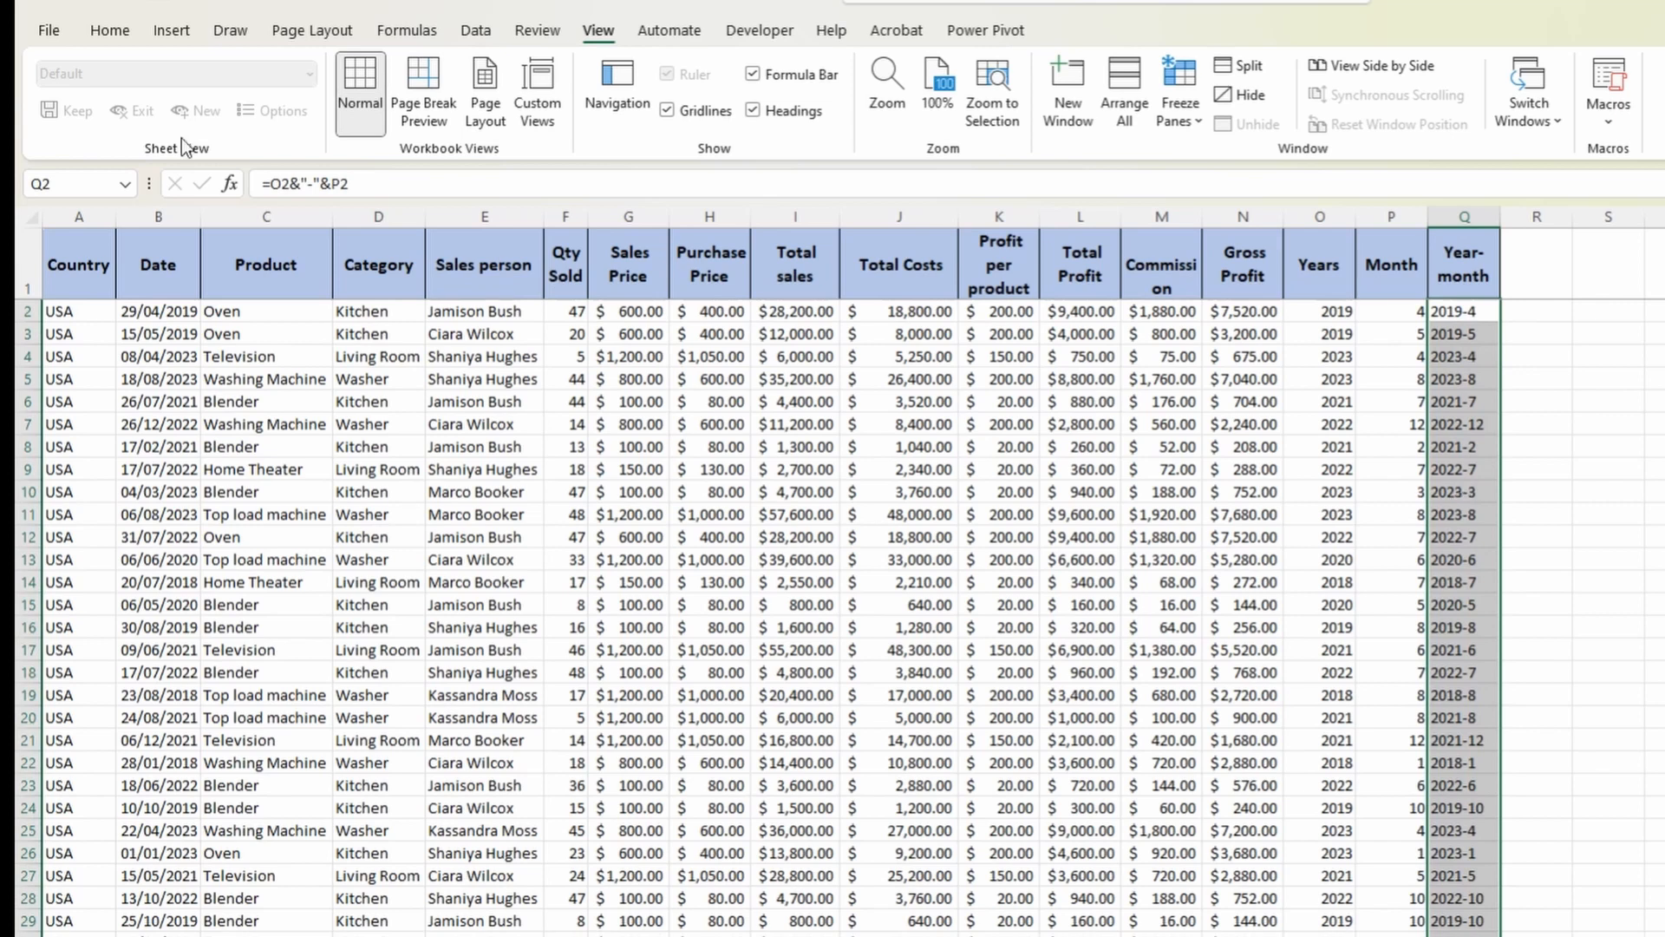
Review the columns from Total sales through Year-month, and highlight the source dates in B2:B15.
left_click_drag(79, 216, 1457, 249)
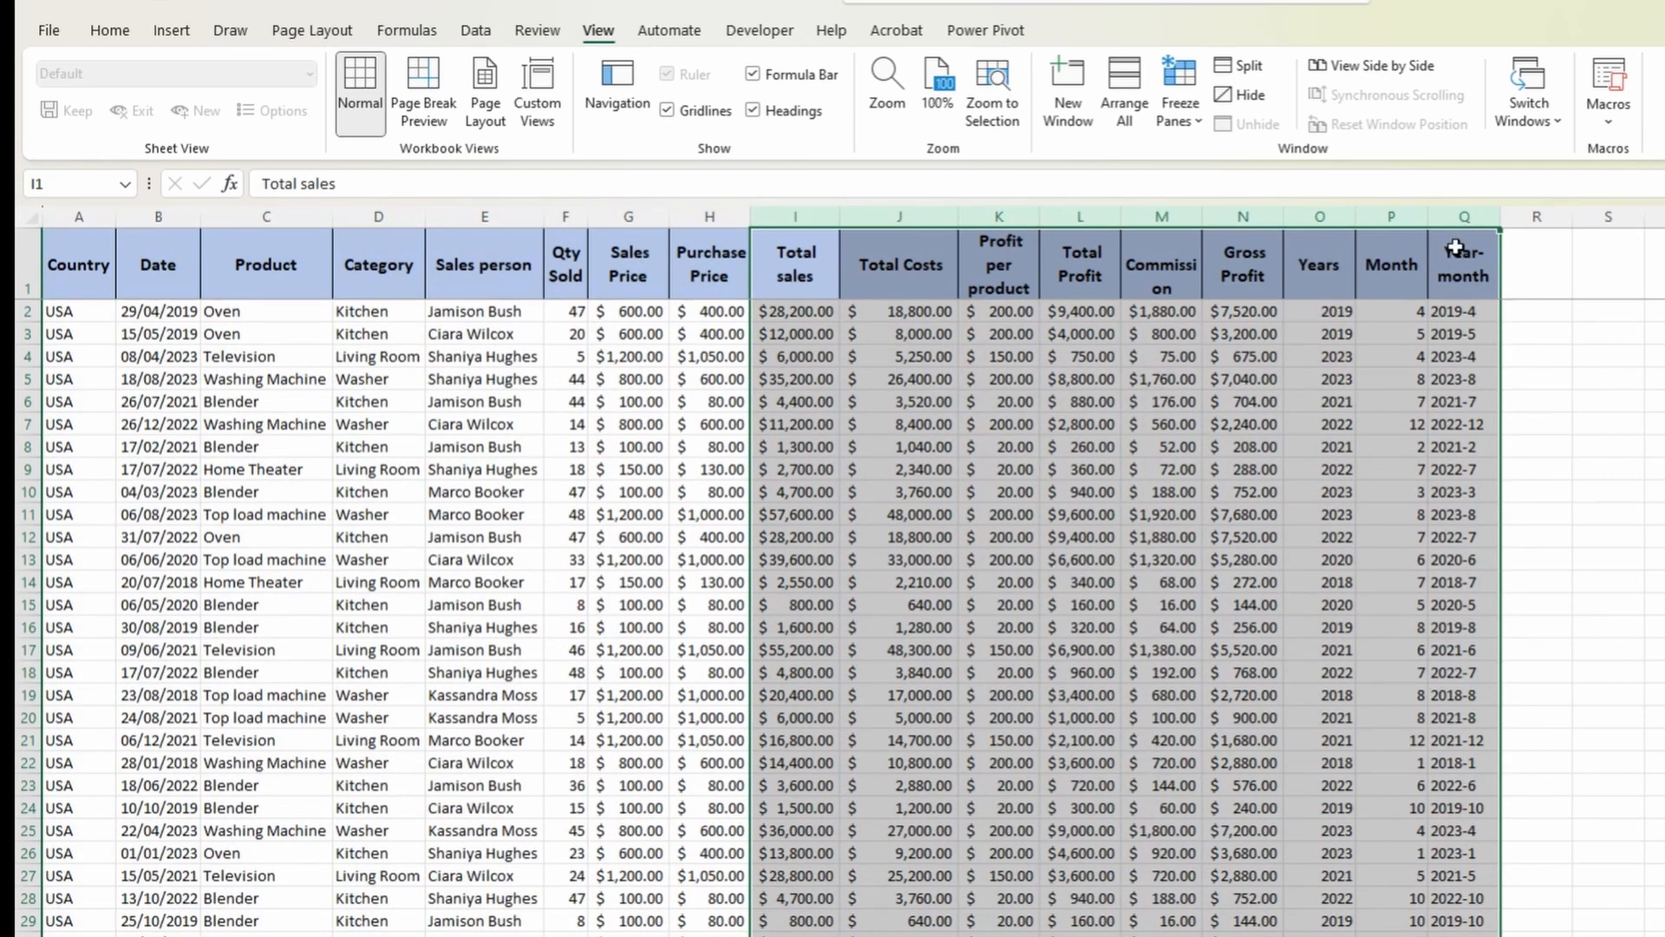
left_click(1464, 402)
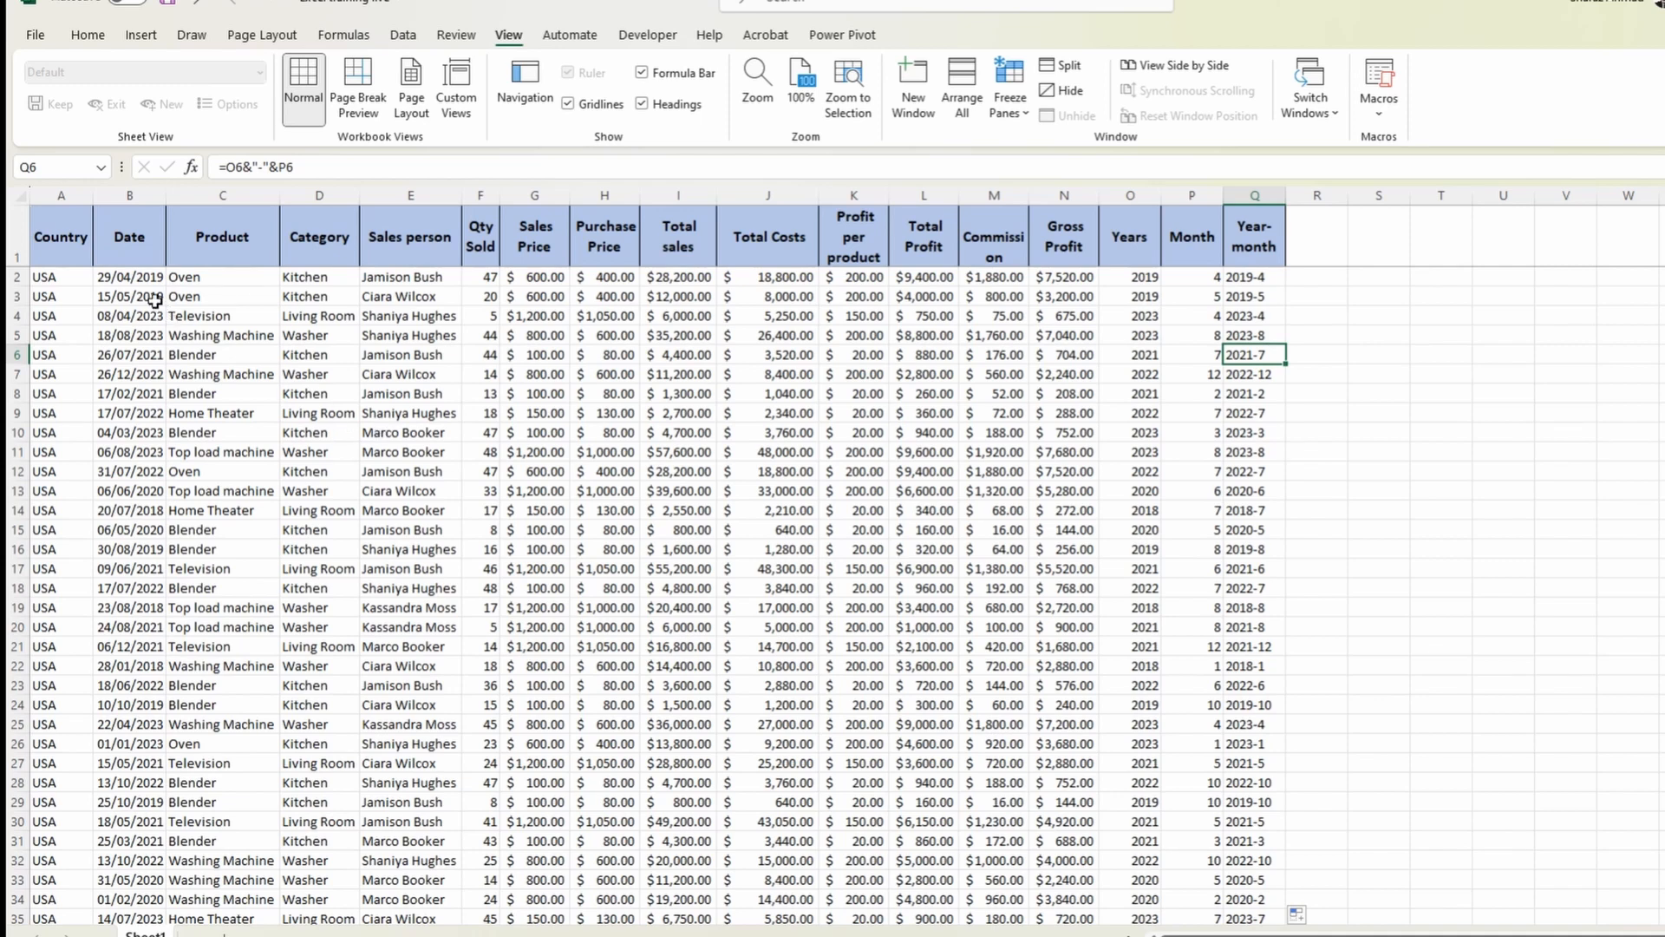
left_click_drag(150, 276, 130, 529)
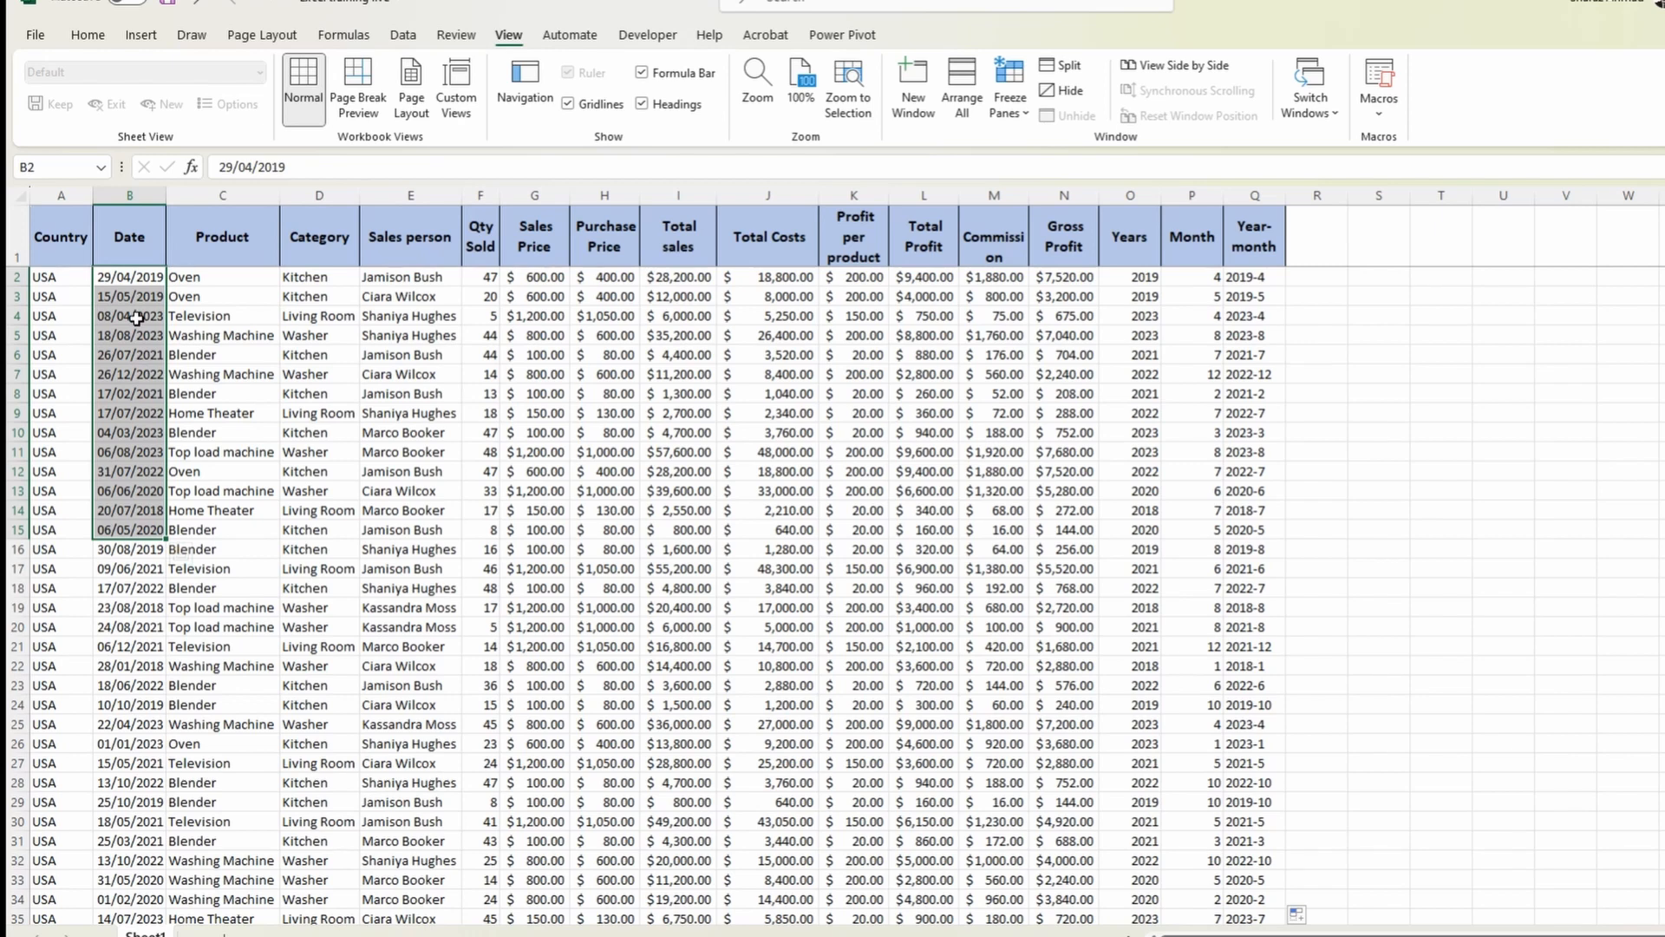
left_click_drag(58, 317, 50, 542)
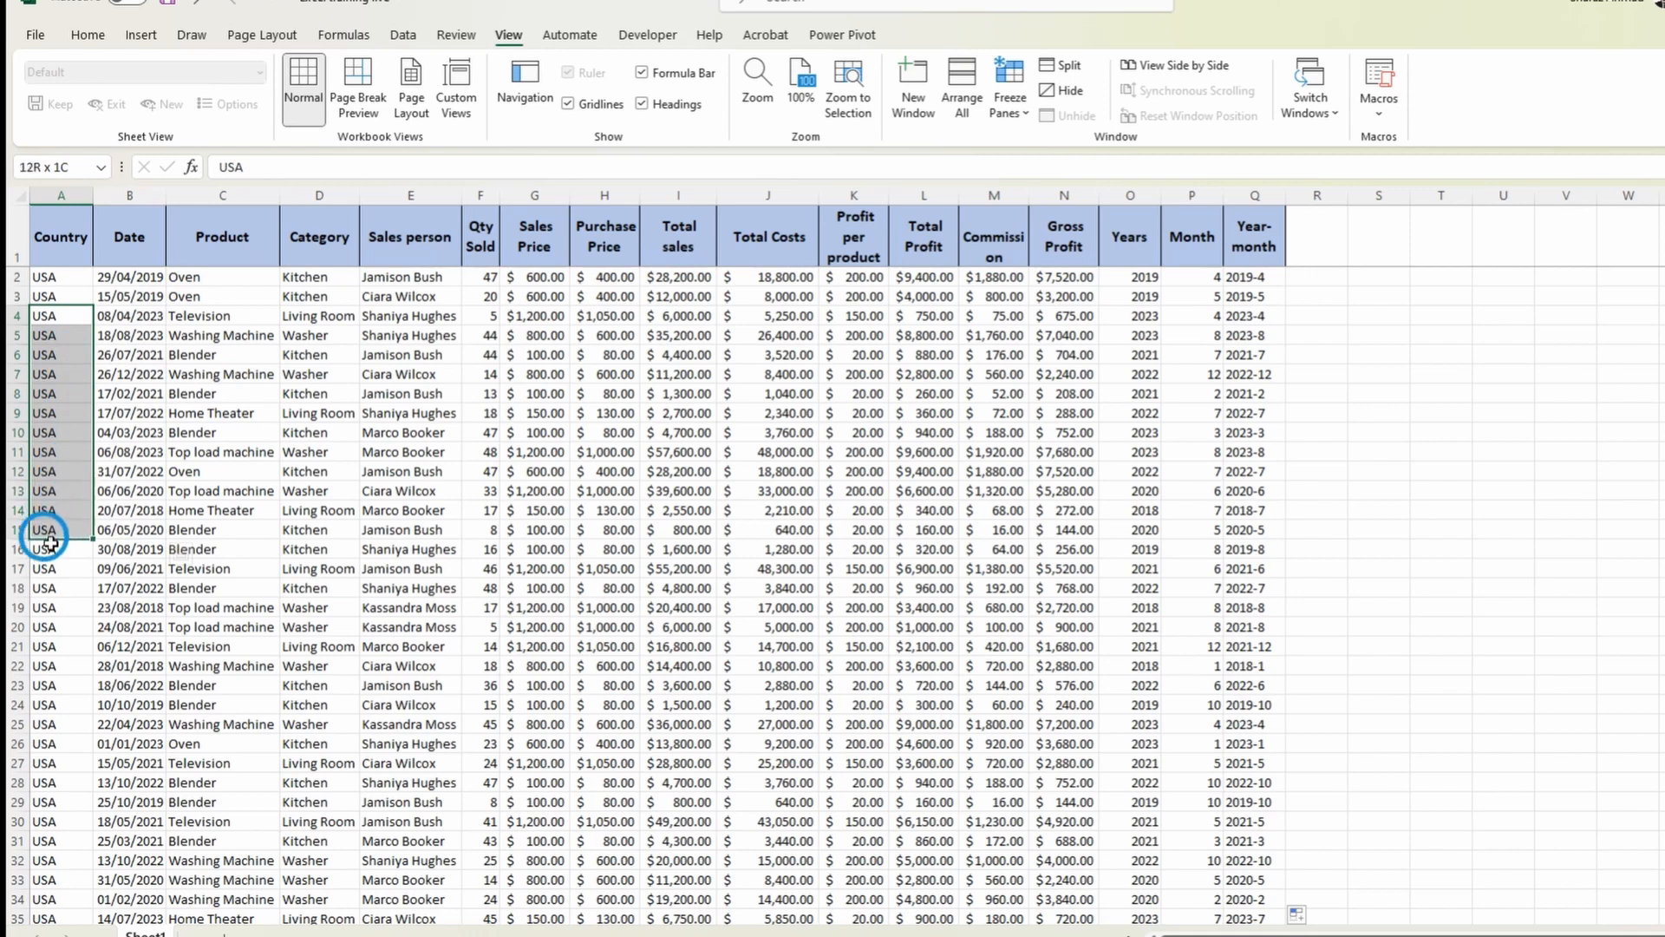
left_click(225, 358)
left_click(340, 441)
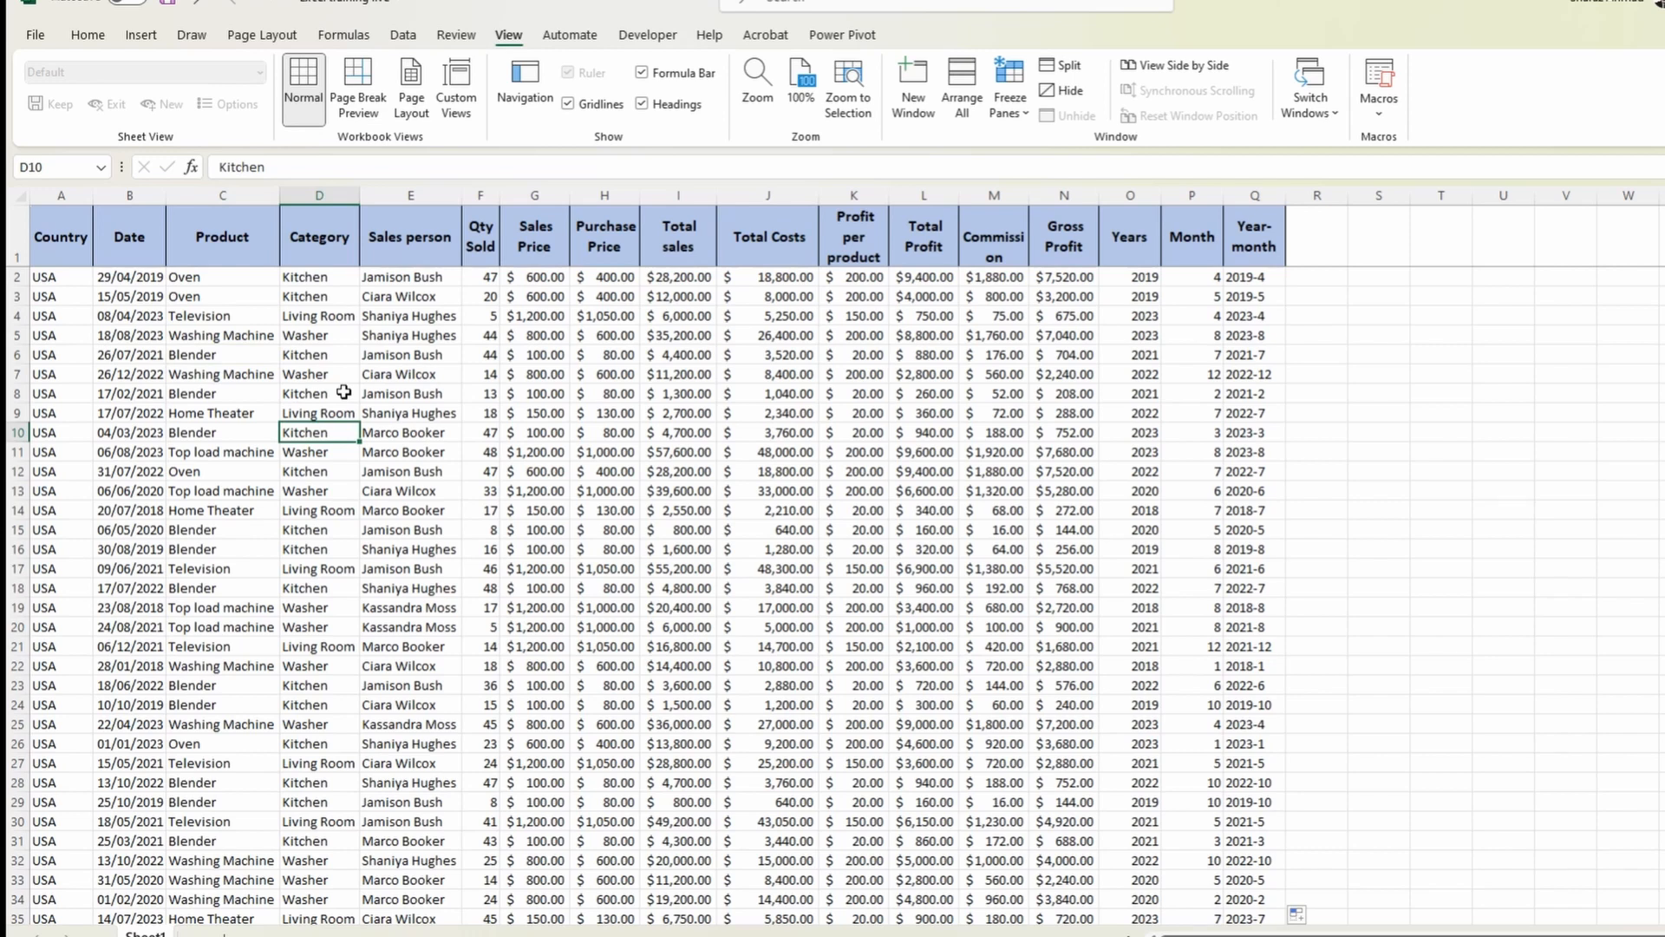
Turn on filtering for the header row, row 1.
key("ctrl+Home")
key("shift+space")
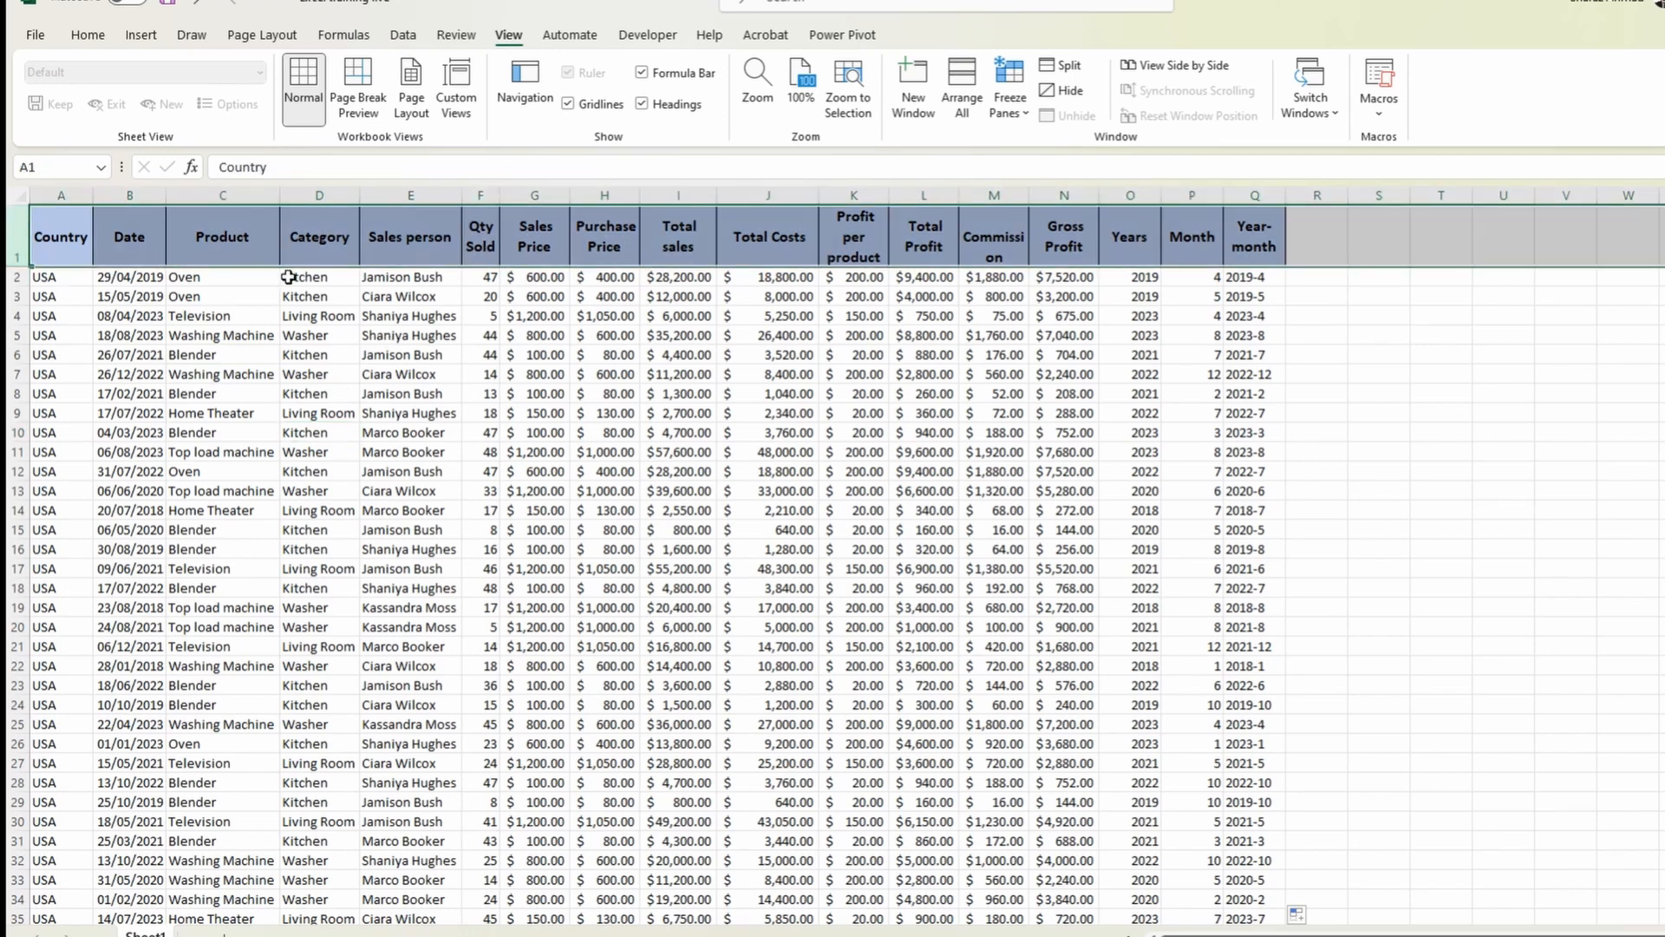
left_click(88, 35)
left_click(1640, 115)
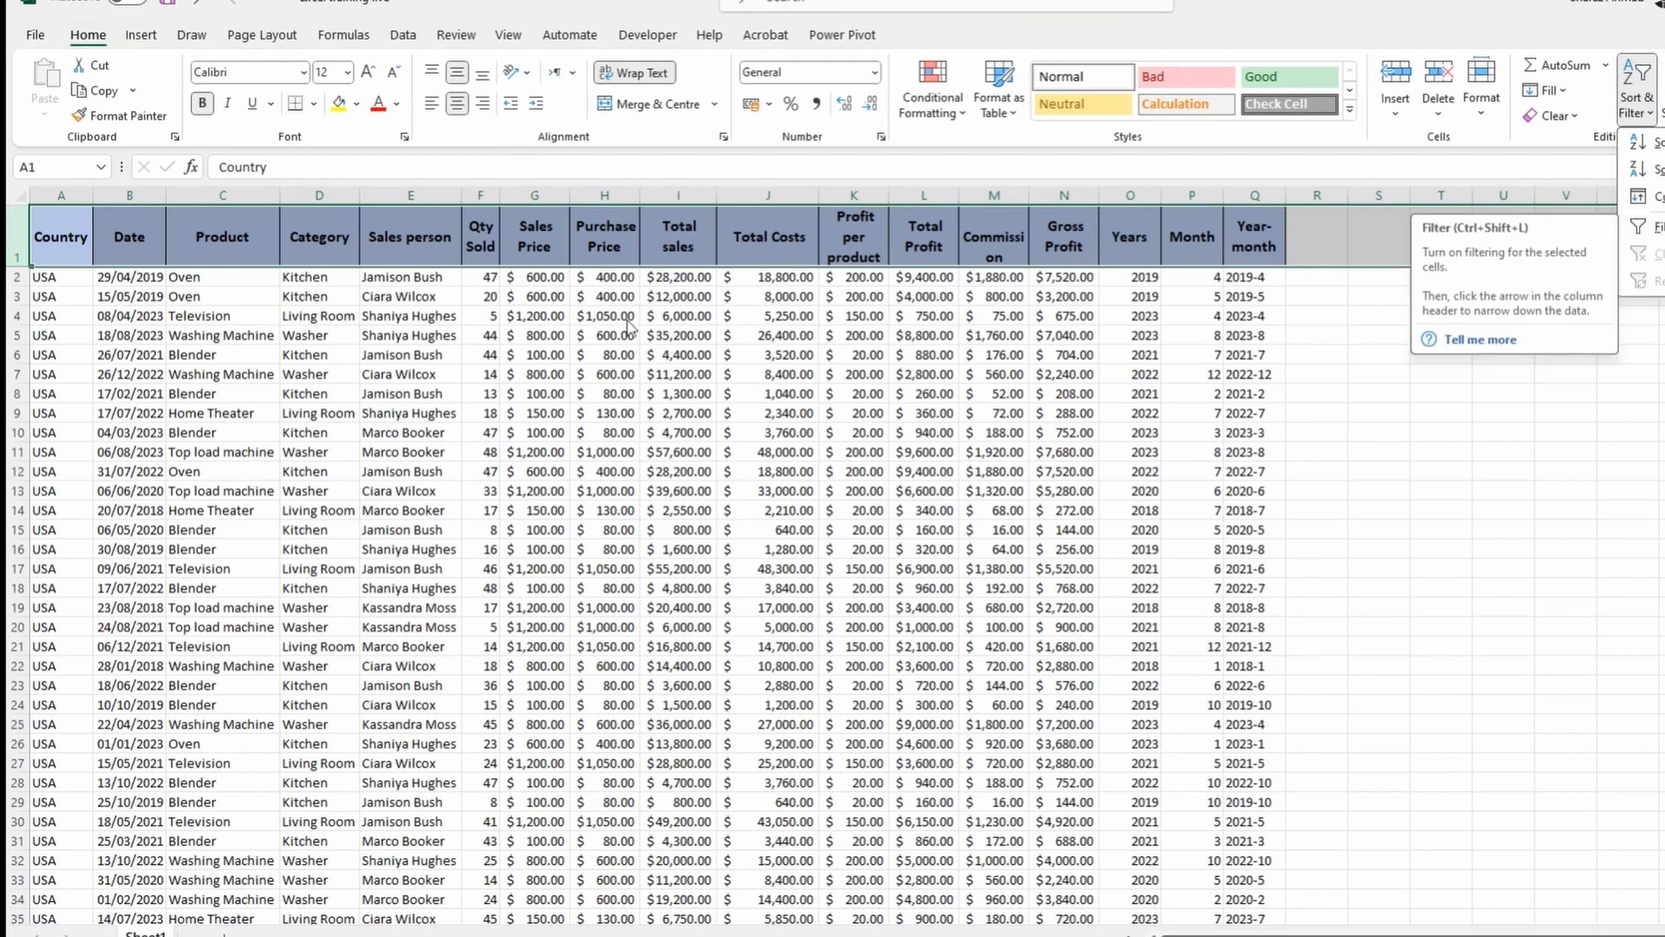
left_click(405, 35)
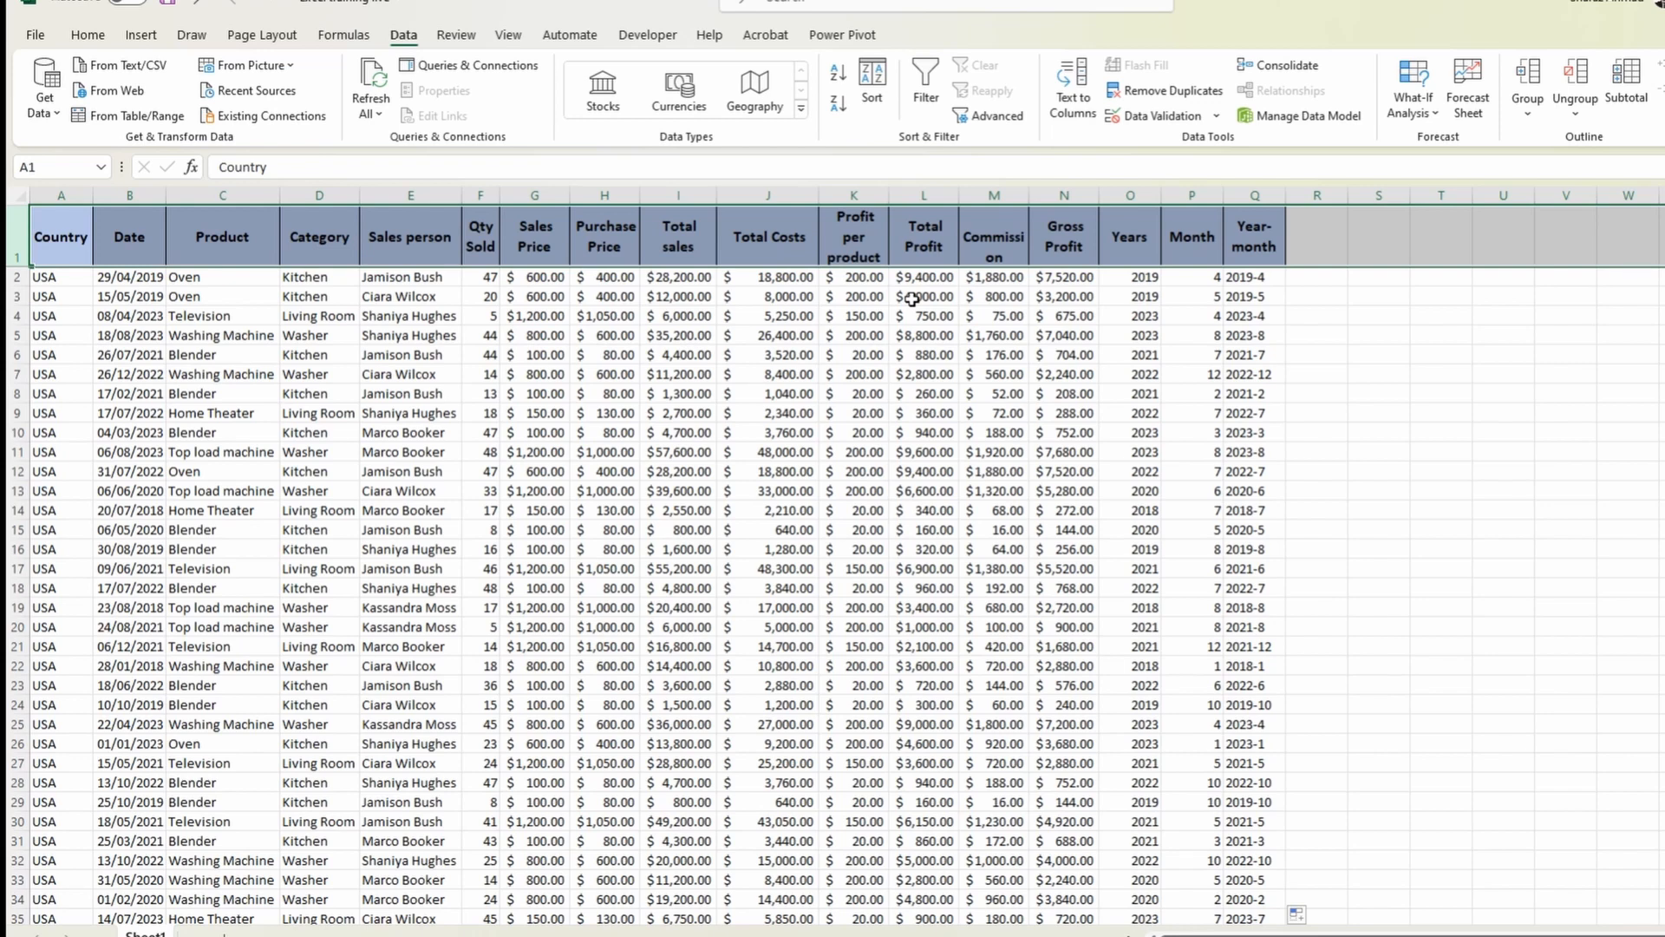
key("ctrl+shift+l")
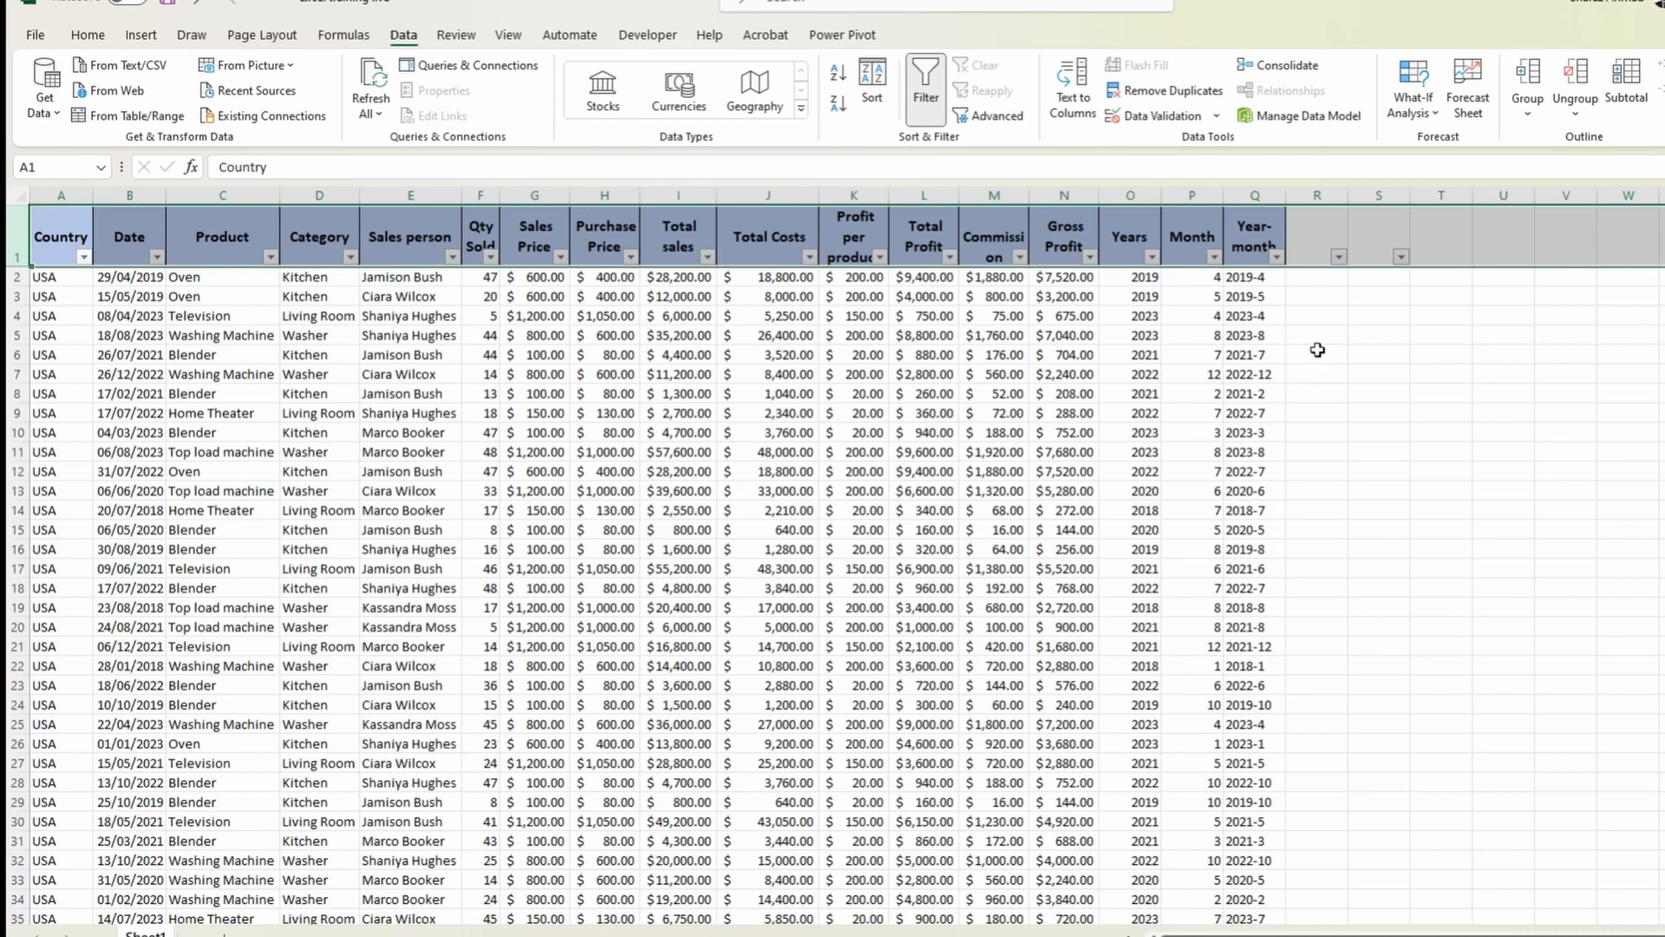
left_click_drag(1318, 195, 1359, 205)
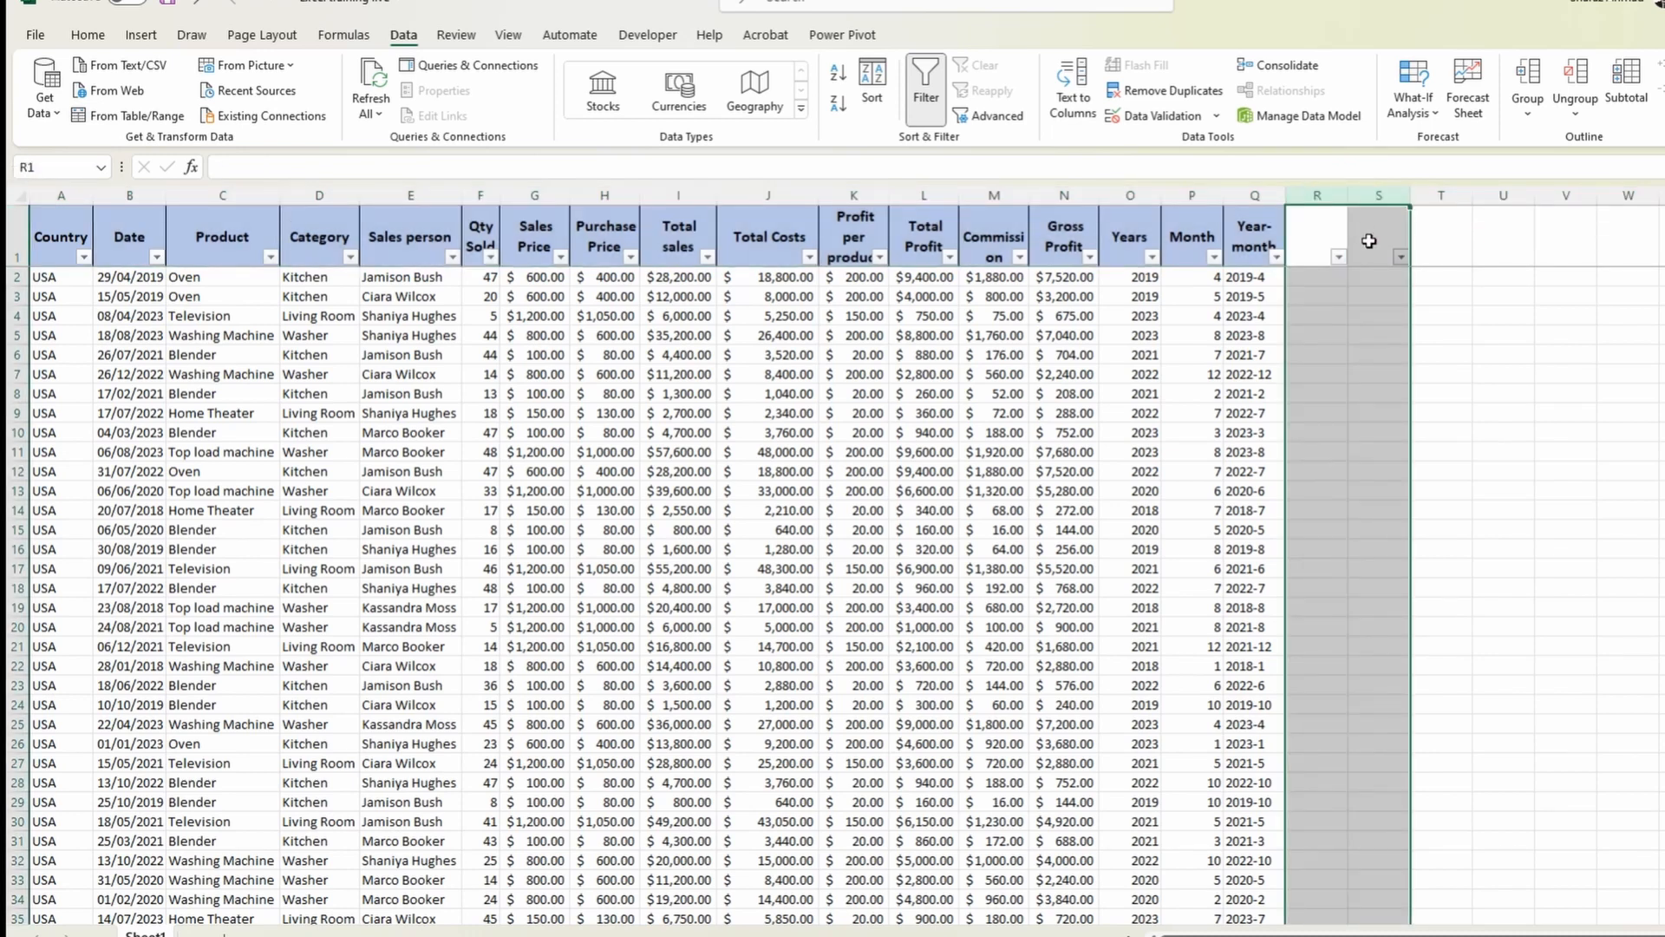
left_click(1388, 351)
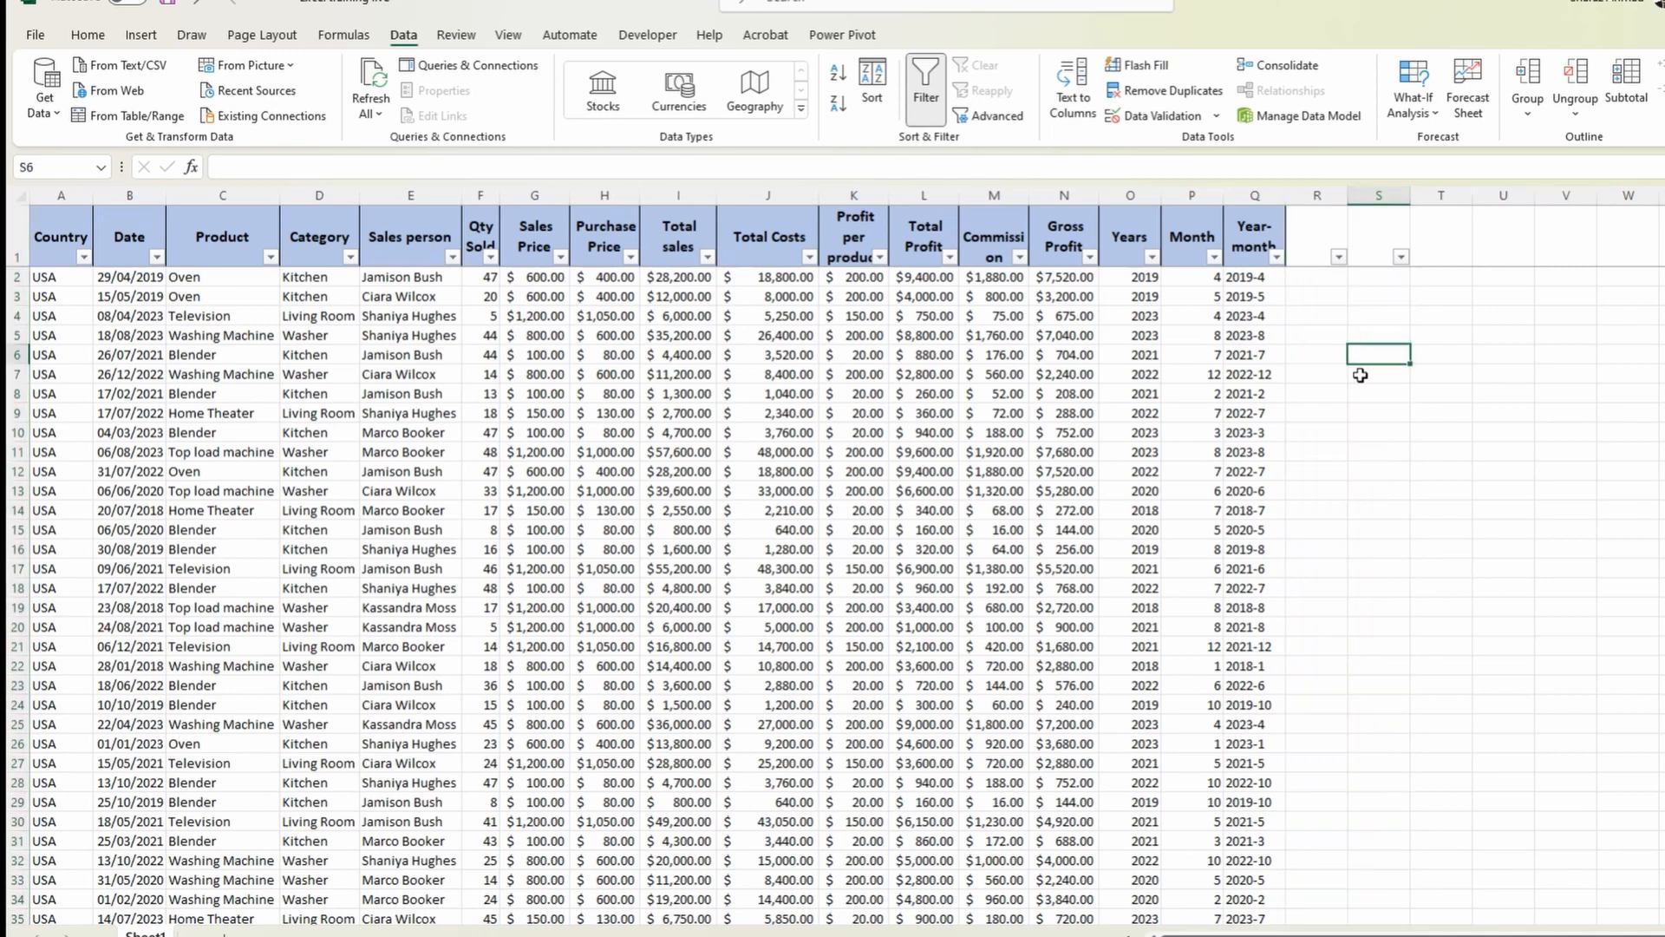
type("=")
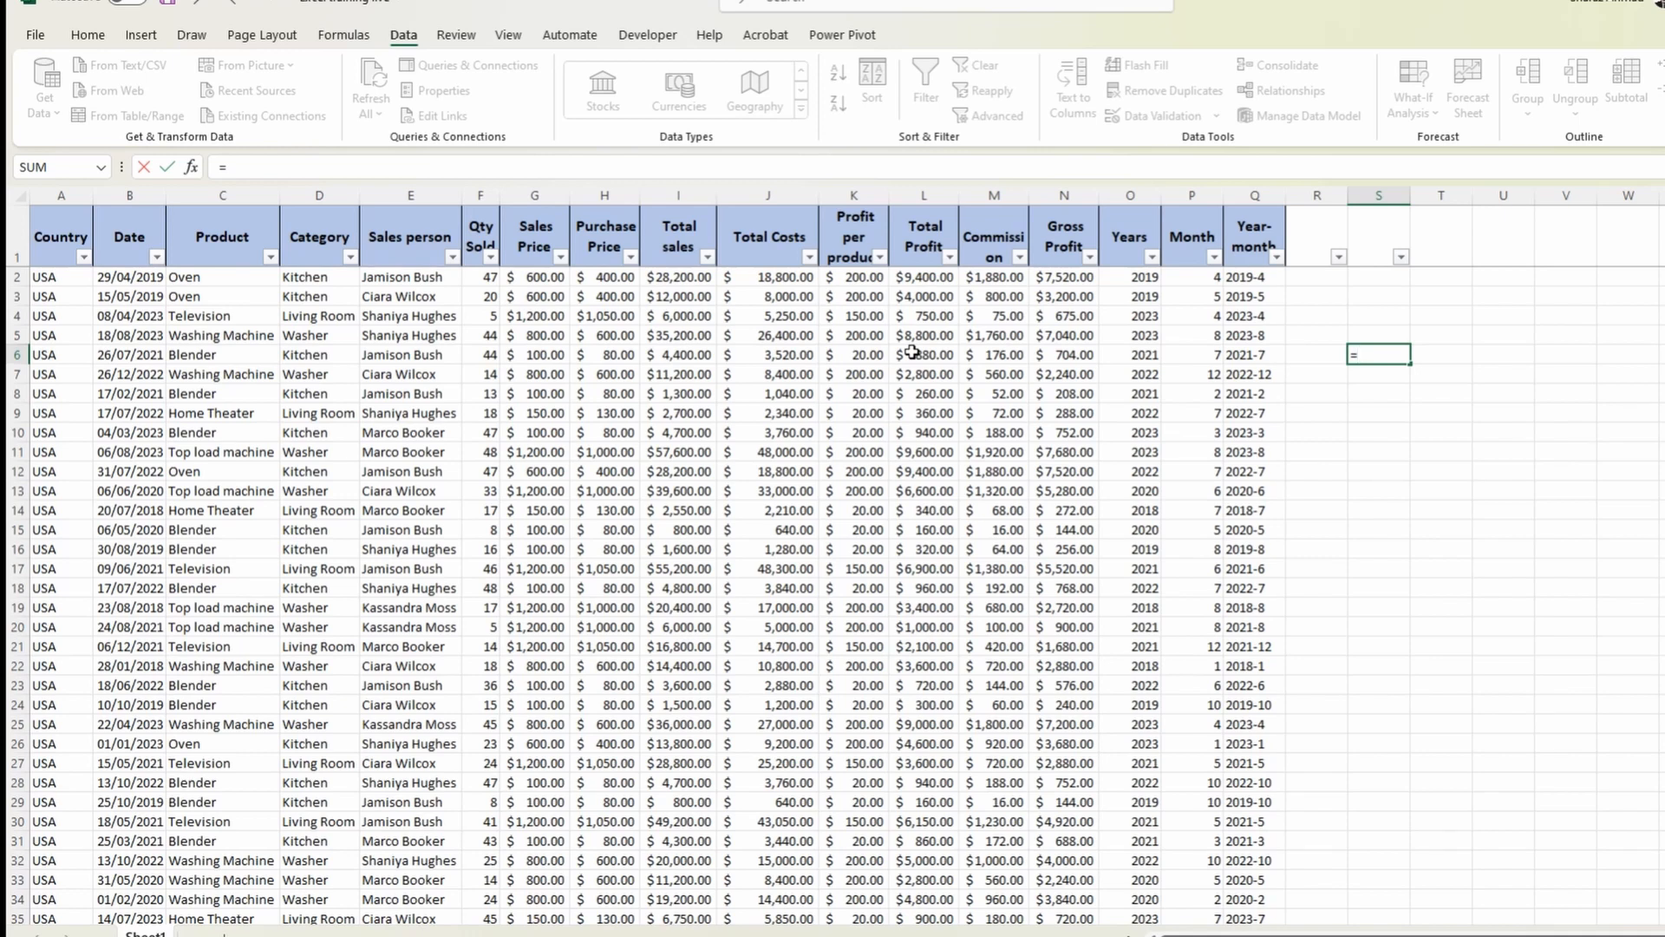
key("Escape")
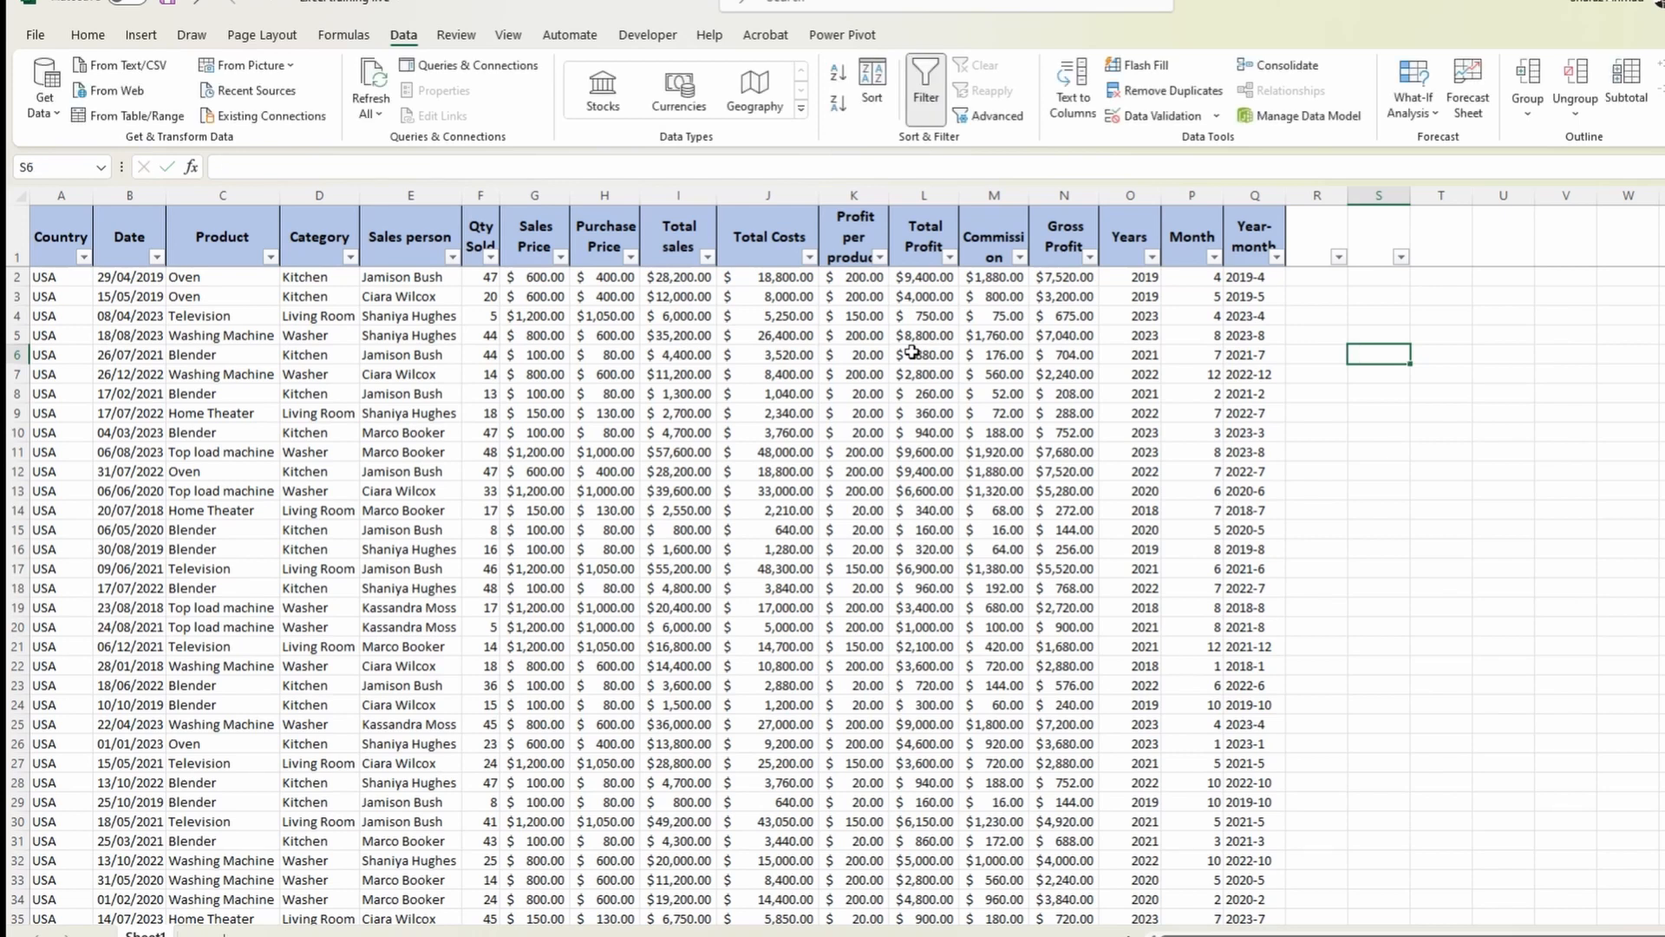
Delete the blank columns R and S so they no longer carry filter arrows.
key("shift+Left")
key("ctrl+space")
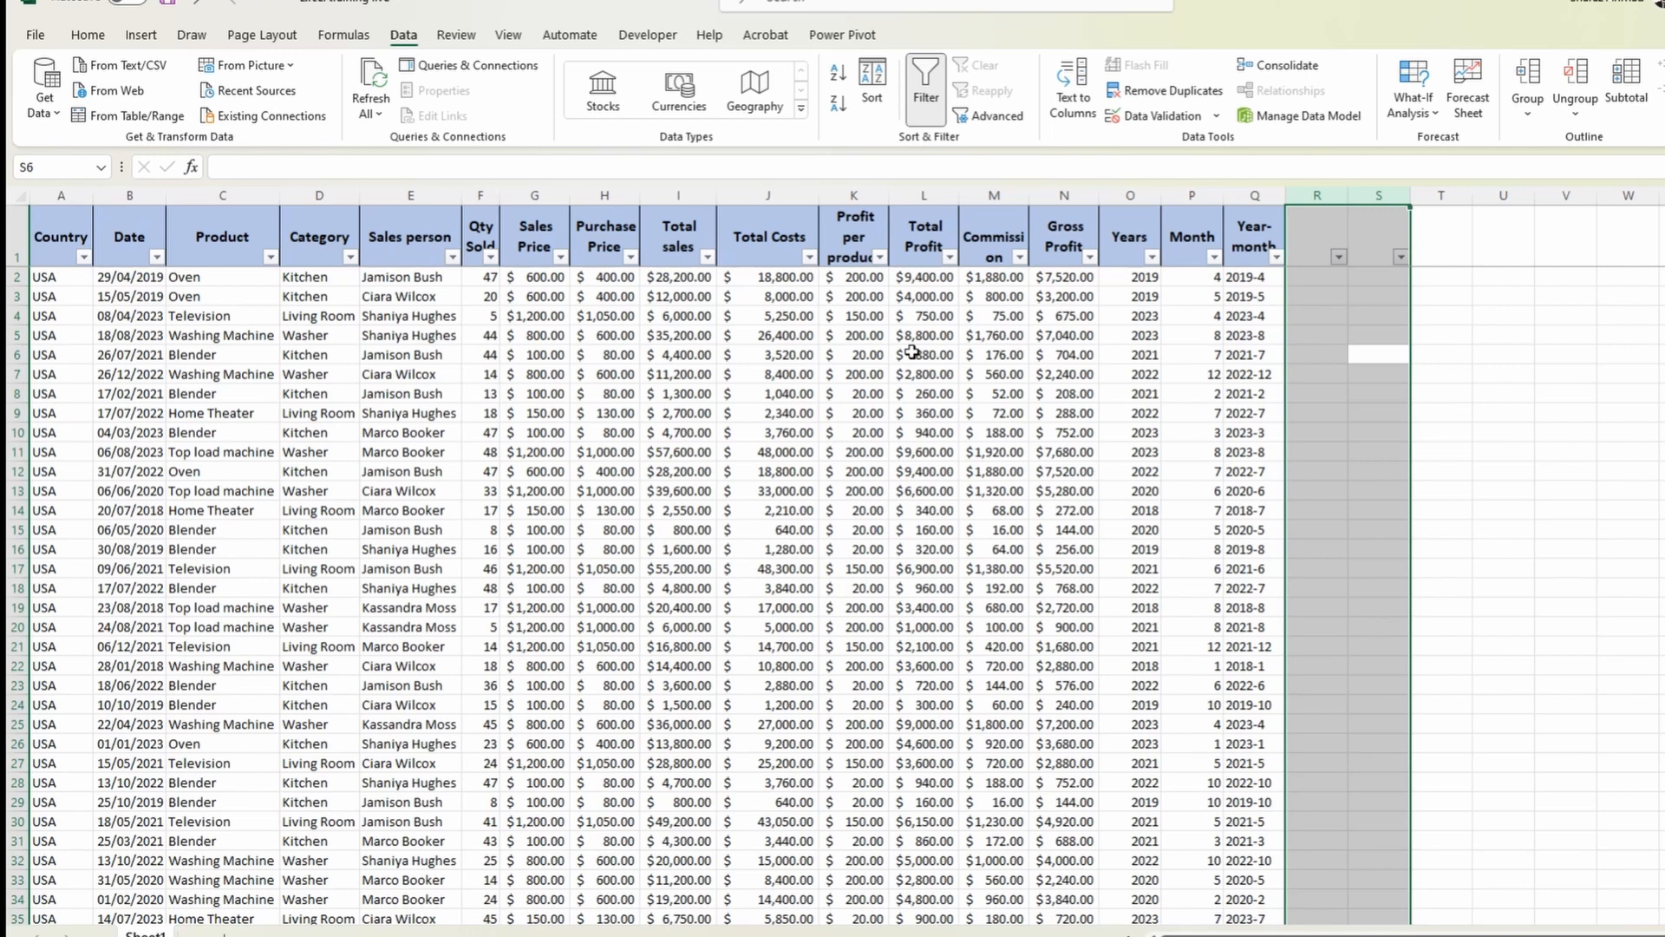
right_click(1384, 200)
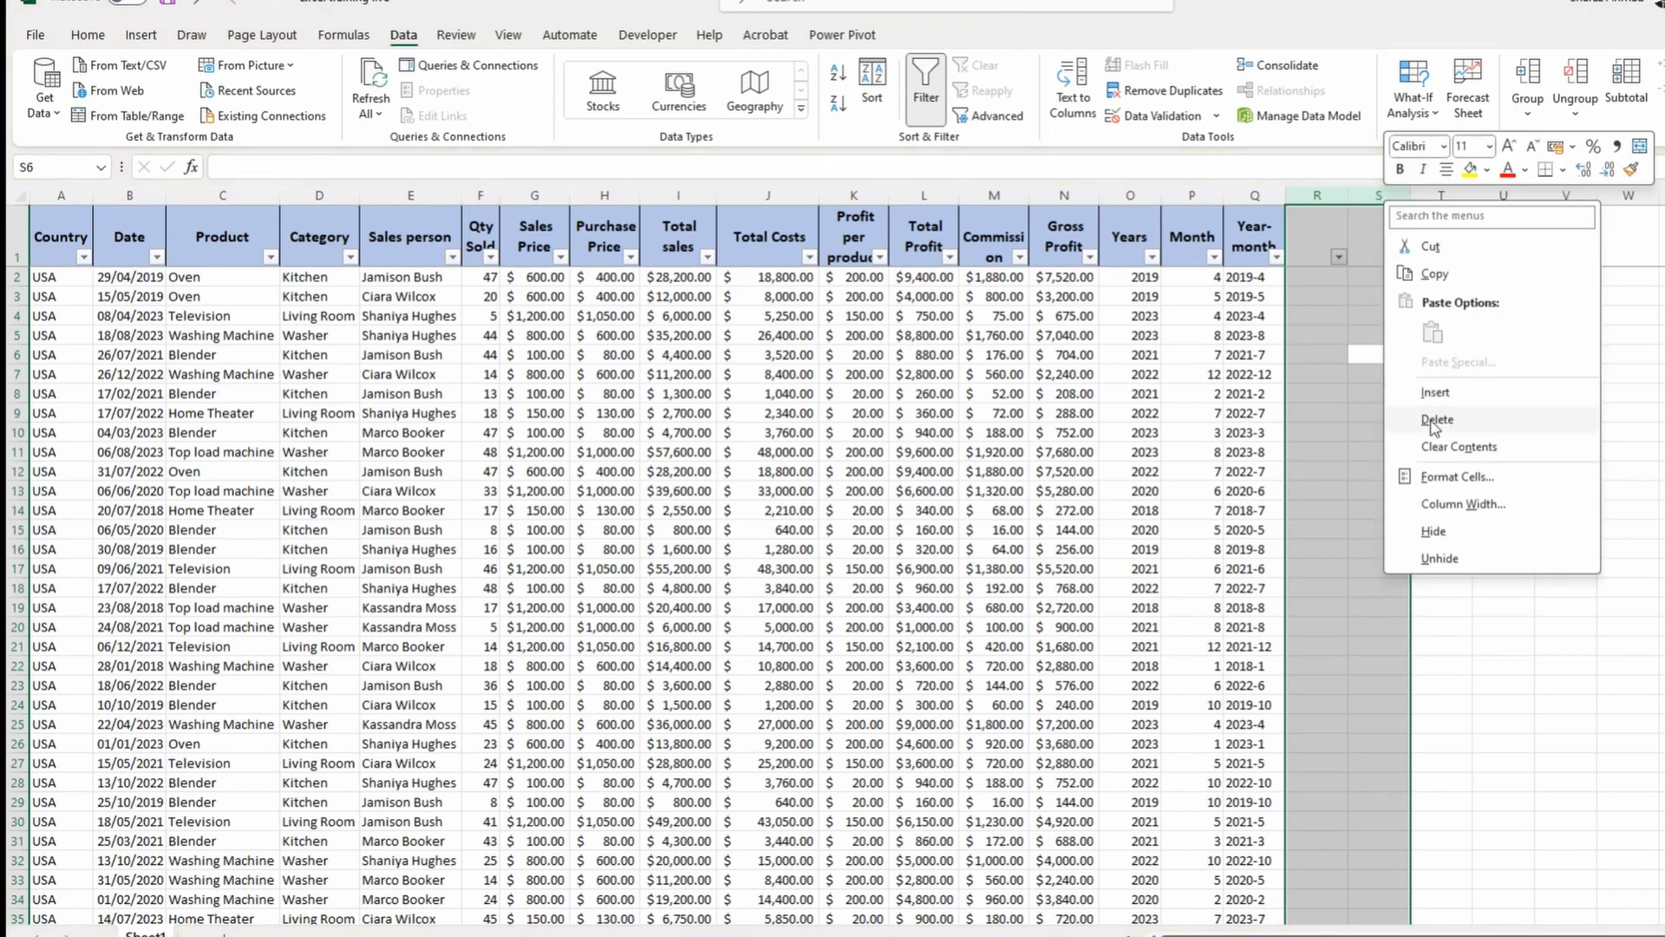
left_click(91, 36)
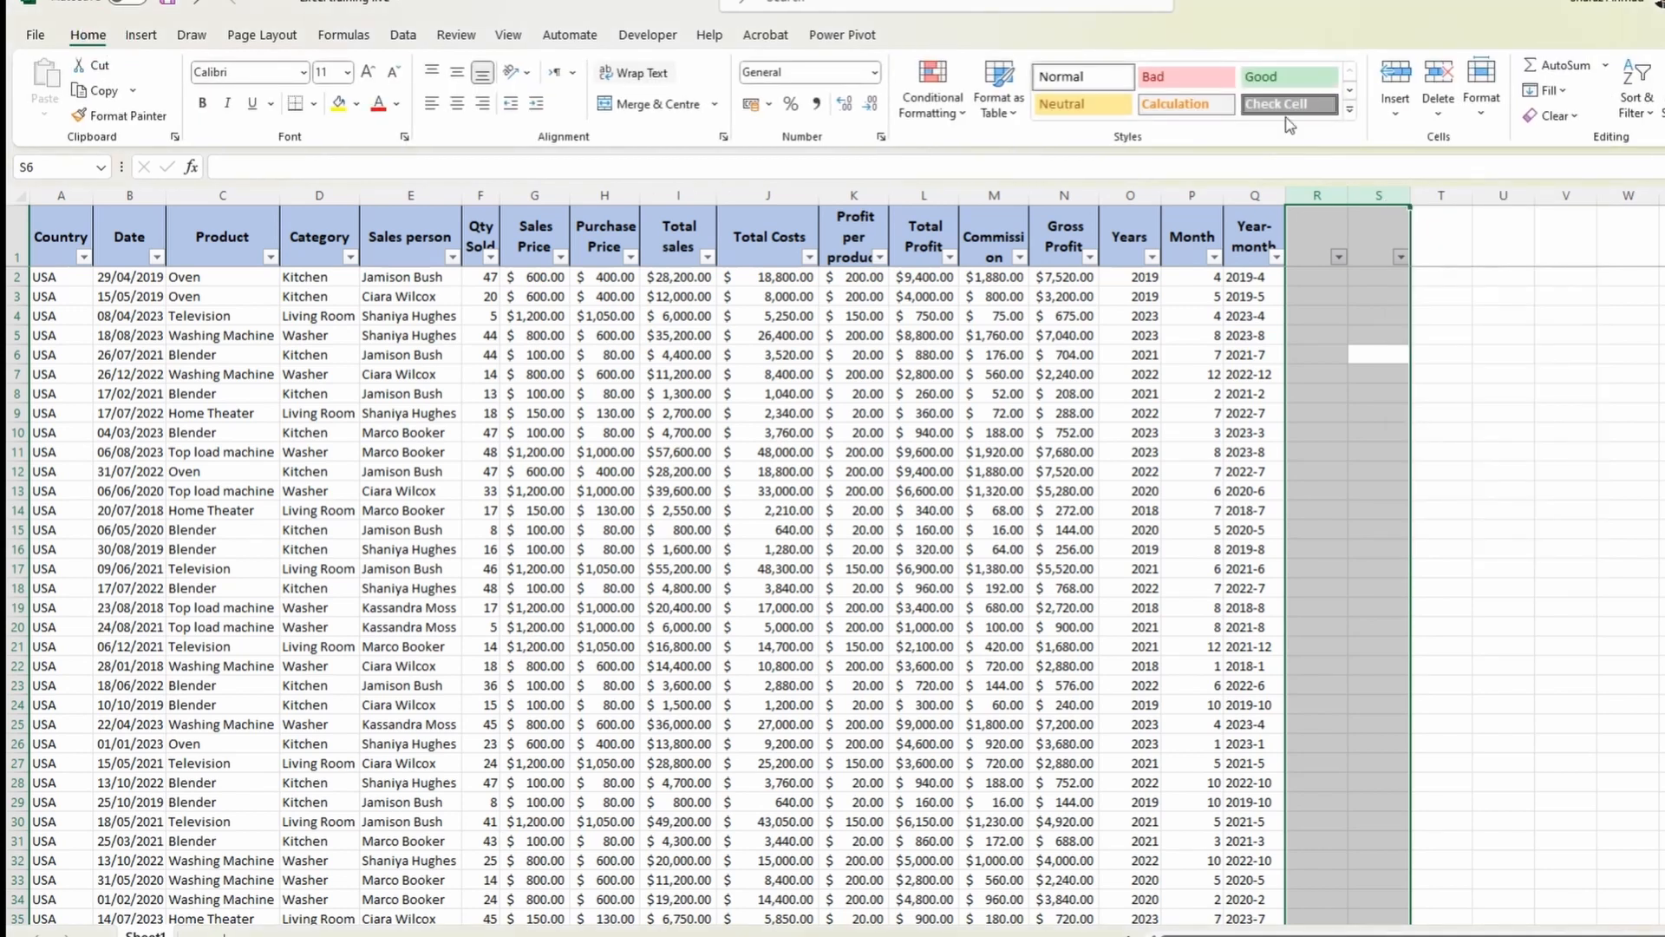
left_click(1438, 111)
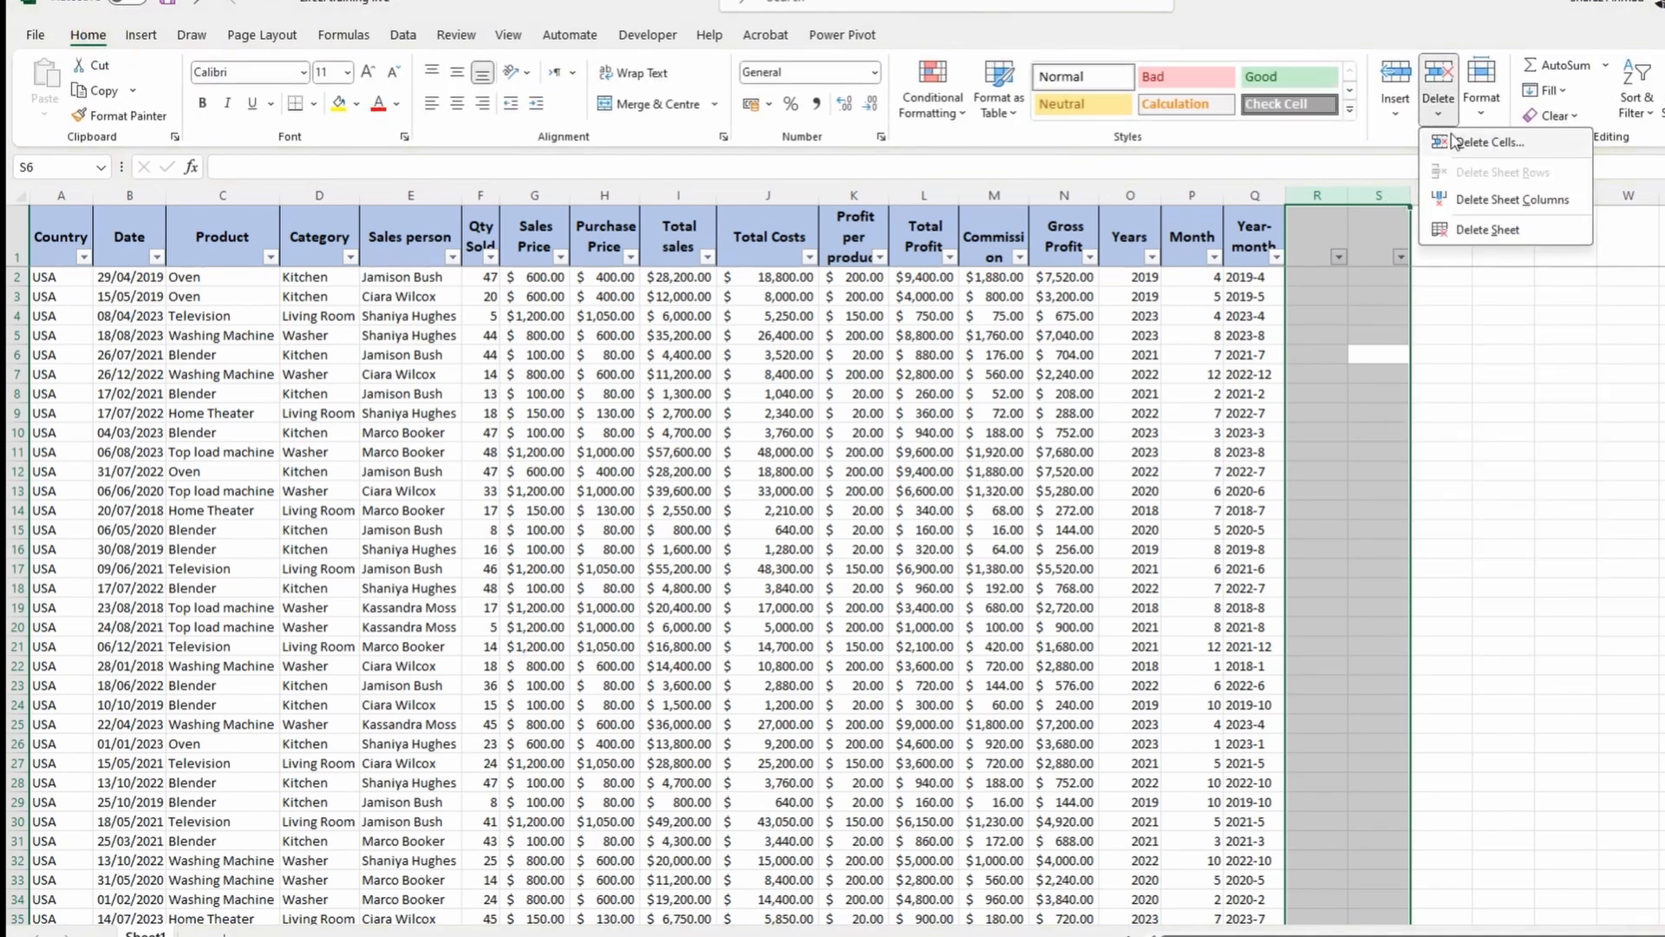
left_click(1440, 68)
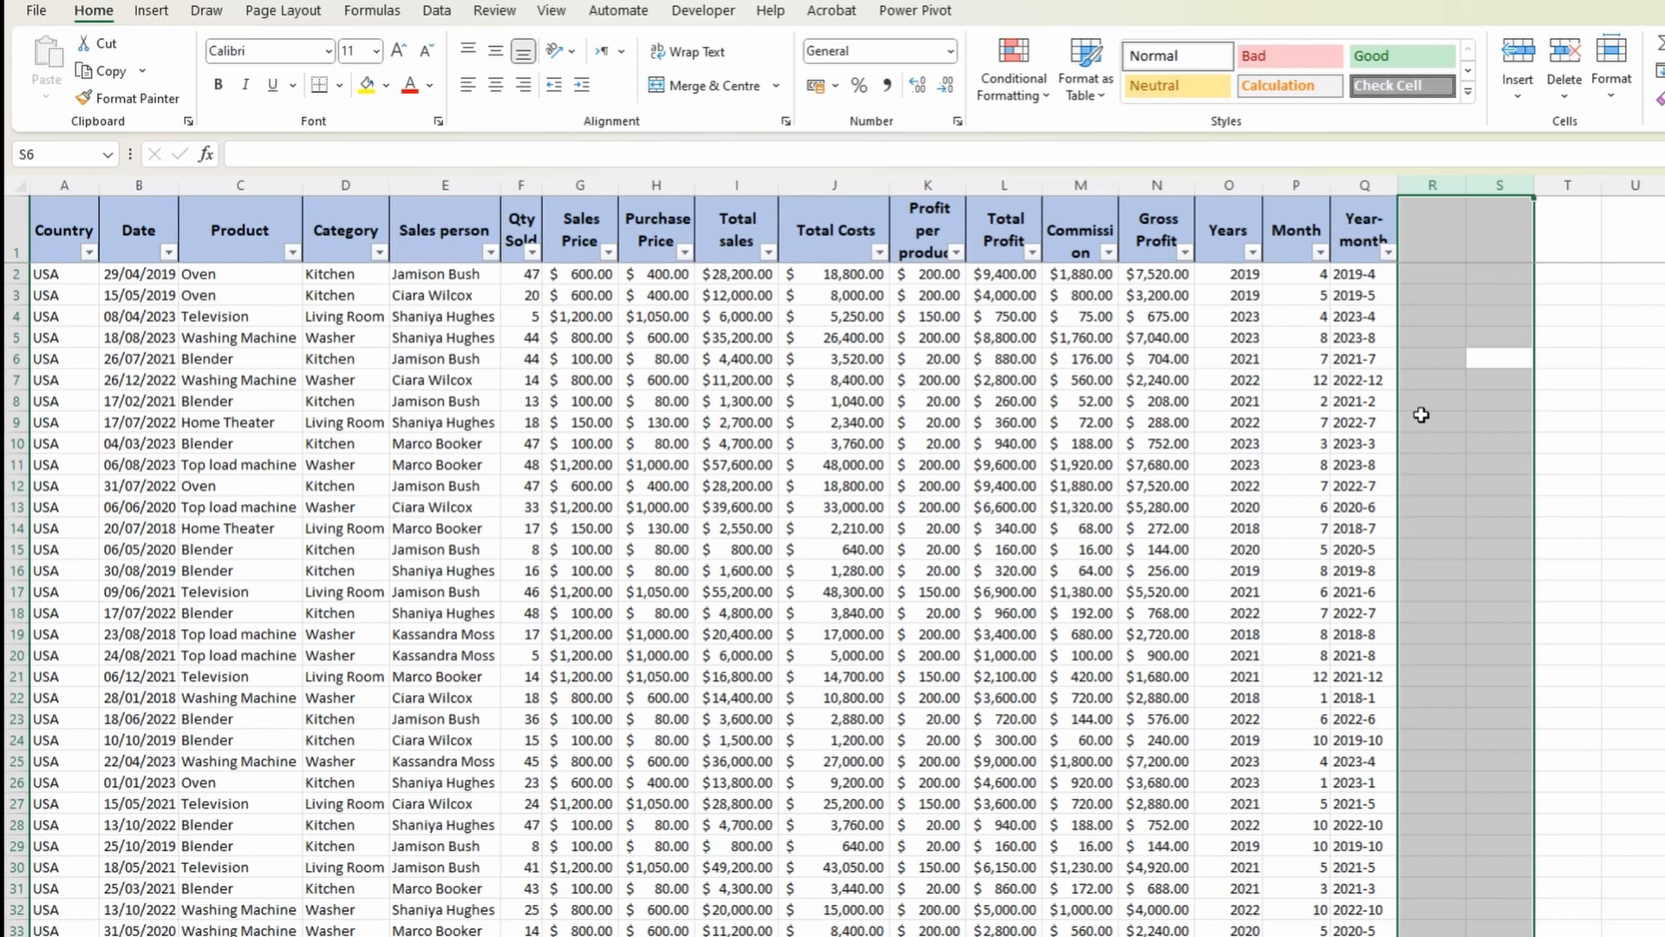
Look at the values listed in the Country filter and close it without applying a filter.
left_click(1375, 361)
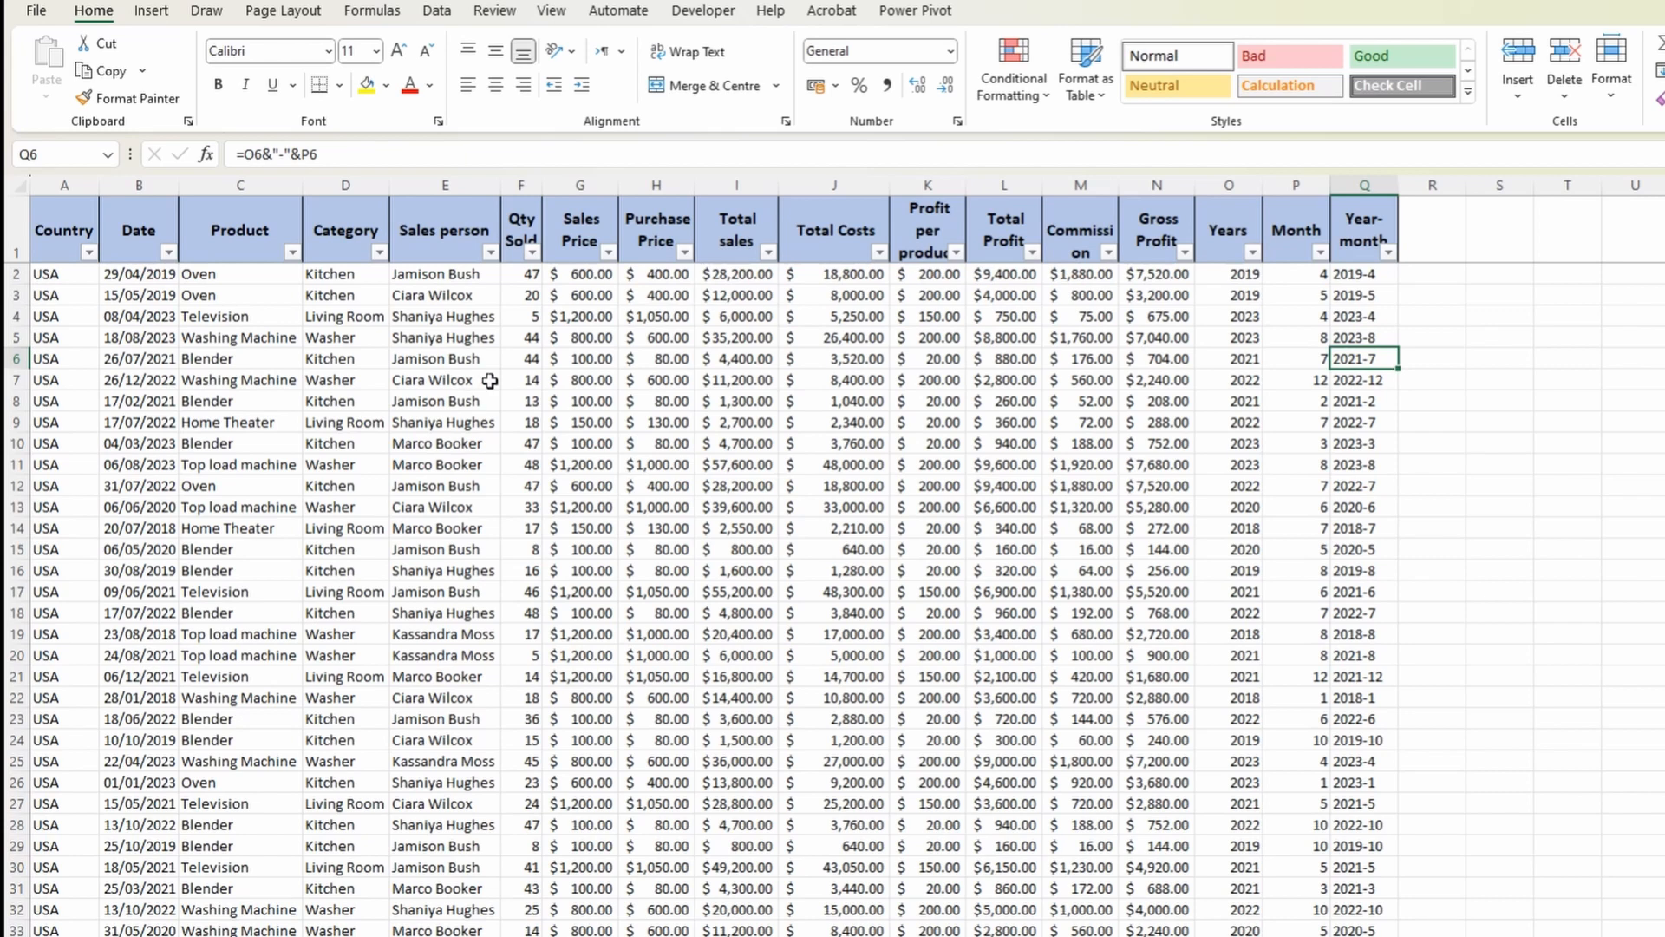
left_click(88, 252)
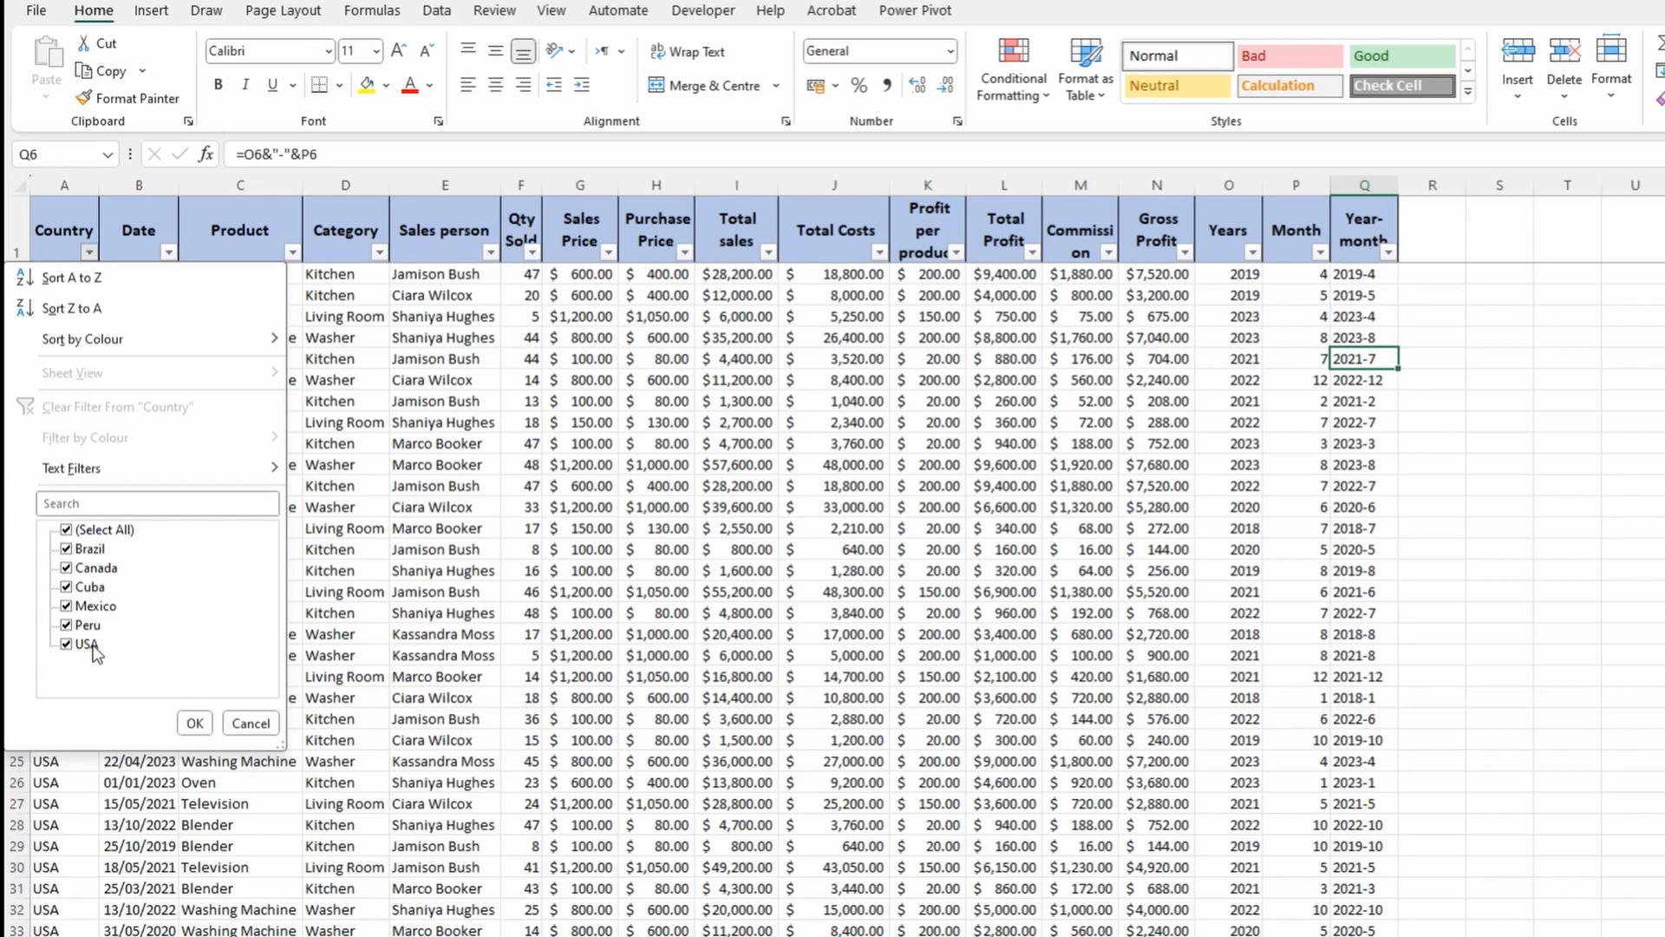
left_click(233, 725)
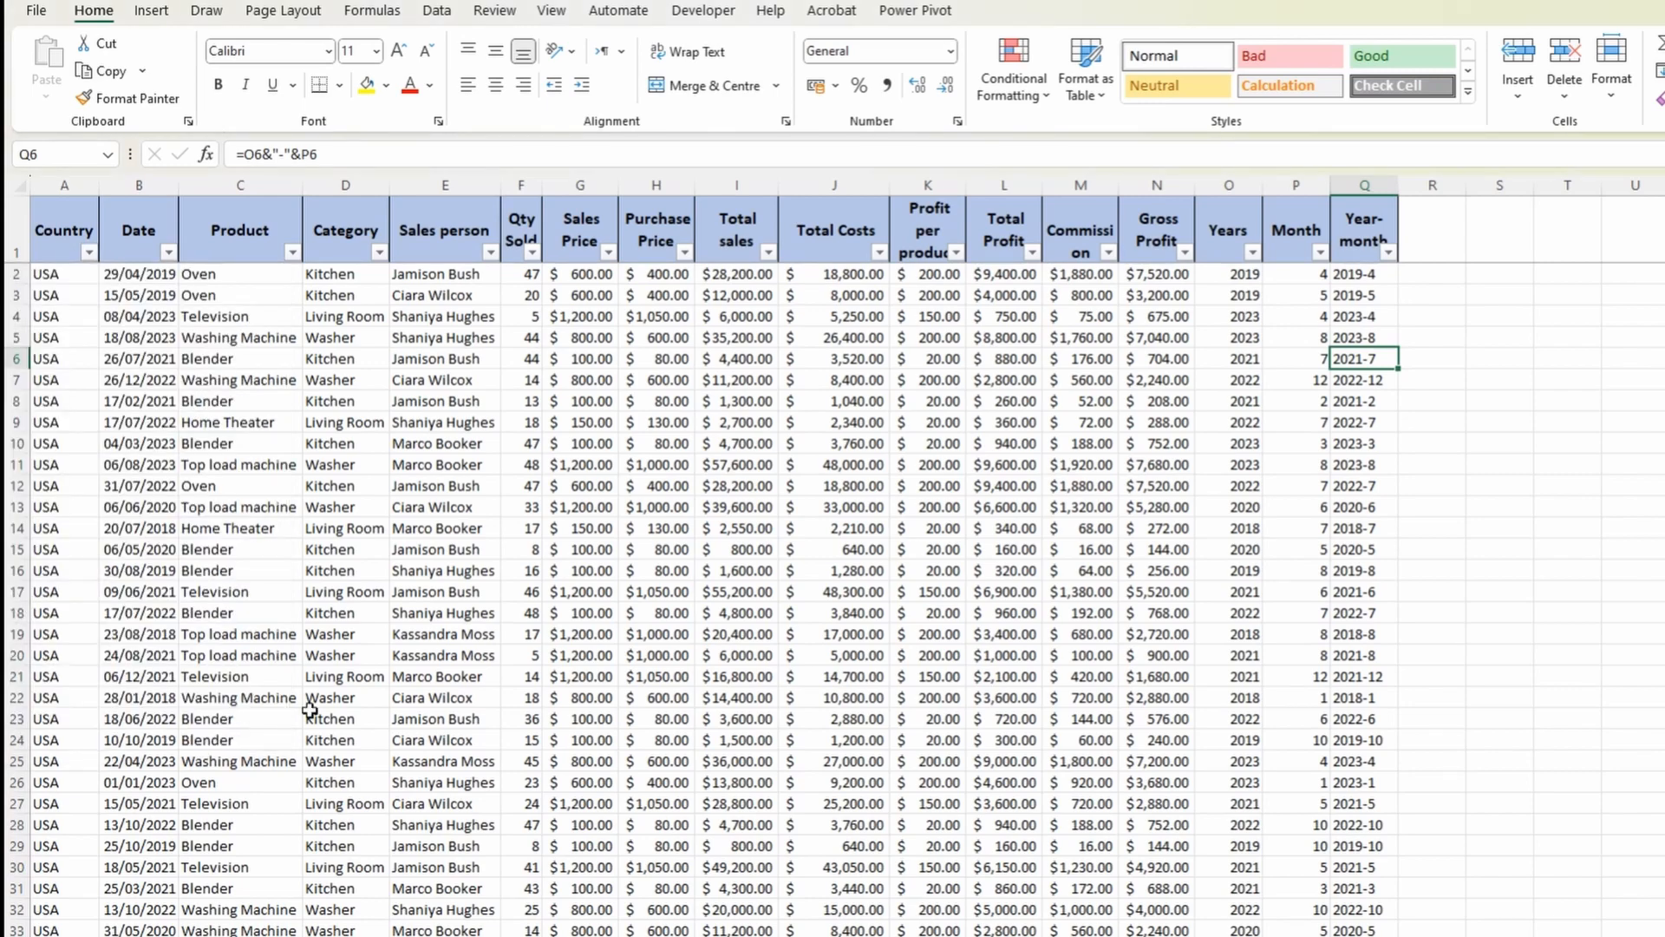
Look through the sales rows down to the Canada records and examine individual dates in the Date column.
scroll(300, 695, "down", 20)
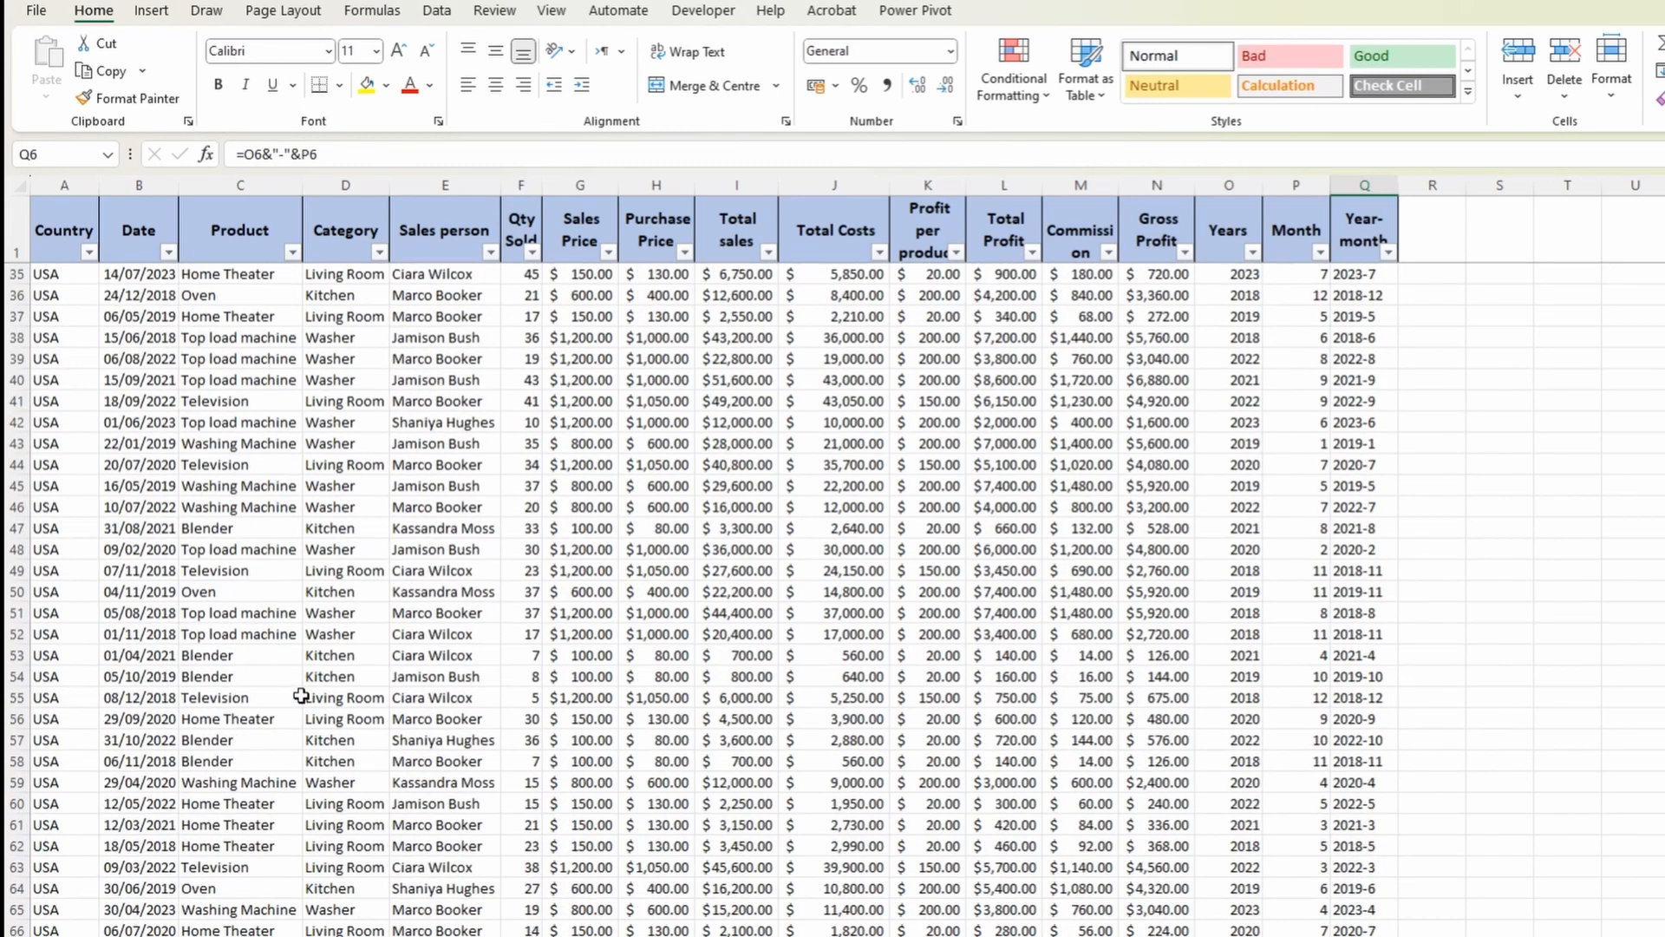
scroll(300, 699, "down", 20)
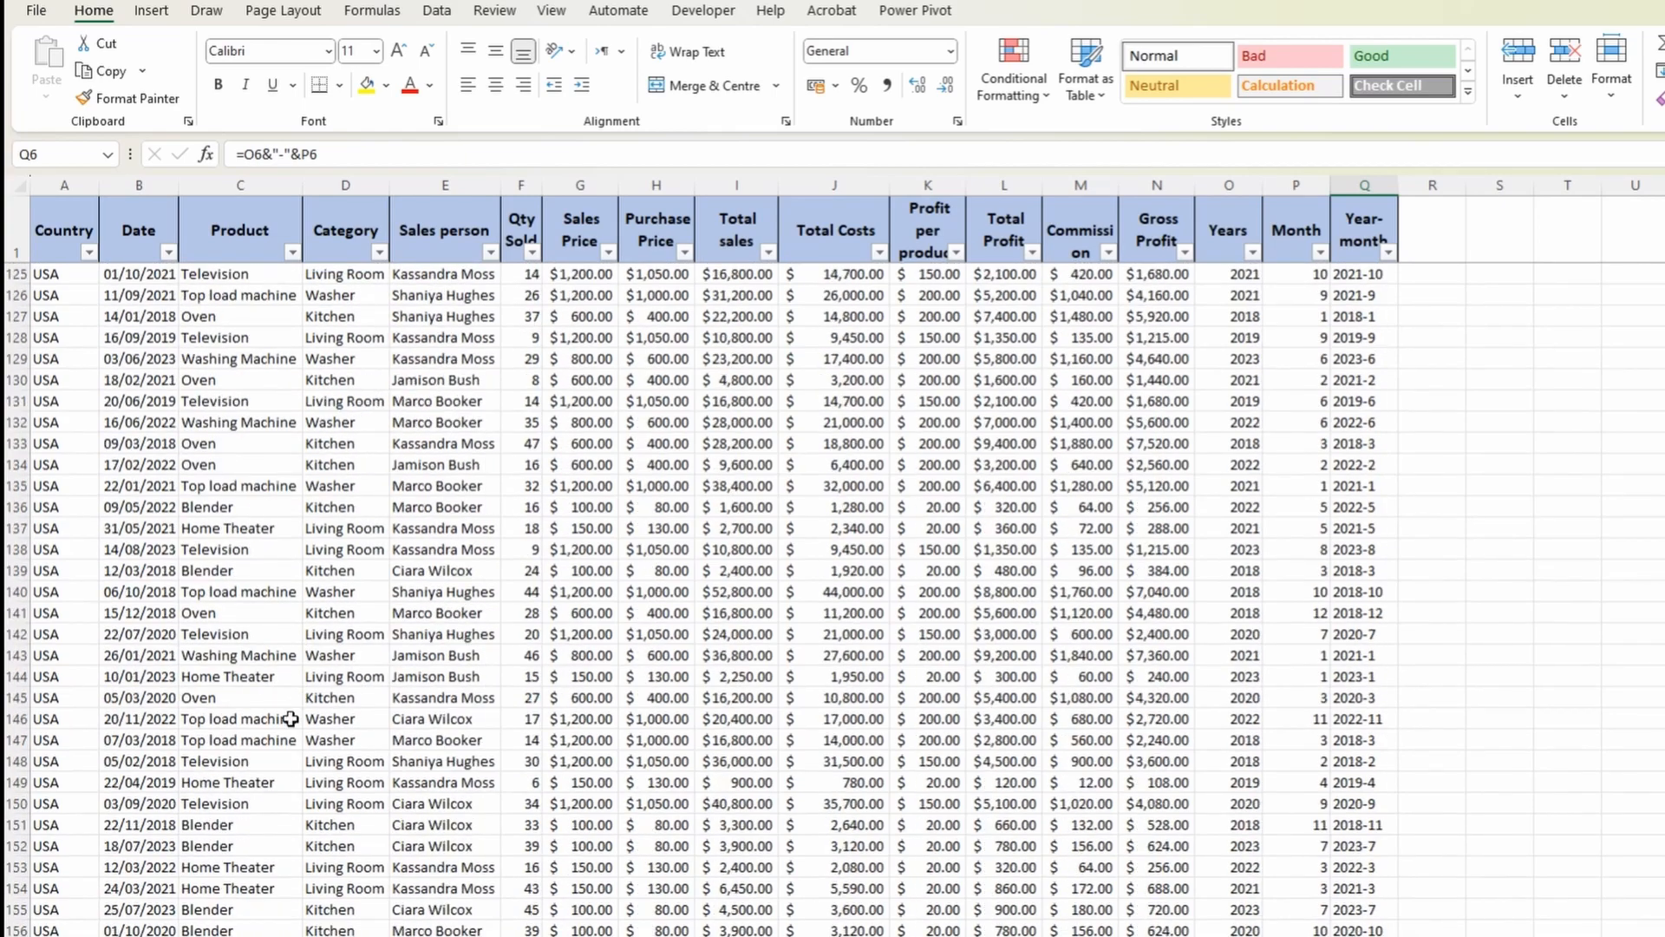
scroll(286, 727, "down", 7)
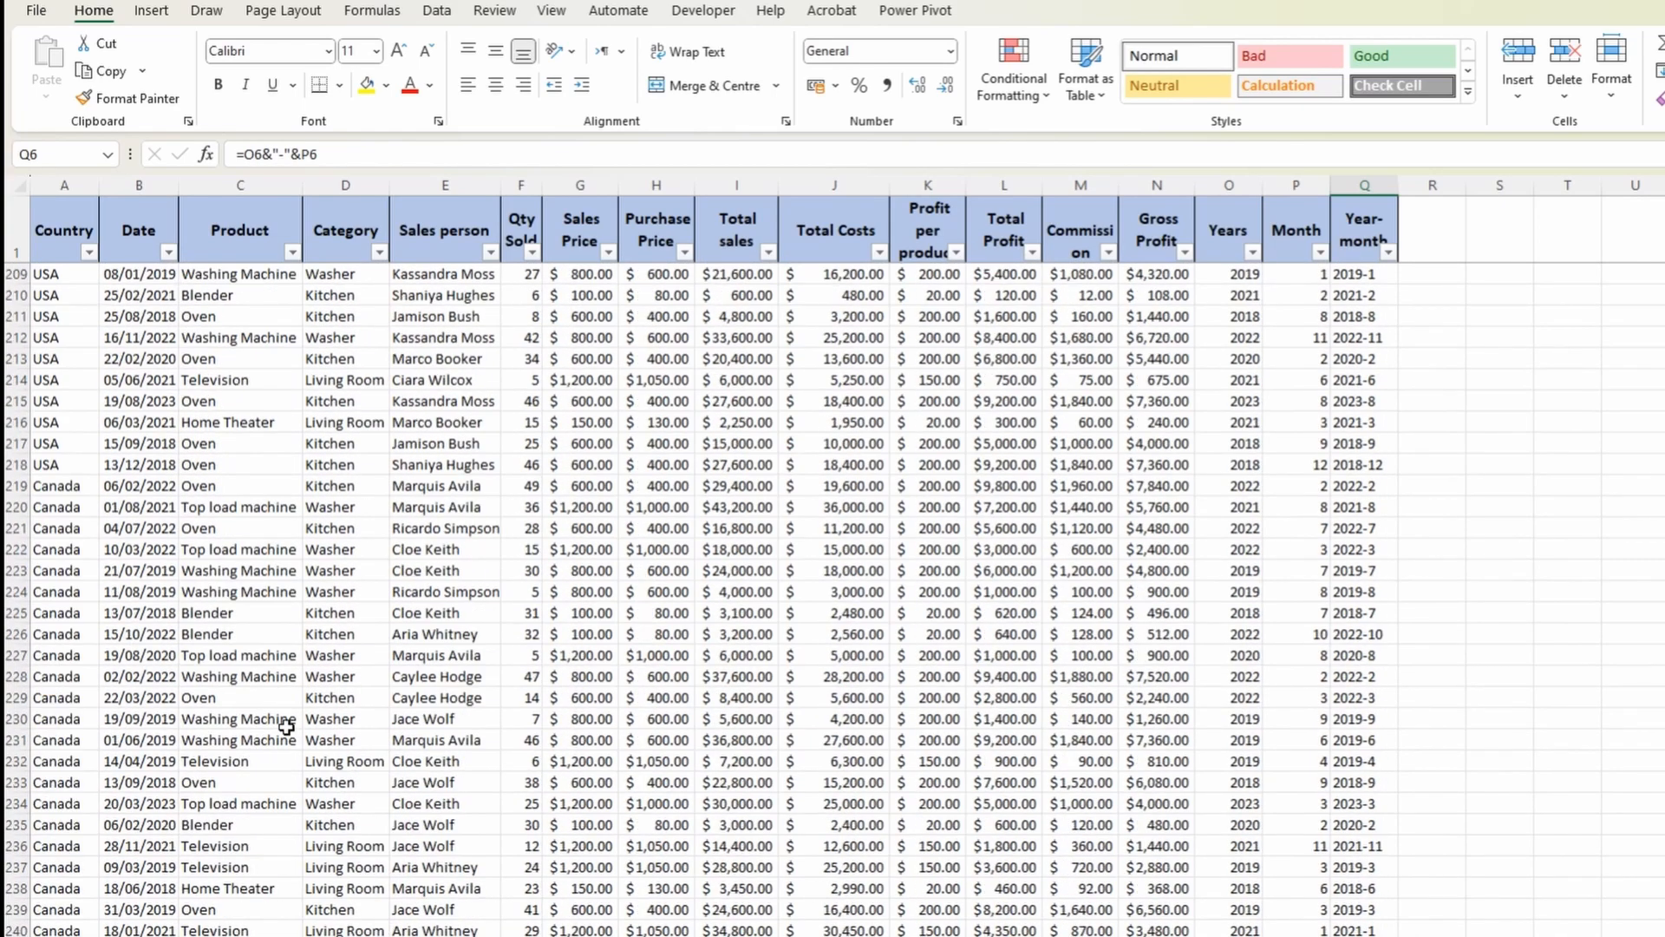
scroll(286, 727, "down", 10)
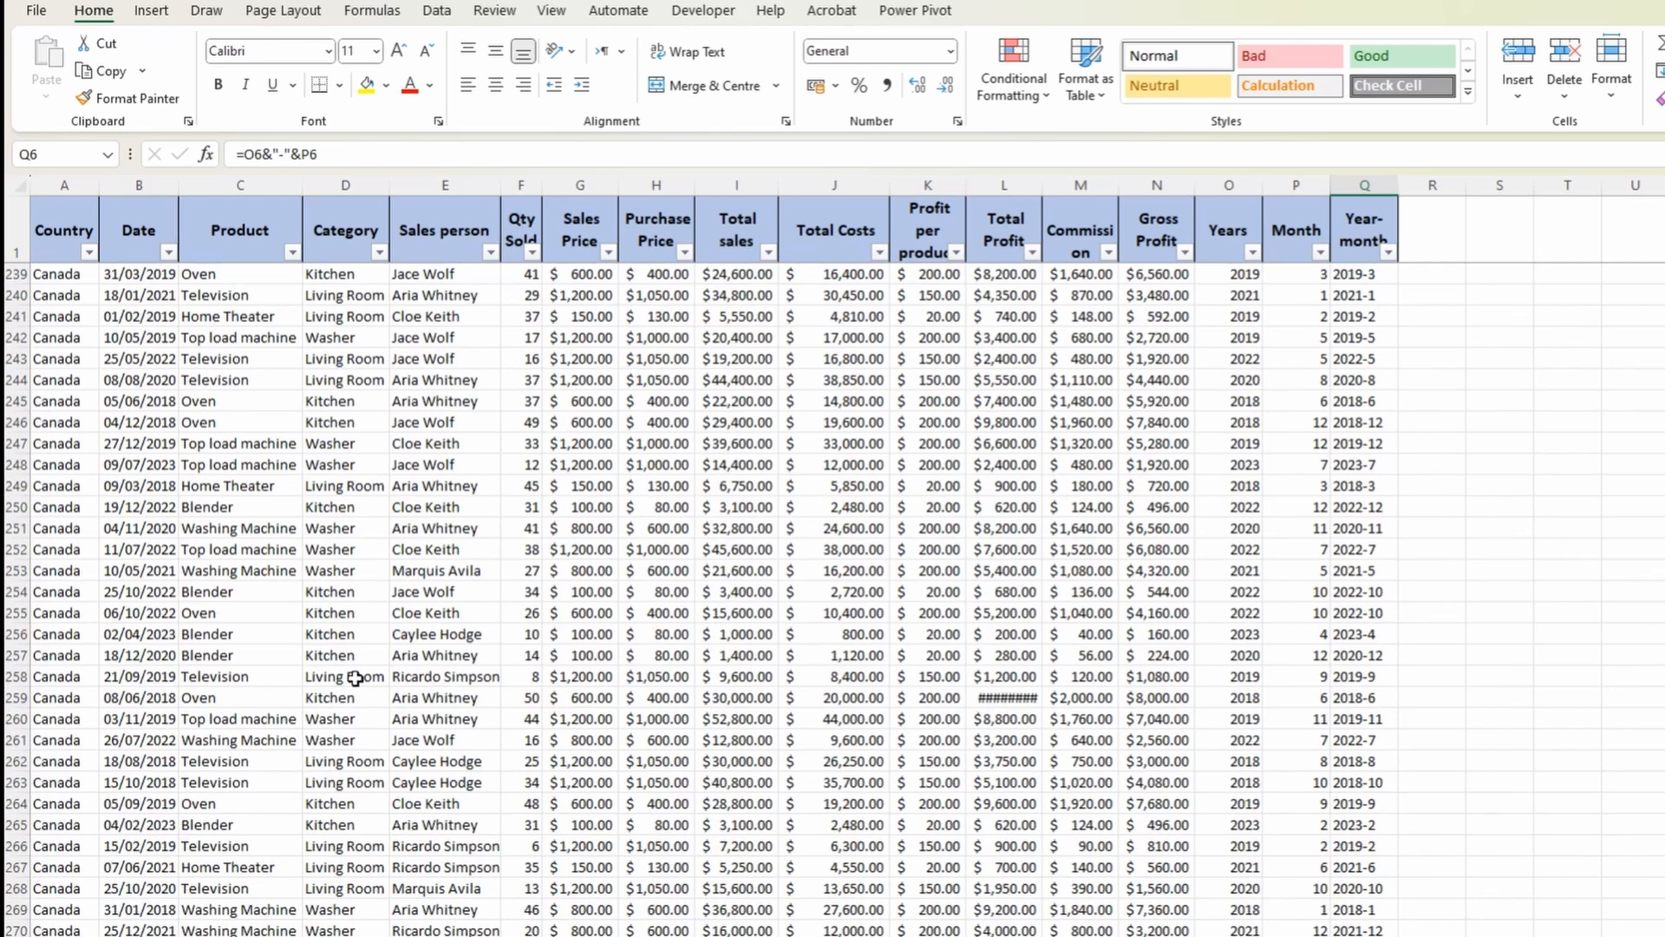
scroll(338, 676, "up", 3)
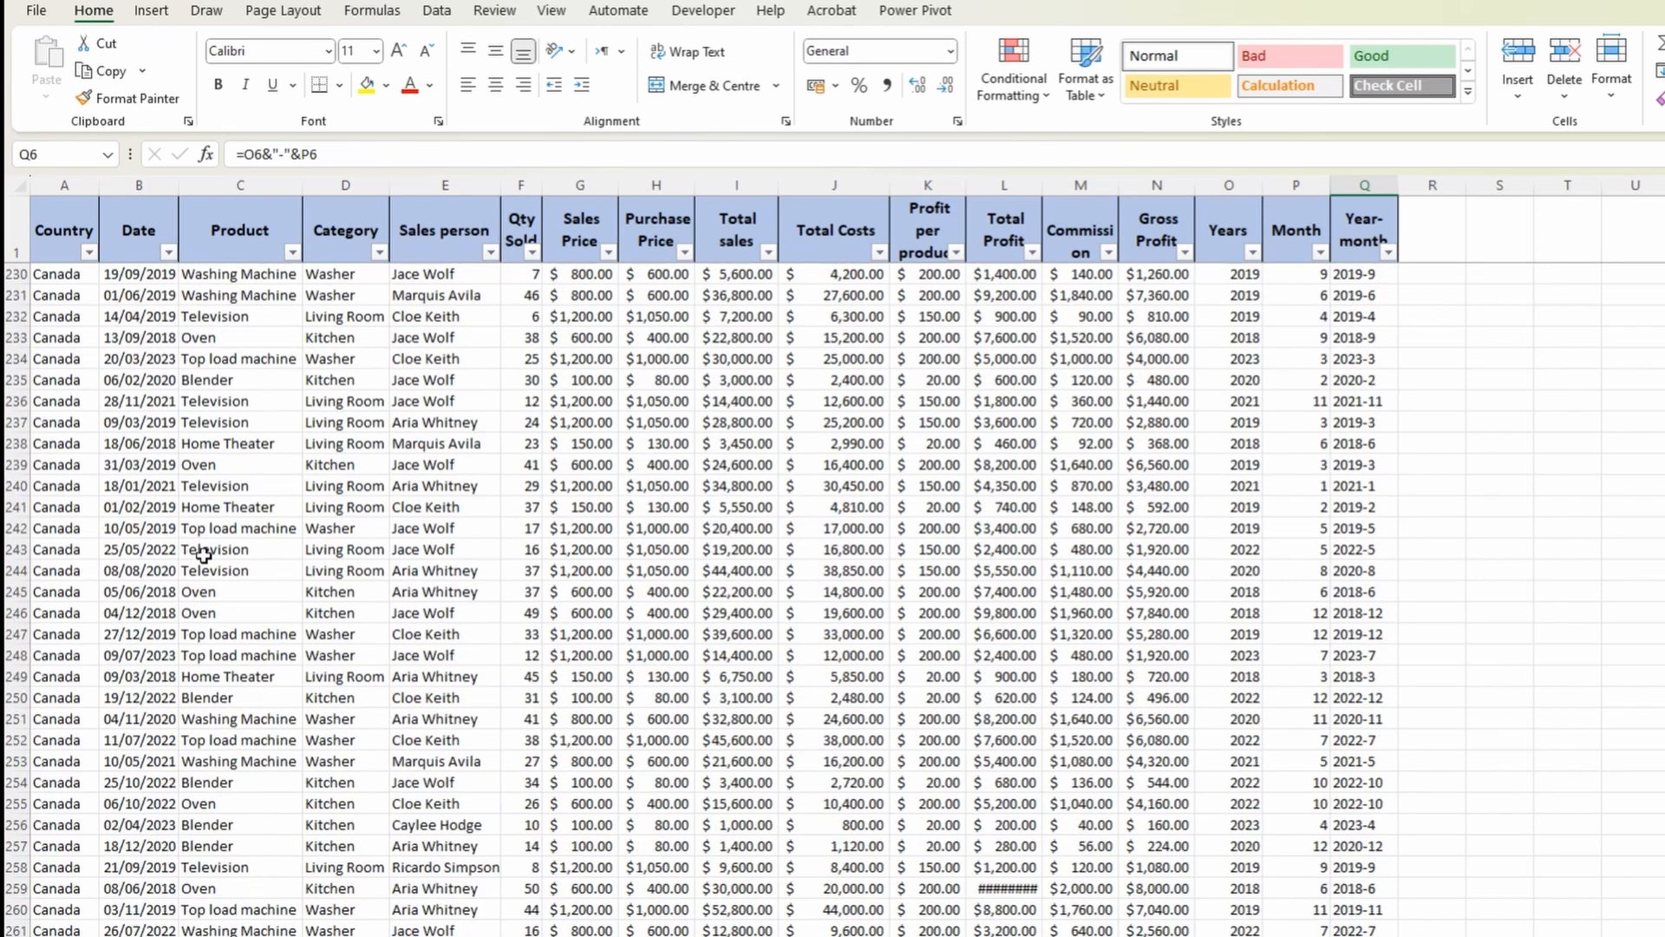
left_click_drag(139, 422, 138, 570)
left_click(144, 423)
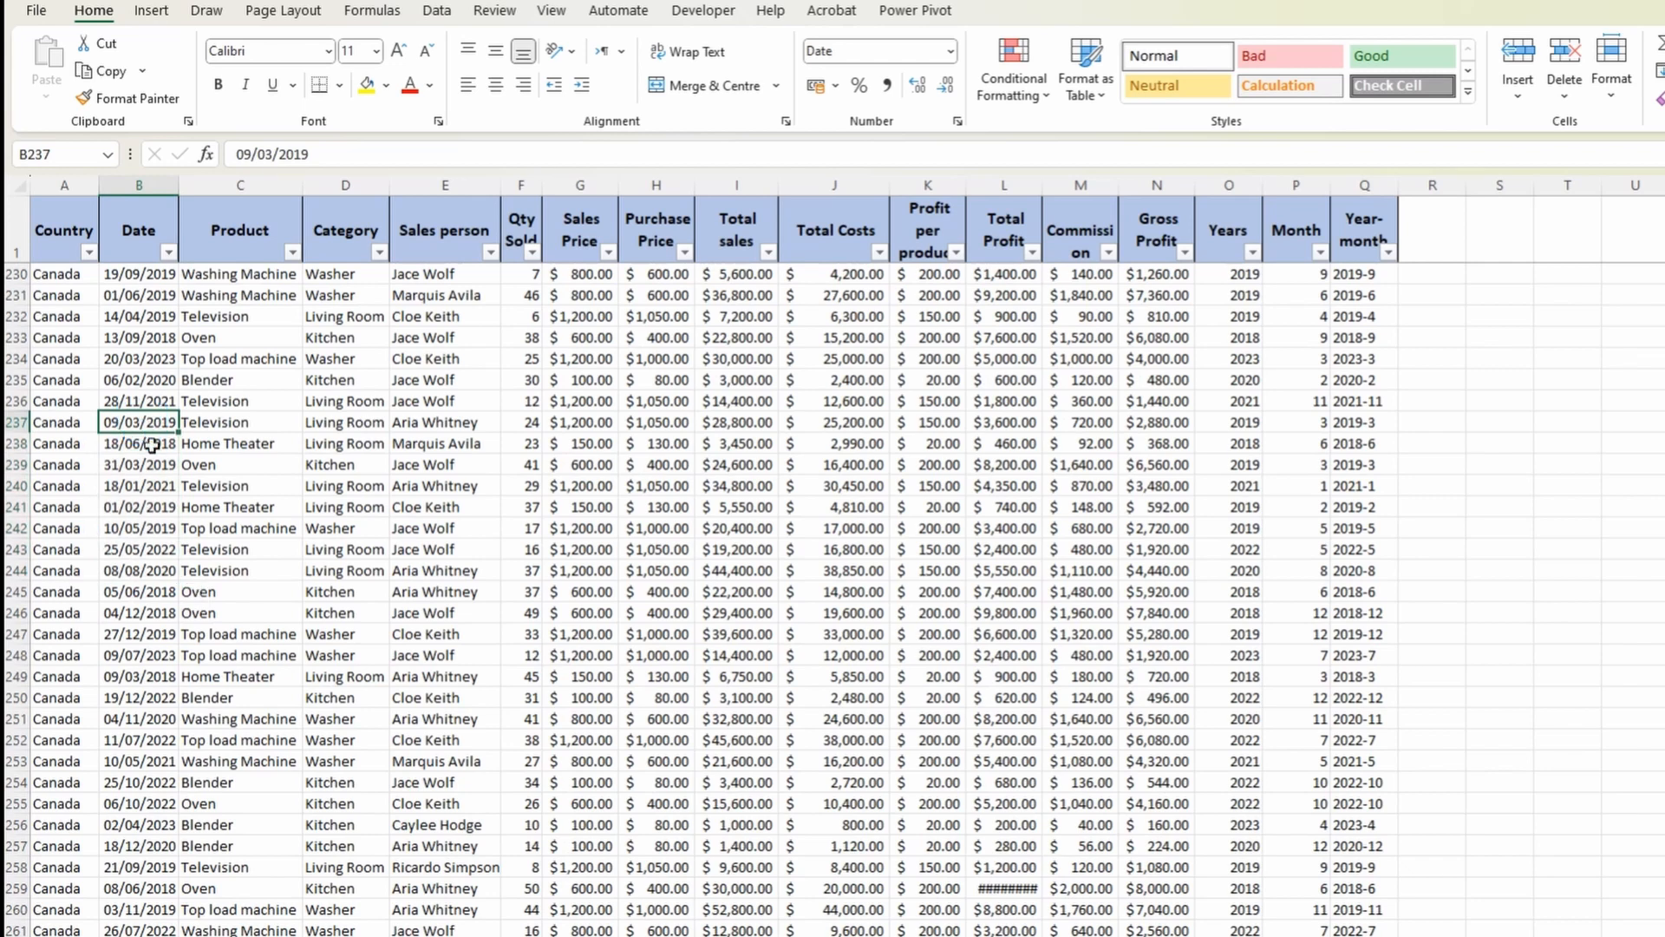
left_click(147, 443)
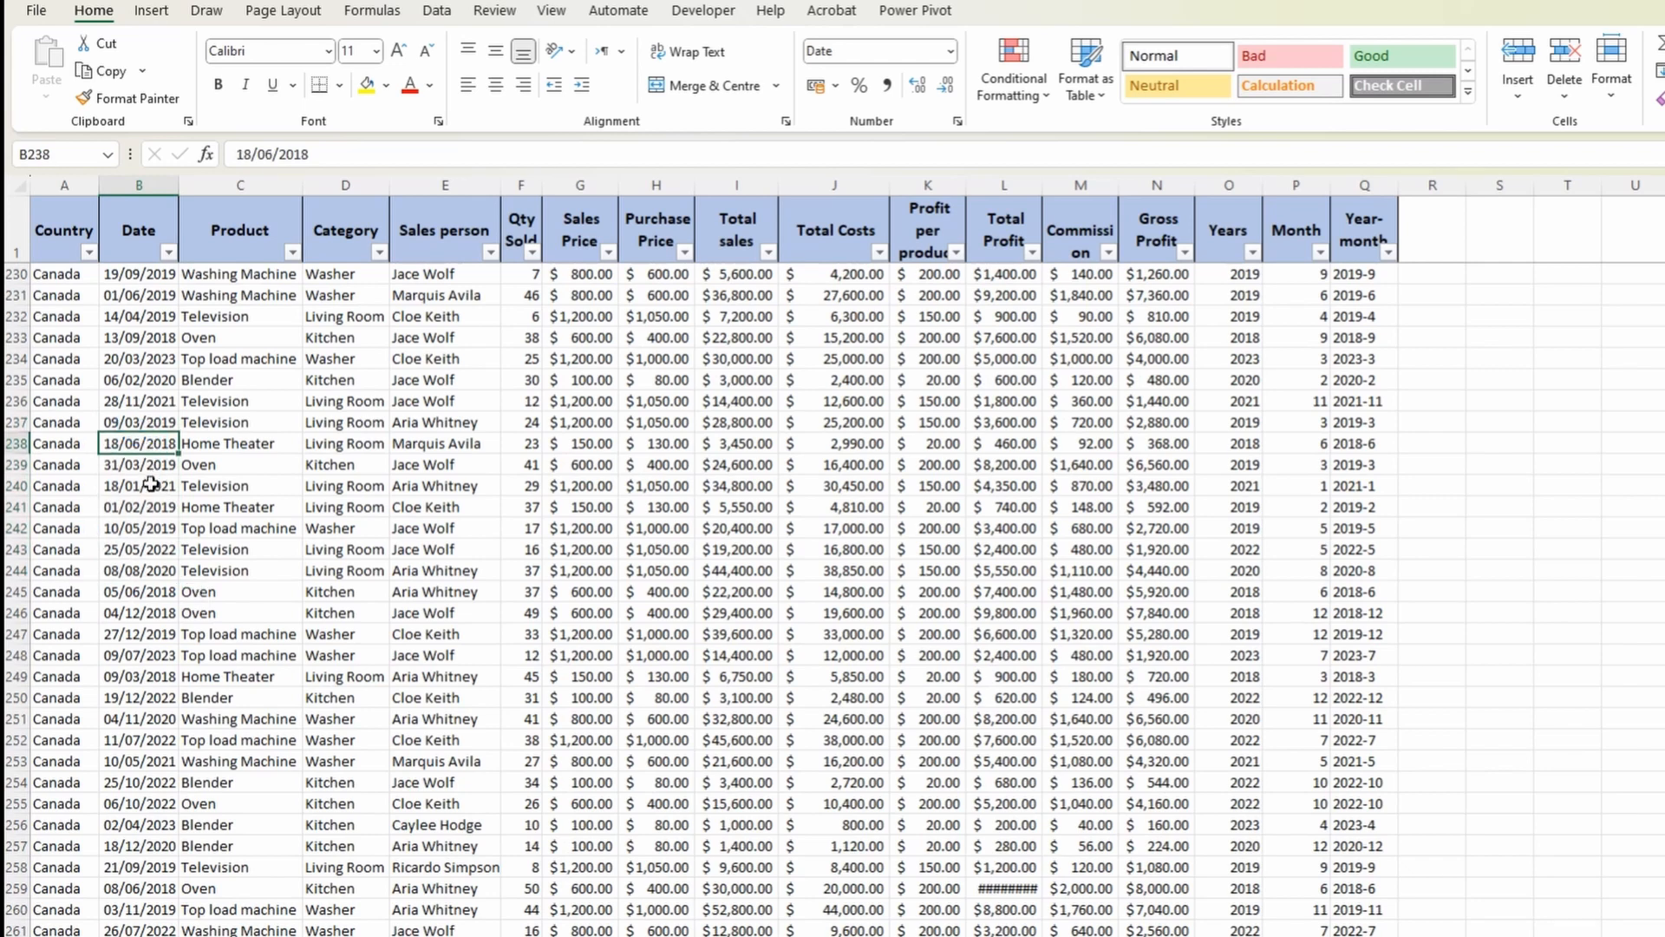
left_click(152, 484)
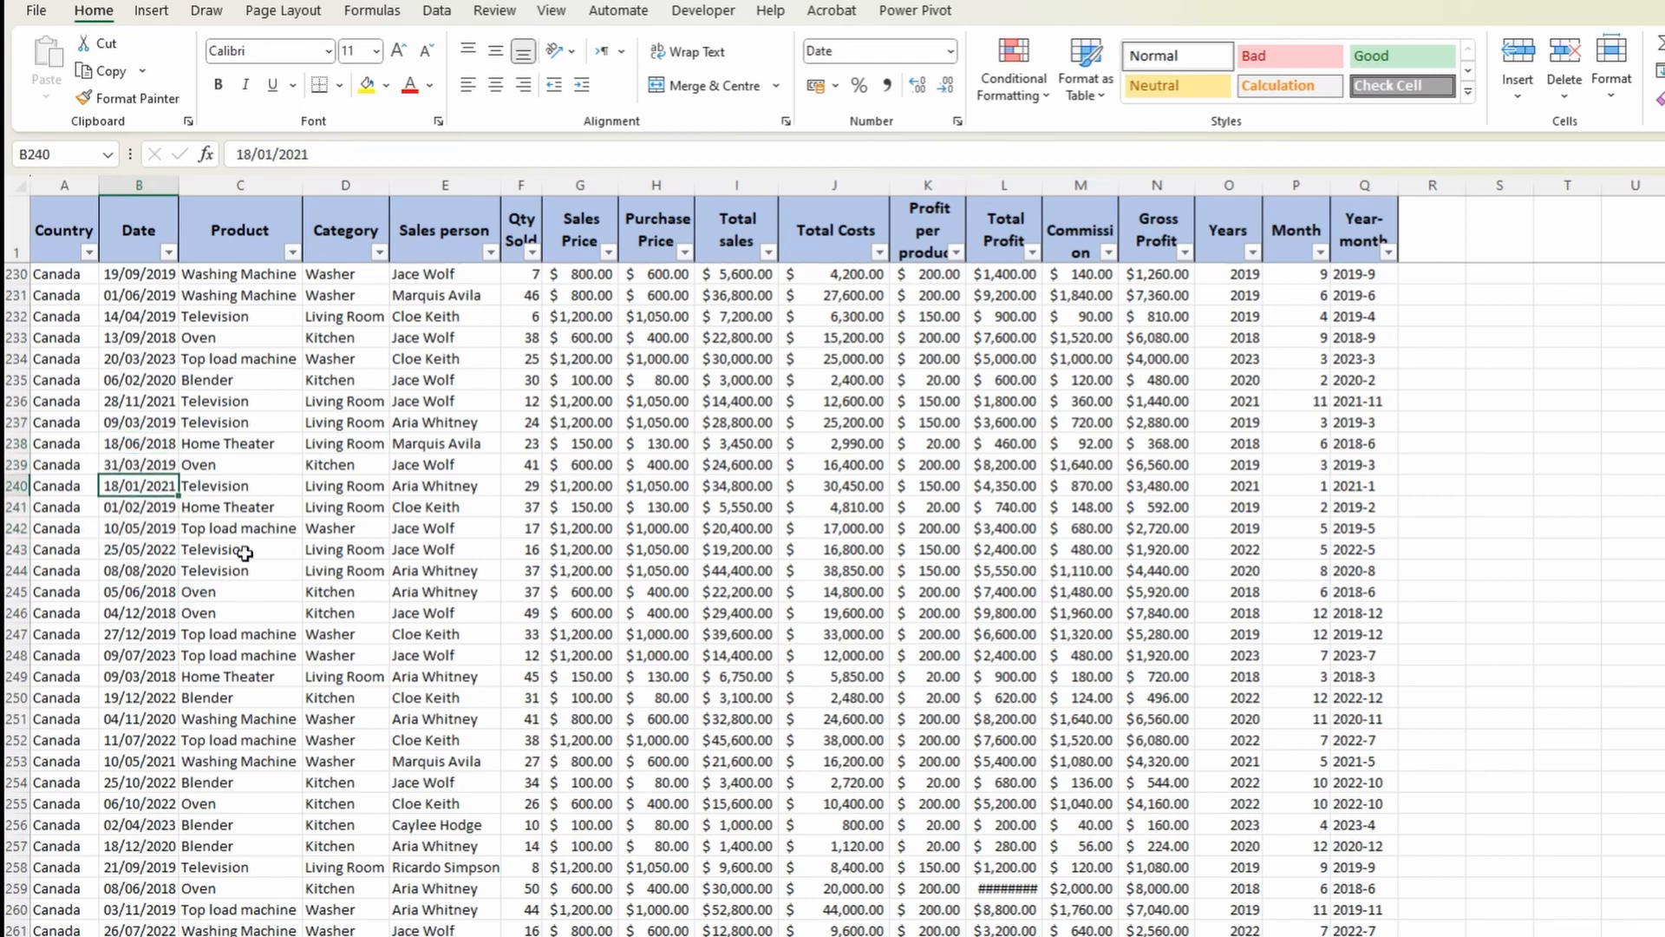
Open the Date filter list, and expand 2023 and its August entry to examine the available months and days.
left_click(168, 252)
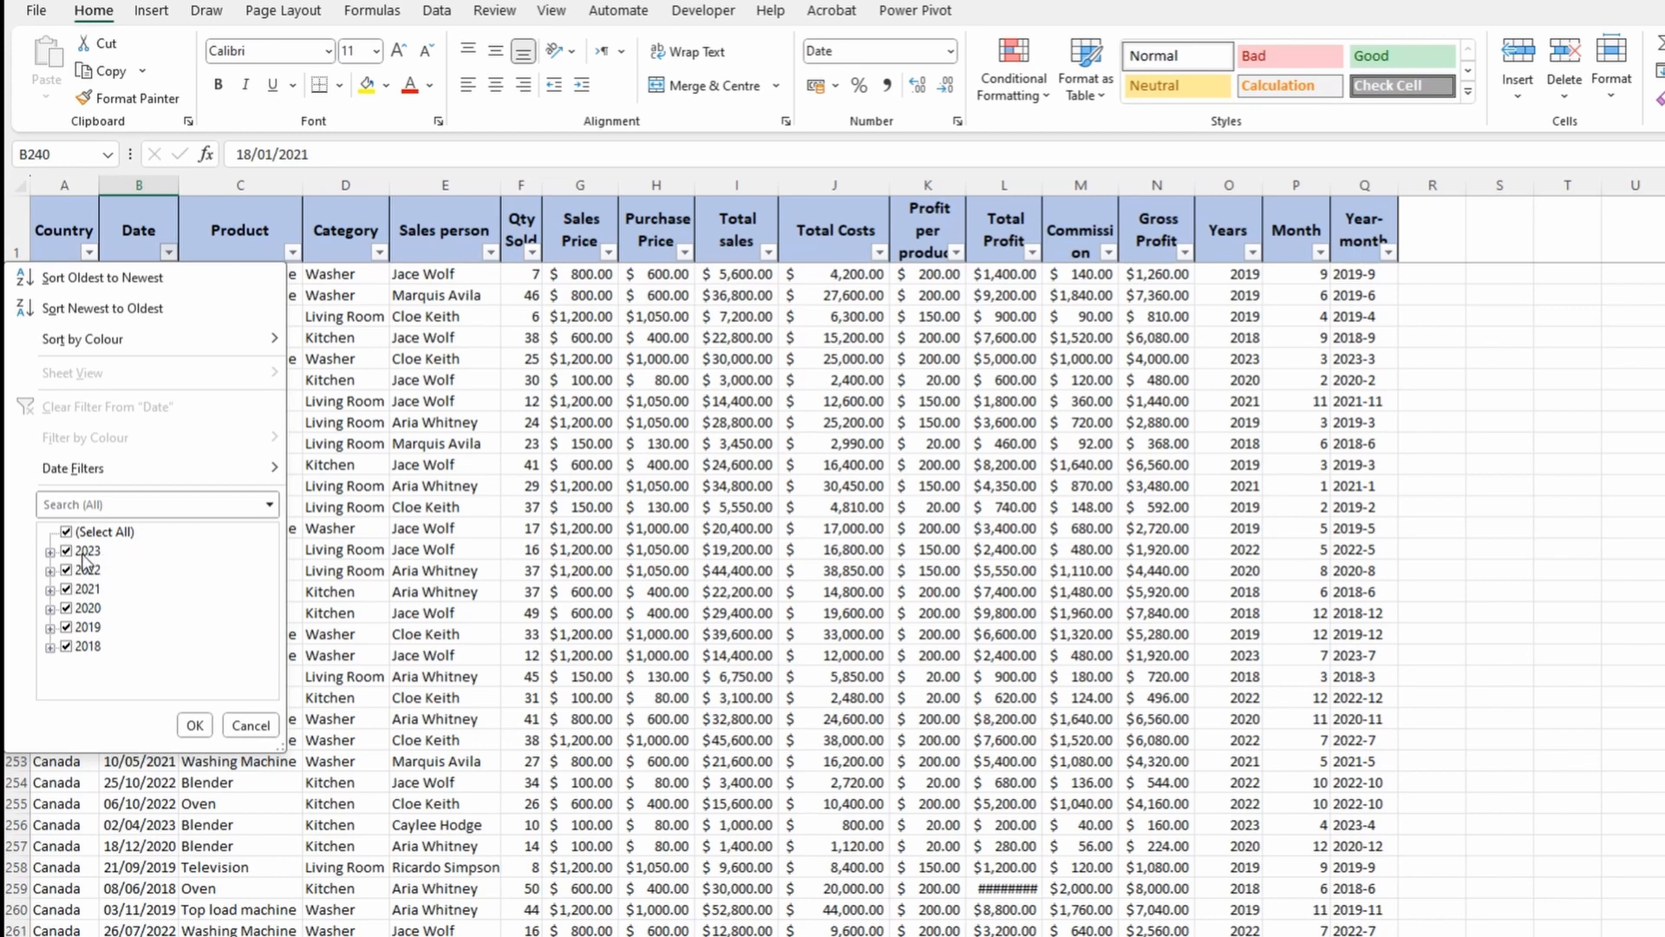
left_click(48, 552)
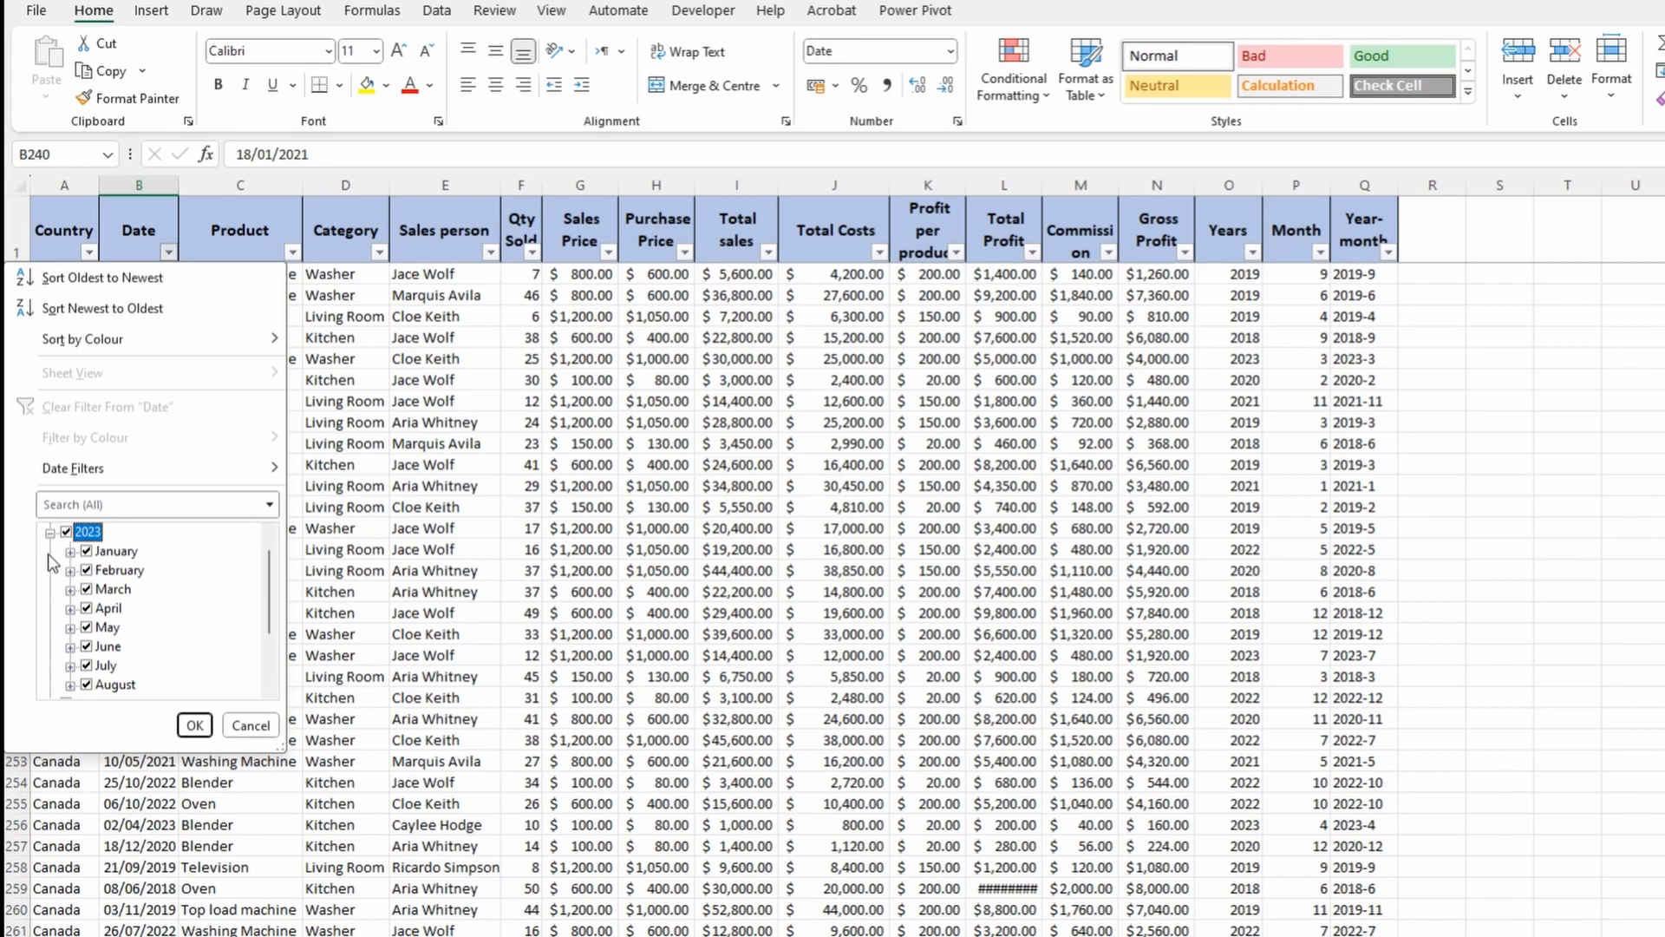
scroll(90, 548, "down", 1)
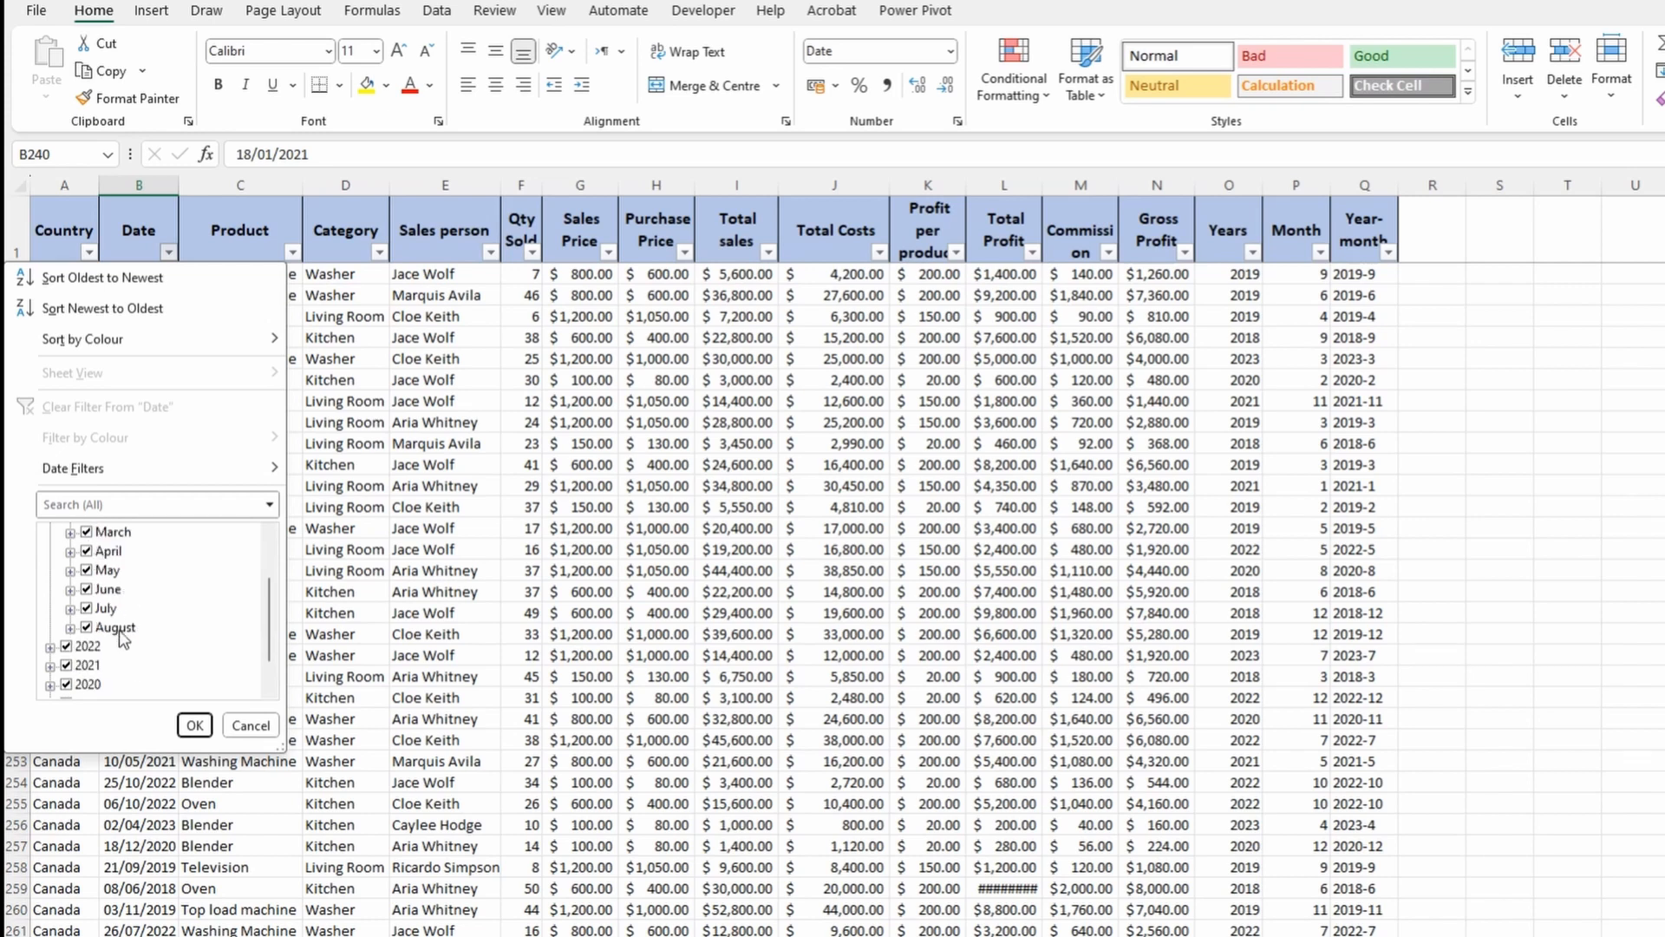
scroll(110, 641, "up", 1)
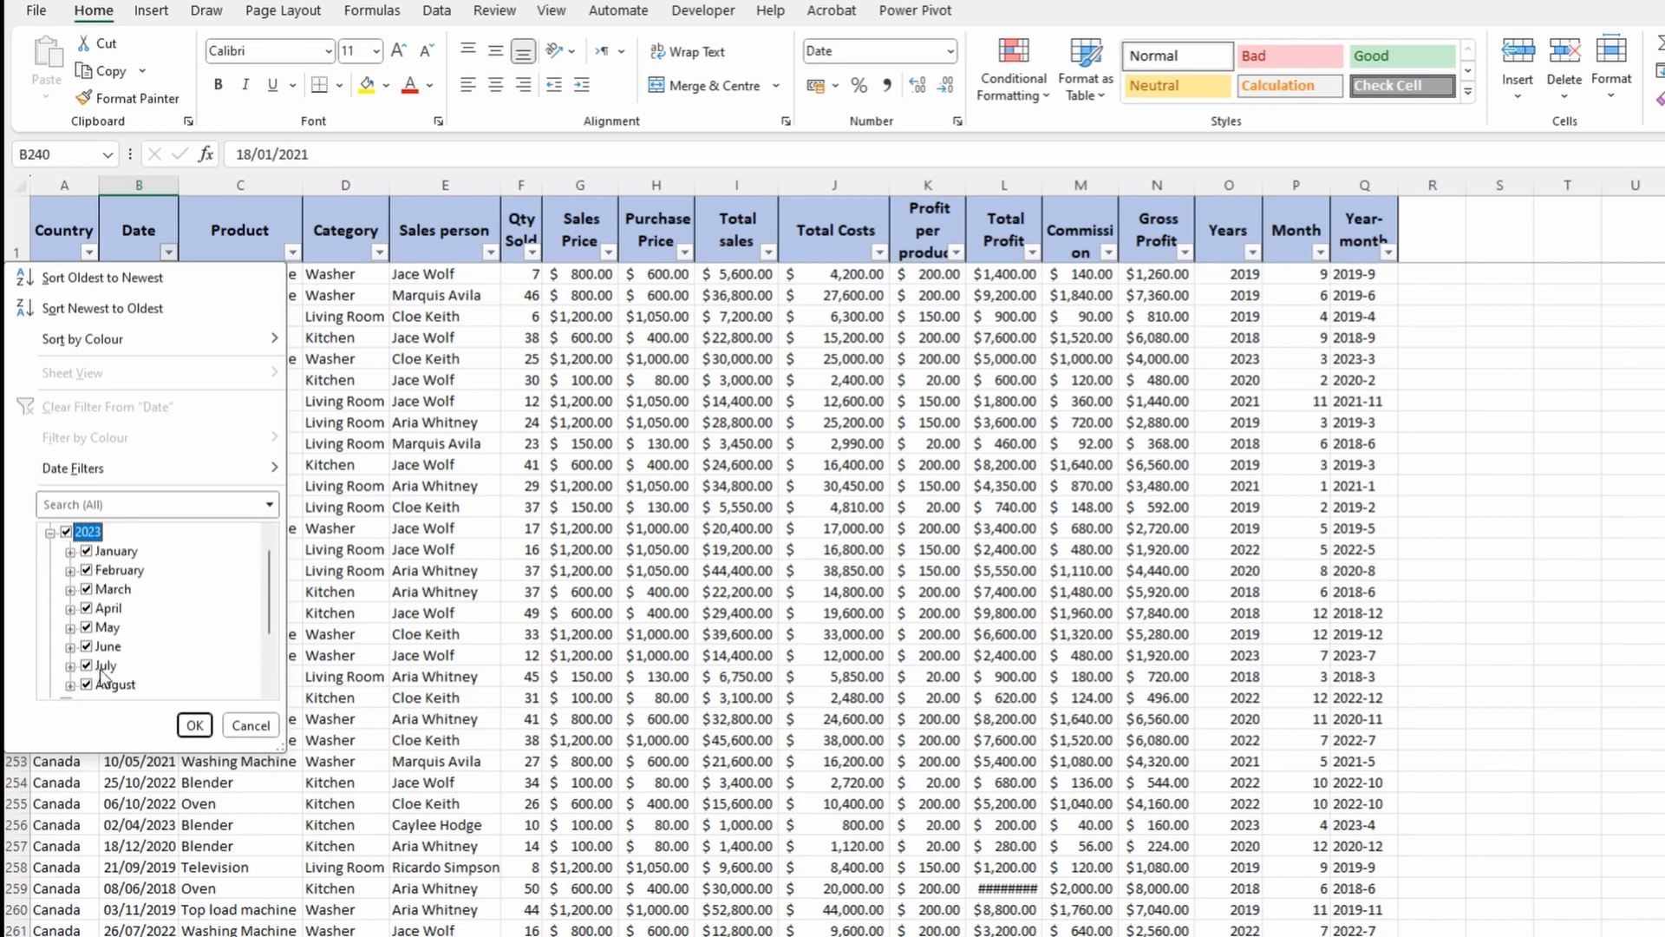
scroll(113, 663, "down", 1)
left_click(71, 627)
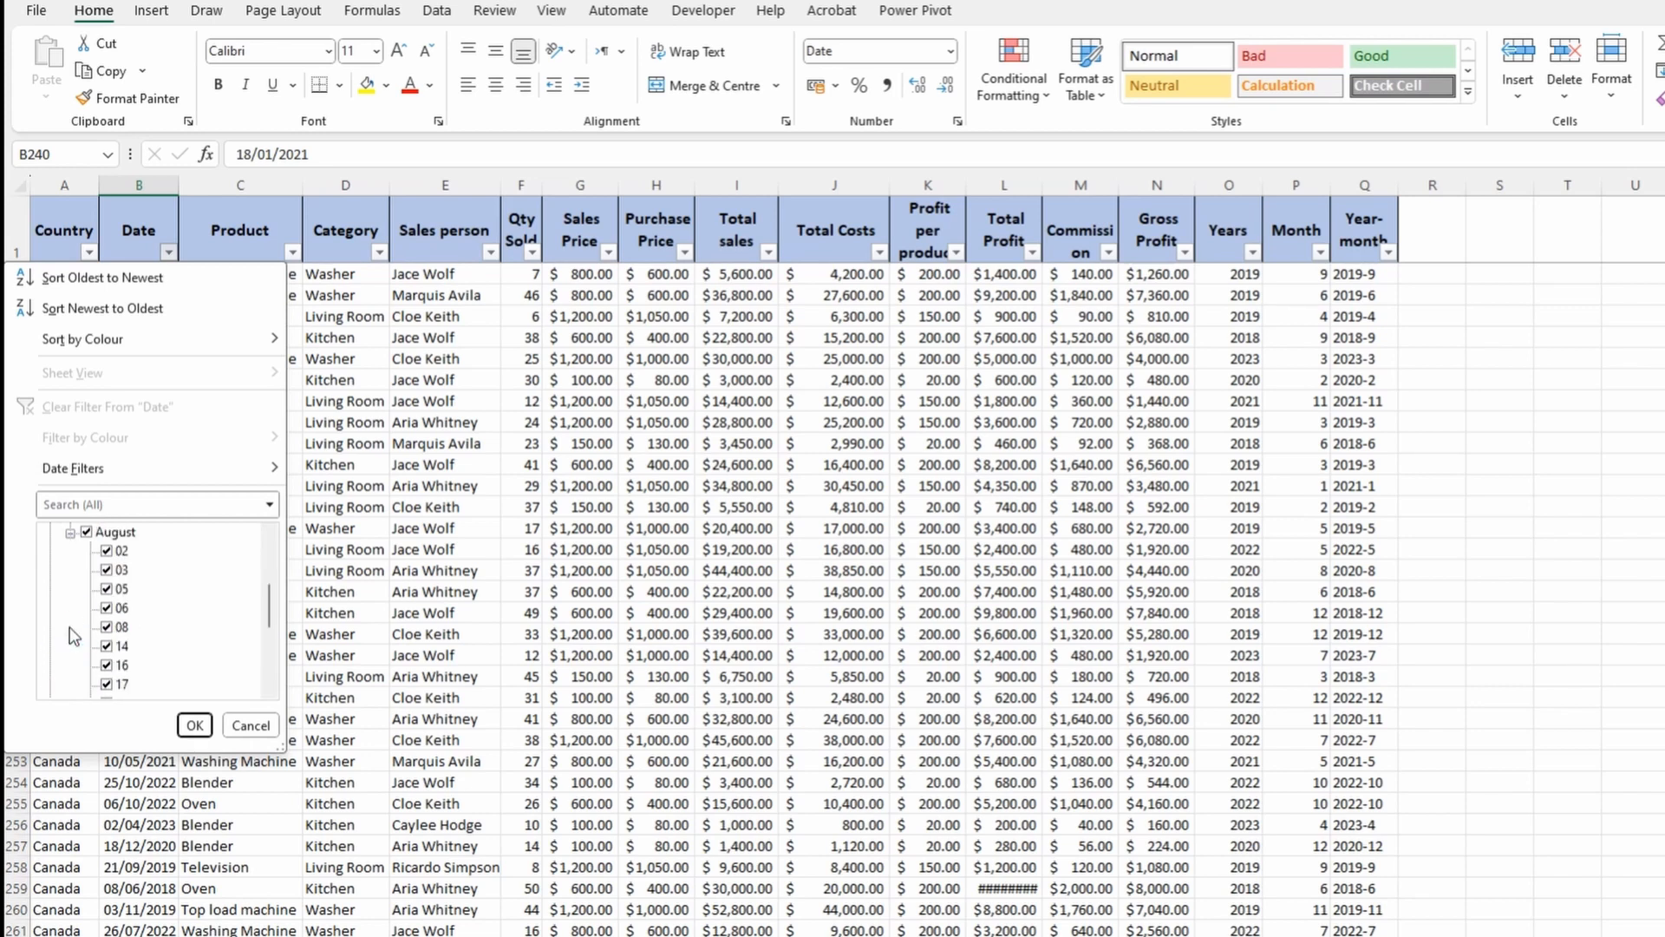
scroll(130, 654, "up", 3)
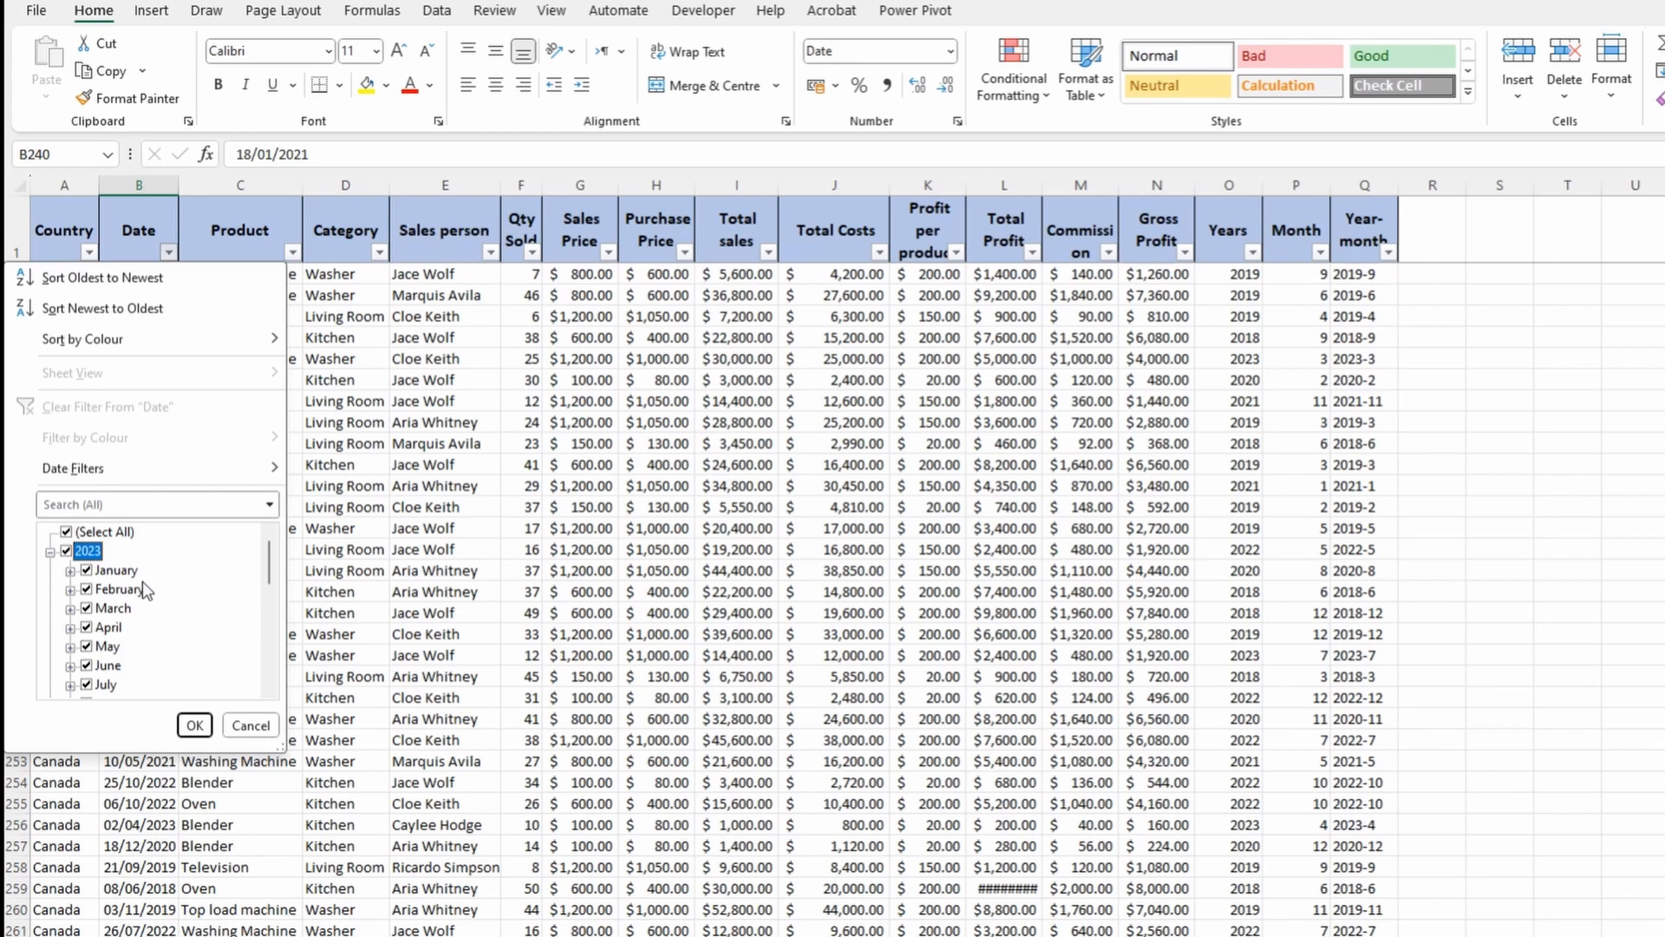
Filter the Date column to only March 2023 and highlight the filtered dates.
left_click(67, 532)
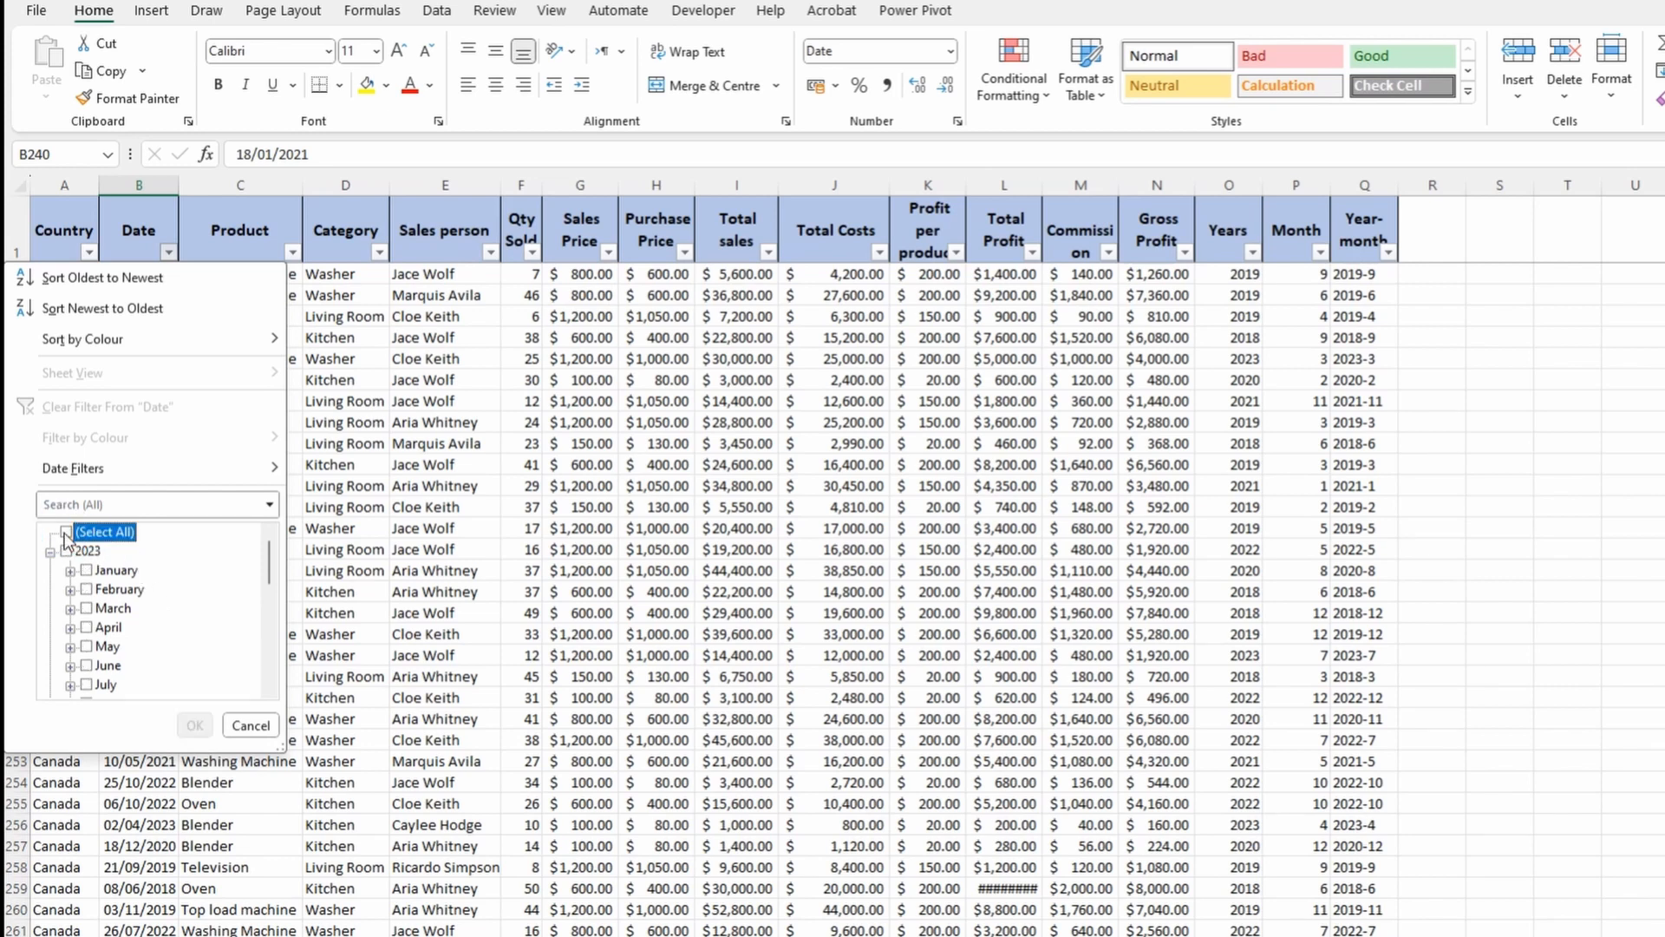
left_click(86, 609)
left_click(194, 725)
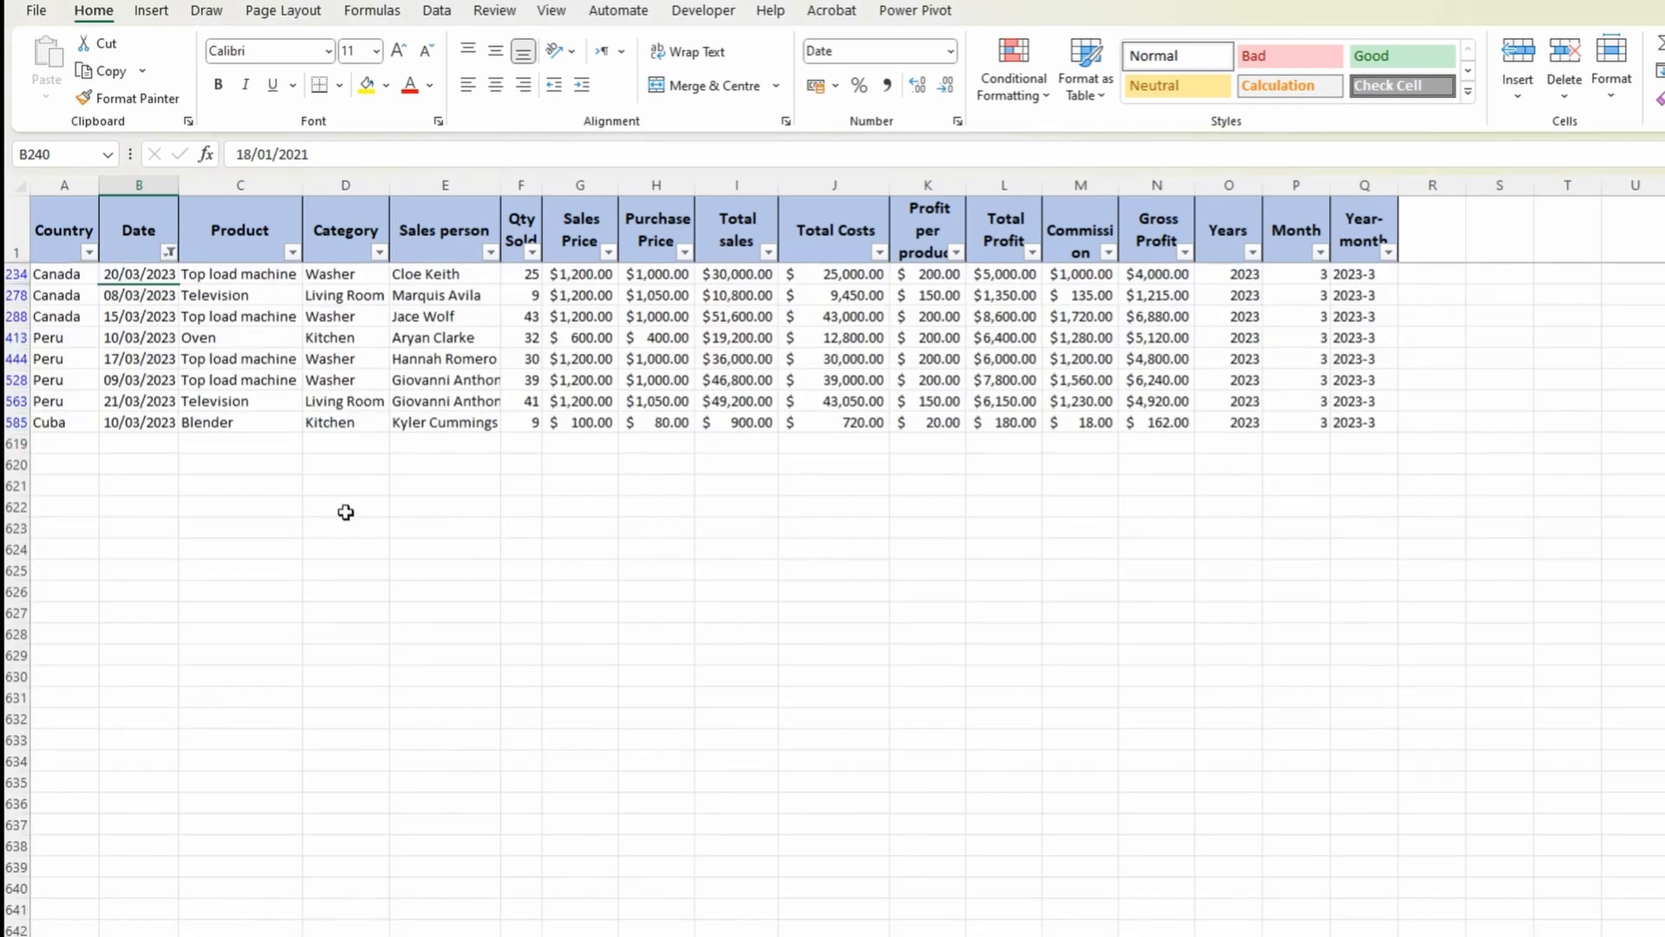
left_click_drag(143, 274, 148, 413)
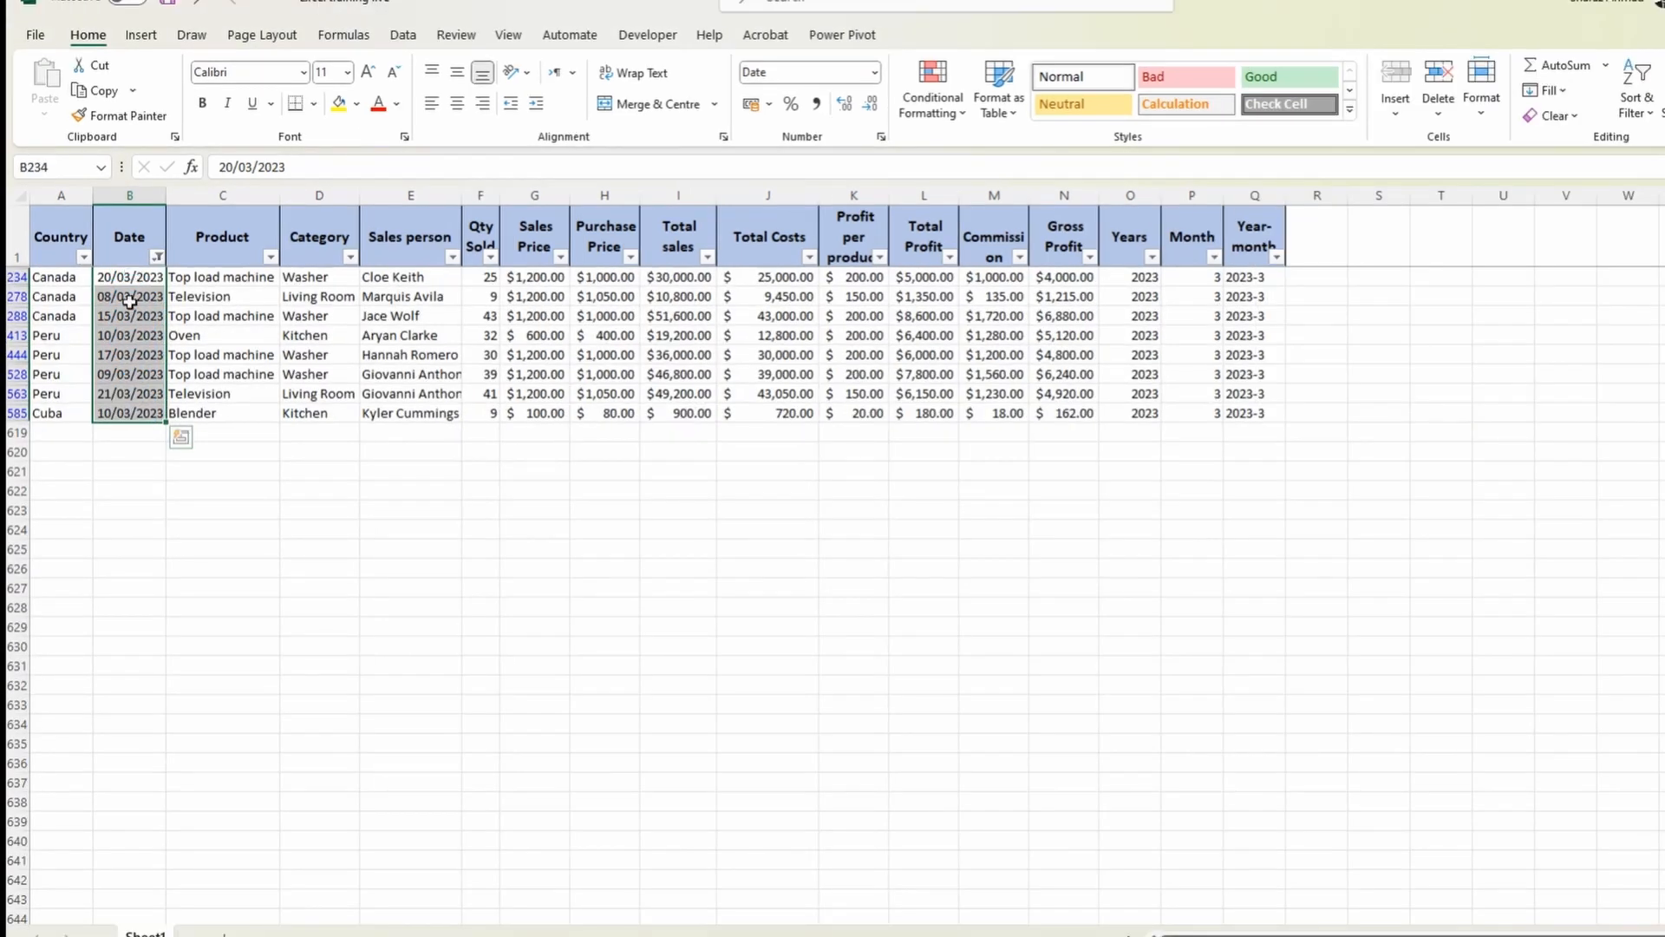
Clear the filter from the Date column so that all sales records are included.
scroll(146, 286, "up", 1)
left_click(157, 256)
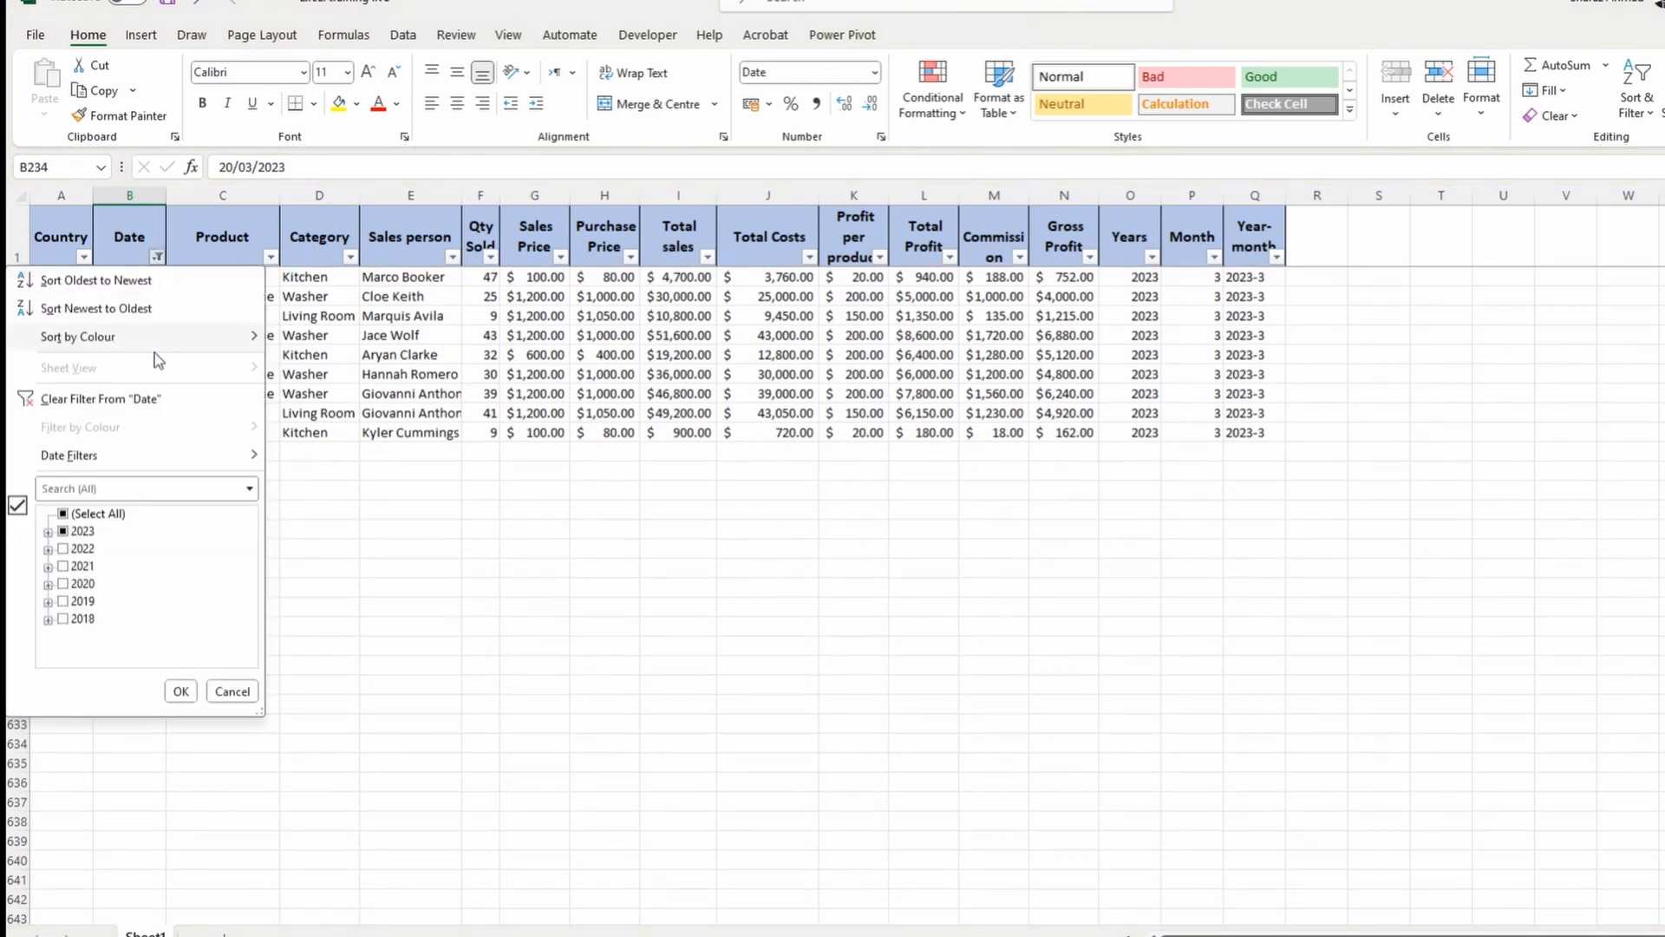
left_click(154, 399)
Sort the Date column from oldest to newest and highlight the January, February and March 2018 date groups.
left_click(159, 260)
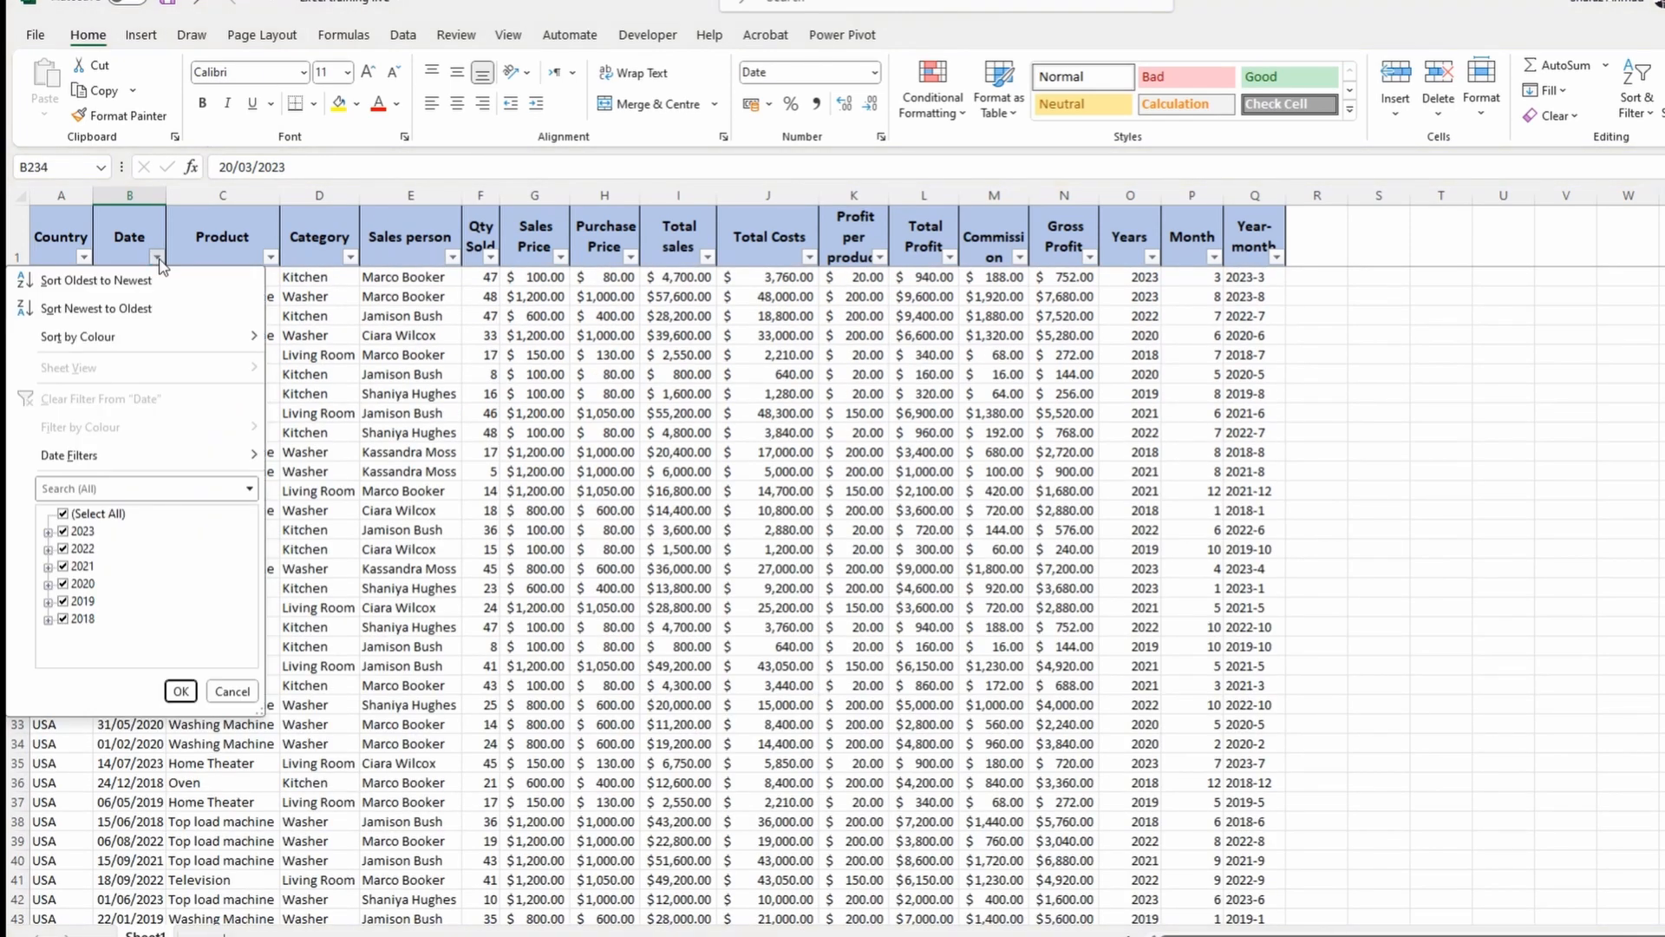
left_click(54, 280)
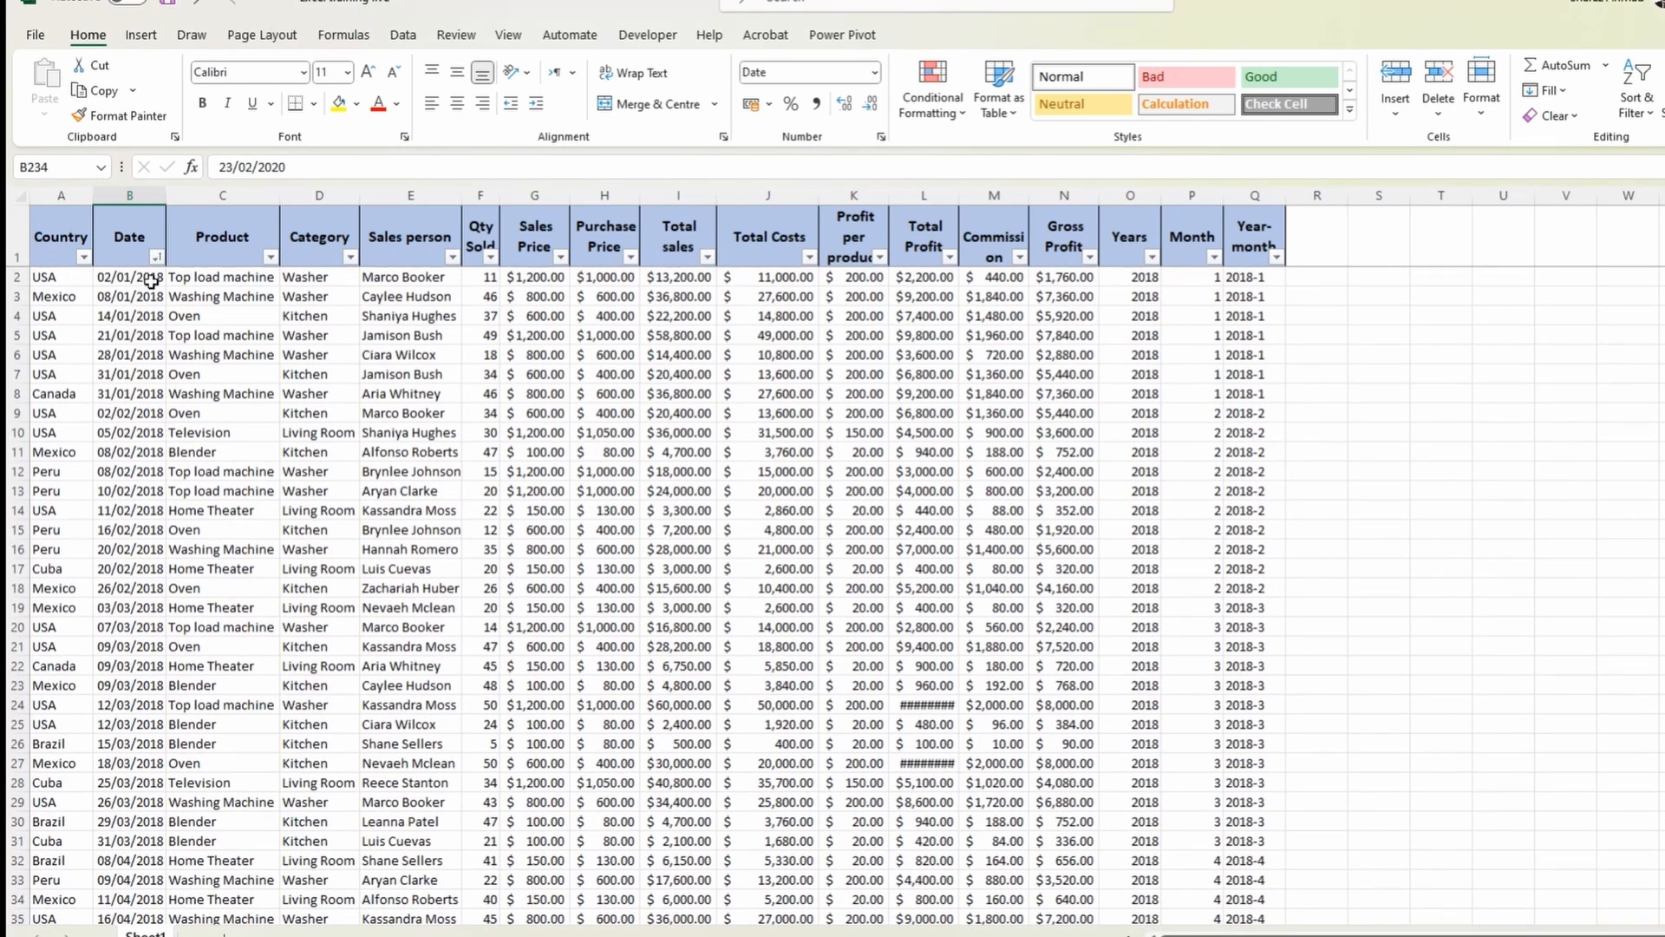
left_click_drag(138, 278, 144, 397)
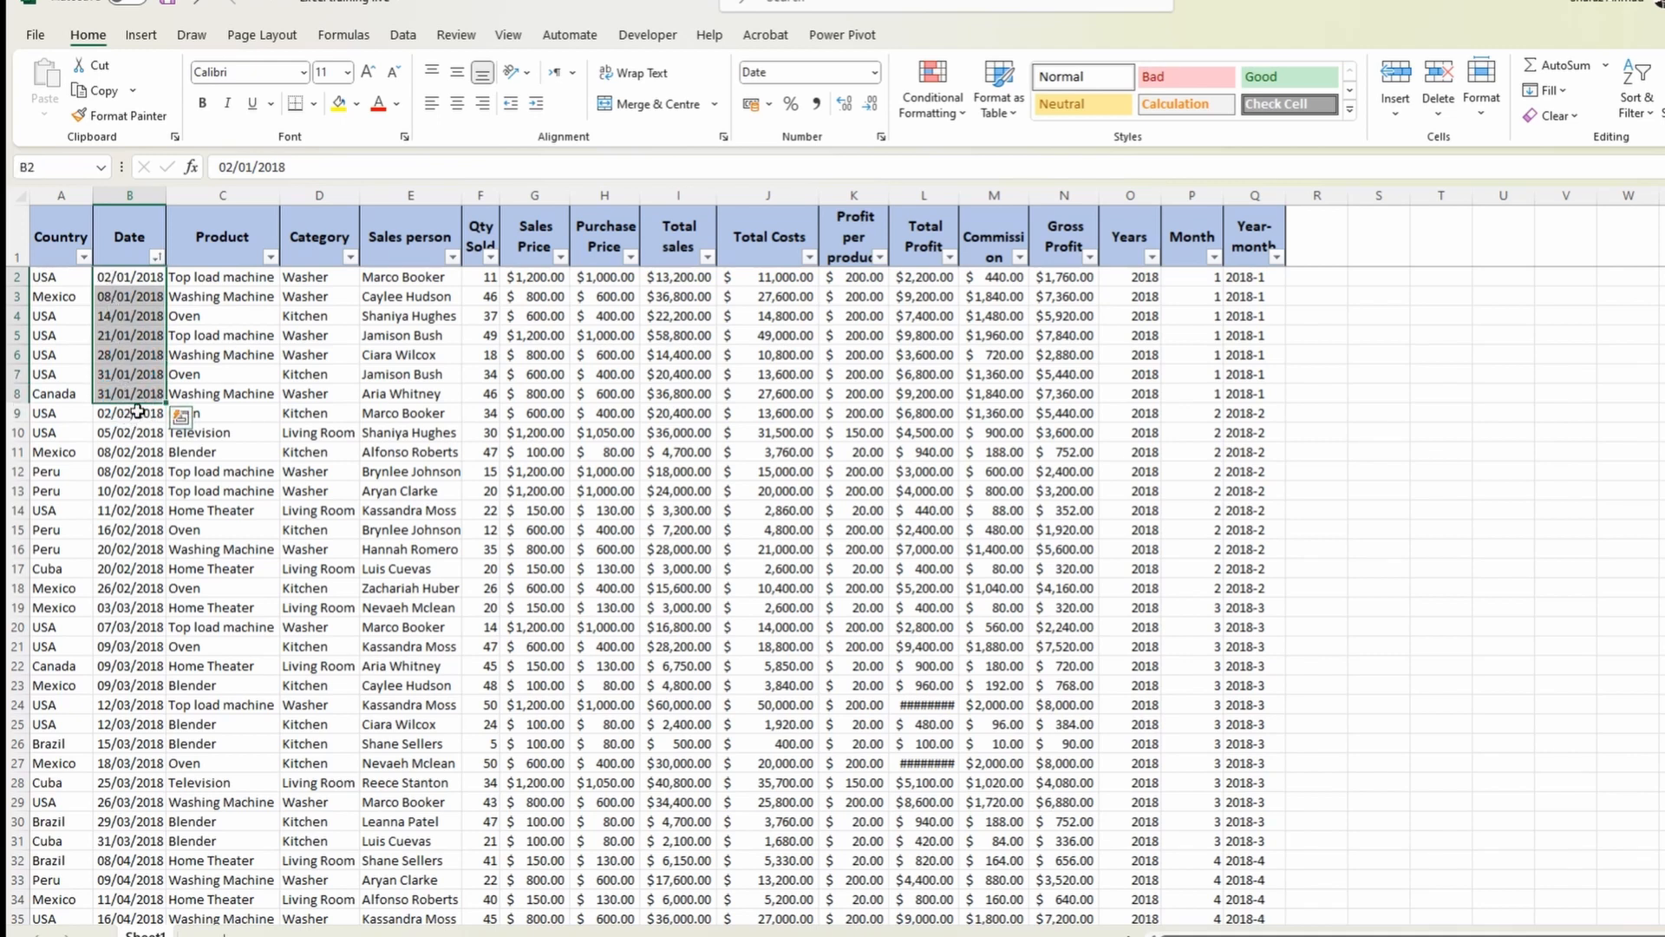
left_click_drag(129, 411, 146, 650)
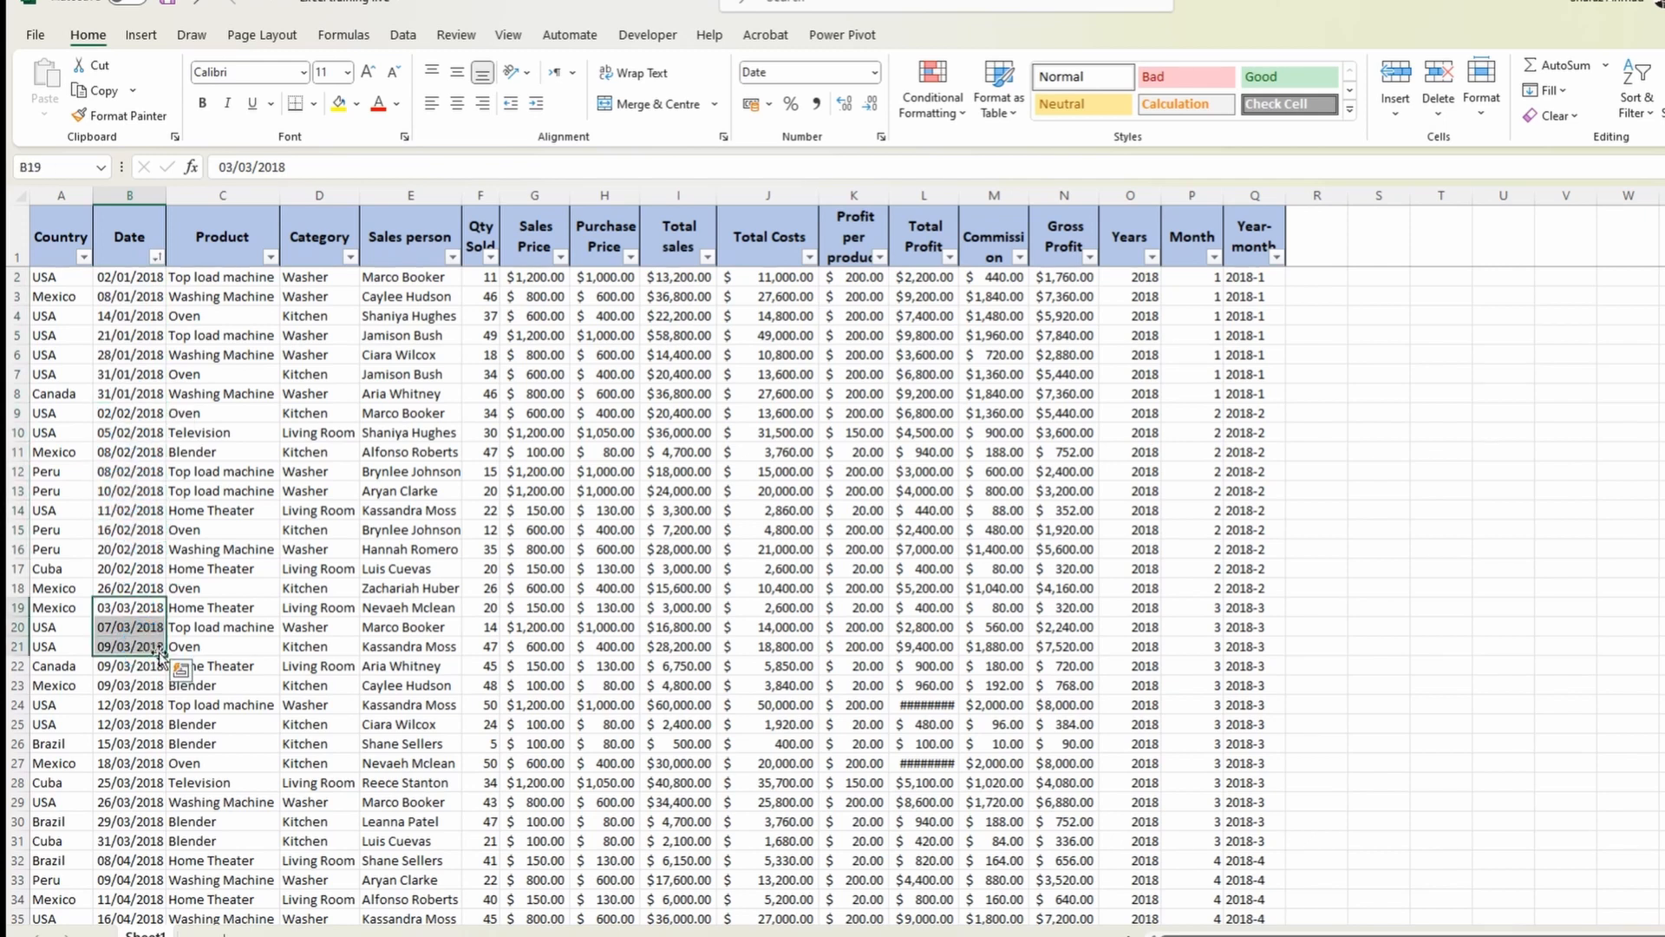
Sort the Product column from A to Z and highlight part of the Blender and Home Theater groups.
left_click(270, 257)
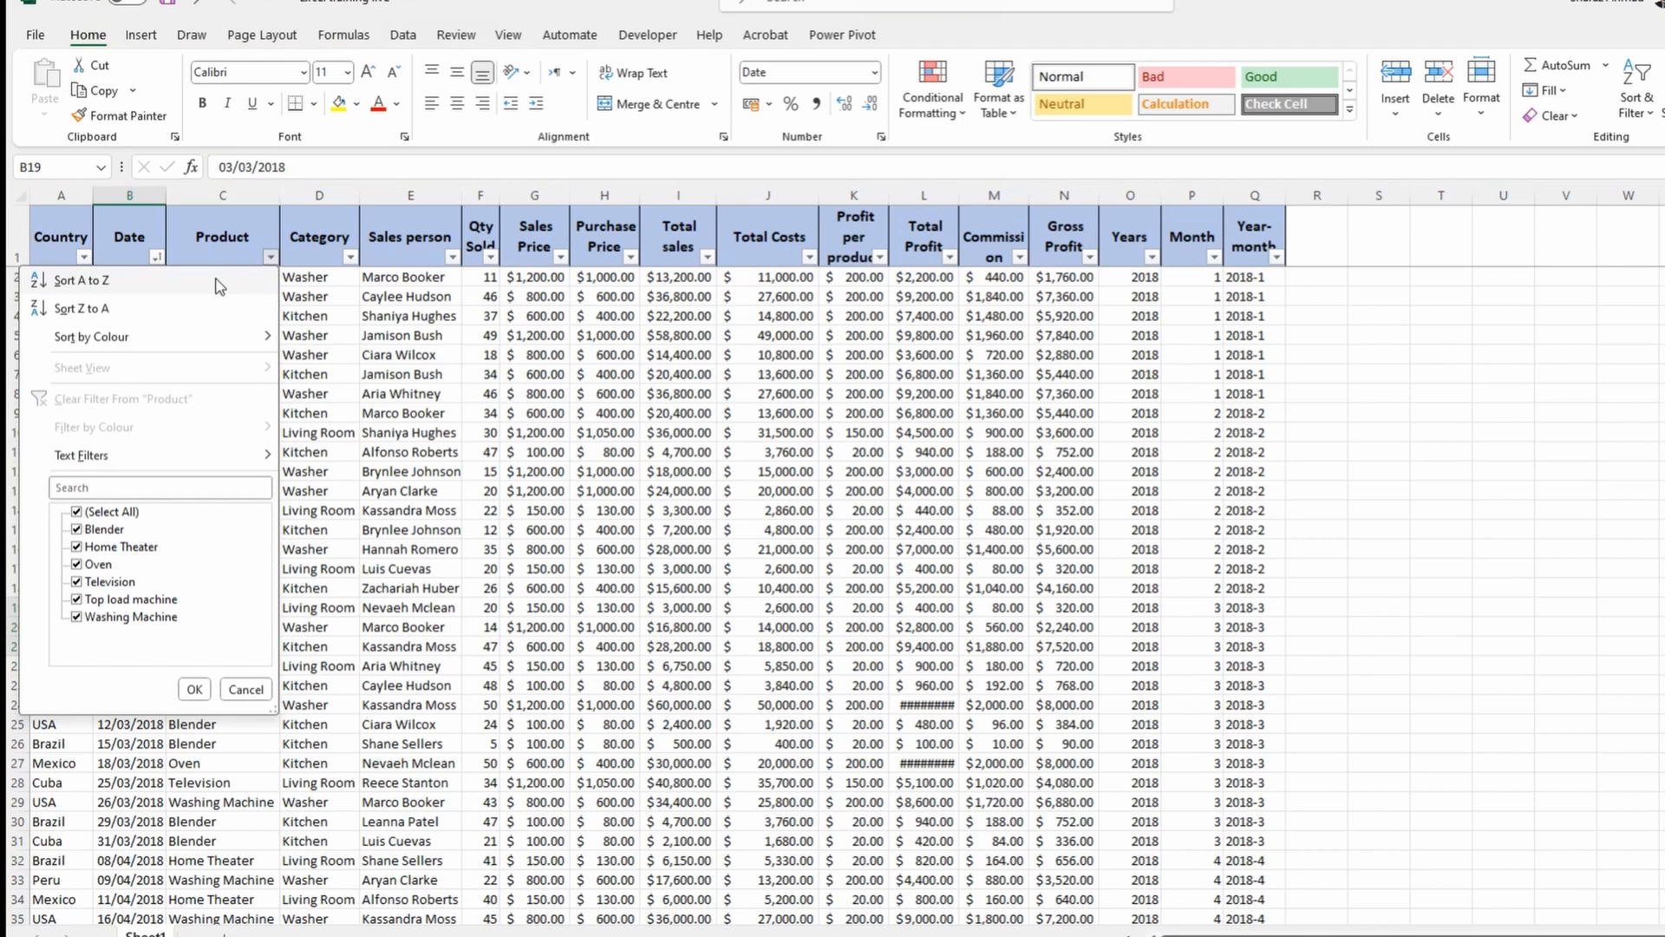
left_click(111, 281)
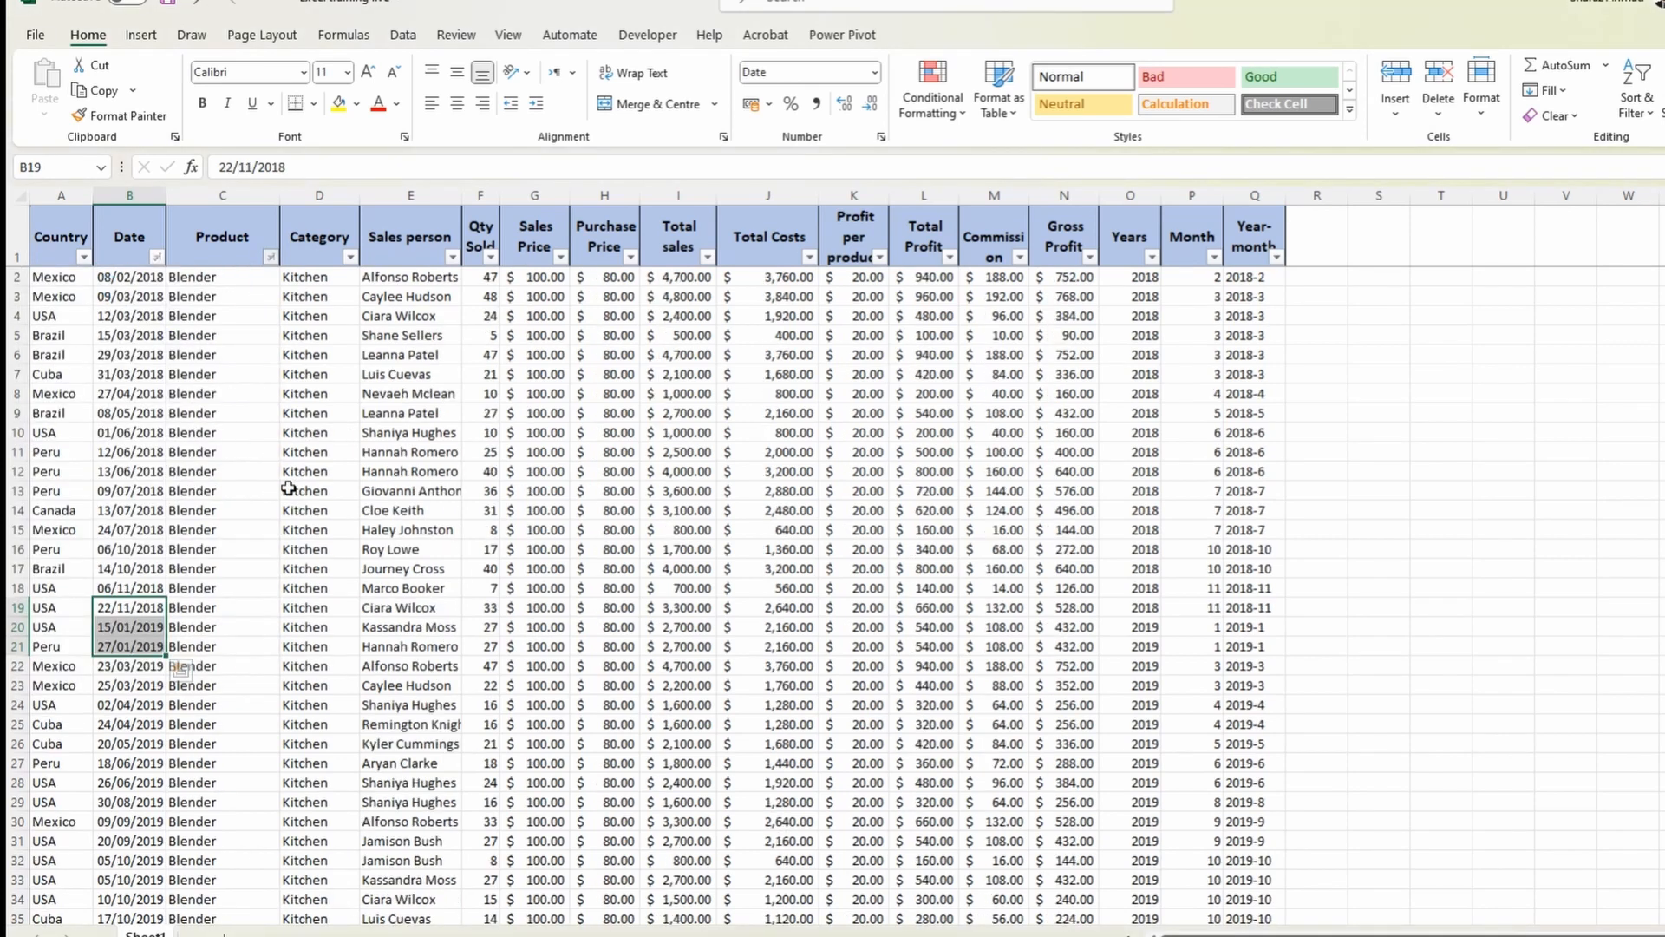
left_click_drag(217, 393, 216, 627)
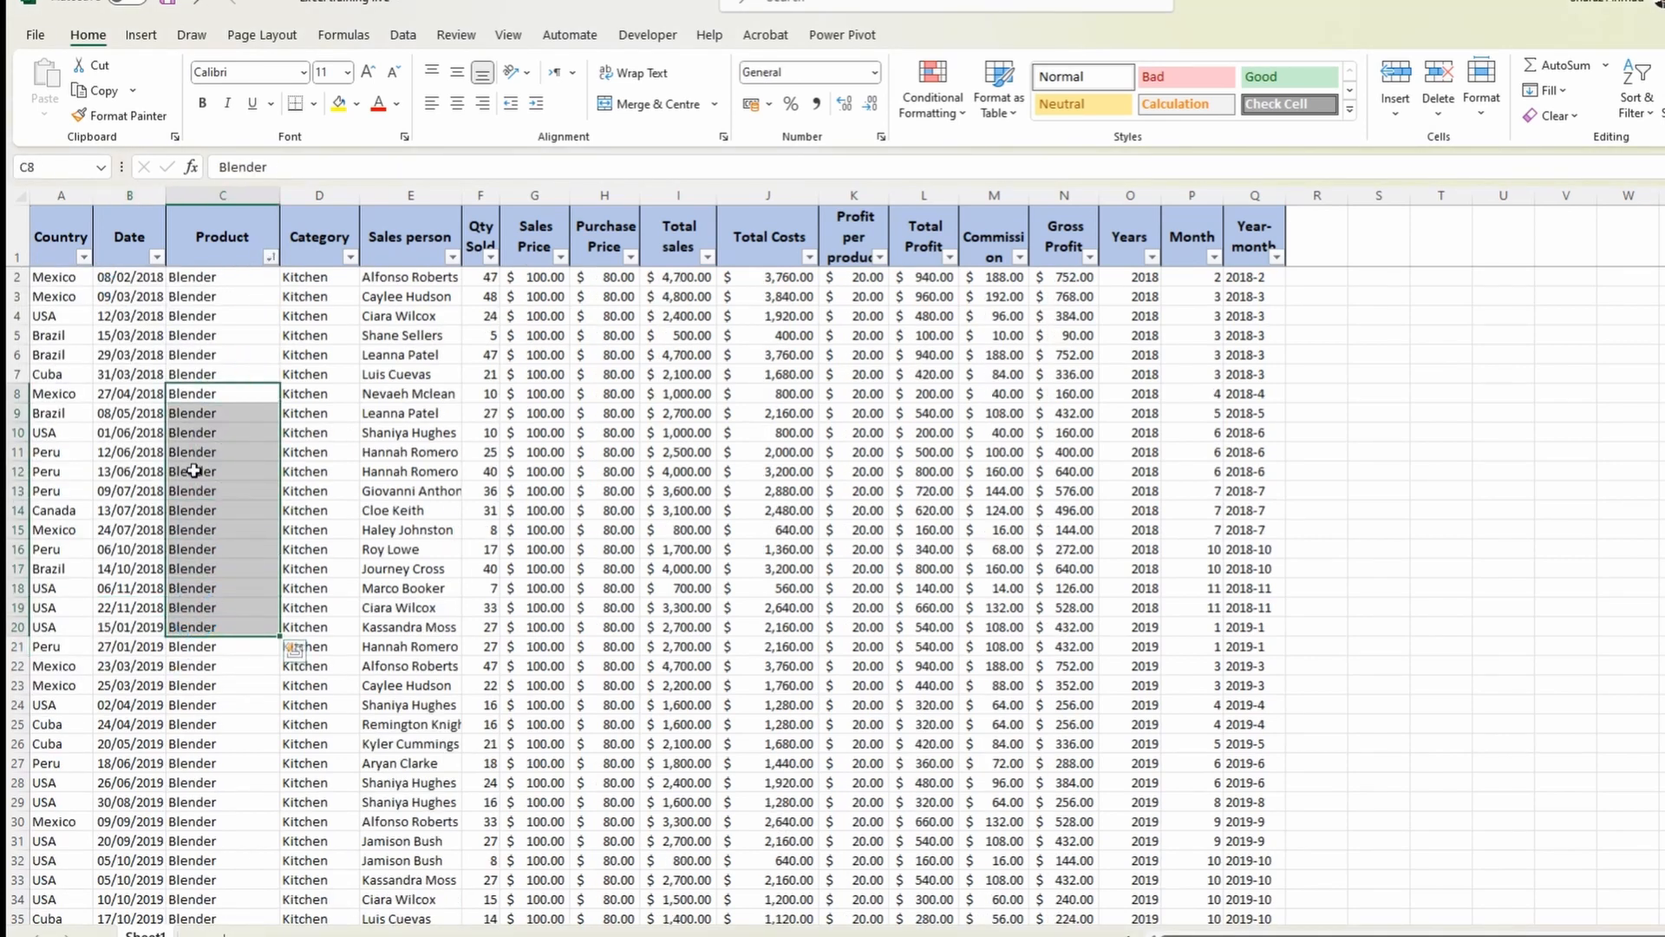
scroll(193, 471, "down", 5)
scroll(194, 471, "down", 20)
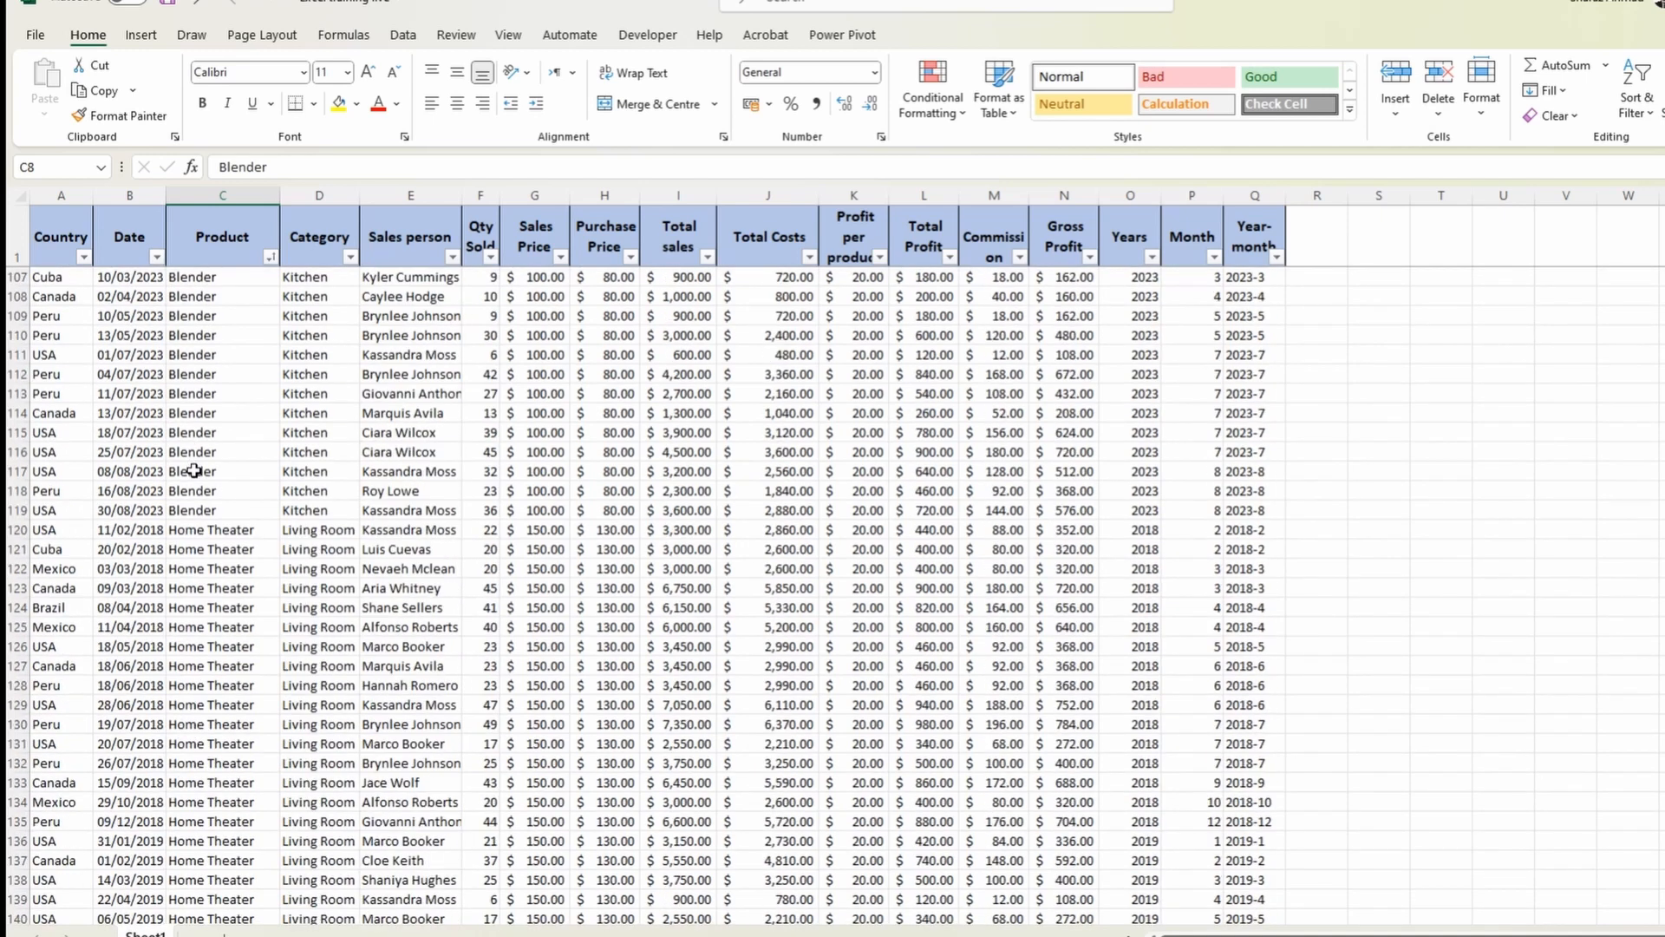
left_click_drag(211, 574, 219, 744)
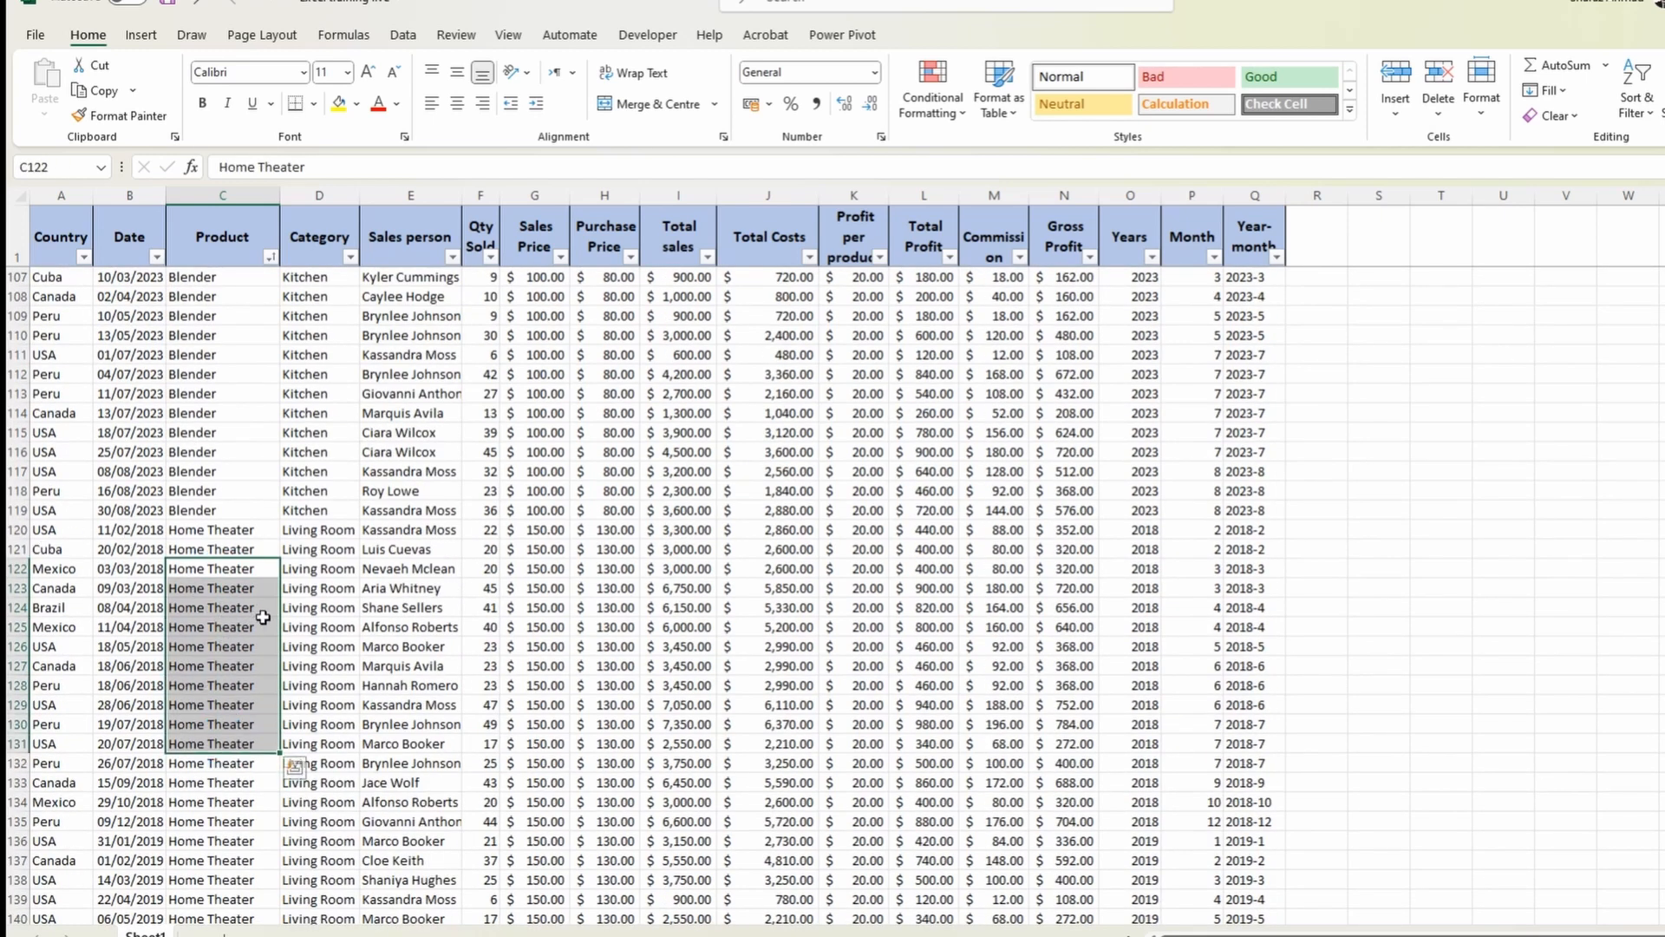
Highlight the sales table from its headers, and examine the columns from Total sales through Year-month.
scroll(263, 617, "up", 5)
left_click_drag(62, 243, 1231, 711)
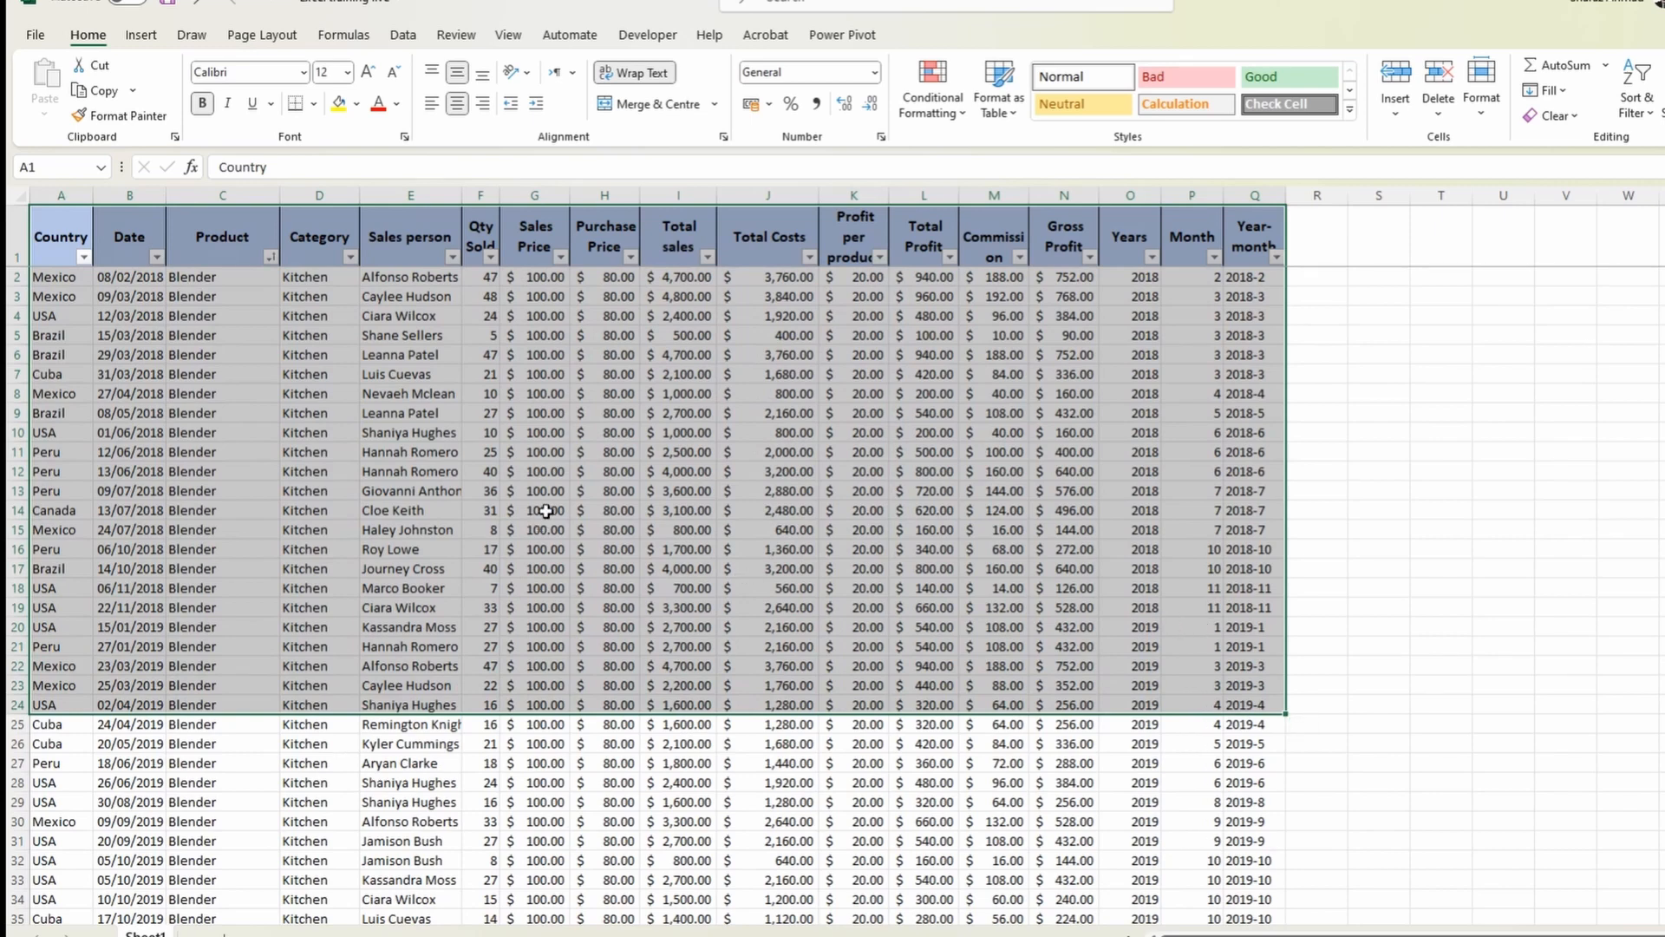
left_click_drag(676, 491, 1223, 486)
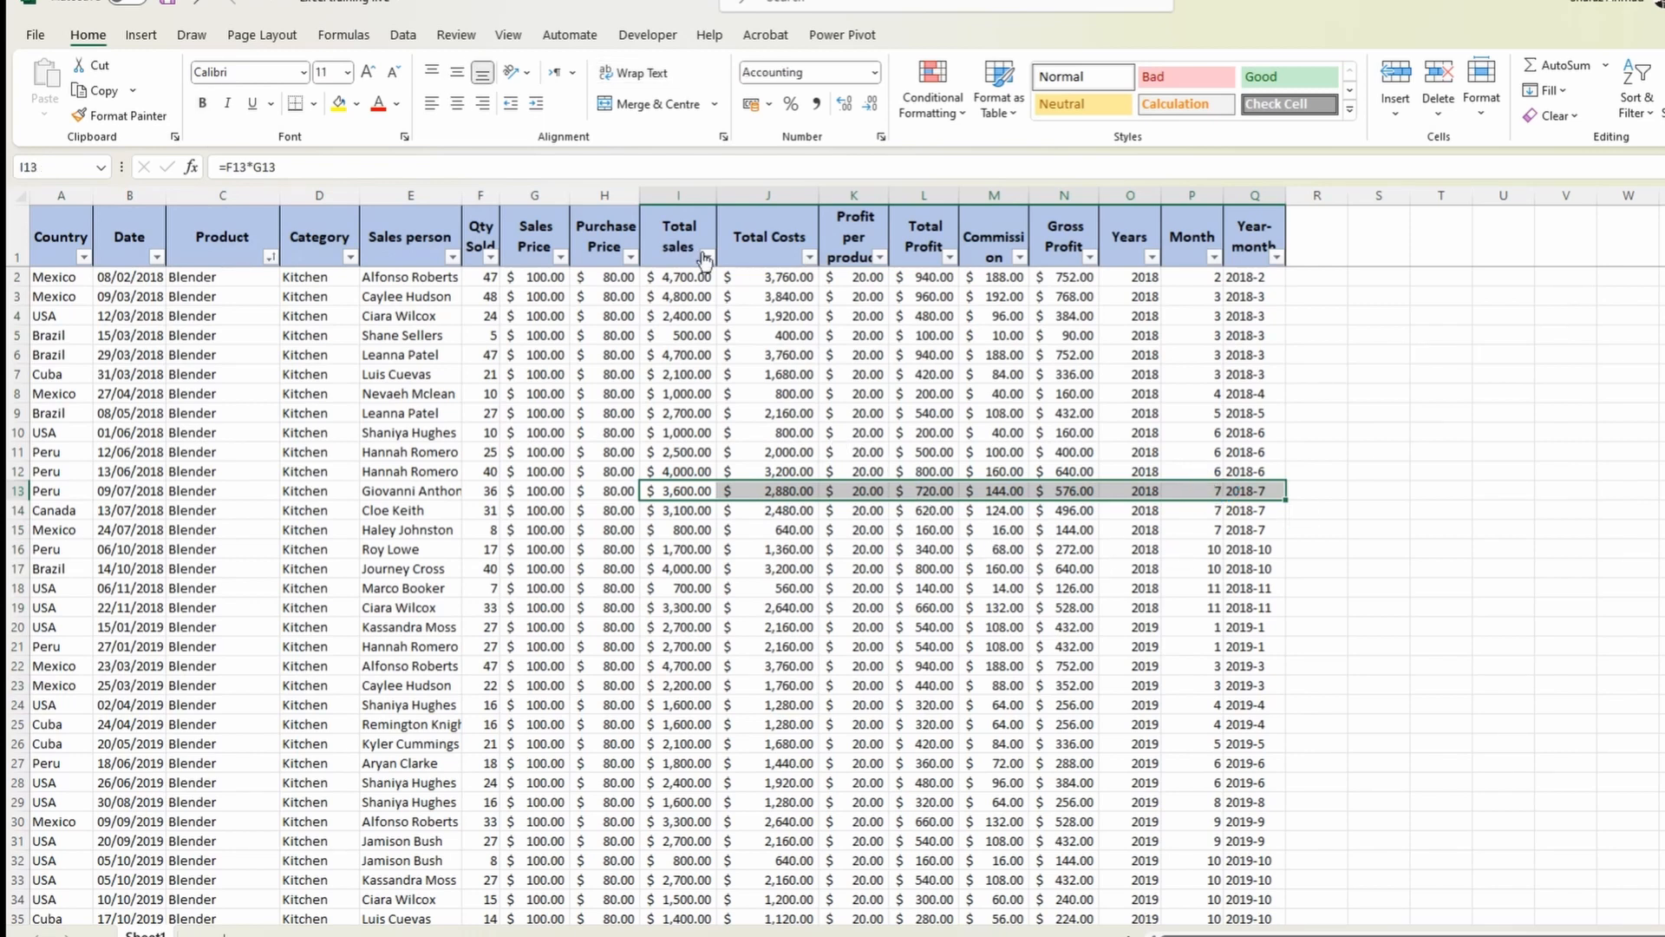
left_click(669, 192)
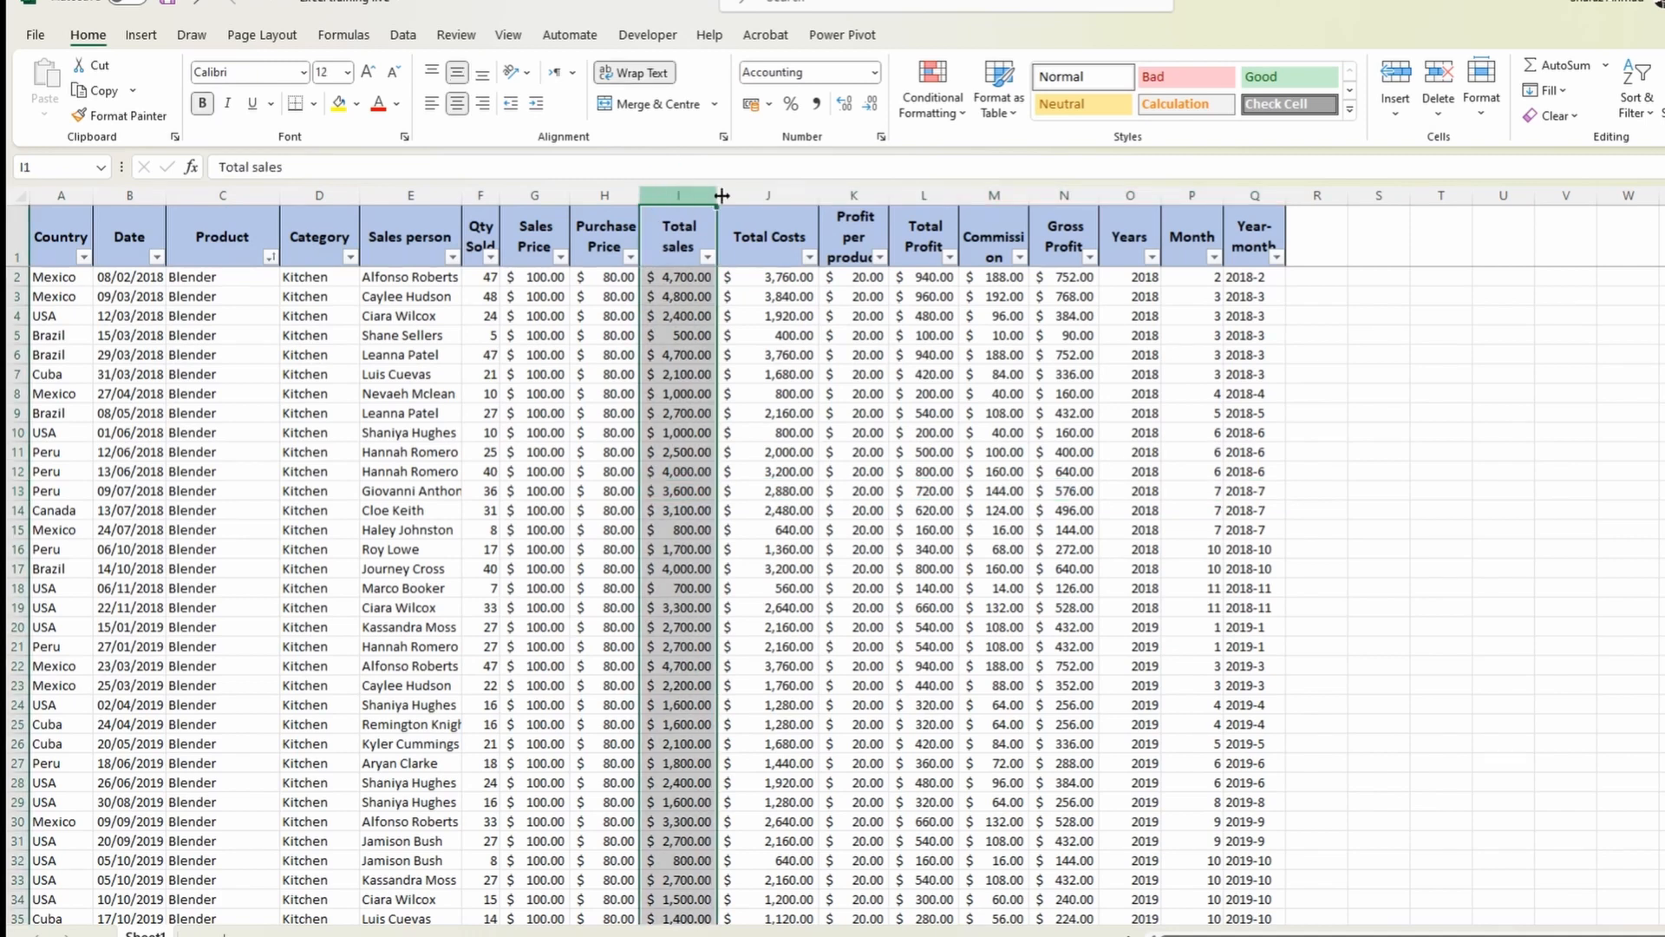
left_click_drag(753, 191, 1236, 196)
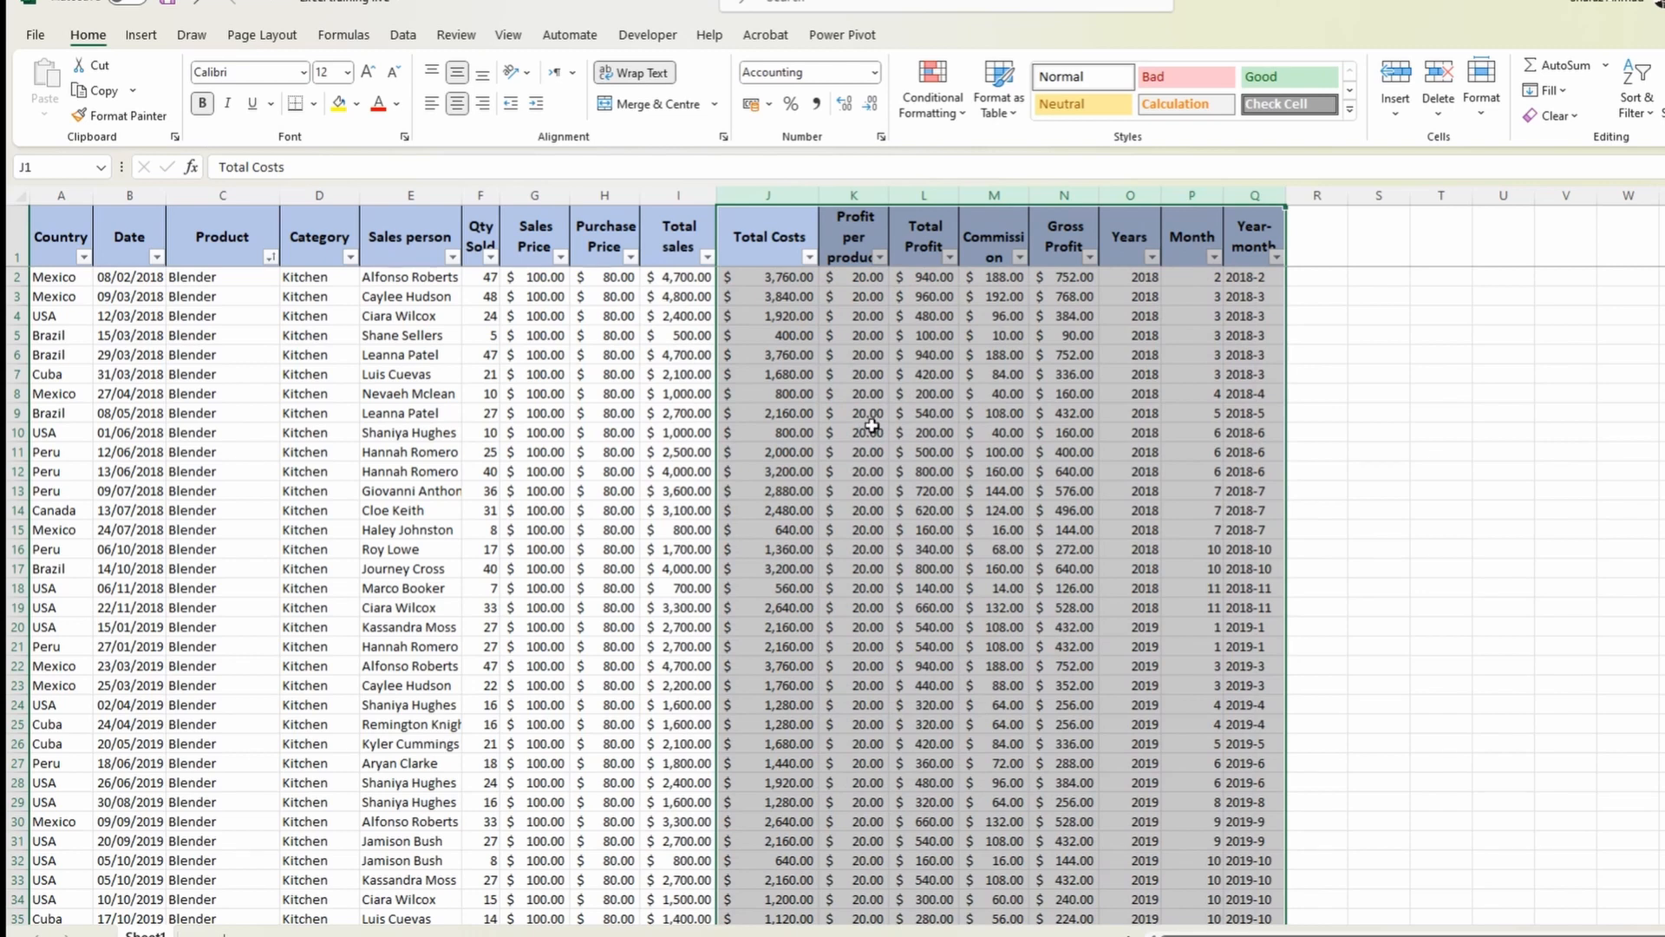
Inspect the Total Costs formula in J9 and try changing its Purchase Price reference to H4.
left_click(785, 413)
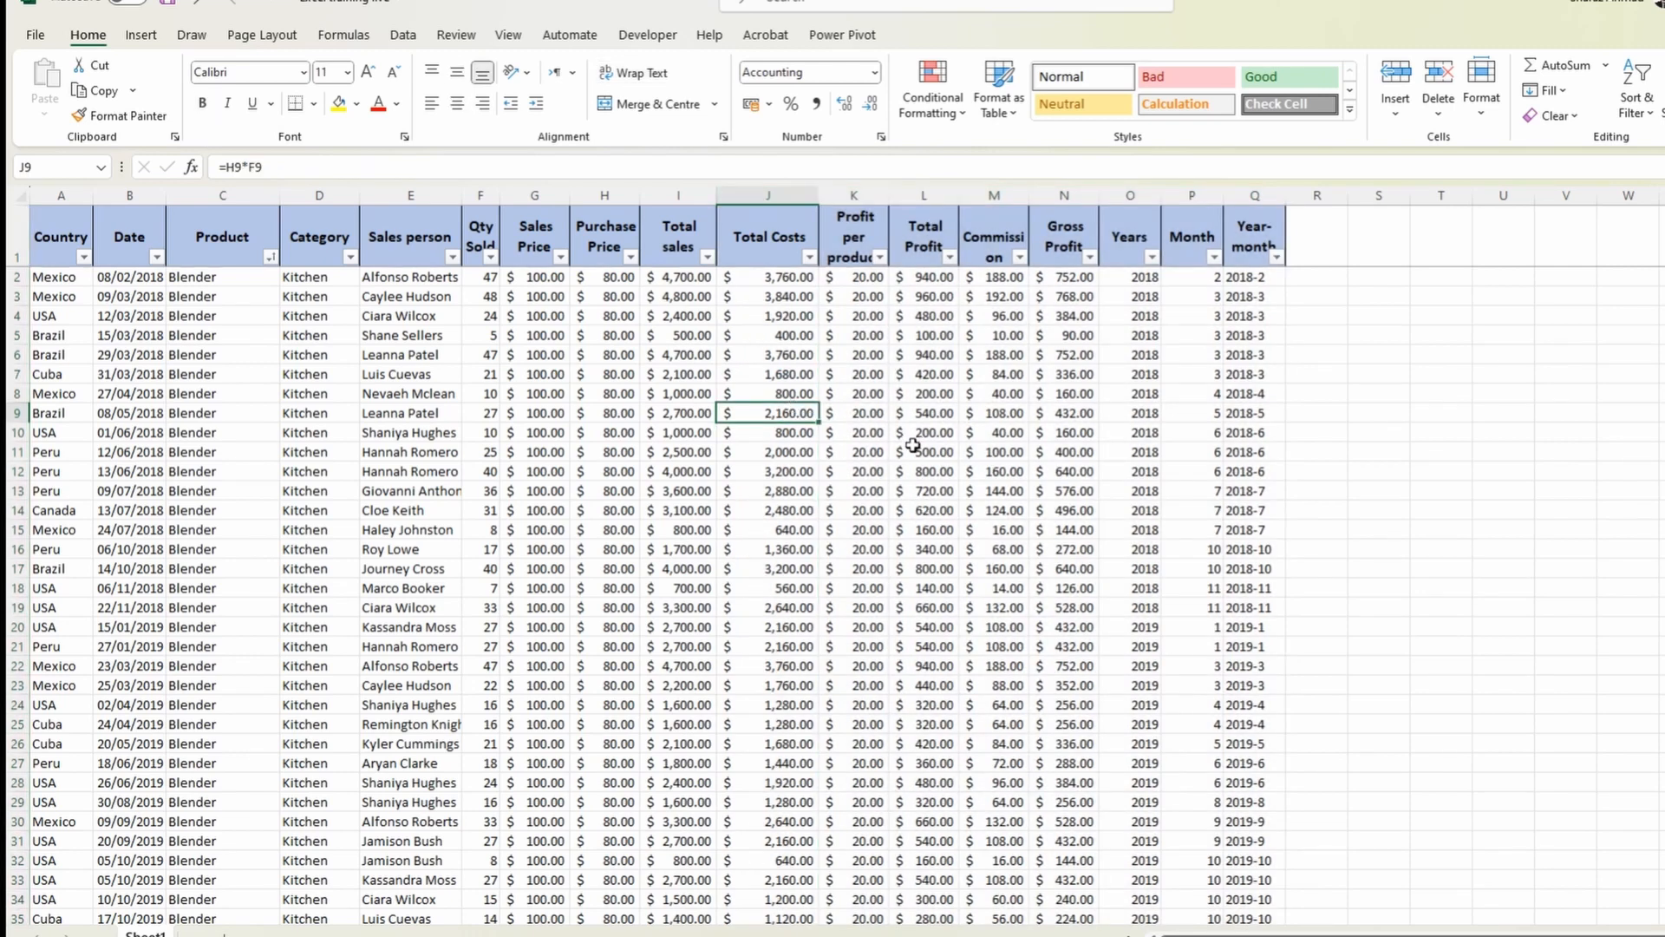
key("F2")
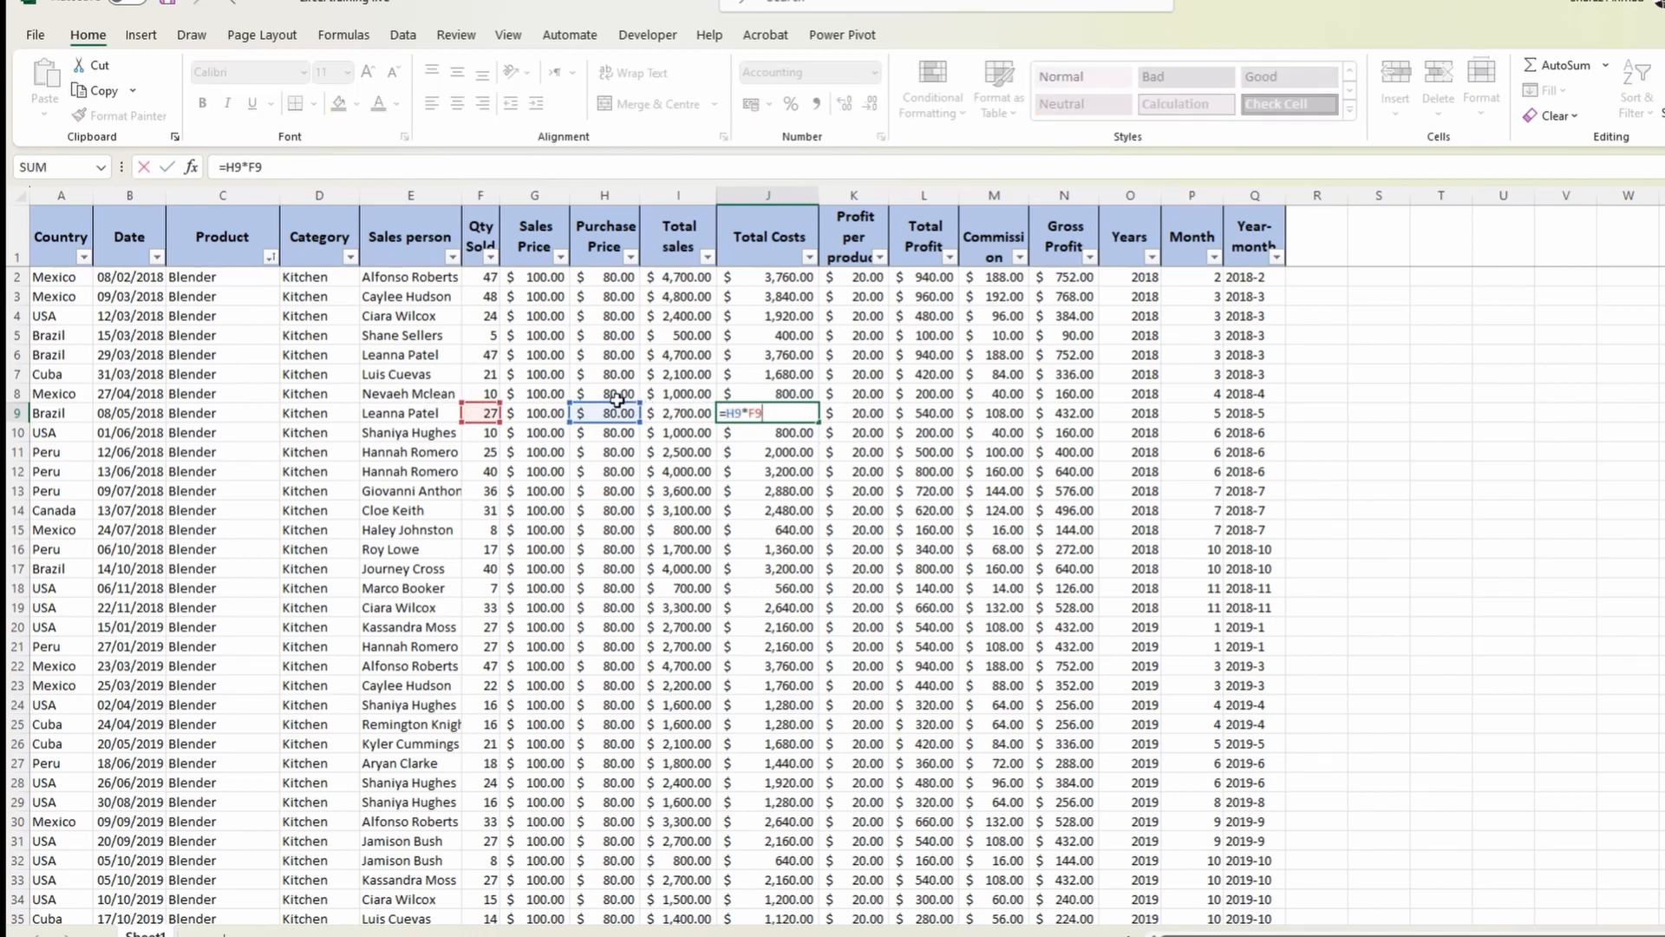
left_click_drag(615, 404, 612, 309)
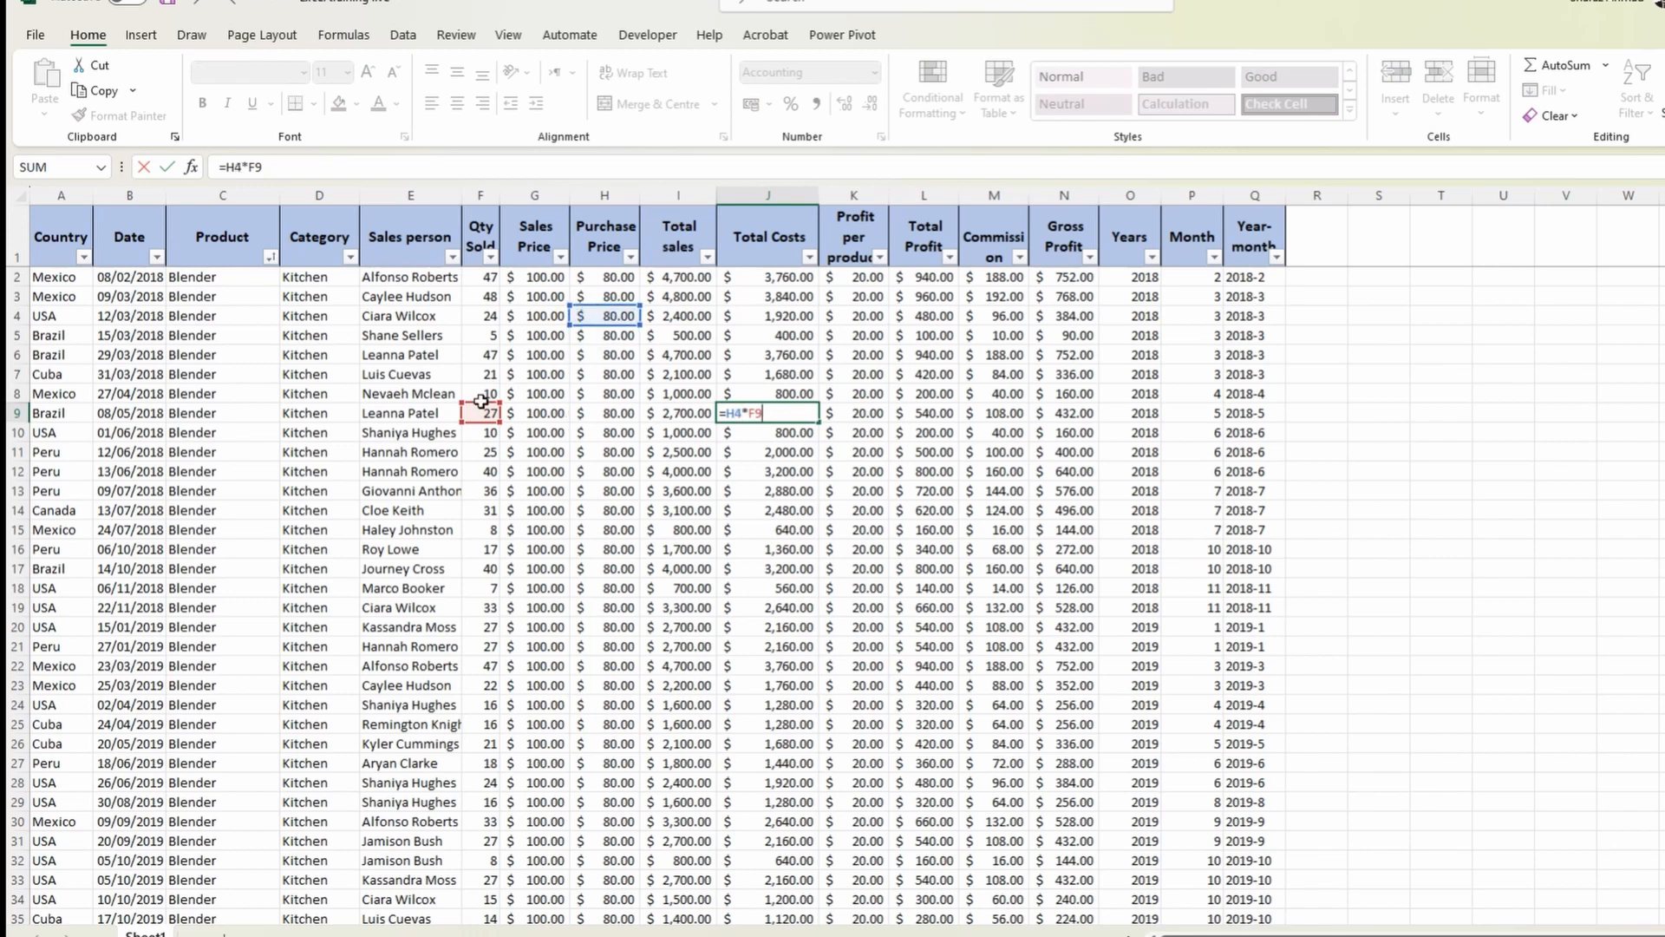
key("Escape")
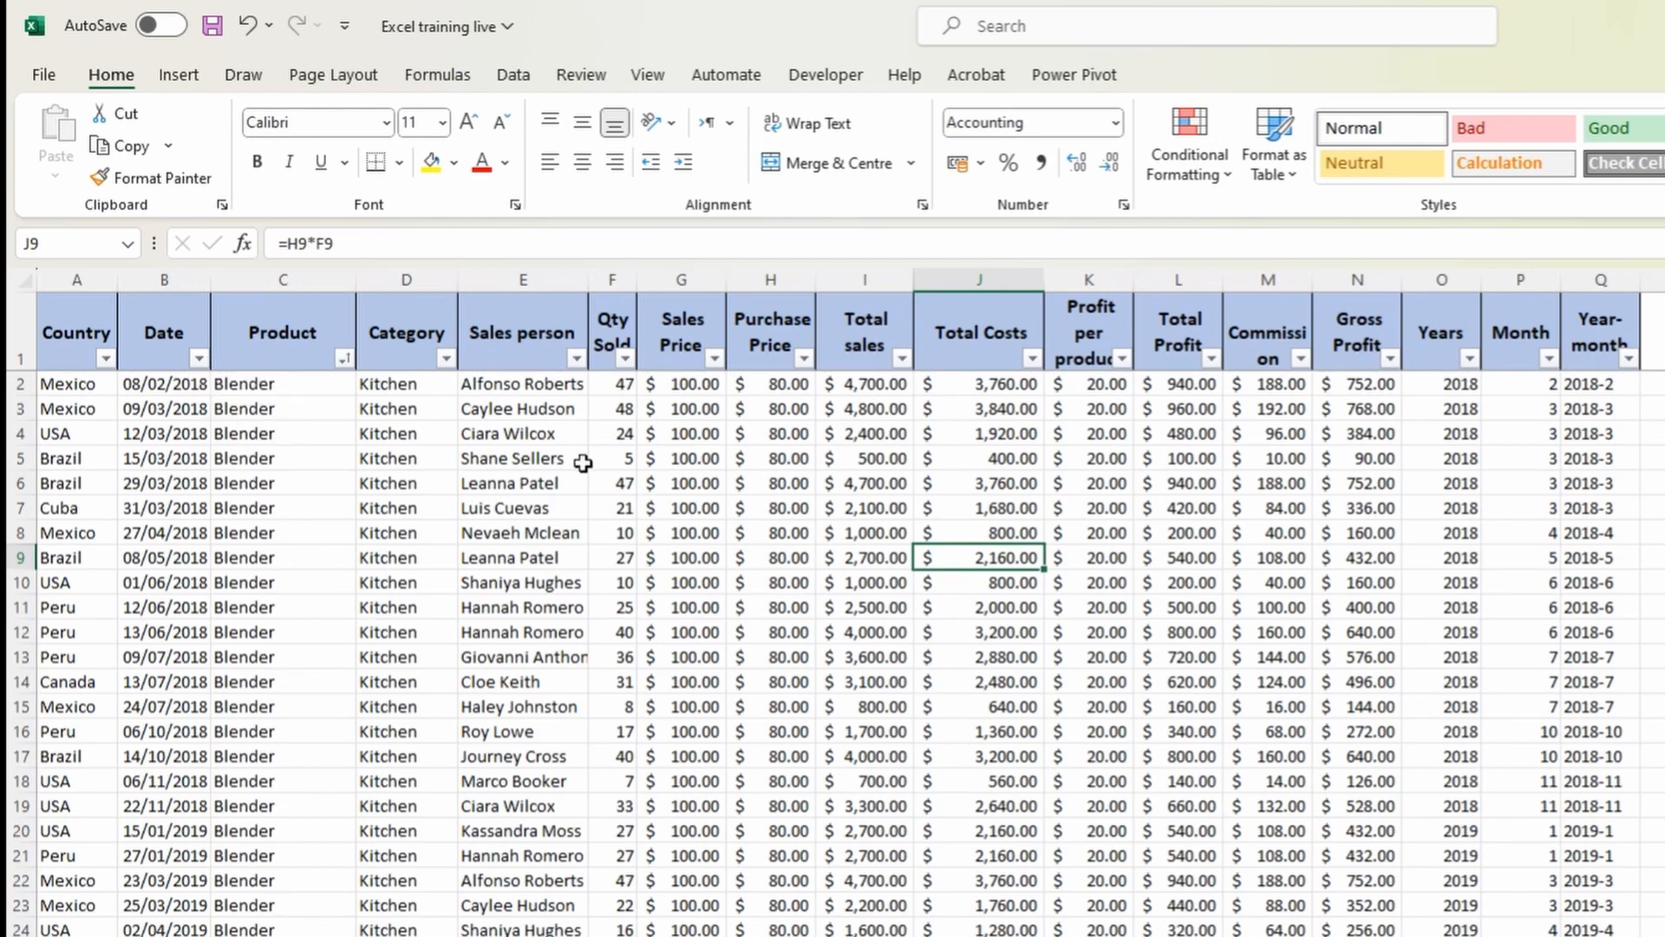
Undo the Product and Date sorts to restore the original record order.
key("ctrl+z")
key("ctrl+y")
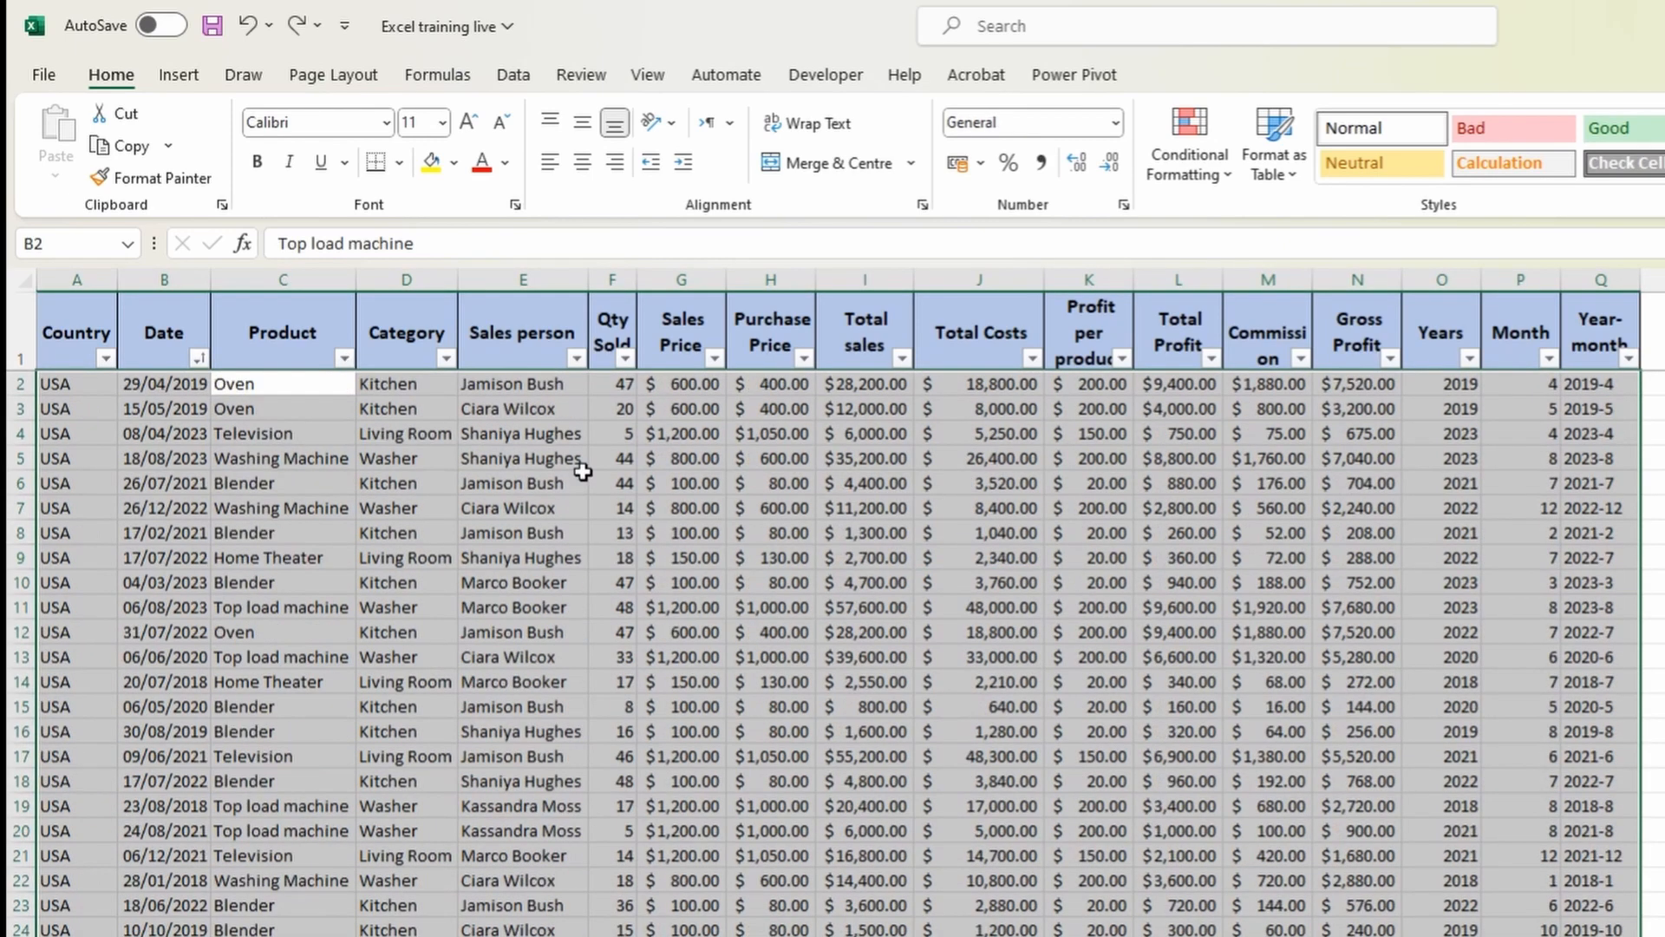
left_click(205, 514)
Filter the Date column to only March 2023.
left_click(204, 361)
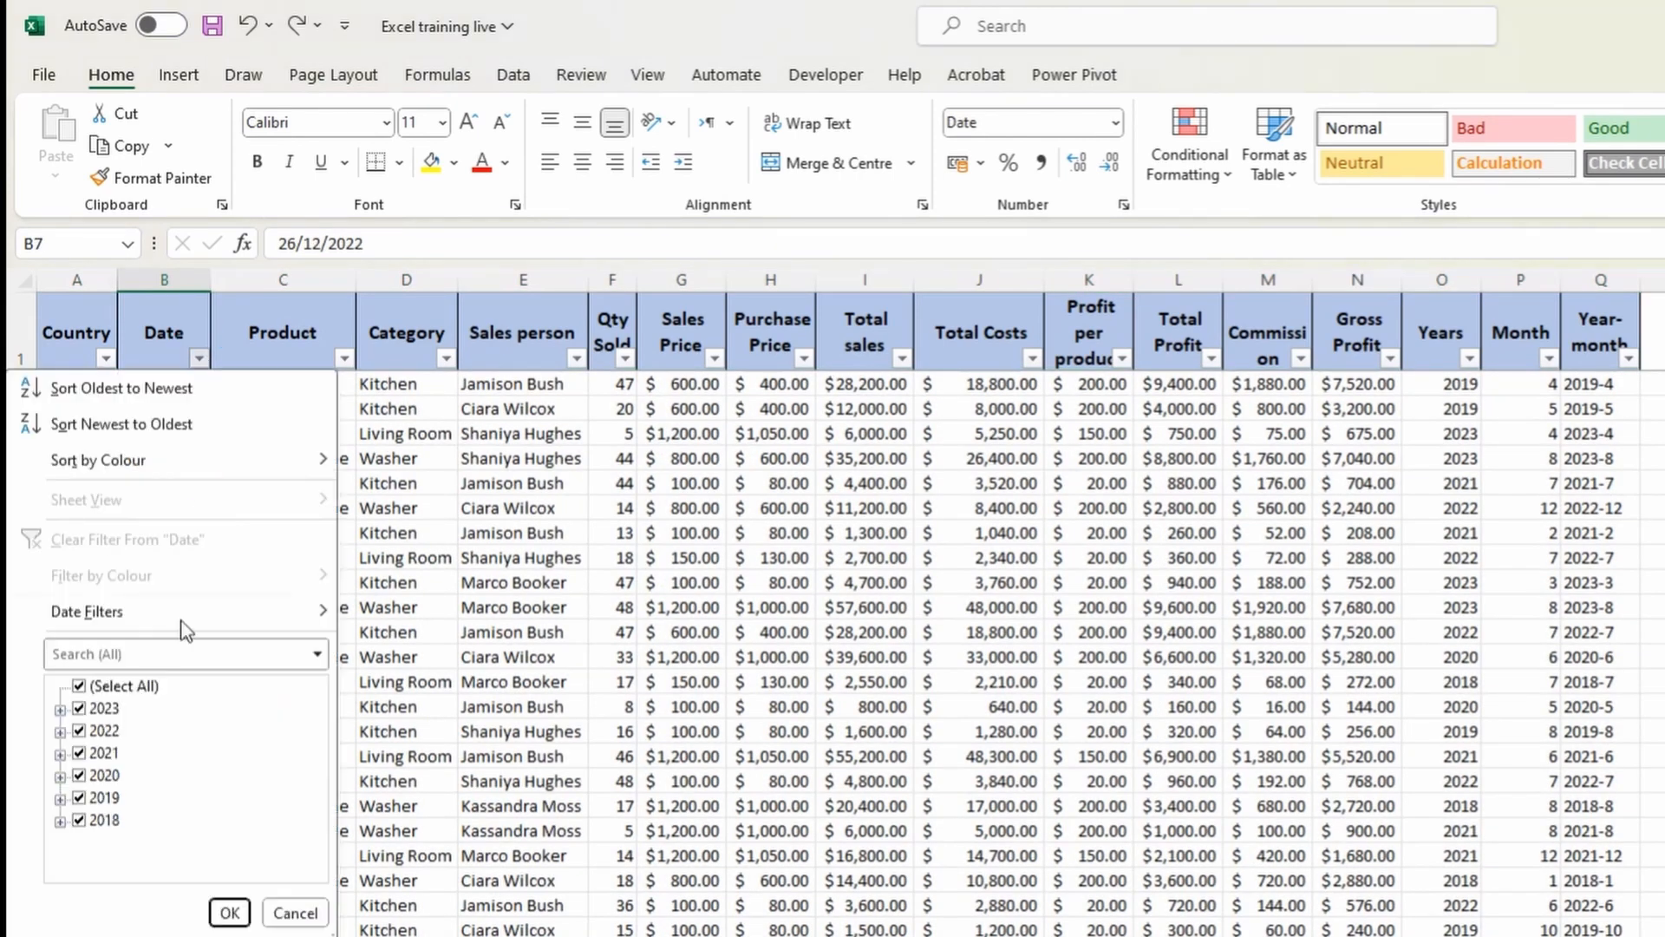
left_click(123, 686)
left_click(59, 710)
left_click(119, 737)
left_click(126, 733)
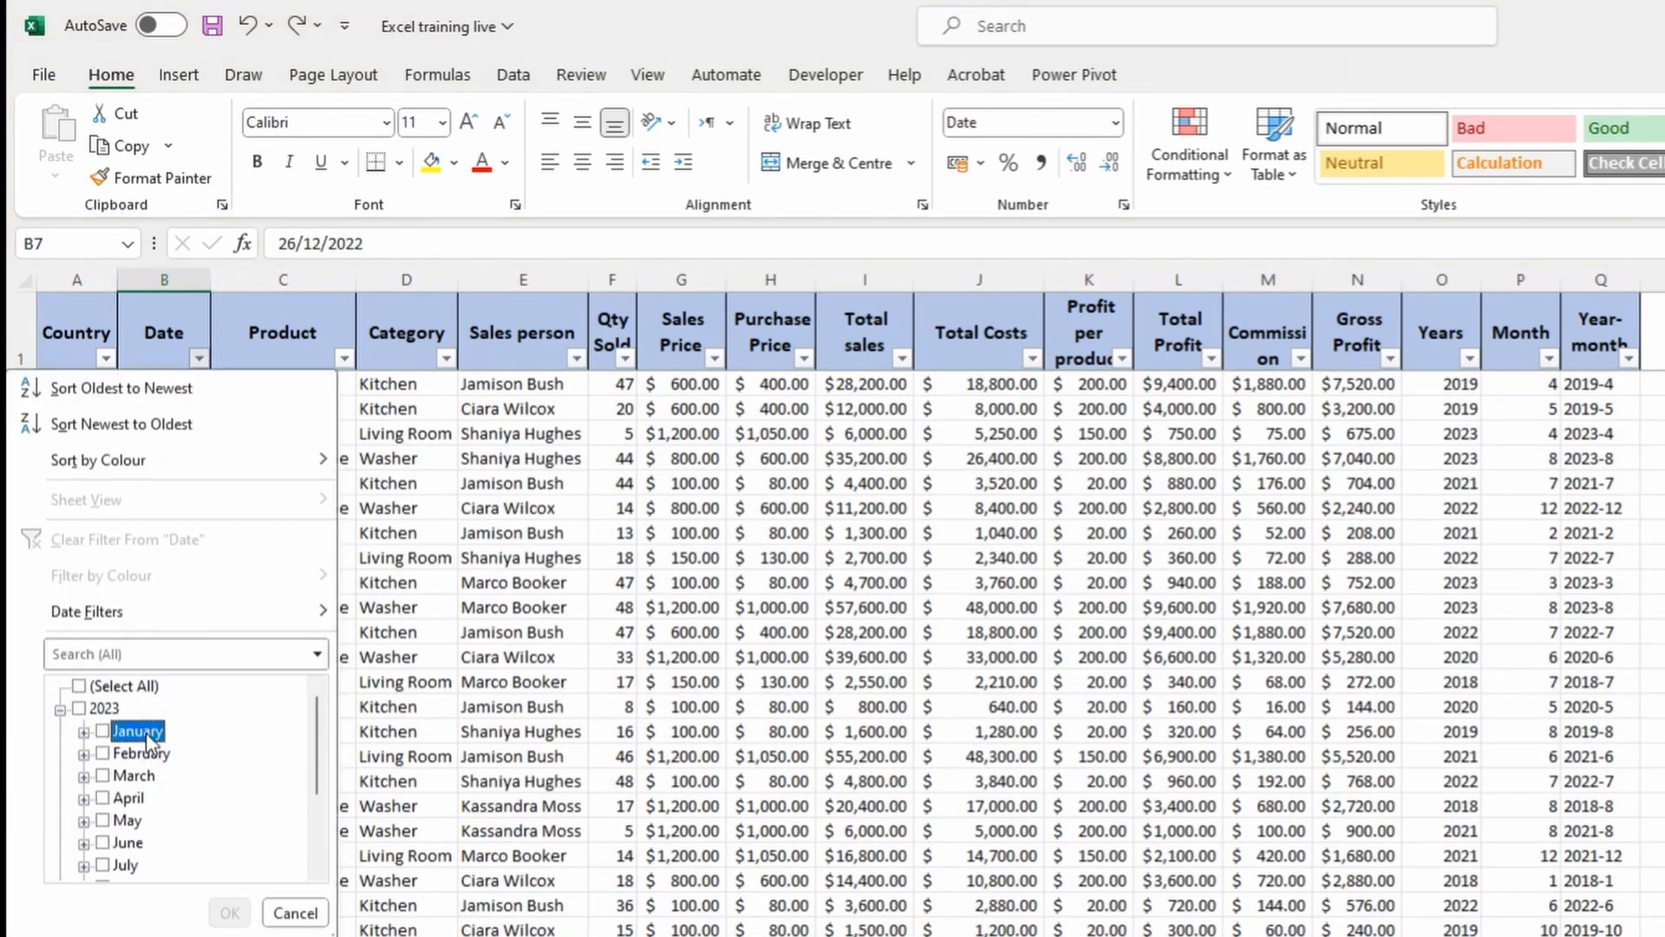
left_click(134, 776)
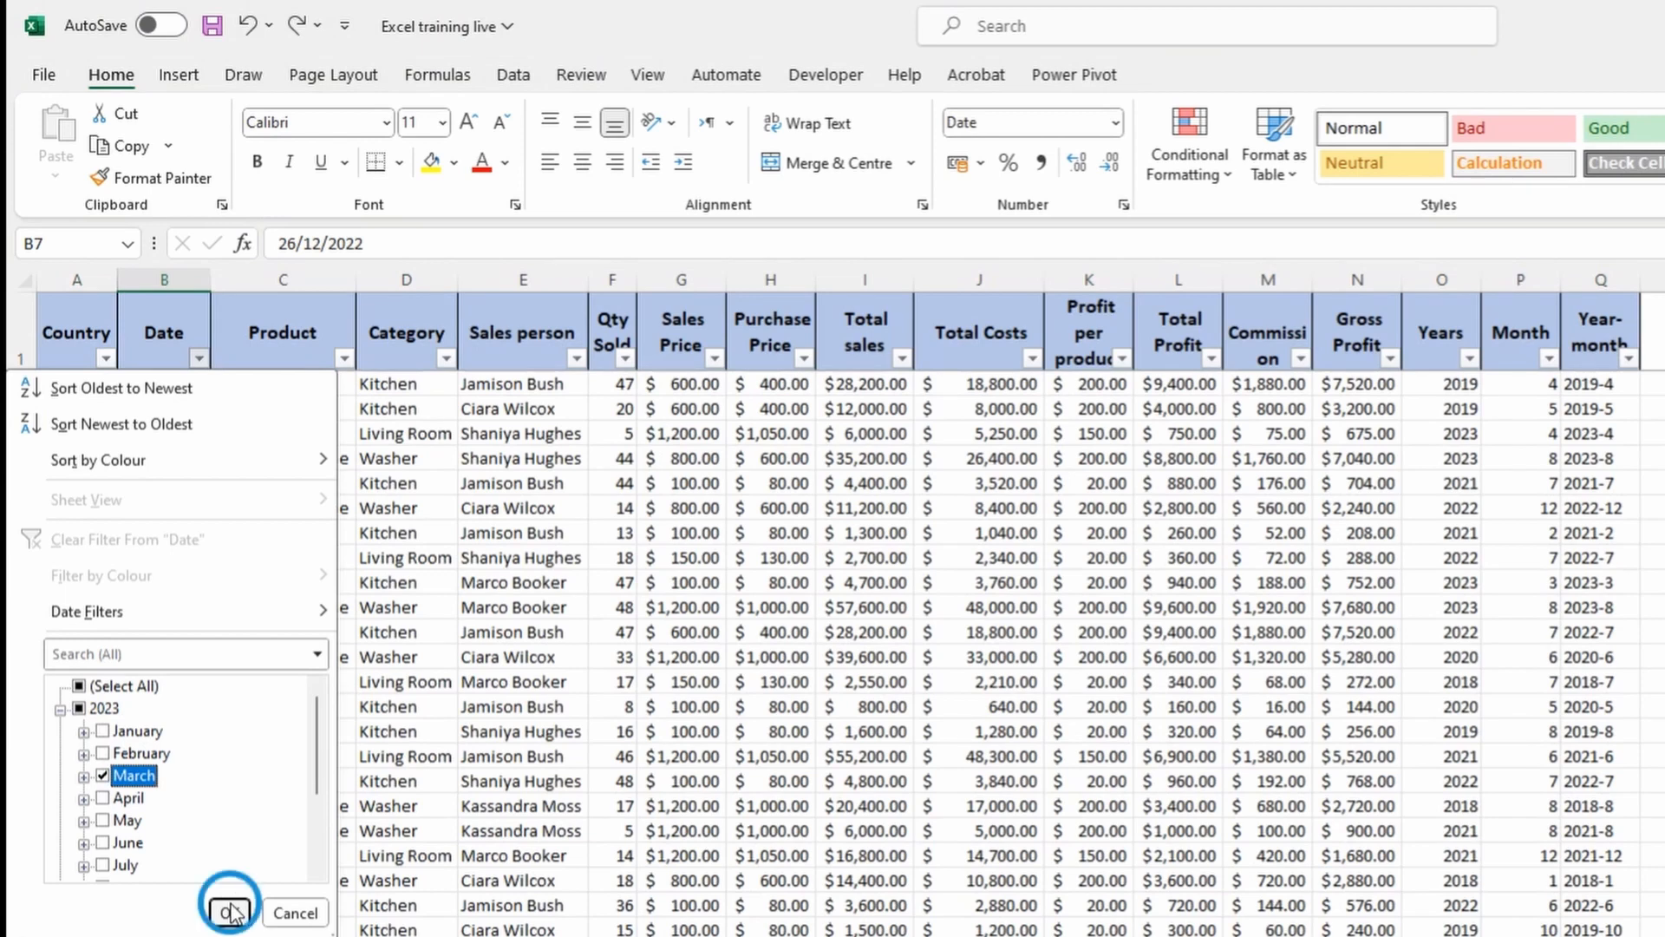
left_click(230, 912)
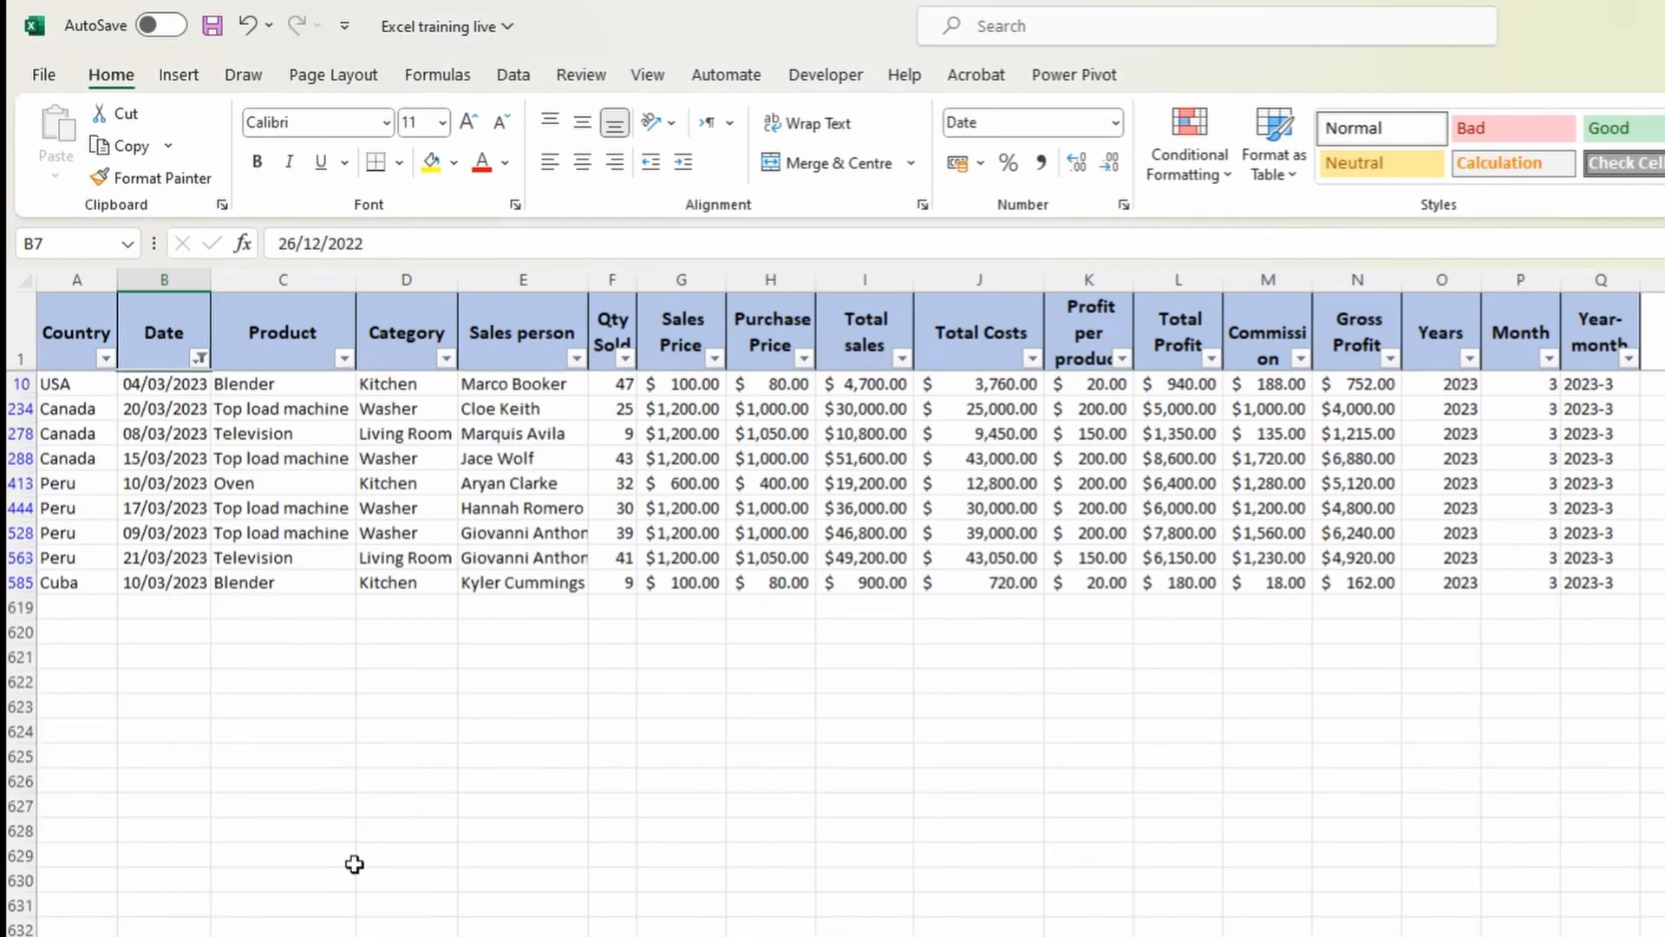
Examine individual March 2023 dates and highlight the whole range of filtered dates.
left_click(164, 384)
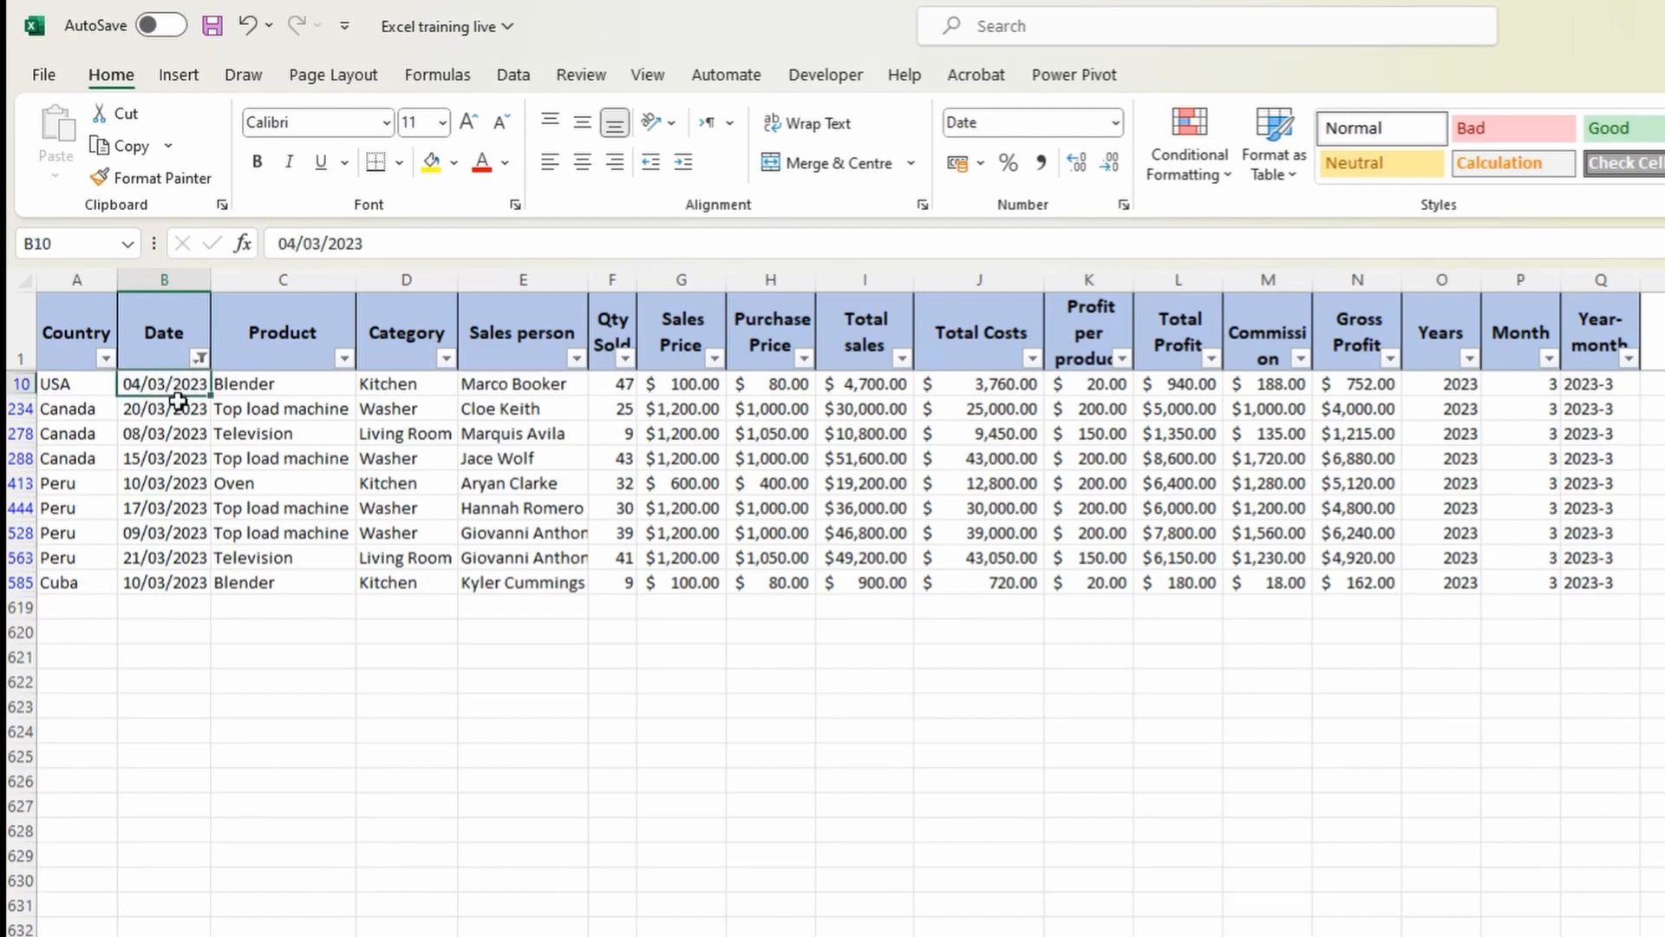
left_click(185, 415, "ctrl")
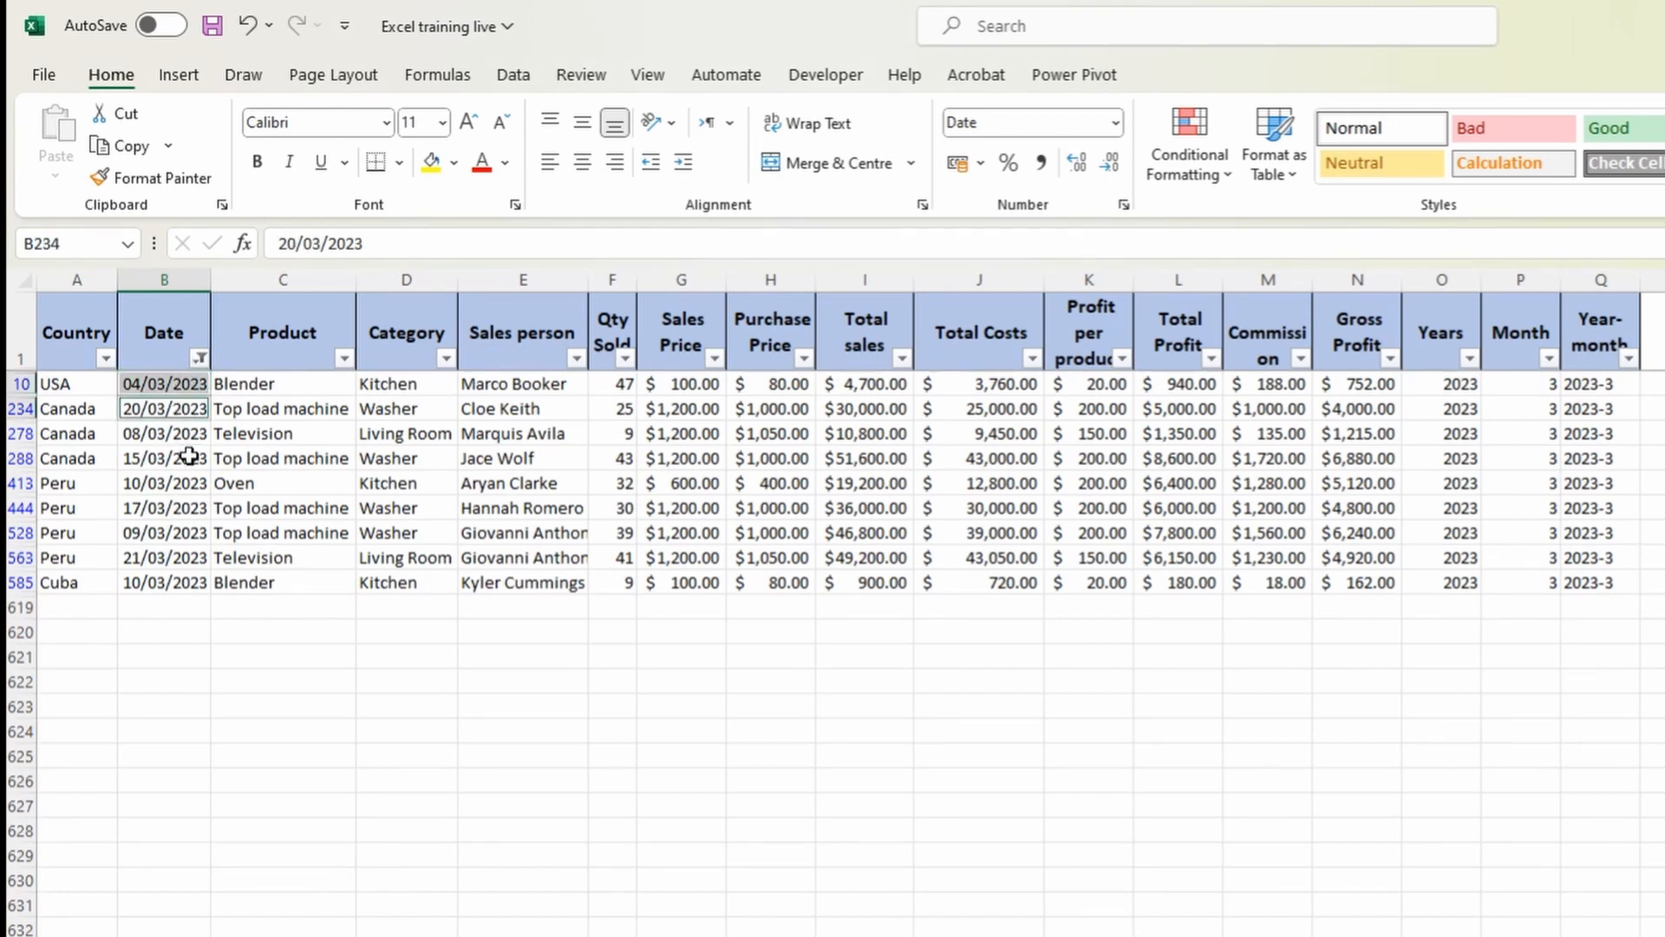
left_click(178, 433, "ctrl")
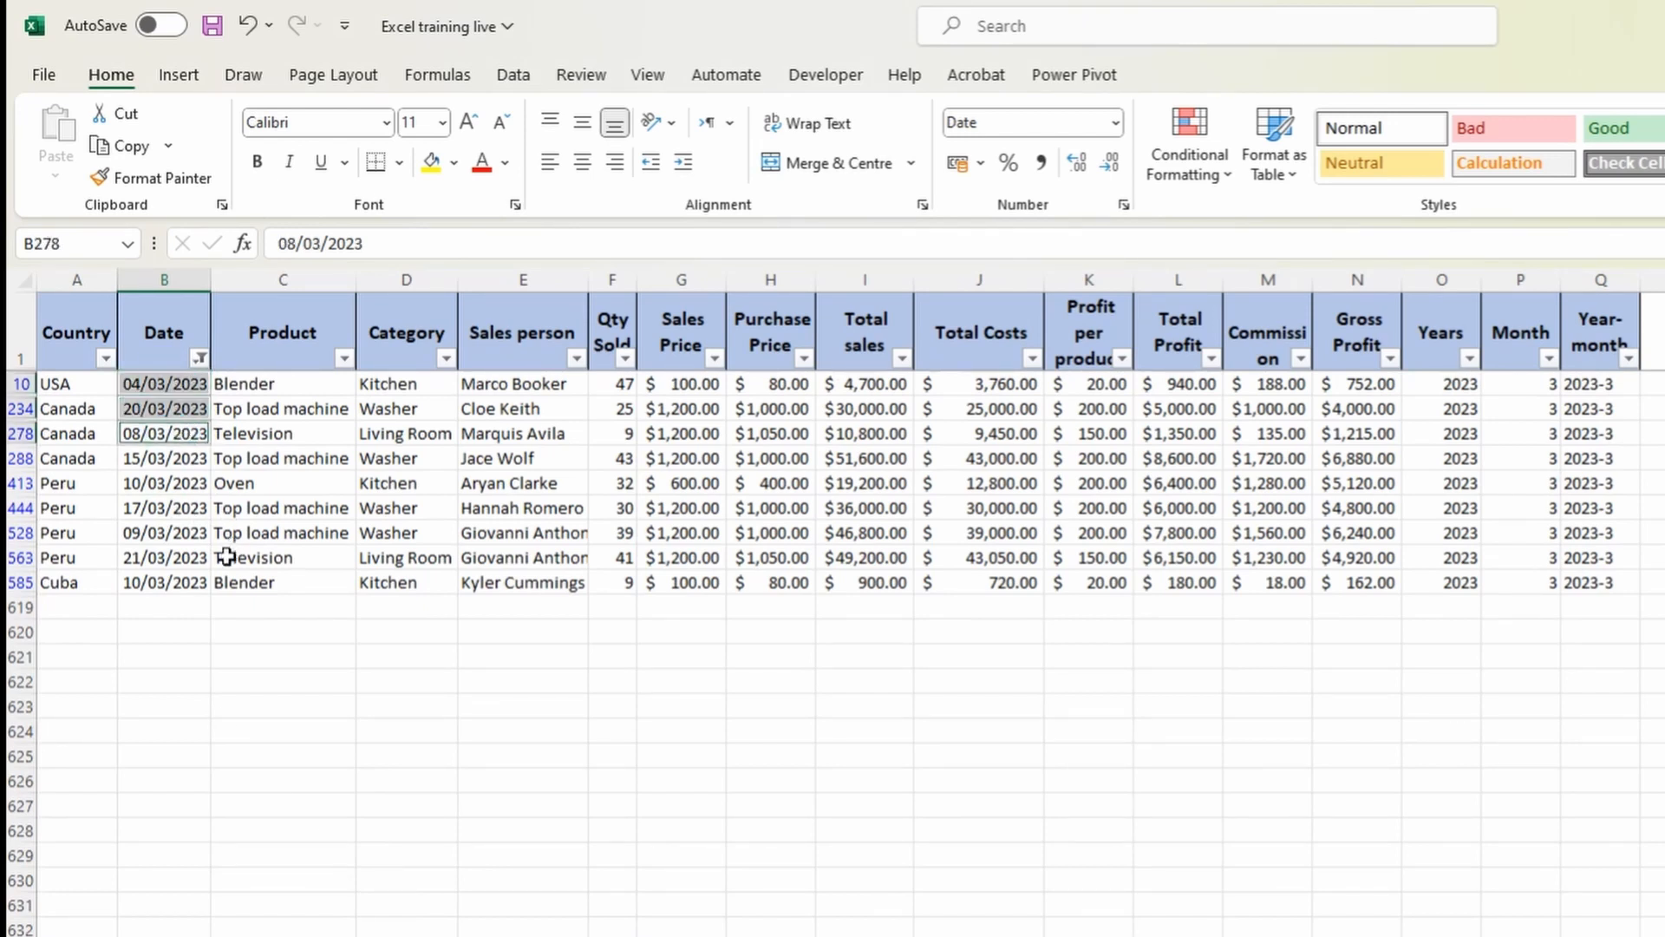
left_click(173, 556)
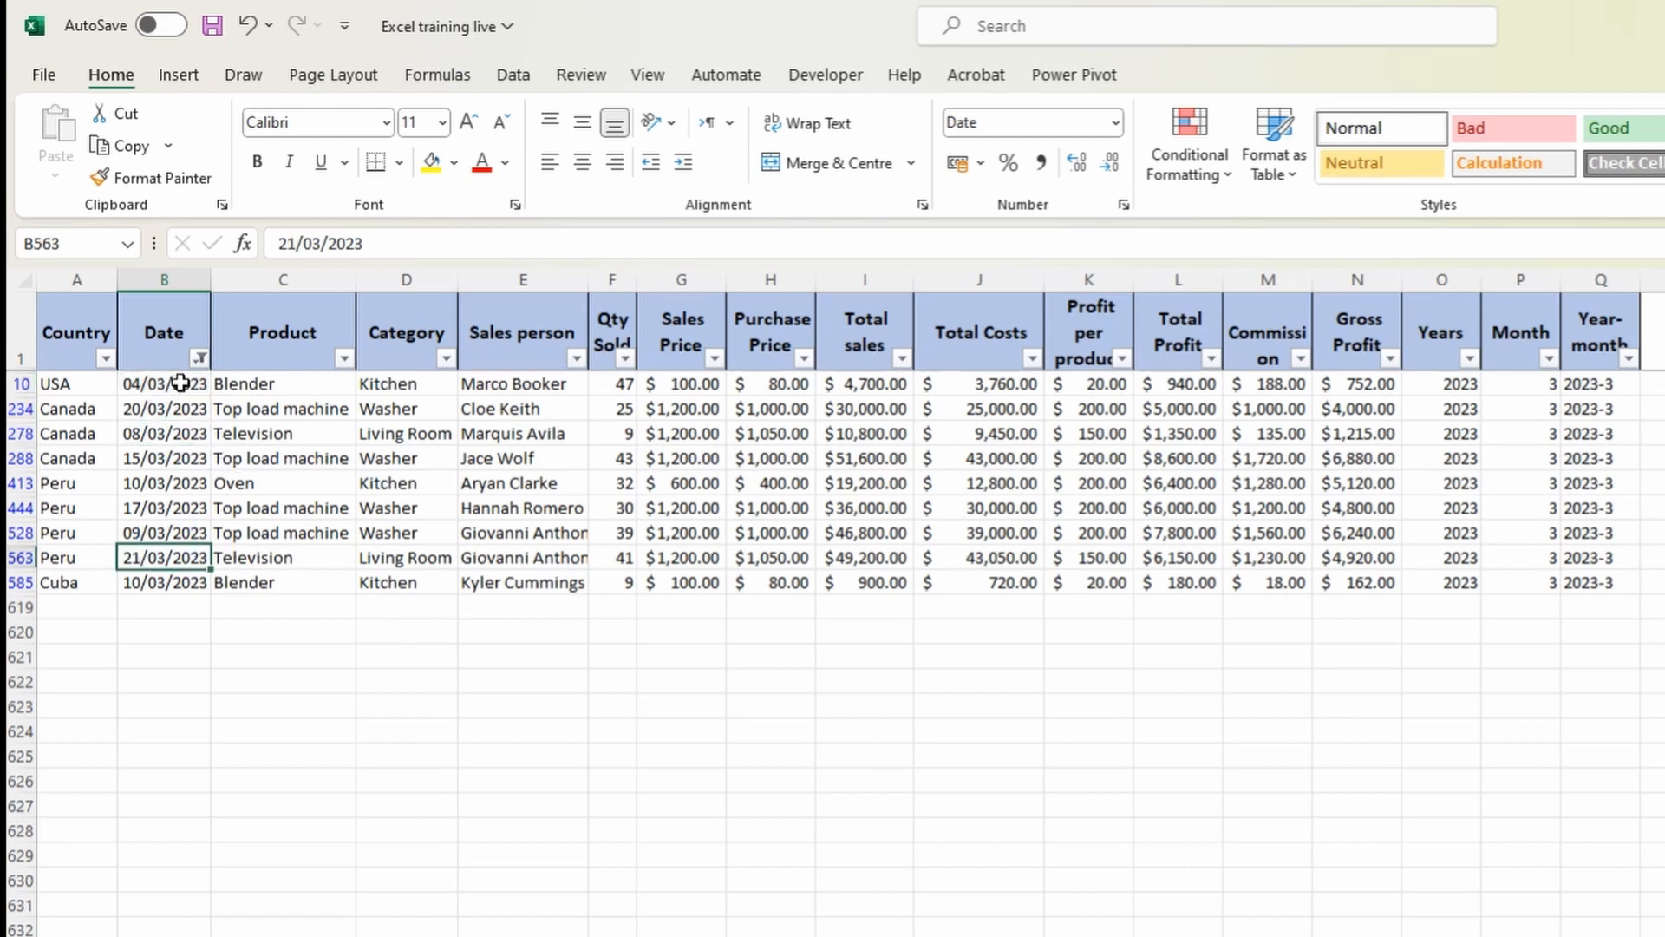
left_click_drag(178, 383, 172, 583)
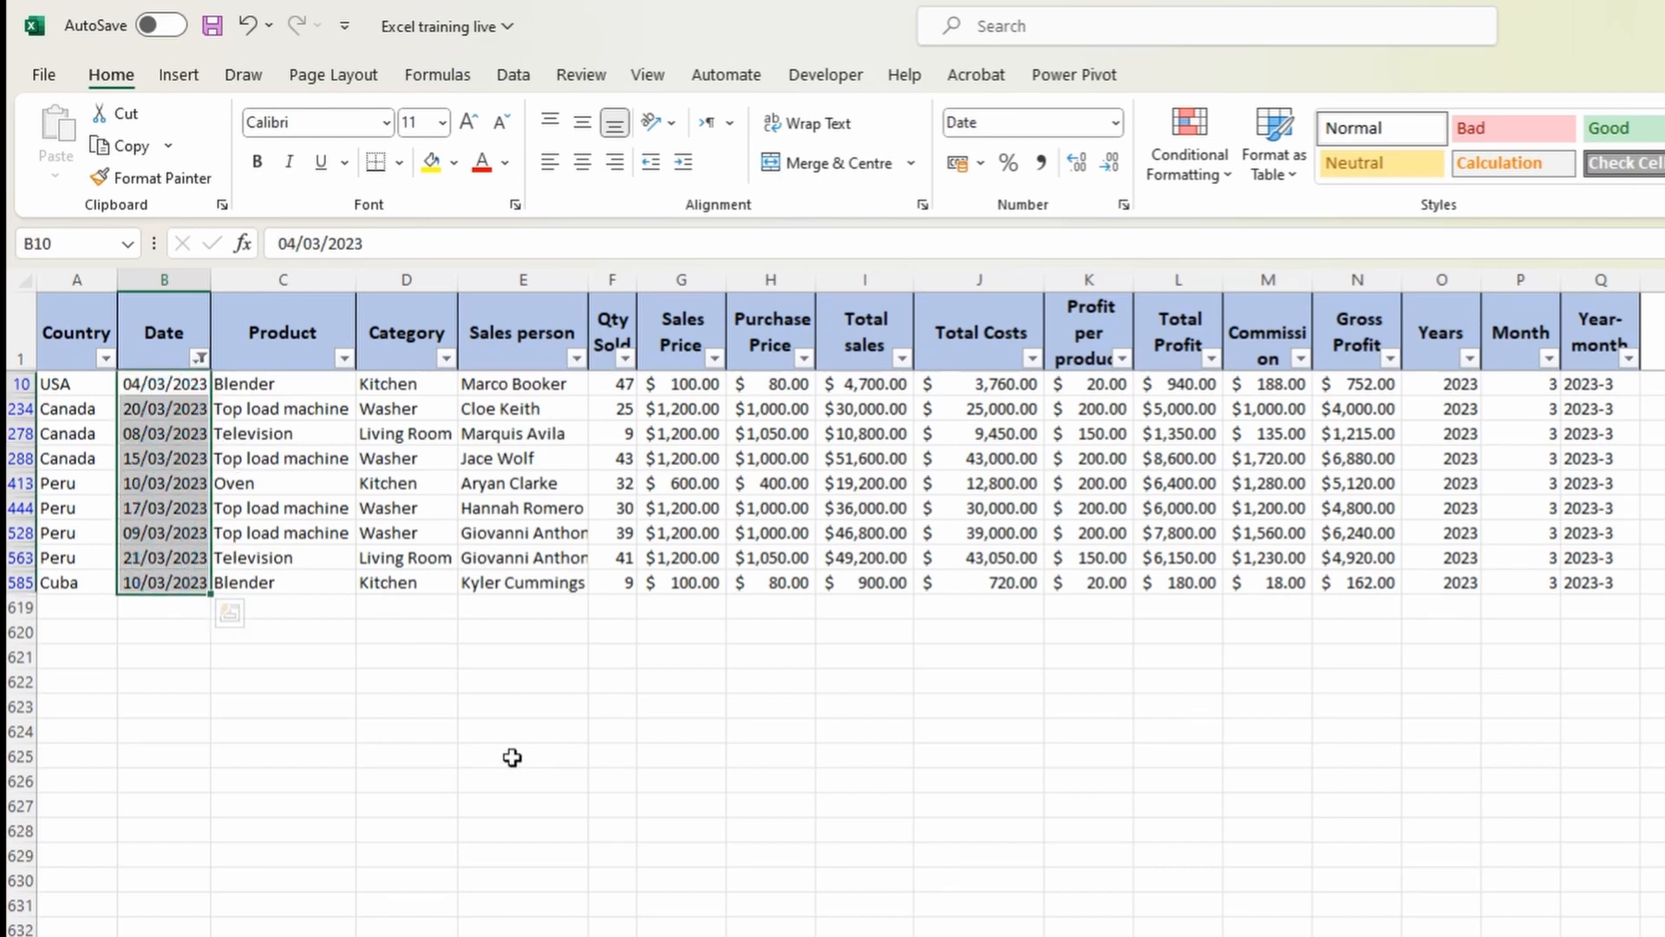
Select the entire rows of the filtered records, look at the available row commands and close them without applying any.
left_click_drag(19, 384, 13, 582)
left_click_drag(155, 384, 151, 579)
key("shift+space")
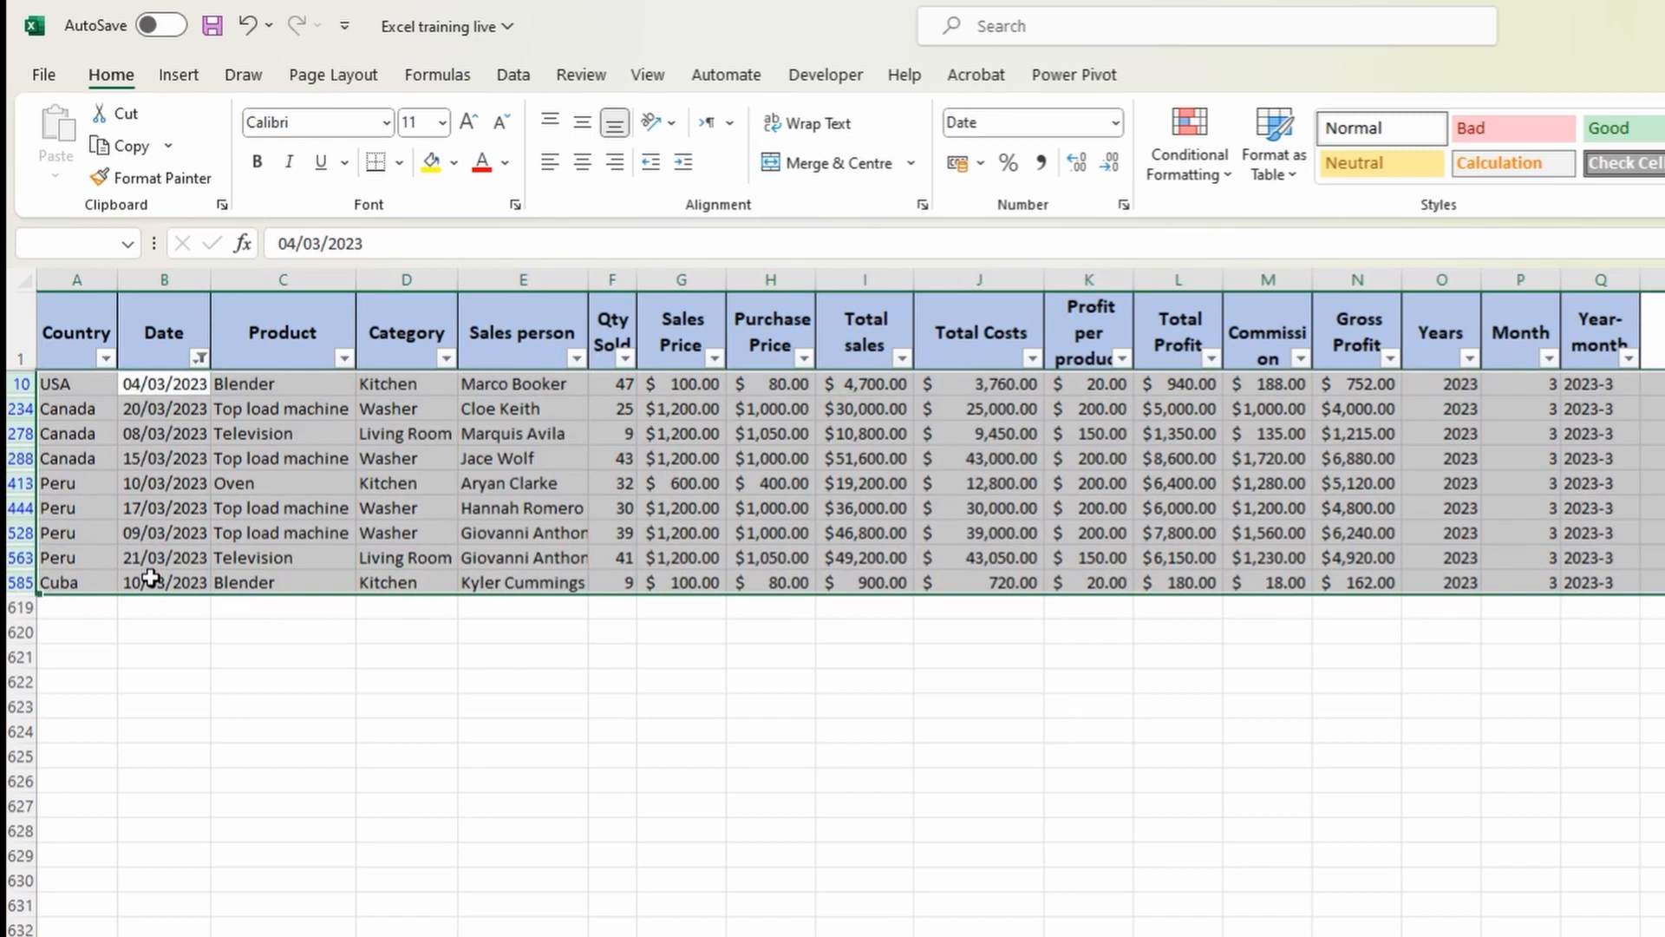
right_click(11, 458)
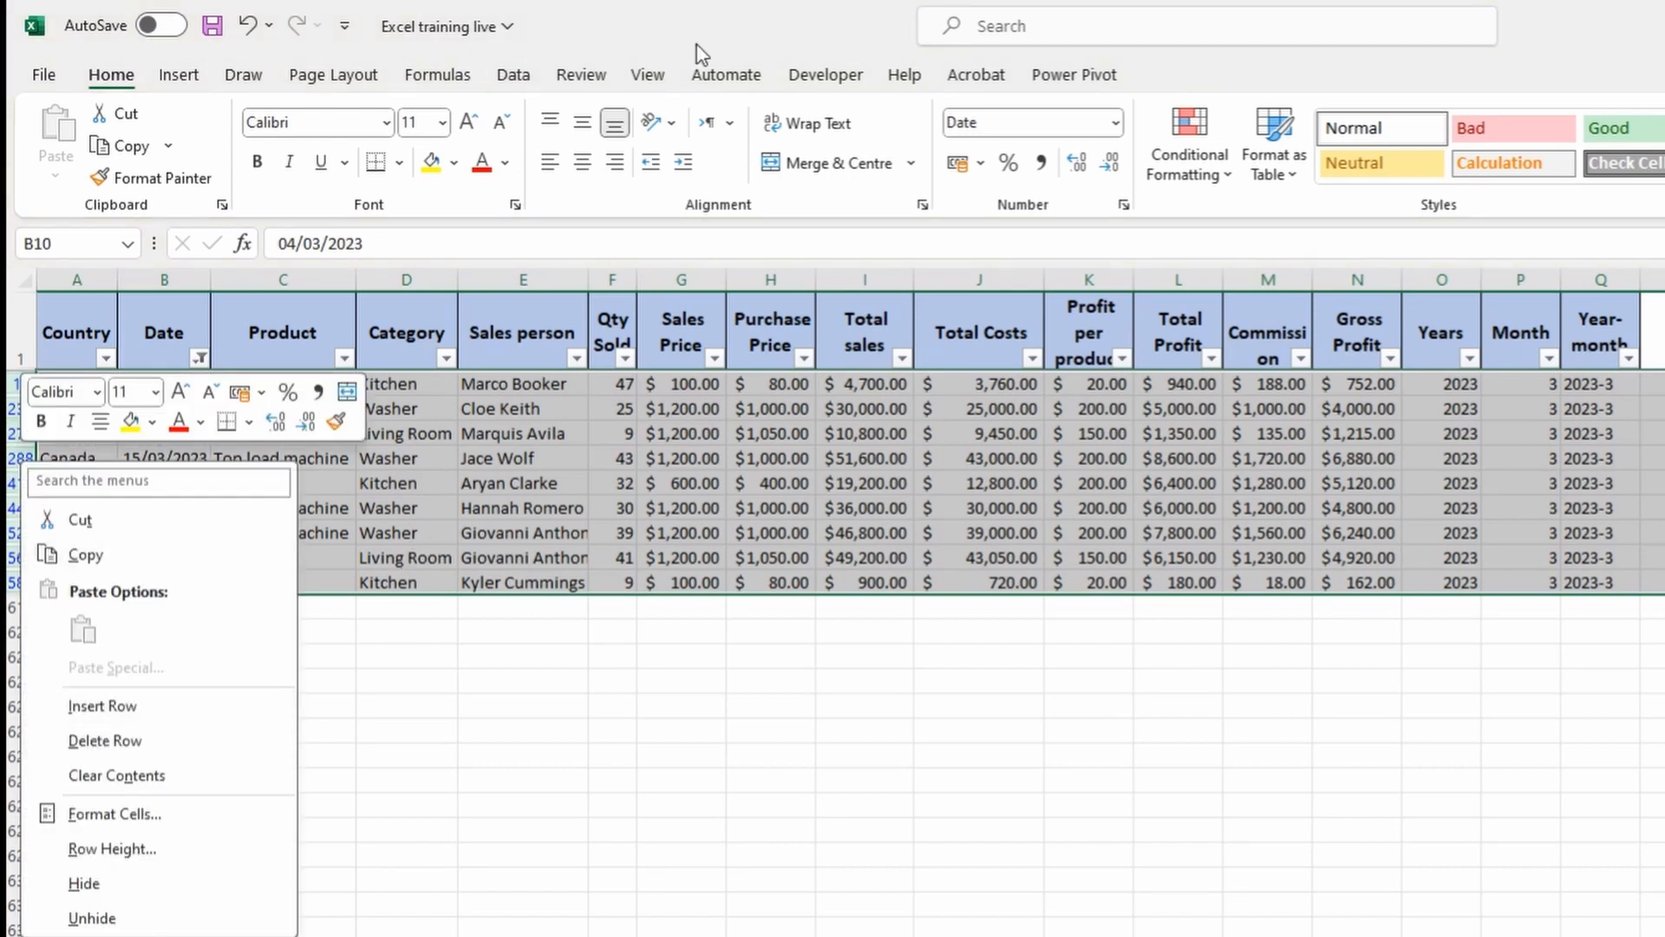
key("Escape")
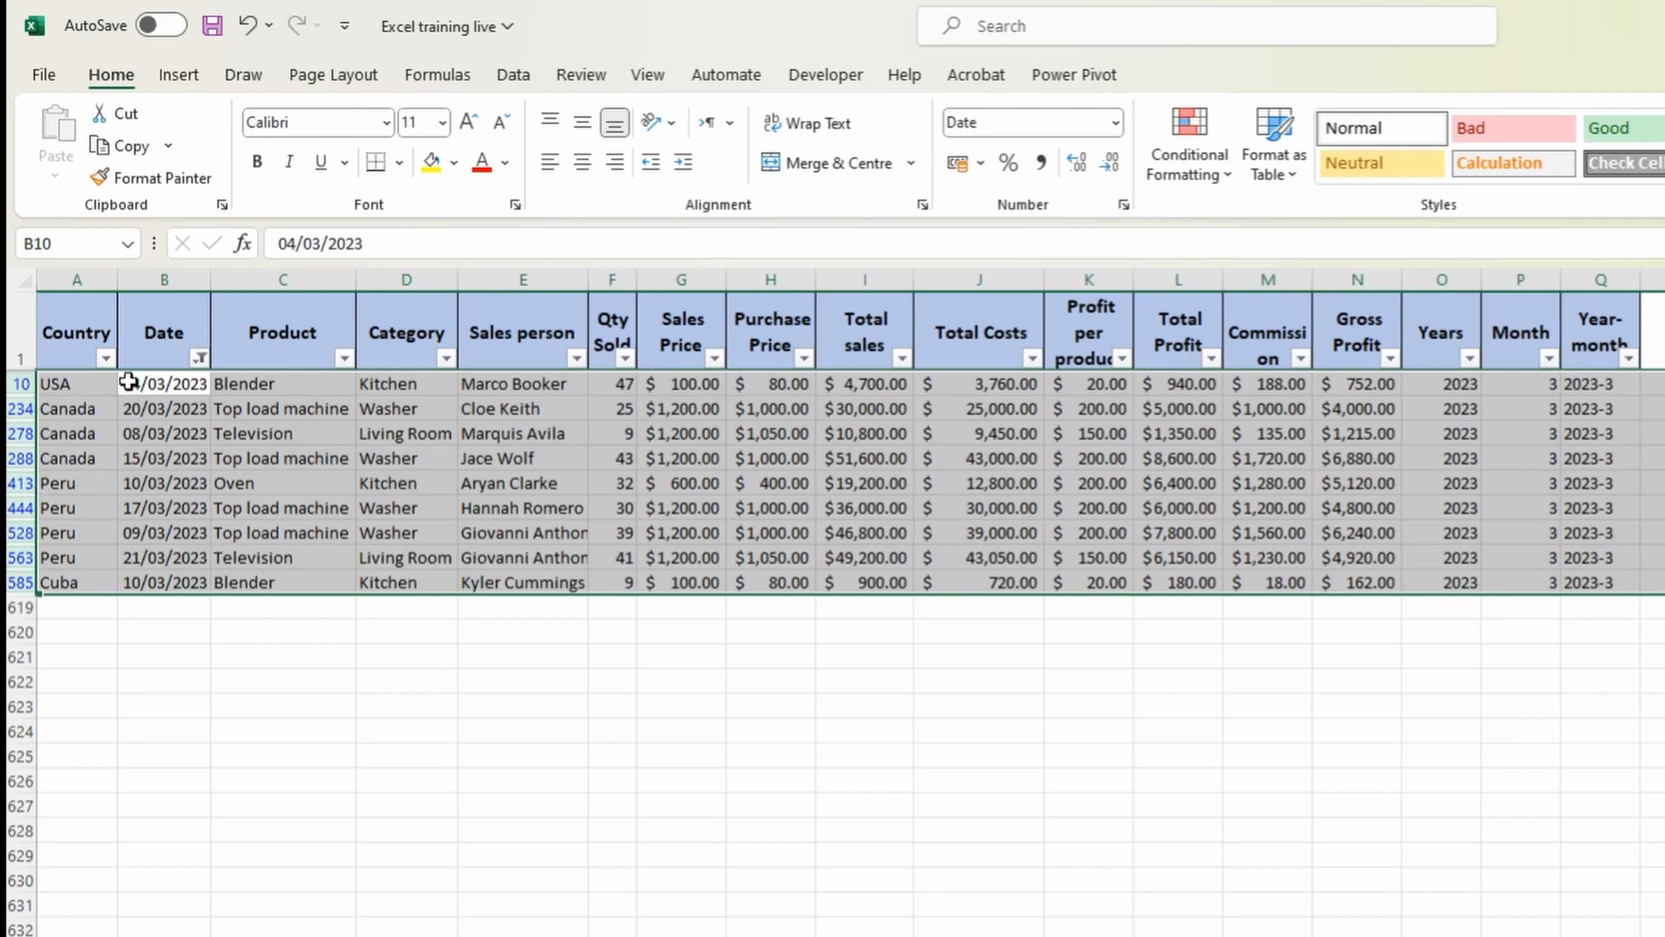
Select each filtered March 2023 row individually, from row 10 through row 585, and view the available row commands without applying any.
left_click_drag(126, 383, 136, 585)
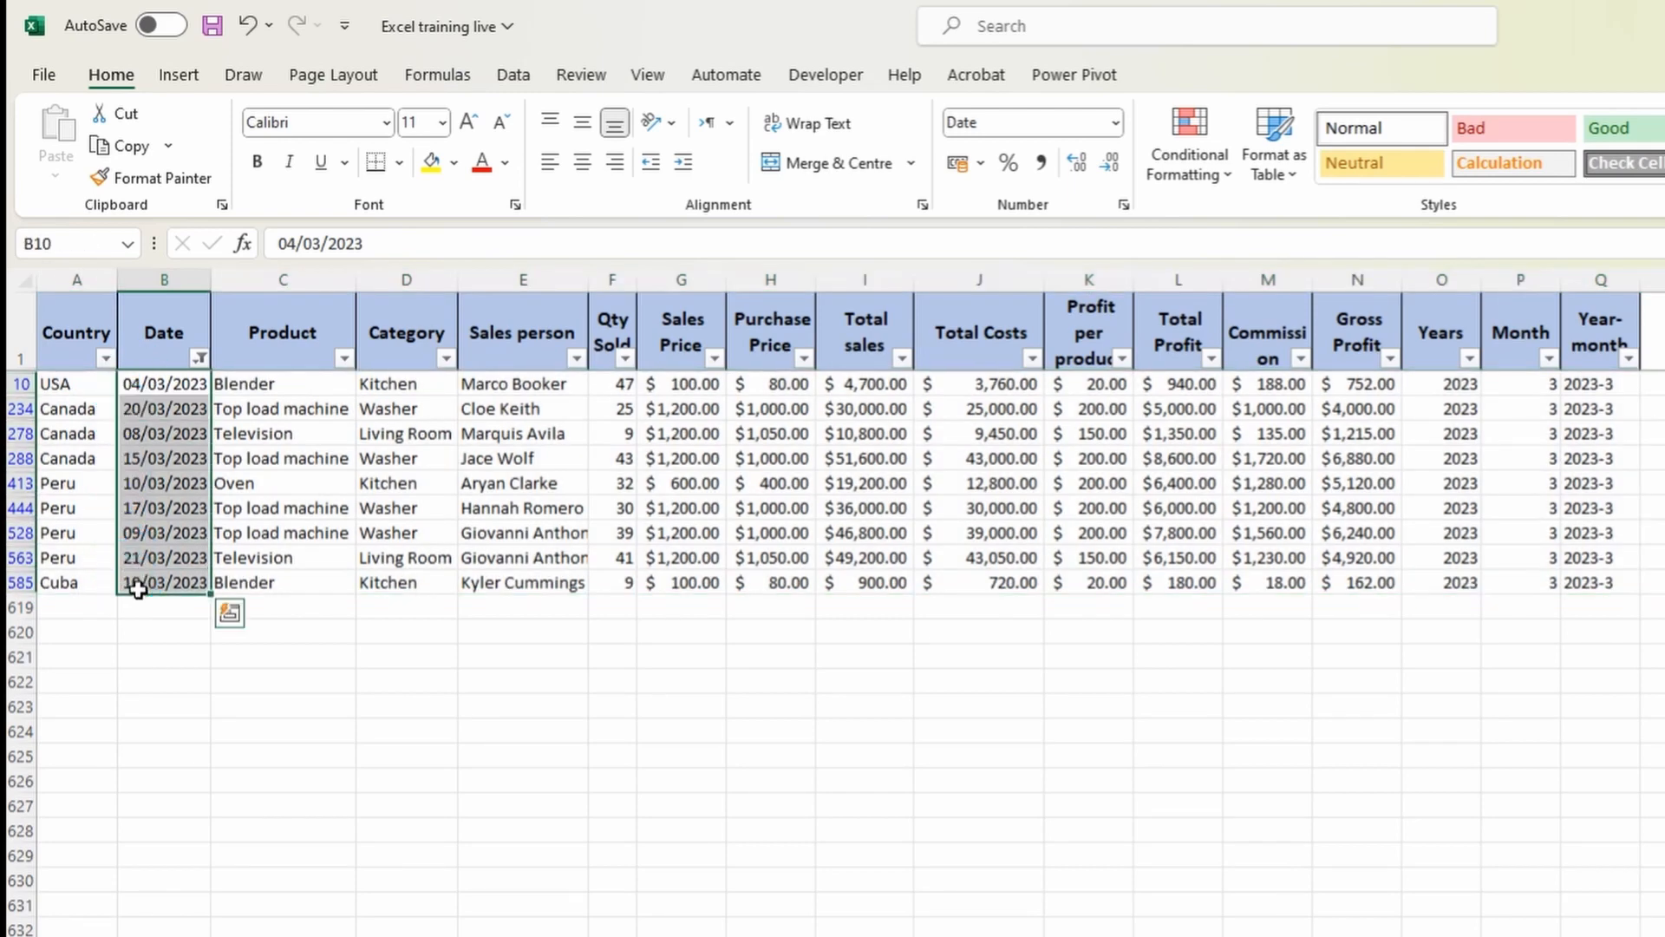
key("ctrl+a")
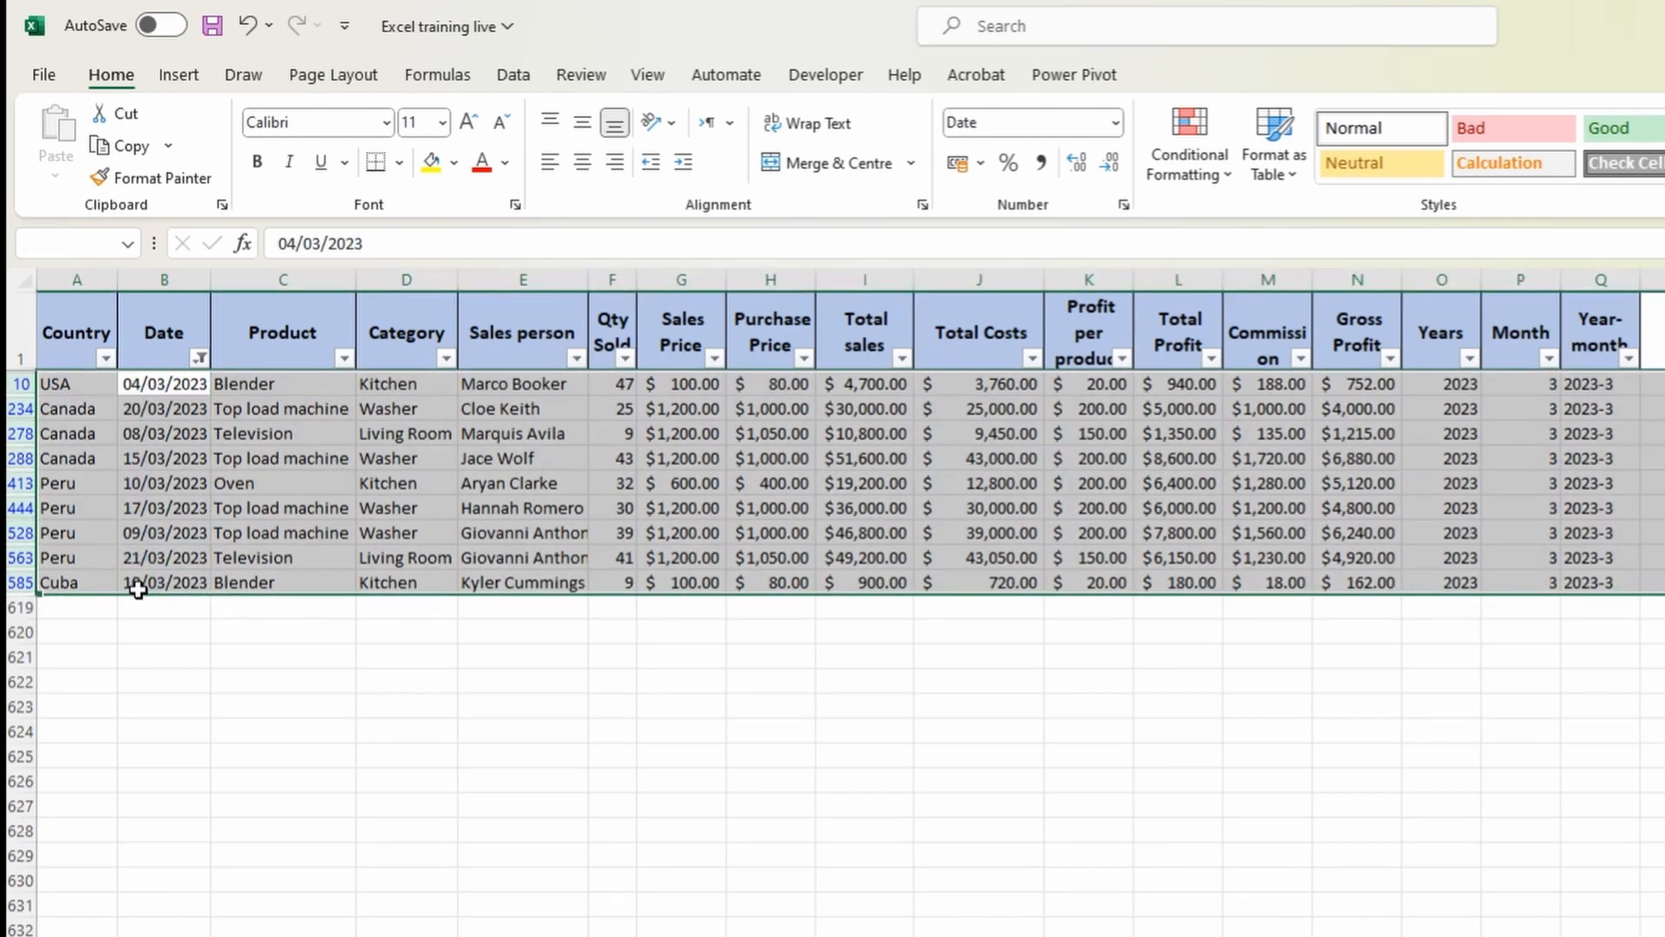
left_click(19, 383)
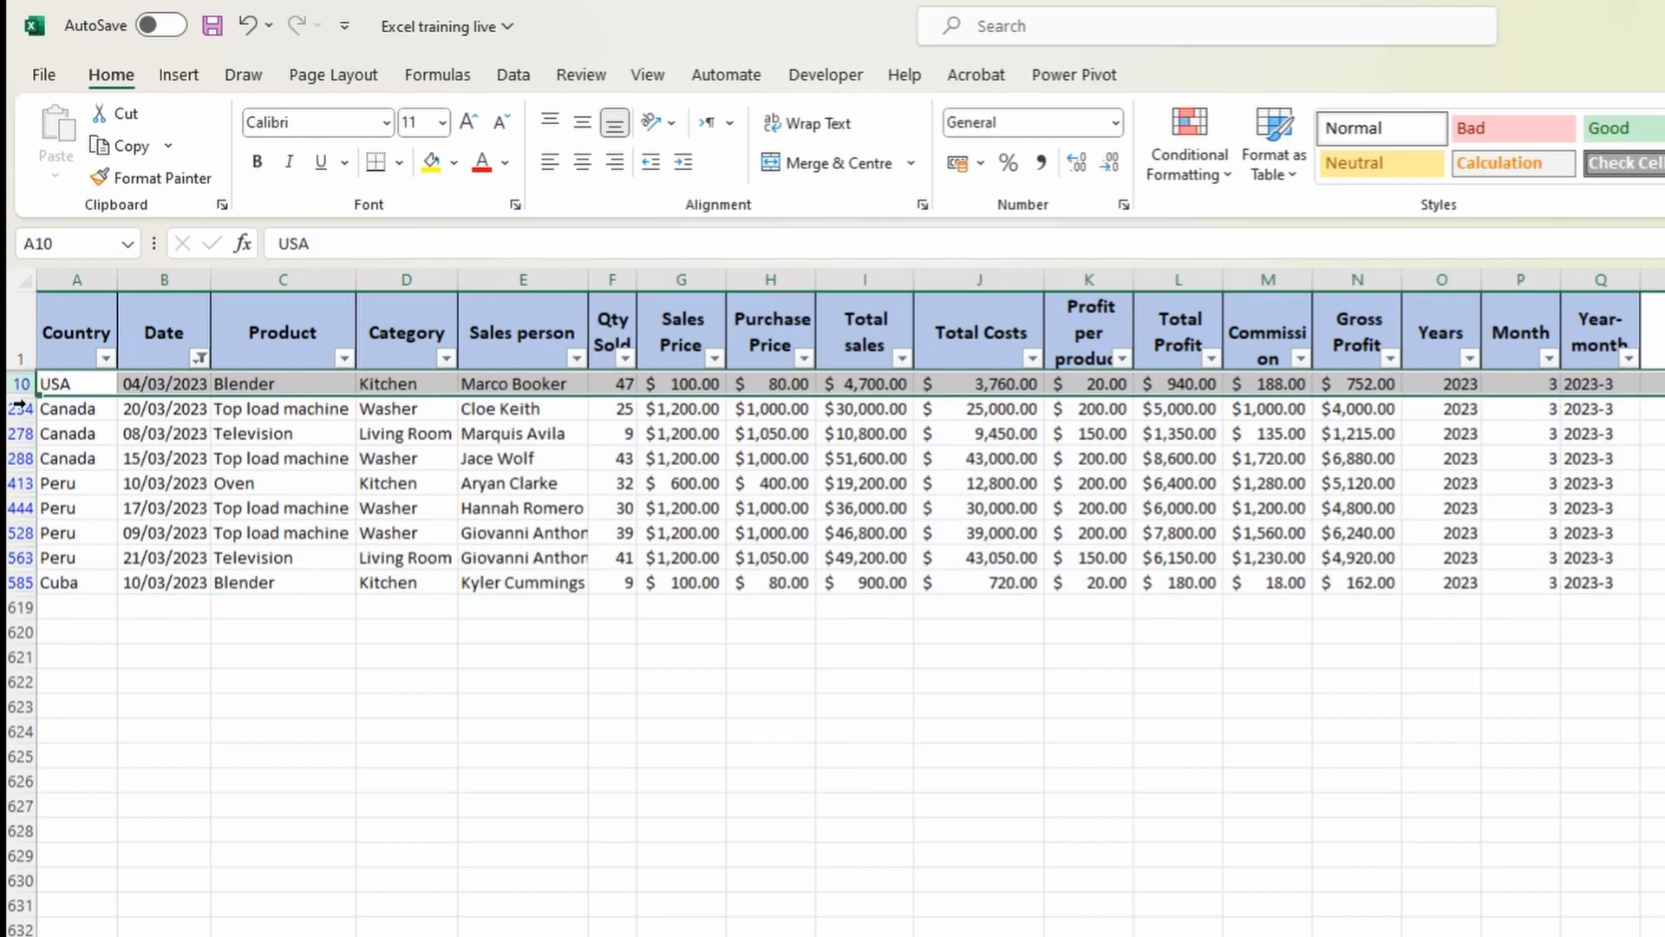
left_click(19, 407, "ctrl")
left_click(19, 433, "ctrl")
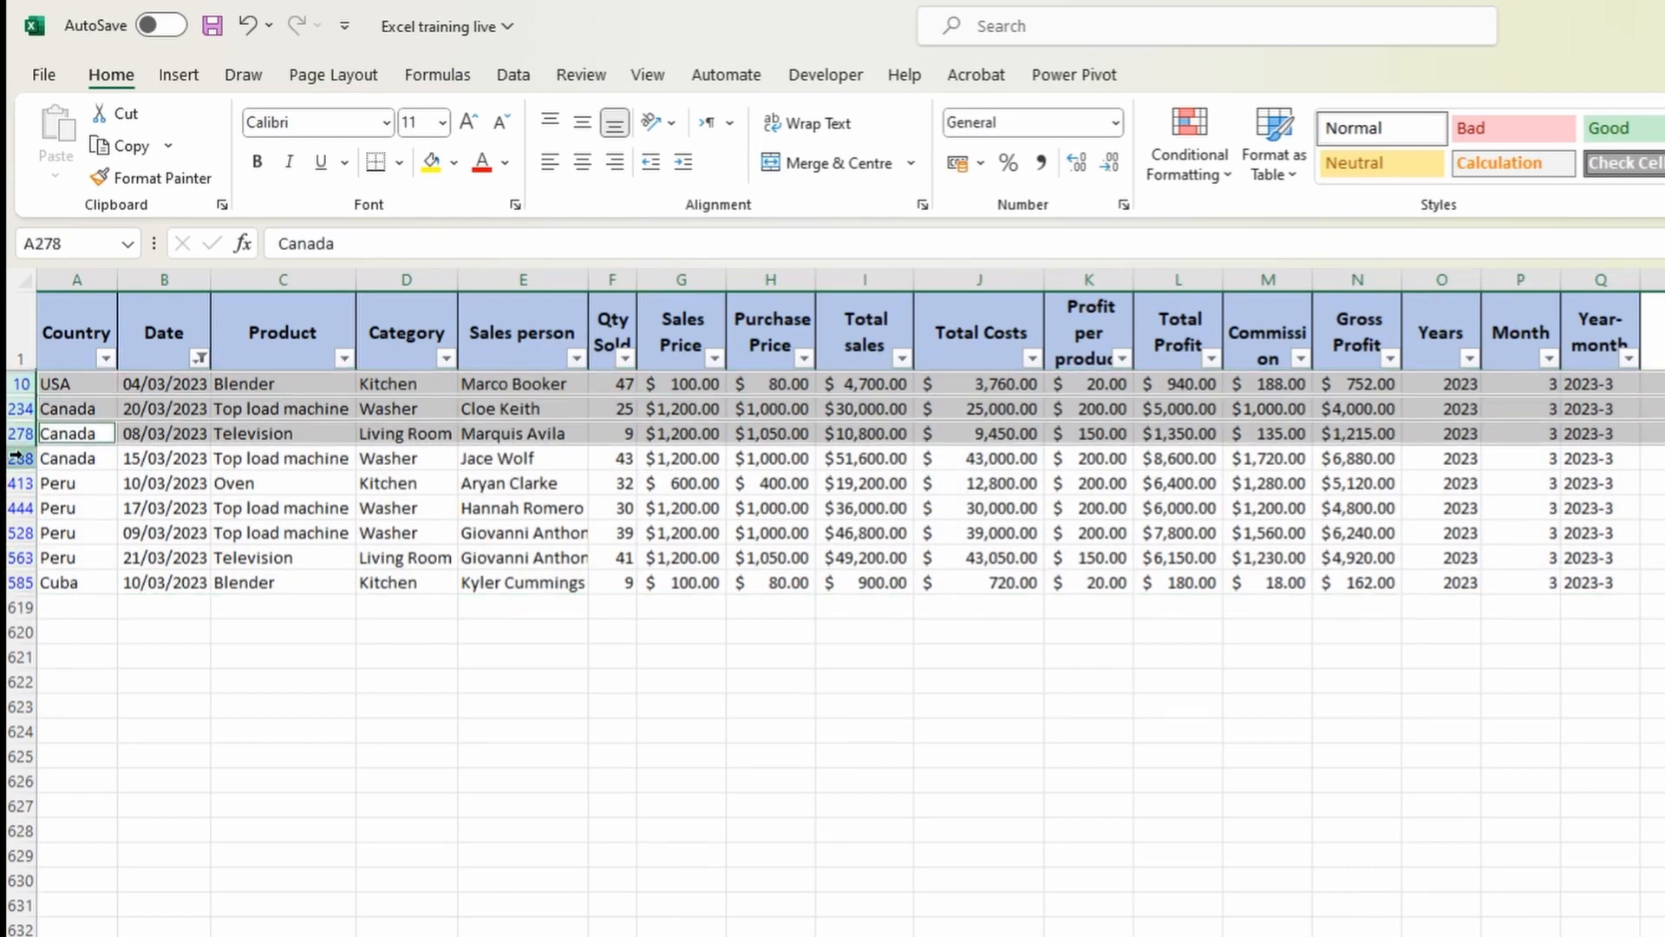
left_click(19, 458, "ctrl")
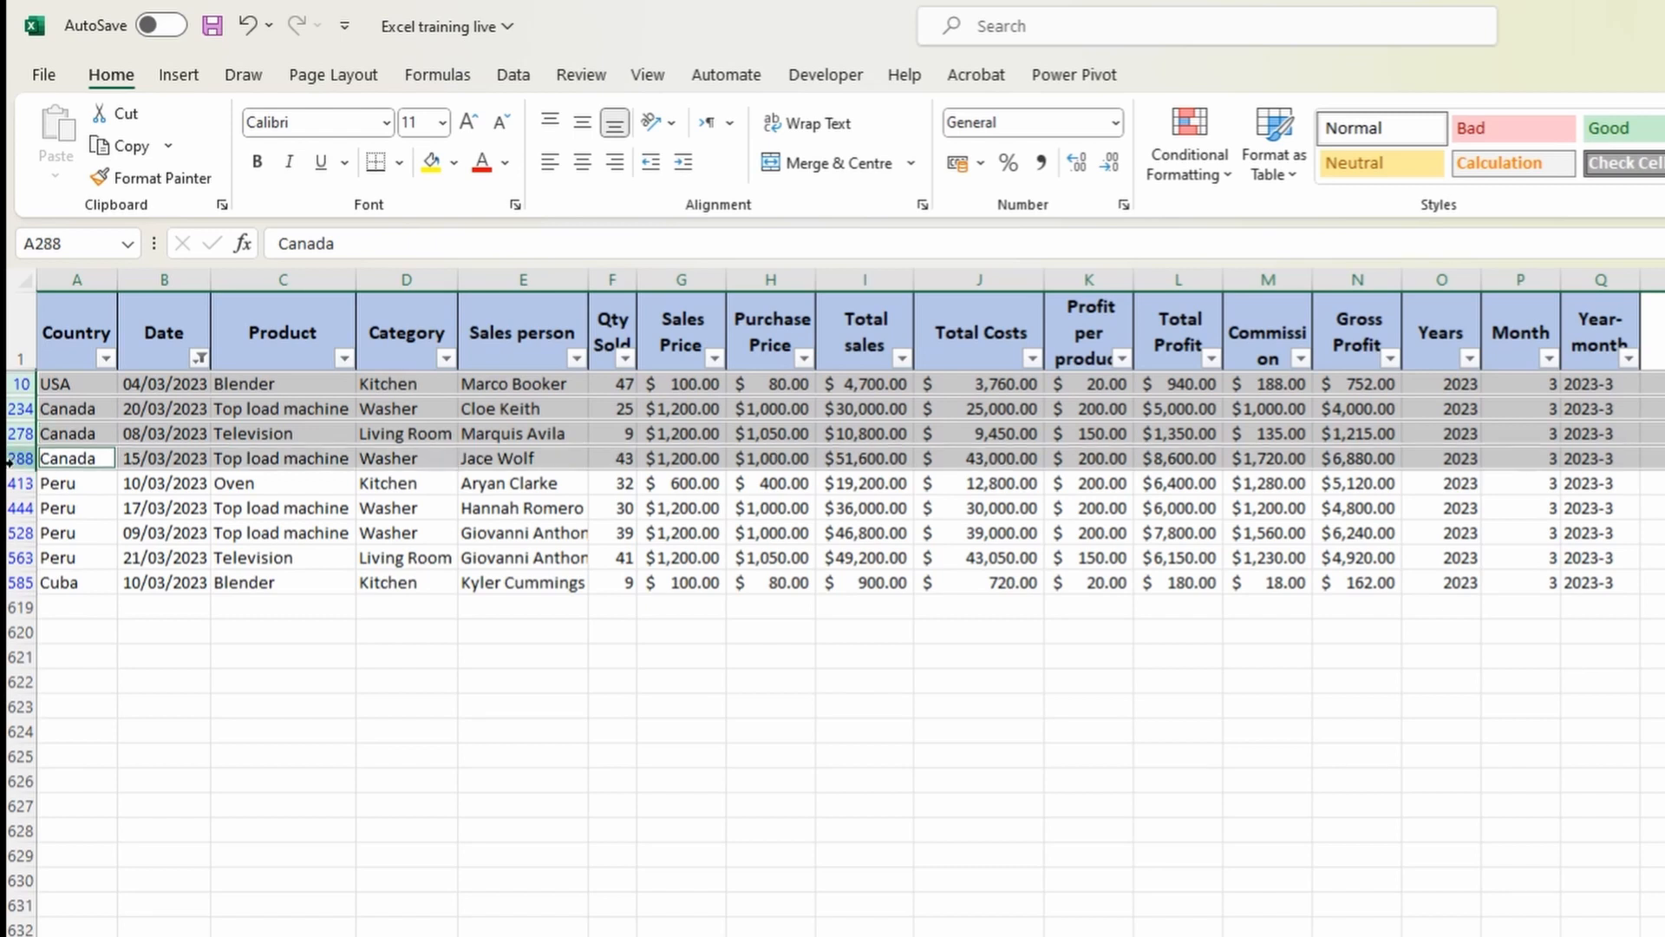
left_click(20, 482, "ctrl")
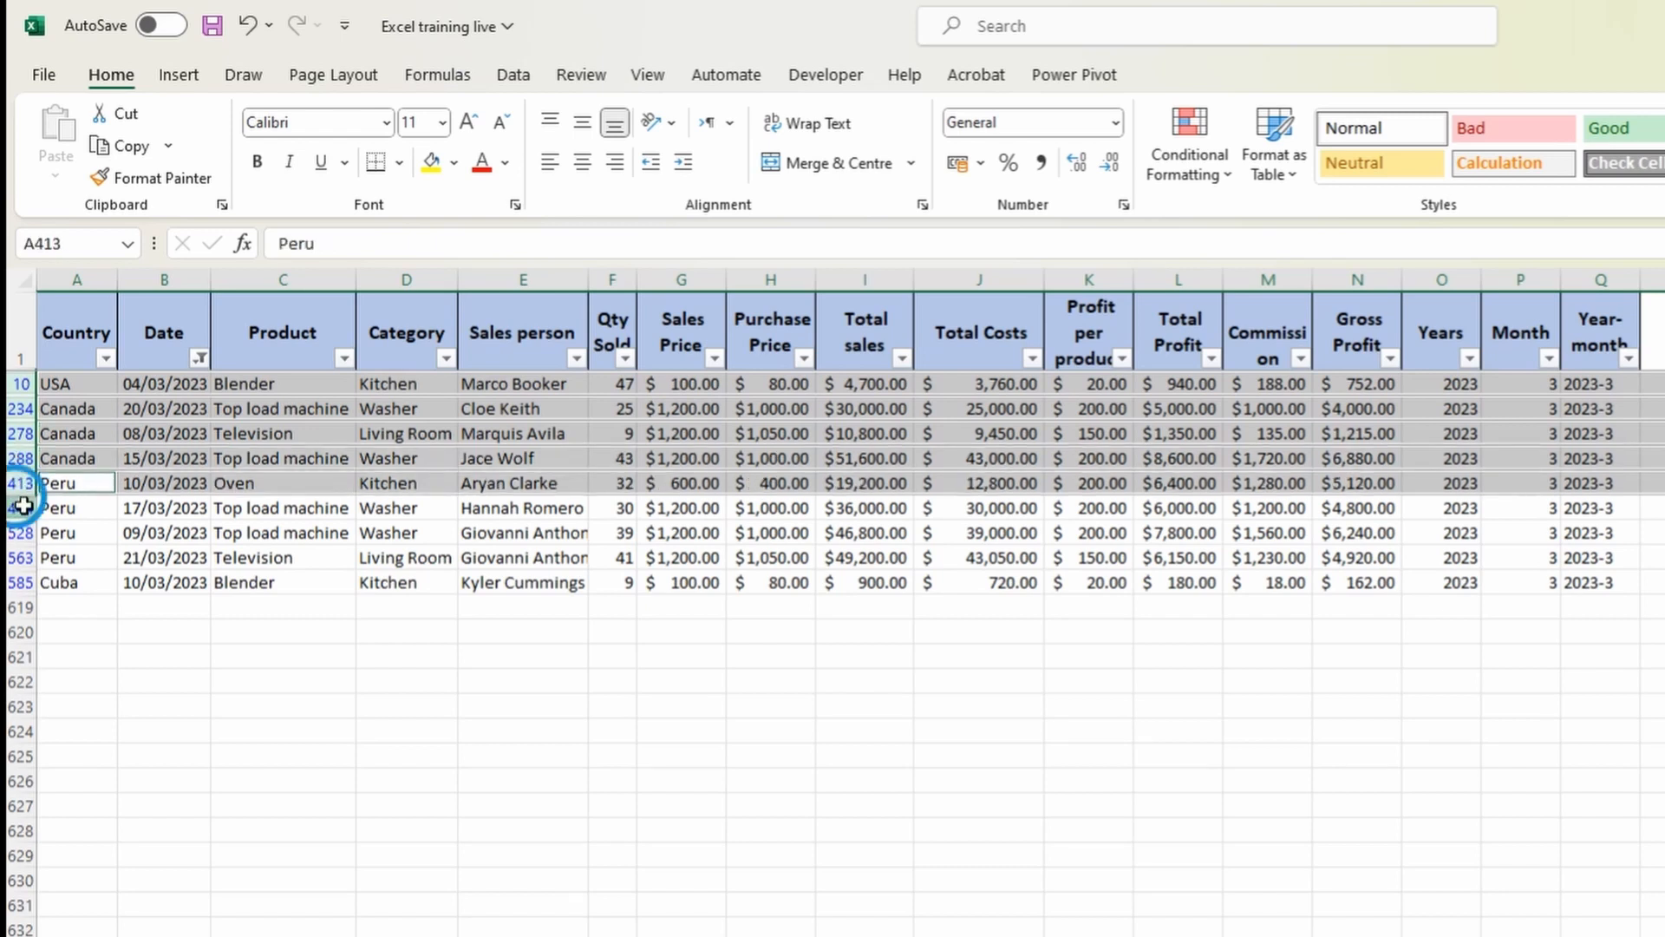
left_click(21, 507, "ctrl")
left_click(23, 533, "ctrl")
left_click(19, 558, "ctrl")
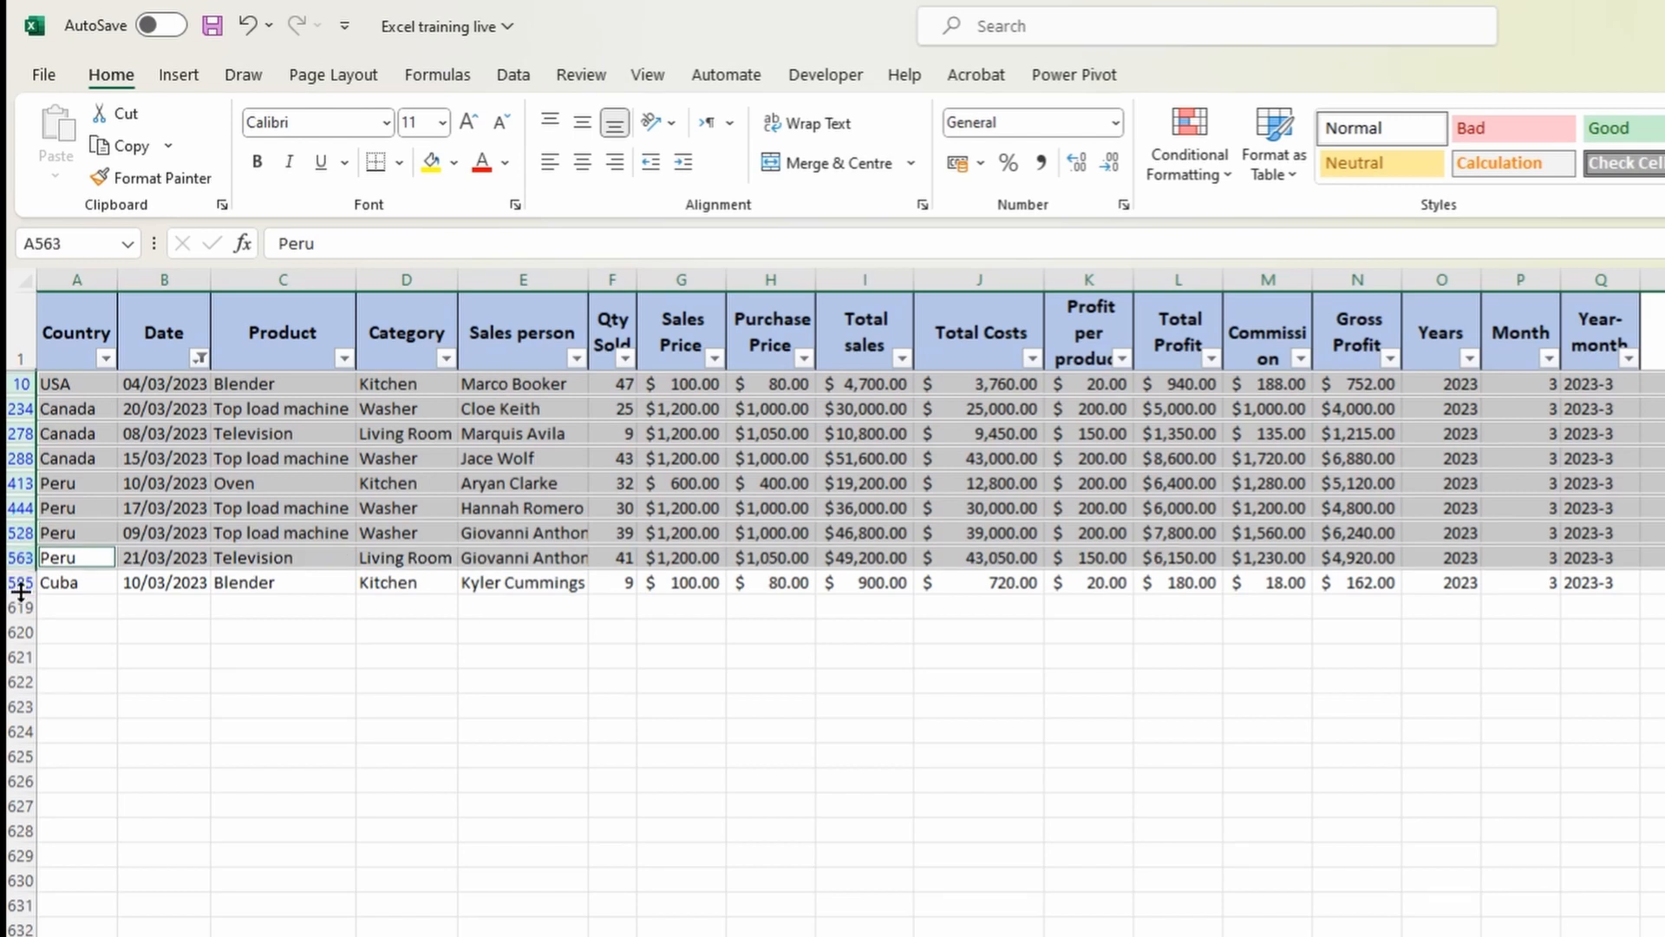
left_click(17, 582, "ctrl")
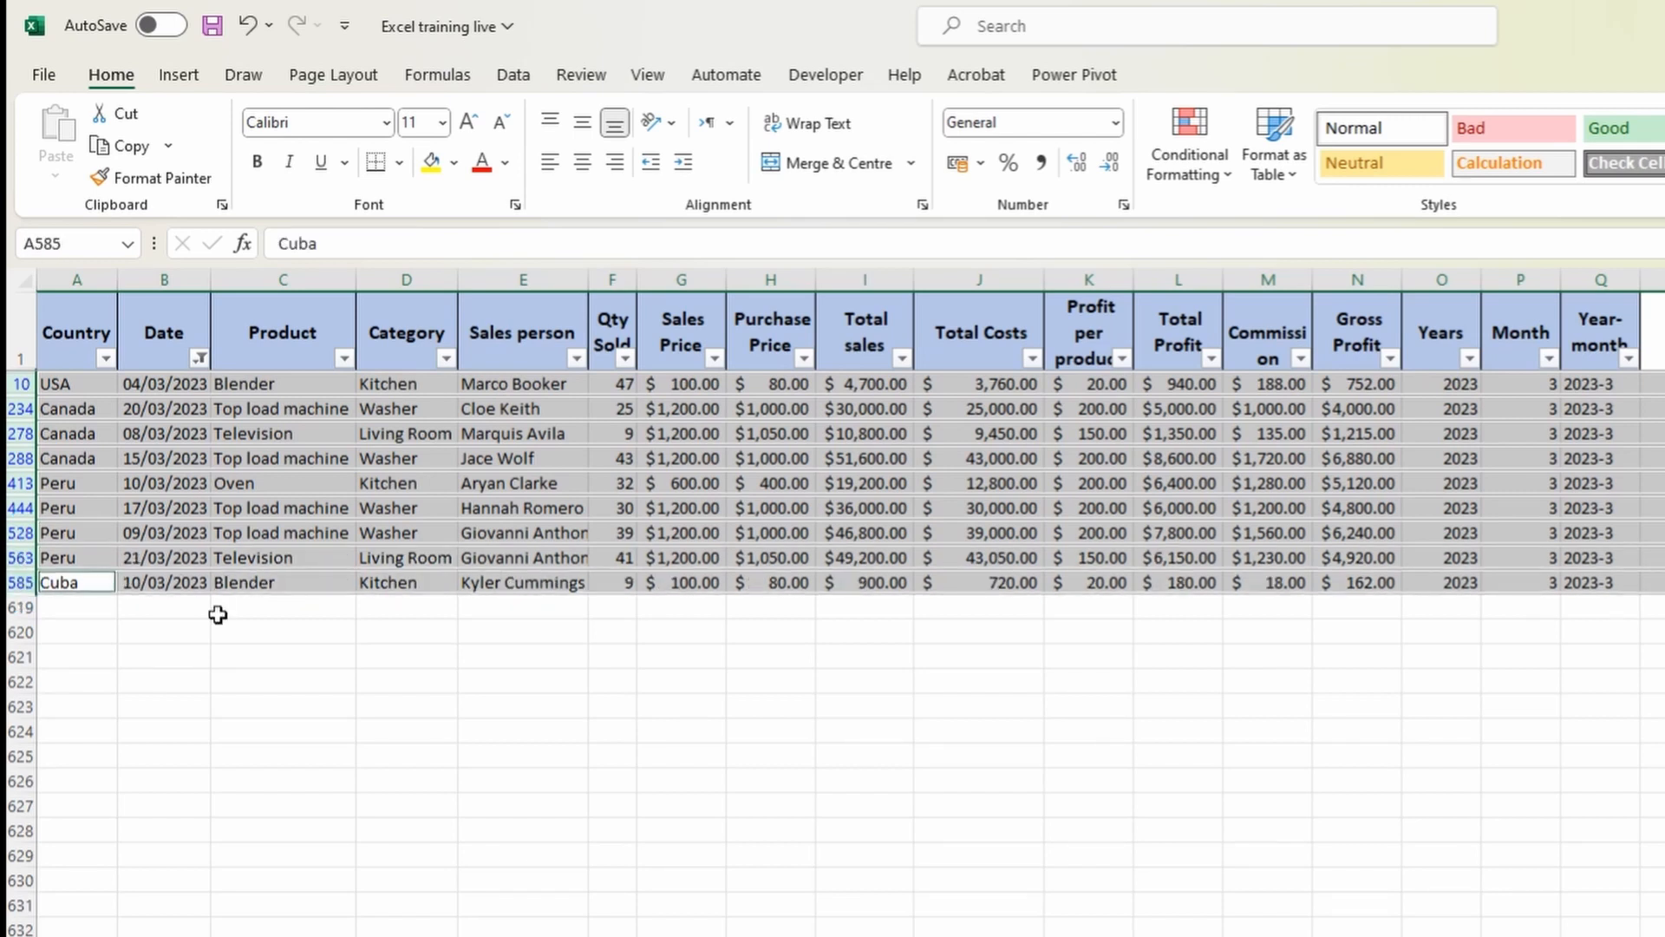
right_click(16, 431)
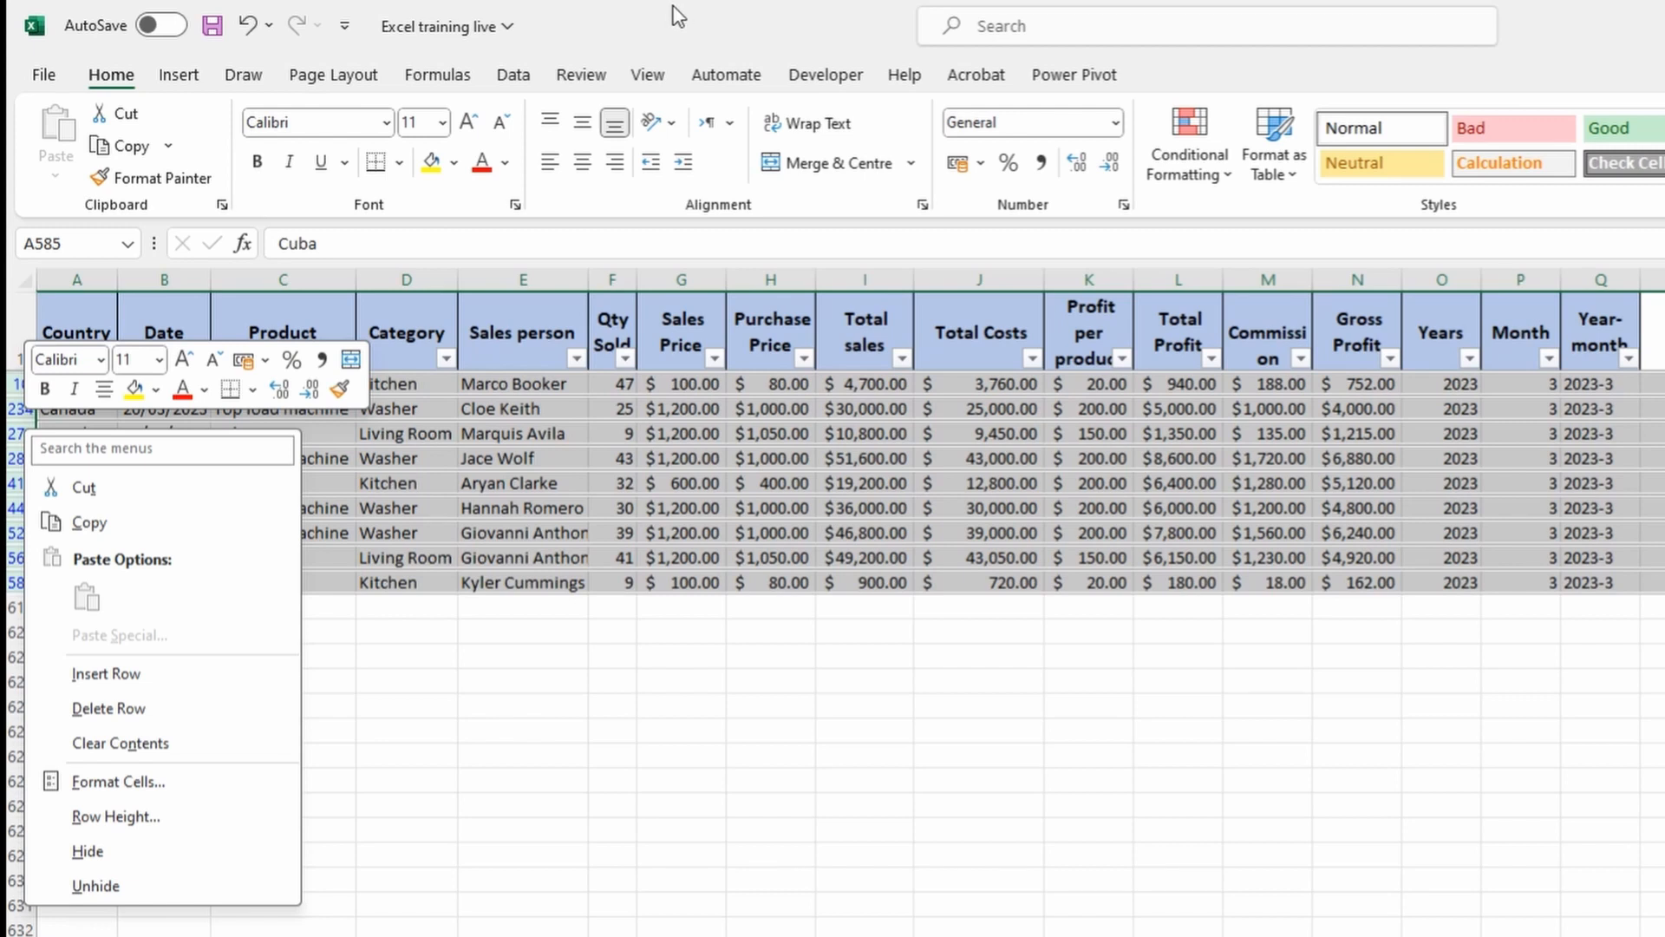
key("Escape")
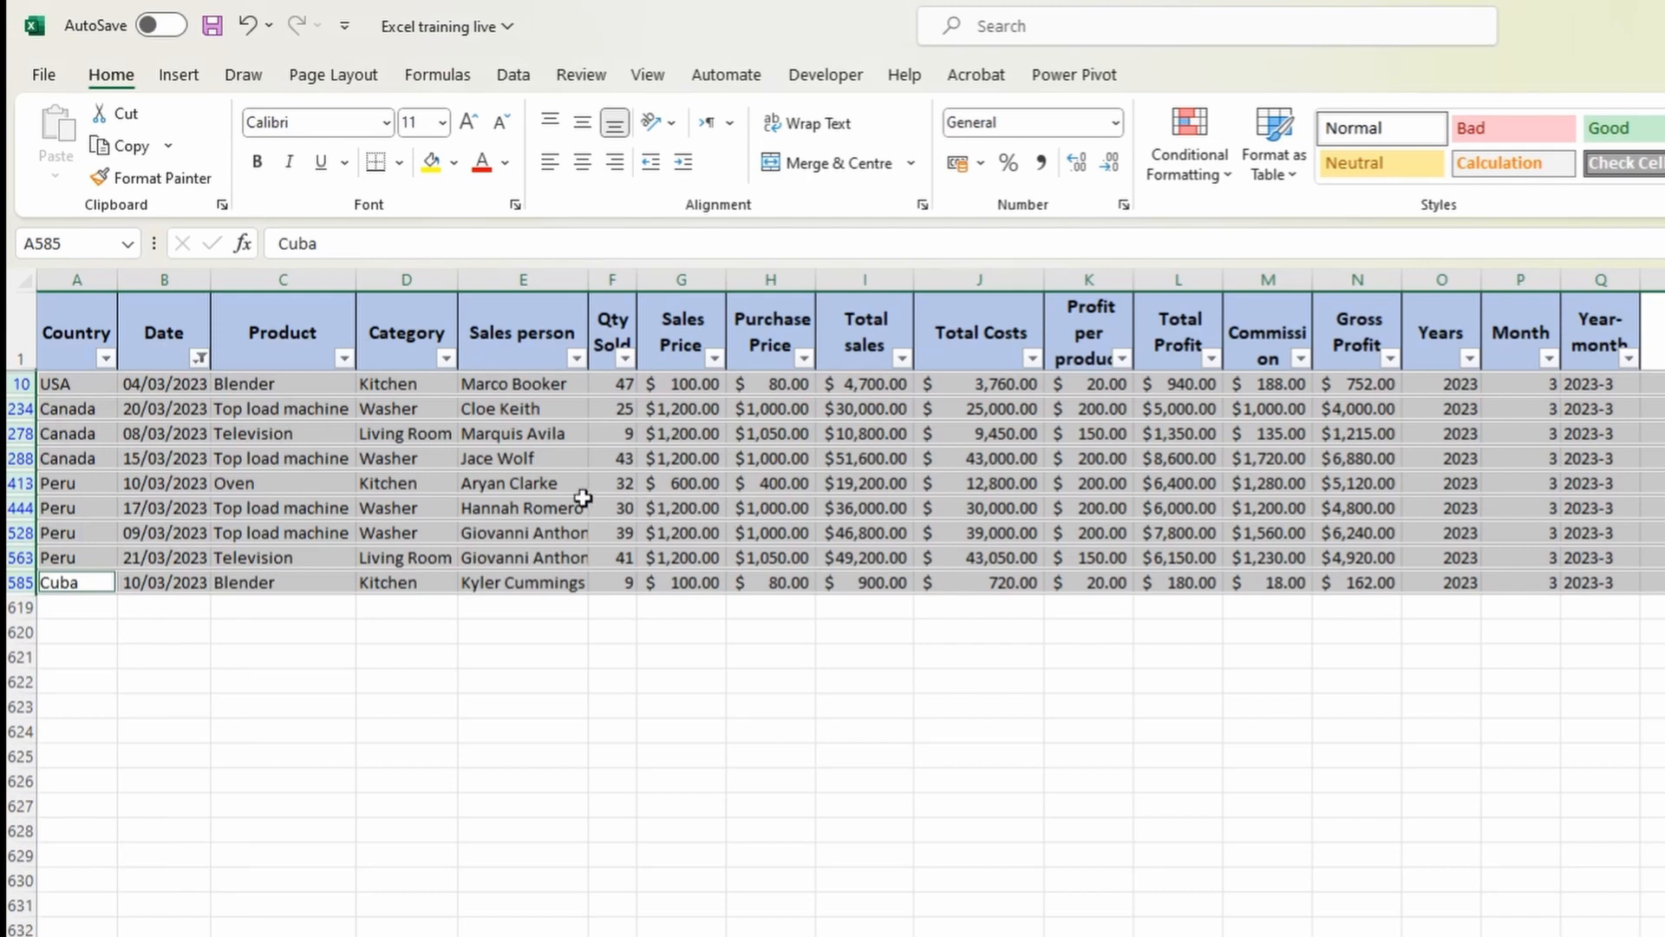
Select the filtered dates from the first record downward and extend the selection across the filtered data.
left_click(203, 328)
key("Down")
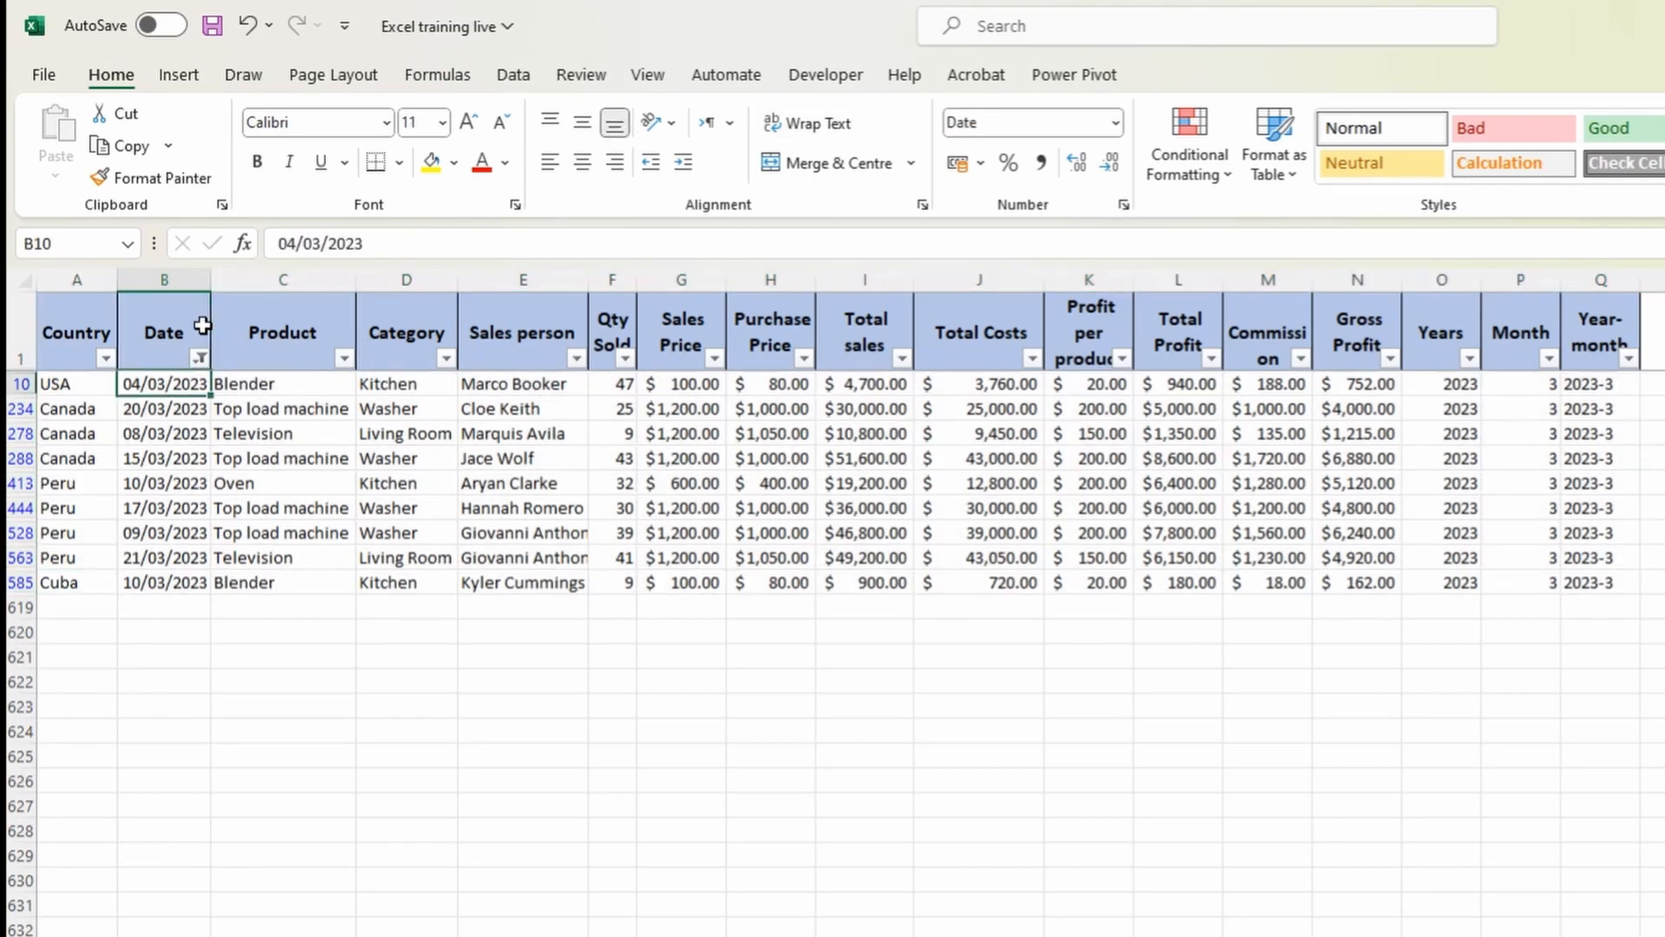
key("ctrl+shift+Down")
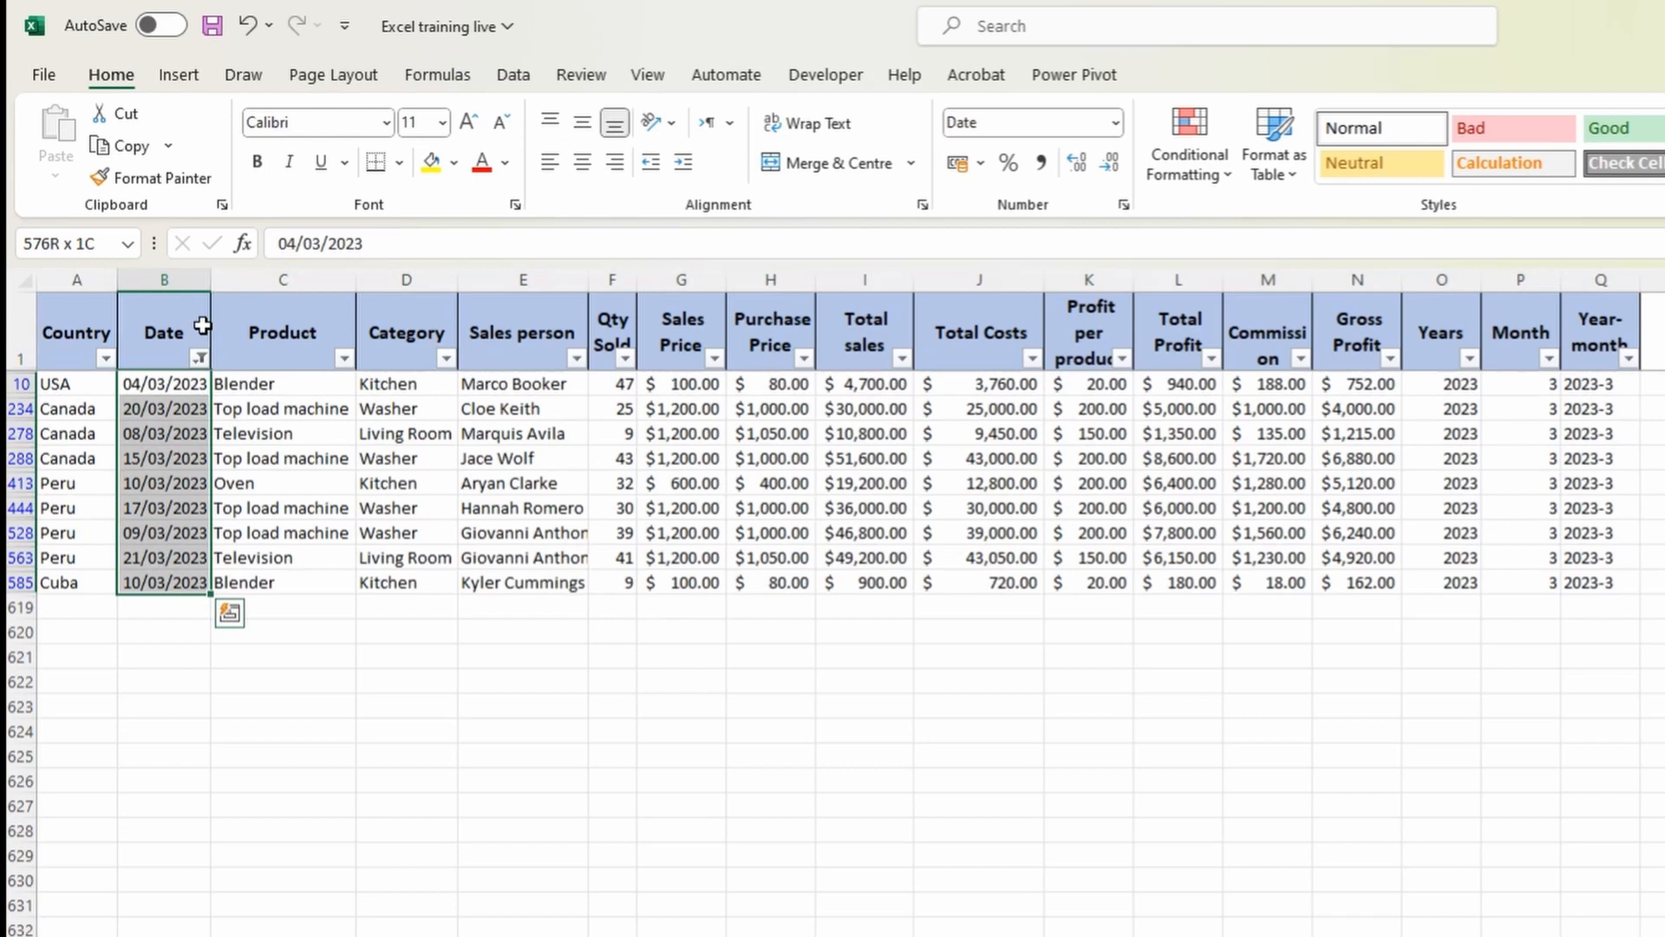
key("ctrl+shift+Right")
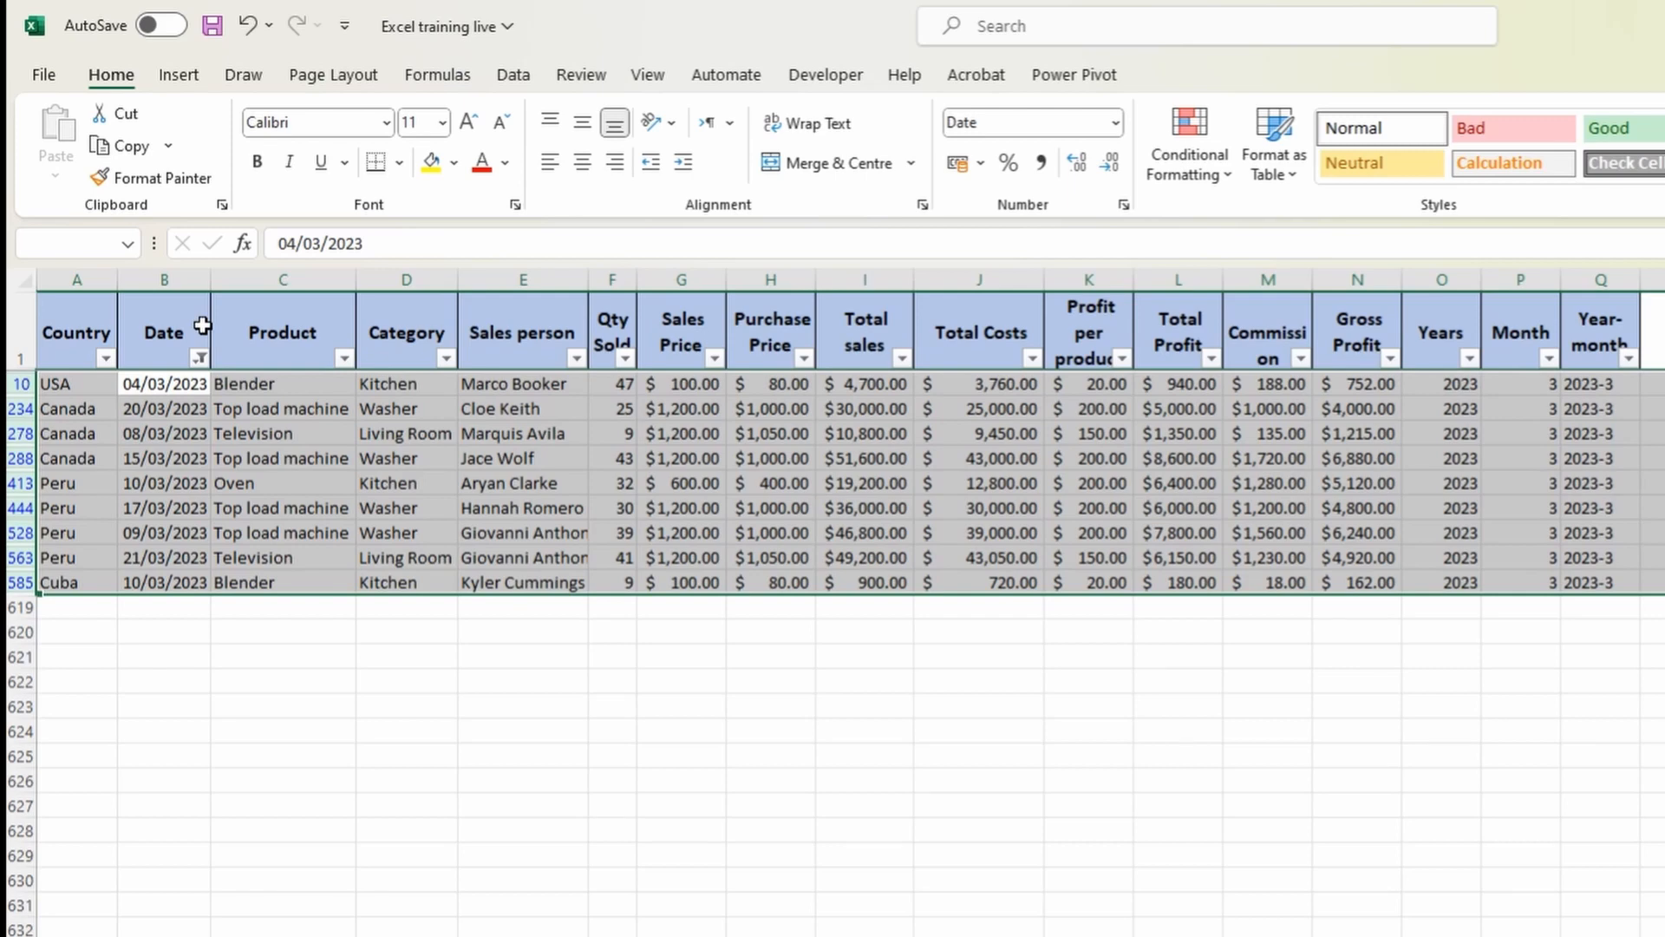
Clear the filter from the Date column, view the full records, and undo to bring back the March 2023 filter.
left_click(214, 358)
left_click(201, 358)
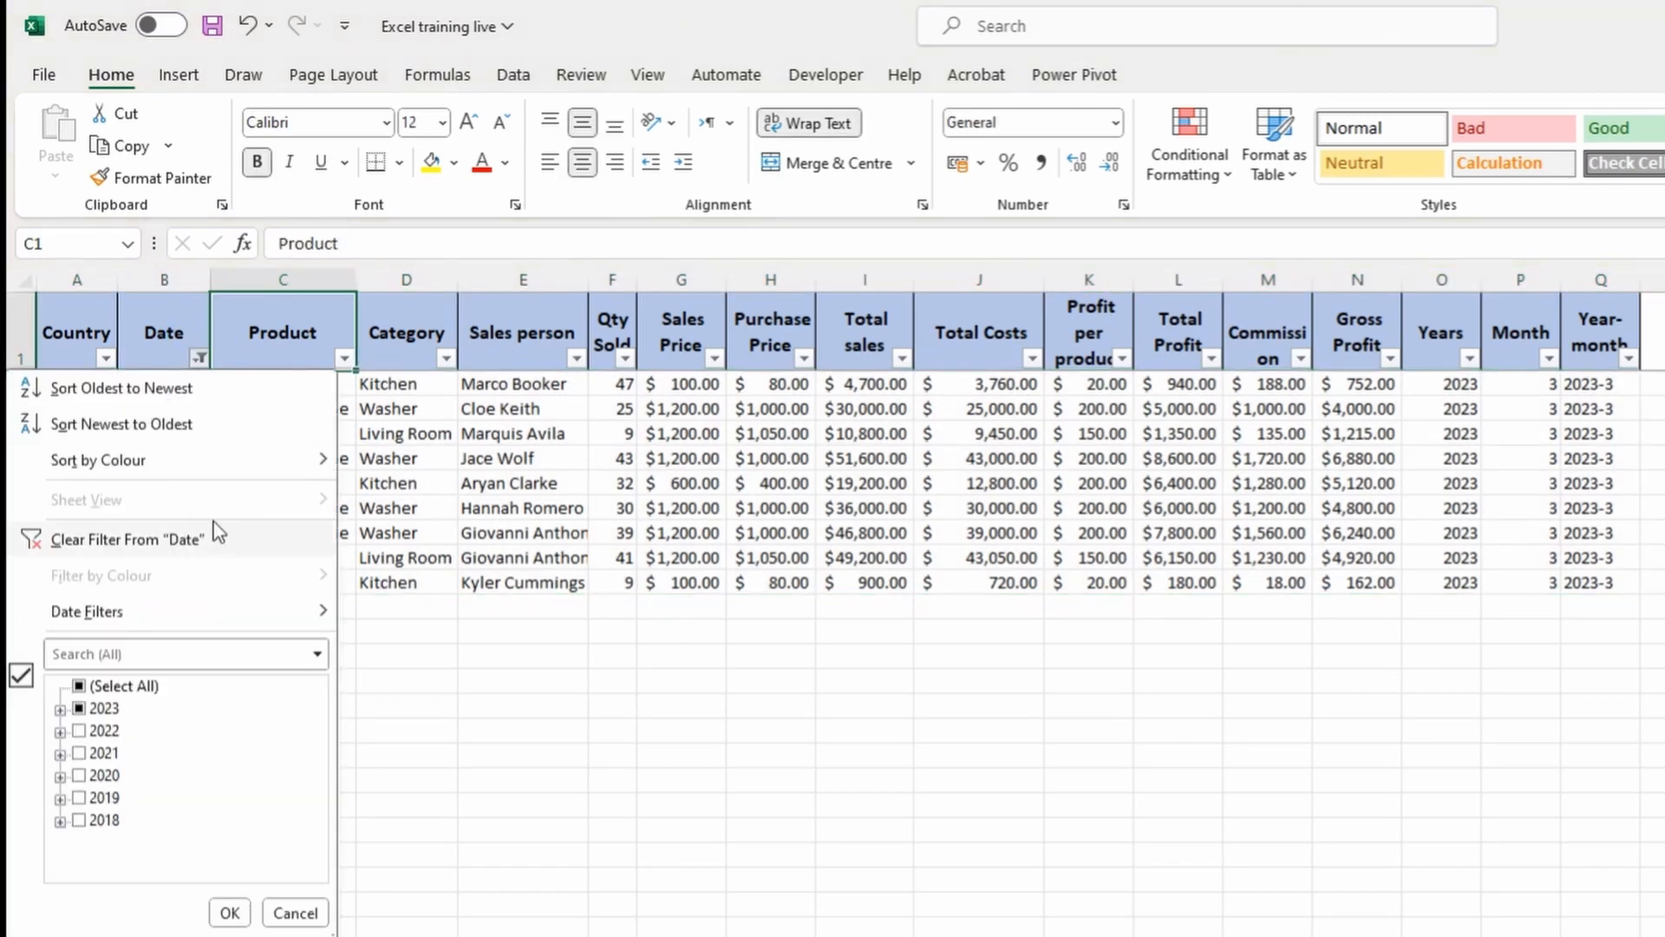
left_click(216, 535)
left_click(396, 578)
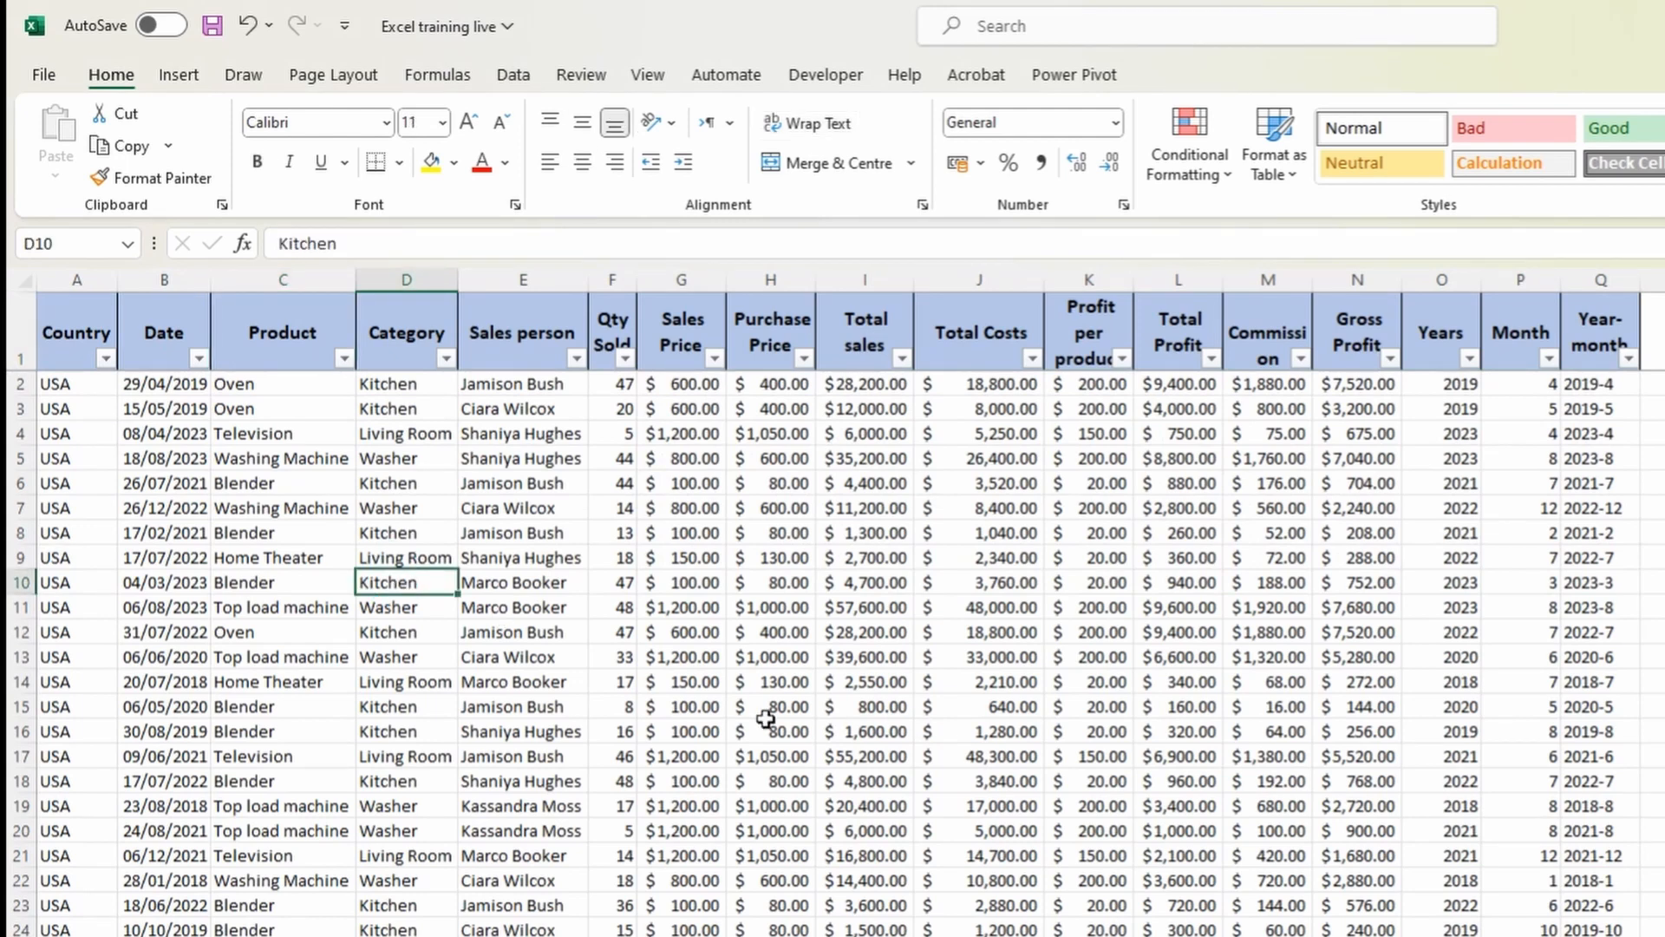
key("ctrl+z")
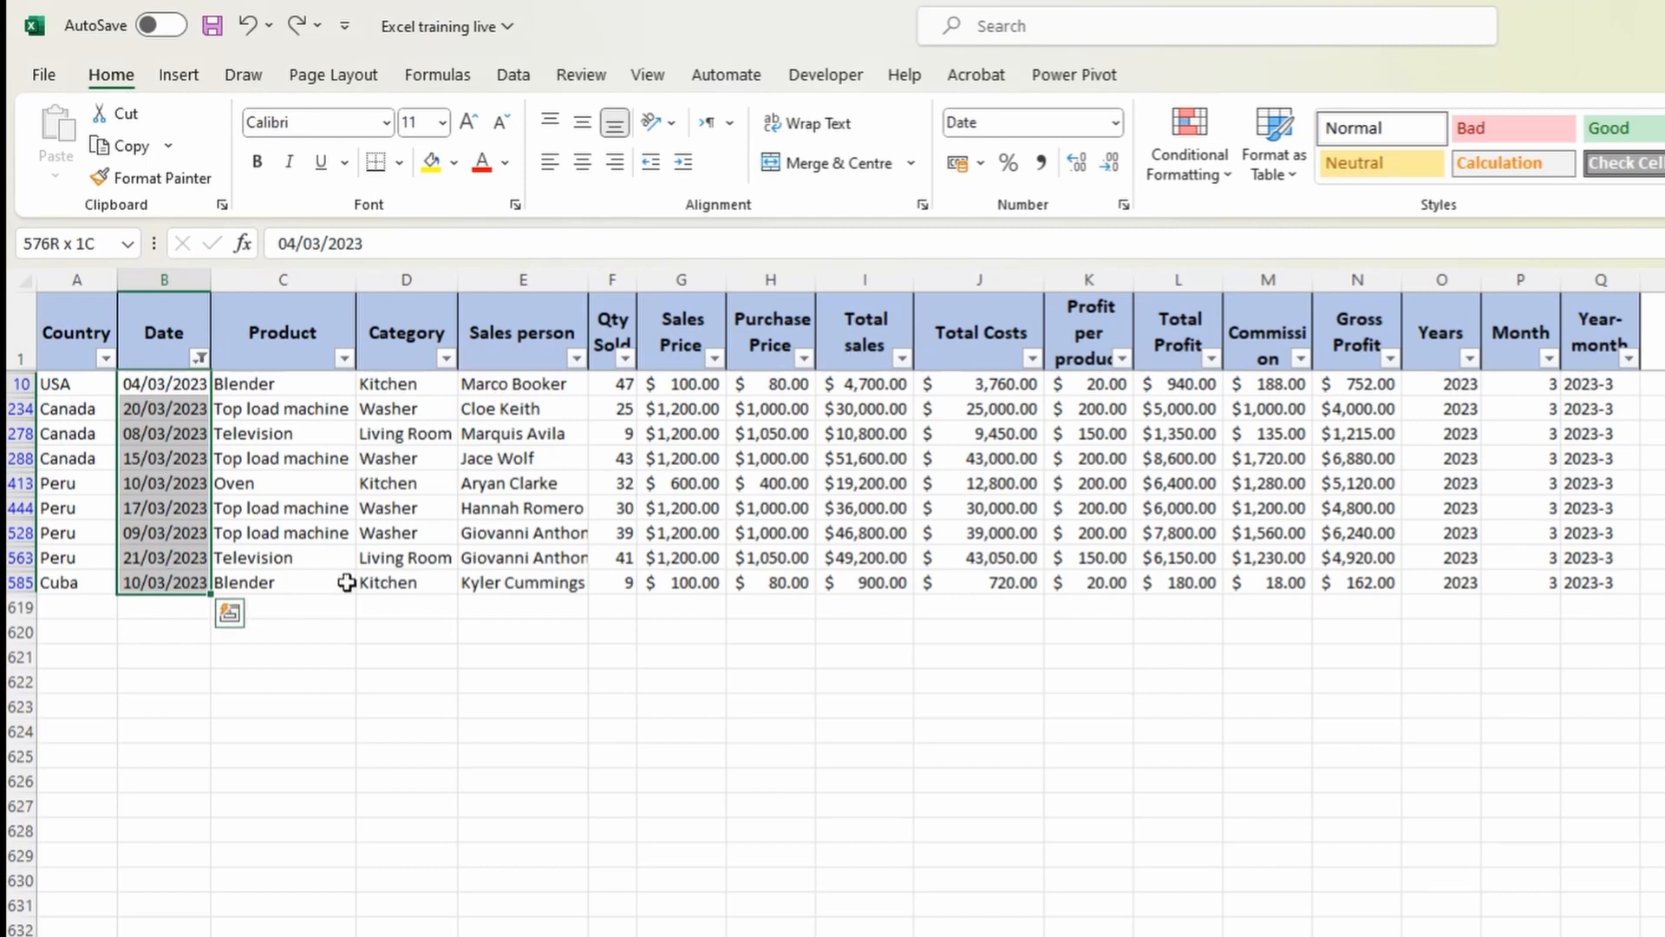
Select only the visible cells of the filtered March 2023 data, delete their rows, and undo the deletion.
key("ctrl+a")
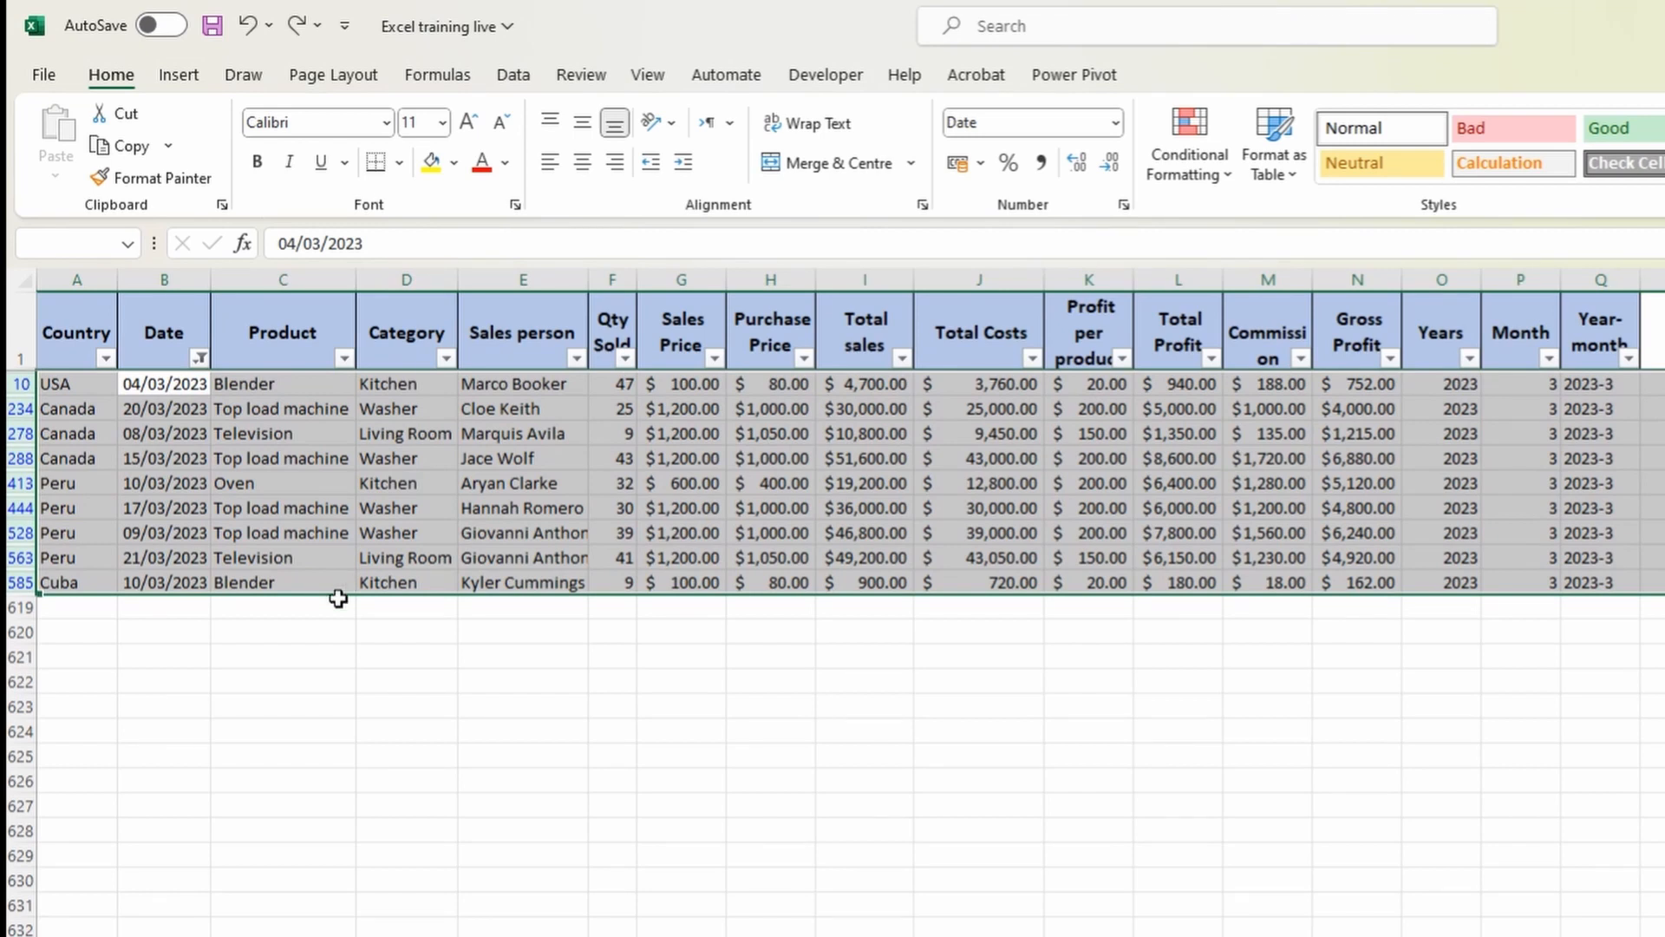
key("alt")
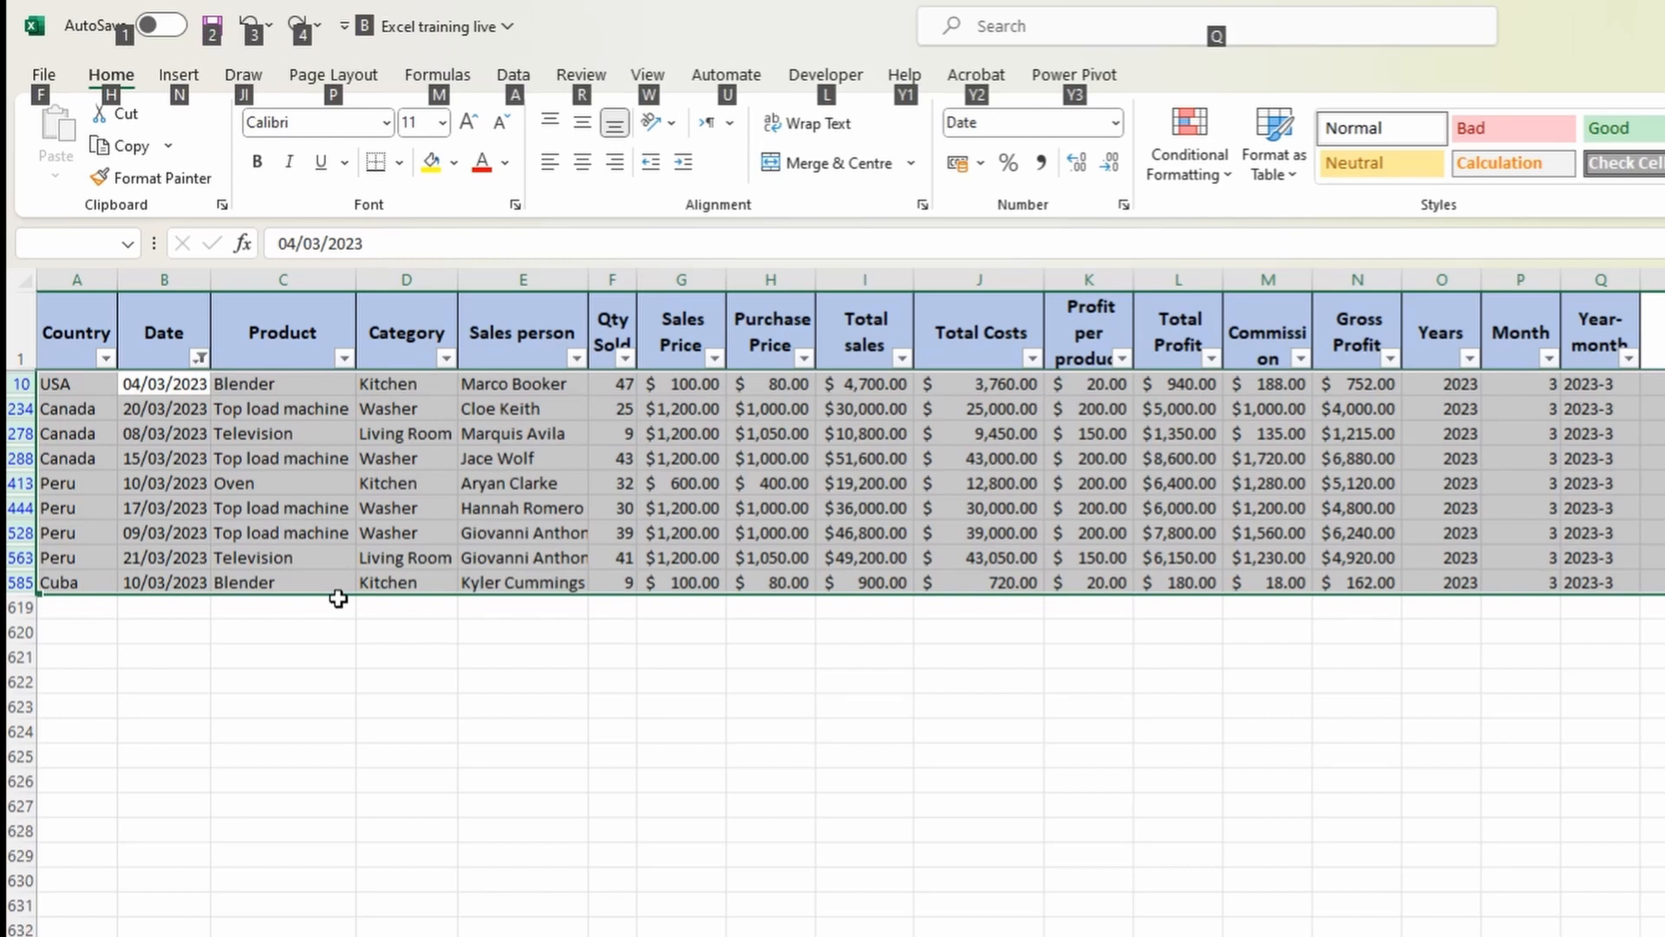
key("alt+semicolon")
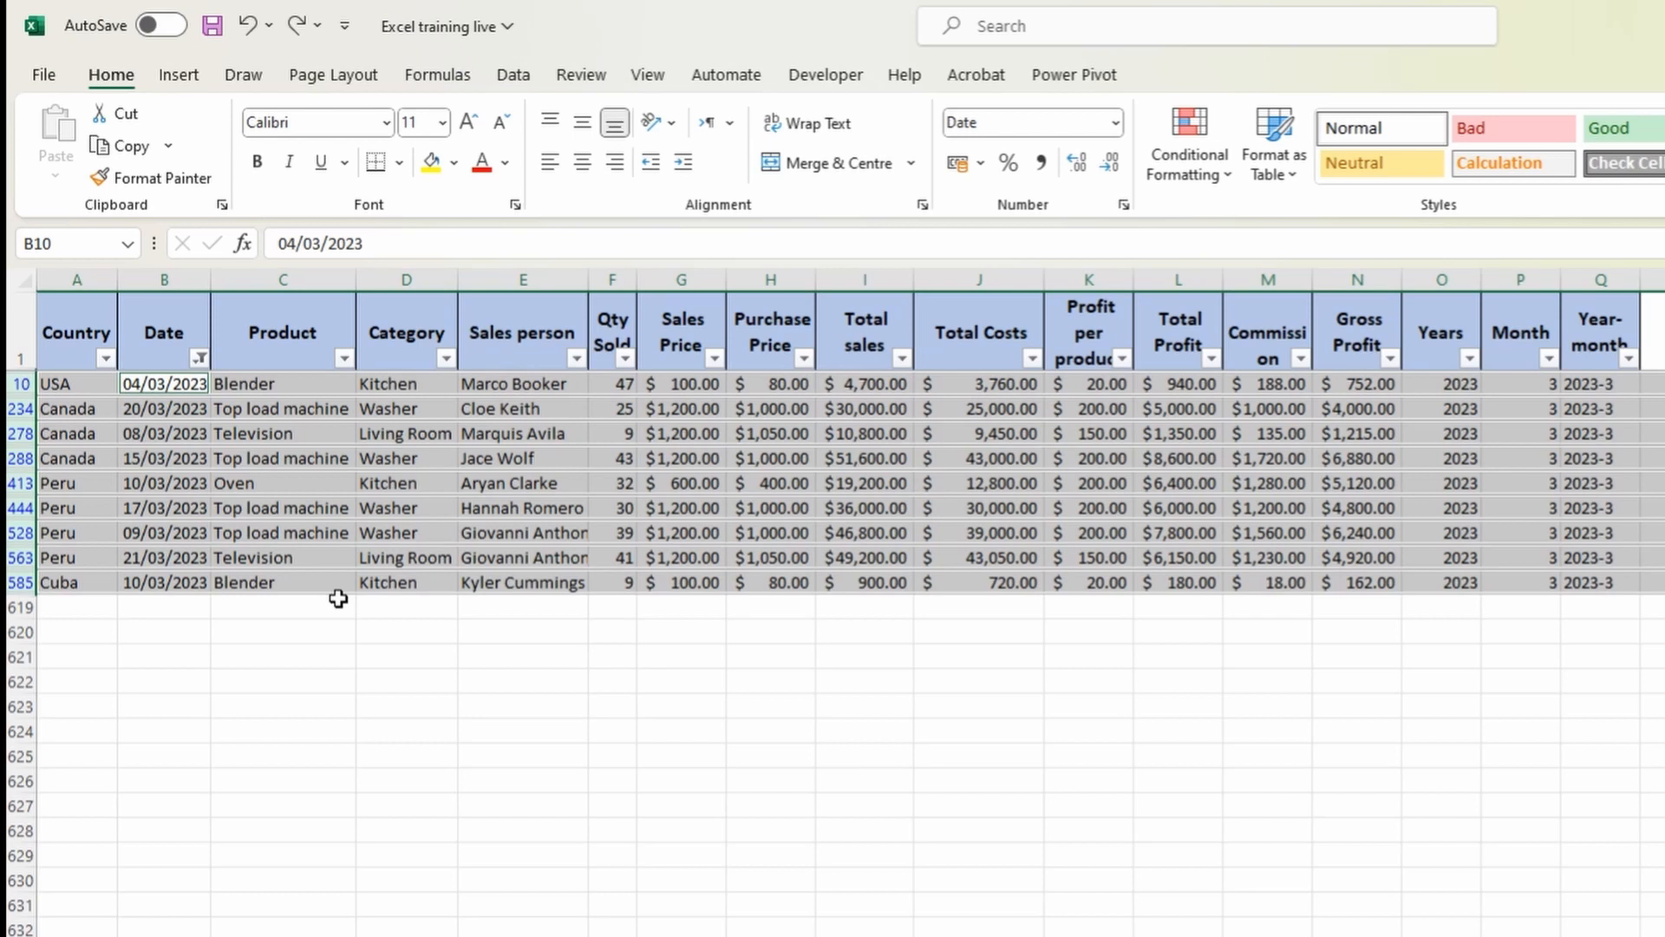
right_click(19, 408)
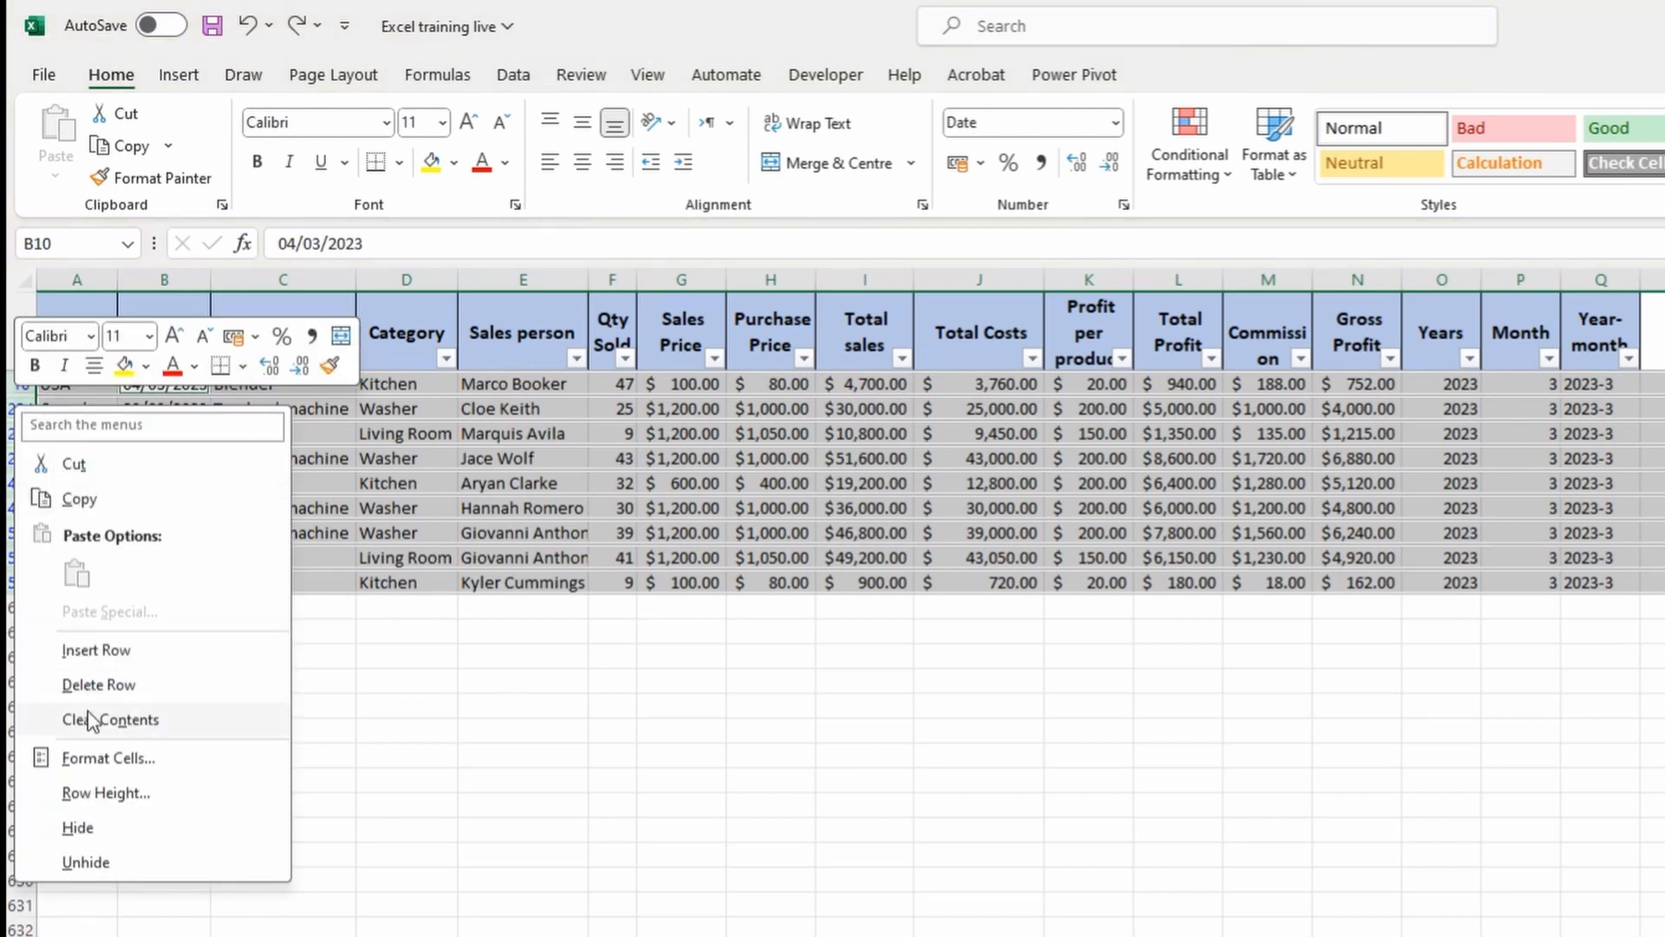
left_click(114, 693)
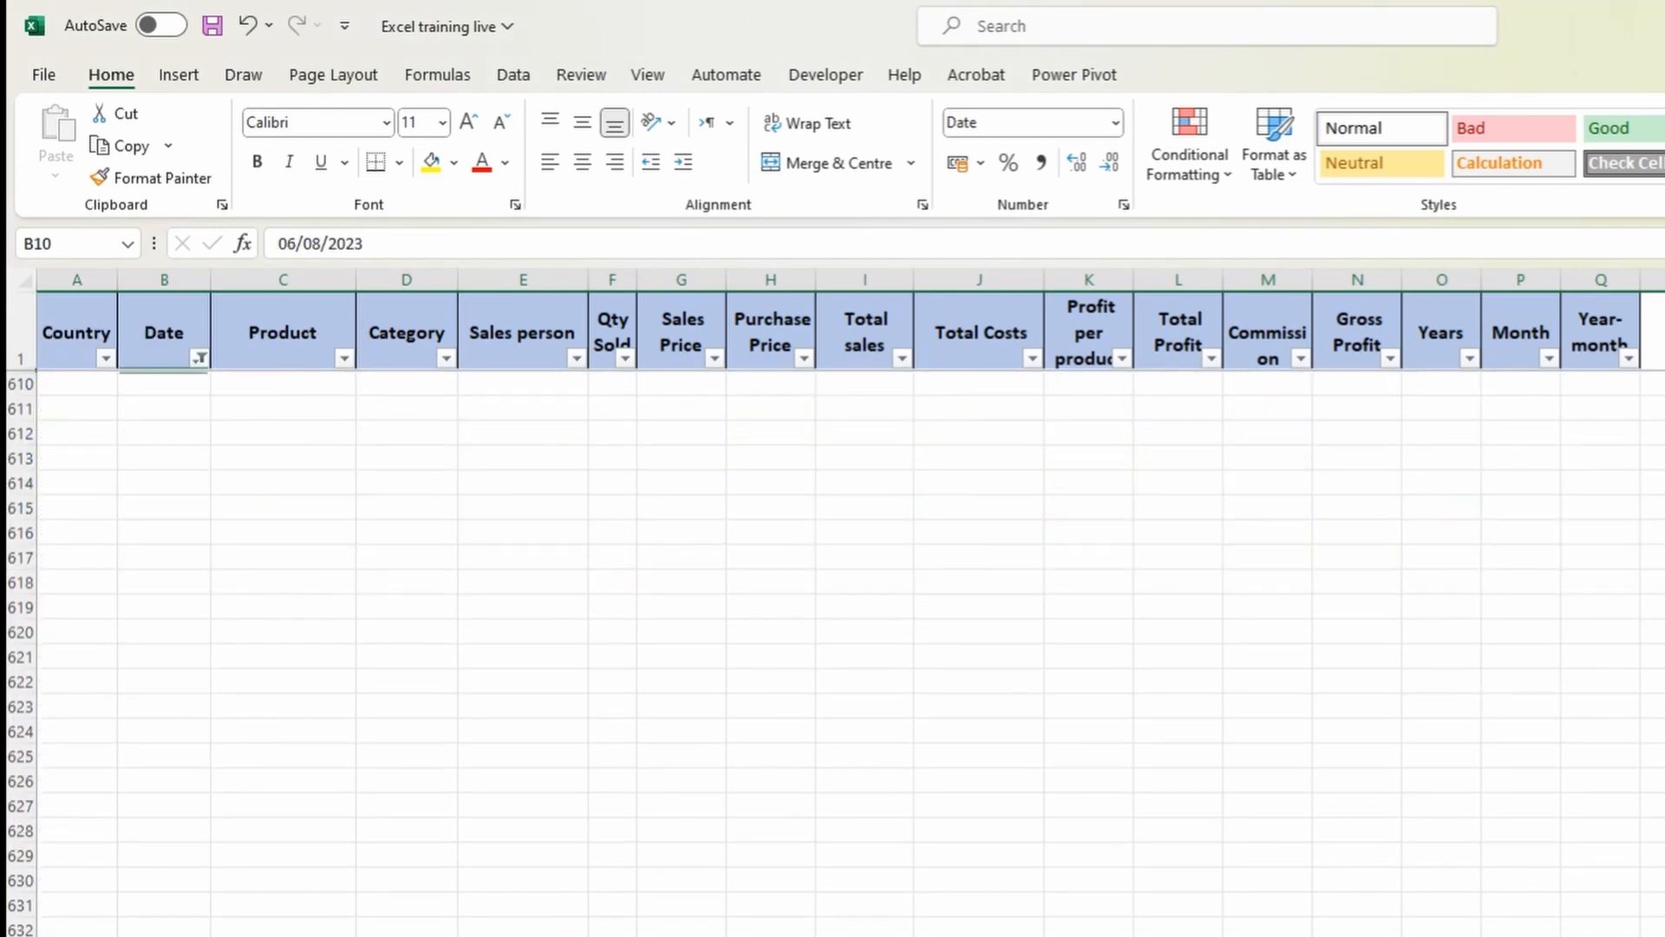
key("ctrl+z")
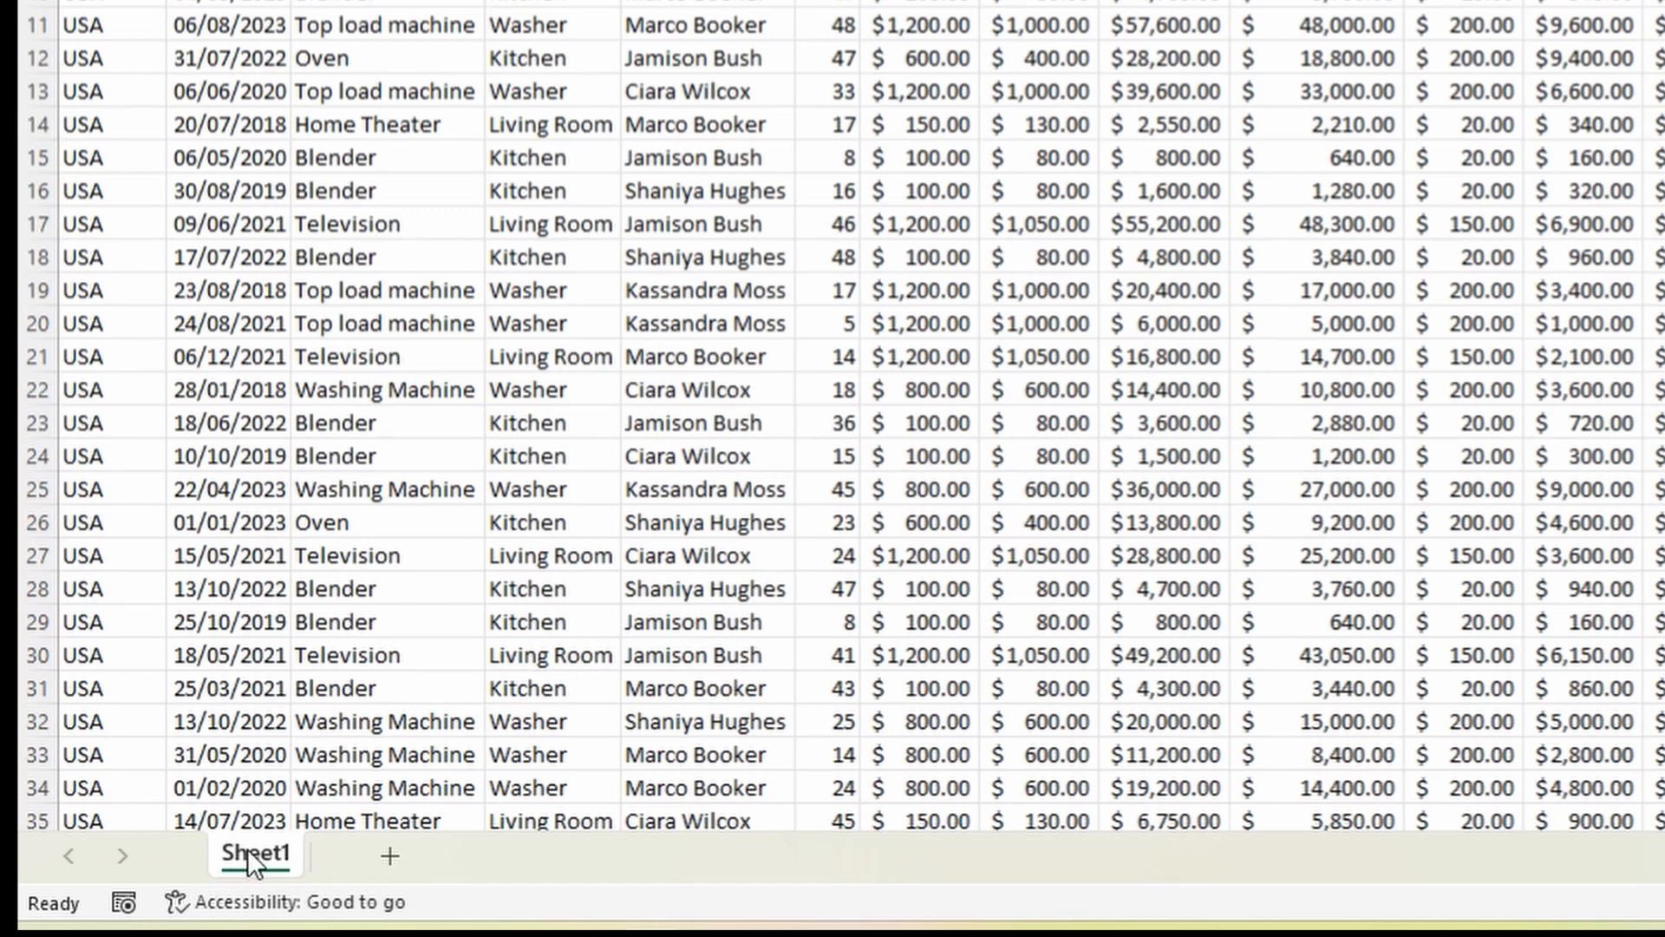
Look at the sheet tab commands and the cell Format commands for renaming a sheet, and close them without applying any.
right_click(120, 876)
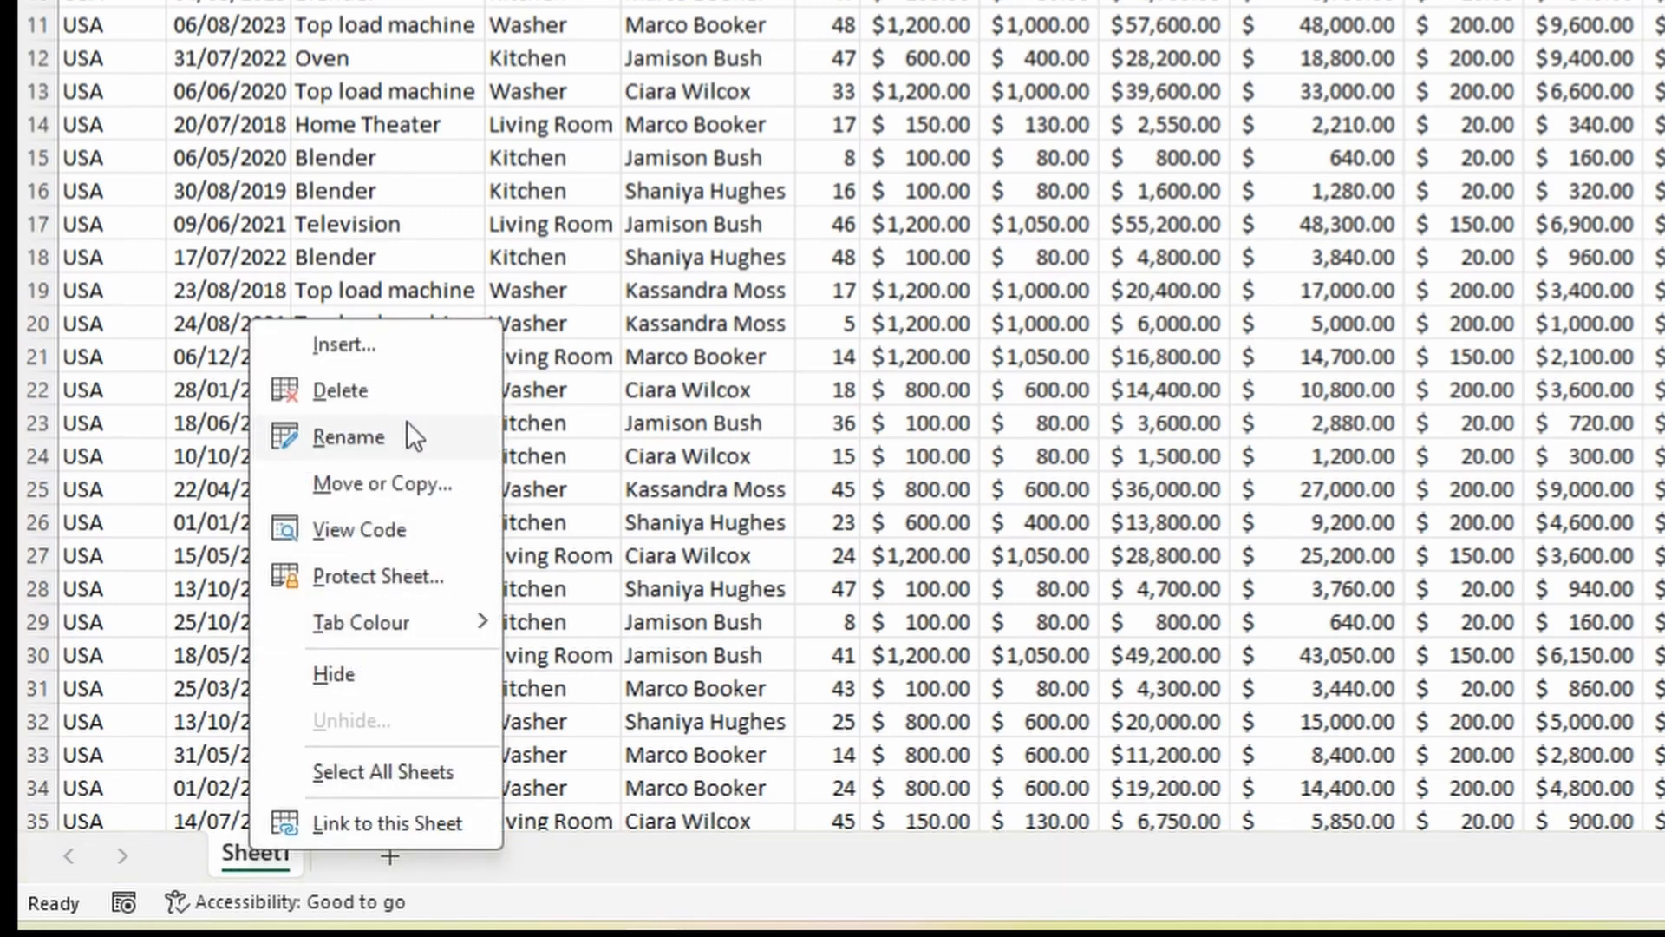
left_click(1067, 355)
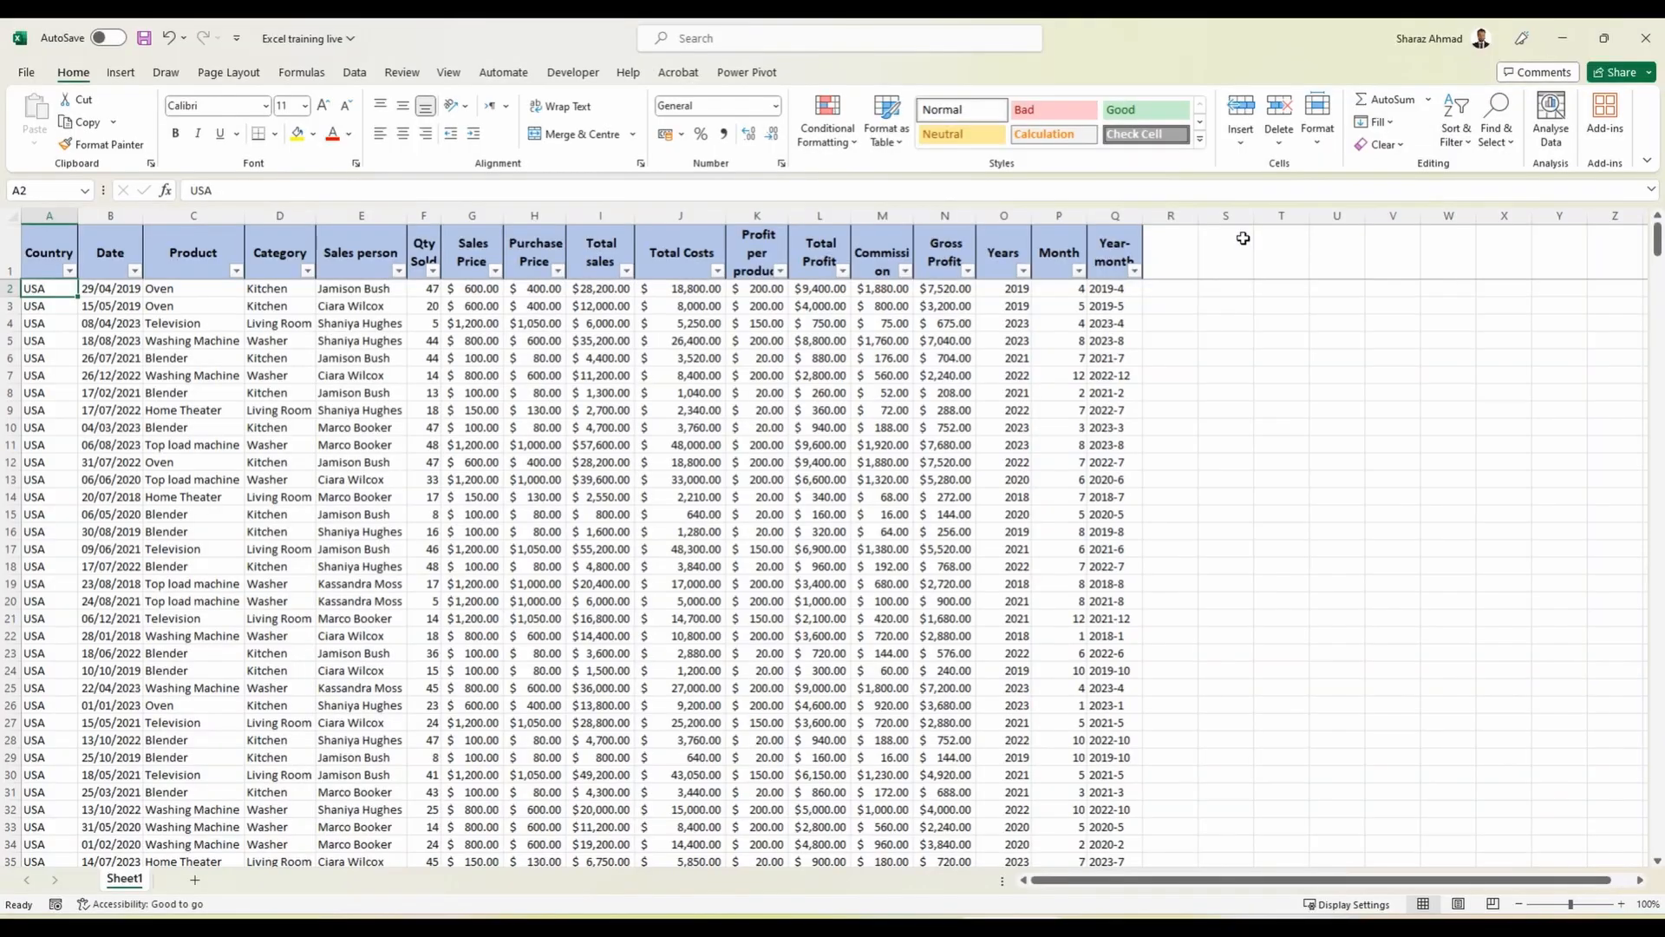
left_click(1318, 130)
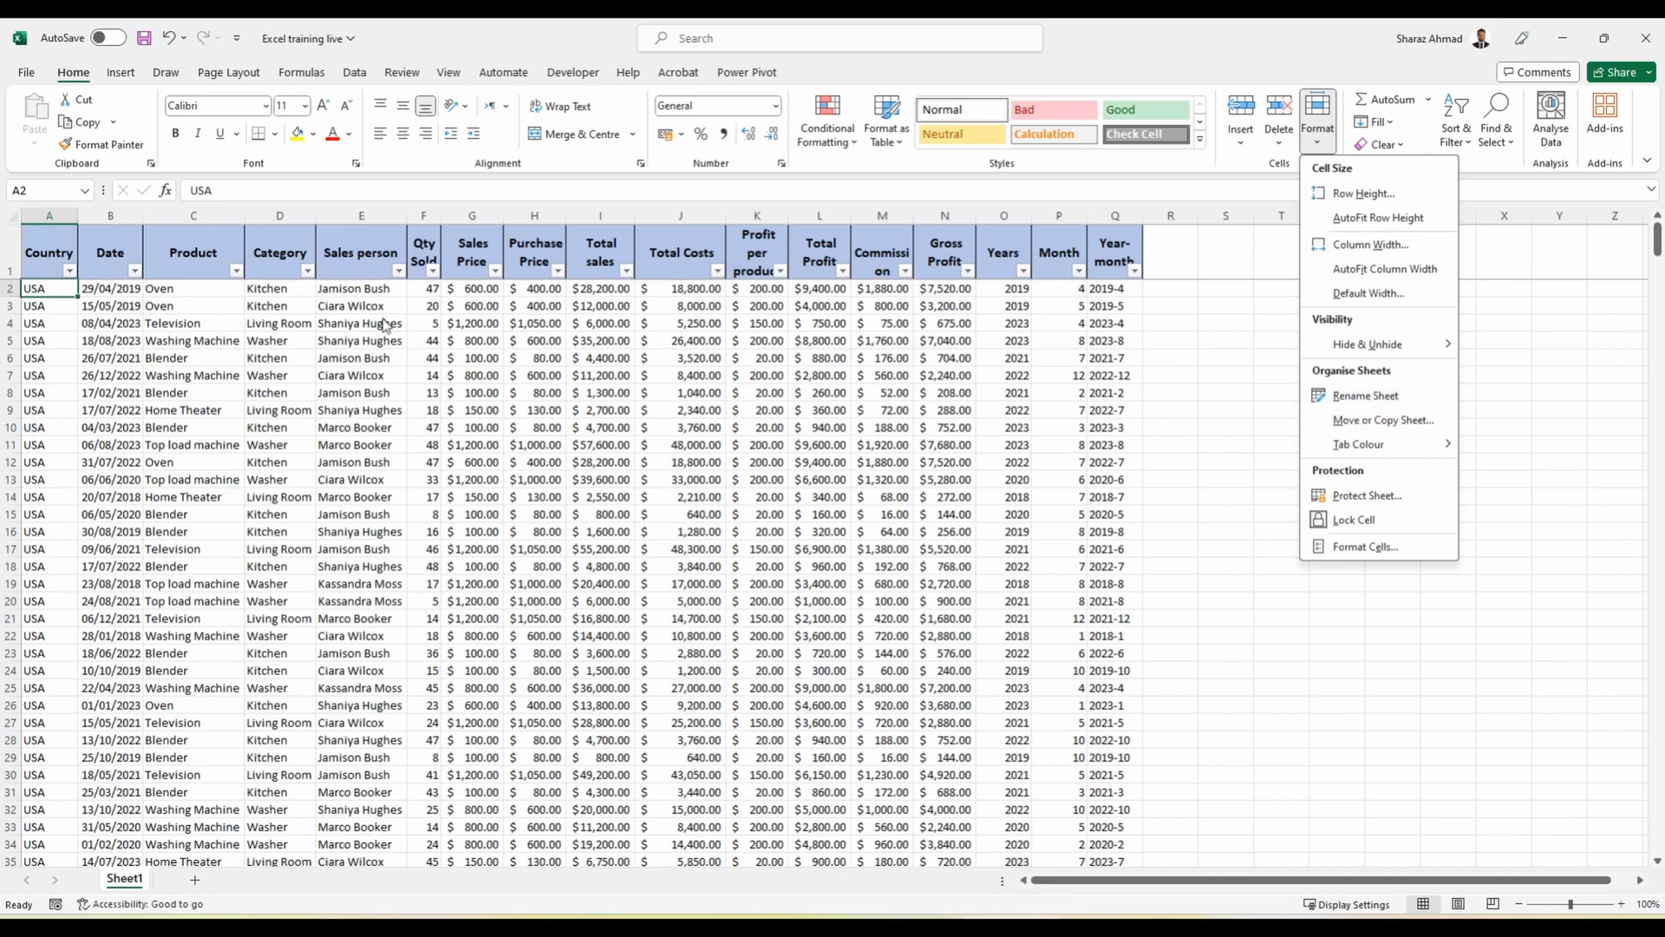
key("Escape")
key("Escape")
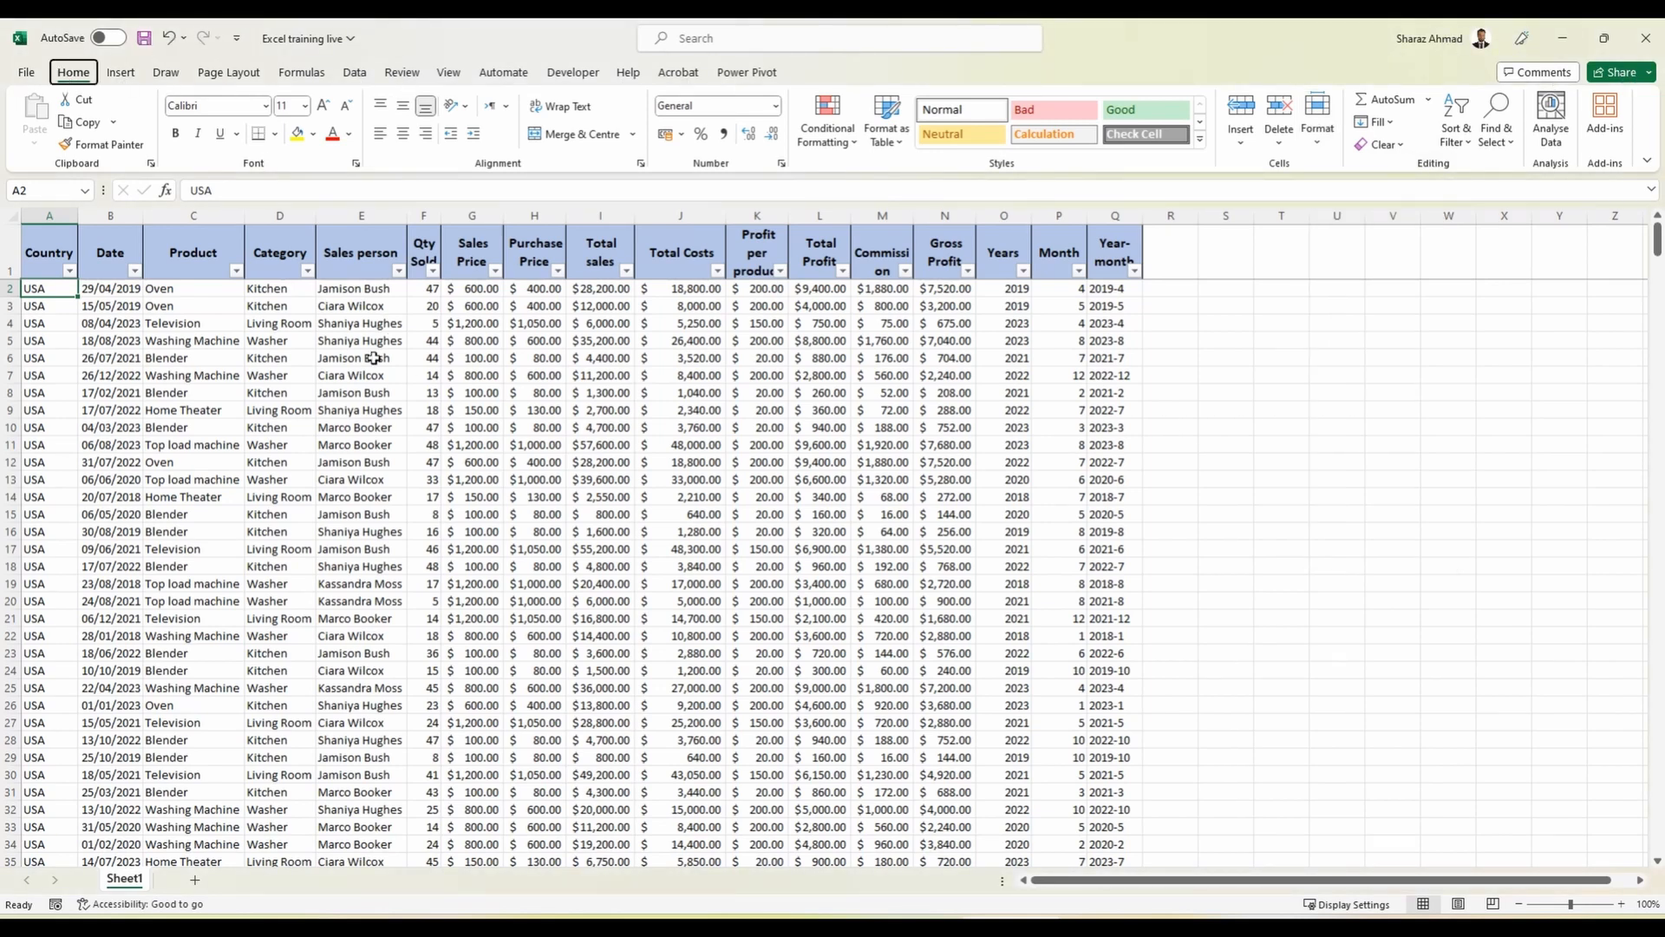
Rename the sales data sheet as Data.
key("alt+h")
key("o")
key("r")
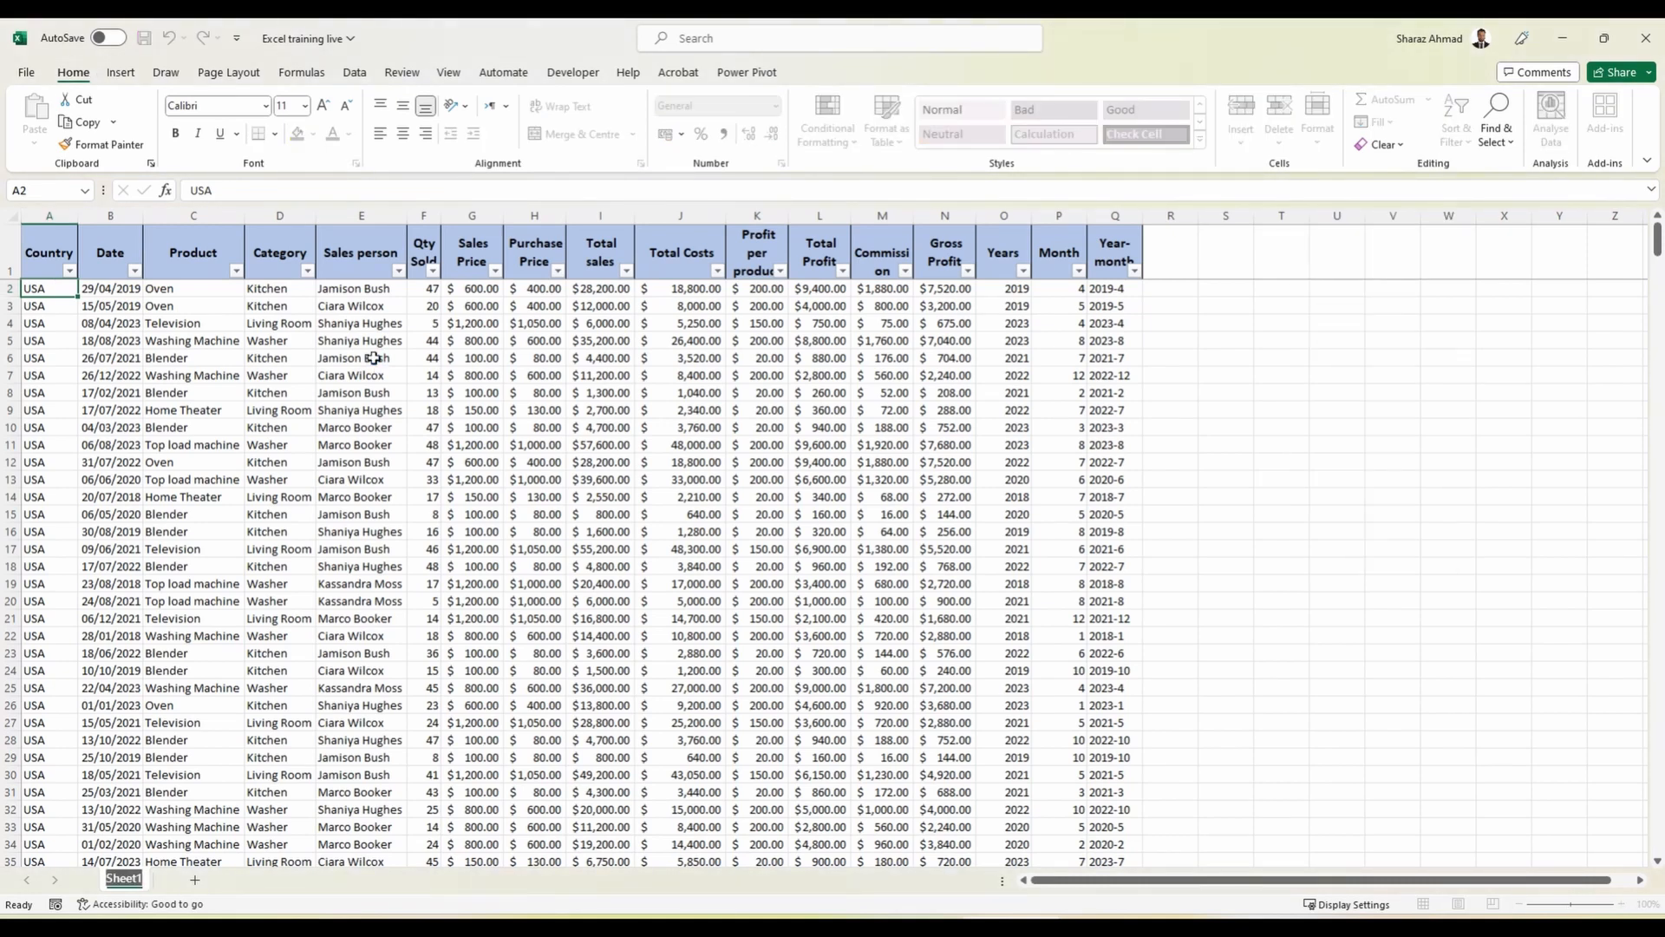
type("Data")
key("Return")
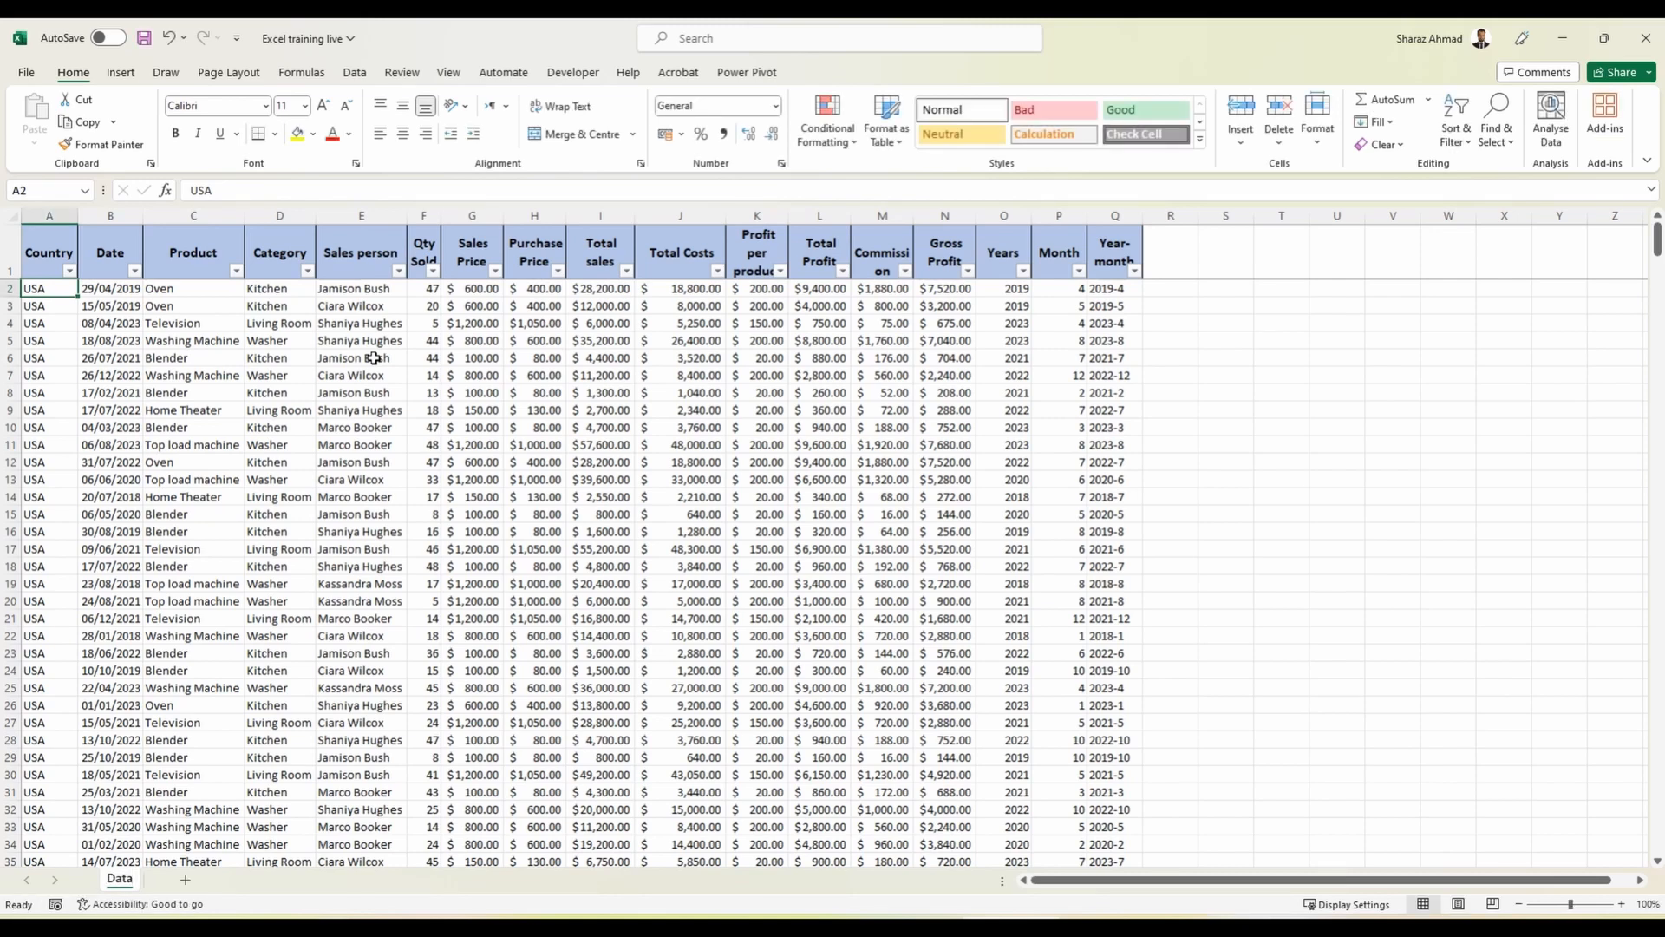
Insert a new worksheet and name it Summary.
key("alt+h")
key("i")
key("s")
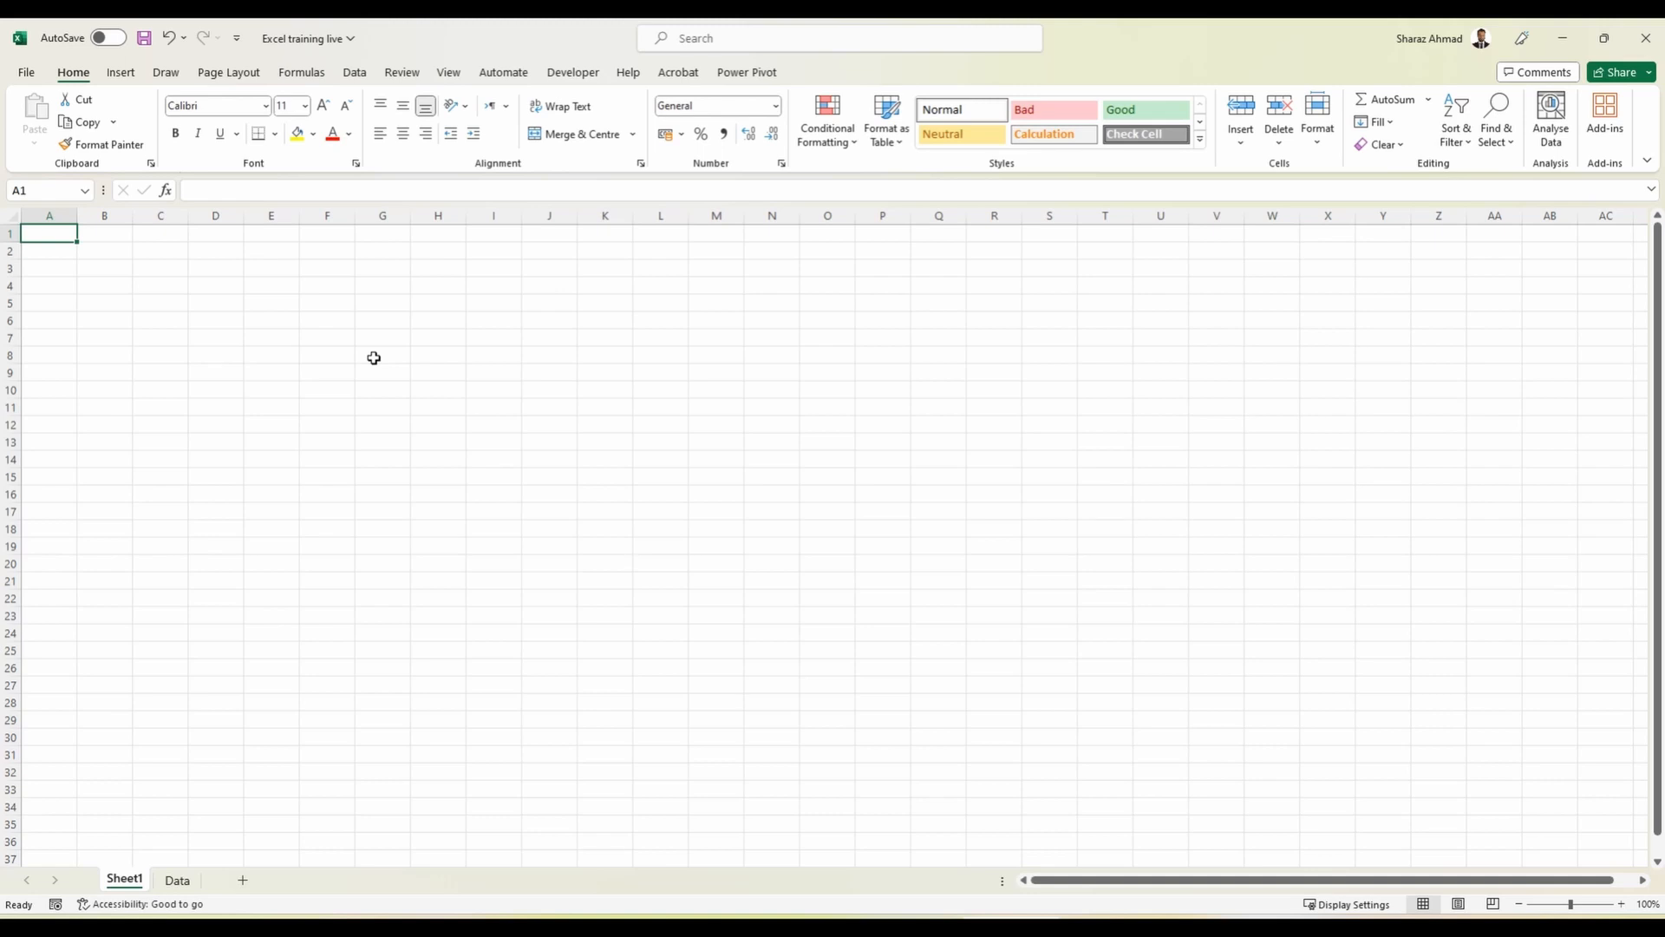
key("alt")
type("hor")
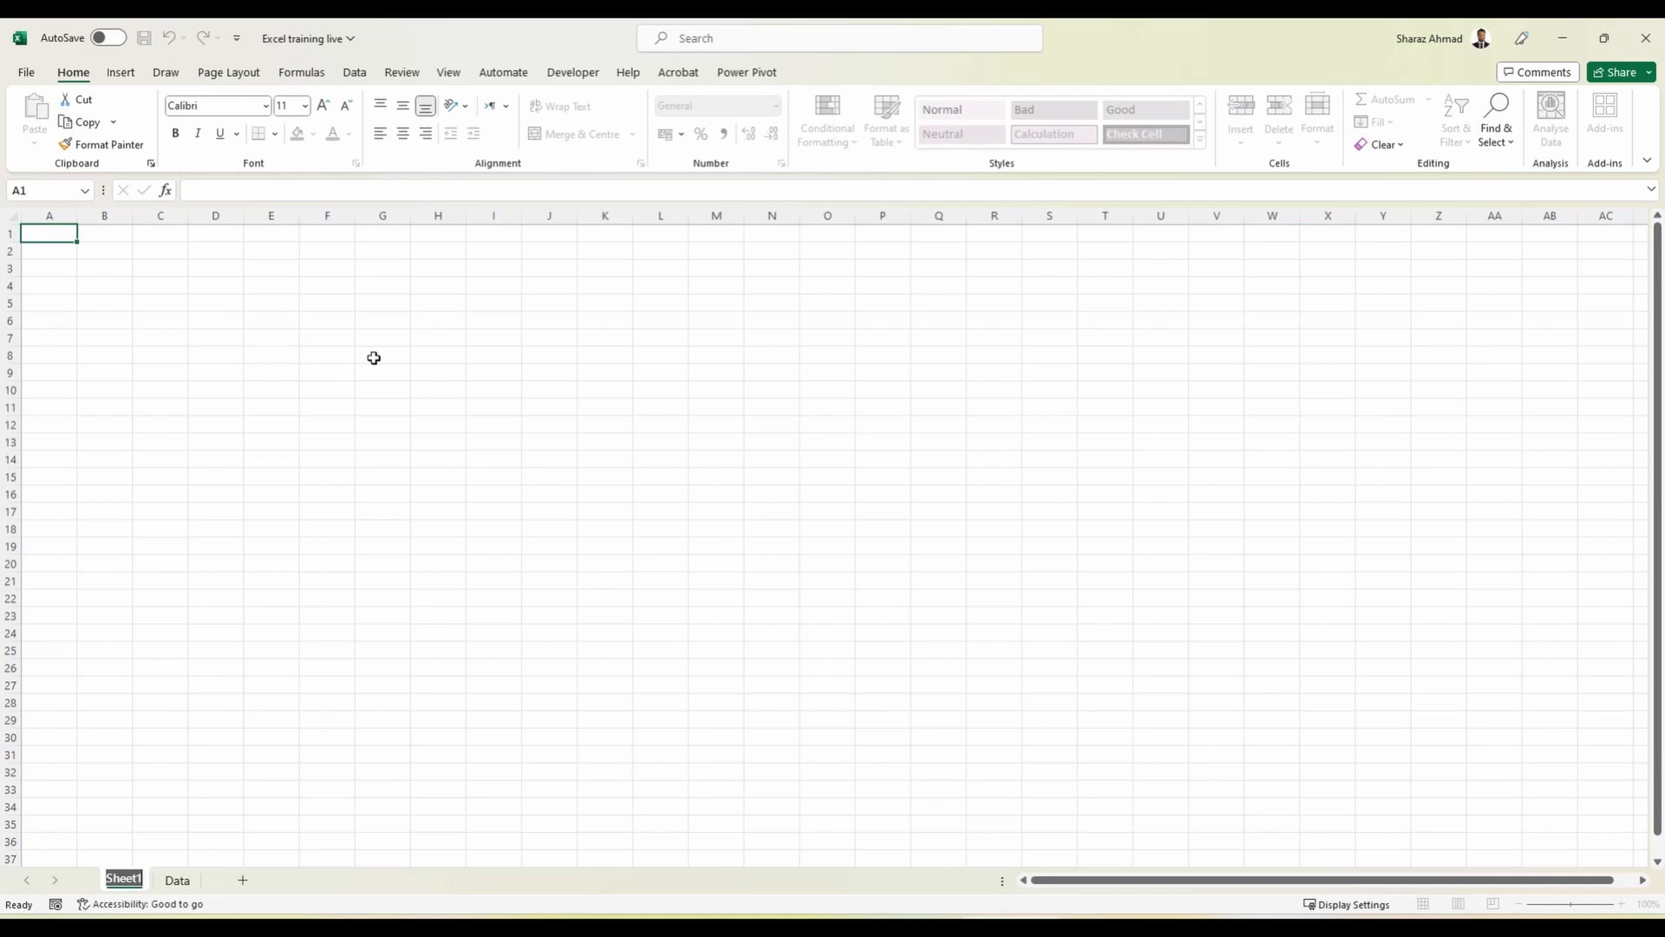
type("Summary")
key("Return")
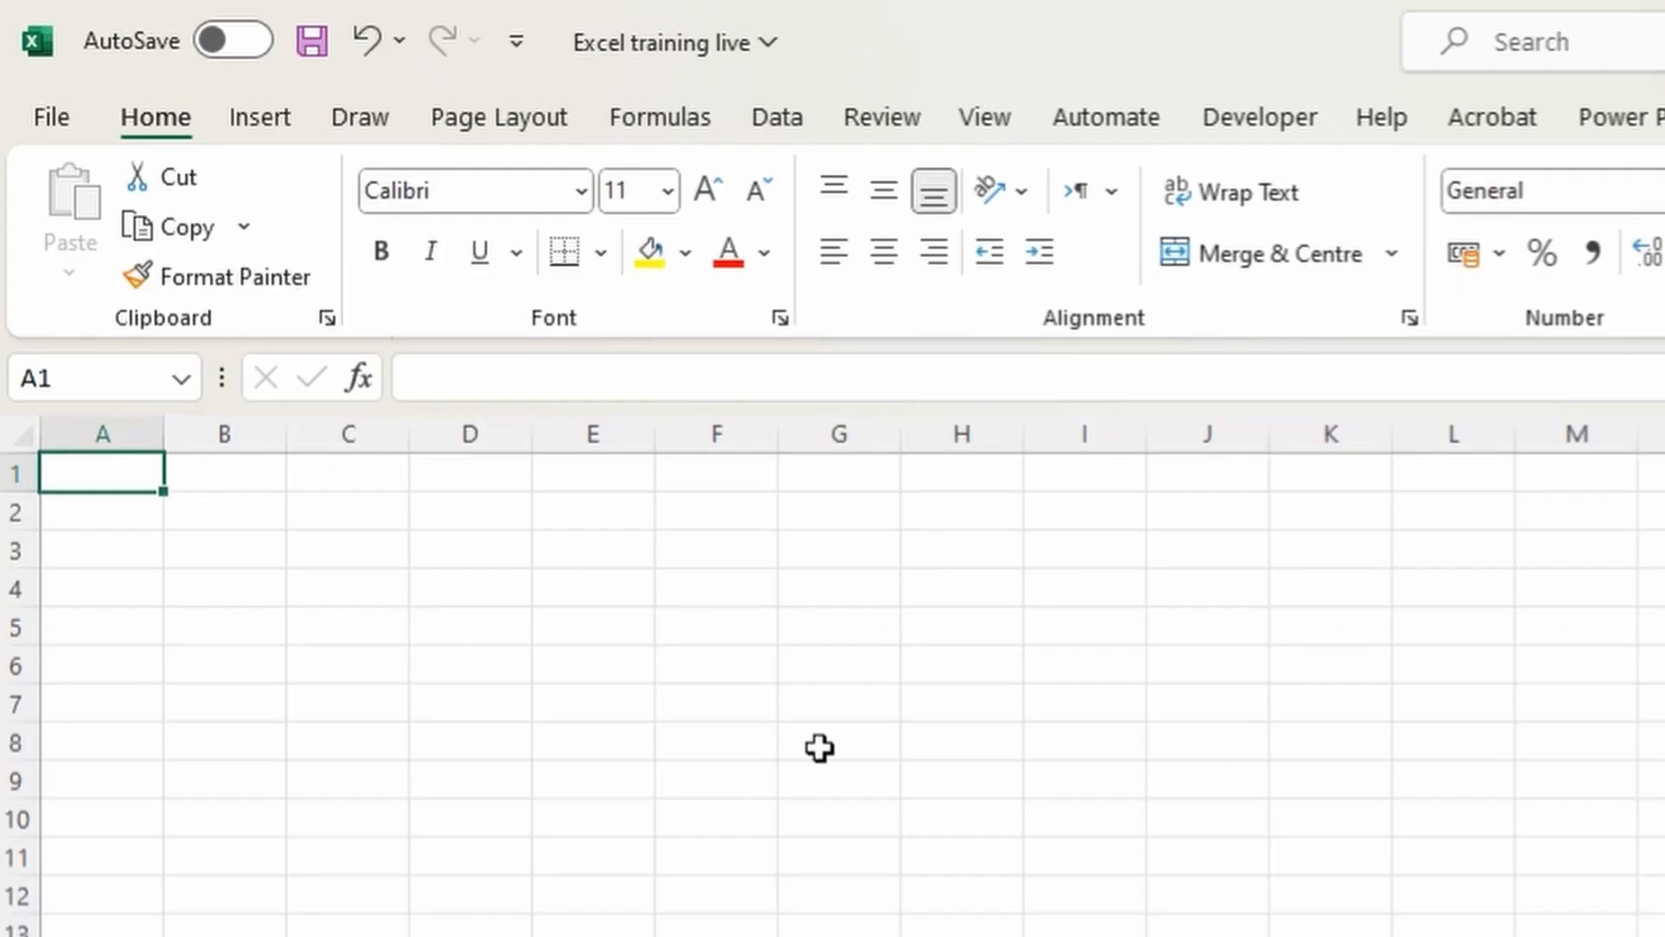
Enter the title "Gross Profit Report" in cell A1 of the Summary sheet and make it bold.
type("Gros")
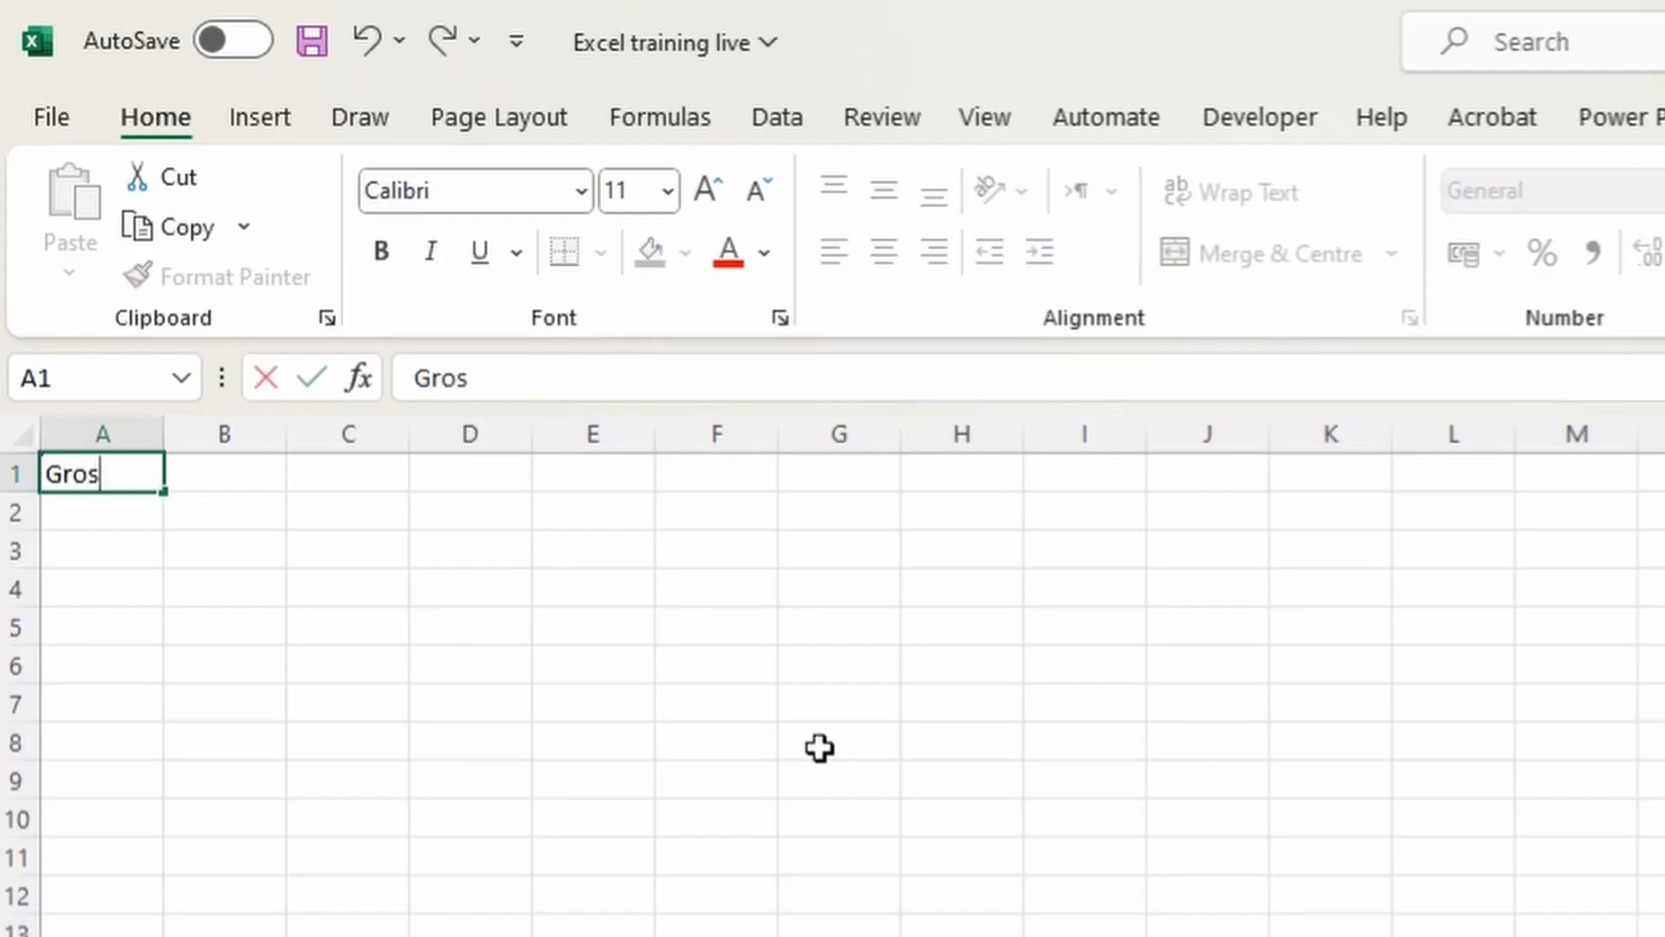
type("s Profit Repor")
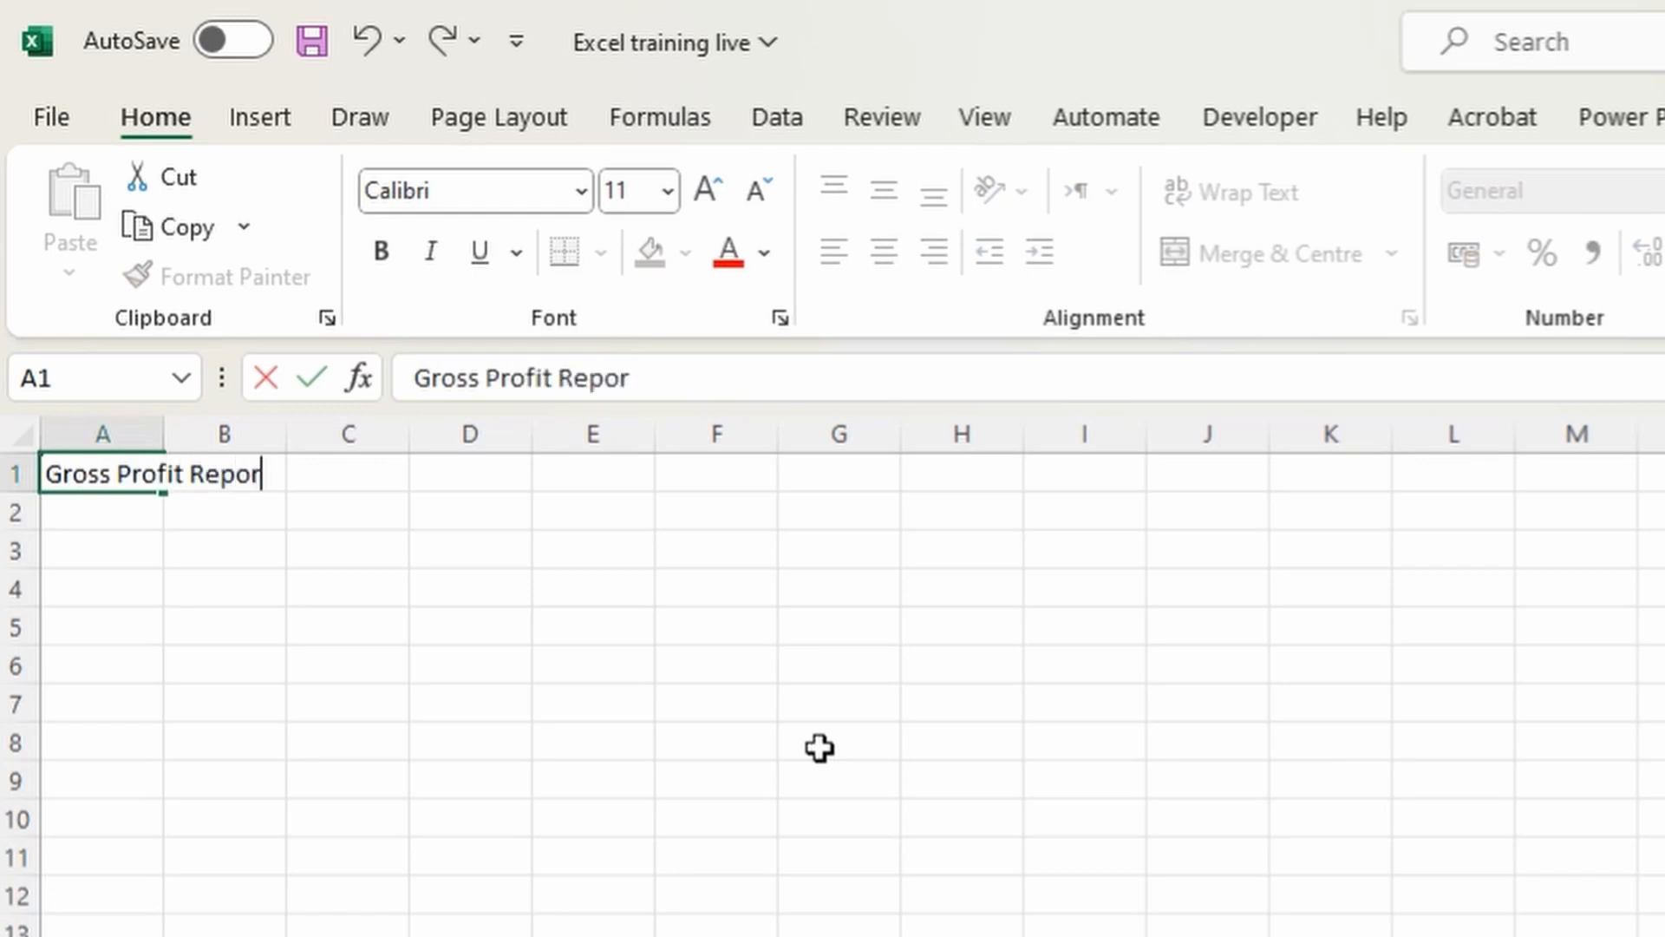
type("t")
key("Return")
key("Up")
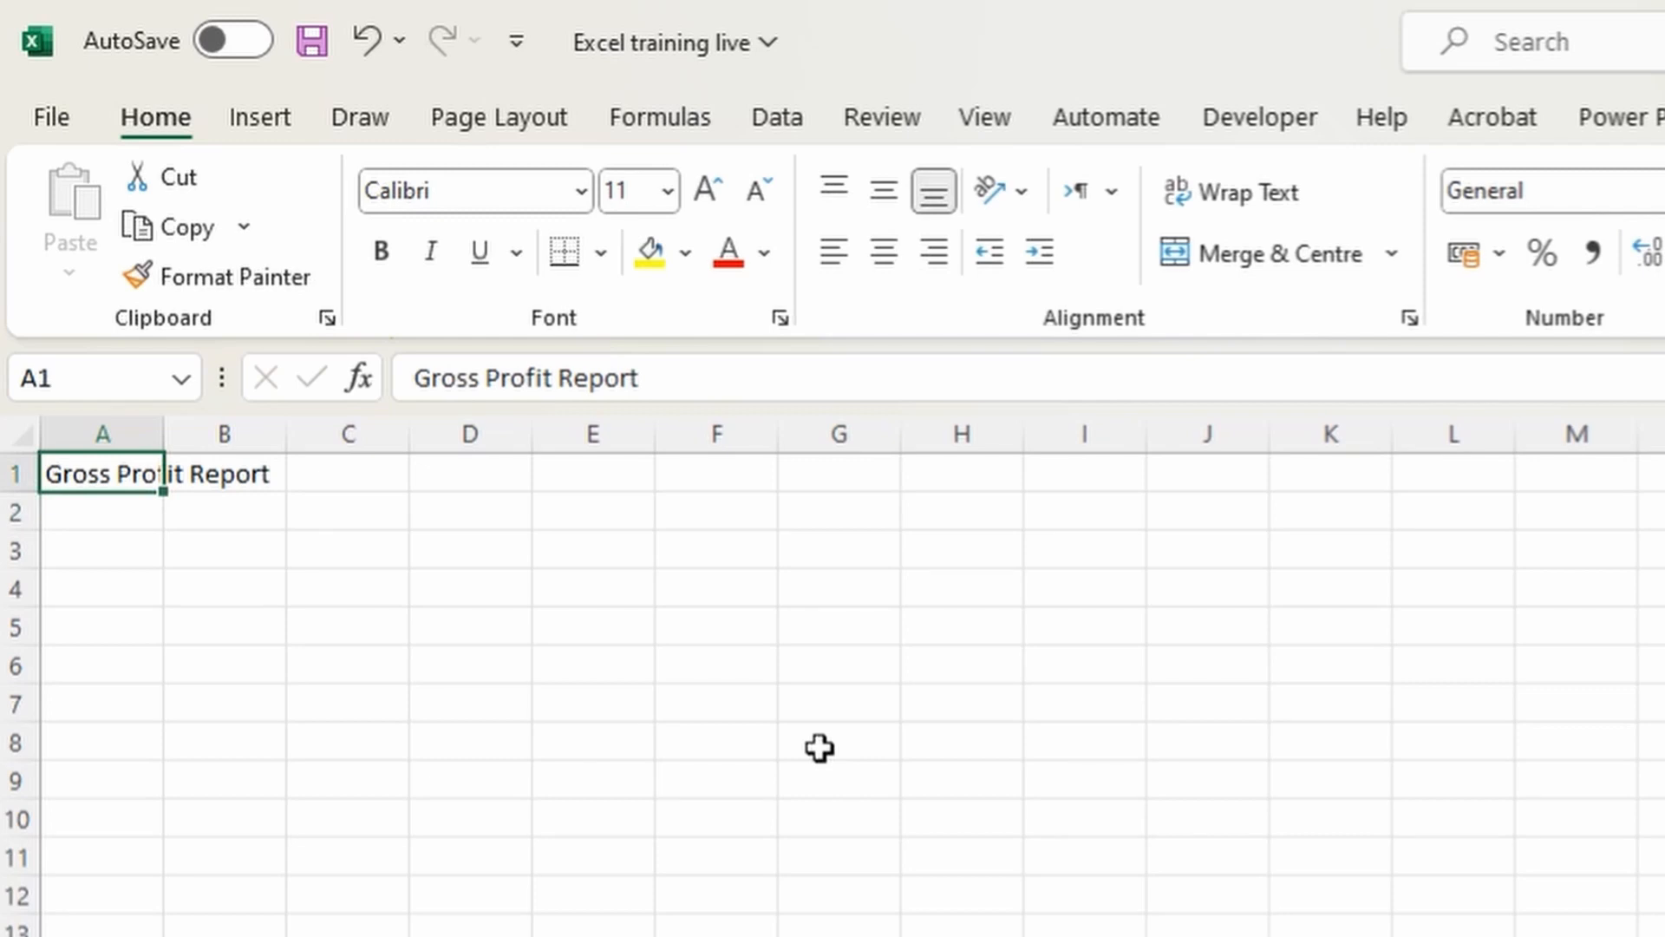
key("ctrl+b")
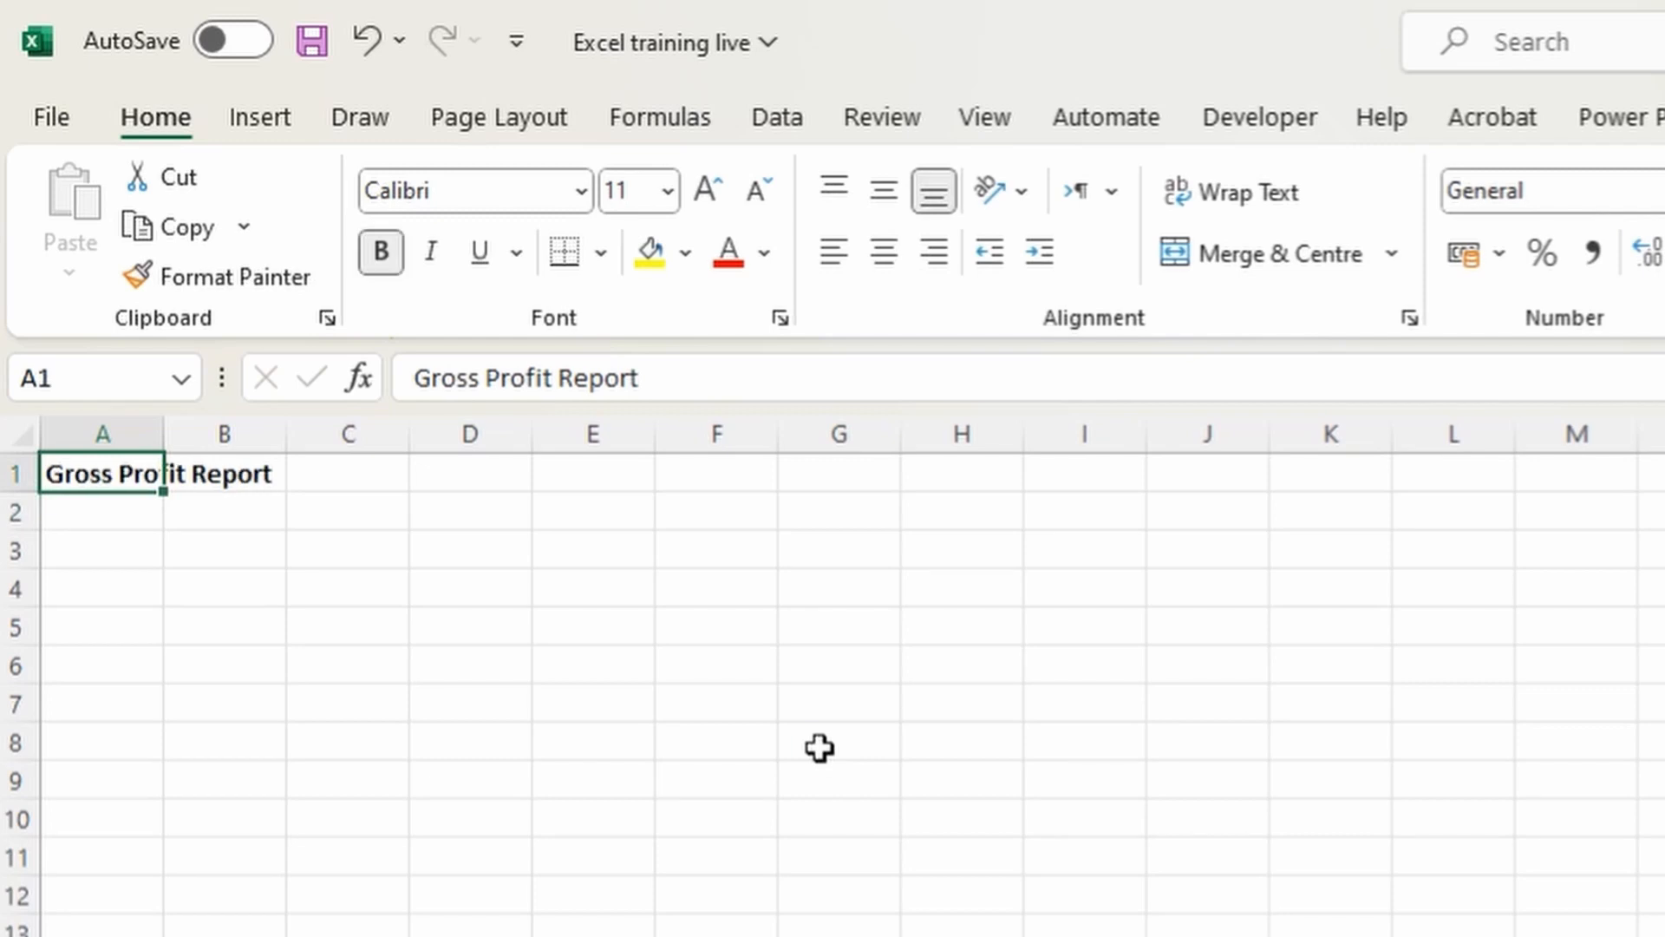
Underline the title in cell A1 of the summary sheet, enlarge its font to 16 and undo the last size increase.
key("ctrl+u")
left_click(710, 189)
left_click(710, 189)
left_click(709, 189)
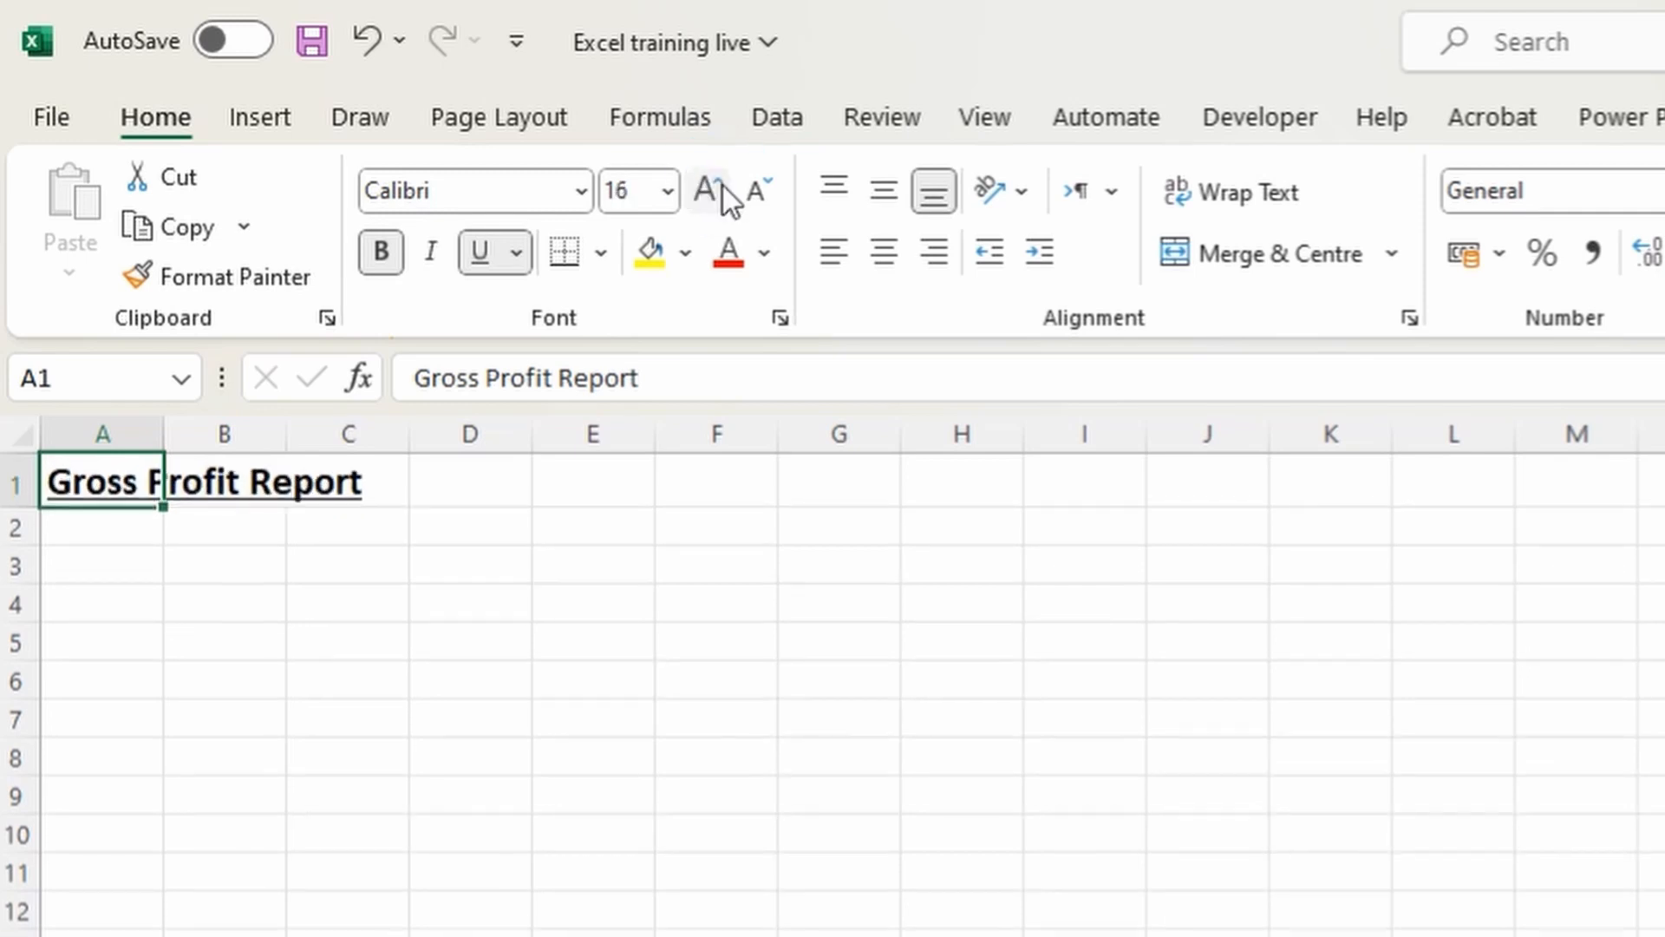
key("ctrl+z")
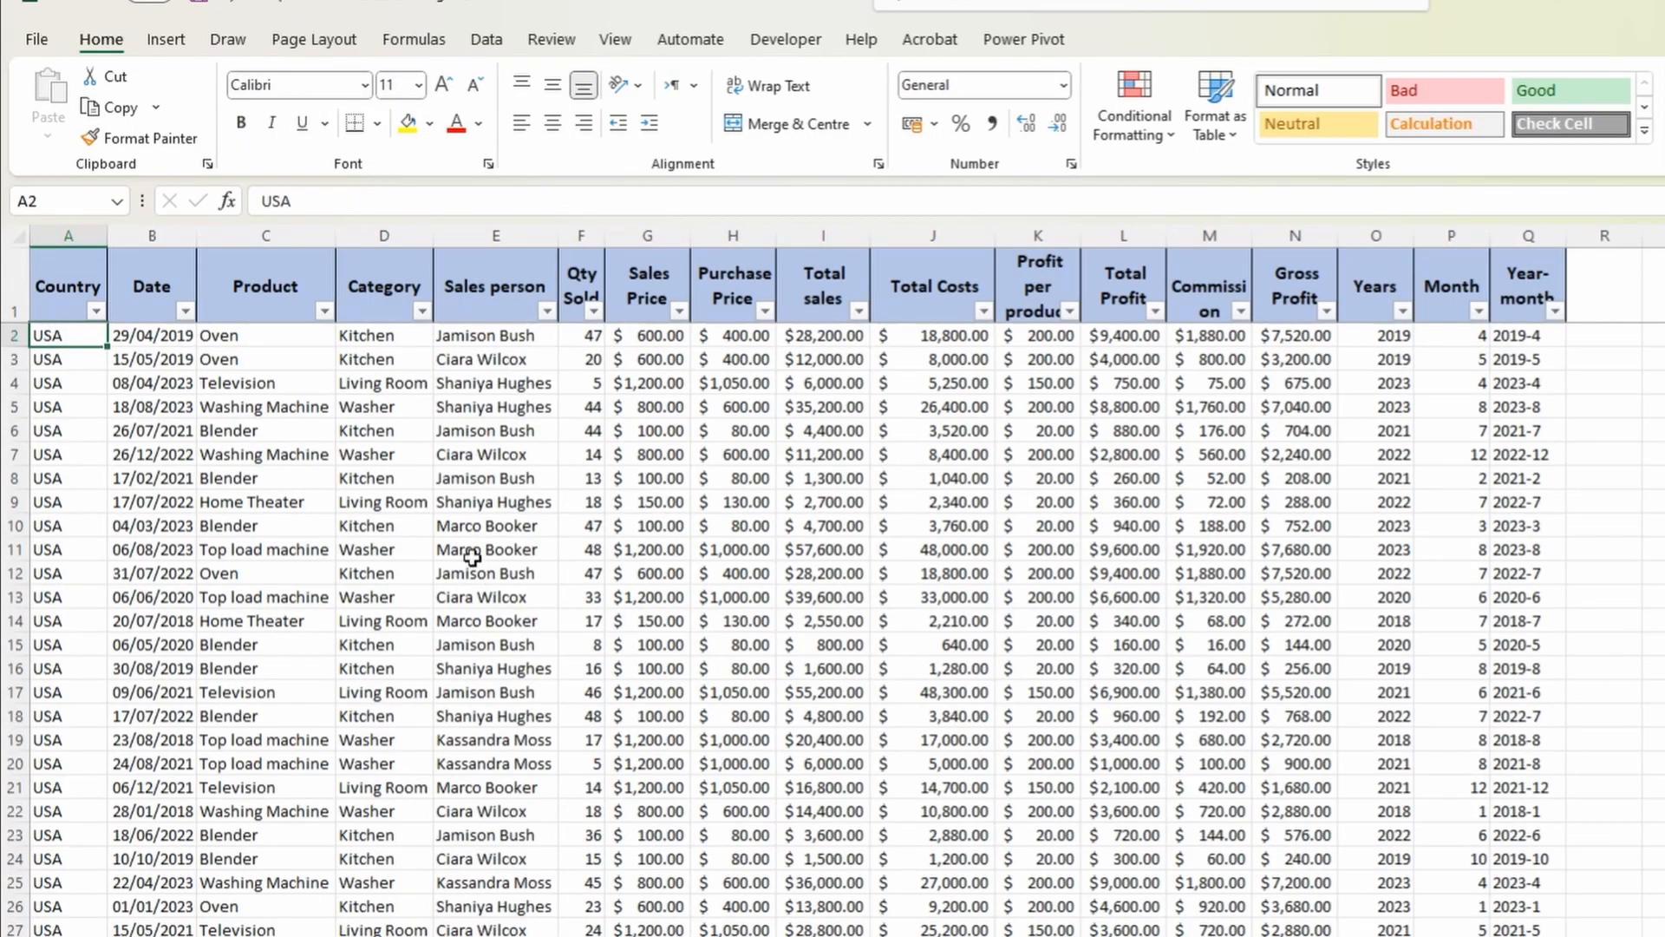
Select the Total sales, Total Costs, Total Profit, Commission and Gross Profit columns together on the Data sheet to review the report figures.
left_click(1285, 267)
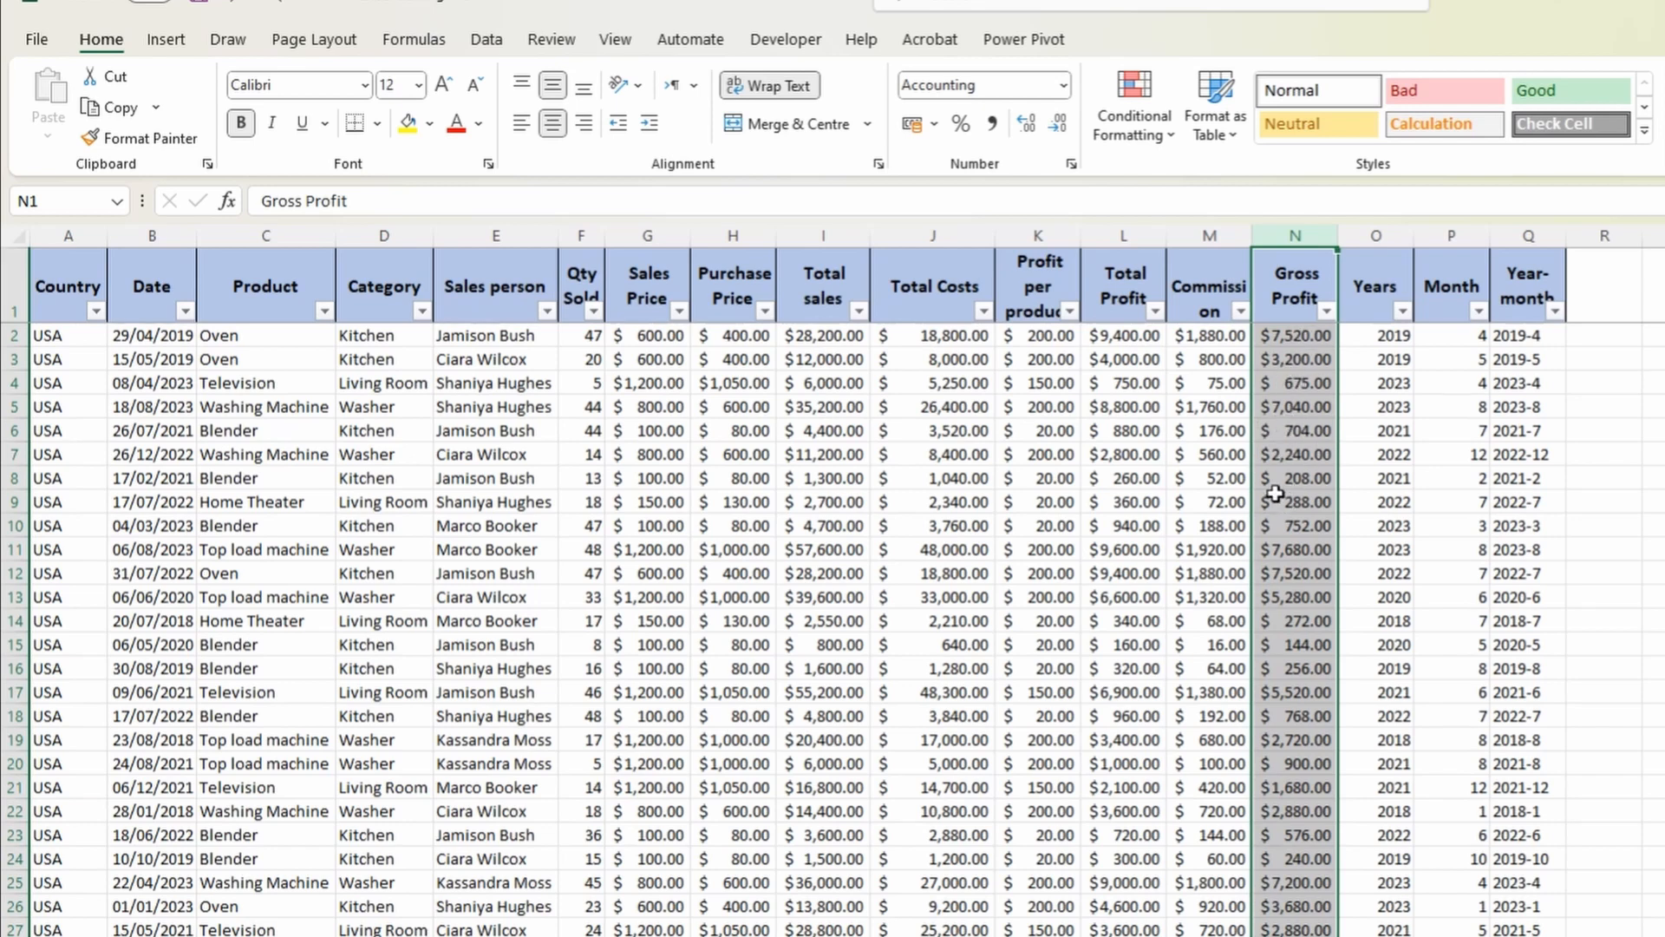
left_click(813, 240, "ctrl")
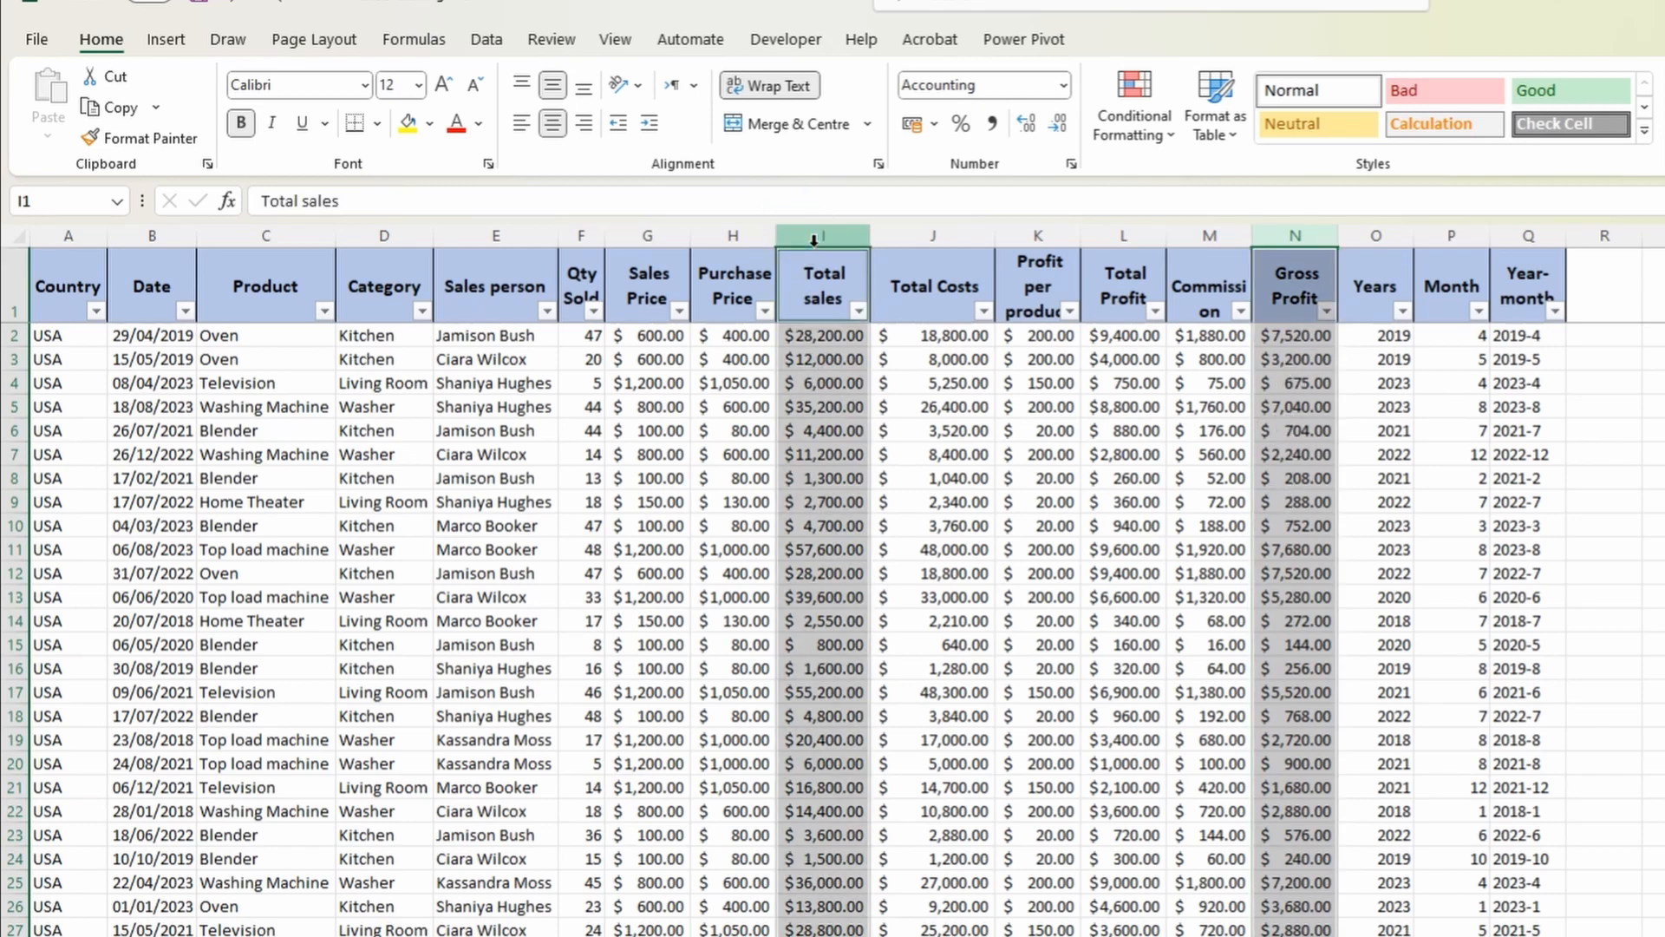
left_click(922, 240, "ctrl")
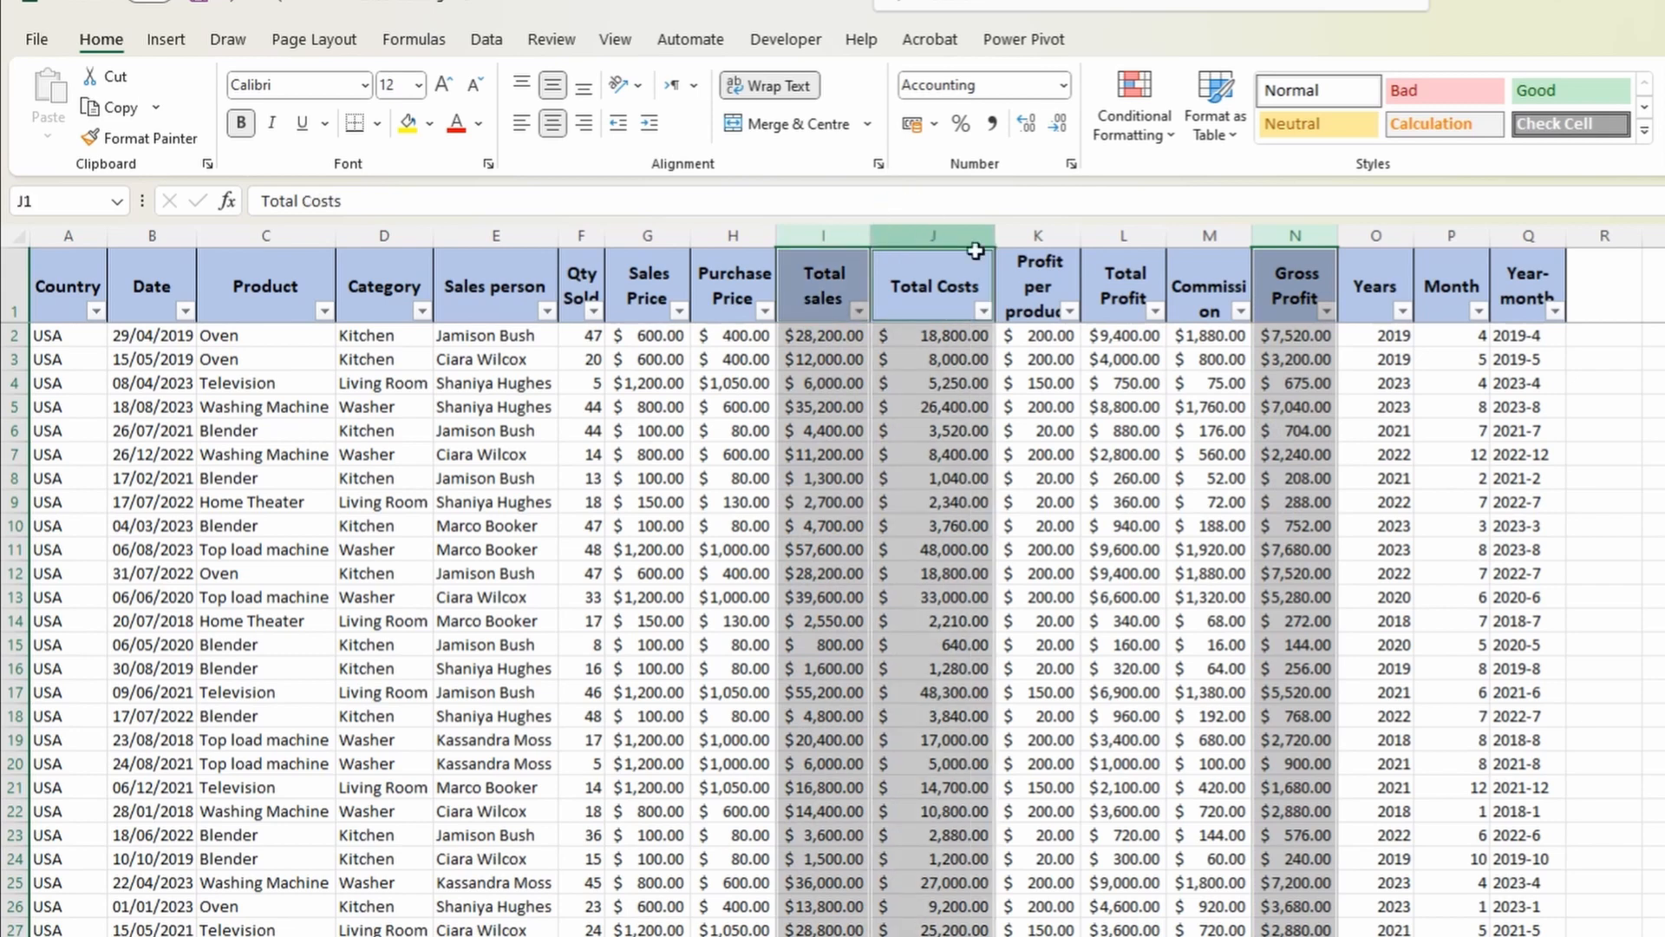
left_click(1040, 239, "ctrl")
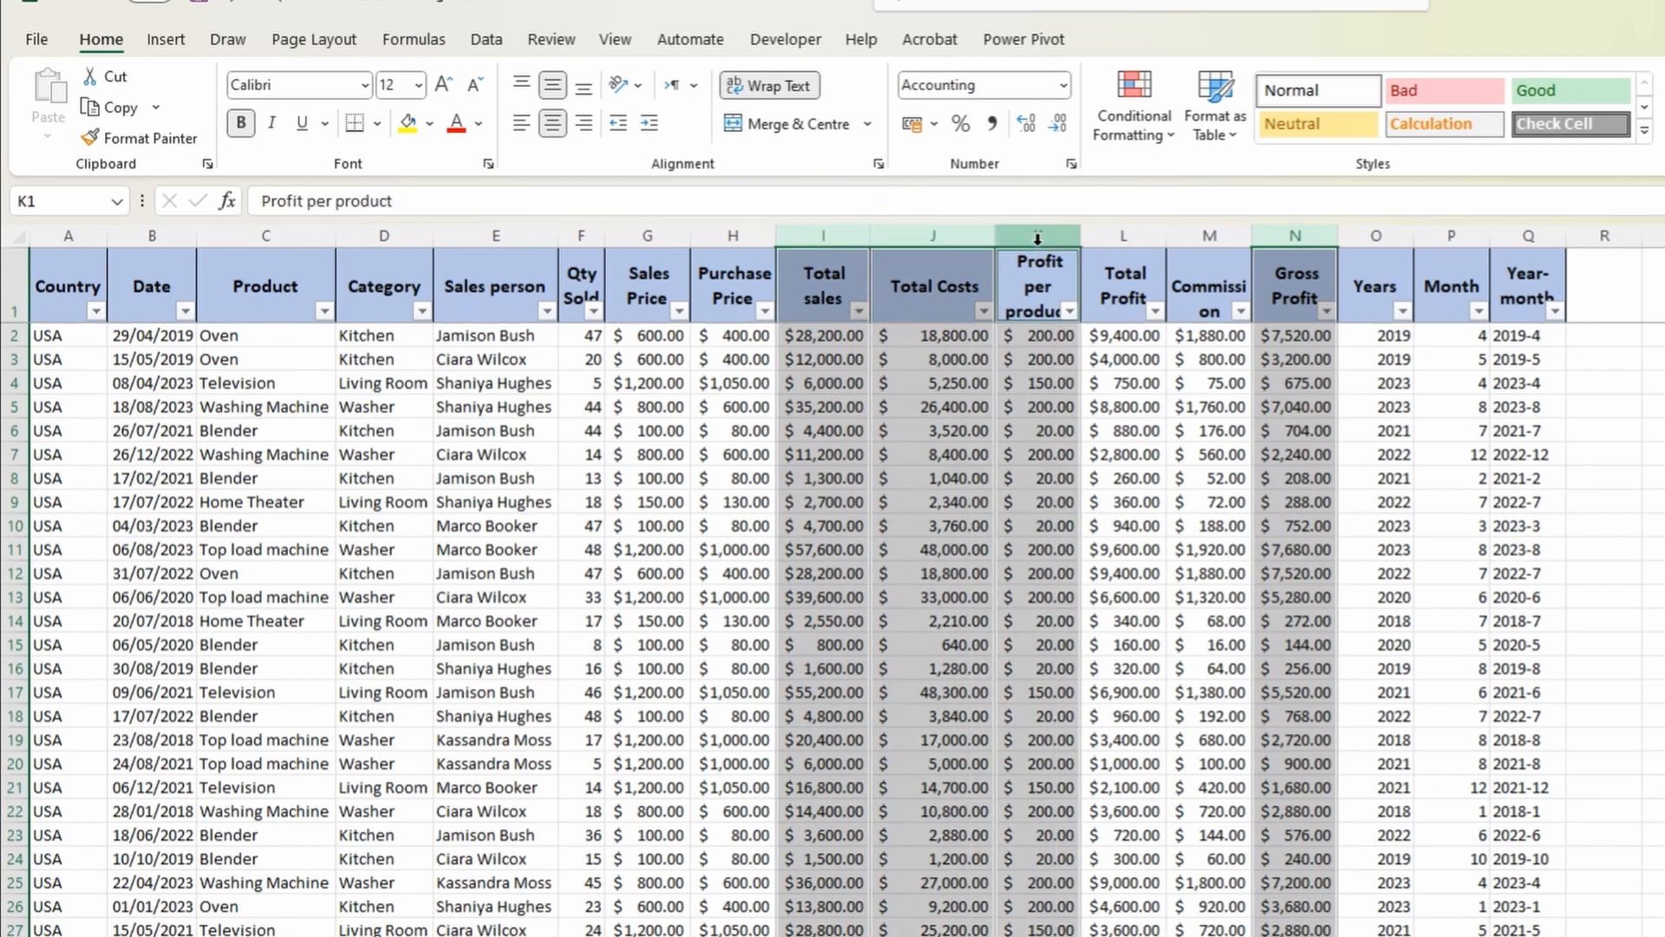
left_click(1231, 238, "ctrl")
left_click(1098, 235, "ctrl")
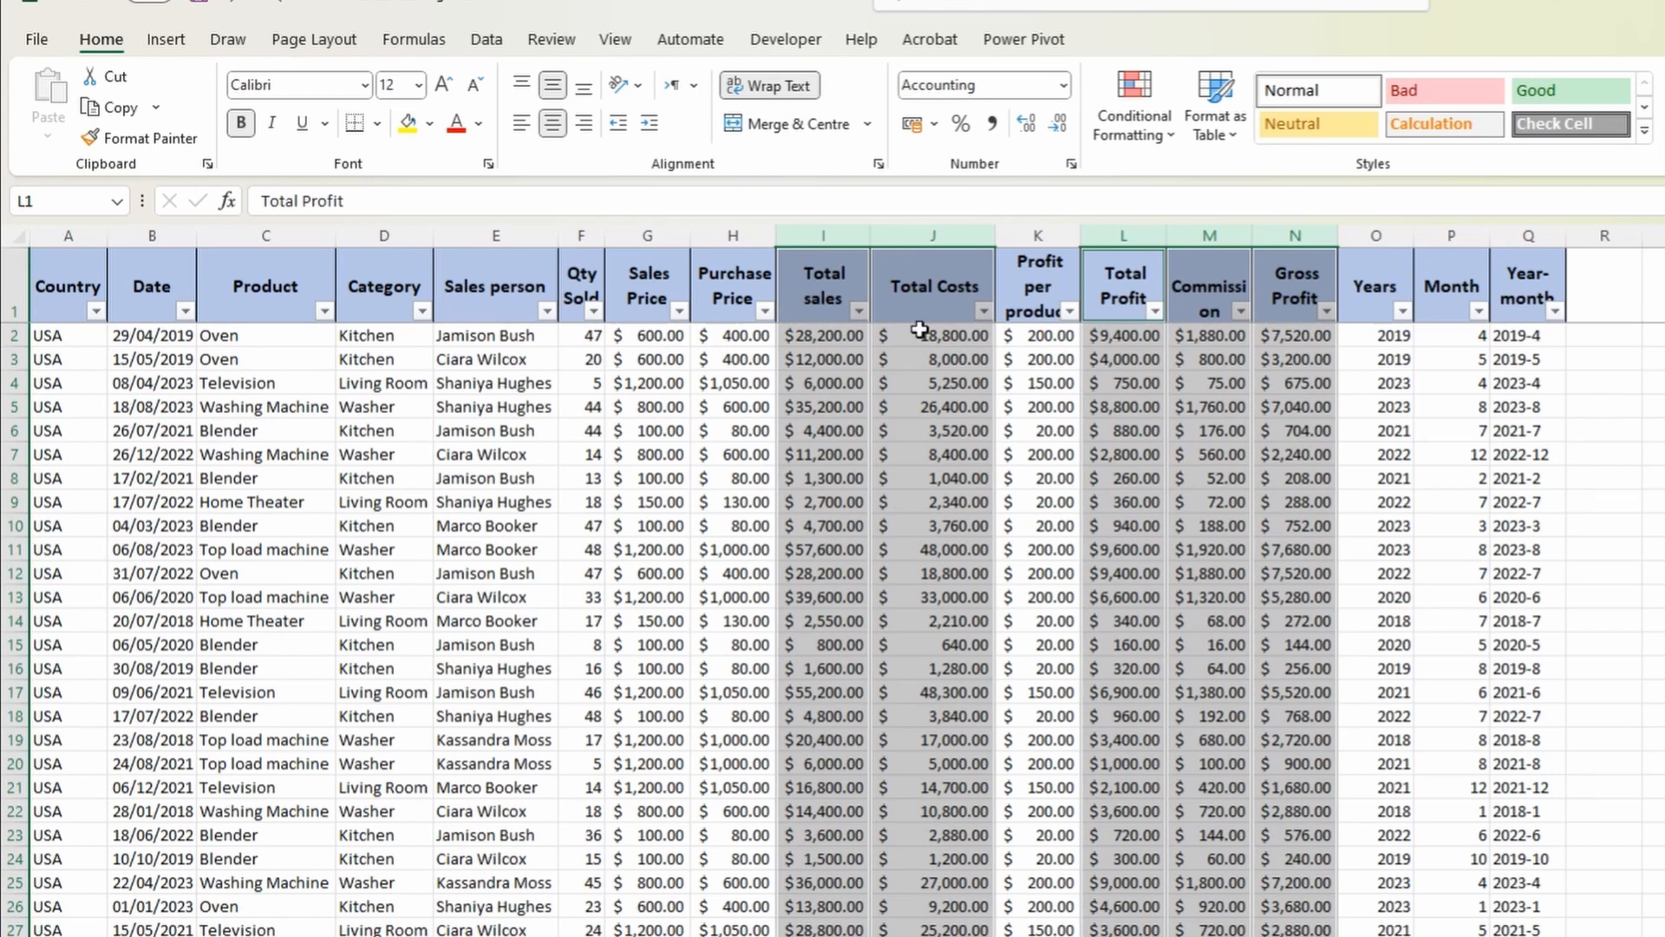
Examine the distinct categories in the Category column's filter list and close it without filtering.
left_click(405, 228)
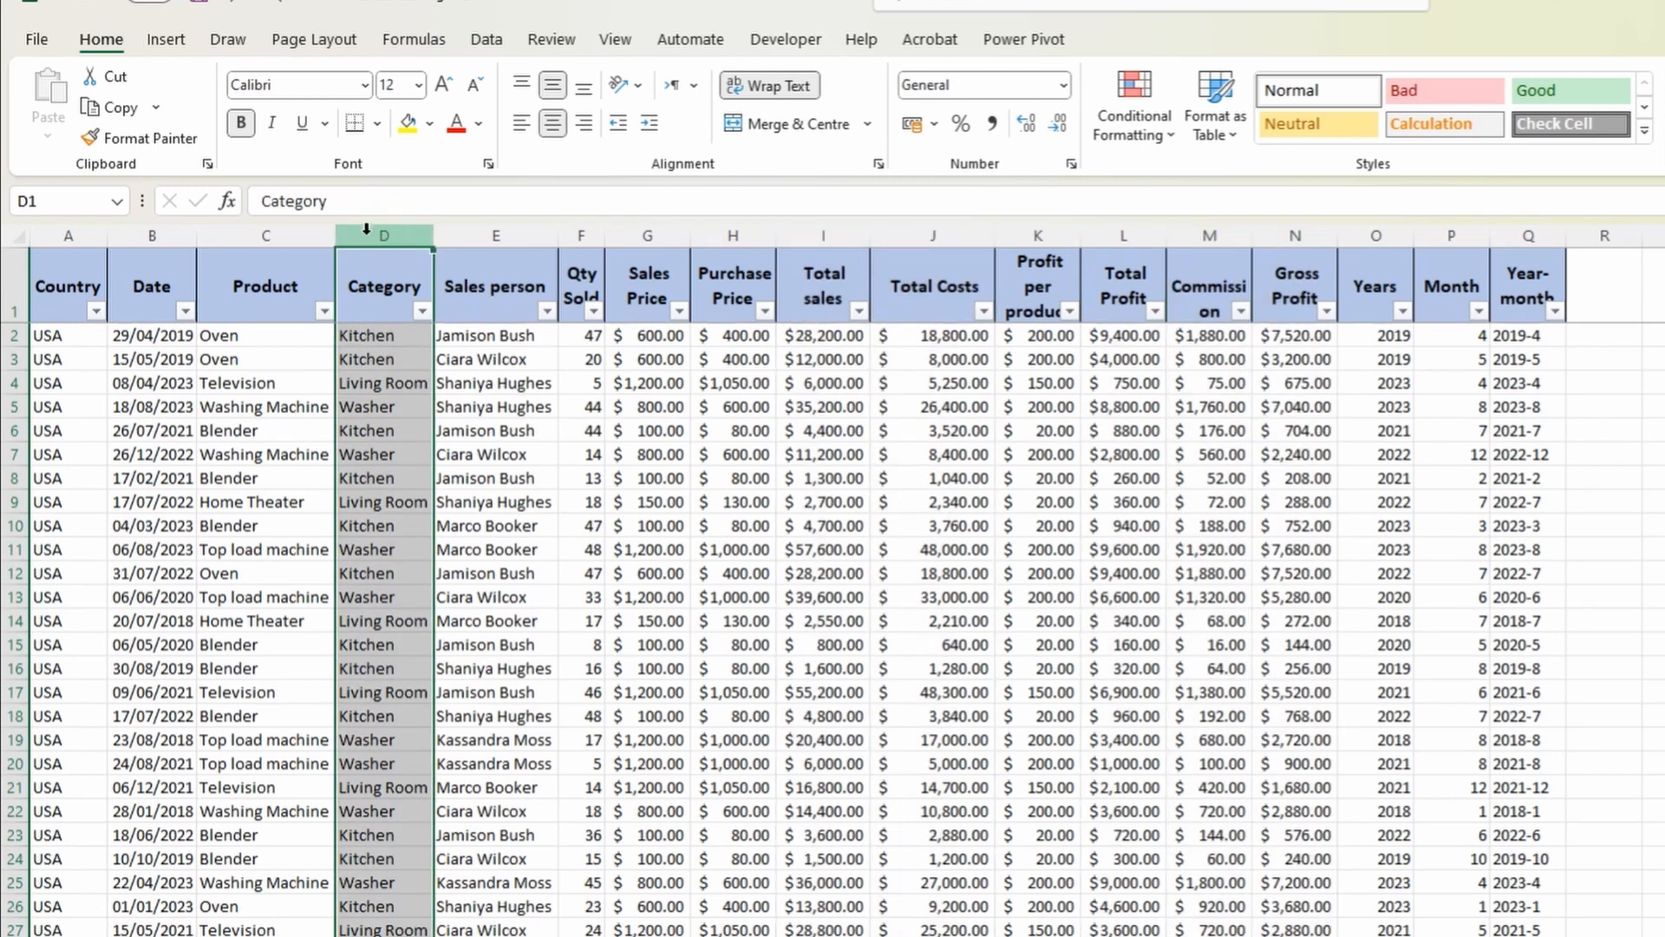
left_click(422, 314)
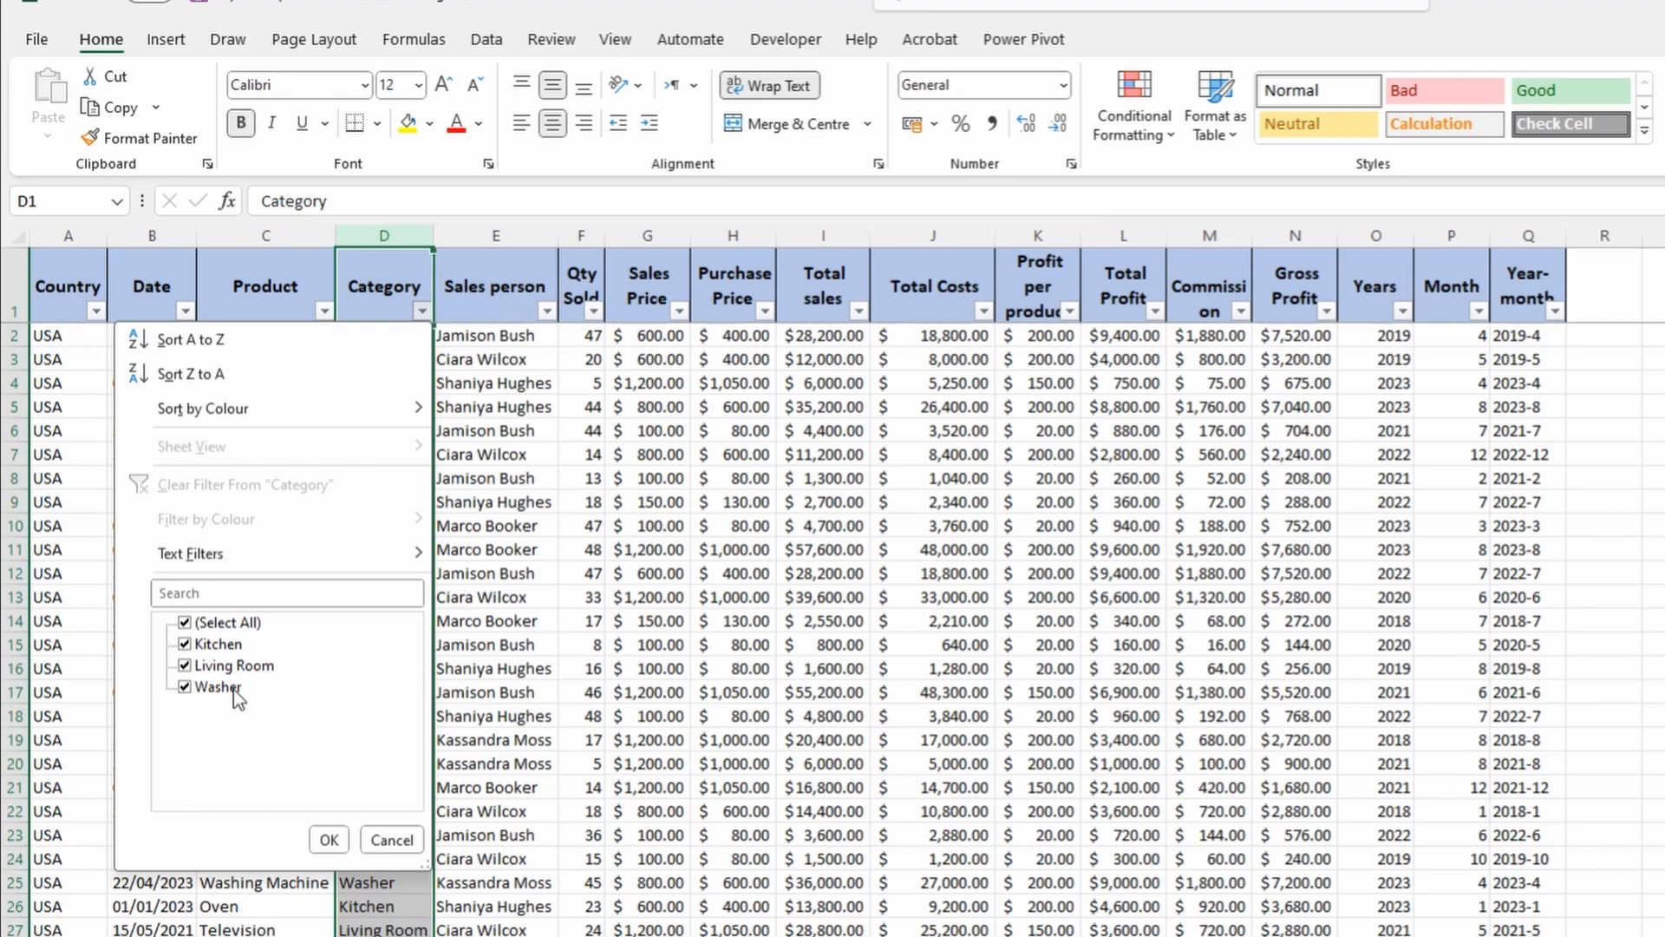
key("Escape")
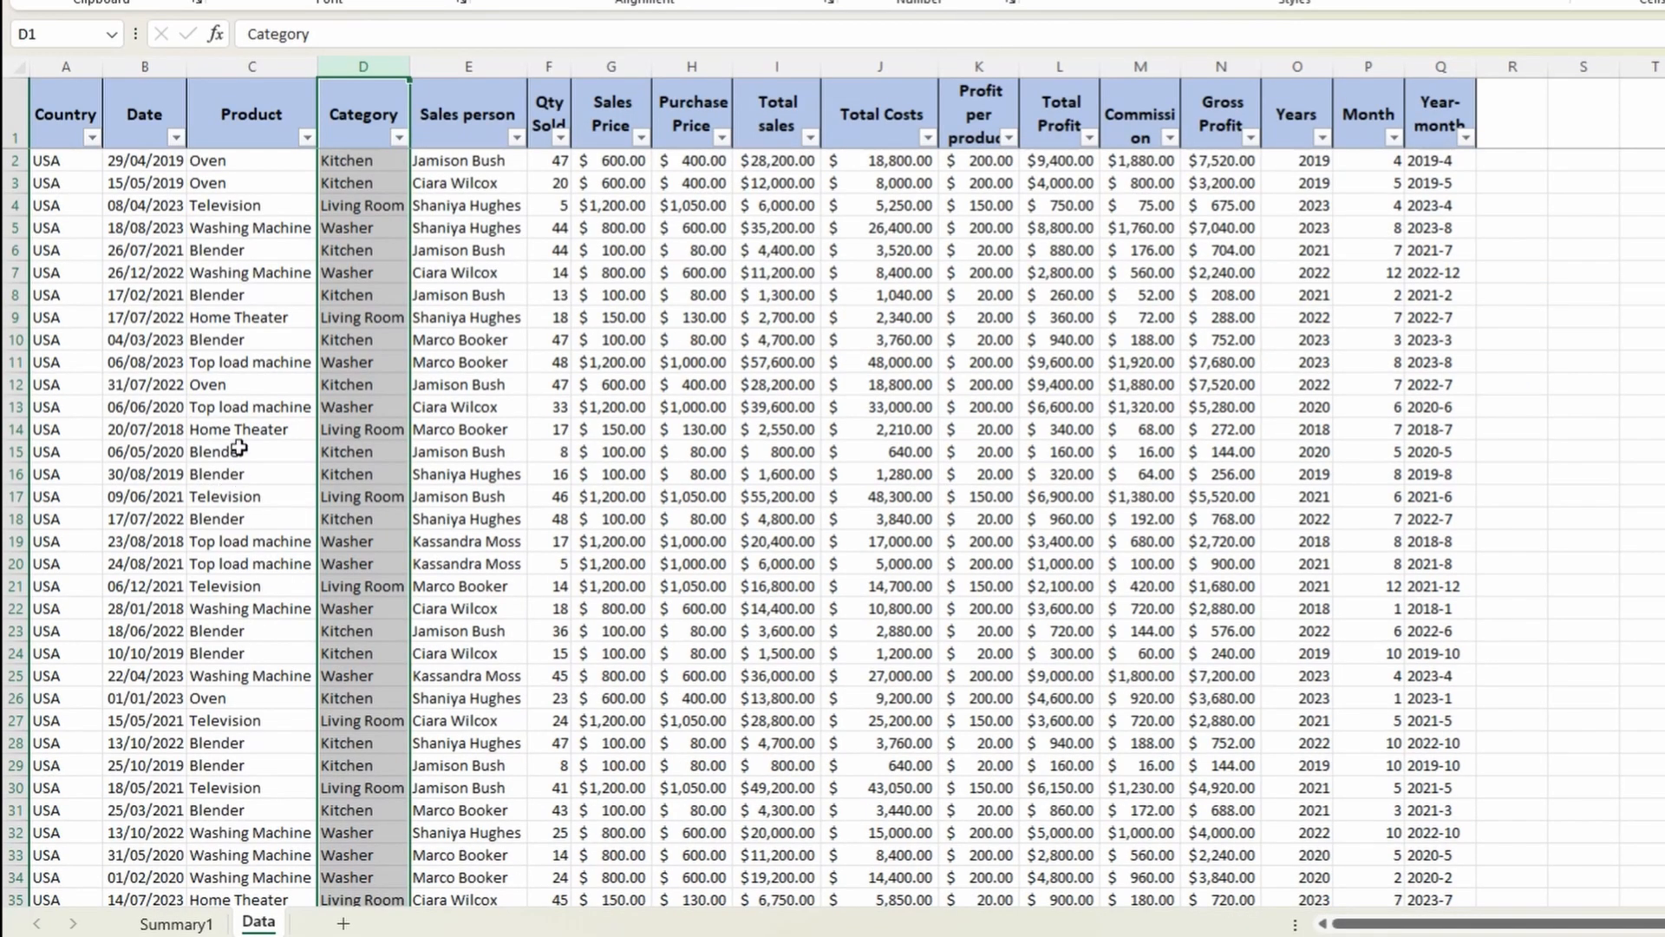
Copy the Category entries in D2:D618 of the Data sheet and select cell C5 on the Summary1 sheet.
left_click(351, 121)
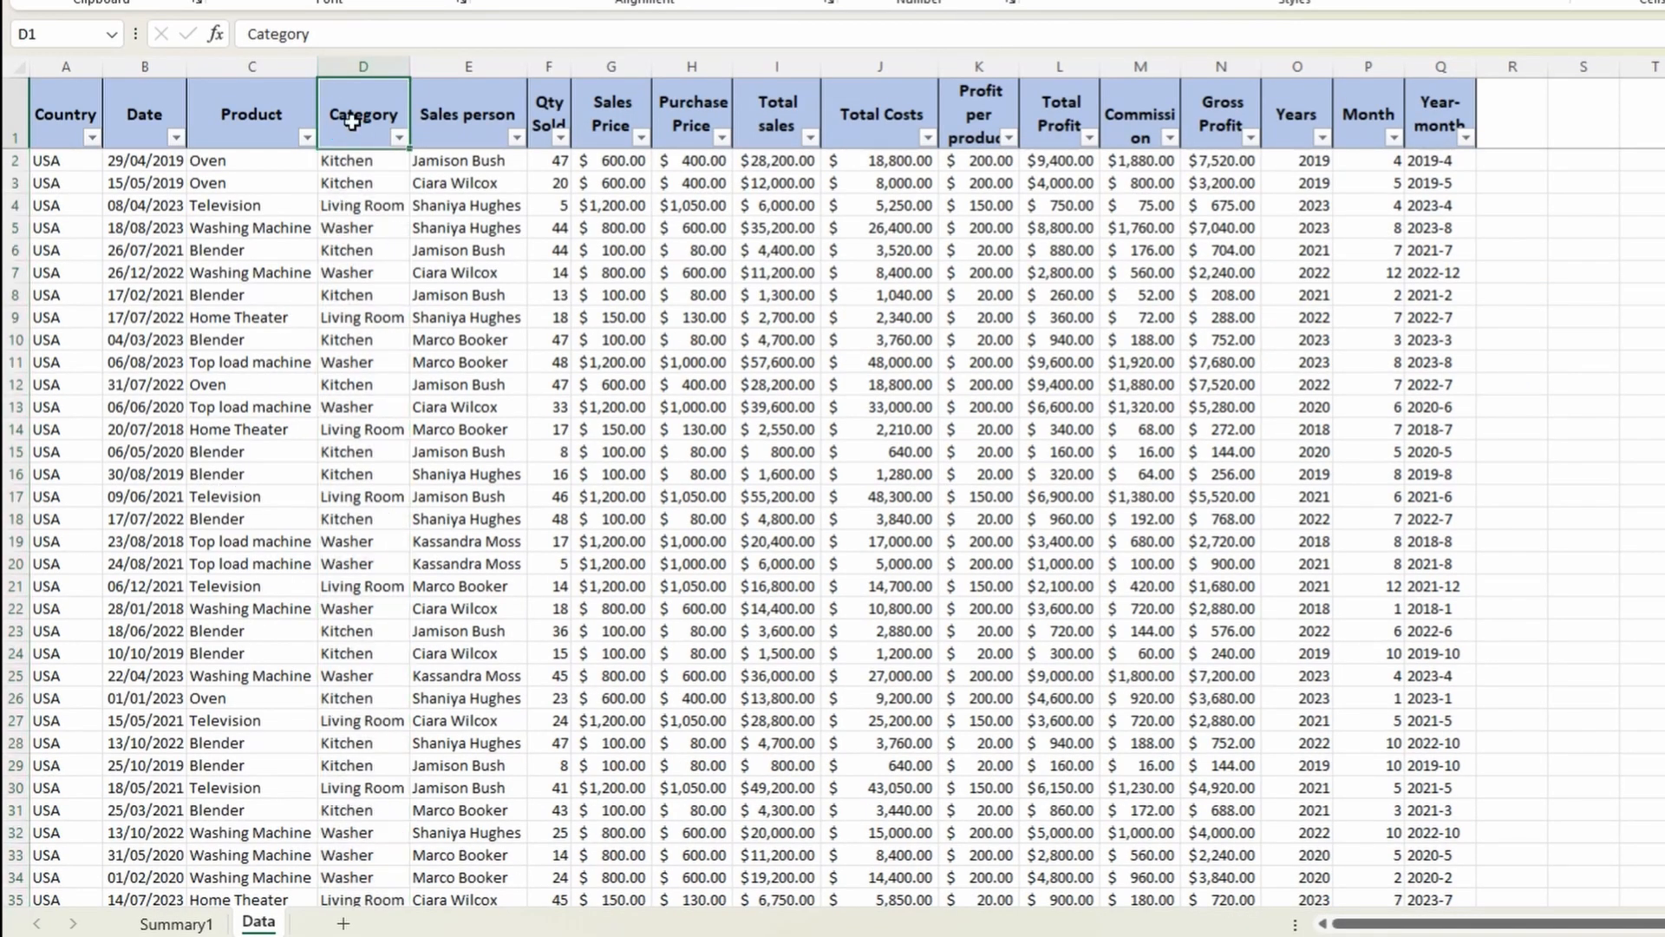
key("Down")
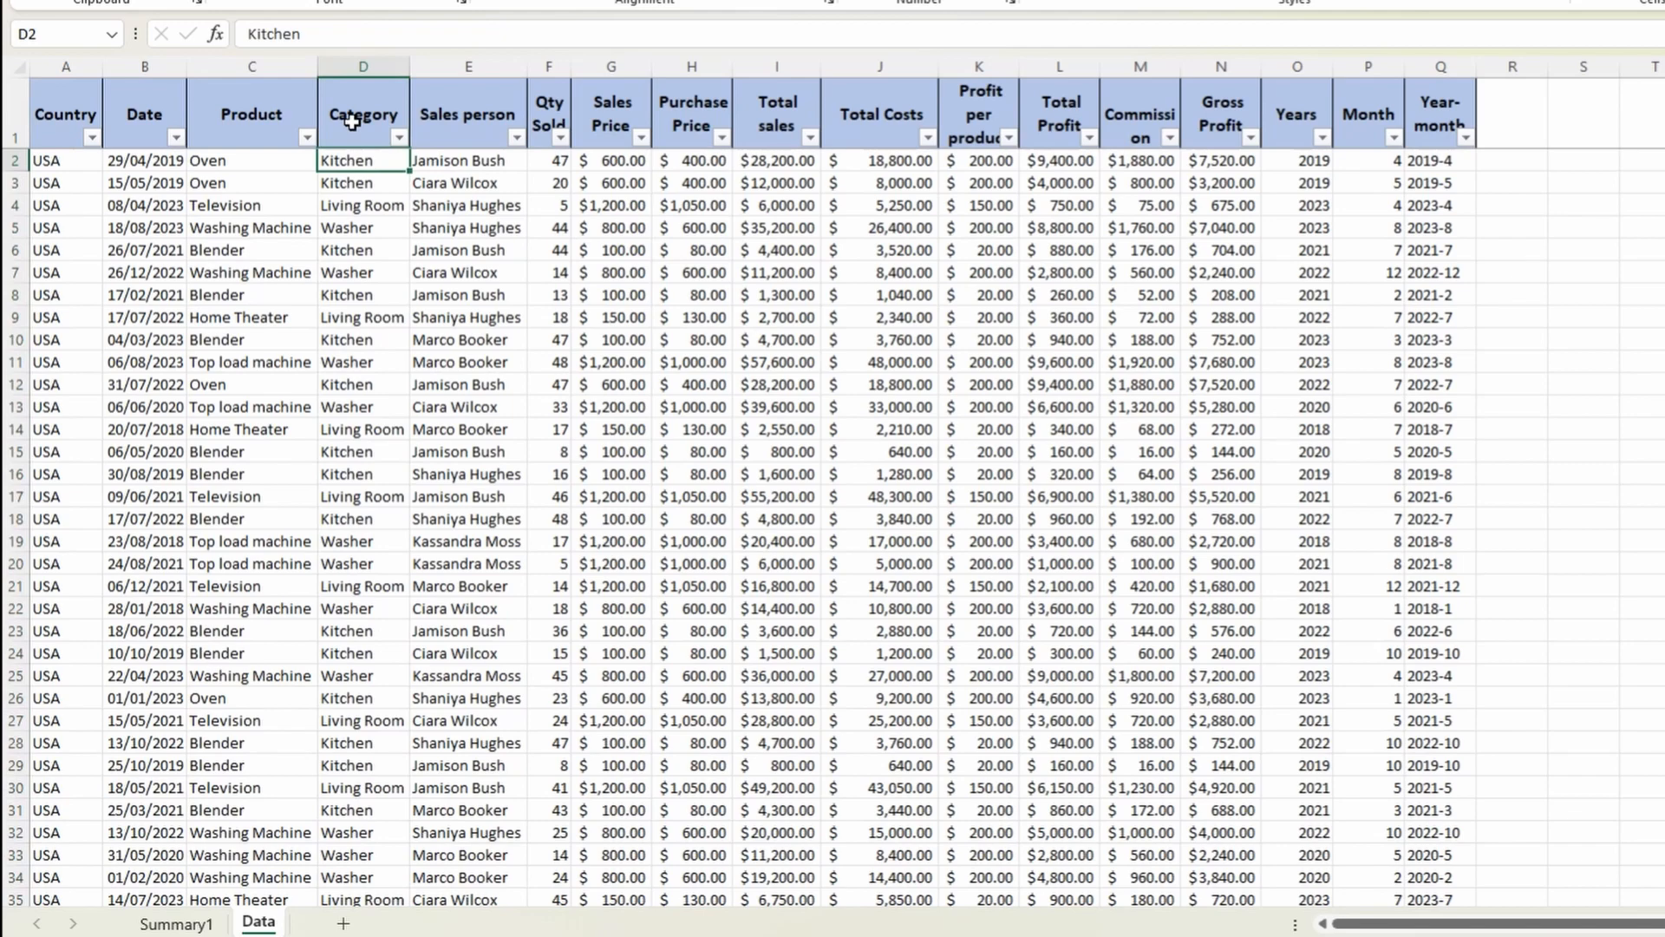
key("ctrl+shift+Down")
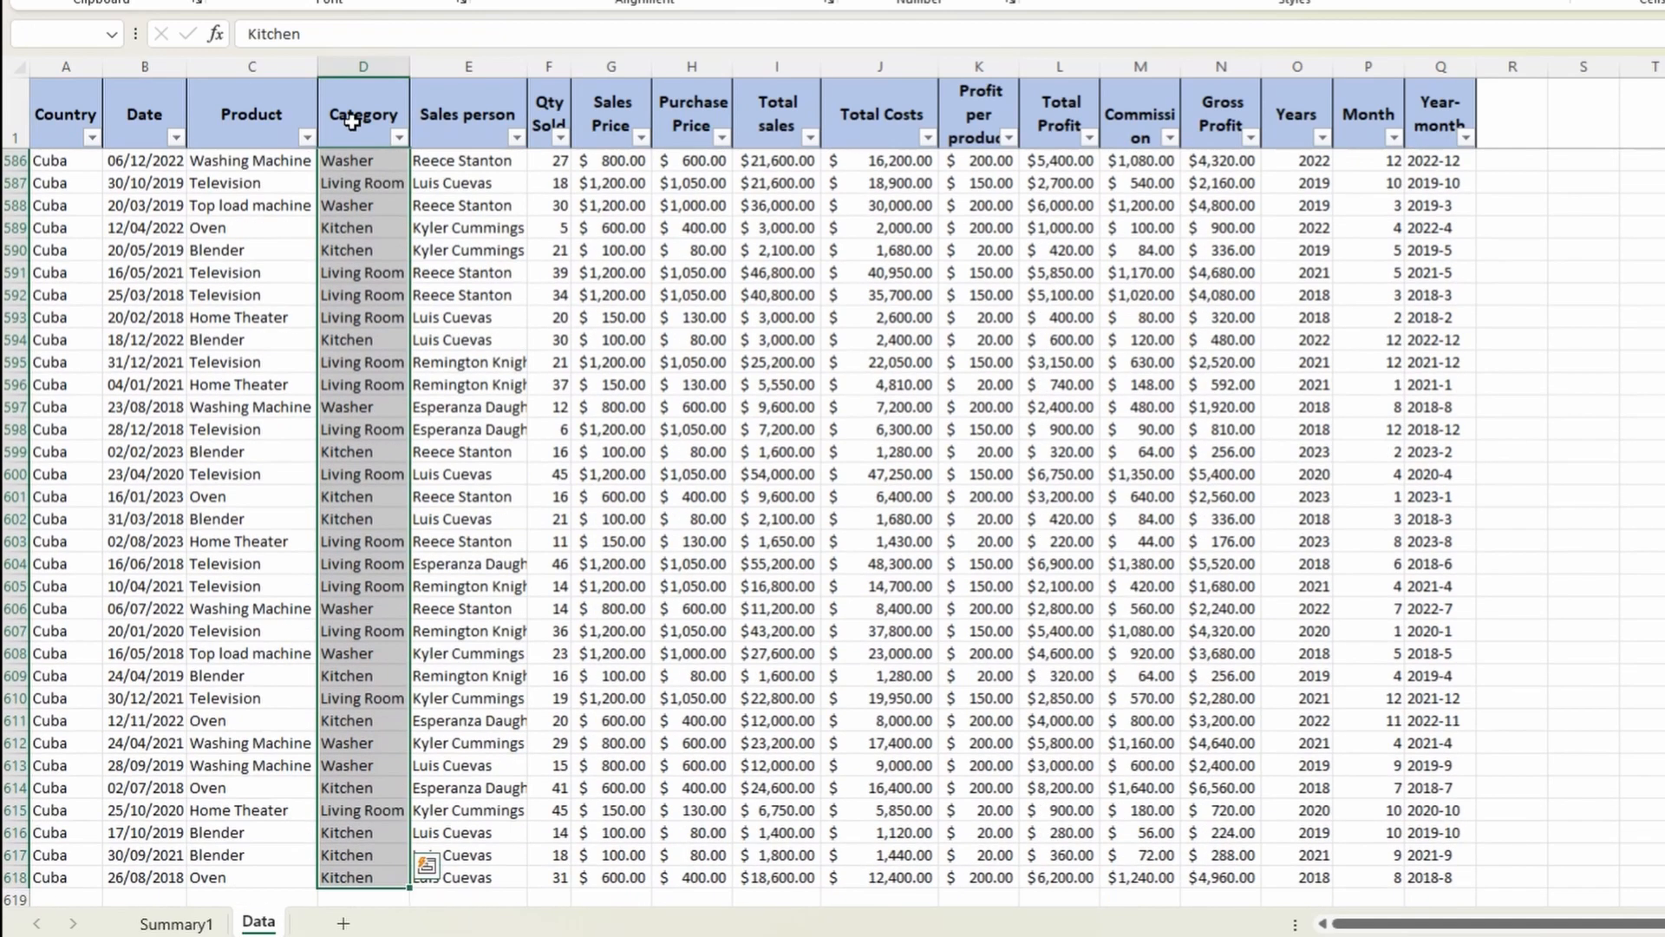
key("ctrl+c")
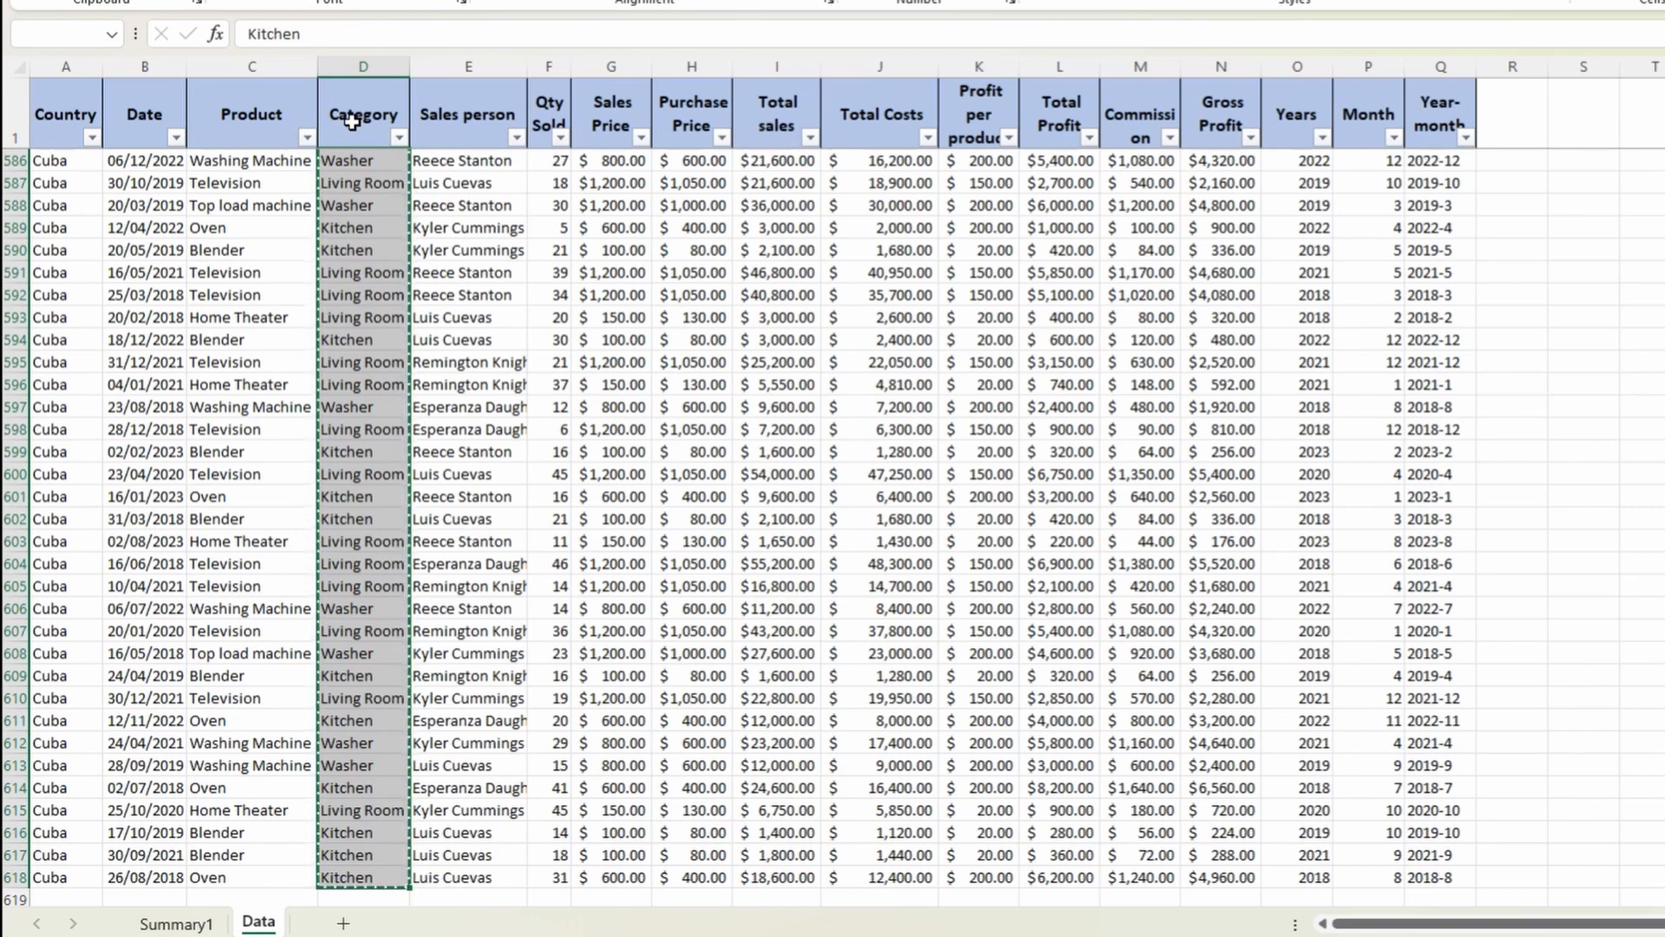
key("ctrl+Page_Up")
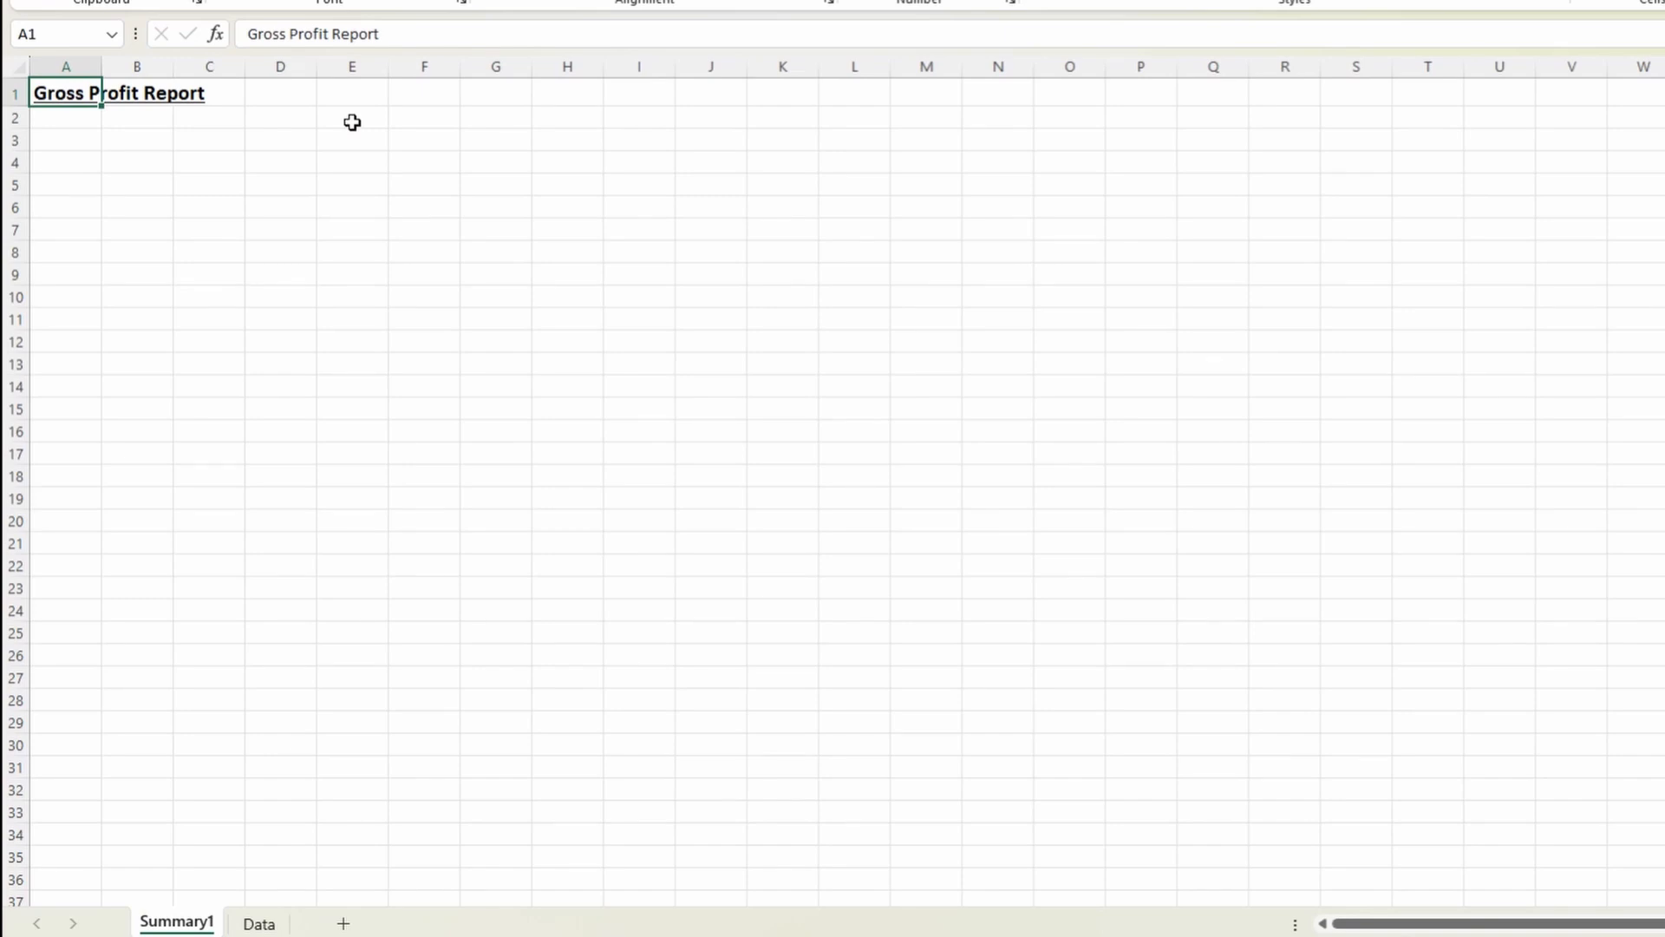
key("ctrl+Page_Down")
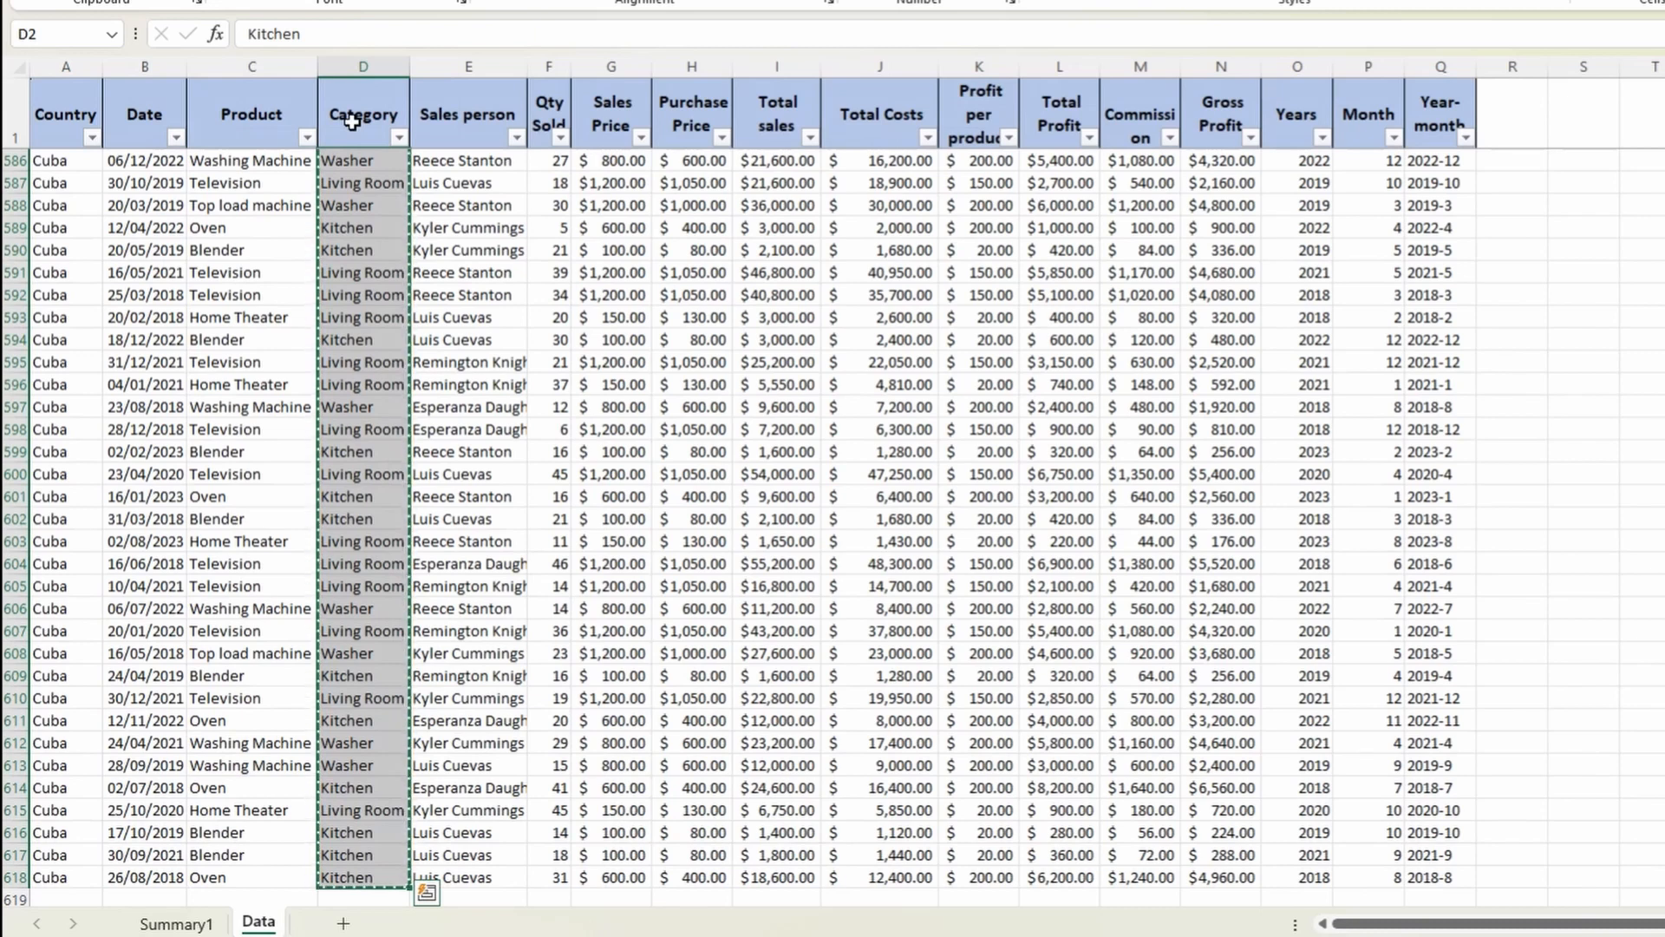
key("ctrl+Page_Up")
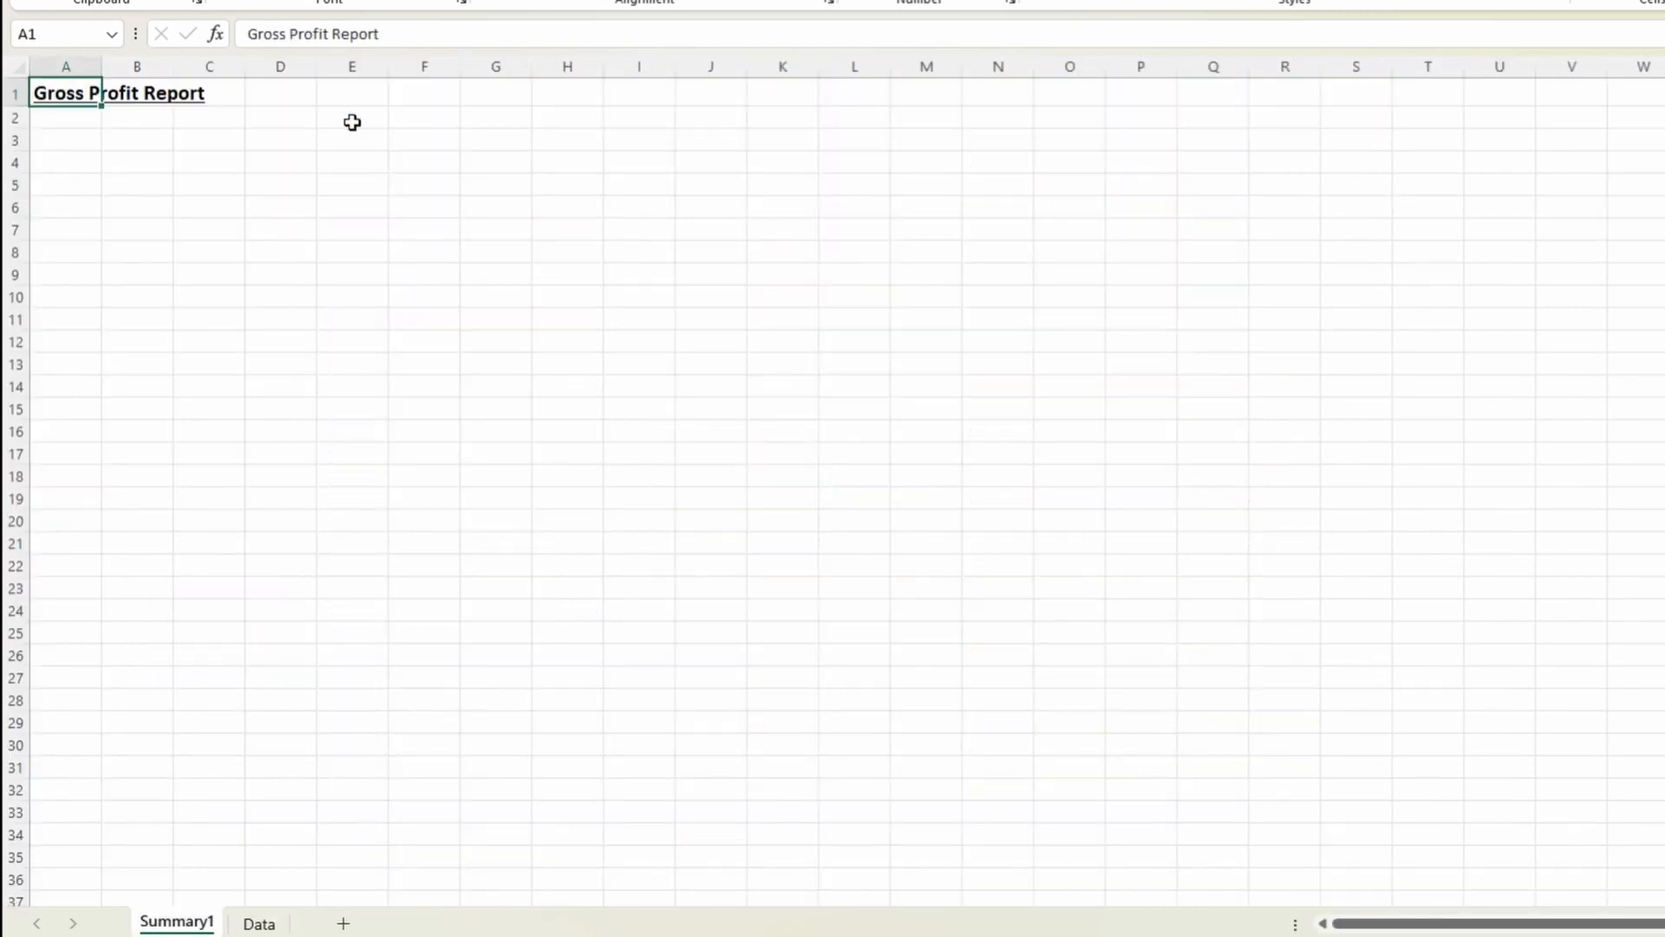
key("Down")
key("Down")
key("Right")
key("Right")
key("Down")
key("Down")
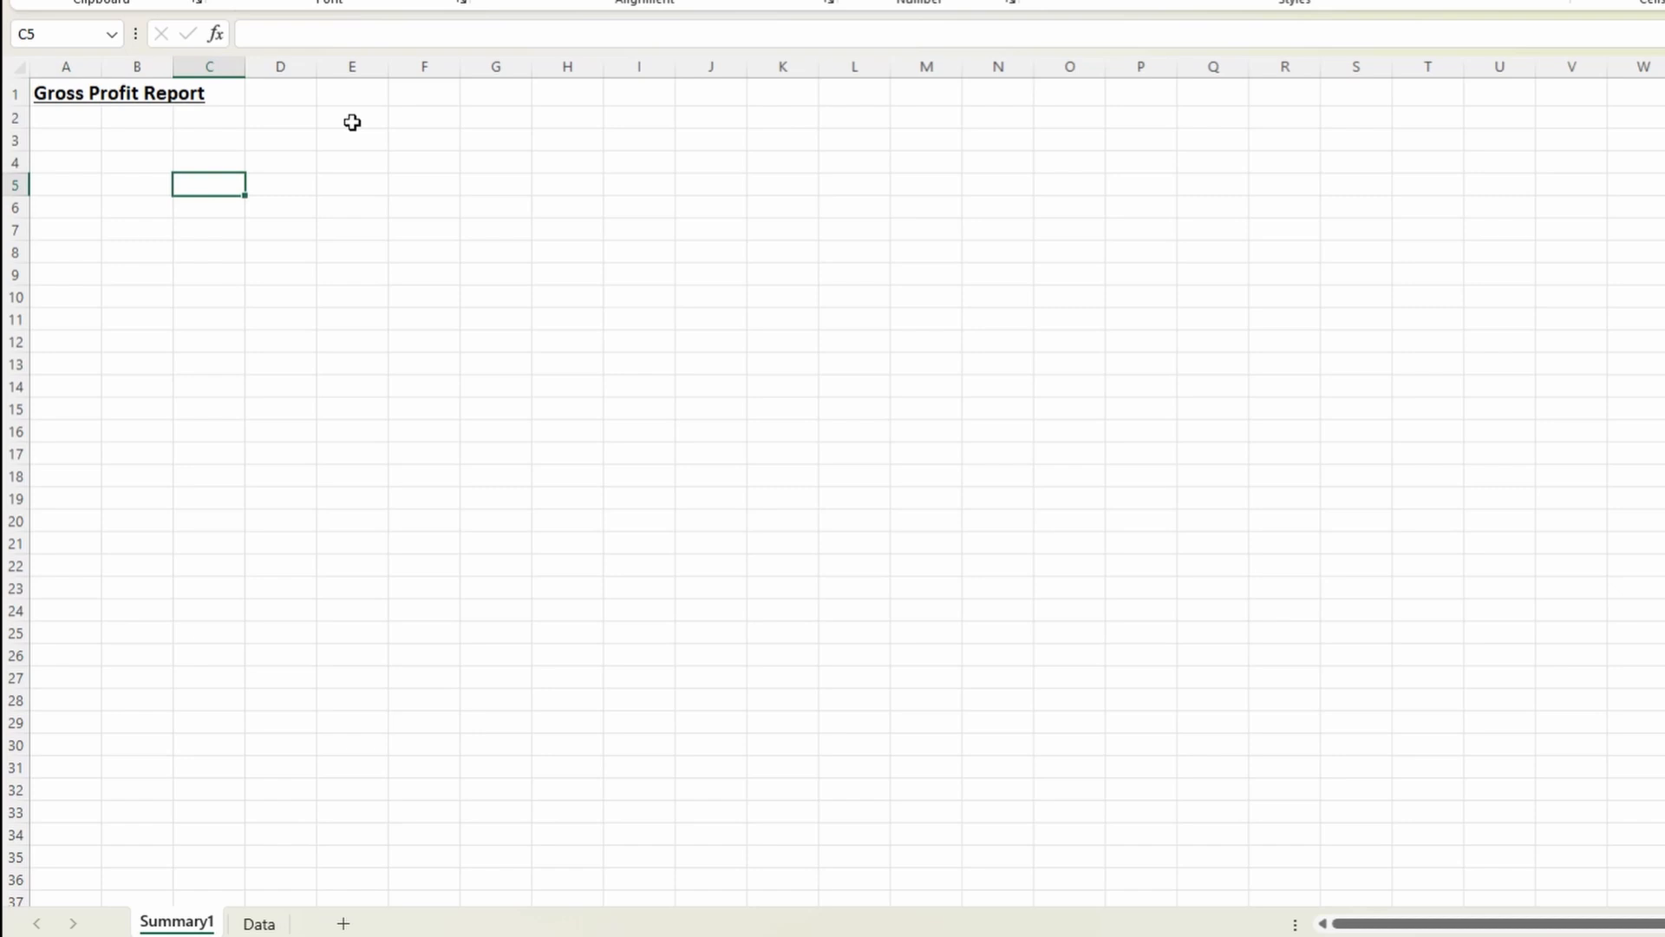
Paste the copied Category entries into the Summary1 sheet starting at cell C5.
key("shift+F10")
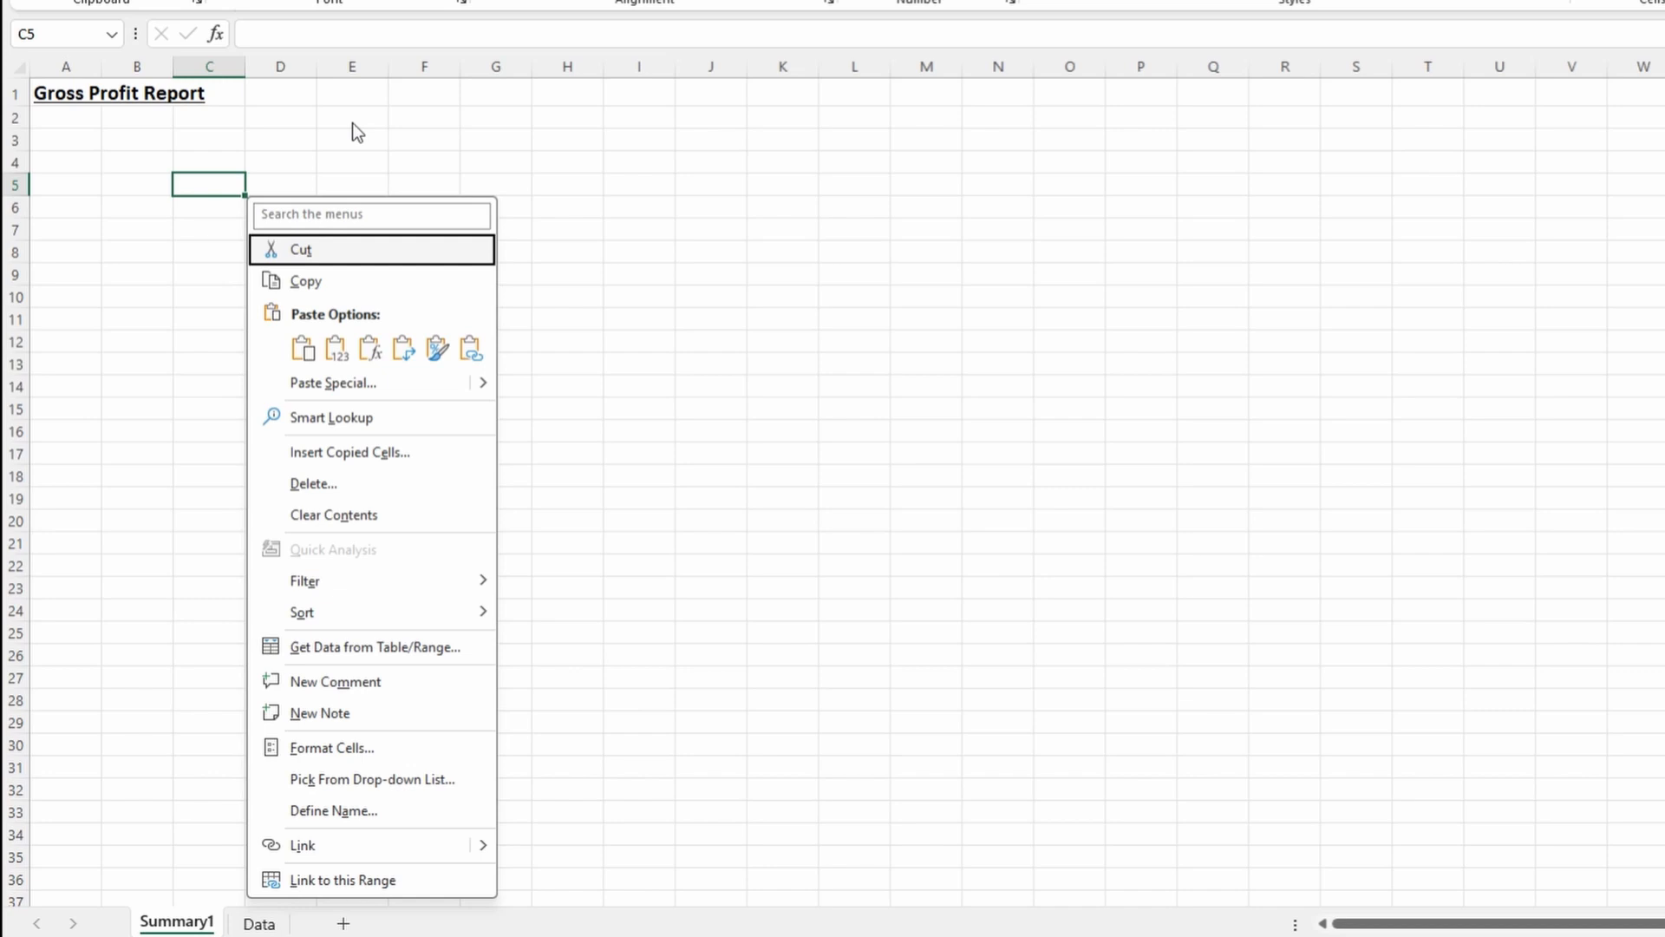
key("Escape")
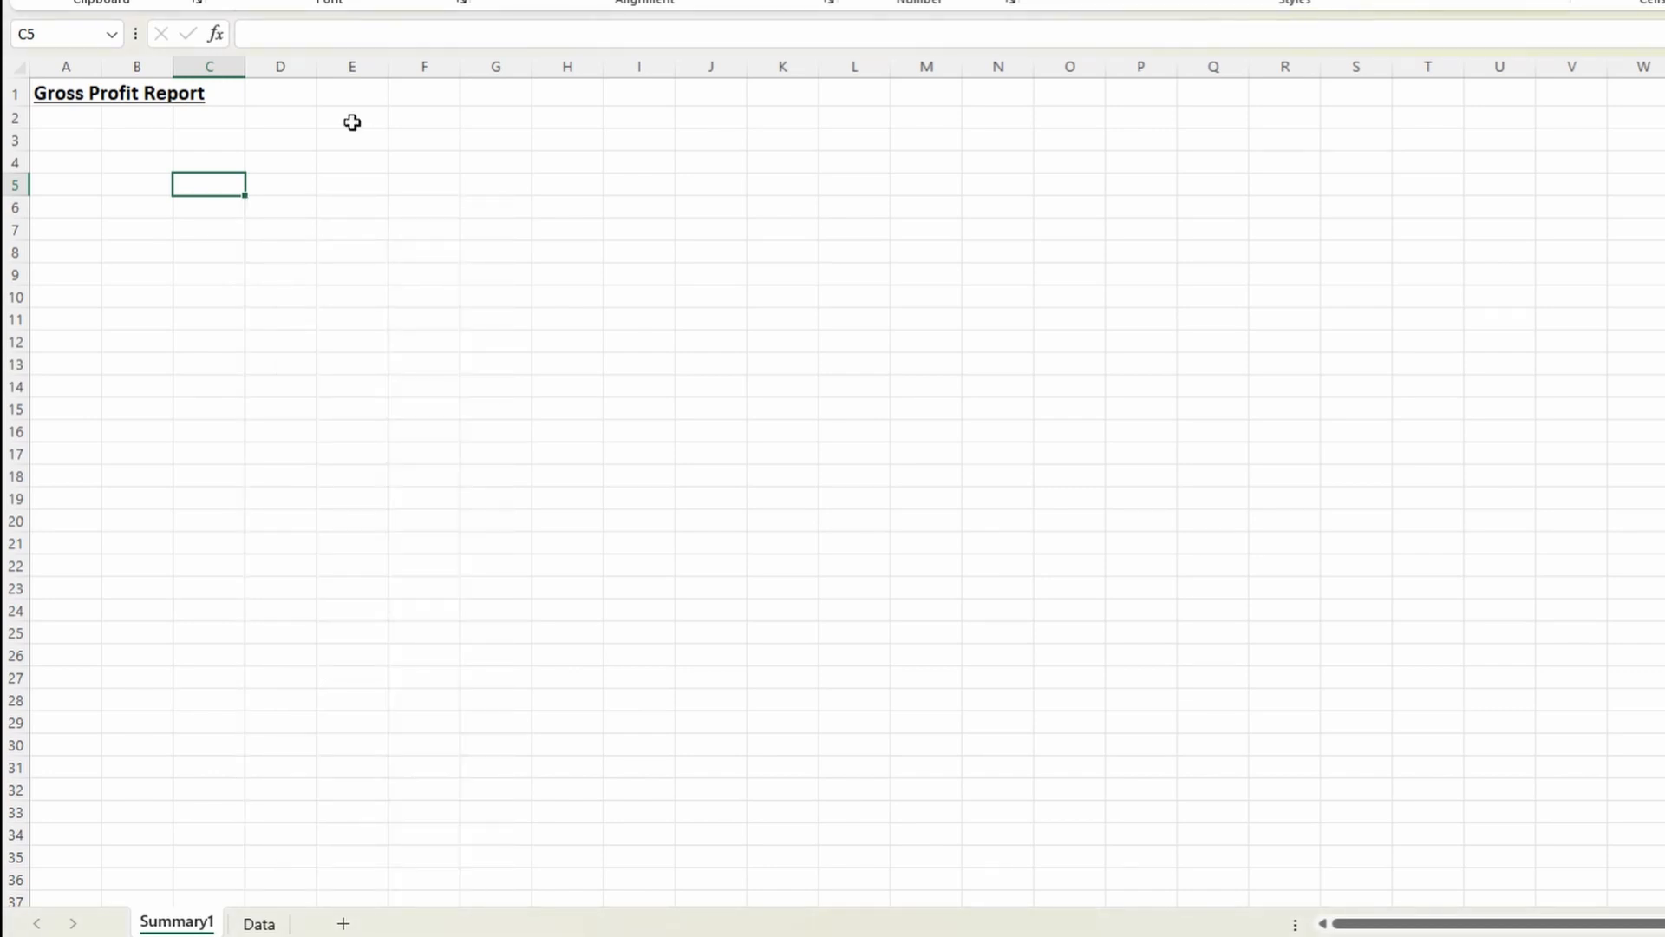
key("shift+F10")
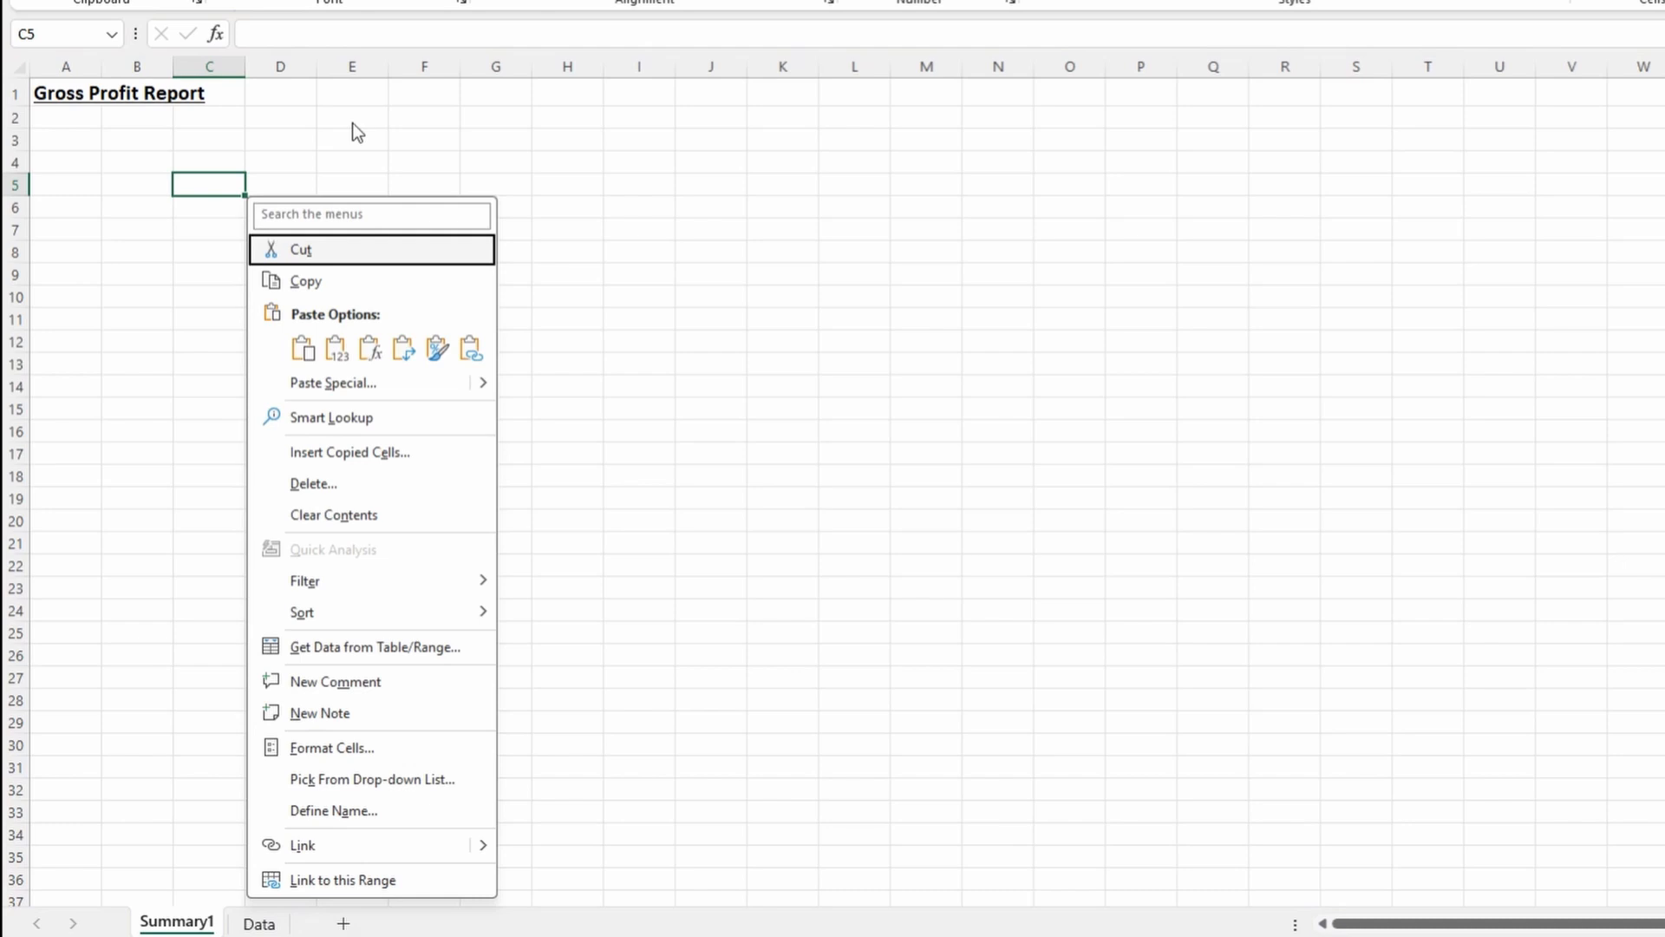
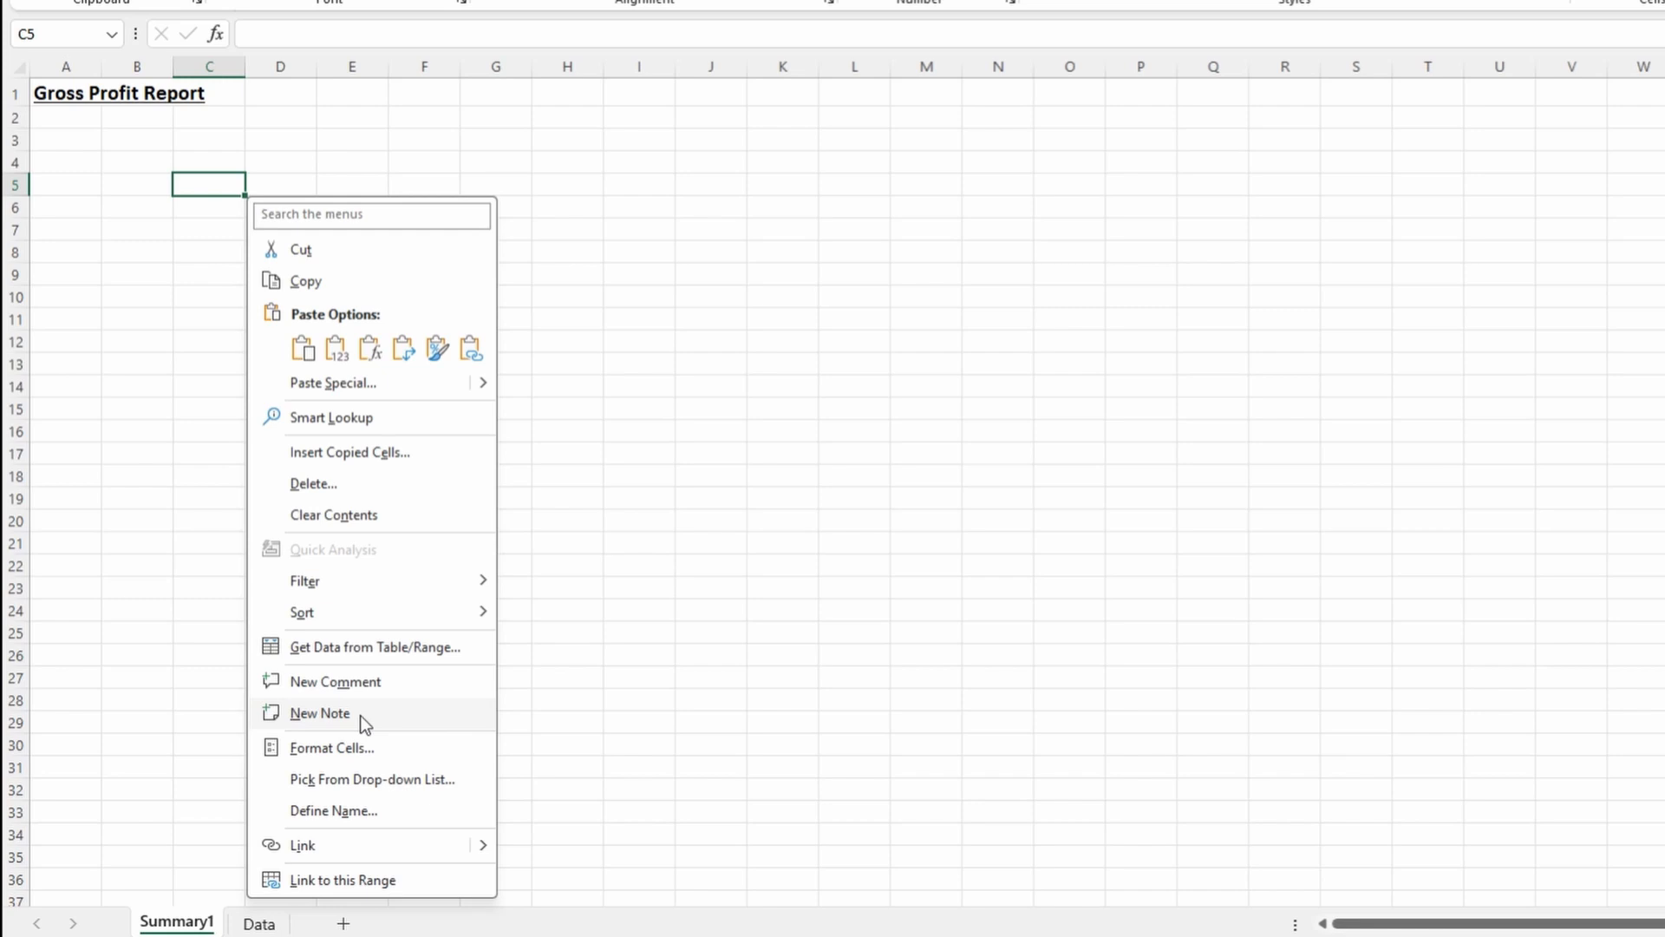
key("Up")
key("Up")
key("Up")
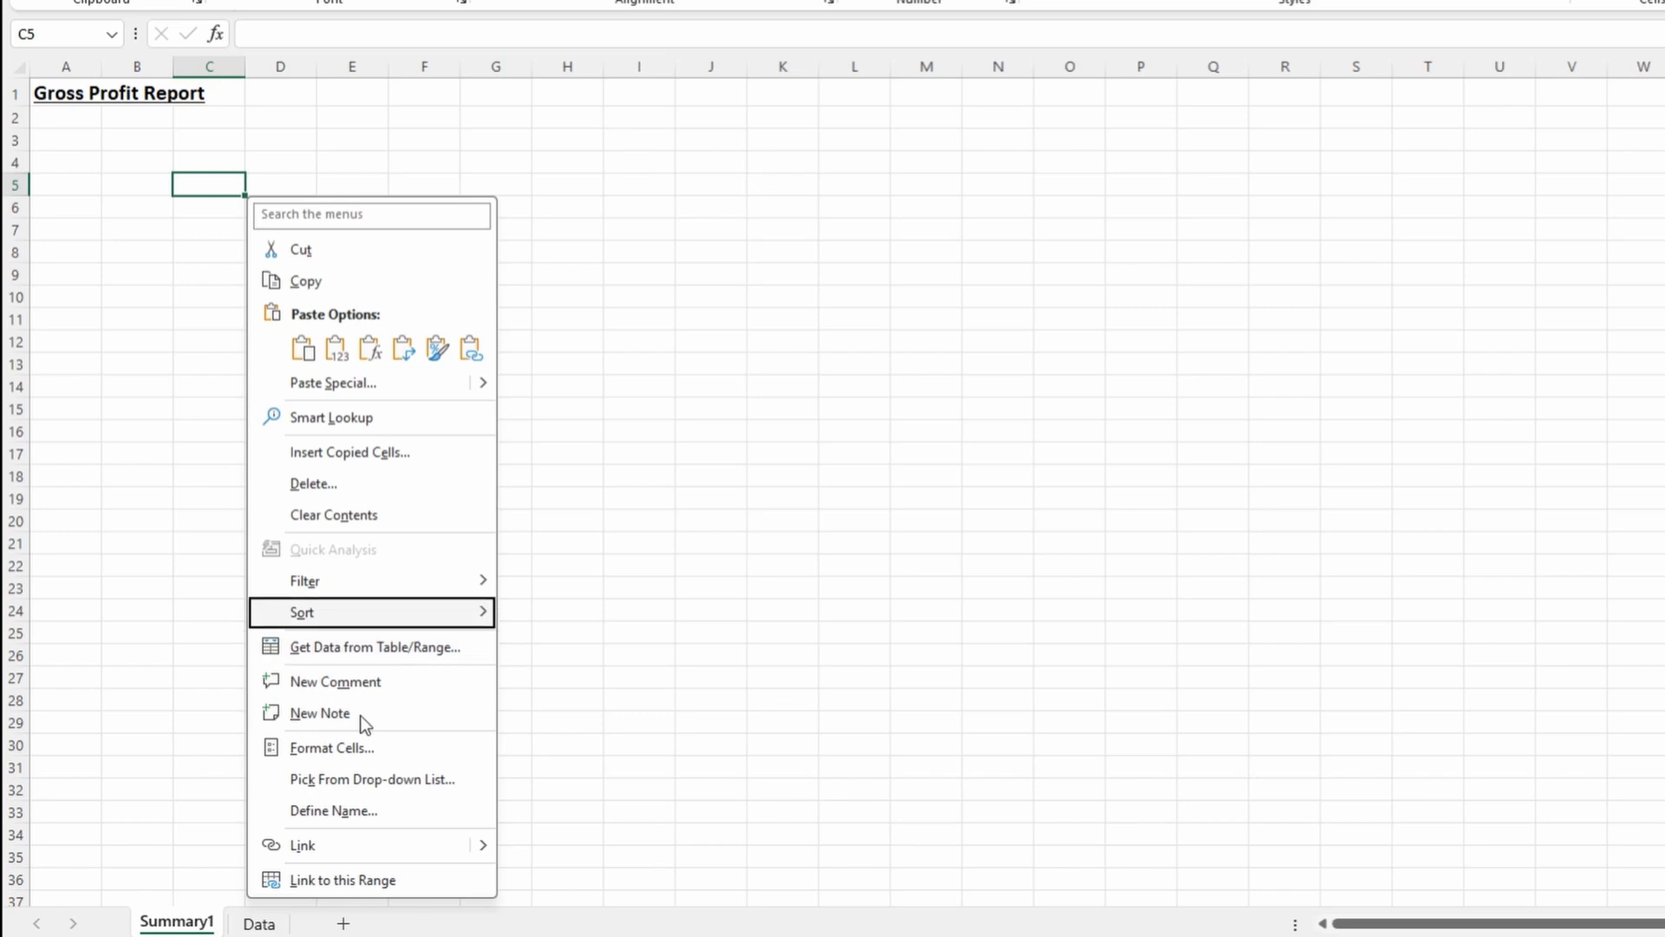
key("Down")
key("Down")
key("Up")
key("Up")
key("Right")
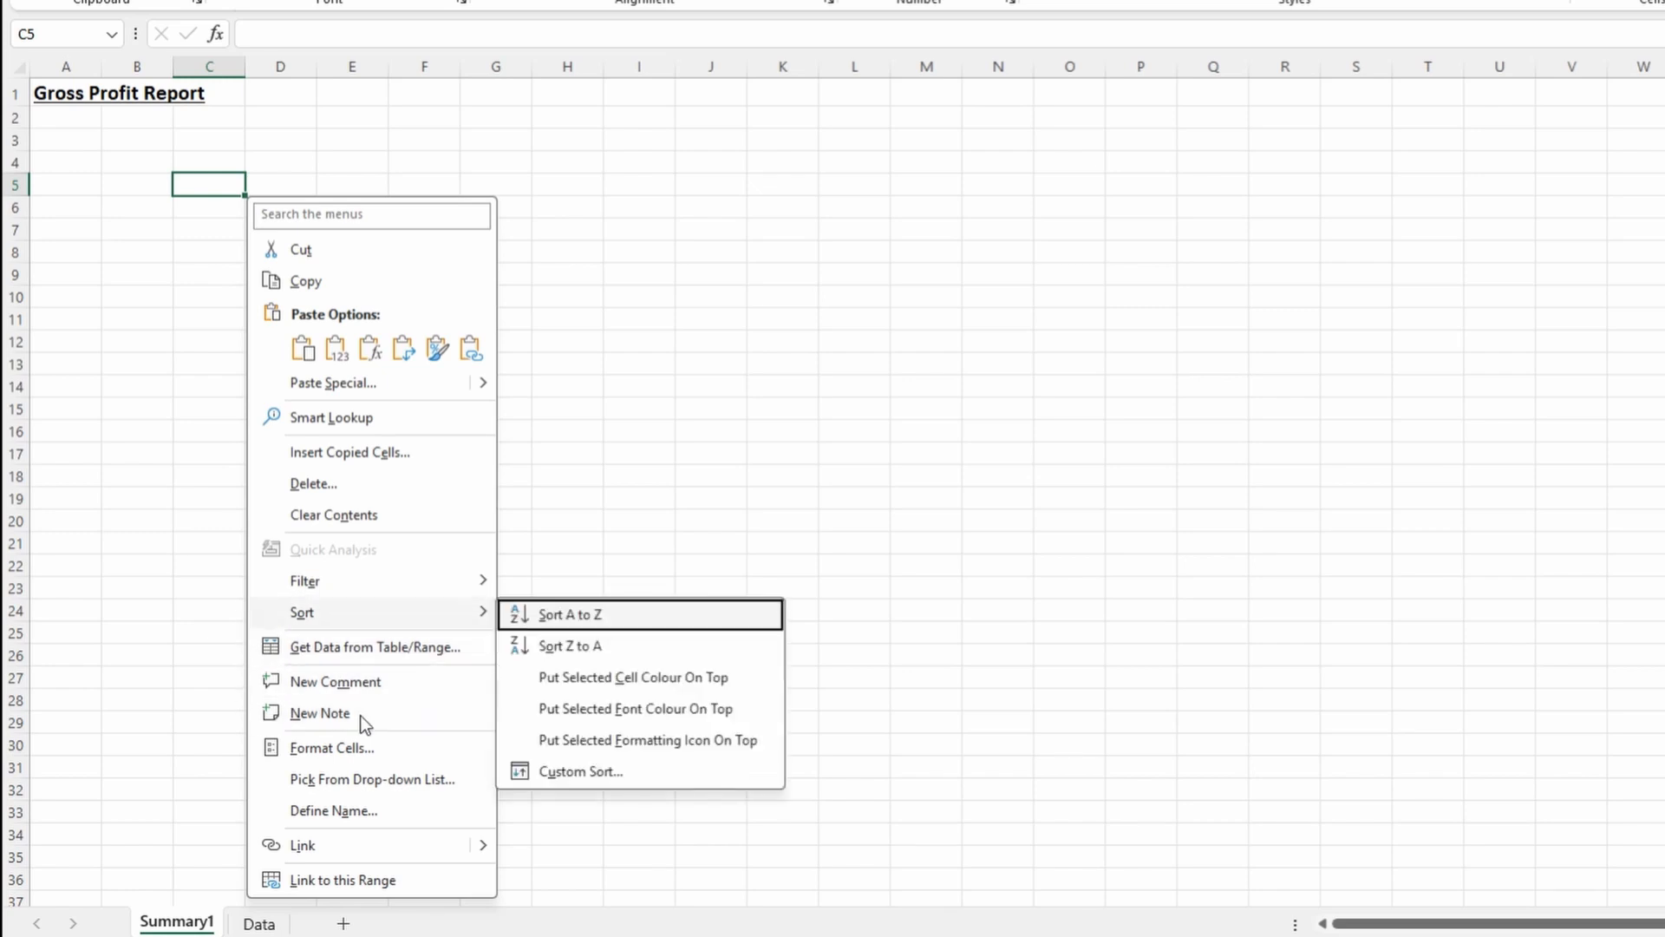
key("Left")
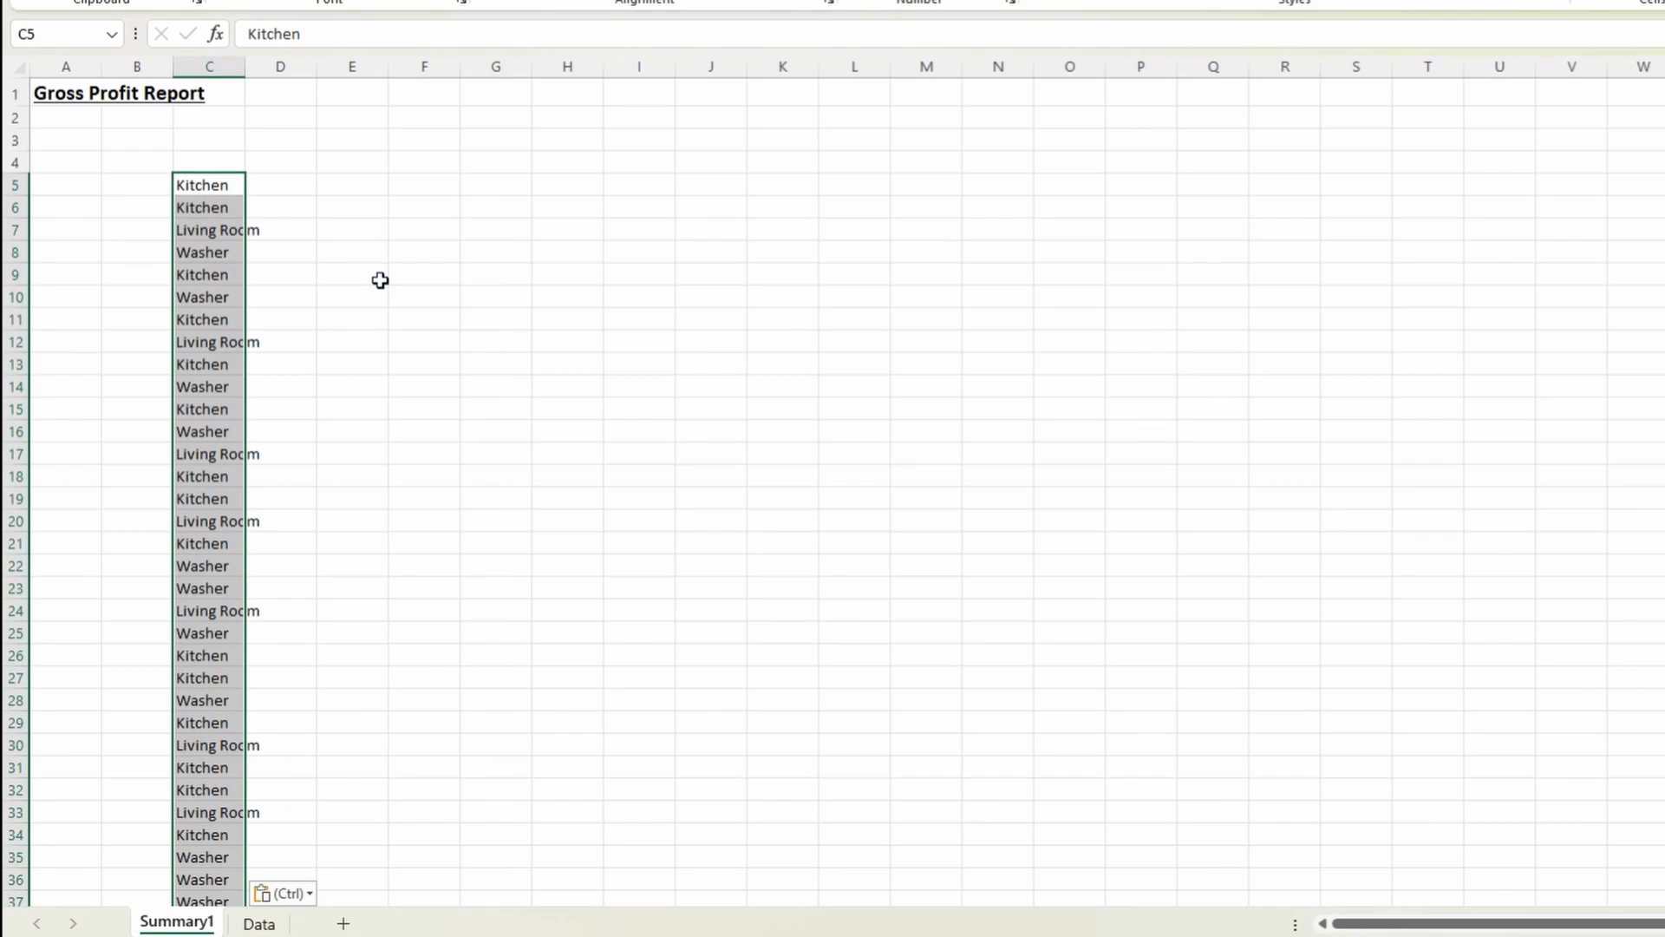
Preview the paste options for the category list at cell C5, including values only, and dismiss the clipboard message.
right_click(226, 185)
left_click(283, 344)
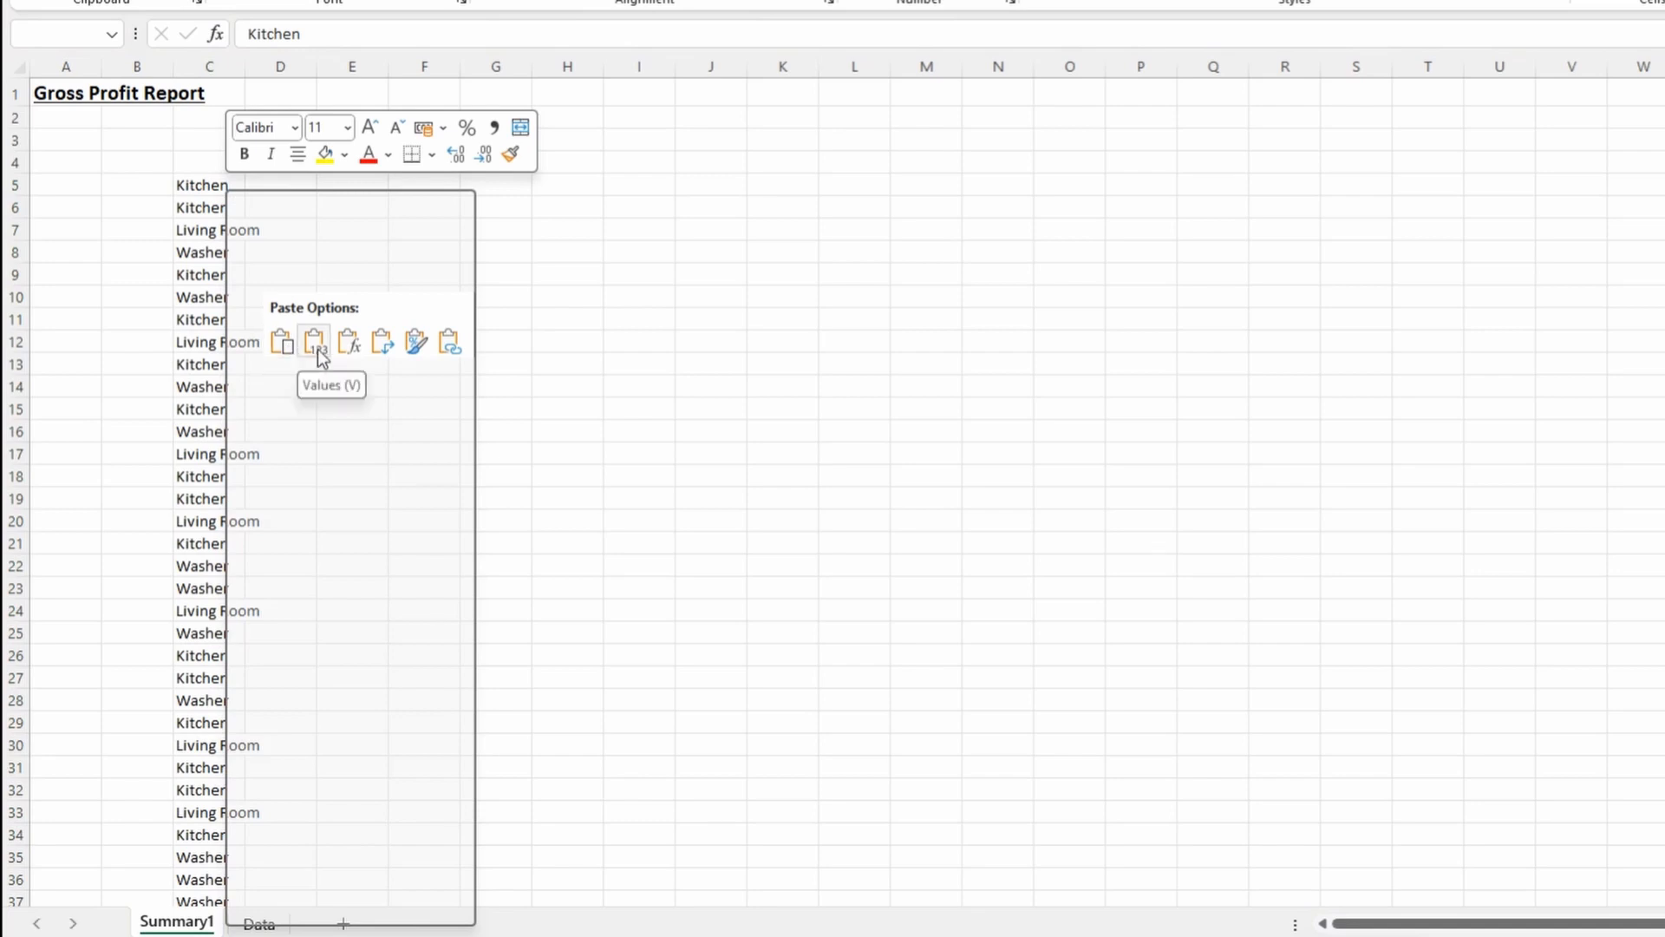
left_click(371, 350)
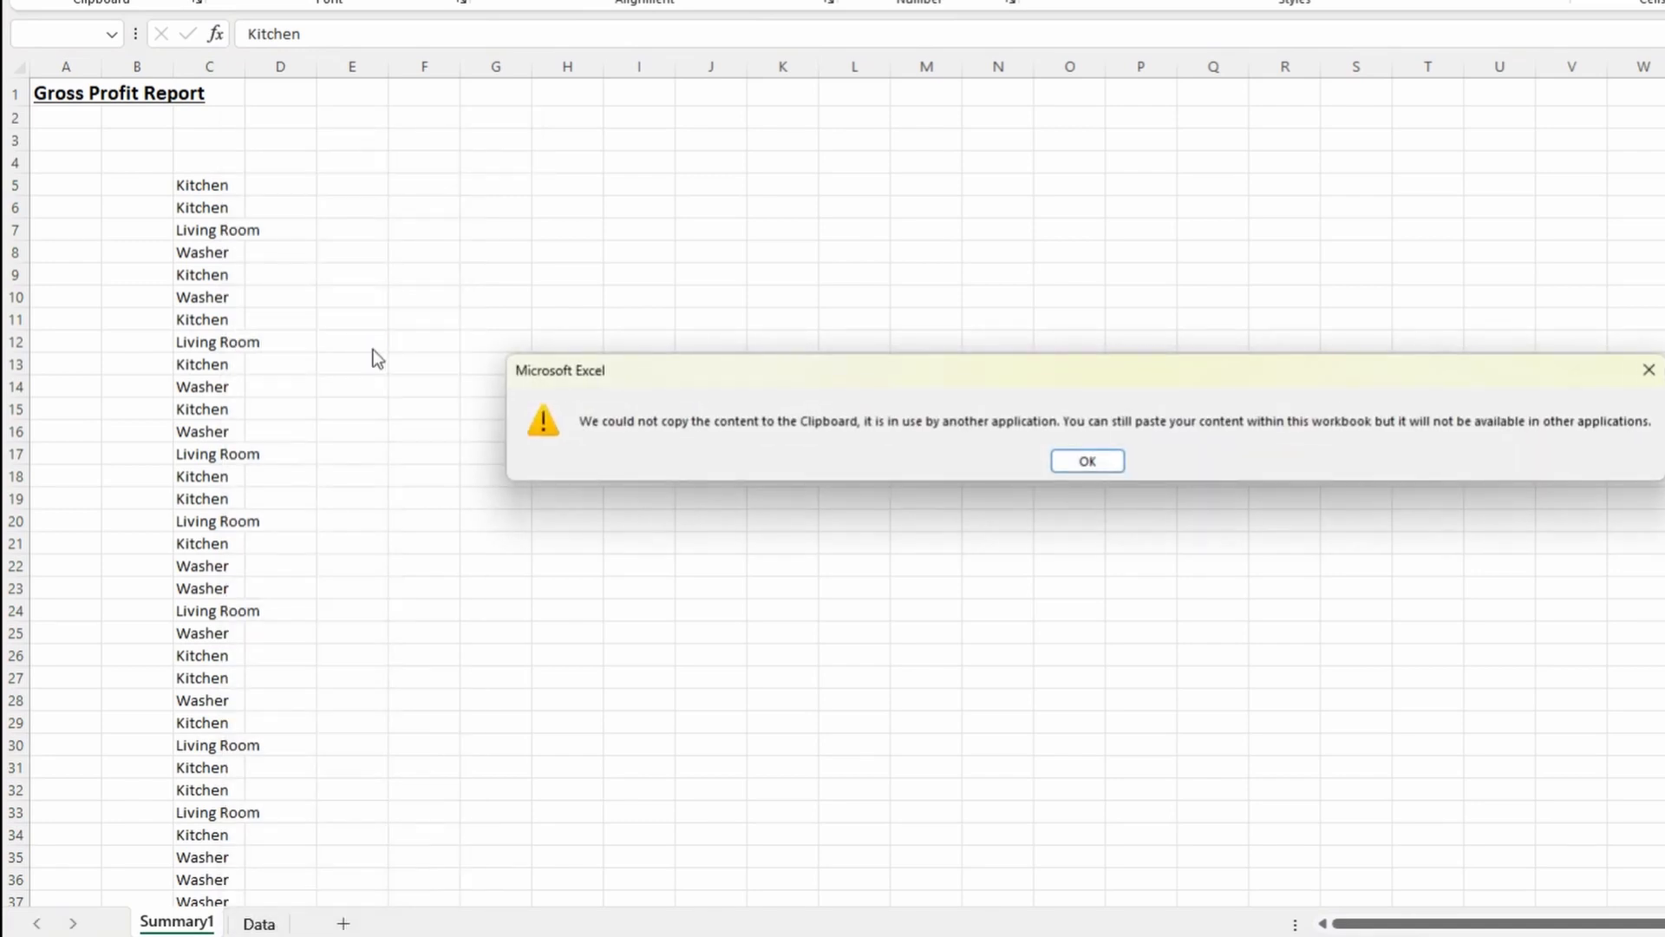
key("Return")
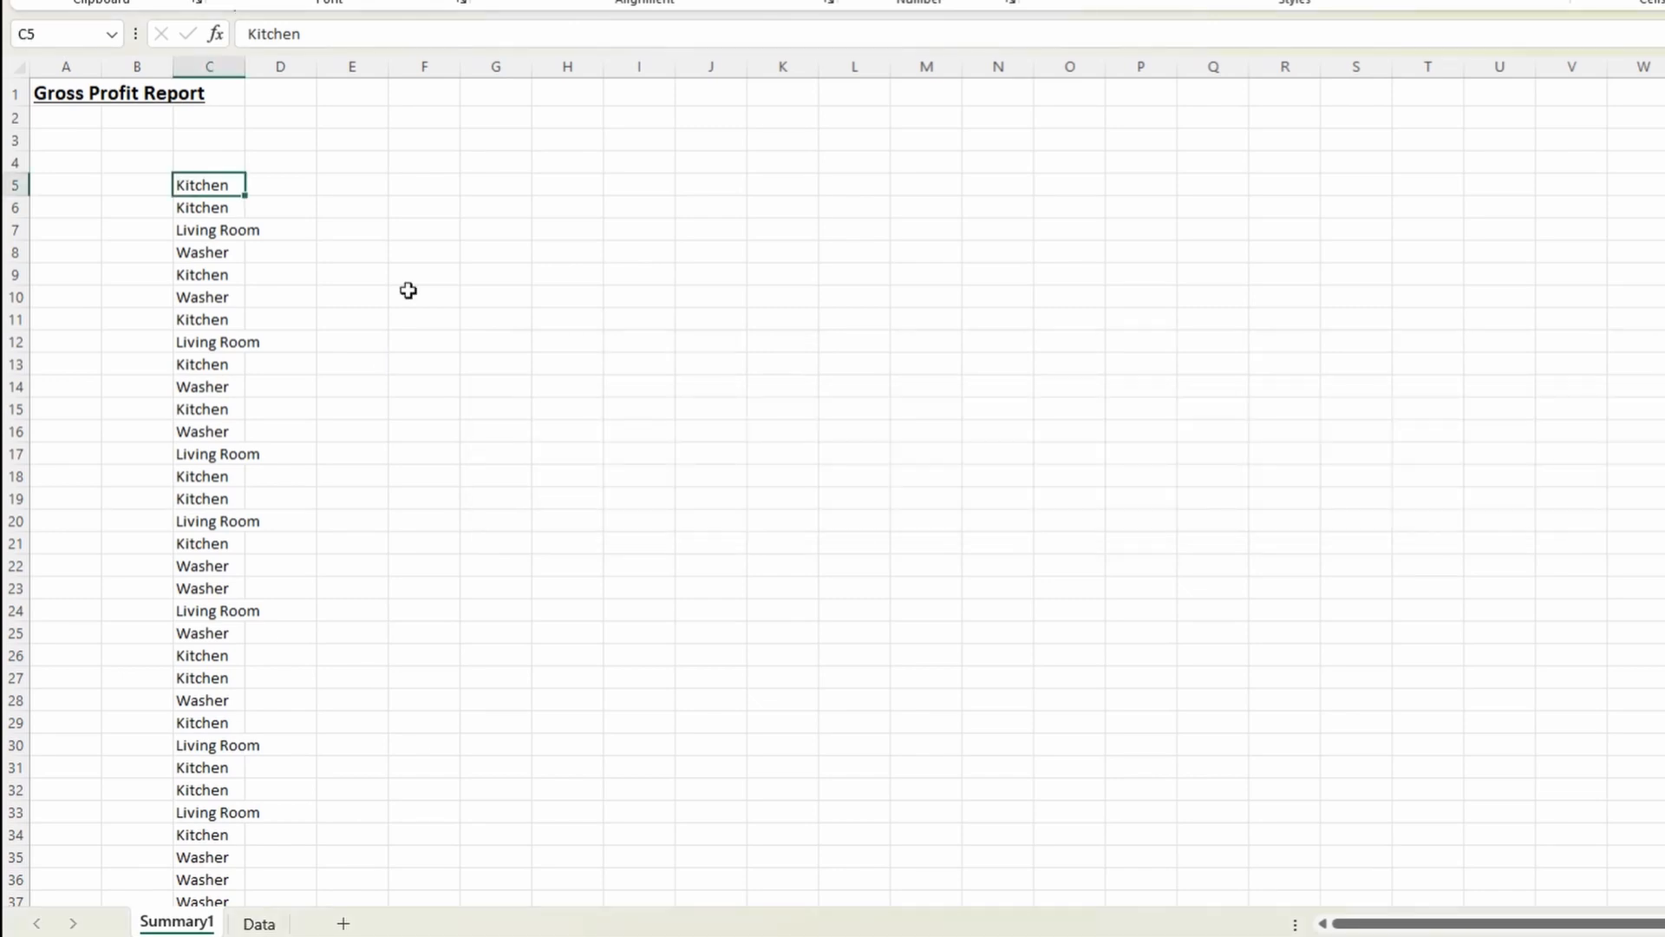
Remove the duplicate entries from the category list in column C and select the remaining names in C5:C7.
key("ctrl+shift+Down")
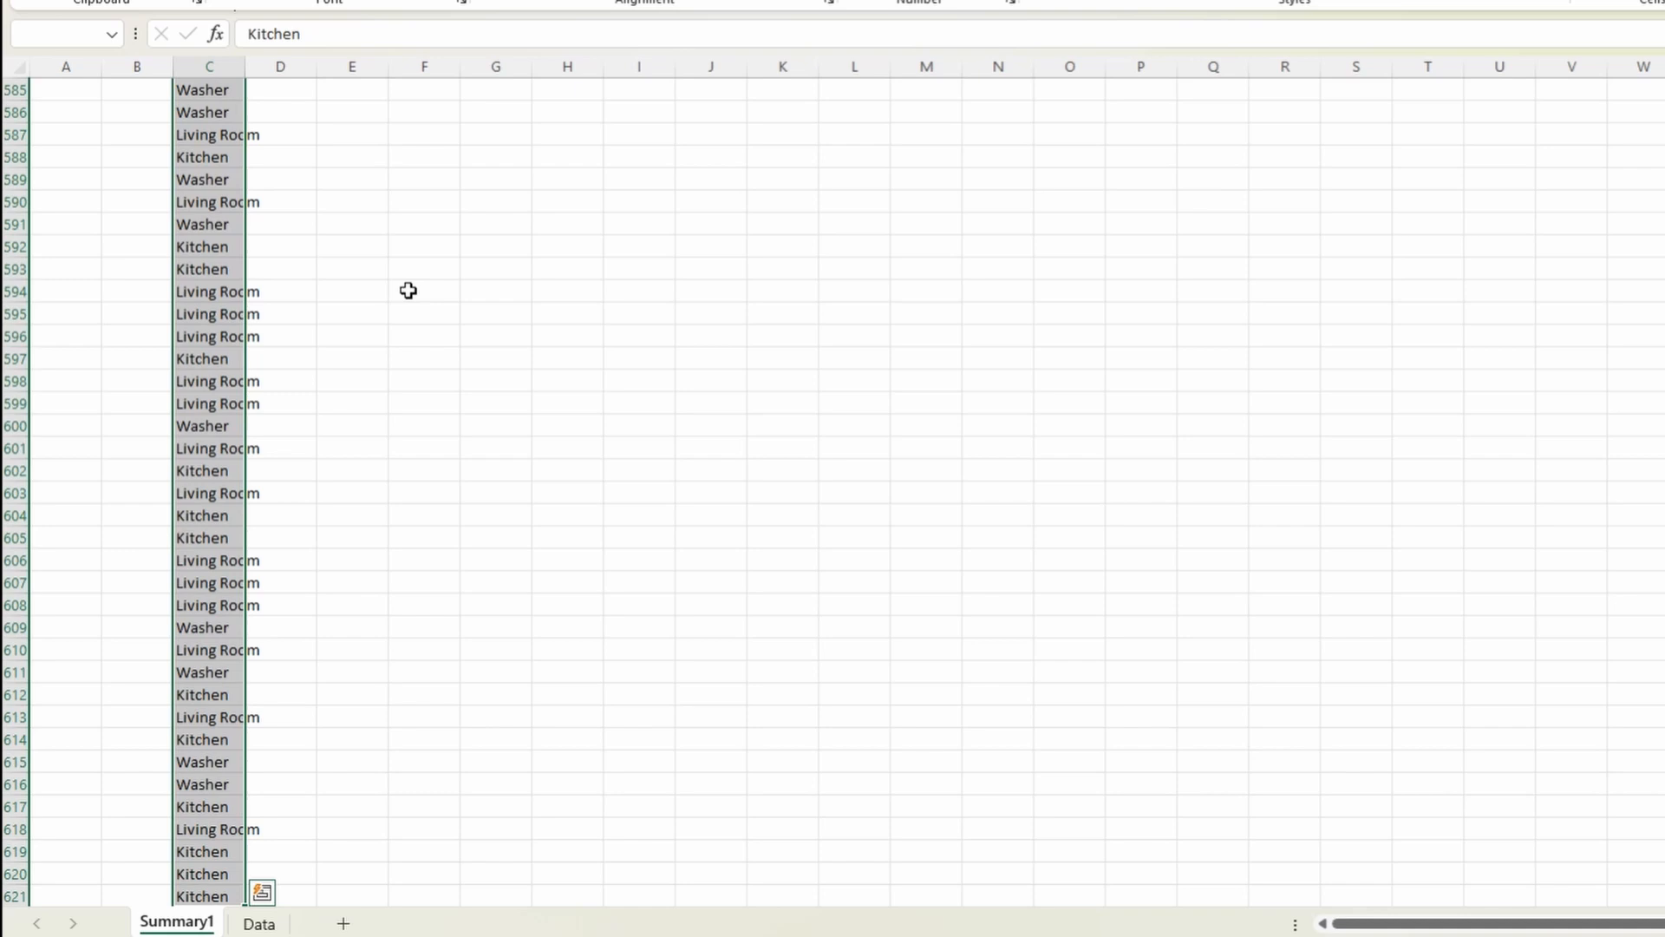
key("alt")
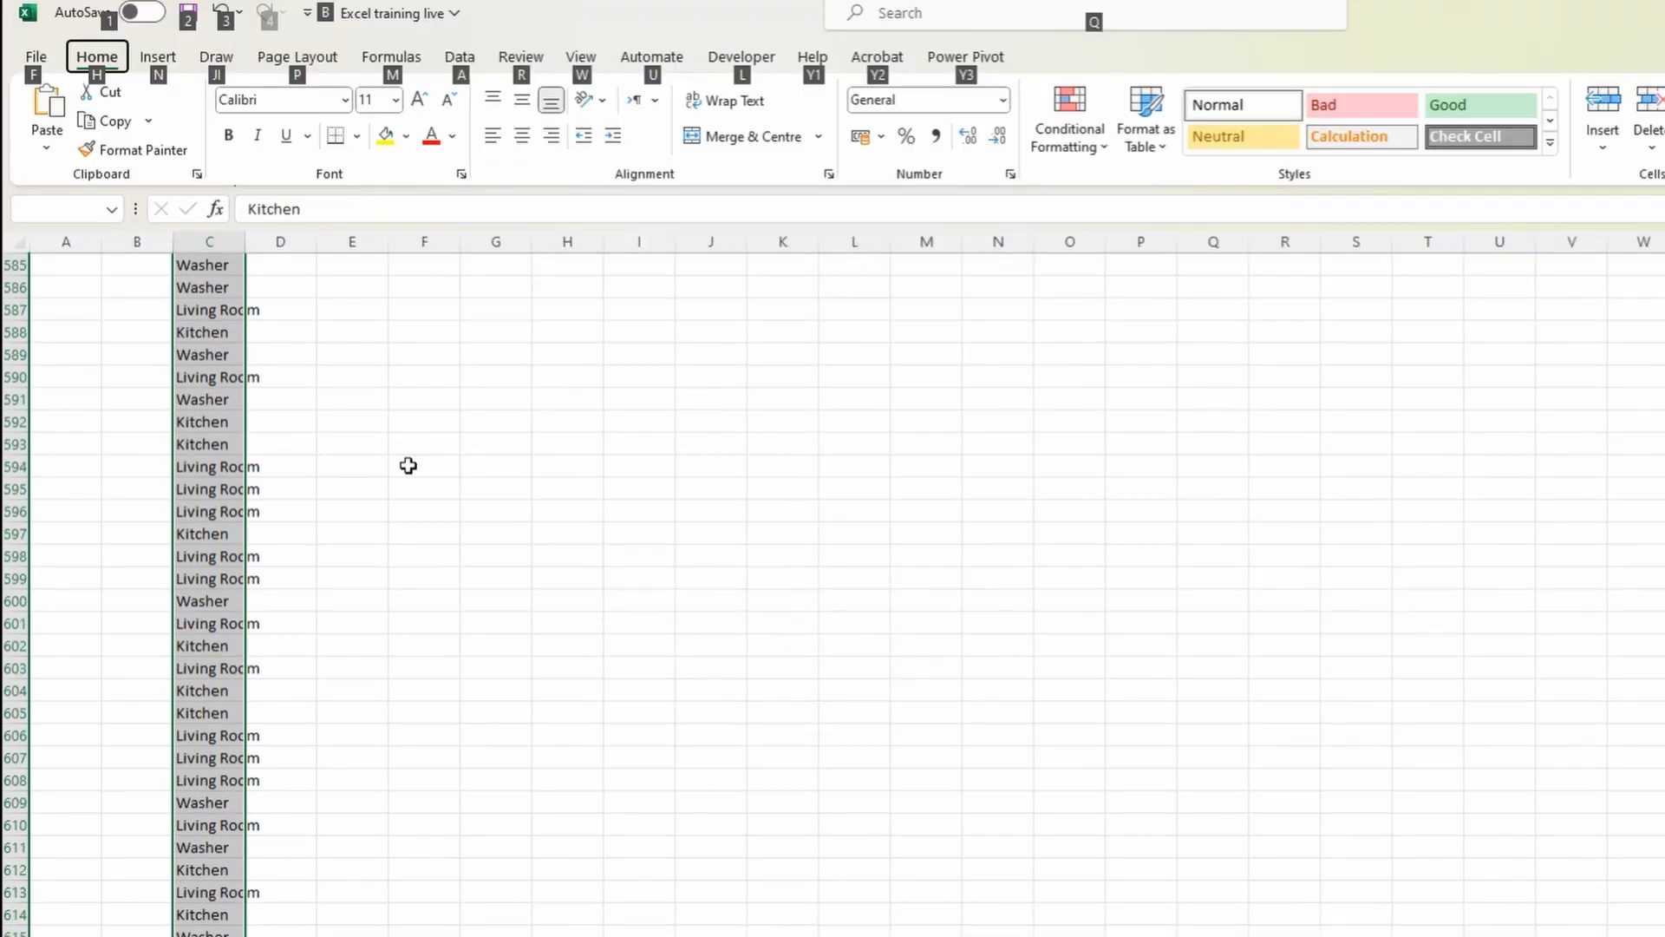
key("a")
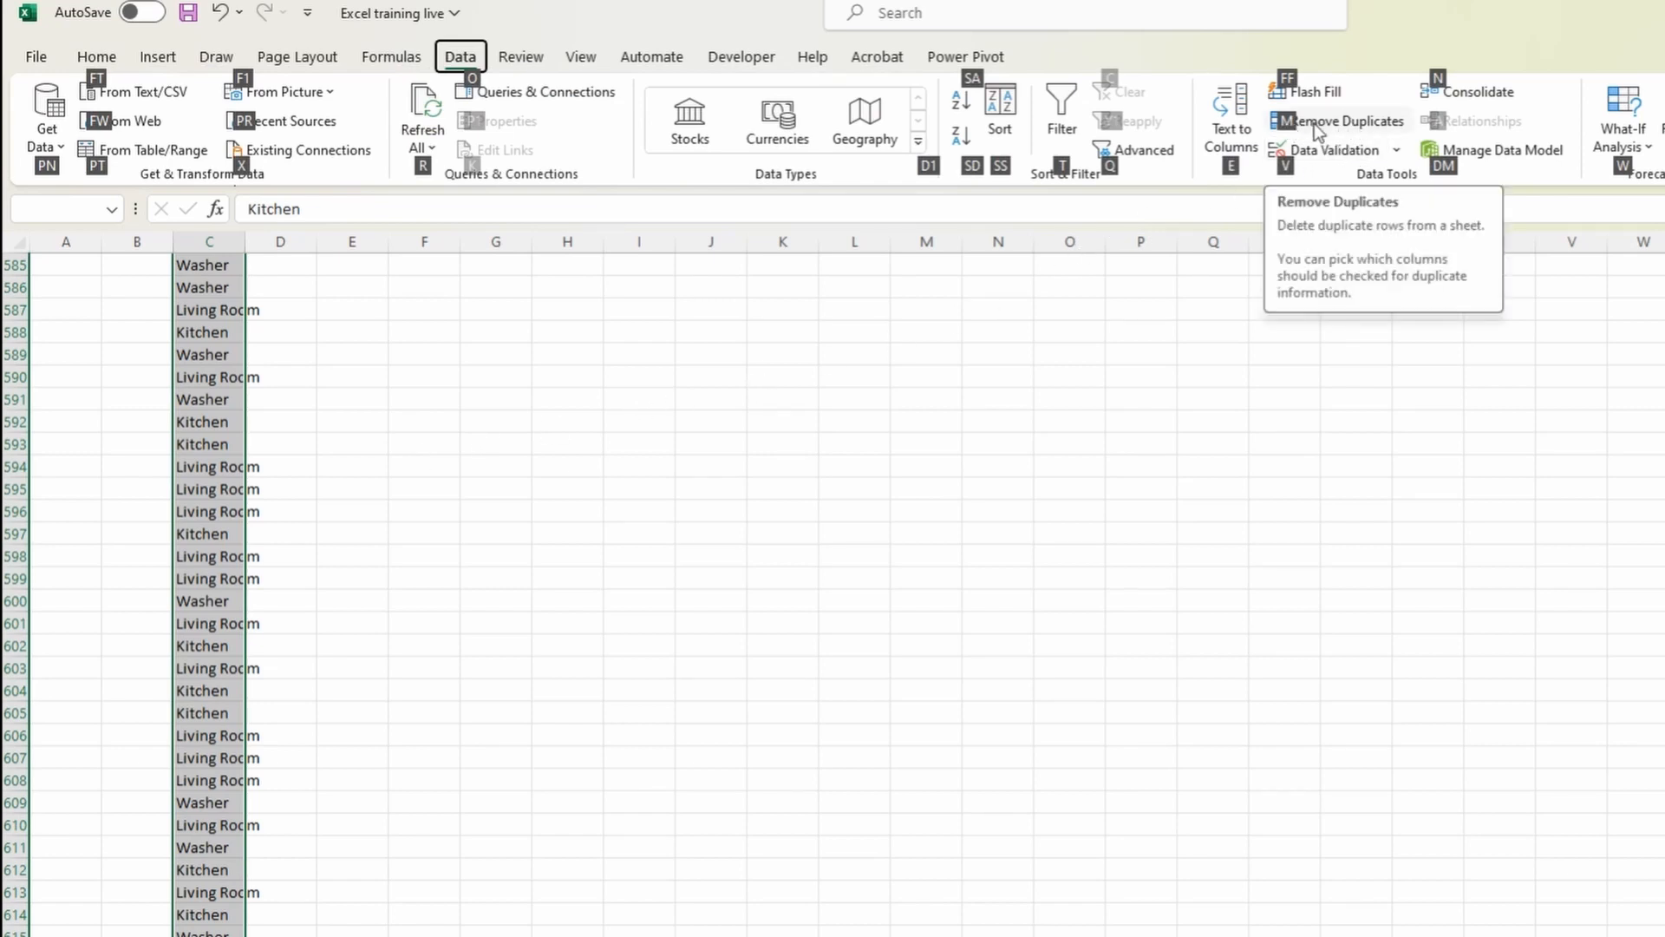
key("m")
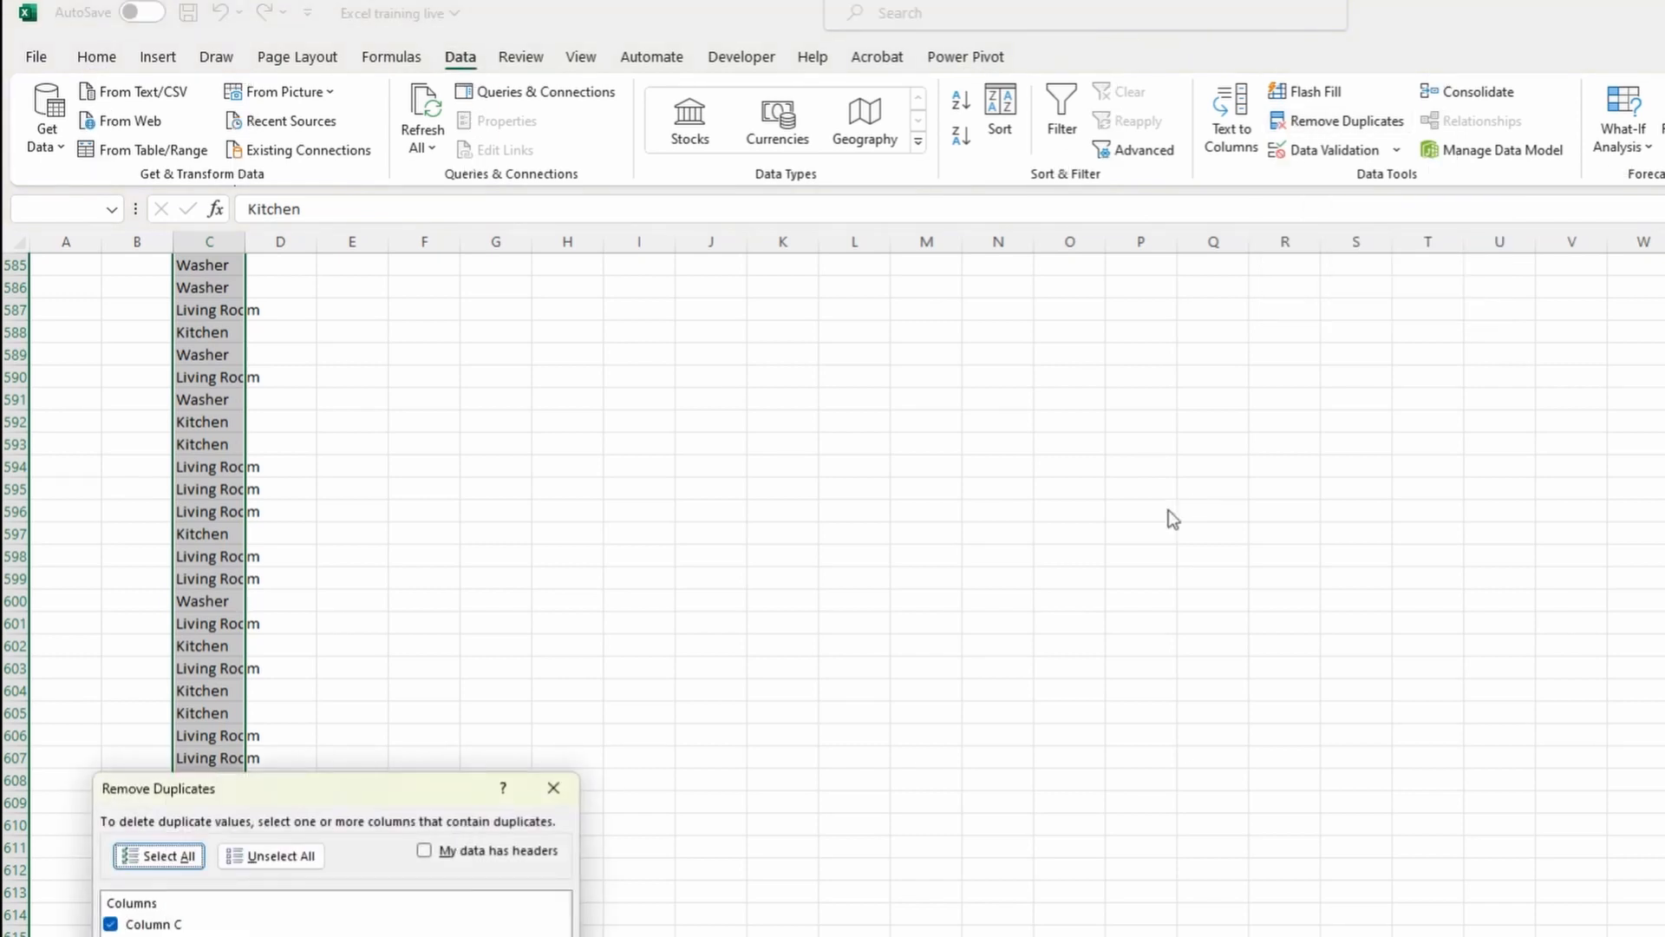
left_click(436, 902)
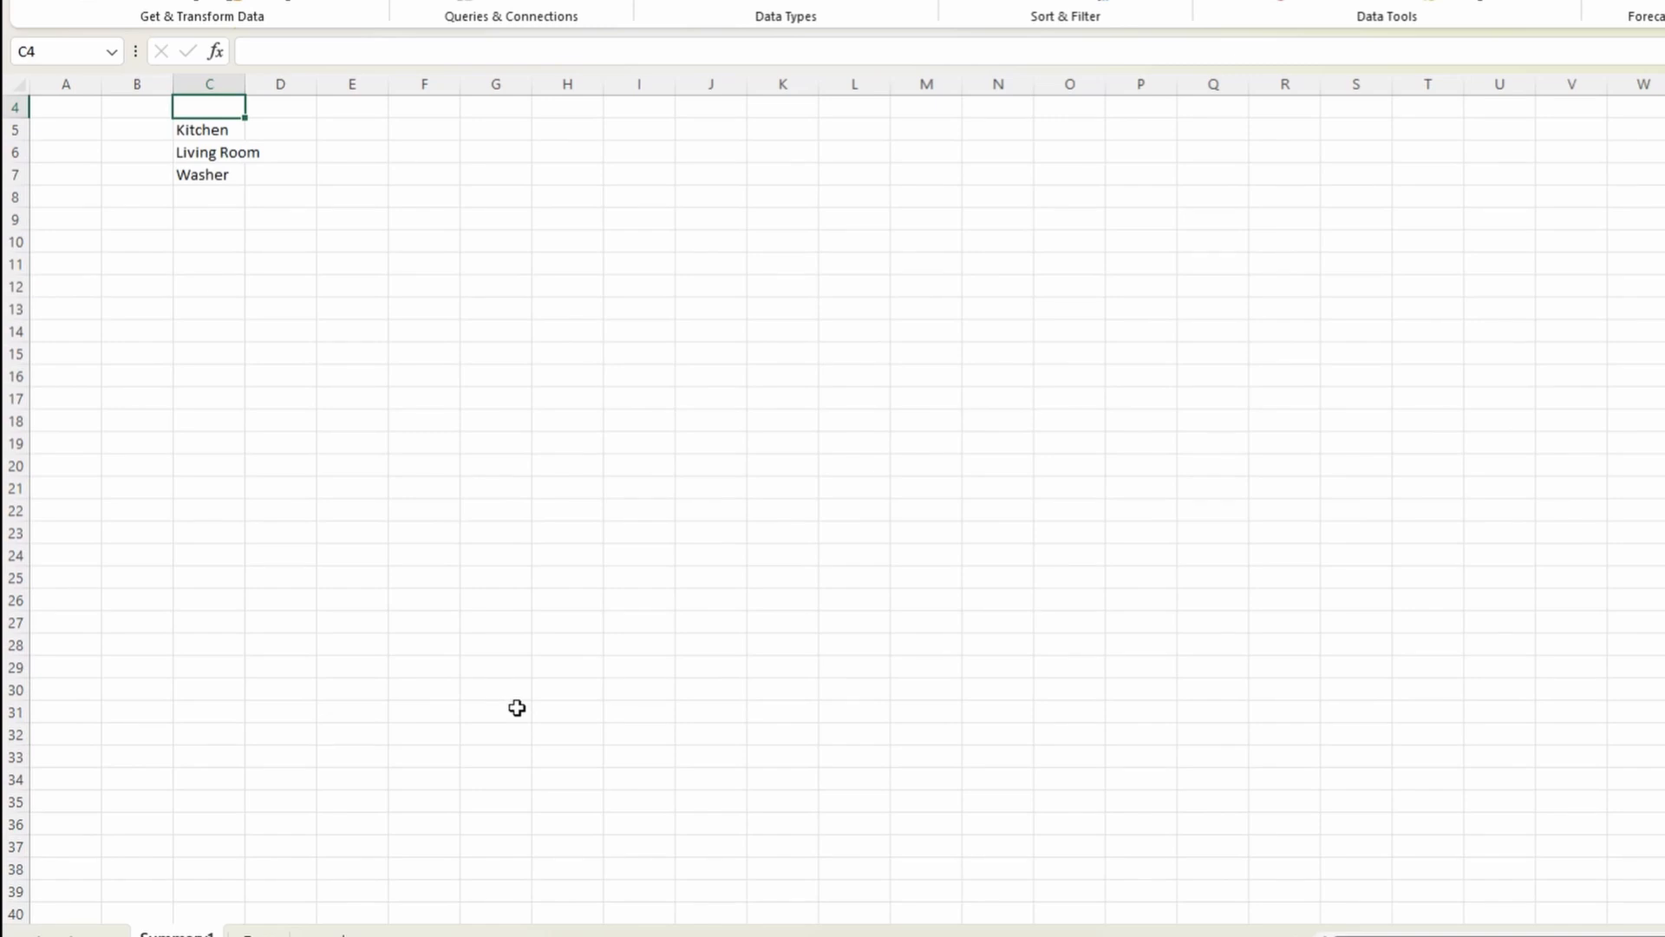
key("ctrl+Home")
left_click_drag(192, 198, 211, 245)
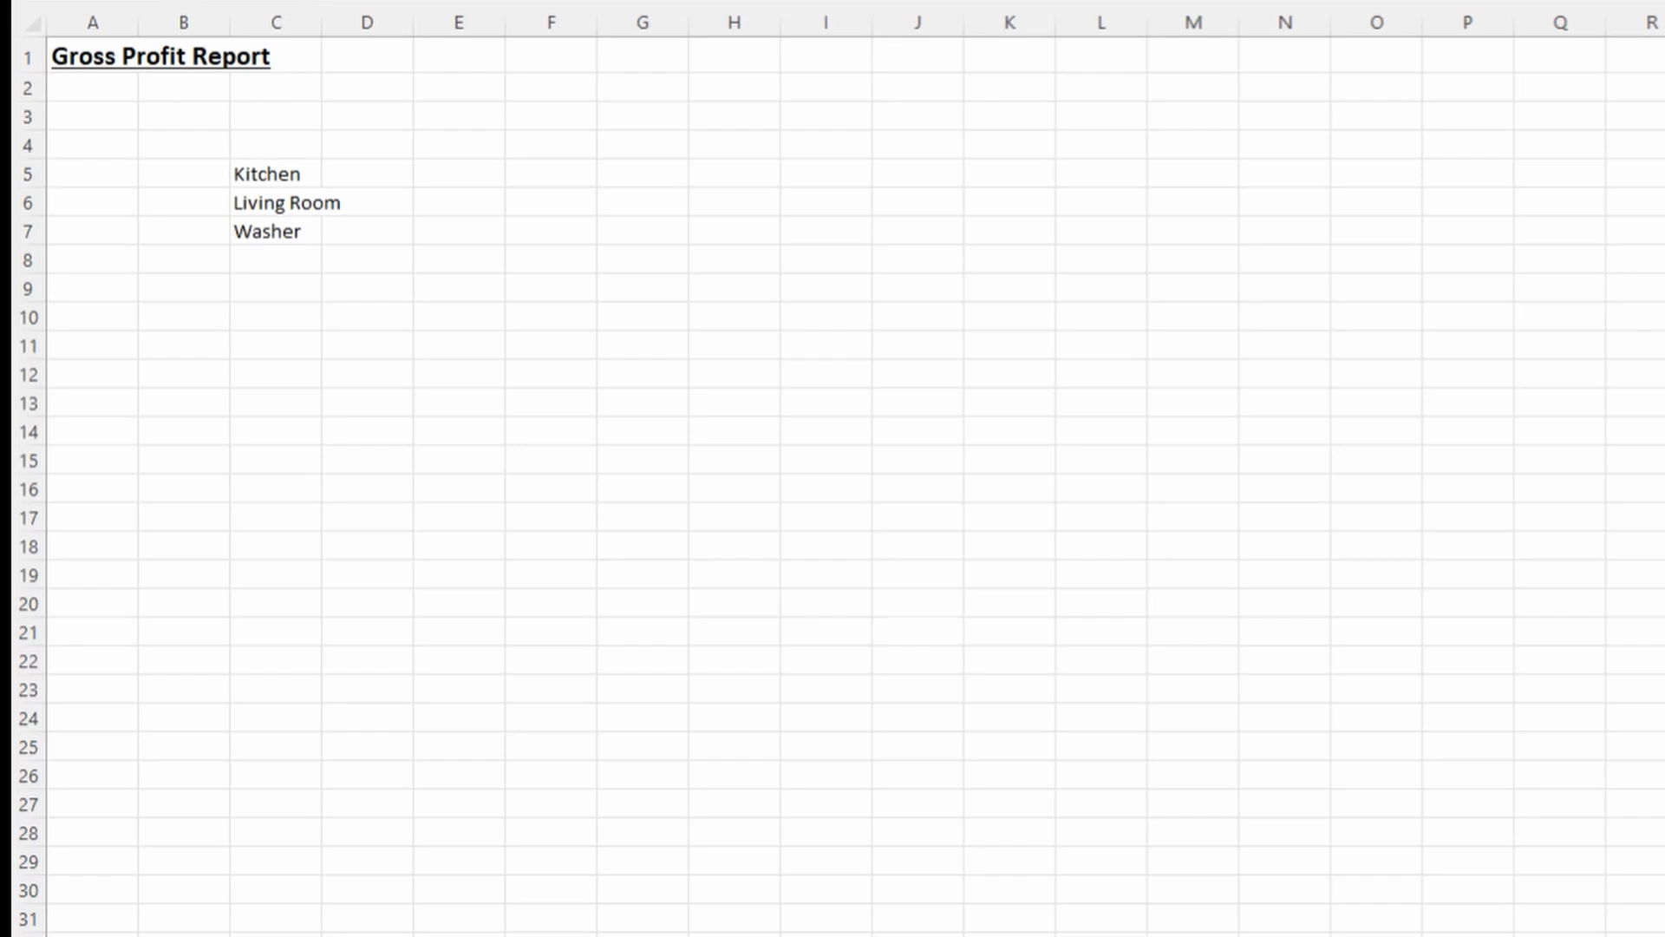
left_click(289, 278)
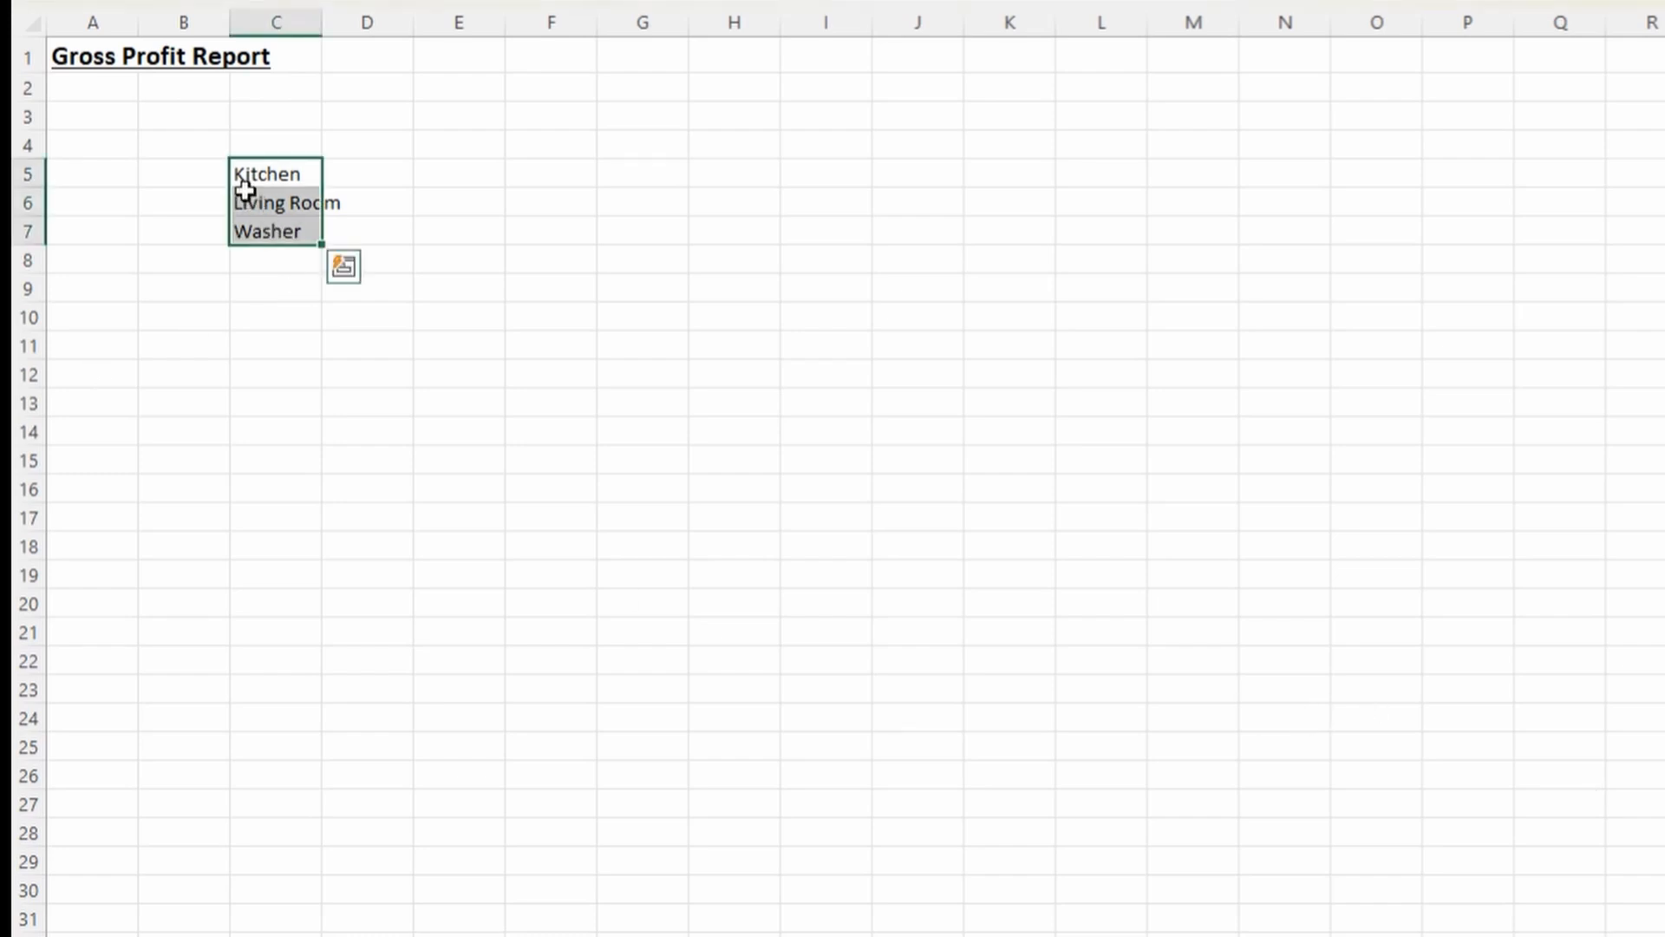
Label the category list with the heading Sales in cell B4 and the closing row Total Sales in cell B8.
left_click(212, 148)
type("Sales")
key("Return")
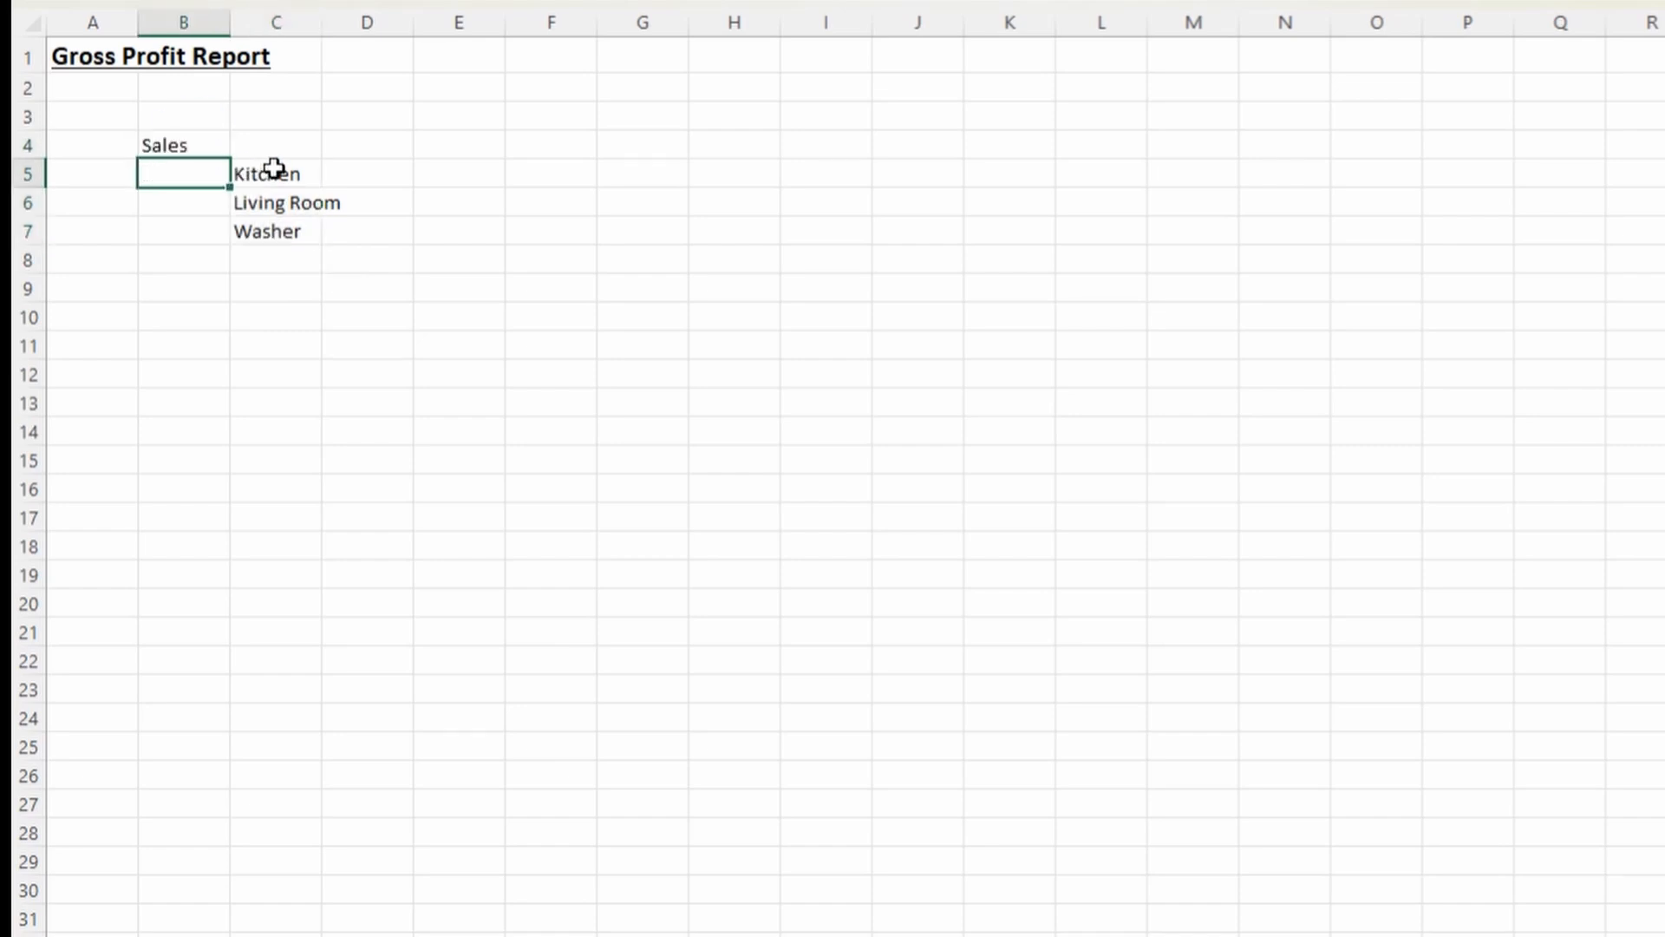
left_click(274, 167)
key("shift+Down")
key("shift+Down")
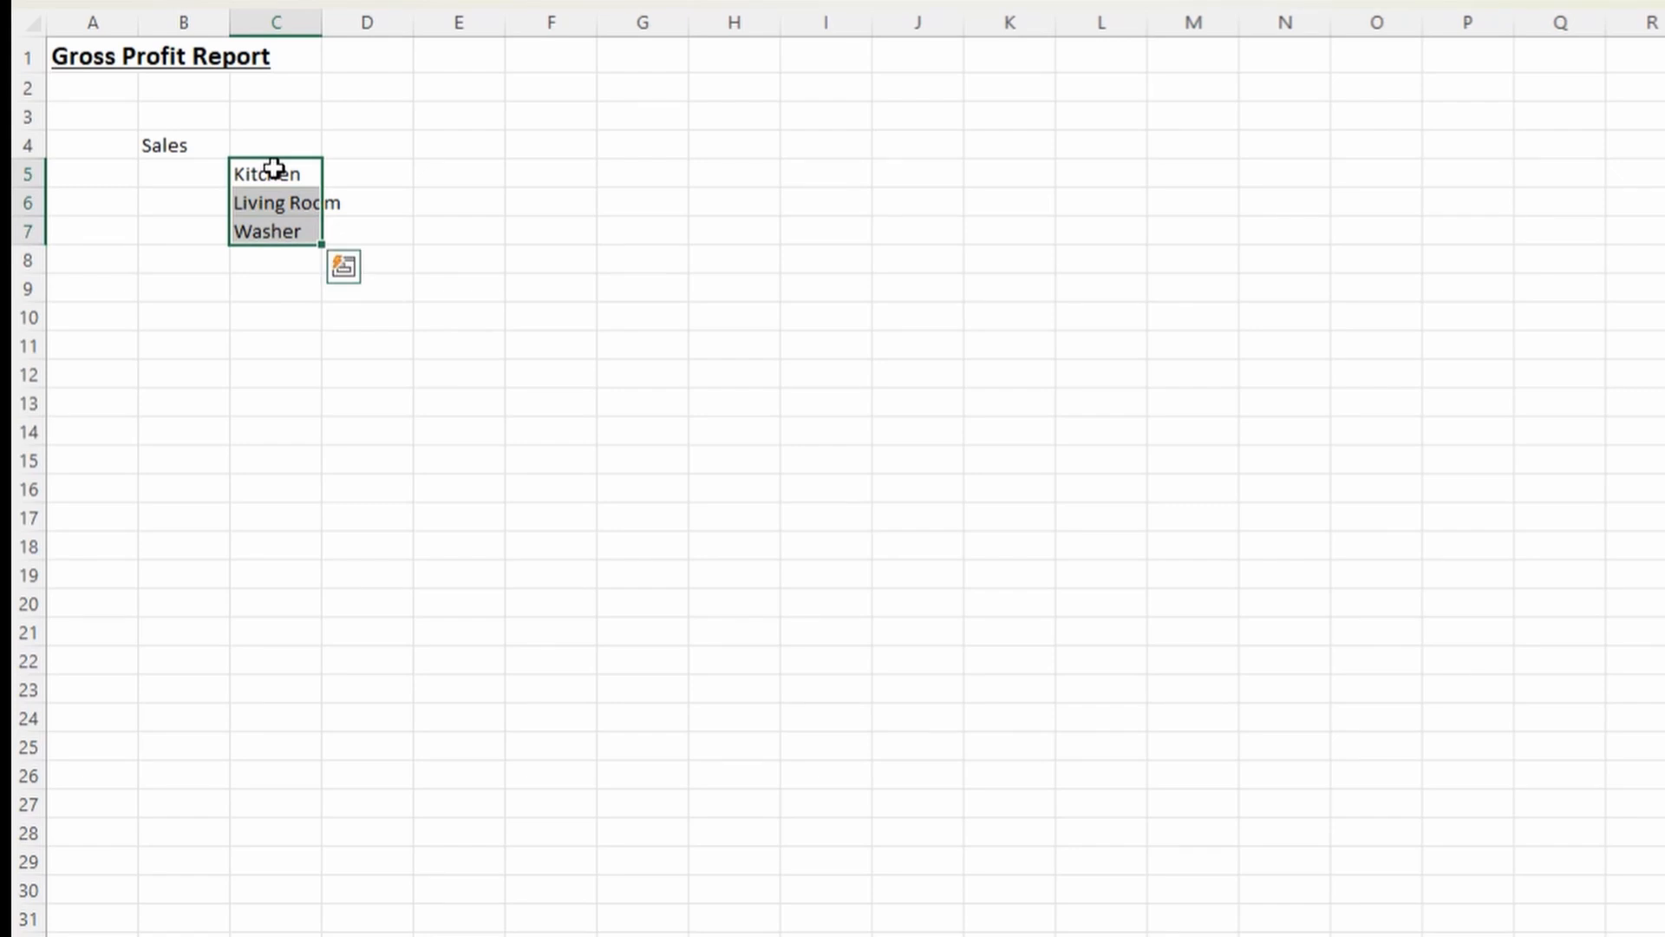
key("Down")
key("Down")
key("Down")
key("Left")
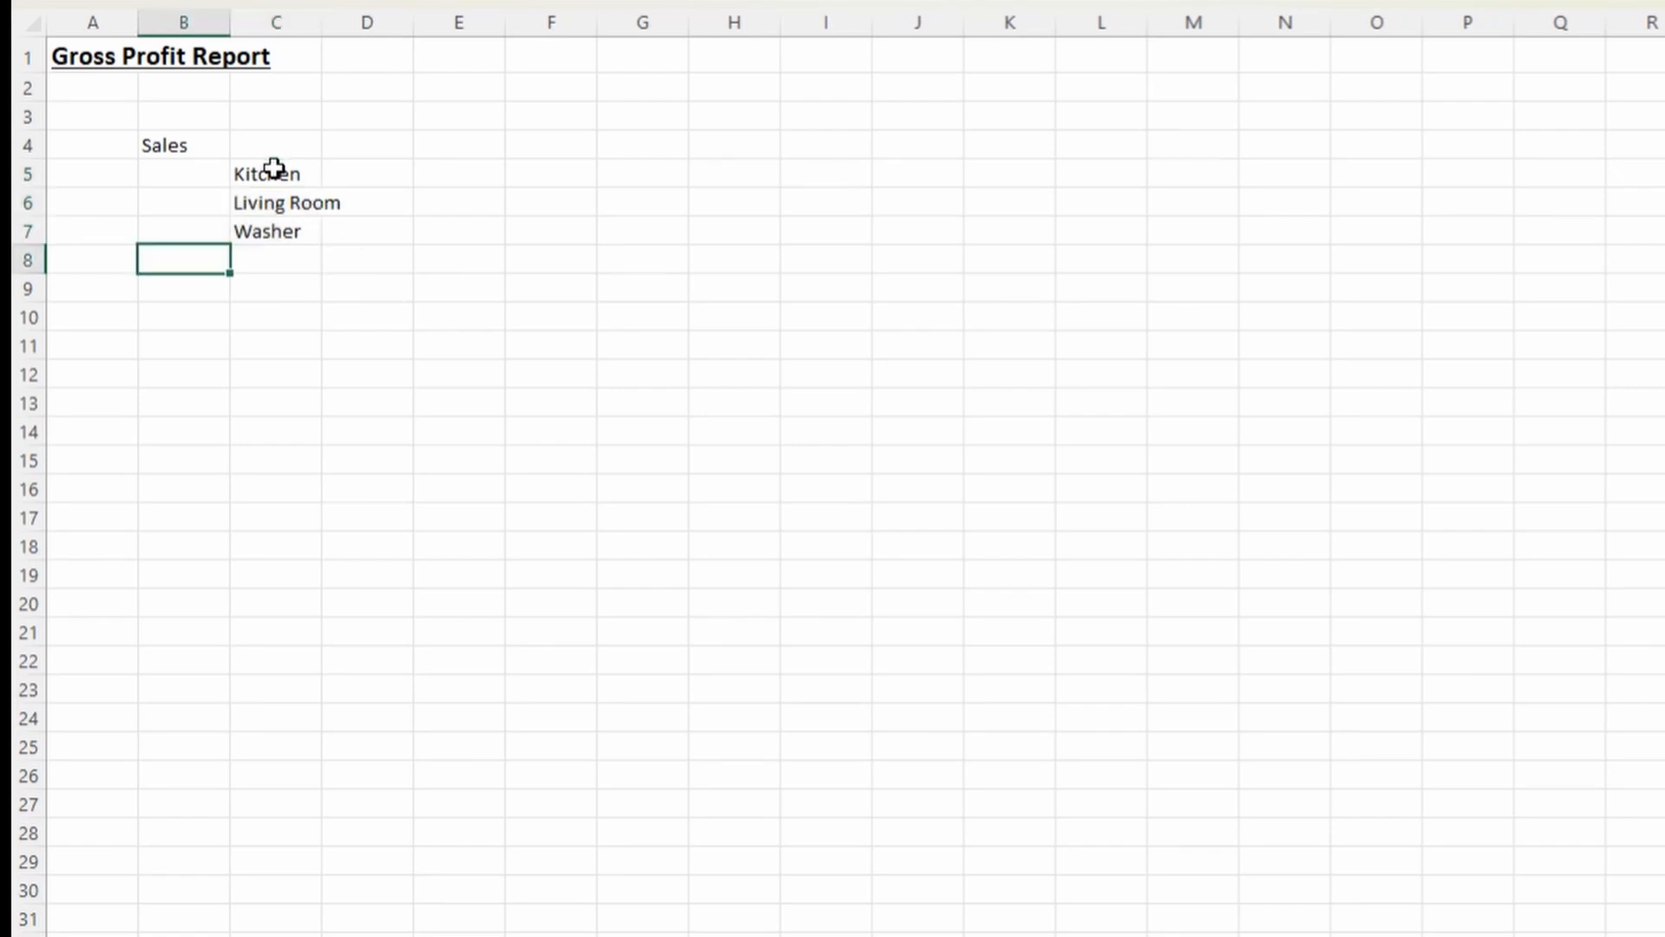
type("Total Sales")
key("Return")
Enter the heading Costs in cell B9 beneath Total Sales.
key("Up")
key("Up")
key("Right")
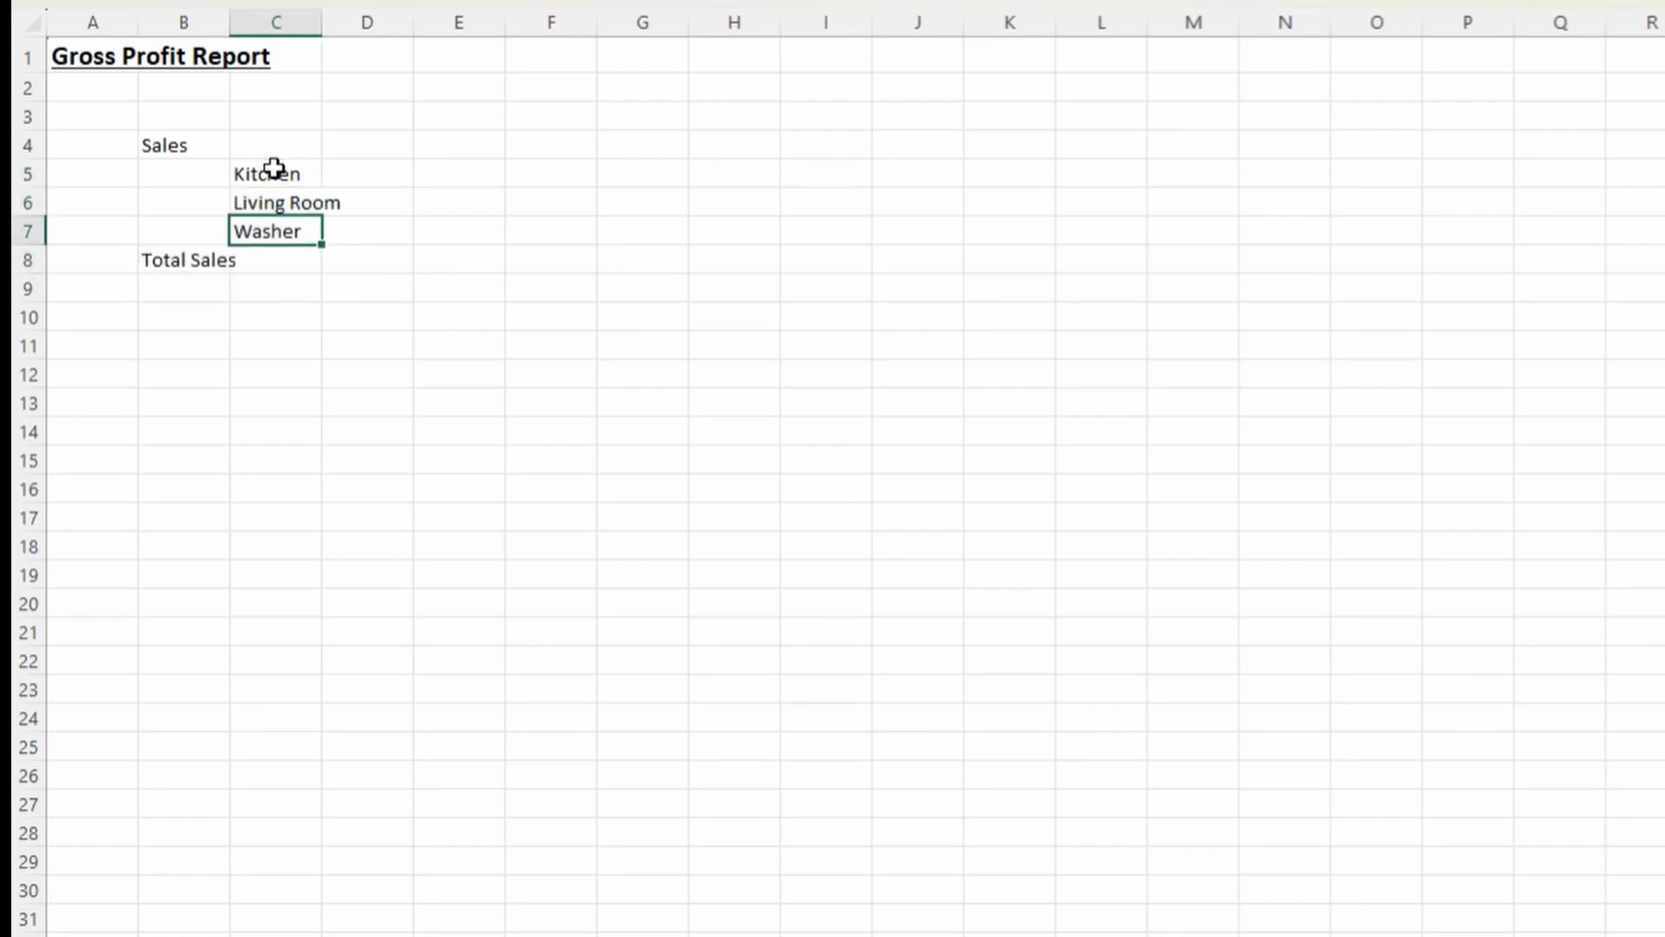
key("shift+Up")
key("shift+Up")
key("Down")
key("Down")
key("Left")
type("Costs")
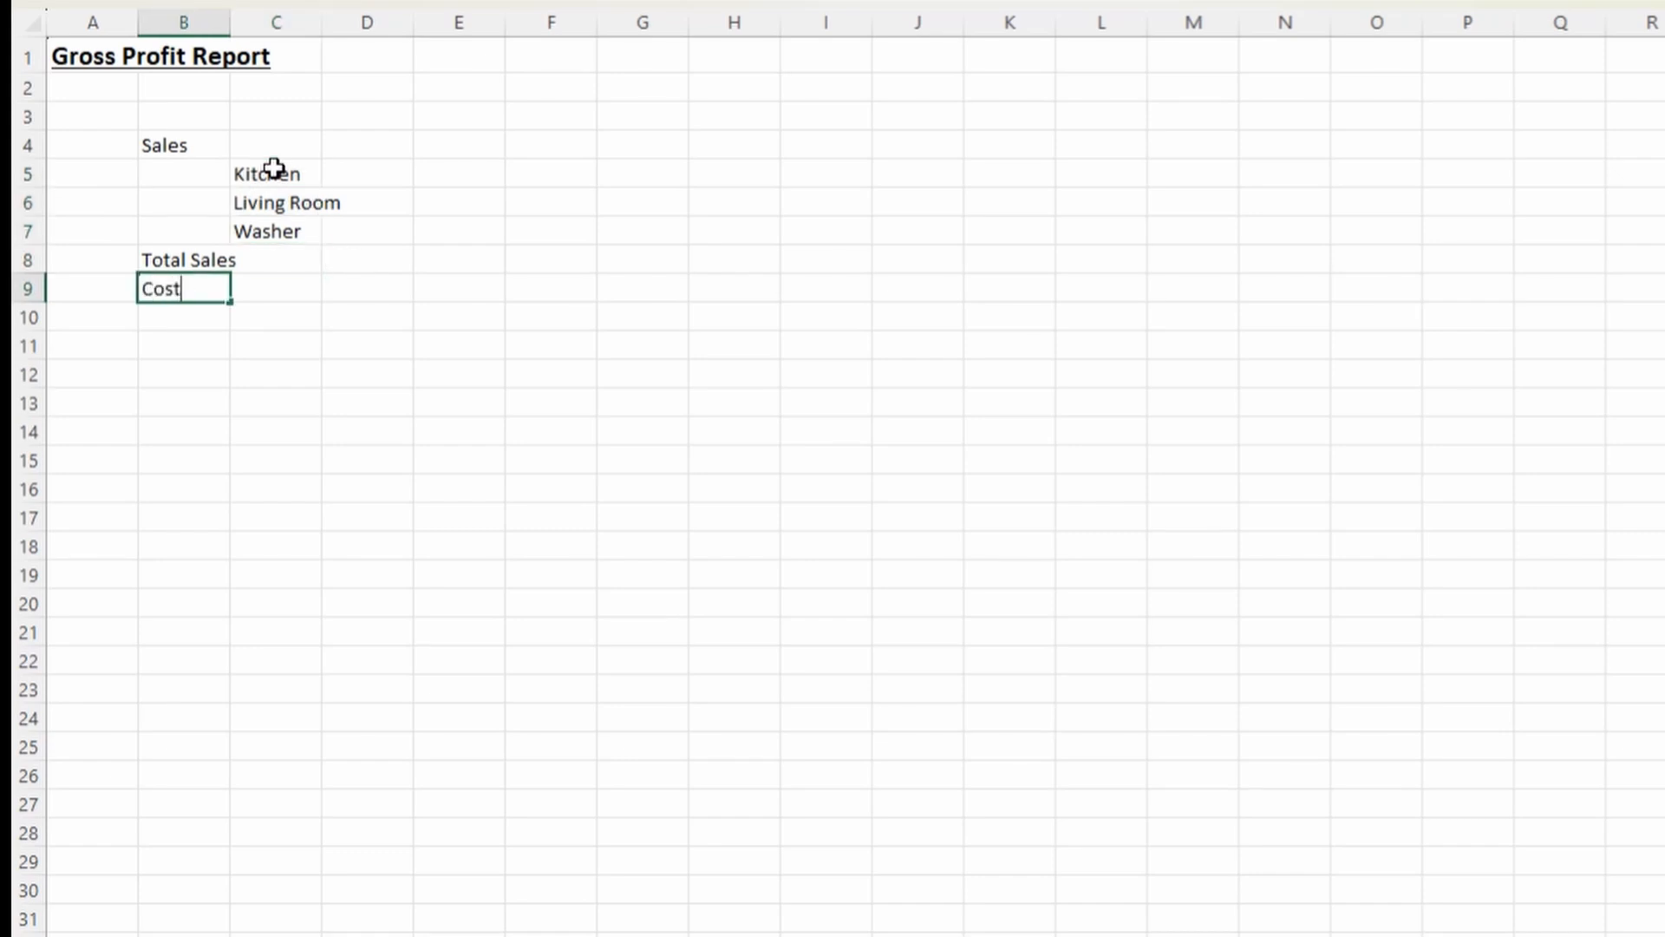
key("Return")
Copy the category names in C5:C7 to C10:C12 under the Costs heading.
key("Up")
key("Up")
key("Up")
key("Right")
key("Up")
key("Up")
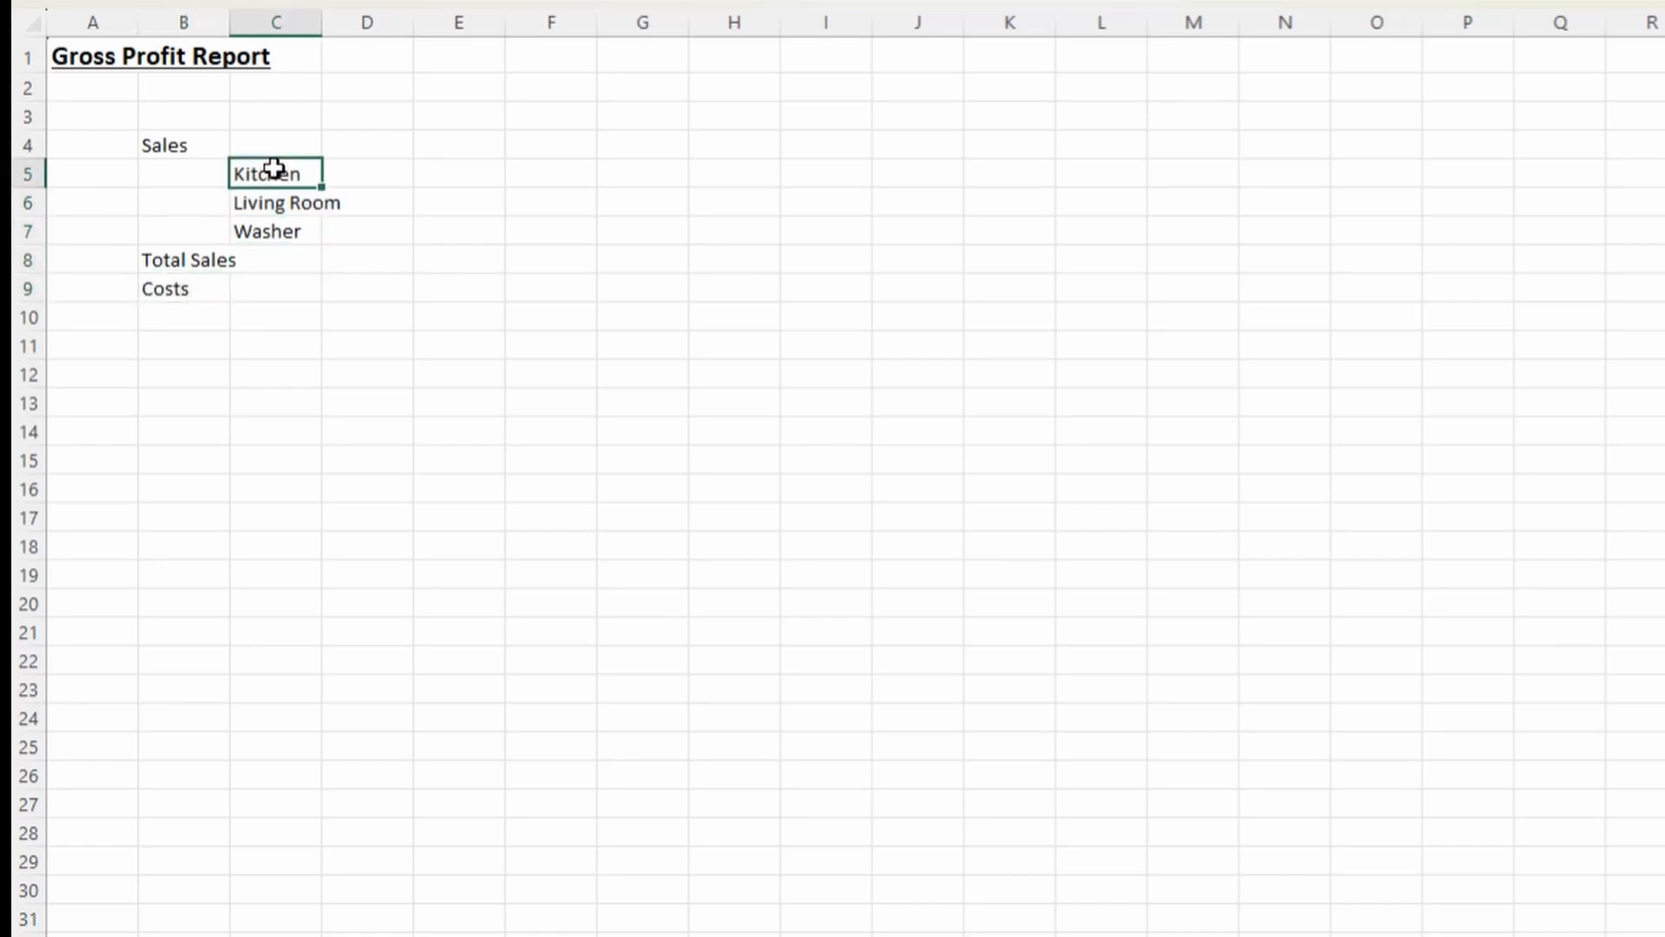
key("shift+Down")
key("shift+Down")
key("ctrl+c")
key("Down")
key("Down")
key("Down")
key("Down")
key("Down")
key("ctrl+v")
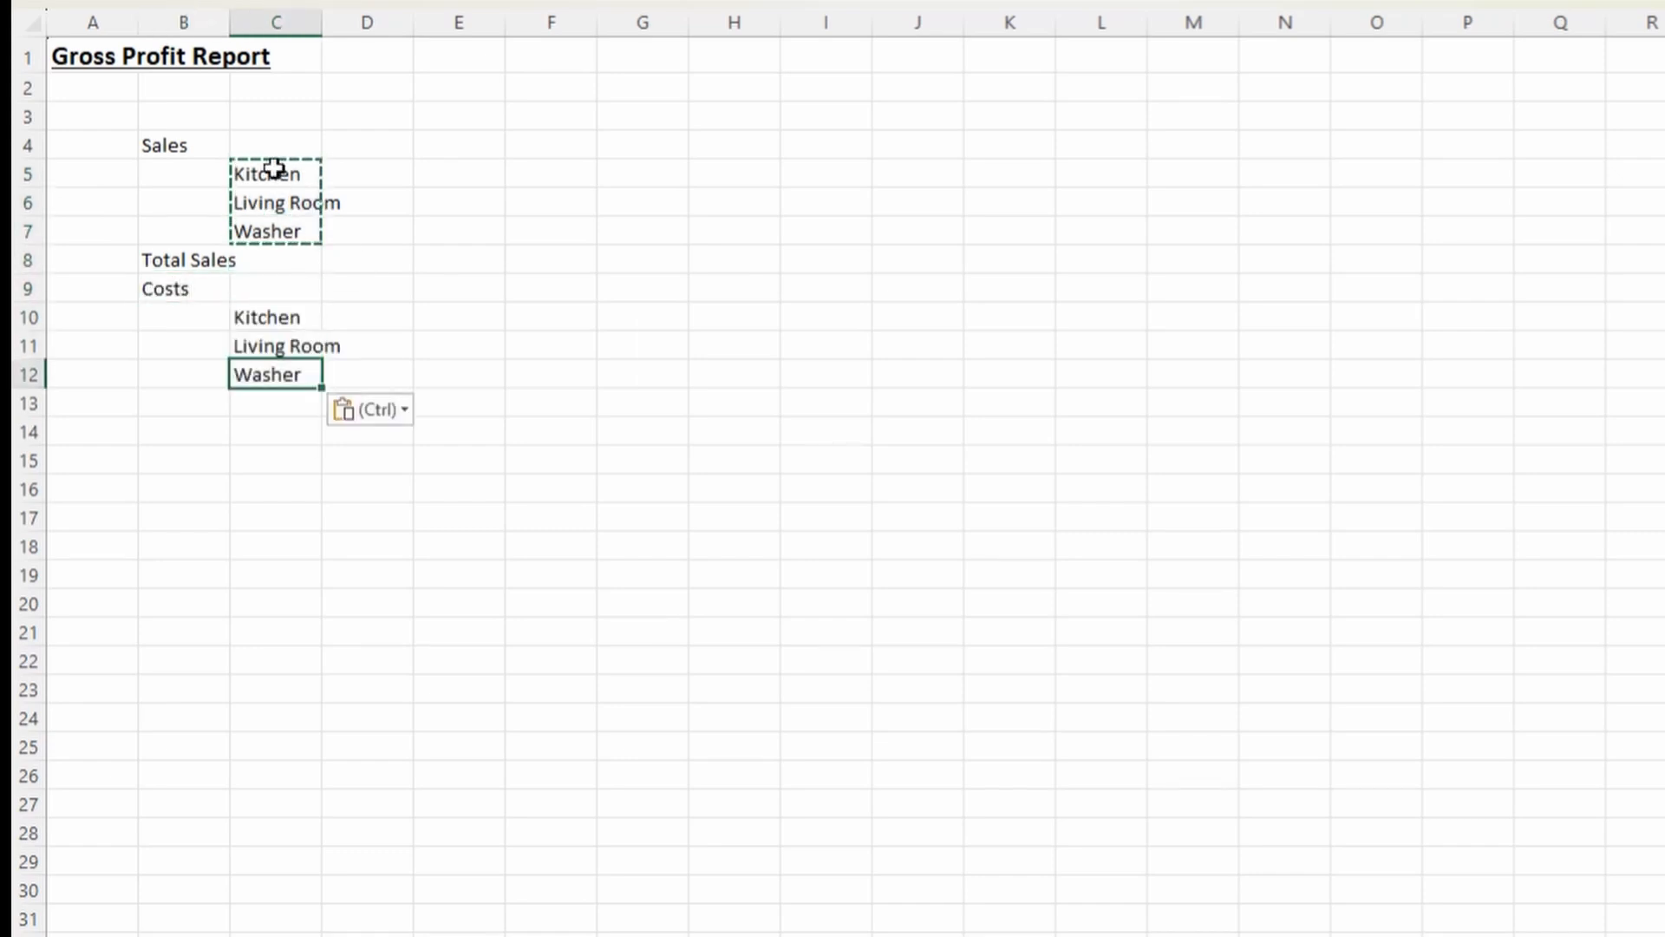
Enter Total Costs in cell B13 and the heading Profit before commission in cell B14.
key("Down")
key("Left")
type("Total Costs")
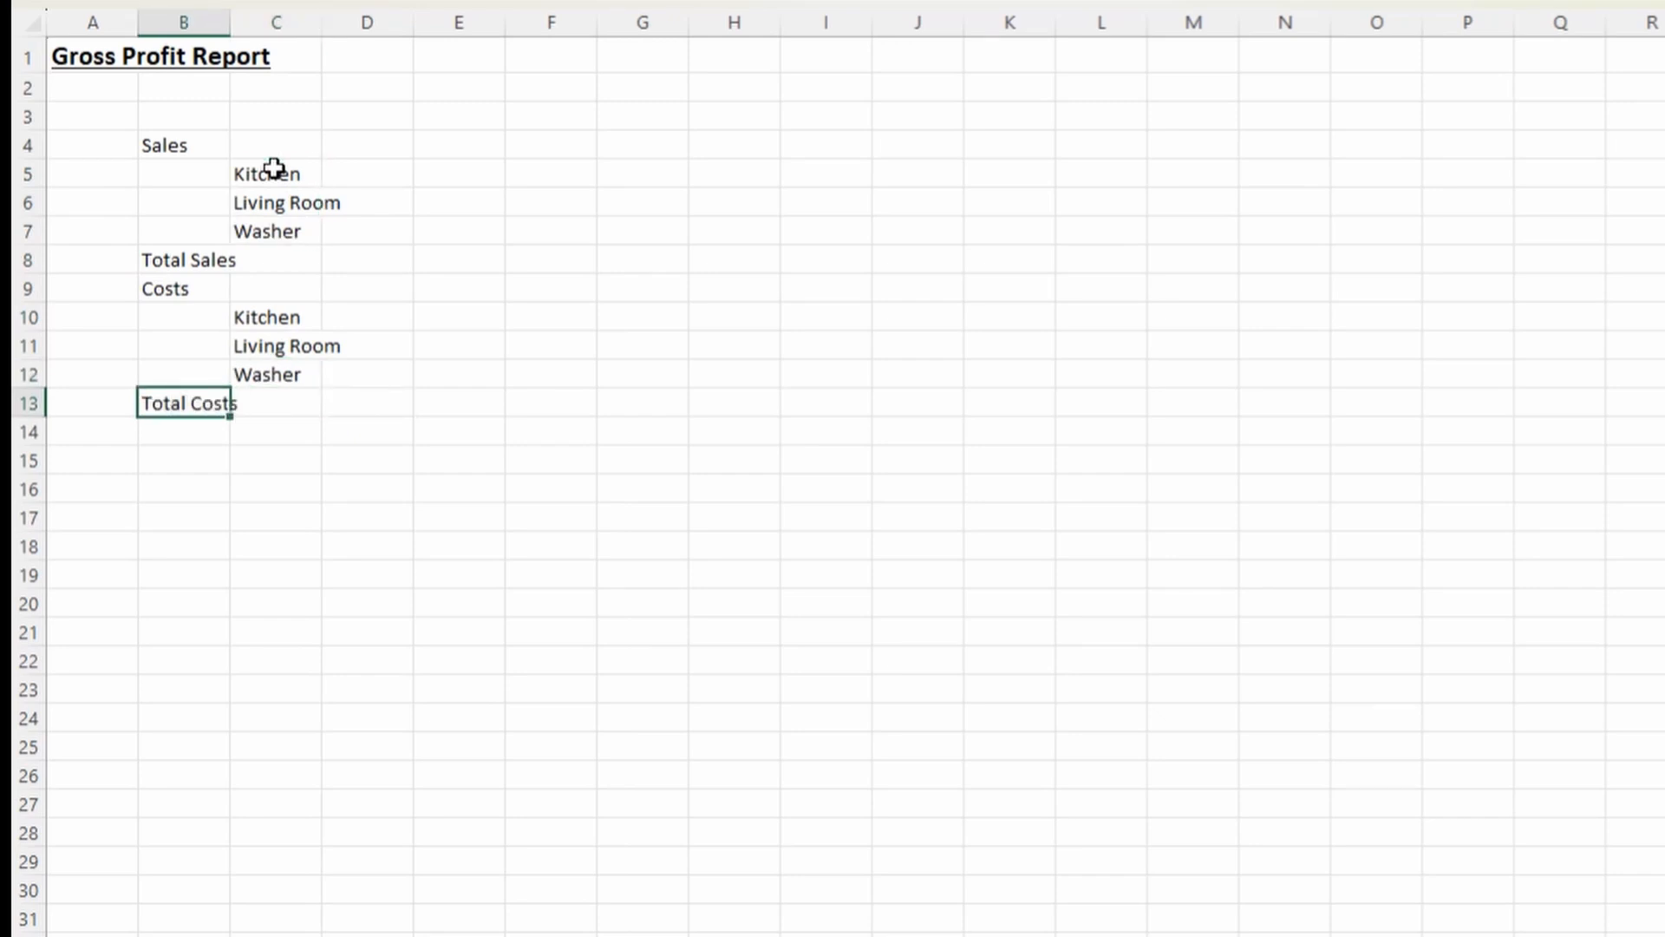
key("Return")
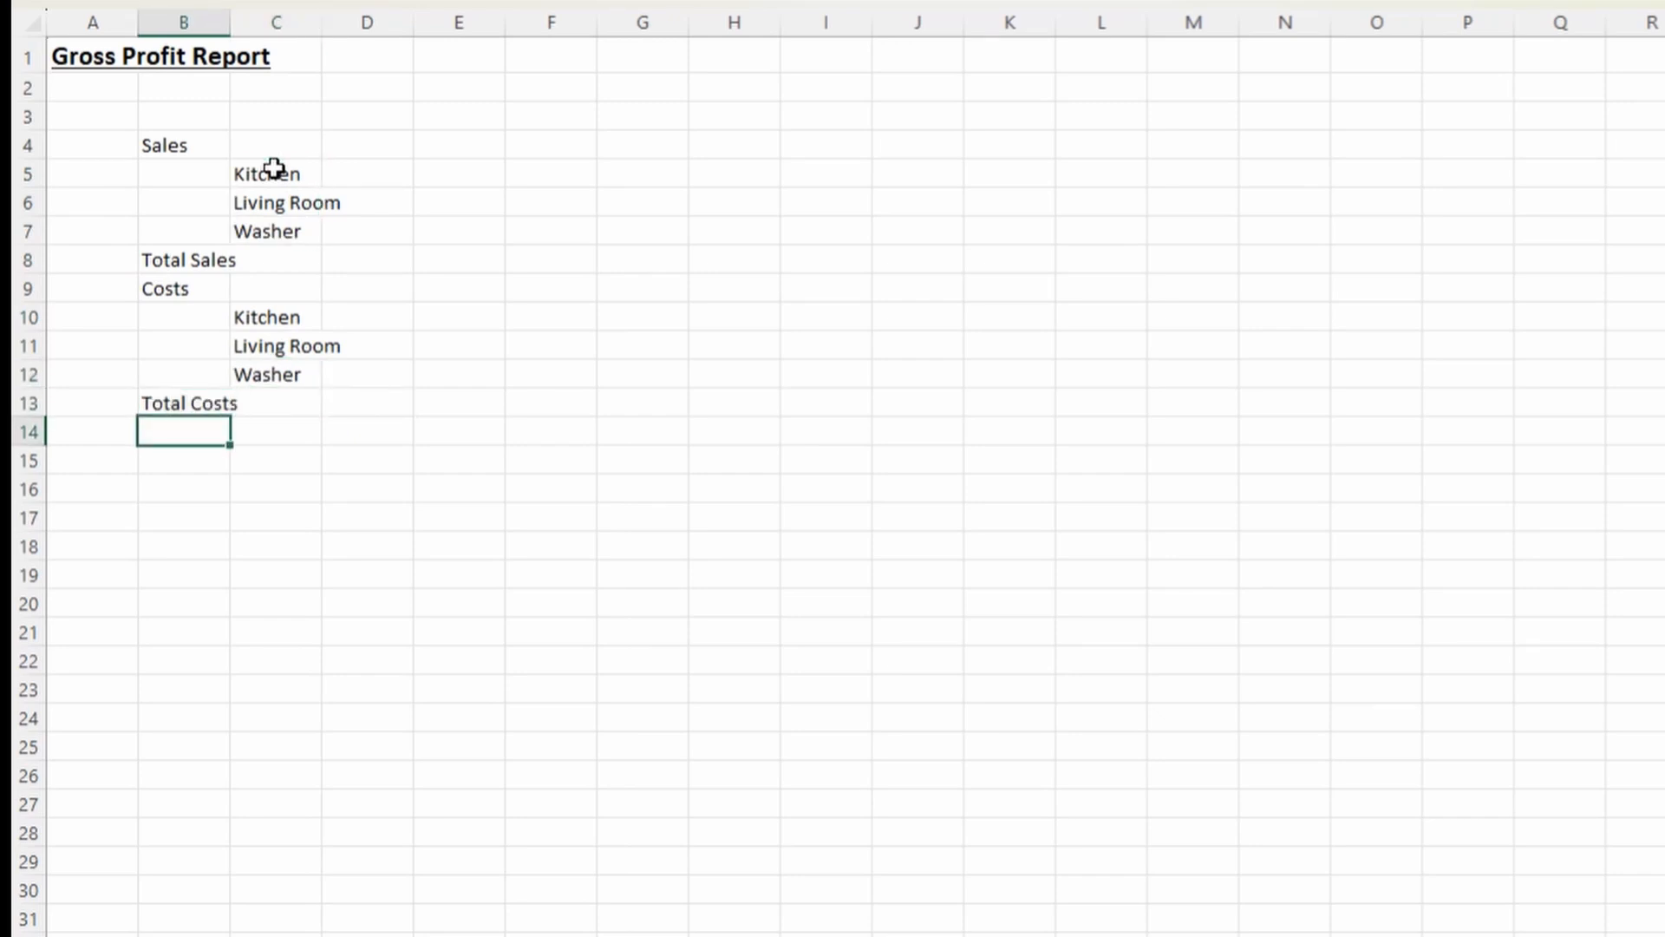
type("Profit before commission")
key("Tab")
Copy the category names in C10:C12 to C15:C17 under the Profit before commission heading.
key("Up")
key("Up")
key("Up")
key("Up")
key("shift+Down")
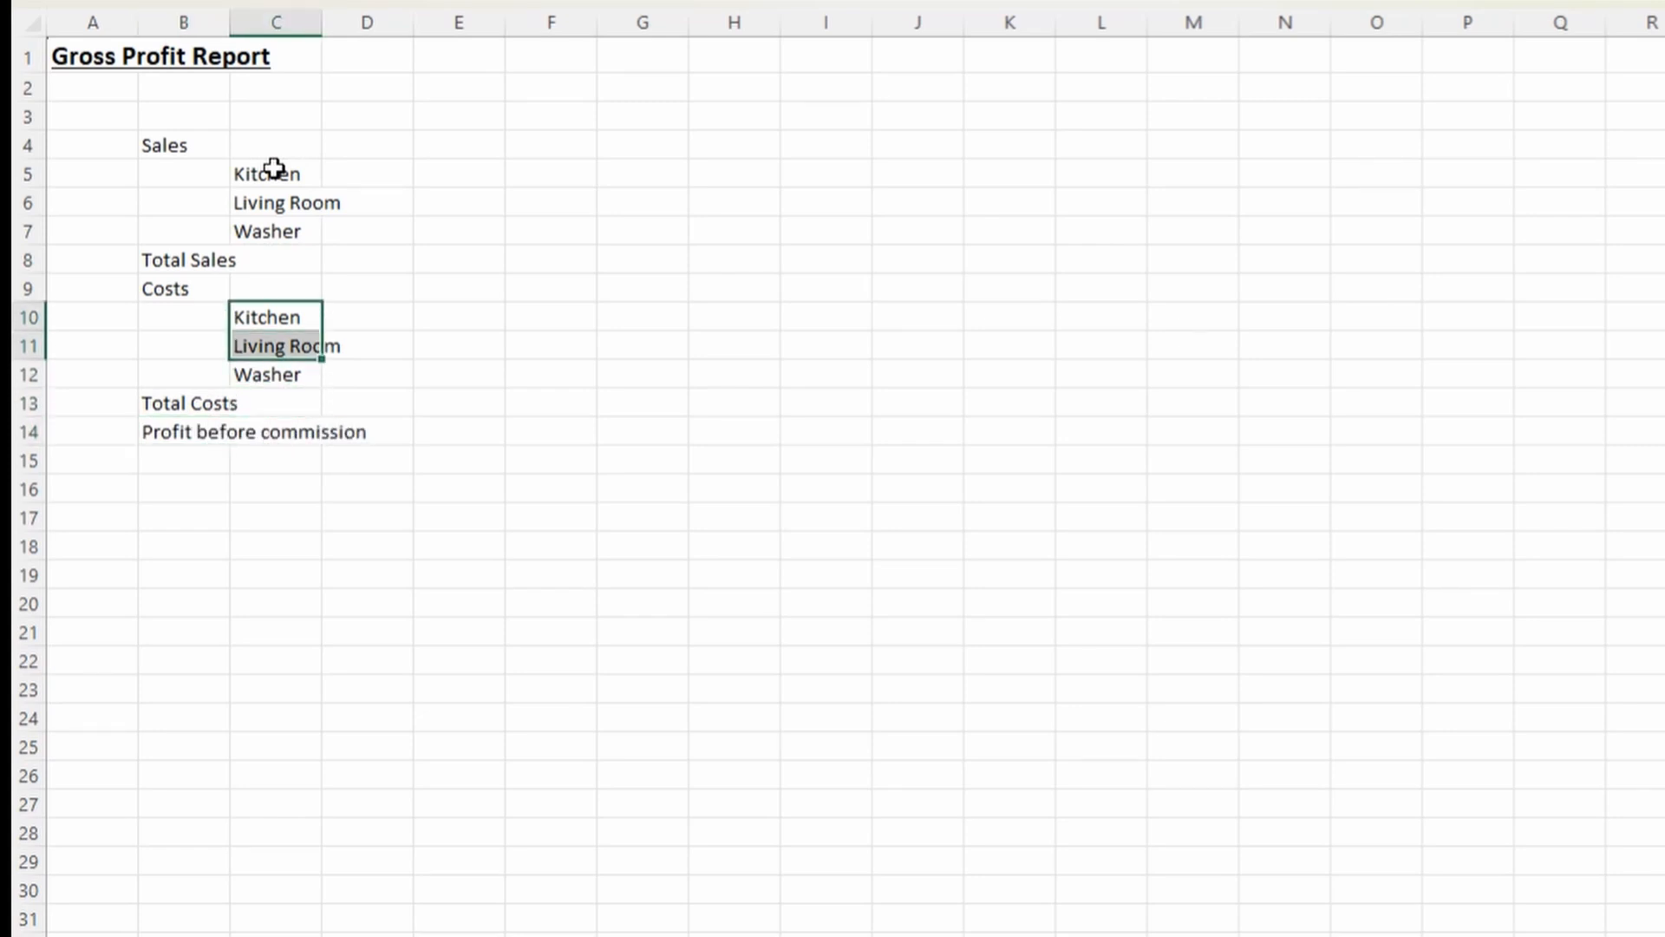
key("shift+Down")
key("ctrl+c")
key("Down")
key("Down")
key("Down")
key("ctrl+v")
key("Down")
key("Down")
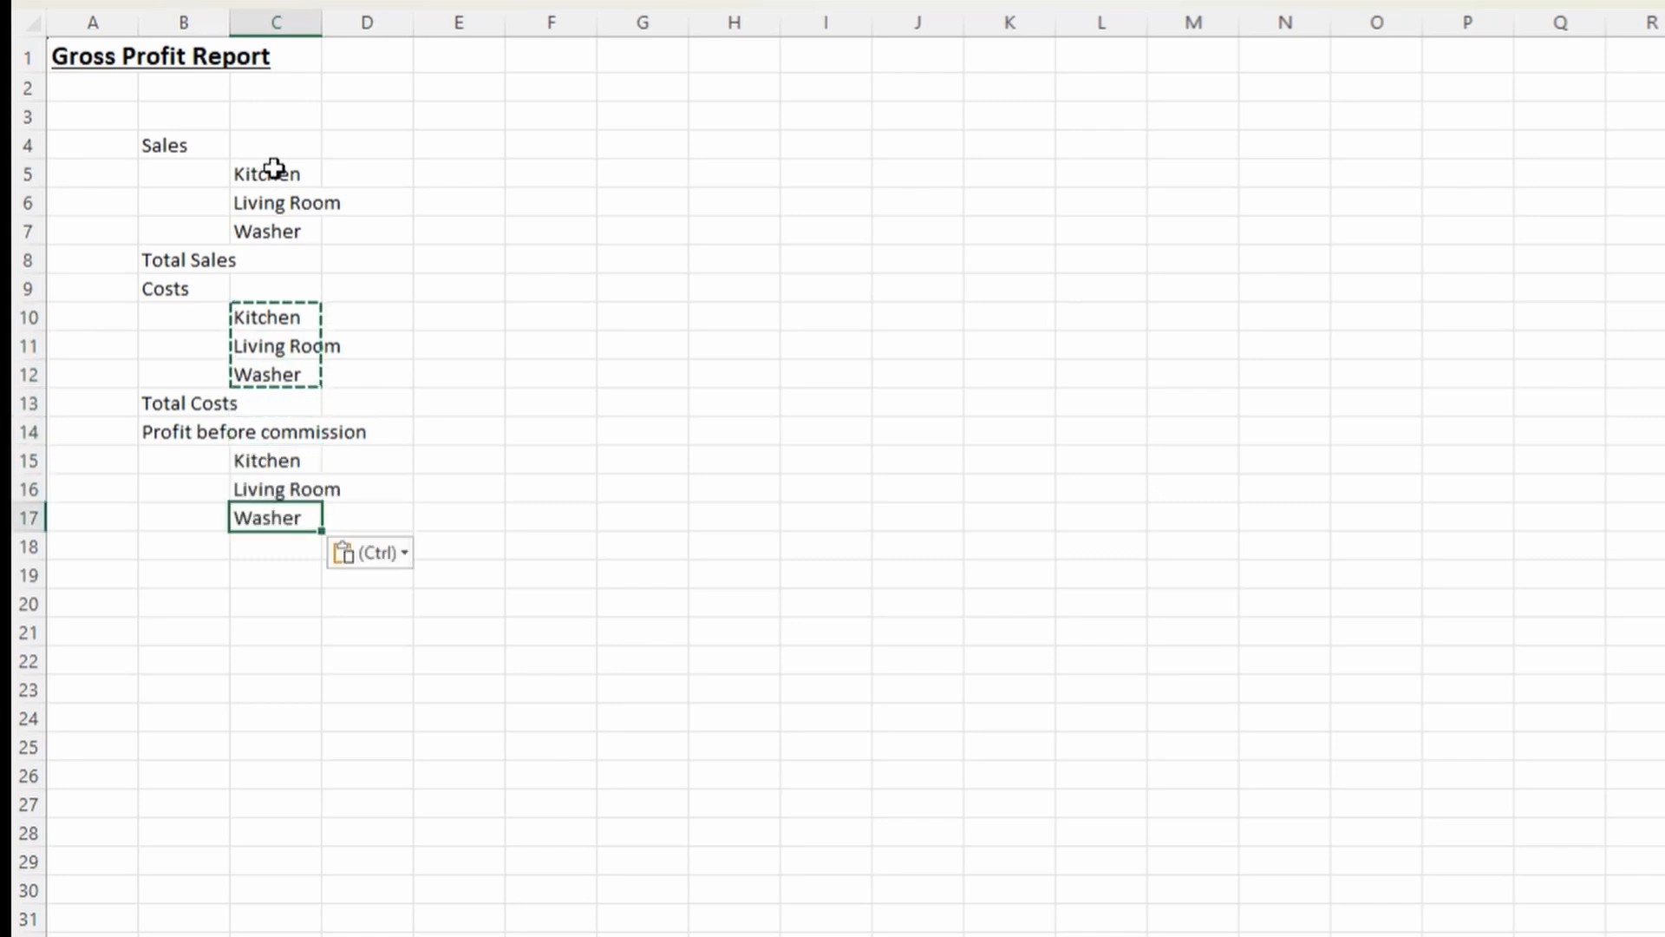
Enter Total profit before commission in cell B18.
key("Down")
key("Left")
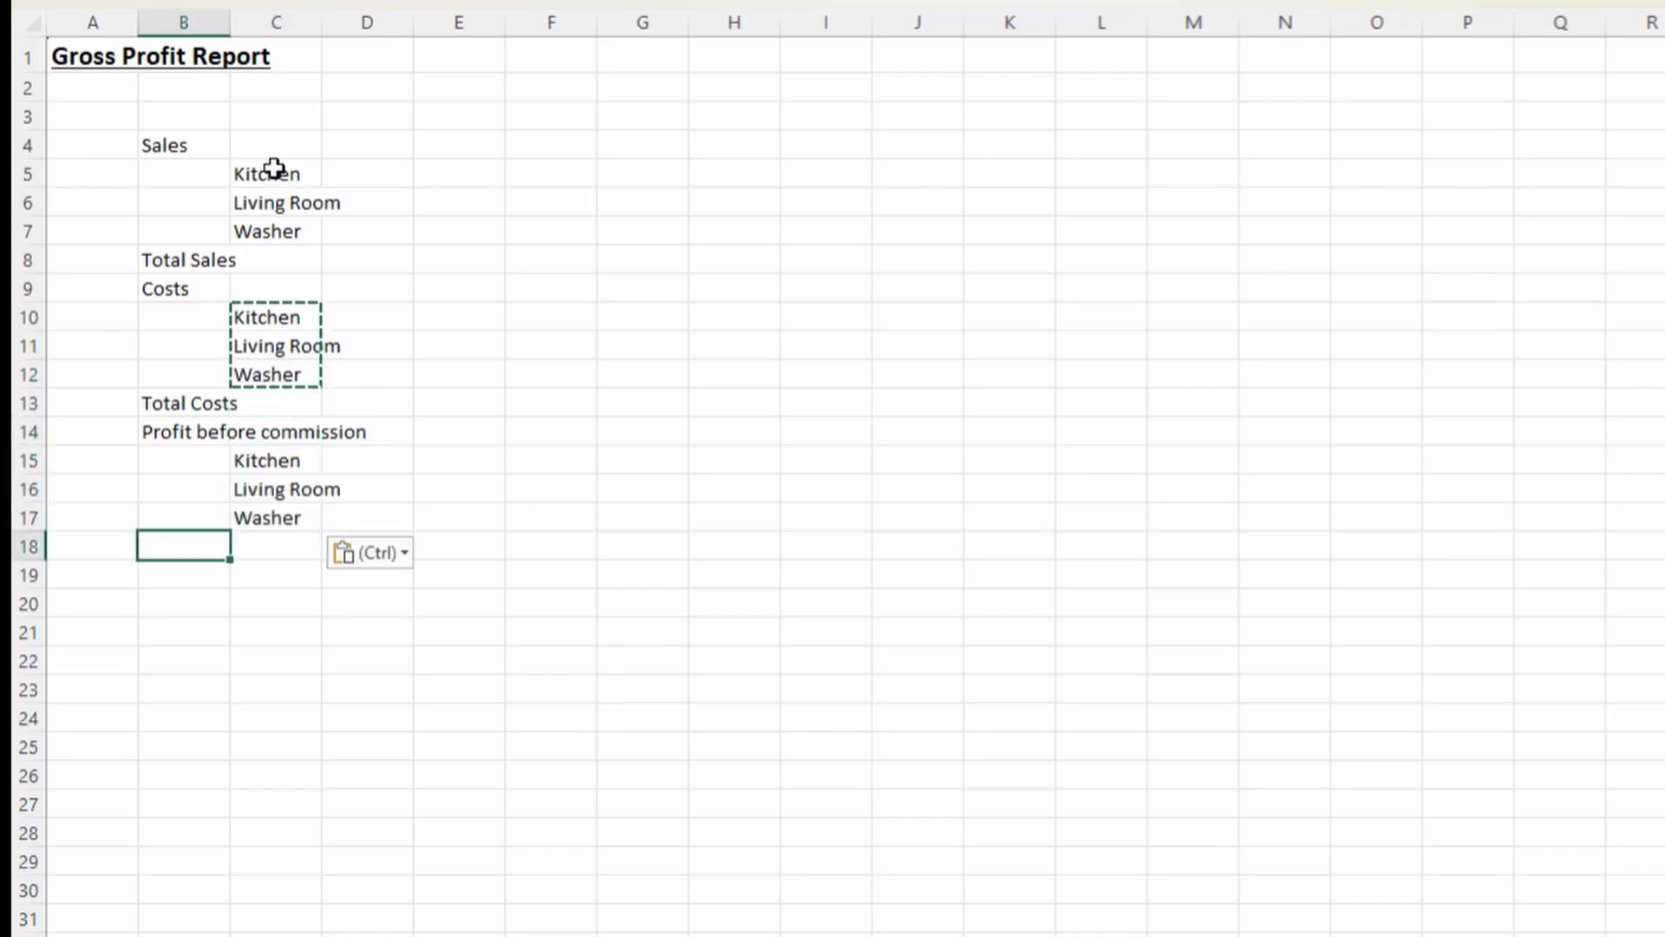
type("Total ")
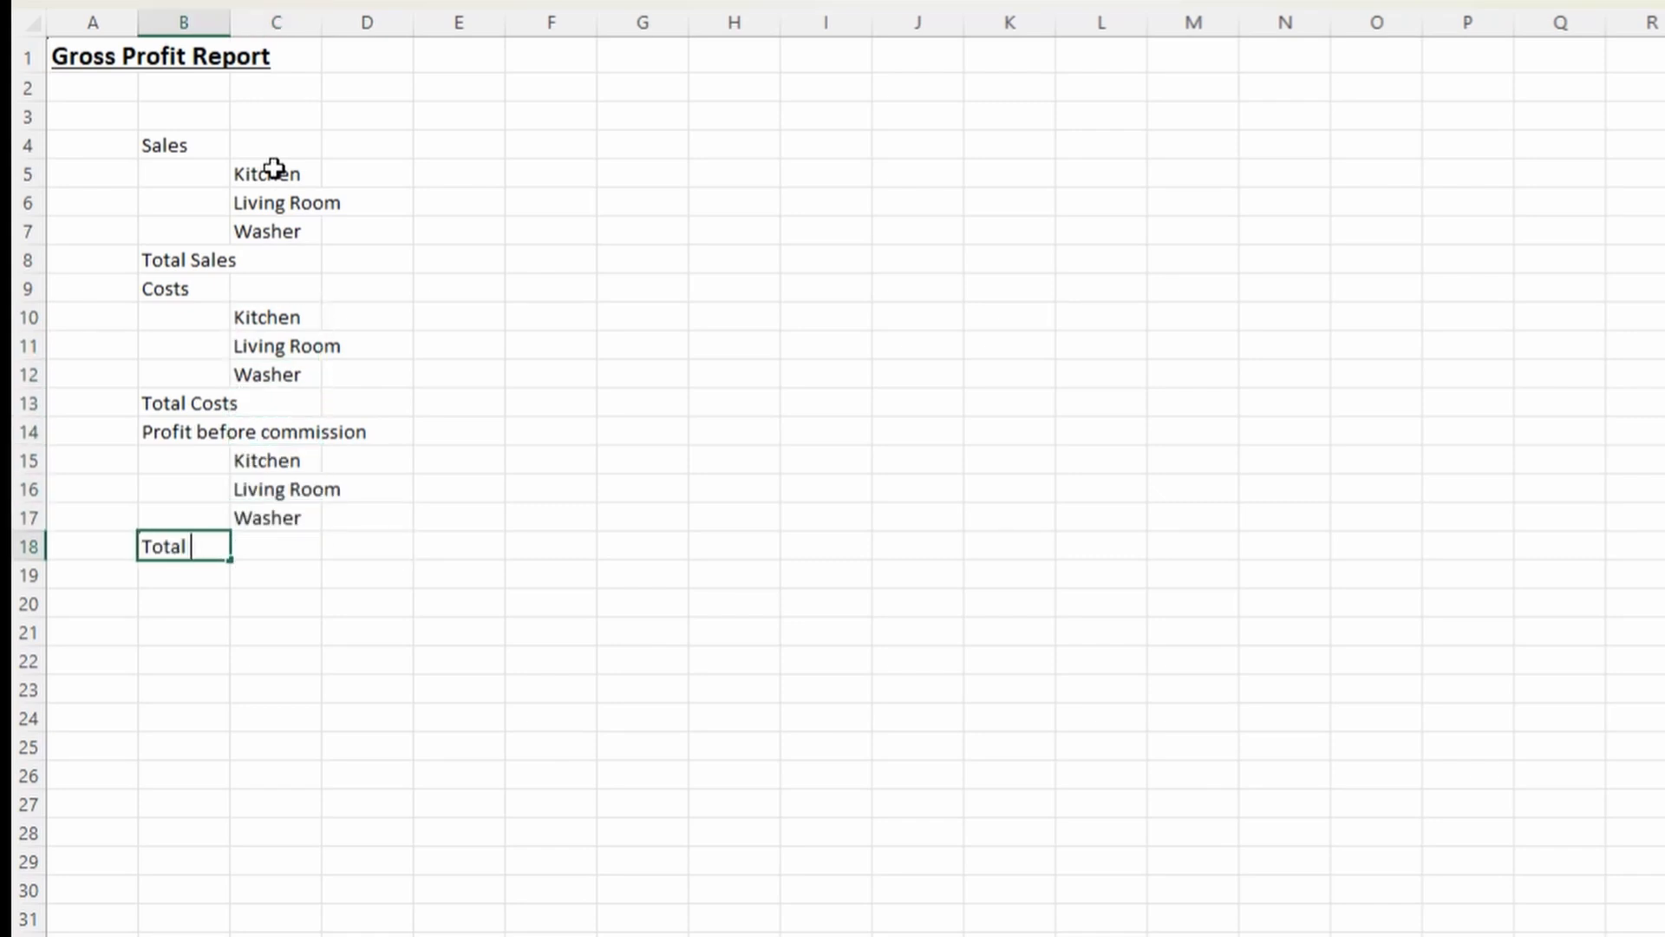
type("profit before commission")
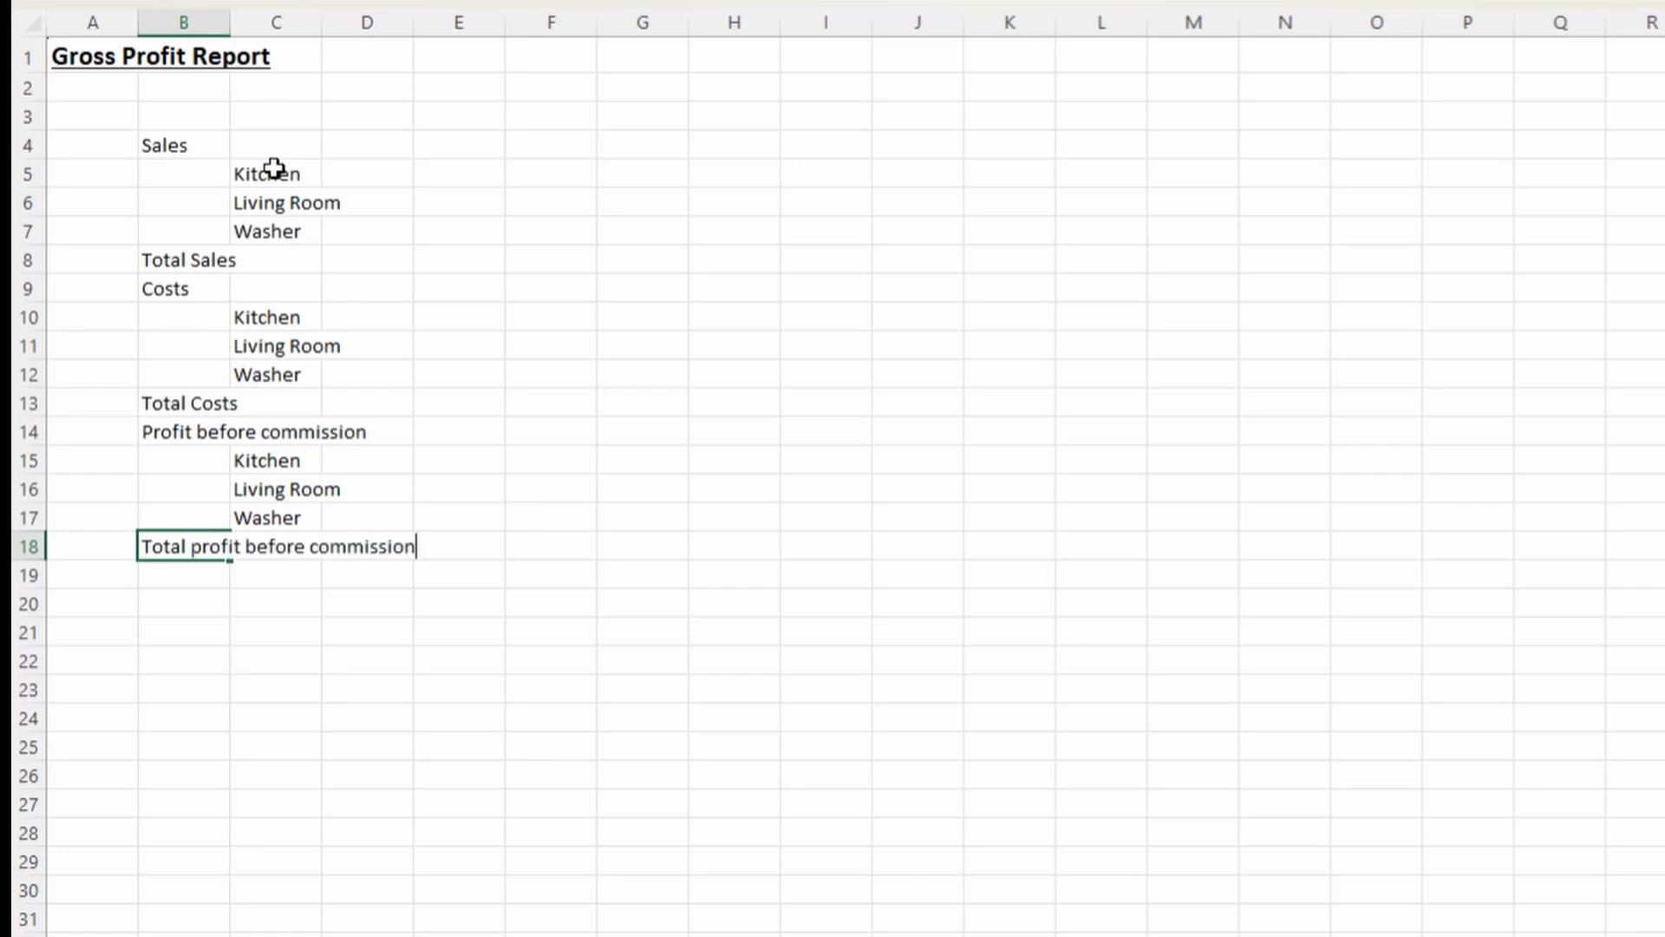
key("Return")
Enter the heading Commission in cell B19 and paste the three category names into C20:C22.
type("comm")
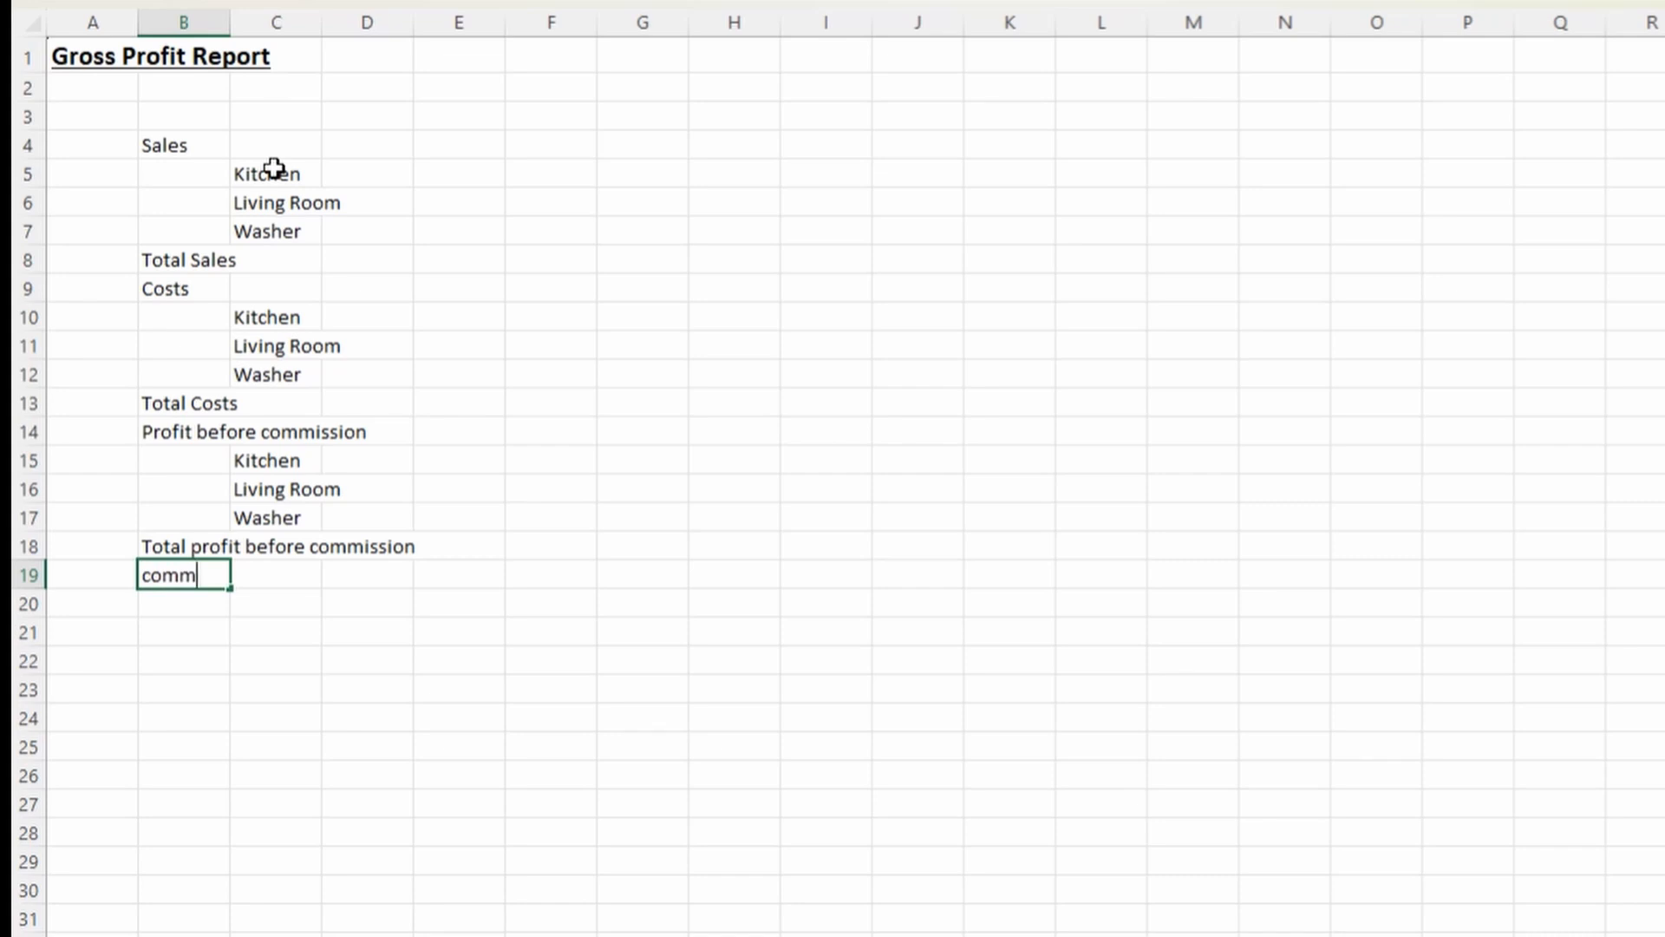
key("Escape")
type("Commission")
key("Return")
key("ctrl+v")
Enter Total Commission in cell B23 and the heading Gross Profit in cell B24.
key("Down")
key("Down")
key("Down")
key("Left")
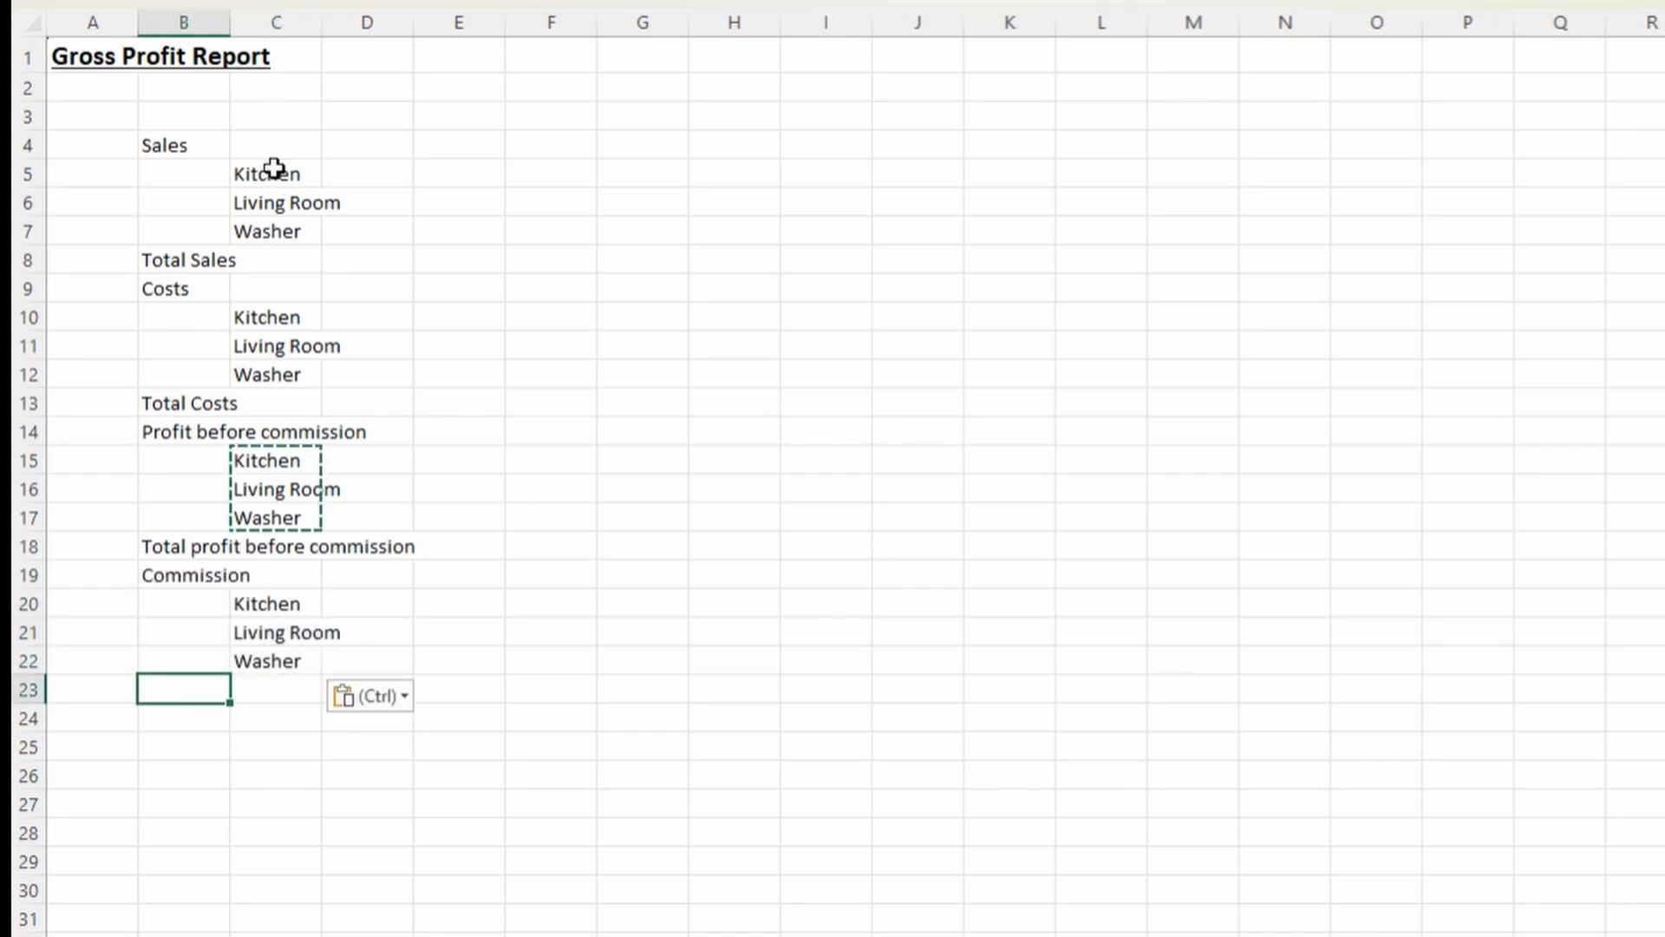
type("Total Commission")
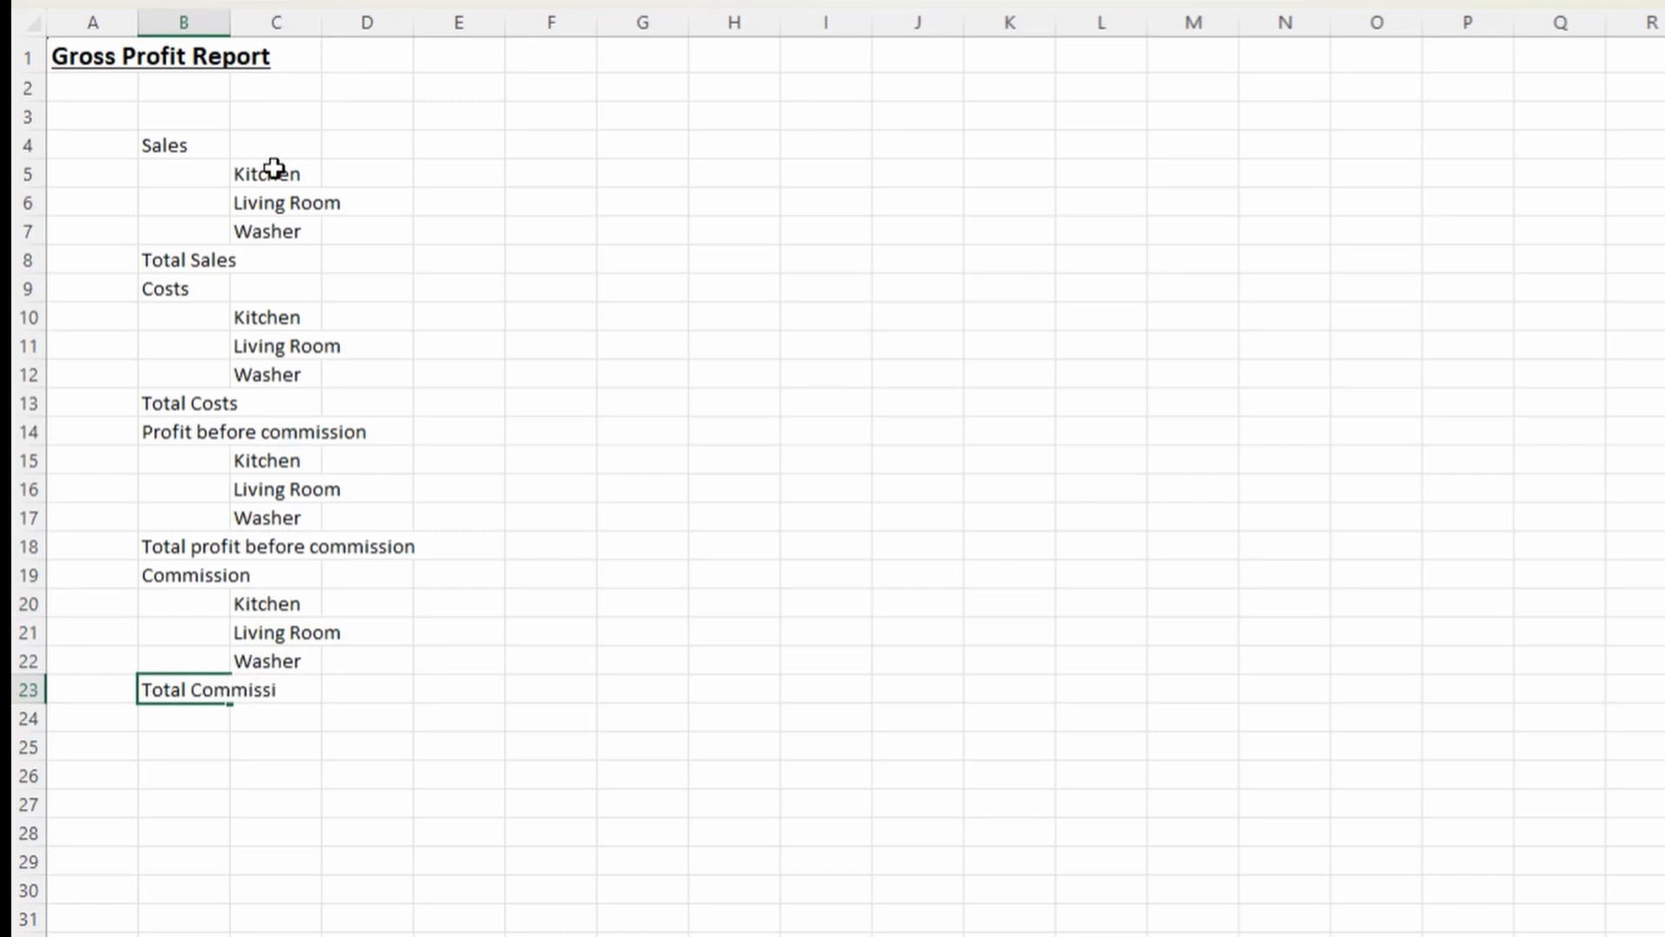
key("Return")
type("Gross Profit")
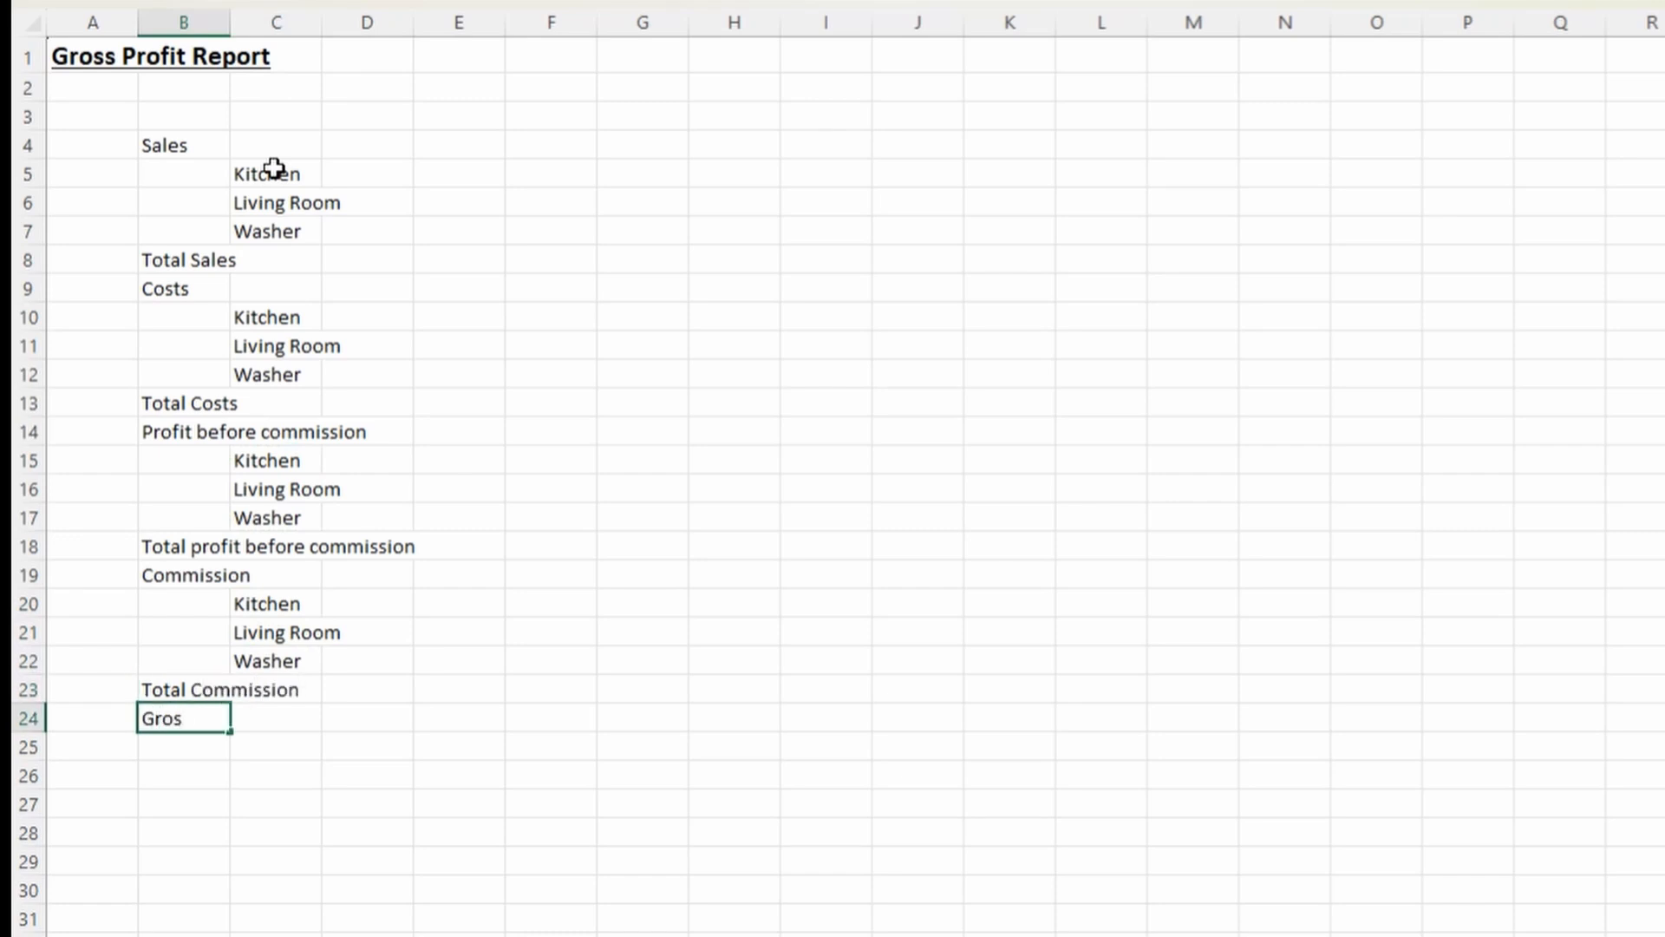
Copy the category names in C20:C22 to C25:C27 under the Gross Profit heading.
key("Right")
key("Up")
key("Up")
key("shift+Up")
key("shift+Up")
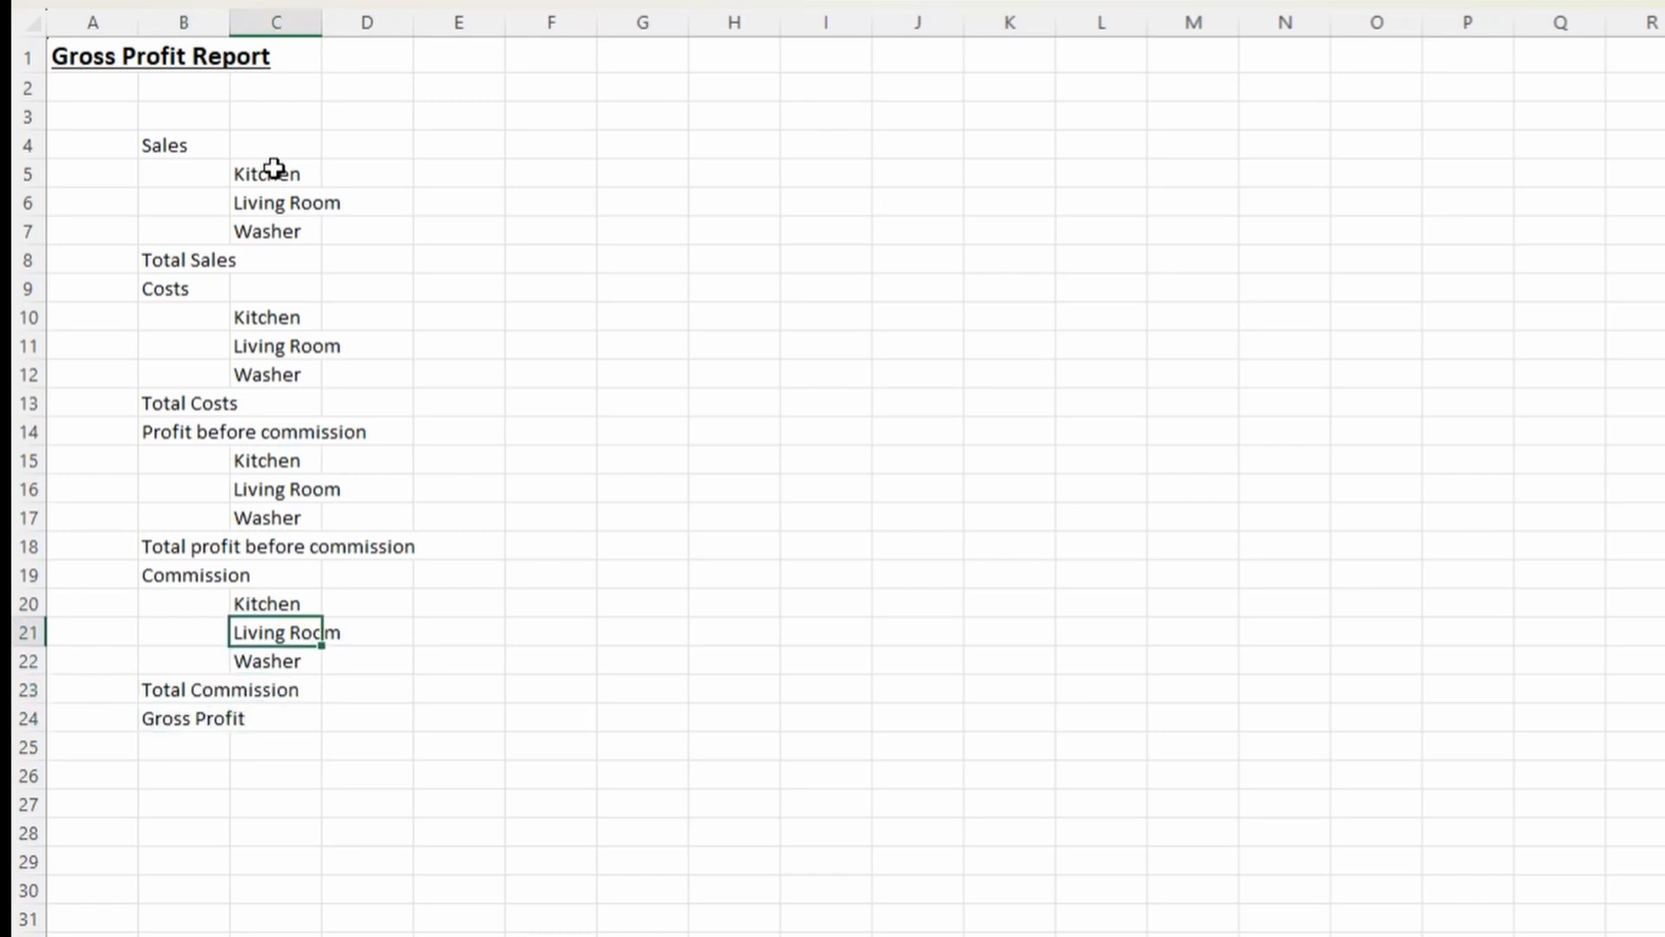
key("ctrl+c")
key("Down")
key("Down")
key("Down")
key("ctrl+v")
Enter Total Gross Profit in cell B28 as the closing row of the report.
key("Down")
key("Down")
key("Down")
key("Left")
type("Total")
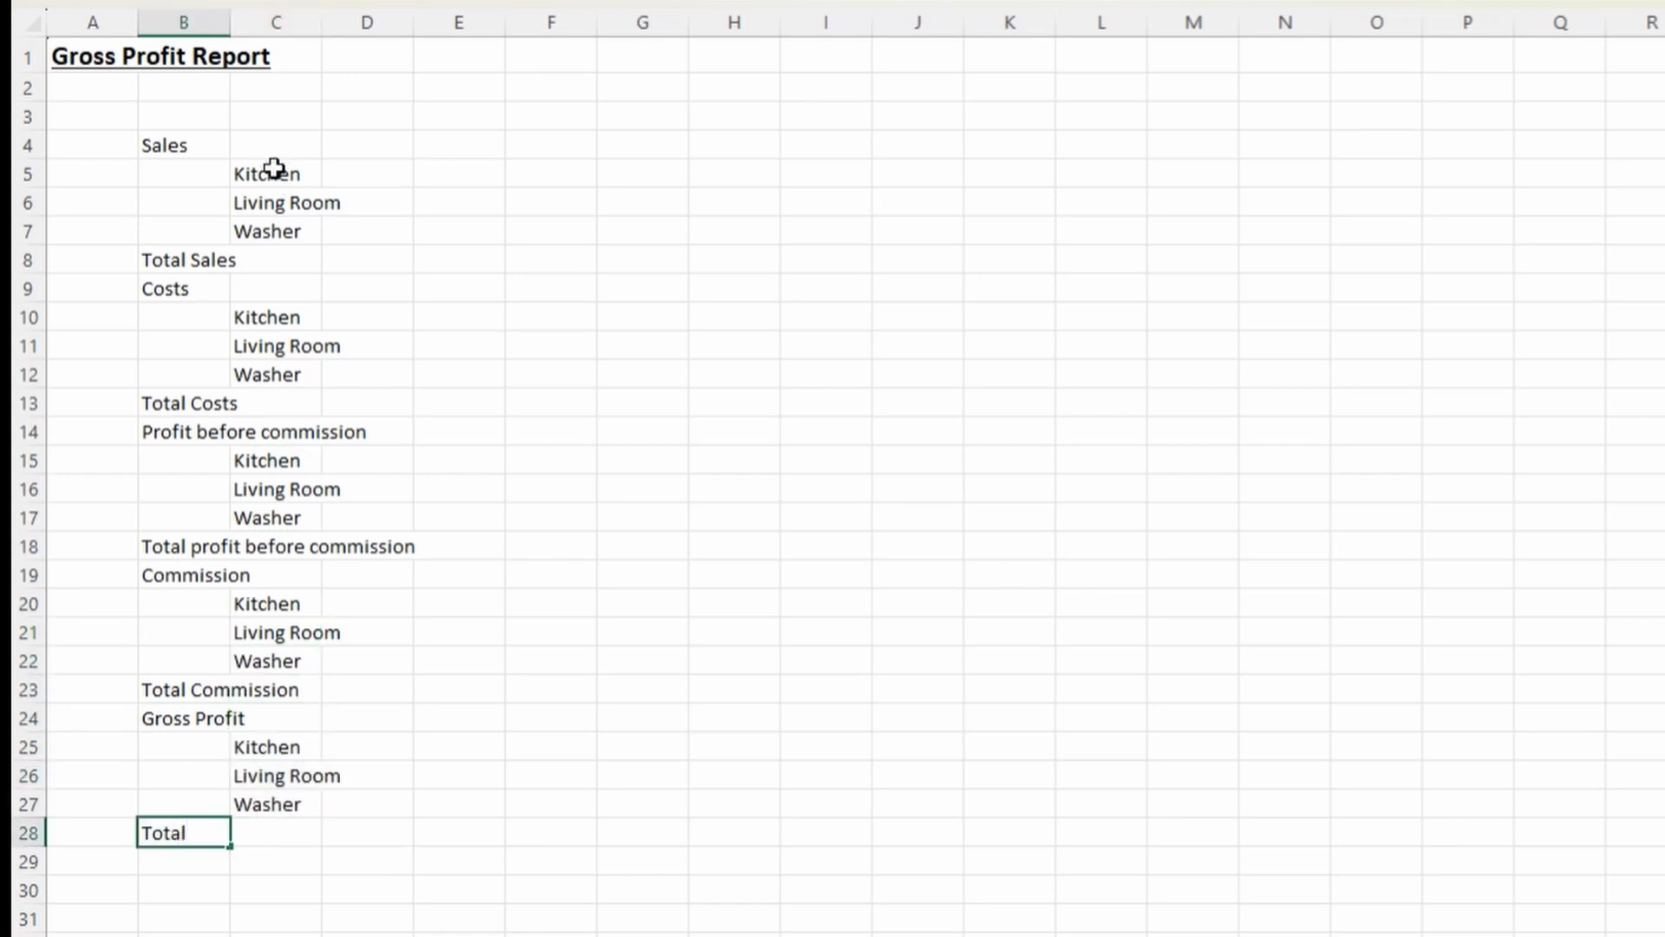
type(" Gross Profit")
key("Return")
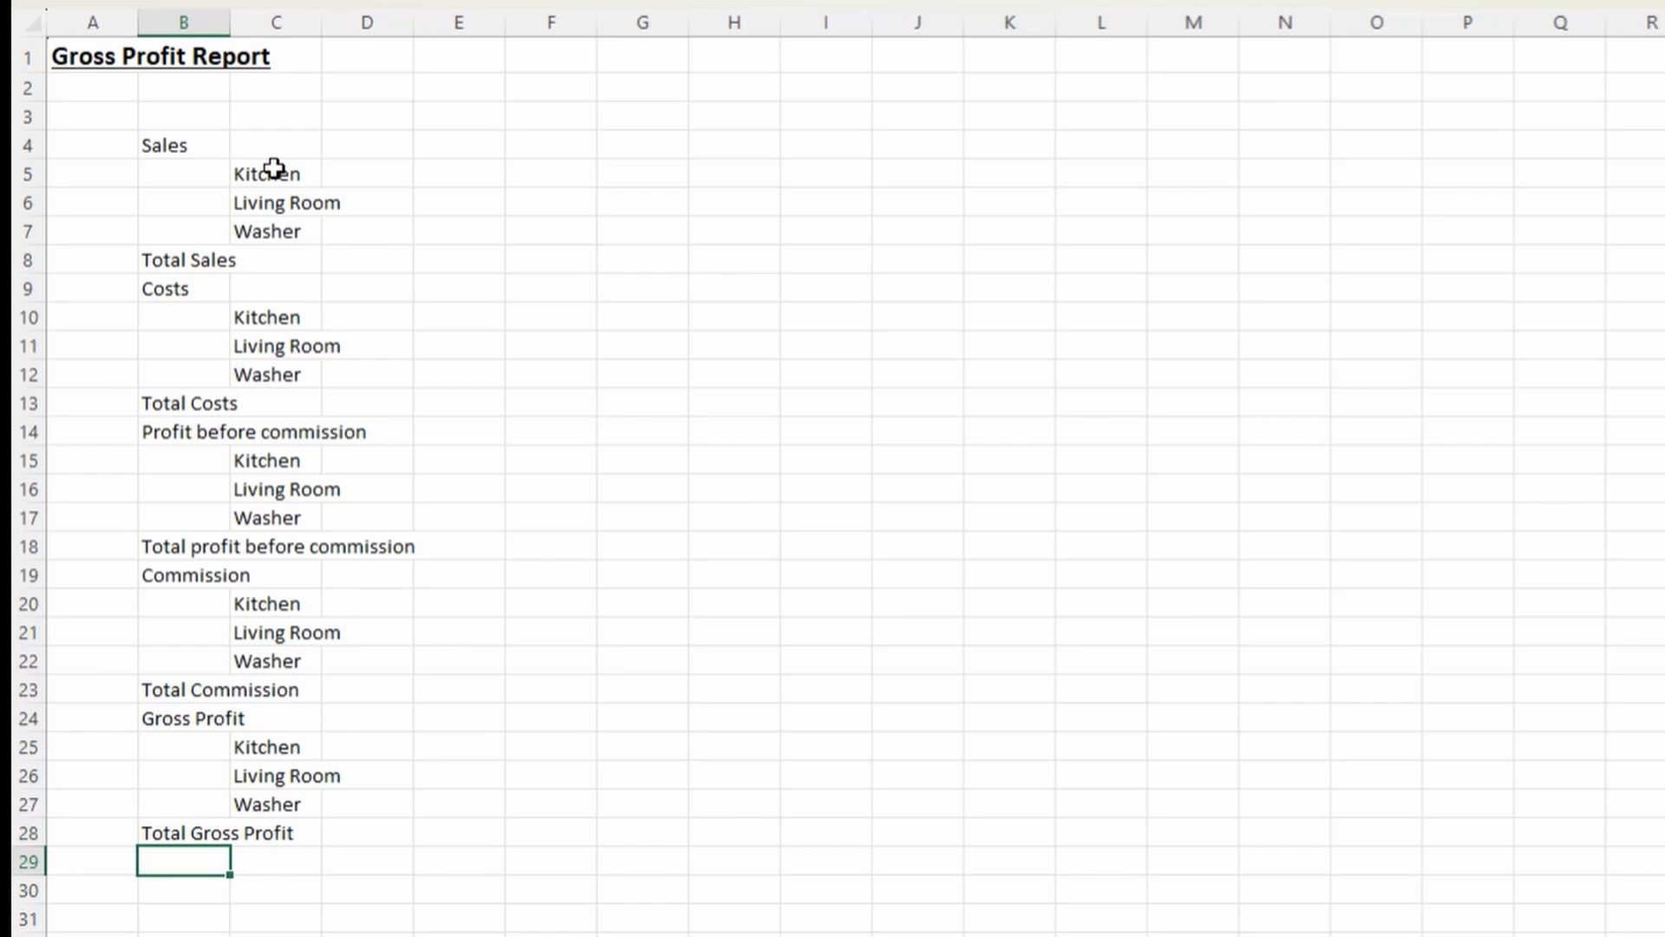
Enter a PROPER formula in cell E14 that converts the Profit before commission label in B14 to proper case.
left_click(489, 434)
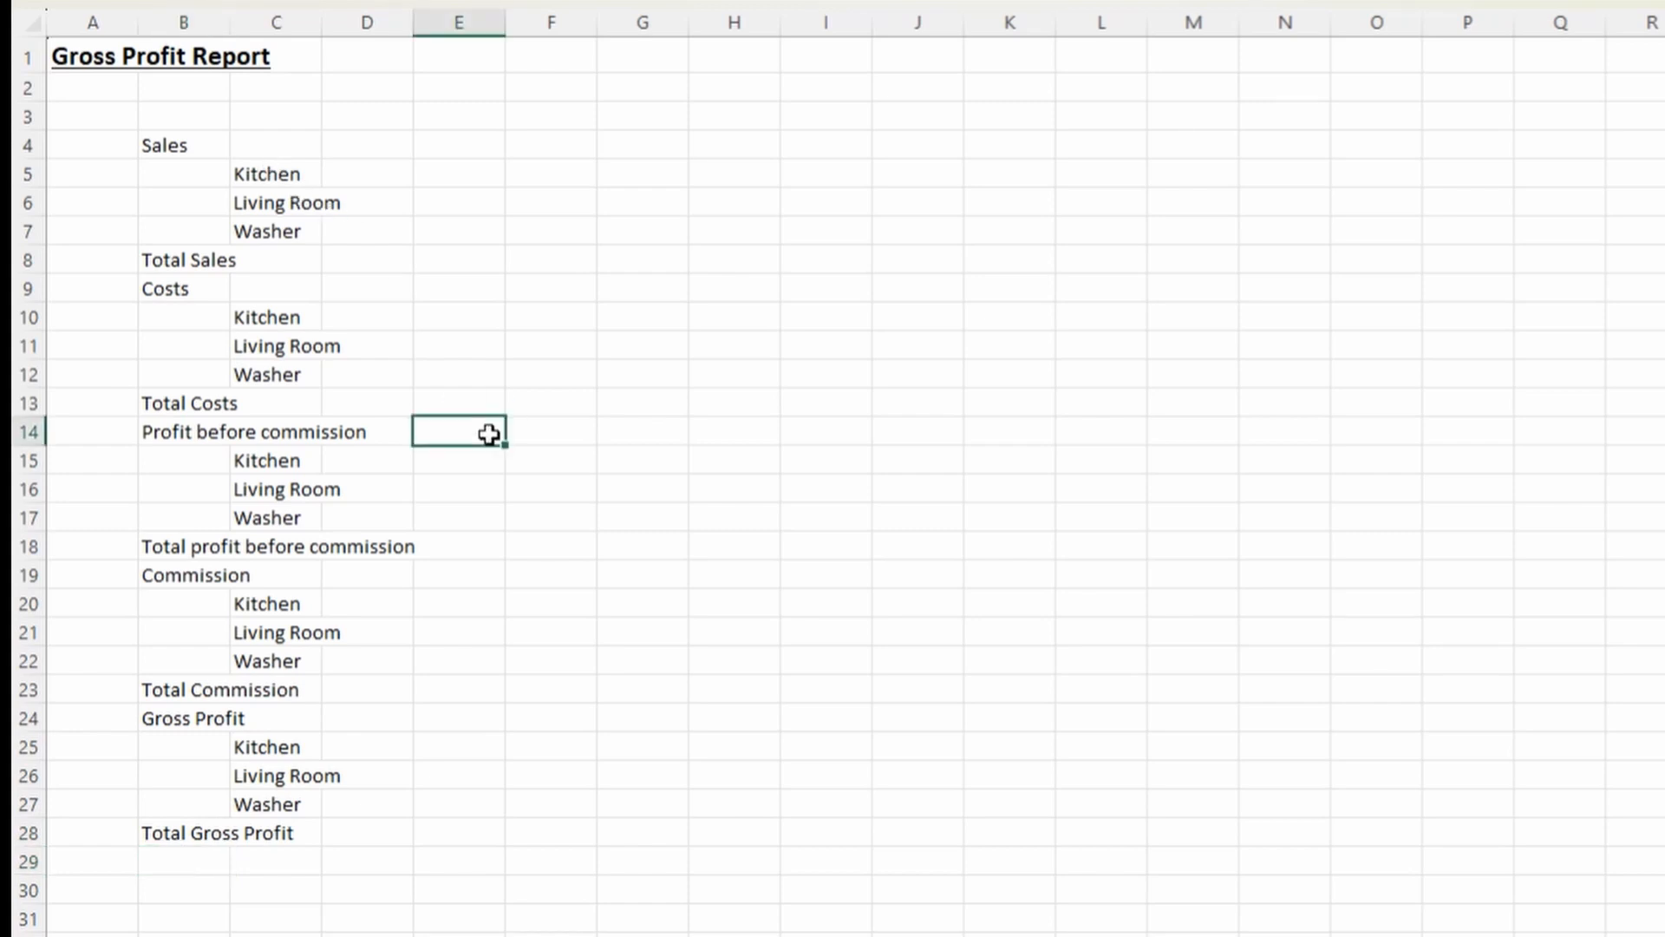
type("=prop")
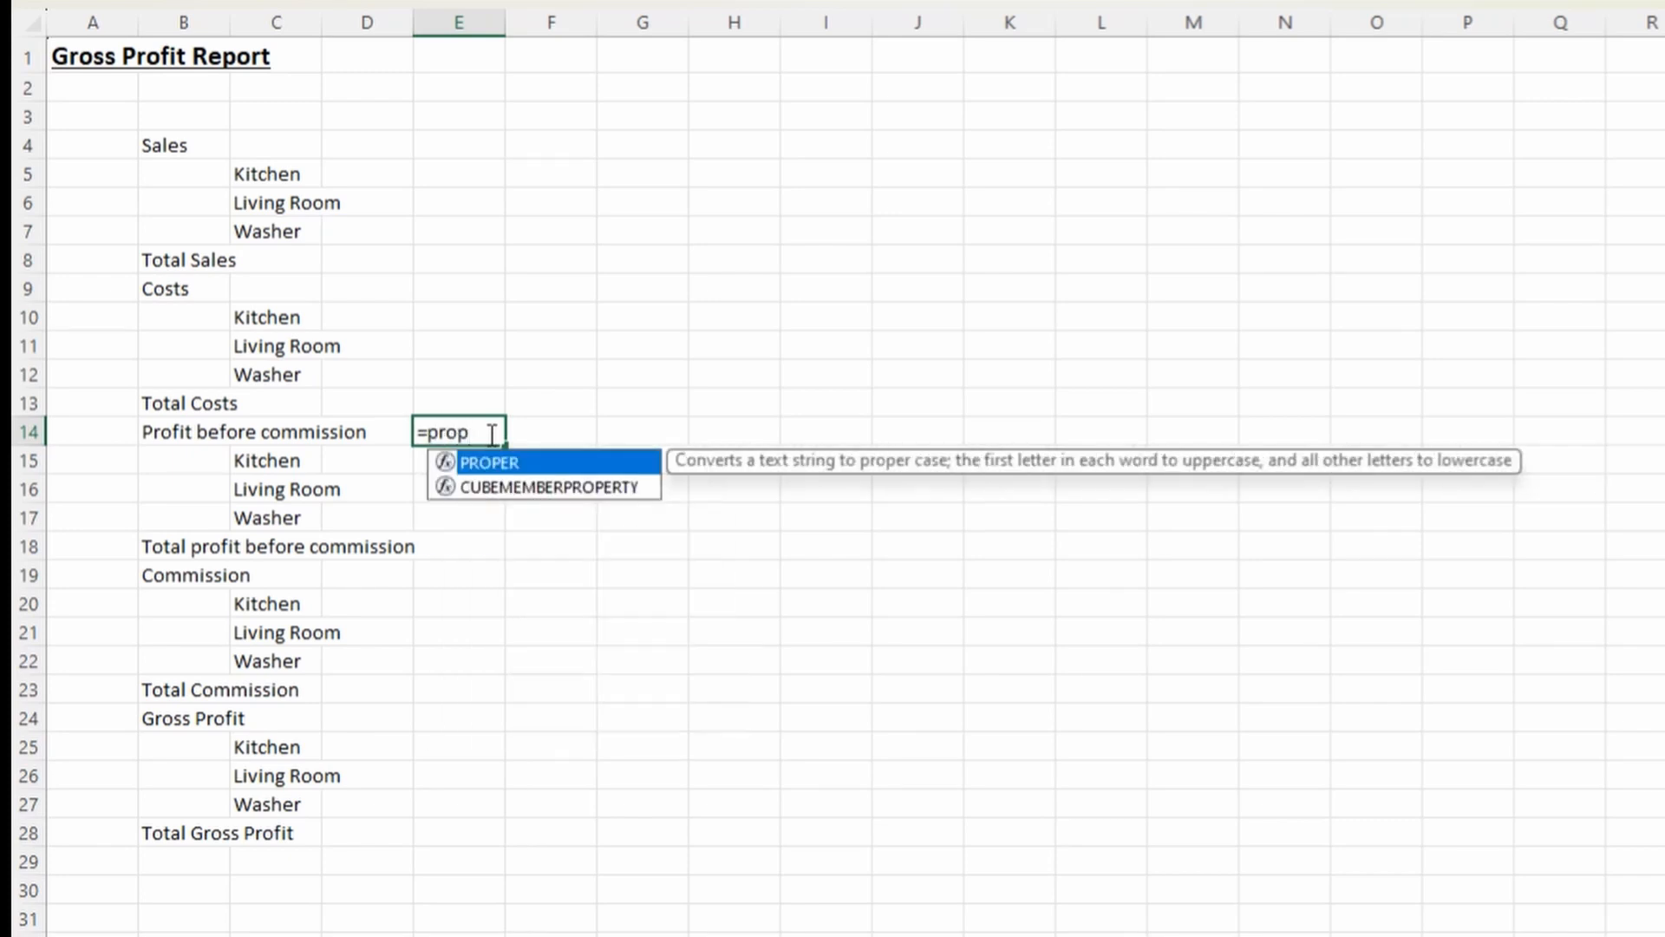
type("er")
key("Tab")
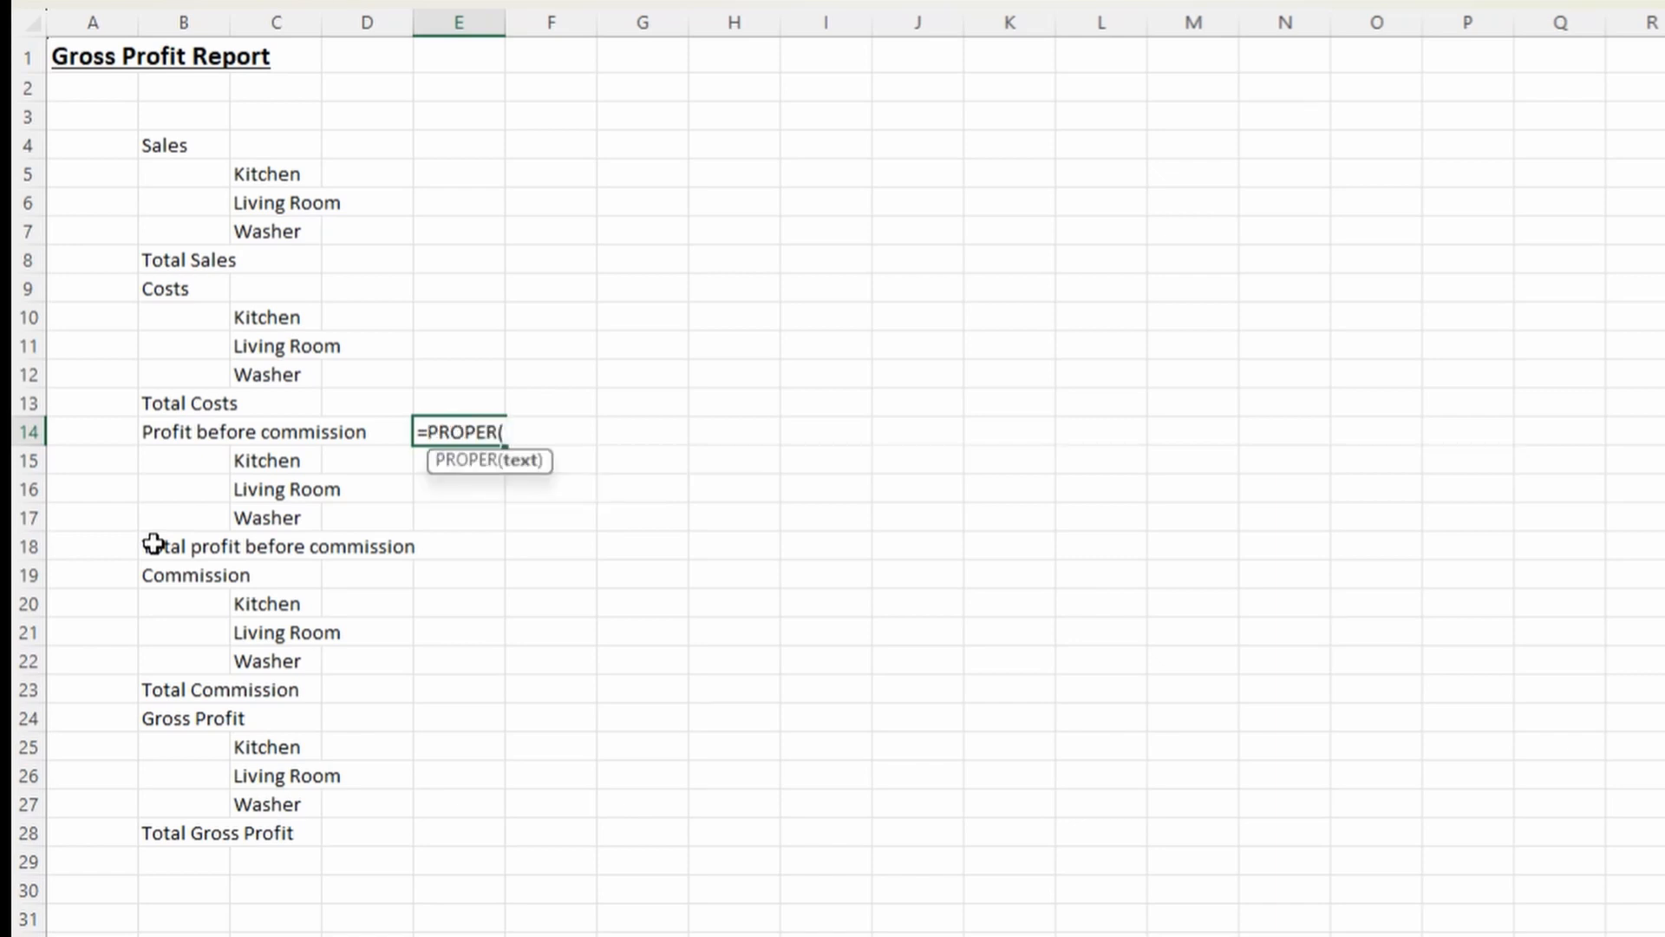
key("Left")
key("Left")
key("Left")
key("Return")
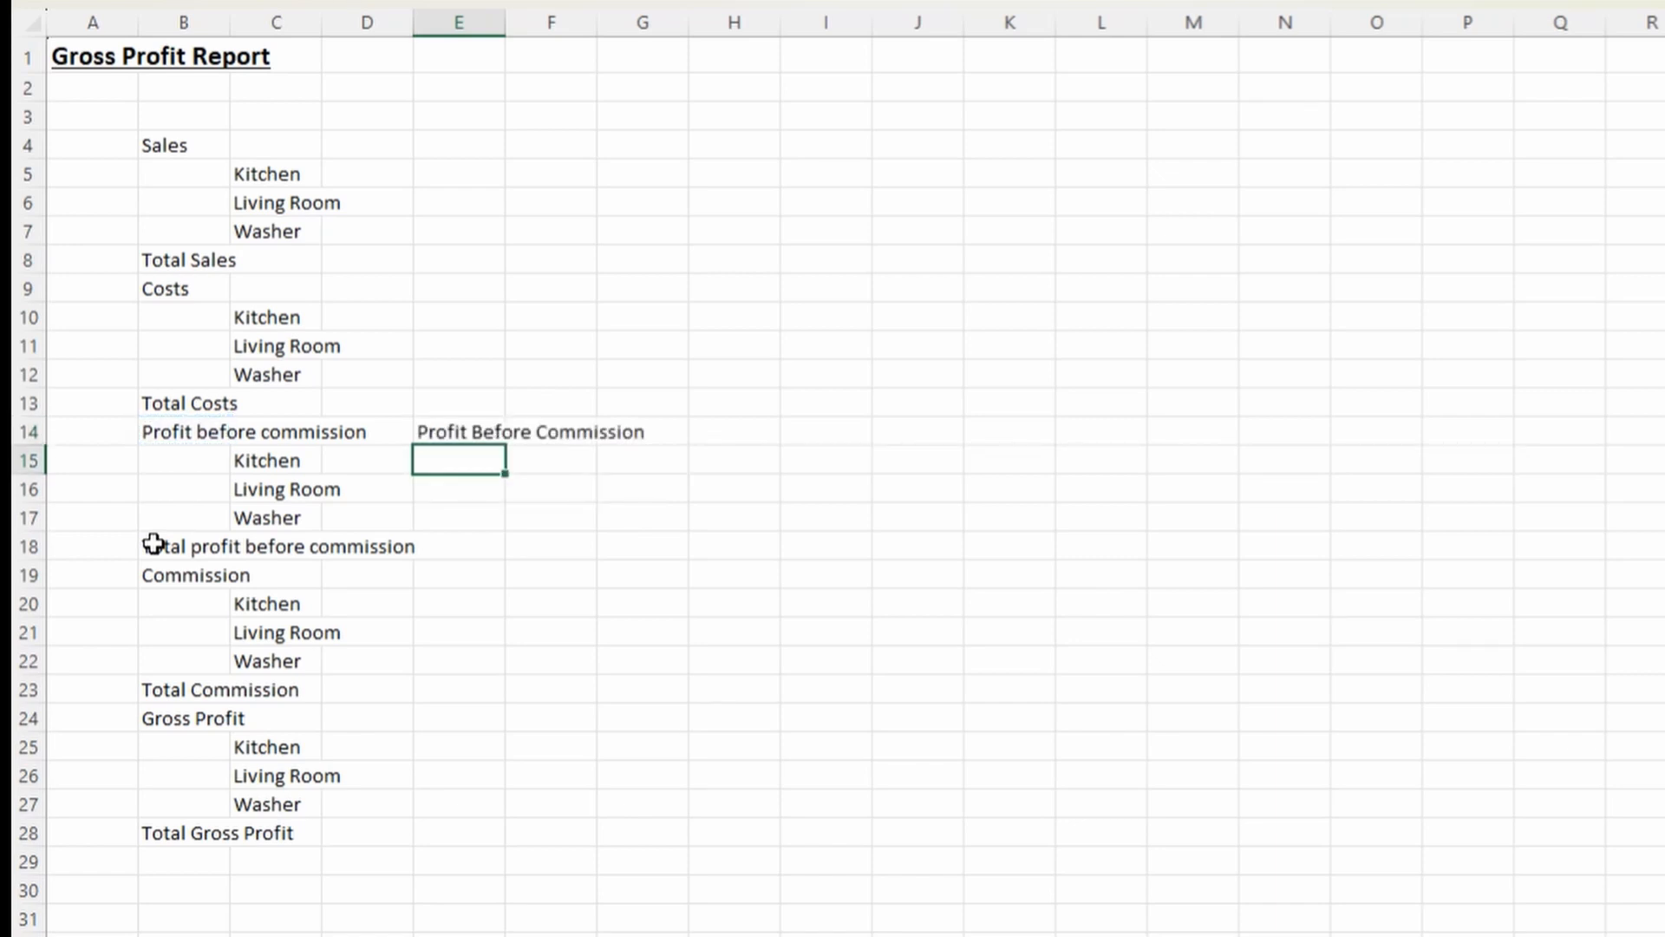
Enter the formula =PROPER(B18) in cell E18 to convert the Total profit before commission label to proper case.
key("Up")
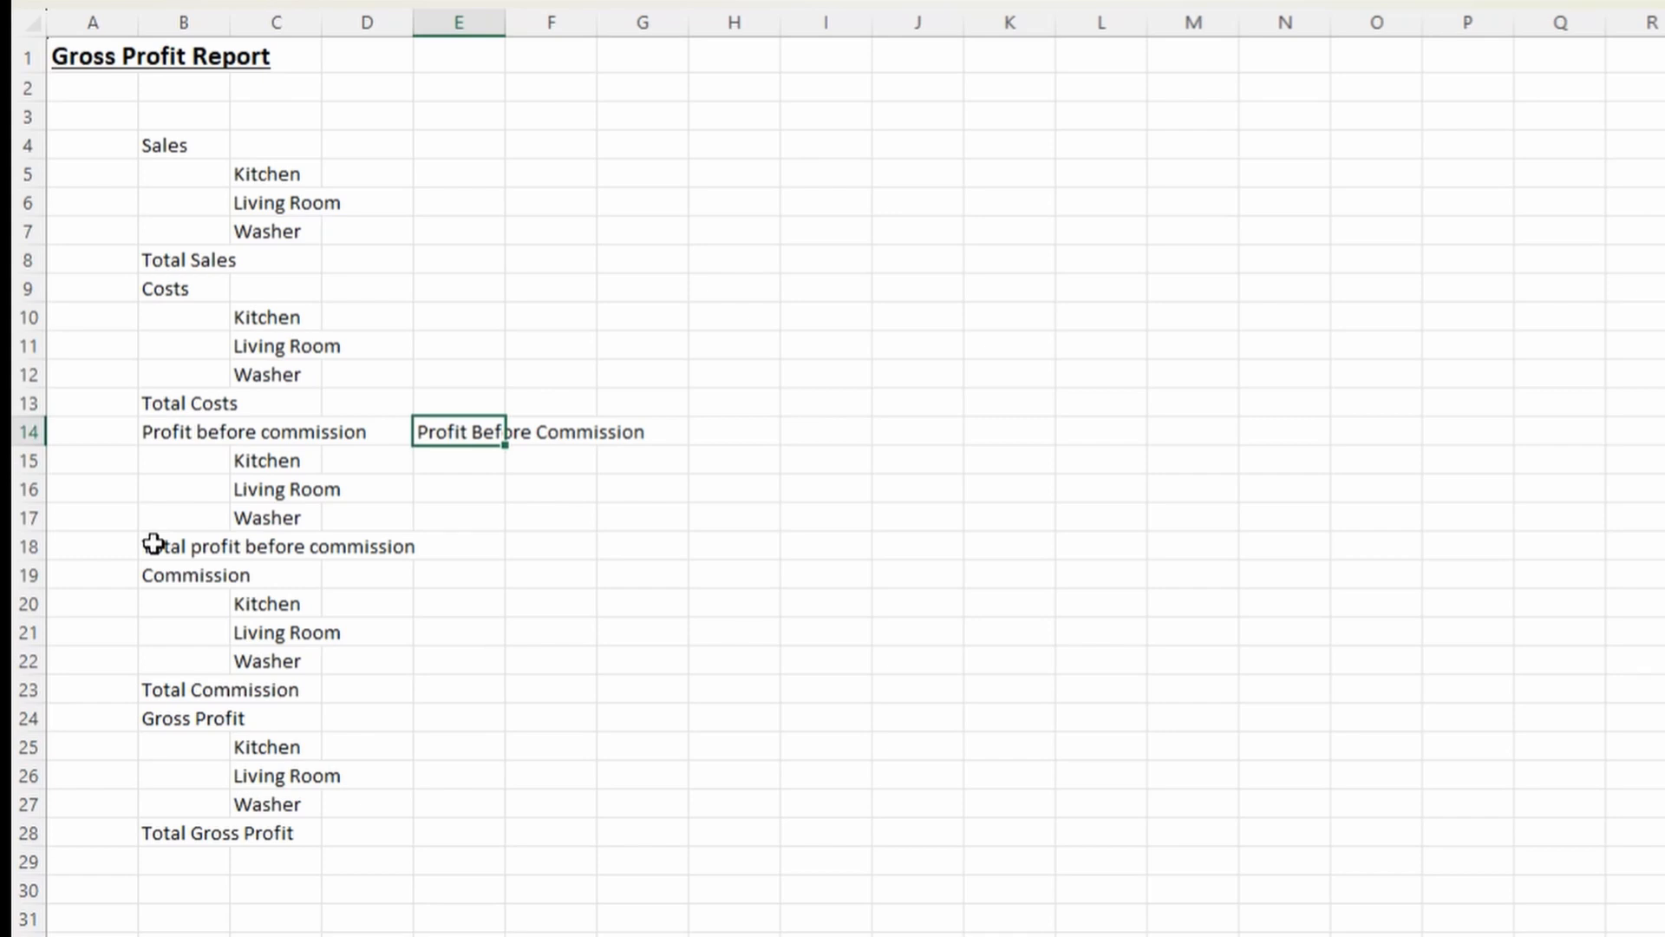
key("ctrl+c")
key("Down")
key("Down")
key("Down")
key("Down")
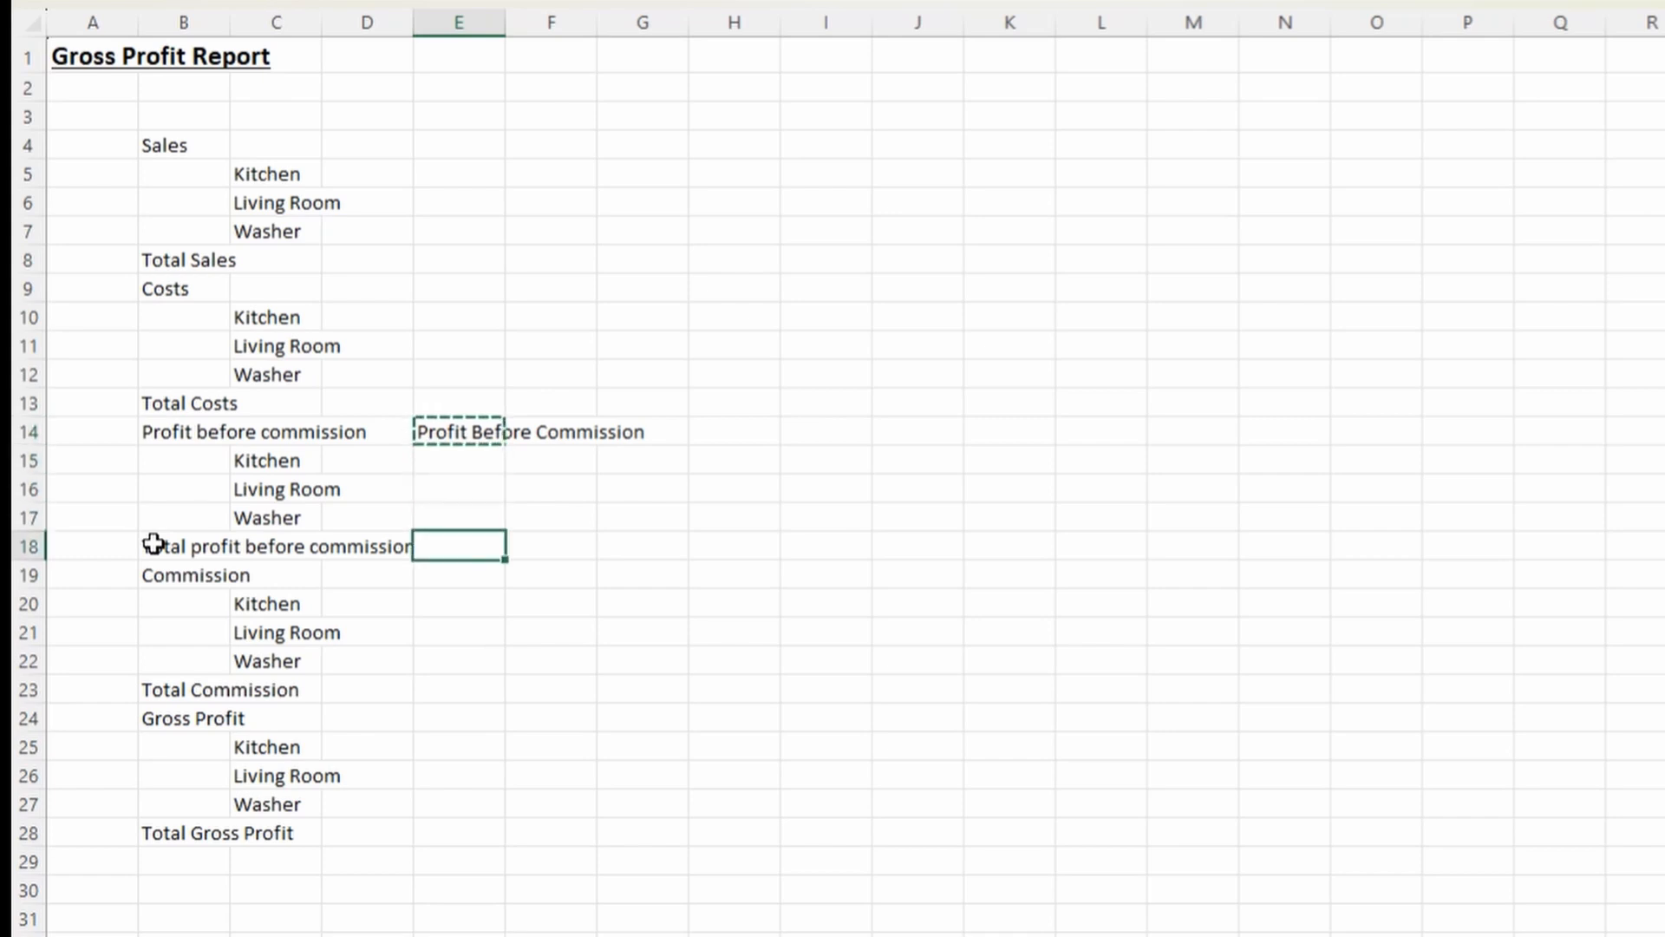
key("ctrl+v")
type("=PROPER(")
left_click(153, 543)
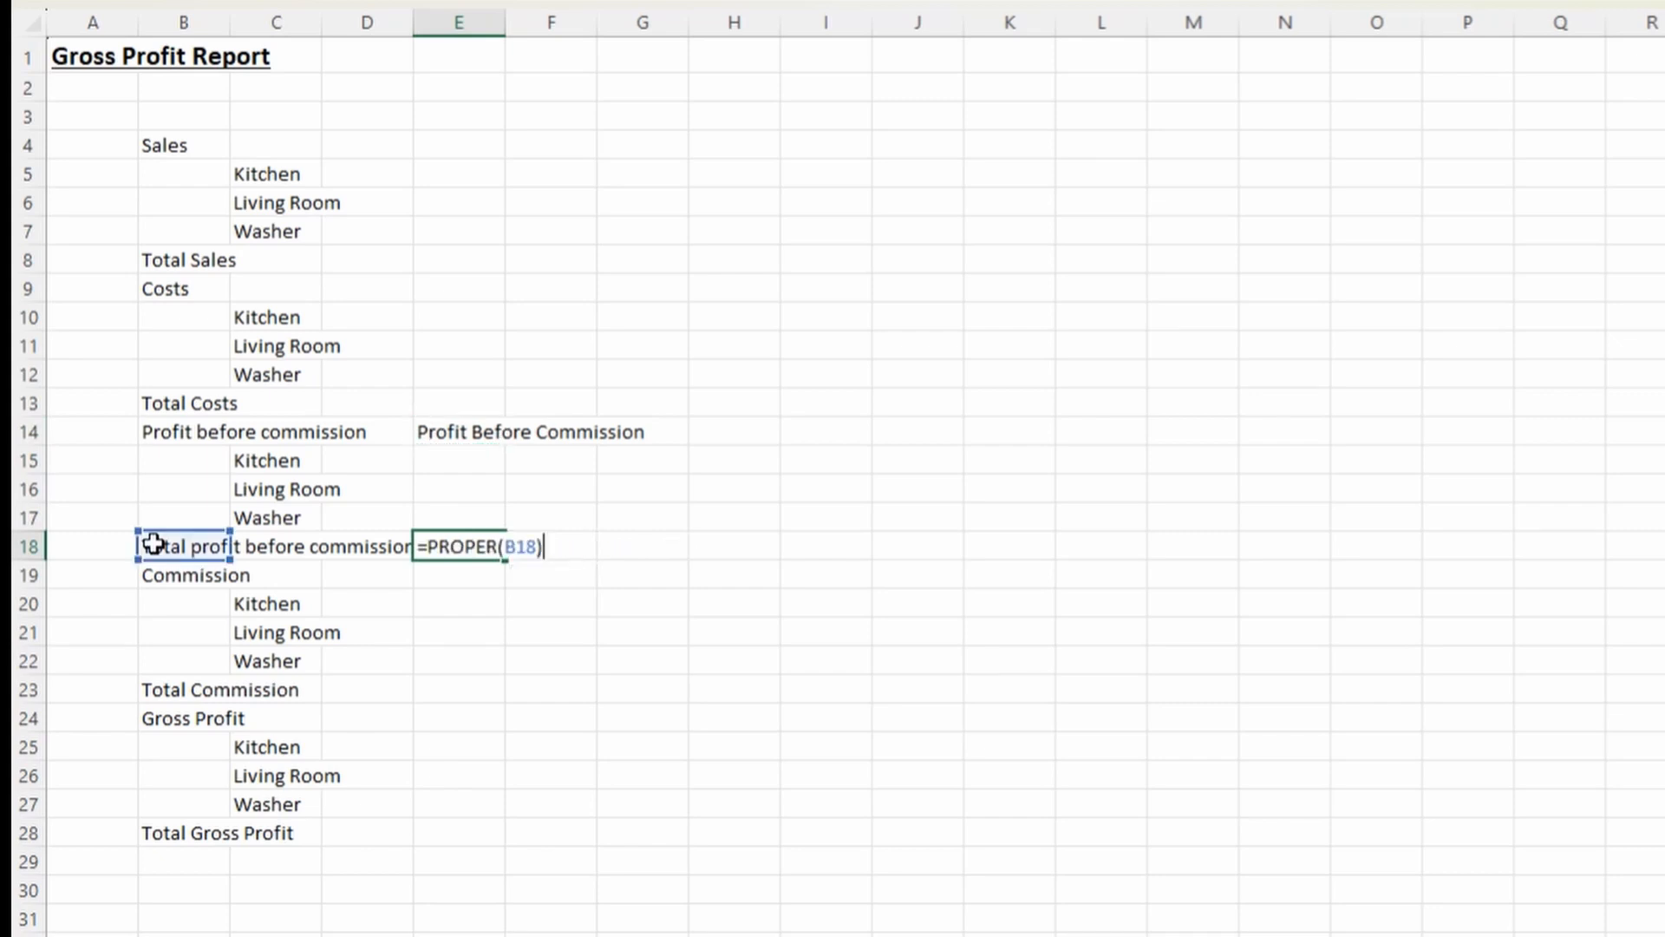
type(")")
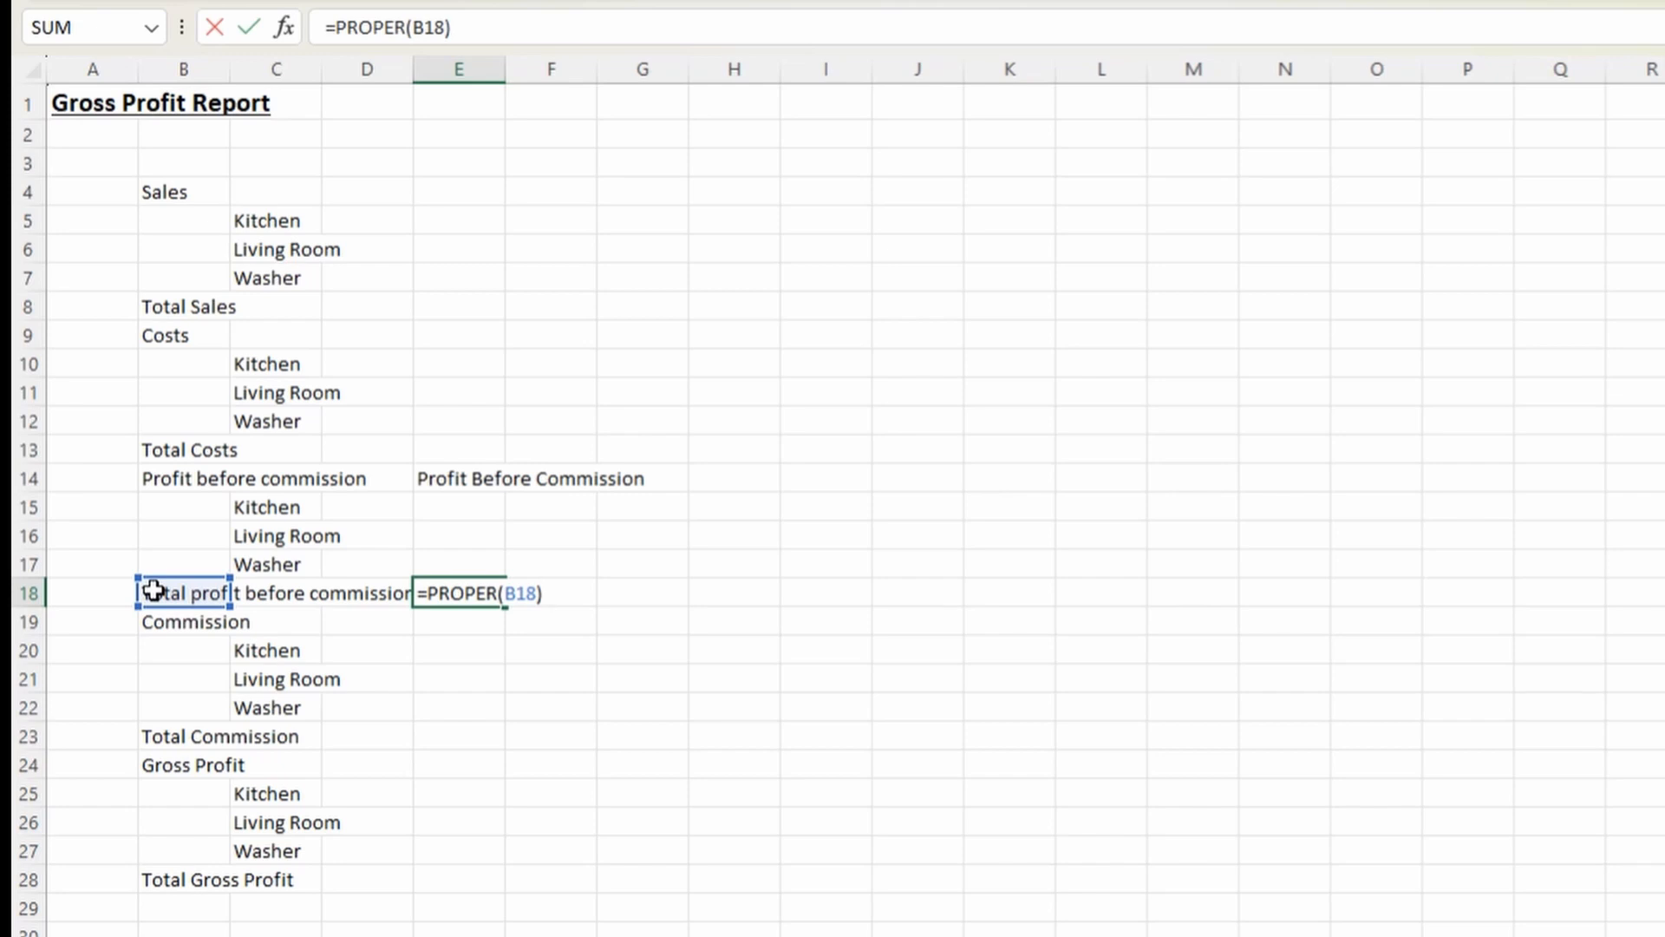
key("ctrl+Return")
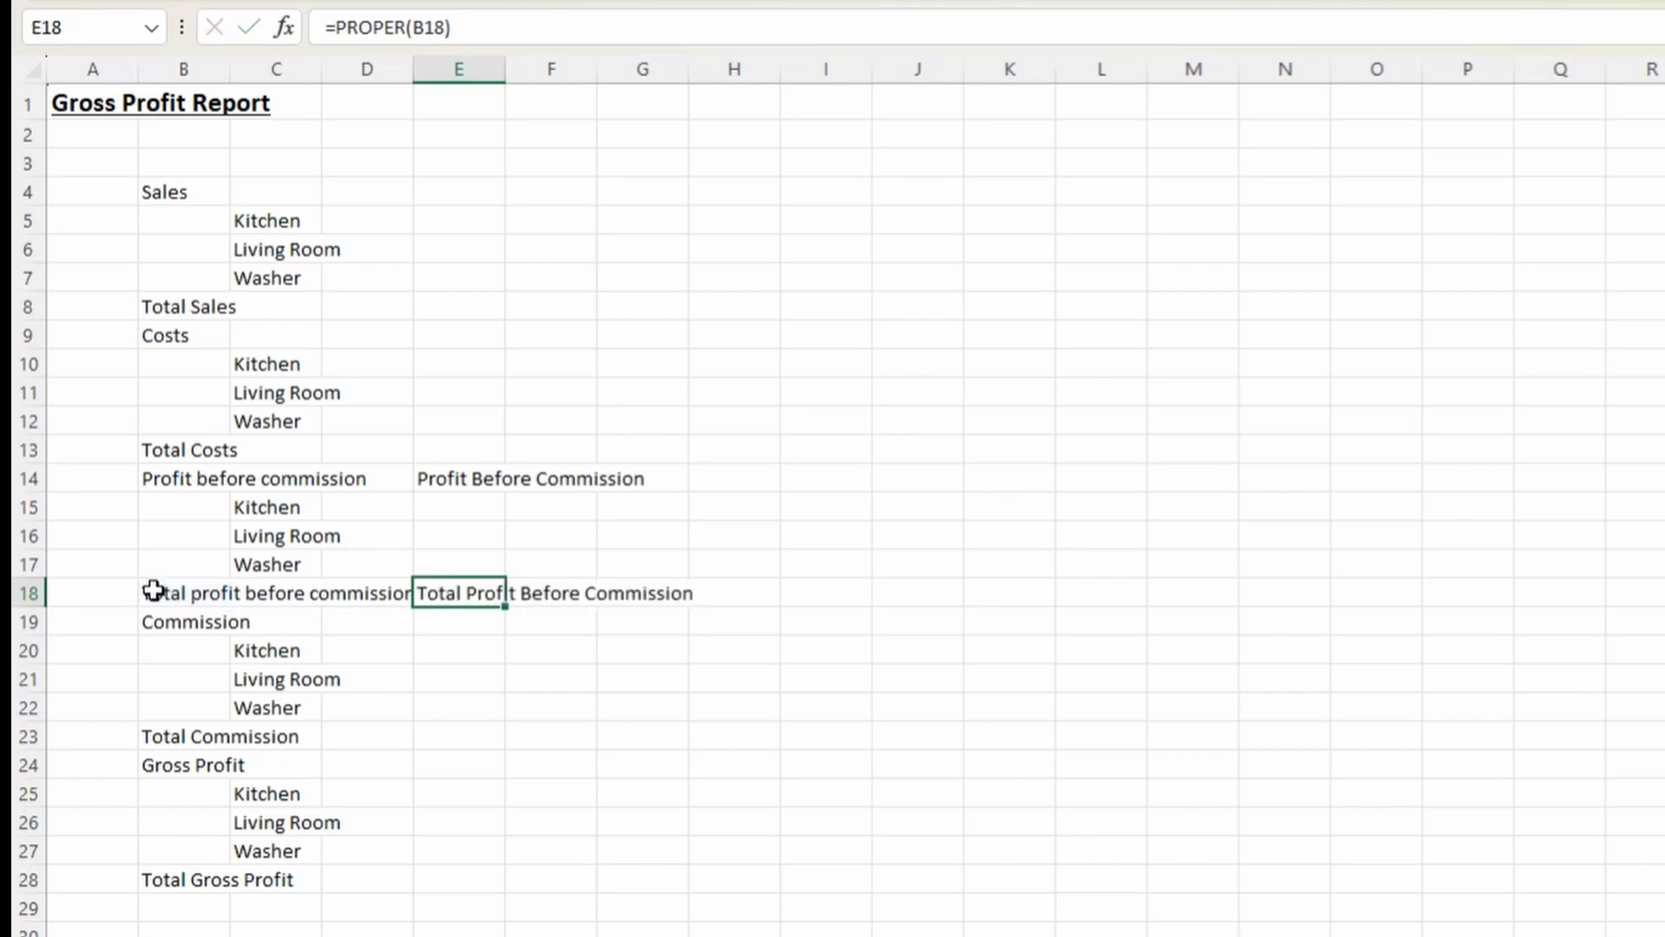
Copy the formula cell E14 and paste it as values only over the label in B14.
left_click(484, 480)
key("ctrl+c")
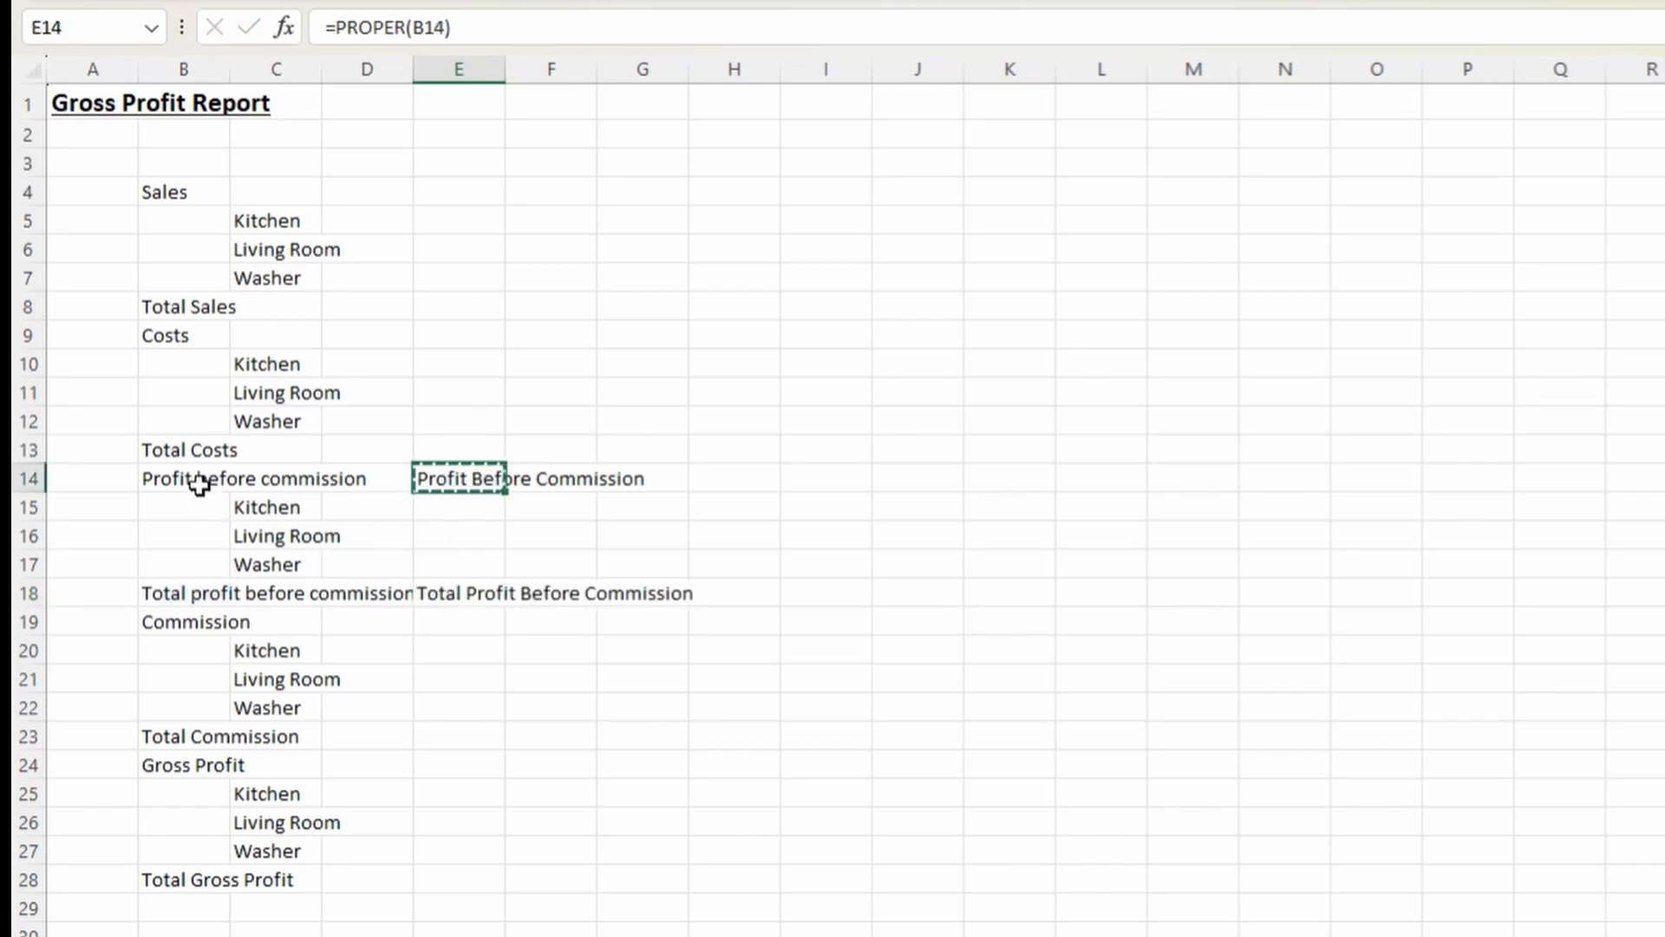
left_click(199, 484)
key("ctrl+shift+v")
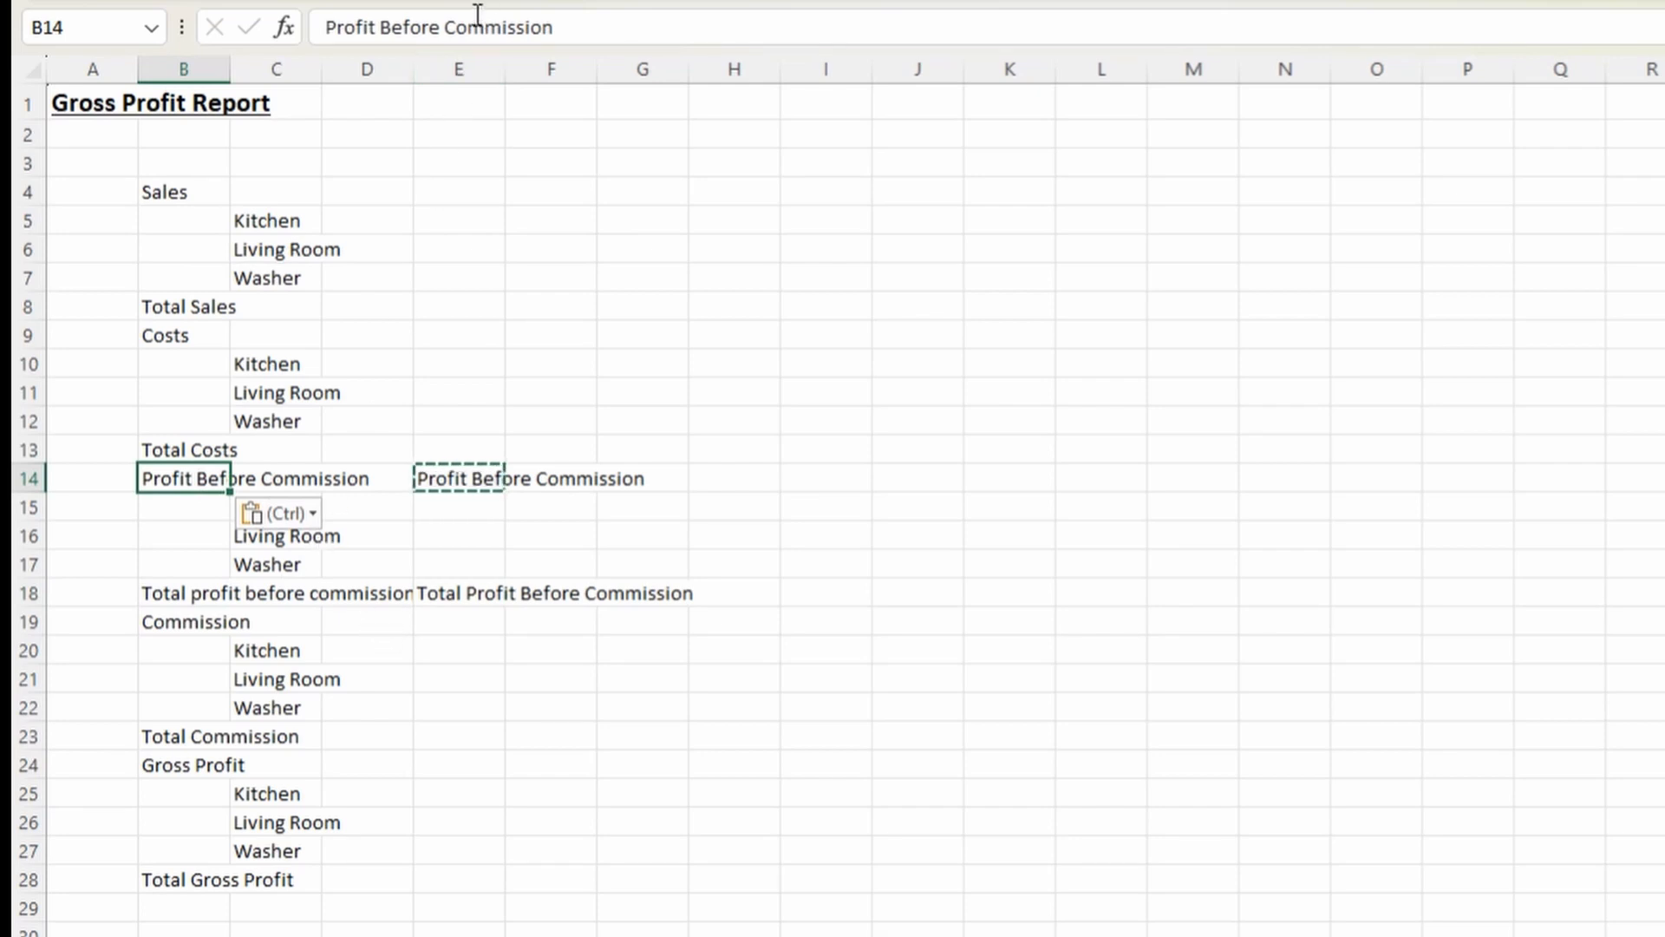
Copy the formula cell E18, paste it as values only over the label in B18, and select cell E14.
left_click(477, 480)
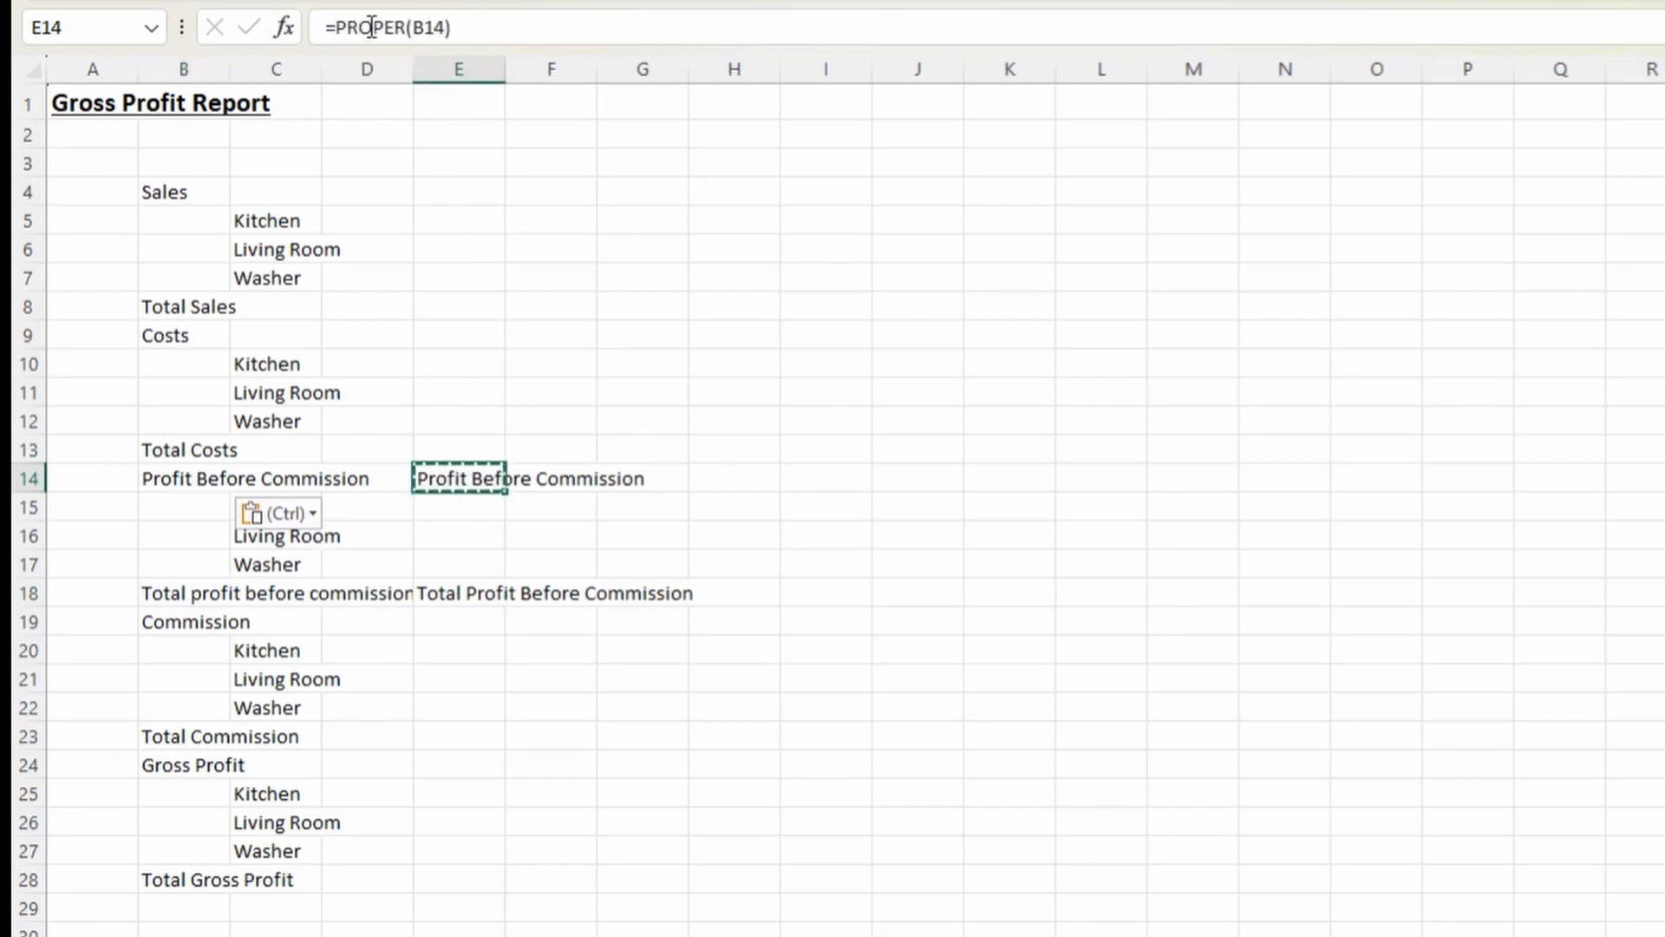
left_click(460, 593)
key("ctrl+c")
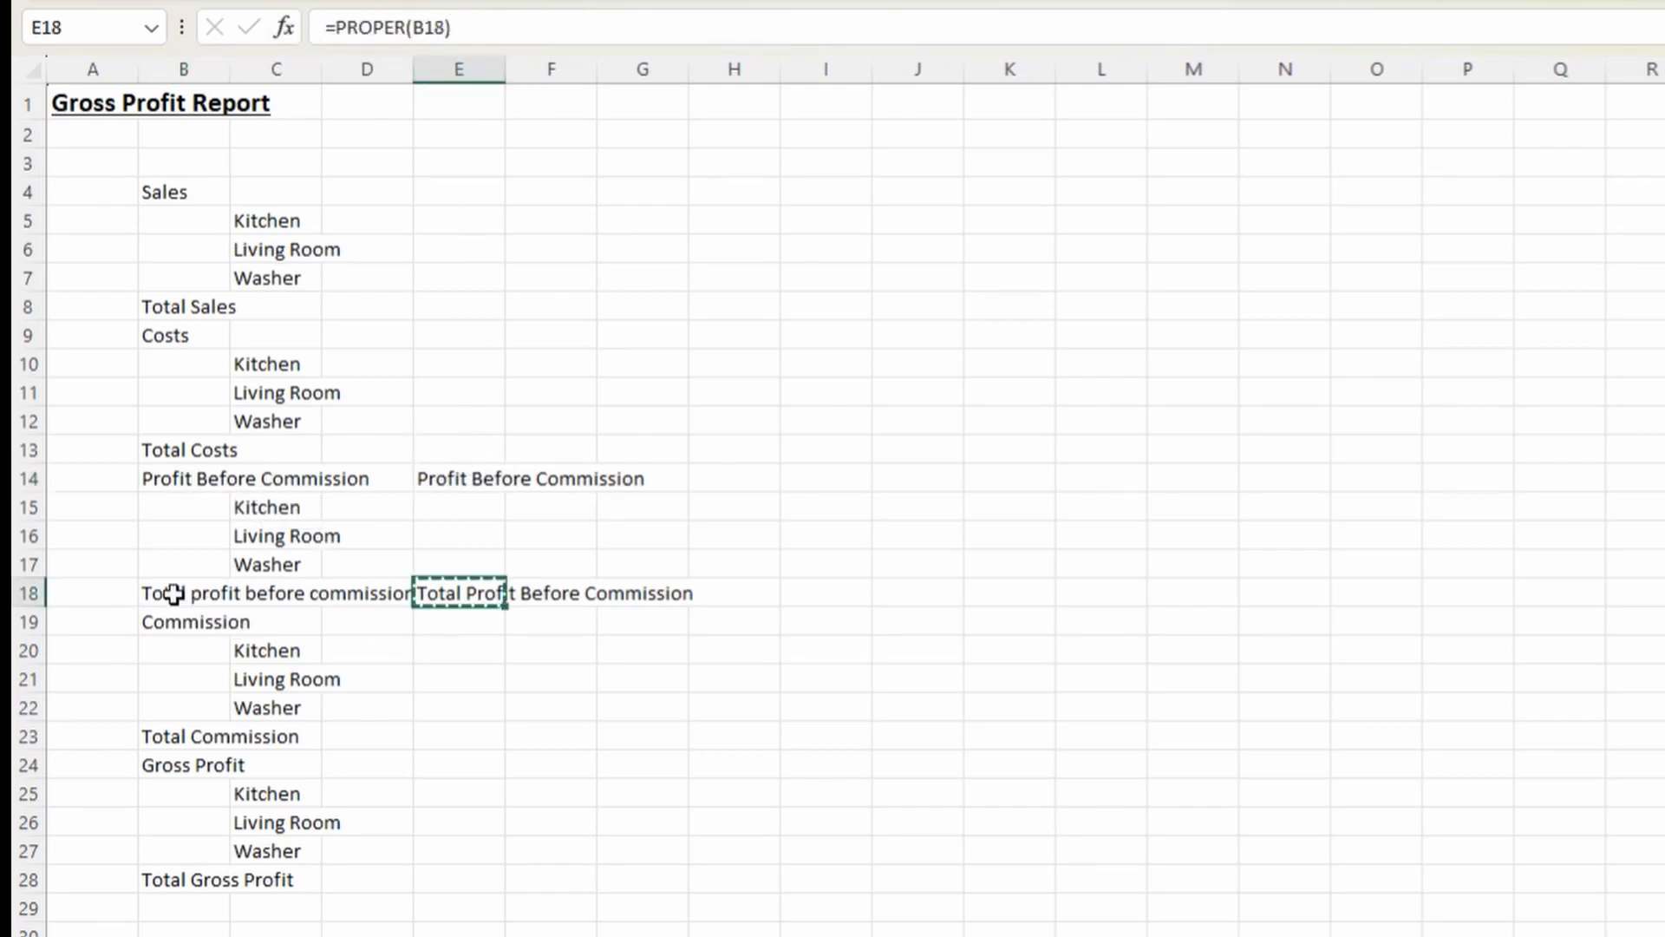
left_click(173, 594)
key("ctrl+shift+v")
left_click(442, 484)
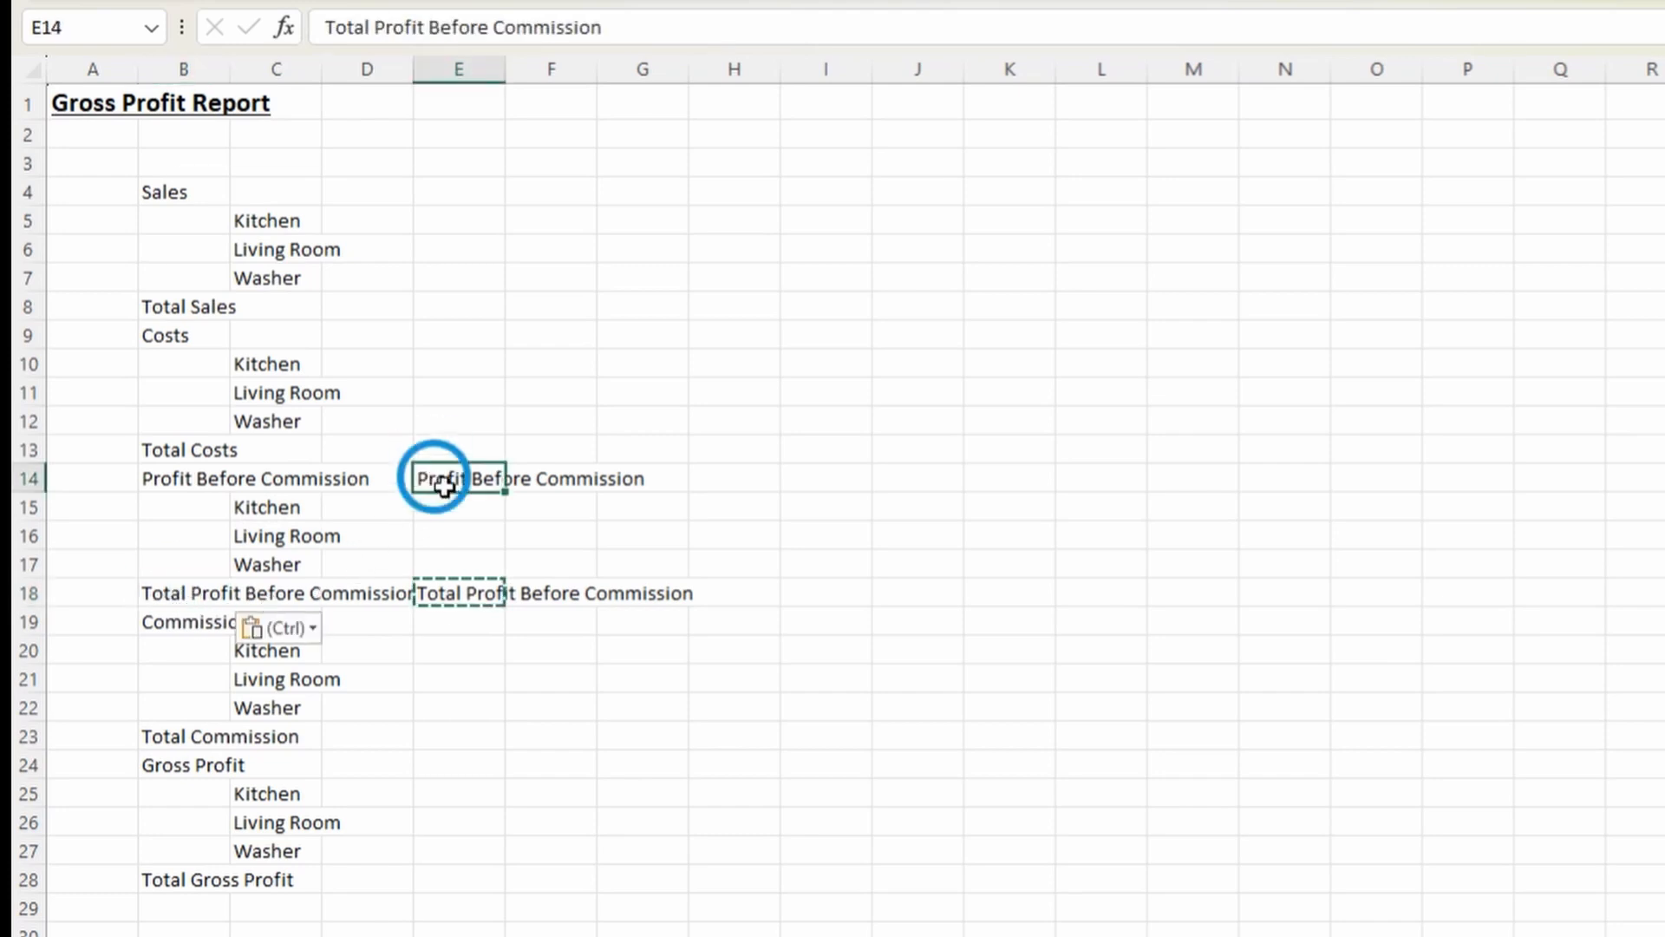
Clear the helper formulas from cells E14 to E21 and return to cell A1.
left_click_drag(442, 484, 459, 686)
key("Delete")
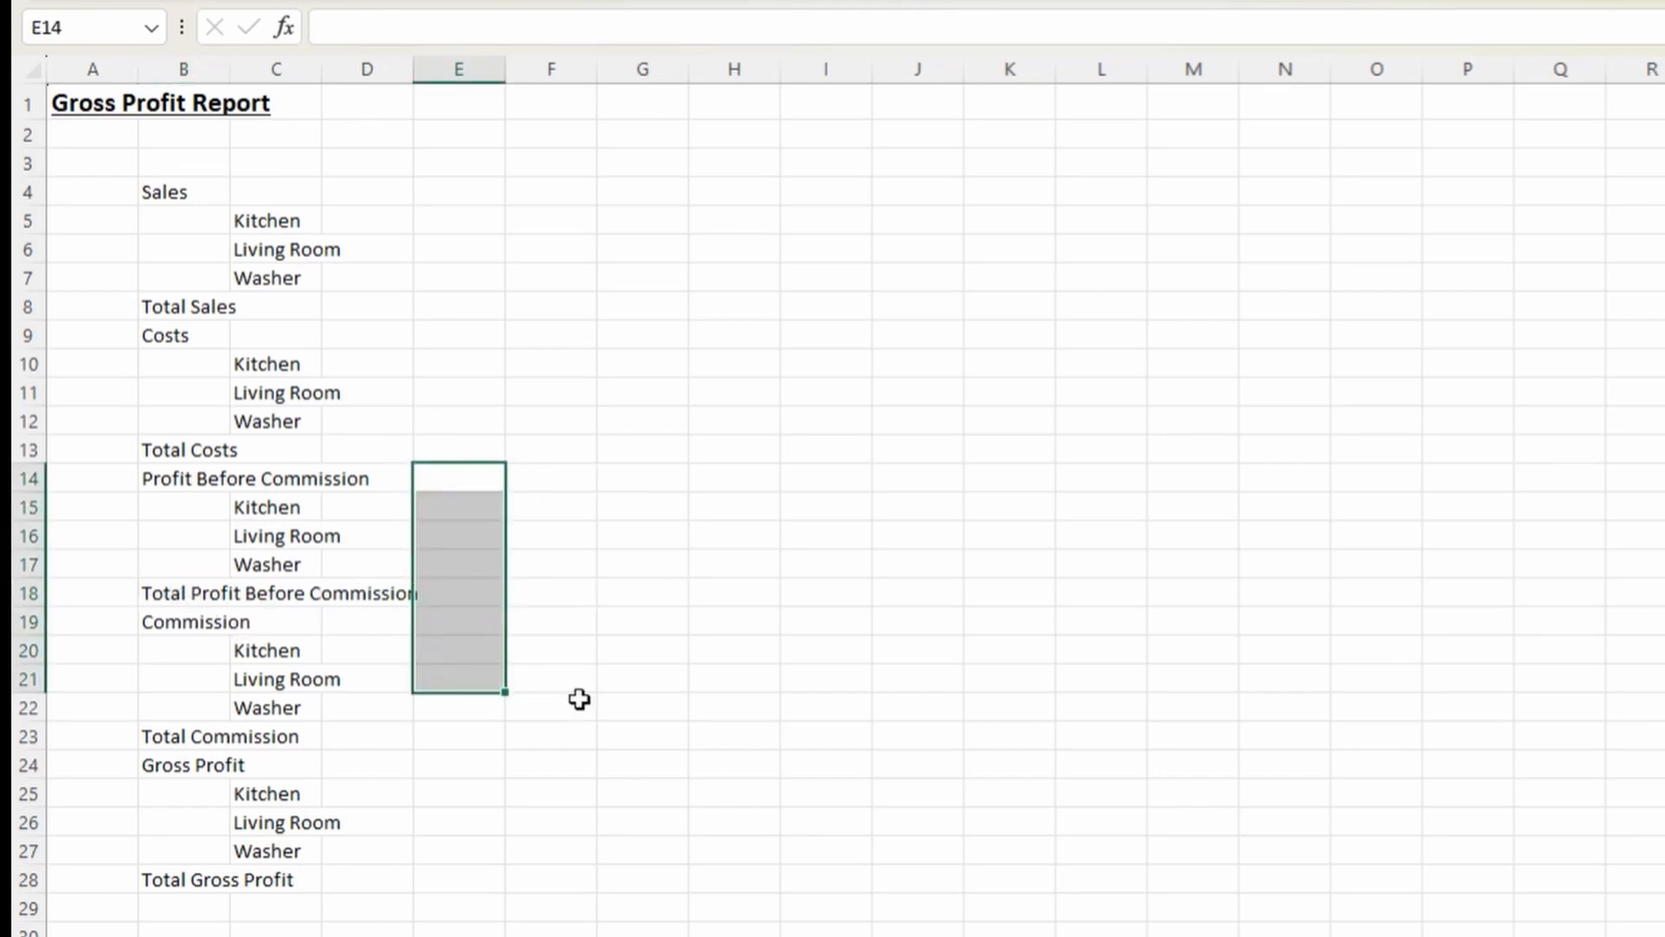
key("ctrl+Home")
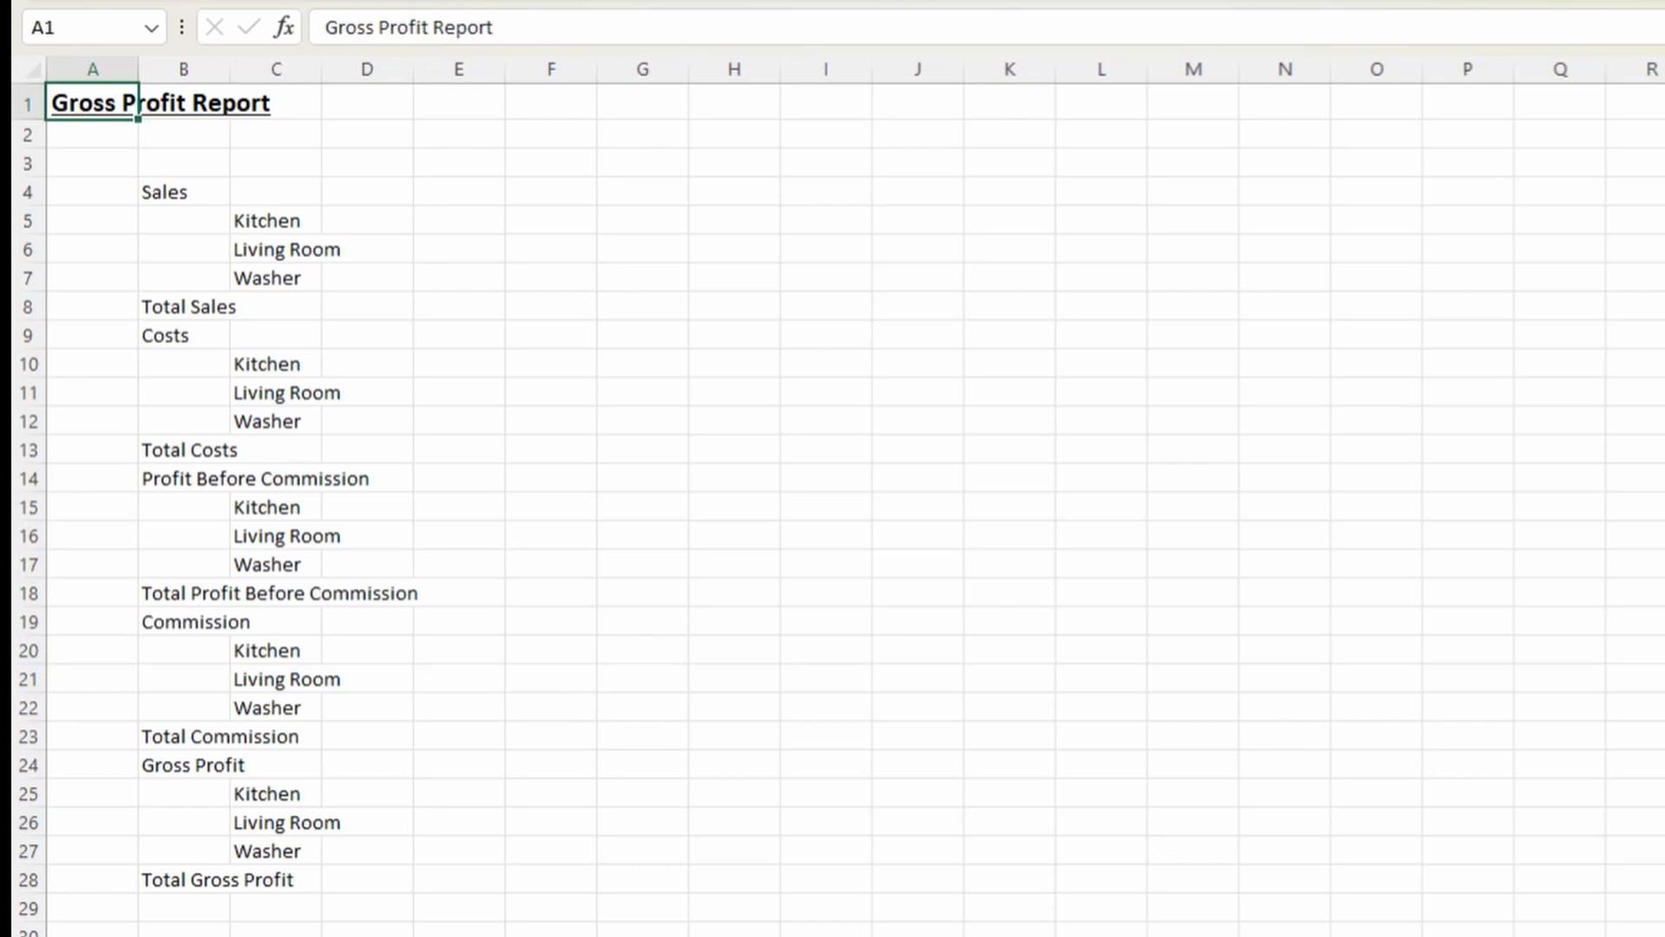
Examine the Date column's filter list on the data sheet to see which years and months it covers, closing it without filtering.
key("alt+Tab")
left_click_drag(399, 164, 1132, 160)
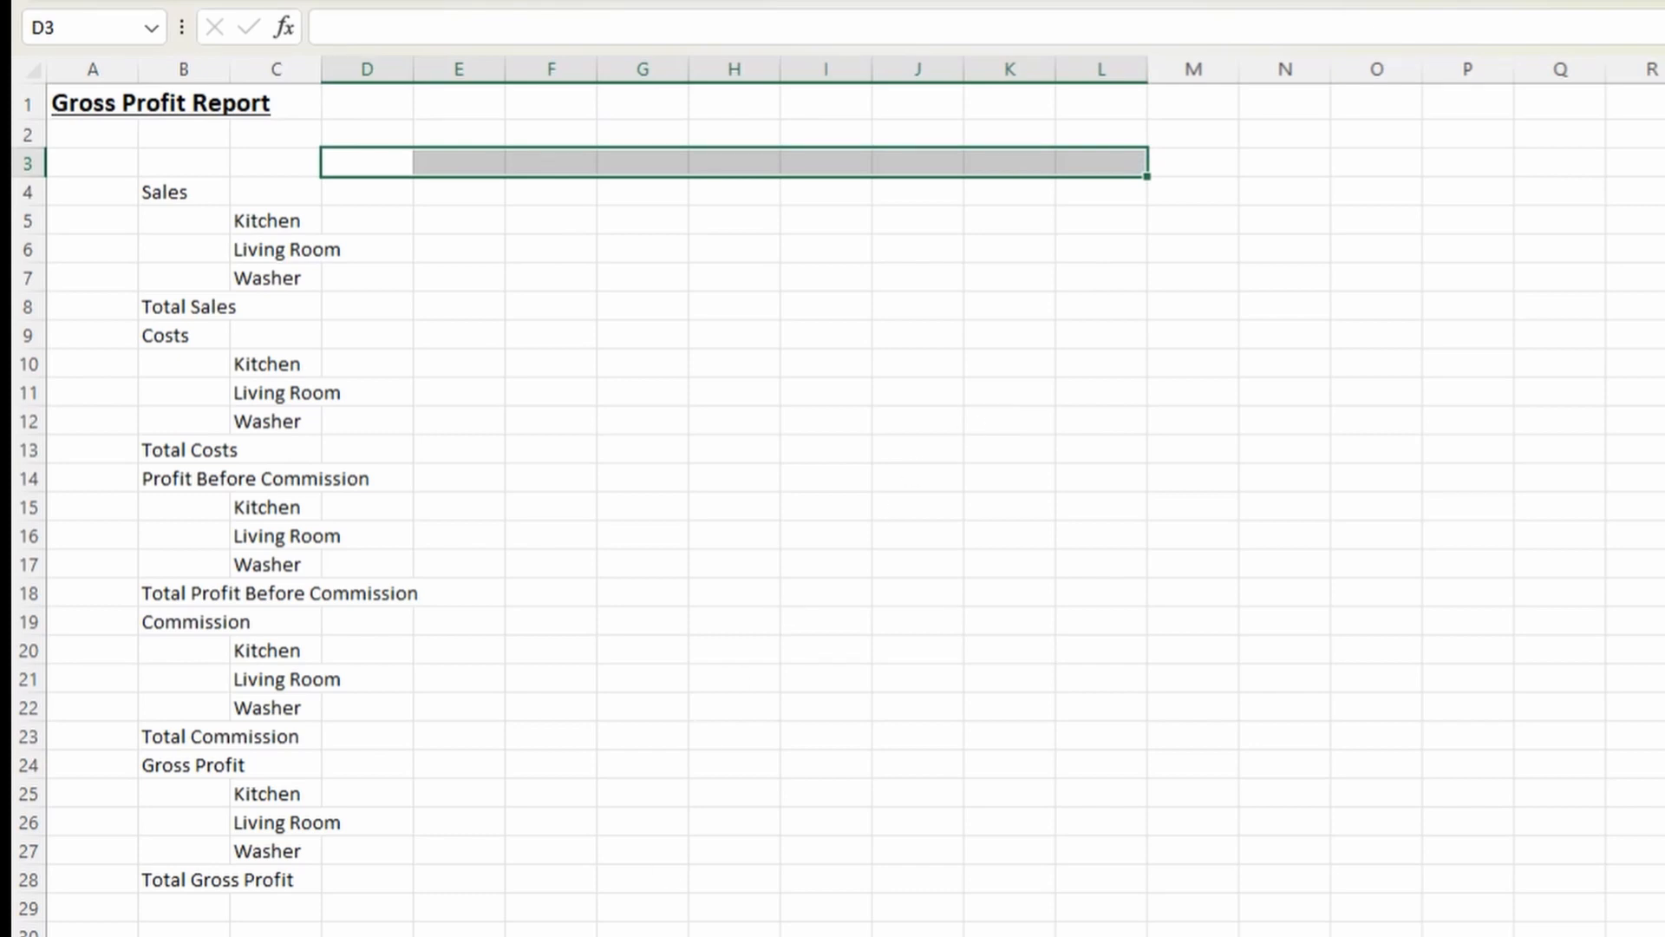
left_click(286, 935)
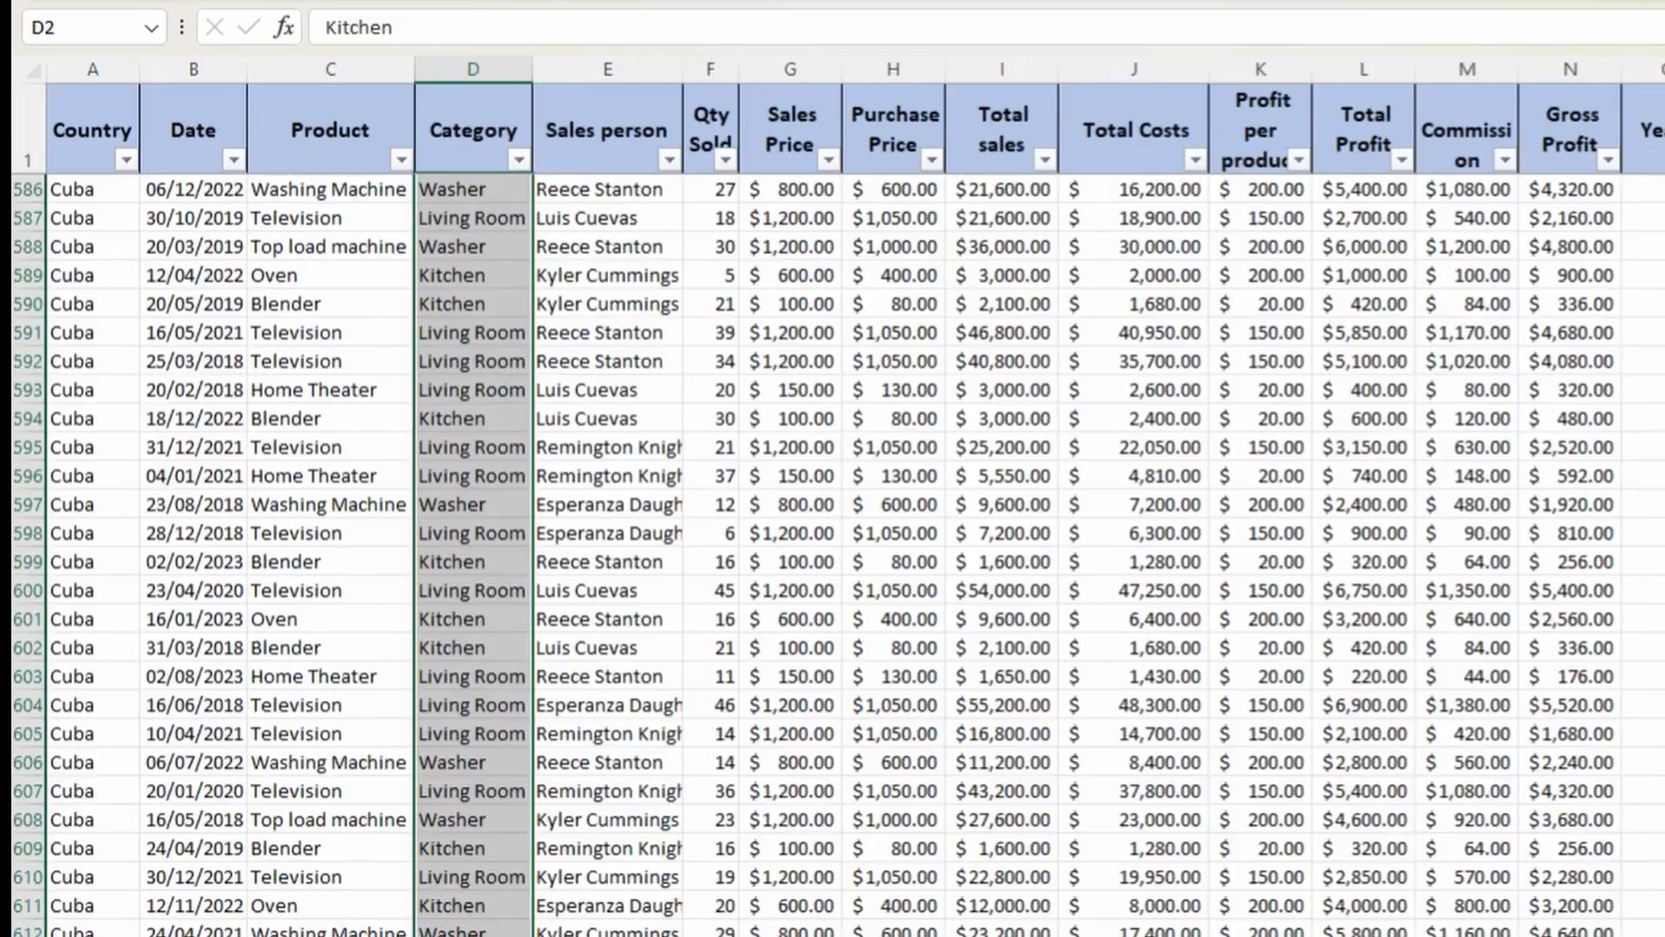
left_click(234, 161)
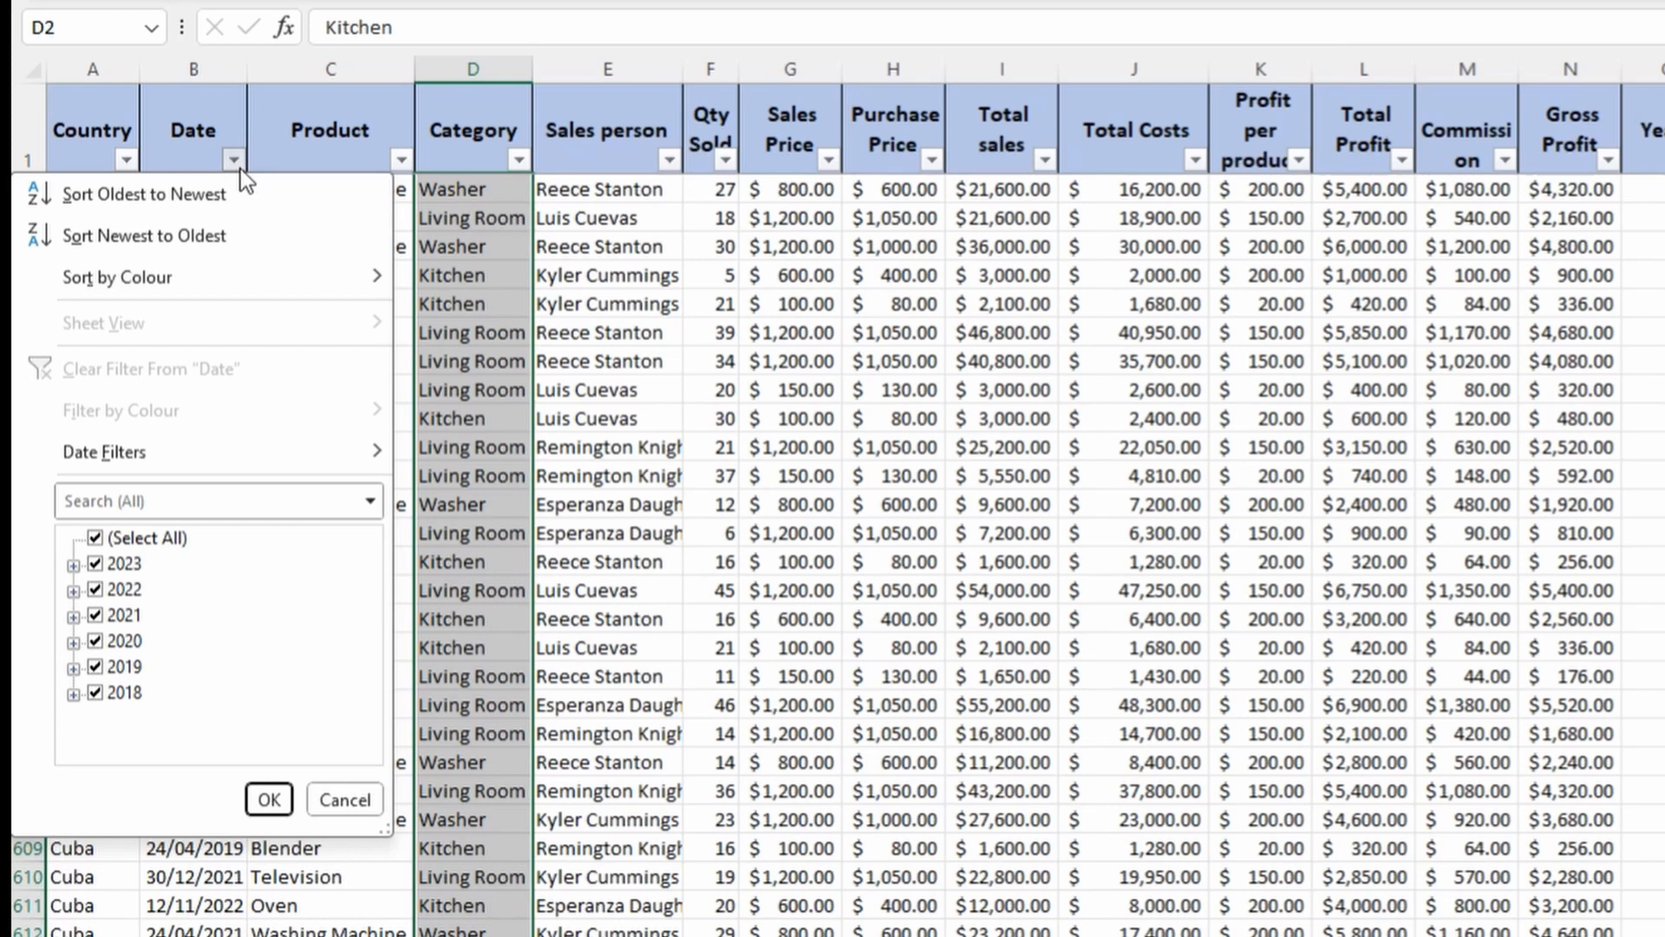
left_click(74, 693)
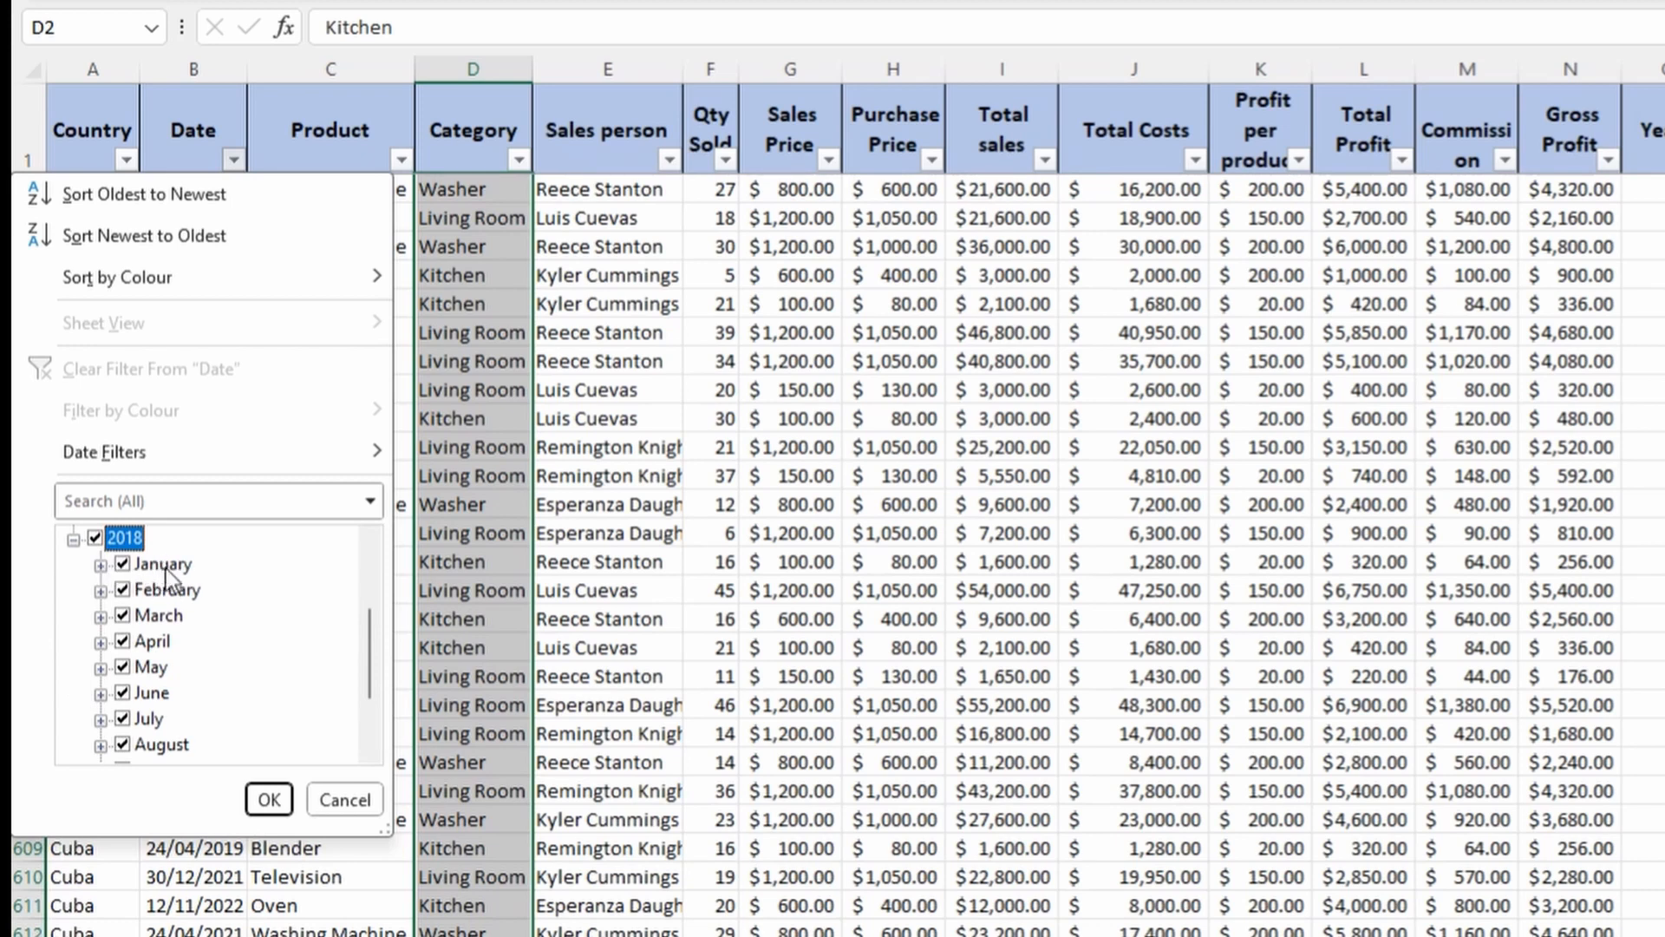
scroll(152, 566, "up", 2)
left_click(73, 565)
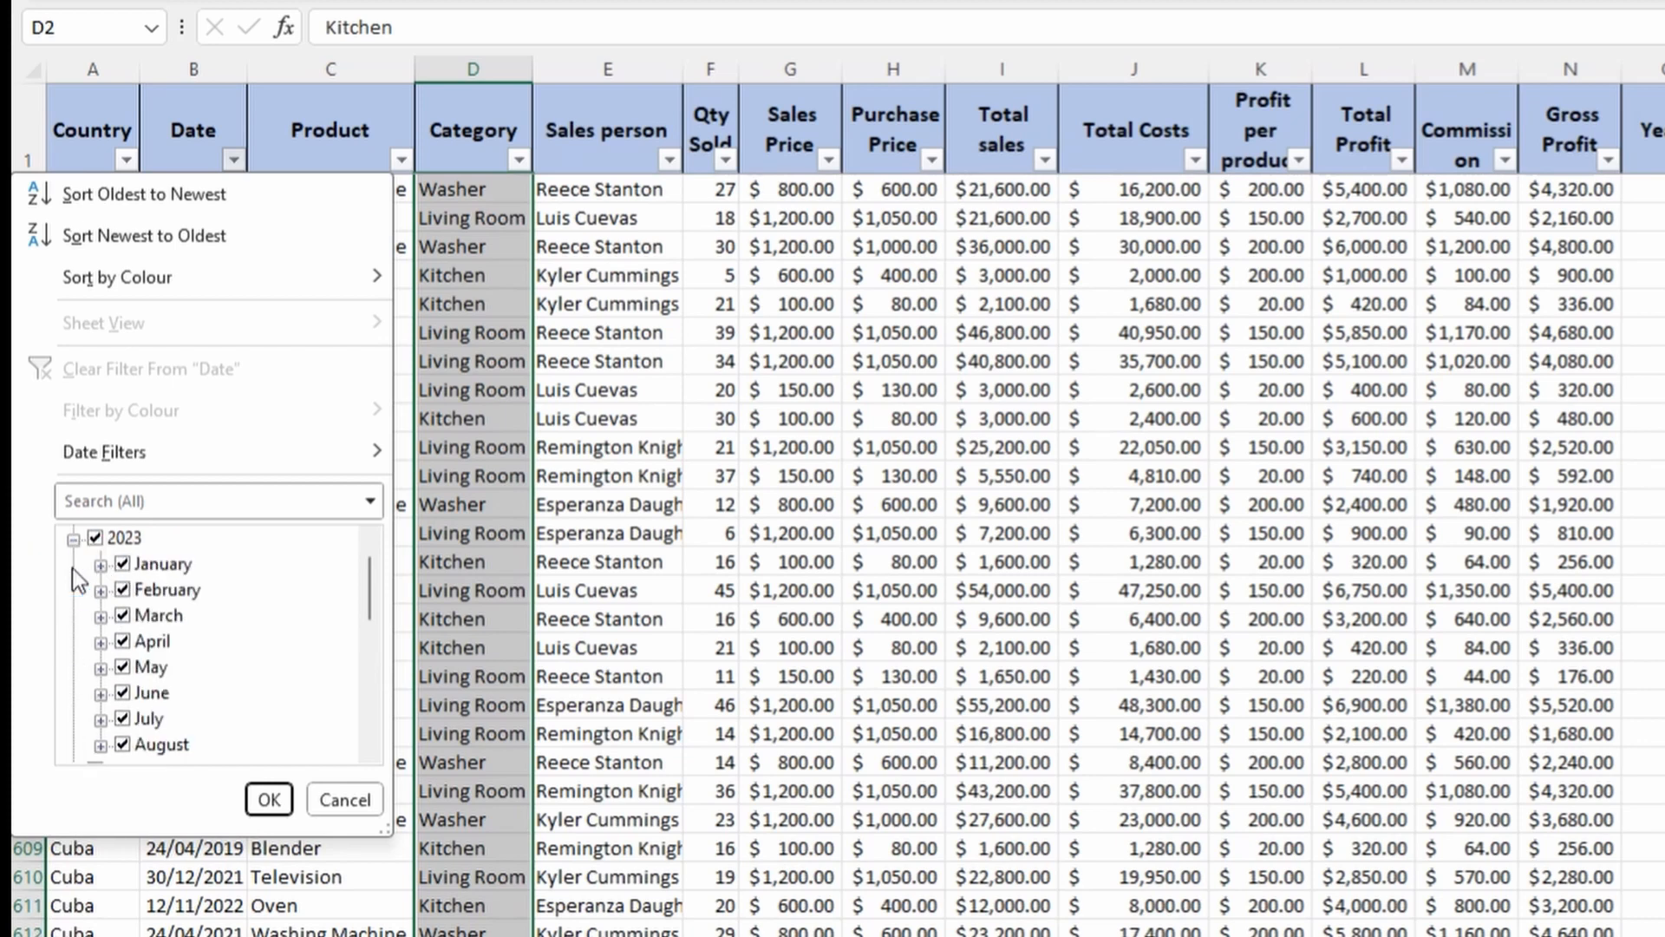
scroll(194, 691, "down", 1)
scroll(174, 675, "up", 1)
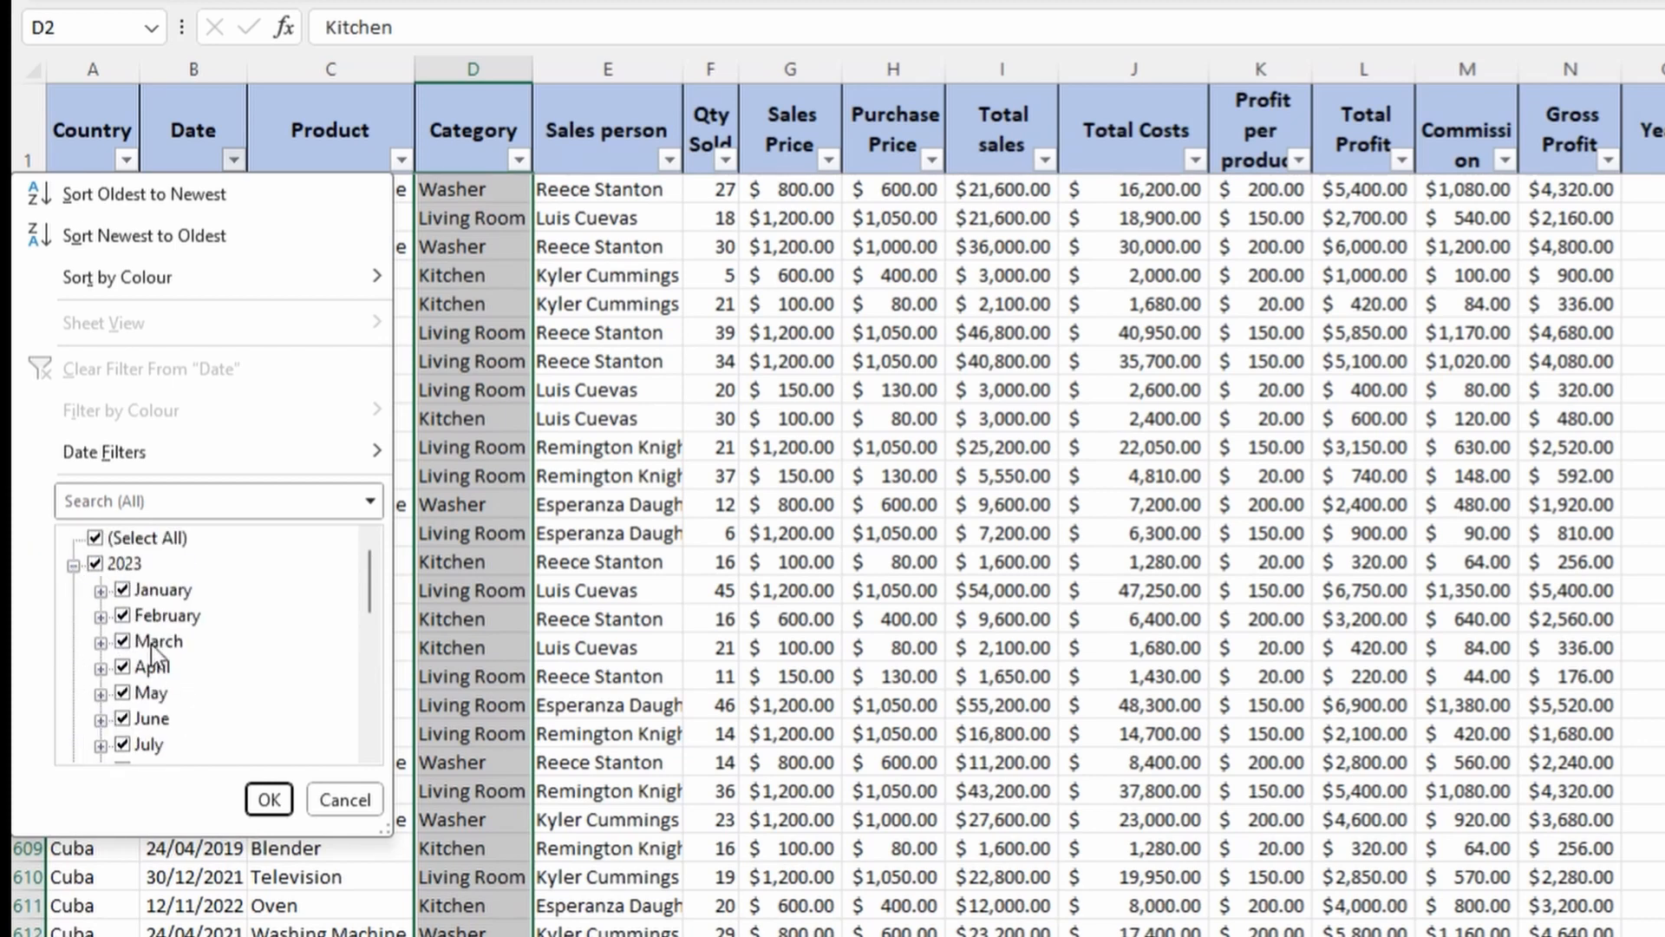
left_click(349, 796)
Enter Jan-18 as the first month heading in cell D3 of the Gross Profit Report, keeping the custom mmm-yy format.
left_click(520, 935)
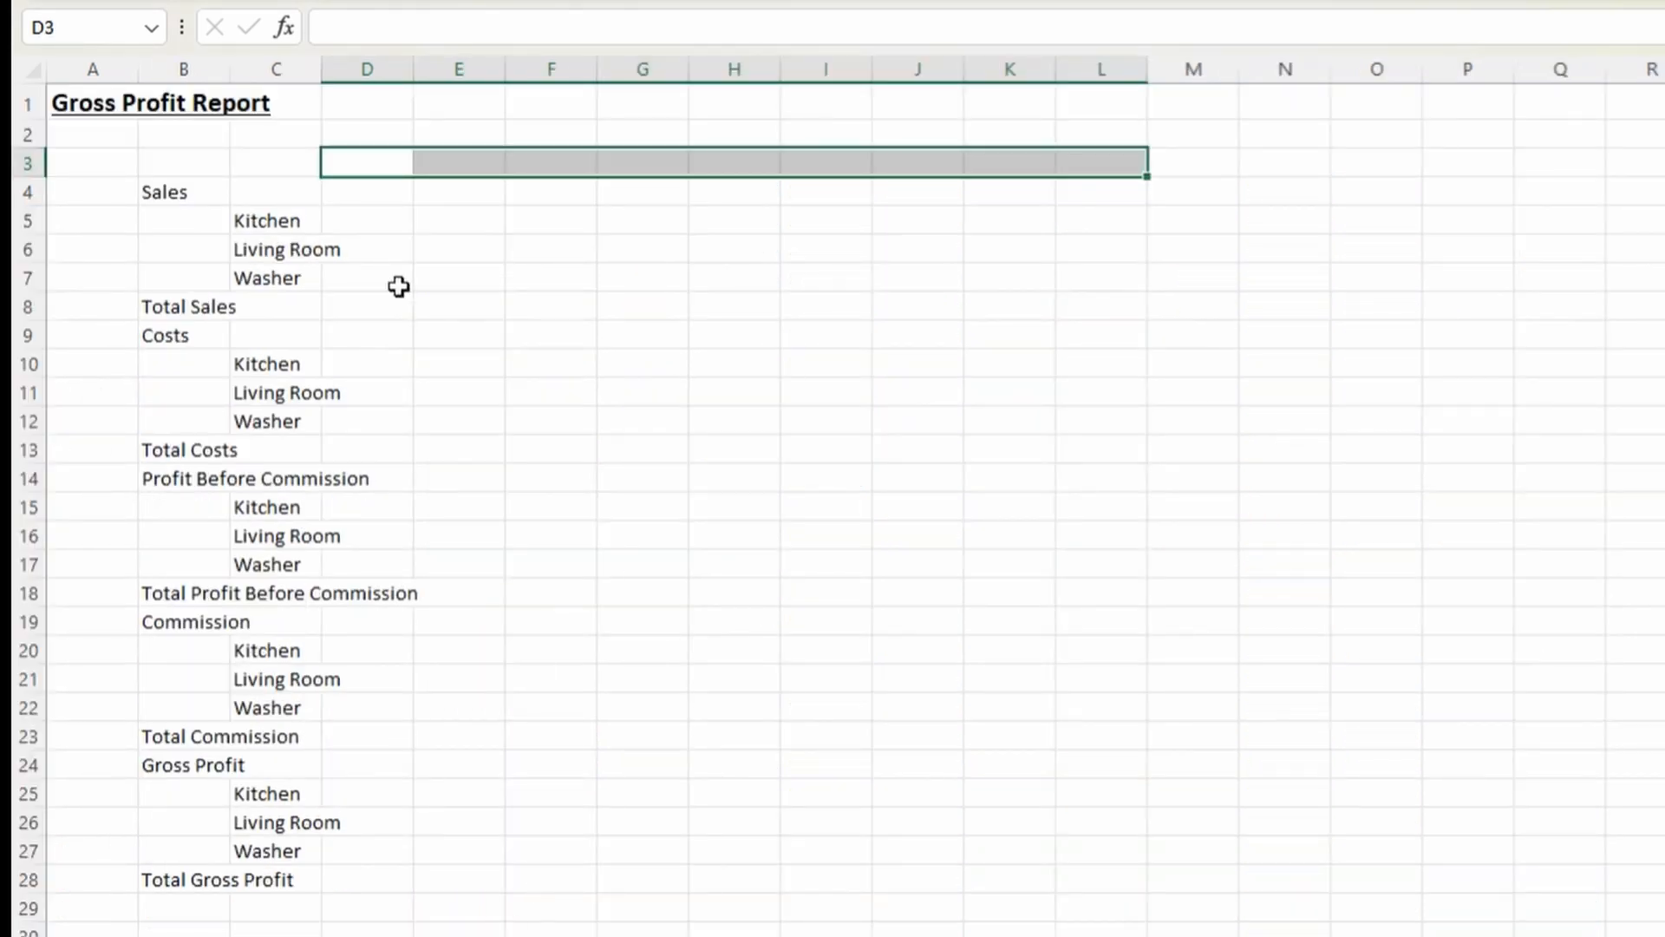
left_click(365, 161)
type("Jan-18")
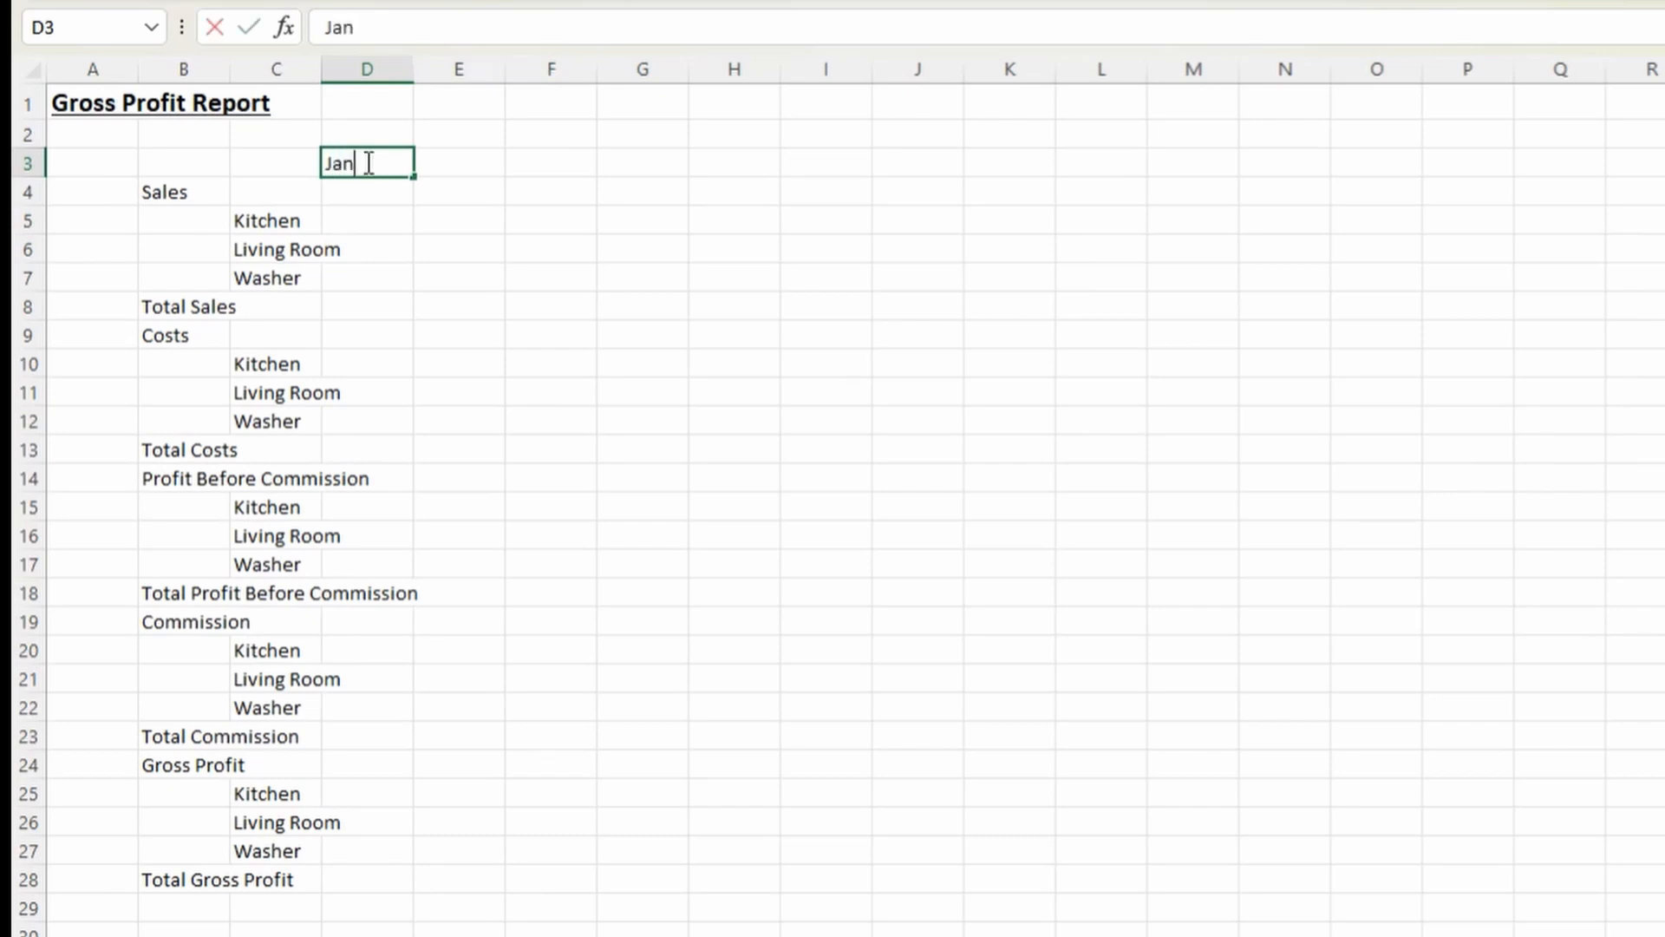
key("Return")
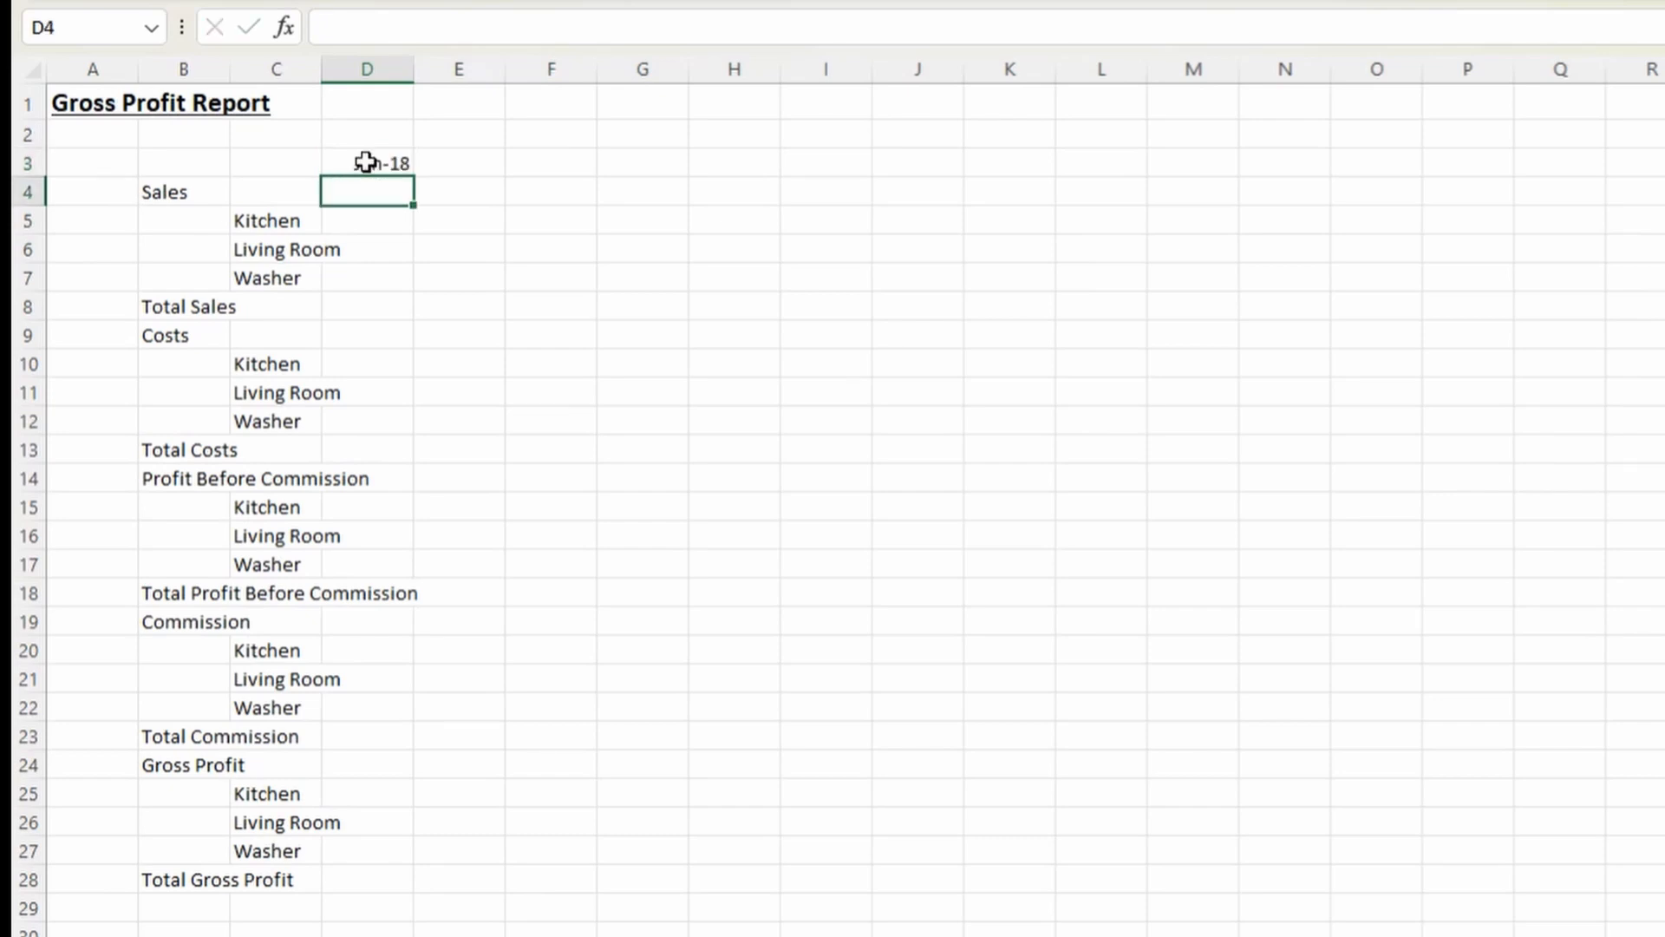
left_click(365, 161)
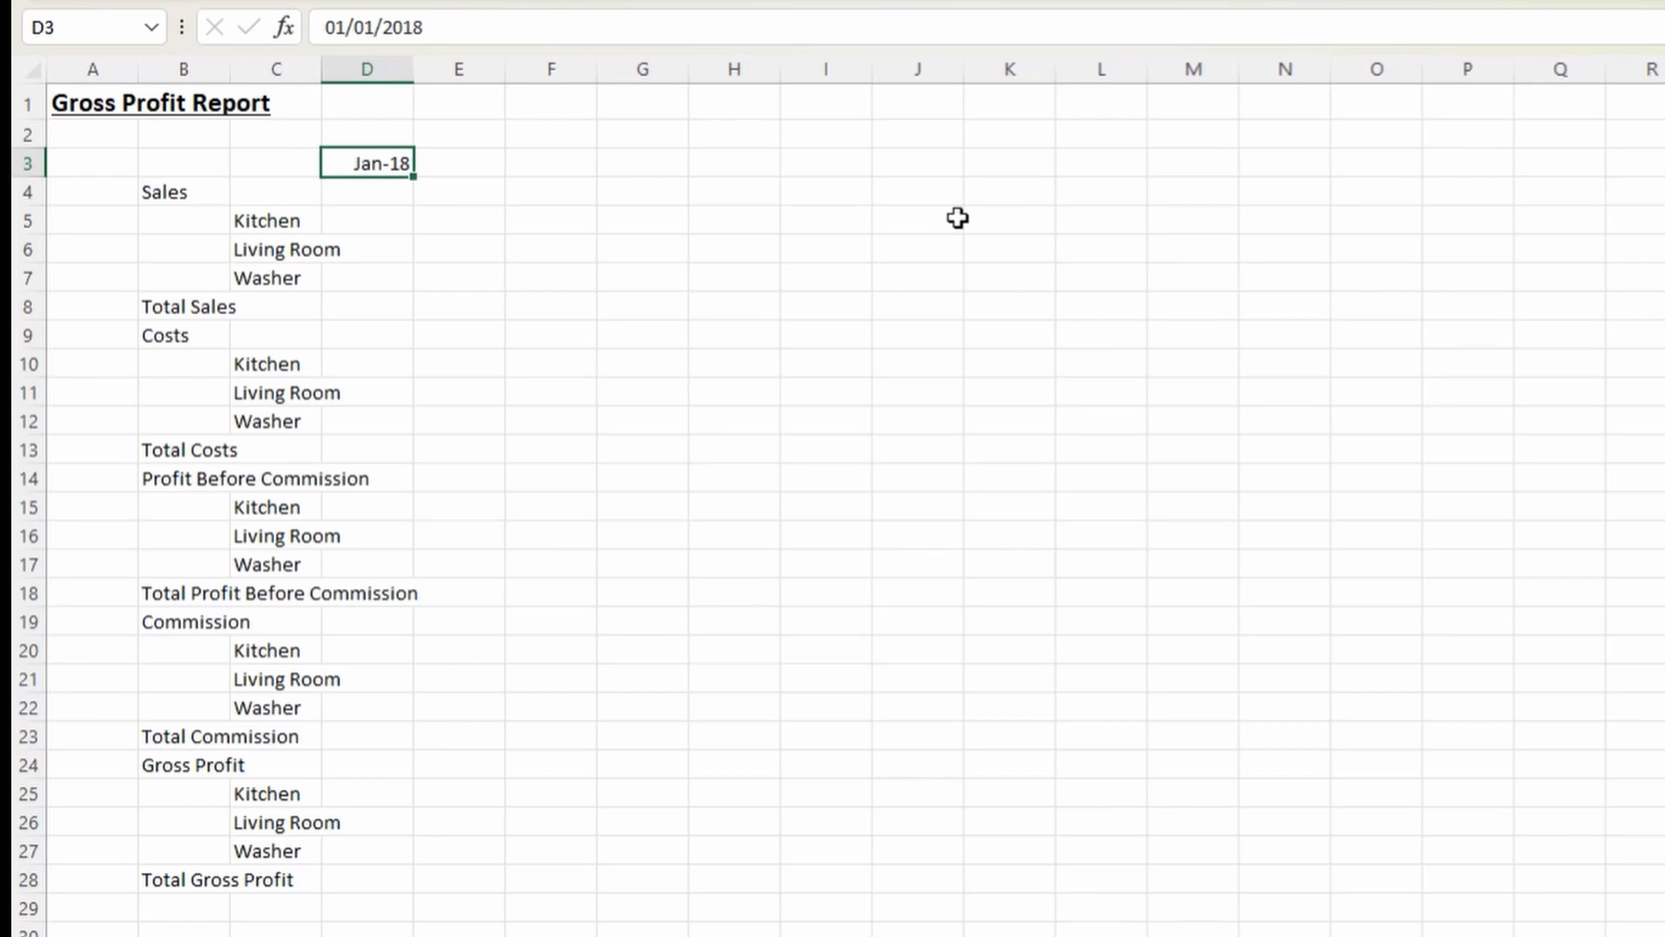
key("ctrl+1")
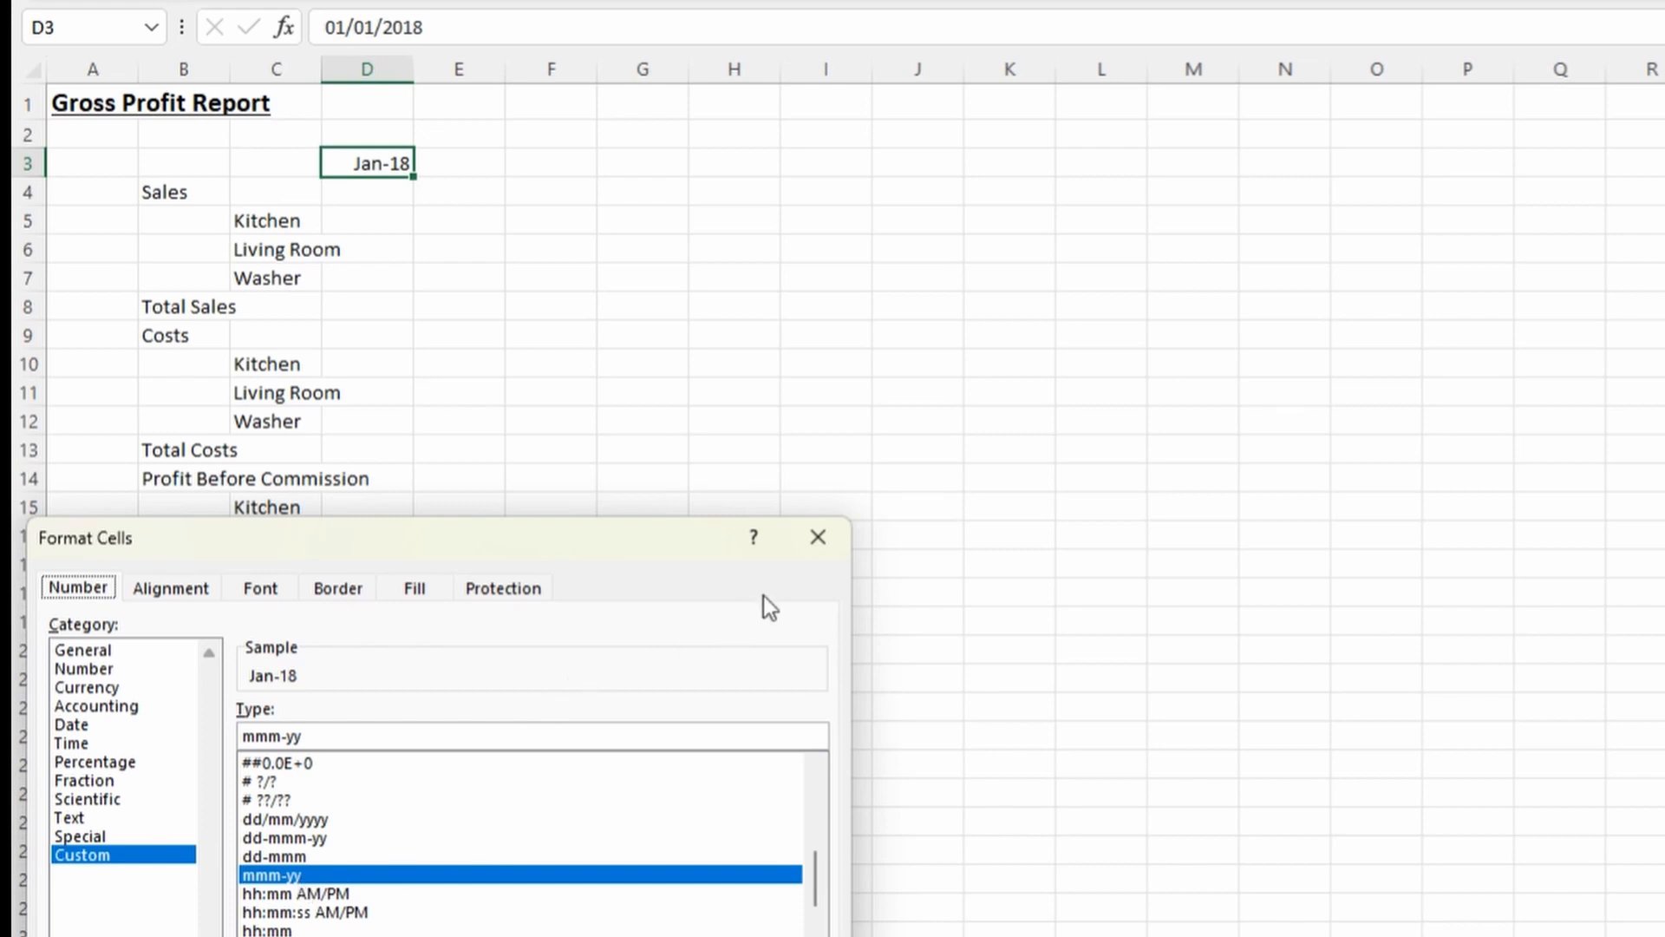
key("Return")
Fill the monthly heading series from cell D3 across row 3 into 2023 and return to cell A1.
left_click_drag(414, 176, 714, 163)
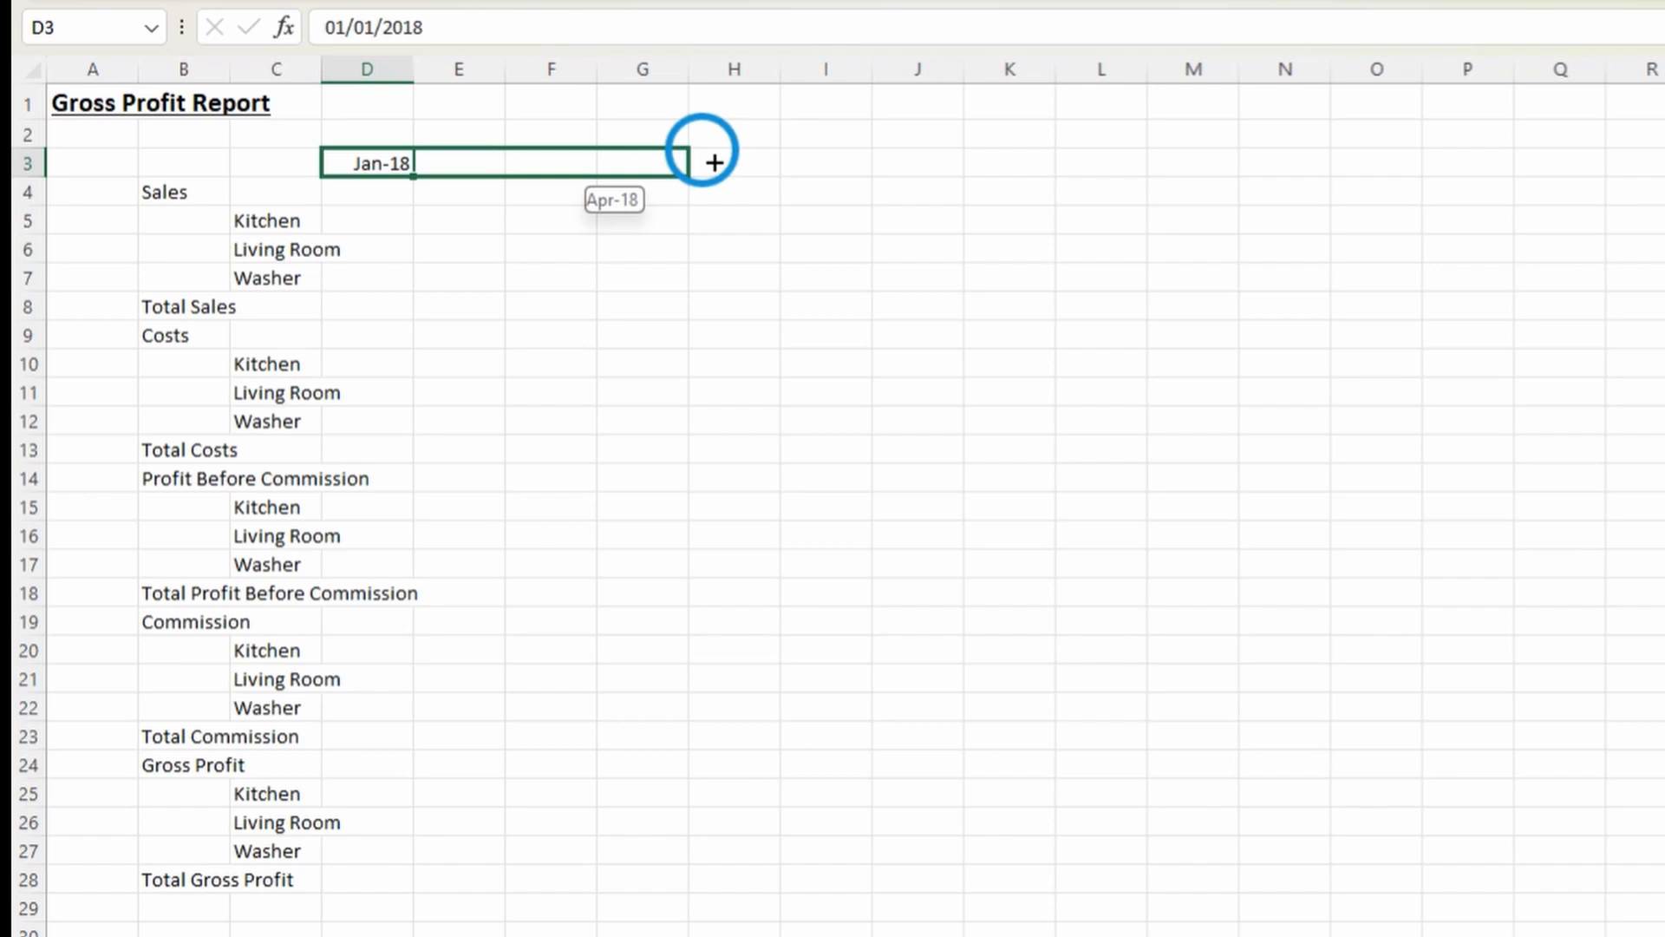
left_click_drag(714, 162, 716, 160)
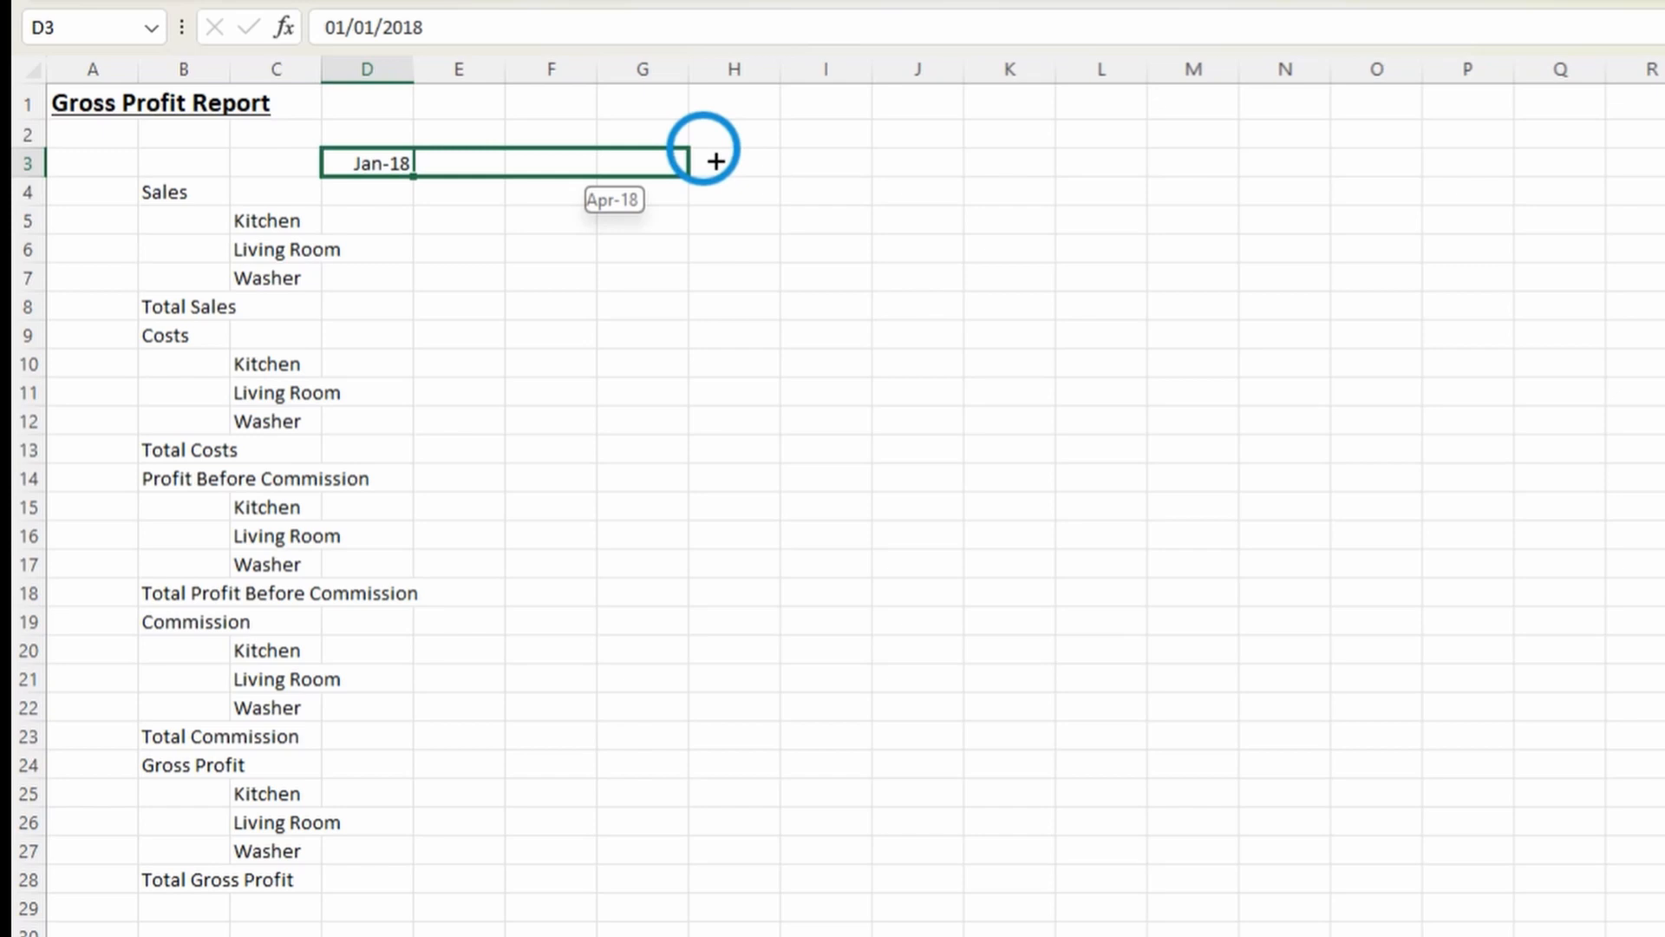
left_click_drag(715, 161, 1480, 160)
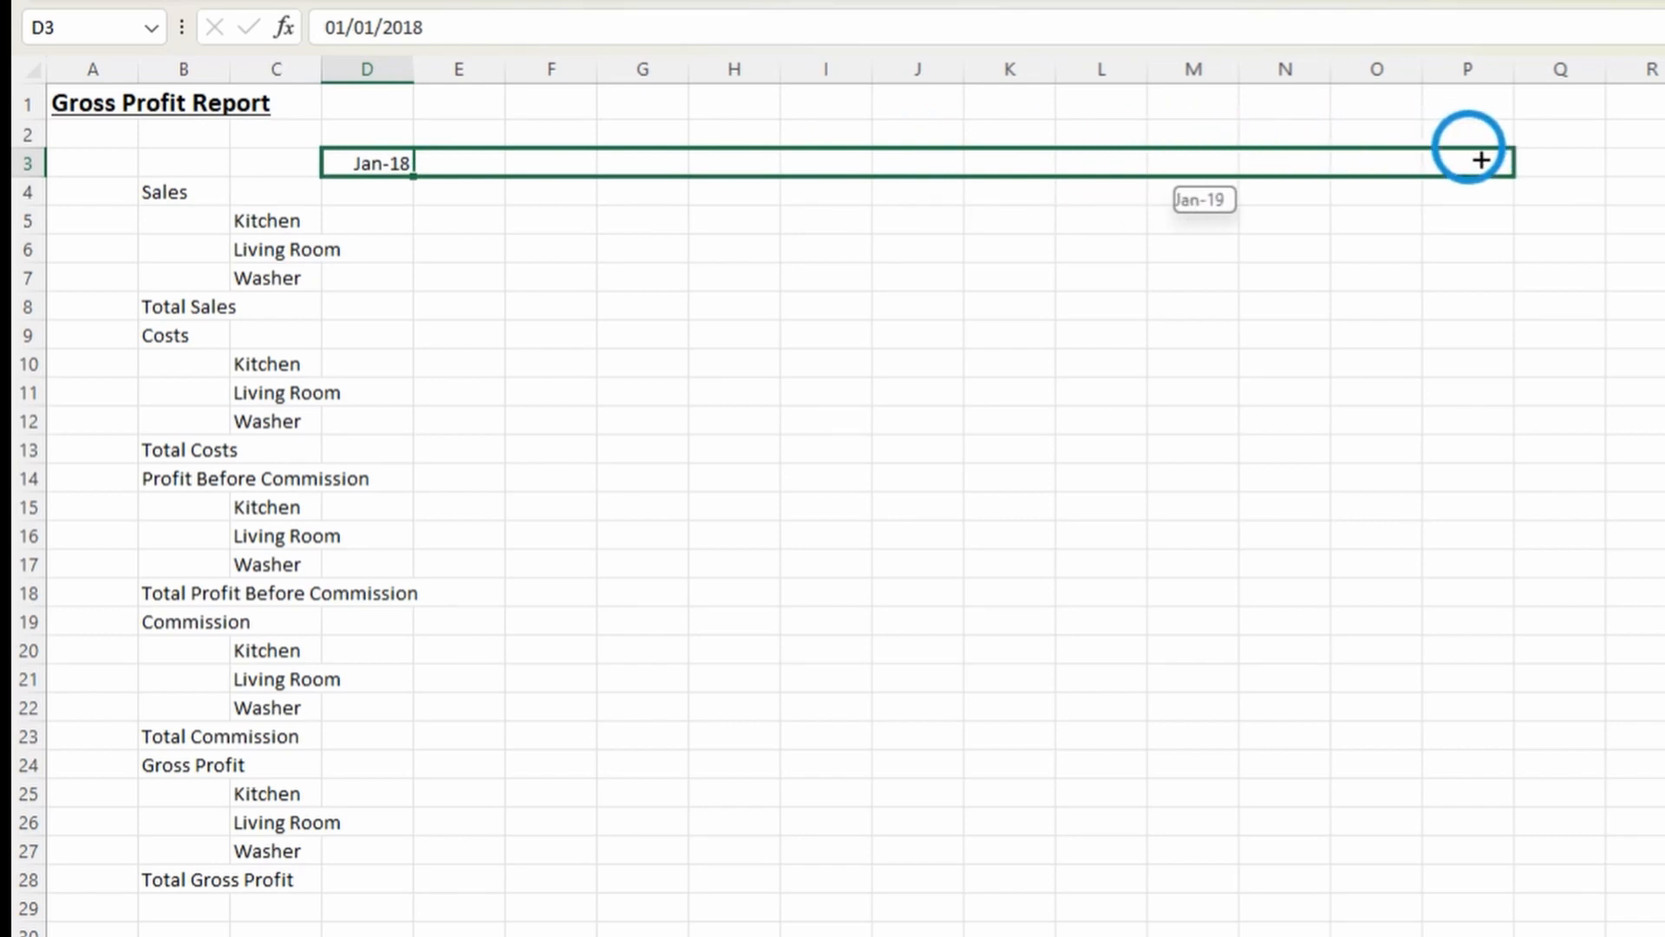
left_click_drag(1481, 160, 1664, 159)
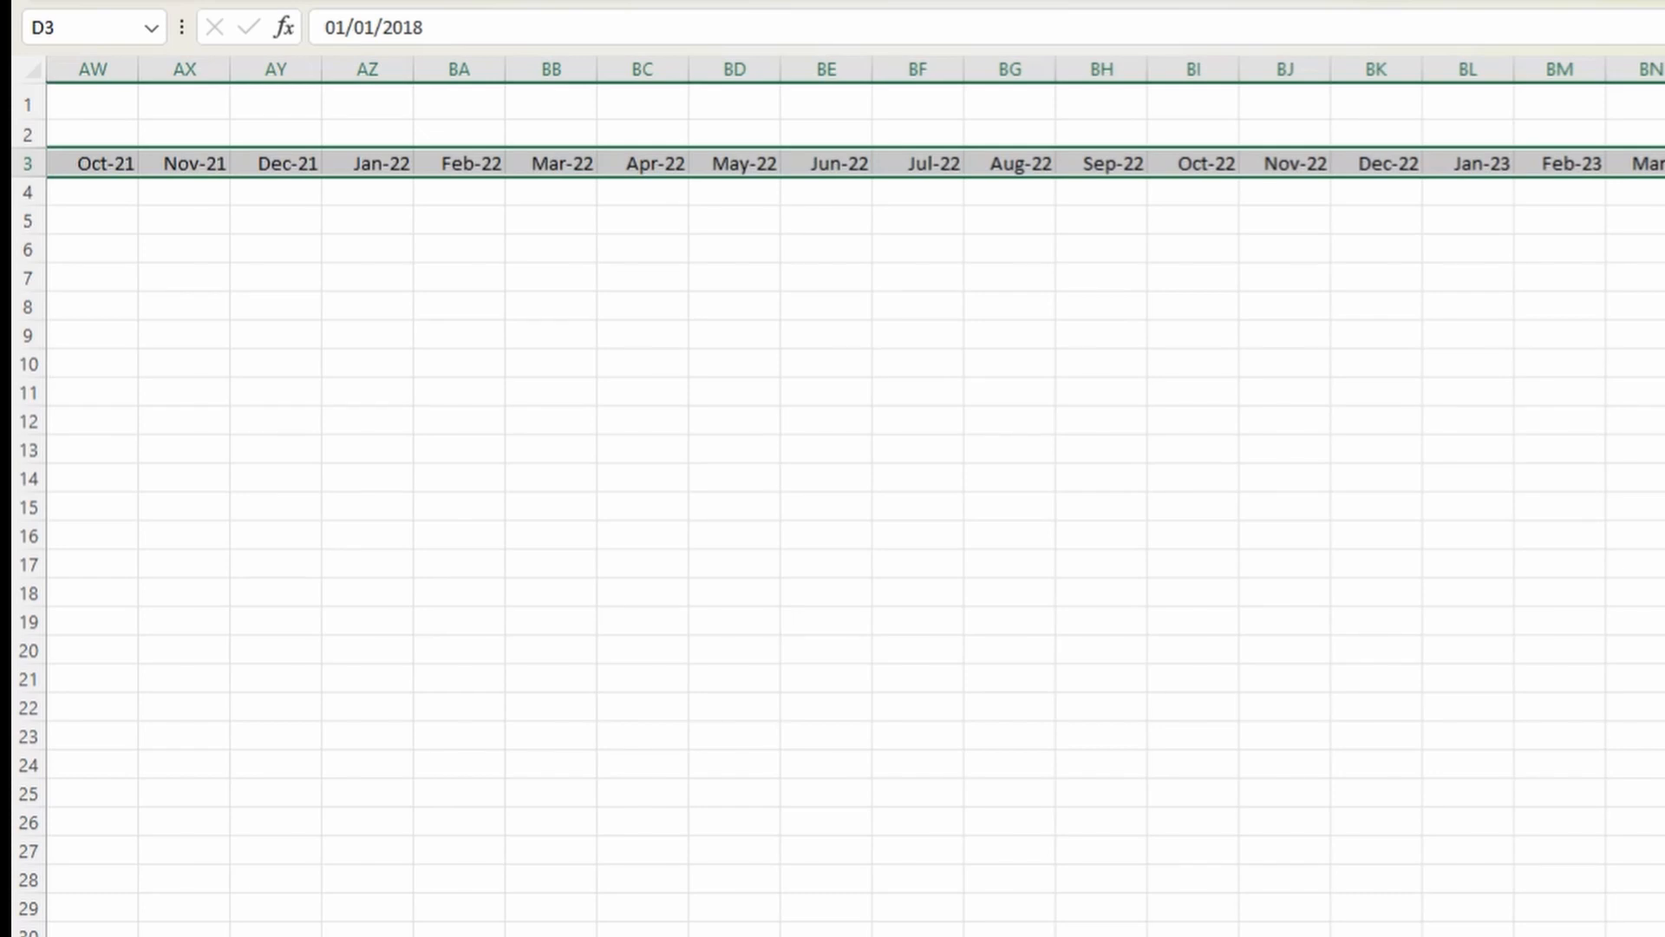
key("ctrl+Home")
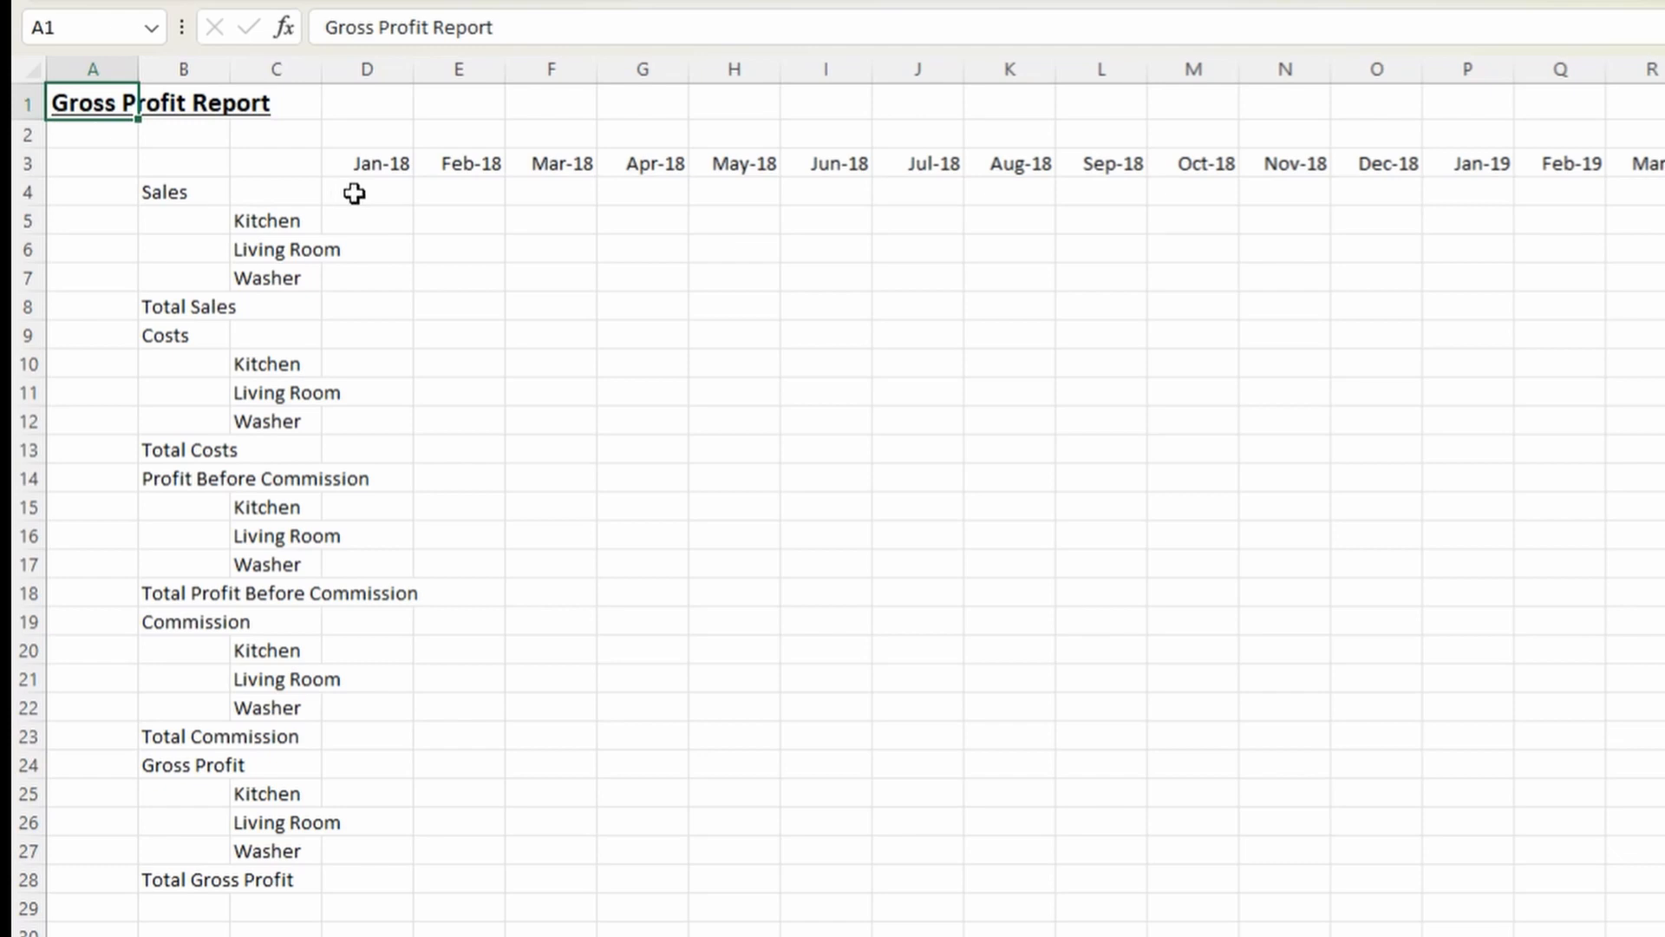
Freeze the panes at cell D4 so rows 1 to 3 and columns A to C stay in view, and test it by scrolling.
left_click(376, 161)
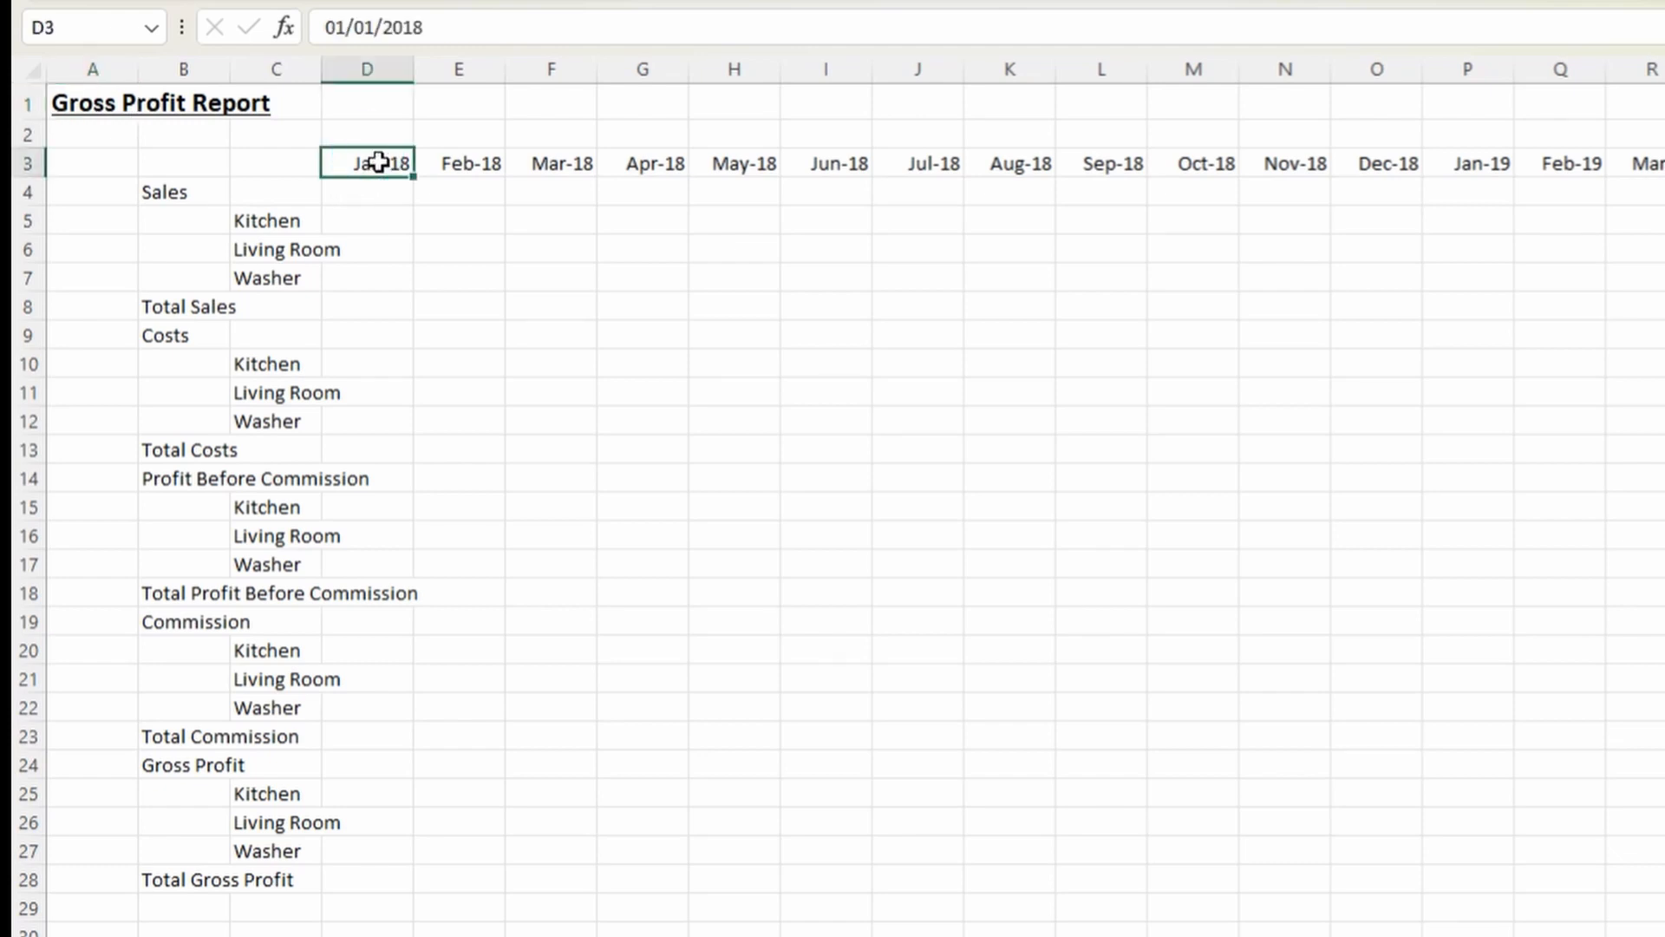
left_click(302, 194)
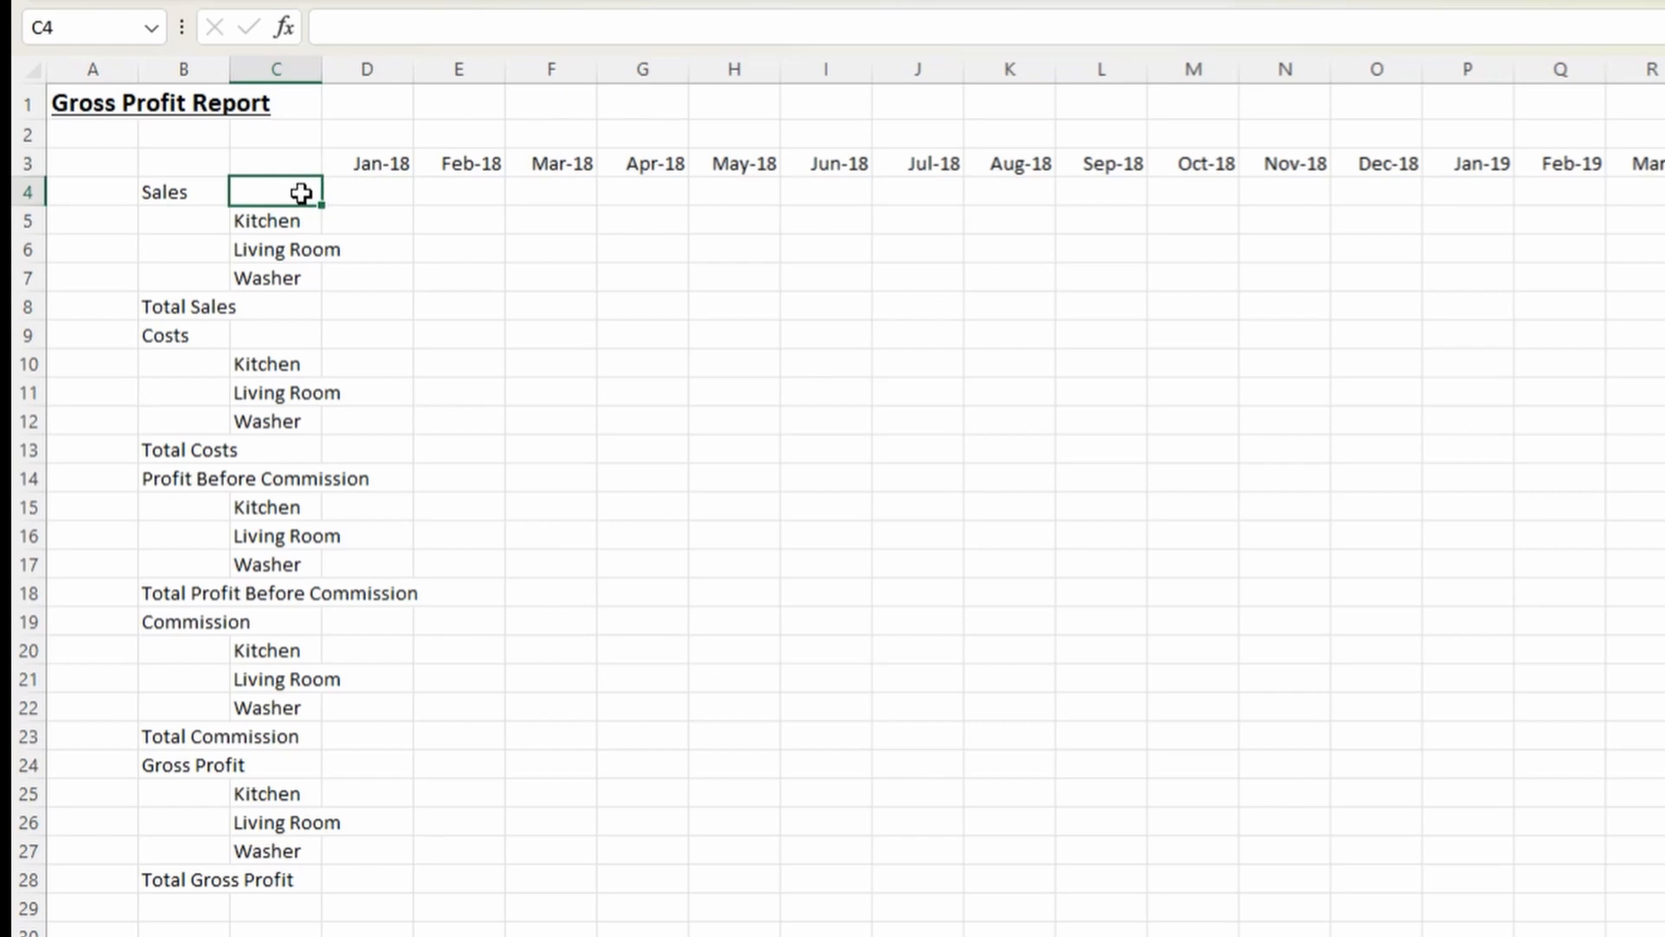
left_click(383, 196)
key("alt+w")
key("f")
key("f")
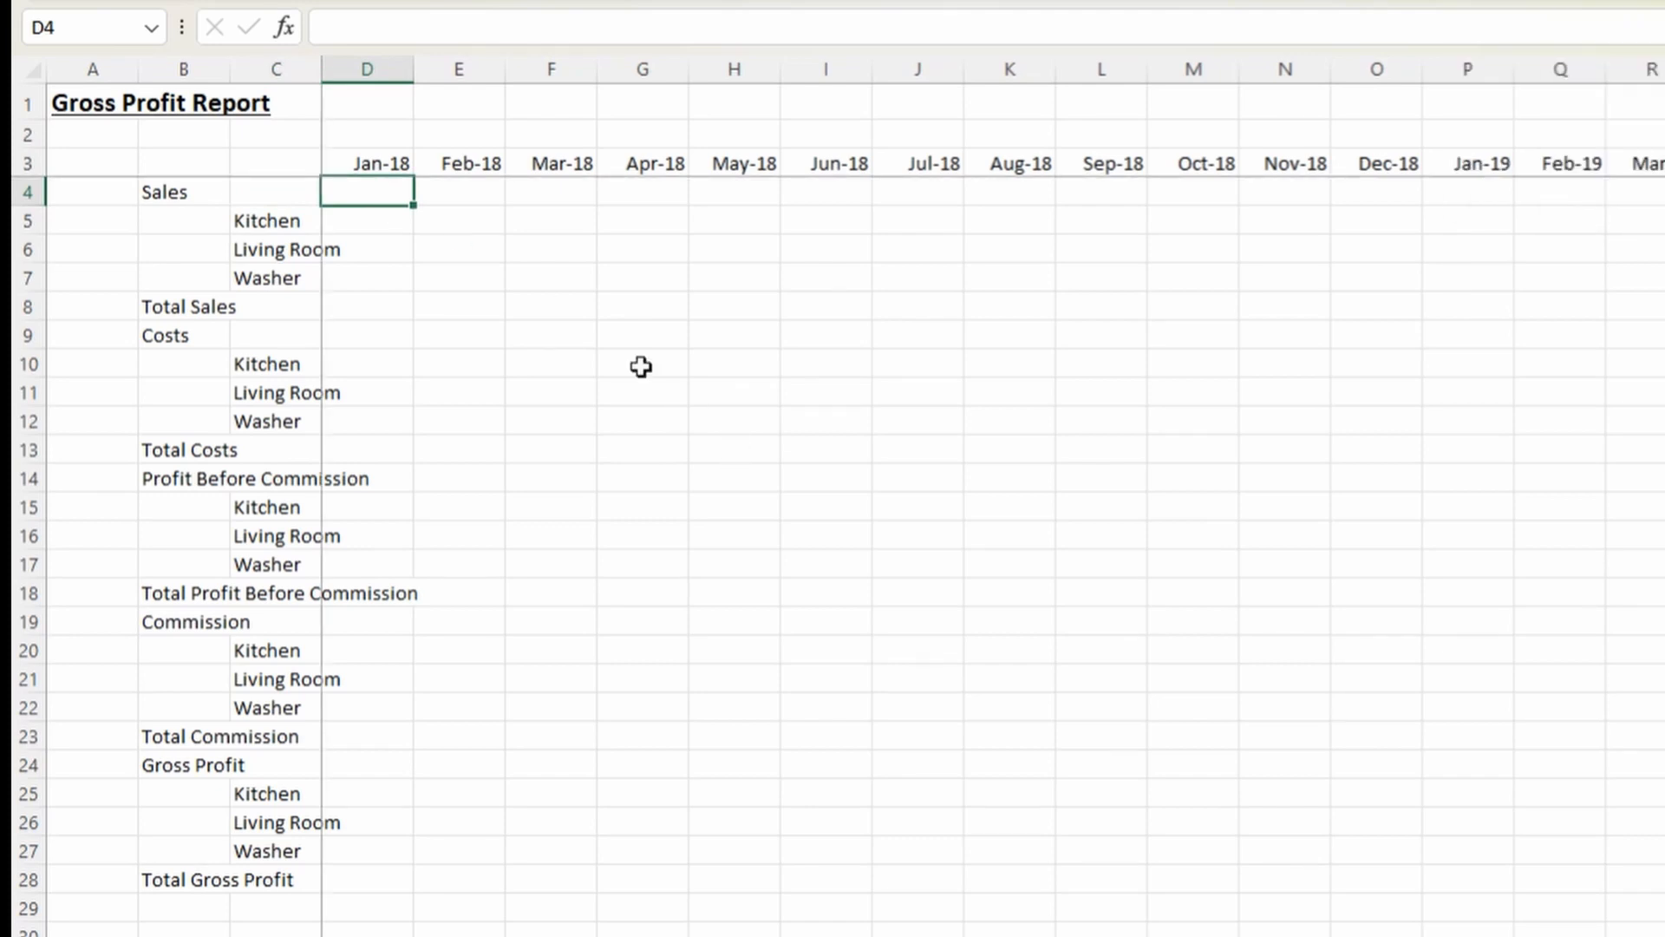
scroll(641, 366, "down", 2)
scroll(992, 495, "right", 15)
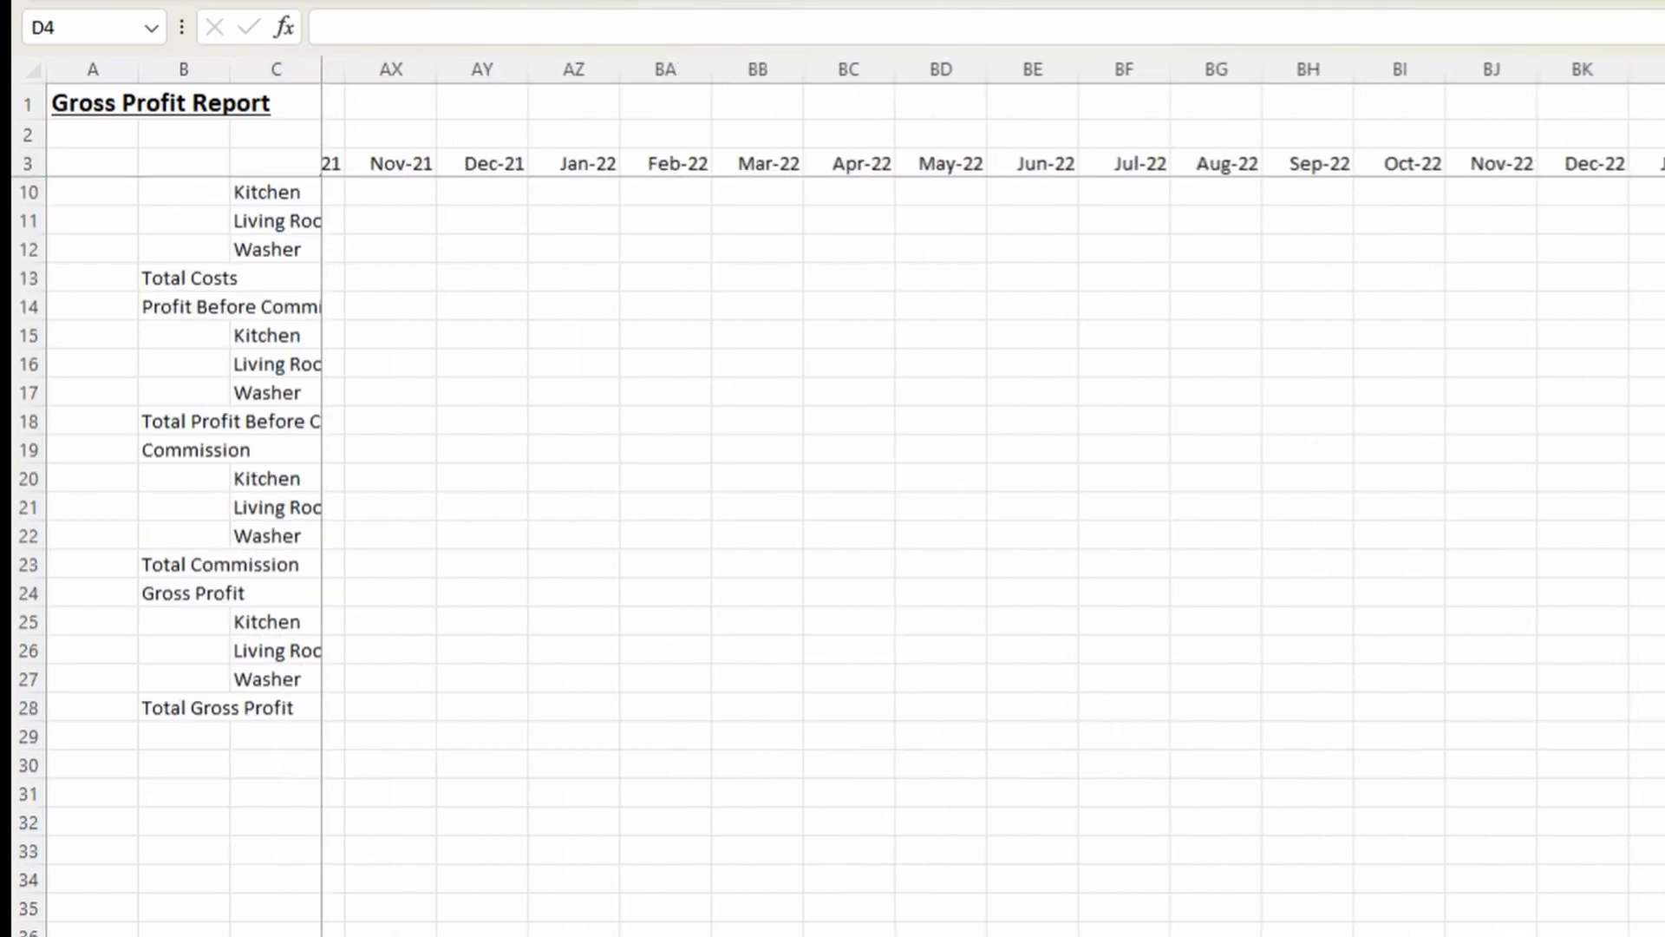
scroll(1075, 858, "left", 15)
scroll(1076, 858, "up", 2)
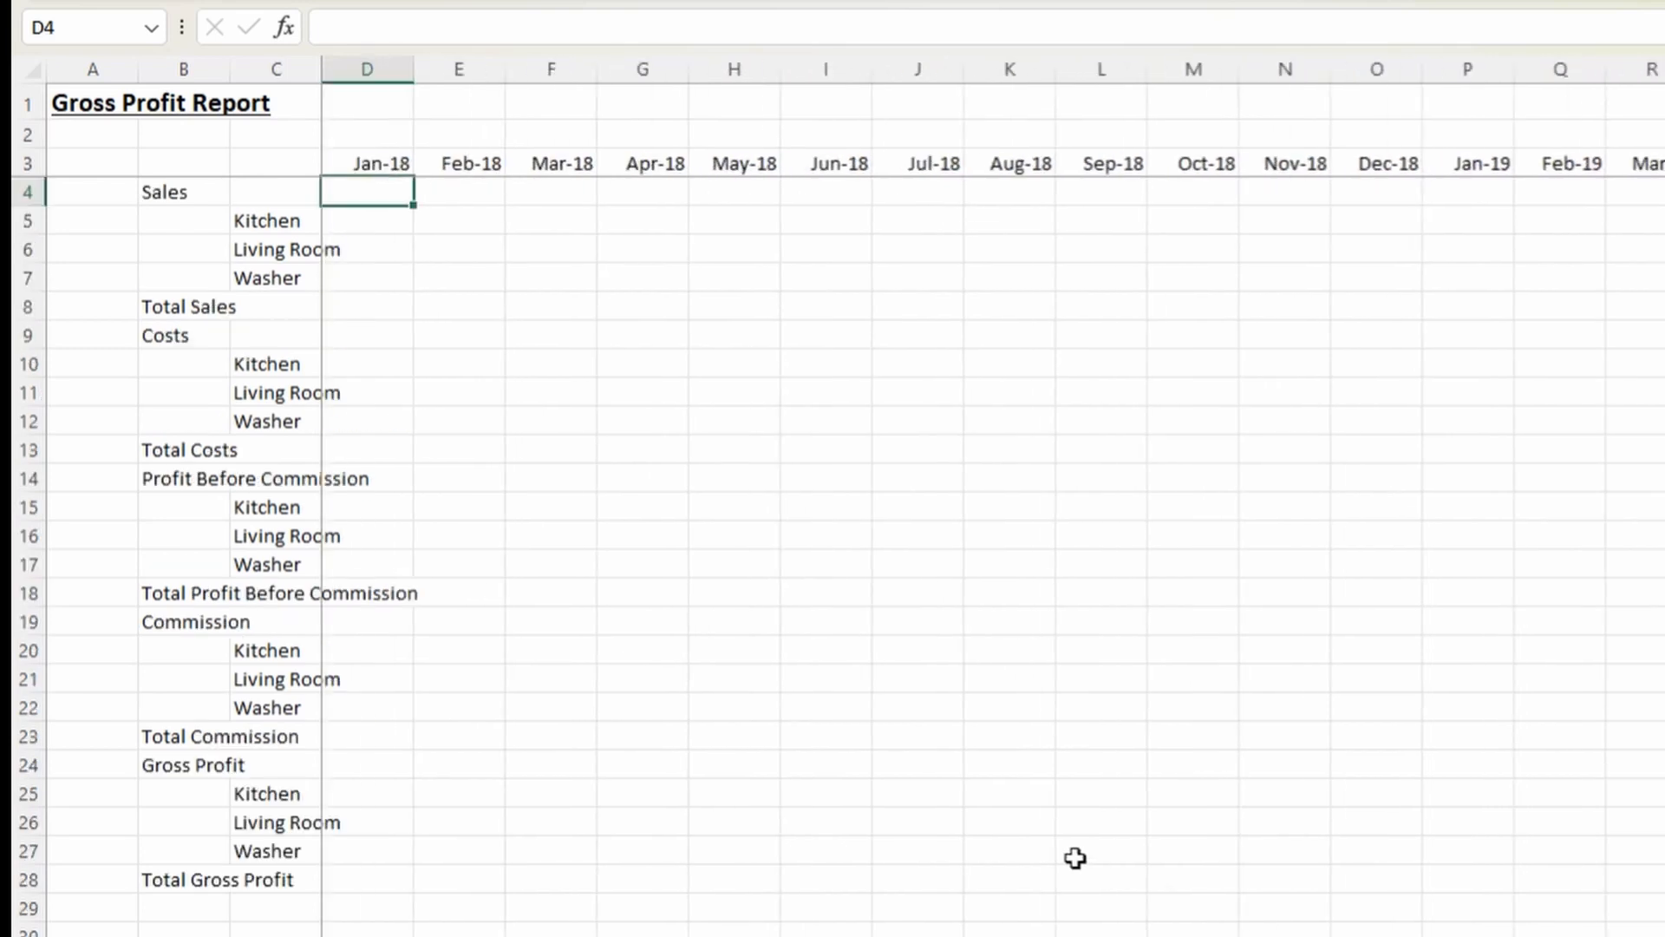
scroll(951, 735, "down", 7)
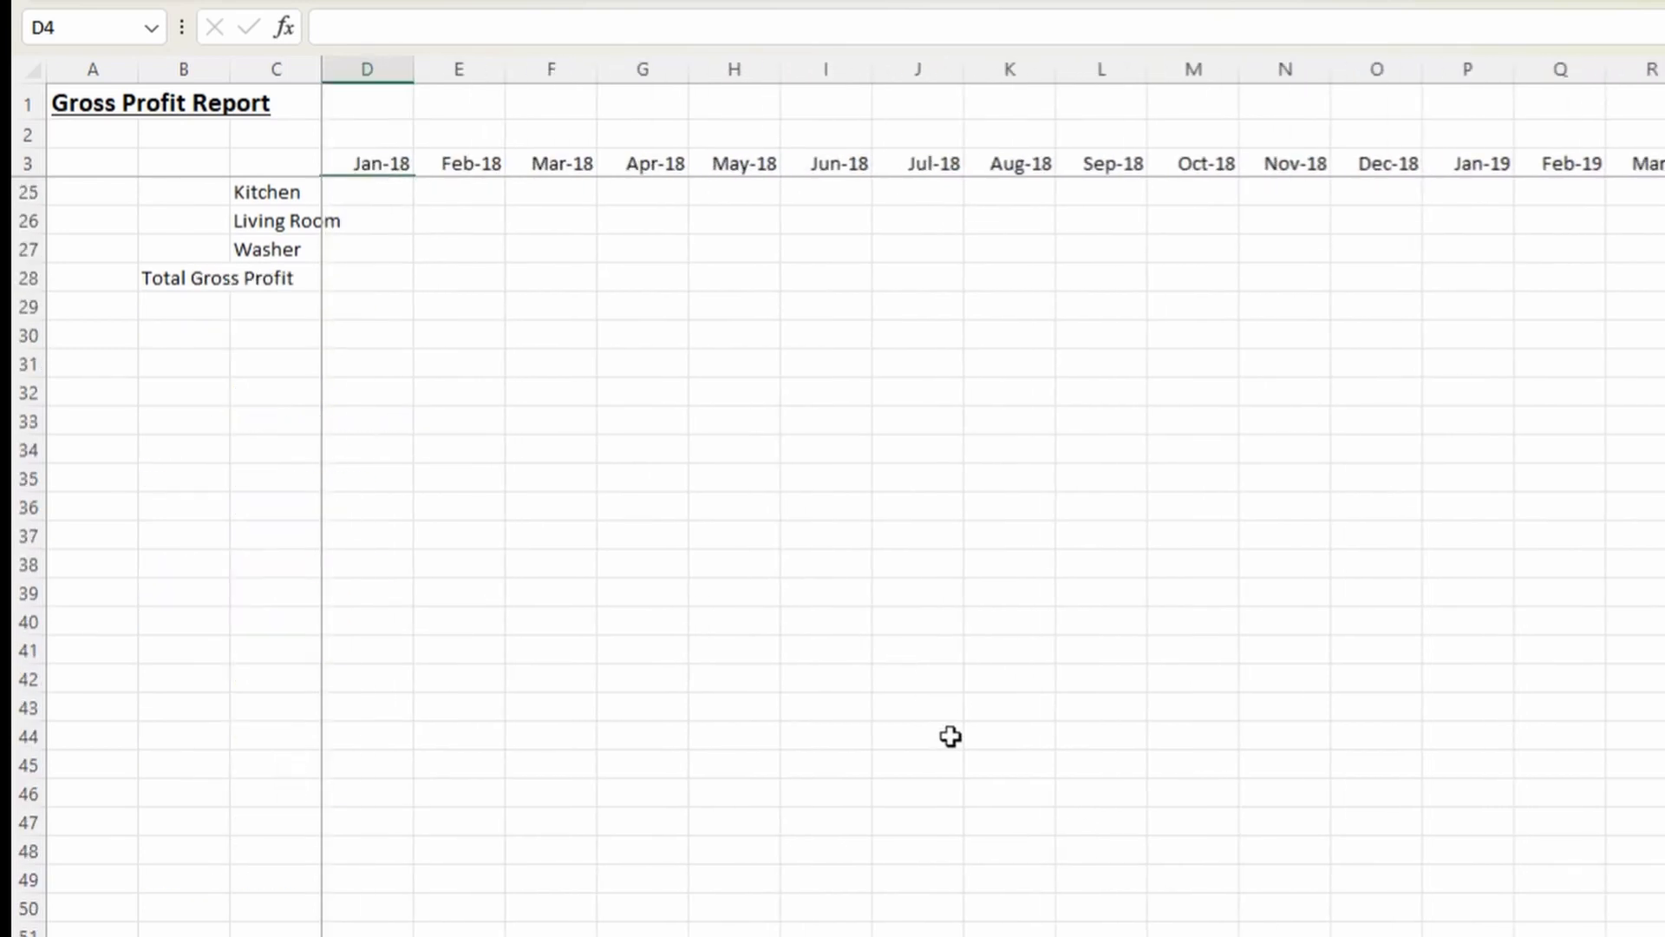
scroll(950, 735, "up", 7)
key("Down")
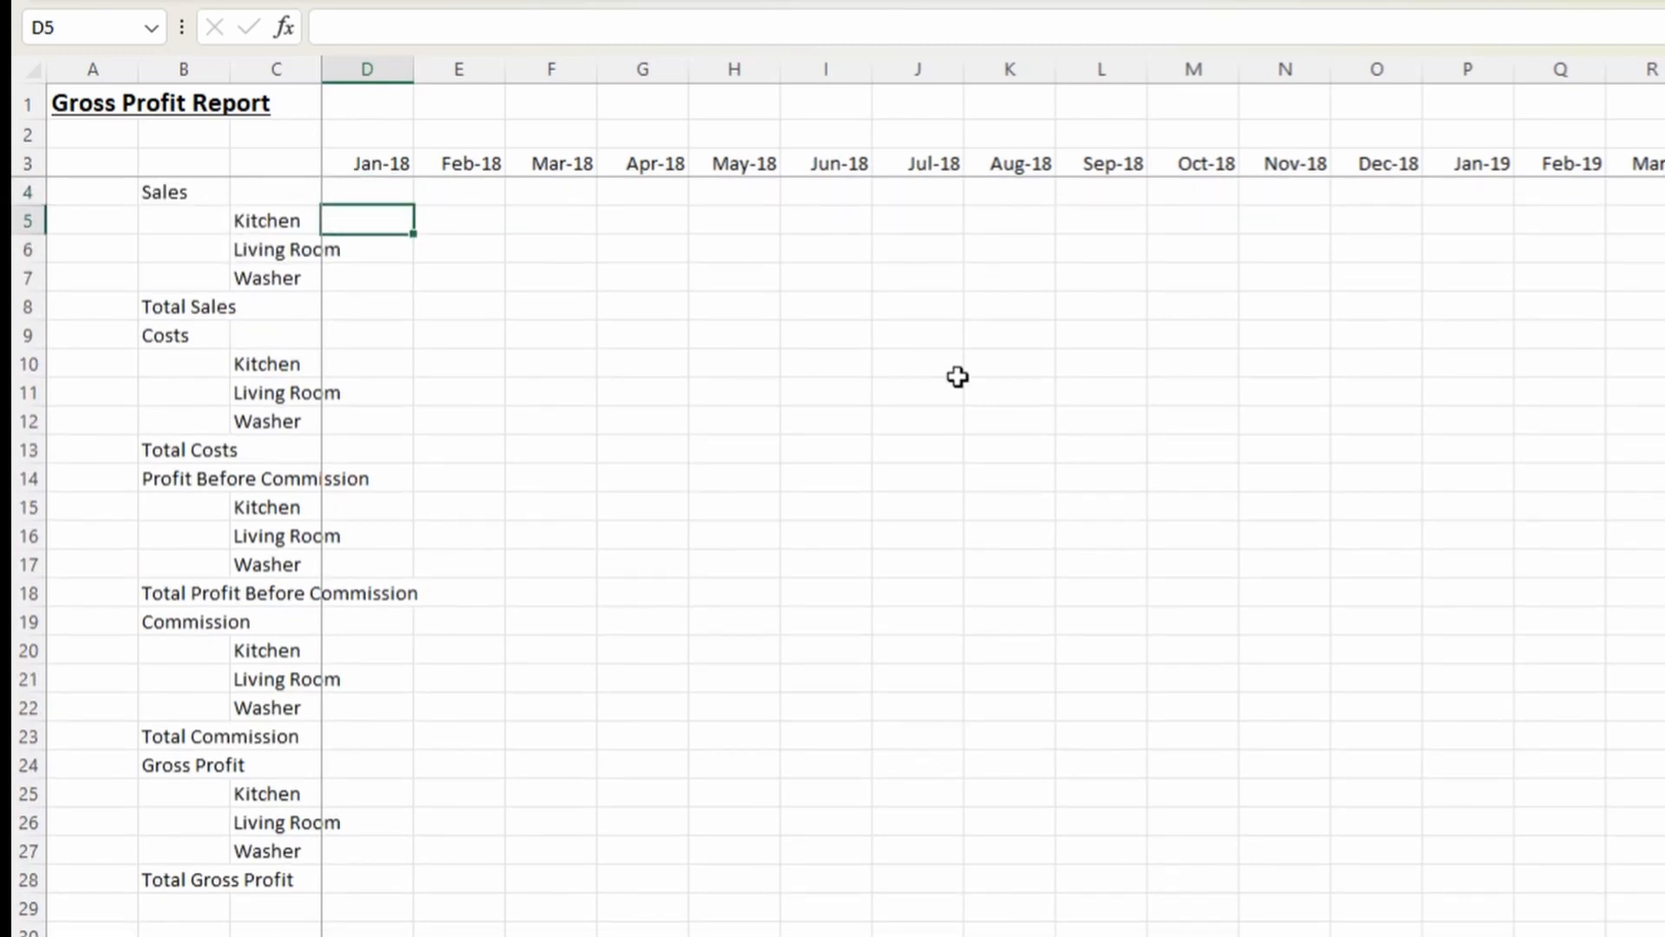
left_click(181, 199)
left_click(264, 221)
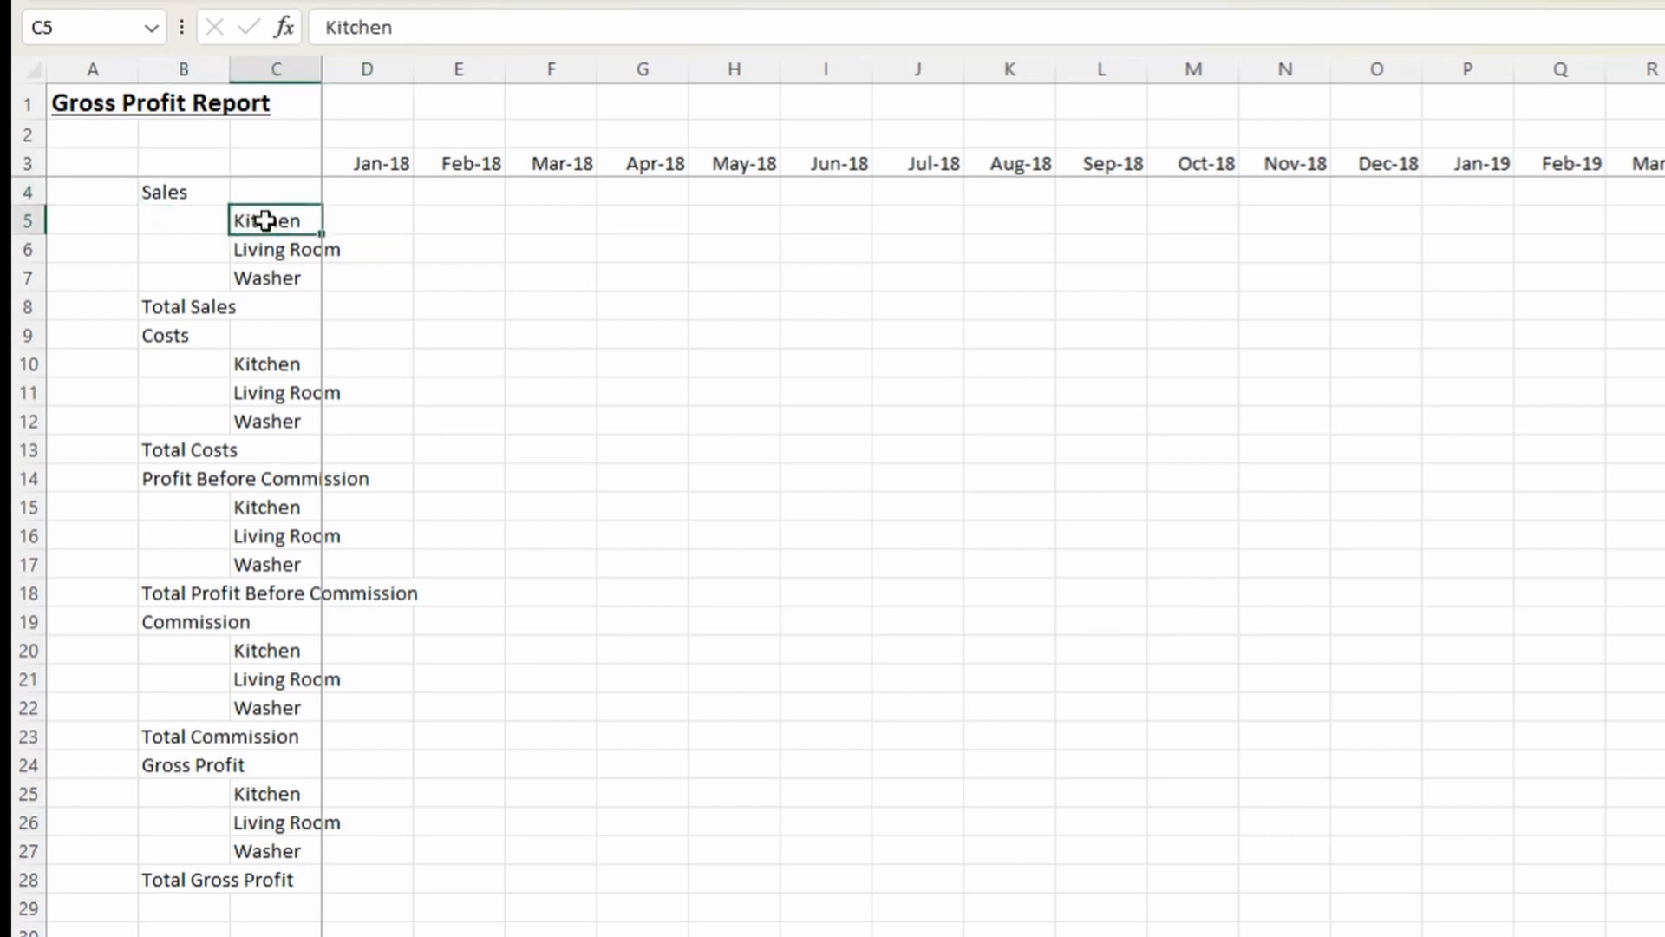
left_click(379, 168)
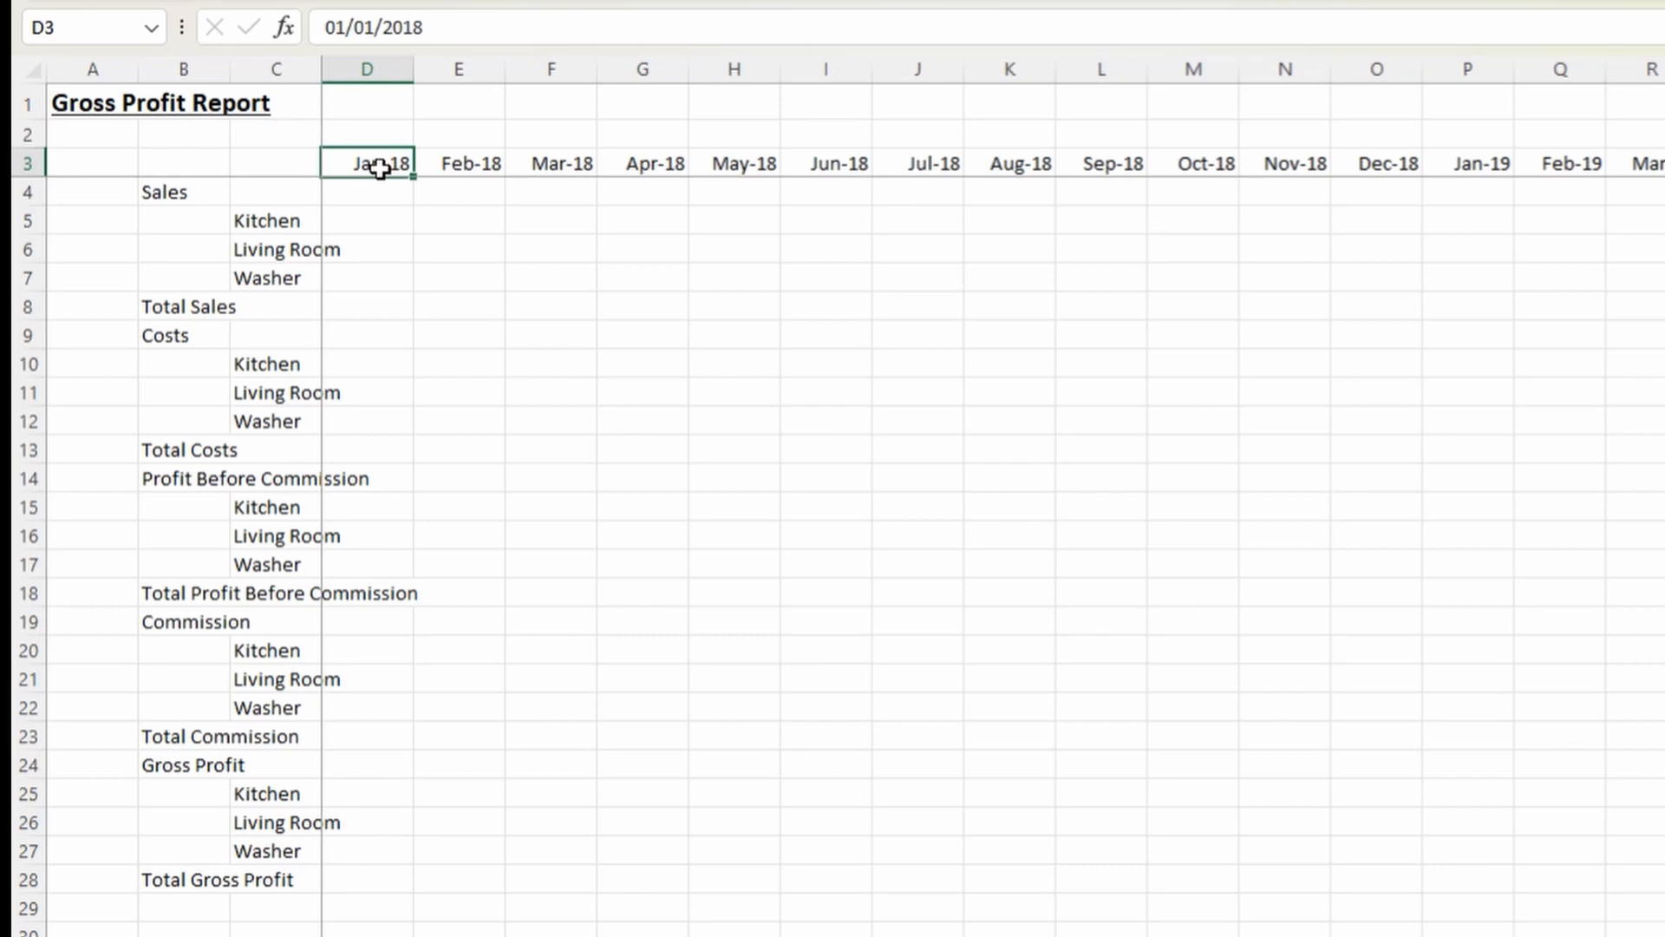
key("Down")
key("Down")
type("=sum")
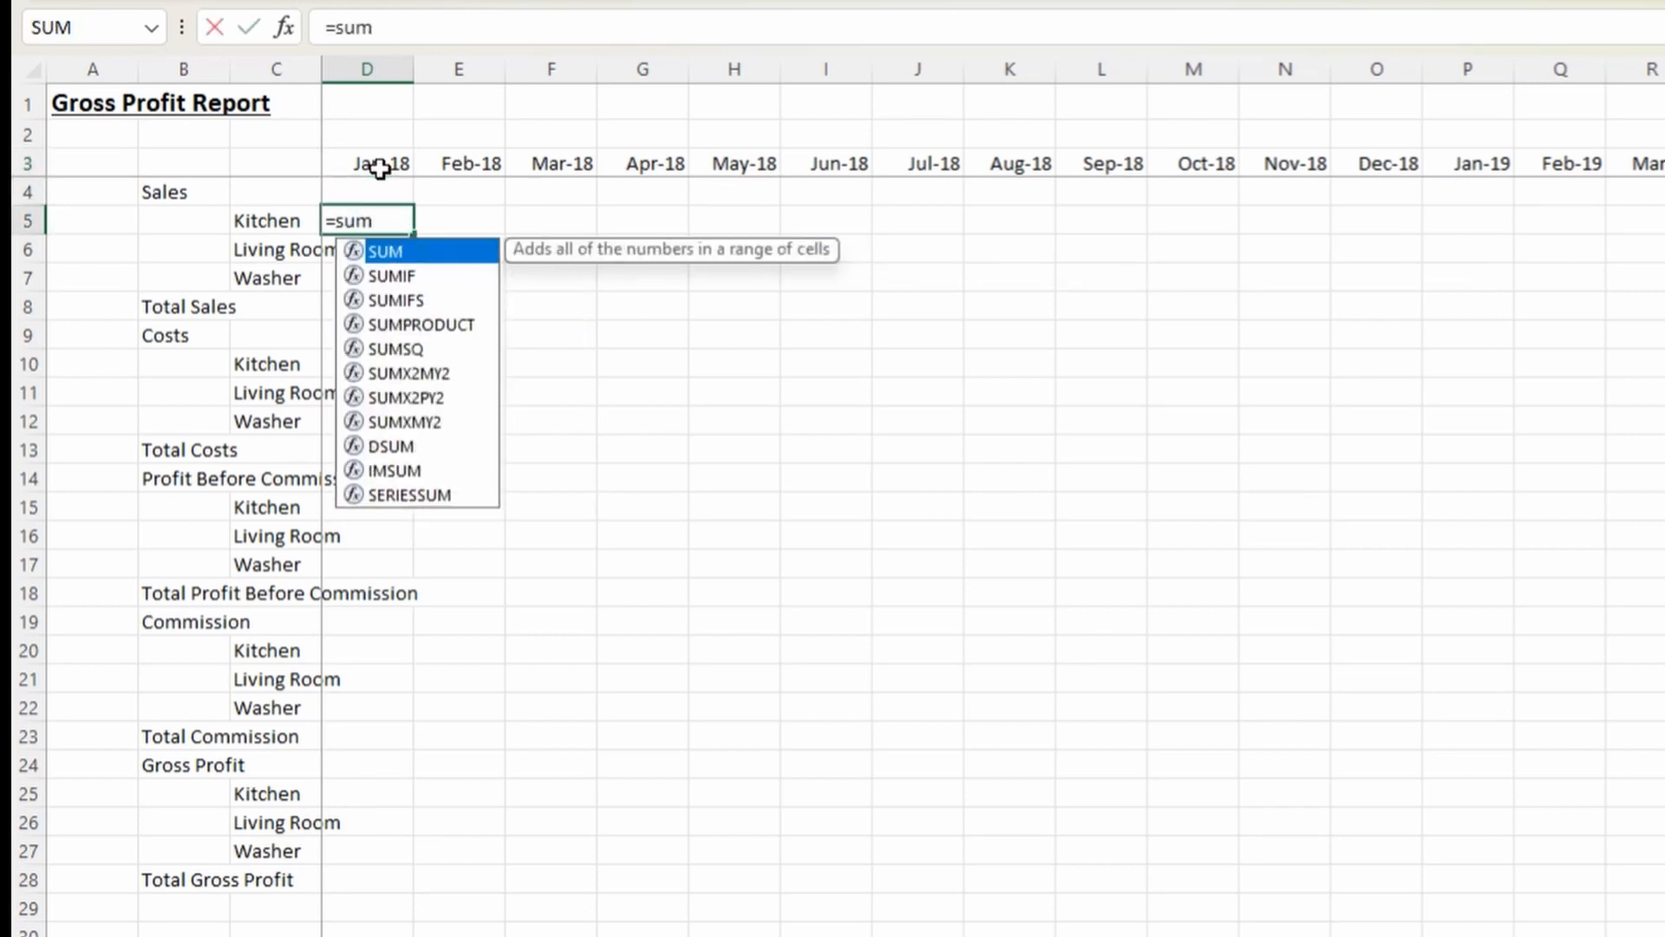
type("i")
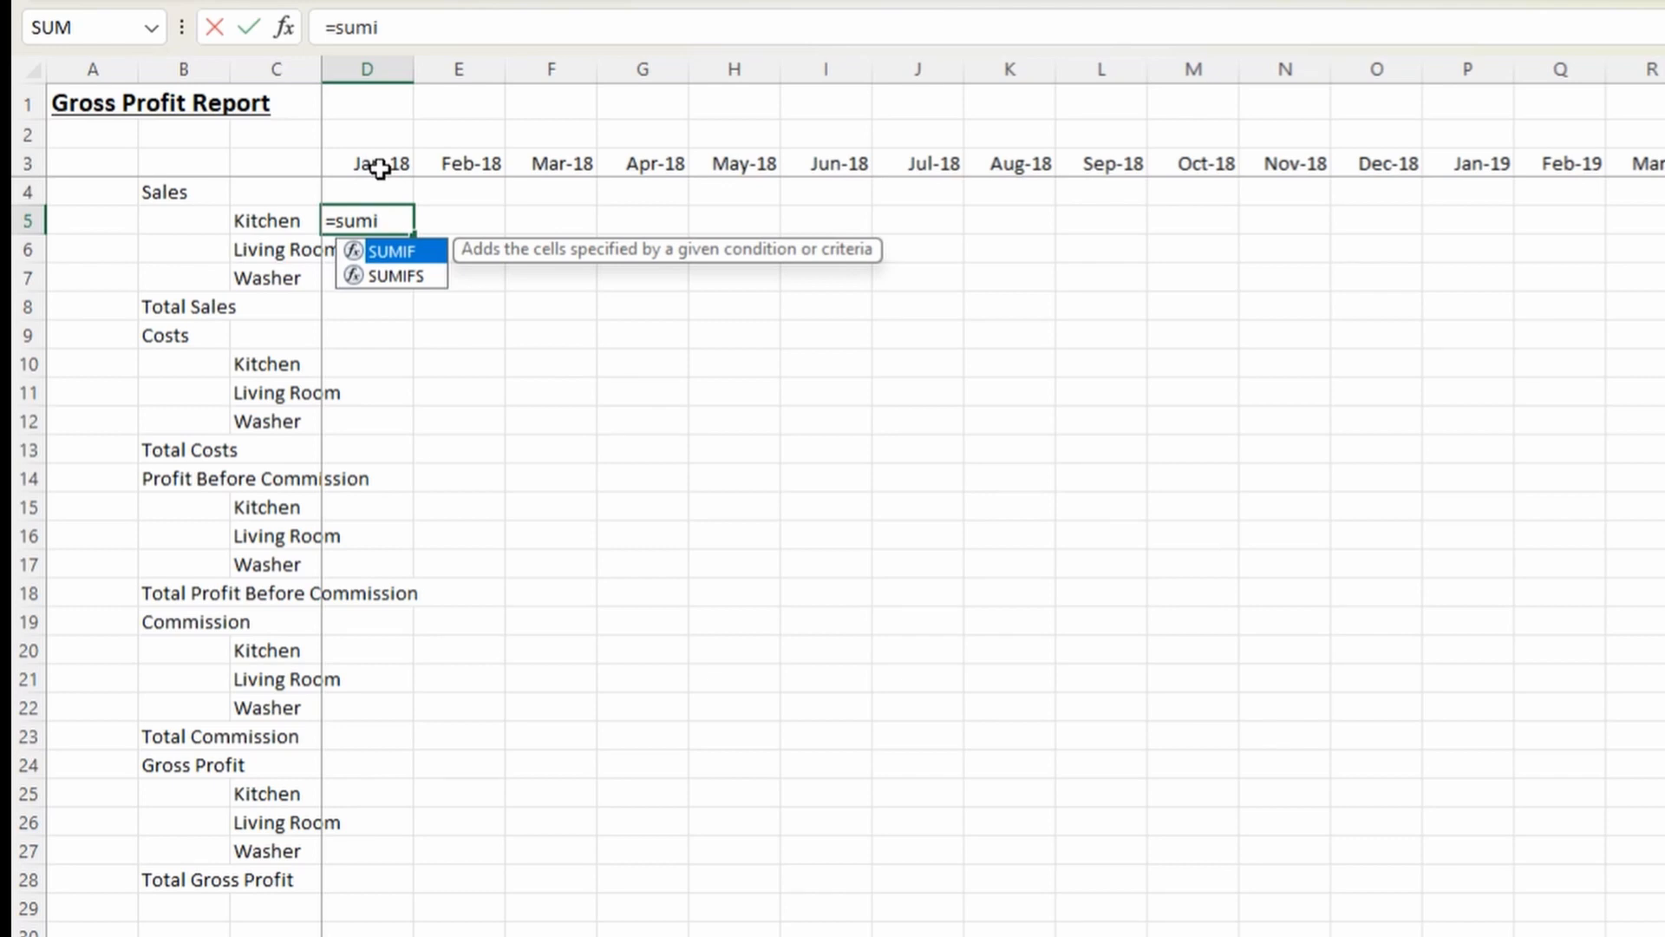
key("Tab")
key("Escape")
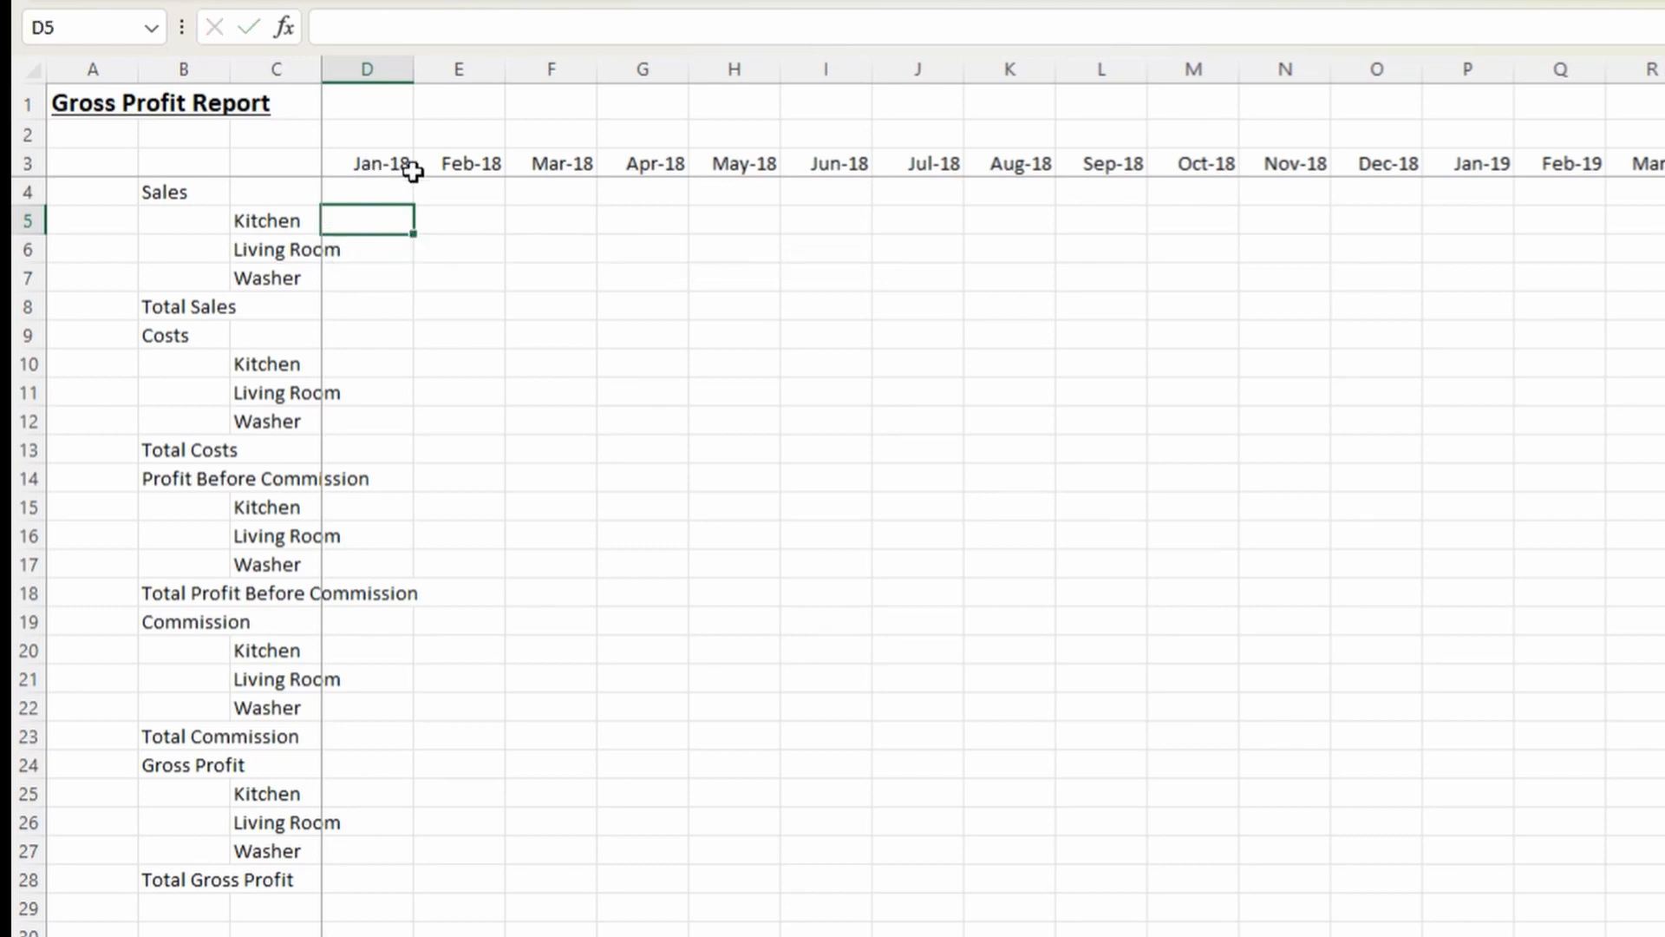
type("=sum")
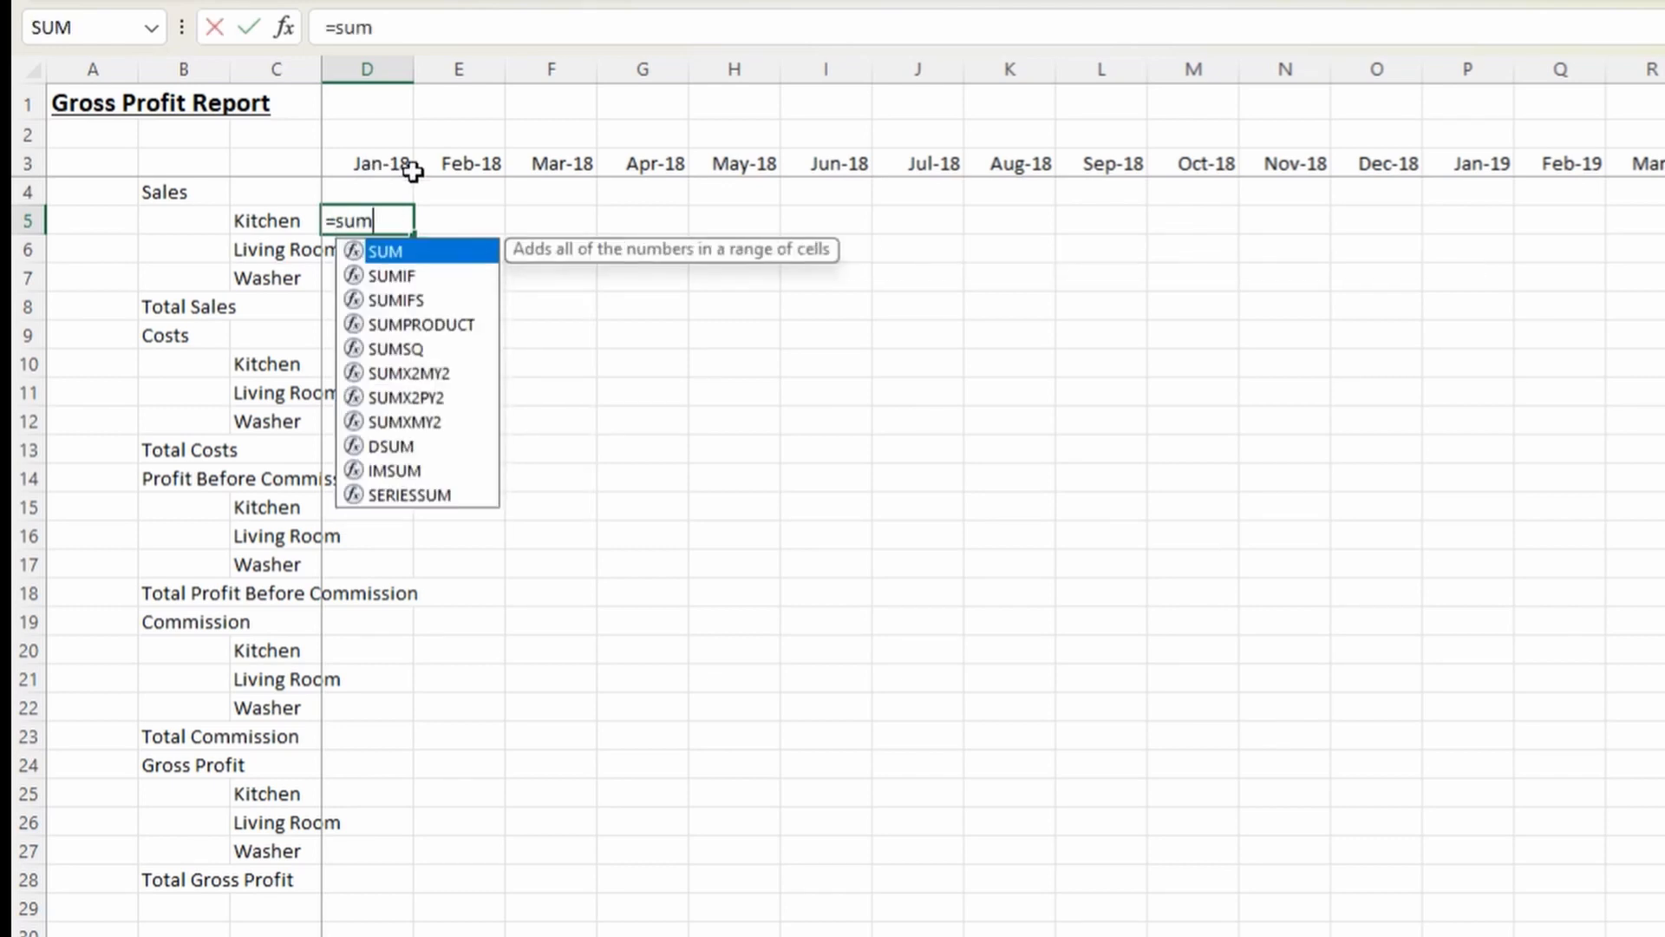
type("i")
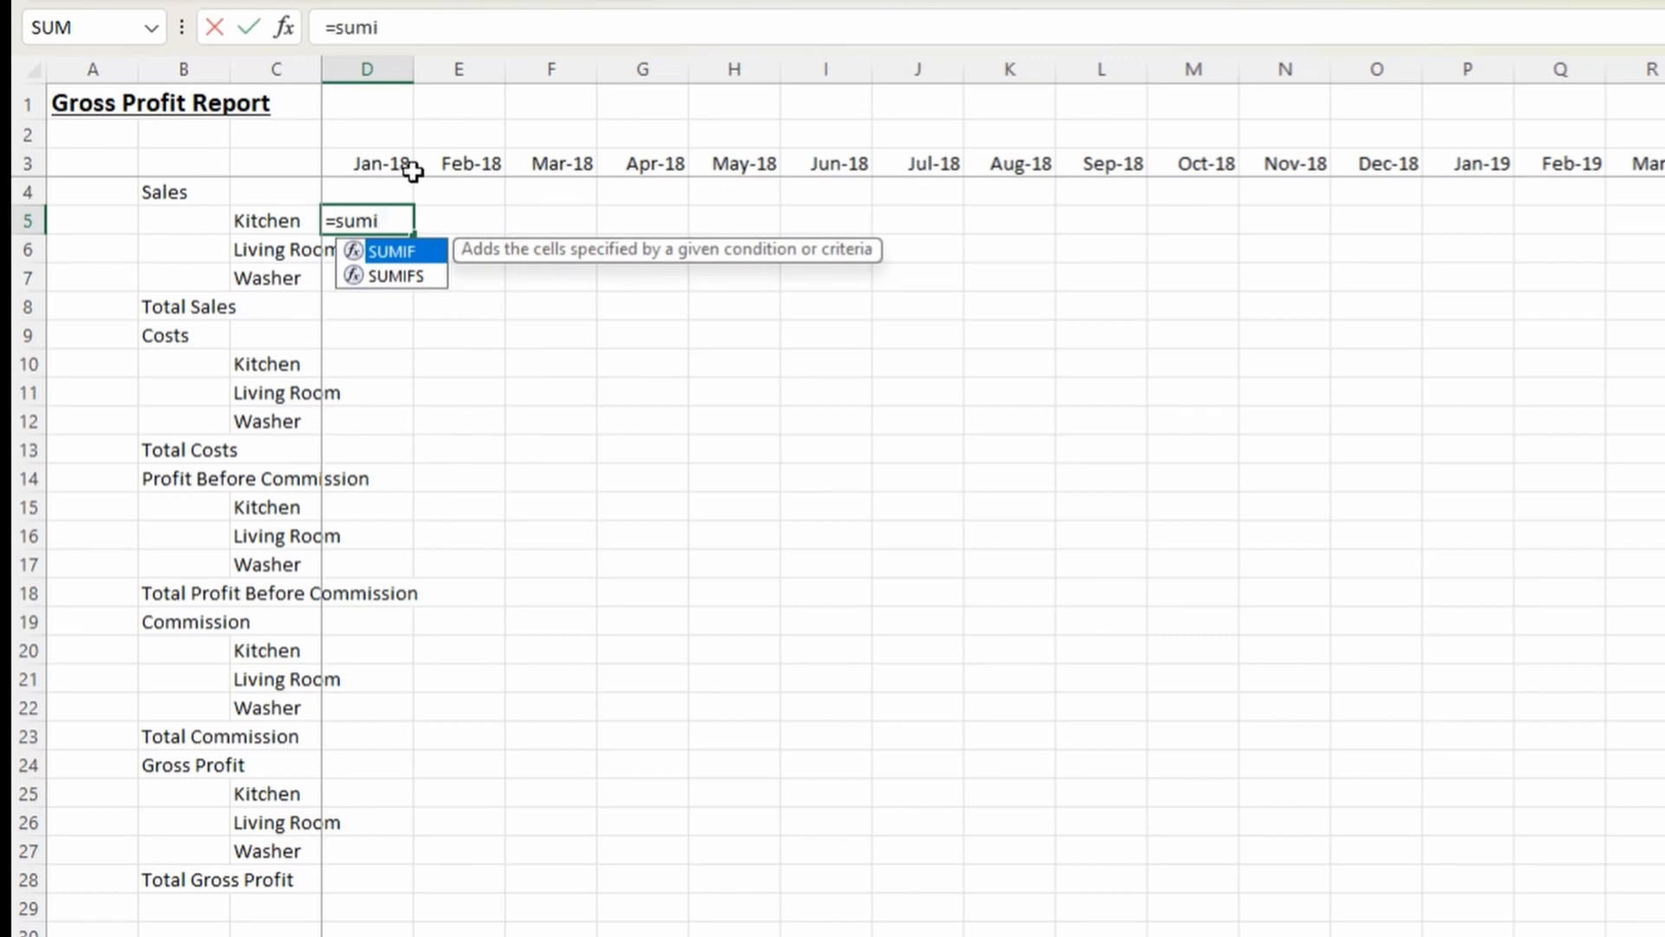
type("f(")
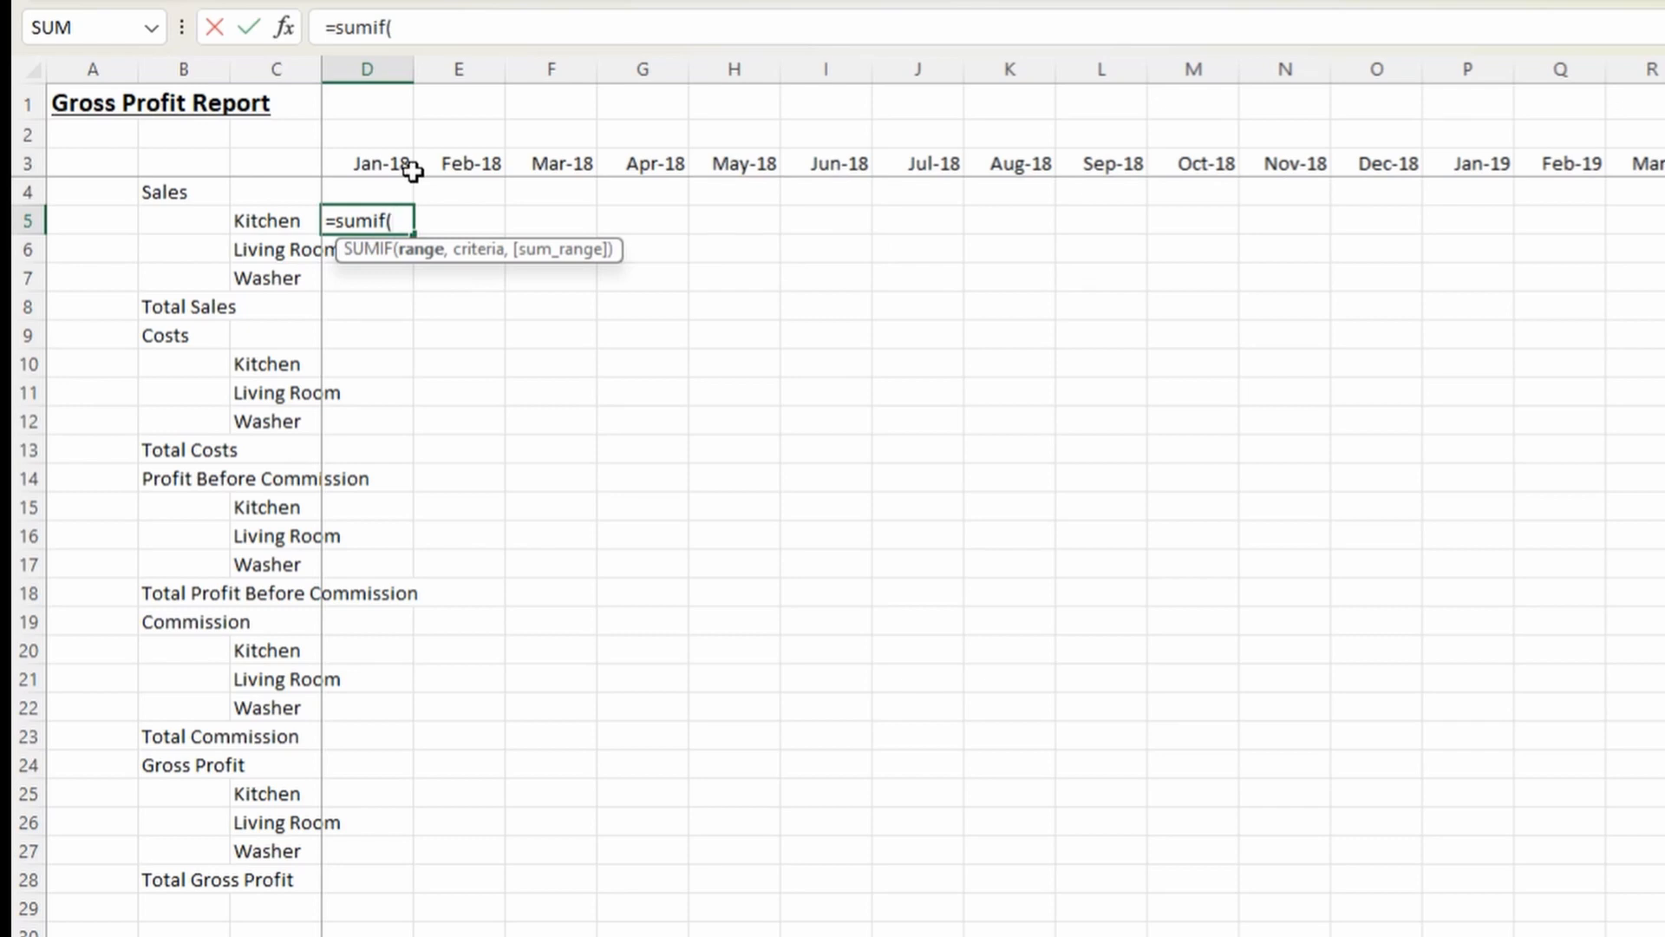
type(")")
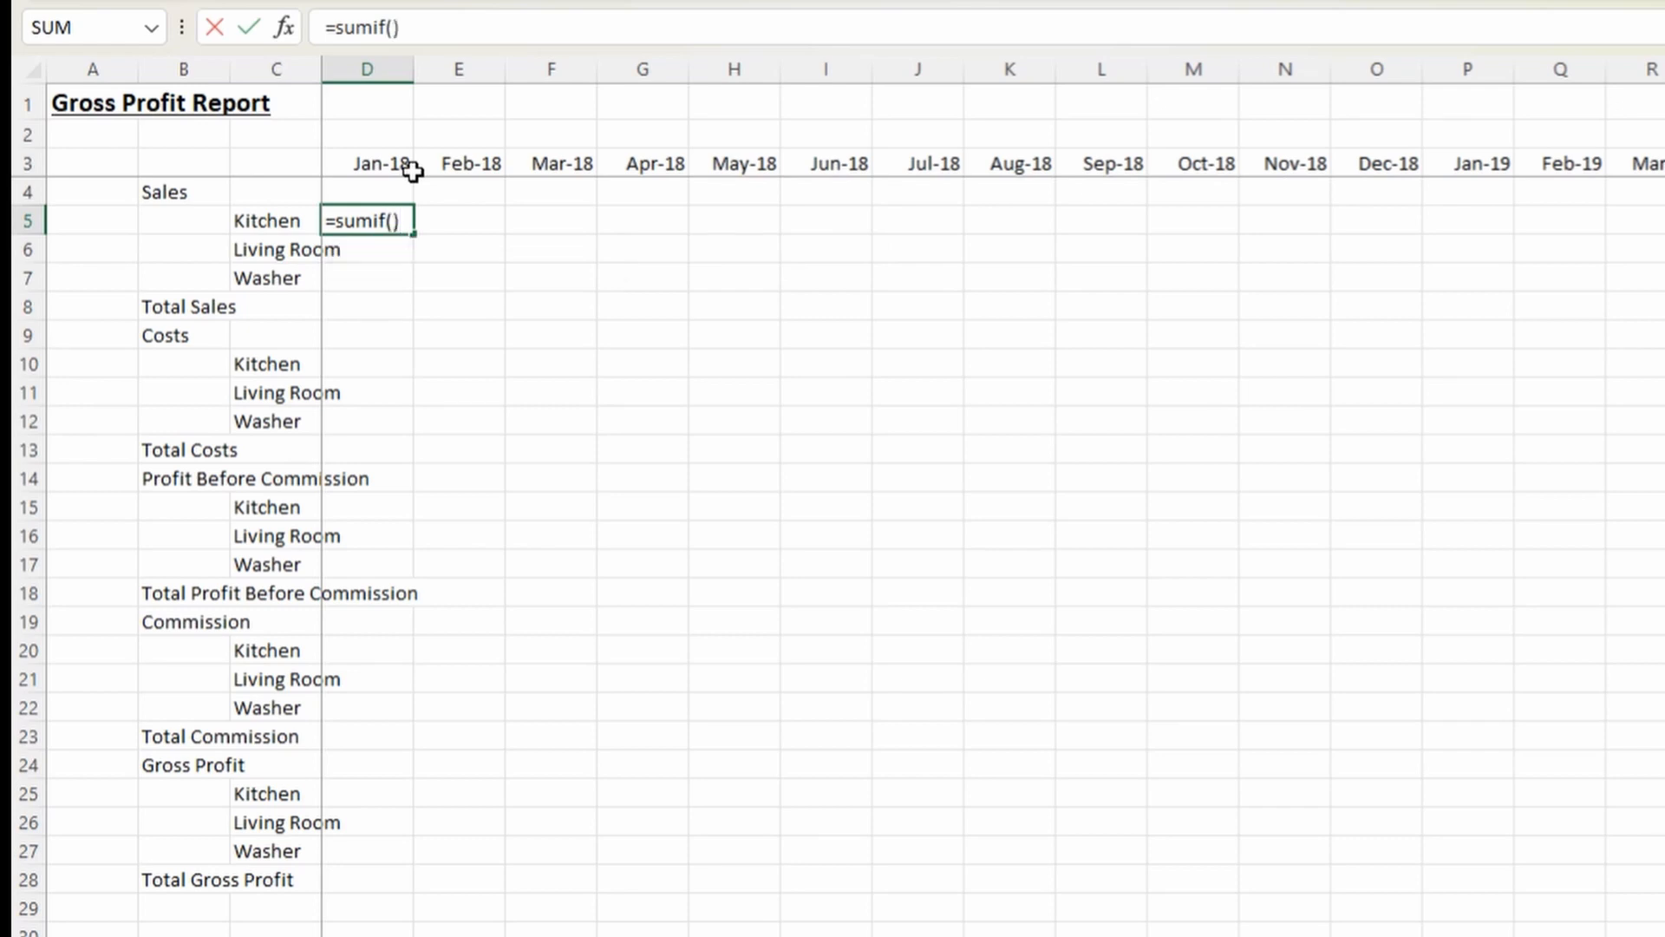
key("Escape")
type("=sum")
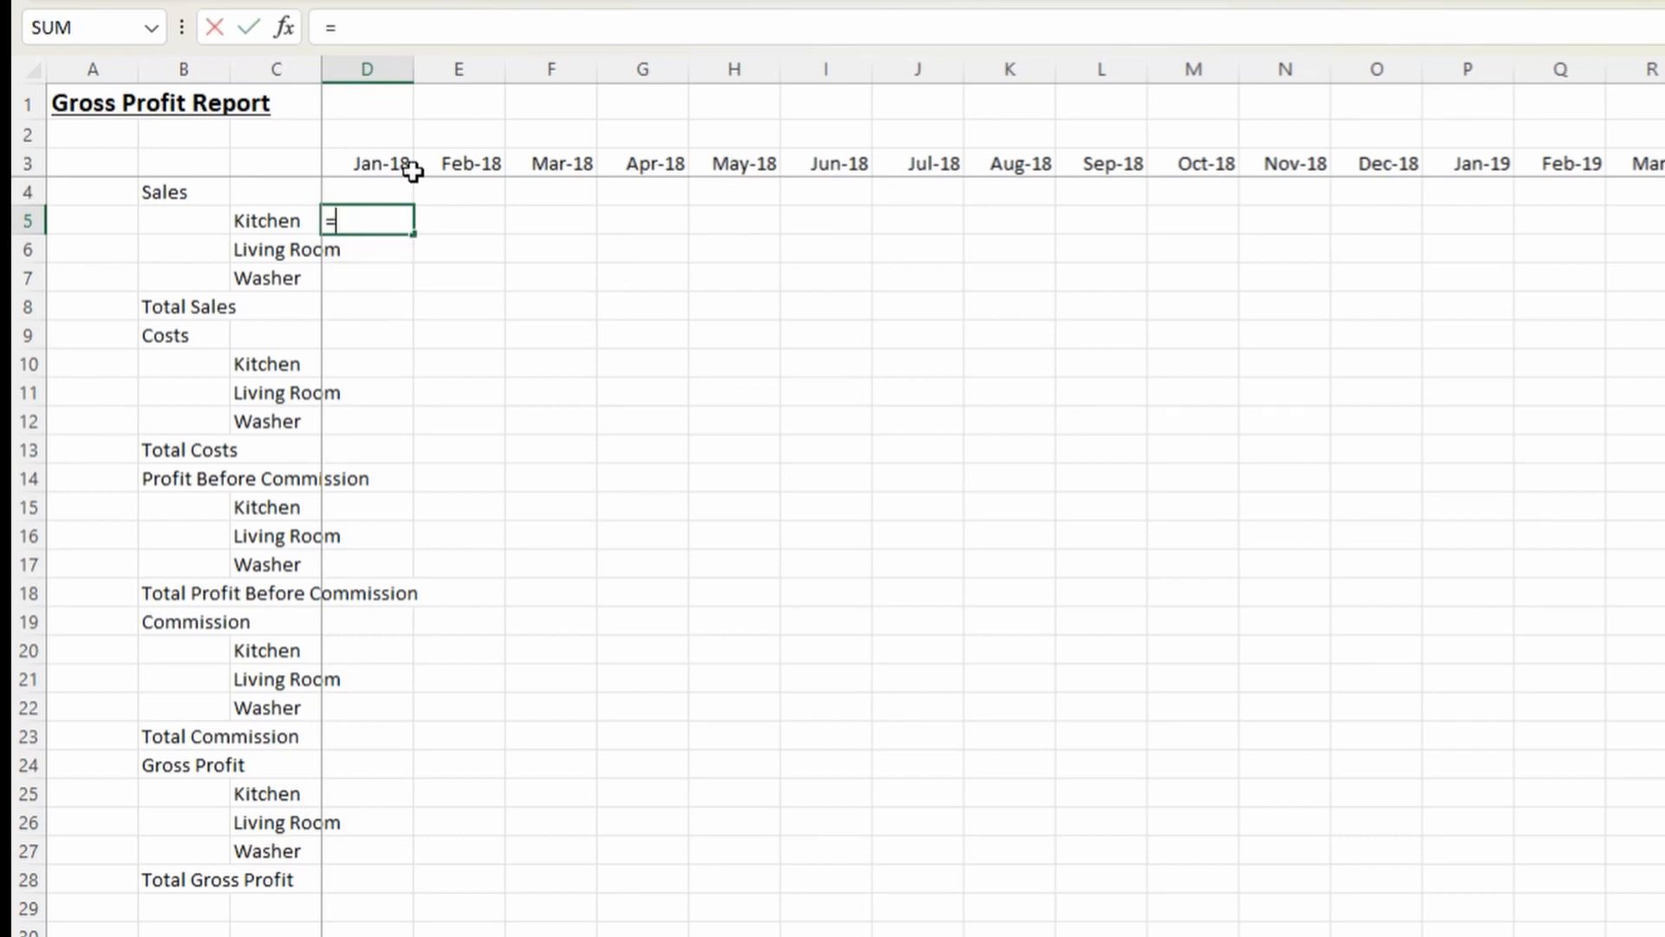
key("Down")
key("Down")
key("Down")
key("Down")
key("Down")
key("Down")
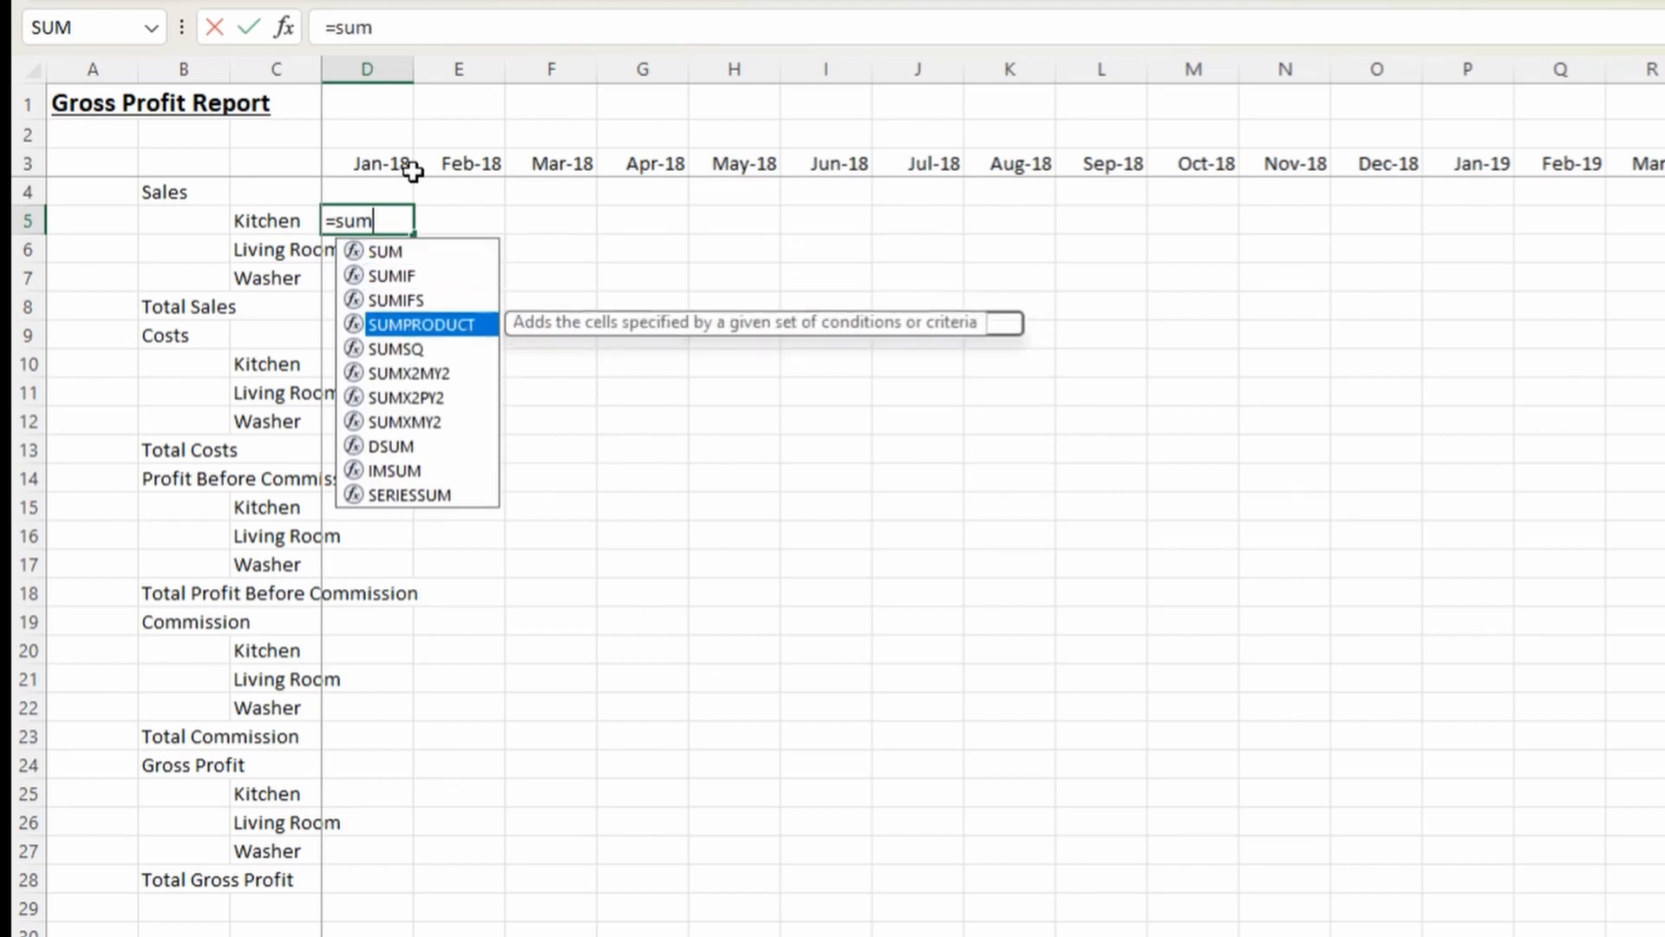
key("Up")
key("Up")
key("Up")
key("Up")
key("Up")
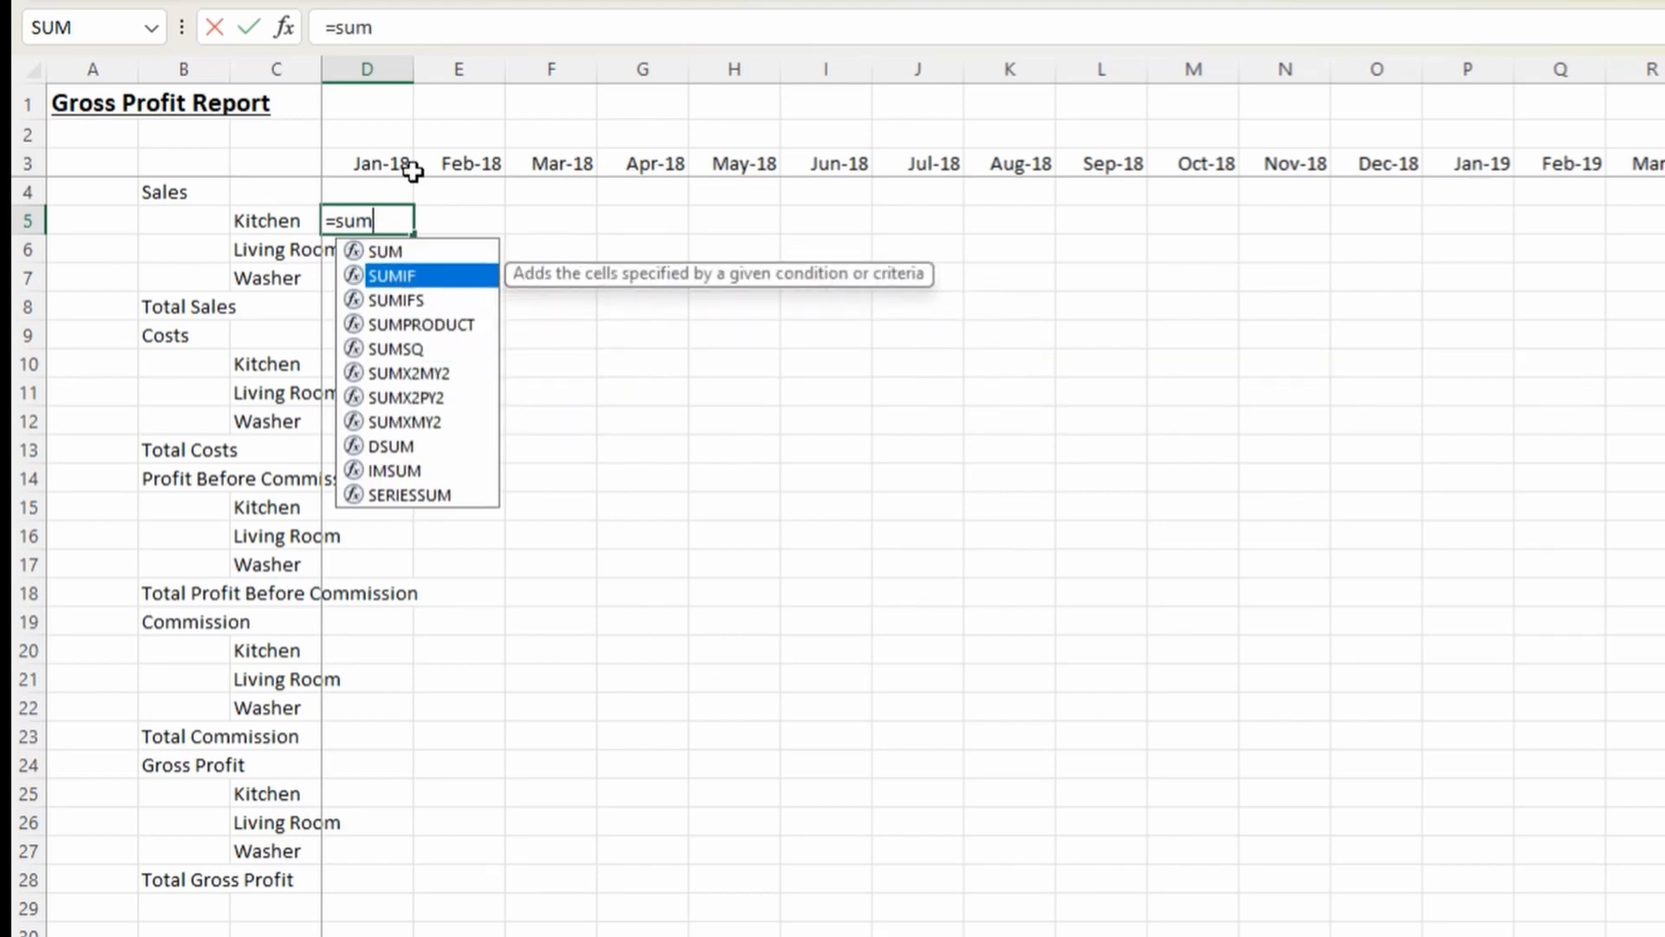
type("i")
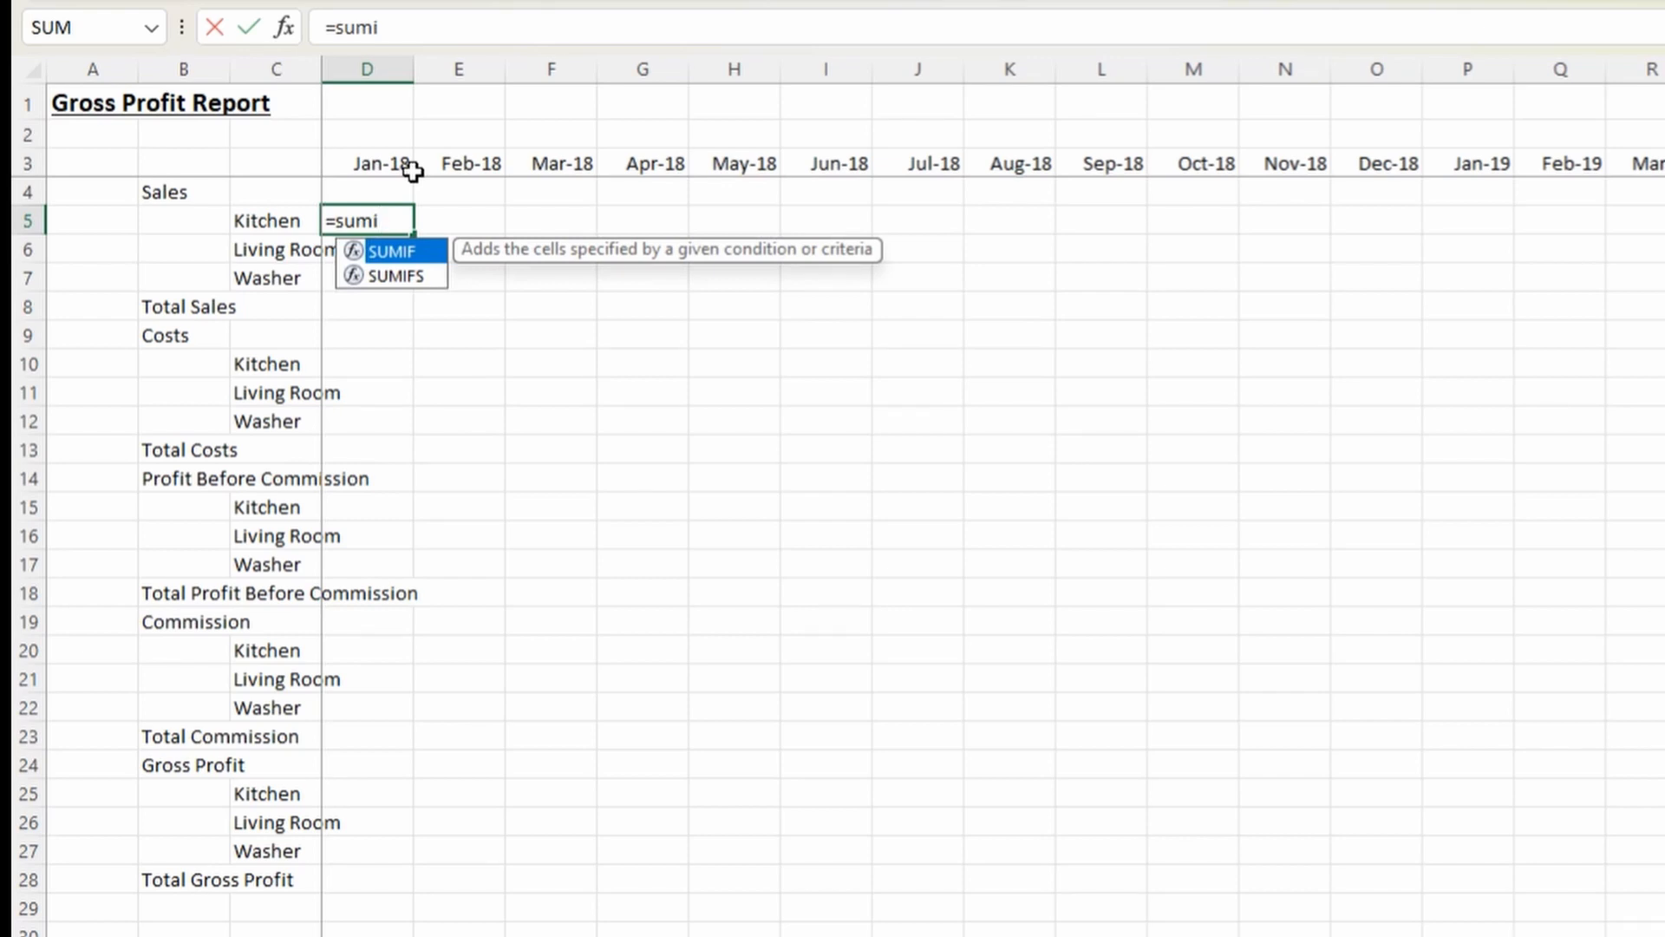
key("Tab")
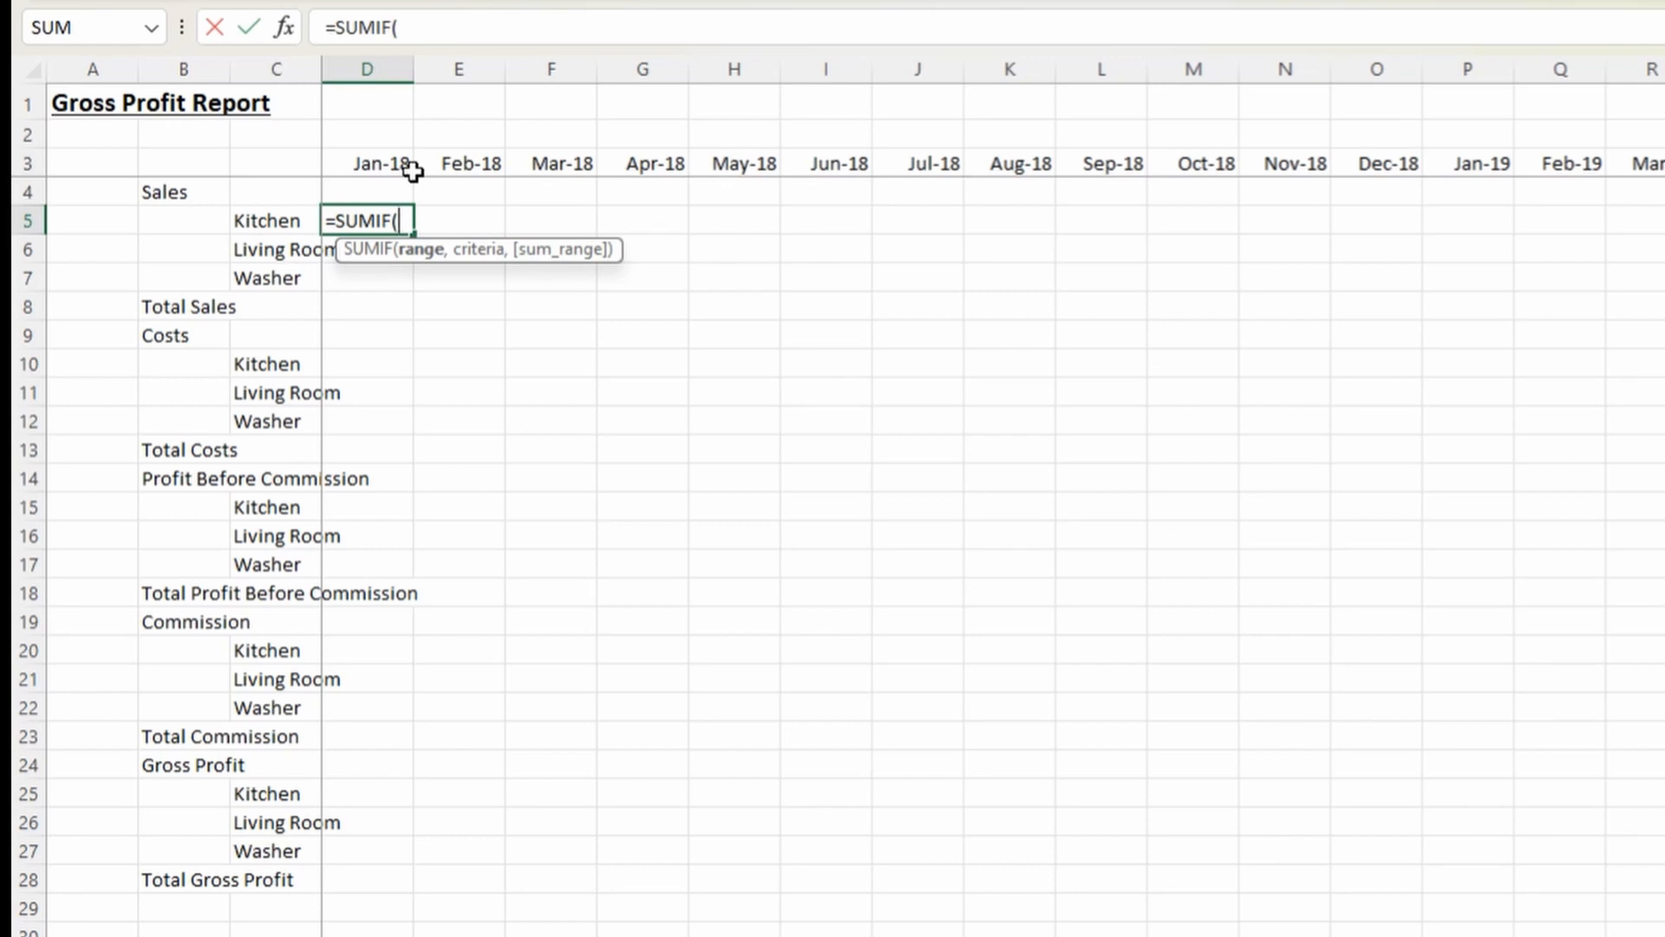
key("BackSpace")
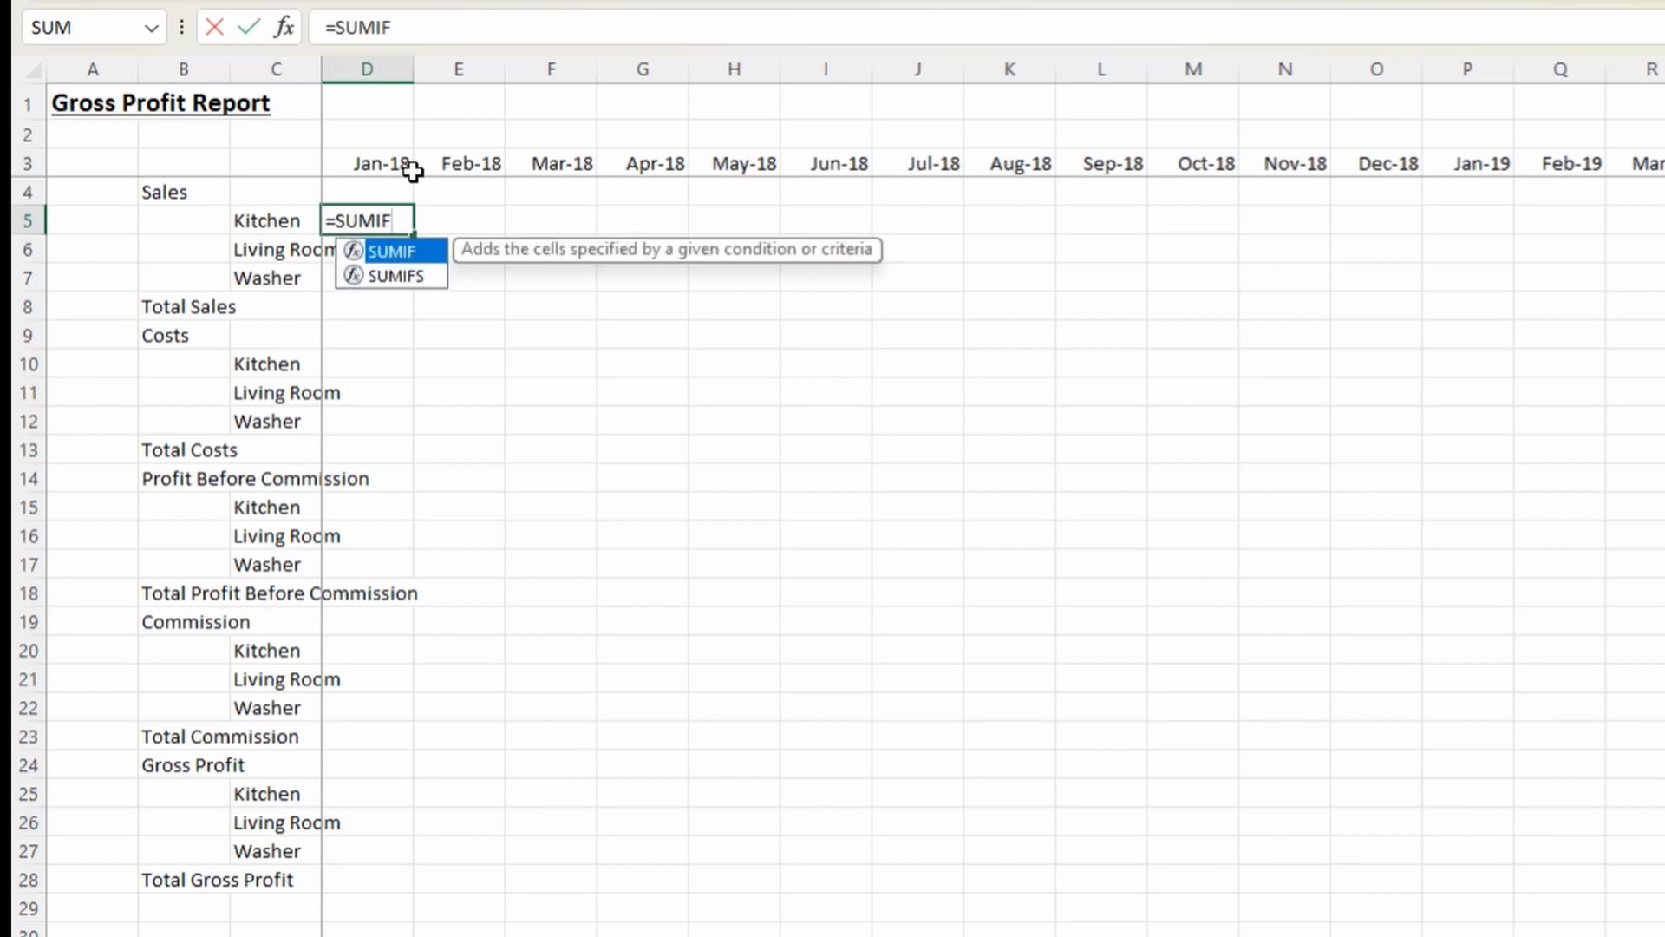
type("s")
key("Tab")
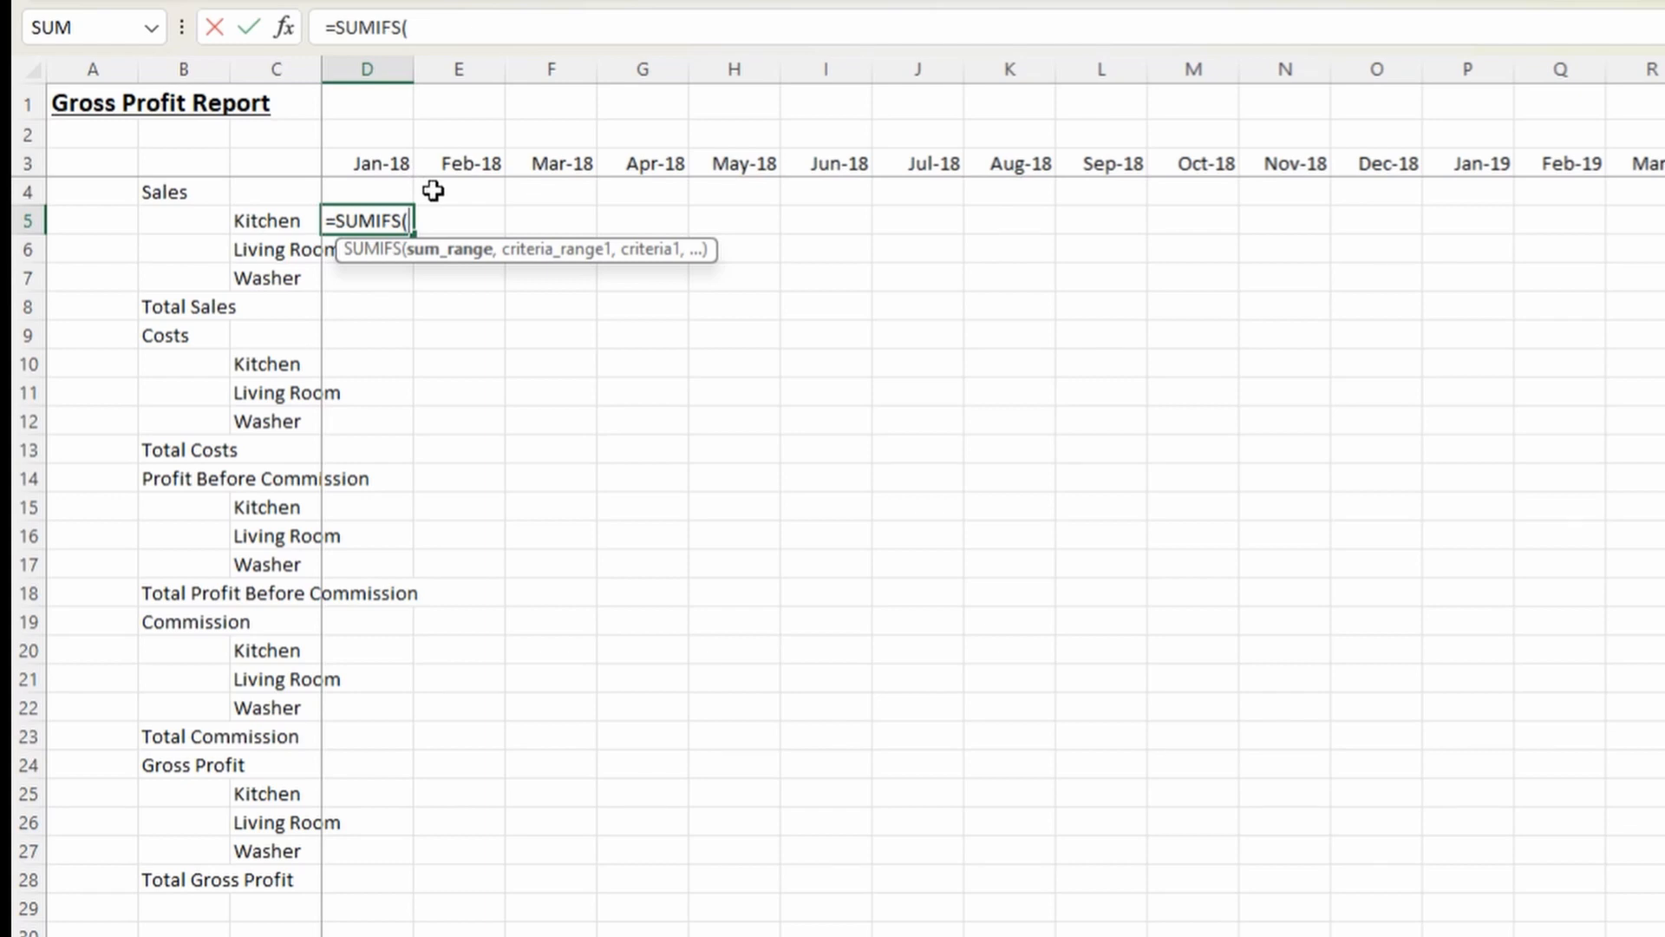
key("Escape")
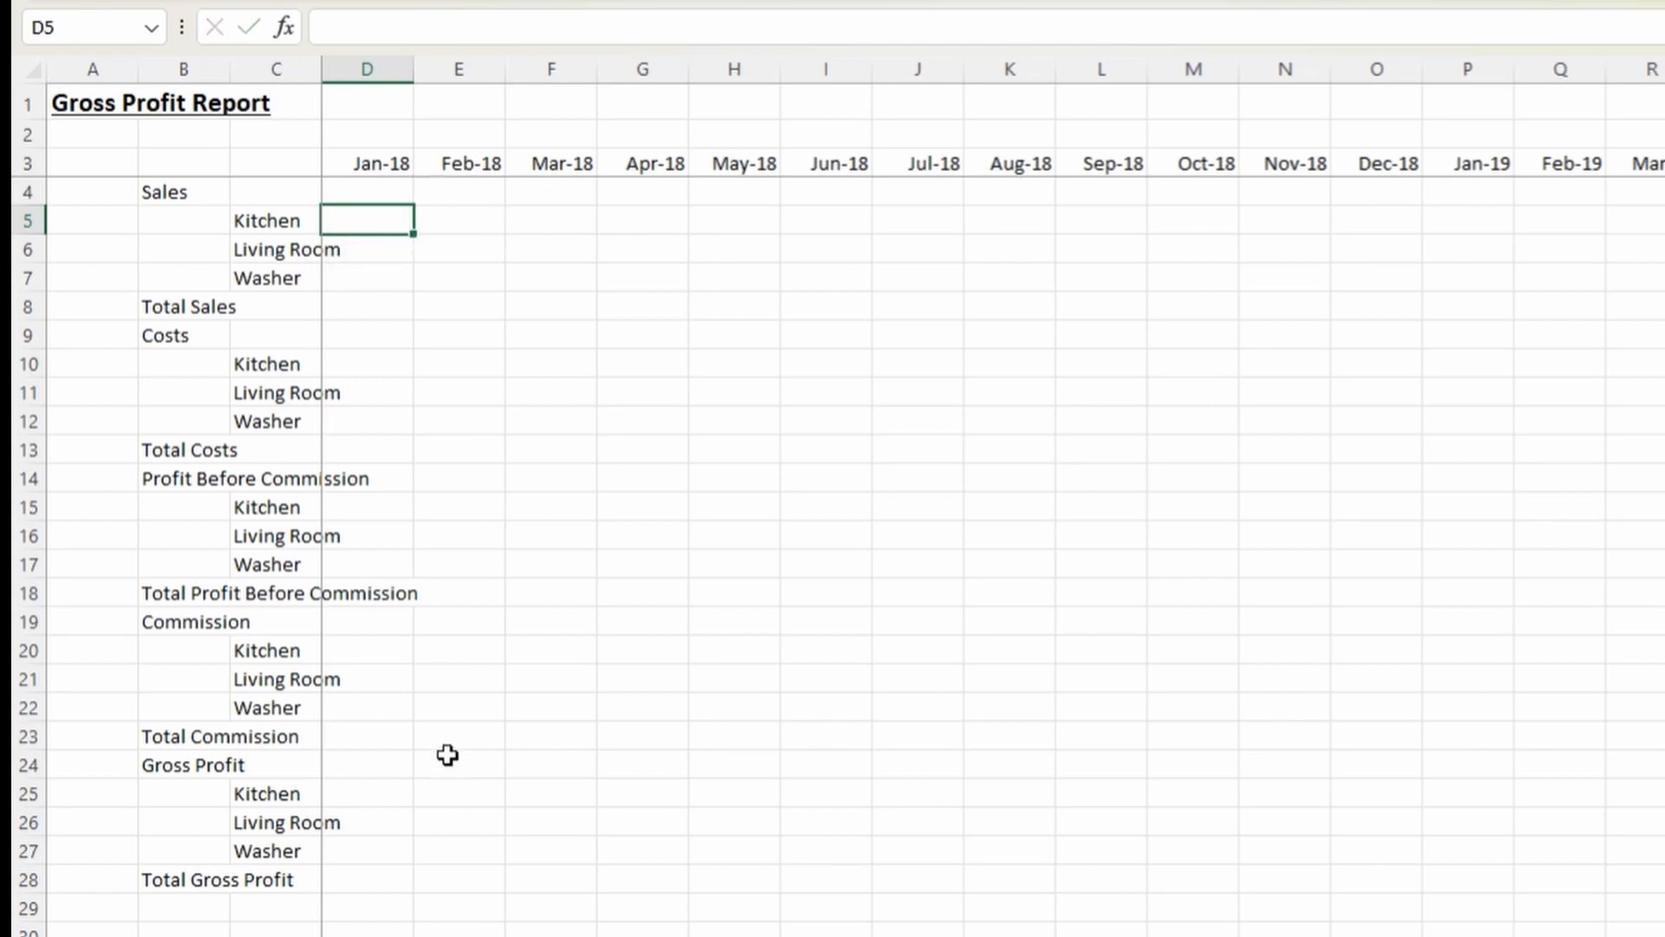
Compare the report's Sales, Kitchen and month labels with the data sheet's Total sales, Category and Date columns to identify the ranges needed.
left_click(169, 192)
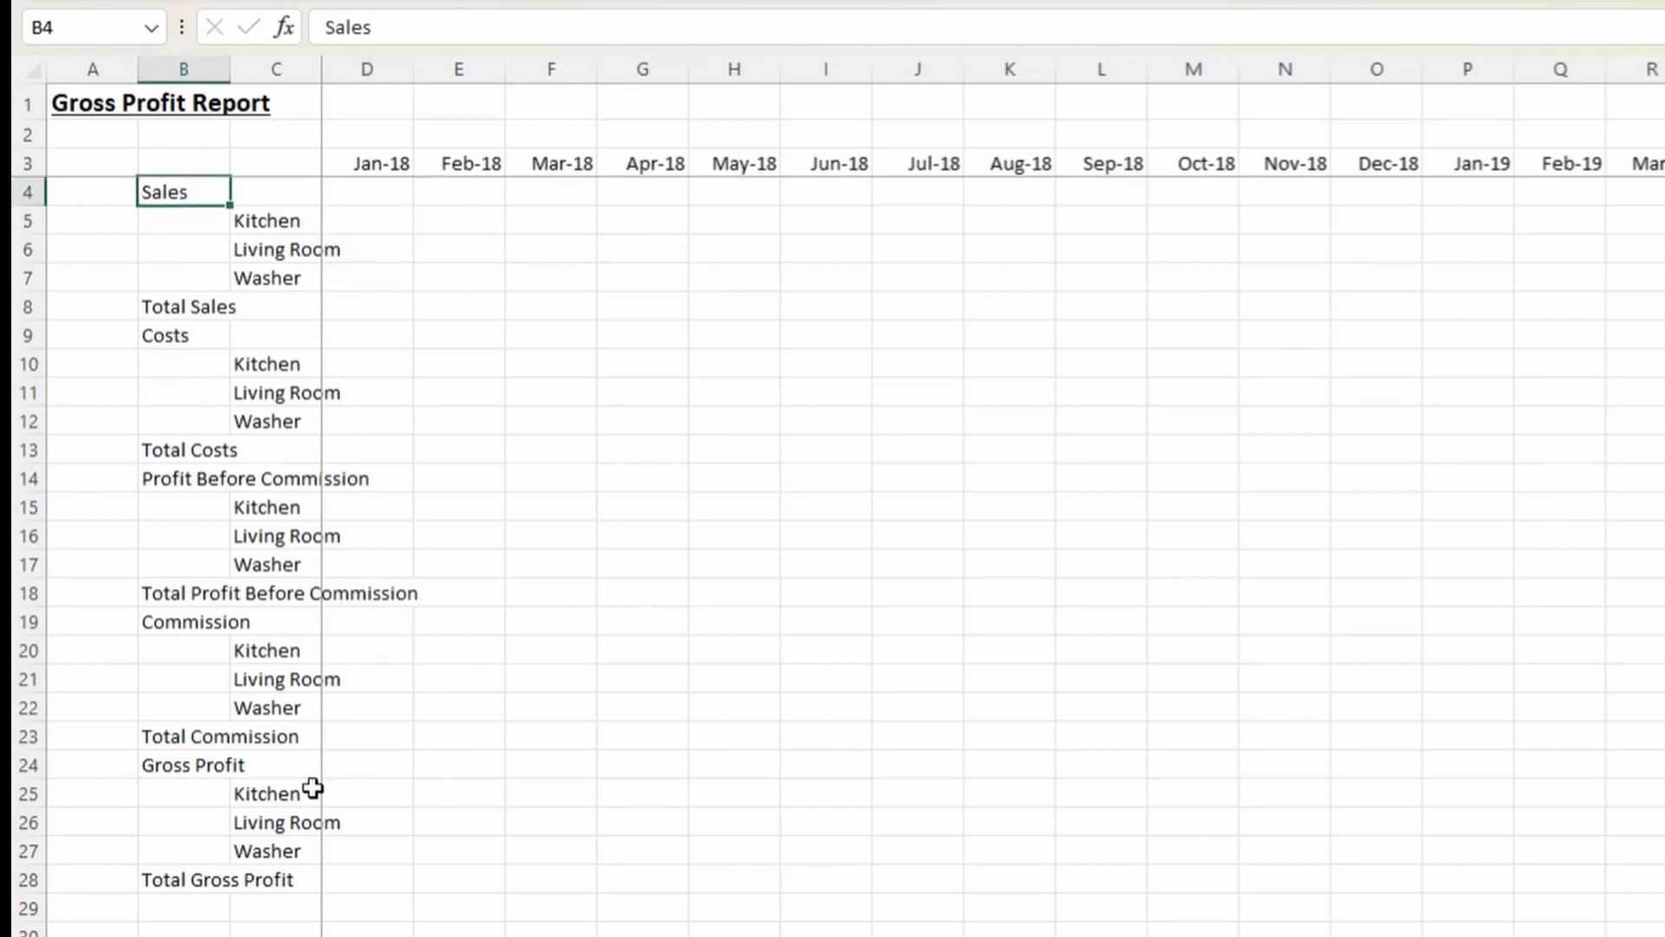
key("ctrl+Page_Up")
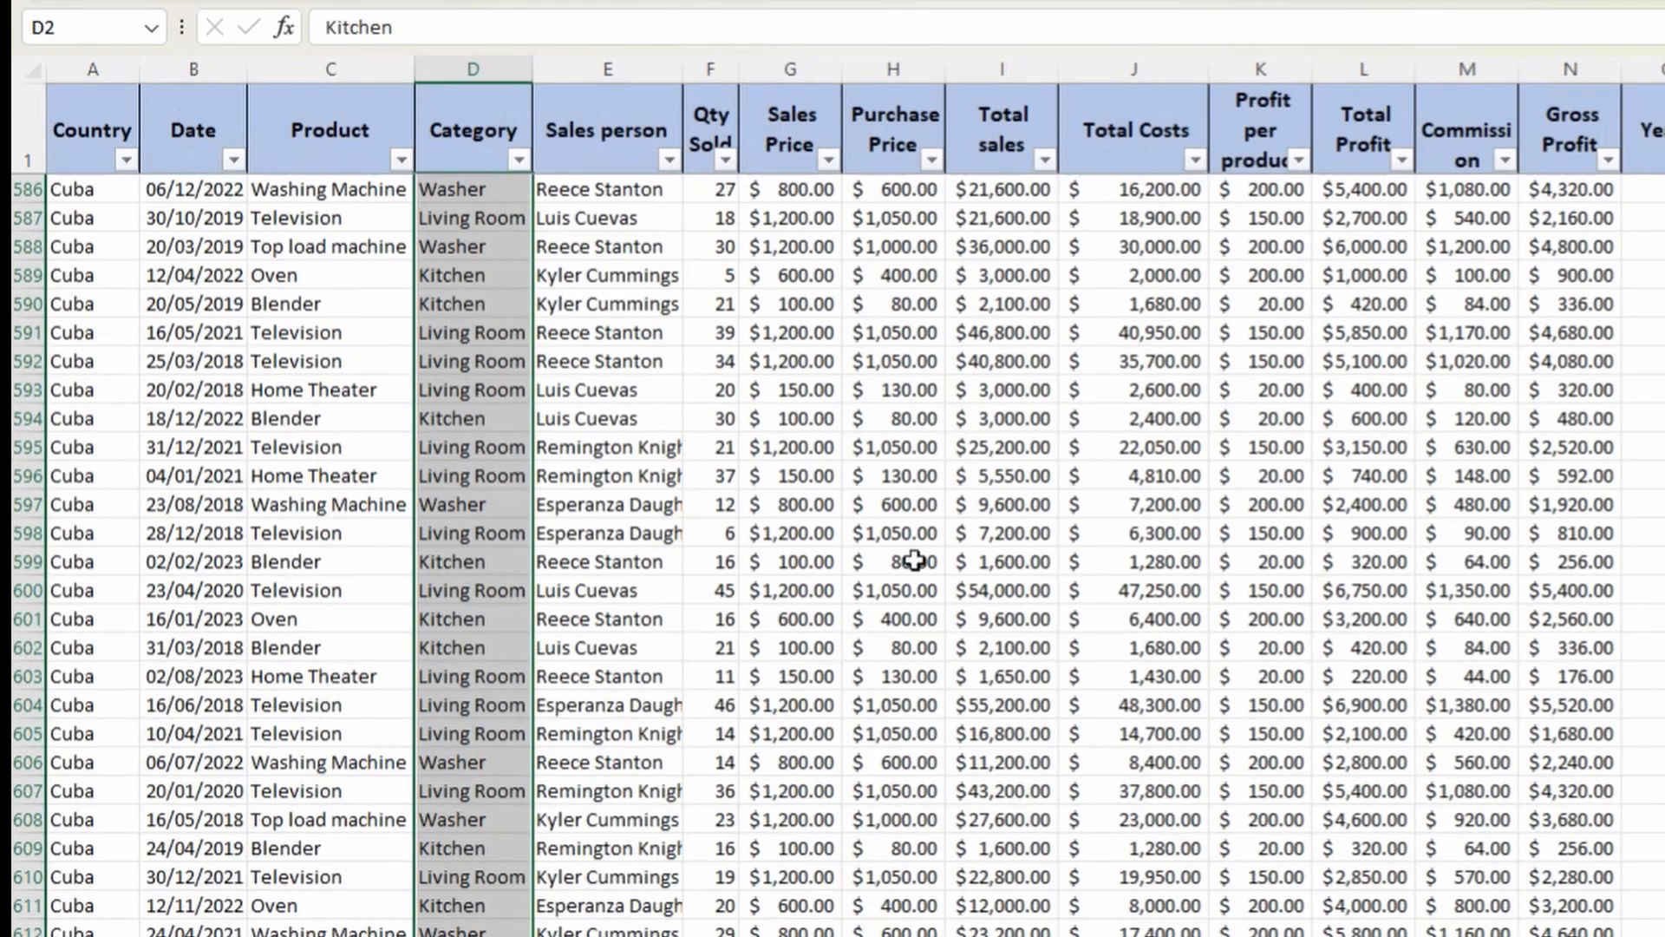
left_click(992, 66)
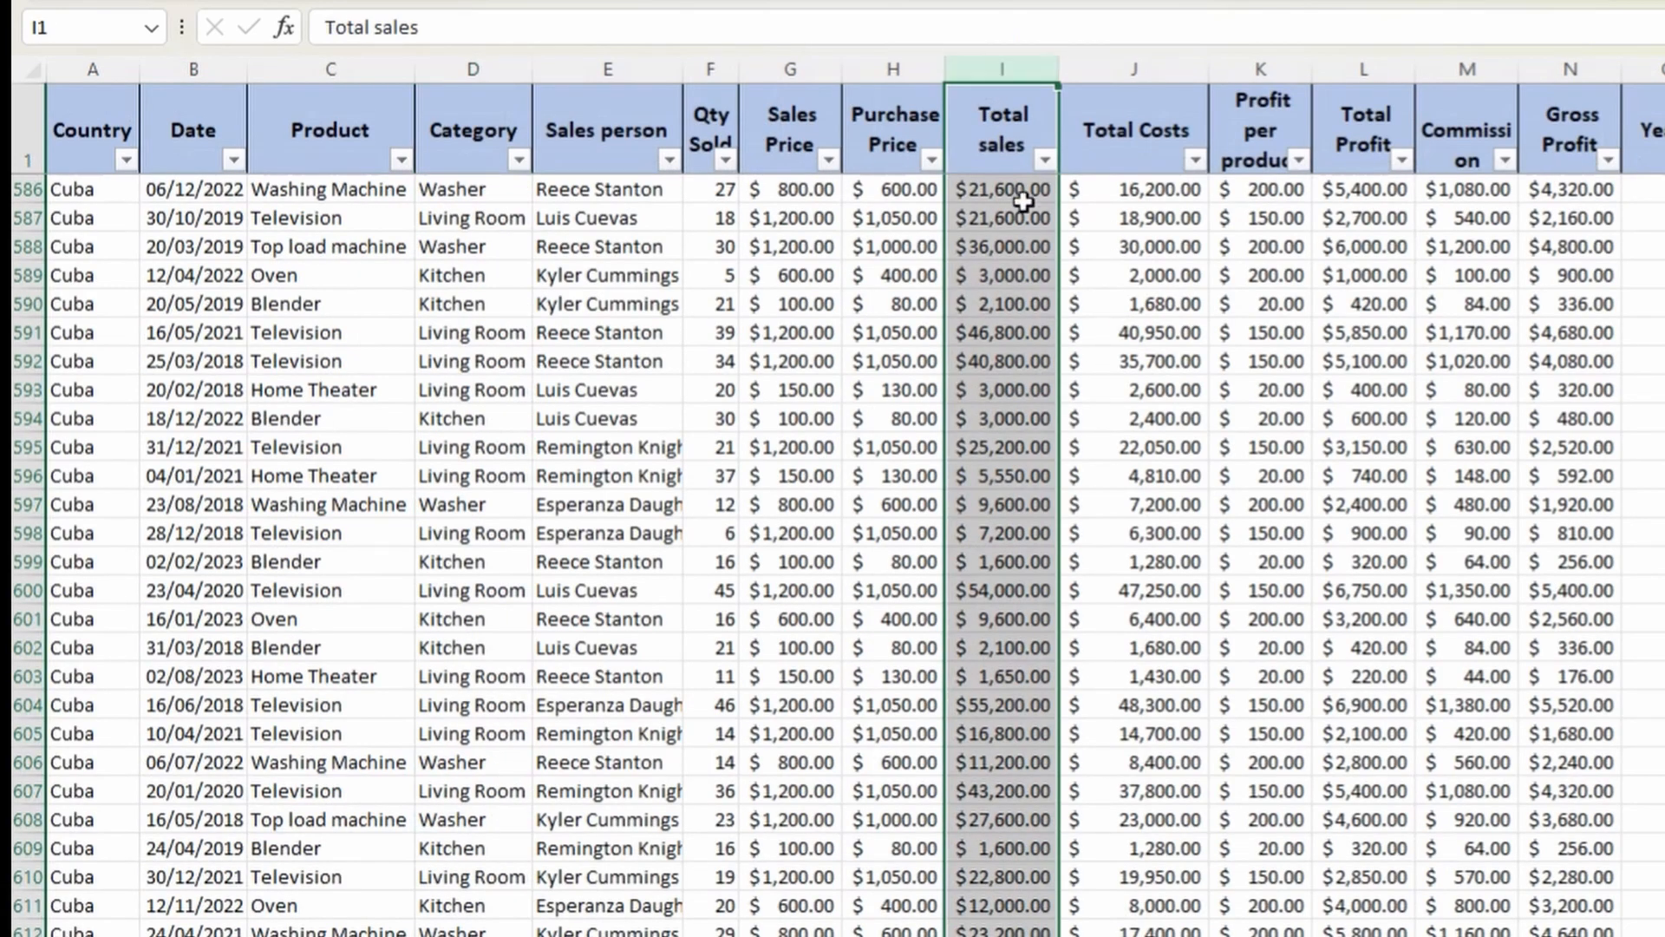
key("ctrl+Page_Down")
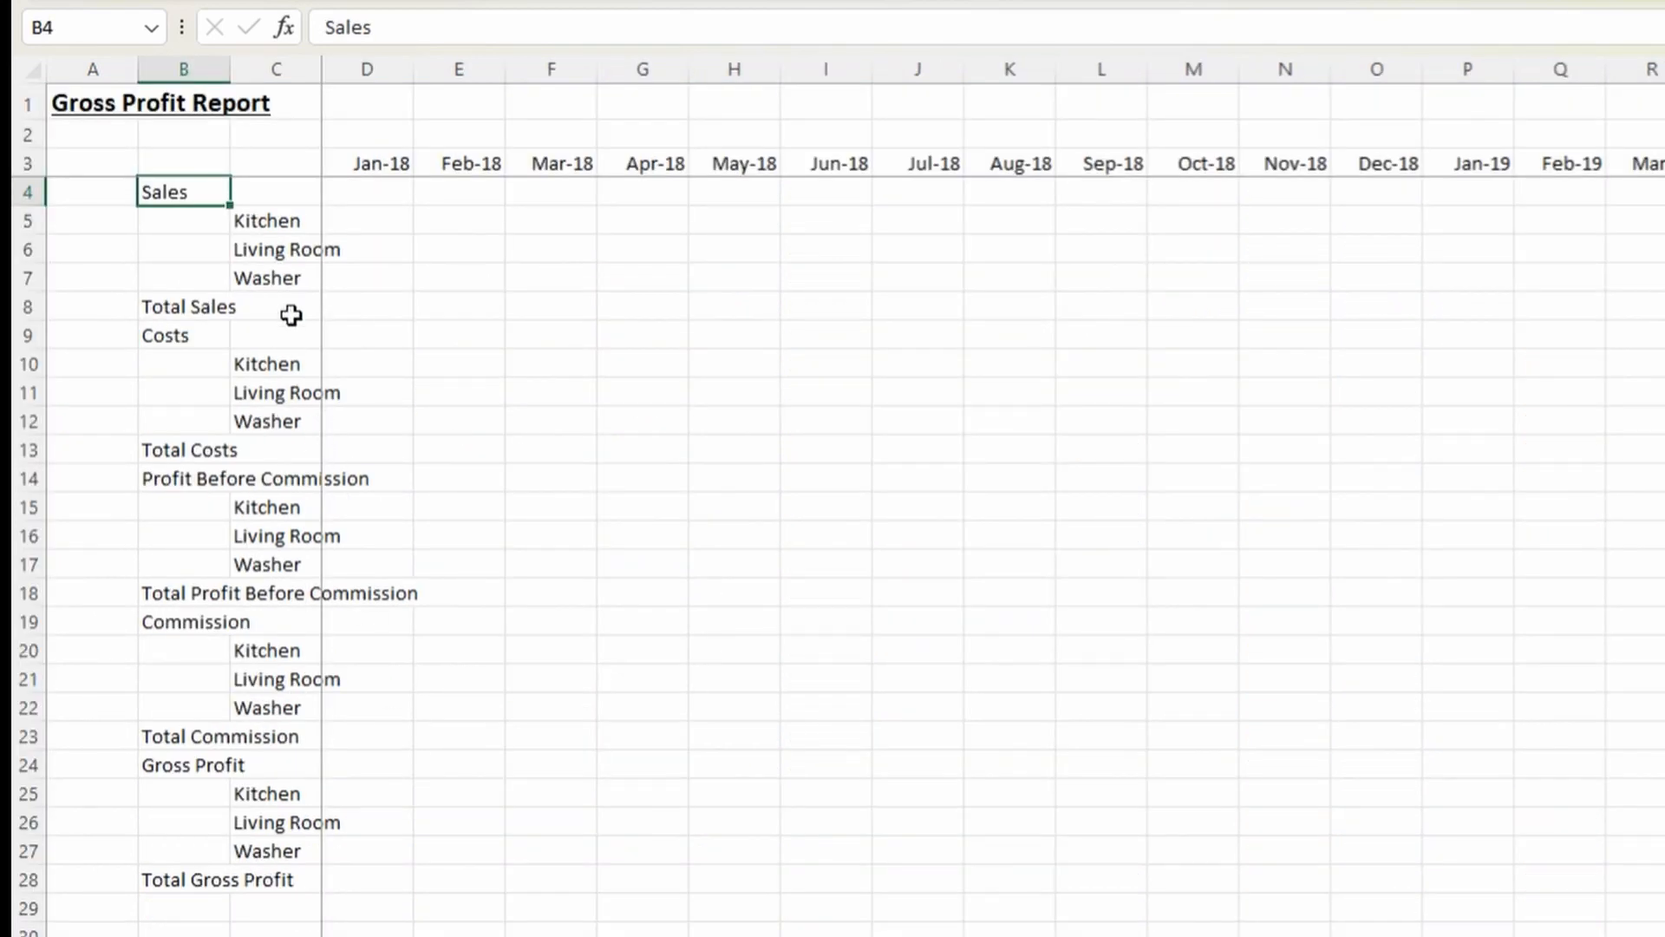
left_click(271, 227)
key("ctrl+Page_Up")
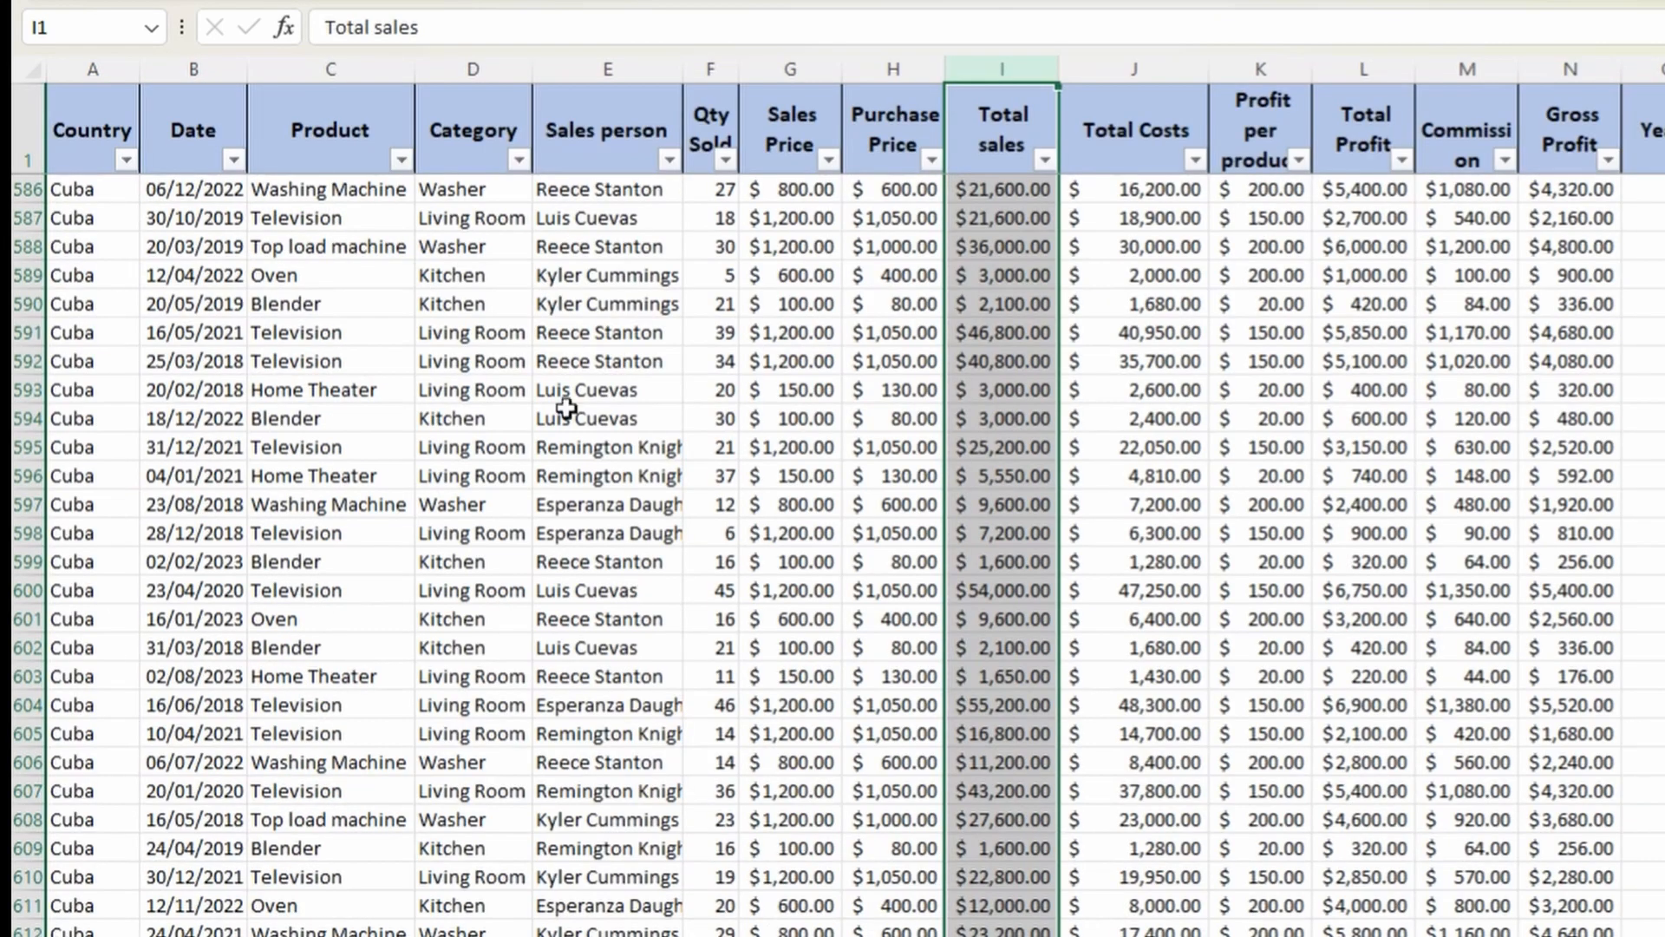
left_click(482, 73)
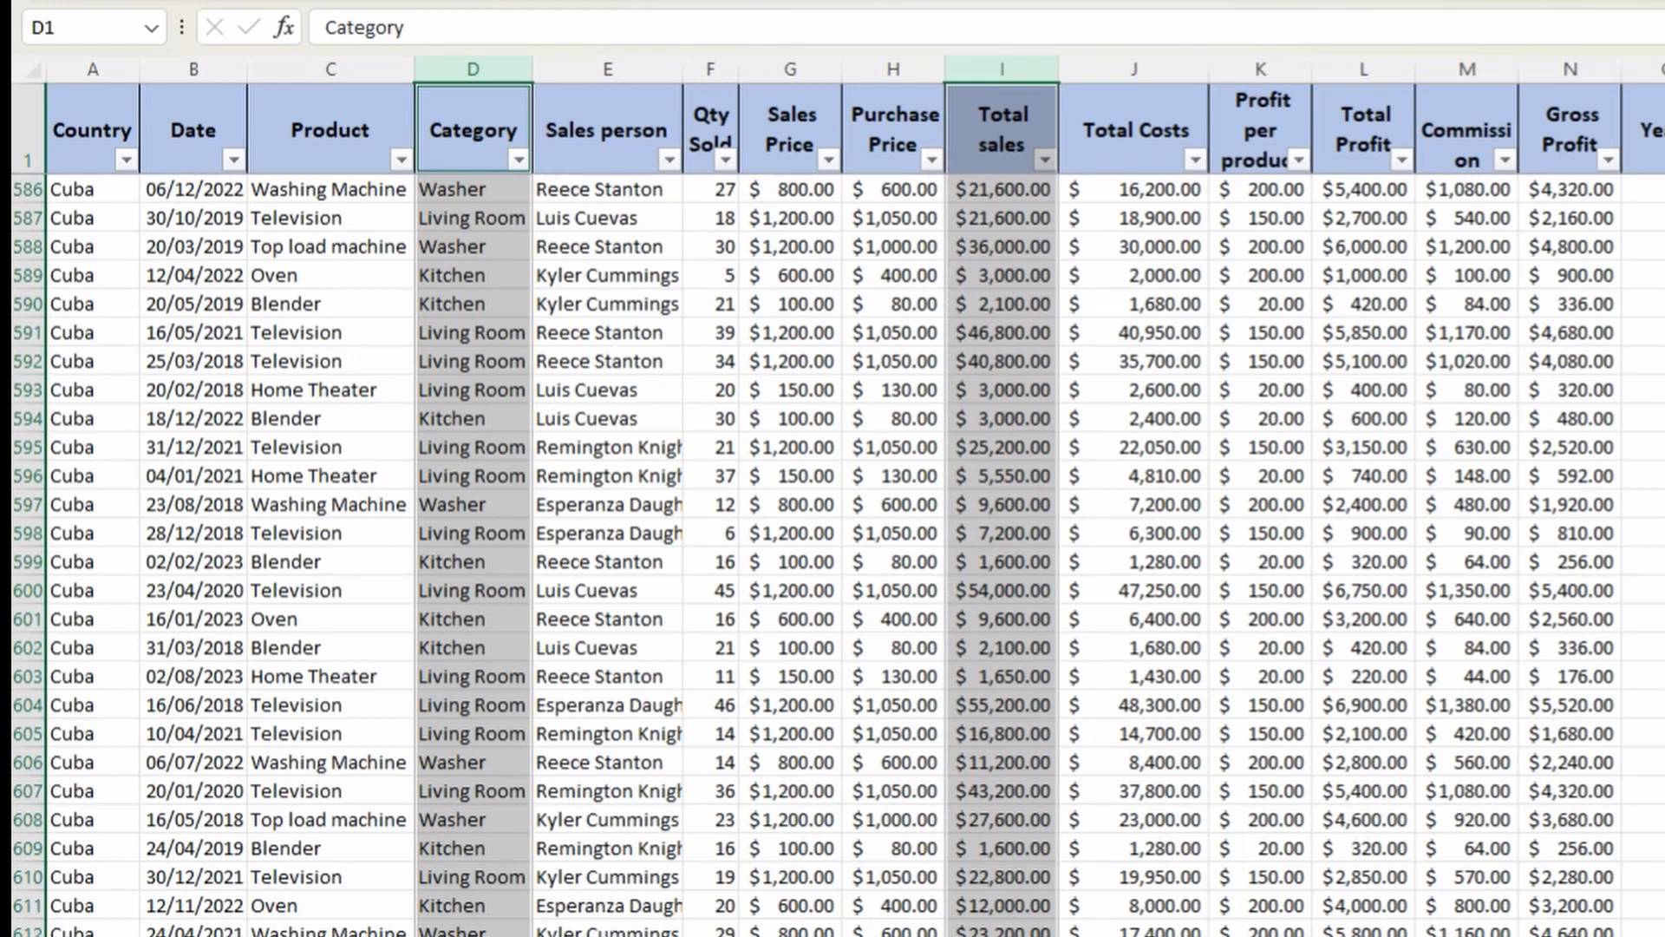
key("ctrl+Page_Down")
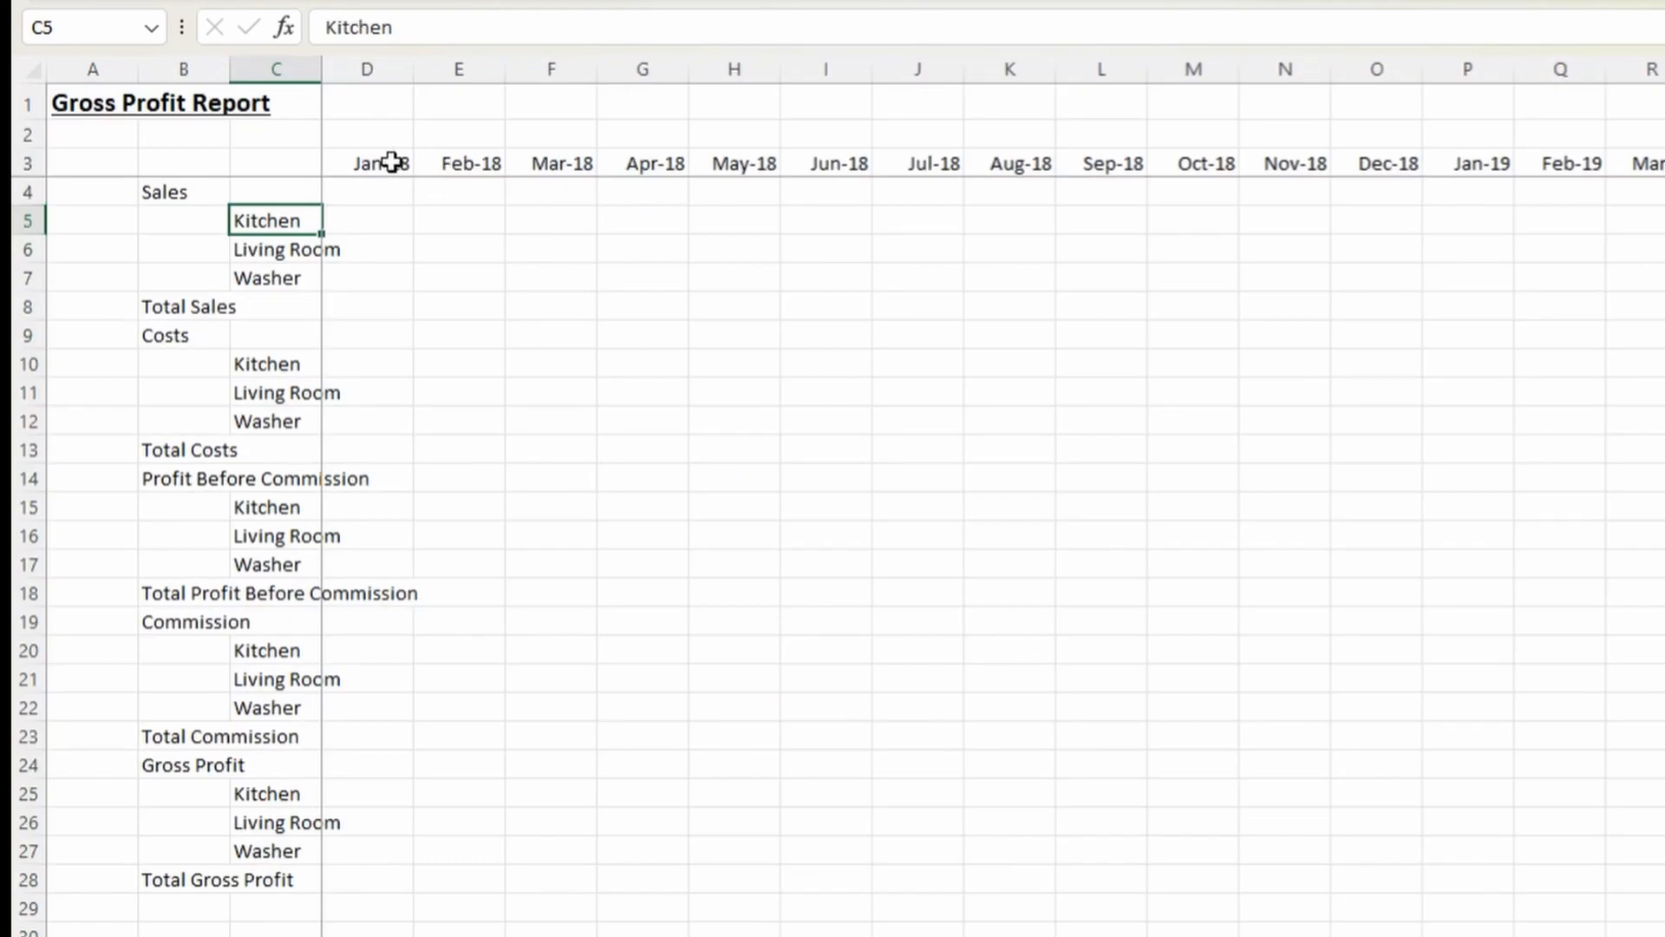
key("ctrl+Page_Up")
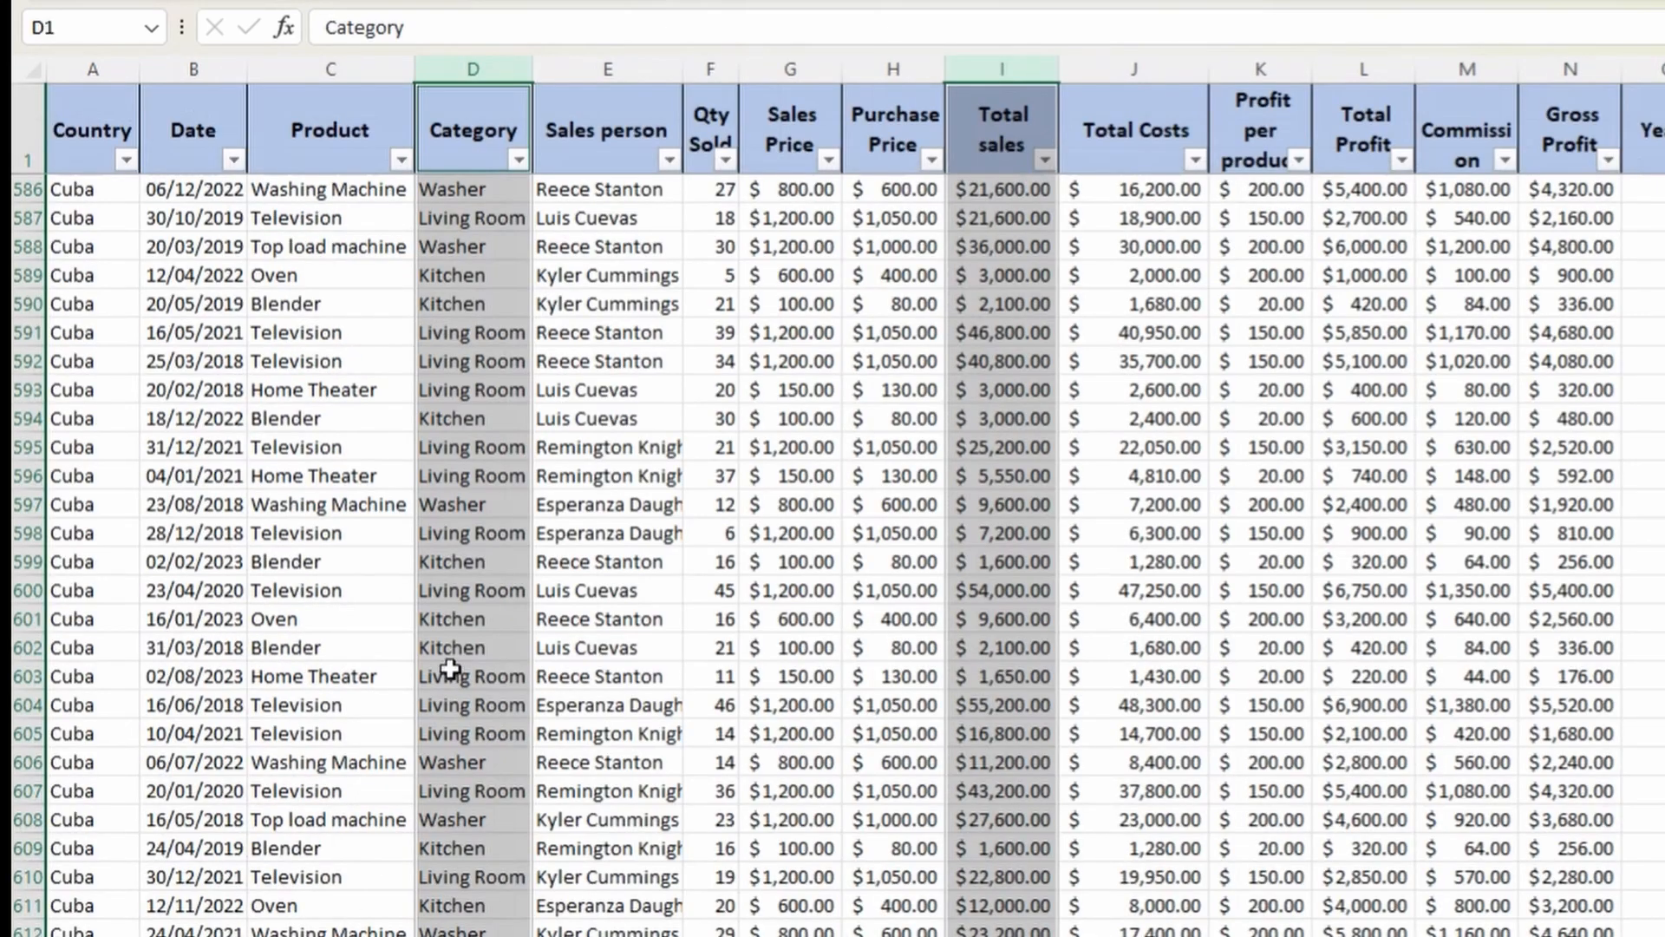
left_click(194, 68, "ctrl")
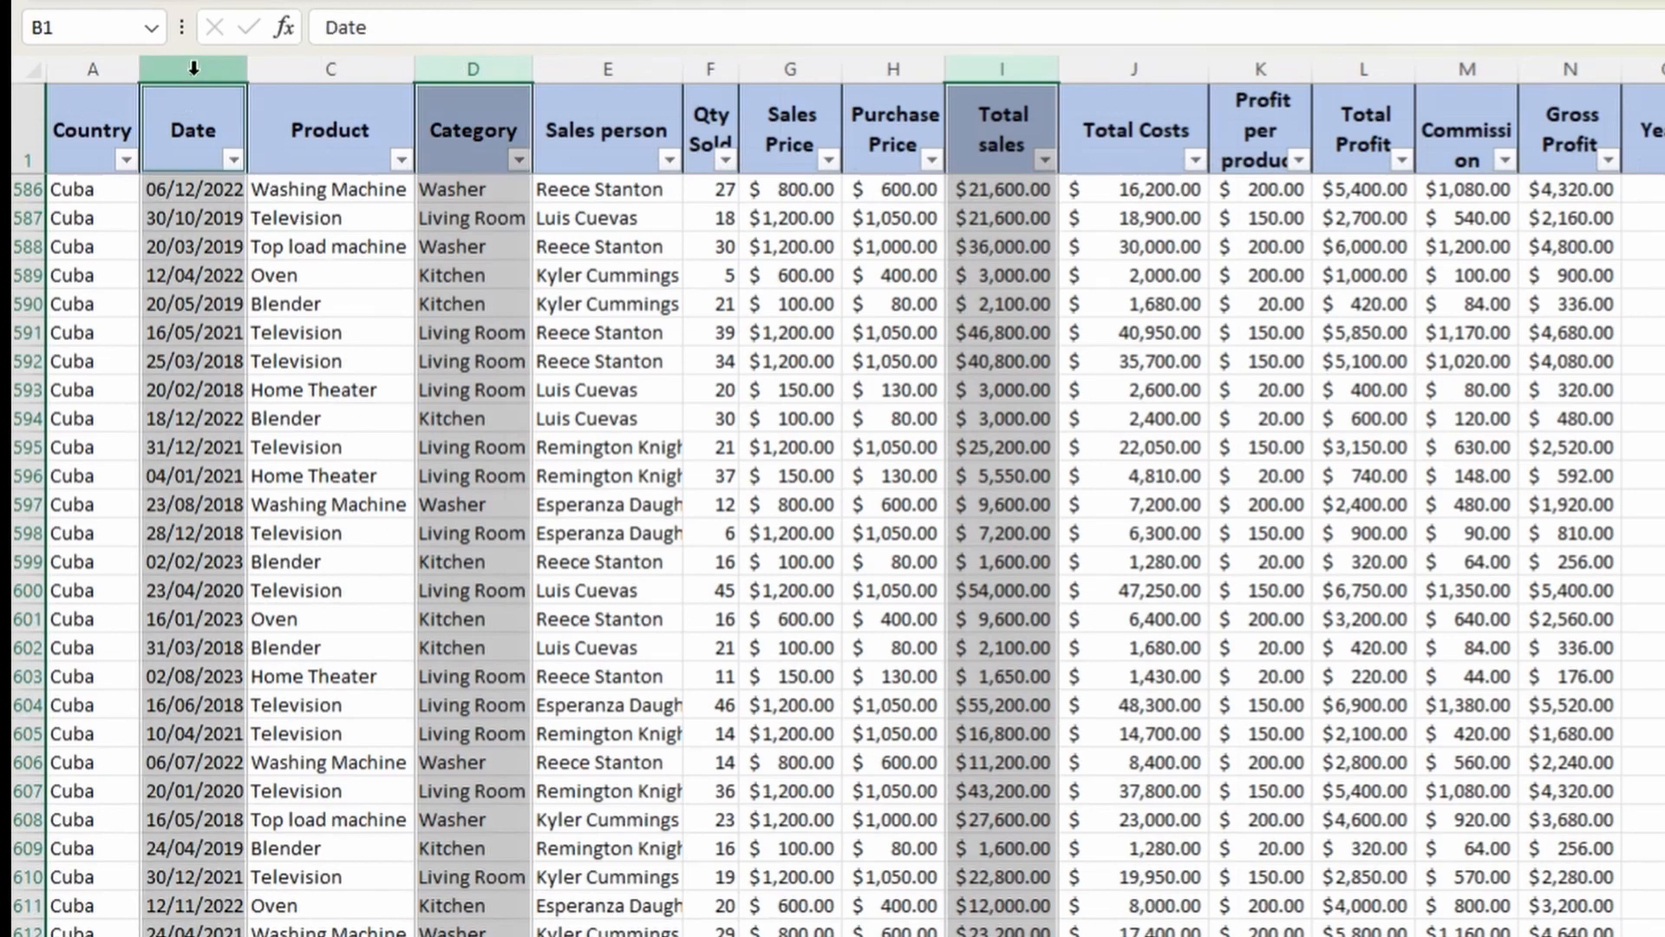
scroll(264, 221, "up", 15)
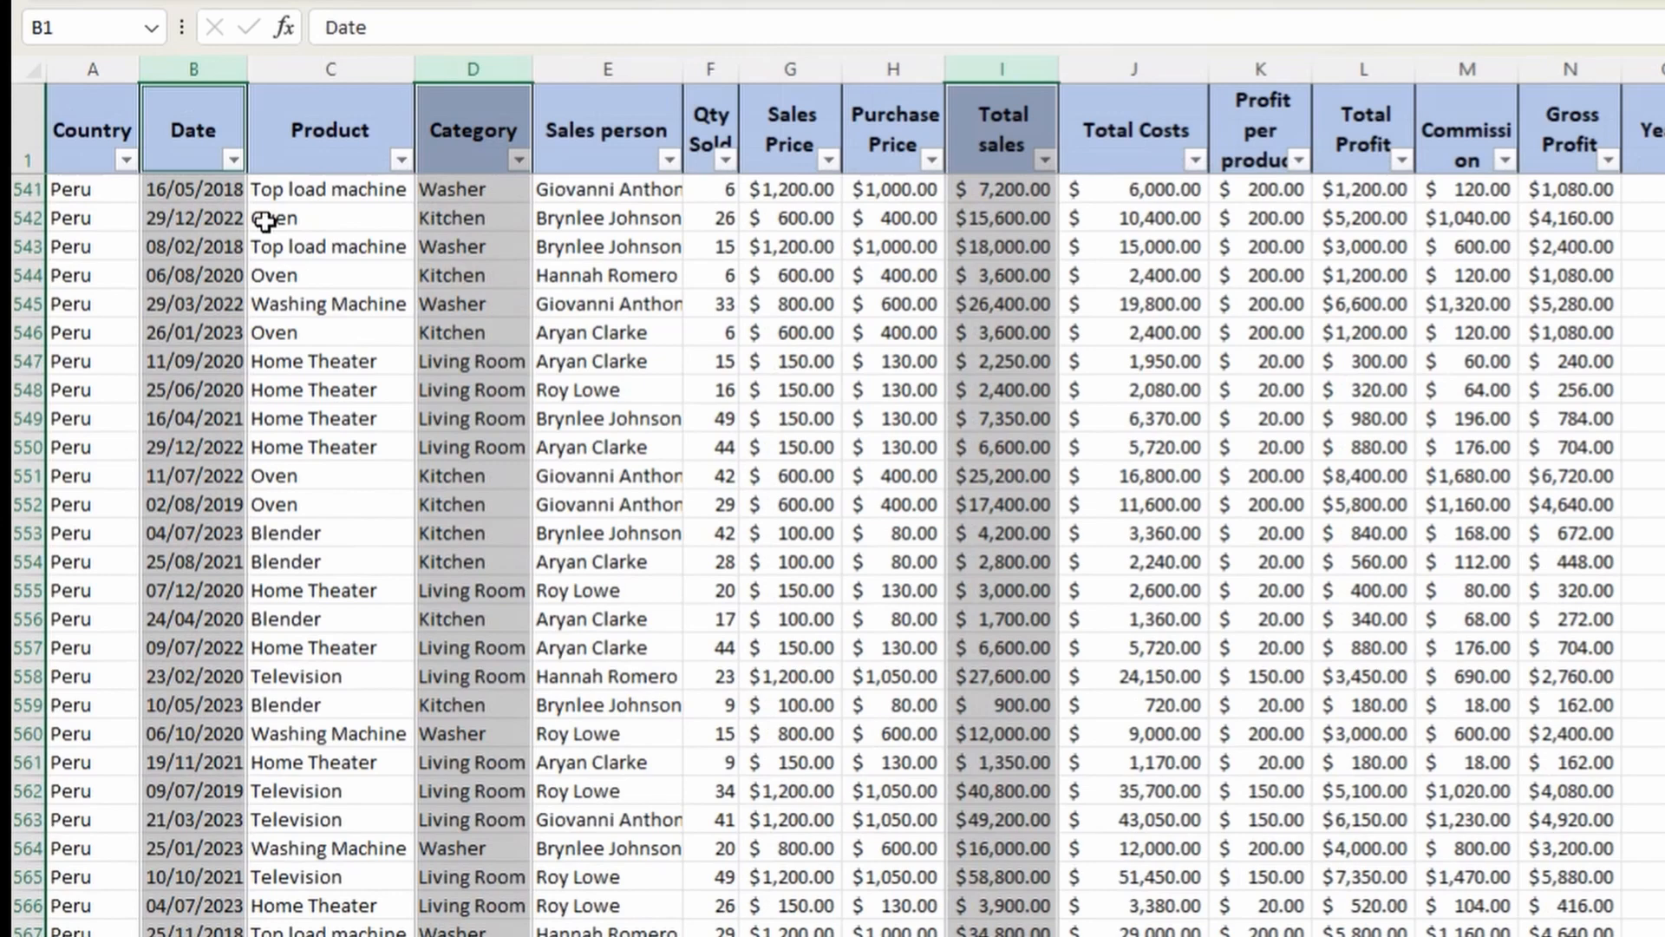
scroll(268, 219, "up", 16)
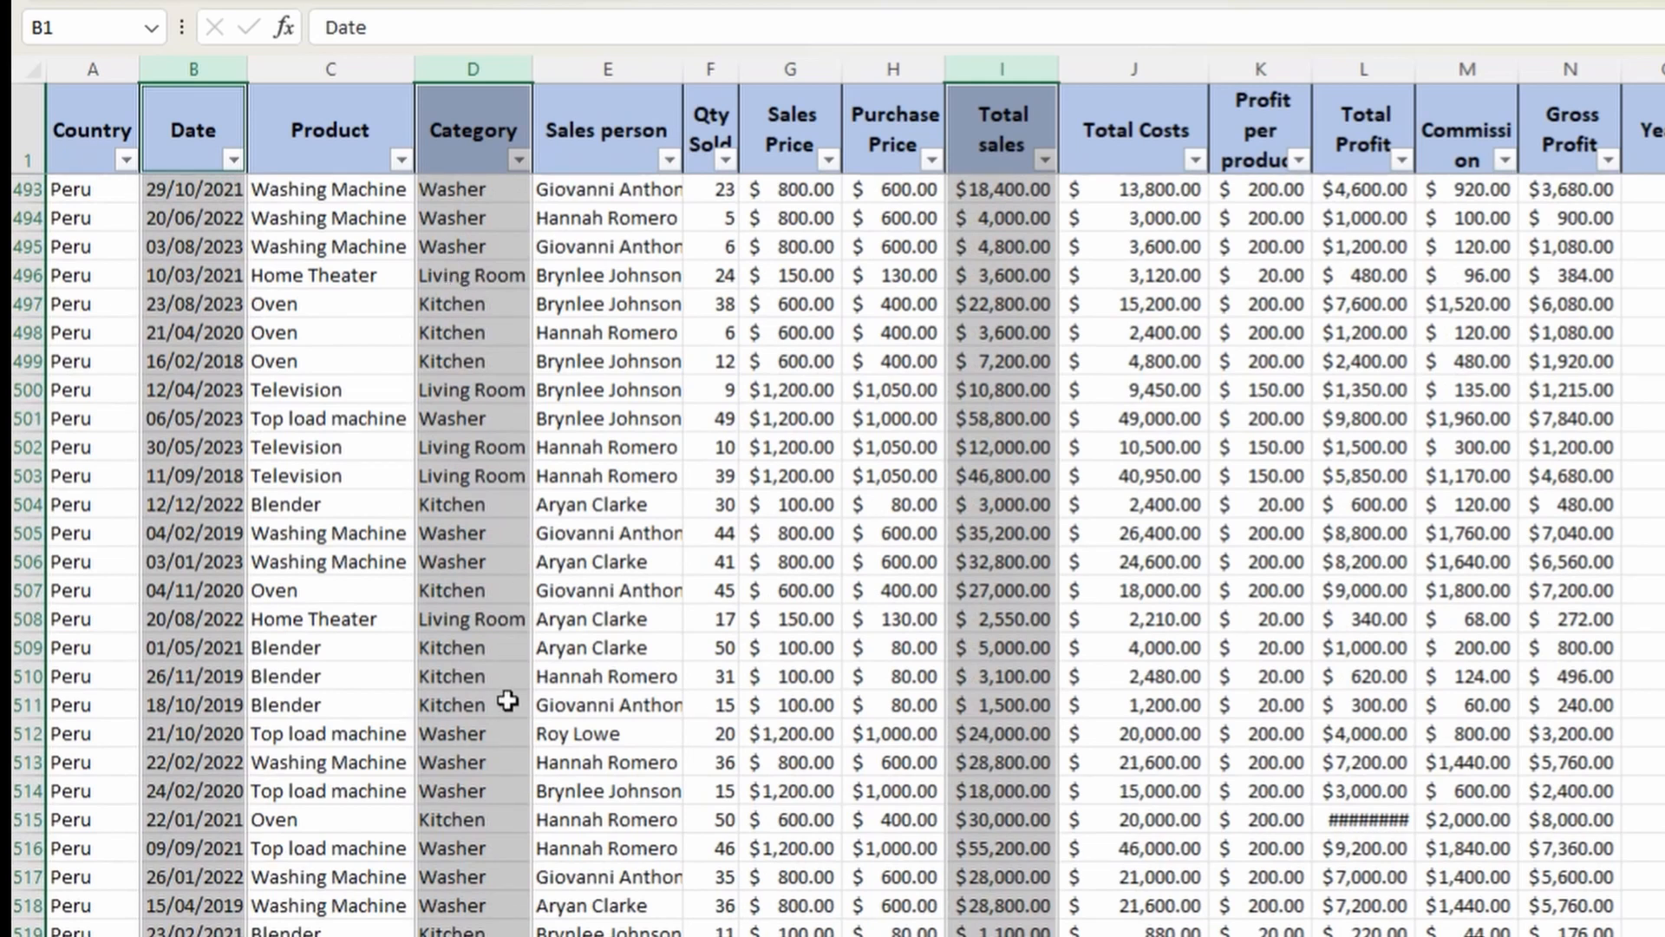
left_click(1033, 74)
left_click(506, 72, "ctrl")
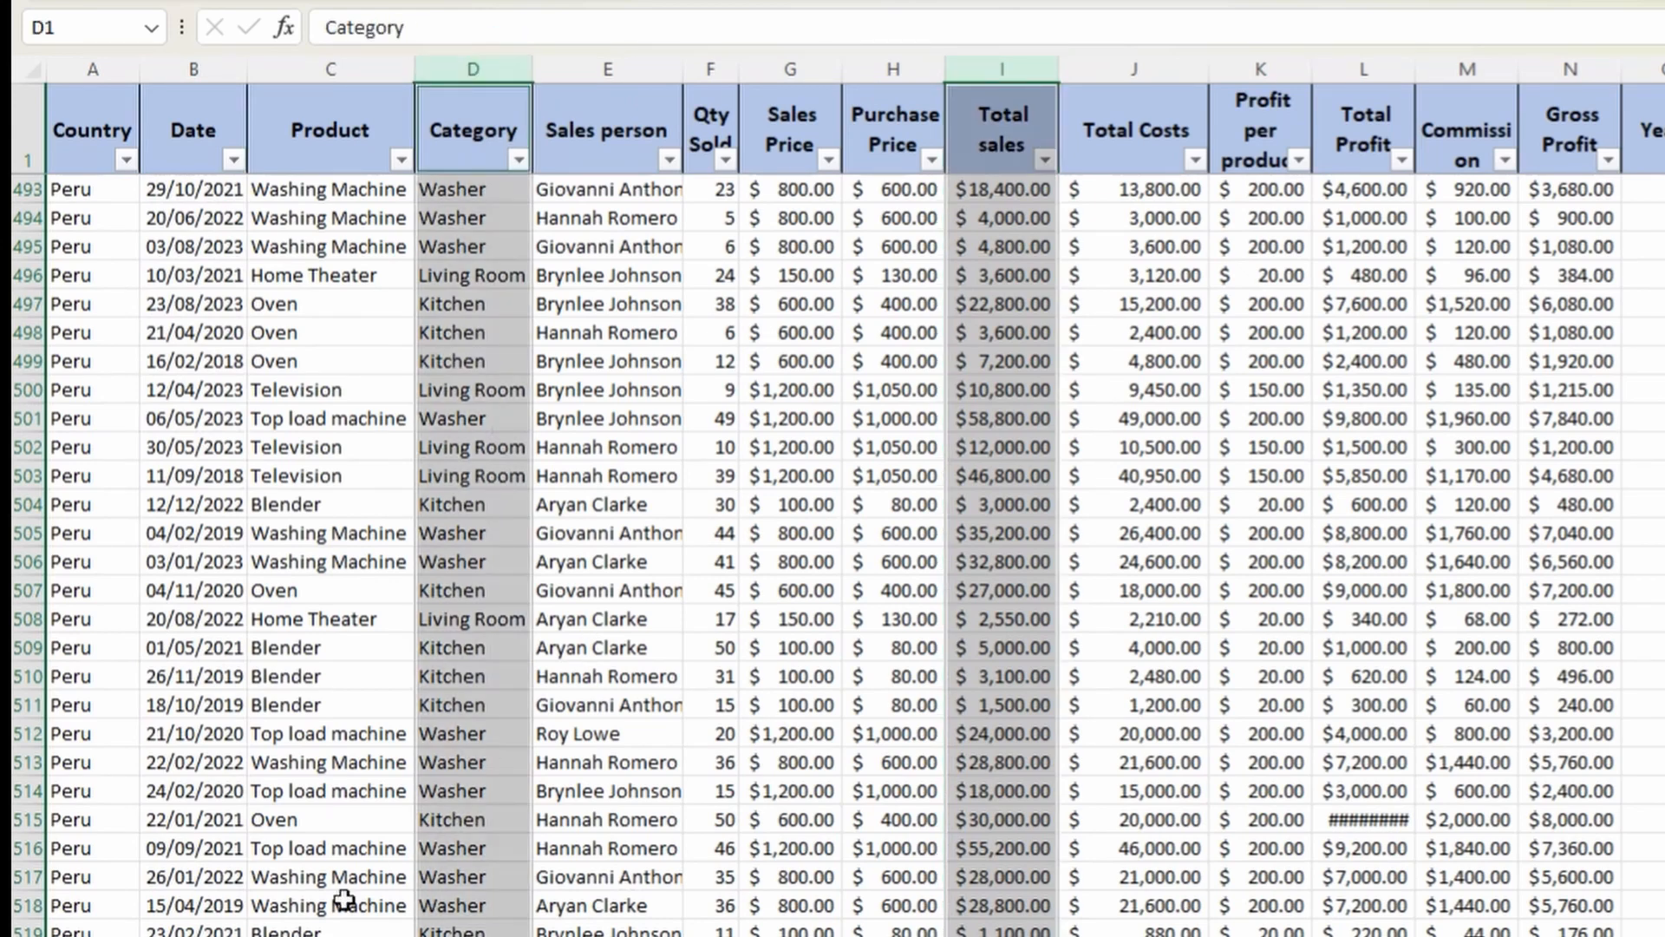
Start a SUMIFS formula in cell D5 of Summary1, using the data sheet's Total sales column (Data!I:I) as the sum range.
left_click(440, 932)
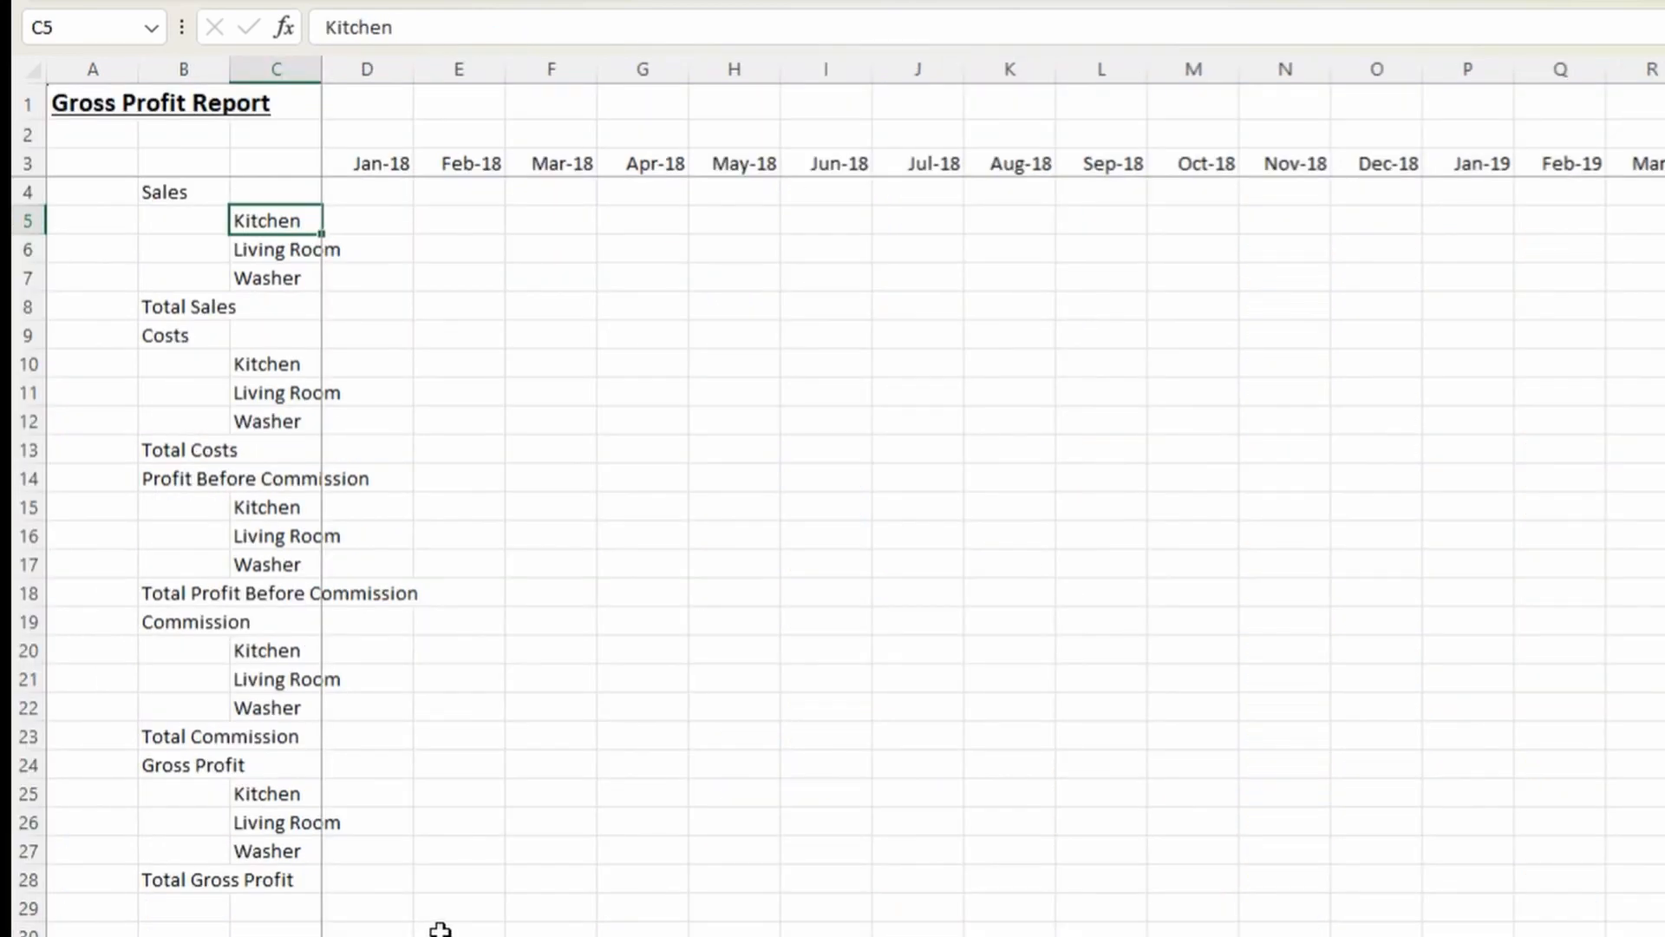
key("Right")
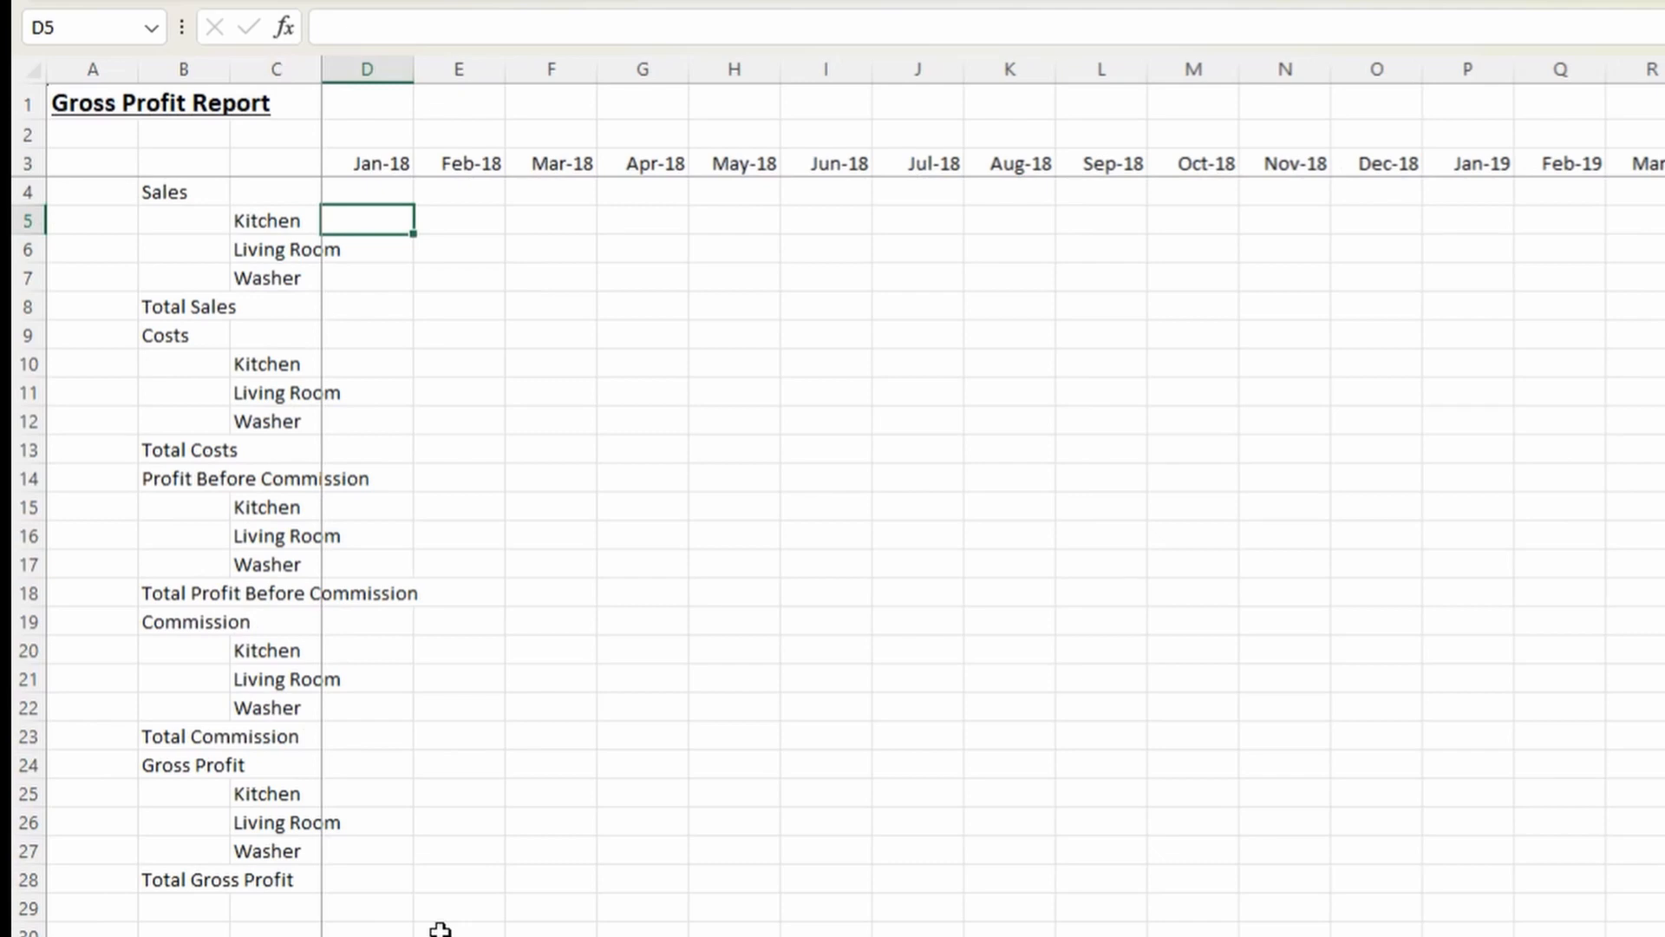
type("=sumi")
key("Down")
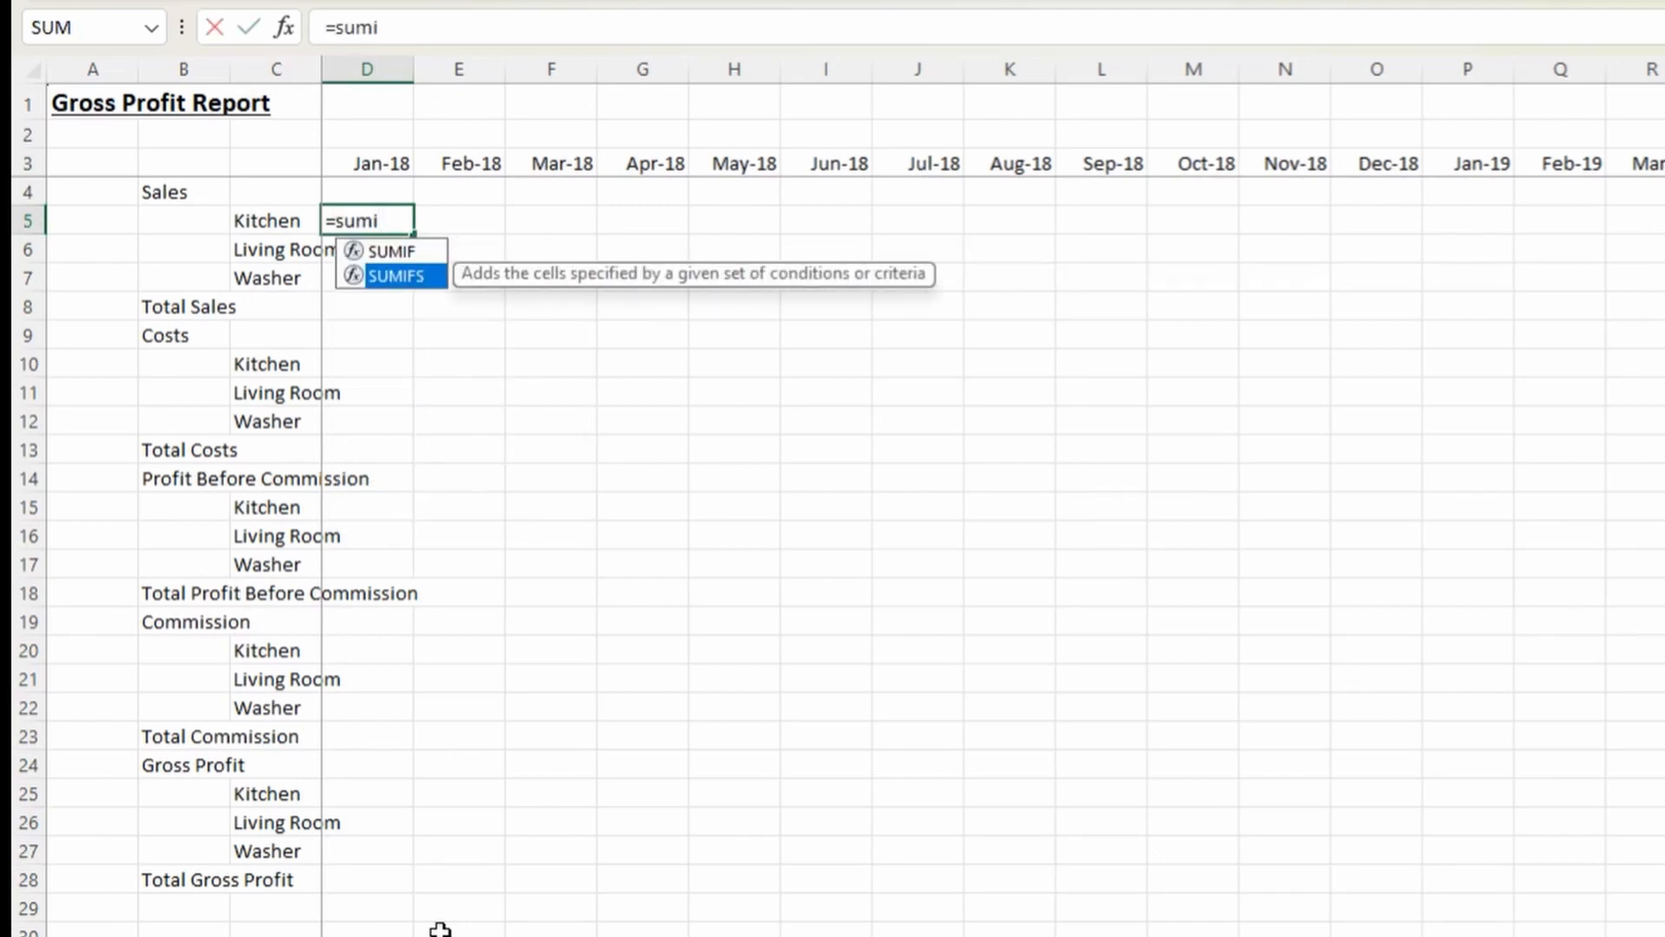
key("Tab")
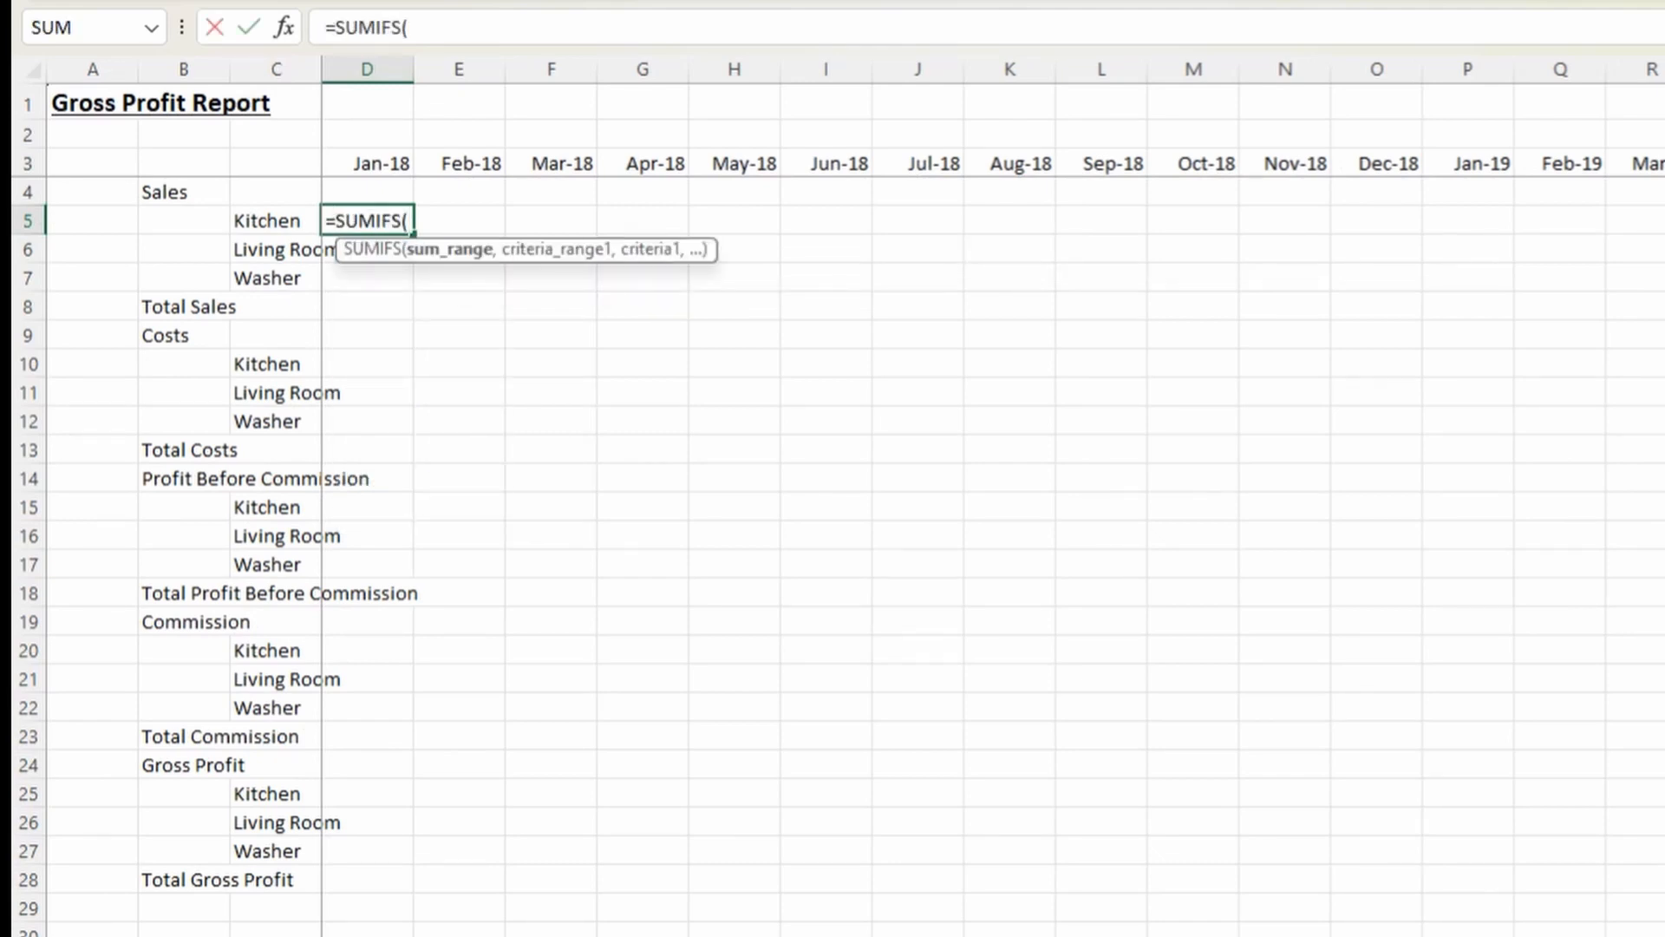
key("ctrl+Page_Down")
left_click(995, 70)
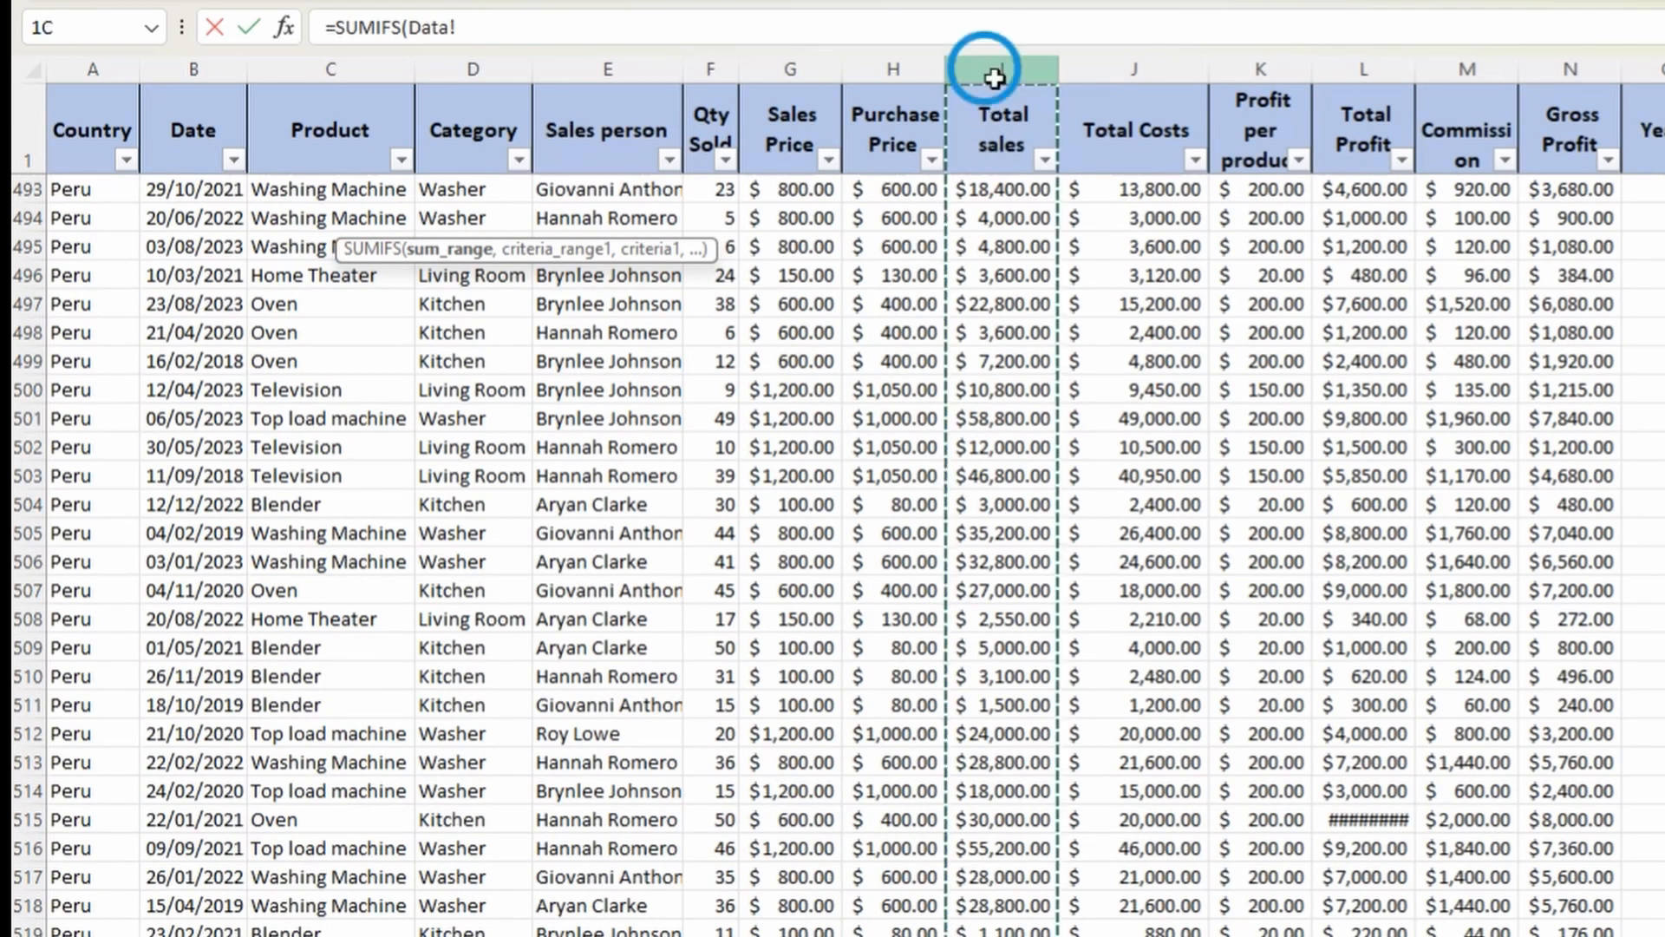
type(",")
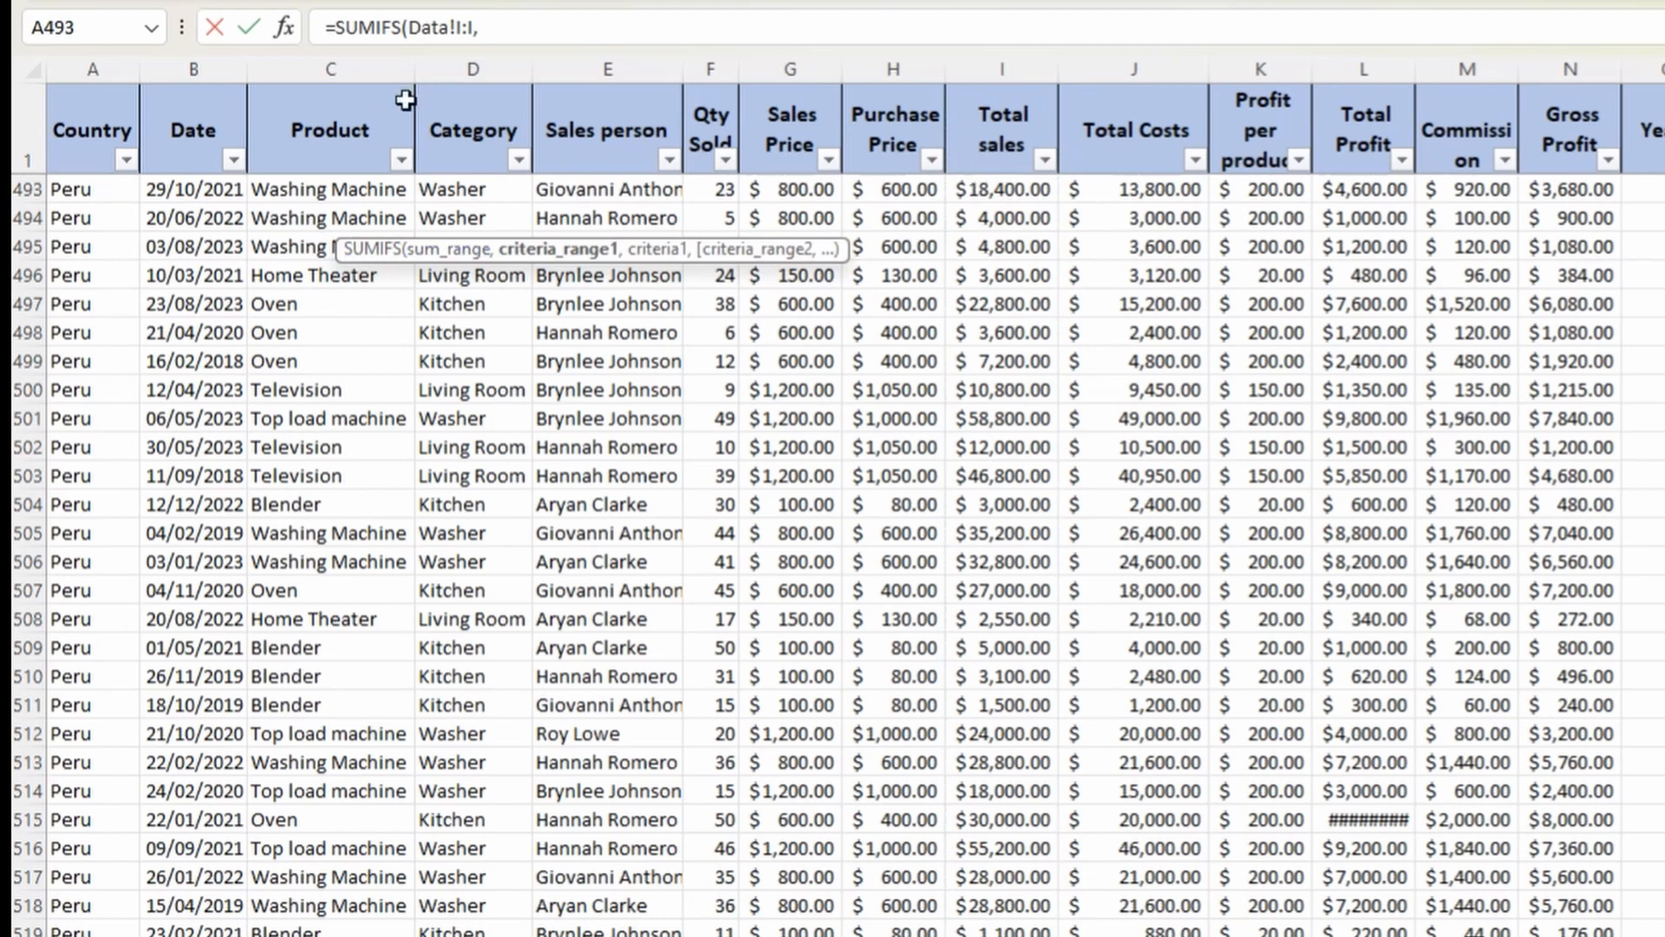
Complete the SUMIFS formula with the Category column Data!D:D as criteria range and Summary1!C5 (Kitchen) as the criterion.
left_click(468, 70)
type(",")
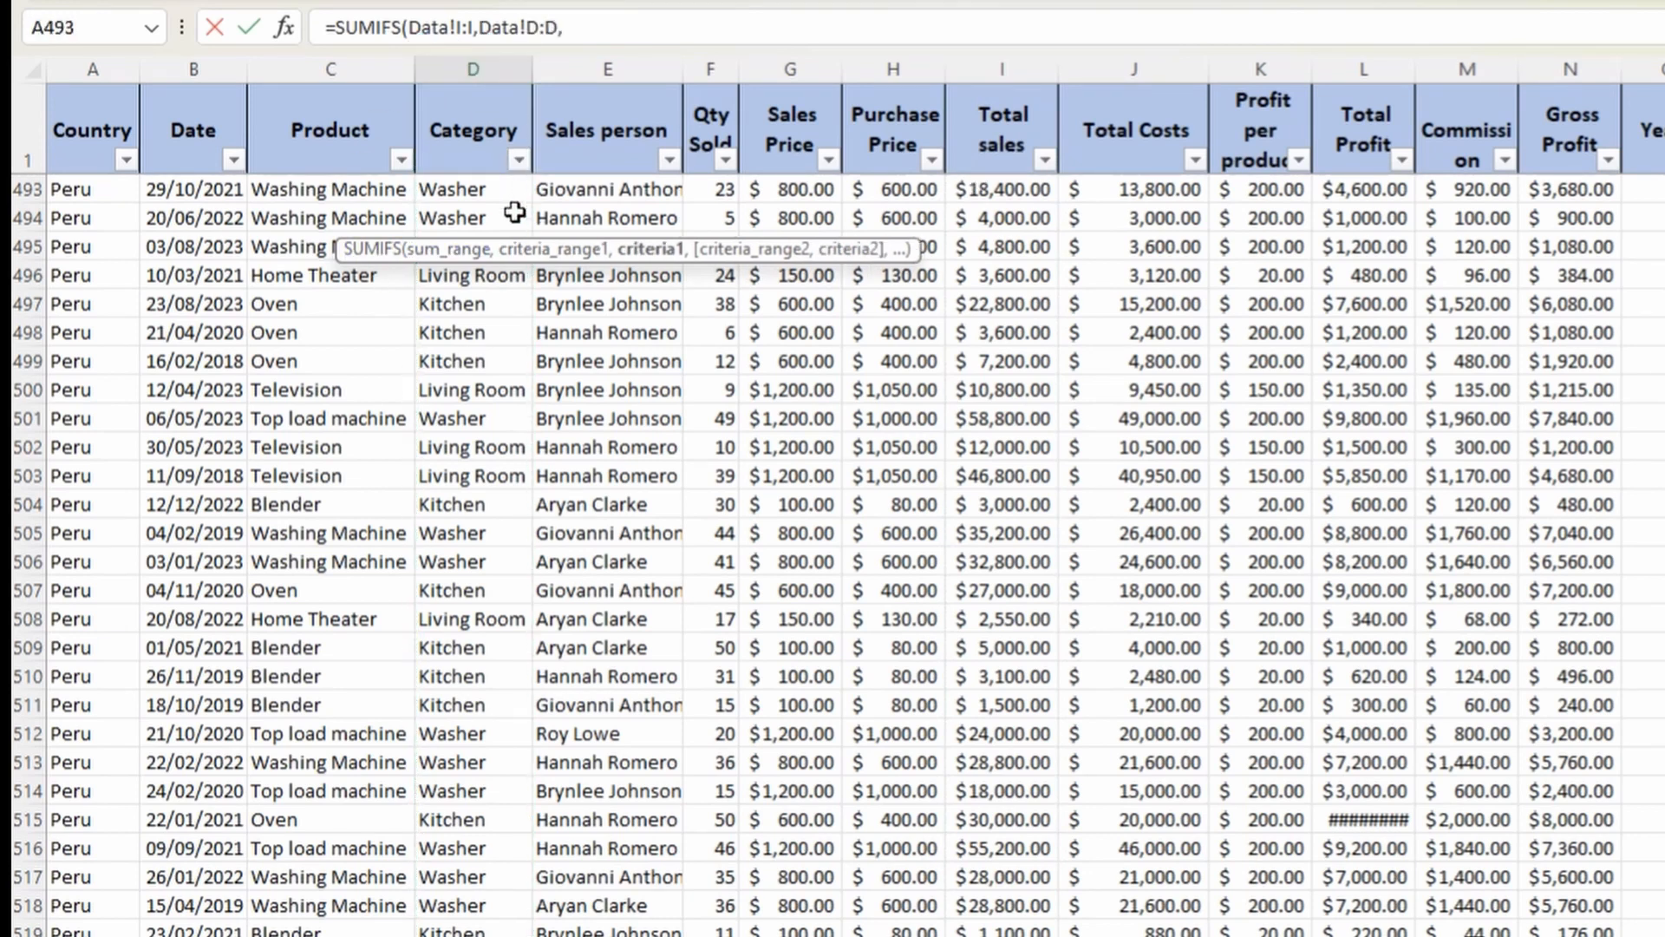
left_click(260, 935)
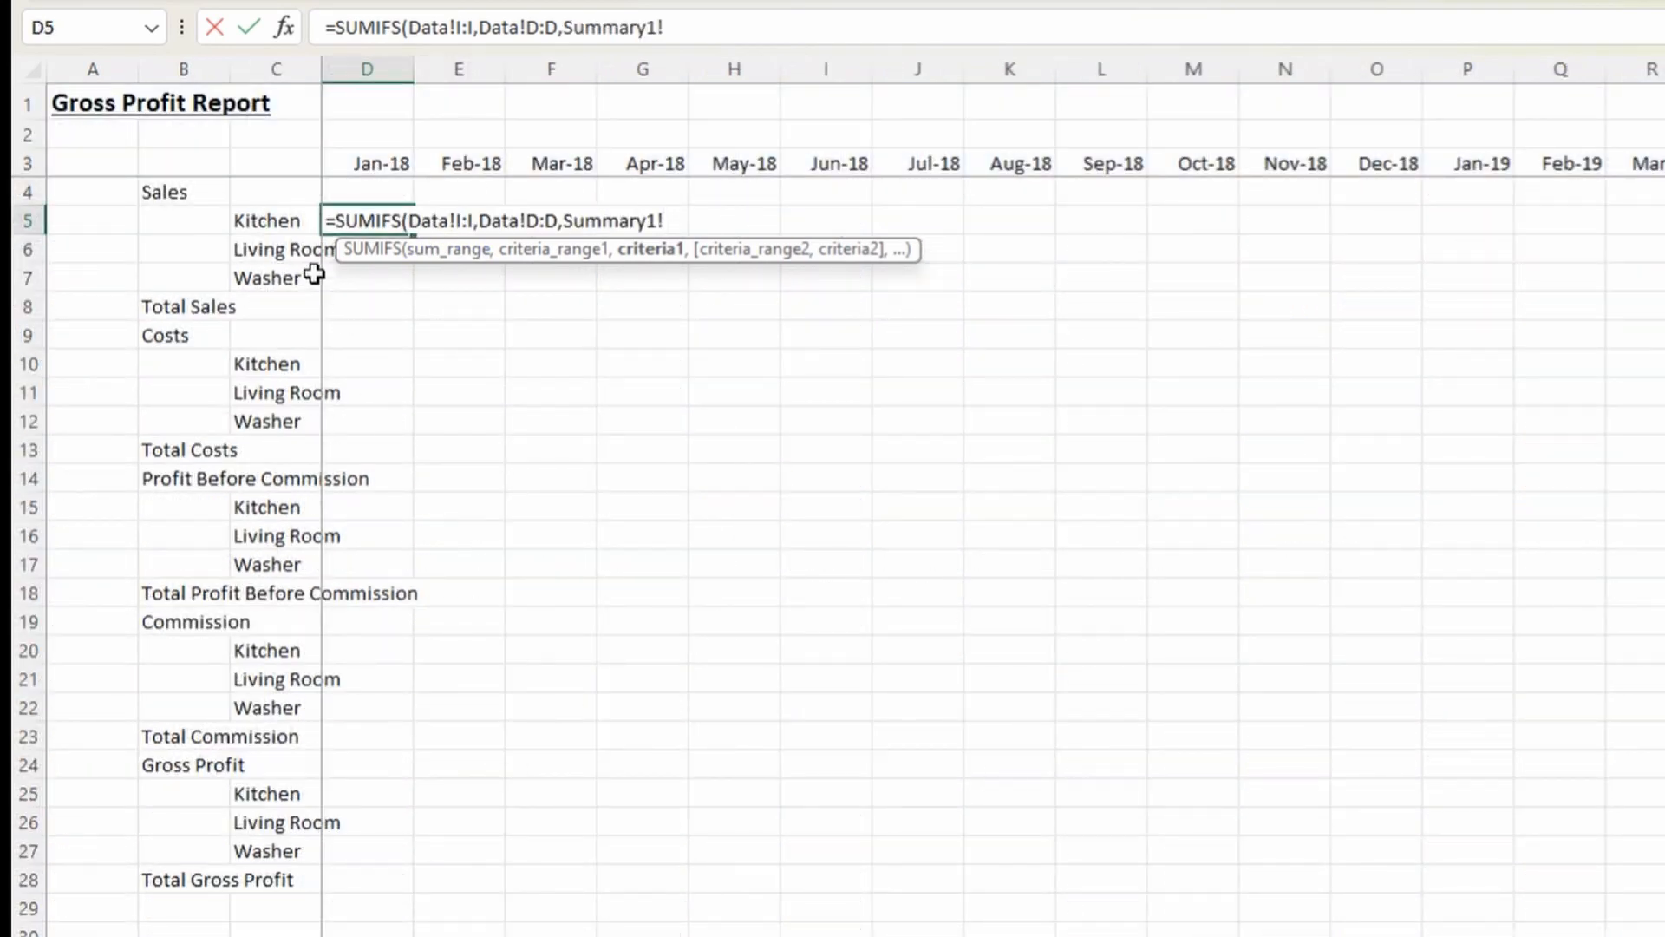
left_click(276, 222)
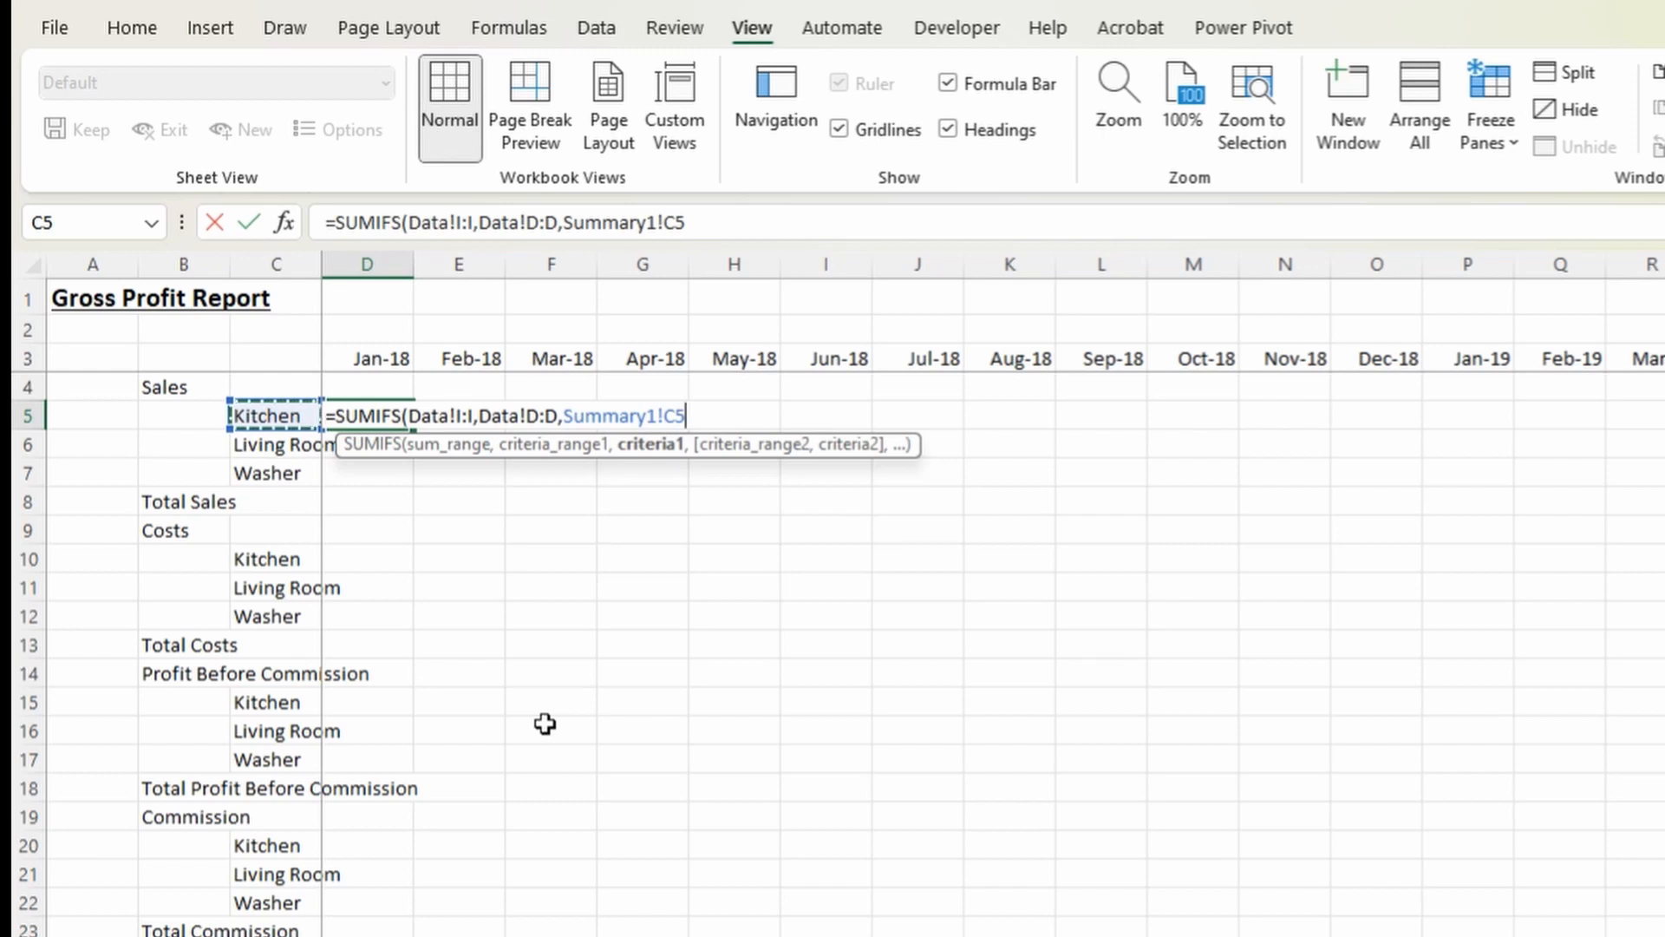
type(")")
key("Return")
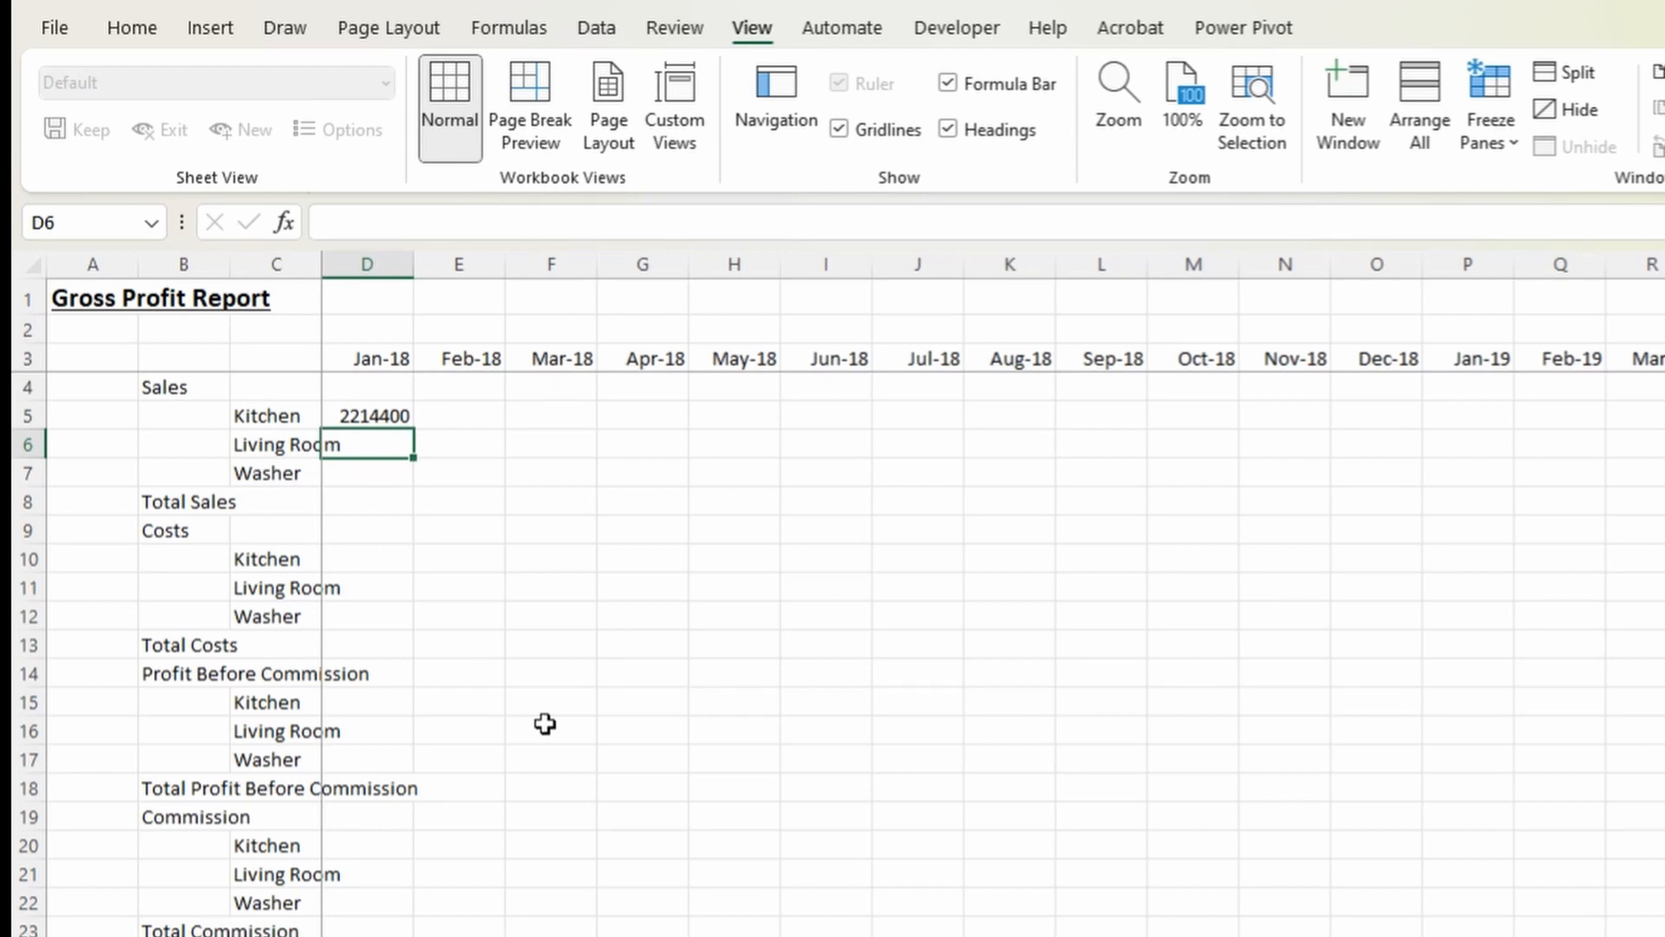
Format the Kitchen sales value in cell D5 with Comma Style and no decimal places, and select the Jan-18 heading in D3.
key("Up")
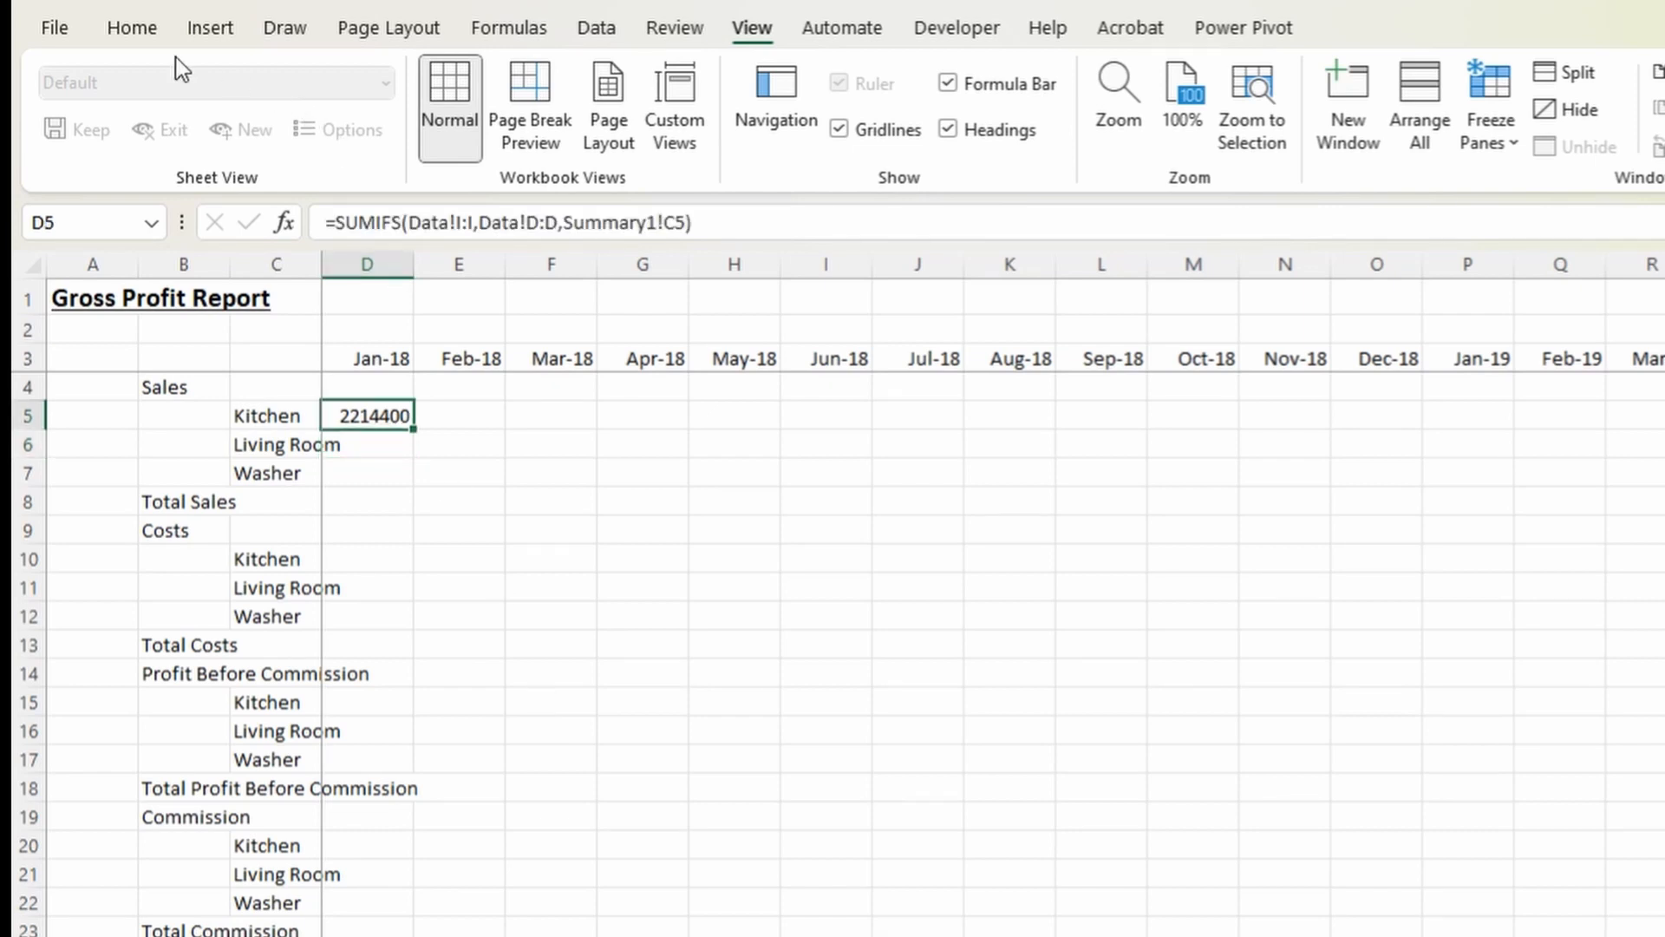
left_click(137, 28)
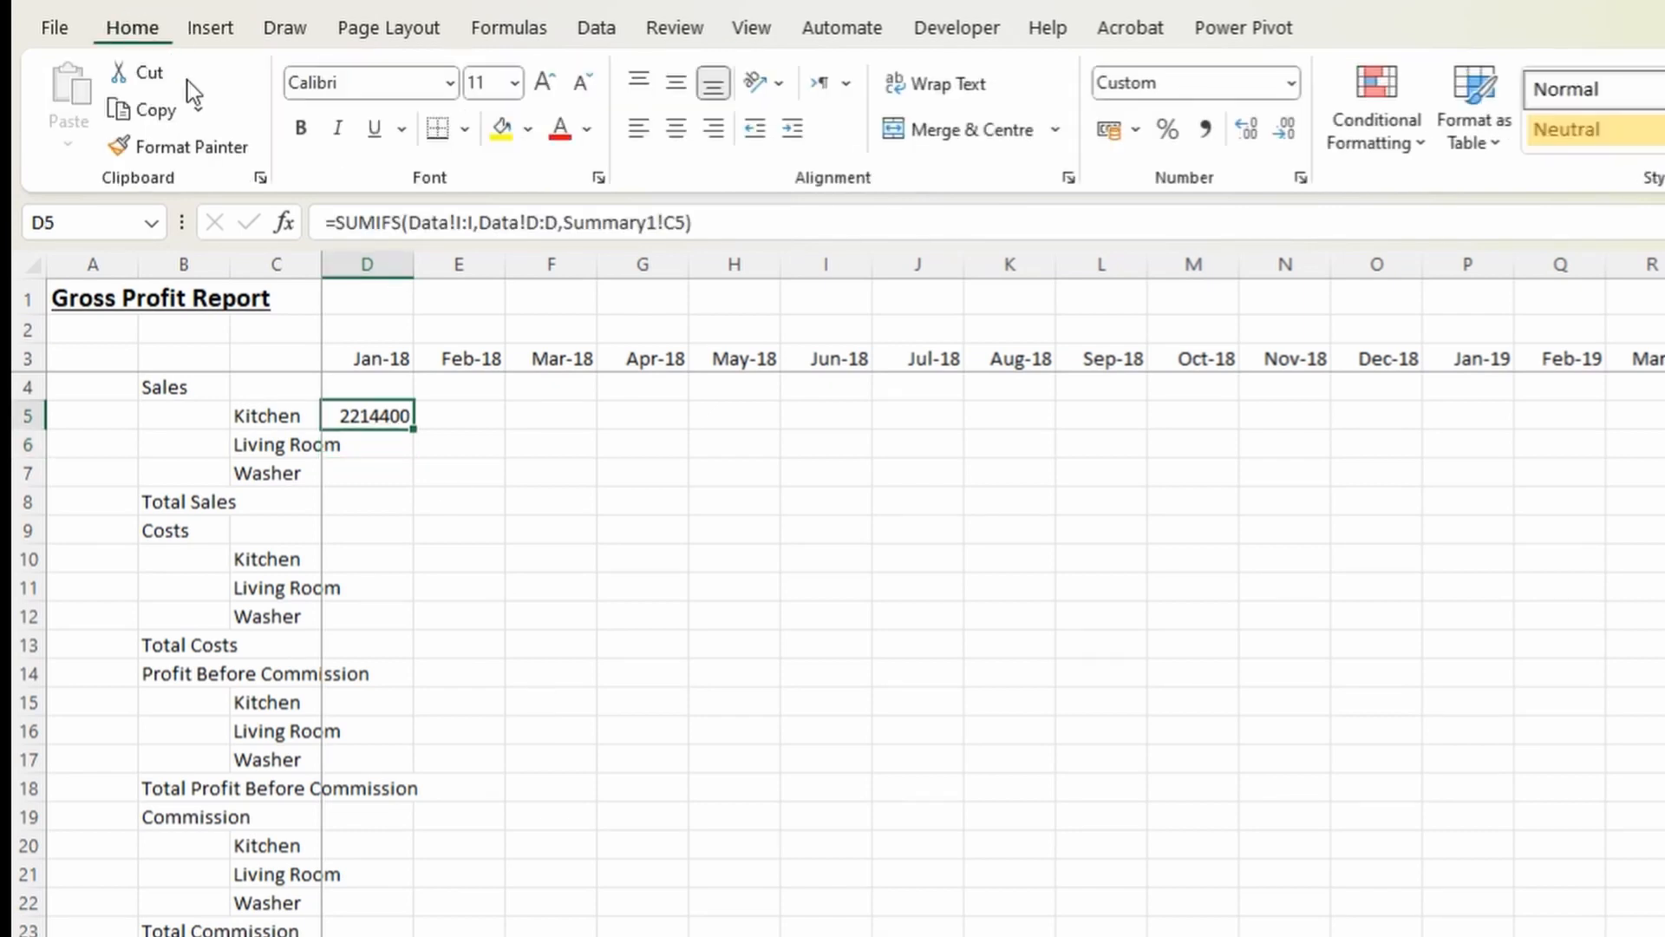
left_click(1208, 132)
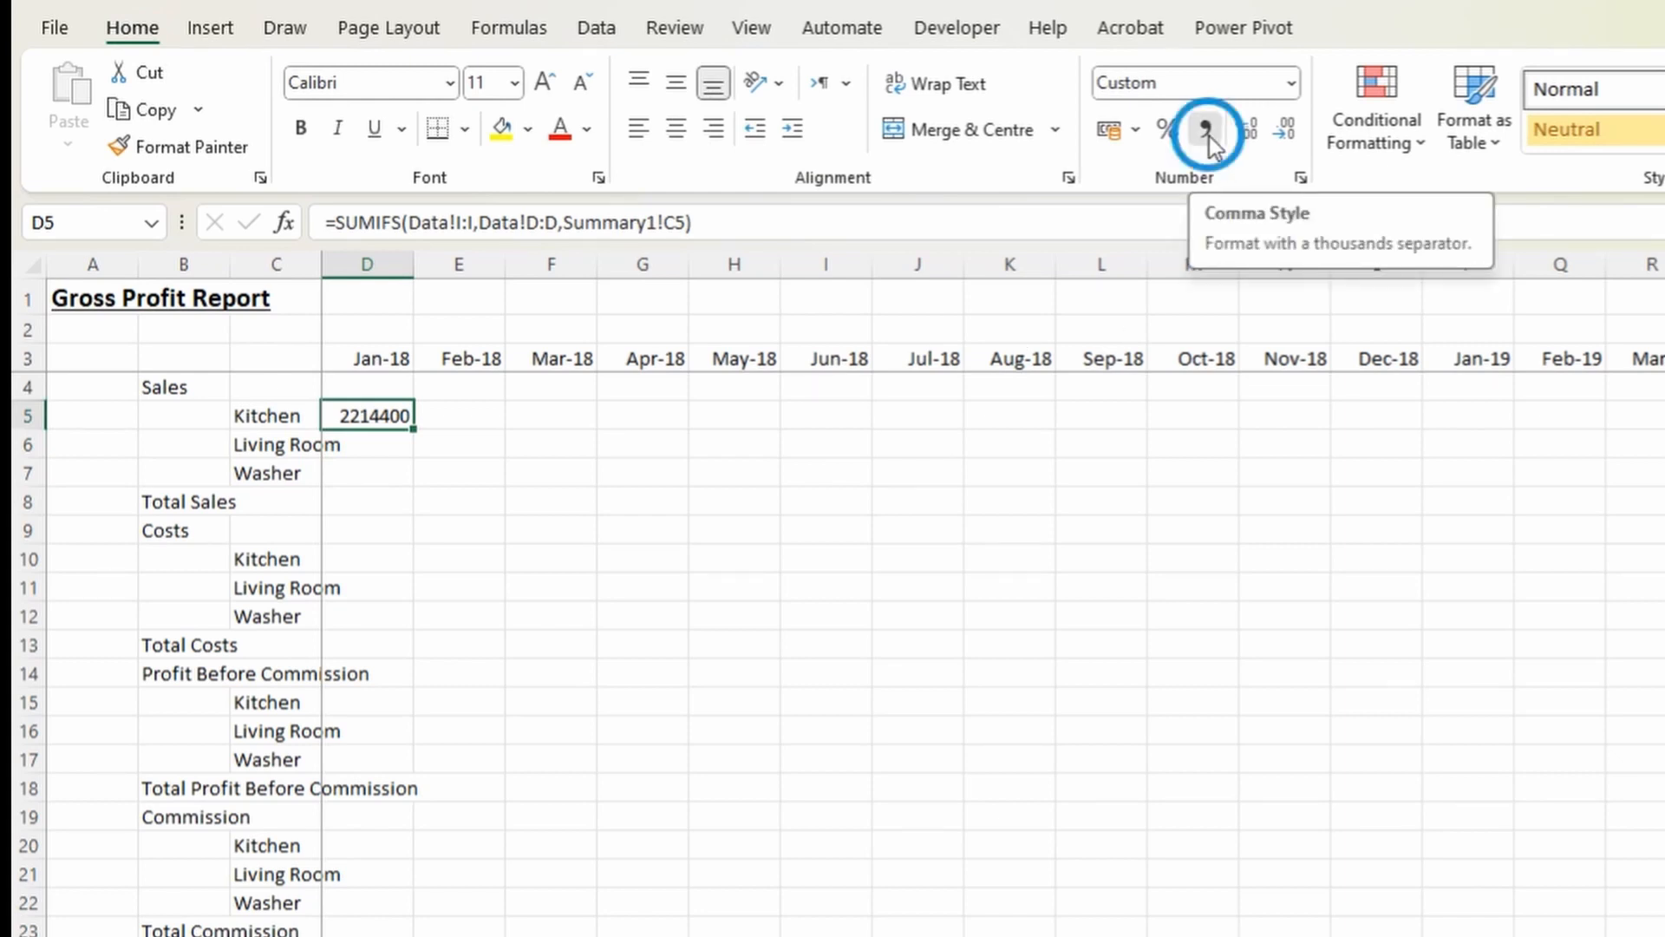
left_click(1284, 138)
left_click(1283, 139)
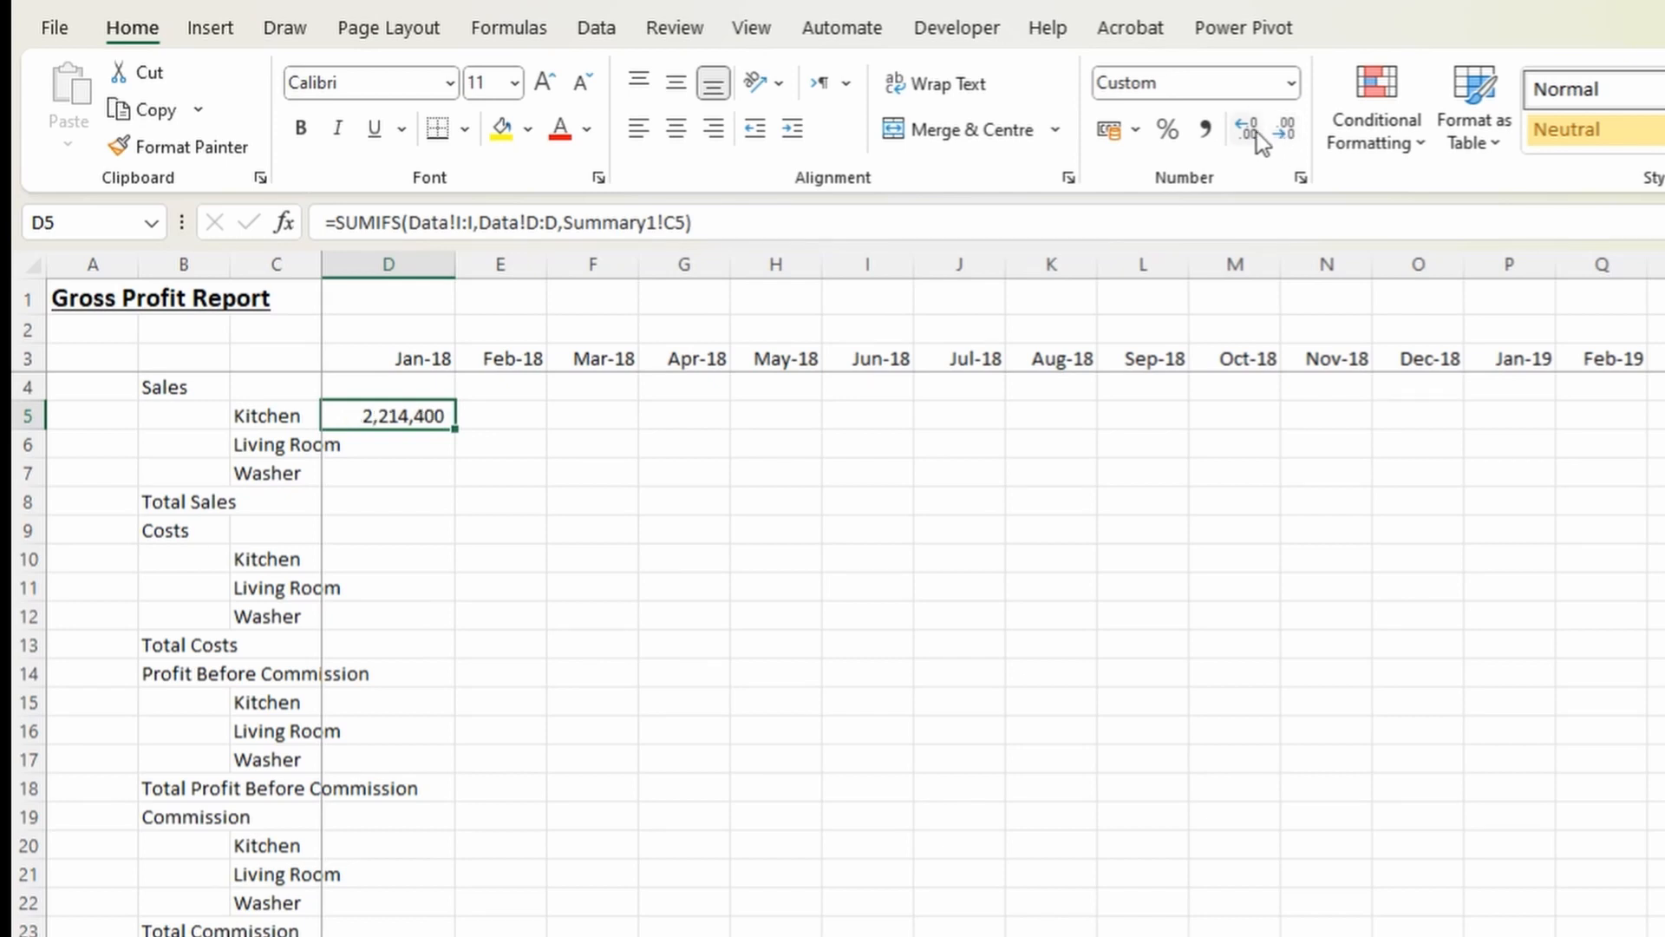
left_click(1256, 132)
left_click(1282, 137)
left_click(417, 363)
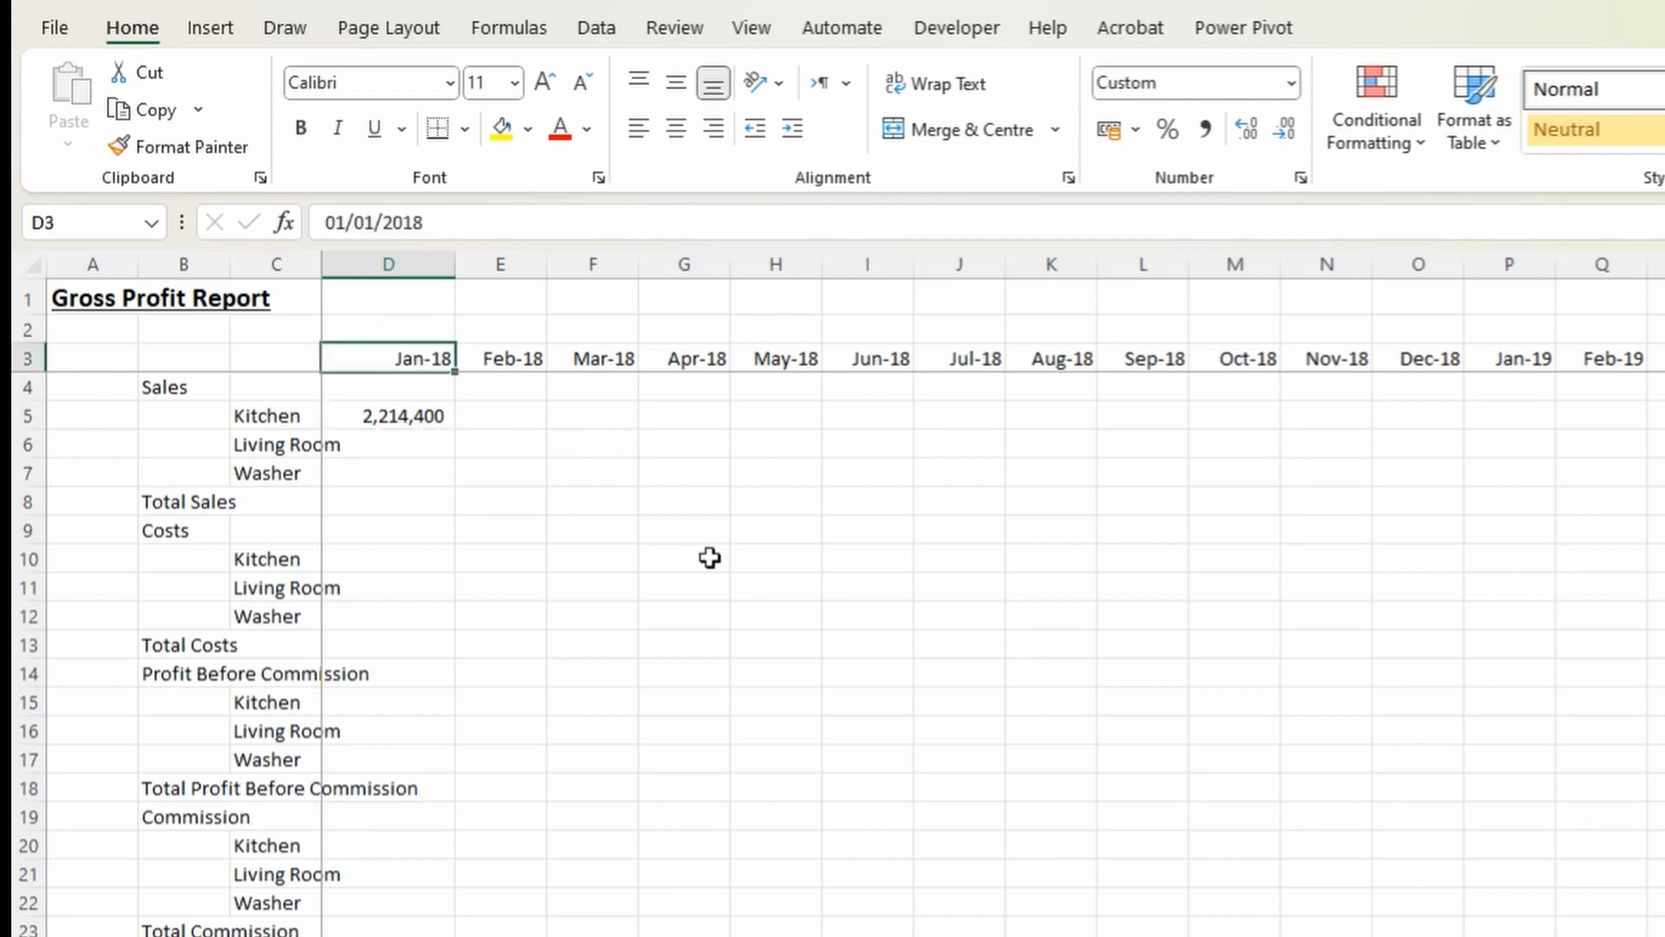
Compare the full date behind the Jan-18 heading with the data sheet's Date, Years, Month and Year-month columns, including the Year-month filter values.
left_click(444, 222)
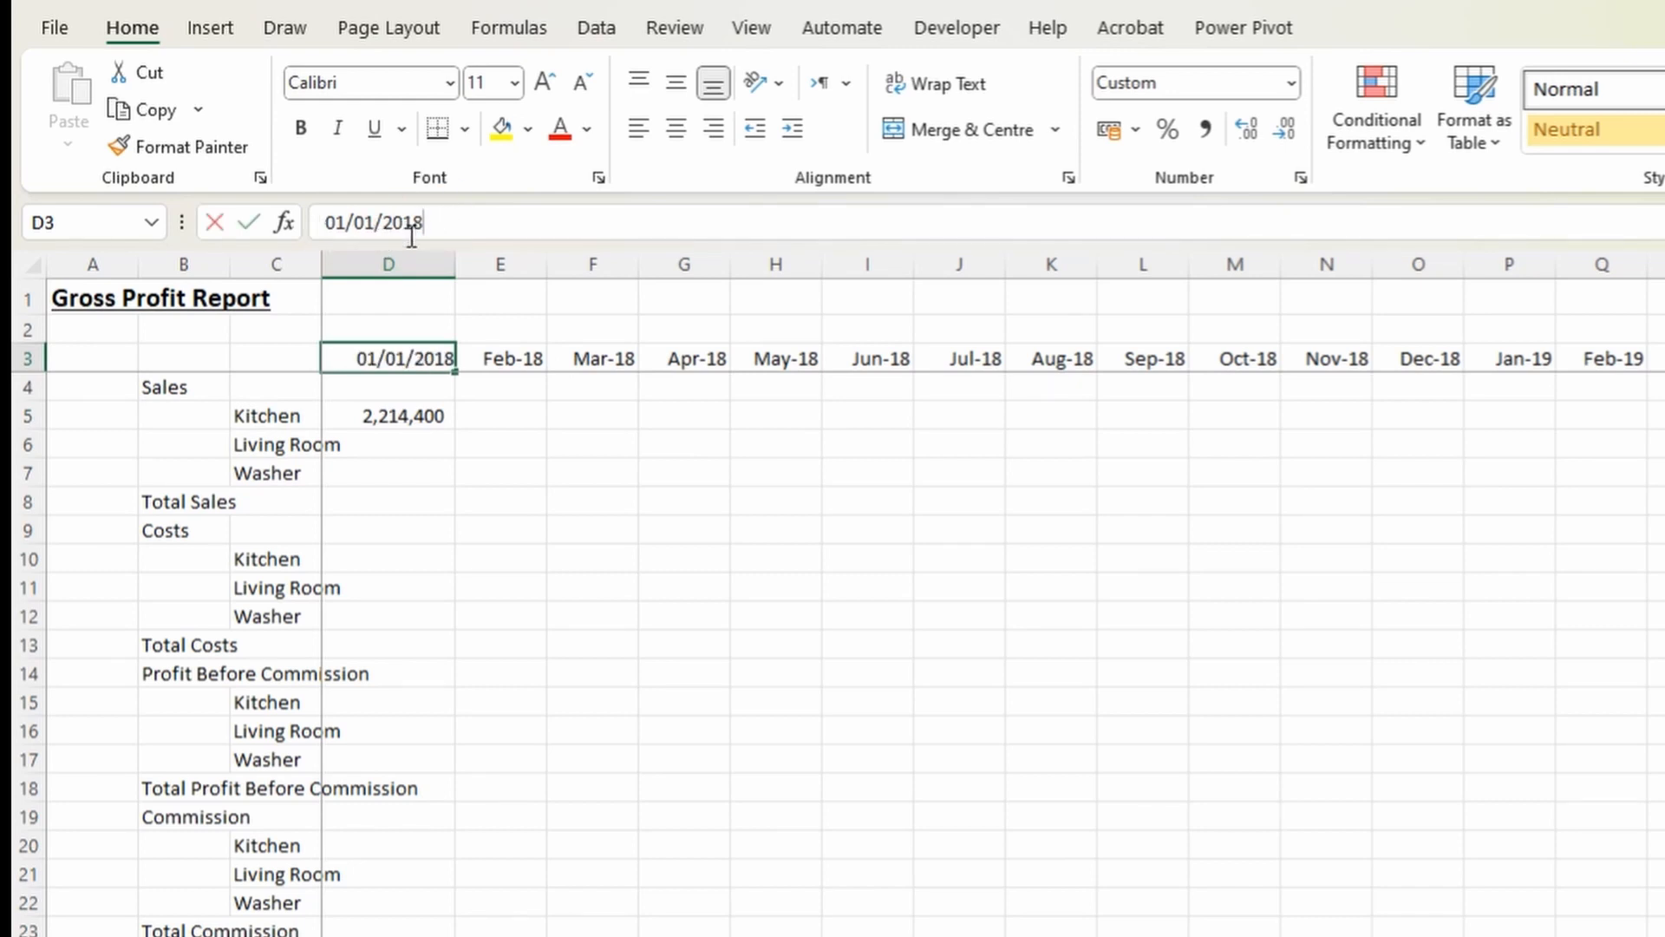
key("Escape")
key("ctrl+Page_Up")
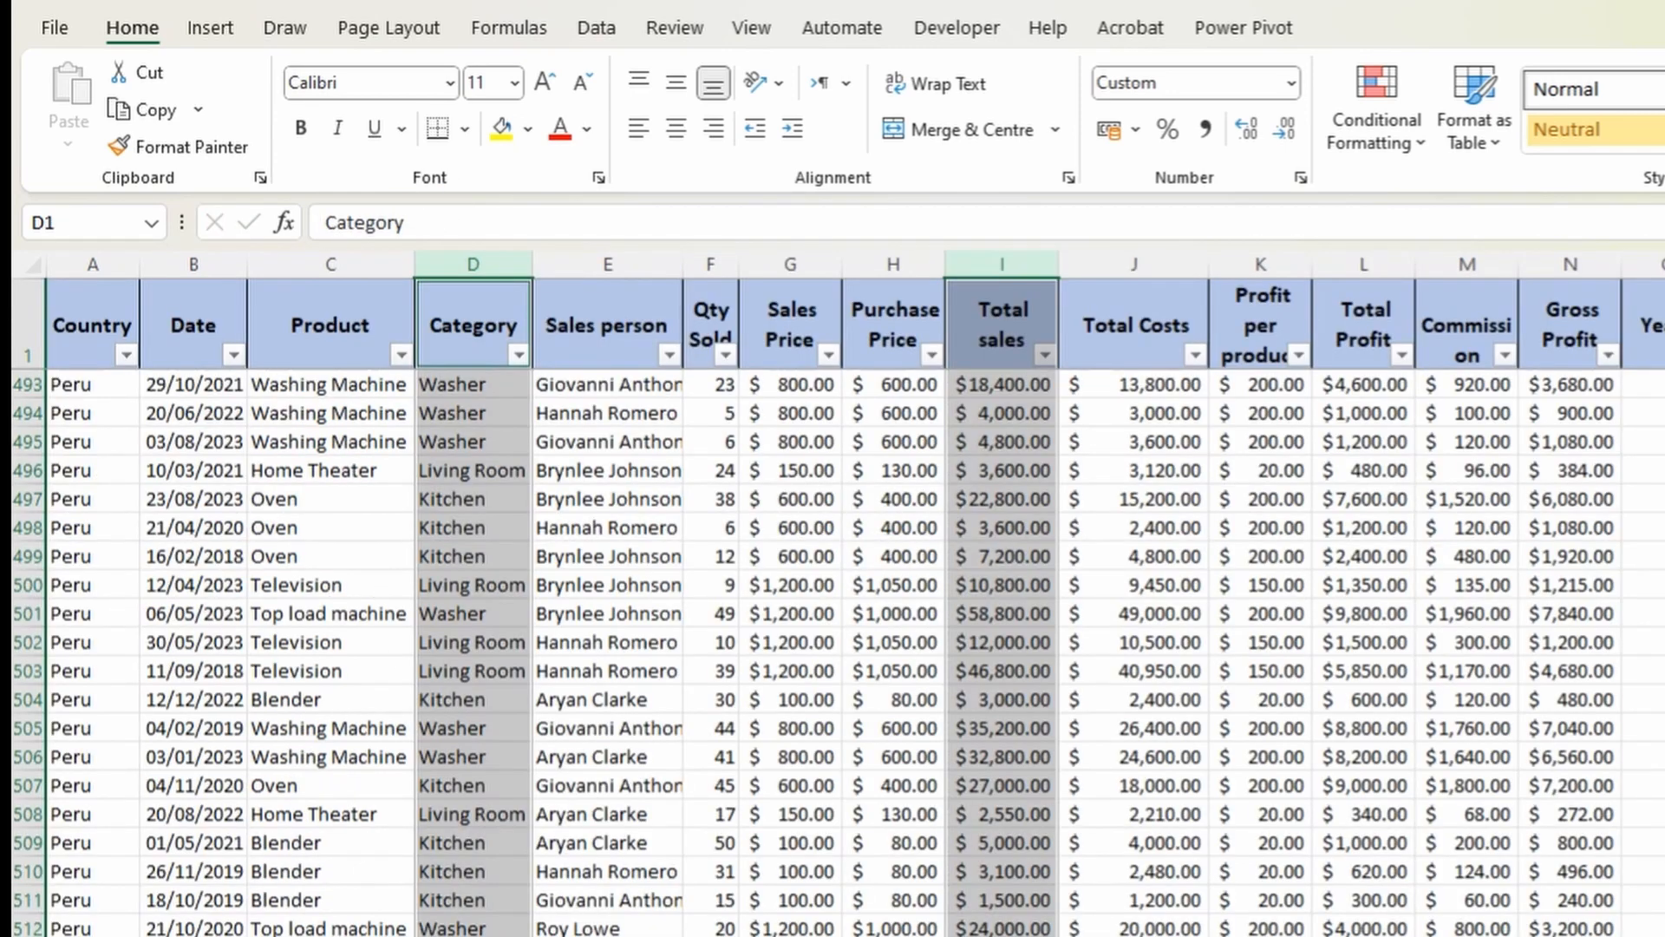
left_click(183, 266)
scroll(291, 453, "up", 5)
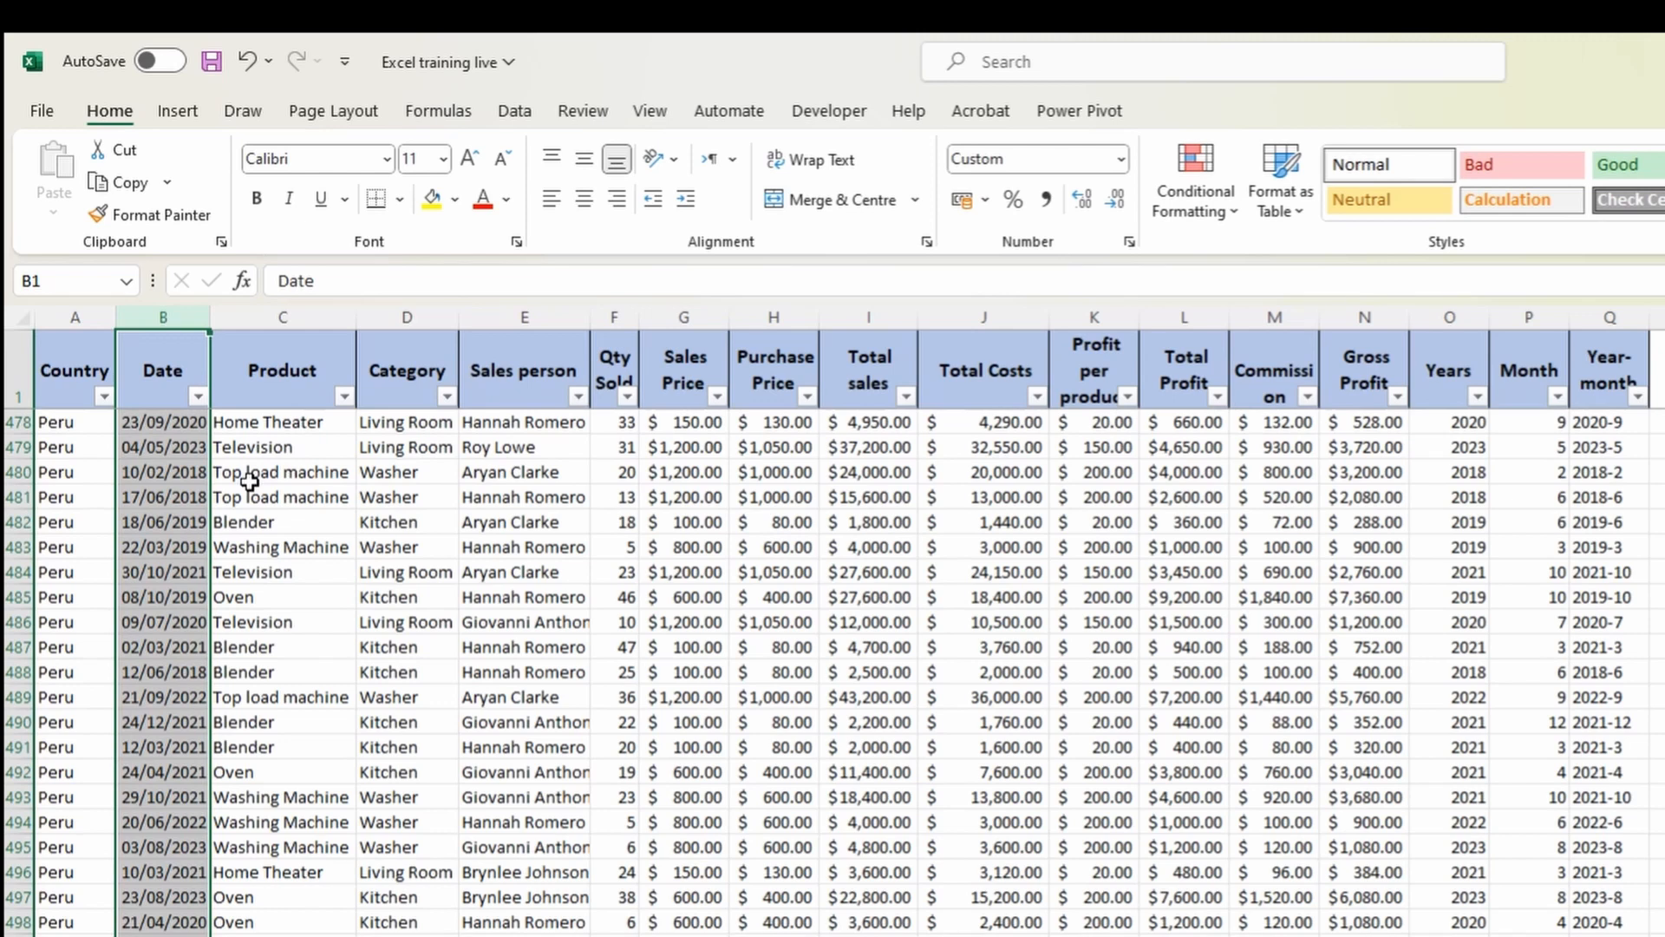
left_click(1436, 312)
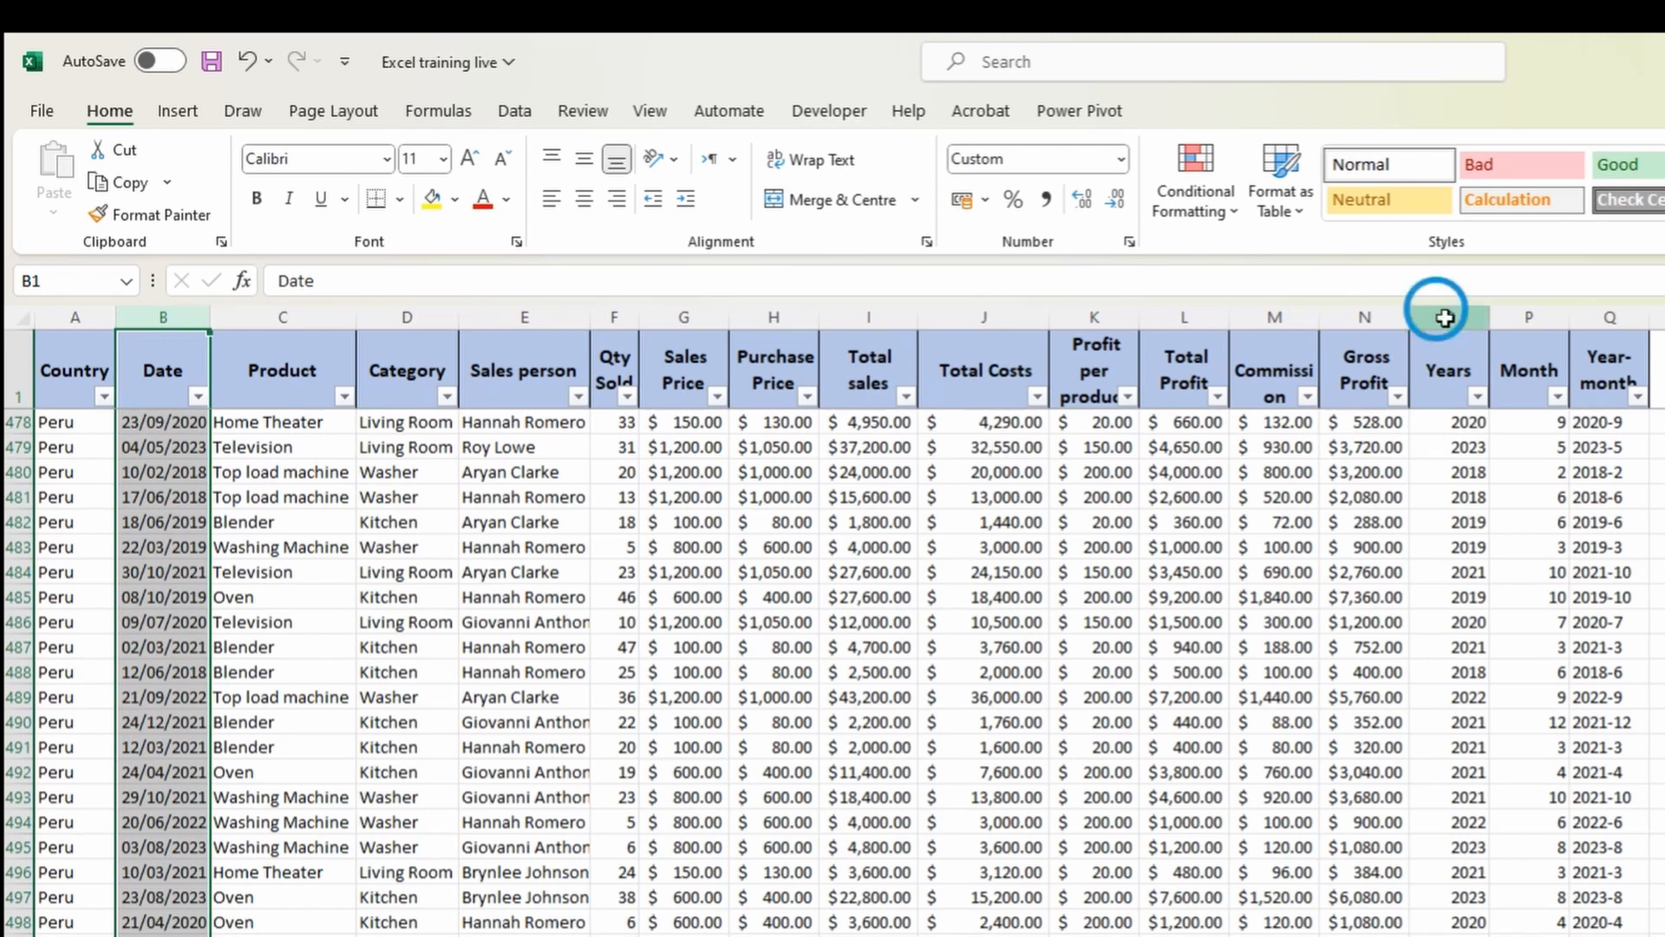
left_click(1508, 316)
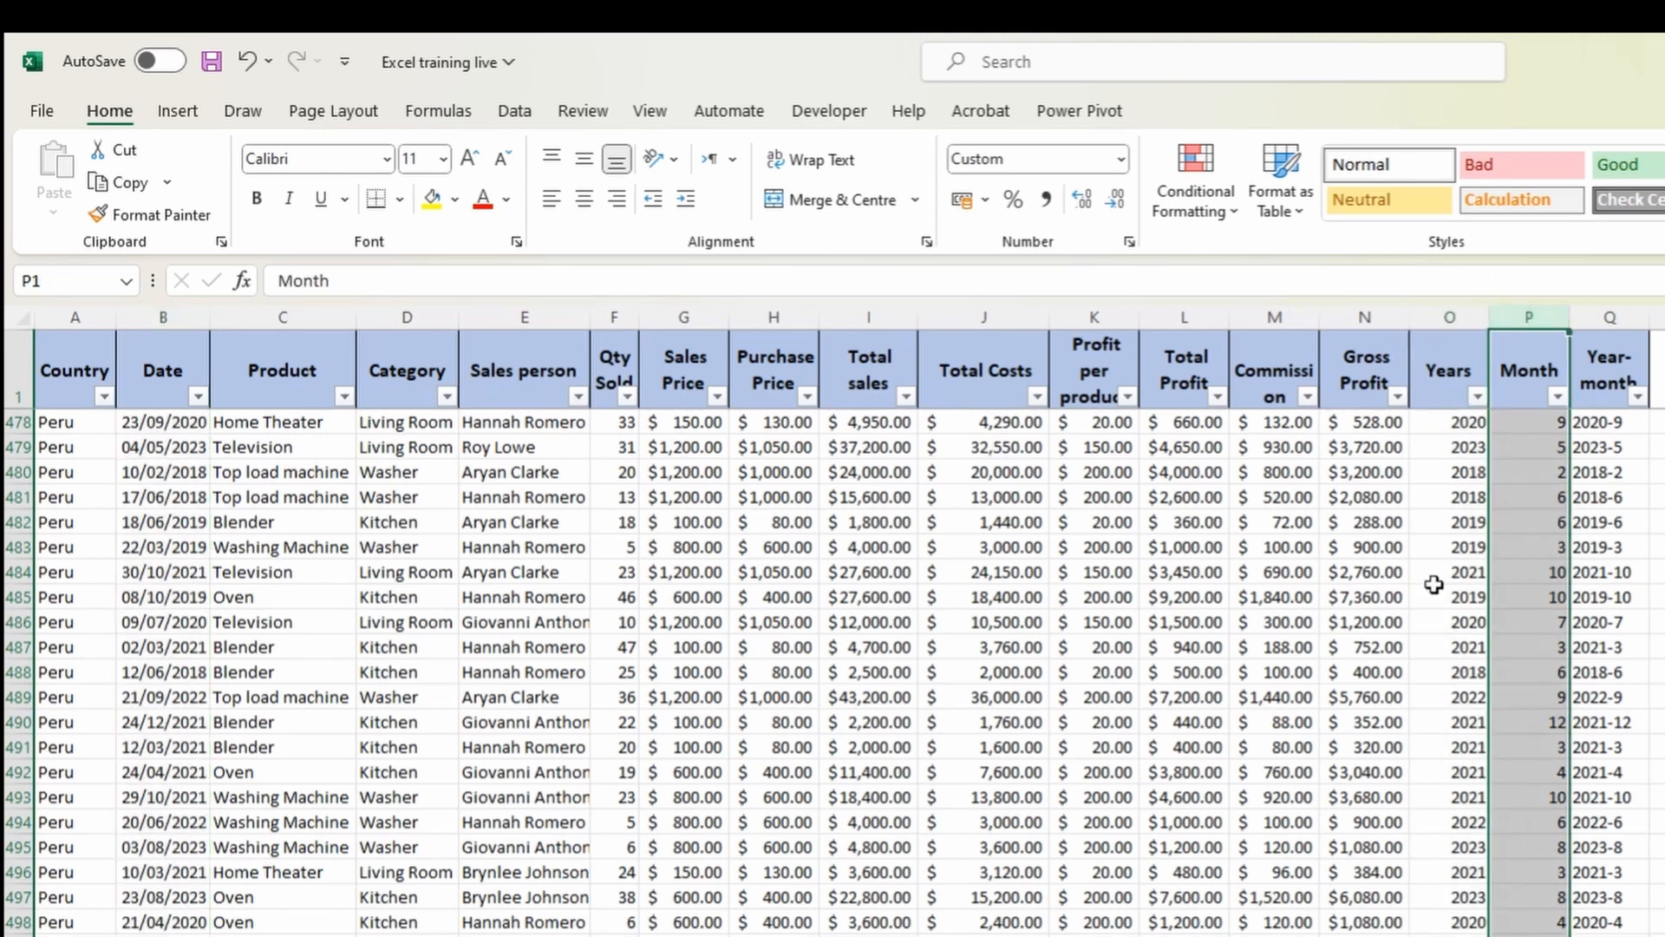
left_click(1610, 340)
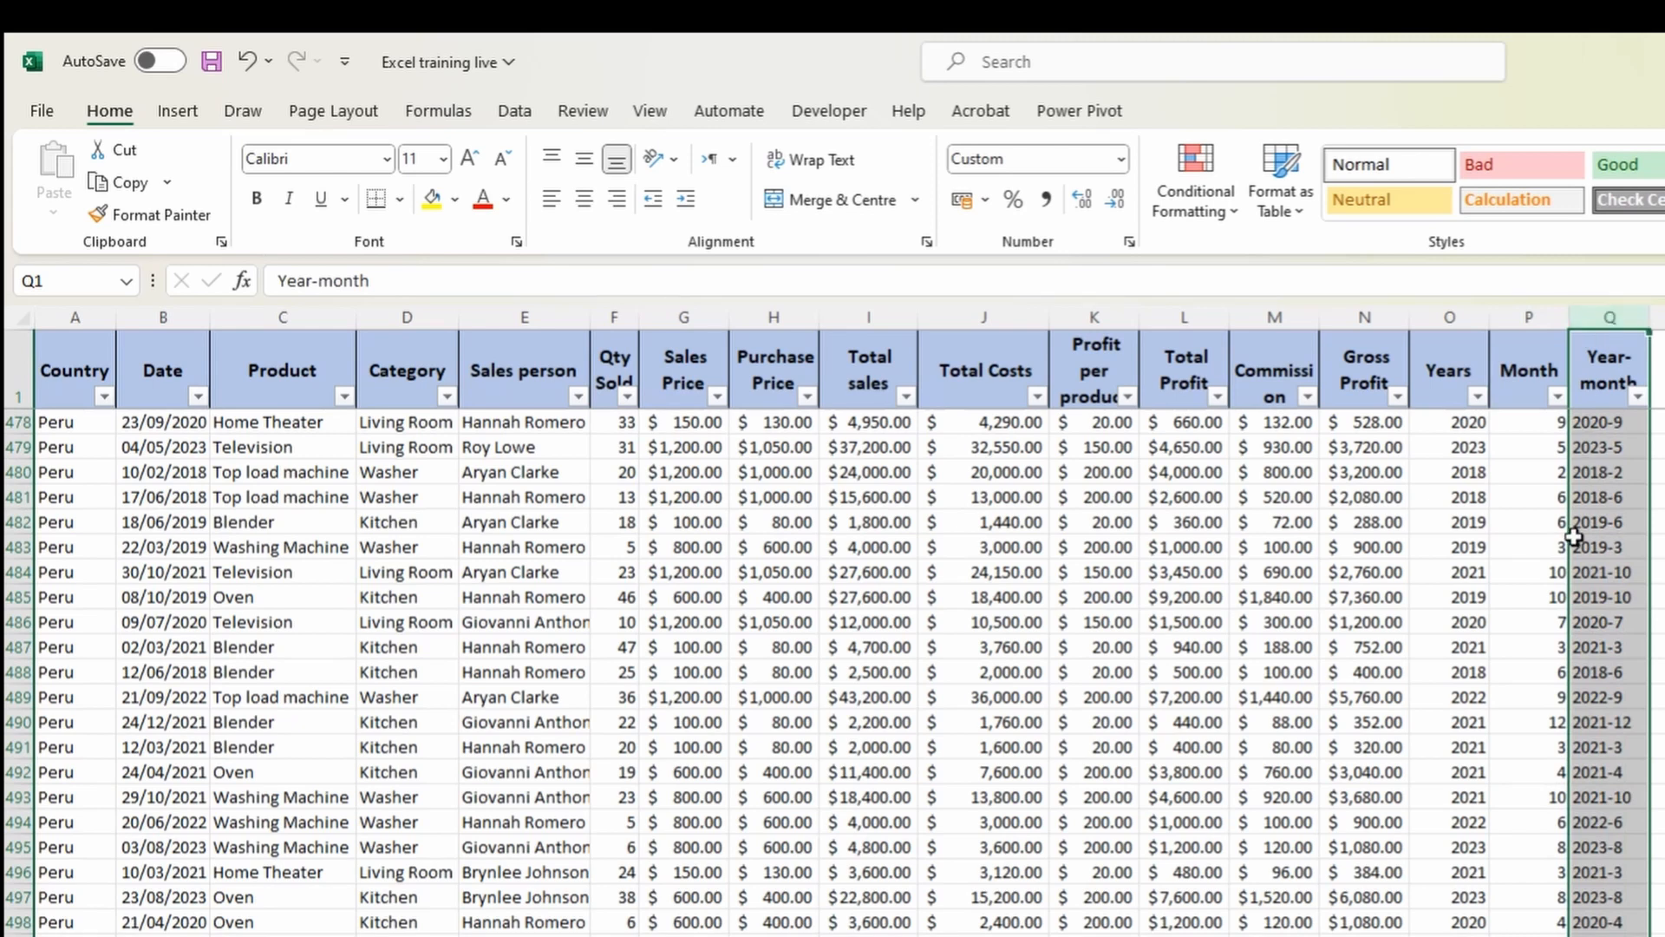
left_click(1638, 396)
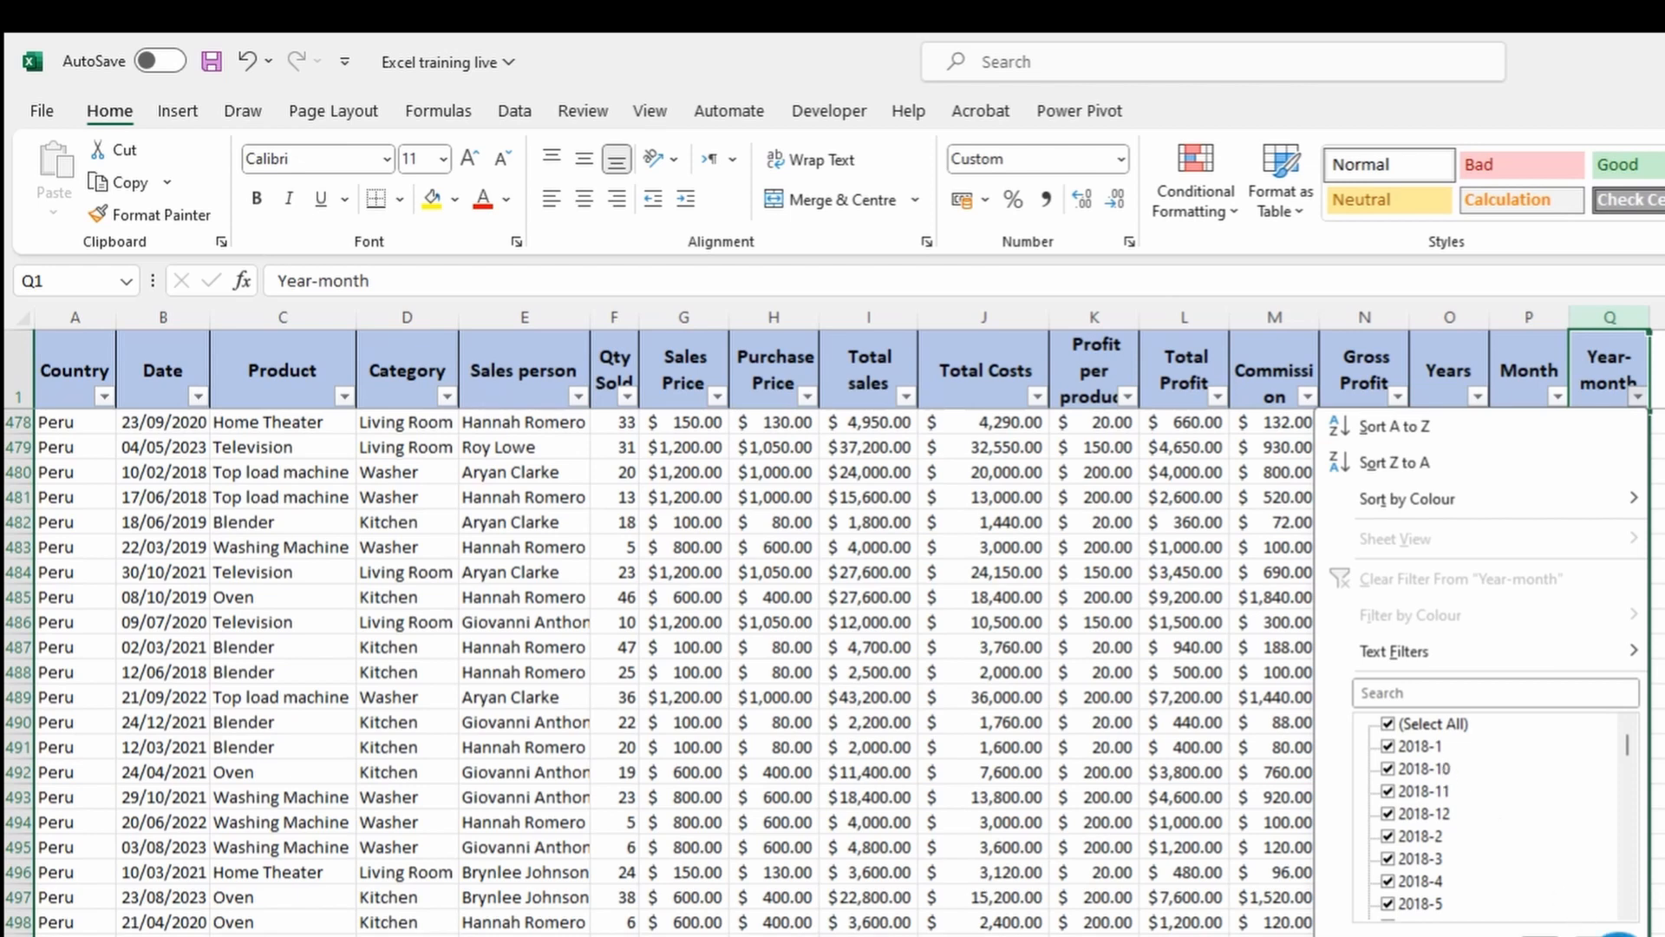
left_click(1613, 933)
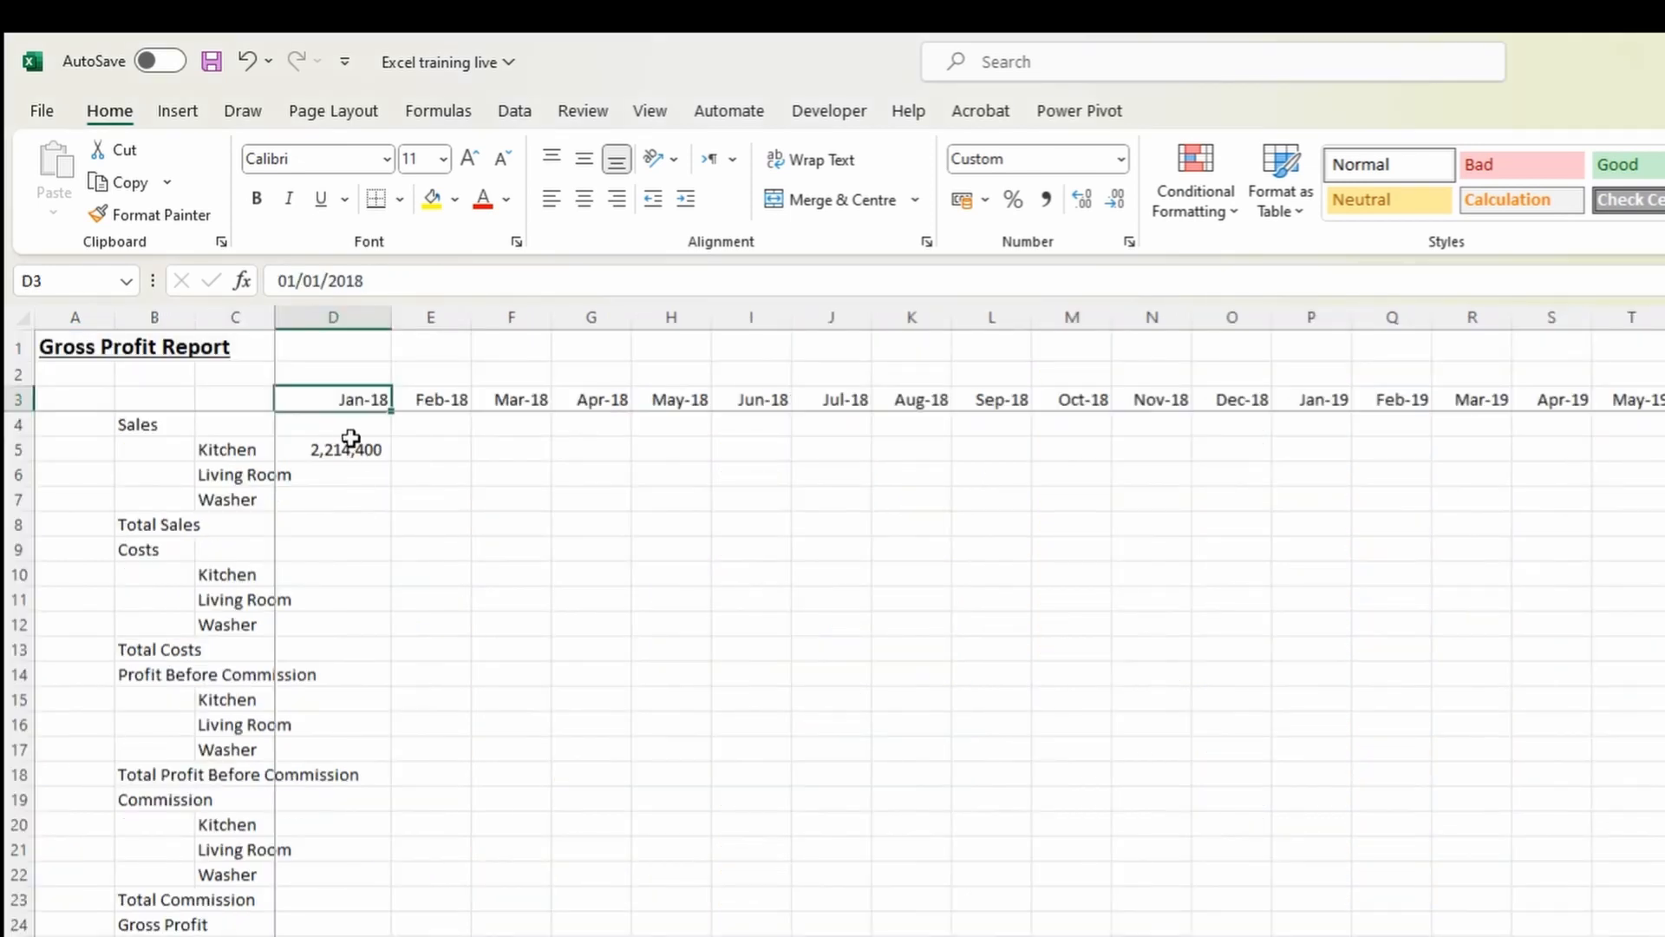
Extend the Kitchen SUMIFS formula in D5 with the Year-month column Data!Q:Q as second criteria range and Summary1!D3 as its criterion.
left_click(349, 437)
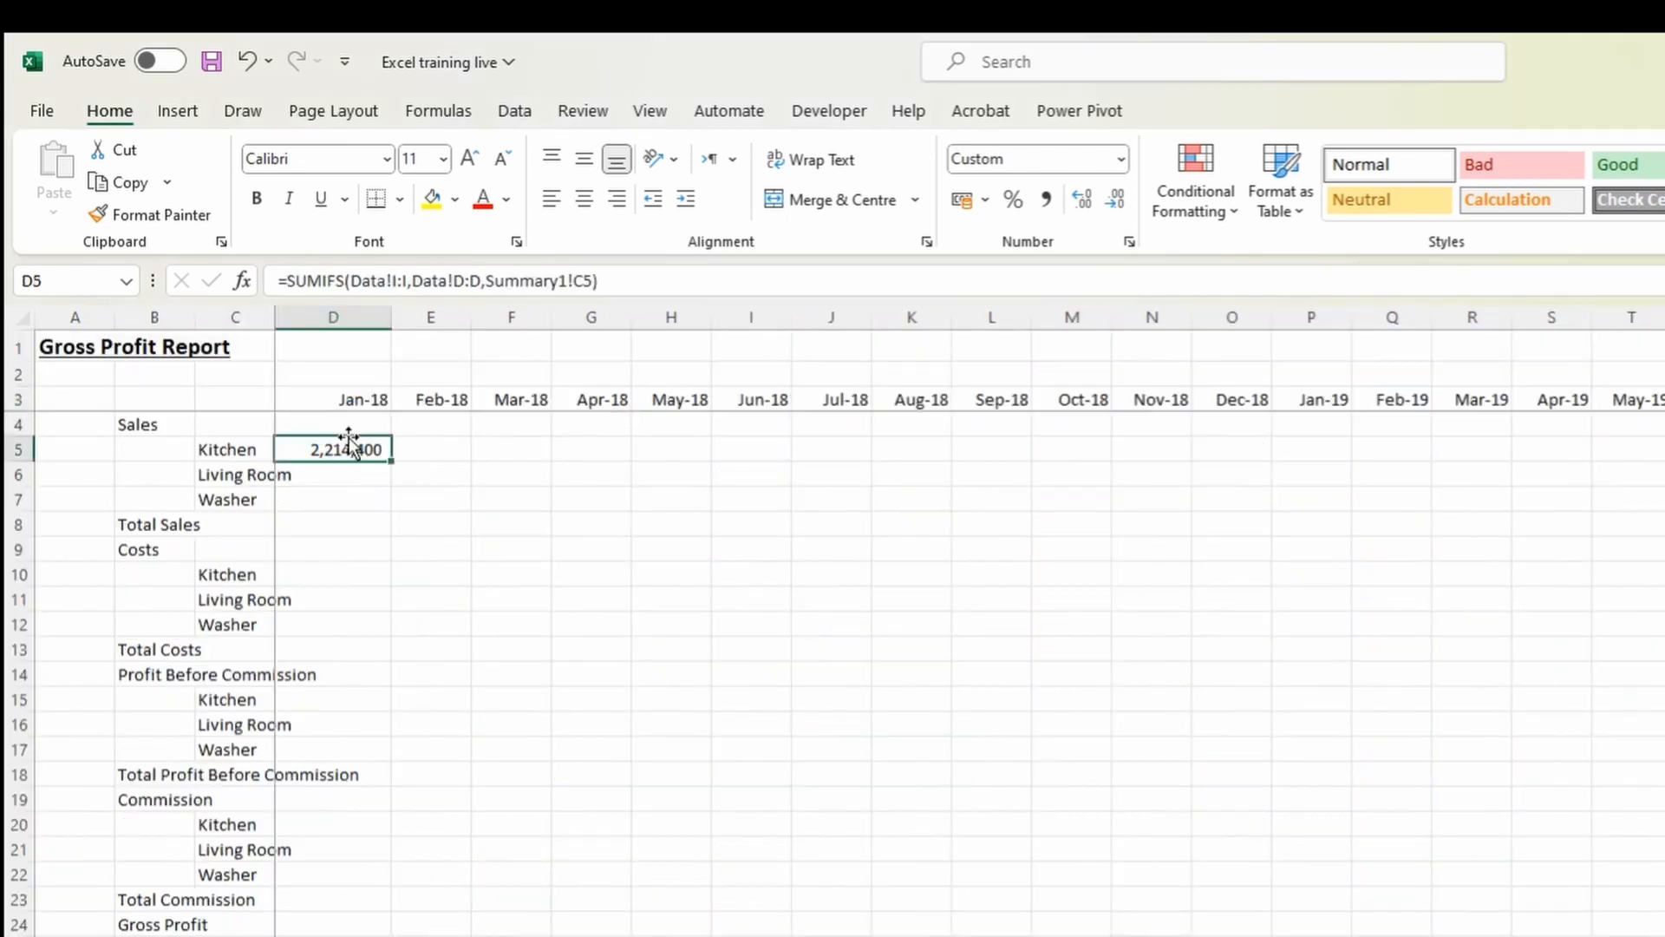
left_click(594, 282)
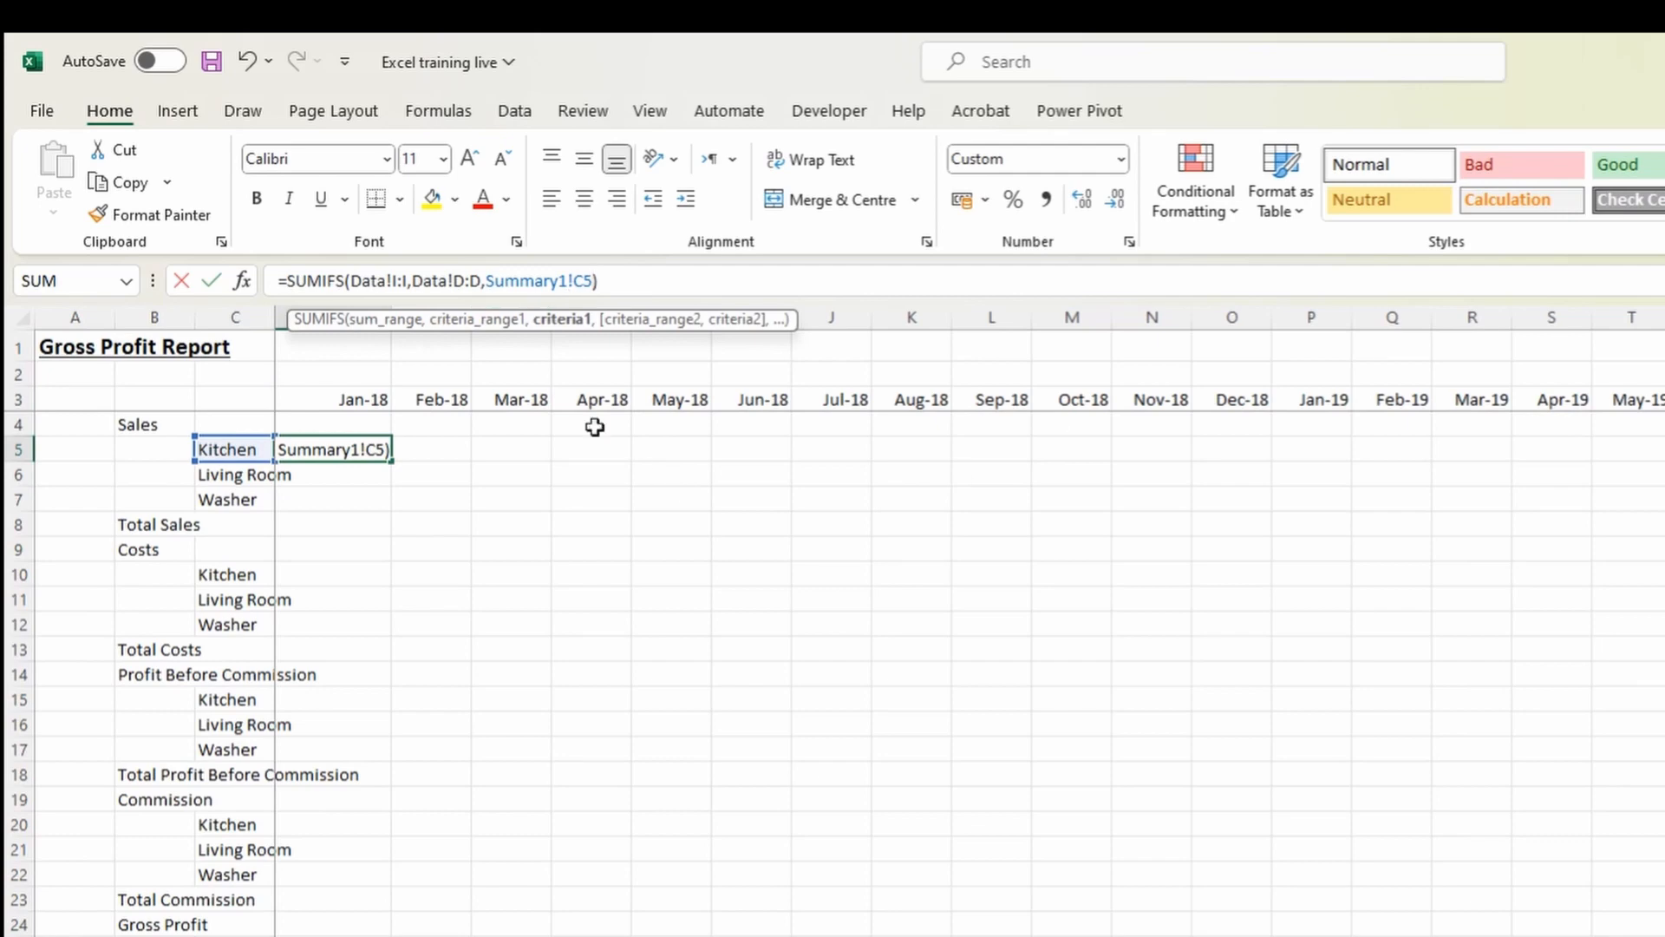
type(",")
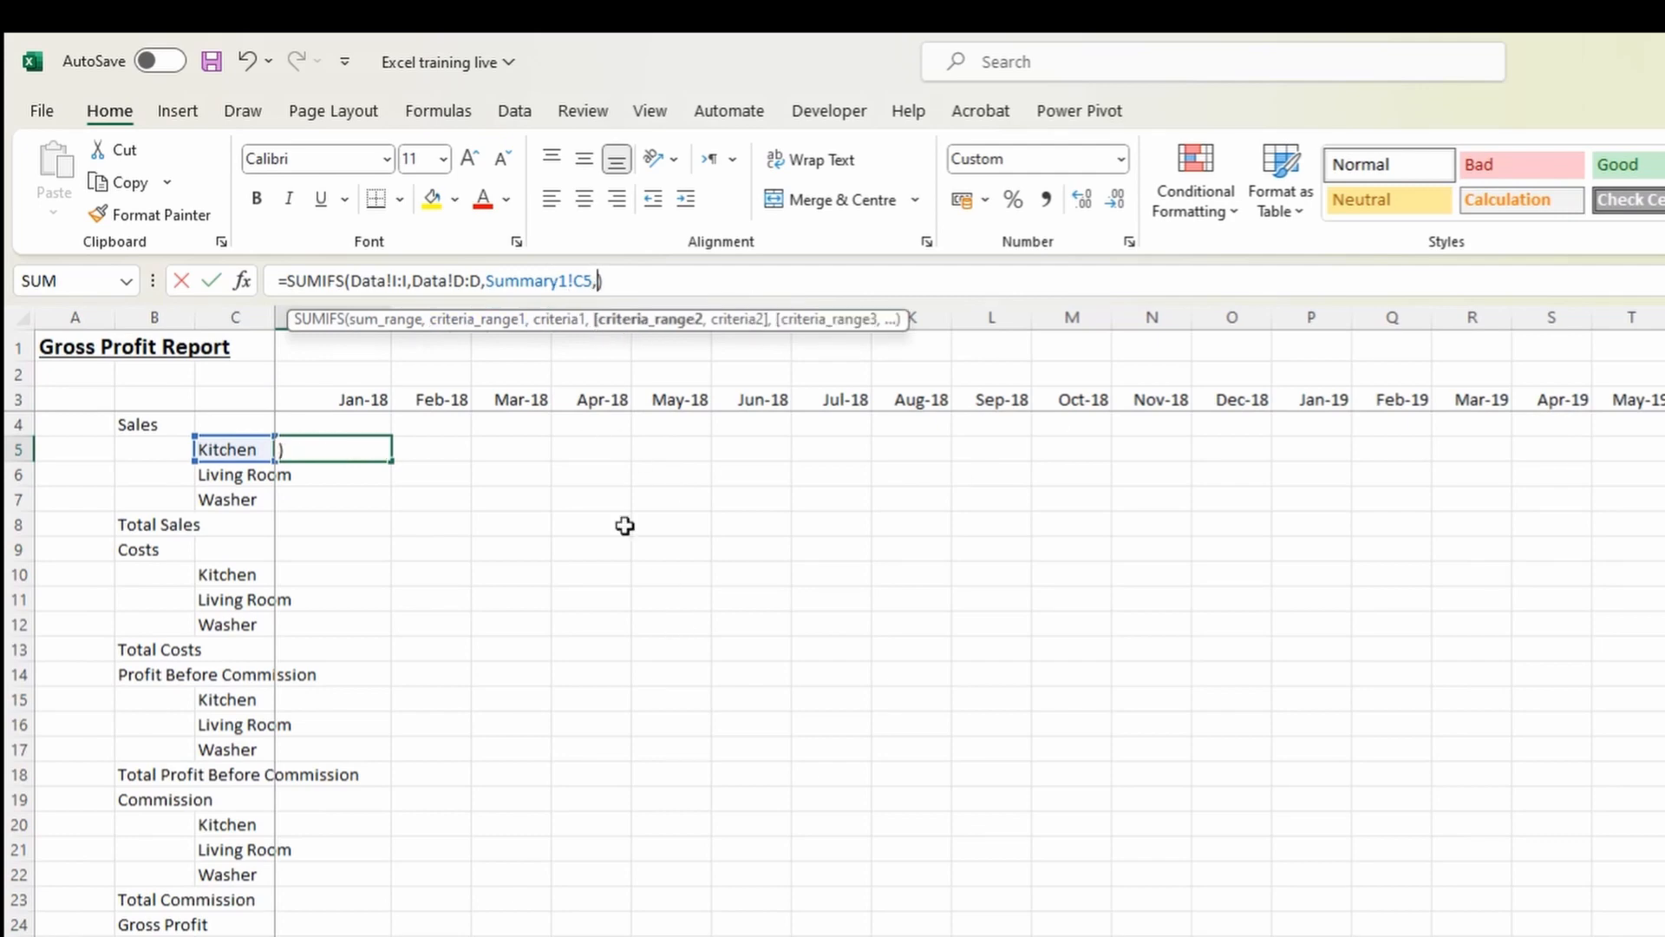
left_click(260, 935)
left_click(1584, 321)
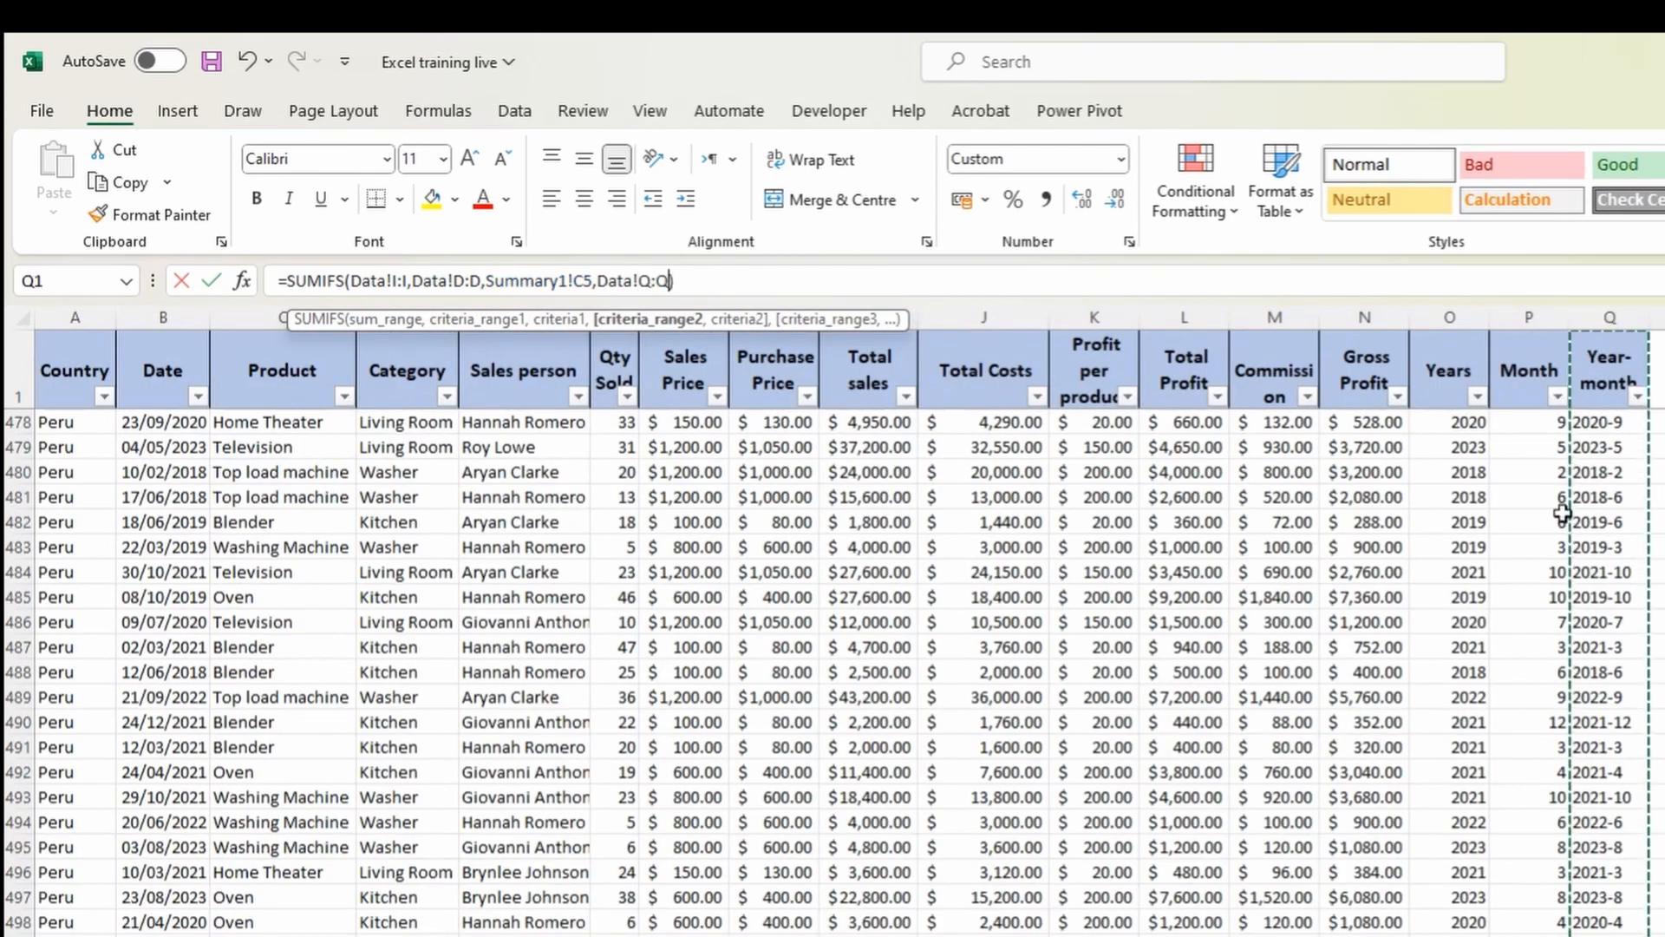
type(",")
left_click(311, 928)
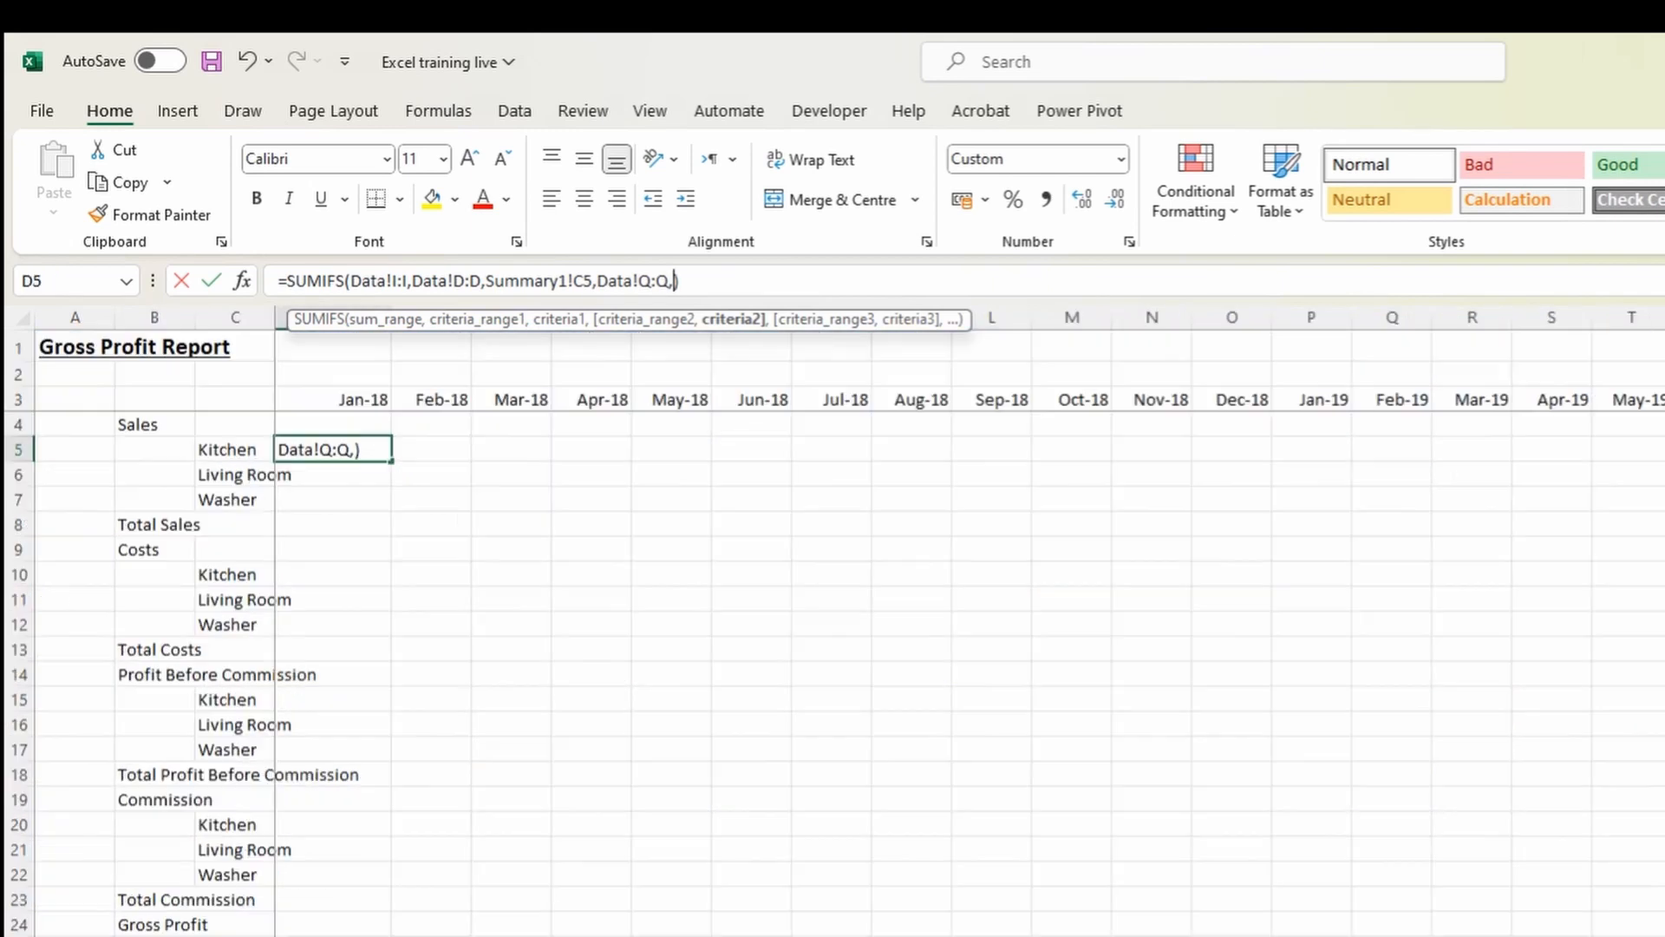
left_click(351, 397)
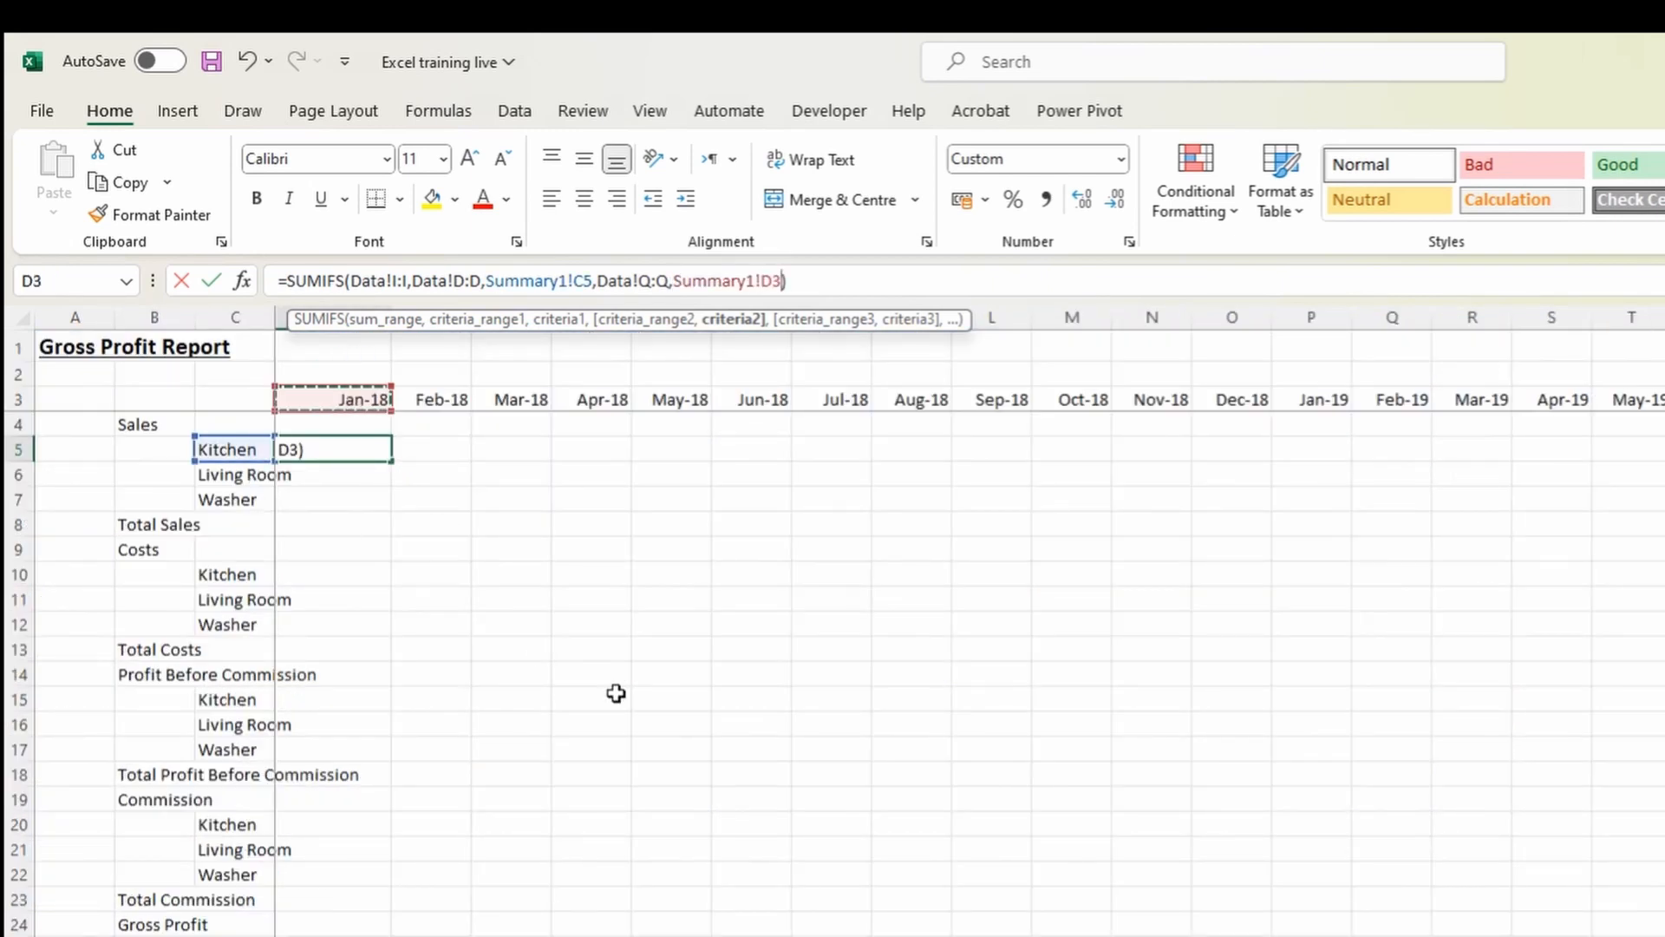
key("Return")
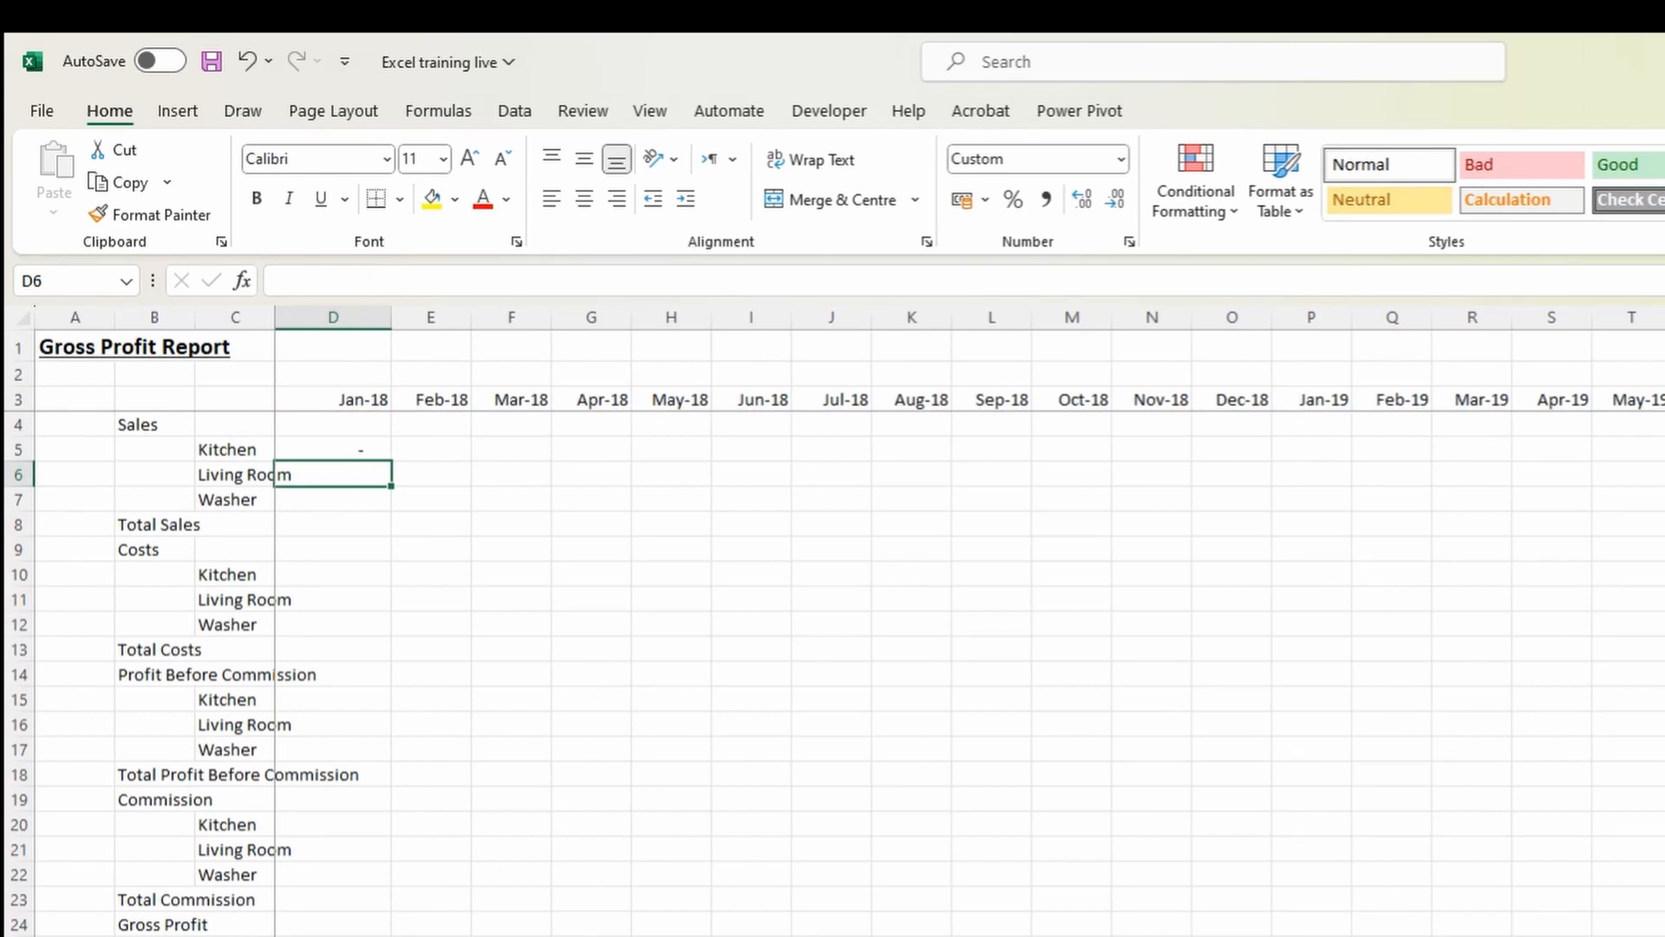
Check the D3 date and the D5 formula against the Year-month, Years and Month formulas in row 478 of the data sheet.
left_click(367, 401)
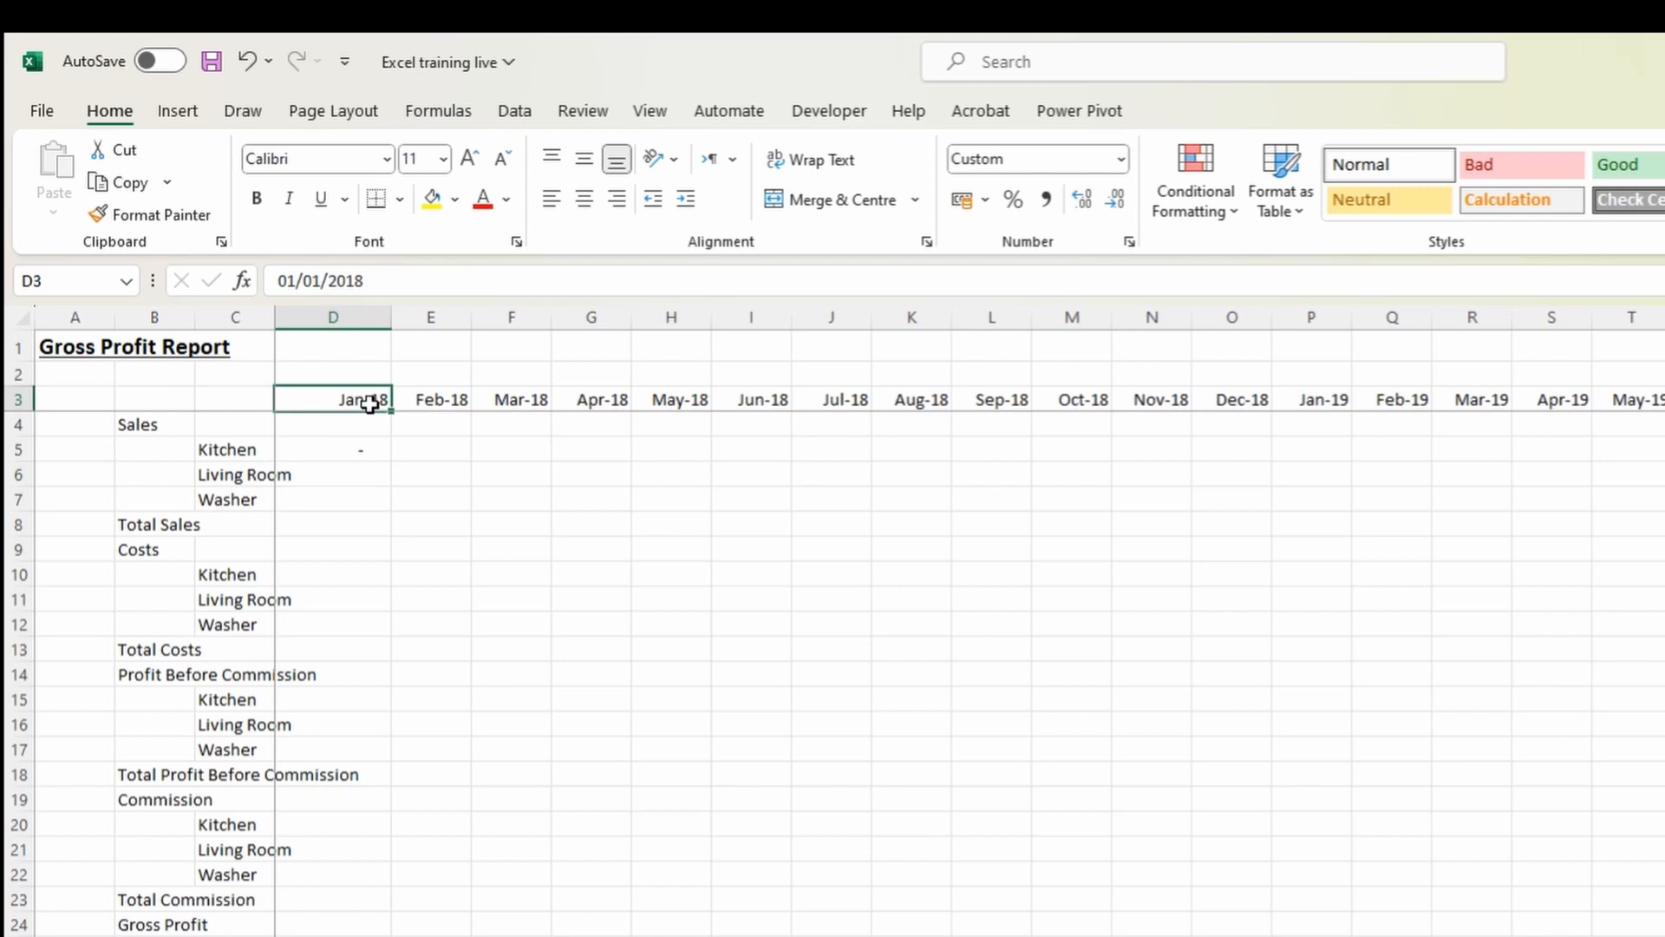
left_click(356, 449)
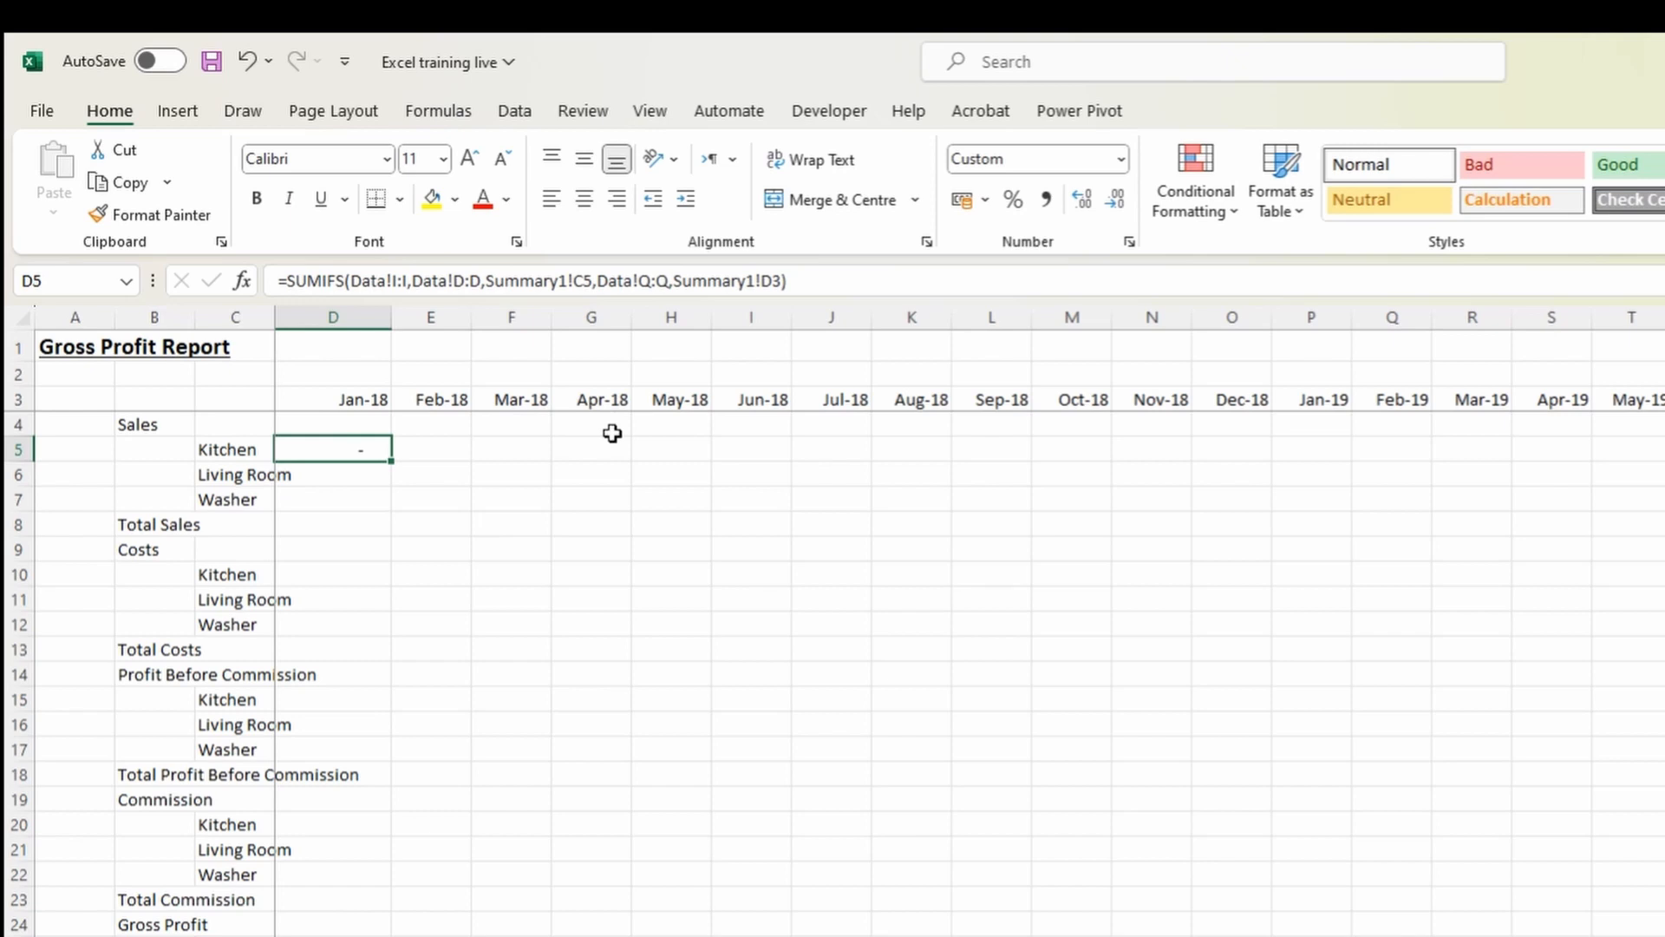
key("ctrl+Page_Up")
left_click(1625, 427)
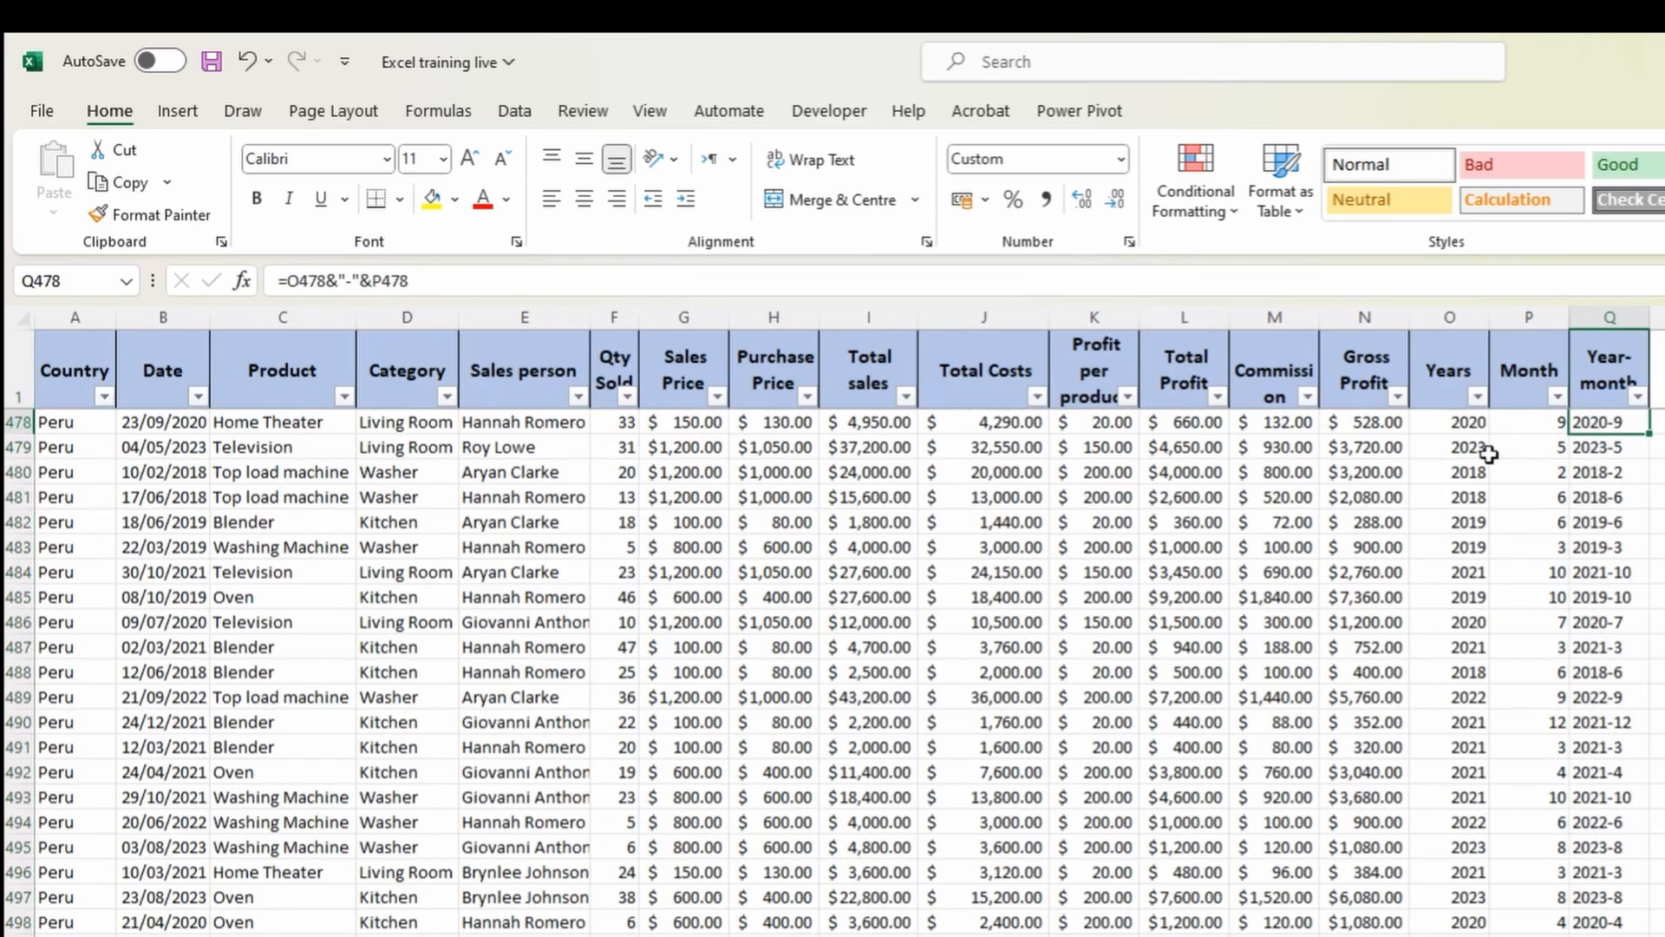
key("F2")
key("Escape")
left_click(1477, 423)
key("F2")
key("Escape")
left_click(1531, 431)
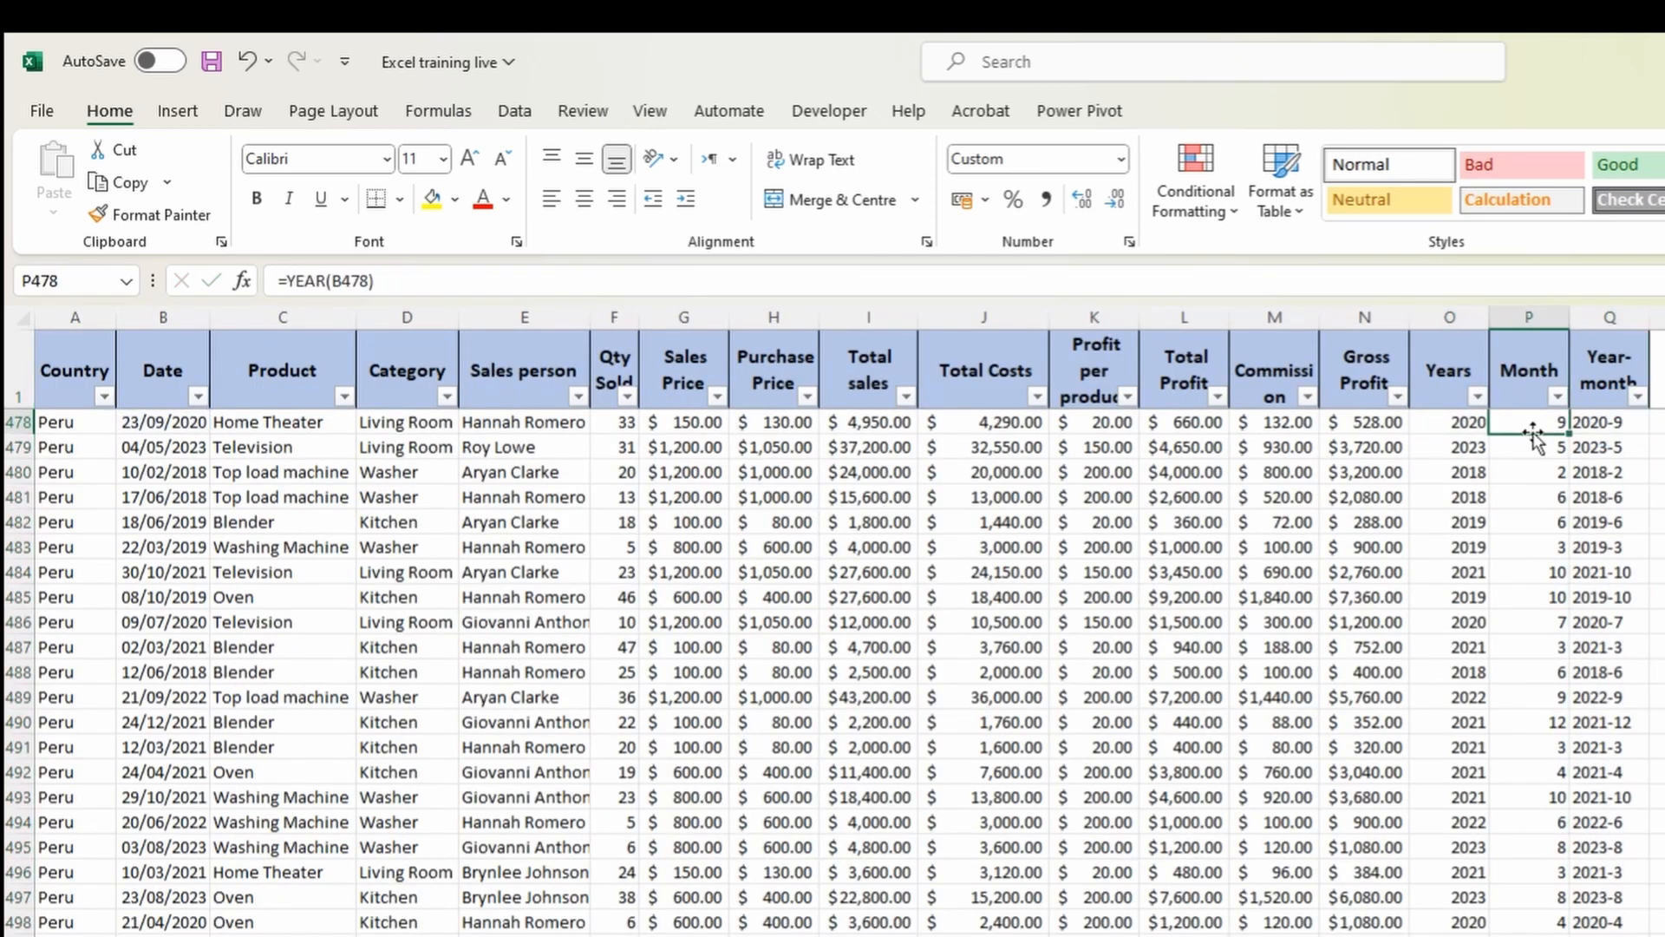
key("F2")
key("Escape")
key("ctrl+Page_Down")
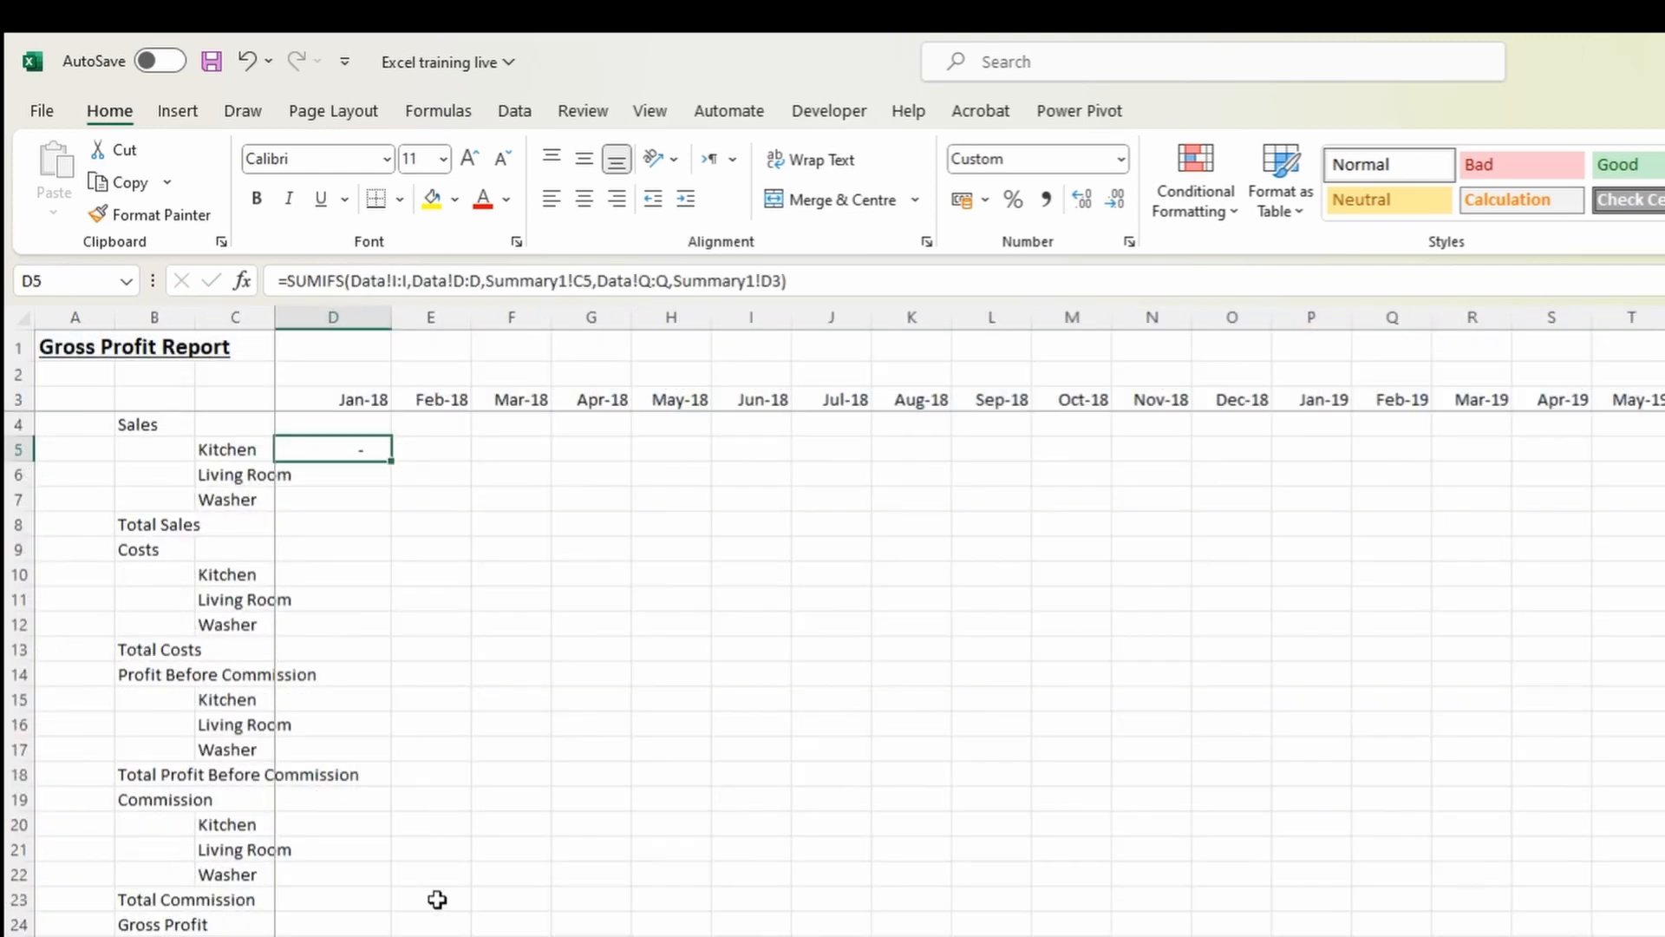
Remove the Summary1! prefixes from the D5 formula so that it reads =SUMIFS(Data!I:I,Data!D:D,C5,Data!Q:Q,D3).
key("F2")
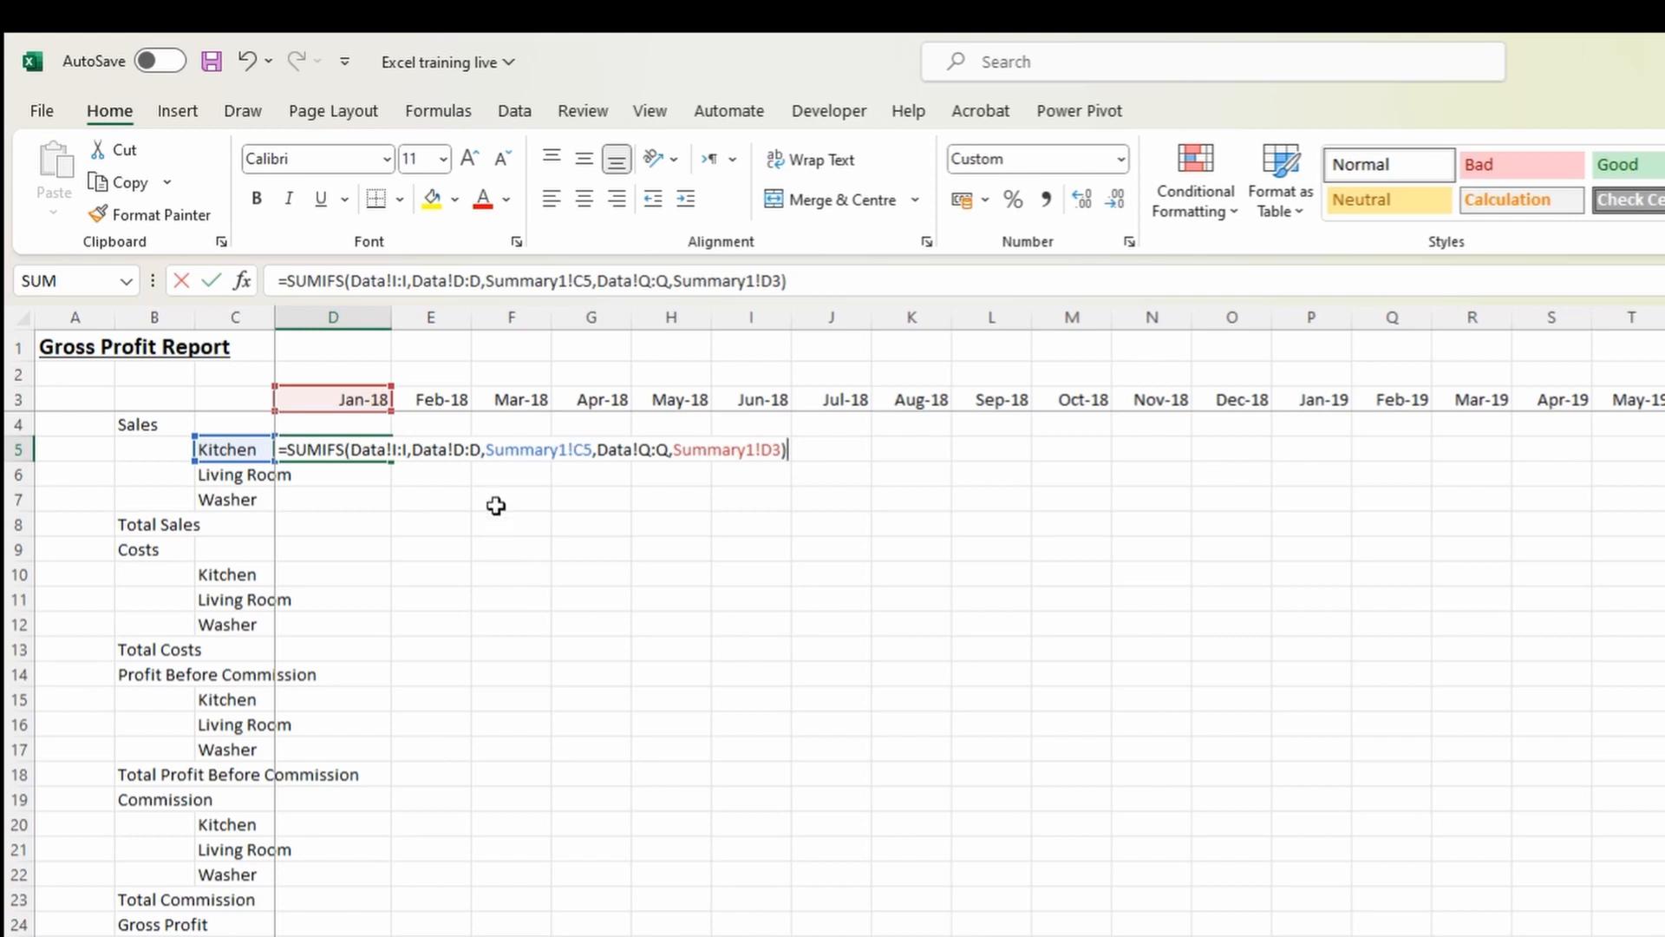
left_click_drag(489, 452, 572, 449)
key("BackSpace")
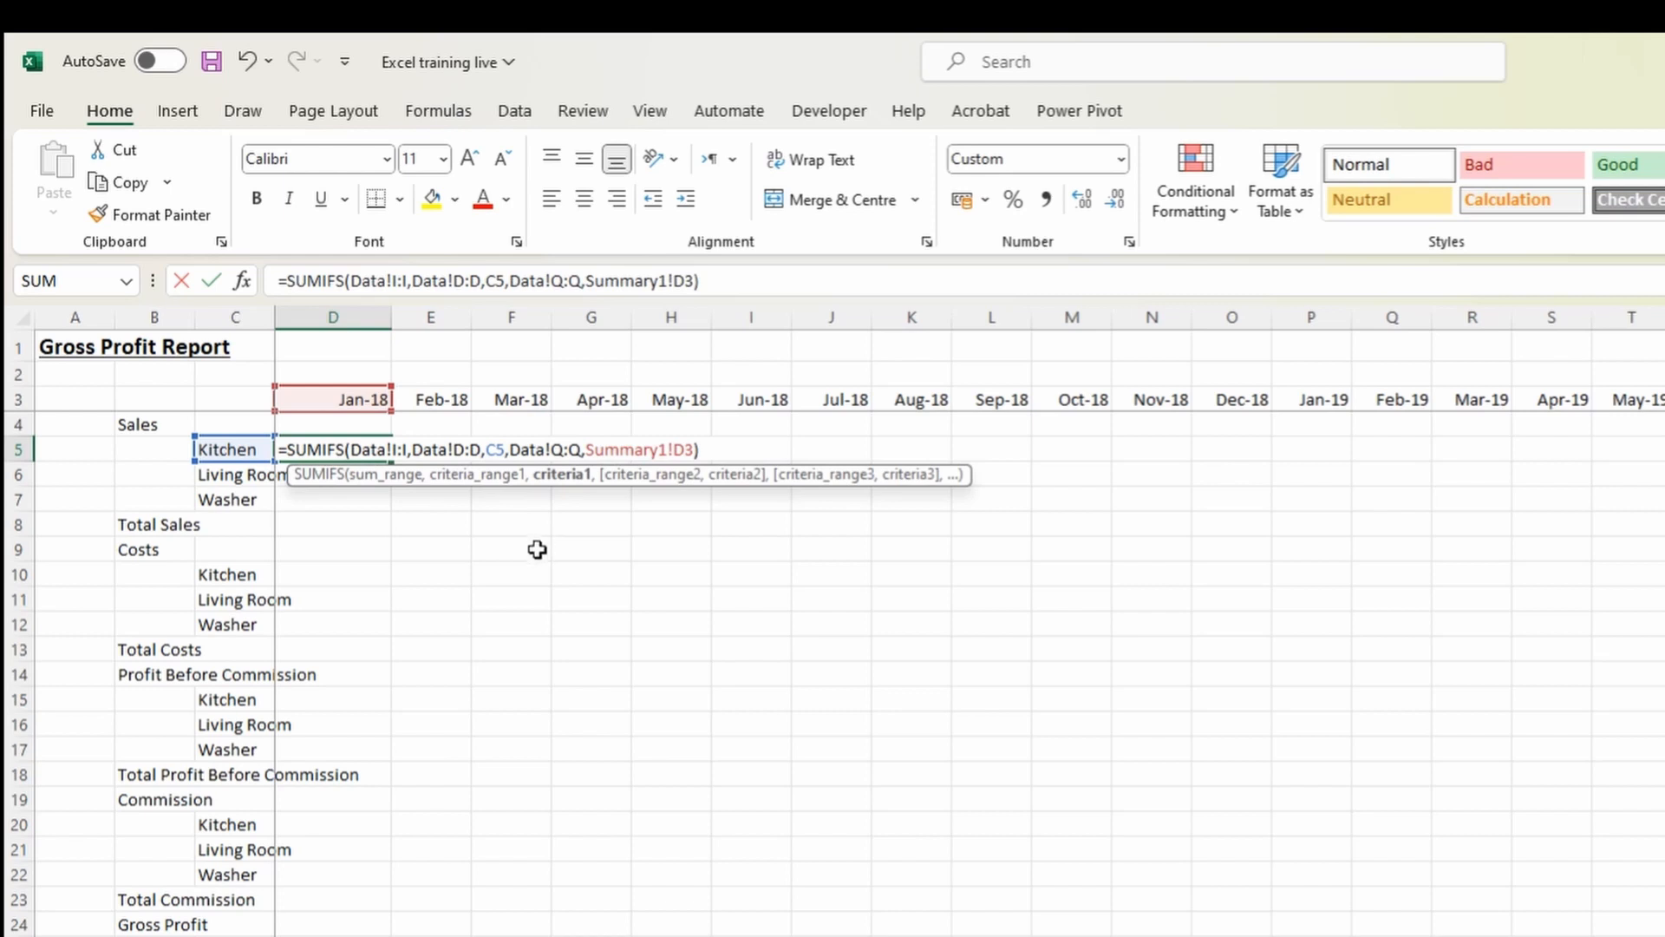
left_click(588, 442)
left_click_drag(589, 442, 685, 447)
key("BackSpace")
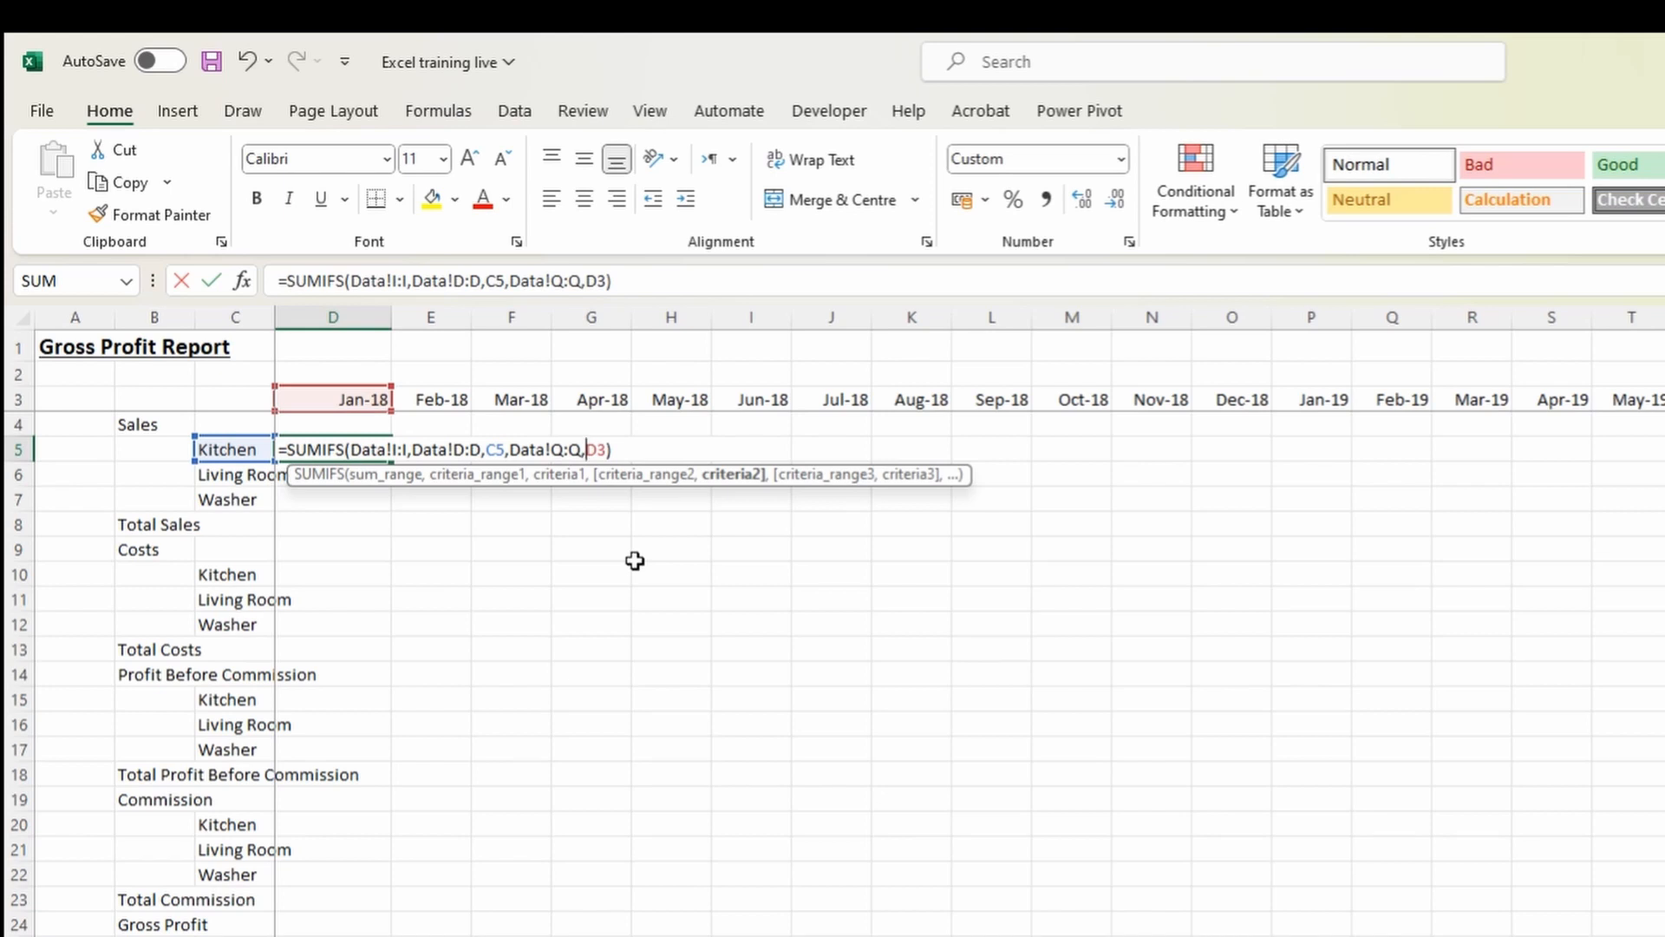
key("Return")
key("Up")
key("F2")
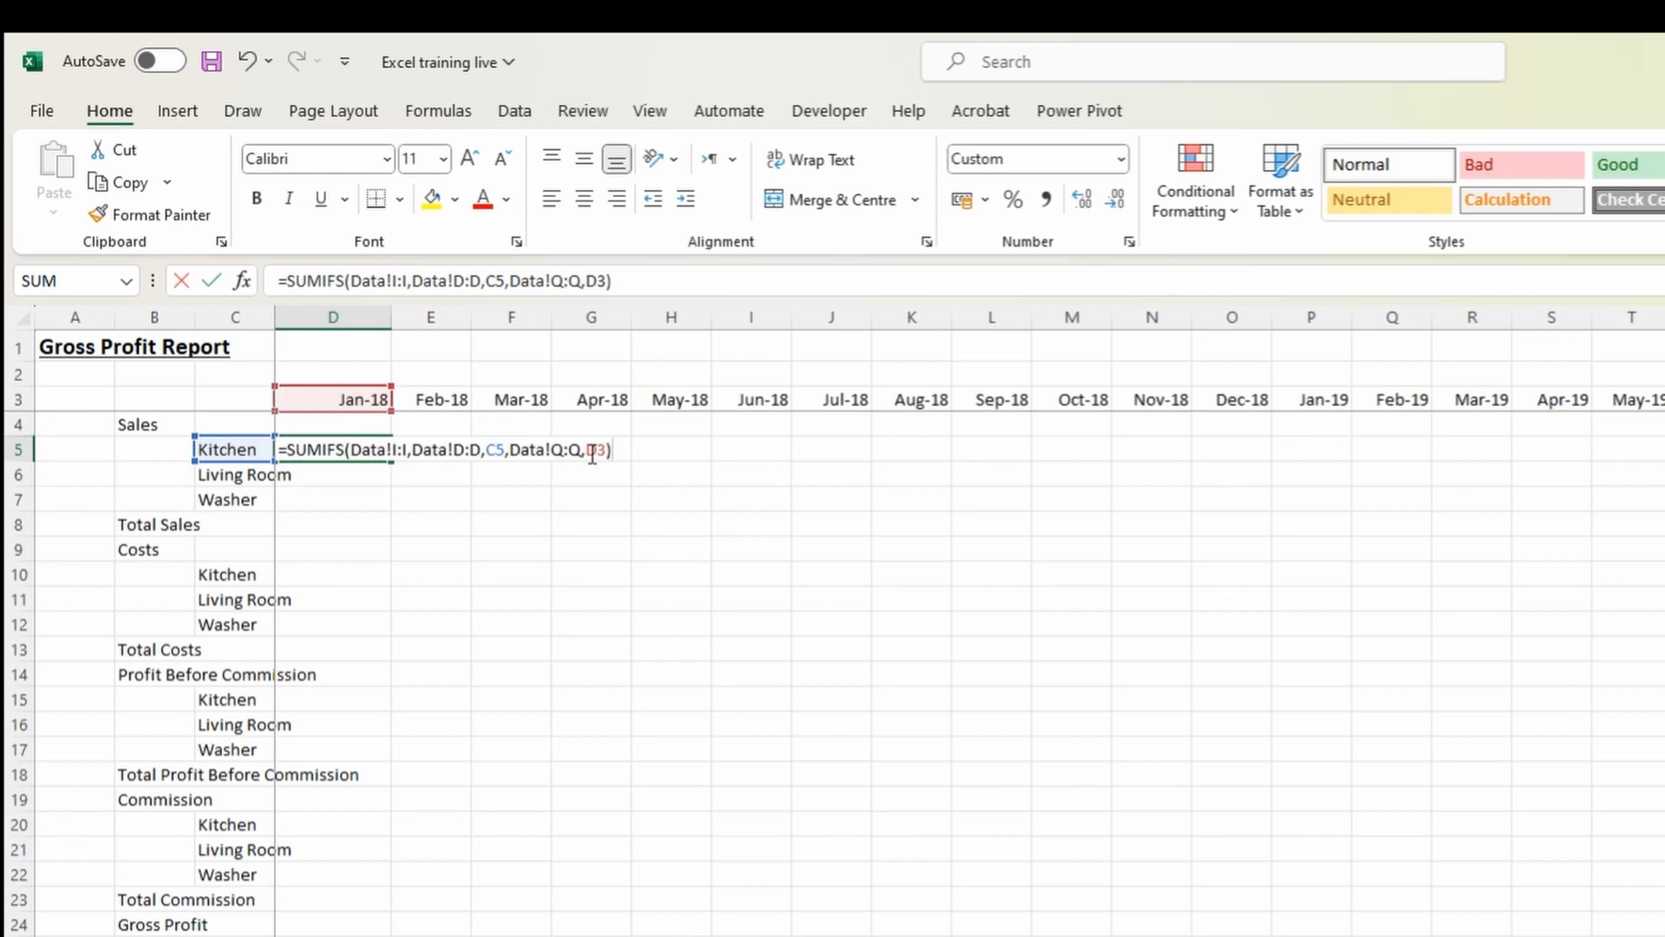
key("Escape")
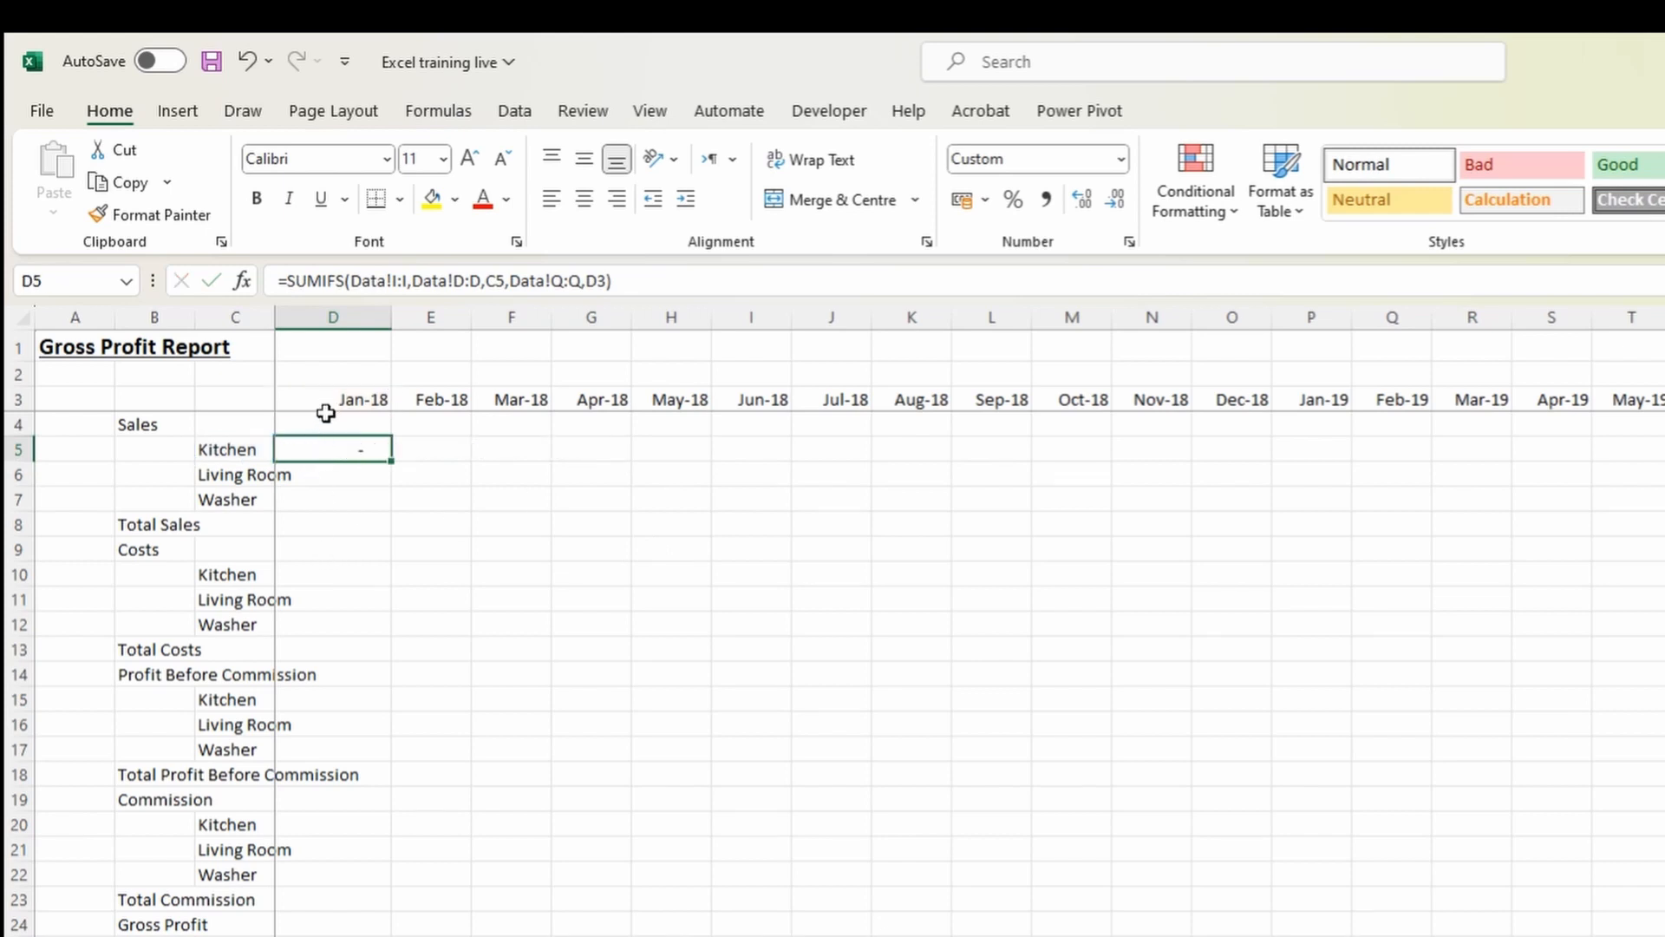
Insert a blank row between the month headings and the Sales row of the Gross Profit Report.
left_click(326, 421)
key("shift+space")
key("ctrl+shift+plus")
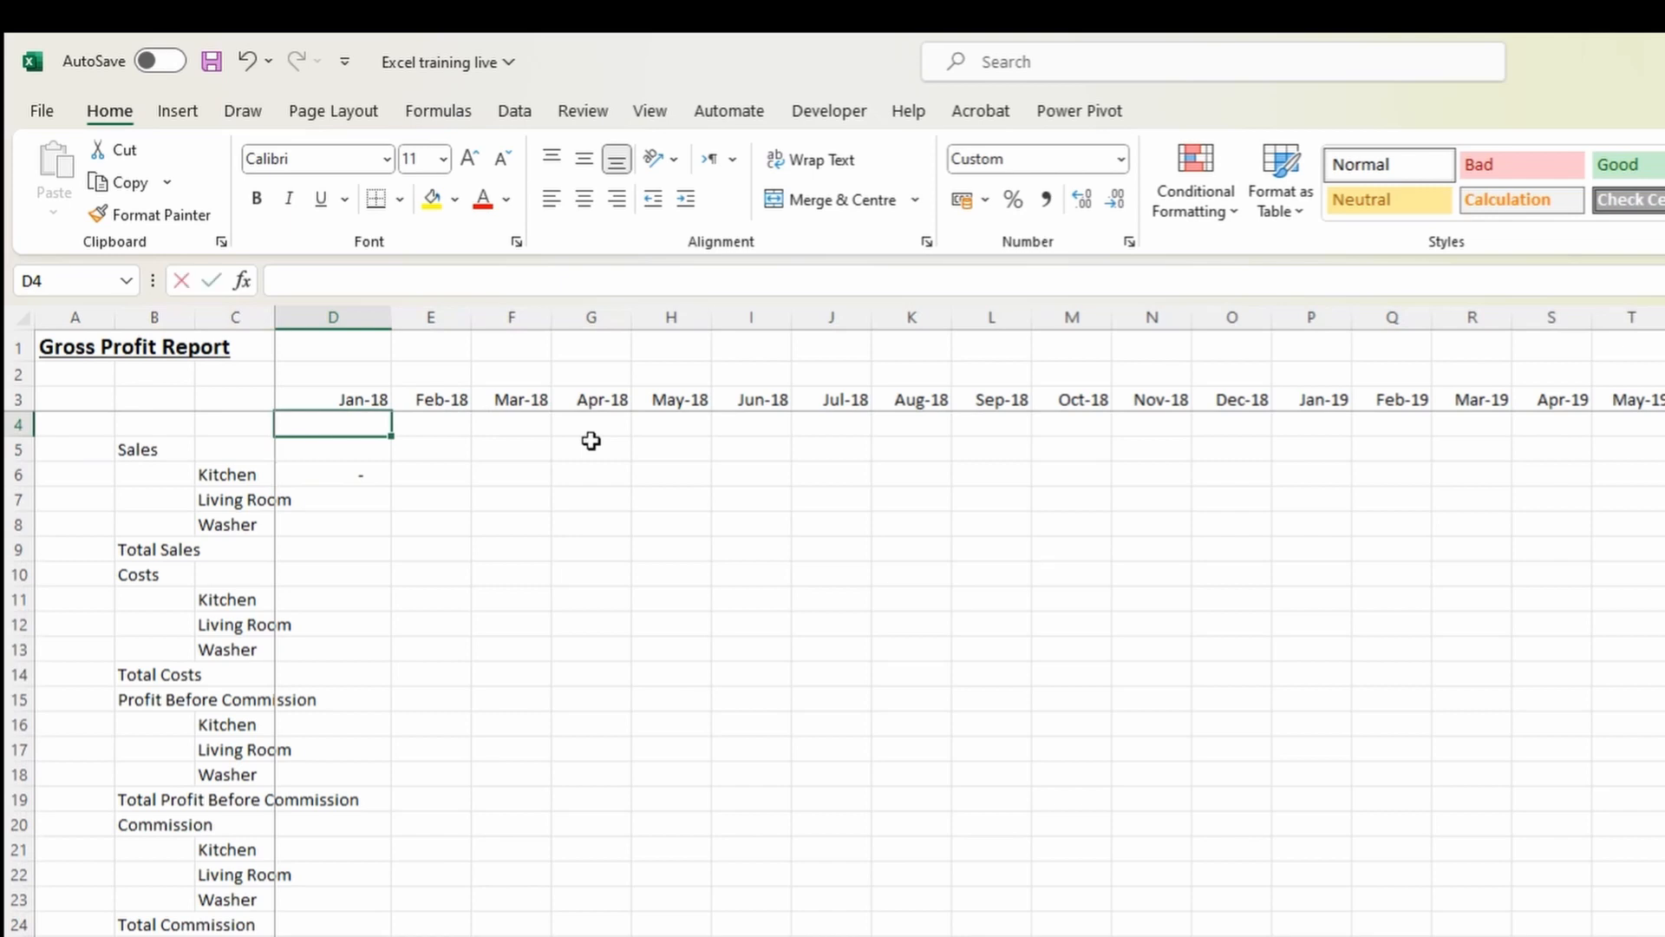
Enter =YEAR(D3) in cell D4 and set its number format to General.
type("=ye")
key("Tab")
key("Up")
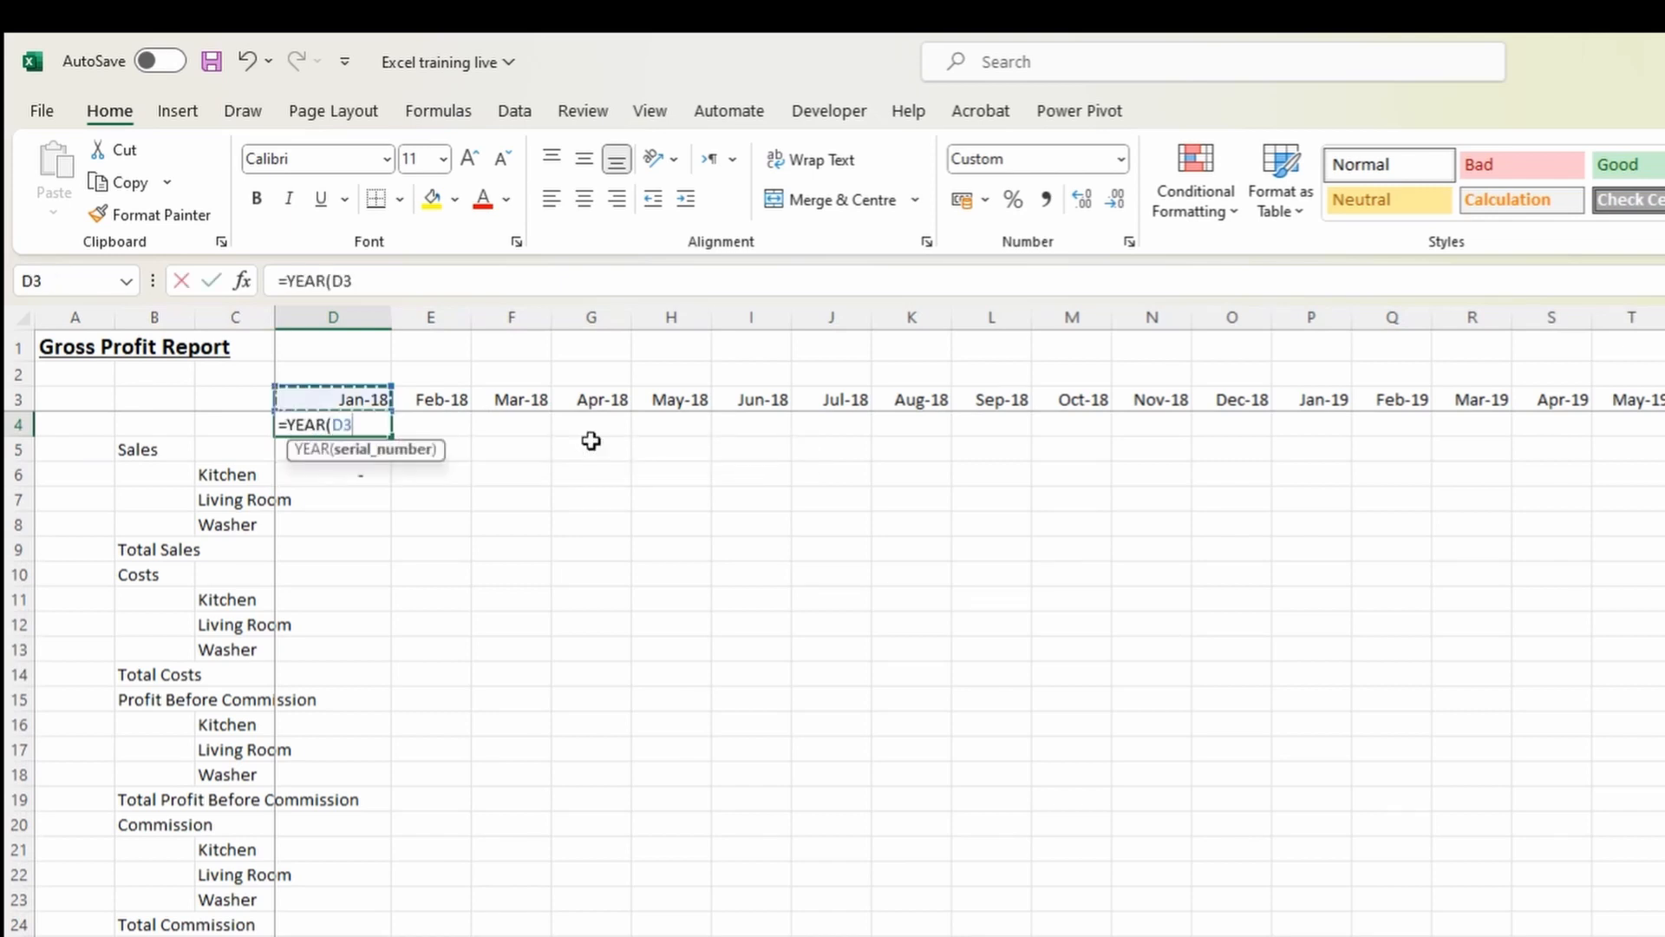
type(")")
key("Return")
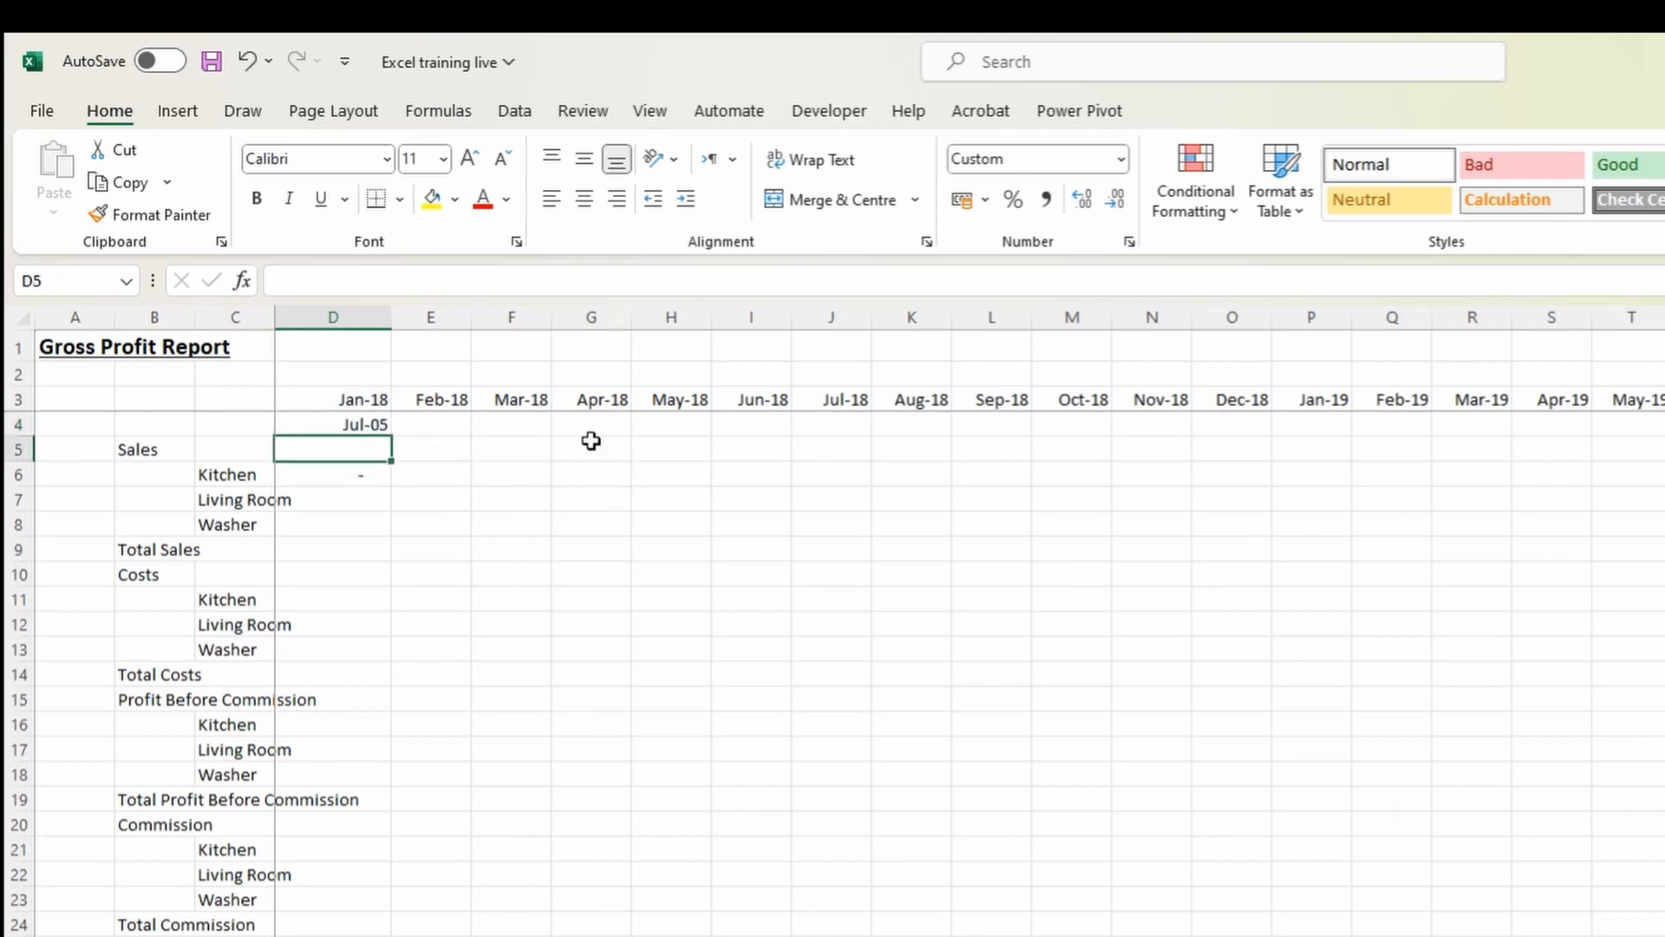
key("Up")
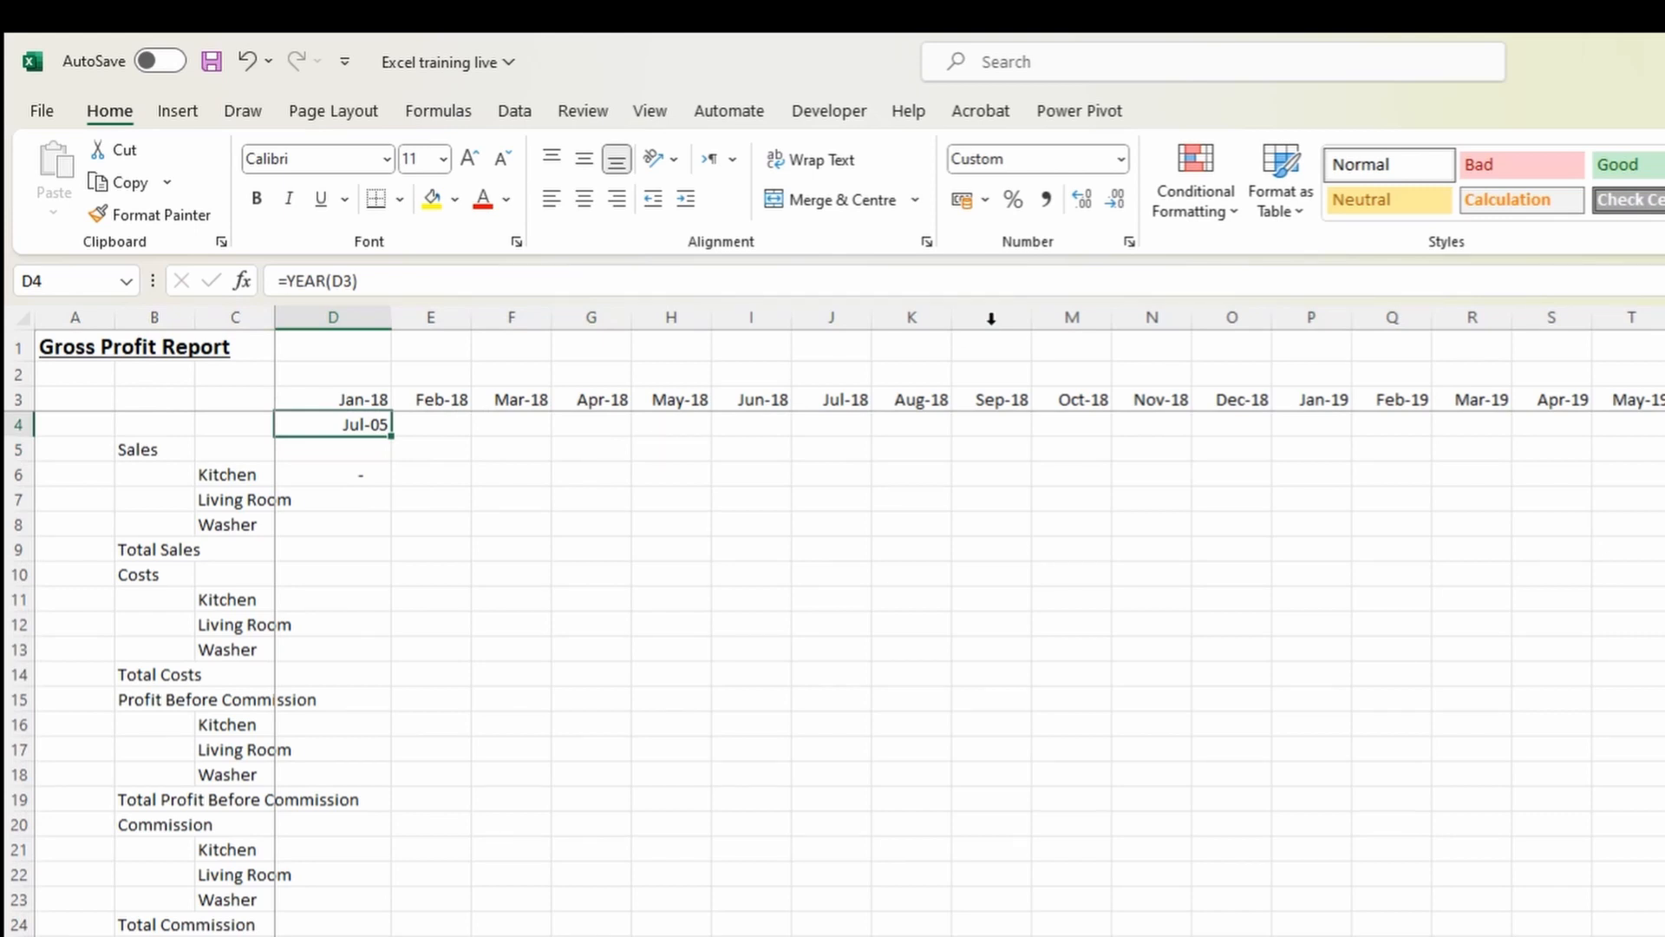
left_click(1120, 158)
left_click(1110, 196)
Review how the data sheet's Years, Month and Year-month formulas in row 478 are built, including the "-" joining year and month.
left_click(868, 935)
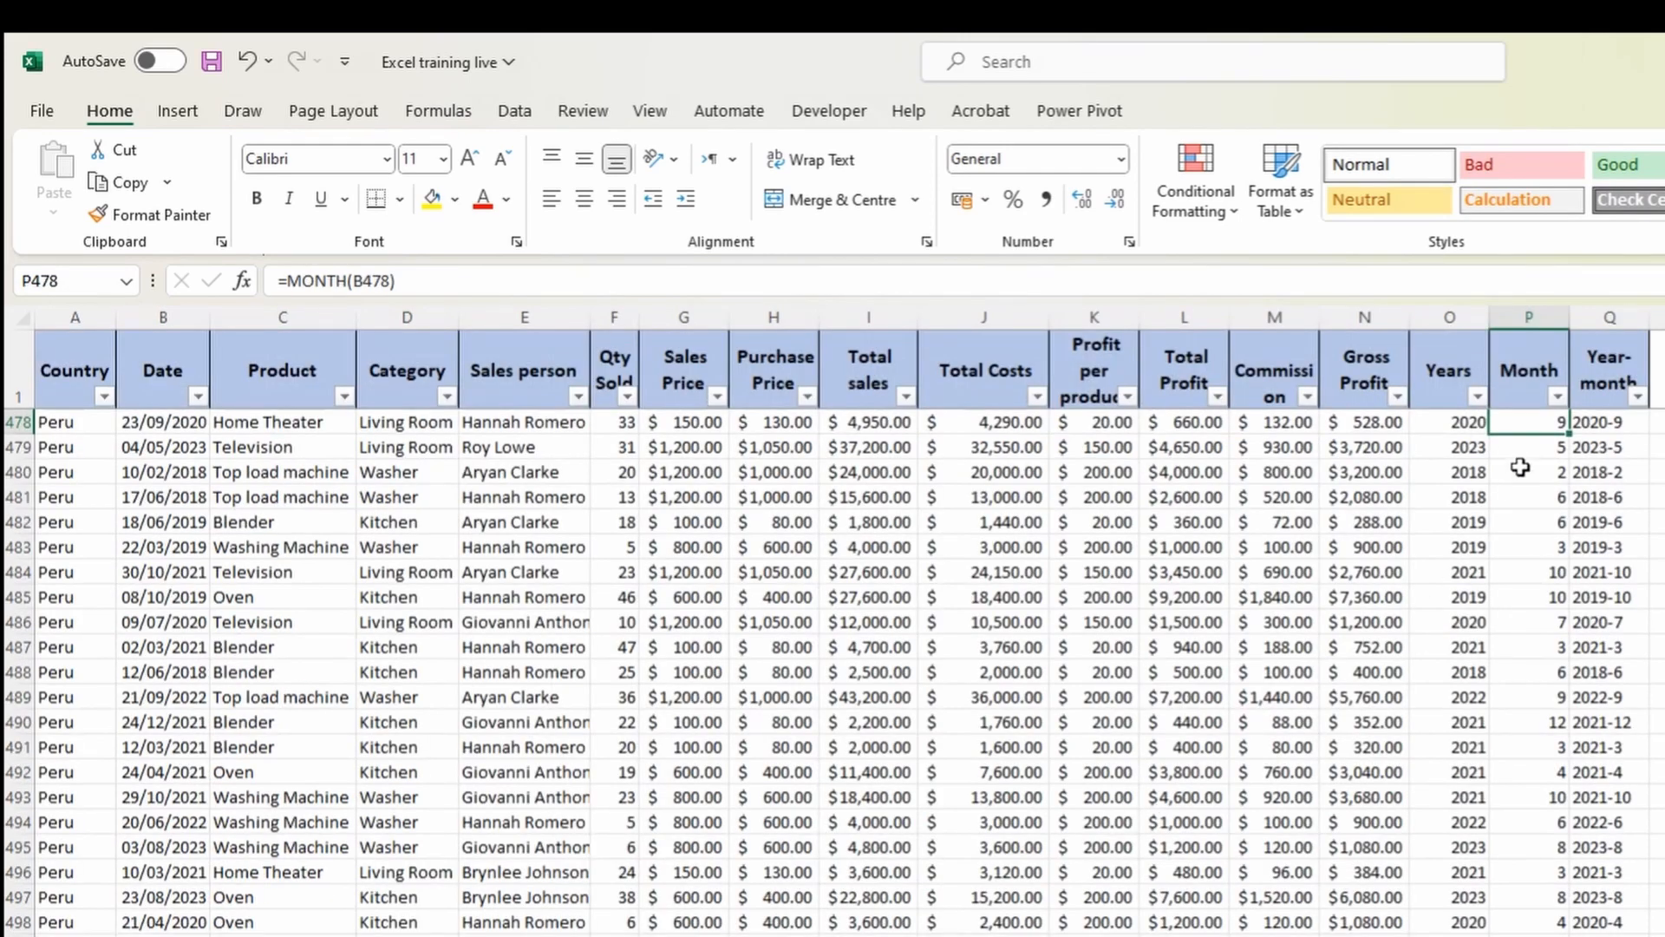
left_click(1474, 422)
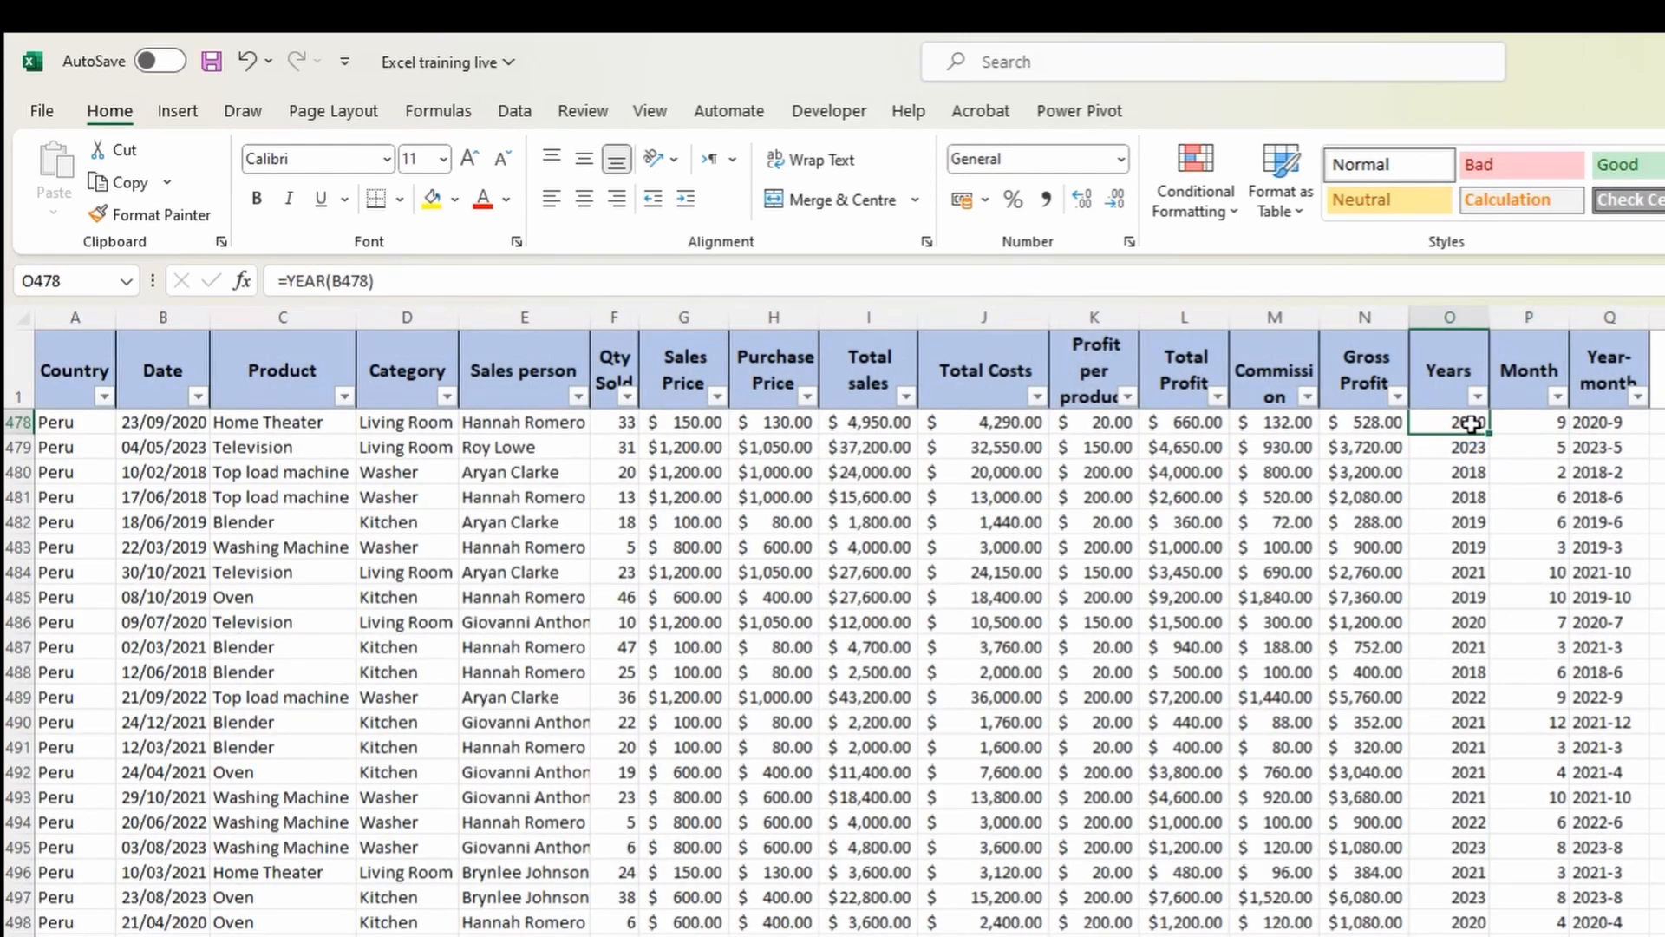
key("F2")
key("Escape")
double_click(1533, 422)
key("Escape")
double_click(1585, 422)
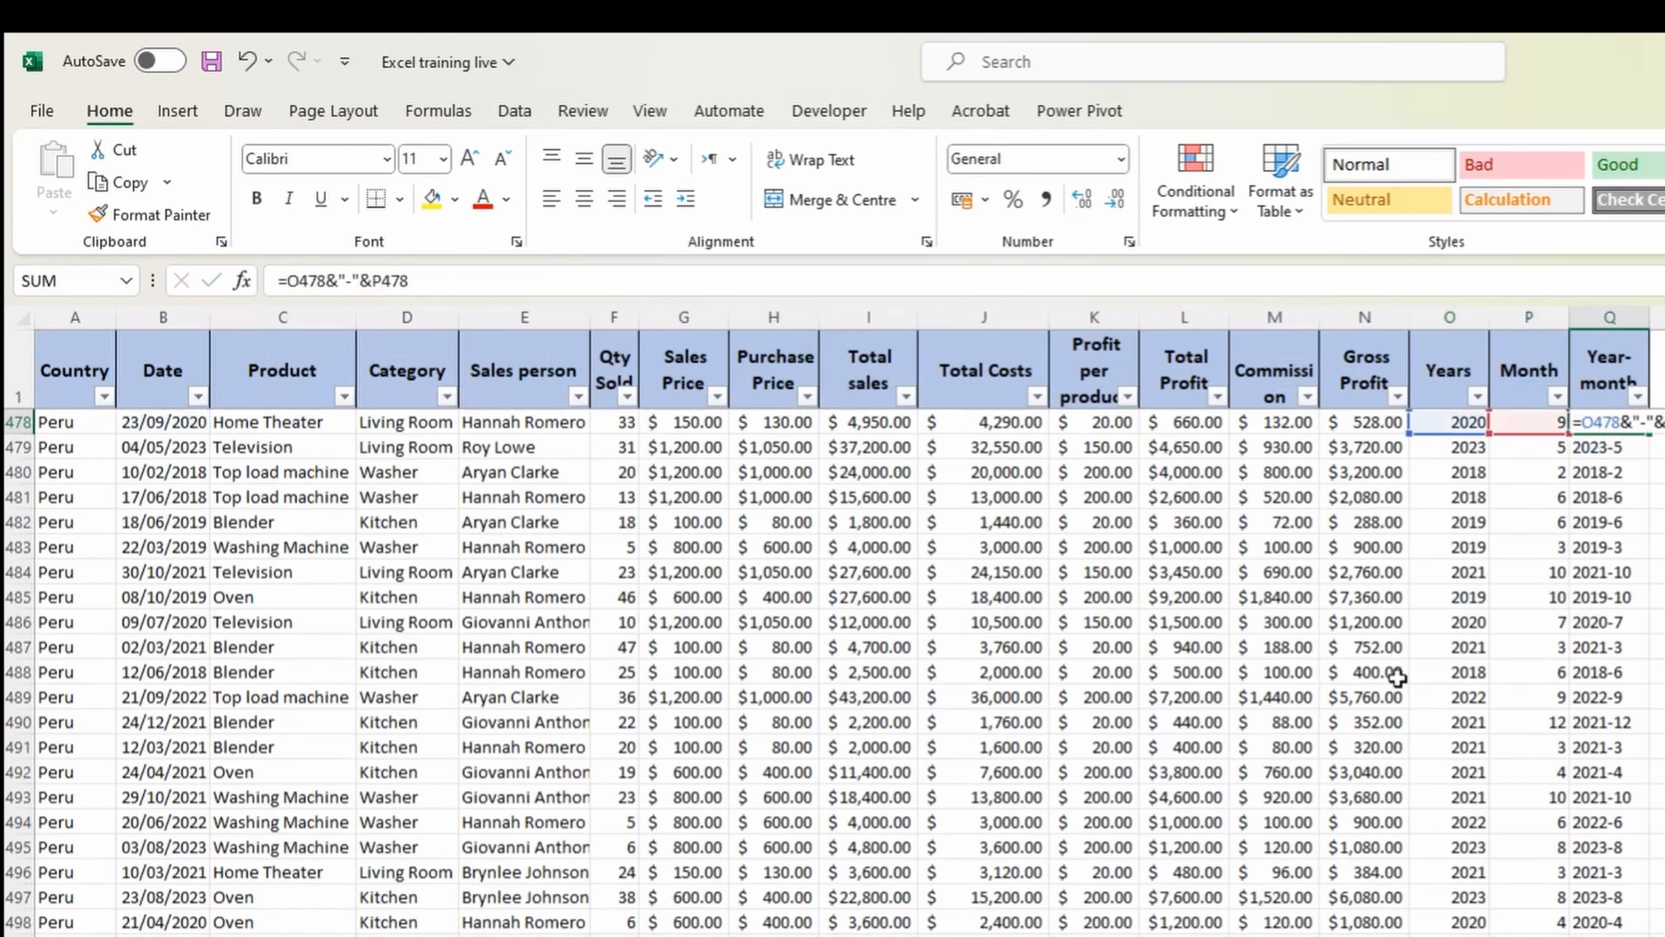
key("Escape")
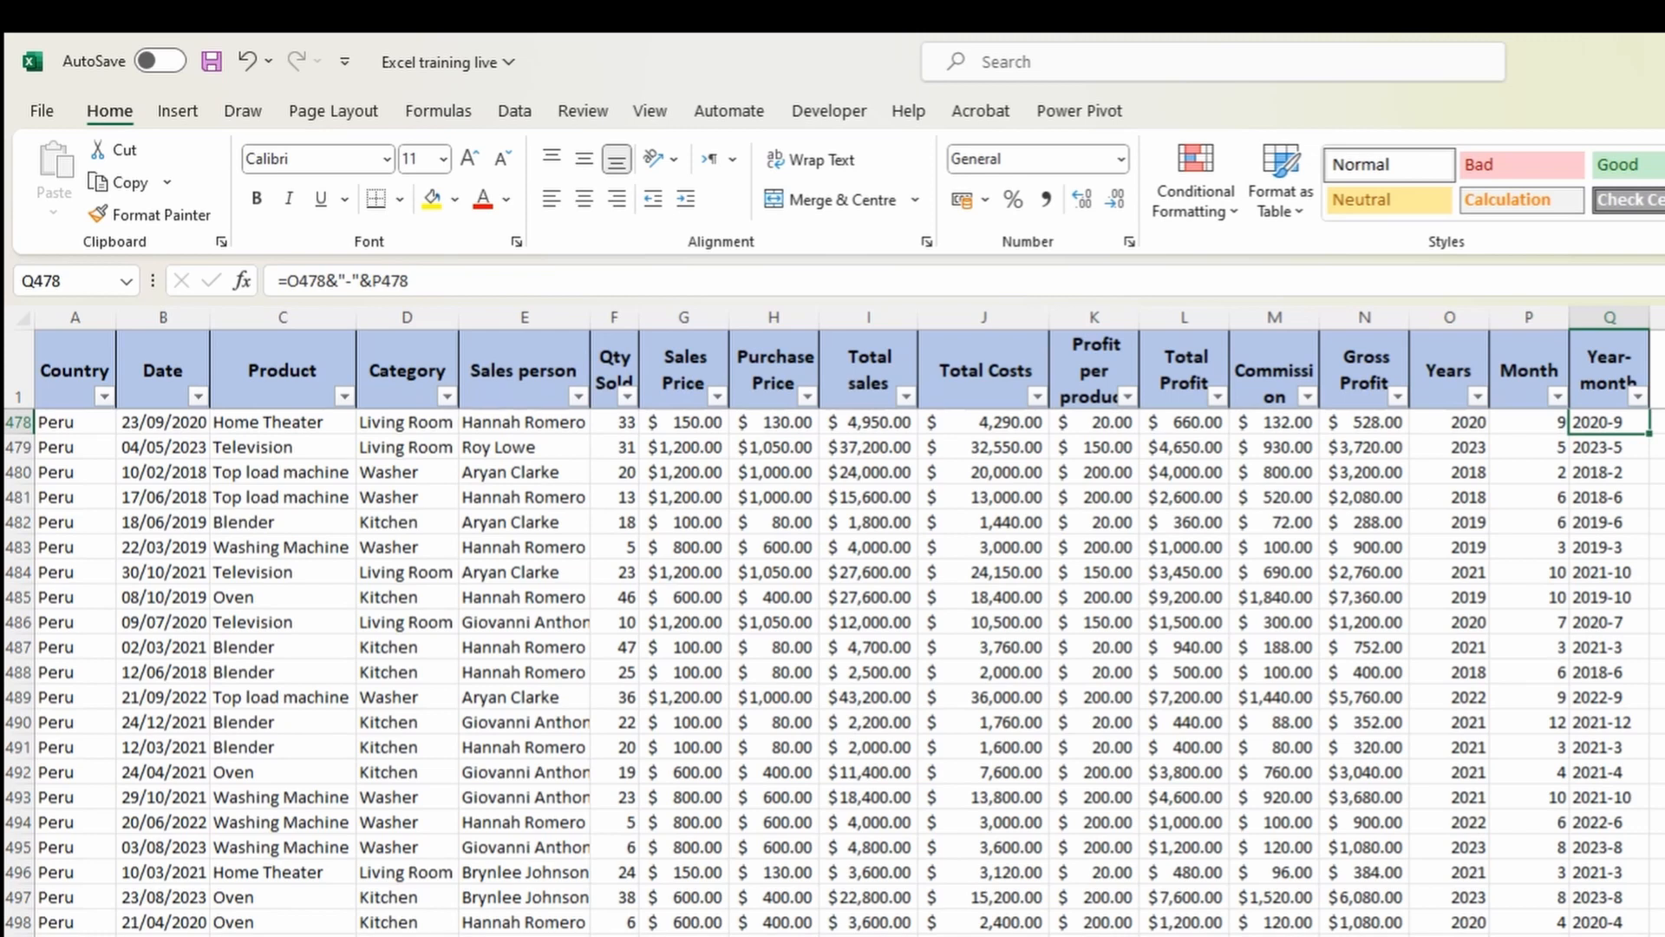
On the Gross Profit Report sheet, extend the formula in D4 to =YEAR(D3)&"-"&MONTH(D3).
left_click(560, 935)
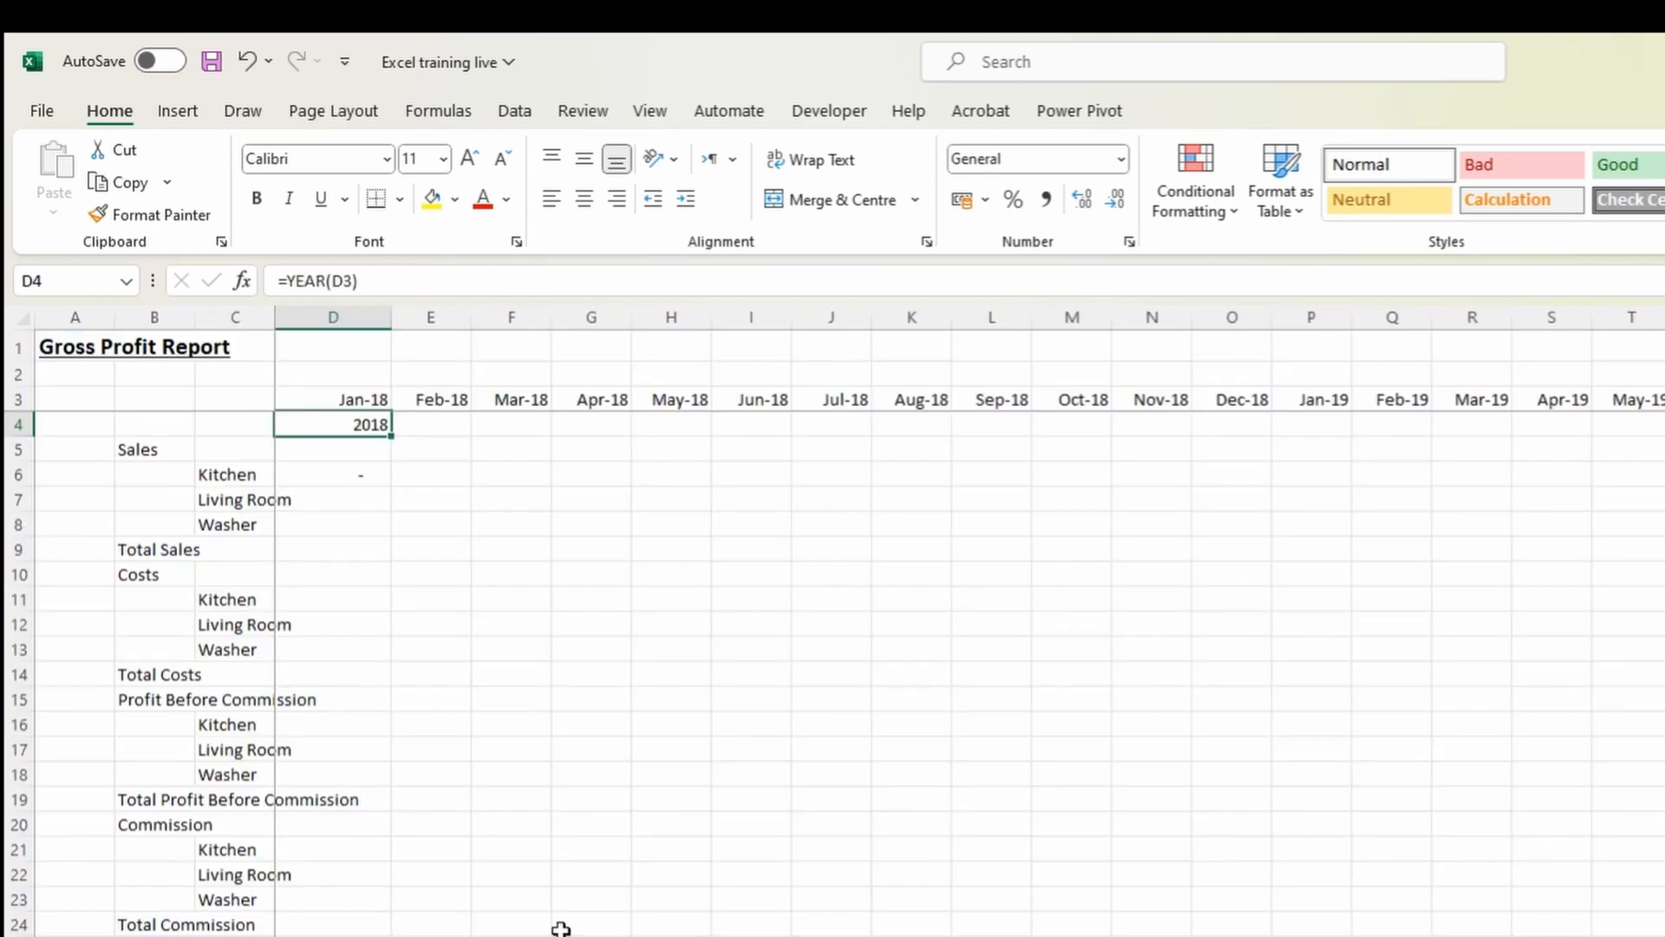
key("F2")
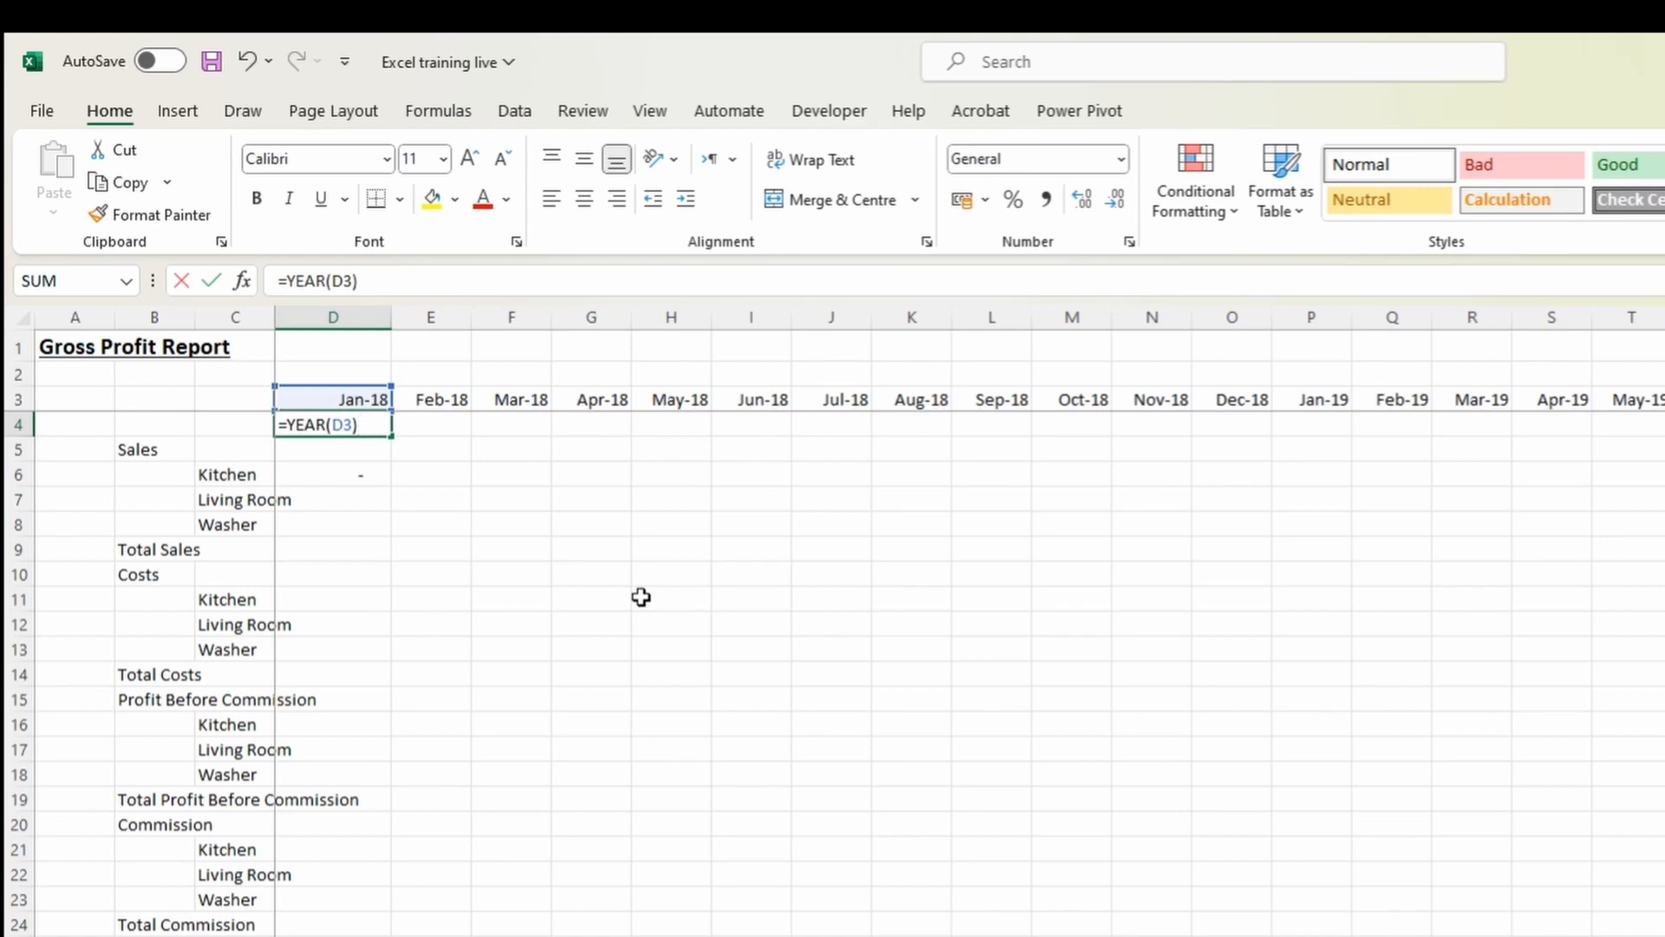
type("&\"-\"&month")
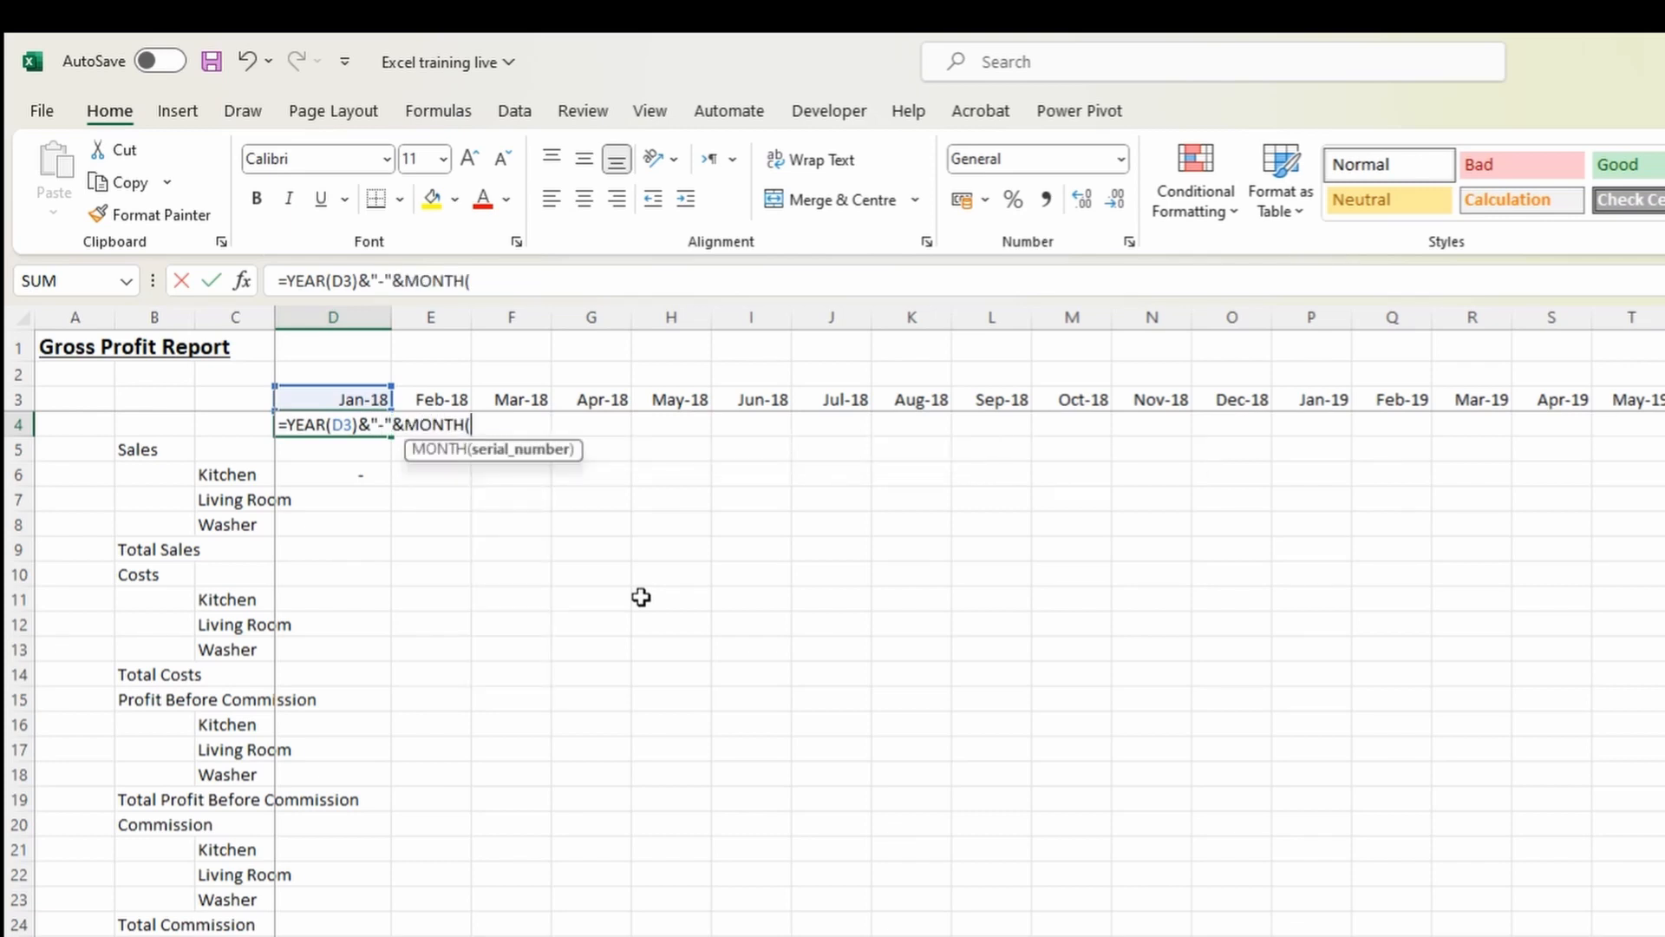
left_click(330, 393)
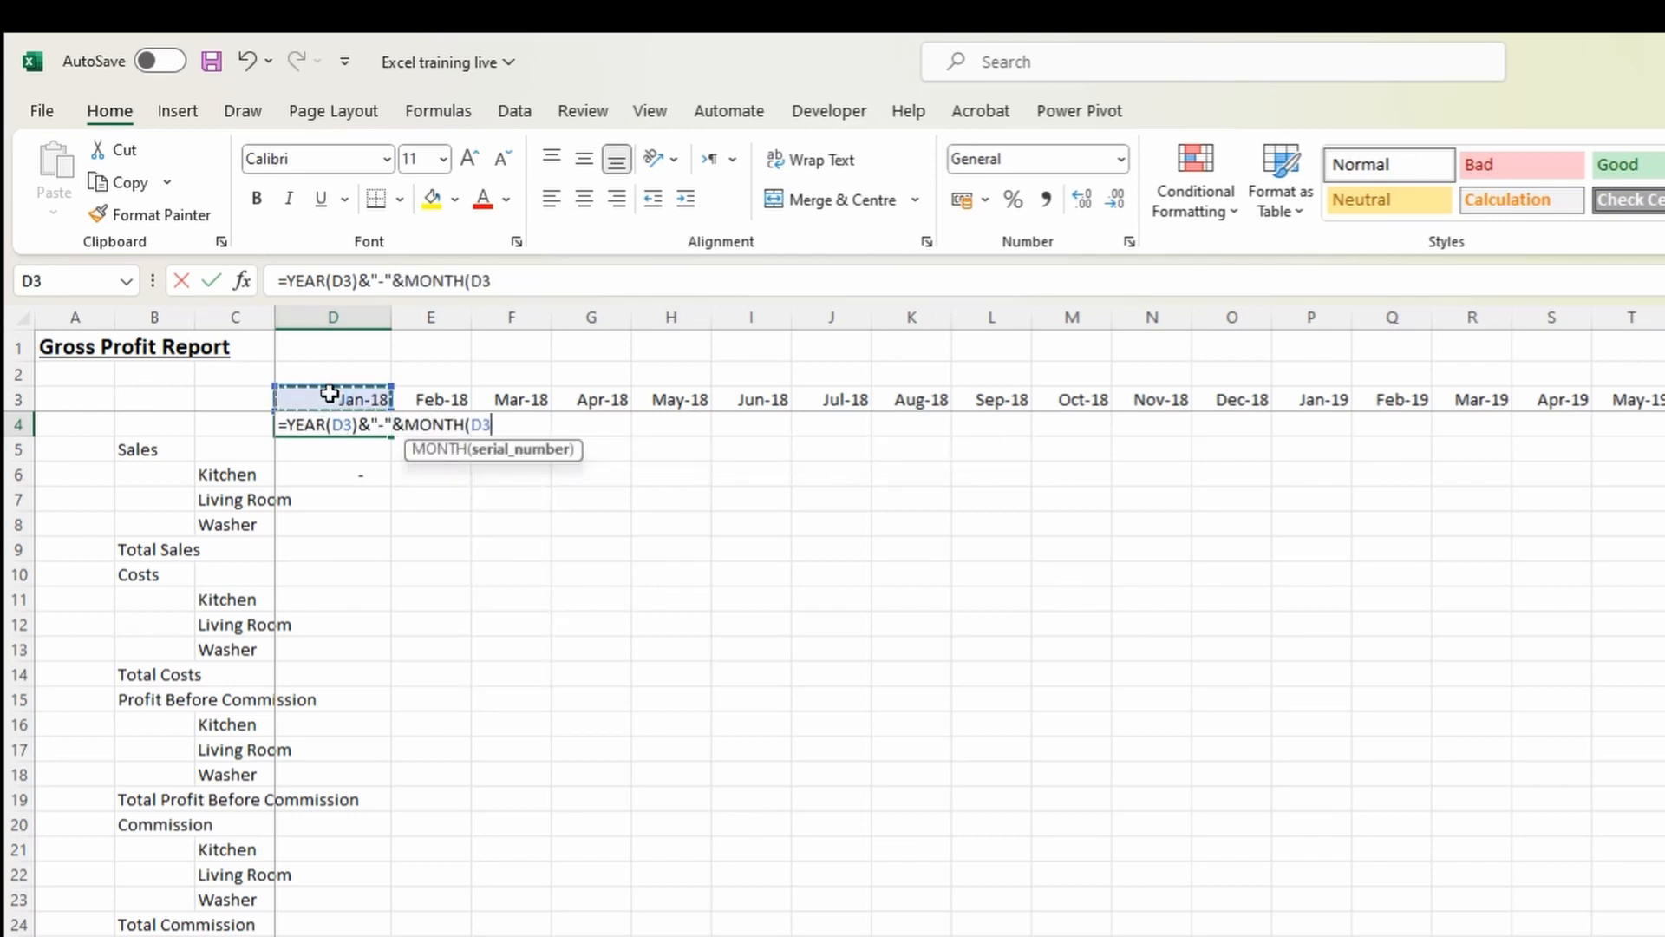
type(")")
key("Return")
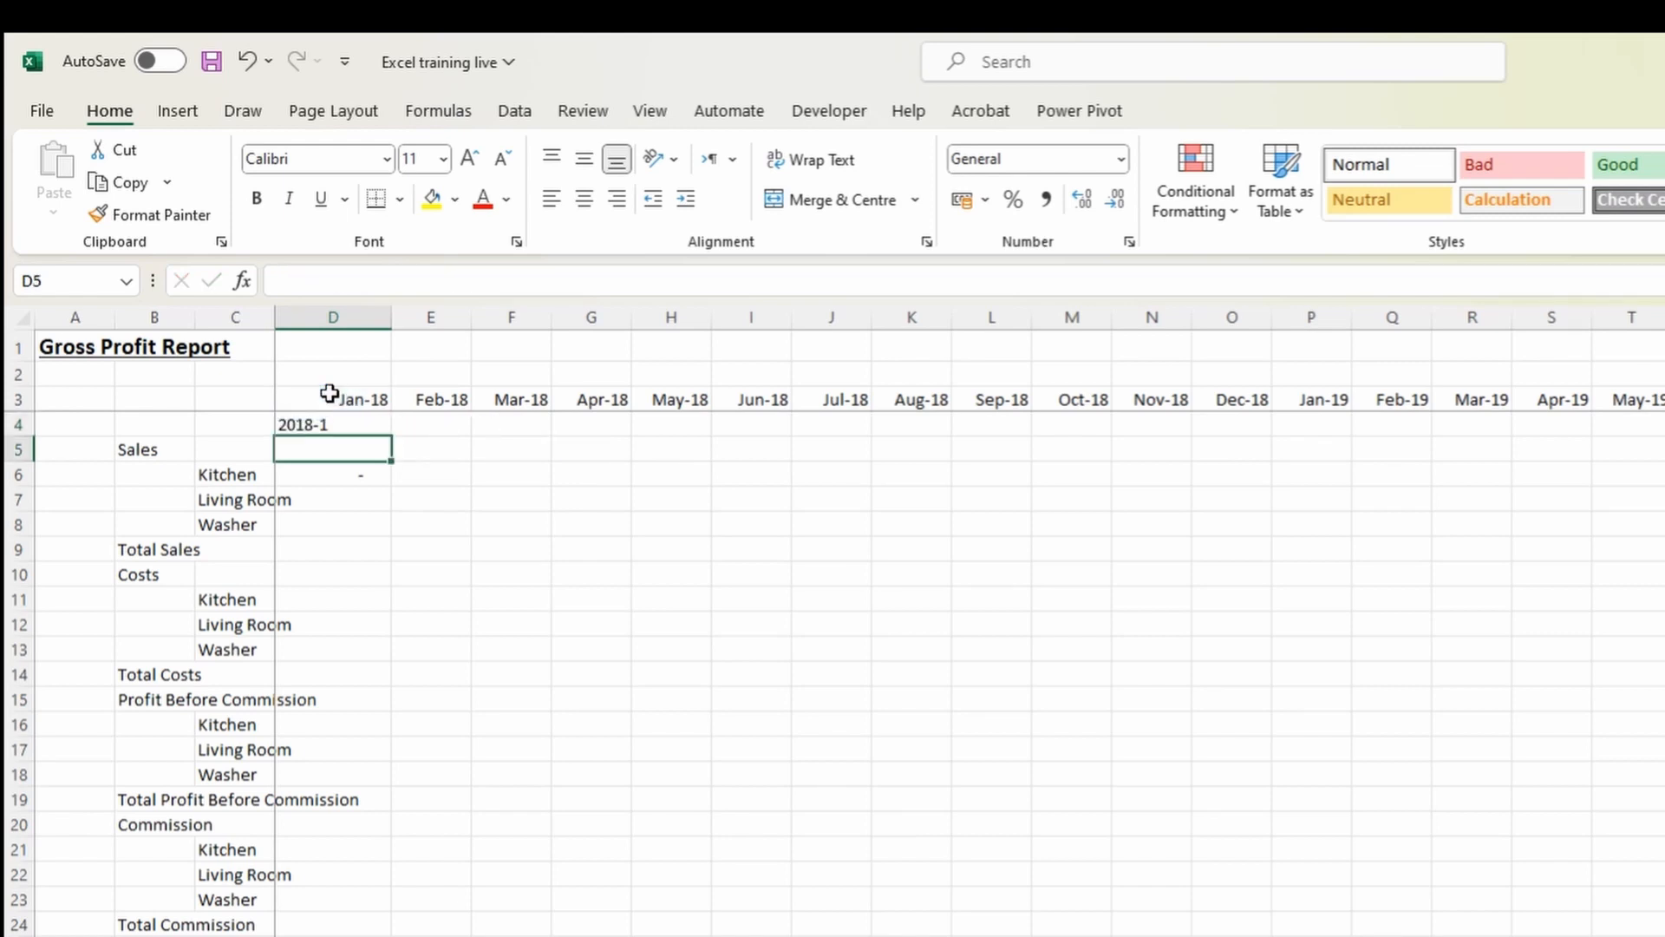
Repoint the last criterion of the Kitchen sales SUMIFS formula in D6 from D3 to the year-month helper cell D4.
key("Down")
key("F2")
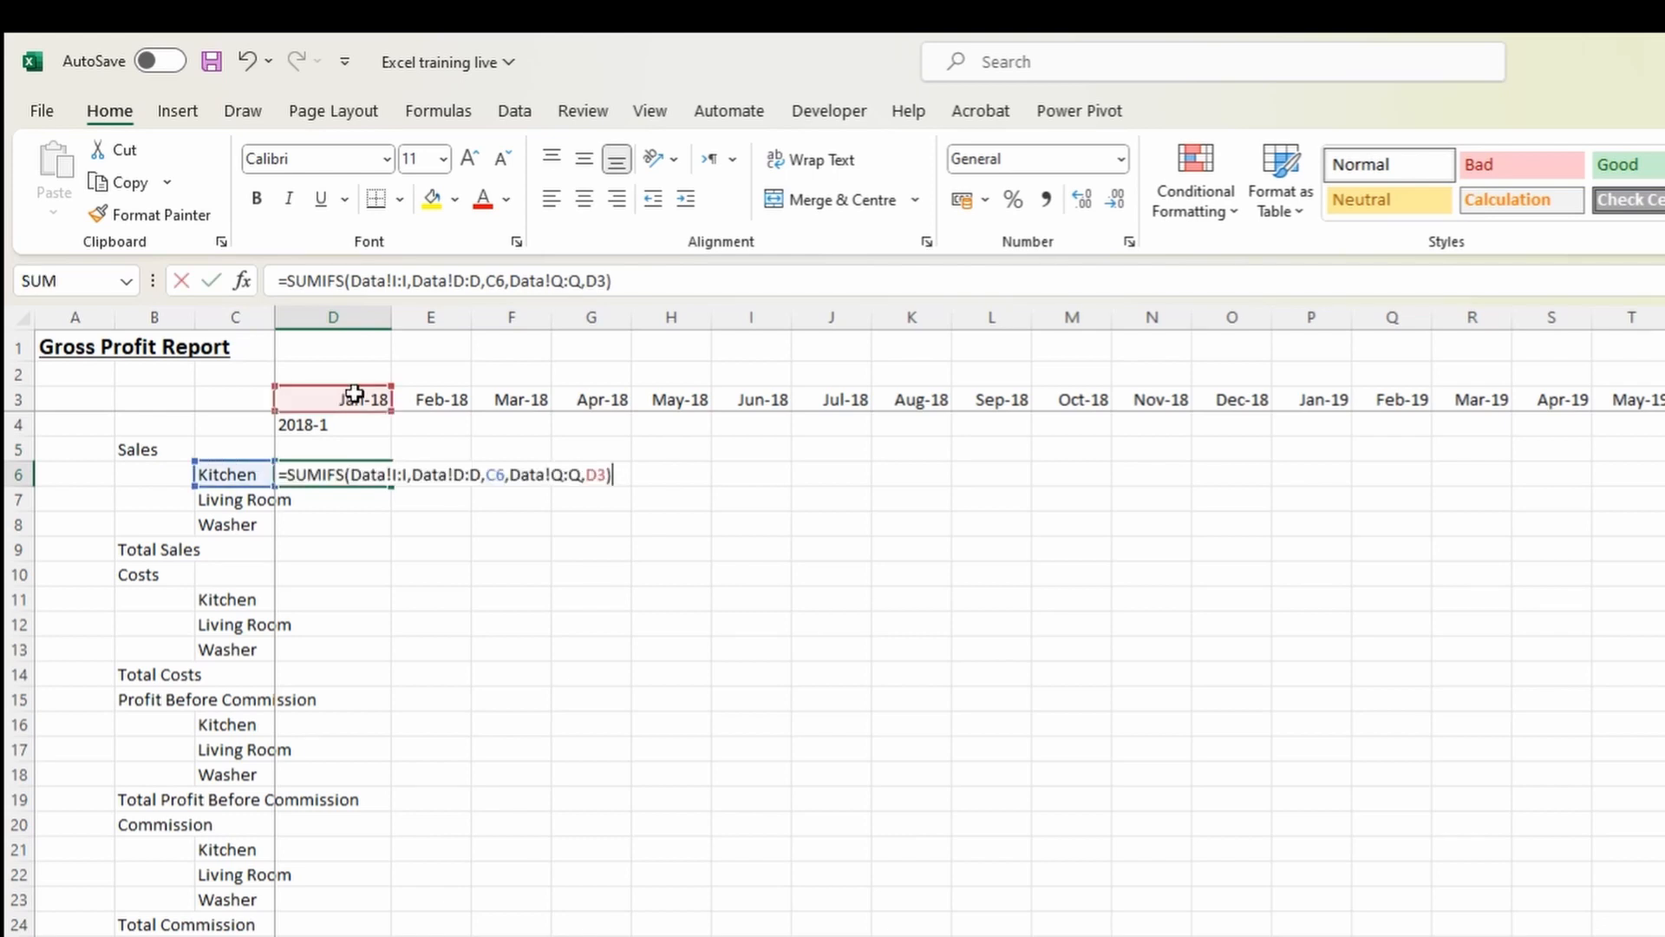
left_click_drag(363, 389, 363, 418)
key("Return")
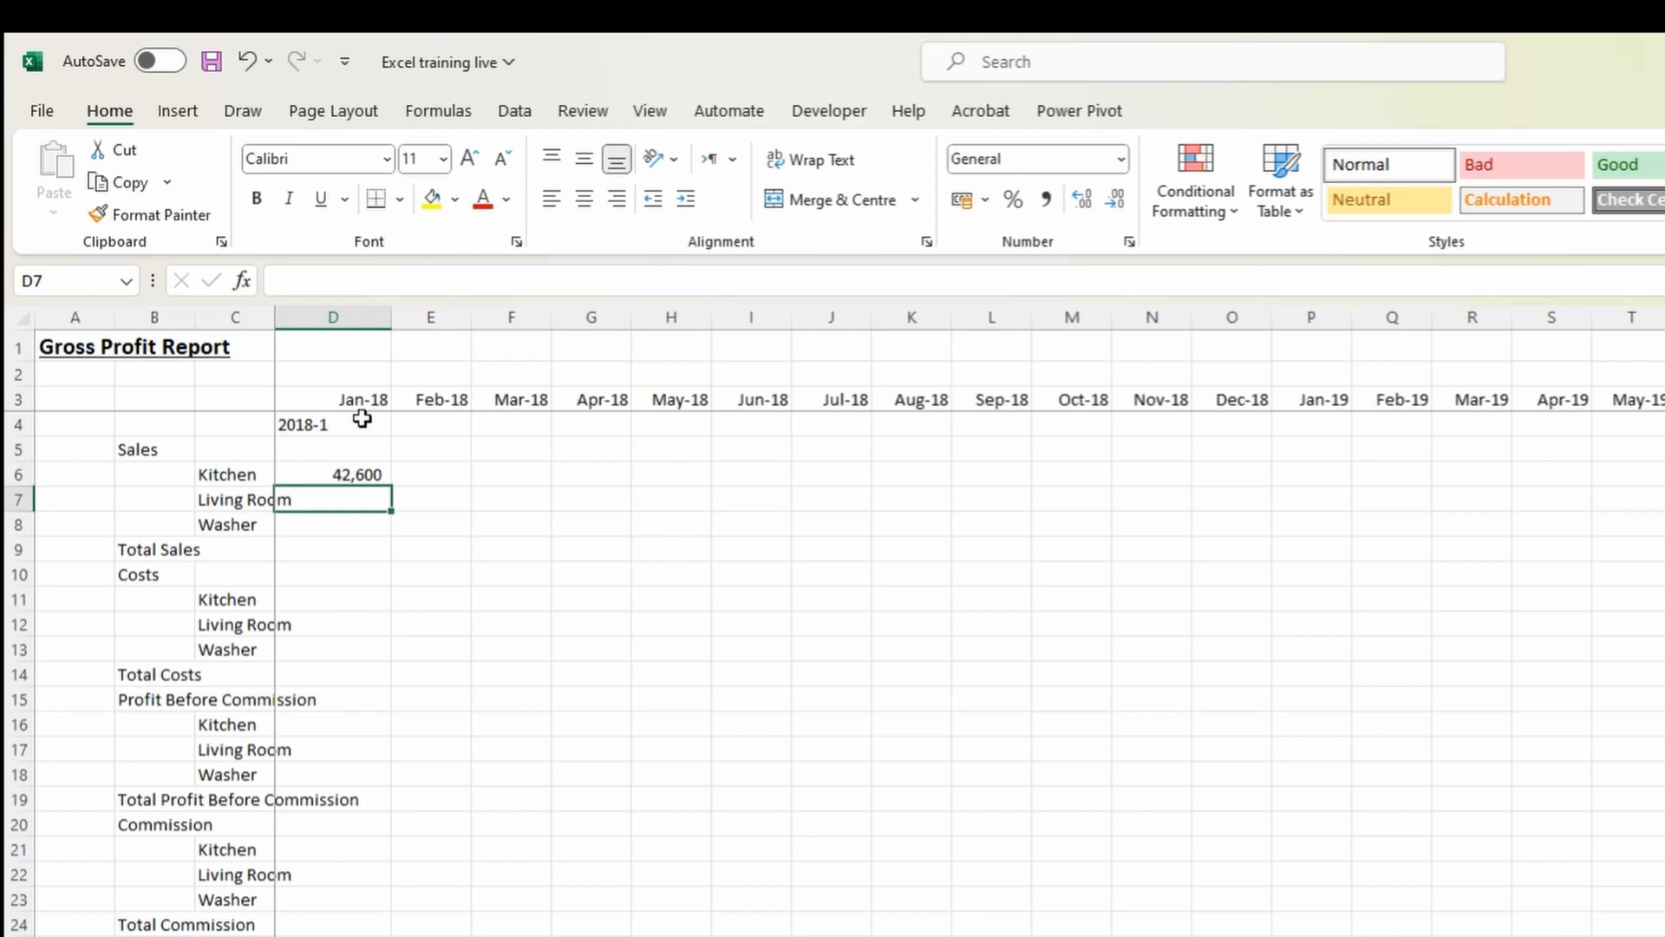
Replace the D4 reference in the Kitchen sales formula with the helper cell's expression YEAR(D3)&"-"&MONTH(D3).
key("Up")
key("Up")
key("Up")
key("shift+space")
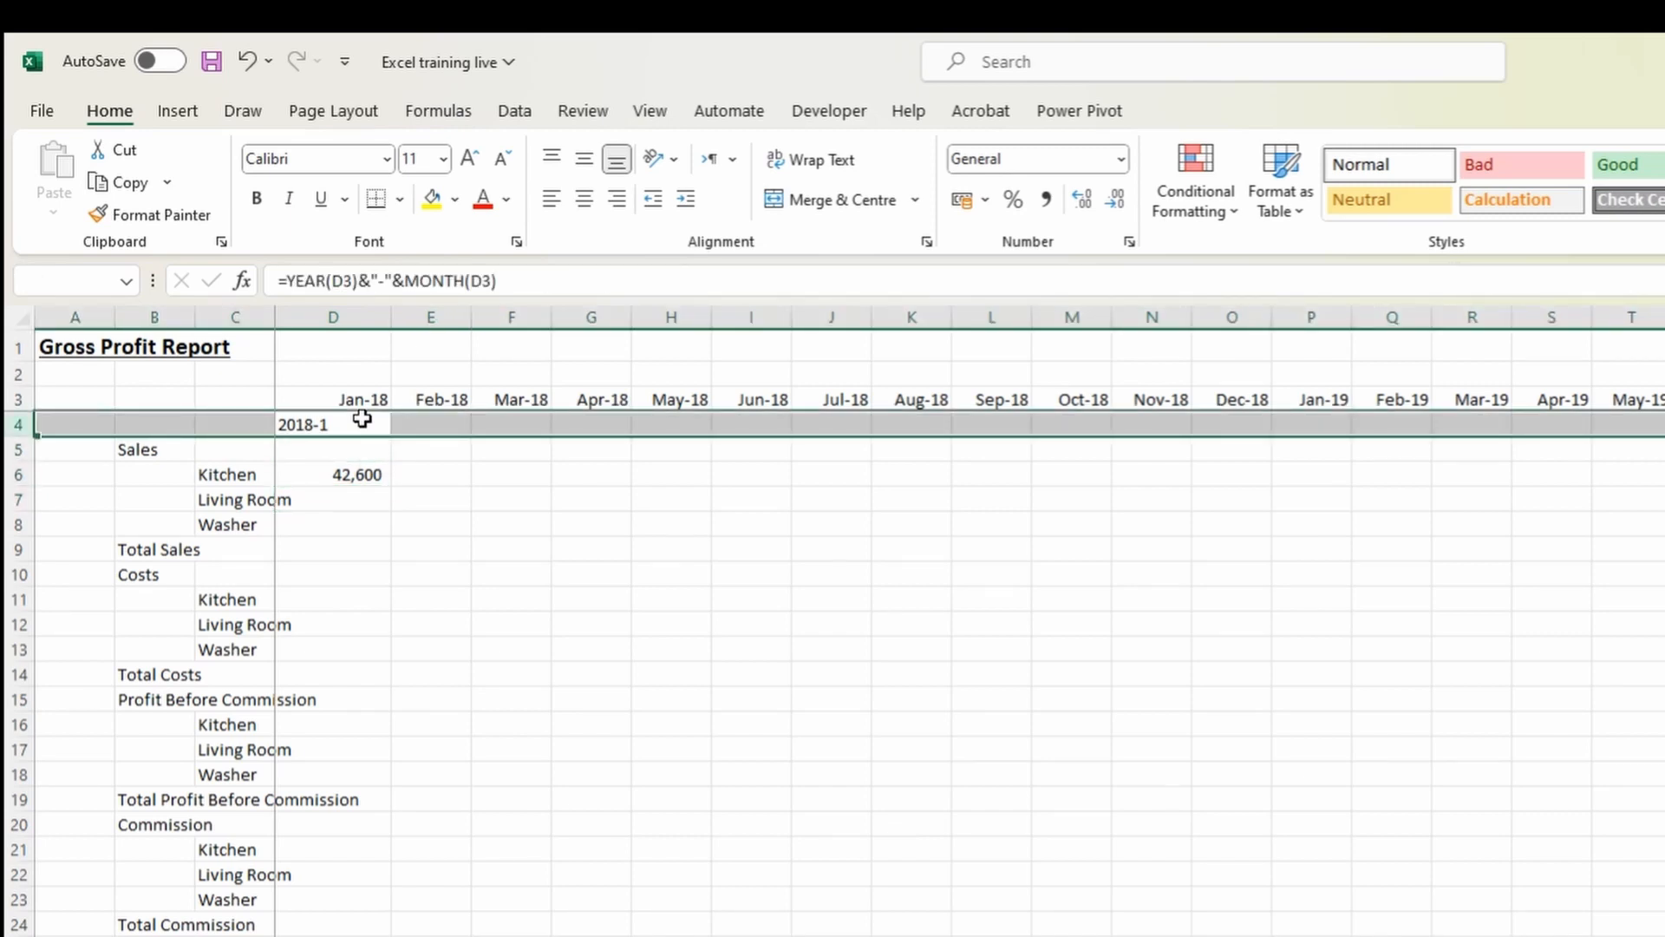
left_click_drag(287, 281, 605, 283)
key("Escape")
left_click(360, 473)
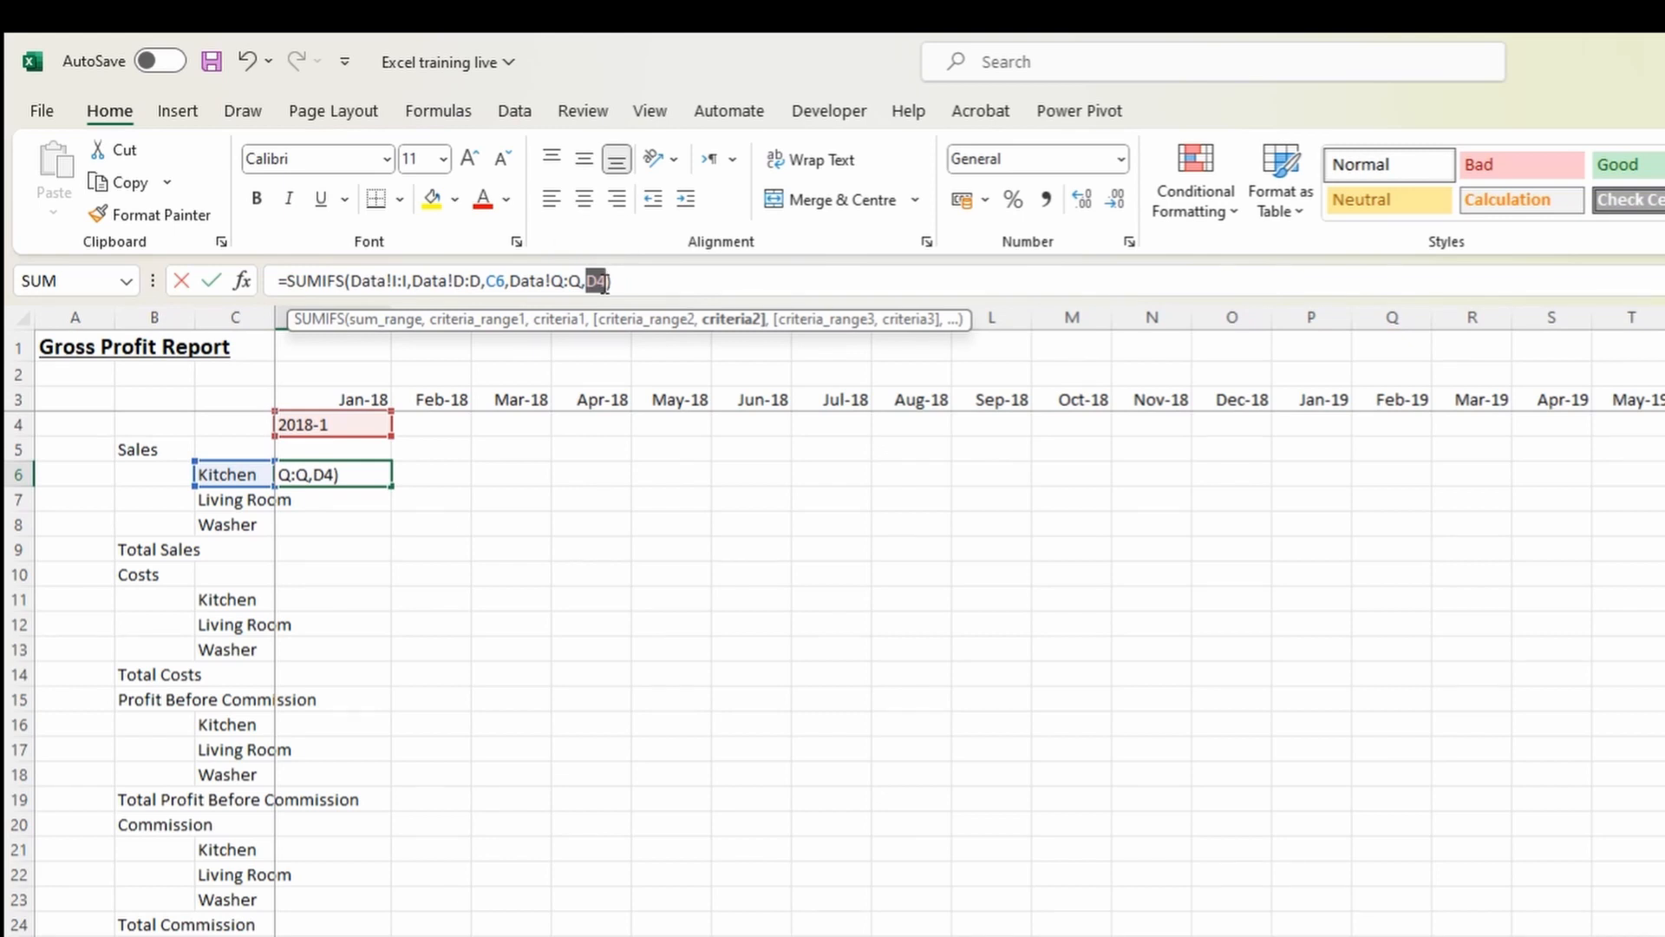
type("YEAR(D3)&\"-\"&MONTH(D3)")
key("Return")
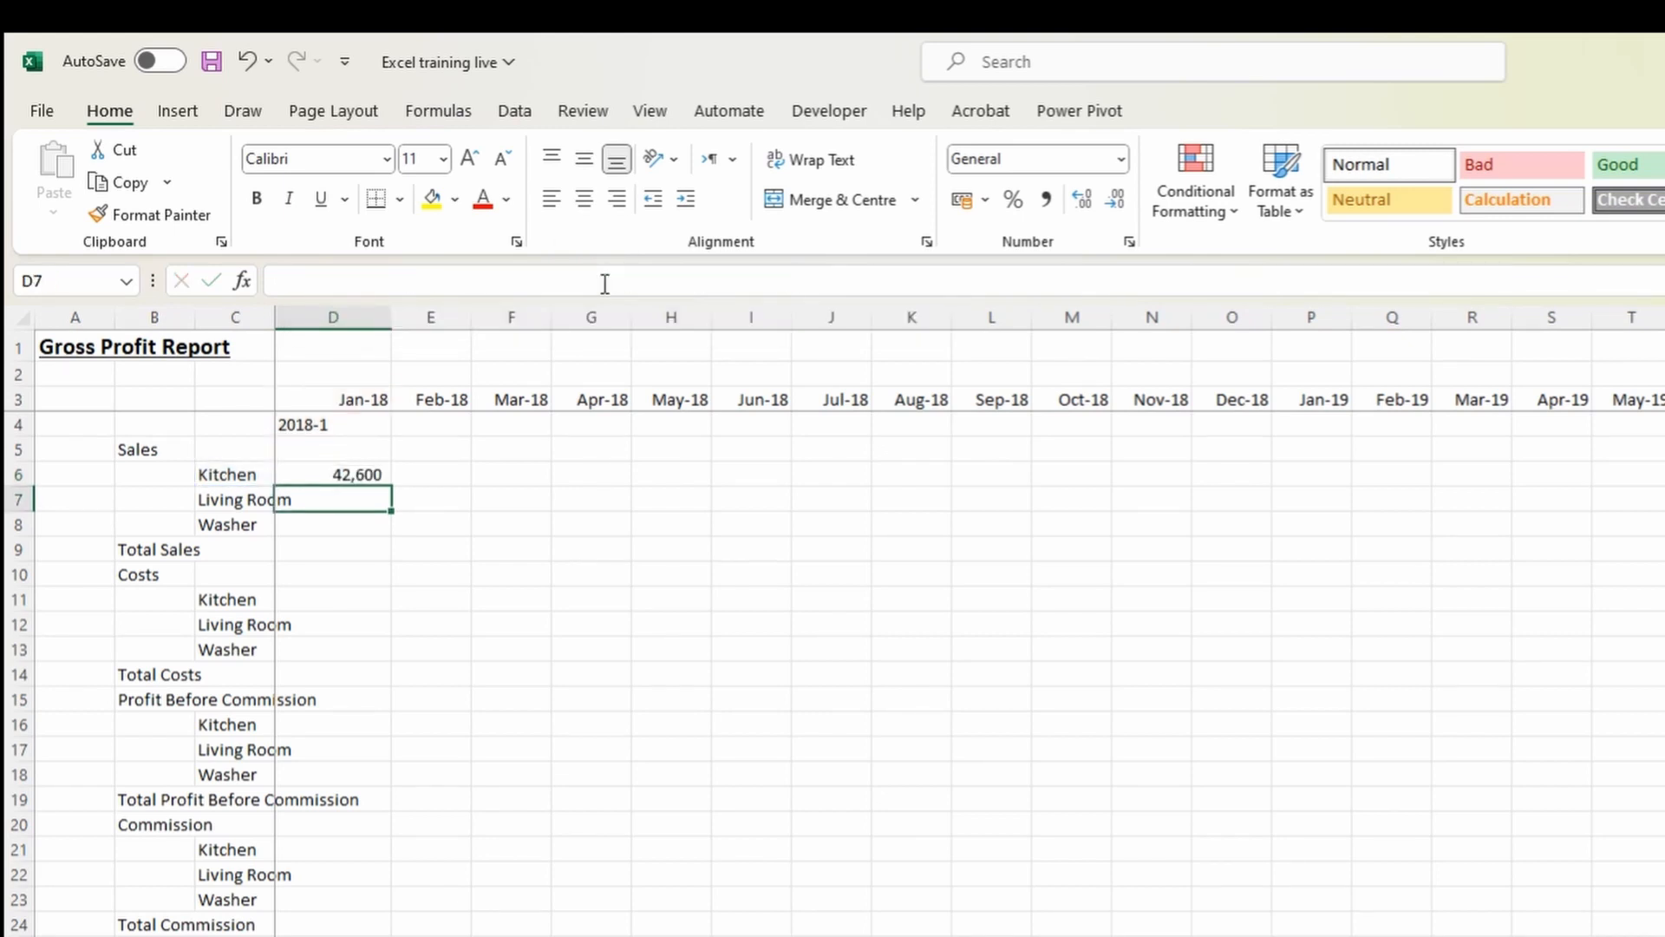
Delete the year-month helper row beneath the month headings.
key("Up")
key("Up")
key("Up")
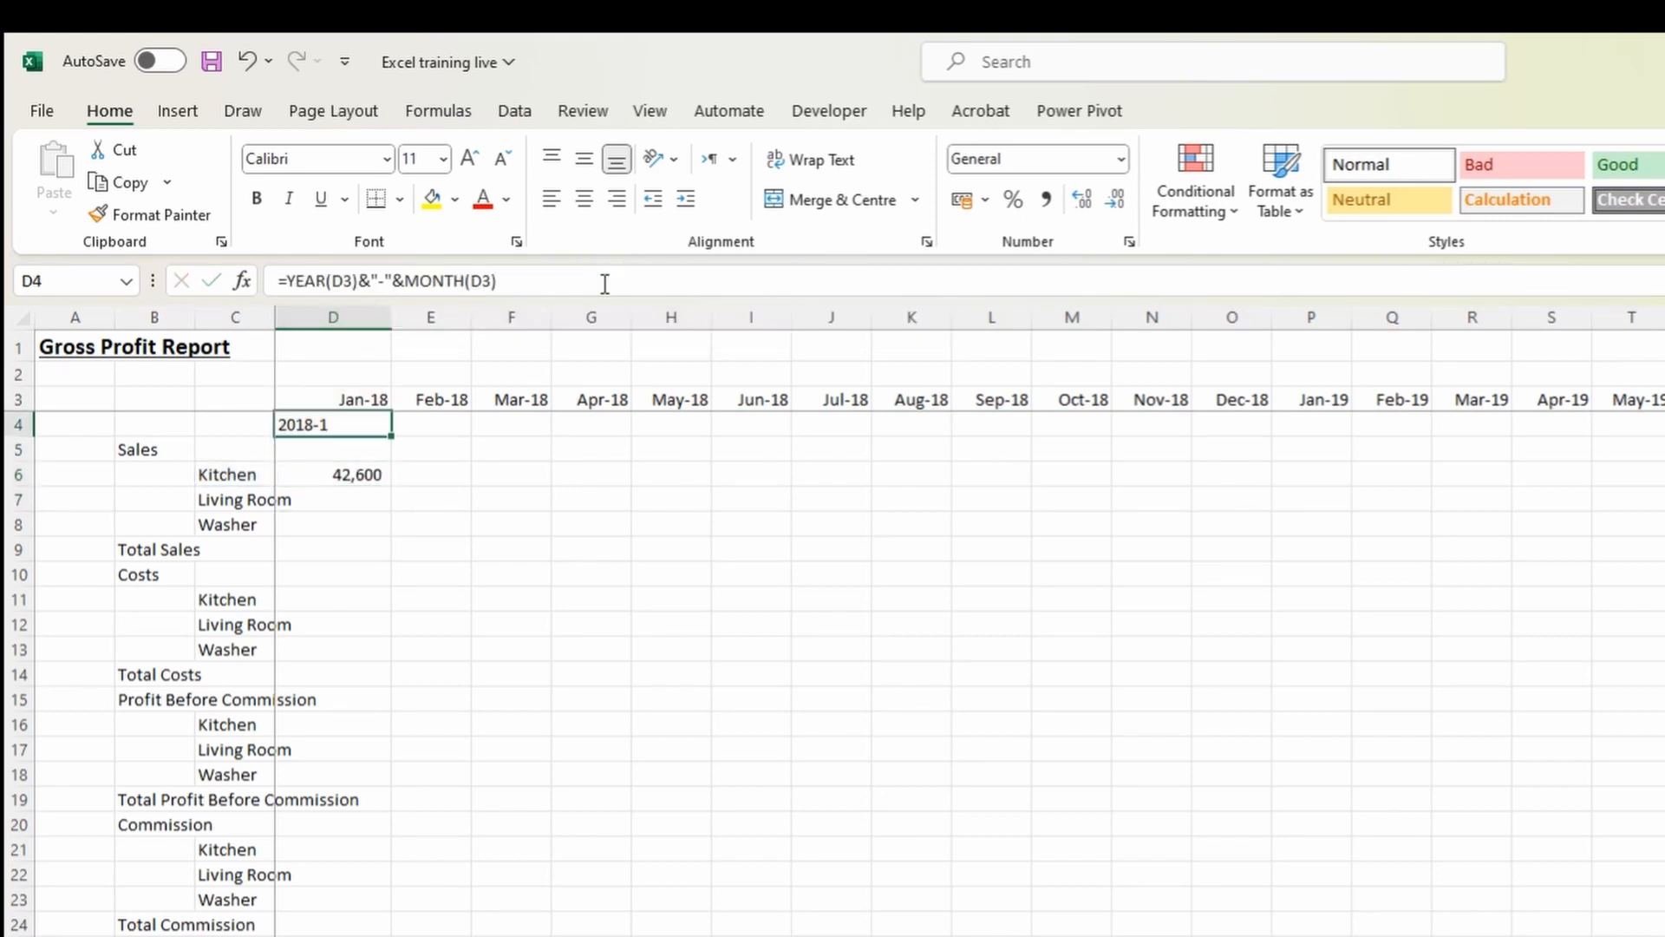
key("shift+space")
key("ctrl+minus")
Compare the data sheet's Date and Years to Year-month columns with the Data!Q:Q criteria range in the D5 formula.
key("Down")
key("F2")
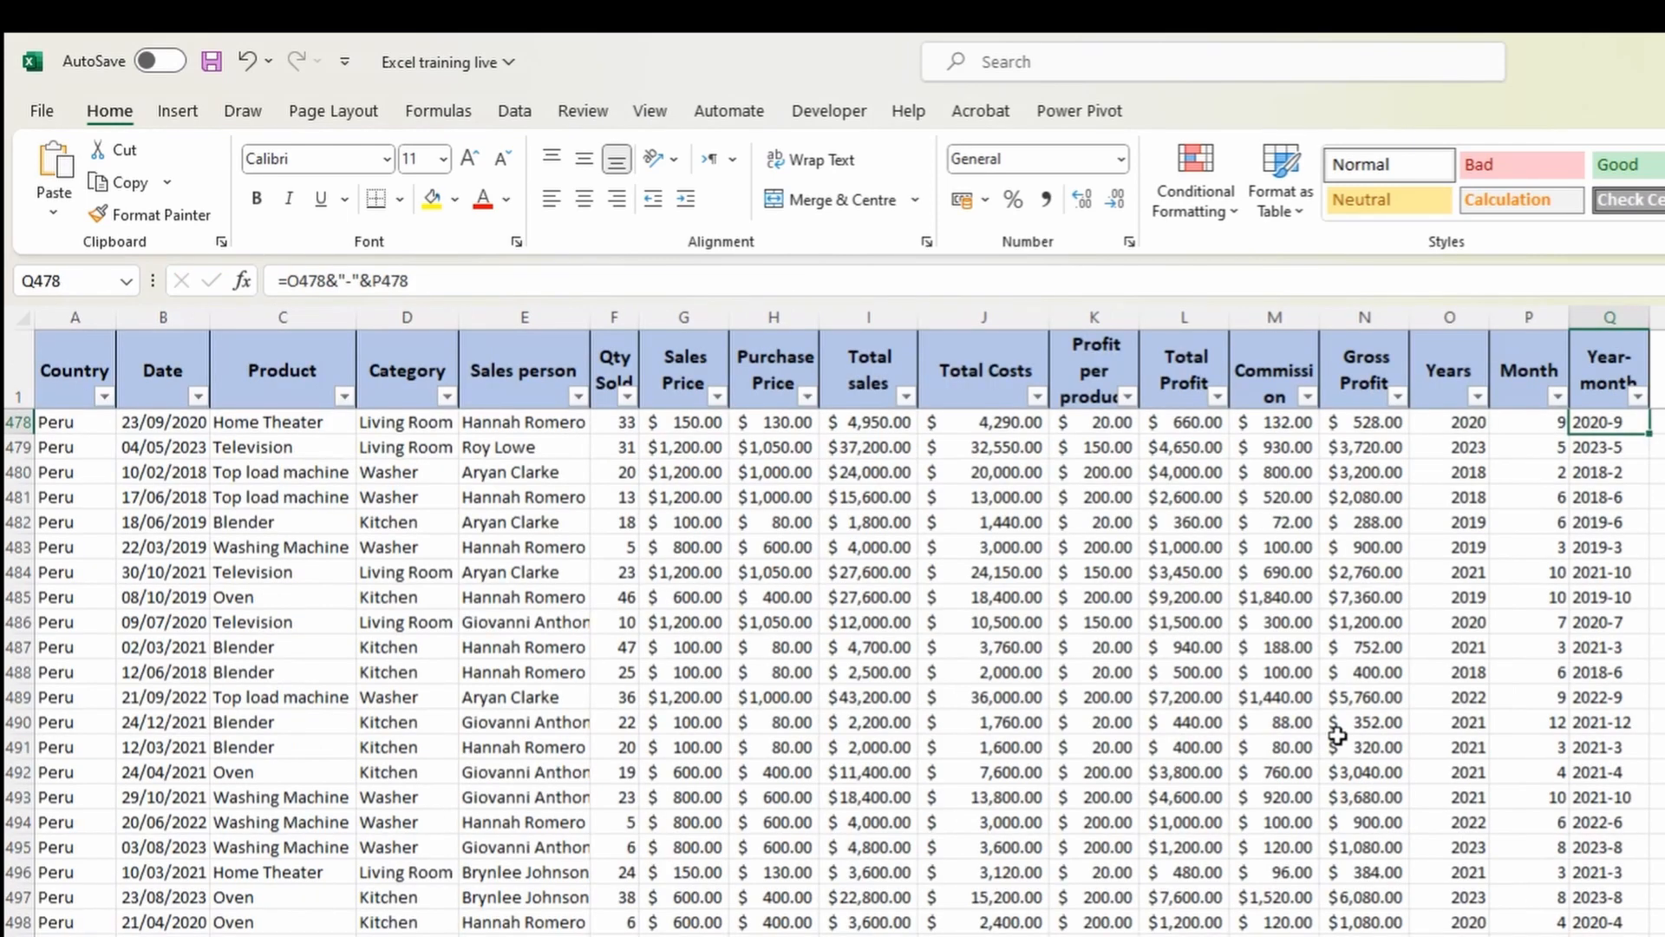
left_click_drag(1440, 317, 1601, 316)
left_click(143, 317)
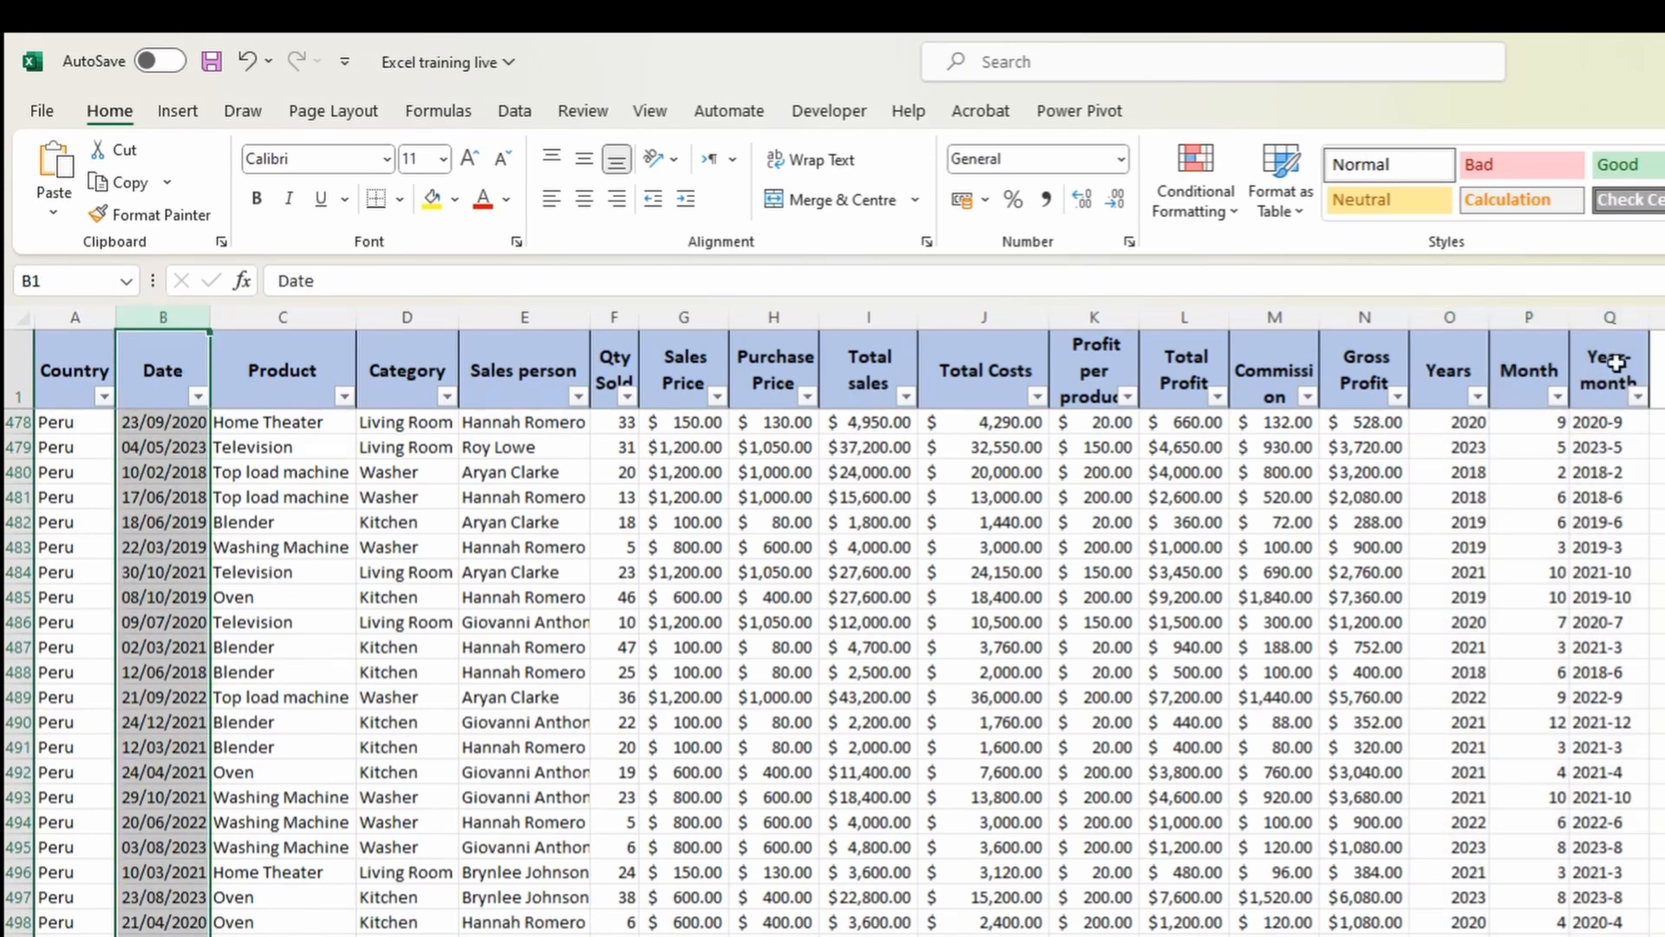
left_click(1616, 319)
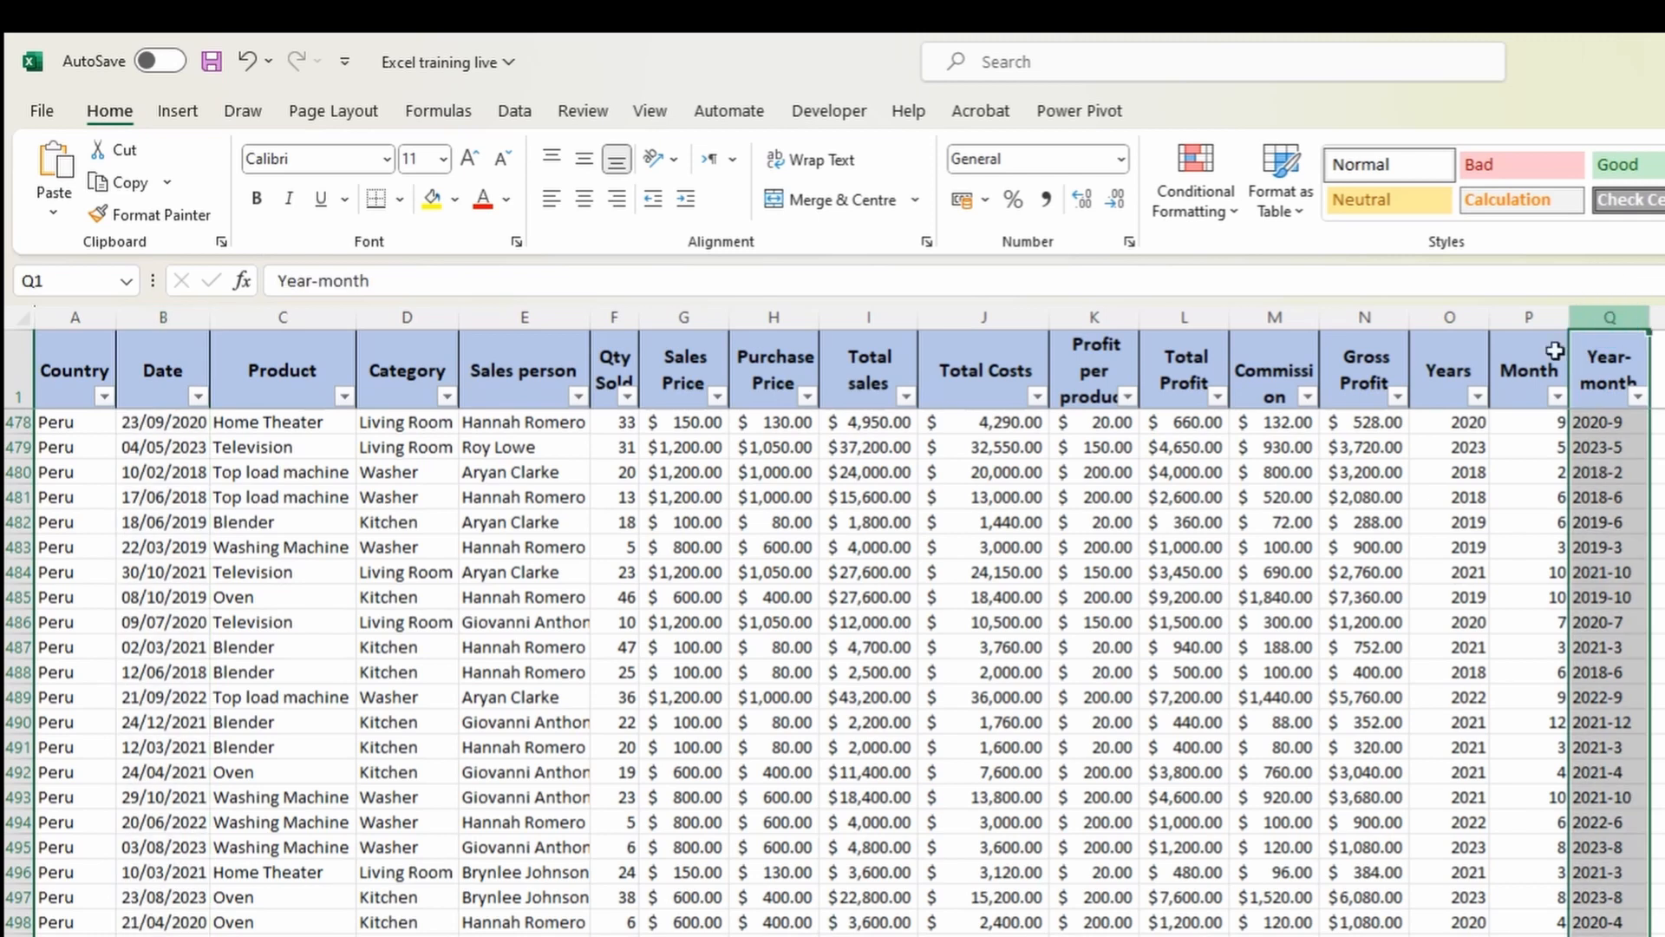
left_click(529, 934)
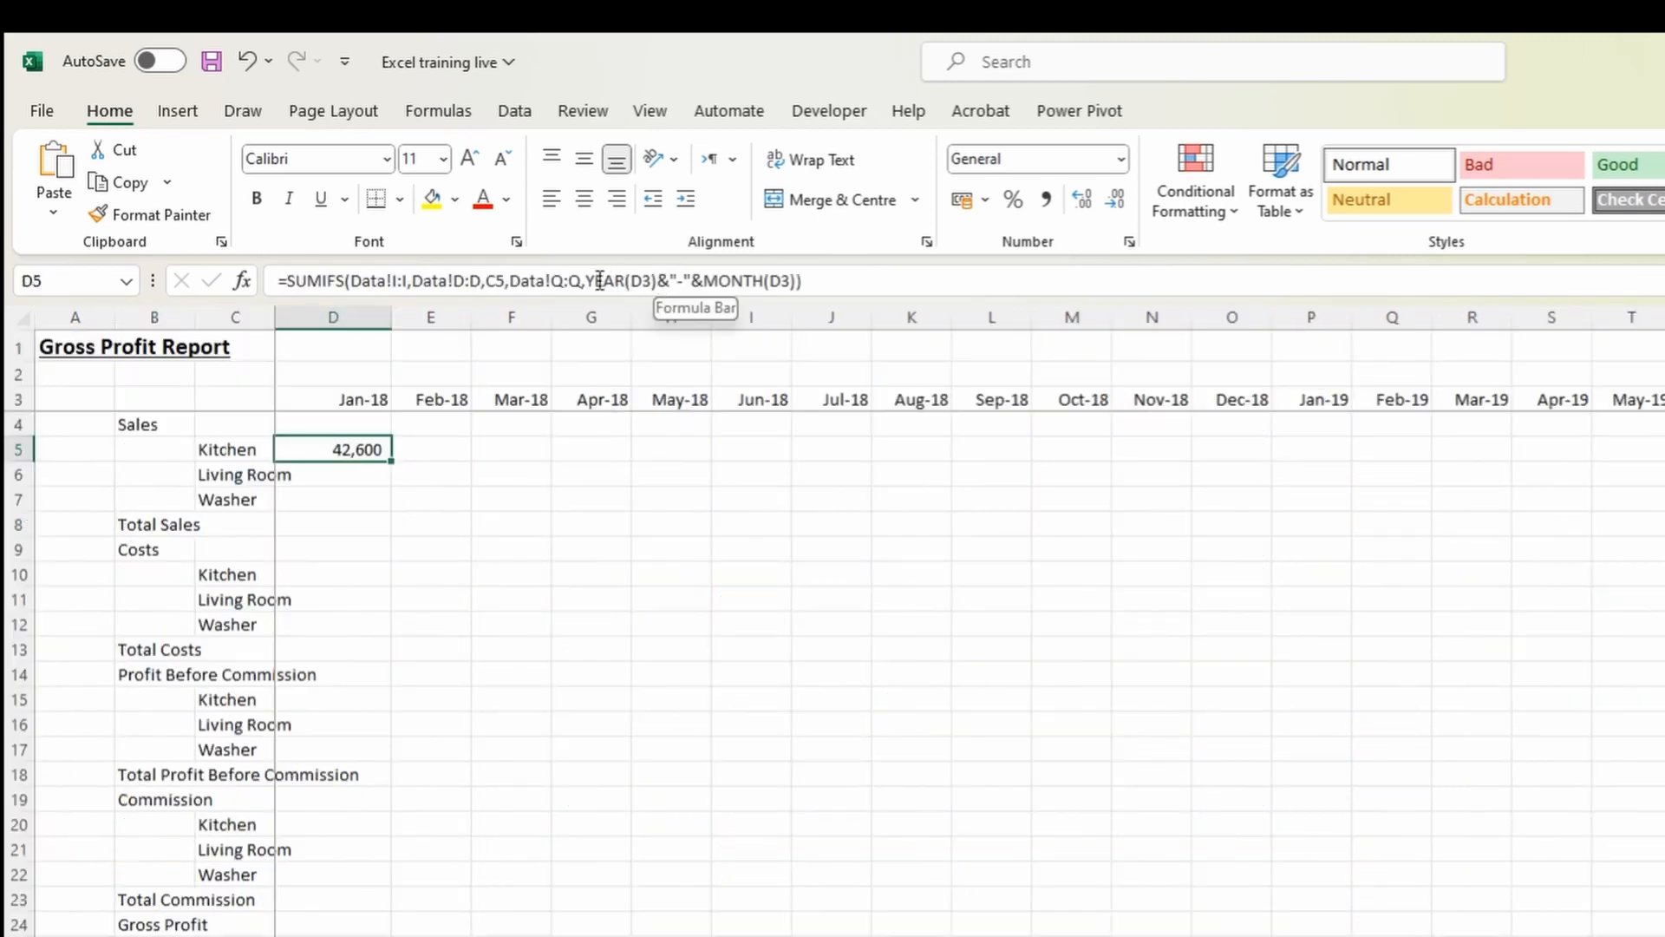
left_click(564, 280)
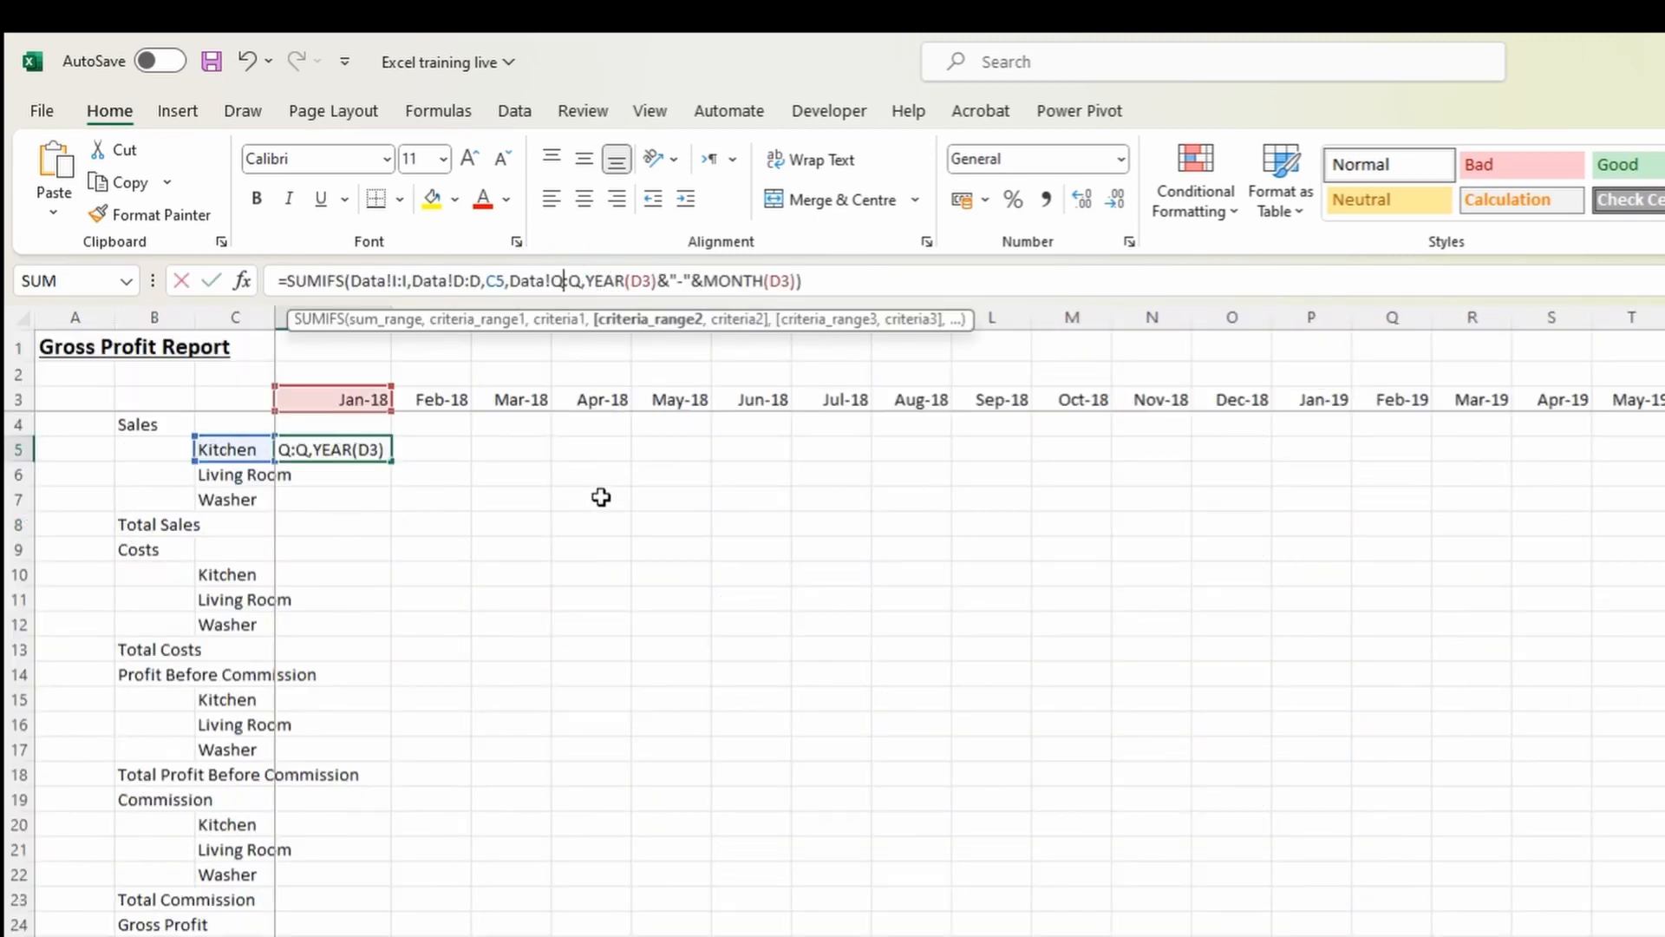
key("ctrl+Return")
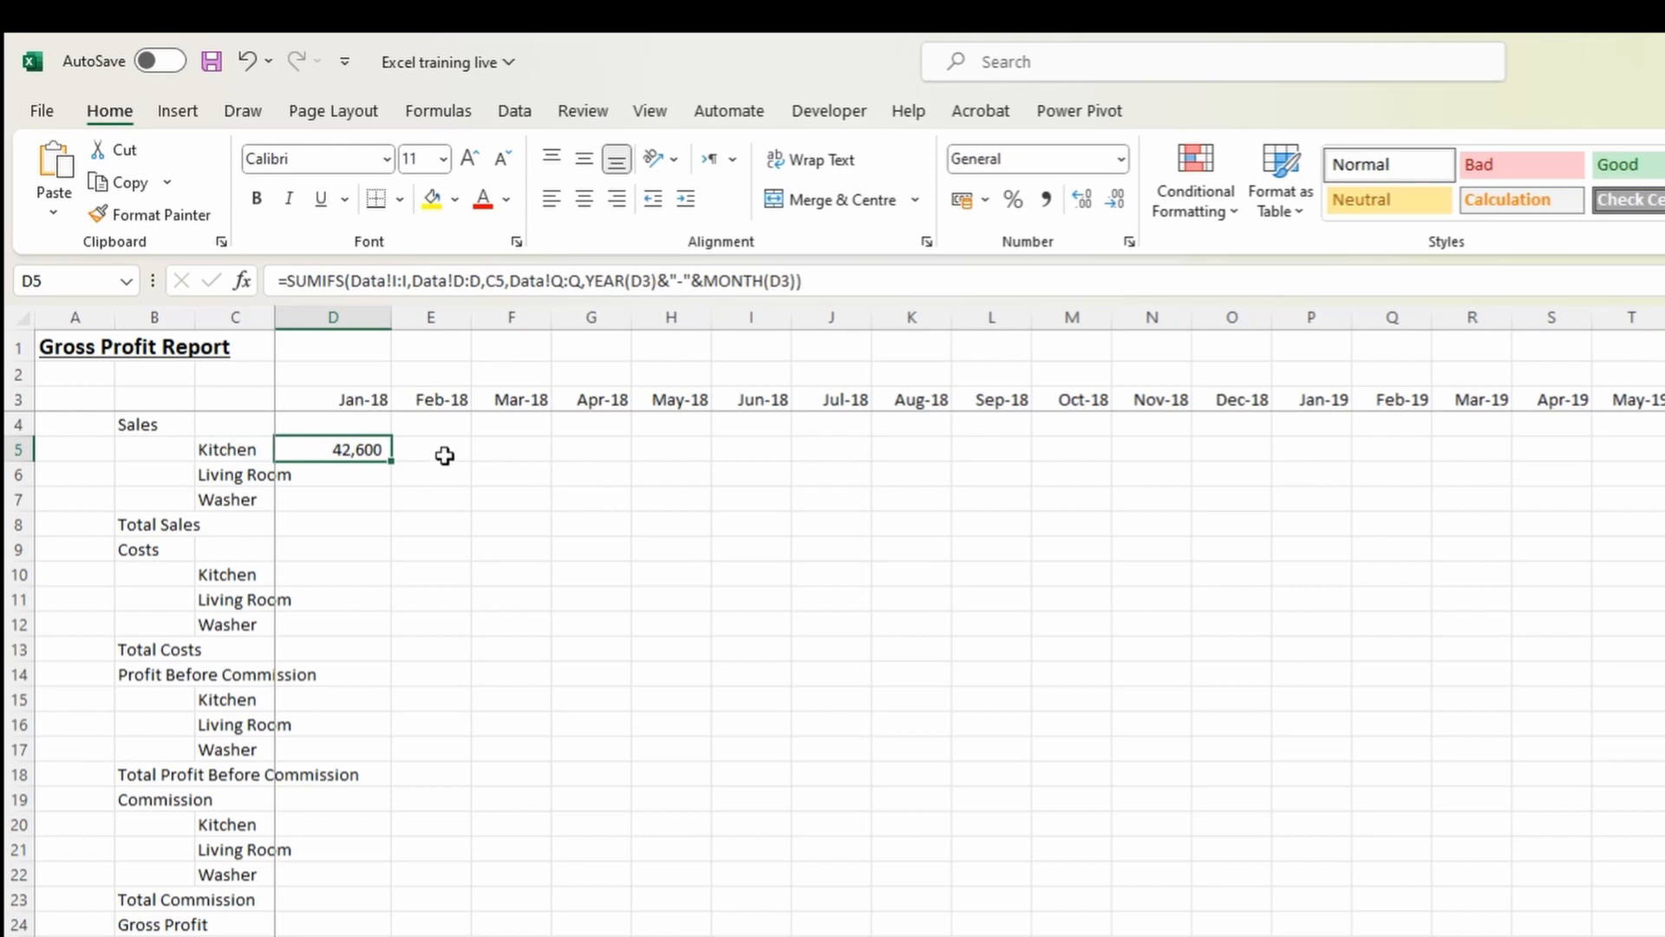
Insert a blank row above the Sales row, directly beneath the month headings.
key("Up")
key("shift+space")
key("ctrl+shift+plus")
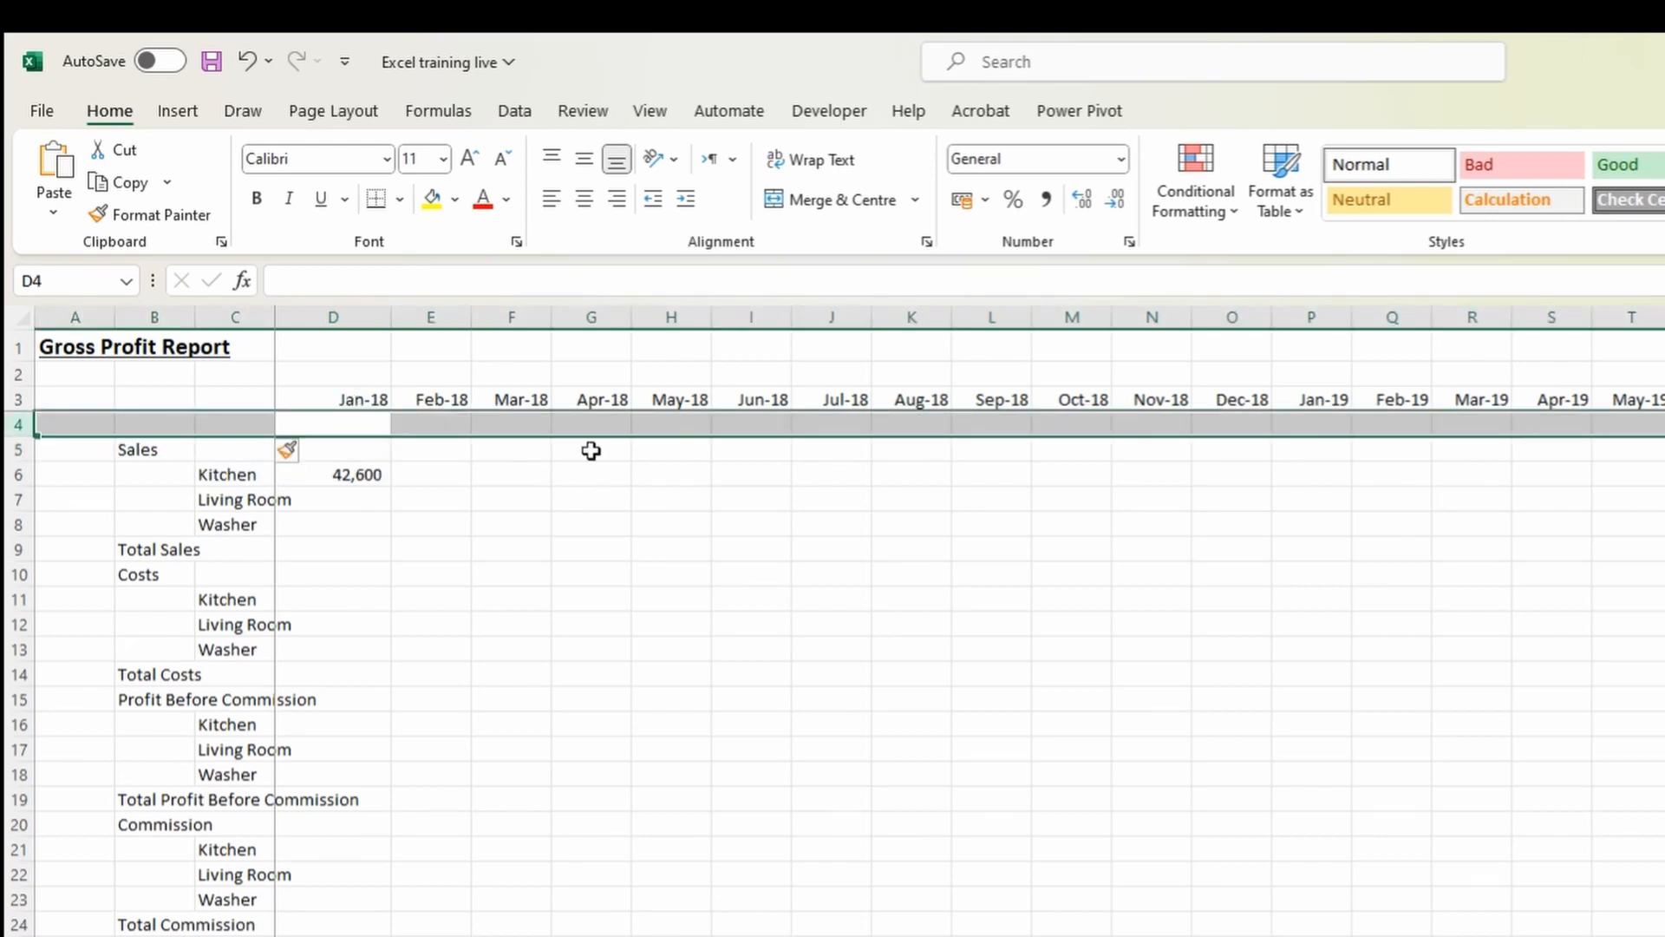
Enter =EOMONTH(D3,0) in cell D4.
type("=eo")
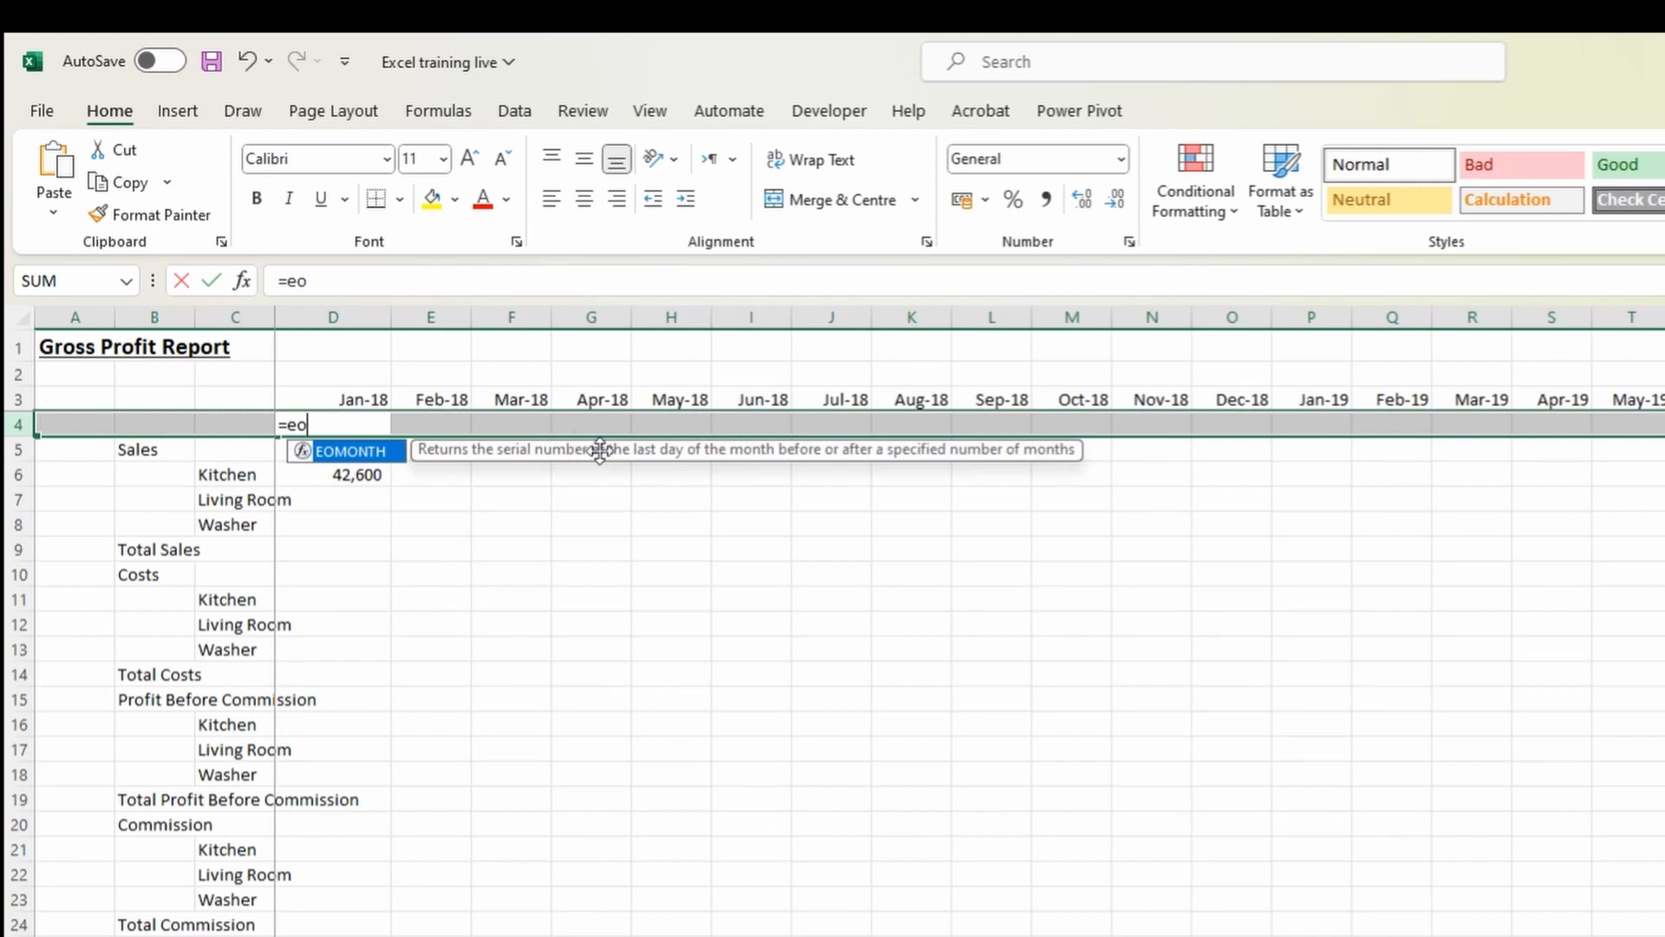
key("Tab")
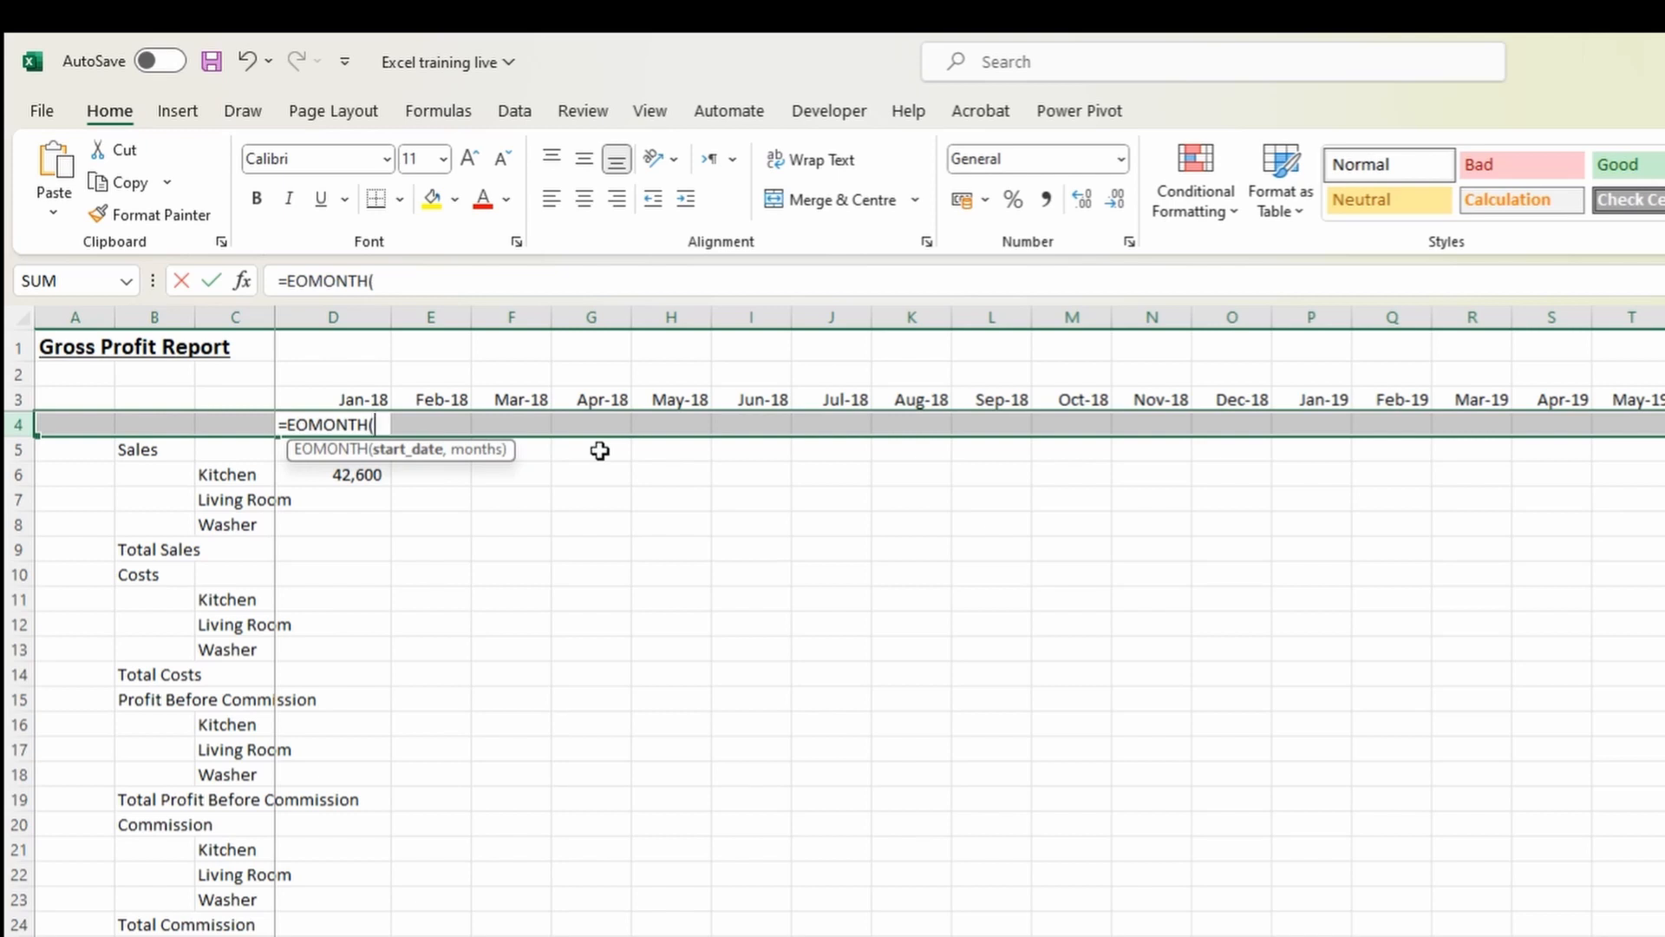
left_click(361, 396)
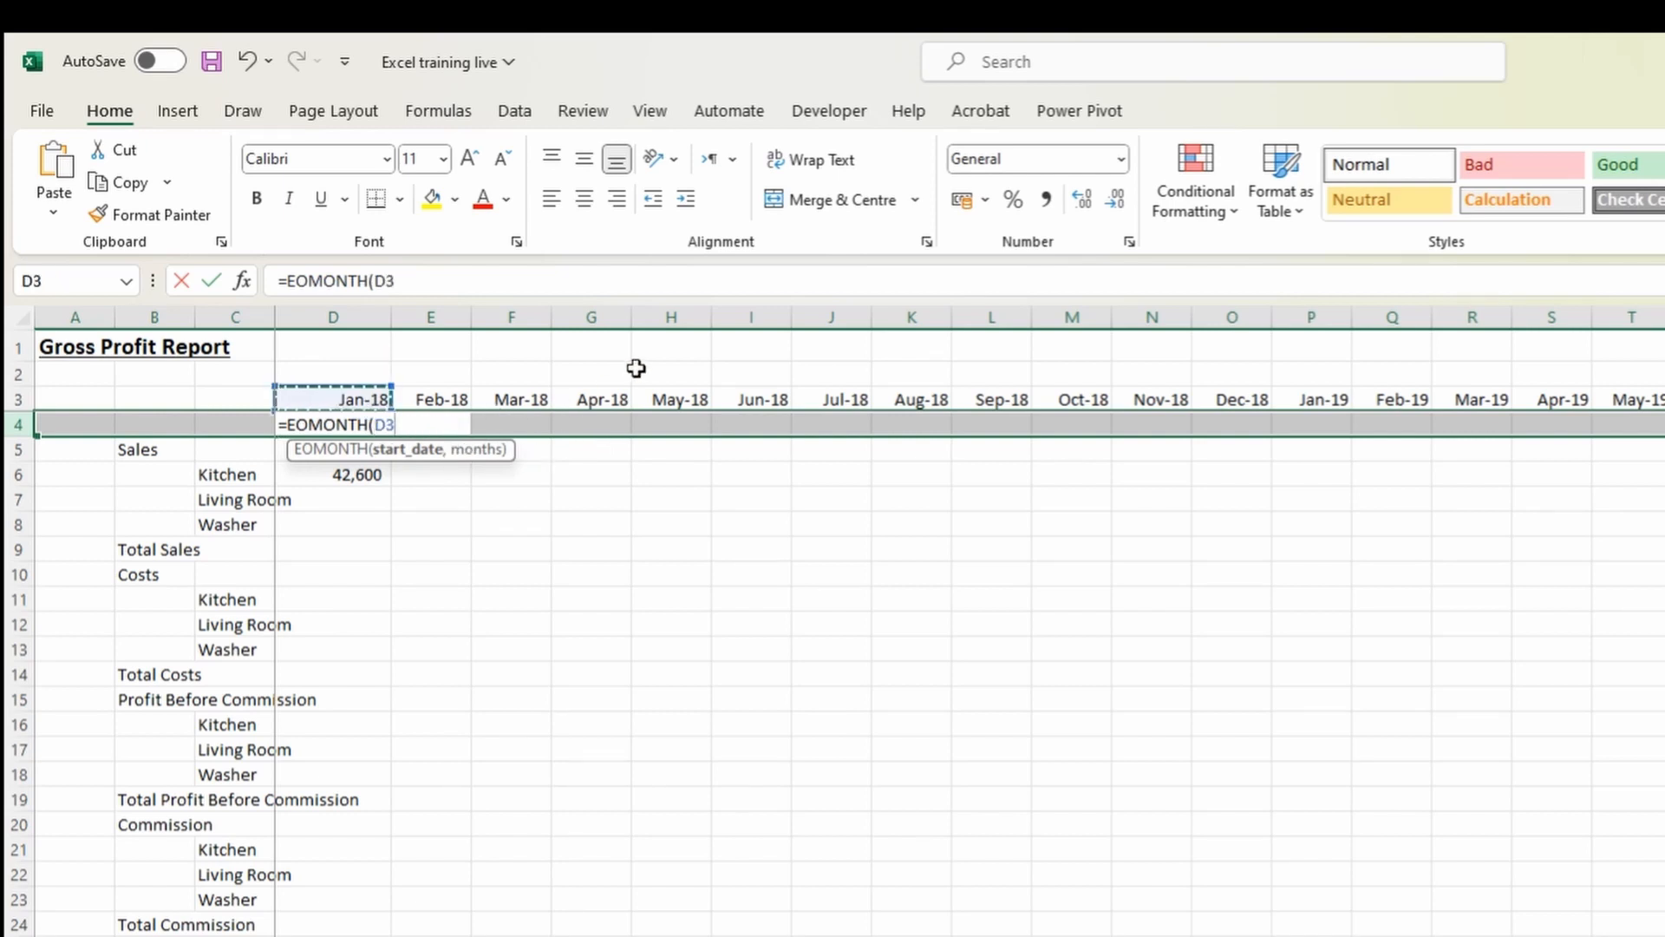
type(",")
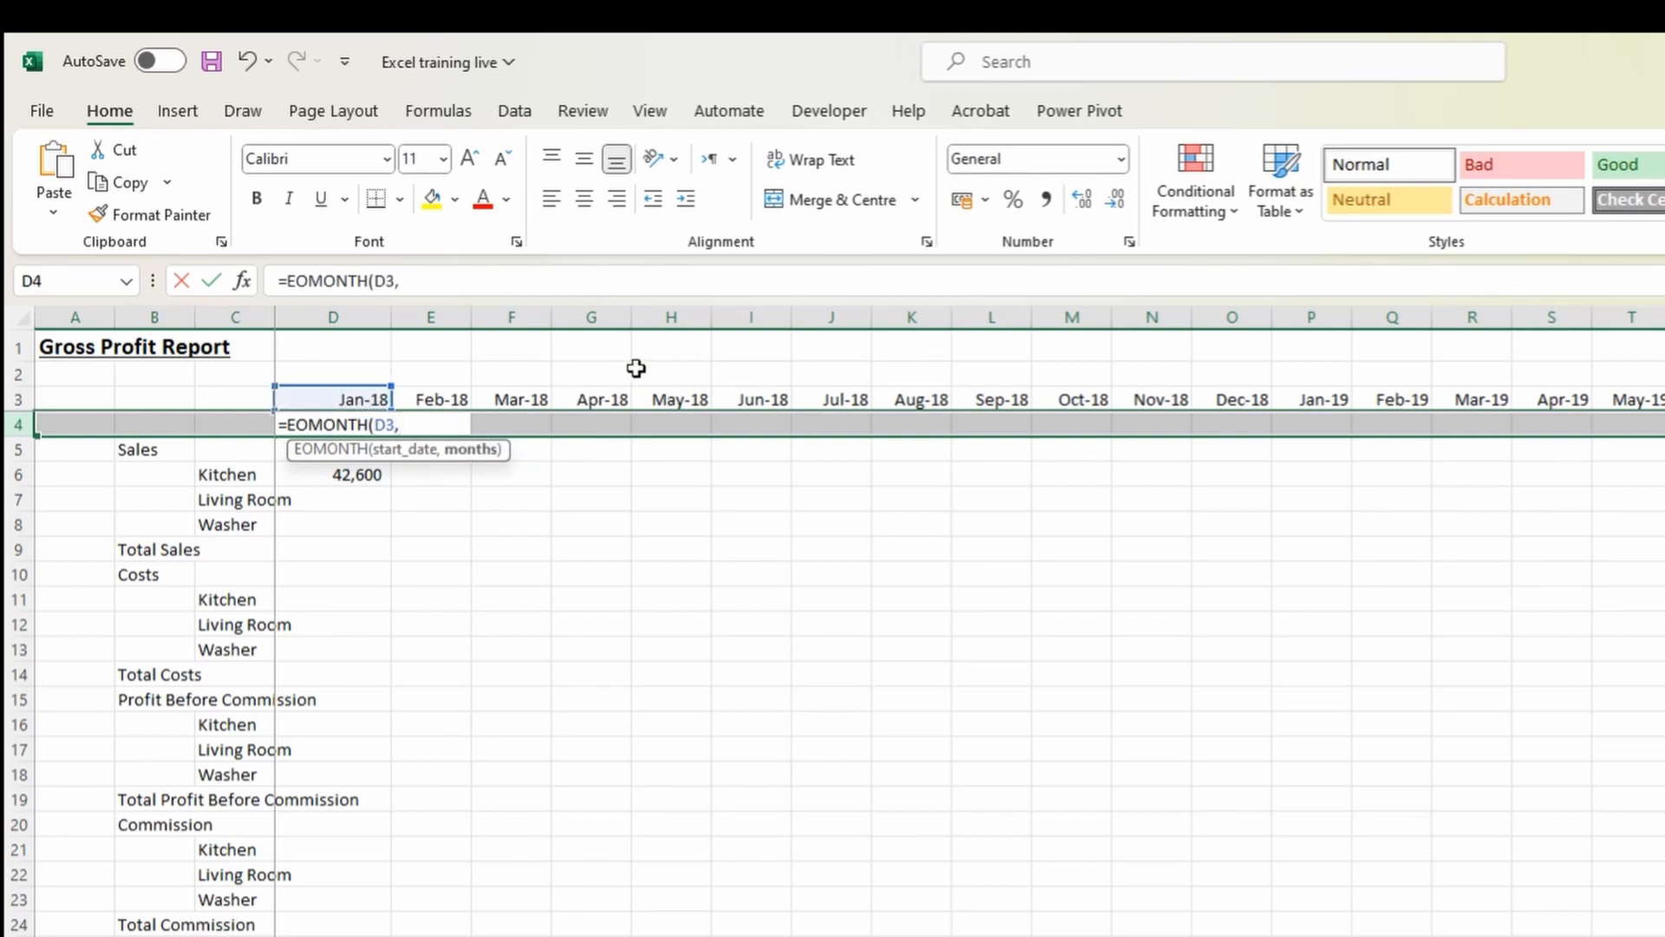
type("0)")
key("Return")
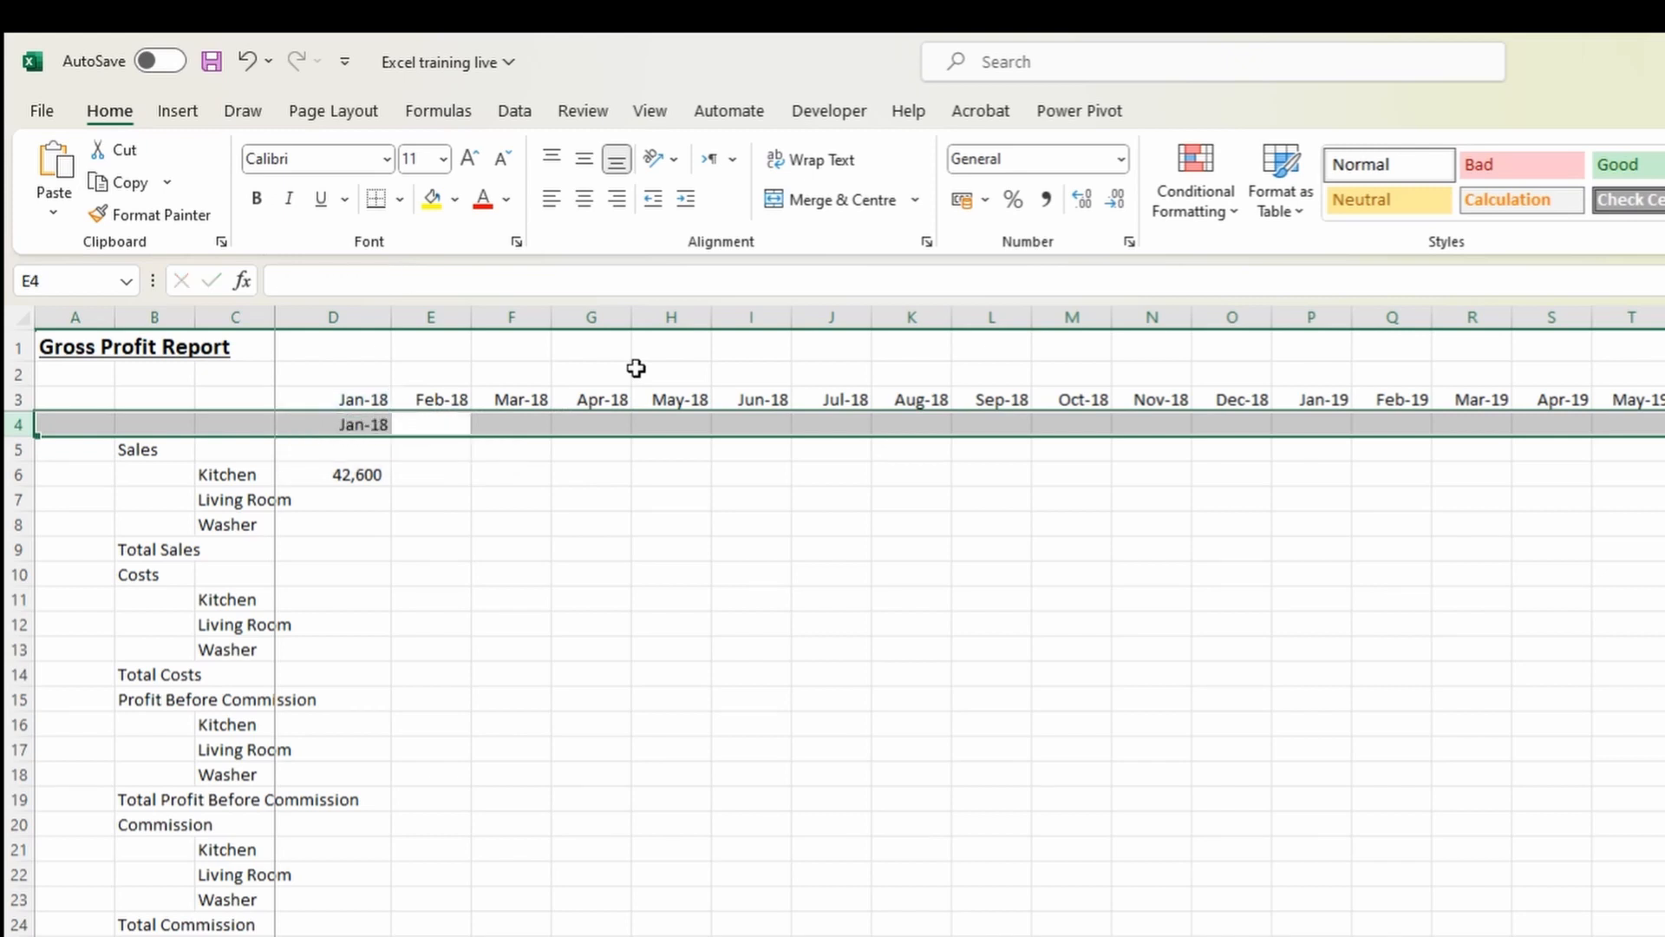
Paste the value of D4 into G1 and format it as Short Date to examine the full date.
key("Up")
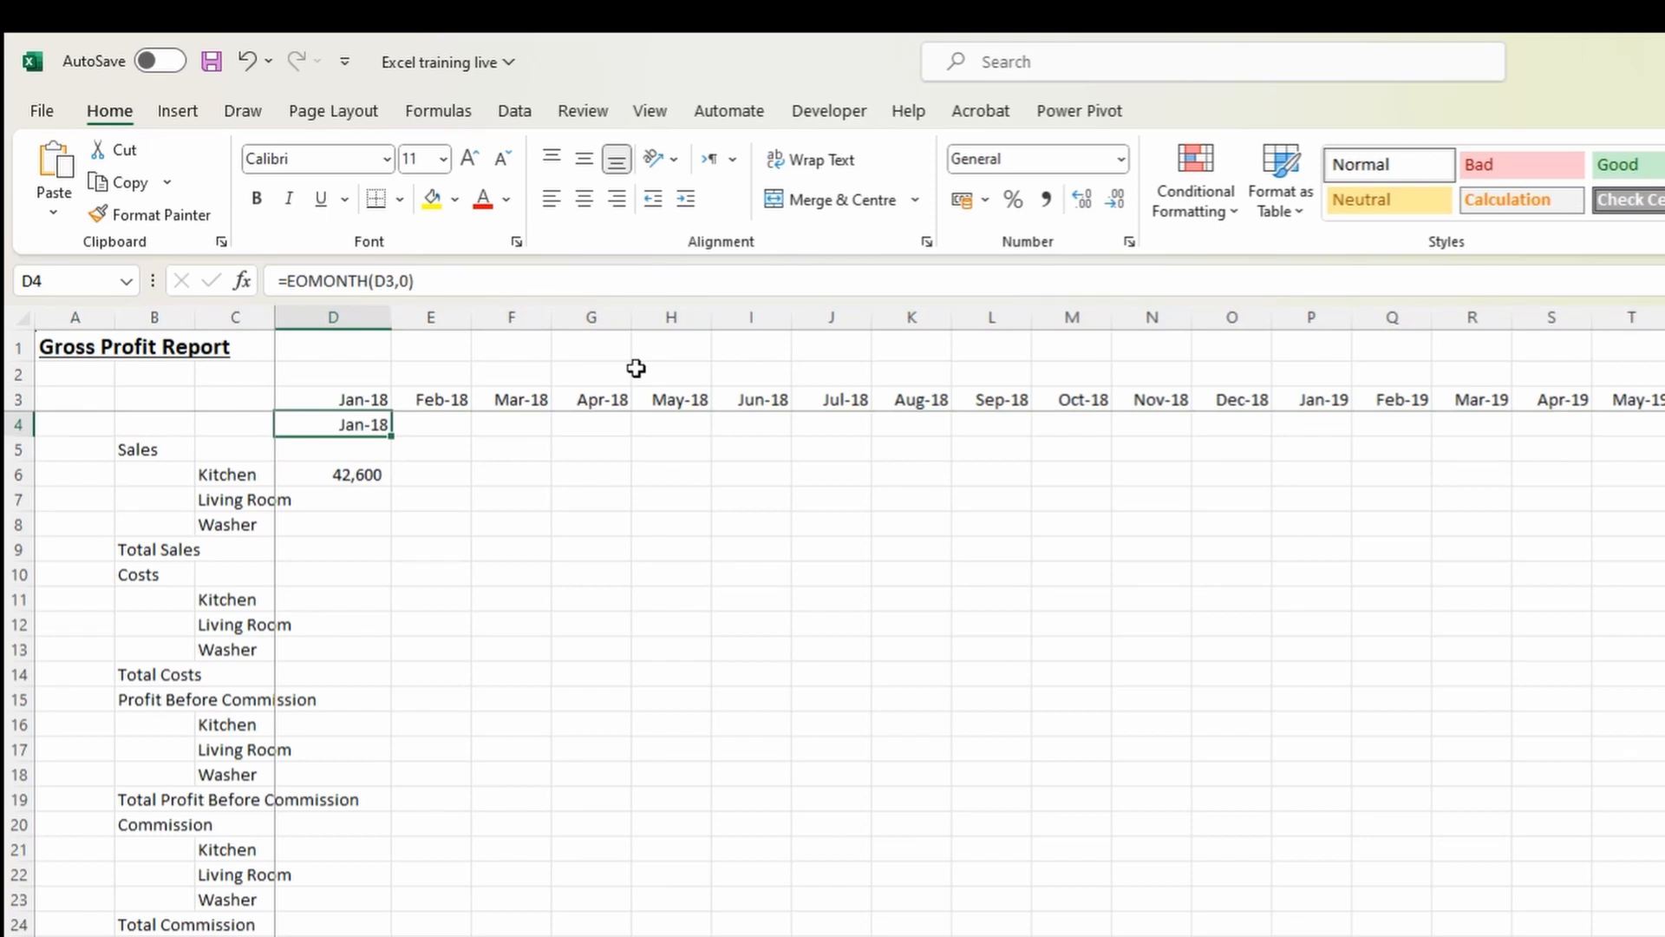
key("ctrl+c")
key("Up")
key("Up")
key("Up")
key("Right")
key("Right")
key("Right")
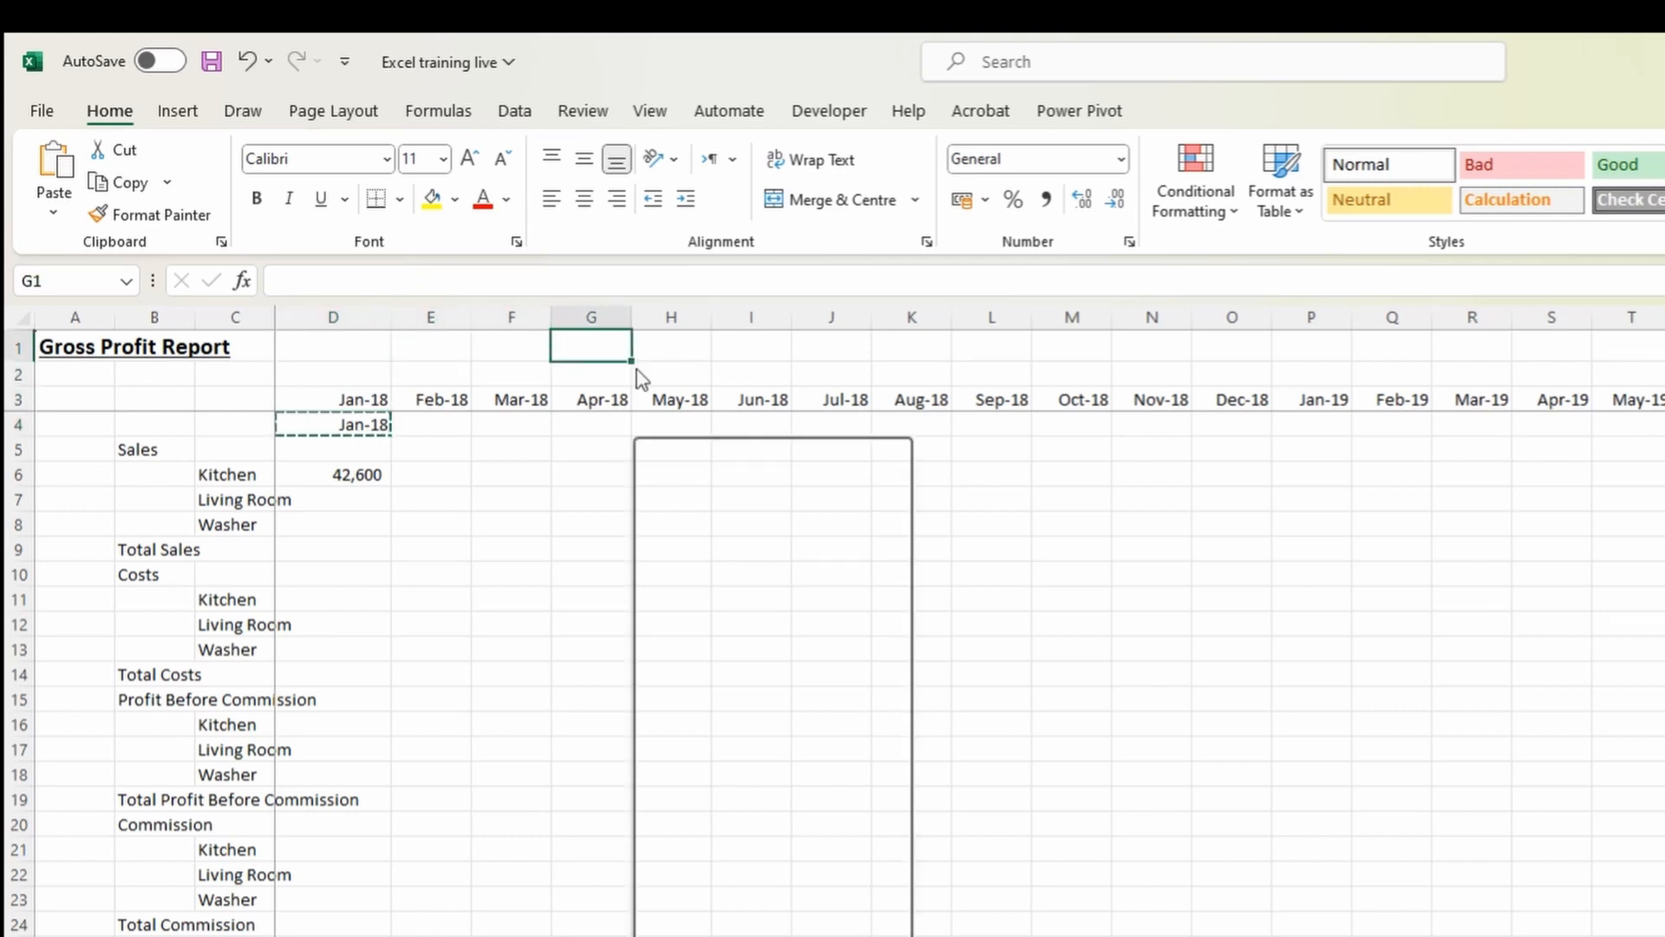
key("ctrl+v")
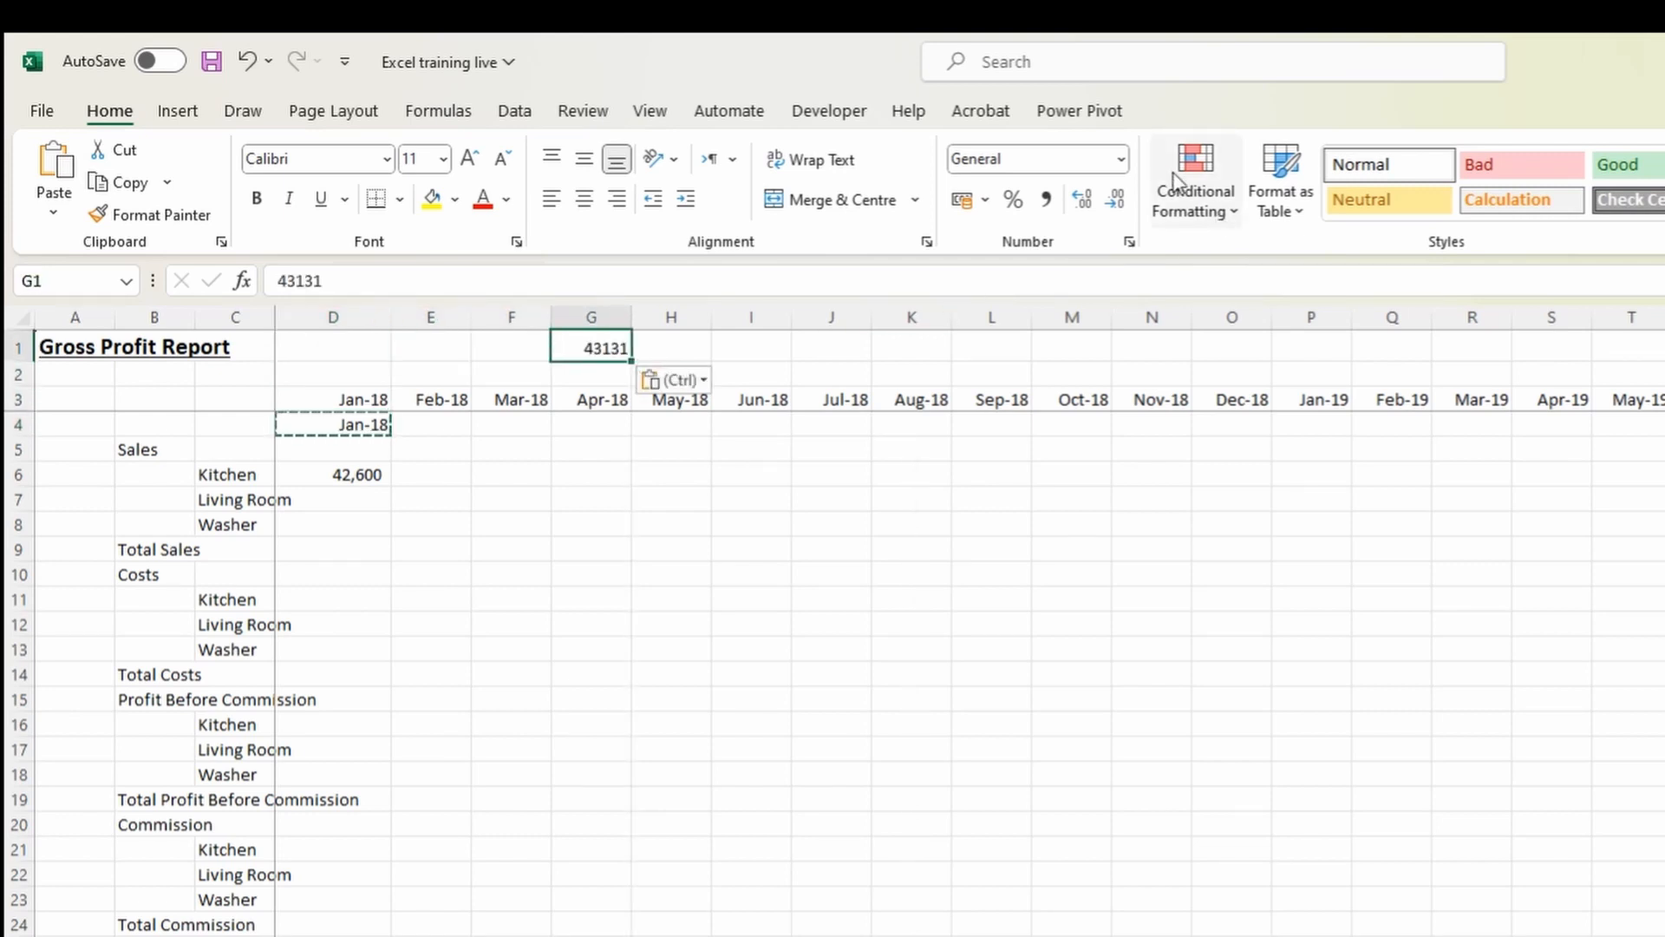
left_click(1118, 157)
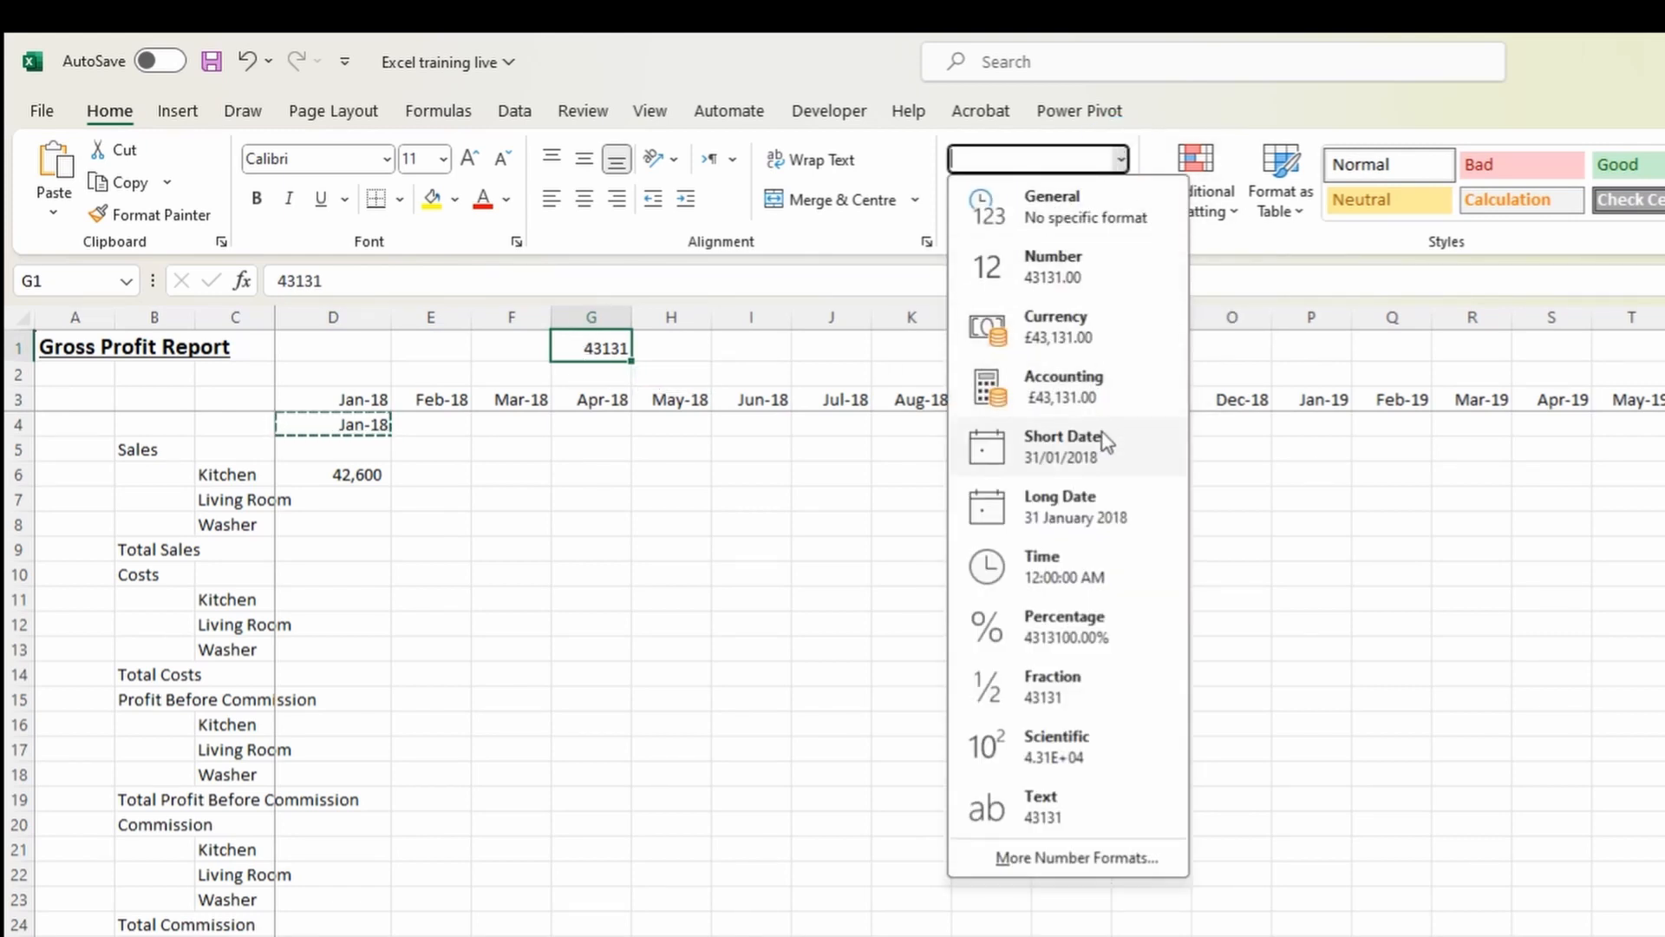
left_click(1106, 443)
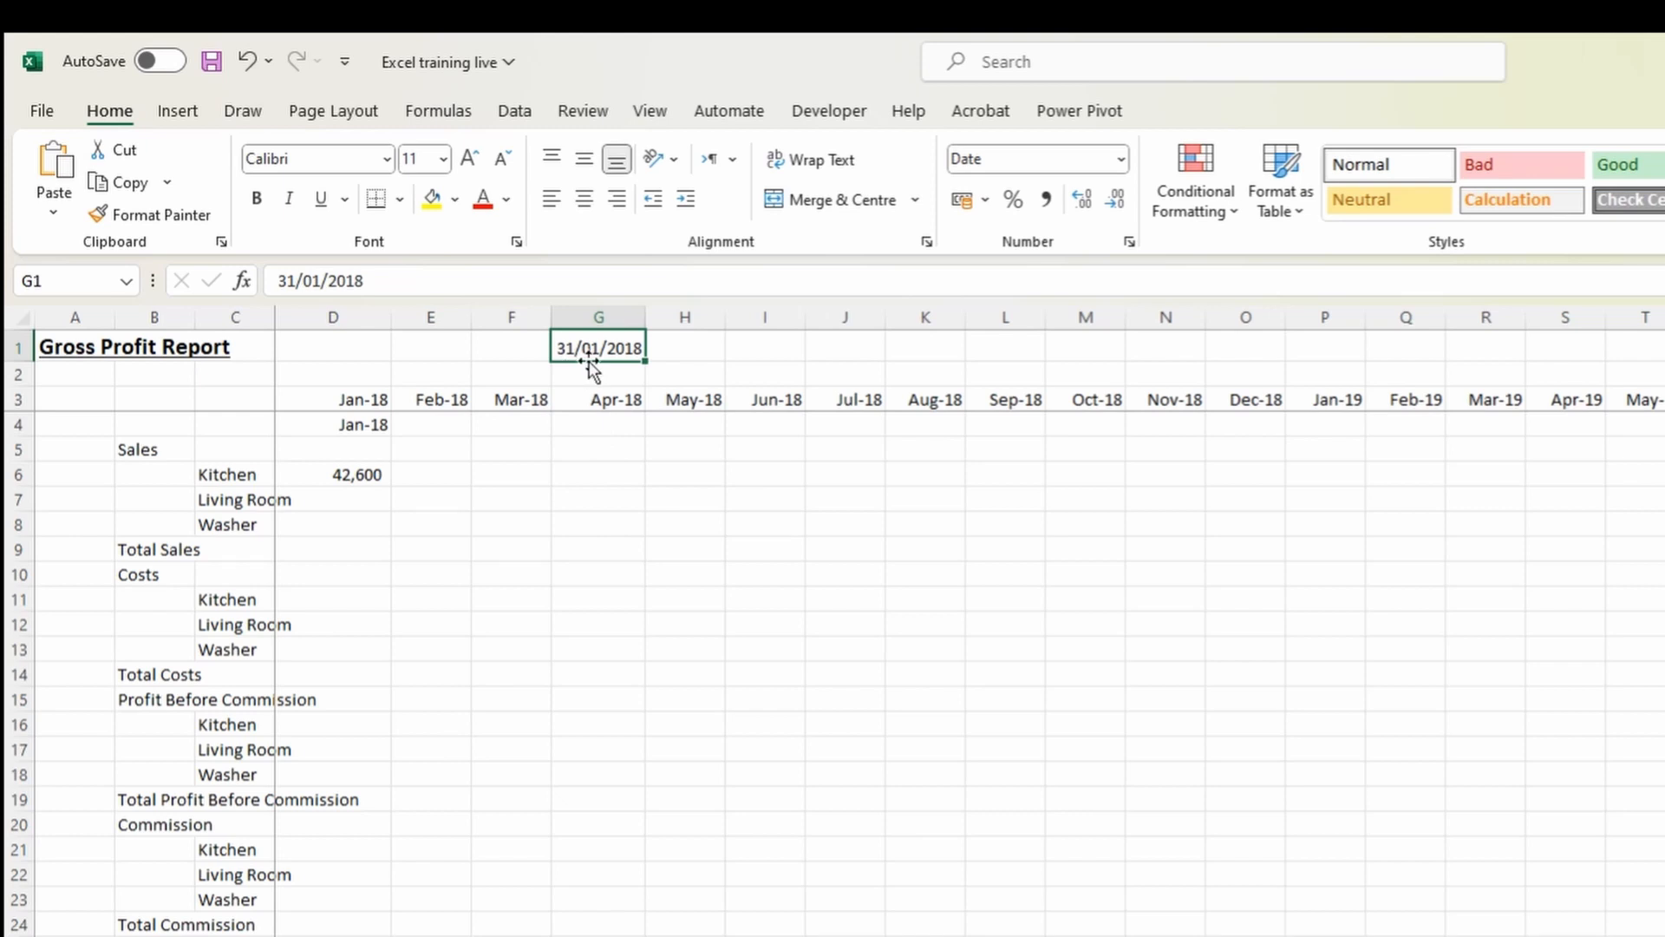
Format D4 as Short Date and compare its month-end date with the date underlying D3.
left_click(373, 425)
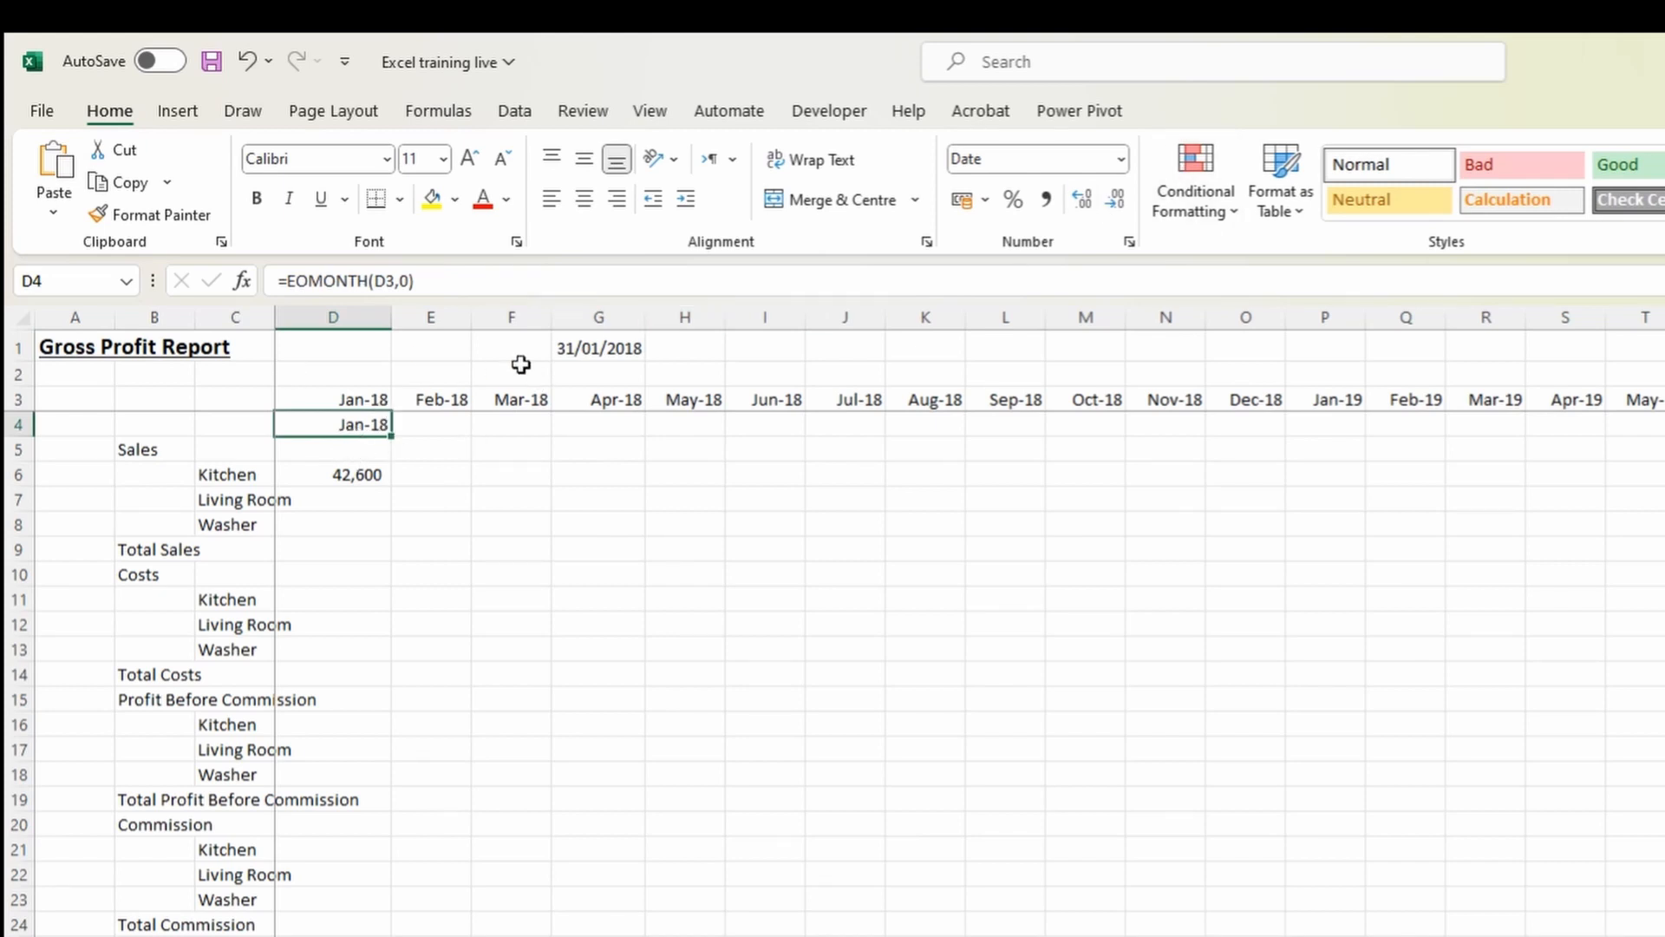
left_click(602, 360)
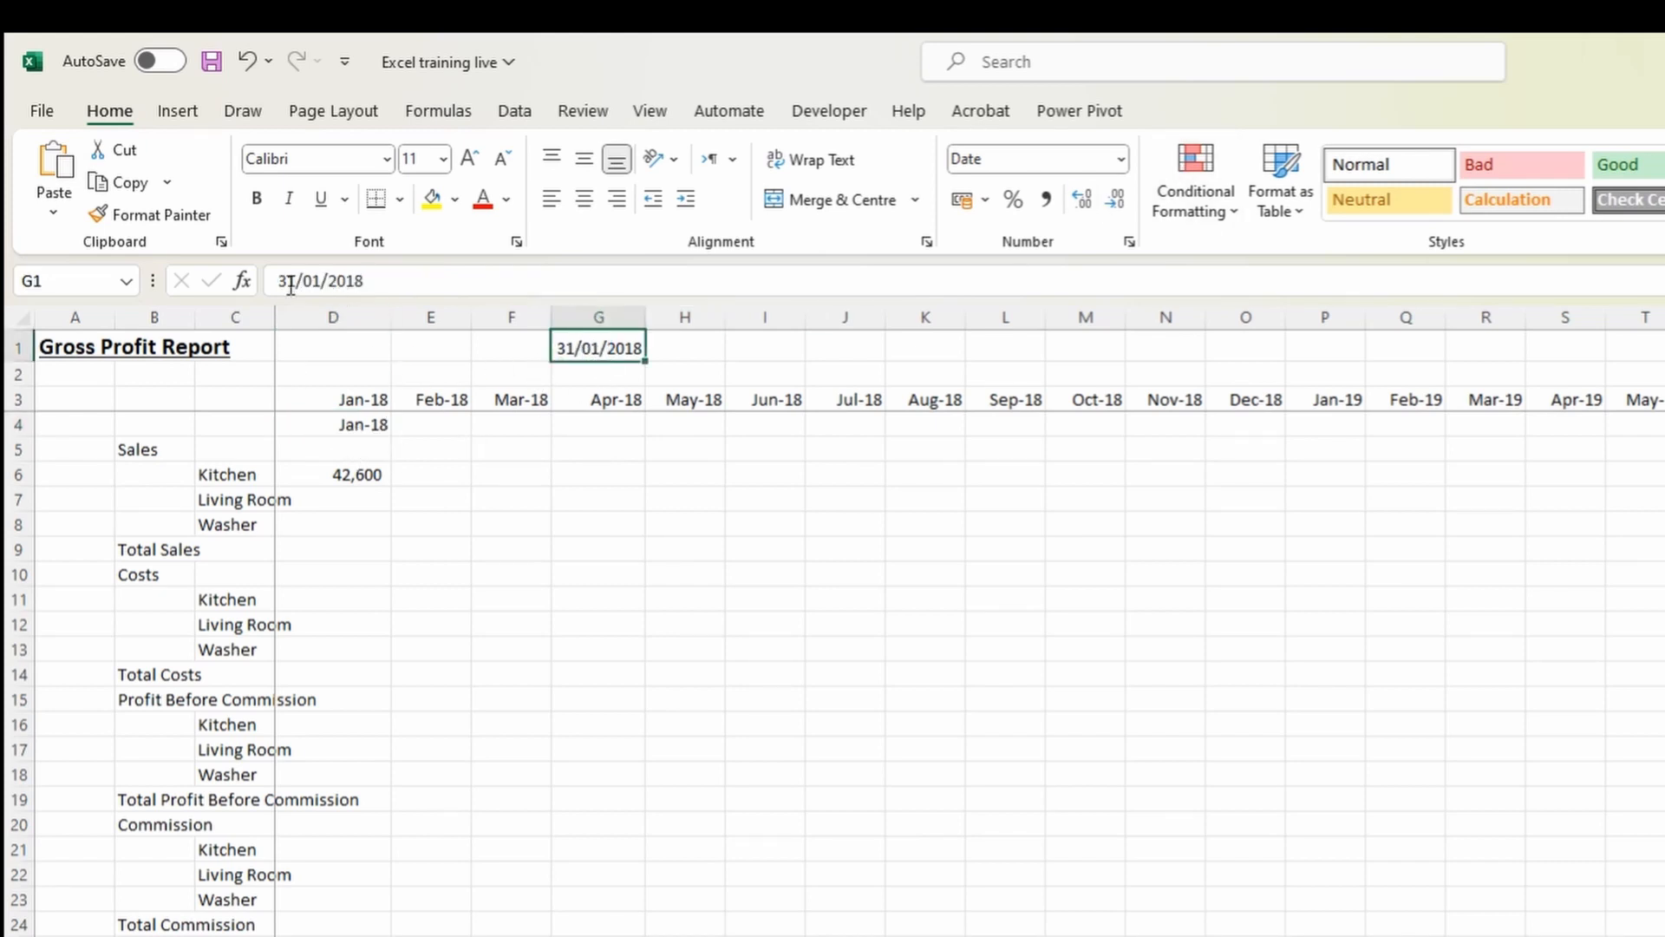
left_click(350, 430)
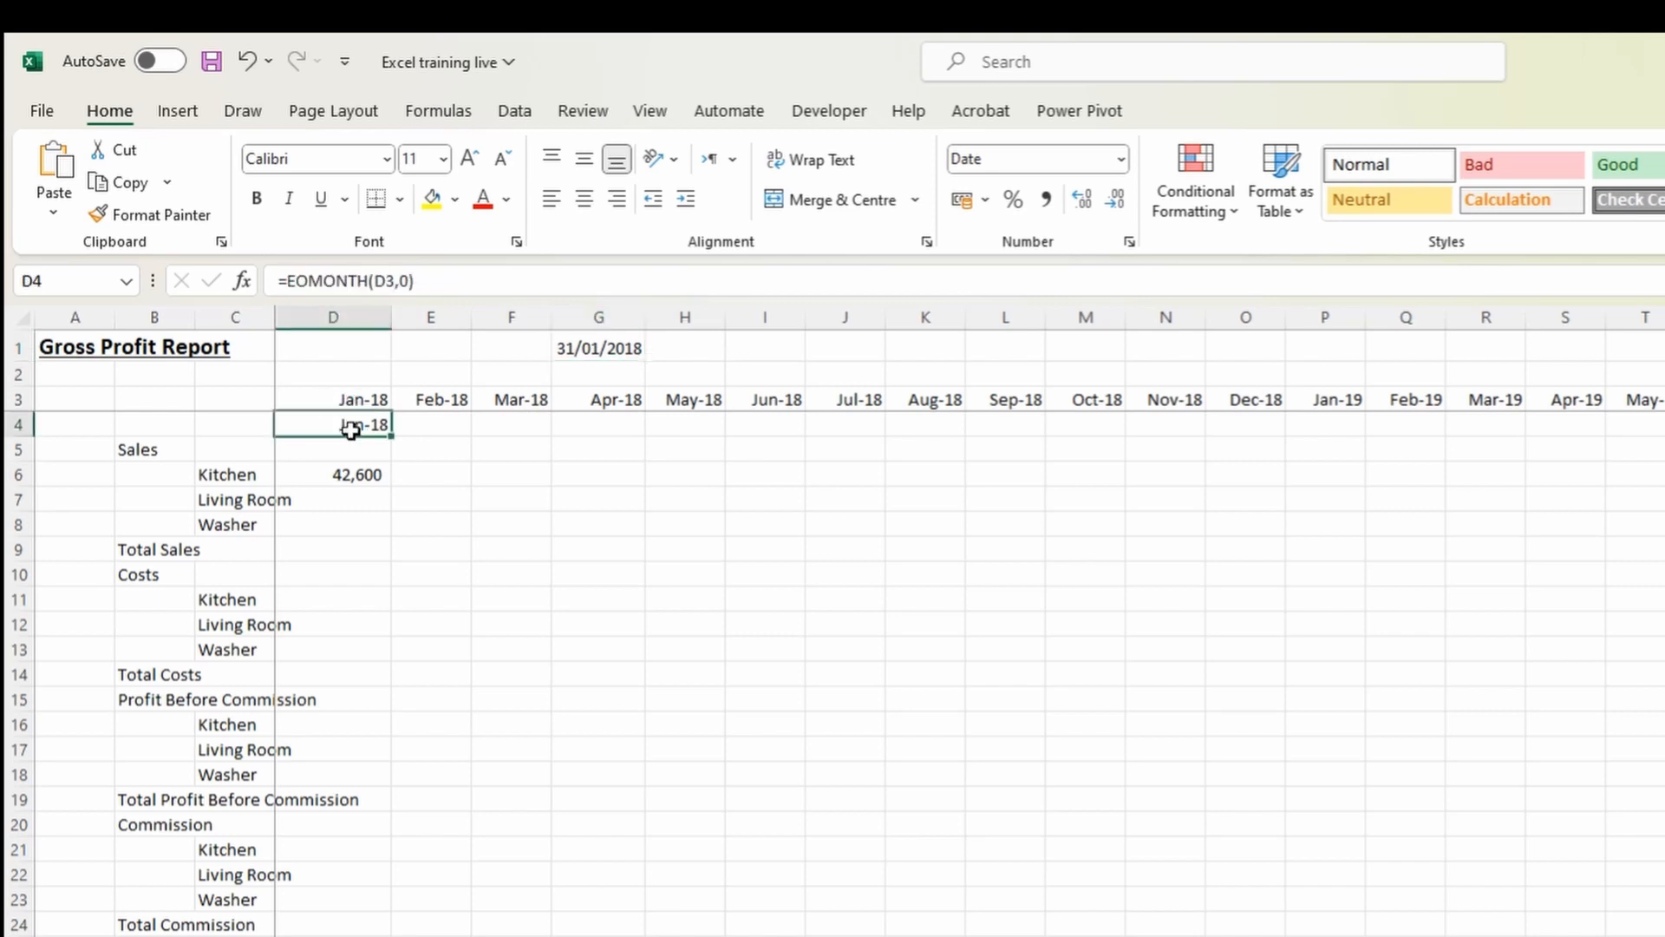
left_click(1120, 158)
left_click(1141, 469)
left_click(358, 401)
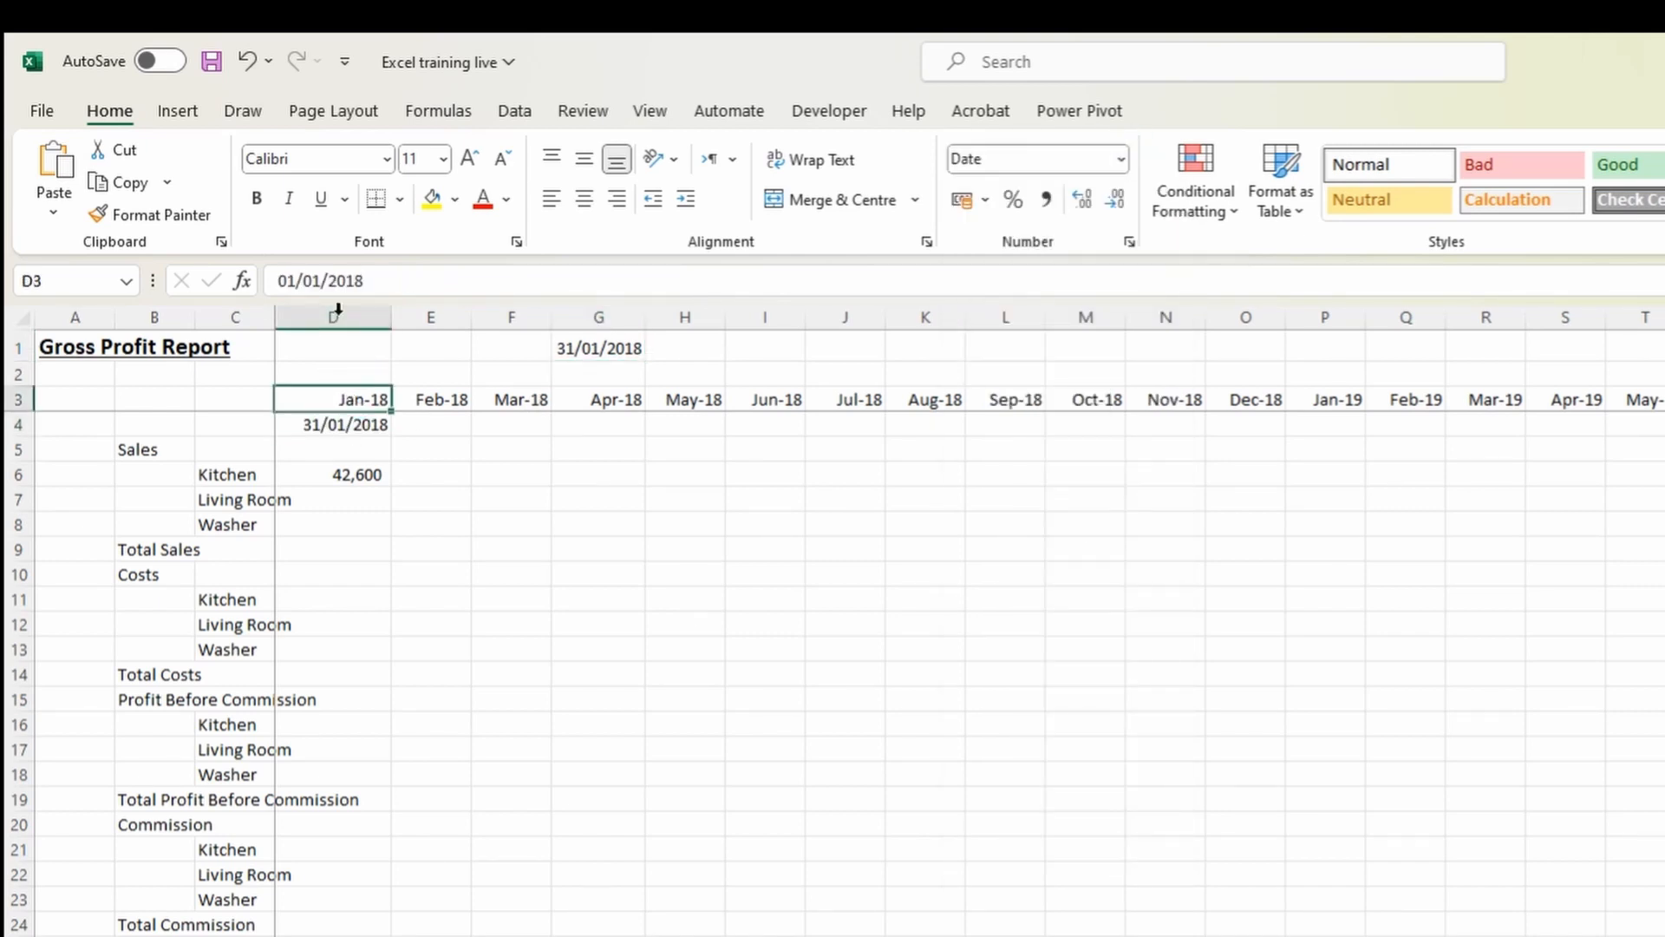
Clear the pasted test date from cell G1.
left_click(357, 422)
left_click(569, 349)
key("Delete")
Fill the EOMONTH formula from D4 across to E4 and check its reference to E3.
left_click(371, 424)
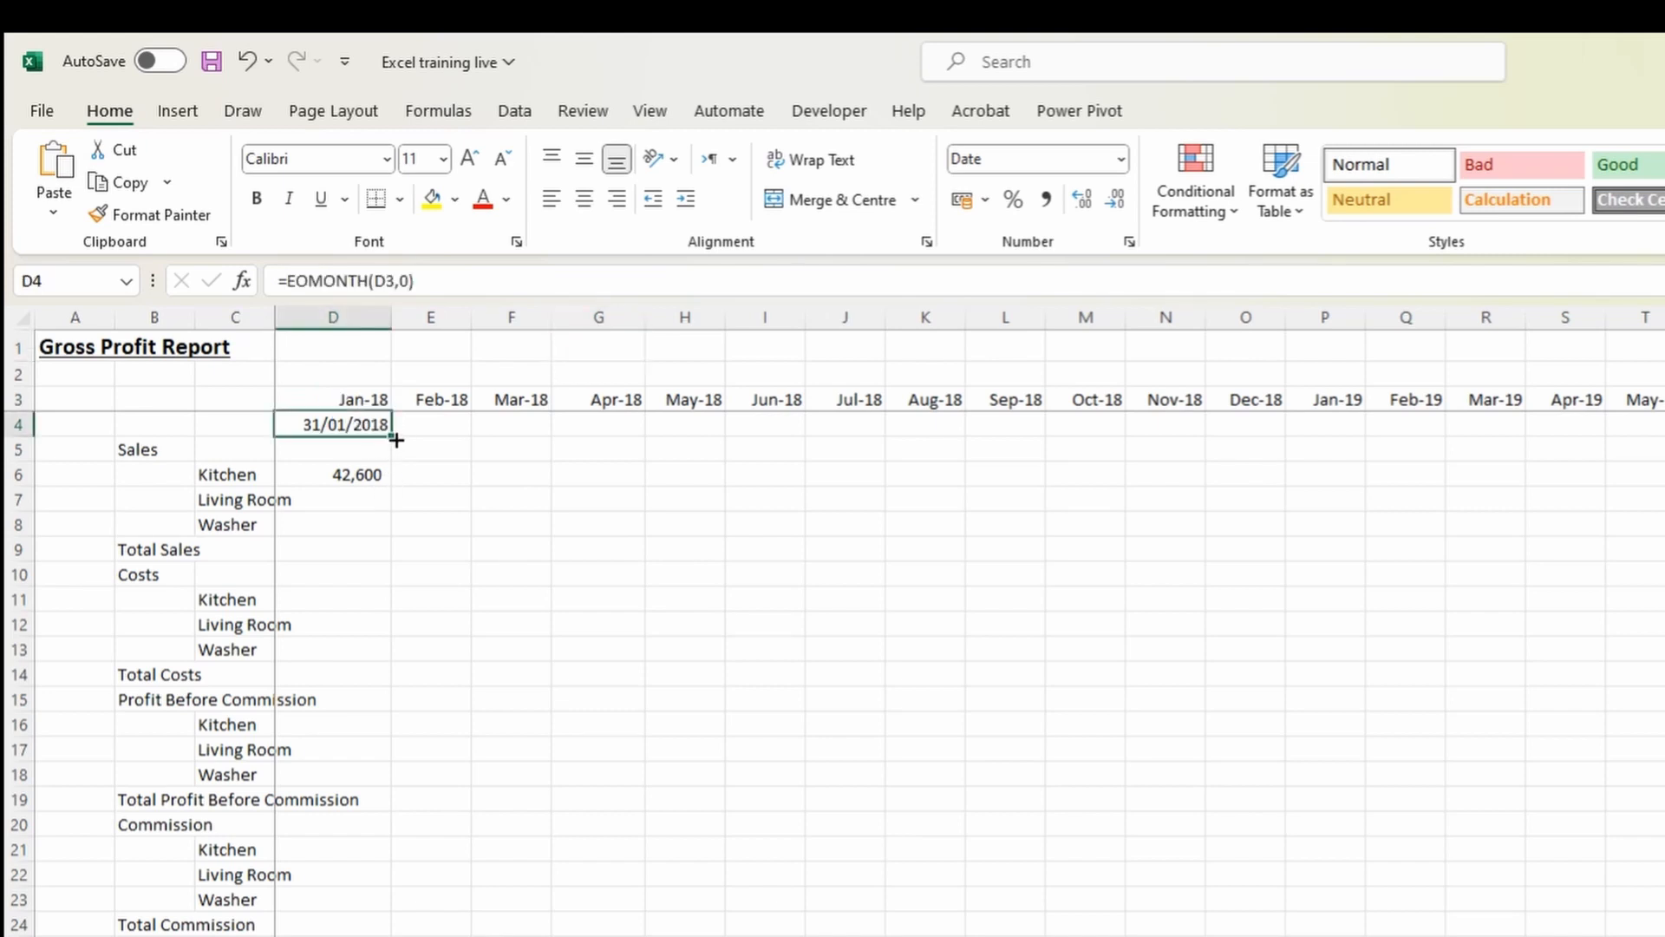
mouse_move(396, 439)
left_mouse_down()
mouse_move(427, 427)
mouse_move(415, 432)
left_mouse_up()
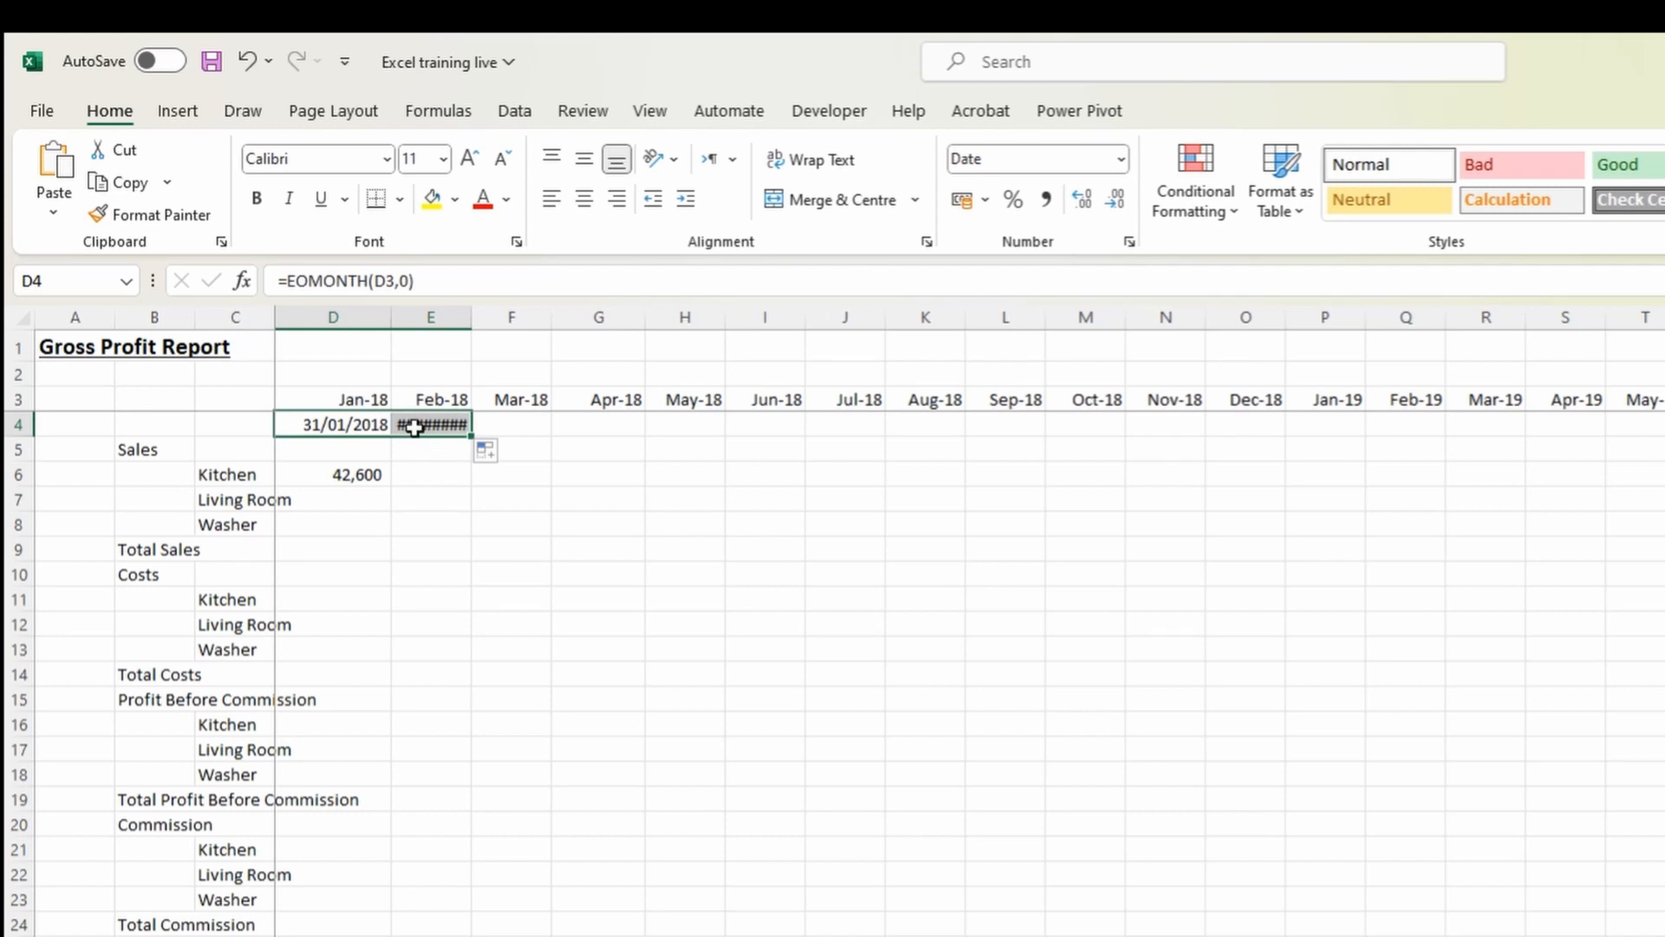
left_click(415, 427)
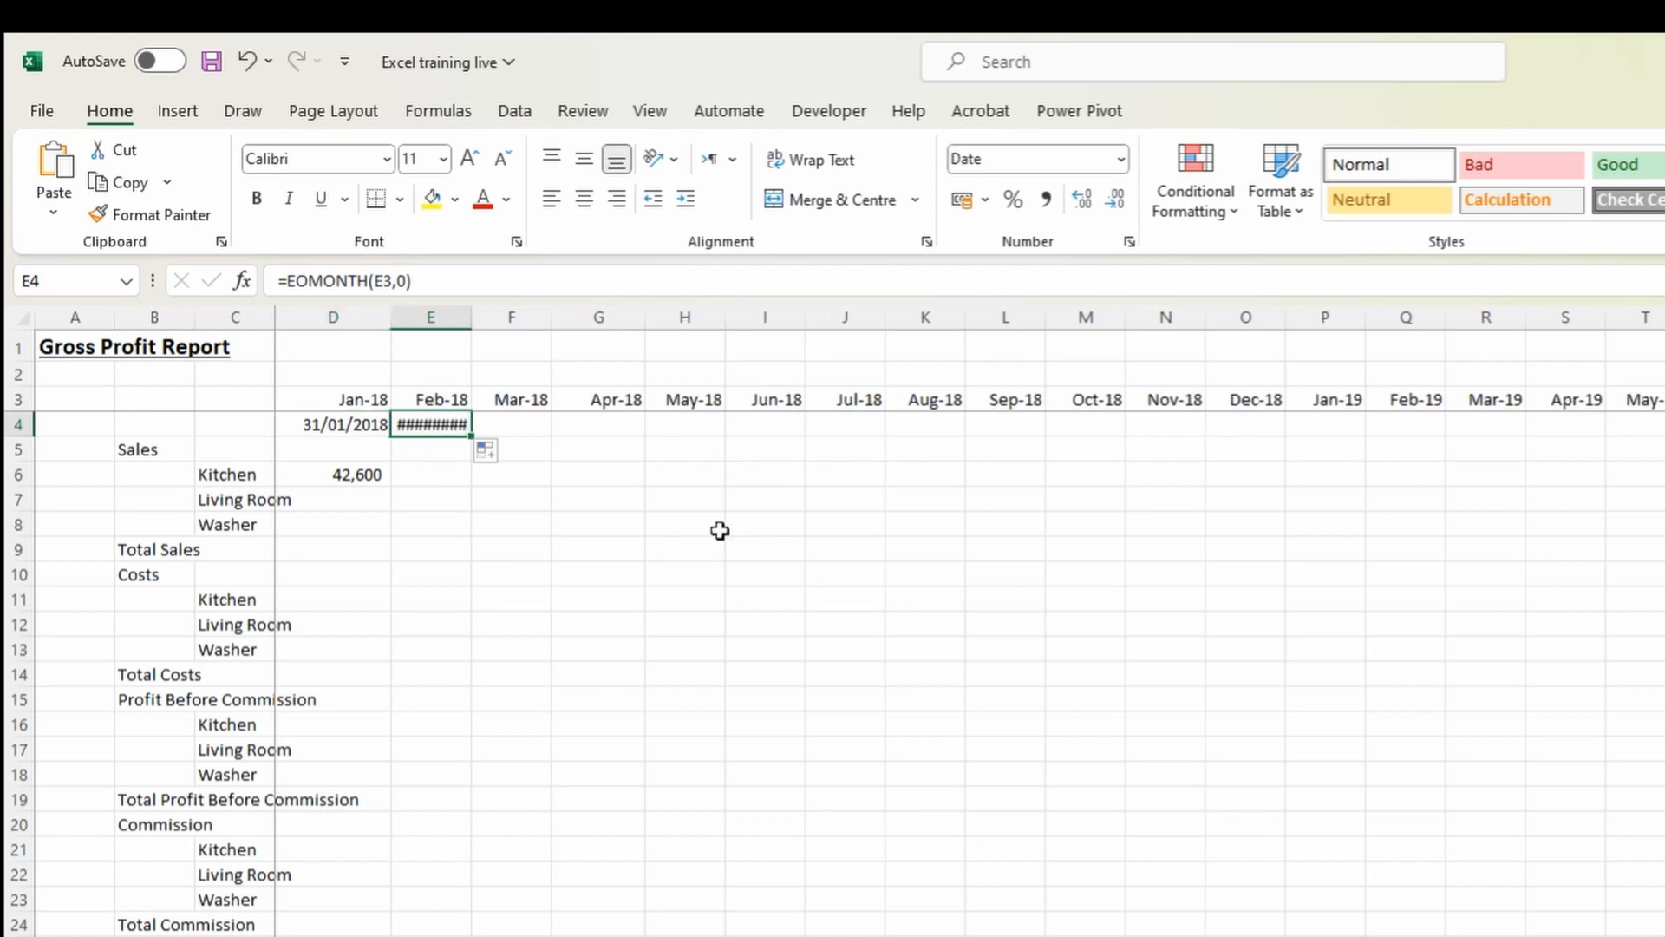
Fit column E to its date and copy the EOMONTH formula from E4 across row 4 through BW4.
double_click(472, 318)
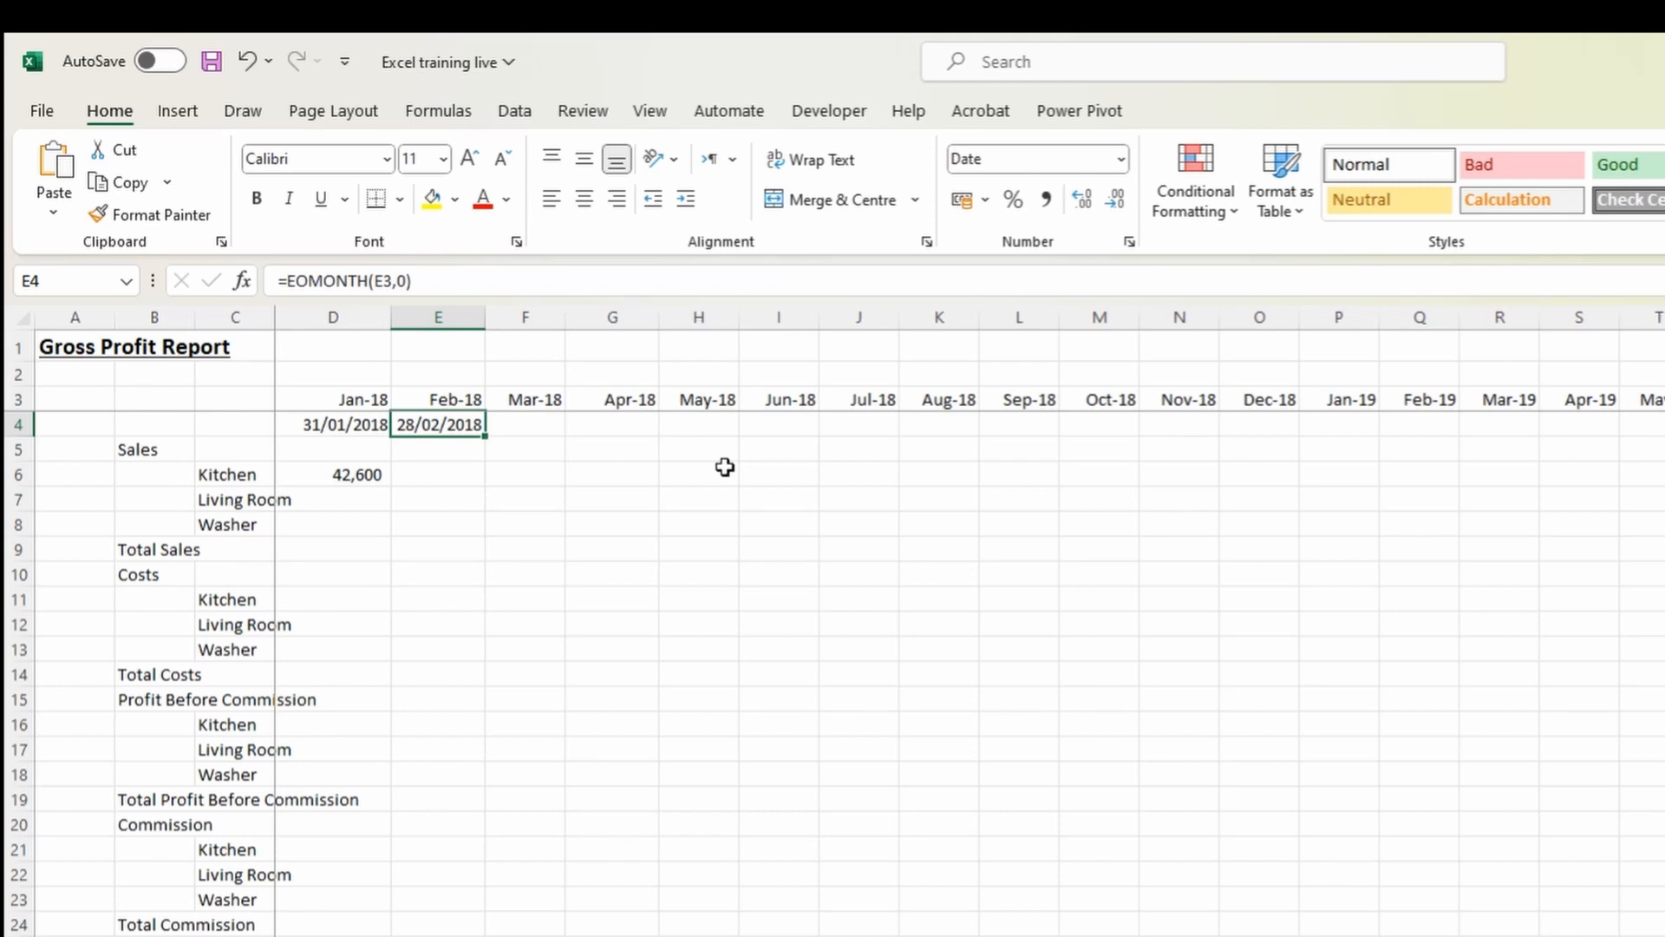
key("ctrl+Up")
key("ctrl+Right")
key("Down")
key("ctrl+Left")
key("ctrl+c")
key("Left")
key("Left")
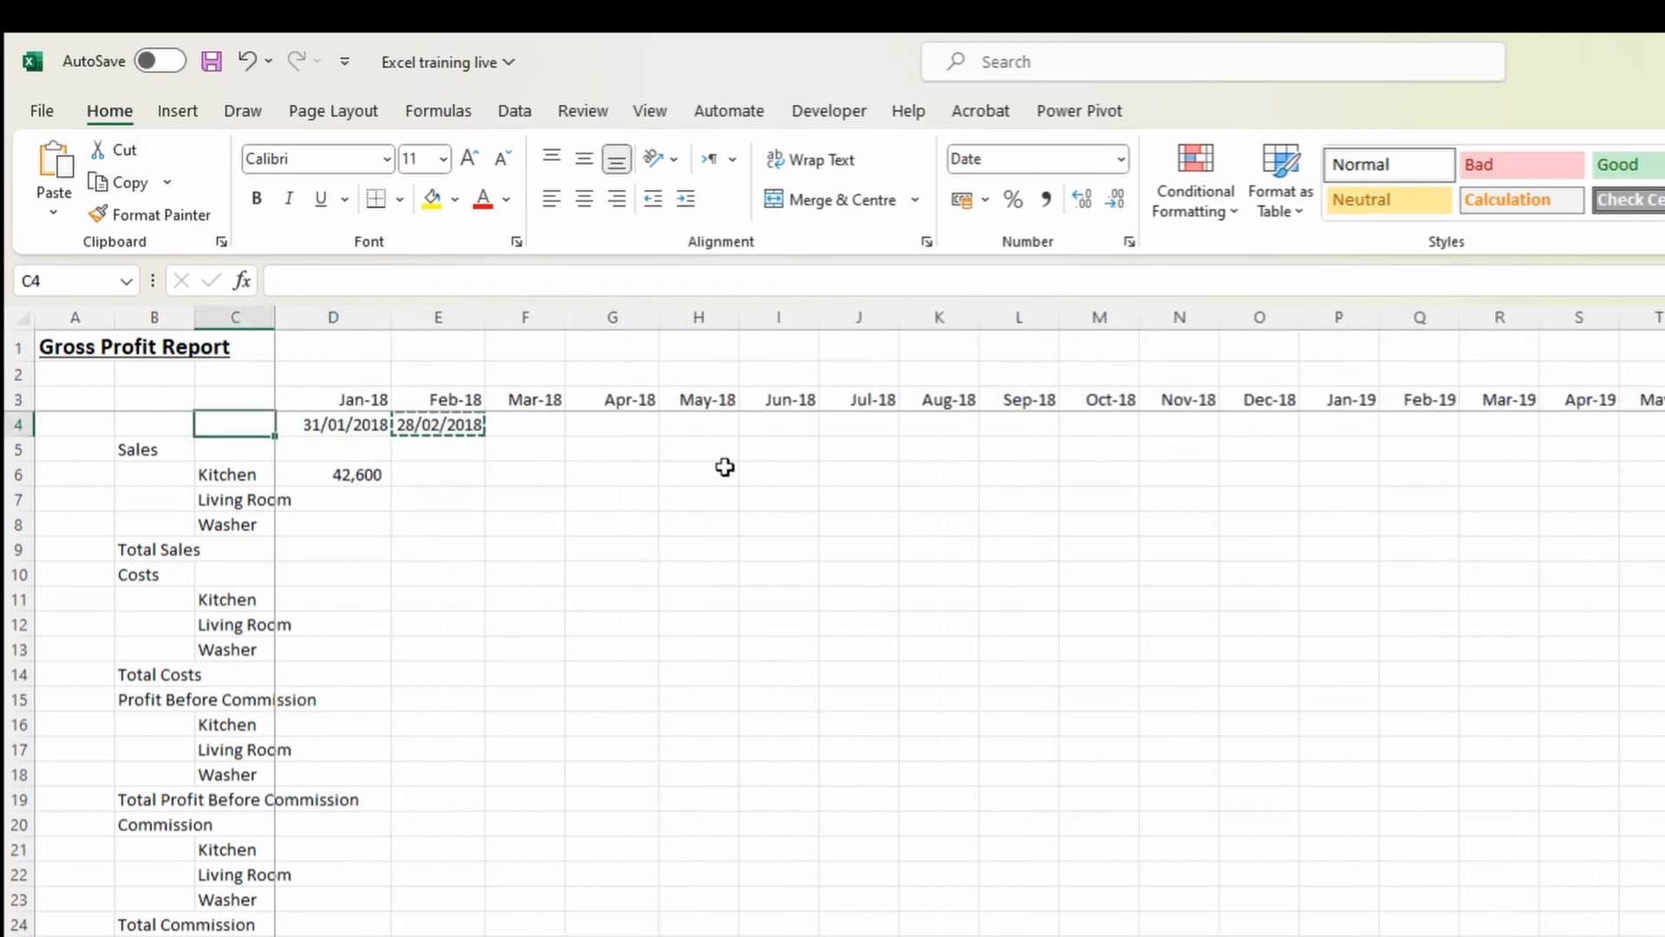
key("Right")
key("Right")
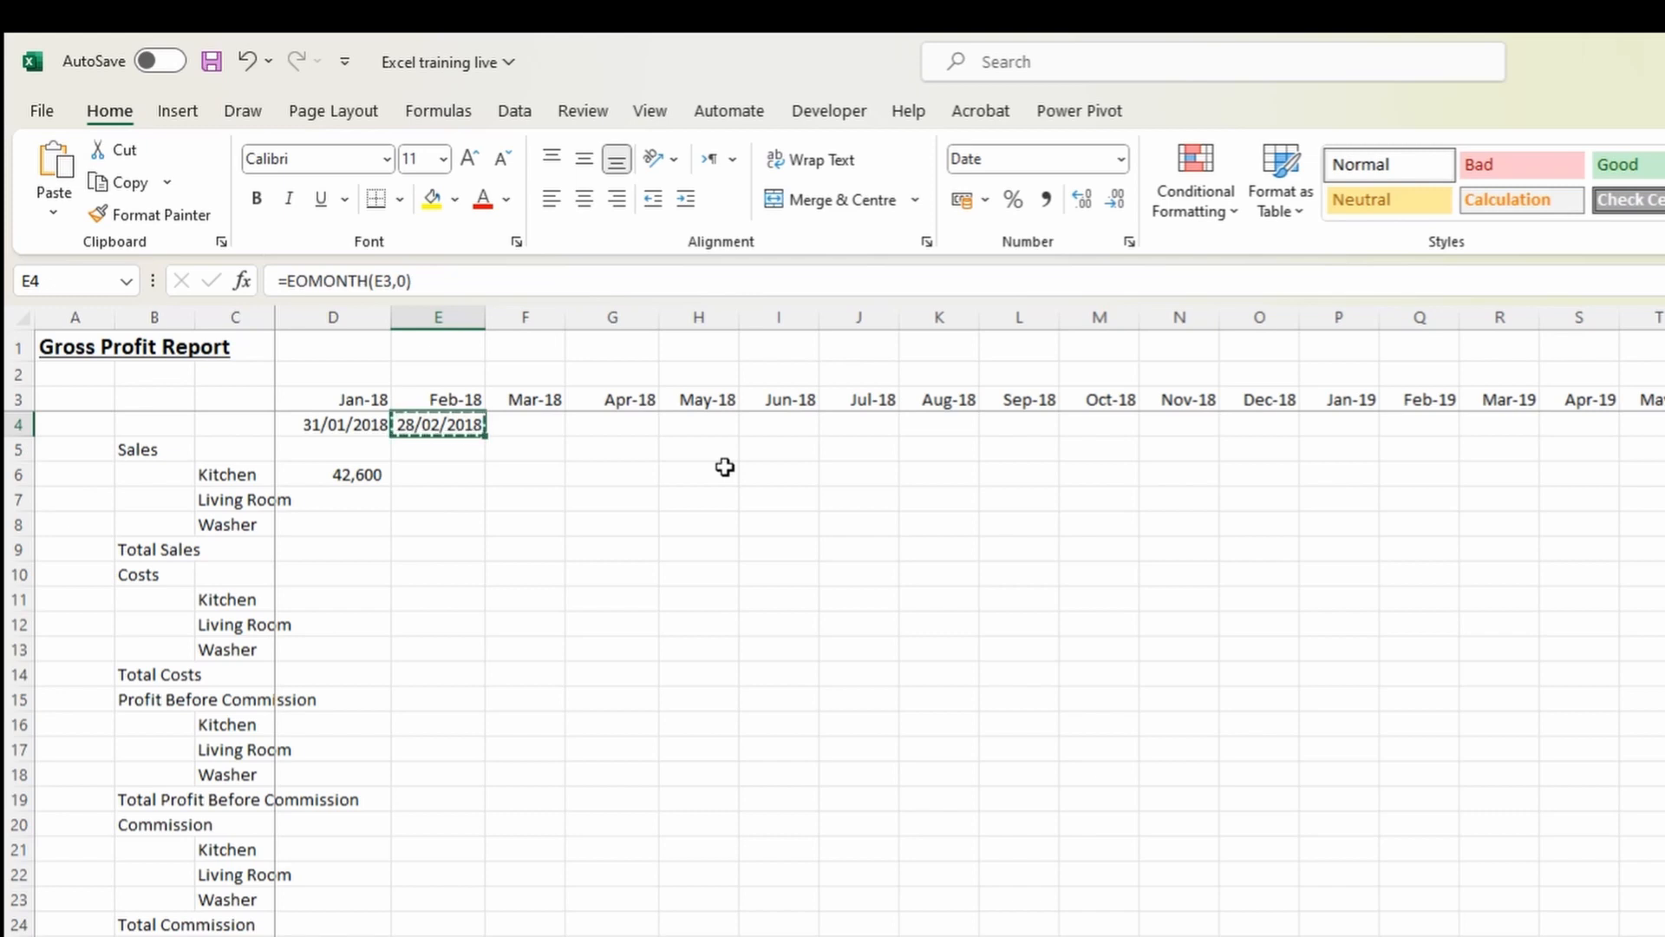
key("Up")
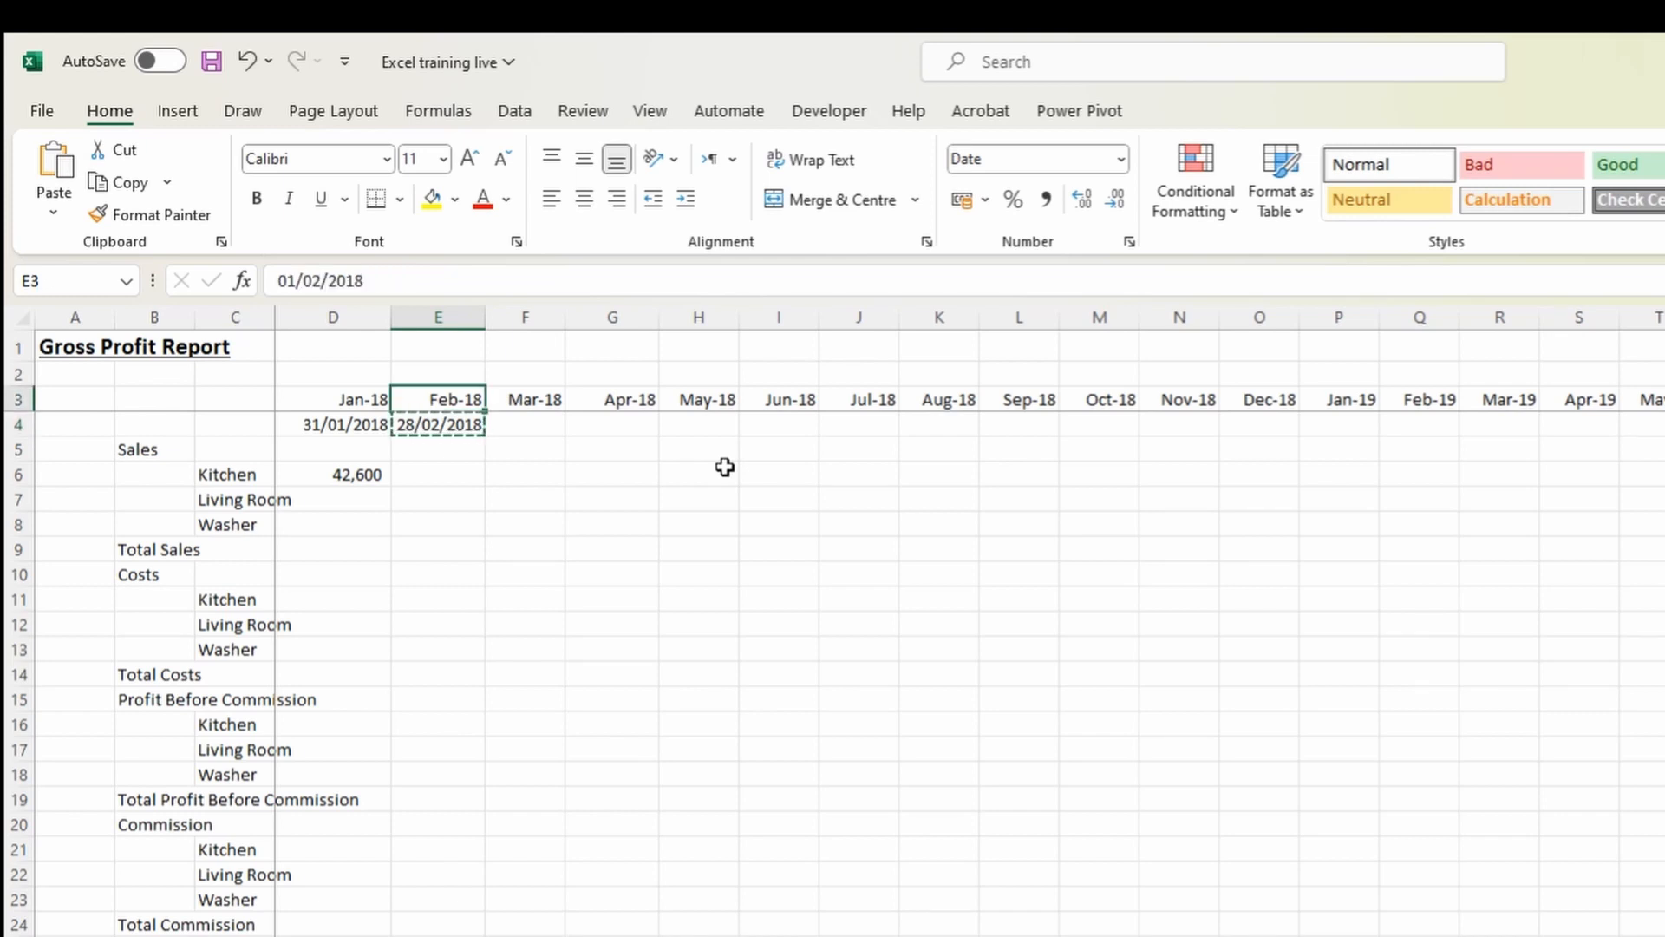
key("ctrl+Right")
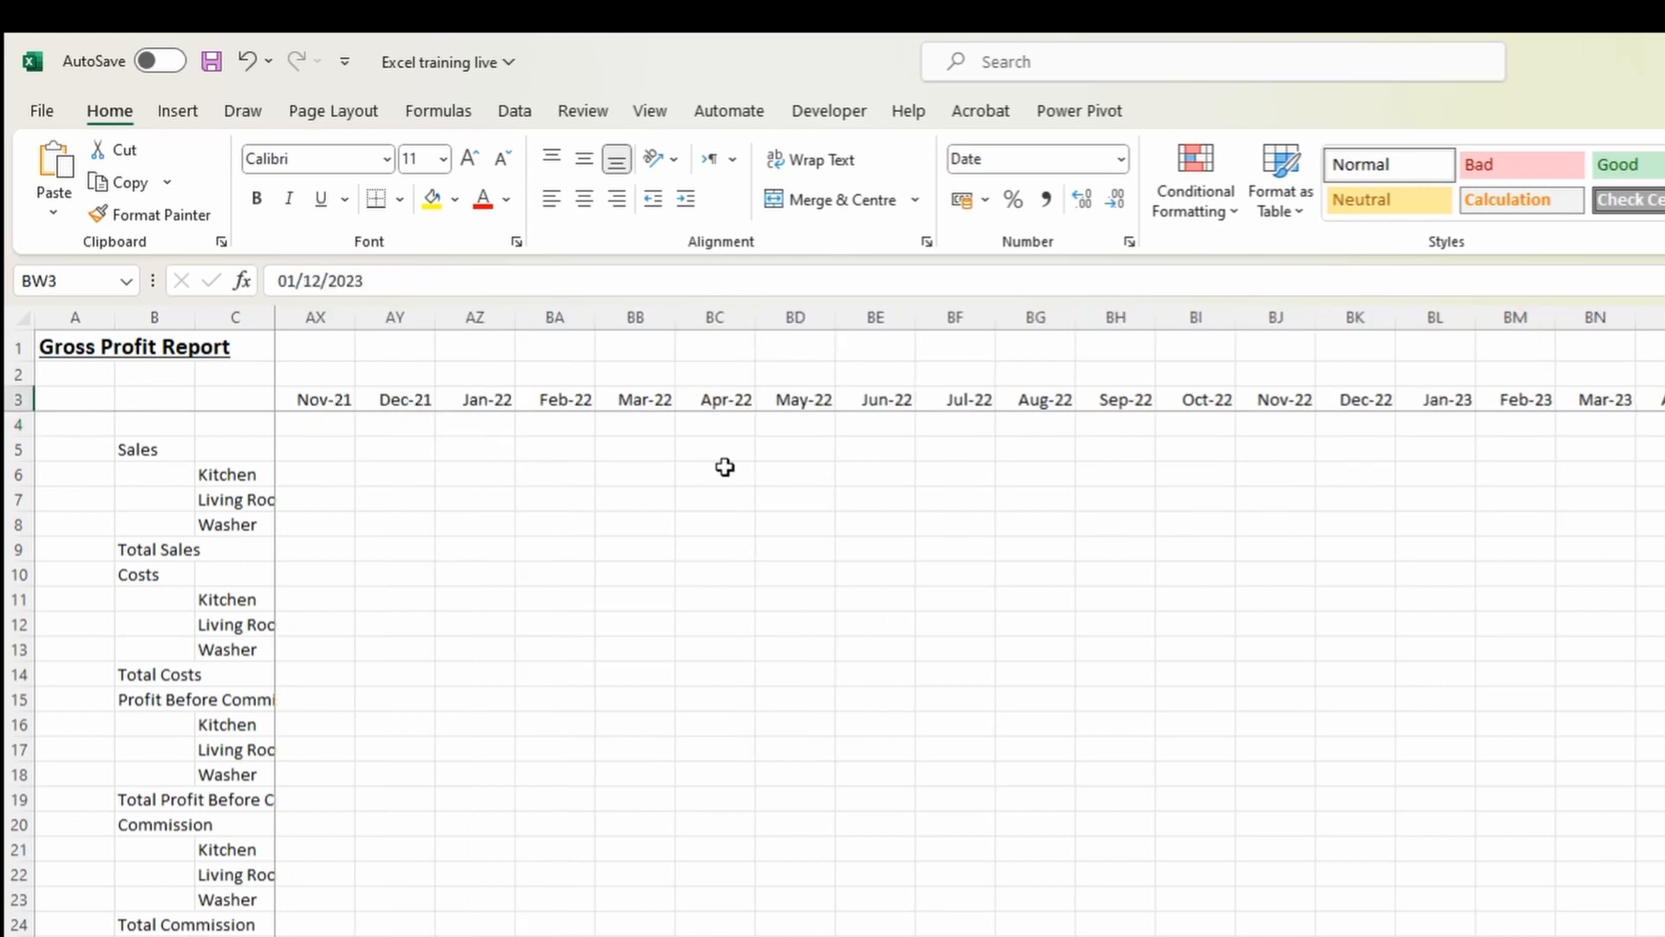
key("Down")
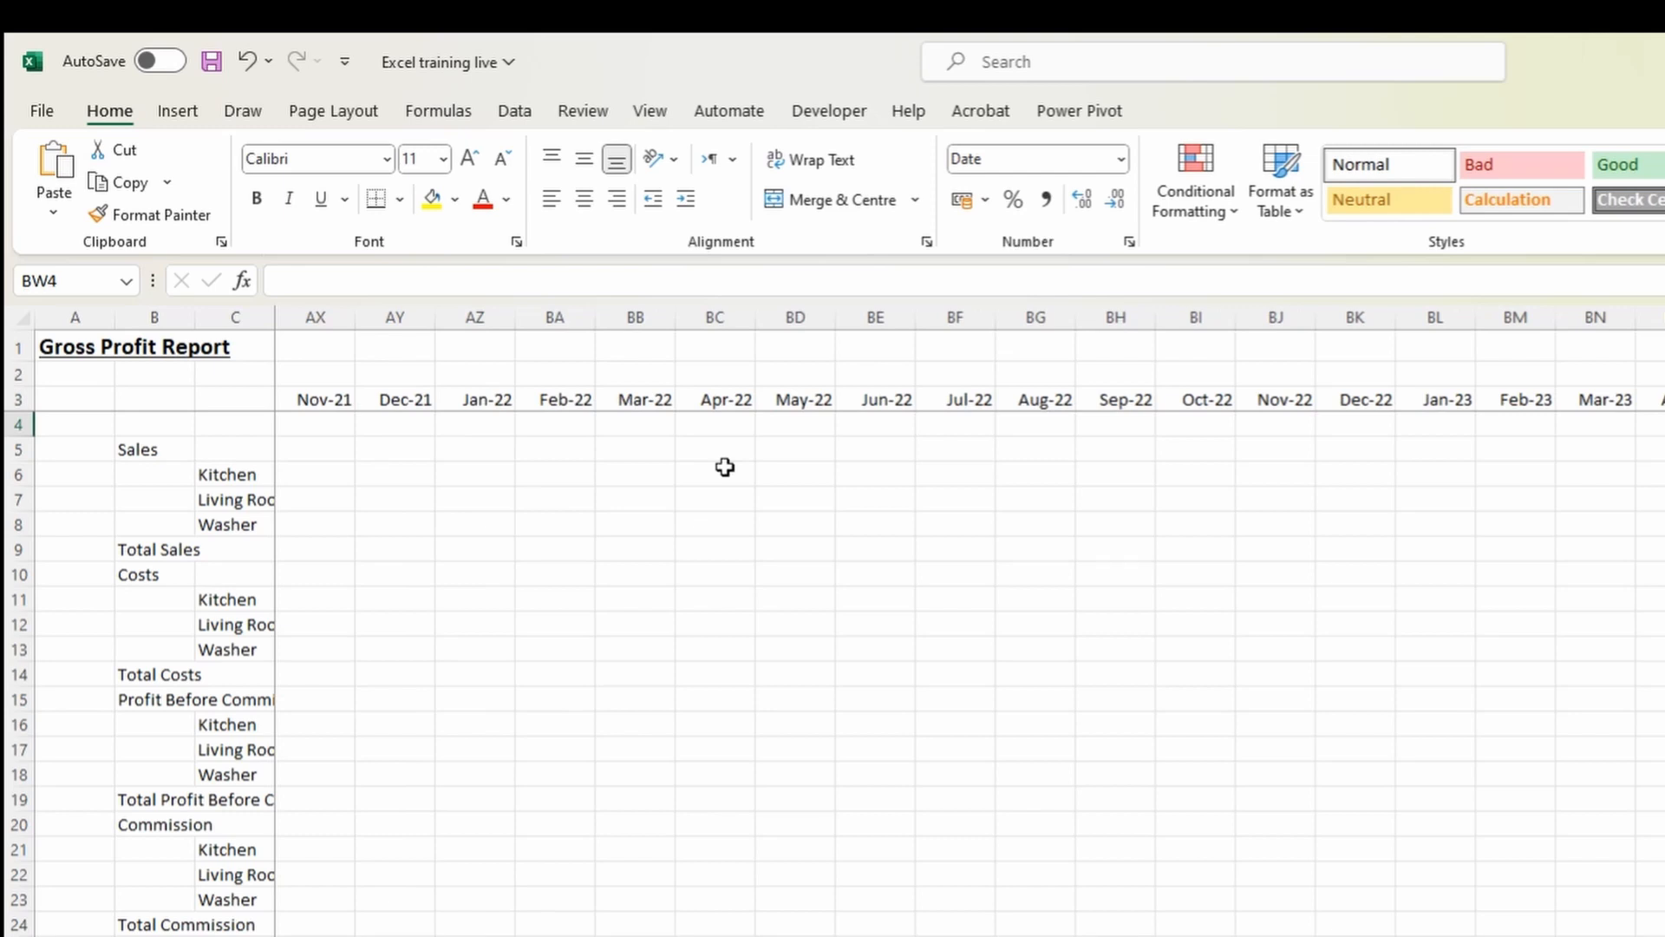
key("ctrl+shift+Left")
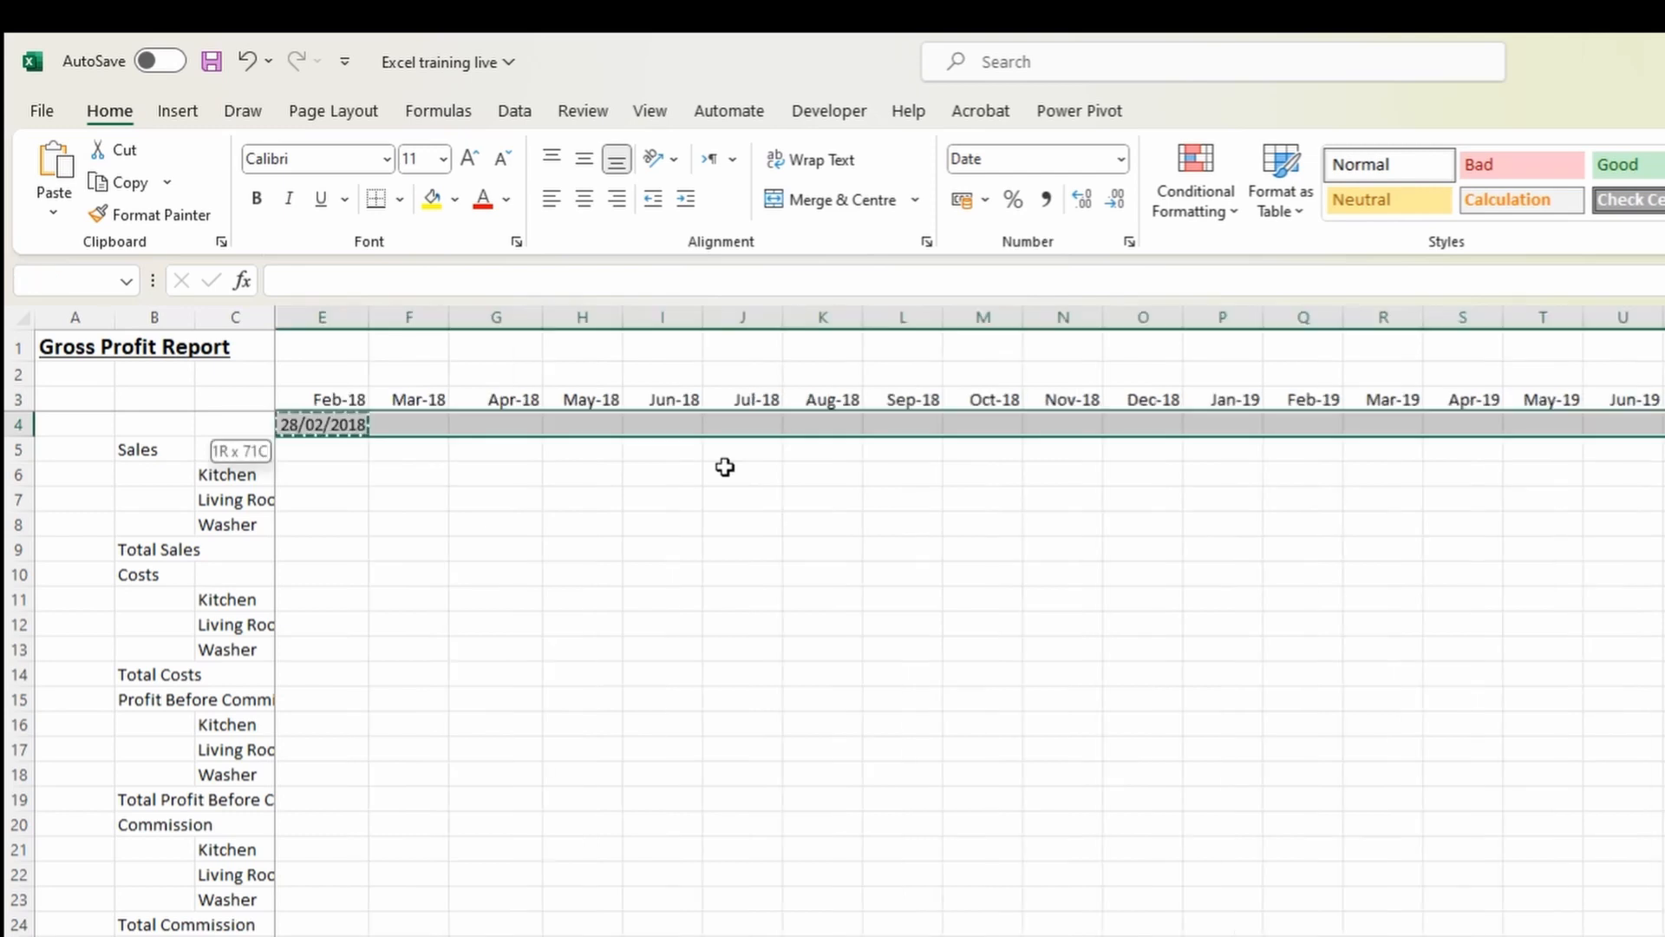
key("ctrl+v")
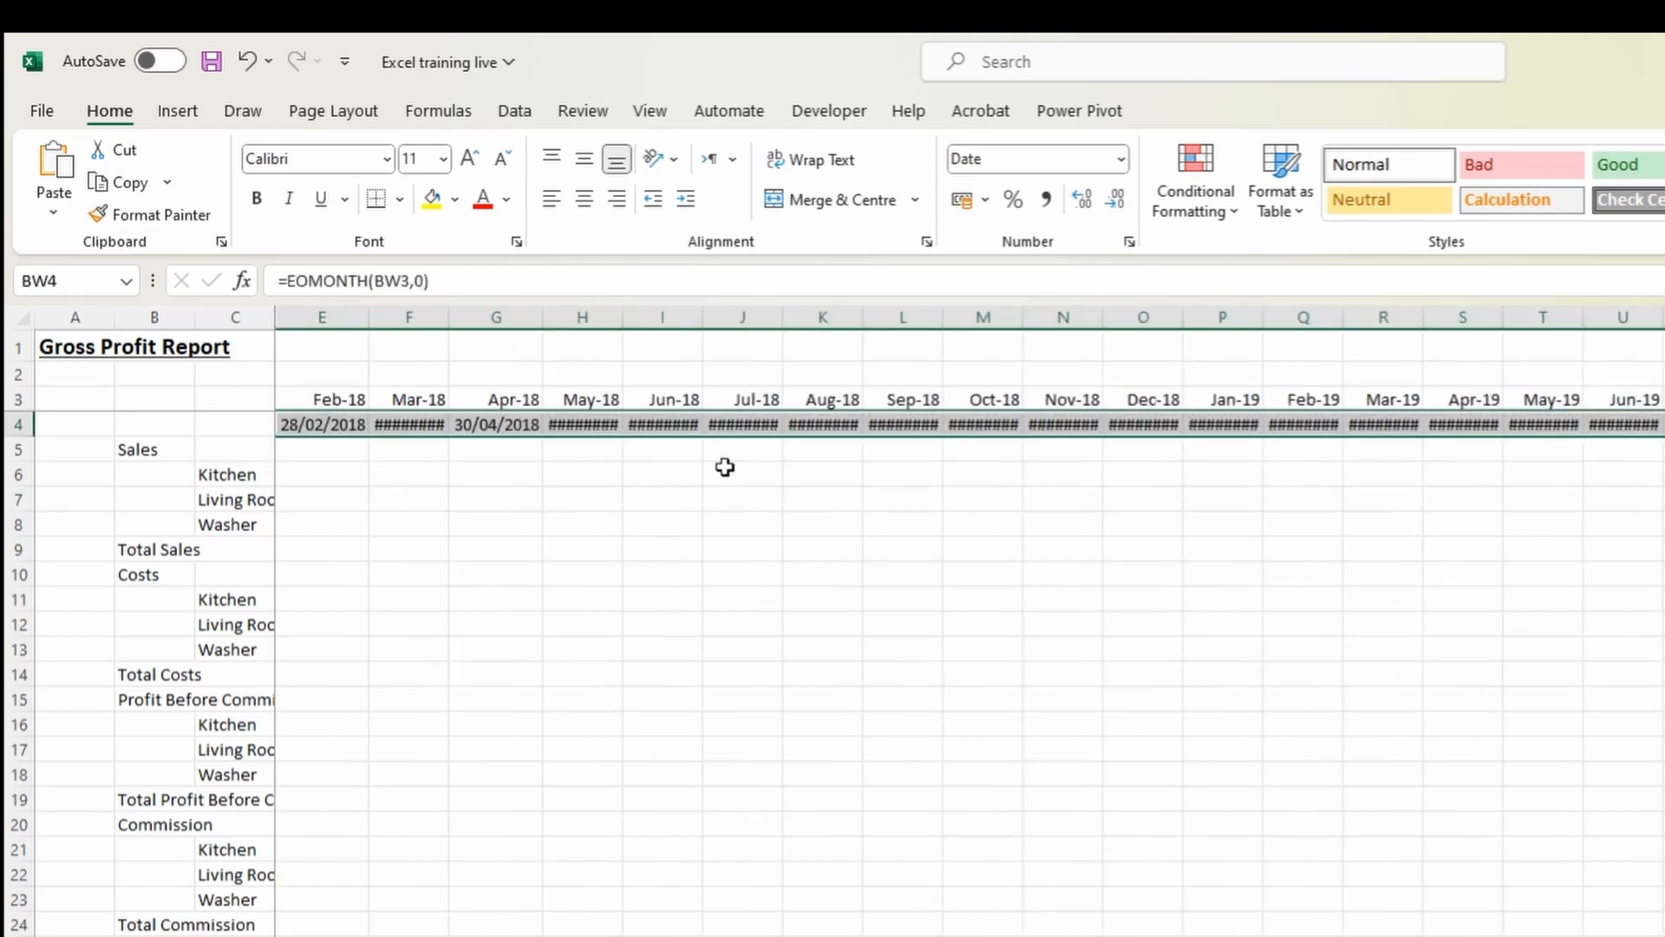
AutoFit the widths of columns E to BW to the month-end dates in row 4.
key("alt")
key("h")
key("o")
key("i")
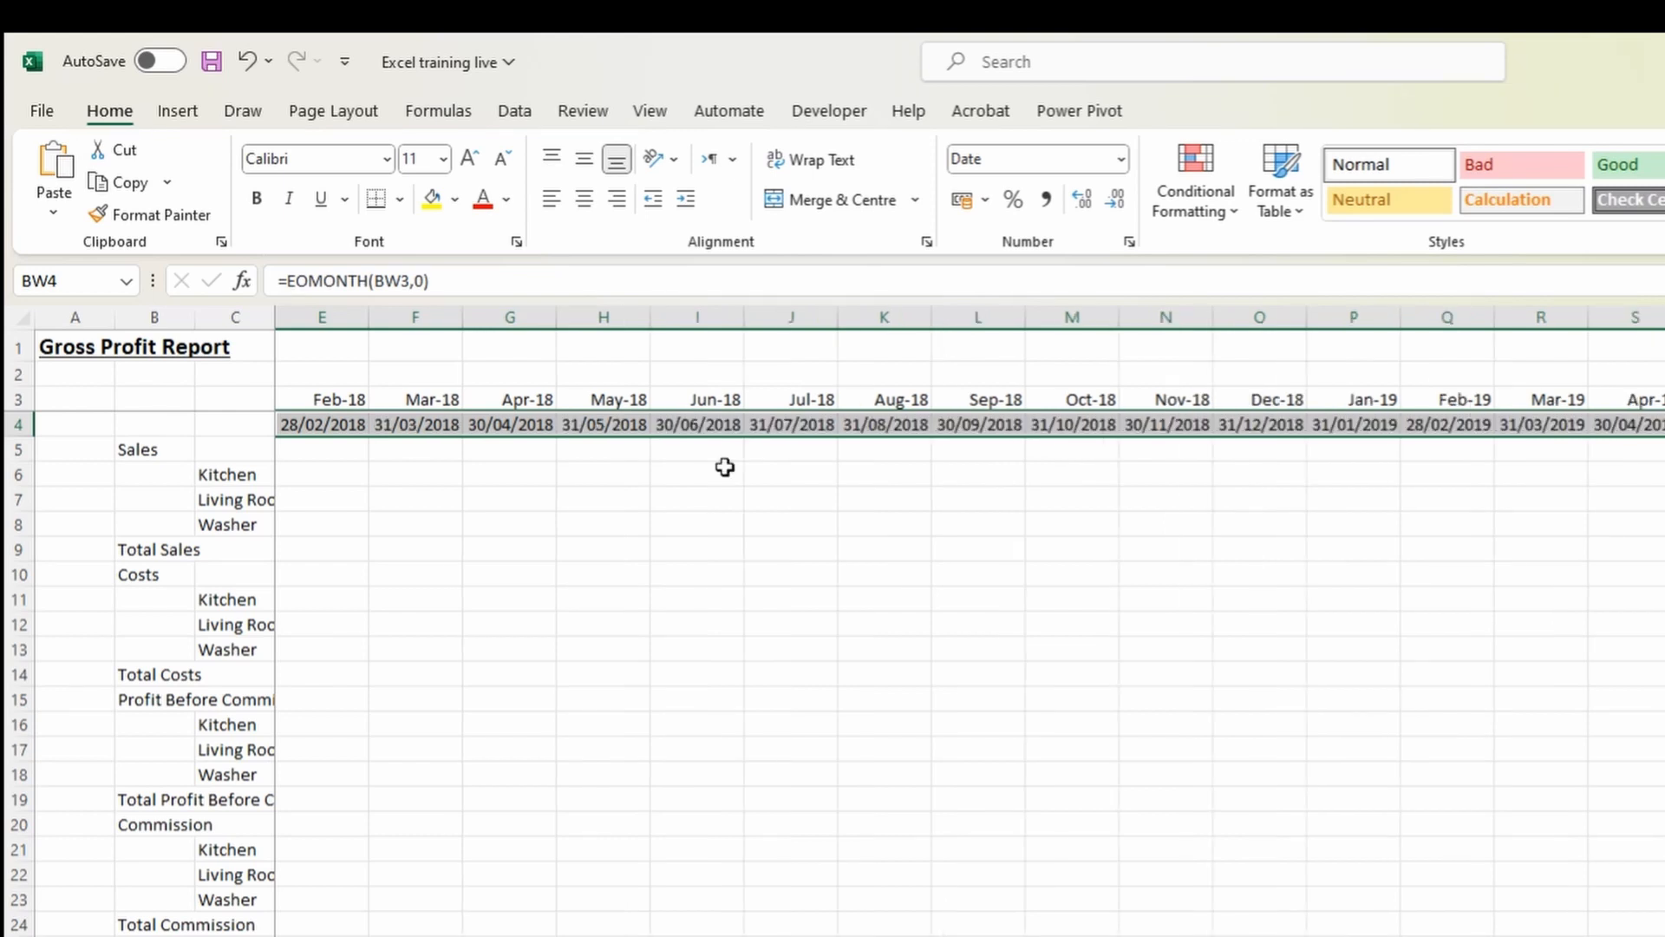
Check the EOMONTH formulas in row 4 against the month headers in row 3 and review the Data sheet's columns.
key("ctrl+Left")
key("Left")
key("Right")
key("Right")
key("Right")
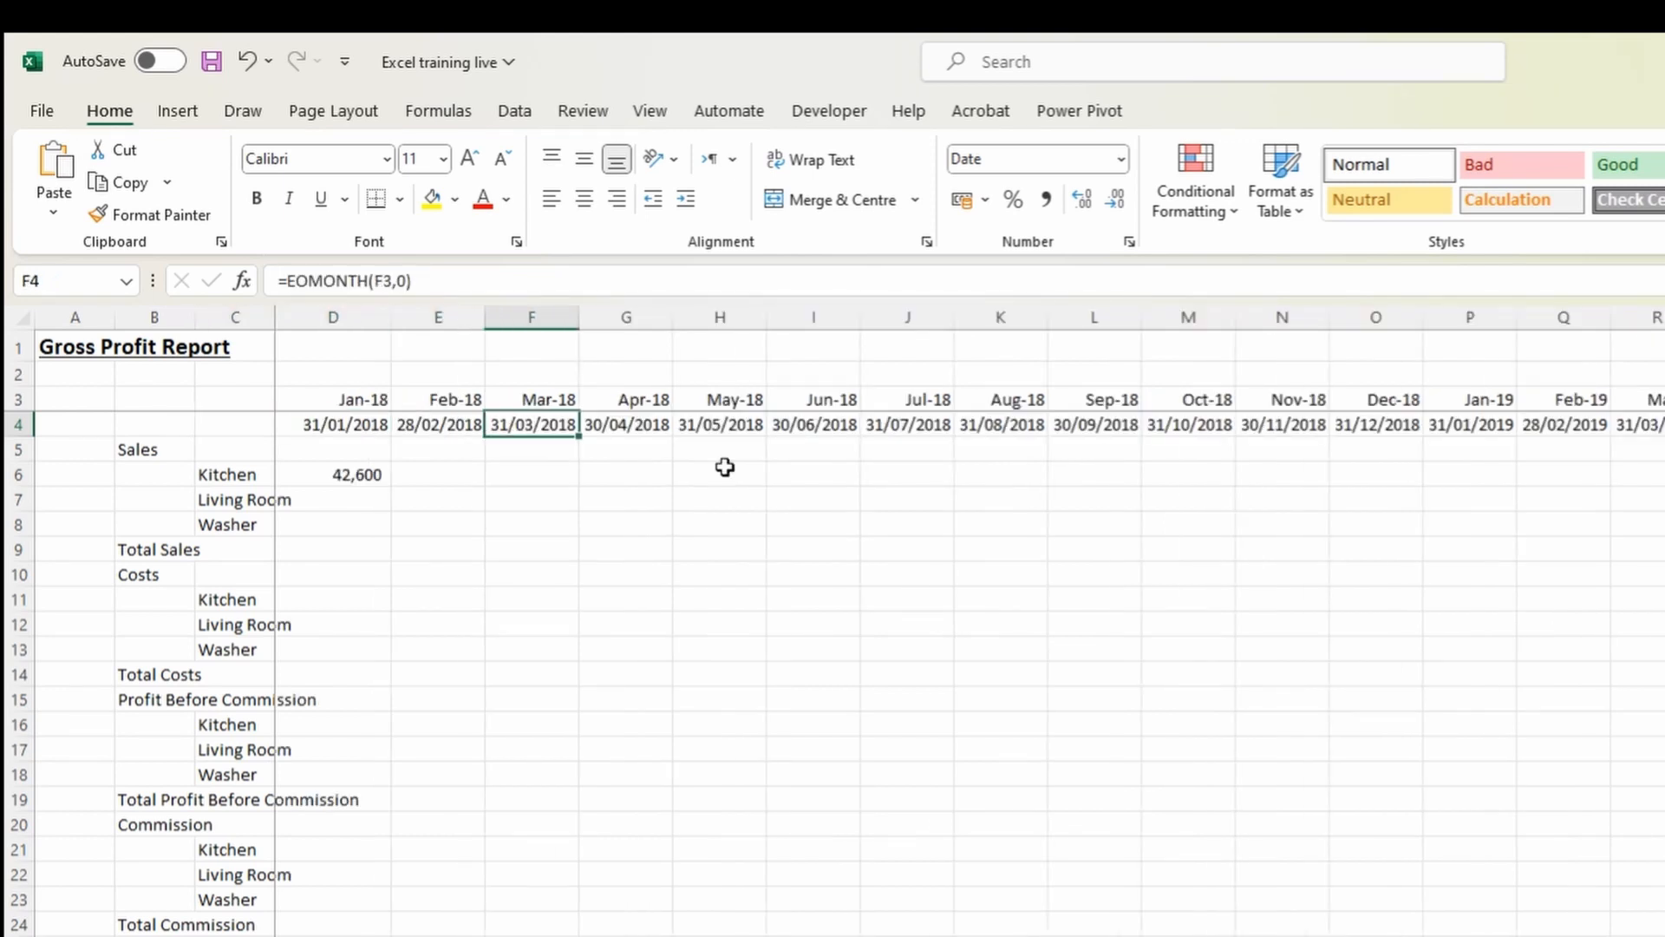
key("Left")
key("Left")
key("Up")
key("Down")
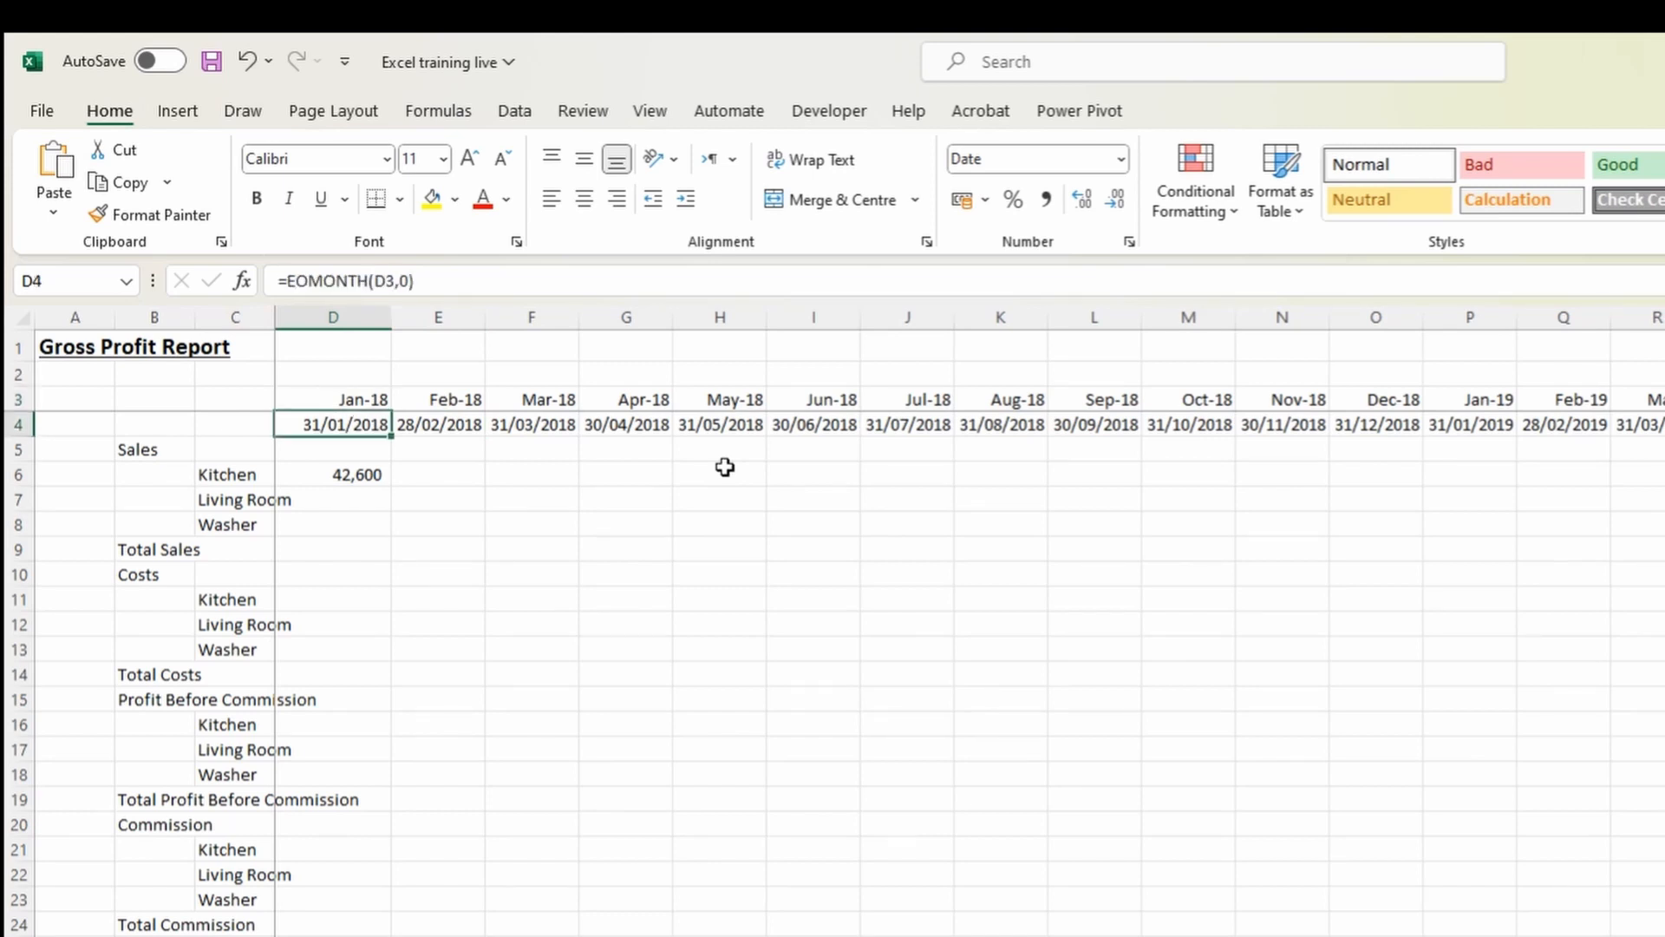
key("ctrl+Page_Up")
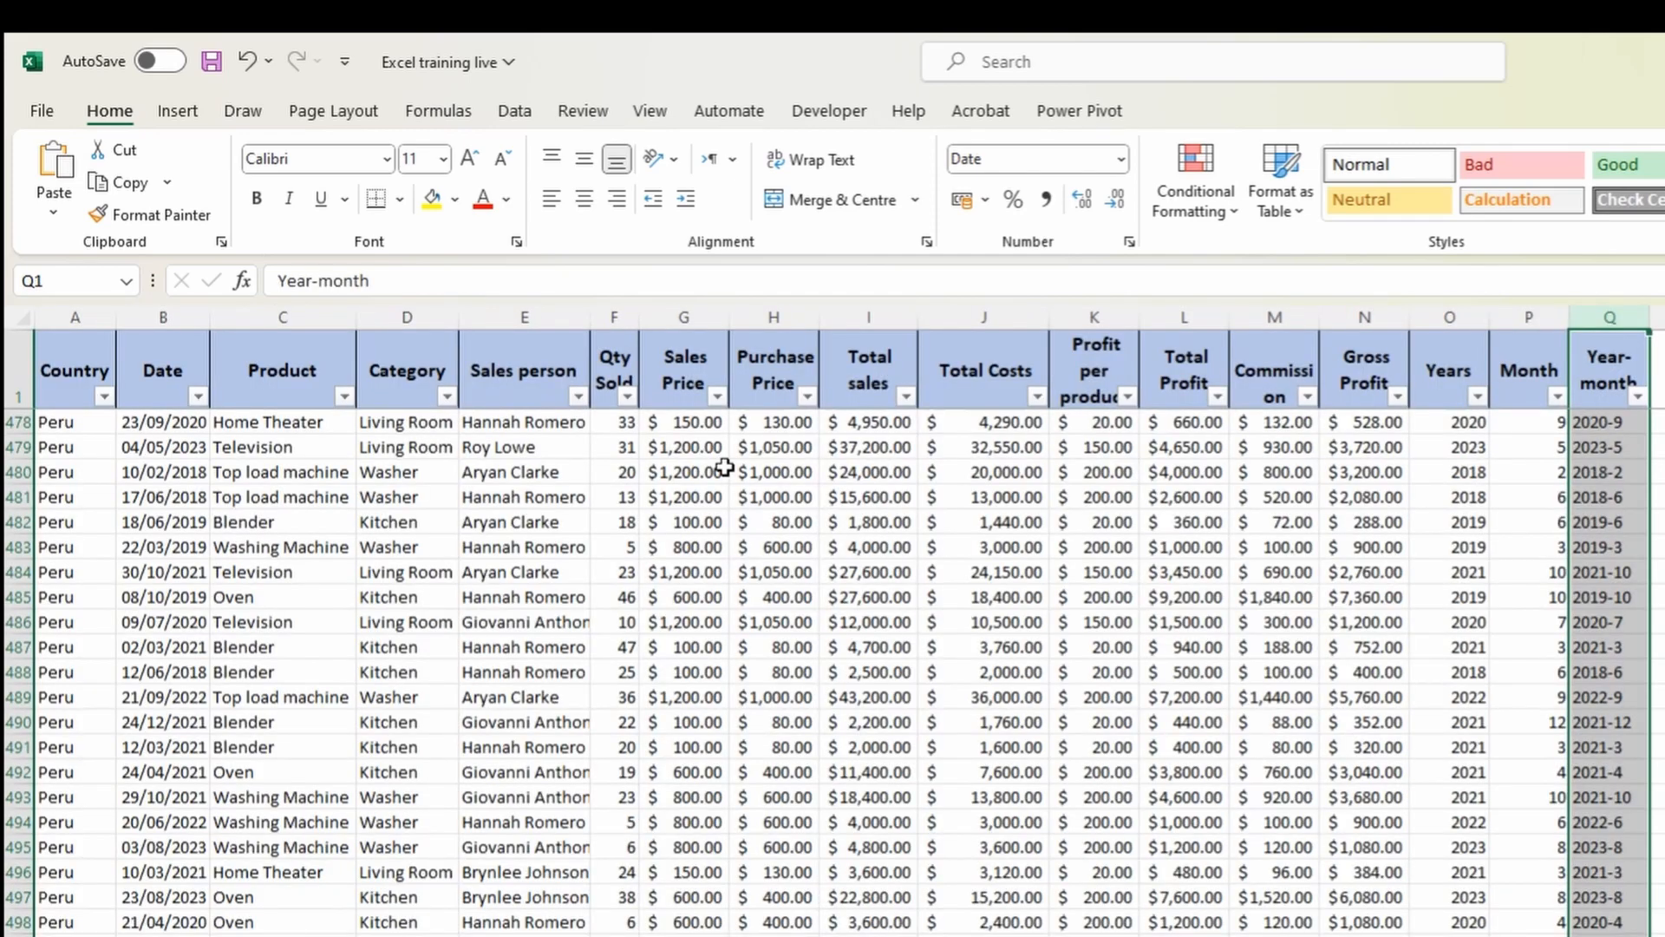
key("ctrl+Page_Down")
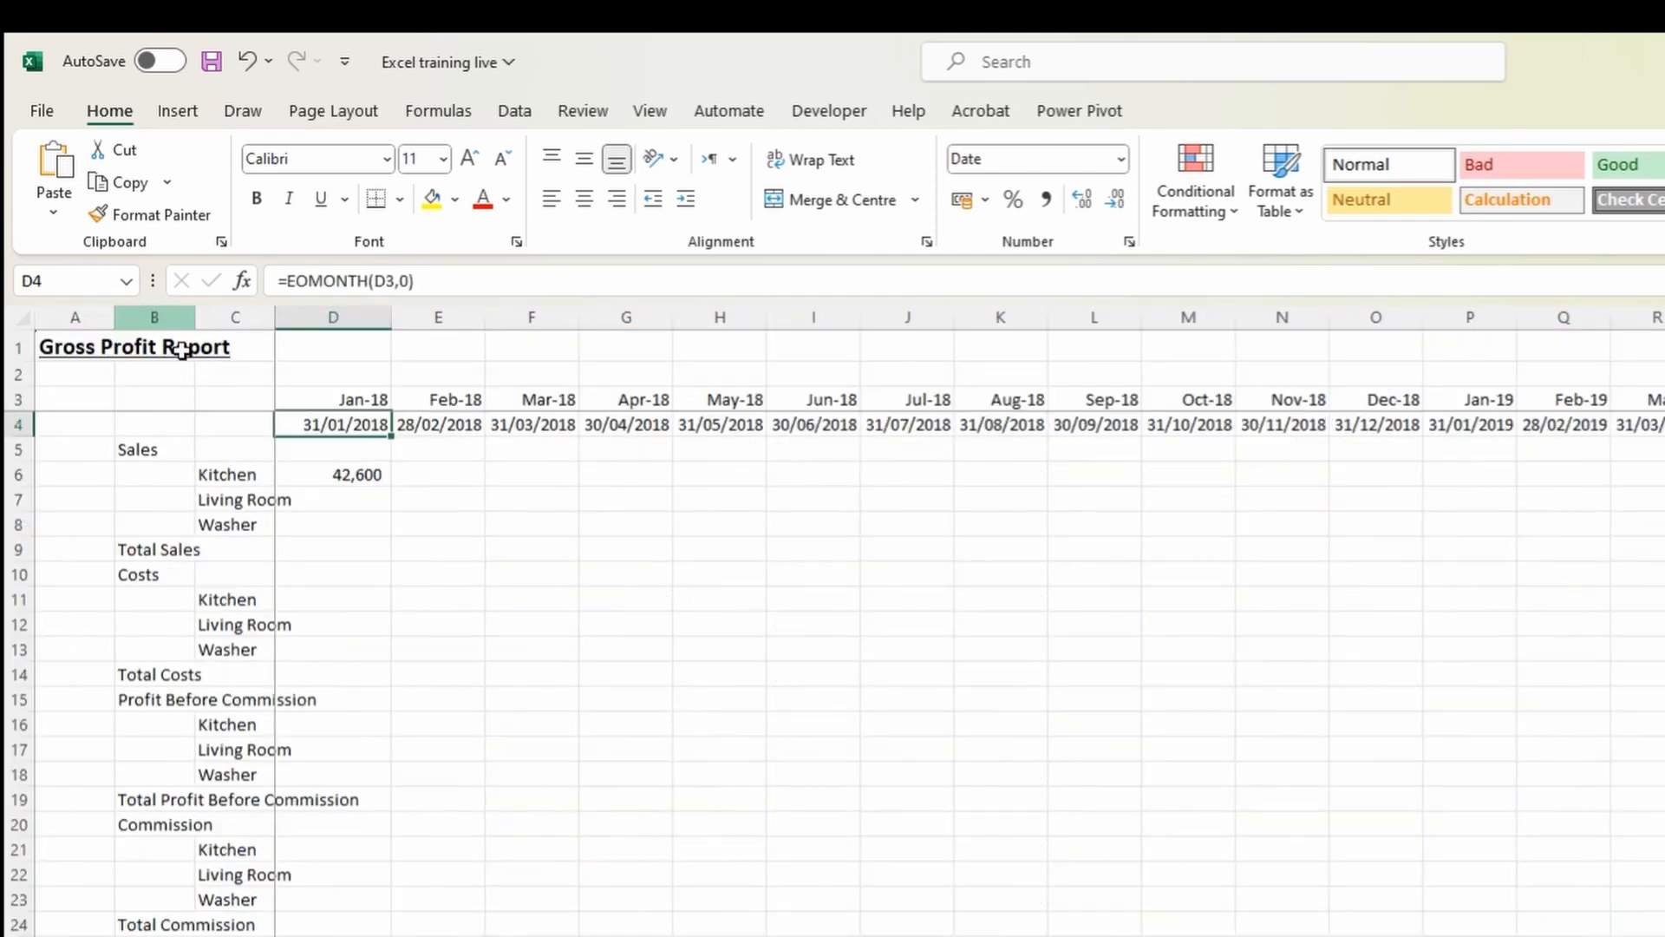
Review the year-month criteria in D6's SUMIFS formula and copy the formula text unchanged into D7.
left_click(357, 476)
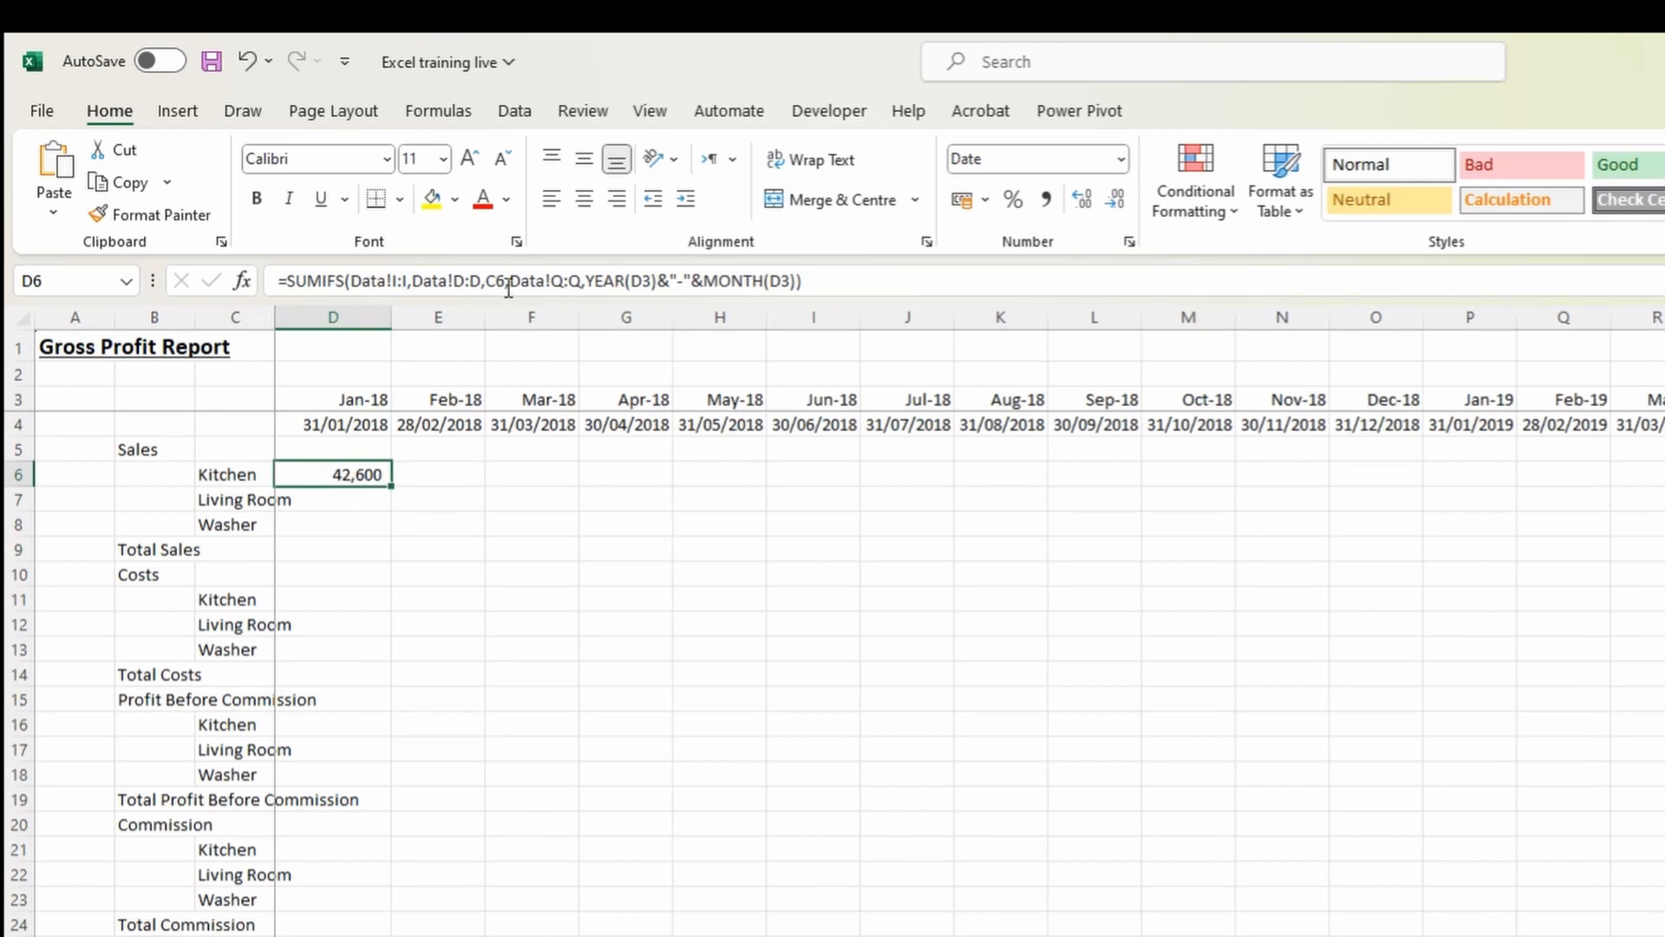
left_click_drag(509, 280, 793, 286)
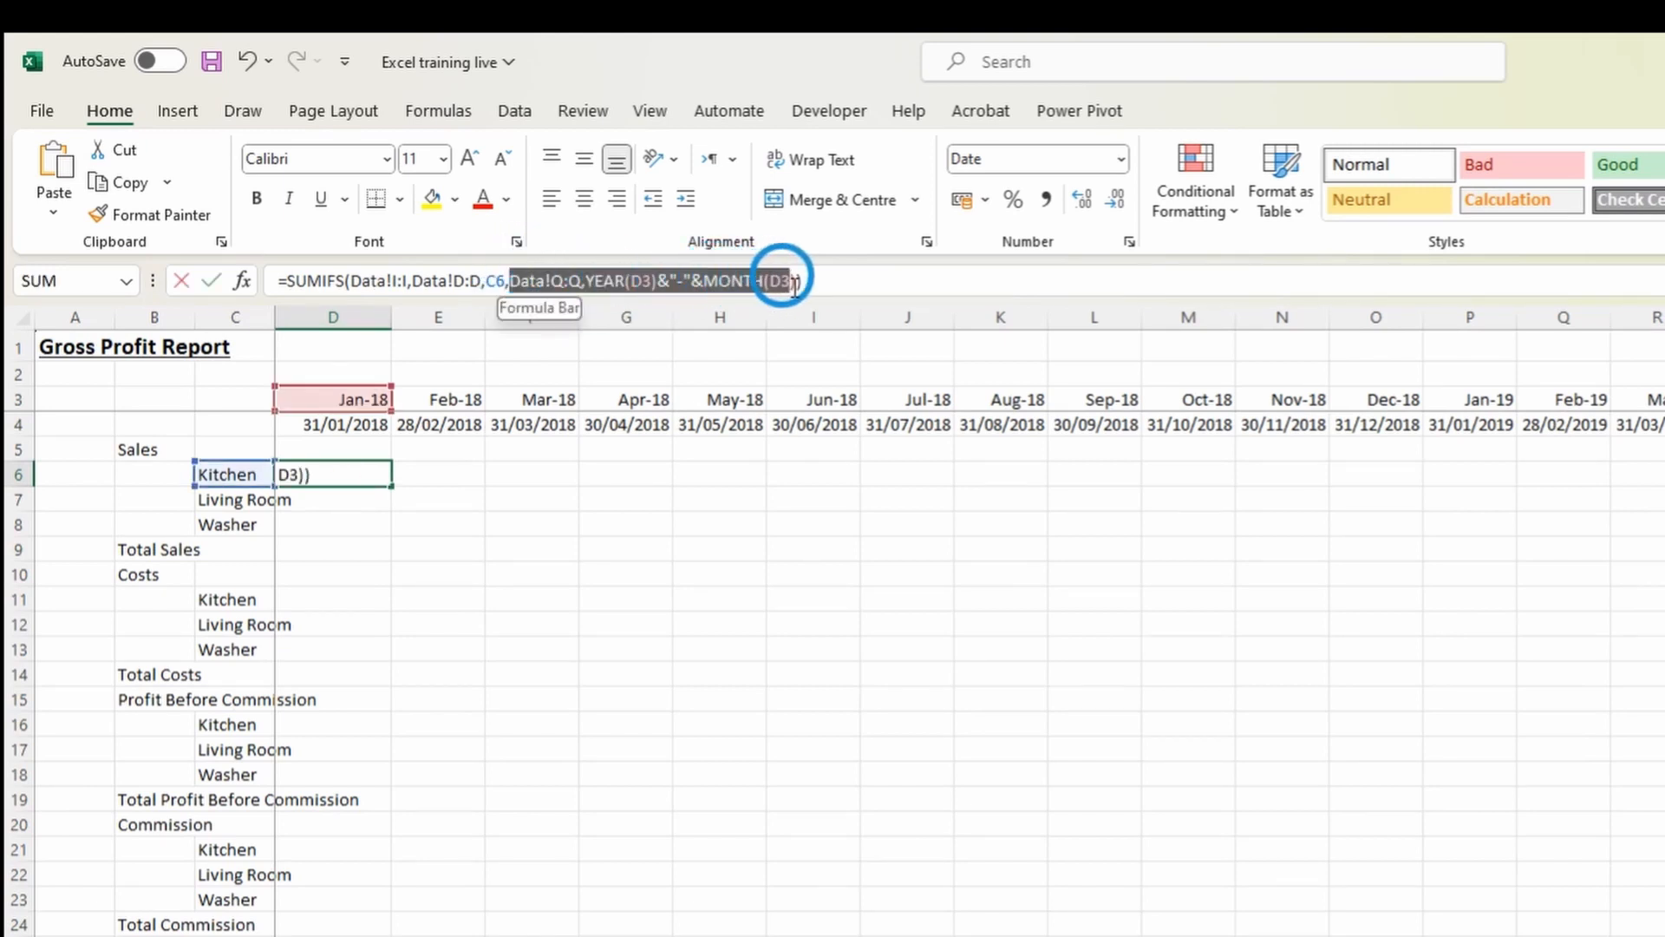
key("ctrl+Return")
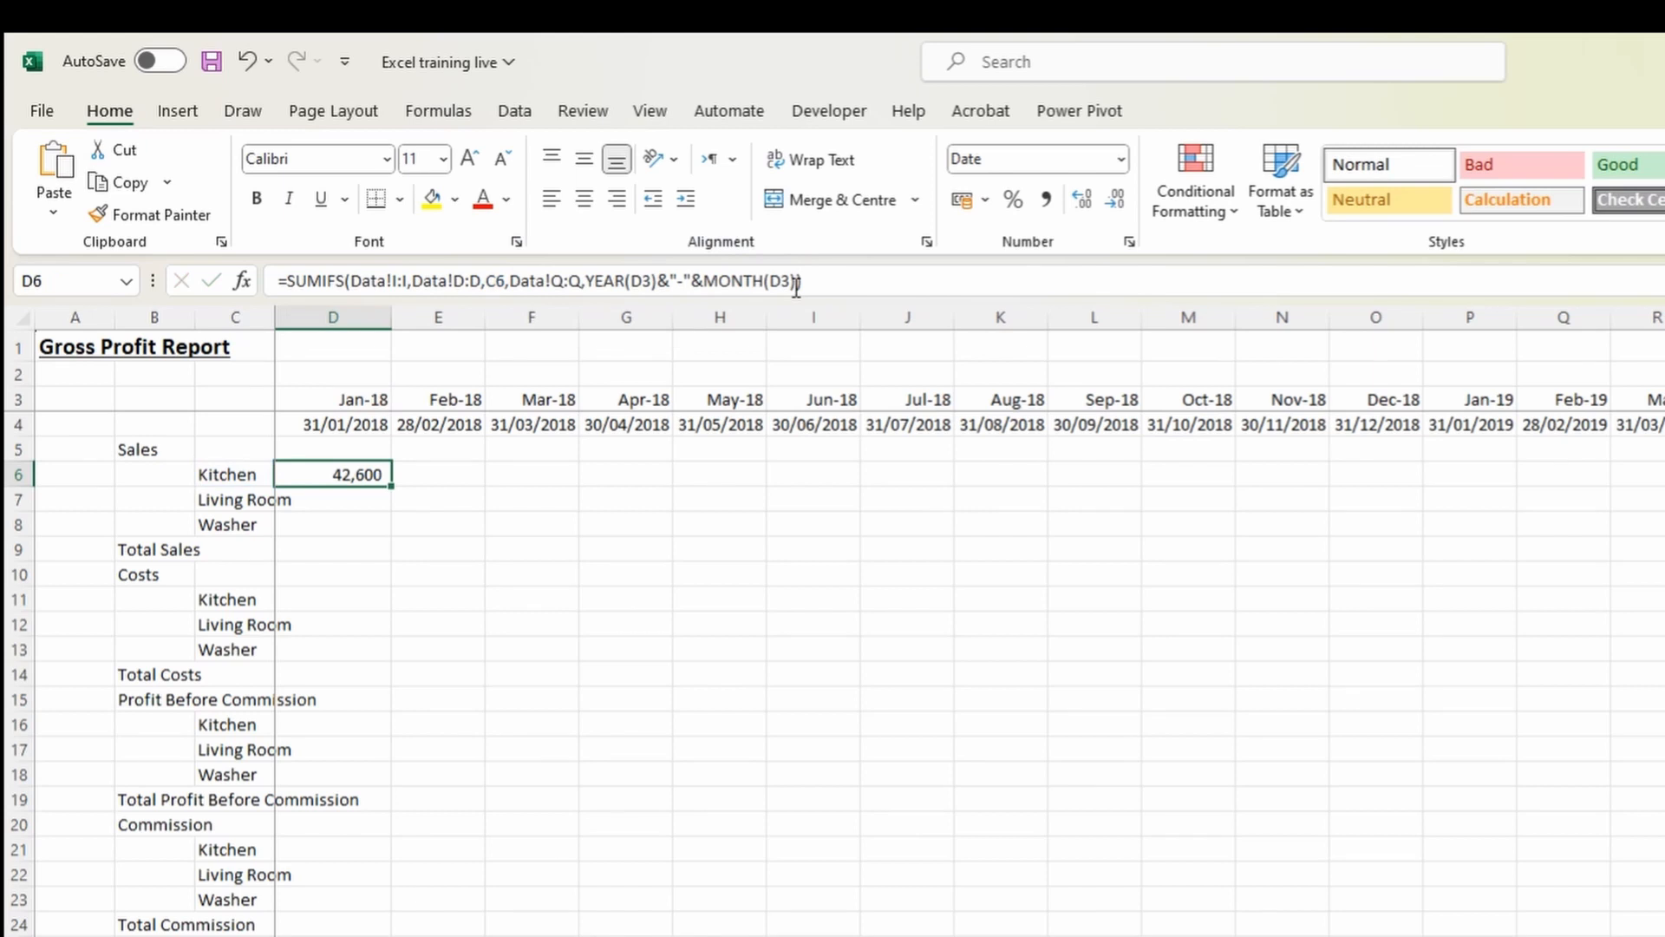
key("F2")
key("shift+Home")
key("ctrl+c")
key("Return")
key("ctrl+v")
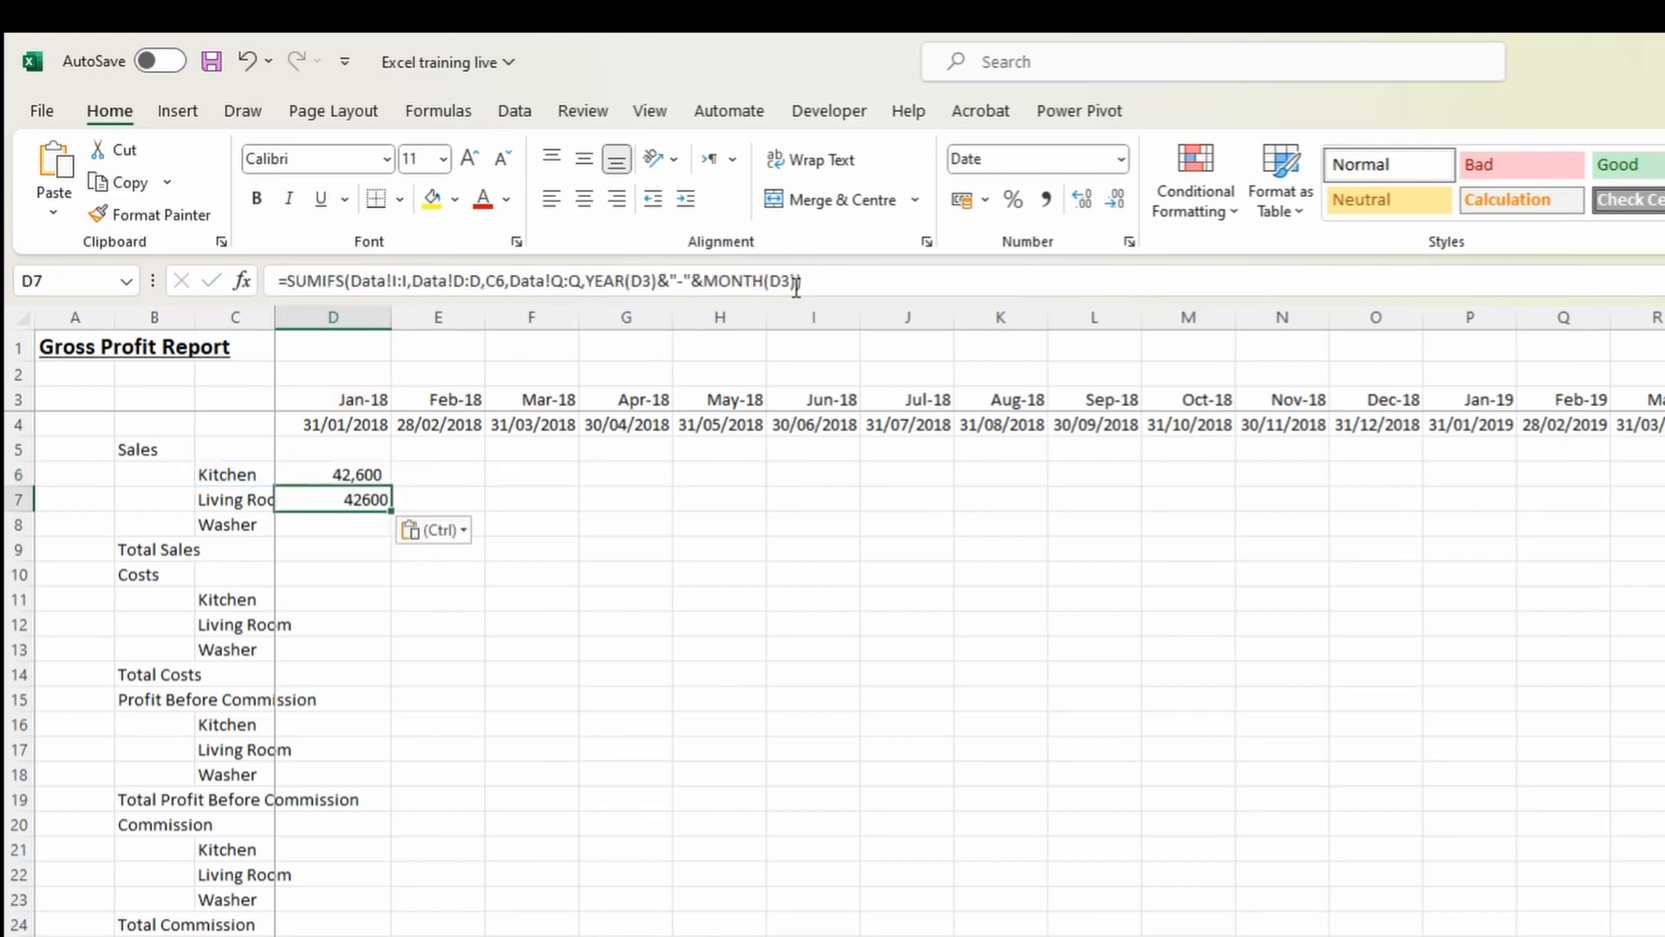
Remove the year-month criteria pair from D7's SUMIFS formula and use Data!B:B as the second criteria range.
key("F2")
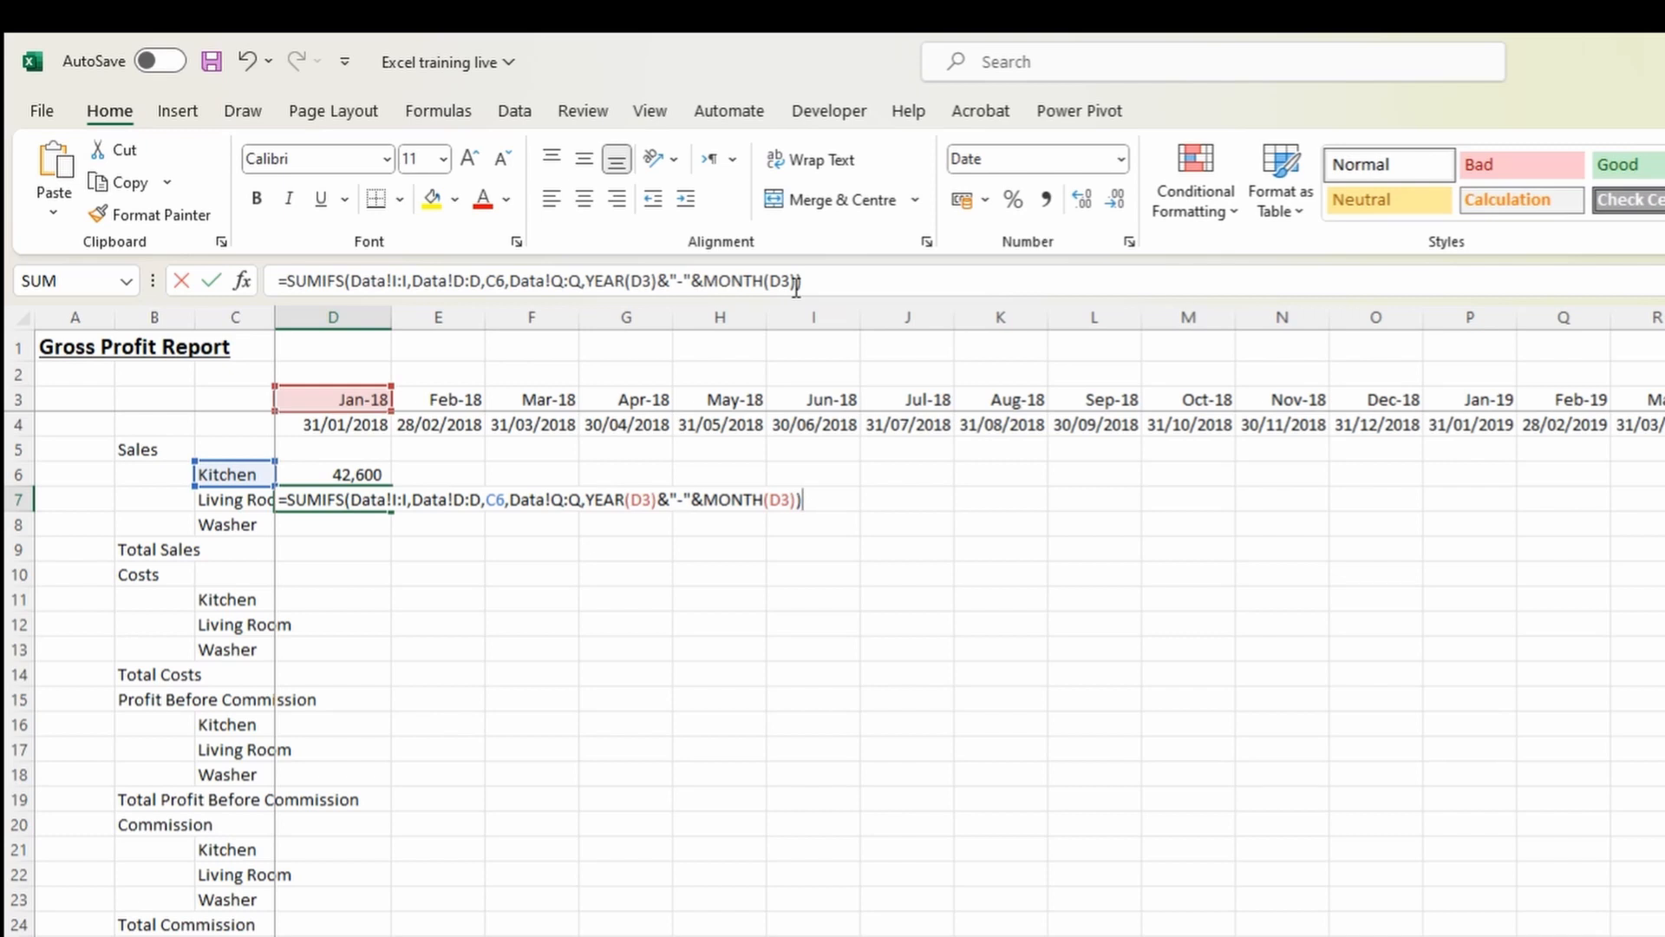
left_click_drag(510, 500, 797, 500)
key("Delete")
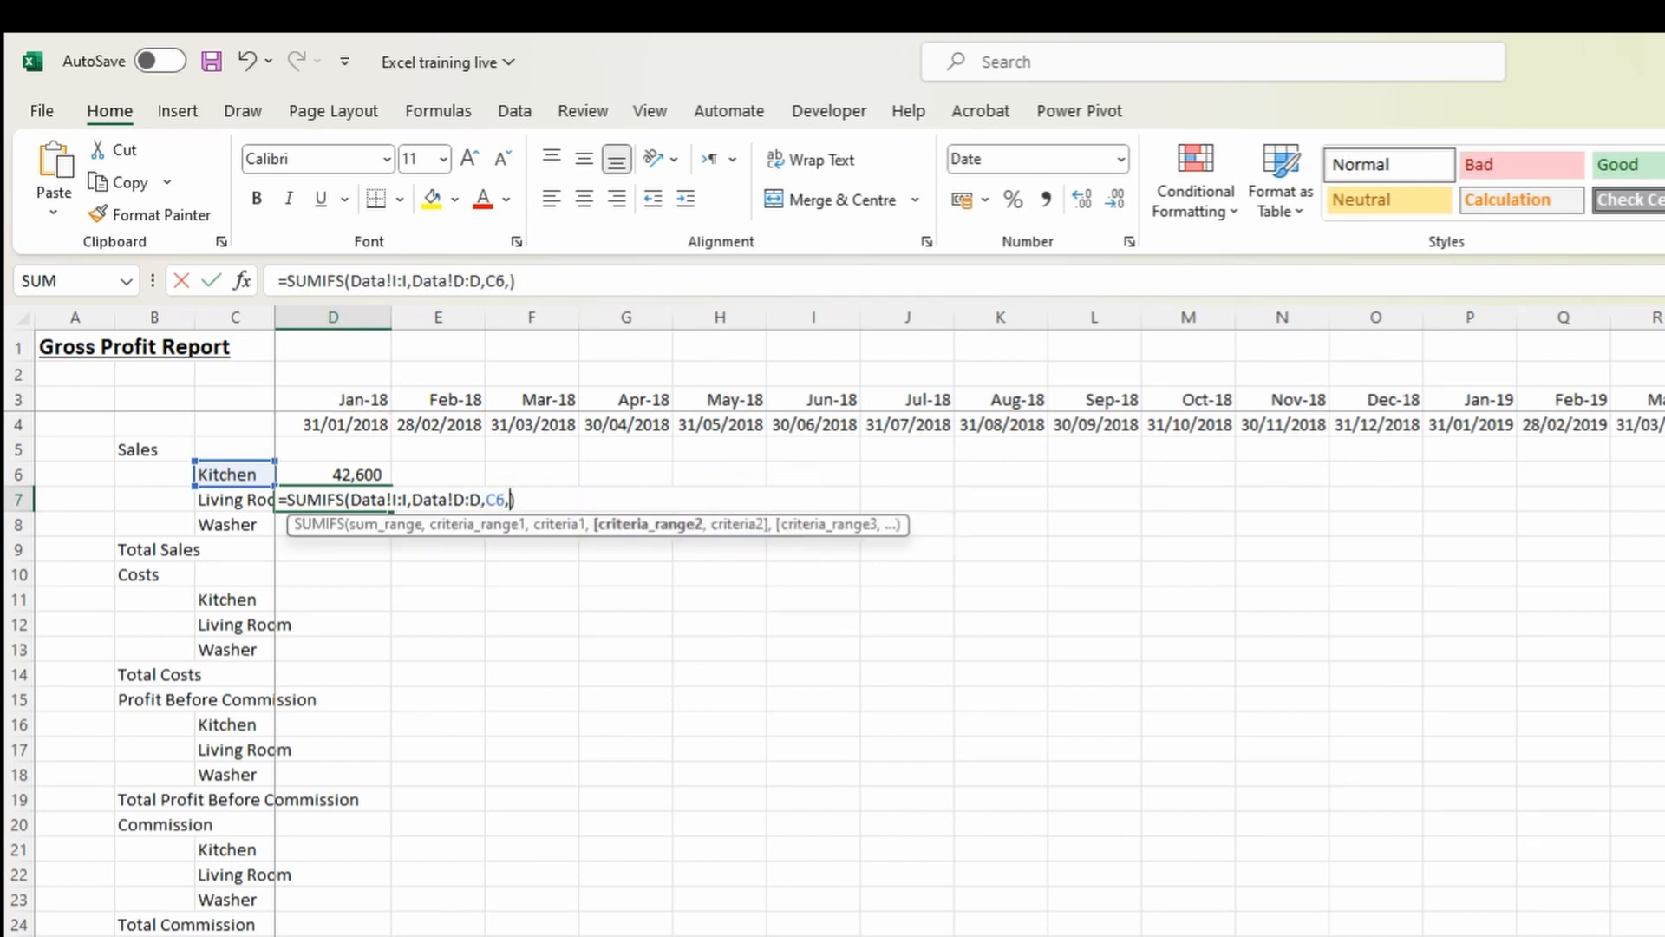
key("ctrl+Page_Down")
left_click(163, 319)
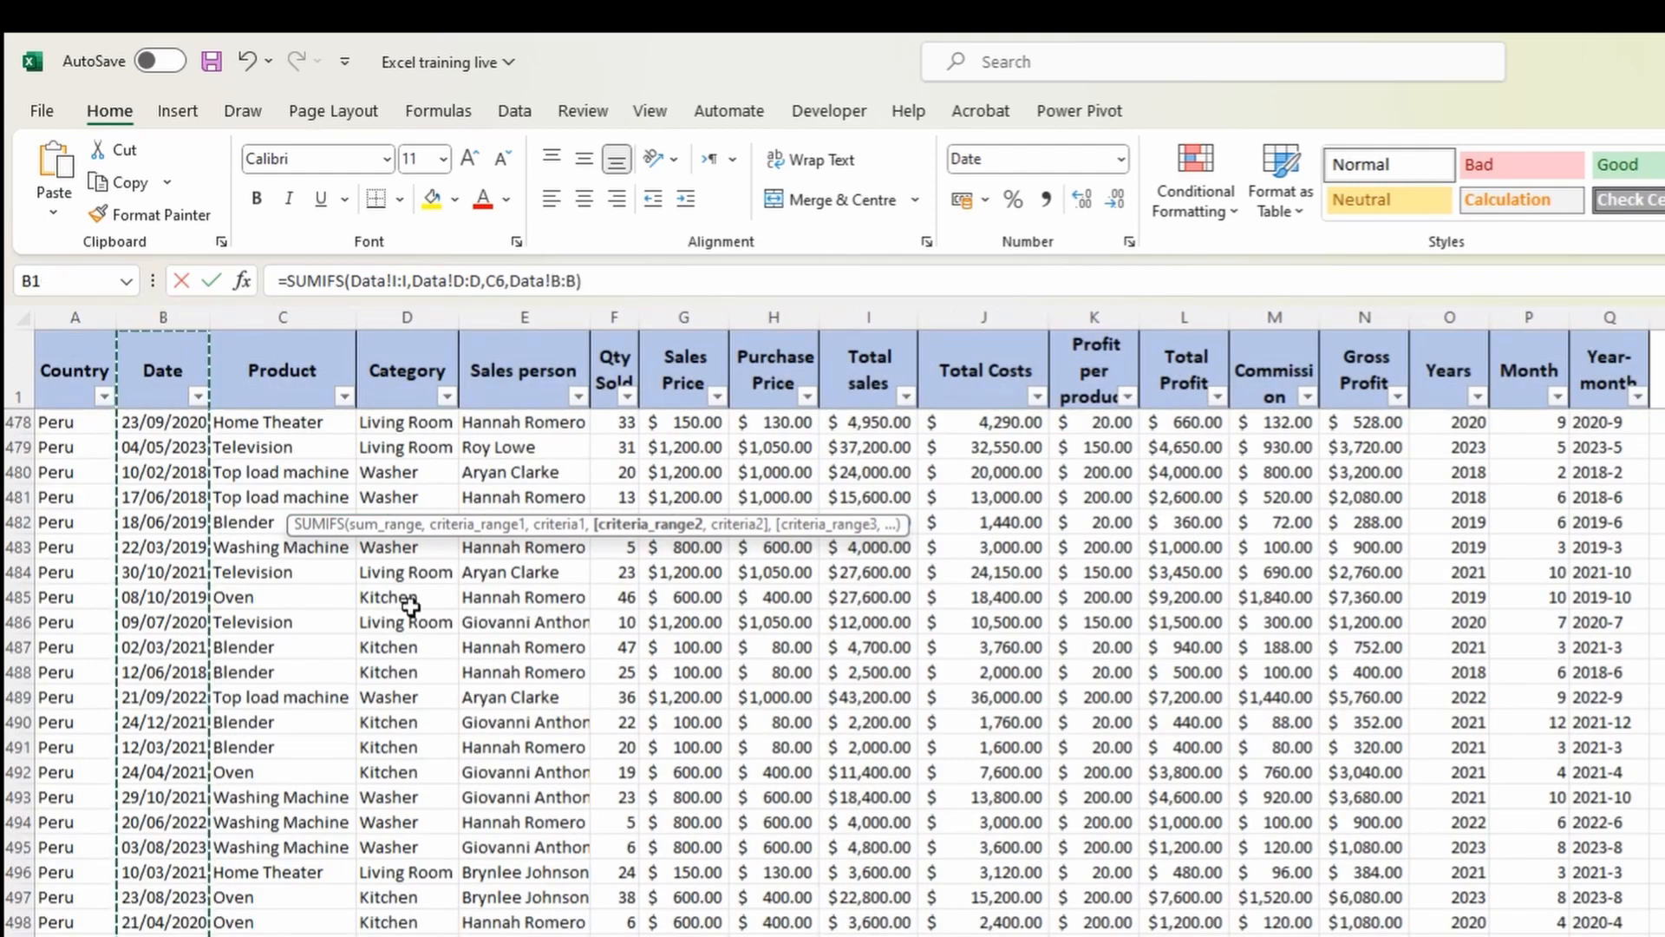
type(",")
key("ctrl+Page_Up")
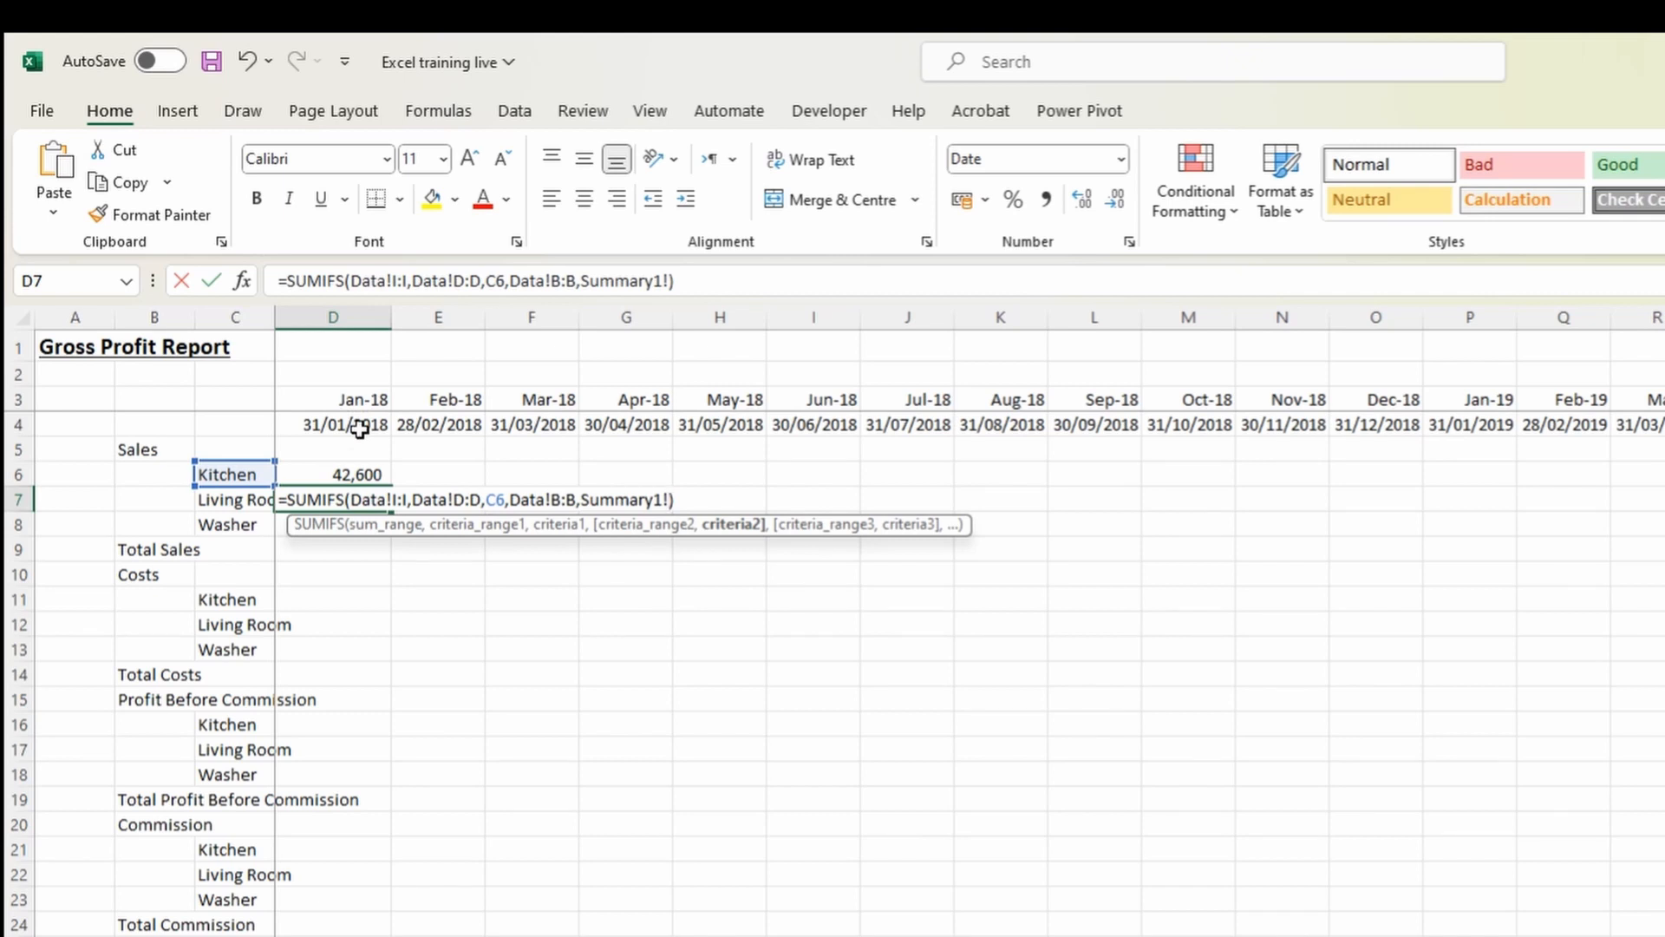
Set the second criterion in D7 to ">="&D3, without the Summary1 sheet prefix, and check the value it evaluates to.
key("BackSpace")
key("BackSpace")
key("BackSpace")
key("BackSpace")
key("BackSpace")
key("BackSpace")
key("BackSpace")
key("BackSpace")
key("BackSpace")
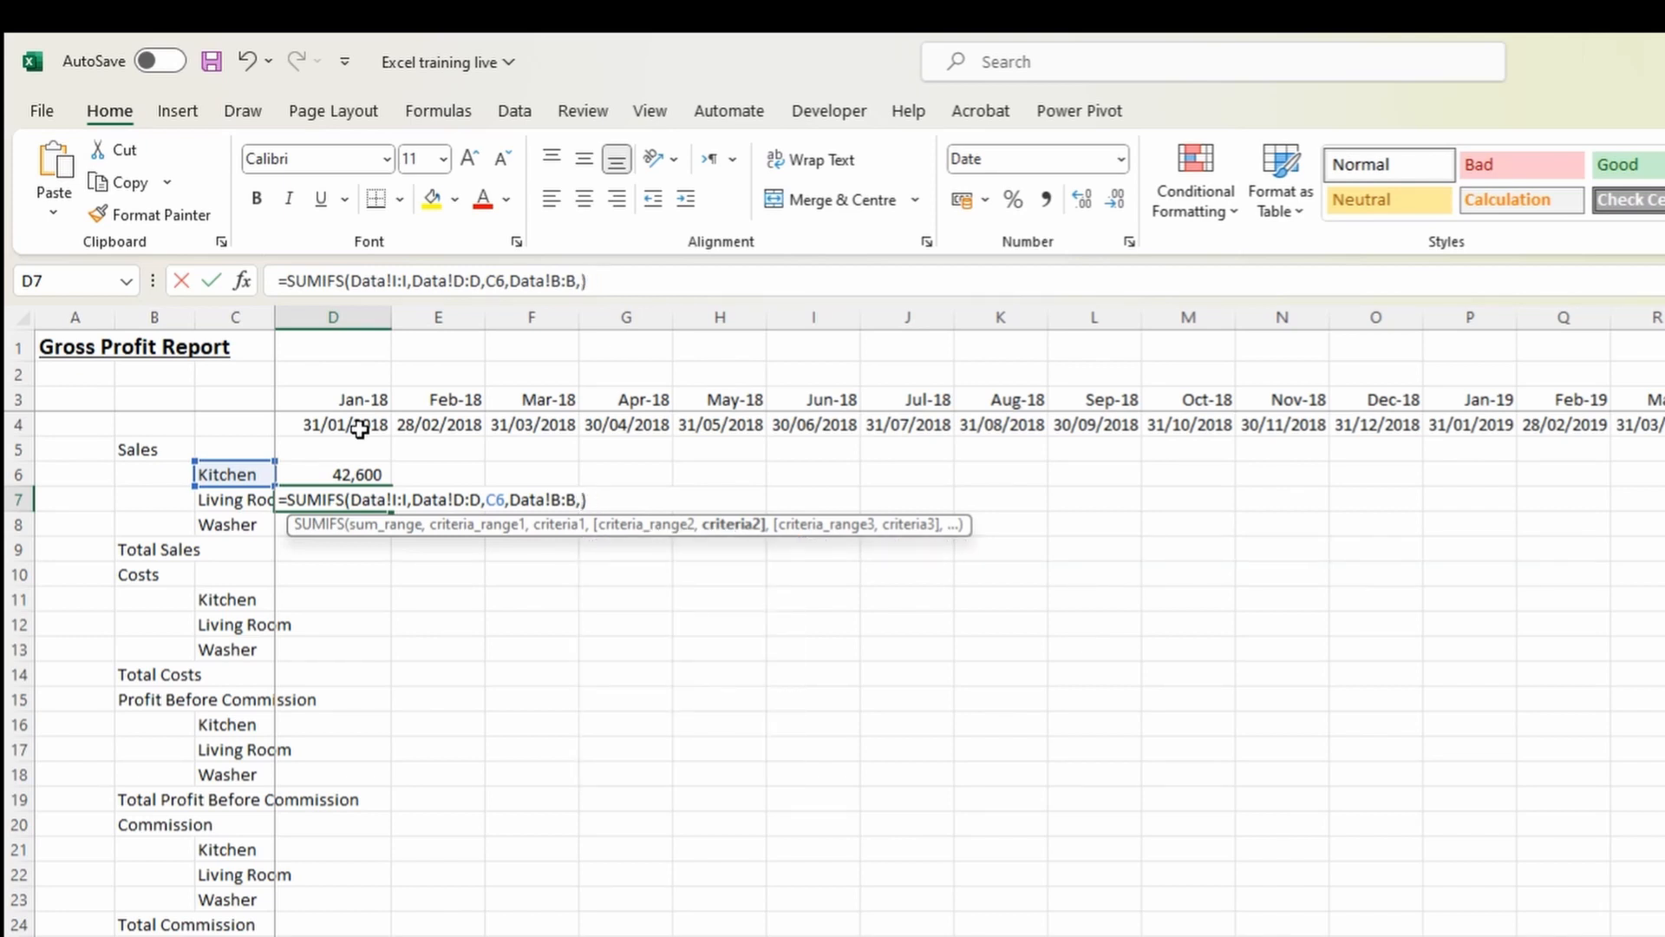
type("\">=\"")
type("&")
left_click(362, 399)
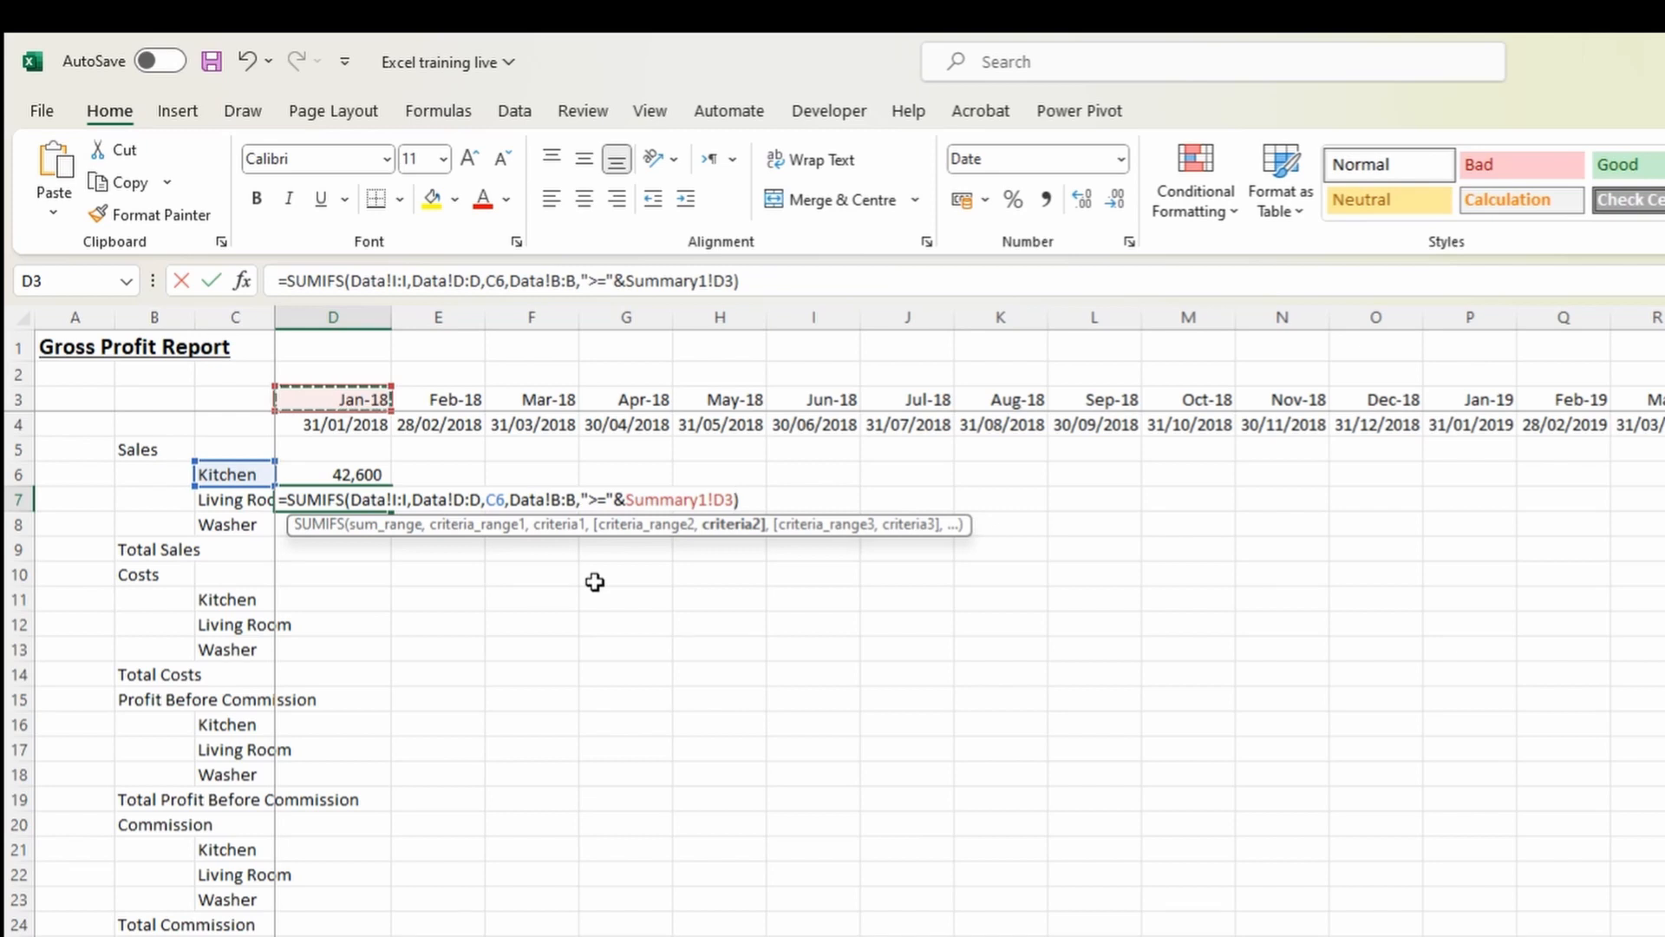
left_click(707, 499)
left_click_drag(707, 500, 625, 501)
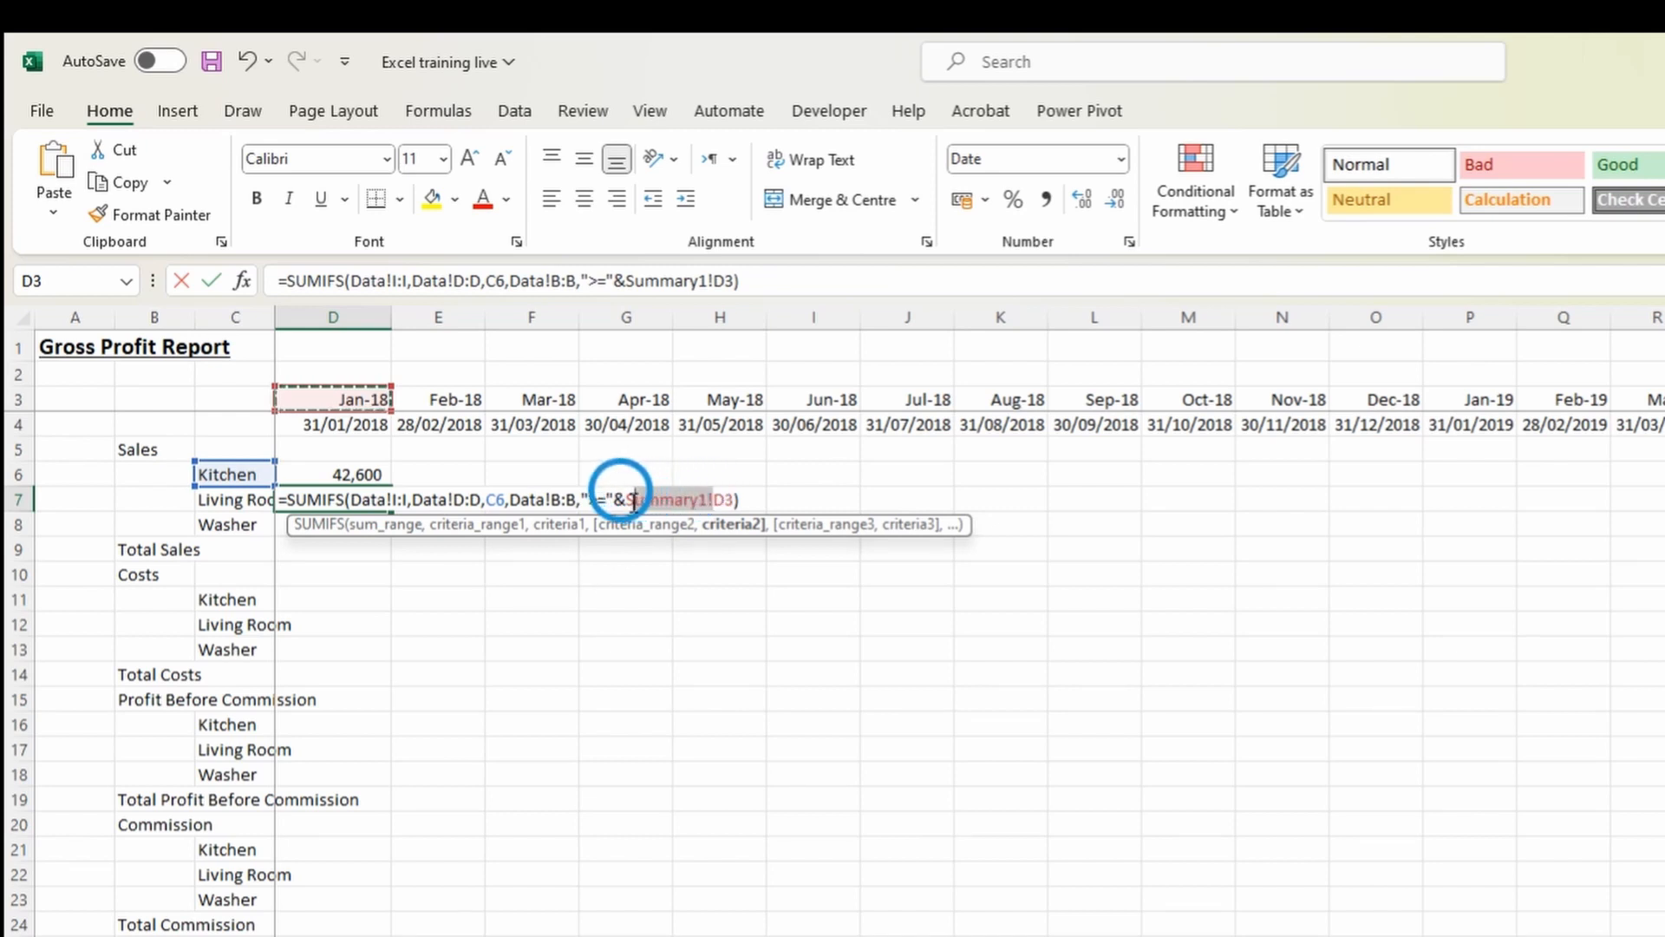
key("BackSpace")
left_click(522, 499)
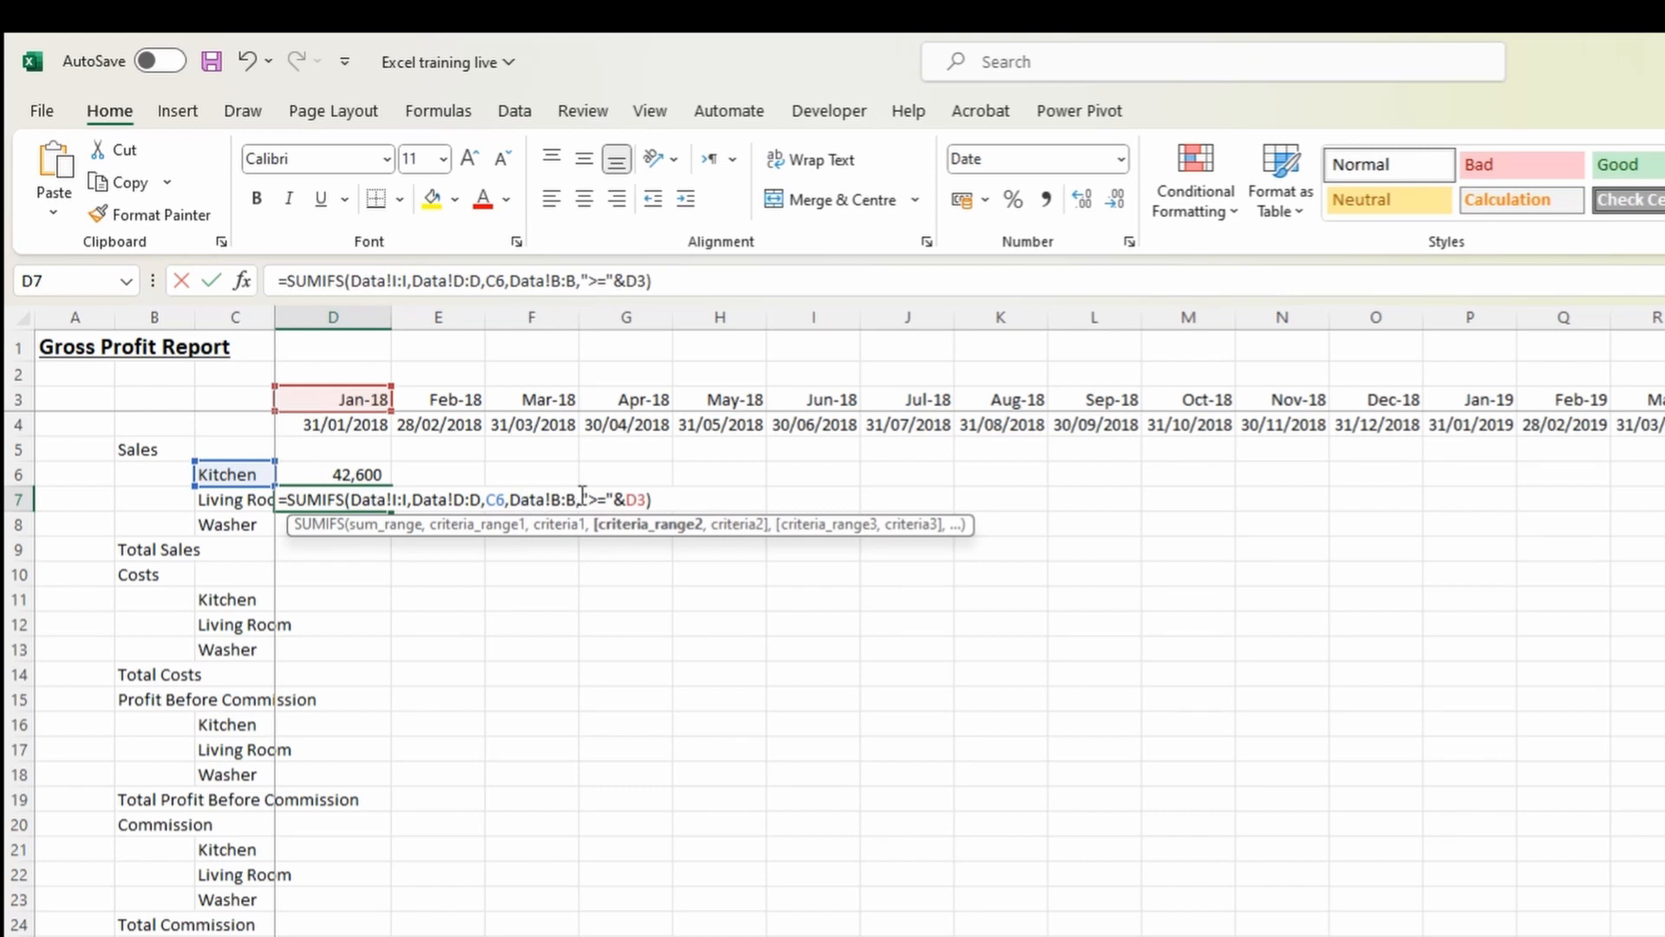
left_click_drag(580, 499, 645, 498)
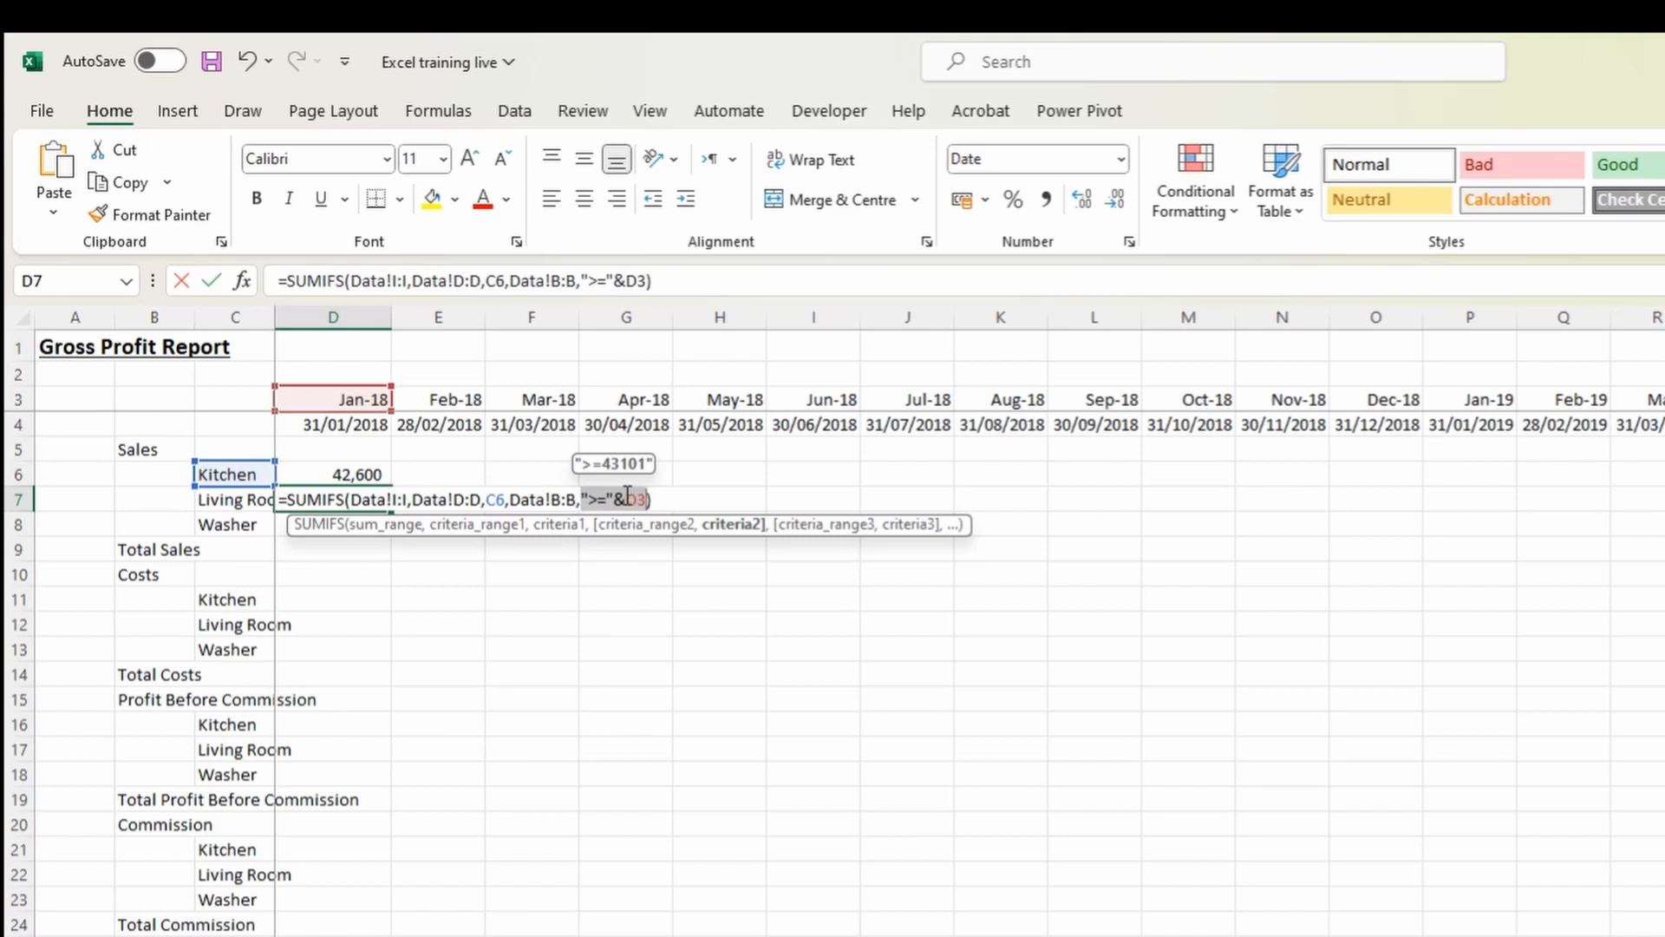
left_click(645, 500)
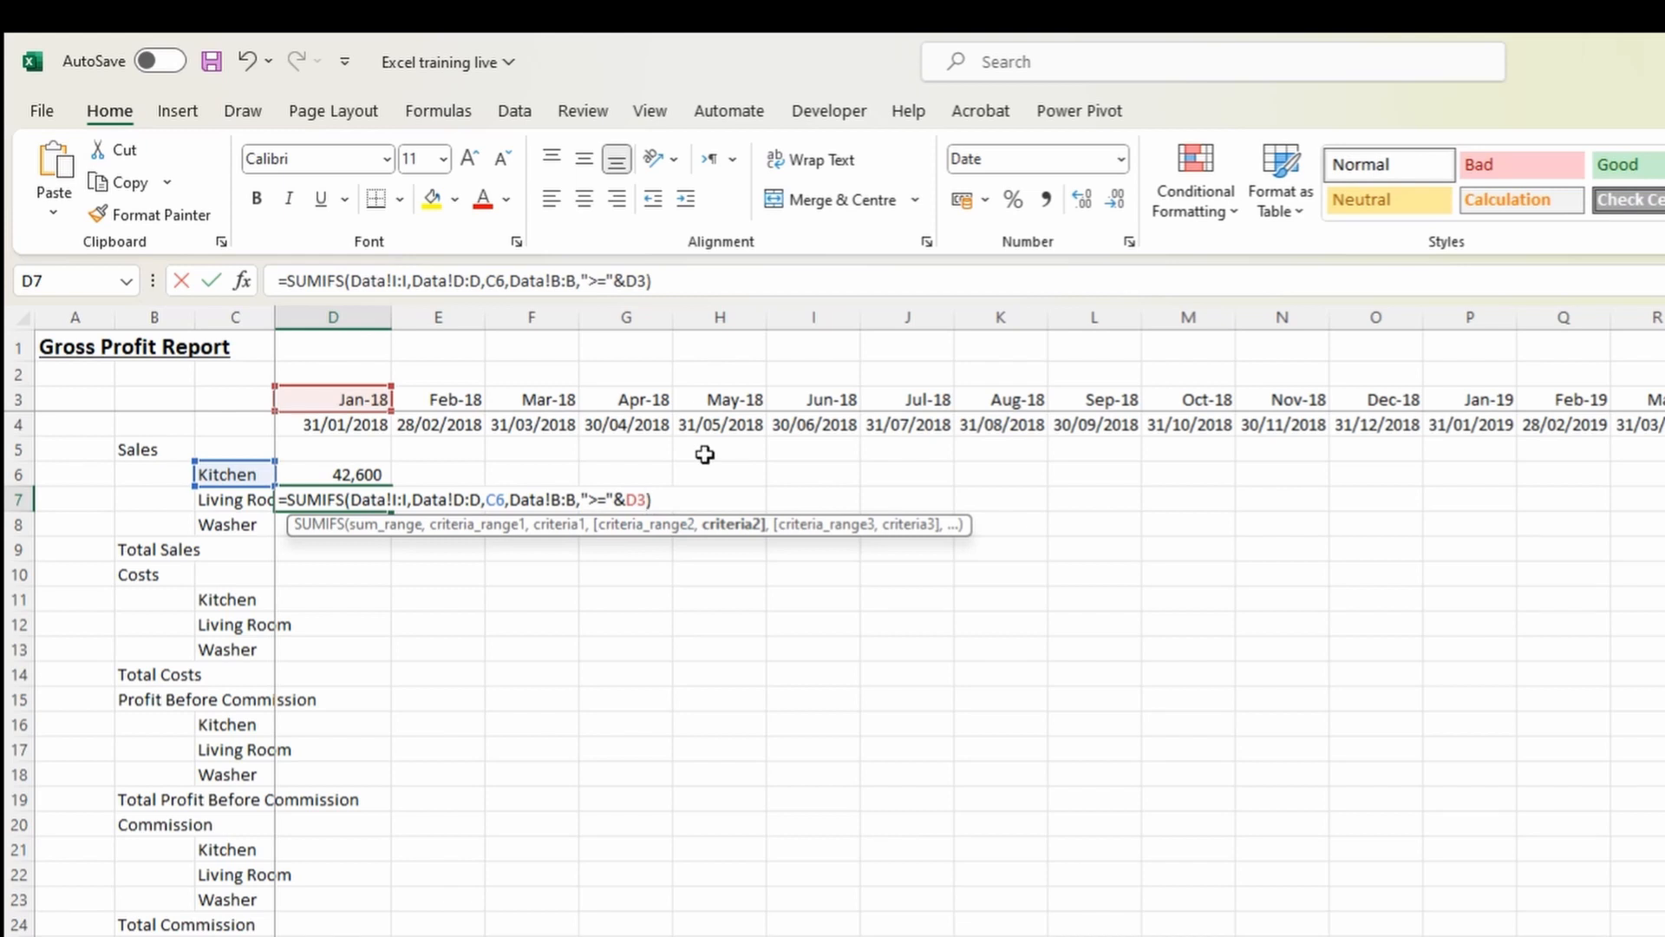
Add Data!B:B as the third criteria range in D7's SUMIFS formula.
type(",")
key("ctrl+Page_Down")
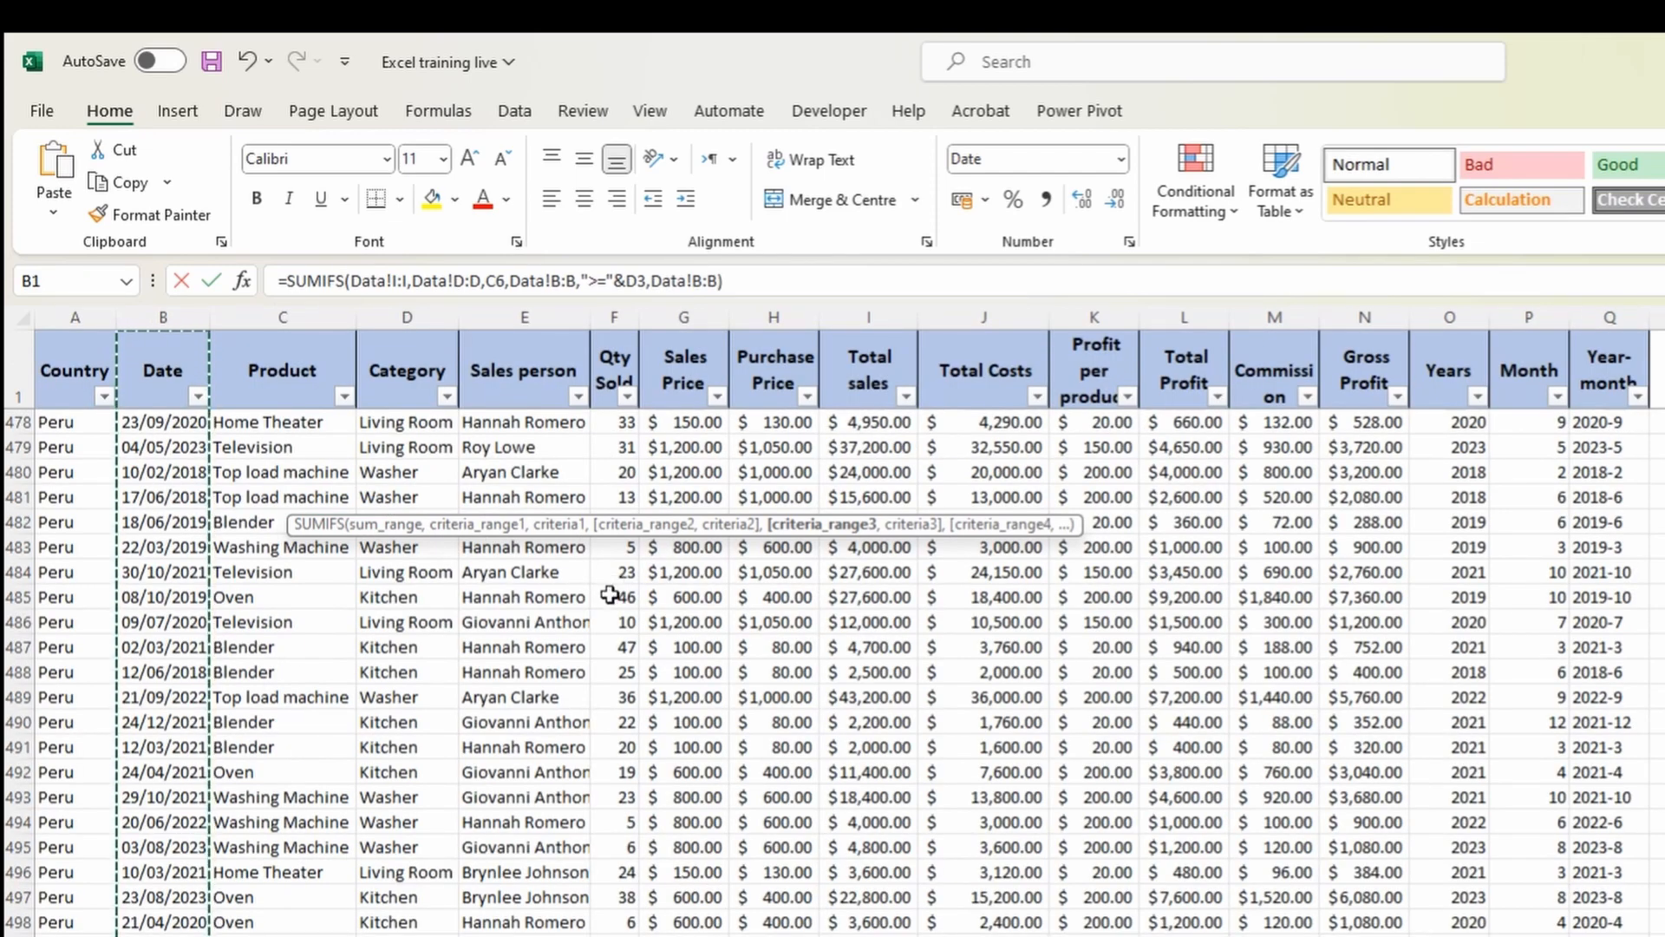
type(",")
key("ctrl+Page_Up")
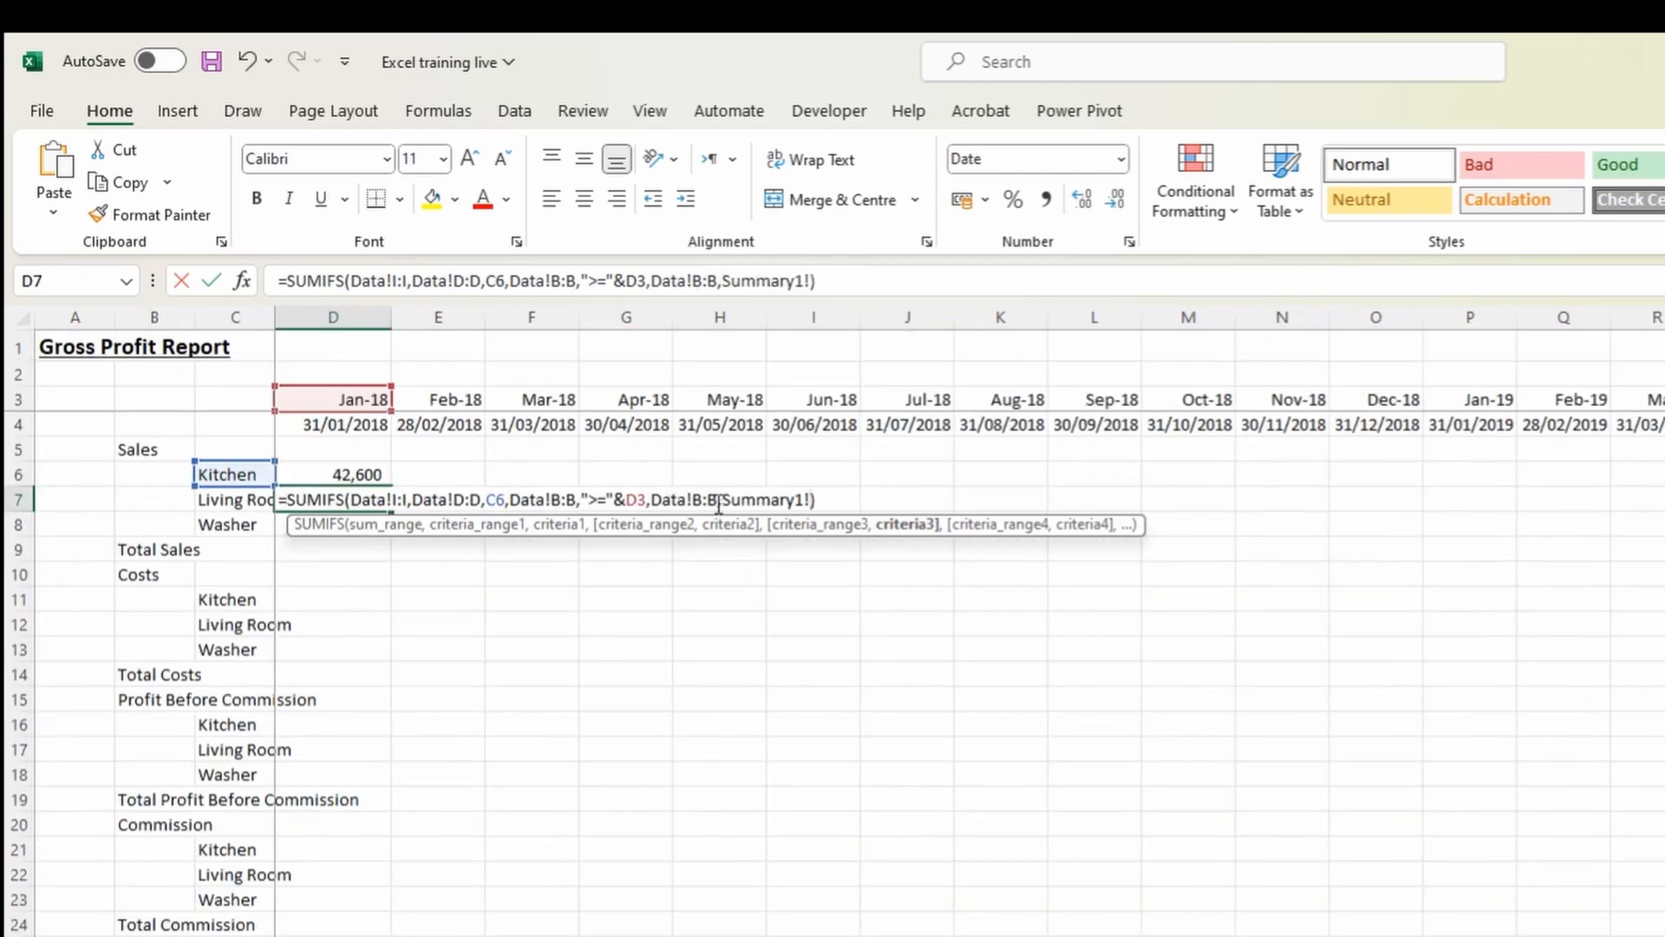
Set the third criterion in D7 to "<="&Summary1!D4 and complete the SUMIFS formula.
key("BackSpace")
key("BackSpace")
key("BackSpace")
key("BackSpace")
key("BackSpace")
key("BackSpace")
key("BackSpace")
key("BackSpace")
key("BackSpace")
type("\"<=")
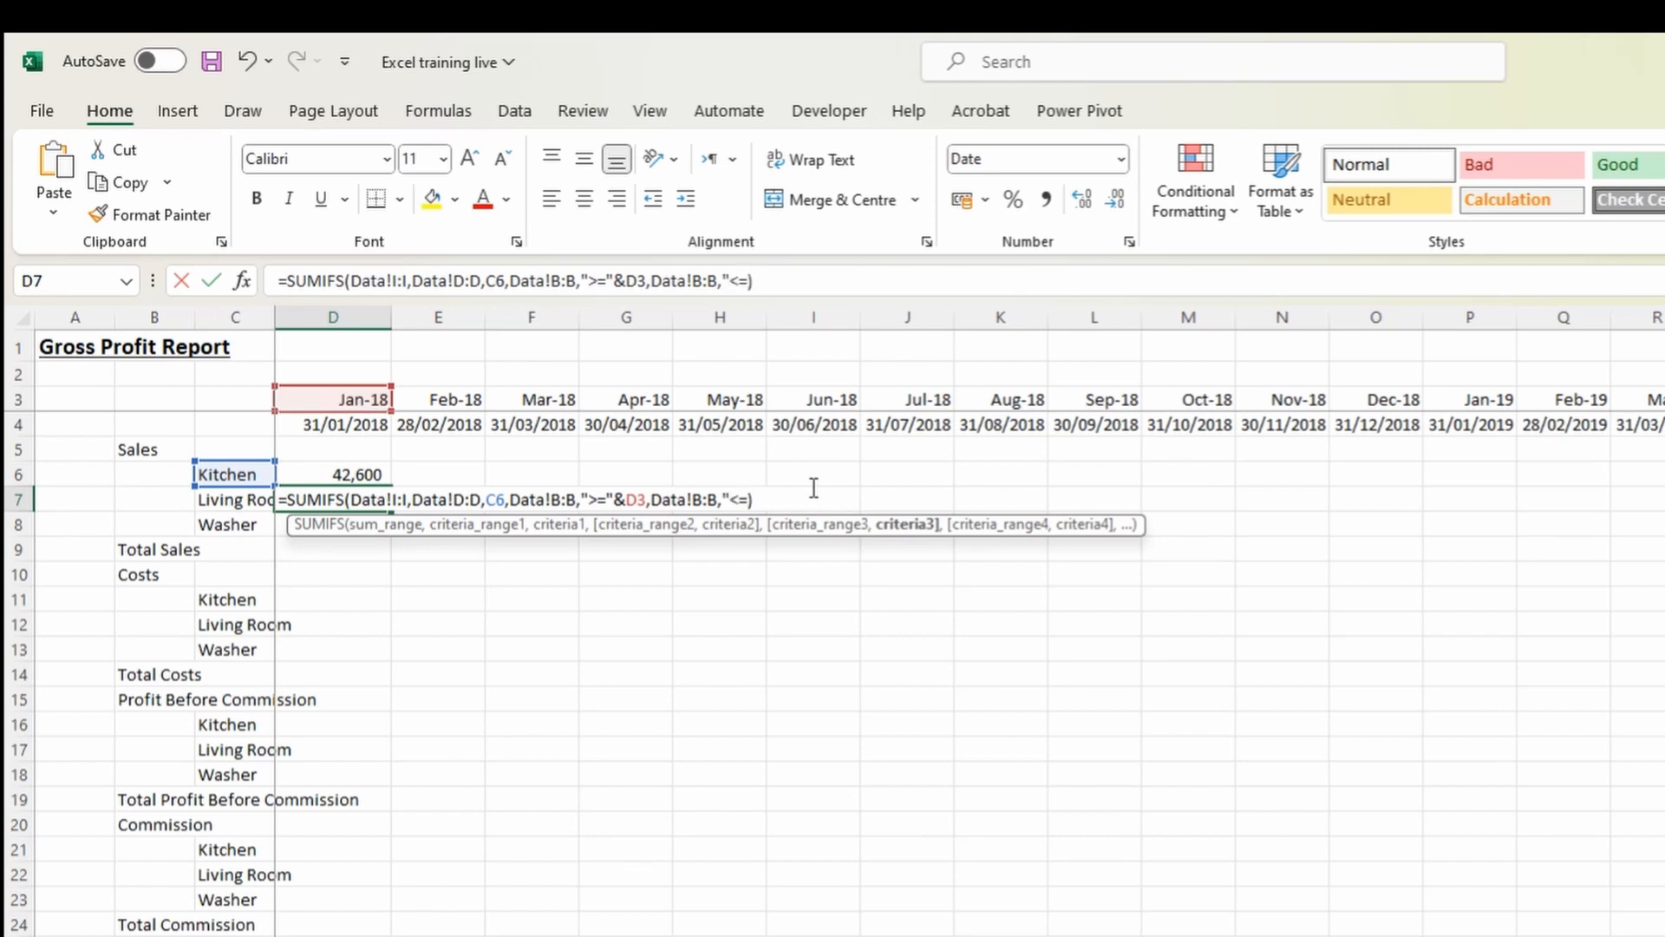
type("\"&")
left_click(355, 423)
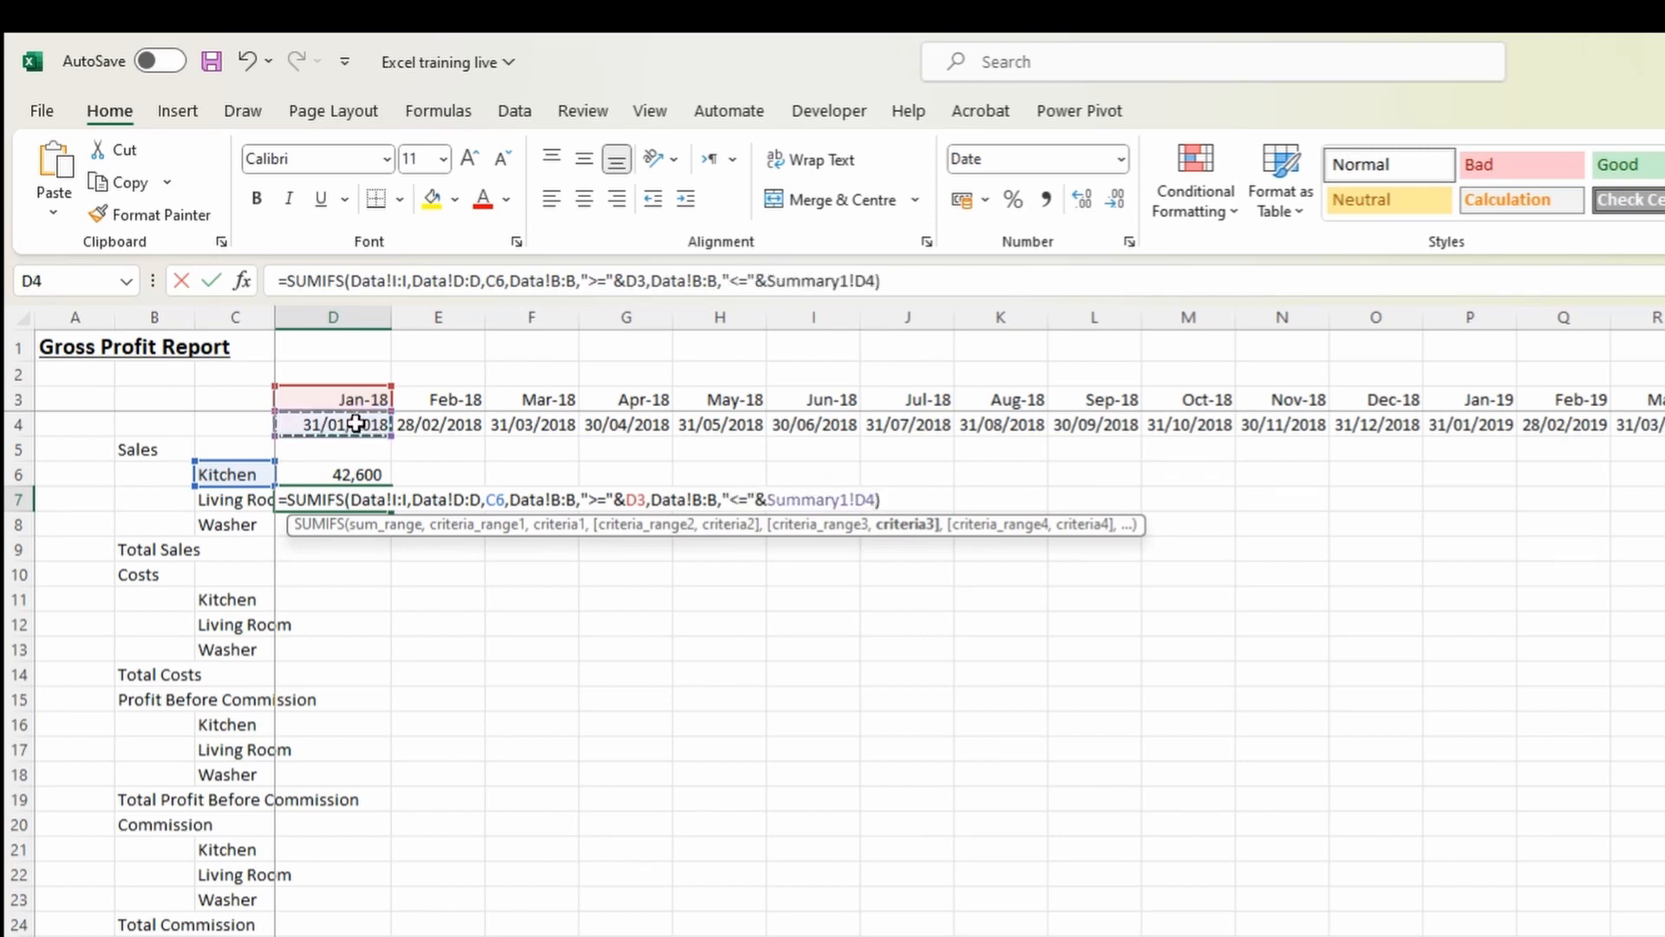
type(")")
key("Return")
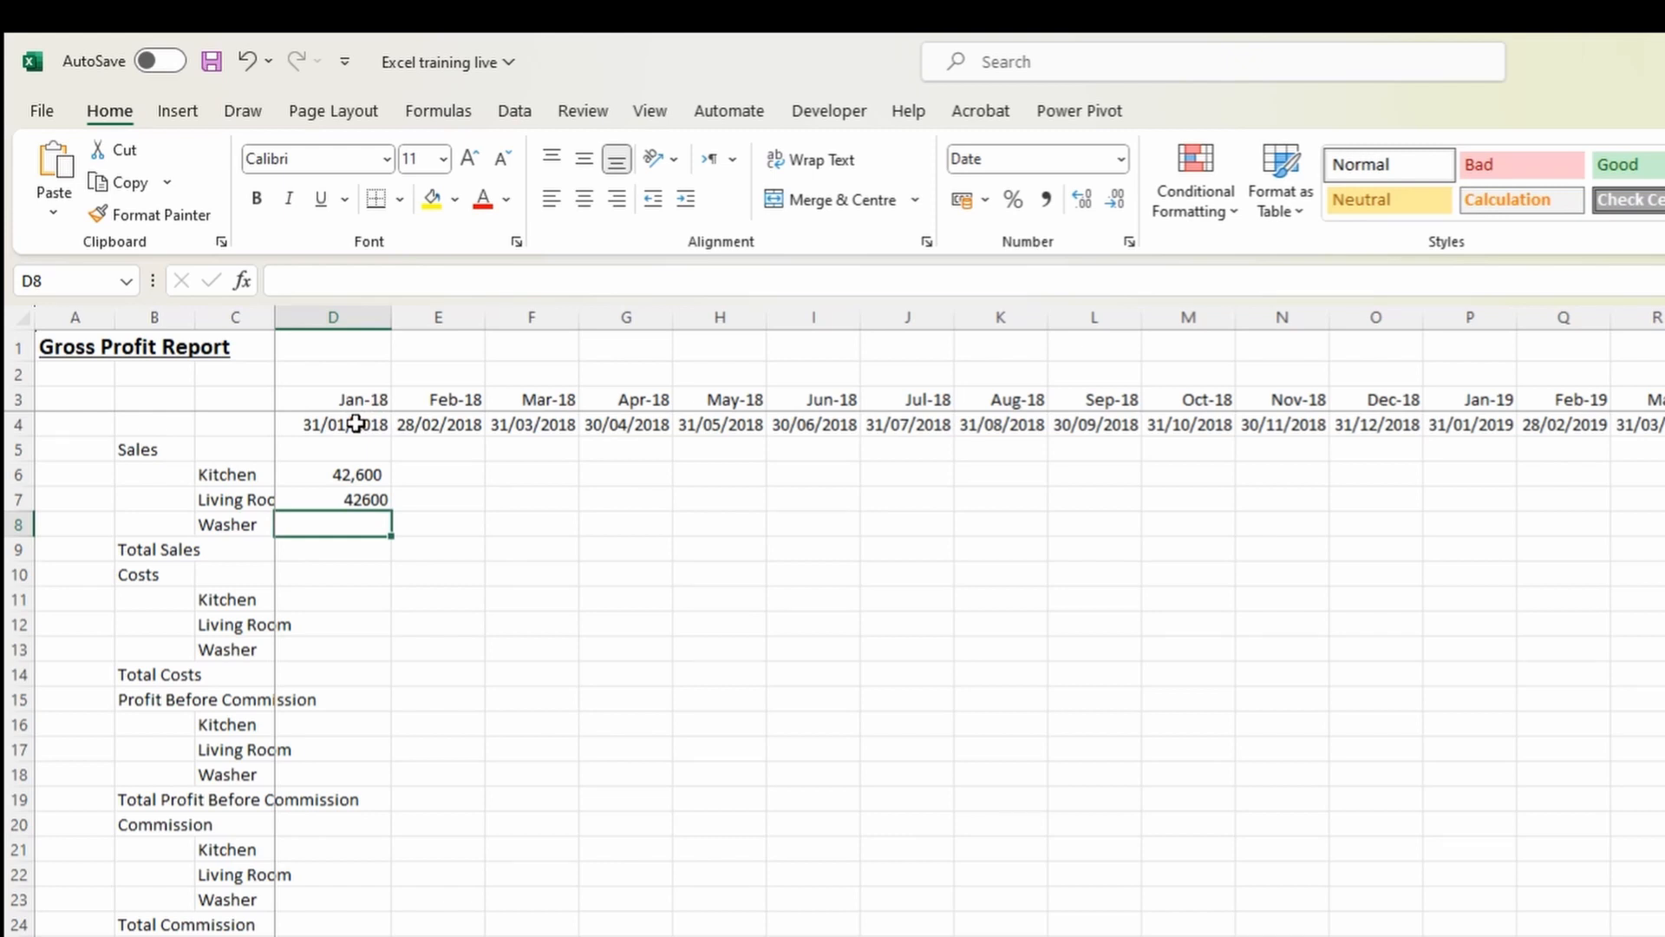
Compare the formulas in D6 and D7 and examine the Years, Month and Year-month helper columns on the Data sheet.
key("Up")
key("Up")
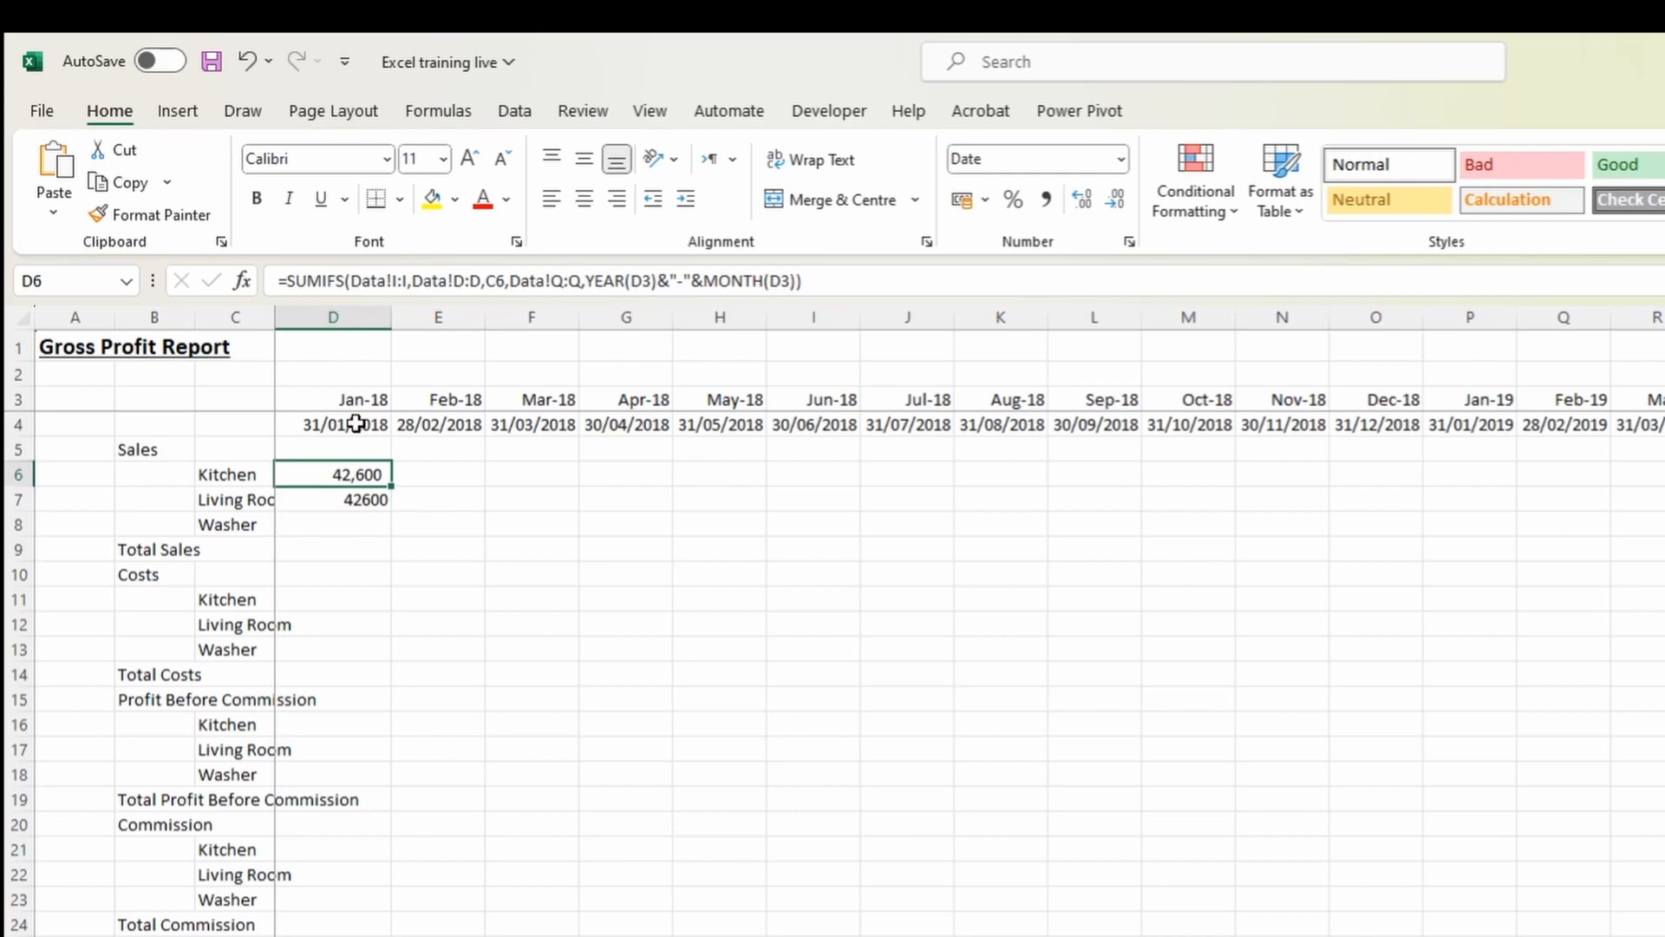
key("ctrl+Page_Up")
left_click_drag(1450, 317, 1584, 309)
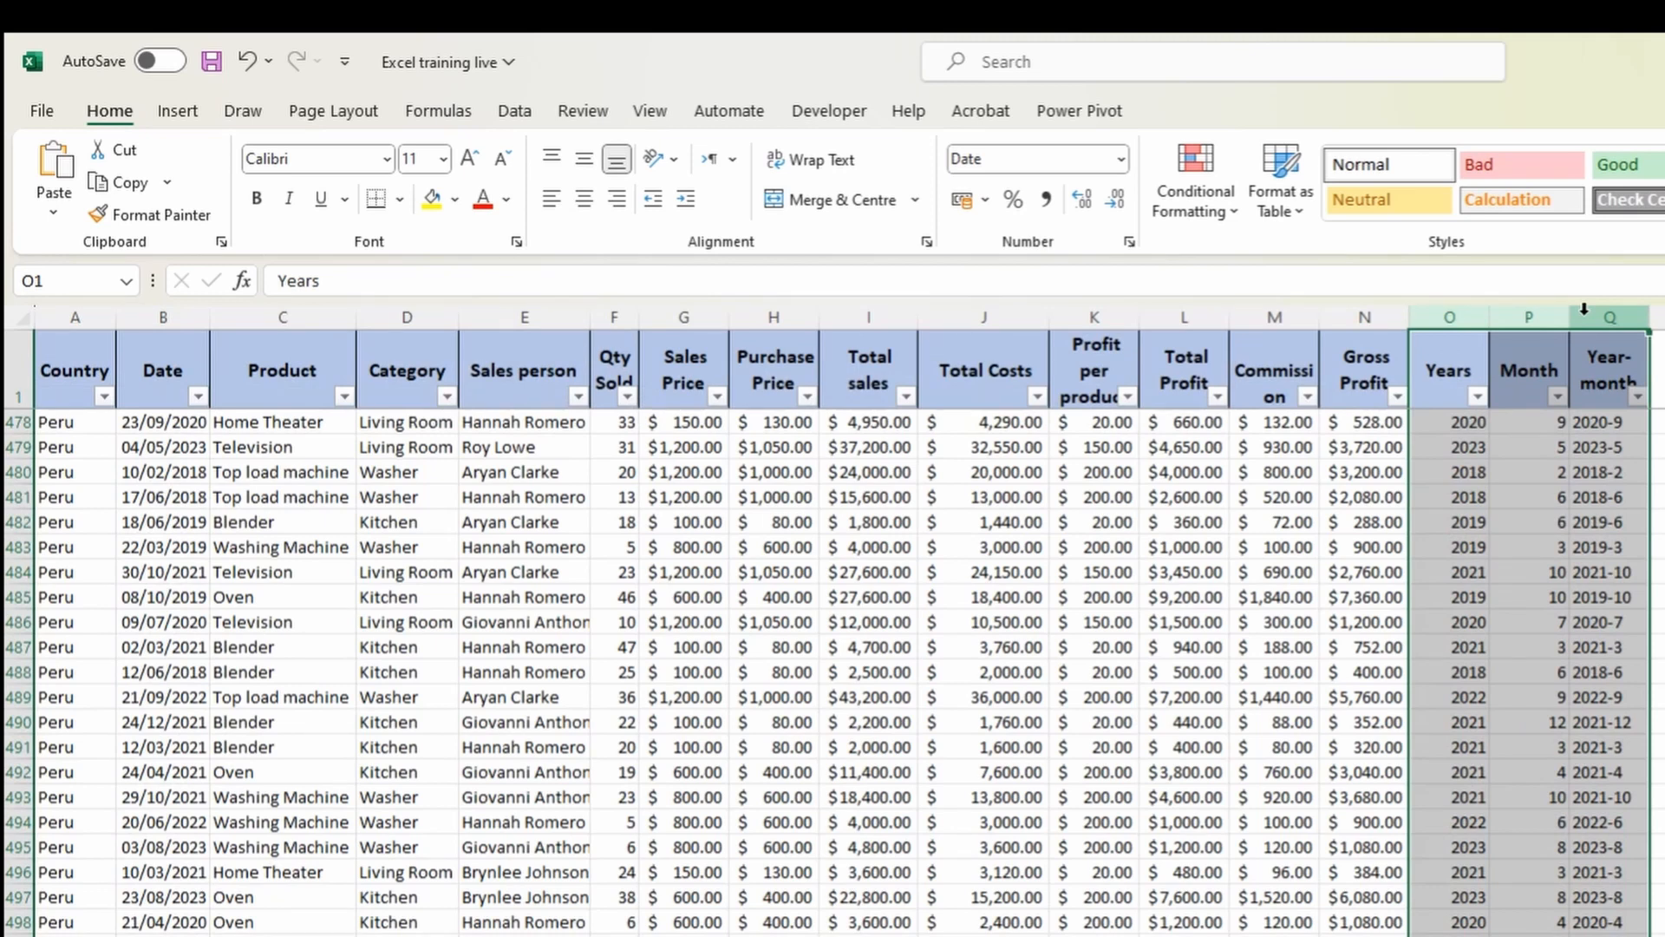
key("ctrl+Page_Down")
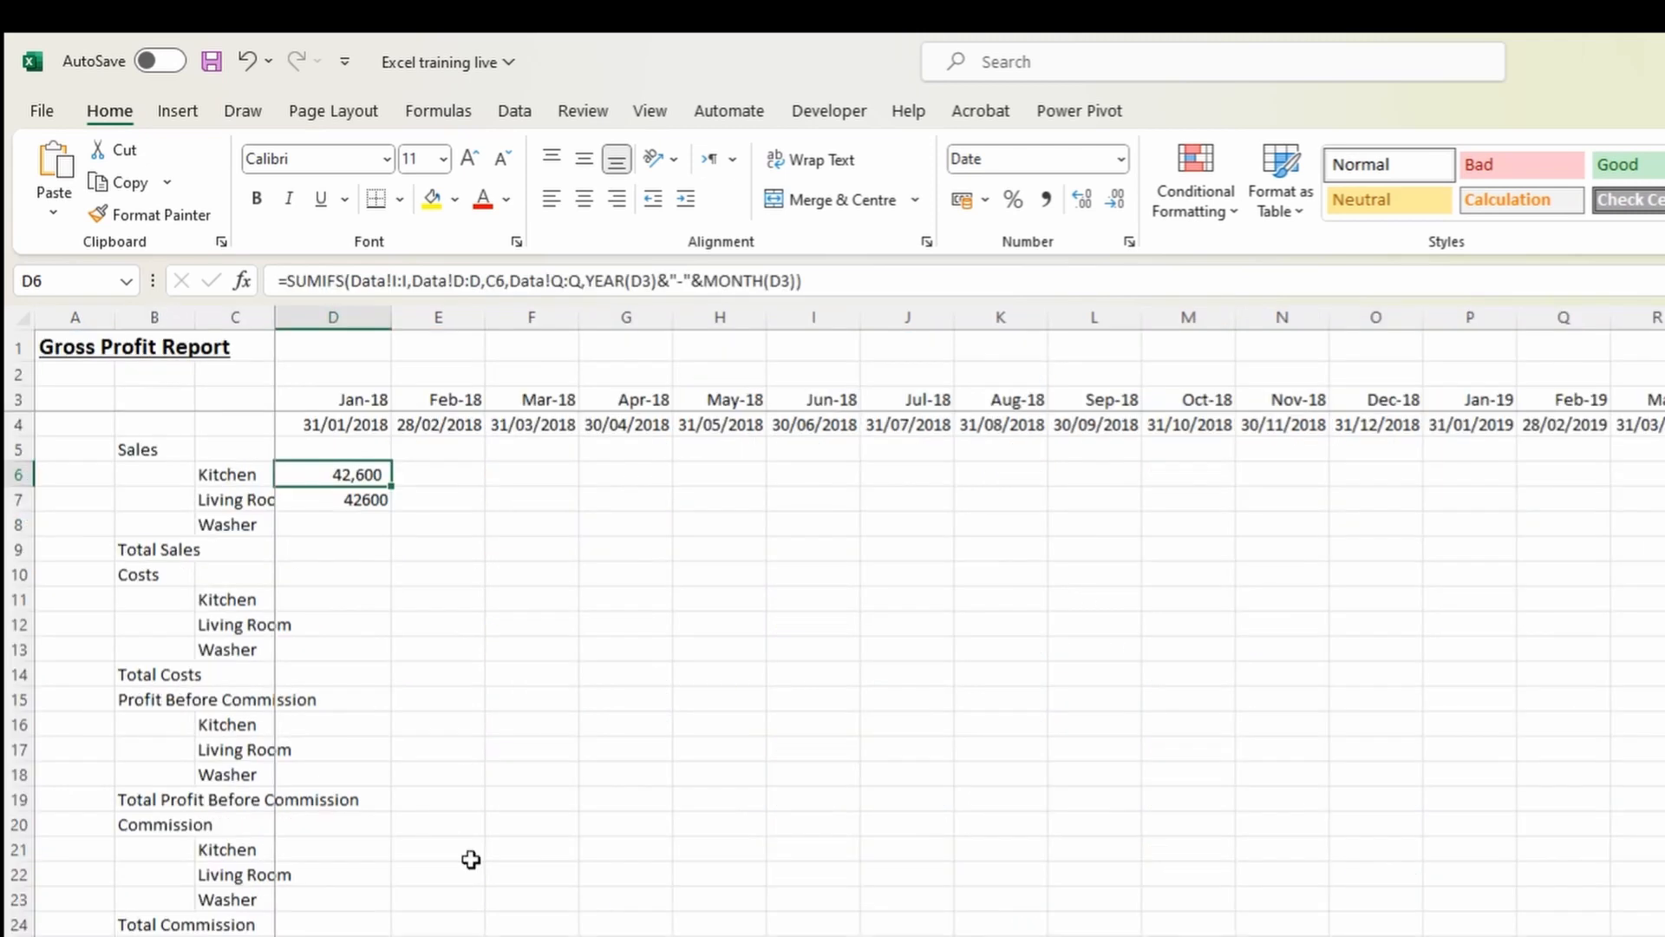
key("Down")
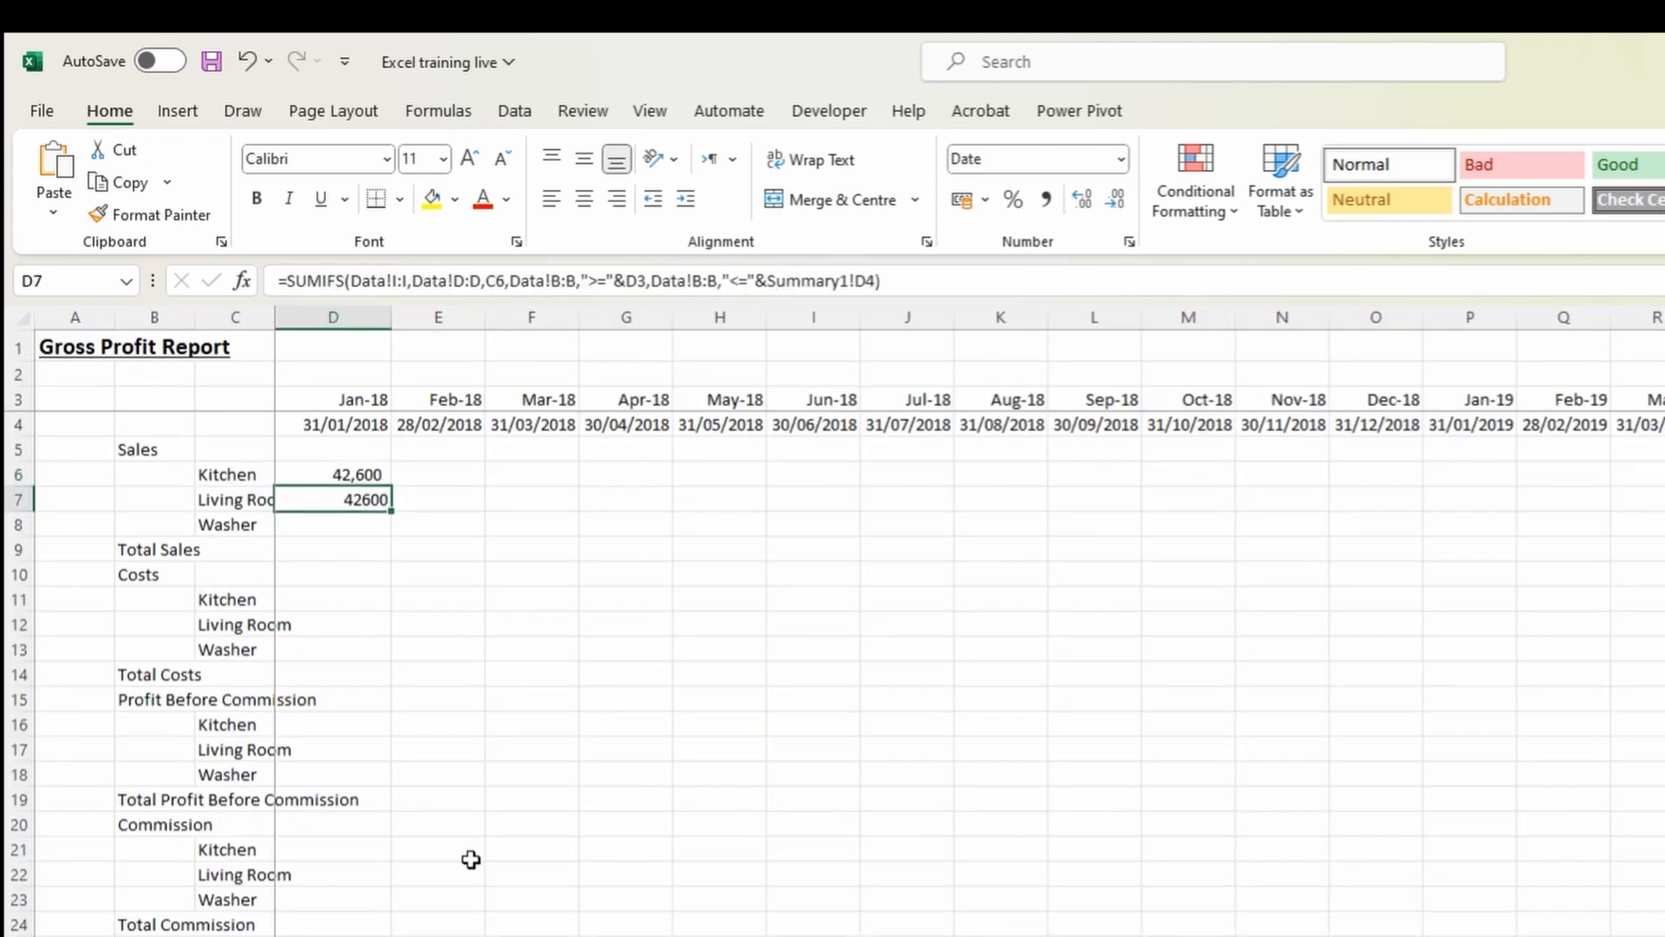
Clear the duplicate SUMIFS formula in D7, fill the Kitchen sales formula from D6 down to D8, and check the copy in D7.
key("Delete")
key("Up")
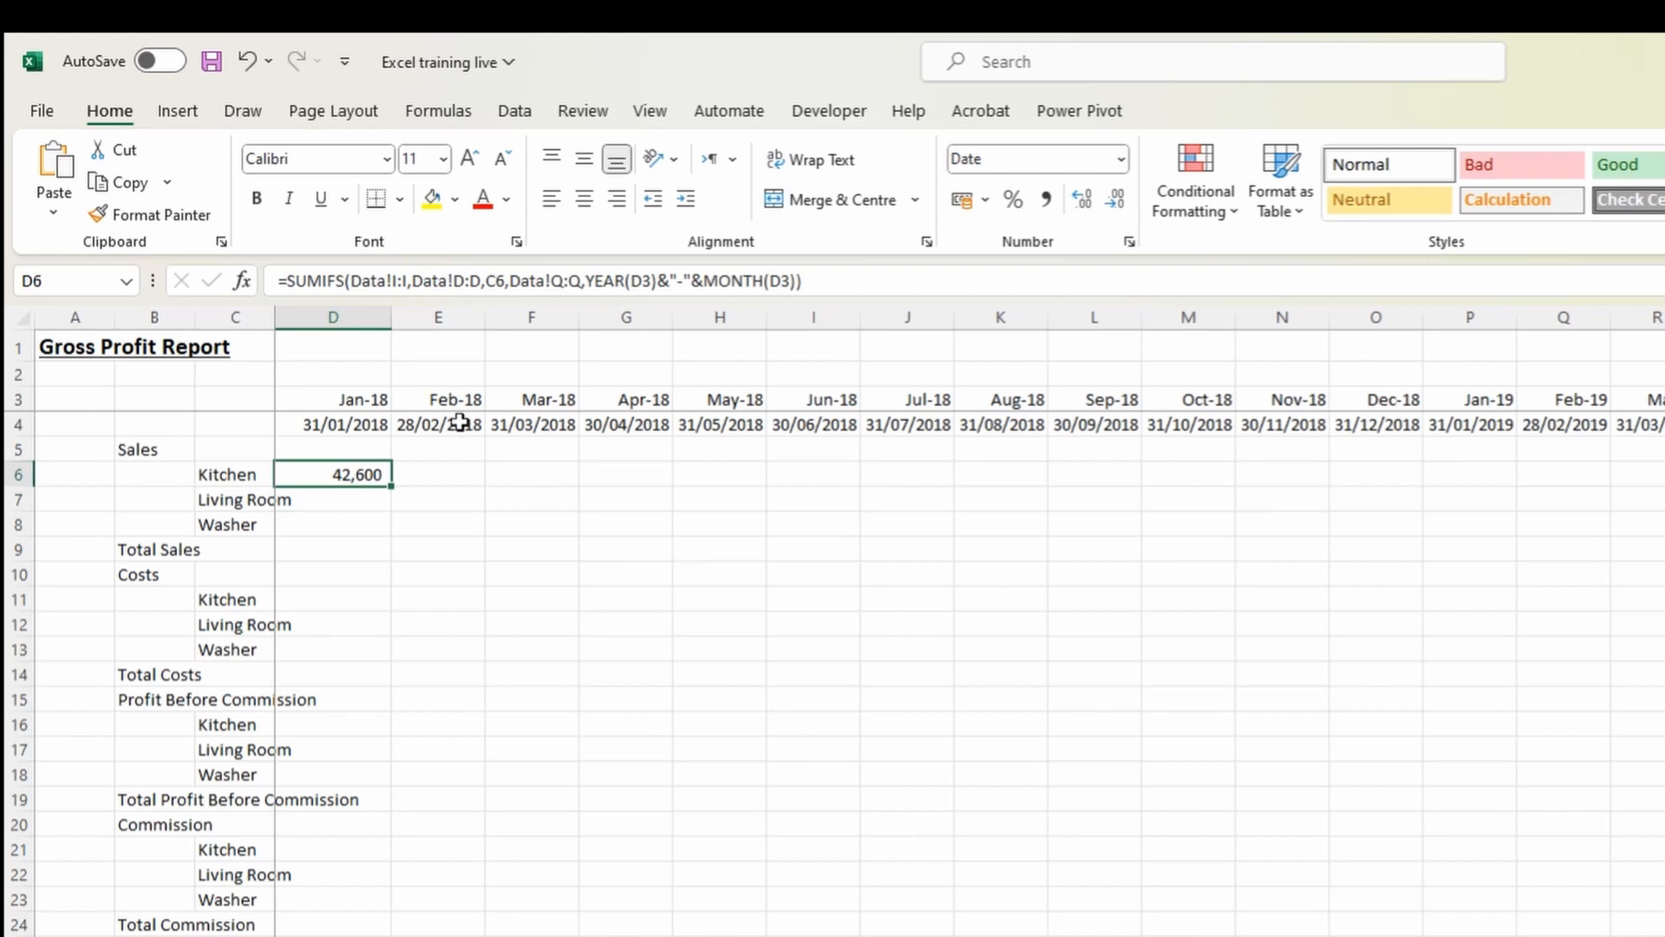
left_click_drag(397, 487, 386, 533)
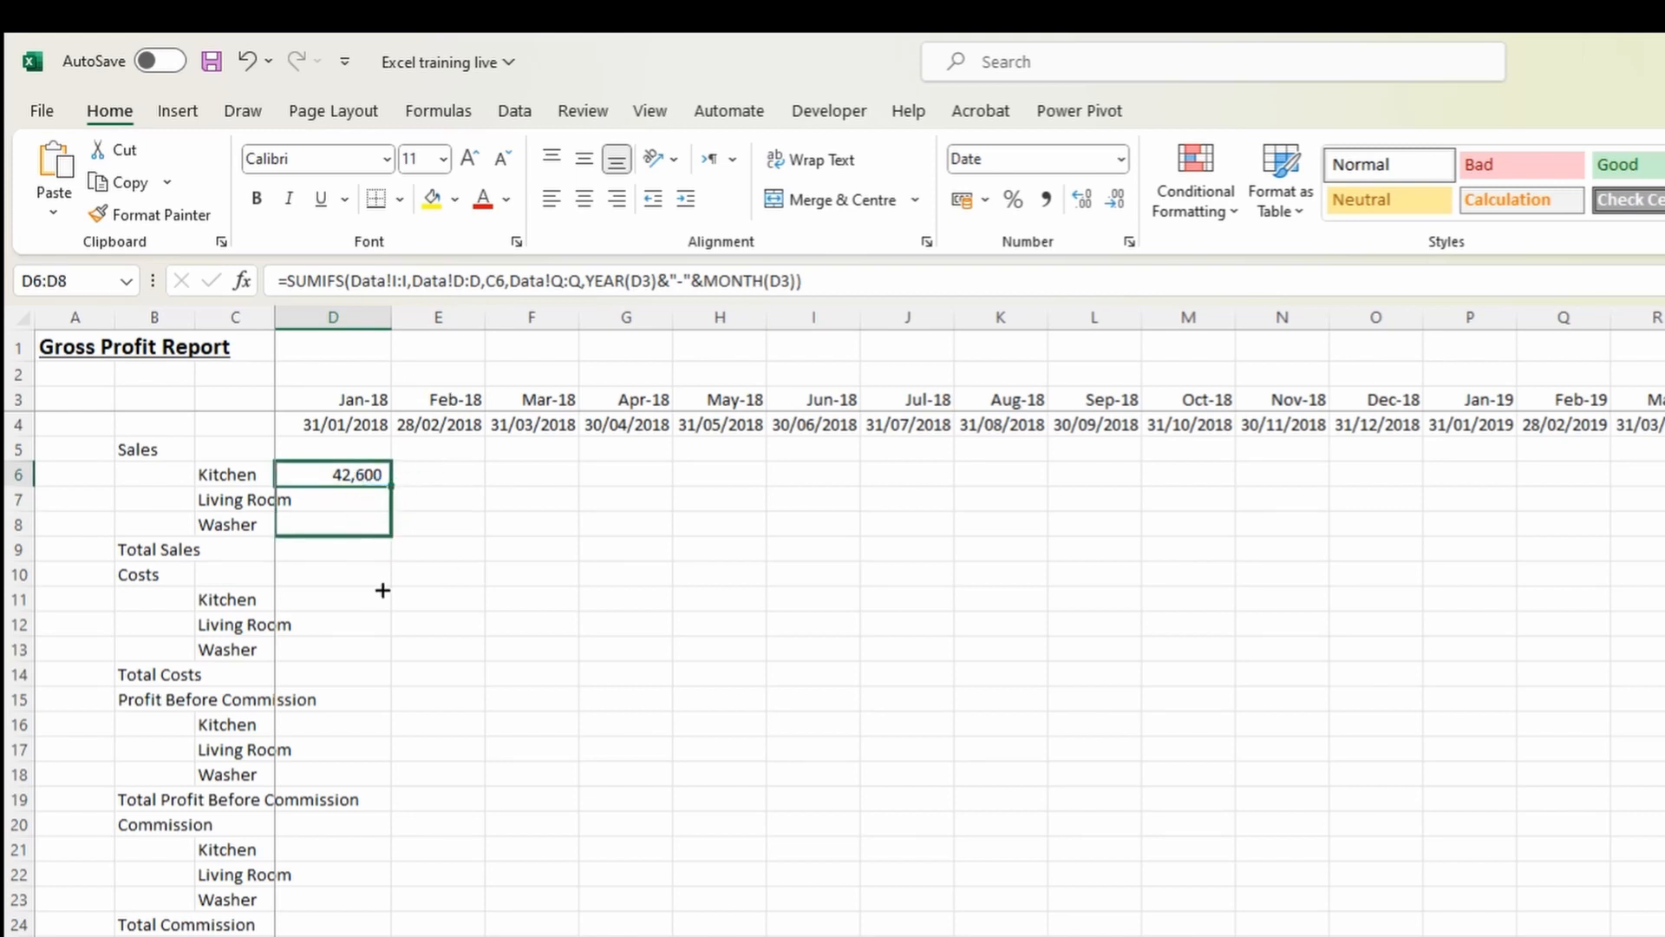
double_click(330, 499)
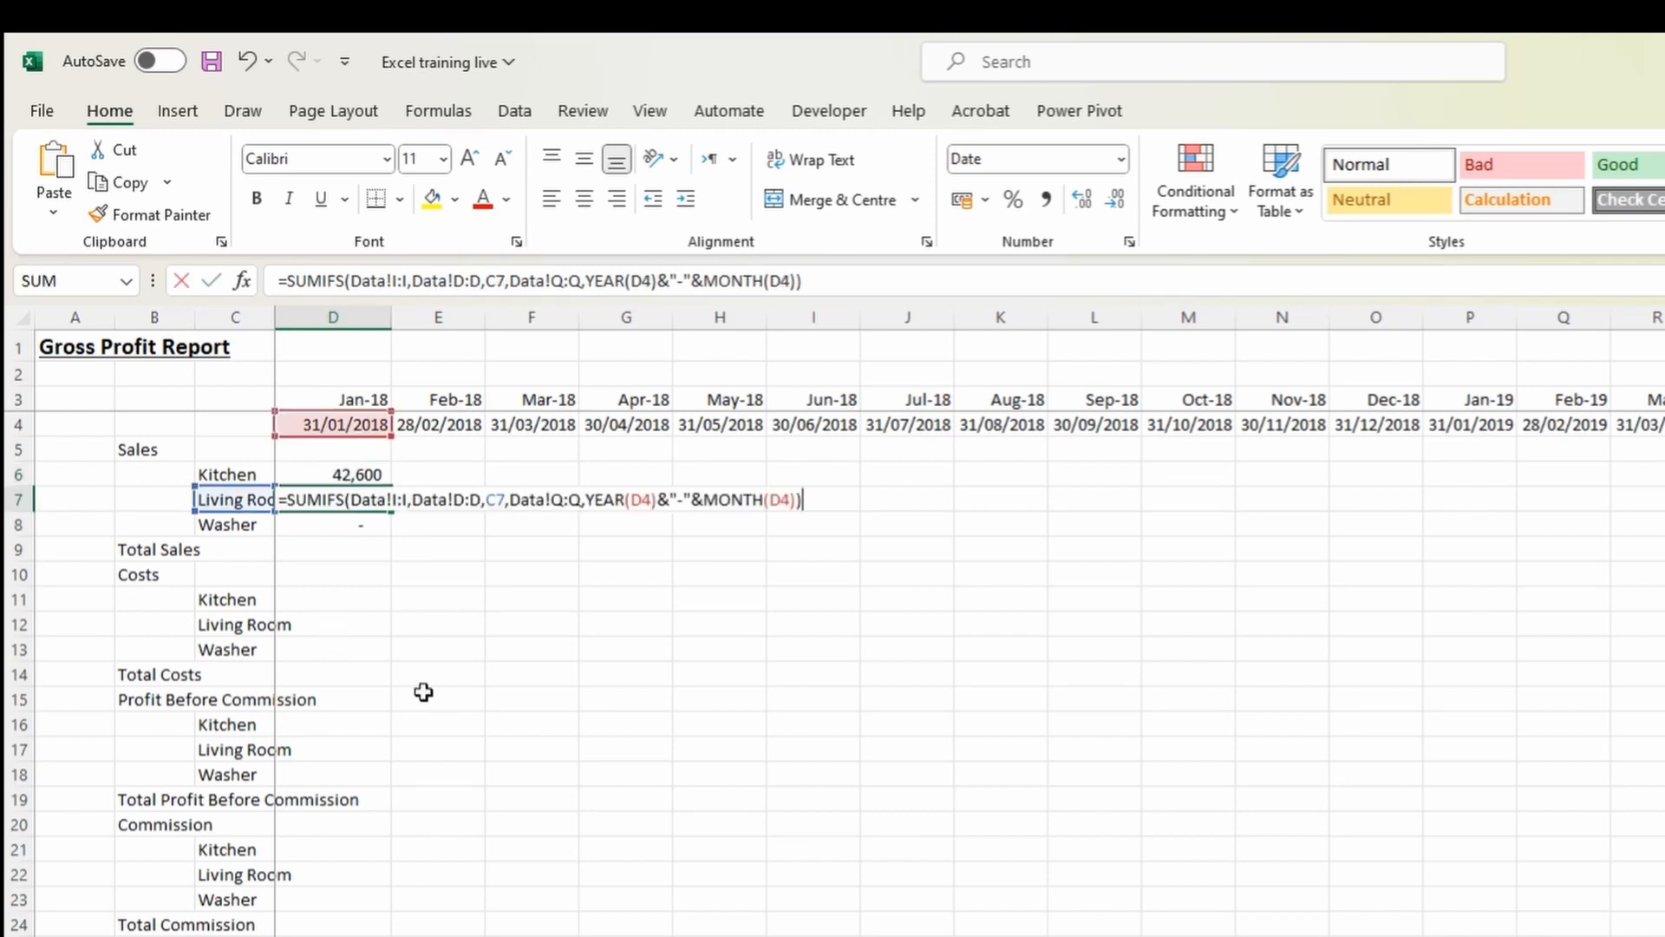
key("Escape")
key("Up")
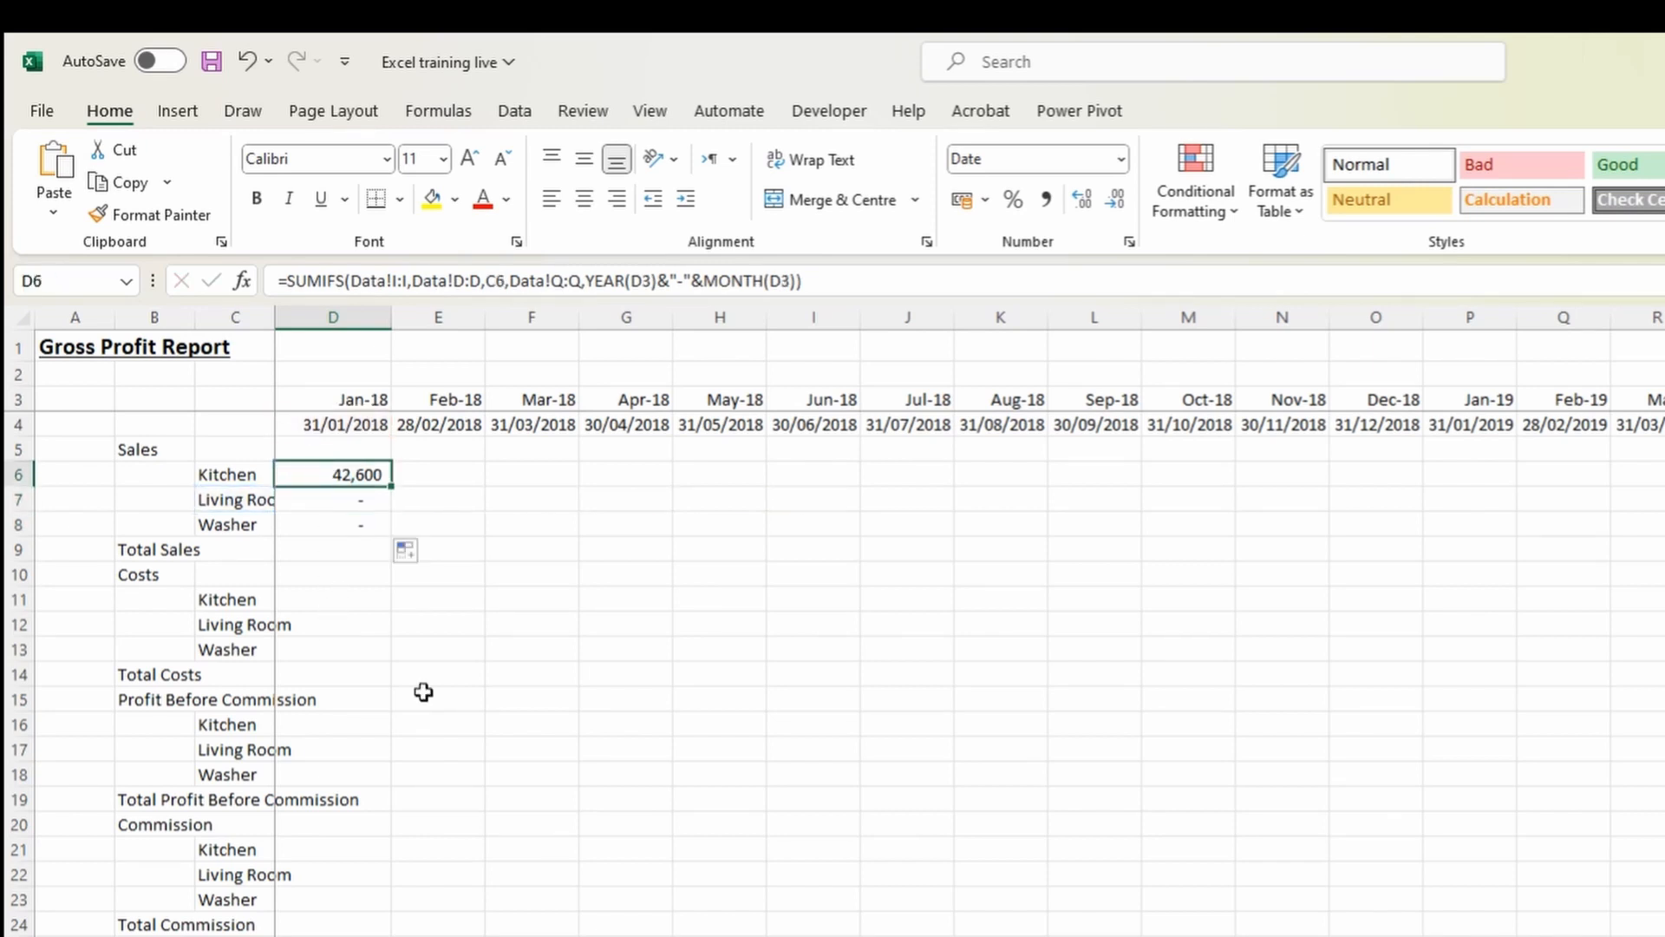
Examine each argument of the Kitchen SUMIFS formula in D6: sum range, criteria ranges, product criterion and the YEAR and MONTH criterion.
double_click(365, 480)
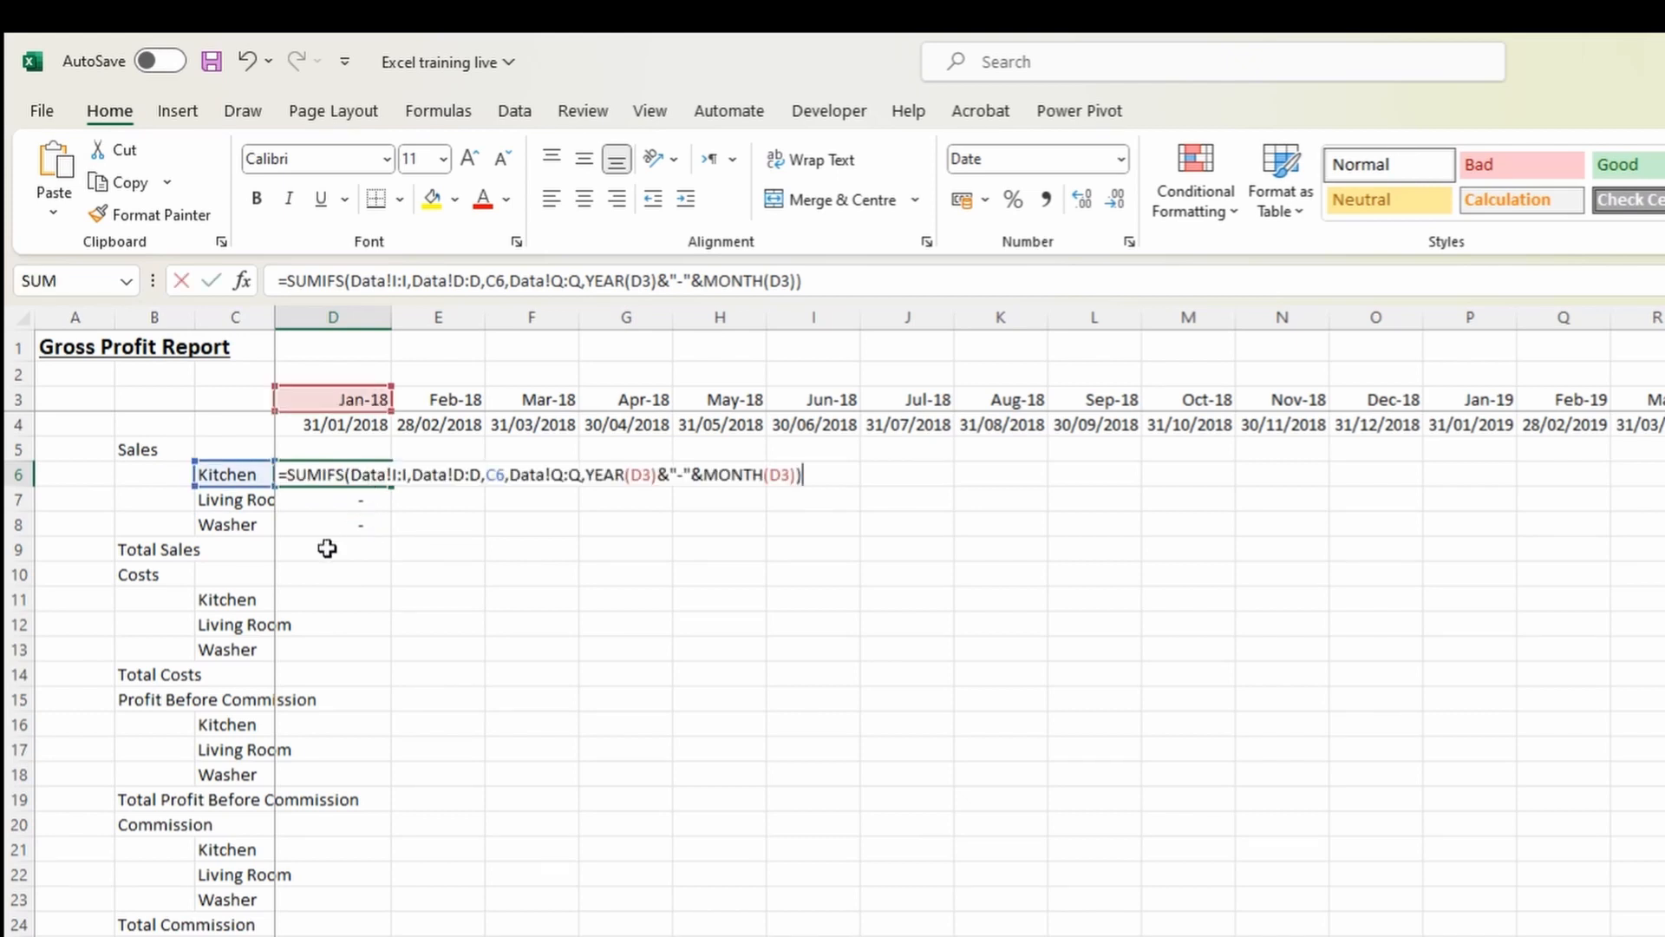
left_click(398, 475)
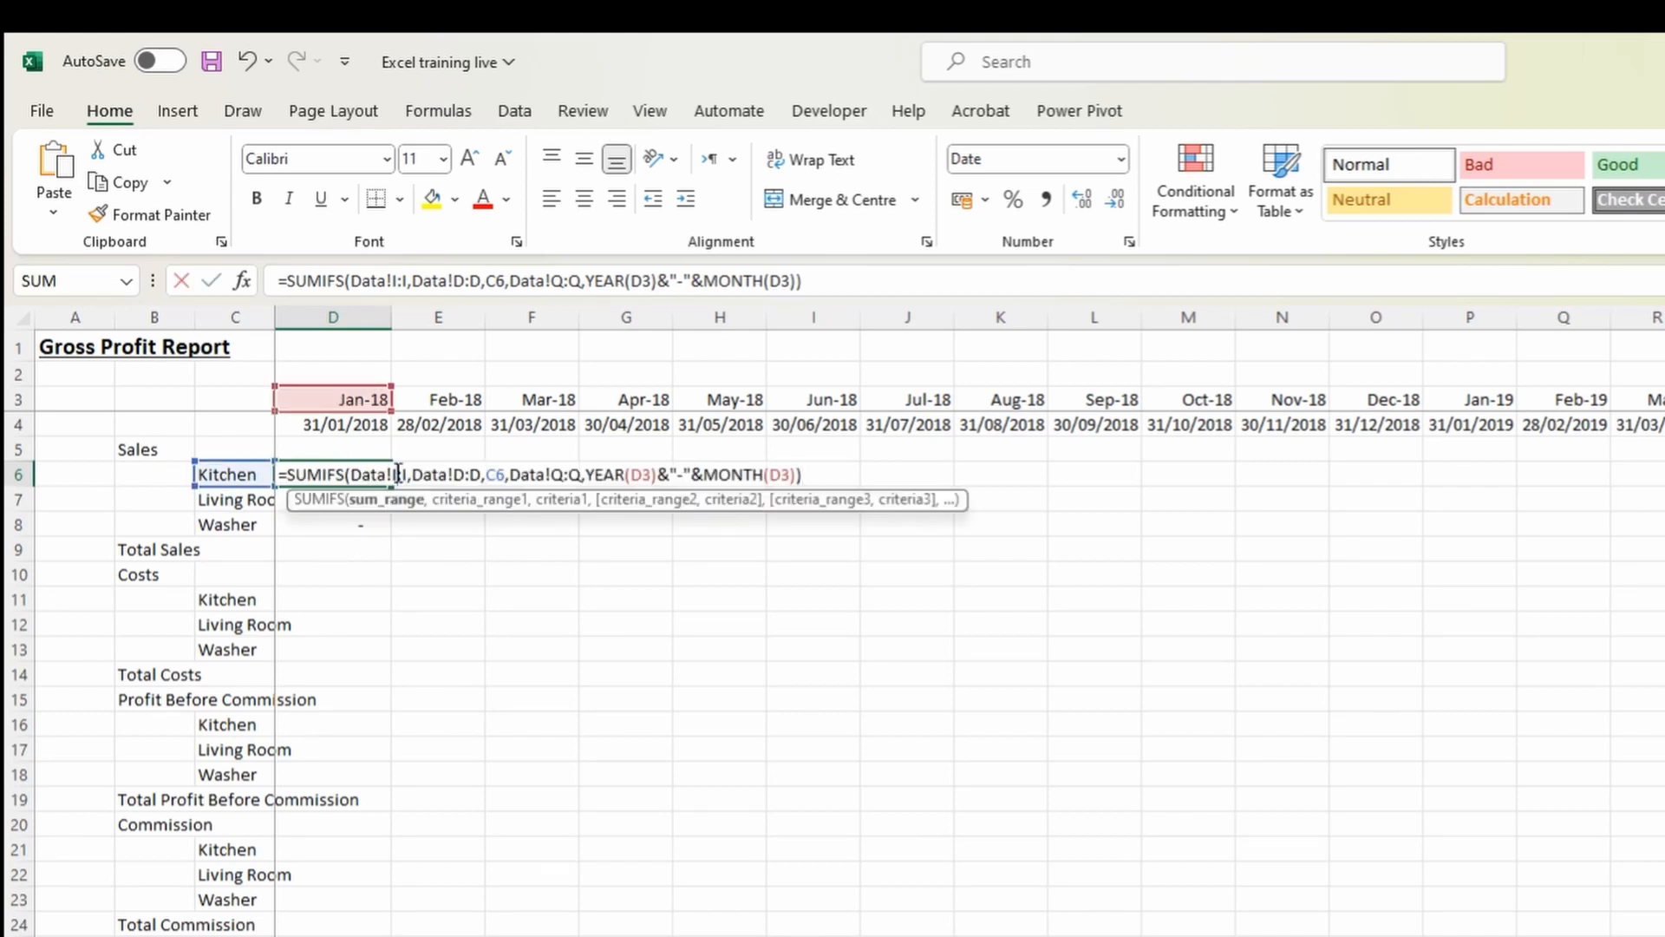
left_click(465, 474)
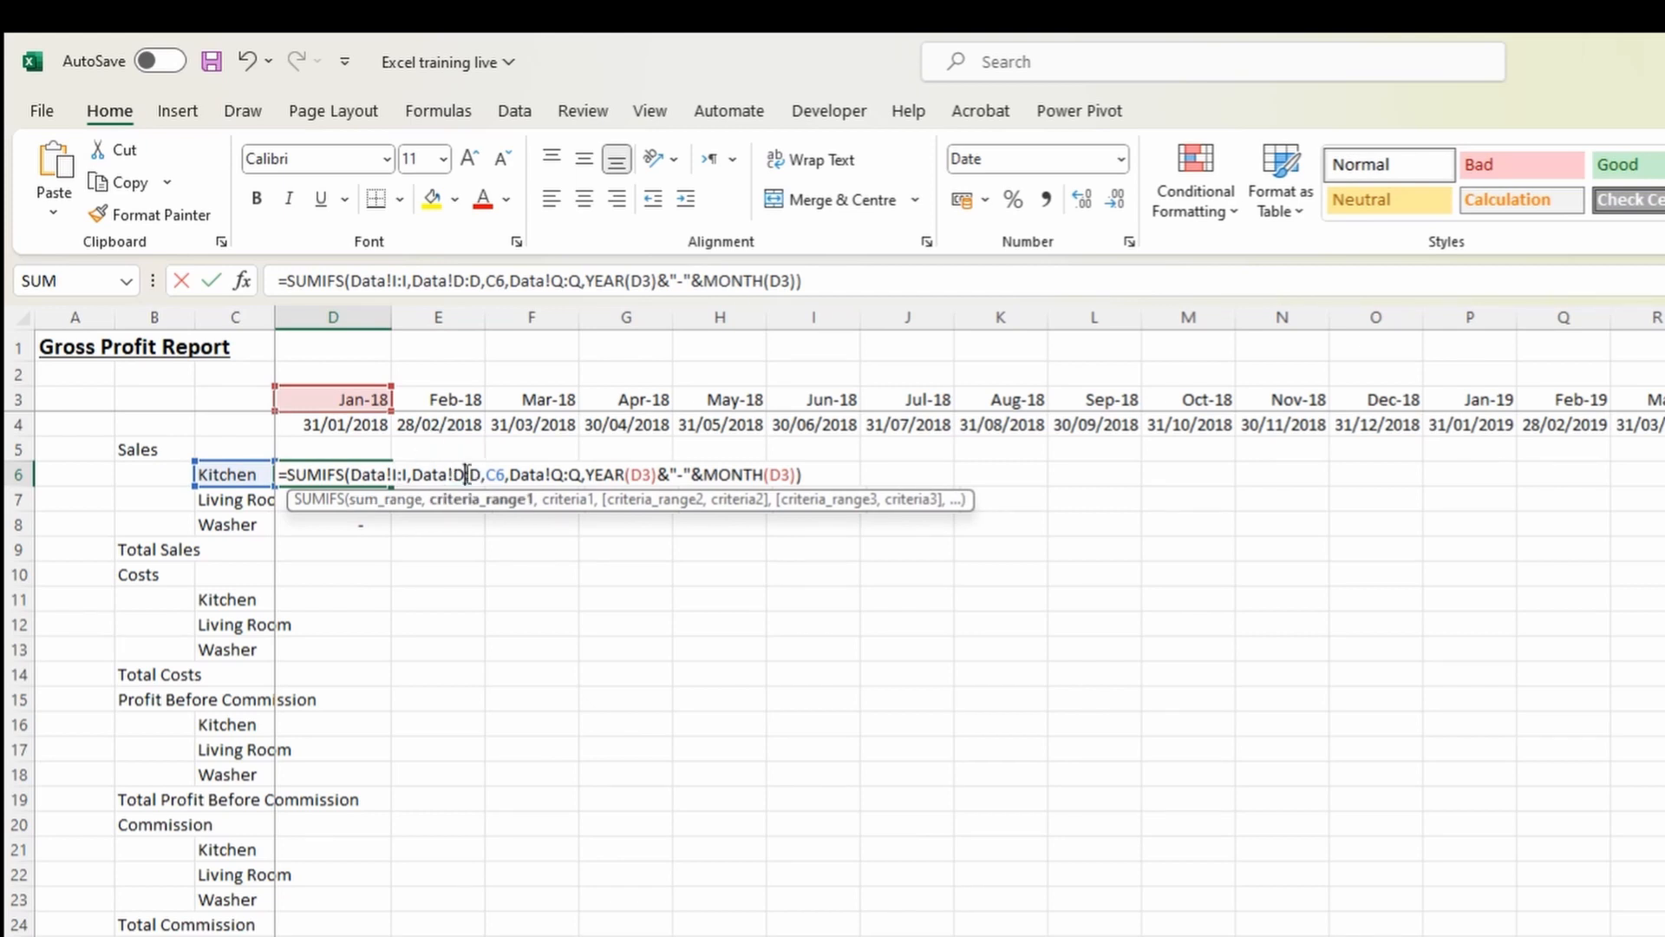
left_click(504, 474)
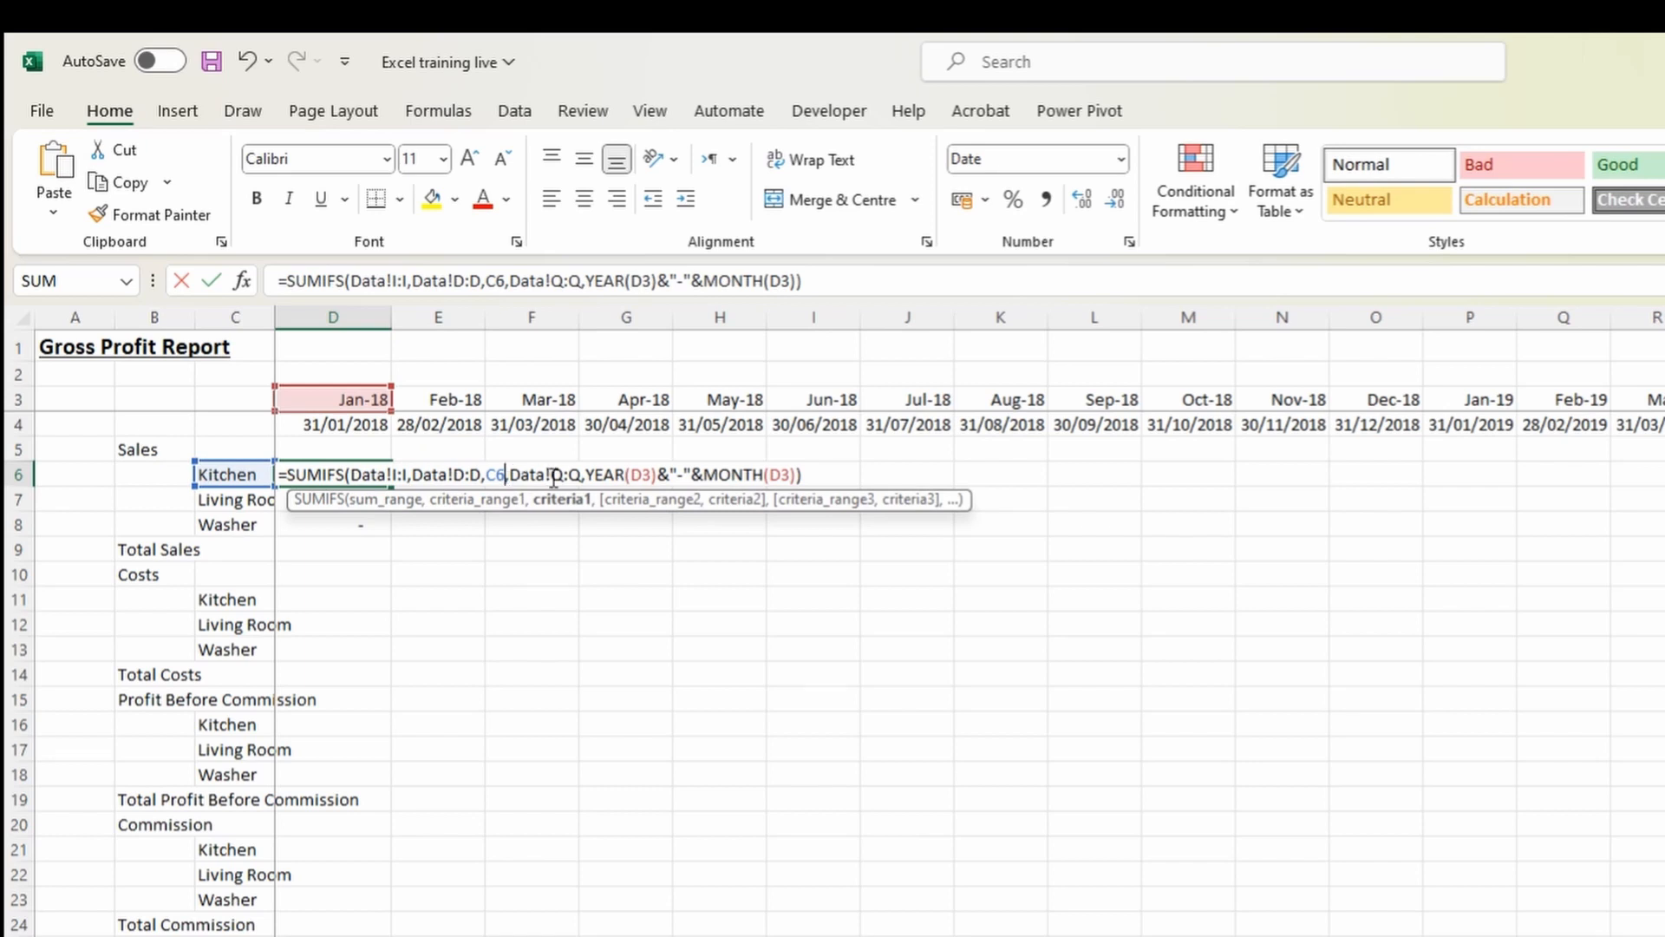
left_click(473, 473)
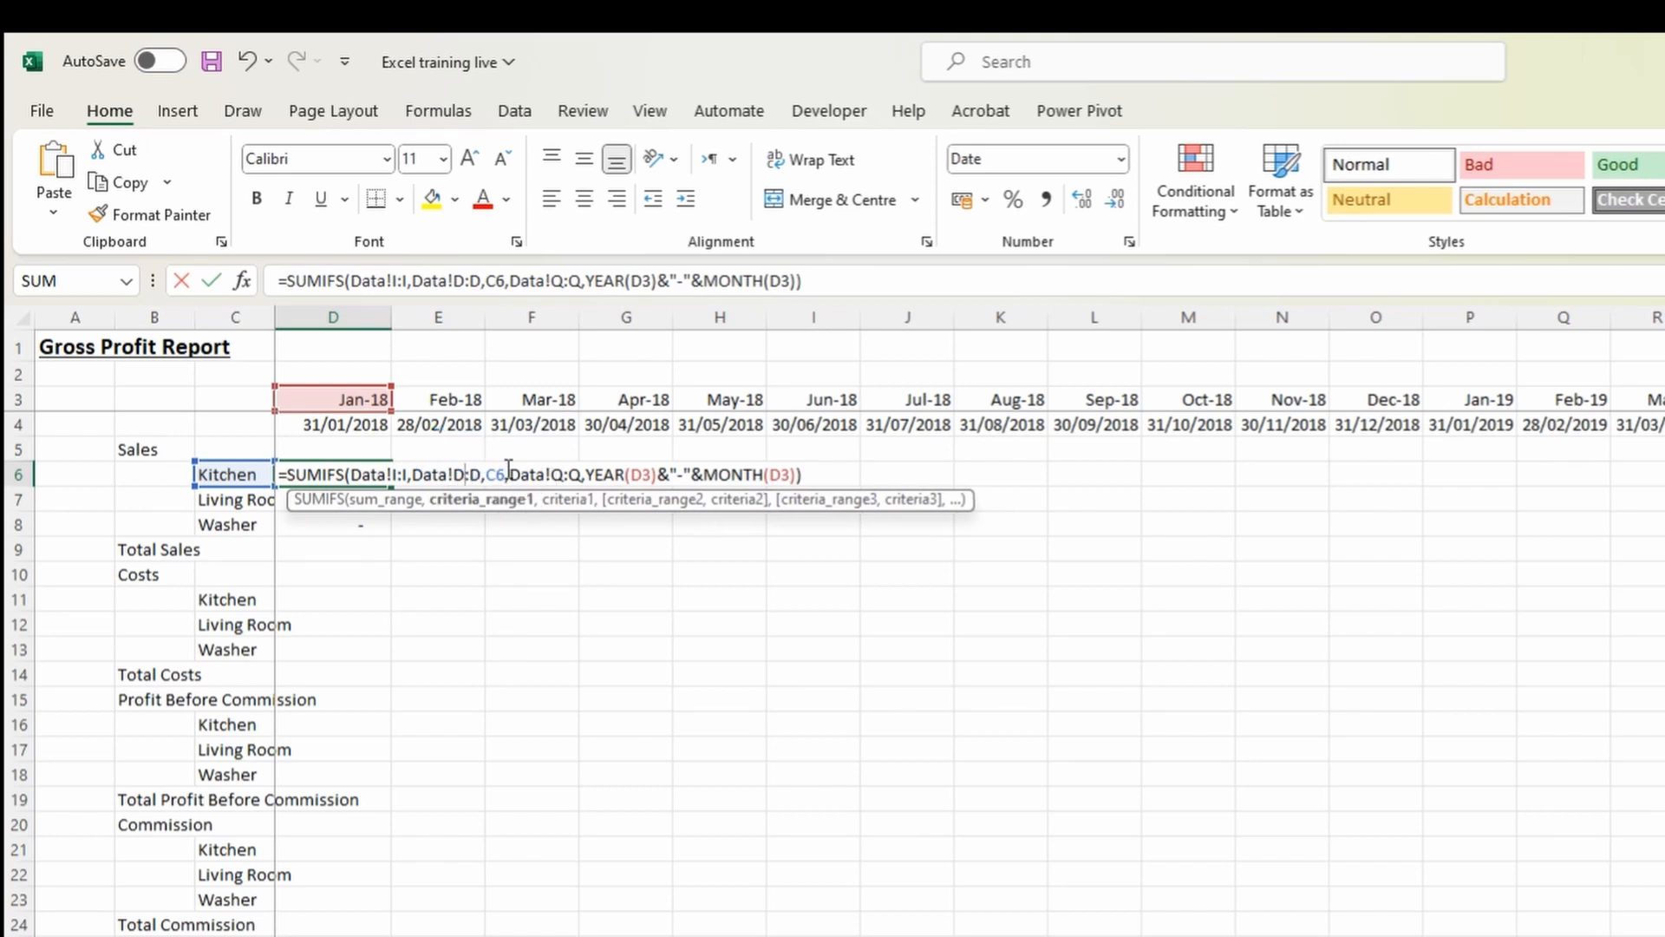
left_click(505, 474)
left_click(552, 474)
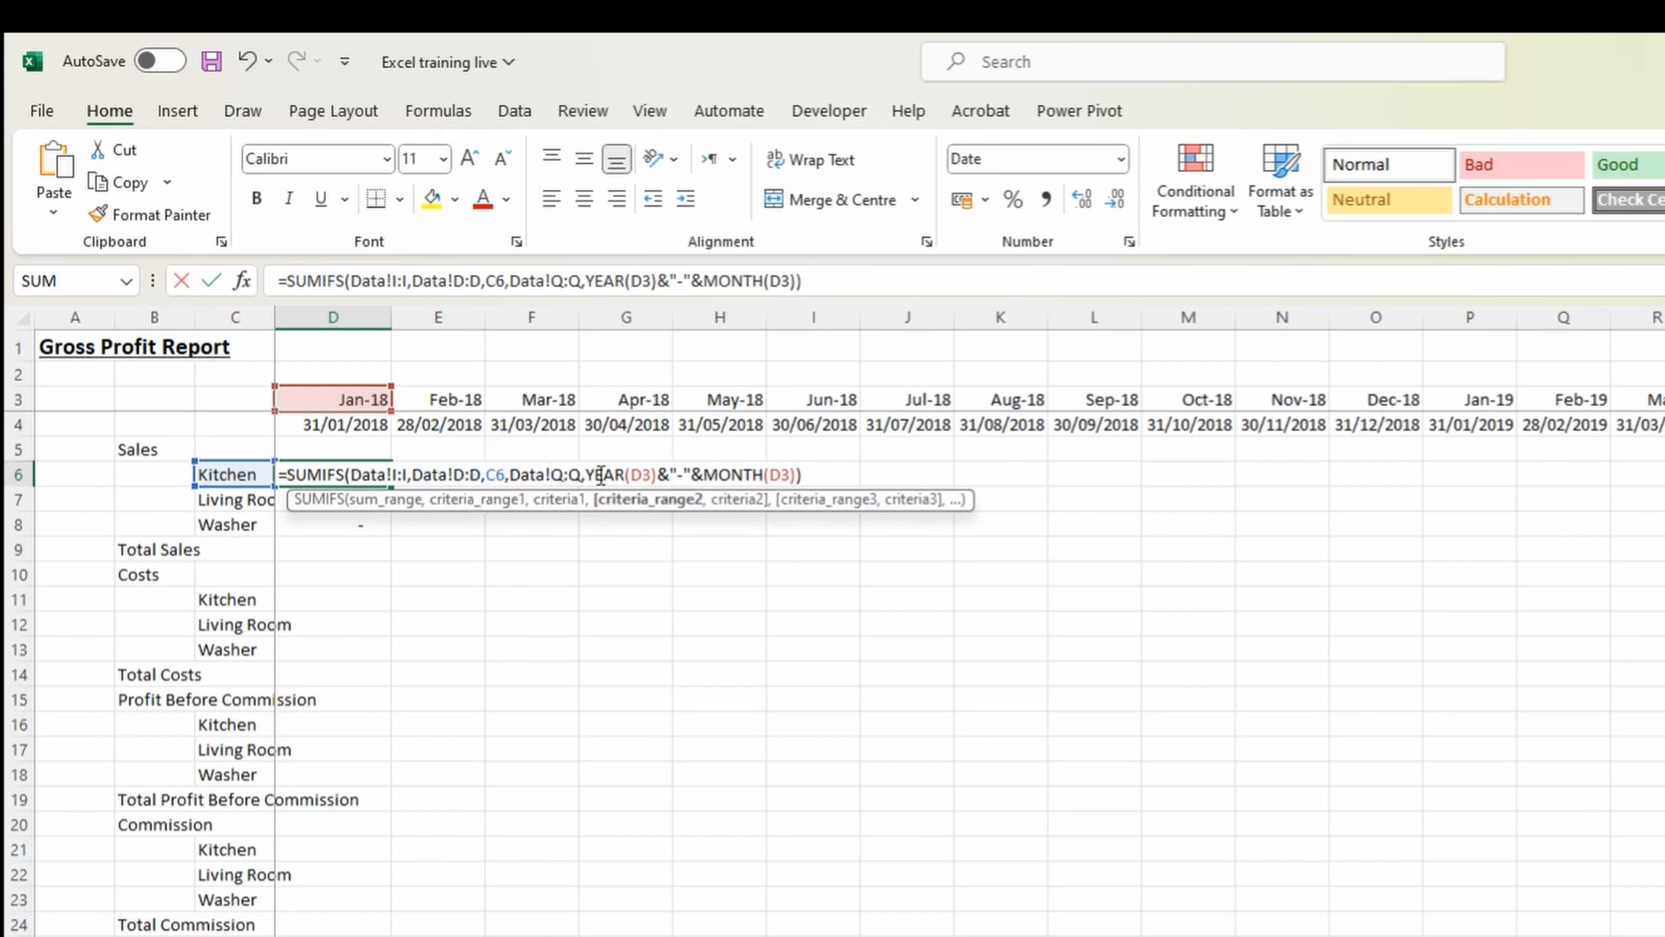
left_click(638, 475)
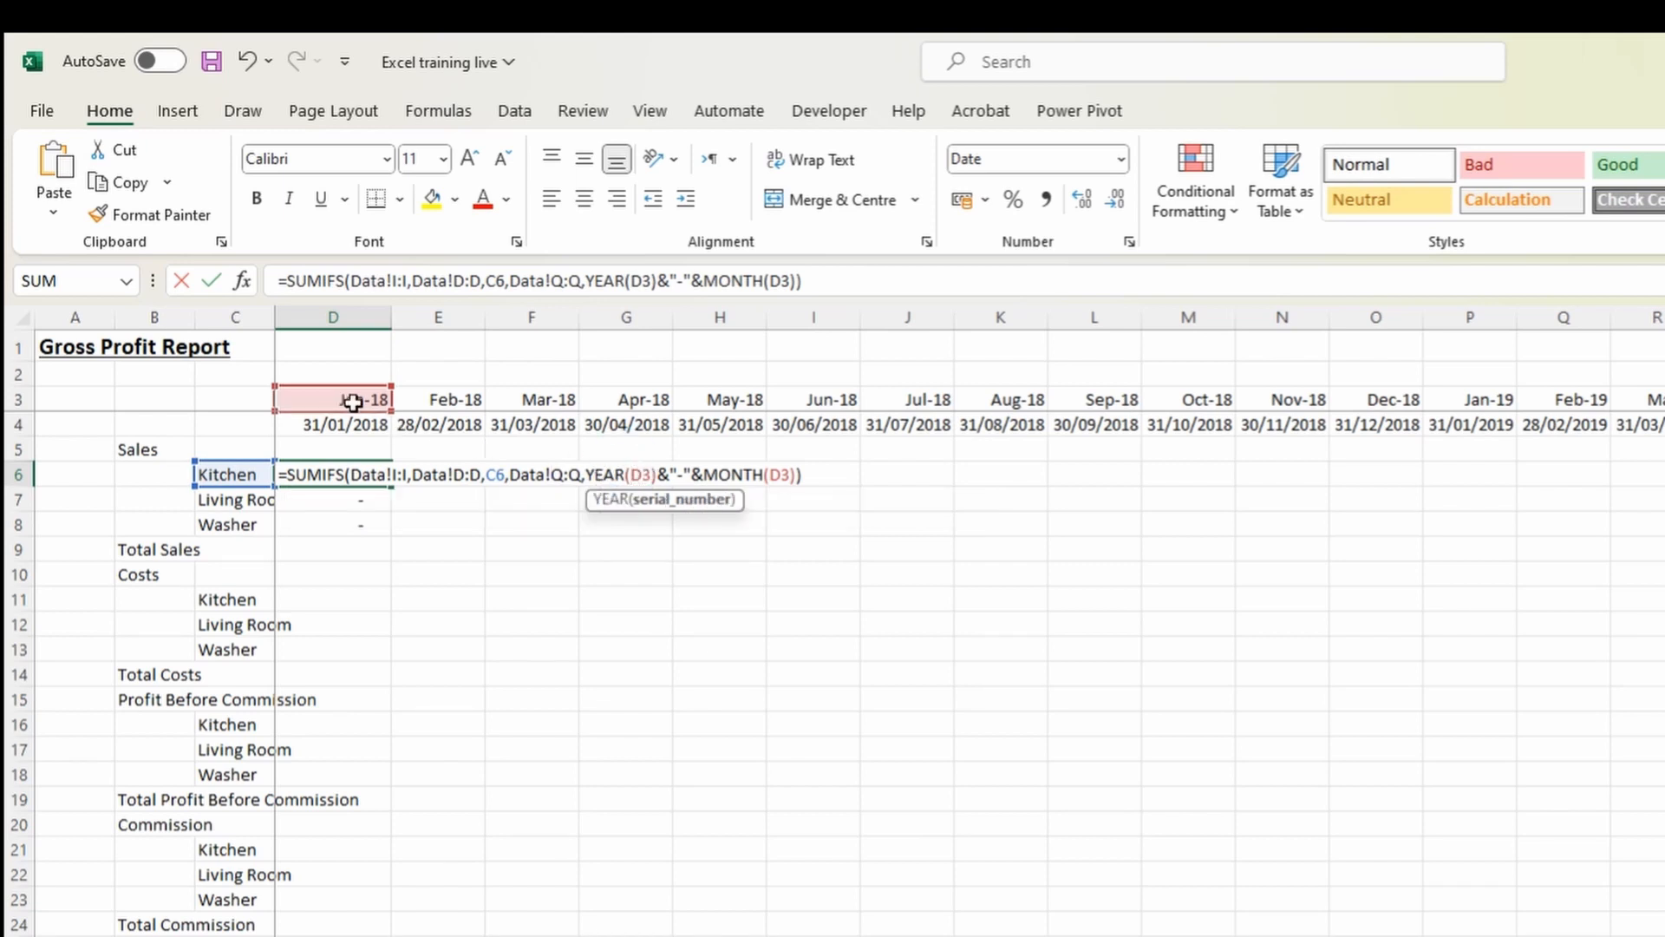
key("Escape")
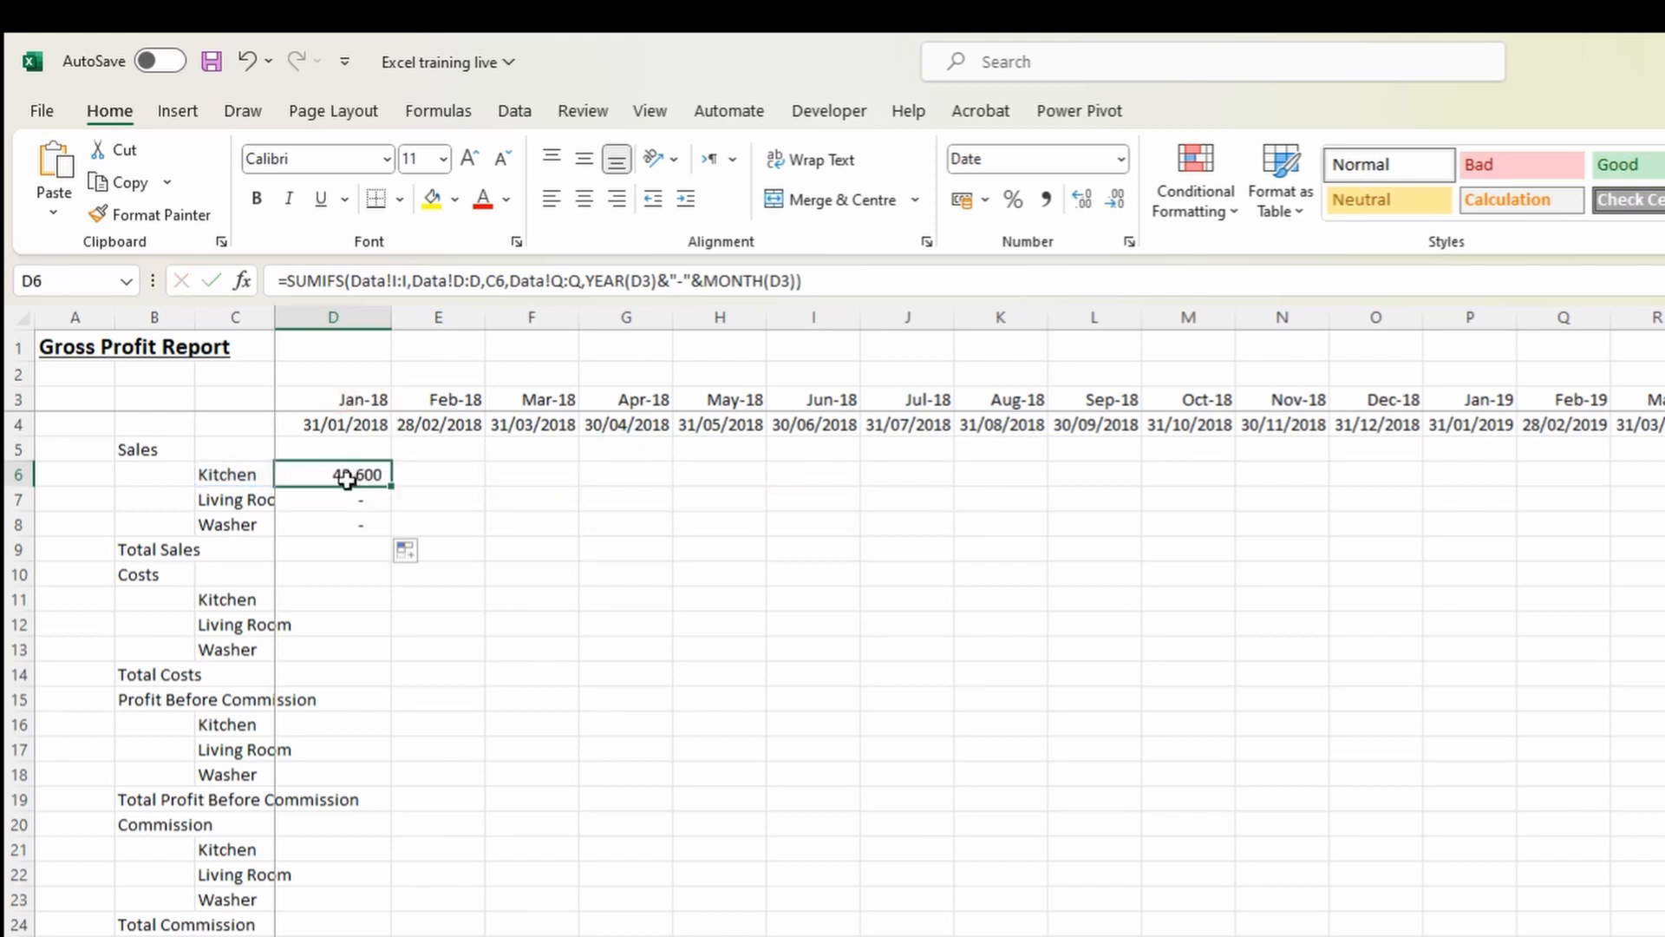
Check which date cell the Living Room formula in D7 references, and delete row 4 containing the month-end dates.
left_click(346, 496)
key("F2")
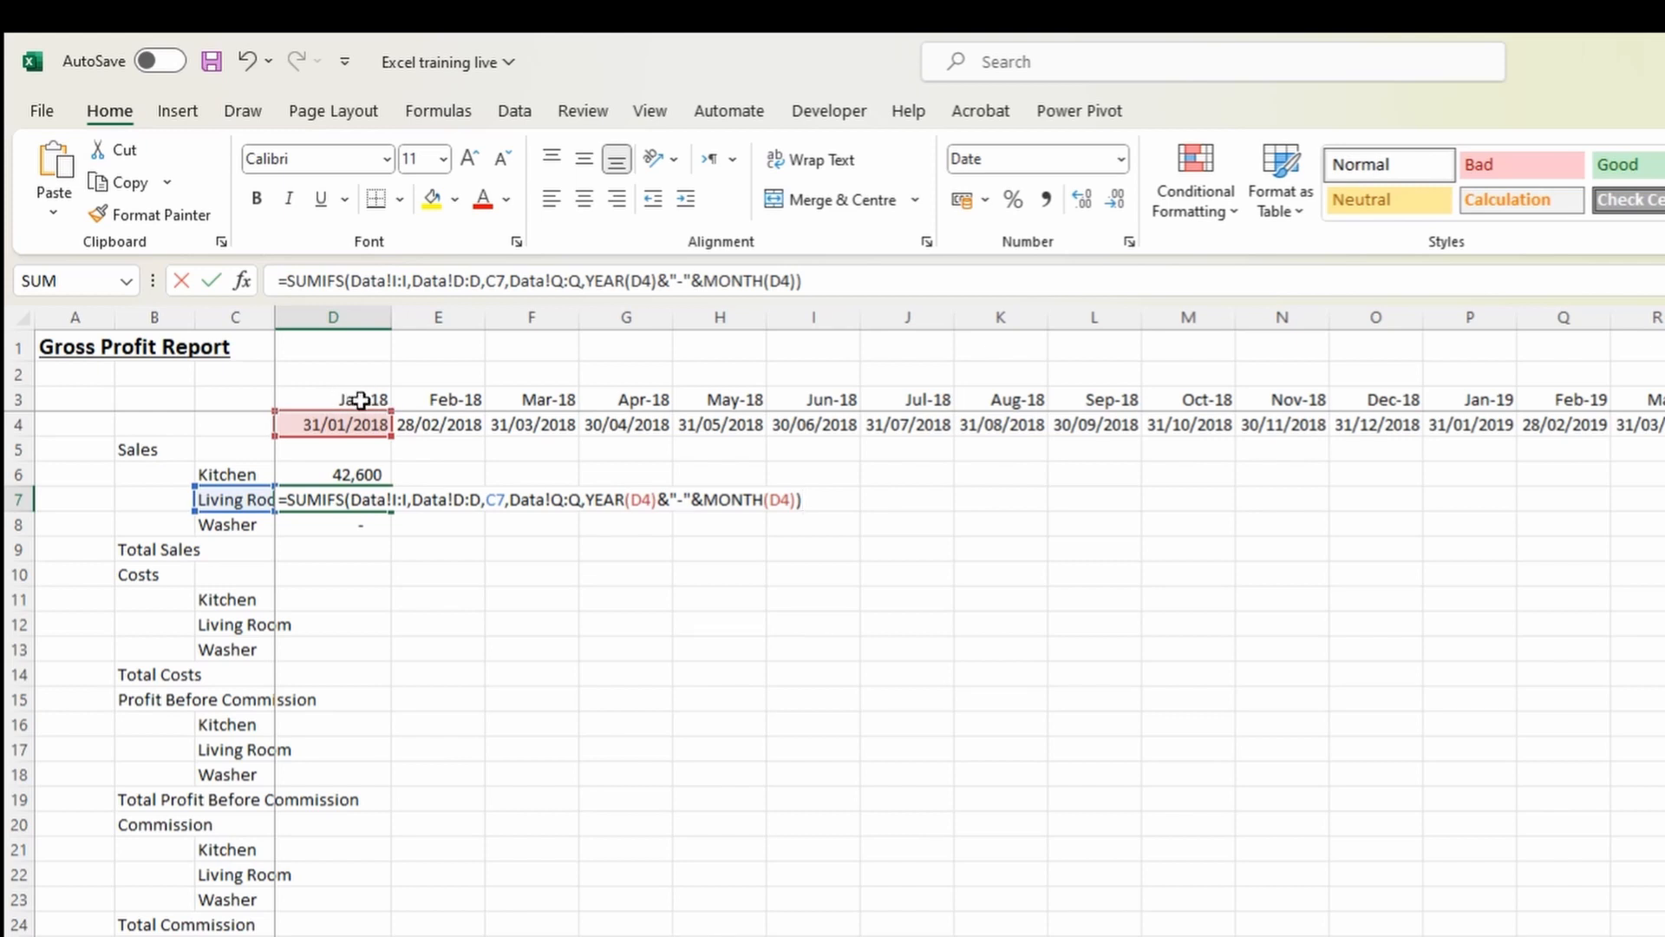
left_click(379, 432)
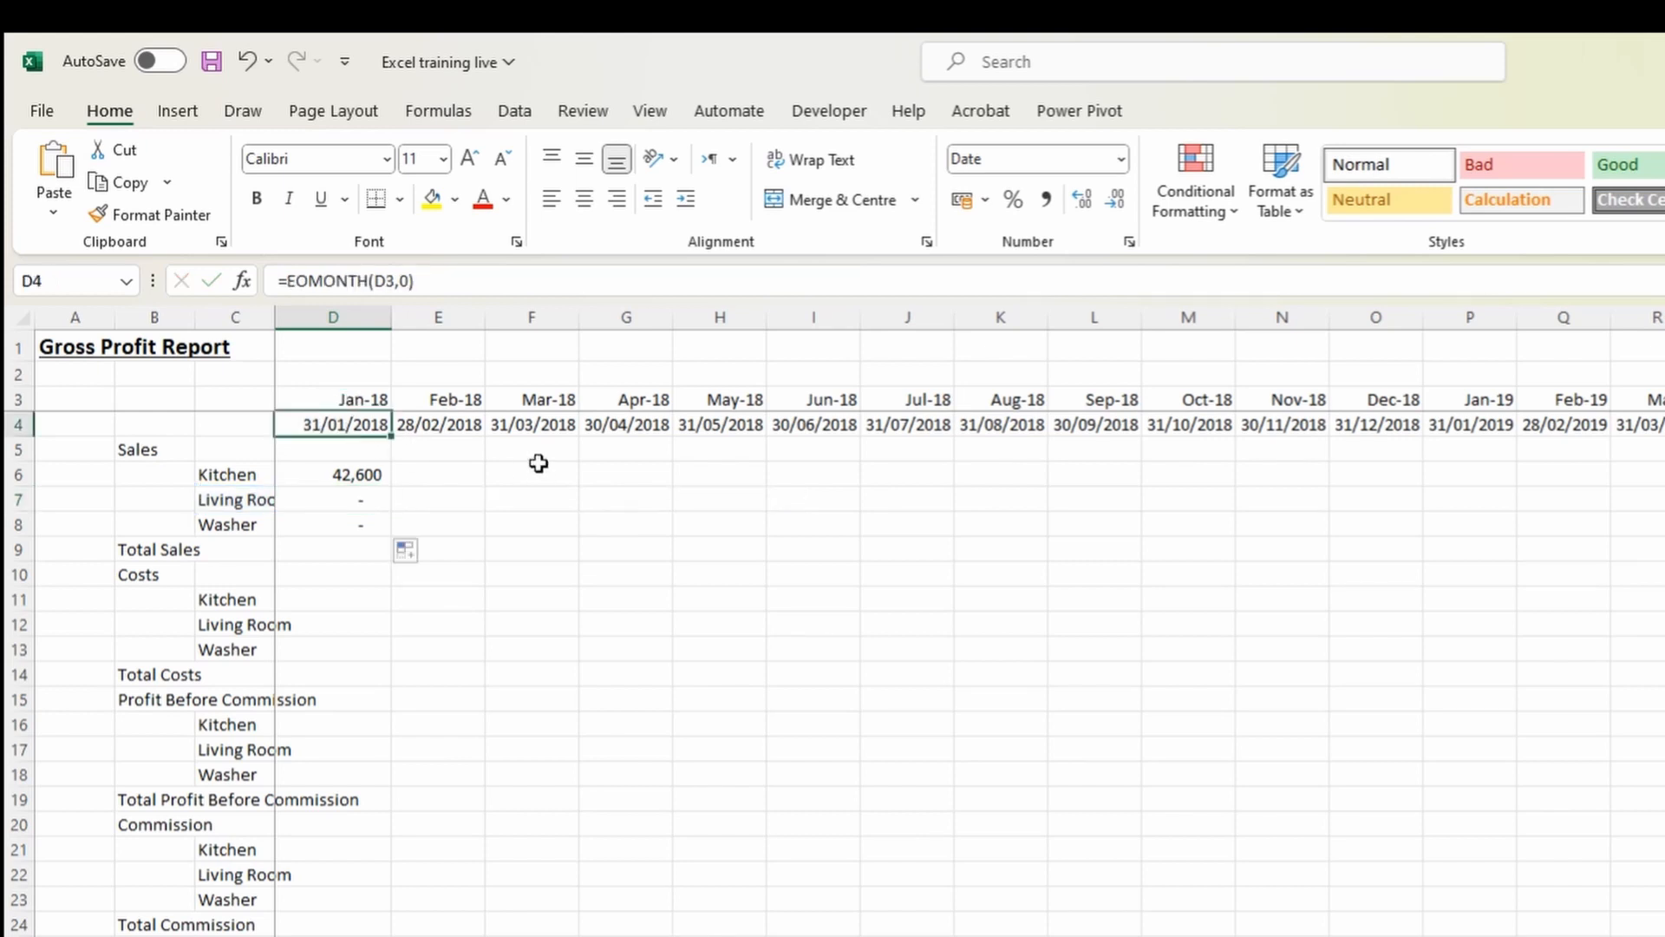
key("shift+space")
key("ctrl+minus")
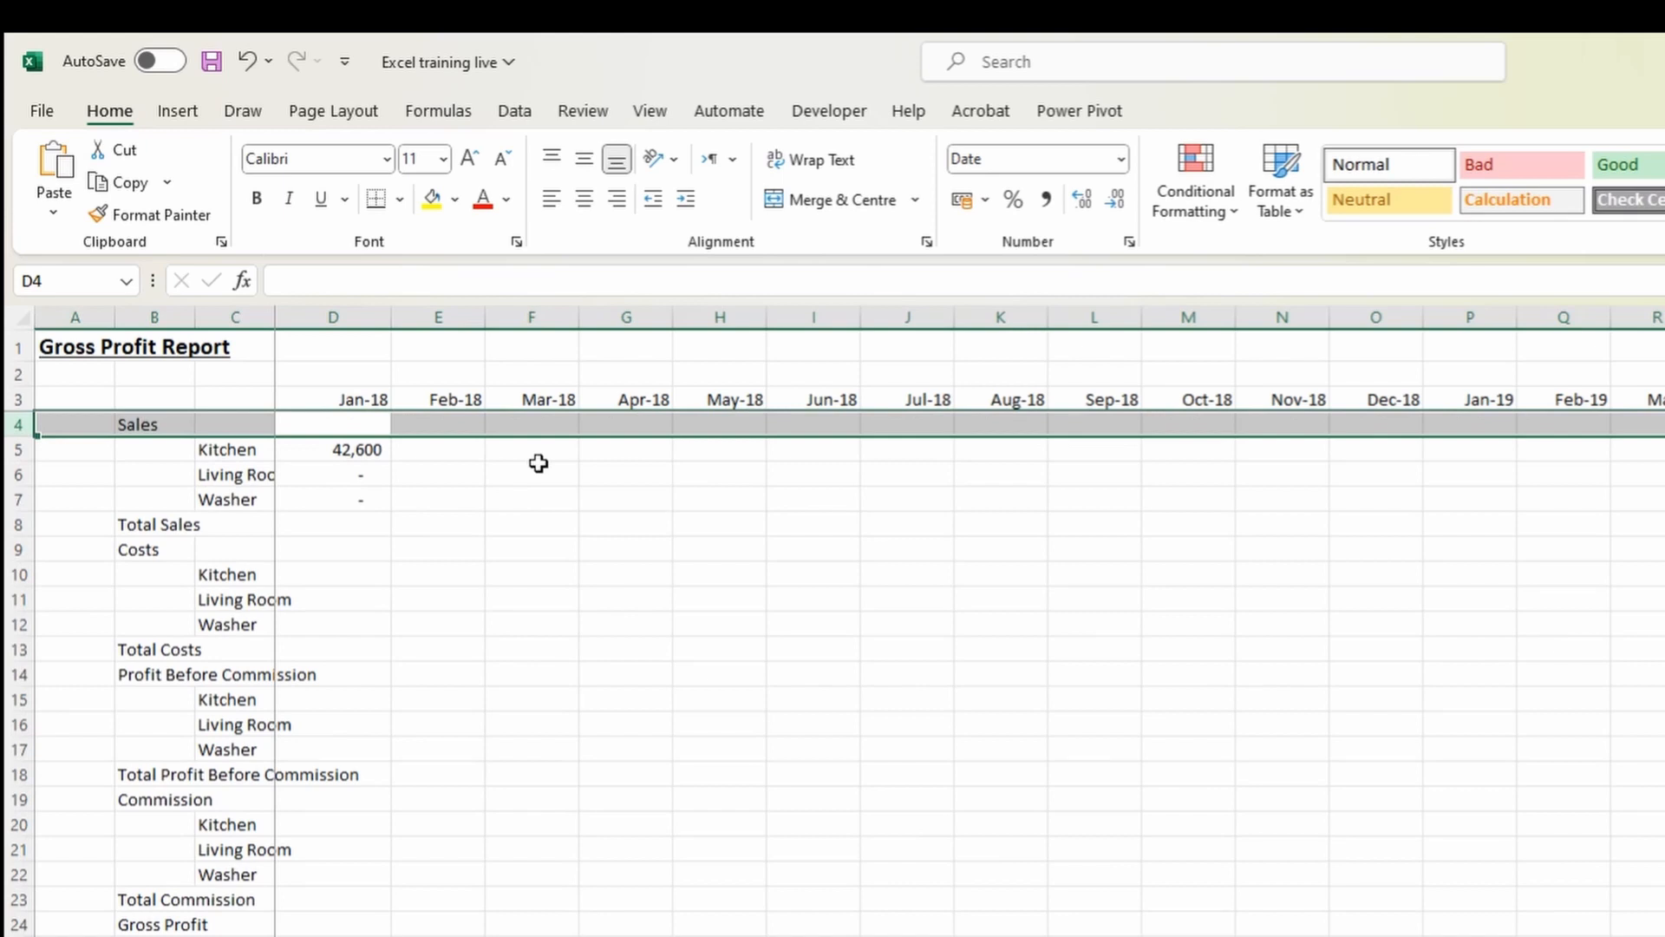
Refill the Kitchen sales formula from D5 down to D7 and check the cell references in D6.
key("Down")
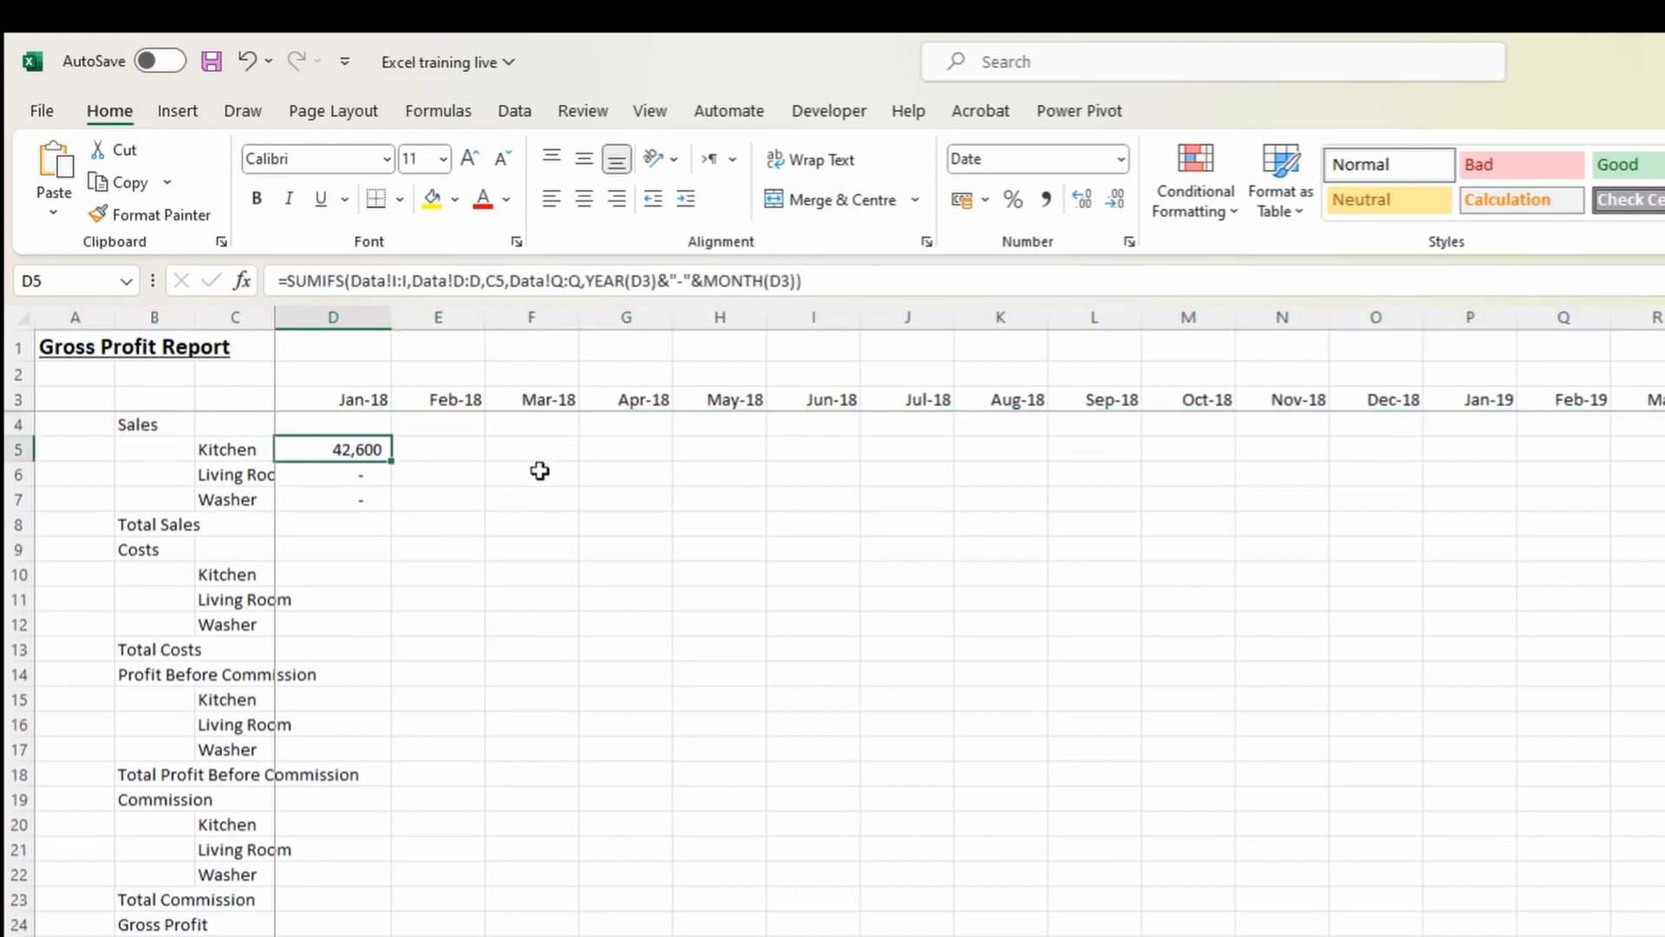
left_click_drag(391, 460, 382, 507)
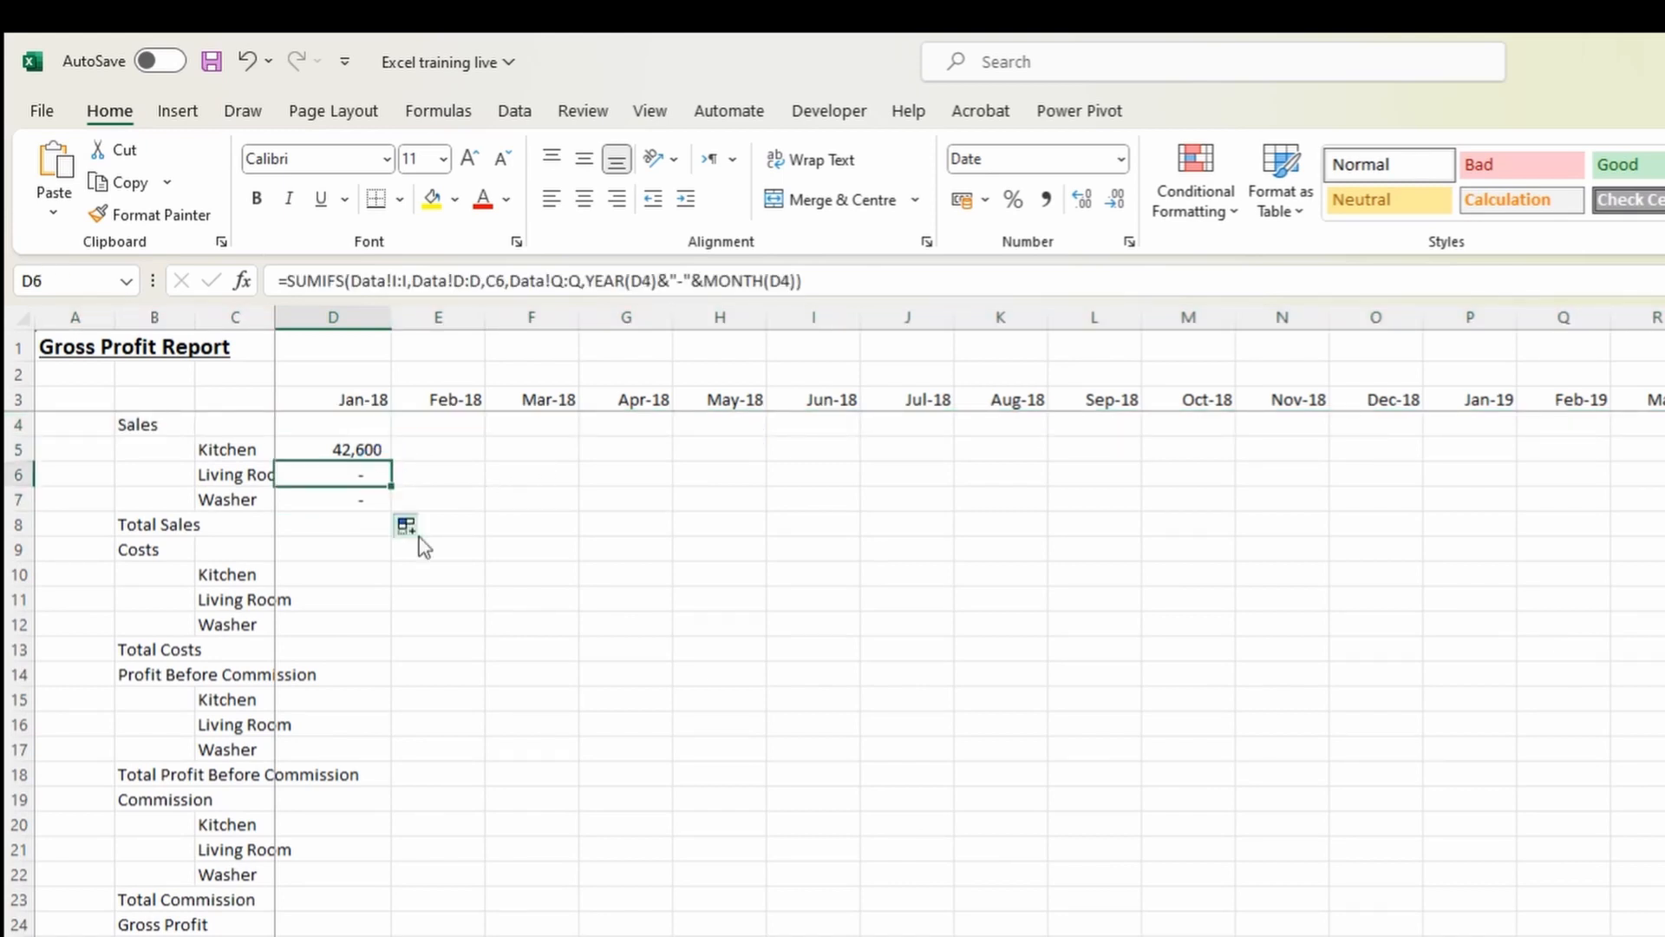
key("Down")
key("F2")
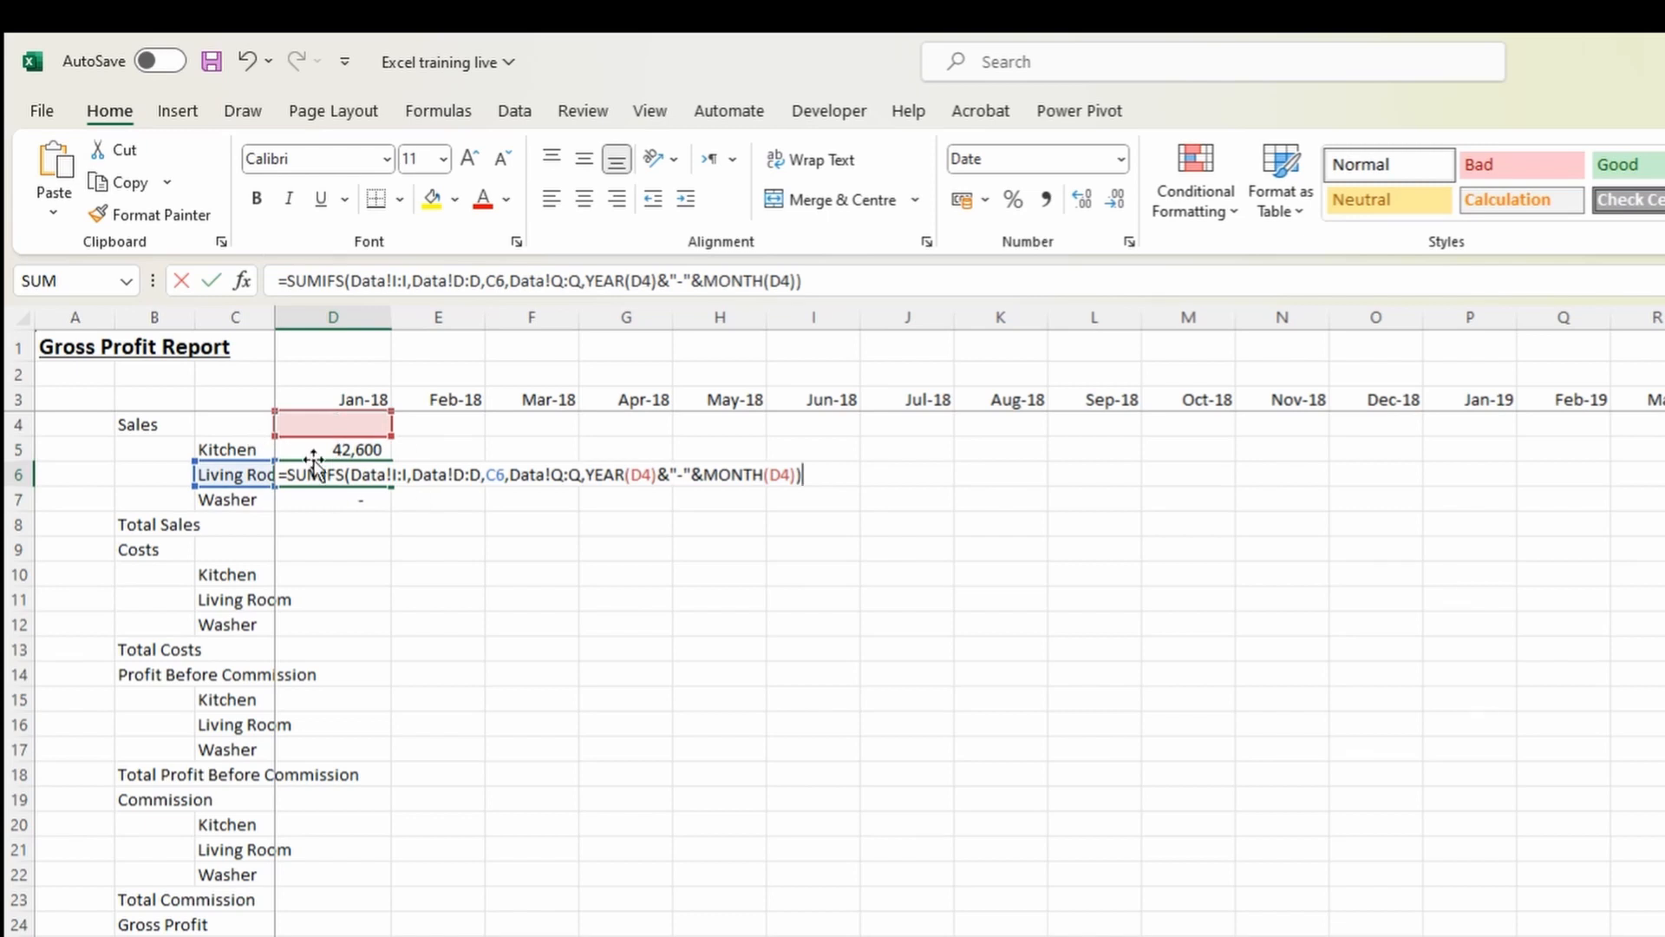
key("Escape")
key("Up")
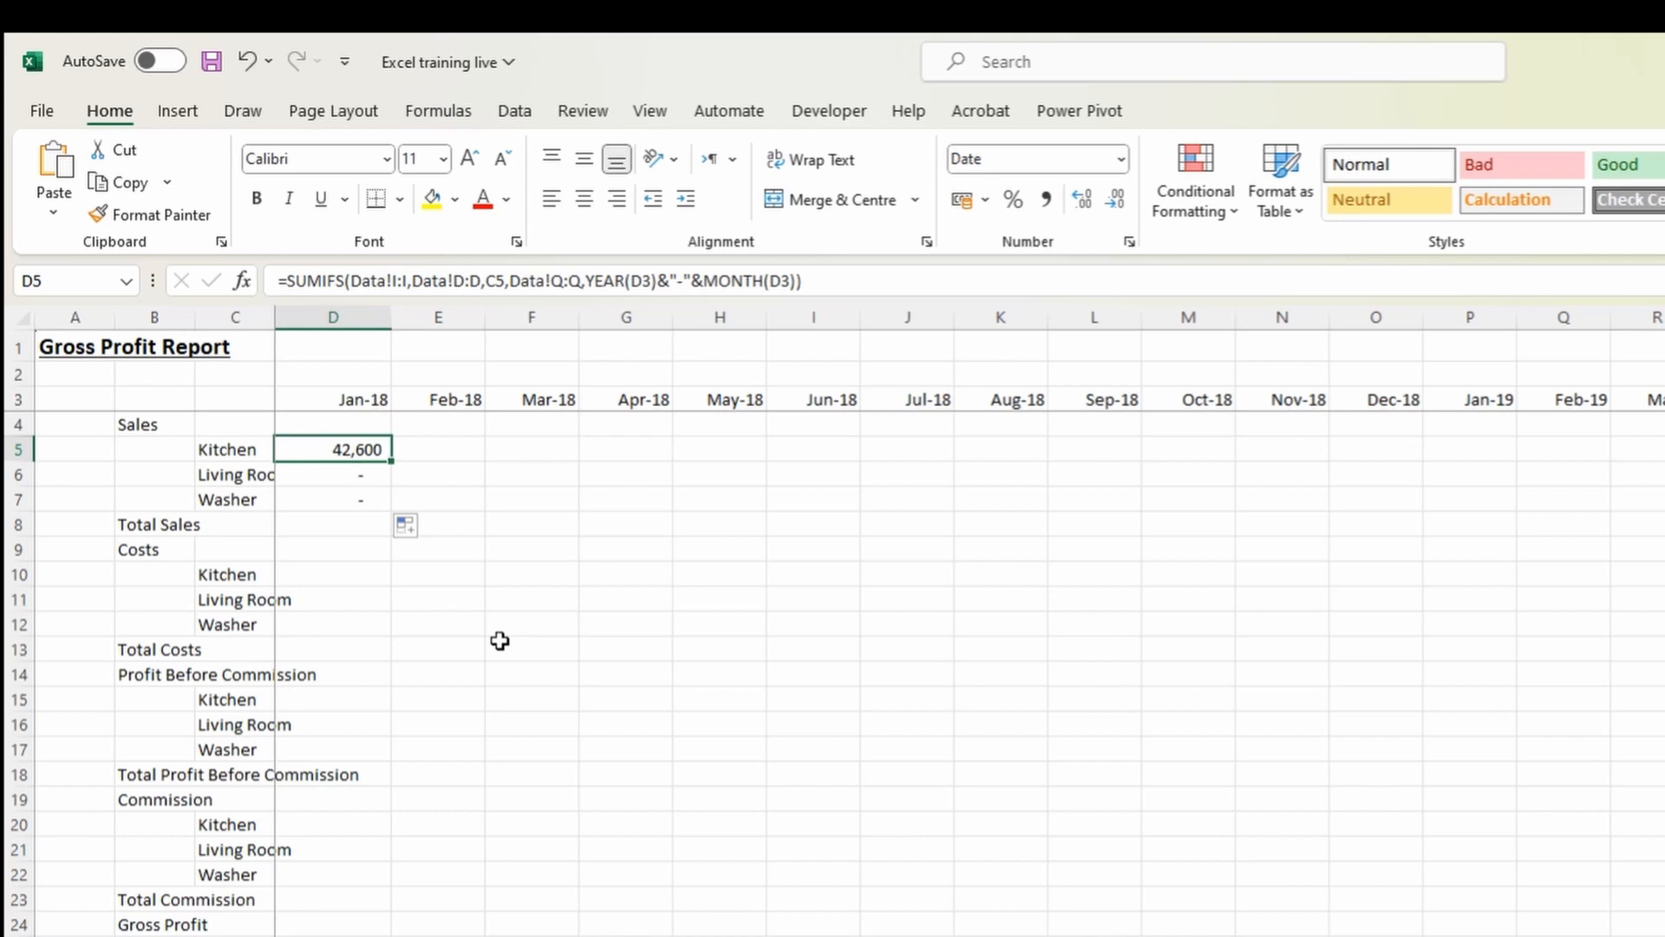
Compare the product and date references in the Kitchen formula in D5 with those in the Living Room formula in D6.
key("F2")
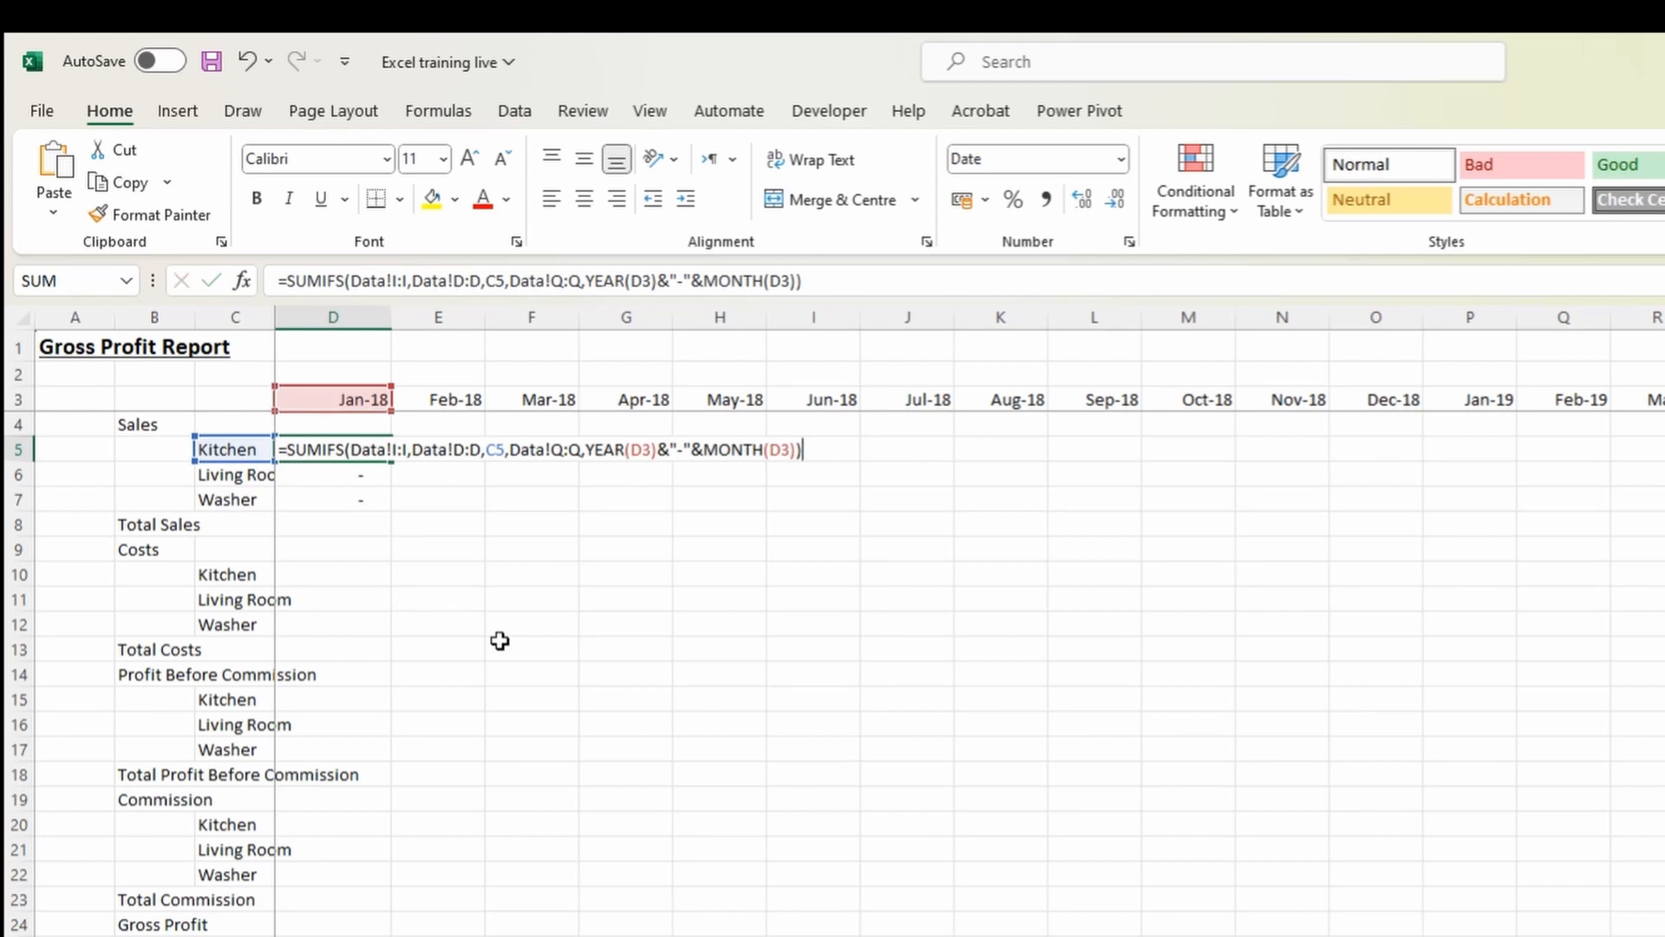
key("ctrl+Return")
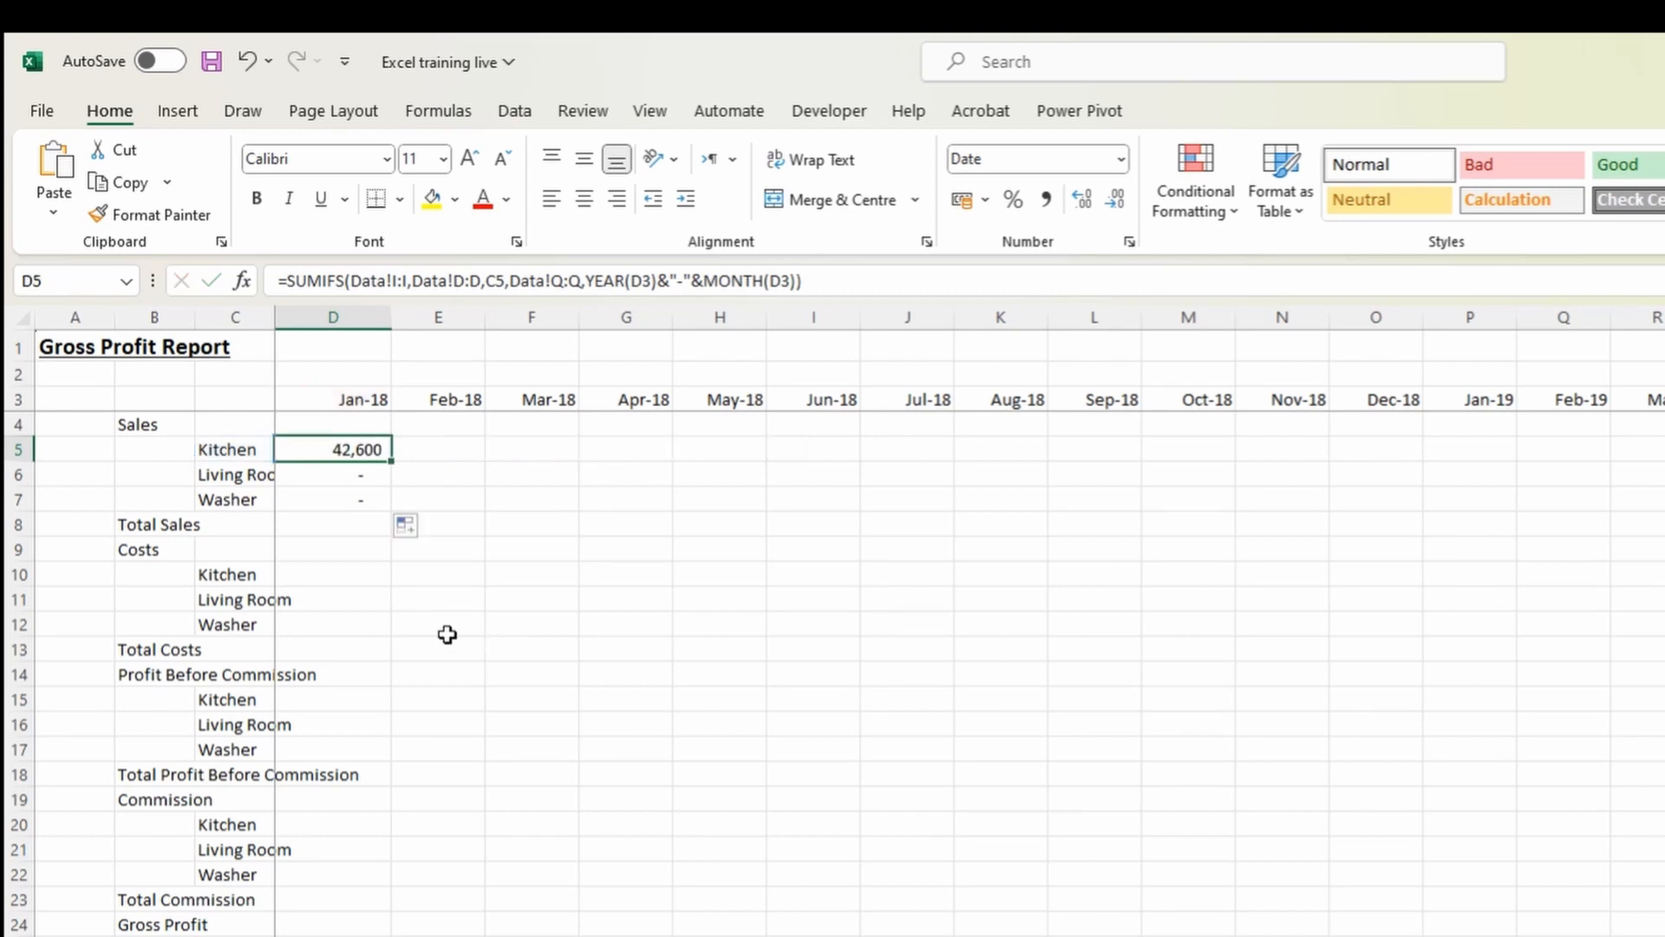
left_click(340, 472)
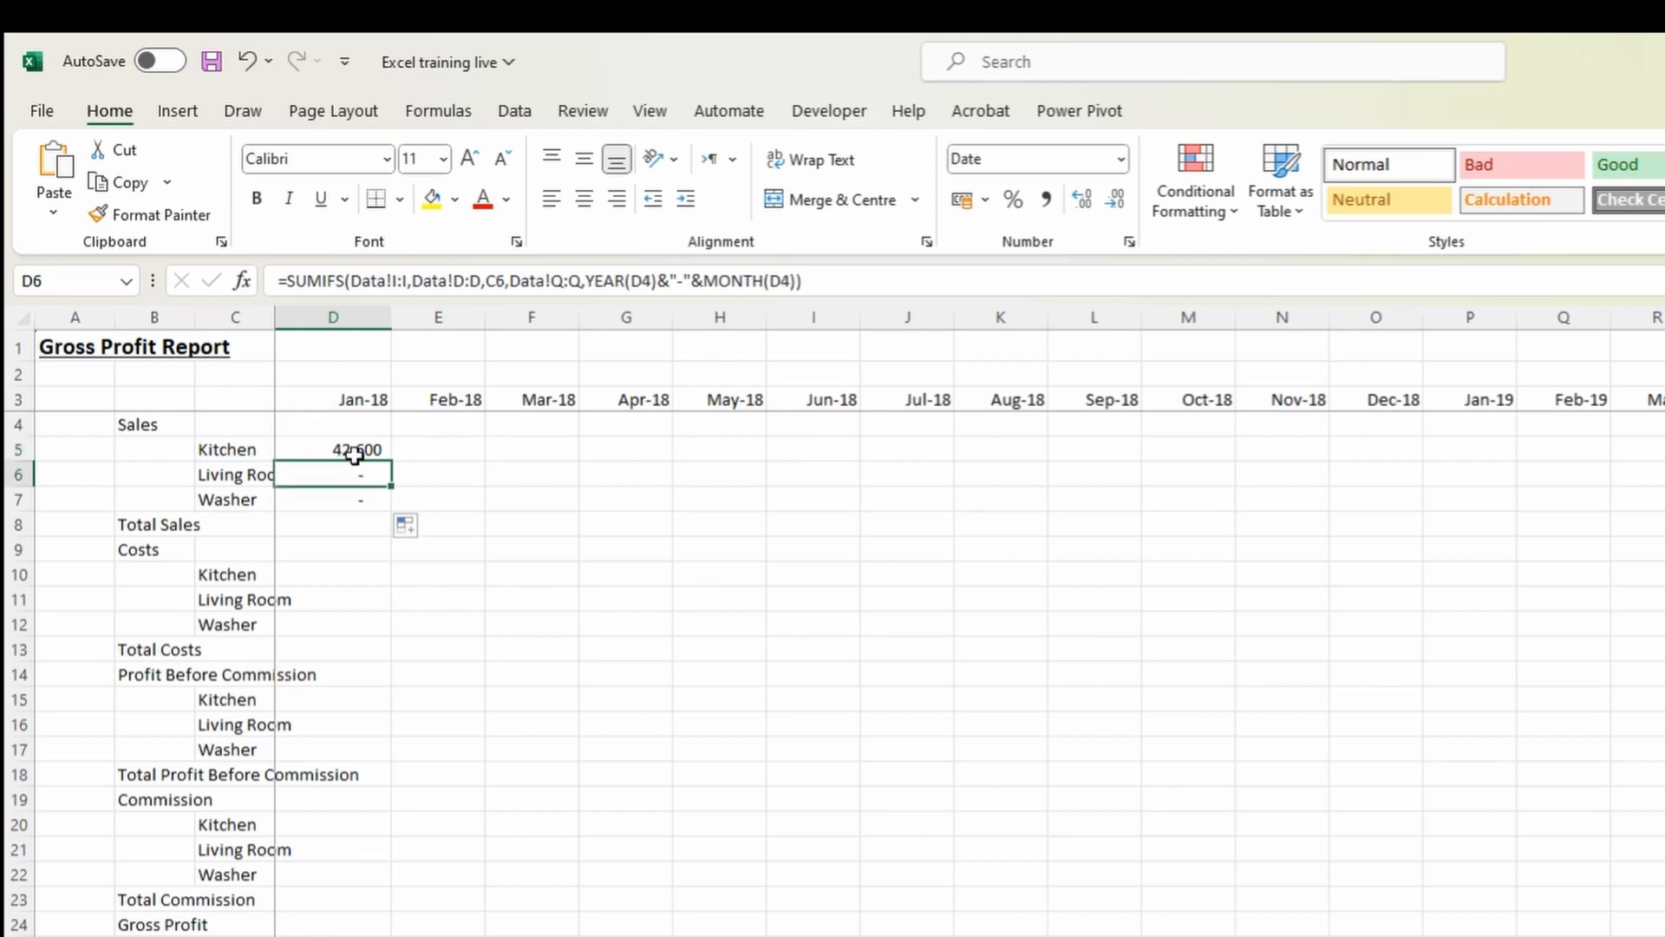
left_click(355, 451)
double_click(355, 451)
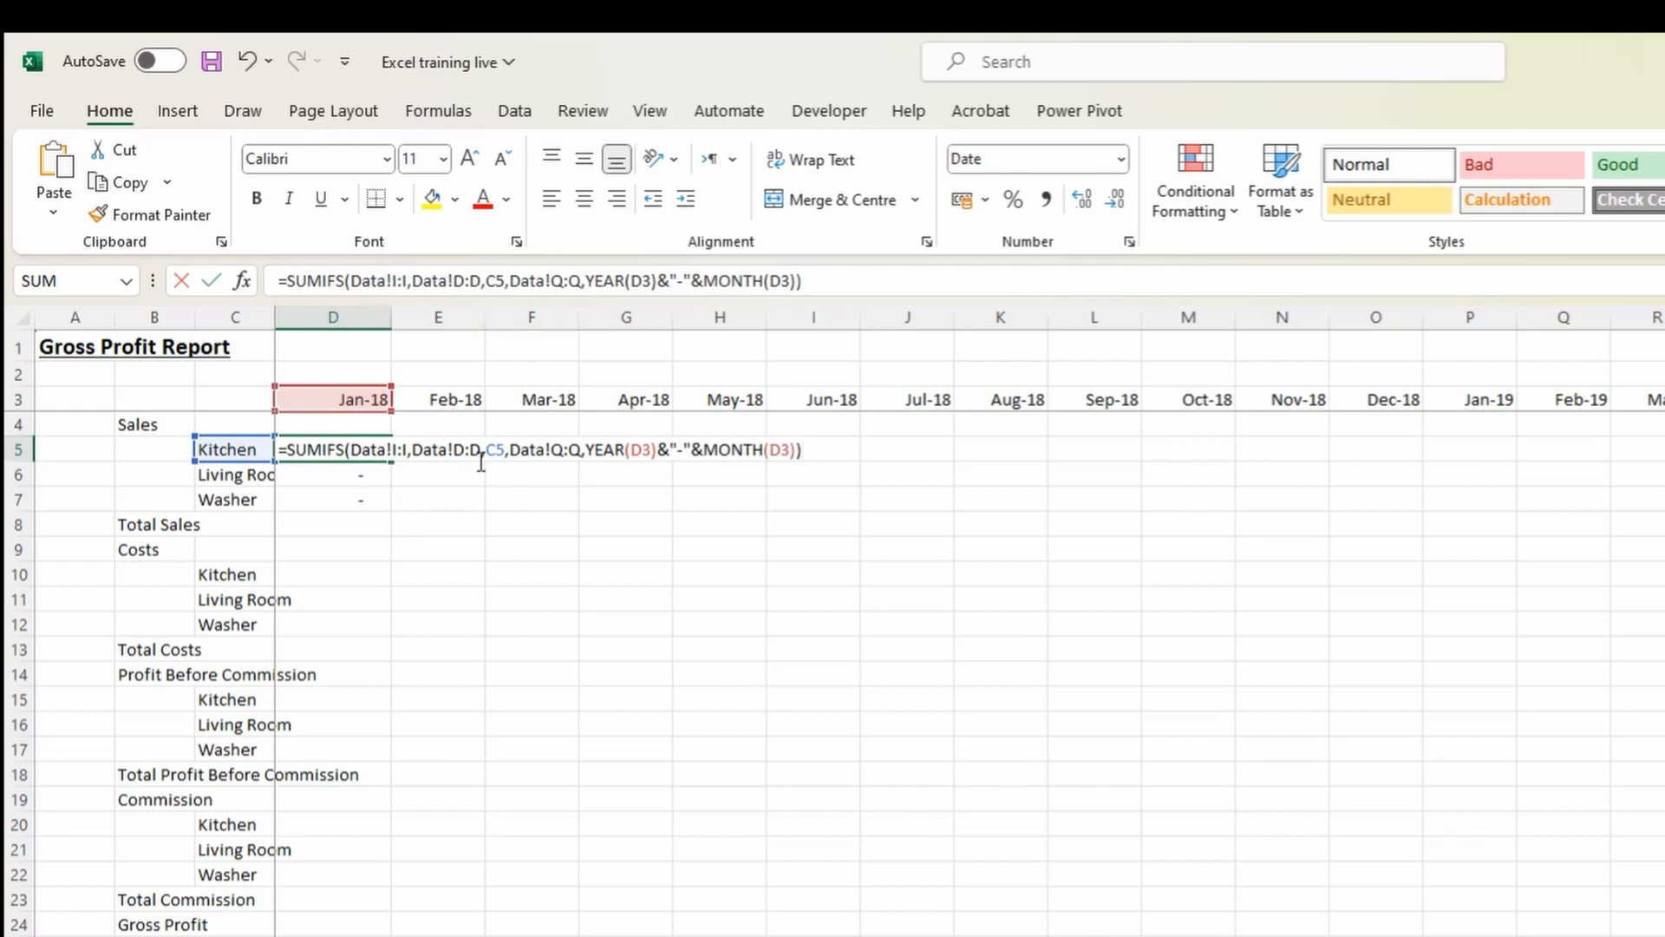
key("Escape")
left_click(325, 482)
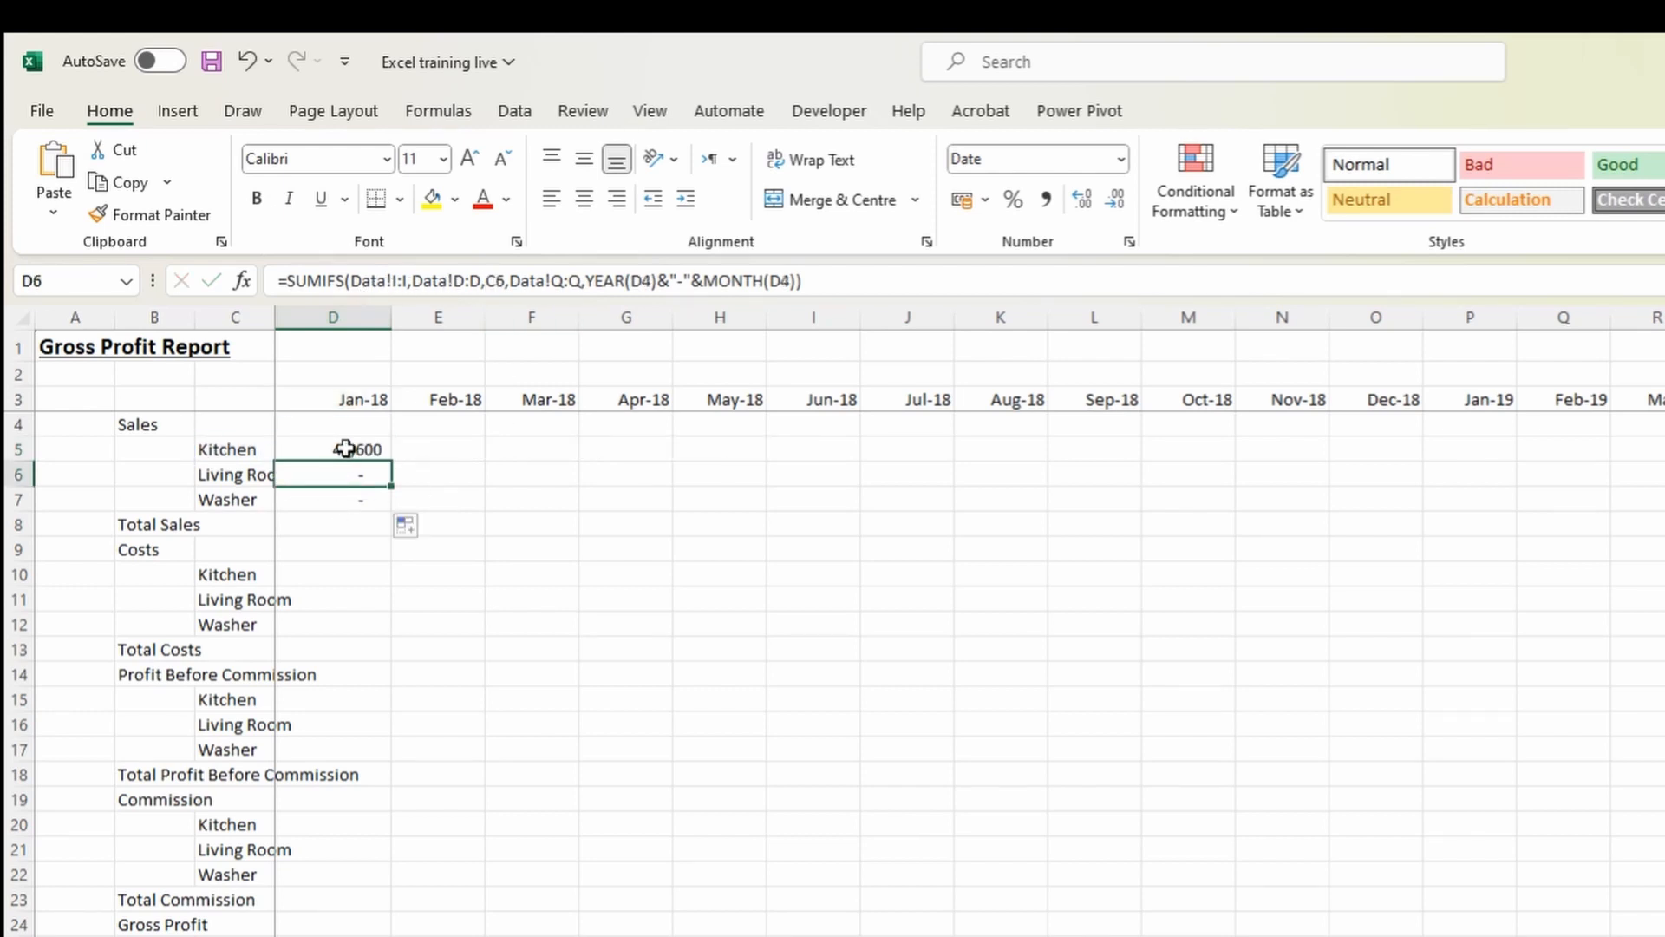
left_click(342, 444)
left_click(350, 473)
double_click(350, 475)
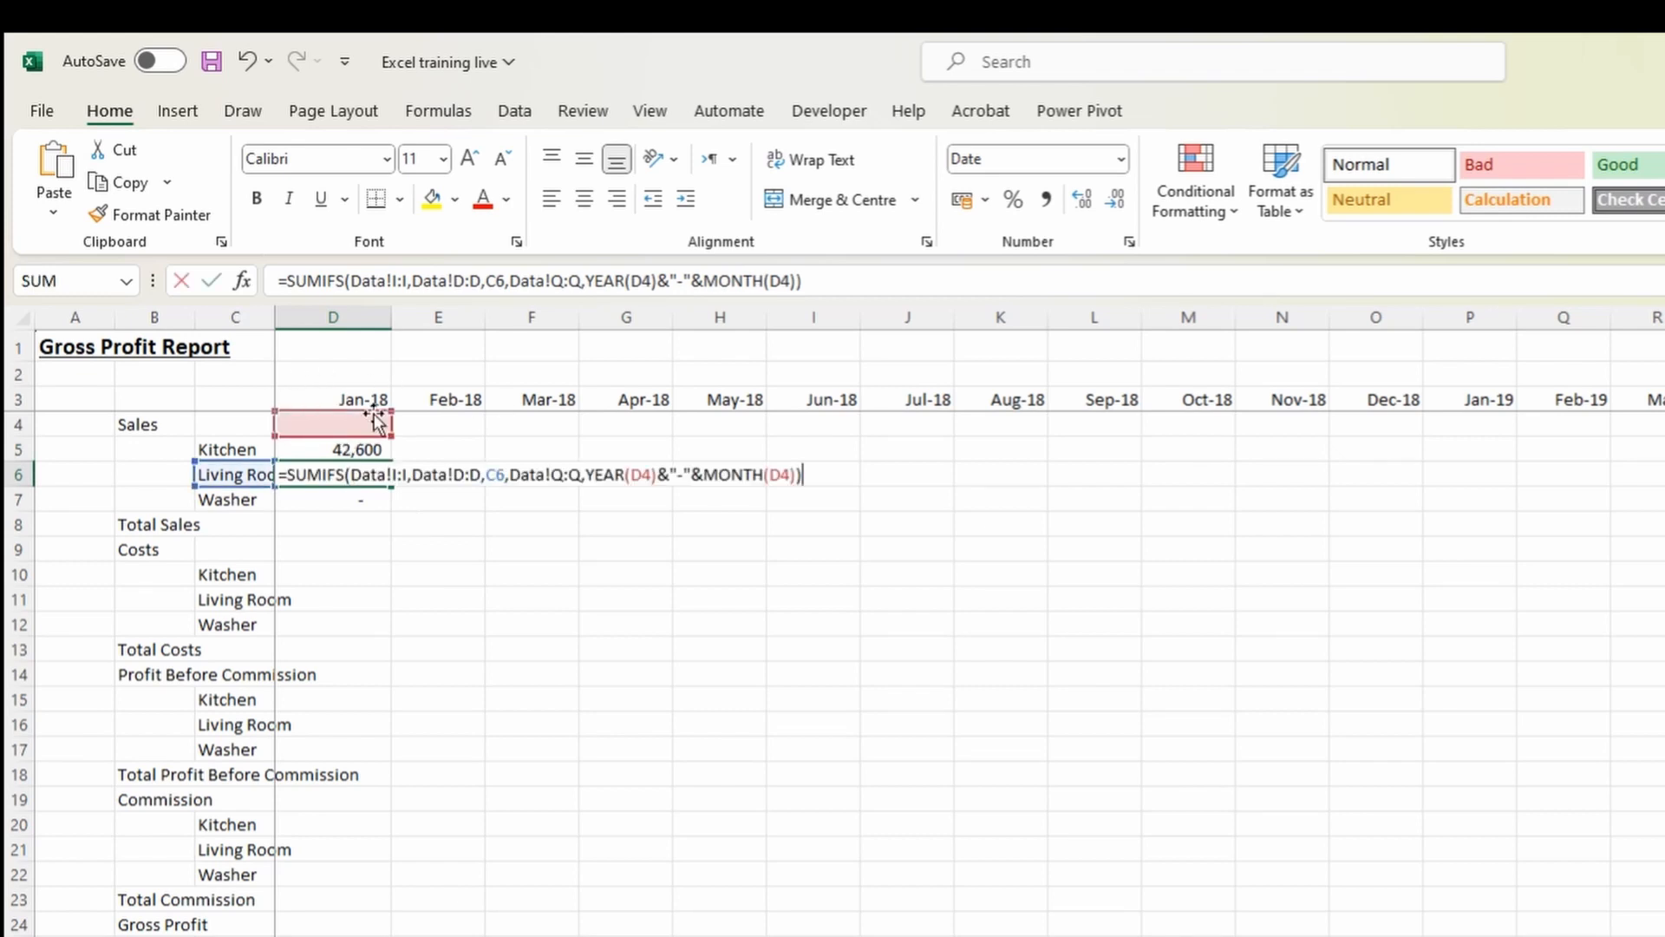
key("Escape")
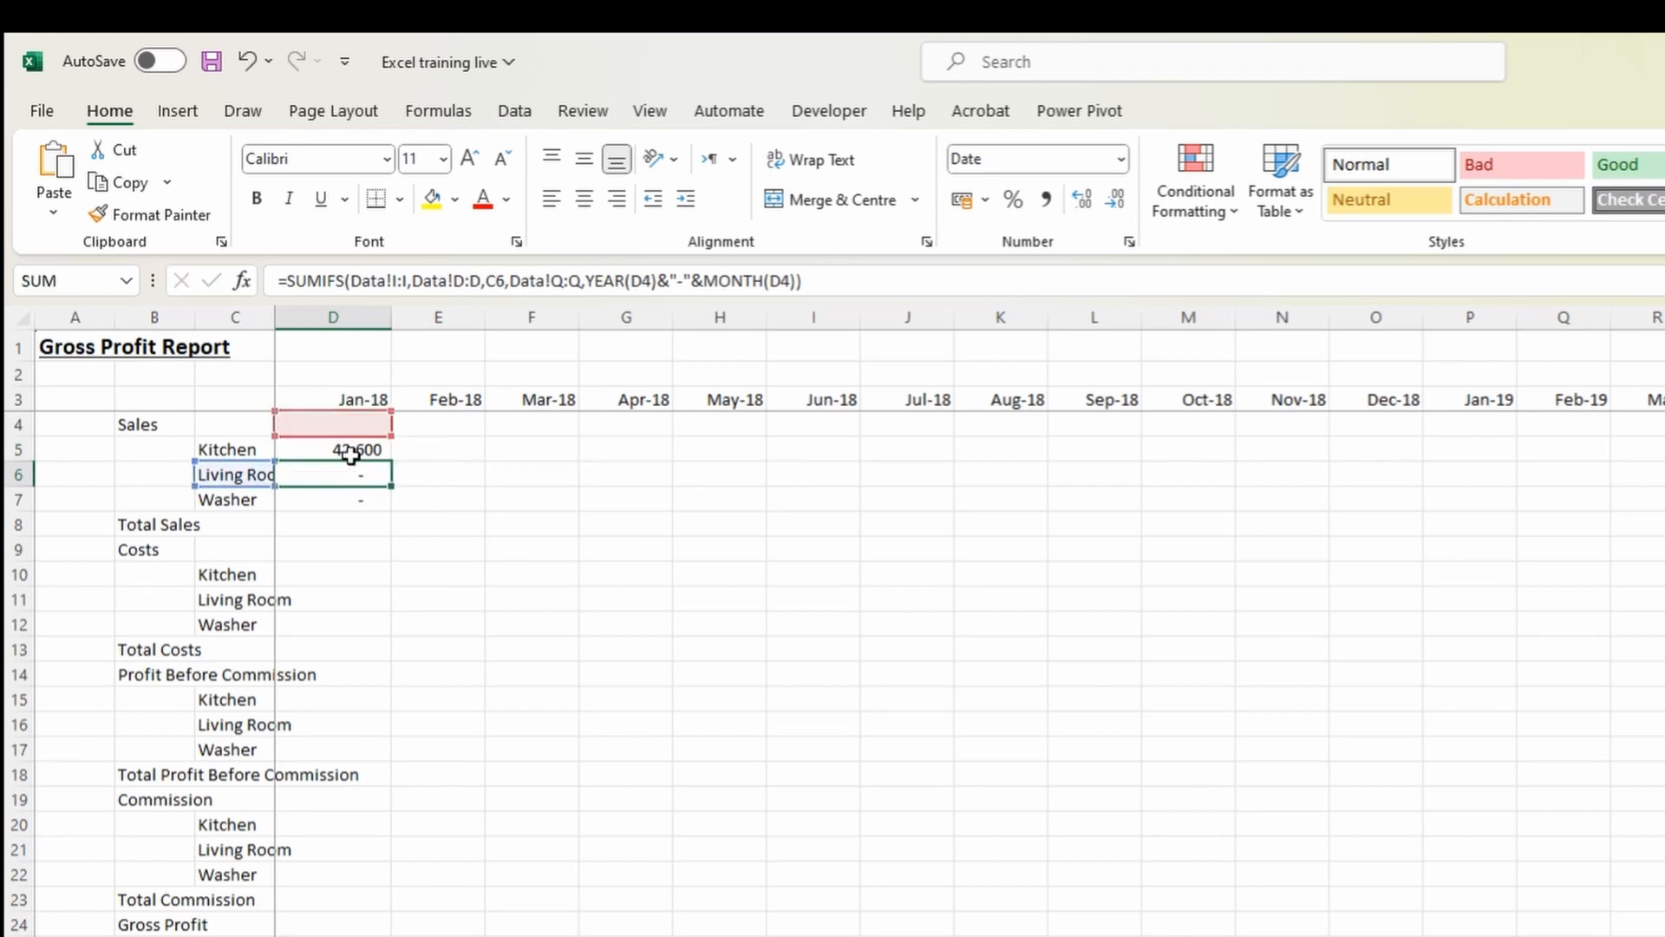
Fill the Kitchen sales formula from D5 across the range D5:E7 and check how its references shift in E5.
left_click(353, 445)
left_click_drag(359, 476, 475, 512)
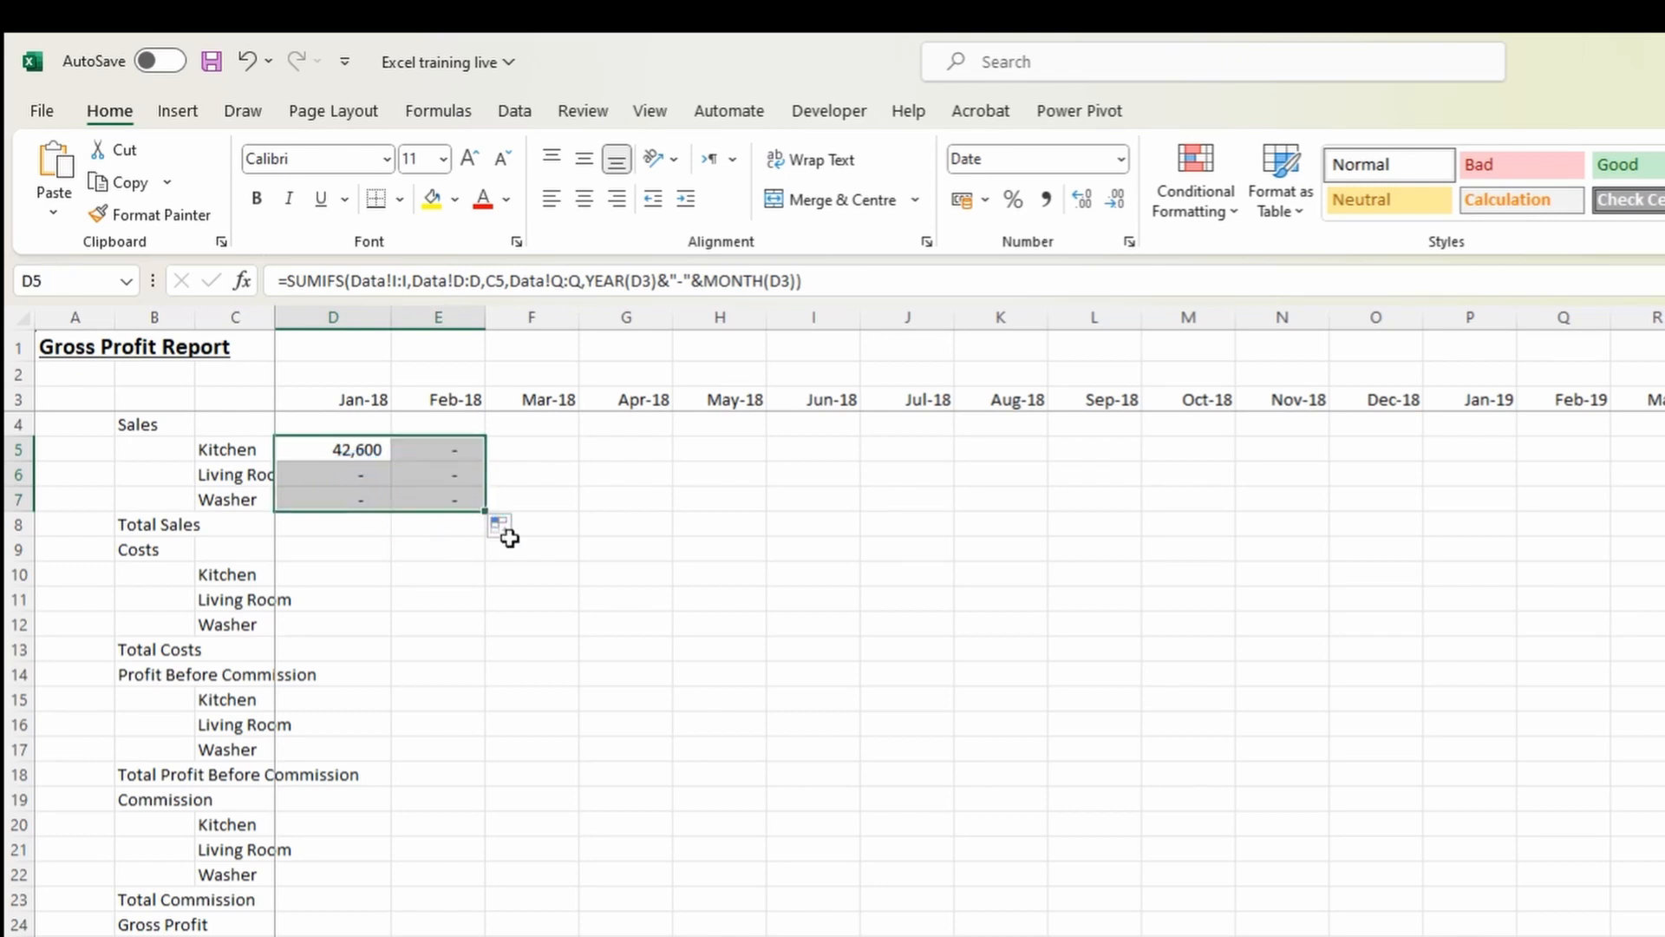
double_click(450, 447)
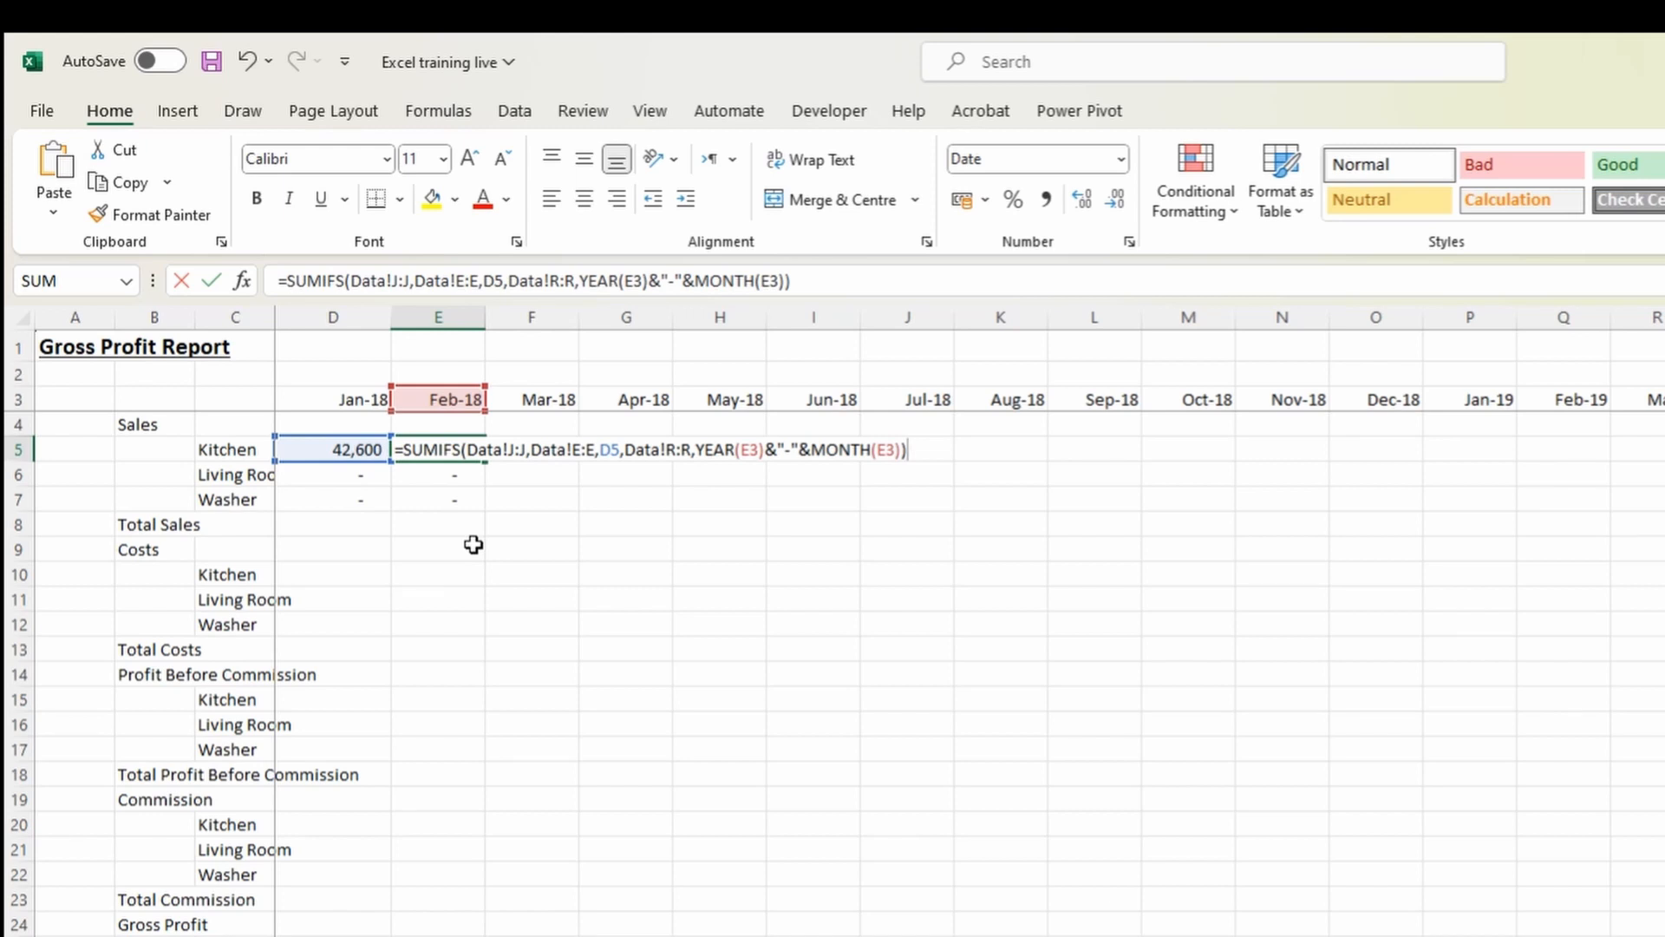
key("Escape")
Make the sum range in the D5 formula absolute as Data!$I:$I and refill the formula across D5:E7.
key("Left")
key("F2")
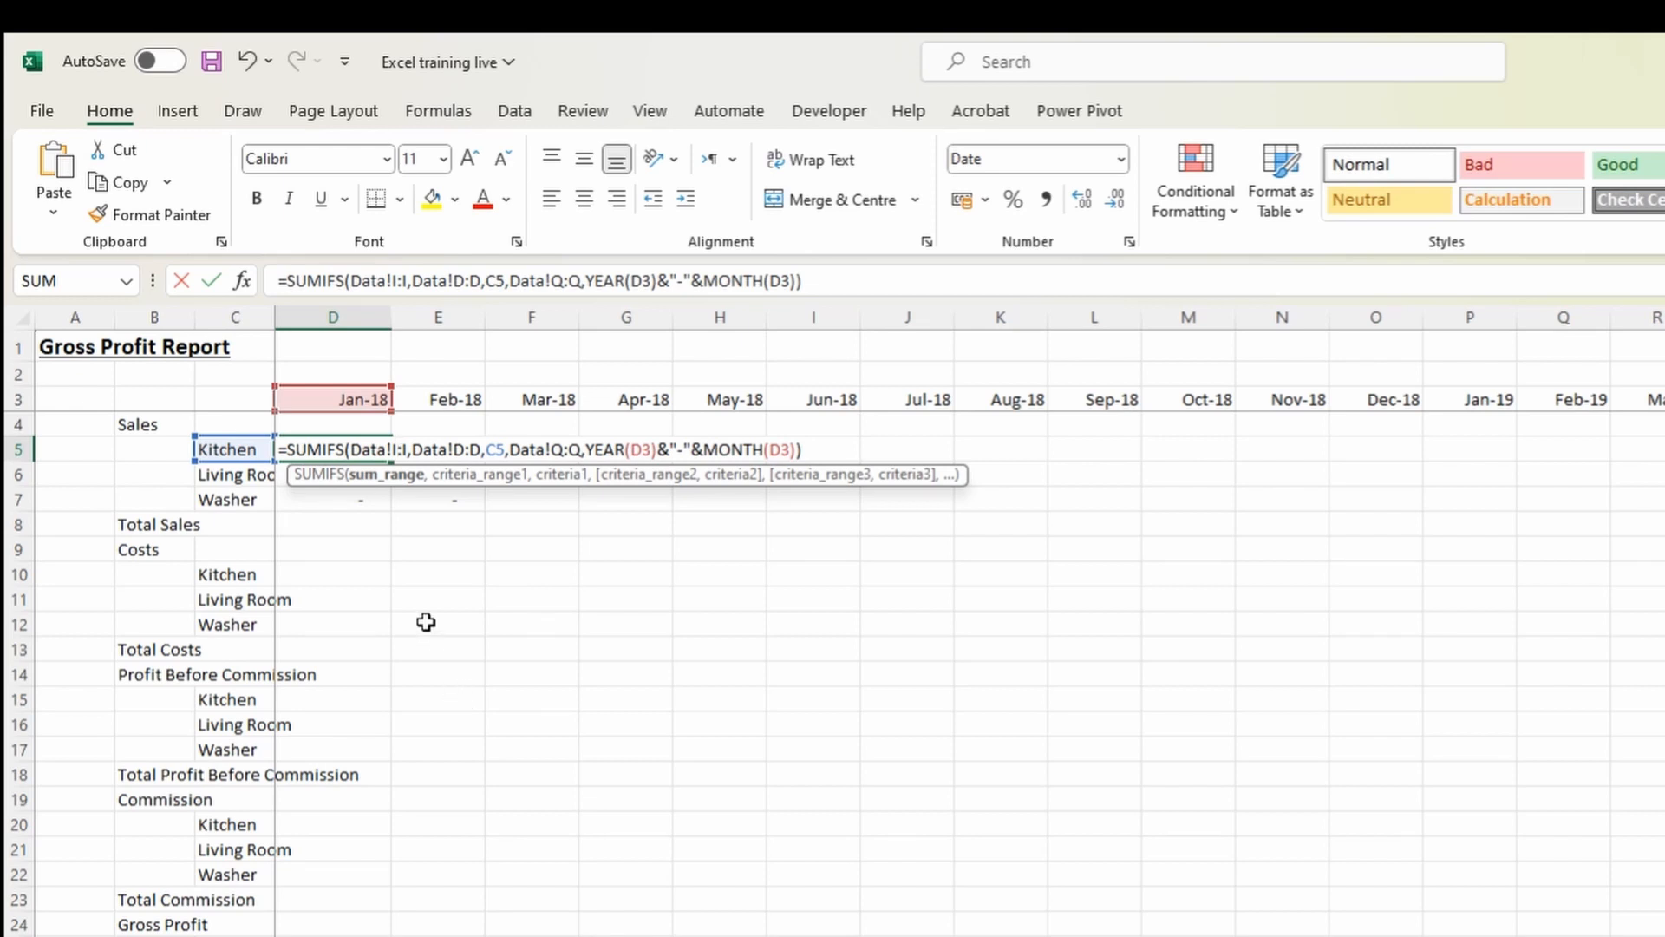
key("F4")
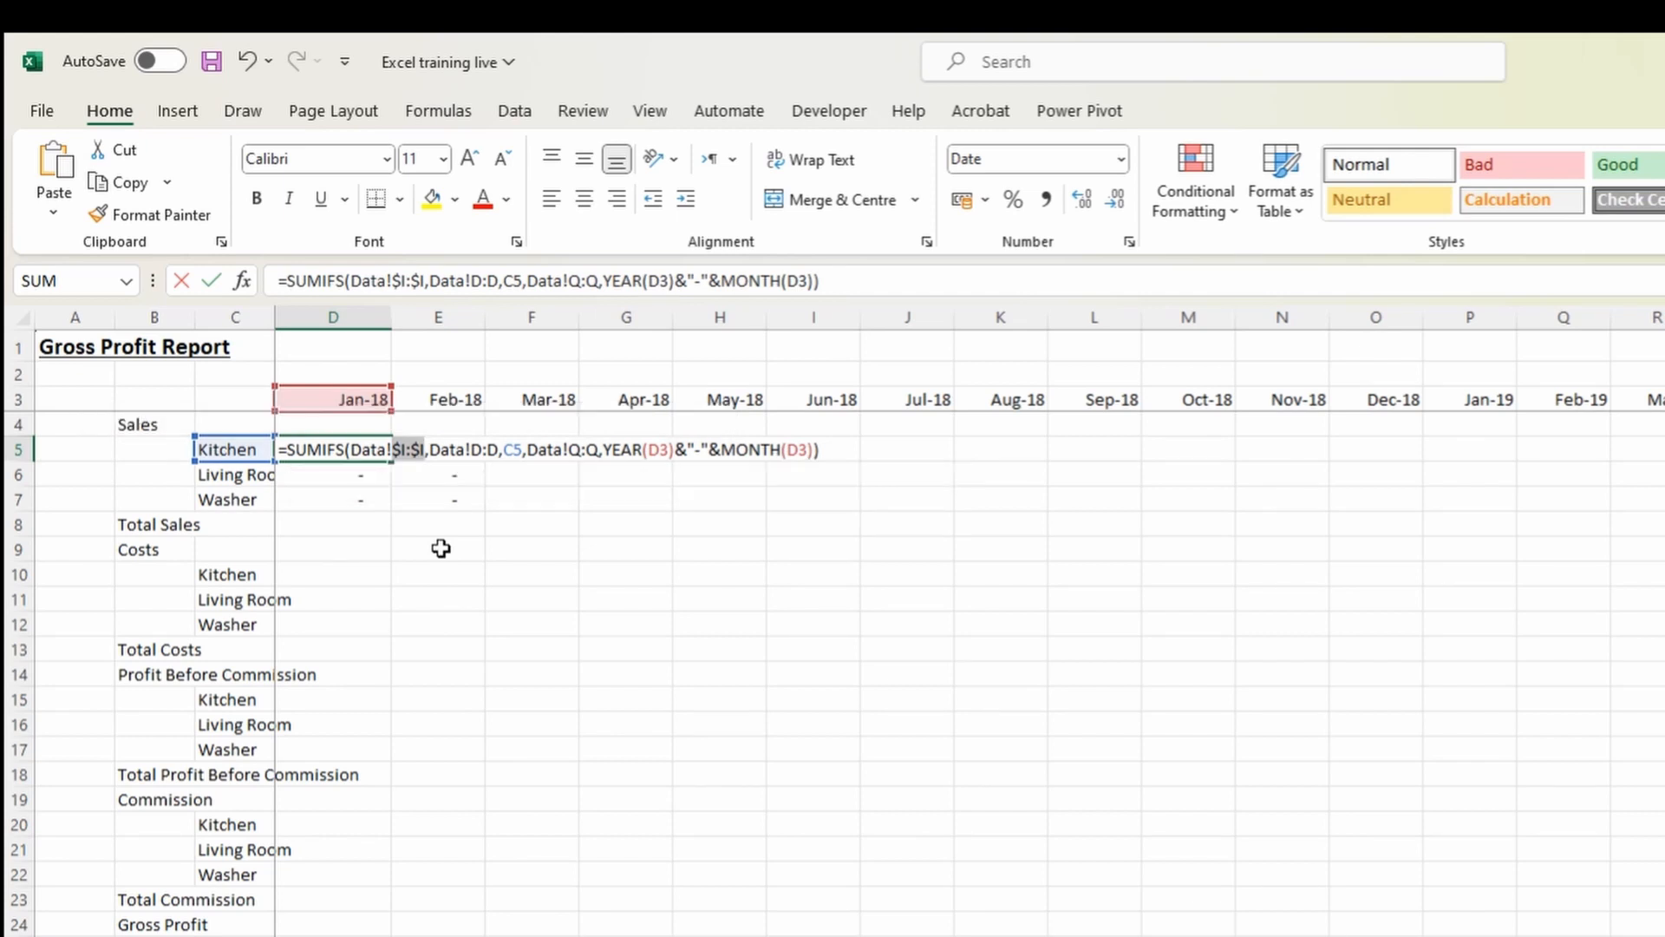
key("ctrl+Return")
left_click_drag(388, 460, 438, 501)
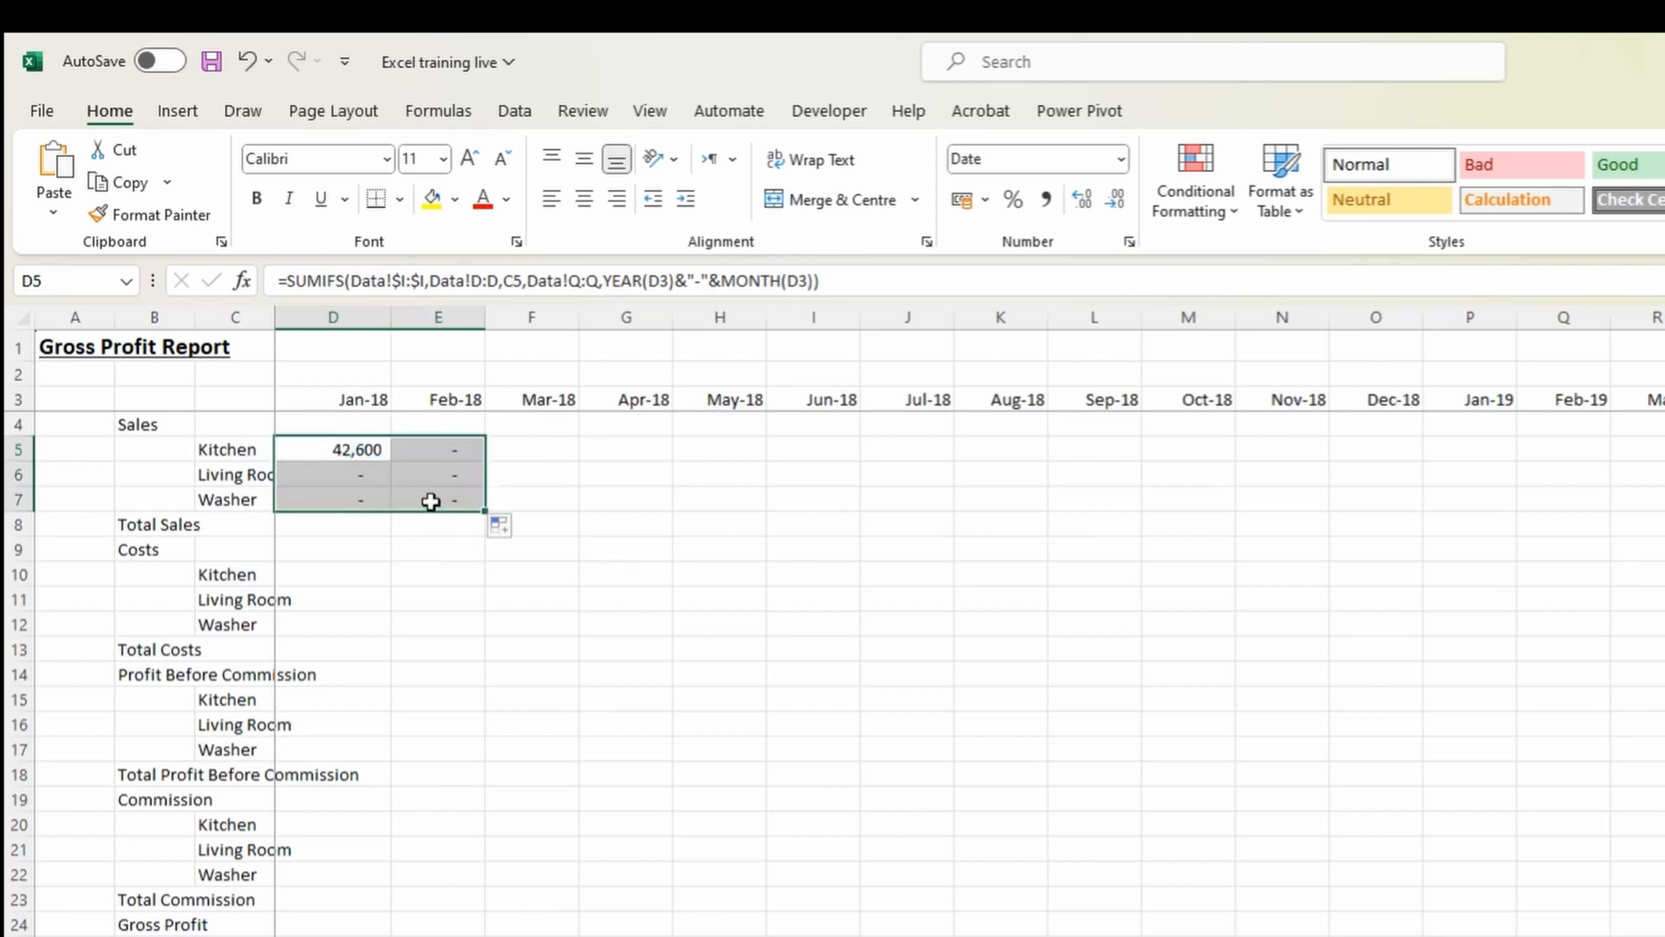
Compare the formulas in D6 and E6 to see which references stay fixed and which shift when copied.
left_click(356, 476)
double_click(356, 477)
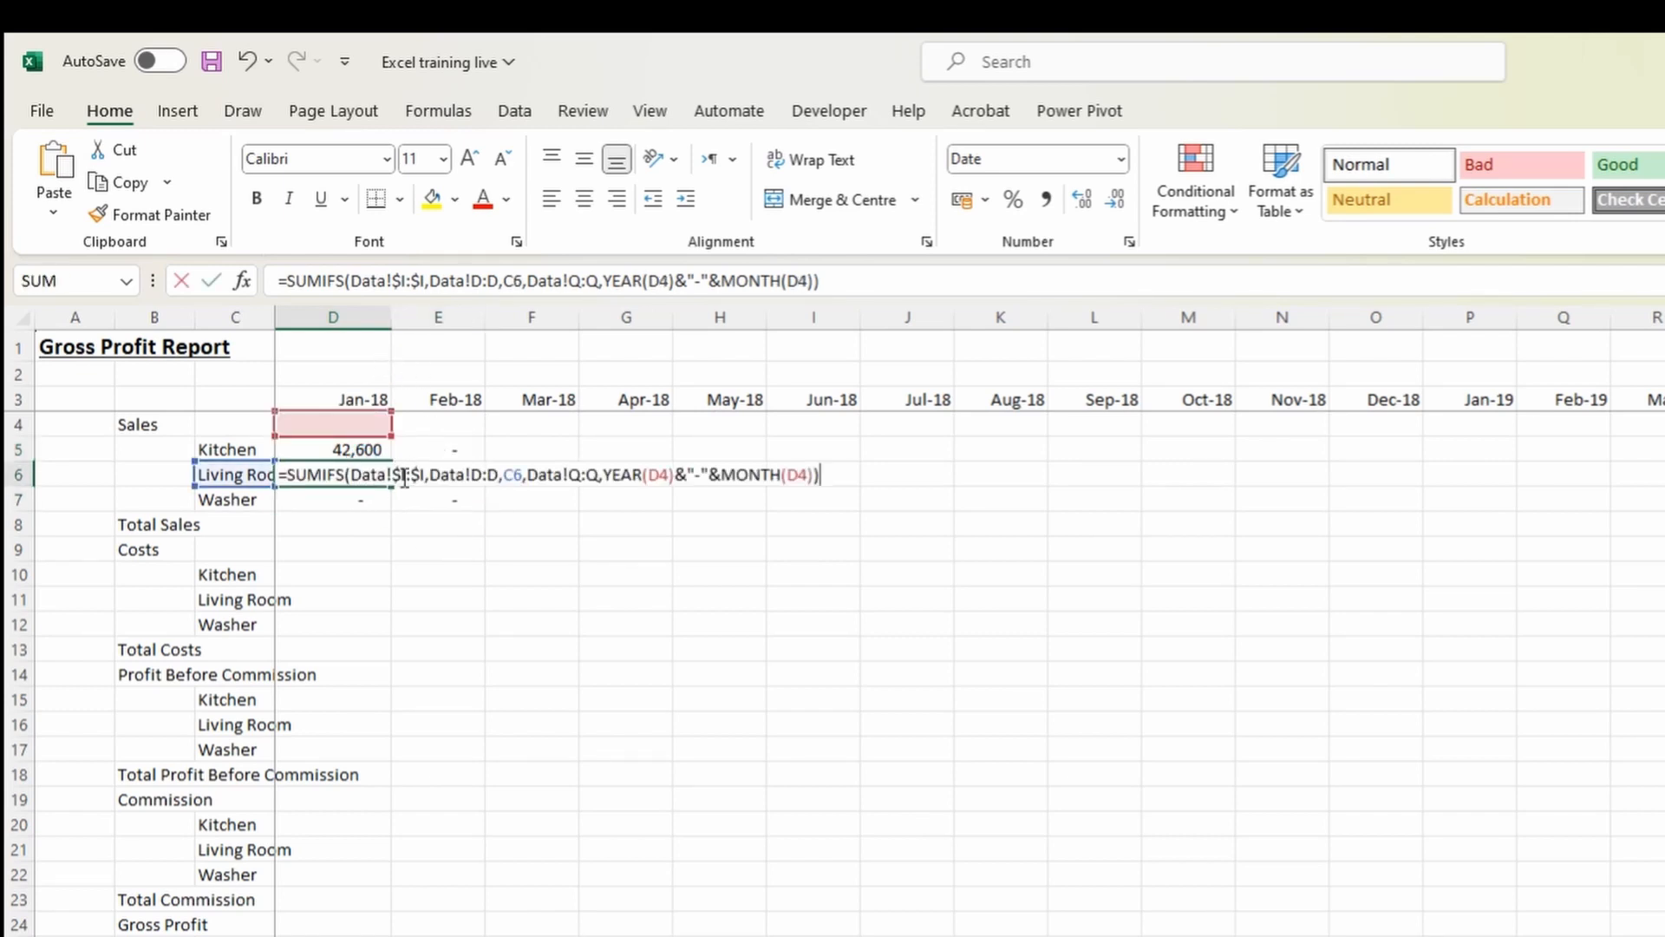
key("Escape")
left_click(449, 475)
key("F2")
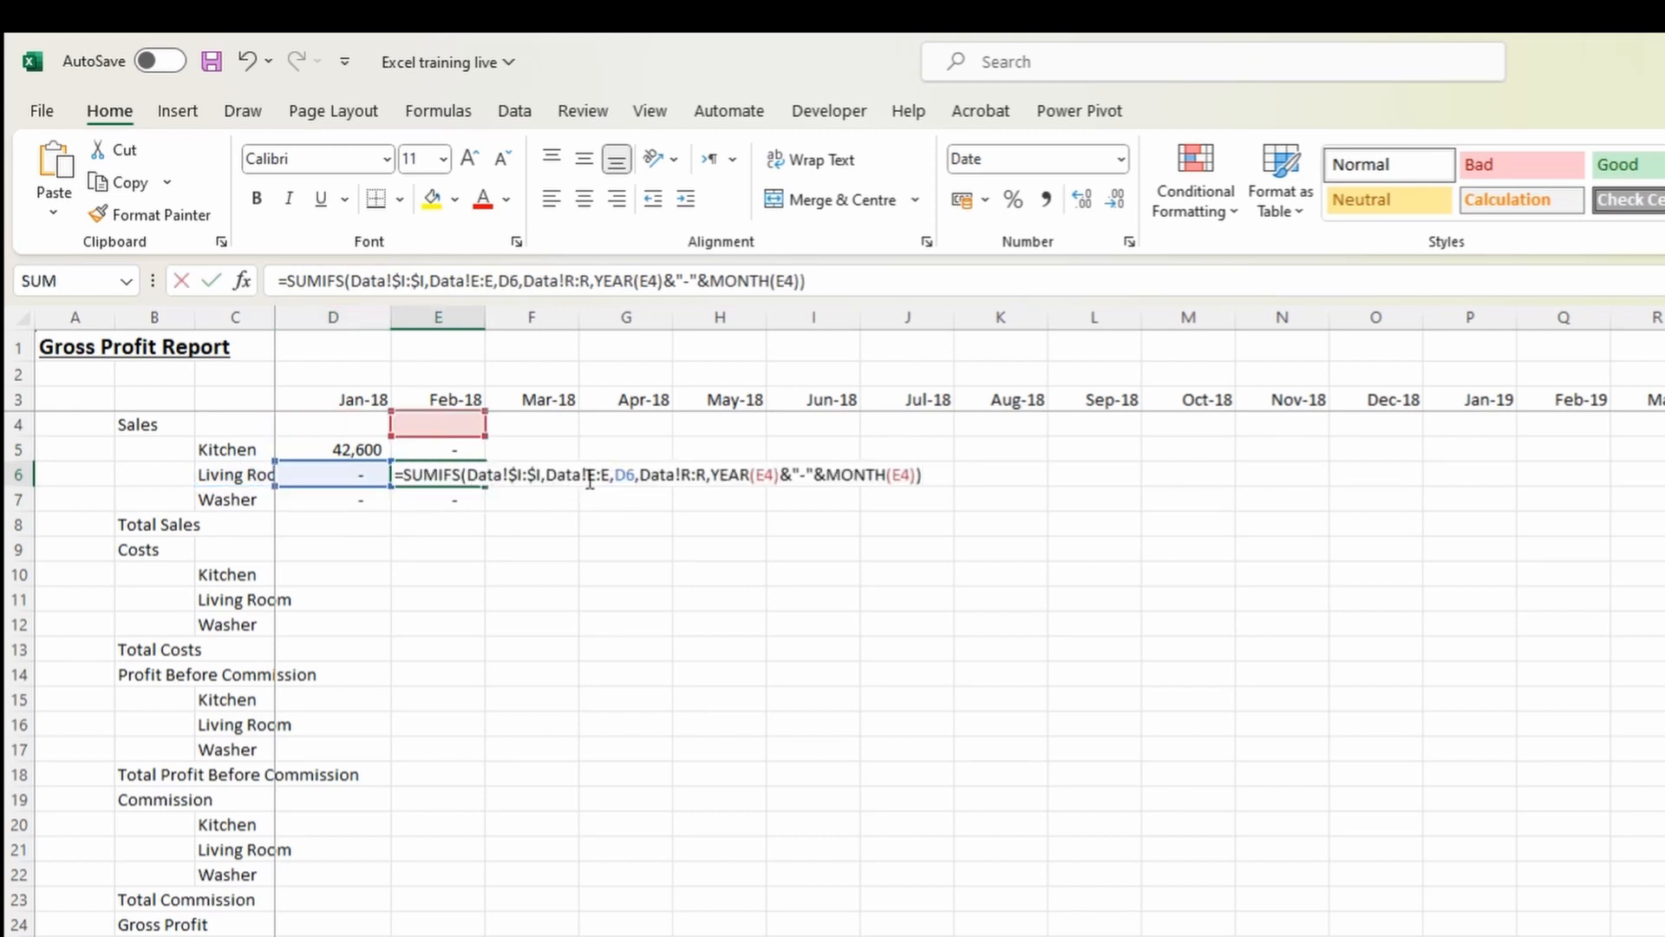
key("Escape")
left_click(381, 476)
key("F2")
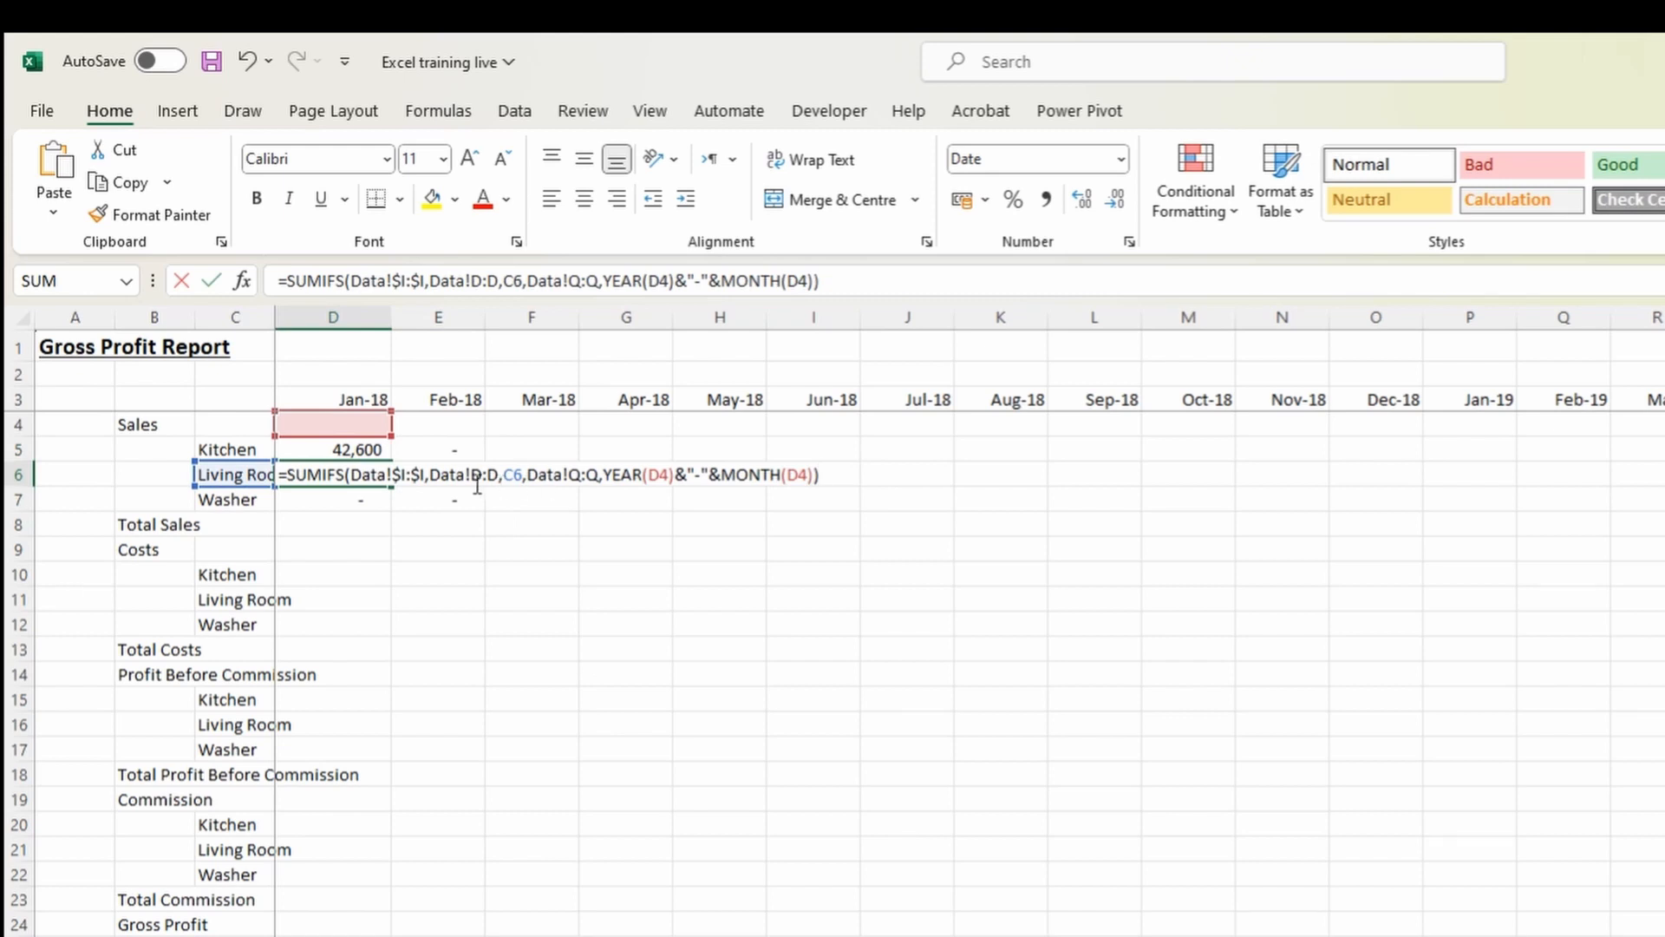
key("Escape")
Make the two criteria ranges in the D5 sales formula absolute as Data!$D:$D and Data!$Q:$Q.
key("Up")
key("F2")
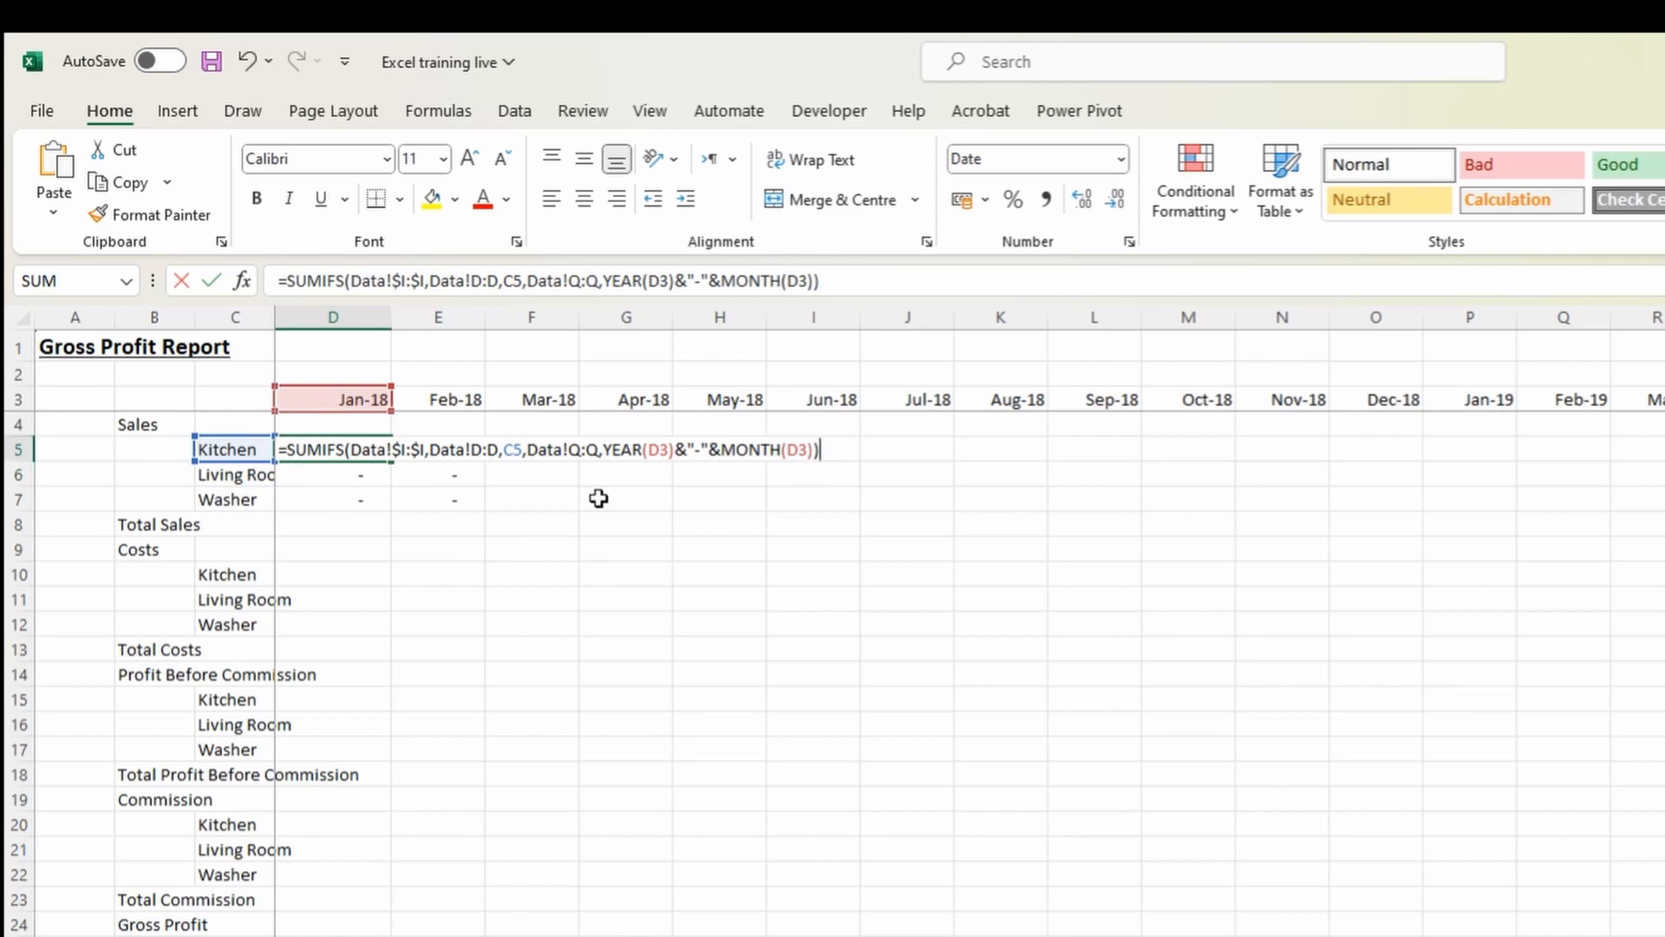
left_click(488, 450)
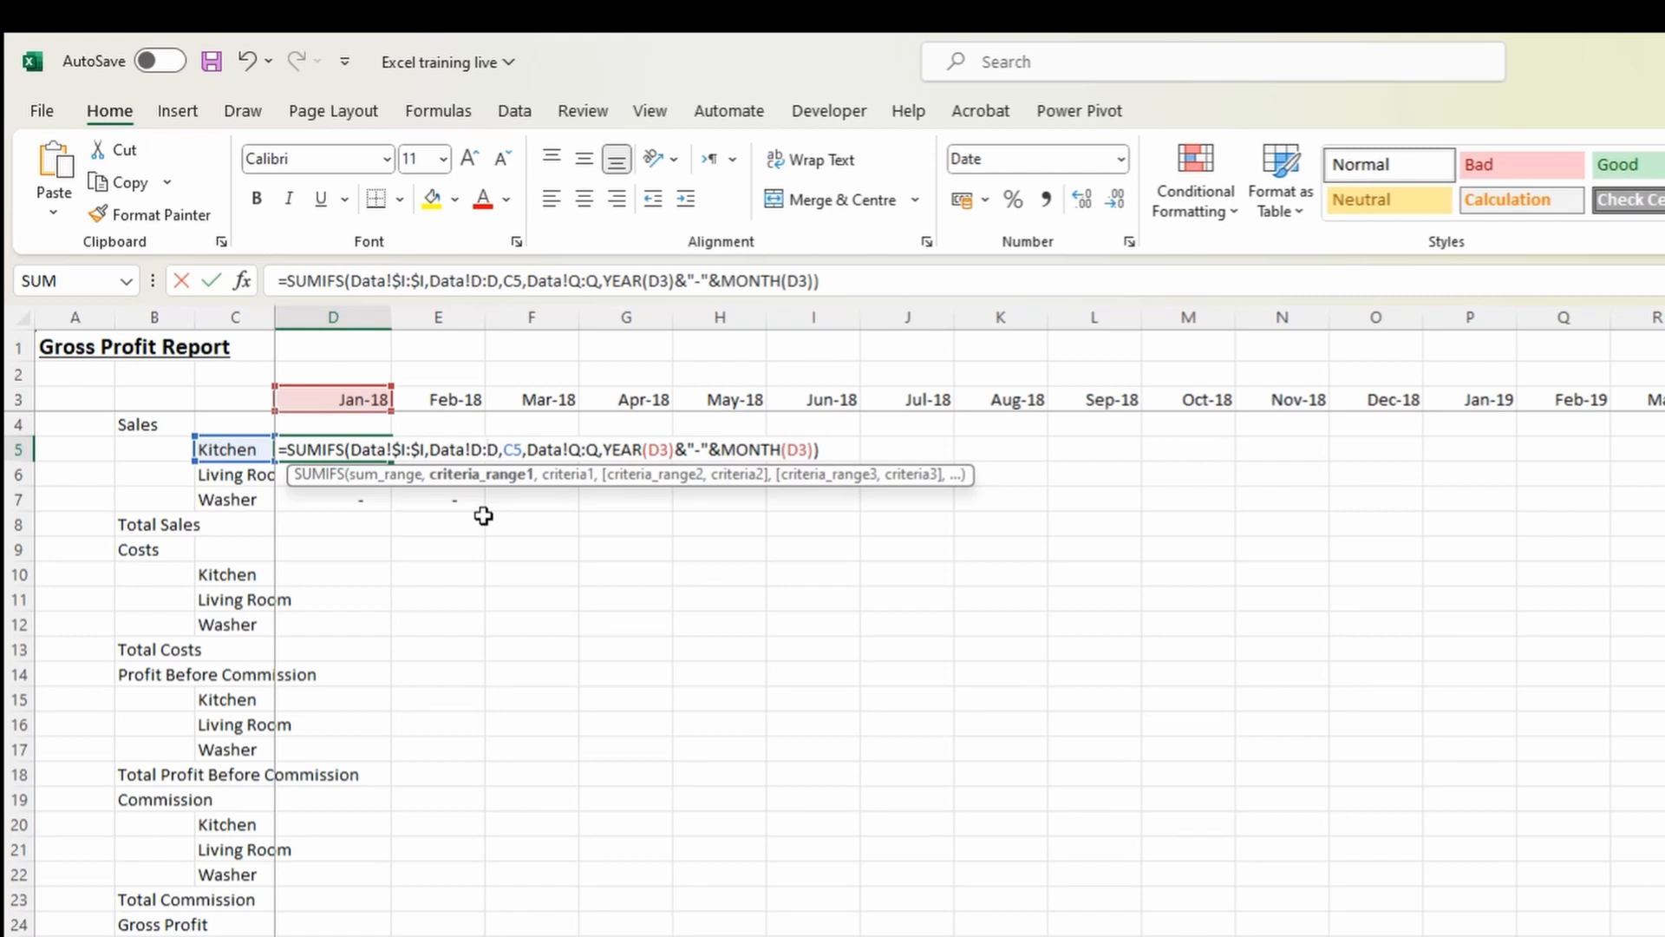
key("F4")
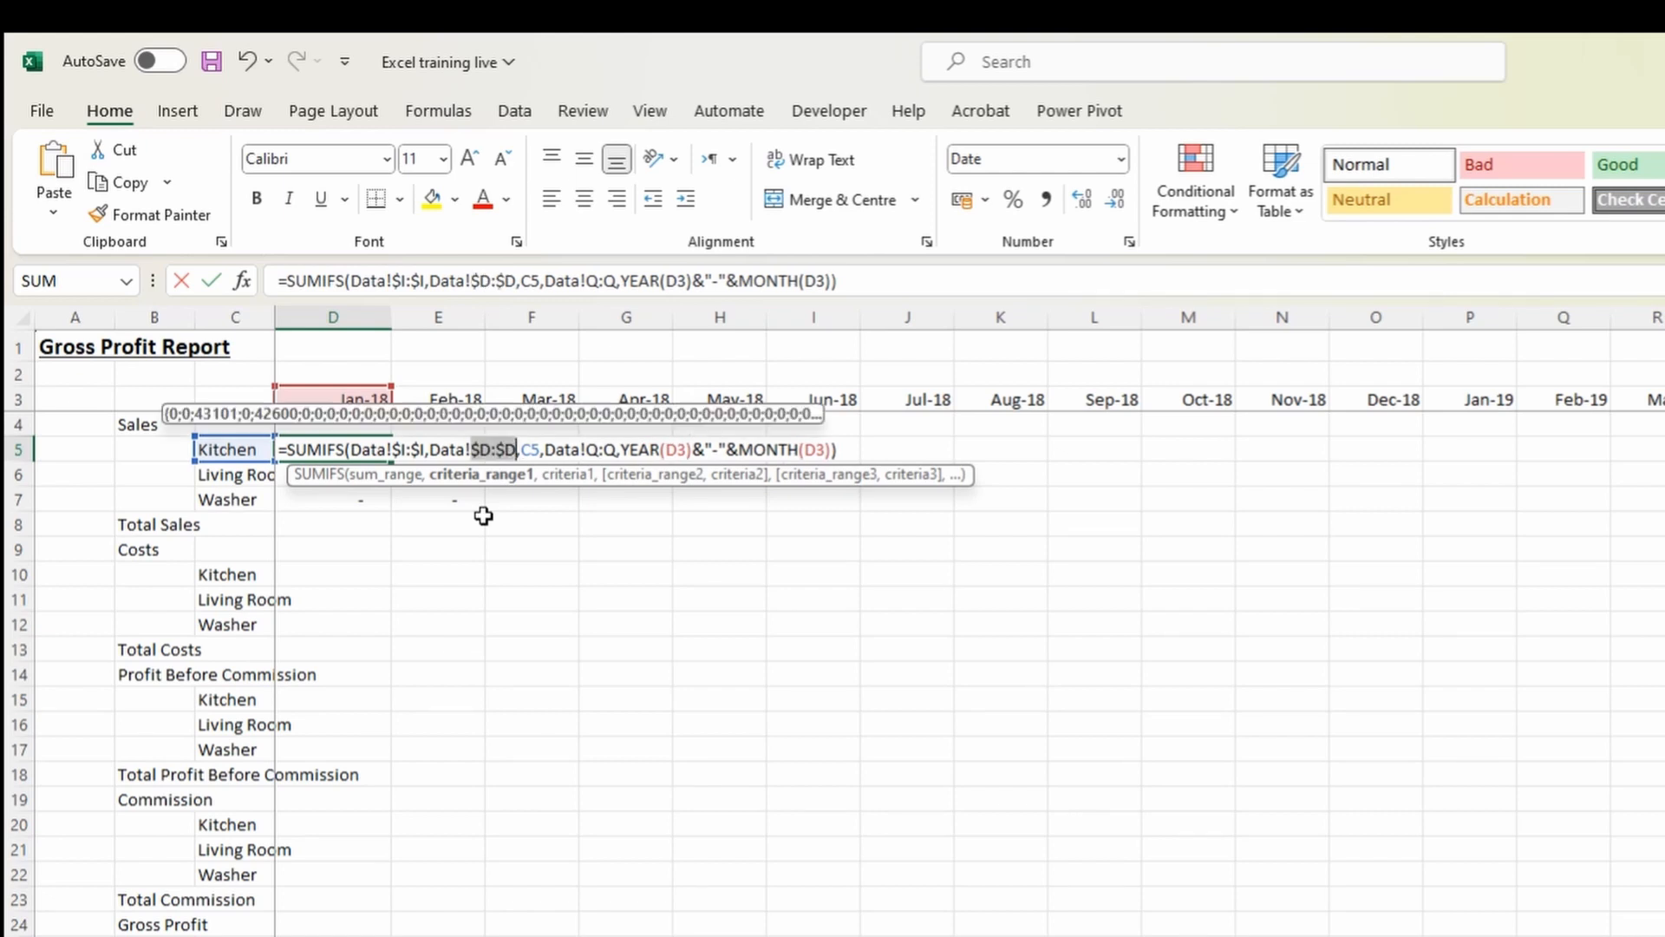
left_click(600, 450)
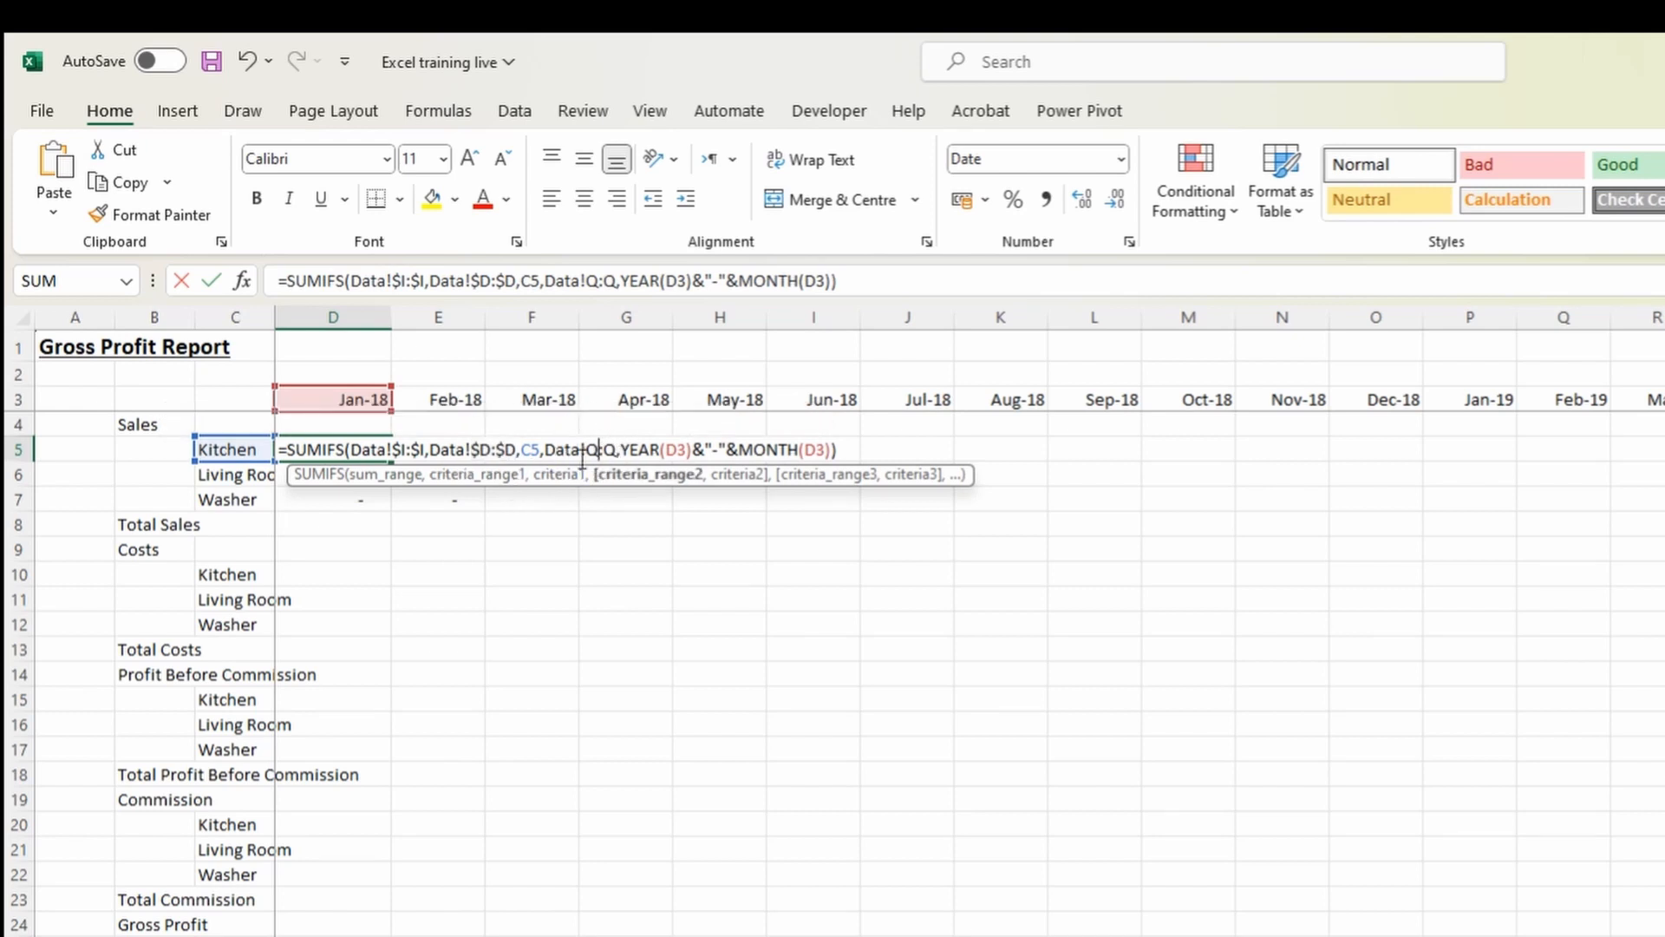
key("F4")
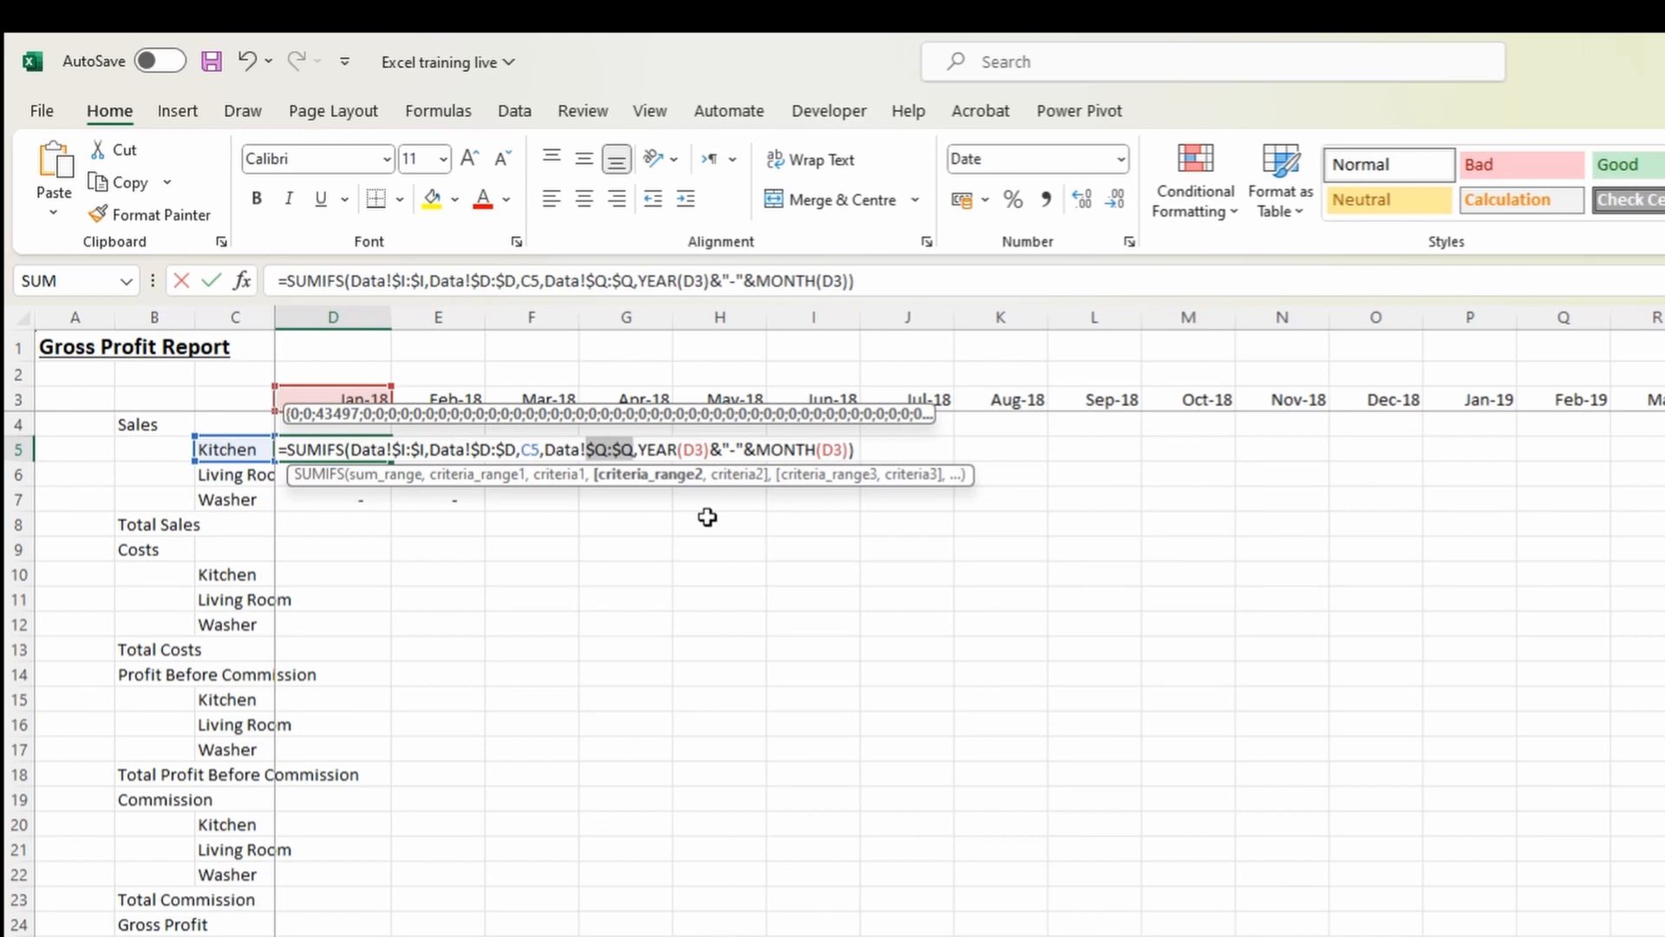
Lock only the column of the product criterion in the D5 formula, making it $C5.
left_click(523, 450)
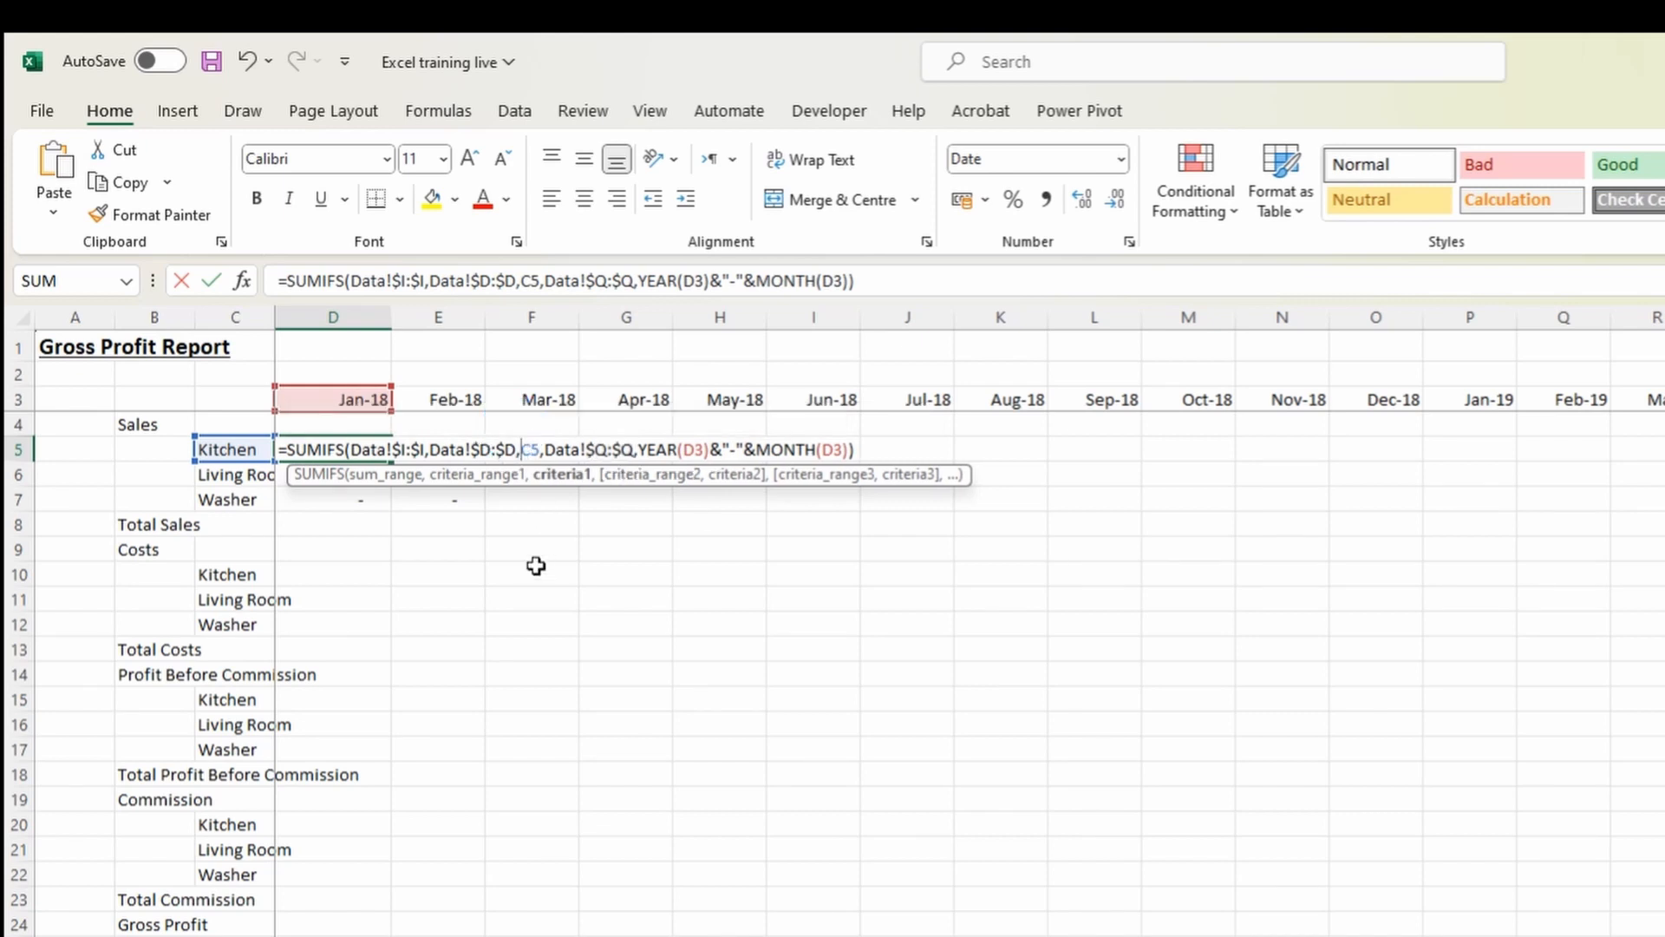
key("F4")
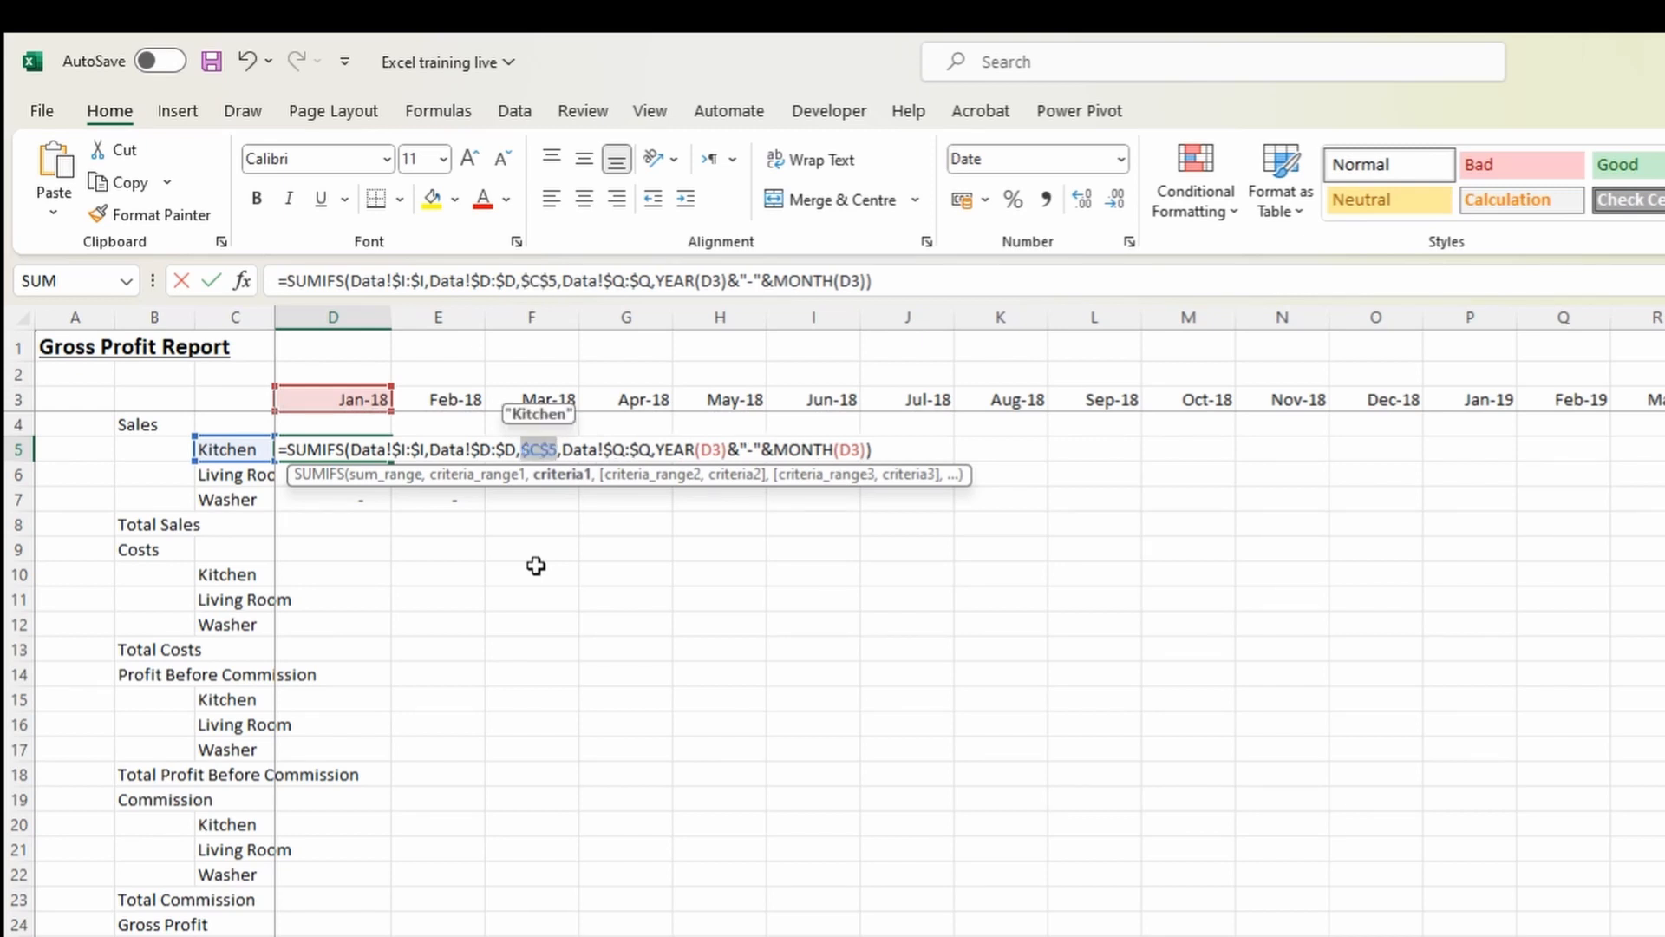
key("F4")
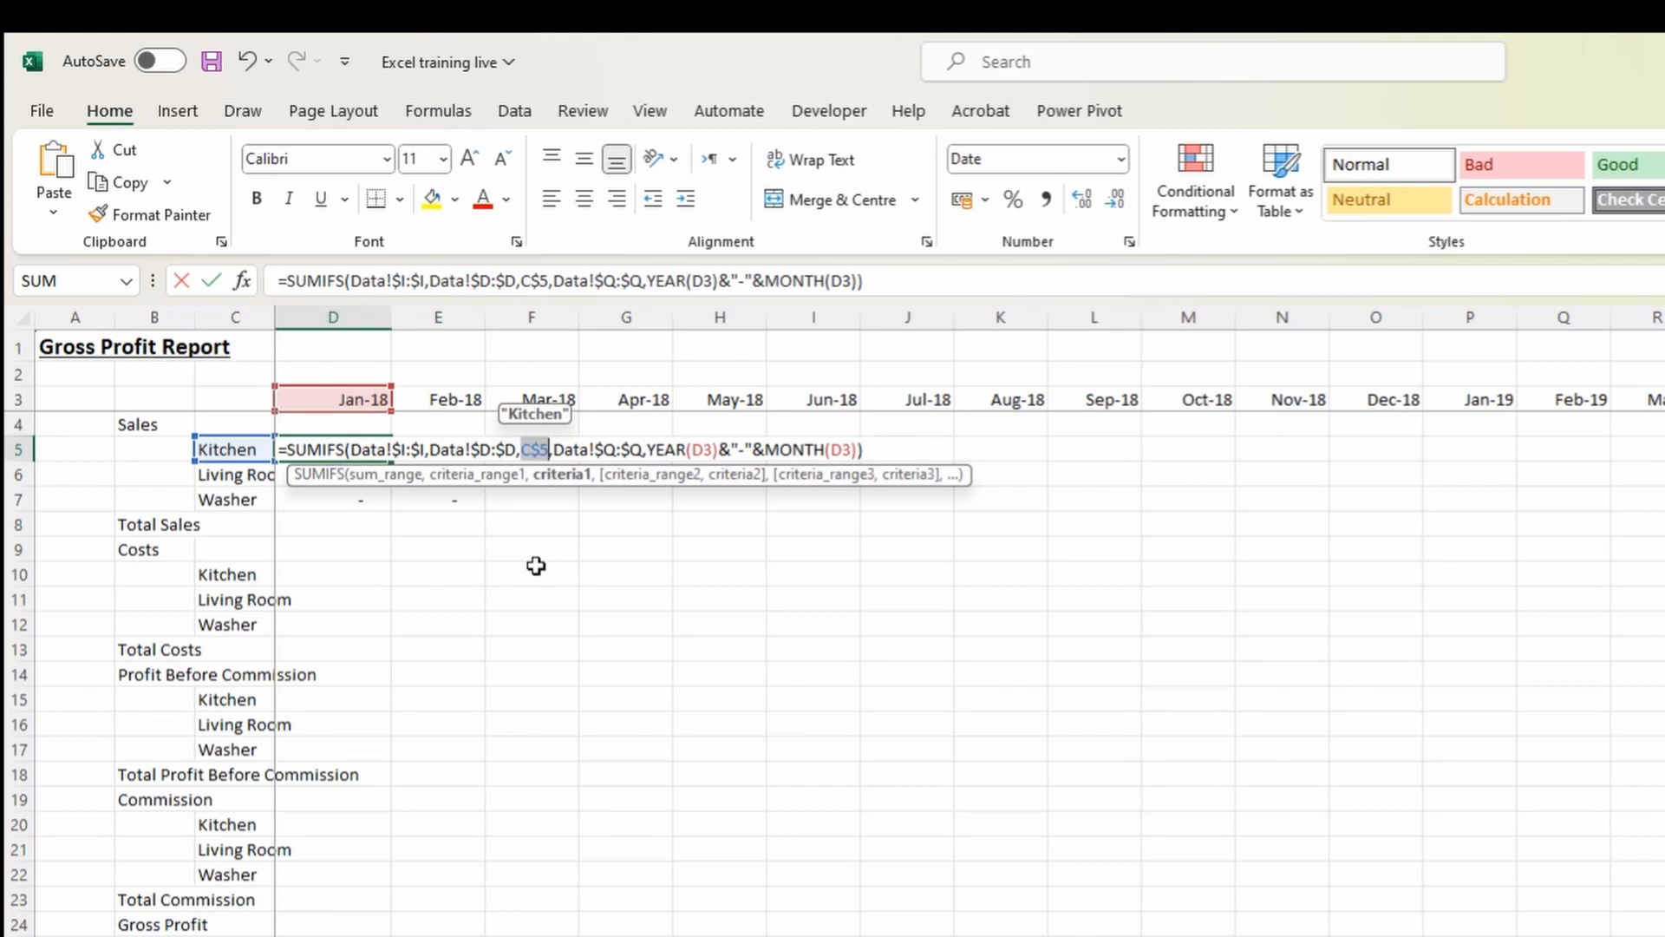
key("F4")
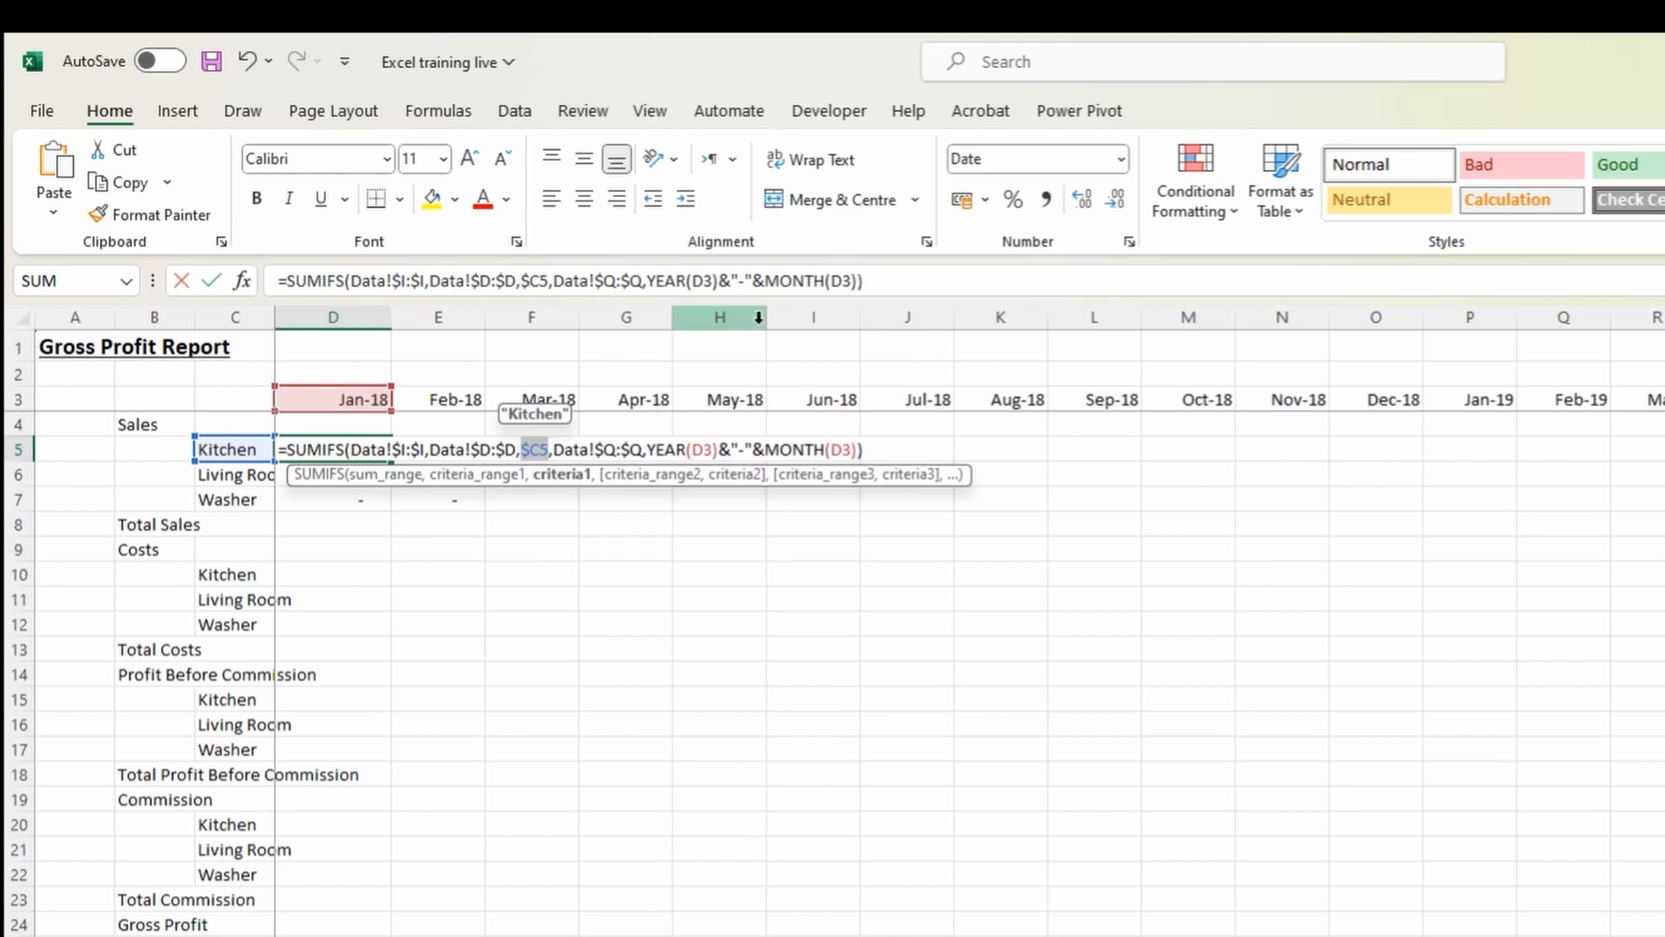
Lock only the row of the date references inside YEAR and MONTH in the D5 formula, making both D$3.
left_click(708, 450)
key("F4")
key("F4")
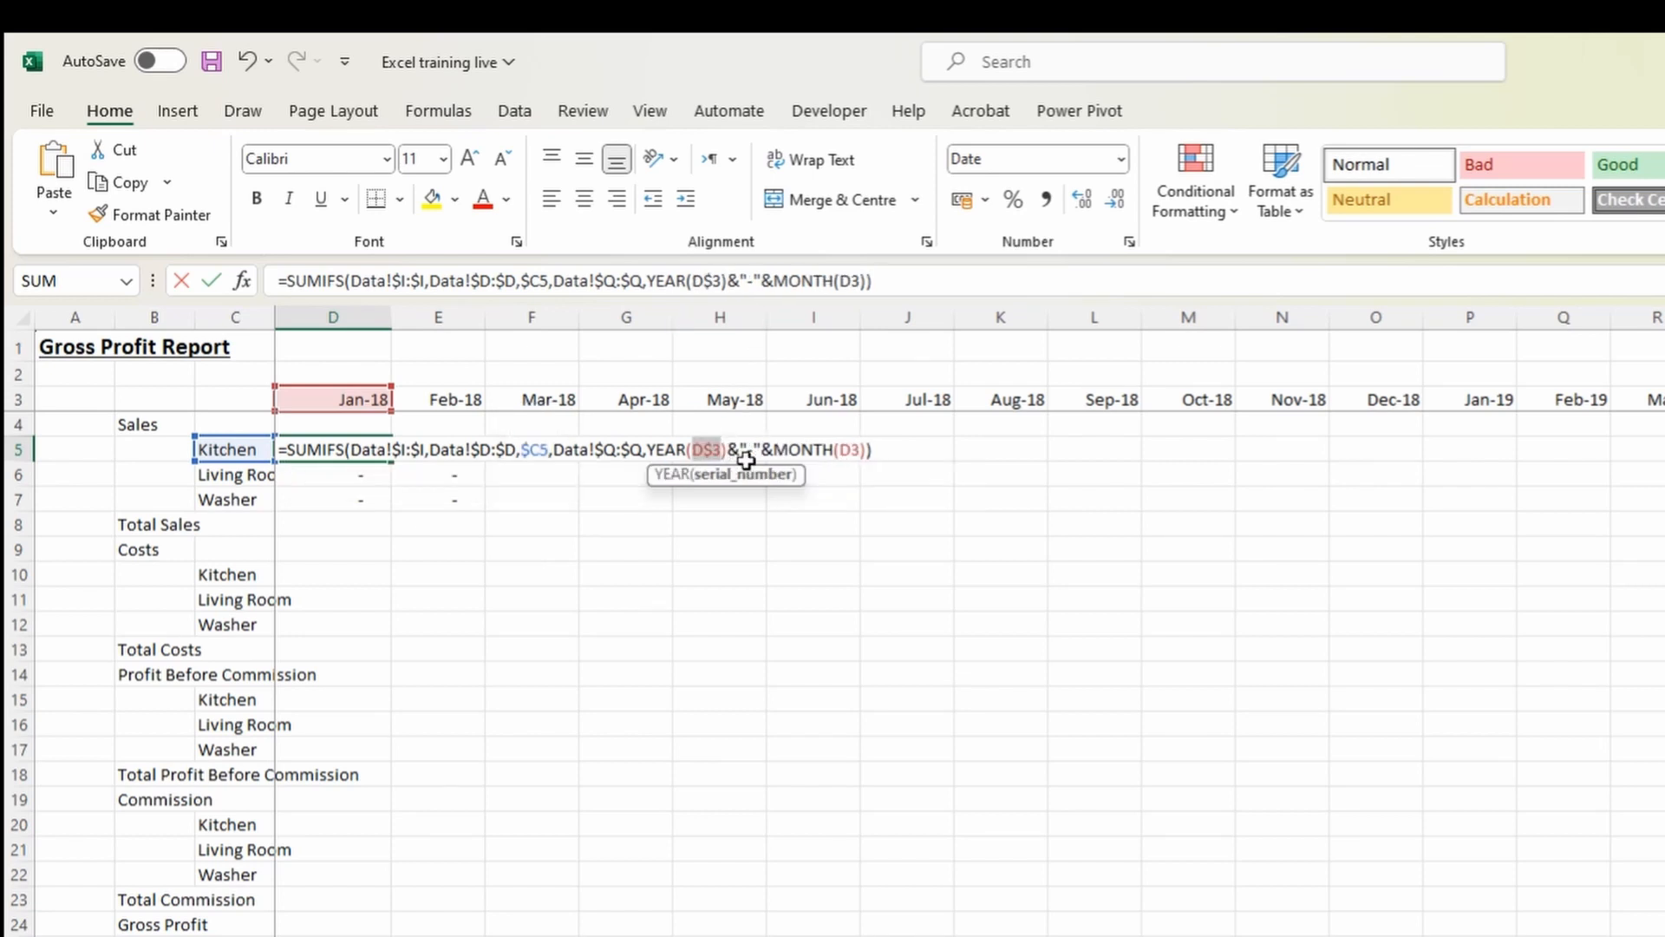
left_click(845, 450)
key("F4")
key("F4")
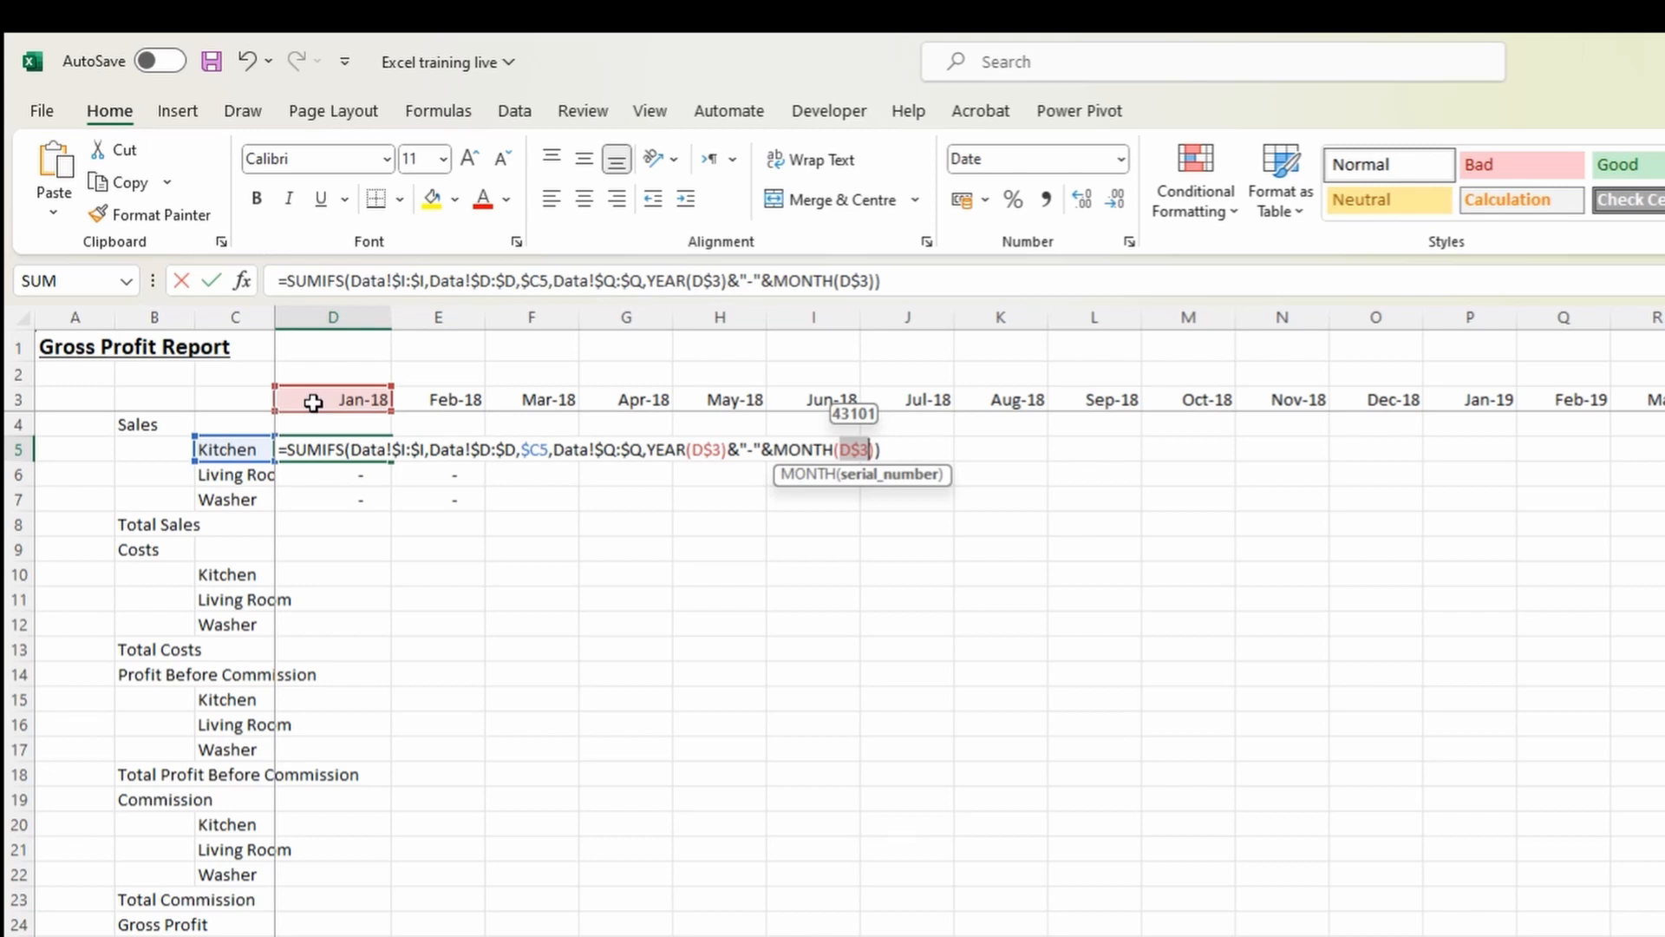
key("Return")
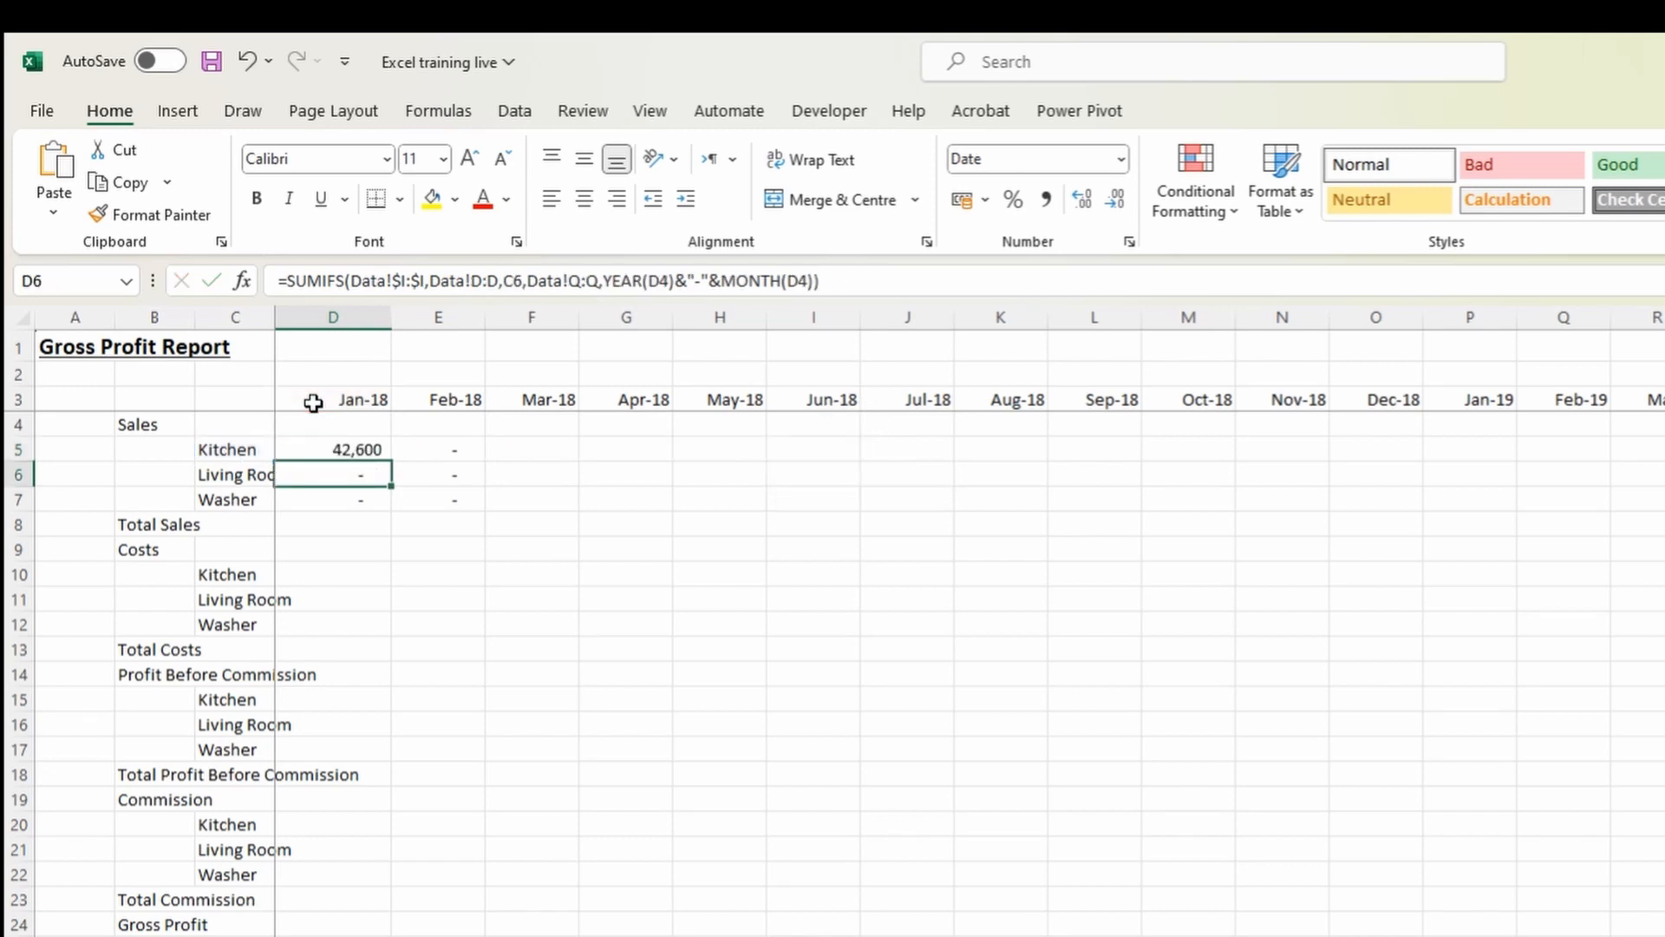
Refill the Kitchen sales formula from D5 across D5:E7 and check the references in D7 and E6.
key("Up")
left_click_drag(392, 461, 460, 511)
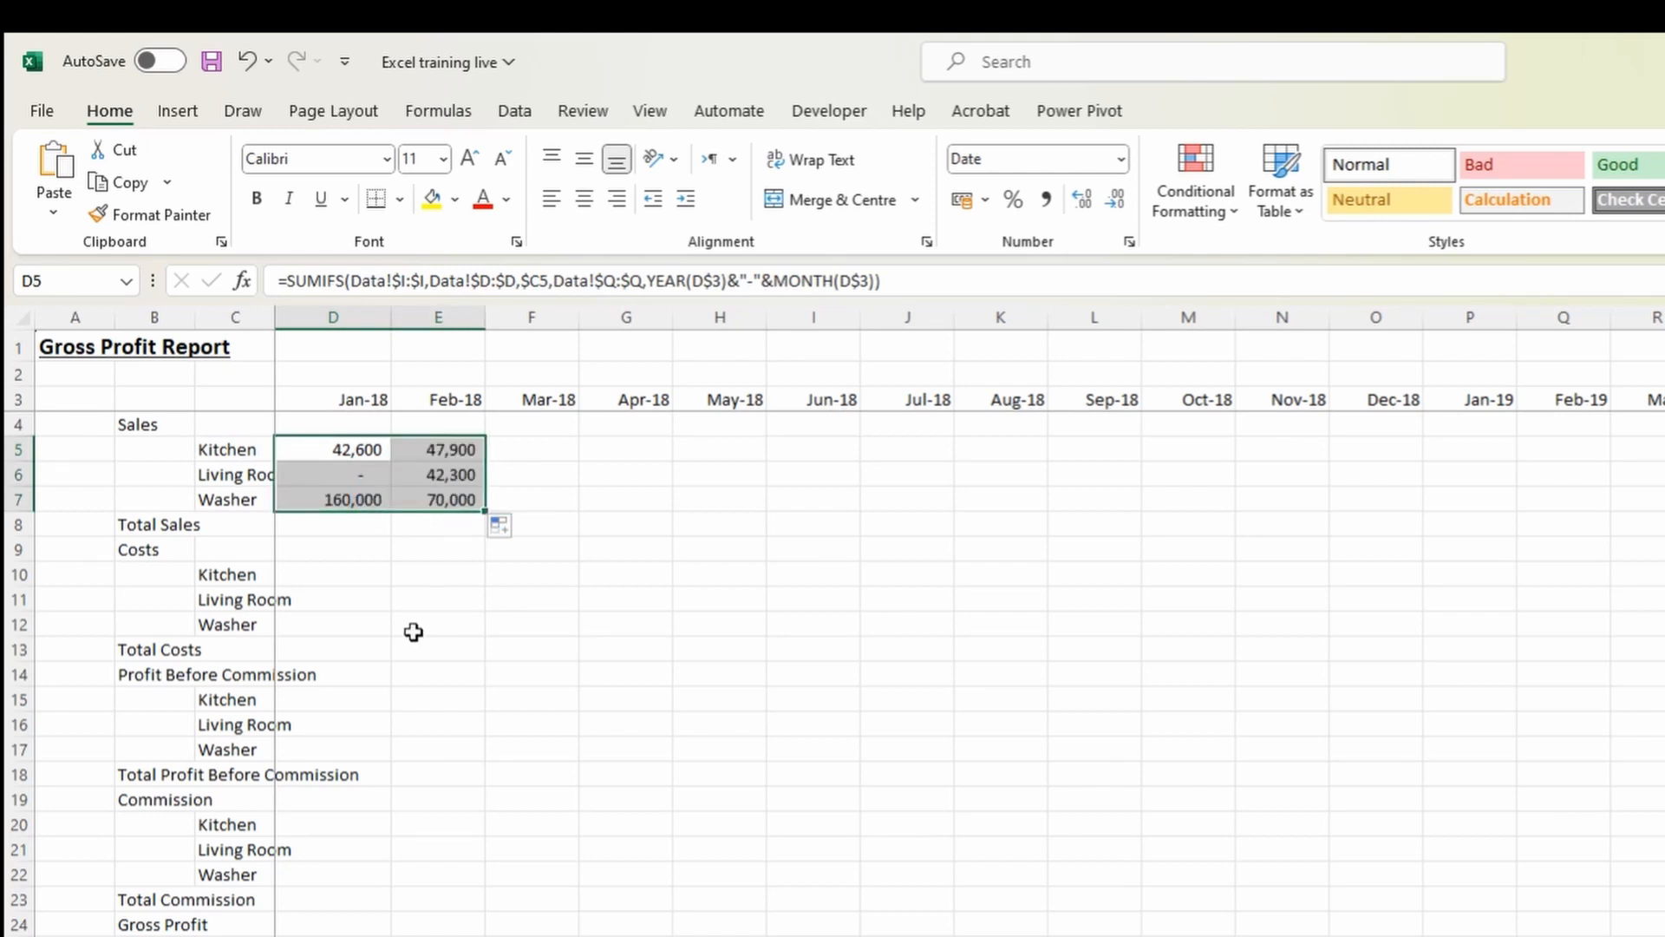
left_click(360, 501)
key("F2")
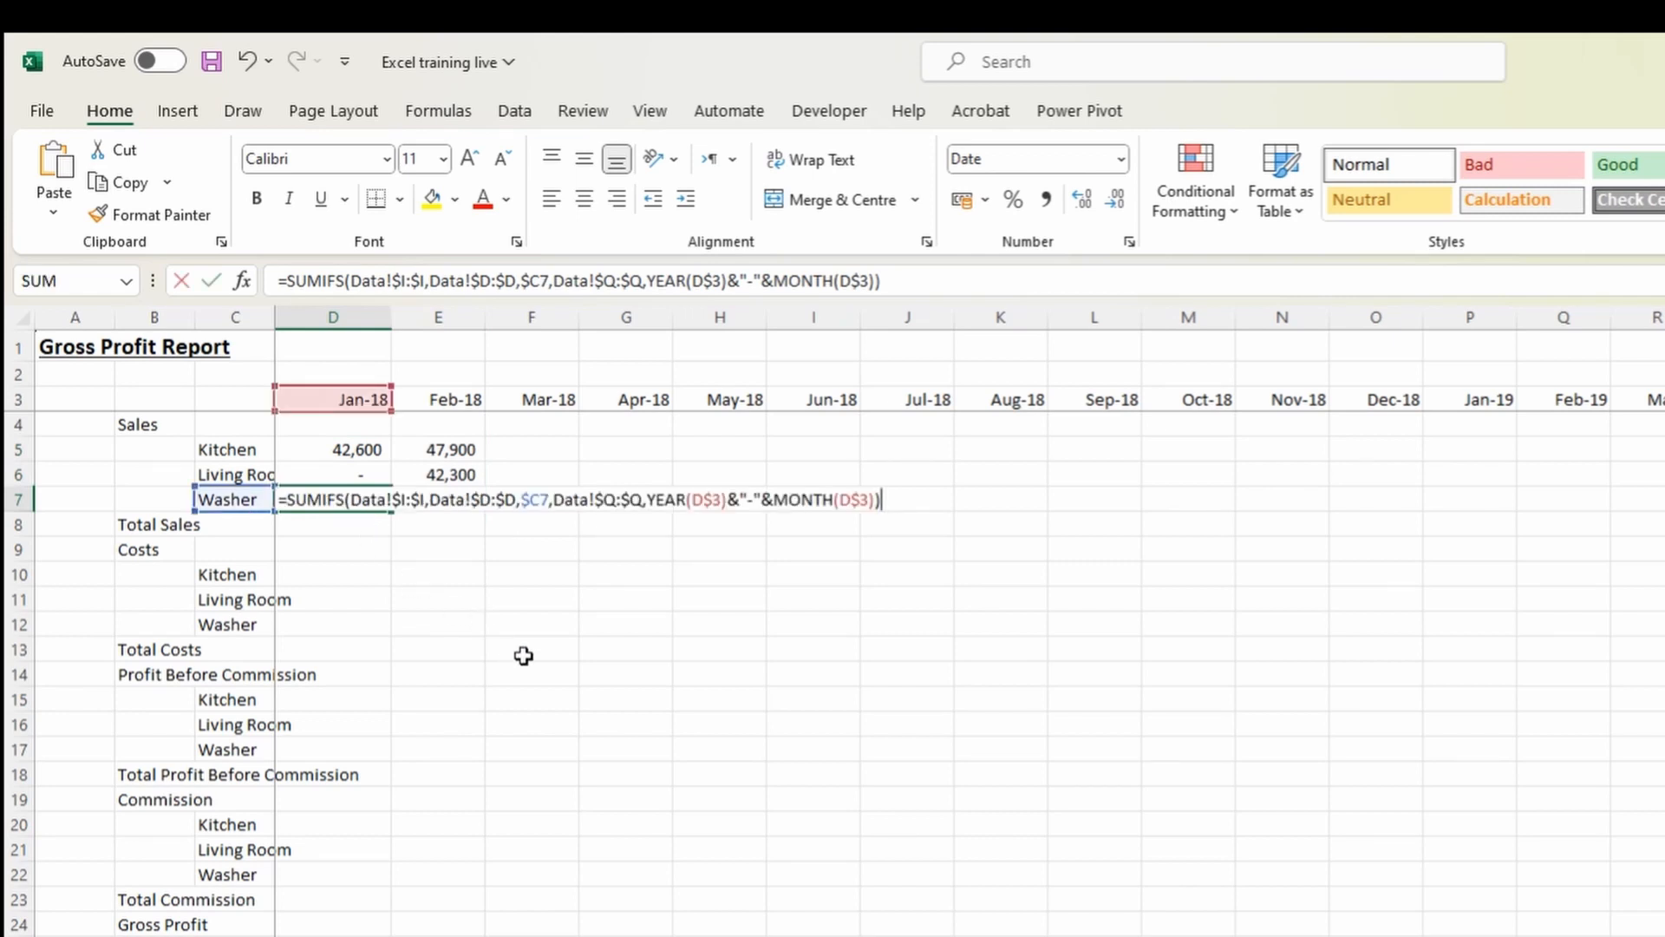
key("Tab")
key("Up")
key("F2")
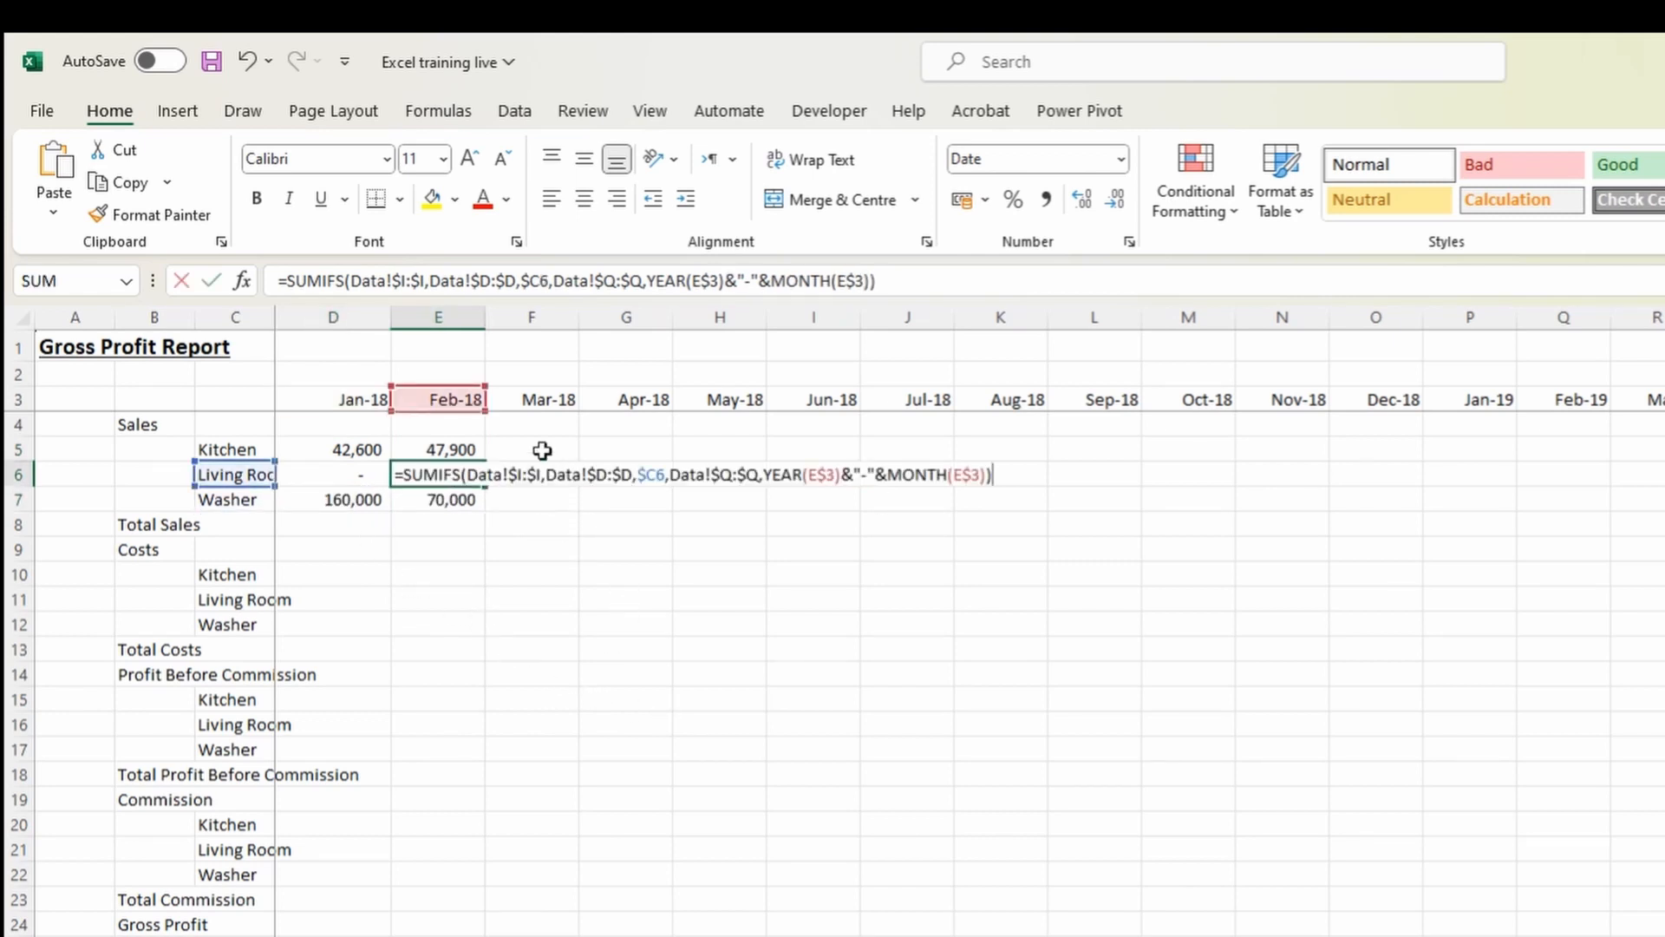
key("ctrl+Return")
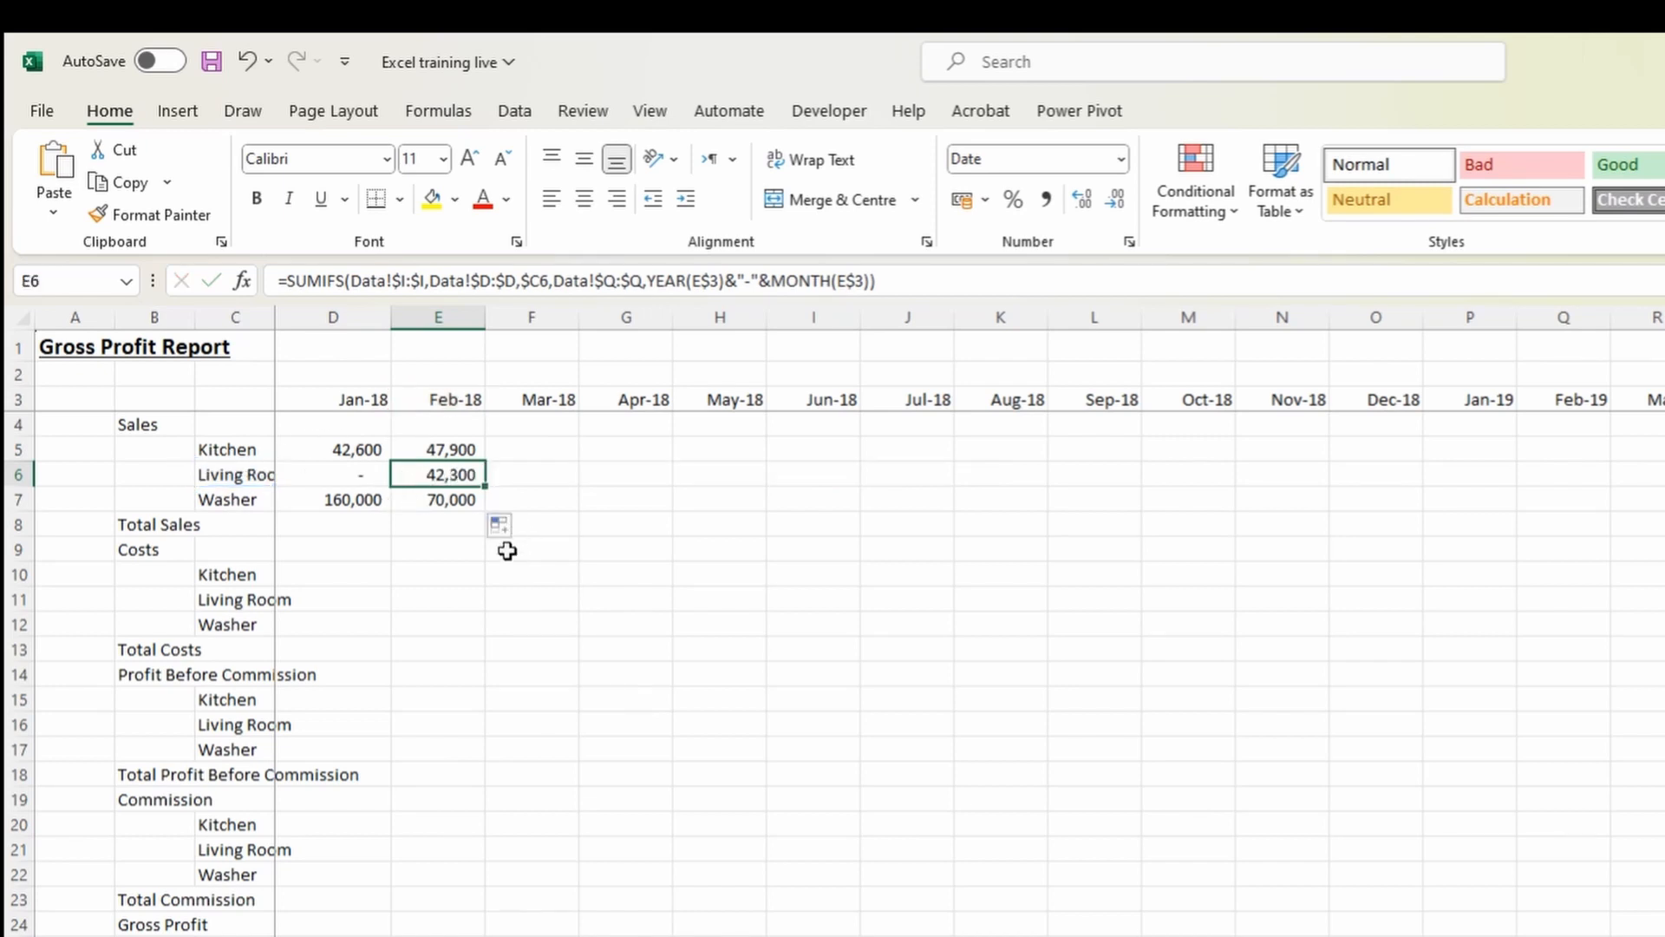
left_click_drag(451, 449, 451, 499)
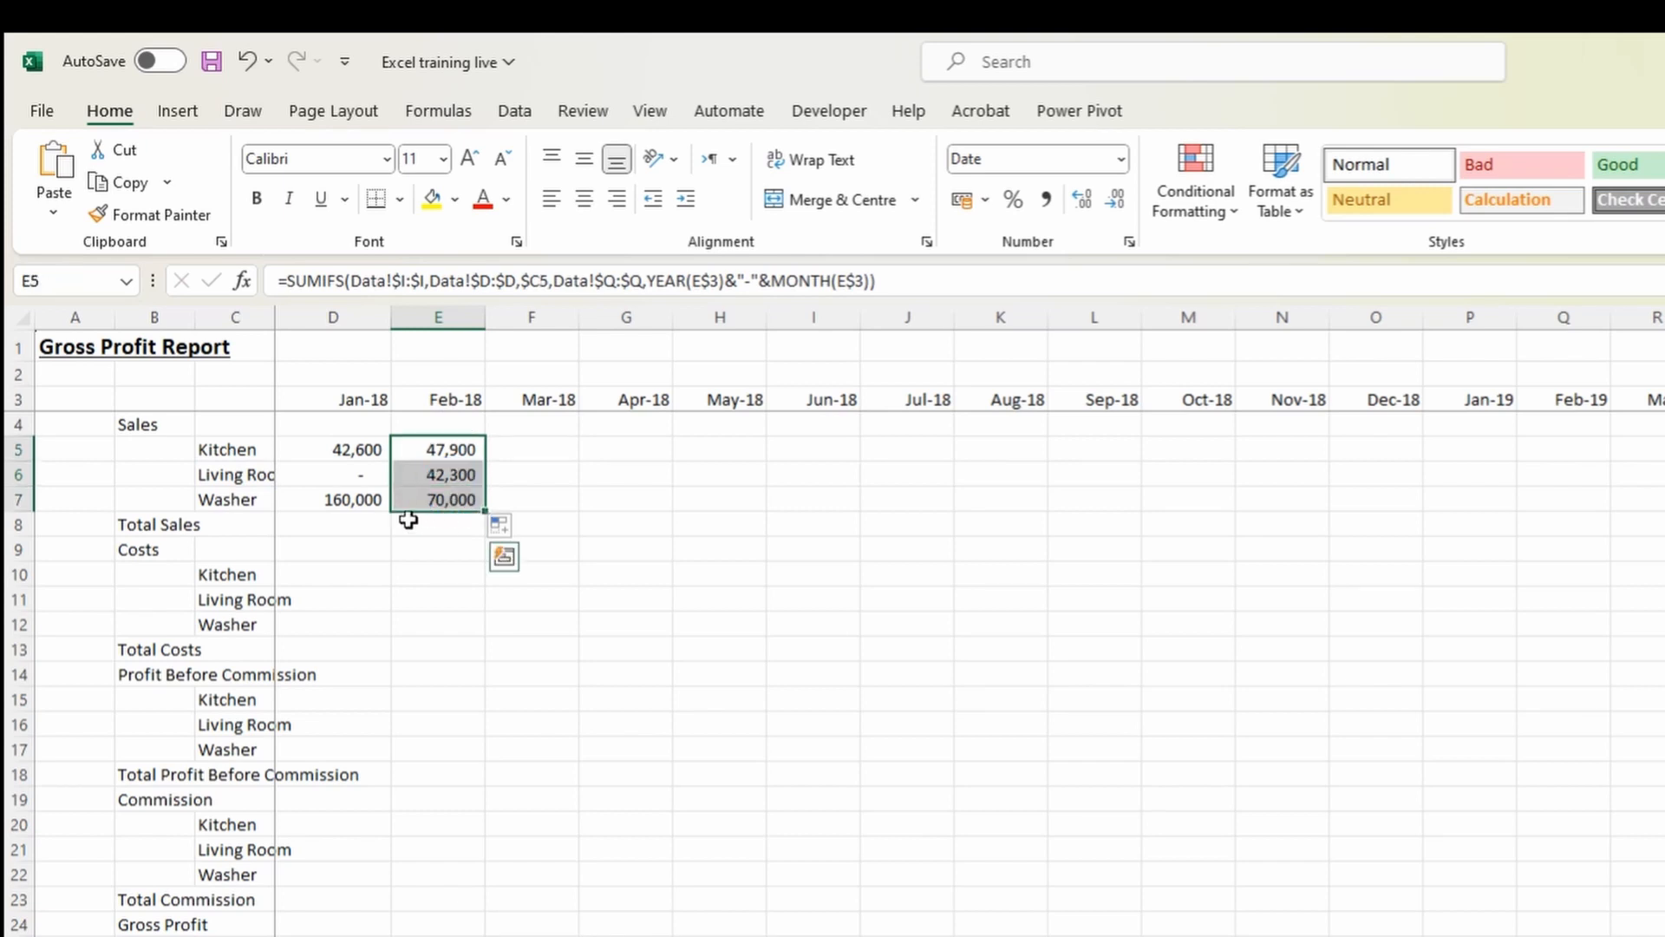
Copy the January Kitchen sales formula from D5 into the Kitchen cost cell D10.
left_click(354, 573)
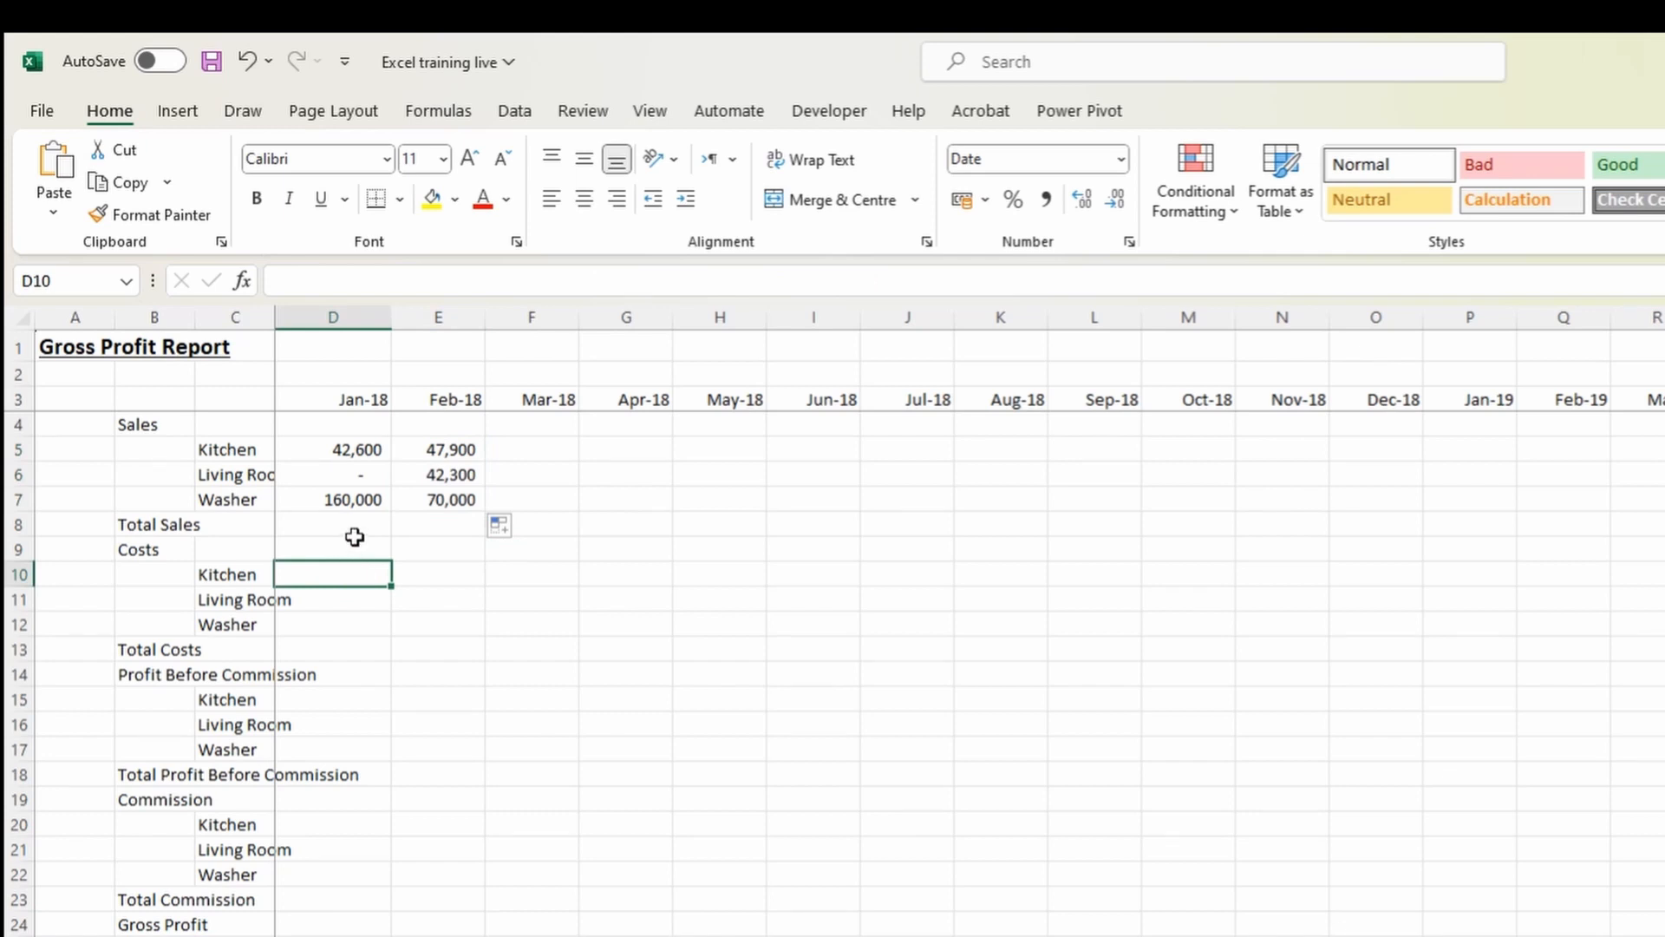
left_click(360, 453)
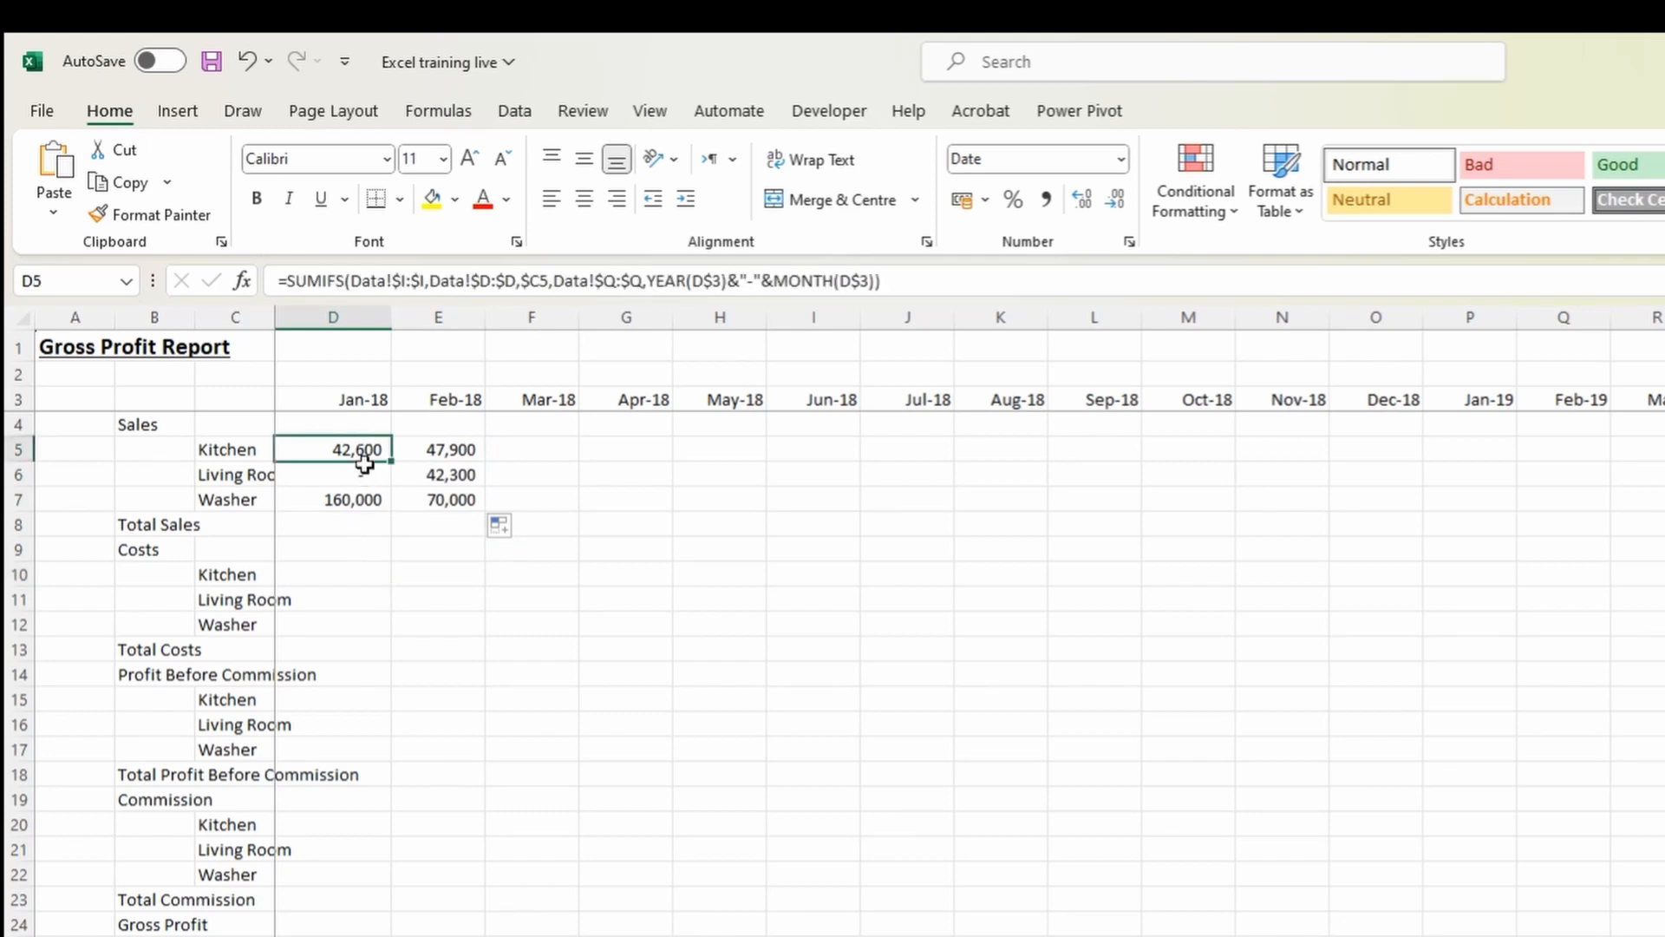
key("ctrl+c")
left_click(335, 577)
key("ctrl+v")
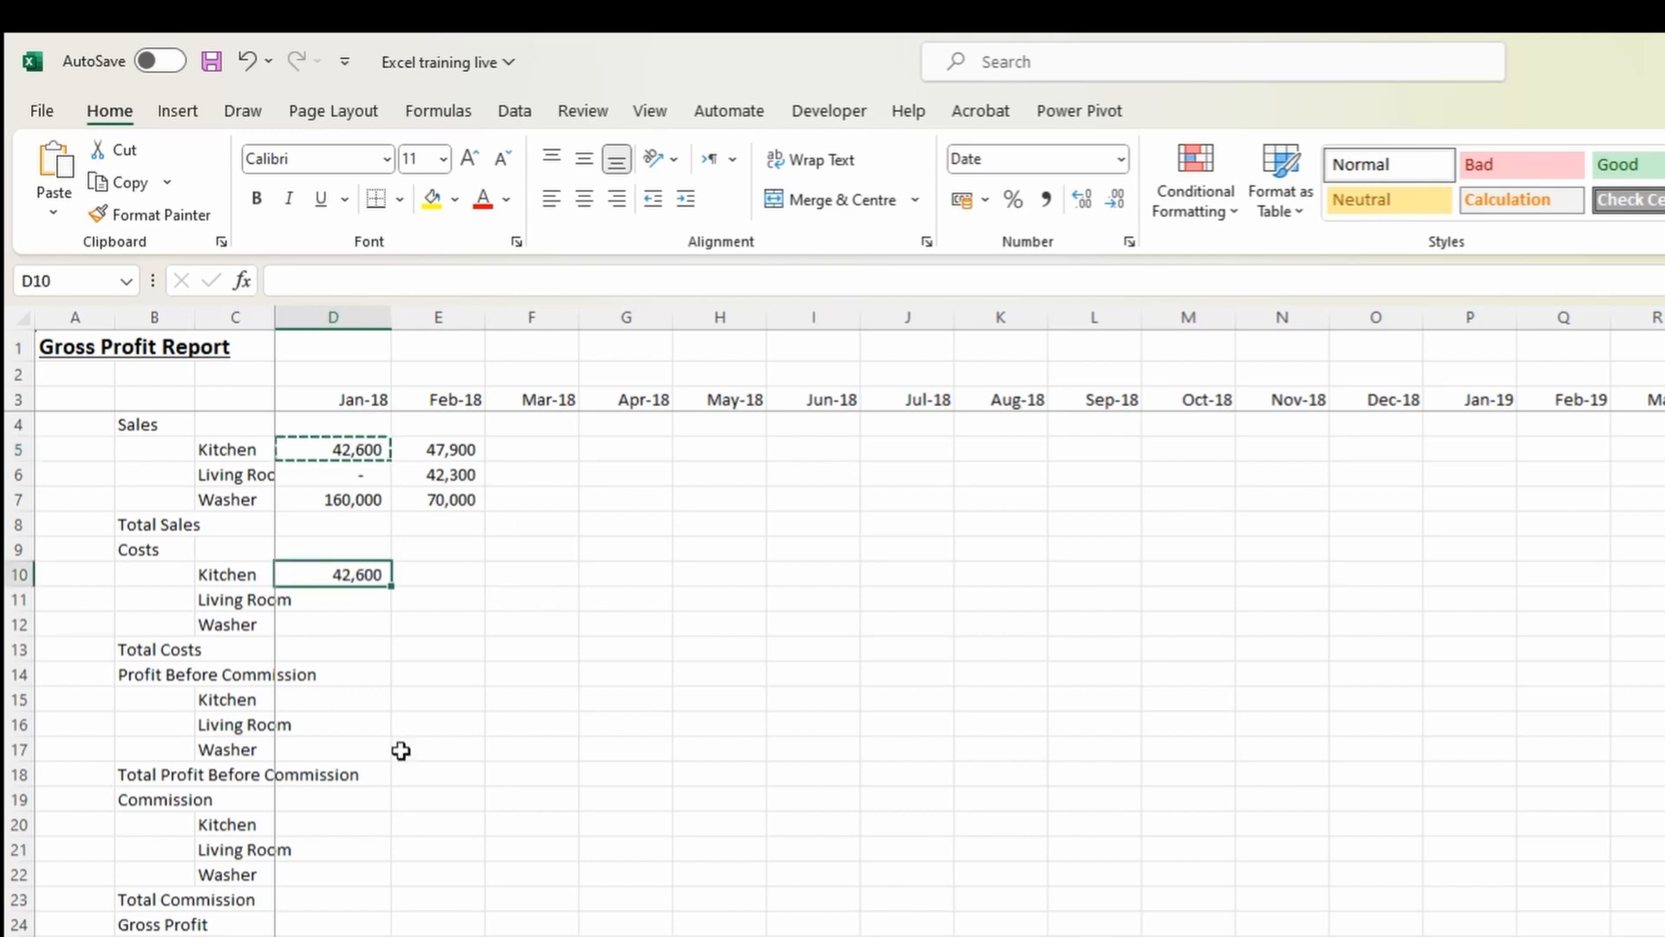
Check the sum range in the D10 formula against the Total sales and Total Costs columns on the Data sheet.
key("F2")
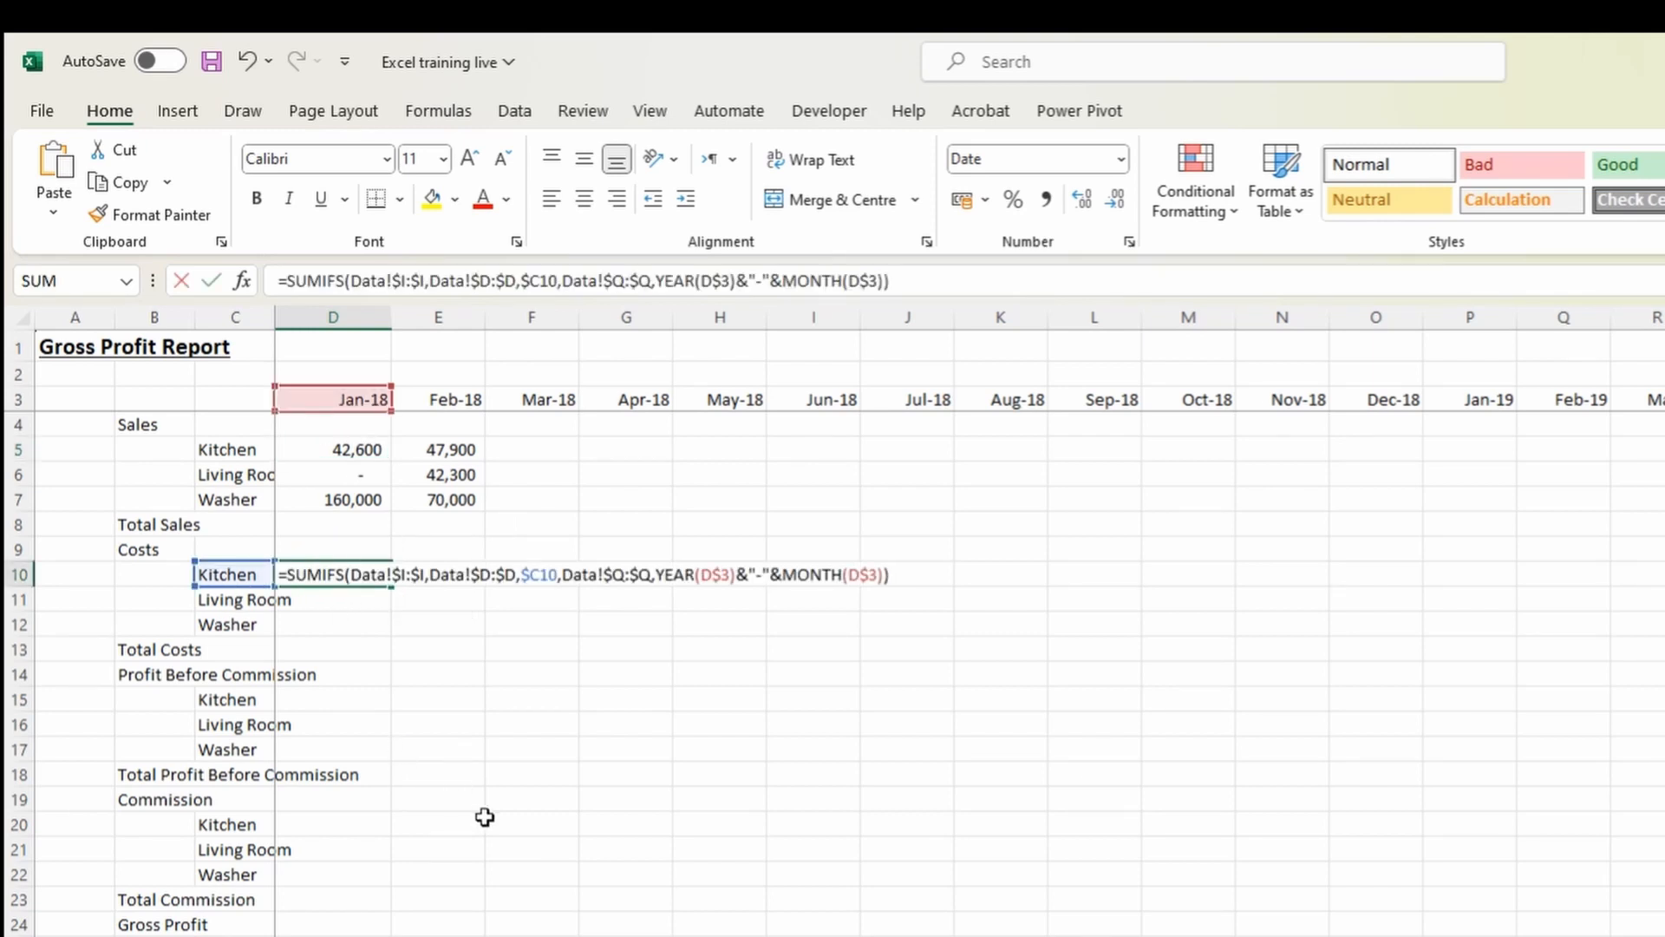
left_click(386, 568)
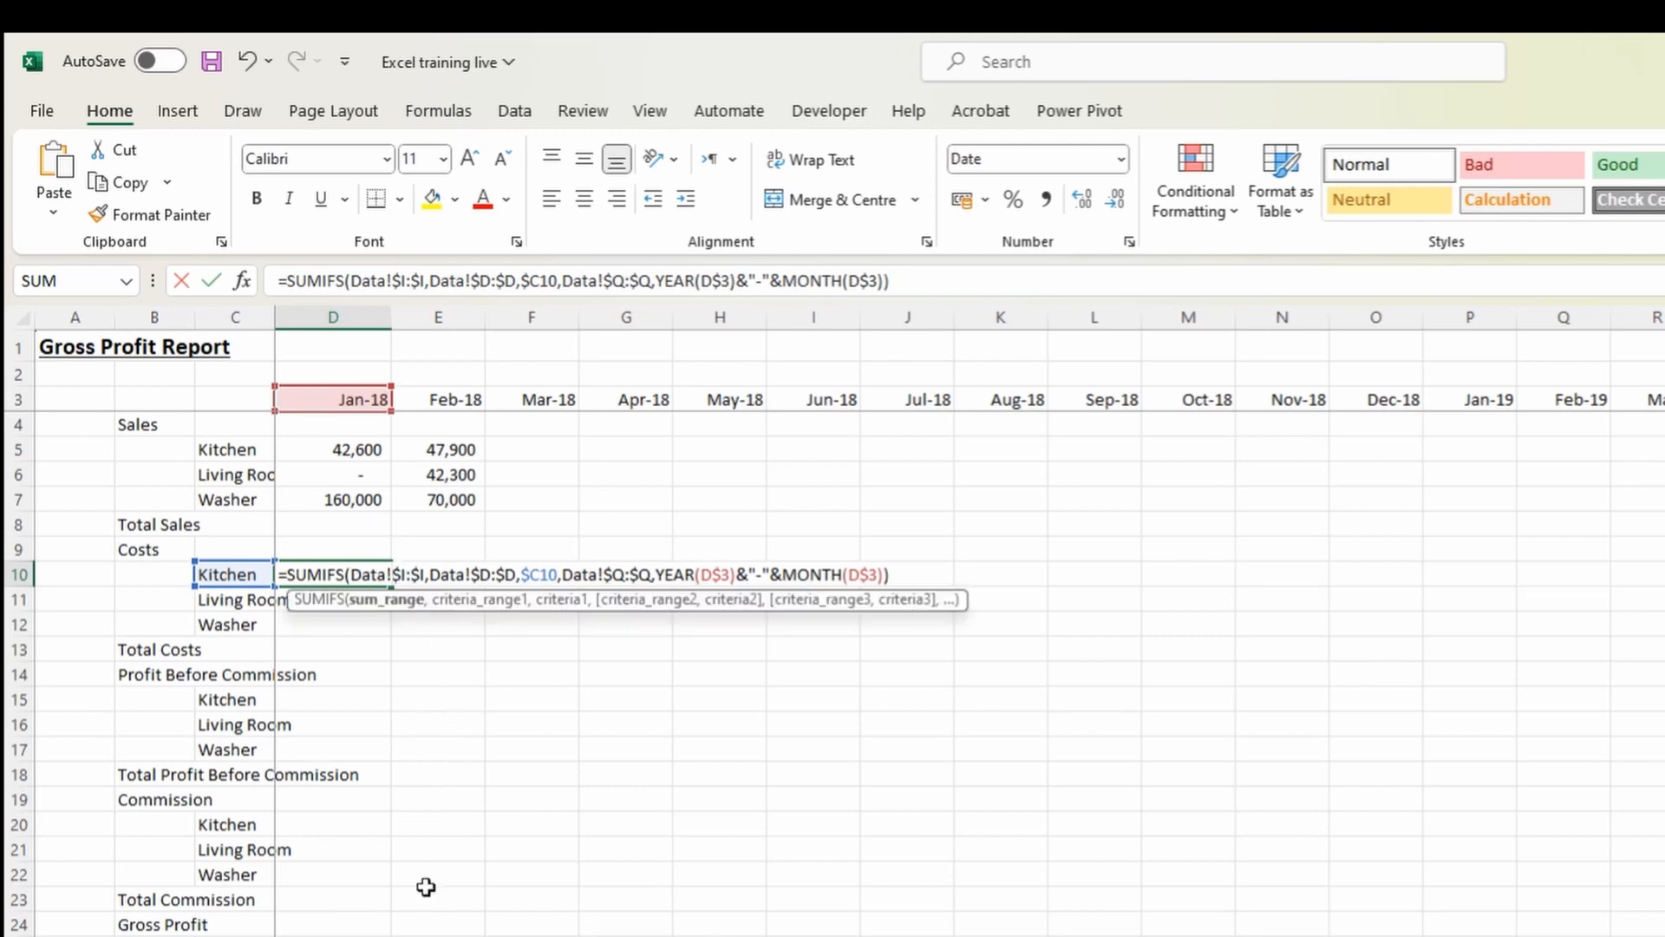
left_click(433, 935)
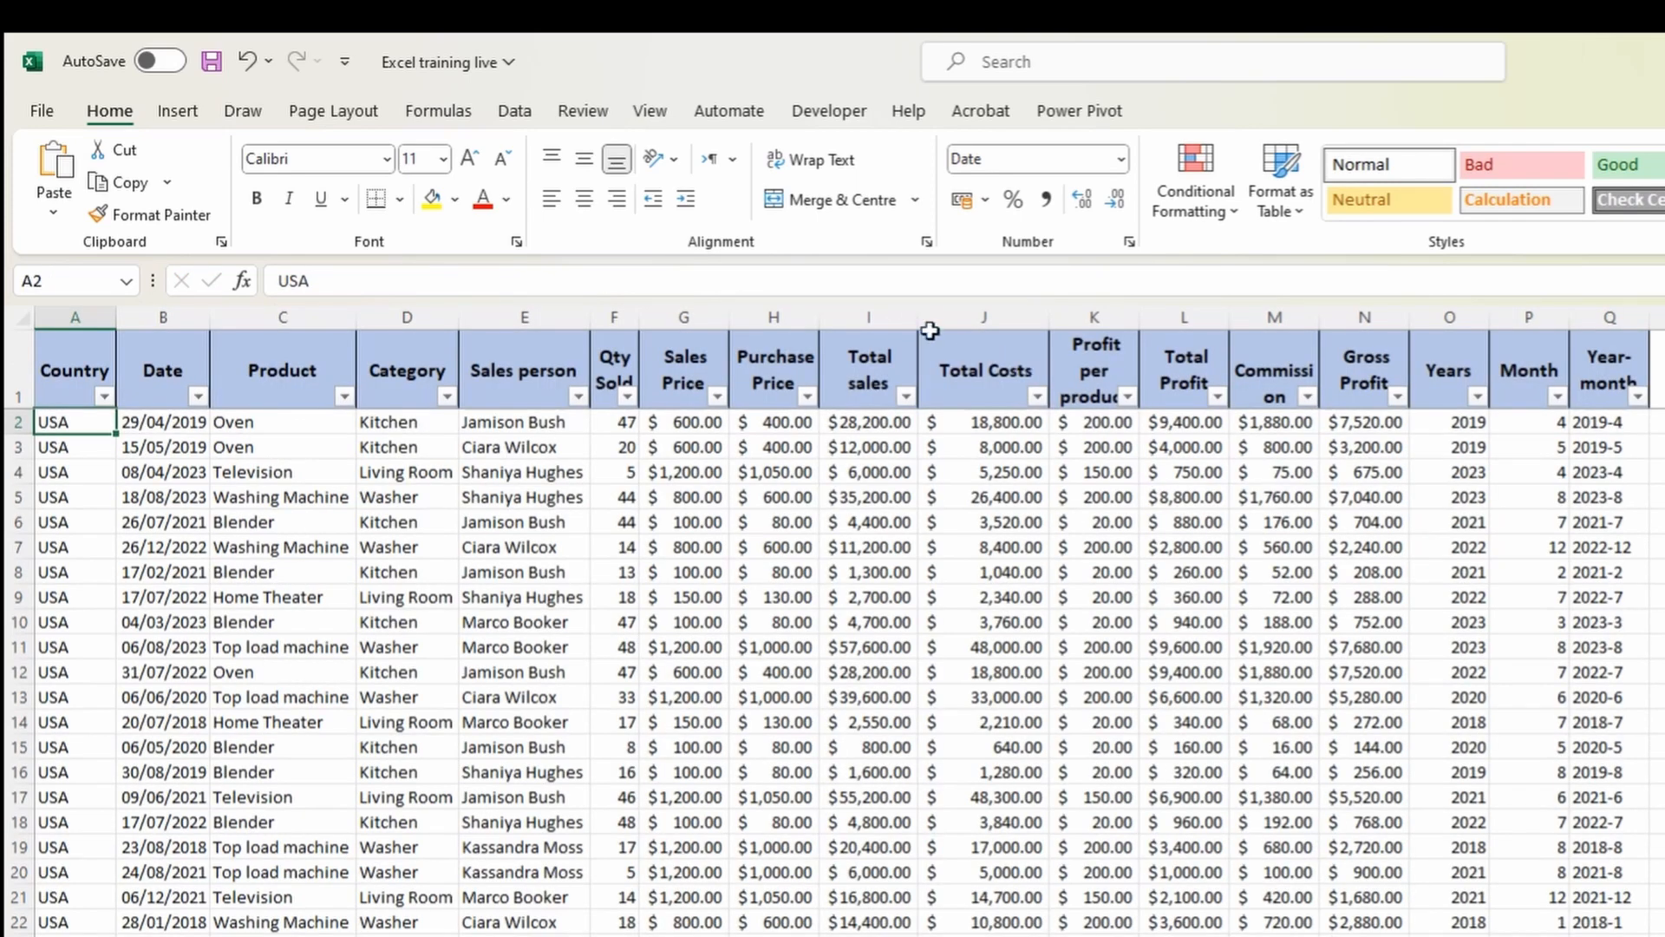
left_click(868, 317)
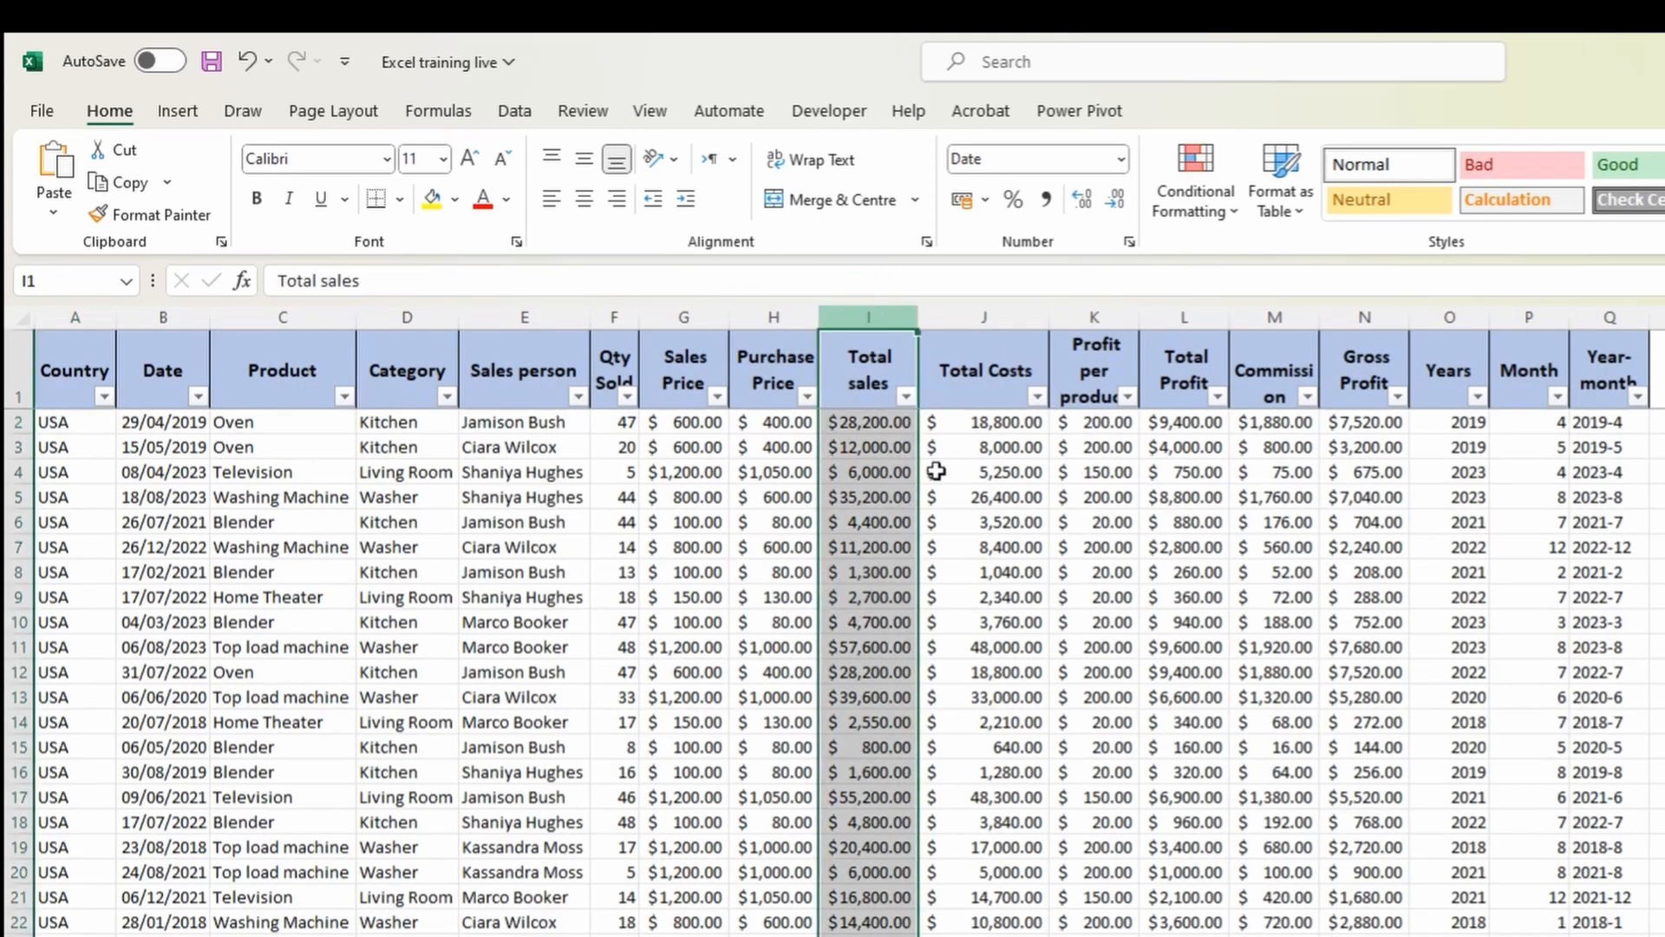
left_click(989, 312)
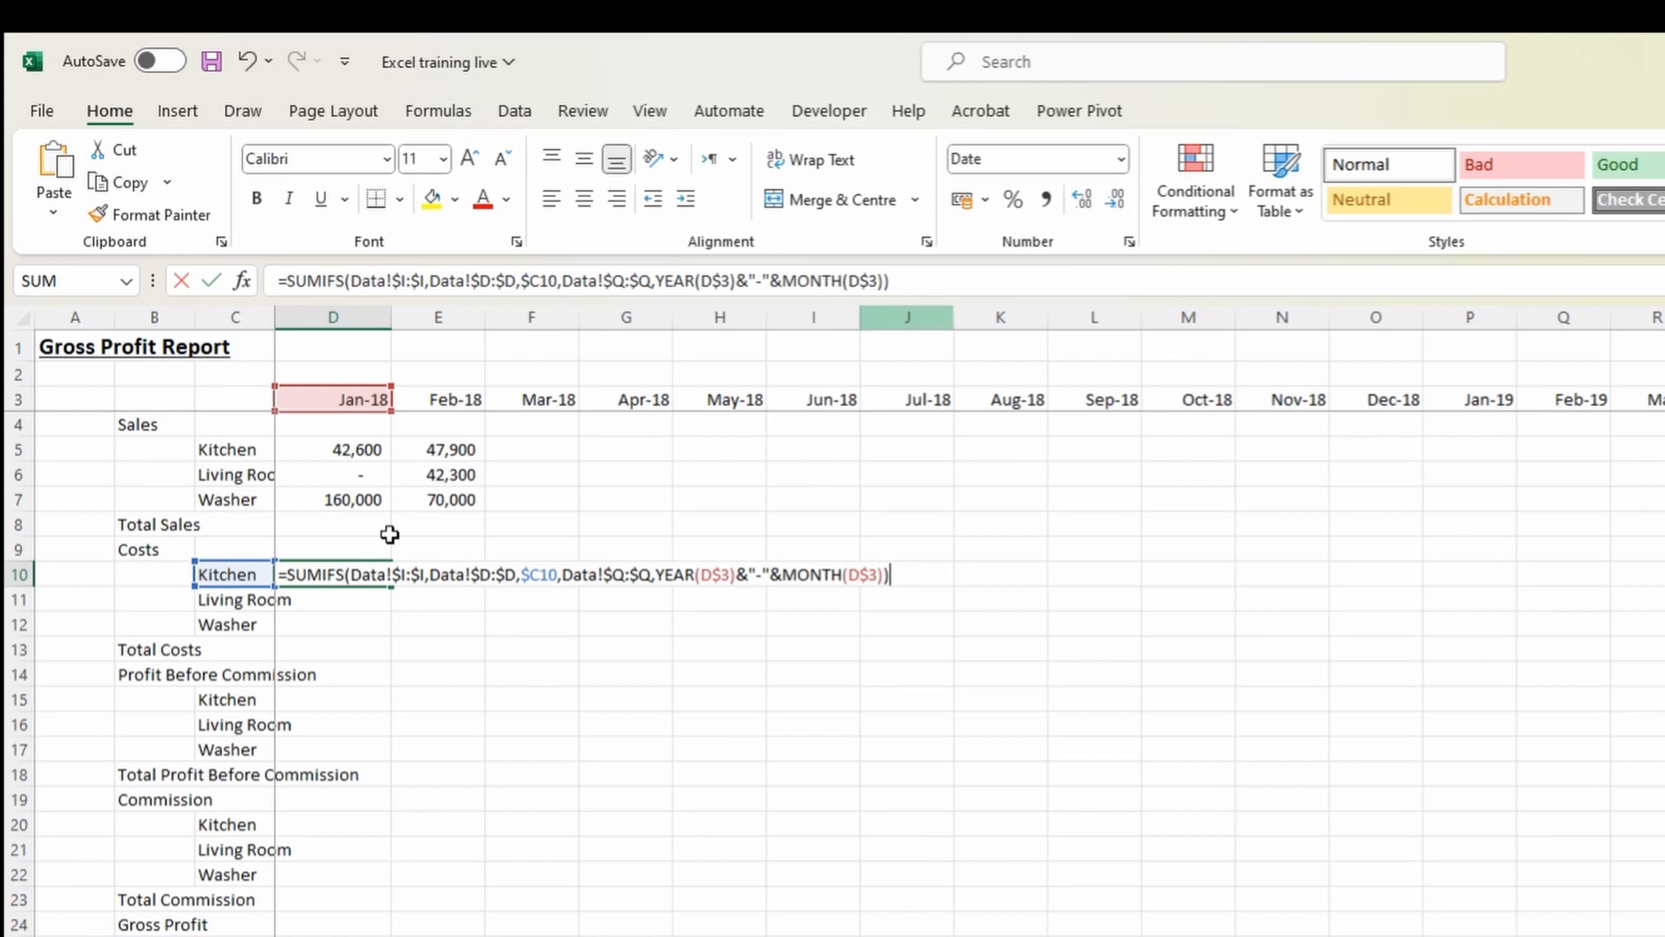
Change the sum range in the D10 Kitchen cost formula to Data!$J:$J.
left_click(408, 574)
key("BackSpace")
type("J")
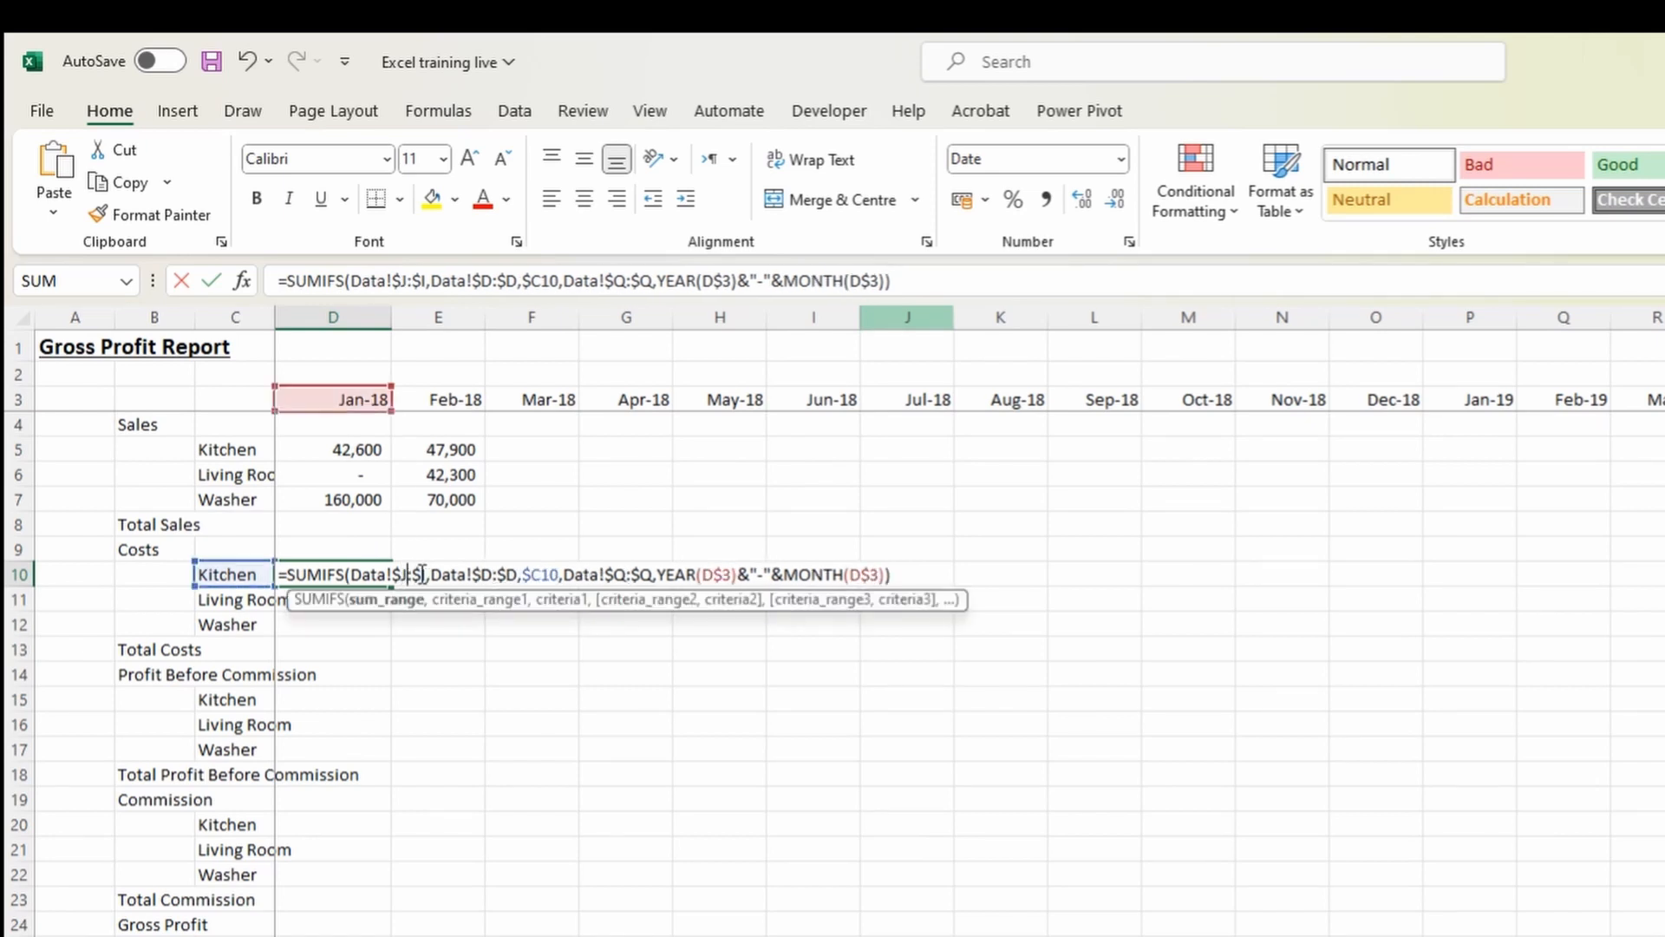
left_click(422, 574)
key("BackSpace")
type("J")
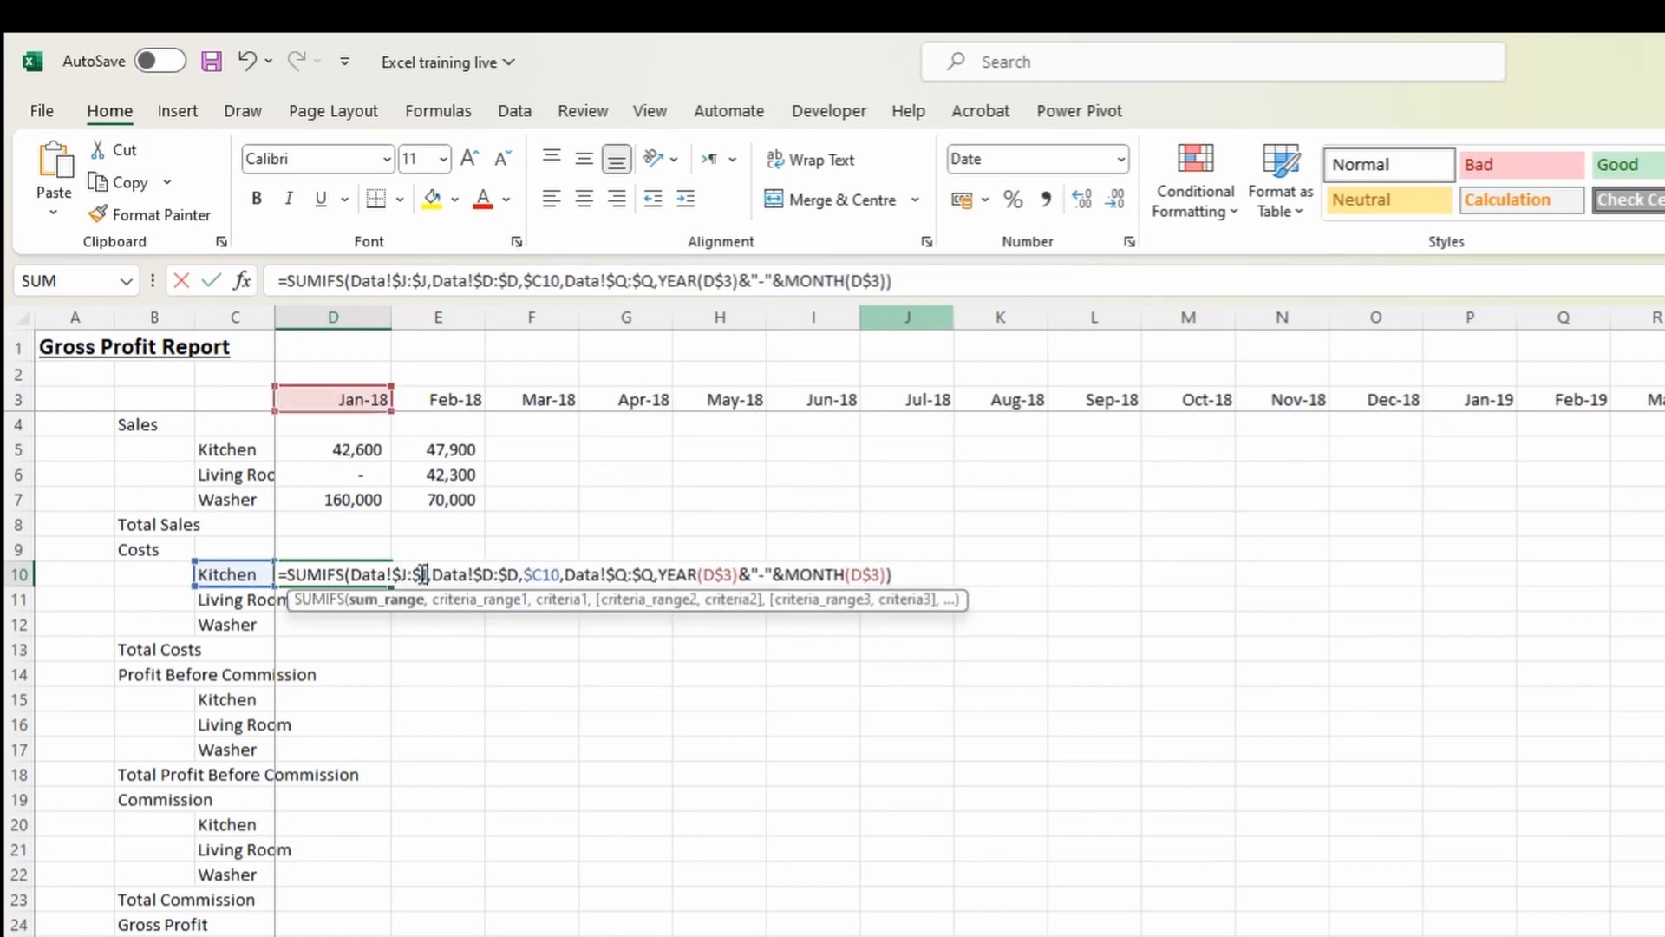
key("Return")
Copy the Kitchen cost formula from D10 down through the Living Room and Washer cost cells to D12.
key("Up")
key("ctrl+c")
key("shift+Down")
key("shift+Down")
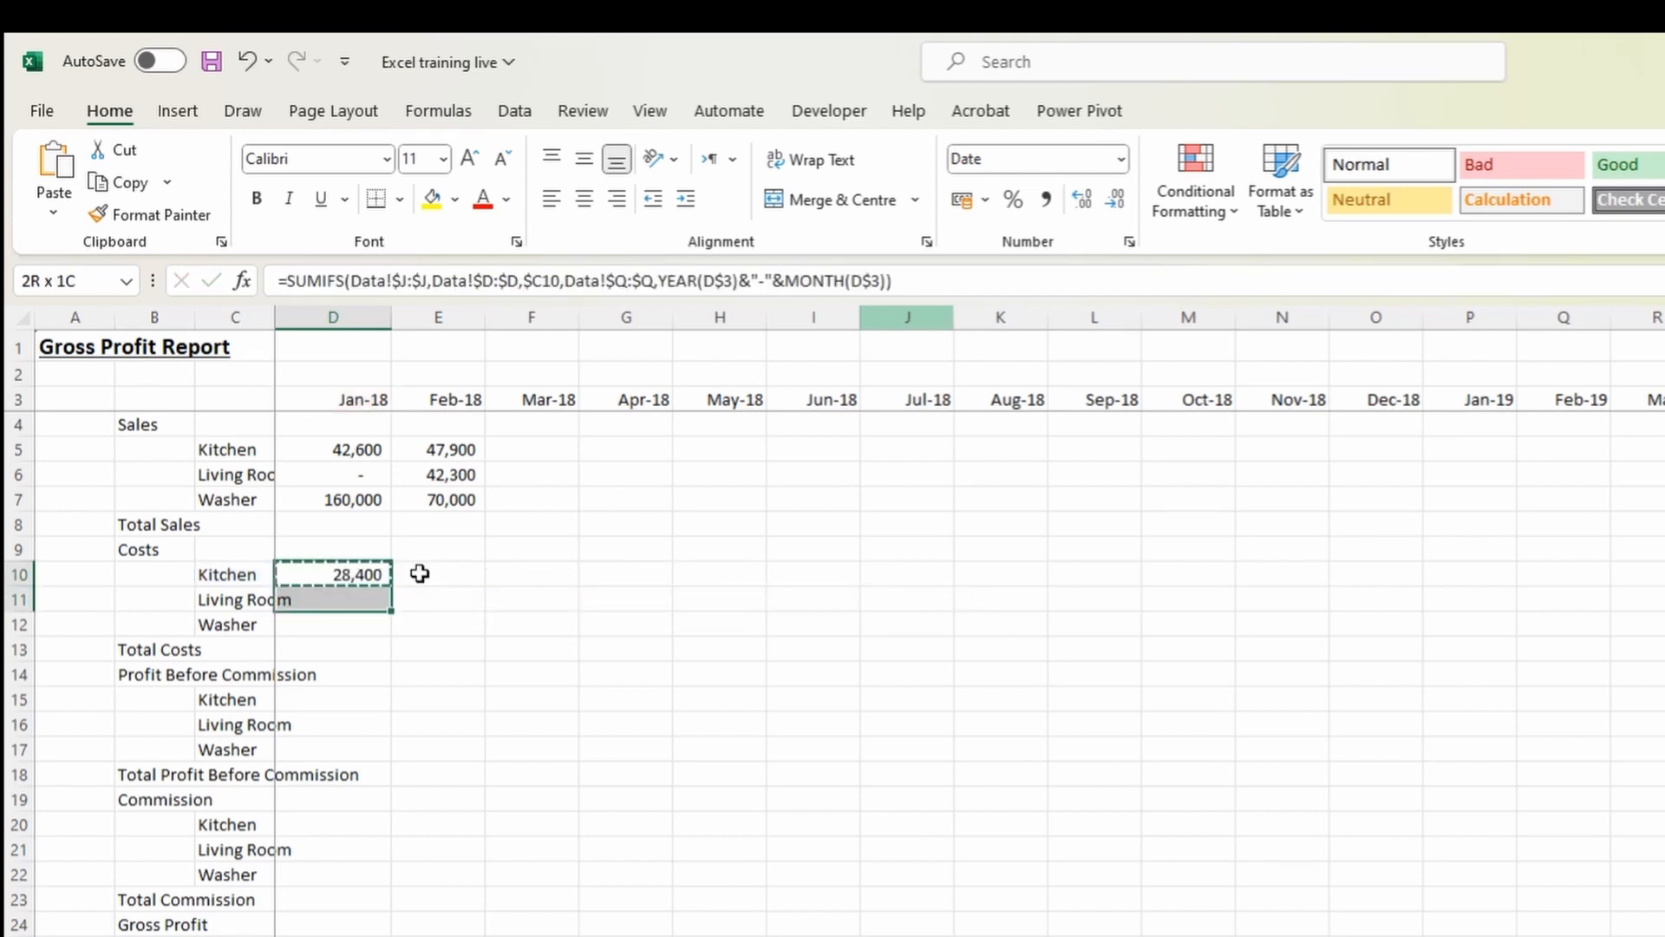
key("ctrl+v")
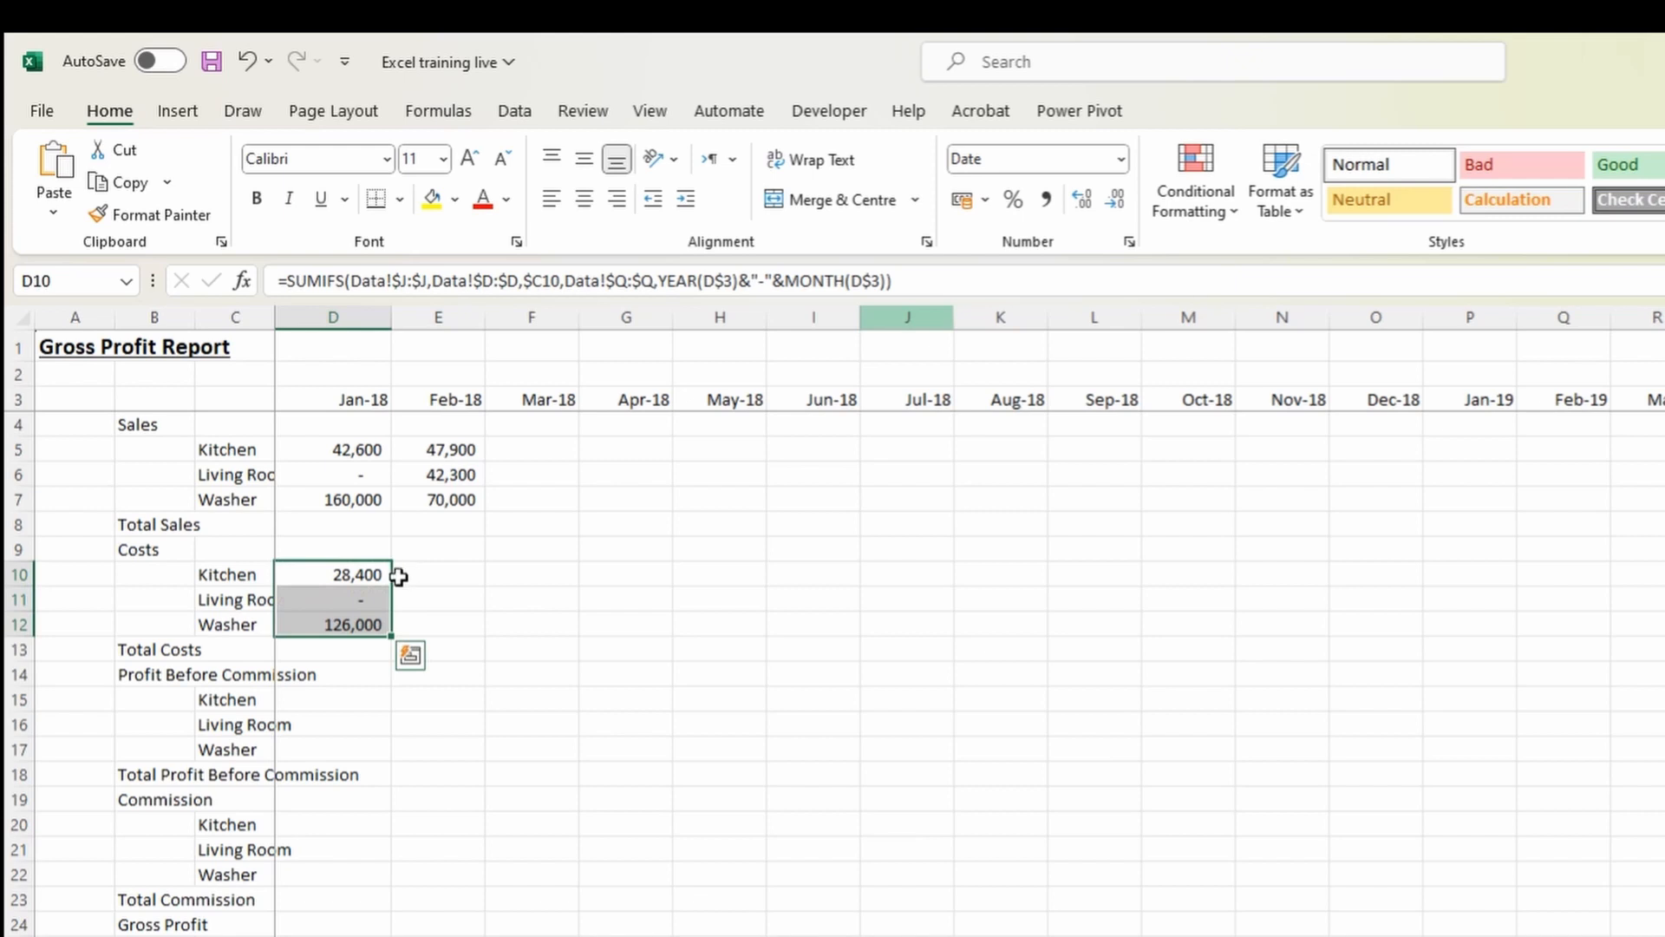
Review the January sales and cost cells on the report, along with D5's month header and Kitchen label.
left_click(373, 576)
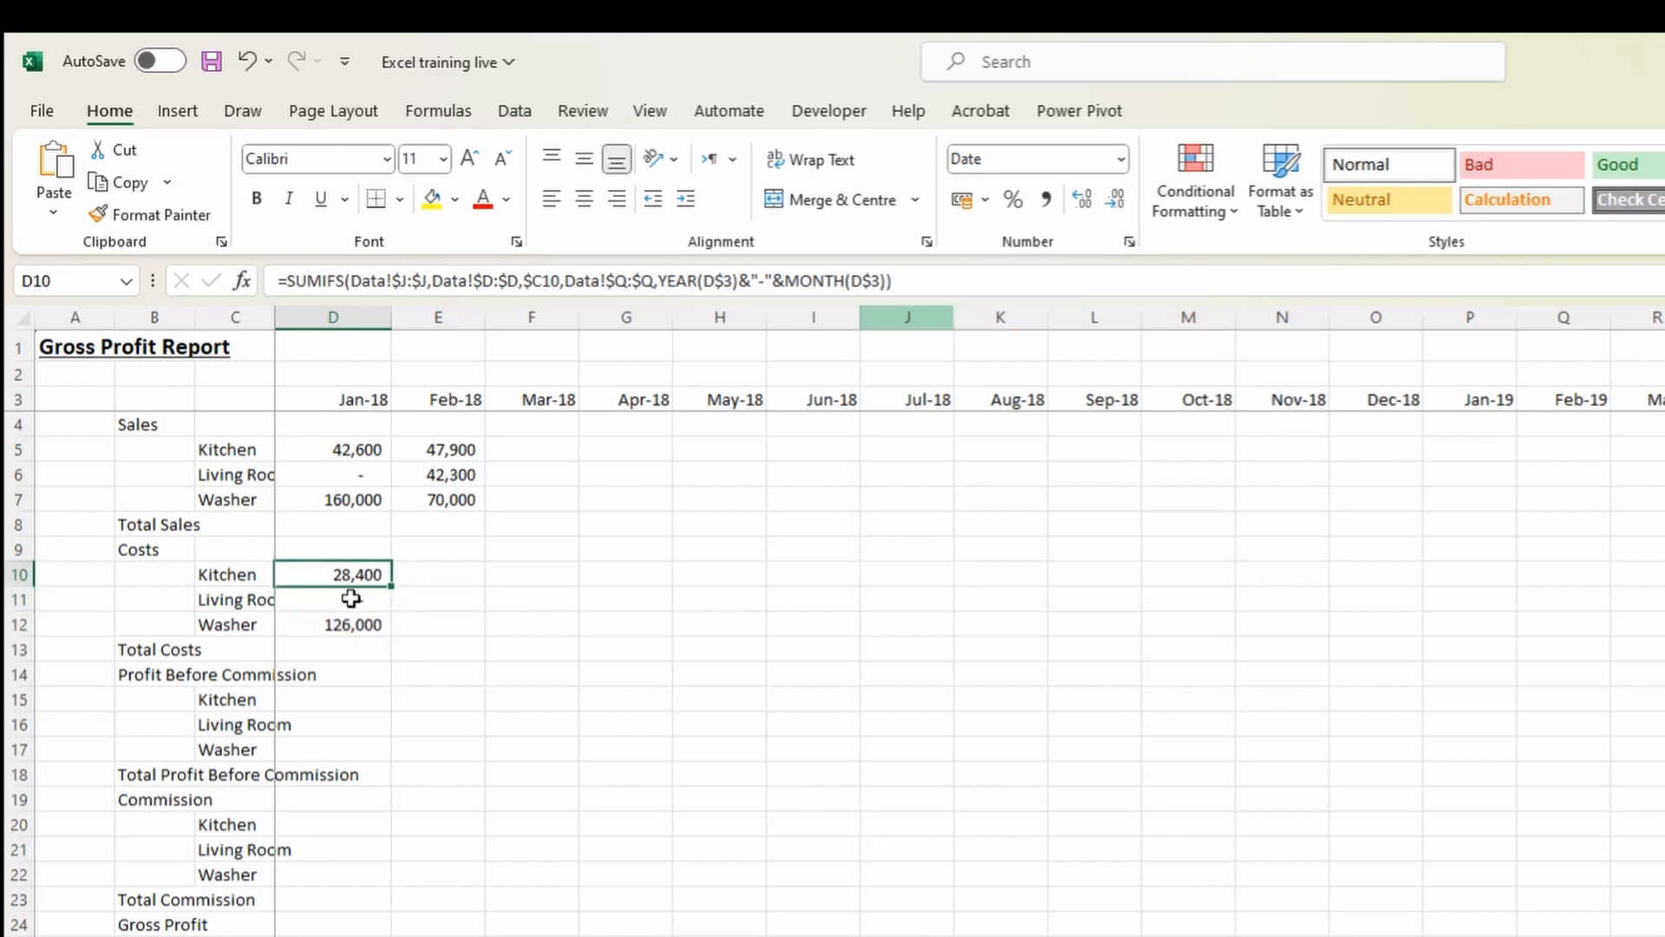
left_click_drag(357, 460, 359, 614)
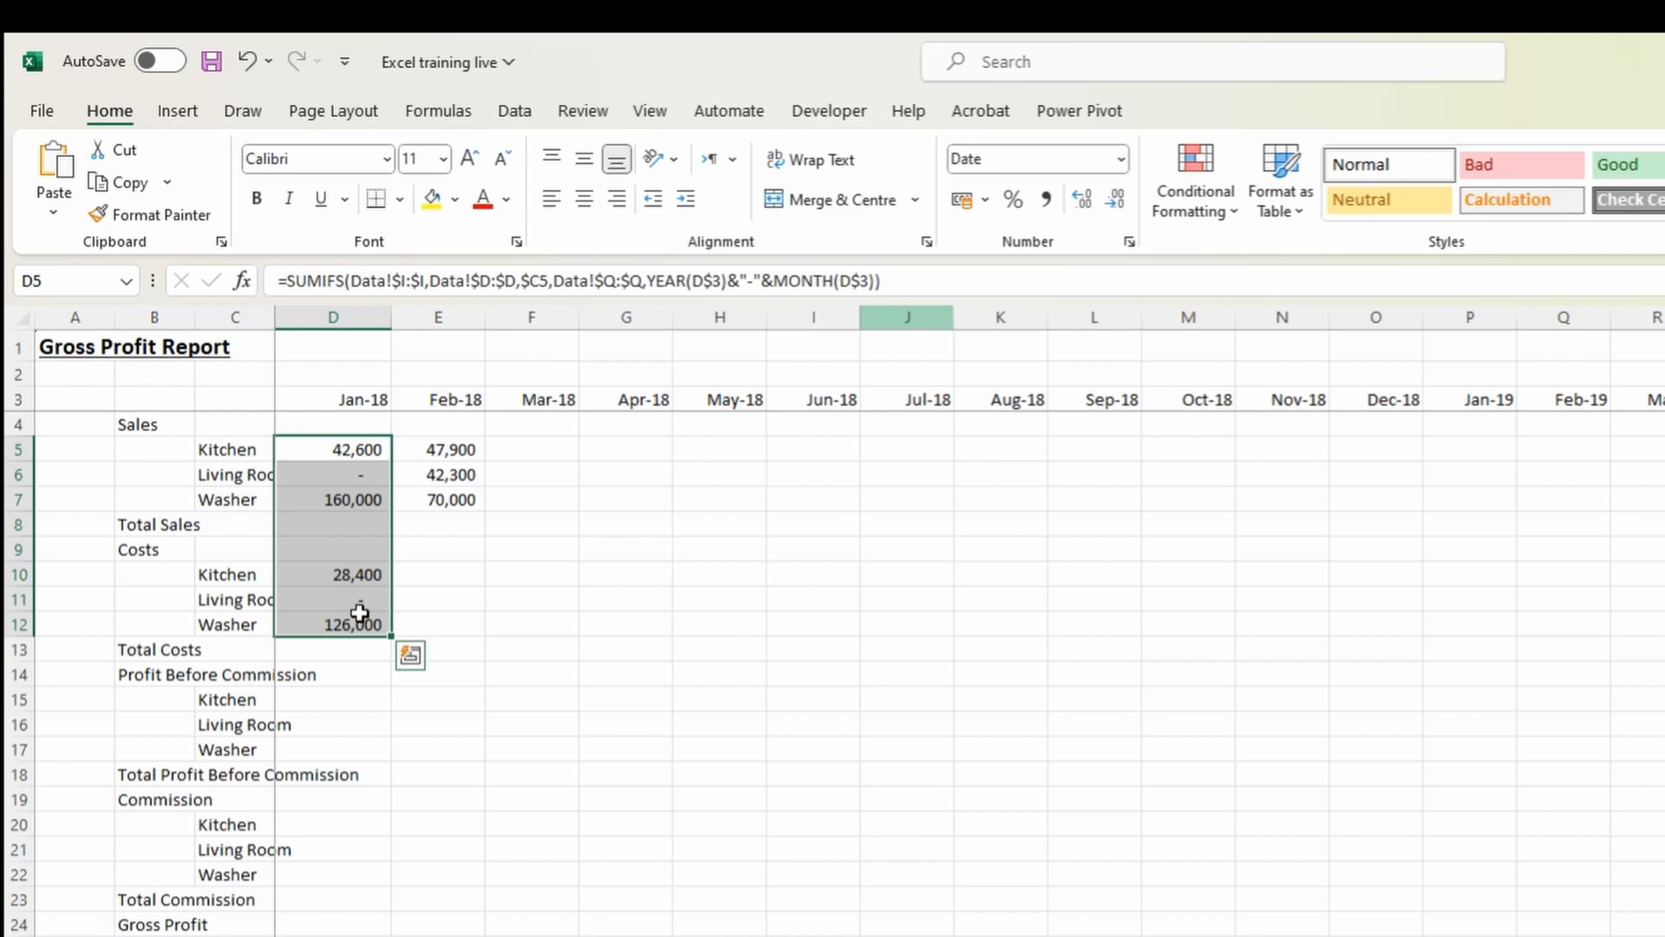
left_click(342, 450)
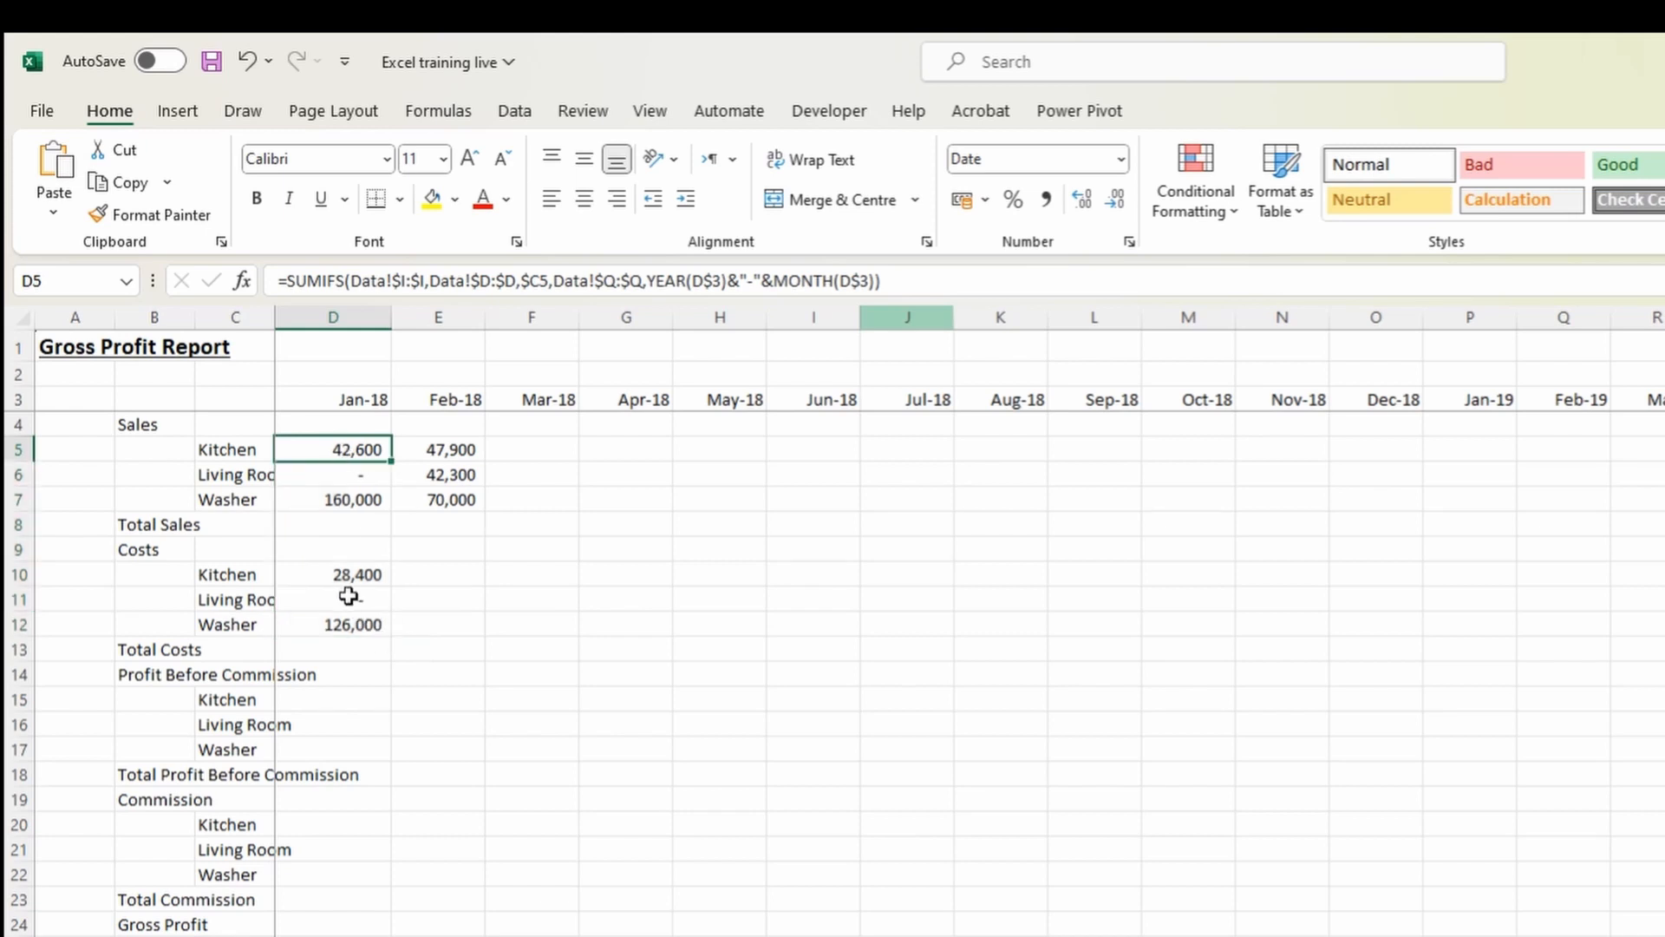
left_click(341, 398)
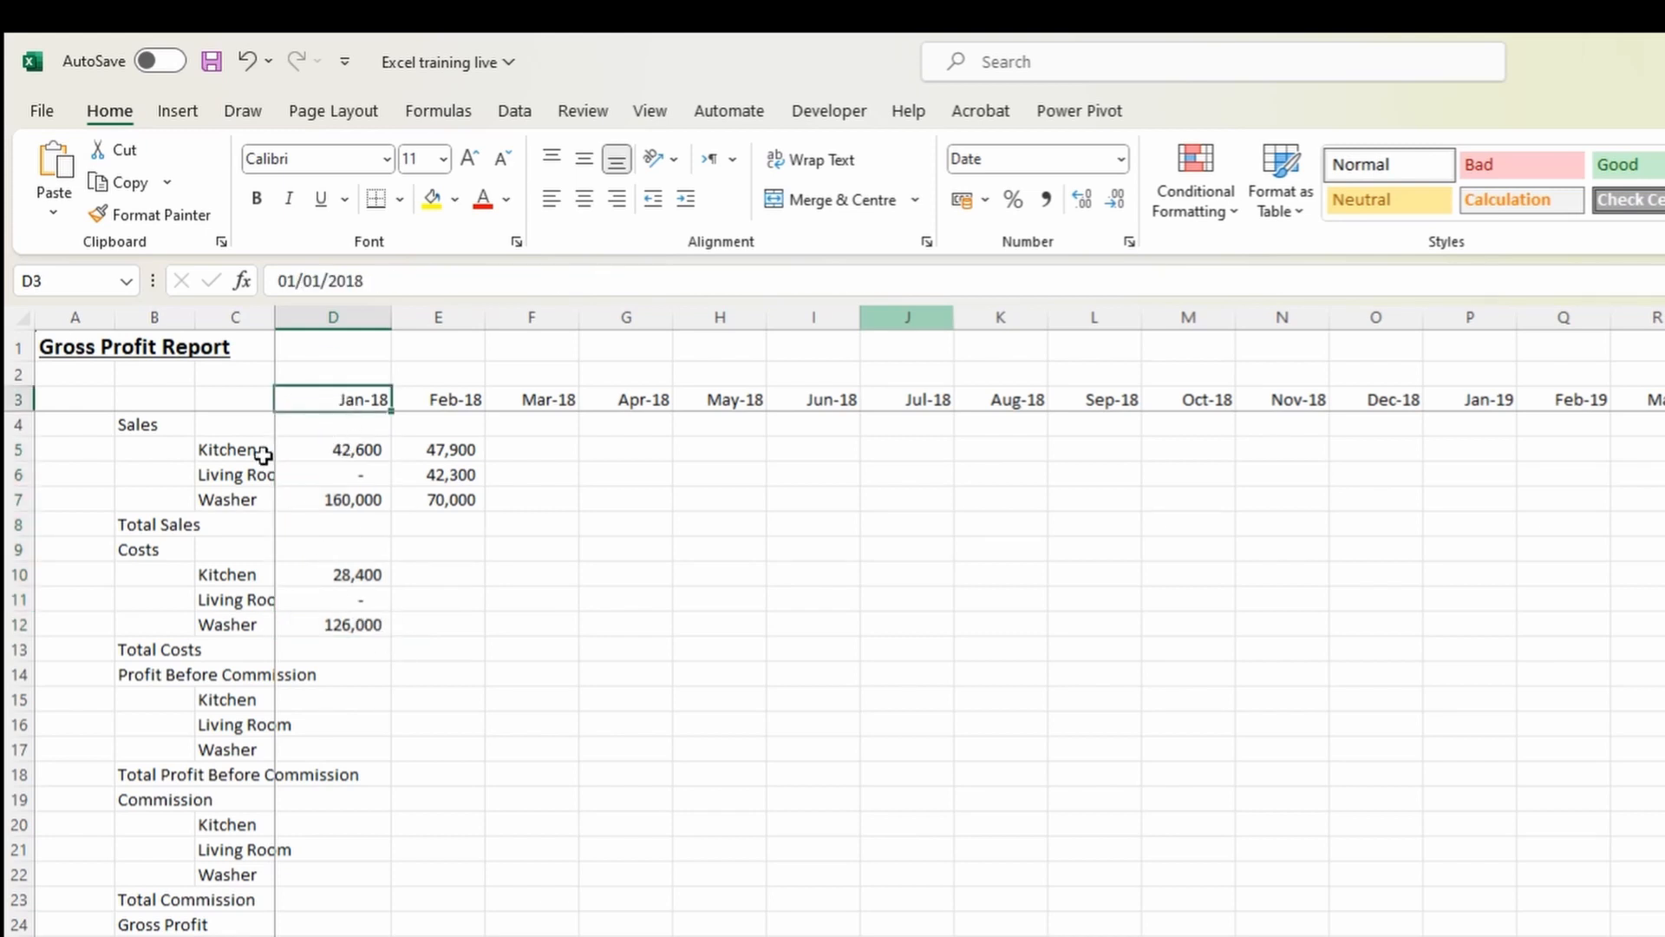
left_click(177, 427)
left_click(233, 453)
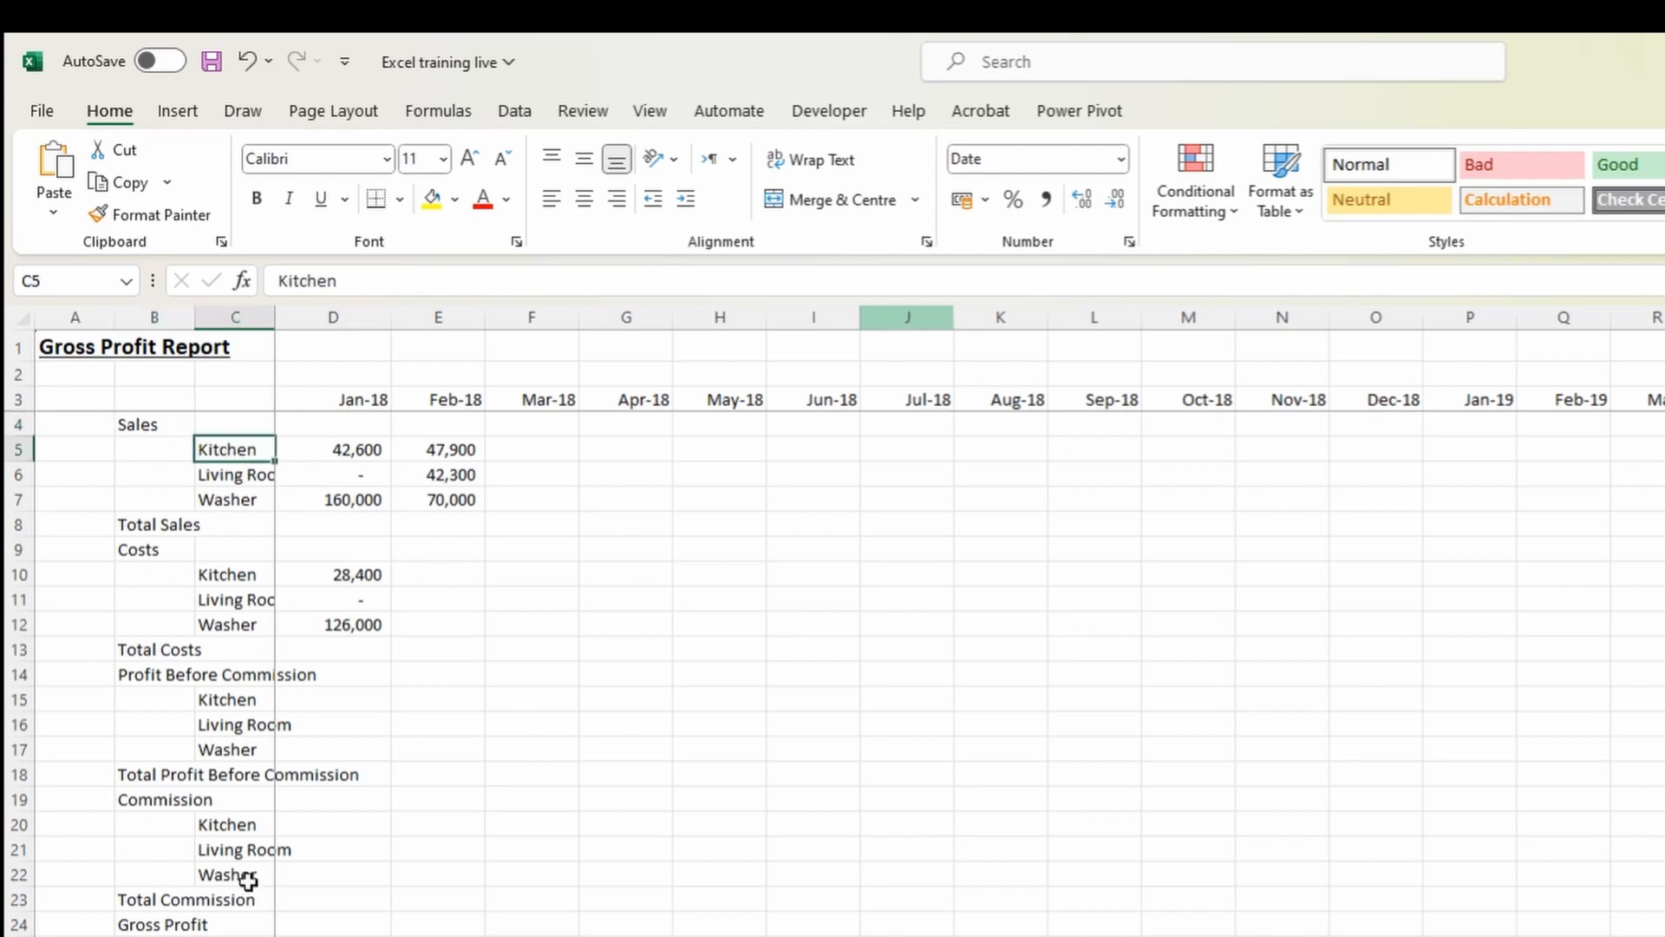
Filter the Date column on the Data sheet to January 2018 only.
left_click(182, 936)
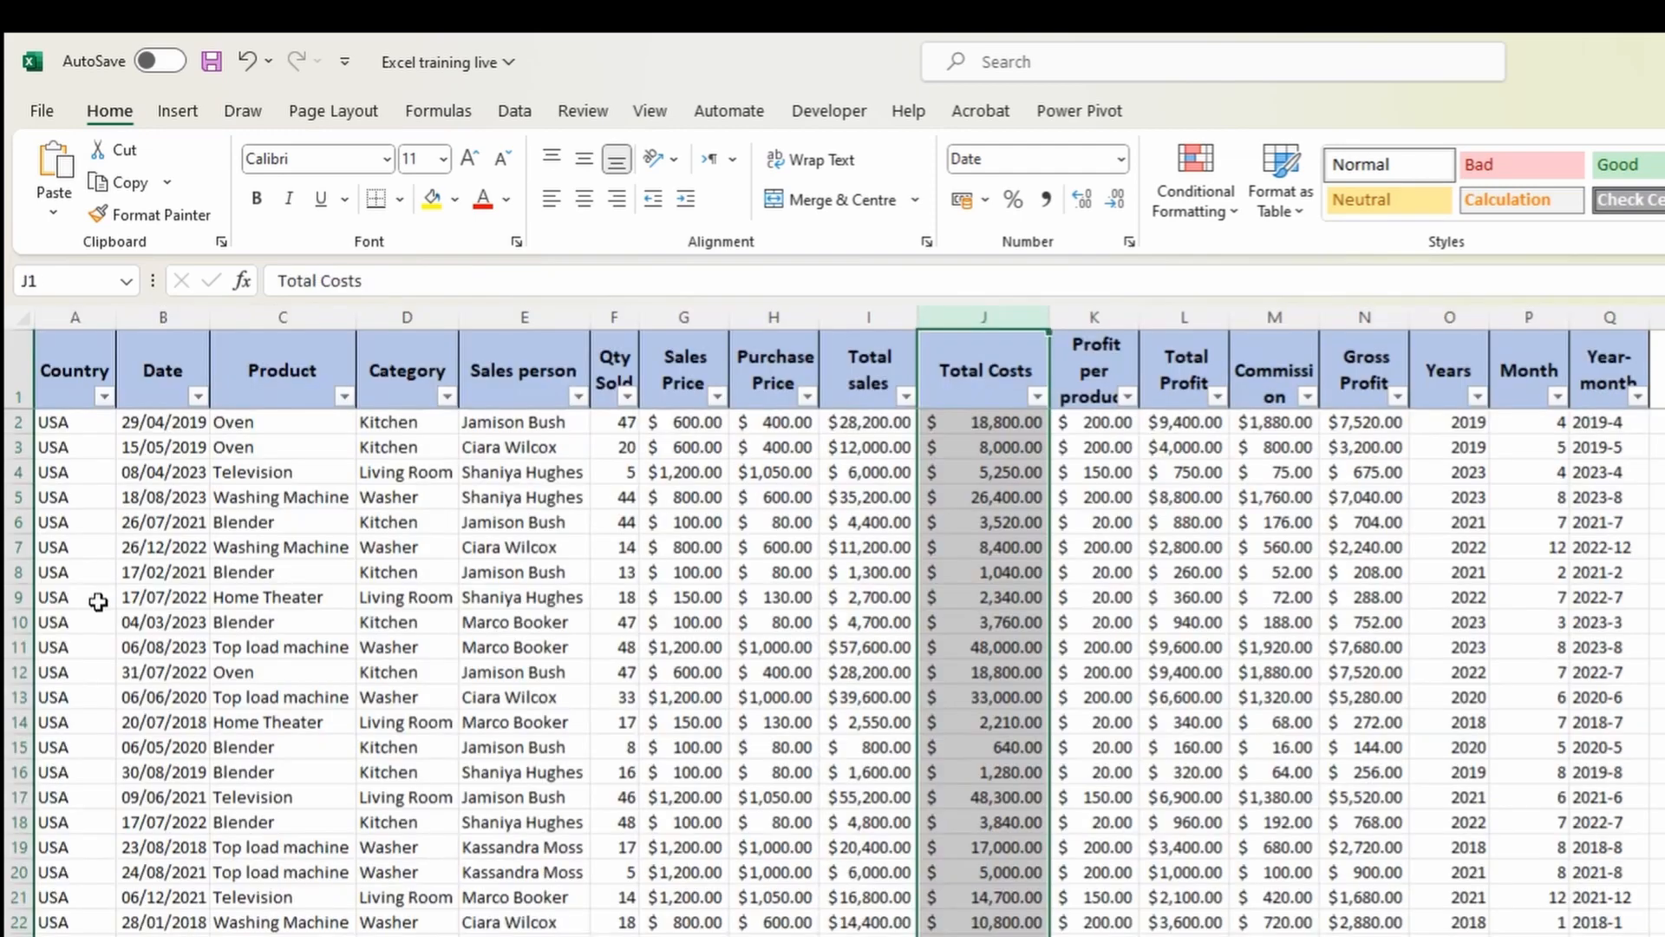
left_click(198, 396)
left_click(58, 862)
left_click(77, 725)
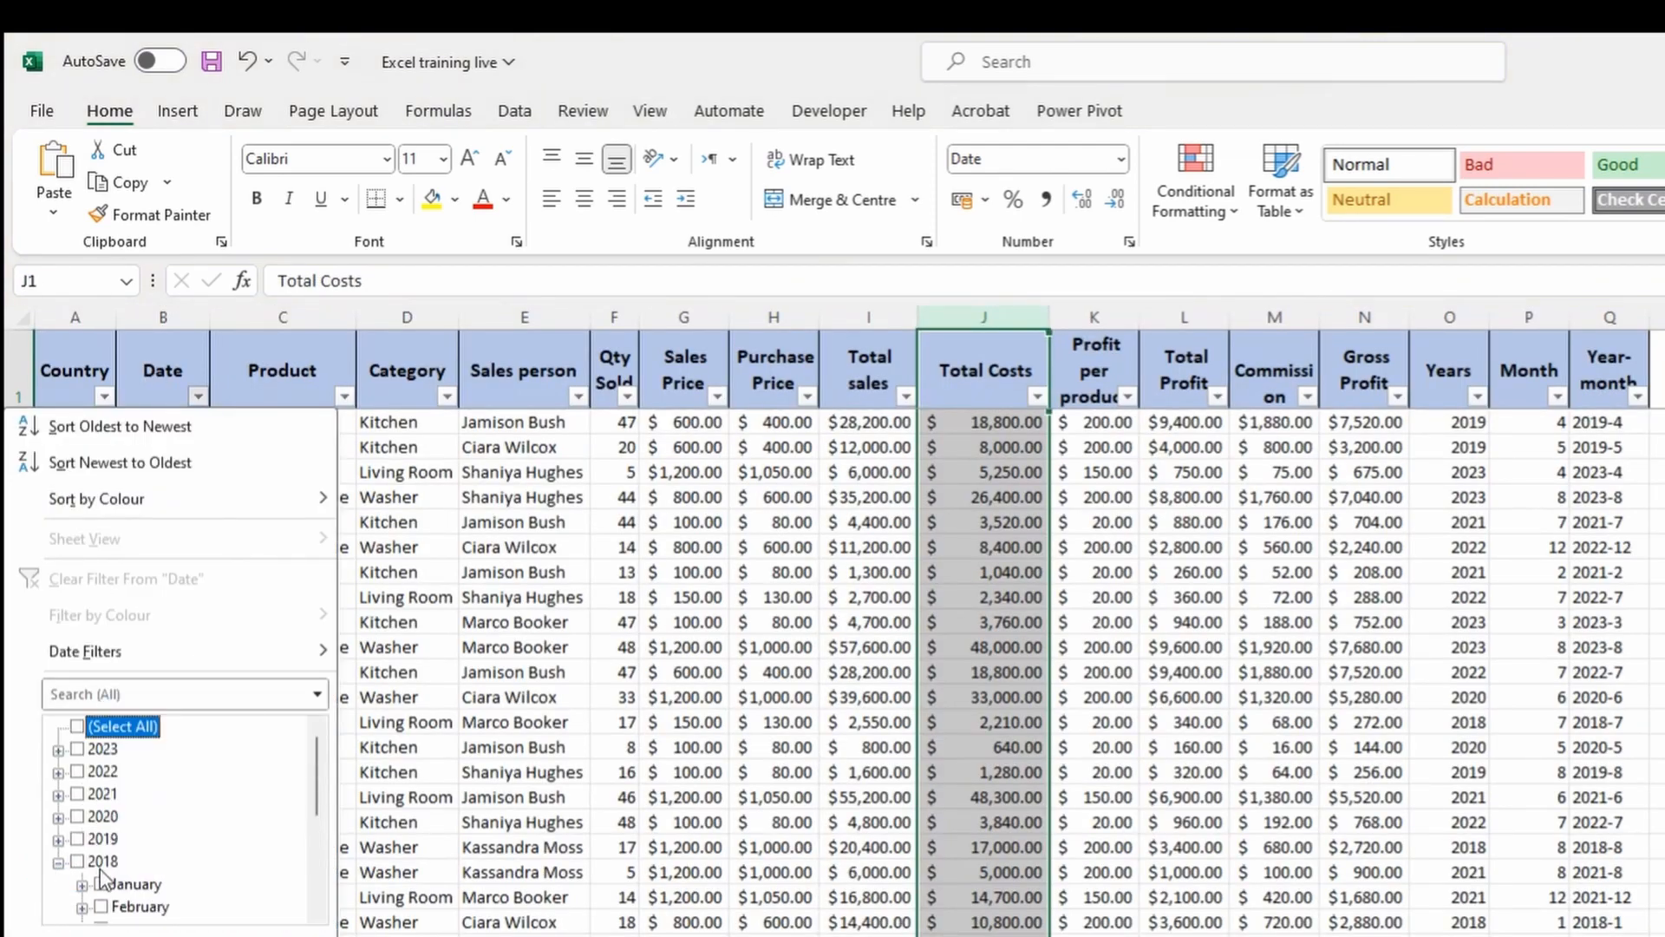
left_click(138, 884)
left_click(208, 930)
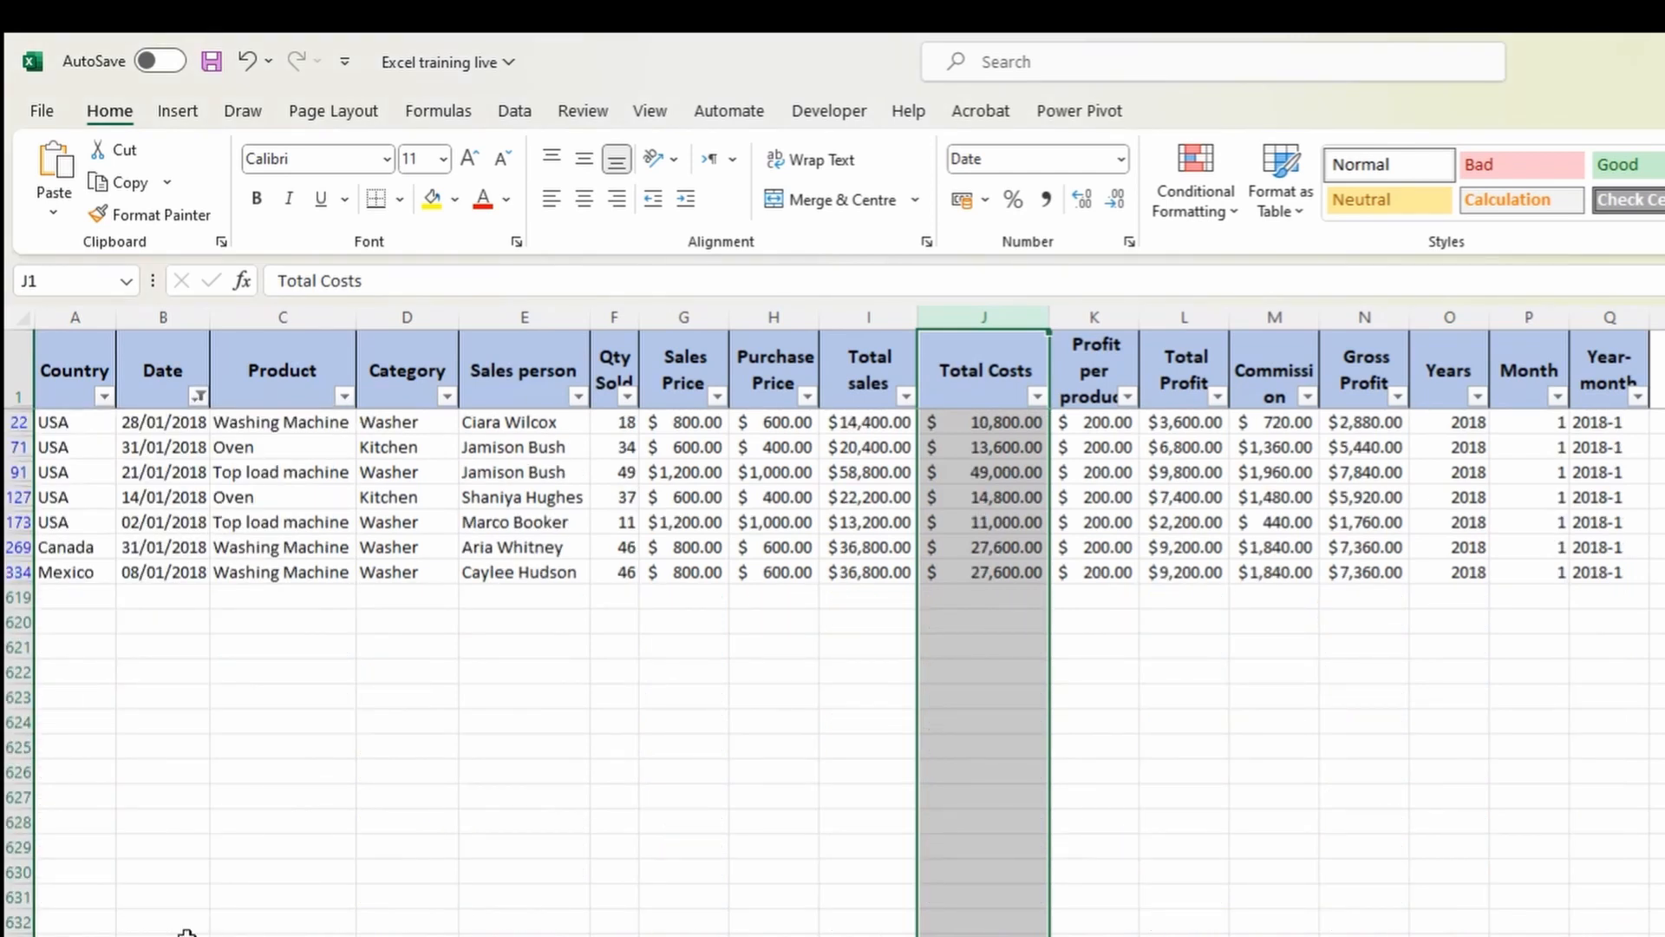
Filter the Category column to Kitchen and compare the sum of the Total sales rows with D5 on the Summary1 sheet.
left_click(447, 397)
left_click(199, 769)
left_click(350, 932)
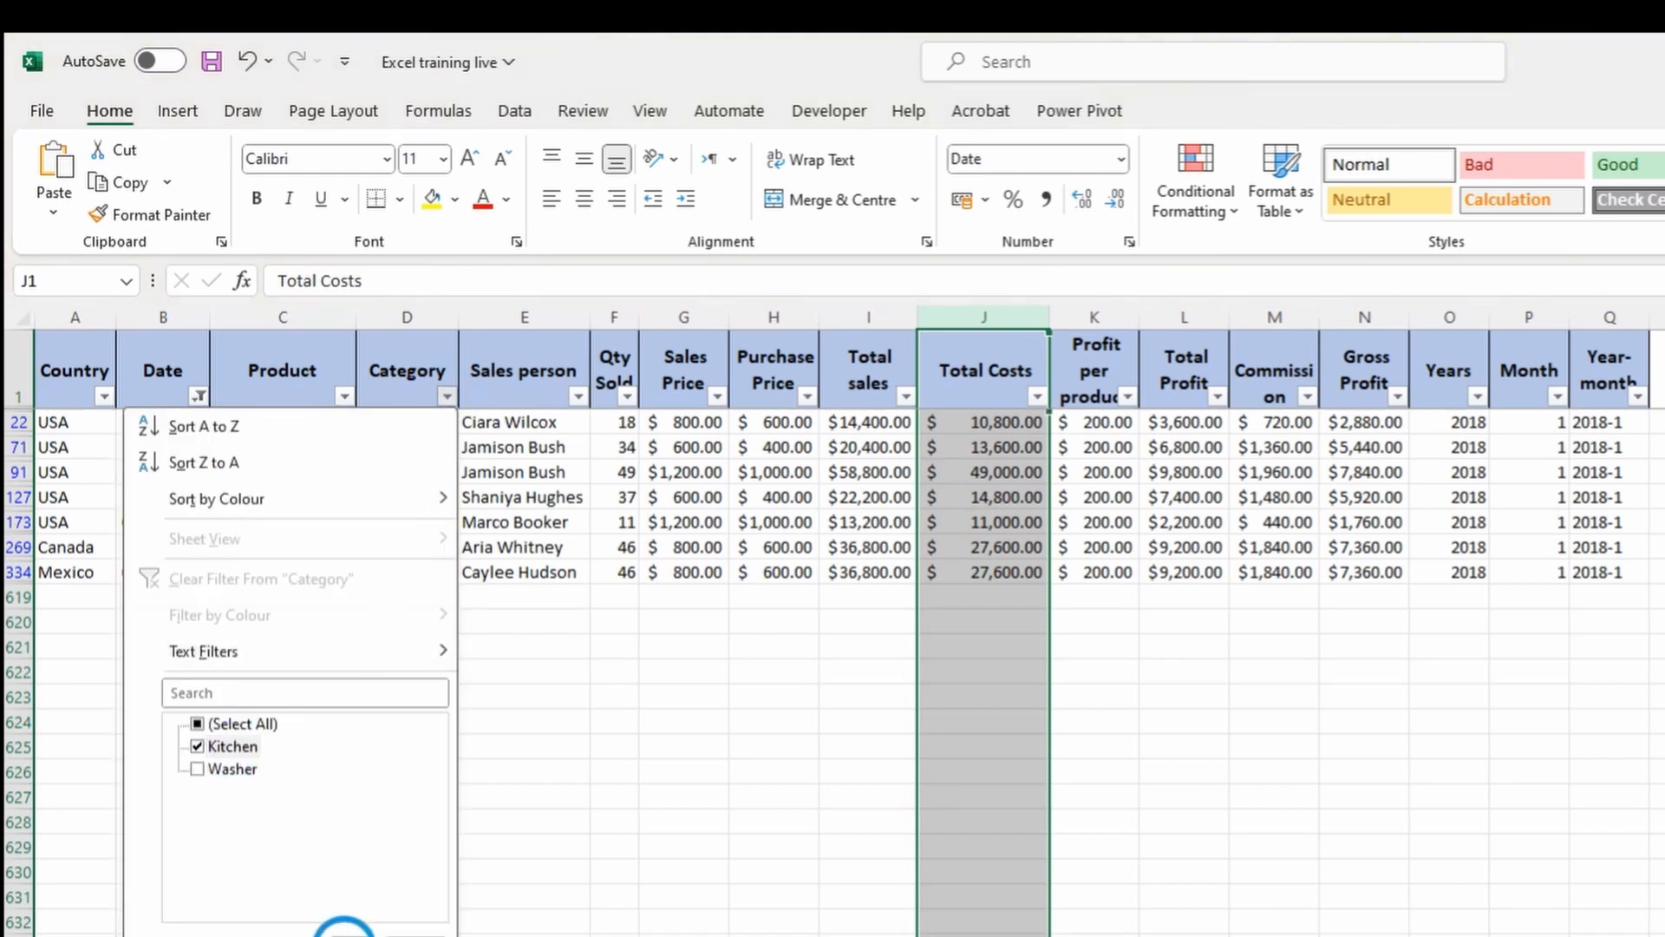
left_click_drag(874, 423, 883, 450)
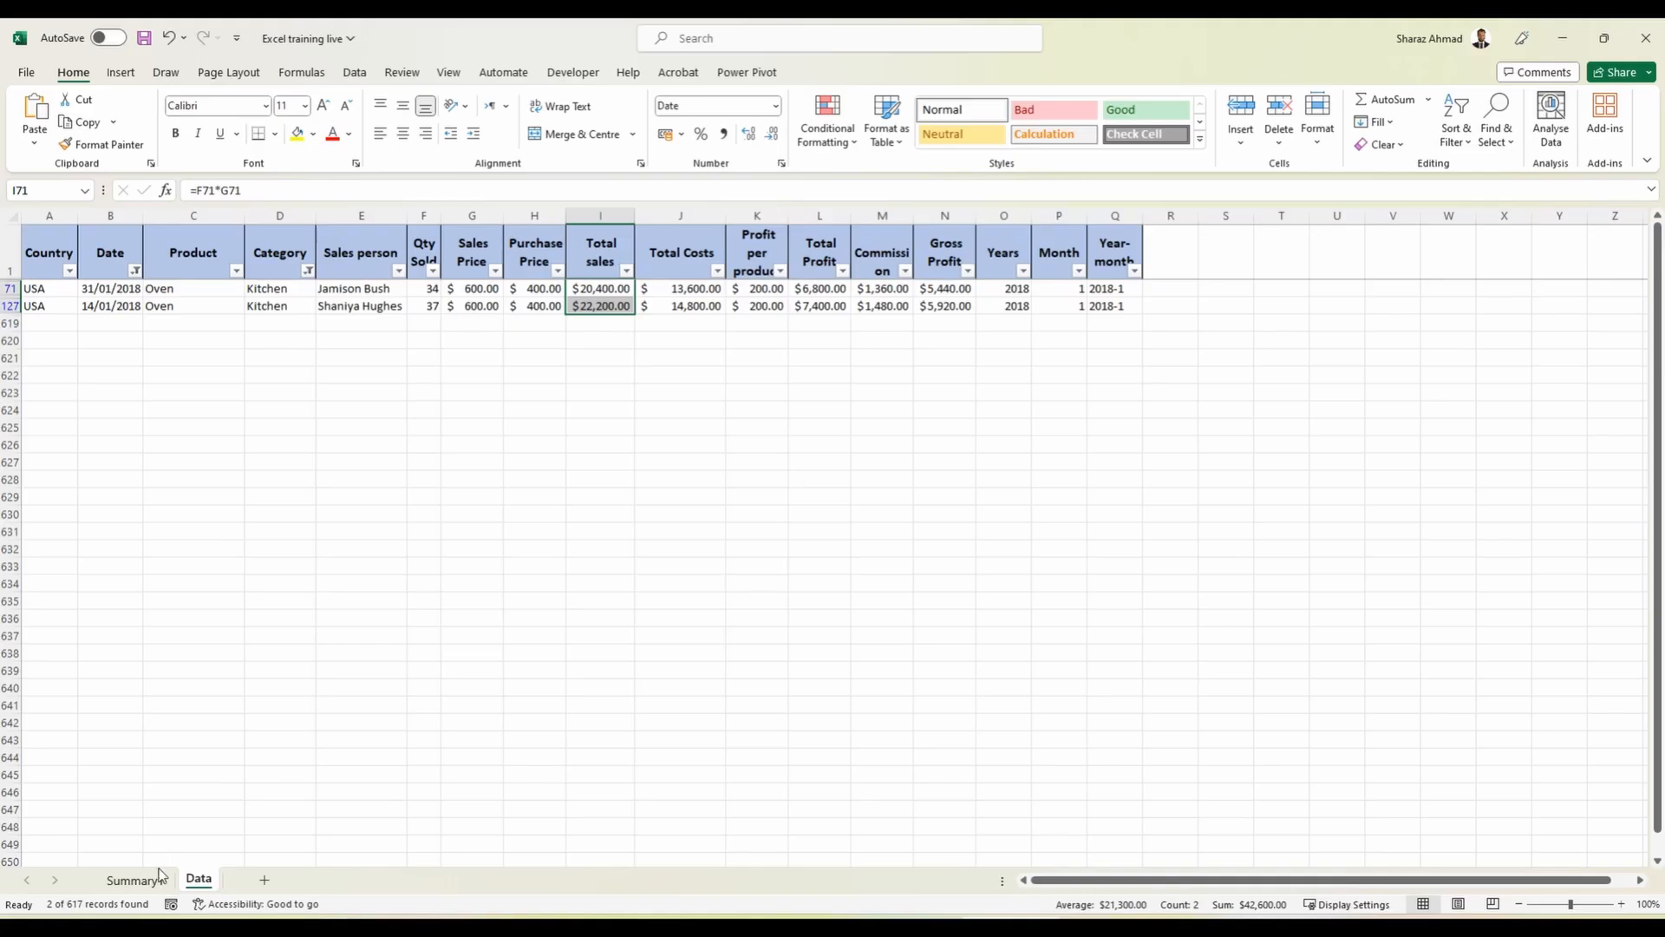
left_click(154, 879)
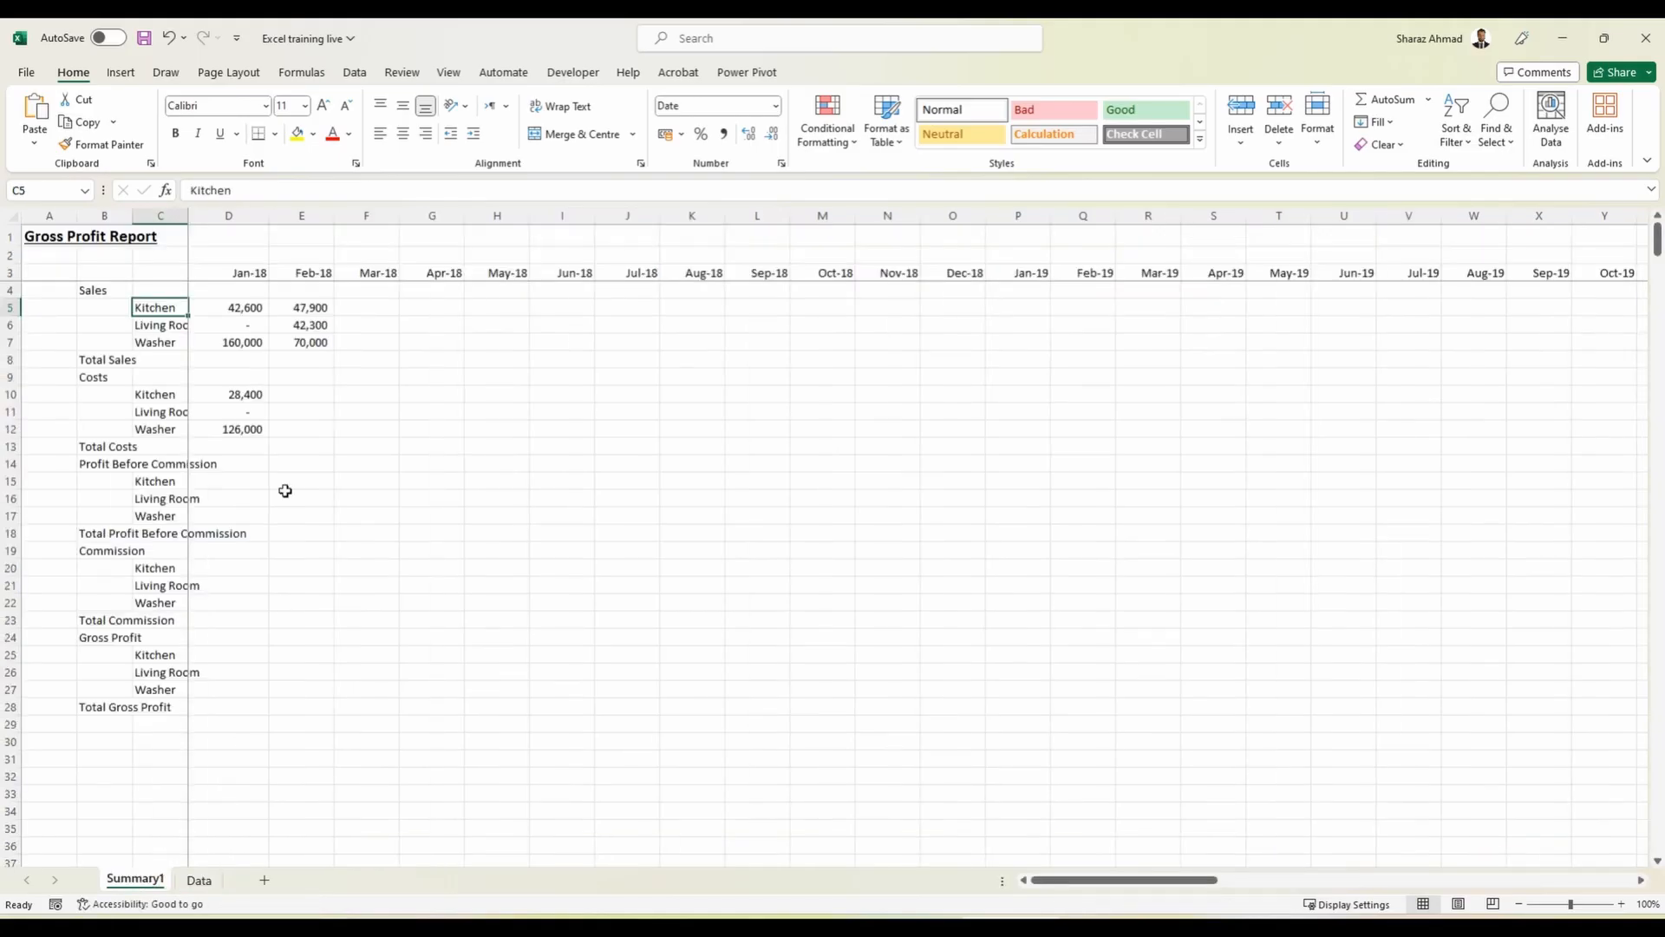
left_click(247, 307)
left_click(208, 881)
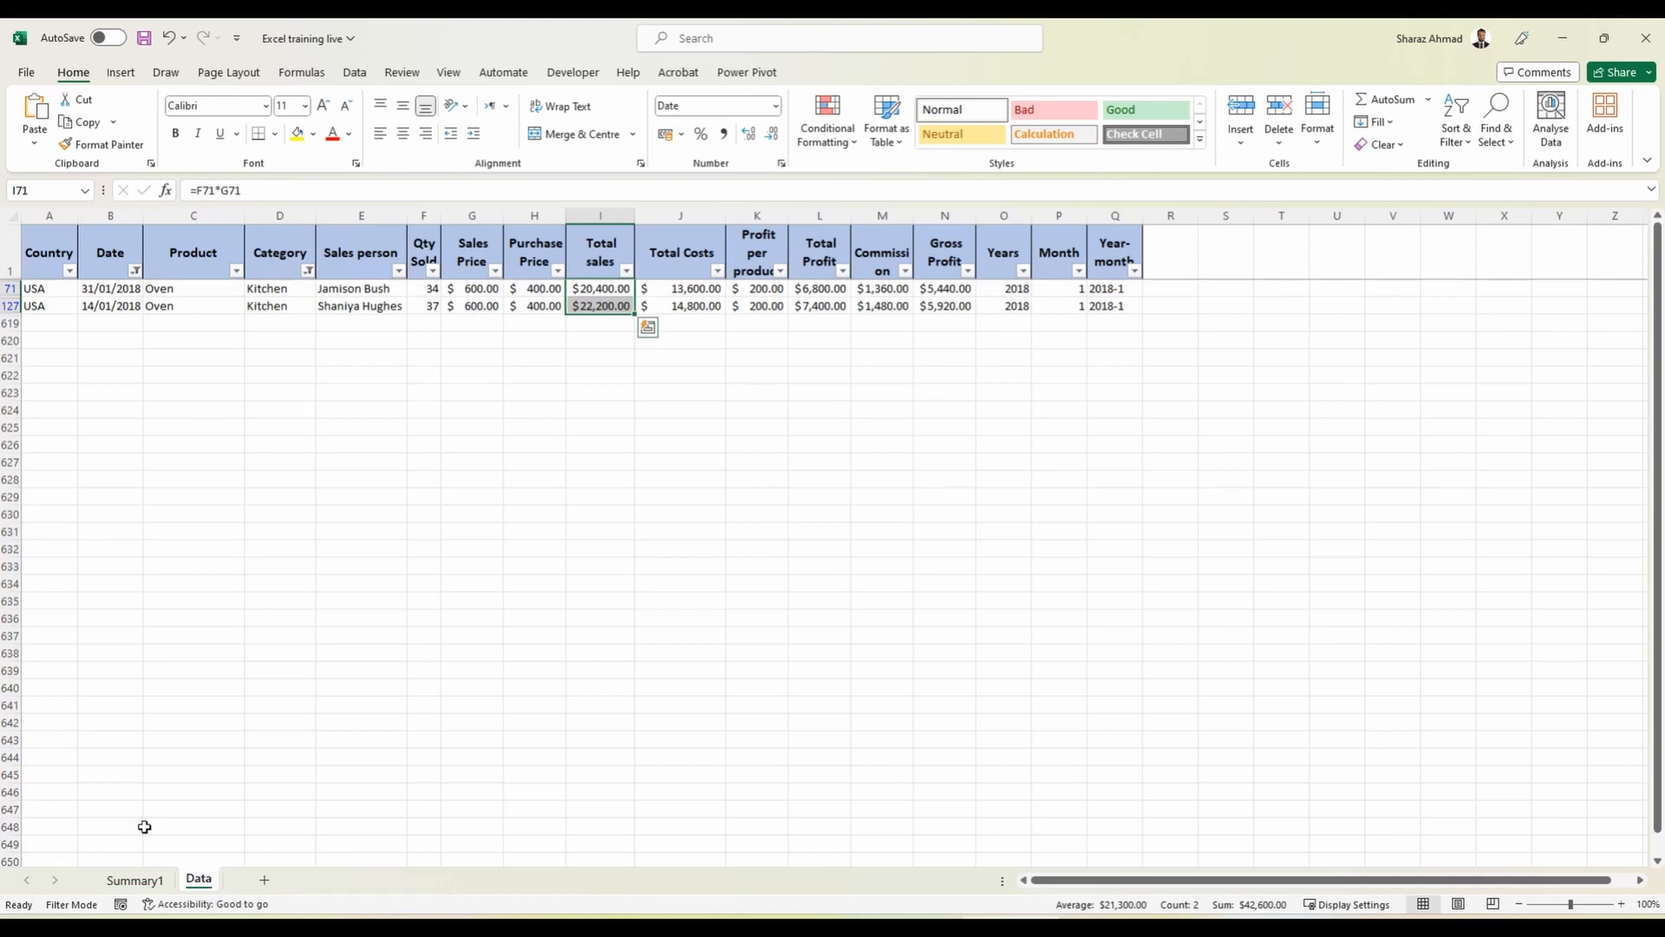
Switch the Category filter on the Data sheet from Kitchen to Washer.
left_click(122, 876)
left_click(139, 328)
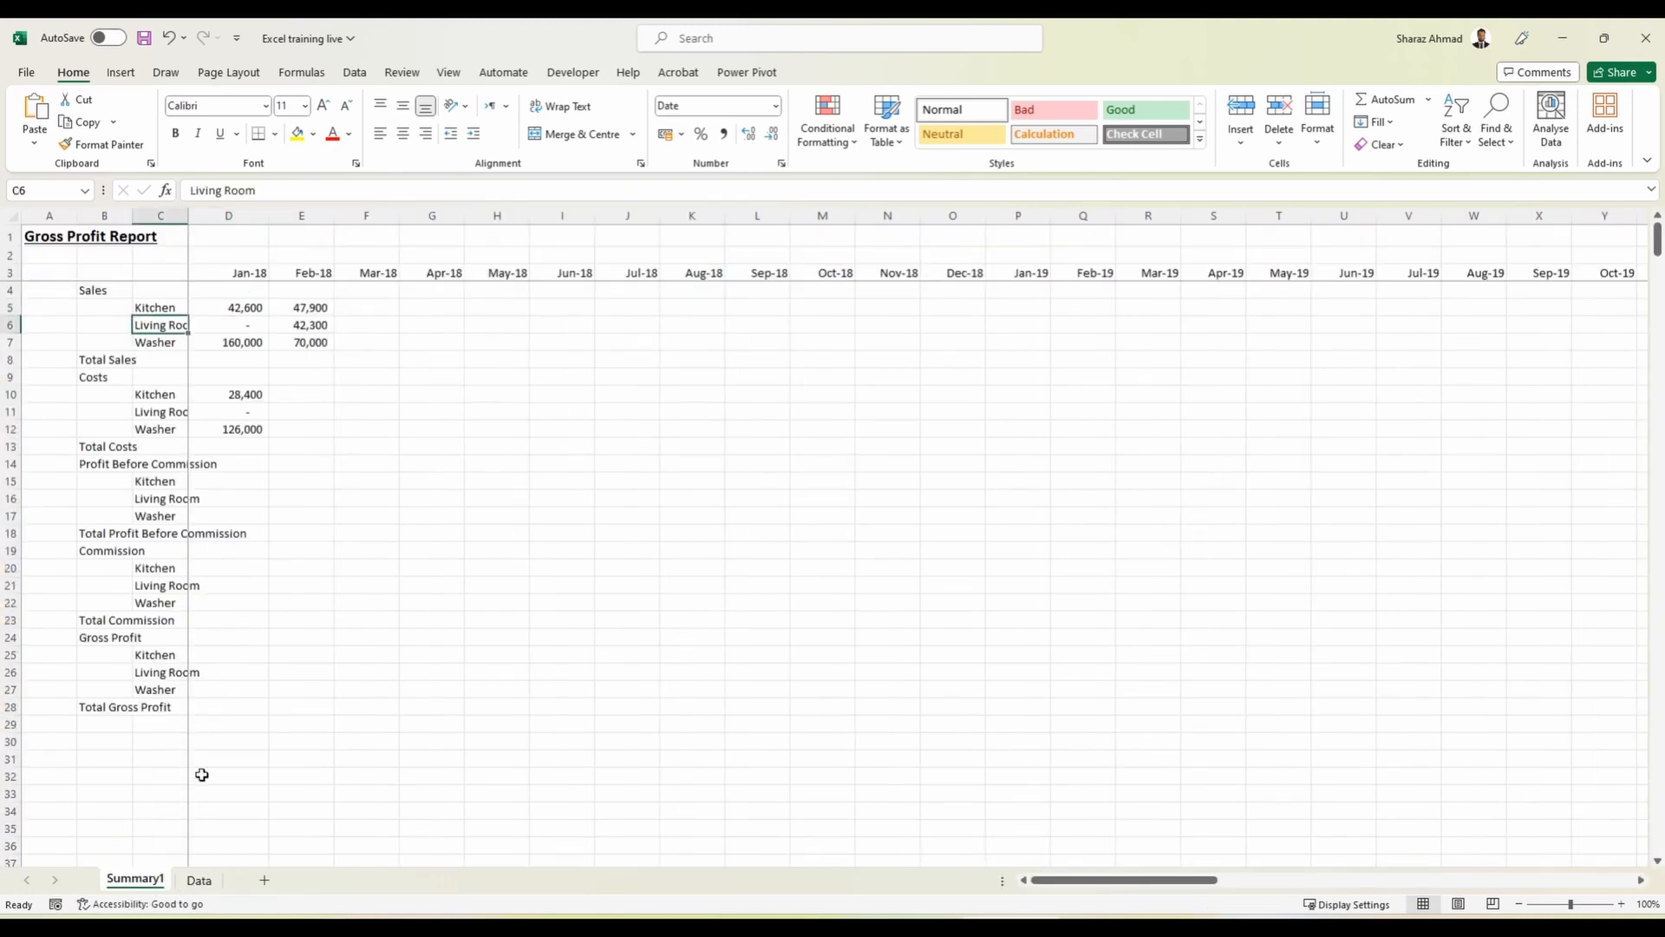
left_click(208, 880)
left_click(308, 270)
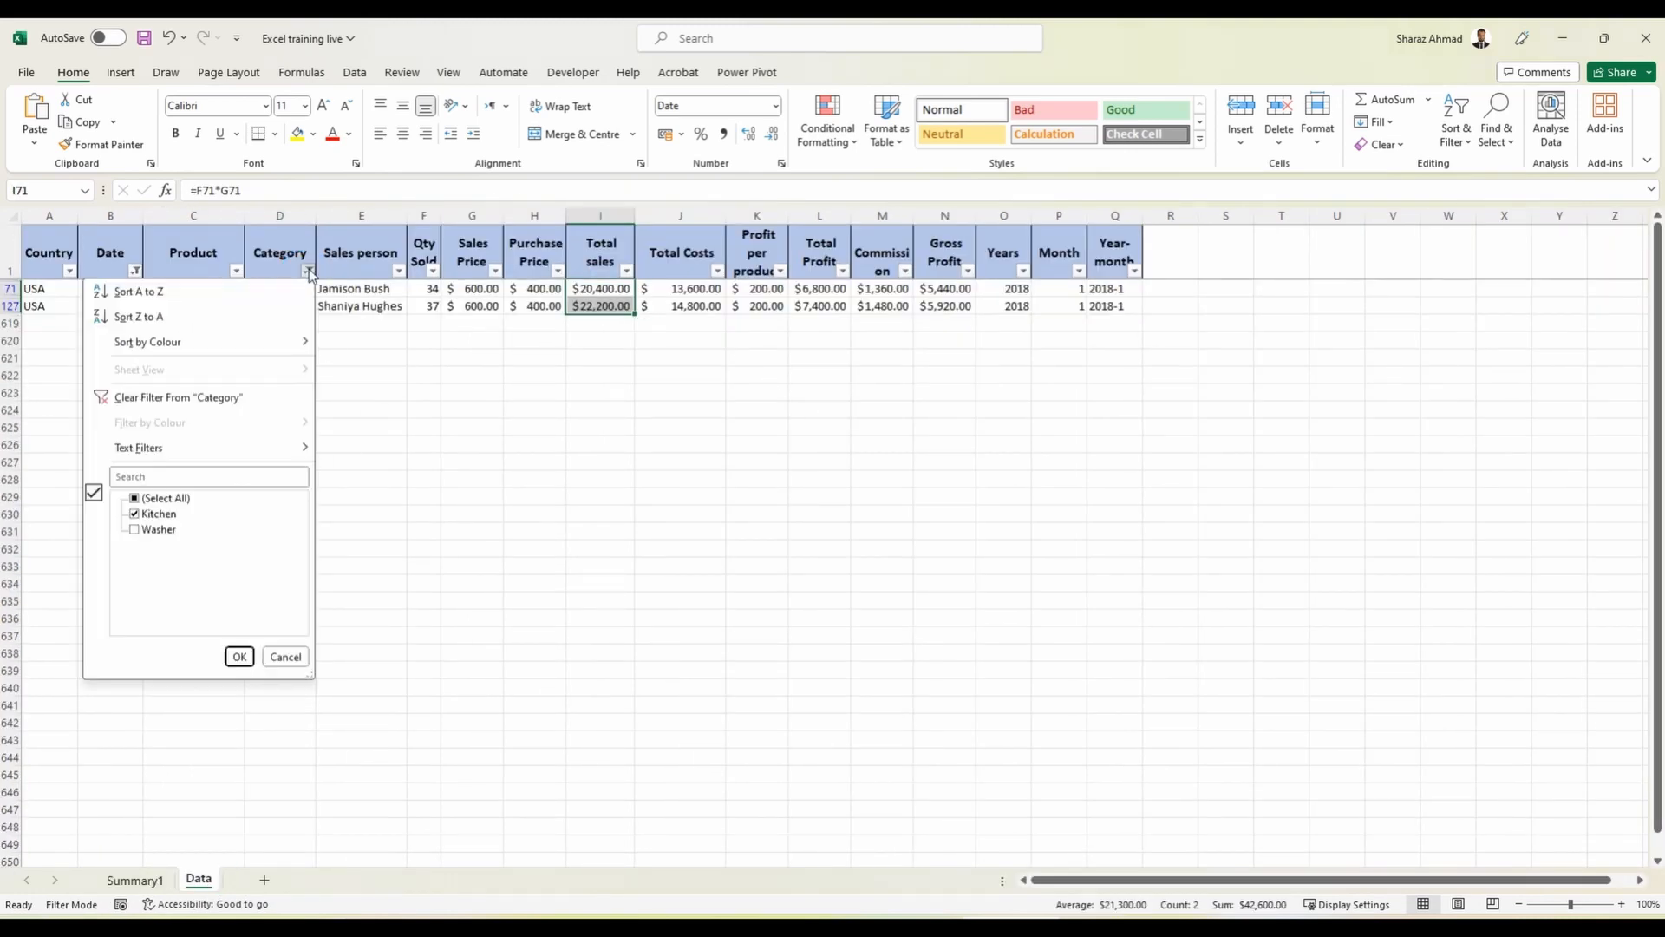
left_click(134, 514)
left_click(135, 529)
left_click(239, 659)
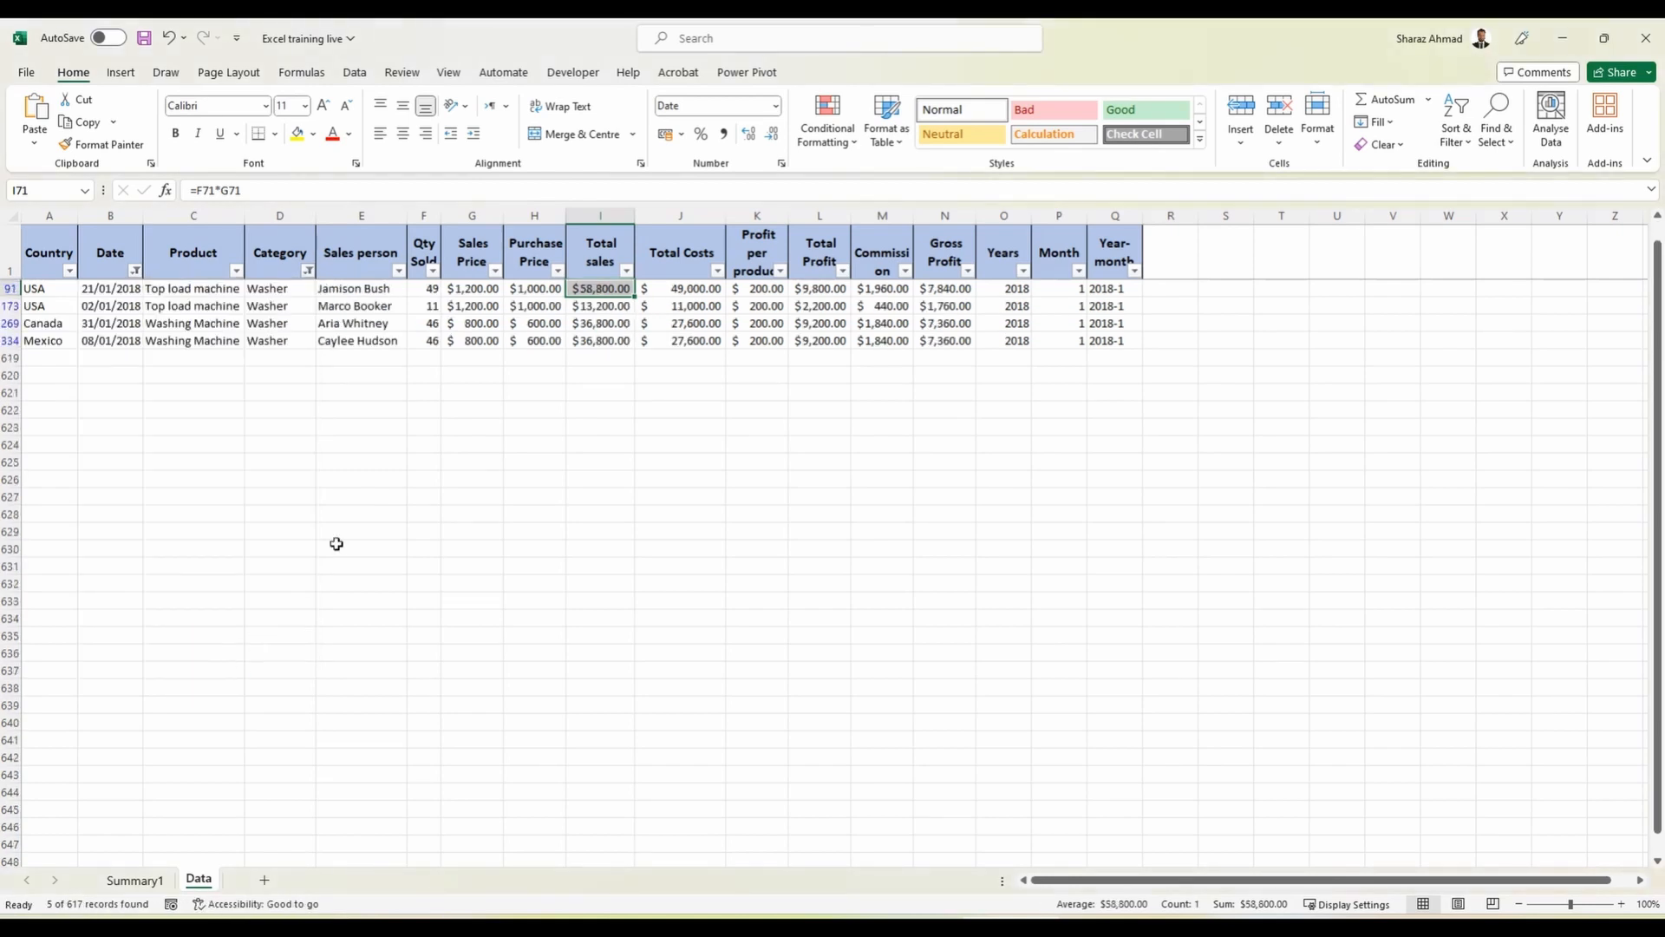
Sum the filtered Washer rows in the Total sales column and compare the result with D7 on the Summary1 sheet.
left_click(589, 294)
left_click_drag(590, 299, 599, 358)
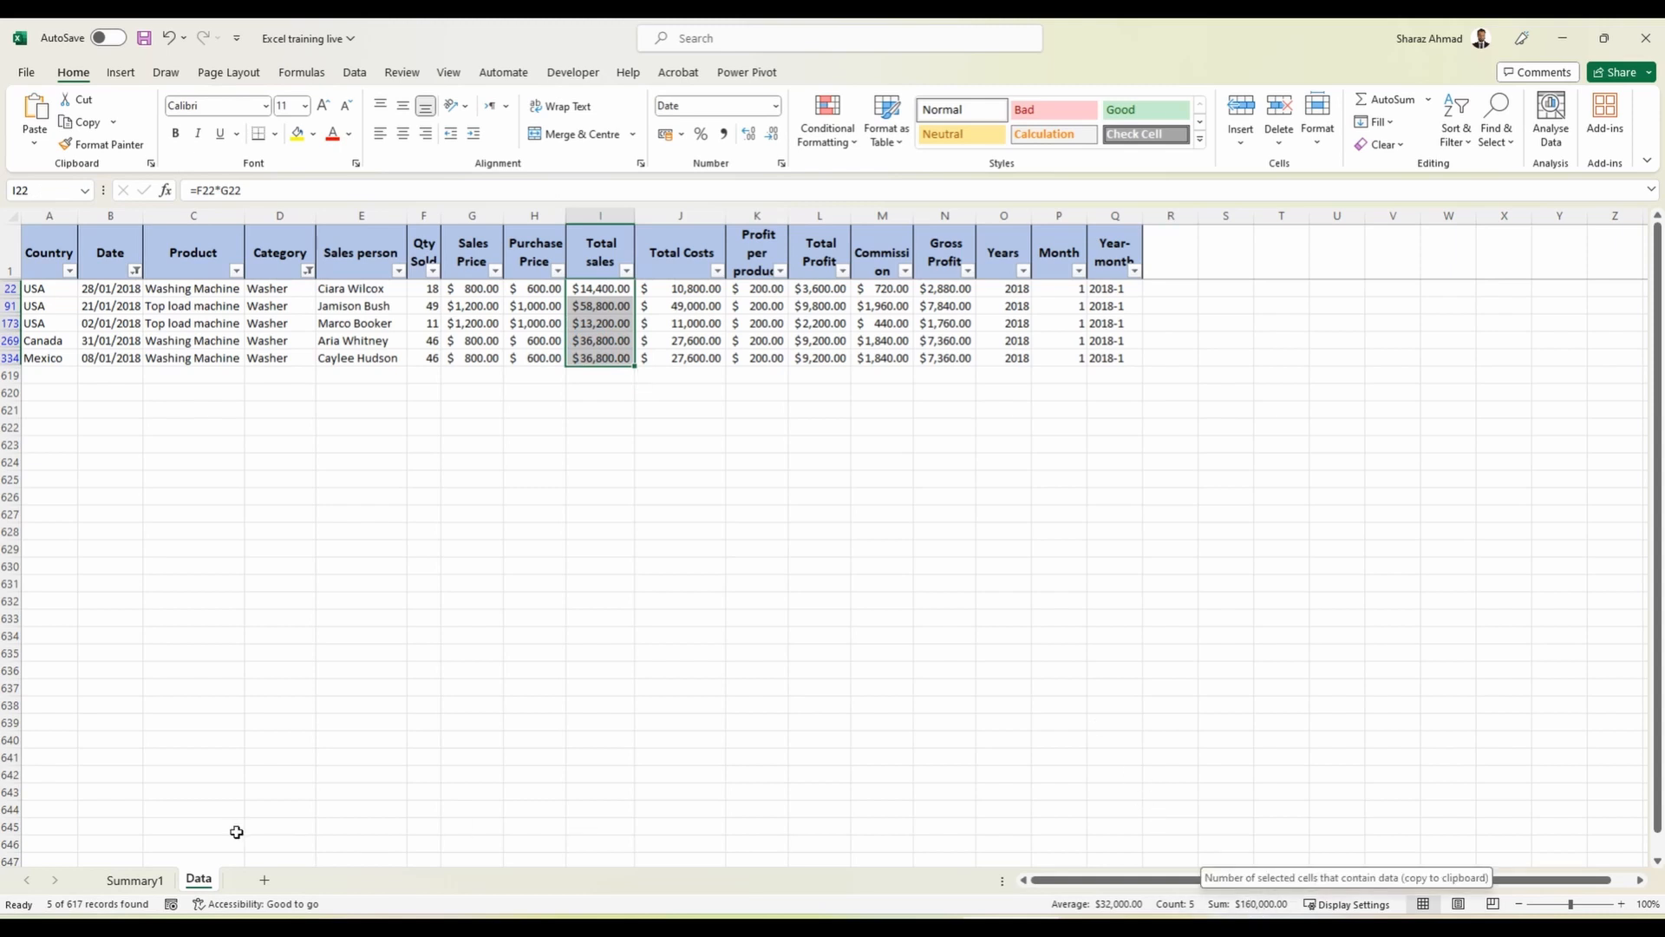
left_click(135, 880)
left_click(244, 341)
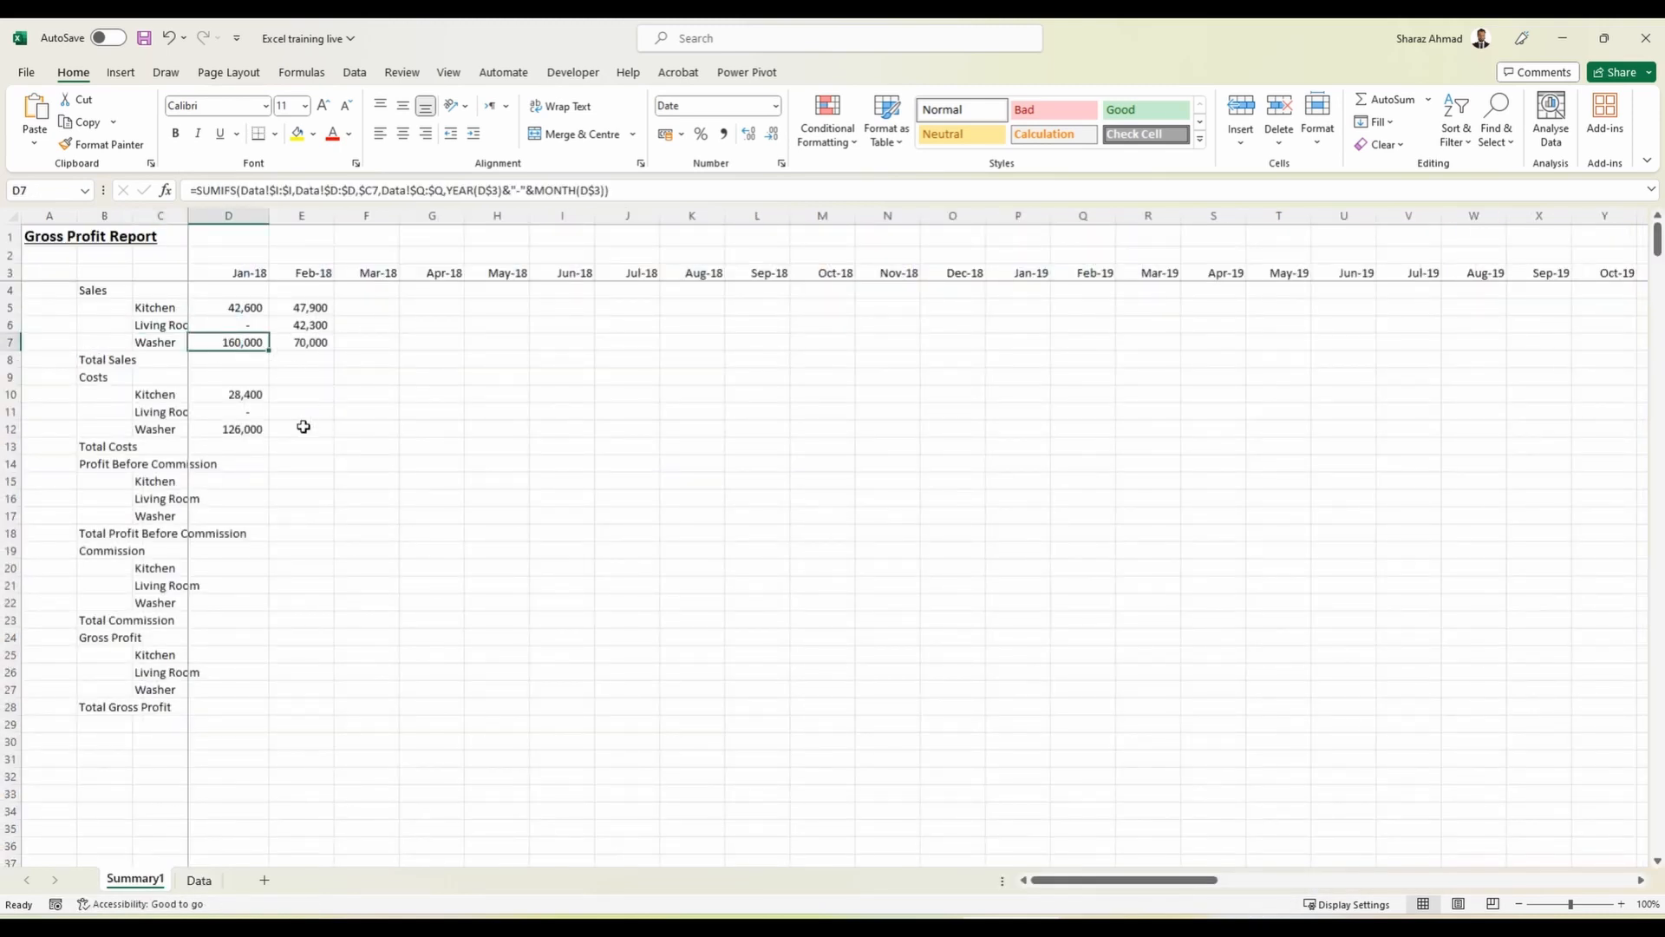
Compare the Washer cost in D12 with the sum of the filtered Total Costs rows on the Data sheet.
left_click(165, 425)
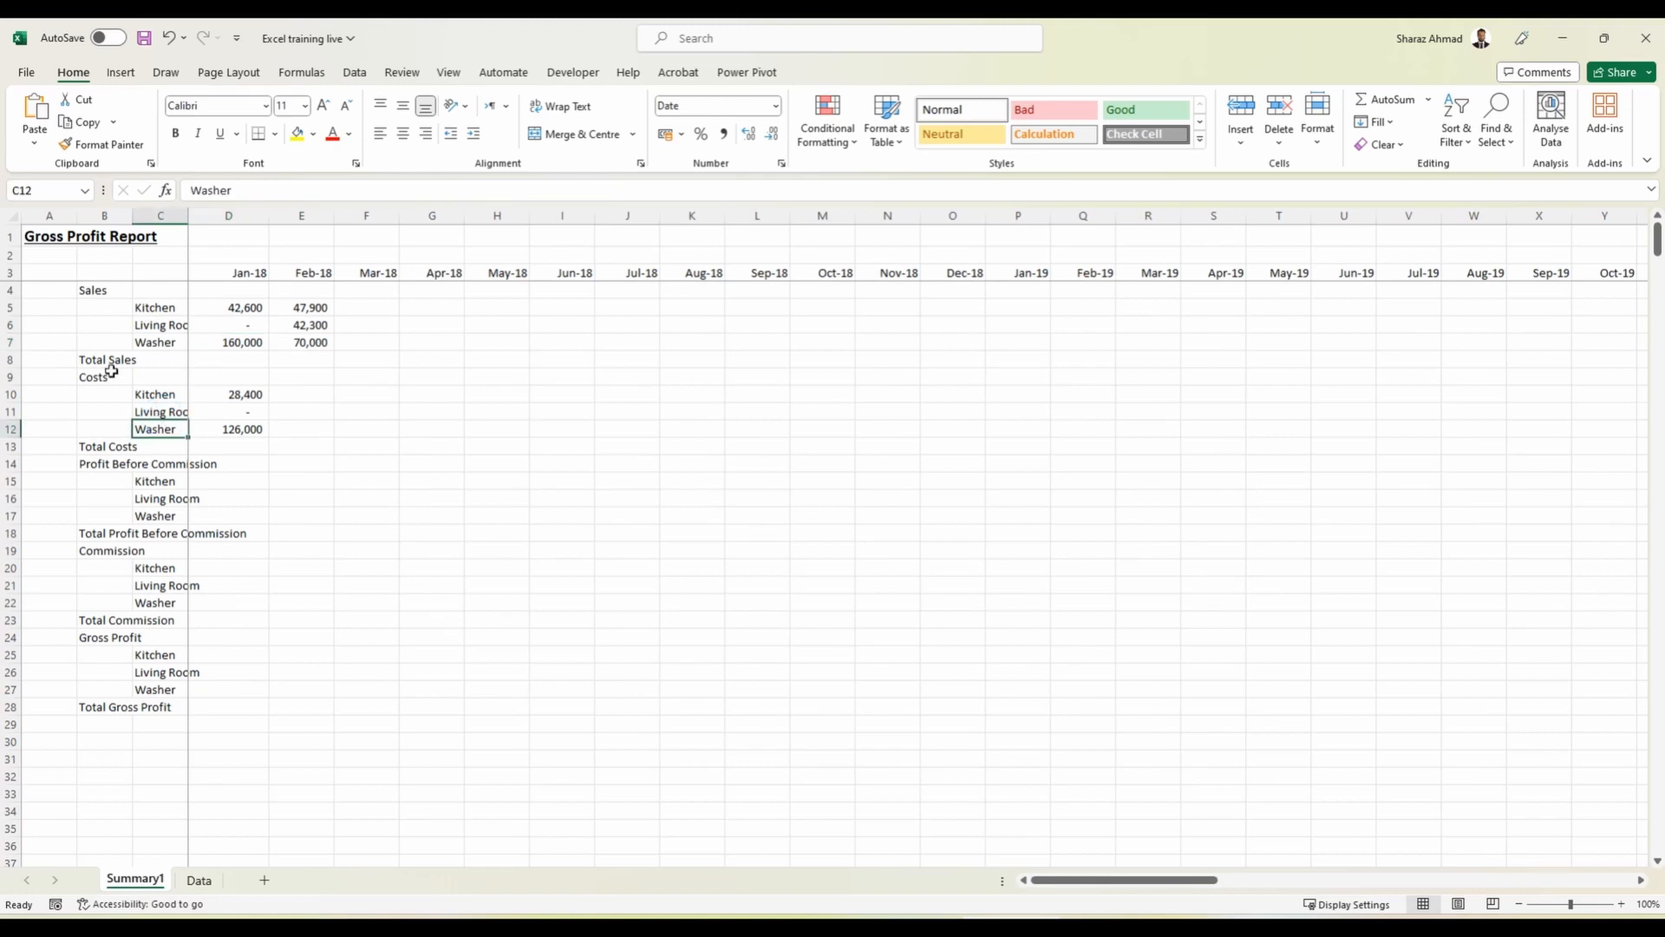
left_click(99, 377)
left_click(201, 436)
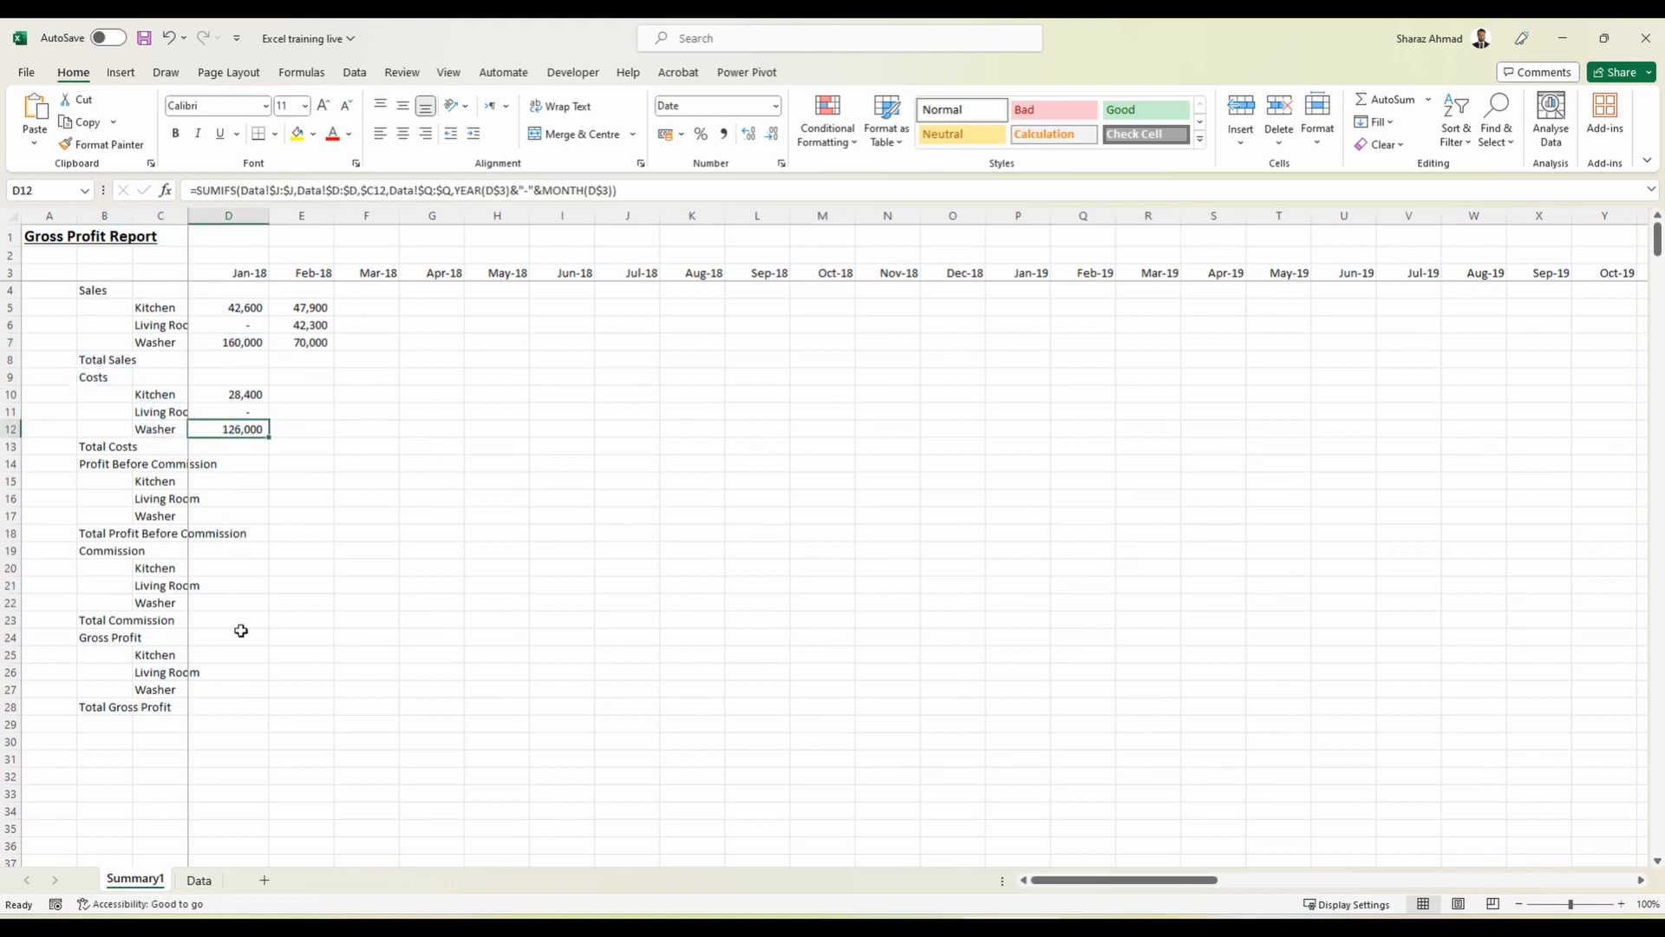
left_click(199, 879)
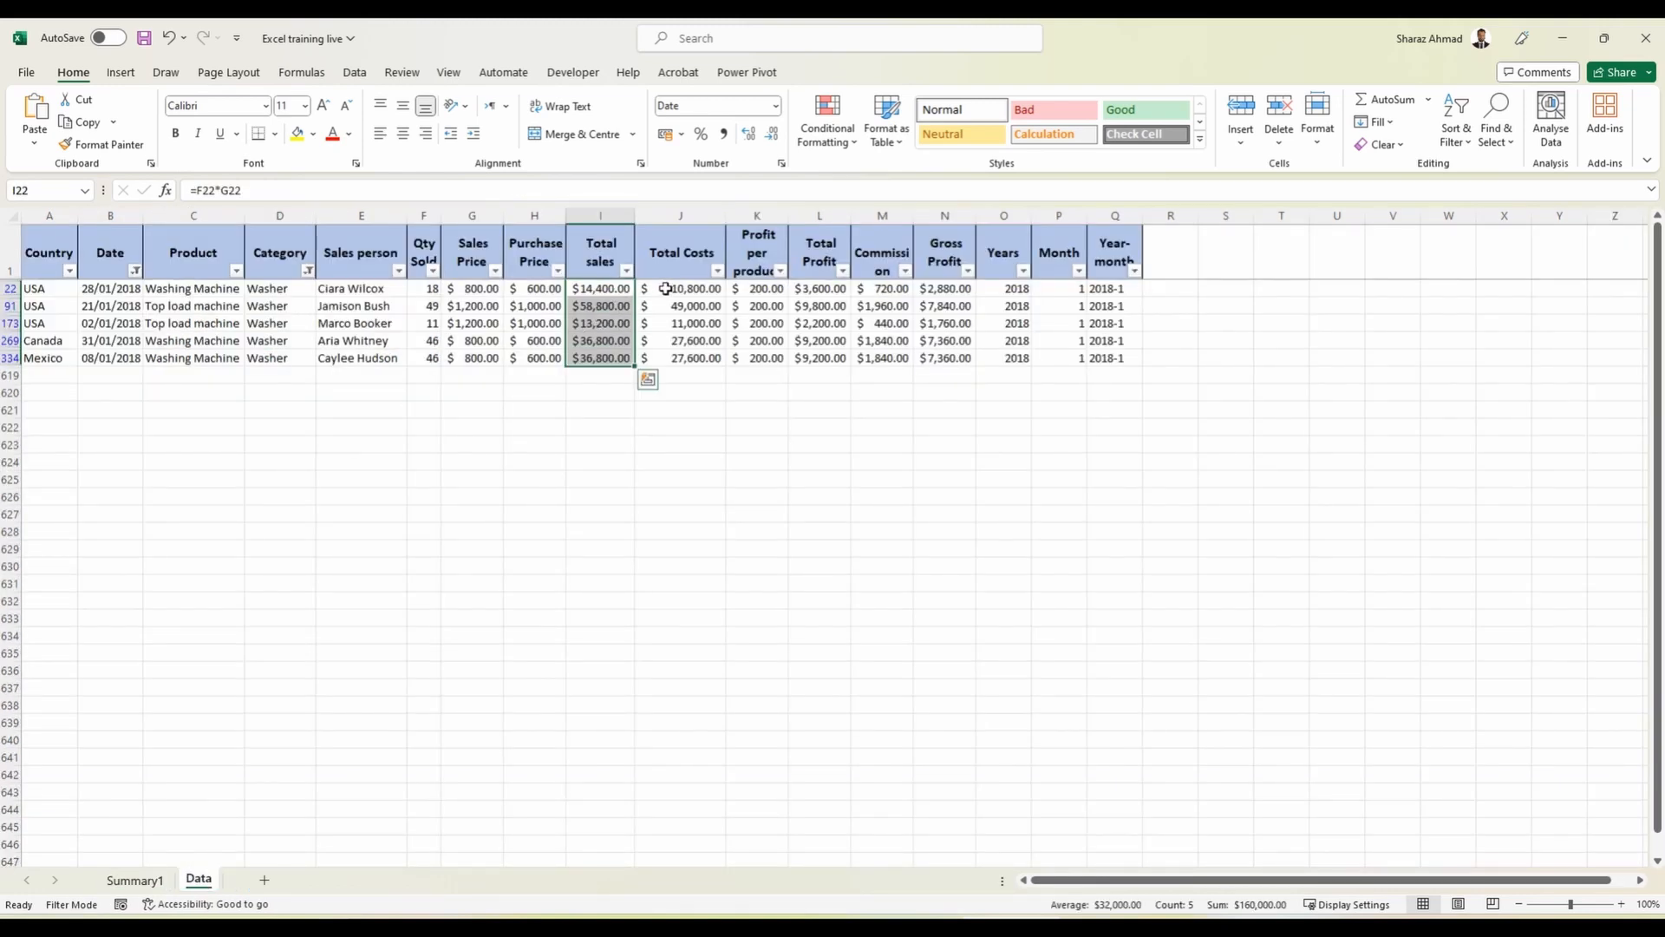
left_click_drag(662, 288, 681, 355)
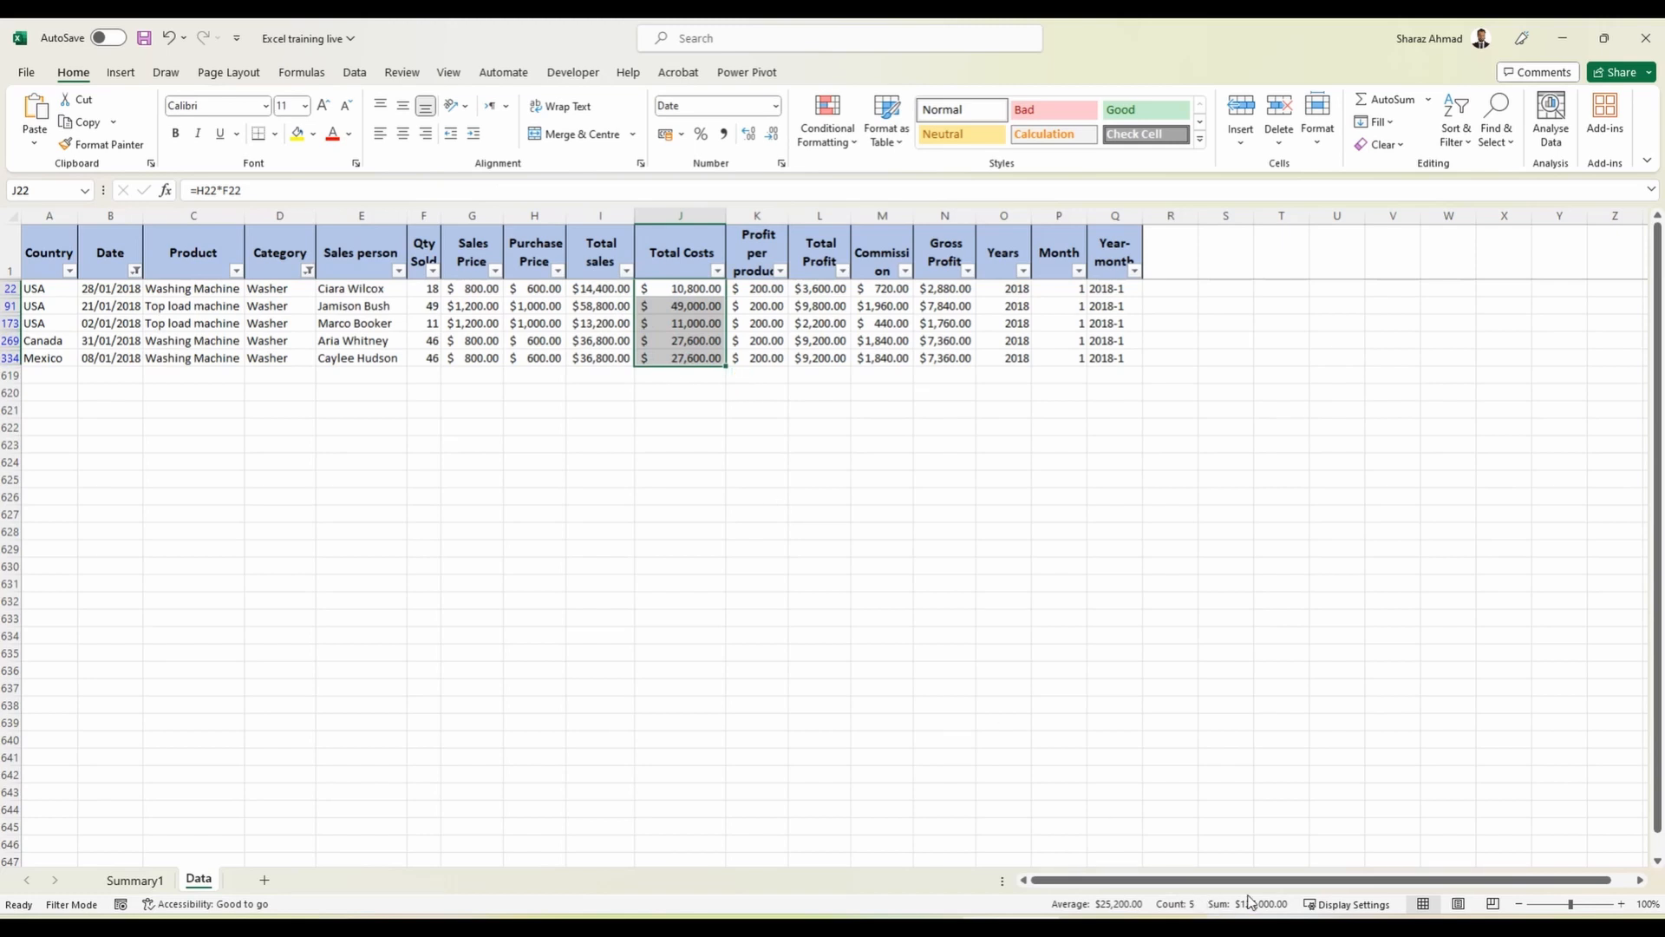
left_click(135, 879)
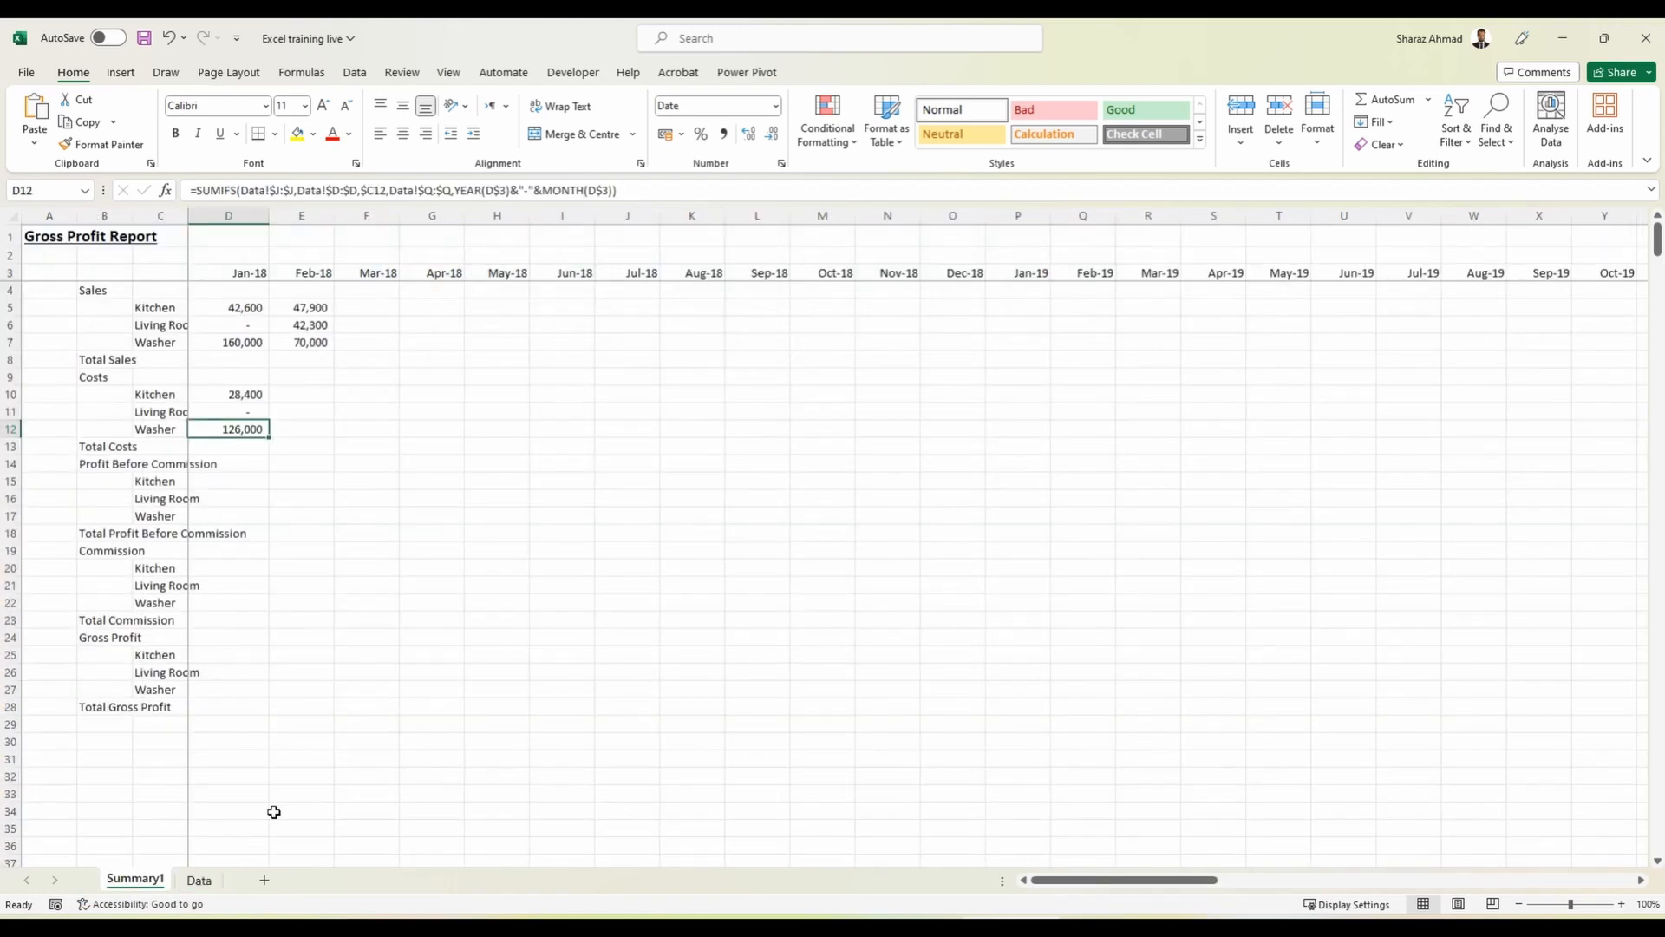
left_click_drag(245, 392, 243, 423)
Enter =D5-D10 in D15 to calculate January's Kitchen profit before commission.
left_click(219, 485)
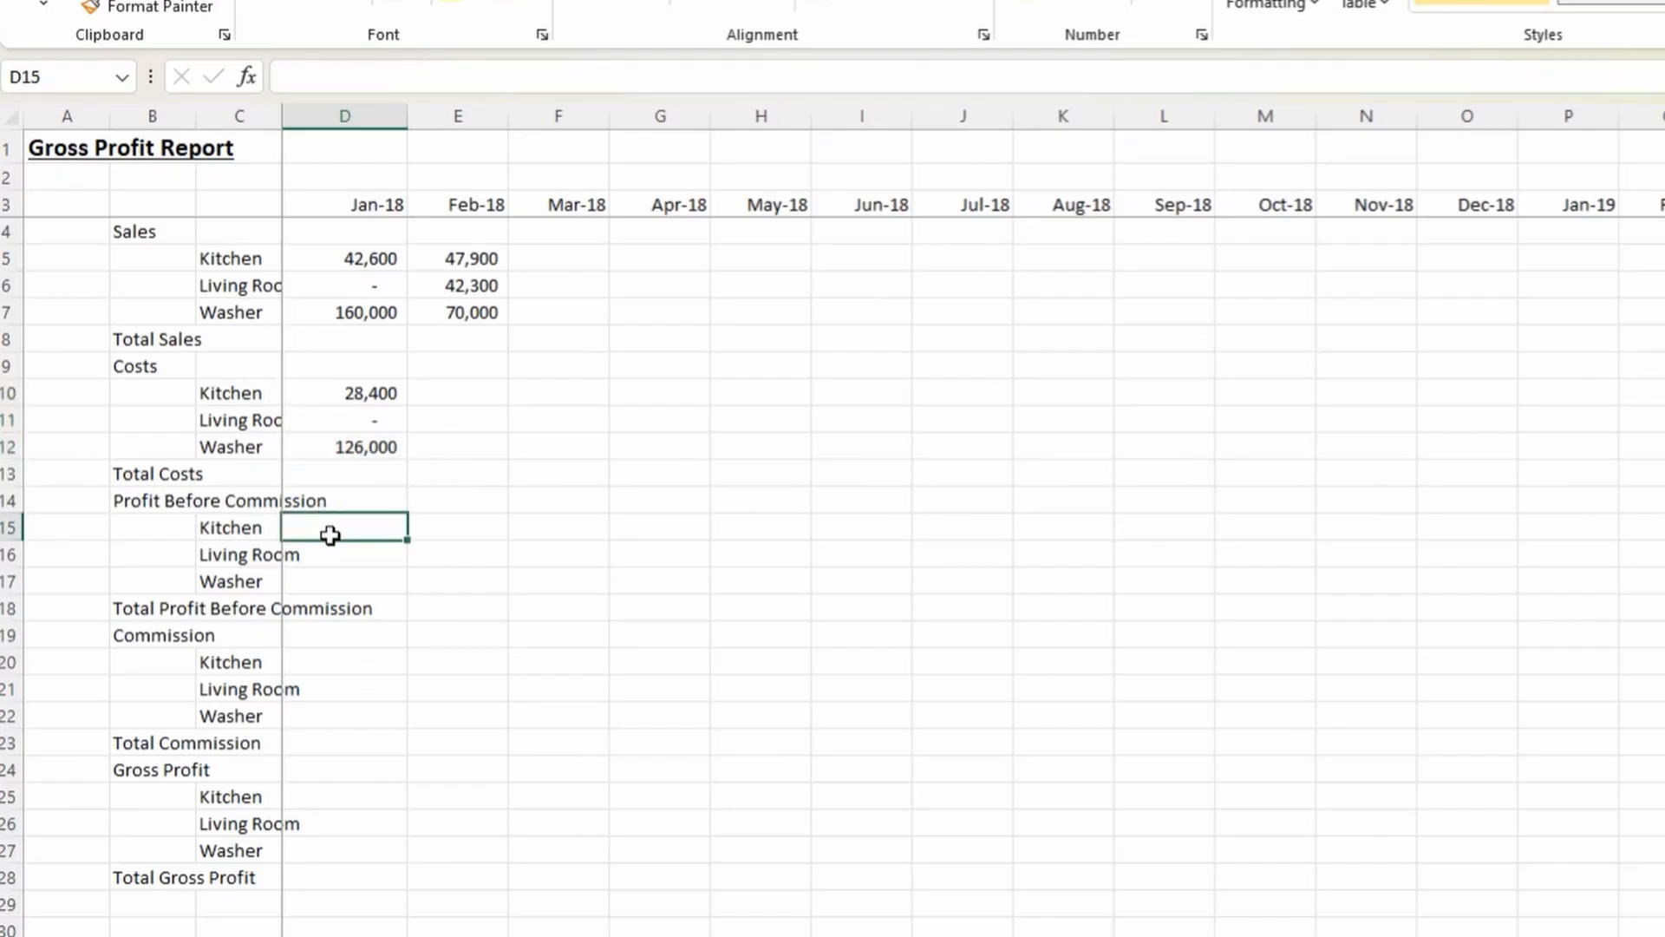
type("=")
key("Up")
key("Up")
key("Up")
key("Up")
key("Up")
key("Up")
key("Up")
key("Up")
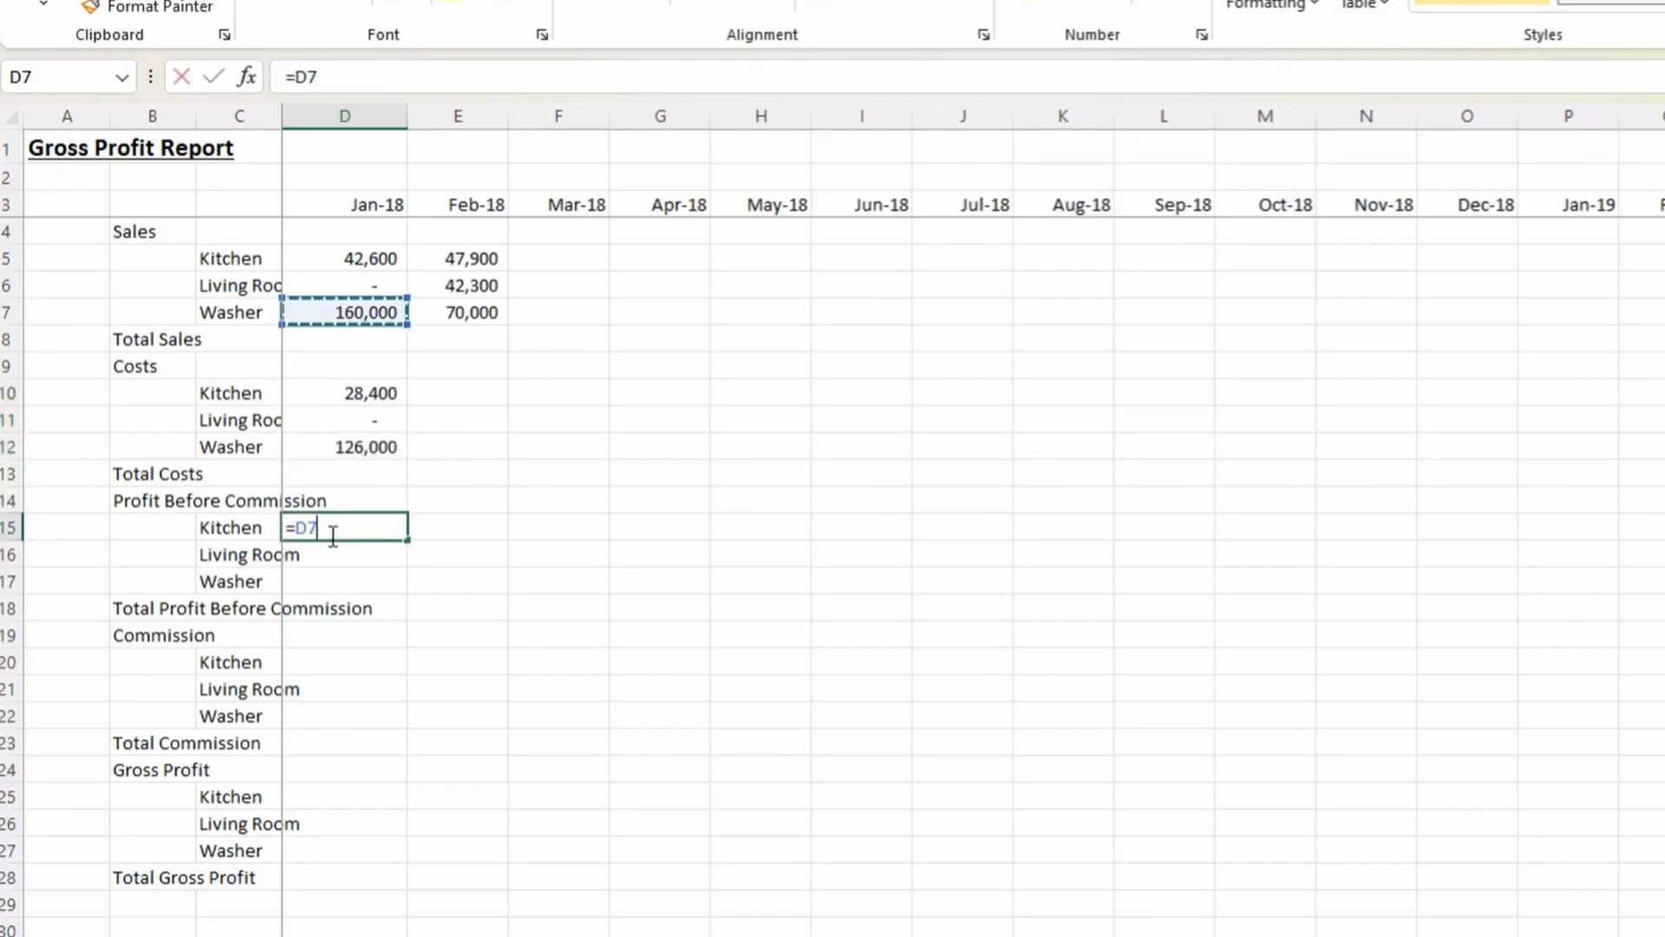
key("Up")
key("Up")
type("-")
key("Up")
key("Up")
key("Up")
key("Up")
key("Up")
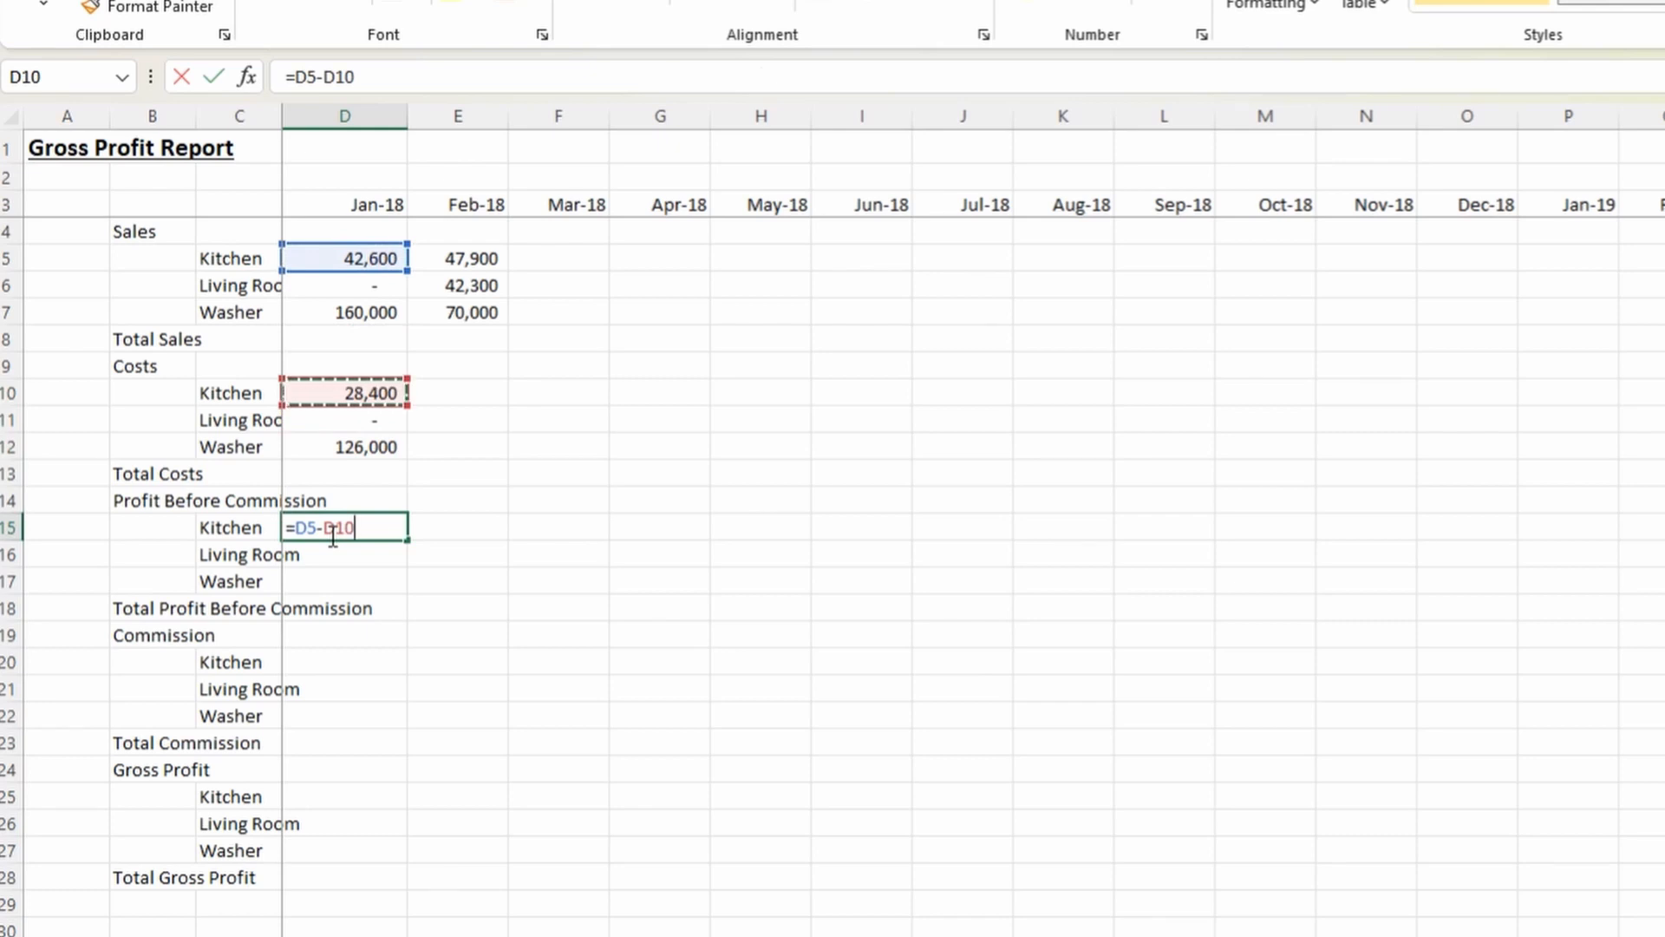
key("ctrl+Return")
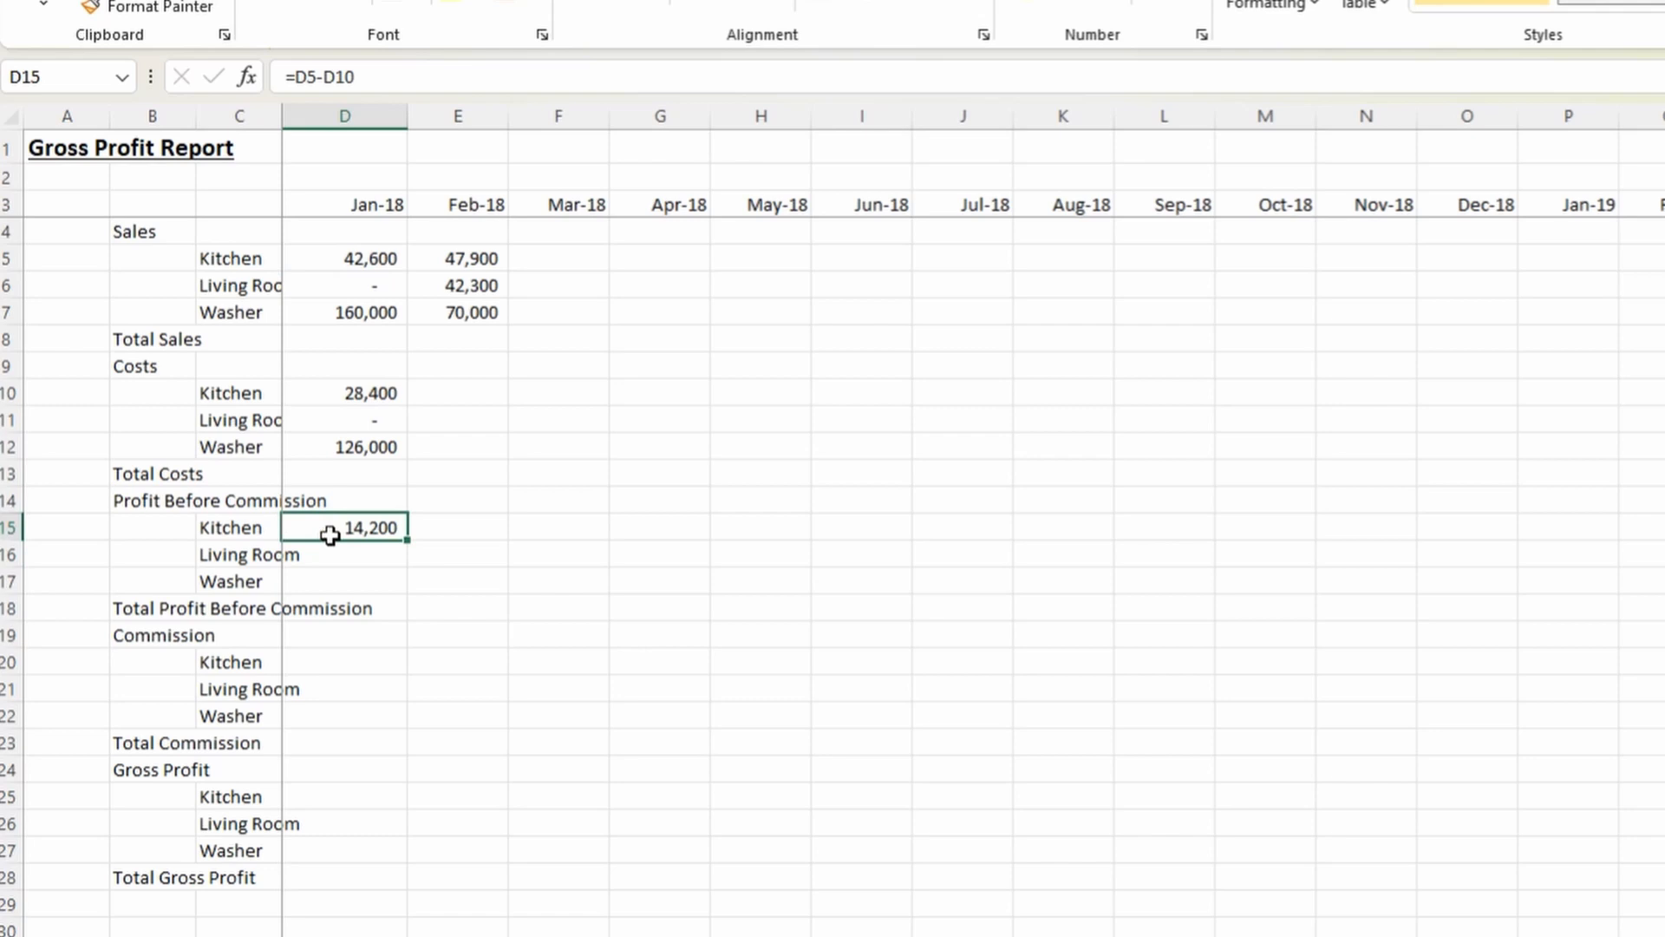
Fill the D15 profit formula down through the Living Room and Washer rows to D17.
key("shift+Down")
key("shift+Down")
key("ctrl+d")
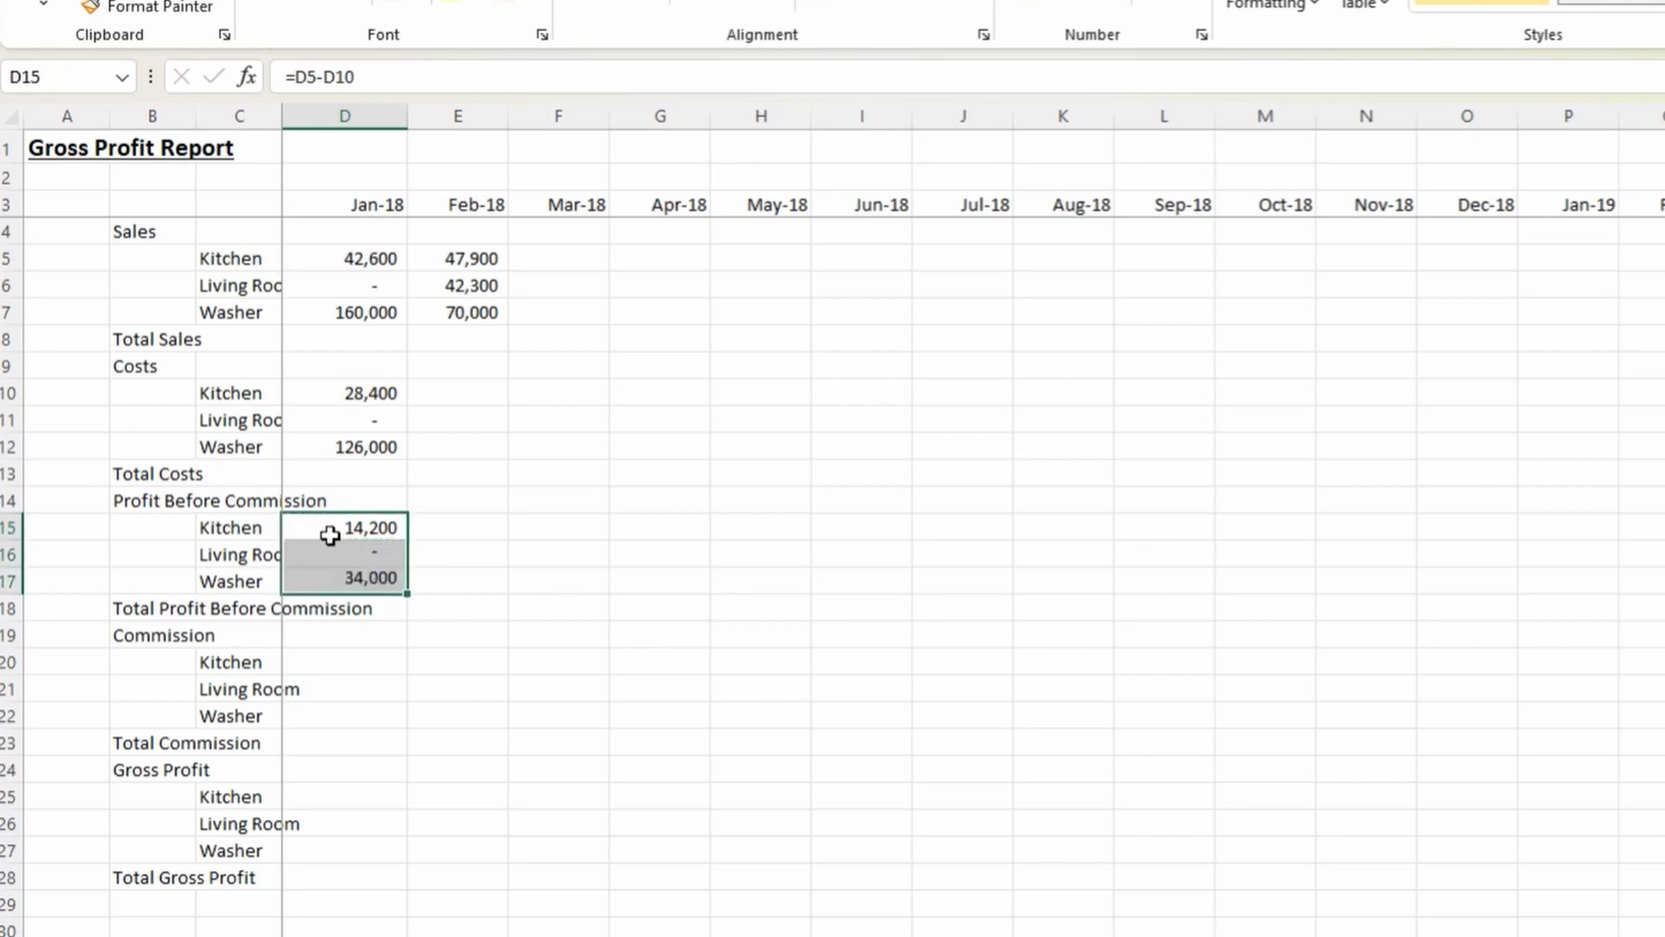
Check the cell references in the copied profit formulas in D16 and D17.
key("Down")
key("F2")
key("Escape")
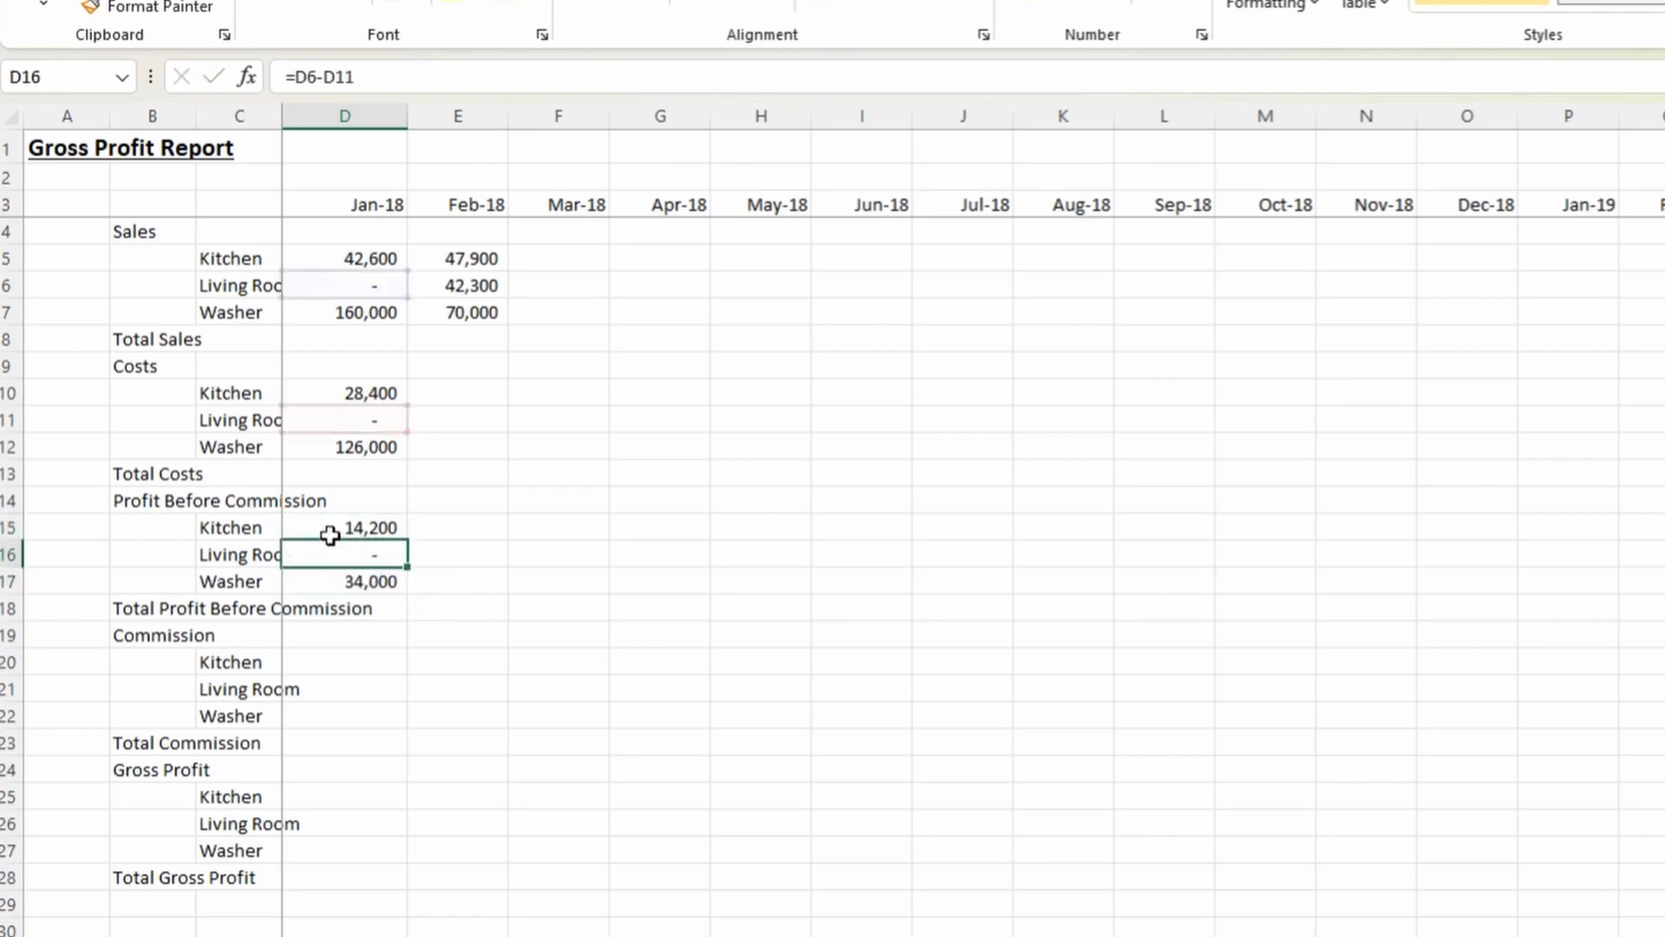
key("Down")
key("F2")
key("Escape")
key("Up")
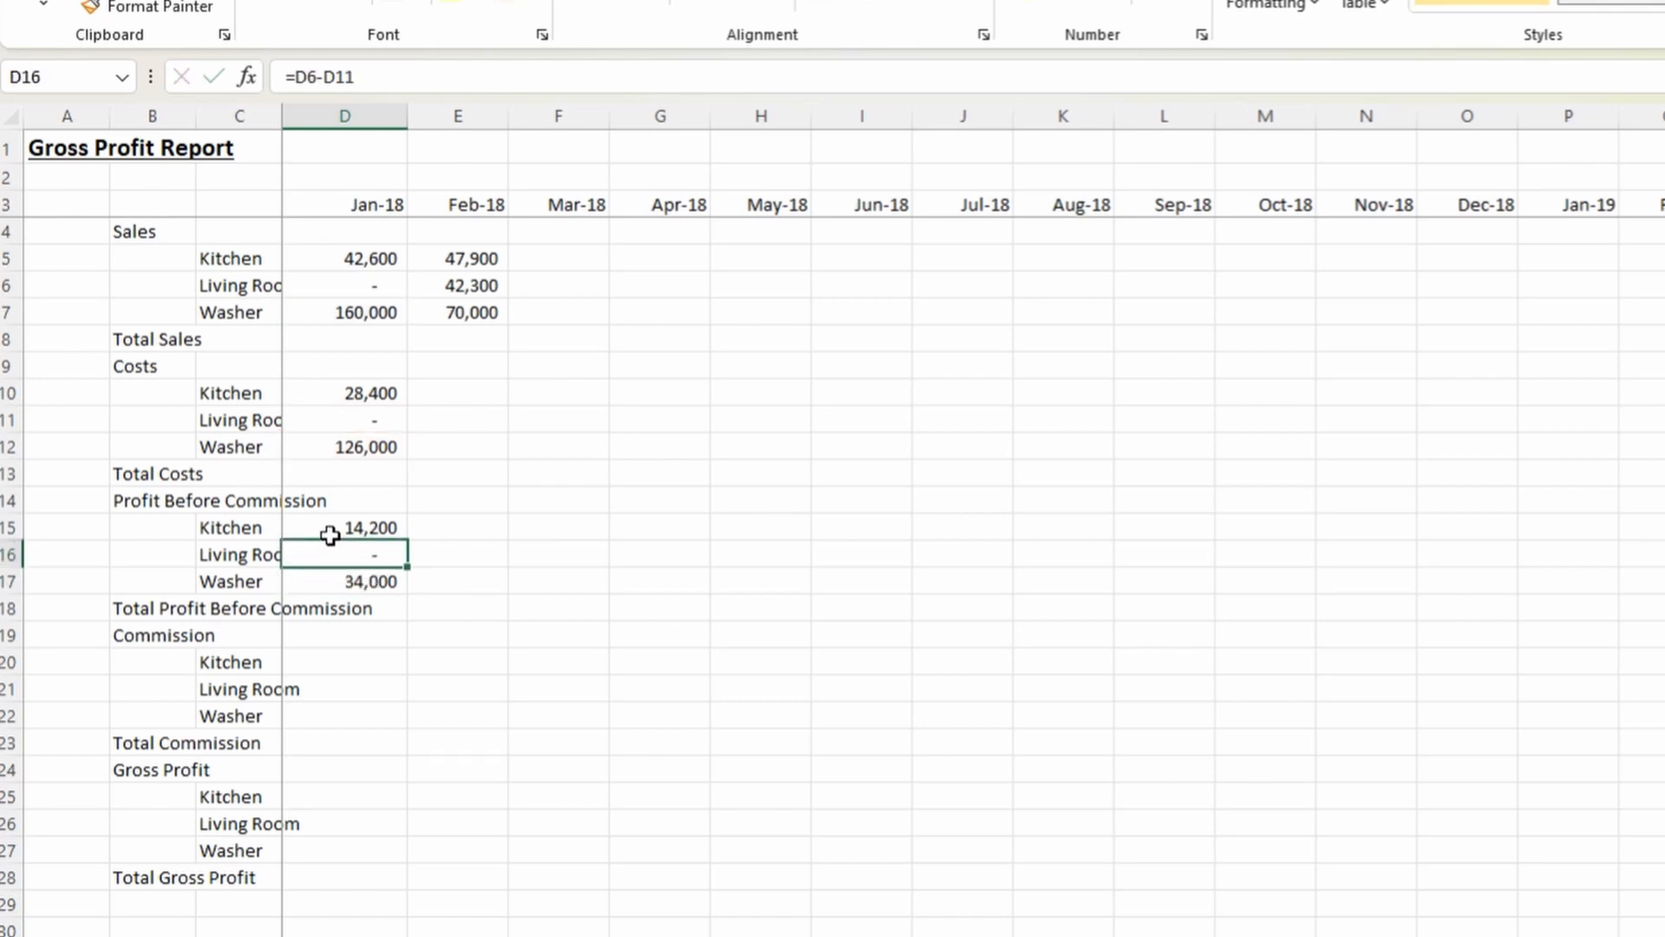
Copy the Living Room profit formula from D16 into the February cell E16 and check its references.
key("ctrl+c")
key("Right")
key("ctrl+v")
key("F2")
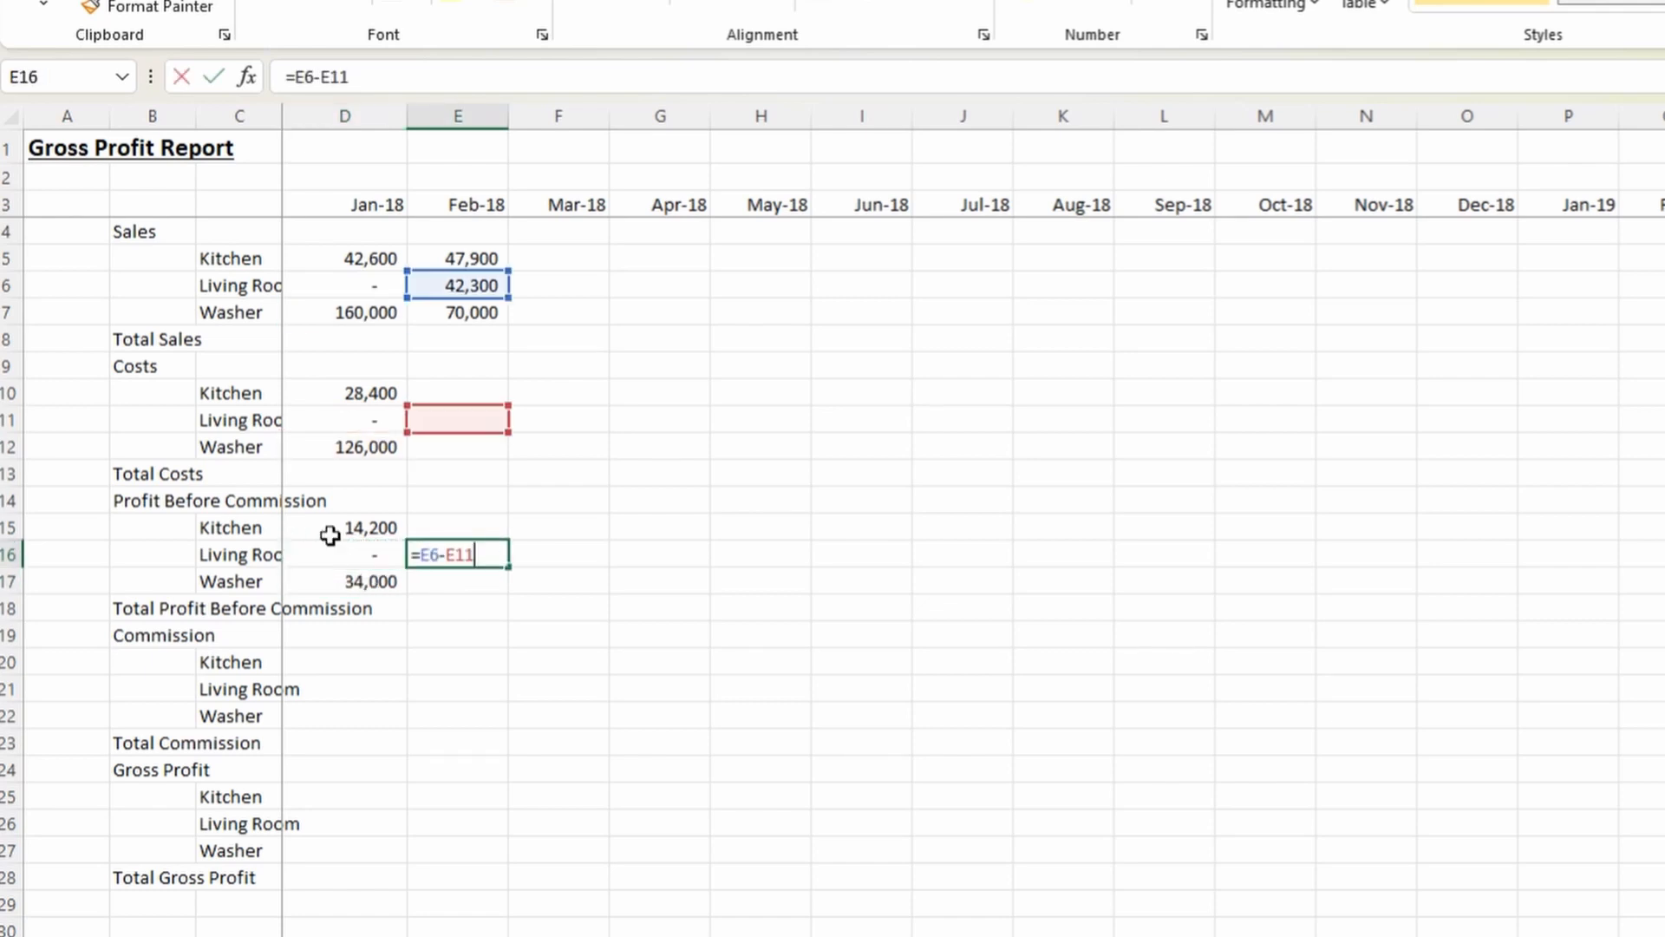
key("Escape")
key("Left")
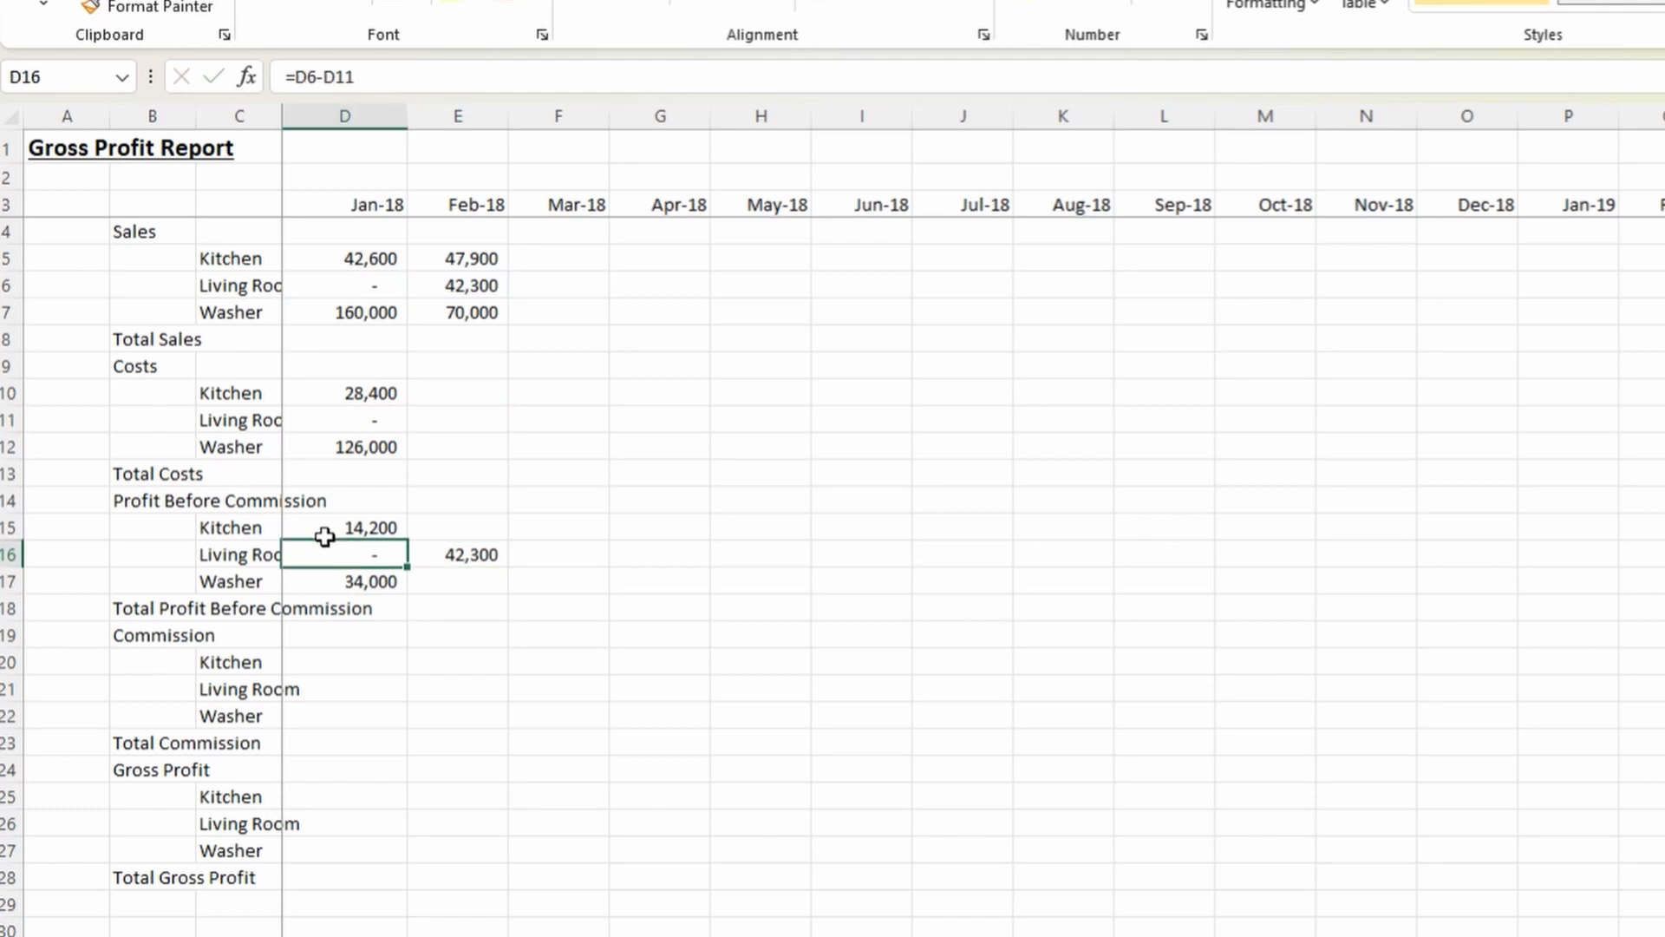
Copy the Kitchen cost formula from D10 into the January Kitchen commission cell D20.
mouse_move(382, 401)
left_mouse_down()
mouse_move(385, 425)
mouse_move(365, 388)
left_mouse_up()
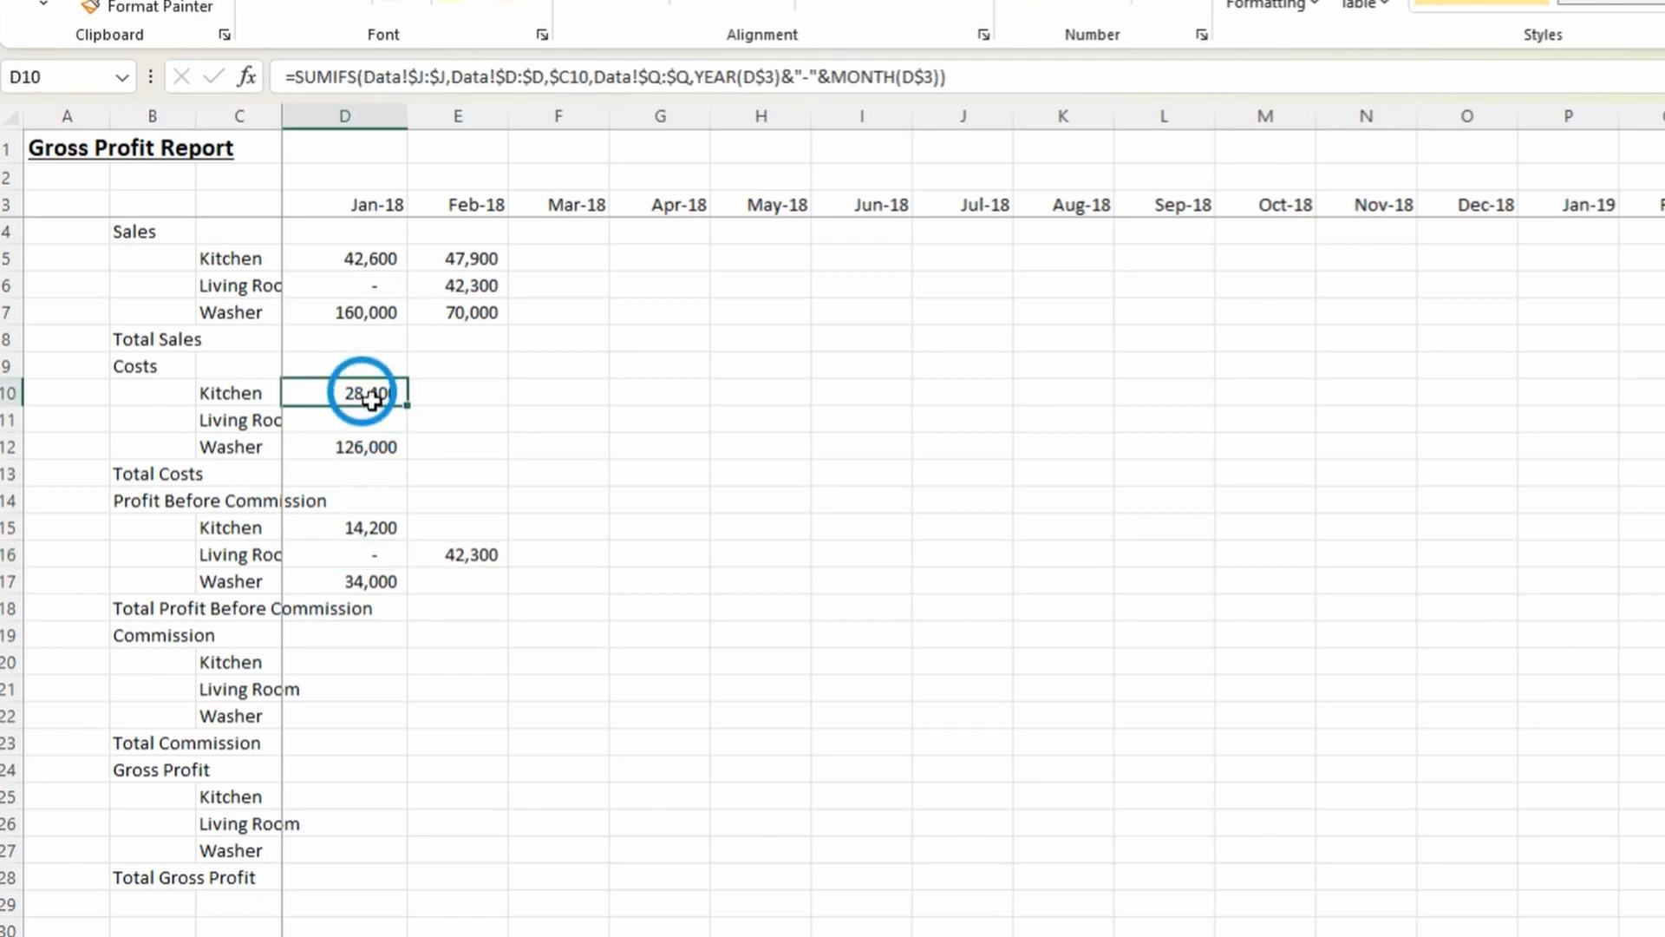
key("ctrl+c")
left_click(355, 666)
key("ctrl+v")
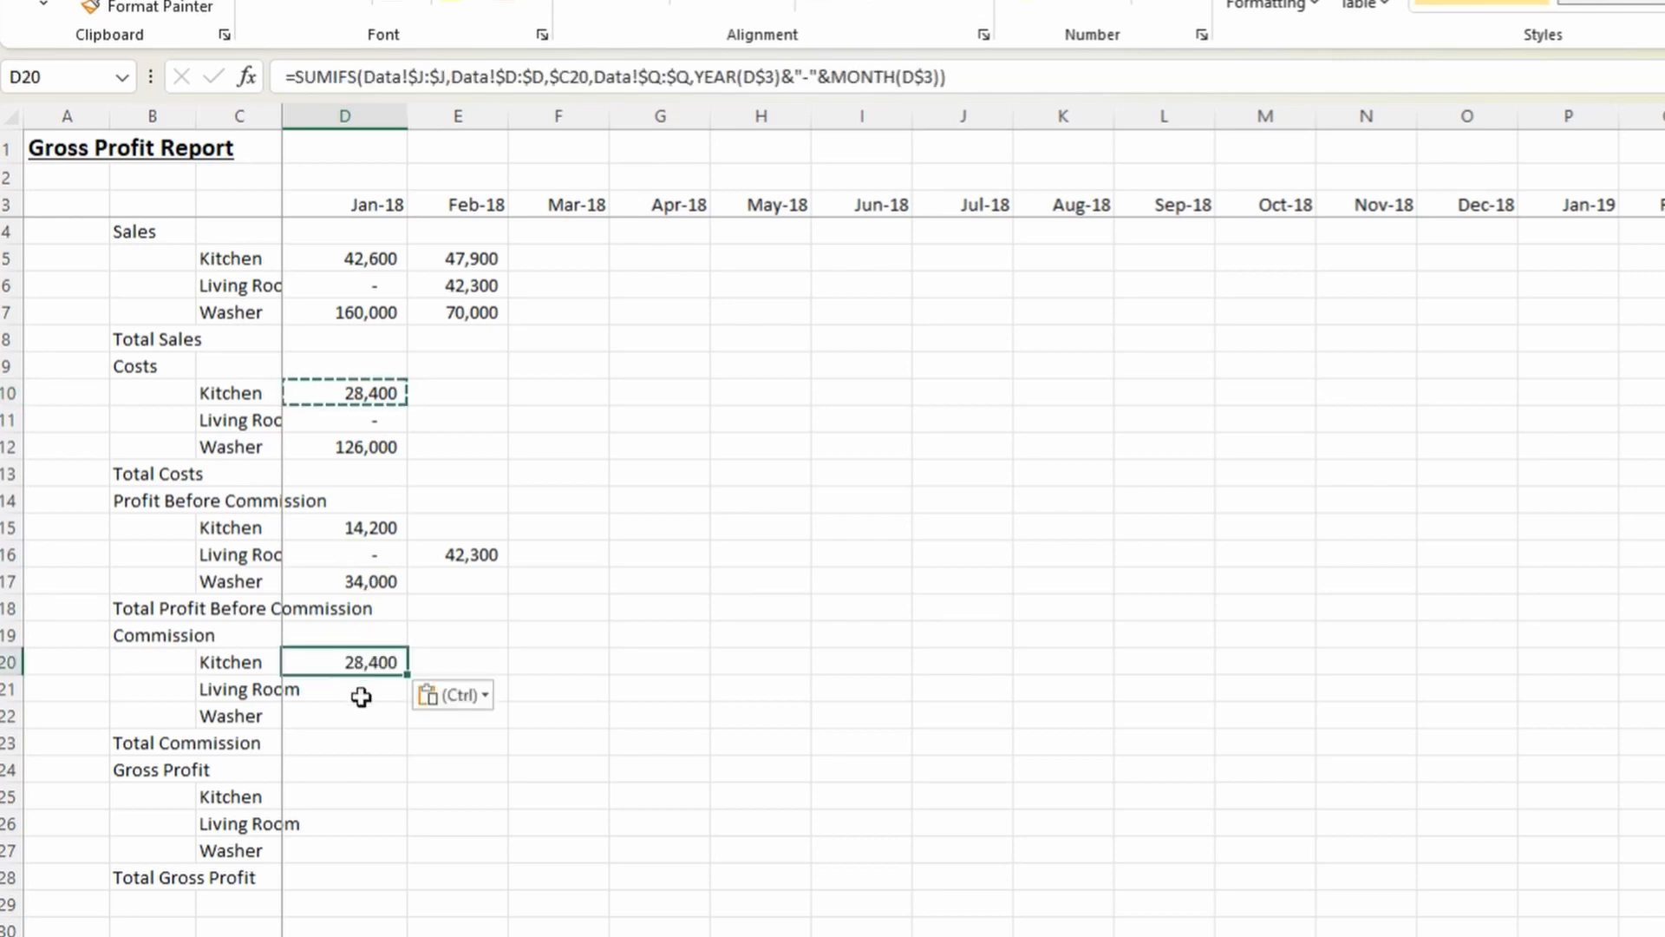
Check the D20 formula's sum range against the Commission column on the Data sheet.
key("F2")
key("Escape")
key("ctrl+Page_Up")
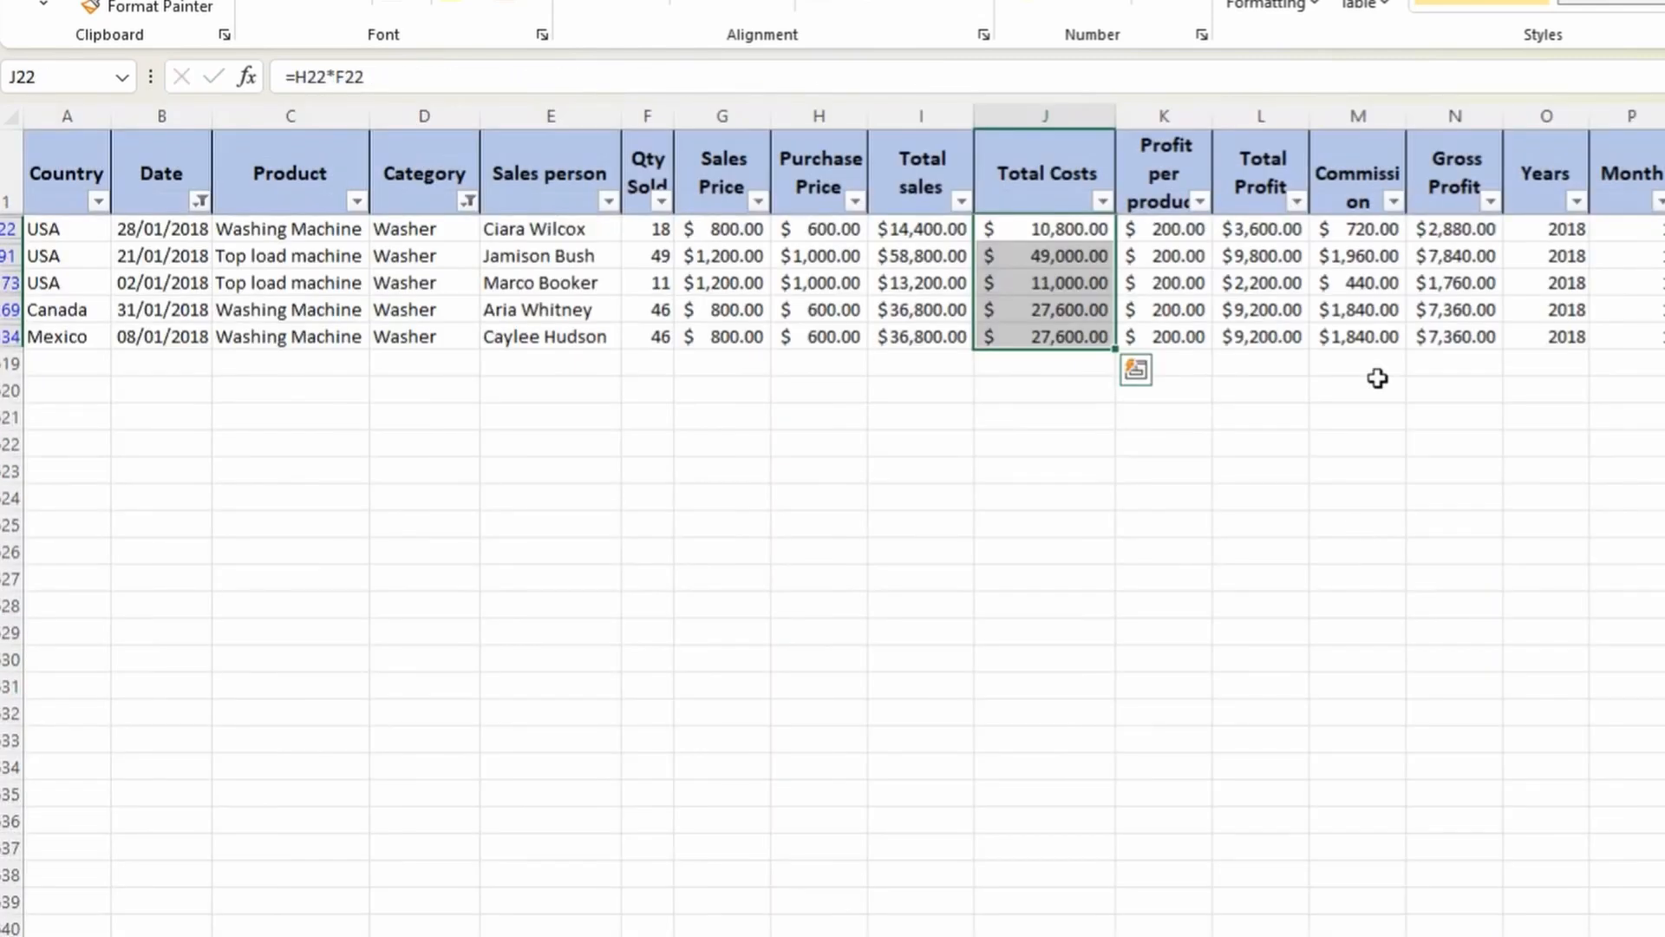
left_click(1379, 116)
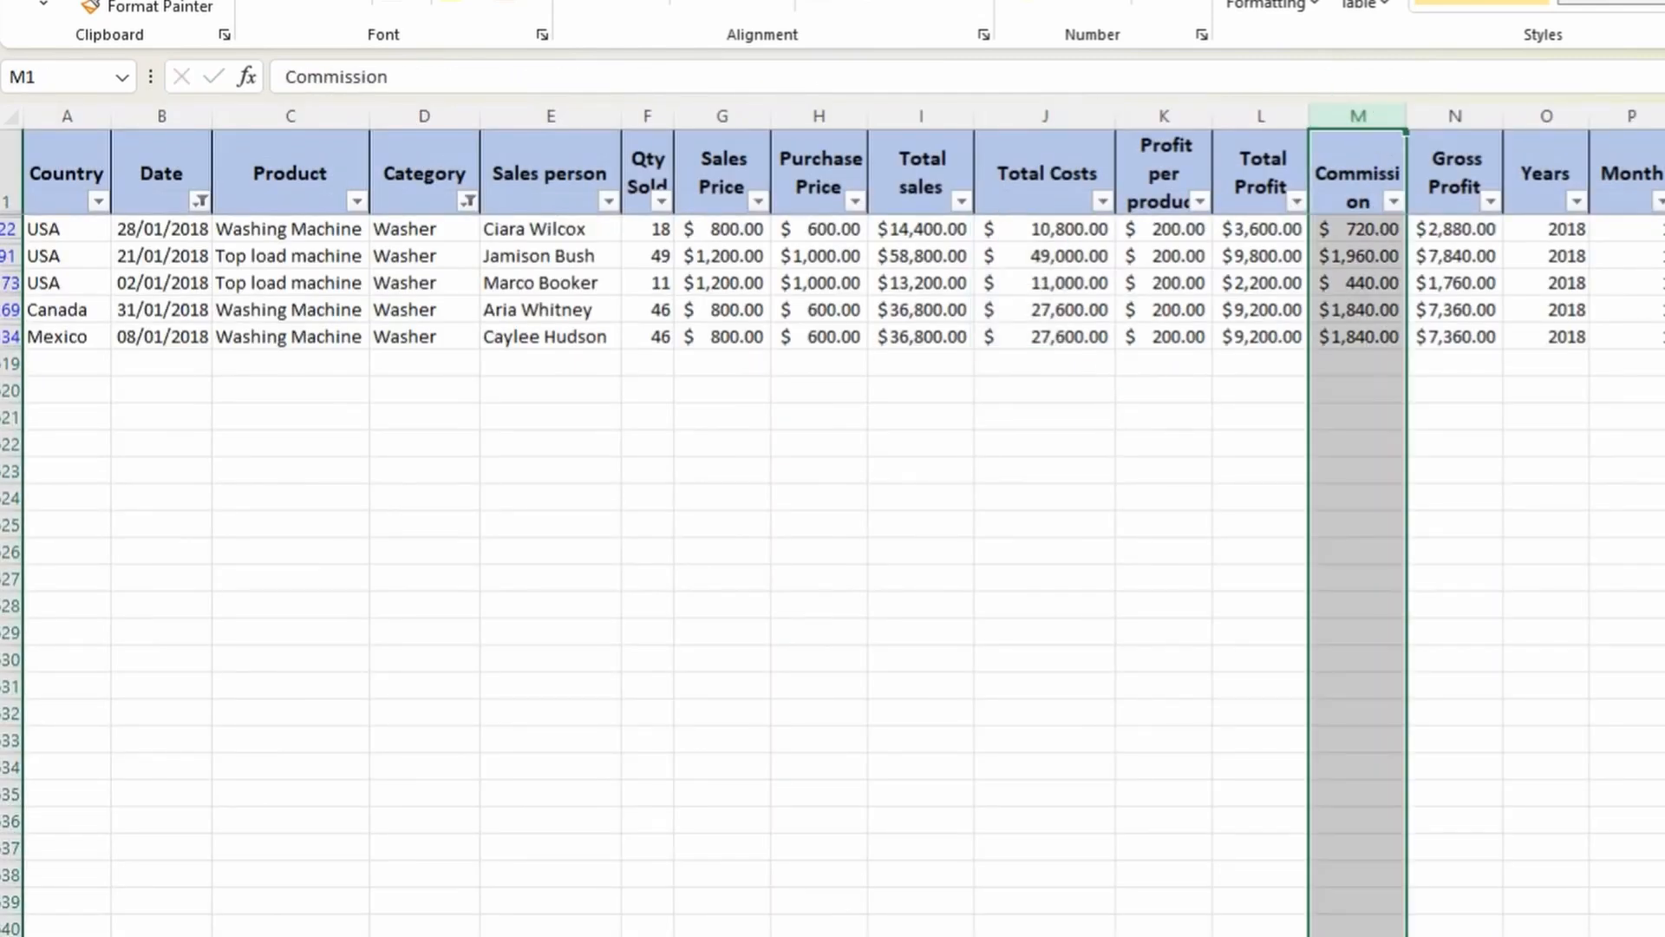
Change the sum range of the January Kitchen commission formula in D20 to the Data sheet's column M.
key("ctrl+Page_Down")
left_click(412, 74)
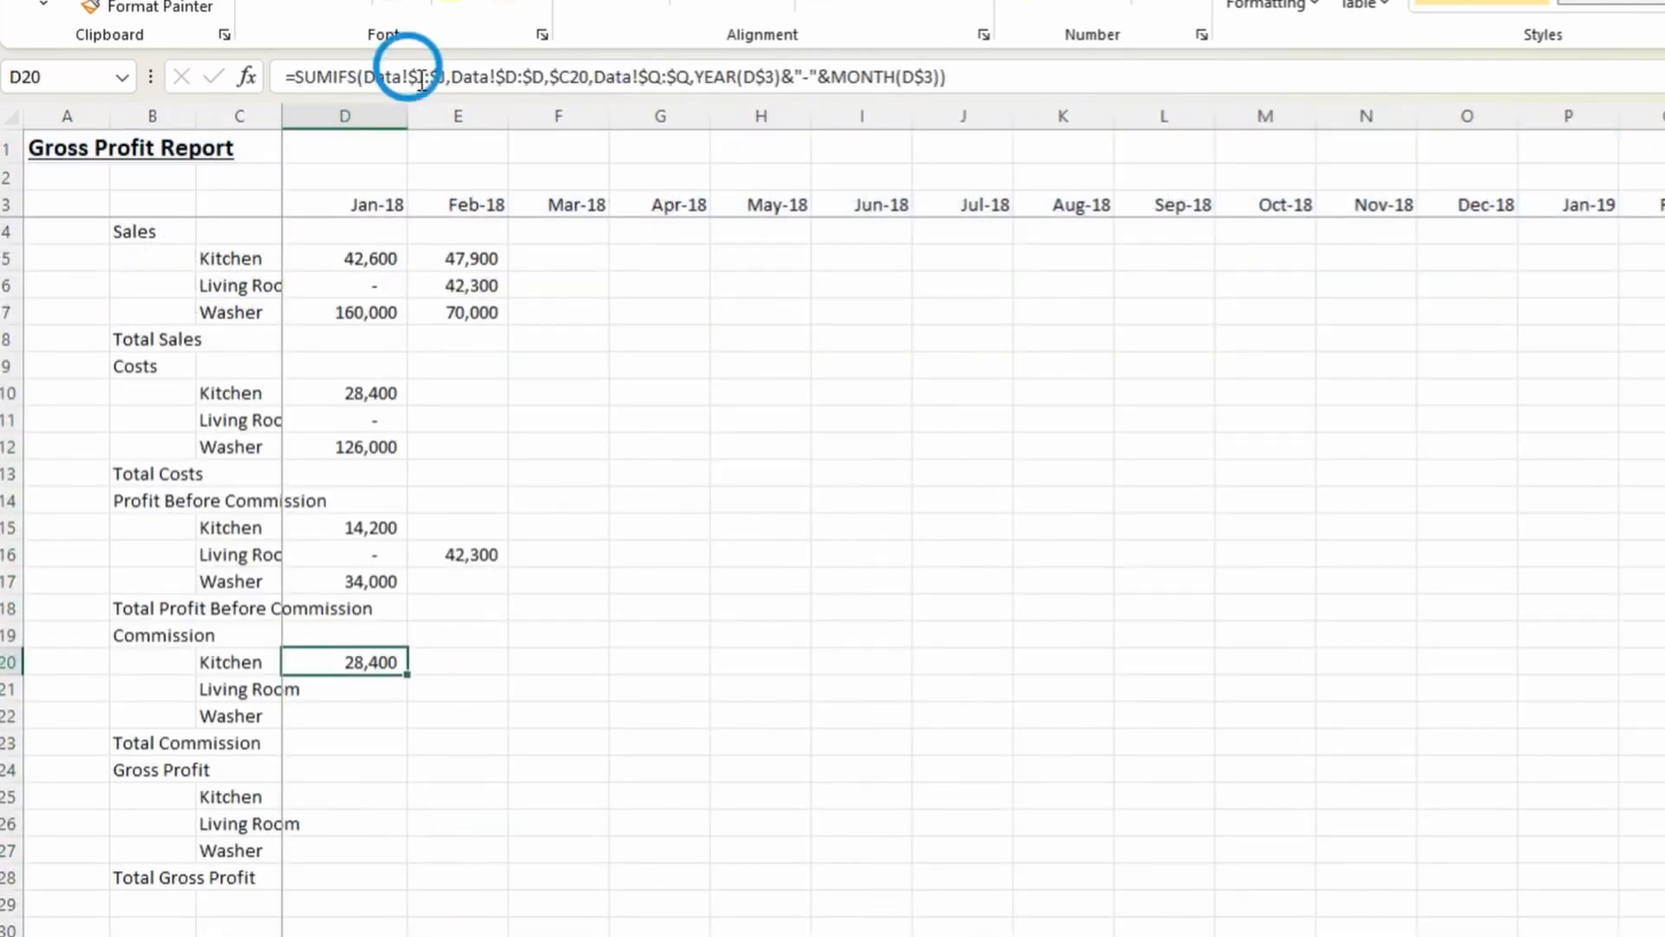
key("Delete")
type("m")
key("Right")
key("Right")
key("Delete")
type("m")
key("Return")
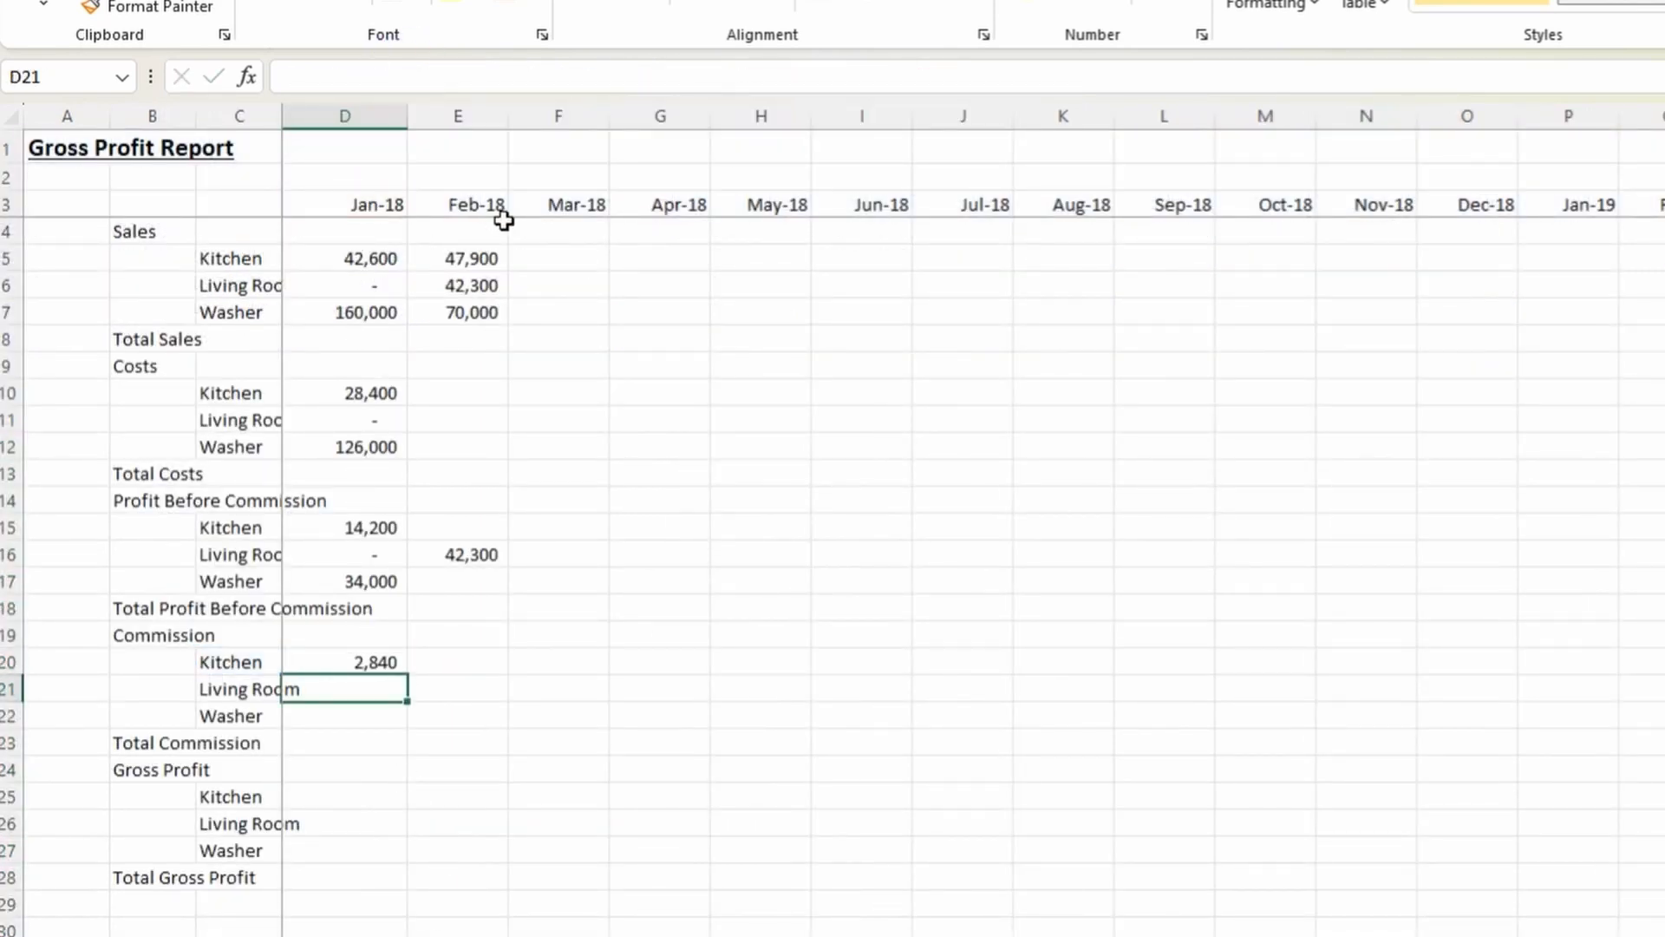
Copy the Kitchen commission formula from D20 into the Living Room and Washer cells D21:D22.
key("Up")
key("ctrl+c")
key("shift+Down")
key("shift+Down")
key("ctrl+v")
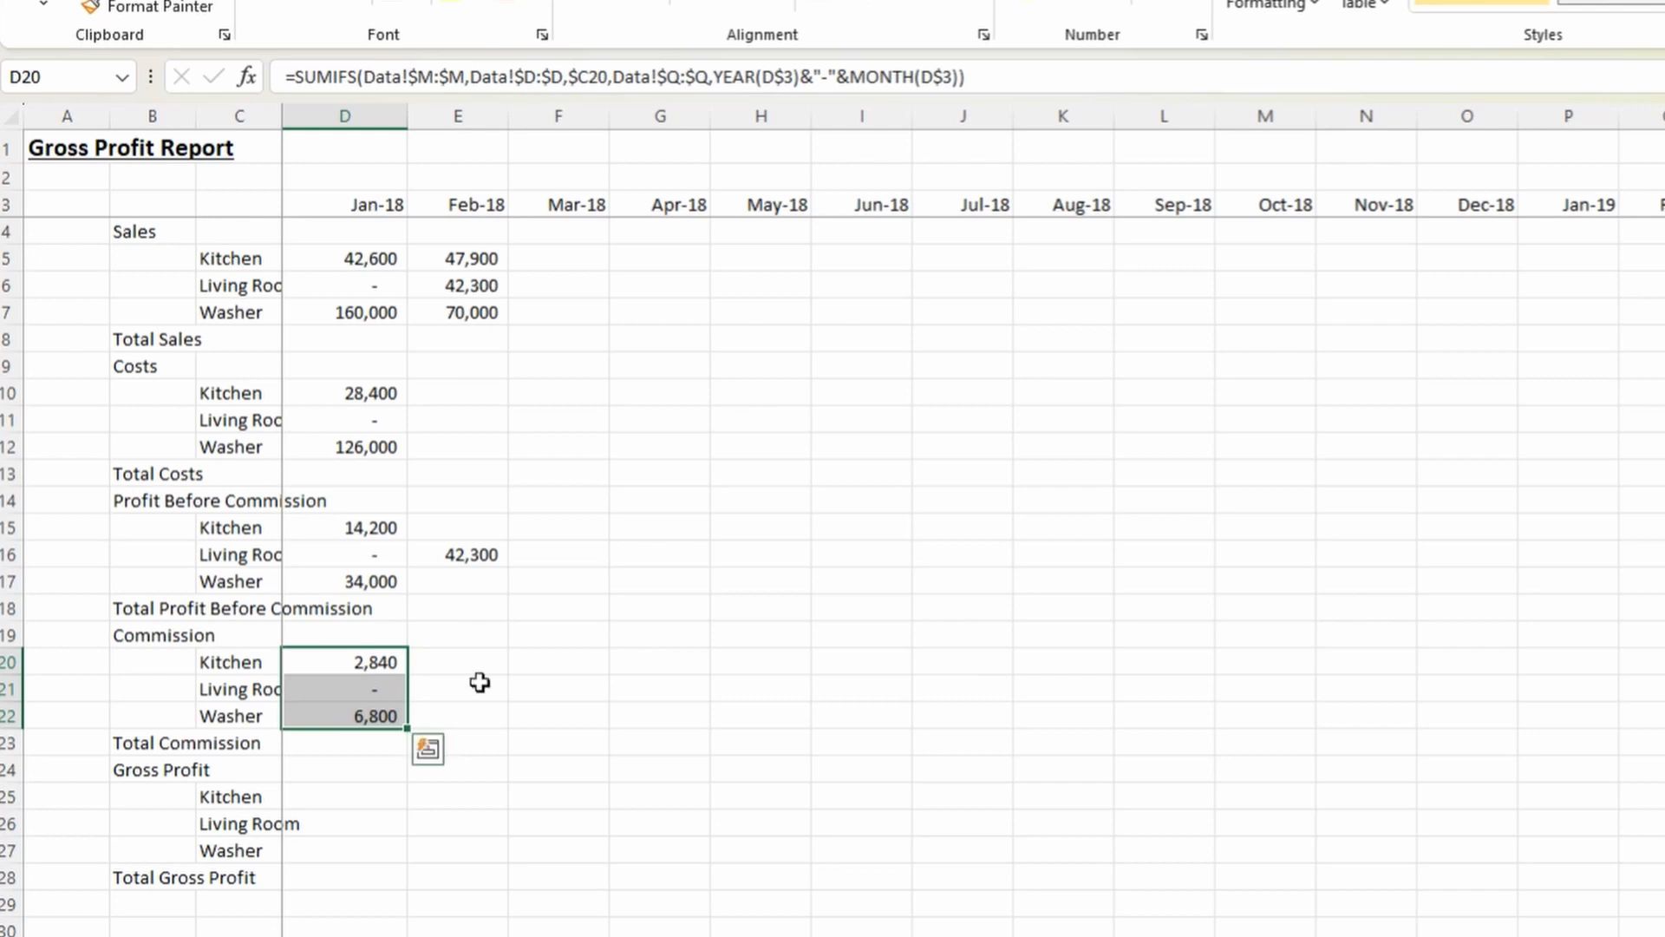
Enter =D15-D20 in D25 to calculate January Kitchen gross profit.
left_click(345, 805)
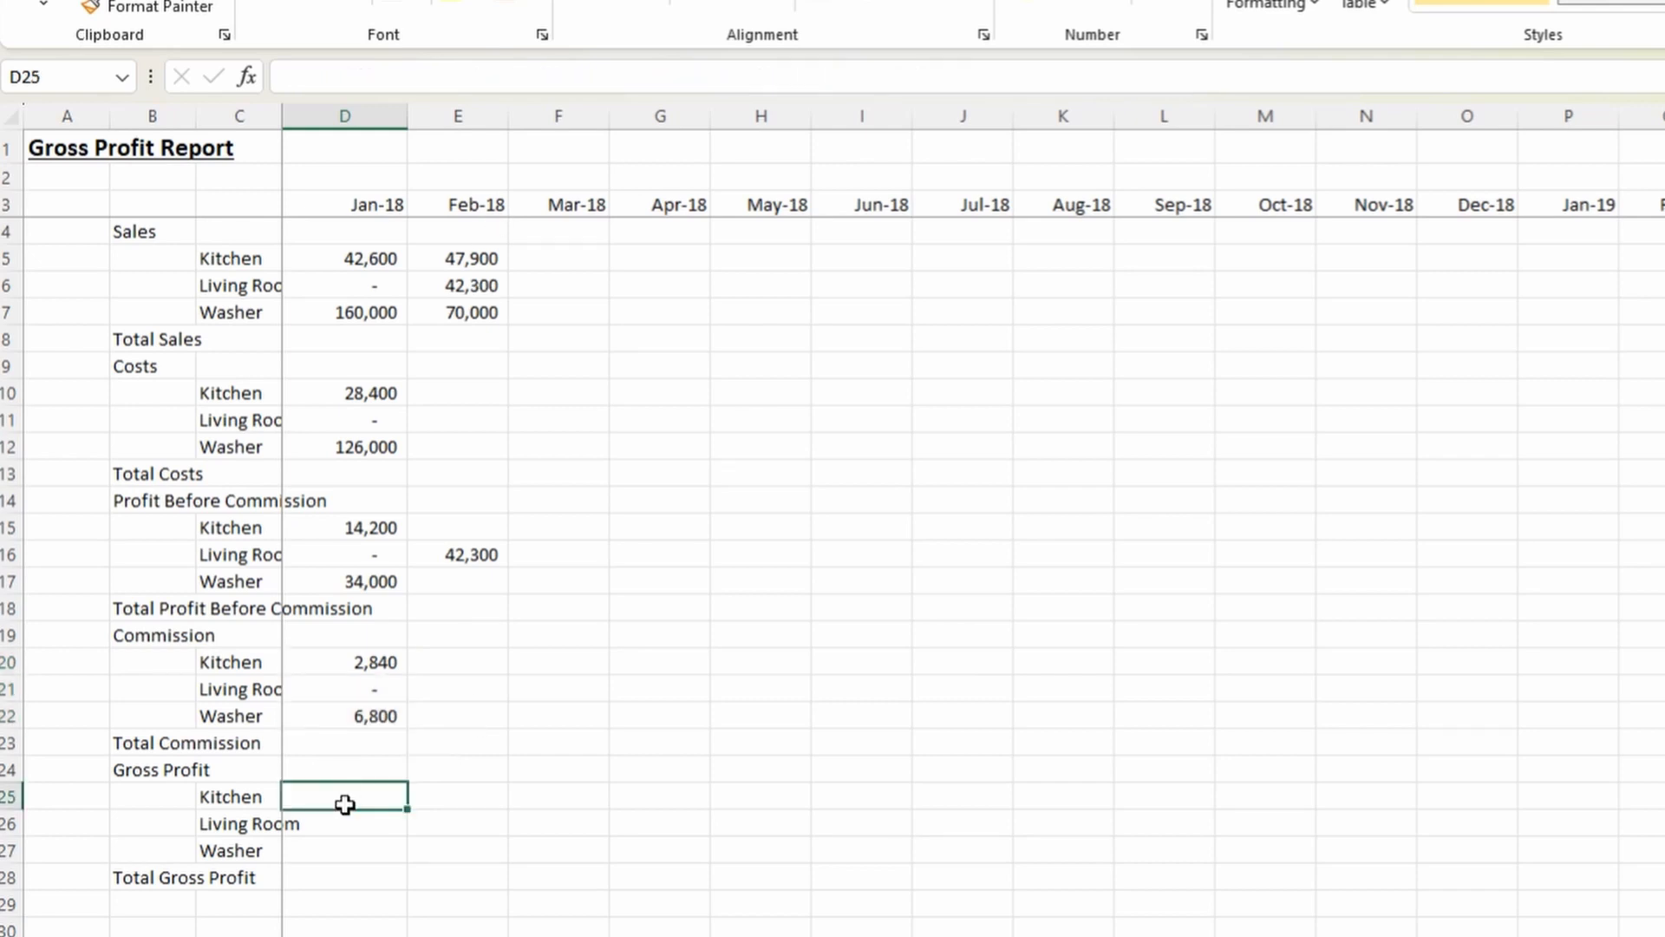
type("=")
key("Up")
key("Up")
key("Up")
key("Up")
key("Up")
key("Up")
key("Up")
key("Up")
key("Up")
key("Up")
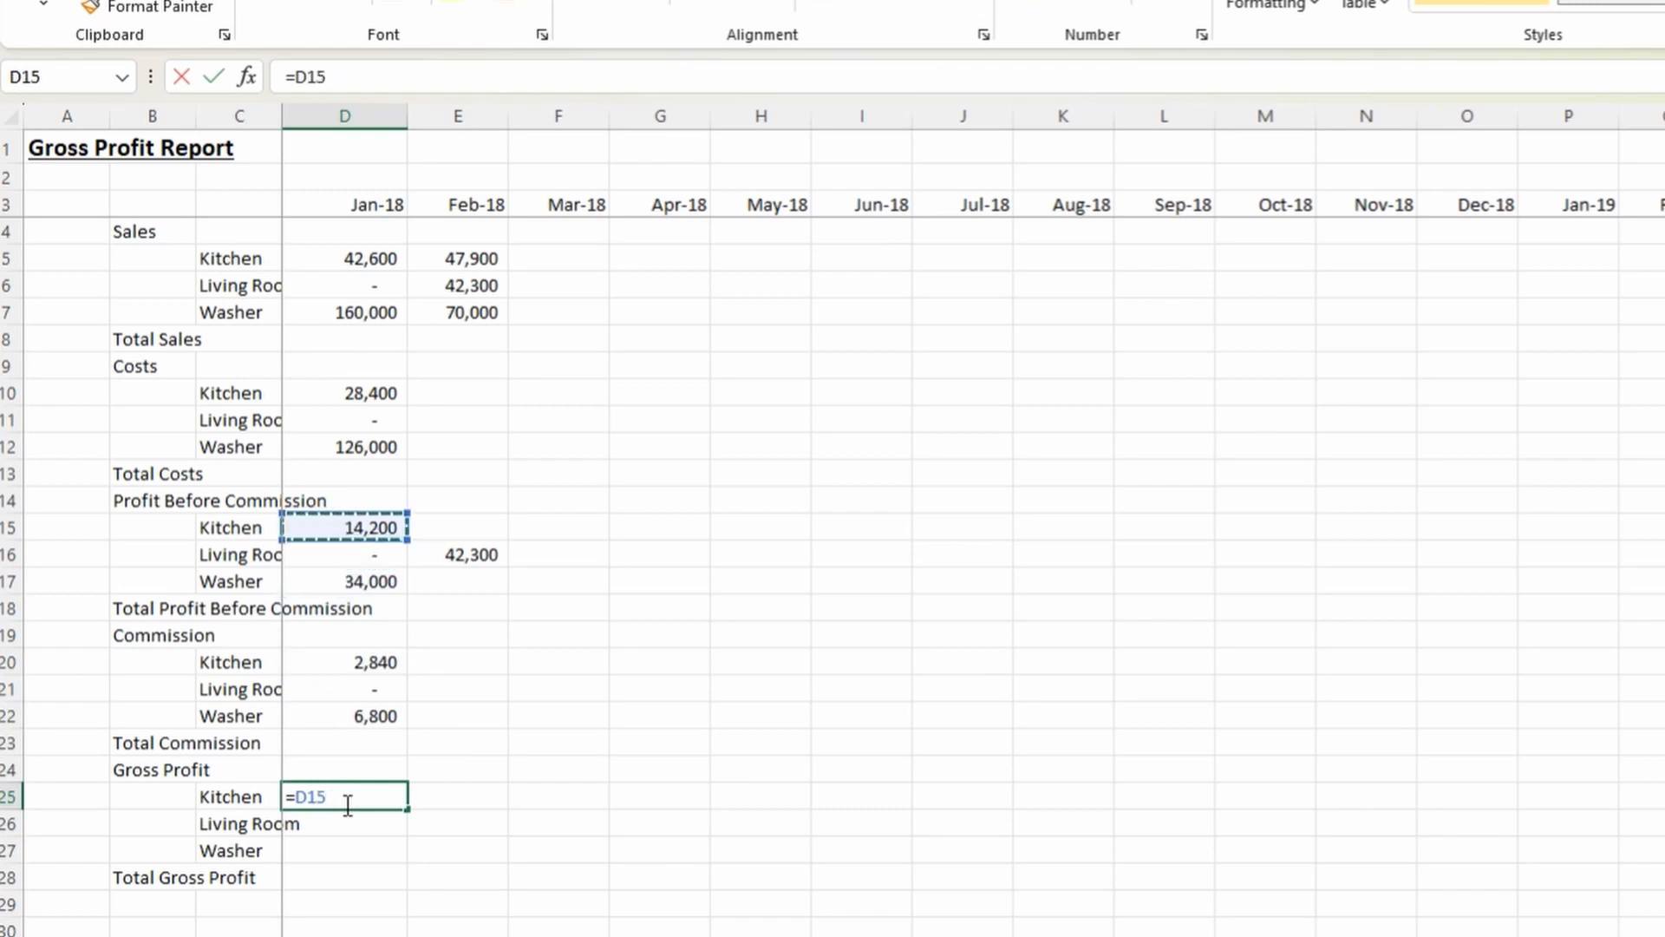
type("-")
key("Up")
key("Up")
key("Up")
key("Up")
key("Up")
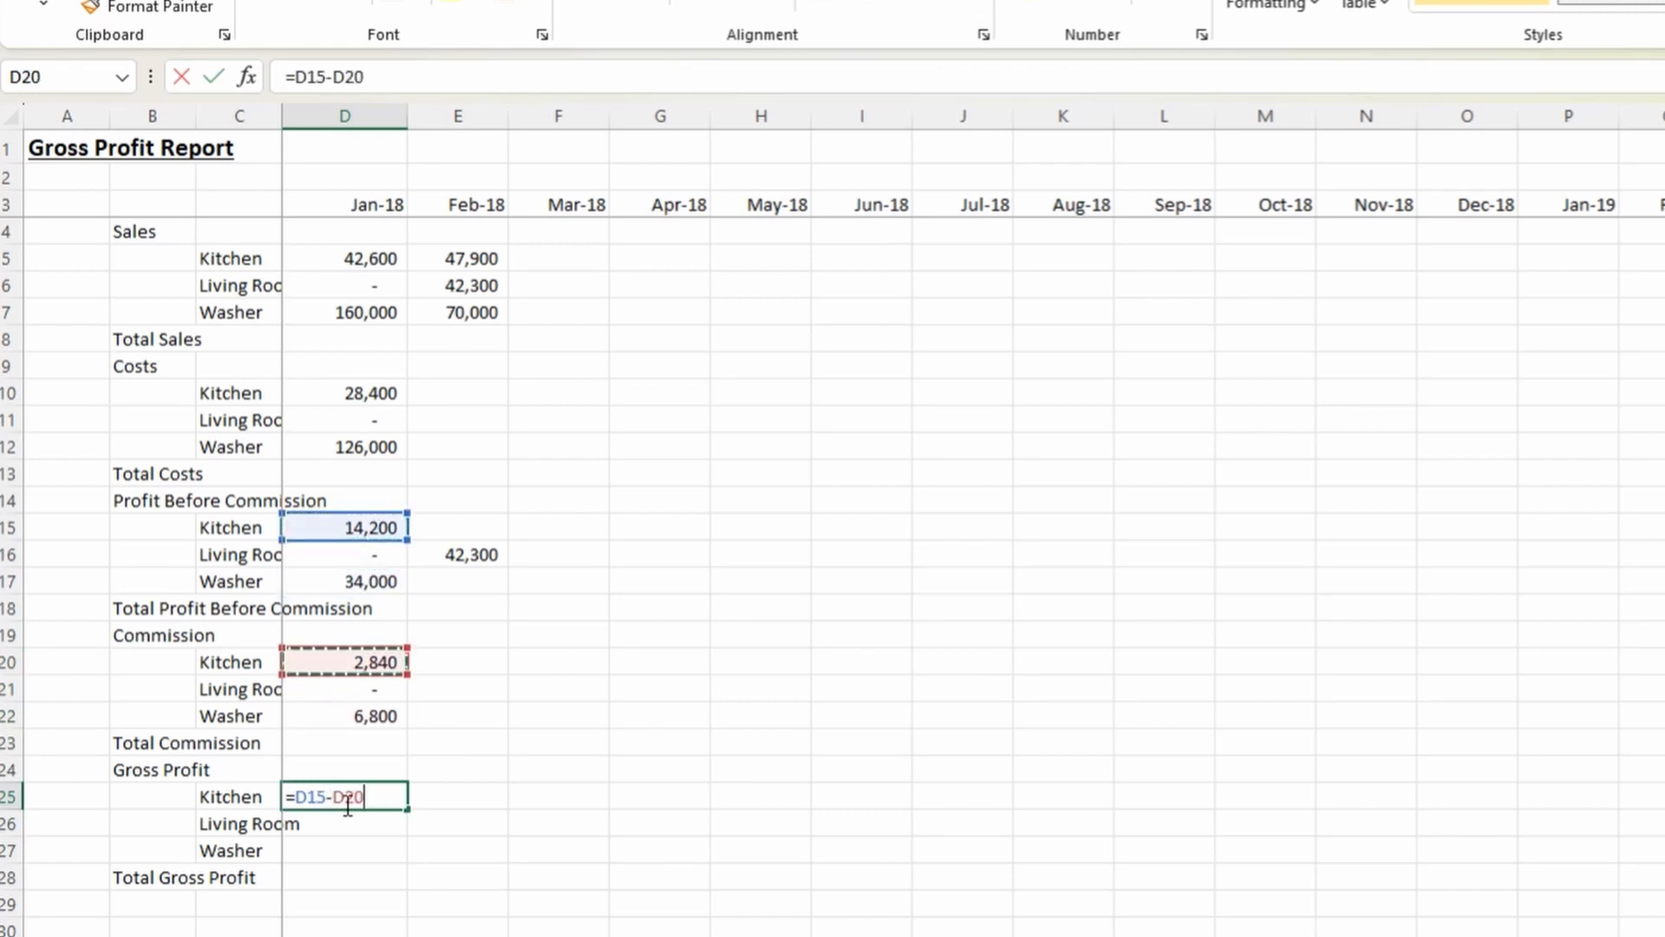
key("Return")
Fill the gross profit formula from D25 down through D27 for Living Room and Washer.
left_click(345, 800)
key("shift+Down")
key("shift+Down")
key("ctrl+d")
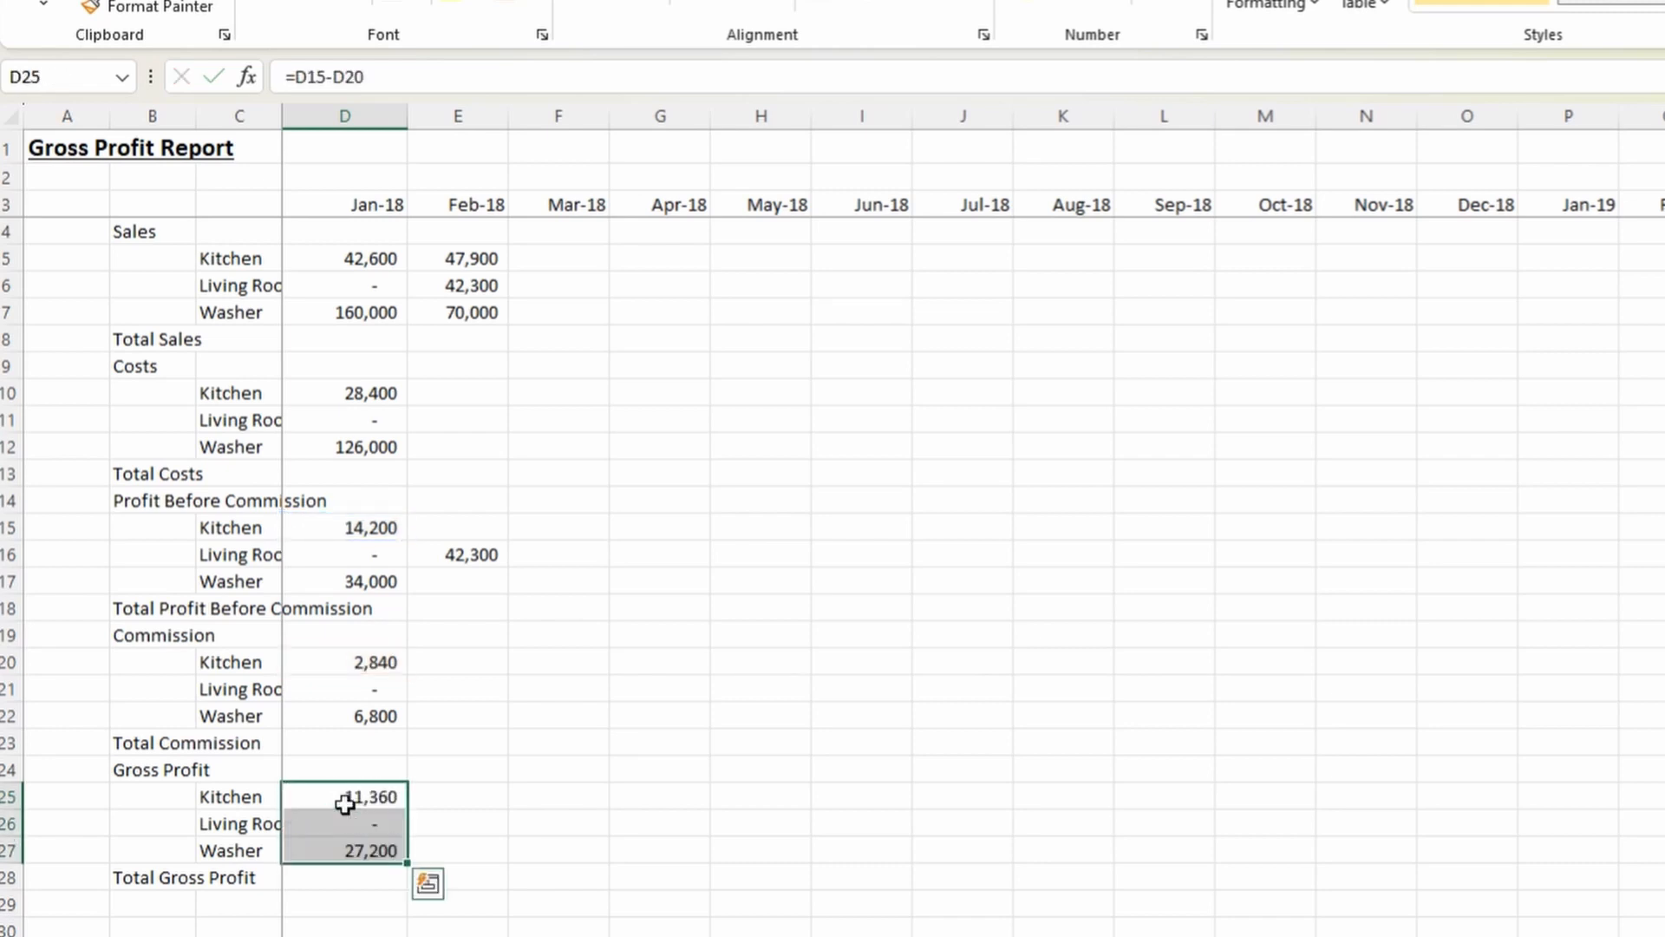
Make the section and total labels in column B bold.
left_click(142, 719)
key("ctrl+space")
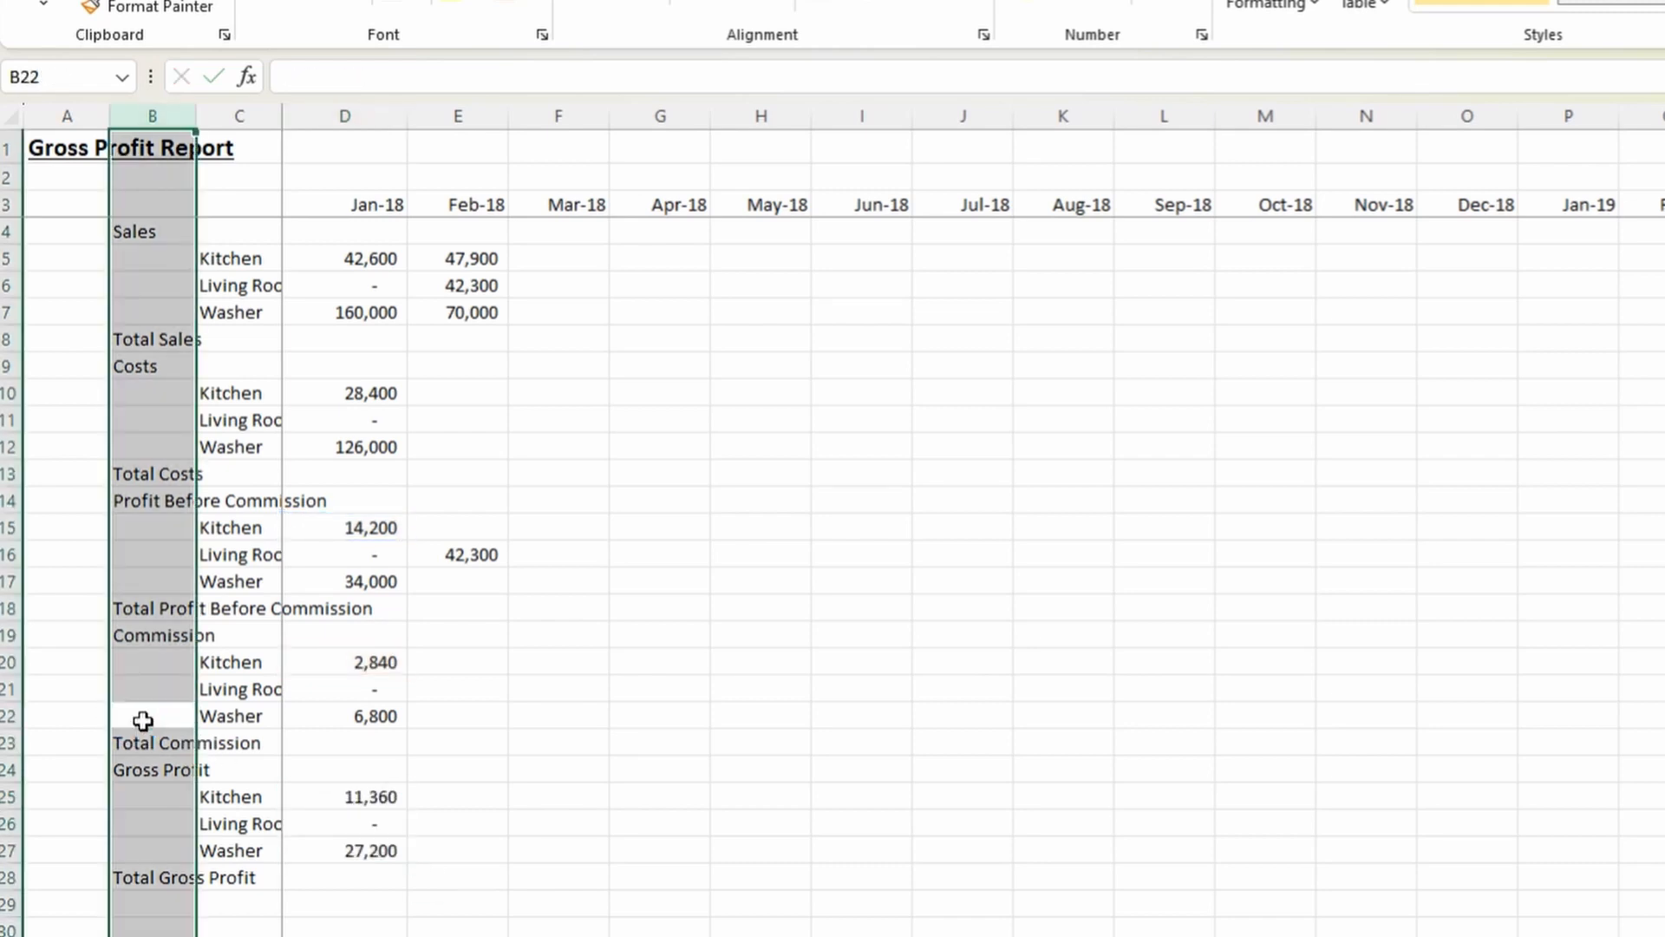
key("ctrl+b")
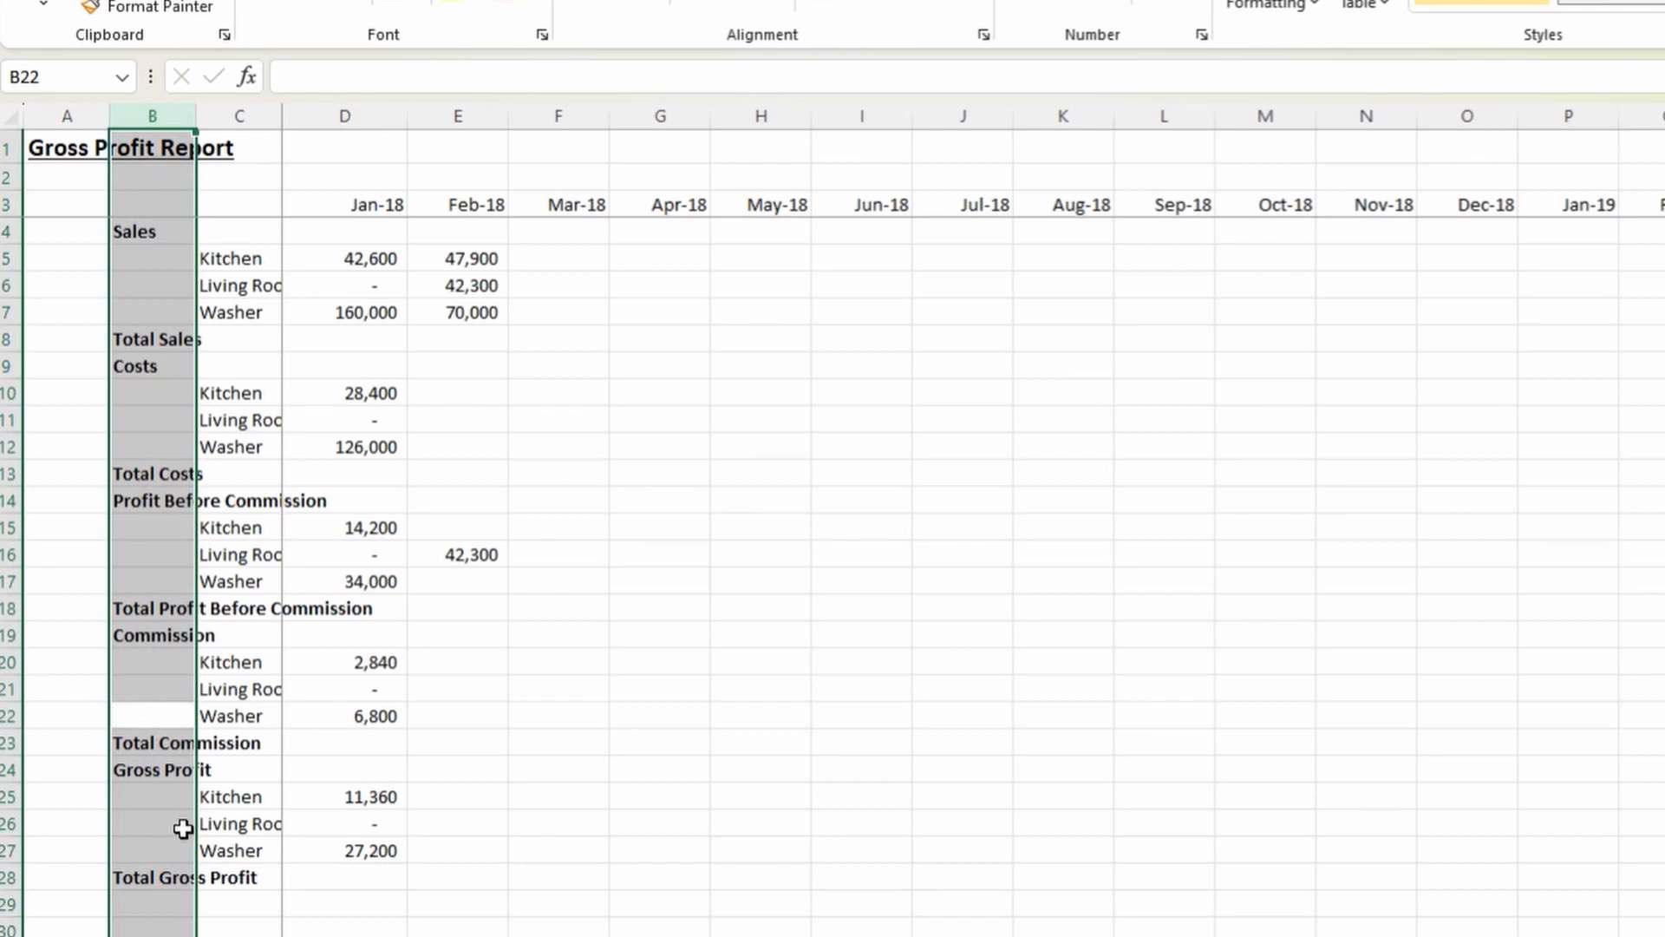
left_click(312, 850)
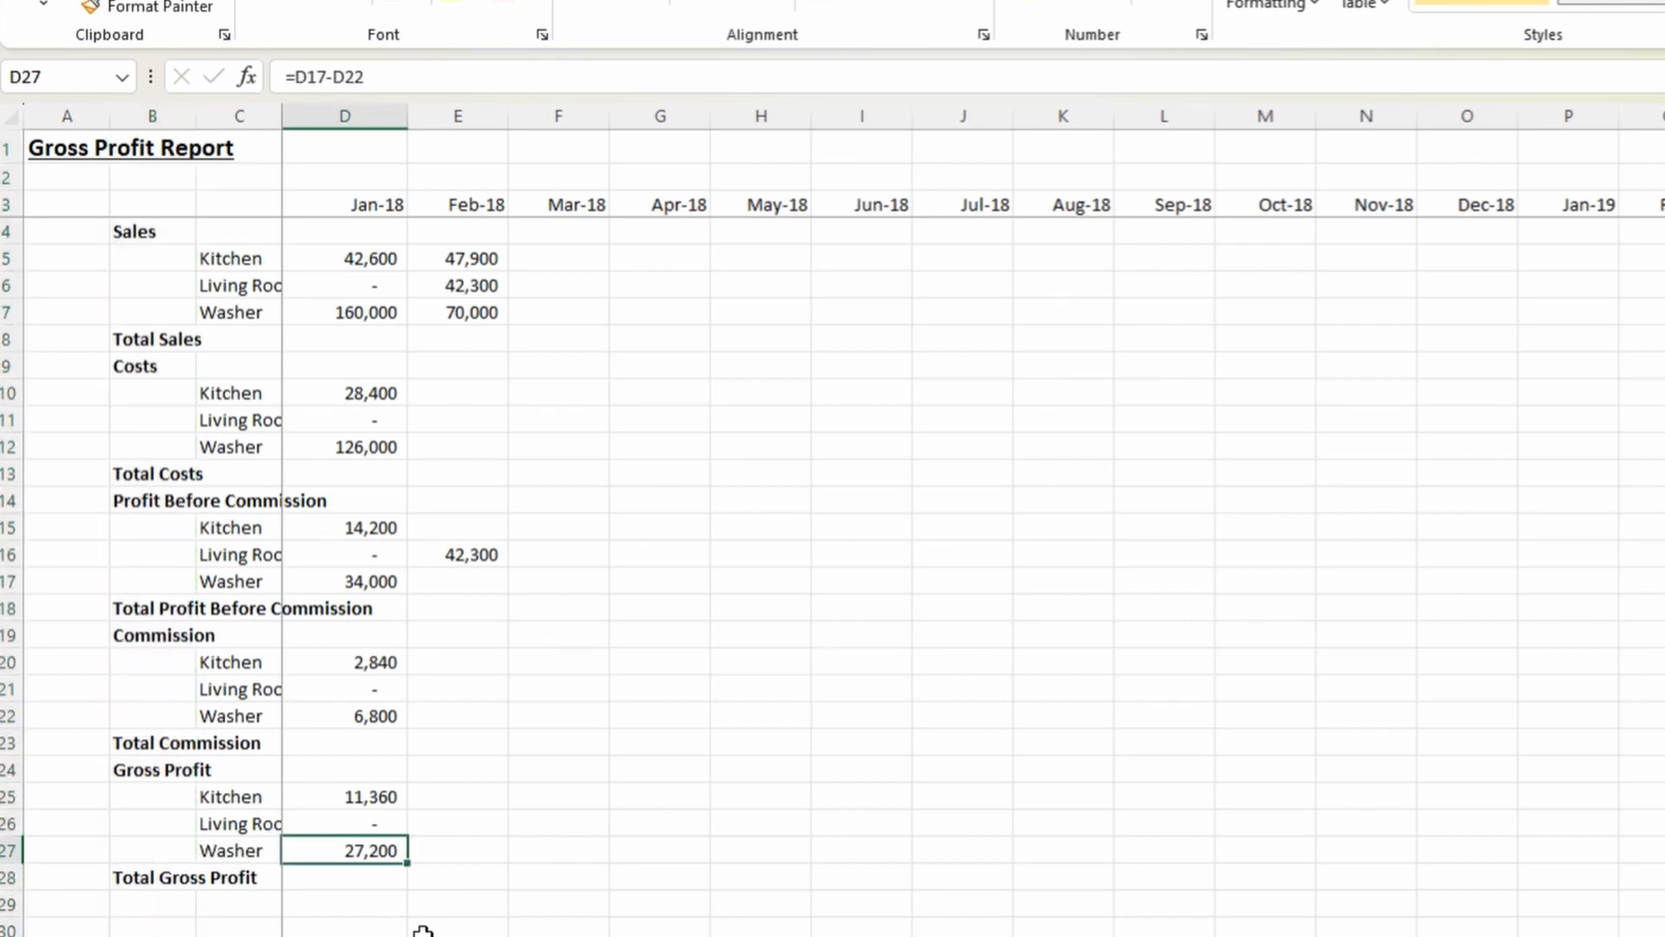
Enter the addition formula =D5+D6+D7 in the January Total Sales cell D8.
left_click(388, 336)
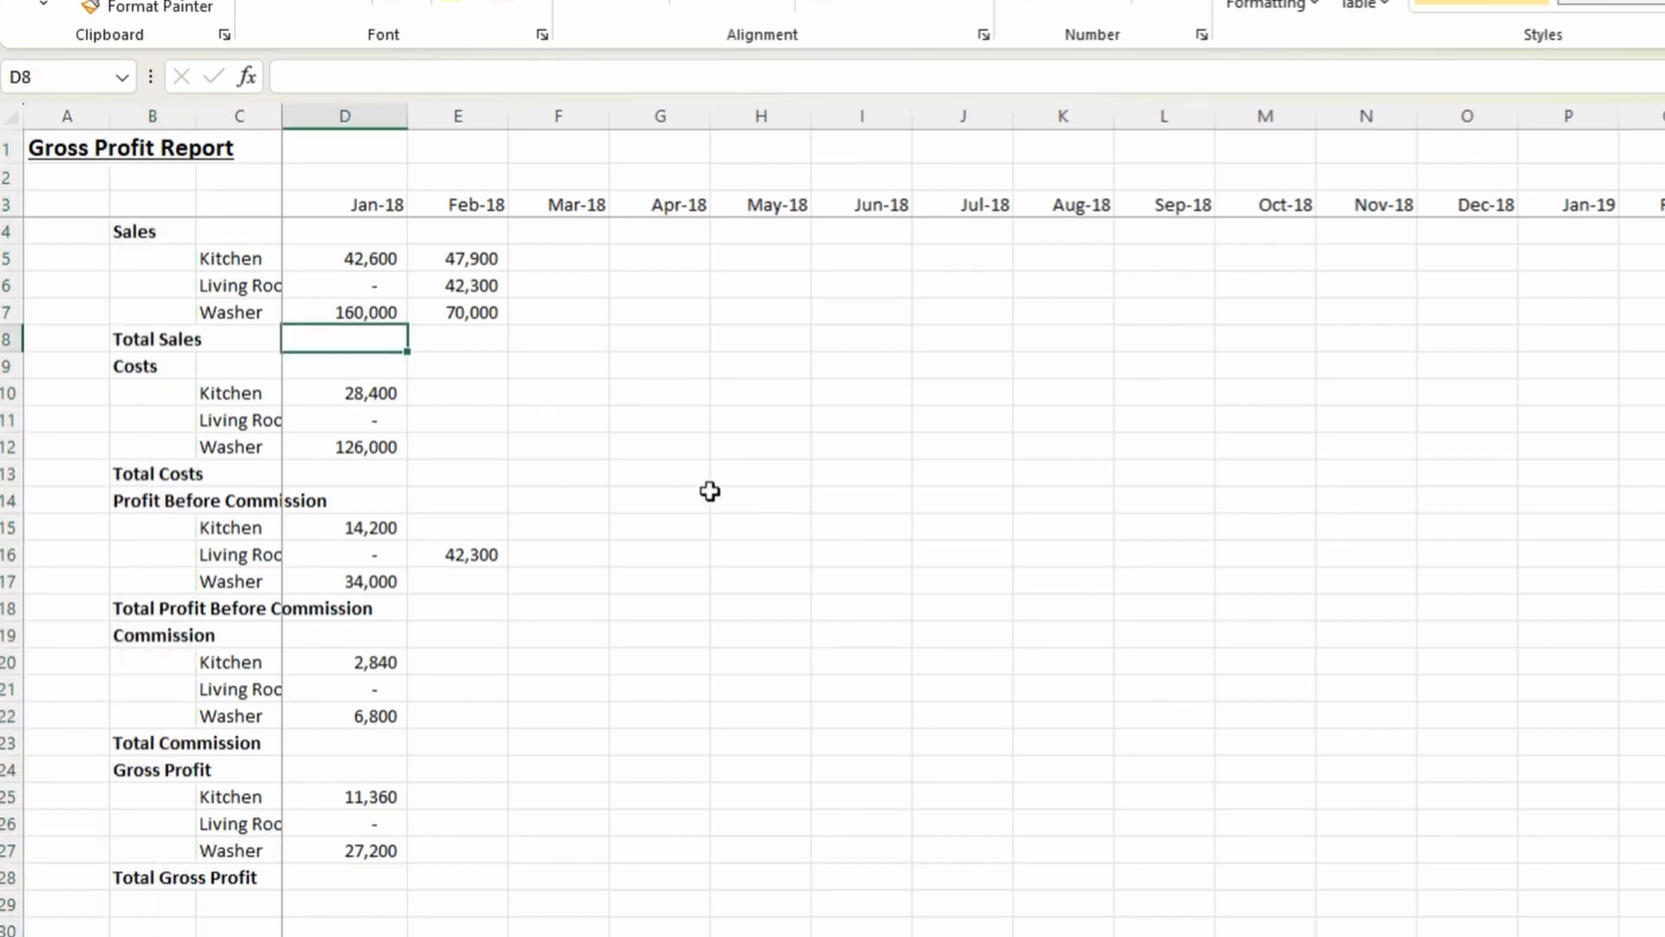
key("alt+equal")
key("Escape")
type("=")
key("Up")
key("Up")
key("Up")
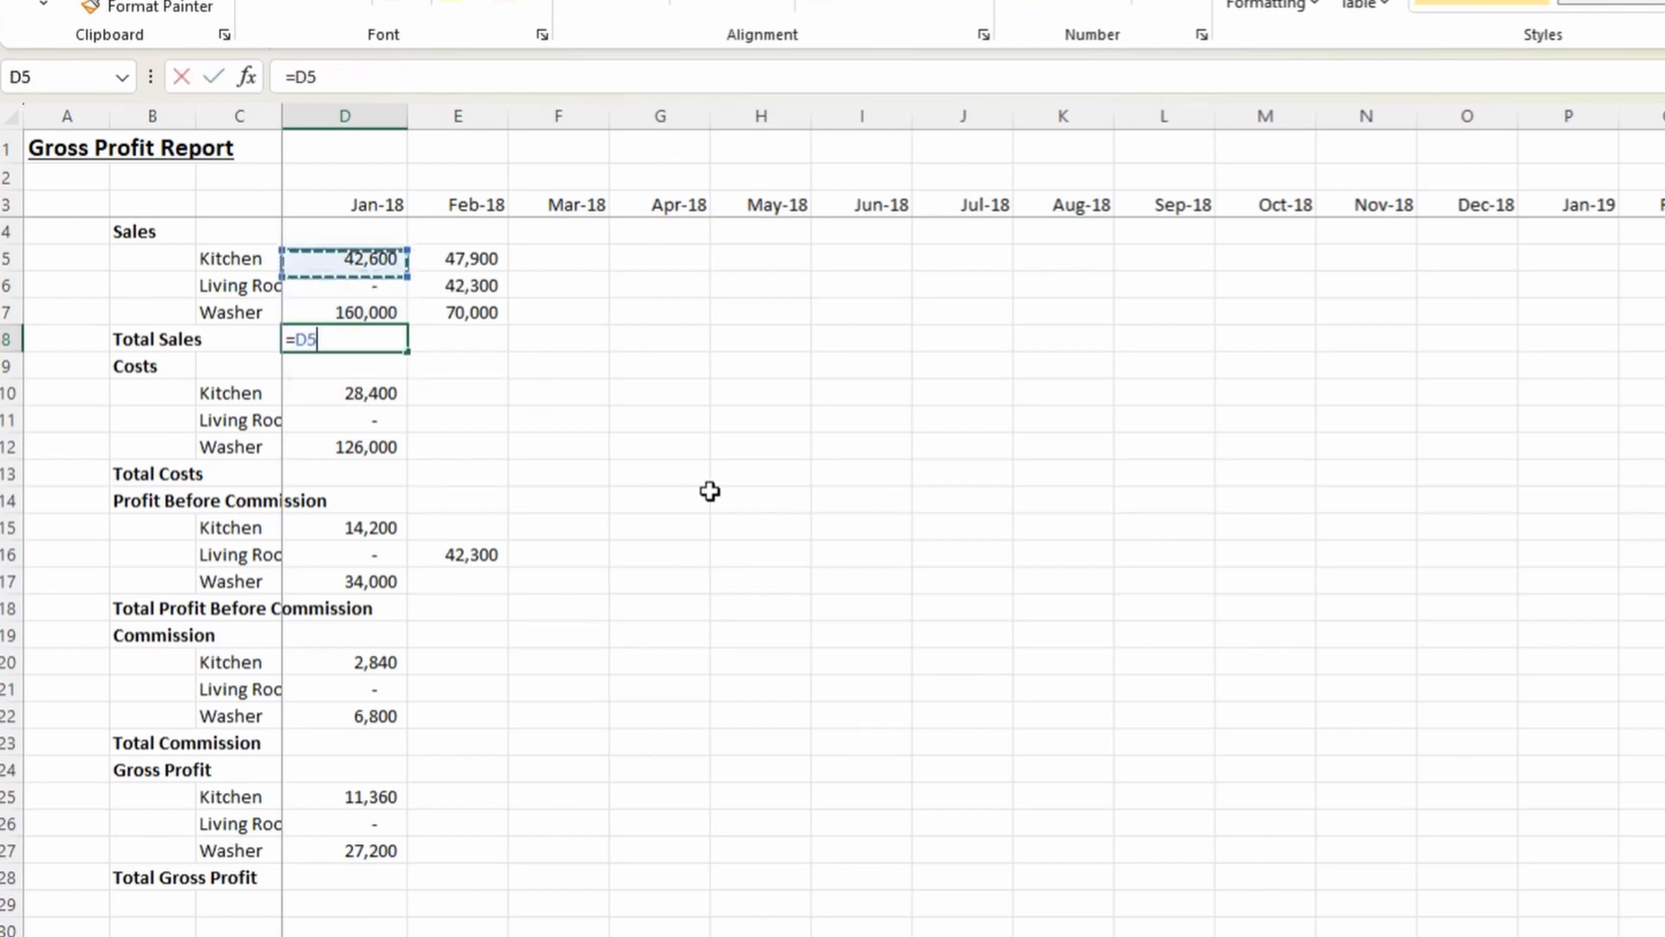
type("+")
key("Up")
key("Up")
type("+")
key("Up")
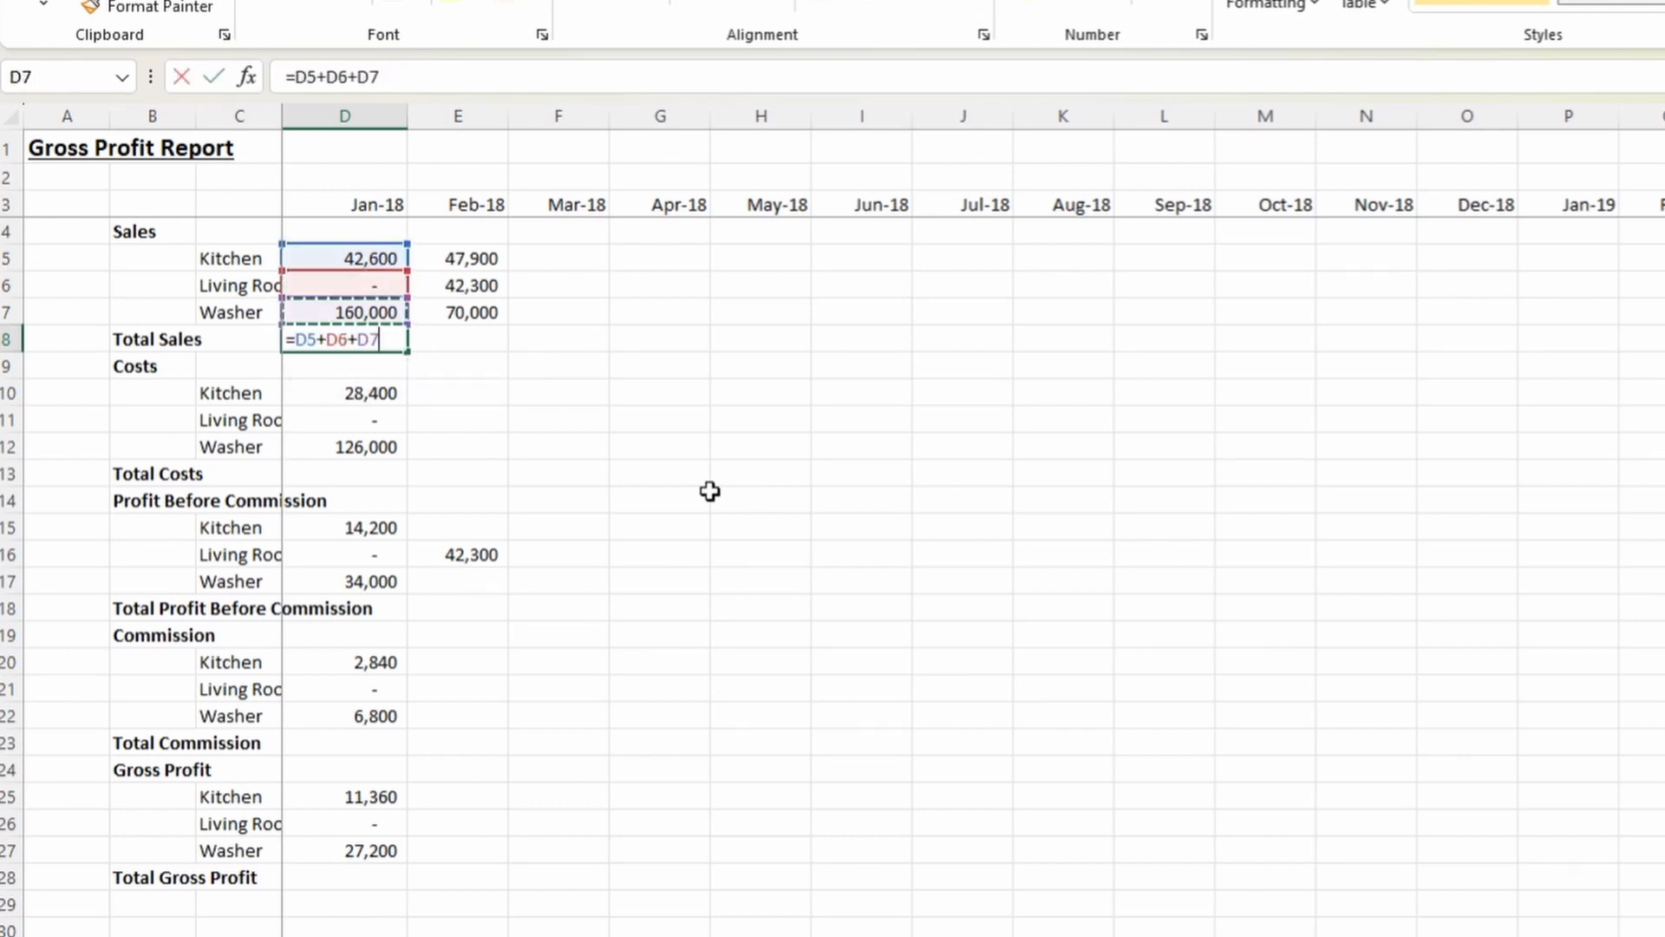
key("Return")
Try building a SUM formula over D5:D7 in D8, and clear the cell's contents.
key("Up")
type("=")
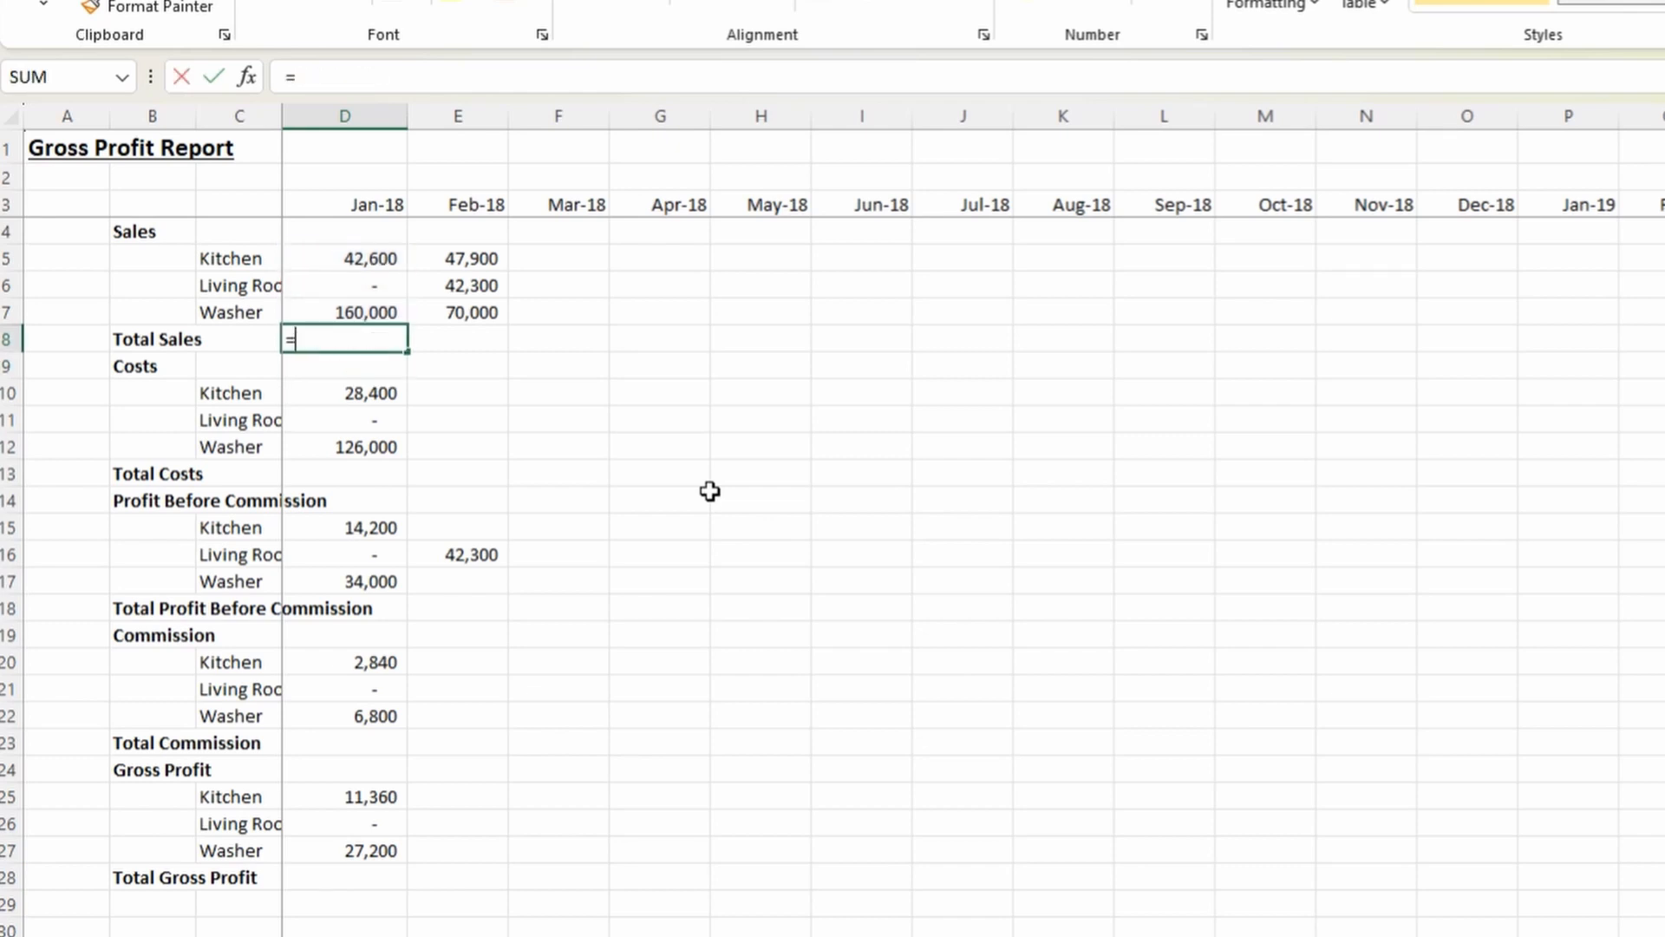
type("sum")
key("Tab")
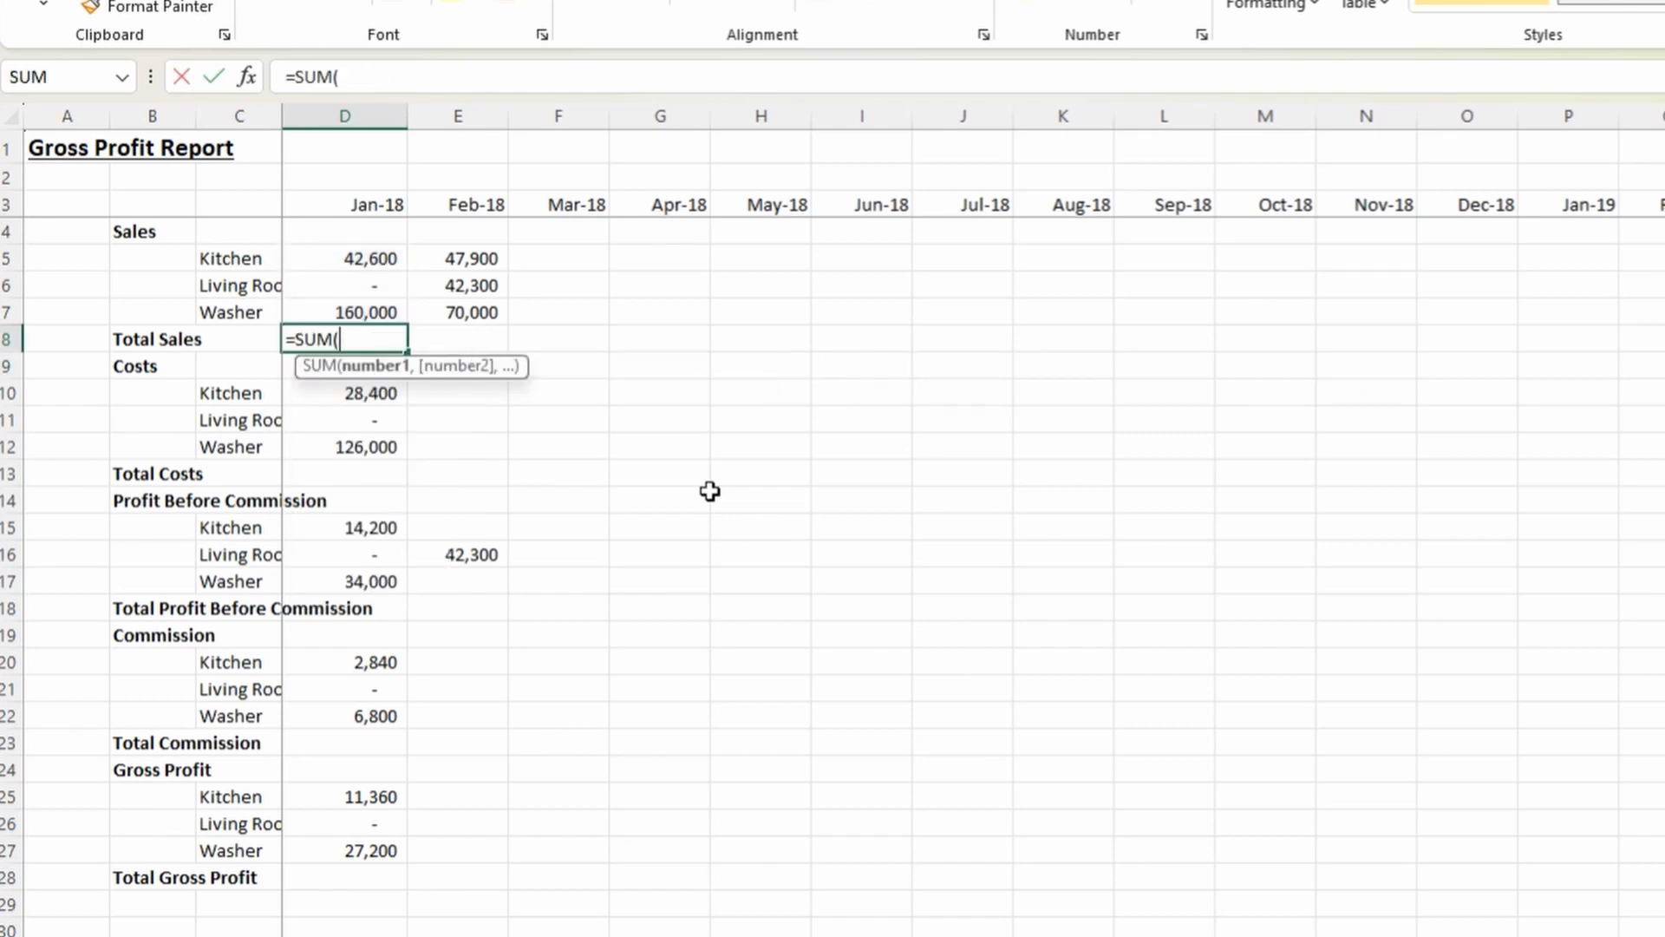
key("Up")
key("shift+Up")
key("shift+Up")
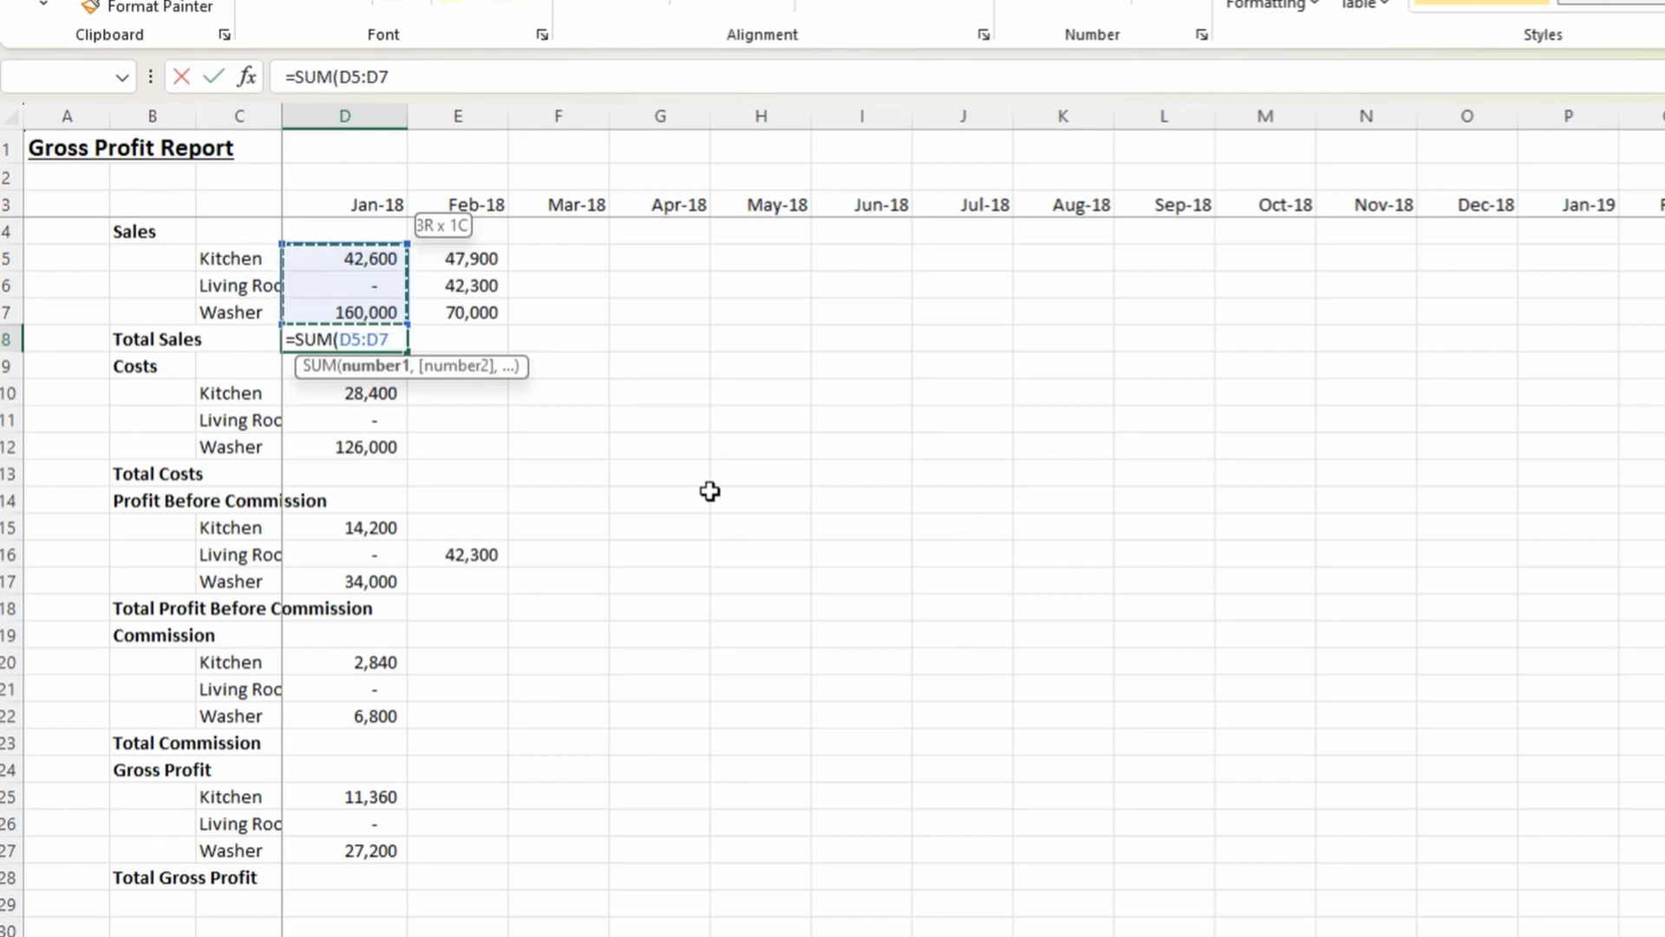
left_click(531, 286)
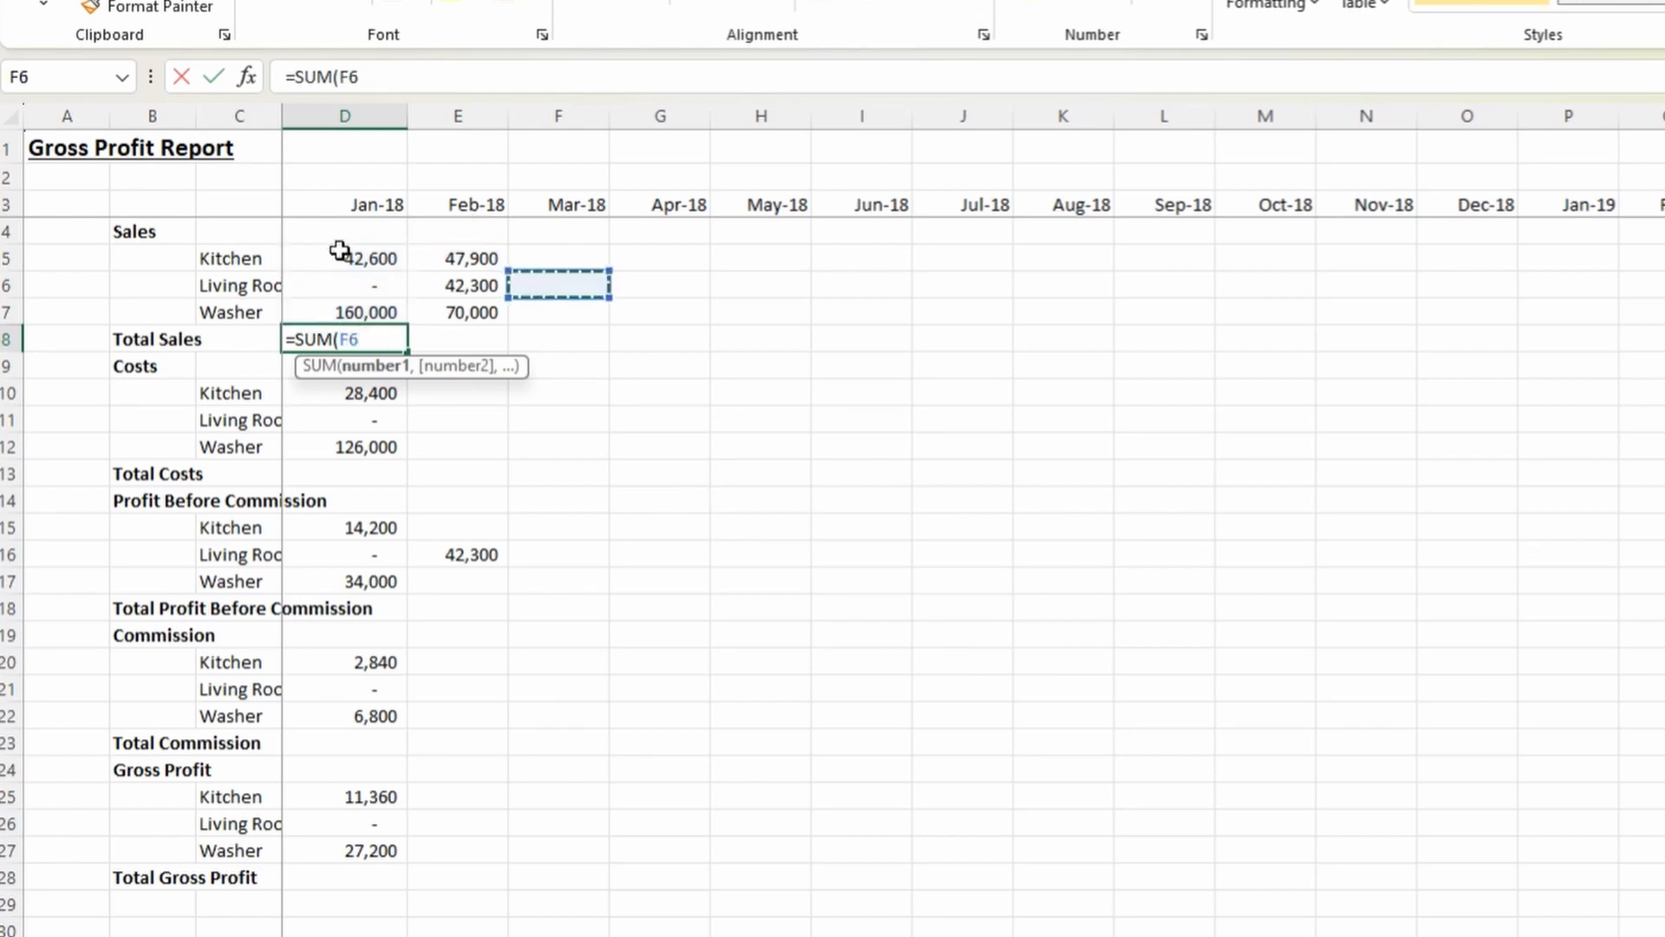
left_click_drag(339, 249, 354, 301)
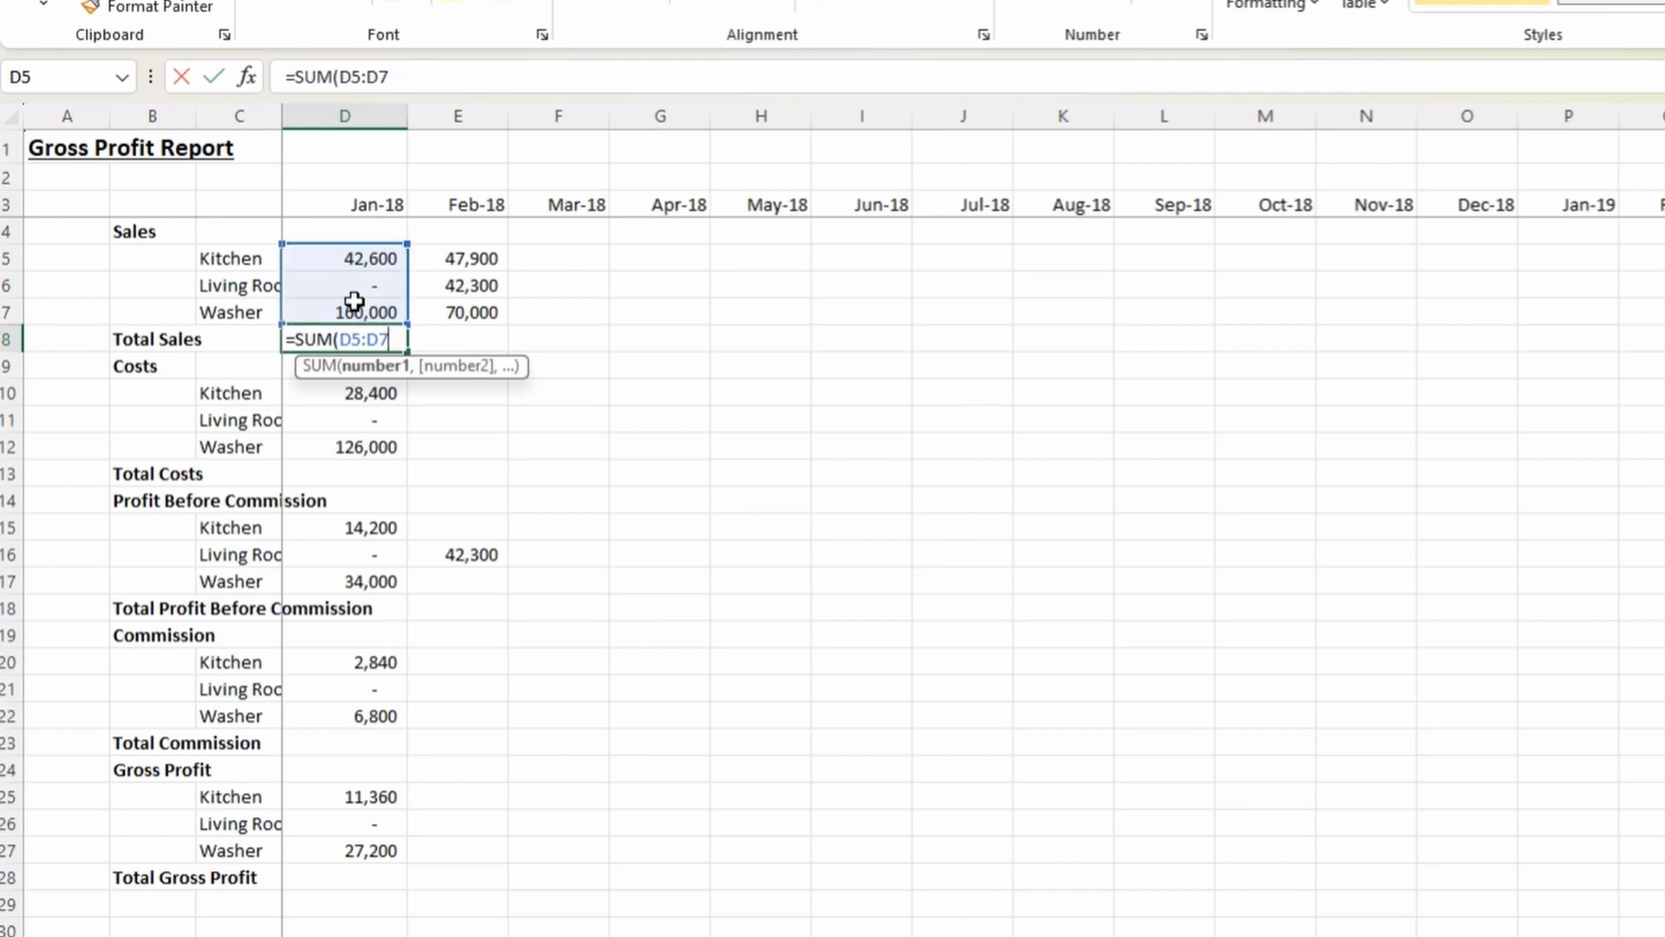
key("Escape")
key("Delete")
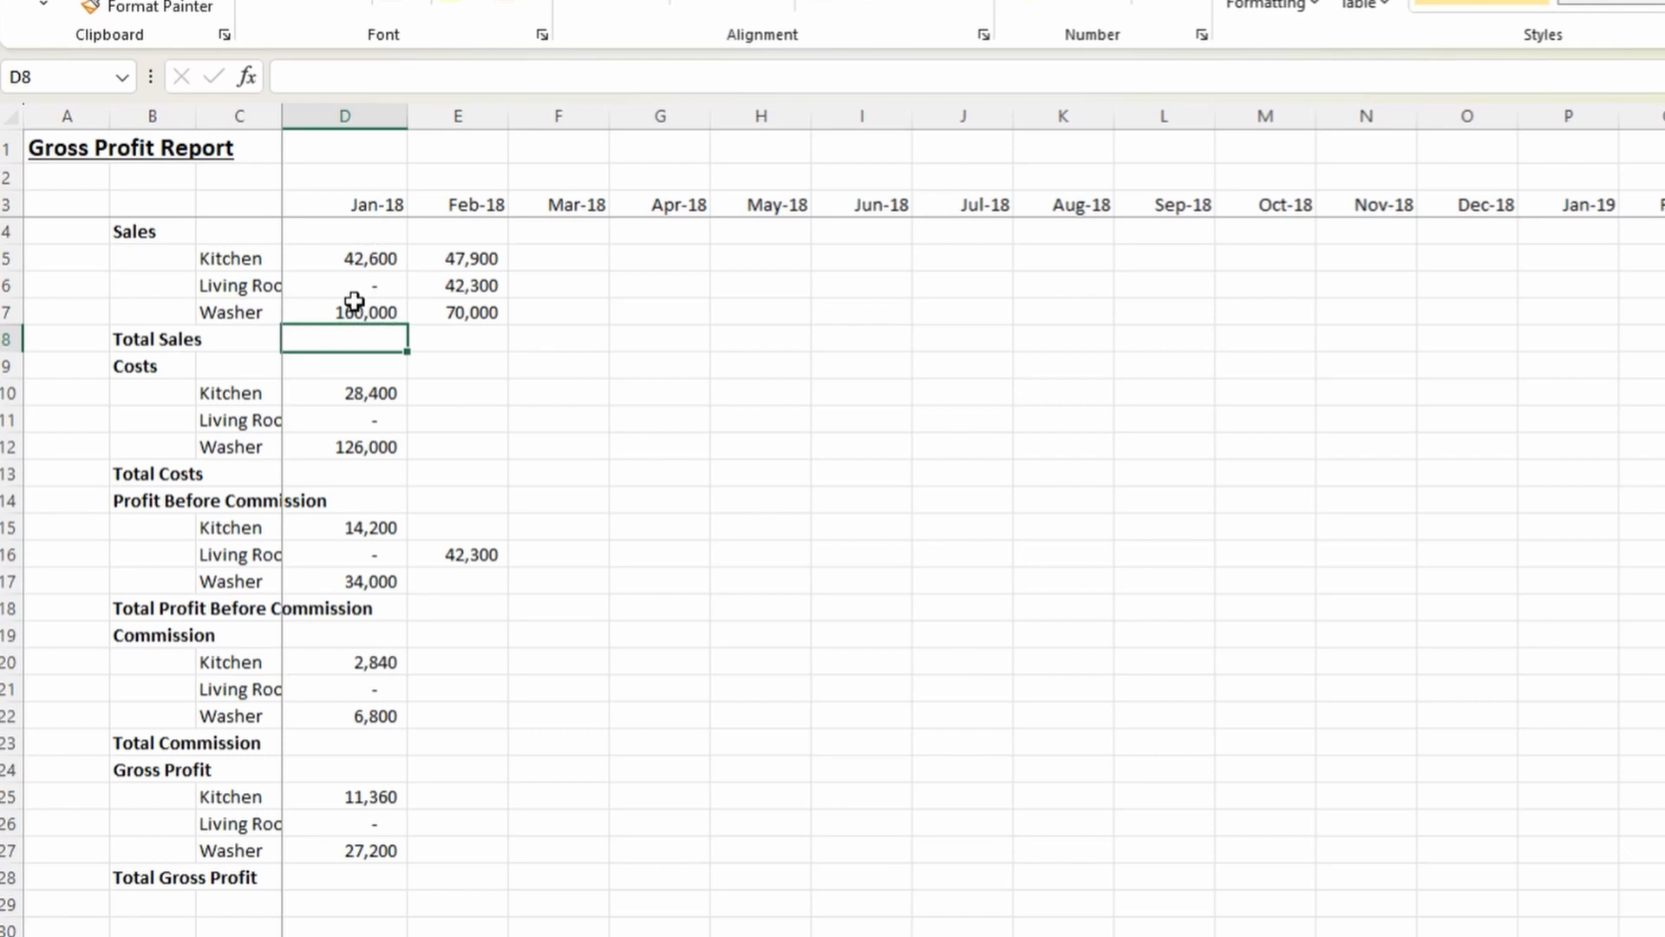
Total the January sales in D8 with AutoSum over D5:D7 and make the total bold.
key("alt+equal")
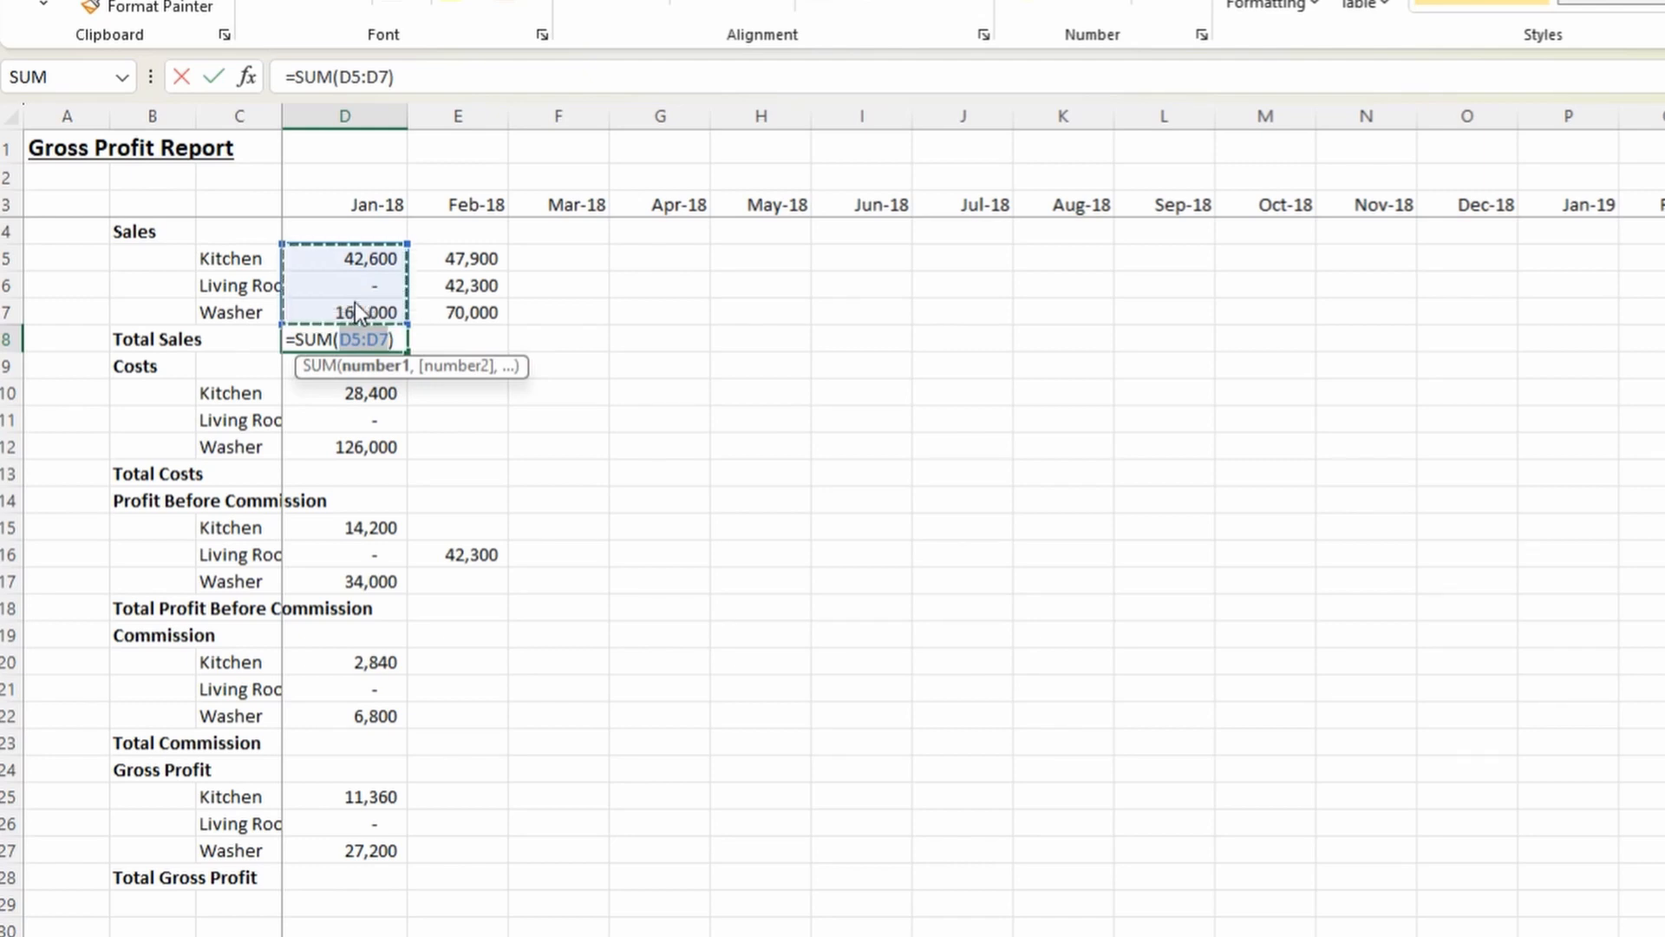
key("Return")
key("Up")
key("ctrl+c")
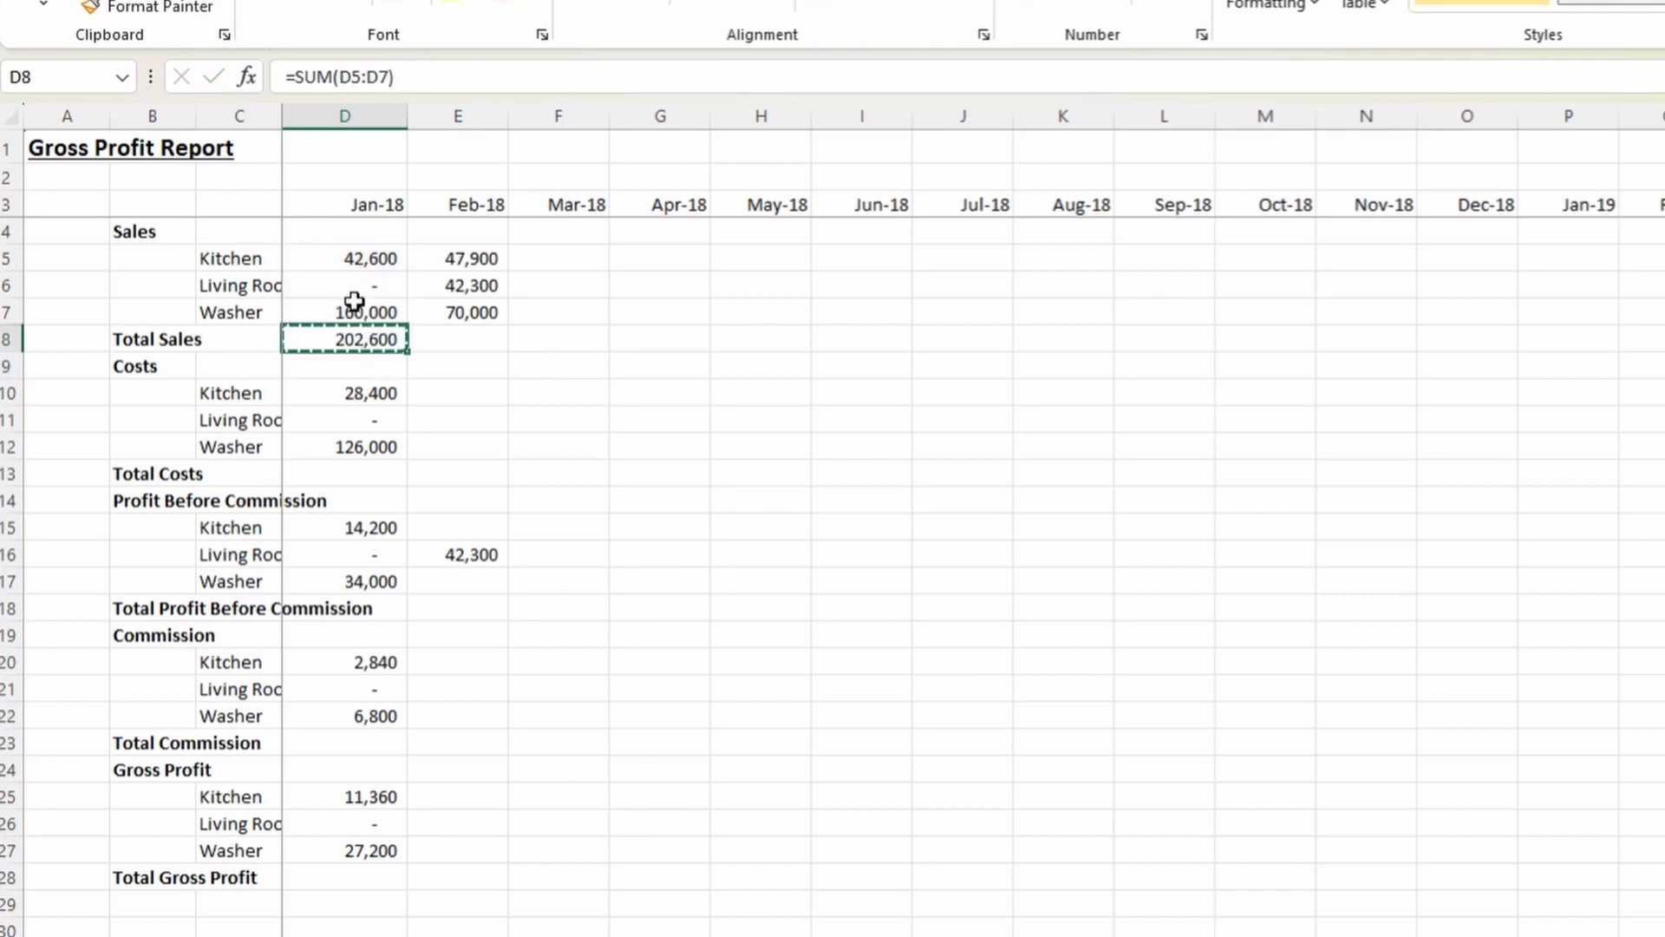
key("Escape")
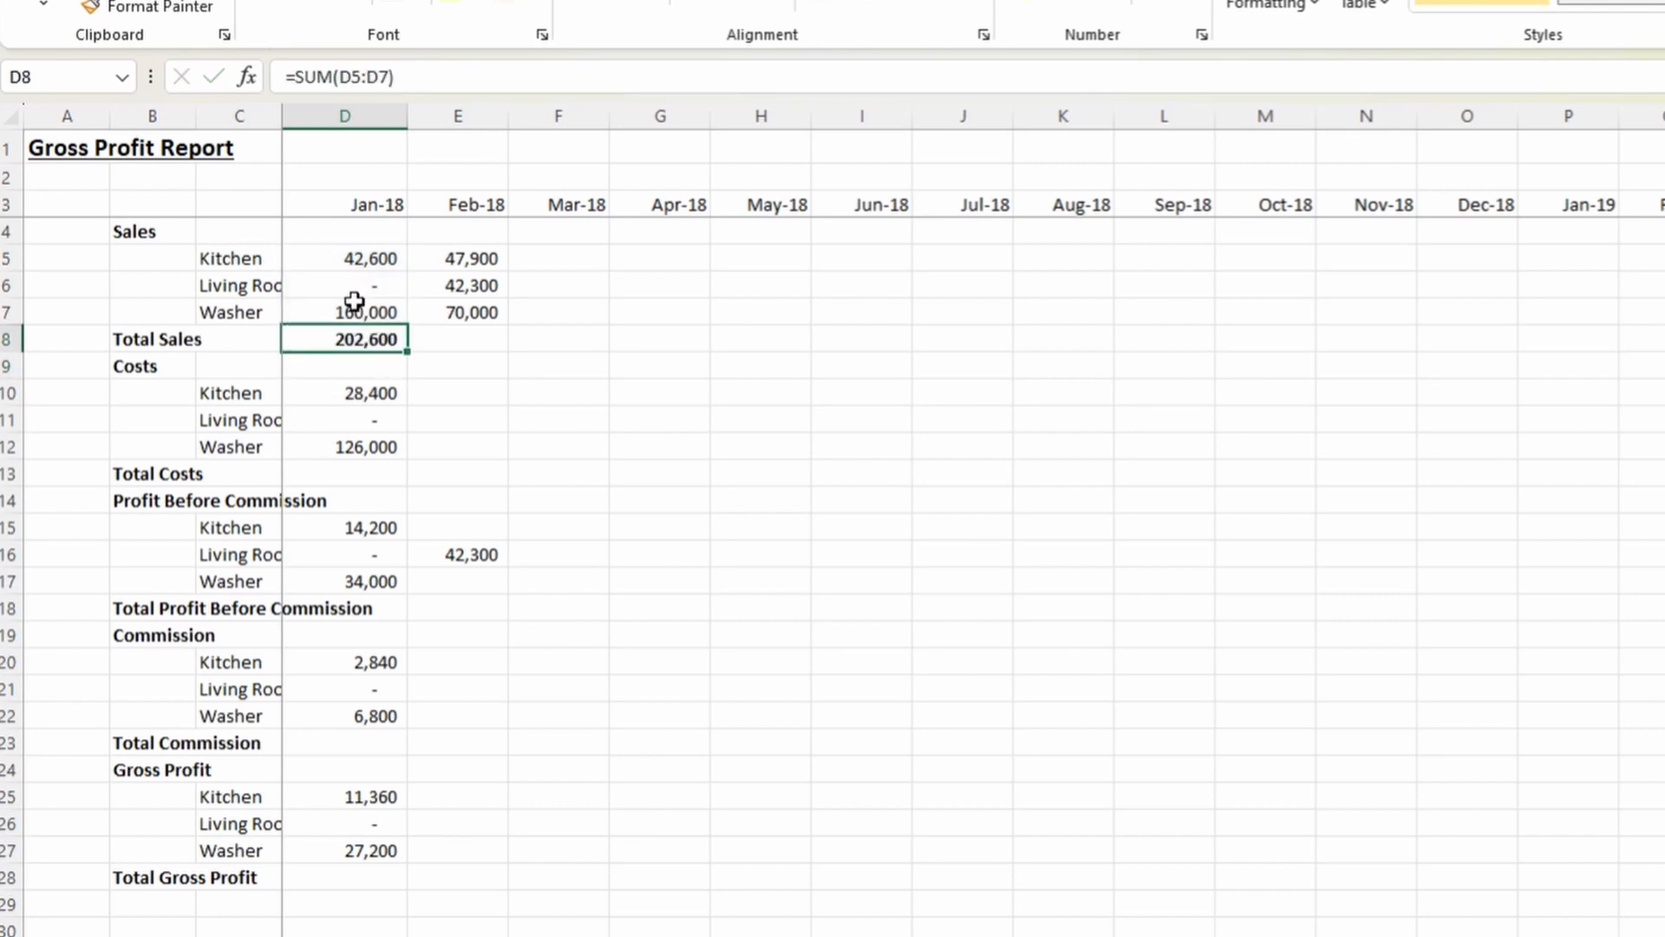
Copy the Total Sales formula from D8 into the Total Costs cell D13 and check its summed range.
key("ctrl+c")
key("Down")
key("Down")
key("Down")
key("Down")
key("Down")
key("ctrl+v")
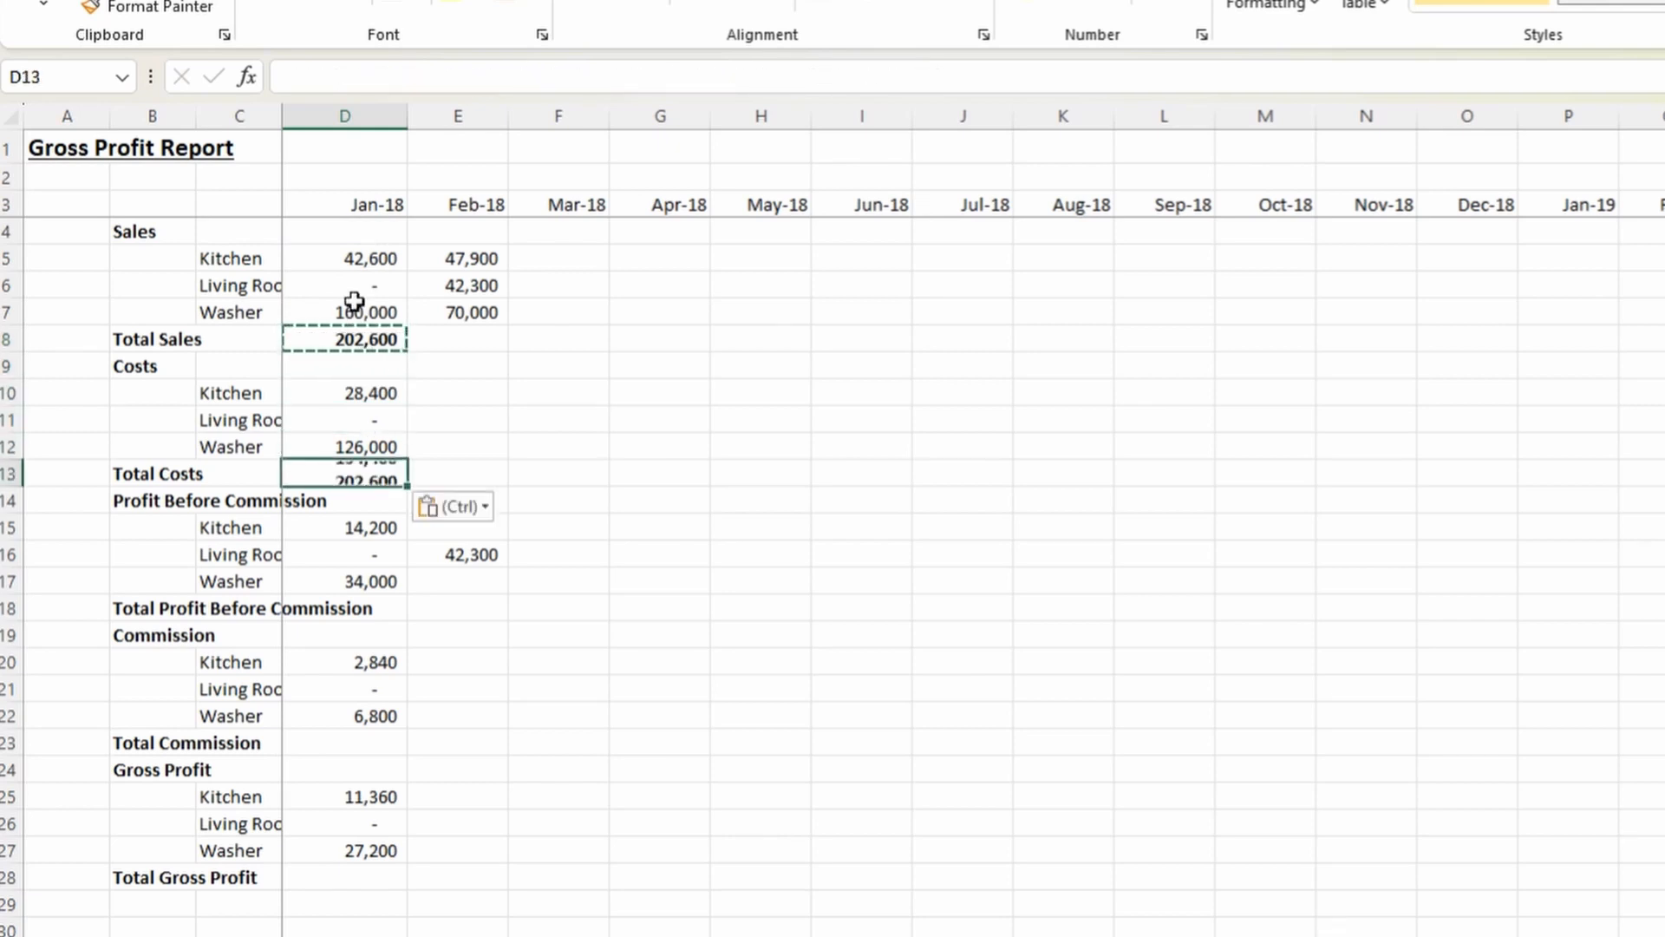
key("F2")
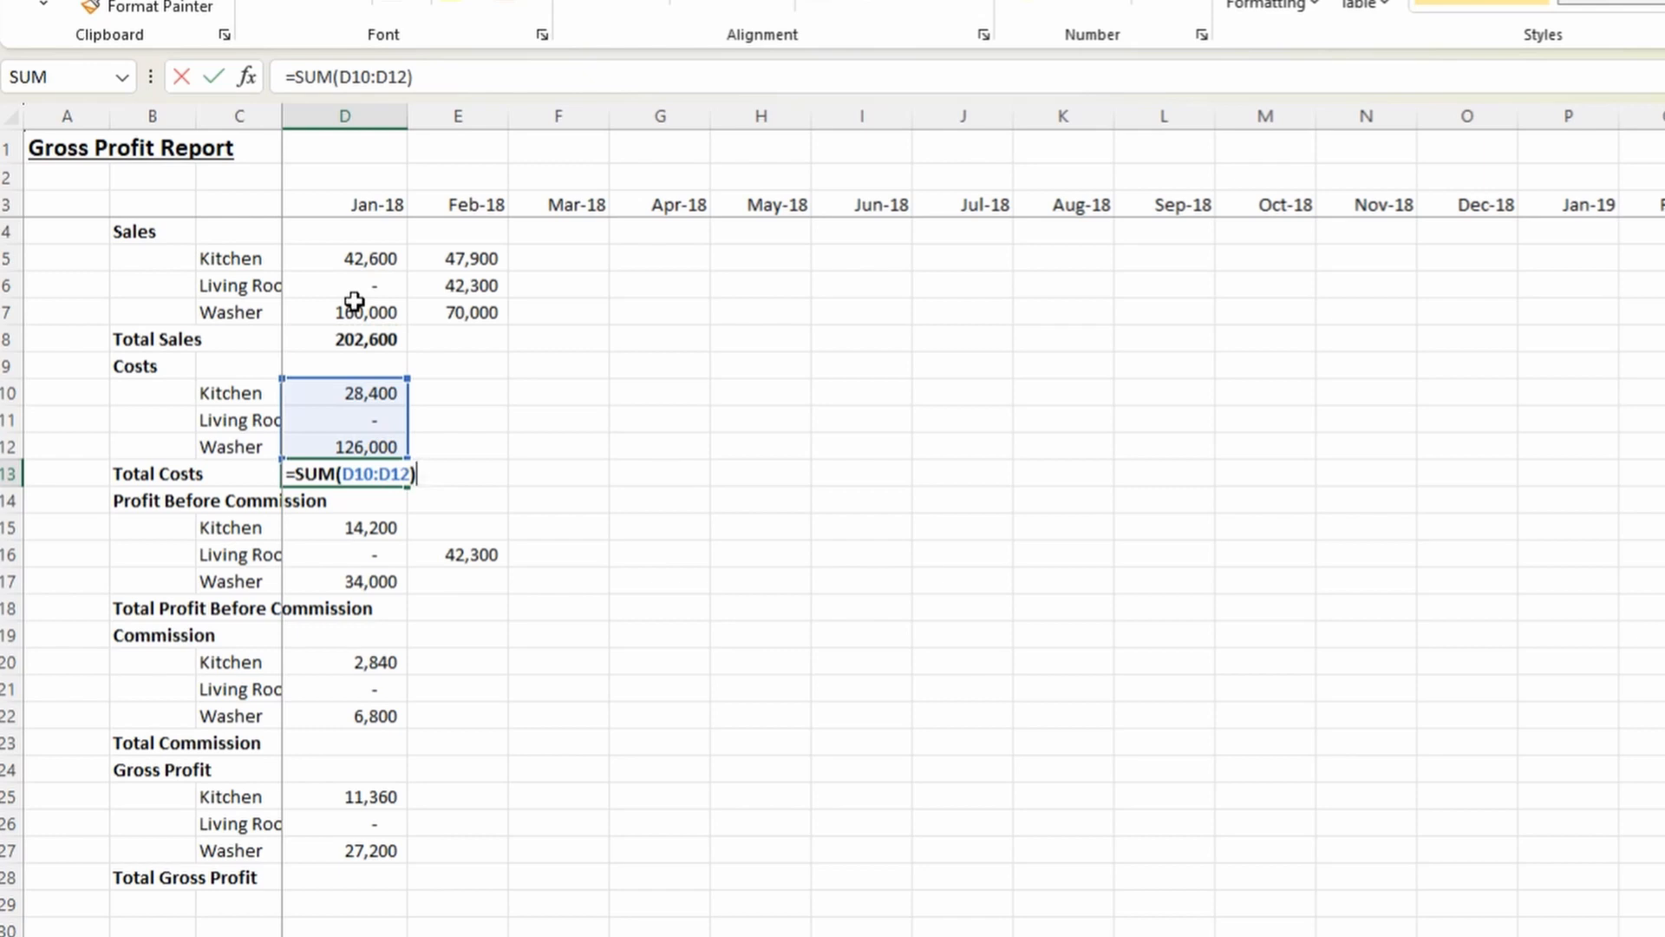
key("Escape")
Copy the Total Costs formula from D13 into the Total Profit Before Commission cell D18.
key("ctrl+c")
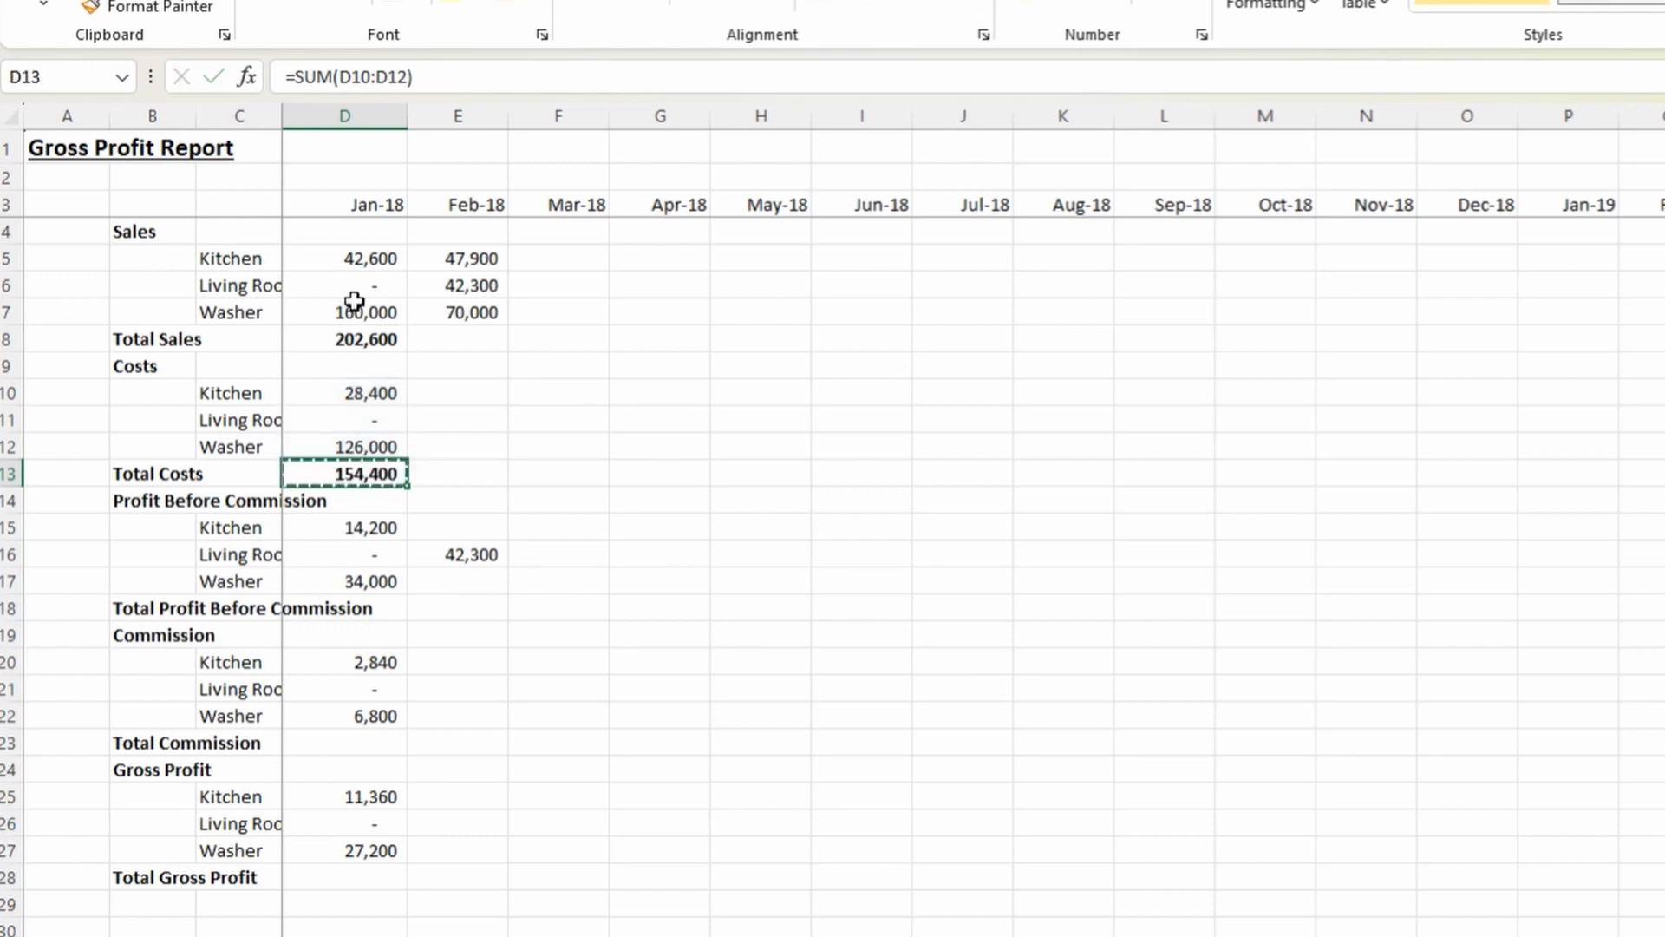
key("Down")
key("Down")
key("Down")
key("Down")
key("Down")
key("ctrl+v")
Paste the copied total formula into the Total Commission cell D23 and the Total Gross Profit cell D28.
key("Down")
key("Down")
key("Down")
key("Down")
key("Down")
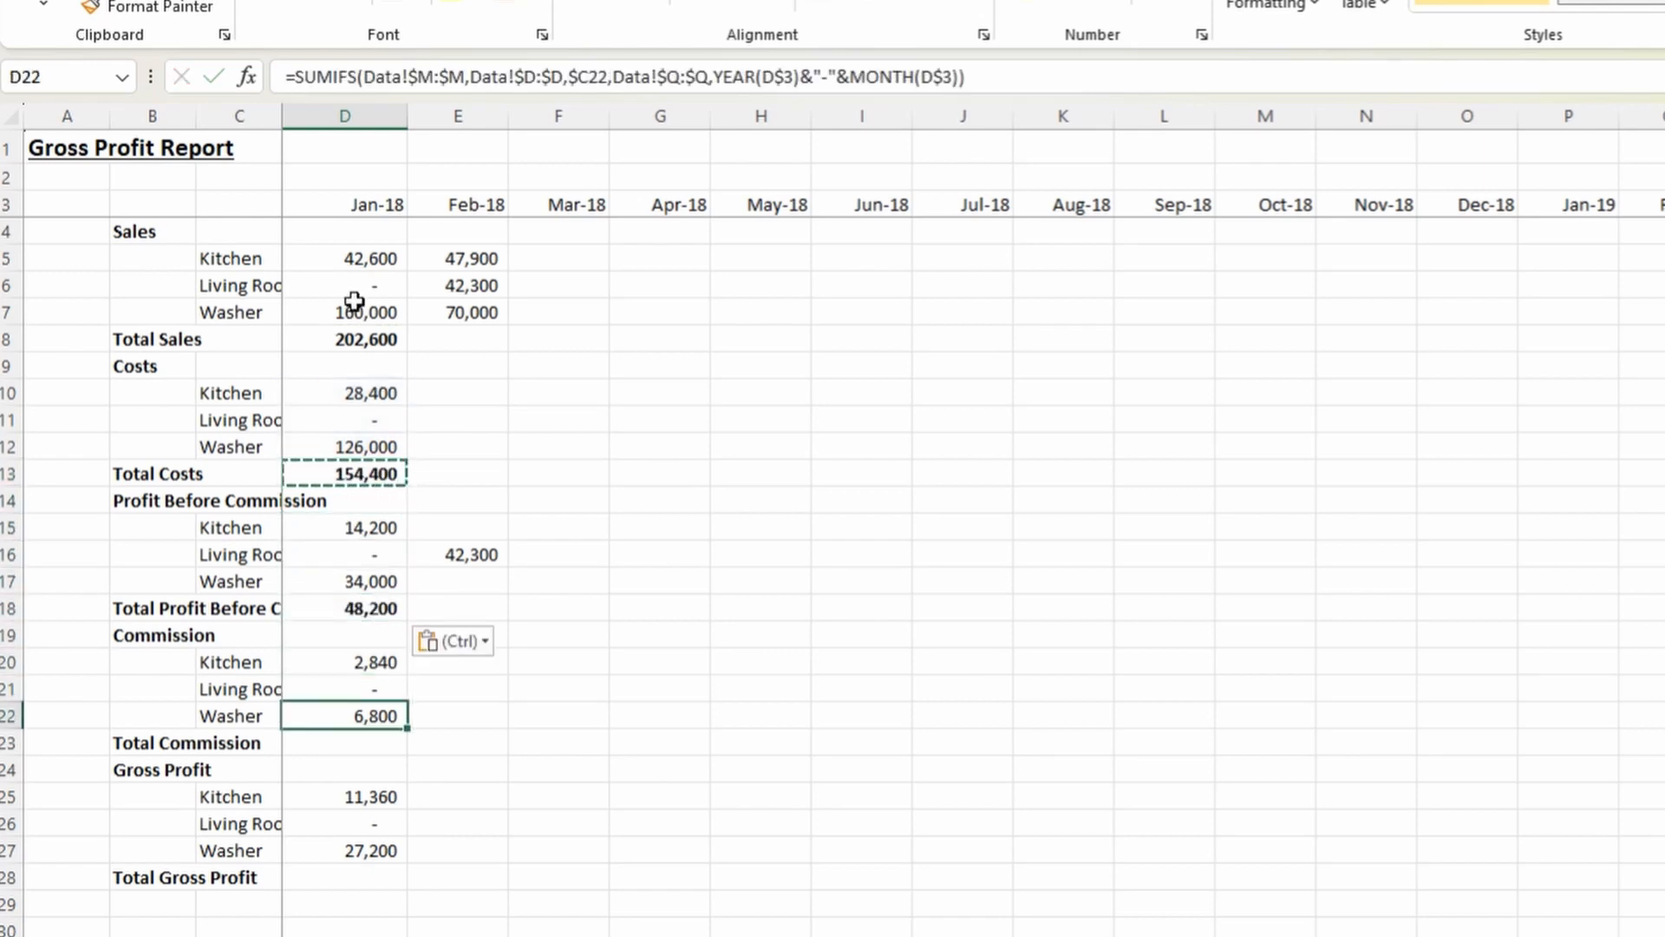
key("ctrl+v")
key("Down")
key("Down")
key("Down")
key("Down")
key("Down")
key("ctrl+v")
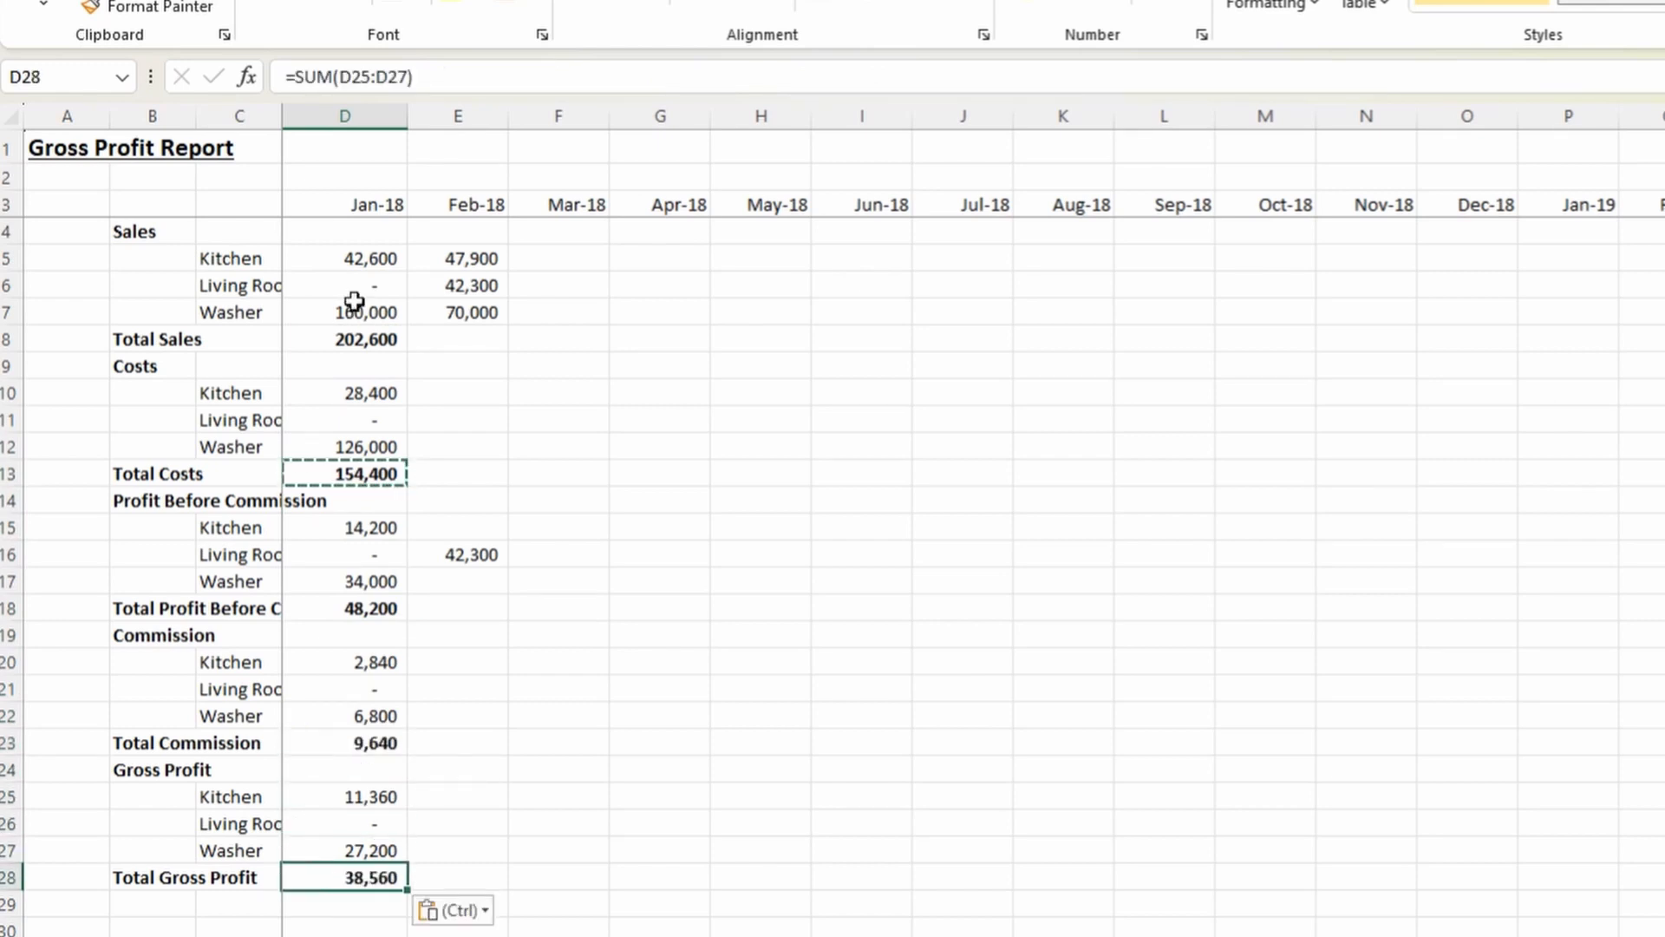
Clear the February formulas in E5:E19 and fill the January formulas from D5:D28 across the remaining month columns.
left_click_drag(499, 258, 467, 634)
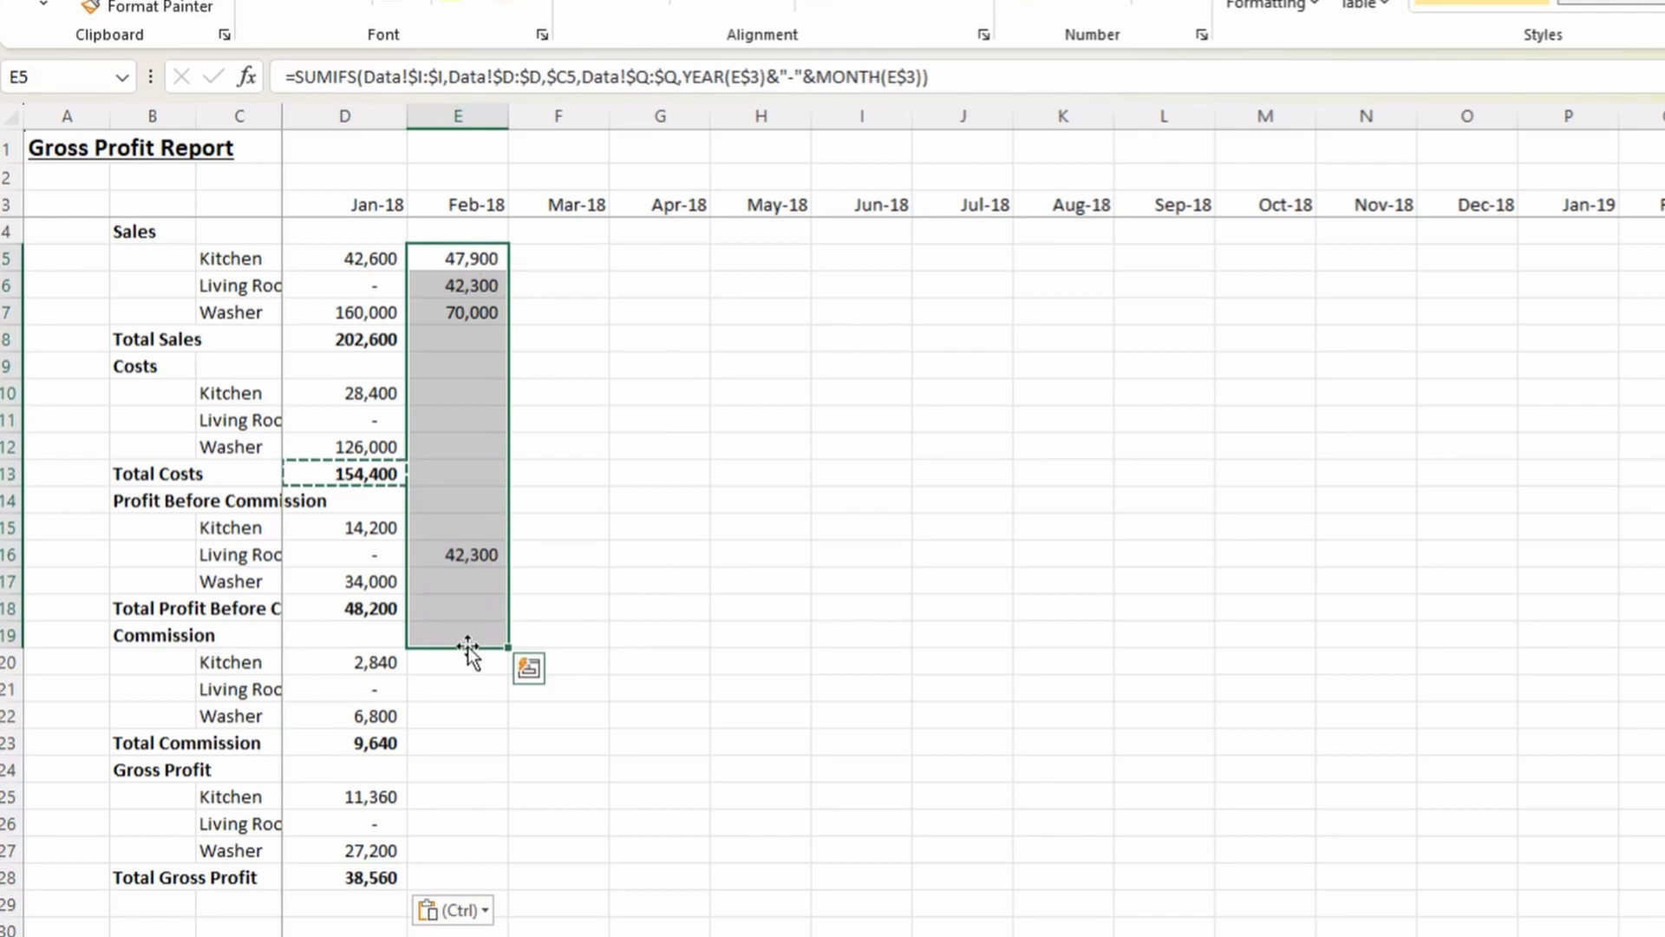
key("Delete")
left_click_drag(356, 261, 487, 902)
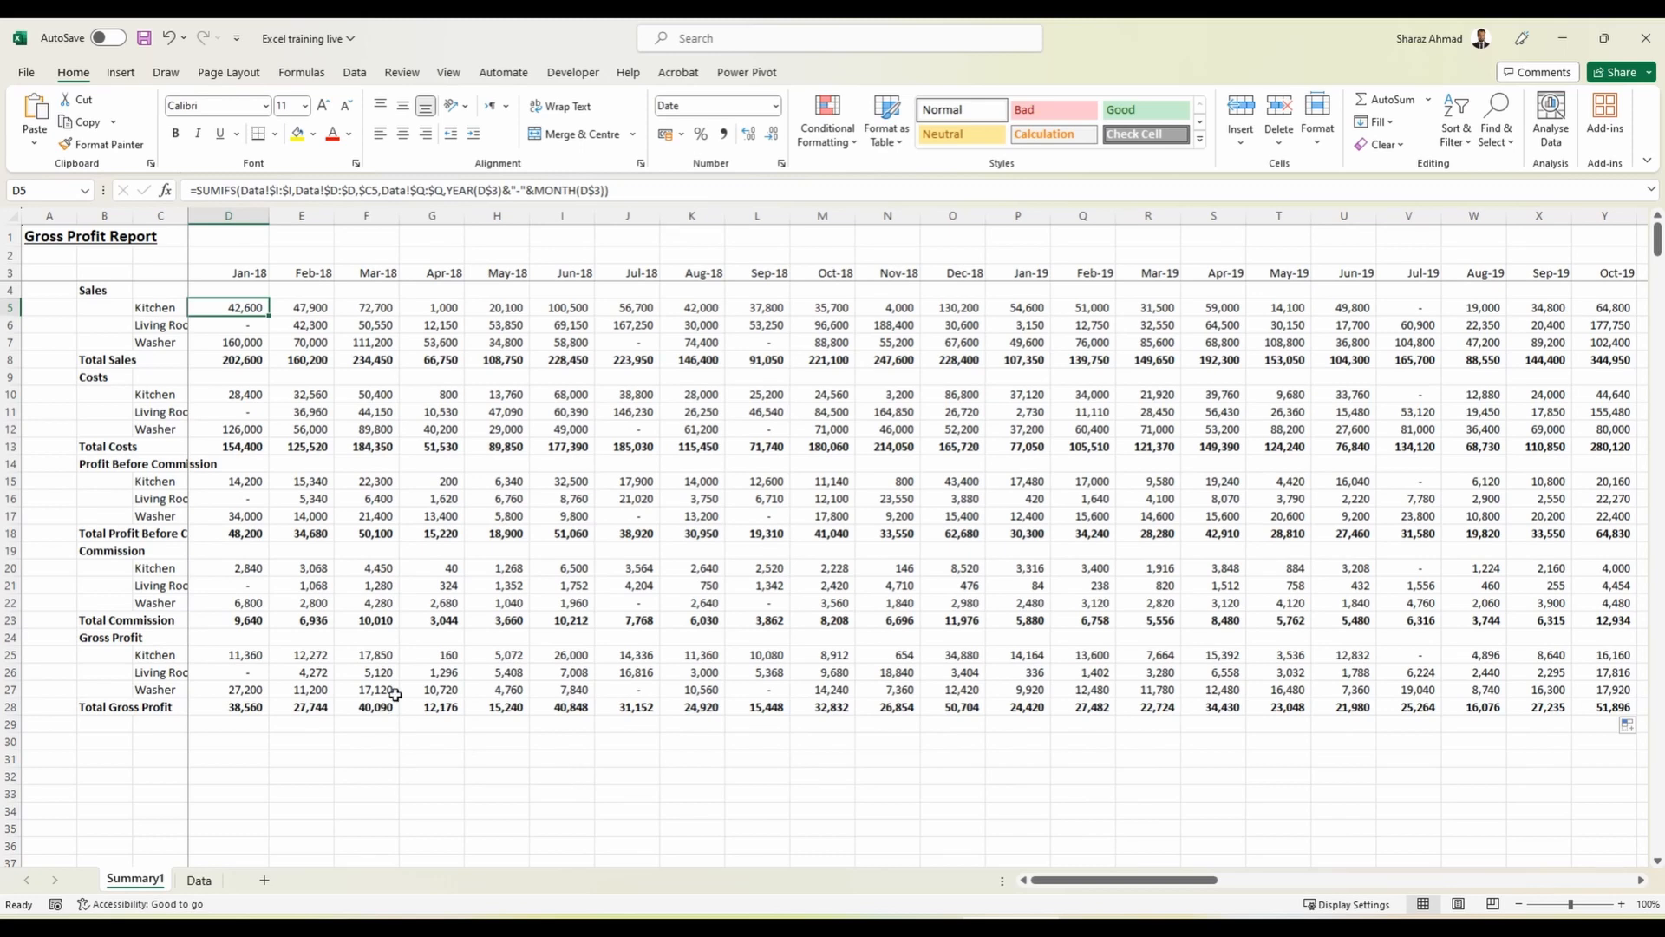
Make the month headings in row 3 bold and centre them.
key("Up")
key("Up")
key("shift+space")
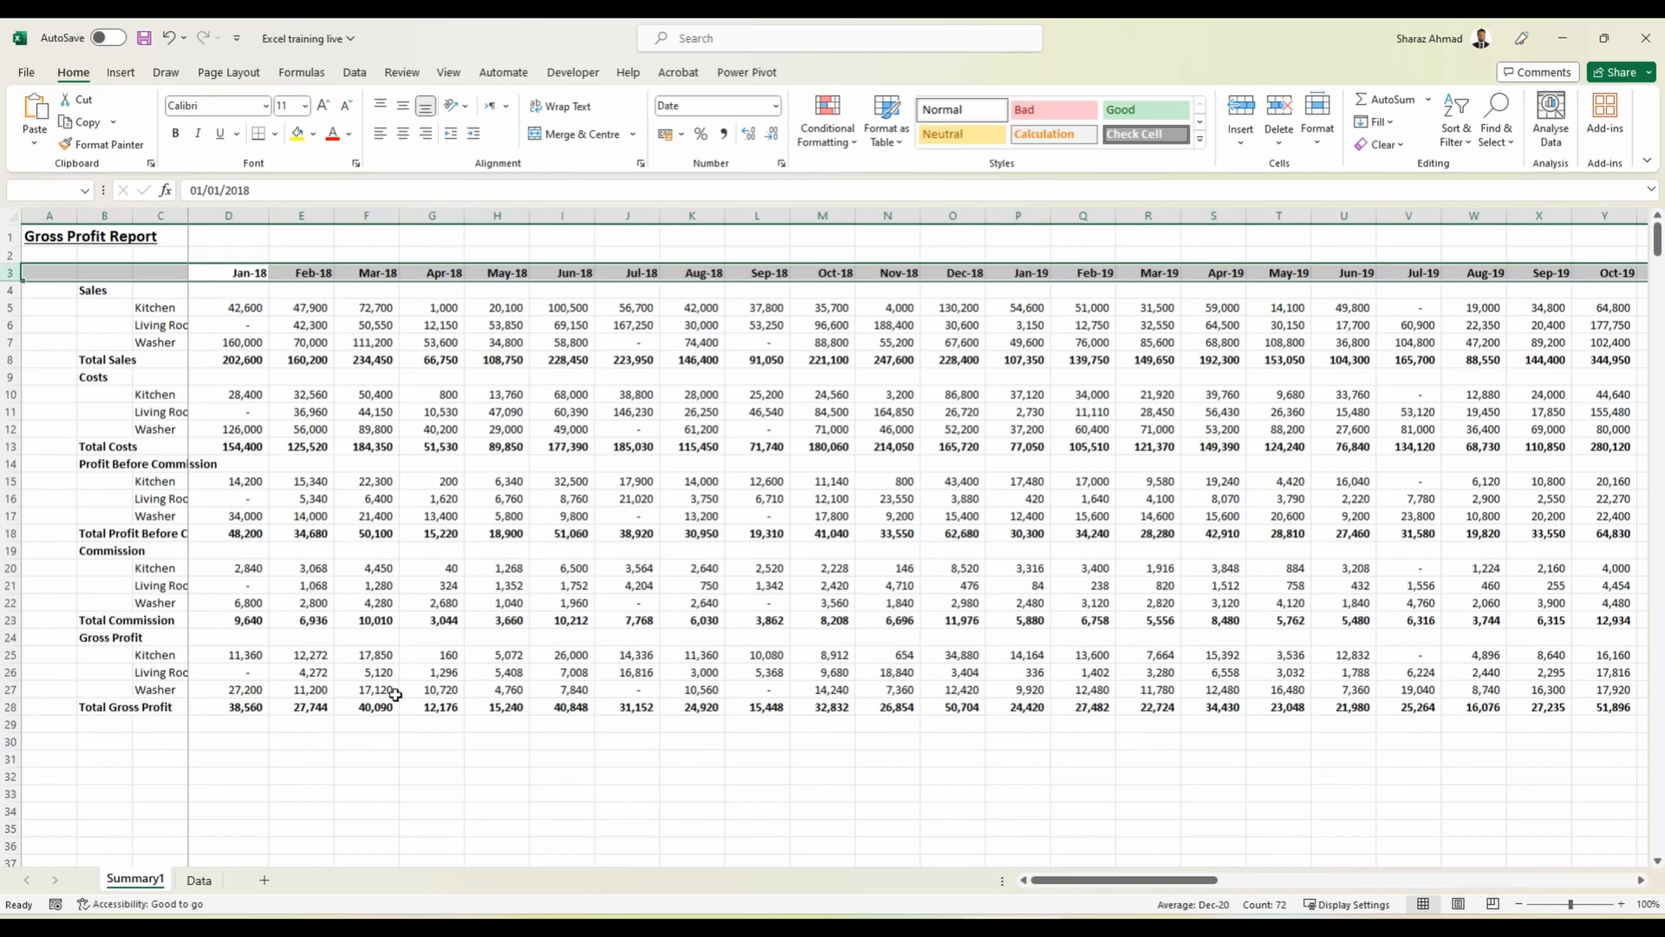
left_click(402, 134)
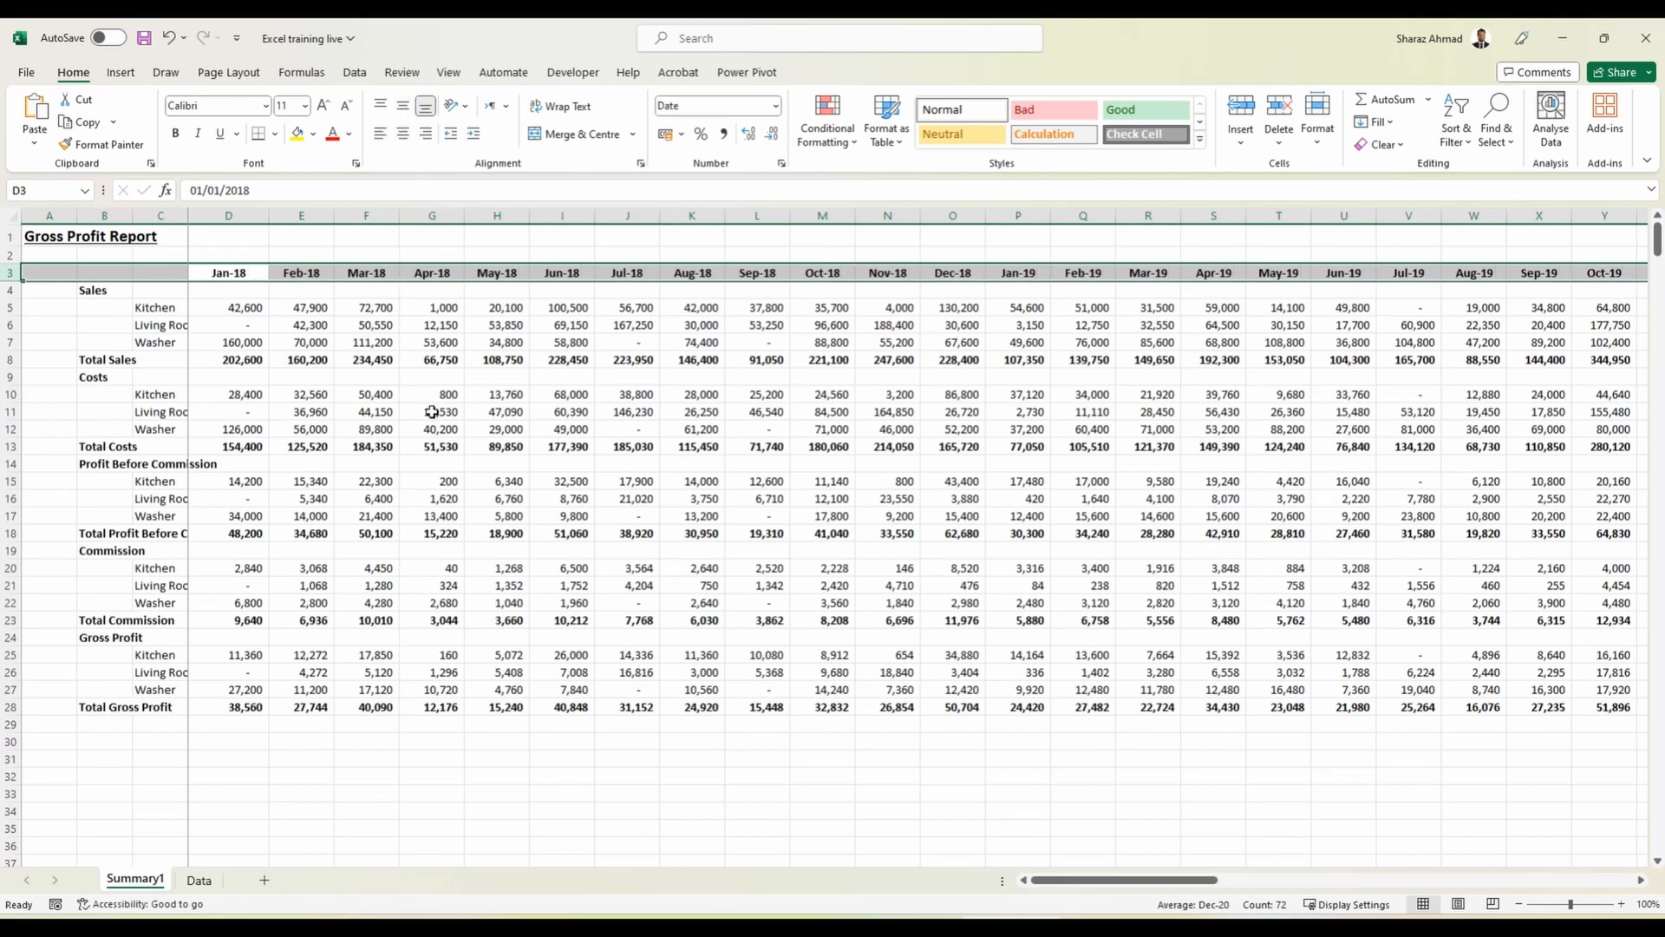
Insert a blank row 4 between the month headings and the Sales section.
key("Down")
key("shift+space")
key("ctrl+shift+plus")
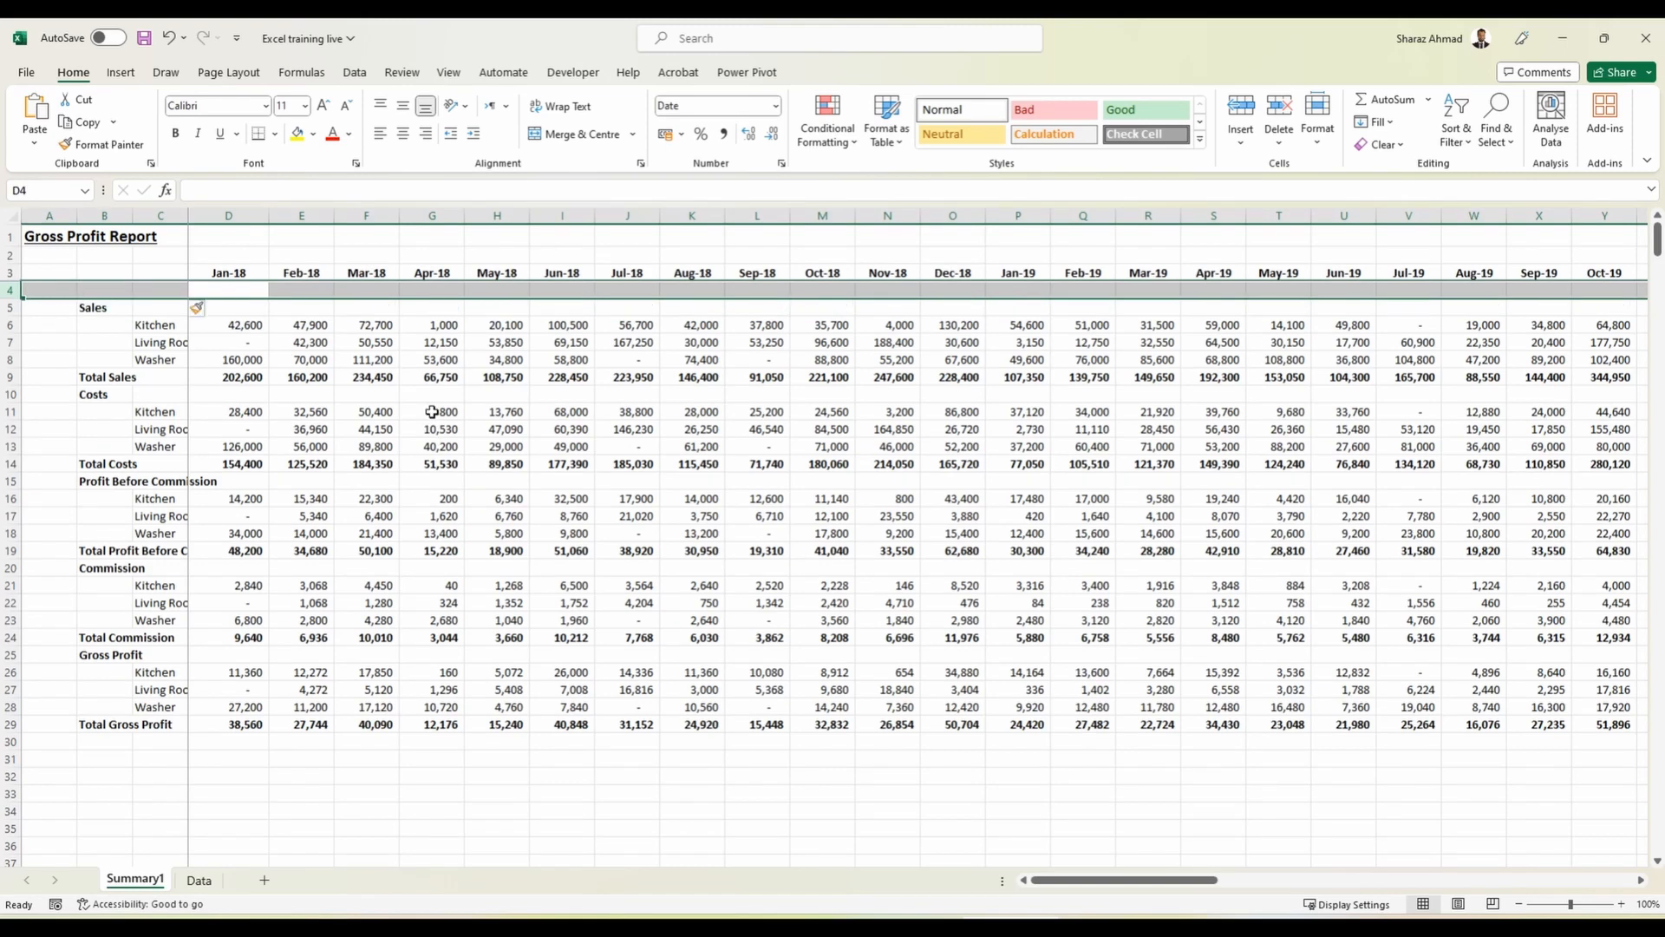
Reset the frozen panes at D5 so that rows 1 to 4 and columns A to C stay fixed.
key("Down")
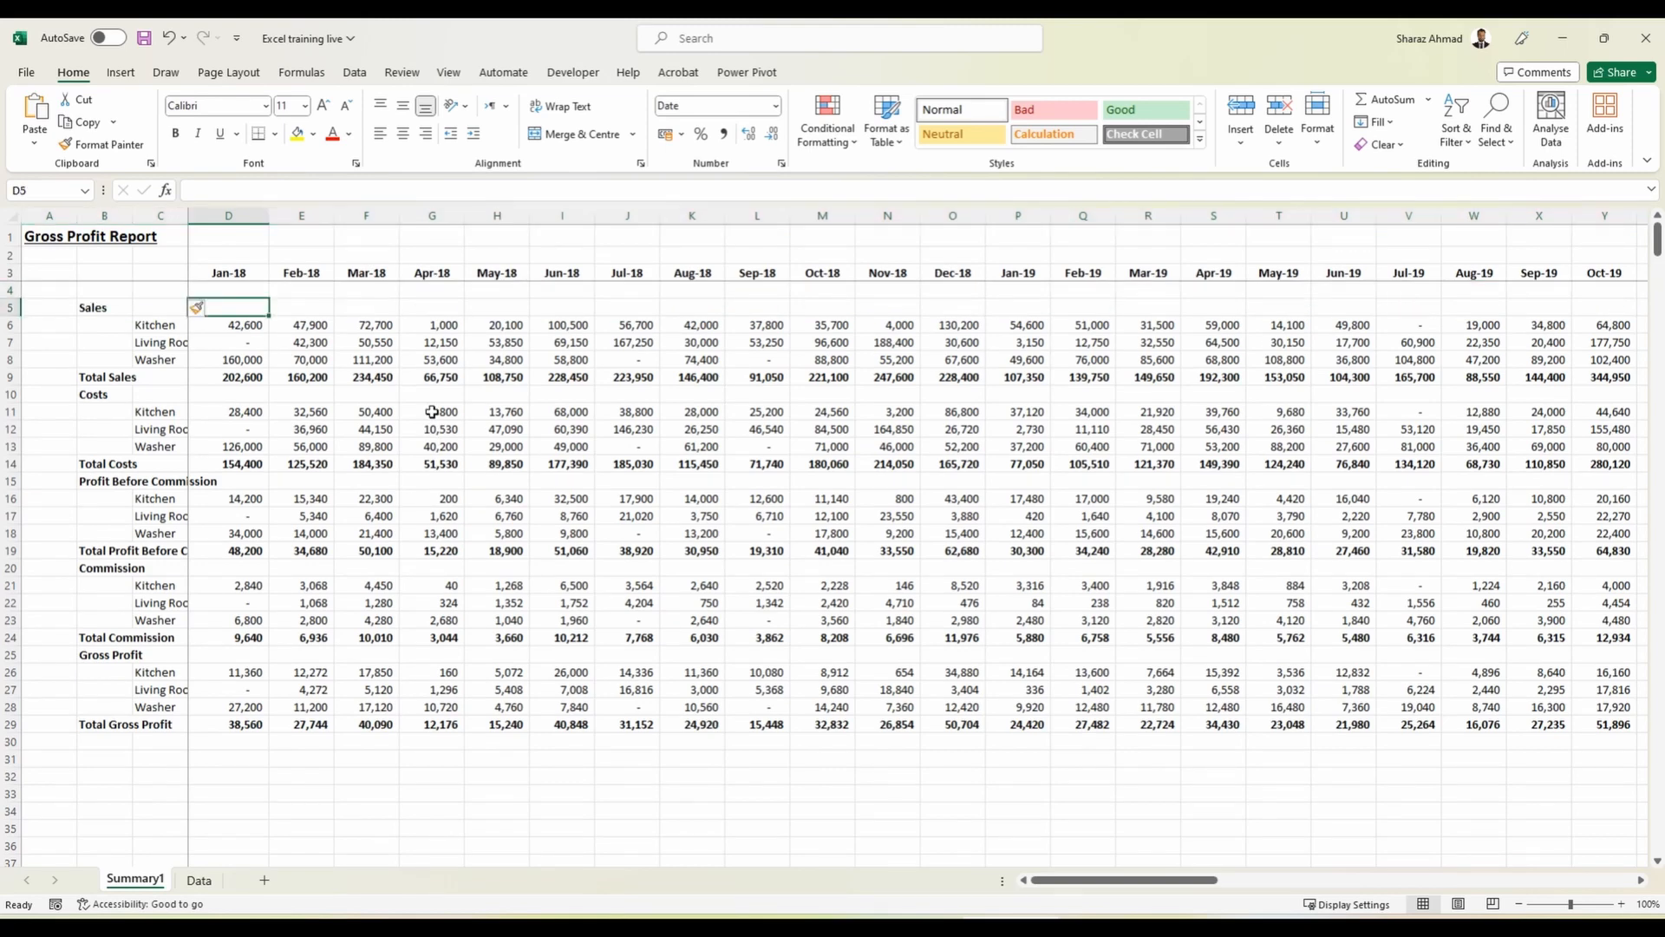
key("alt+w")
key("f")
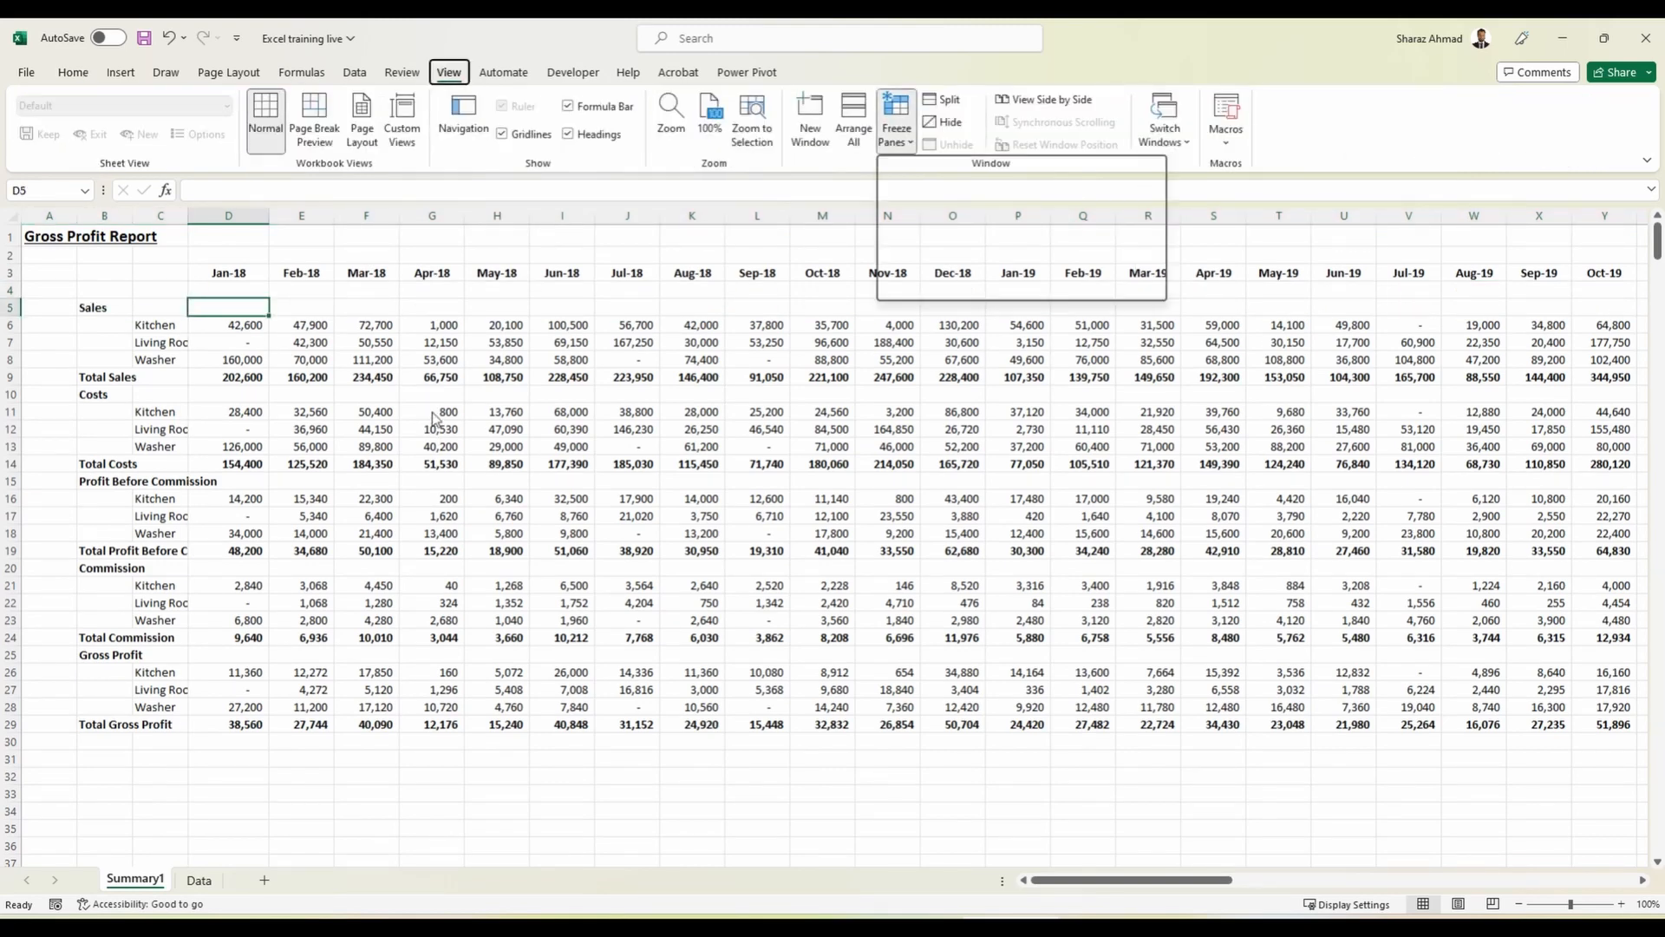
key("f")
Enter $ as the currency label in D4 beneath the Jan-18 heading.
key("Up")
type("$")
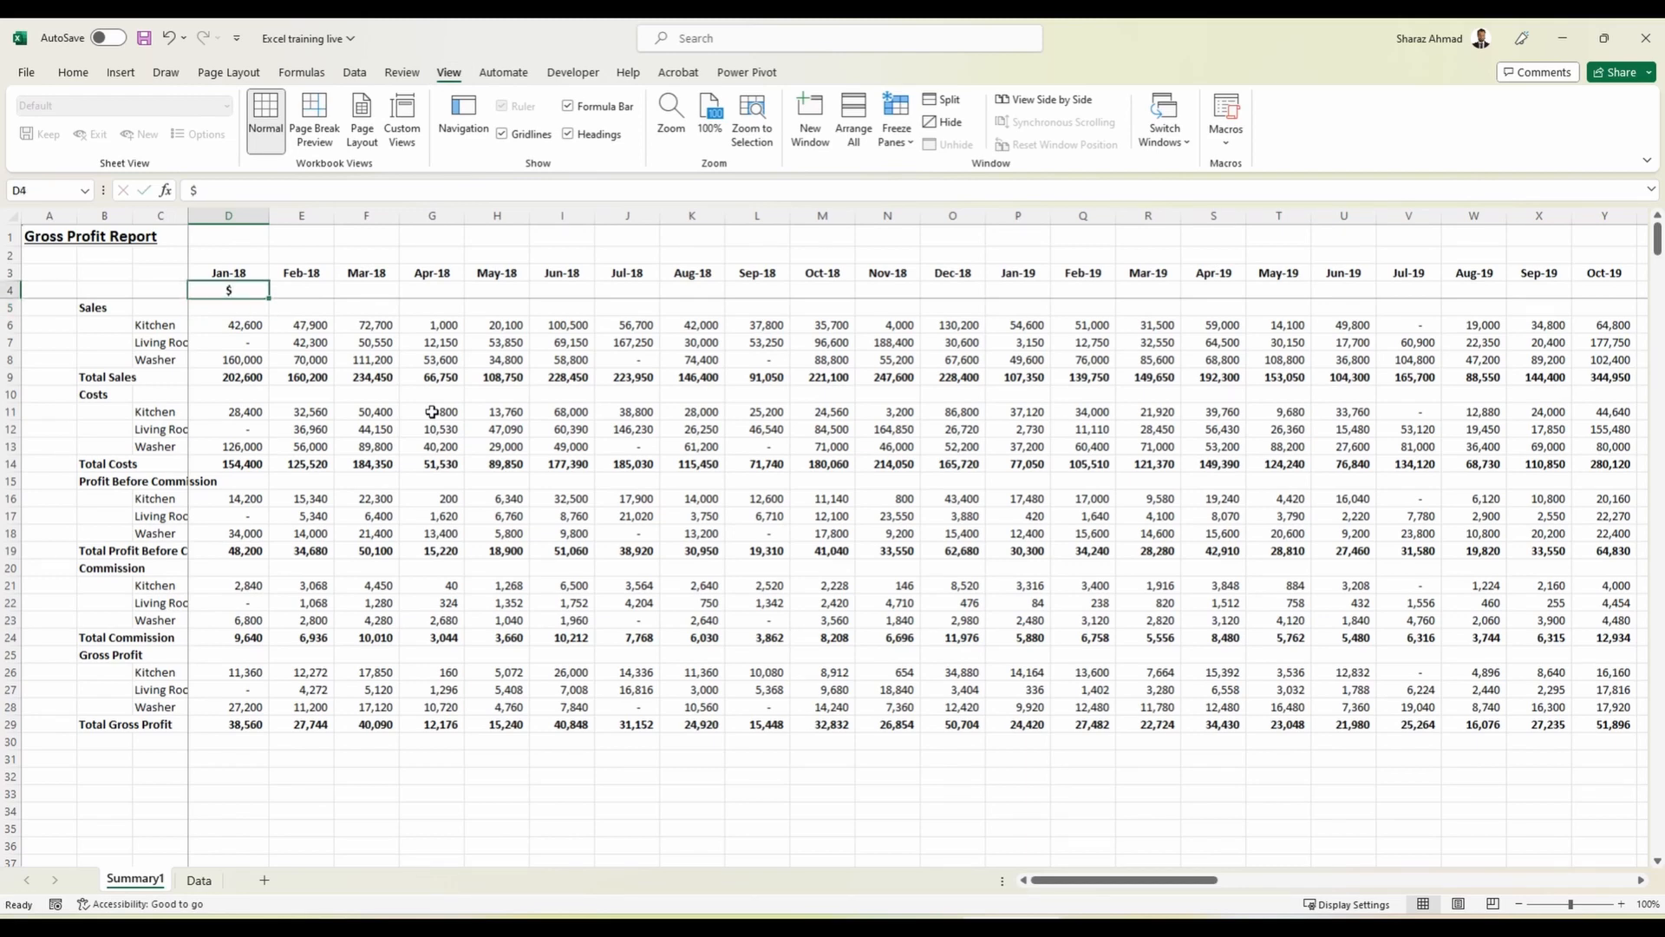
Copy the $ label from D4 across row 4 beneath every month heading through Dec-23.
key("ctrl+Return")
key("ctrl+c")
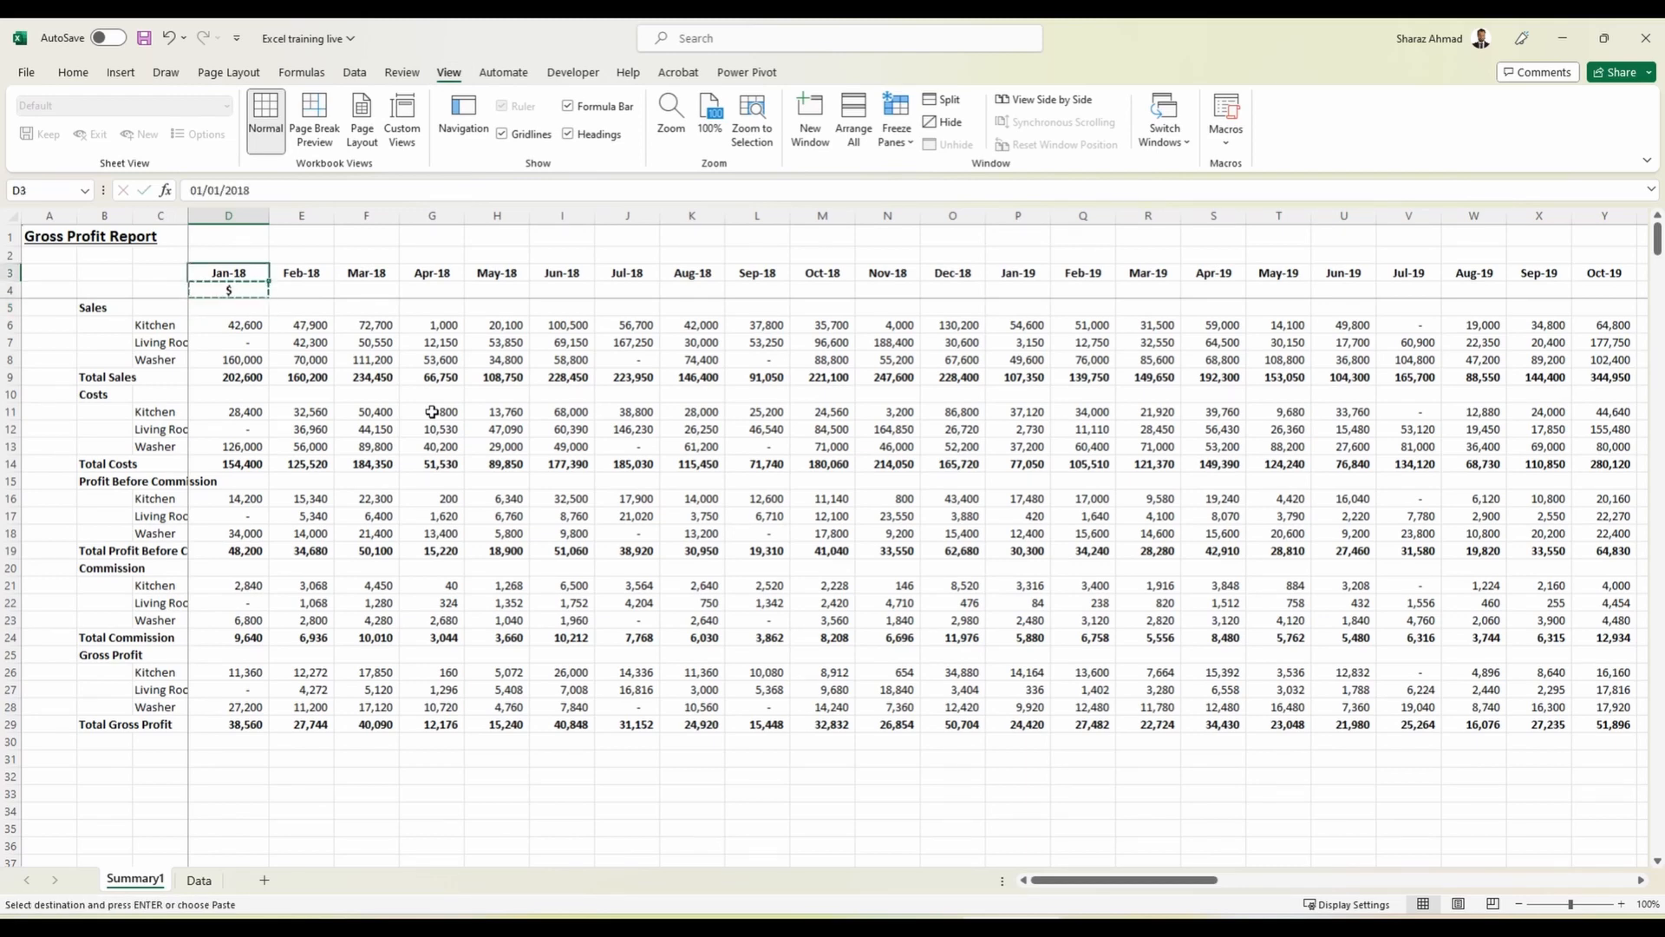
key("ctrl+shift+Right")
key("ctrl+BackSpace")
key("Return")
key("ctrl+Left")
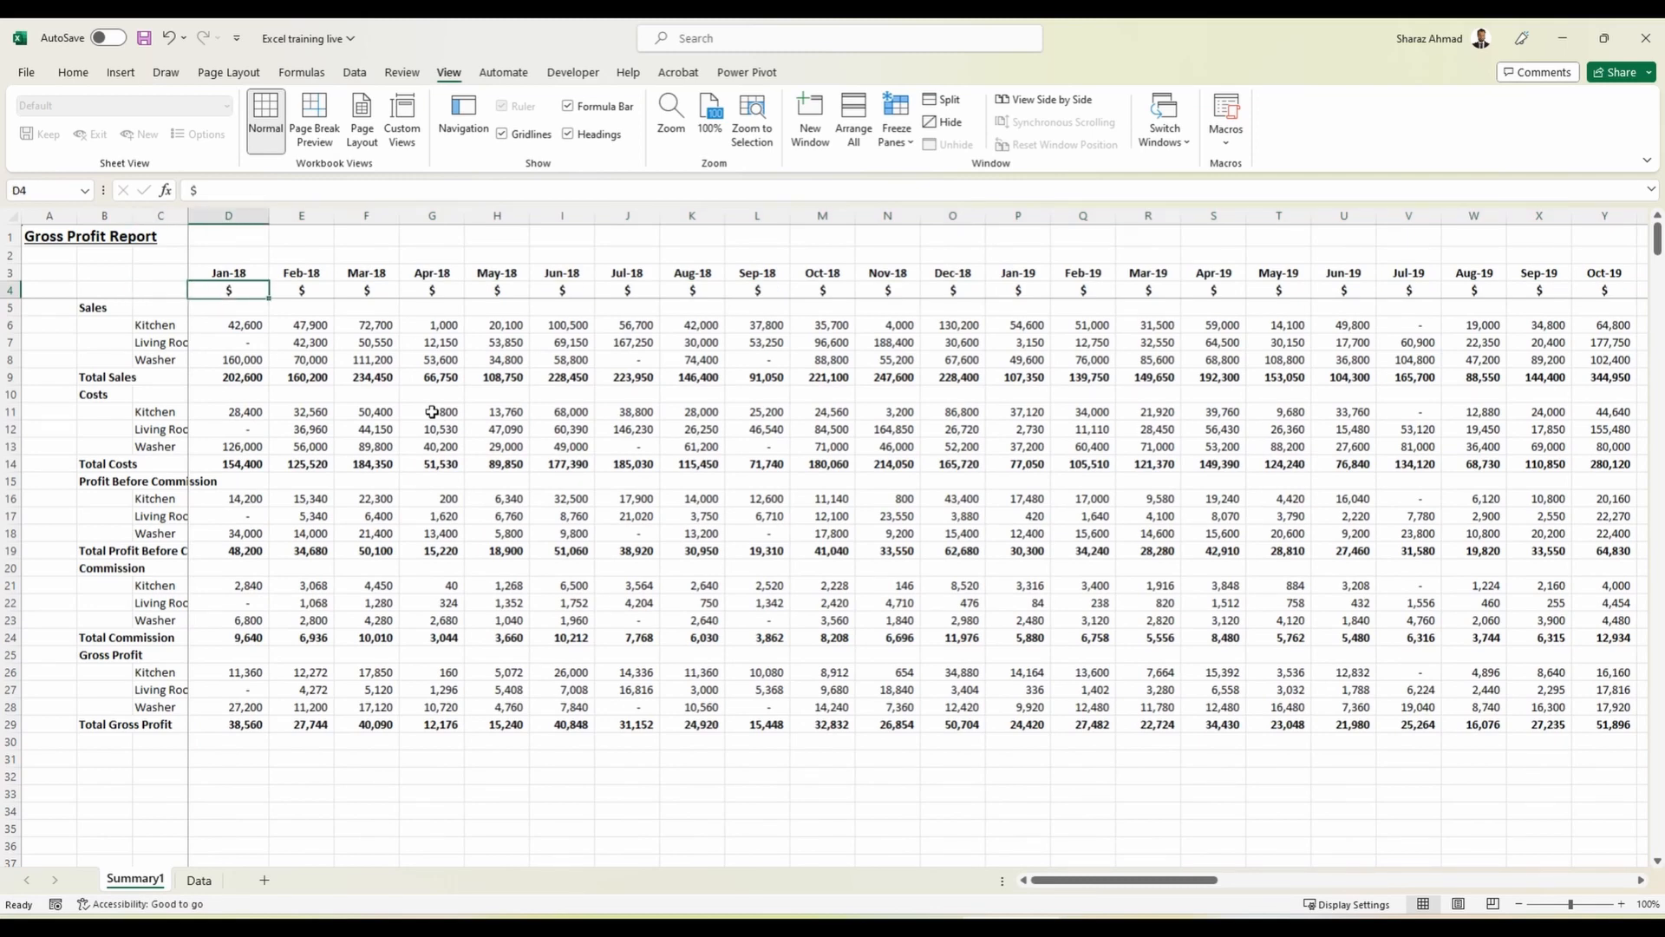
Apply the Accent1 cell style to the month headings and $ labels in rows 3 and 4, through Dec-23.
key("Up")
key("shift+Down")
key("ctrl+shift+Right")
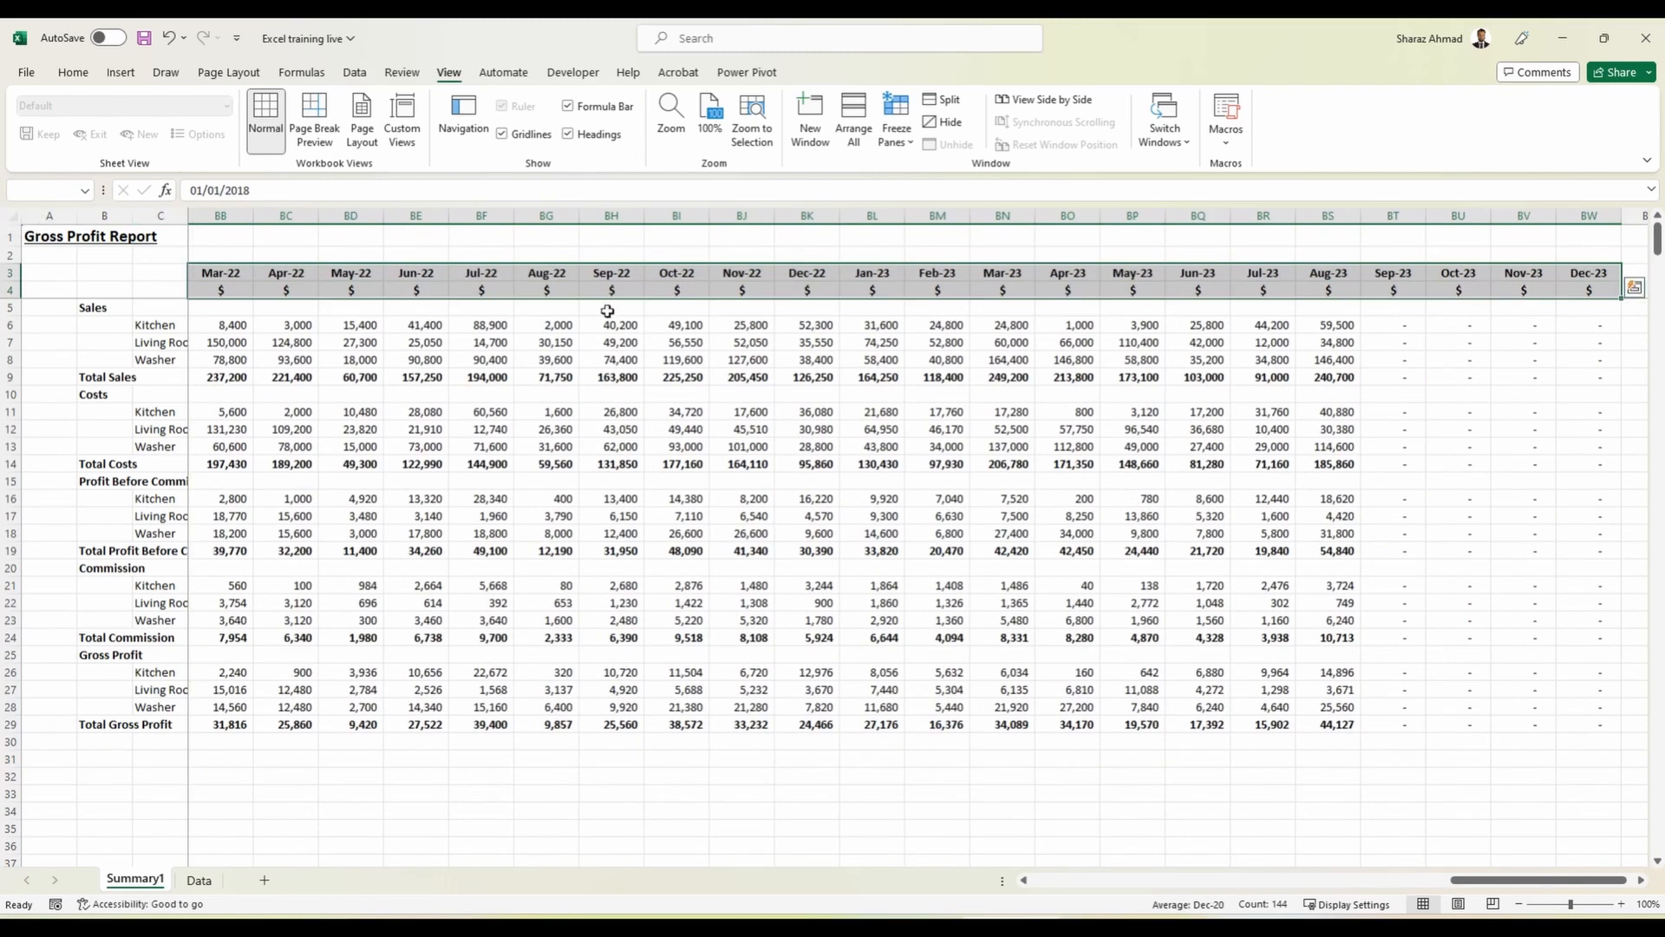
key("alt+h")
key("h")
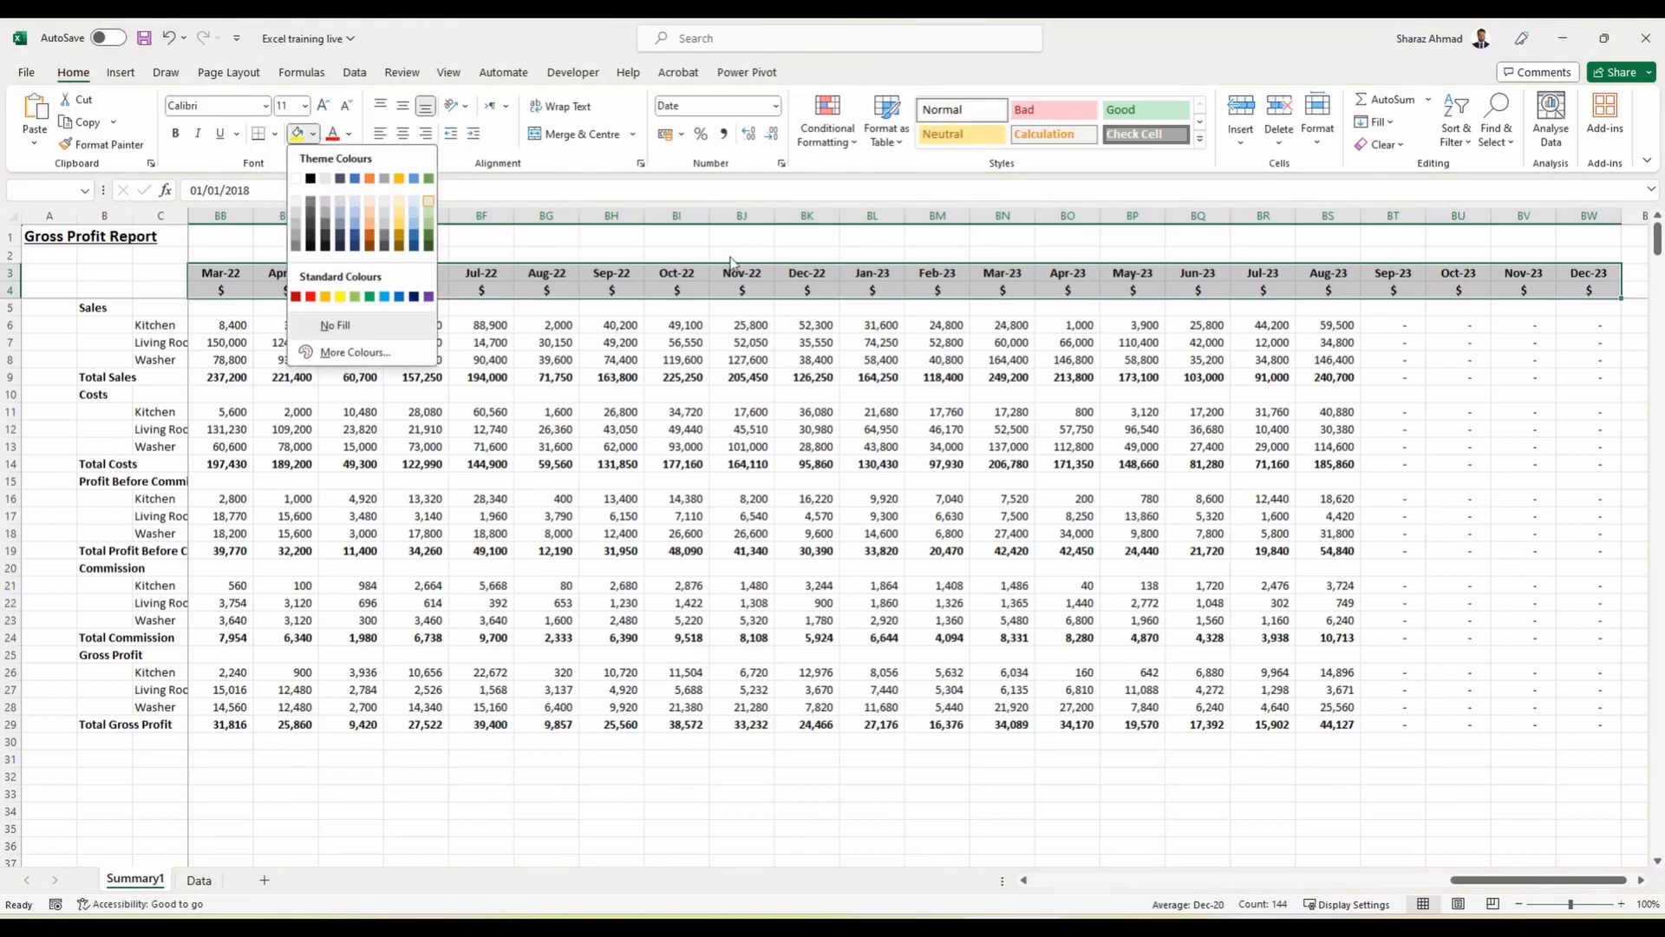
left_click(1201, 140)
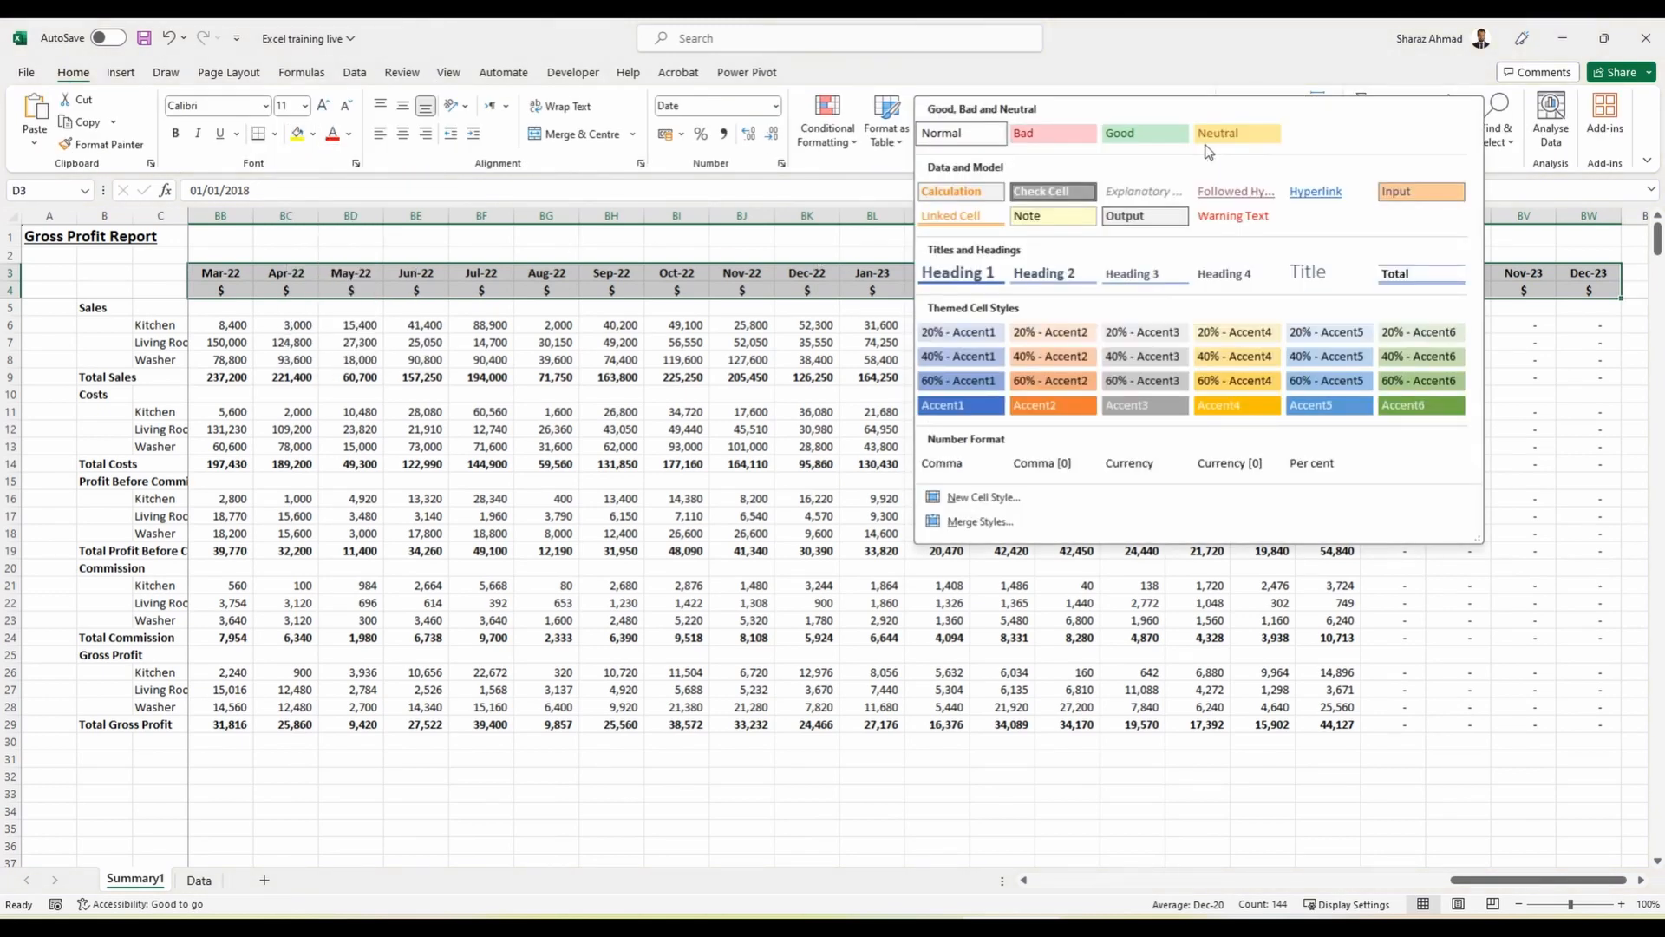
left_click(977, 409)
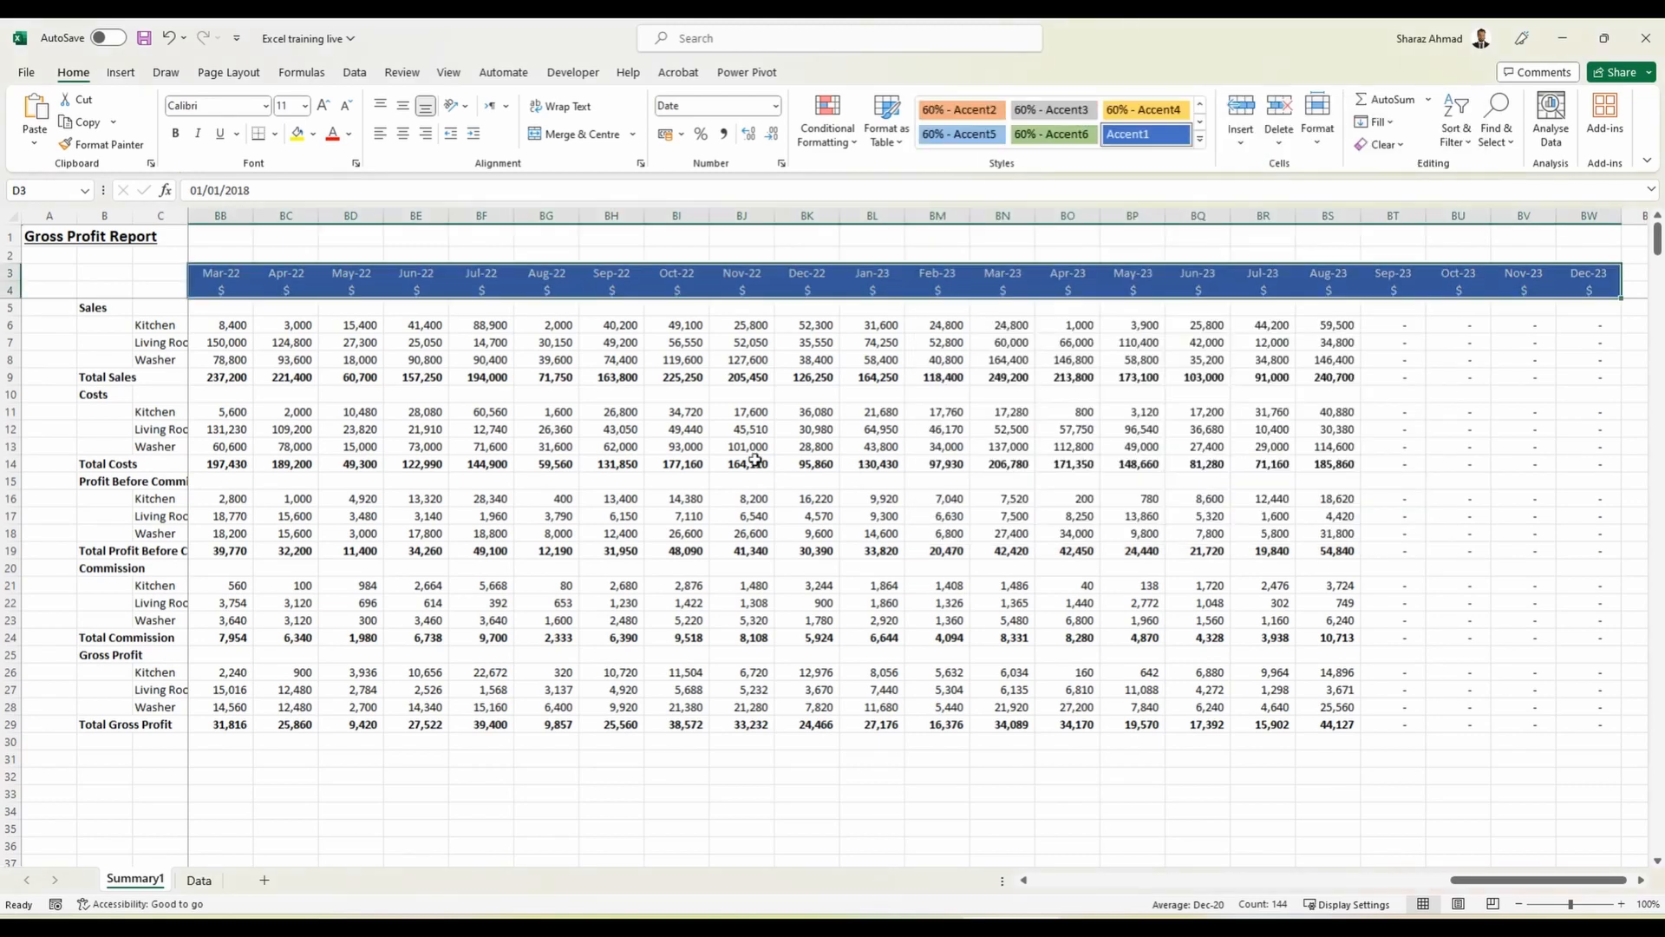
key("ctrl+Home")
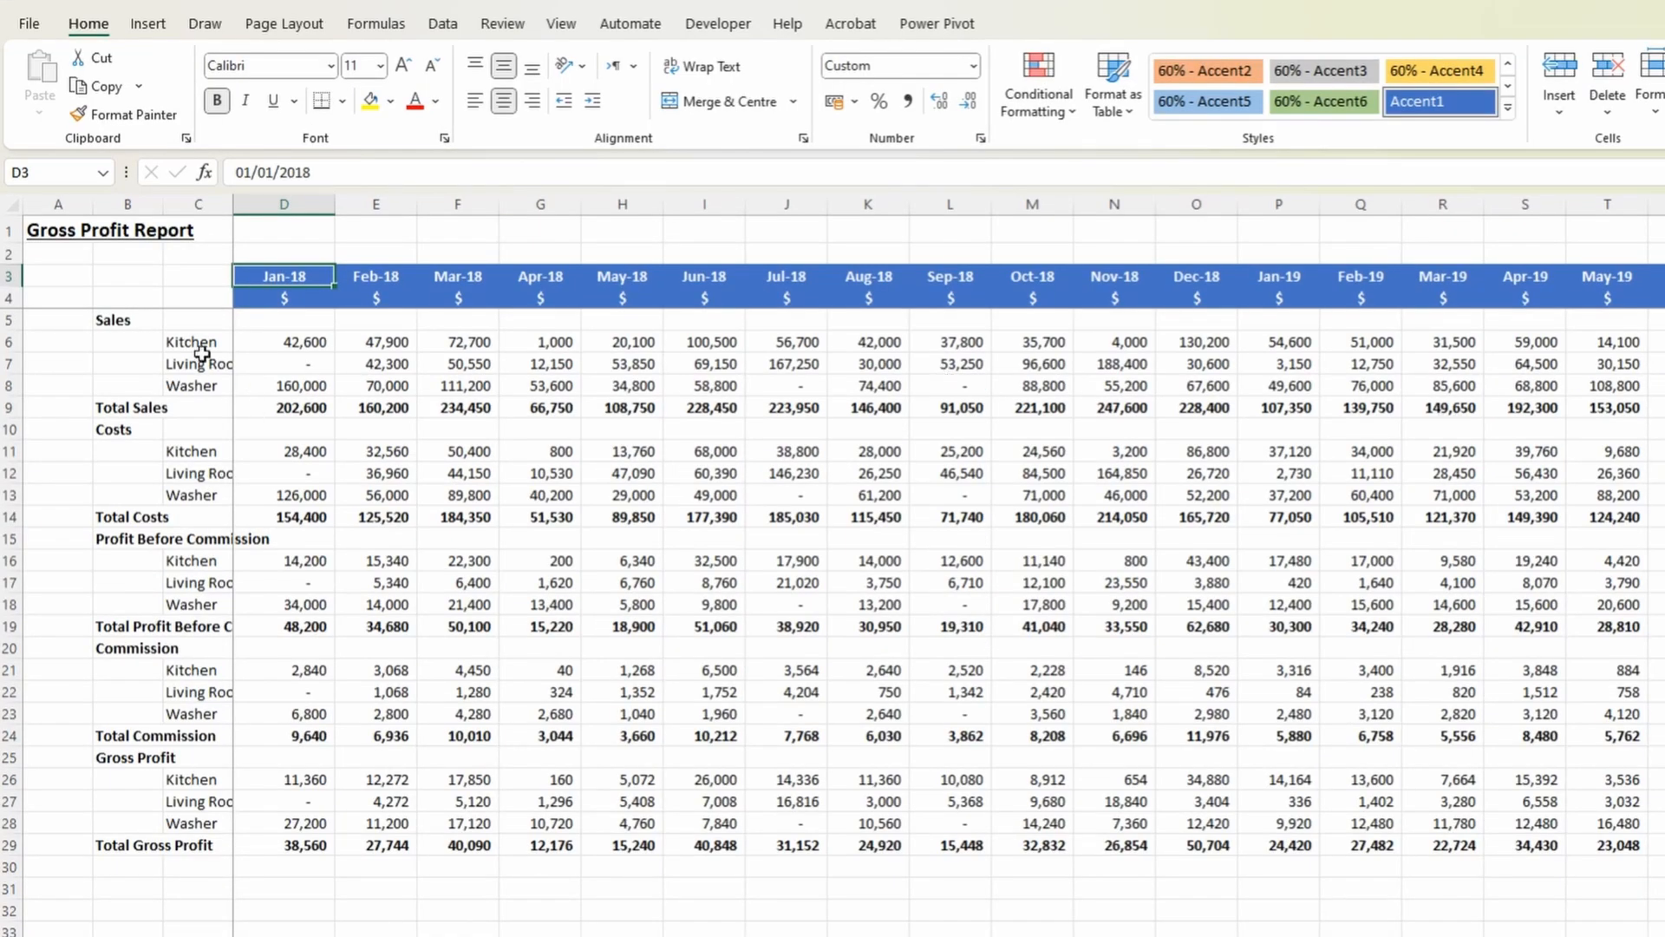
Move the Gross Profit Report title from A1 to B1 and delete the emptied column A.
left_click(147, 290)
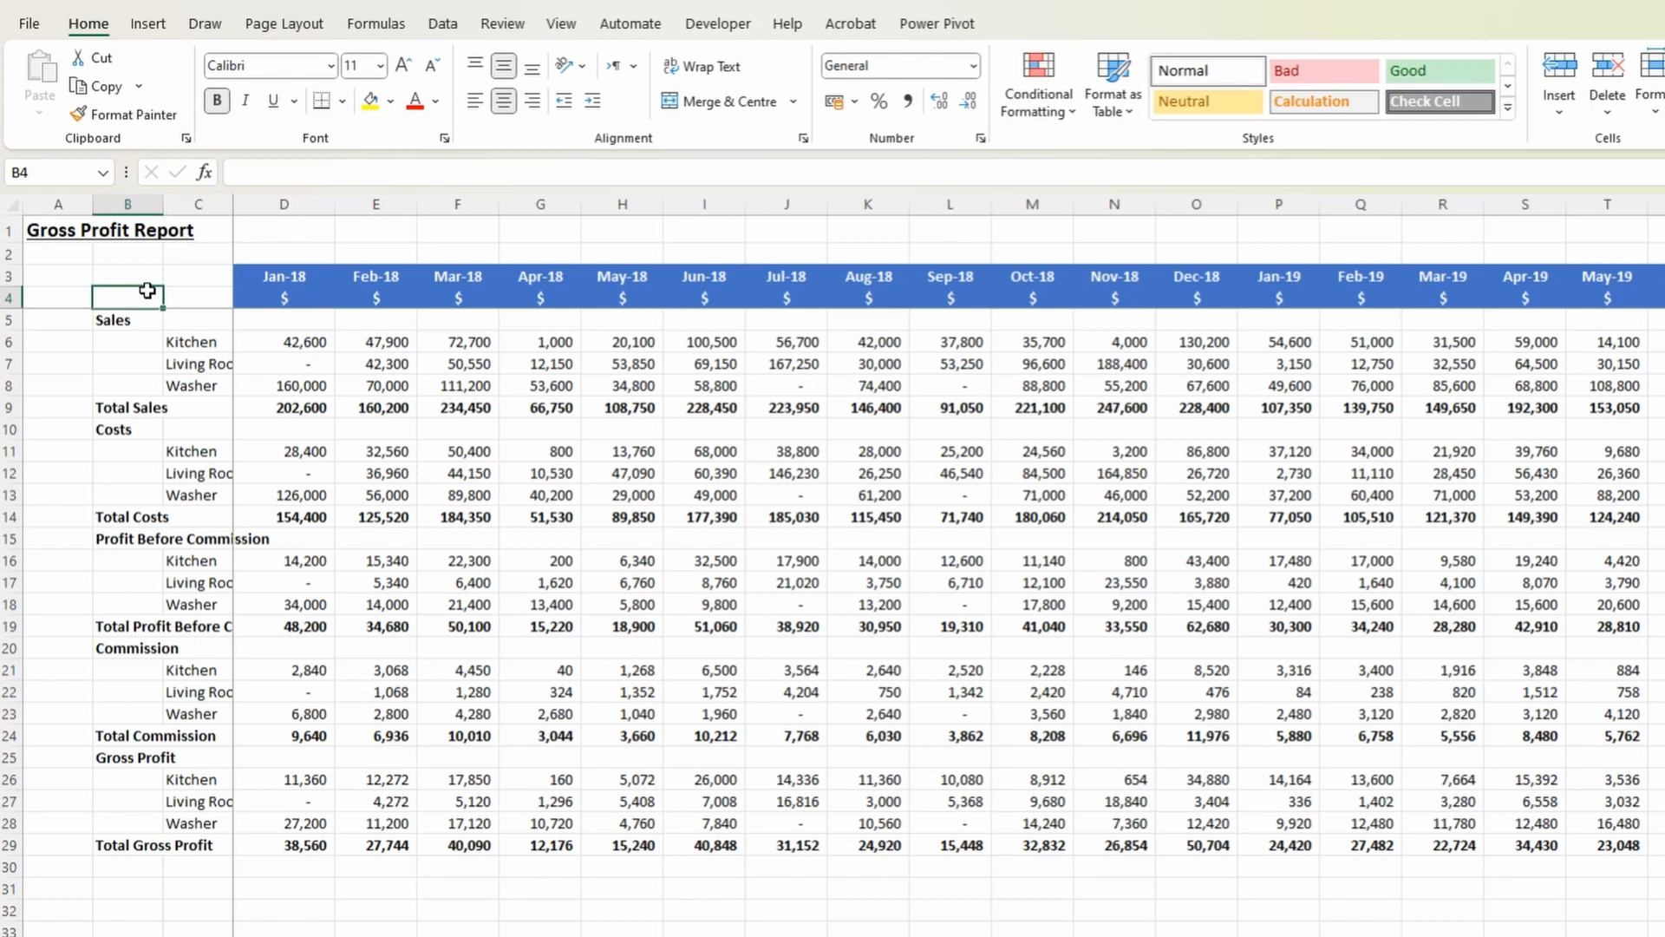
key("Left")
key("Up")
key("Up")
key("Up")
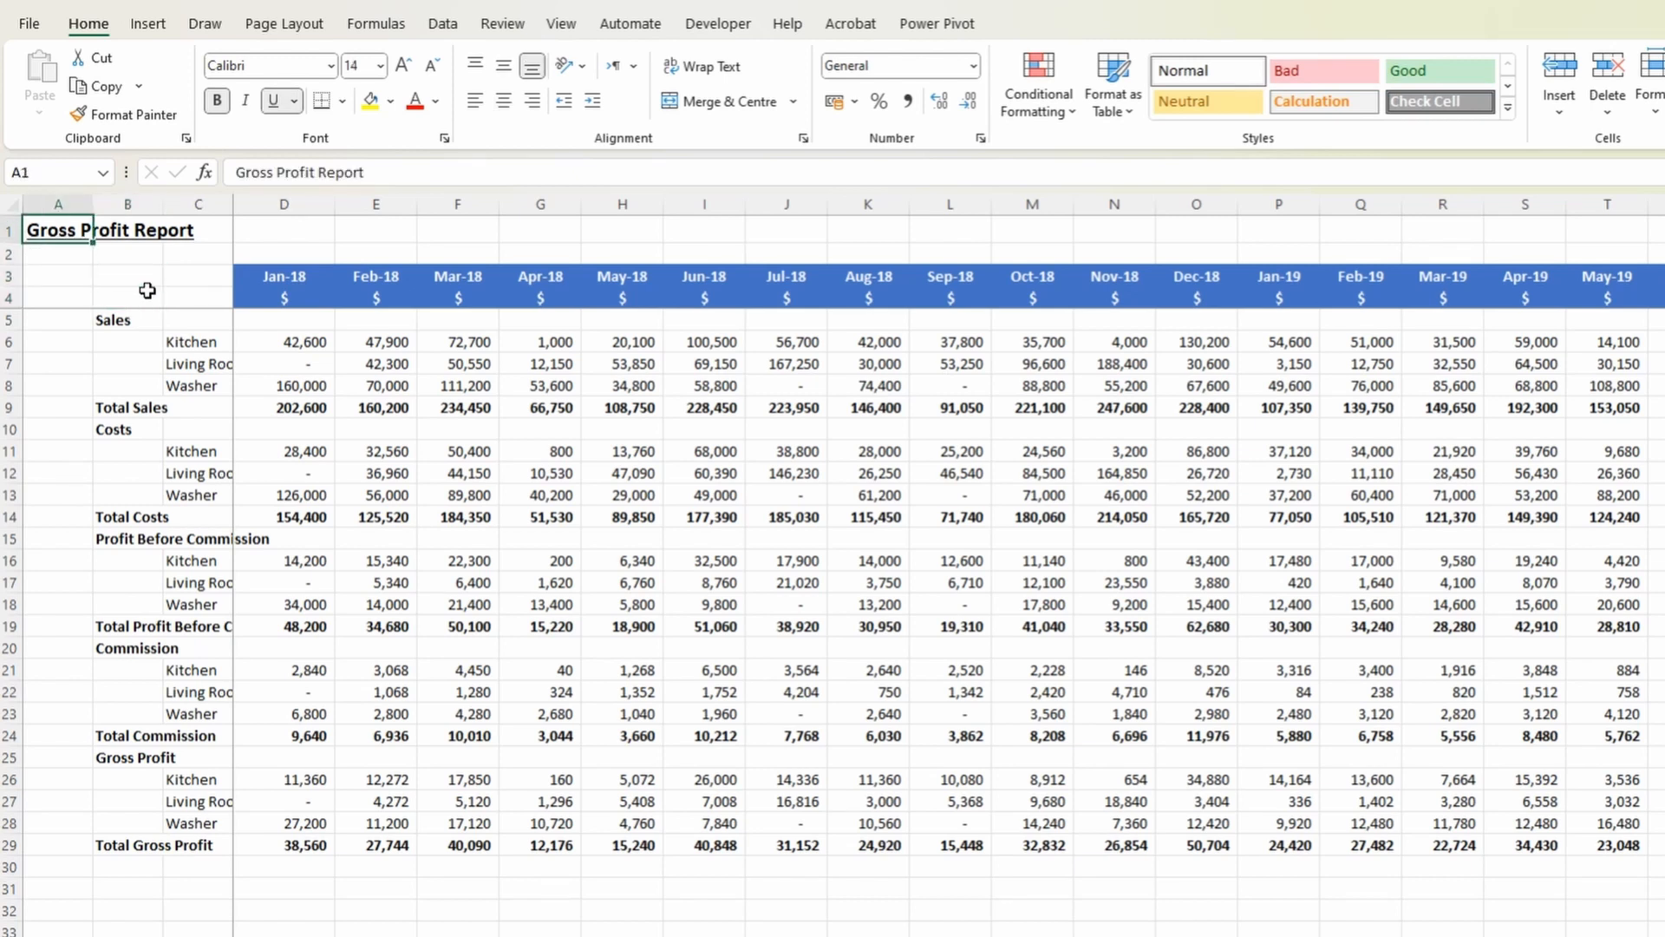
key("ctrl+x")
key("Right")
key("ctrl+v")
key("Left")
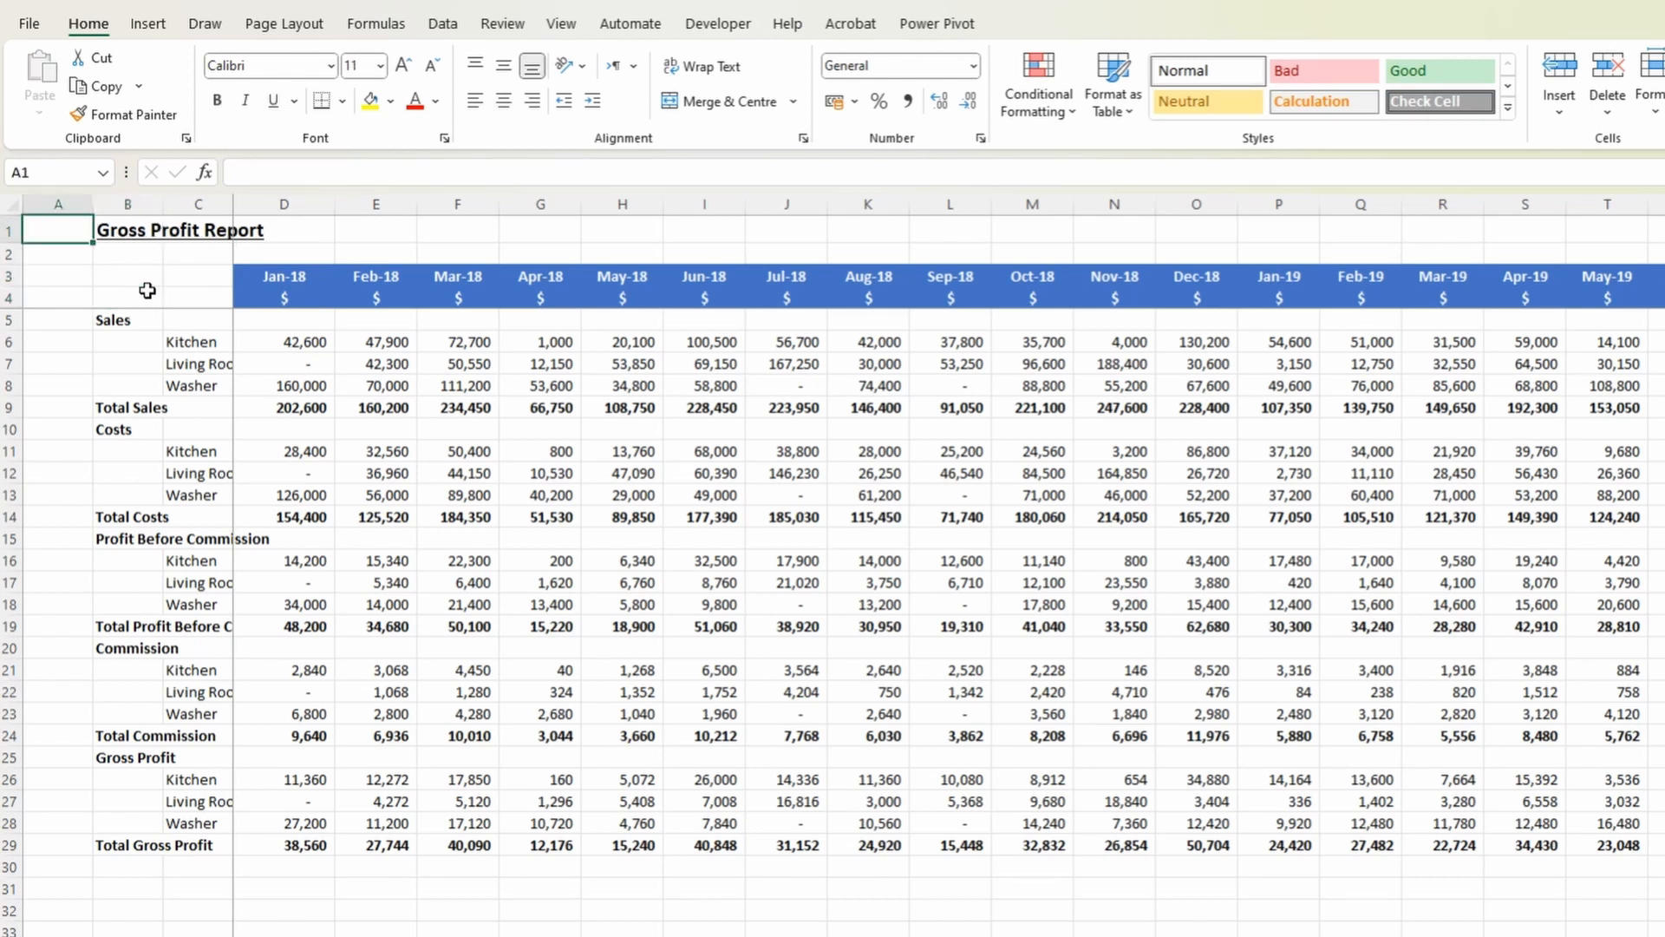
key("ctrl+space")
key("ctrl+minus")
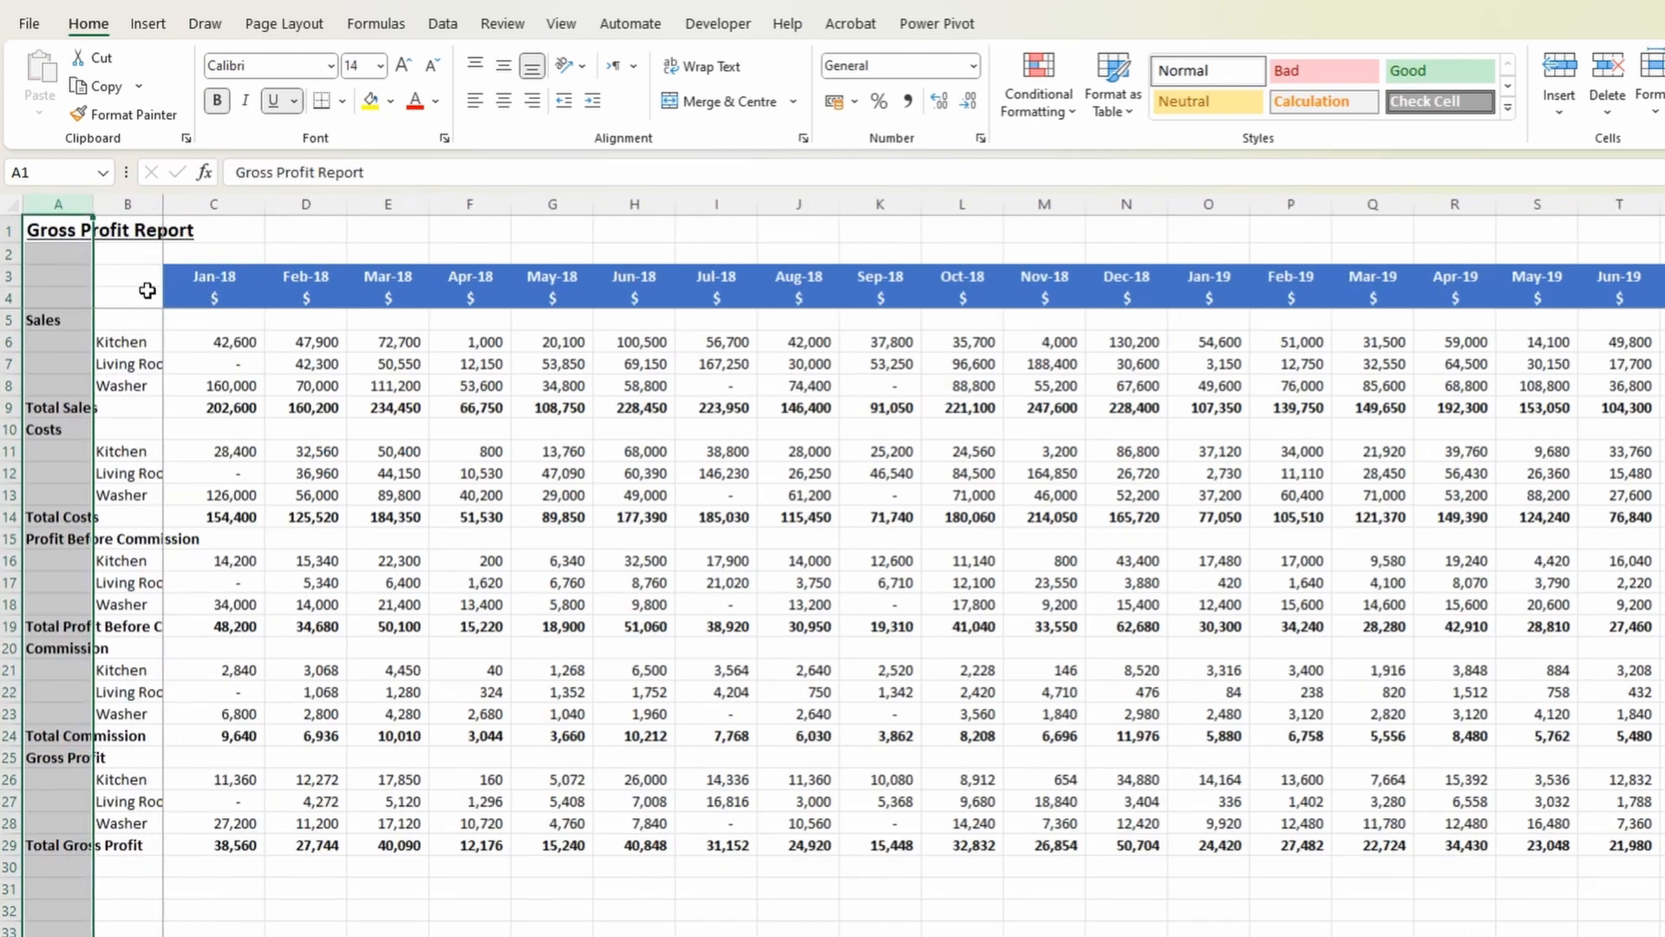
Narrow column A to a slim indent and widen column B so the row labels have more room.
left_click(35, 341)
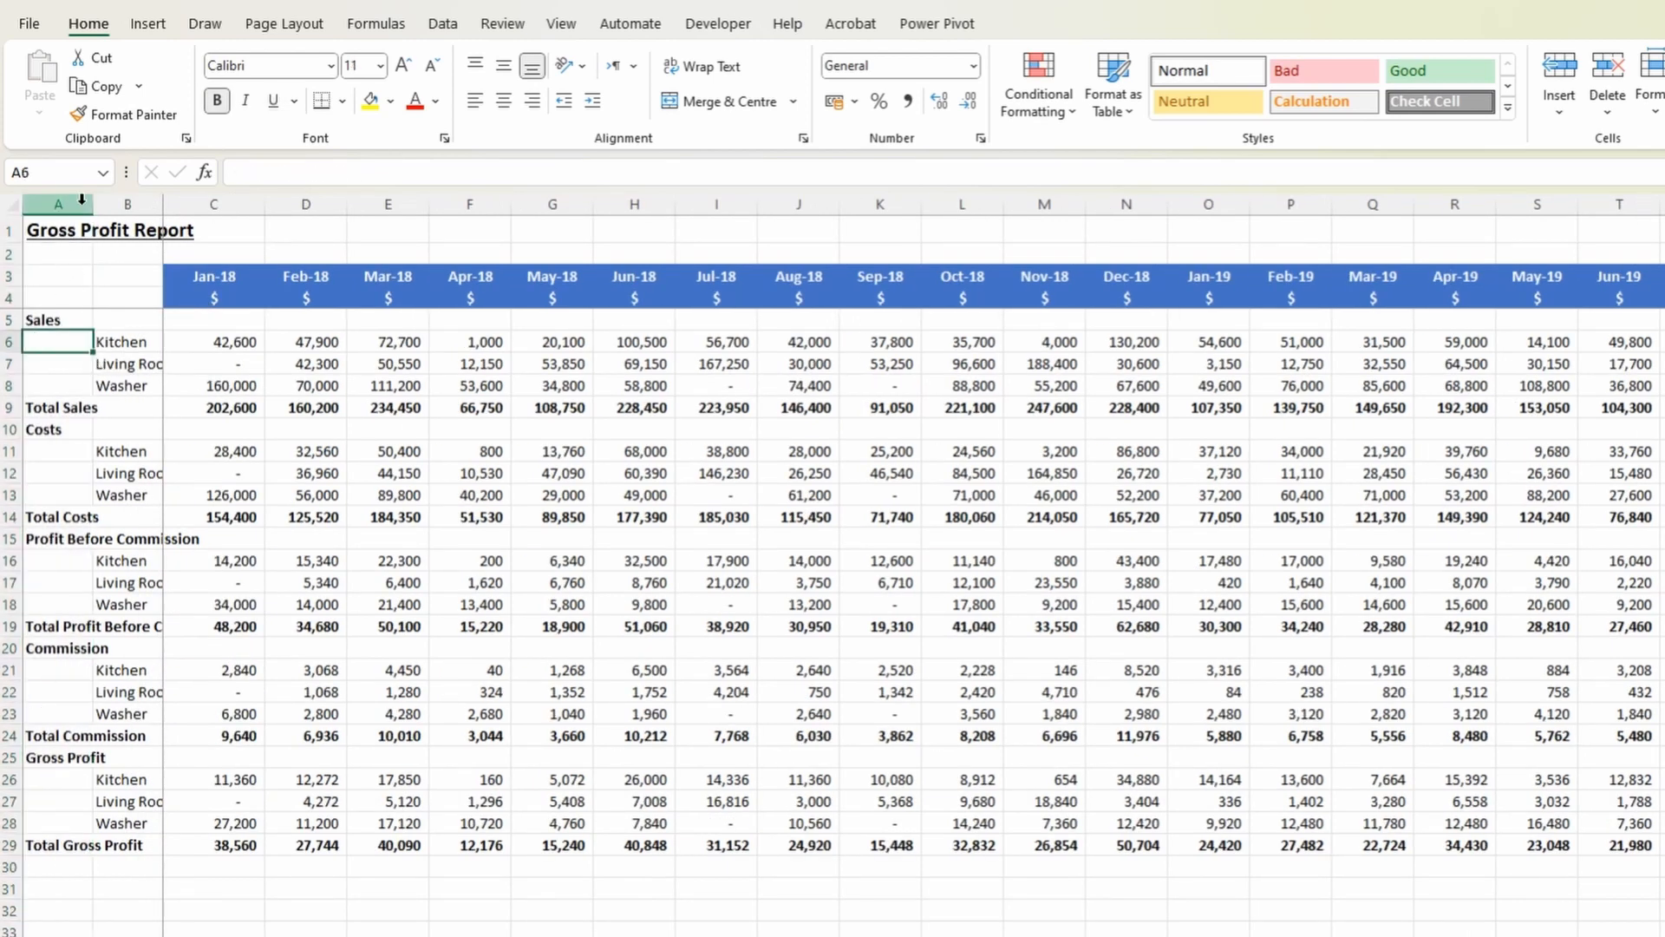
left_click_drag(93, 203, 35, 203)
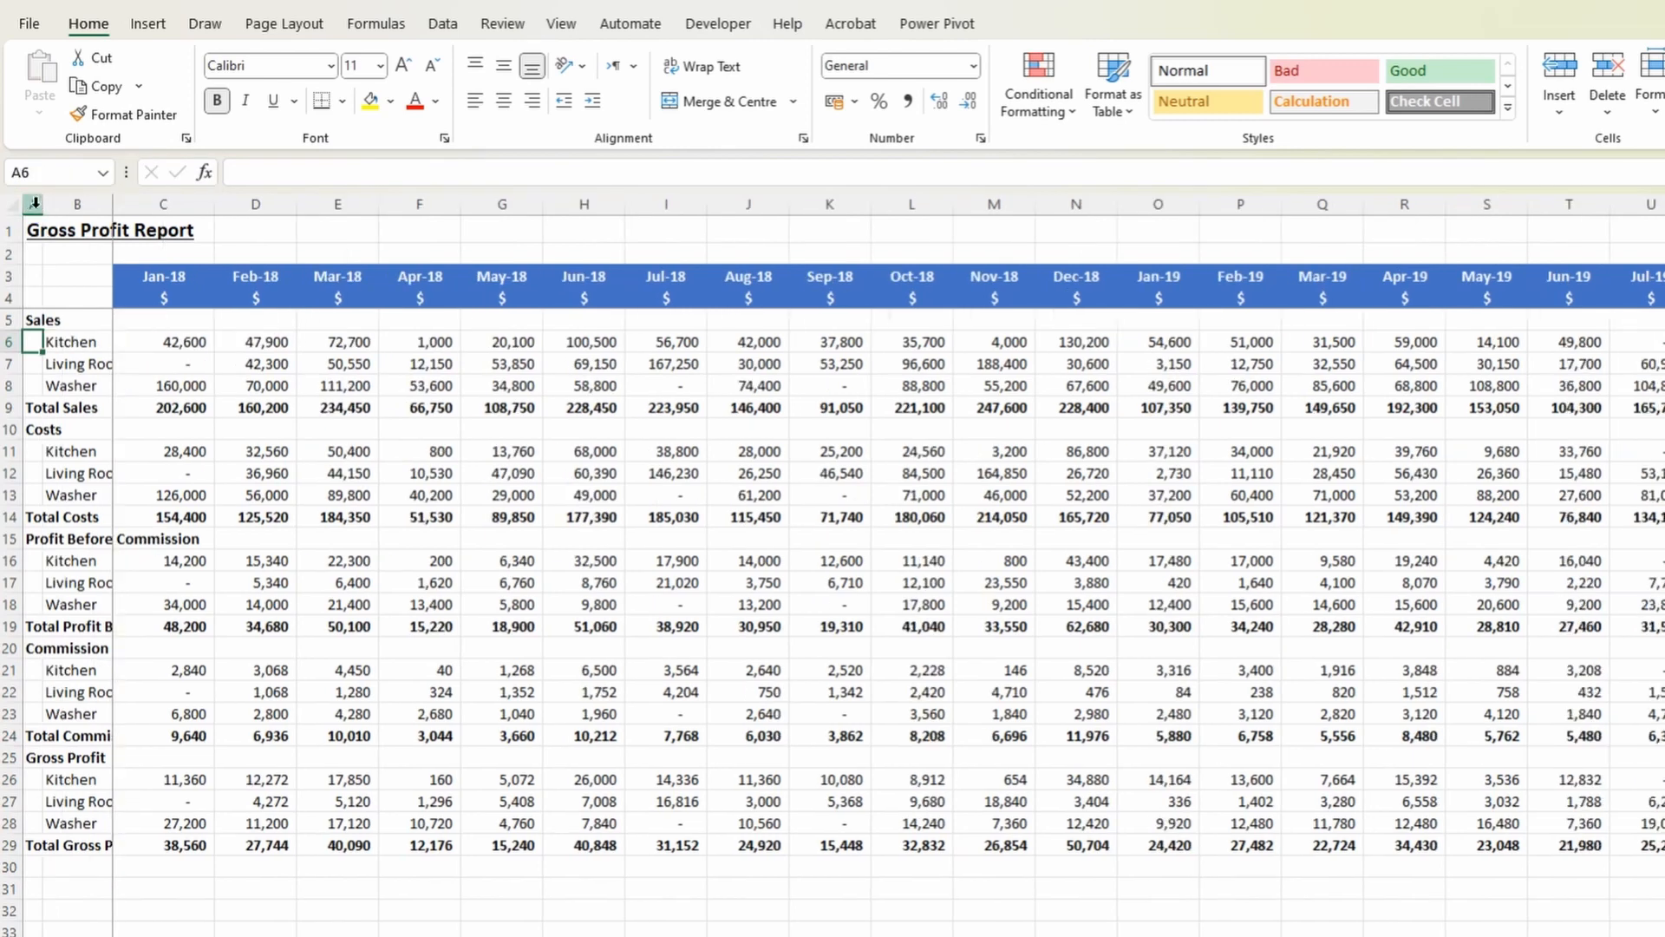
double_click(113, 203)
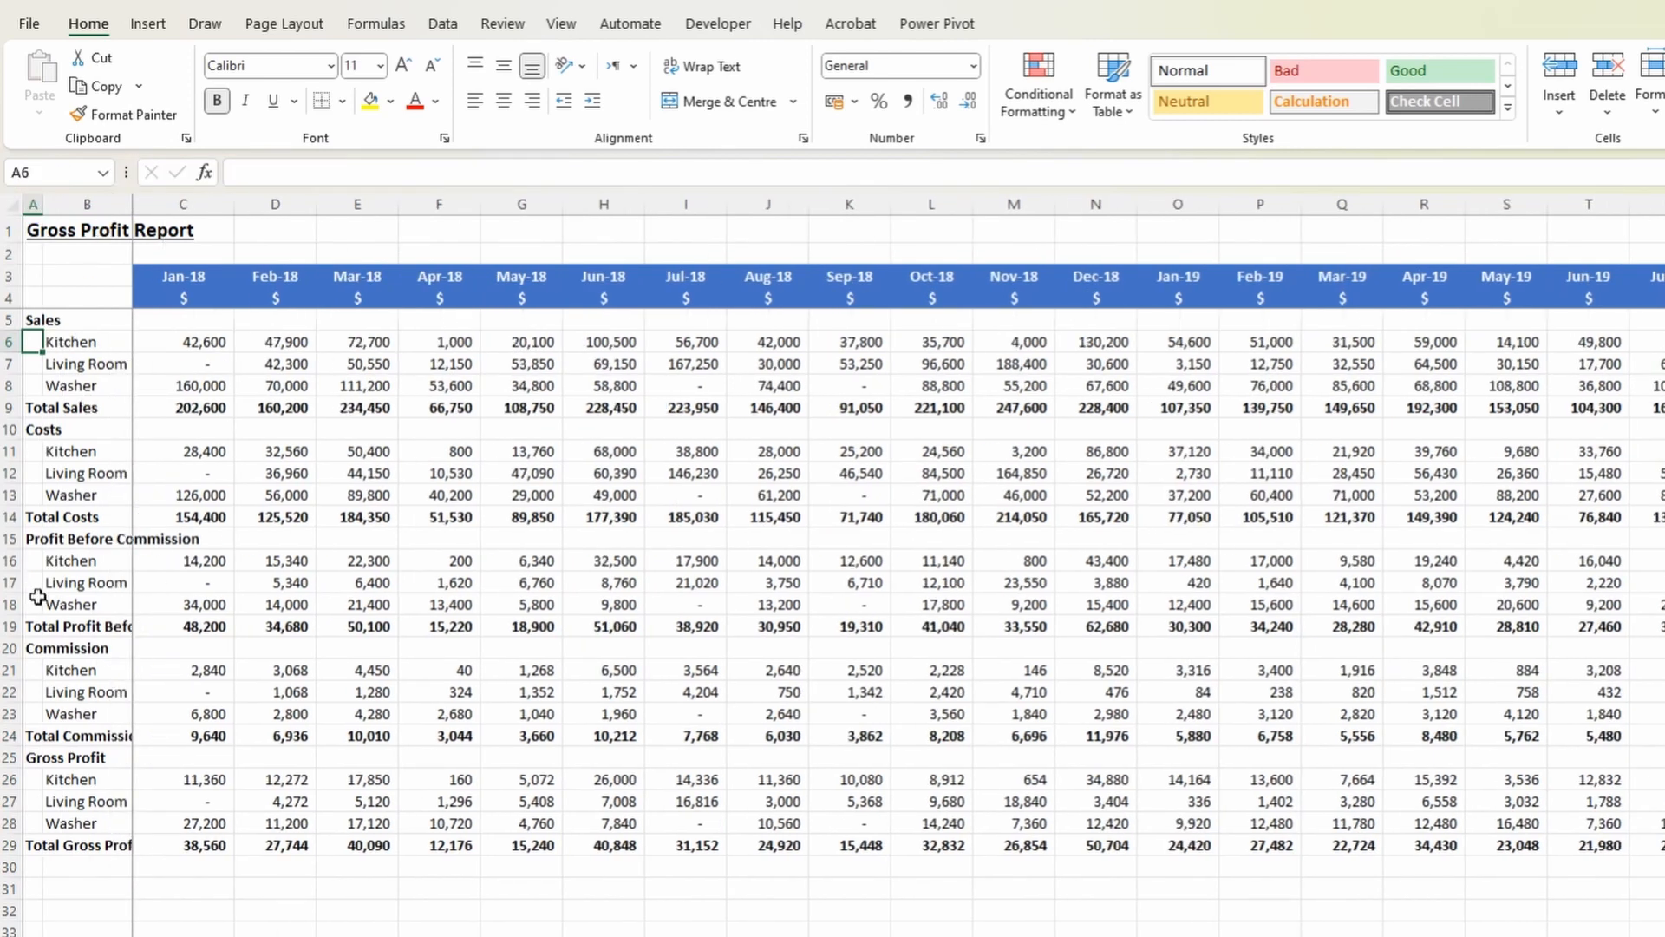
left_click_drag(132, 203, 214, 203)
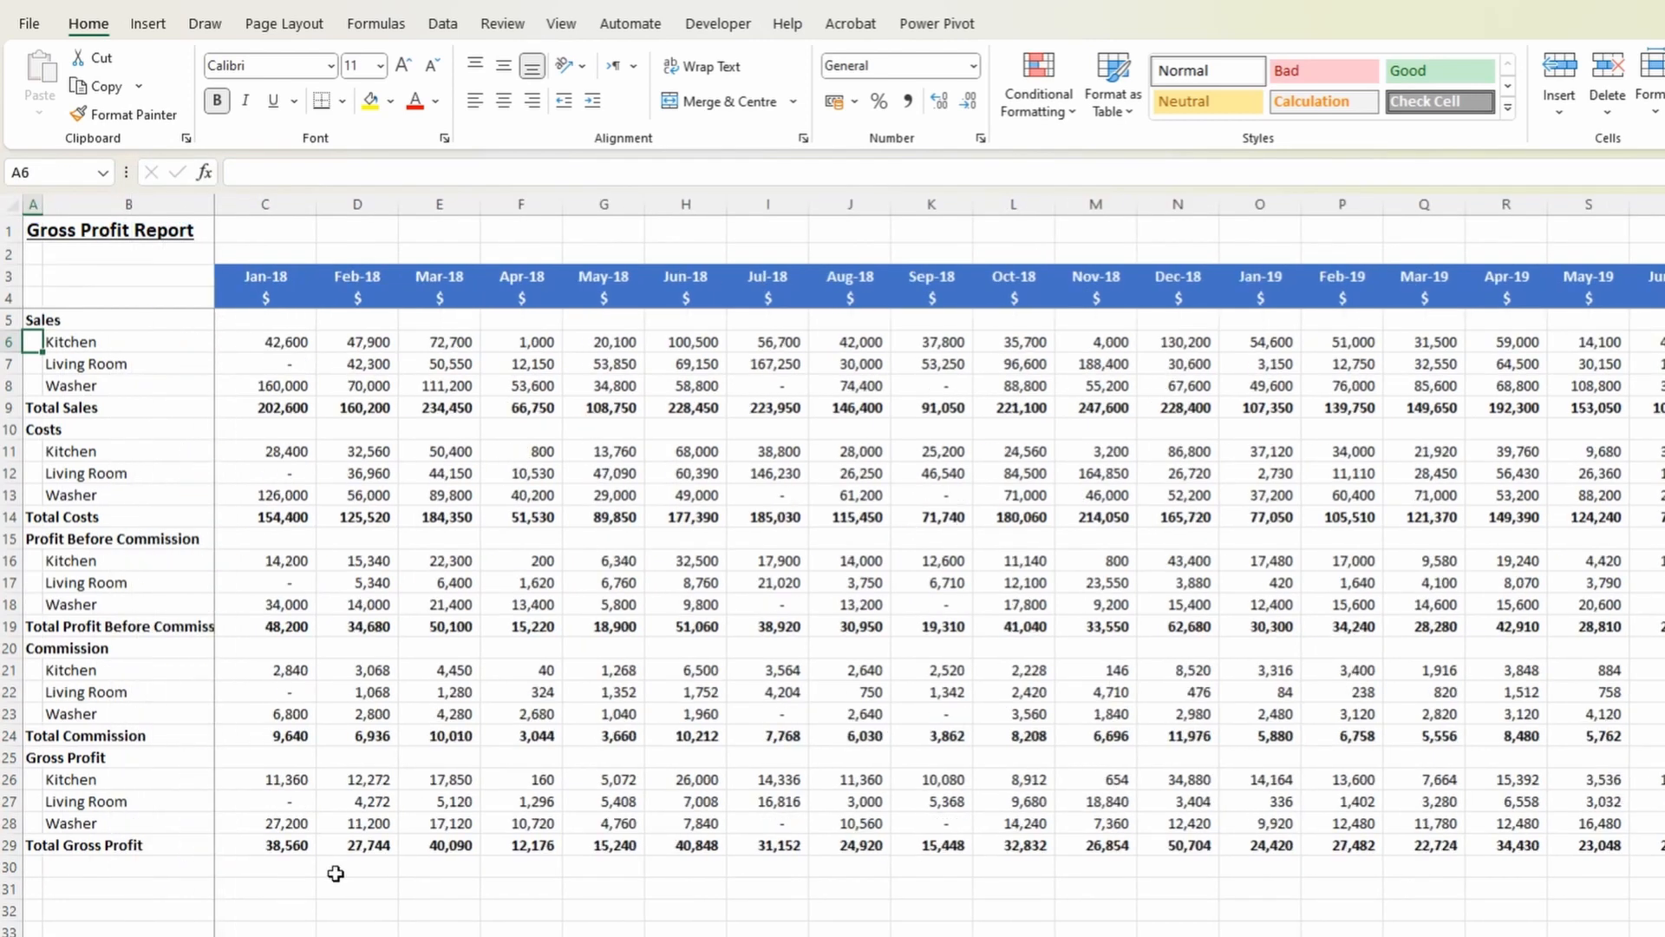
key("Up")
key("Right")
key("Right")
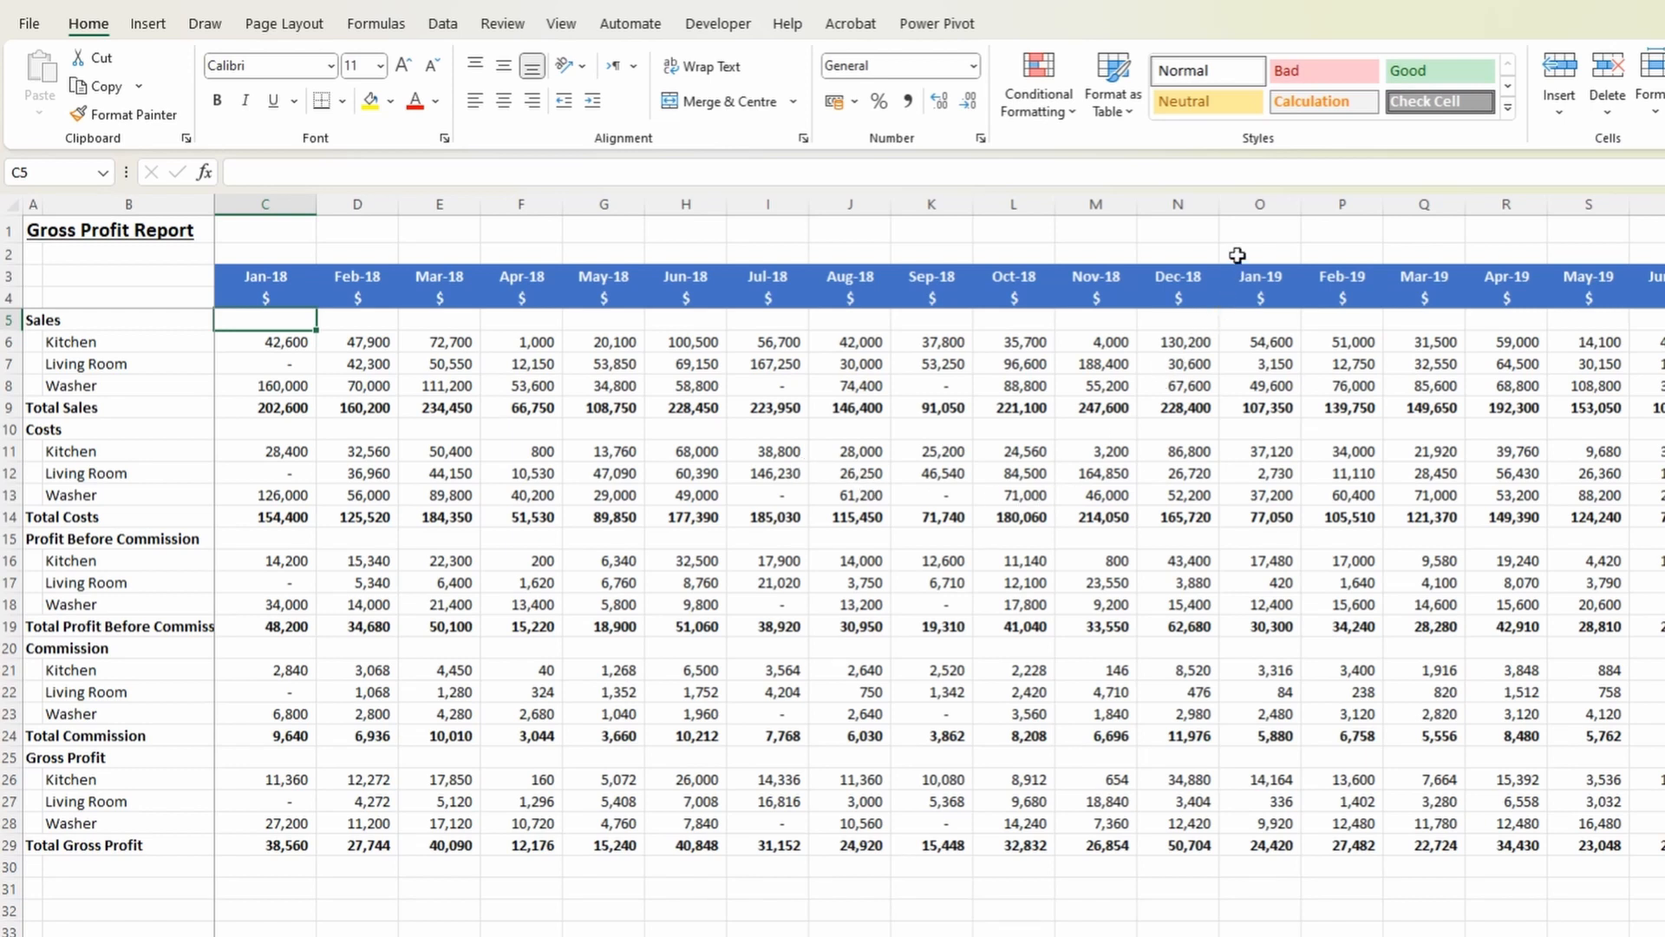
Insert a column before Jan-19 and enter 2018 as its heading in O3 with the General number format.
left_click(1273, 188)
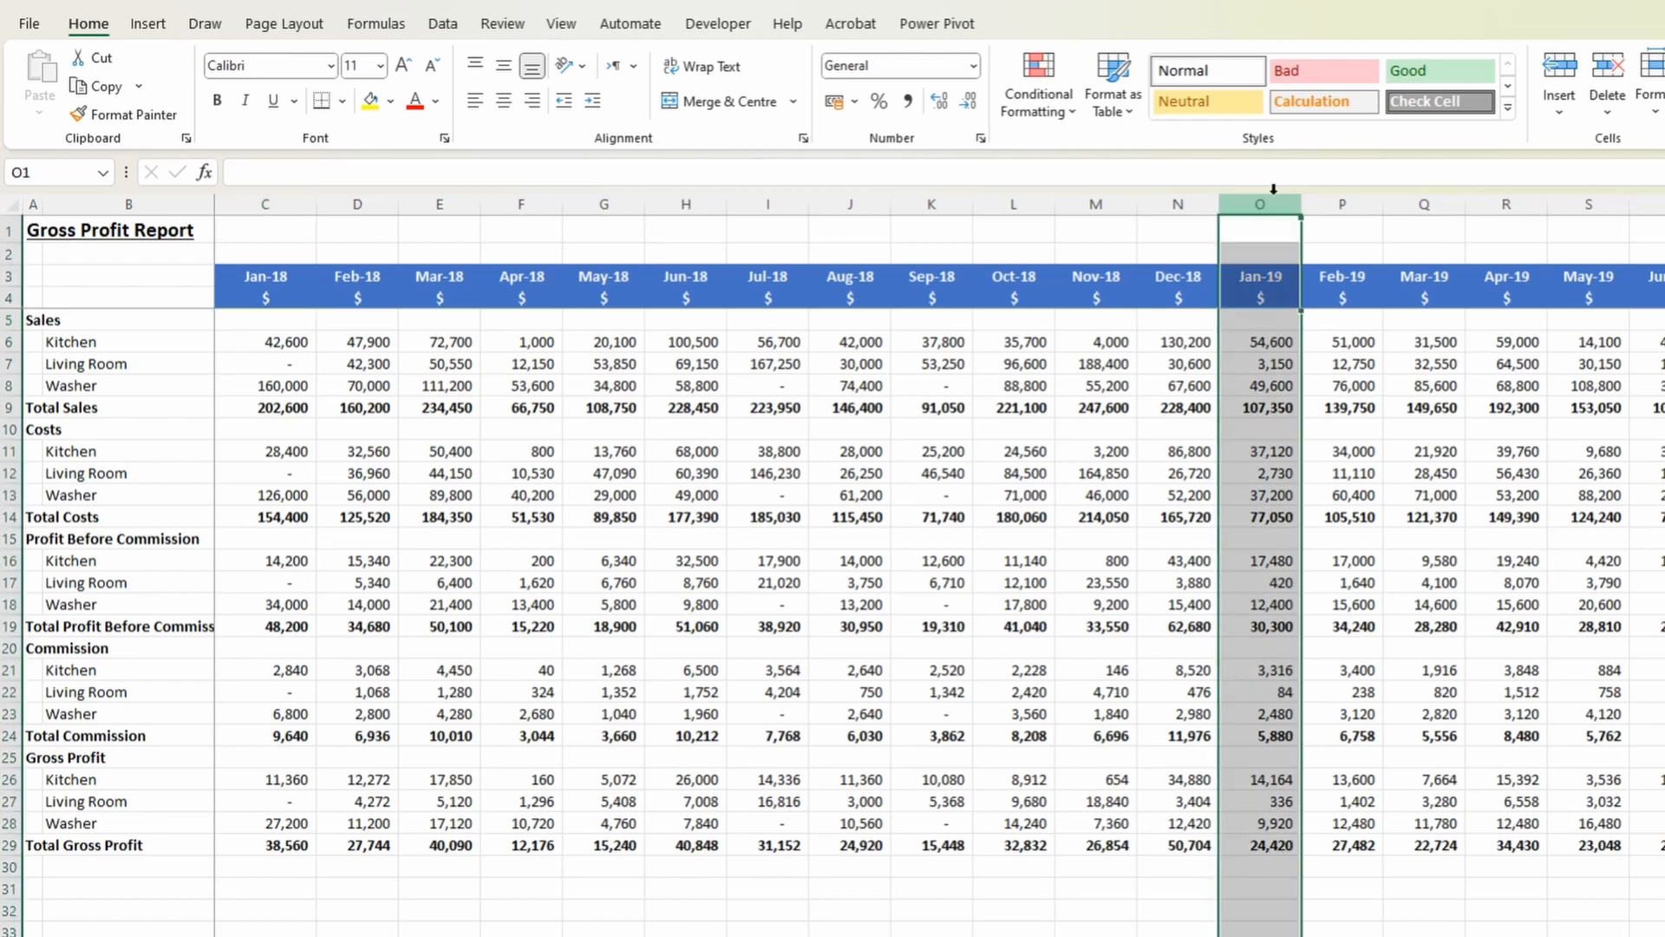
key("ctrl+shift+equal")
left_click(1255, 278)
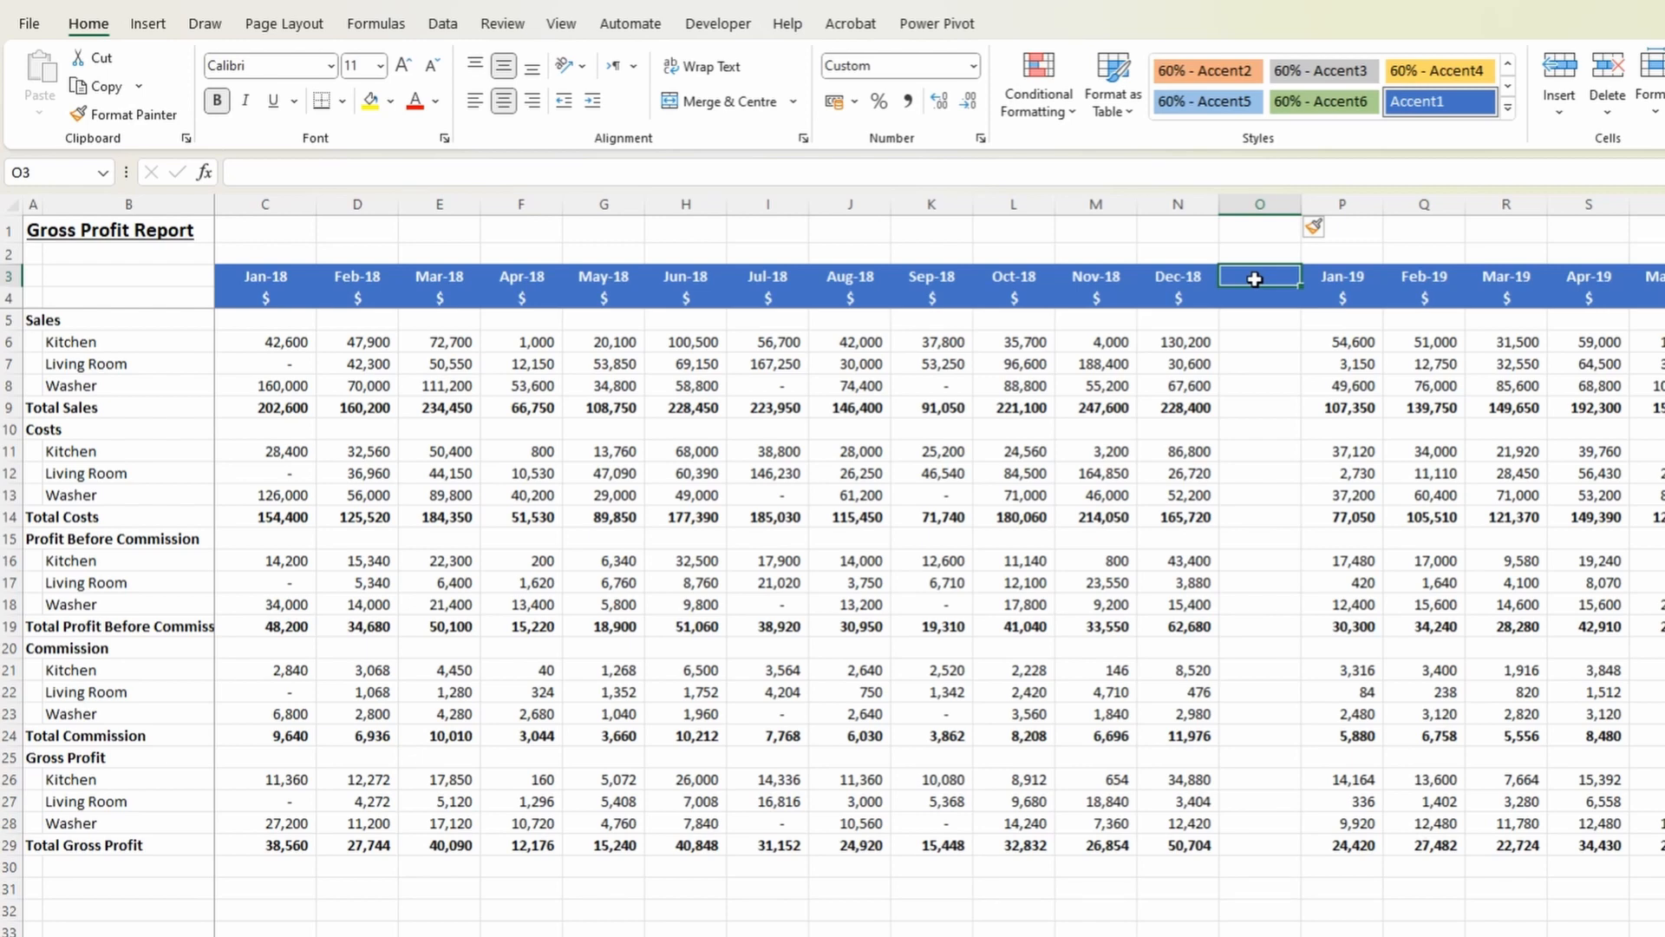
type("2018")
key("Return")
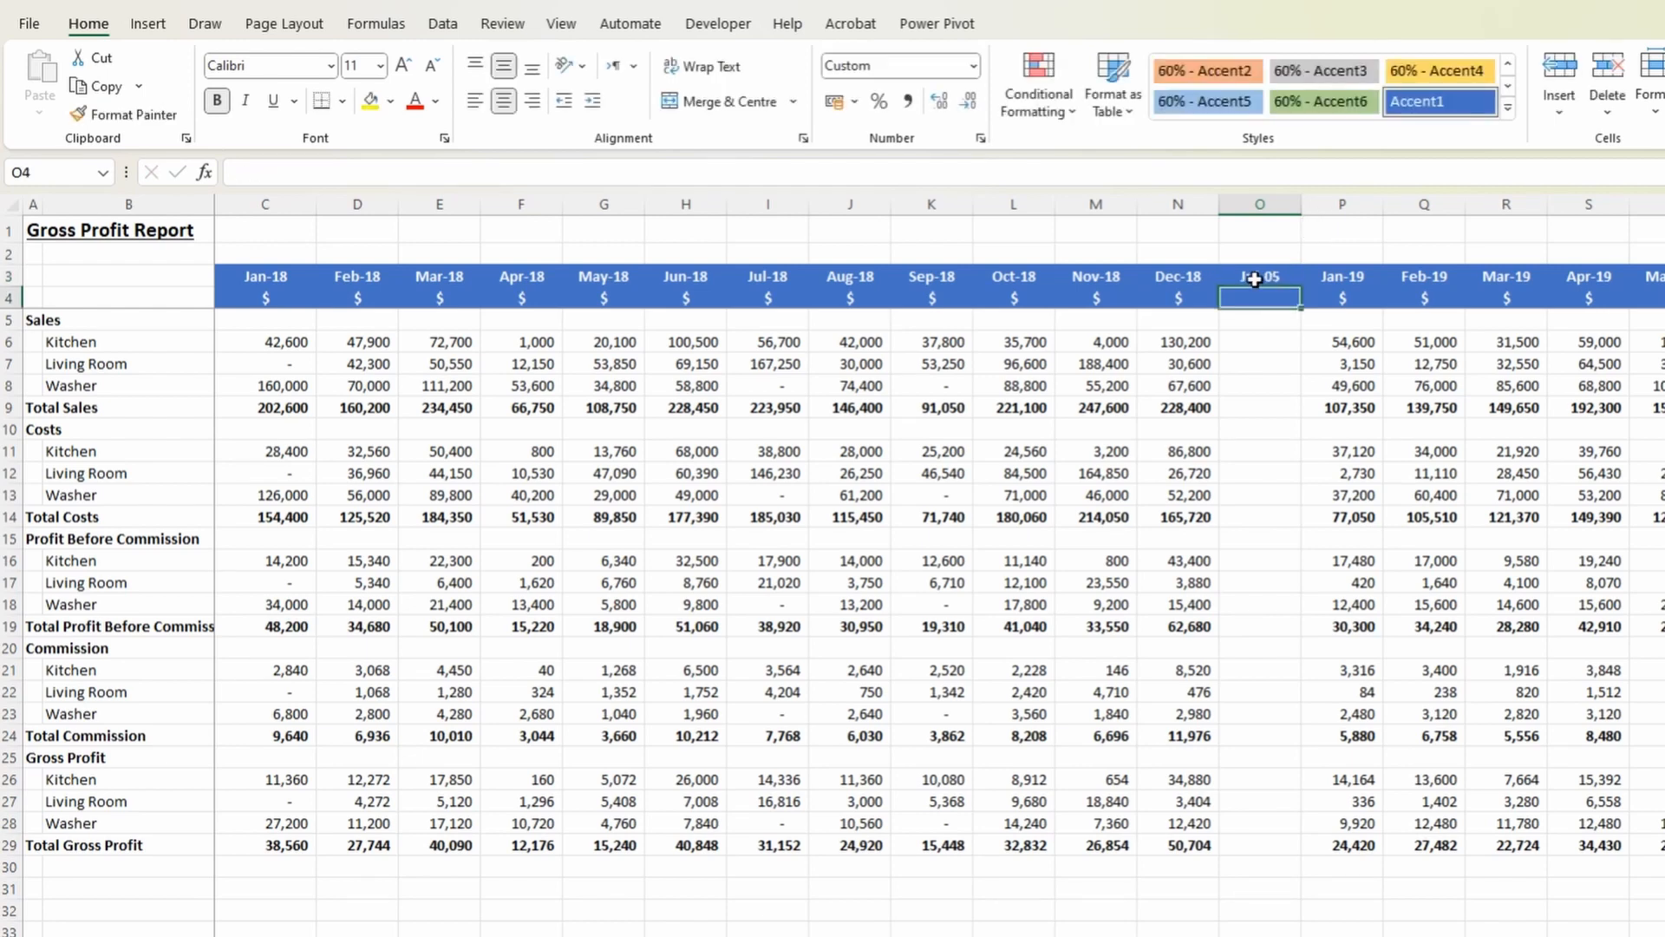
left_click(1255, 279)
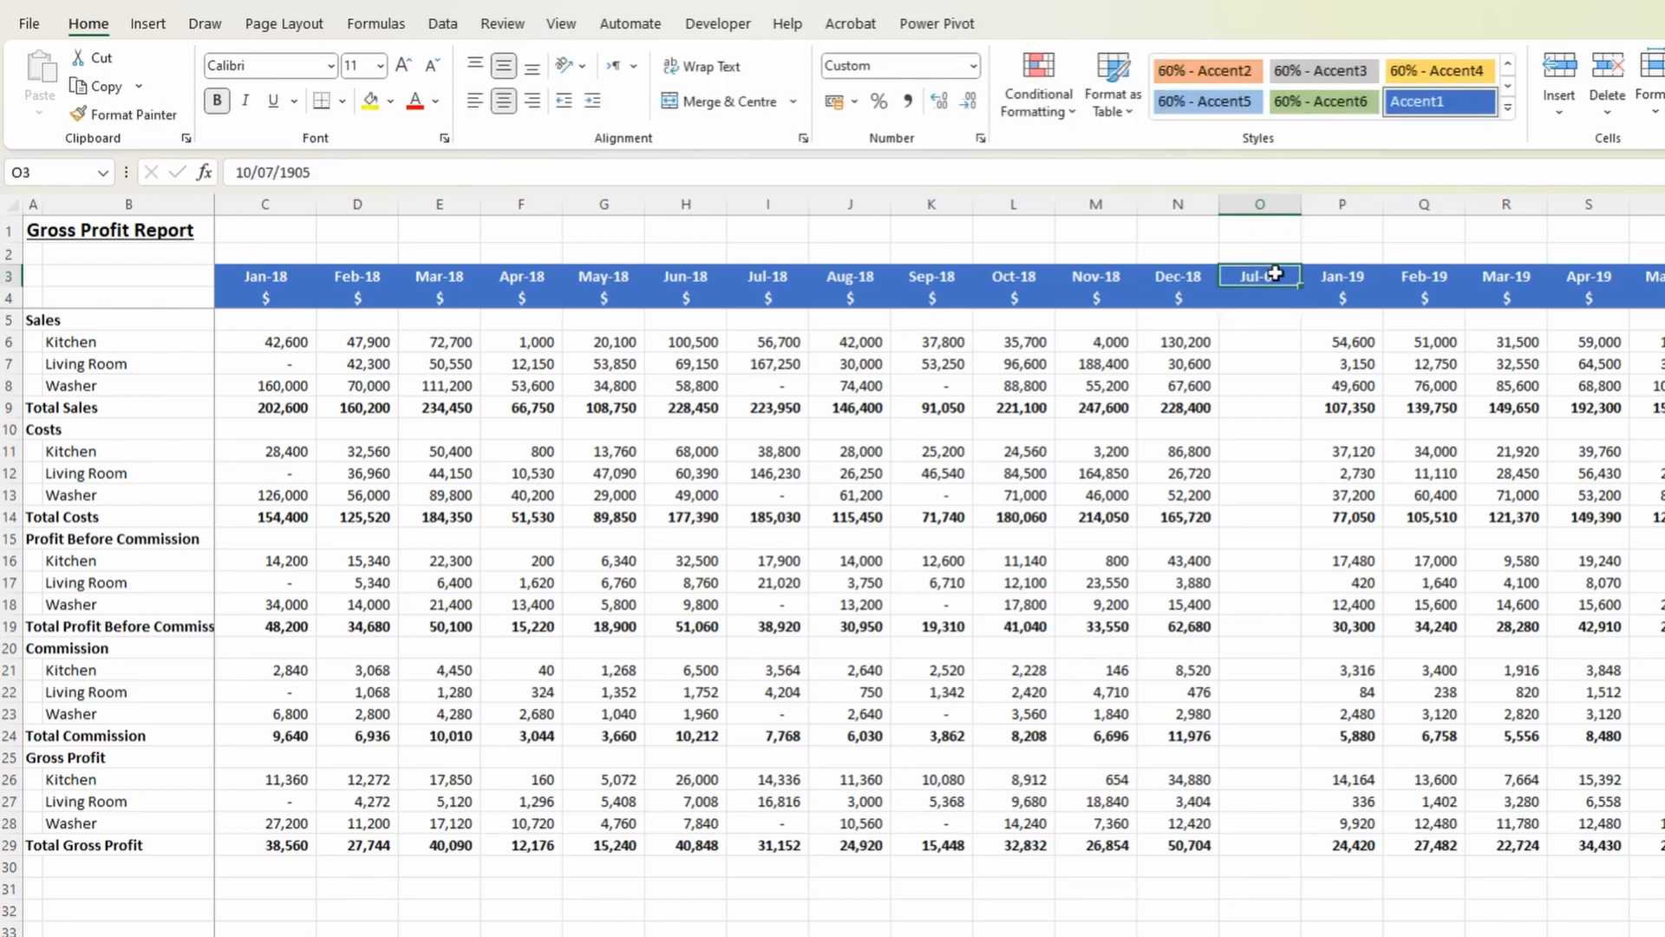
left_click(973, 67)
left_click(975, 112)
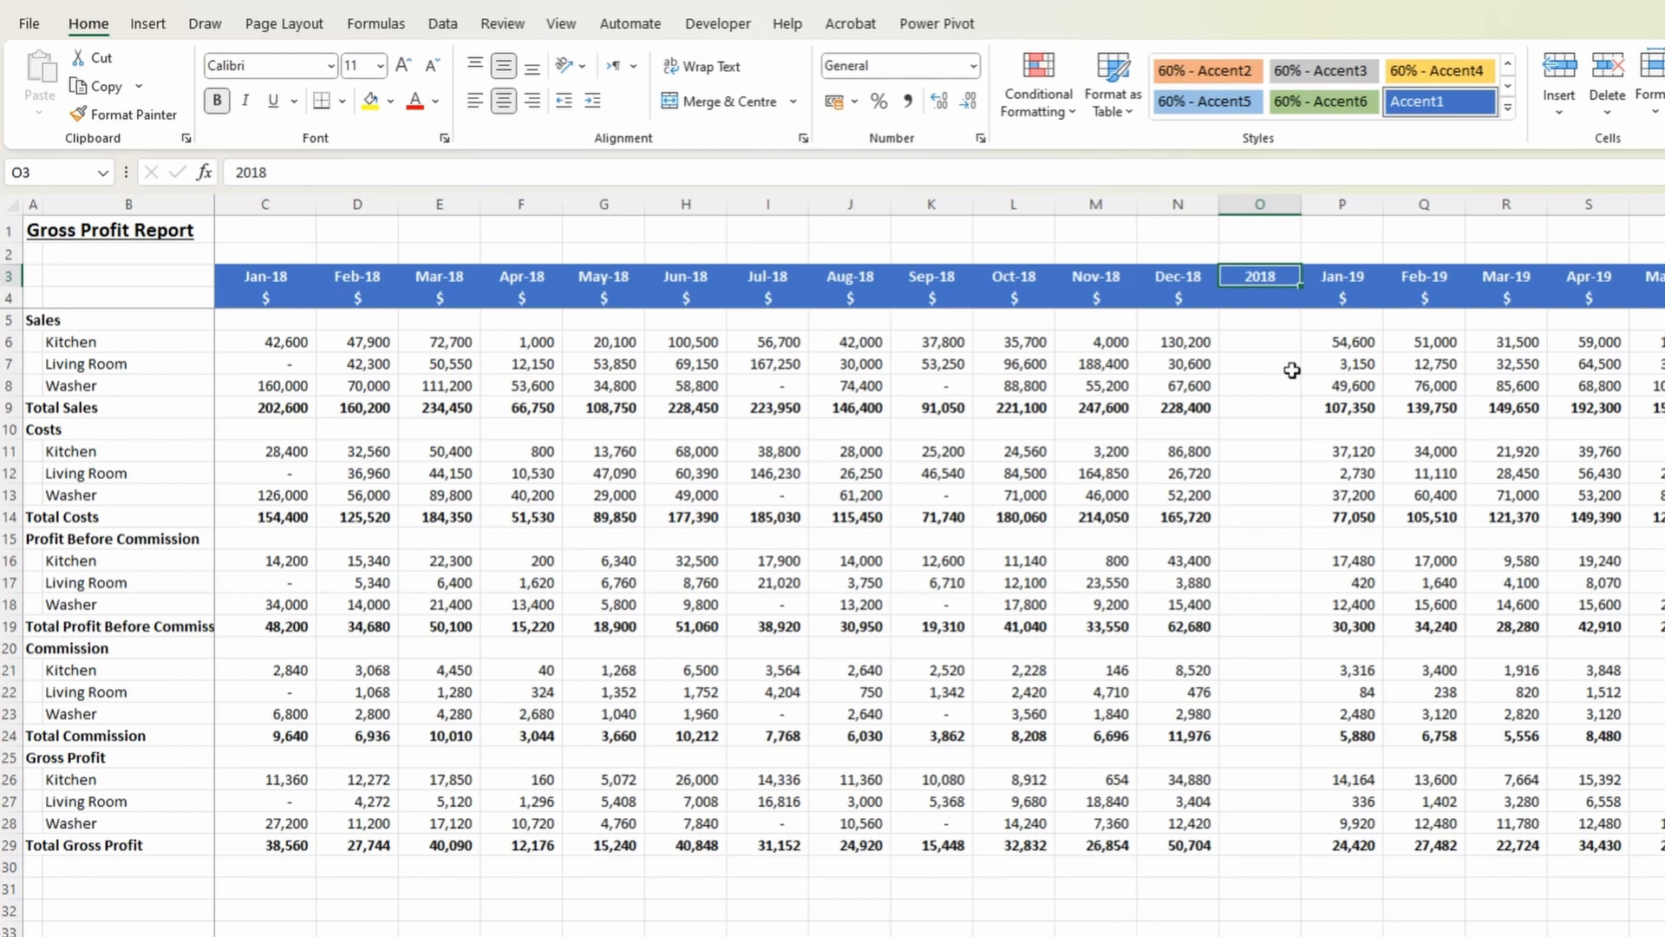
Copy the $ label from N4 into O4 beneath the 2018 heading.
key("Down")
key("Left")
key("ctrl+c")
key("Right")
key("ctrl+v")
key("Escape")
Replace the typed year in O3 with the formula =YEAR(N3), taking it from the Dec-18 heading.
key("Up")
type("=year")
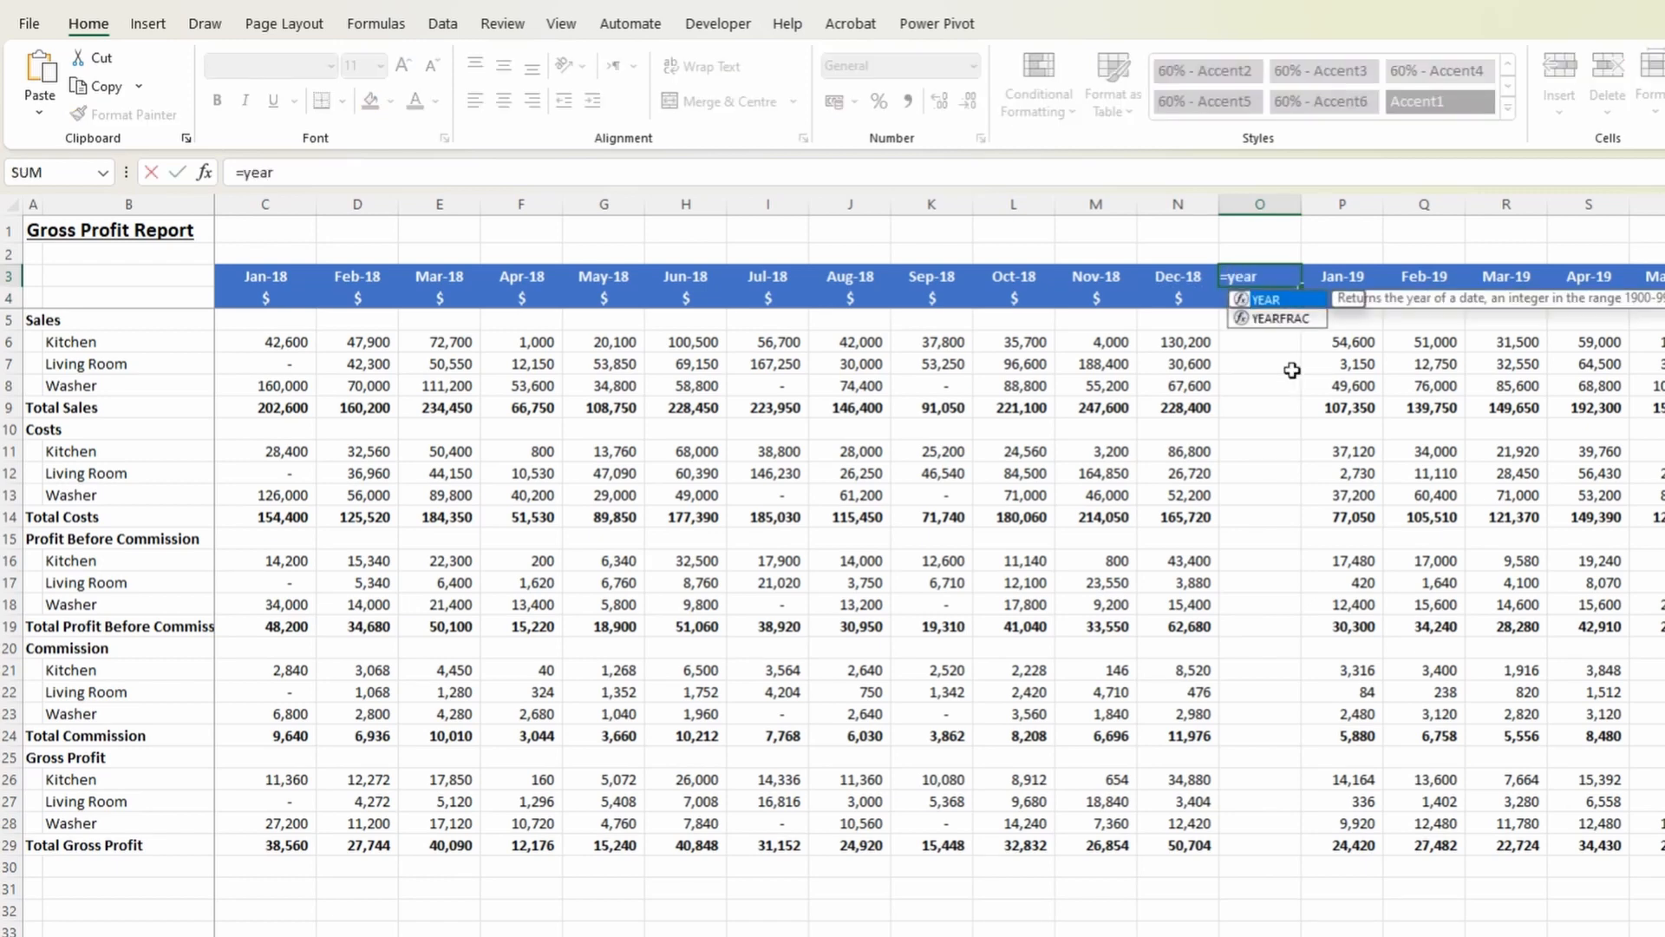
key("Tab")
key("Left")
key("Return")
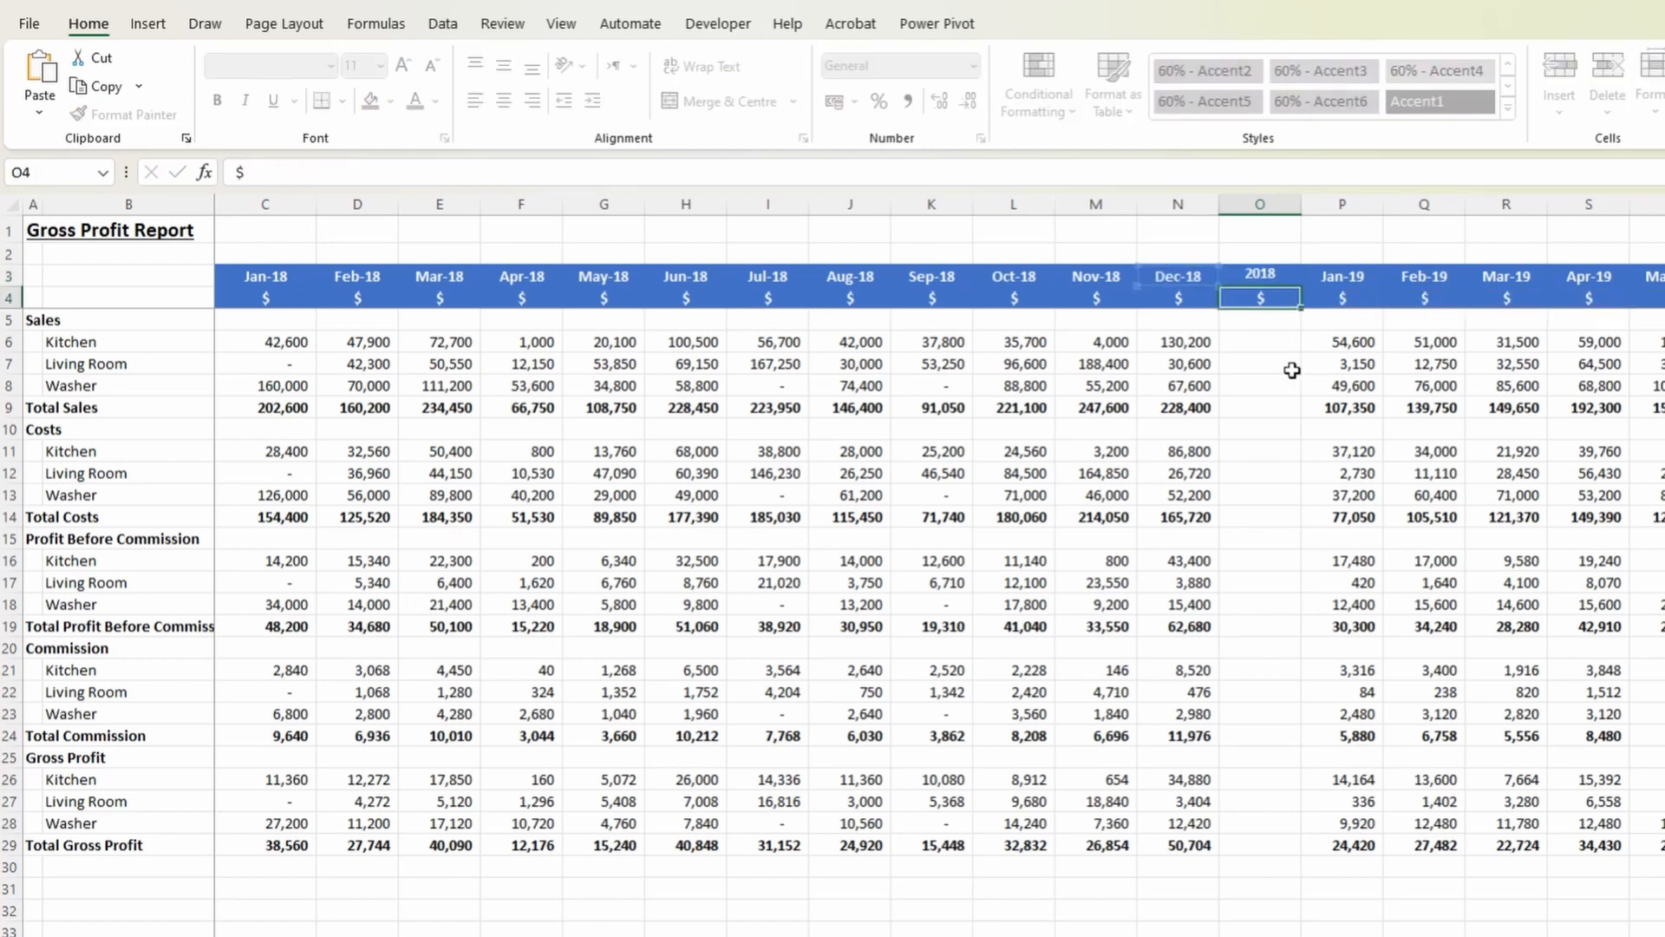
key("Up")
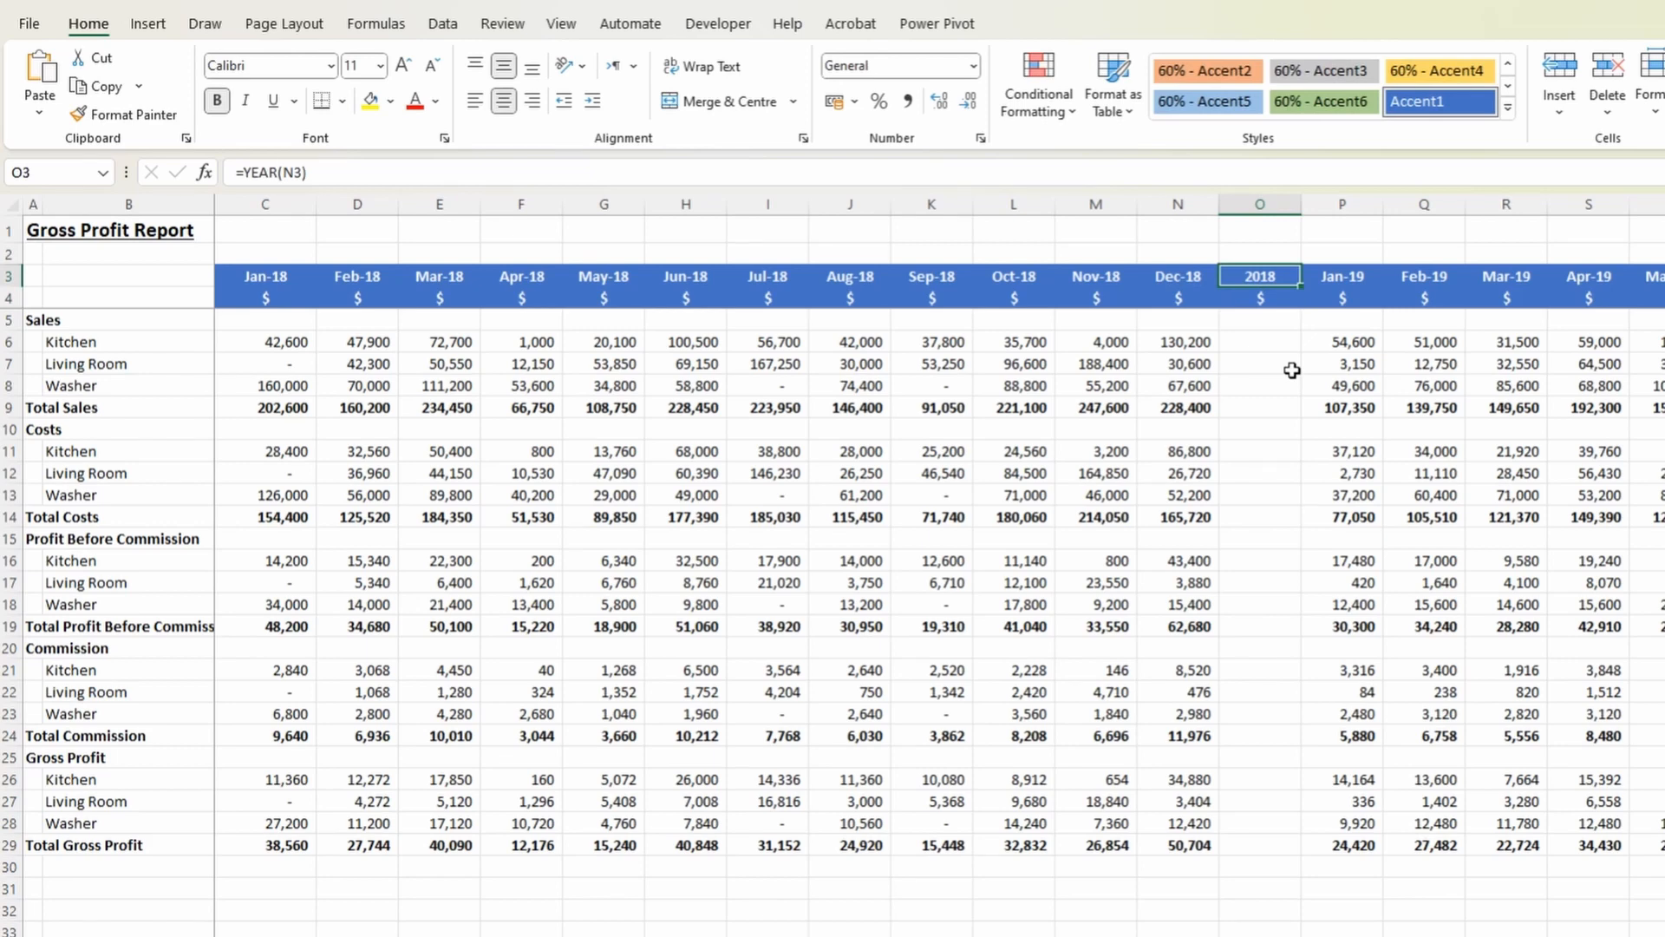
key("F2")
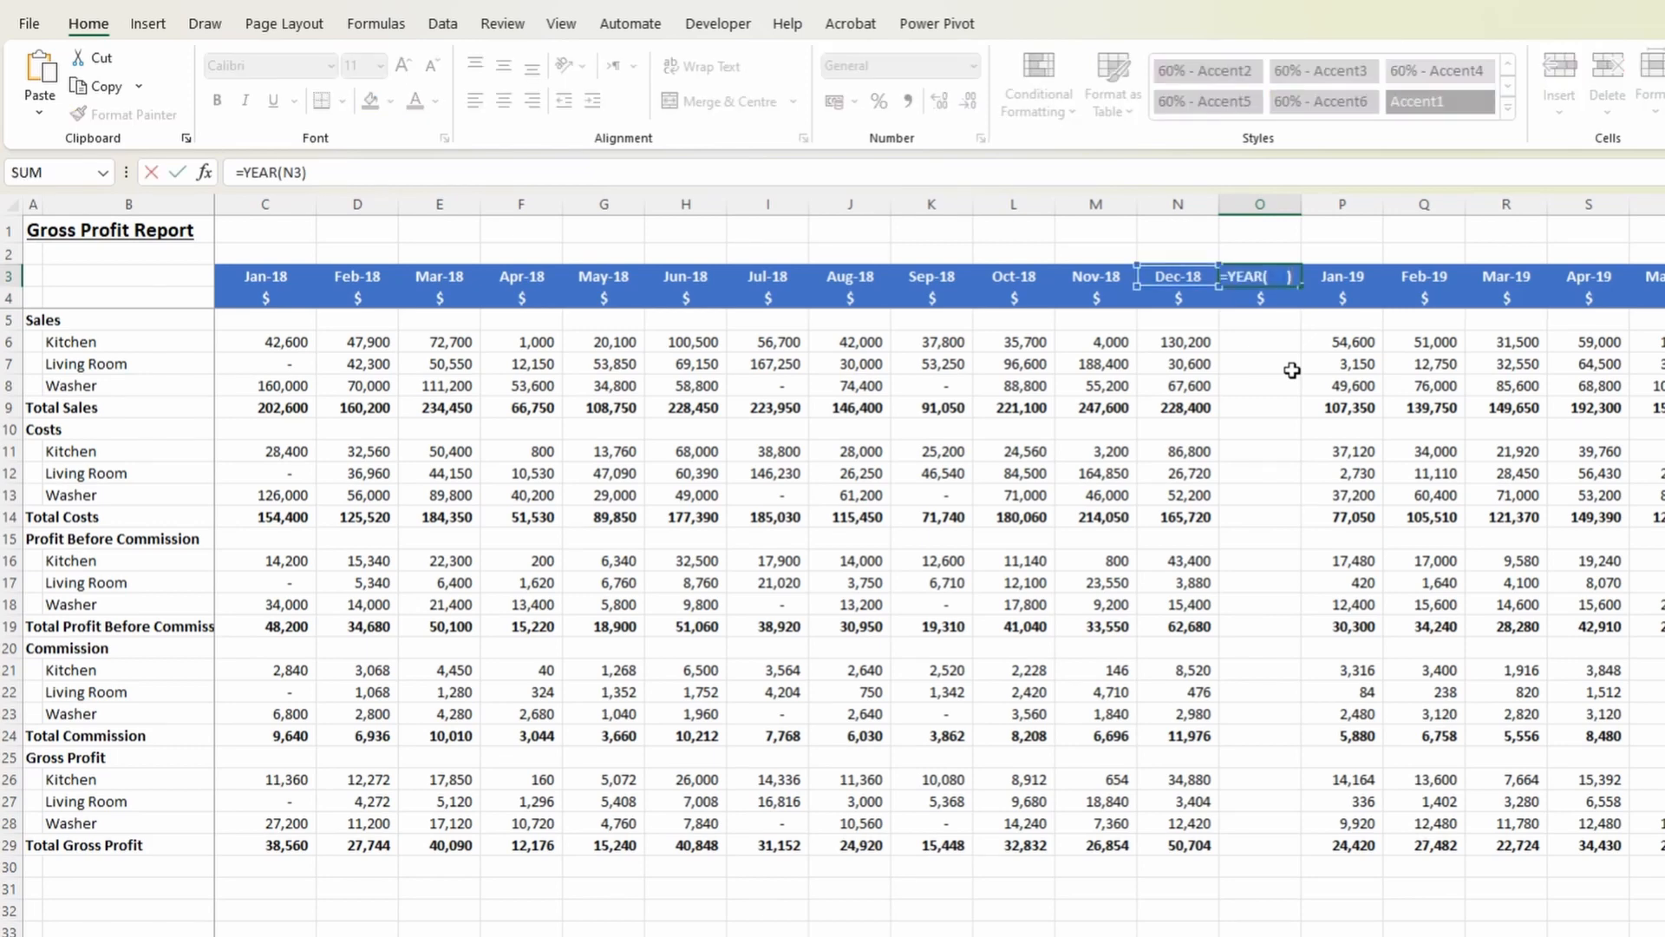
key("Escape")
key("F2")
key("Escape")
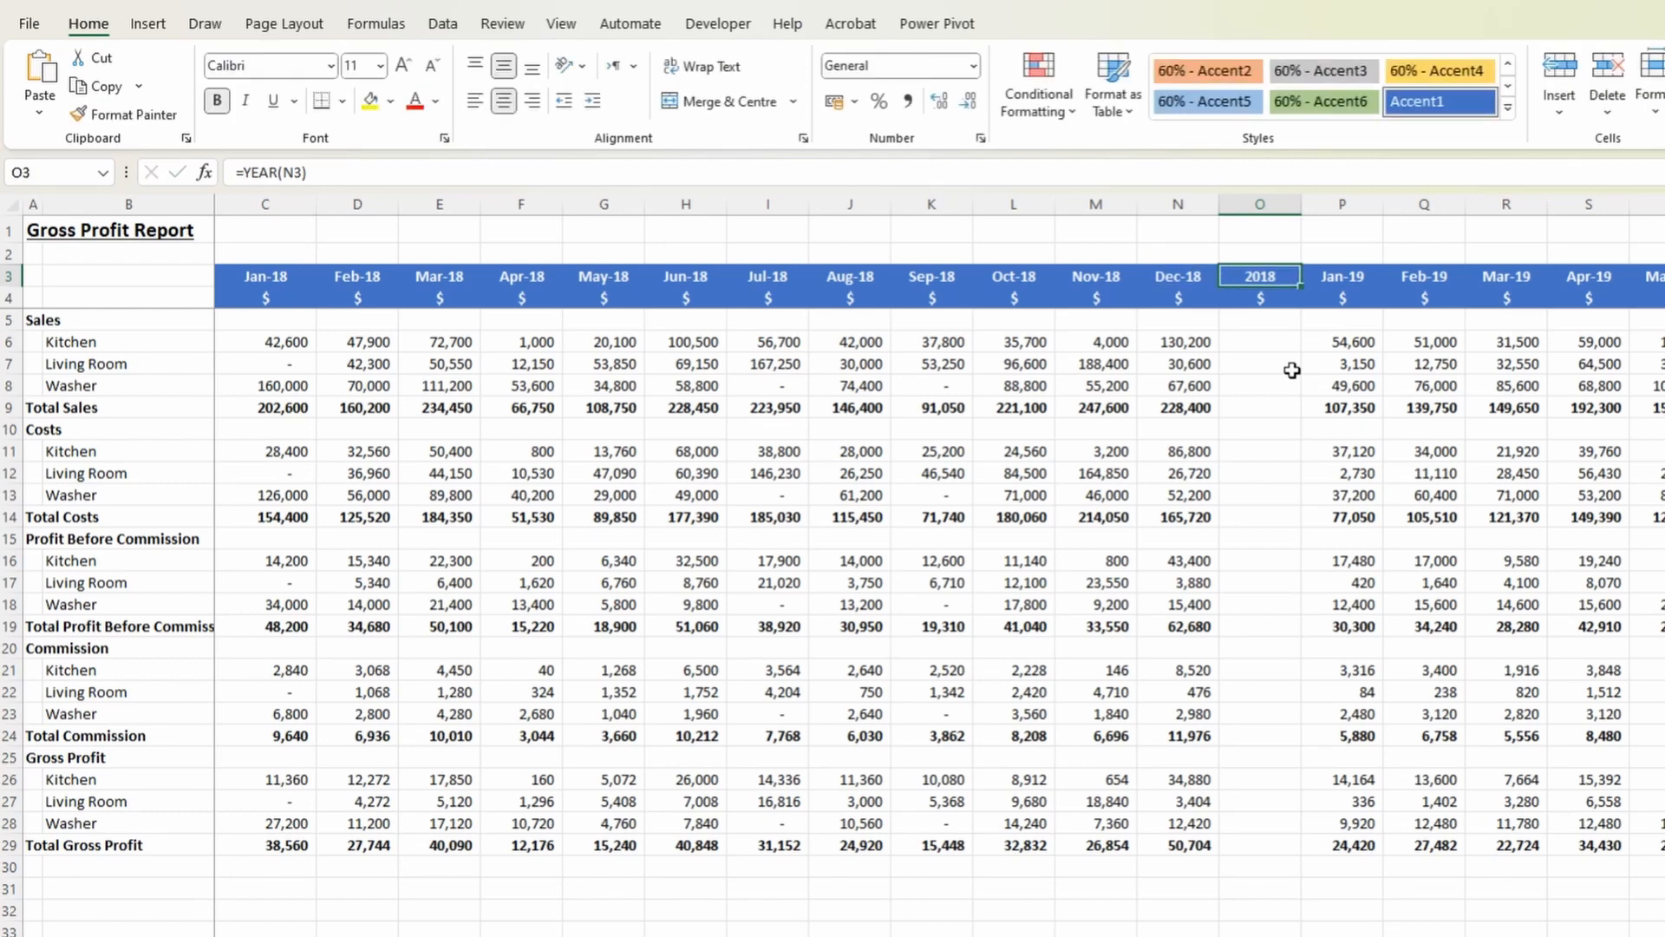
key("Down")
key("Down")
key("Down")
type("=si")
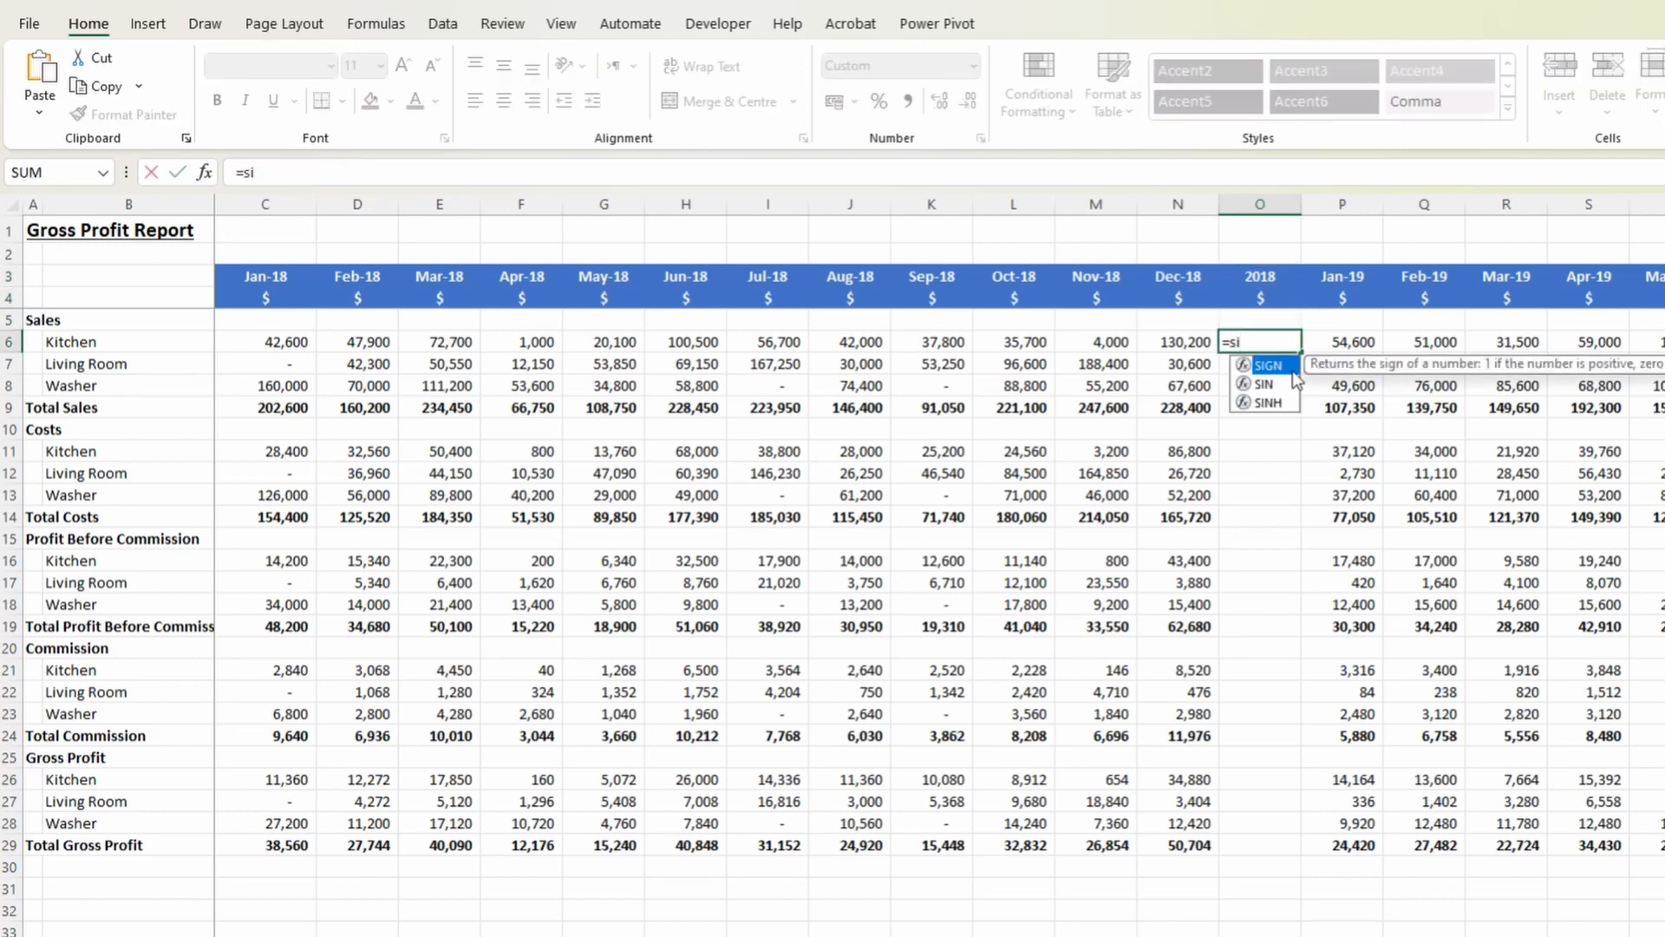
key("BackSpace")
type("um")
key("Tab")
key("Left")
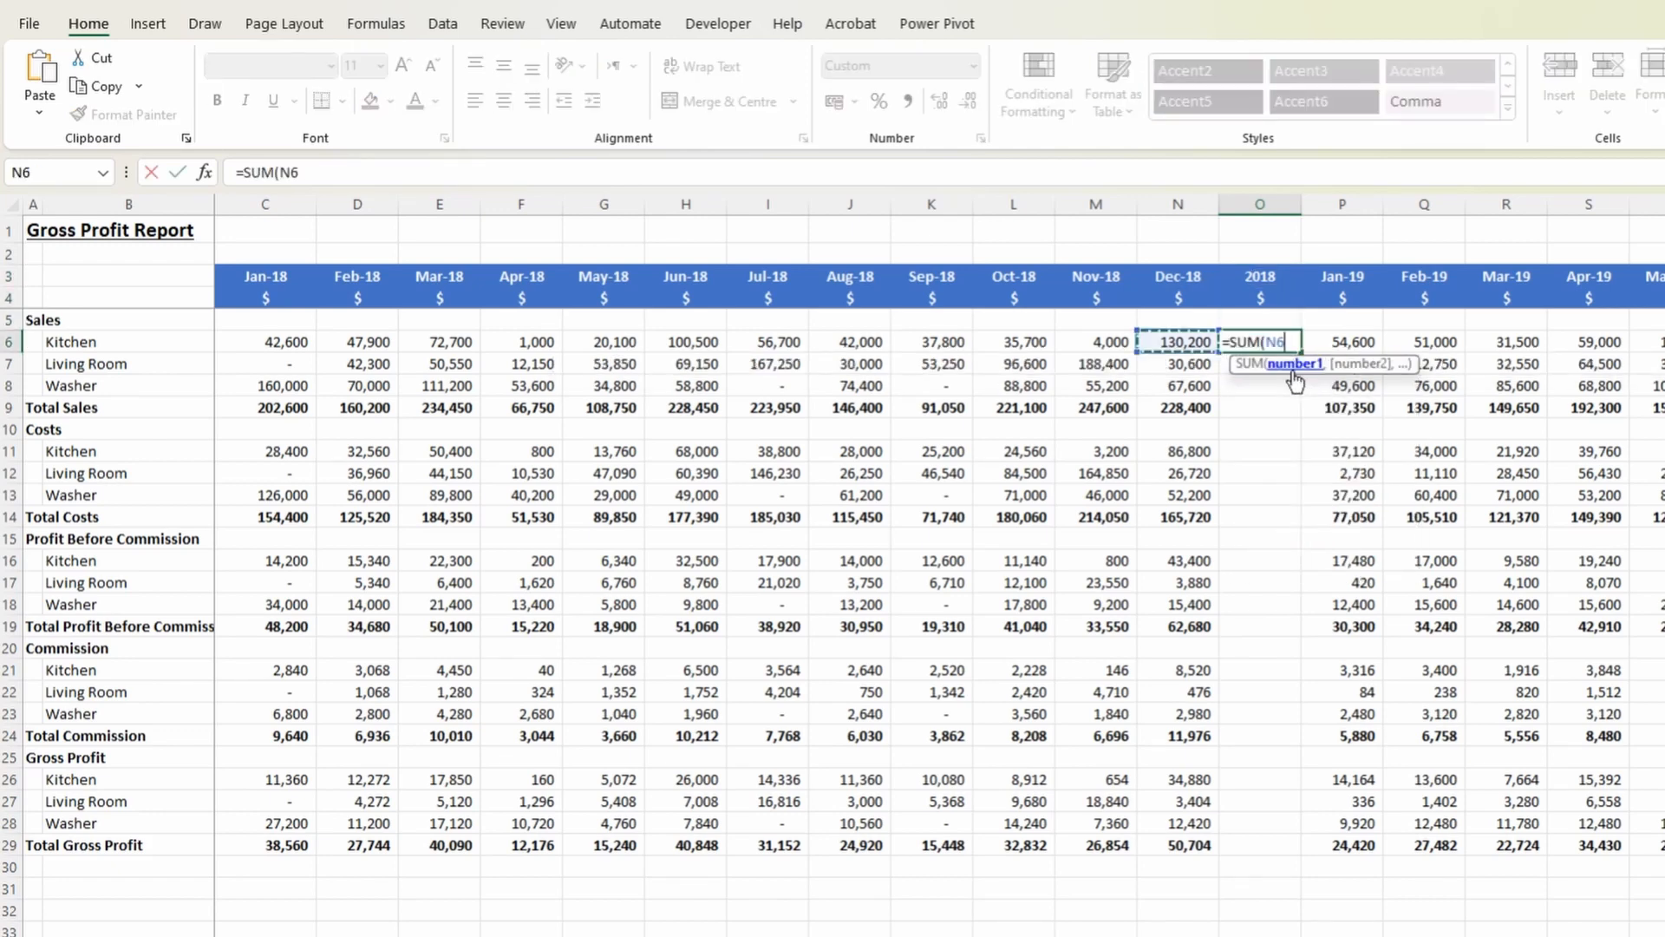
key("ctrl+shift+Left")
key("Escape")
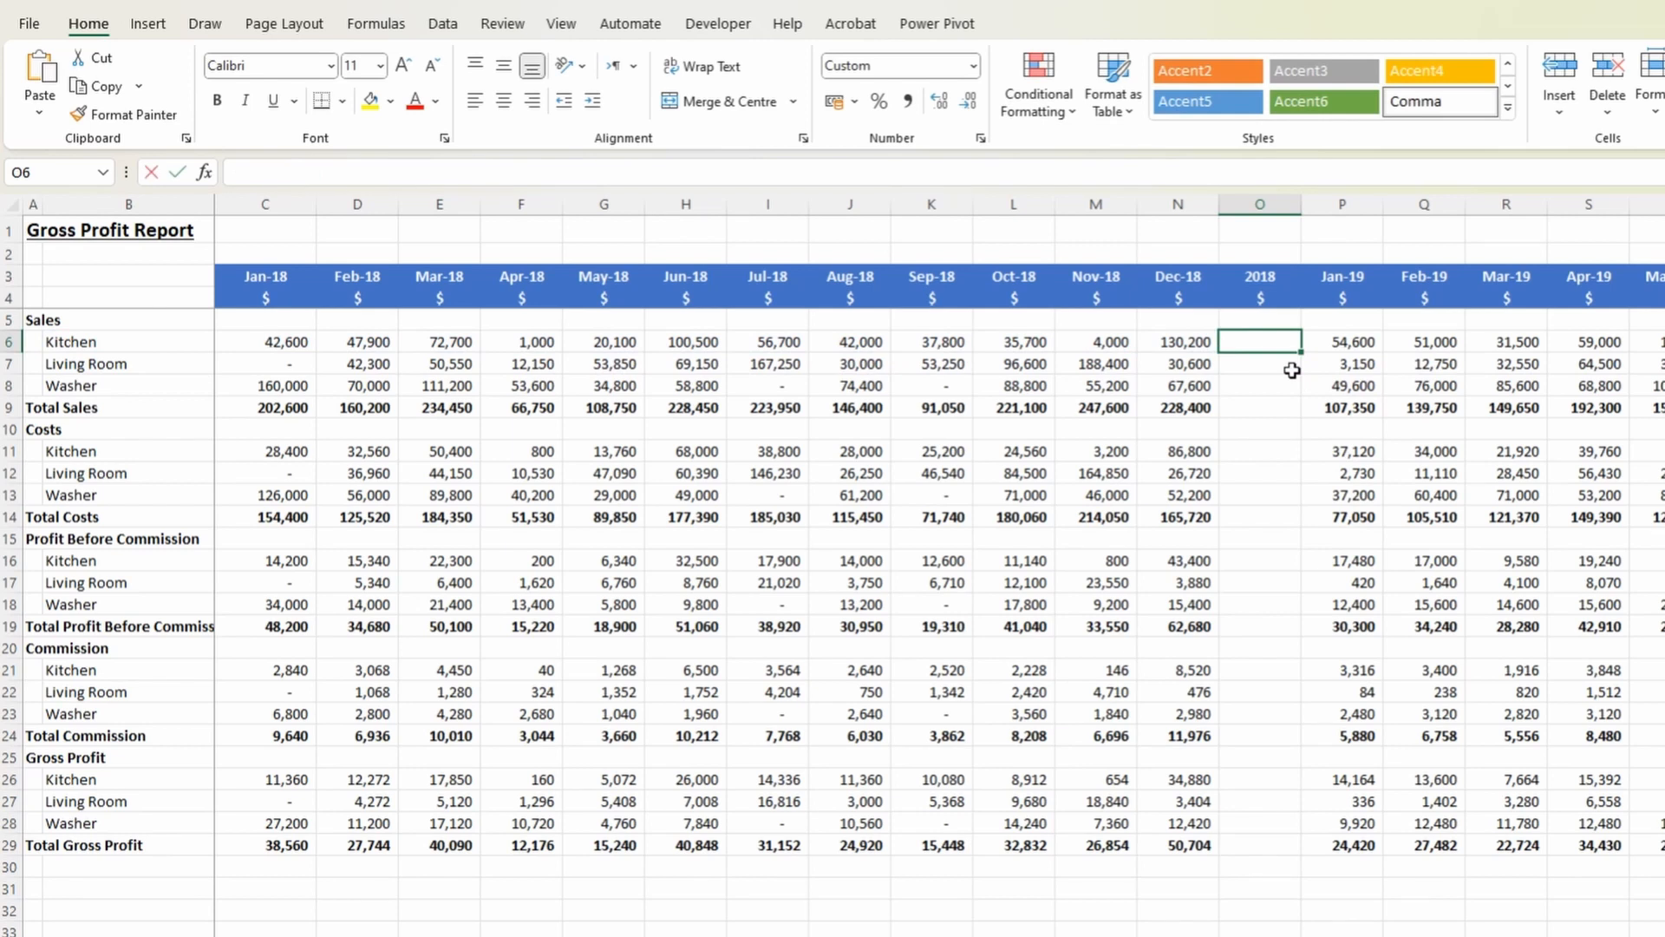
Enter =SUM(C6:N6) in O6 to total the 2018 Kitchen sales from Jan-18 to Dec-18.
type("=sum")
key("Tab")
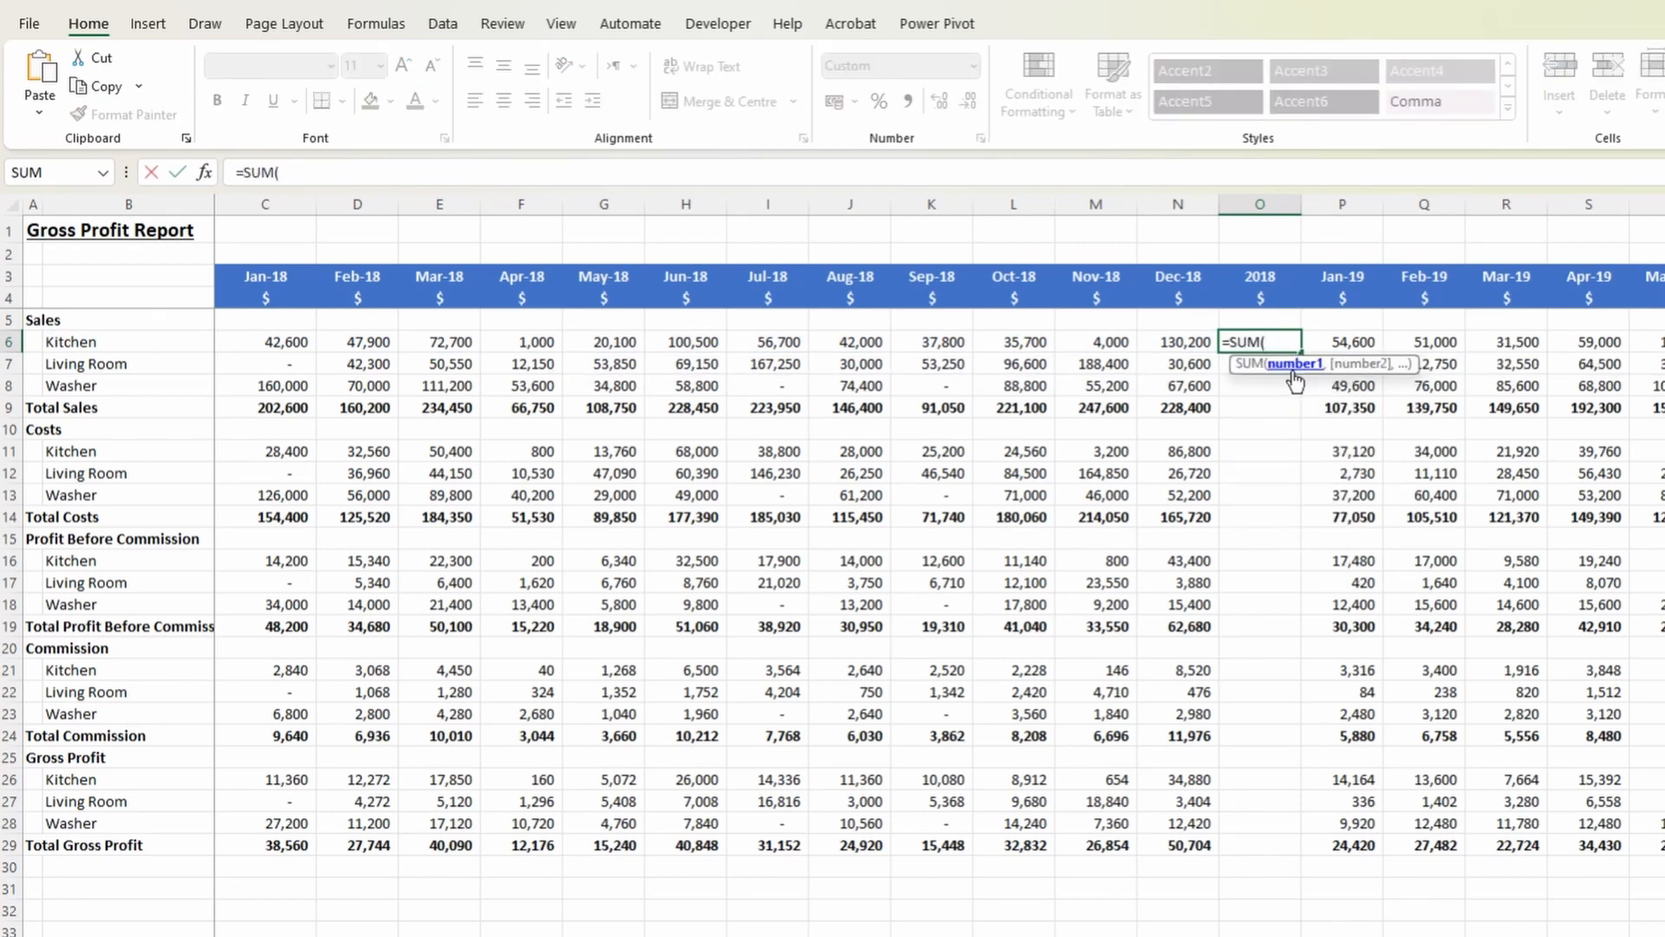
key("Left")
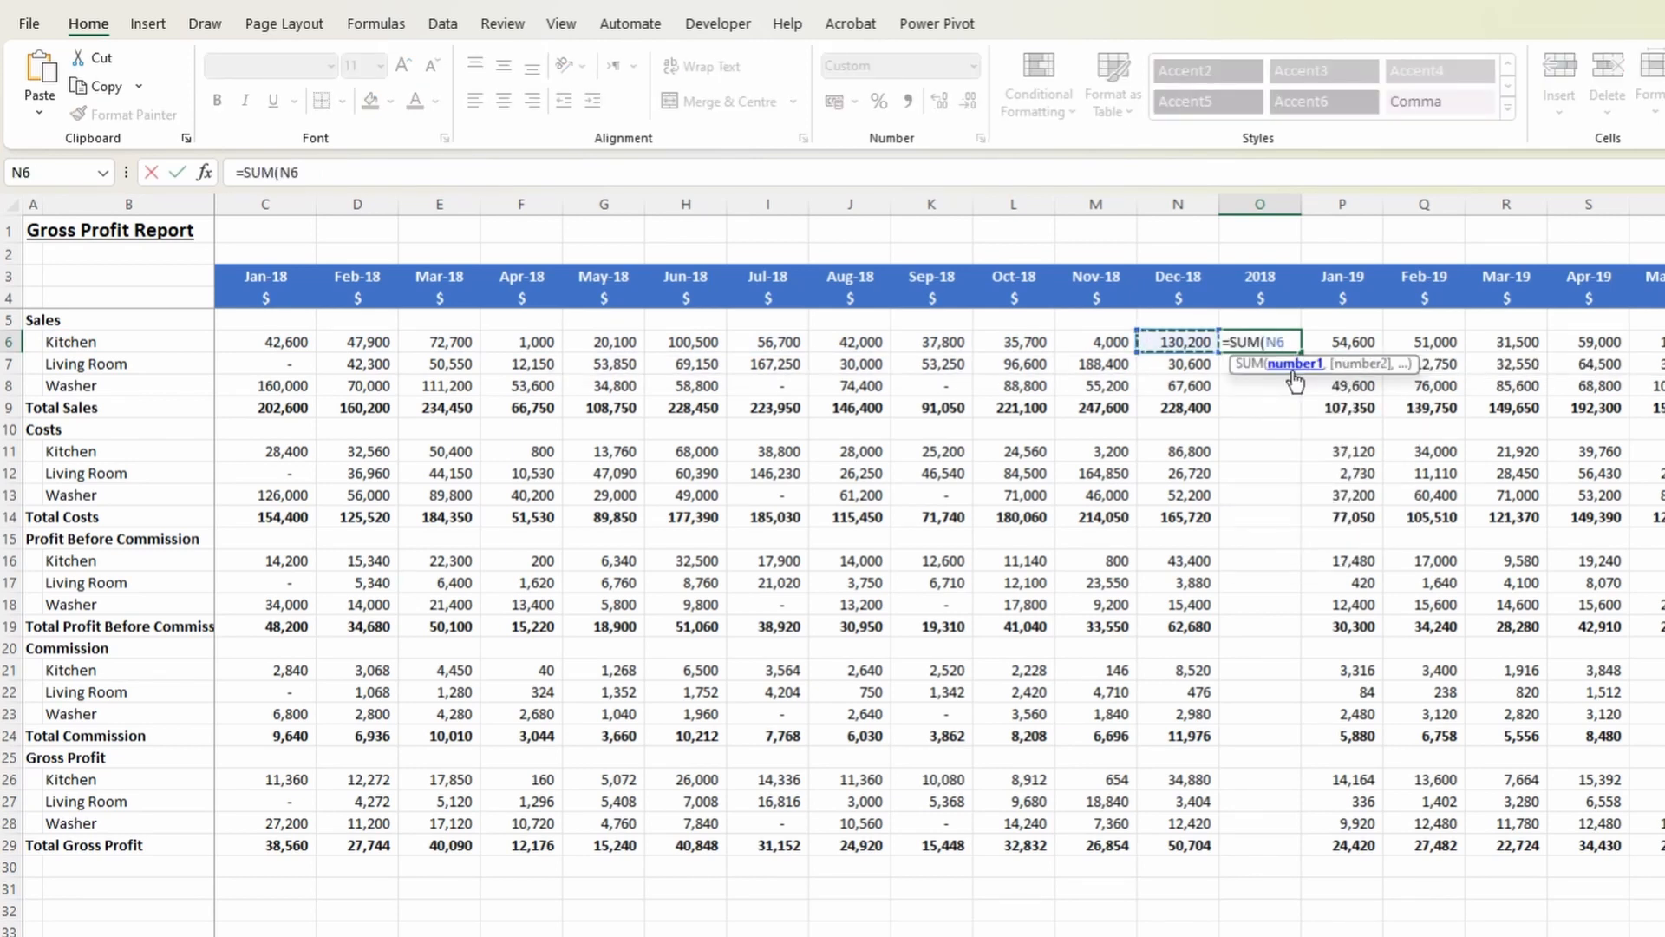
key("ctrl+shift+Left")
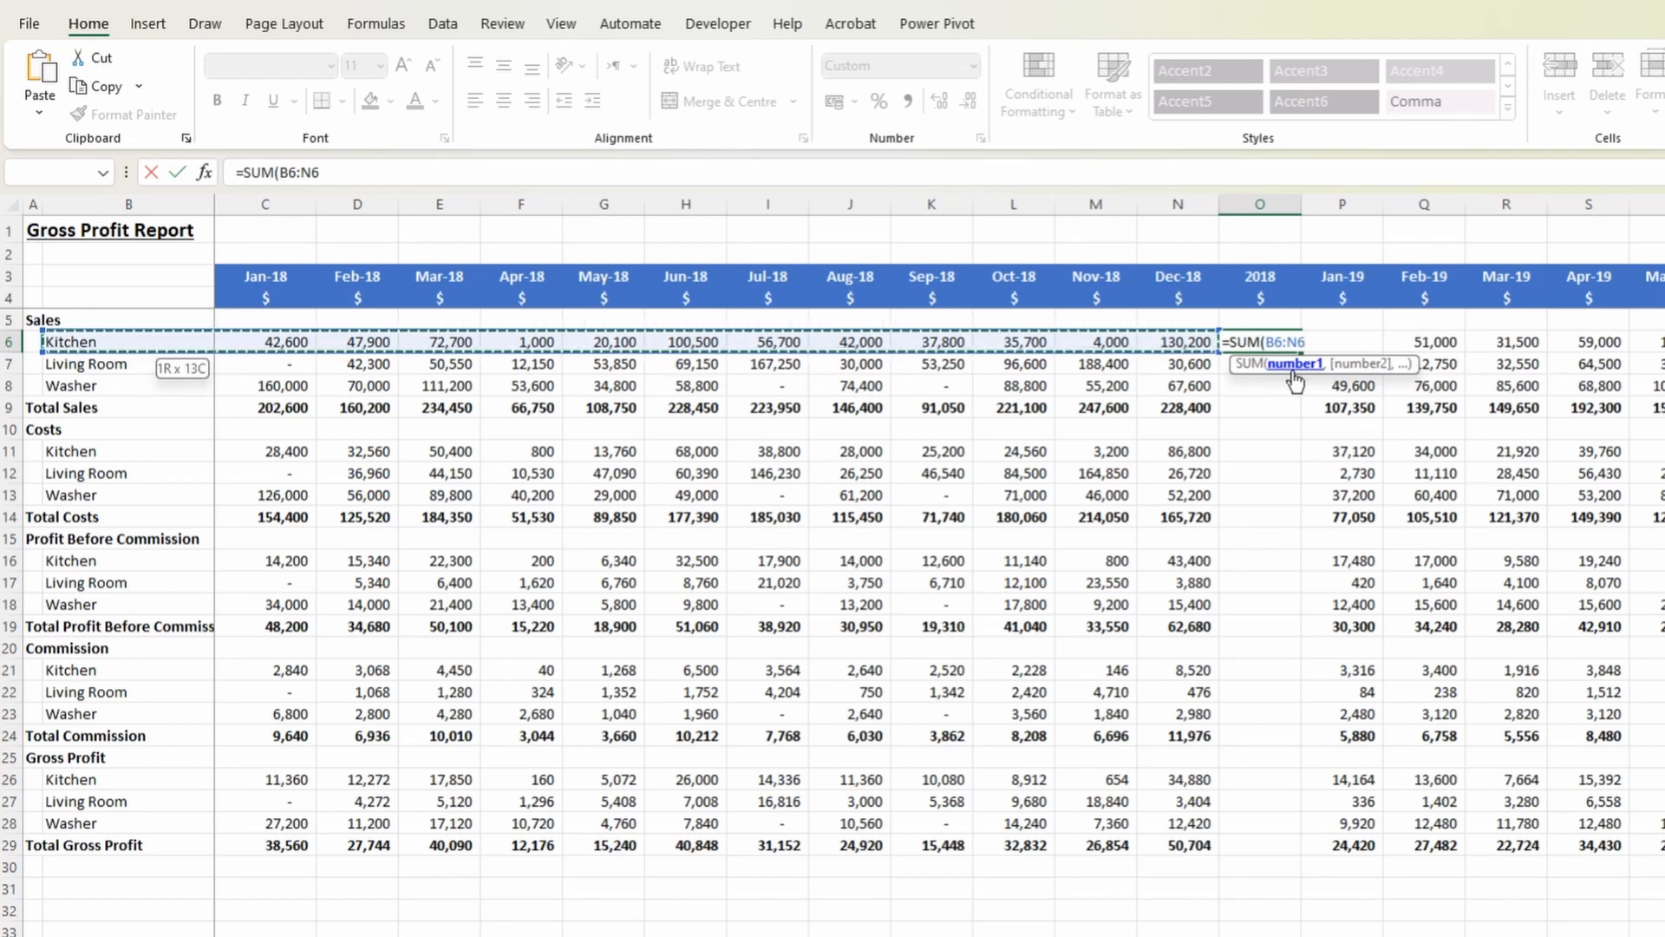
key("shift+Right")
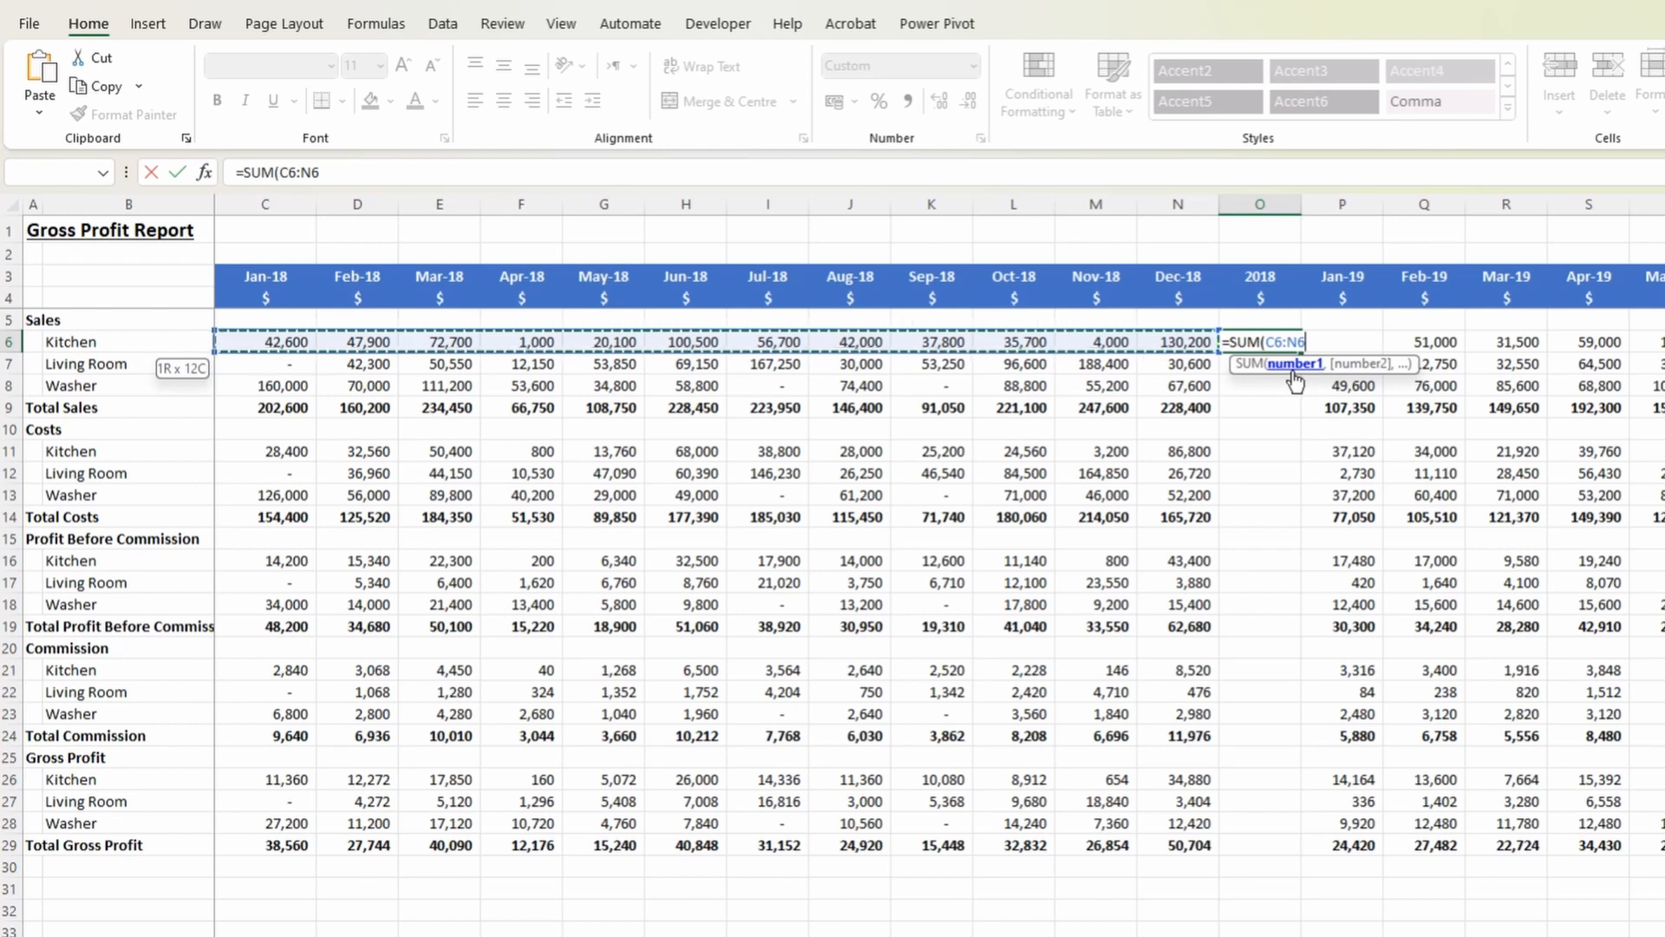
key("Return")
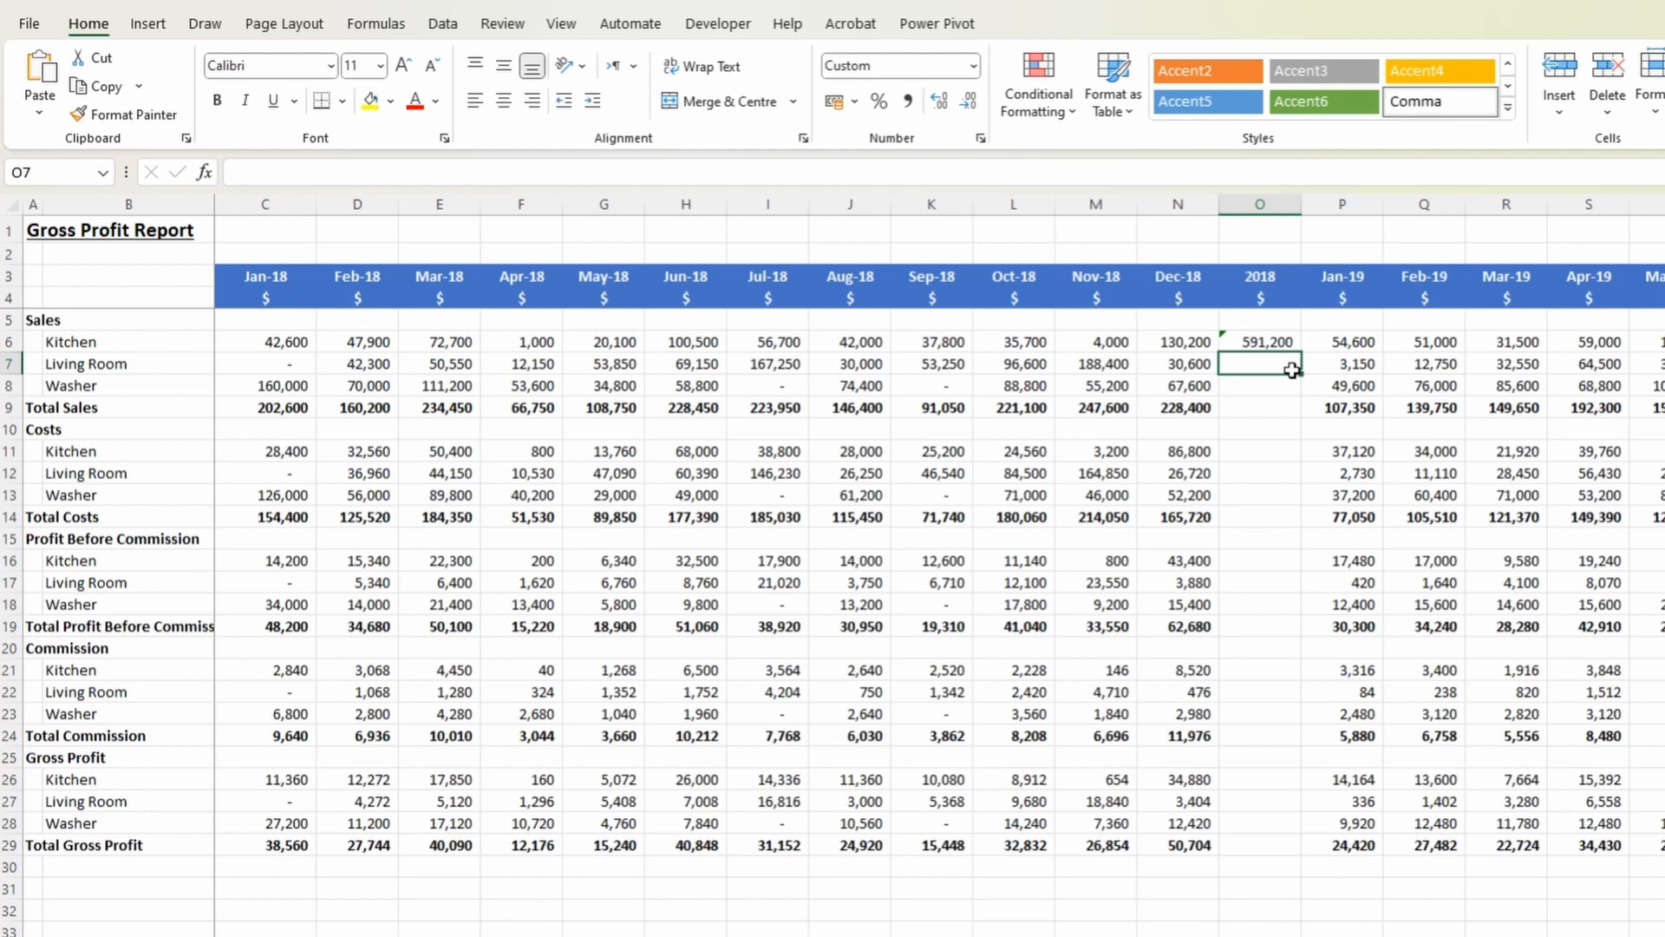
Copy the yearly SUM formula from O6 down through O7:O9 to total 2018 sales for the remaining rows.
key("Up")
key("ctrl+c")
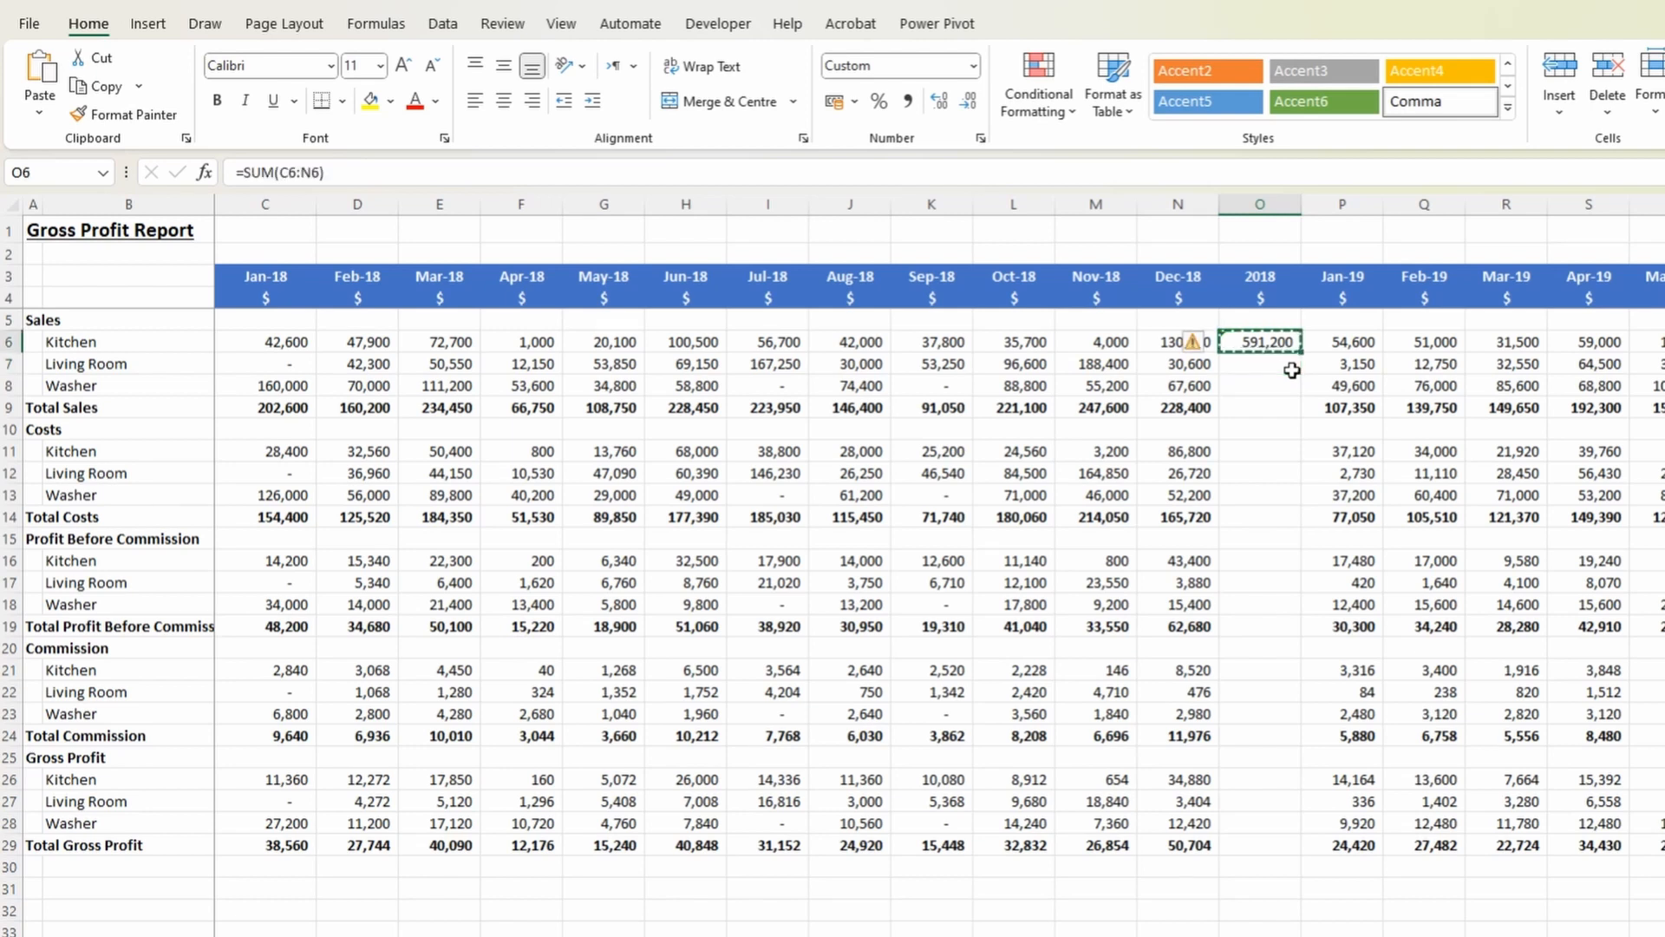
key("shift+Down")
key("shift+Down")
key("shift+Down")
key("ctrl+v")
Copy the 2018 SUM formula from O9 into O11:O14 for the Costs section.
key("ctrl+Down")
key("ctrl+c")
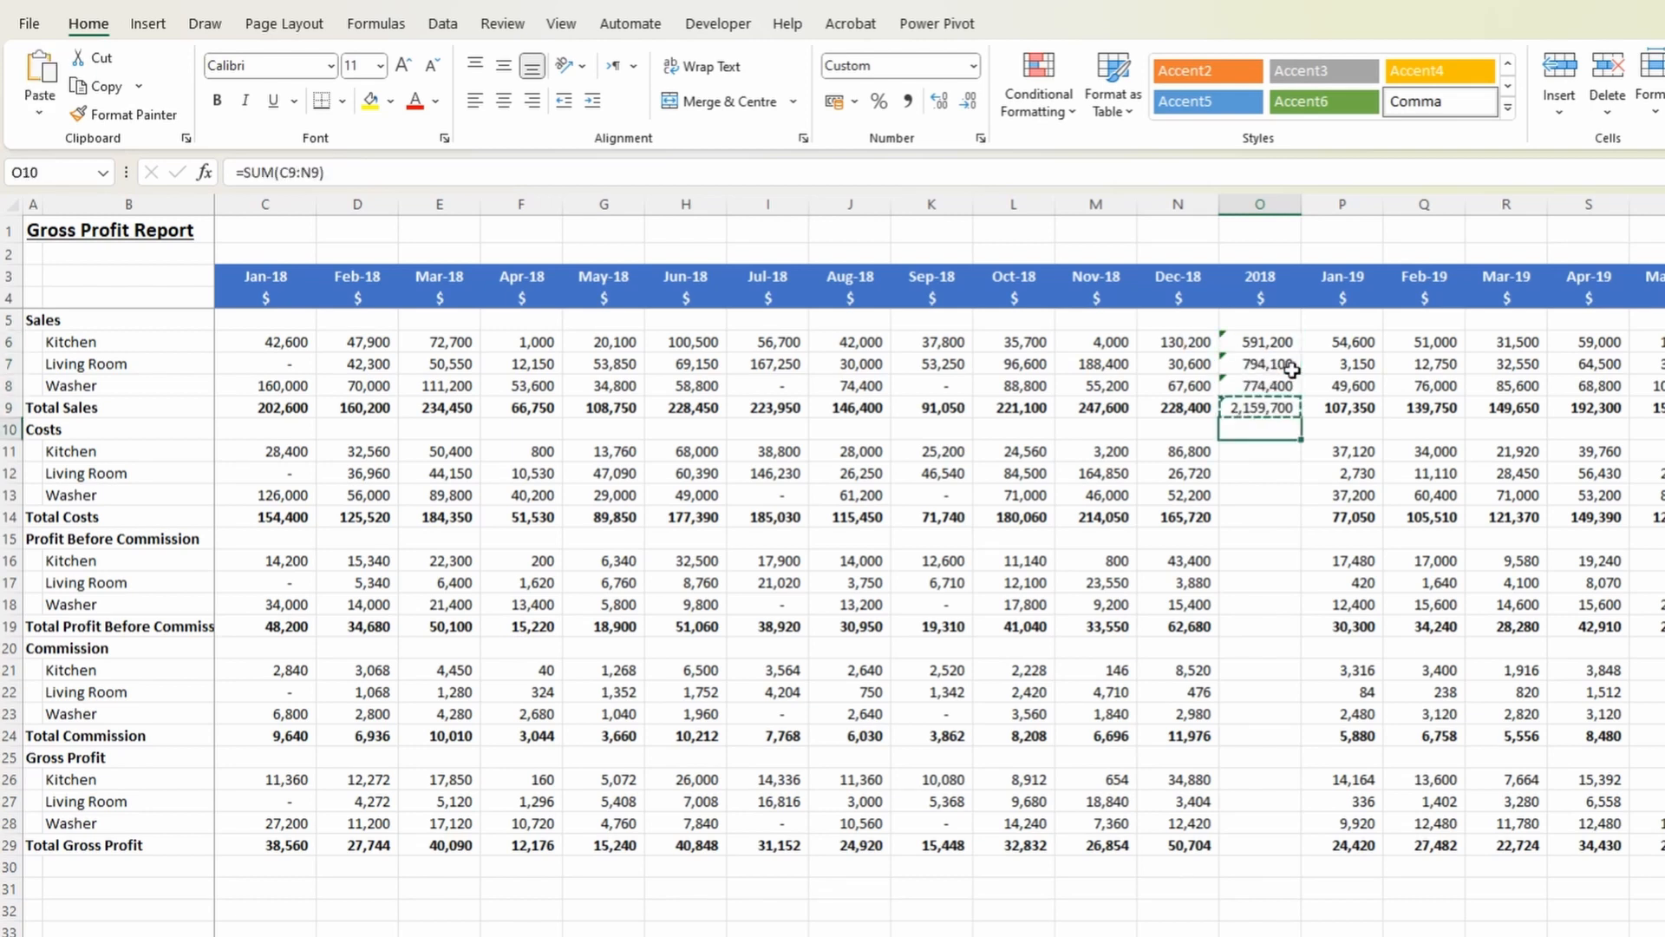
key("Down")
key("Down")
key("Down")
key("Up")
key("shift+Down")
key("shift+Down")
key("shift+Down")
key("ctrl+v")
Copy the 2018 SUM formula from O14 into O16:O19 for the Profit Before Commission section.
key("ctrl+Down")
key("ctrl+c")
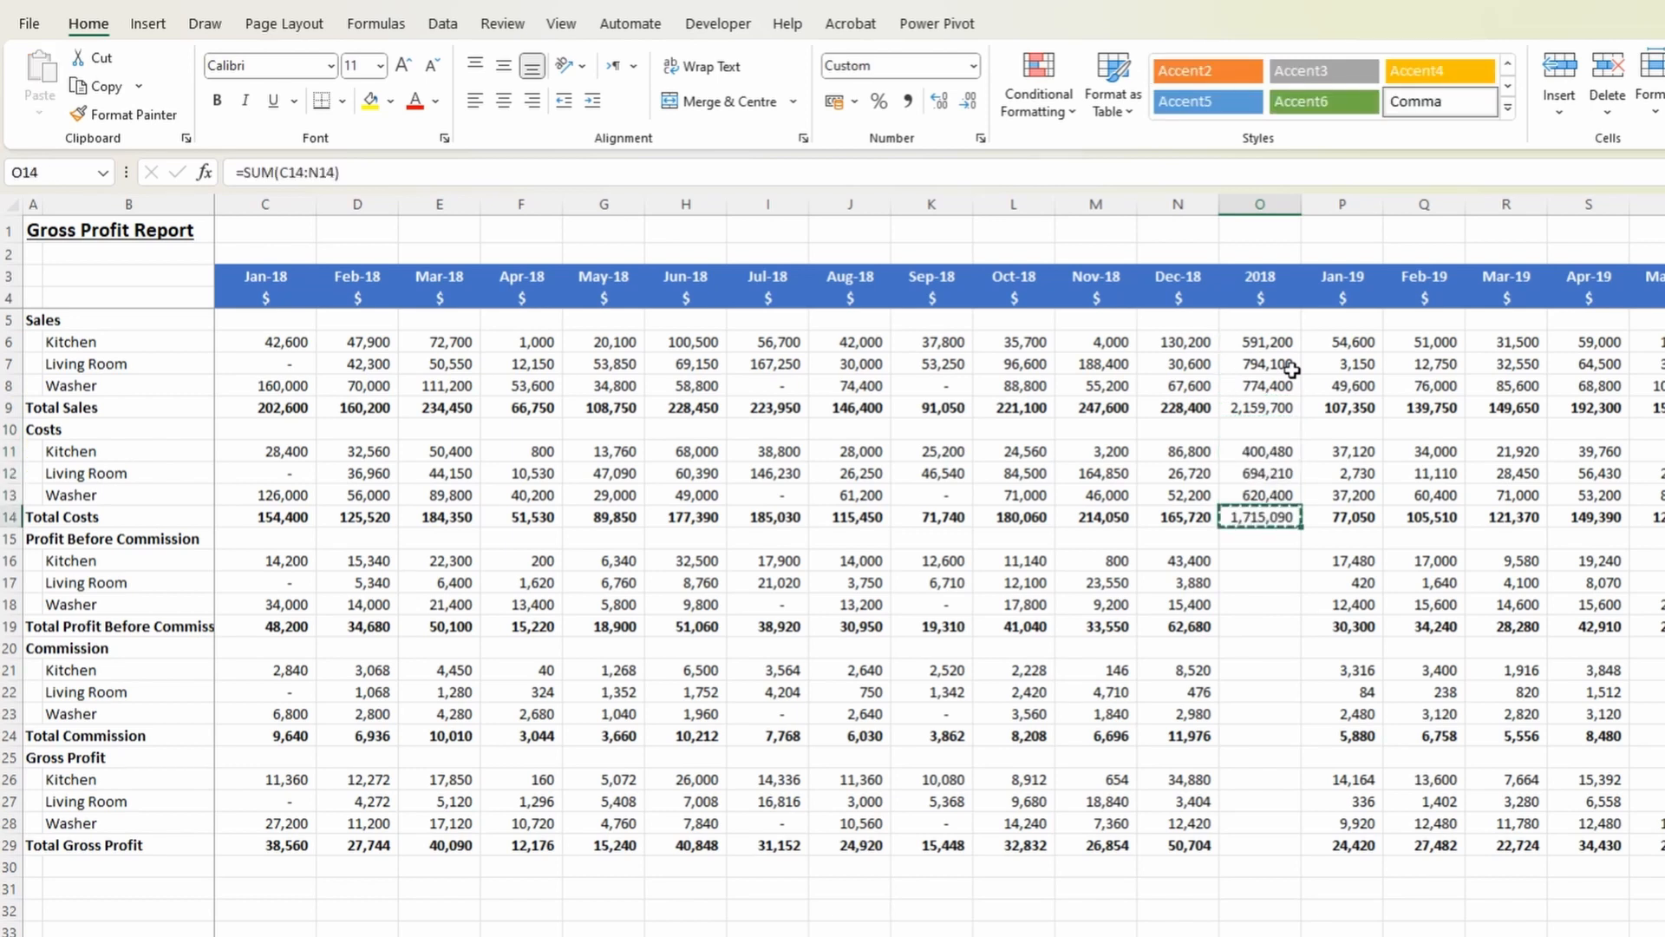
key("Down")
key("Down")
key("shift+Down")
key("shift+Down")
key("shift+Down")
key("ctrl+v")
Copy the 2018 SUM formula from O19 into O21:O24 for the Commission section.
key("ctrl+Down")
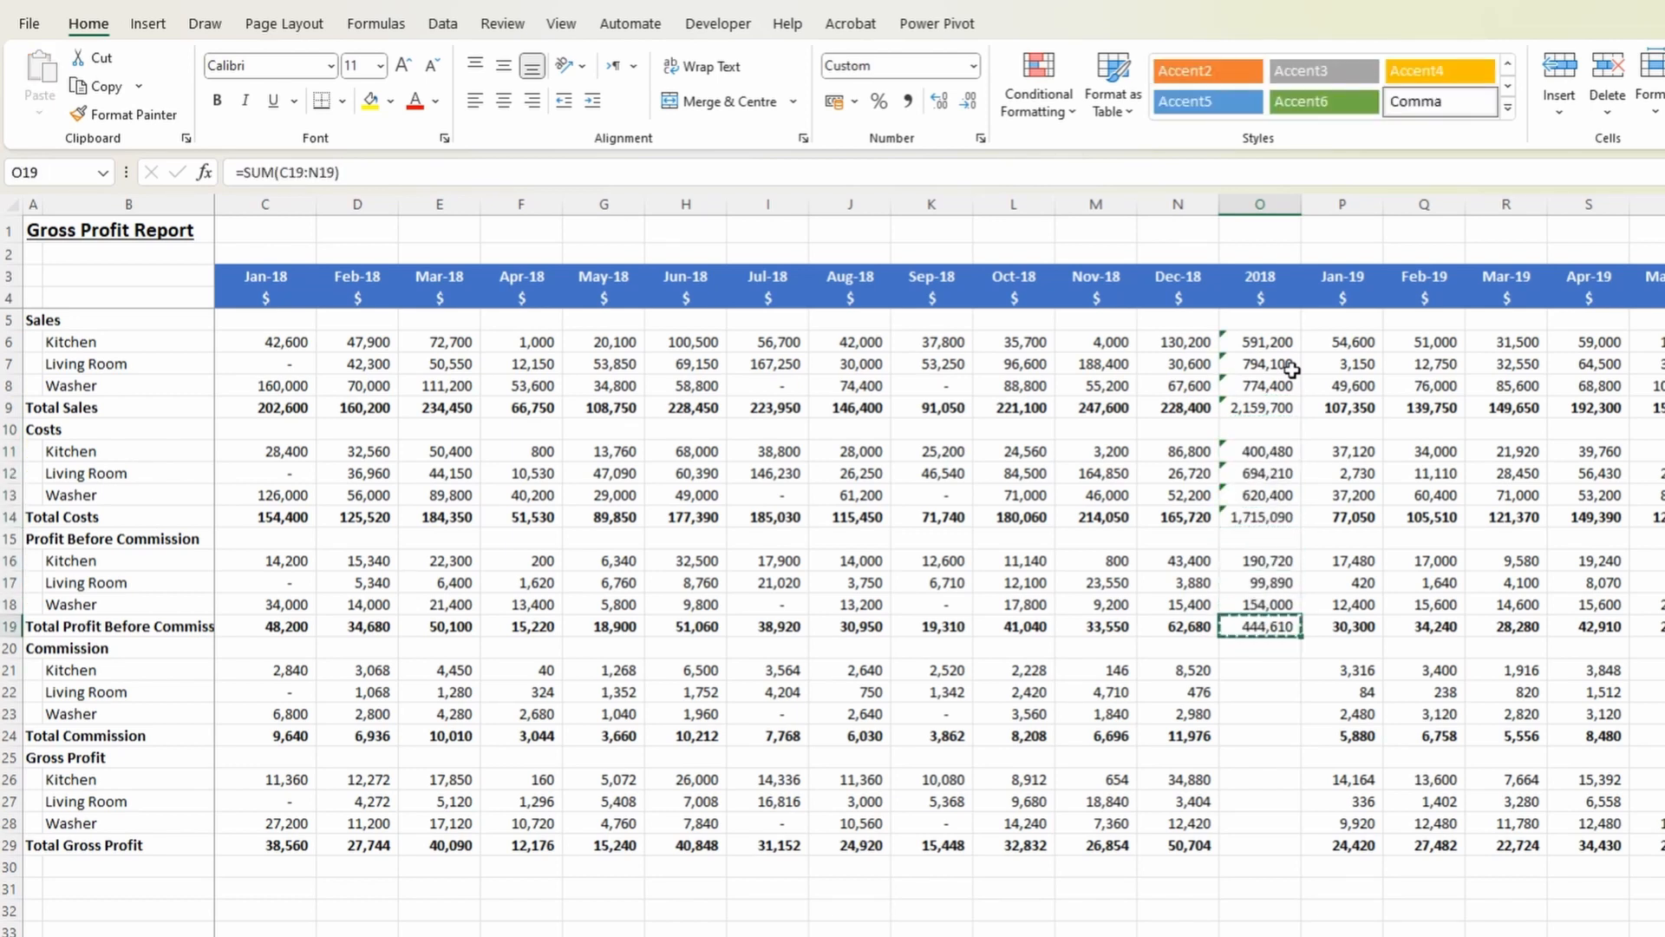
key("ctrl+c")
key("Down")
key("Down")
key("shift+Down")
key("shift+Down")
key("shift+Down")
key("ctrl+v")
Copy the 2018 SUM formula from O24 into O26:O29 for the Gross Profit section.
key("ctrl+Down")
key("ctrl+c")
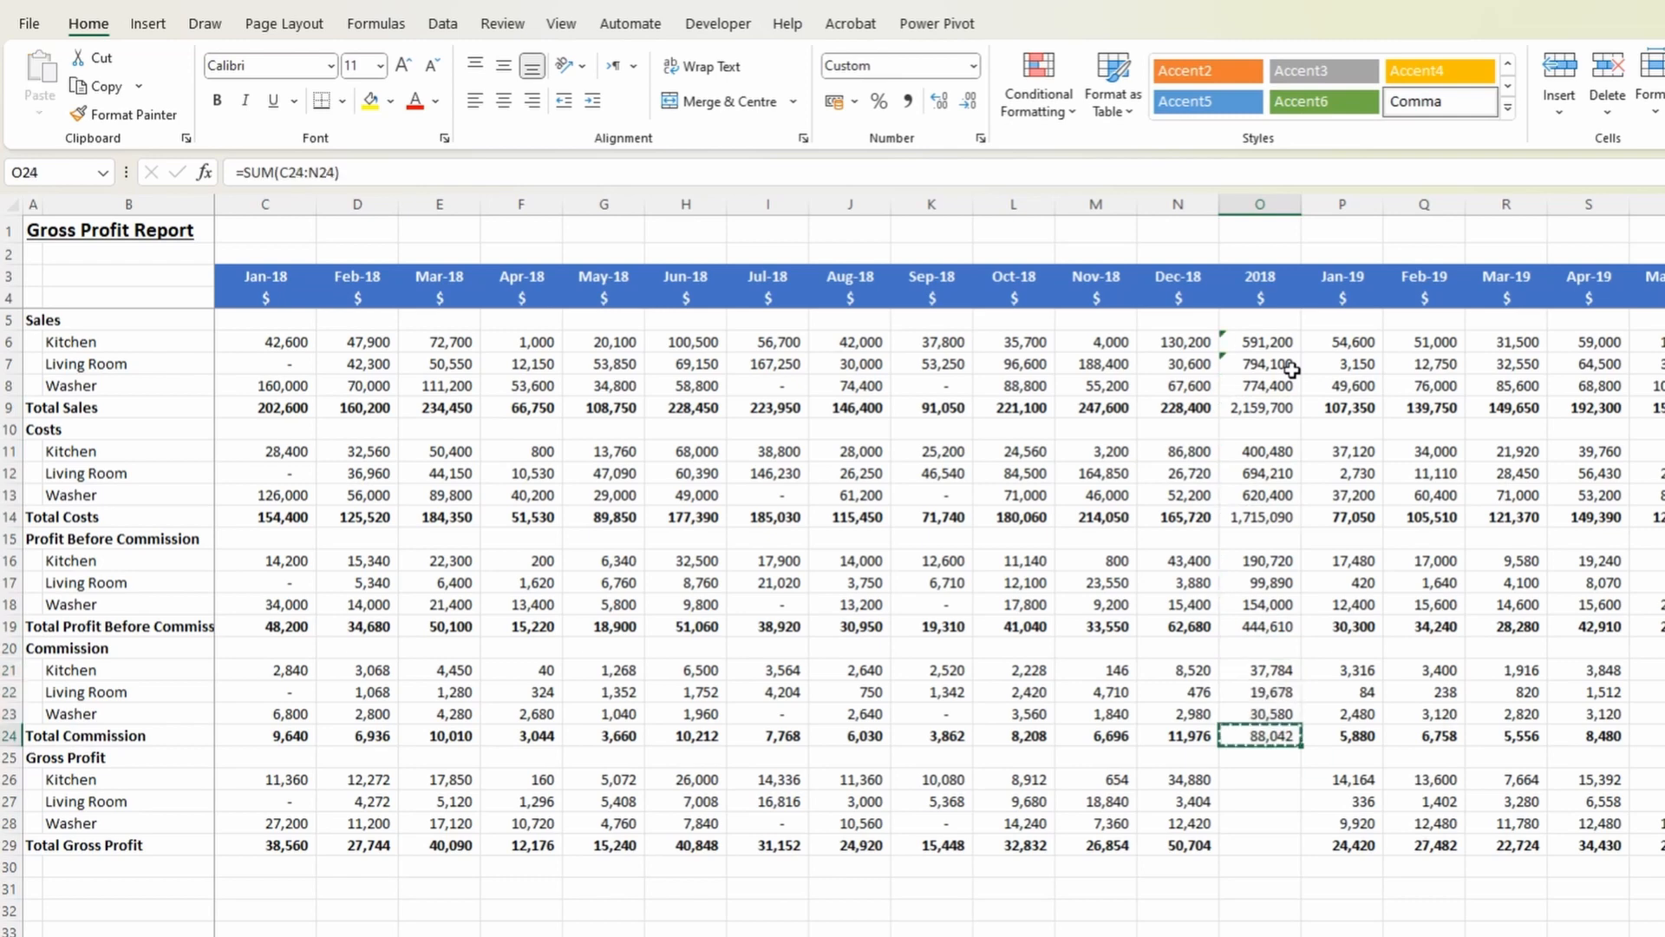
key("Down")
key("Down")
key("shift+Down")
key("shift+Down")
key("shift+Down")
key("ctrl+v")
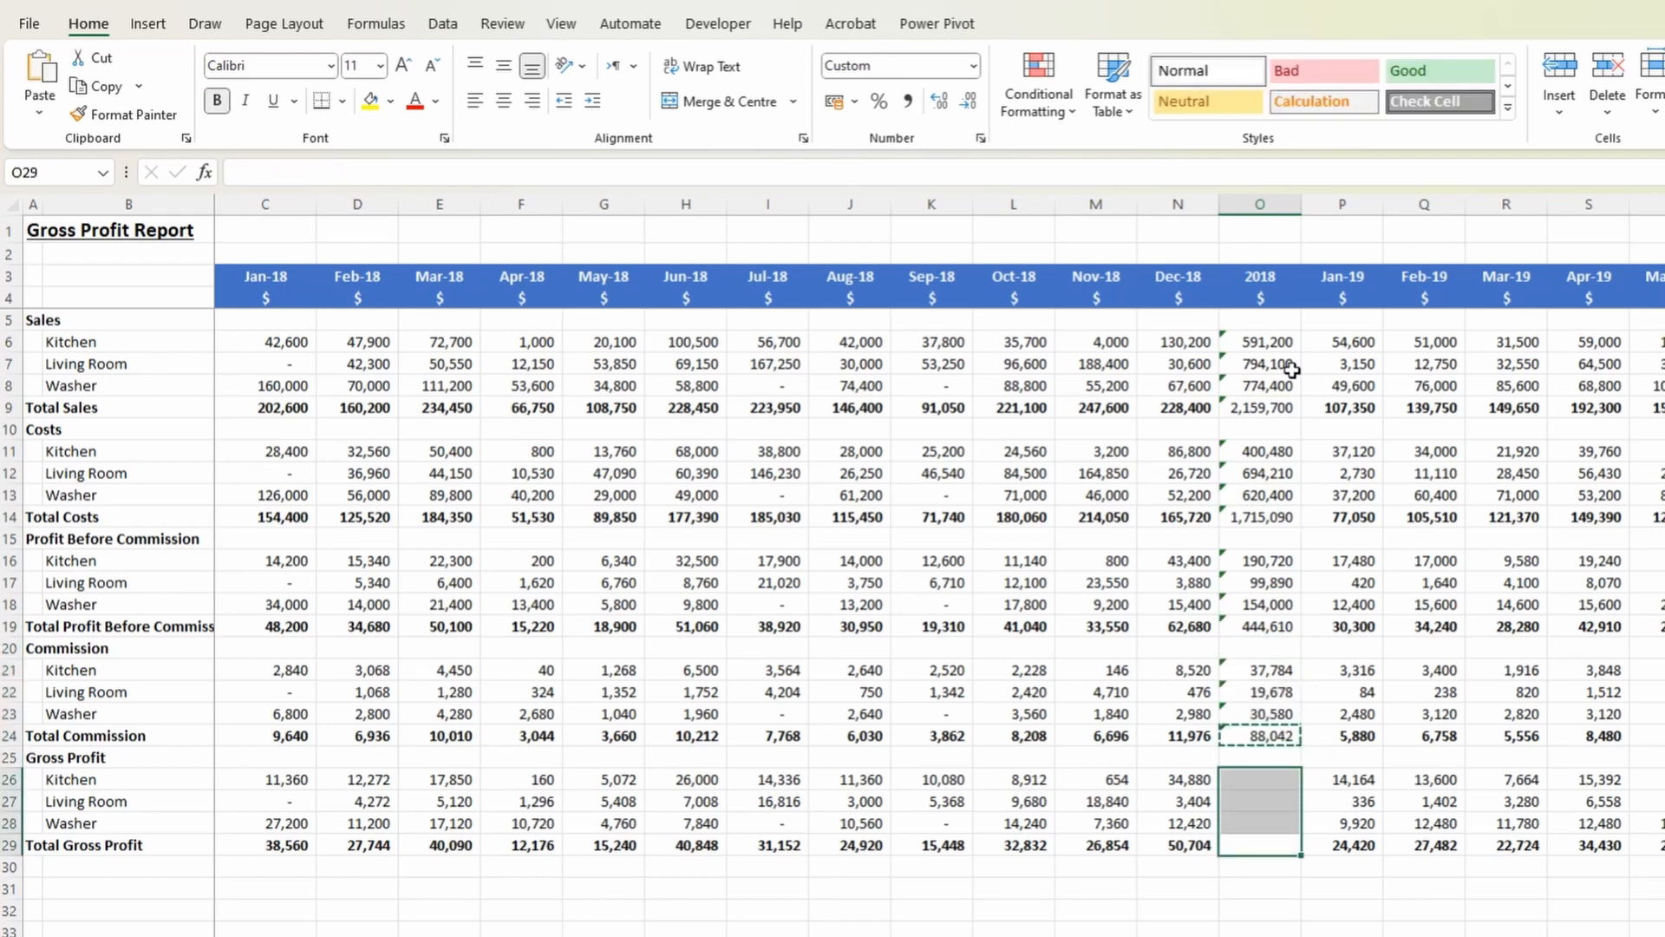
Make the 2018 section totals in column O bold, in rows 9, 14, 19, 24 and 29.
key("ctrl+Up")
key("ctrl+Up")
key("ctrl+Up")
key("ctrl+Up")
key("ctrl+Up")
key("ctrl+Up")
key("ctrl+Up")
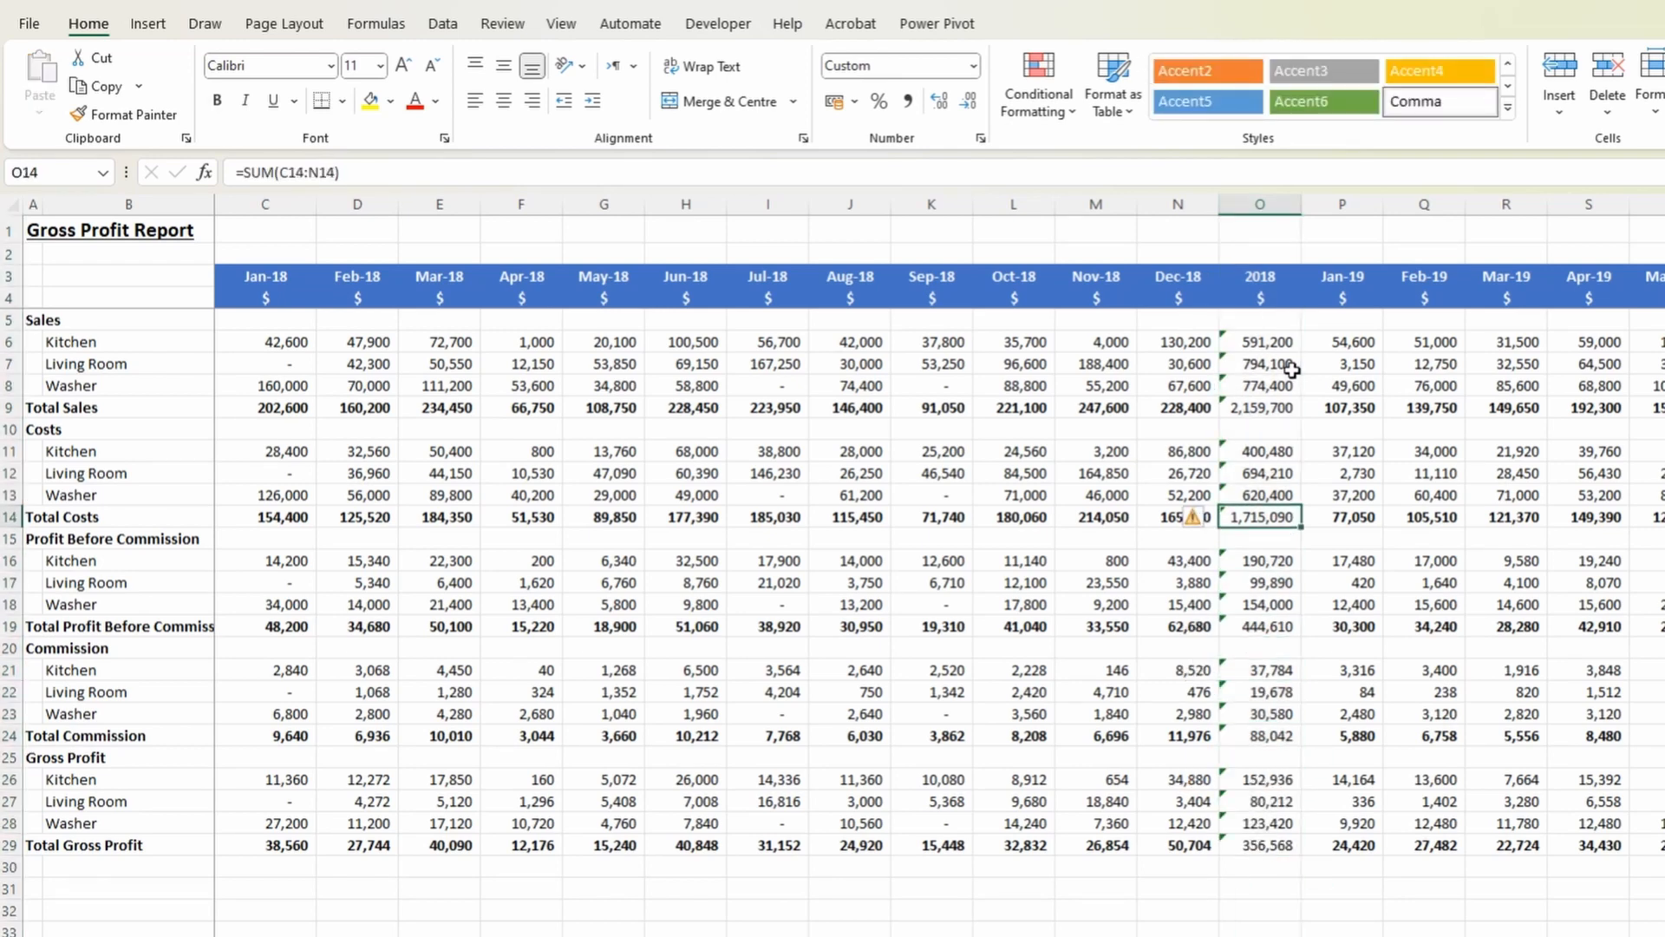
key("ctrl+Up")
key("ctrl+b")
key("ctrl+Down")
key("ctrl+Down")
key("ctrl+b")
key("ctrl+Down")
key("ctrl+Down")
key("ctrl+b")
key("Down")
key("Down")
key("Down")
key("Down")
key("Down")
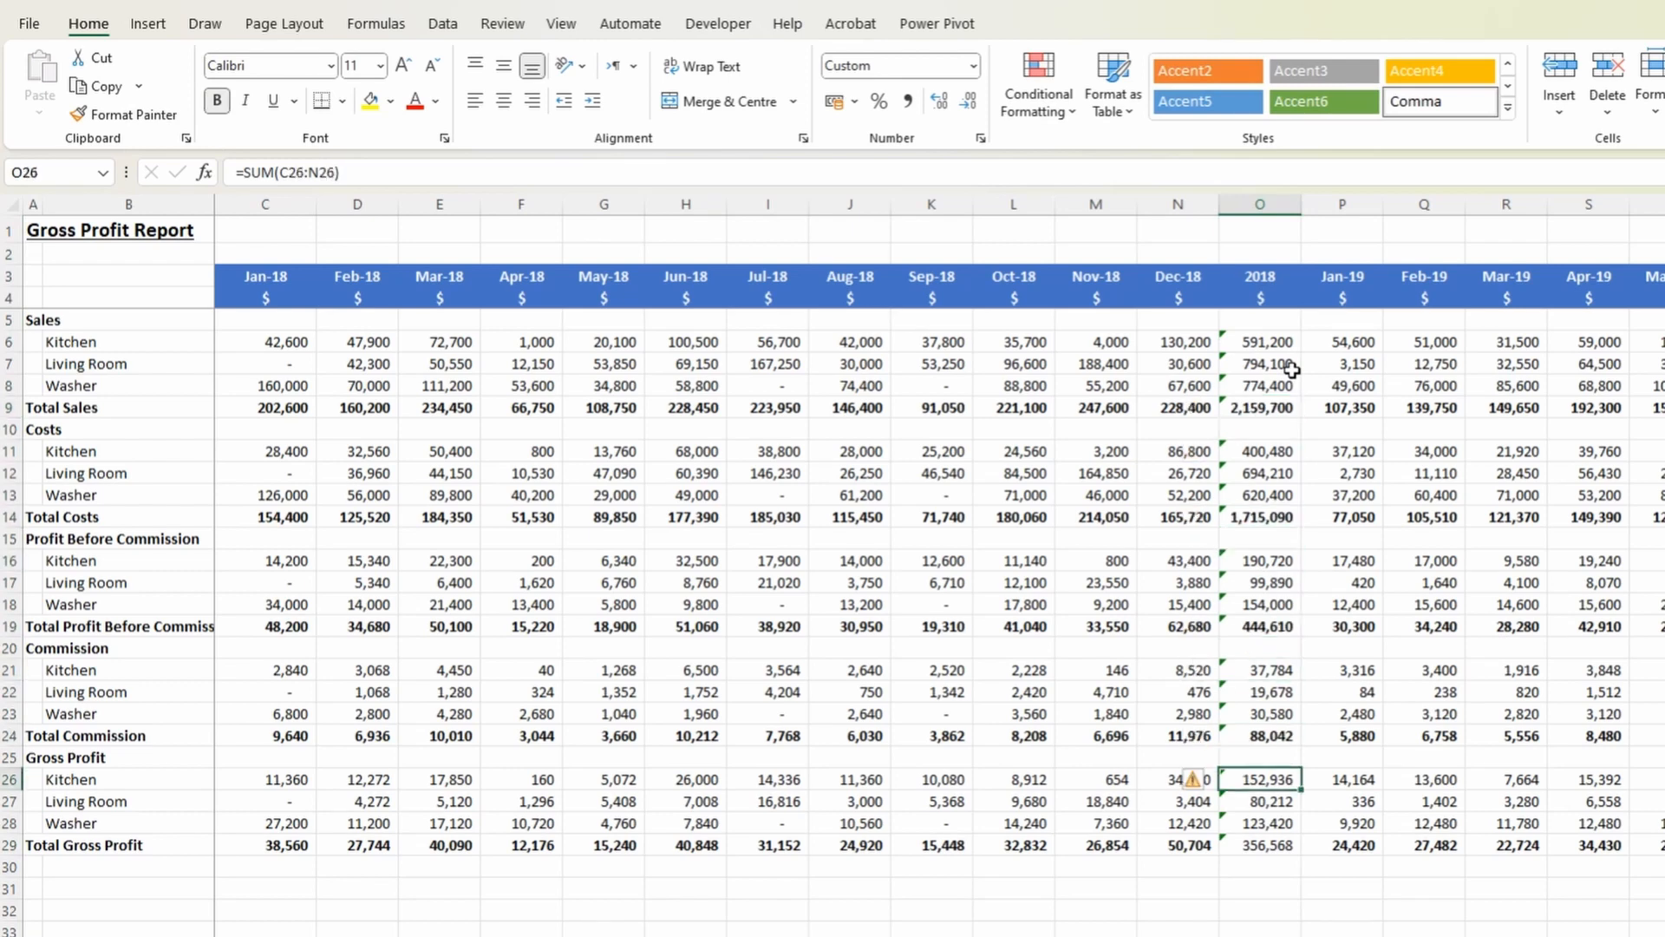
Copy the entire 2018 total column O.
key("ctrl+space")
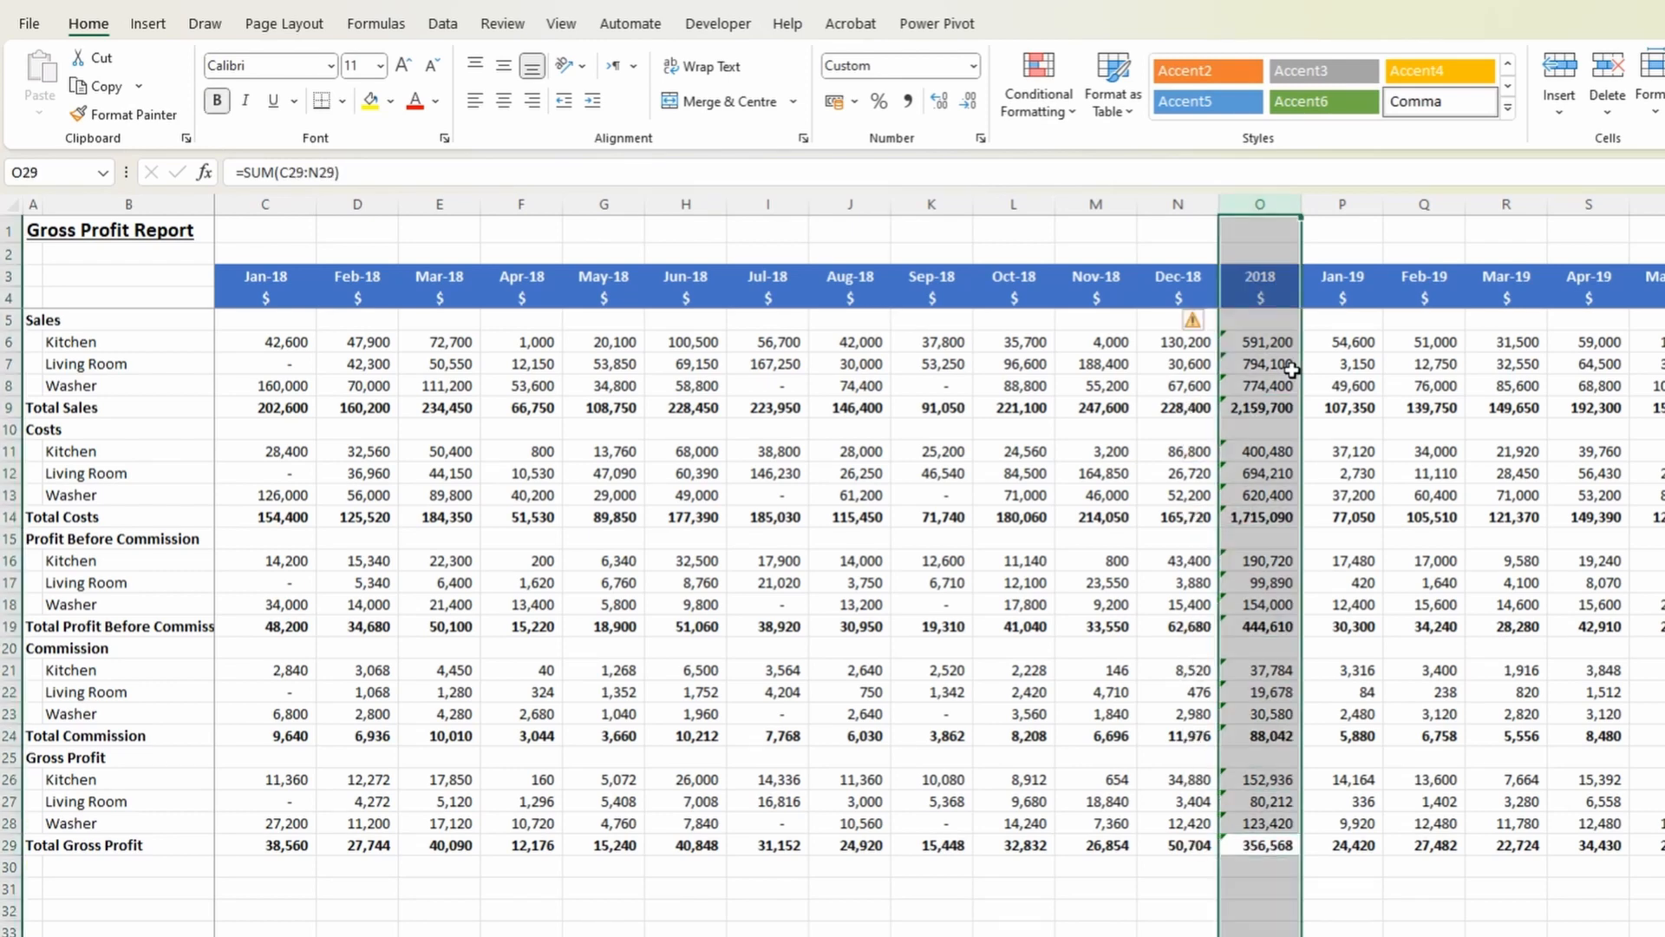
key("ctrl+c")
key("Right")
key("Right")
key("Right")
key("Right")
key("Right")
key("Right")
key("Right")
key("Right")
key("Right")
key("Right")
key("Right")
key("Right")
key("Right")
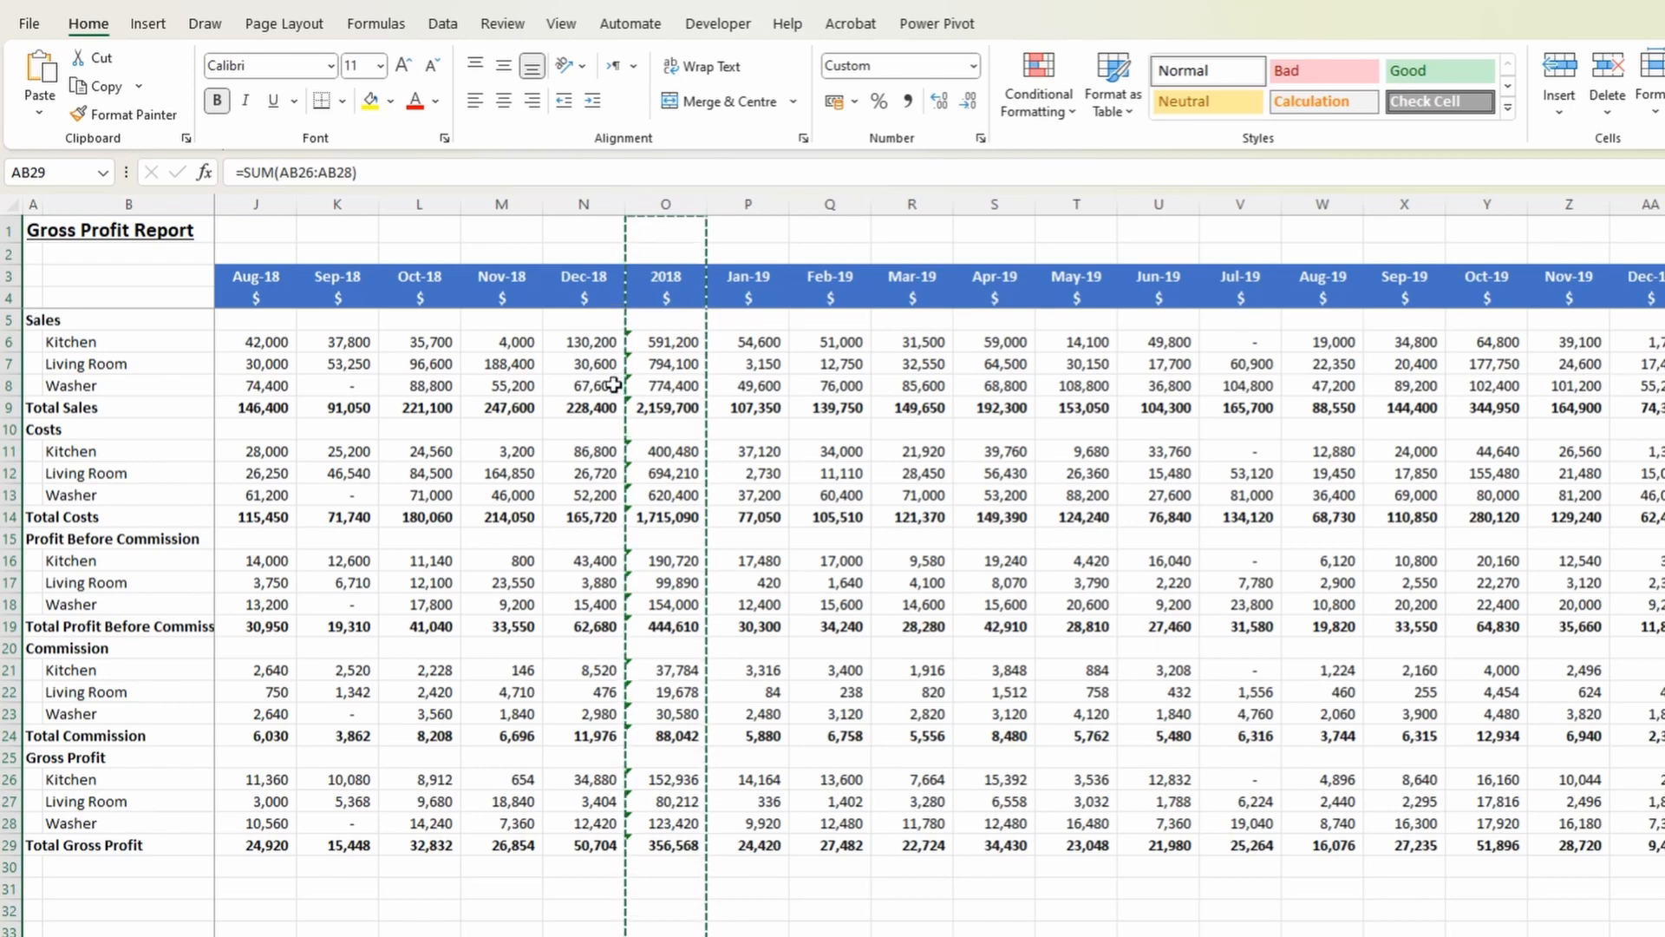
left_click(661, 492)
key("ctrl+space")
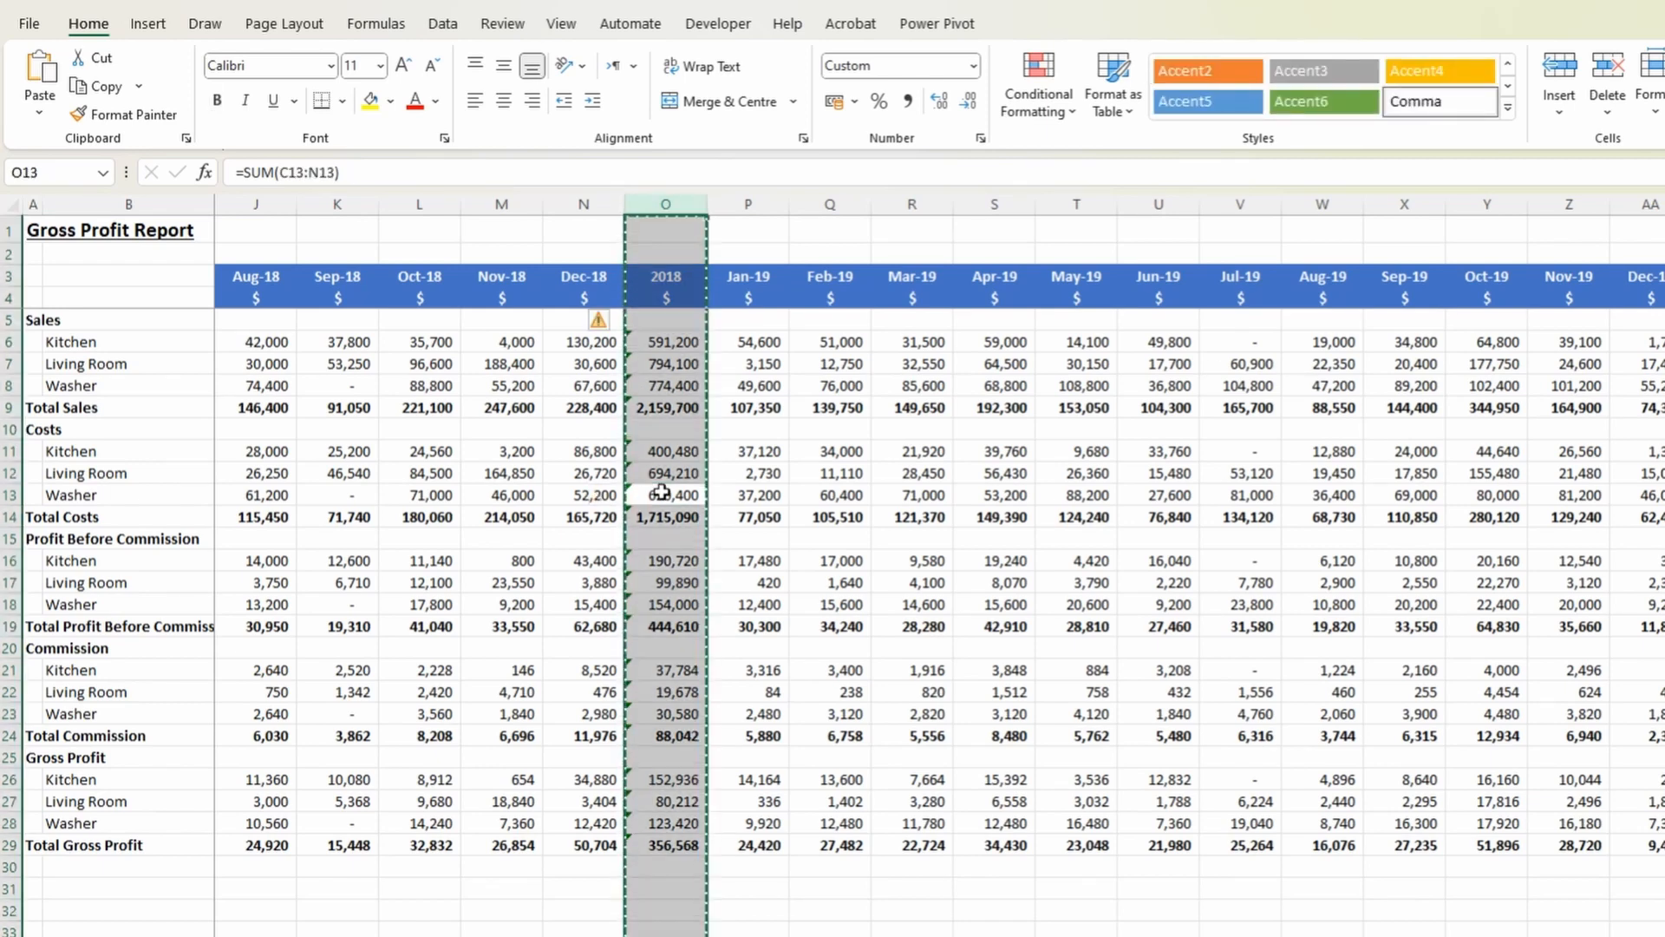
right_click(666, 204)
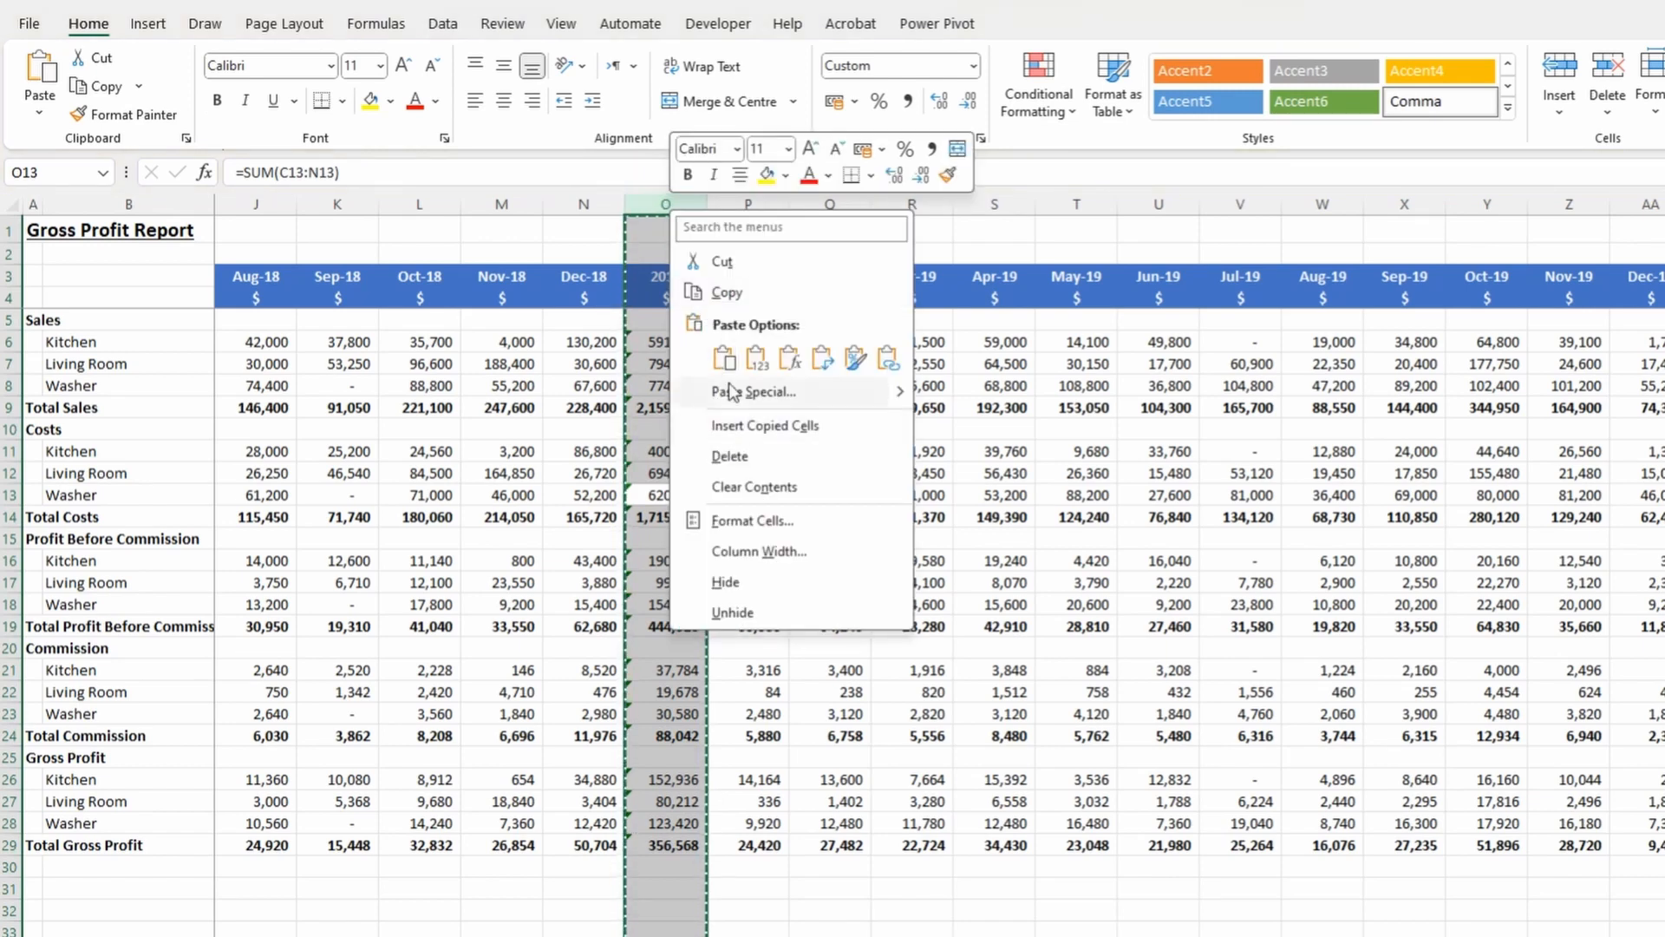
left_click(721, 296)
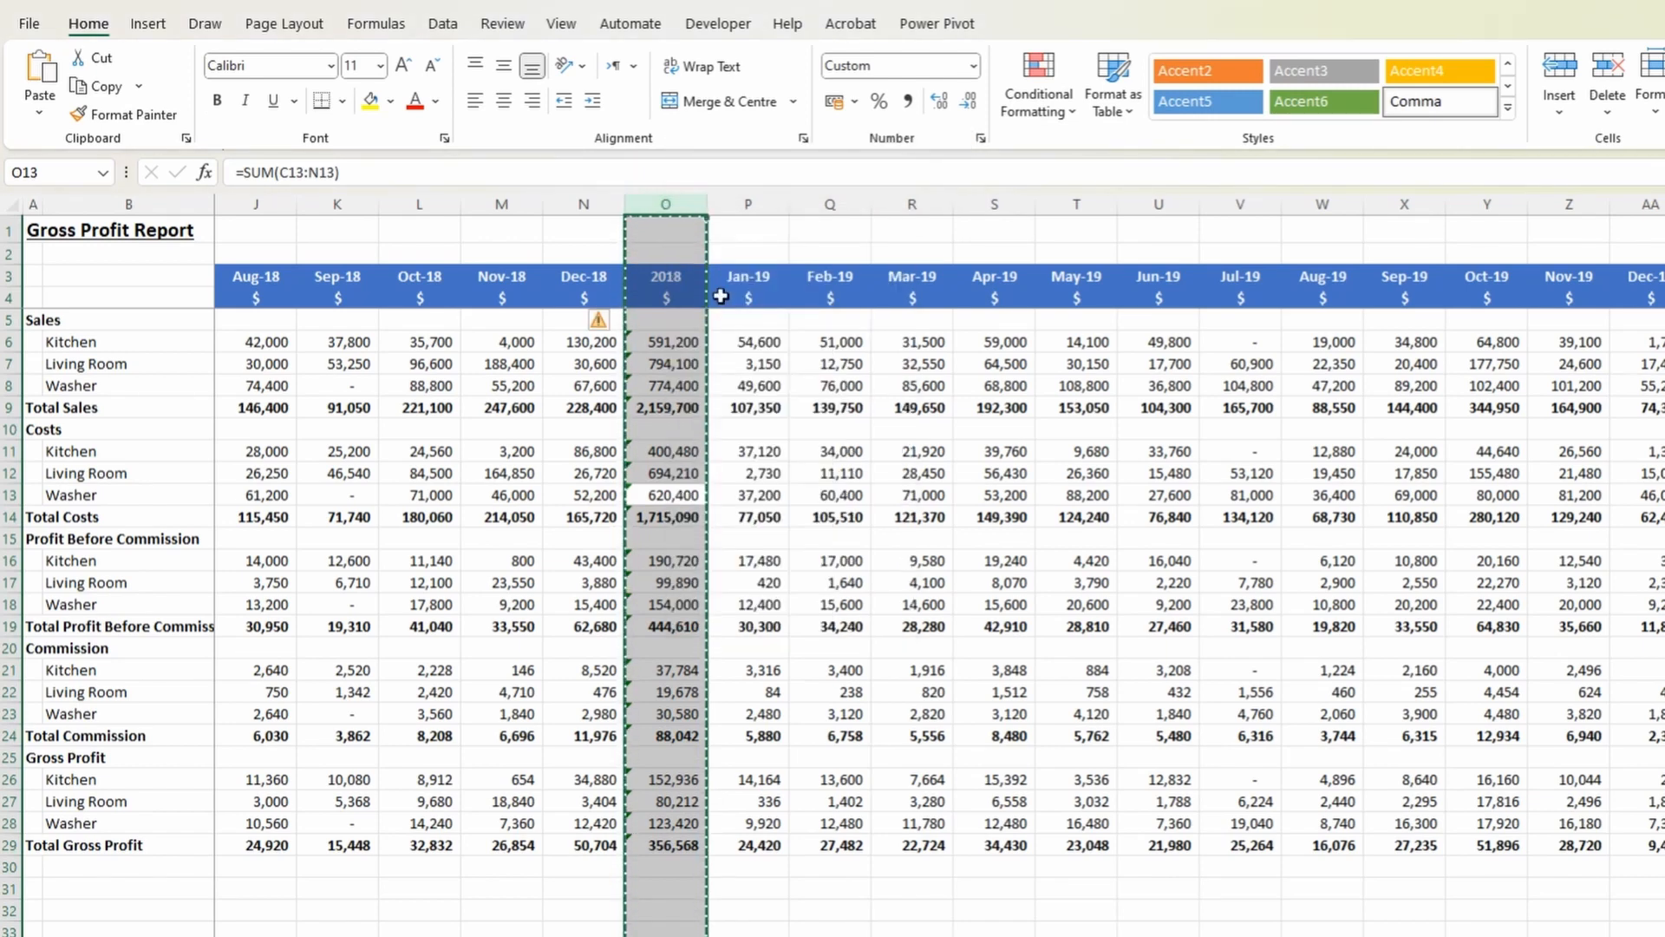
left_click(663, 501)
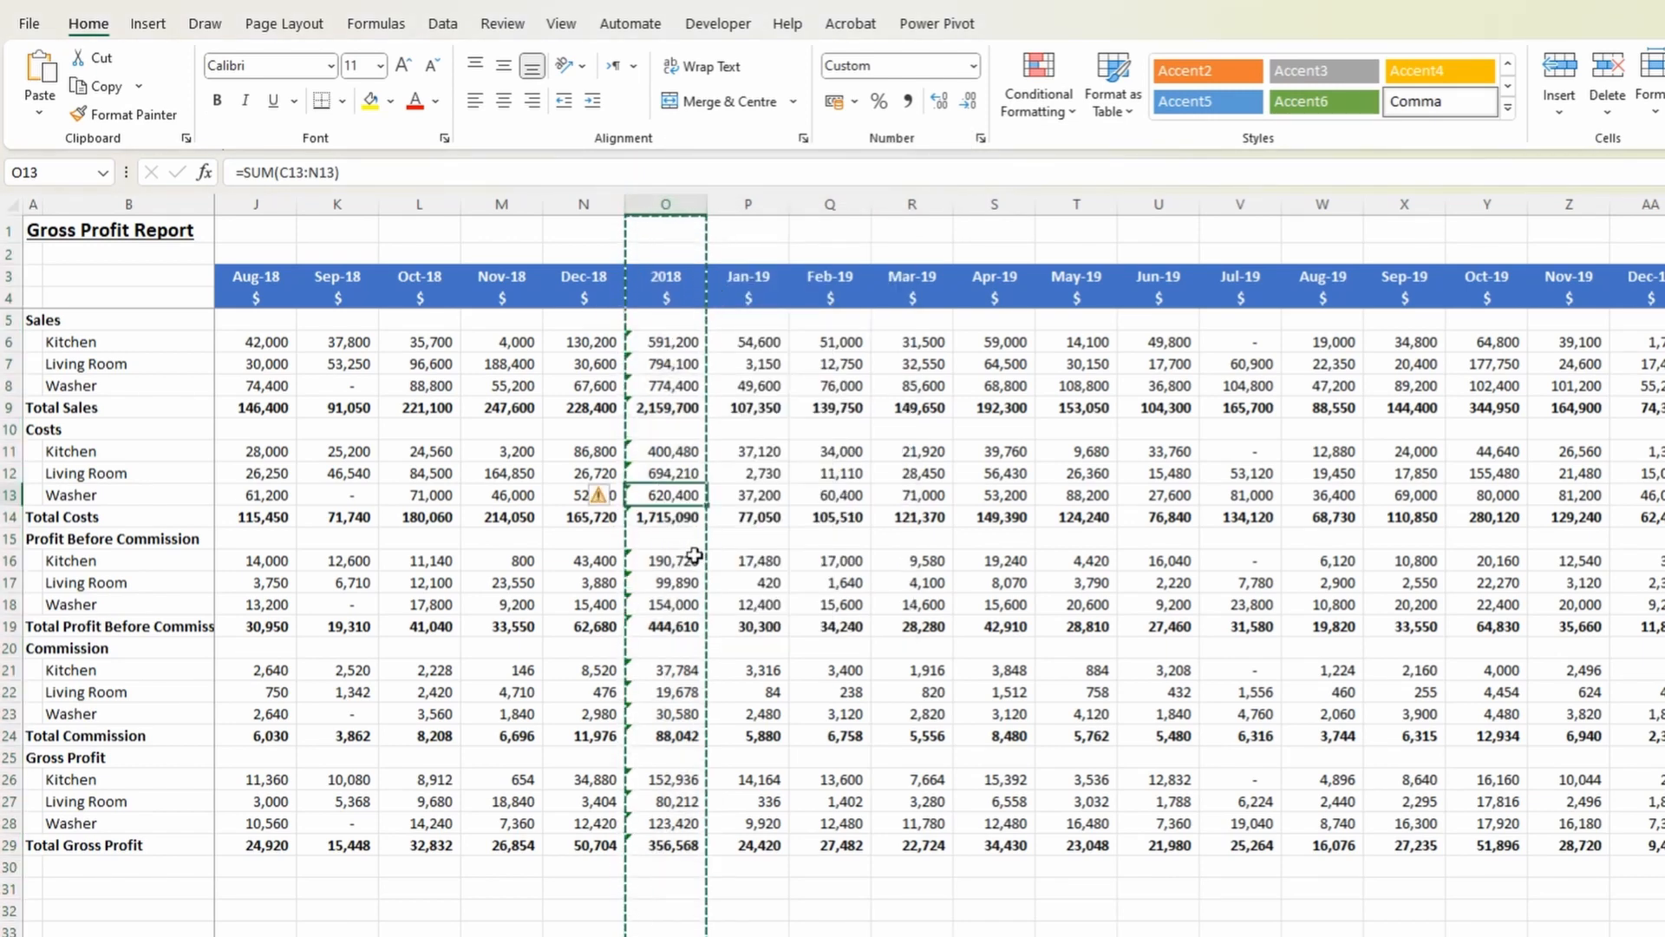
key("ctrl+space")
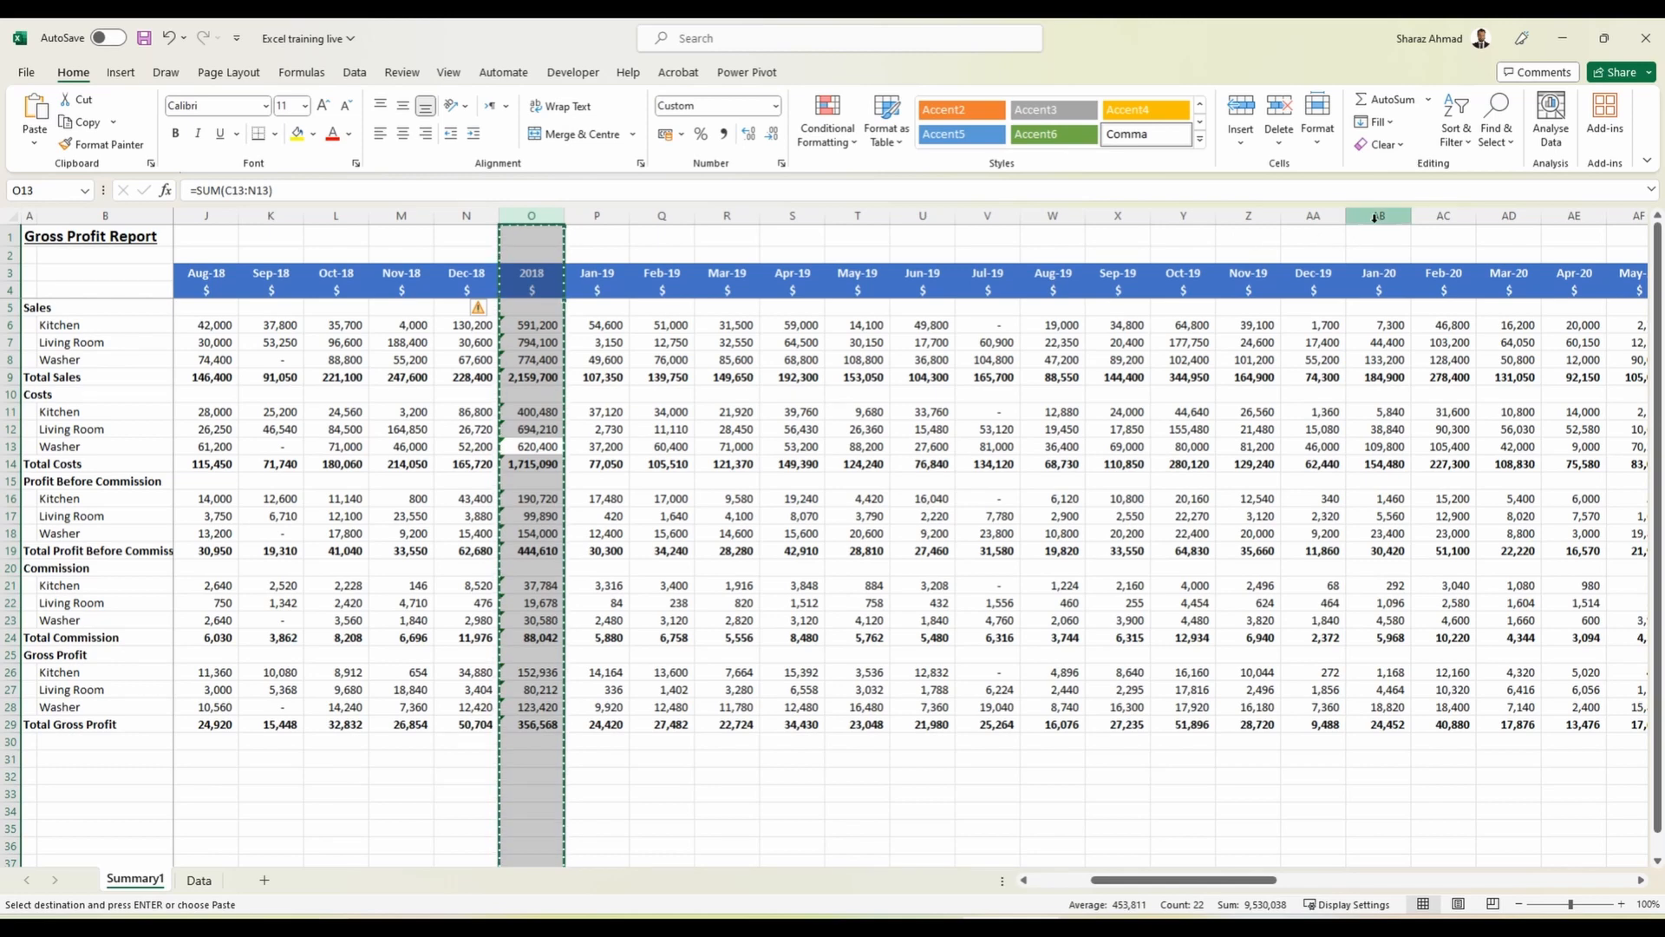
Insert the copied 2018 column before Jan-20 as column AB to hold the 2019 totals.
right_click(1376, 216)
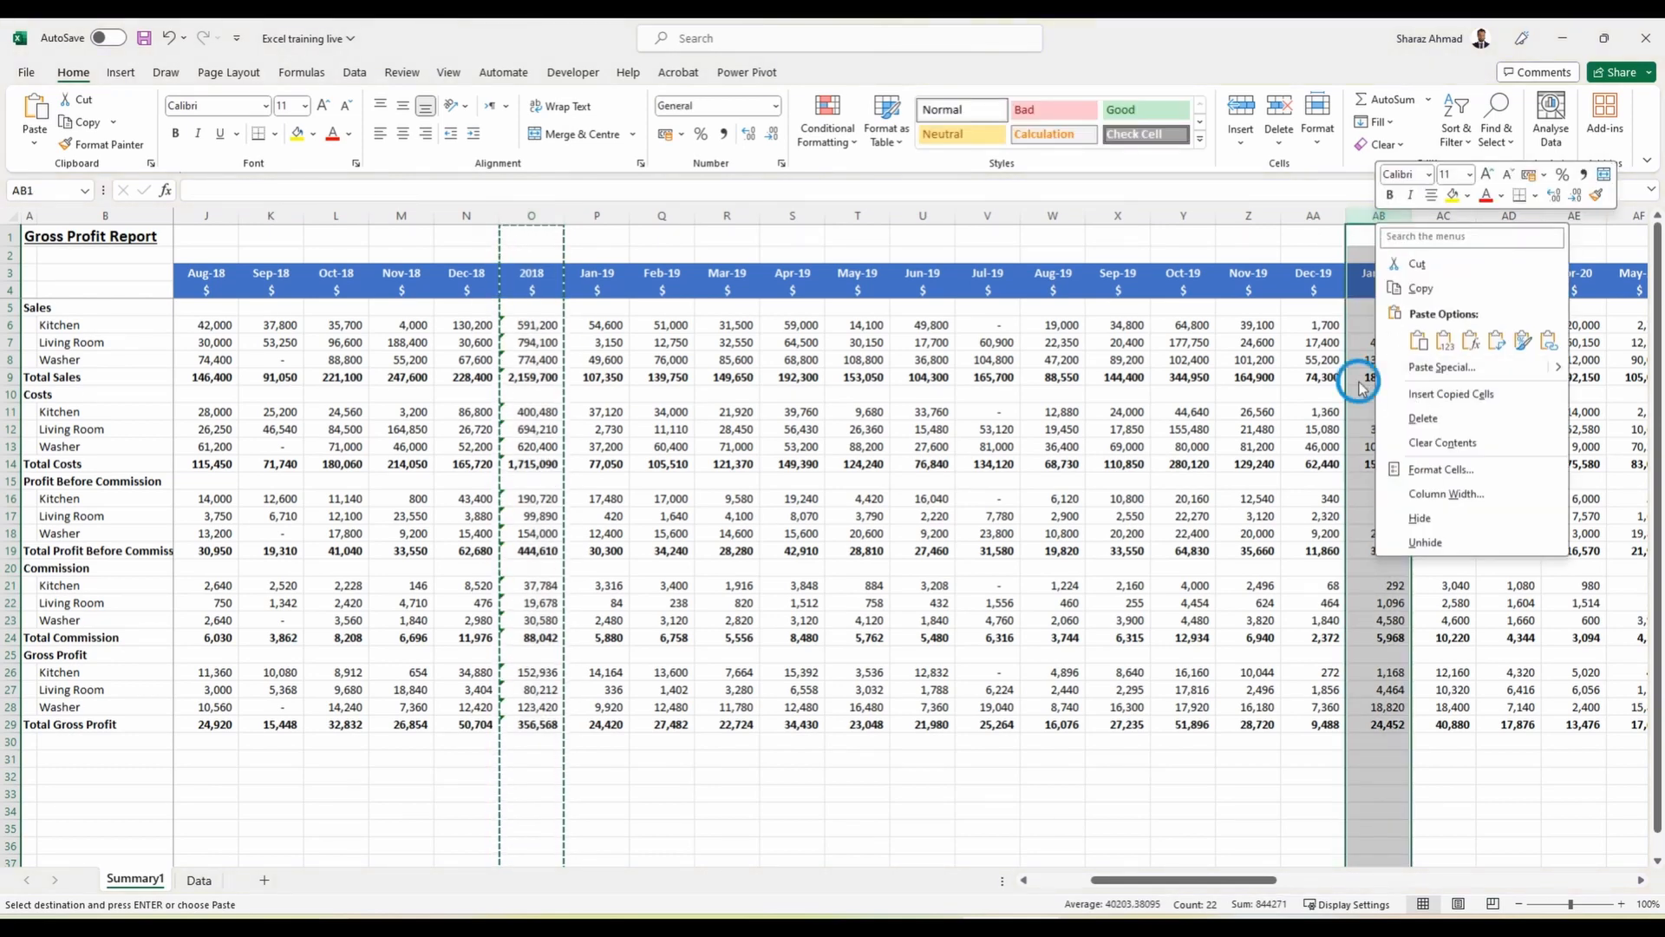
left_click(1413, 394)
key("ctrl+space")
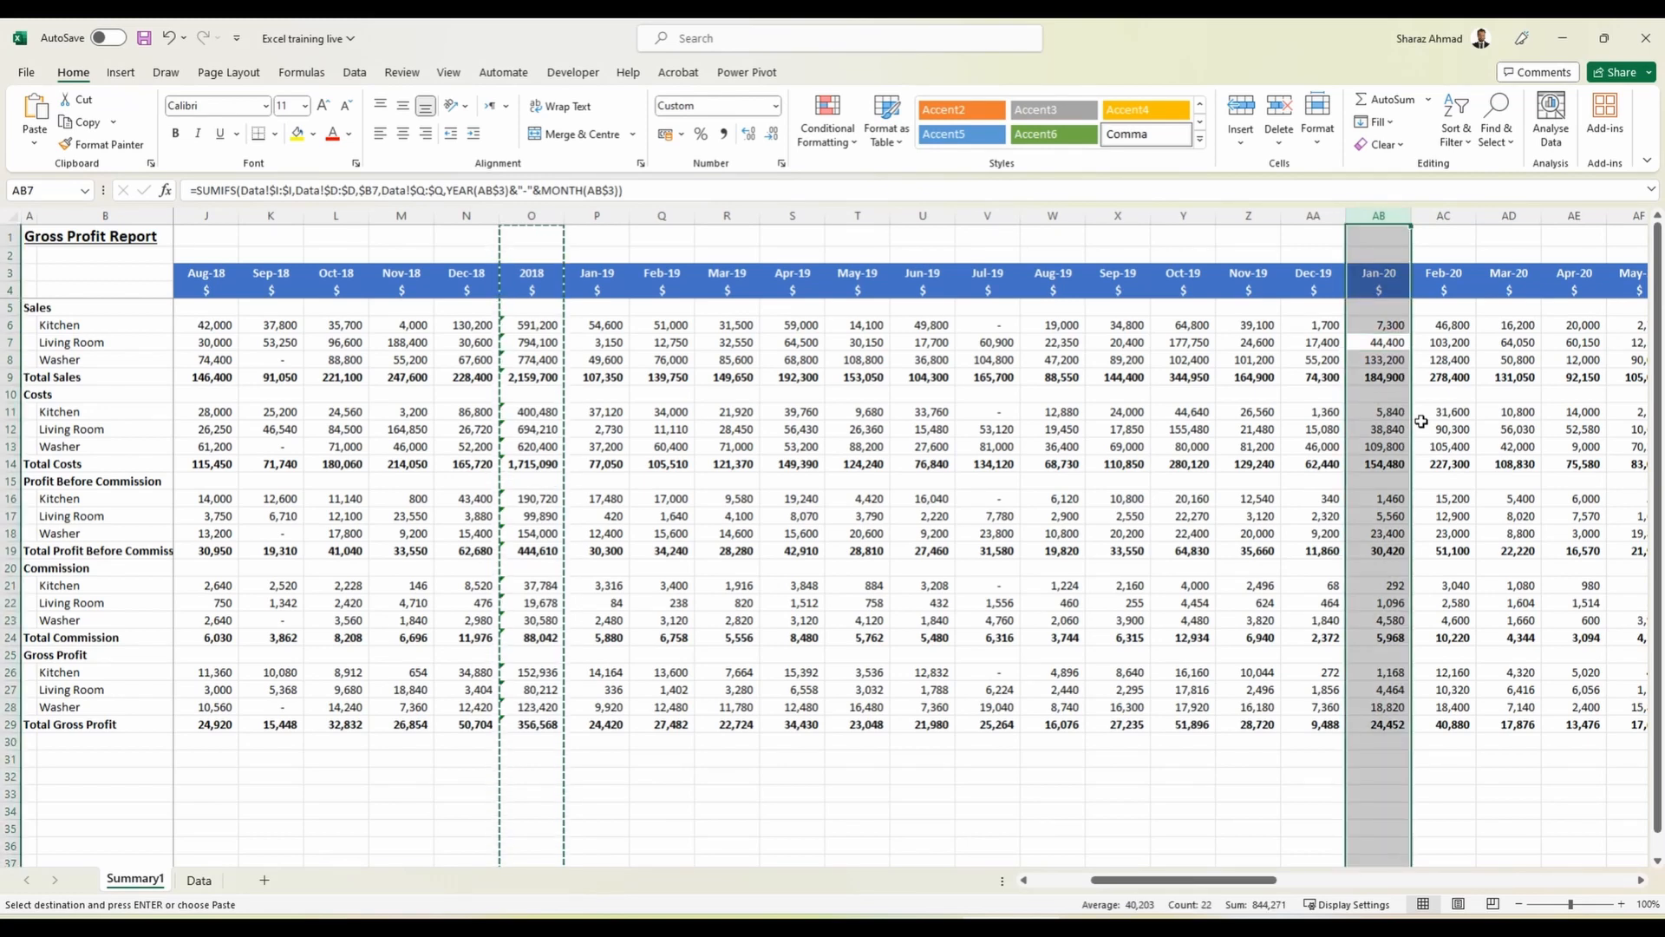
key("ctrl+shift+plus")
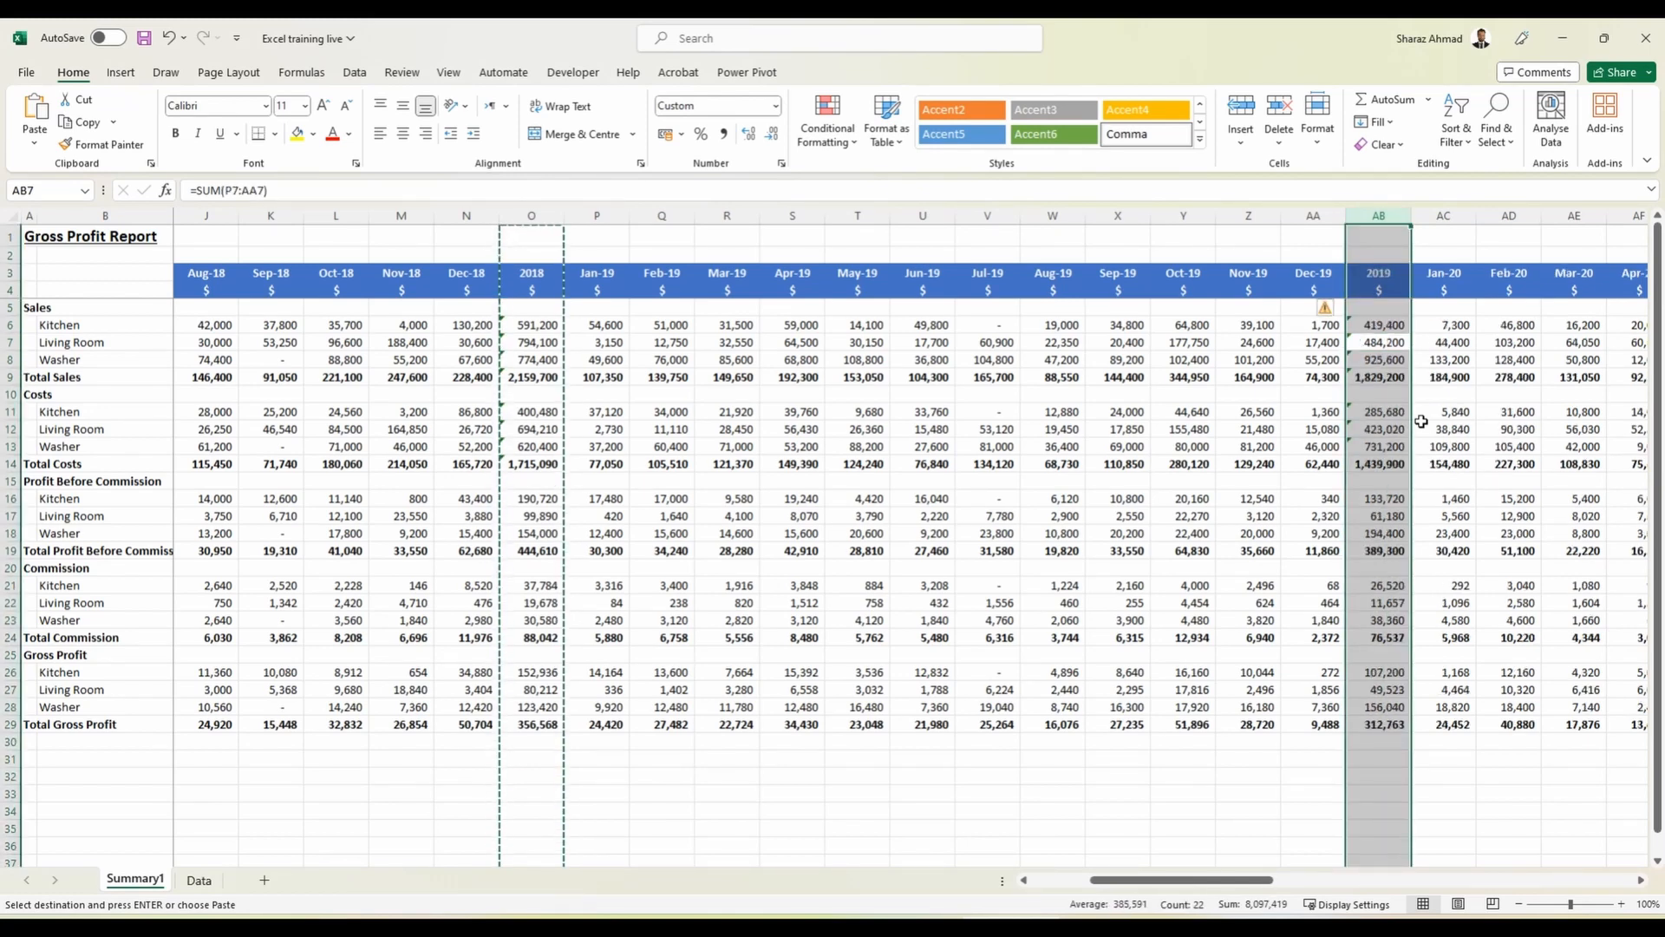
Check the ranges used by the Kitchen sales total in AB6 and the year heading formula in AB3.
key("Up")
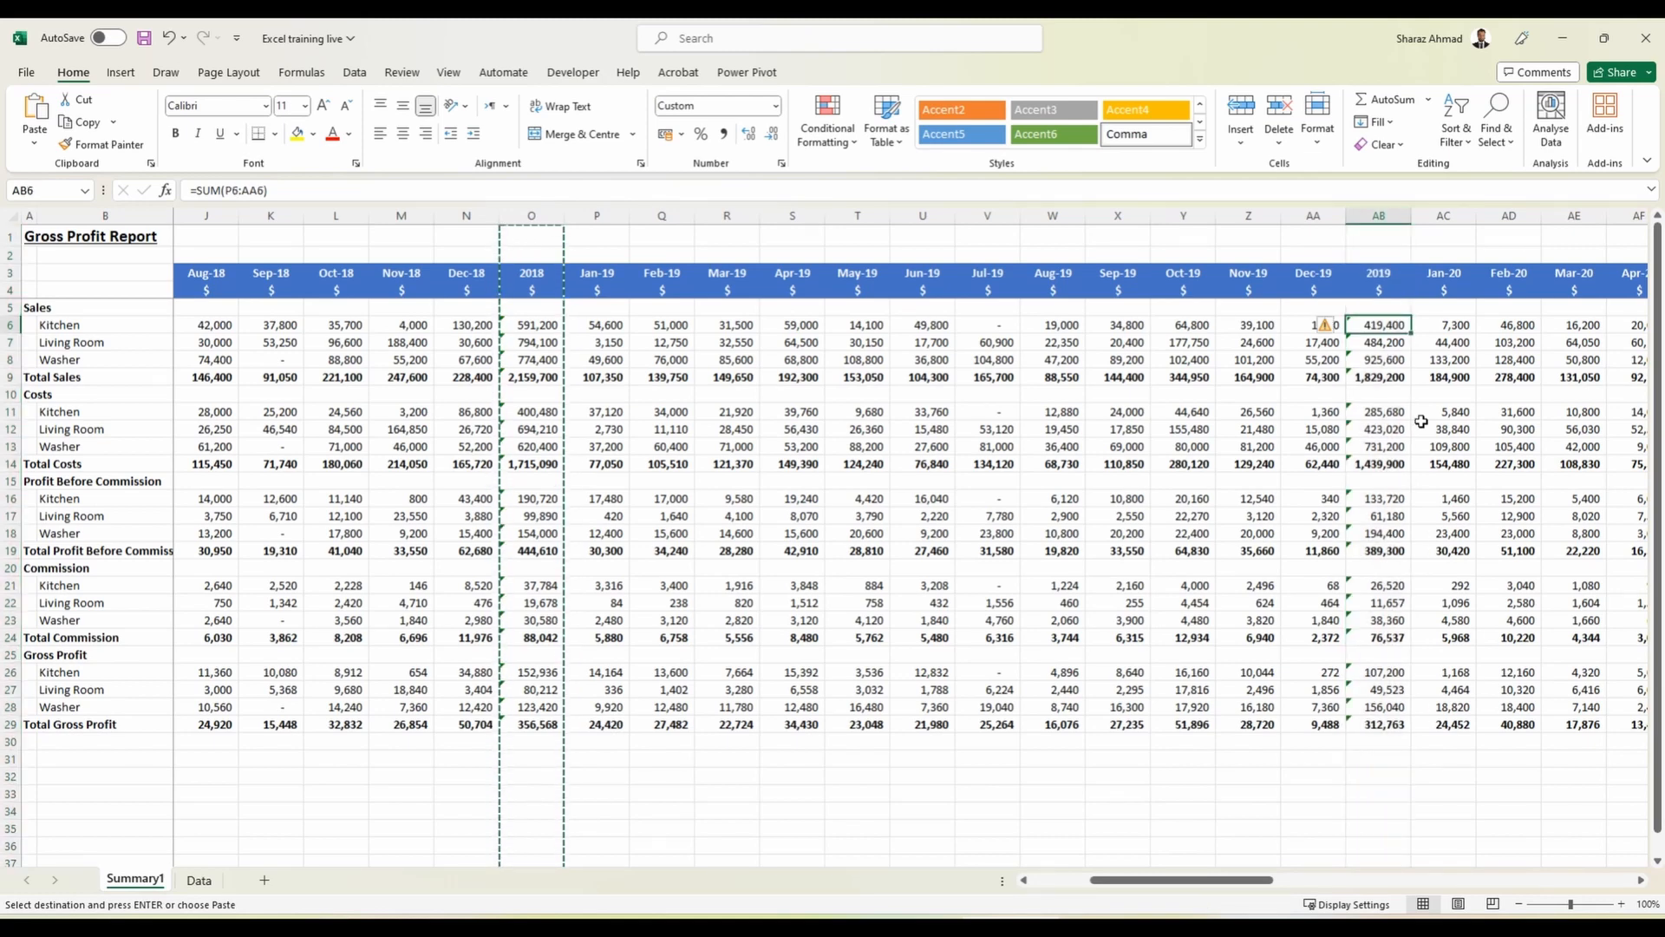
key("F2")
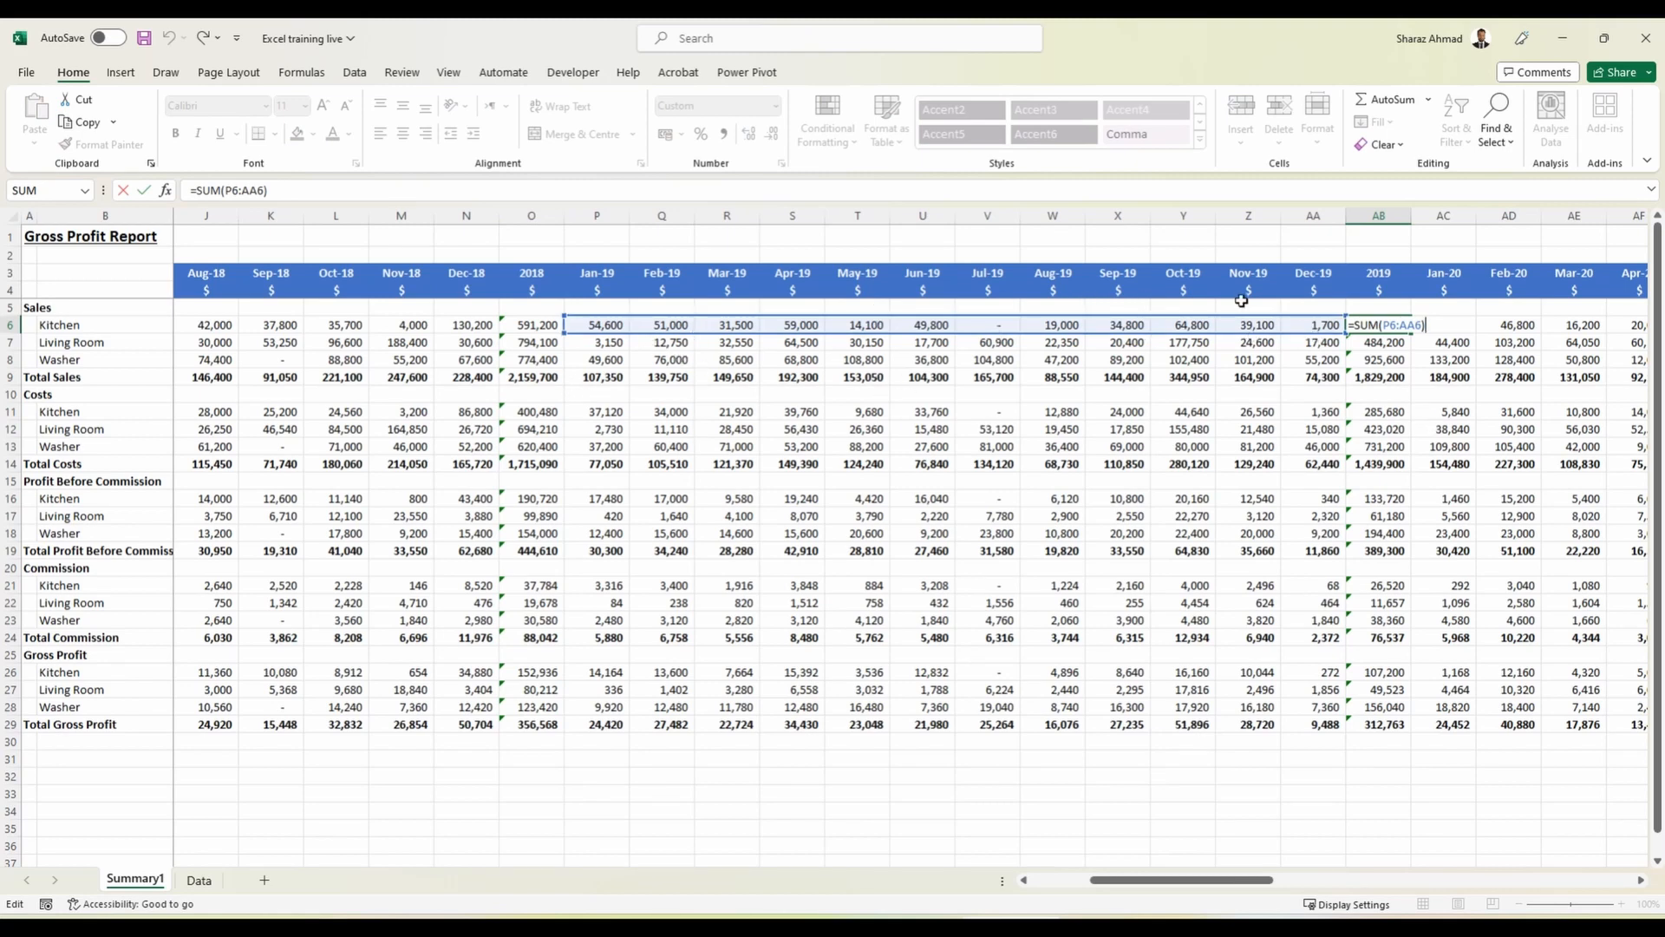
left_click(1385, 273)
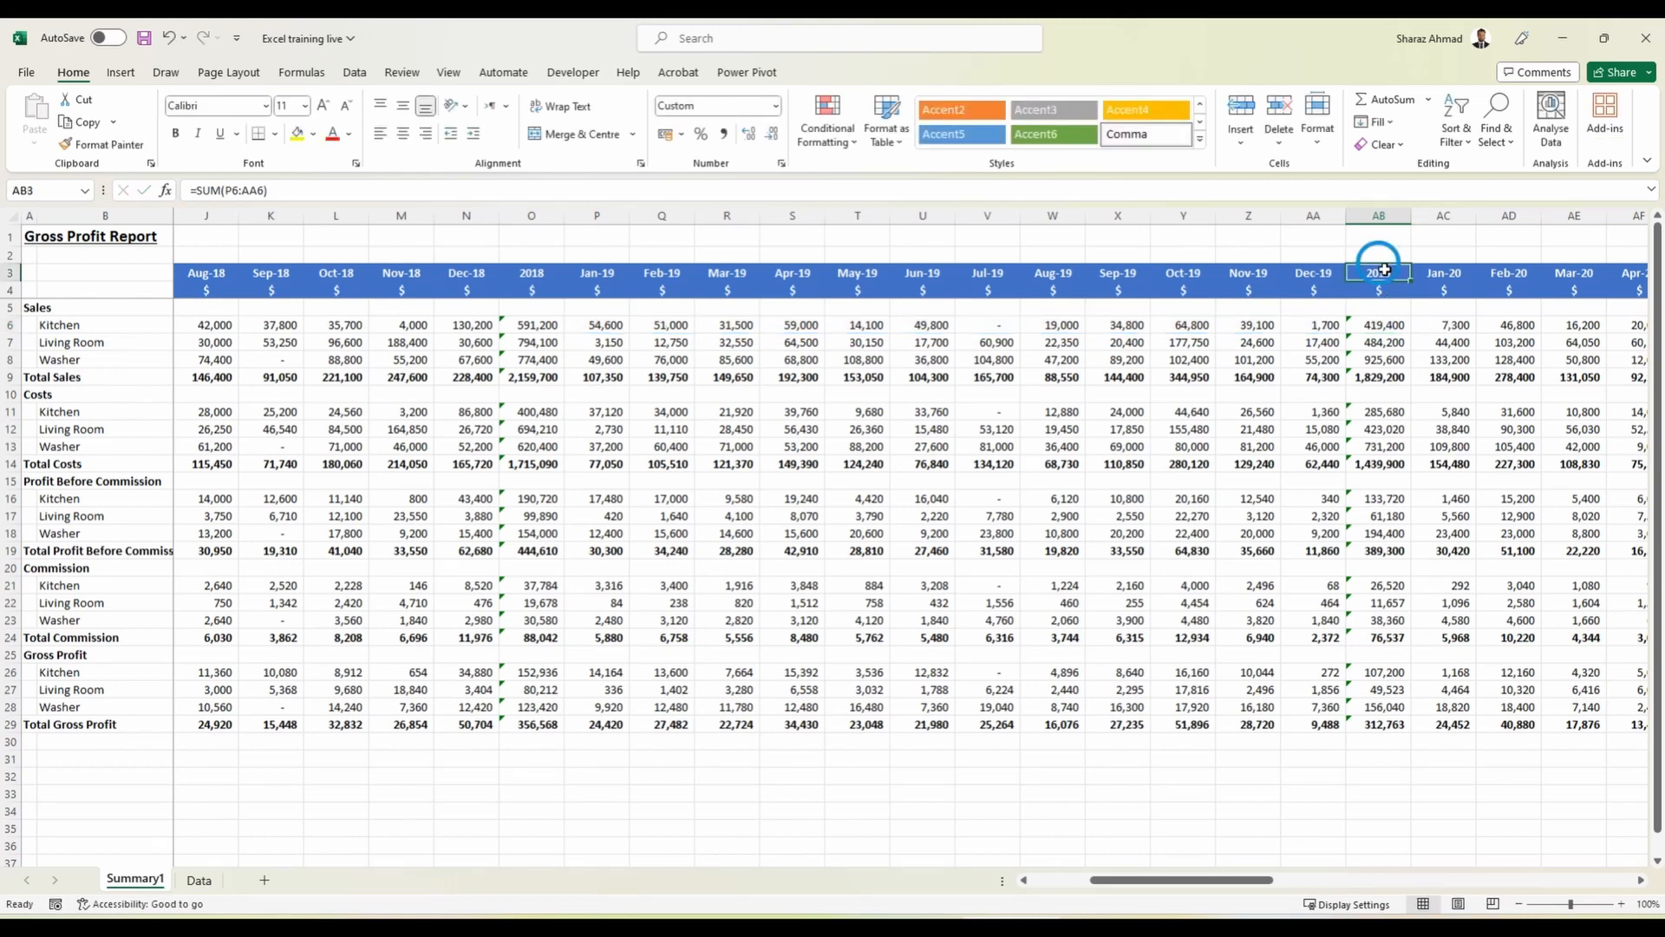
key("F2")
key("Escape")
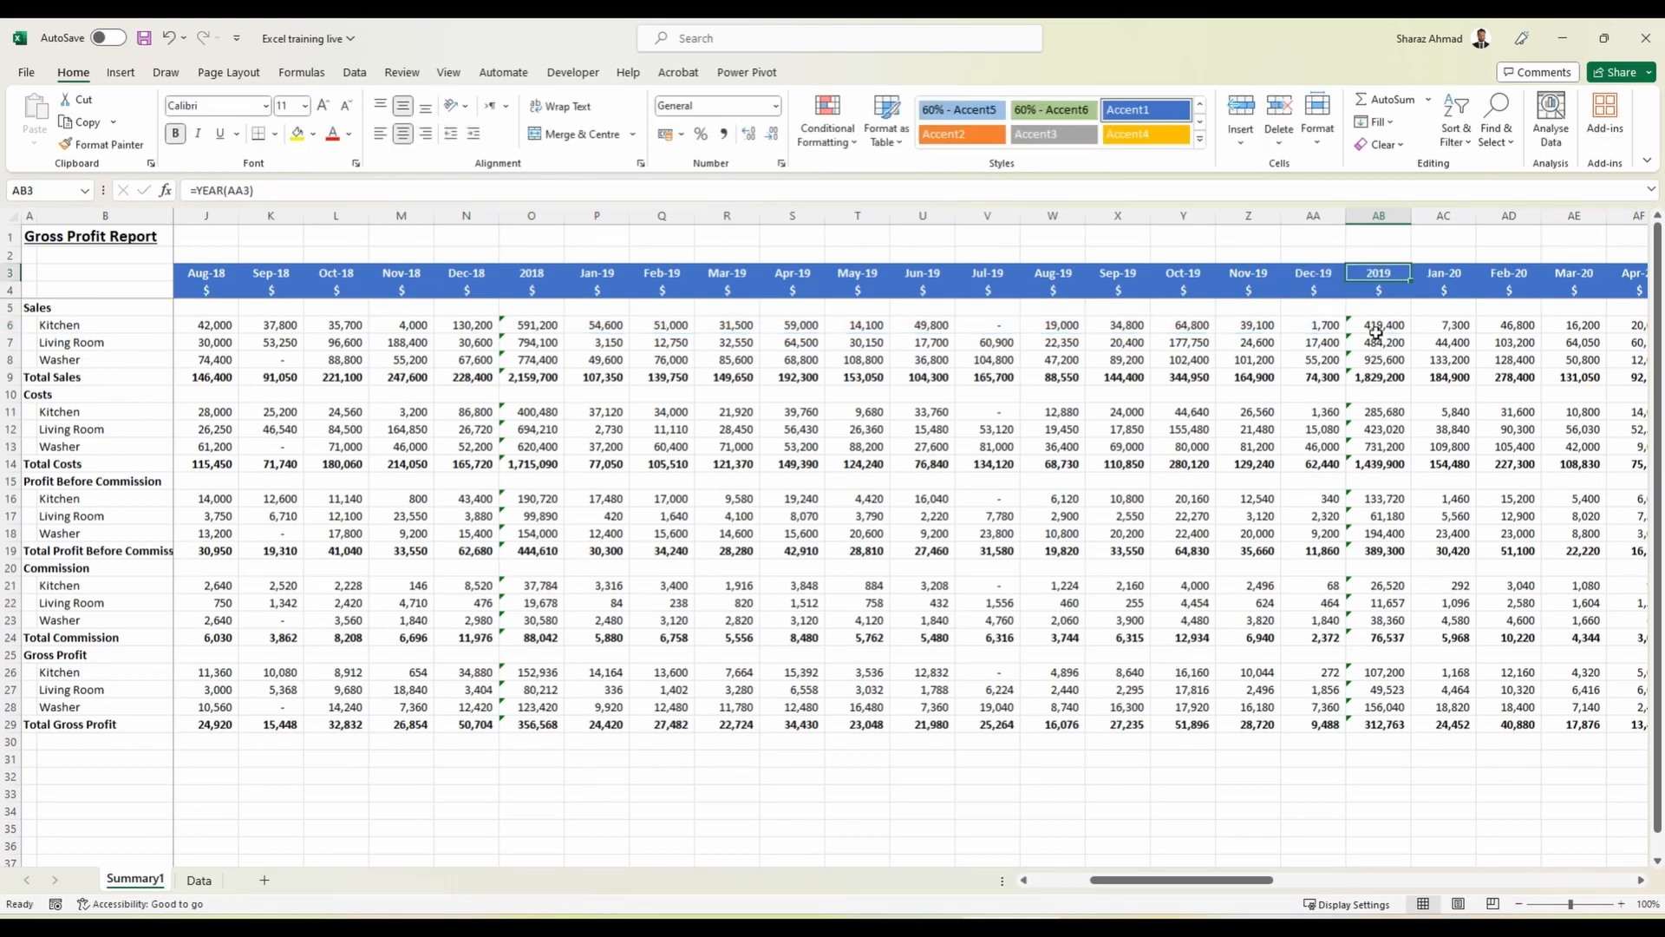
Copy the 2019 total column AB and insert it before Jan-21 as column AO for the 2020 totals.
left_click(1377, 330)
key("ctrl+space")
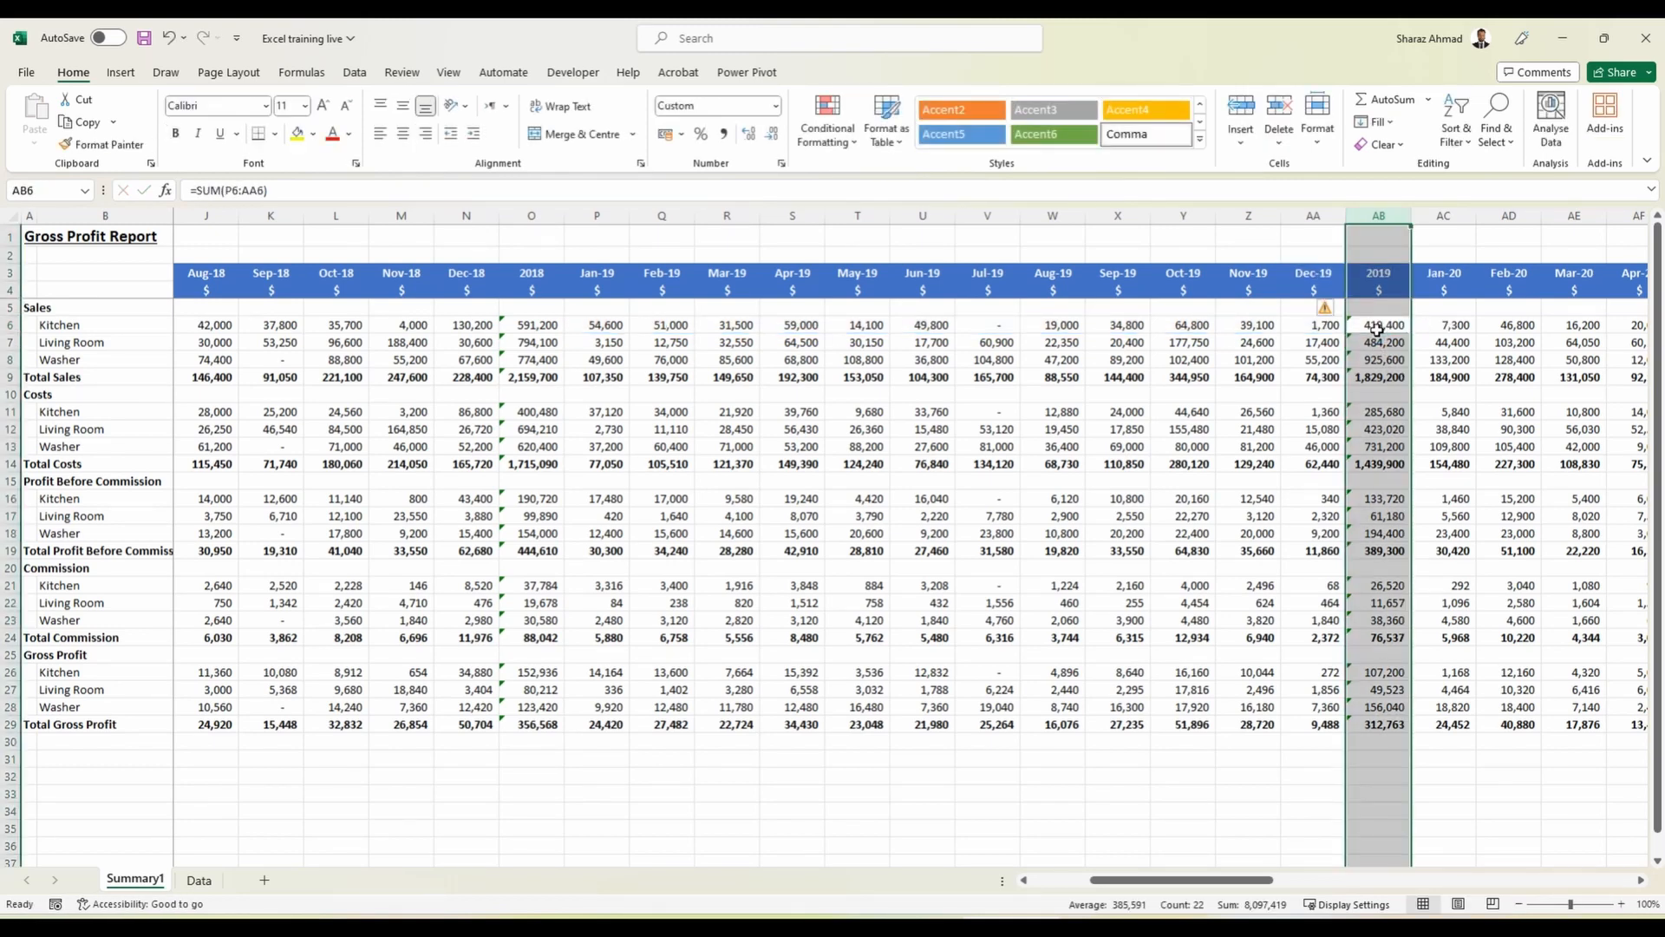
key("ctrl+c")
key("Right")
key("Right")
key("Right")
key("Right")
key("Right")
key("Right")
key("Right")
key("Right")
key("Right")
key("Right")
key("Right")
key("Right")
key("Right")
key("Right")
key("Right")
key("Right")
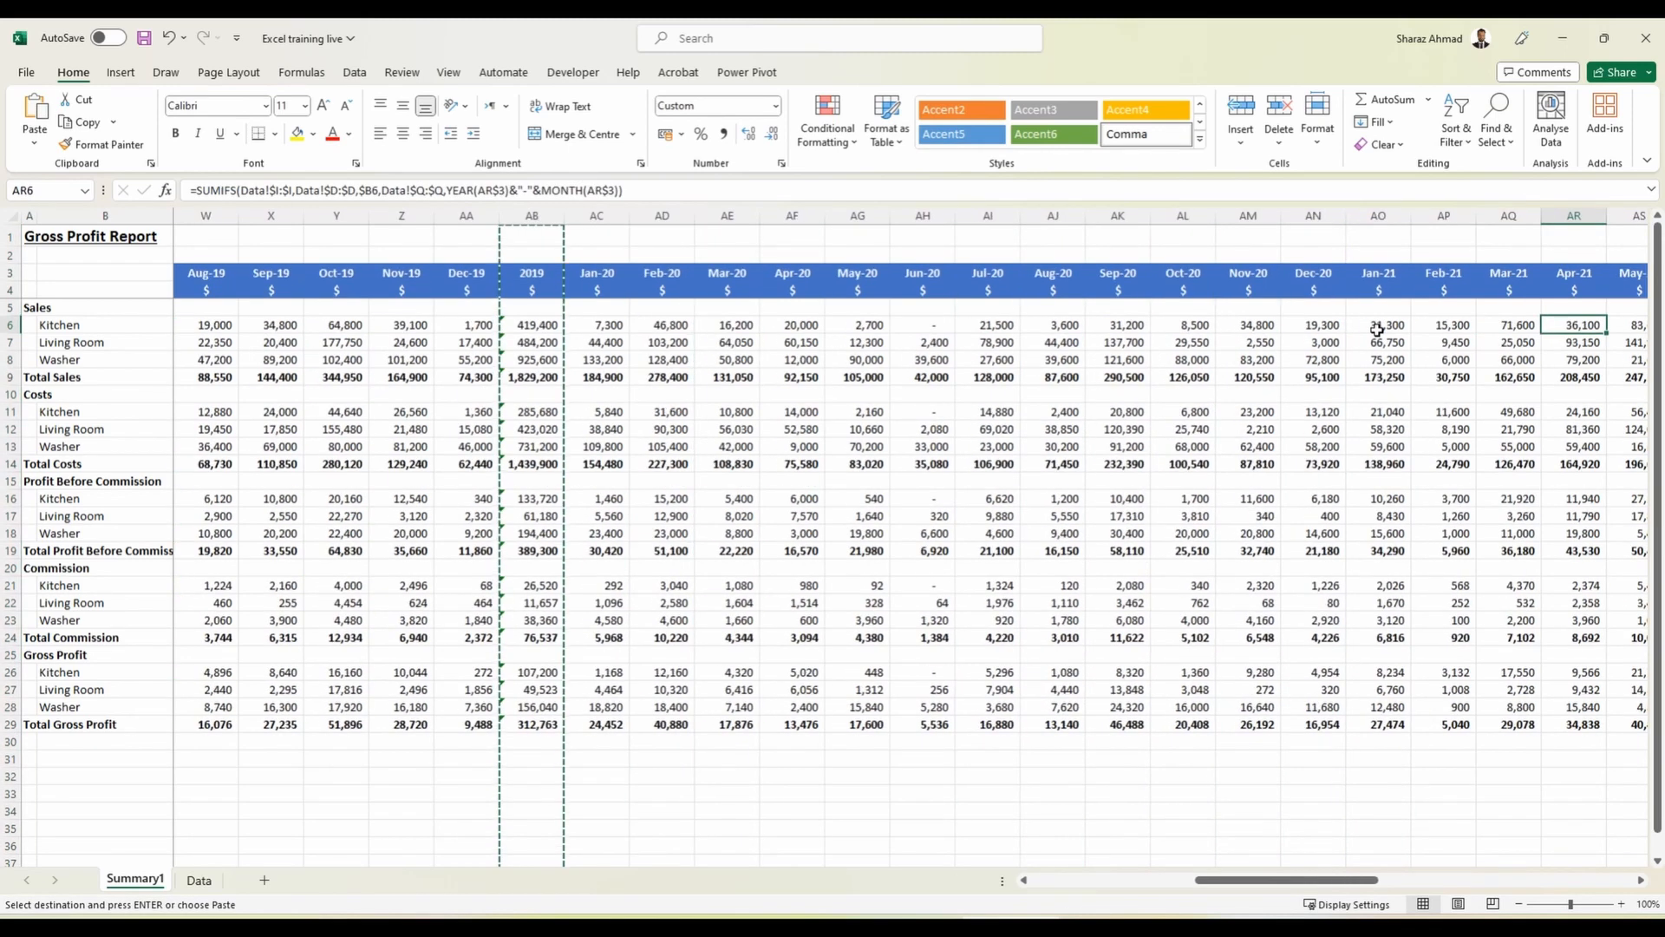
left_click(1377, 330)
key("ctrl+space")
key("ctrl+shift+plus")
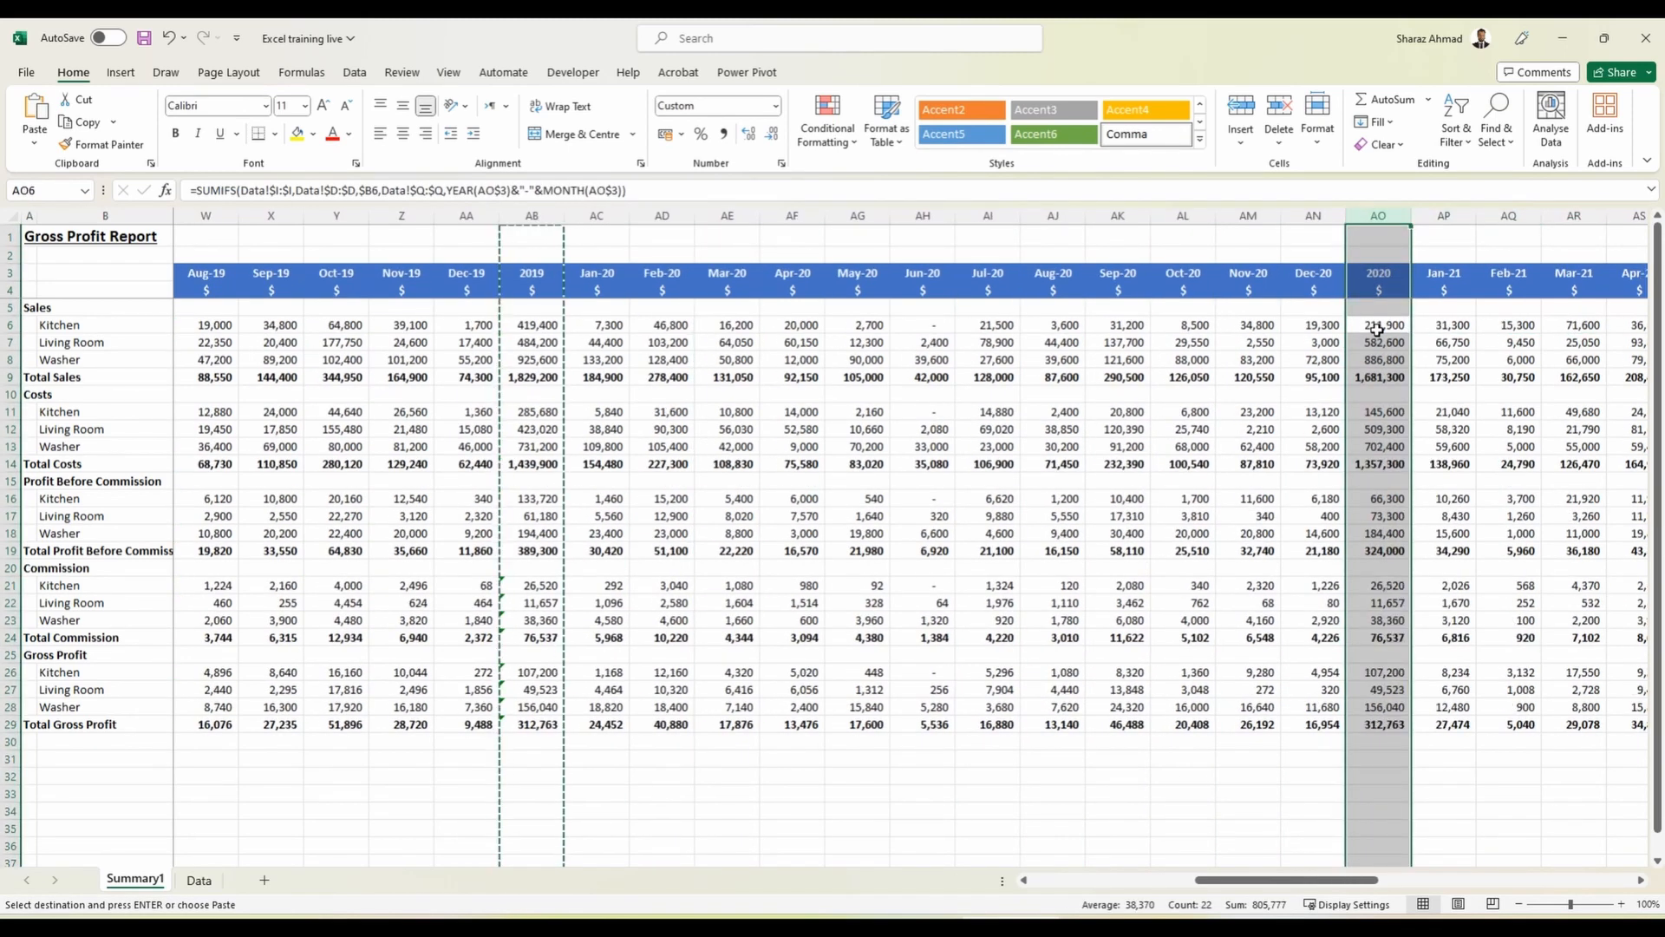
Copy the 2020 total column AO and insert it before Jan-22 as column BB for the 2021 totals.
key("ctrl+c")
key("Right")
key("Right")
key("Right")
key("Right")
key("Right")
key("Right")
key("Right")
key("Right")
key("Right")
key("Right")
key("Right")
key("Right")
key("Right")
key("Right")
key("Right")
key("Right")
key("Right")
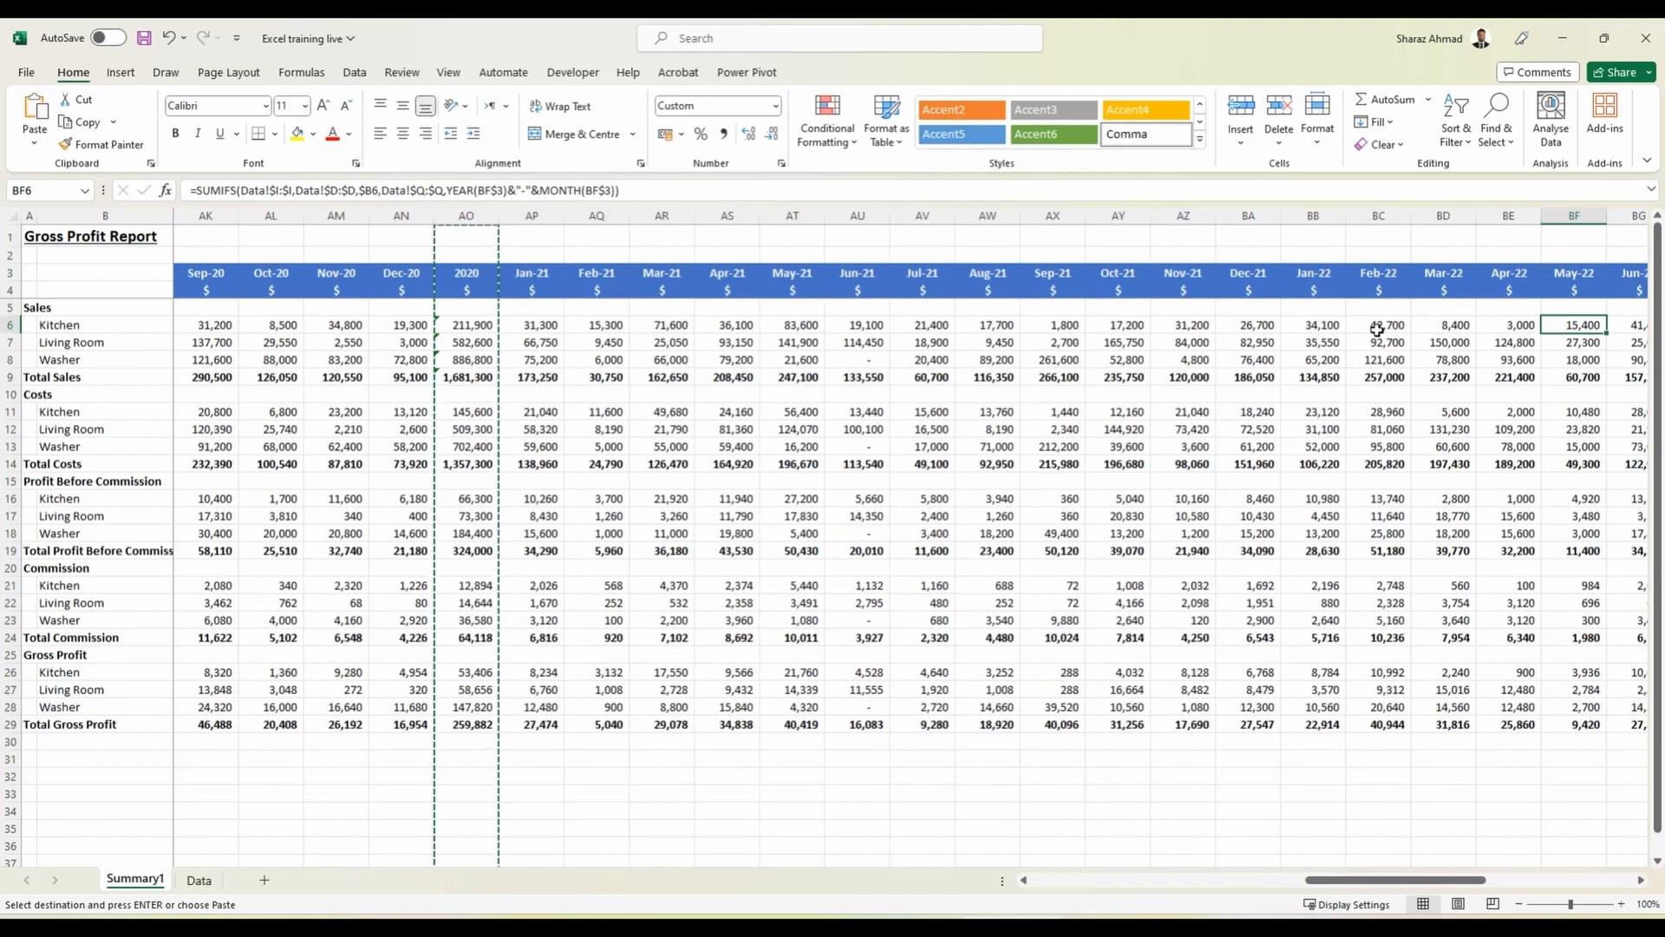
key("Left")
key("Left")
key("Left")
key("Left")
key("ctrl+space")
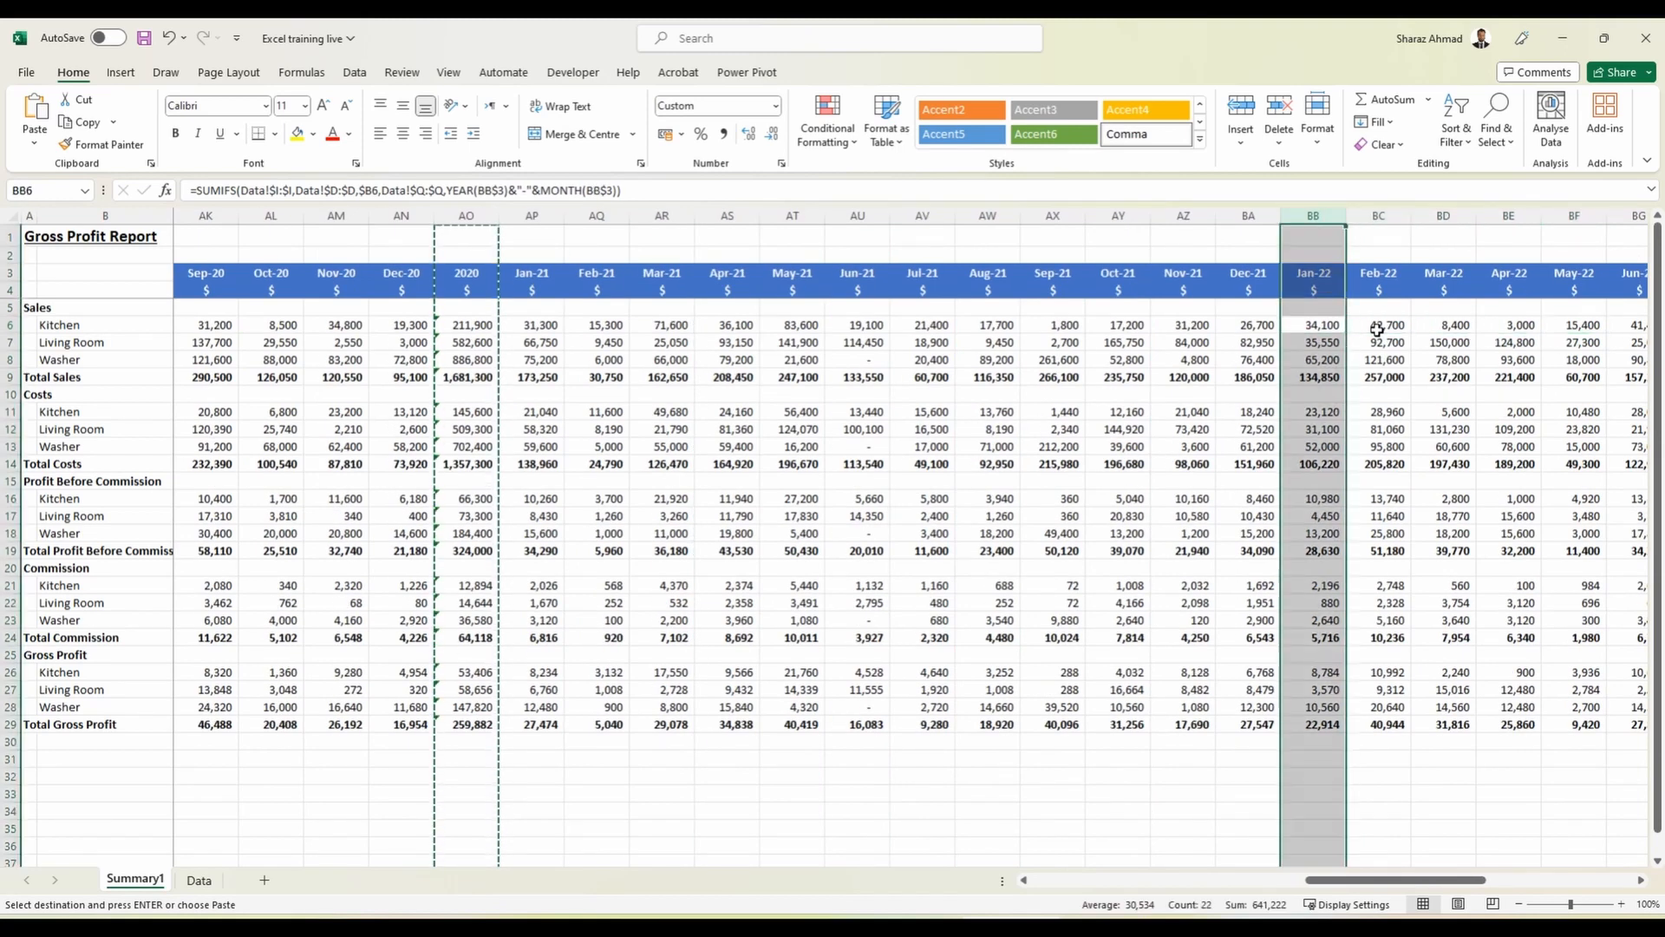
key("ctrl+shift+plus")
Copy the 2021 total column BB and insert it before Jan-23 as column BO for the 2022 totals.
key("ctrl+c")
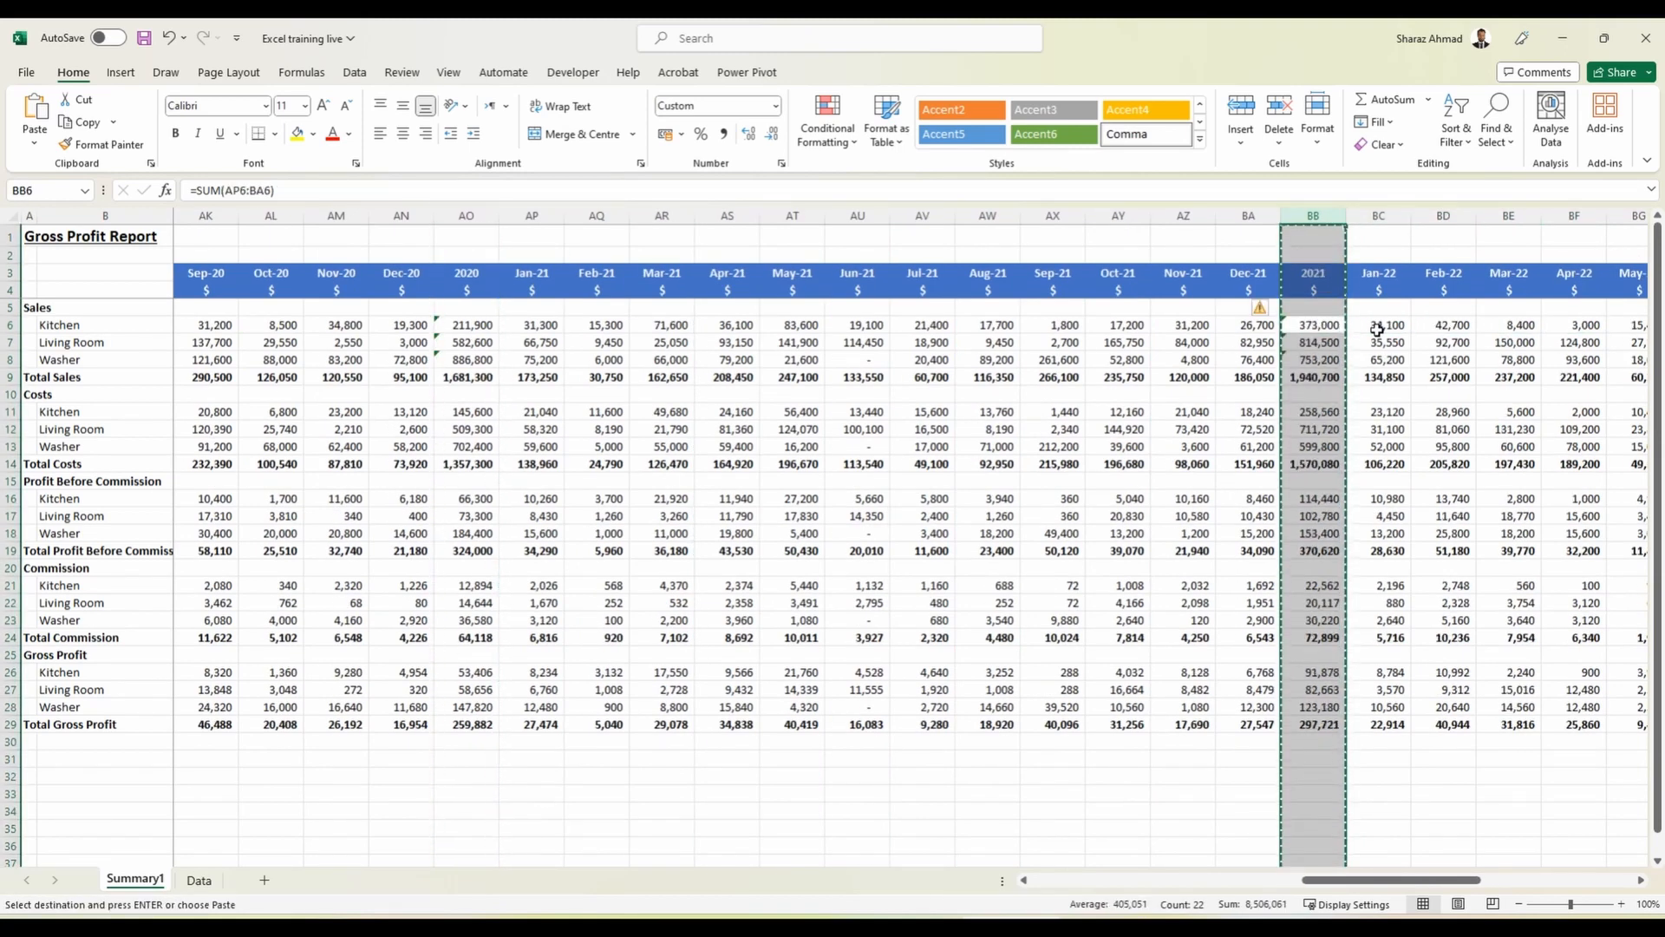
key("Right")
key("Right")
key("Right")
key("Right")
key("Right")
key("Right")
key("Right")
key("Right")
key("Right")
key("Right")
key("Right")
key("Right")
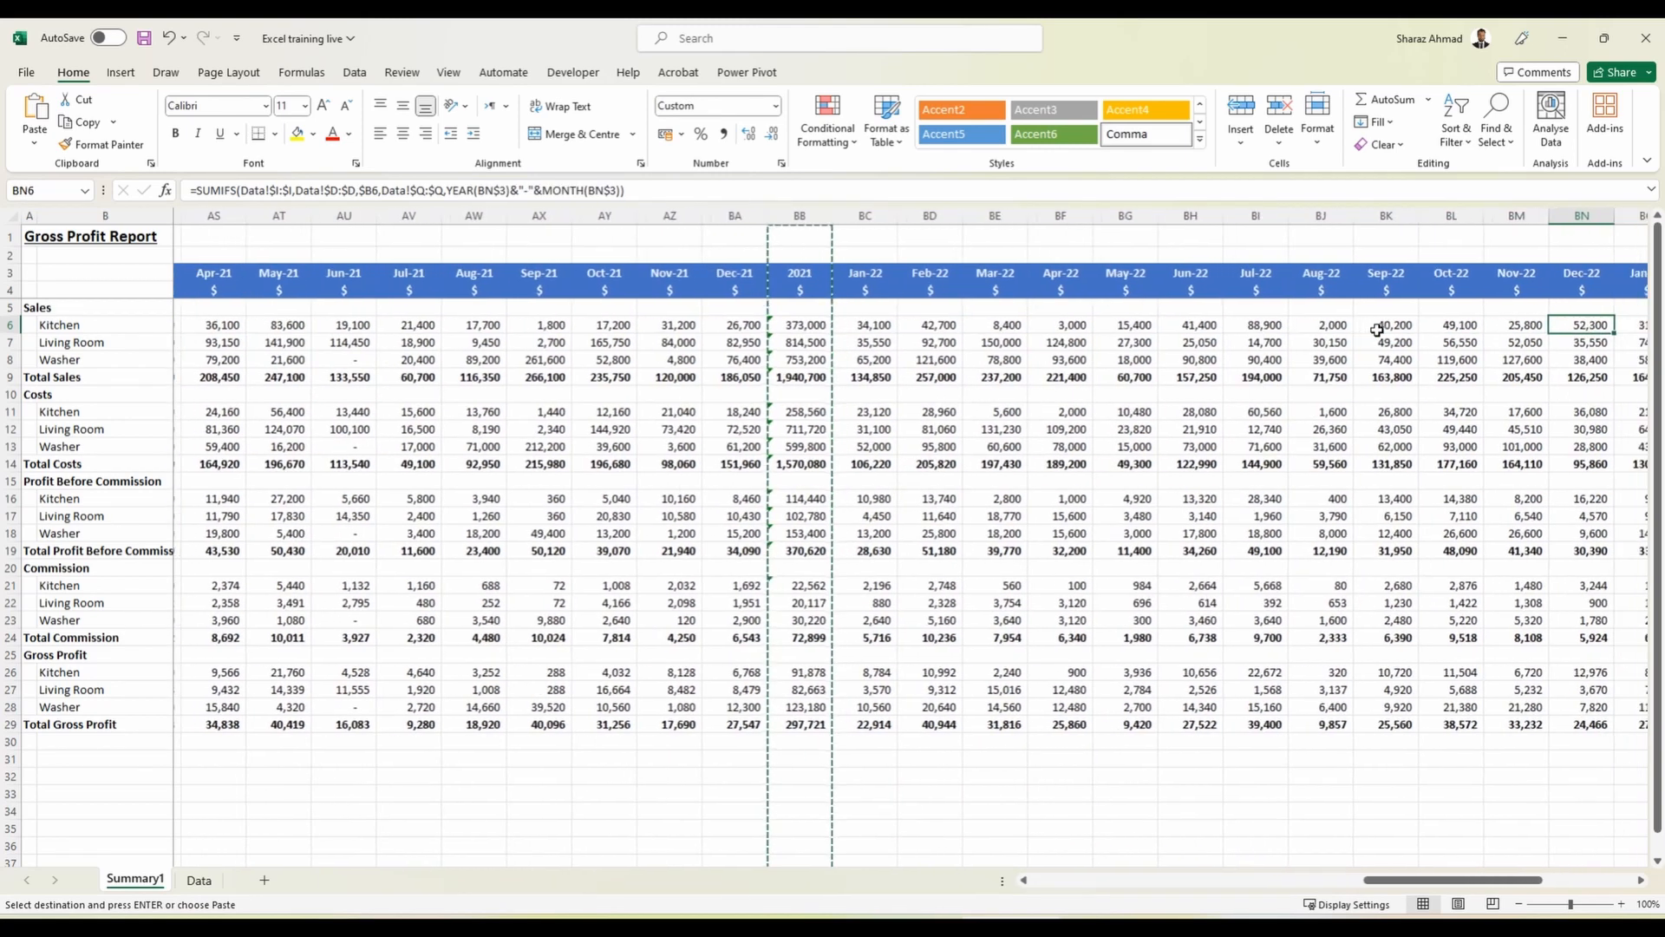
key("Right")
key("ctrl+space")
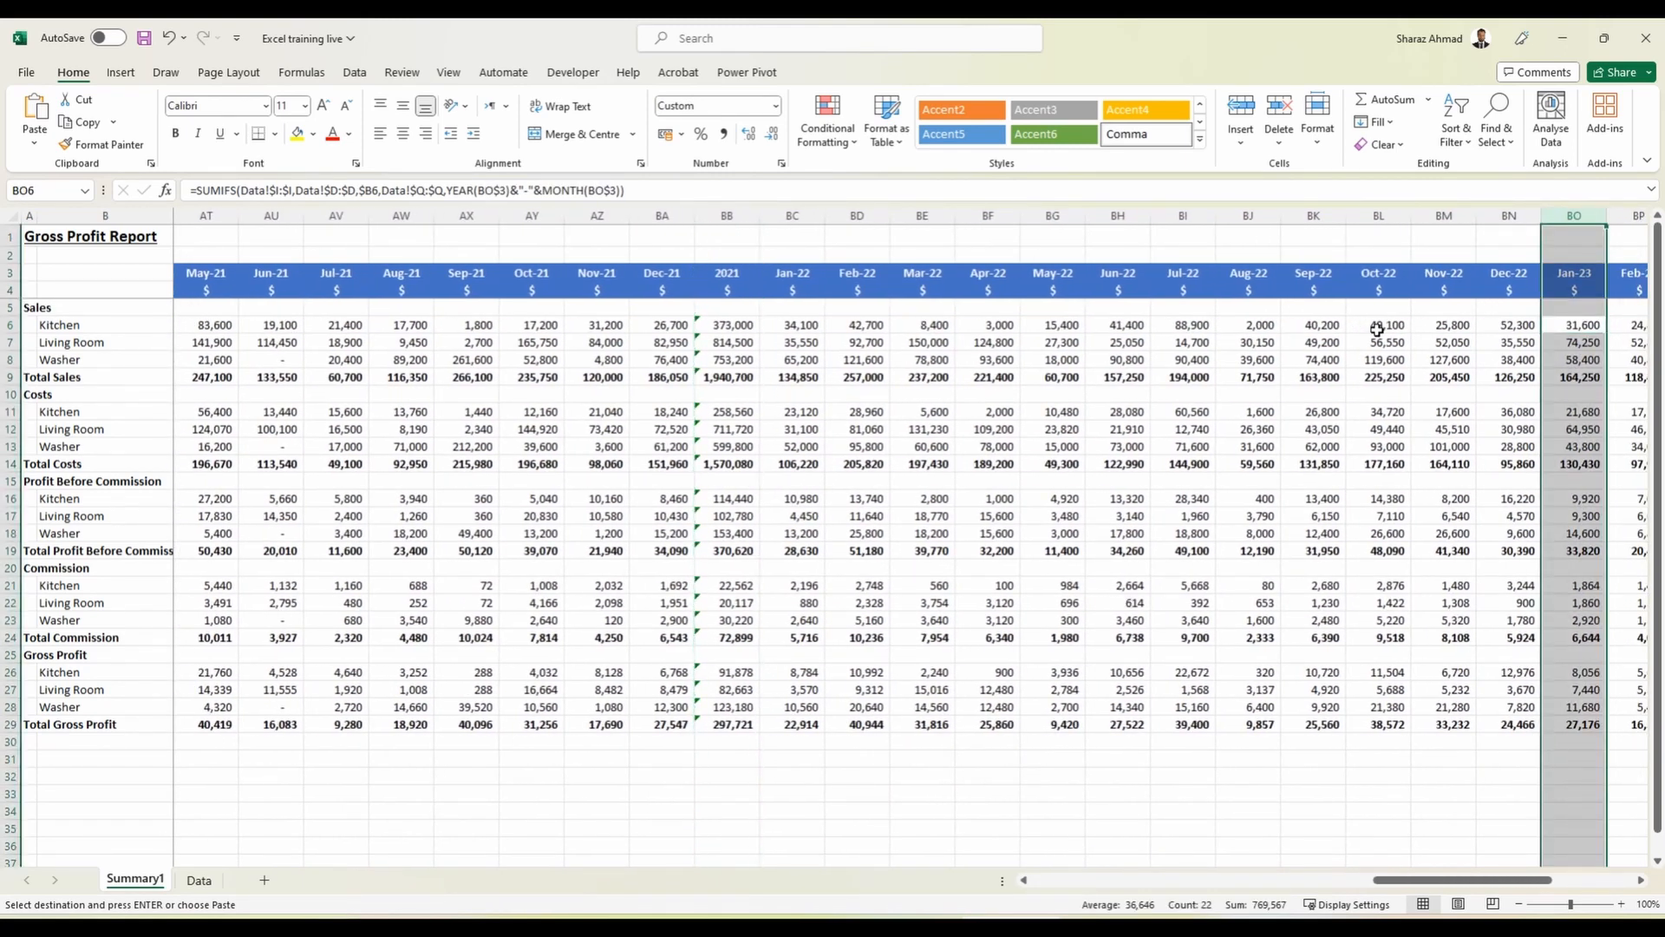
key("ctrl+plus")
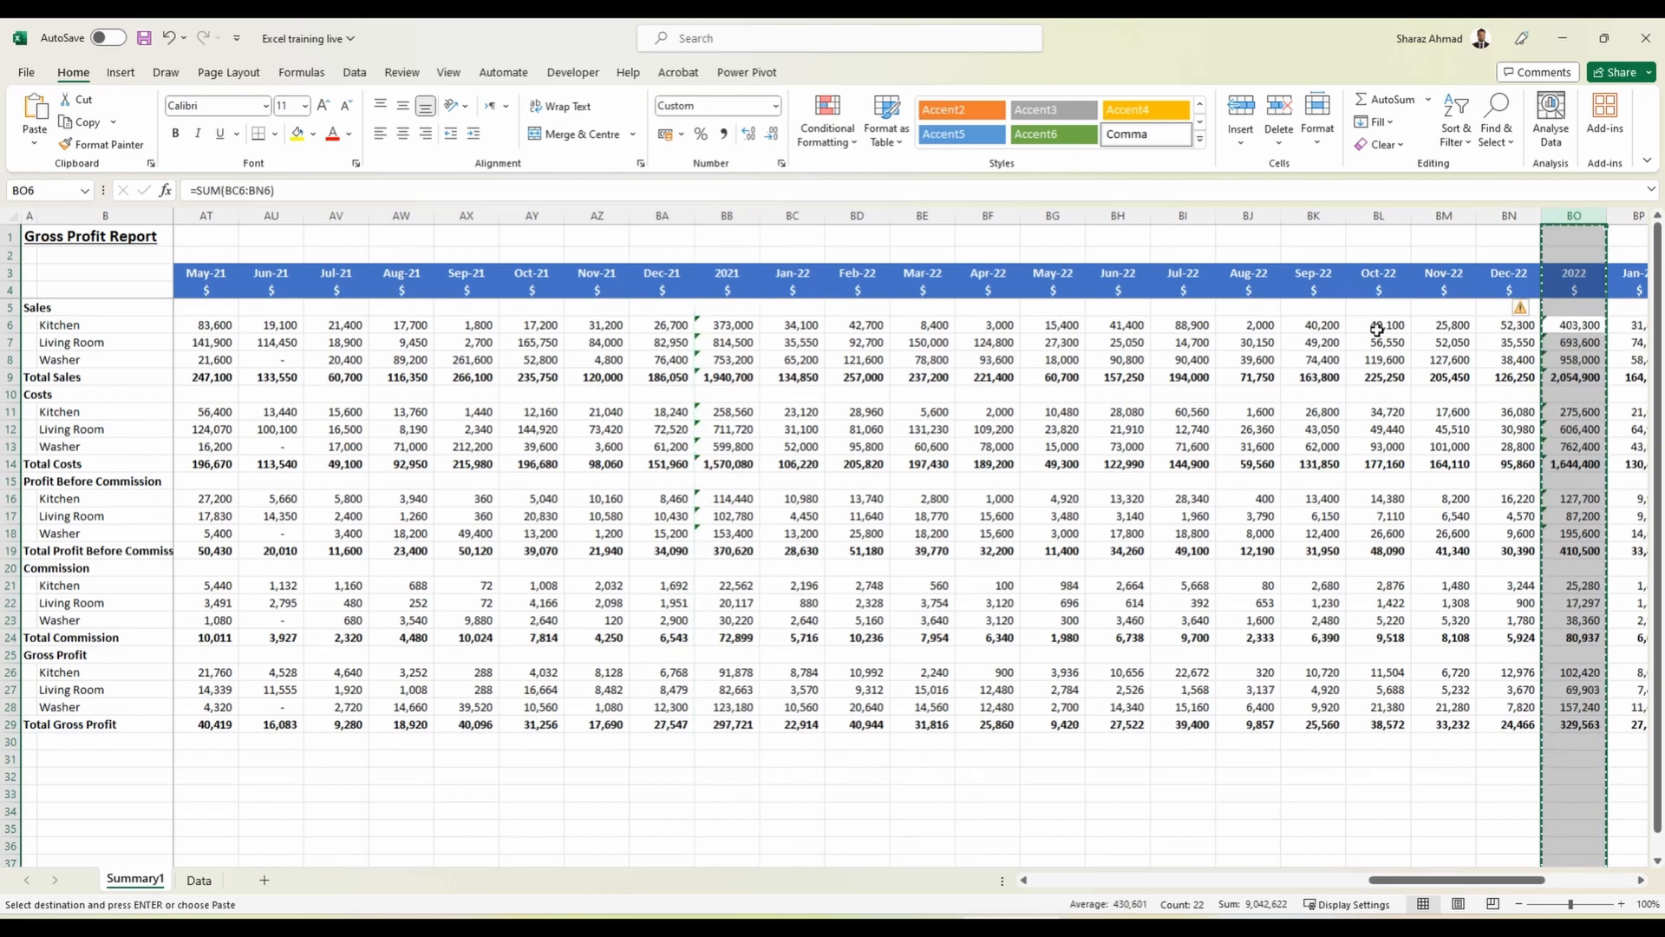
Paste the copied 2022 total column into empty column CB after Dec-23 for the 2023 totals.
key("Right")
key("Right")
key("Right")
key("Right")
key("Right")
key("Right")
key("Right")
key("Right")
key("Right")
key("Right")
key("Right")
key("Right")
key("Right")
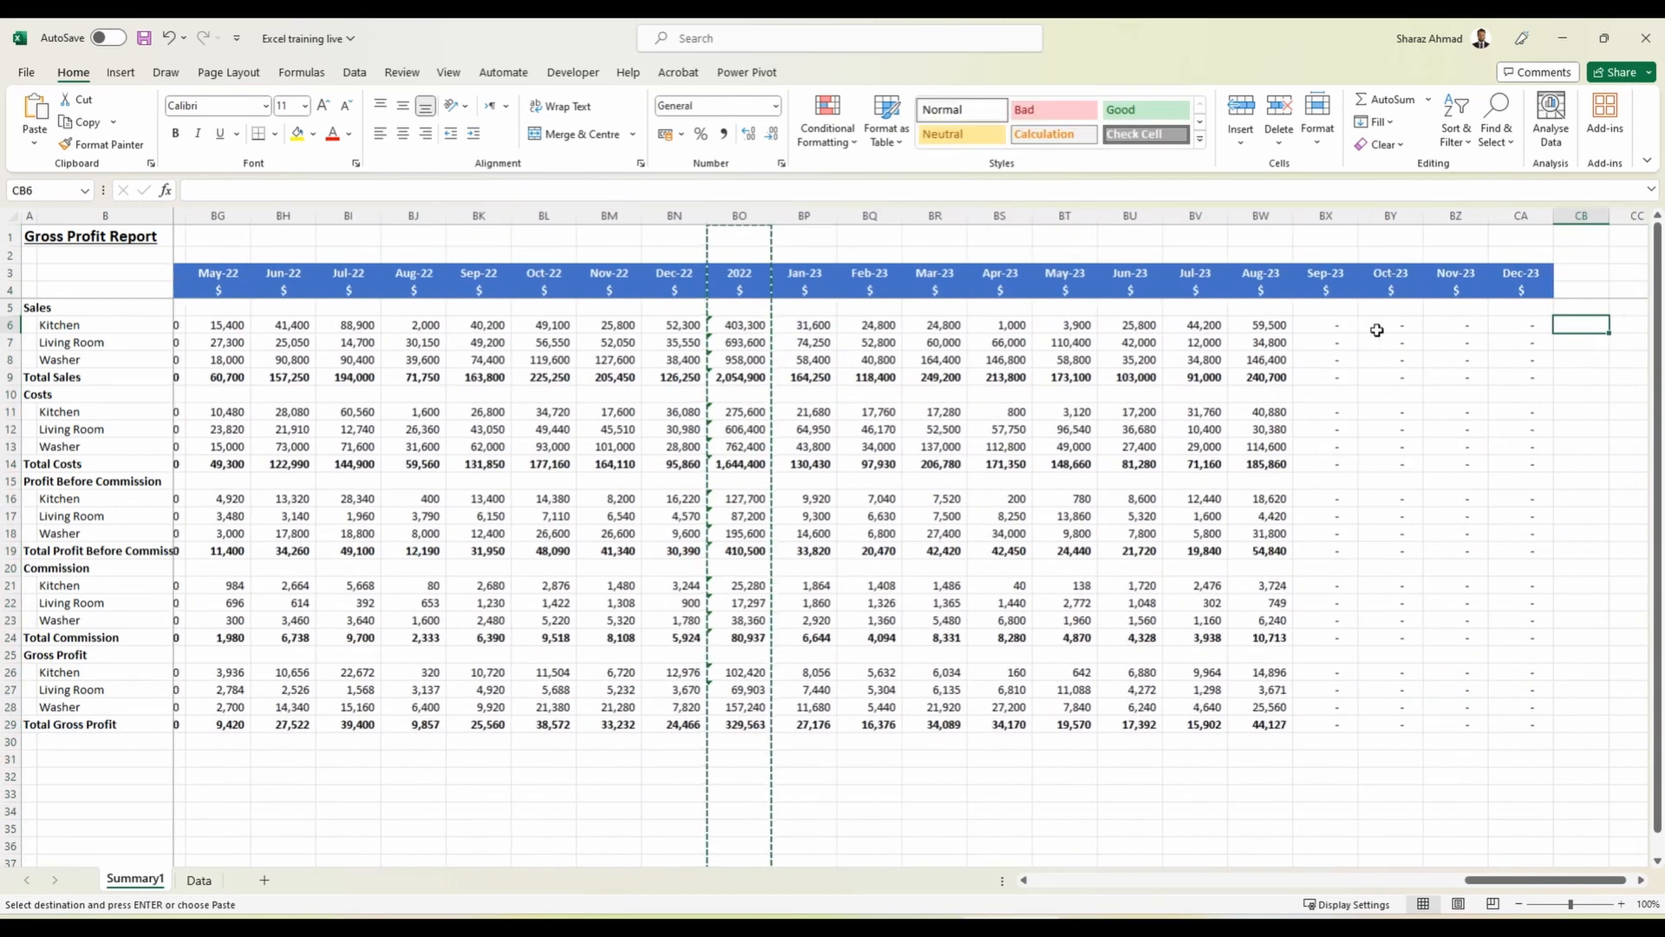
key("ctrl+space")
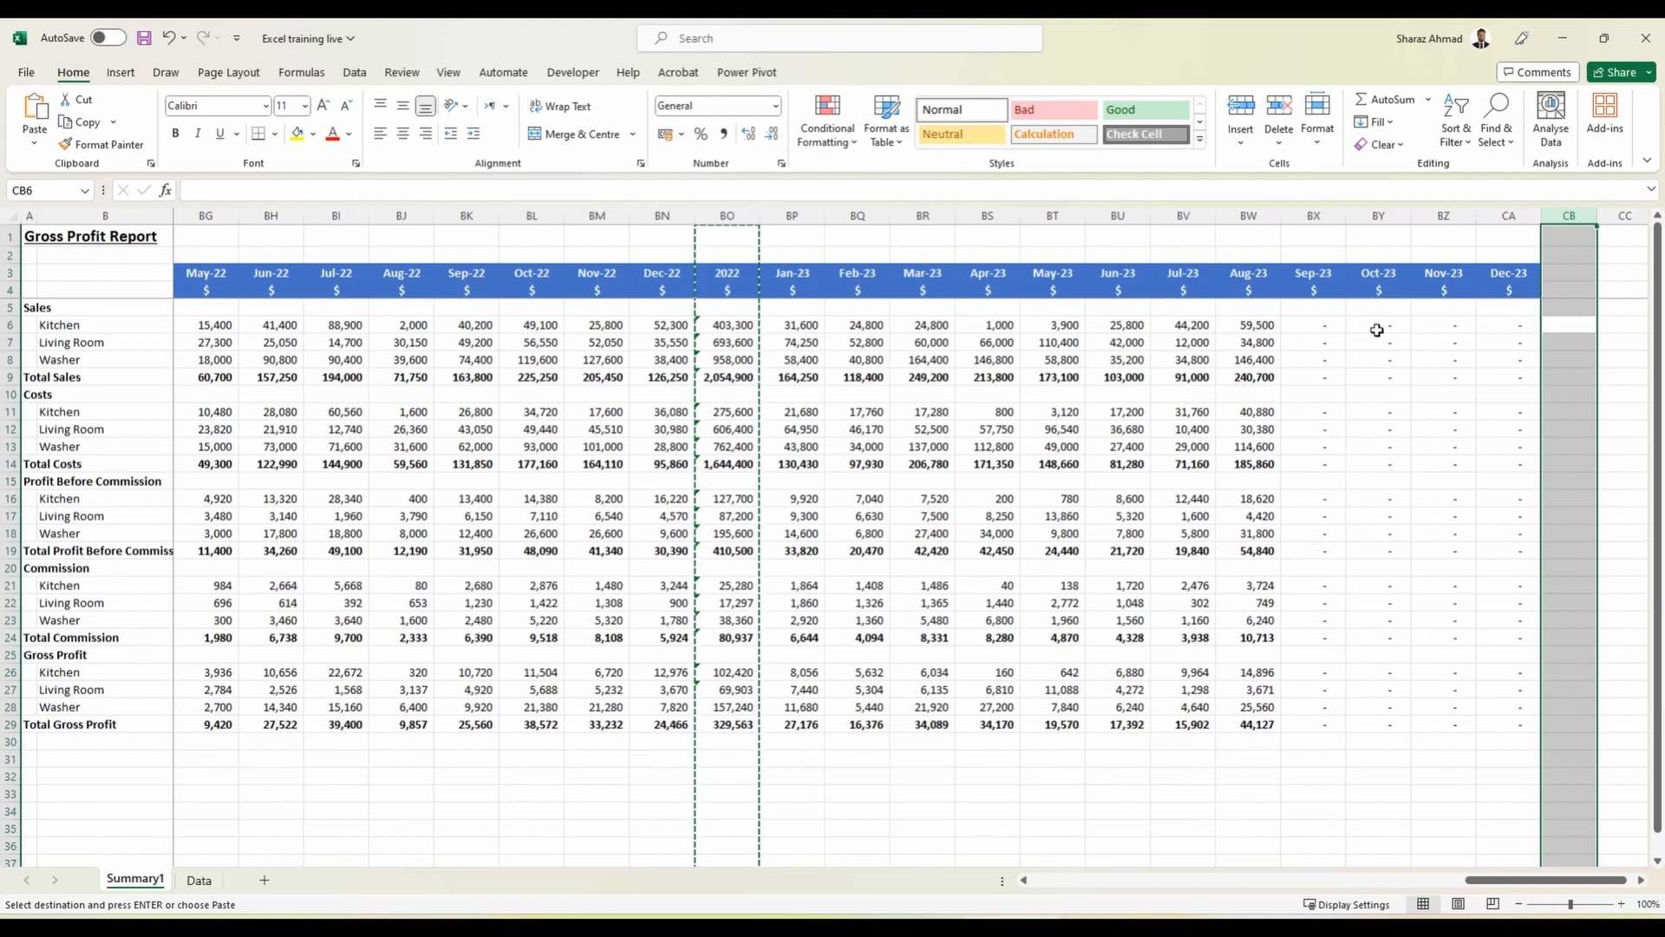
key("ctrl+v")
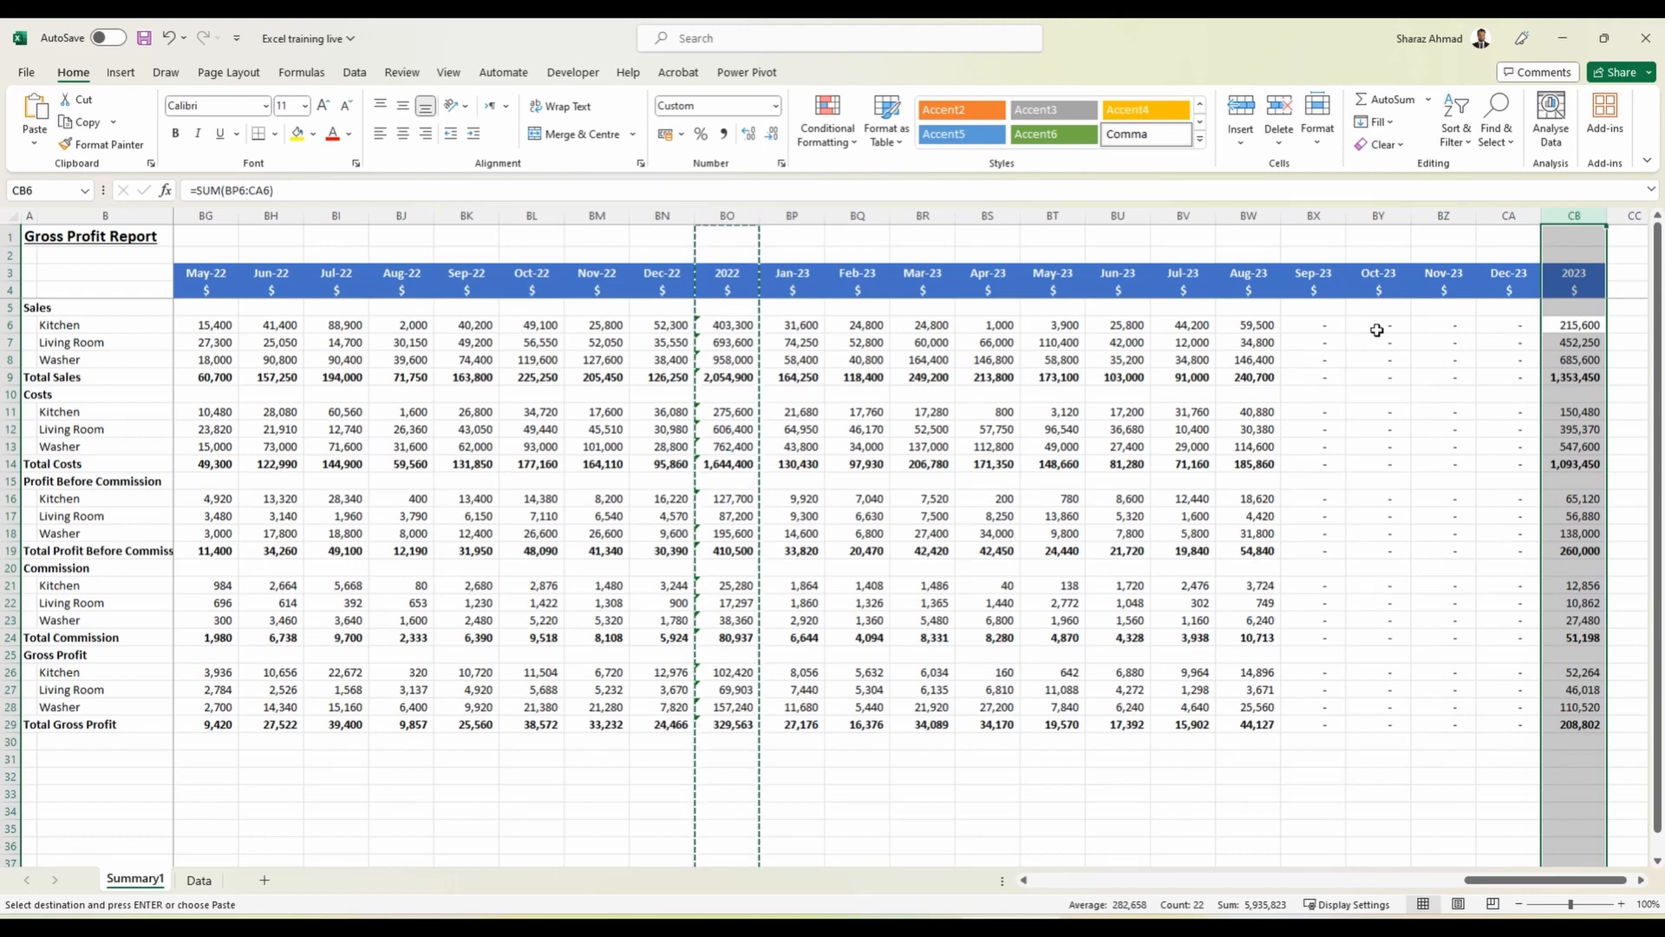
Undo the inserted yearly total columns for 2019 through 2023.
key("ctrl+z")
key("ctrl+z")
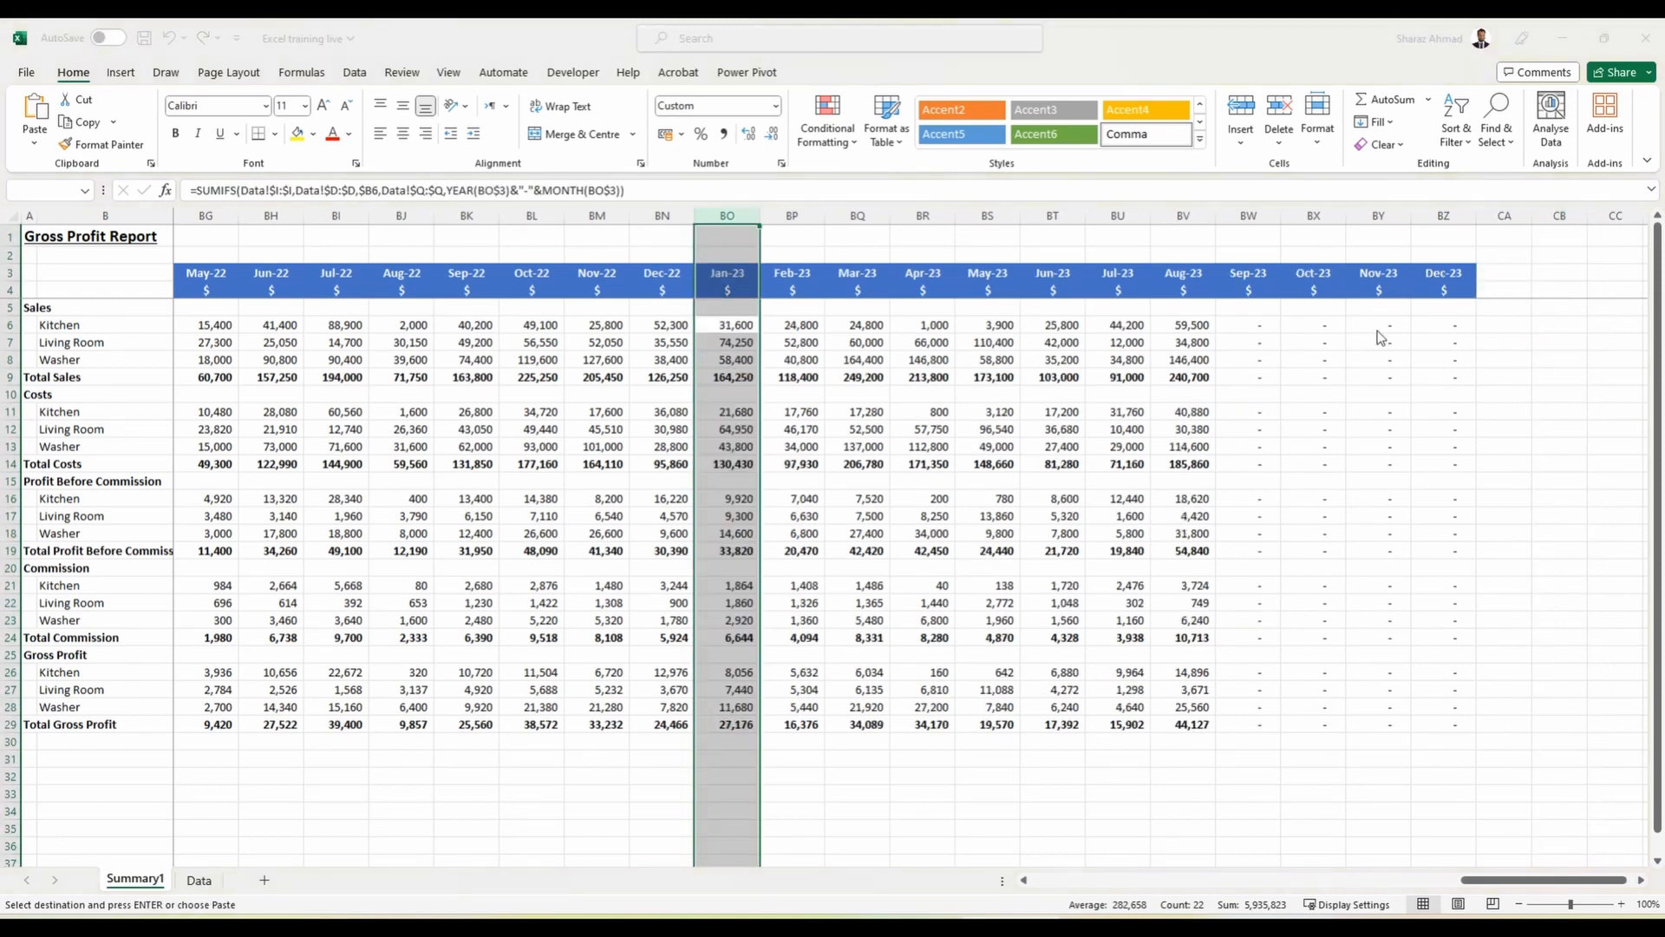
key("ctrl+z")
key("Return")
key("Escape")
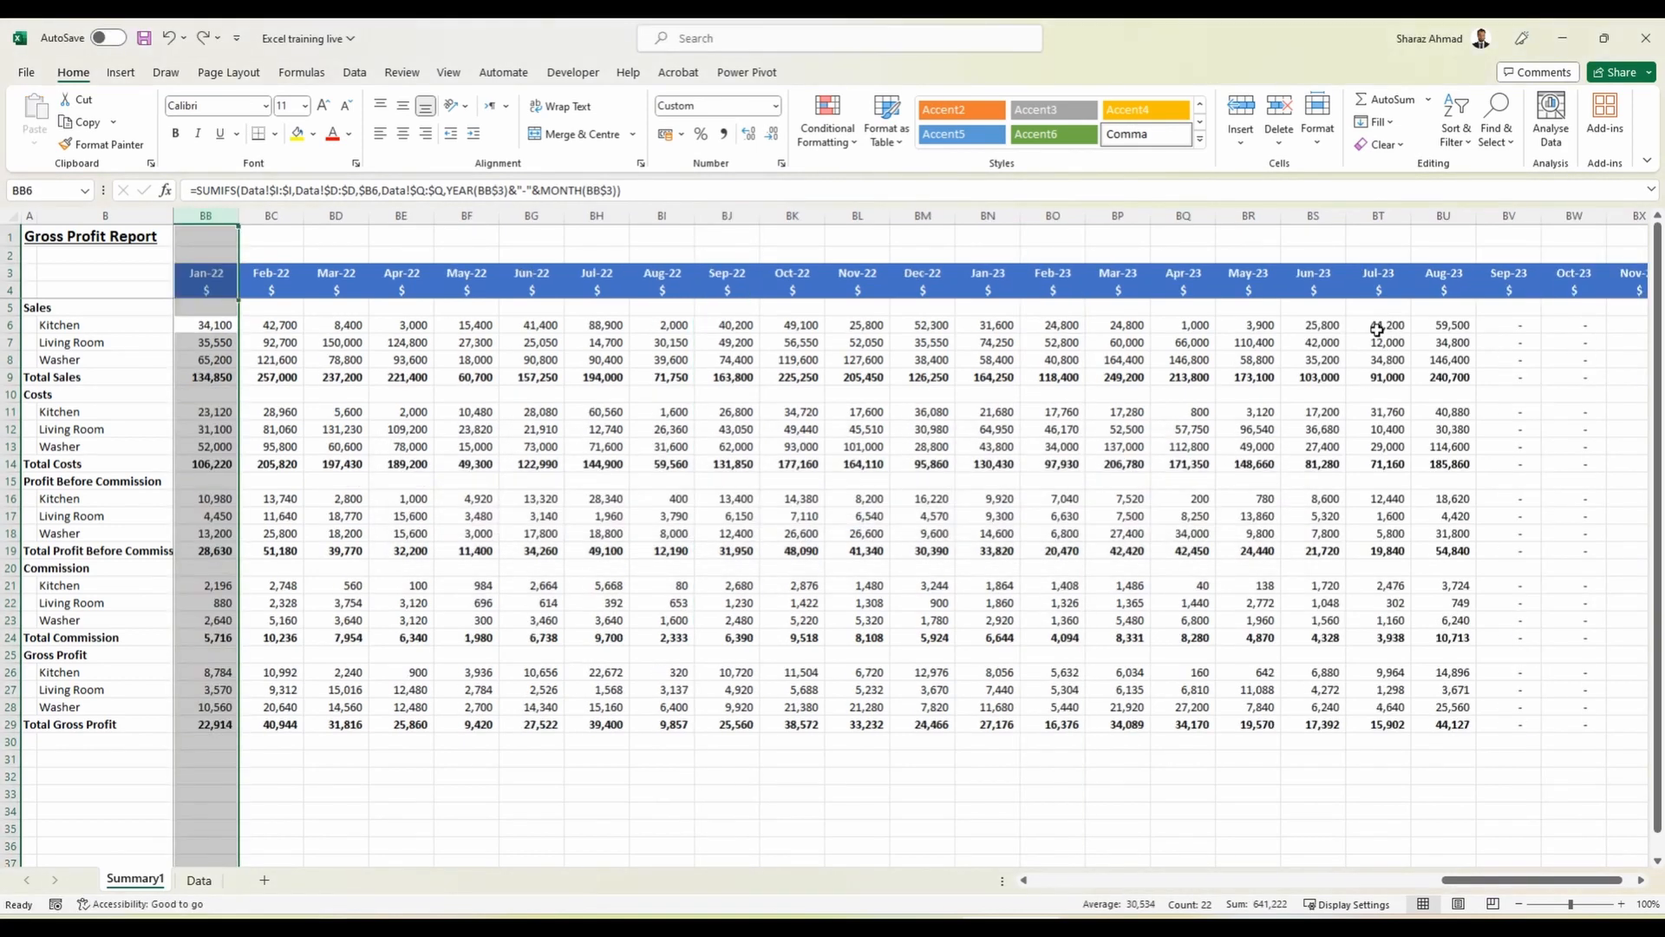
key("ctrl+Home")
key("Right")
key("Right")
key("Right")
key("Right")
key("Right")
key("Right")
key("Right")
key("Right")
key("Right")
key("Right")
key("Right")
key("Right")
key("Right")
key("Right")
key("Right")
key("Right")
key("Right")
key("Right")
key("Right")
key("Right")
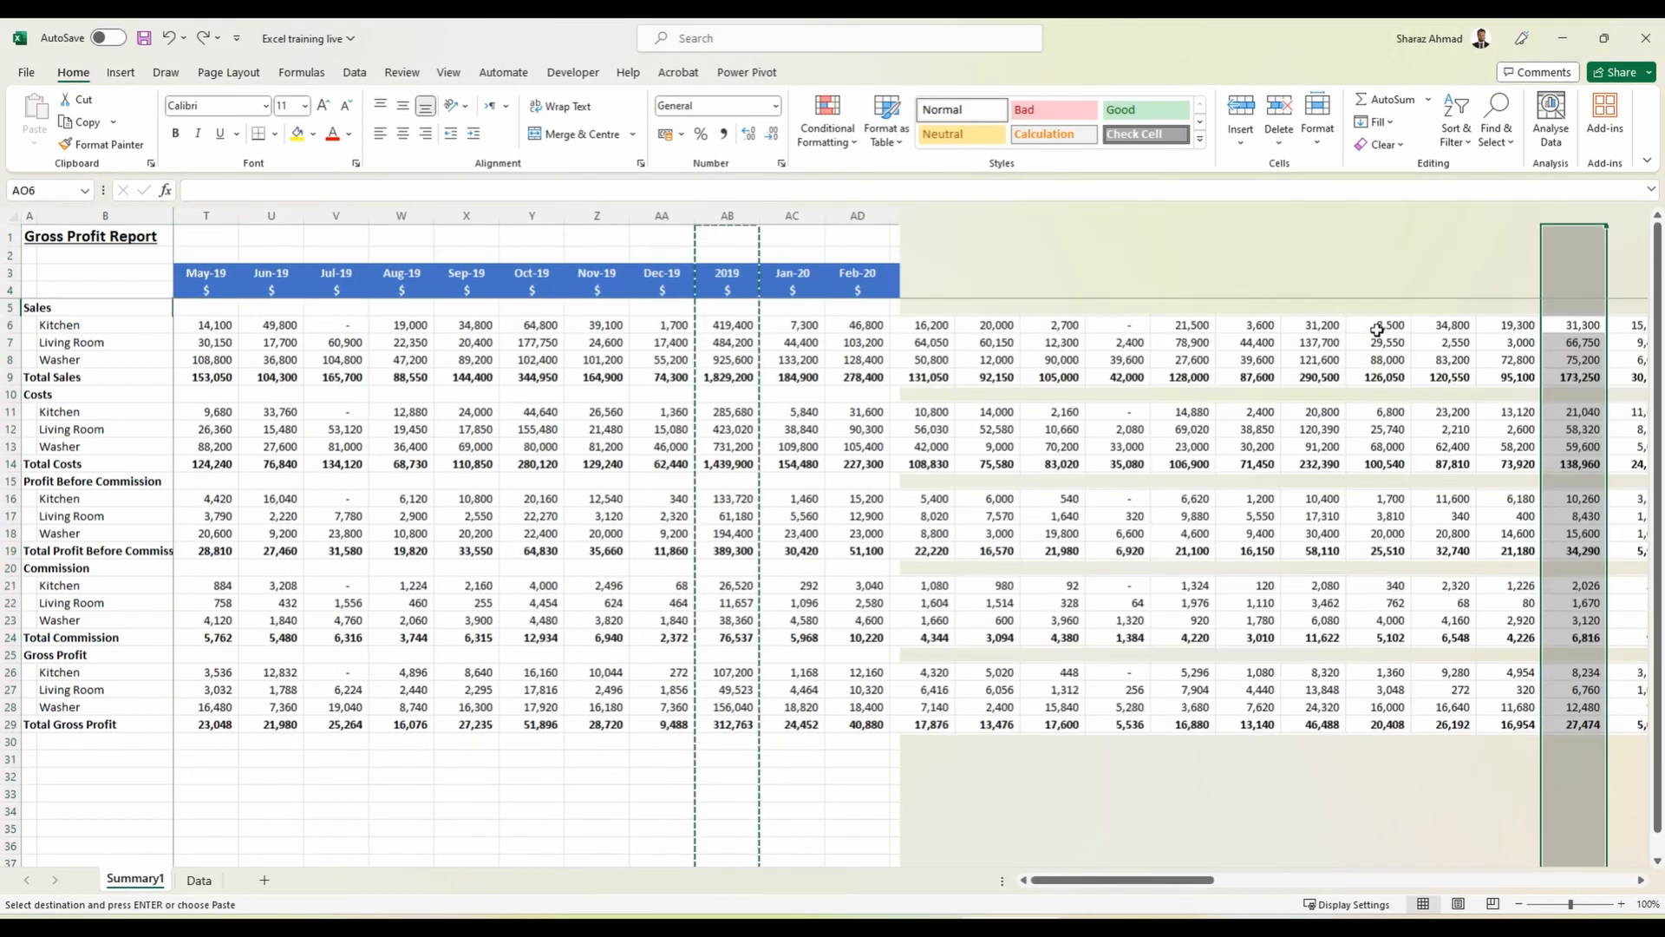
key("ctrl+space")
key("ctrl+c")
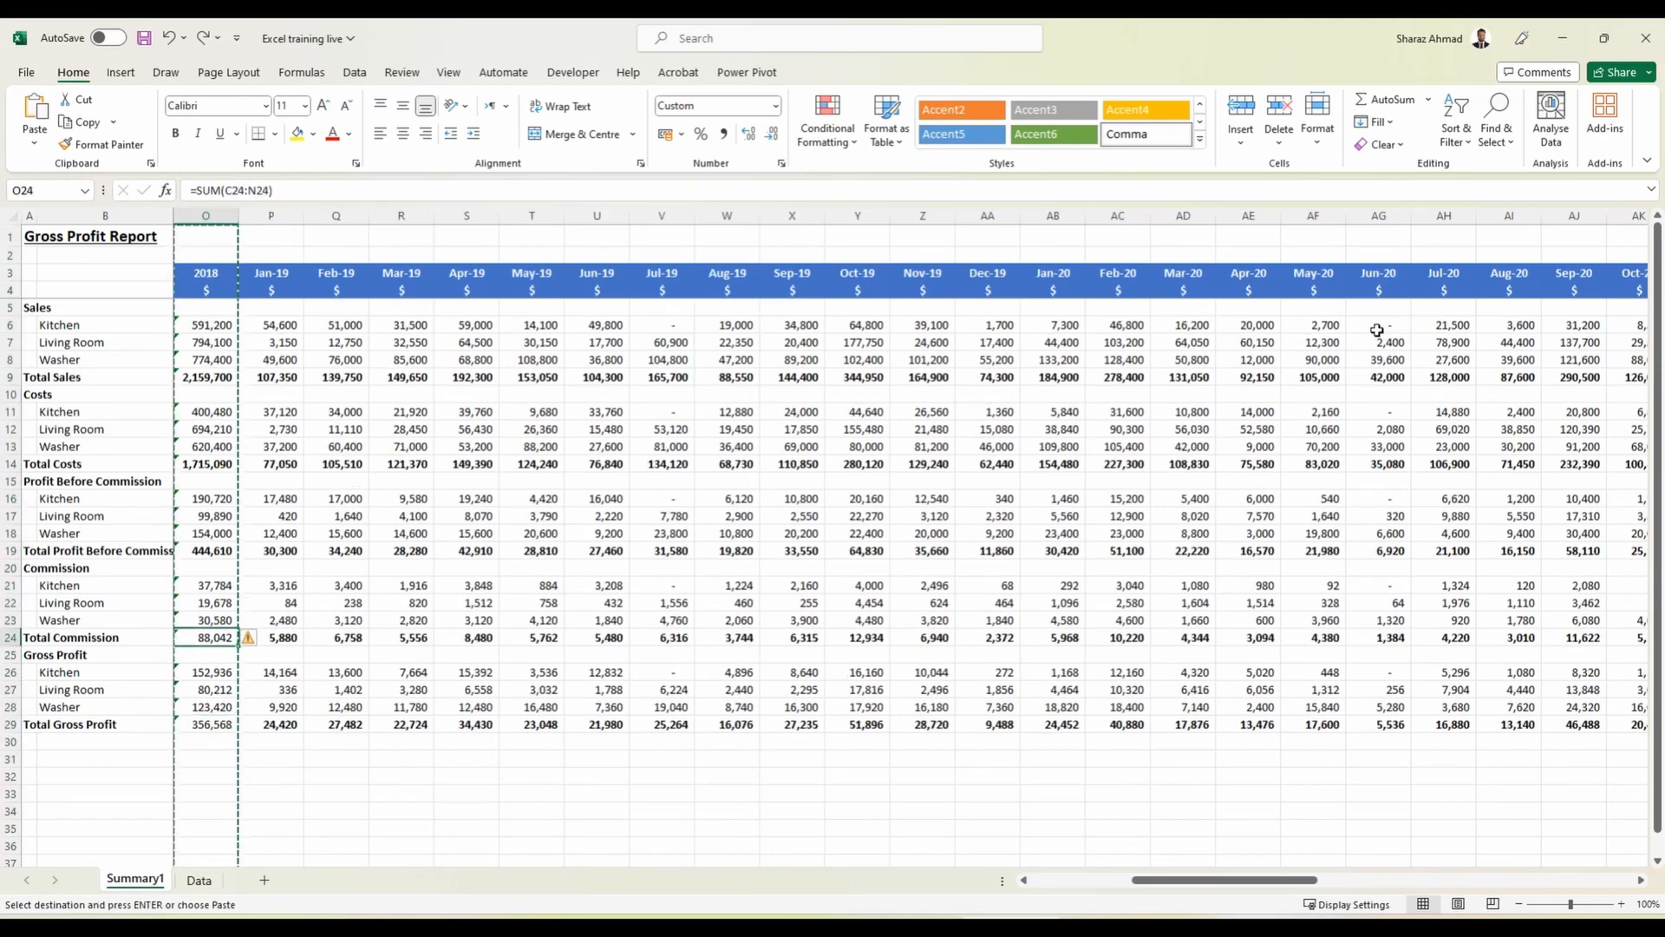
Make the 2018 values for Total Commission (O24) and Total Gross Profit (O29) bold.
key("ctrl+b")
key("Down")
key("Down")
key("Down")
key("Down")
key("Down")
key("ctrl+b")
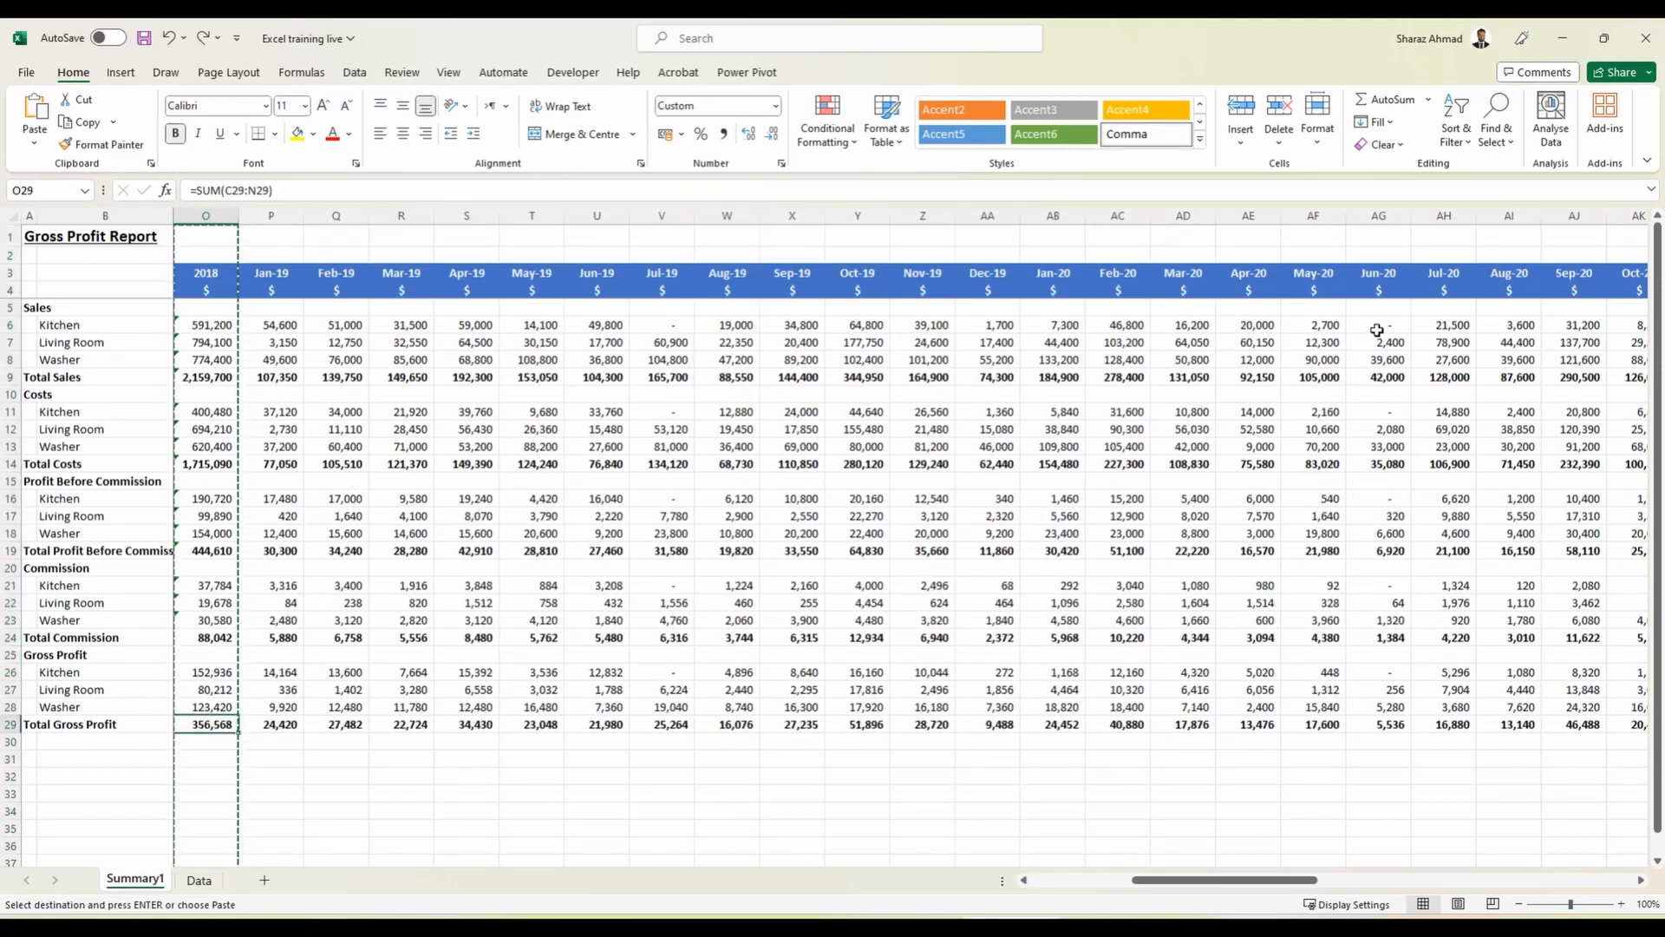
Fill the Total Sales row from C9 to BW9 with Light Grey, Background 2, Darker 10%.
key("ctrl+Home")
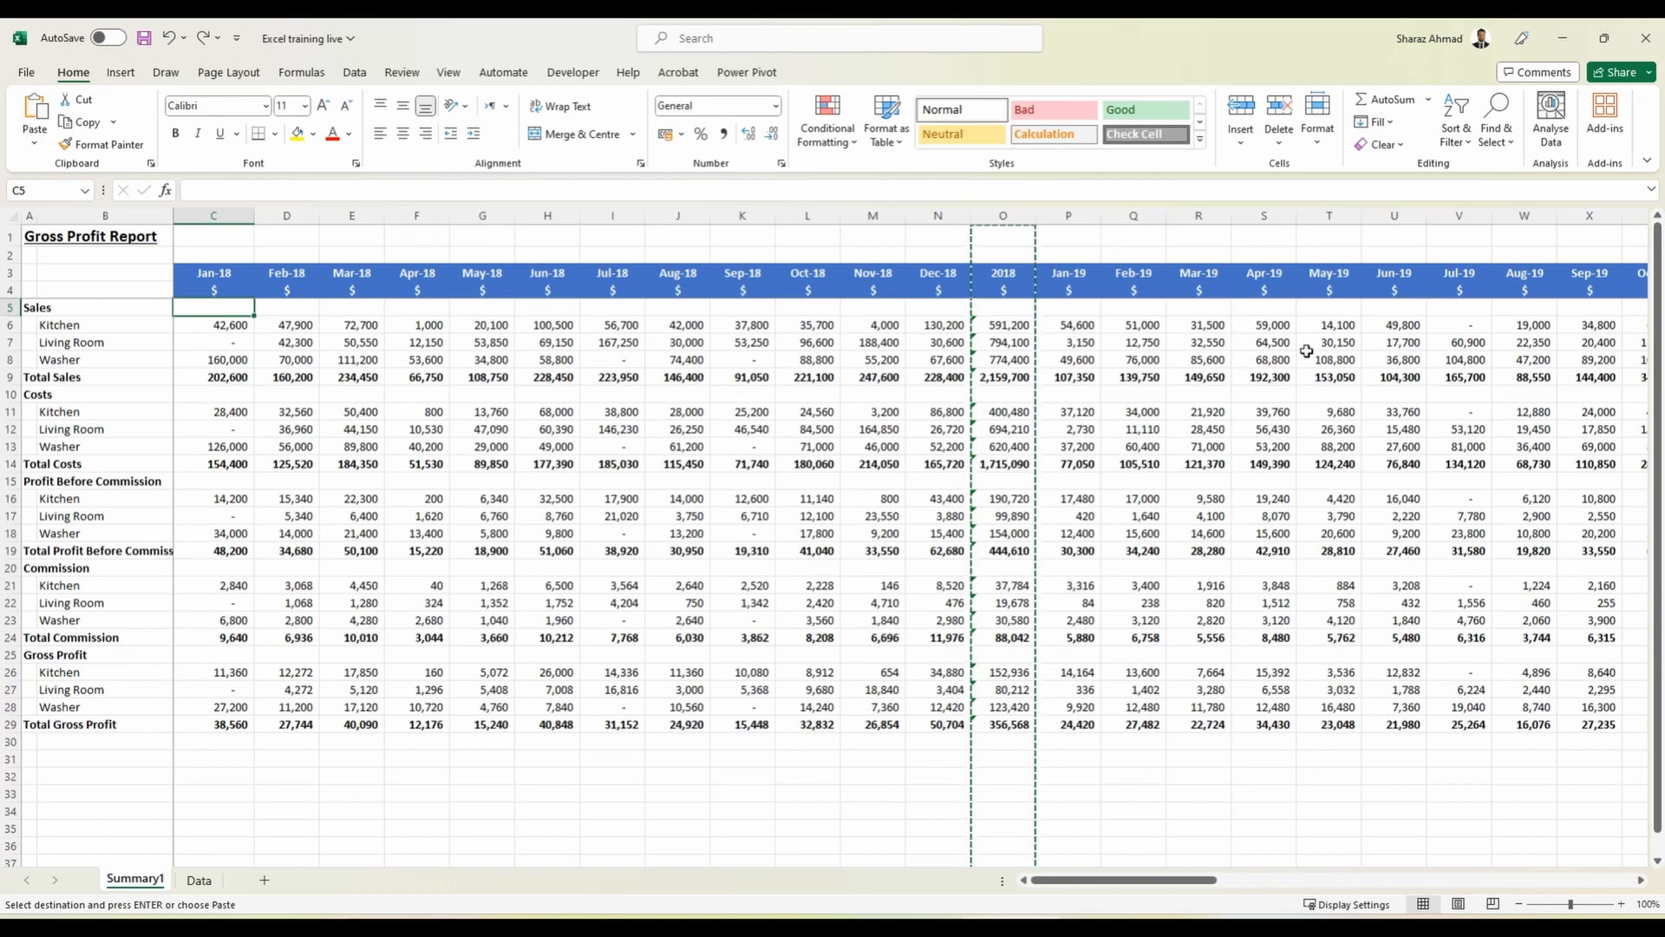
left_click_drag(1023, 278, 1011, 725)
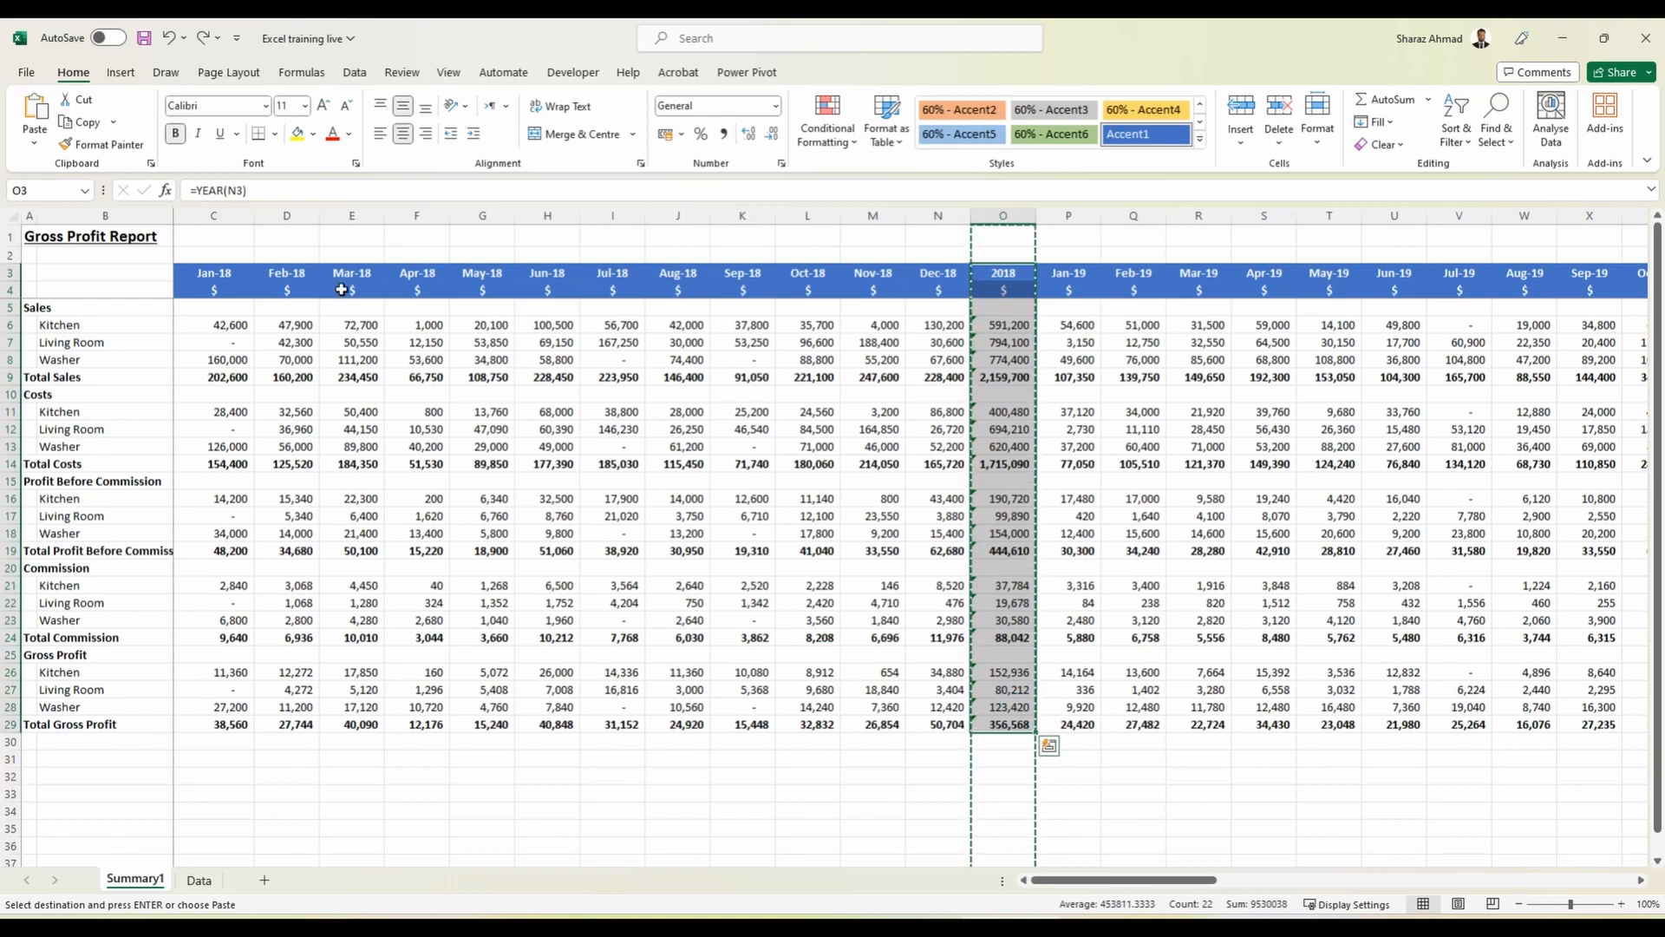
left_click(233, 379)
key("ctrl+shift+Right")
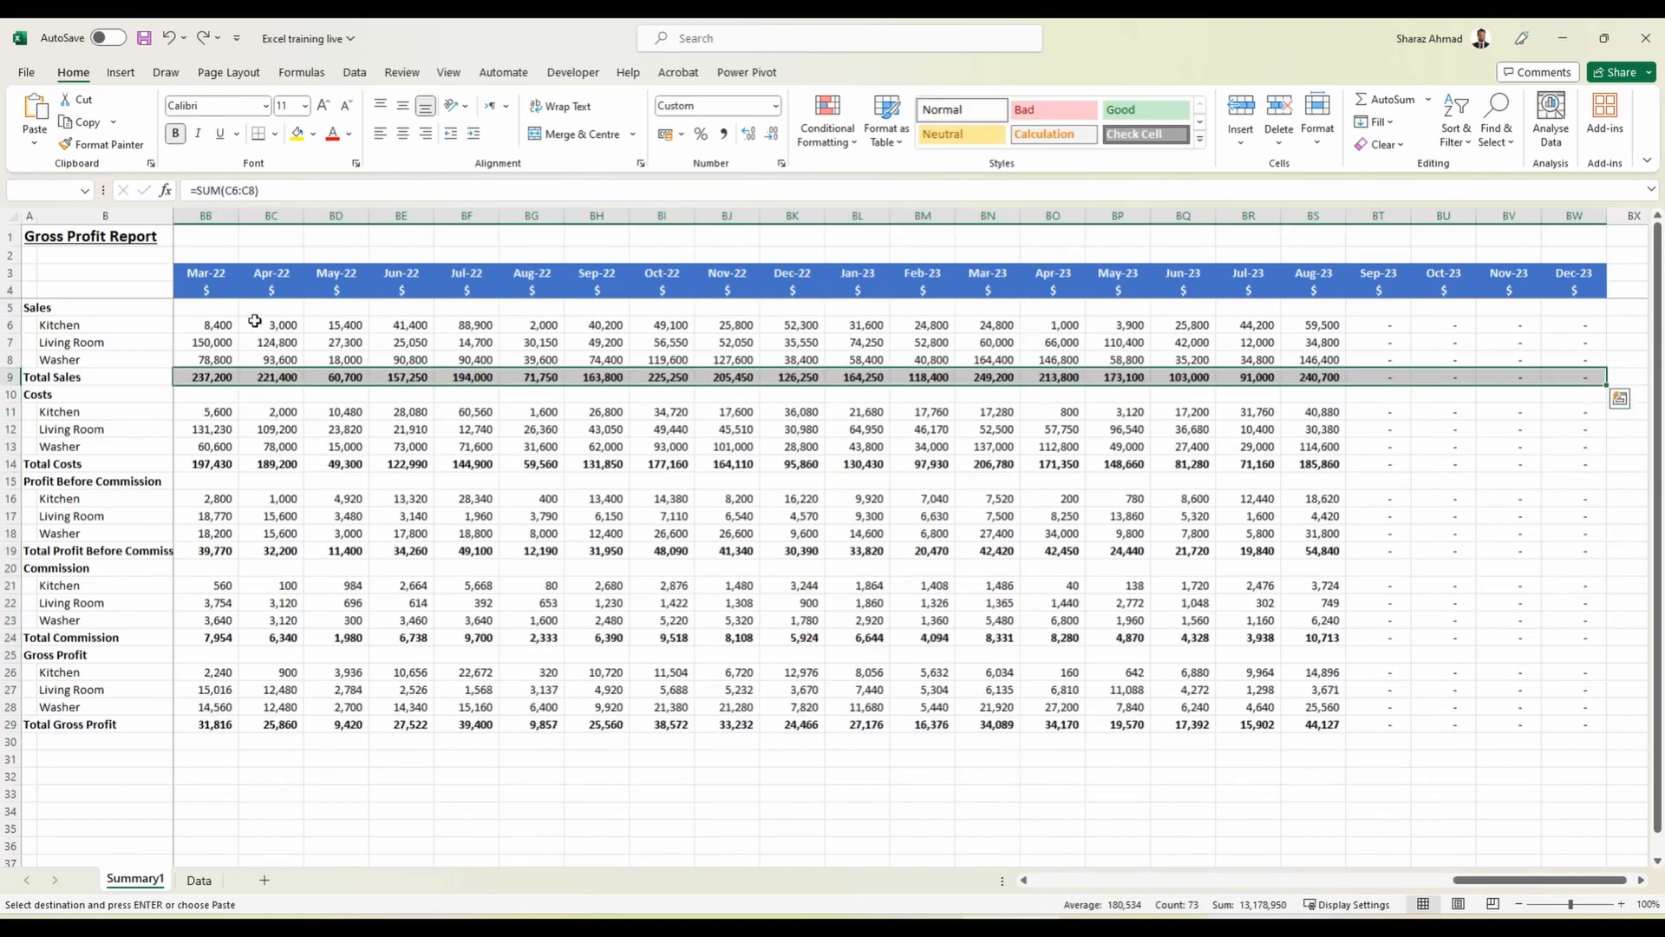
left_click(313, 133)
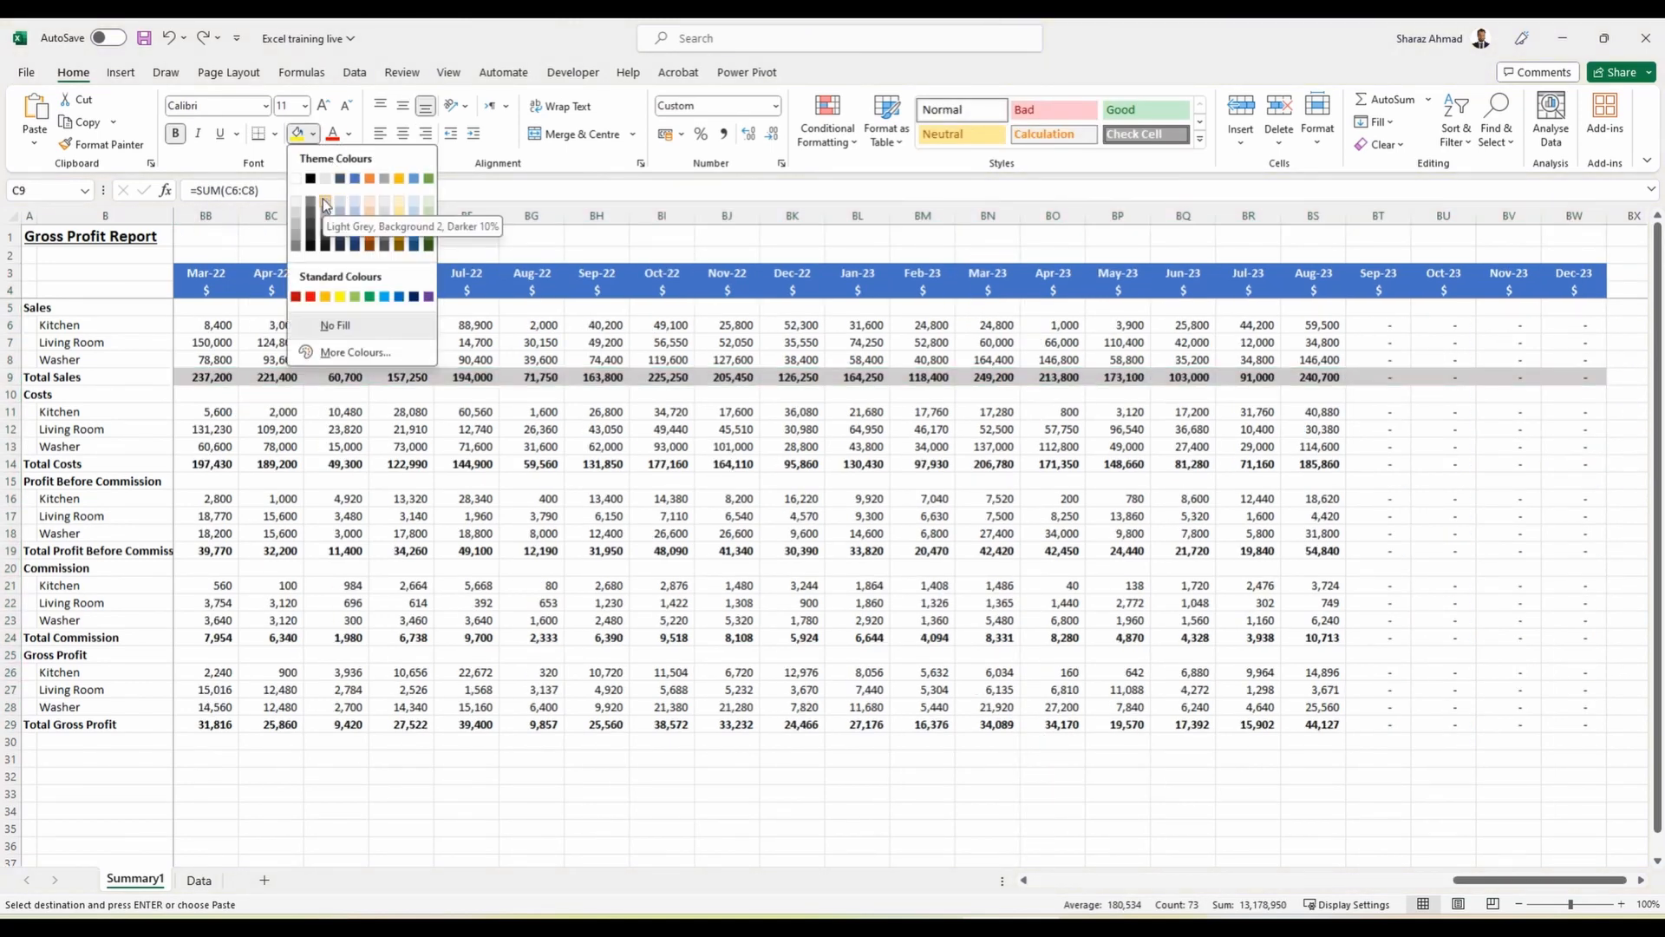
left_click(322, 199)
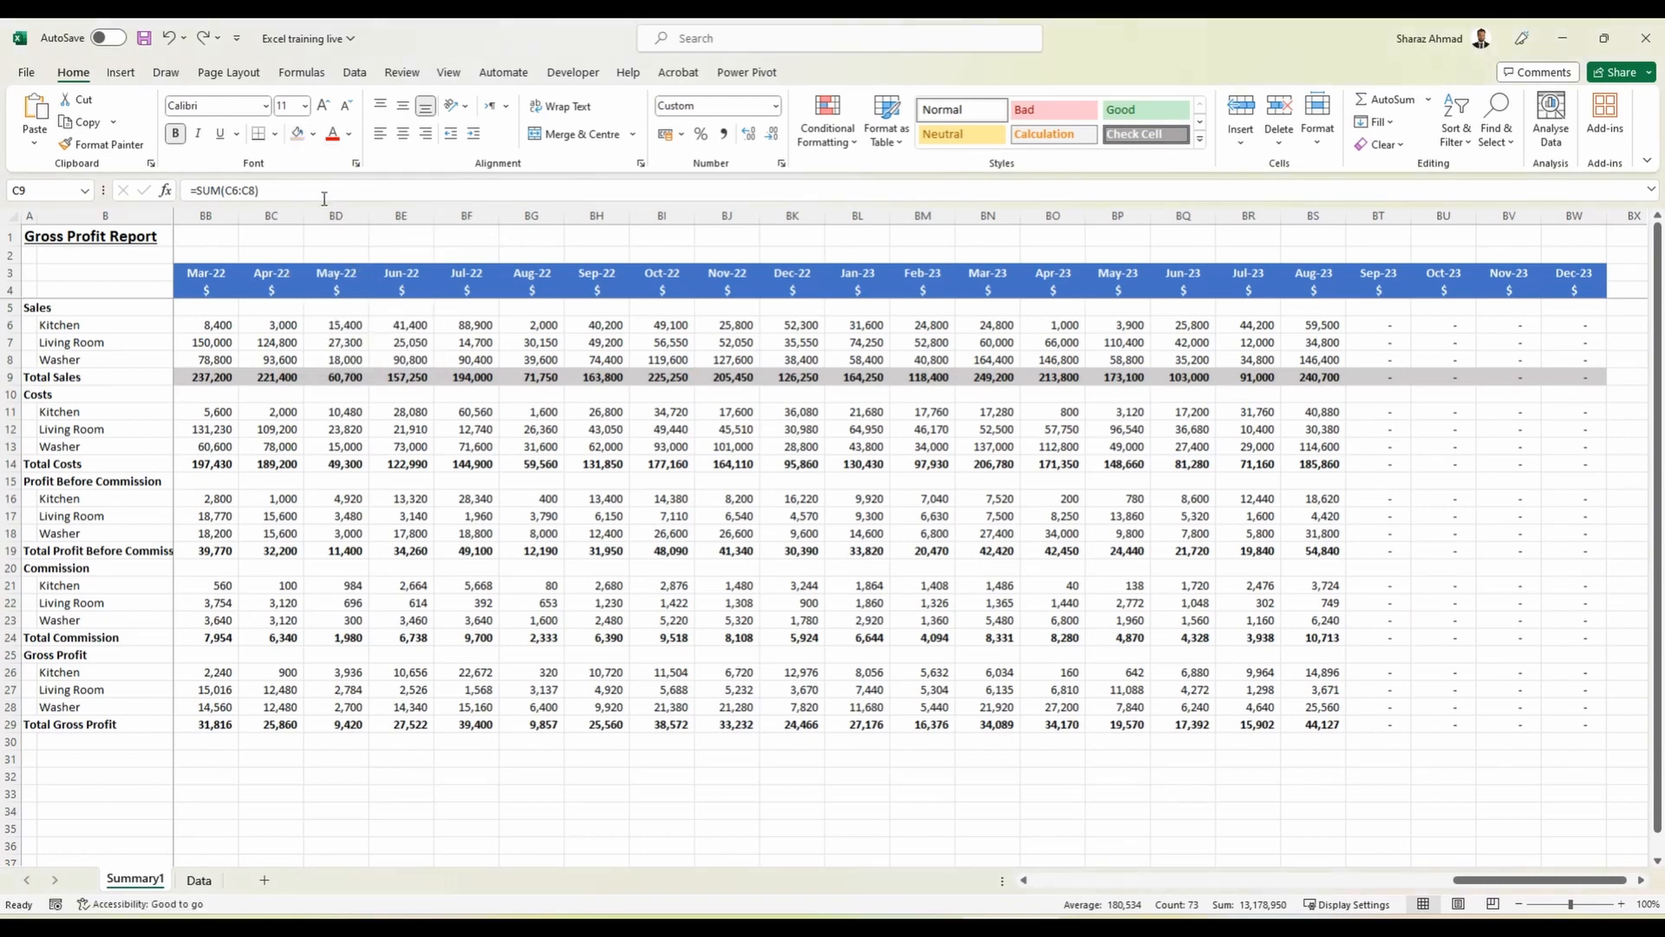
Repeat the light grey fill on the Total Costs row from C14 to BW14.
key("Down")
key("Down")
key("Down")
key("Down")
key("Down")
key("ctrl+shift+Right")
key("F4")
Repeat the light grey fill on the Total Commission row from C24 to BW24.
key("Down")
key("Down")
key("Down")
key("Down")
key("Down")
key("Down")
key("Down")
key("Down")
key("Down")
key("Down")
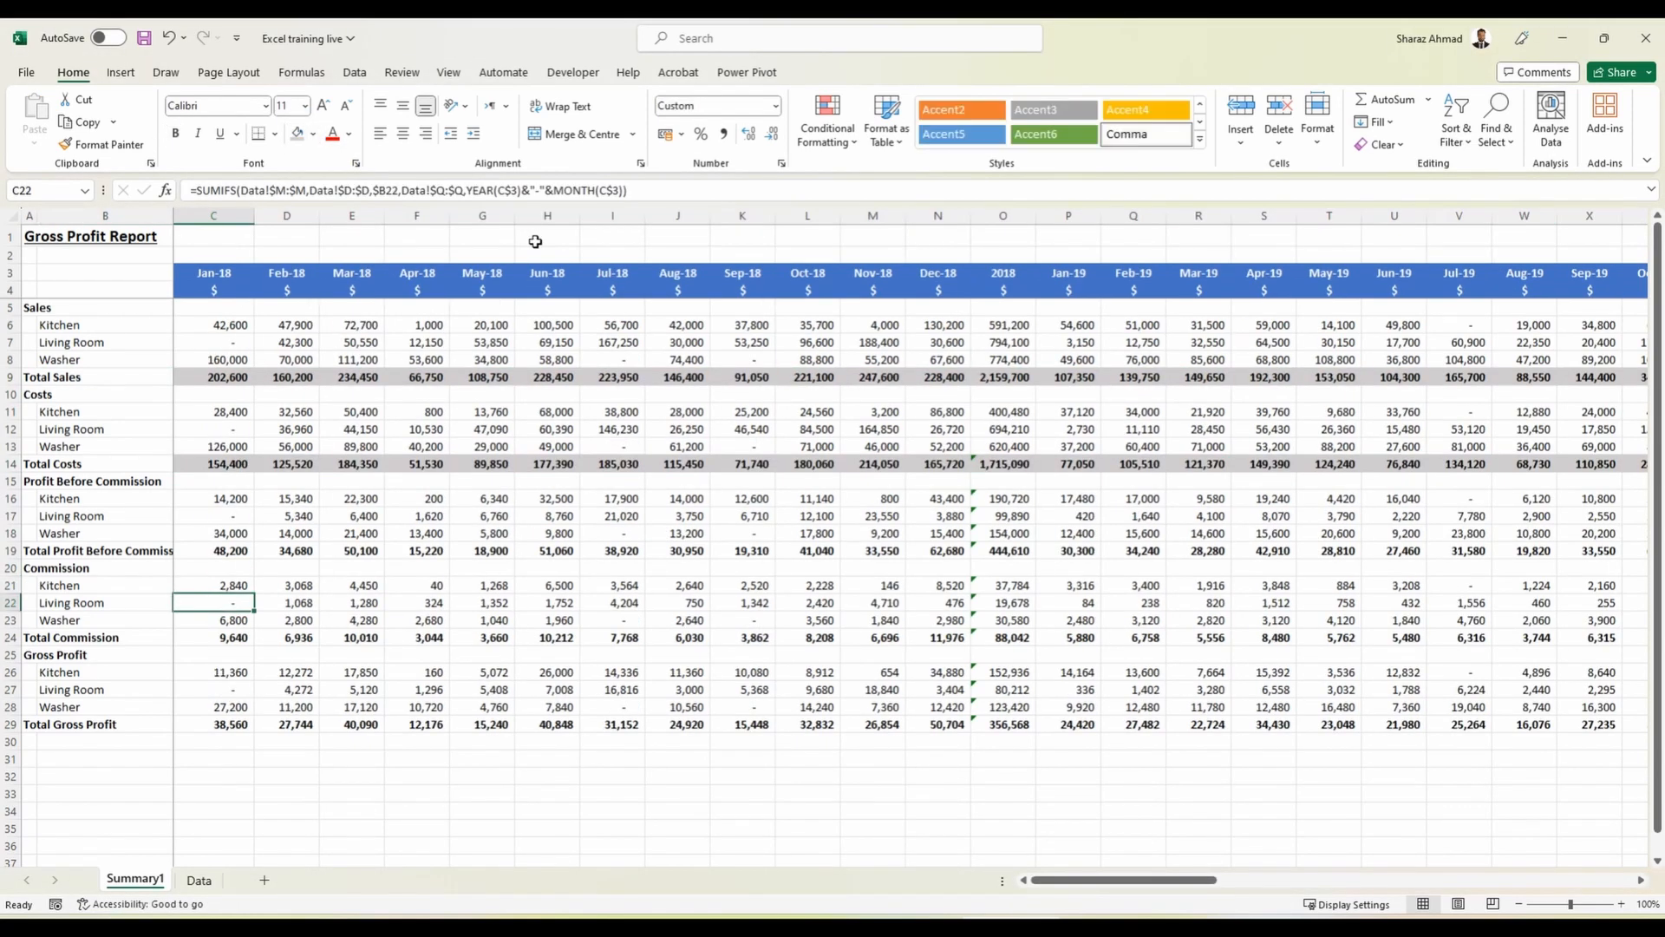
key("ctrl+shift+Right")
key("F4")
Fill the Total Profit Before Commission row from C19 to BW19 with light green.
key("Up")
key("Up")
key("Up")
key("Up")
key("Up")
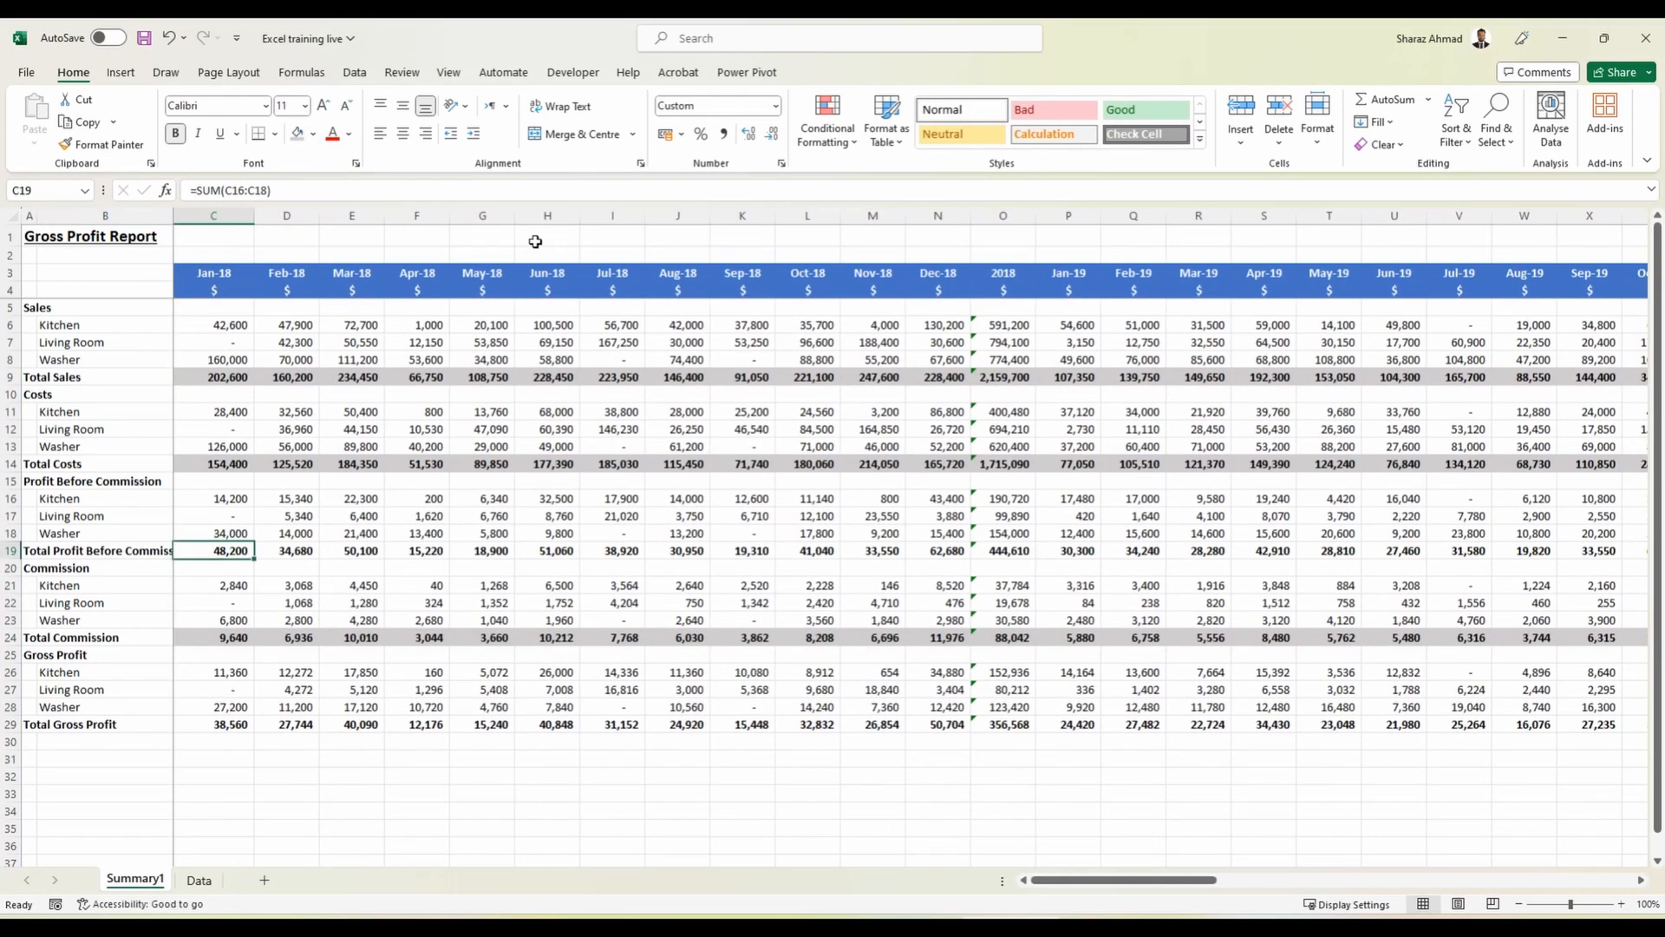
key("ctrl+shift+Right")
left_click(313, 133)
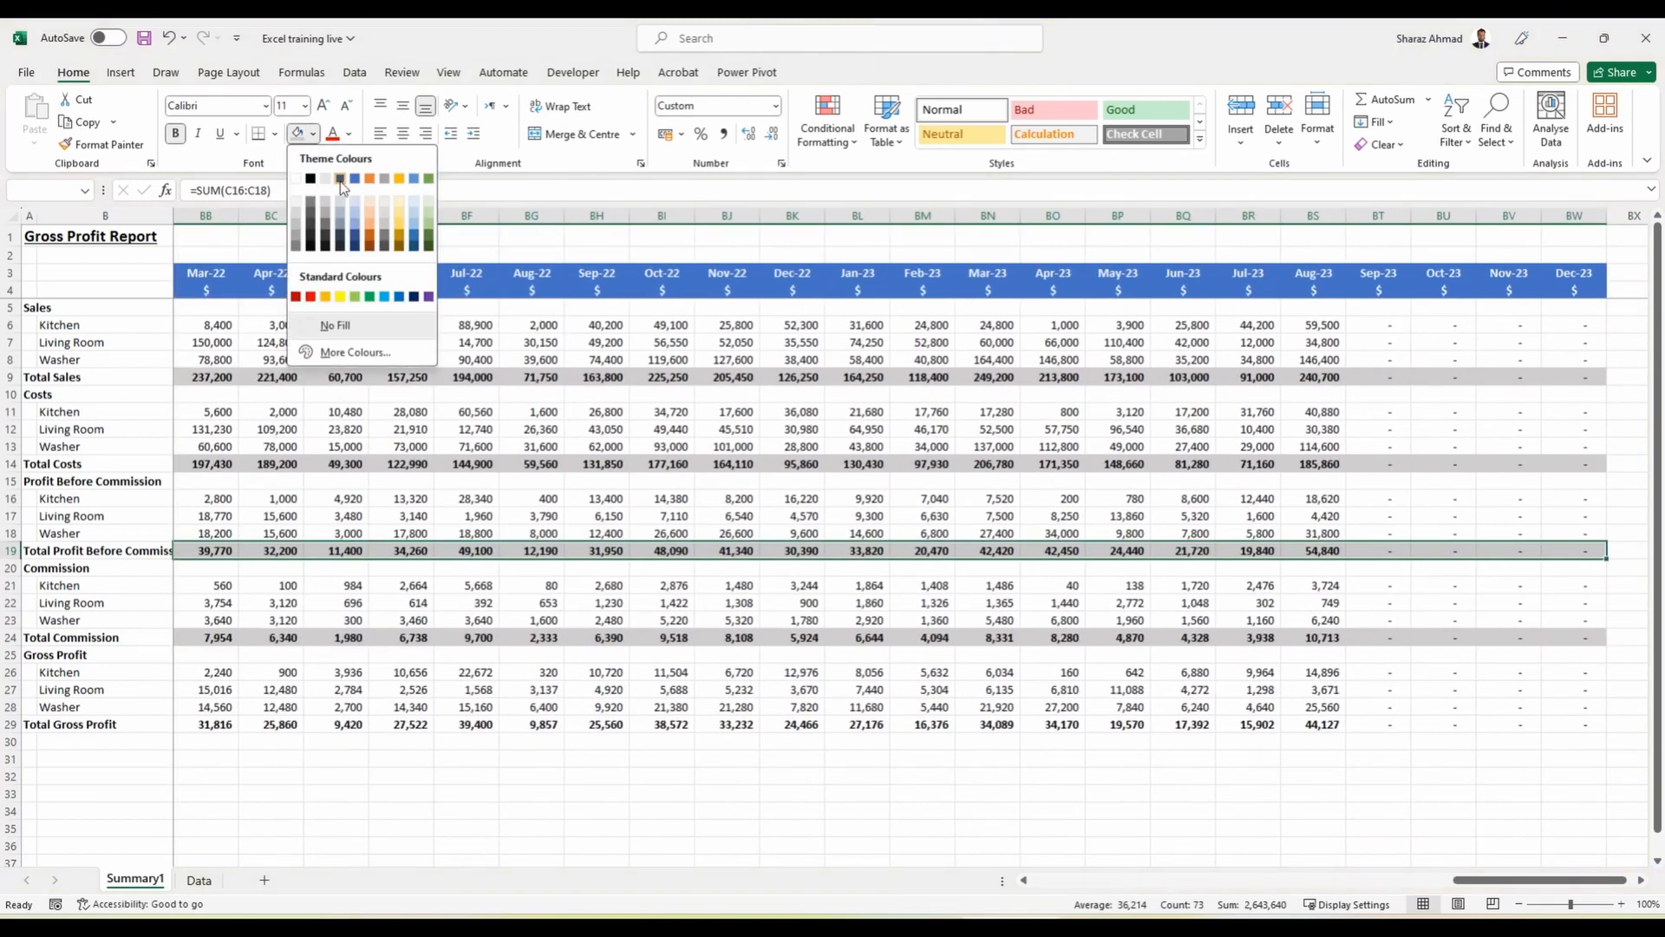
left_click(434, 217)
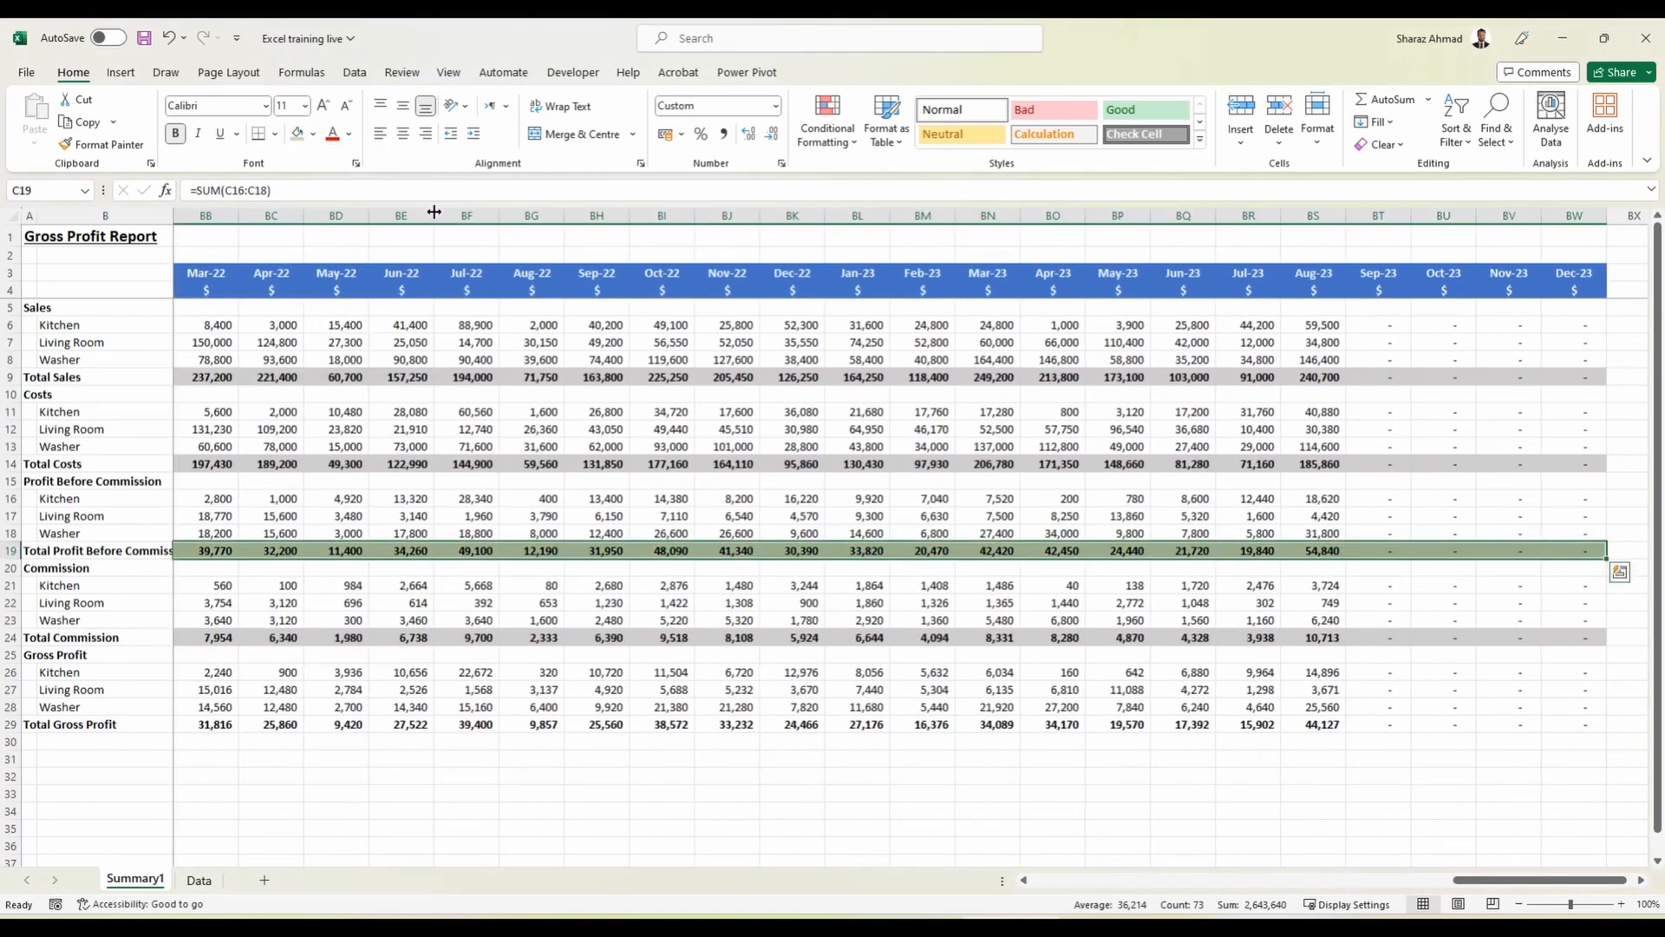
Apply the same light green fill to the Total Gross Profit row from C29 to BW29.
key("Down")
key("Down")
key("Down")
key("Down")
key("Down")
key("Down")
key("Down")
key("Down")
key("Down")
key("Down")
key("ctrl+shift+Right")
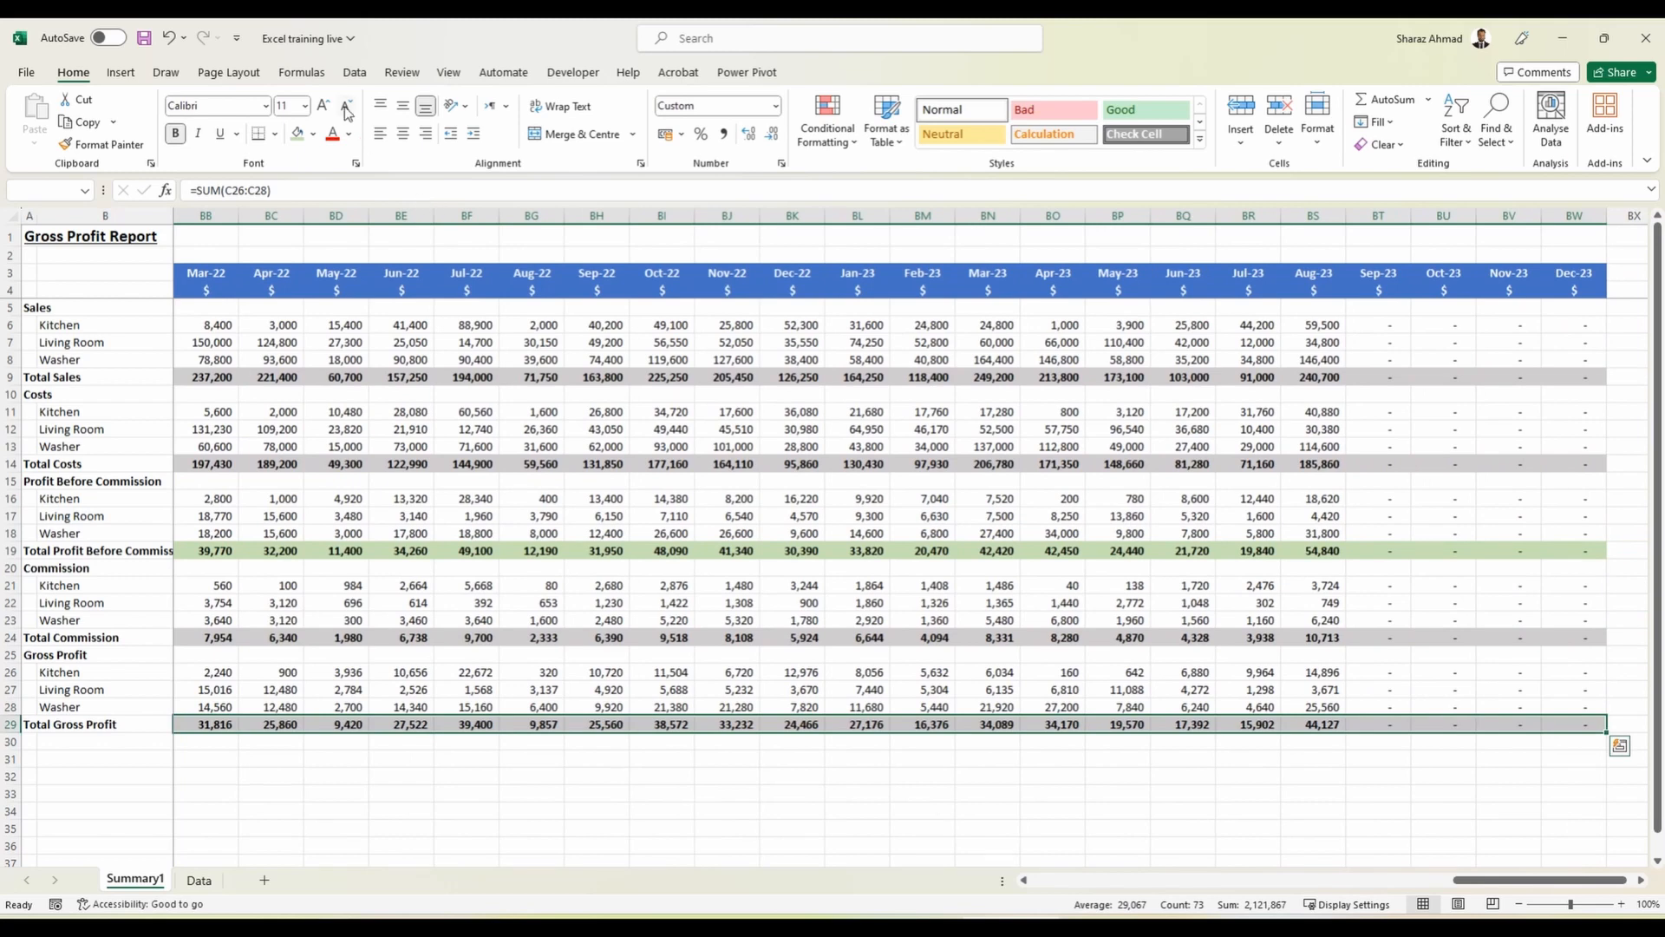
left_click(300, 134)
key("Home")
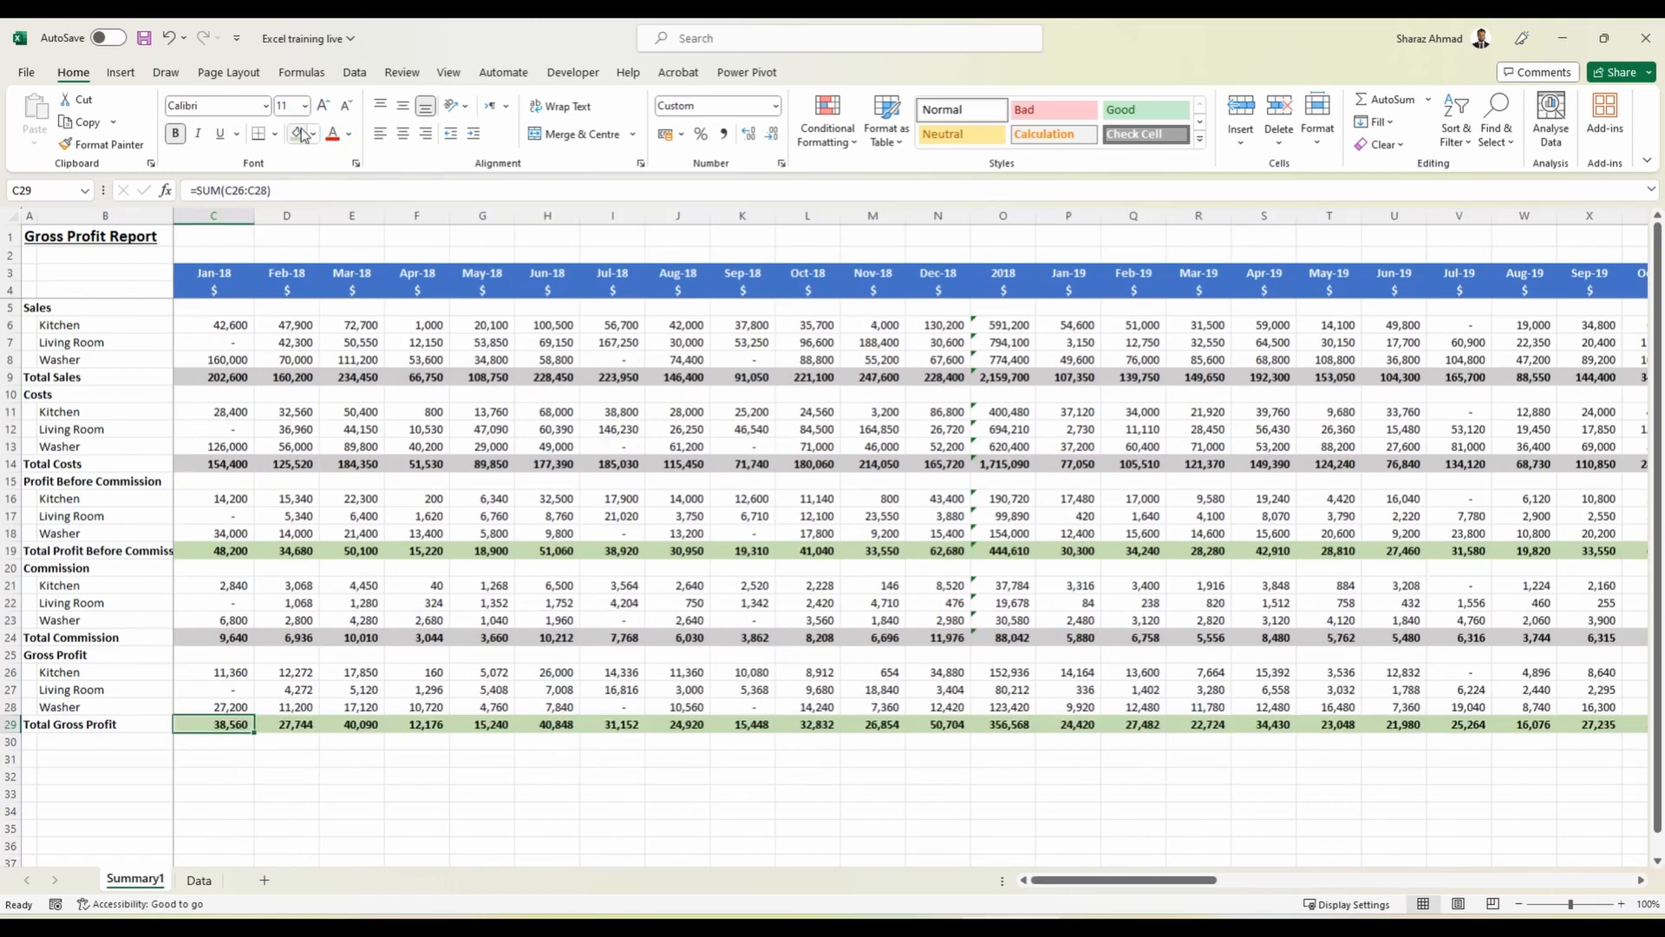
key("Up")
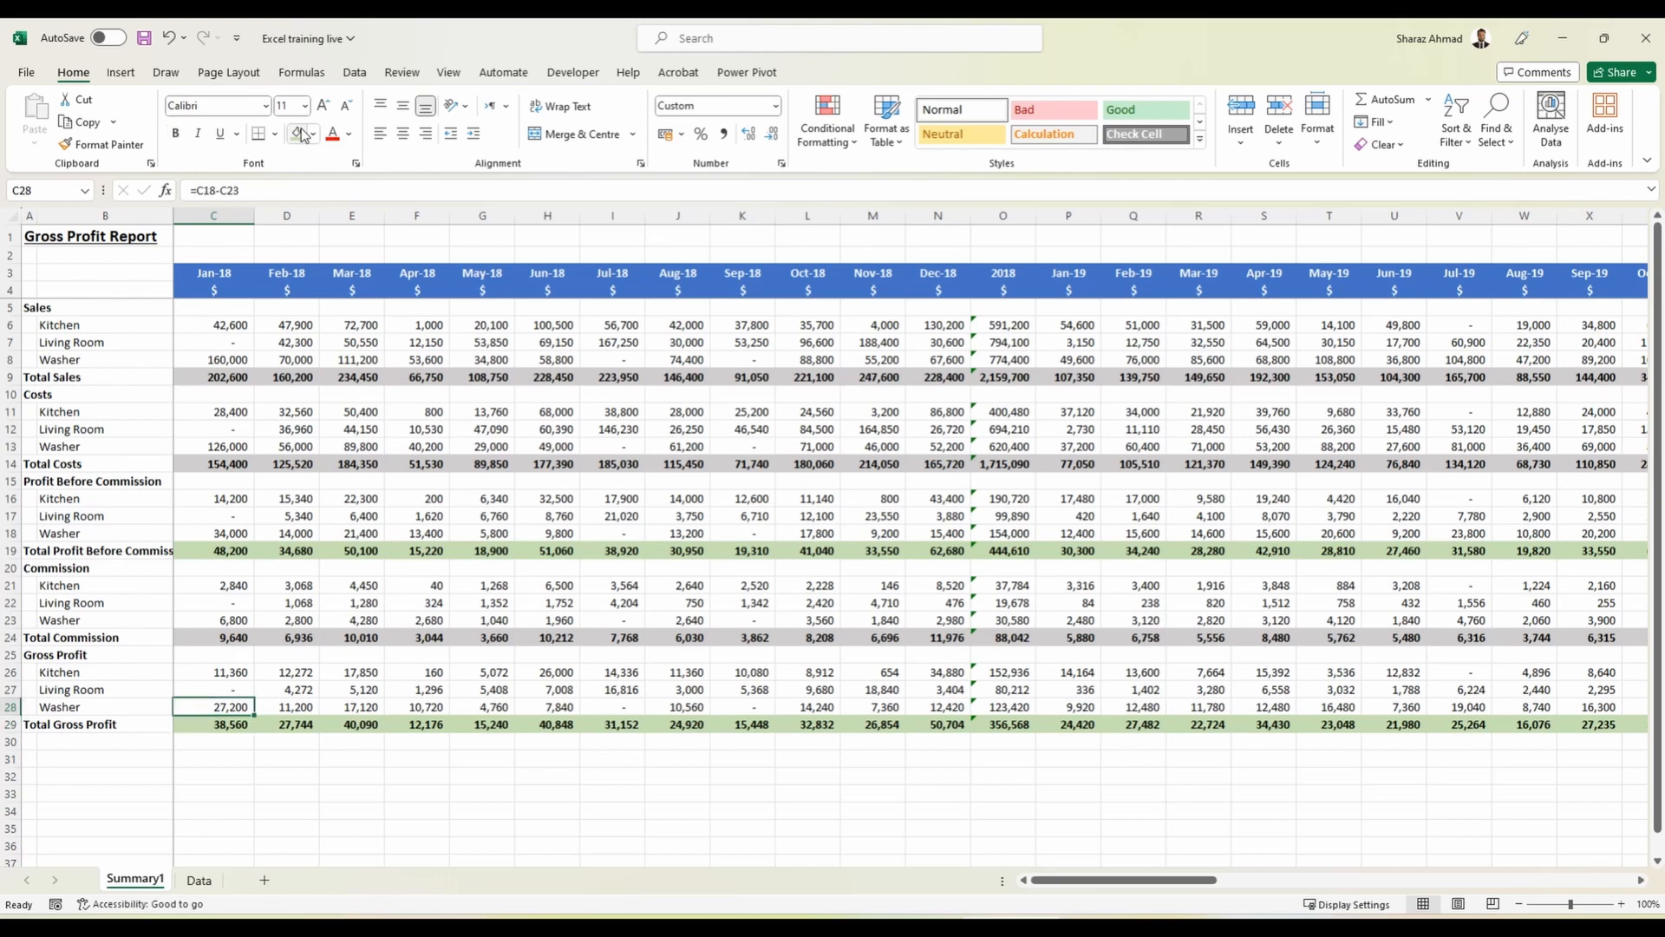
key("ctrl+shift+Right")
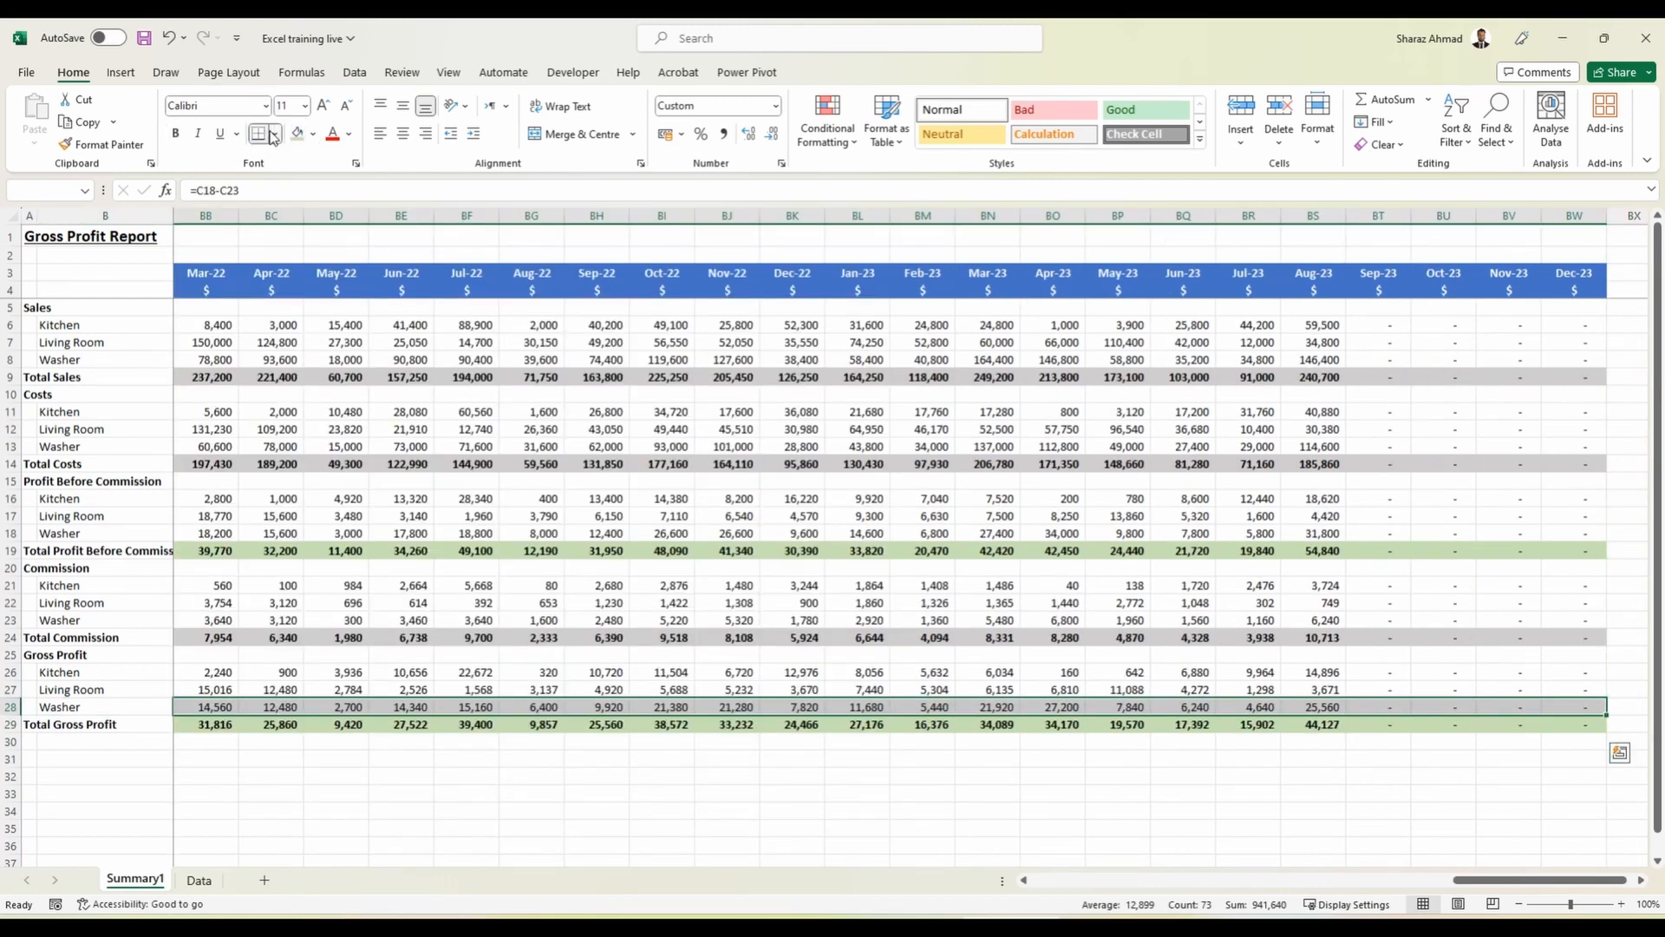
left_click(274, 134)
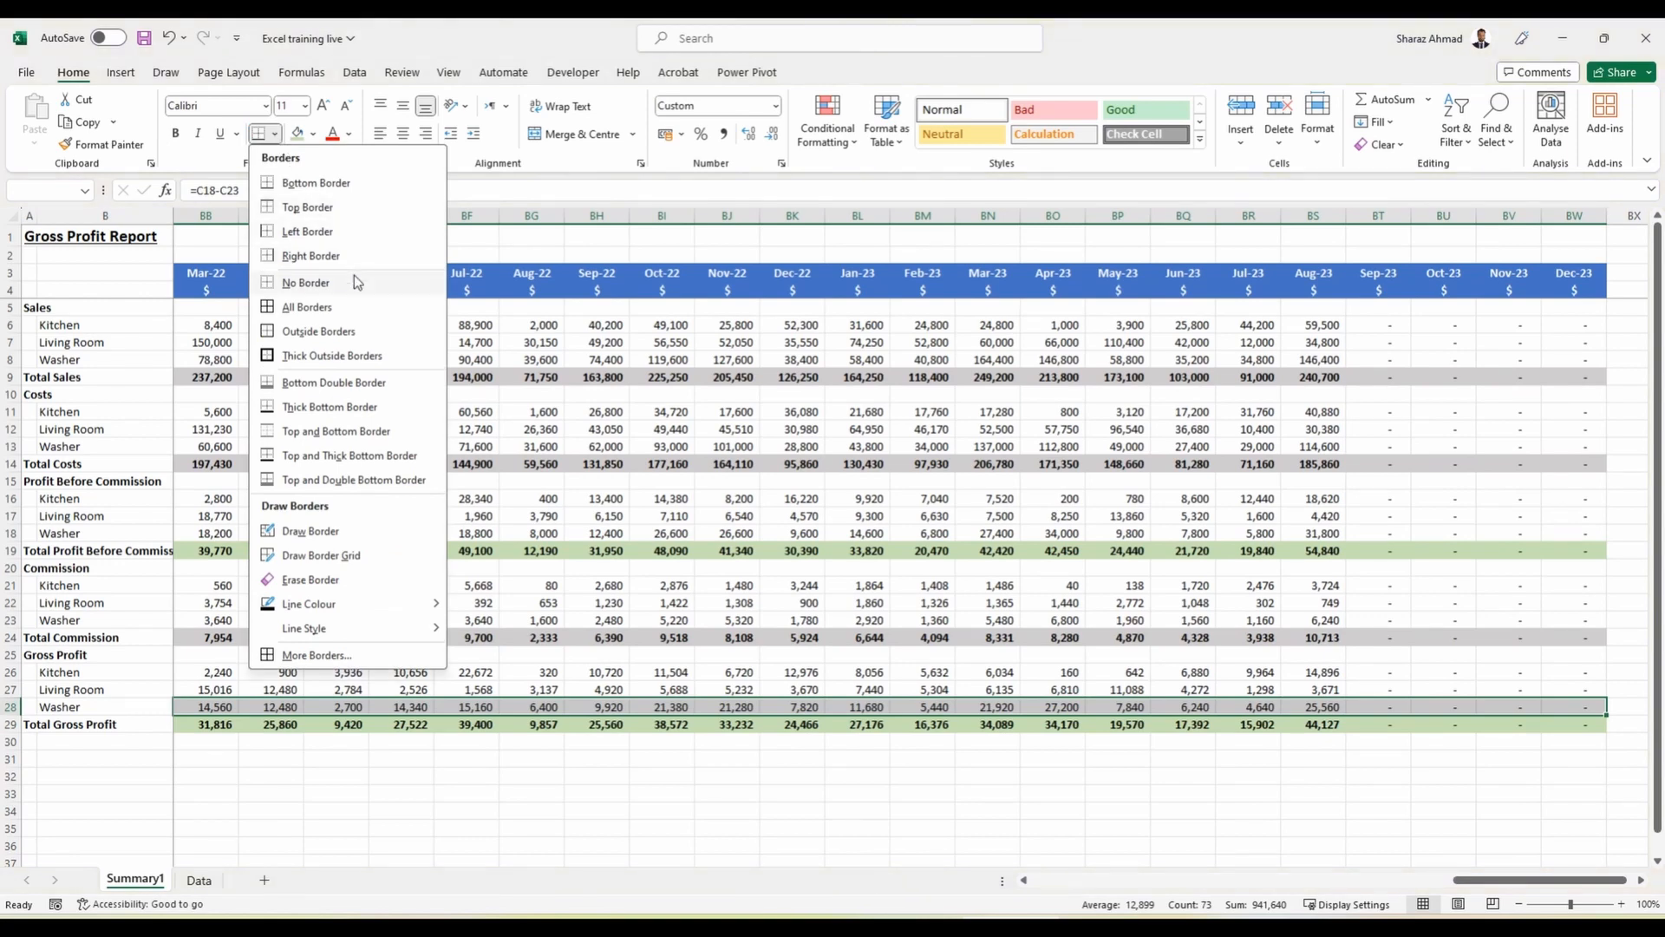
left_click(586, 588)
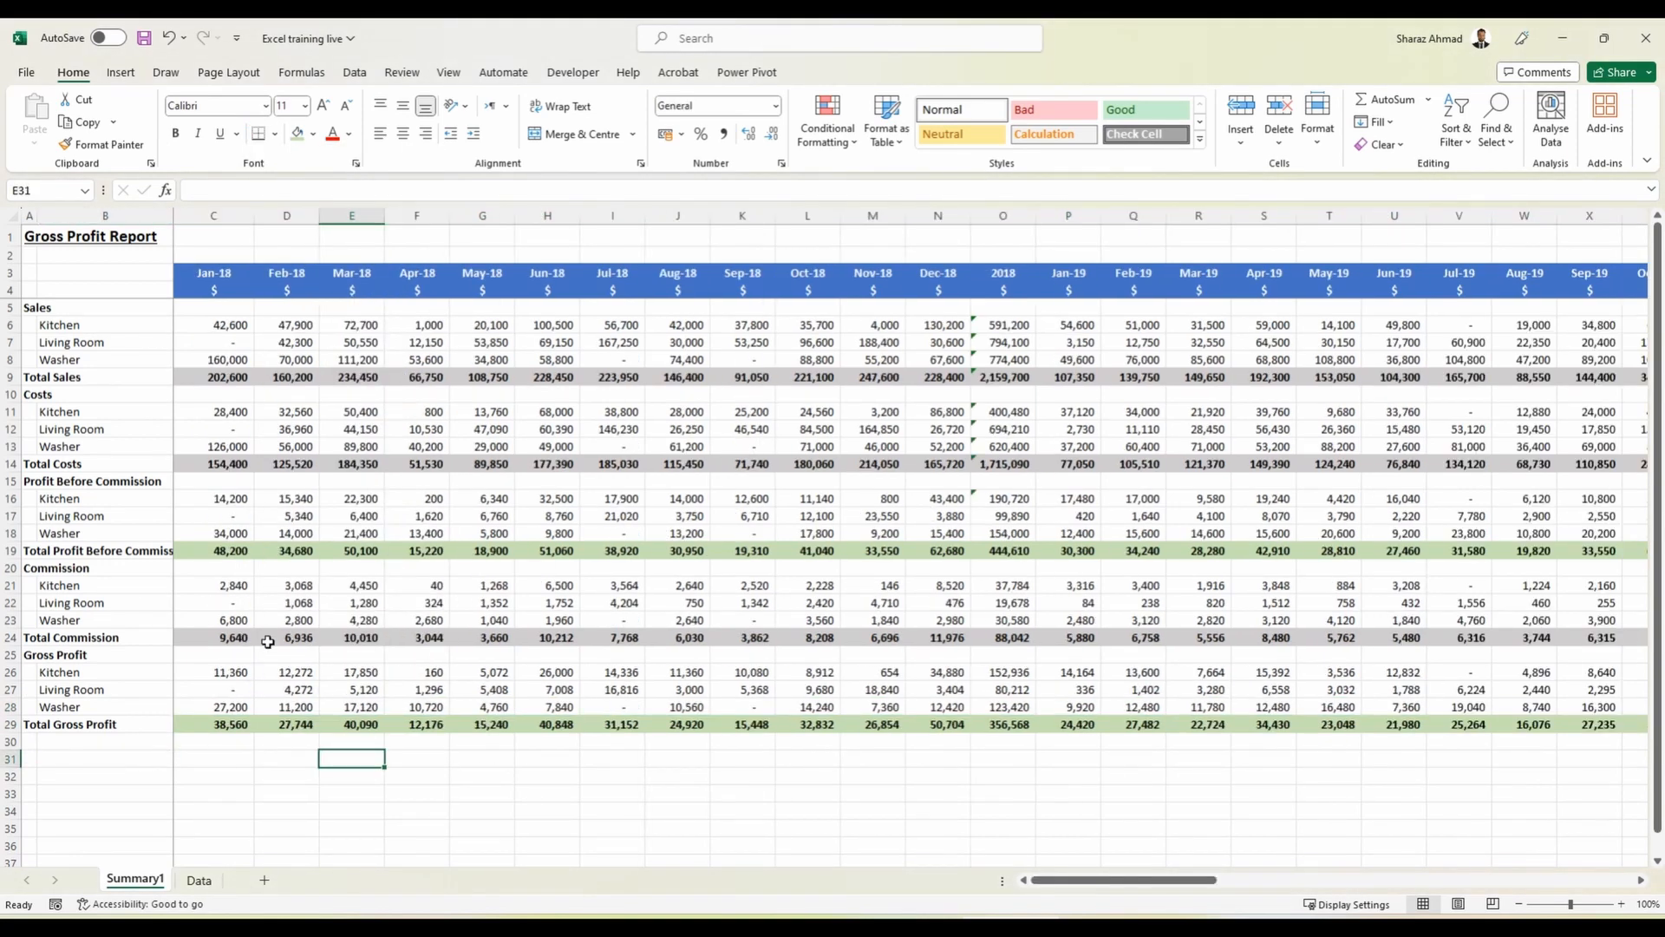
left_click_drag(229, 724, 340, 725)
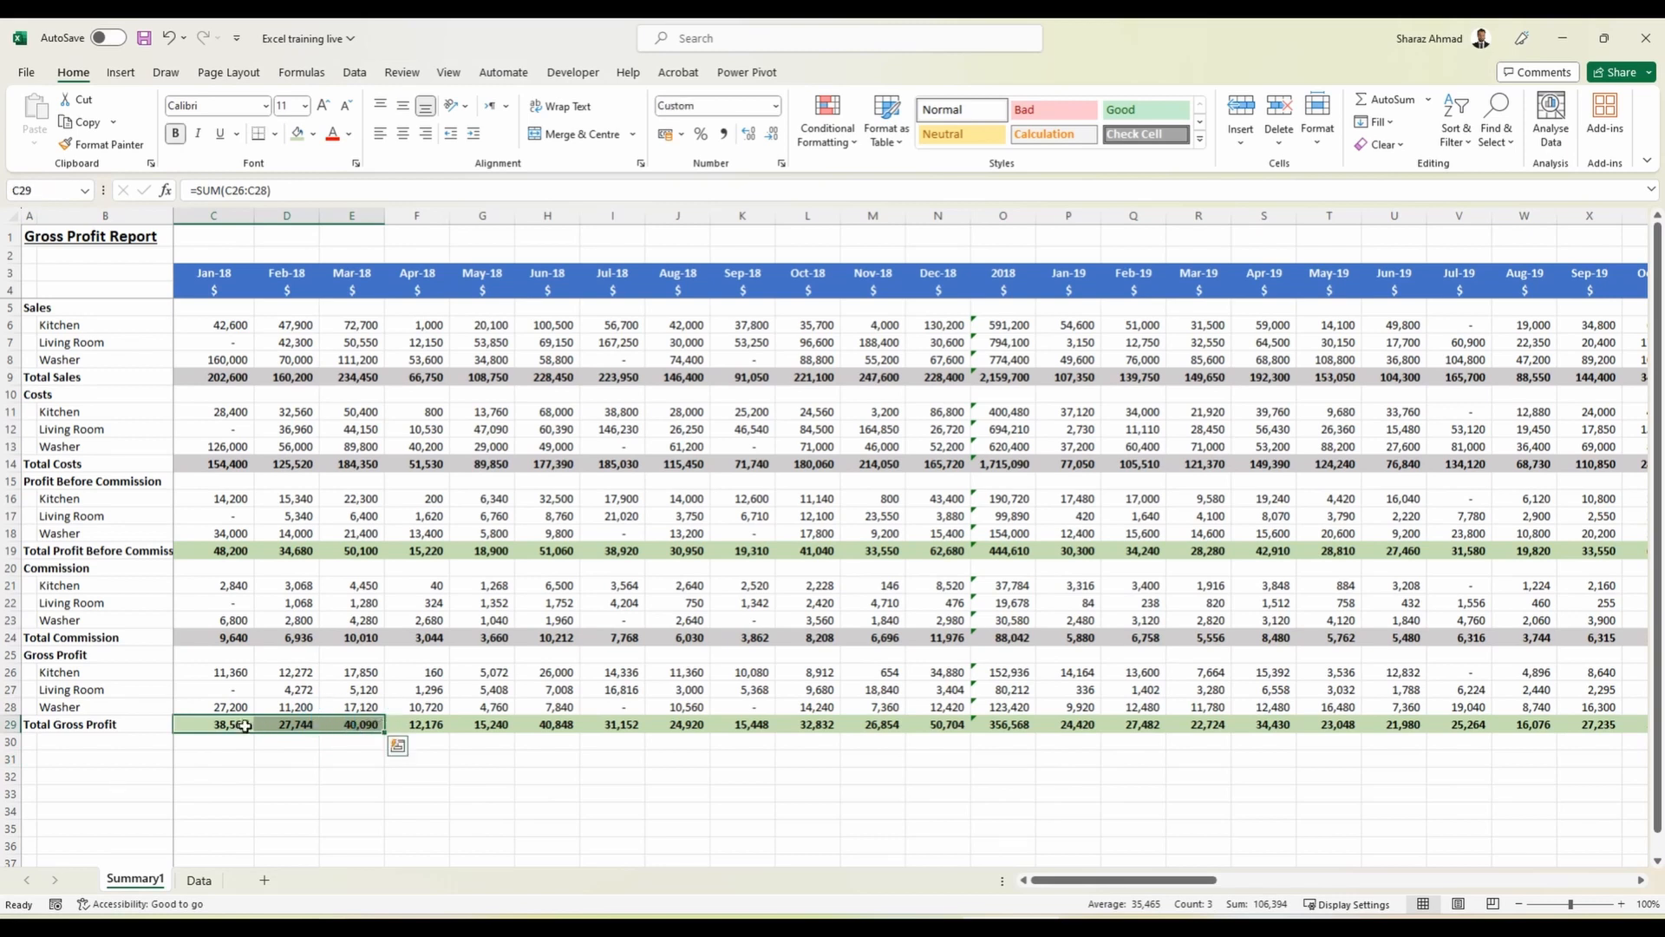
left_click(347, 600)
left_click_drag(208, 727, 351, 724)
left_click(274, 134)
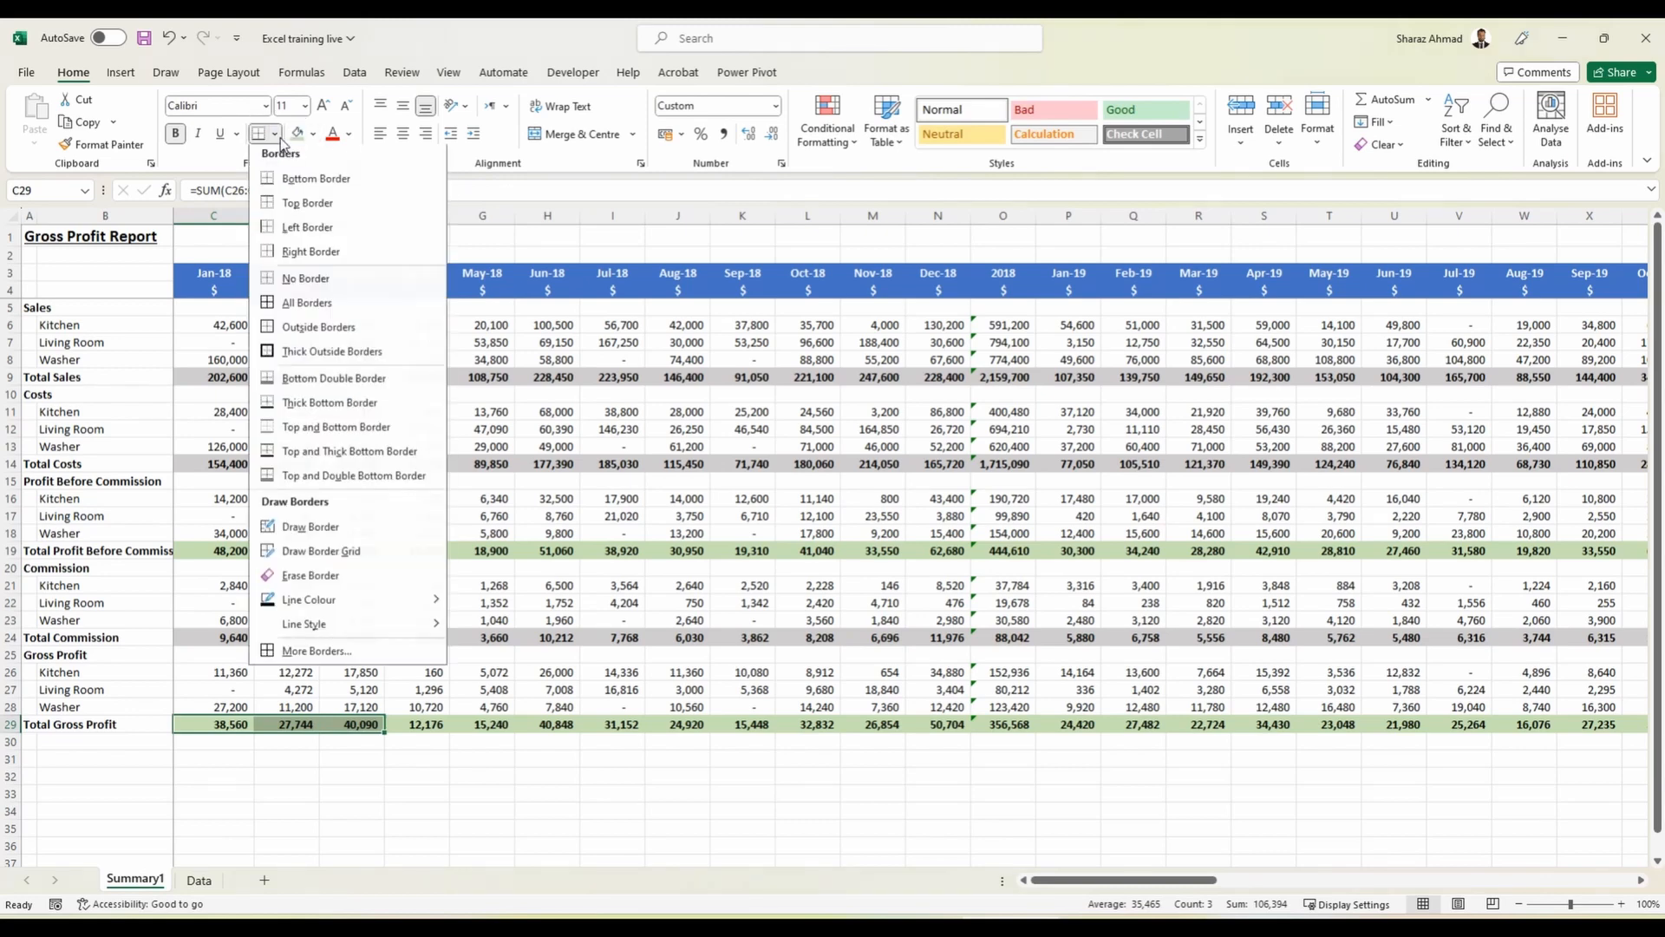
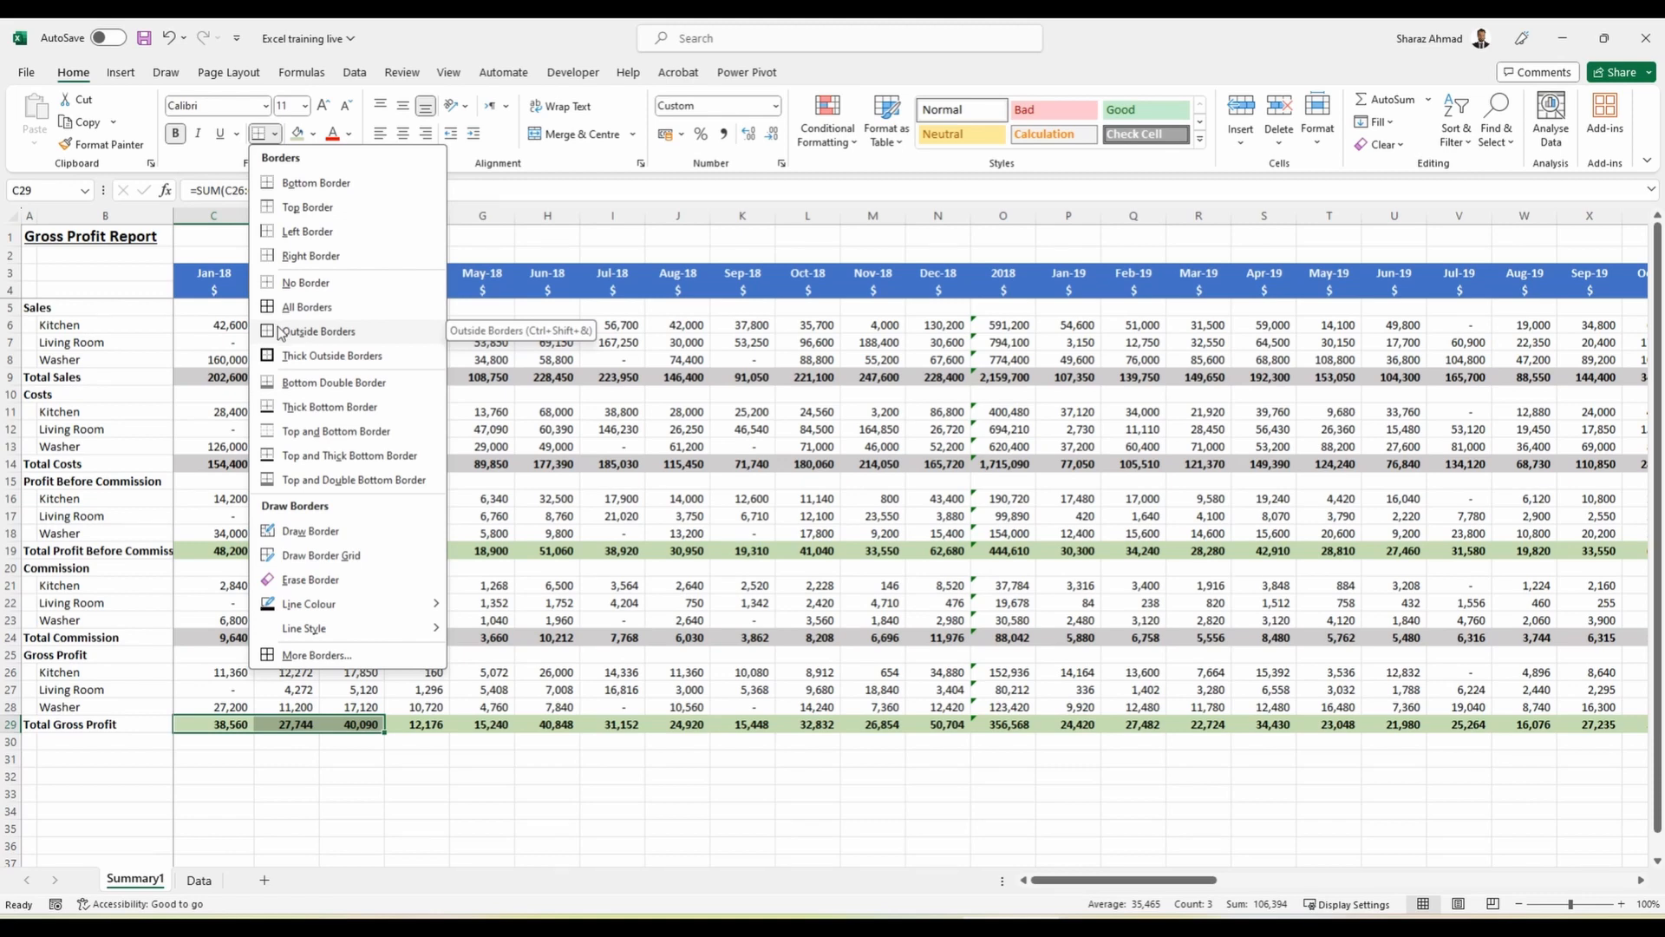
left_click(586, 629)
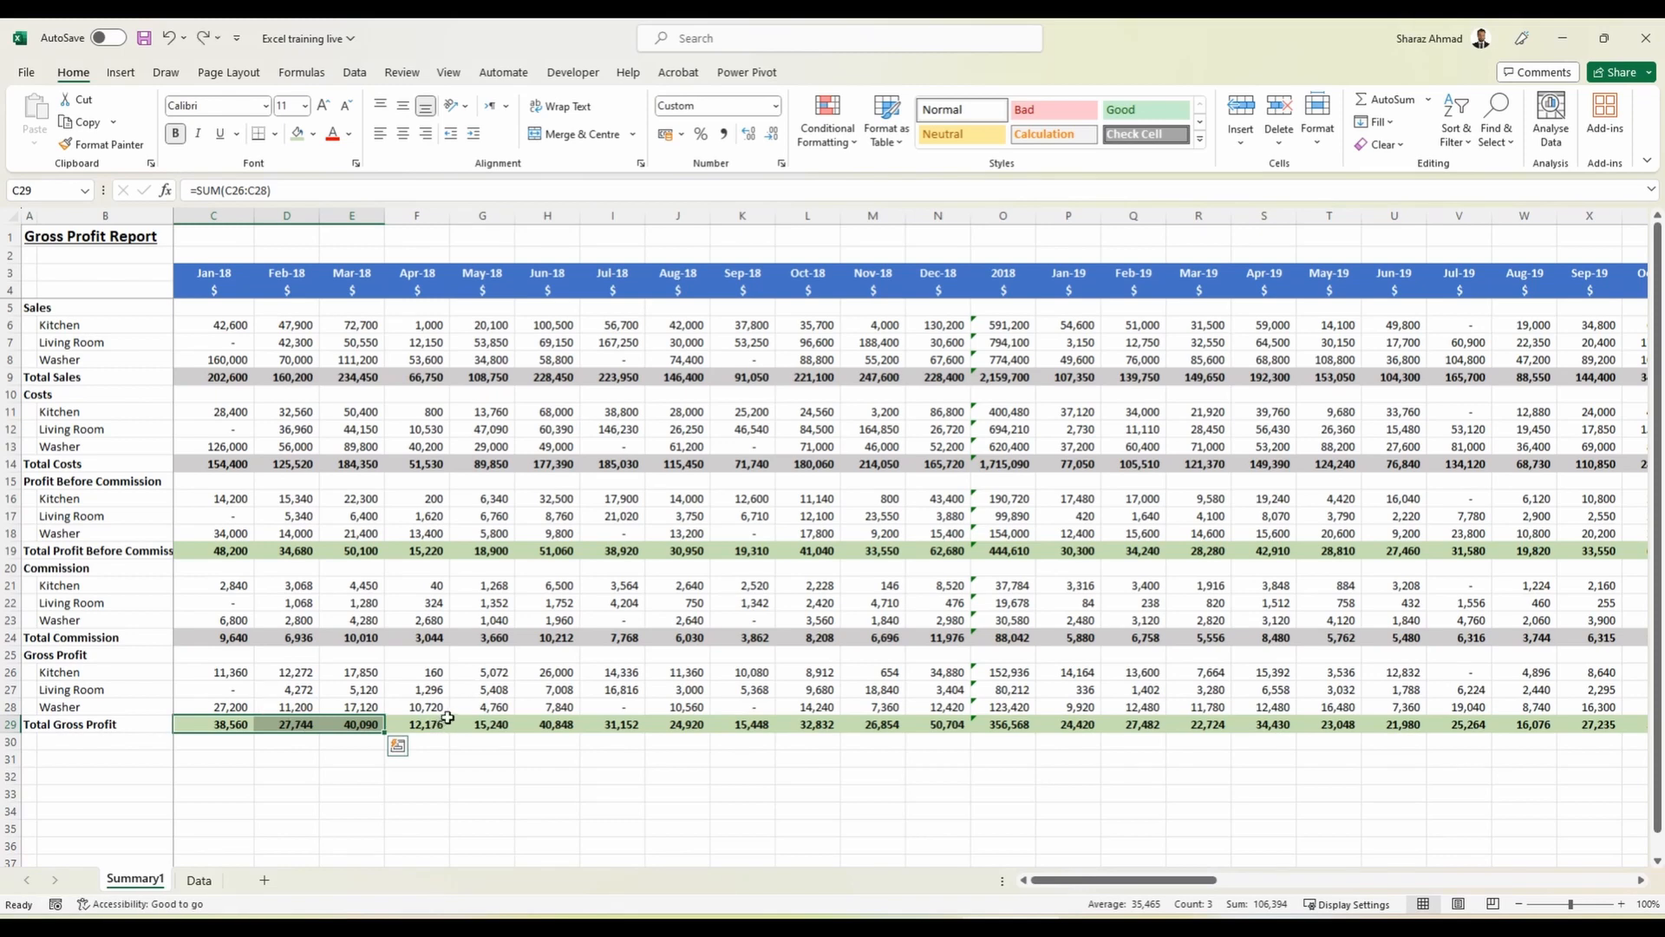
Add a bottom border to the Gross Profit section's Washer row from C28 to BW28.
key("Up")
key("ctrl+shift+Right")
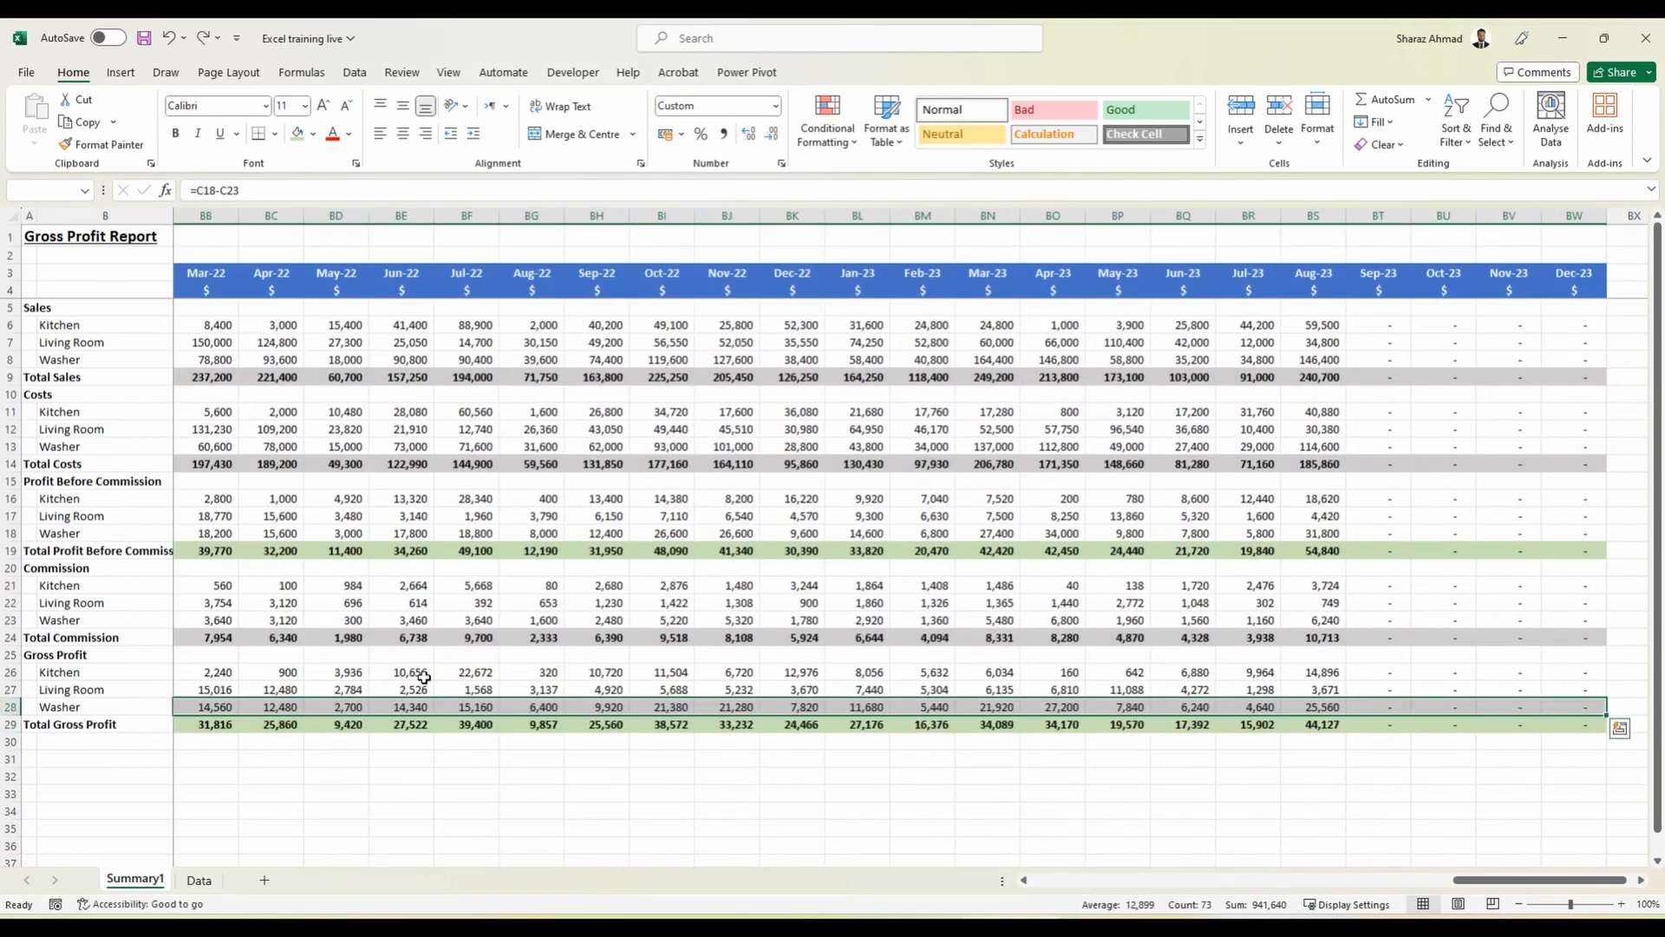
key("alt")
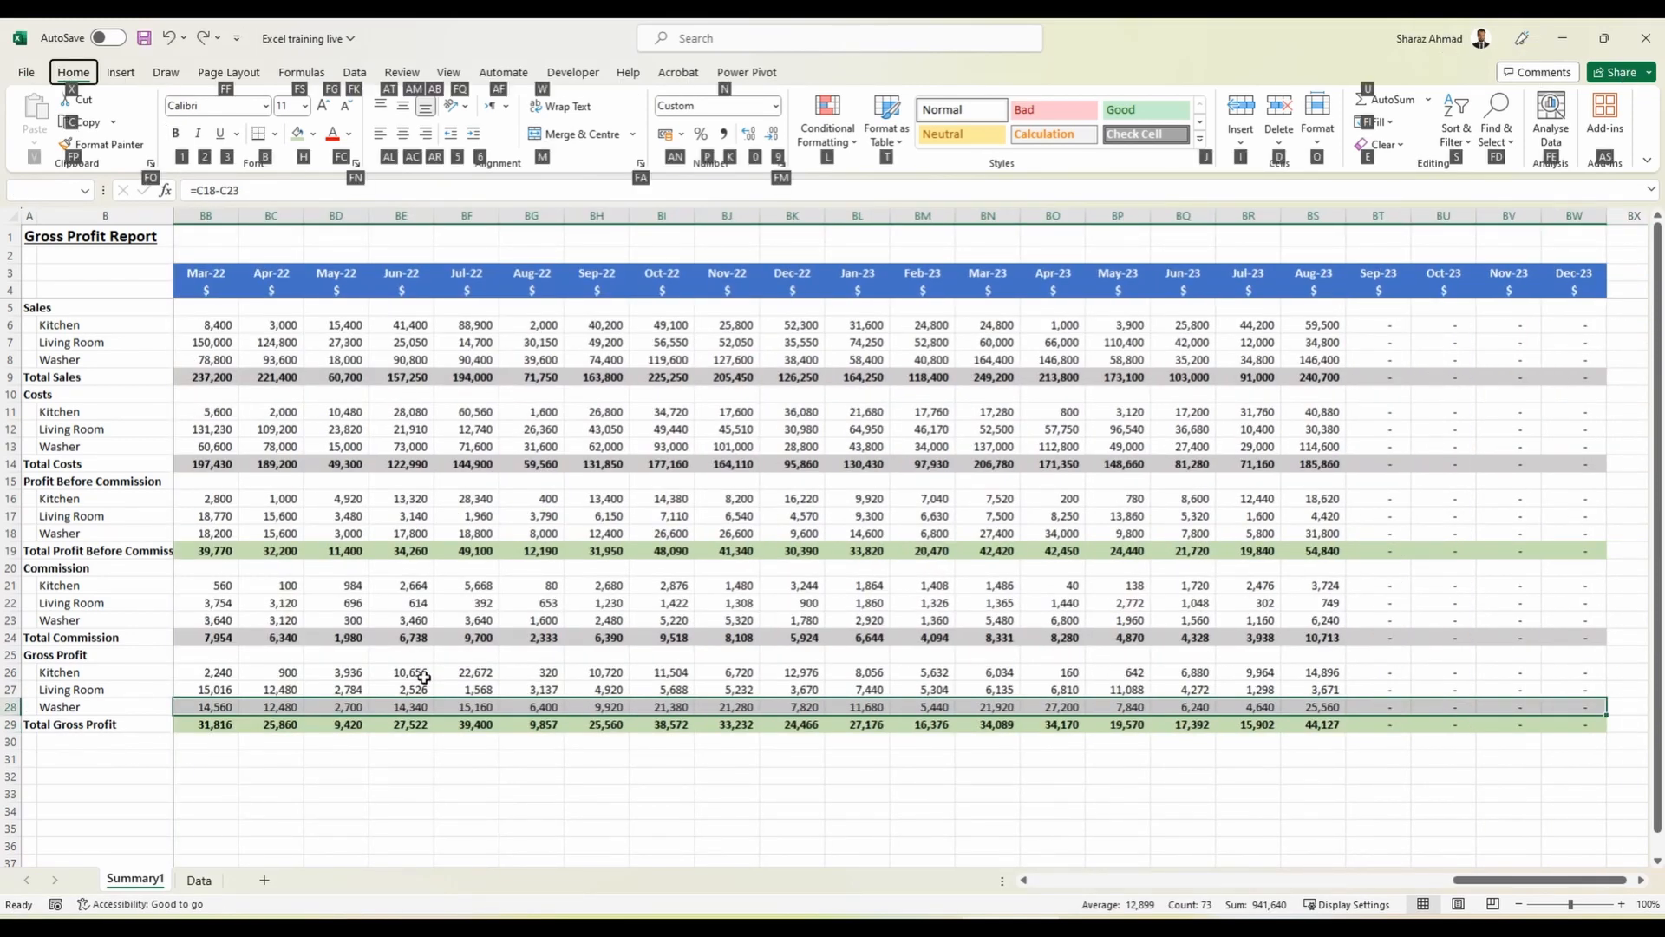
key("b")
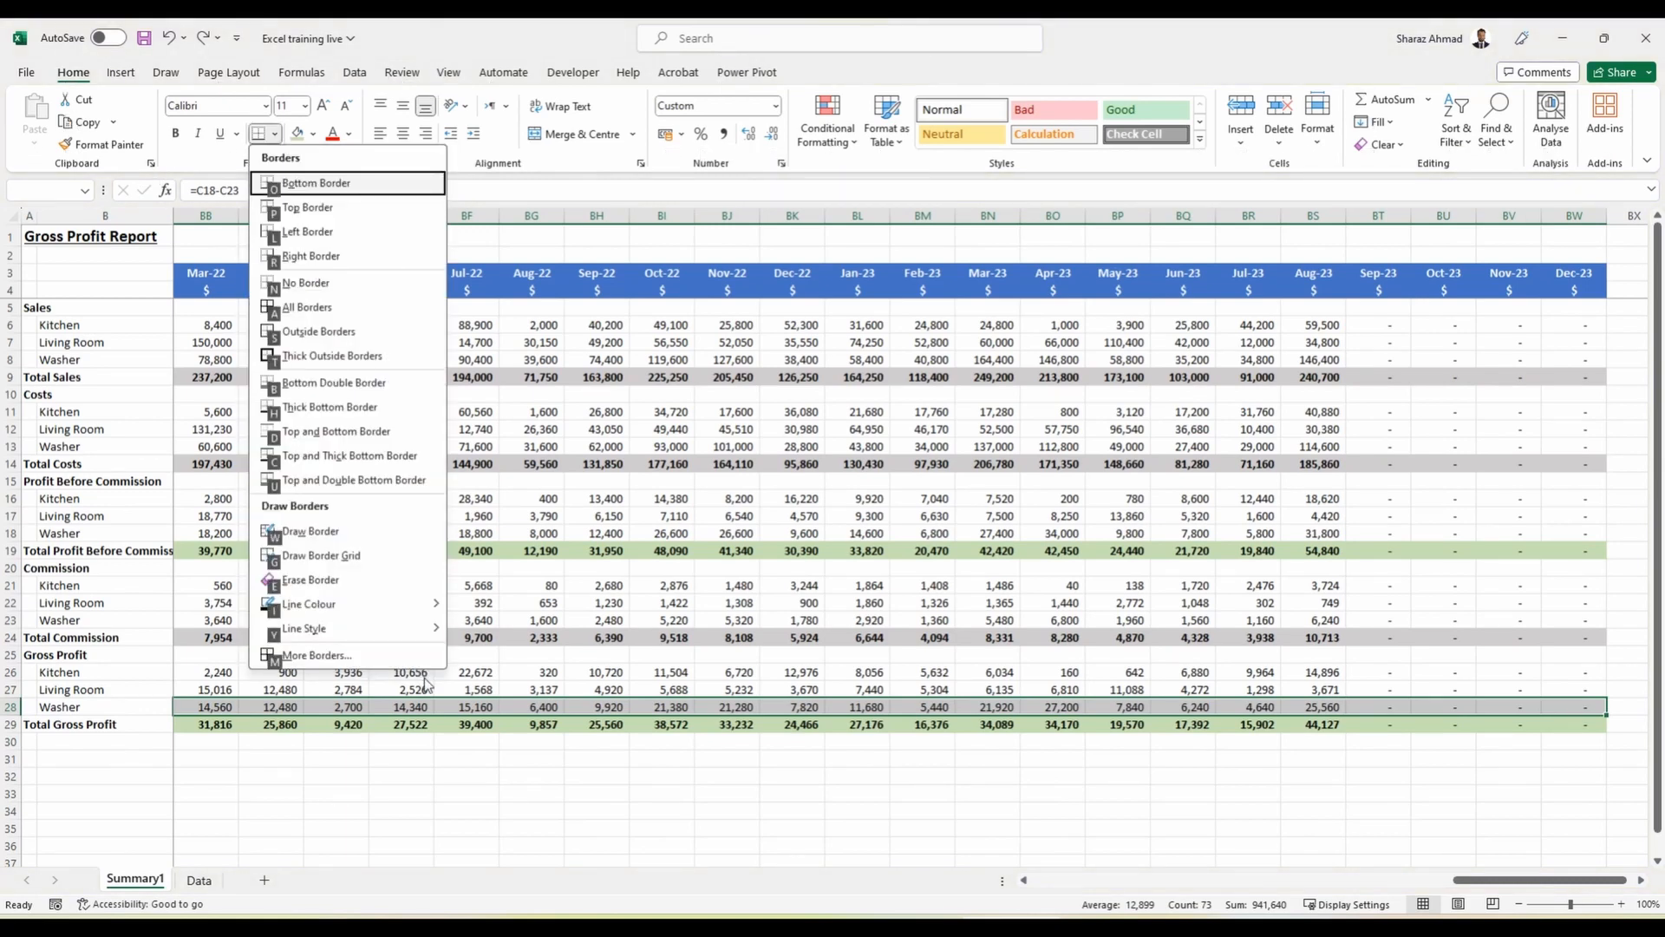
key("o")
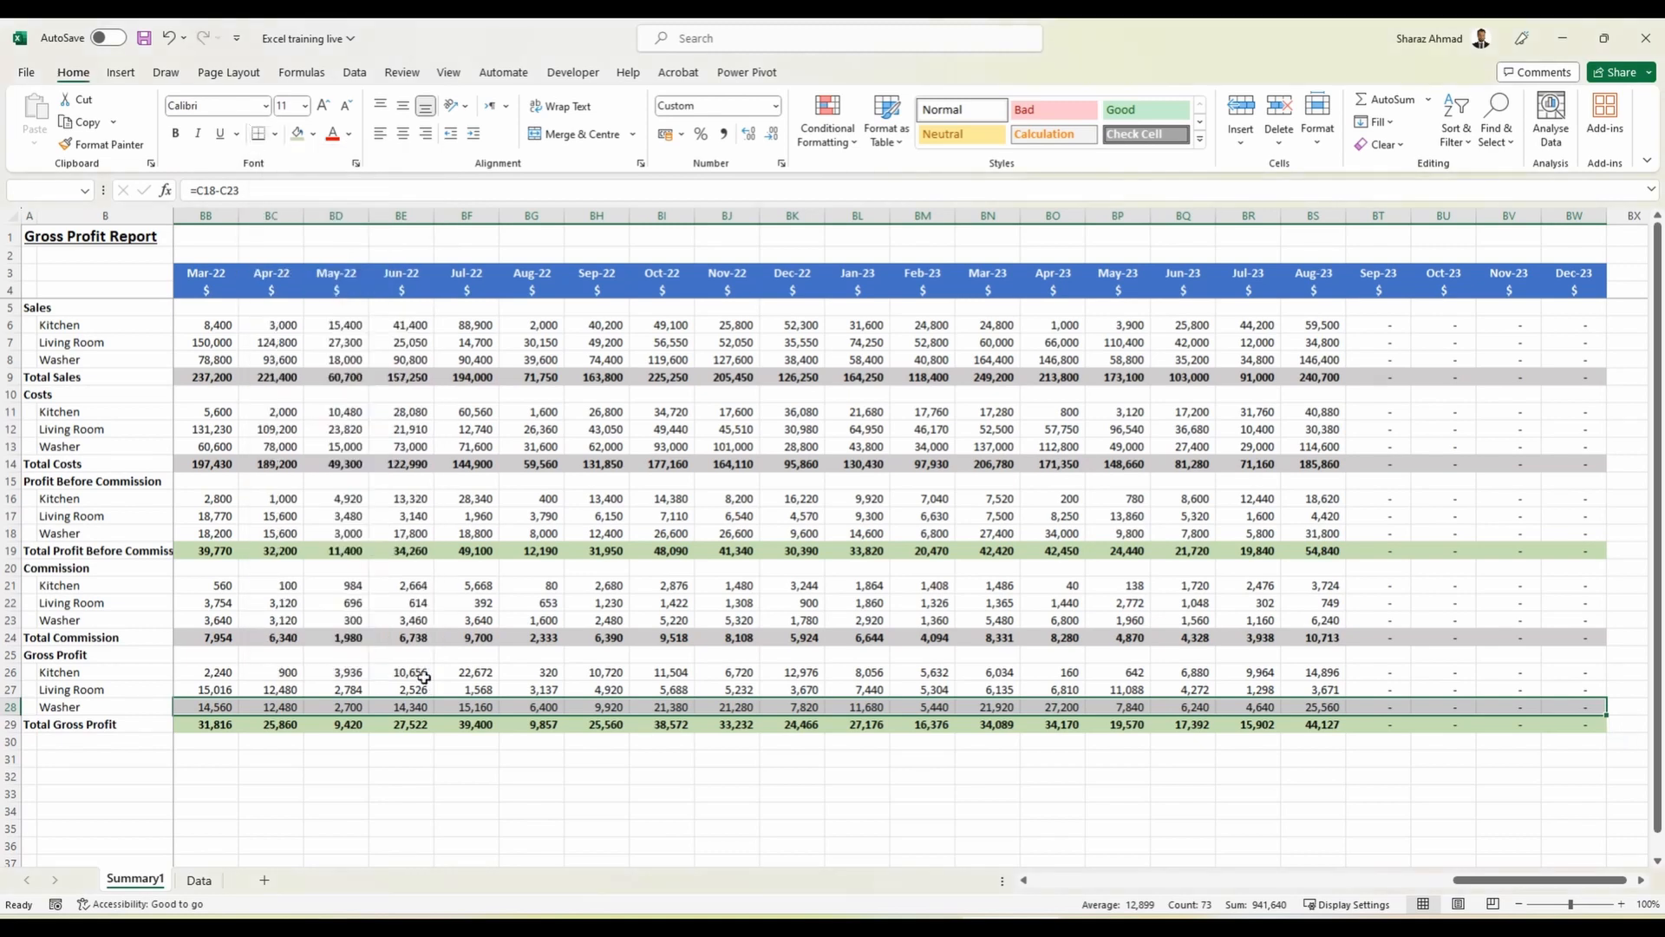
Add a bottom border to the Commission section's Washer row from C23 to BW23.
key("Up")
key("Up")
key("Up")
key("Up")
key("Up")
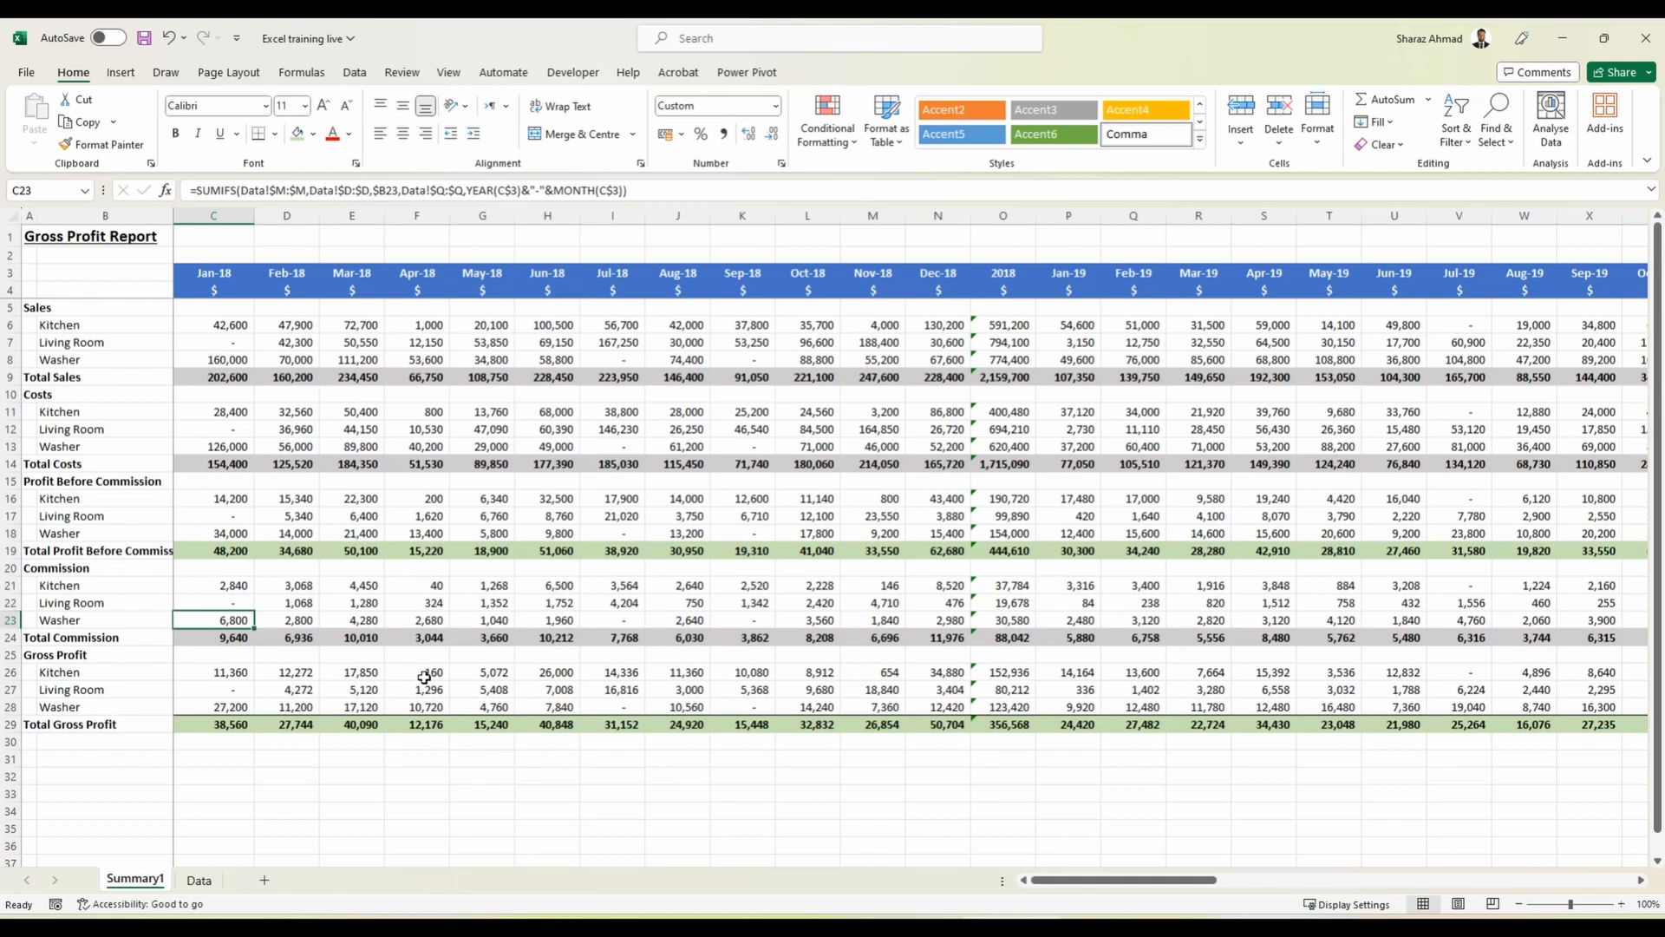
left_click_drag(242, 704, 287, 707)
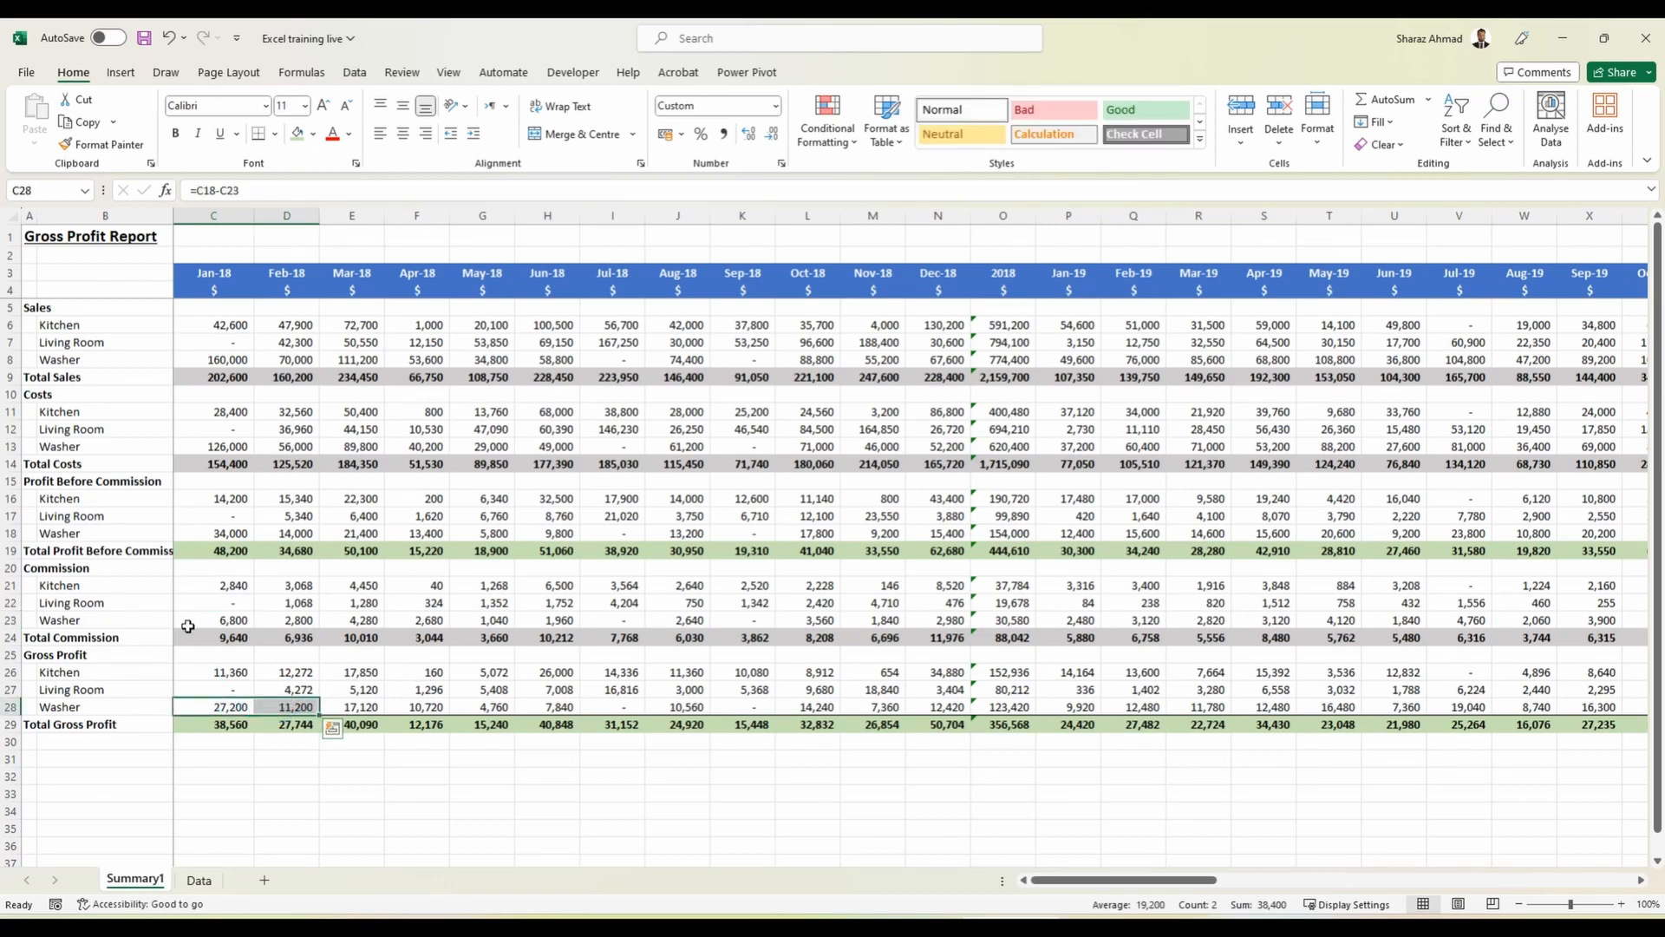
left_click(156, 619)
key("Right")
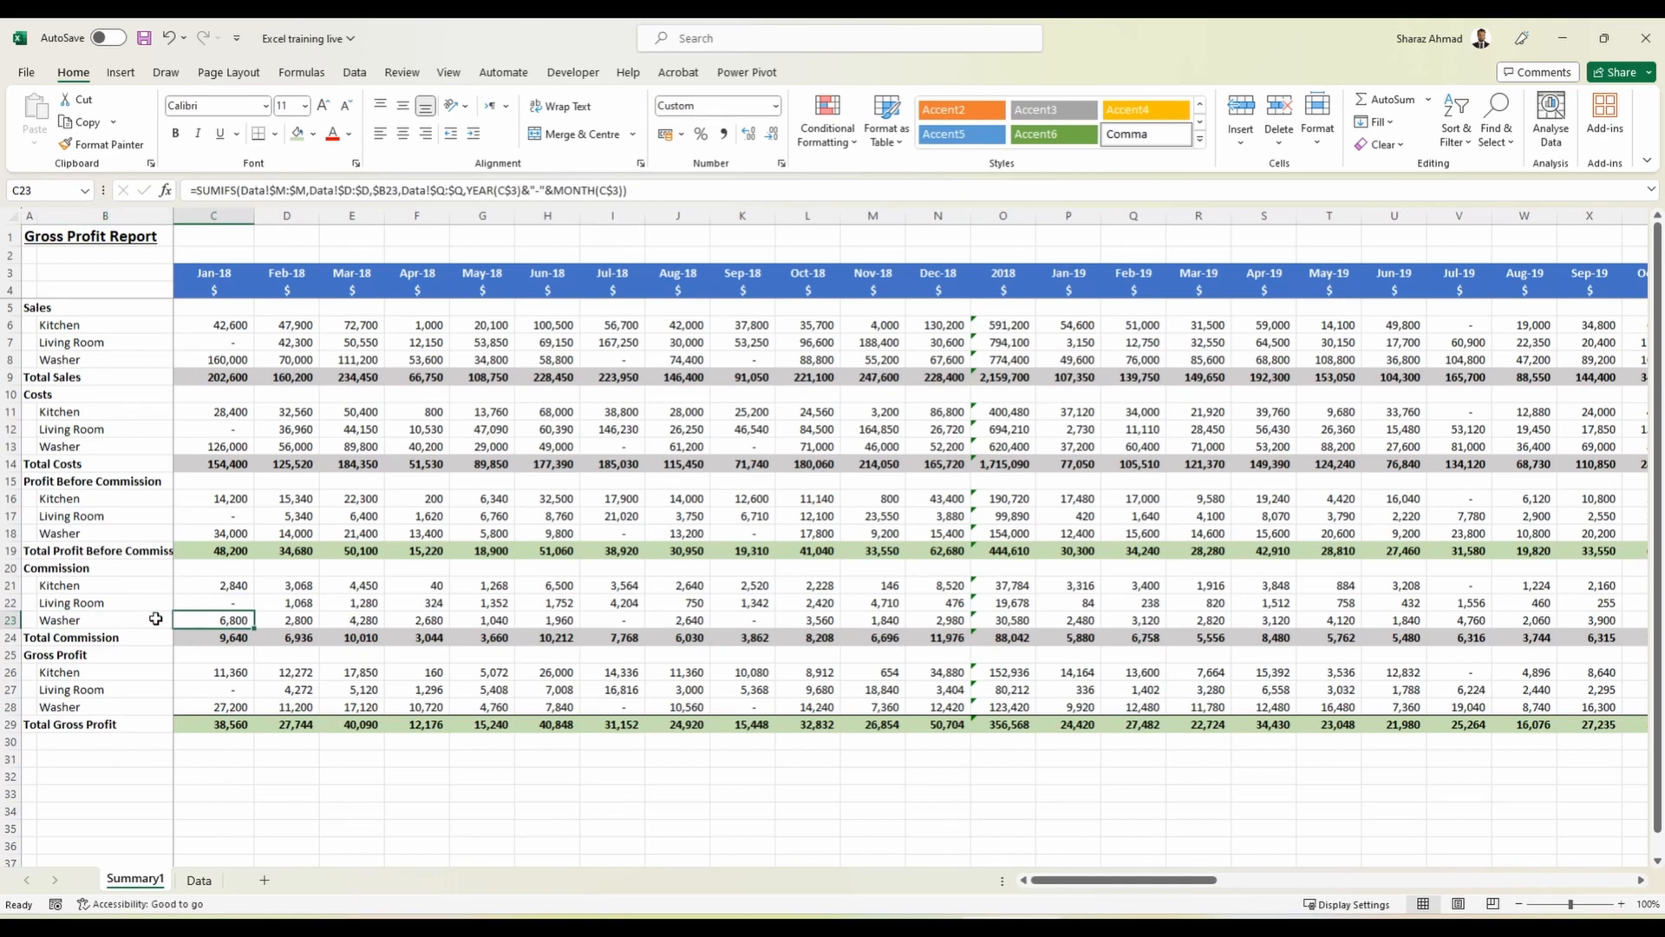
key("ctrl+shift+Right")
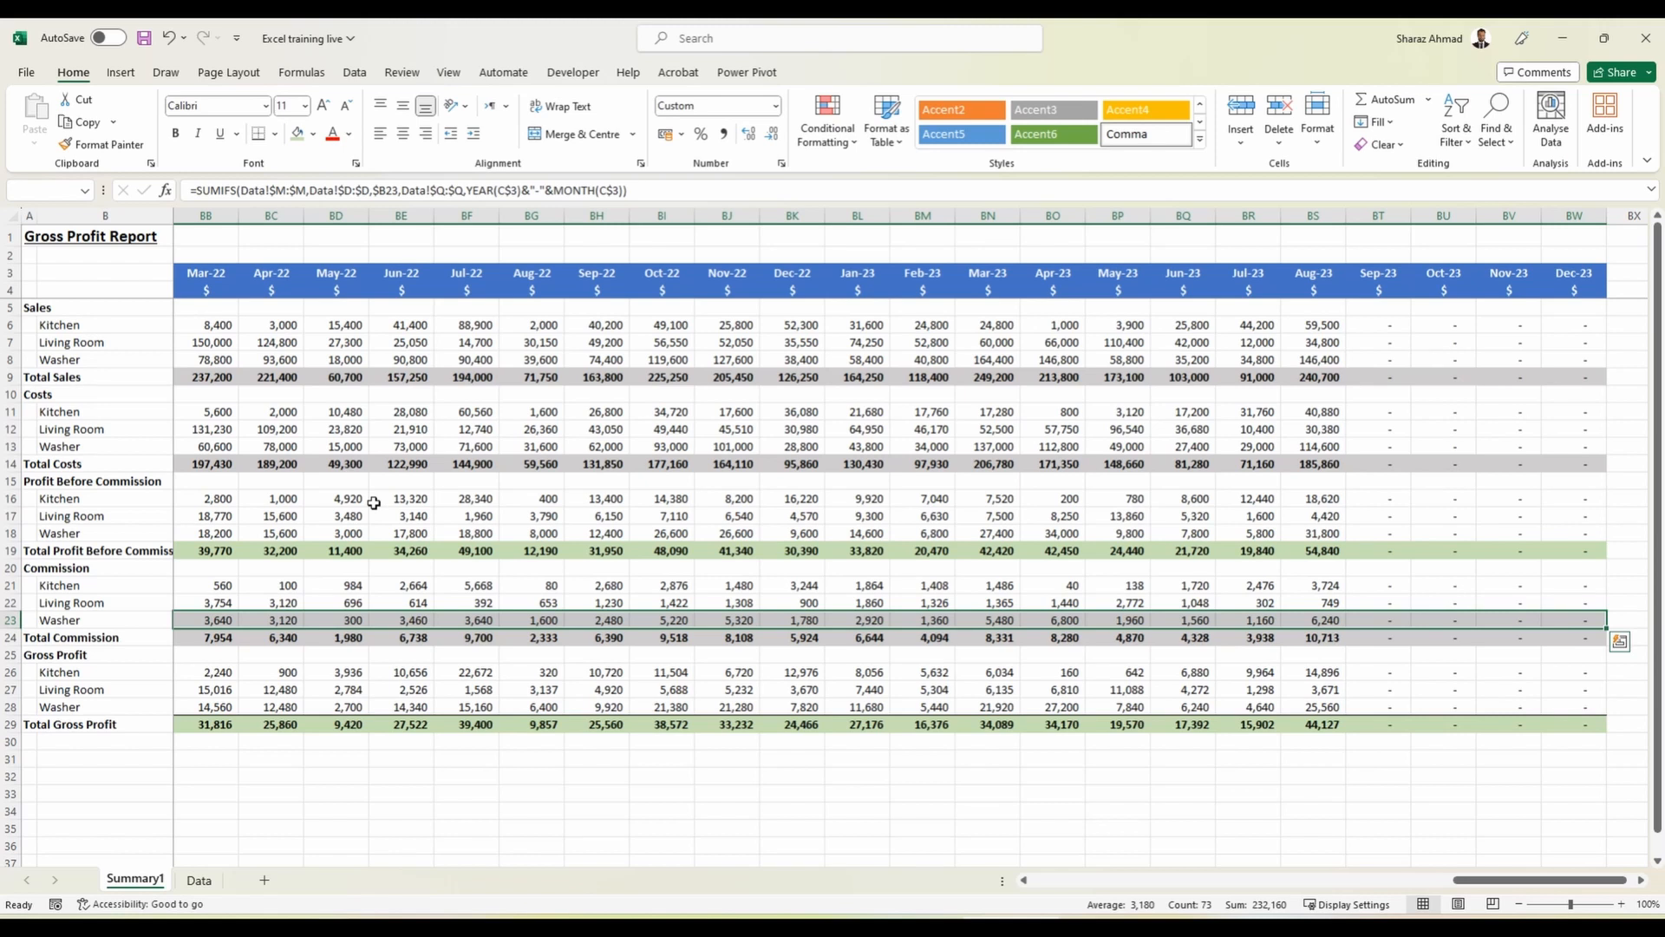
left_click(460, 620)
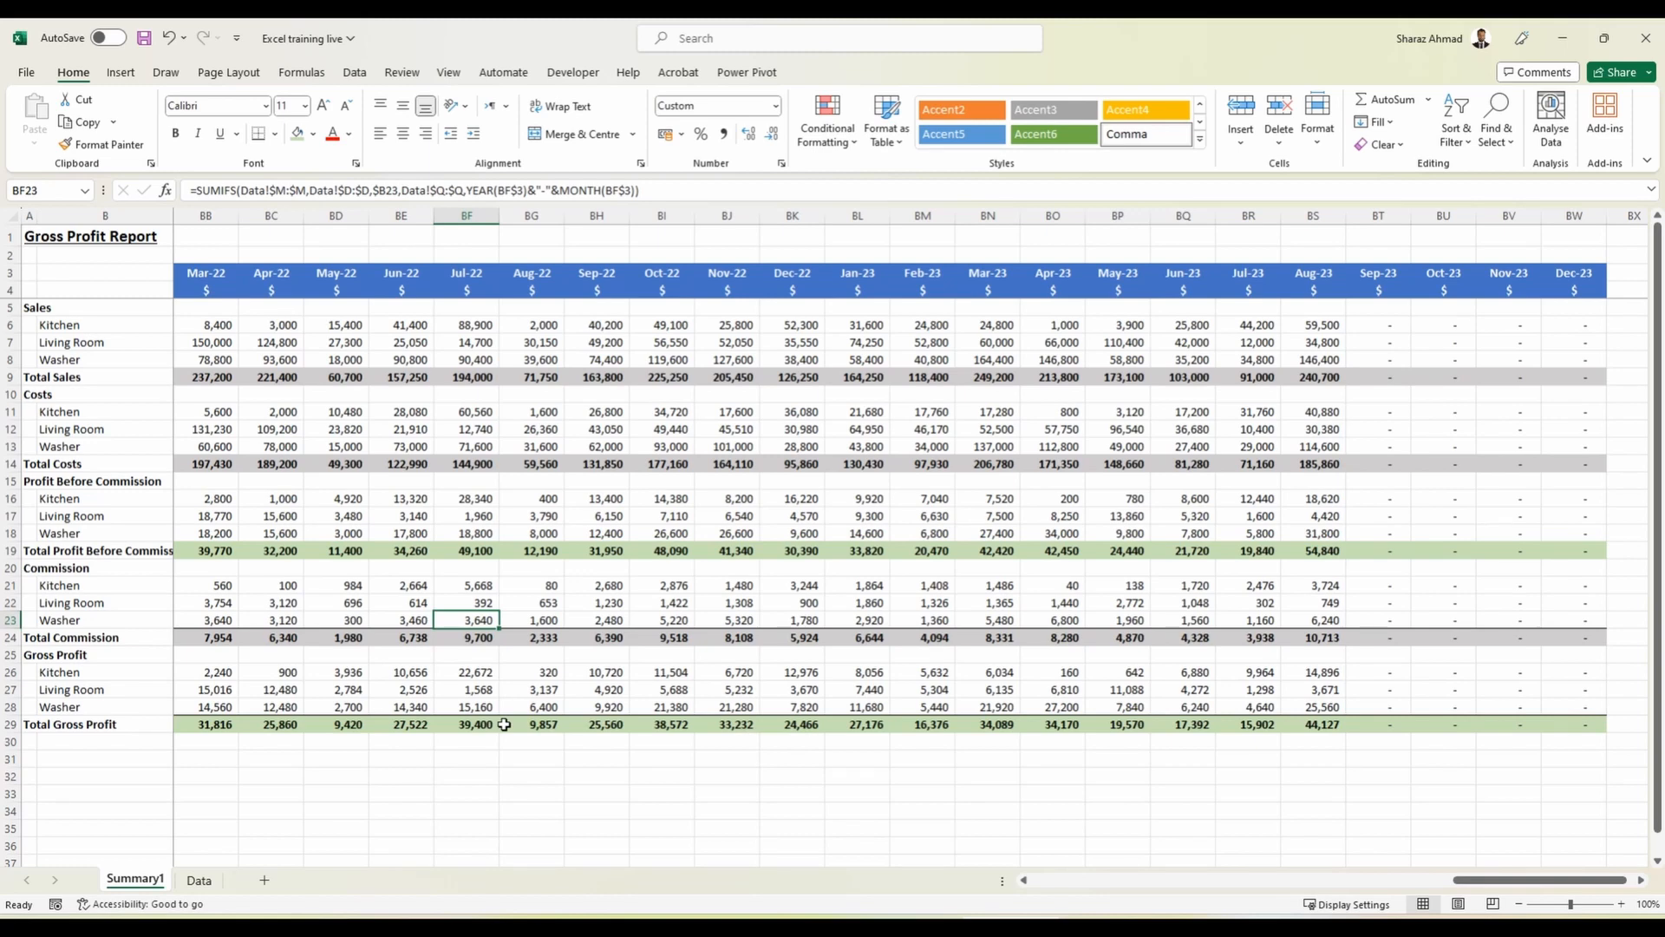
Repeat the bottom border on the Profit Before Commission section's Washer row, starting from C18.
key("Home")
key("Up")
key("Up")
key("Up")
key("Up")
key("Up")
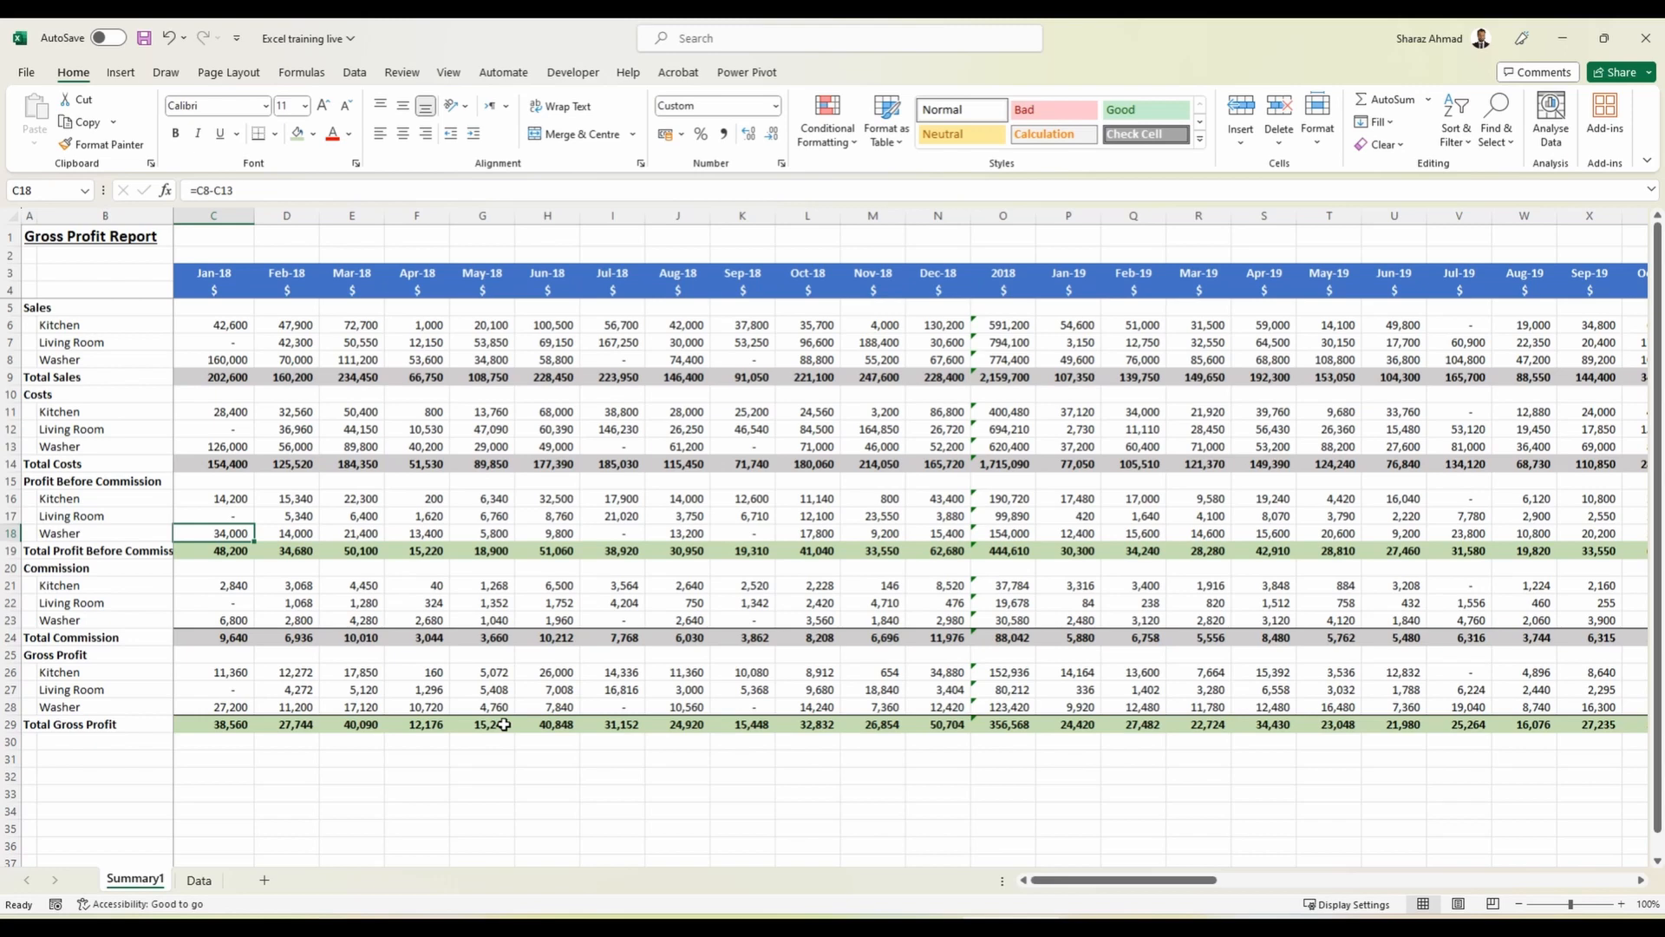
key("Right")
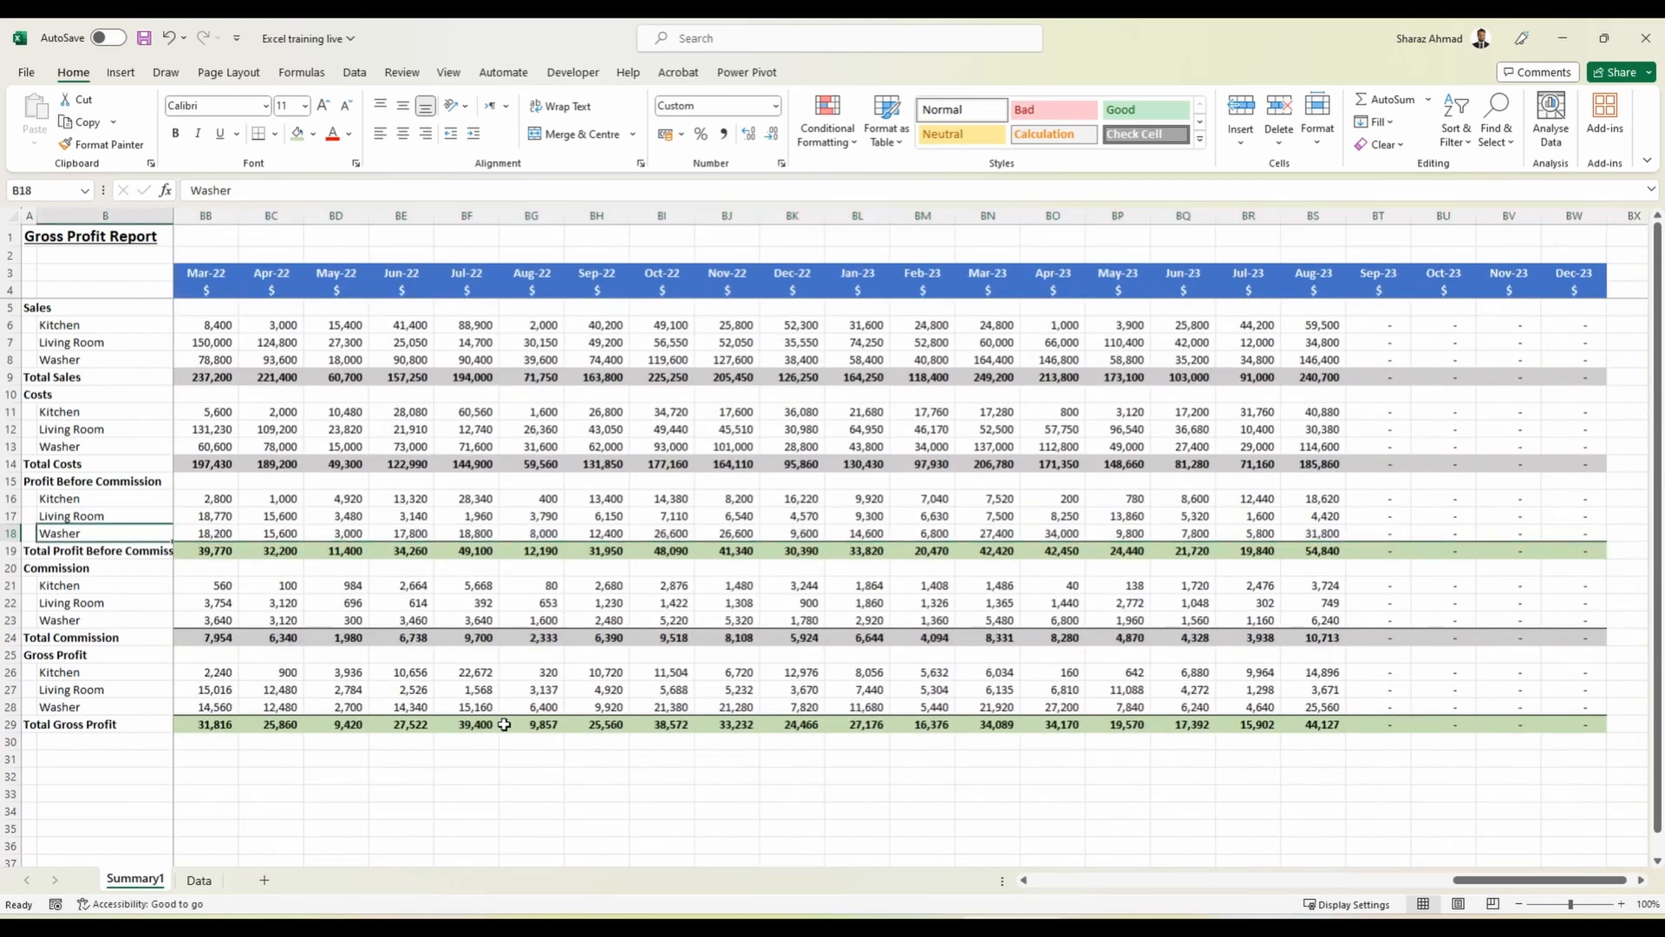
Apply the same bottom border to the Costs section's Washer row from C13 to BW13.
key("Up")
key("Up")
key("Up")
key("Up")
key("Up")
key("Left")
key("ctrl+shift+Right")
key("Left")
key("Up")
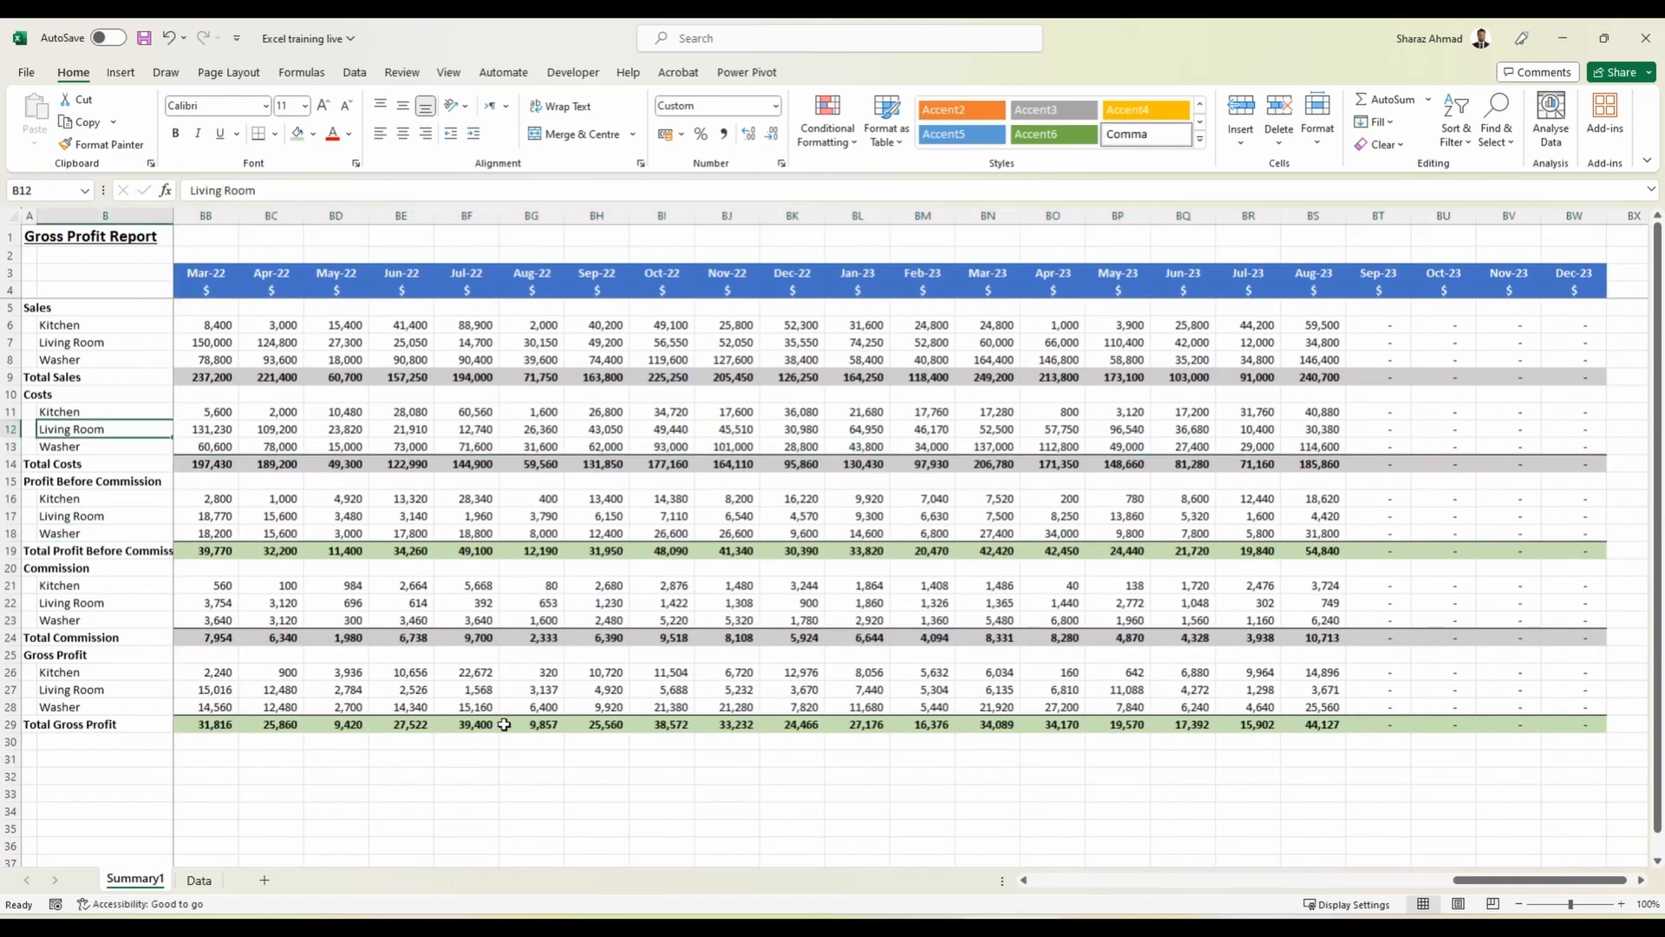
Add the bottom border to the Sales section's Washer row from C8 to BW8.
key("Right")
key("Right")
key("Up")
key("Up")
key("Up")
key("Left")
key("Up")
key("ctrl+shift+Right")
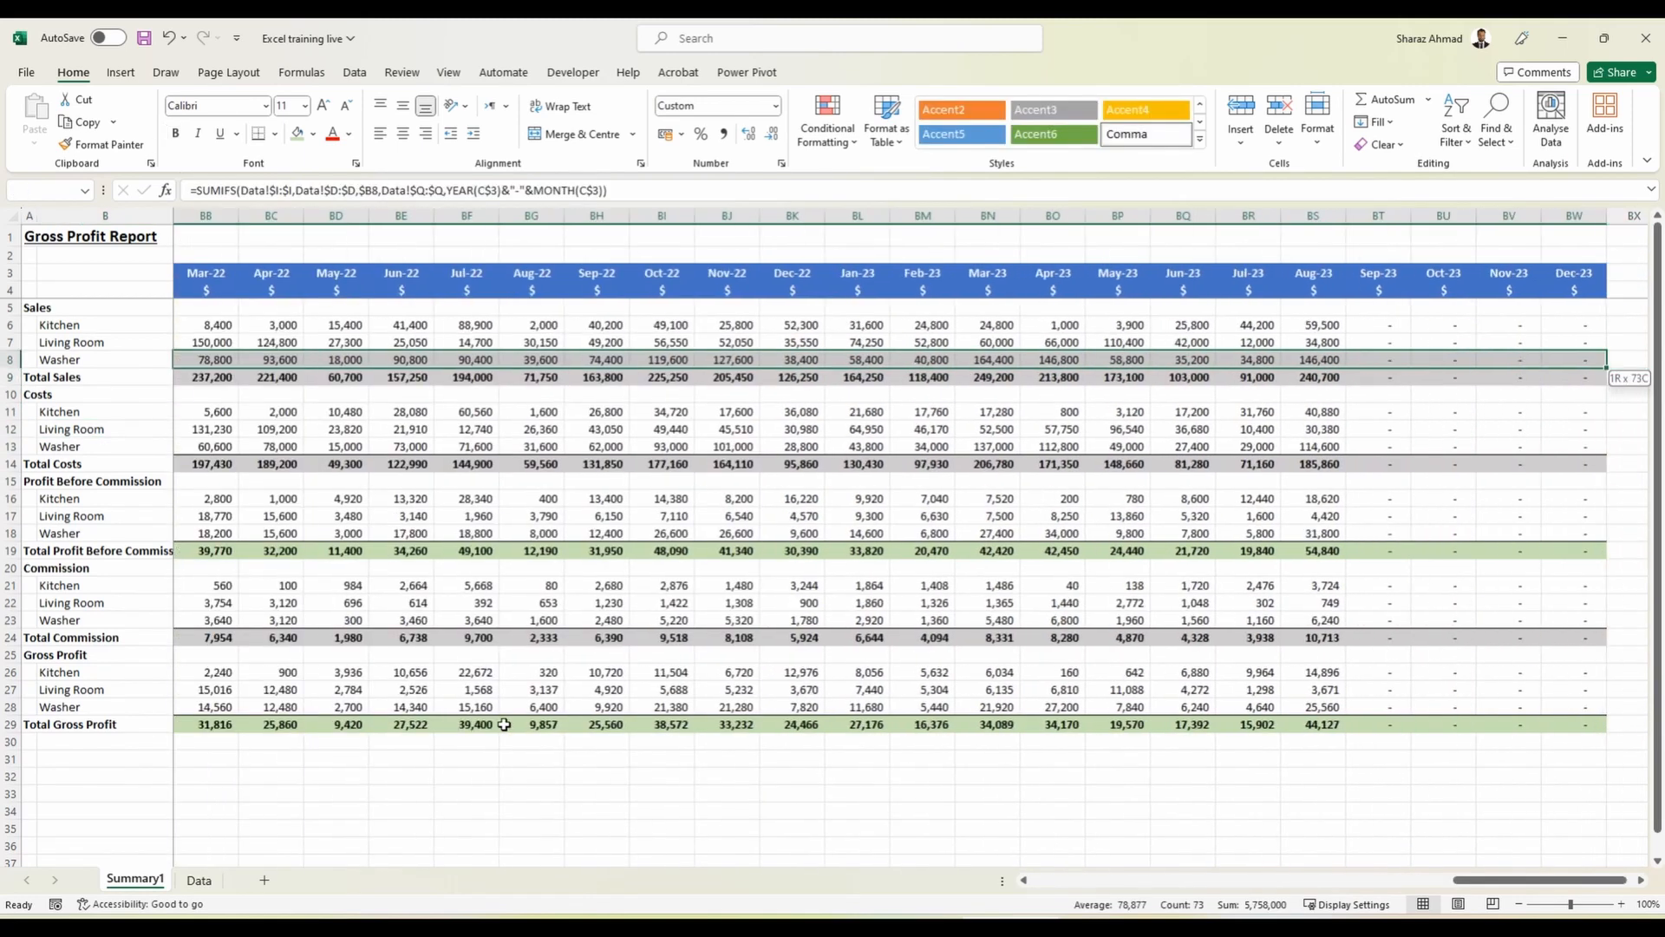
key("Left")
key("Right")
key("Down")
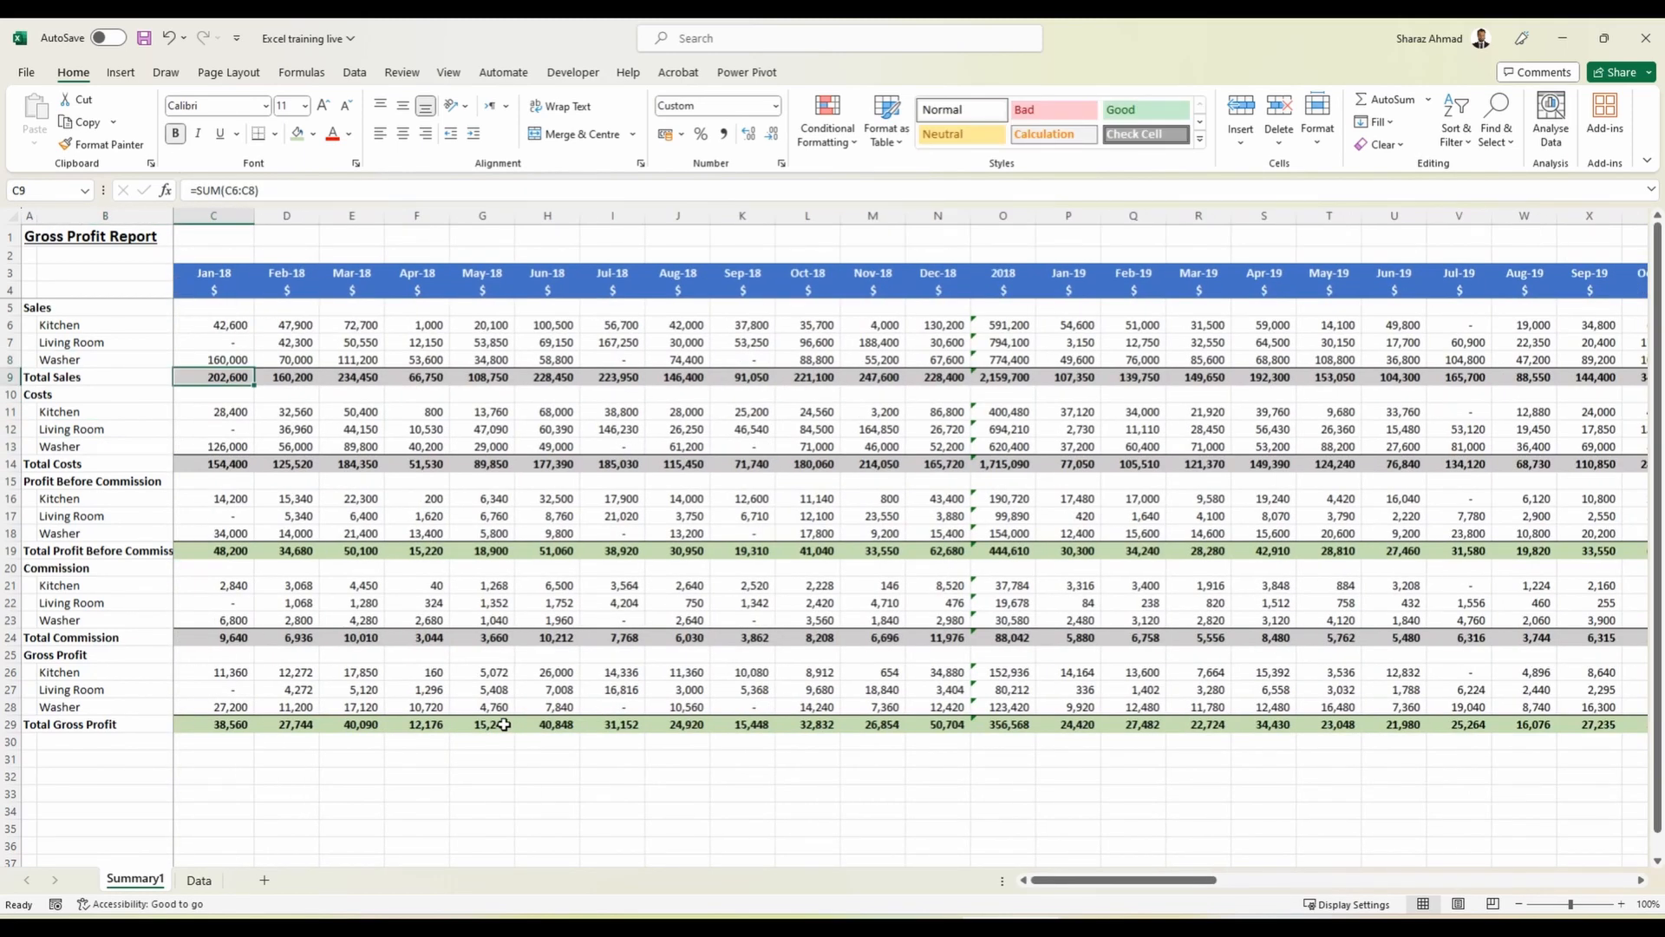
Close off the Total Gross Profit row from C29 to BW29 with a double bottom border.
left_click(175, 727)
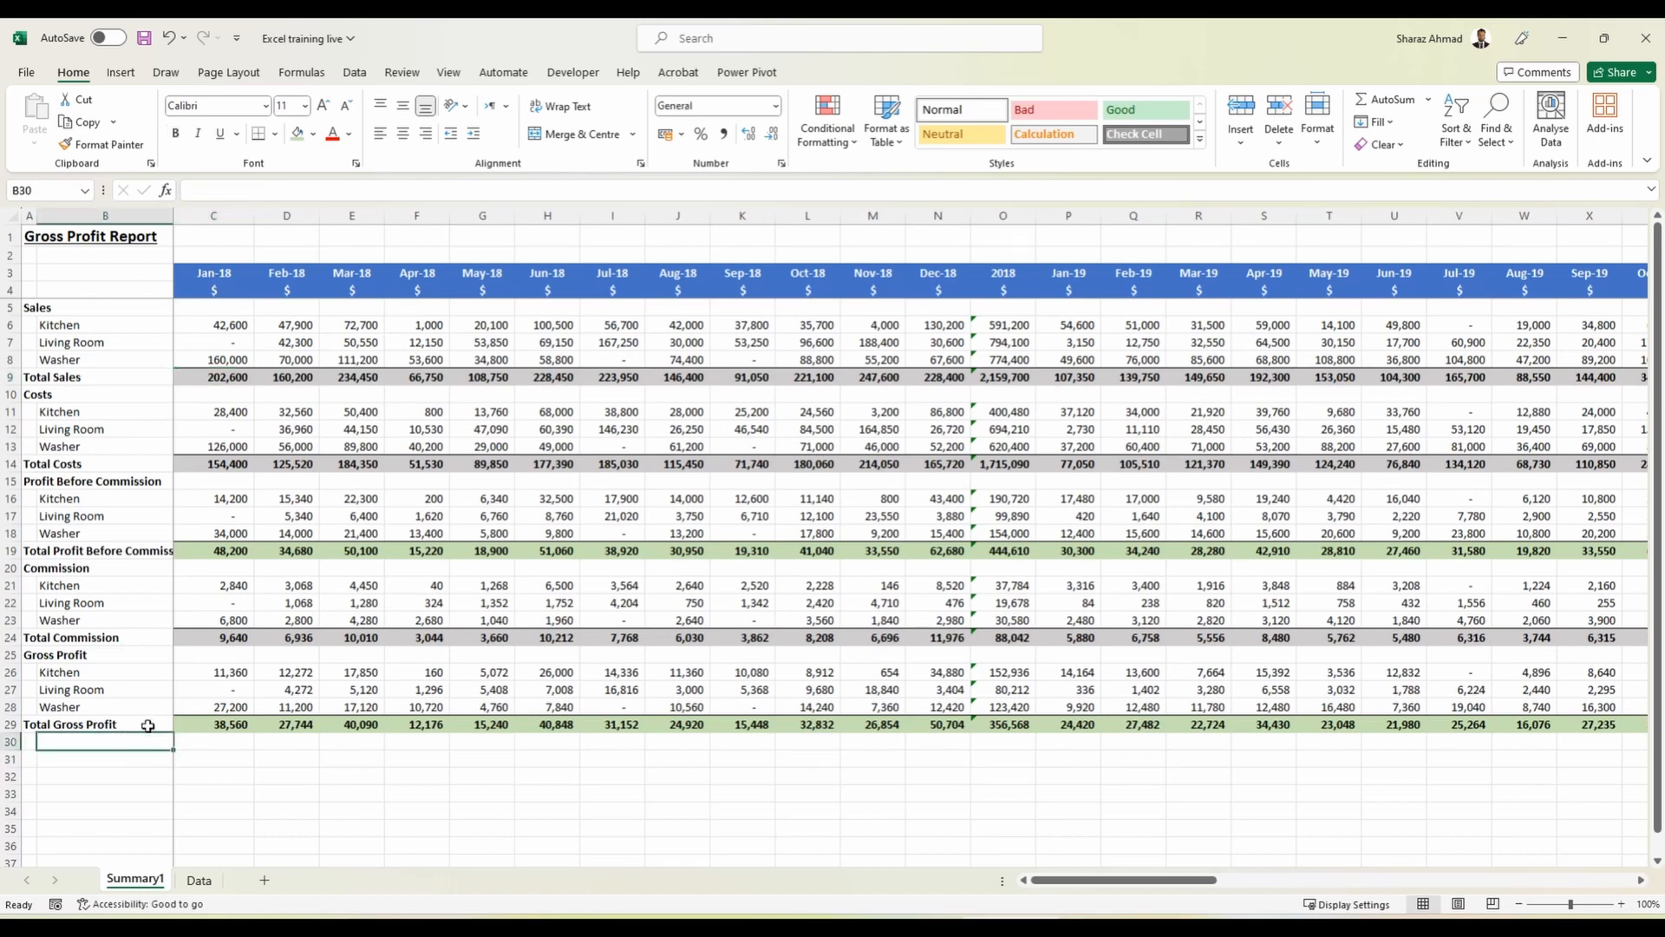
key("ctrl+shift+Right")
key("Down")
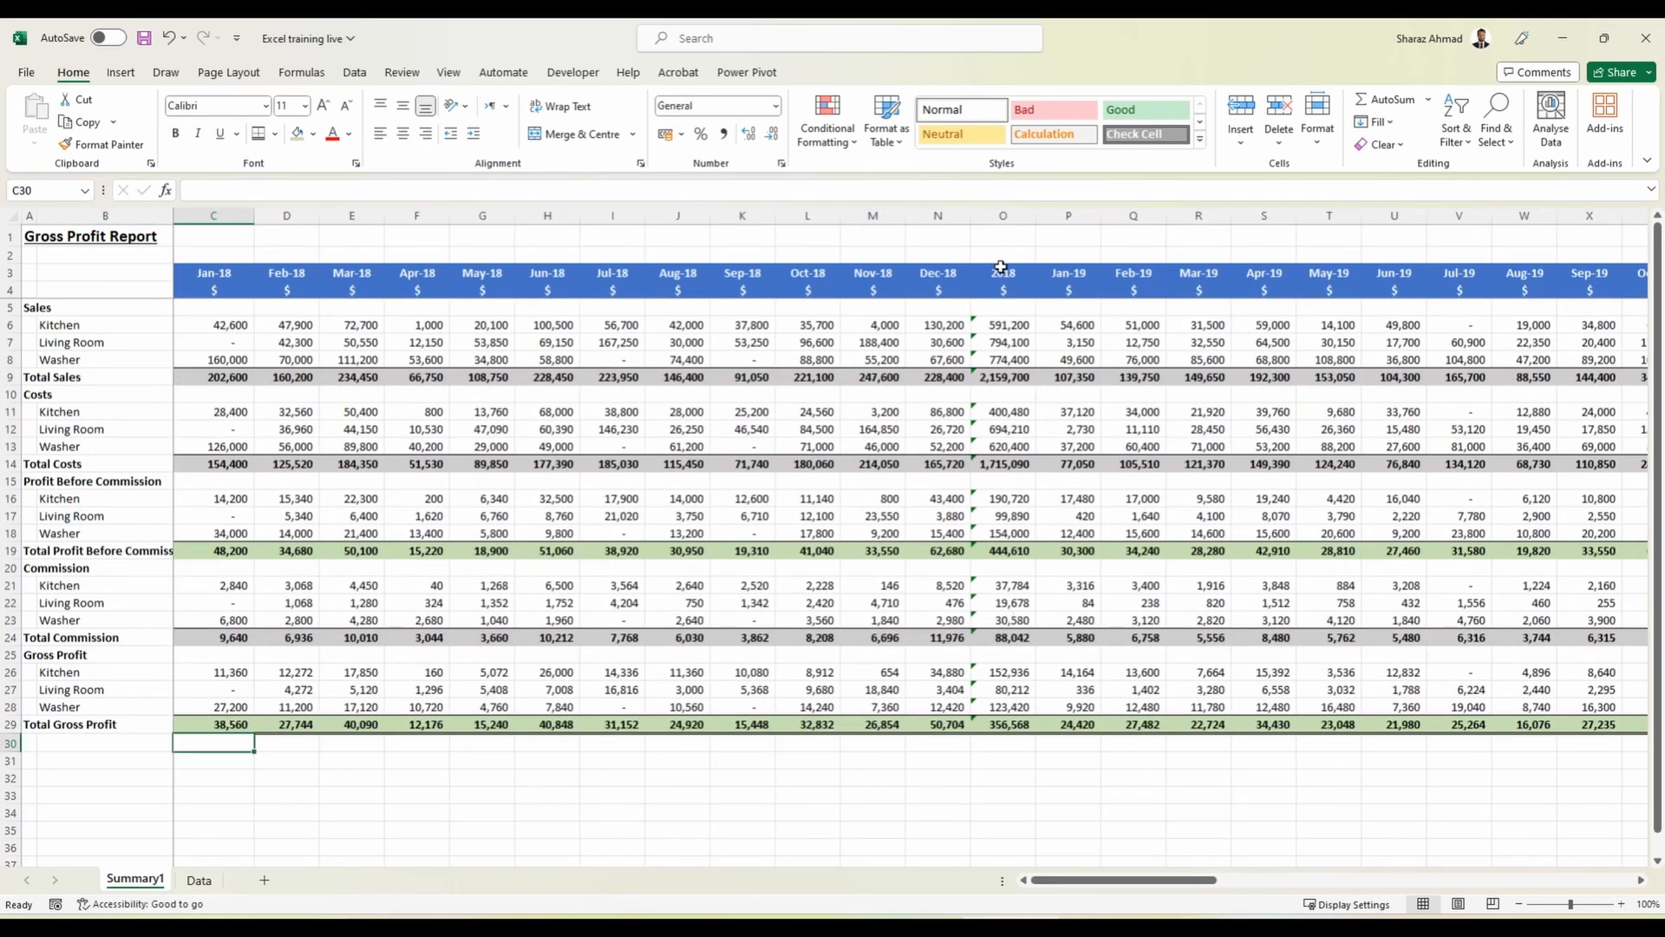
Apply the Accent6 cell style to the 2018 header cells O3:O4 and make them bold.
left_click_drag(1001, 269, 1001, 292)
left_click(1199, 140)
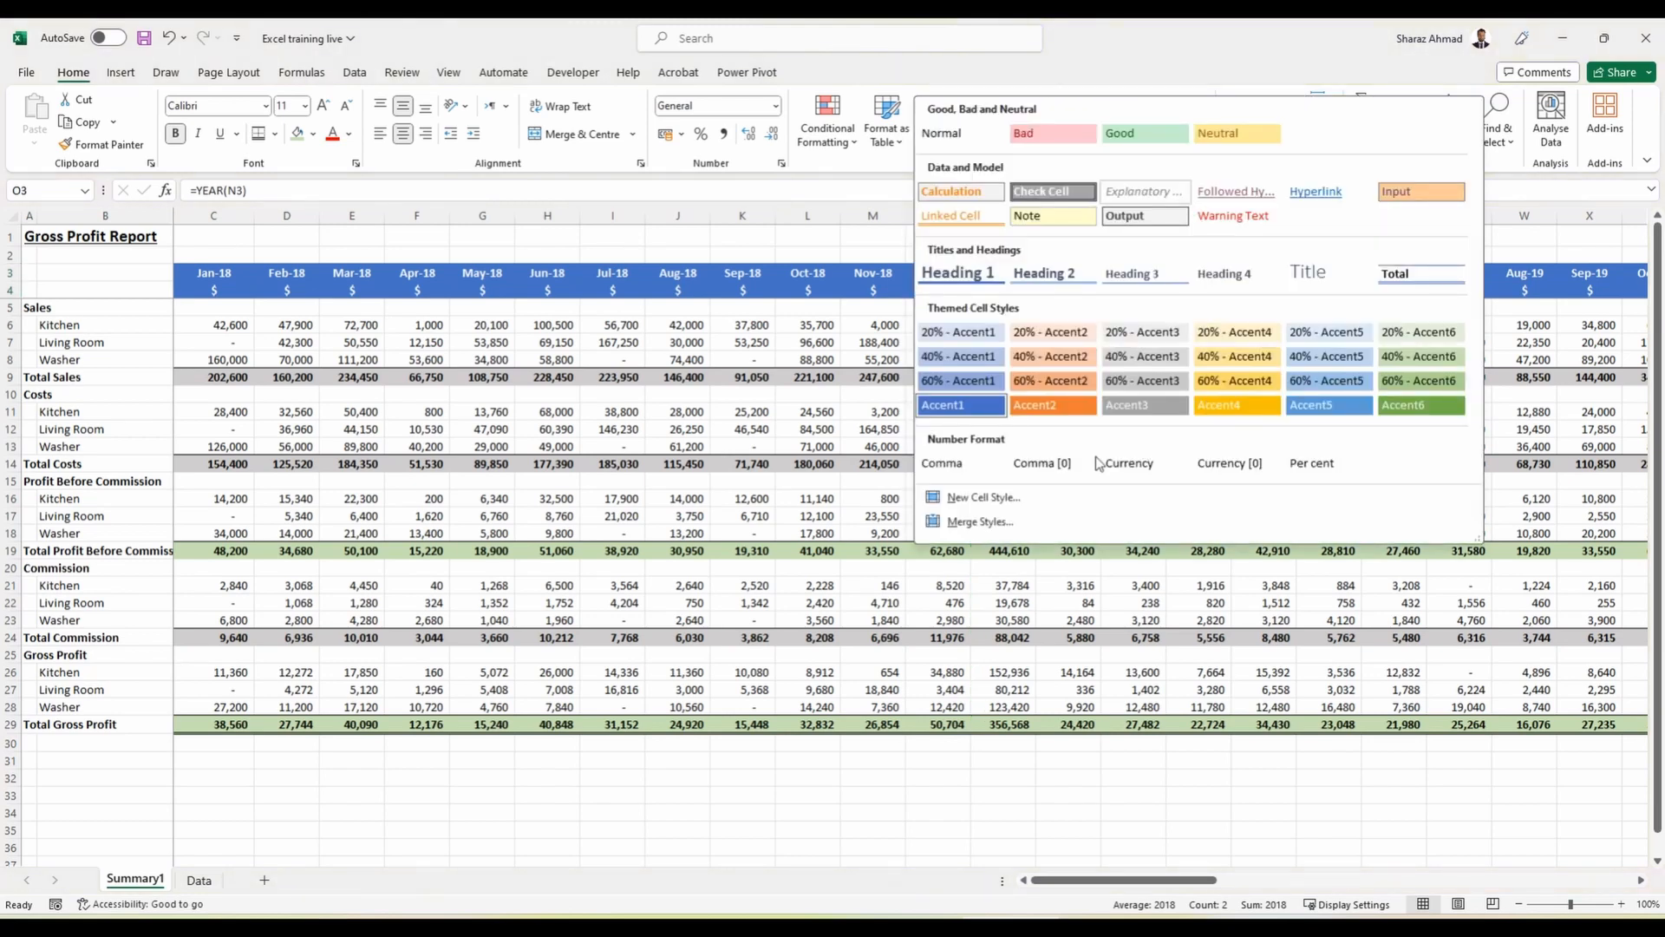
left_click(1416, 410)
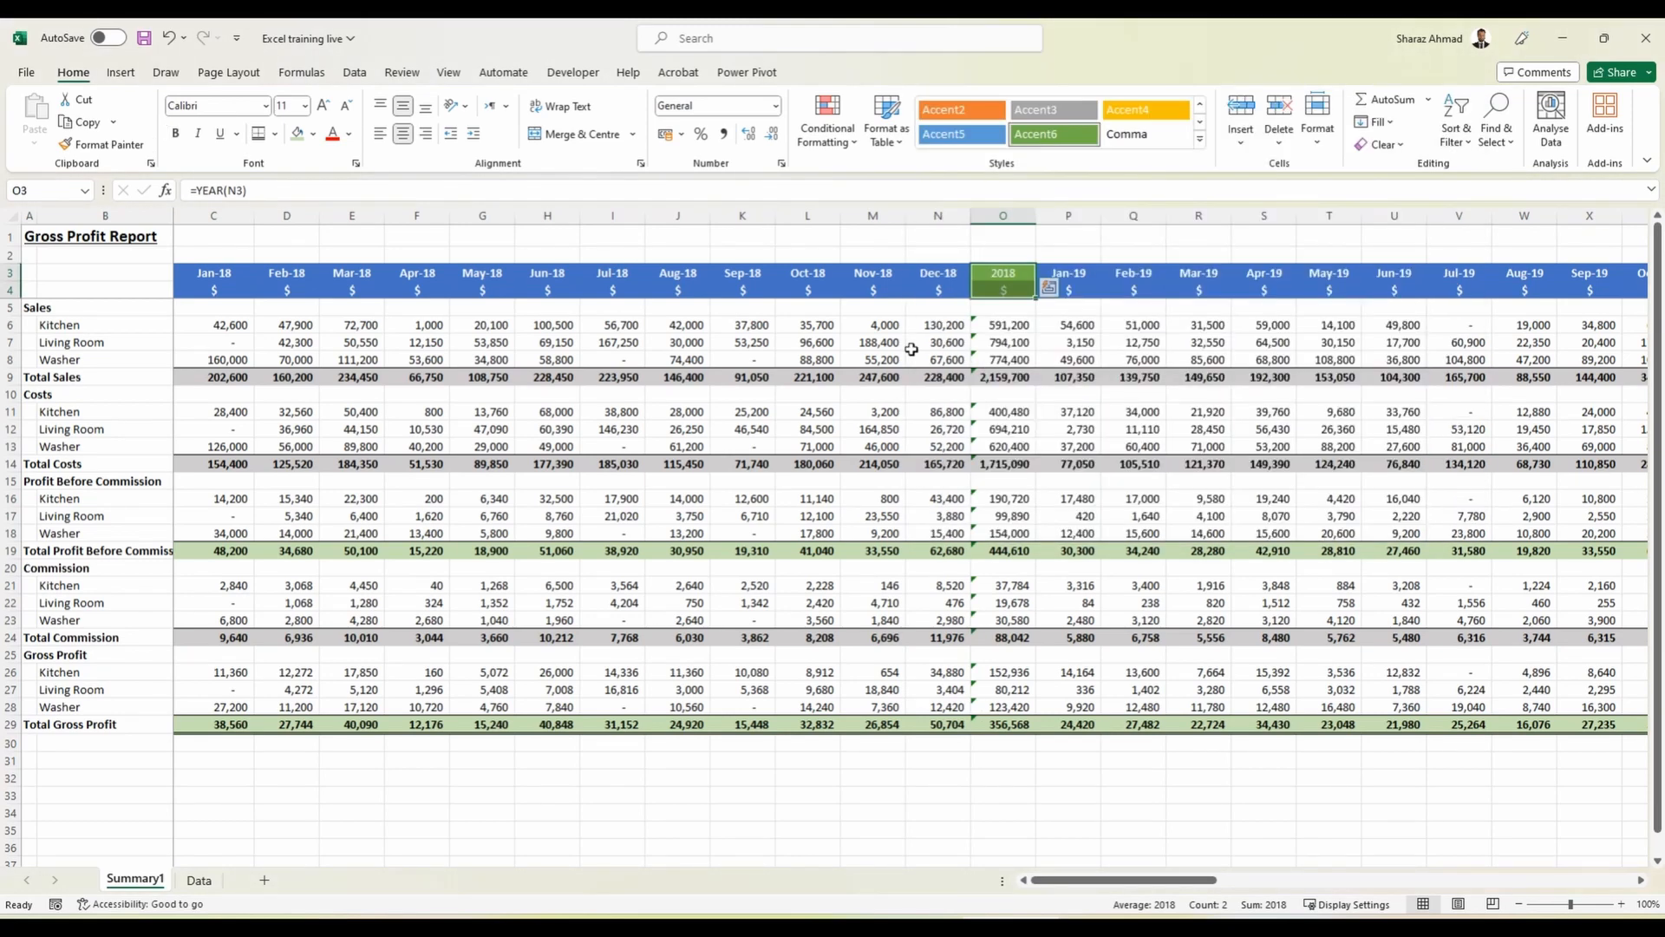
key("ctrl+b")
Clear the existing borders of the 2018 column from O3 to O29 and give it thin left and right borders.
left_click_drag(1019, 275, 1004, 724)
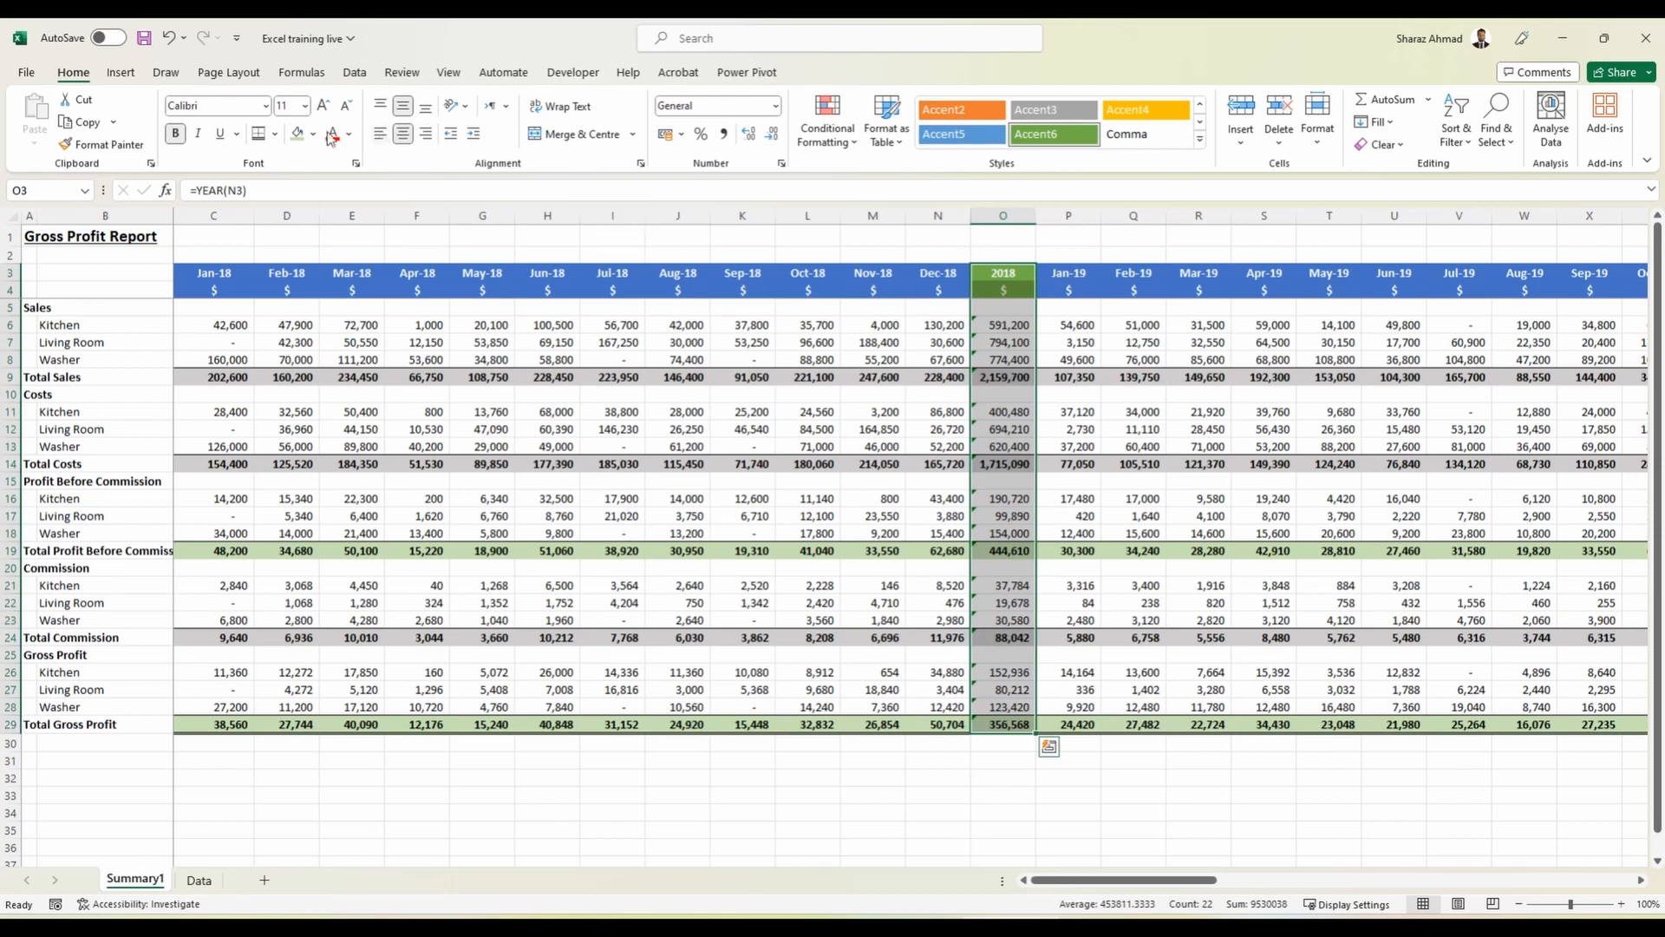
left_click(274, 133)
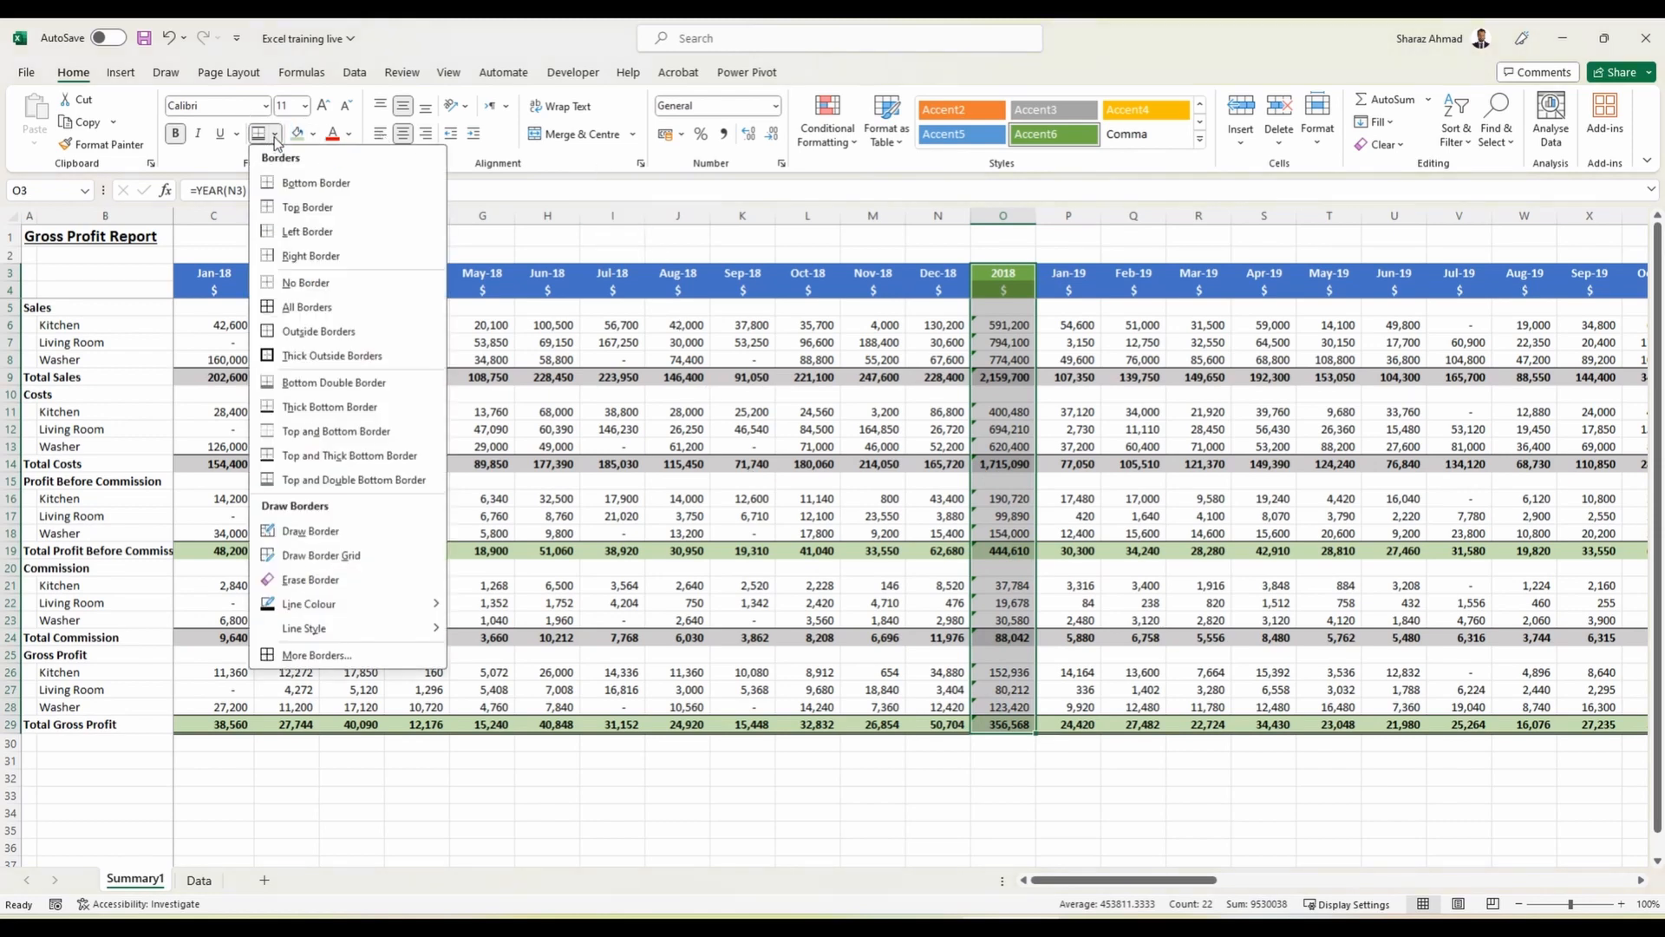
left_click(354, 656)
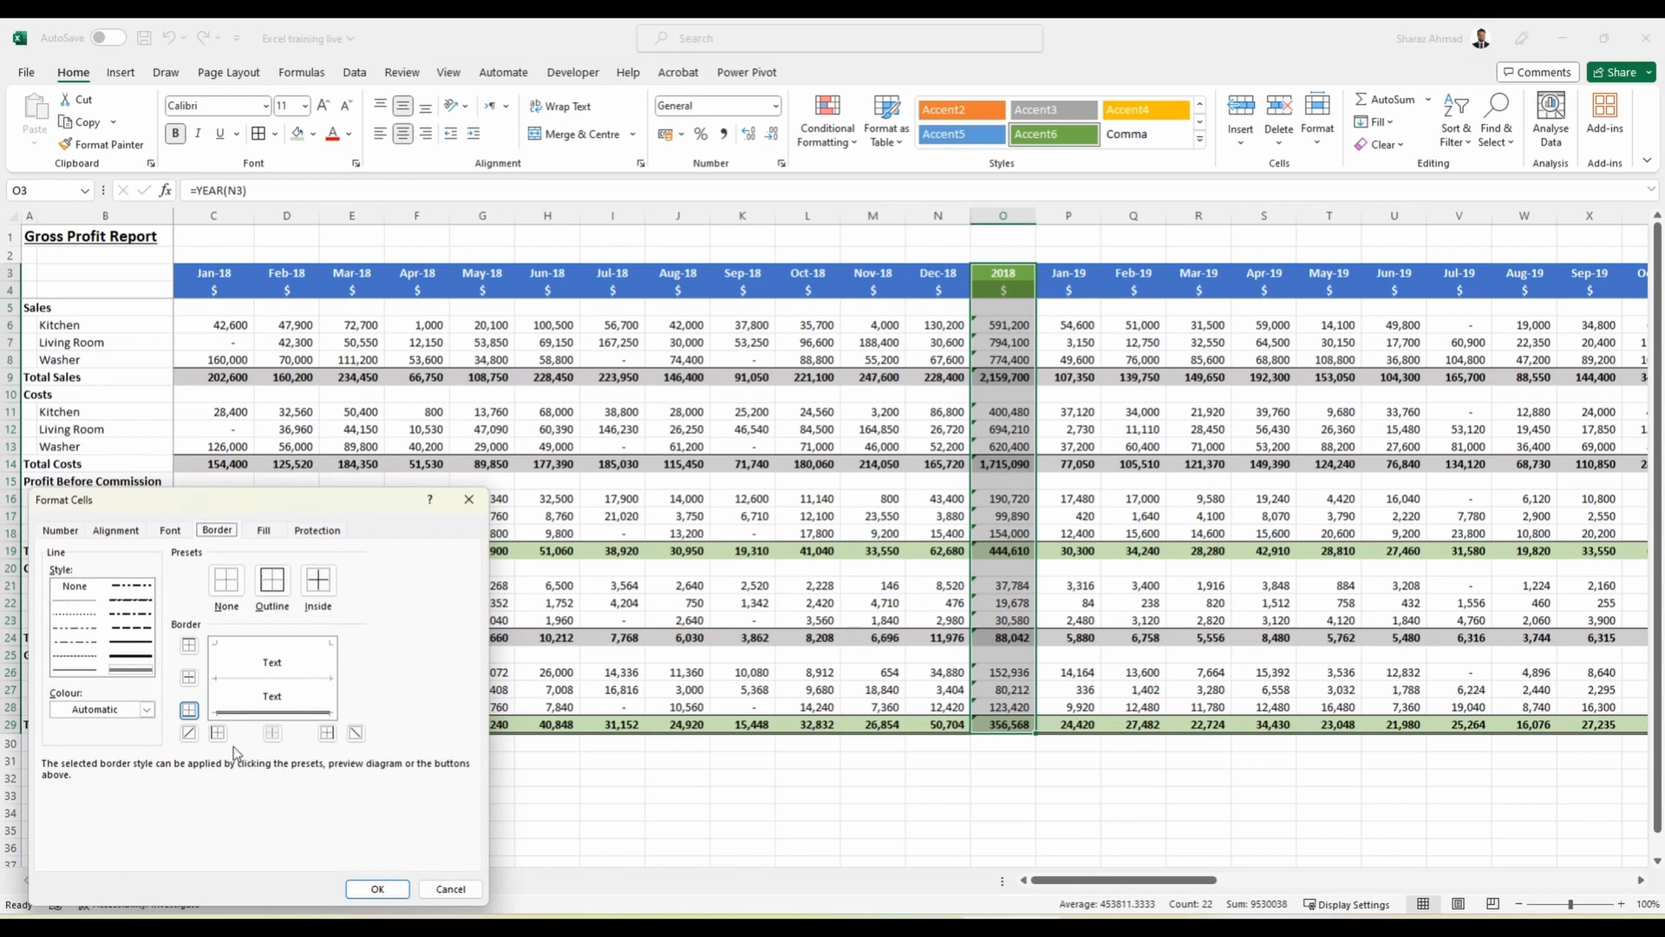
left_click(234, 581)
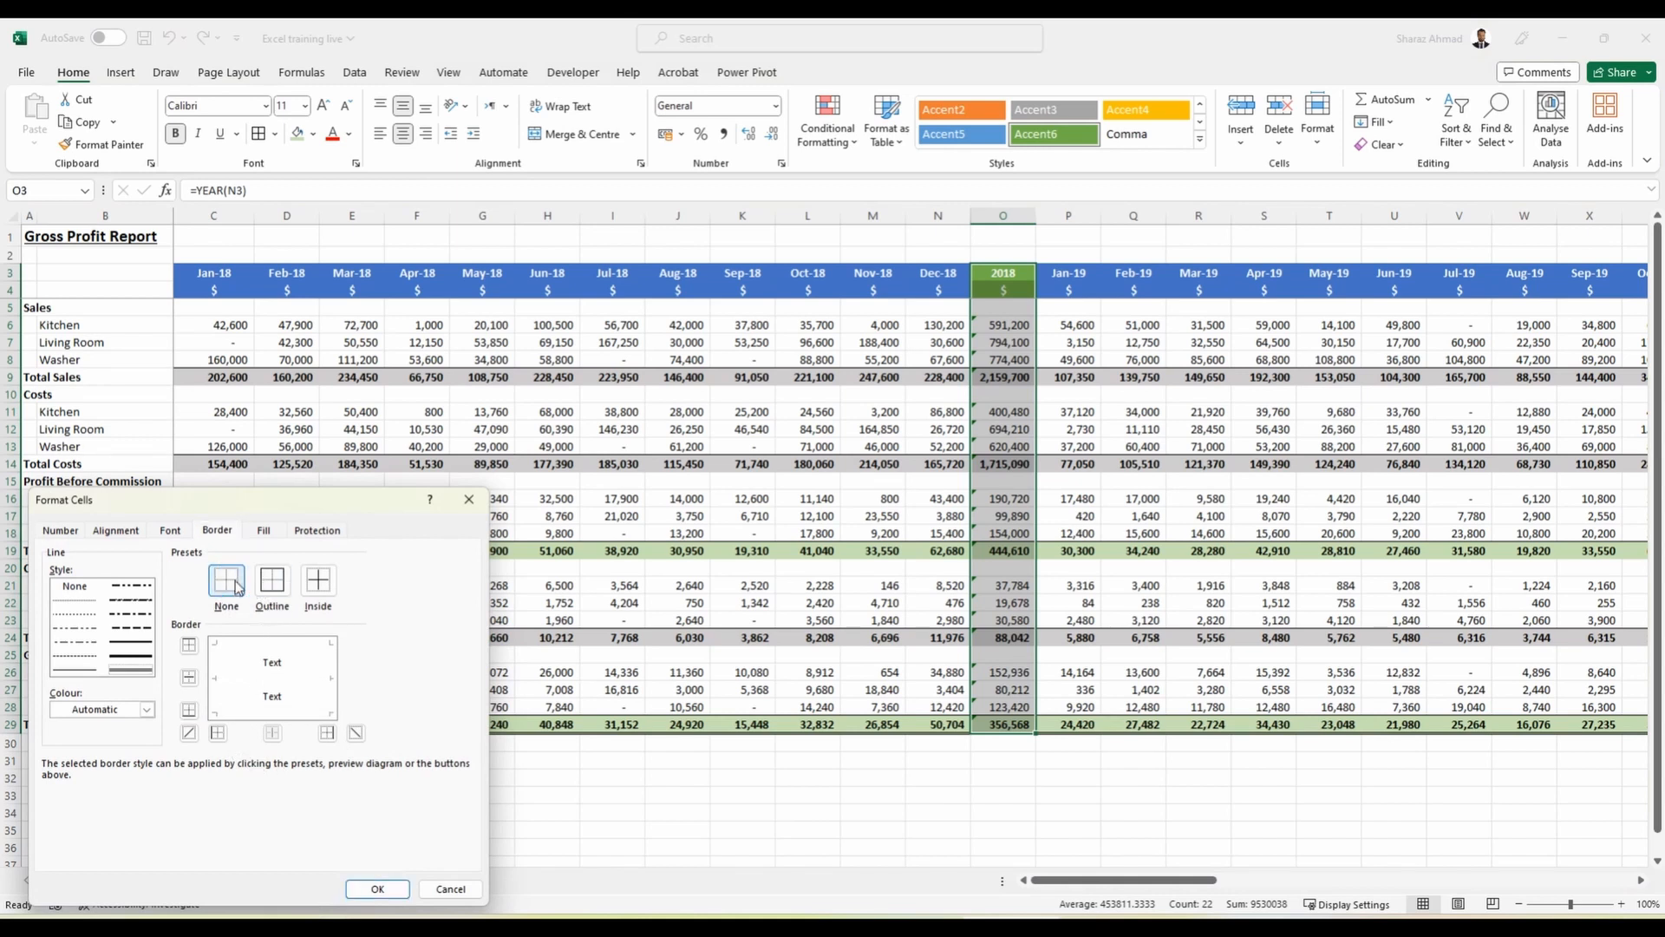
left_click(218, 733)
left_click(327, 733)
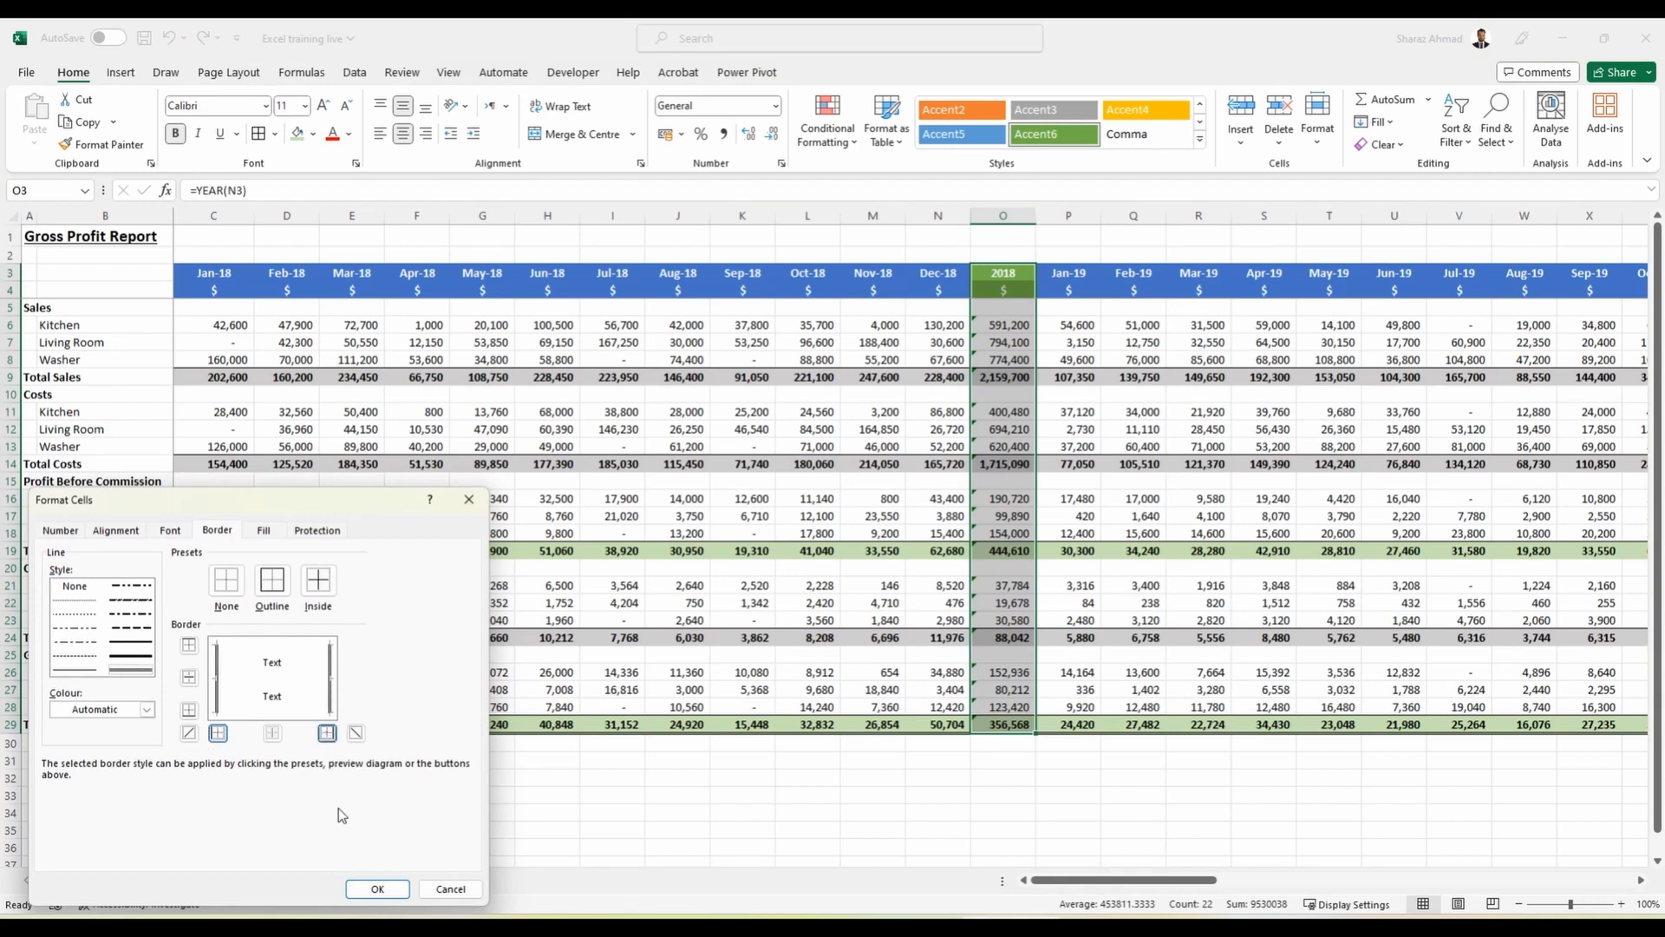
left_click(85, 671)
left_click(227, 580)
left_click(131, 671)
left_click(90, 671)
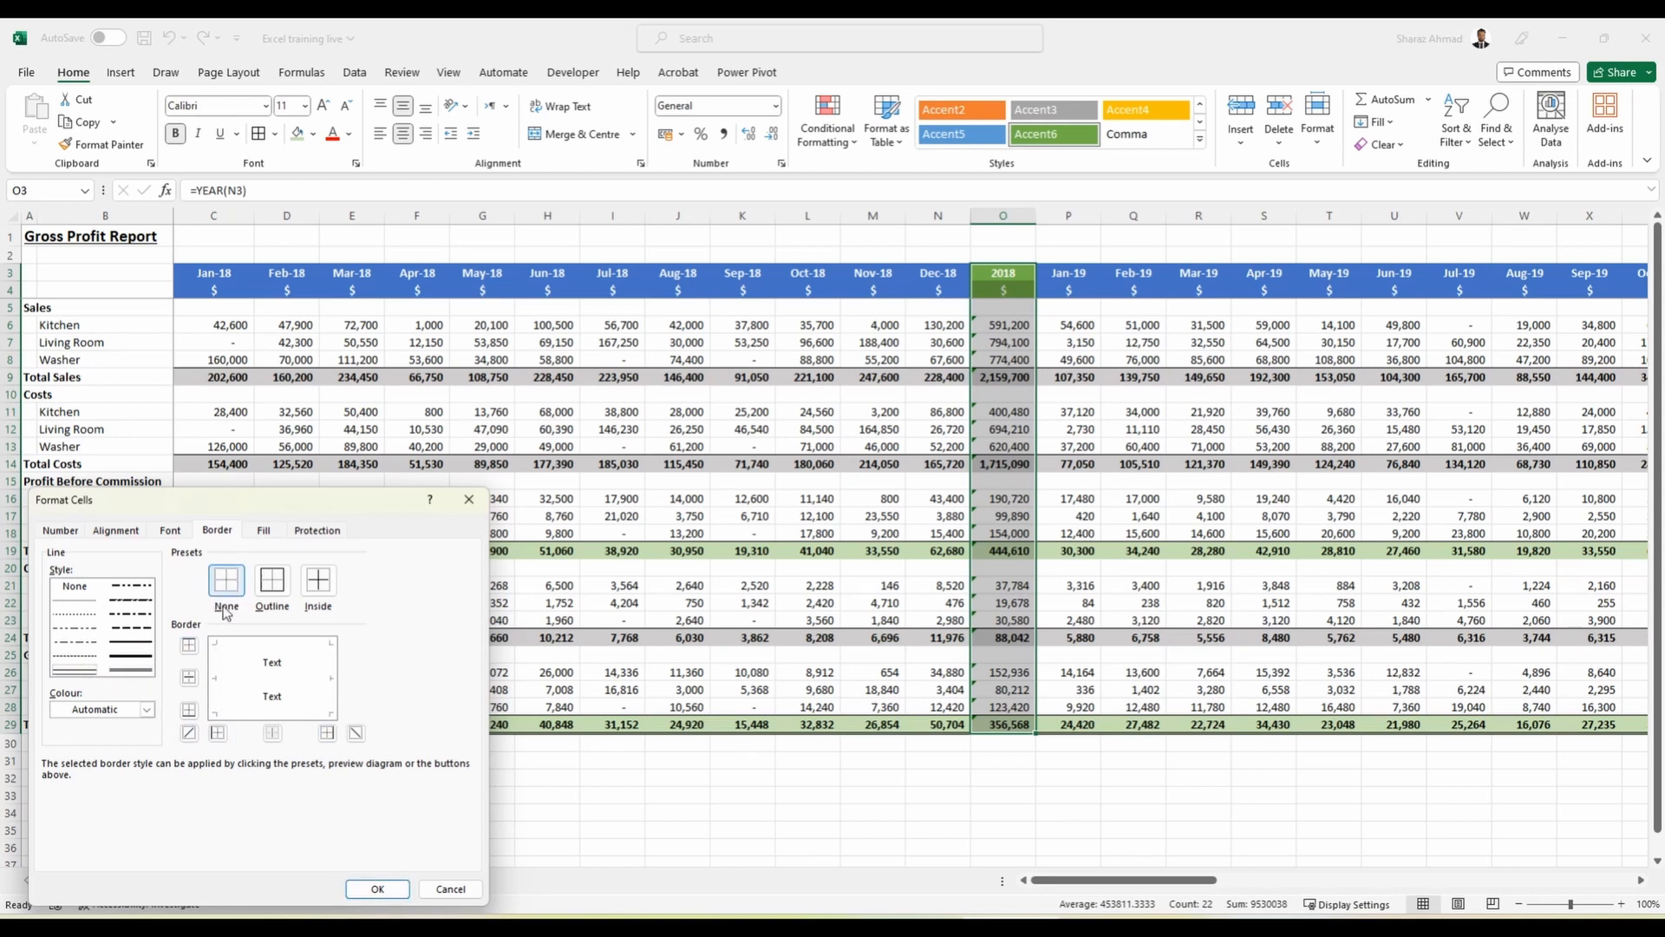
left_click(218, 733)
left_click(327, 733)
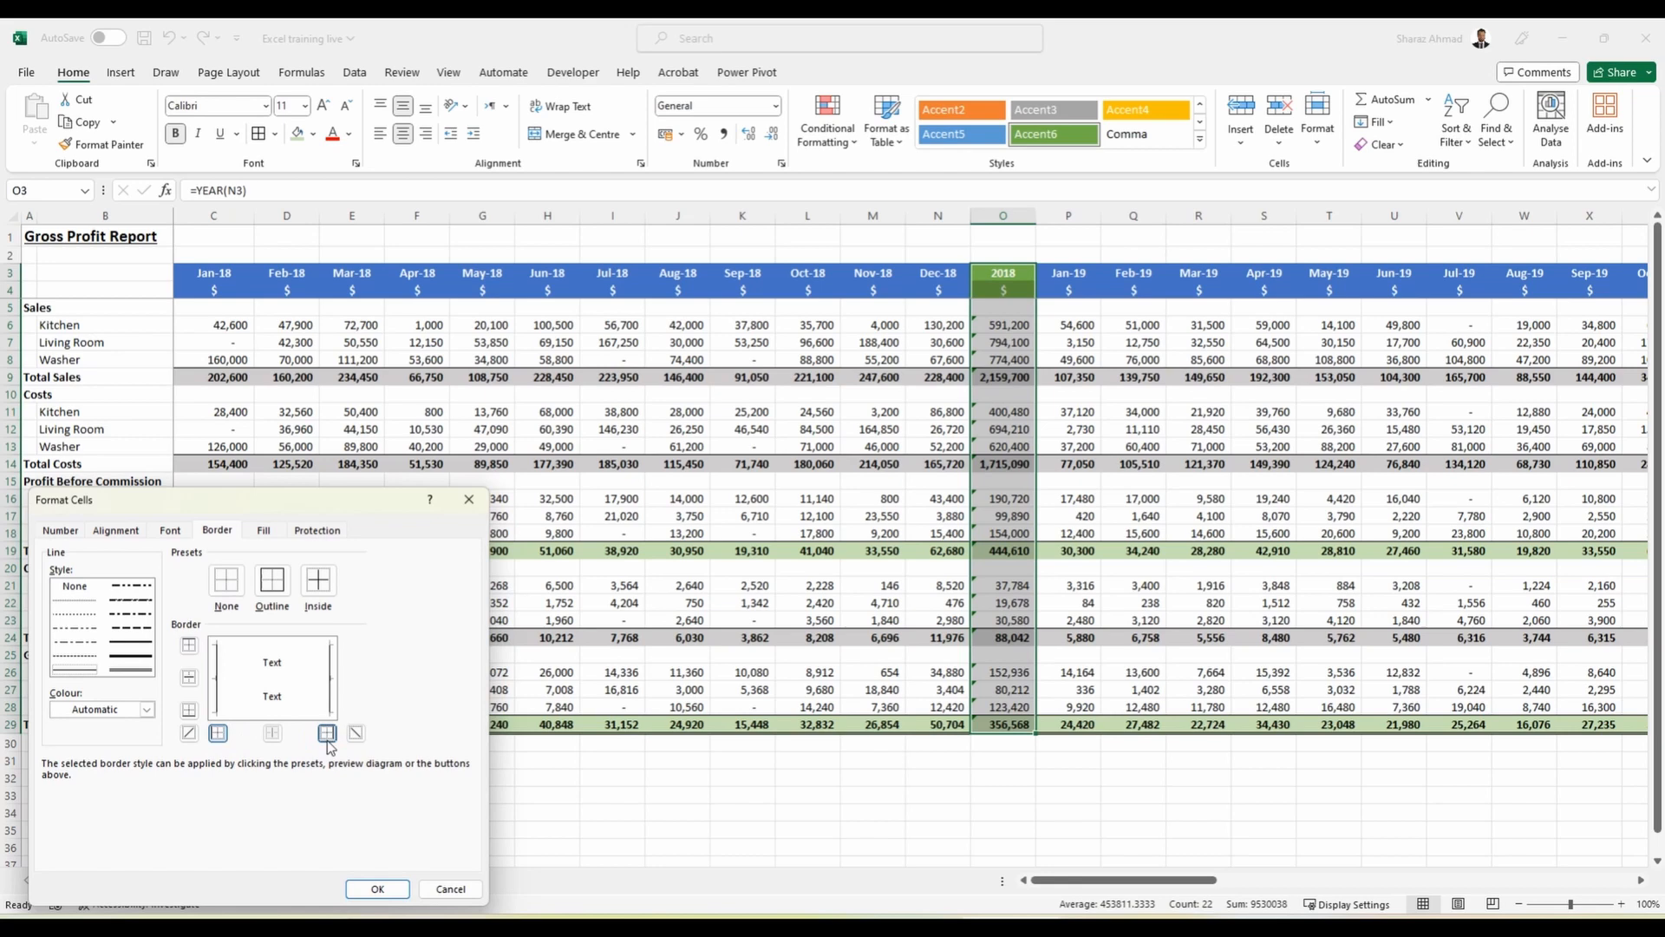
left_click(377, 888)
left_click(1202, 515)
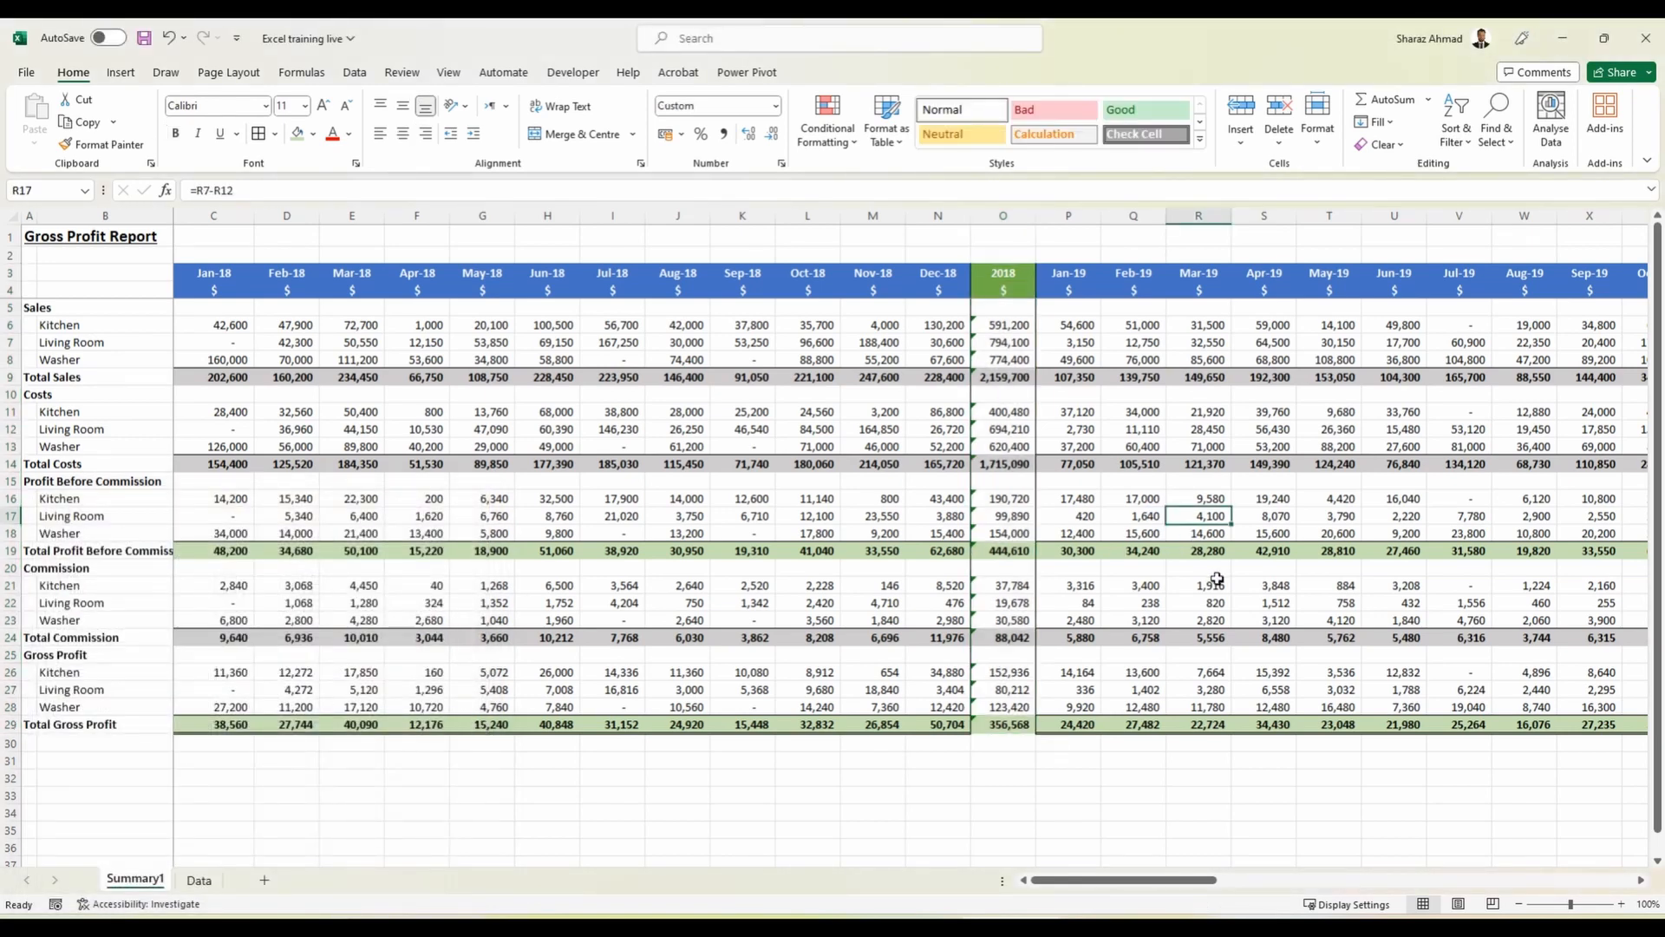
Add a bottom border to the 2018 Sales Washer cell O8.
left_click(1006, 361)
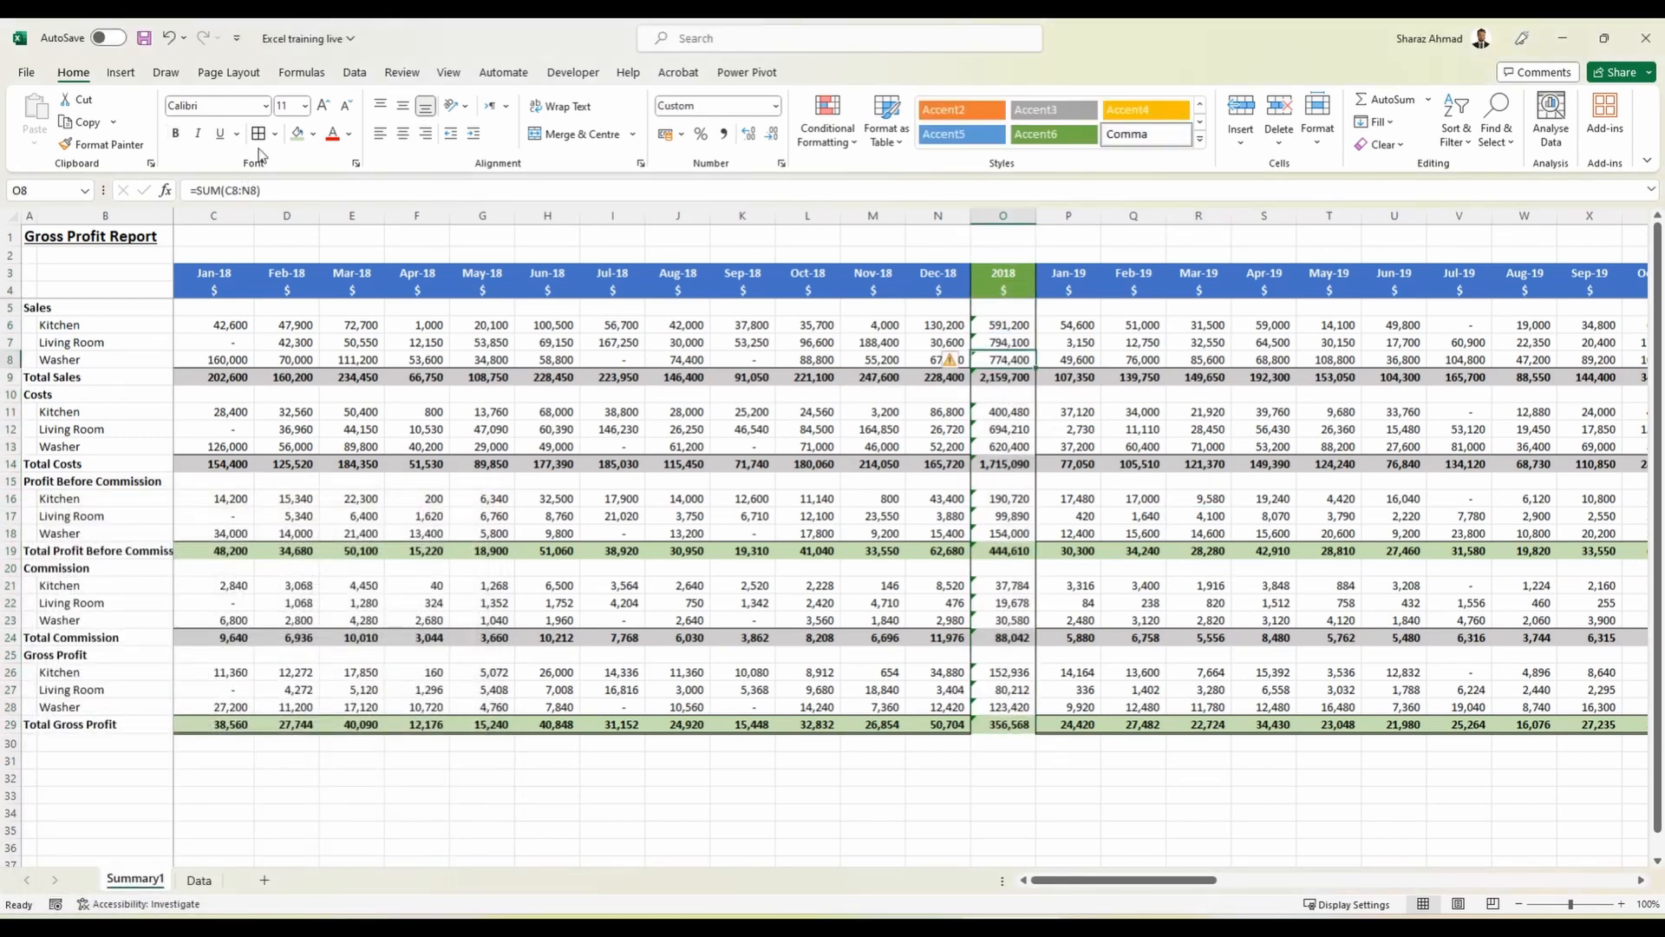
key("ctrl+1")
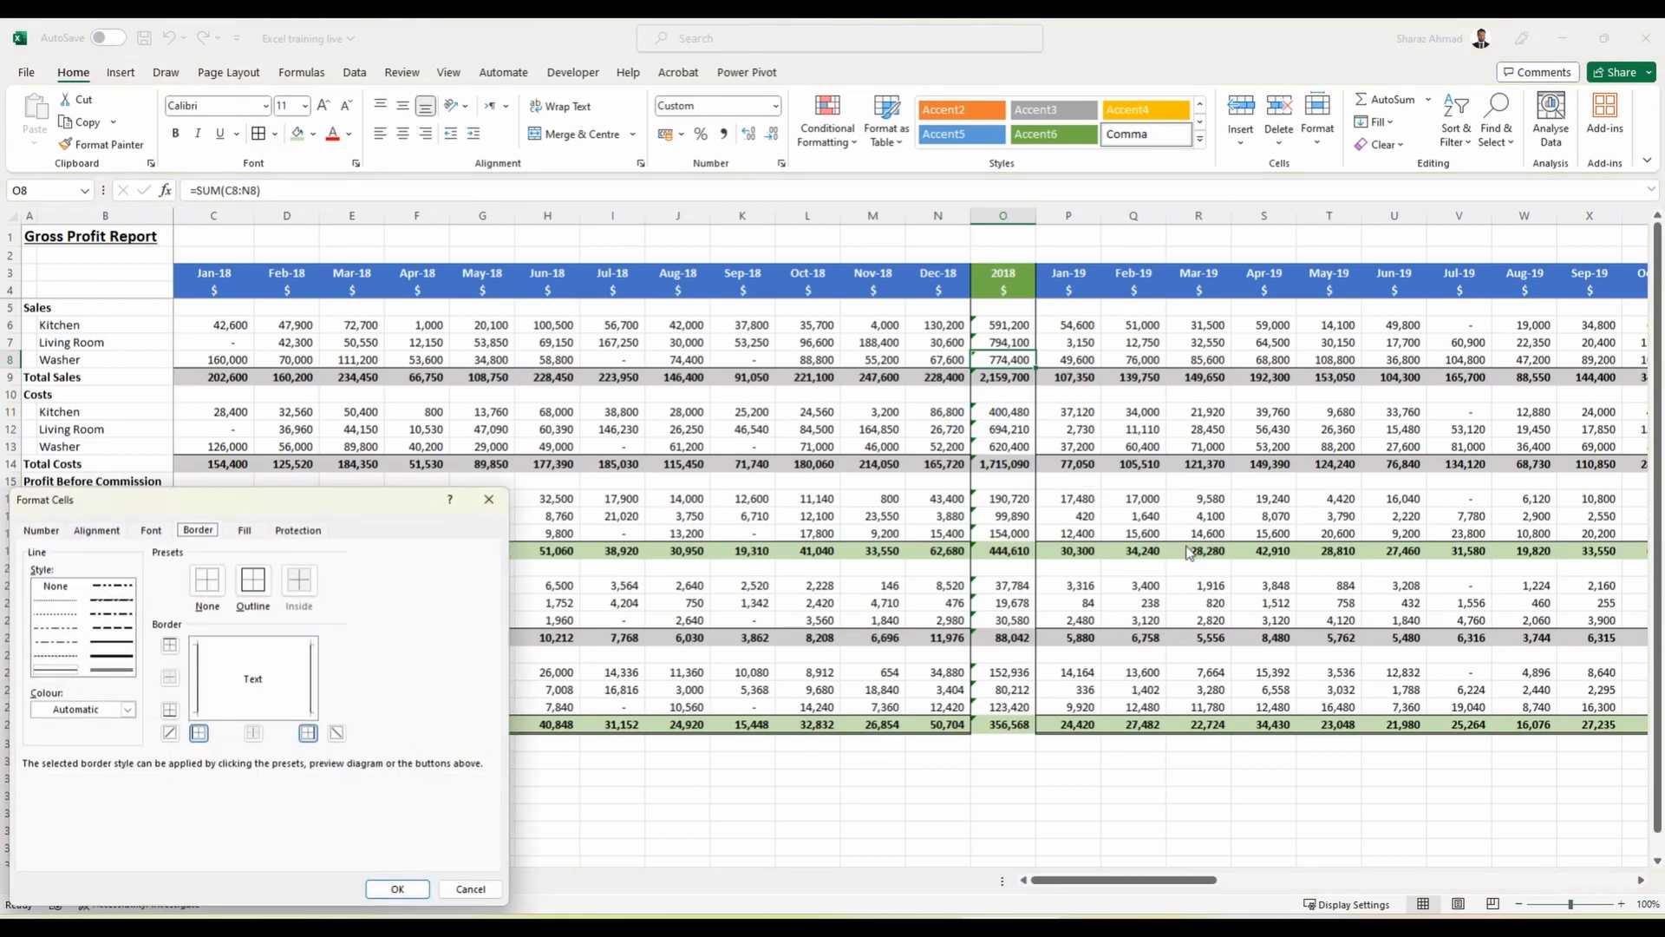
key("Escape")
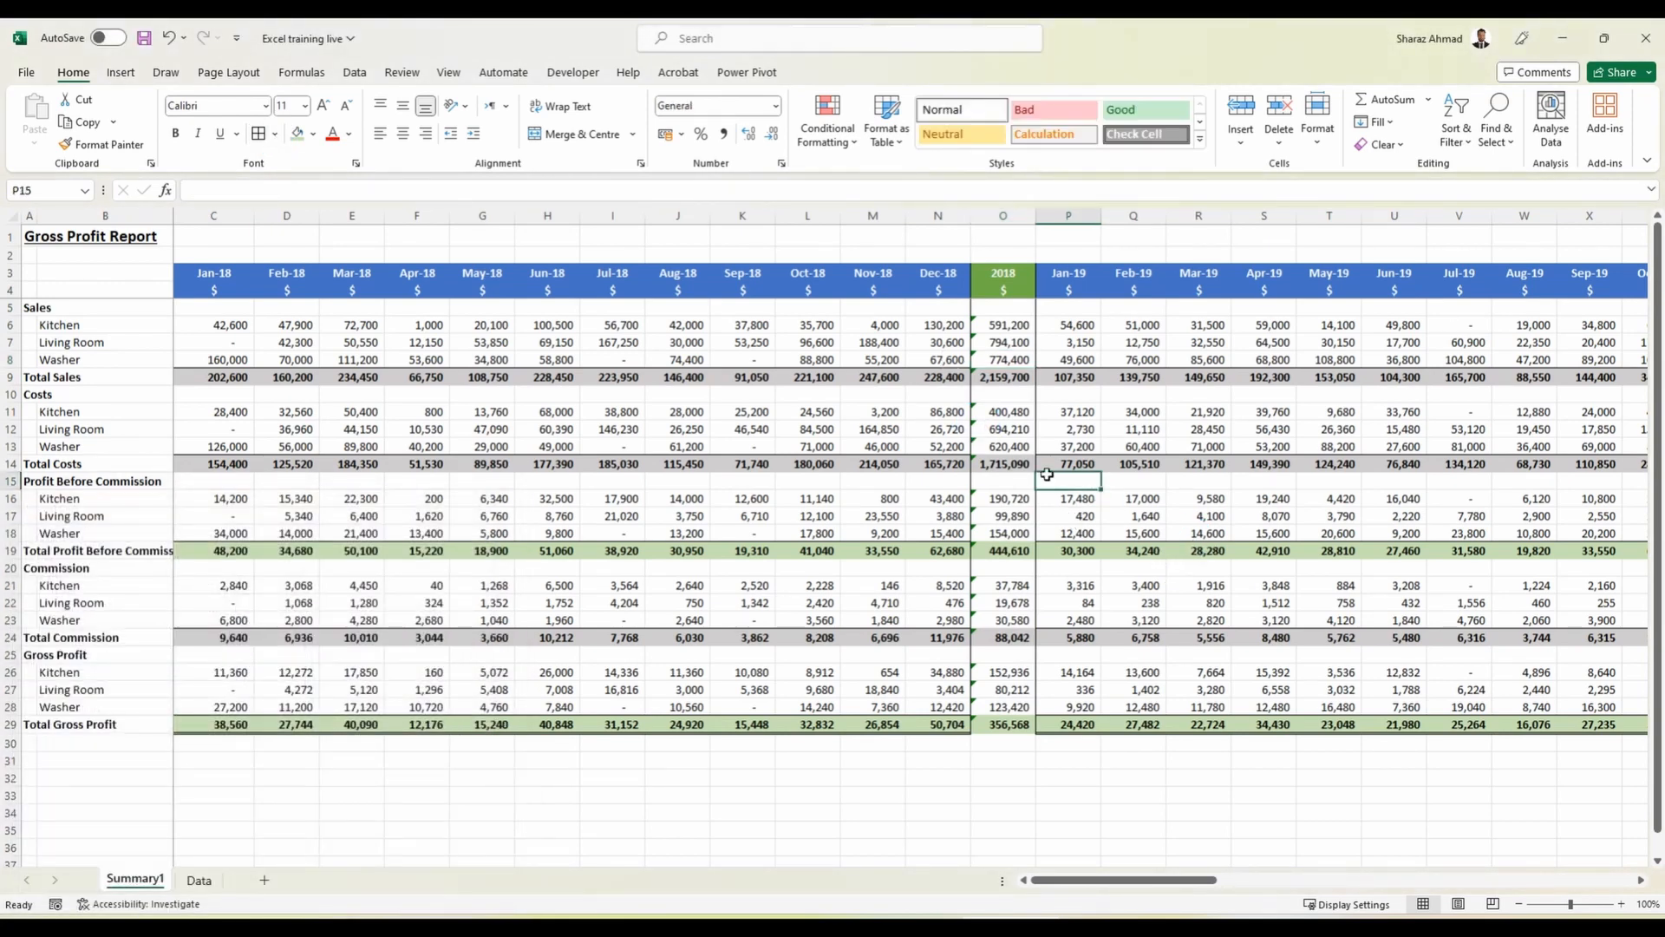
left_click(274, 134)
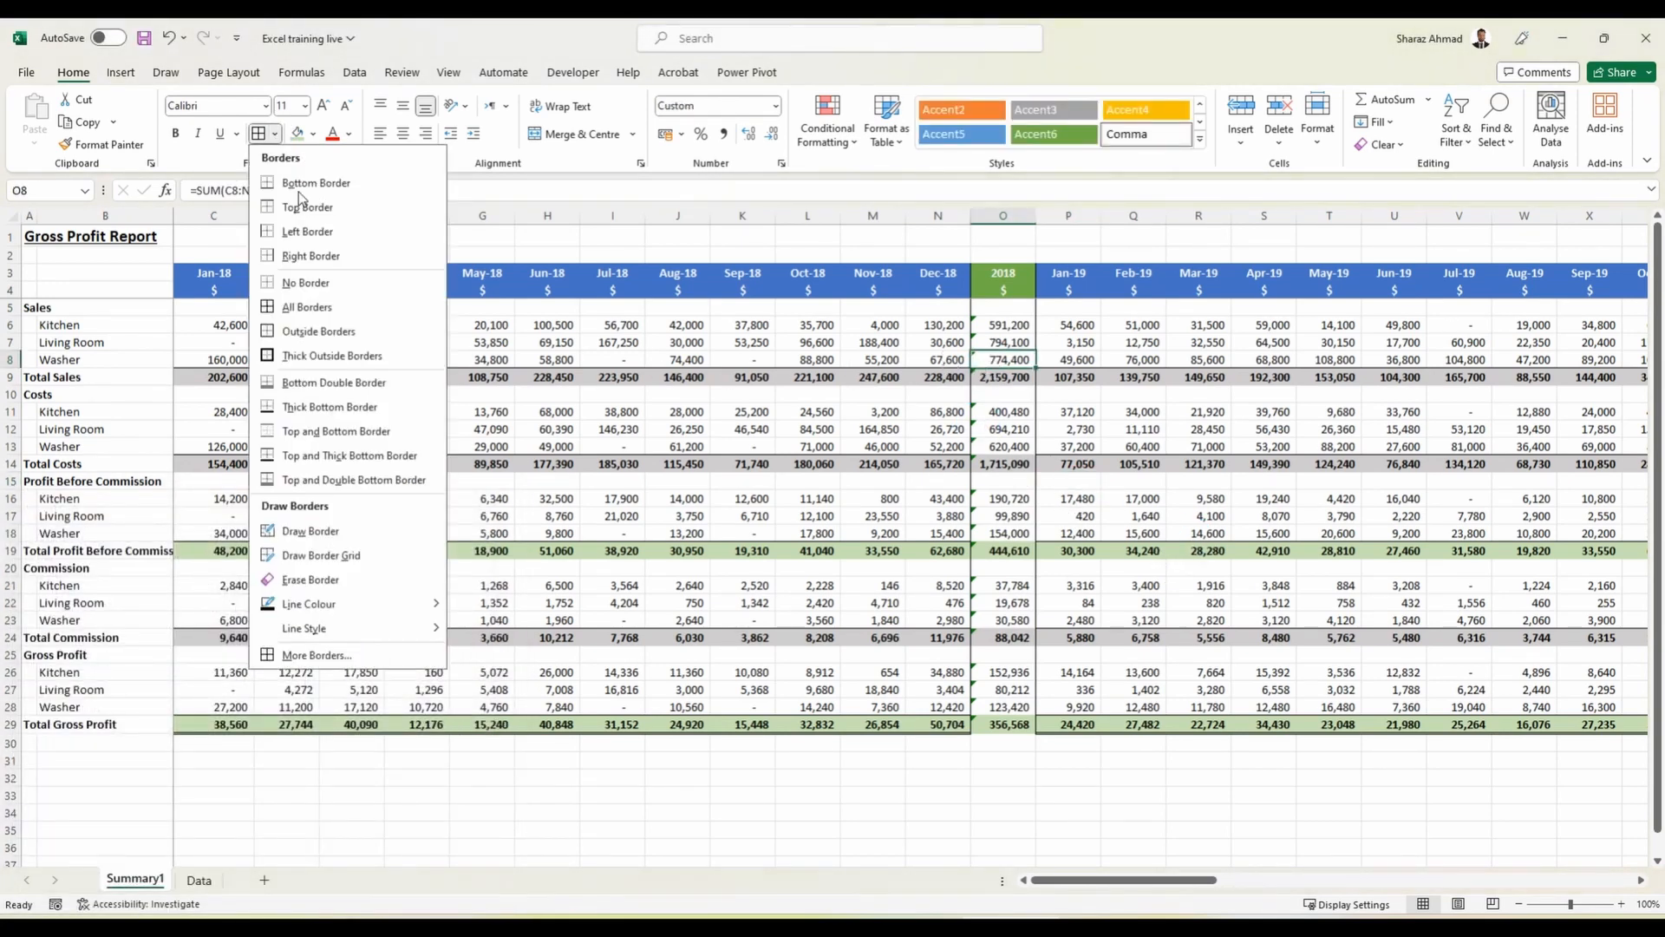
left_click(305, 184)
left_click(1004, 382)
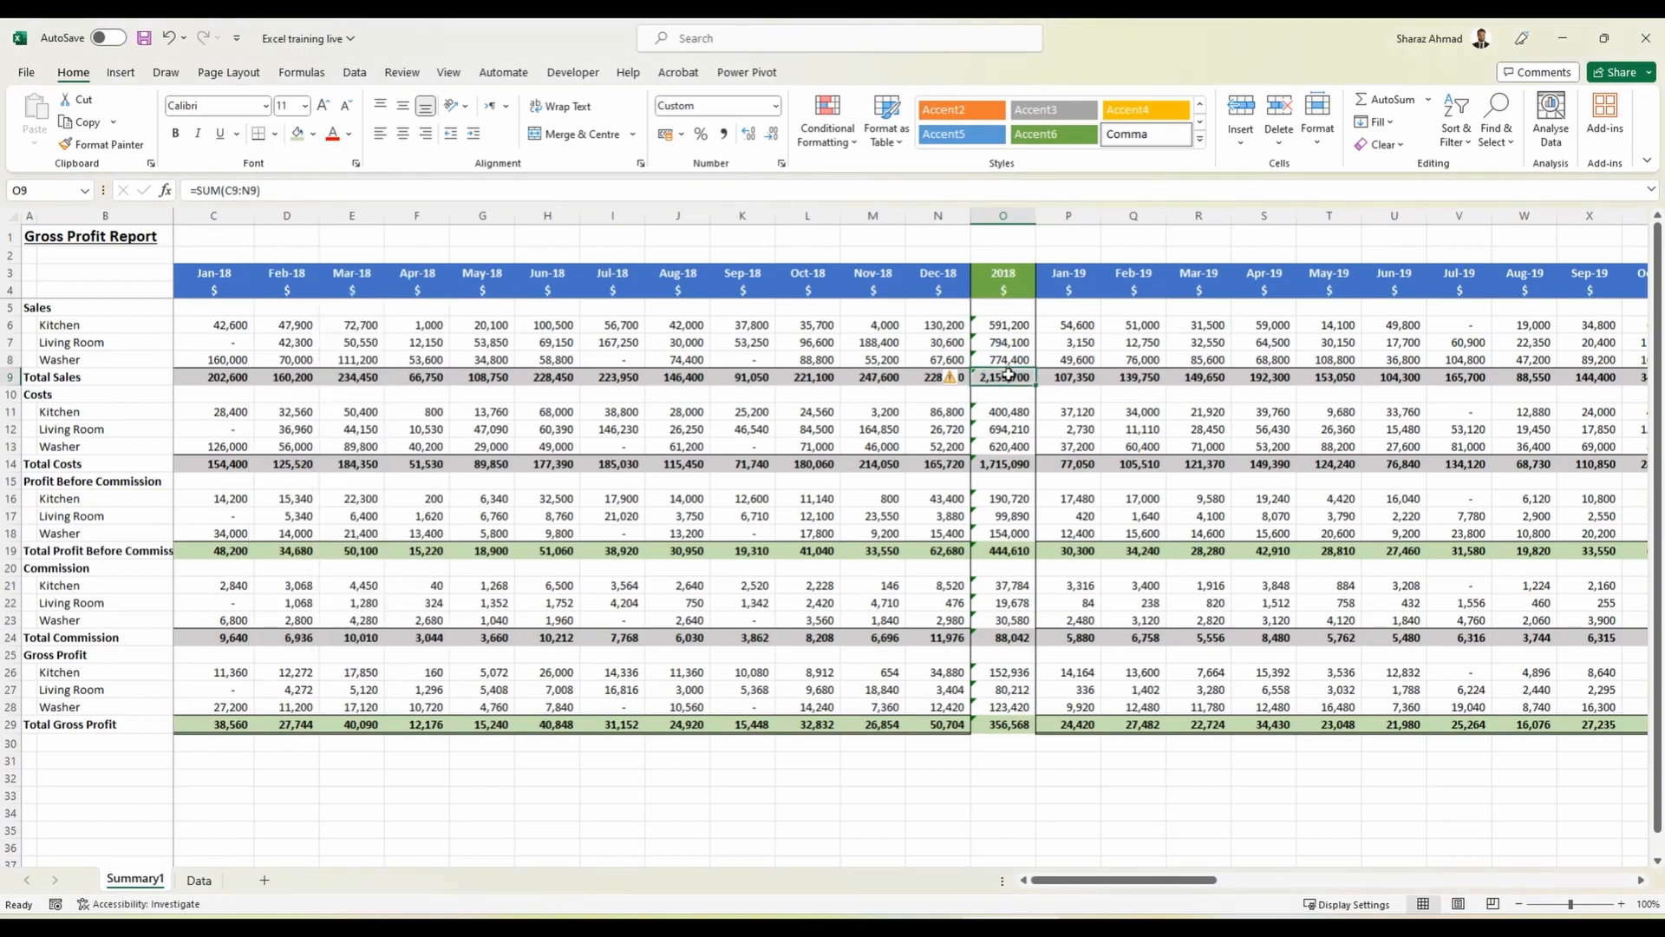
Repeat the bottom border on the 2018 column's other Washer cells O13, O18, O23 and O28.
left_click(1008, 442)
left_click(1015, 364)
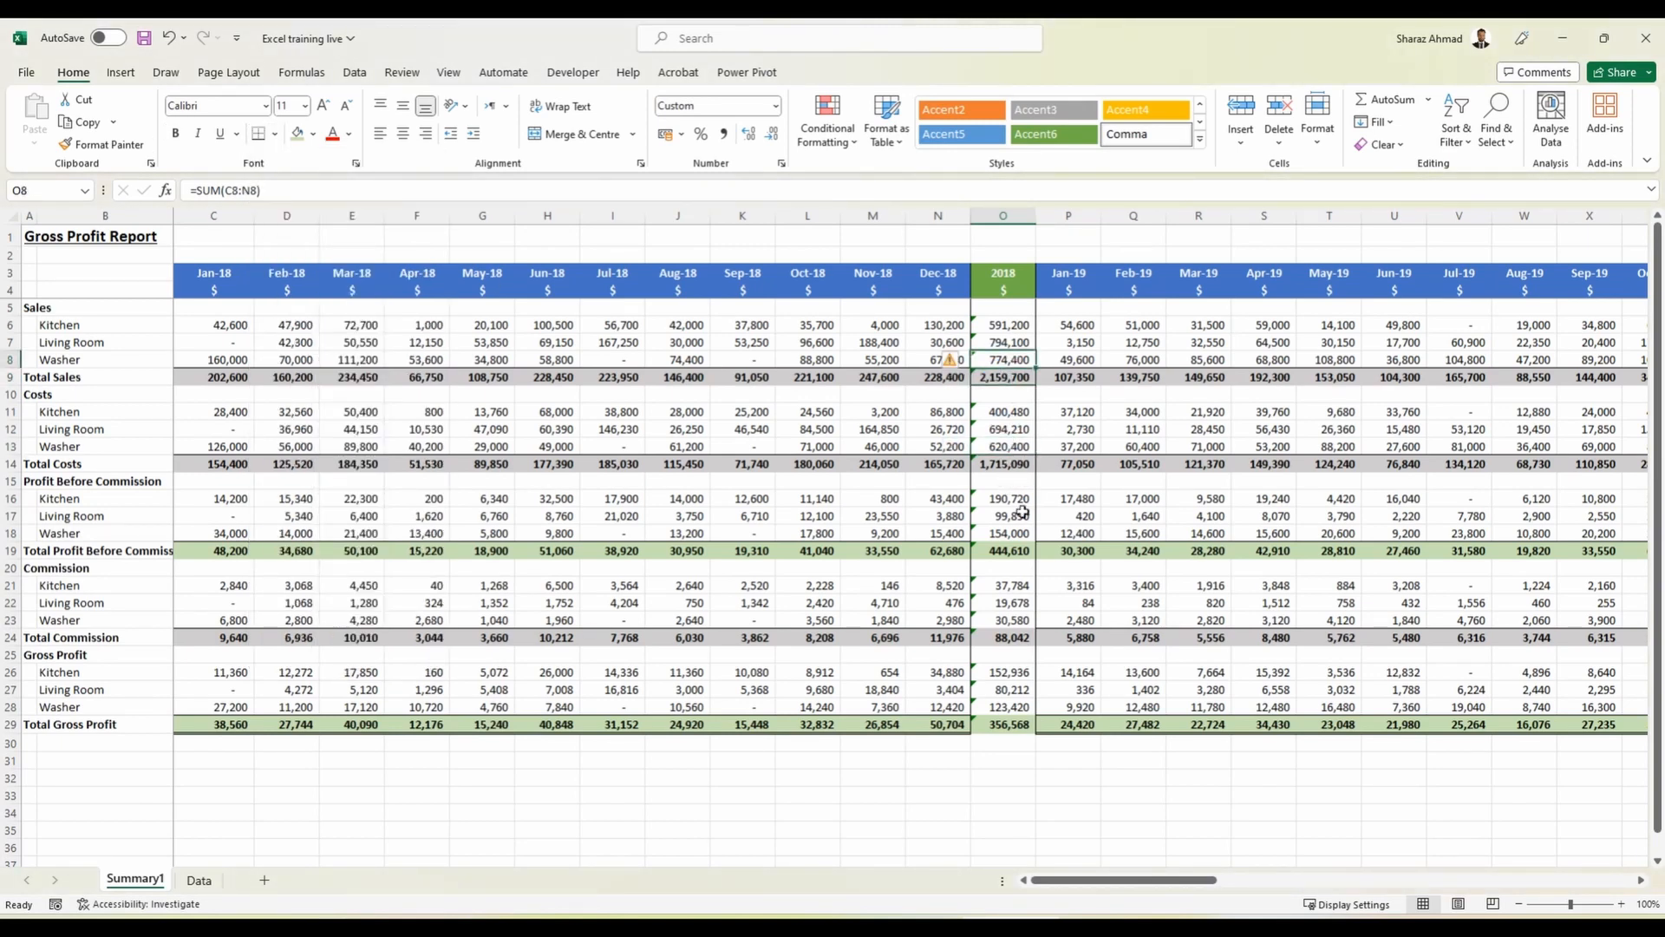
left_click(1018, 705)
left_click(1020, 635)
left_click(1018, 620)
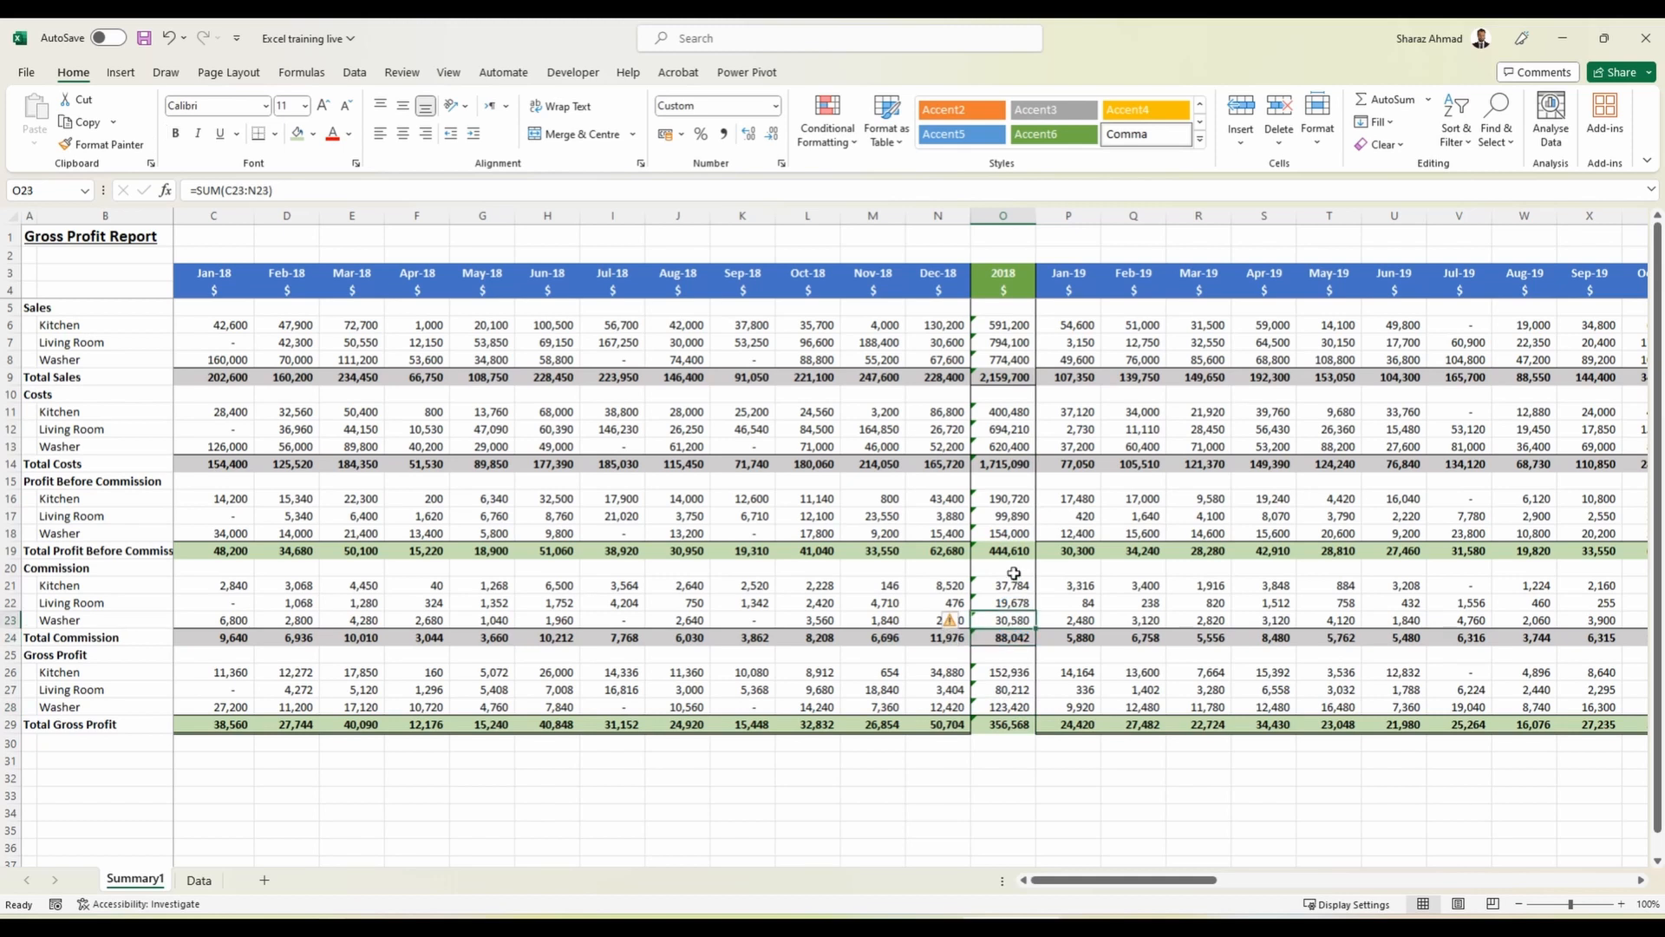
left_click(1015, 706)
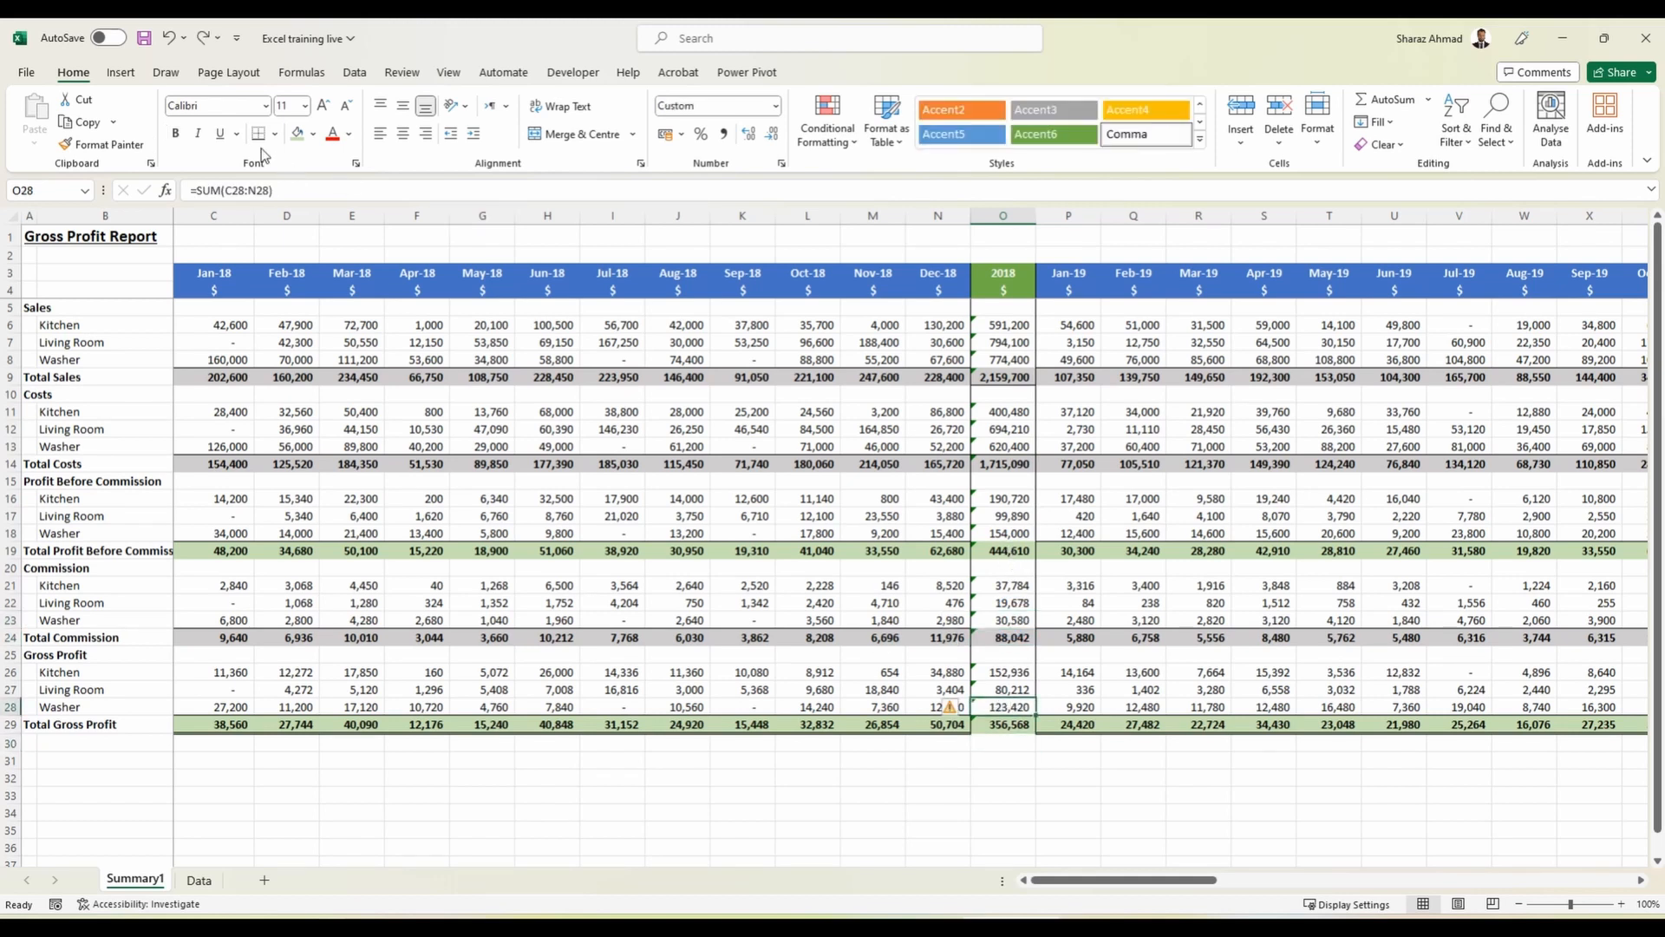
left_click(1018, 607)
left_click(1020, 621)
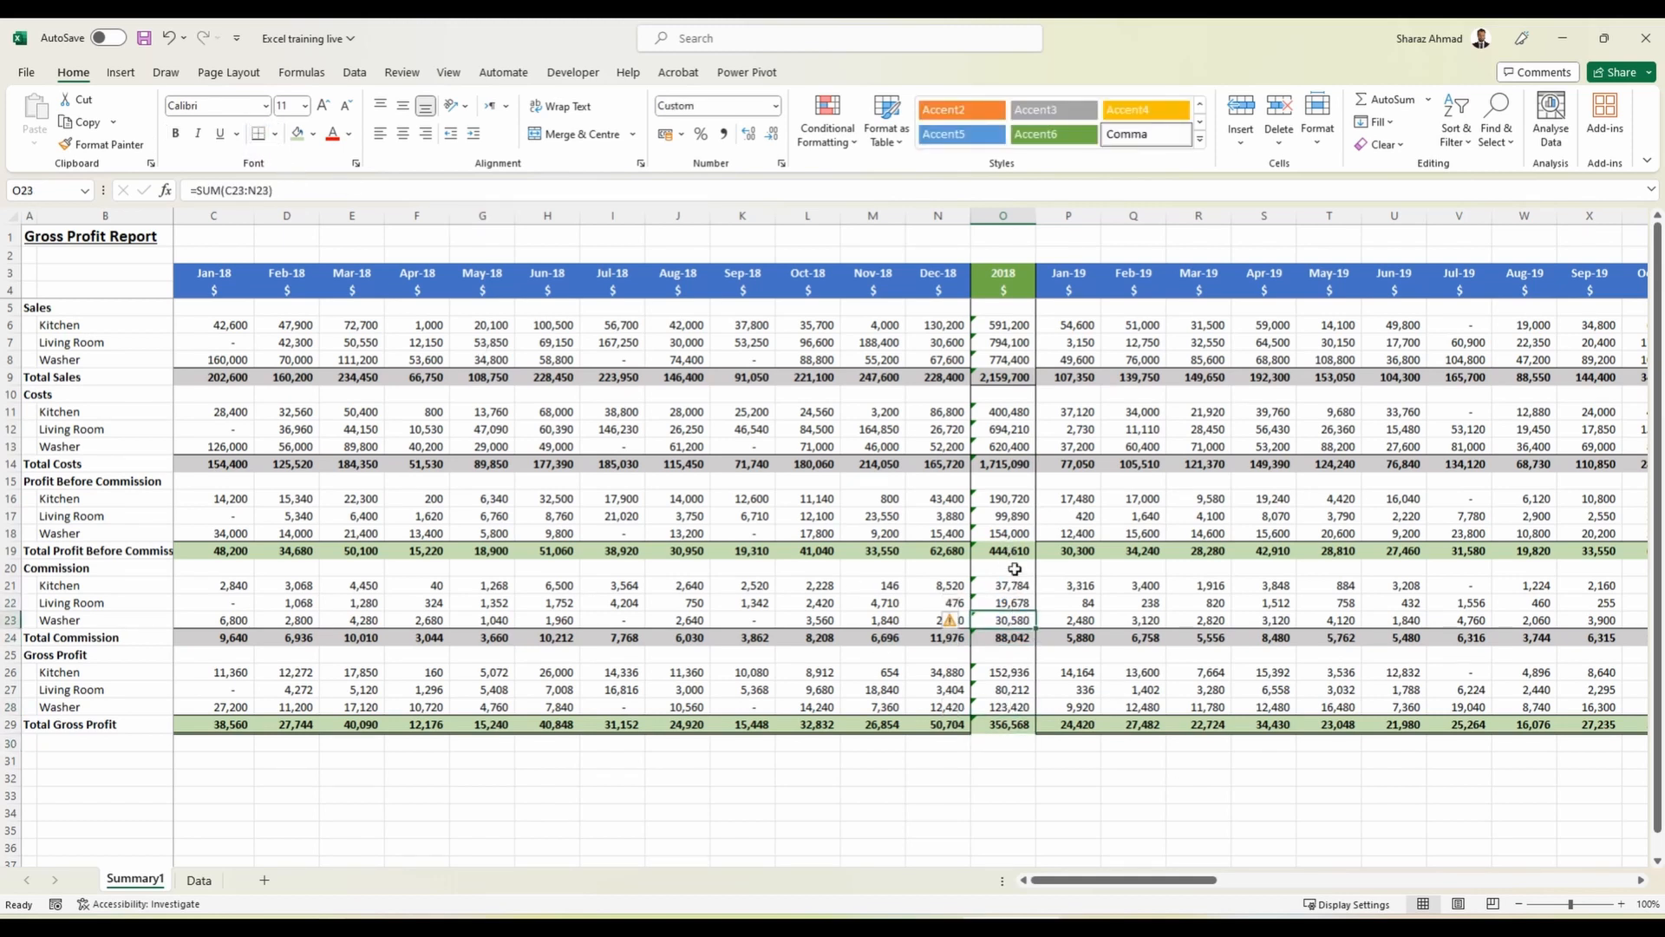
left_click(1019, 532)
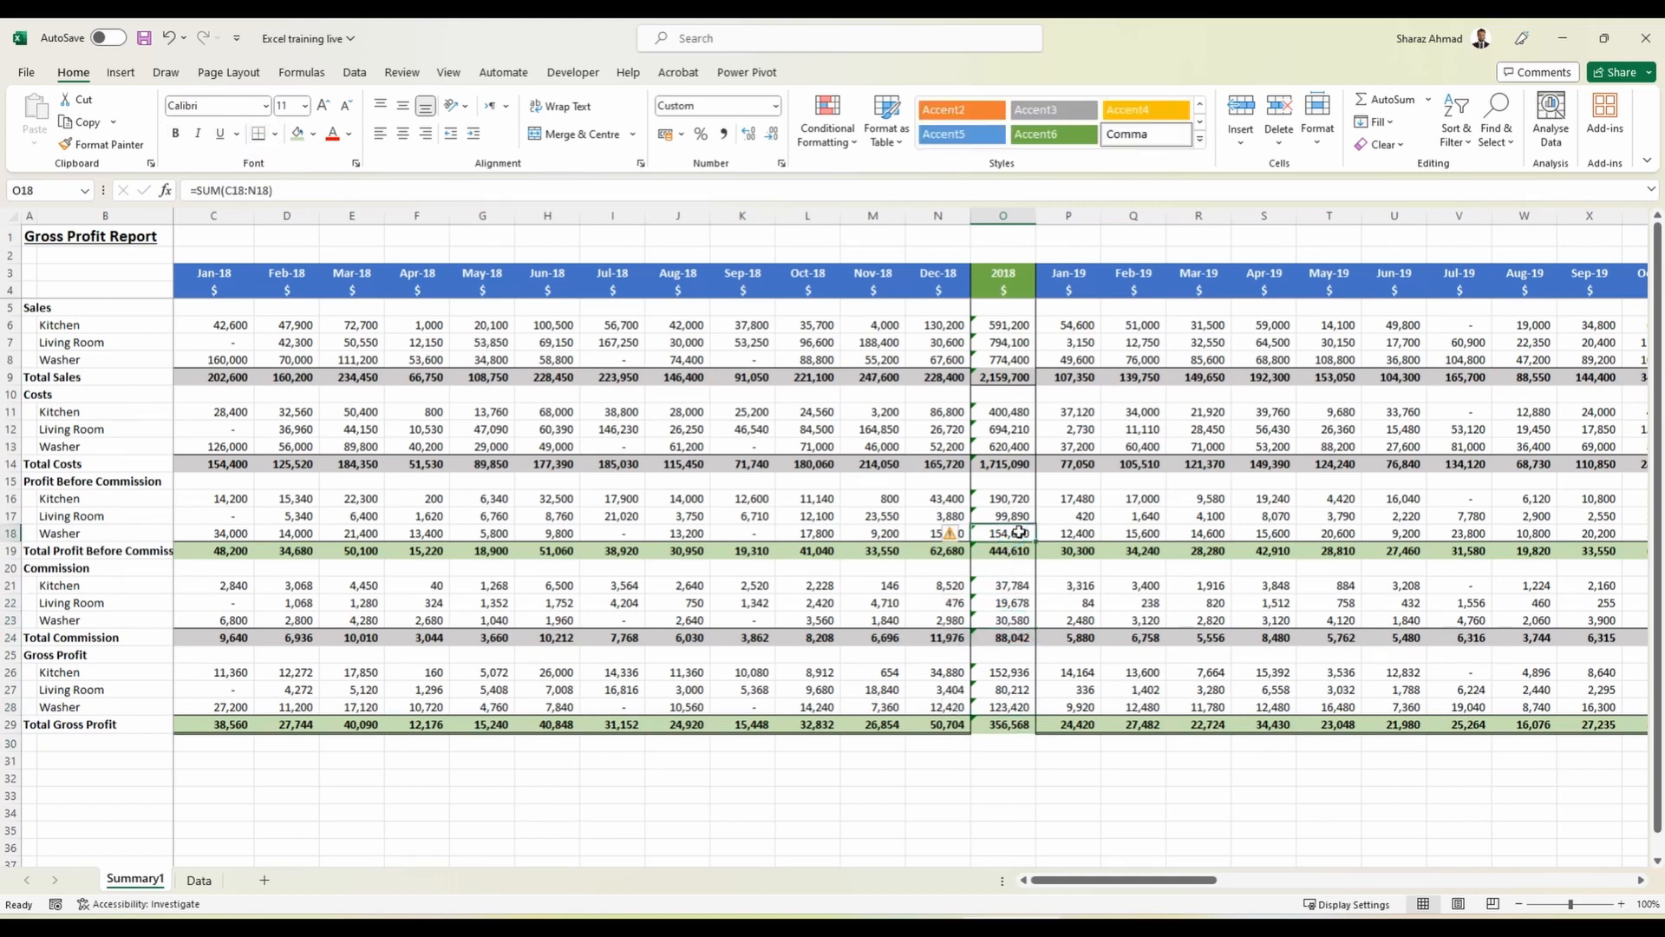
left_click(1012, 362)
left_click(1006, 395)
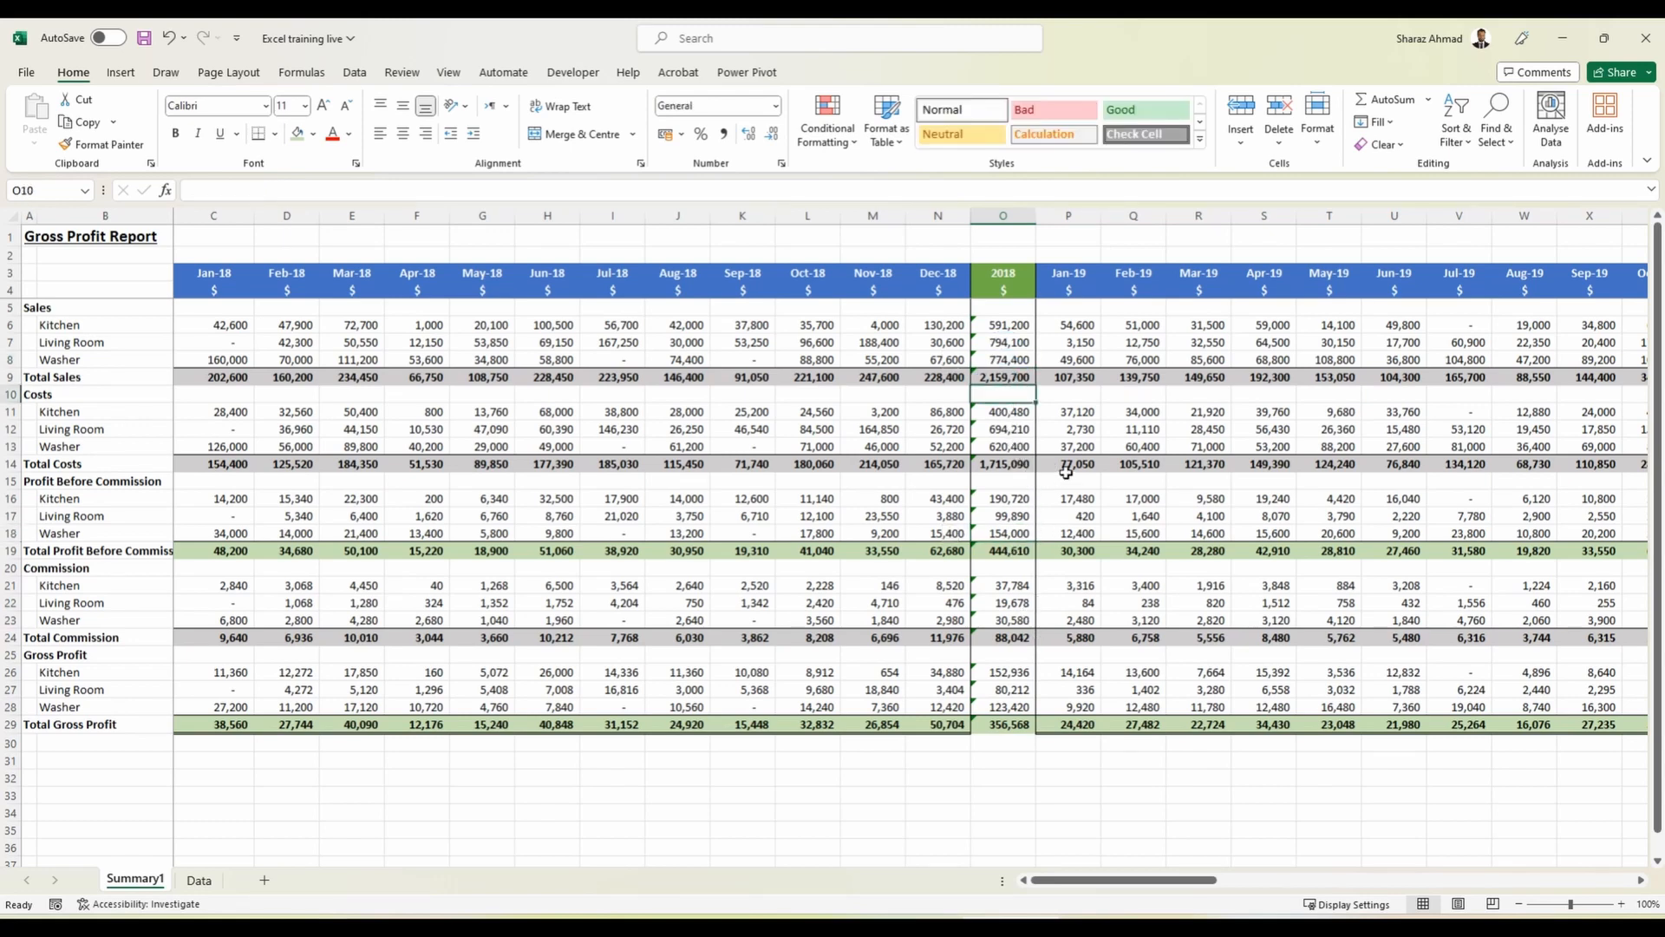
key("Escape")
left_click(276, 133)
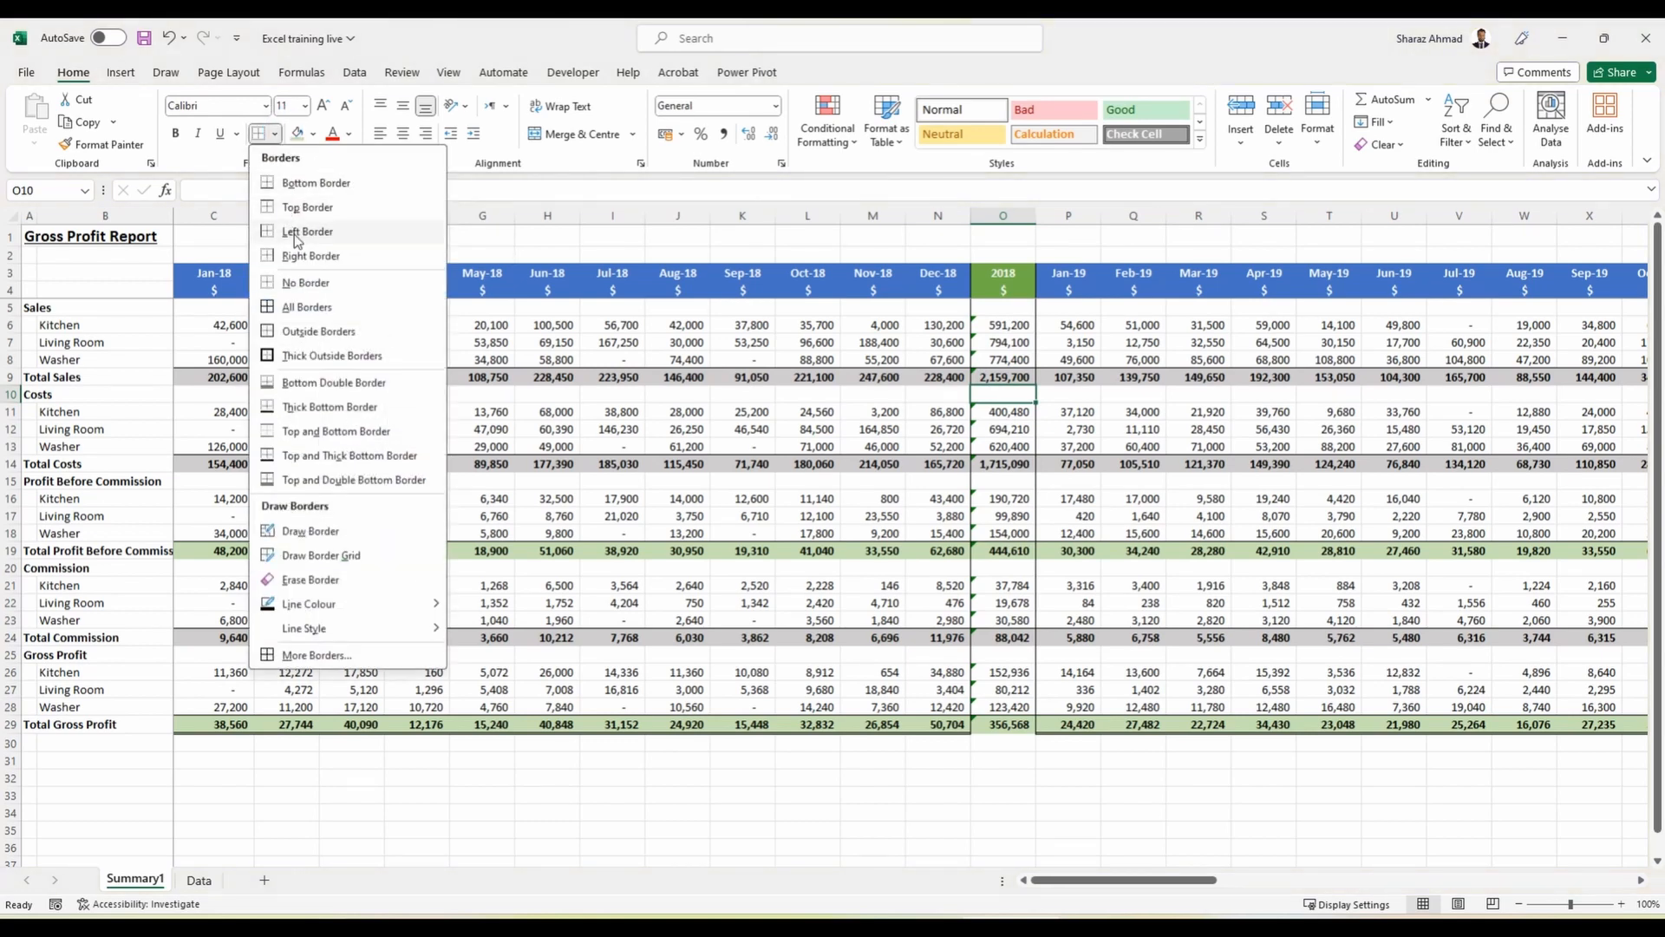
left_click(274, 137)
left_click(1197, 482)
Add a bottom border matching the rest of the row to the 2018 Total Gross Profit cell O29.
left_click(1028, 724)
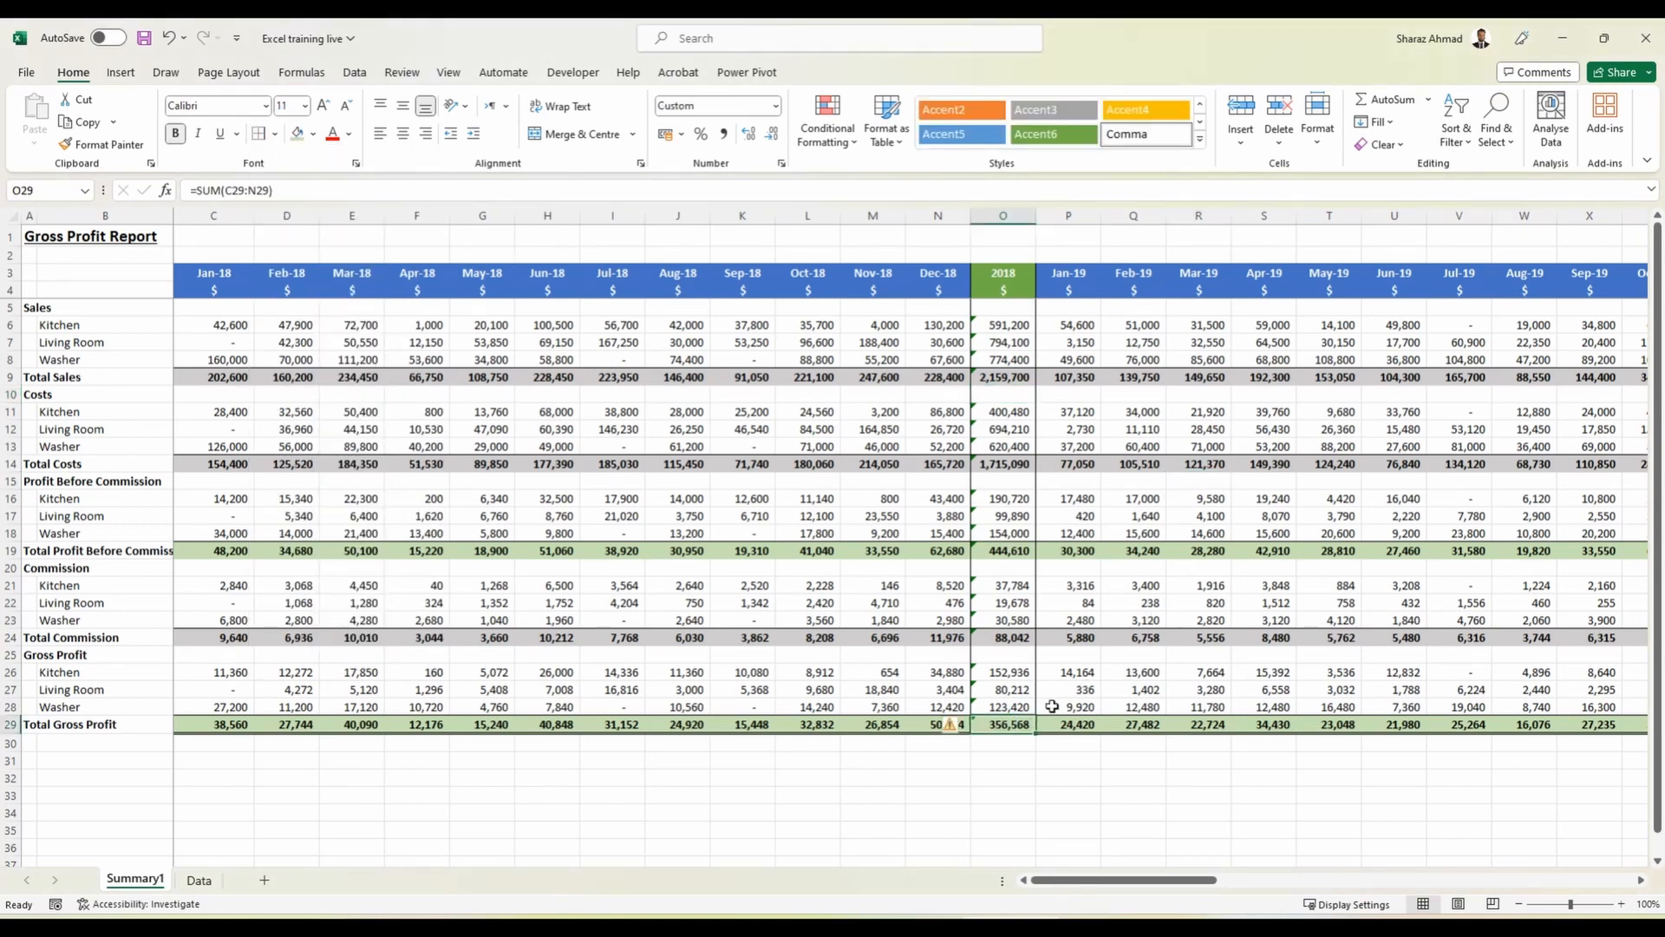
key("alt")
left_click(1060, 656)
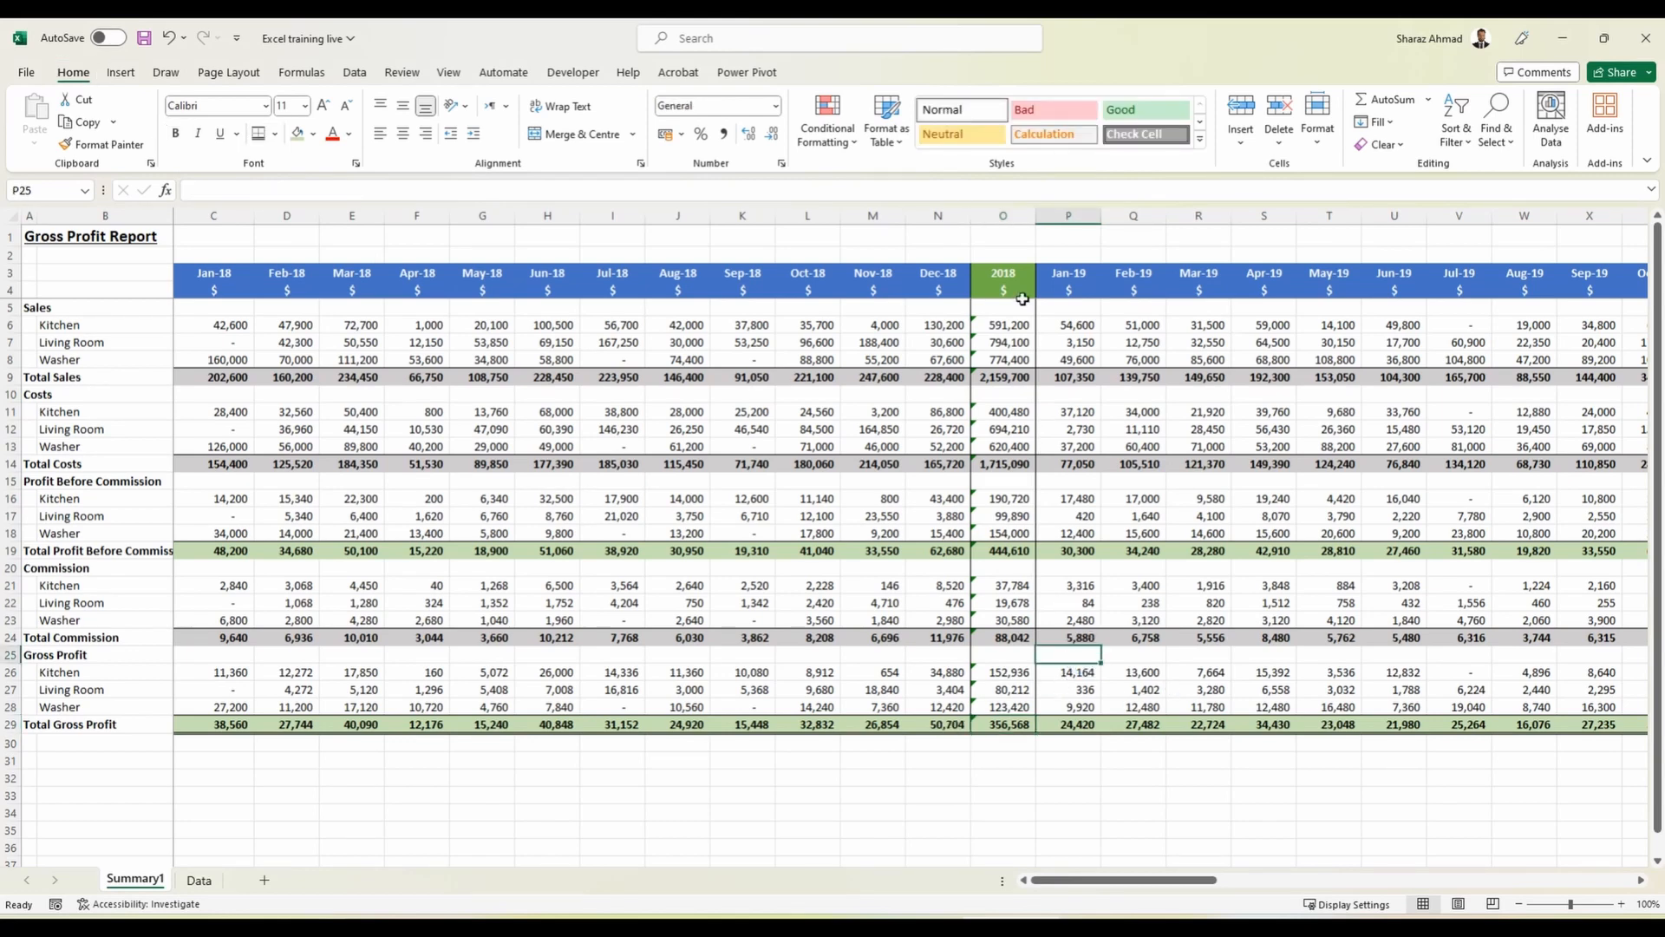
Copy the formatted 2018 total column O and insert it between Dec-19 and Jan-20 as the 2019 total column.
left_click(1003, 215)
key("ctrl+c")
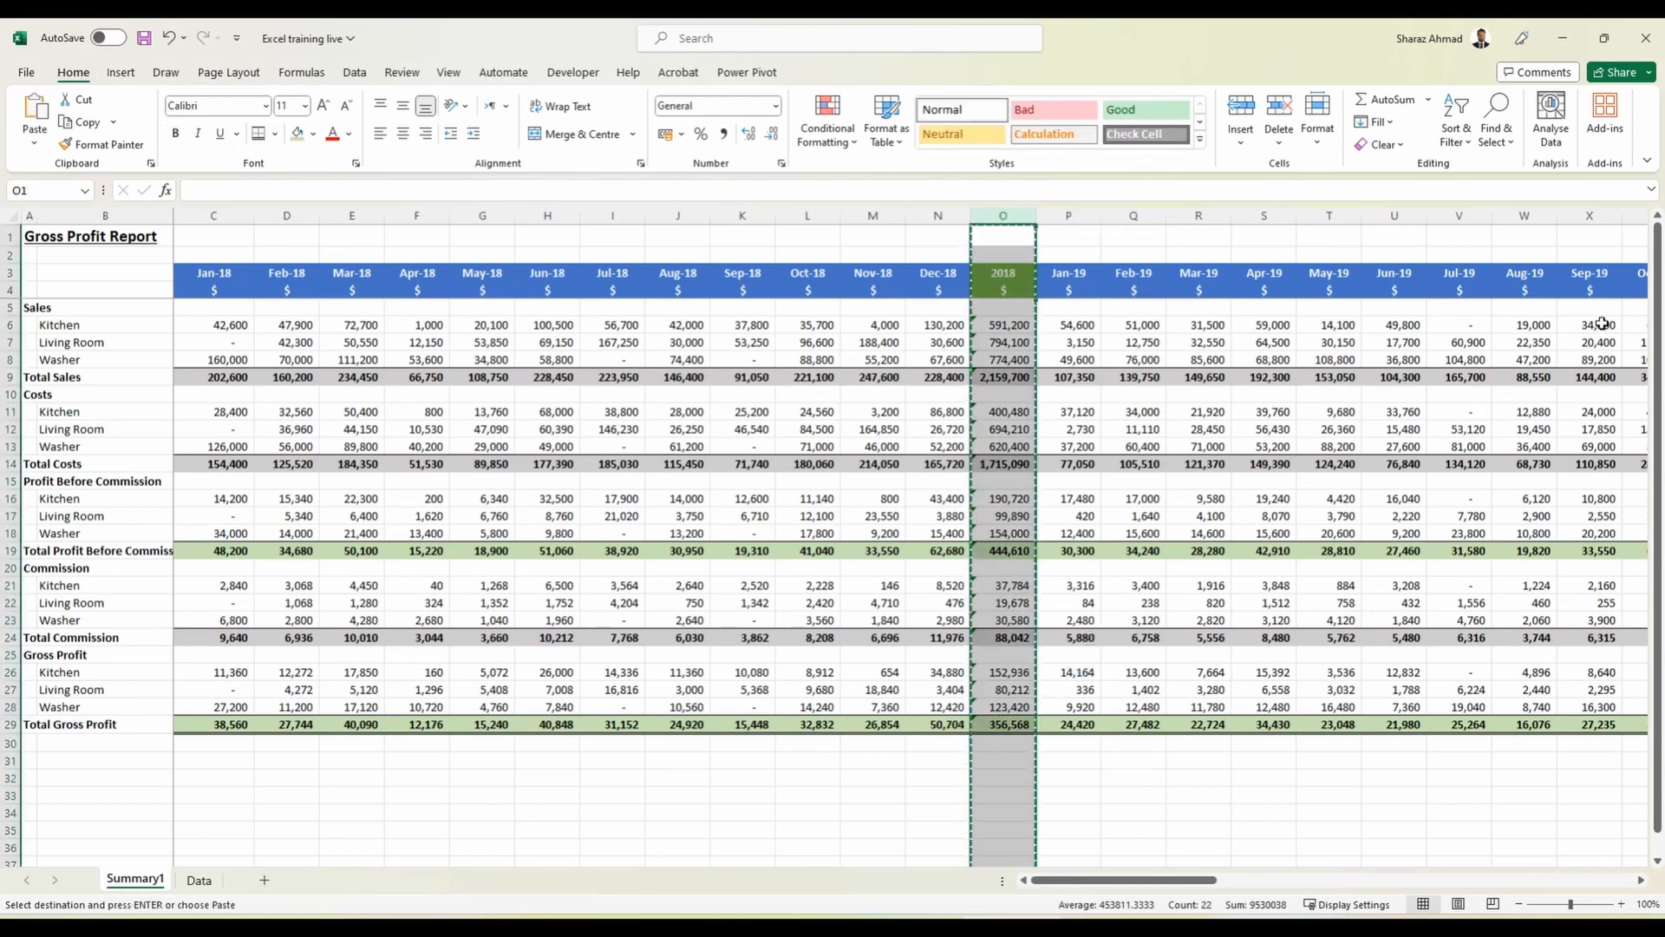
scroll(1350, 402, "right", 3)
left_click(1379, 215)
key("ctrl+v")
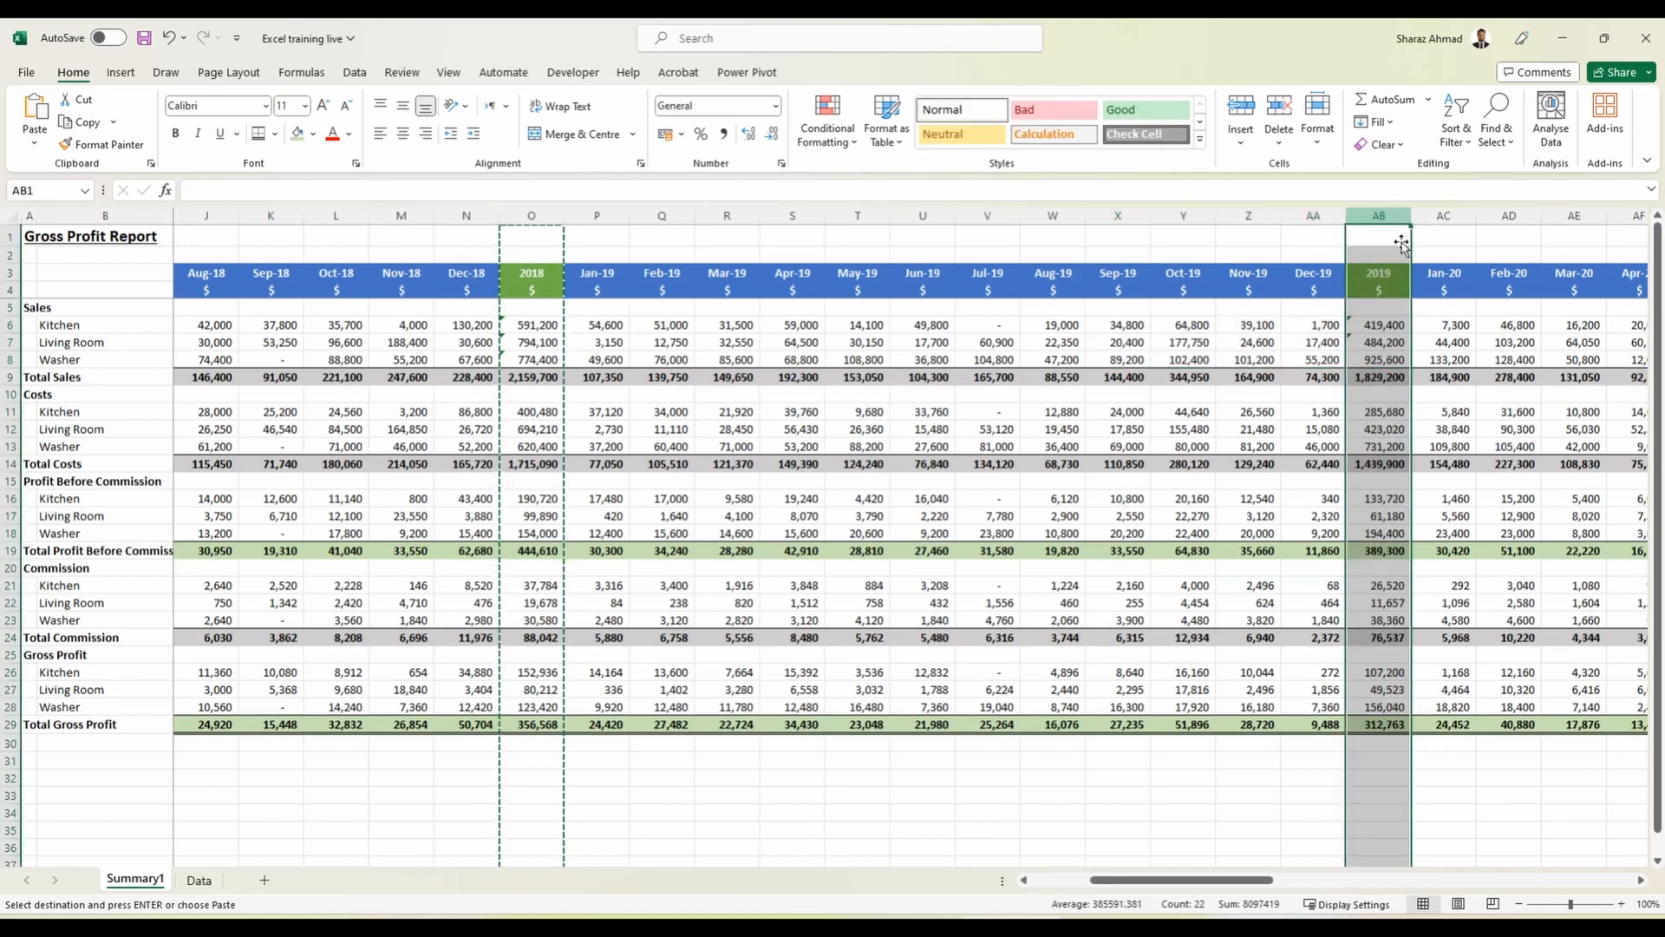
Insert copies of the yearly total column before Jan-21 and before Jan-22 for the years 2020 and 2021.
left_click_drag(1247, 879, 1366, 880)
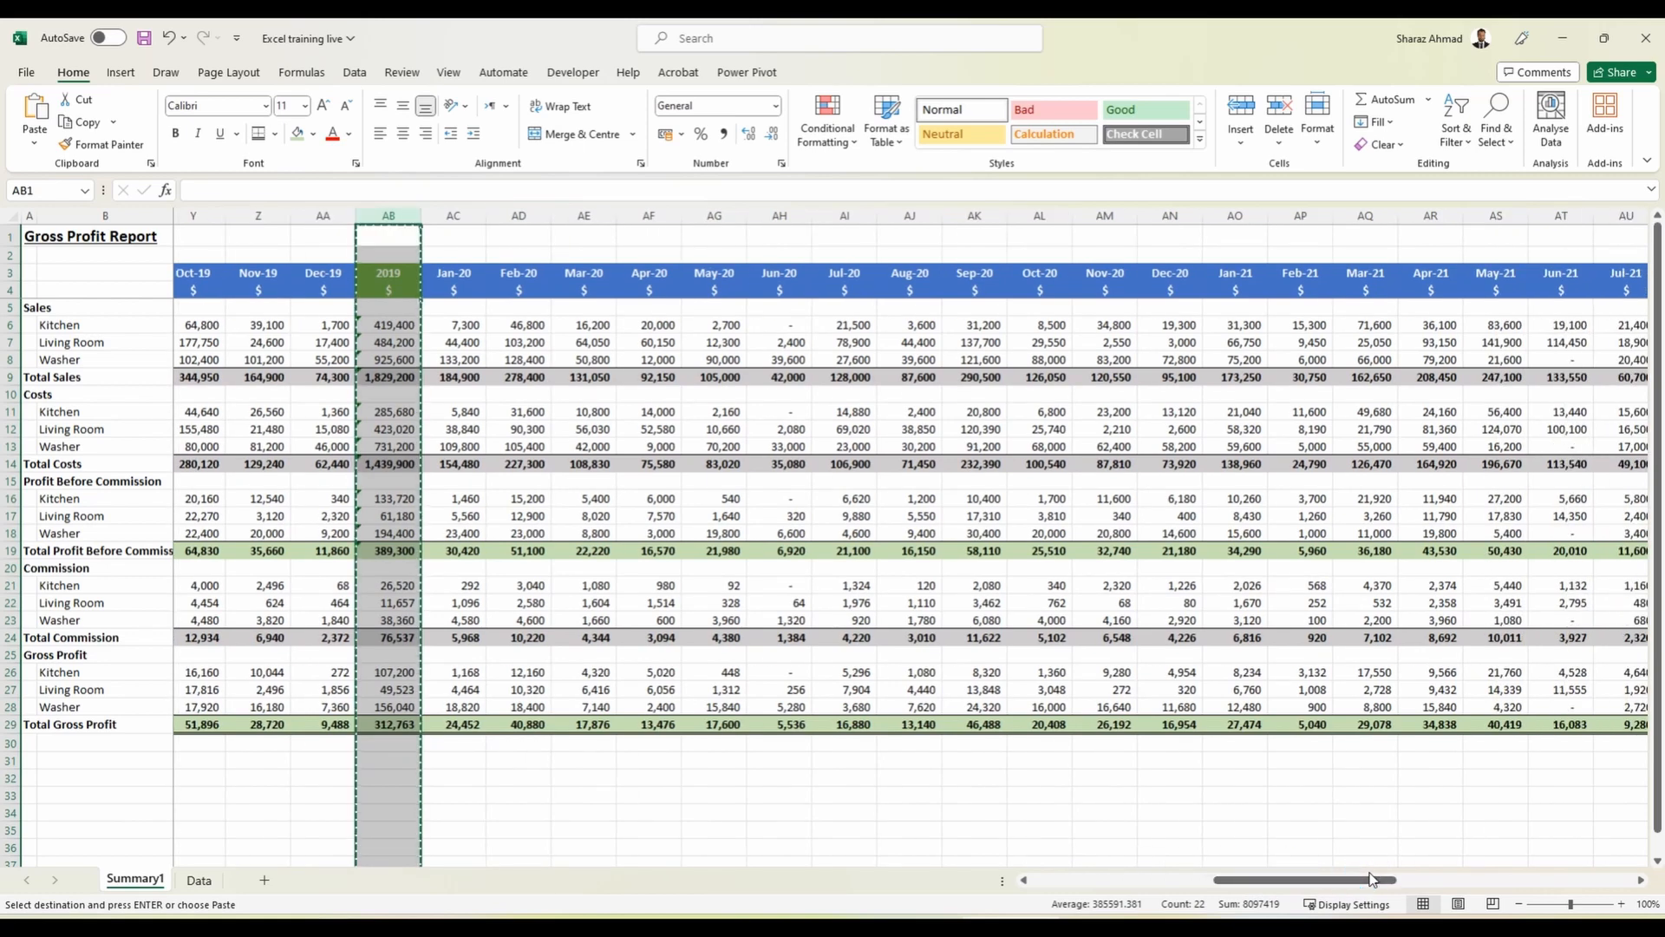
left_click(1236, 215)
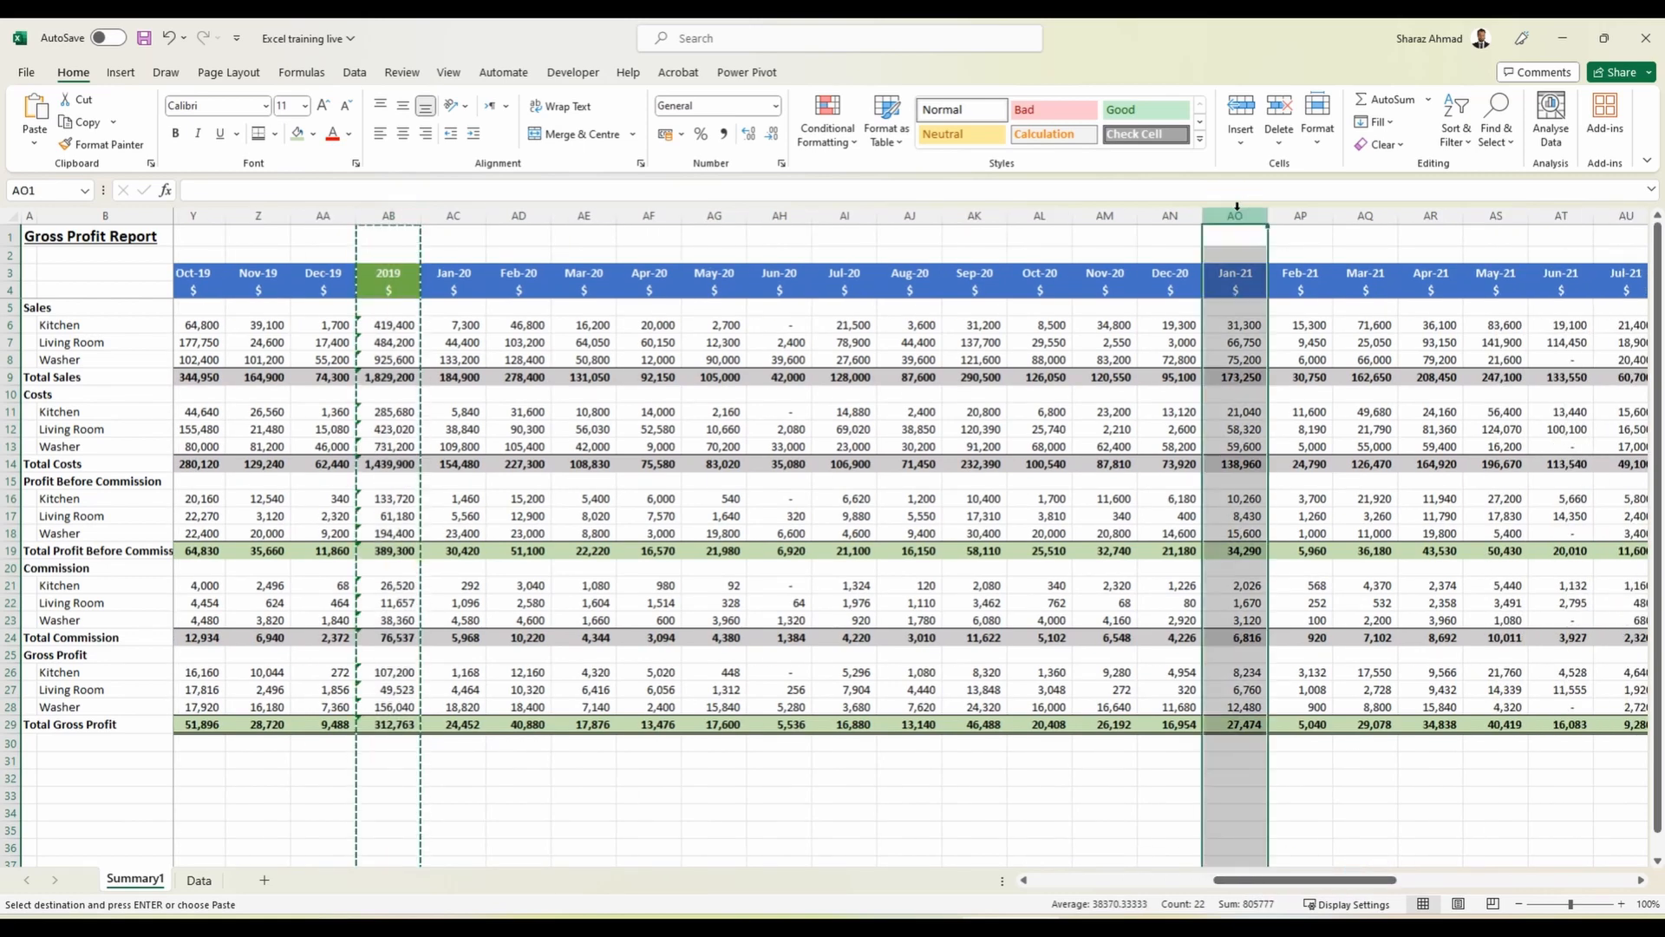
key("ctrl+plus")
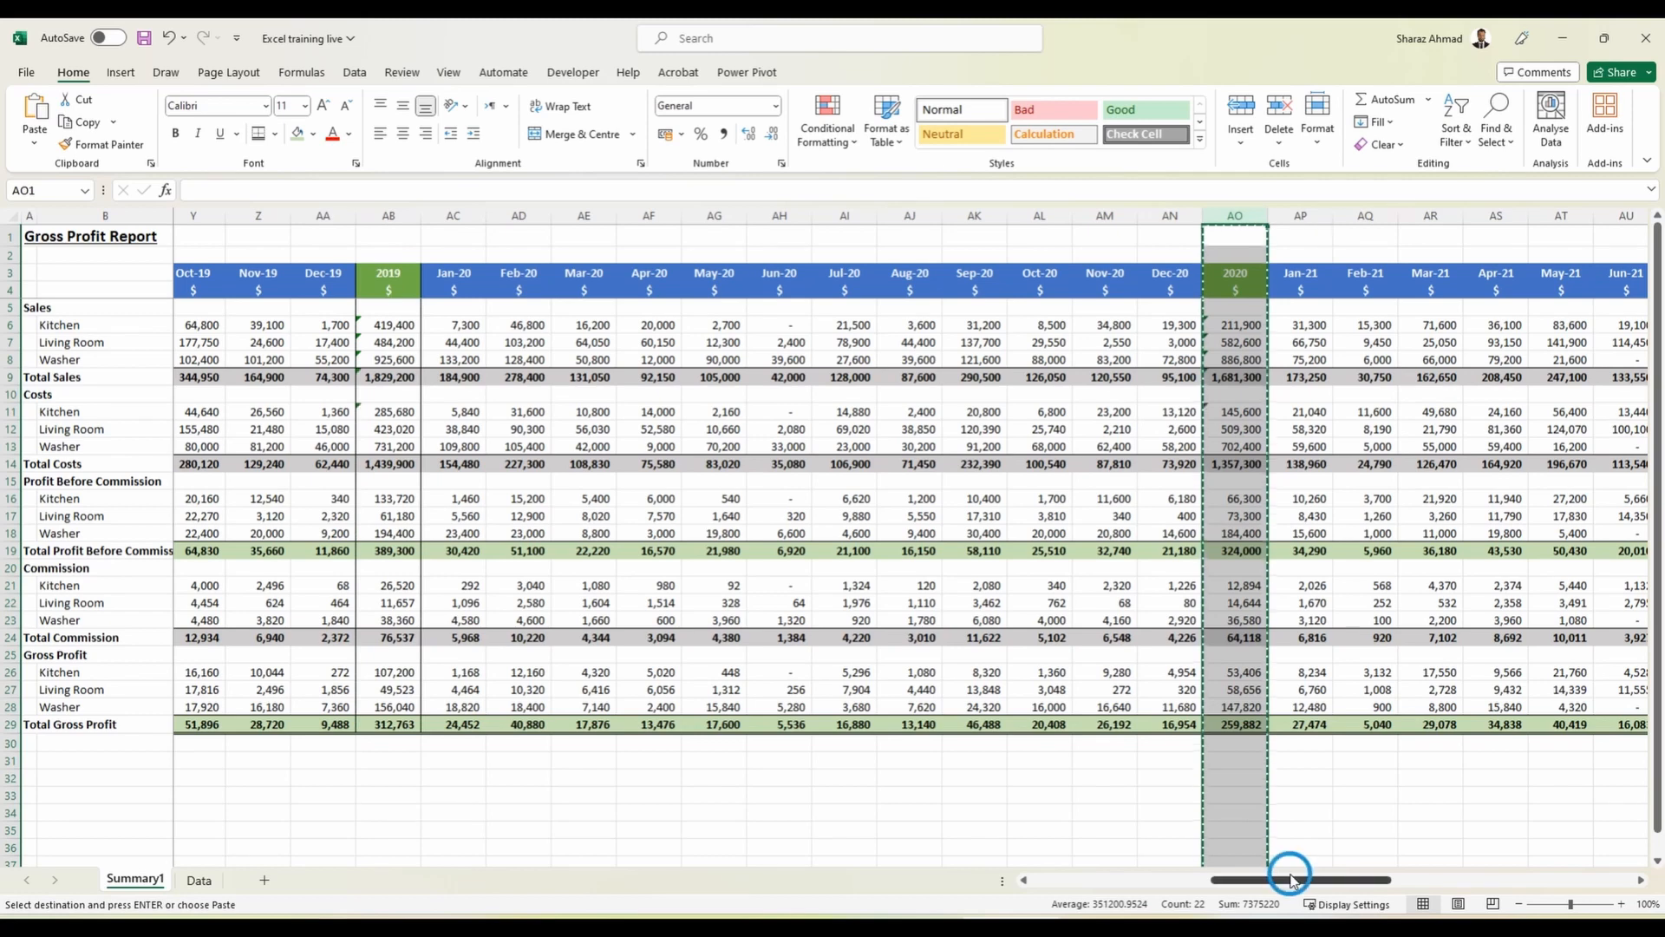
left_click_drag(1290, 879, 1414, 878)
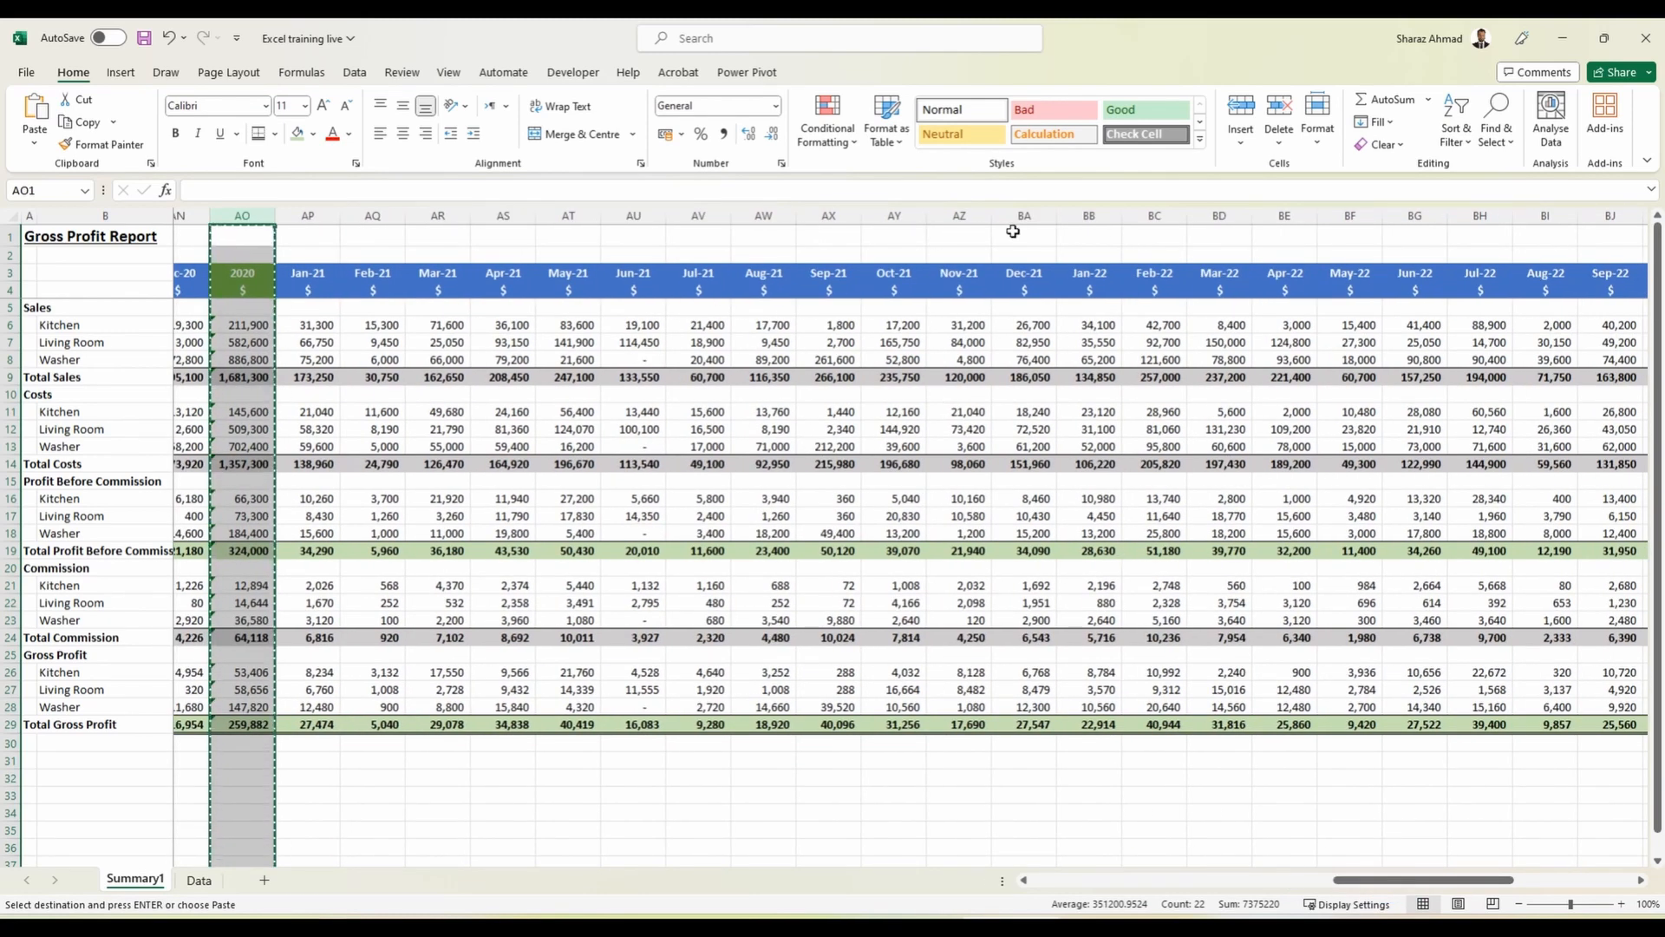
left_click(1089, 215)
key("ctrl+plus")
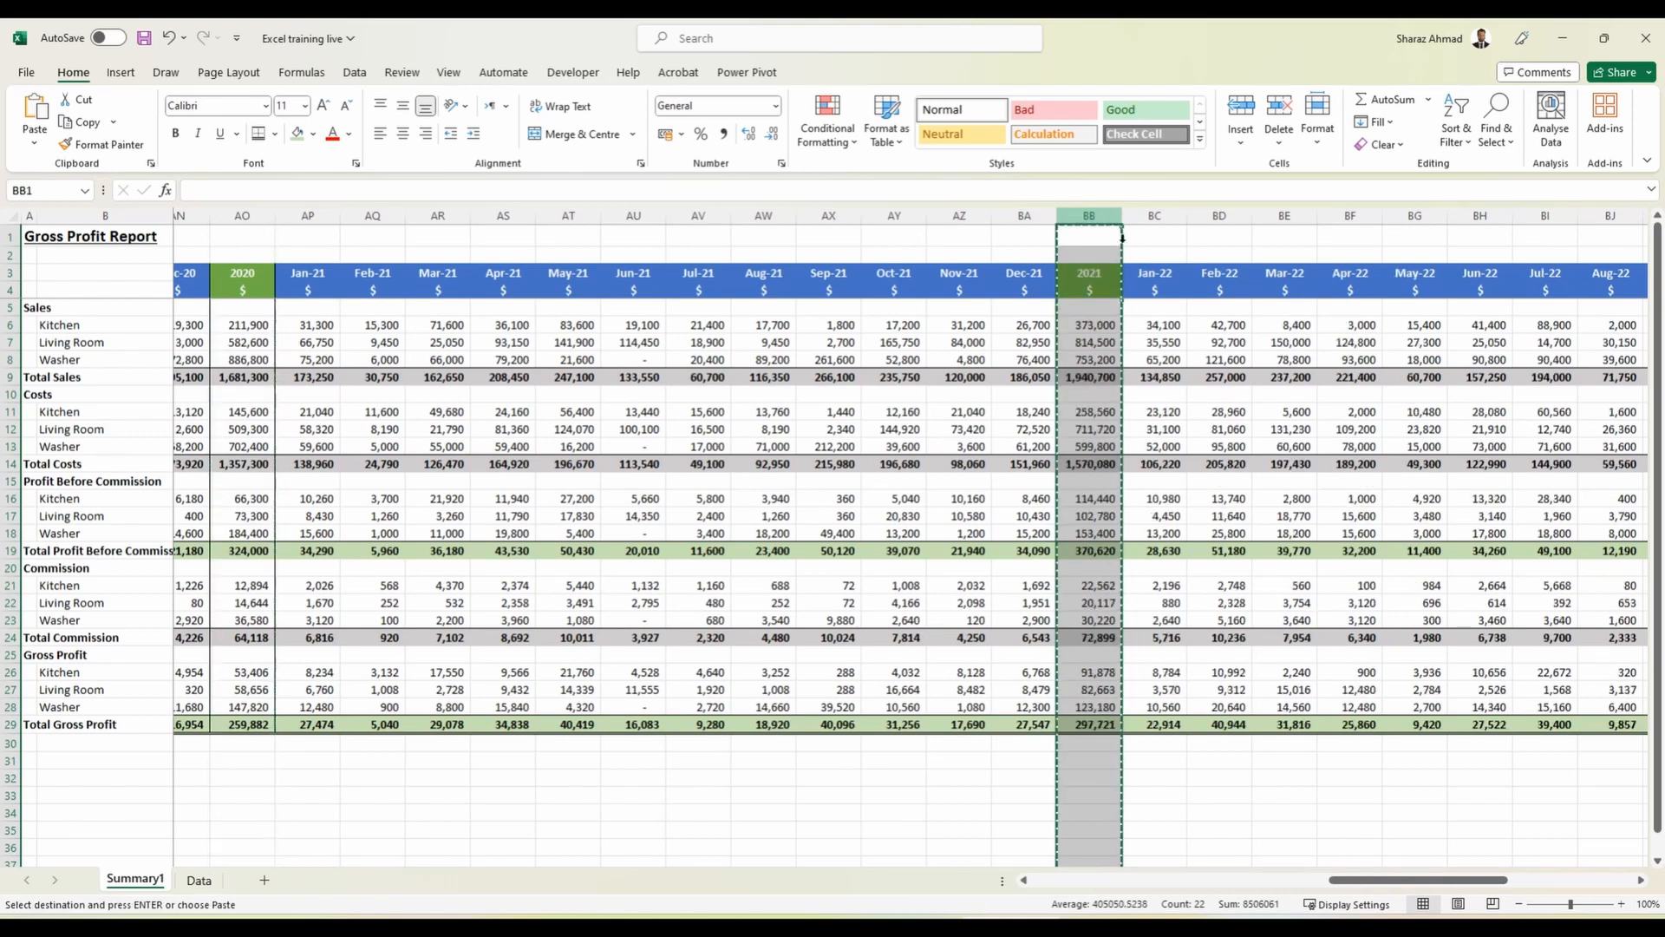
Insert a copy of the yearly total column between Dec-22 and Jan-23 for the year 2022.
left_click_drag(1434, 880, 1524, 886)
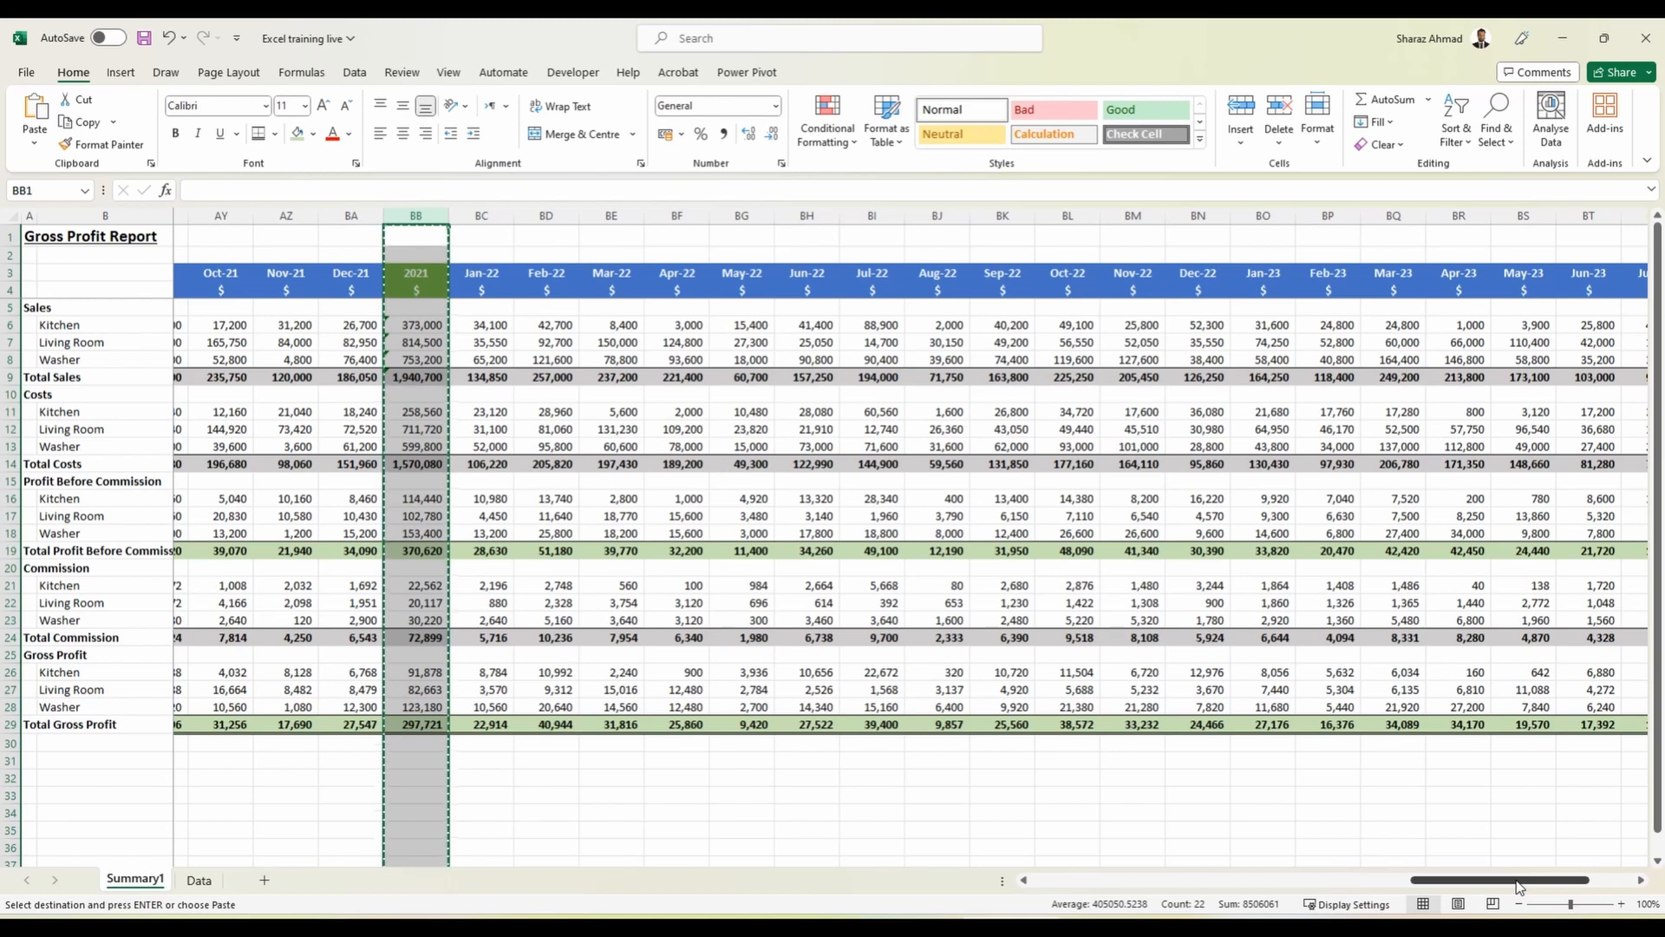
left_click(1249, 216)
key("ctrl+plus")
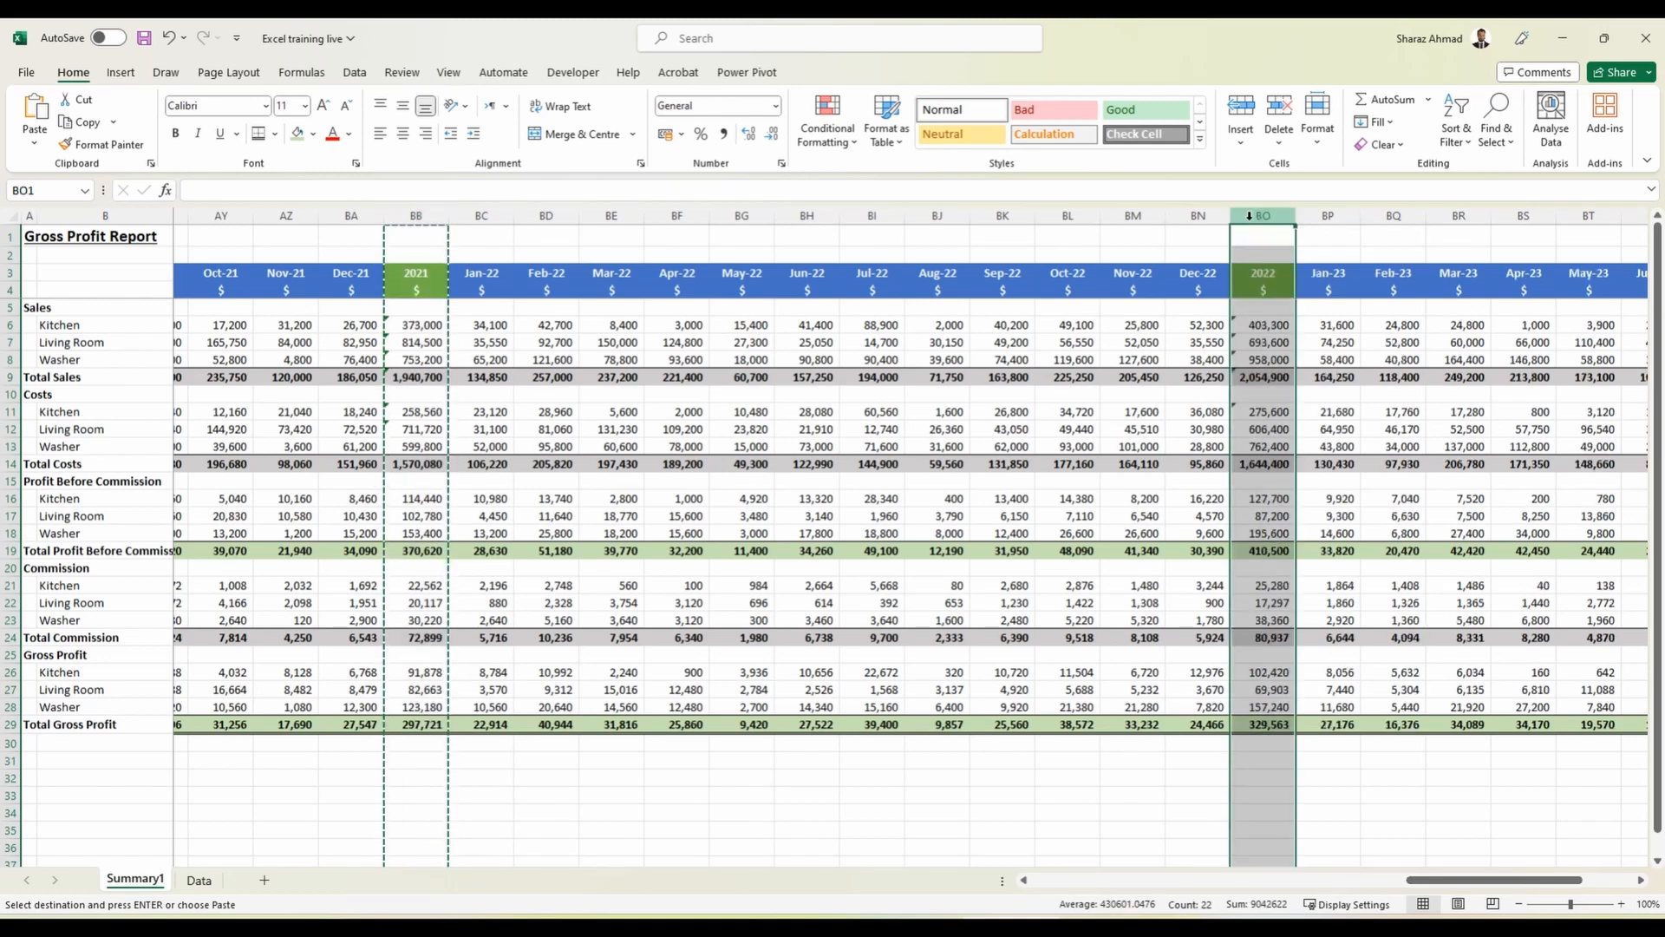
Add the 2023 total column directly after Dec-23 from the copied yearly column, check its formulas and end the copy mode.
left_click_drag(1566, 879, 1618, 885)
left_click(1605, 279)
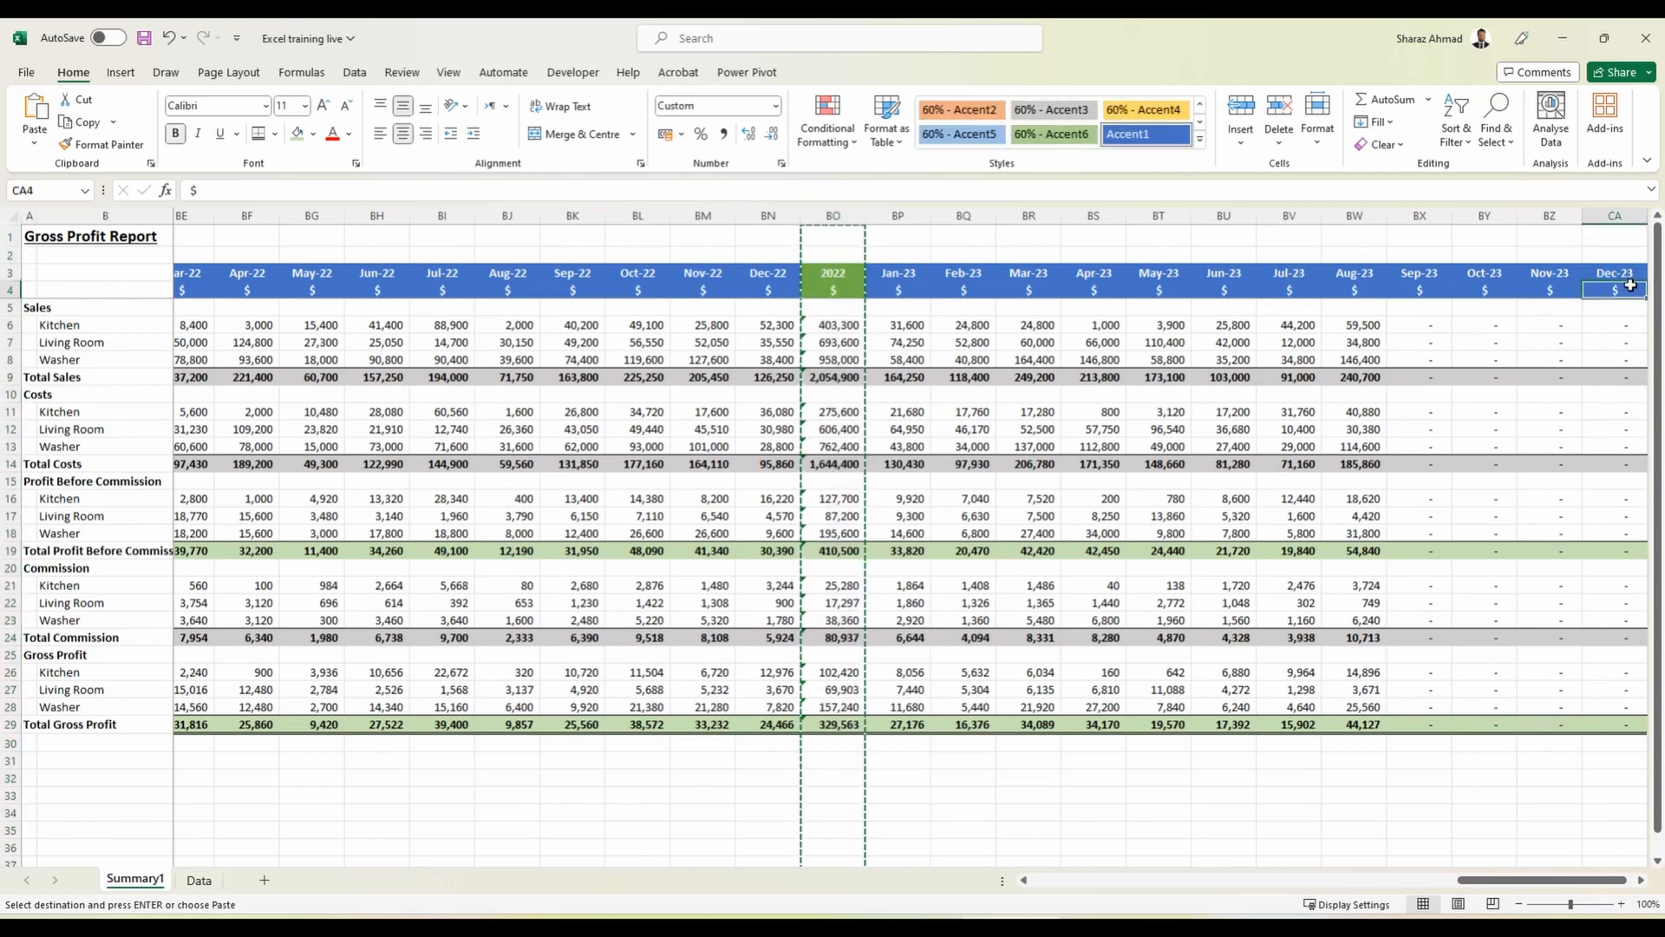
key("ctrl+space")
key("ctrl+v")
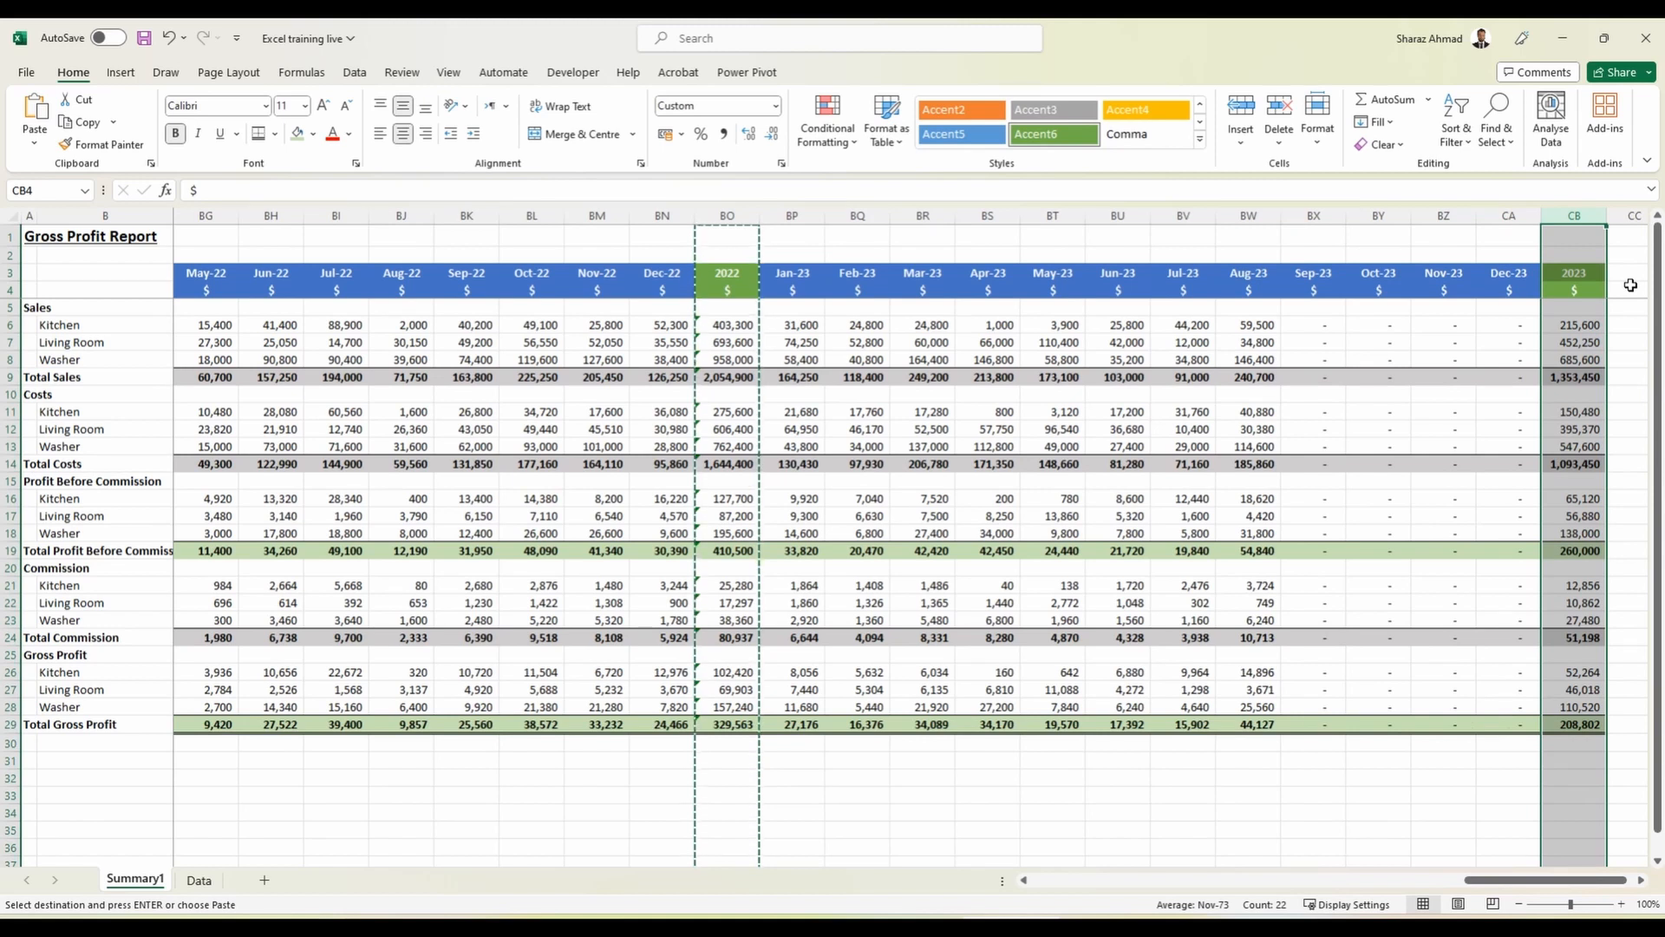
left_click(1592, 326)
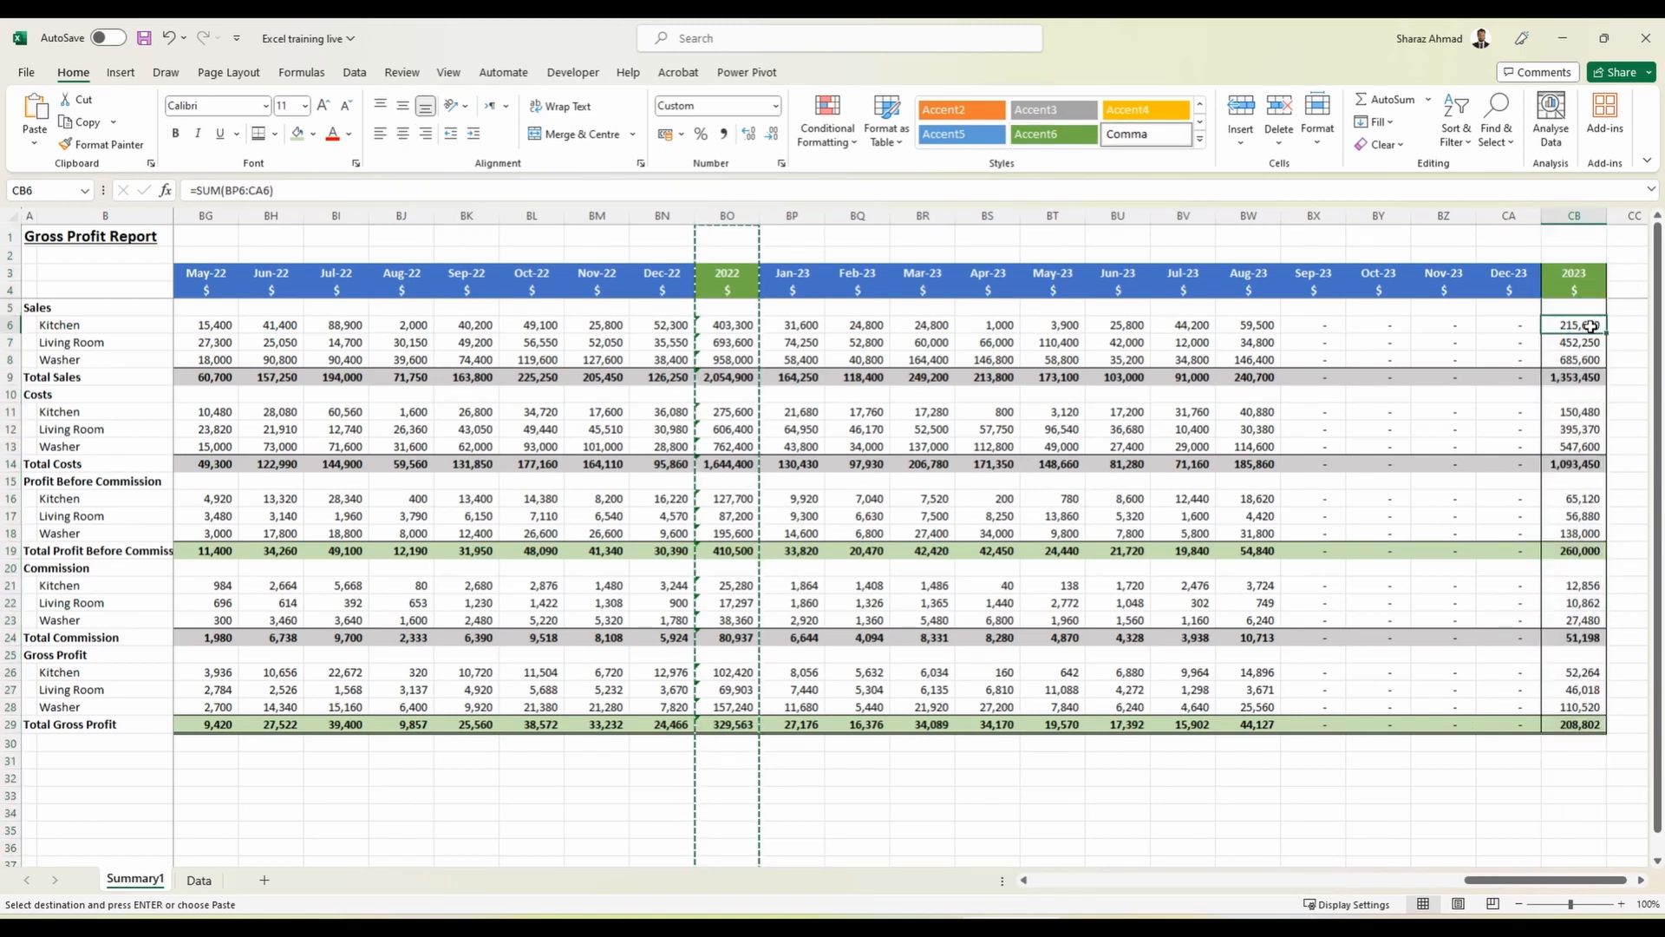
left_click_drag(1591, 326, 1574, 725)
left_click(1583, 273)
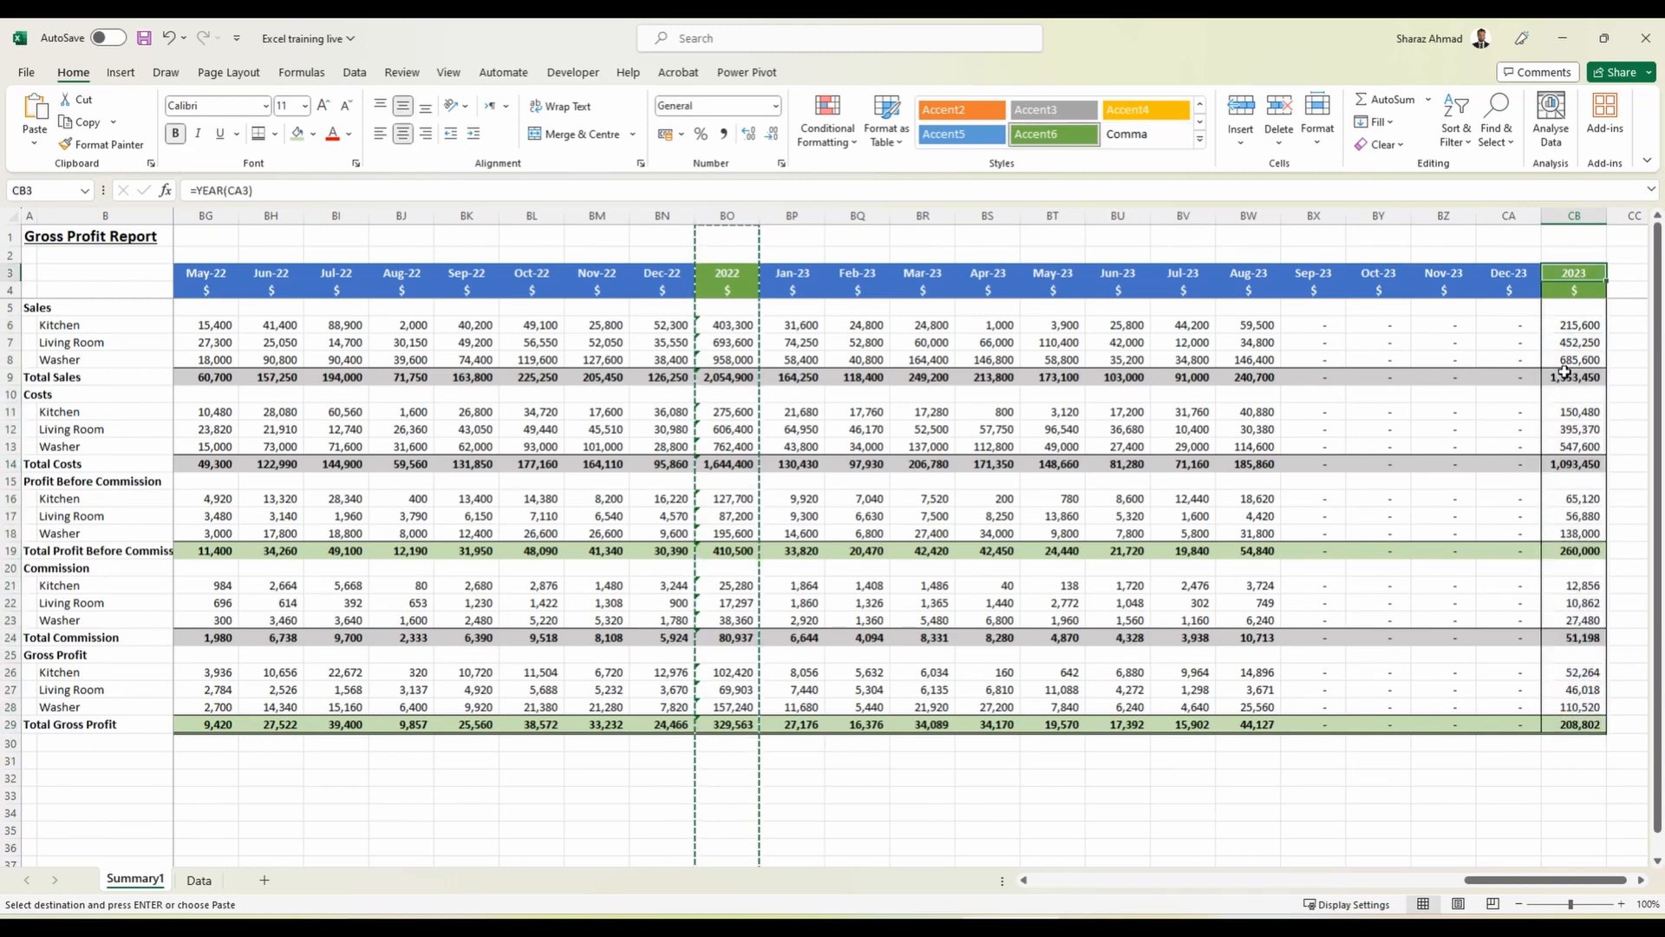
key("Escape")
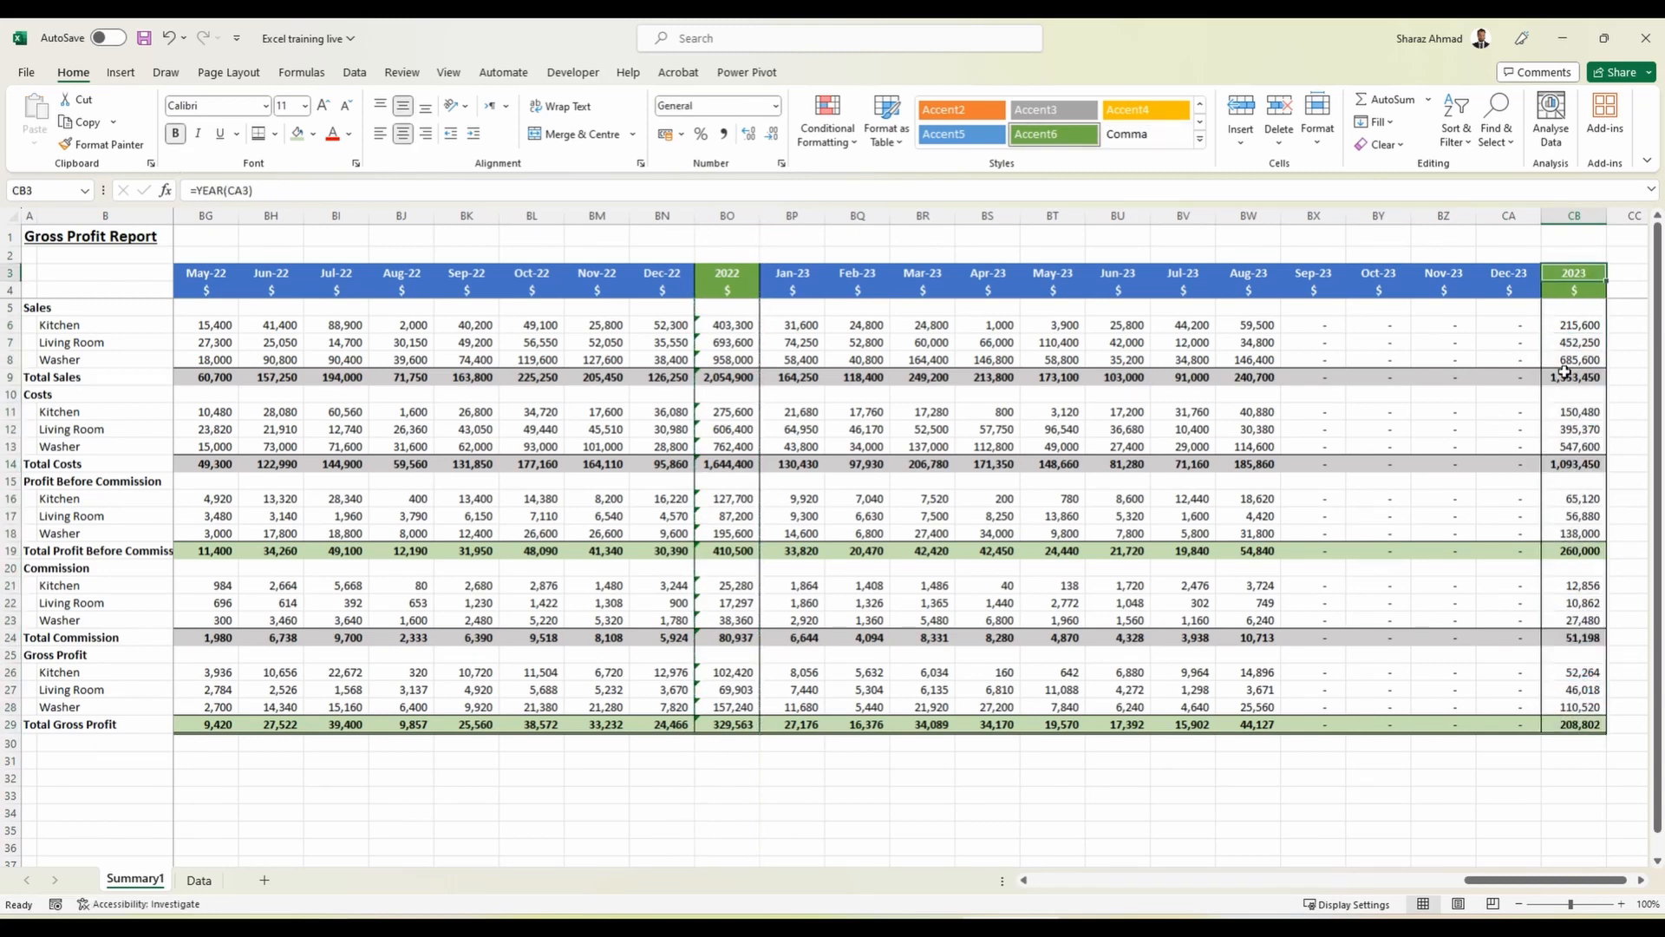
Return to the start of the report and hide the gridlines on the Summary1 sheet.
key("ctrl+Home")
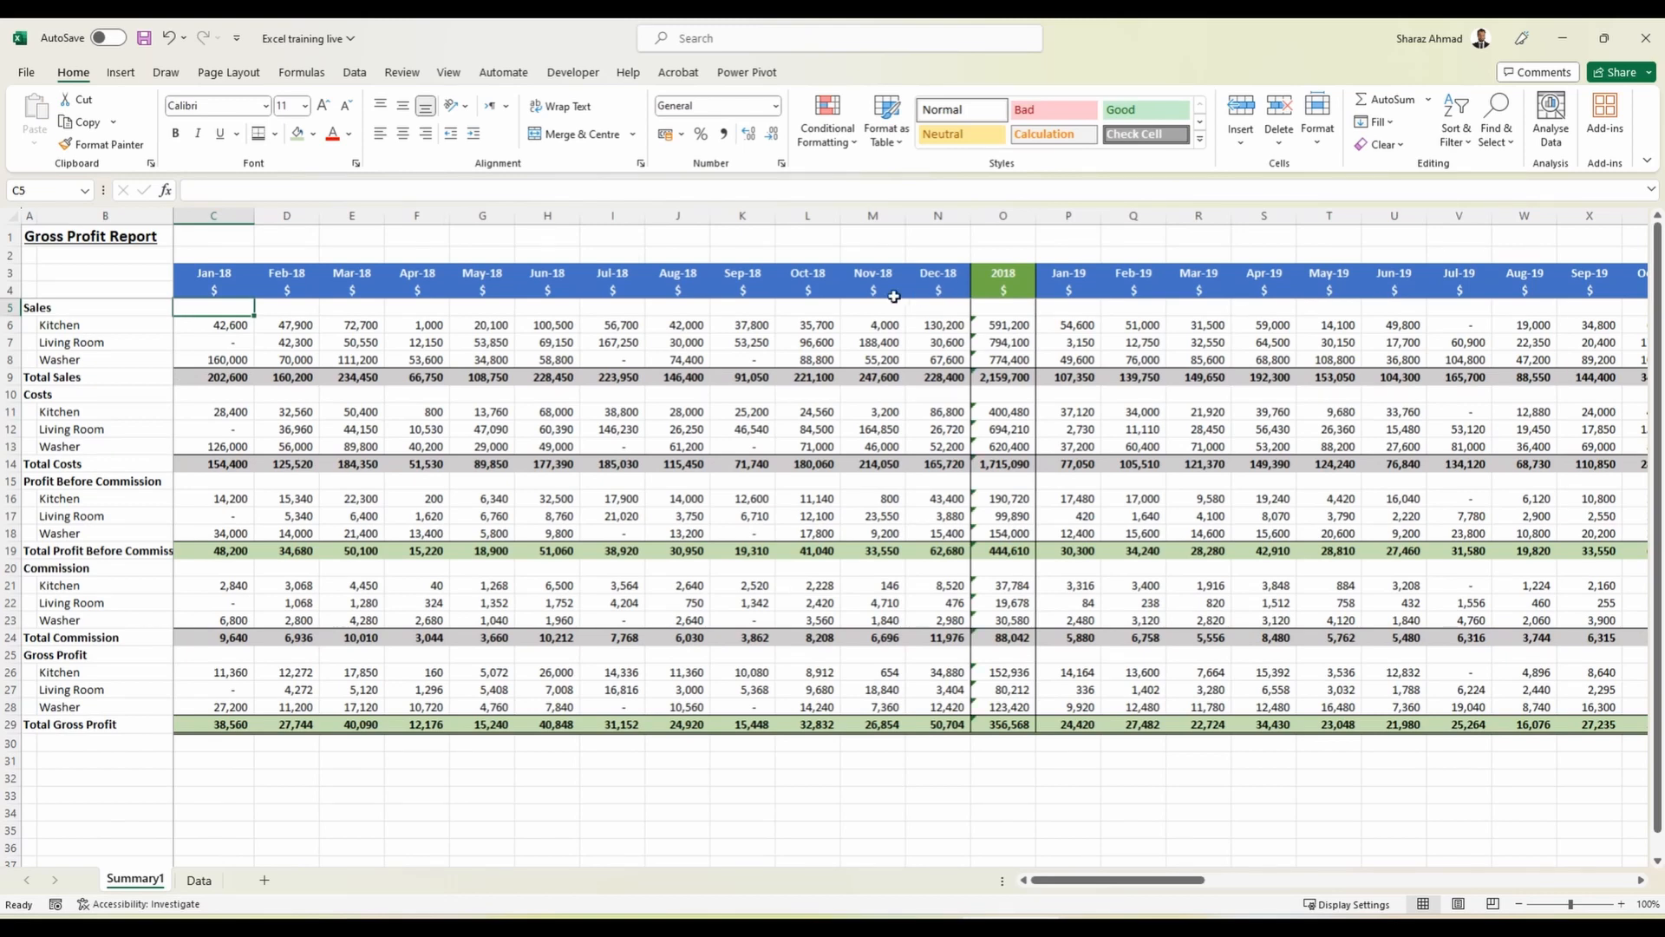
left_click(449, 74)
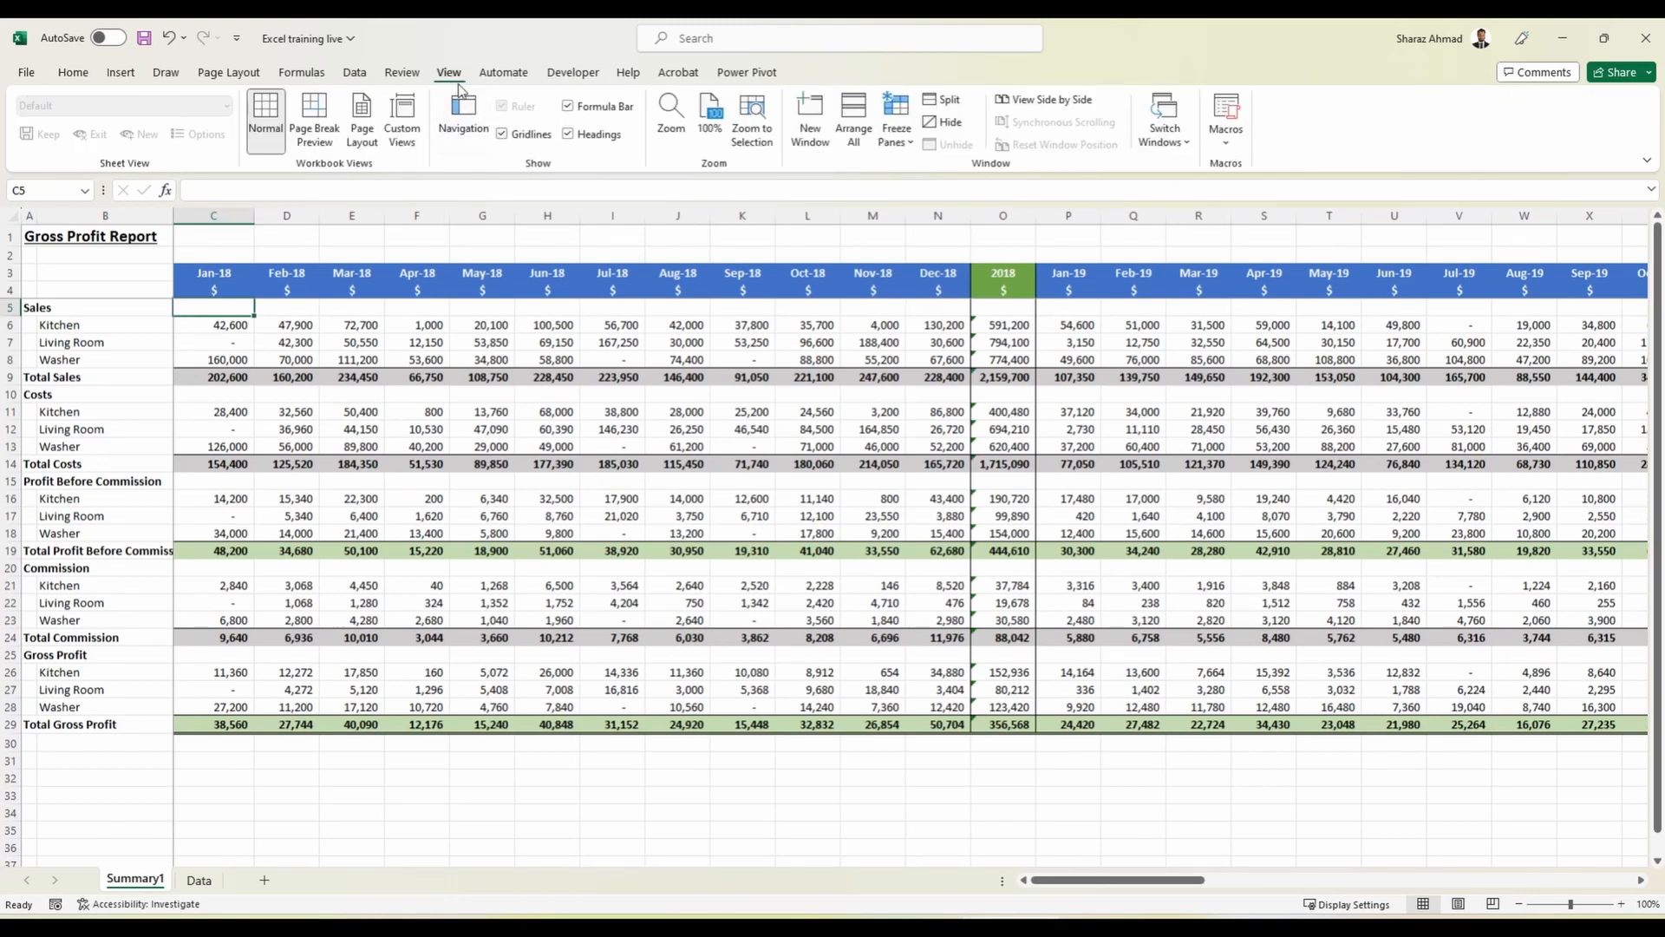
left_click(502, 134)
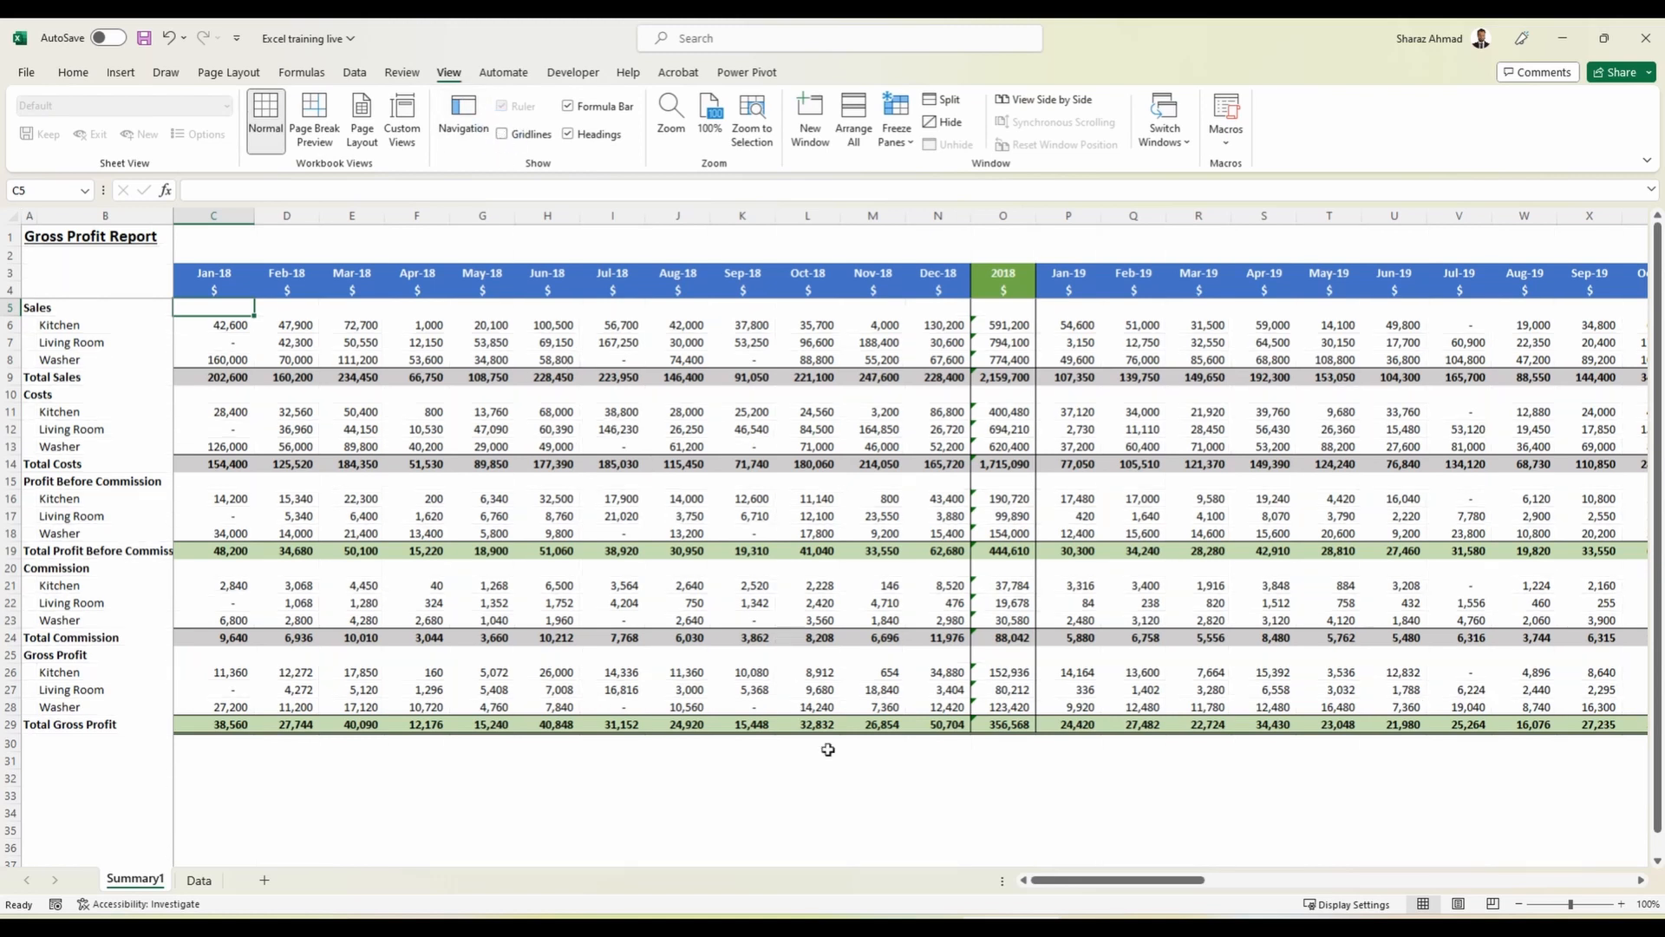
left_click(871, 778)
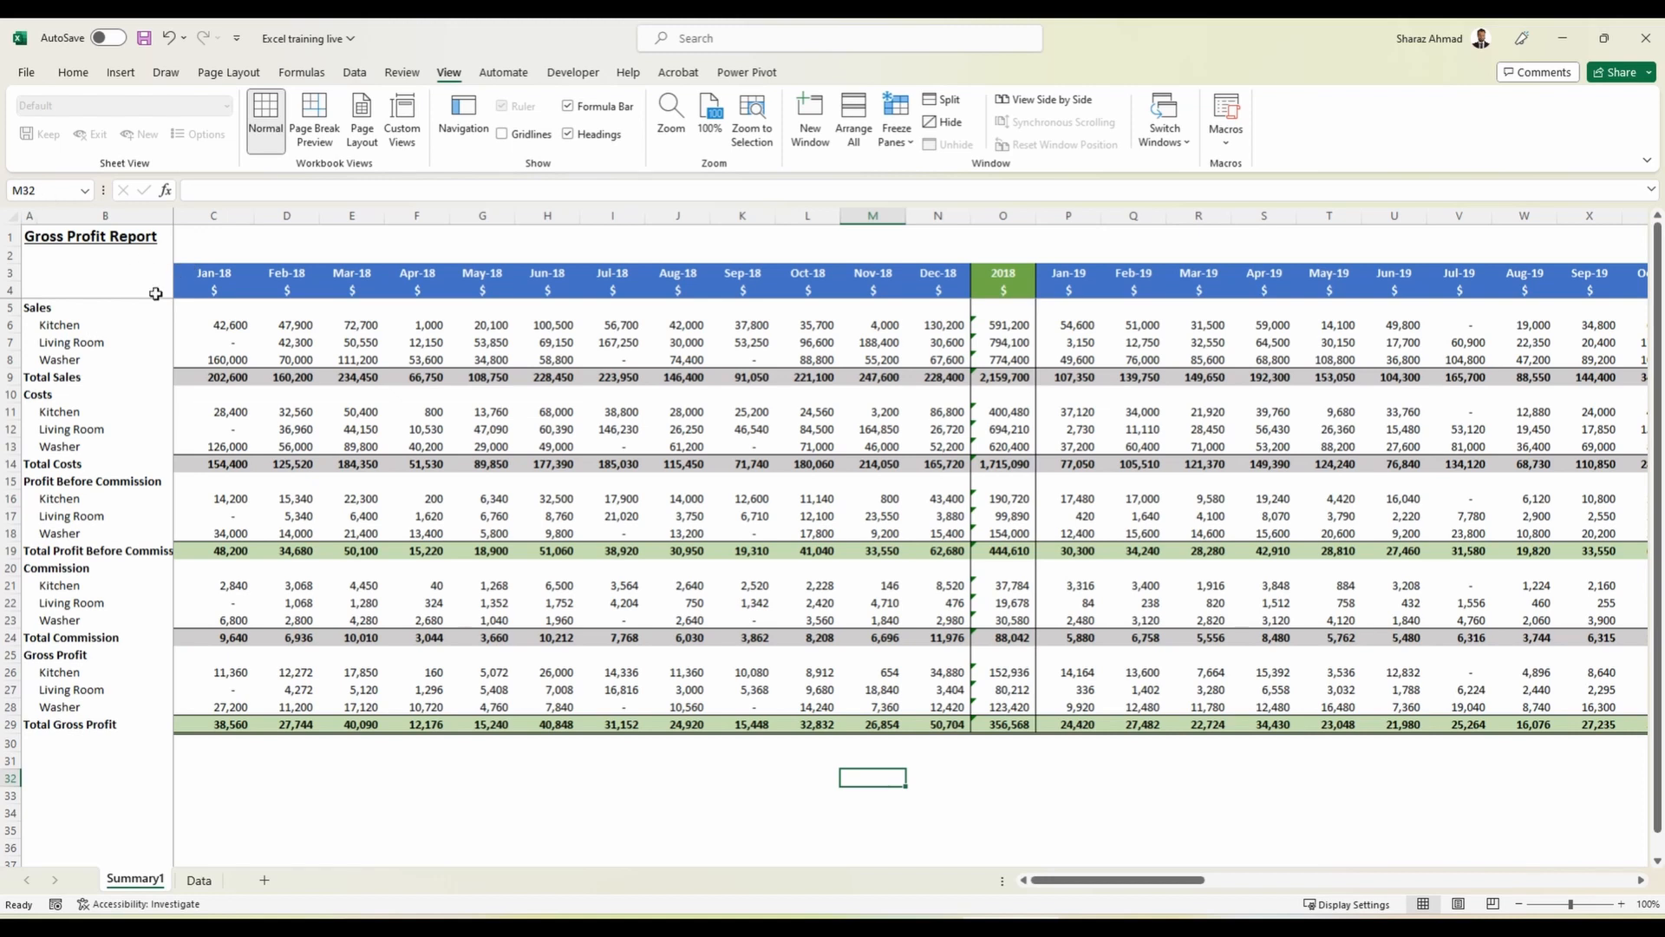
Group the Sales detail rows 6 to 8 (Kitchen, Living Room, Washer) above Total Sales.
left_click_drag(65, 326, 68, 360)
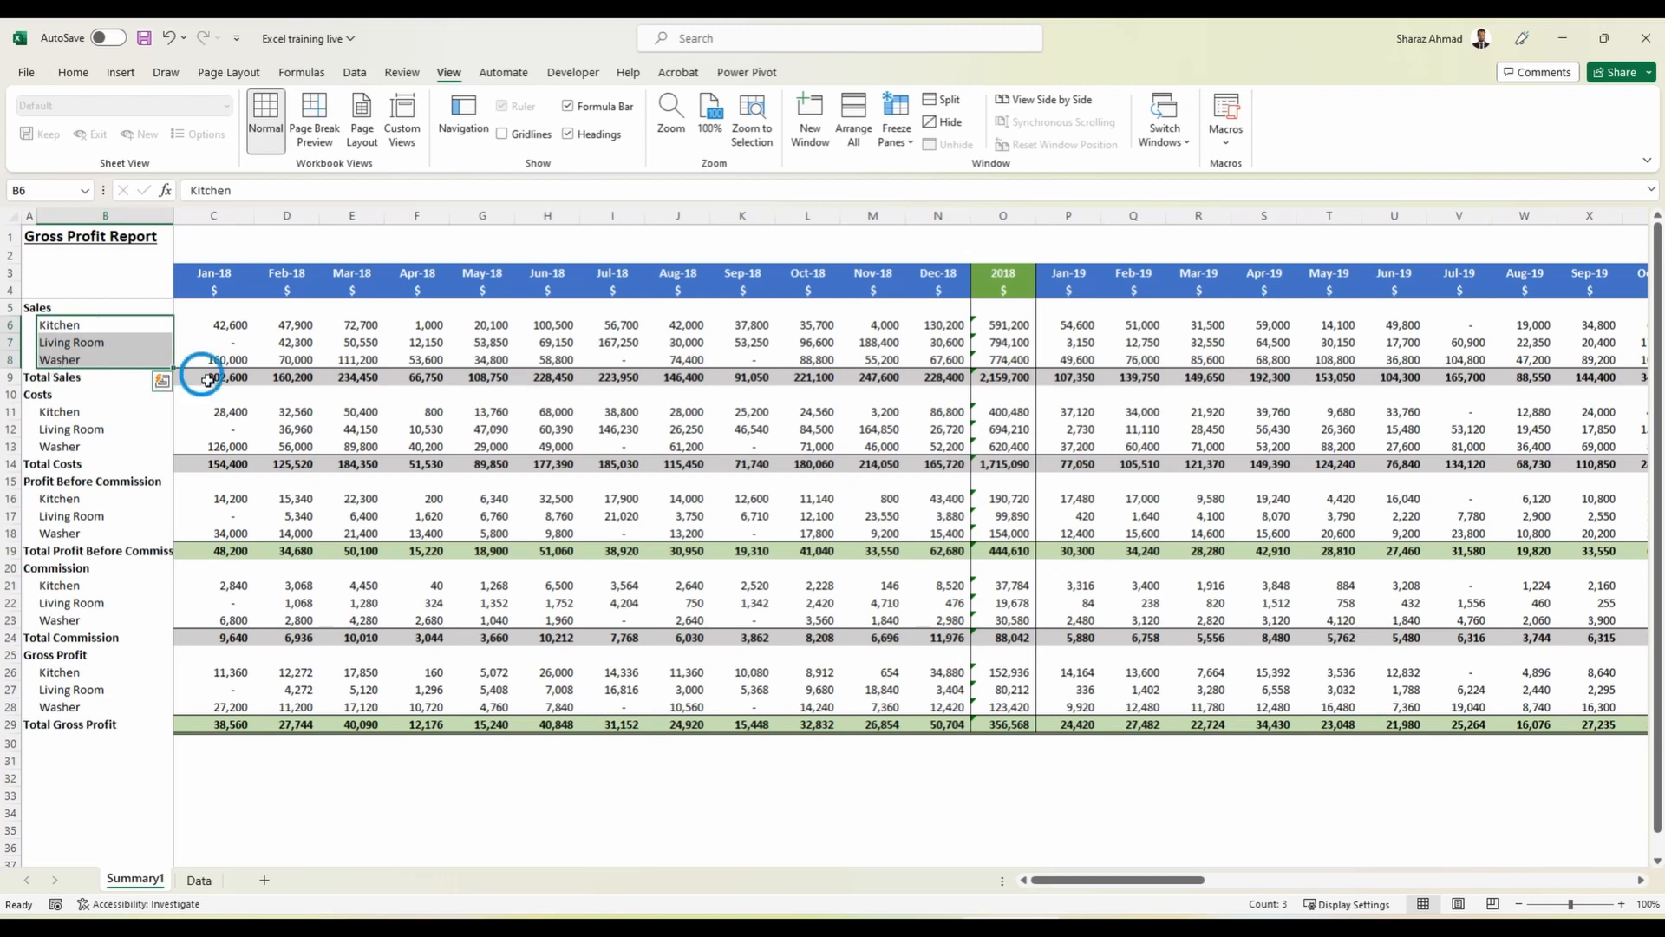
left_click_drag(205, 375, 342, 375)
left_click_drag(75, 327, 83, 356)
left_click_drag(210, 327, 225, 354)
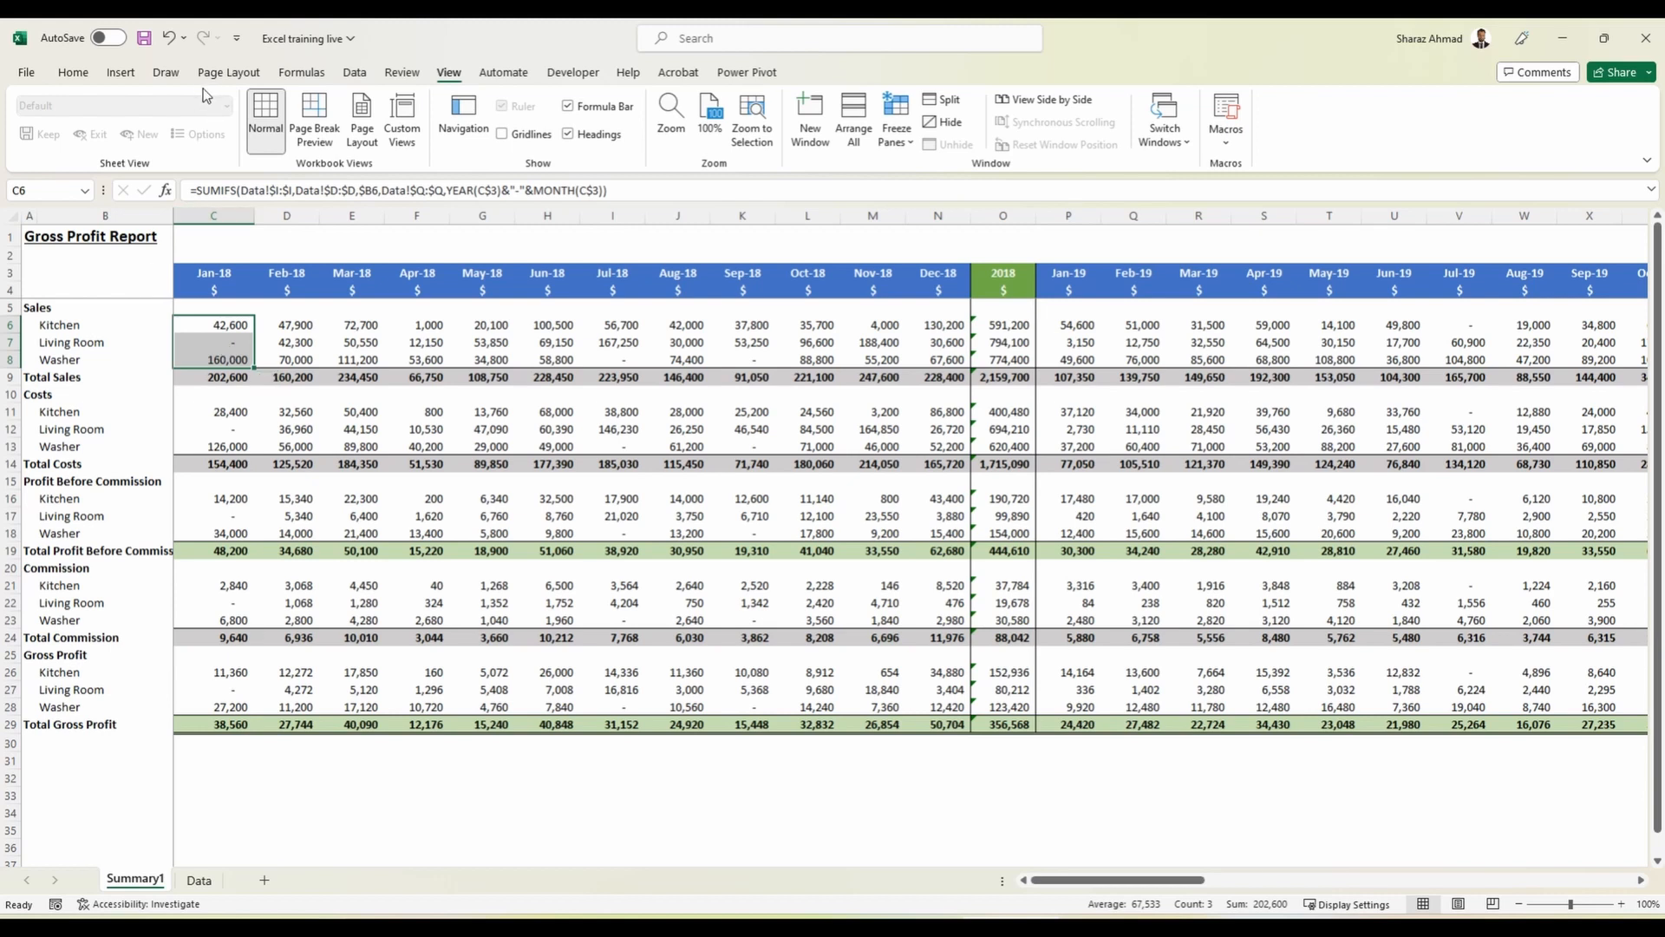
left_click(351, 72)
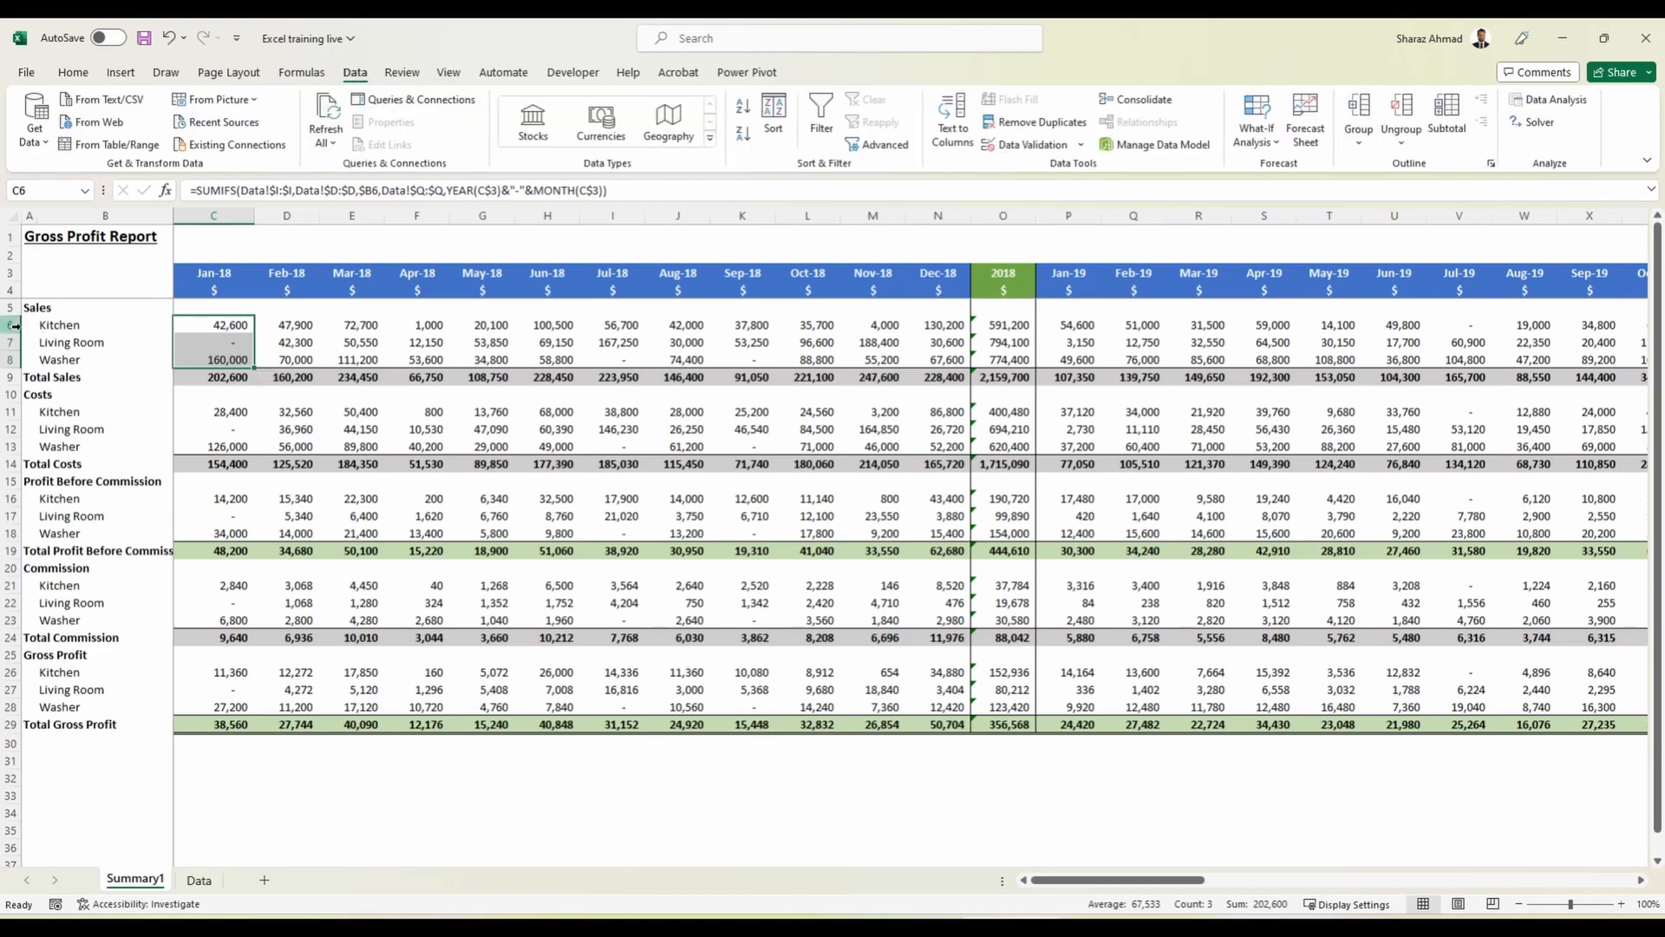
left_click_drag(12, 324, 47, 347)
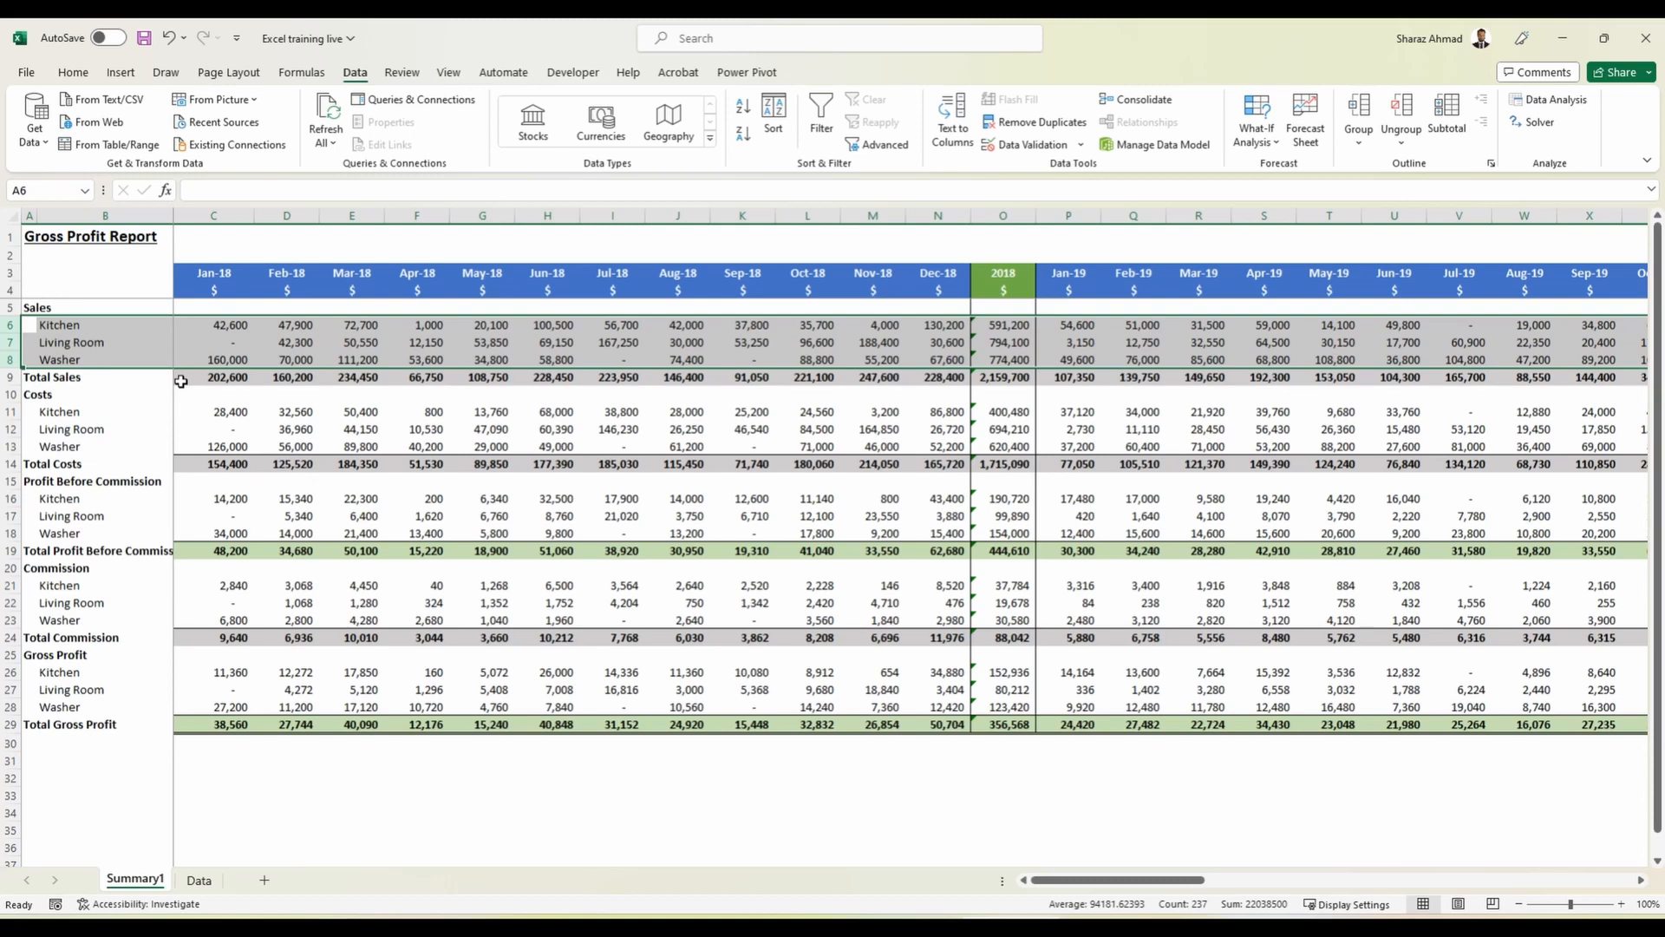
left_click(1361, 109)
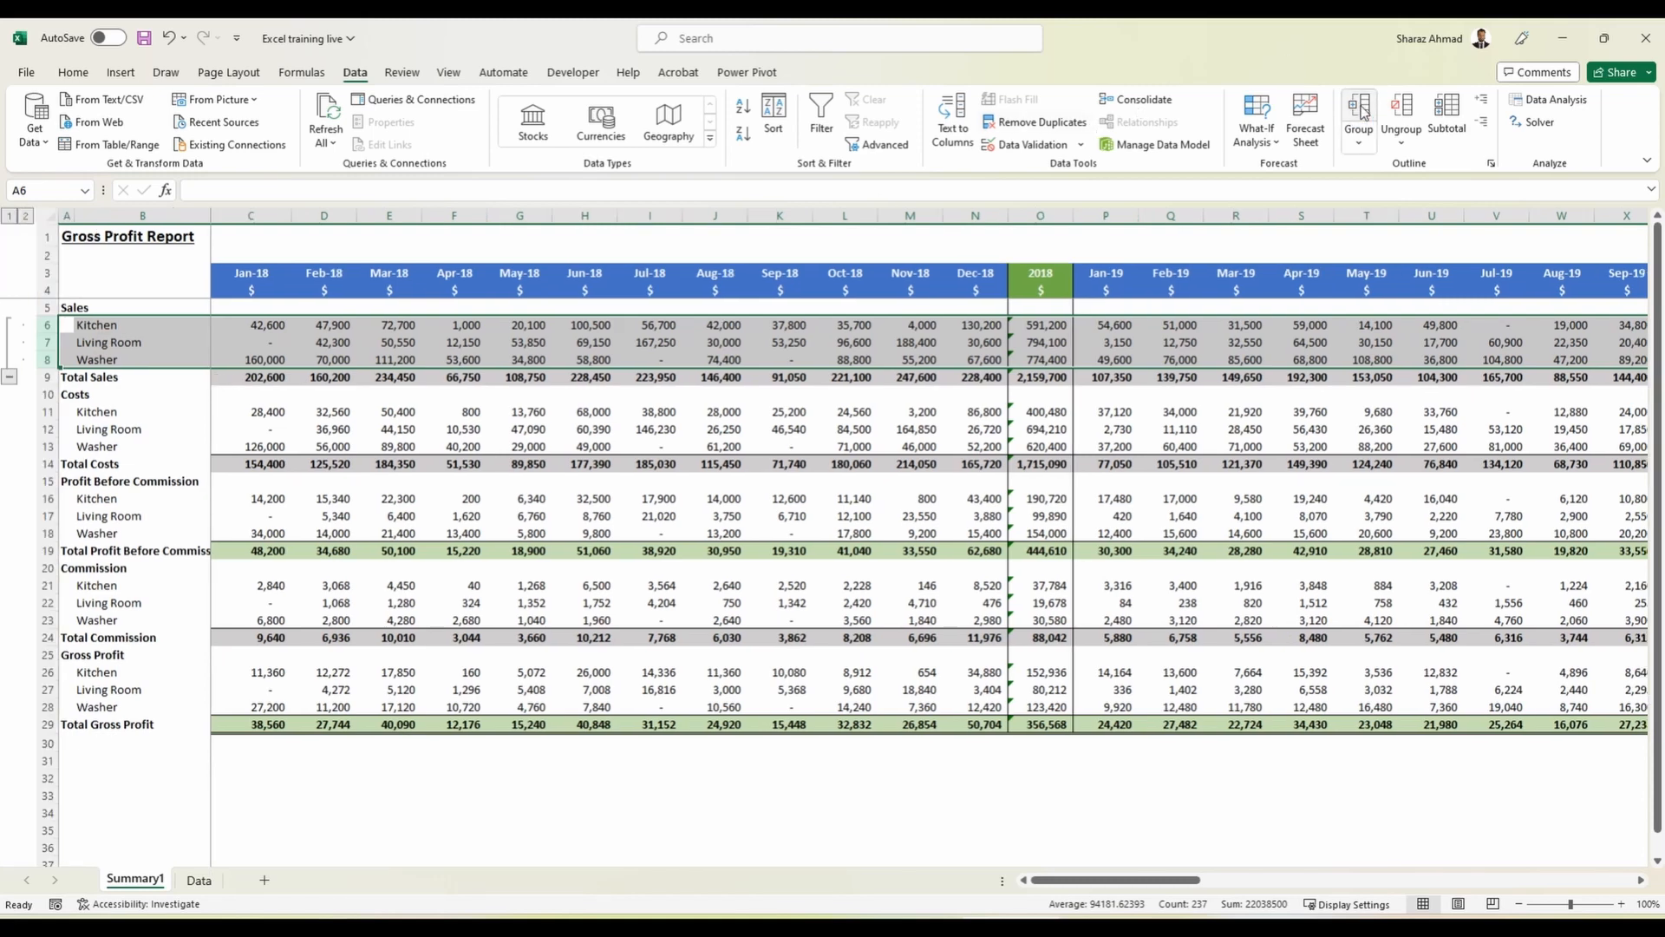
Group the Costs detail rows 11 to 13 above Total Costs.
left_click_drag(245, 410, 251, 444)
key("ctrl+shift+Right")
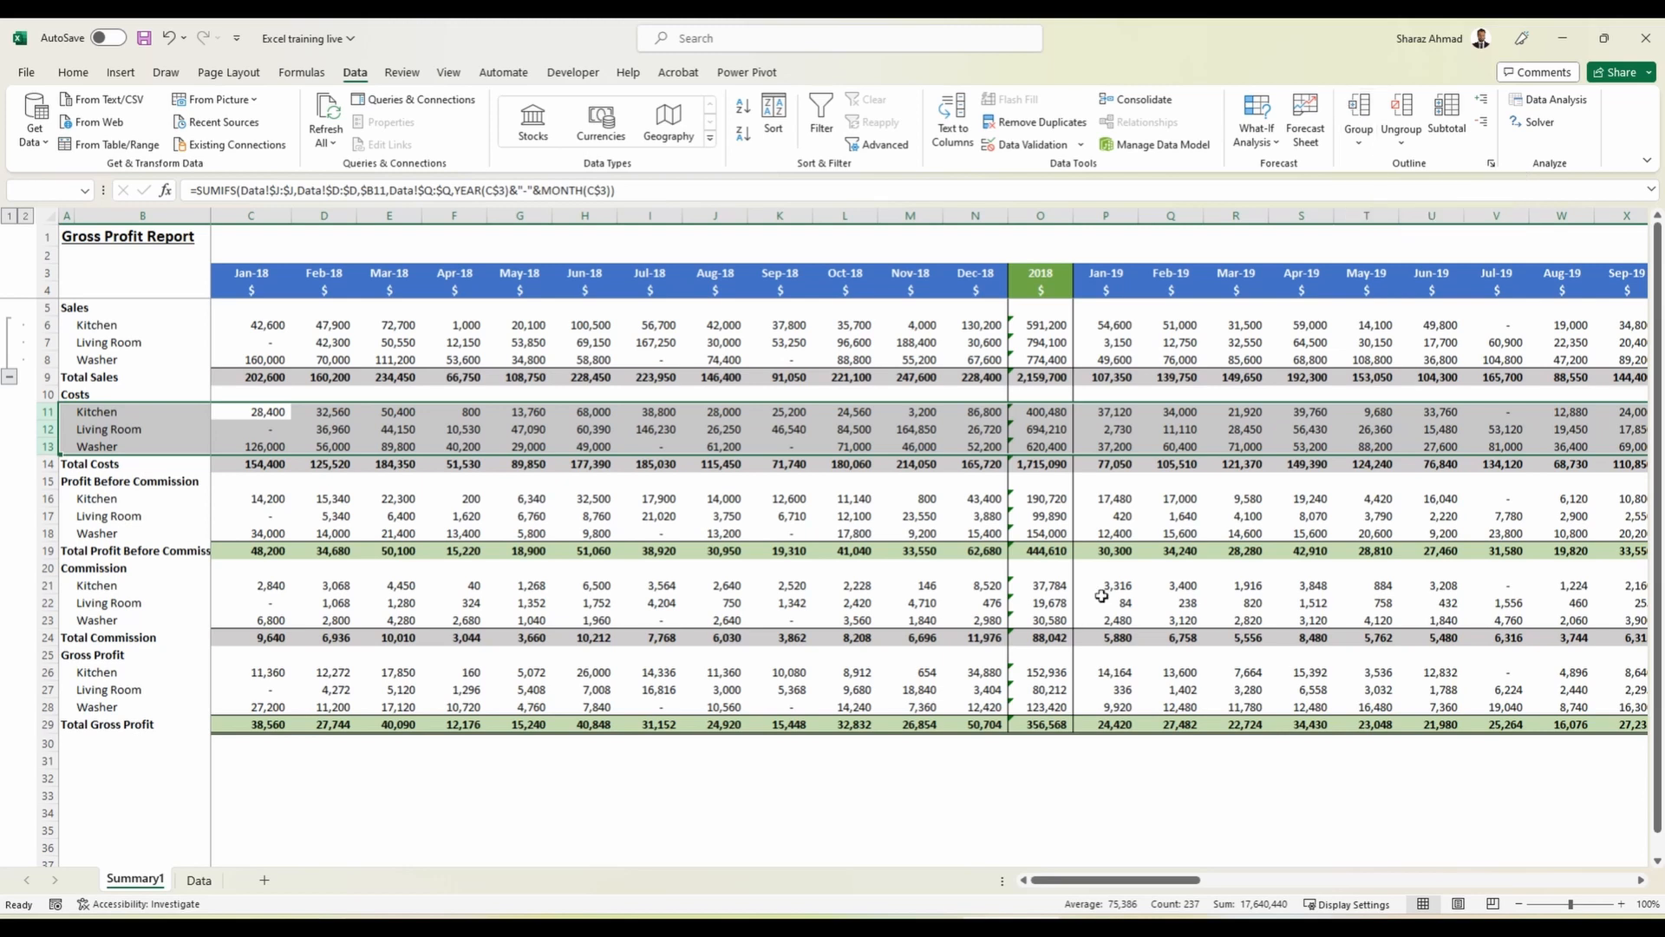
key("shift+alt+Right")
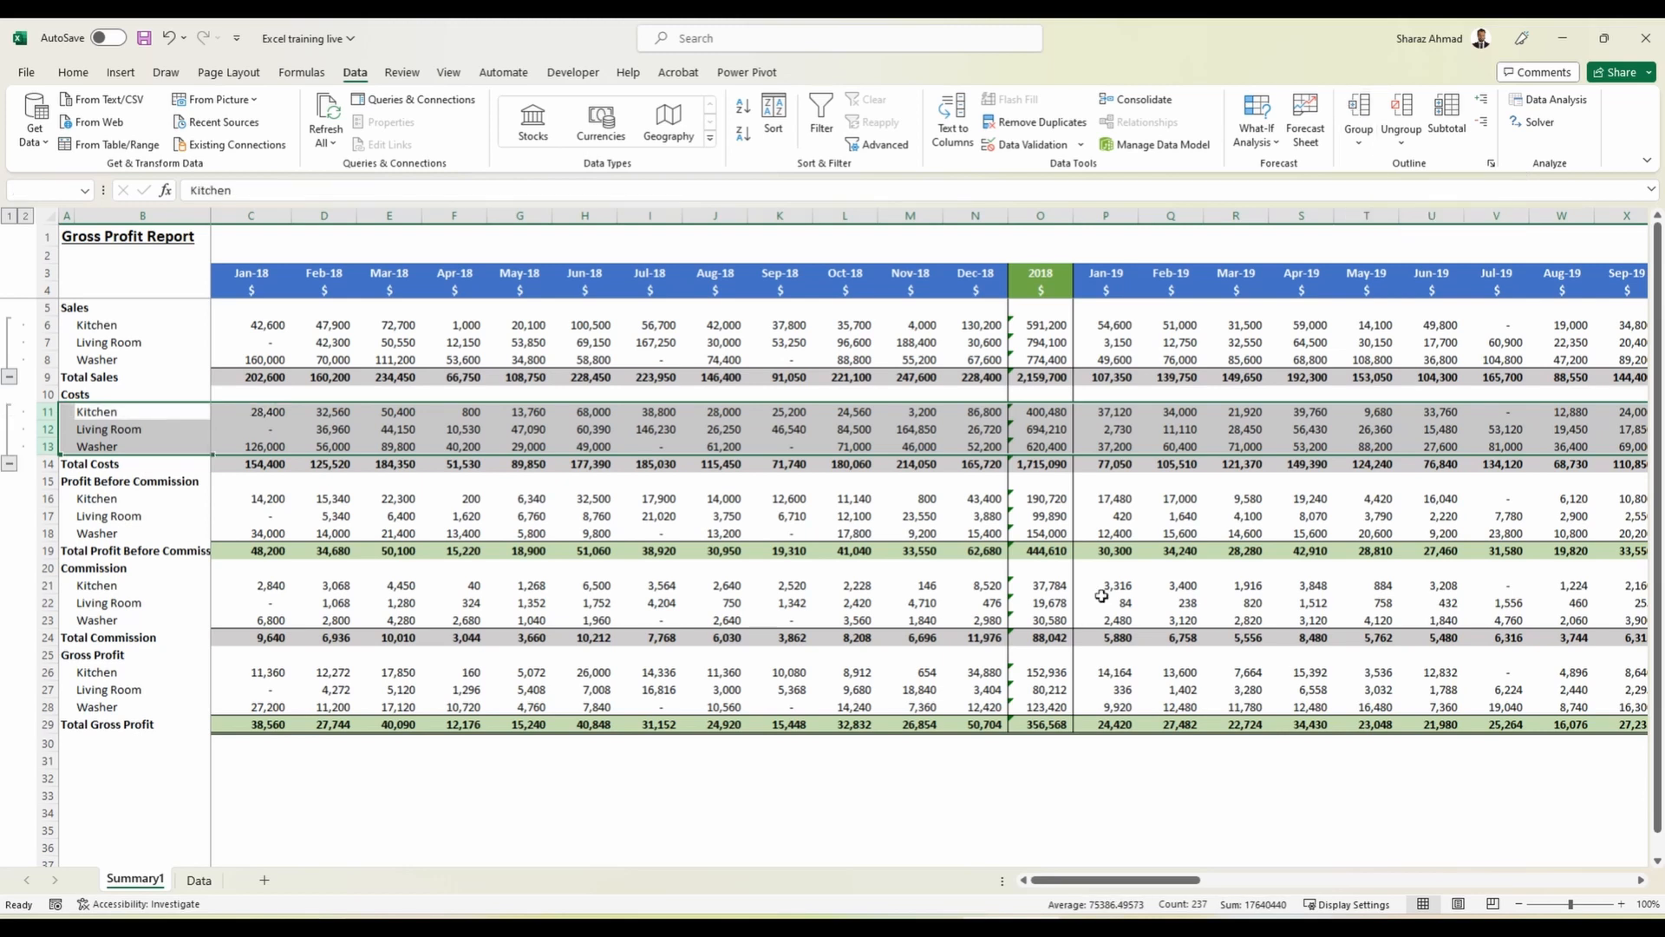
key("shift+alt+Left")
key("shift+alt+Right")
Group the Profit Before Commission detail rows 16 to 18 in the same way.
key("Down")
key("Down")
key("Down")
key("Down")
key("Down")
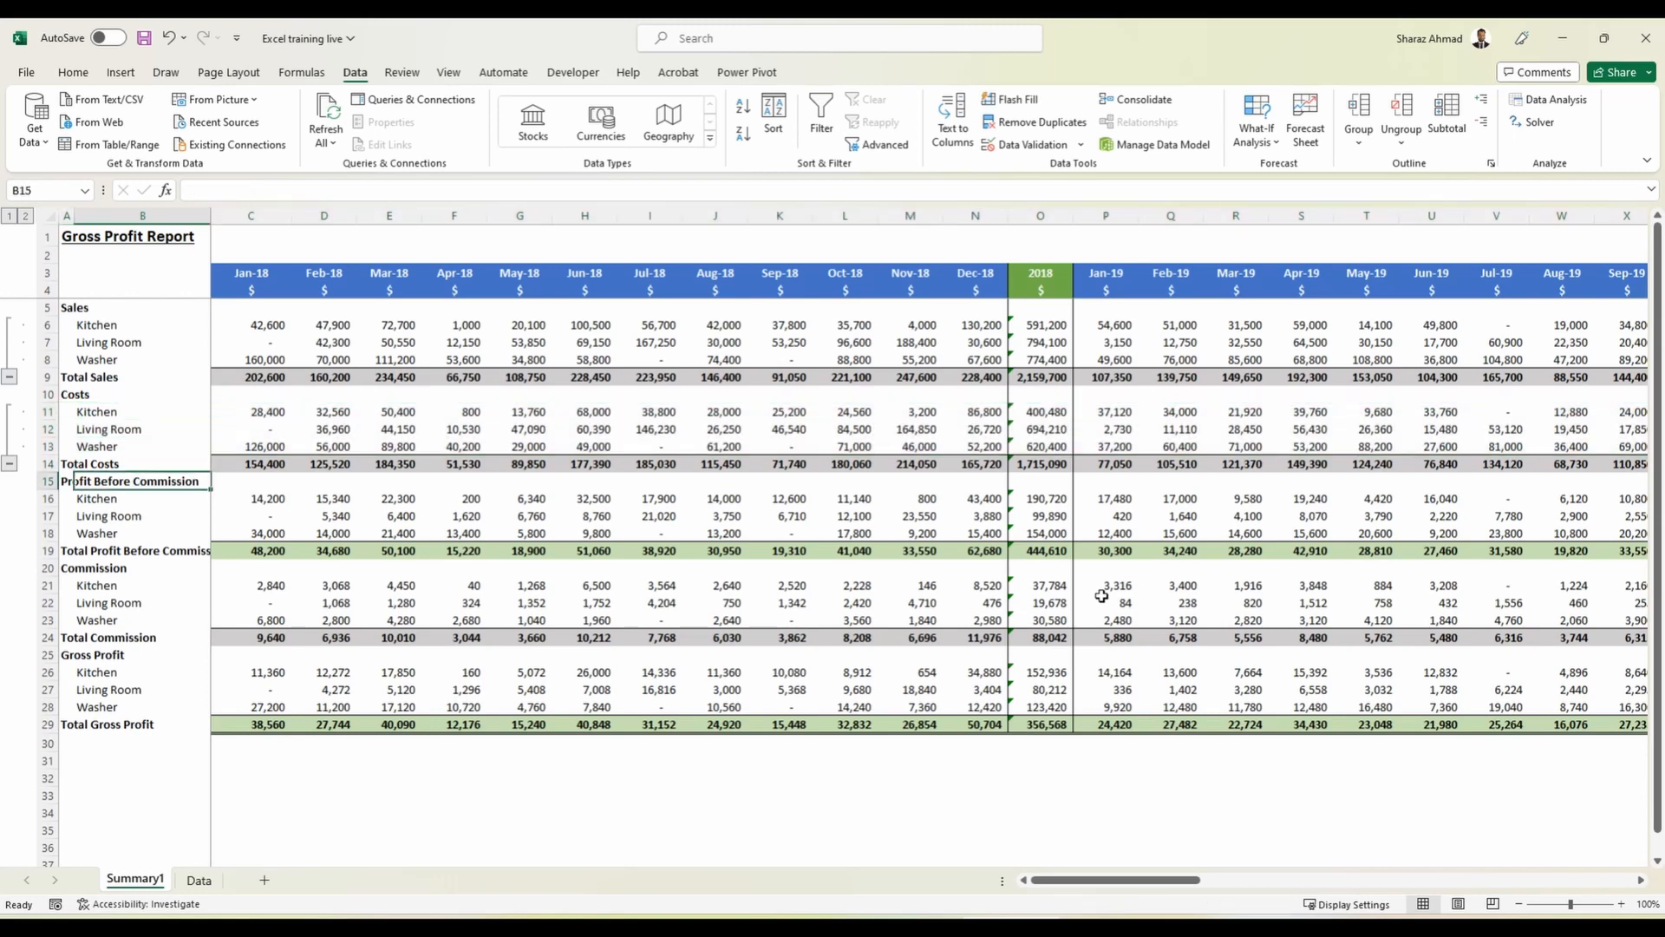
key("shift+Down")
key("shift+space")
key("shift+Down")
key("shift+alt+Right")
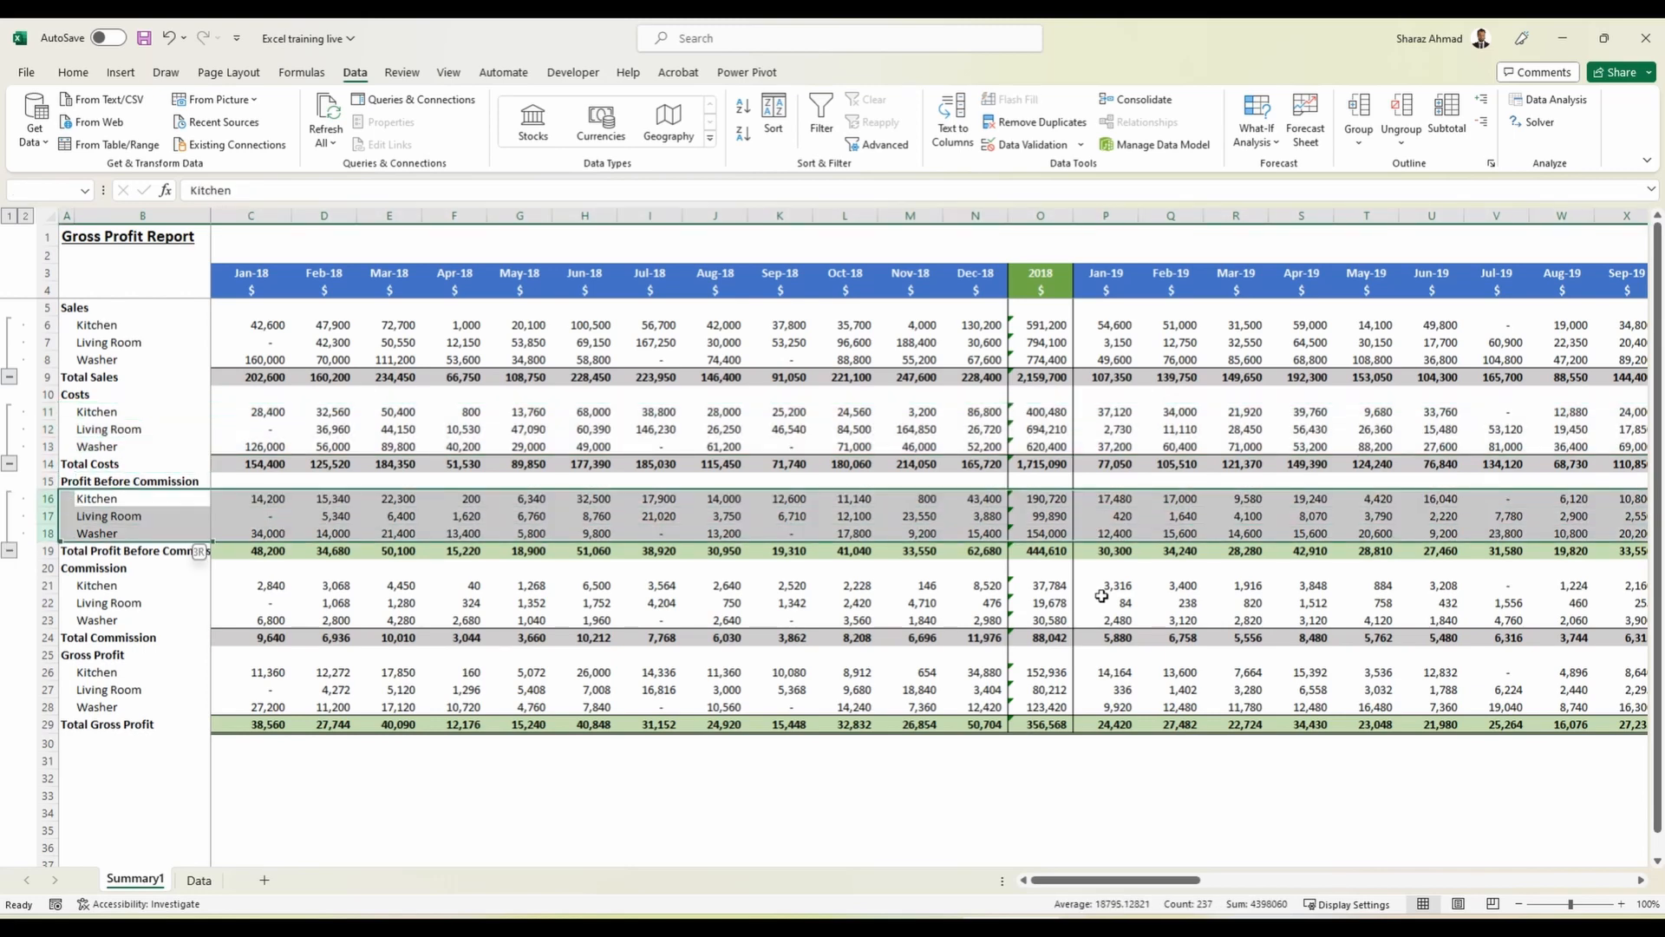
Group the Commission detail rows 21 to 23 above Total Commission.
key("Down")
key("Down")
key("Down")
key("Down")
key("Down")
key("shift+space")
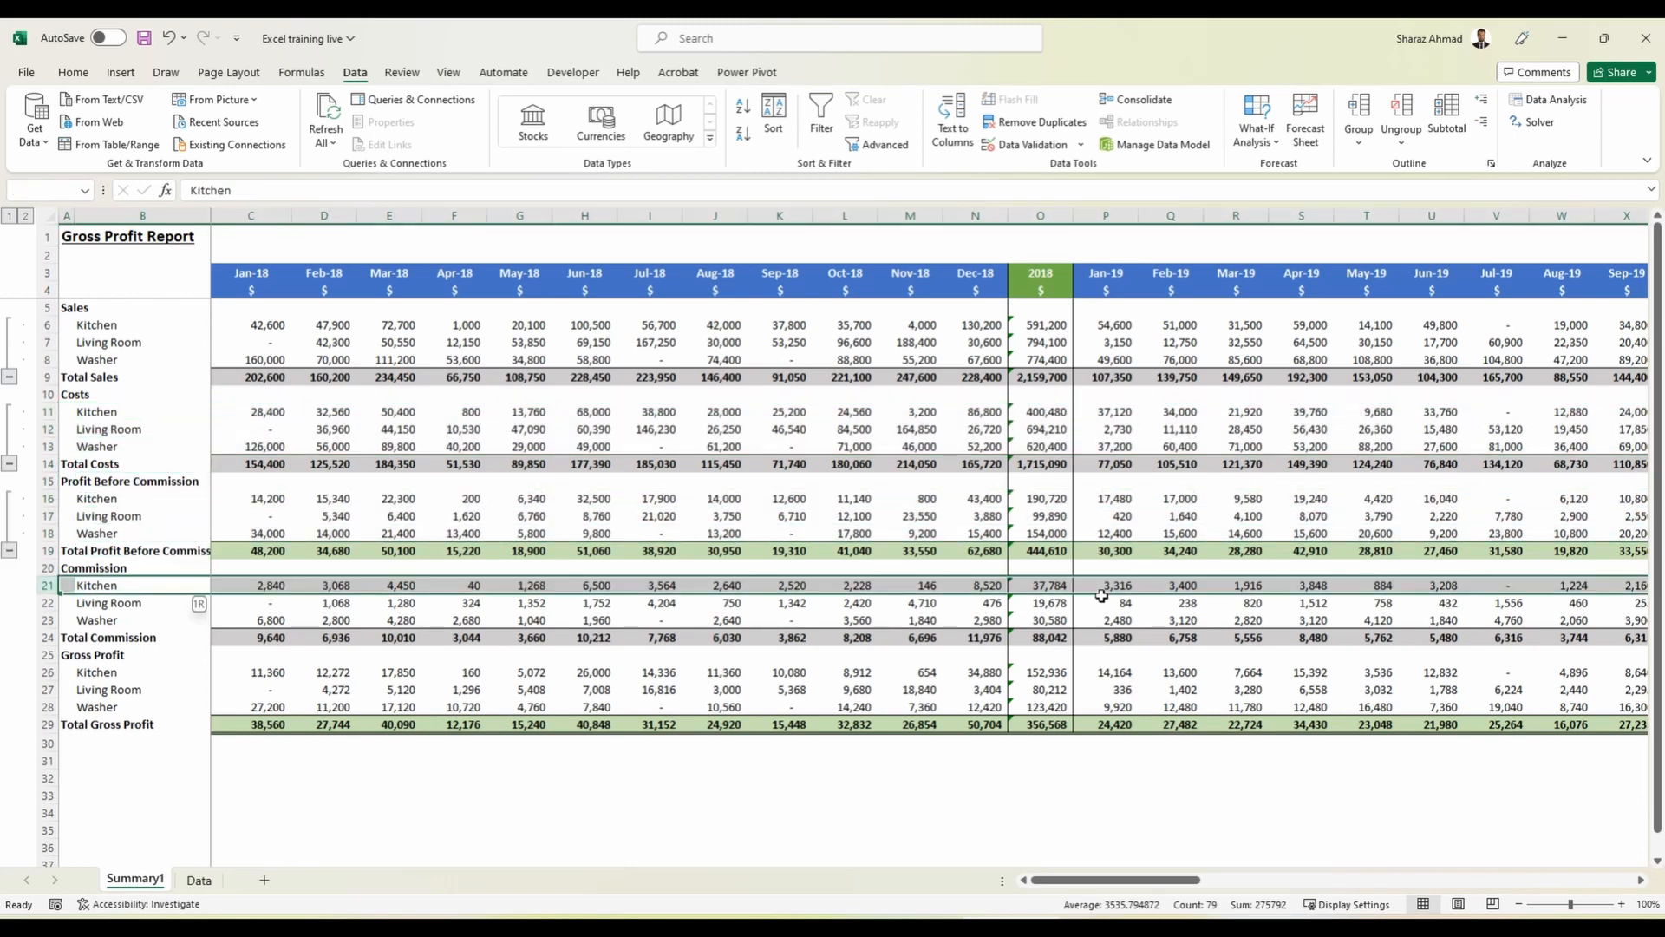
key("shift+Down")
key("shift+Down")
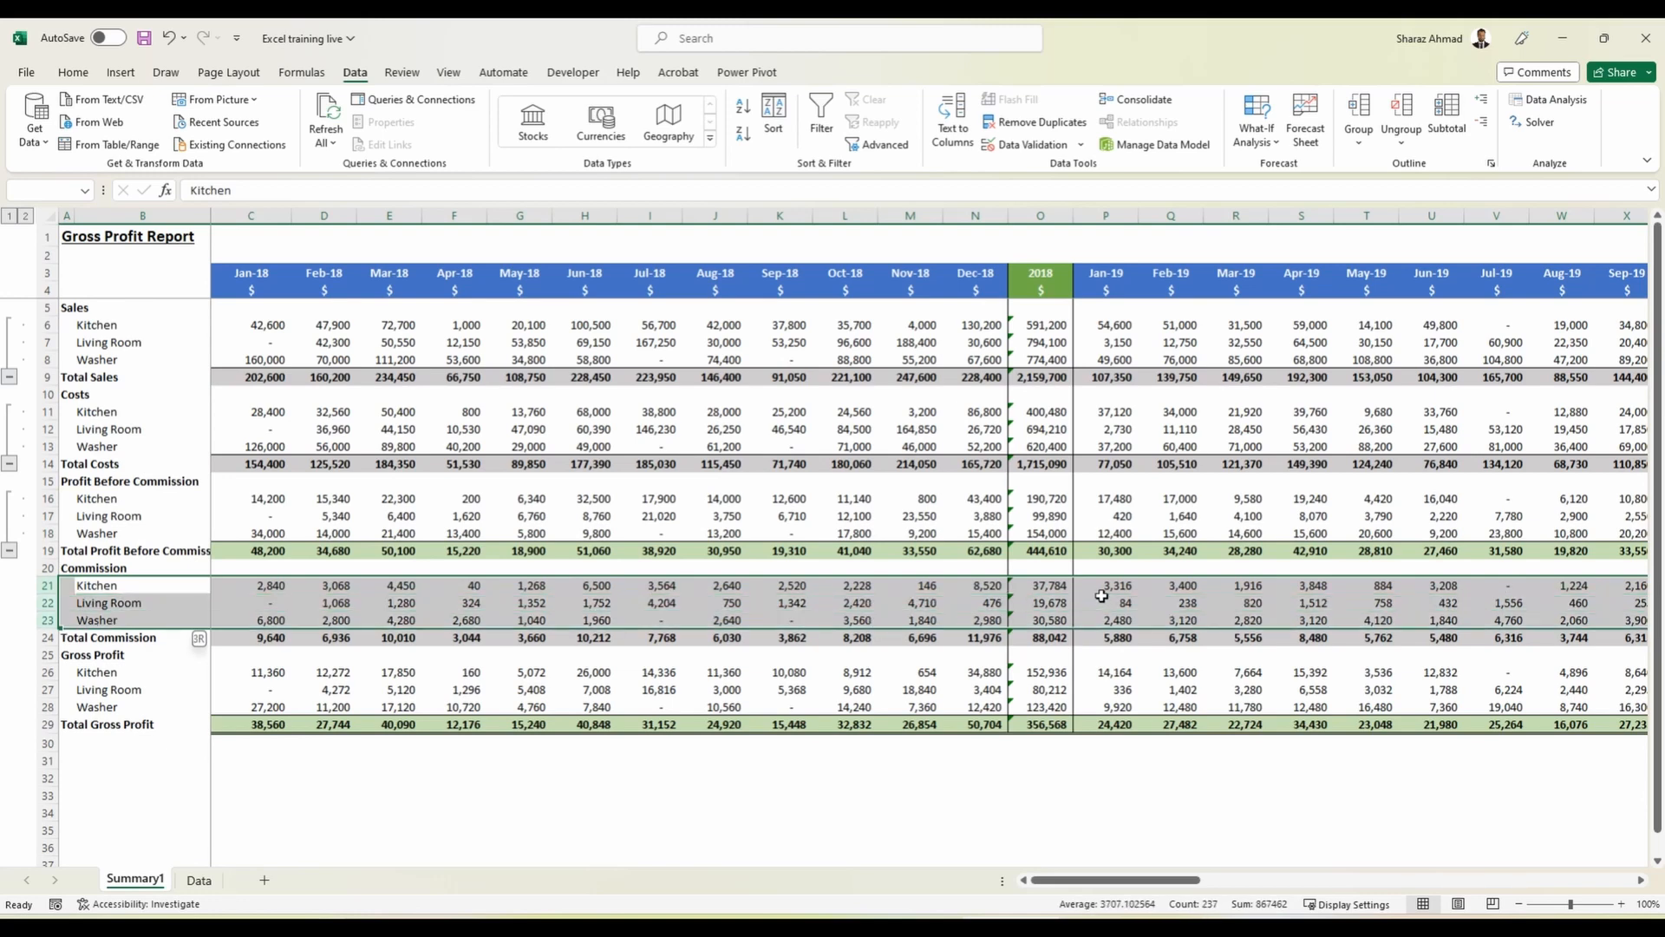
key("shift+alt+Right")
Group the Gross Profit detail rows 26 to 28 above Total Gross Profit.
key("Down")
key("Down")
key("Down")
key("Down")
key("Down")
key("shift+space")
key("shift+Down")
key("shift+Down")
key("shift+alt+Right")
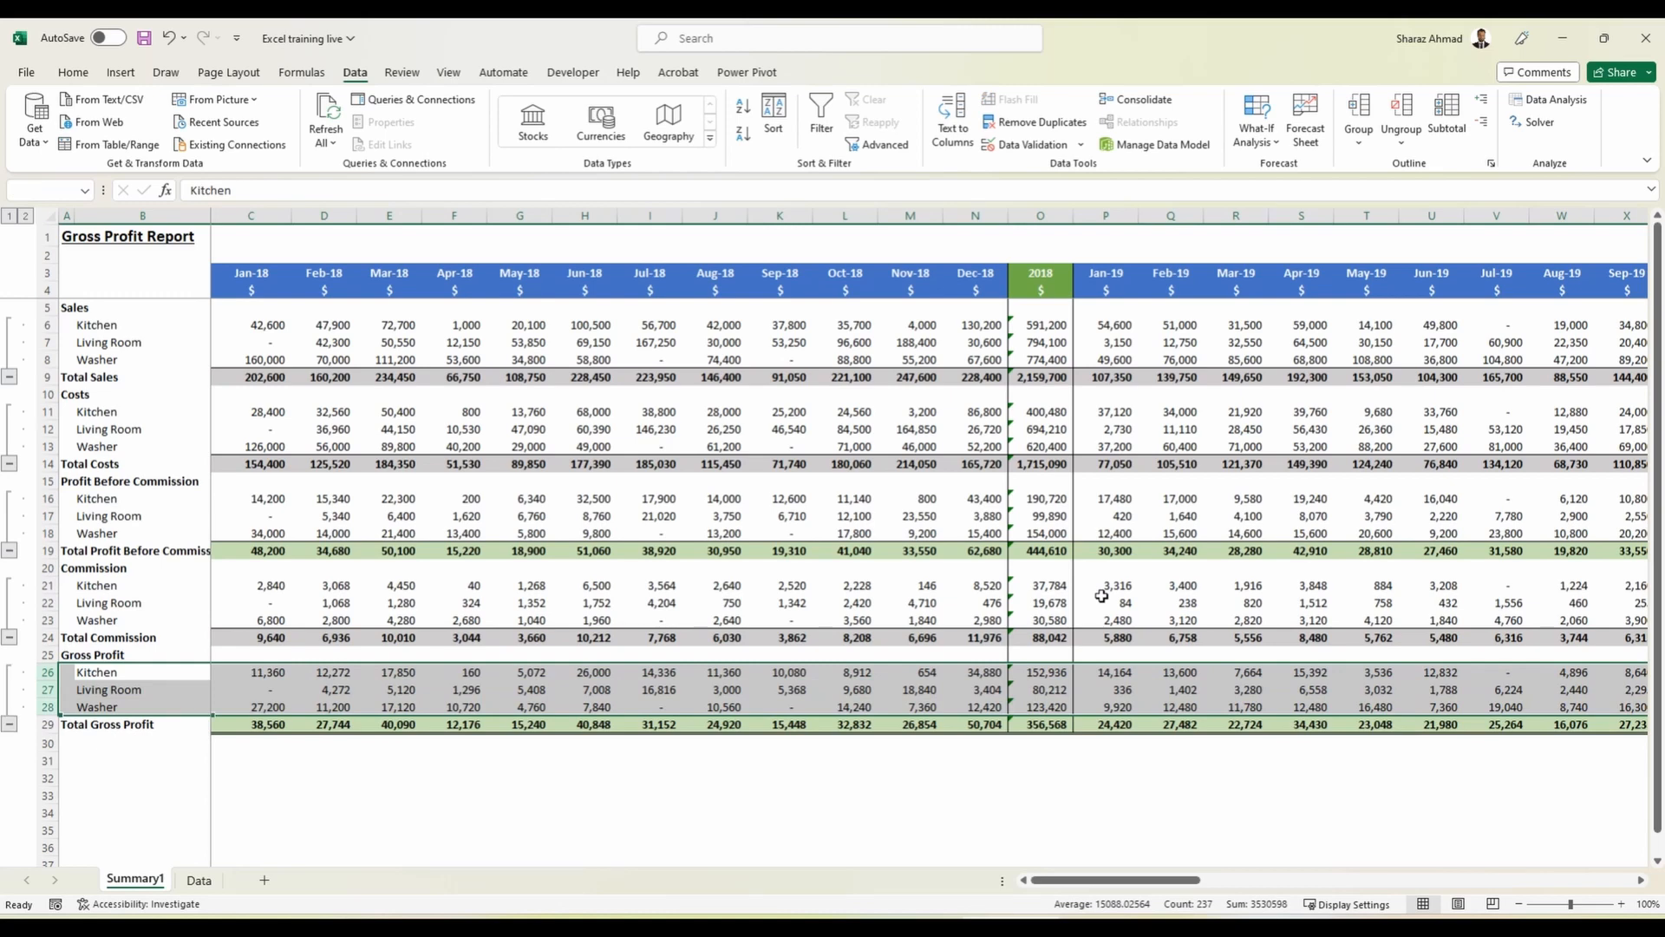
Group the 2018 month columns C to N, Jan-18 to Dec-18, before the 2018 total.
left_click(991, 211)
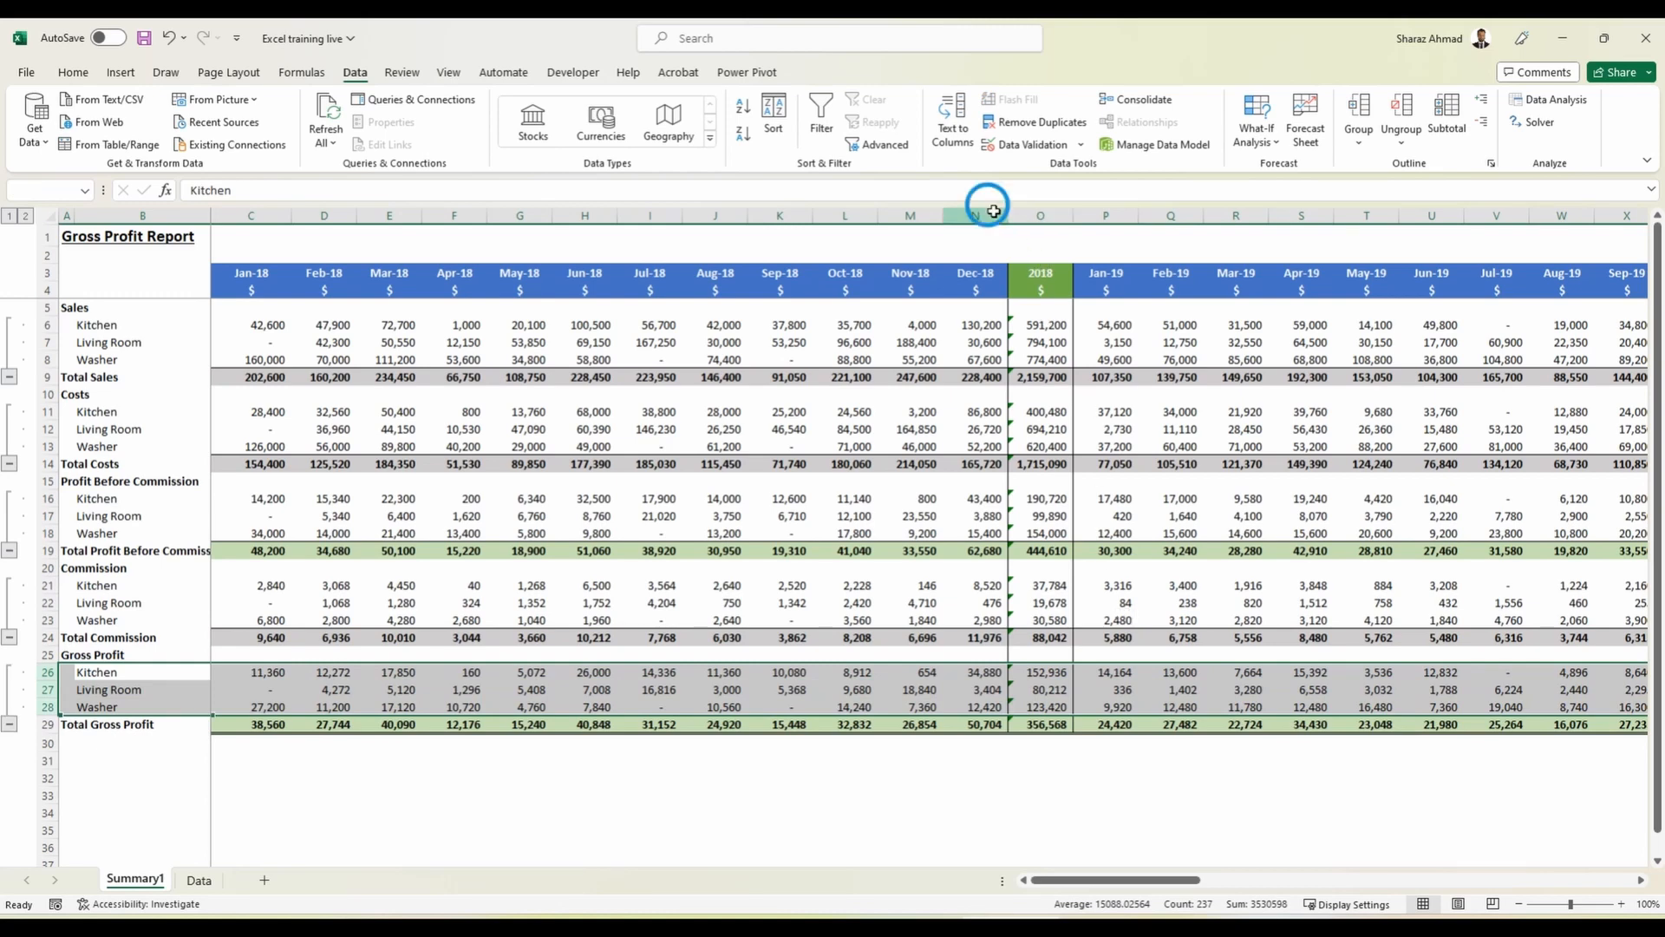
left_click_drag(991, 211, 273, 203)
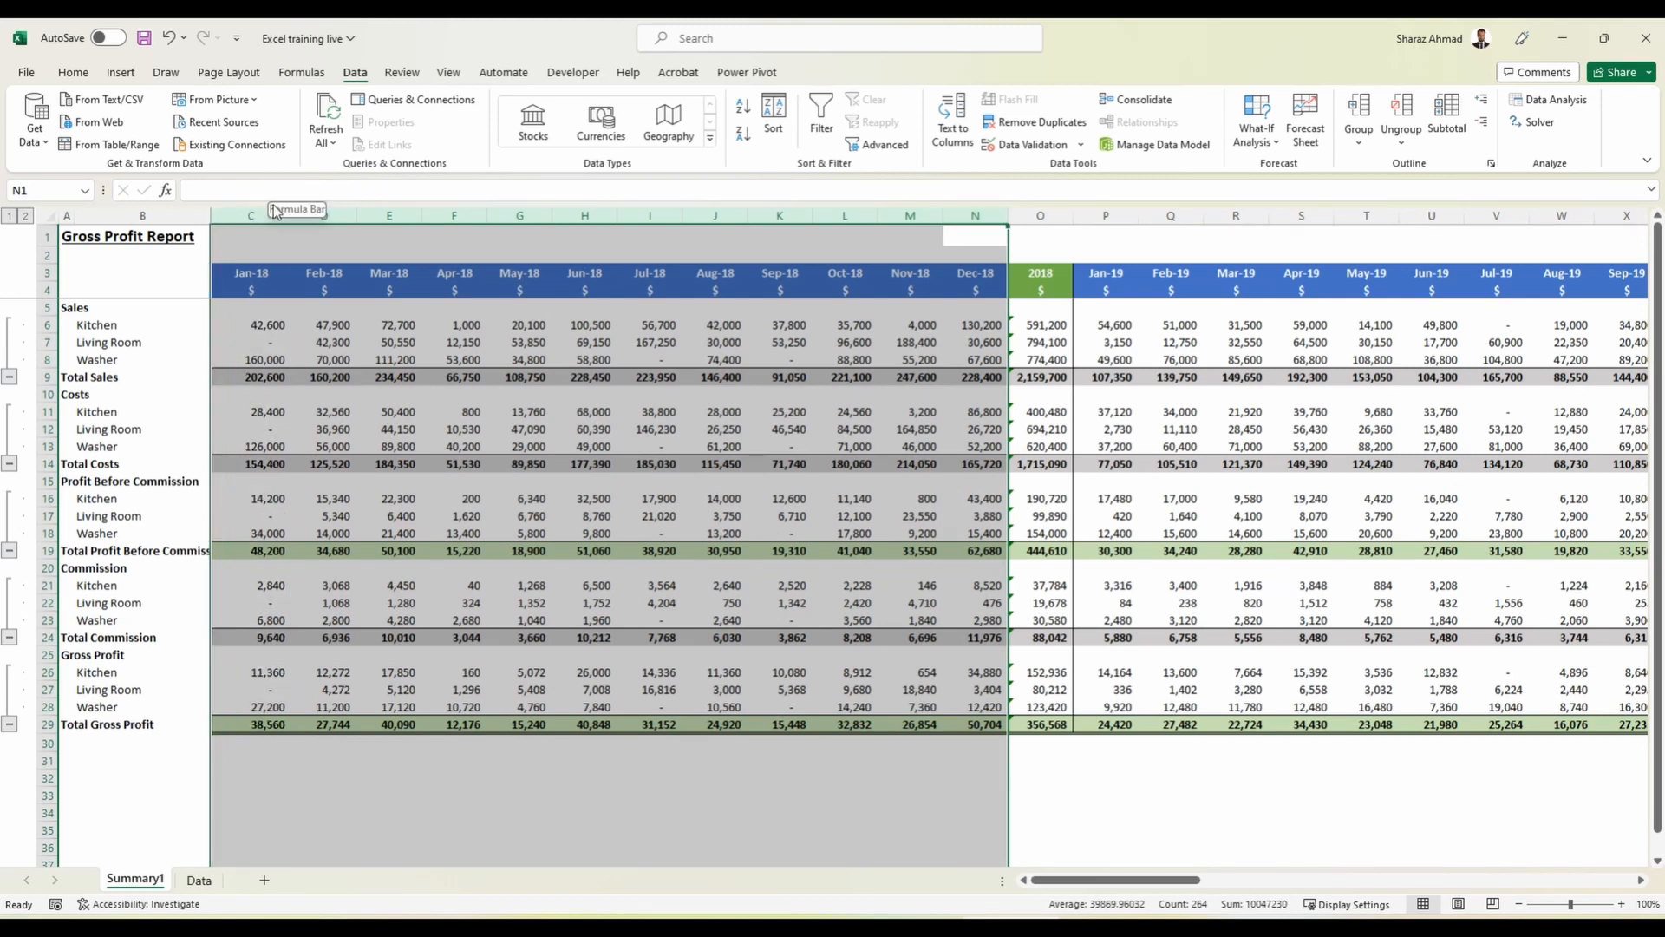
key("shift+alt+Right")
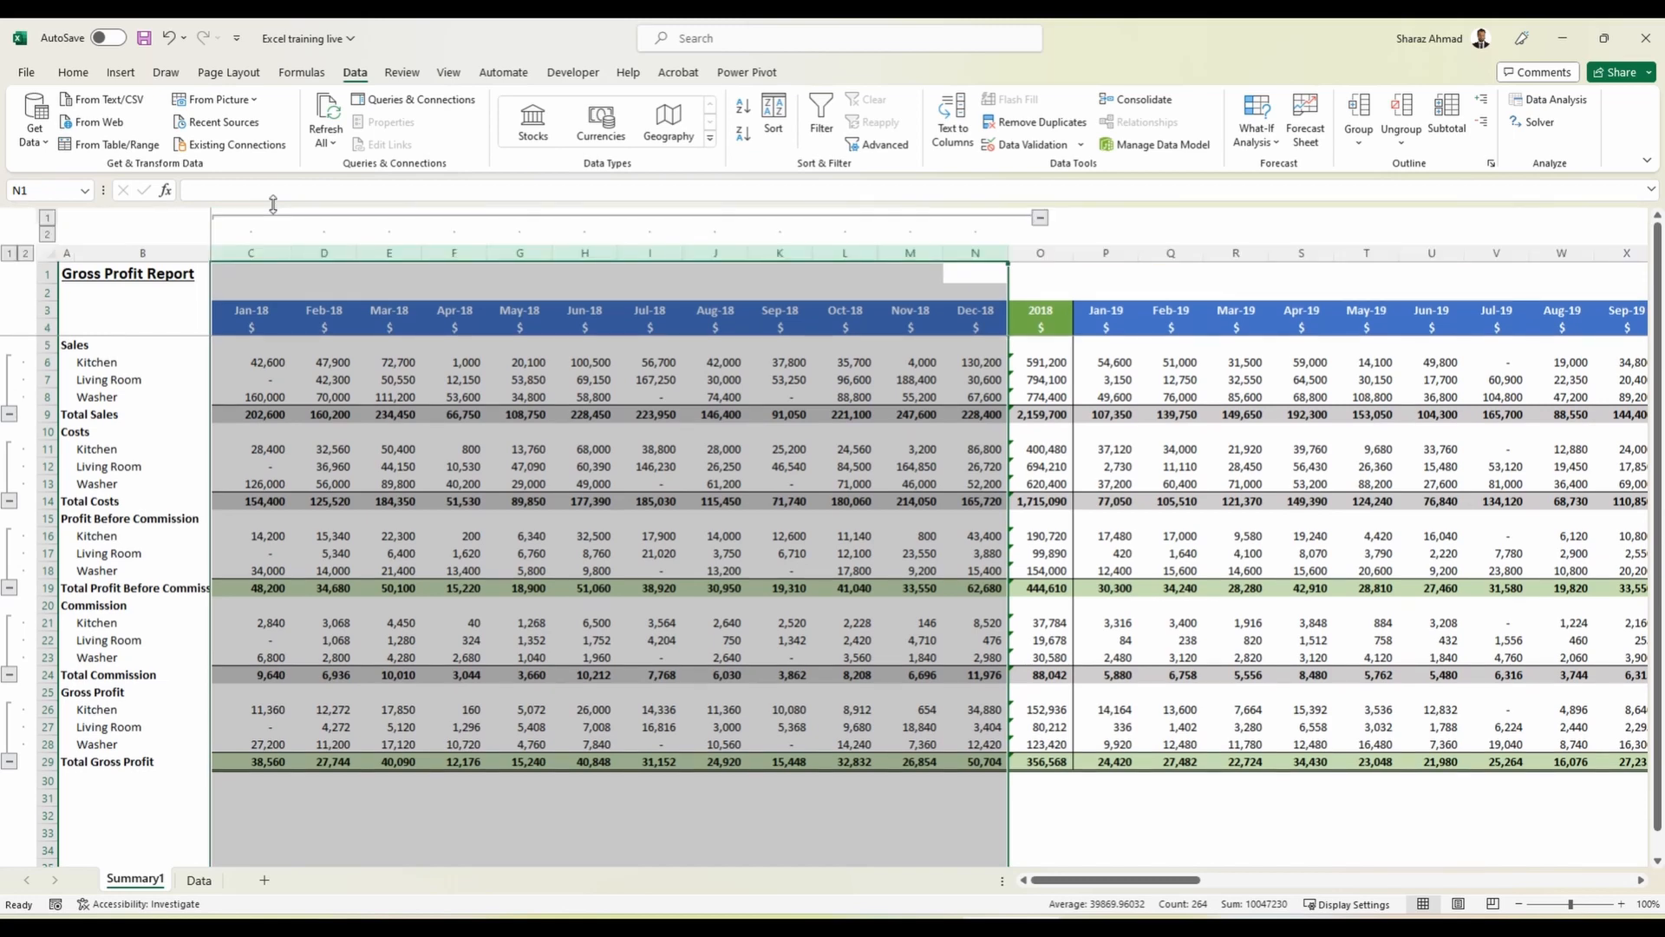
Reselect the entire 2018 month columns C to N, starting from cell N1.
key("Right")
key("Left")
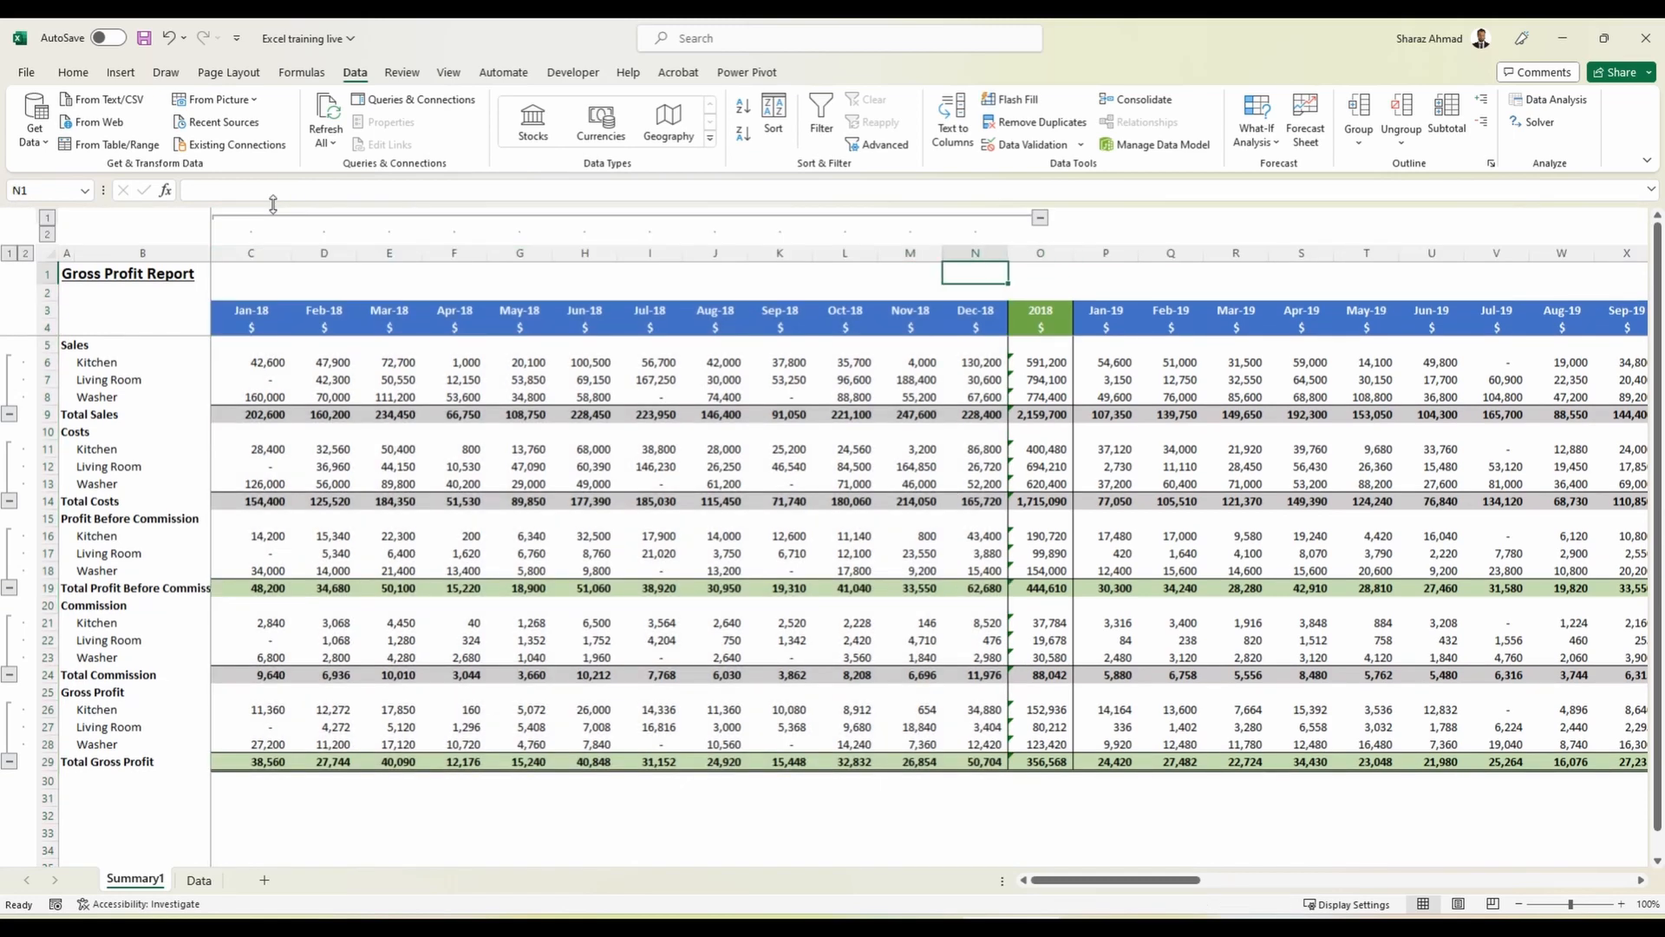
key("shift+Left")
key("shift+Left")
key("shift+Left")
key("shift+Left")
key("shift+Left")
key("shift+Left")
key("shift+Left")
key("shift+Left")
key("shift+Left")
key("shift+Left")
key("shift+Left")
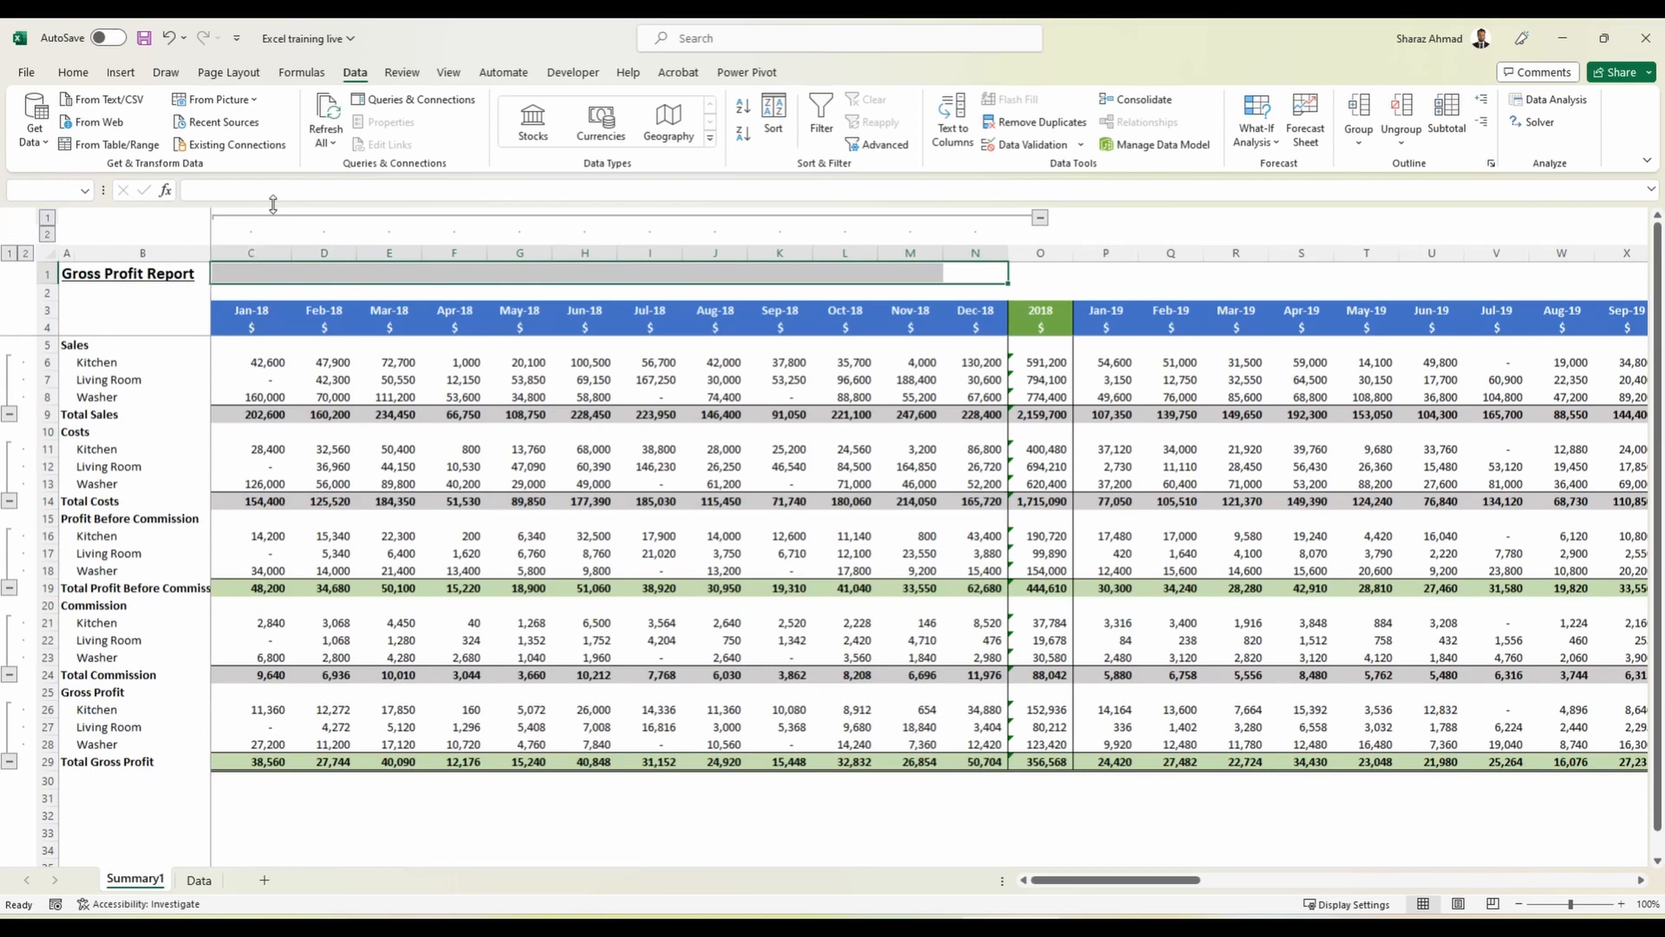
key("shift+space")
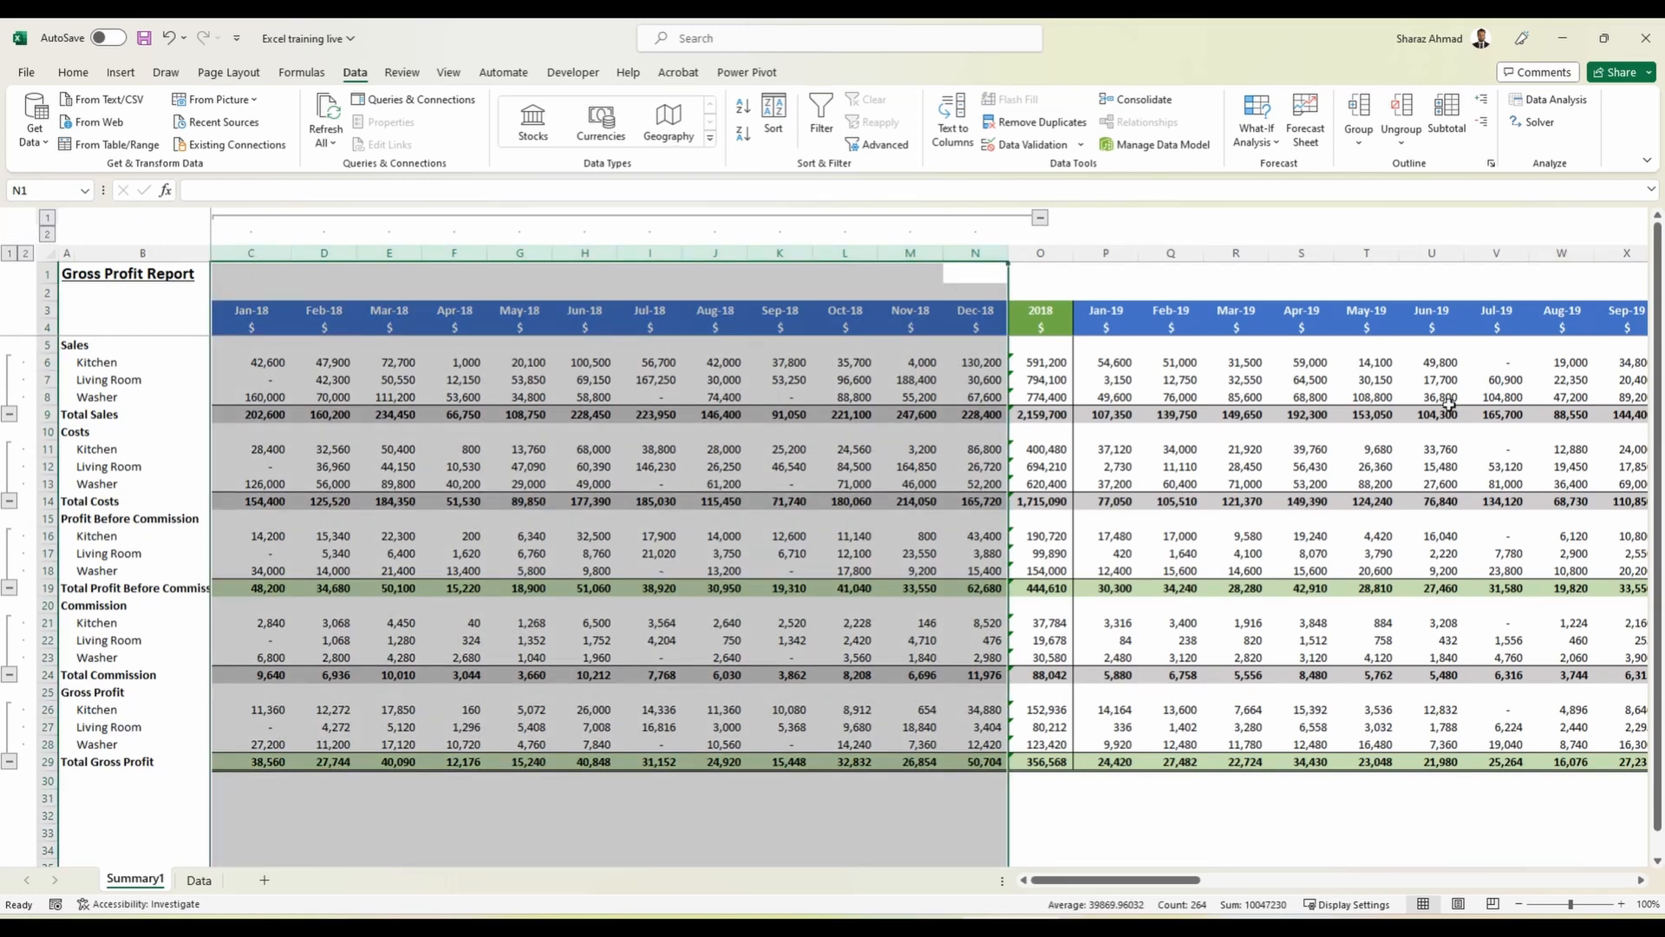
Group the 2019 month columns P to AA, Jan-19 to Dec-19, before the 2019 total.
key("Right")
key("Right")
key("Down")
key("Down")
key("shift+Right")
key("shift+Right")
key("shift+Right")
key("shift+Right")
key("shift+Right")
key("shift+Right")
key("shift+Right")
key("shift+Right")
key("shift+Right")
key("shift+Right")
key("shift+Right")
key("shift+Right")
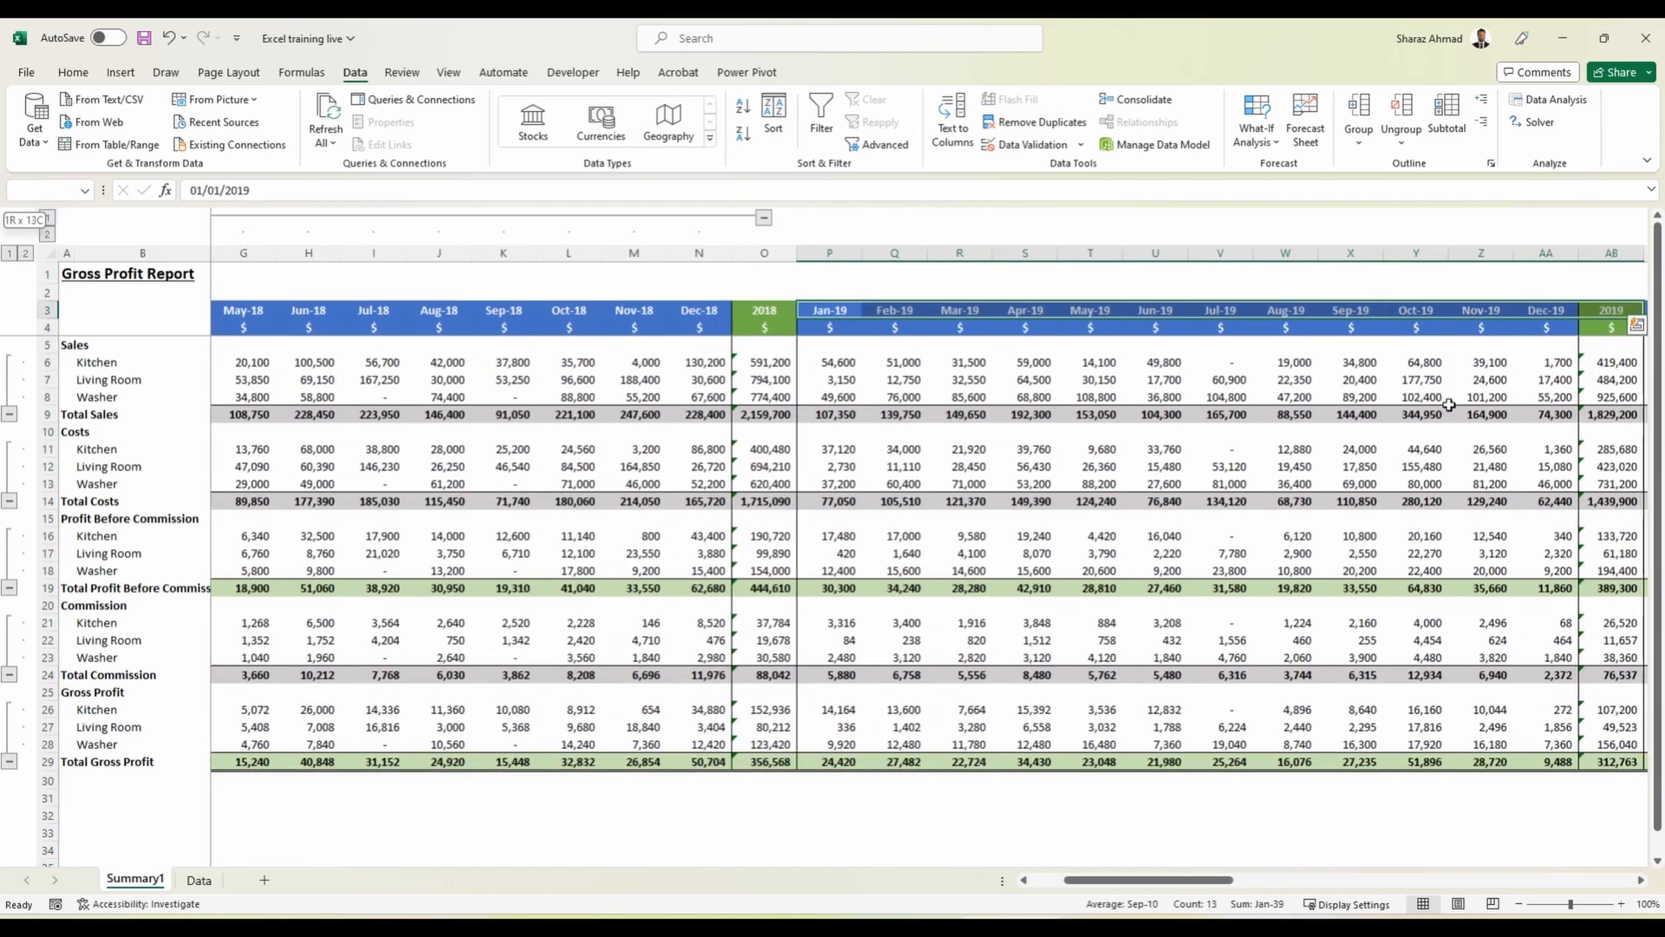
key("shift+Left")
key("ctrl+space")
key("shift+alt+Right")
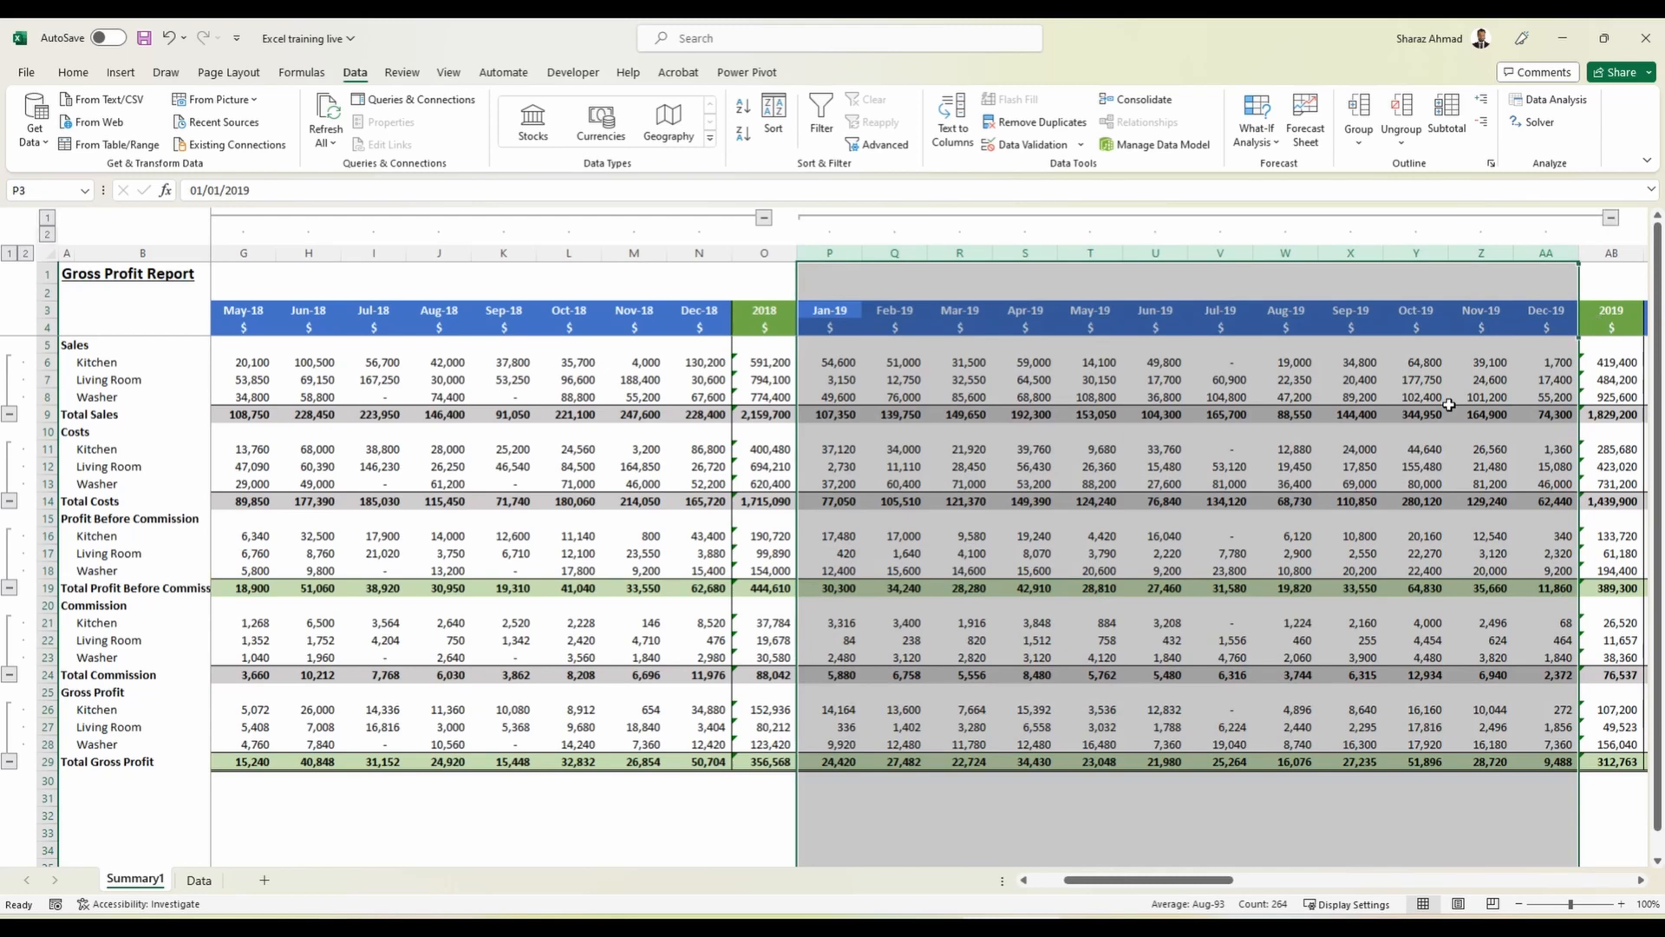
Group the 2020 month columns AC to AN, Jan-20 to Dec-20, before the 2020 total.
key("Right")
key("Right")
key("Right")
key("Right")
key("Right")
key("Right")
key("Right")
key("Right")
key("Right")
key("Right")
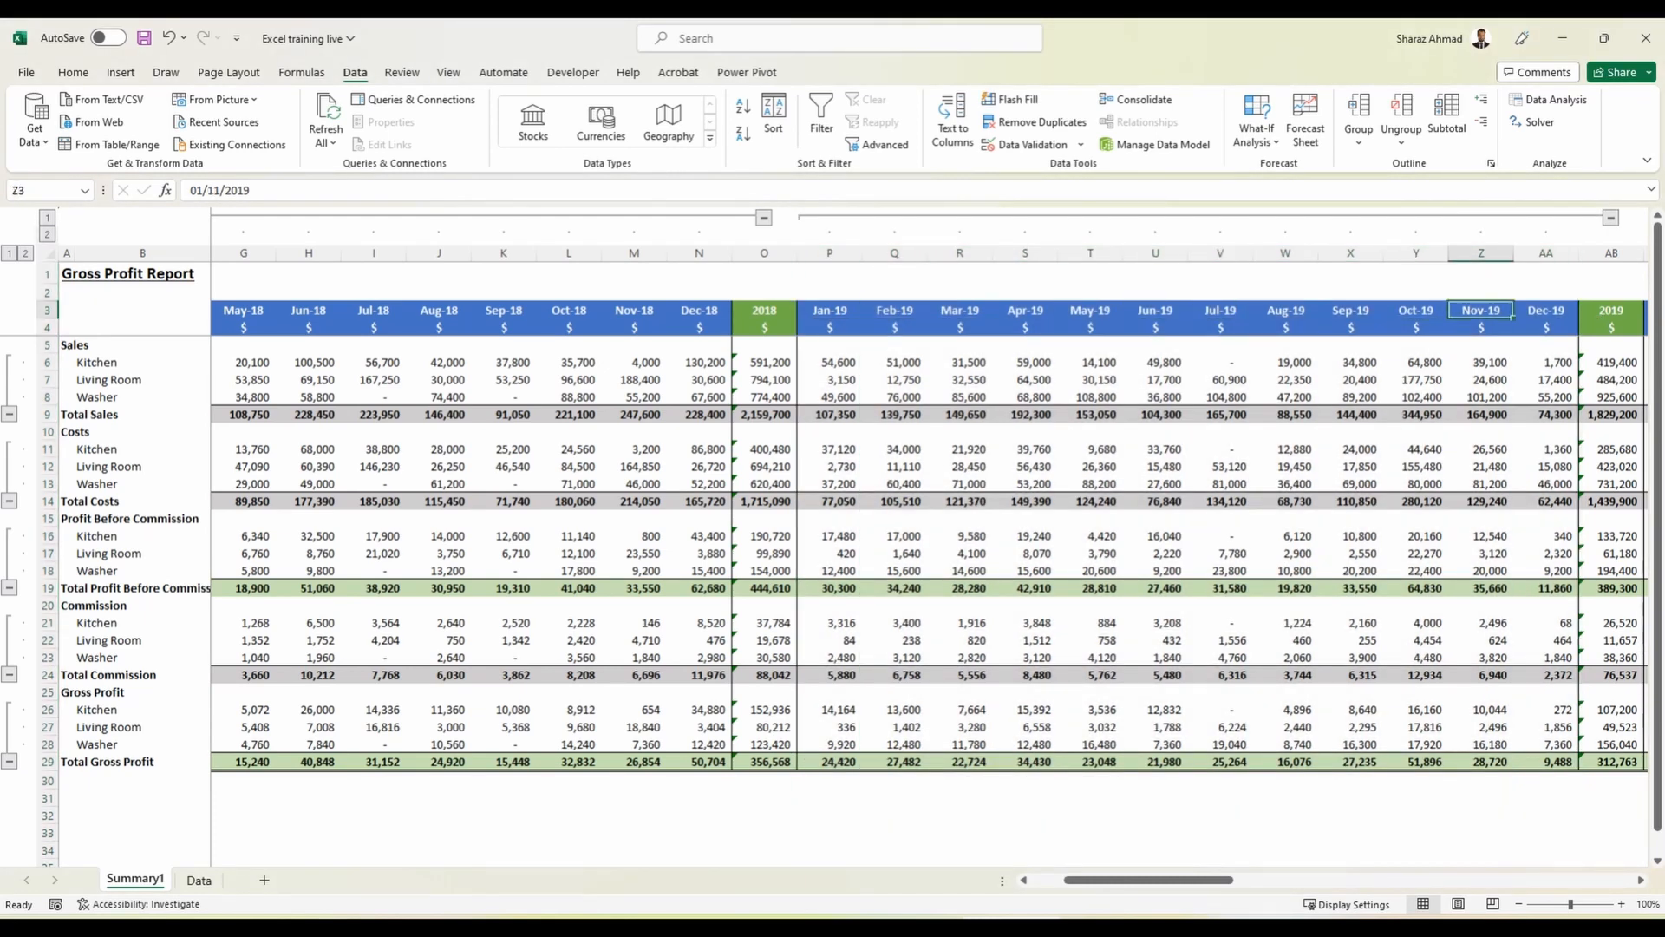
key("Right")
key("Right")
key("Right")
key("shift+Right")
key("shift+Right")
key("shift+Right")
key("shift+Right")
key("shift+Right")
key("shift+Right")
key("shift+Right")
key("shift+Right")
key("shift+Right")
key("shift+Right")
key("shift+Right")
key("ctrl+space")
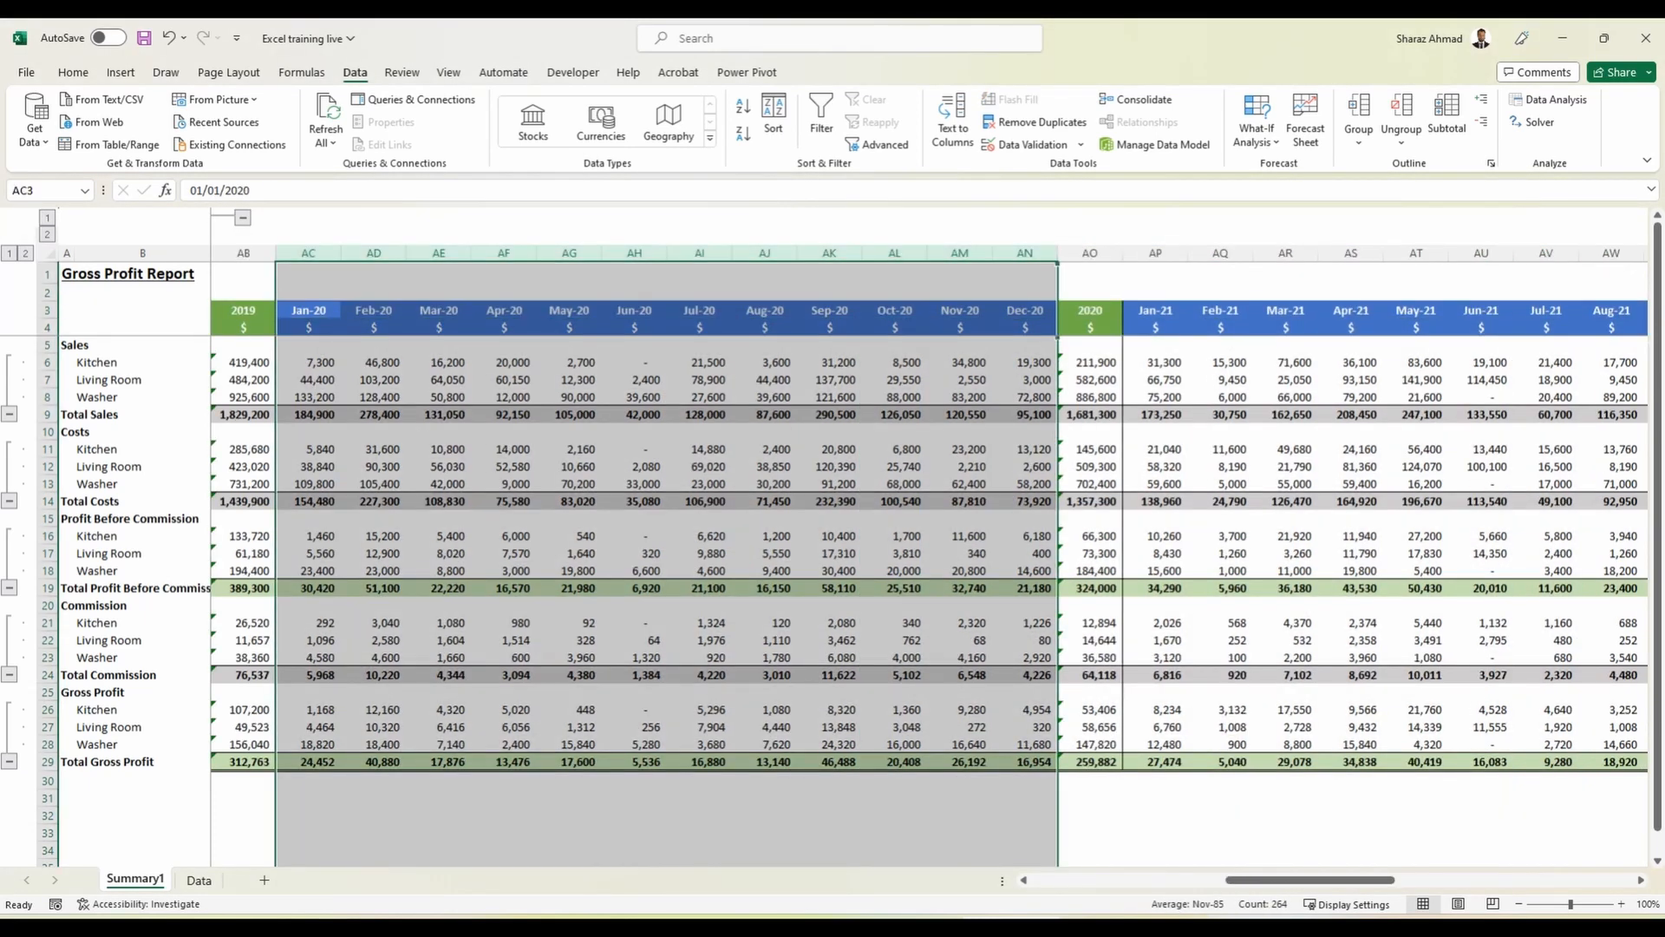
key("shift+alt+Right")
Group the 2021 month columns AP to BA, Jan-21 to Dec-21, before the 2021 total.
key("Right")
key("Right")
key("Right")
key("Right")
key("Right")
key("Right")
key("Right")
key("Right")
key("Right")
key("Right")
key("Right")
key("Right")
key("Right")
key("shift+Right")
key("shift+Right")
key("shift+Right")
key("shift+Right")
key("shift+Right")
key("shift+Right")
key("shift+Right")
key("shift+Right")
key("shift+Right")
key("shift+Right")
key("shift+Right")
key("ctrl+space")
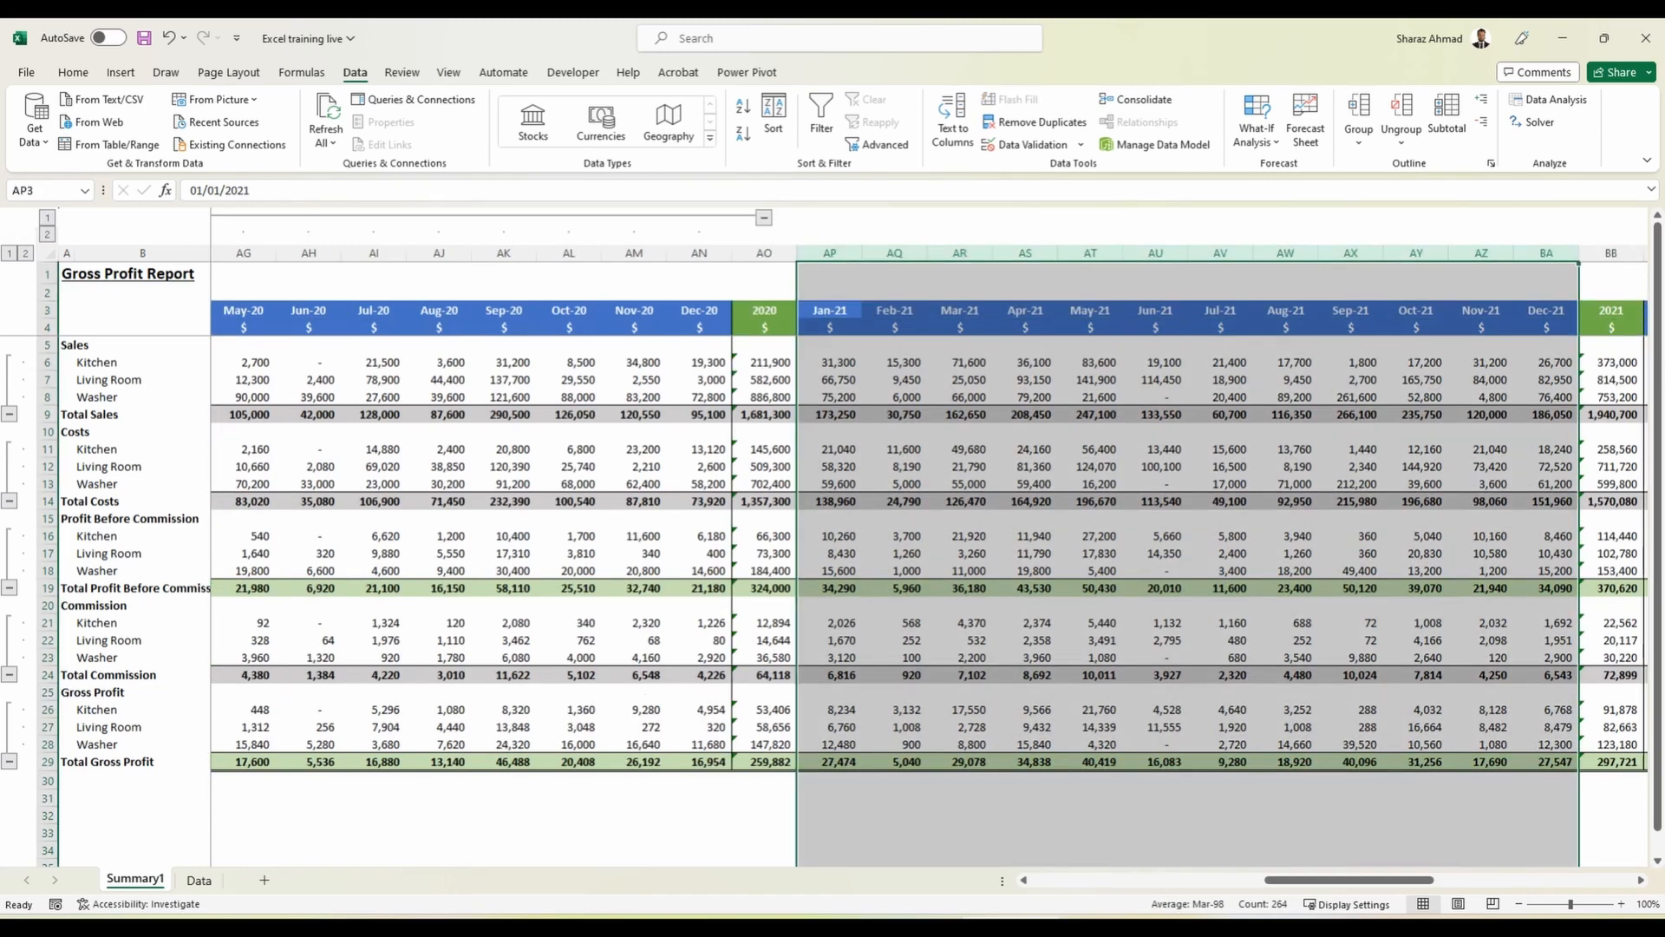
key("shift+alt+Right")
Group the 2022 month columns BC to BN, Jan-22 to Dec-22, before the 2022 total.
key("Right")
key("Right")
key("Right")
key("Right")
key("Right")
key("Right")
key("Right")
key("Right")
key("Right")
key("Right")
key("Right")
key("Right")
key("Right")
key("Right")
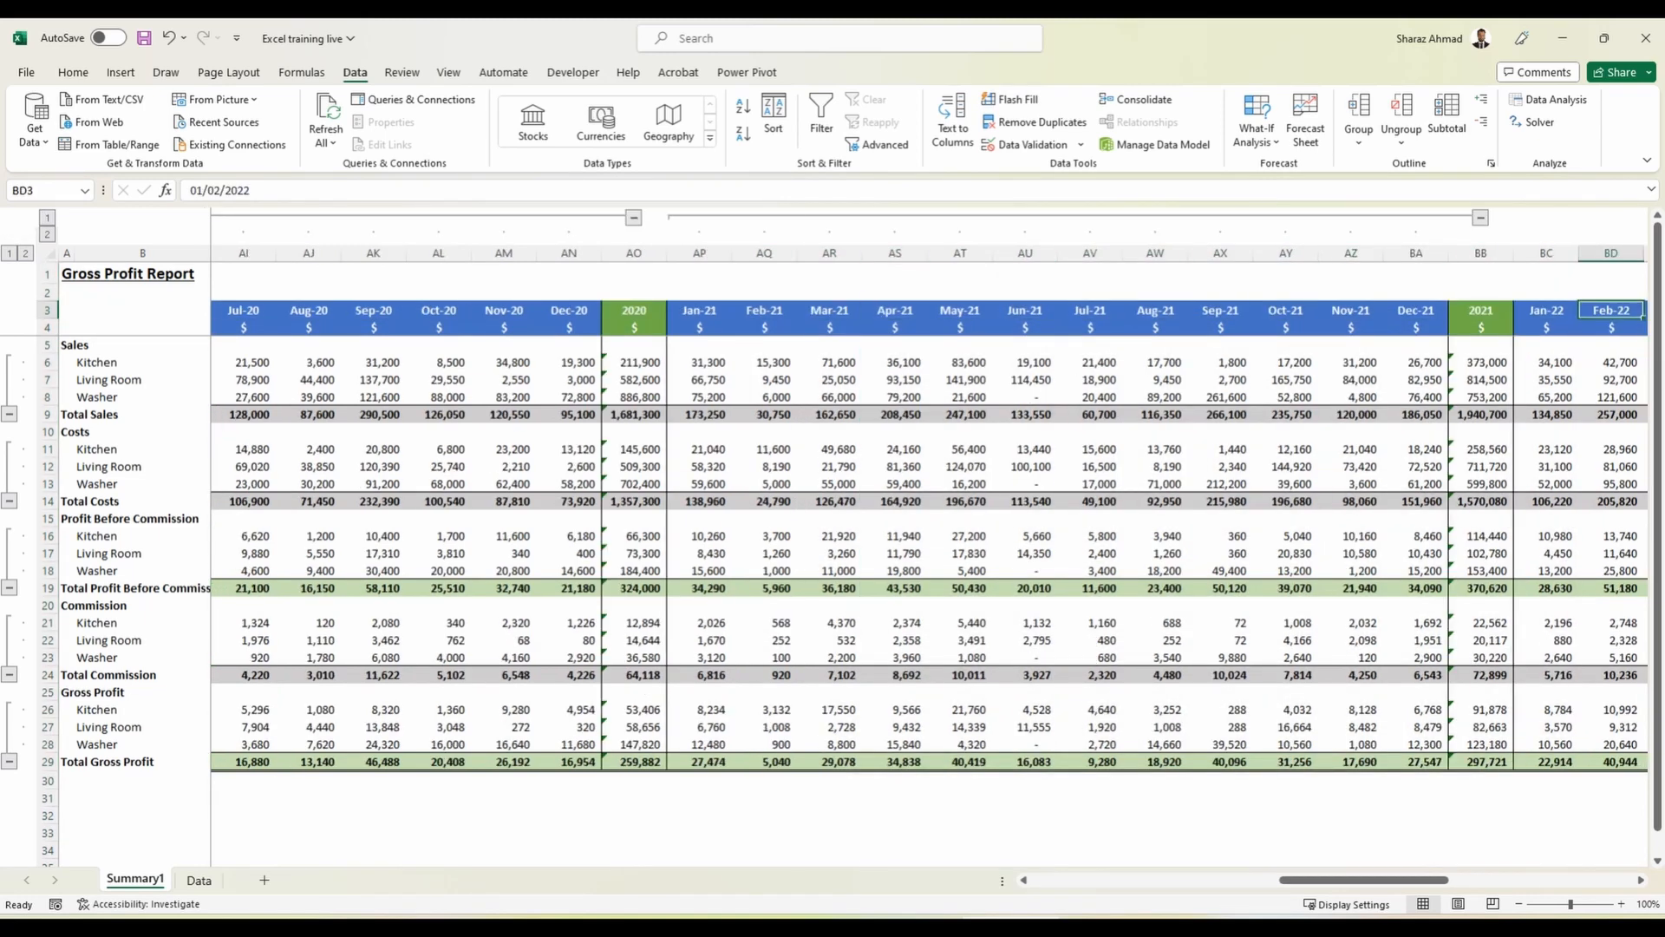
key("Left")
key("shift+Right")
key("shift+Right")
key("shift+Right")
key("shift+Right")
key("shift+Right")
key("shift+Right")
key("shift+Right")
key("shift+Right")
key("shift+Right")
key("shift+Right")
key("shift+Right")
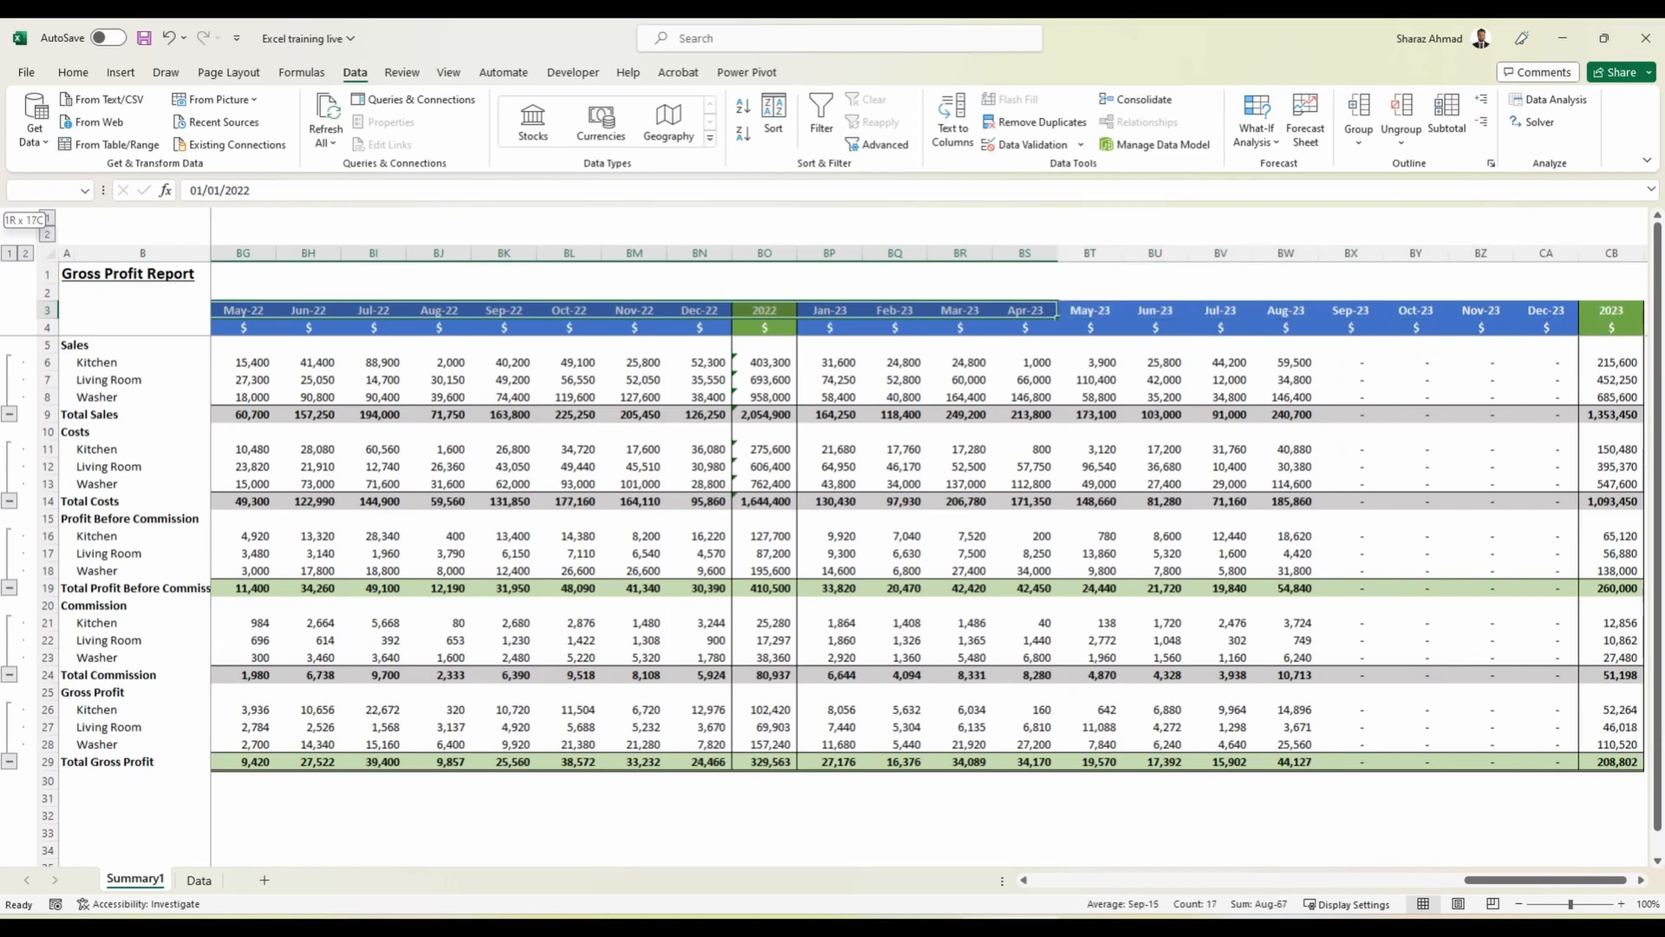
key("ctrl+space")
key("shift+alt+Right")
key("Right")
key("Right")
key("Right")
key("Right")
key("Right")
key("Right")
key("Right")
key("Right")
key("Right")
key("Right")
key("Right")
key("Right")
key("Right")
key("Right")
key("Right")
key("Right")
key("Right")
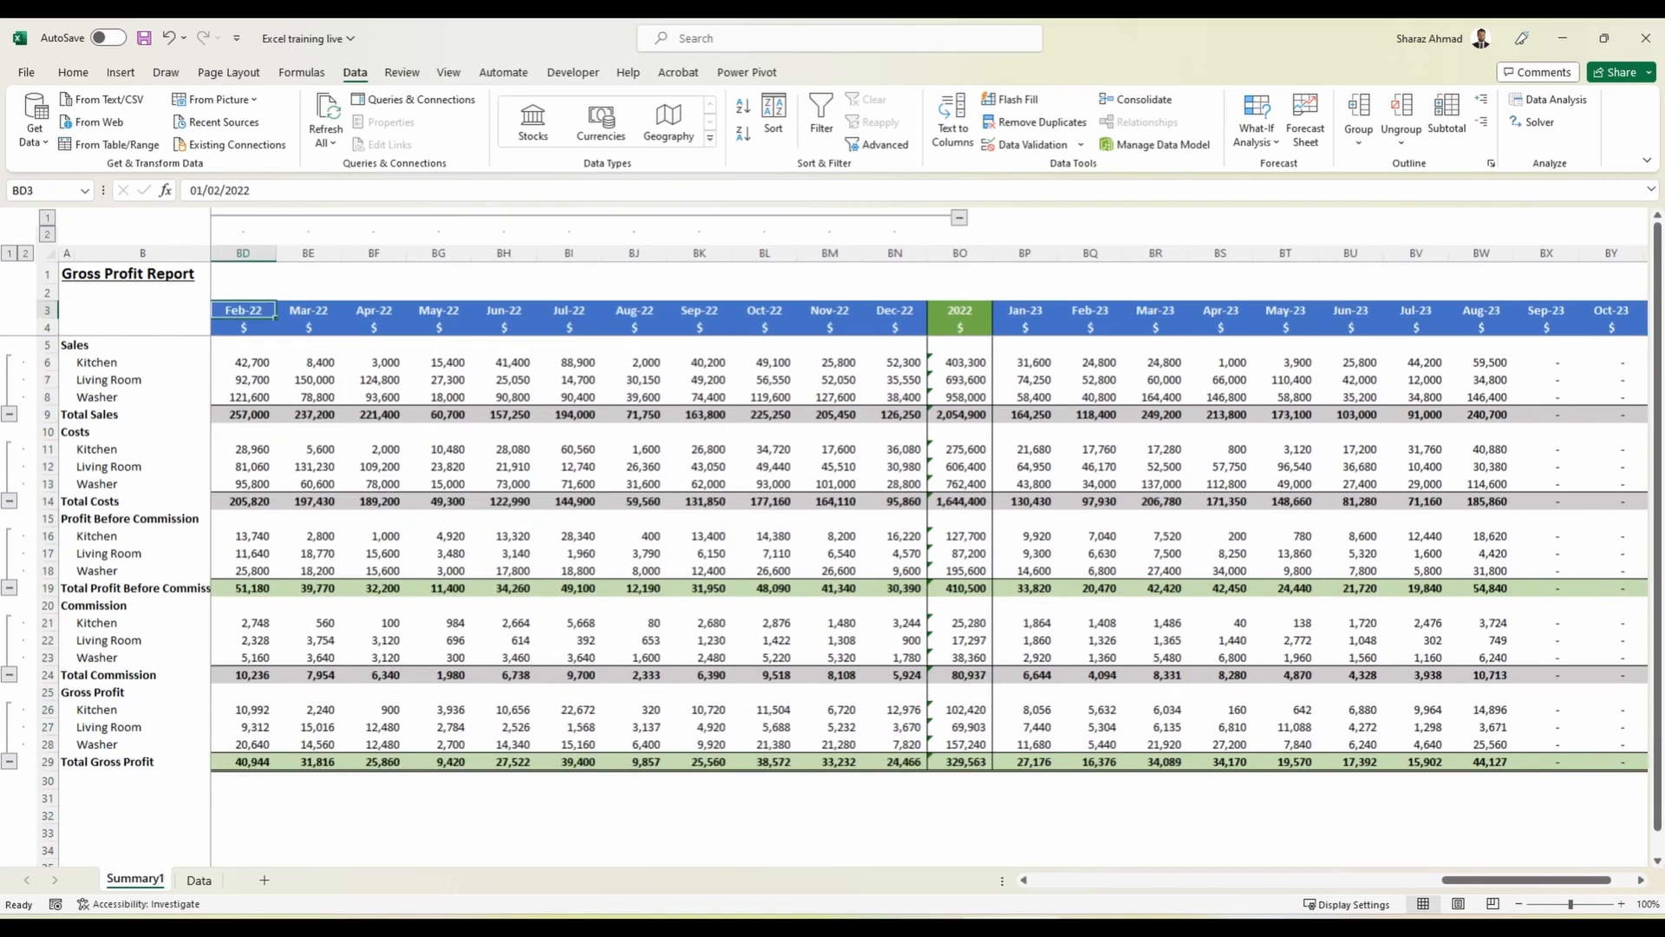
key("Left")
key("Left")
key("Left")
key("Right")
key("Right")
key("Right")
key("Right")
key("Right")
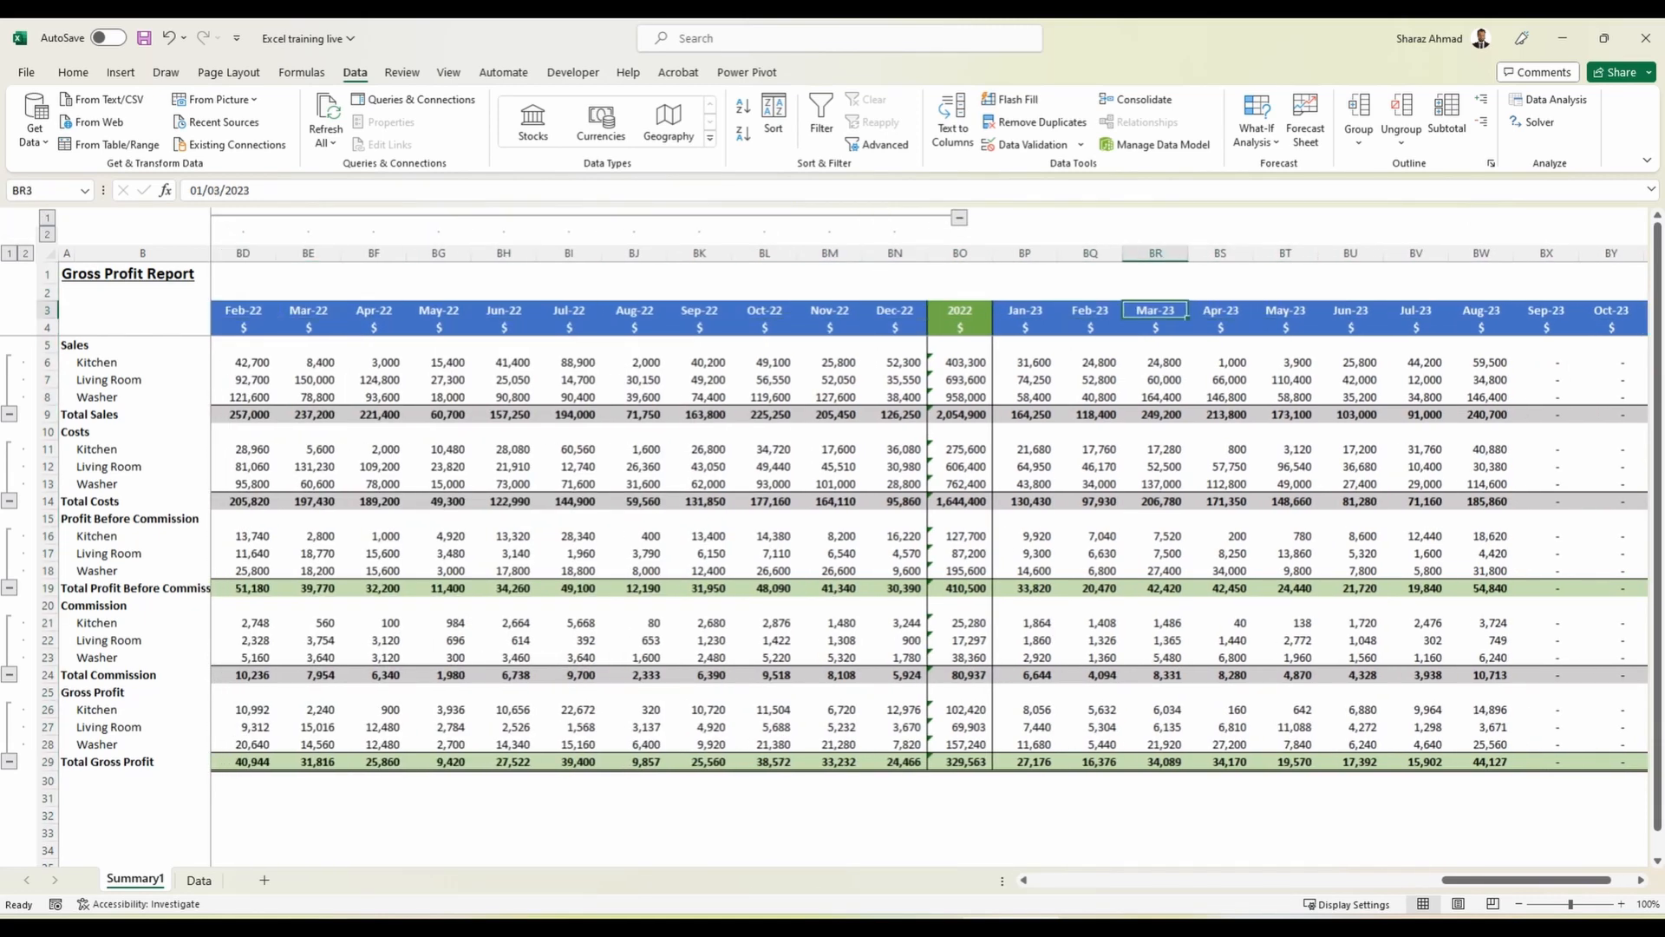
key("Right")
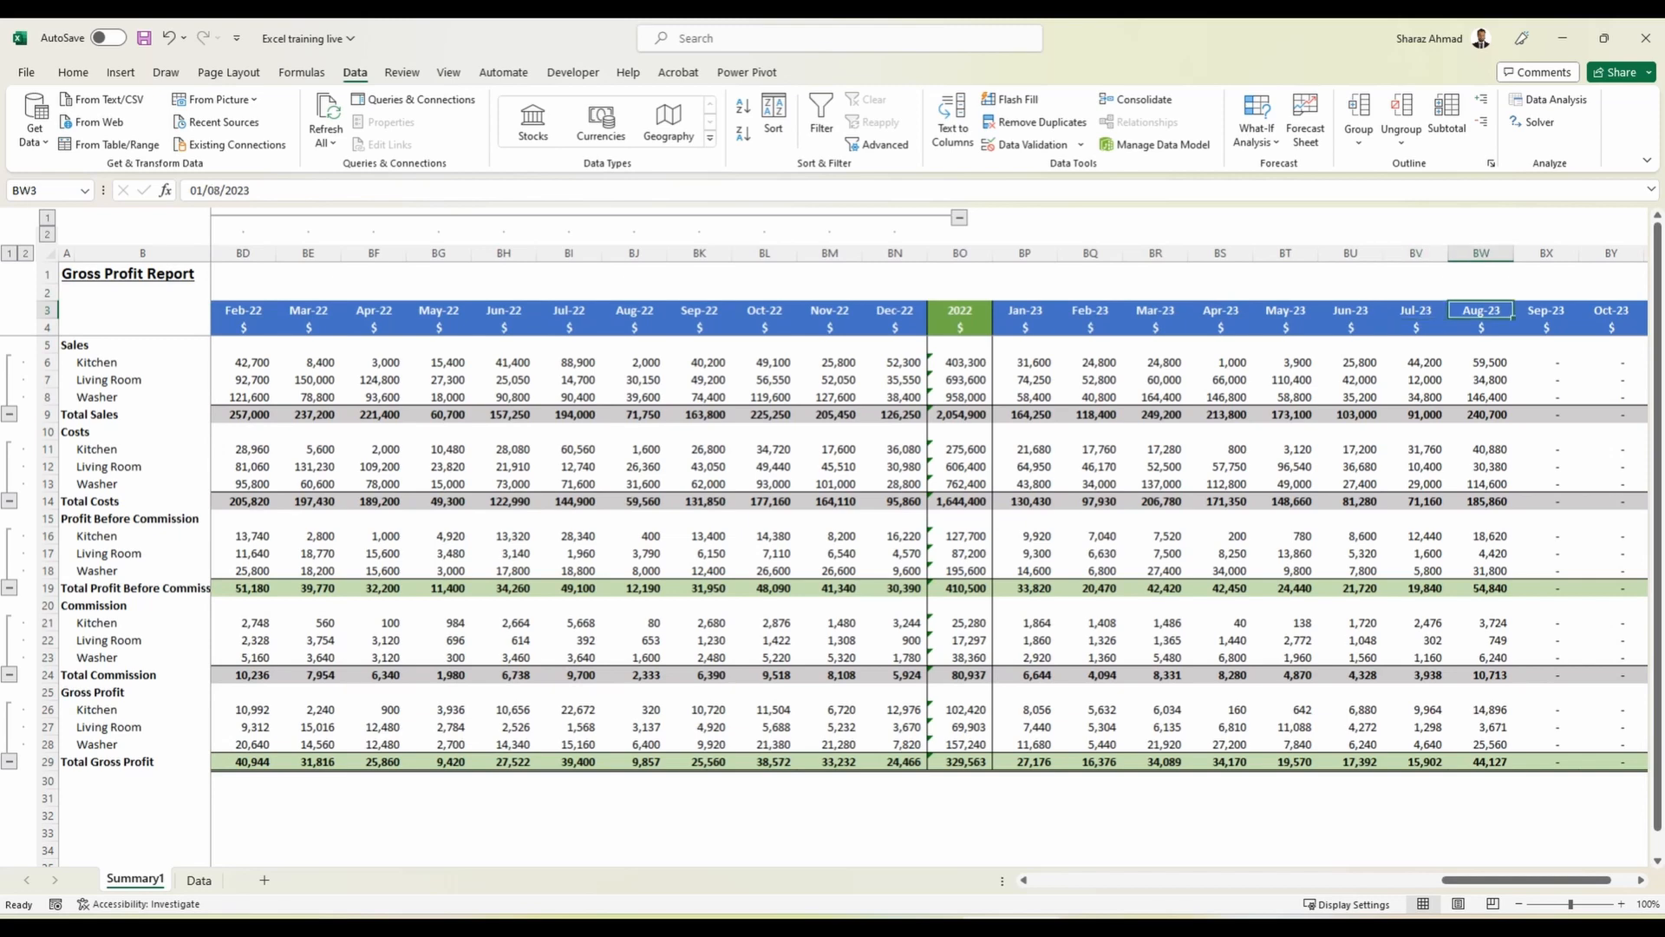
key("shift+Left")
key("shift+Left")
key("shift+Left")
key("shift+Left")
key("shift+Left")
key("shift+Left")
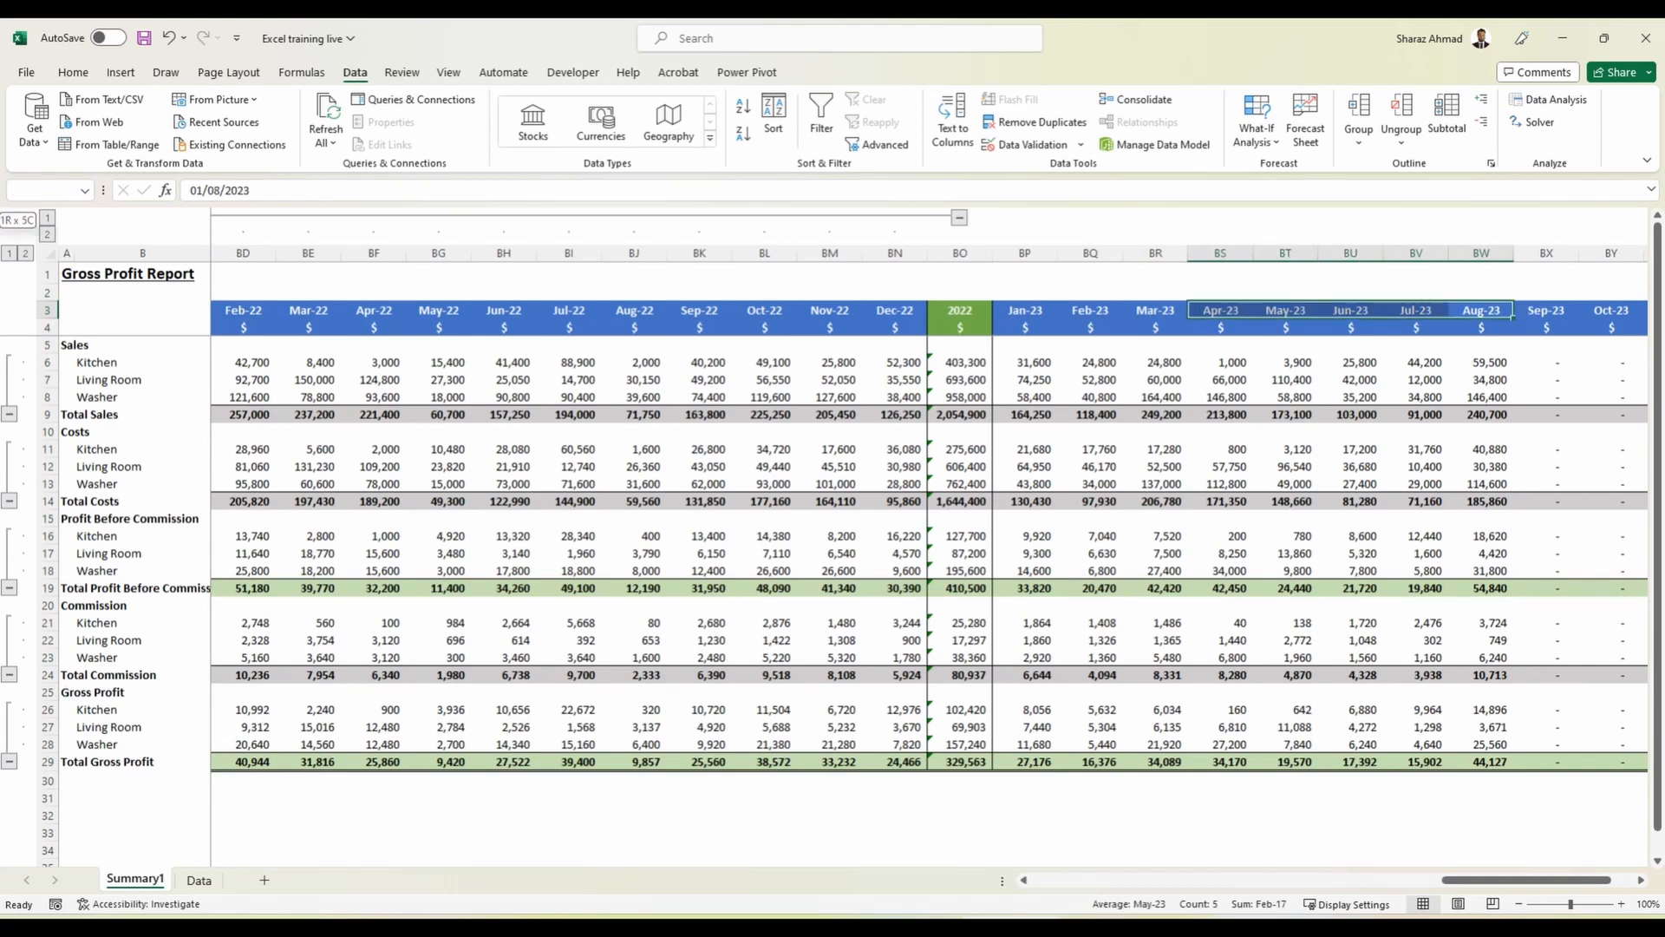
Group only the empty 2023 month columns BX to CA, Sep-23 to Dec-23, before the 2023 total.
key("Right")
key("shift+Right")
key("shift+Right")
key("shift+Right")
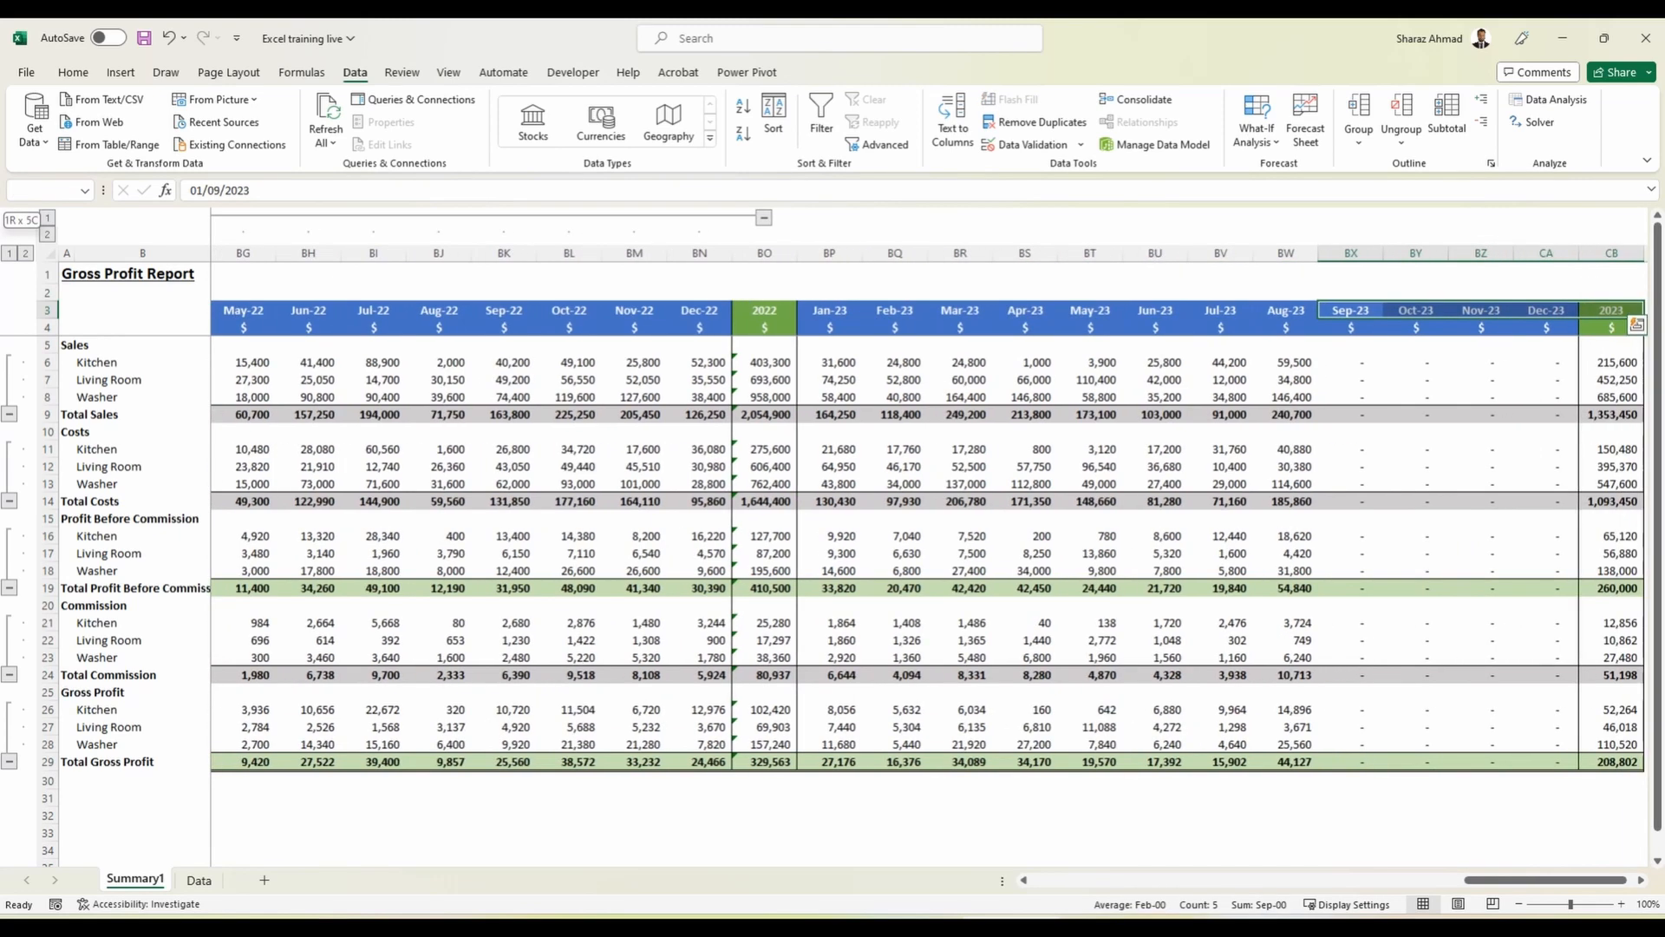
key("ctrl+space")
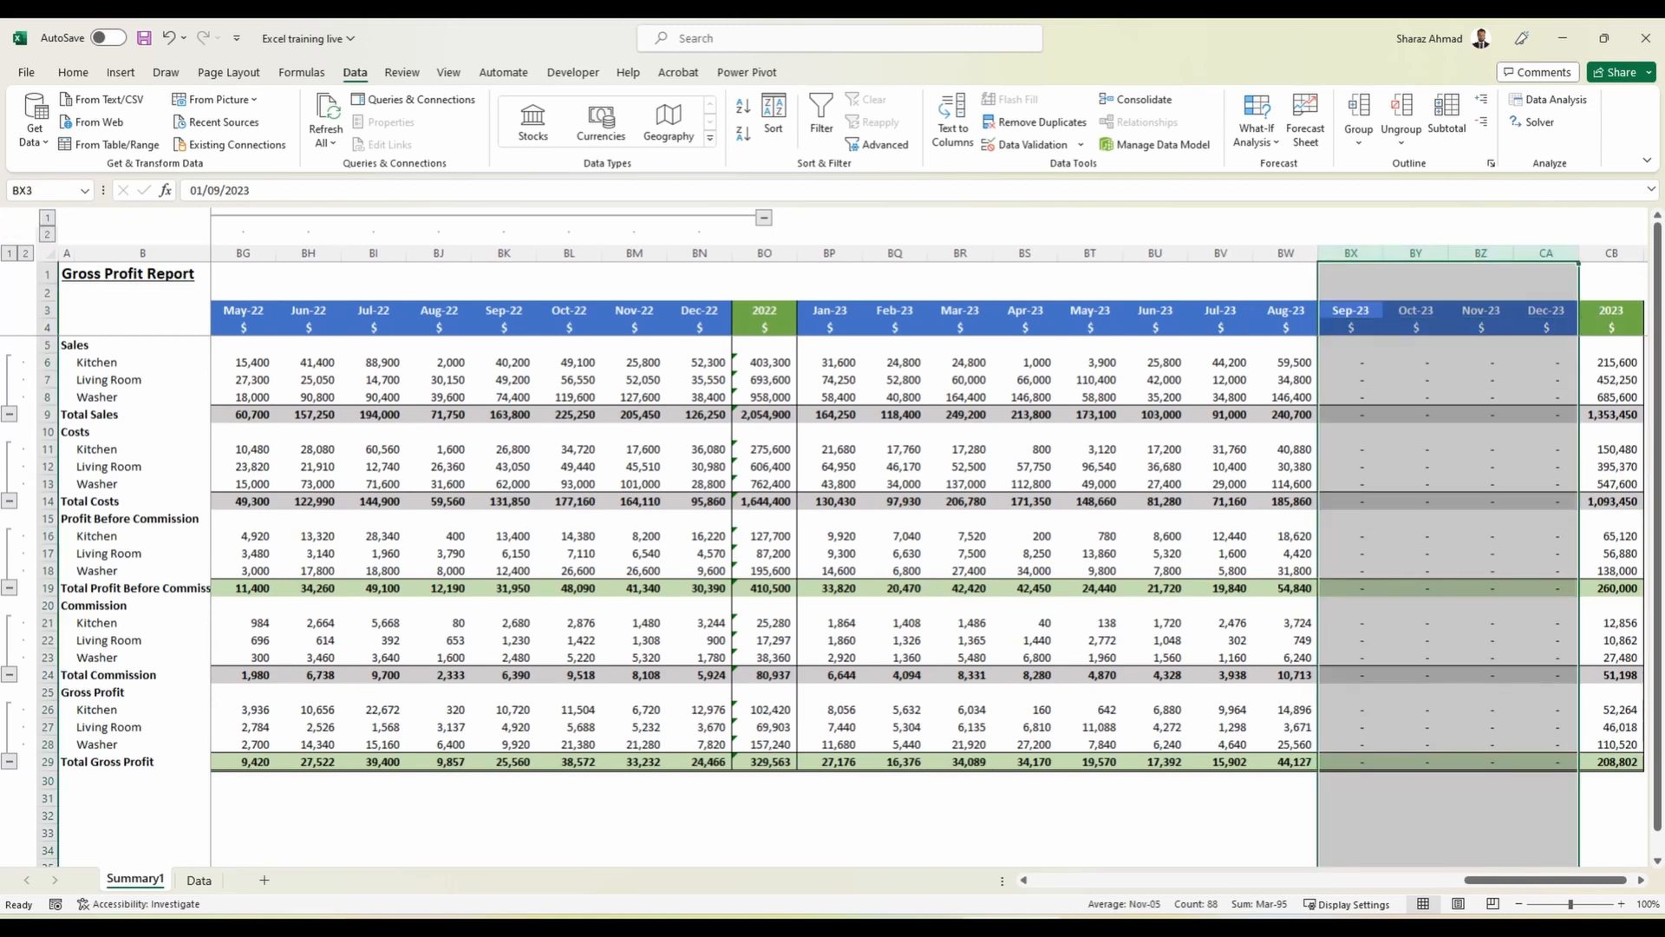
key("alt+shift+Right")
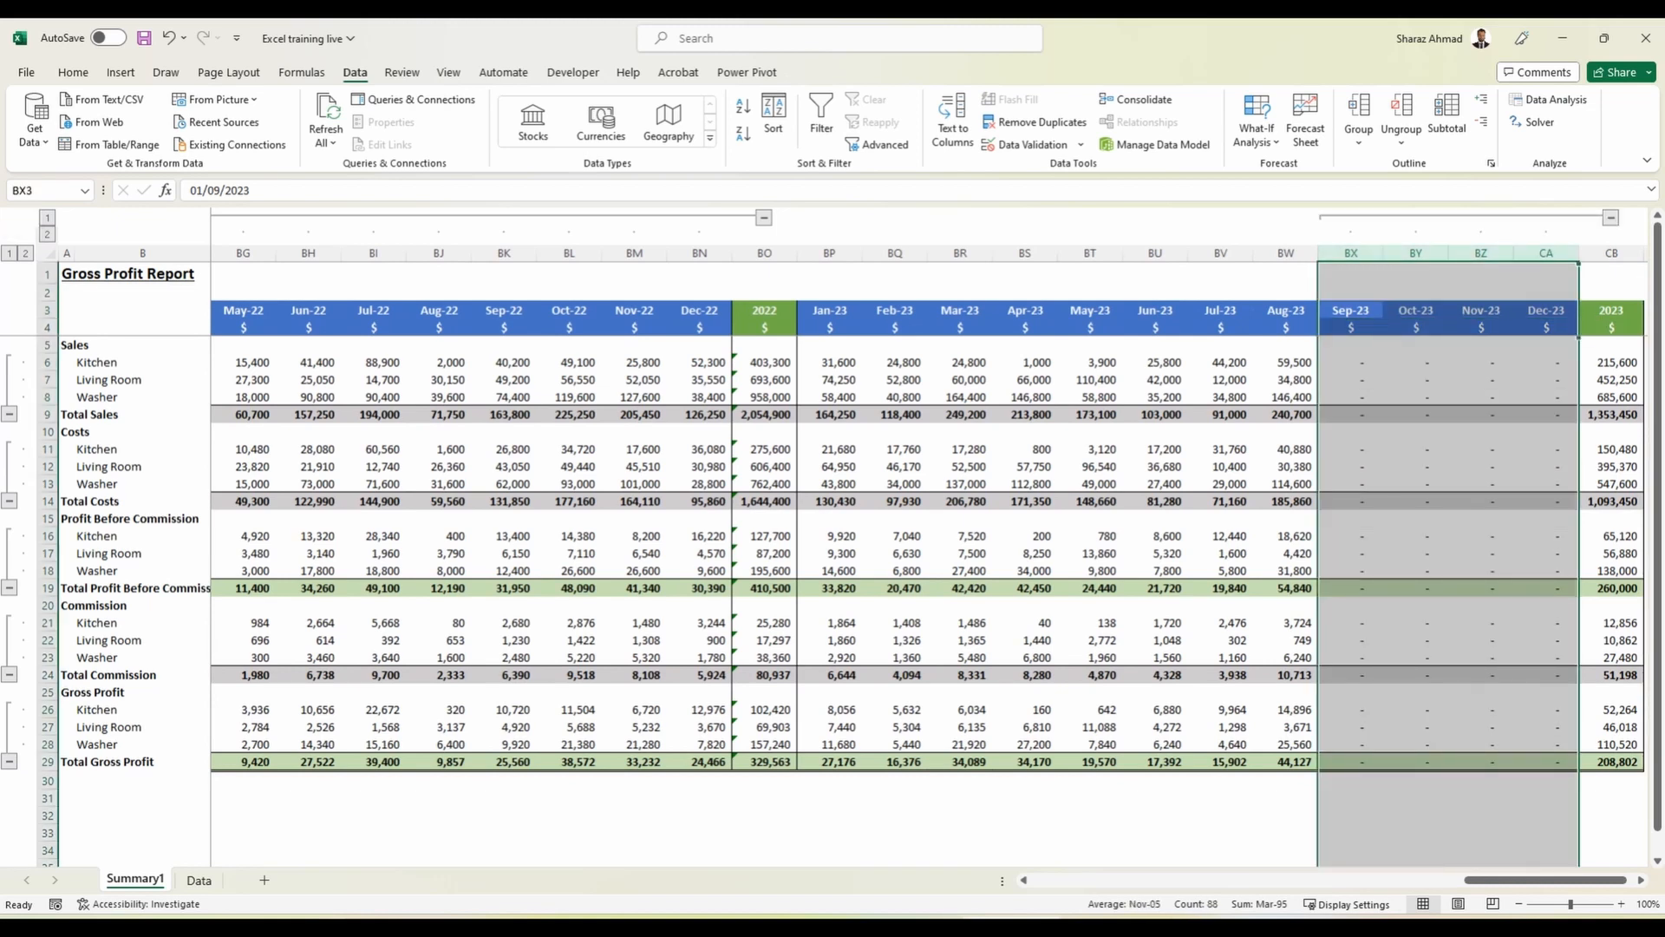
Ungroup the Aug-22 column BJ, leaving the other 2022 months grouped on either side of it.
left_click(1283, 253)
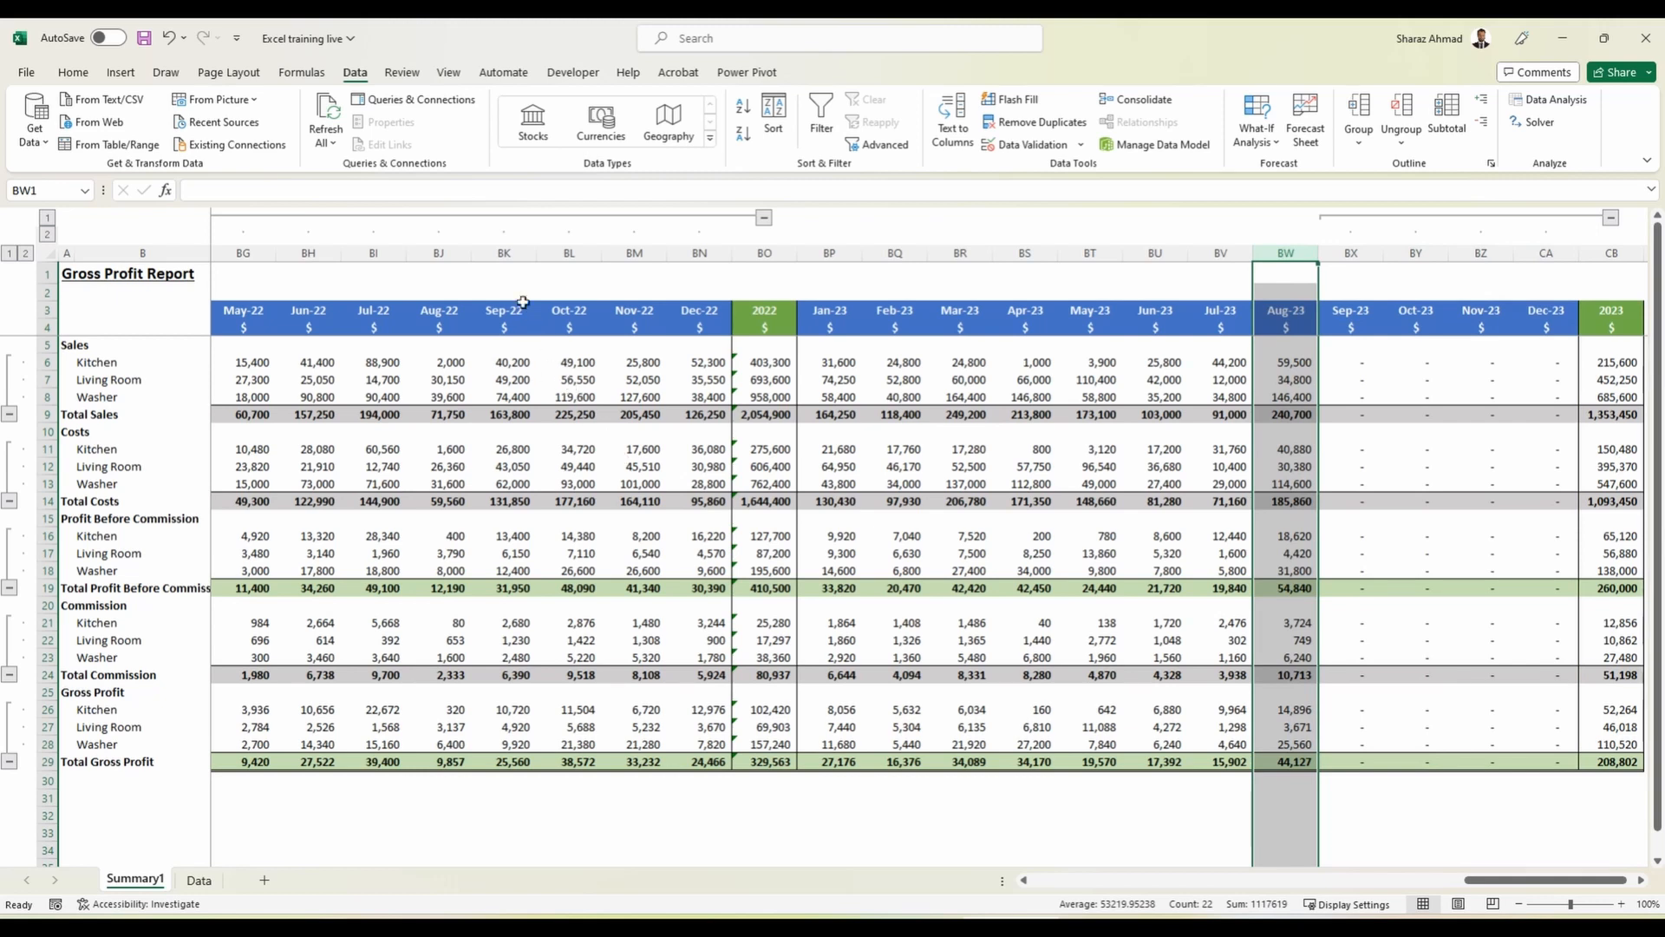
left_click(451, 249)
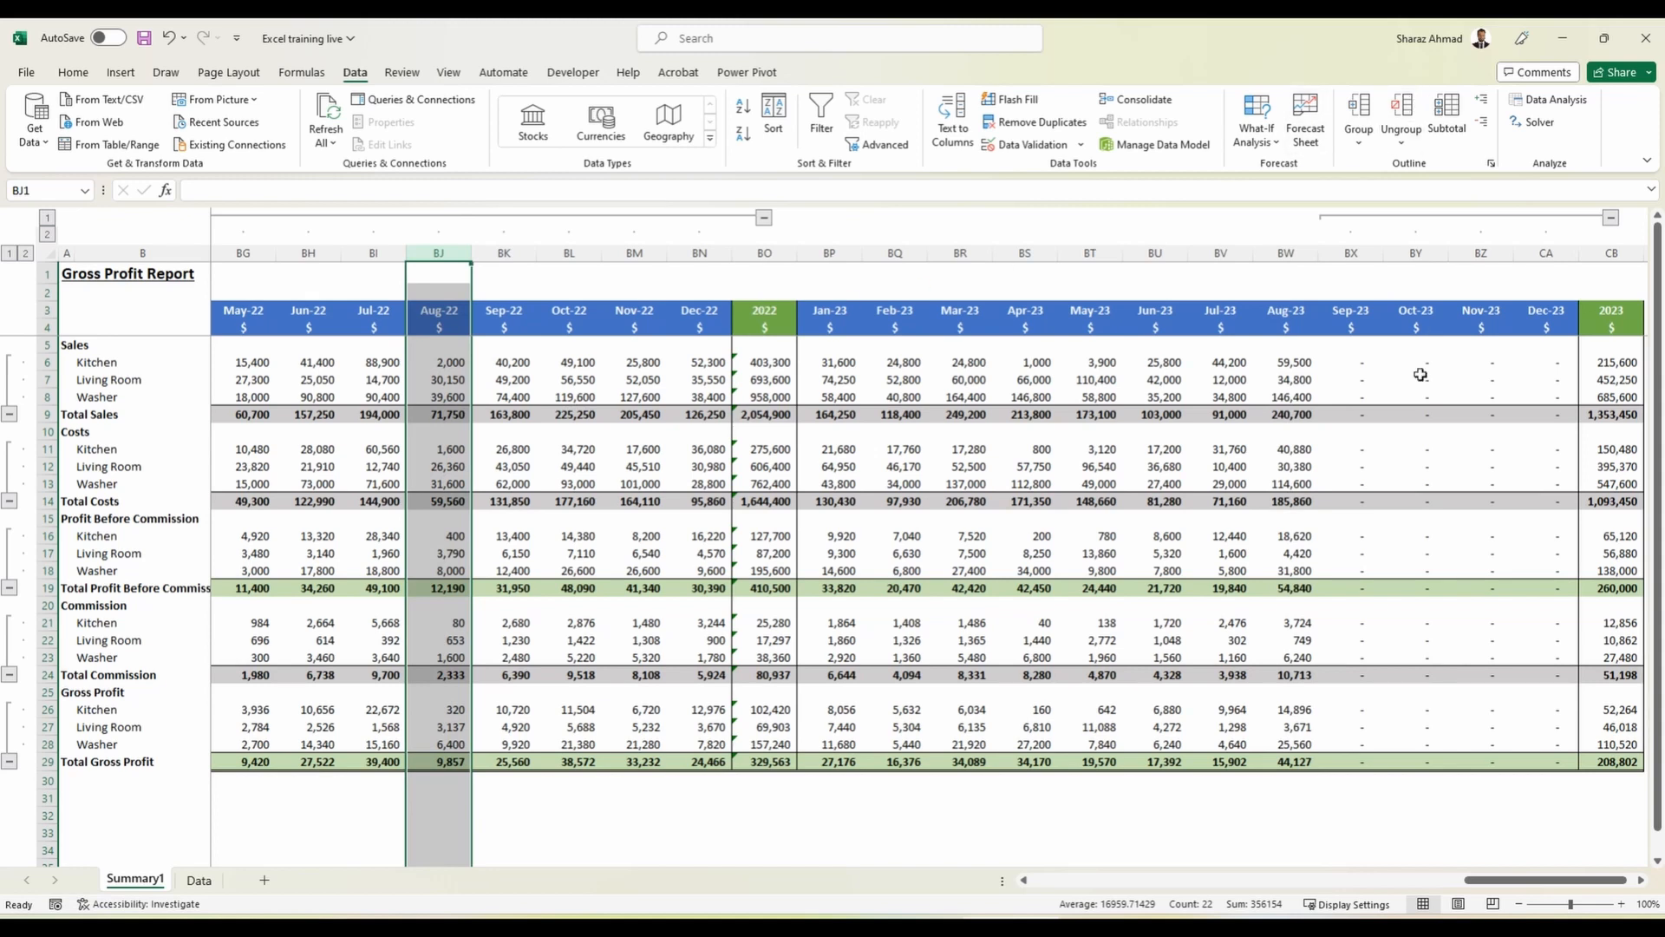
key("shift+alt+Right")
Ungroup the Aug-21 column AW, leaving the other 2021 months grouped on either side of it.
scroll(1518, 882, "left", 5)
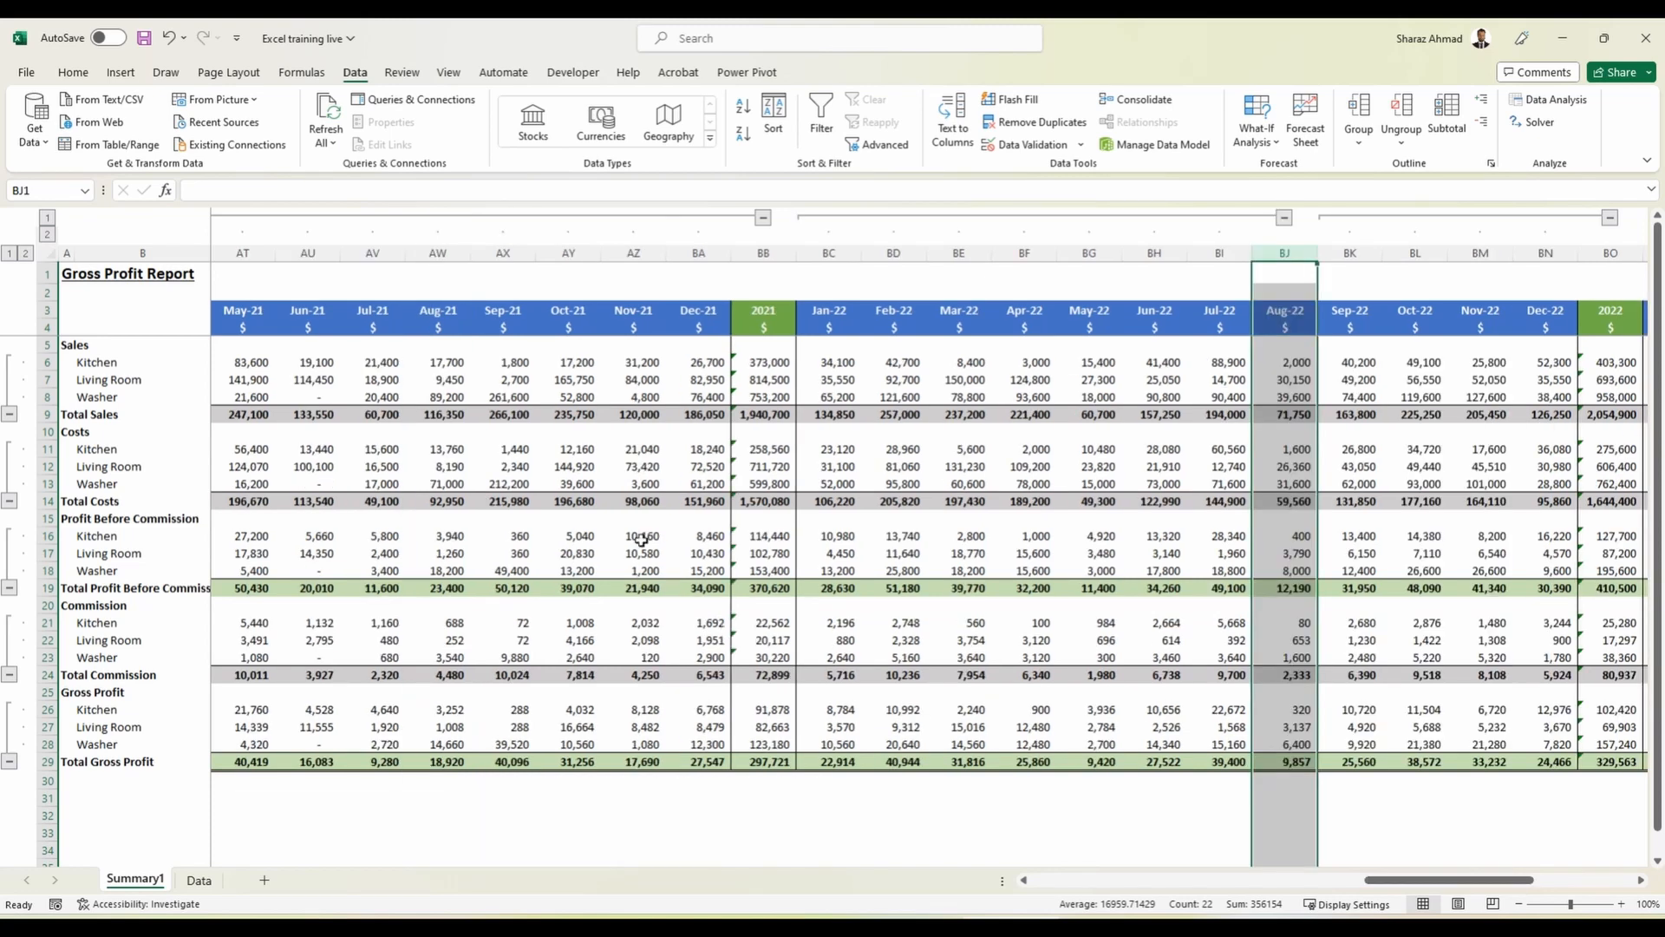
left_click(442, 364)
key("ctrl+space")
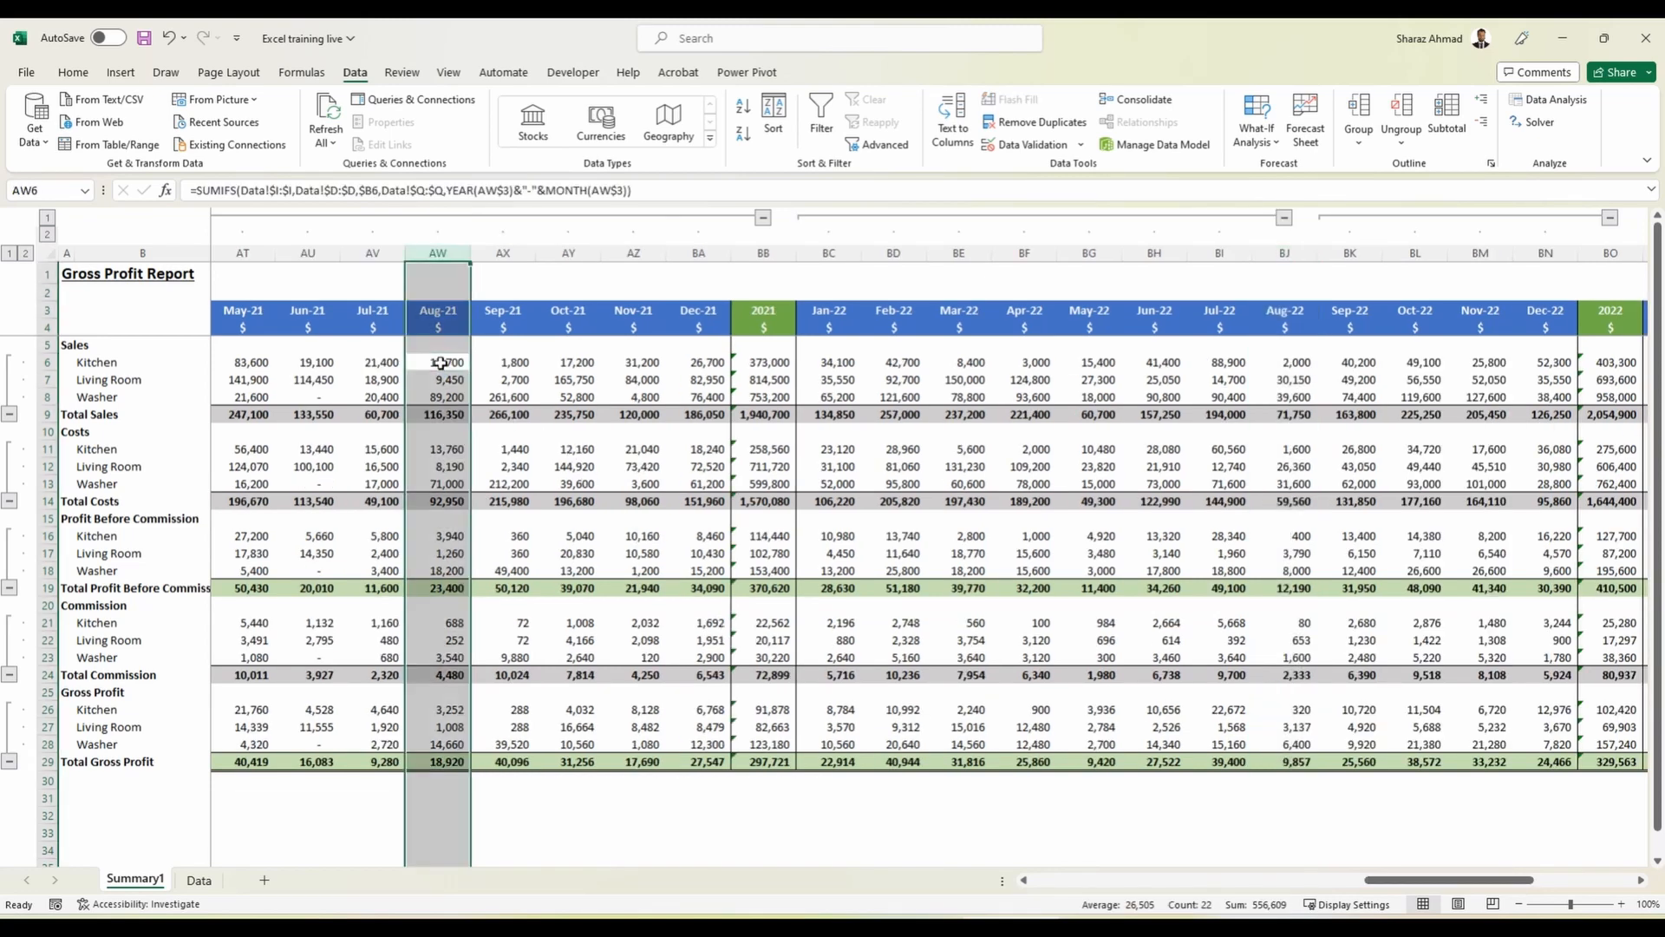
key("shift+alt+Right")
left_click(417, 409)
key("ctrl+Home")
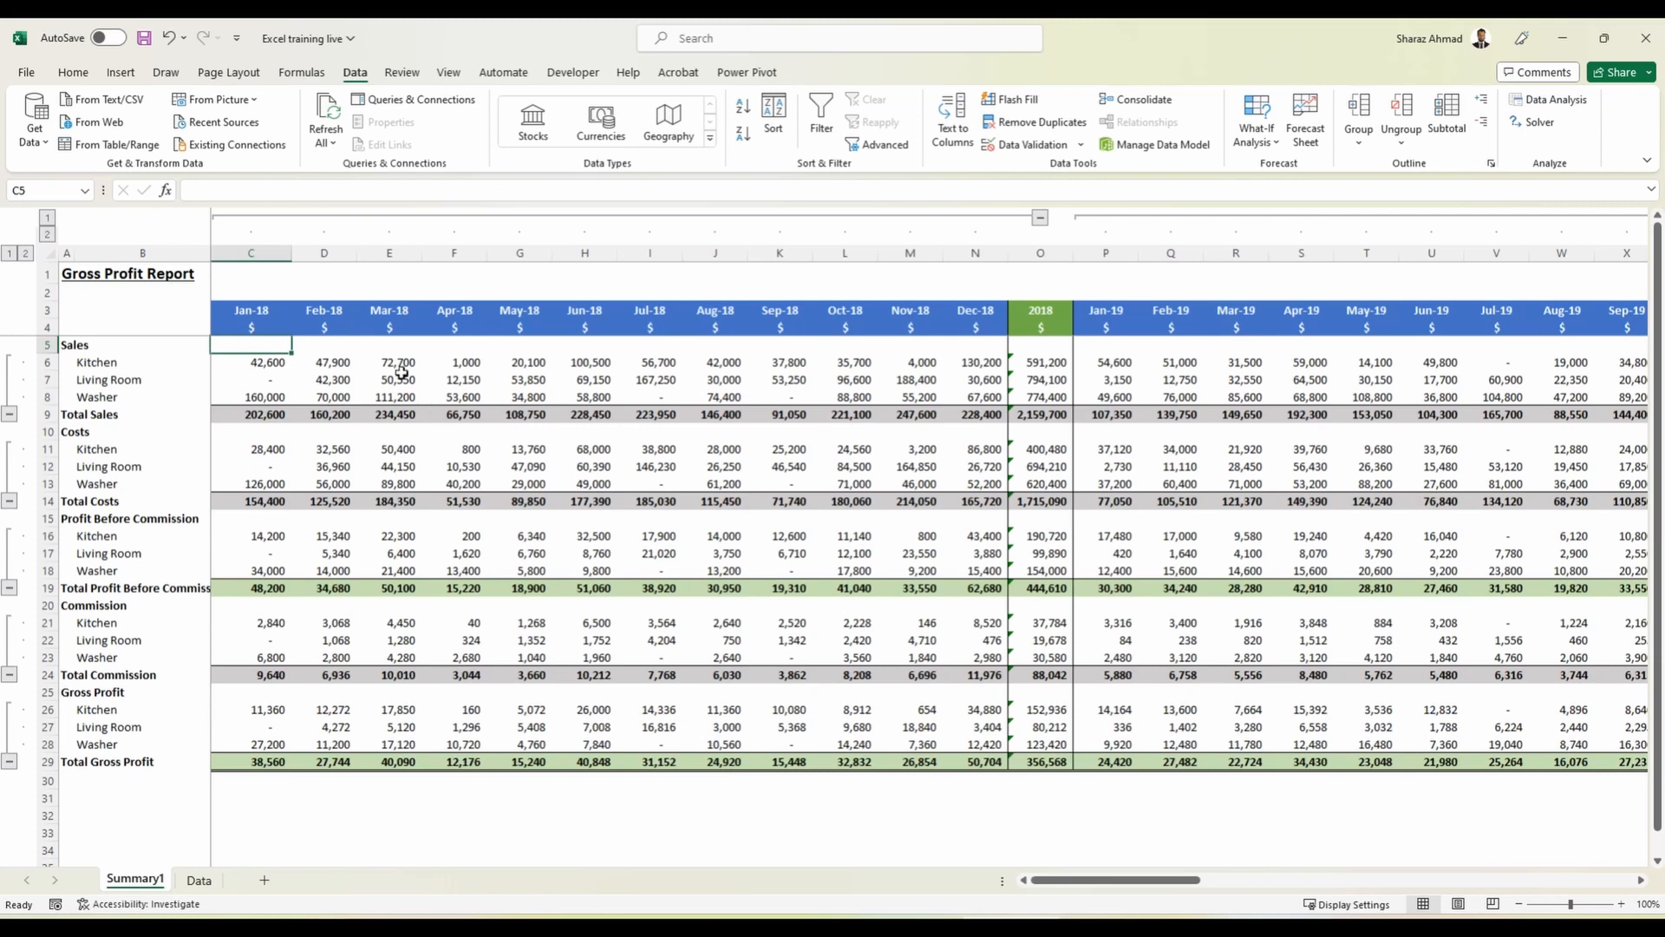
Collapse all month column groups and review the Jan-23 to Aug-23 headers left beside the yearly totals.
left_click(47, 218)
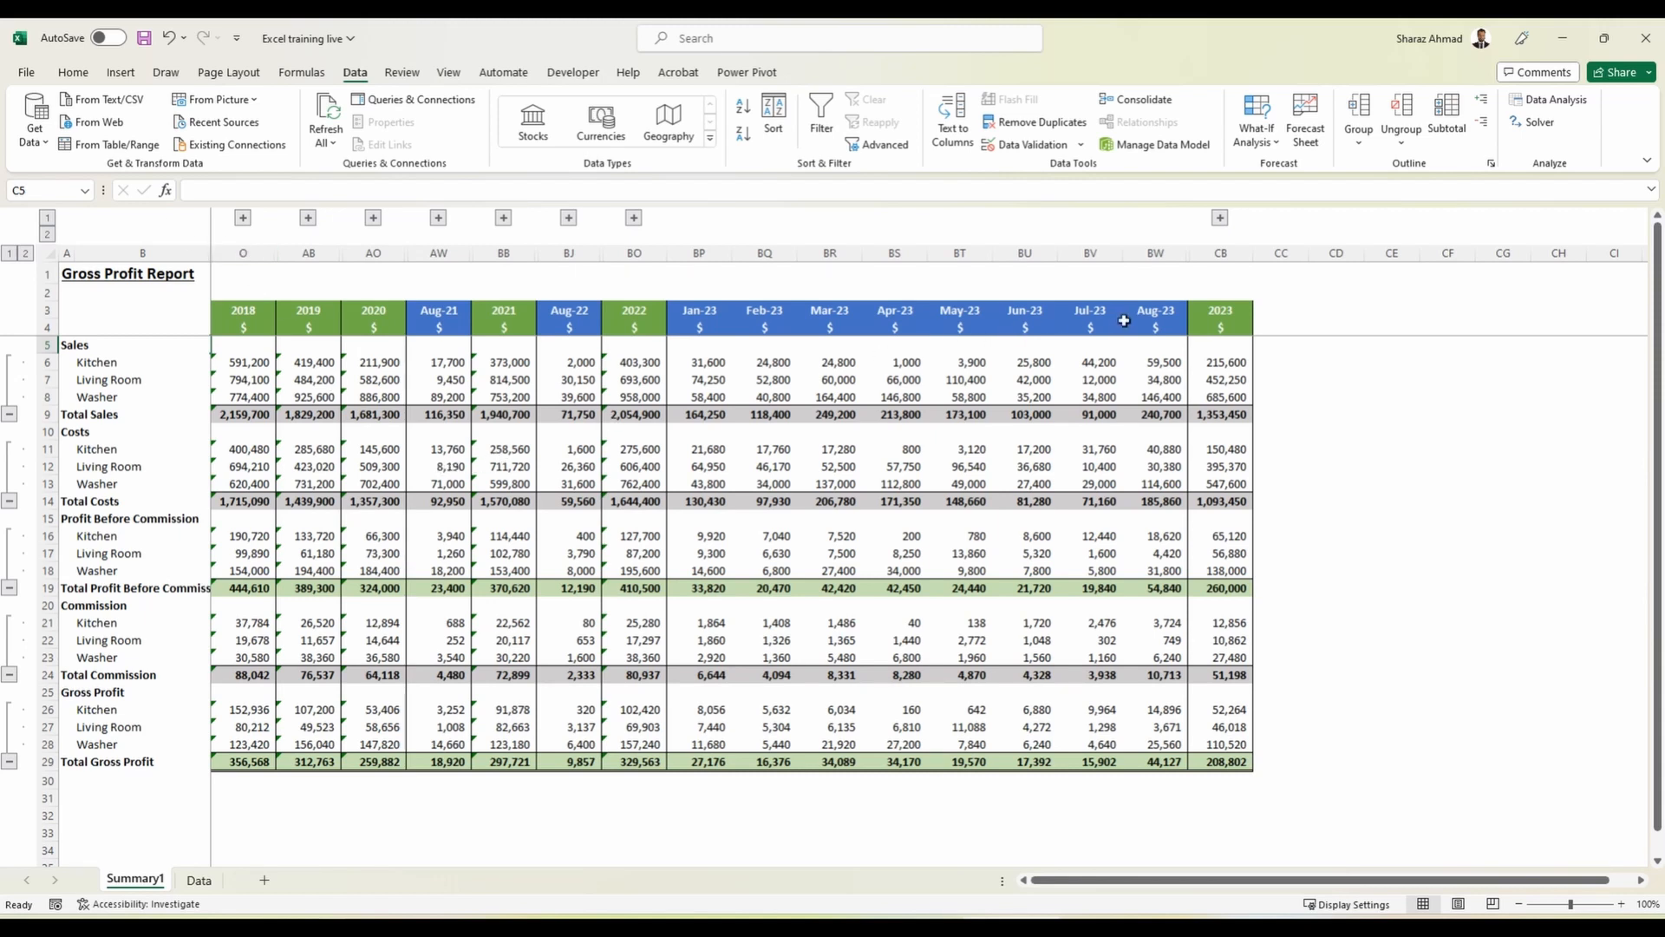
left_click_drag(1136, 311, 720, 313)
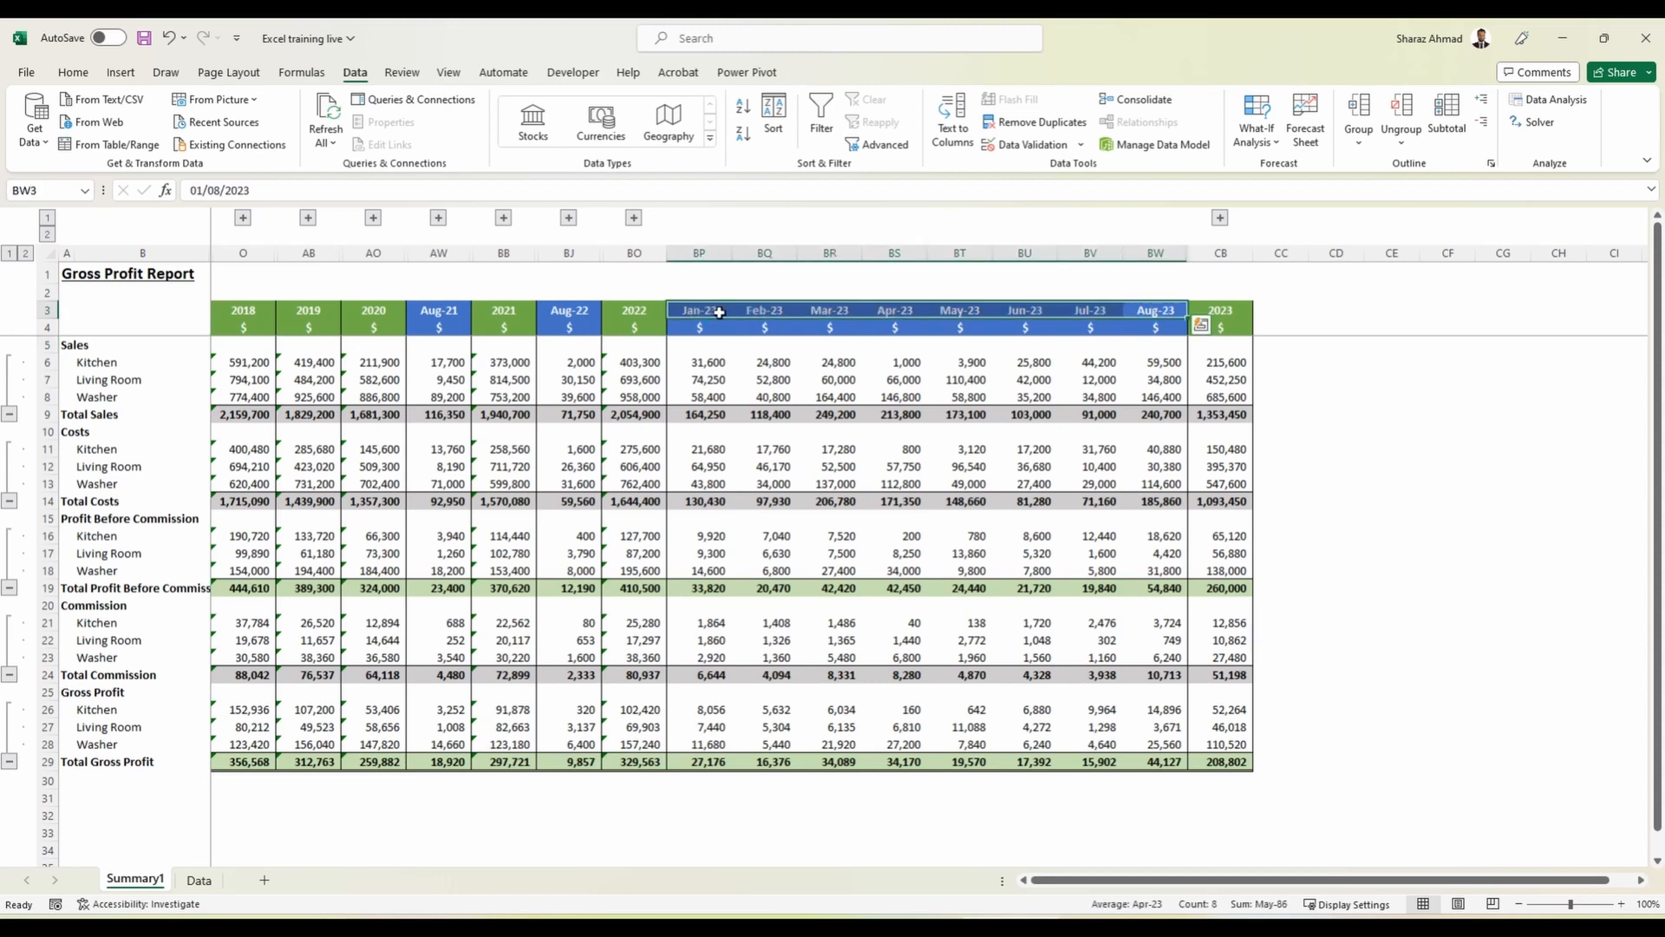
left_click(834, 415)
Expand the Sep-23 to Dec-23 column group to check the empty months, and collapse it again.
left_click(1221, 218)
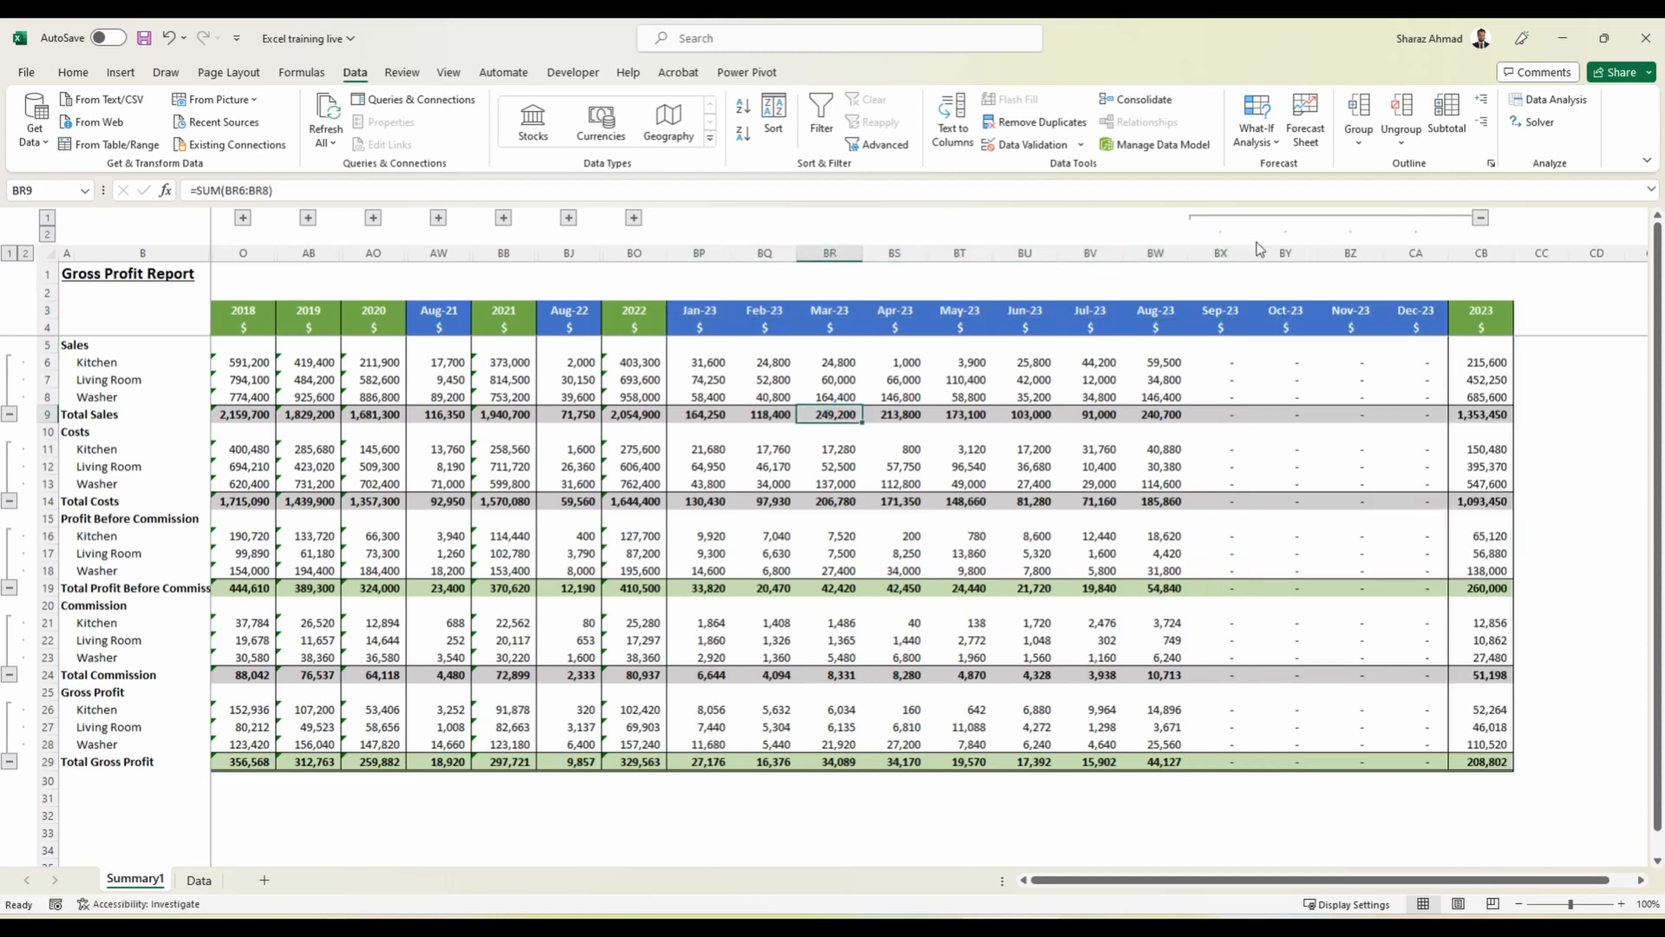
left_click(1480, 217)
left_click(1221, 217)
right_click(1220, 252)
key("Escape")
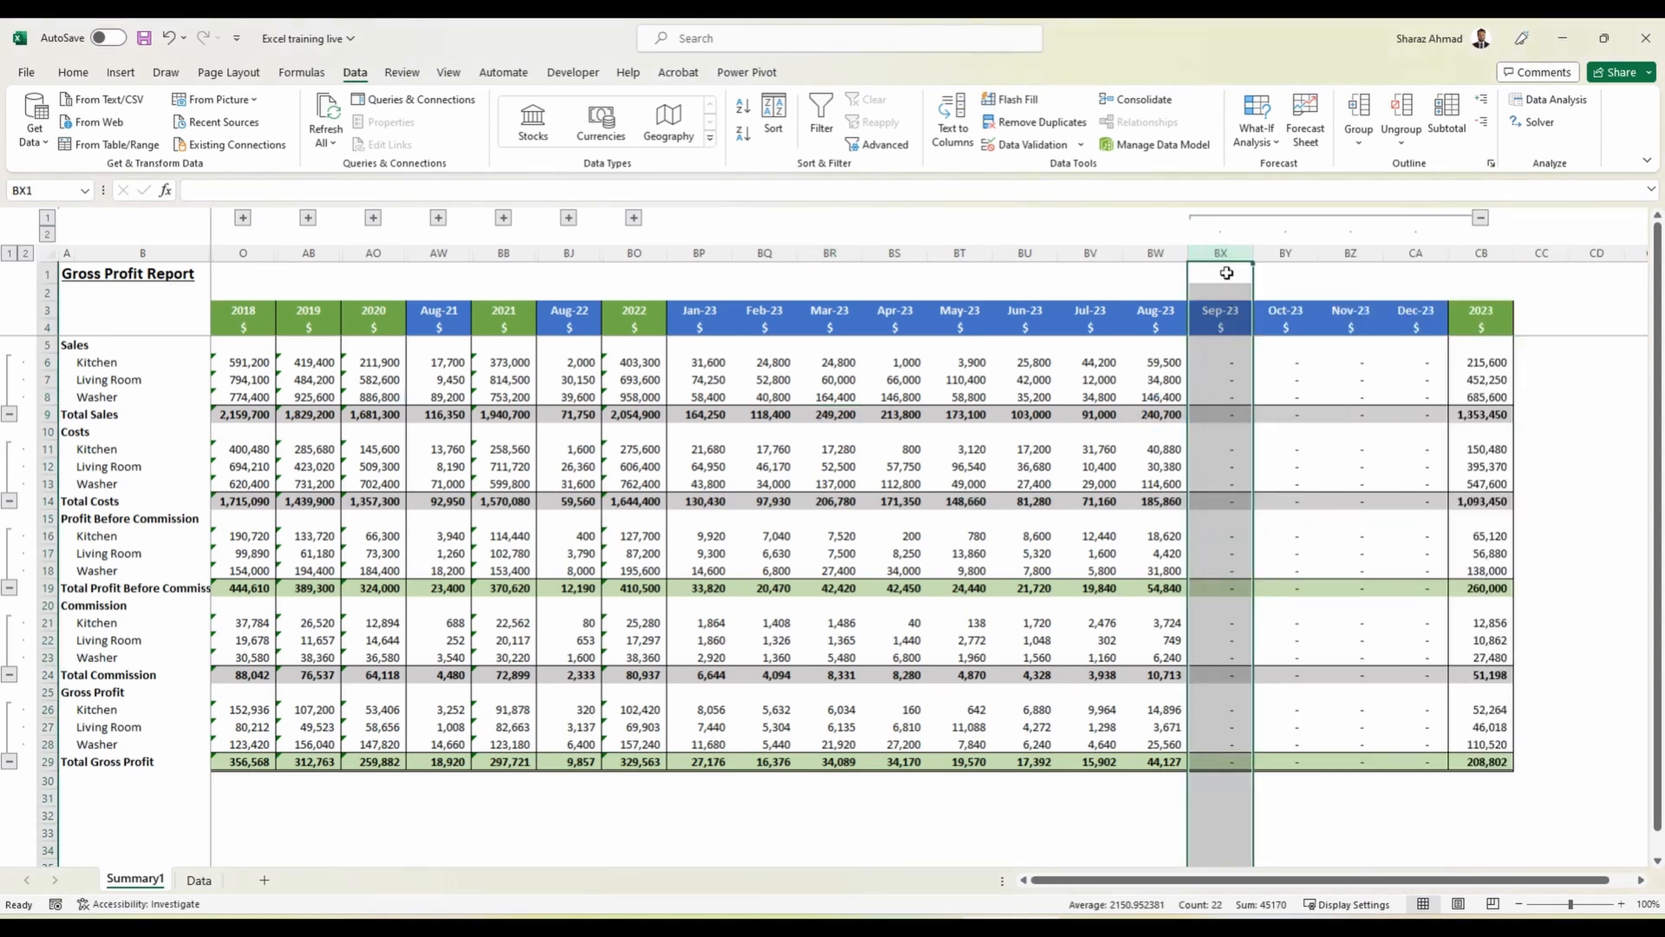
left_click(1479, 219)
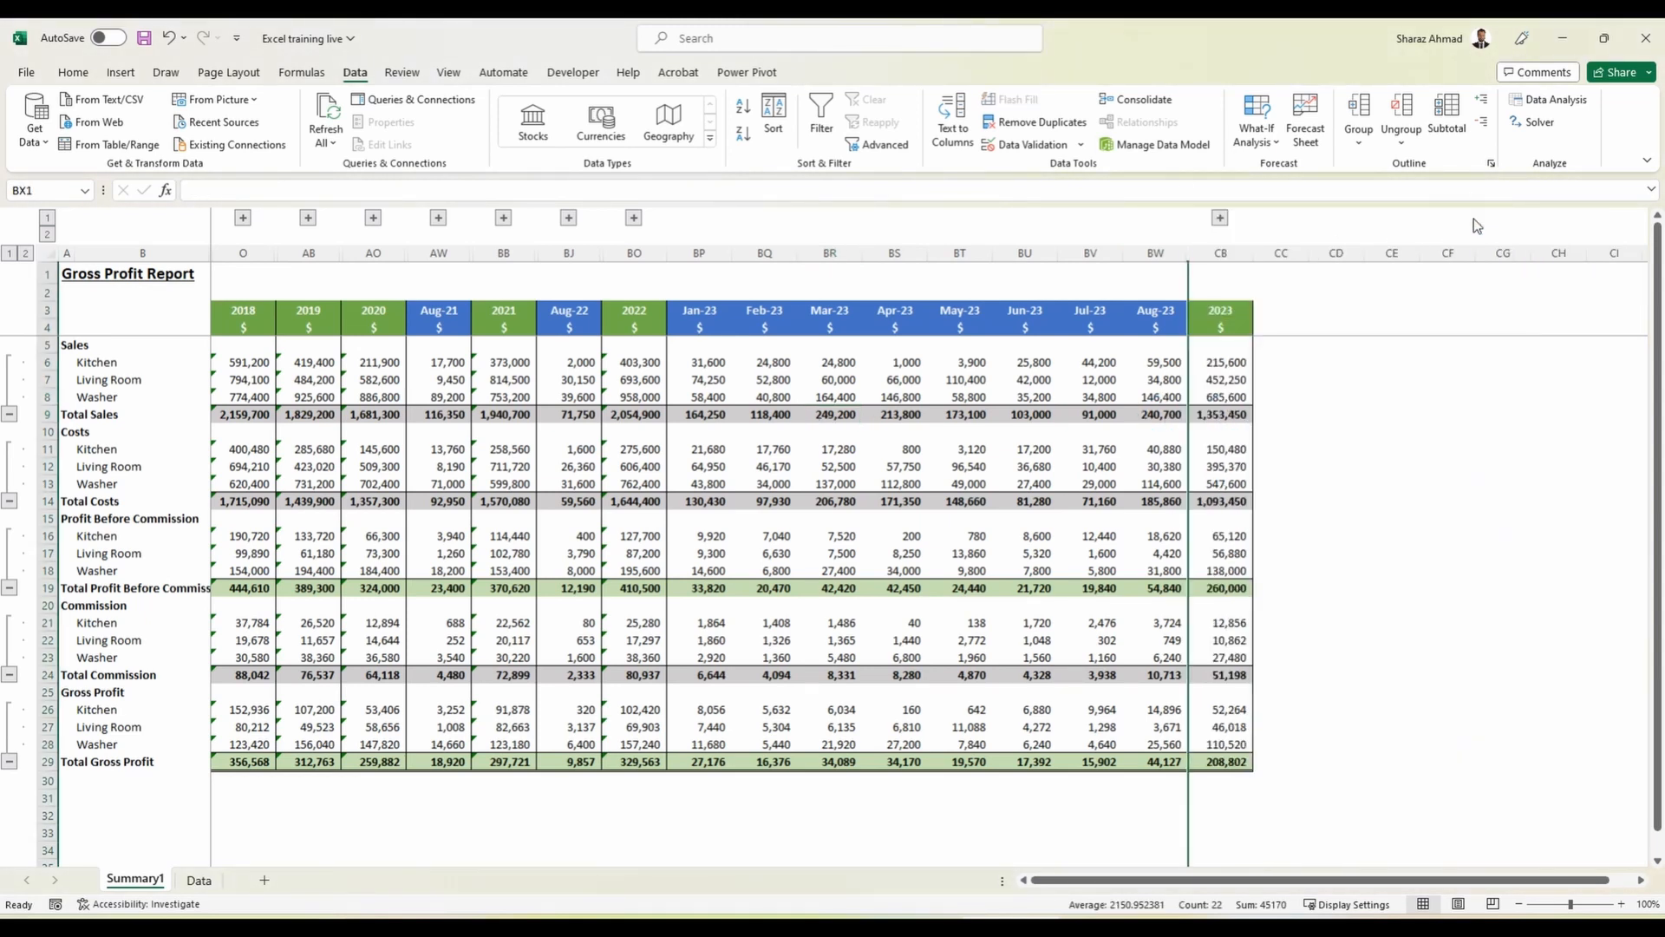
left_click(1034, 428)
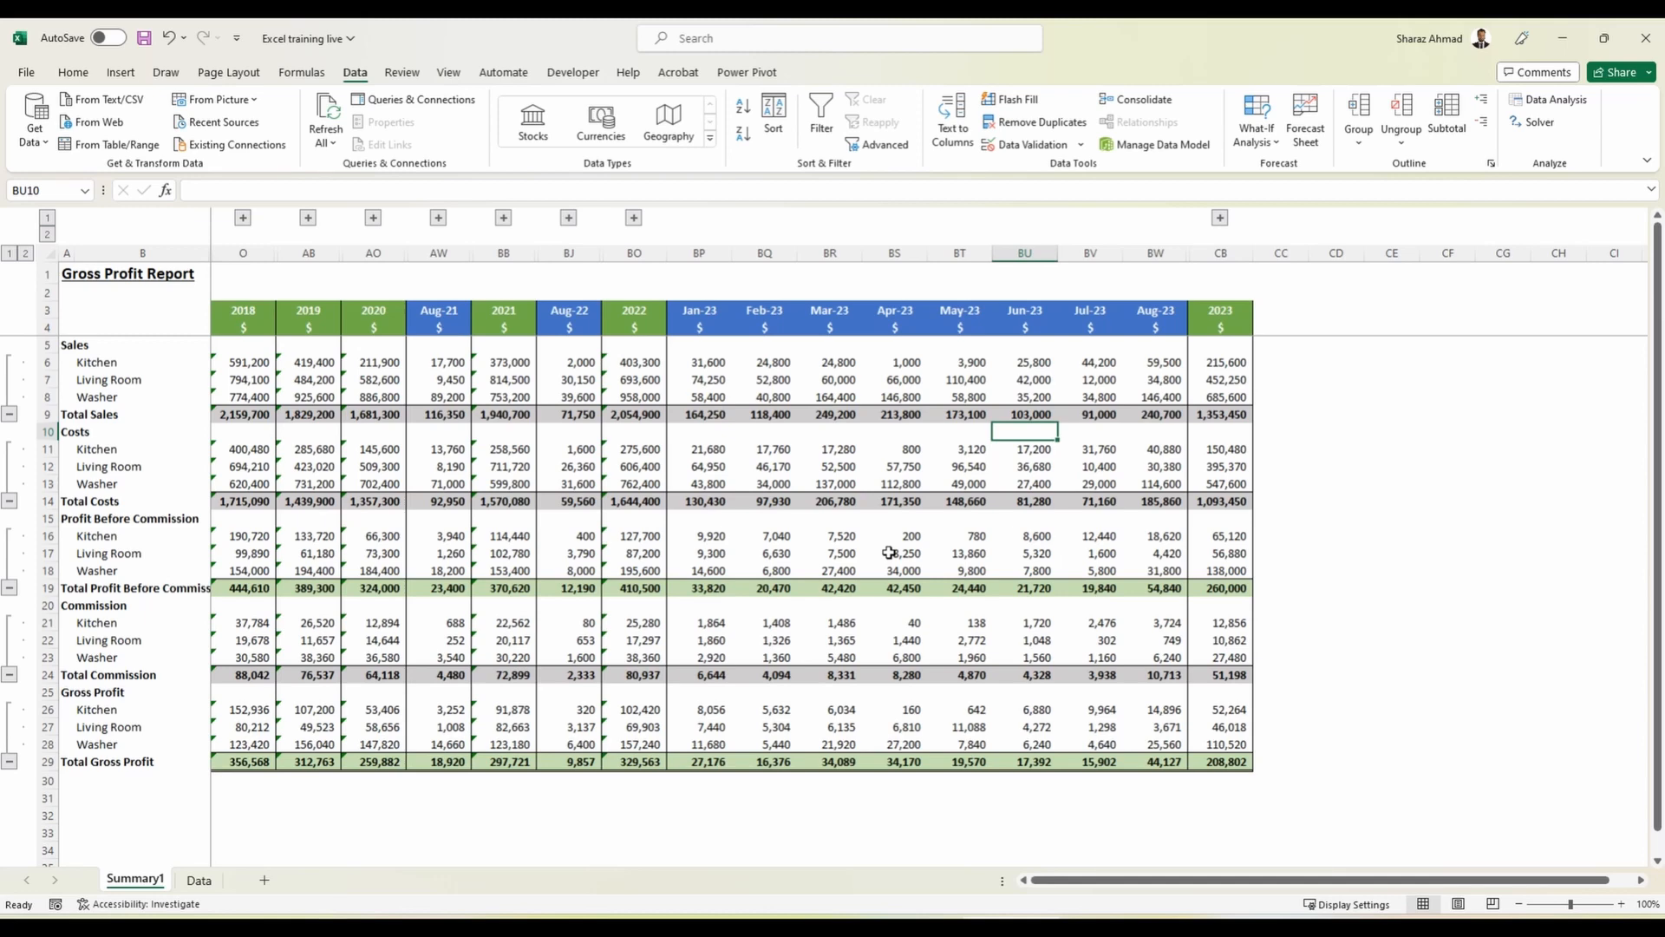
Collapse all row groups to hide the Kitchen, Living Room and Washer detail rows.
left_click(8, 255)
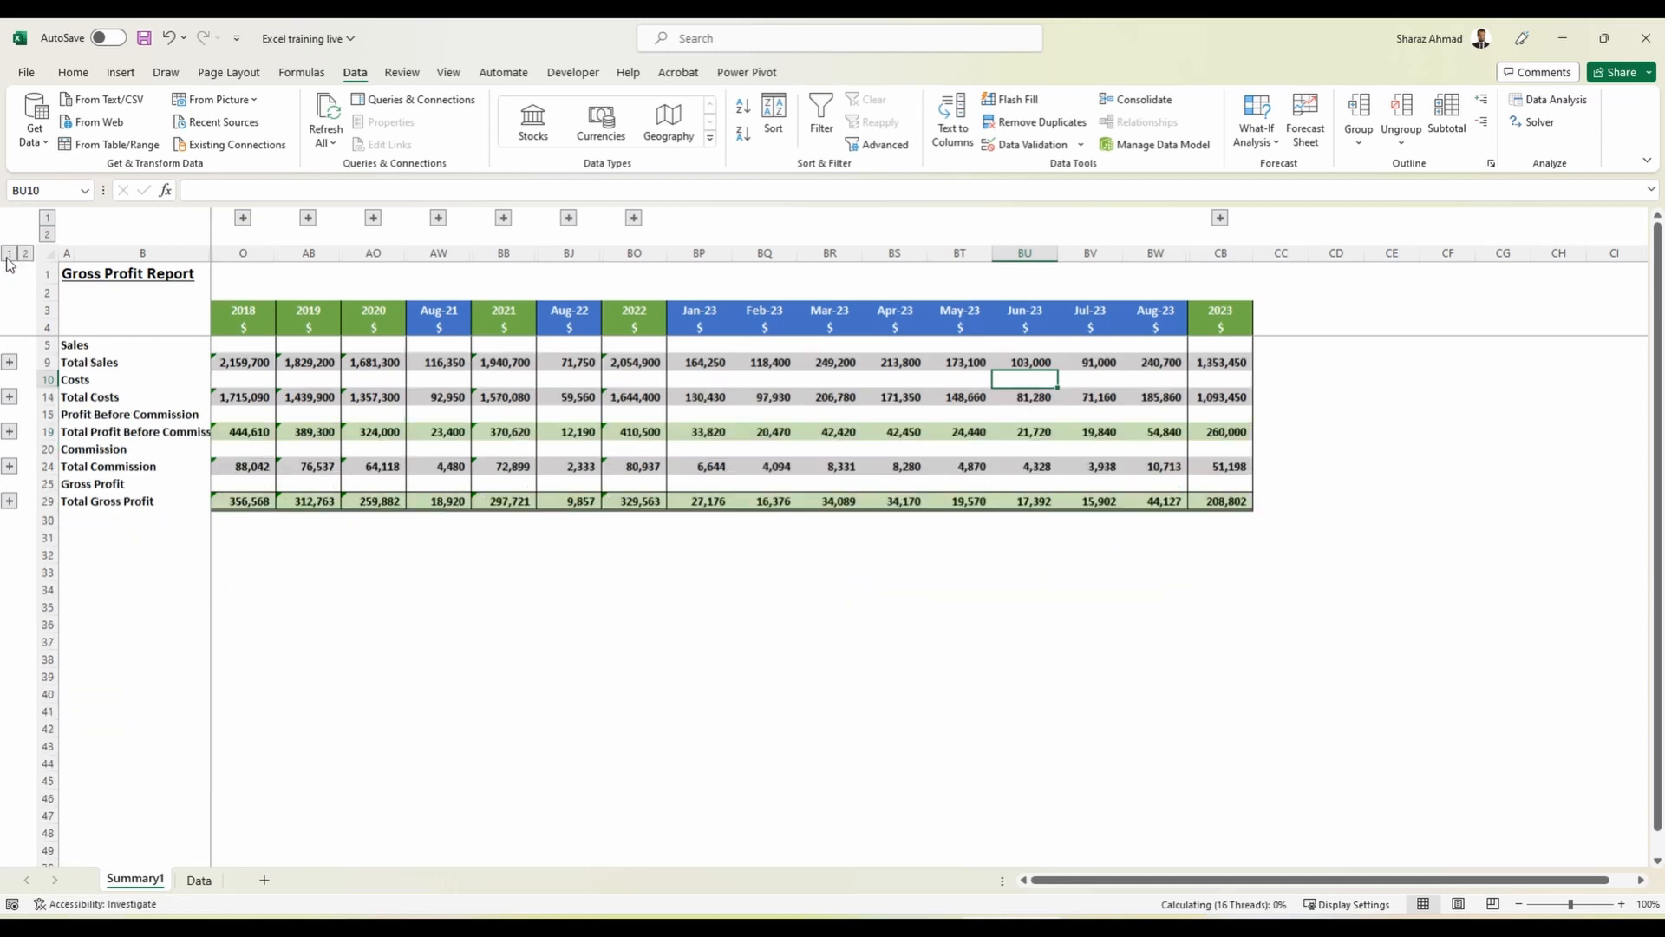
left_click(544, 434)
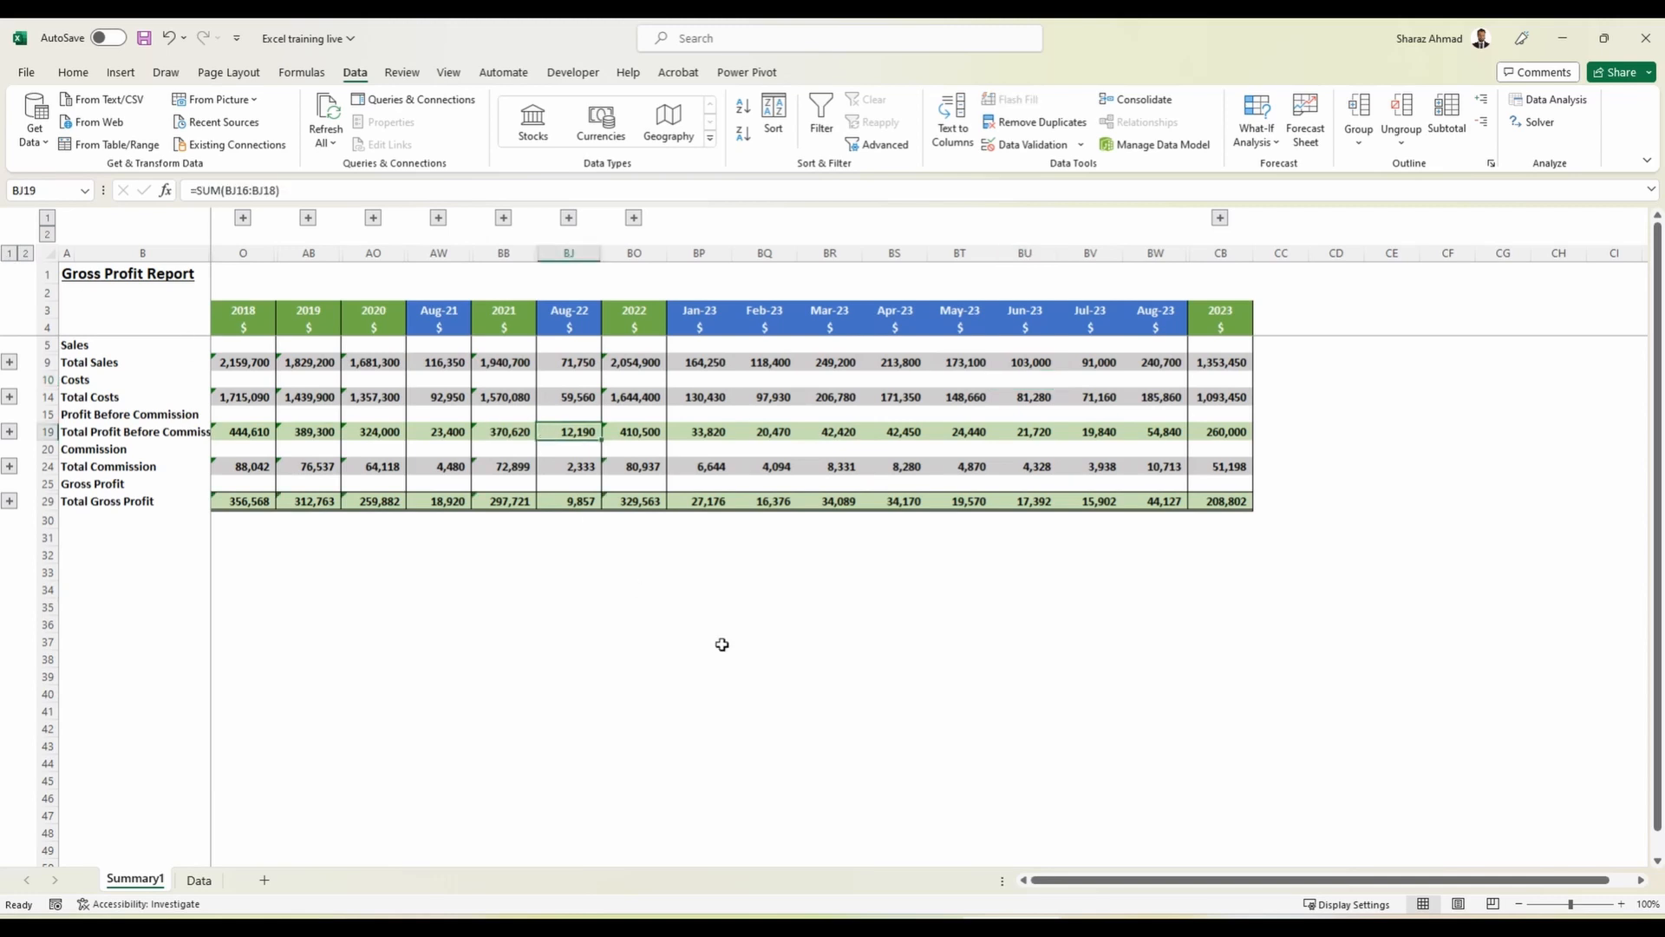
key("ctrl+Home")
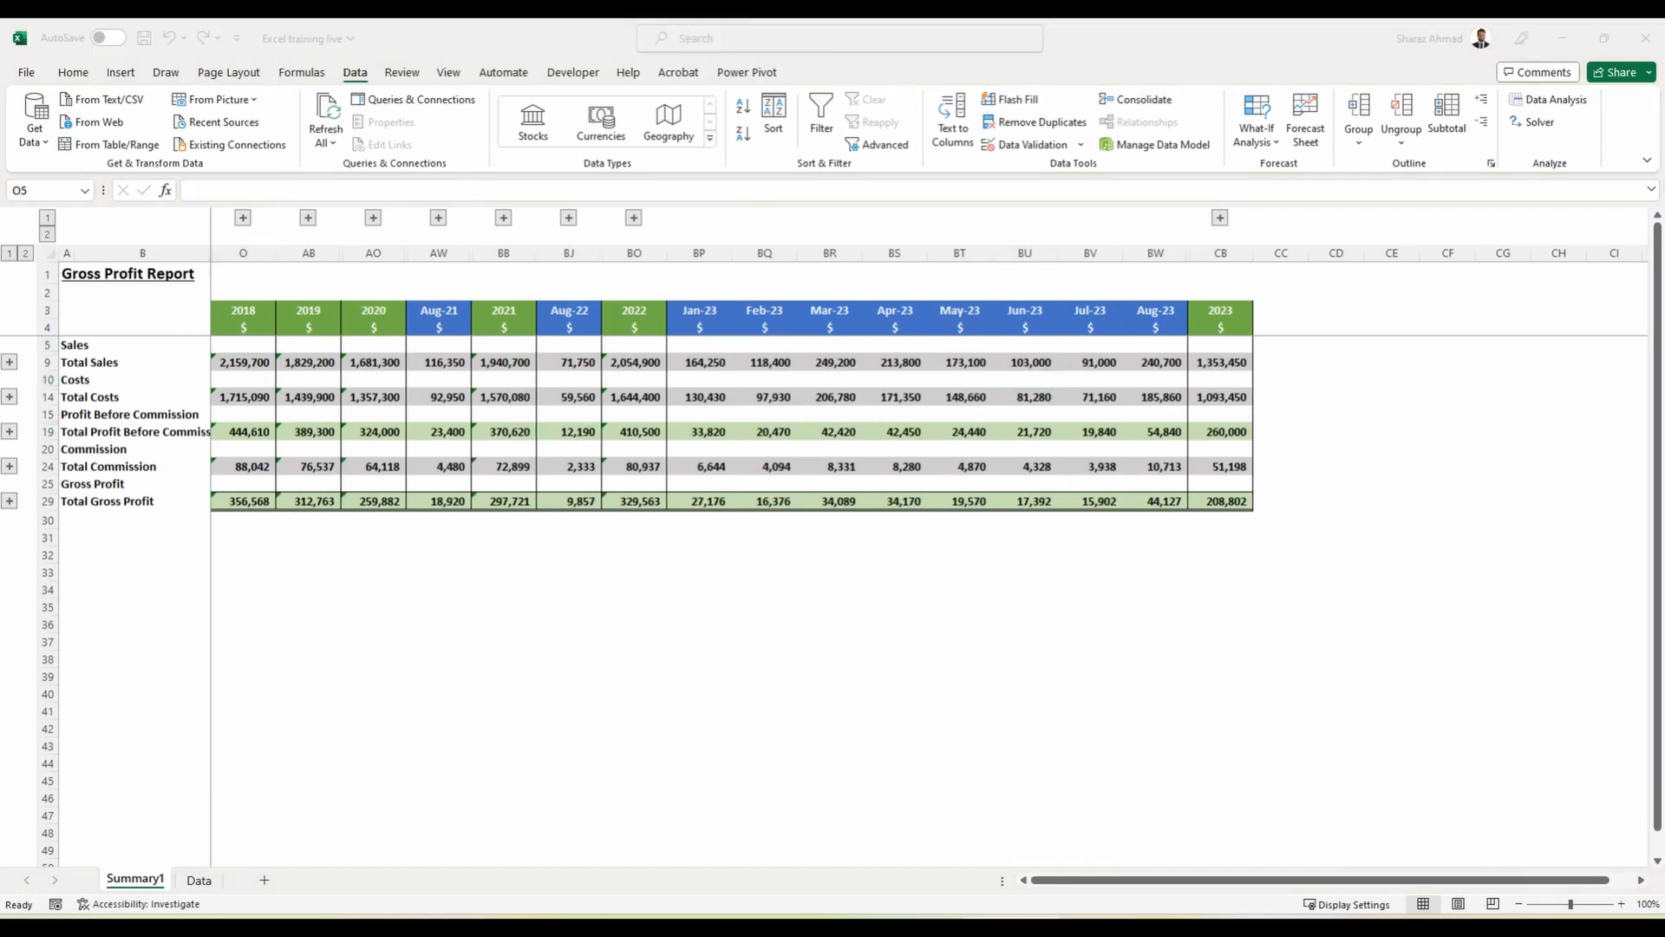
Group the Sales heading row 5 together with its detail rows above Total Sales.
left_click(154, 365)
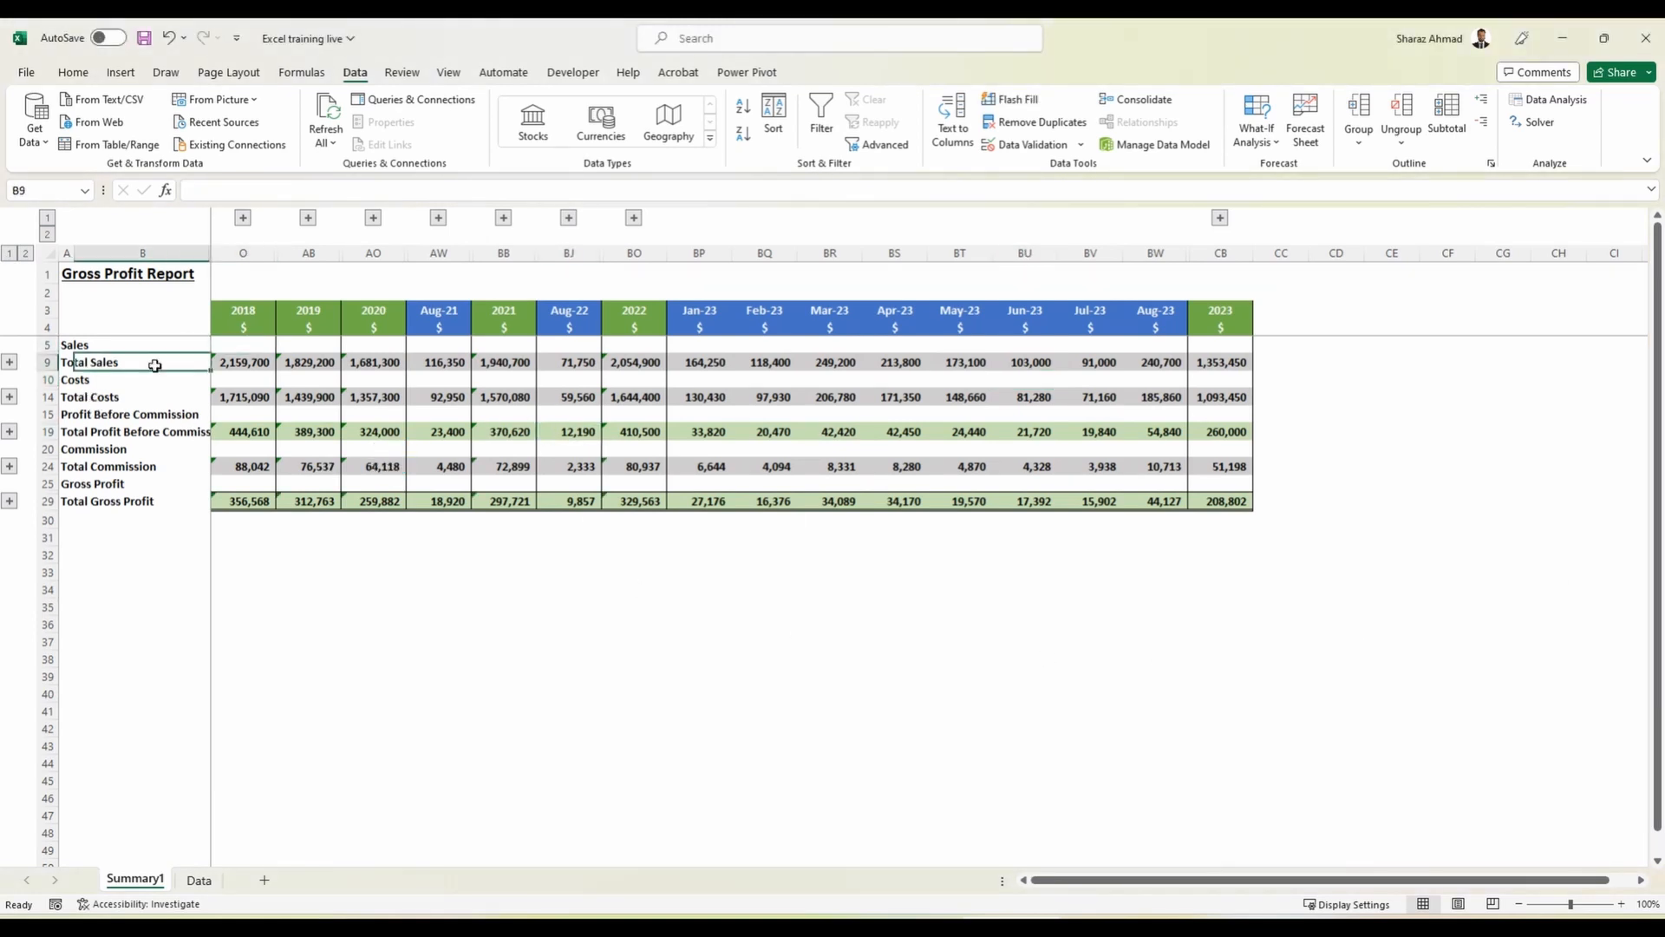
key("shift+space")
key("shift+Up")
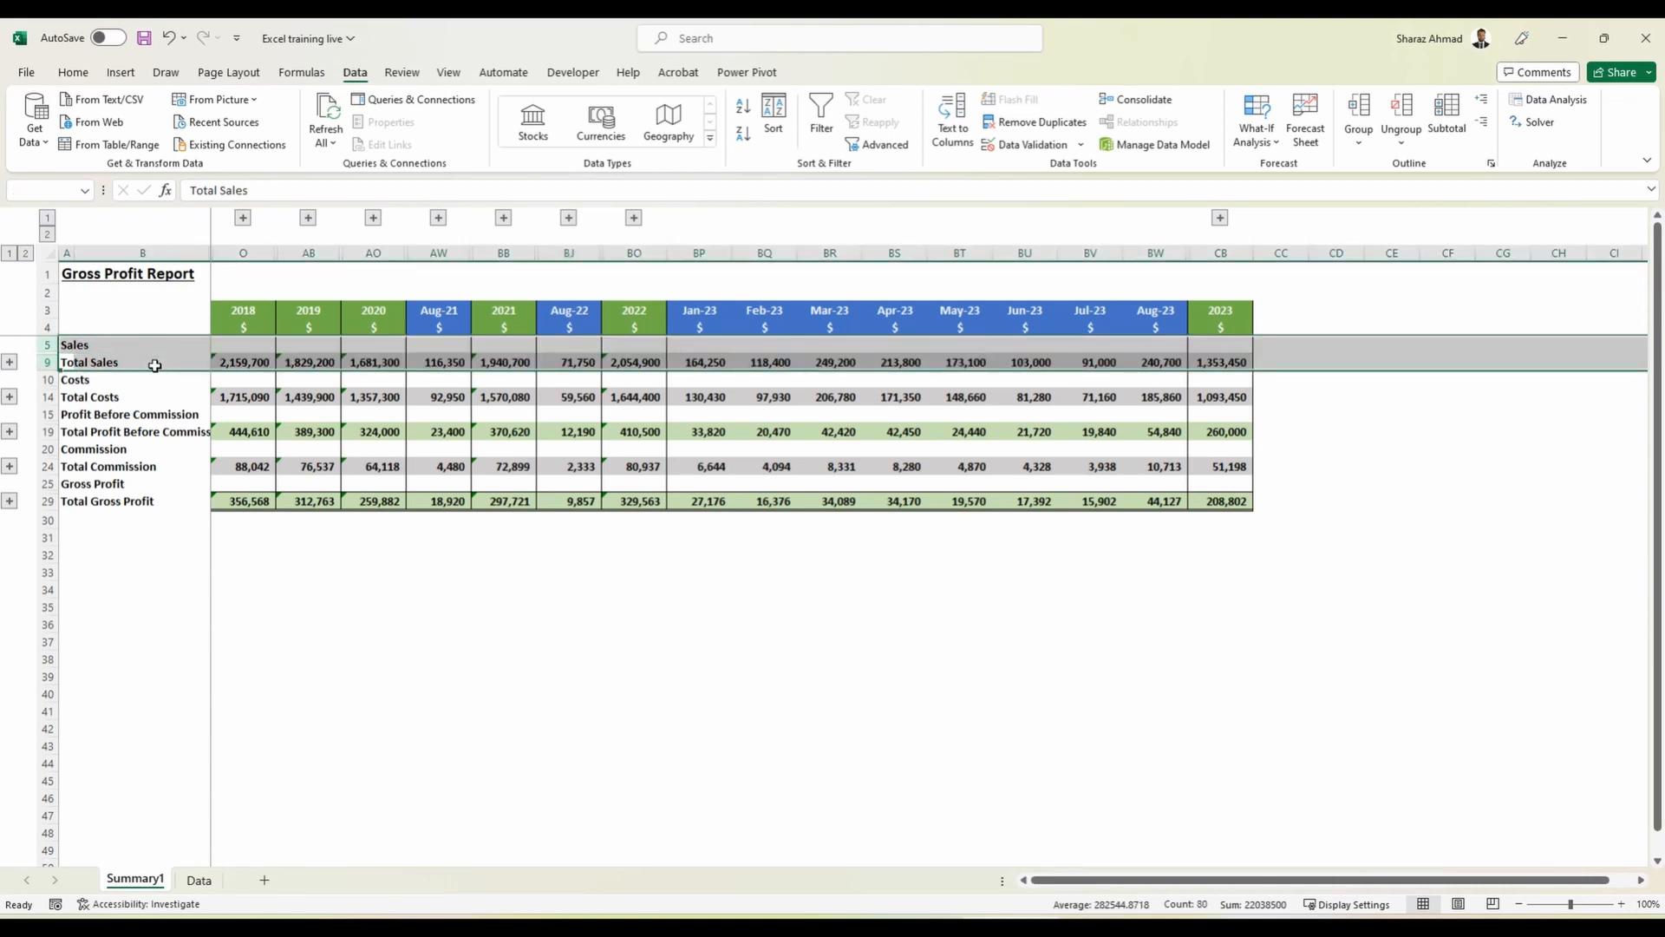
key("ctrl+Home")
key("shift+space")
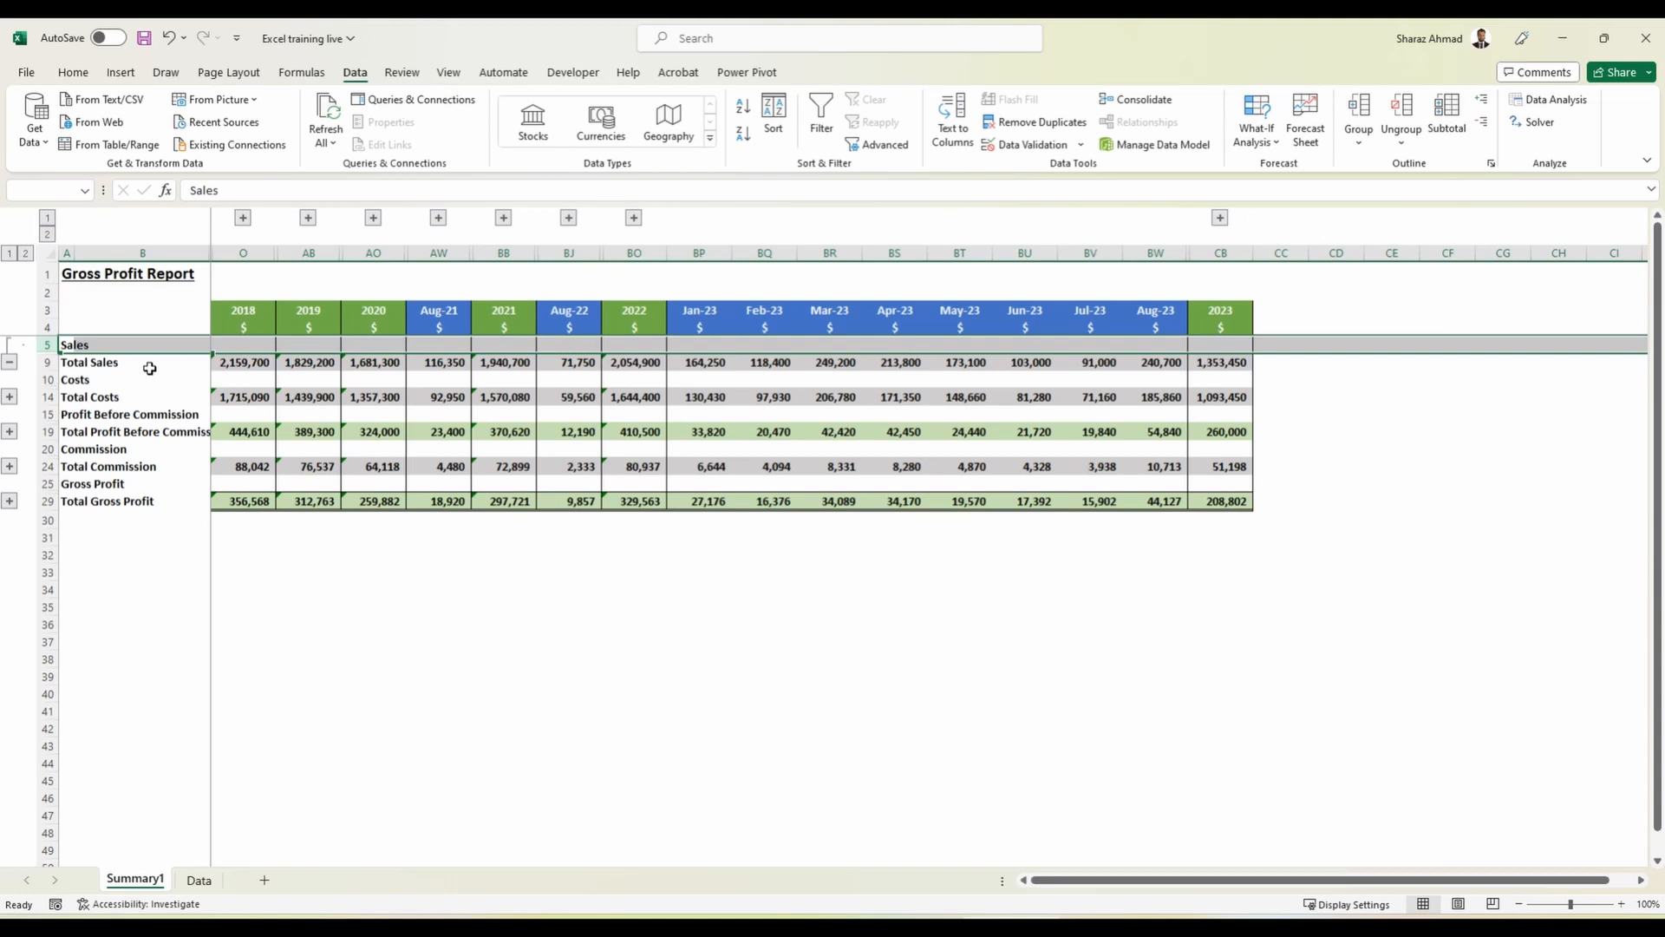
Group the Costs heading row 10 together with its detail rows above Total Costs.
key("Down")
key("Down")
key("Down")
key("shift+space")
key("Up")
key("shift+space")
key("alt+shift+Right")
key("Down")
key("Down")
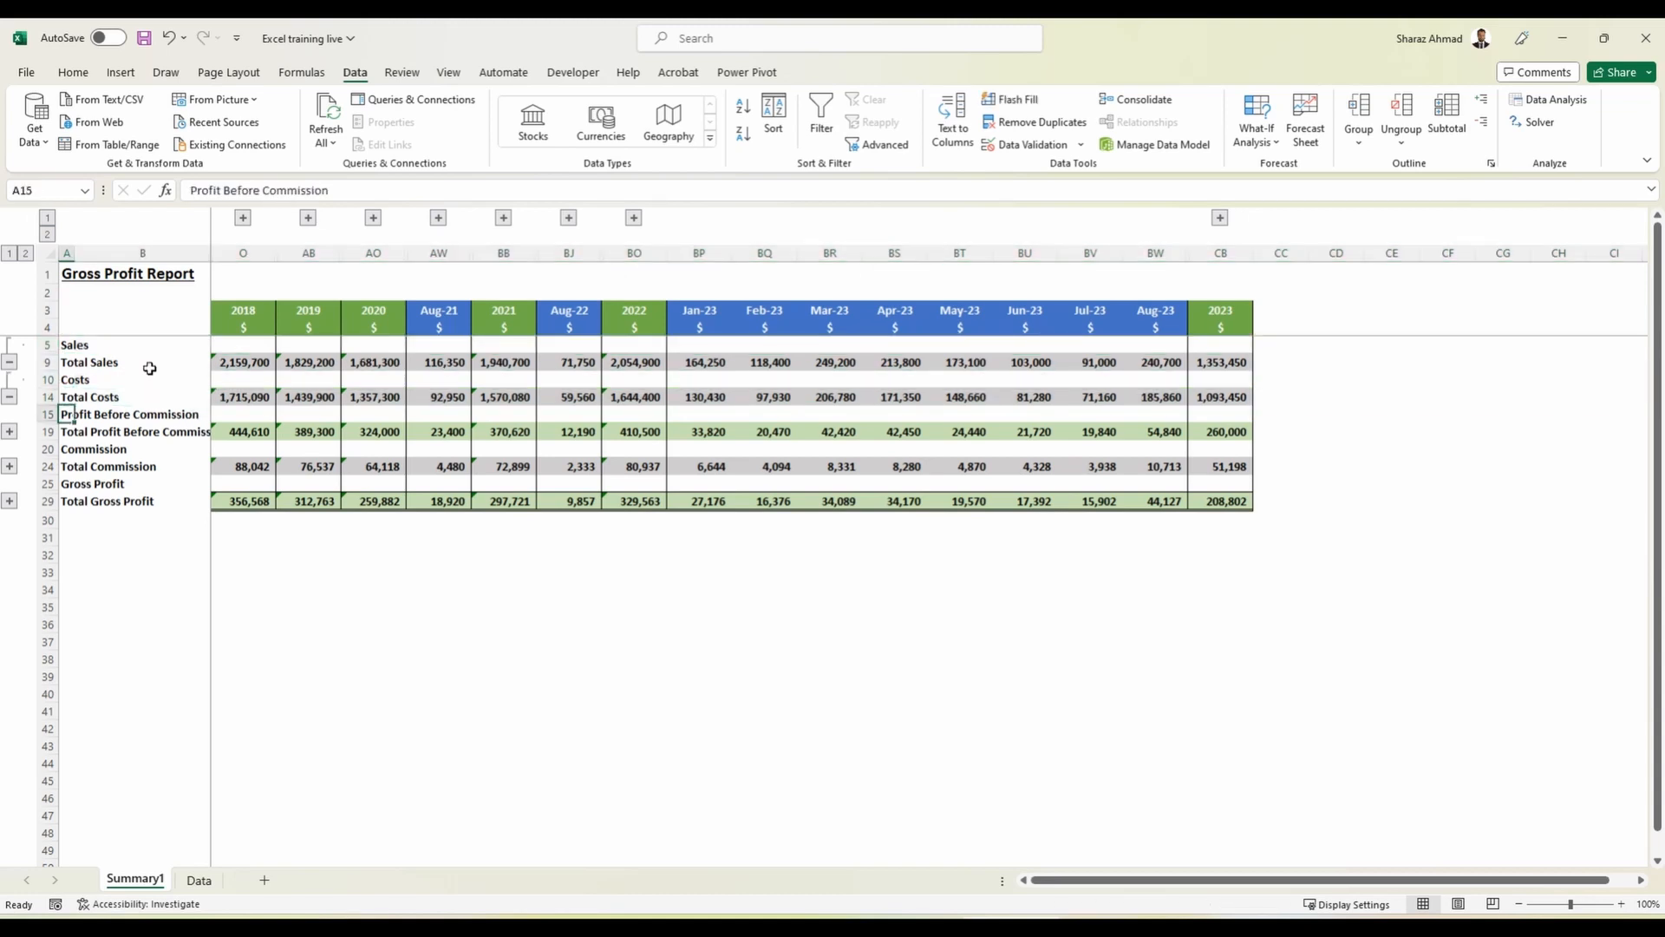
Group the Profit Before Commission, Commission and Gross Profit heading rows 15, 20 and 25 with their detail rows.
key("shift+space")
key("alt+shift+Right")
key("Down")
key("Down")
key("shift+space")
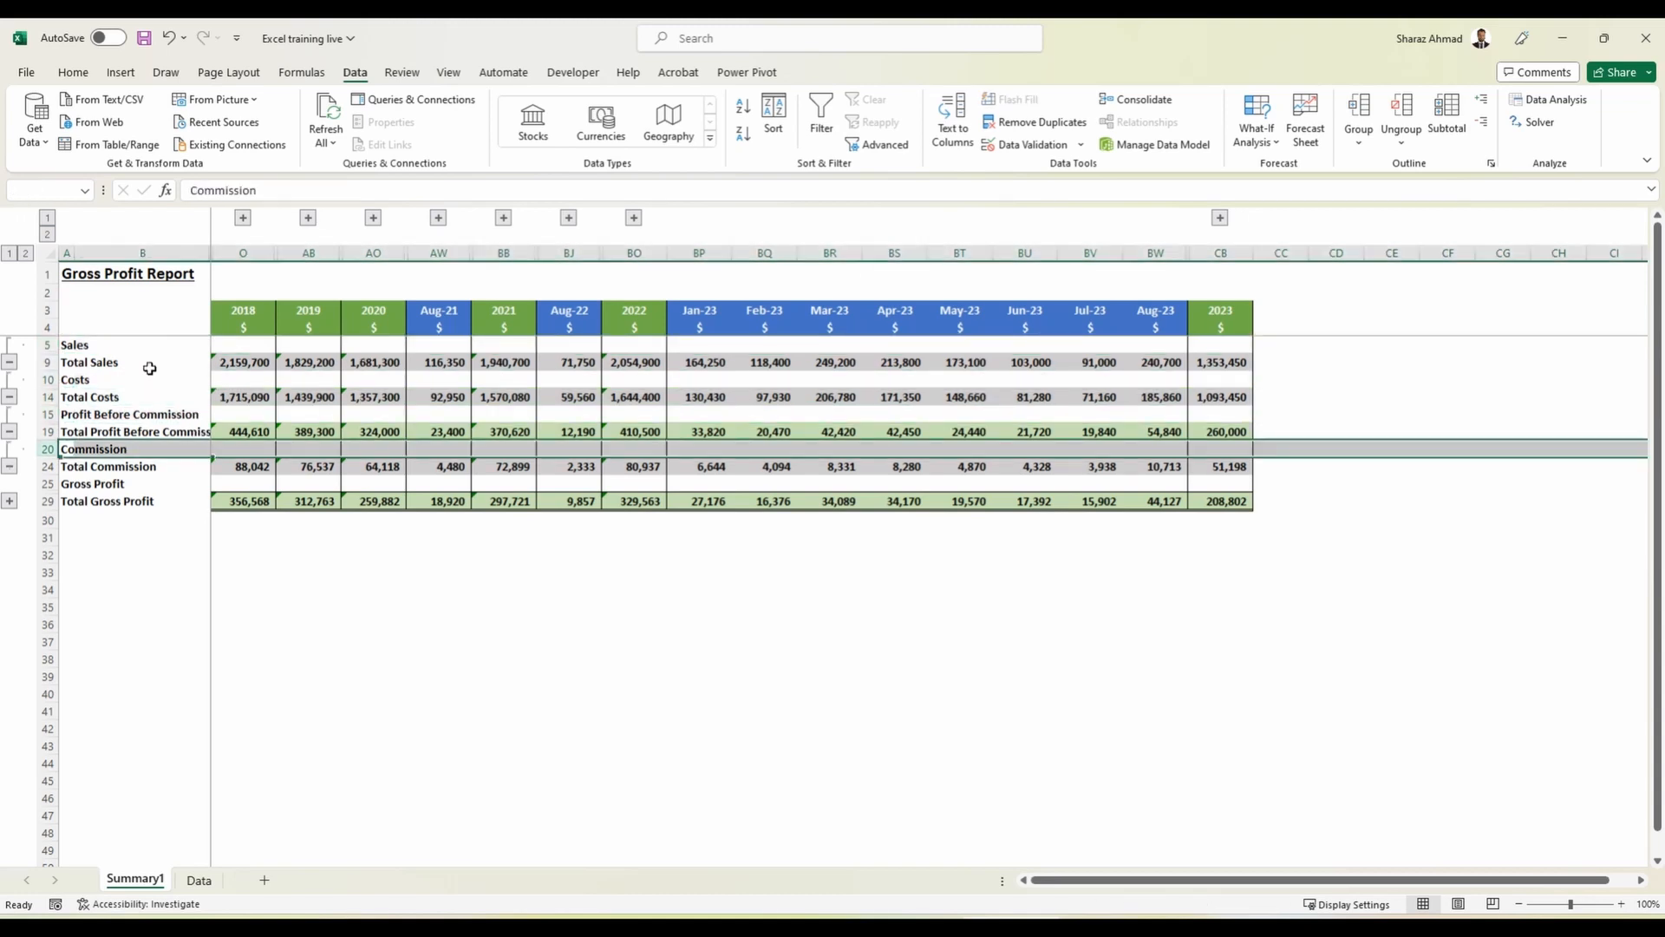
key("alt+shift+Right")
key("Down")
key("Down")
key("shift+space")
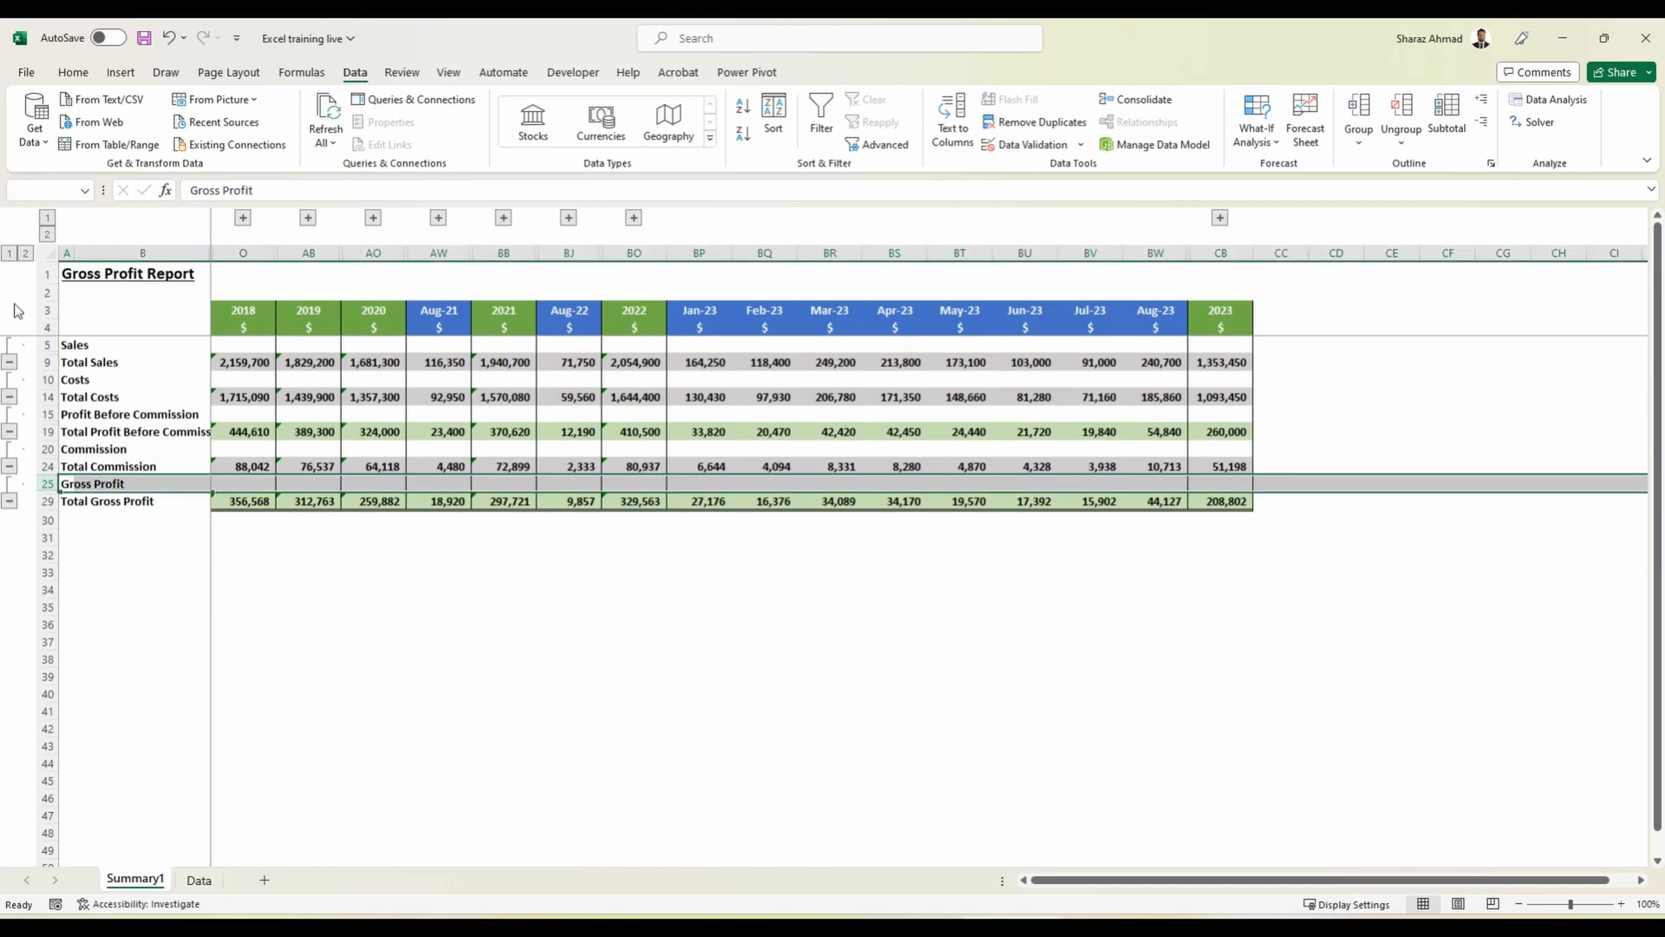
Expand all row groups to check the detail rows, and collapse them back to only the total rows.
left_click(25, 253)
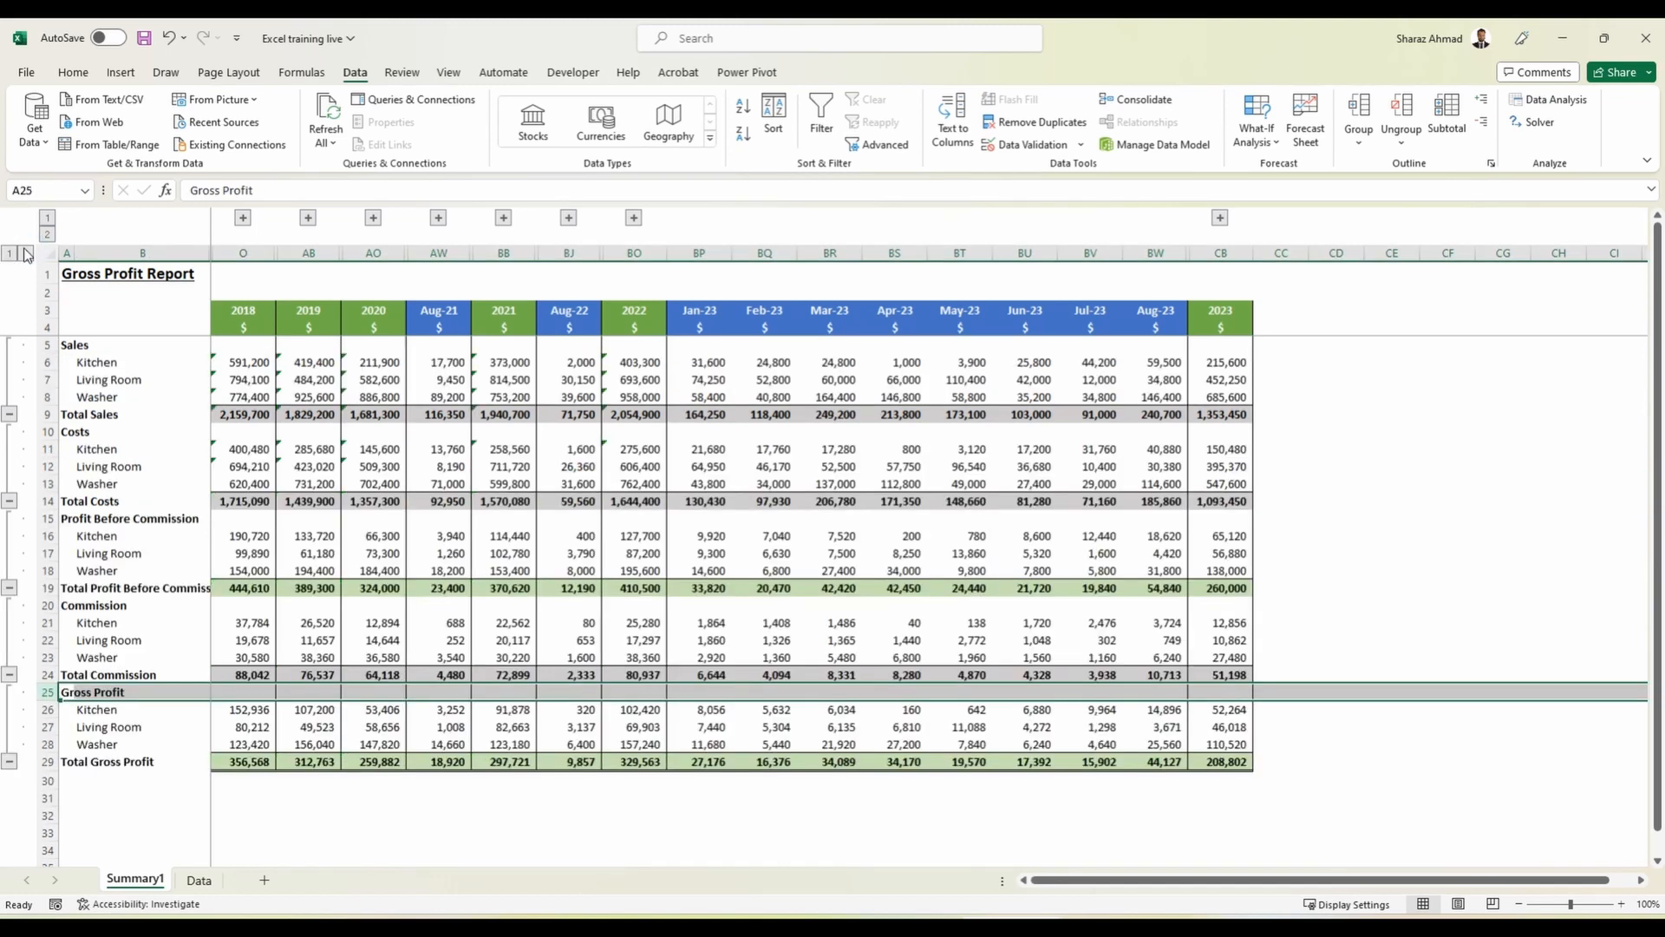
left_click_drag(100, 397, 106, 364)
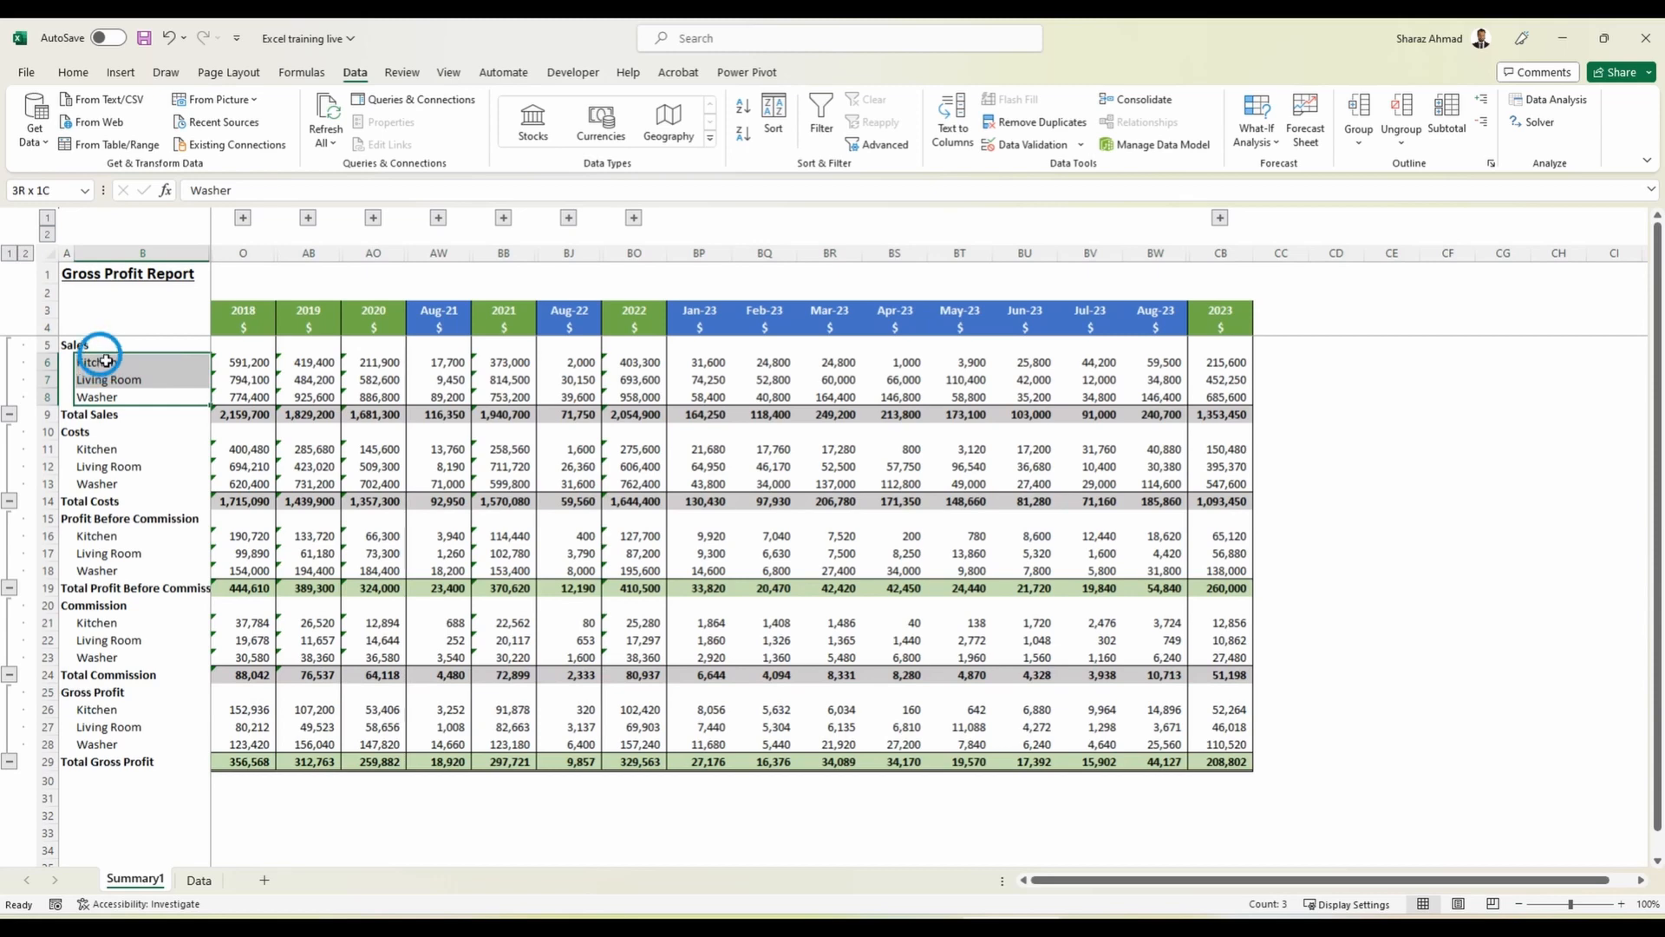
left_click(98, 356)
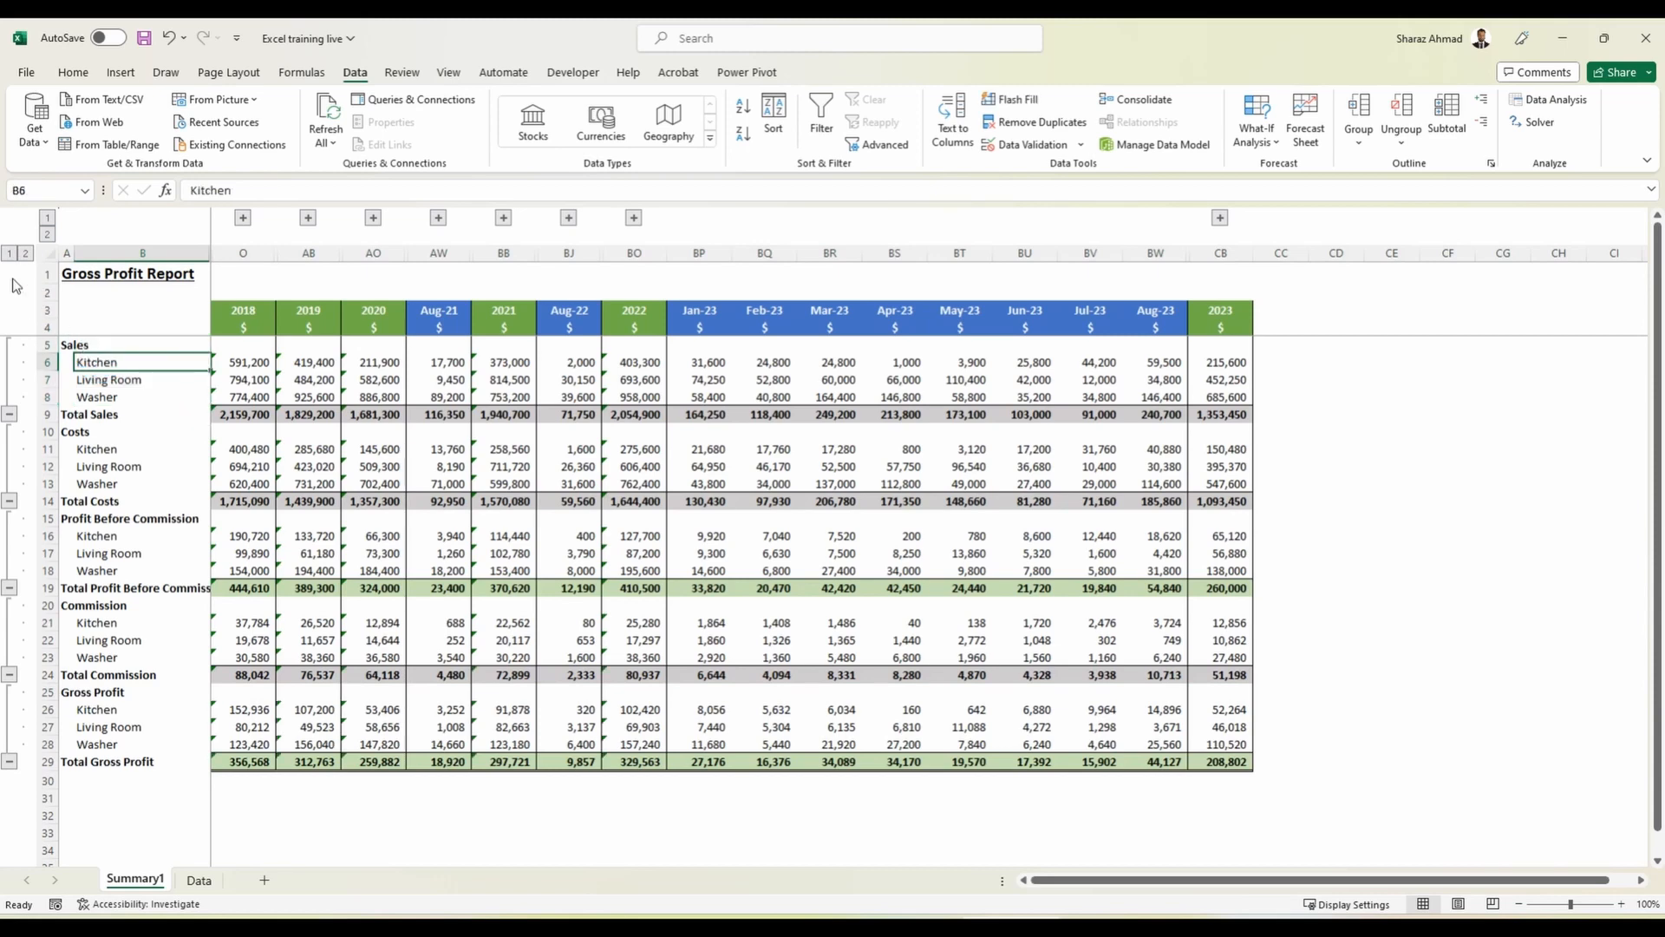
left_click(10, 253)
left_click(438, 397)
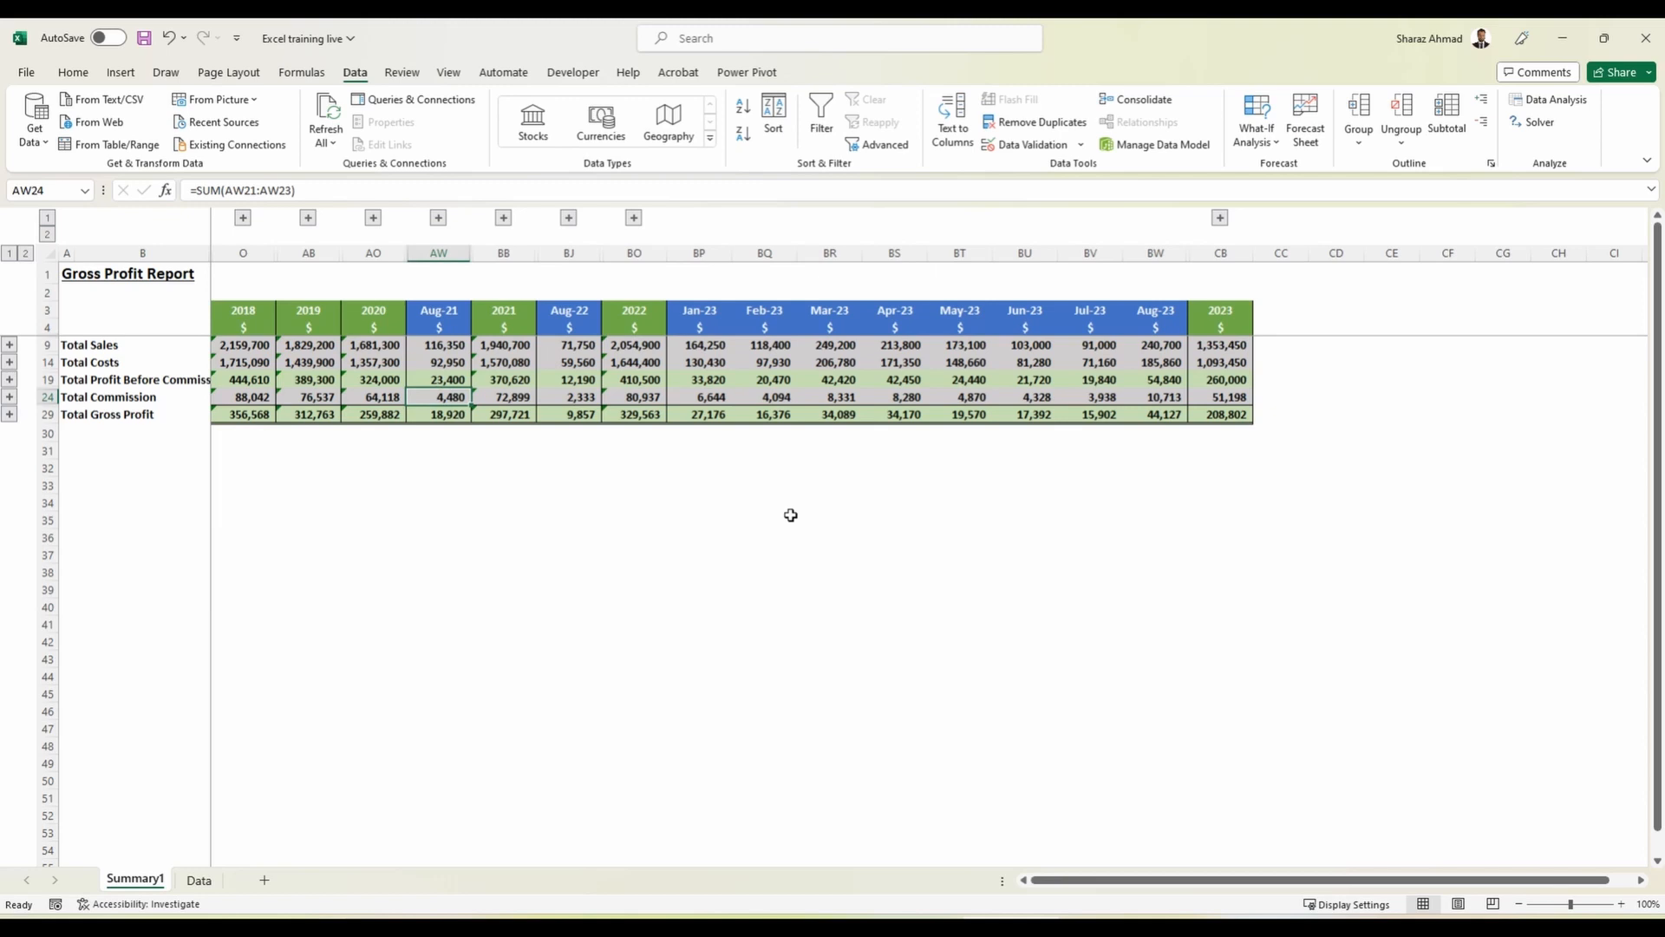
Delete the blank row 2 between the report title and the month headers.
left_click(291, 294)
key("shift+space")
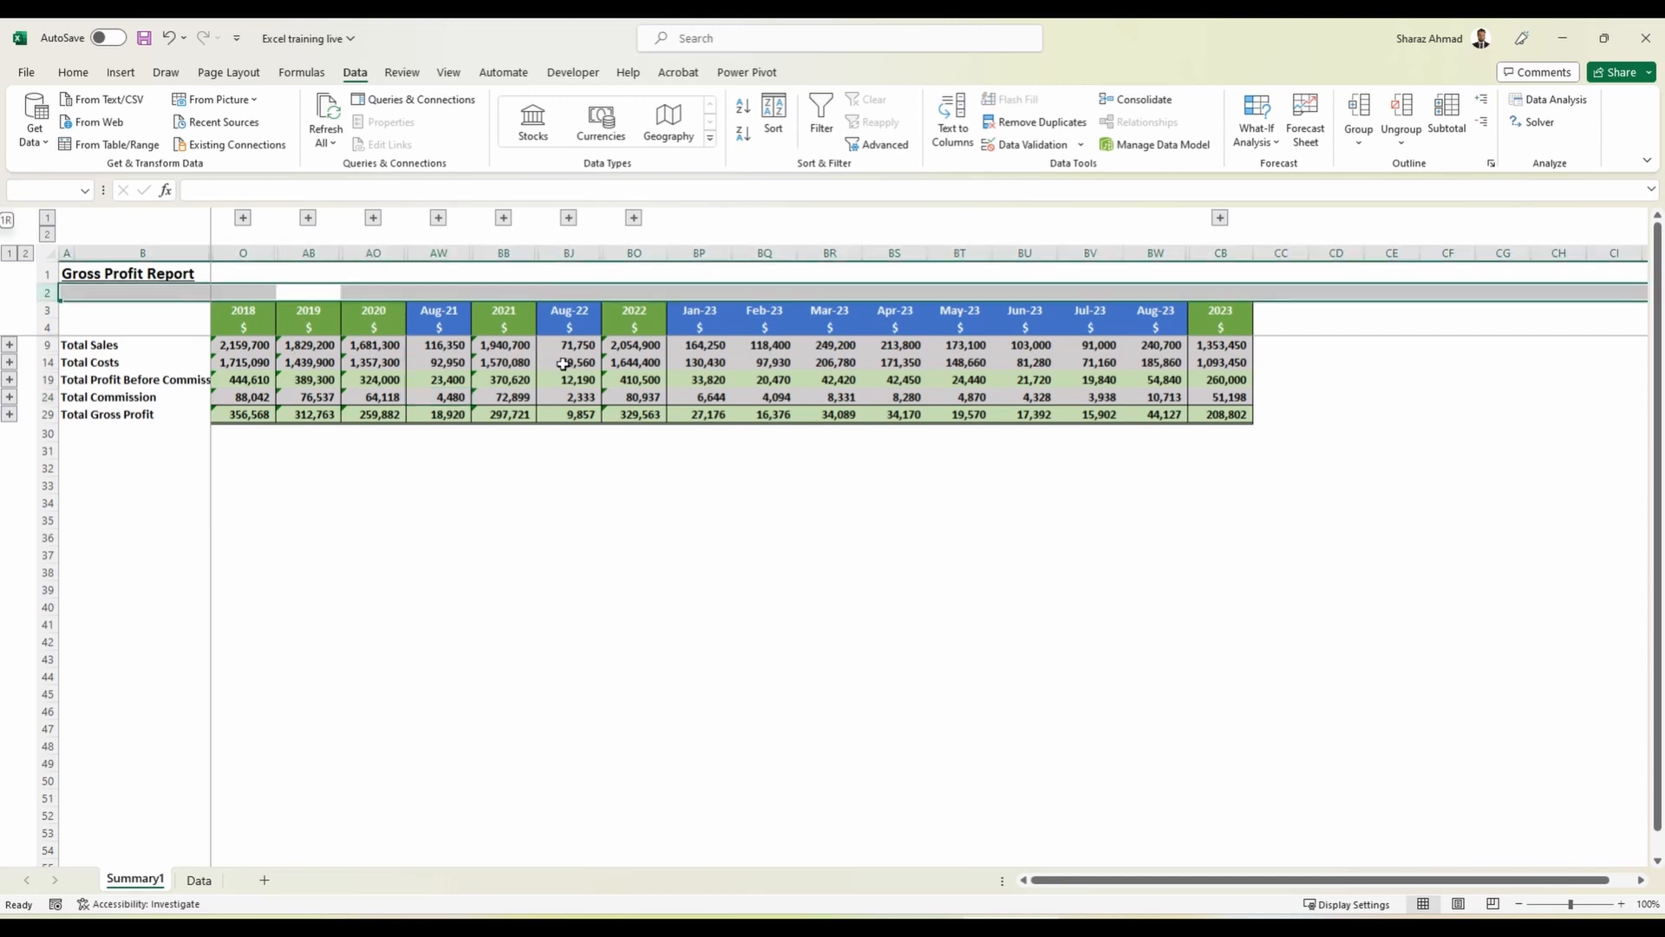
key("ctrl+minus")
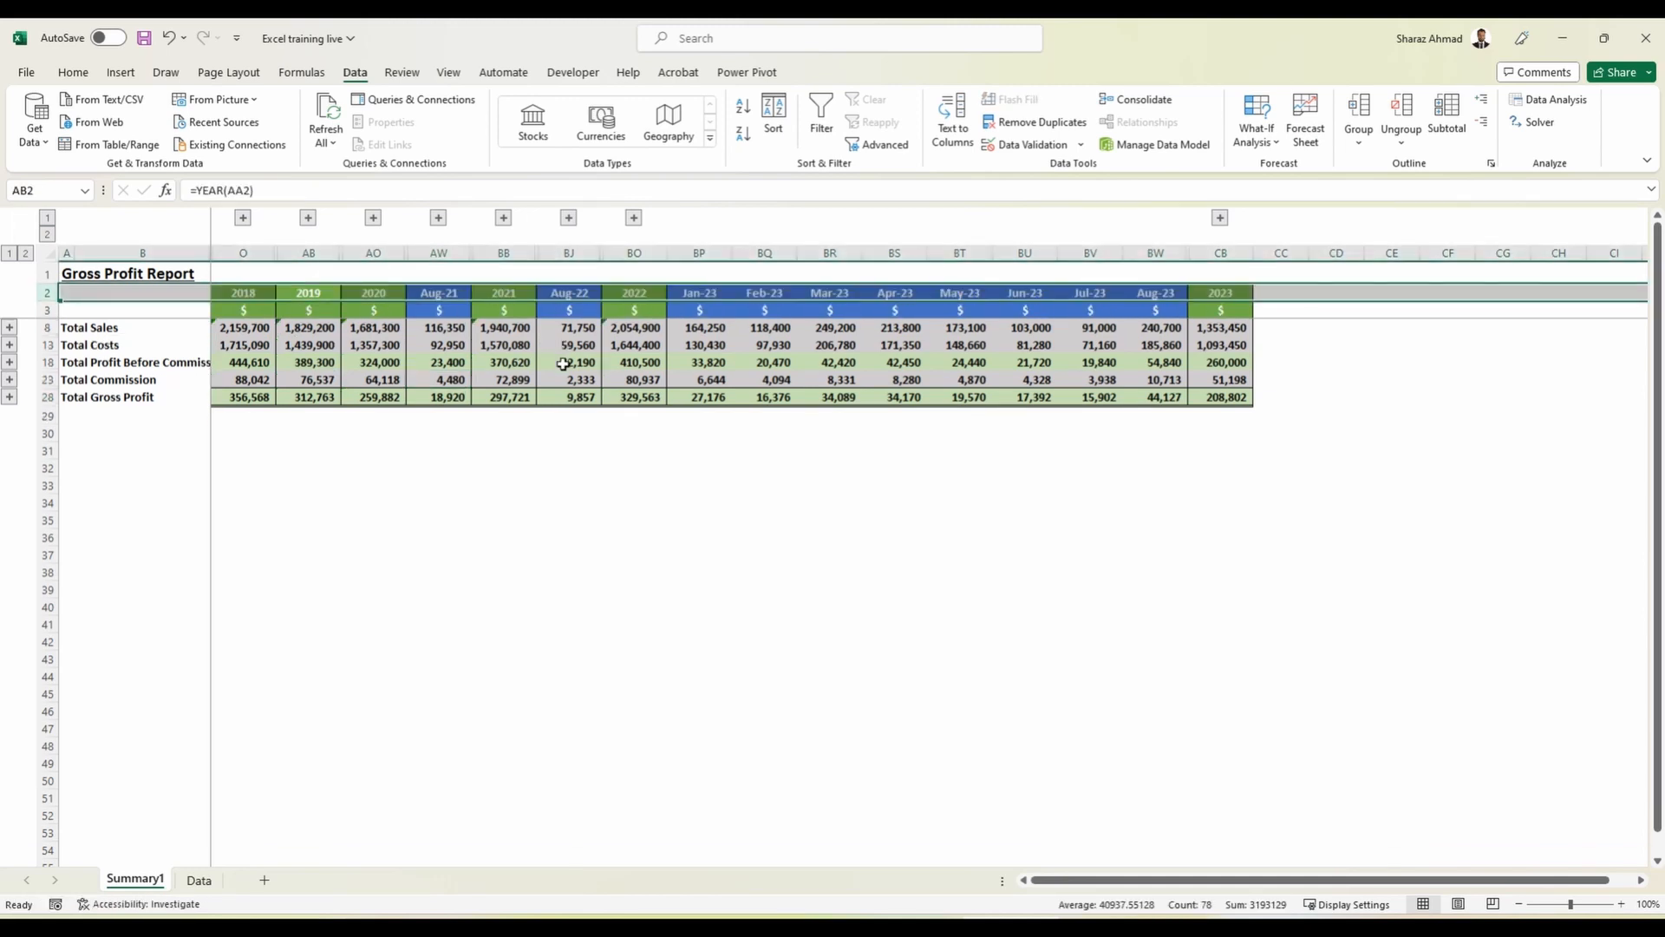
key("ctrl+Home")
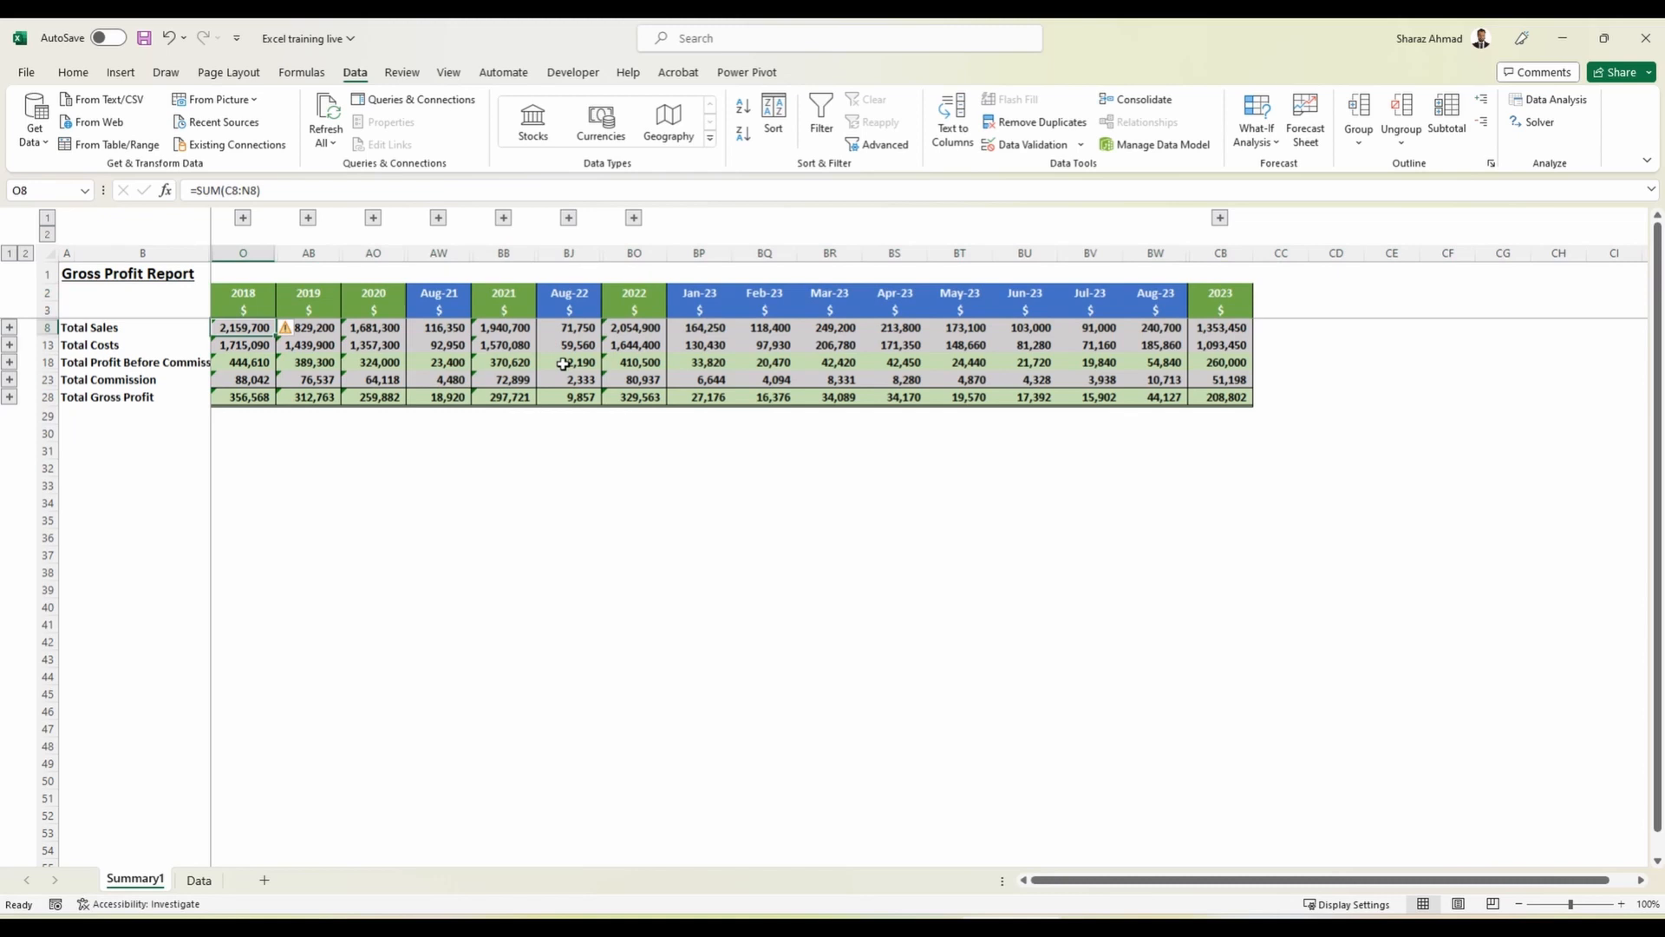
Expand all row and month column groups, checking the Total Gross Profit formulas for Jul-23 and Aug-23.
left_click(26, 252)
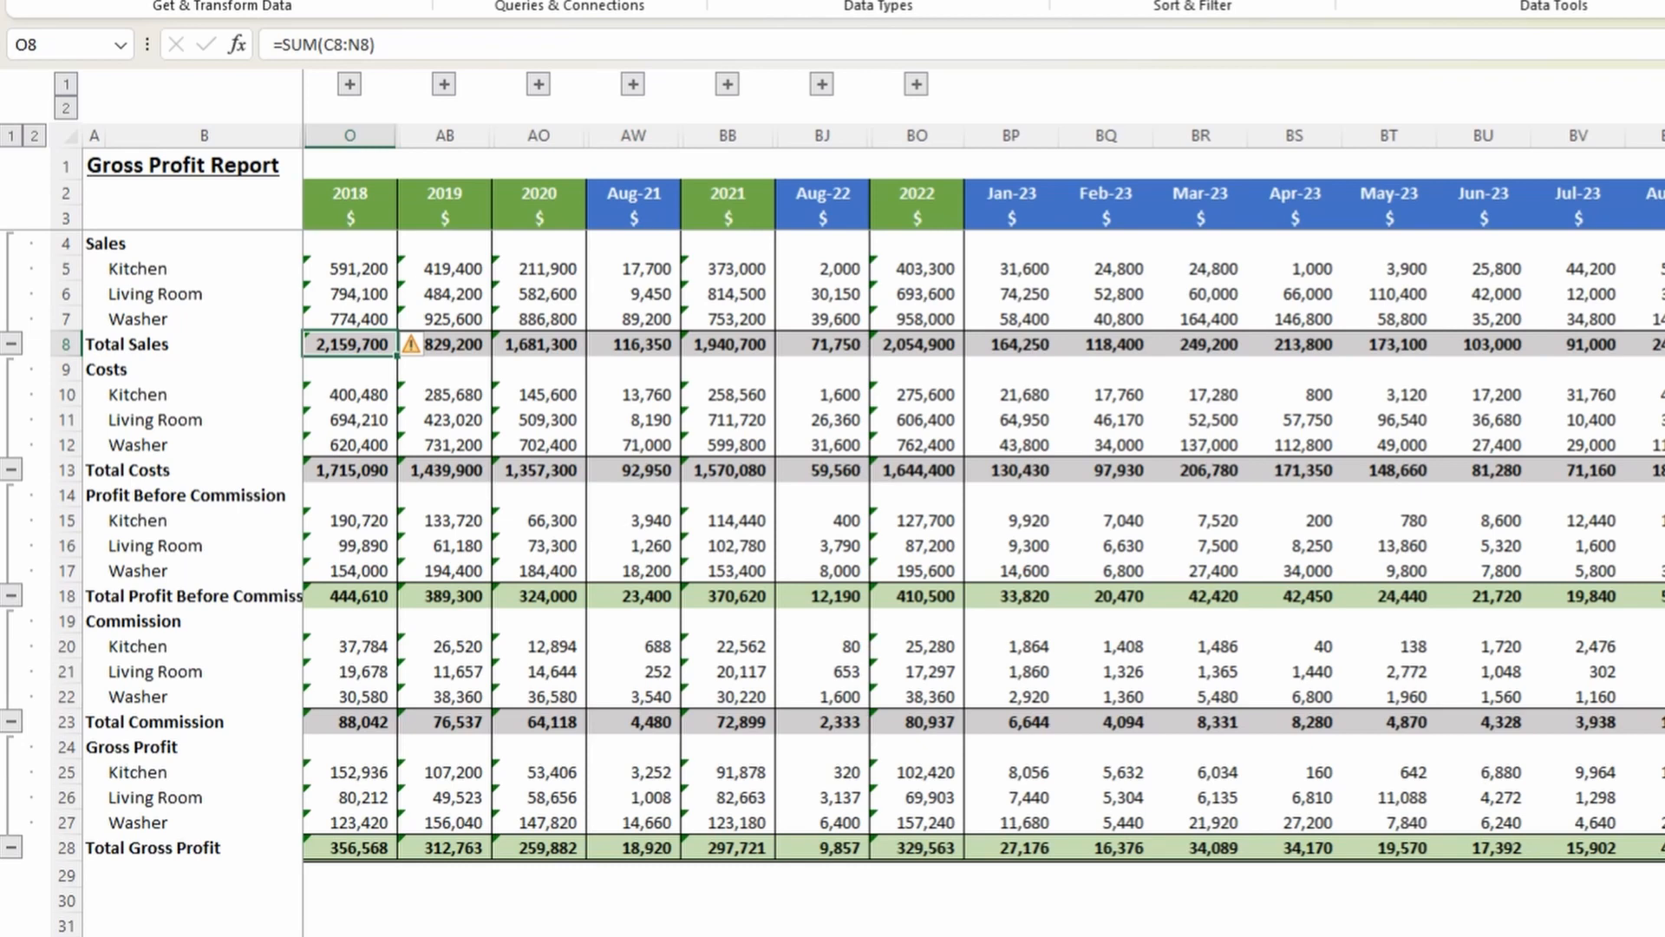
left_click(1652, 847)
left_click(1484, 772)
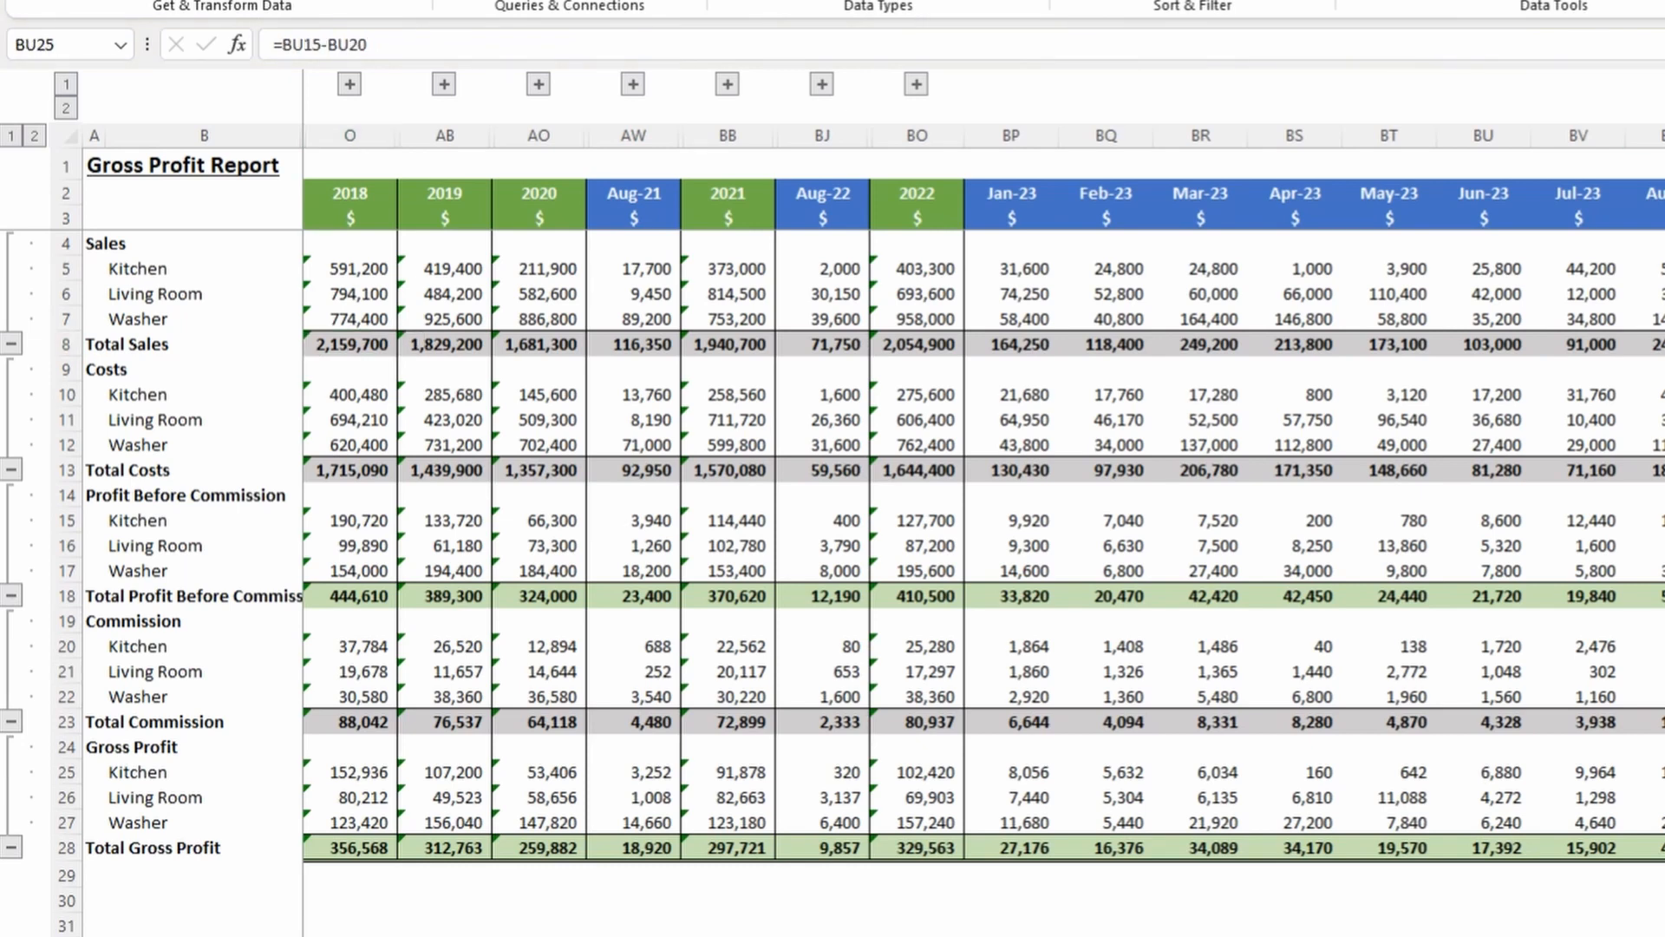
left_click(138, 672)
left_click(1603, 848)
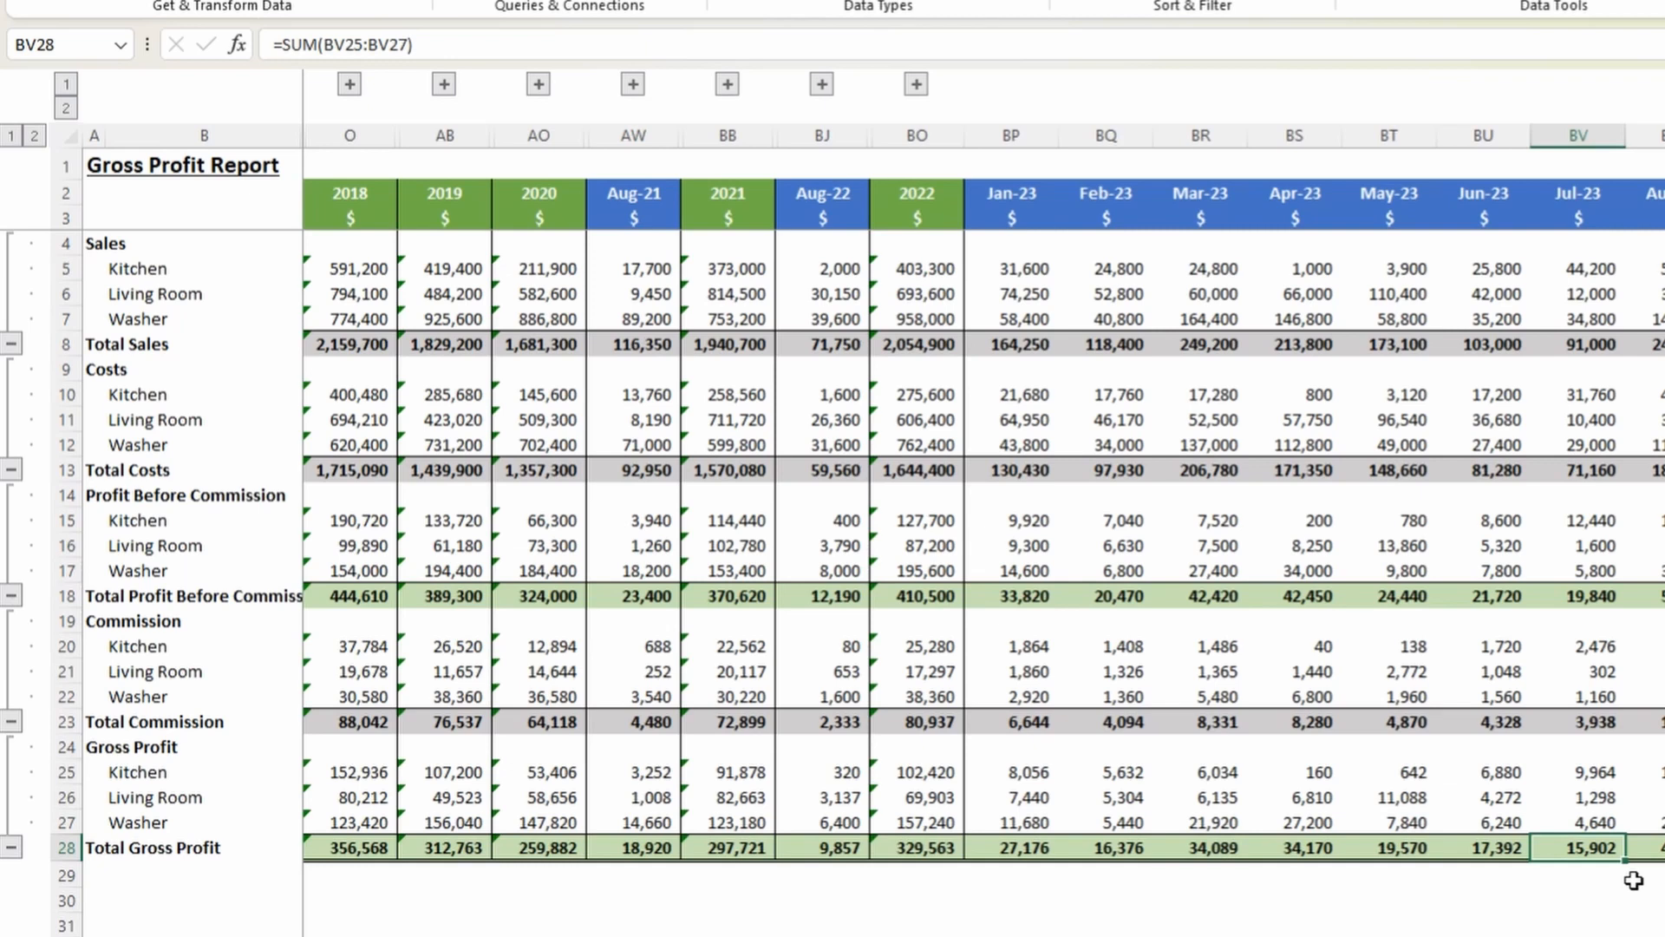
left_click(1646, 847)
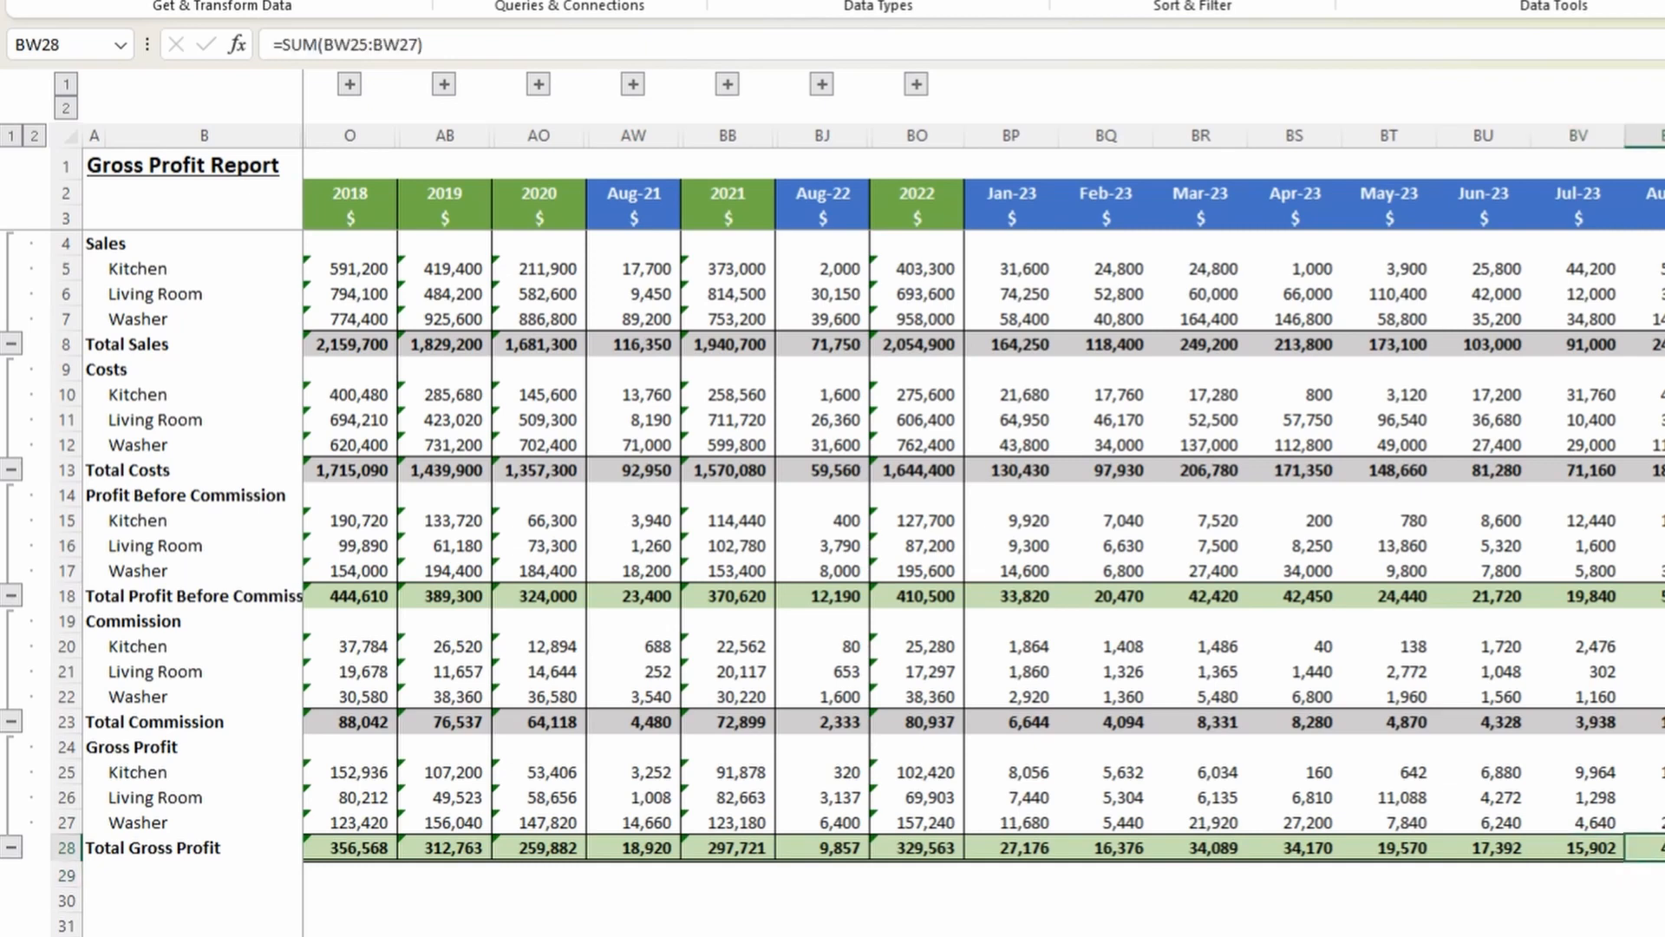
left_click(70, 108)
key("ctrl+Home")
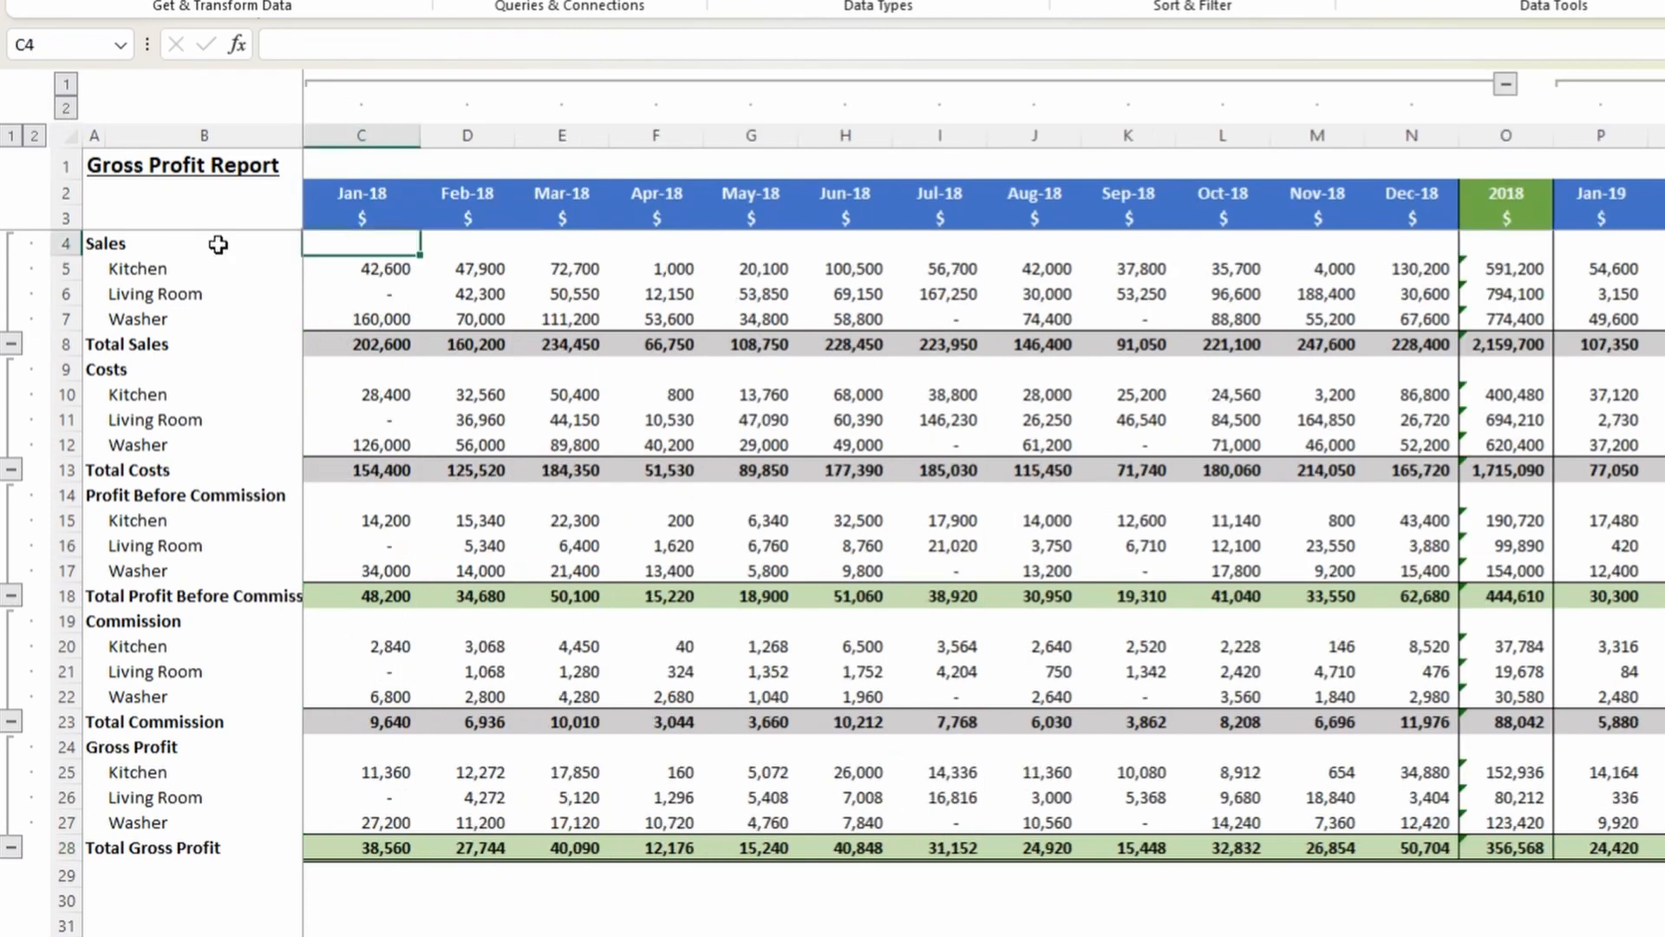
Copy the Jan-18 Kitchen commission formula from C20 into C29 below Total Gross Profit.
left_click(393, 649)
key("ctrl+c")
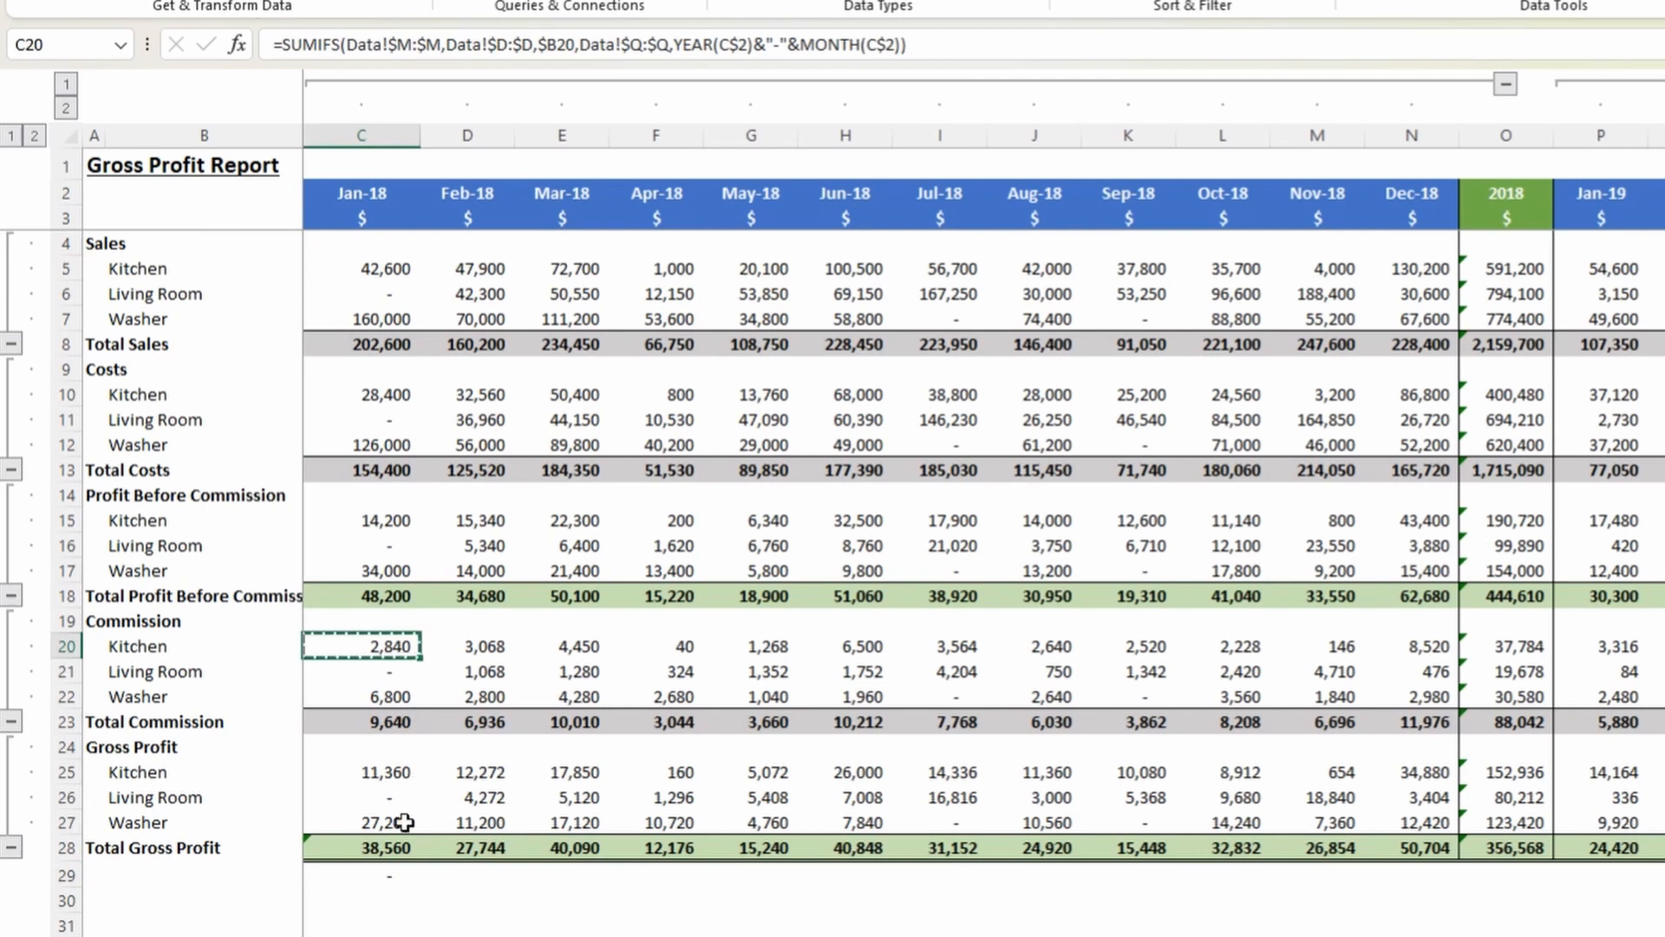
left_click(395, 876)
key("ctrl+v")
Remove the Data!$D:$D,$B29 criterion from the SUMIFS in C29 and compare the result with Total Commission in C23.
key("F2")
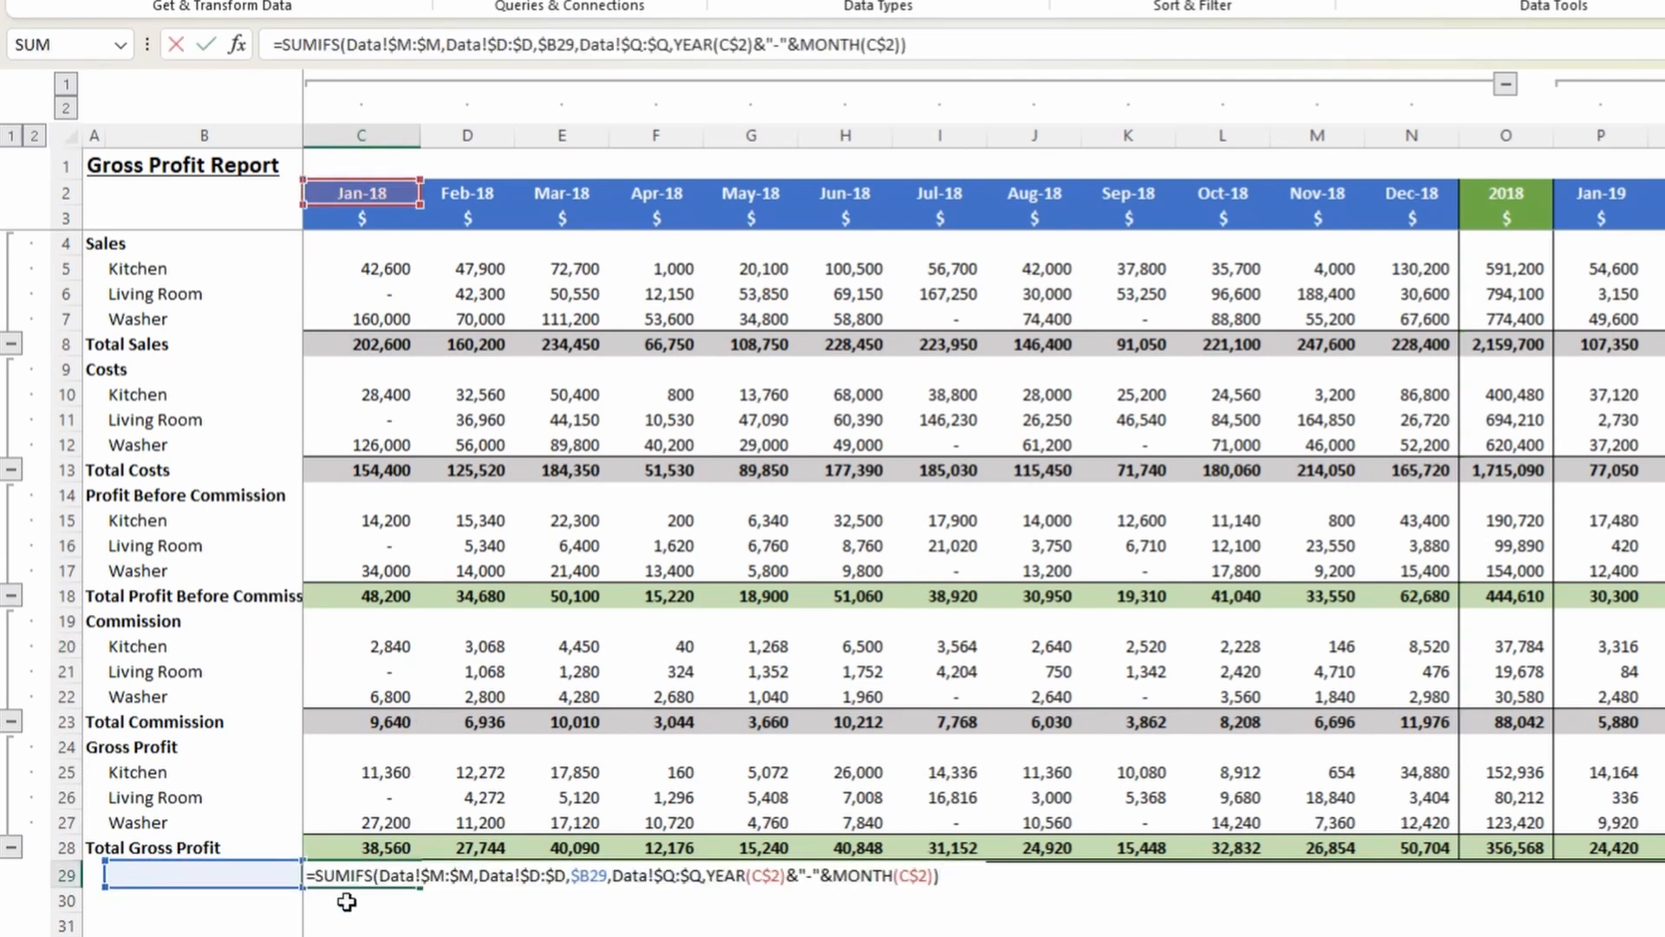
left_click(605, 876)
left_click_drag(605, 877, 480, 879)
key("Delete")
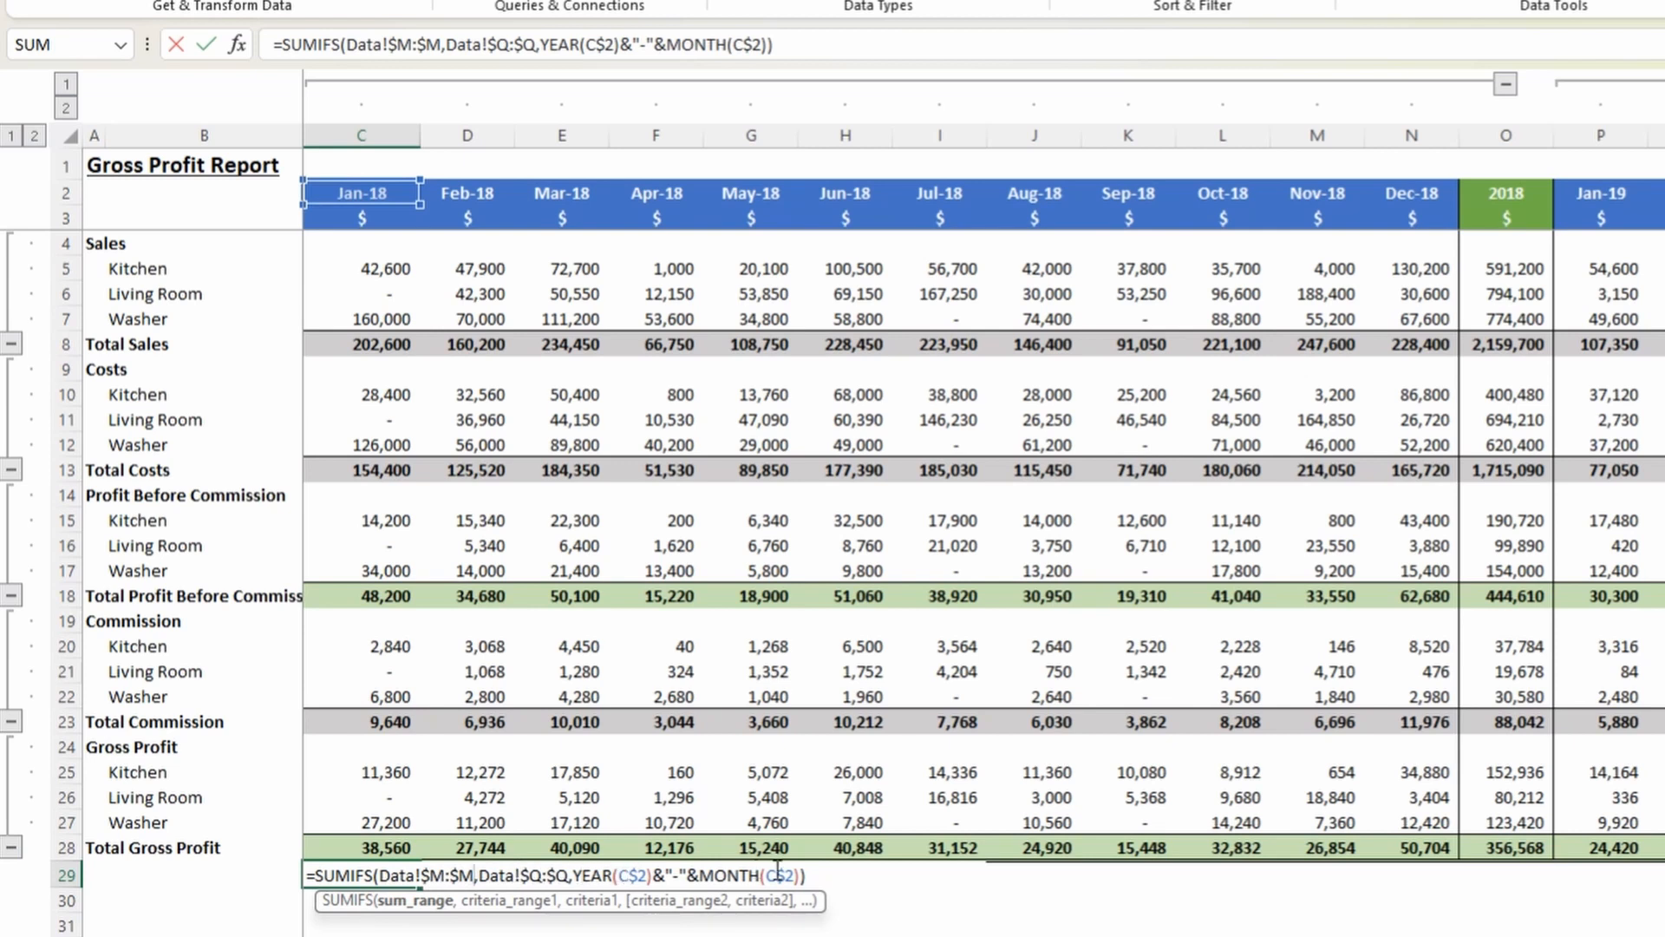
key("Return")
key("Up")
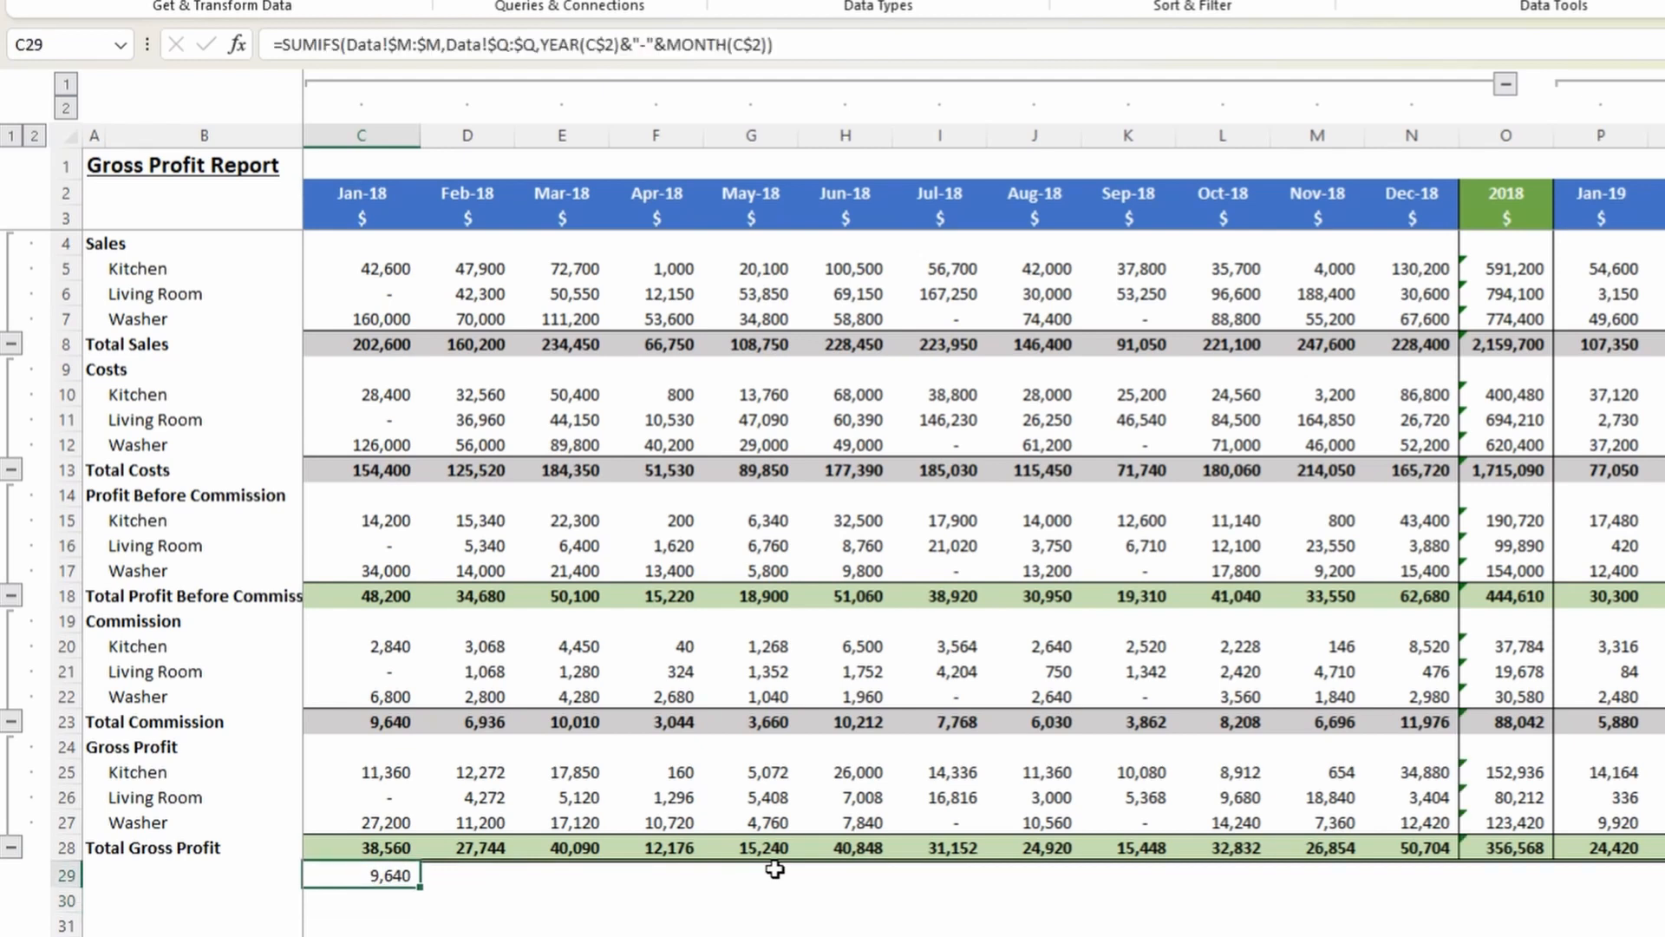
left_click(389, 729)
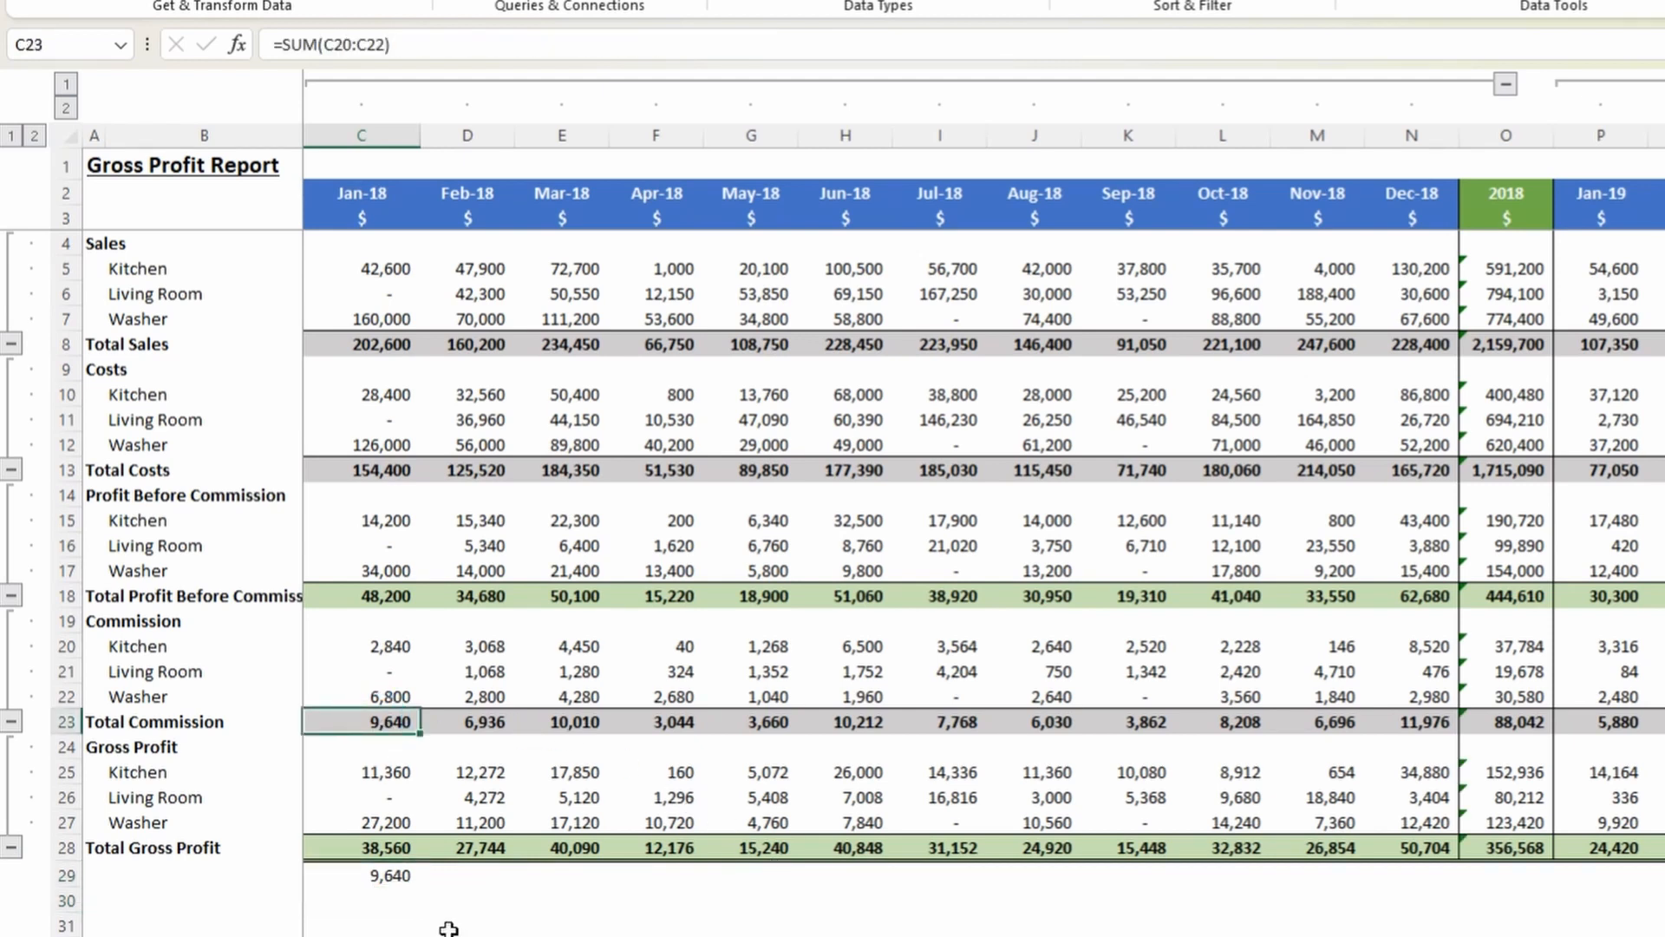
Compare the Jan-18 commission cells C20:C22 and Total Commission with the ungrouped SUMIFS in C29.
left_click_drag(390, 646, 399, 690)
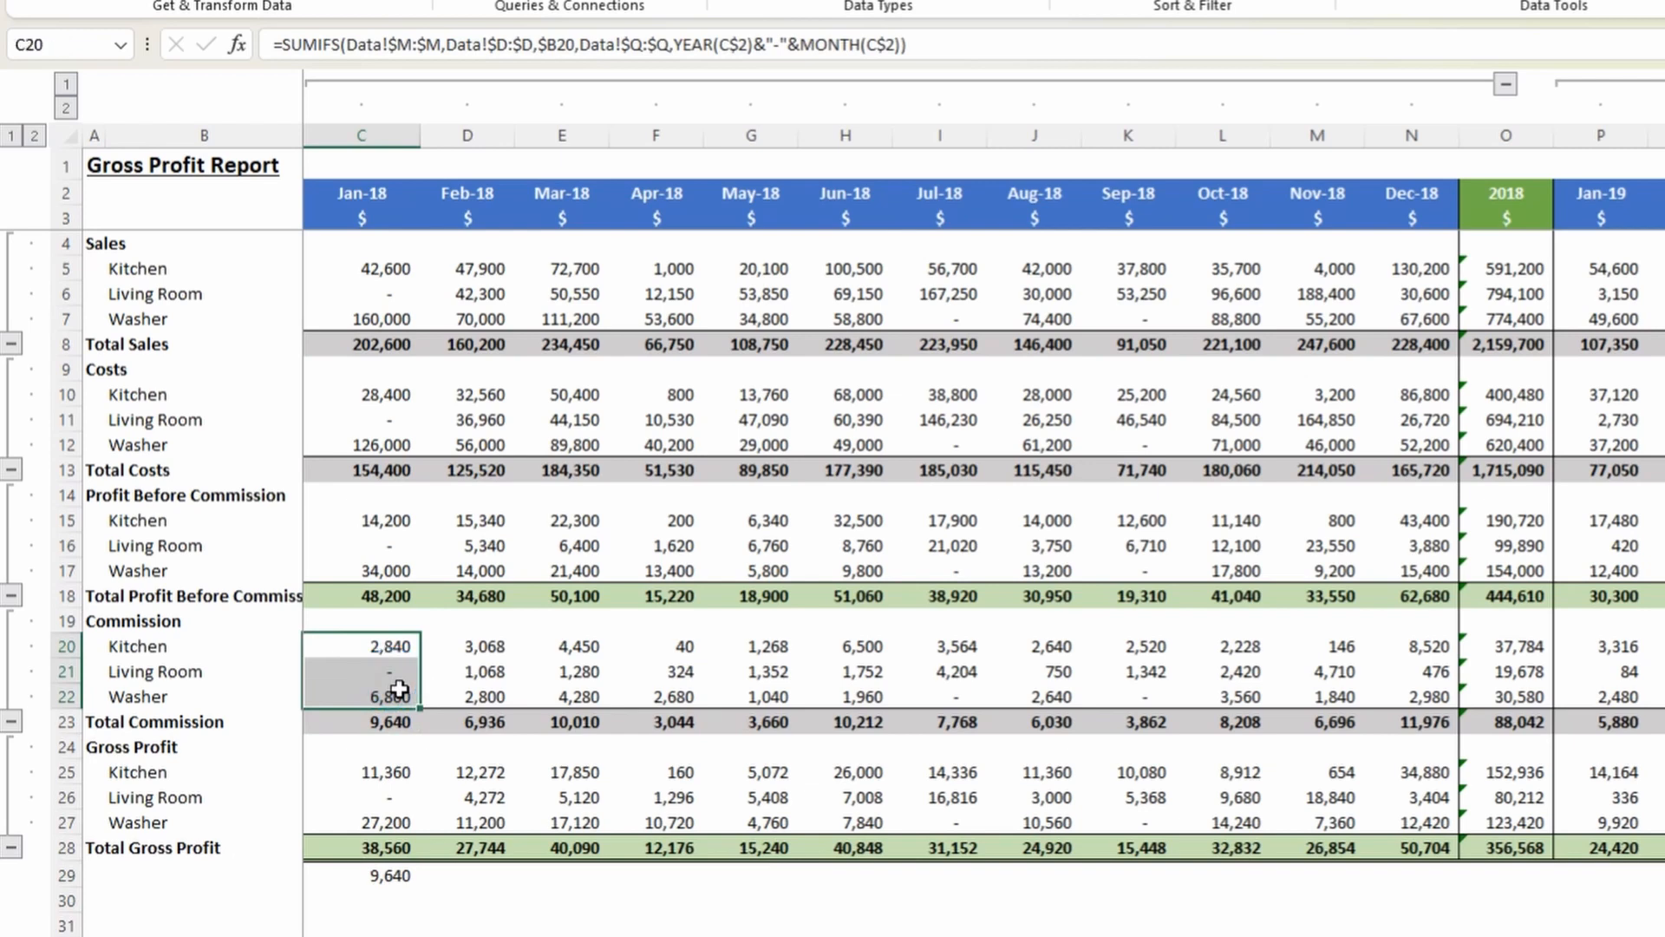
left_click(382, 729)
left_click(386, 876)
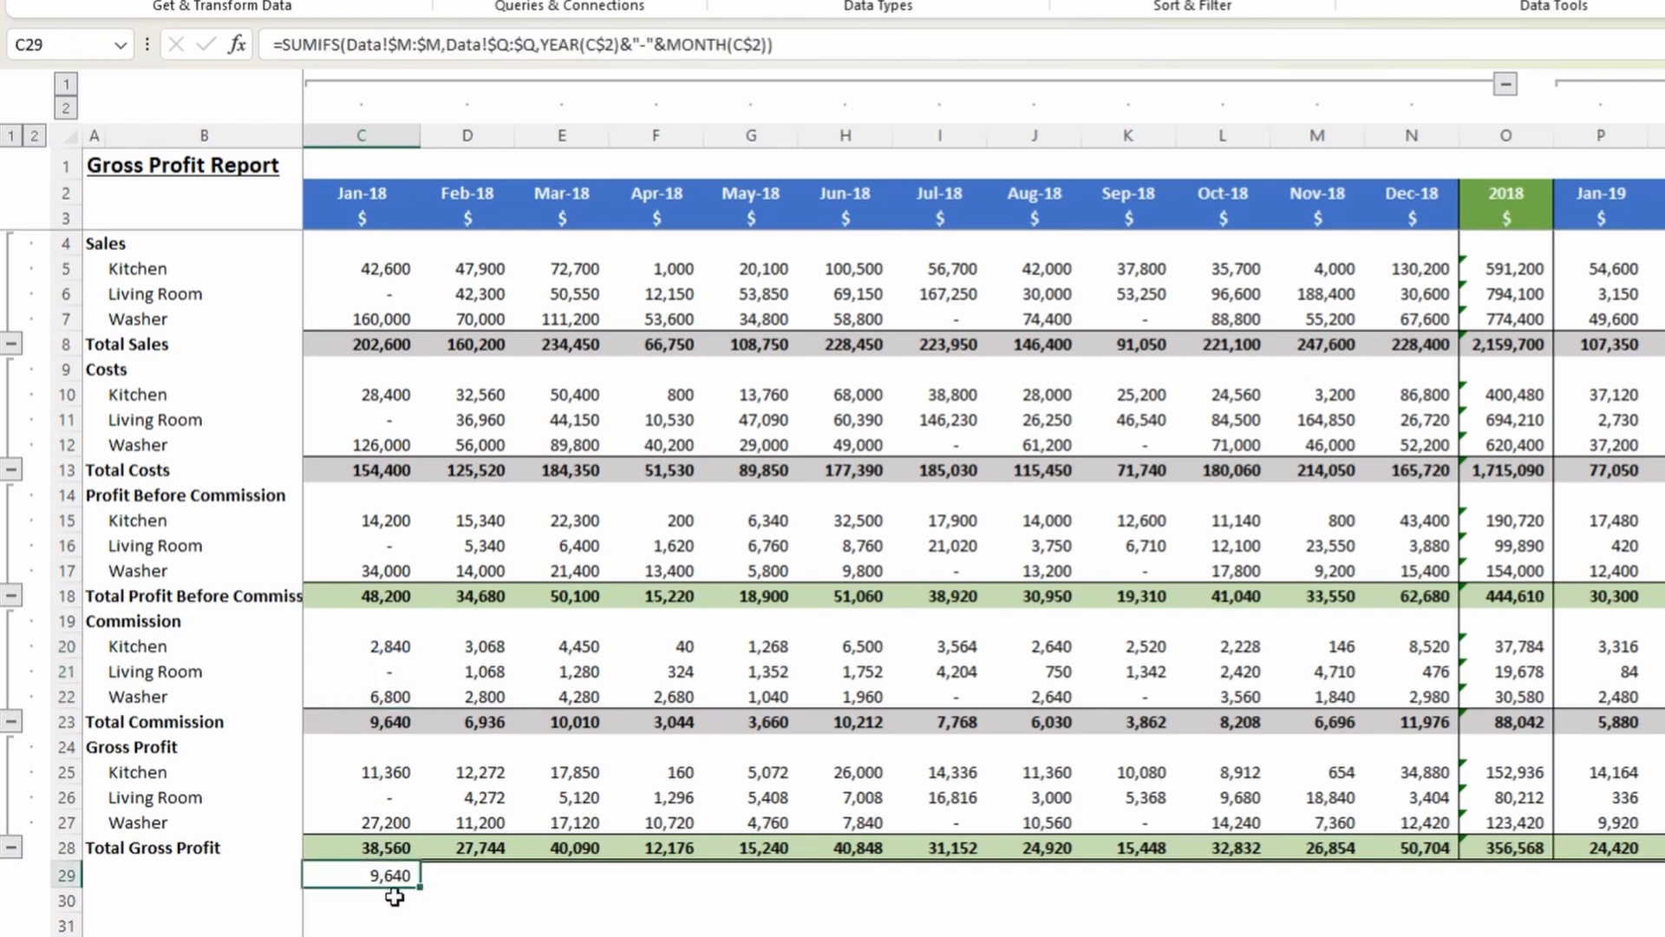
Clear all filters on the Data sheet and return to its first data row.
key("ctrl+bracketleft")
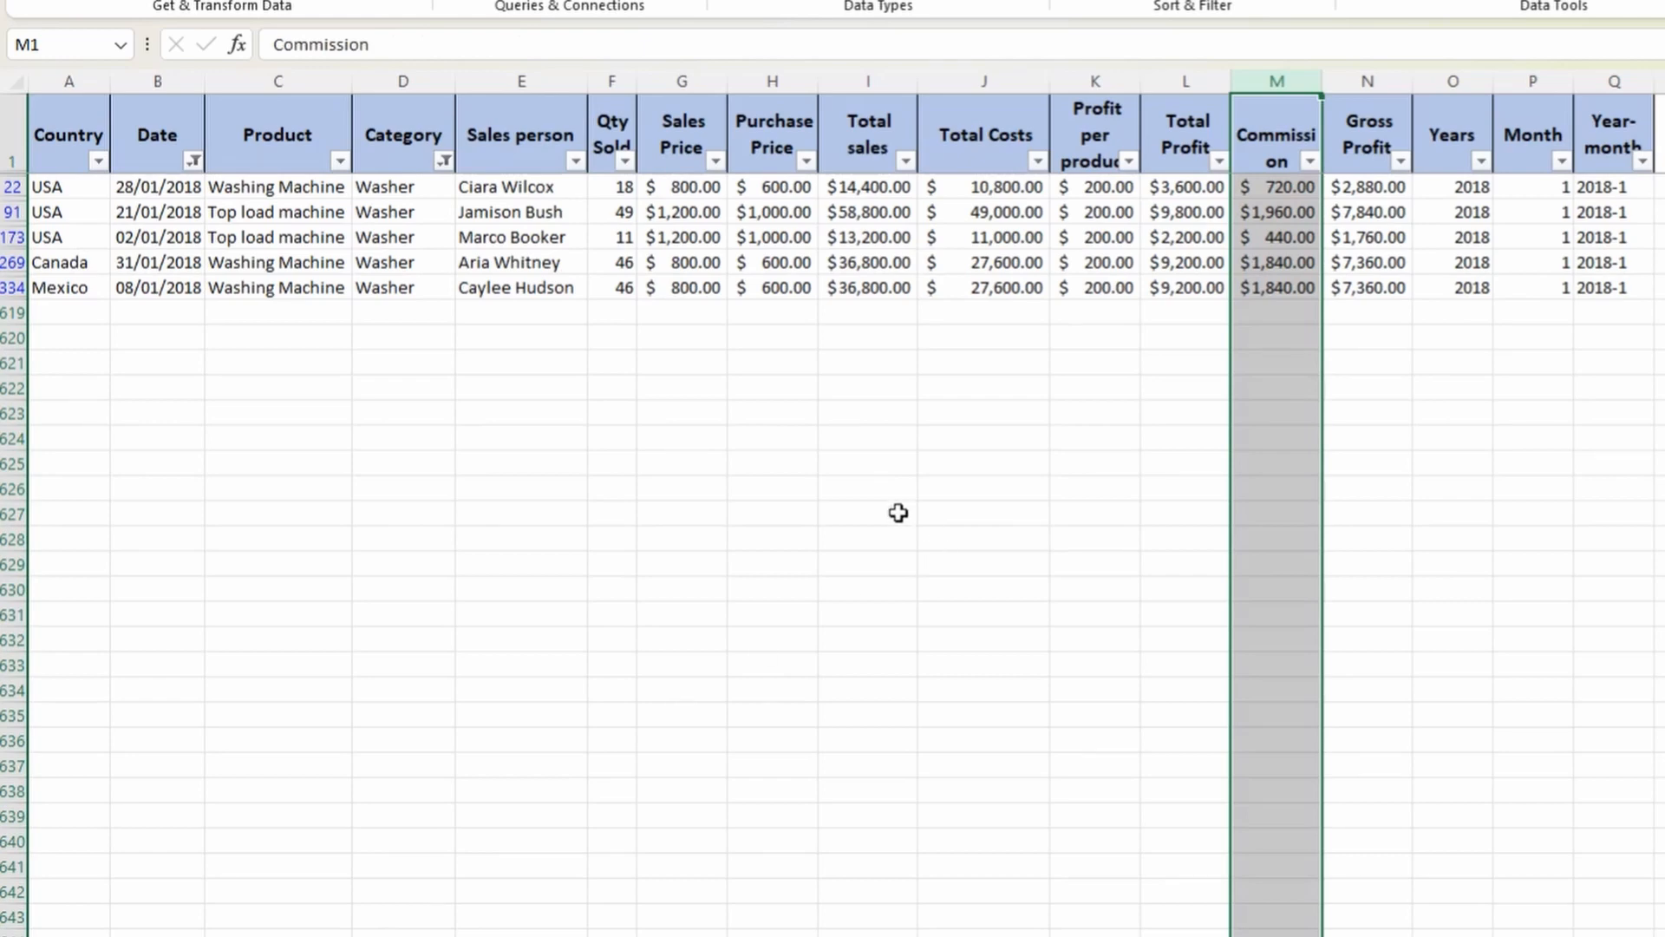
left_click(894, 236)
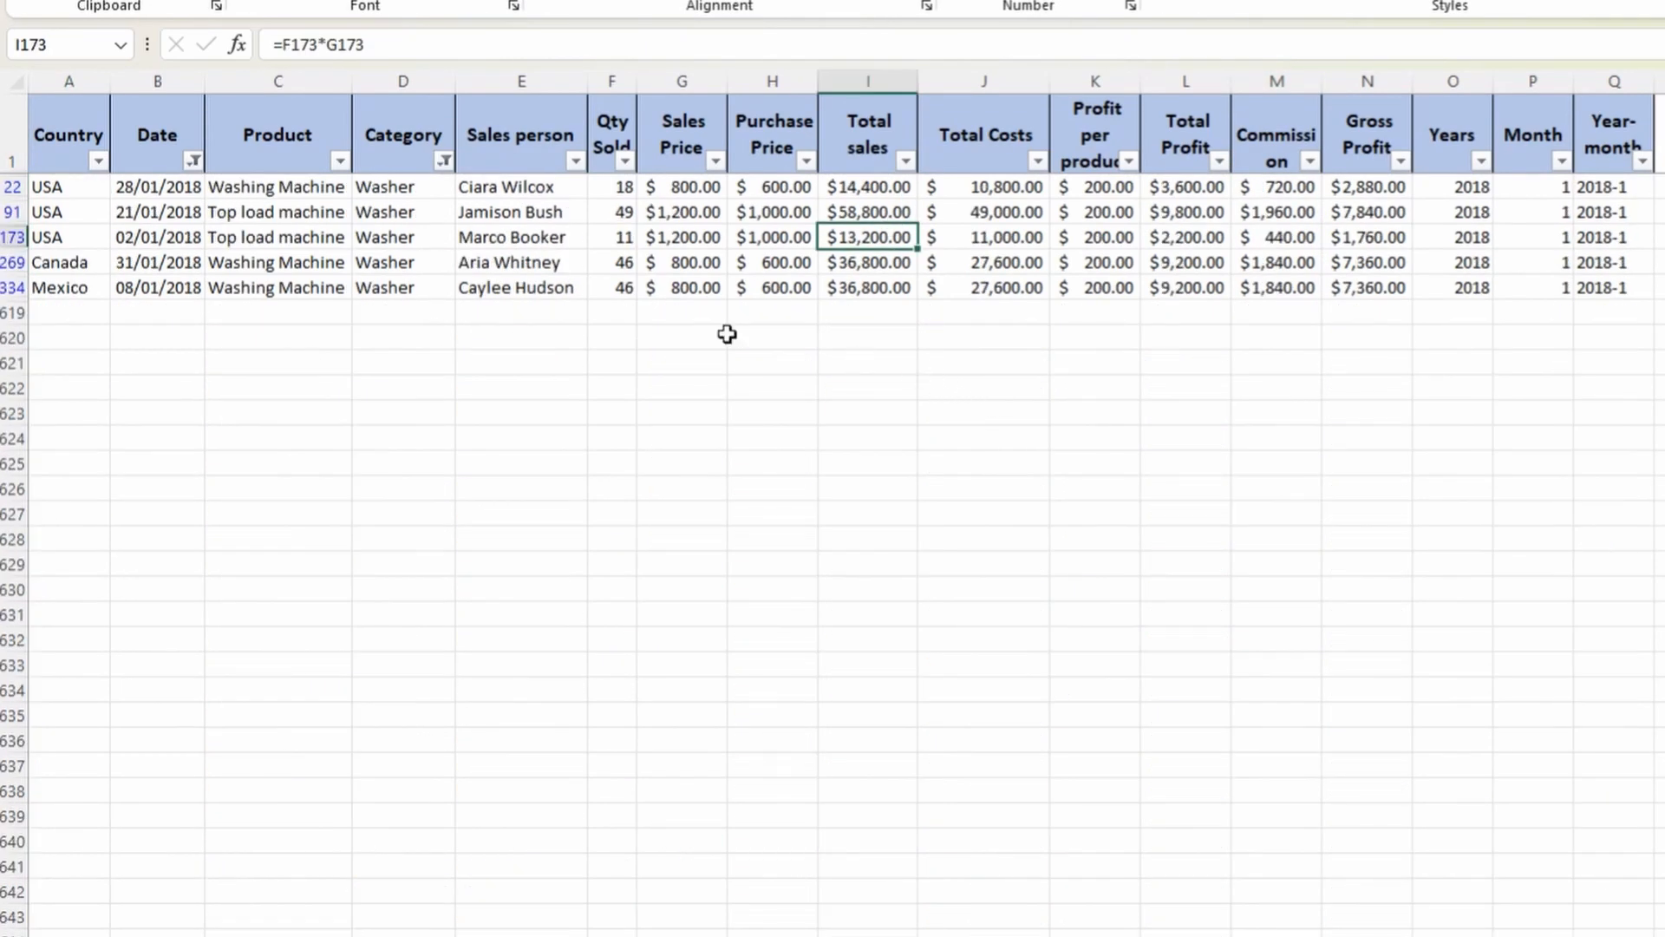
left_click(444, 161)
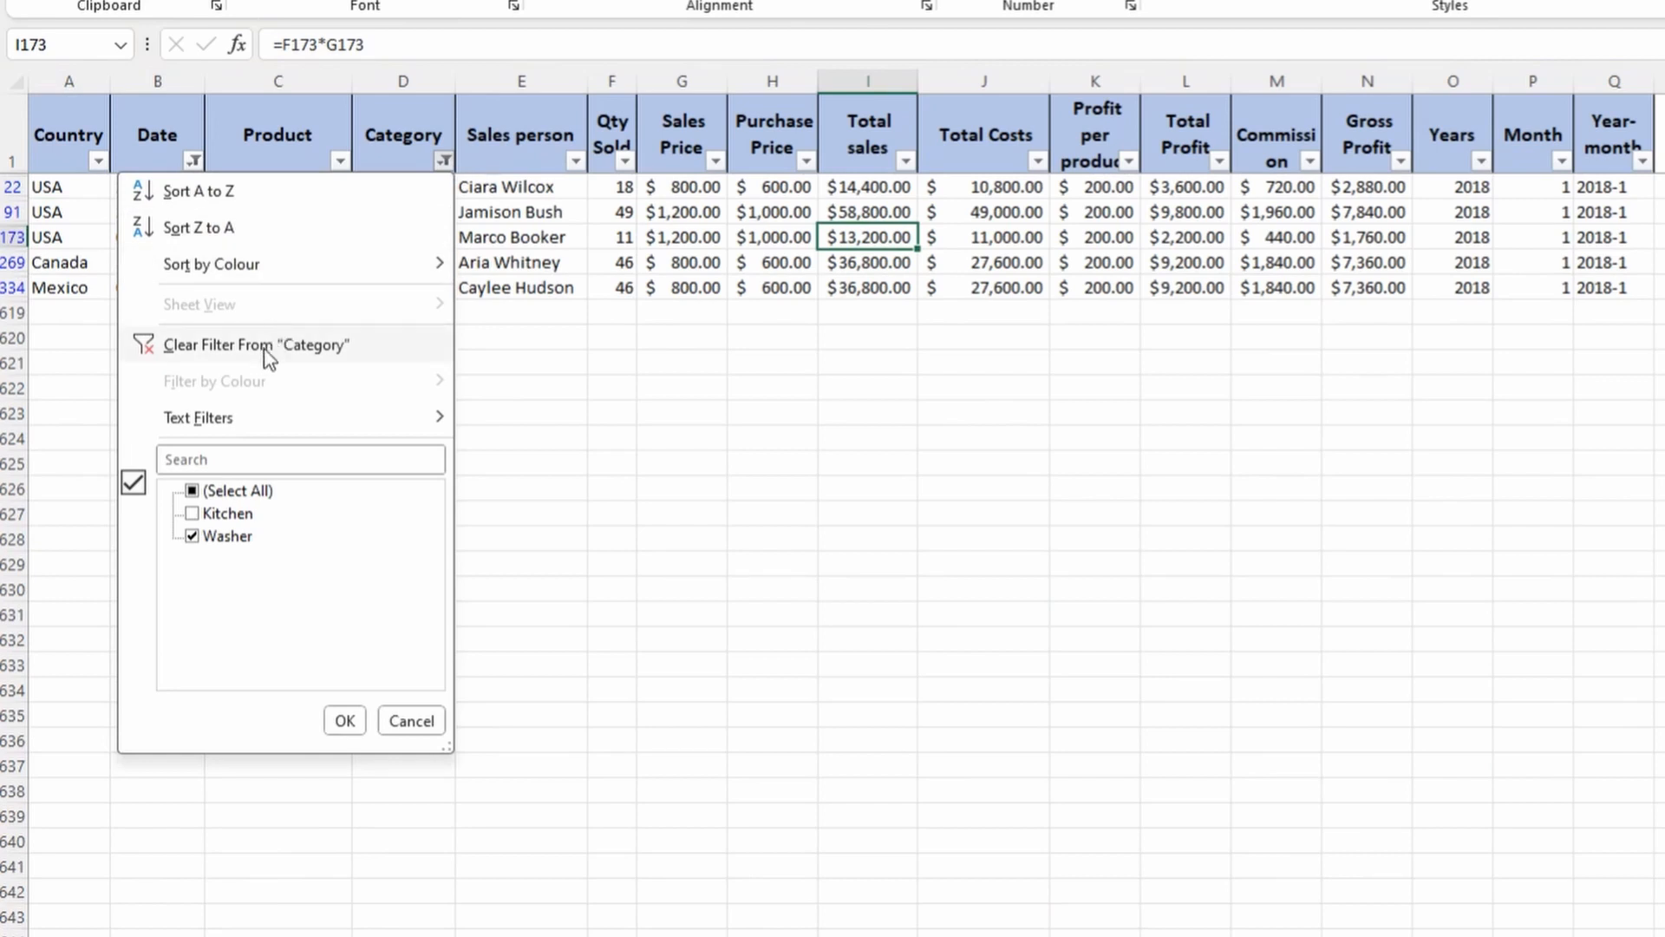
left_click(683, 222)
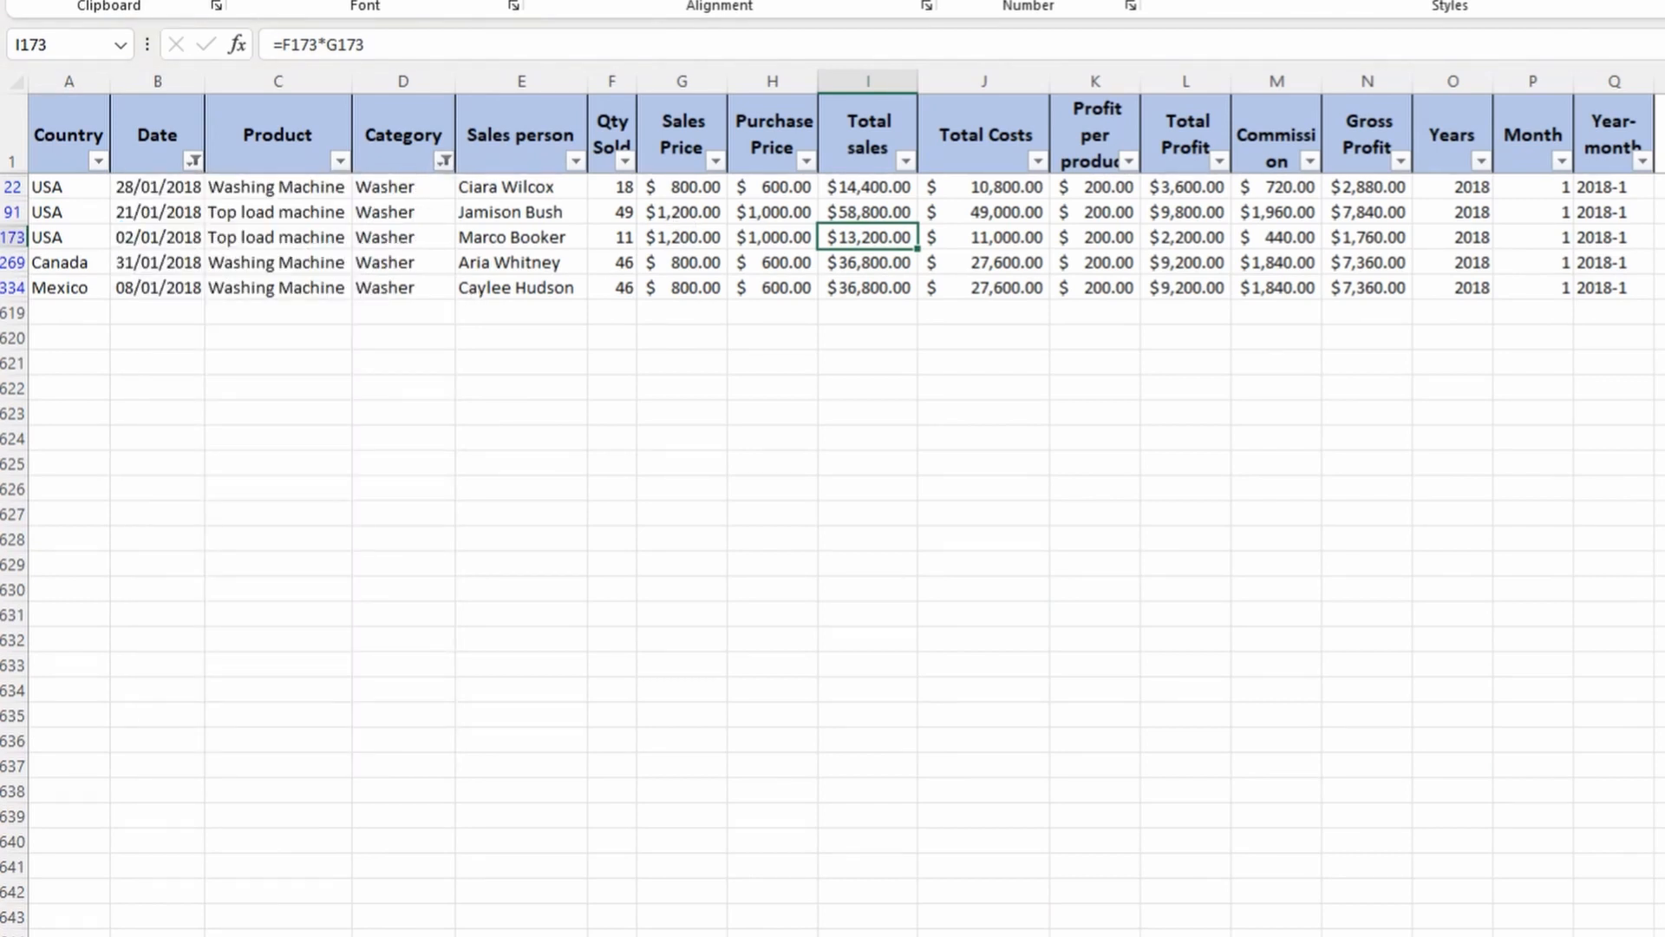
left_click(469, 0)
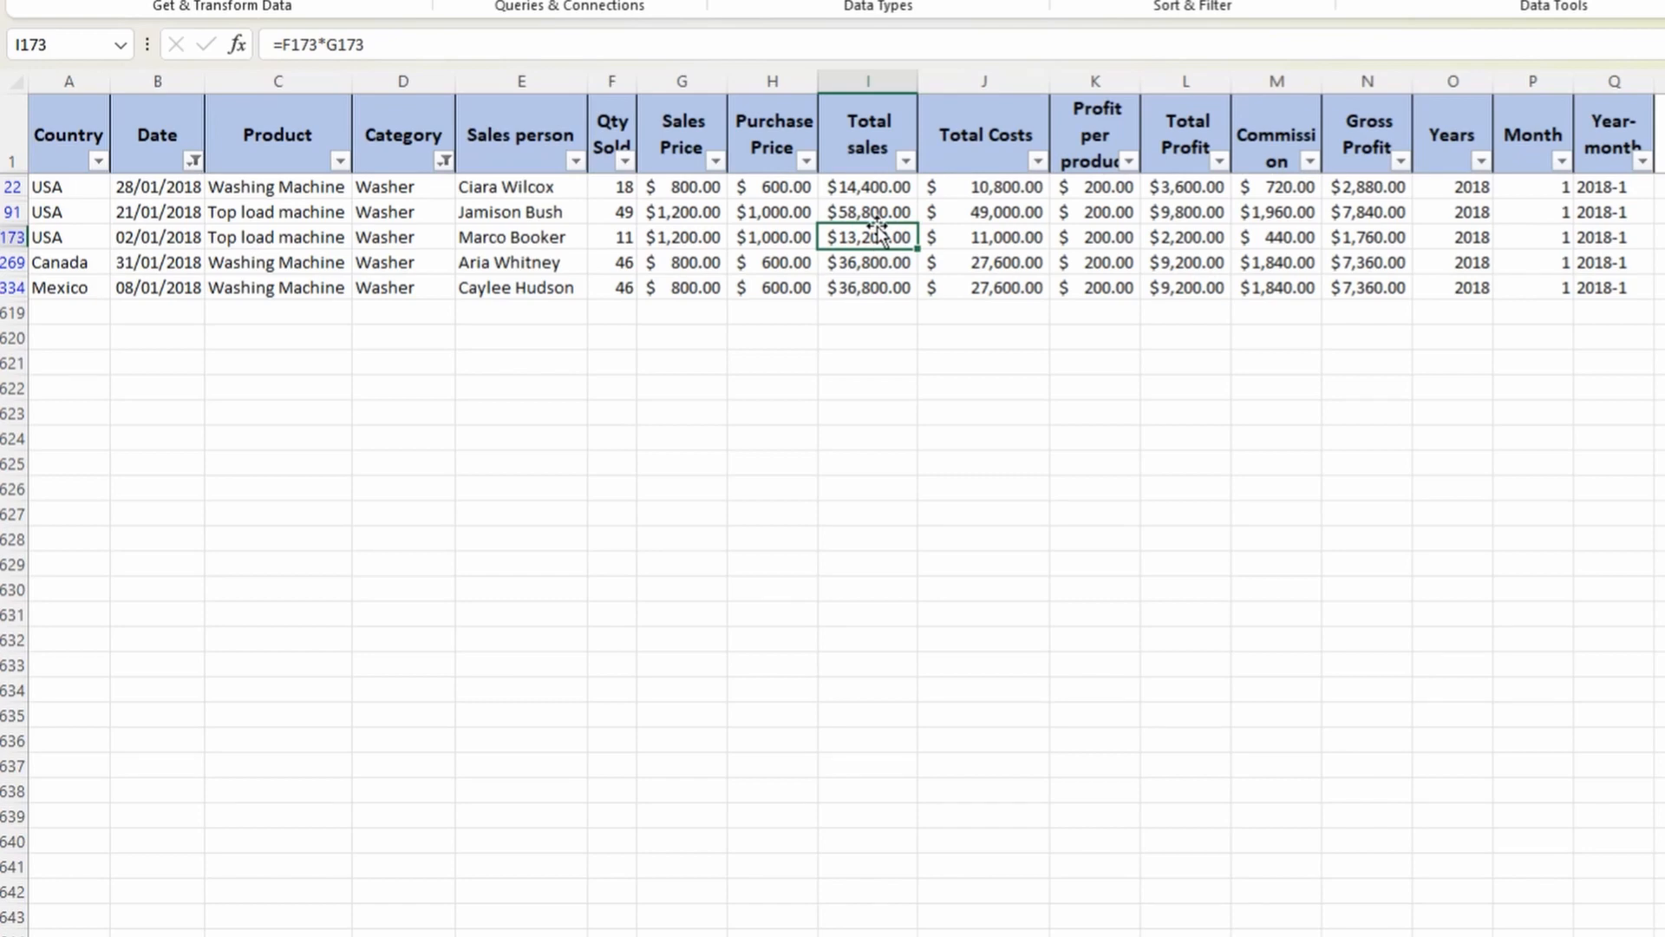
key("alt+h")
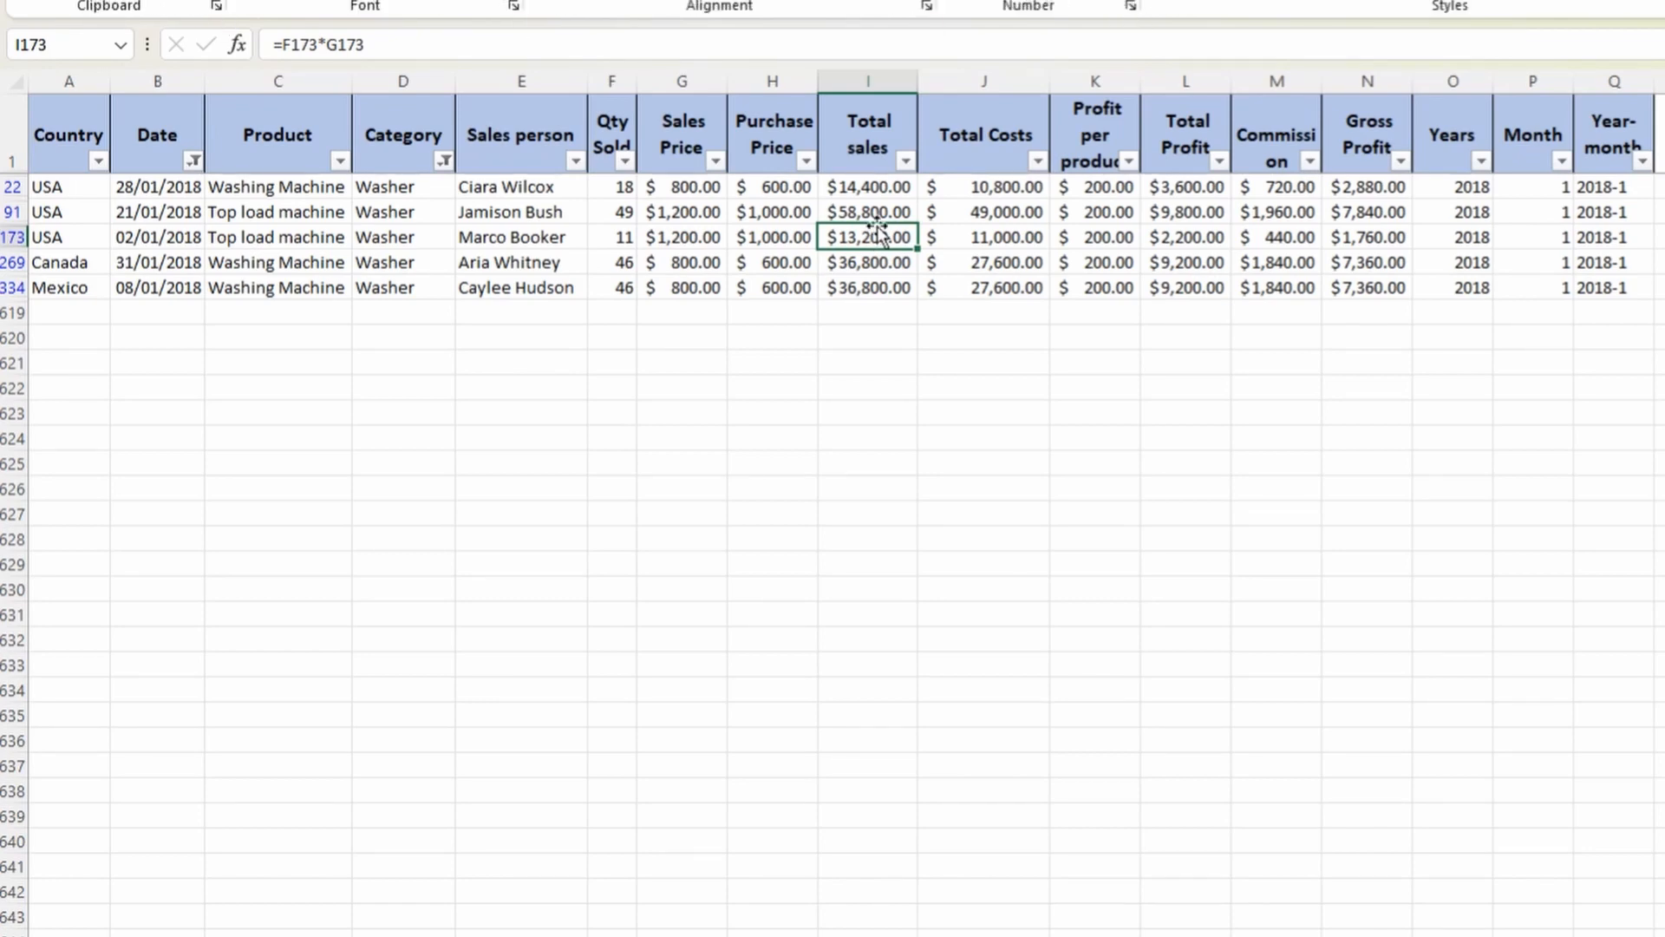
key("s")
key("c")
key("ctrl+Home")
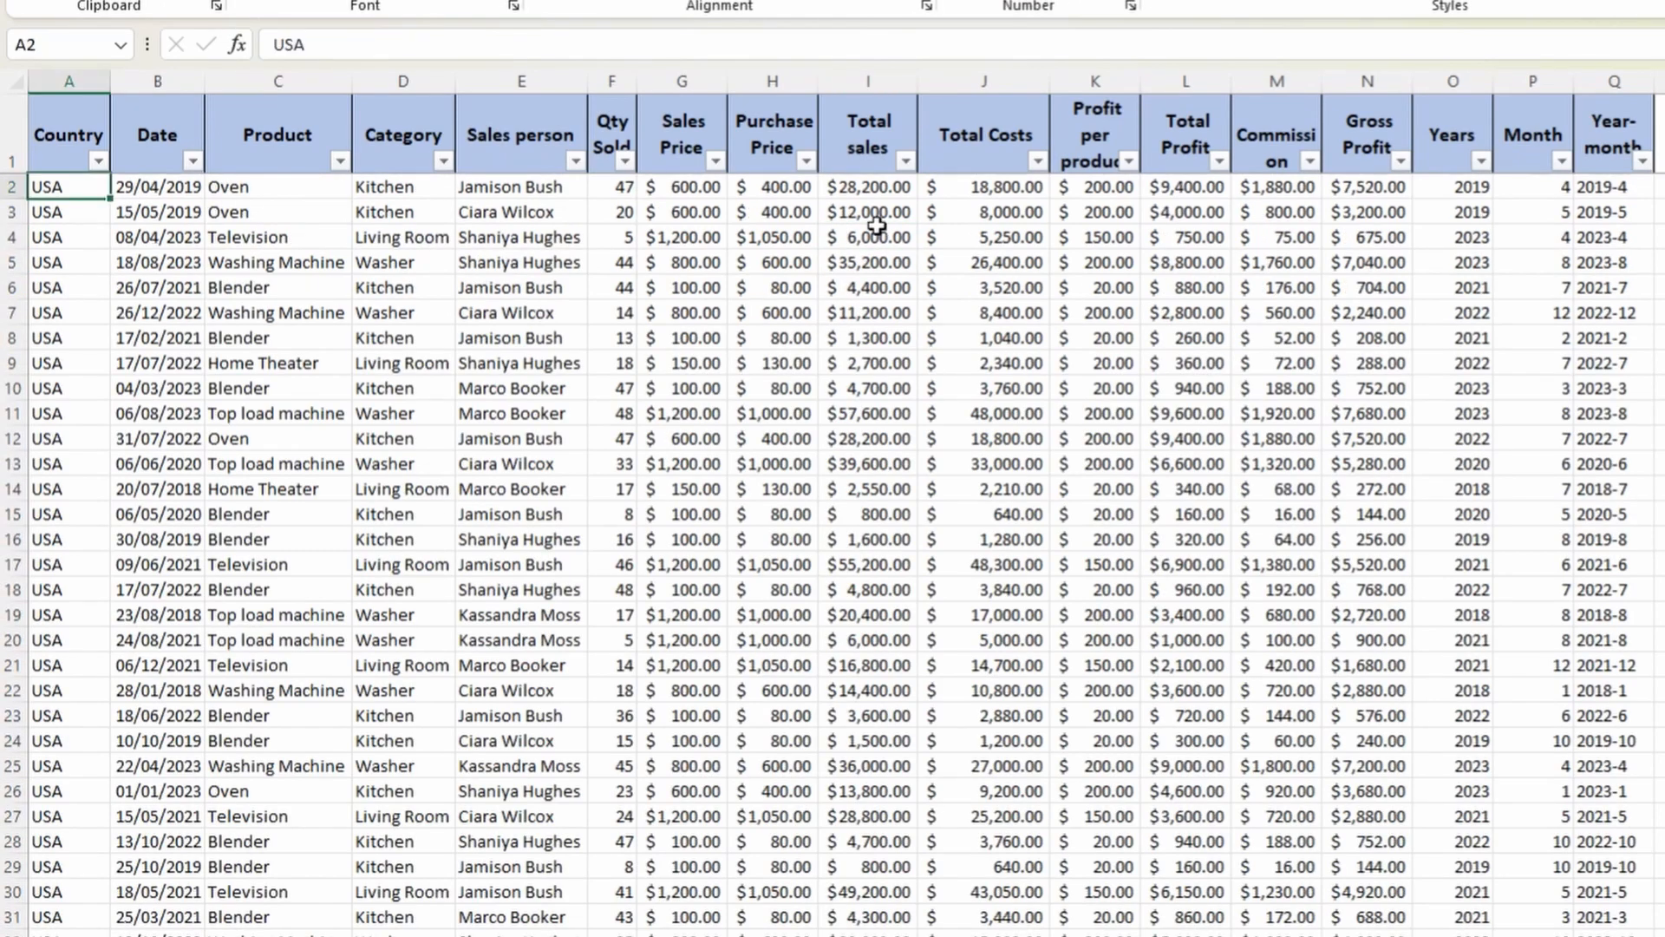
Change the sum range of the SUMIFS in C29 to the Data sheet's Gross Profit column, Data!$N:$N.
left_click(1339, 73)
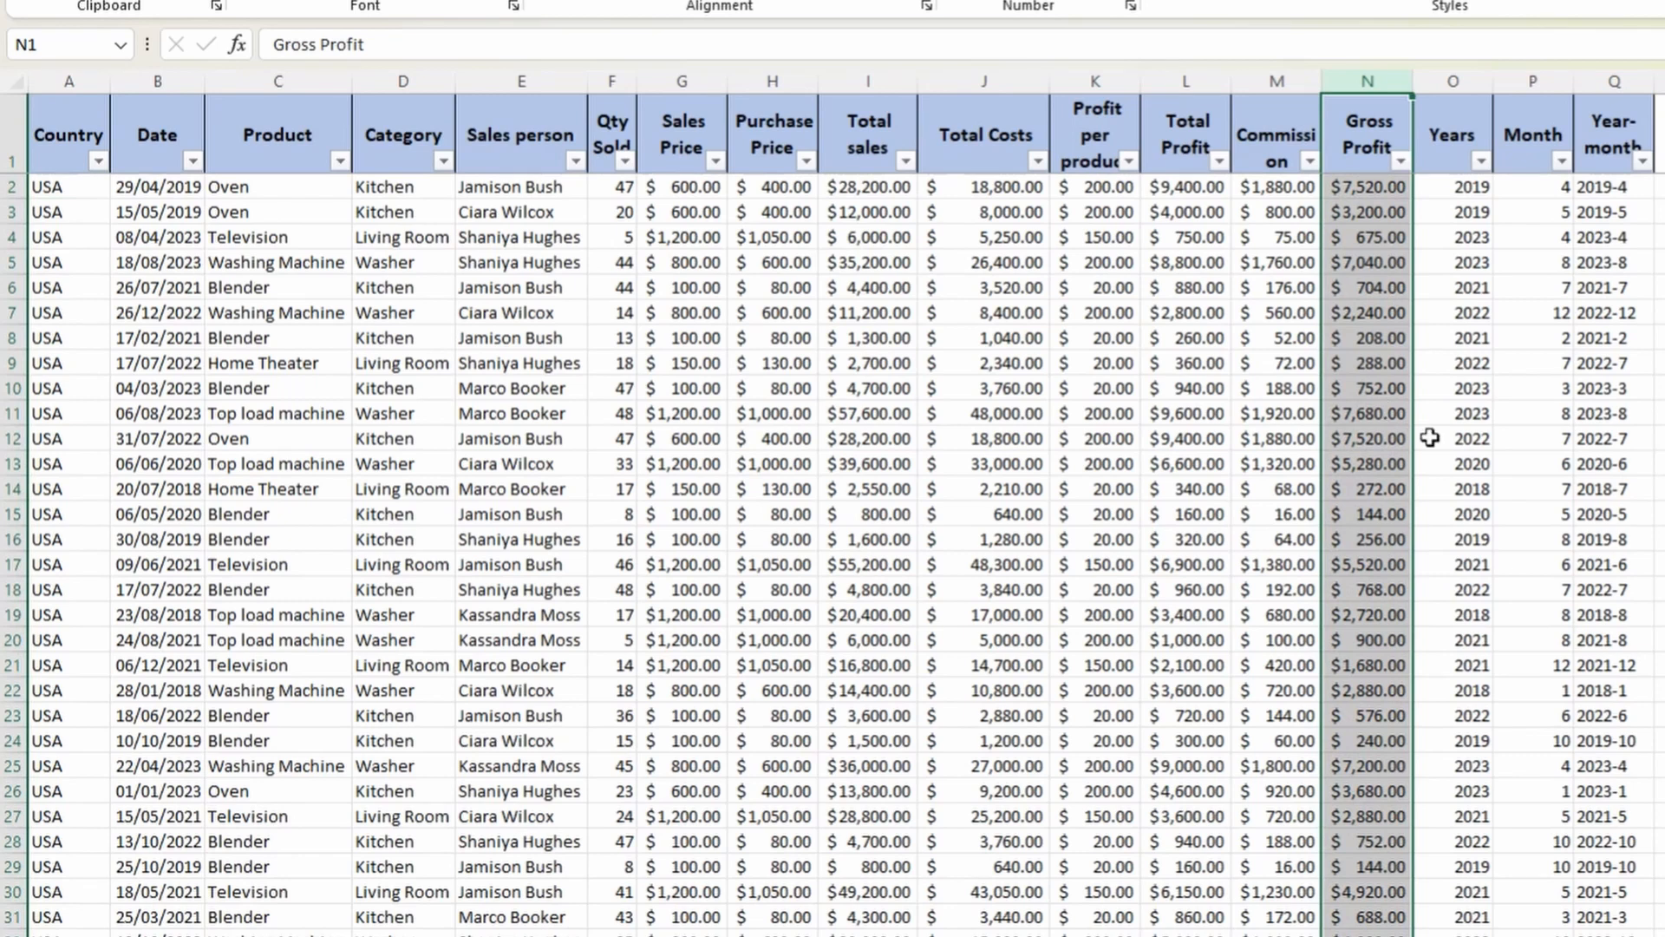
left_click_drag(1374, 291, 1369, 493)
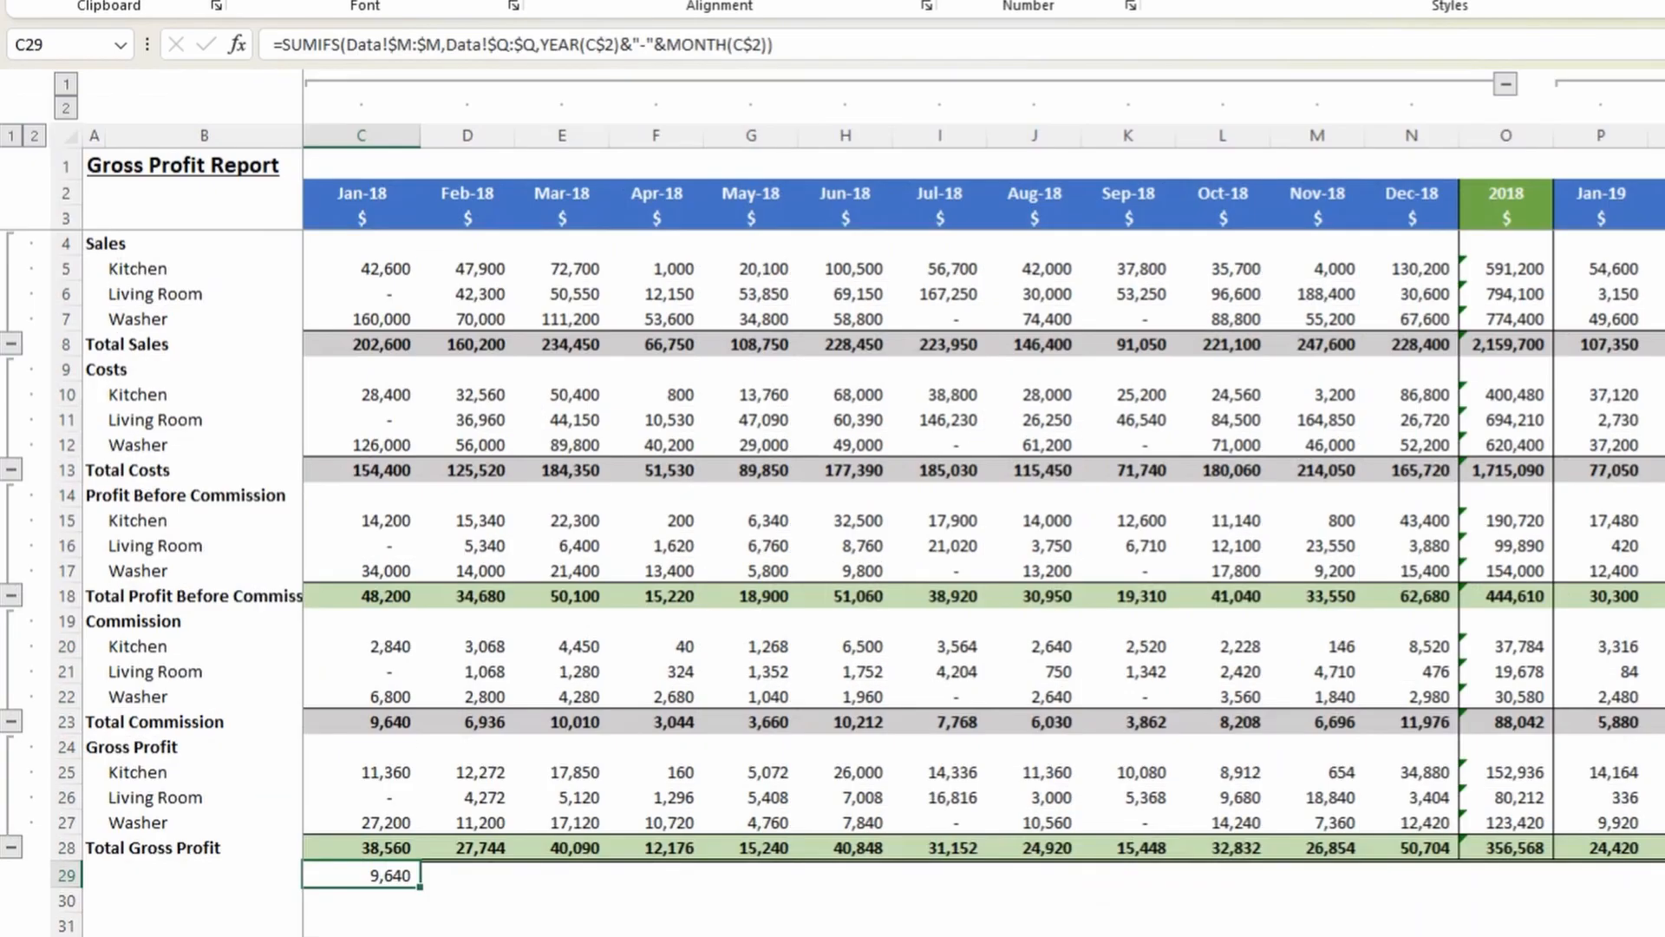
left_click(405, 50)
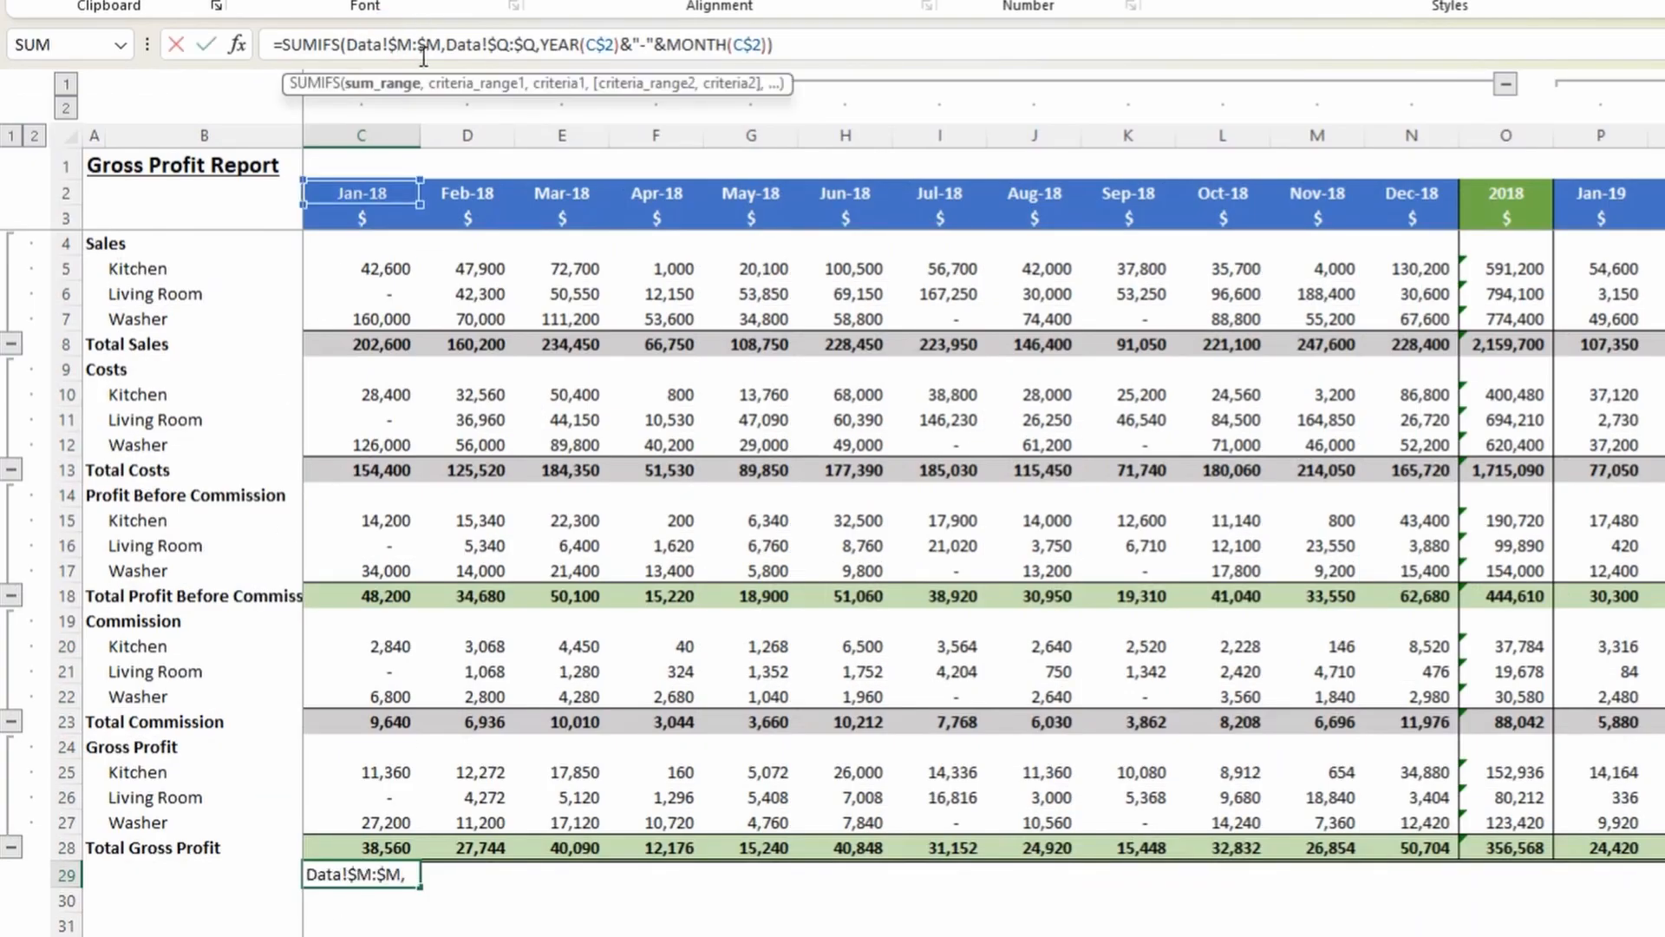
key("BackSpace")
type("n")
left_click(424, 51)
key("Delete")
type("N")
key("Return")
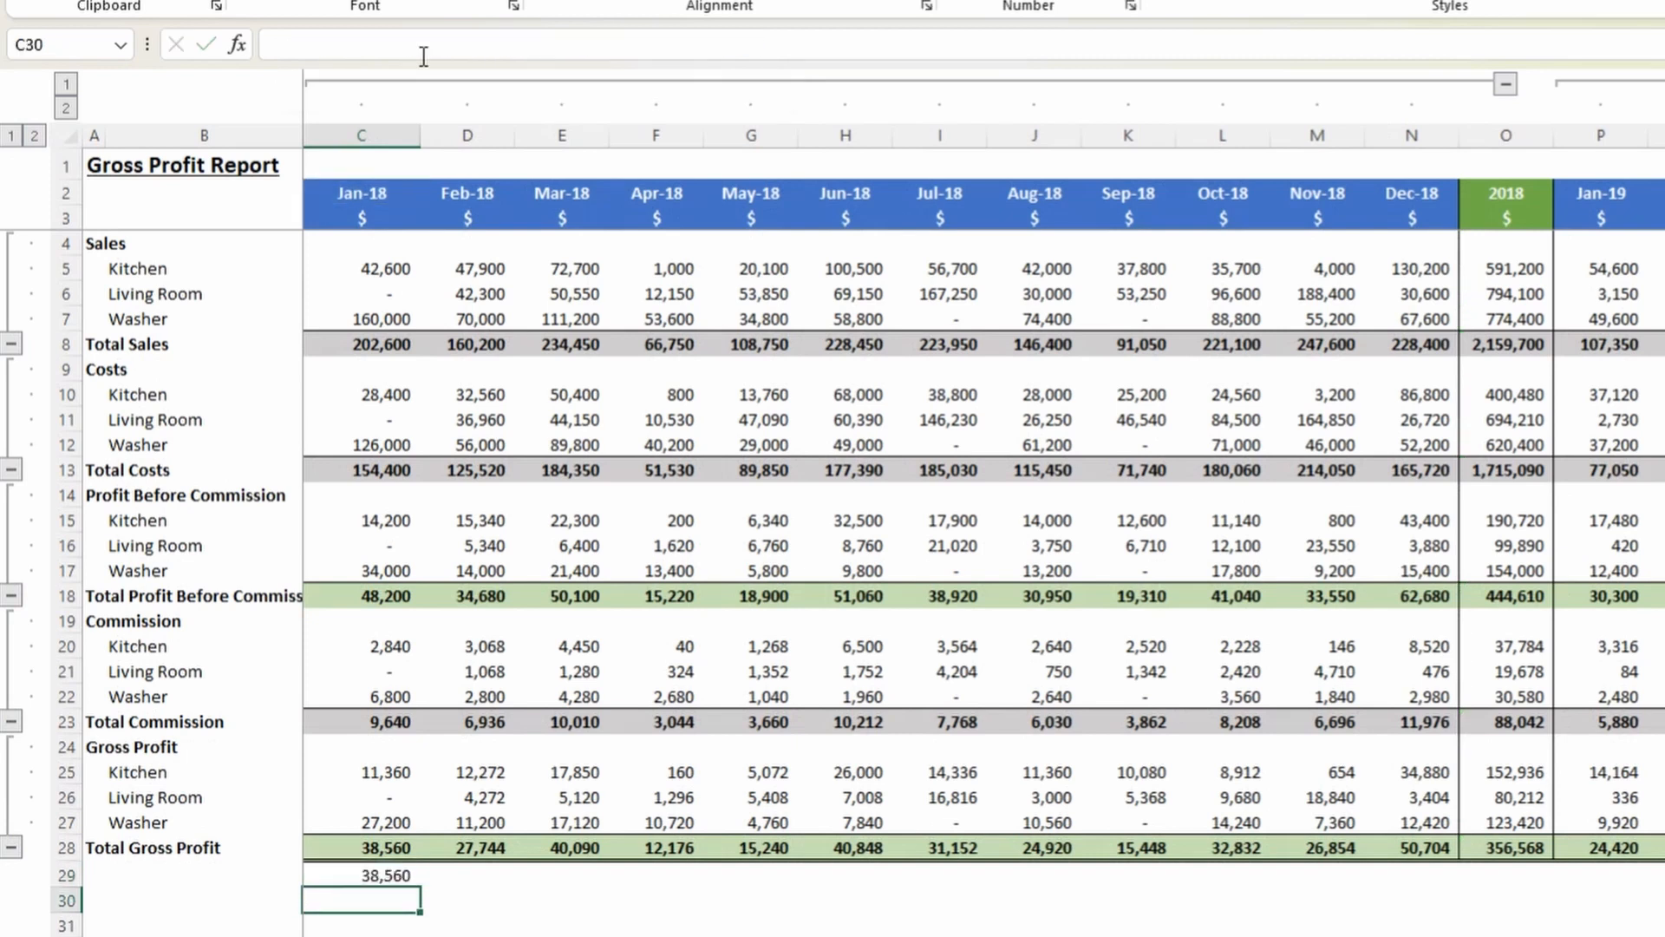
key("Up")
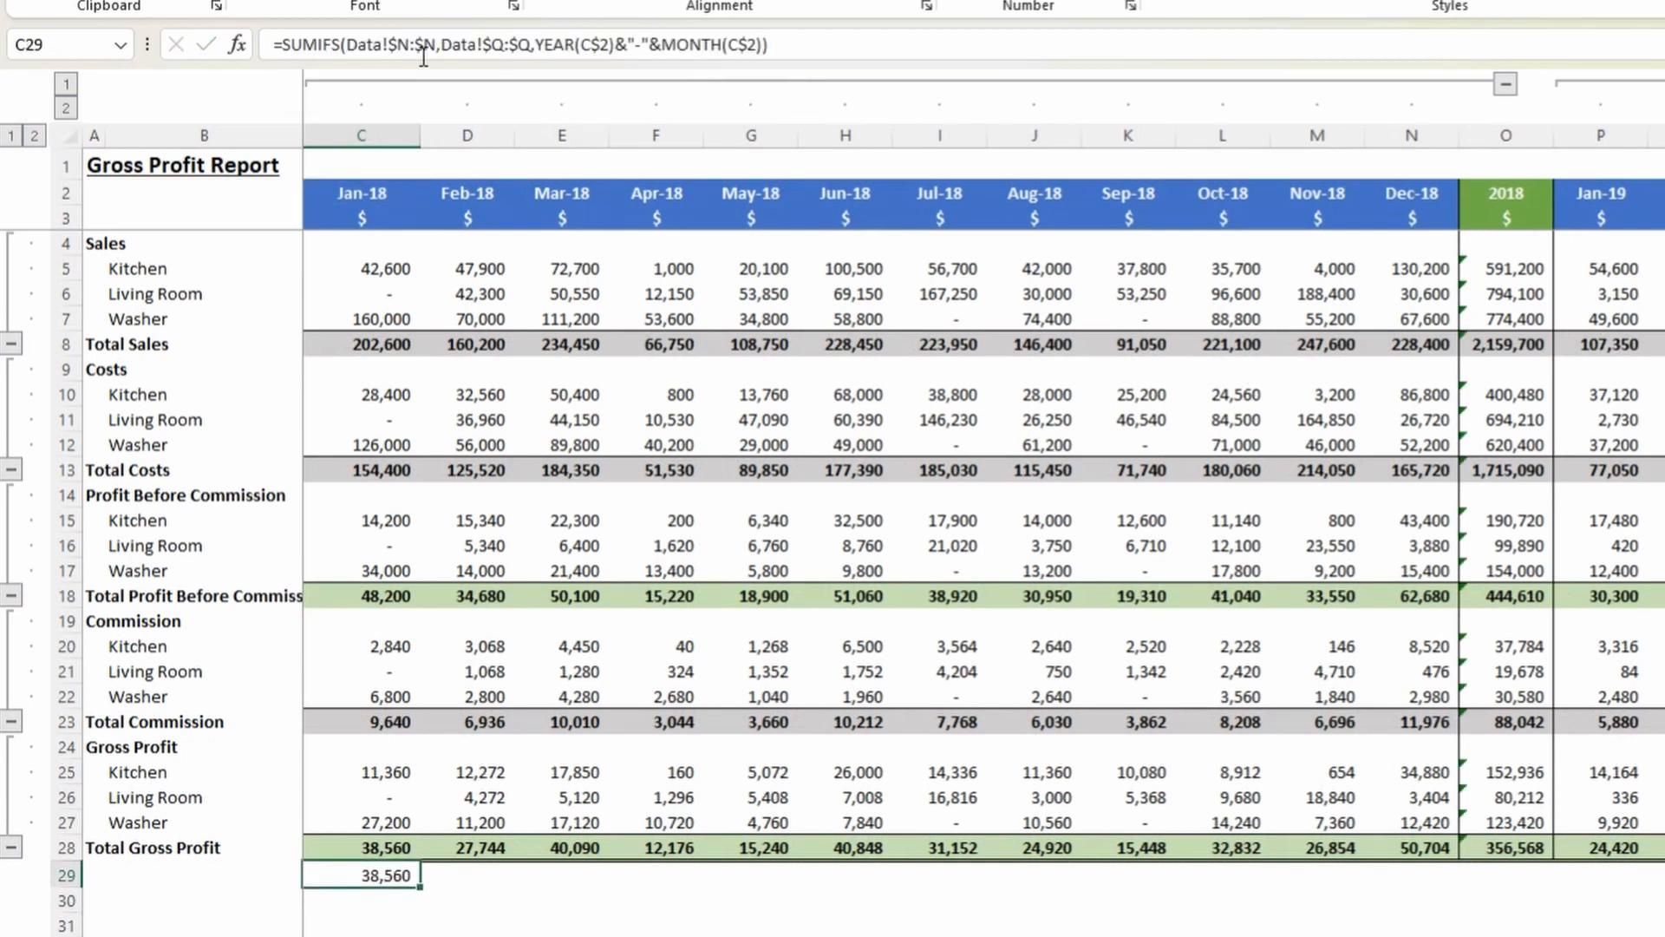
Extend the formula in C29 to subtract Total Gross Profit by appending -C28.
key("F2")
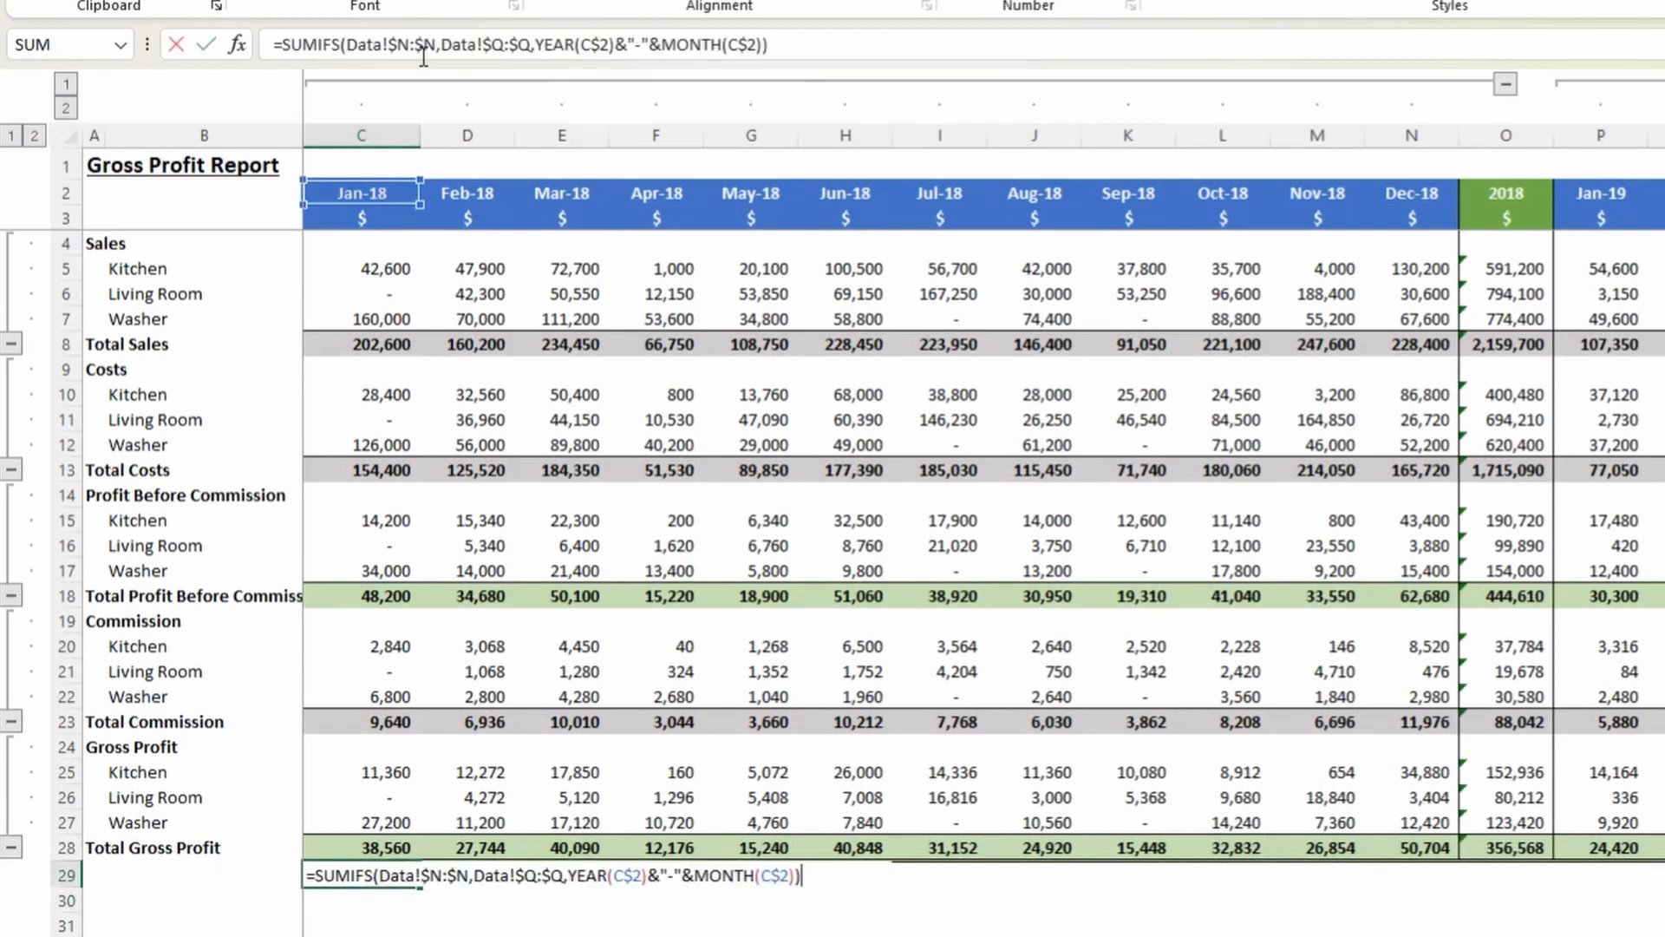
key("Escape")
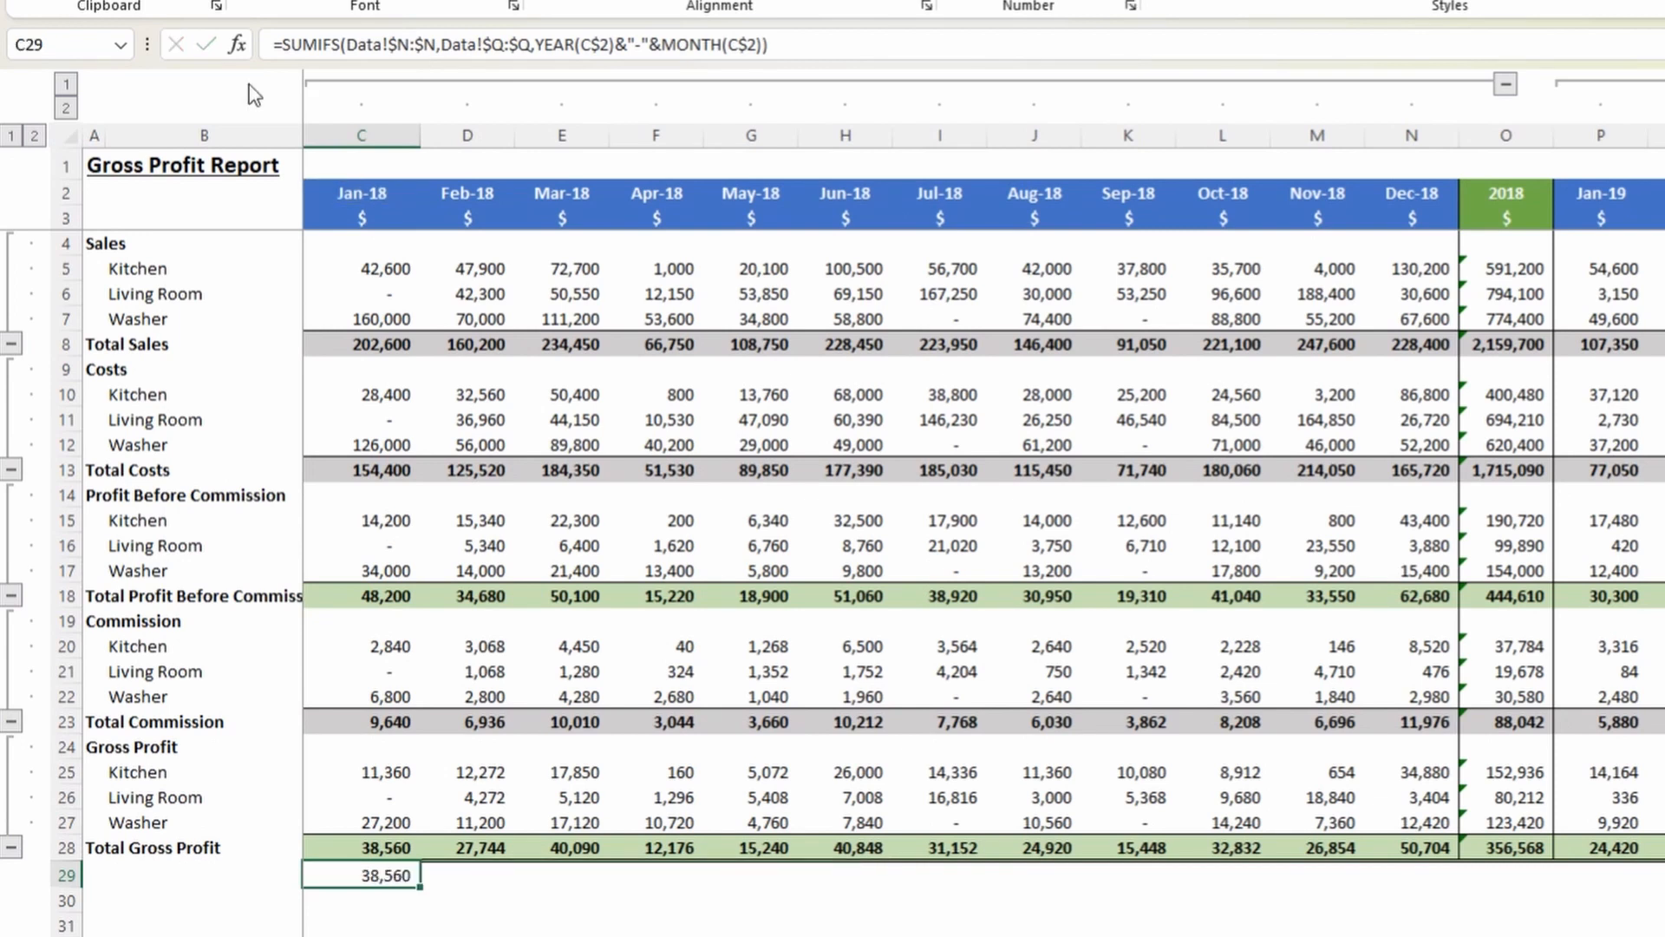
key("F2")
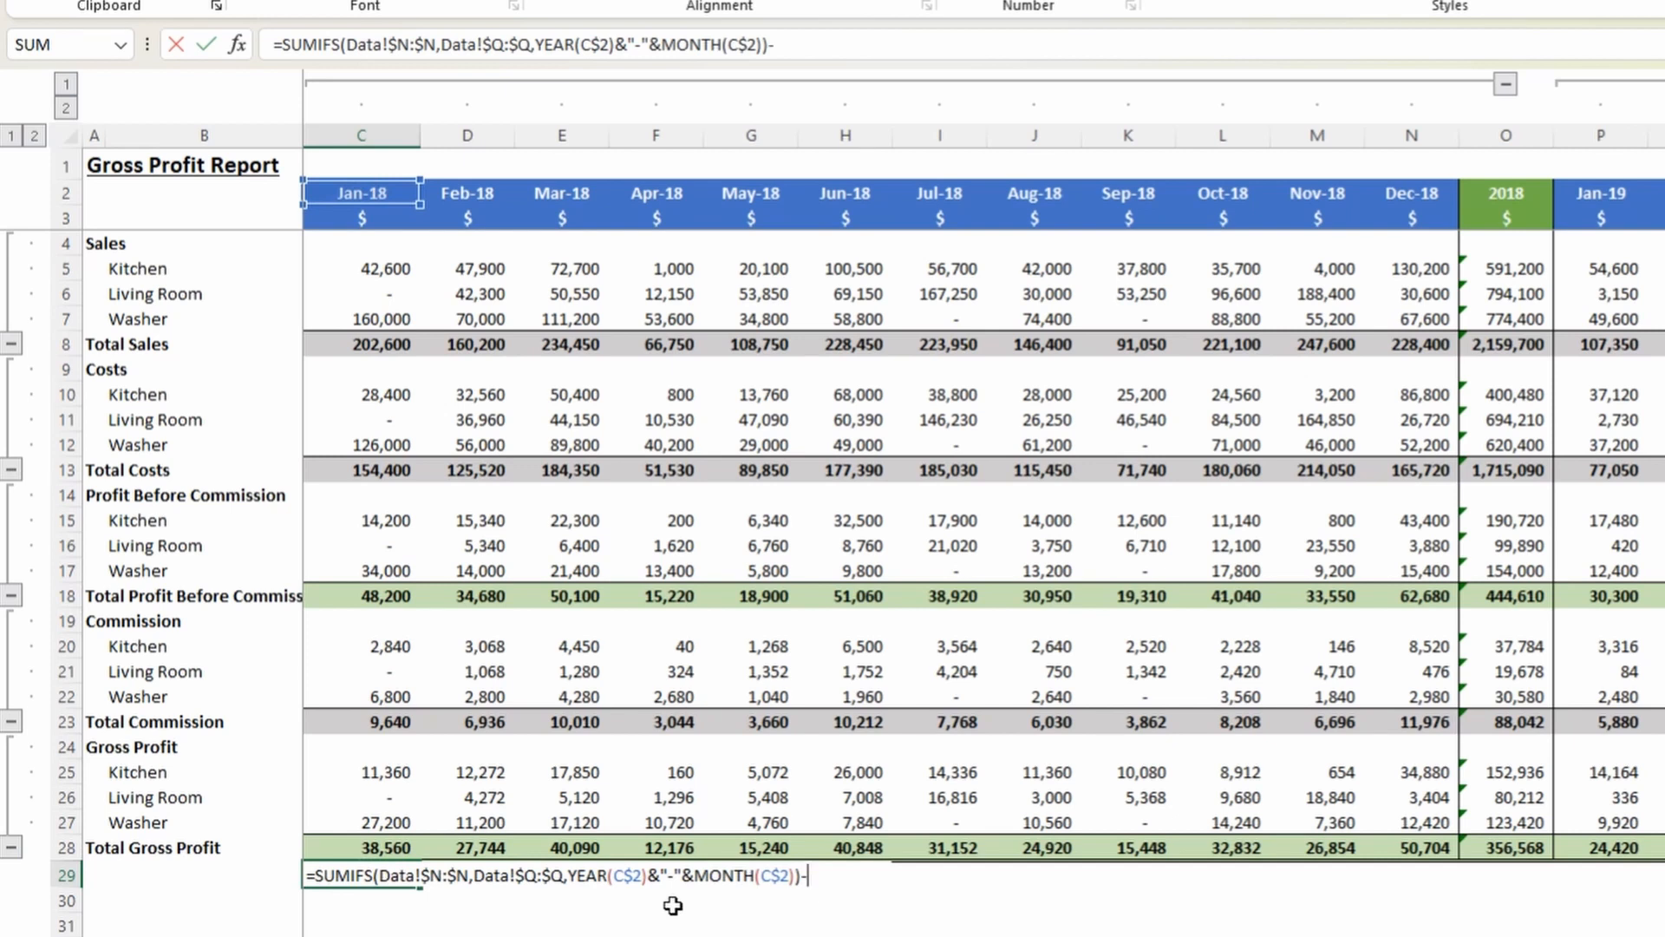
key("Return")
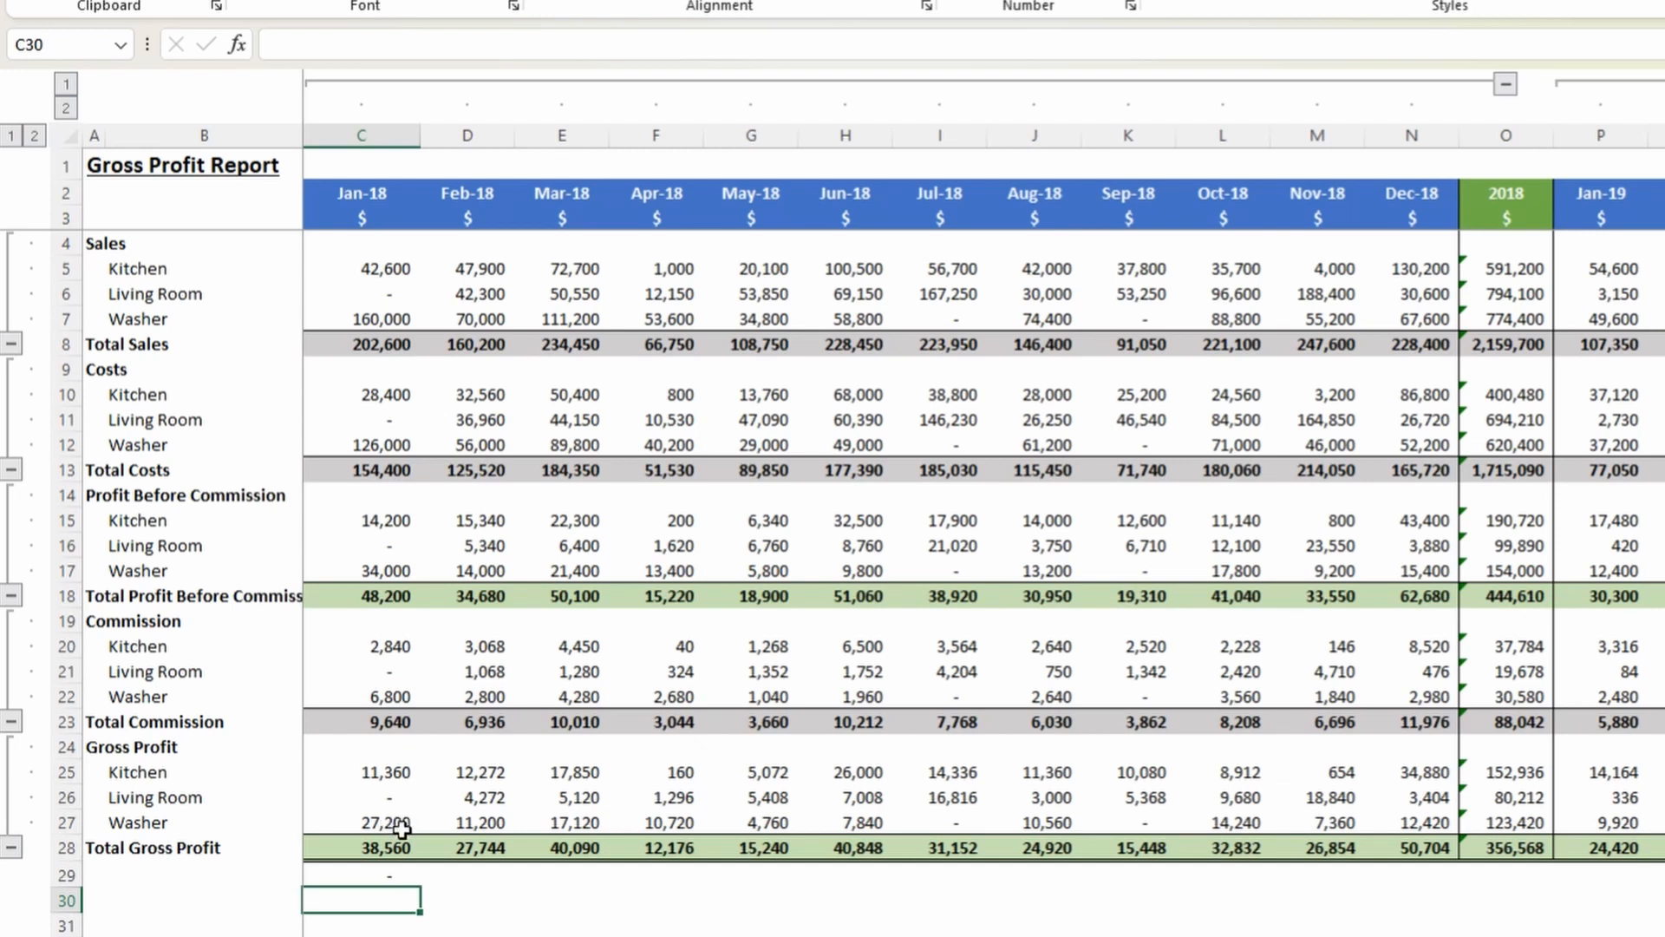
Review the Jan-18 Washer gross profit formula, the Living Room commission row and the check formula in C29.
left_click(392, 822)
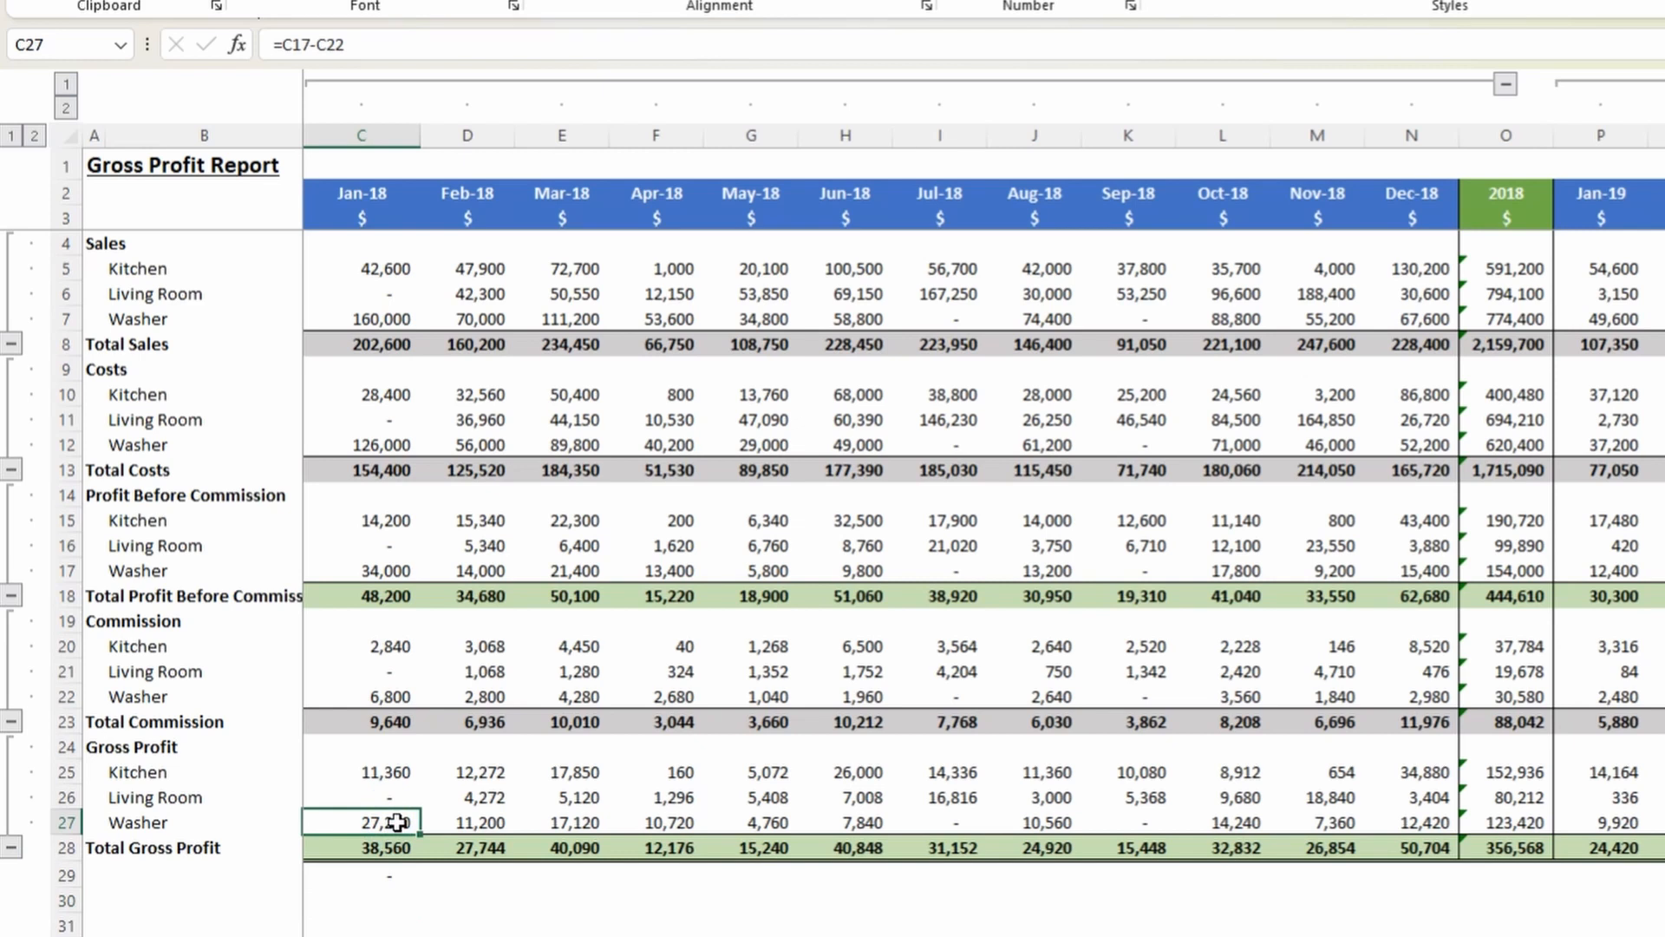
left_click(165, 678)
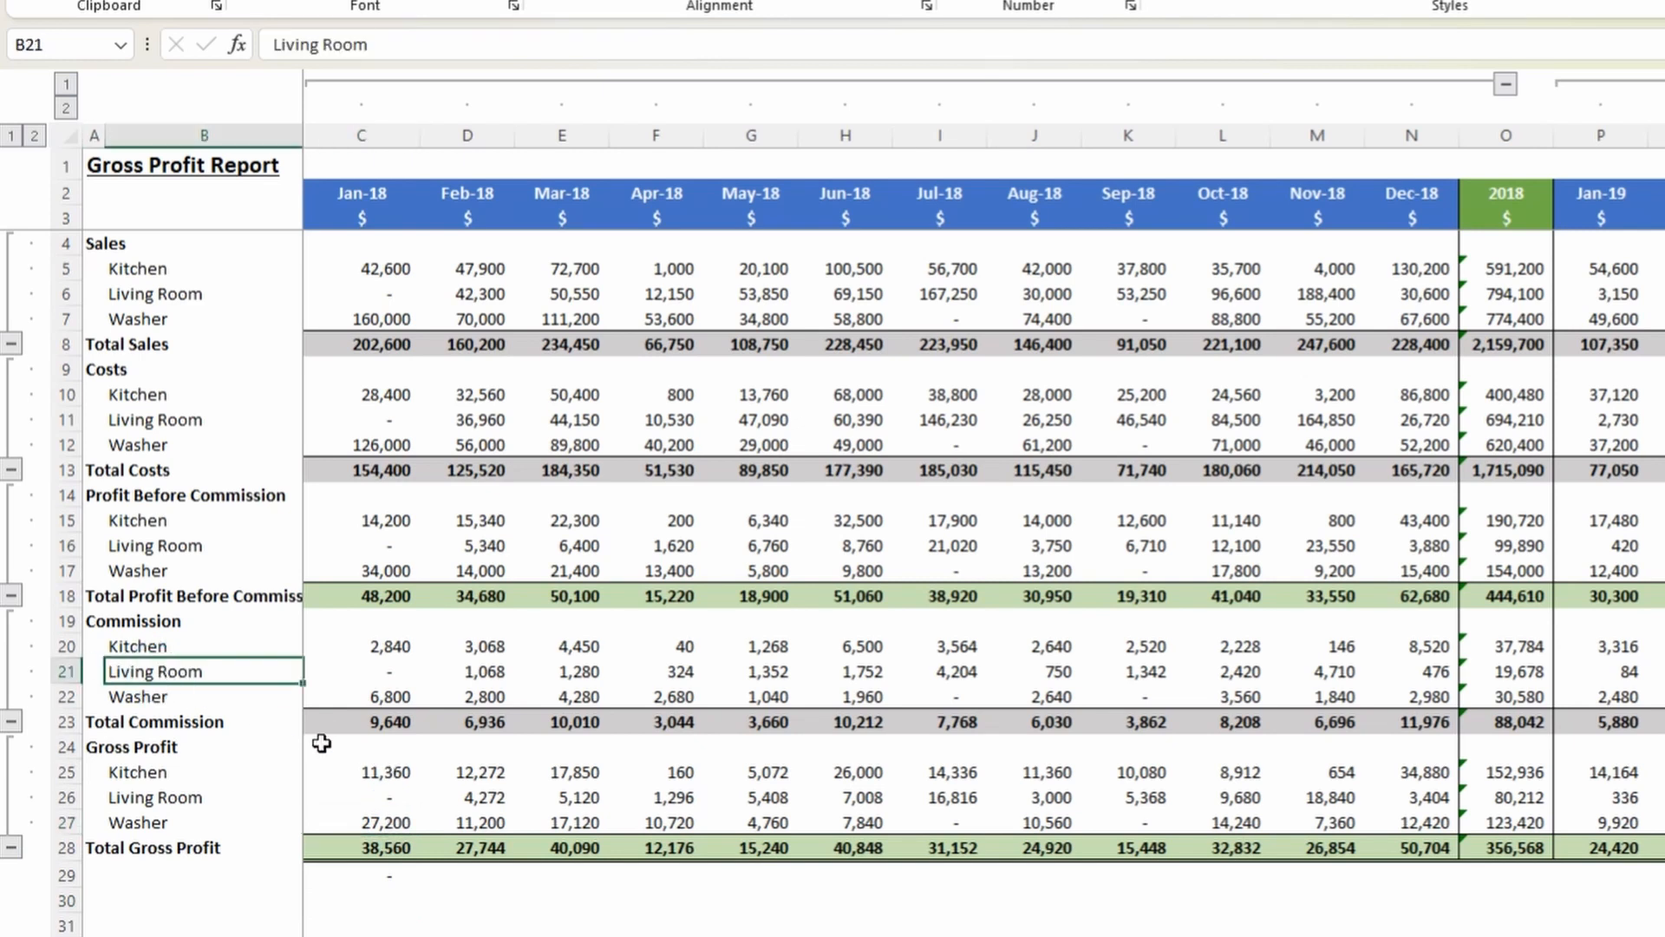
key("ctrl+shift+Right")
key("Down")
left_click(401, 874)
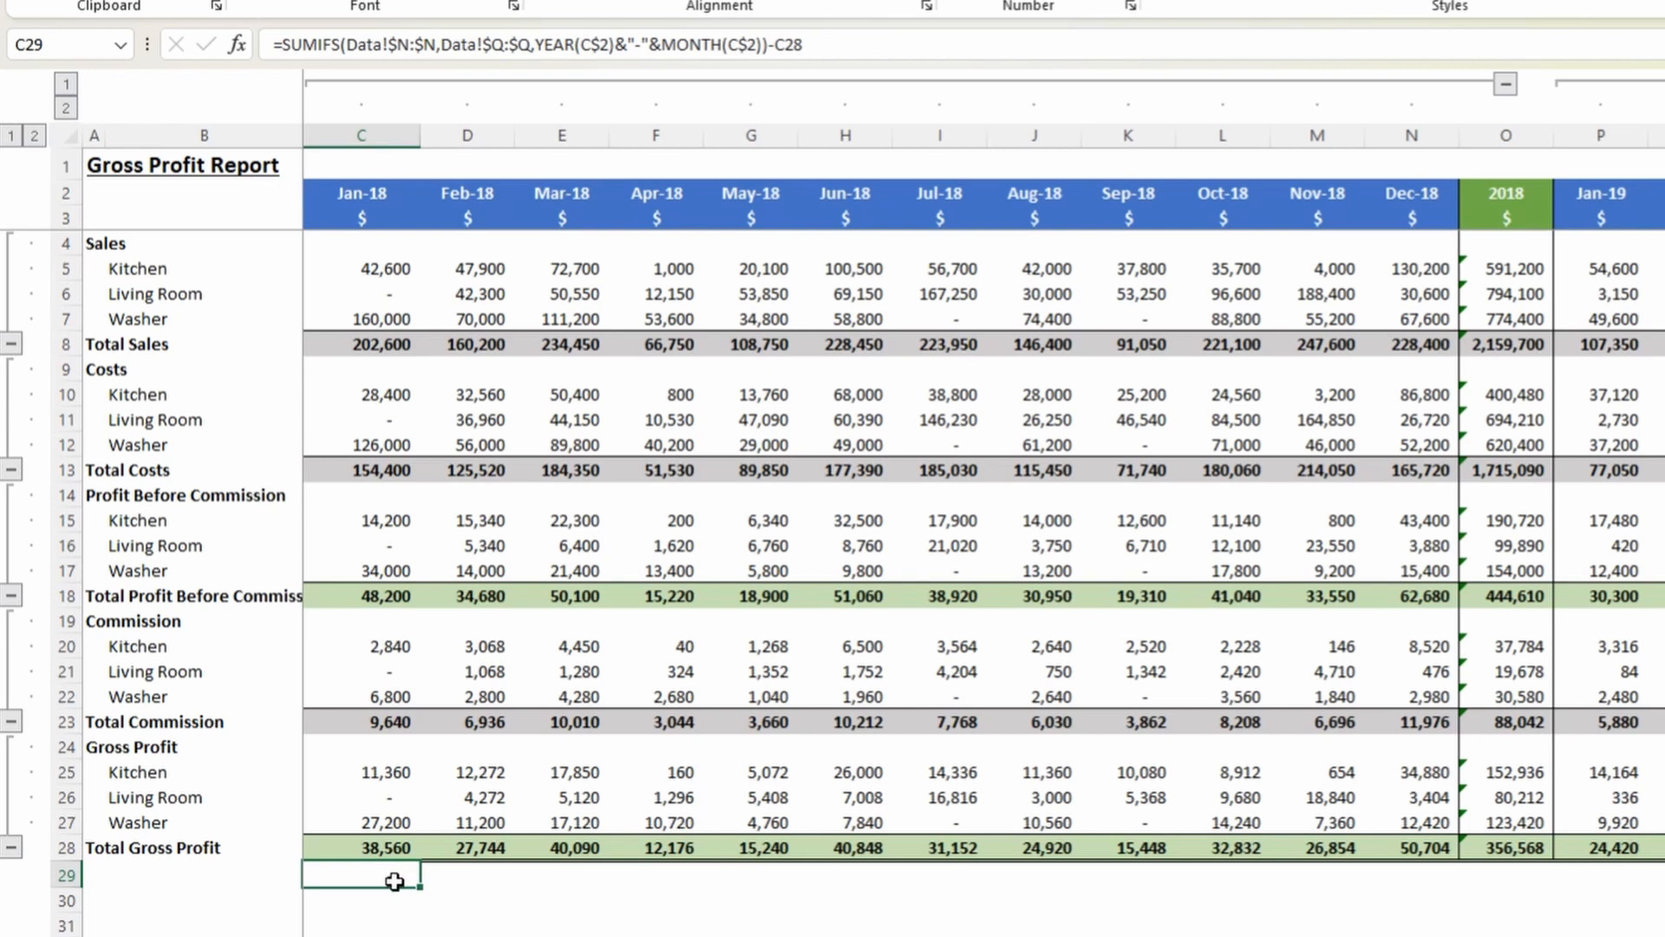
Label B29 as "Checks" in italics, aligned to the right of the cell.
left_click(230, 881)
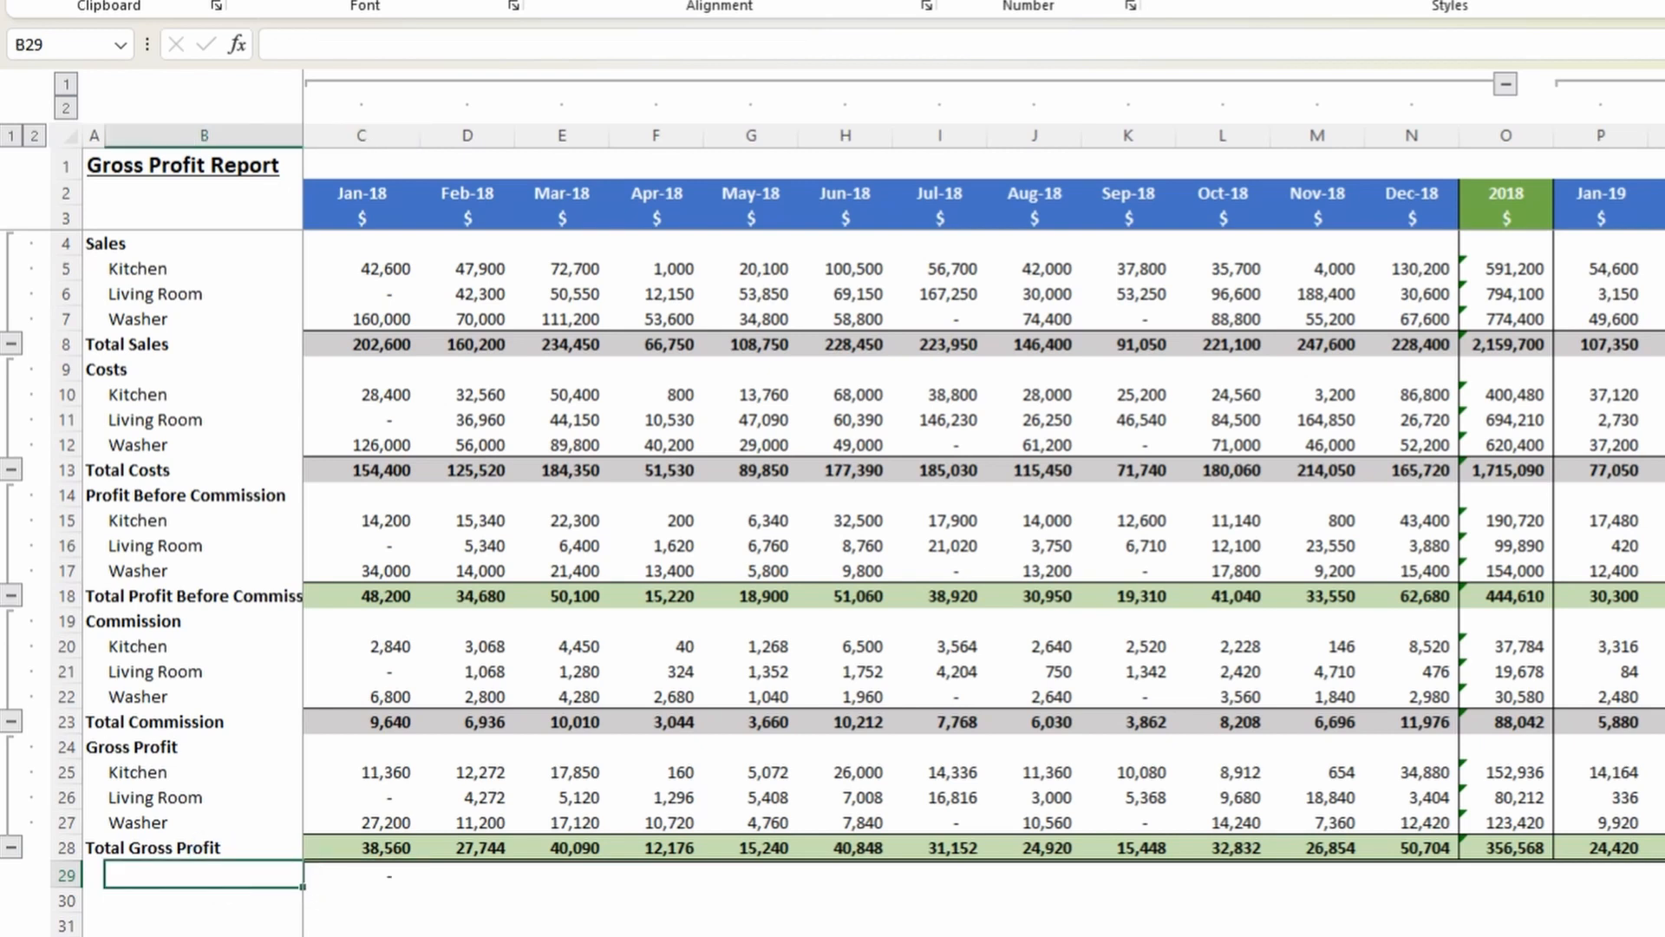
type("Checks")
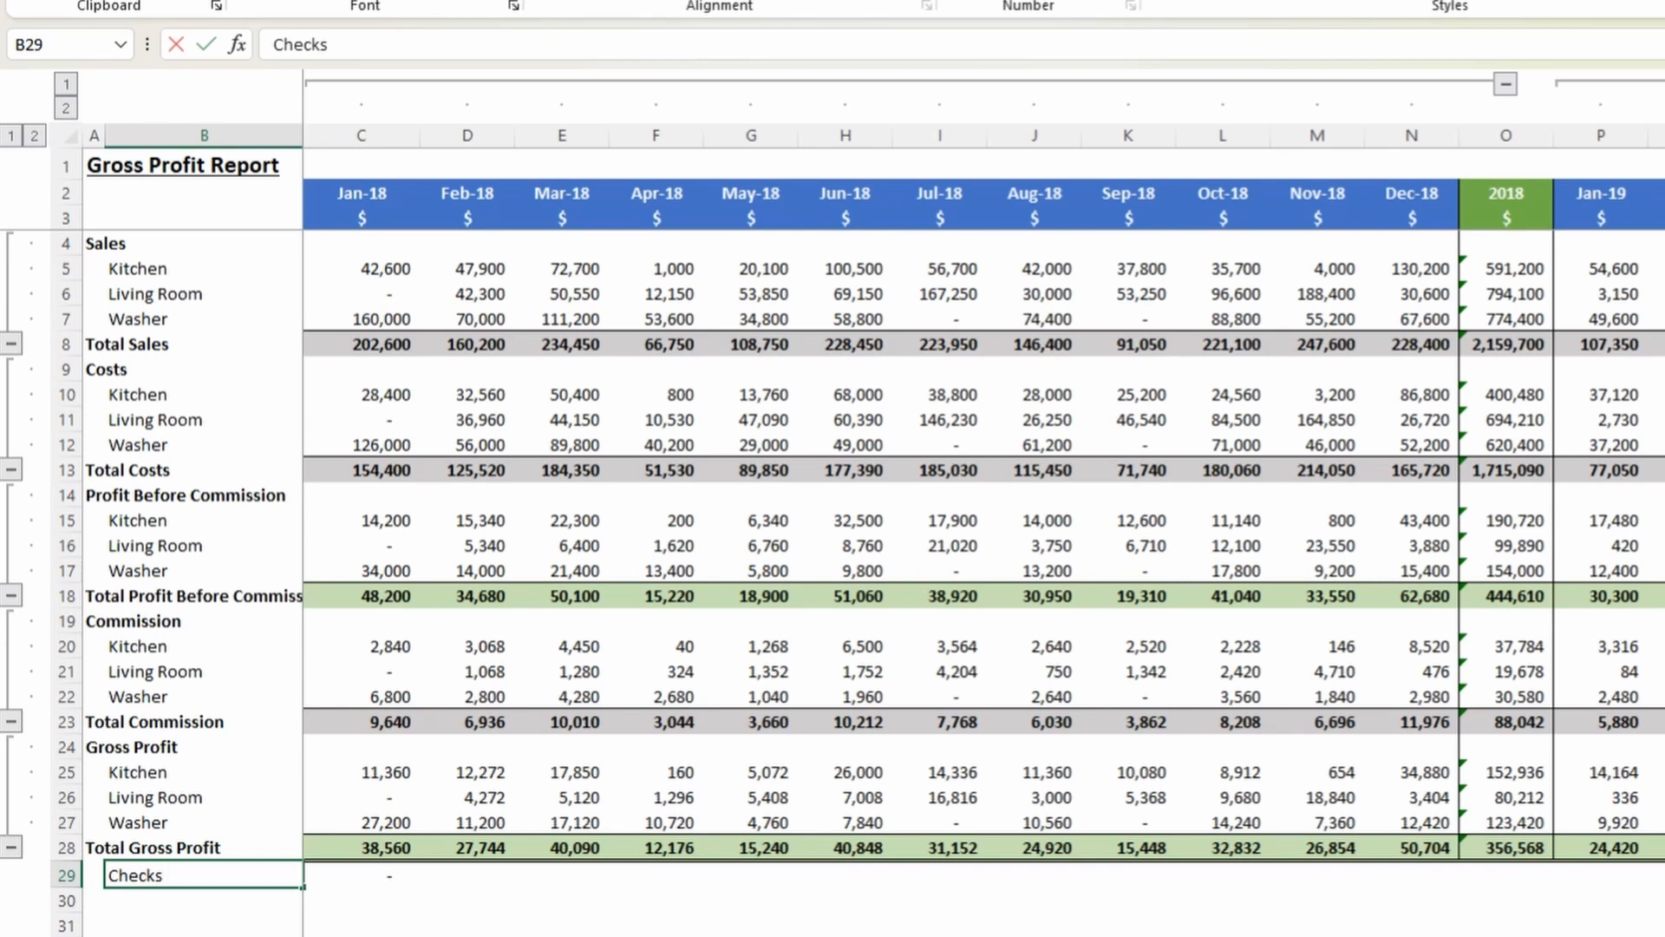
key("Return")
key("Up")
key("ctrl+i")
key("alt+h")
key("a")
key("r")
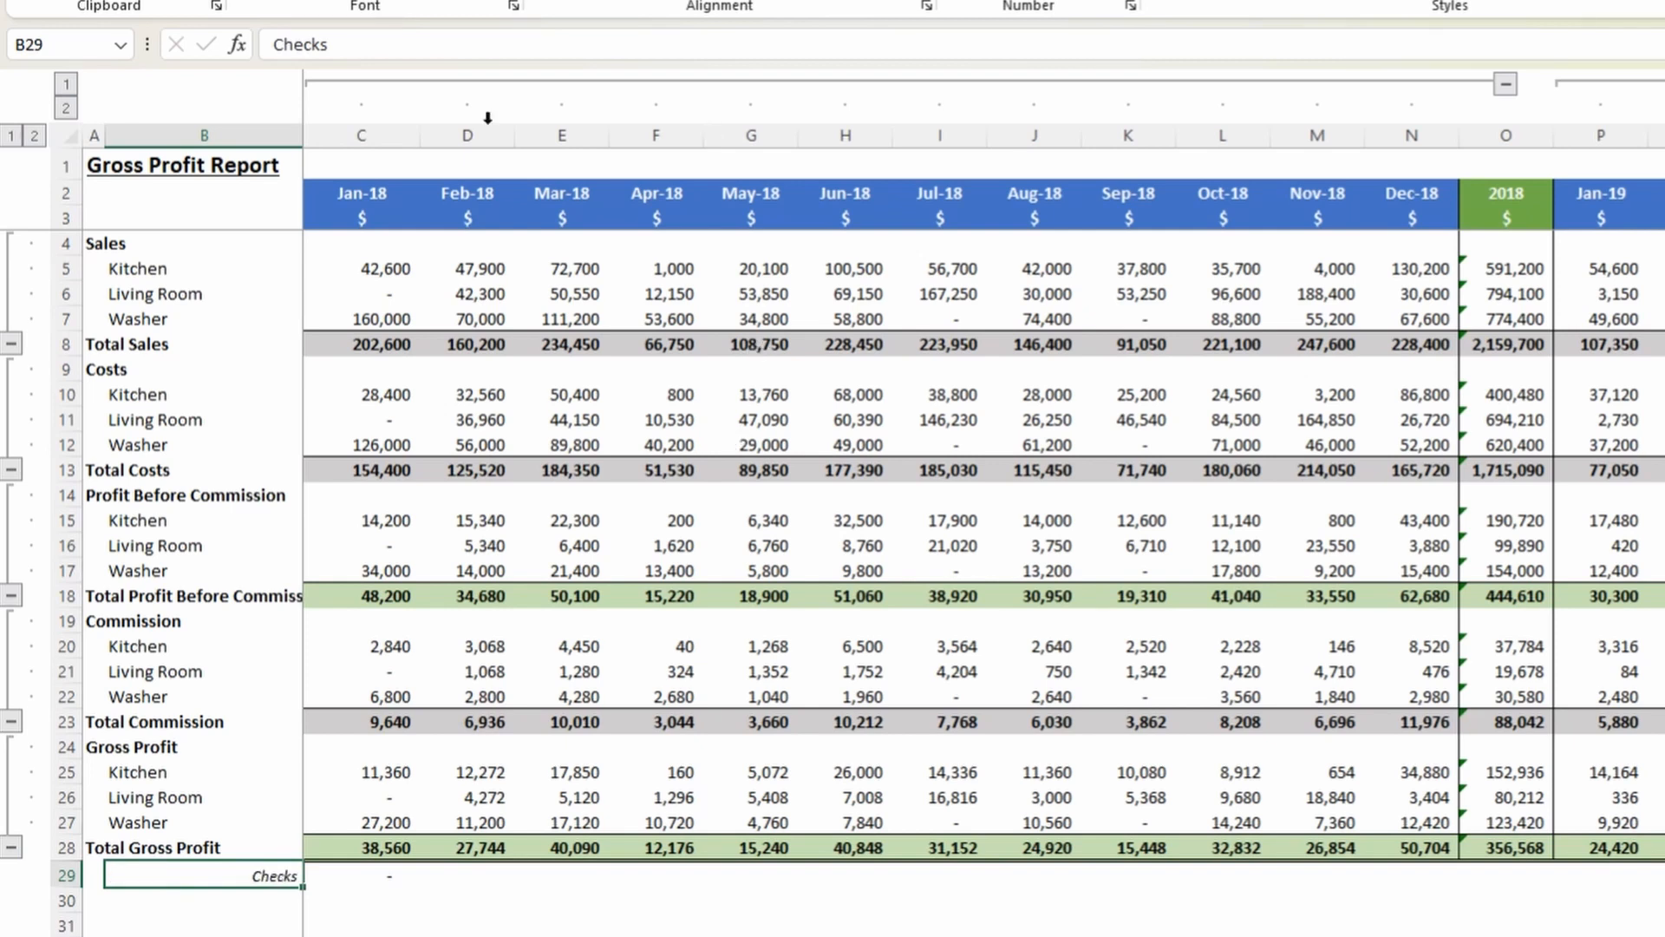
Copy the check formula in C29 and select row 29 across the 2018 month columns.
key("Right")
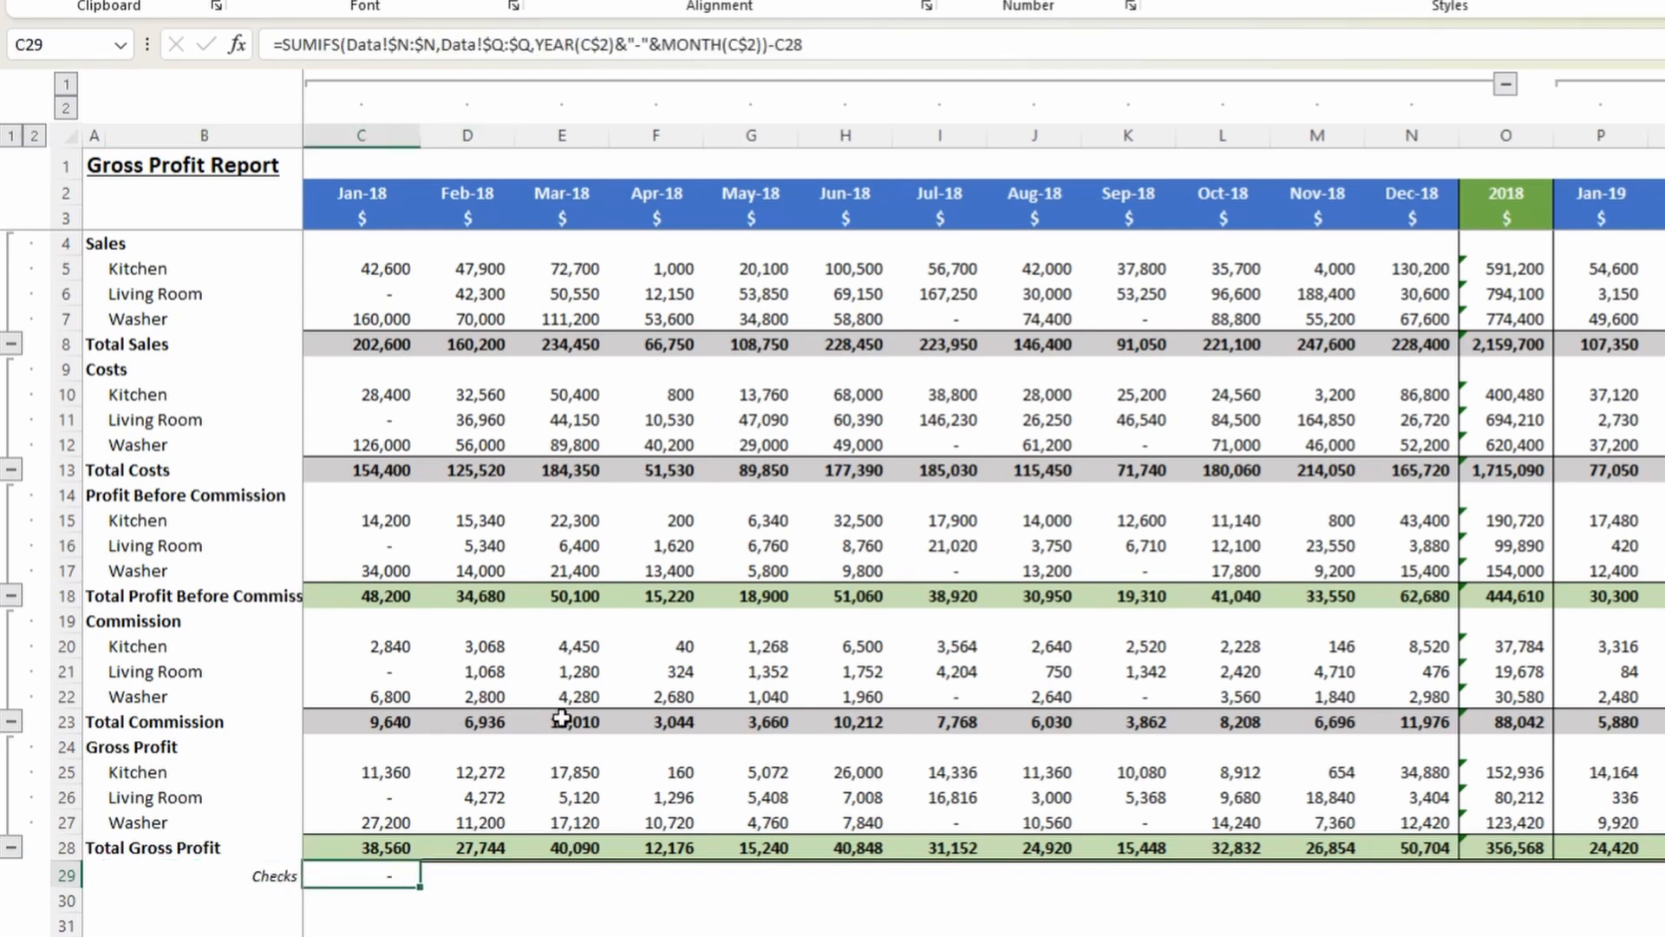
key("ctrl+c")
key("Right")
key("Left")
key("shift+Right")
key("shift+Right")
key("shift+Right")
key("shift+Right")
key("shift+Right")
key("shift+Right")
key("shift+Right")
key("shift+Right")
key("shift+Right")
key("shift+Right")
key("shift+Right")
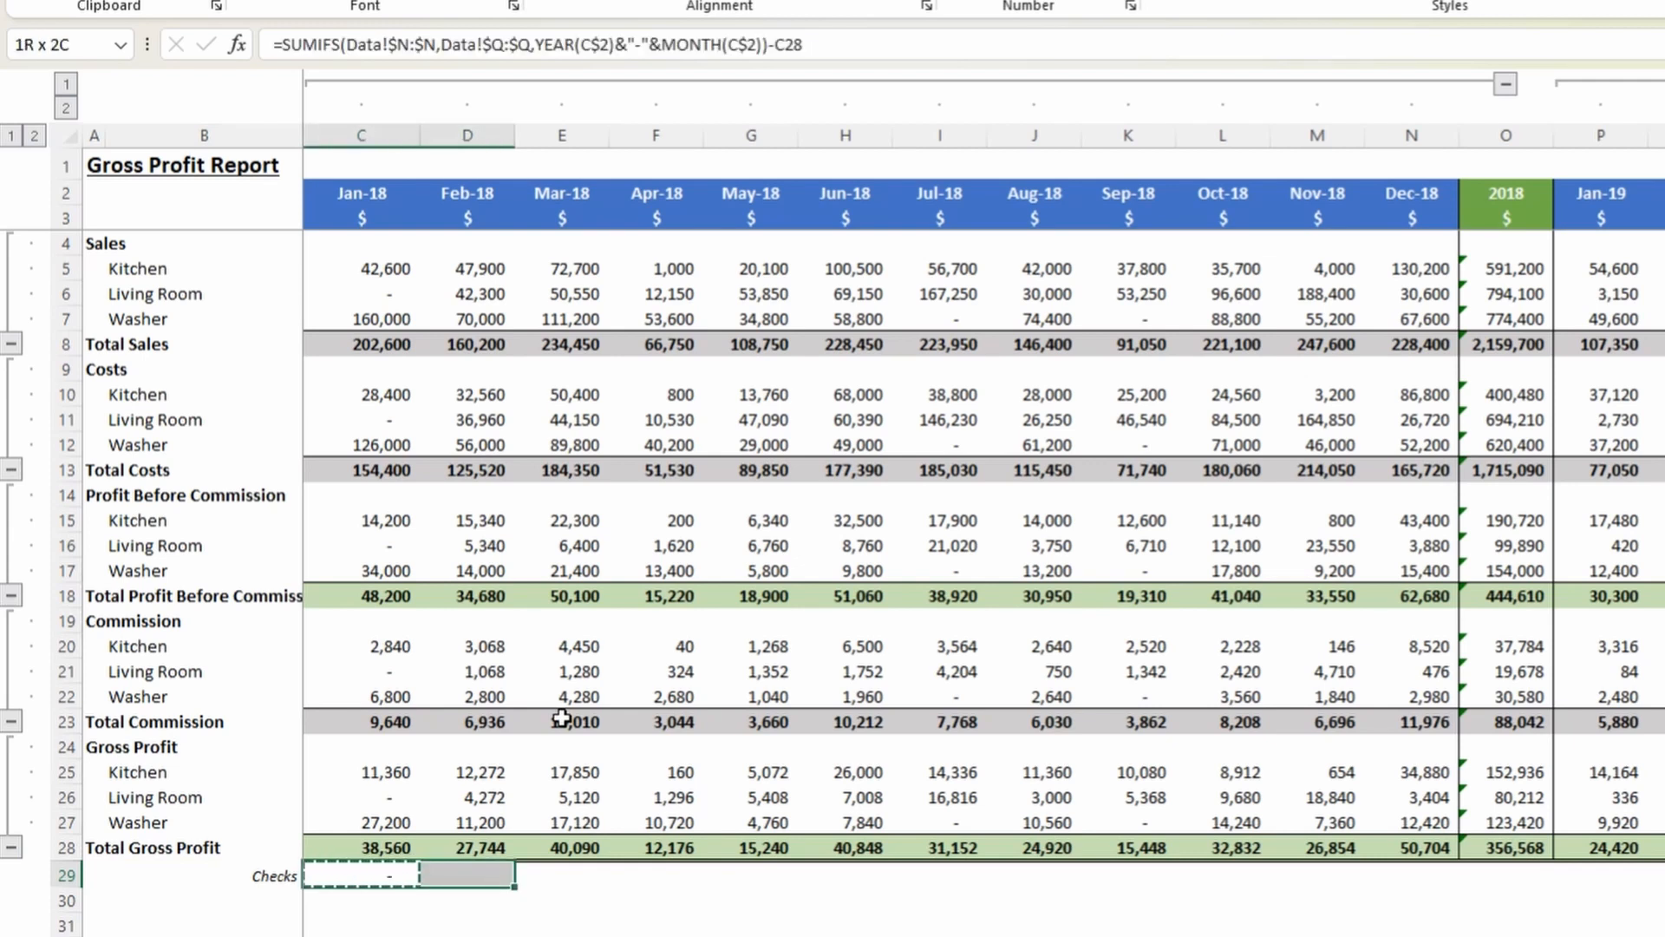
Paste the check formula from the Jan-18 cell across the Checks row through Dec-18.
key("ctrl+v")
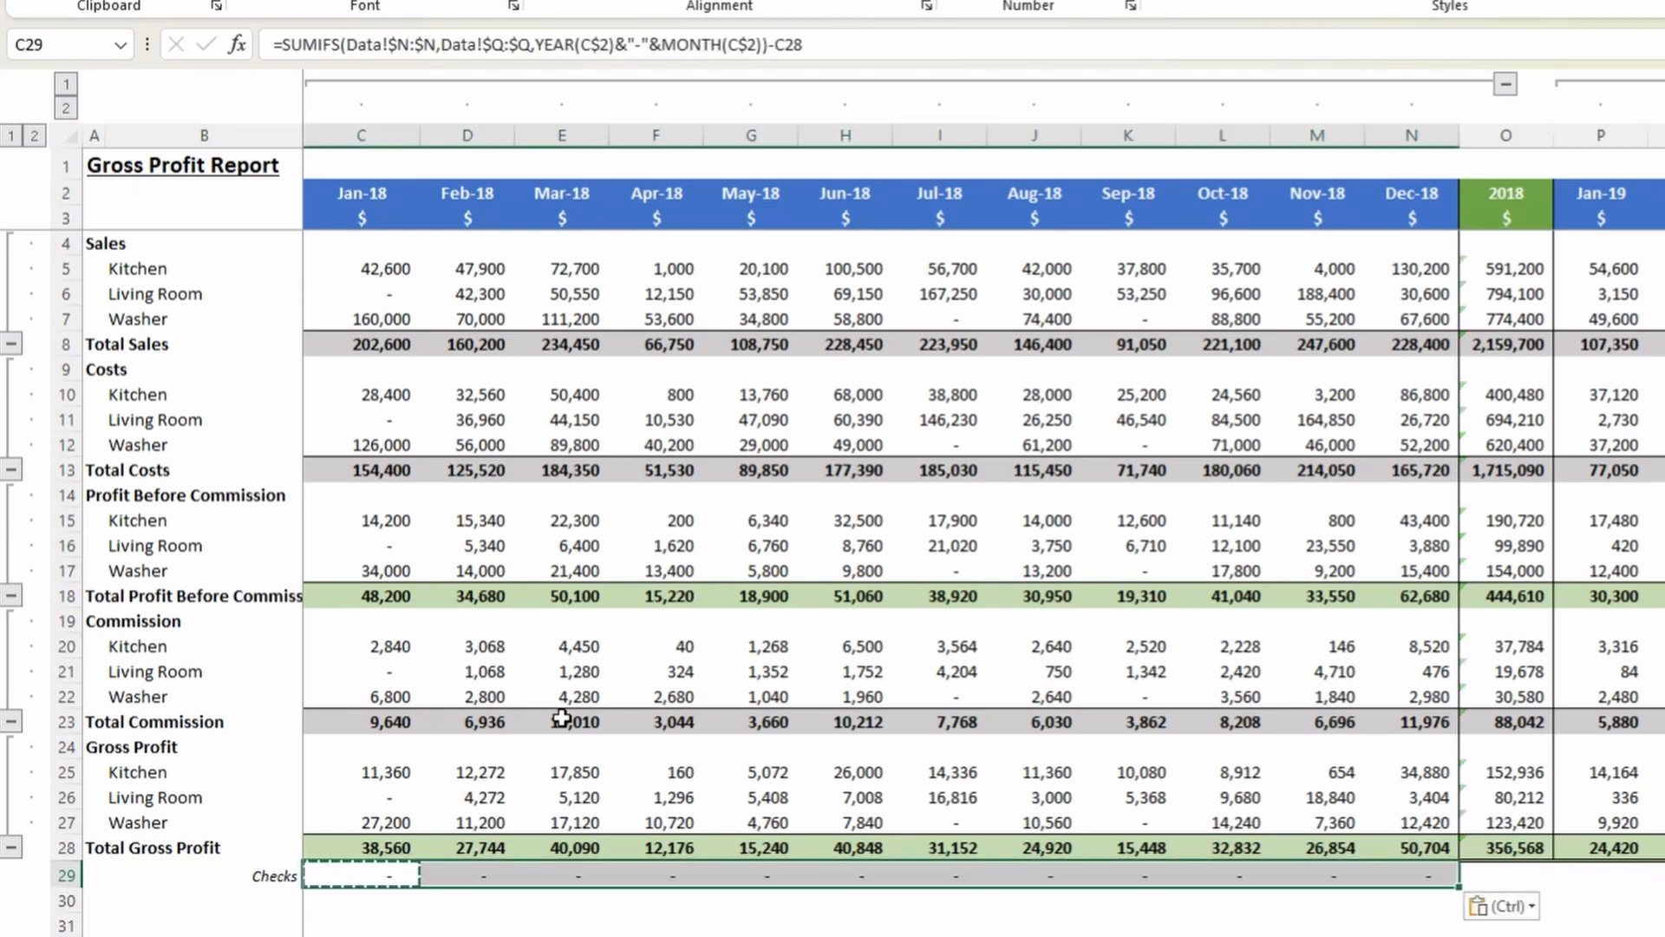
key("ctrl+Right")
key("Right")
key("Up")
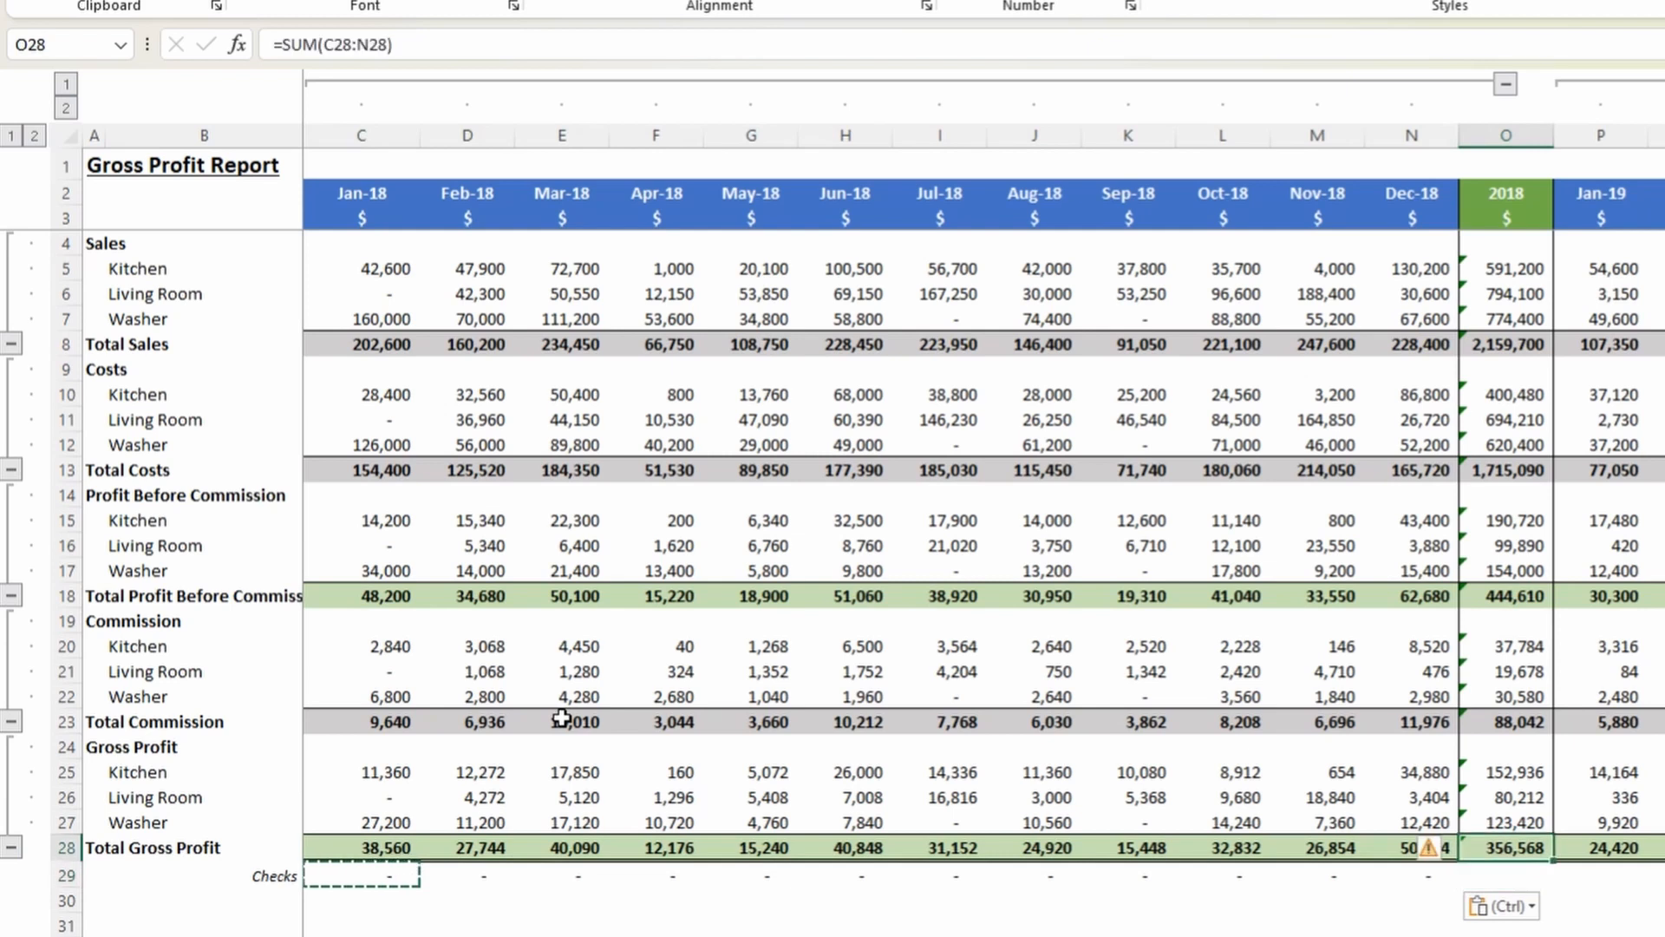
Extend the check formula across the Checks row for Jan-19 to Dec-19, skipping the 2018 total column.
key("Down")
key("Right")
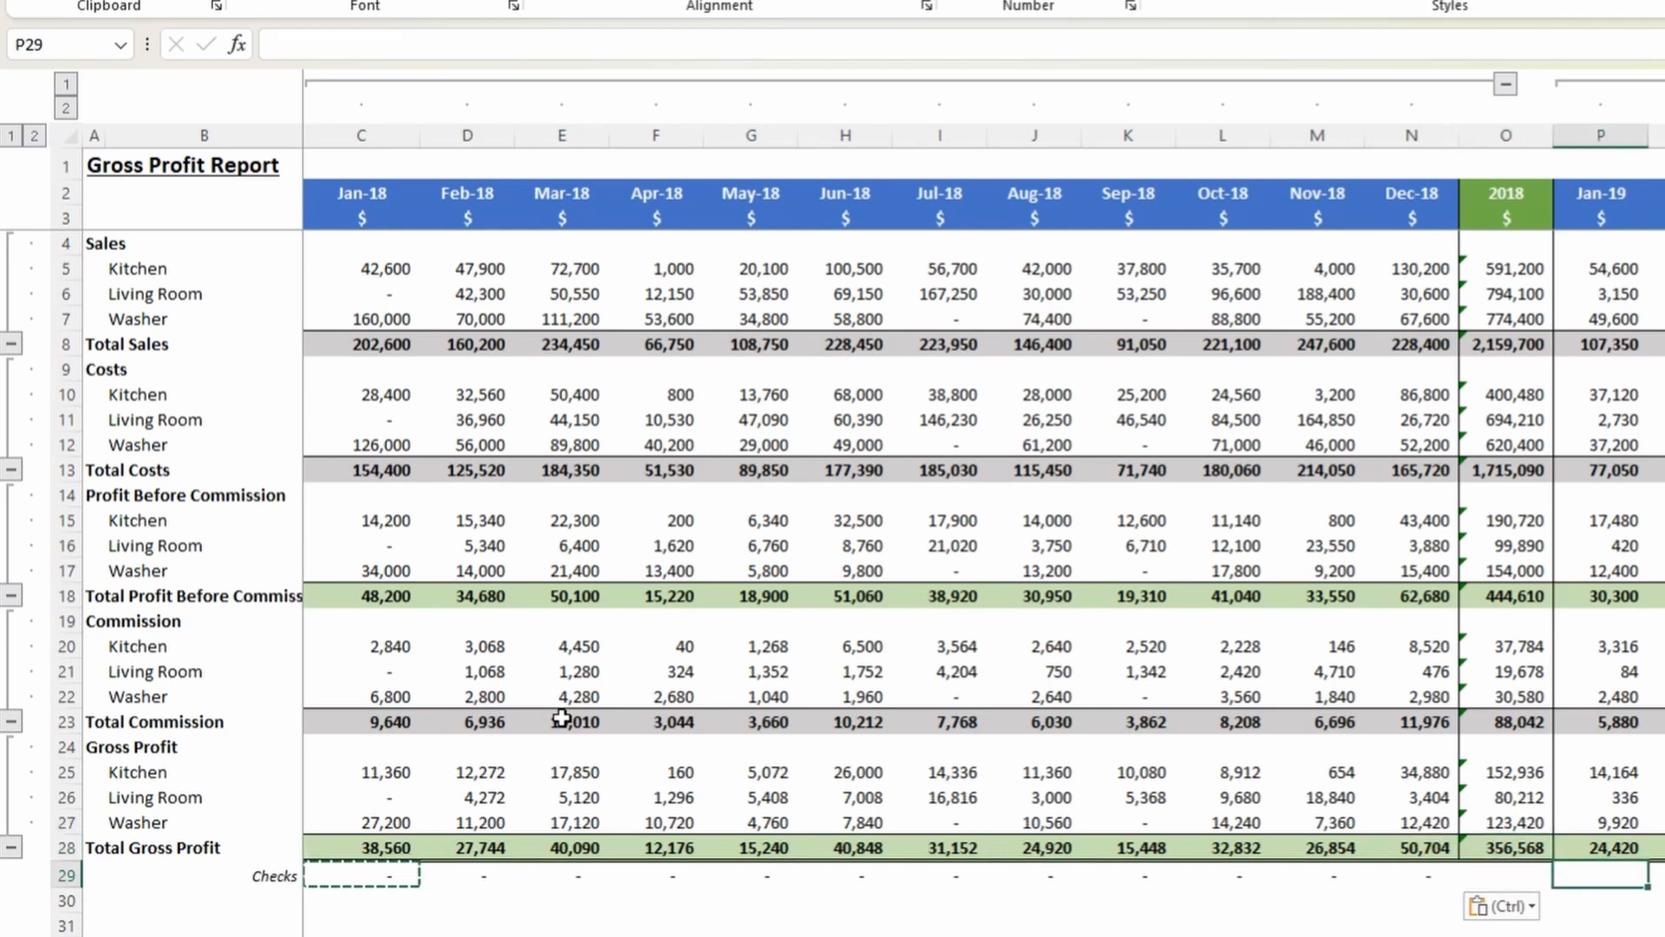
key("Left")
key("Up")
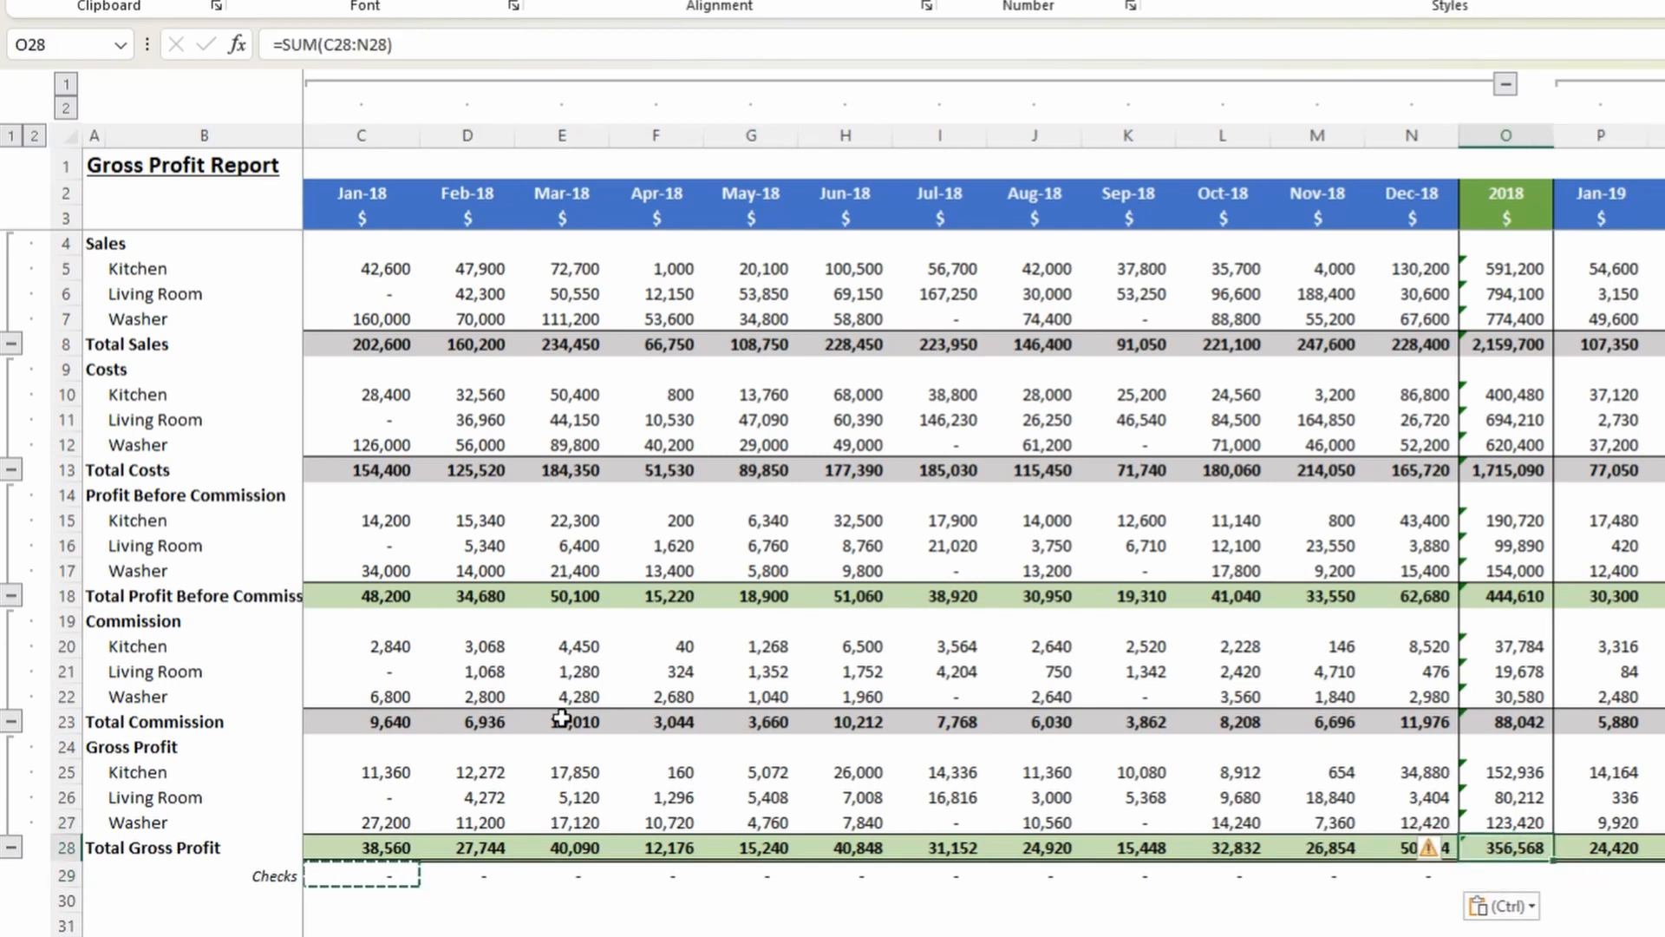
key("Down")
key("Right")
key("Up")
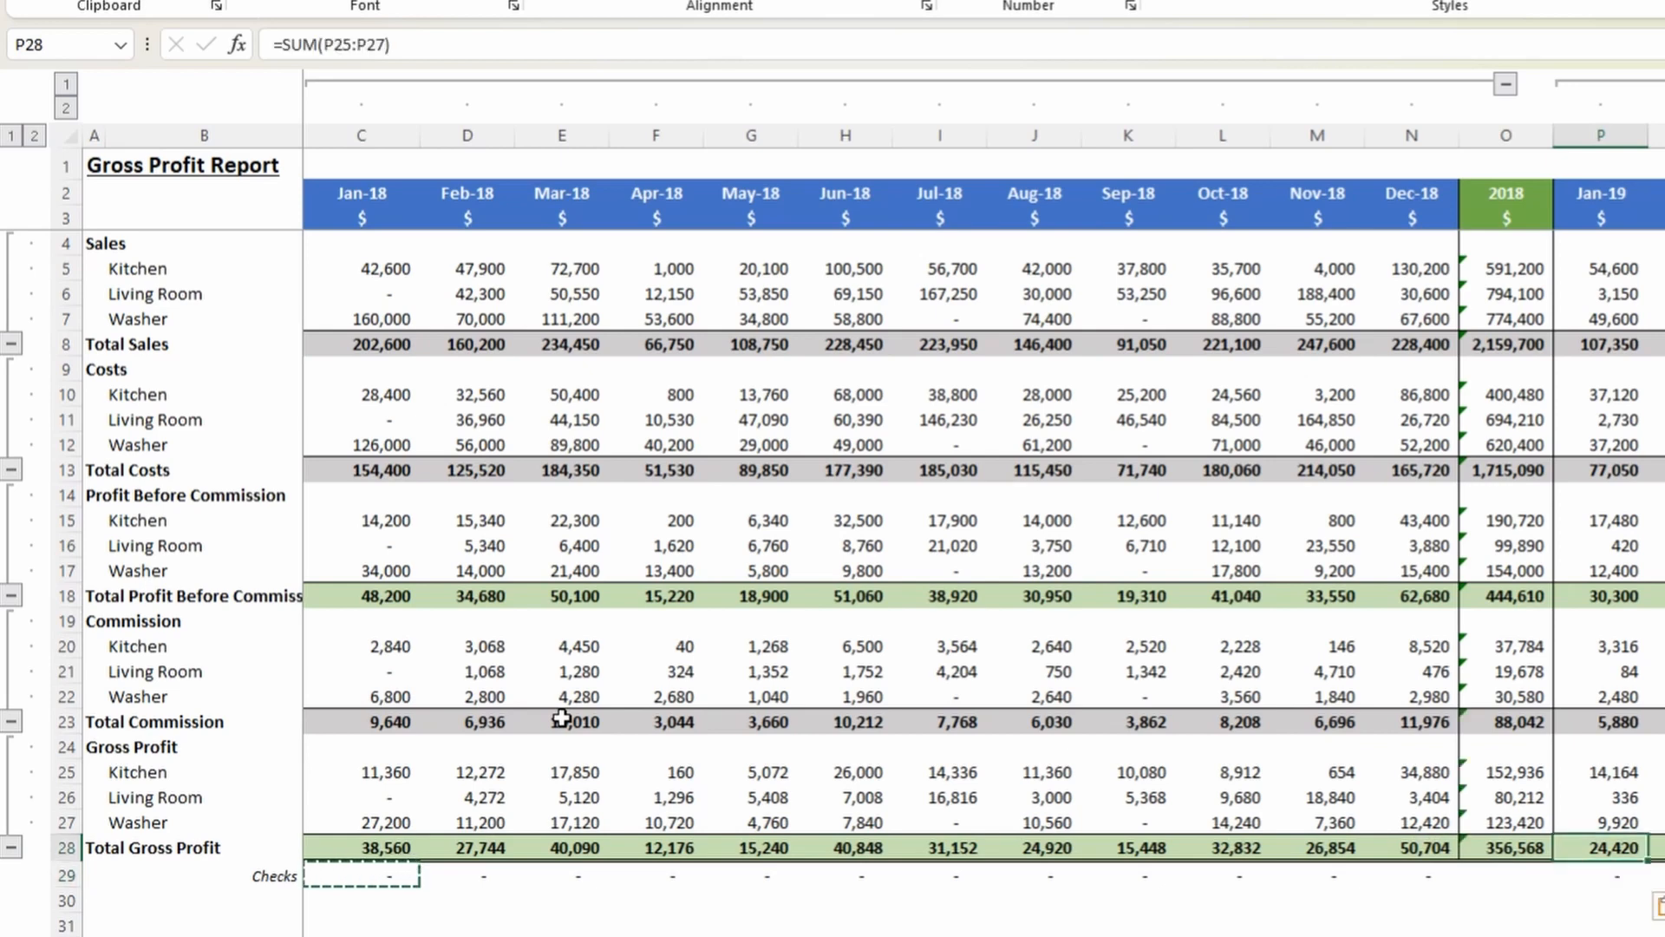
key("Right")
key("ctrl+Right")
key("Right")
key("Down")
key("Left")
key("Left")
key("Left")
key("ctrl+shift+Left")
key("ctrl+r")
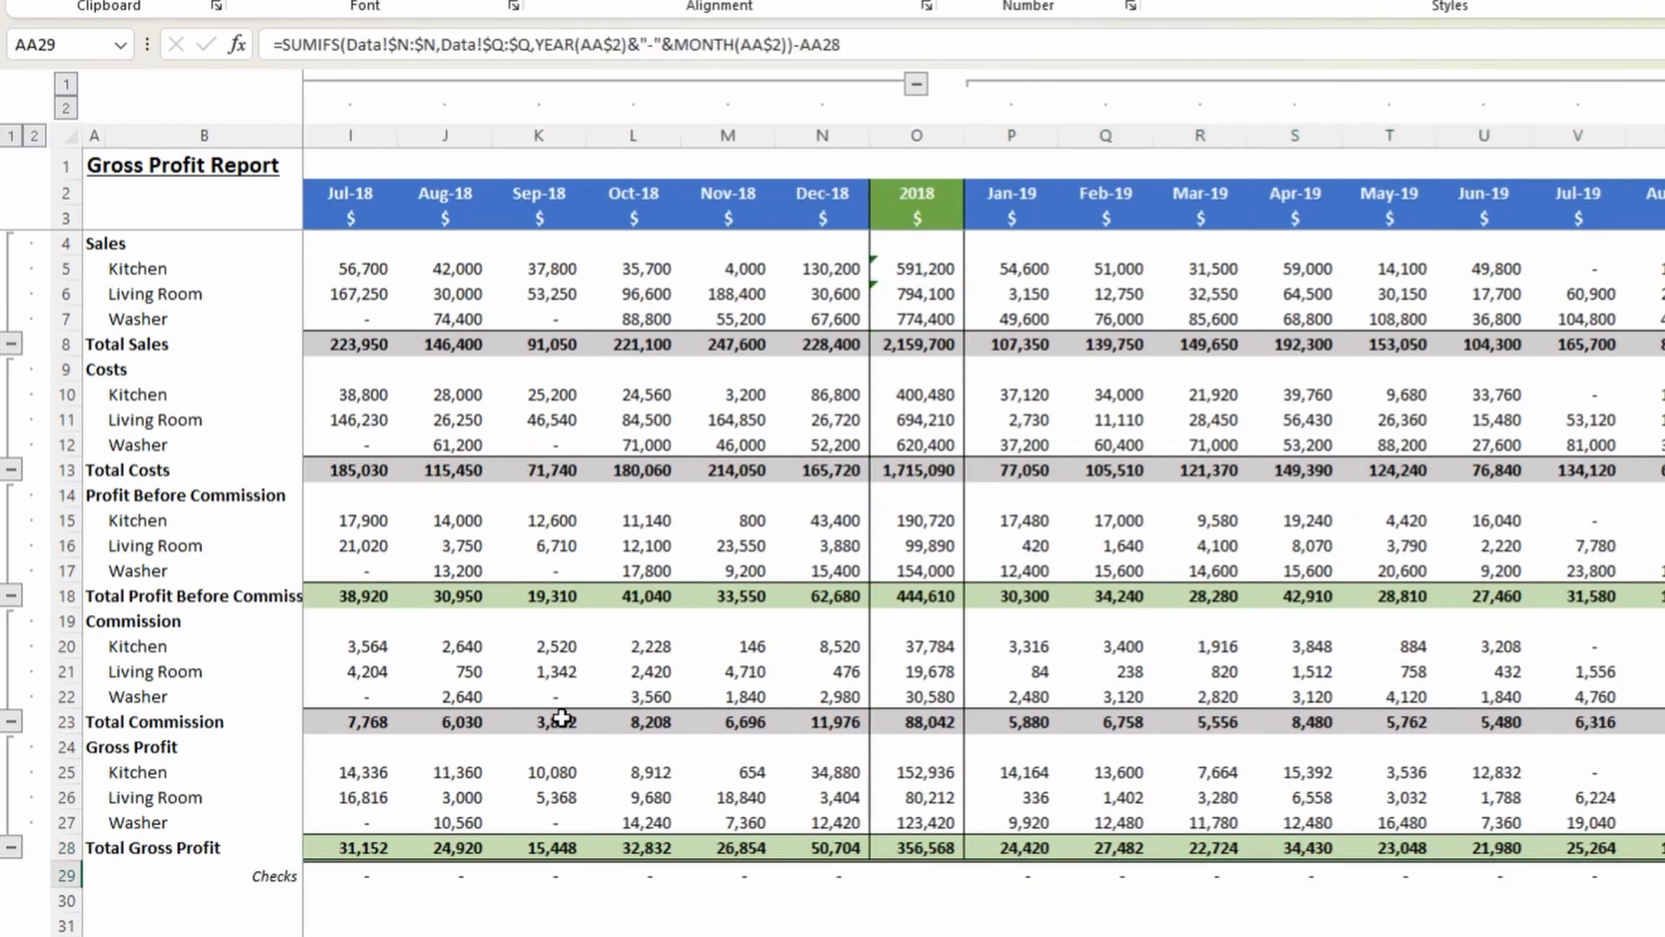
Copy the Dec-19 check formula into the Checks cells for Jan-20 to Dec-20, leaving out the 2019 total column.
key("F2")
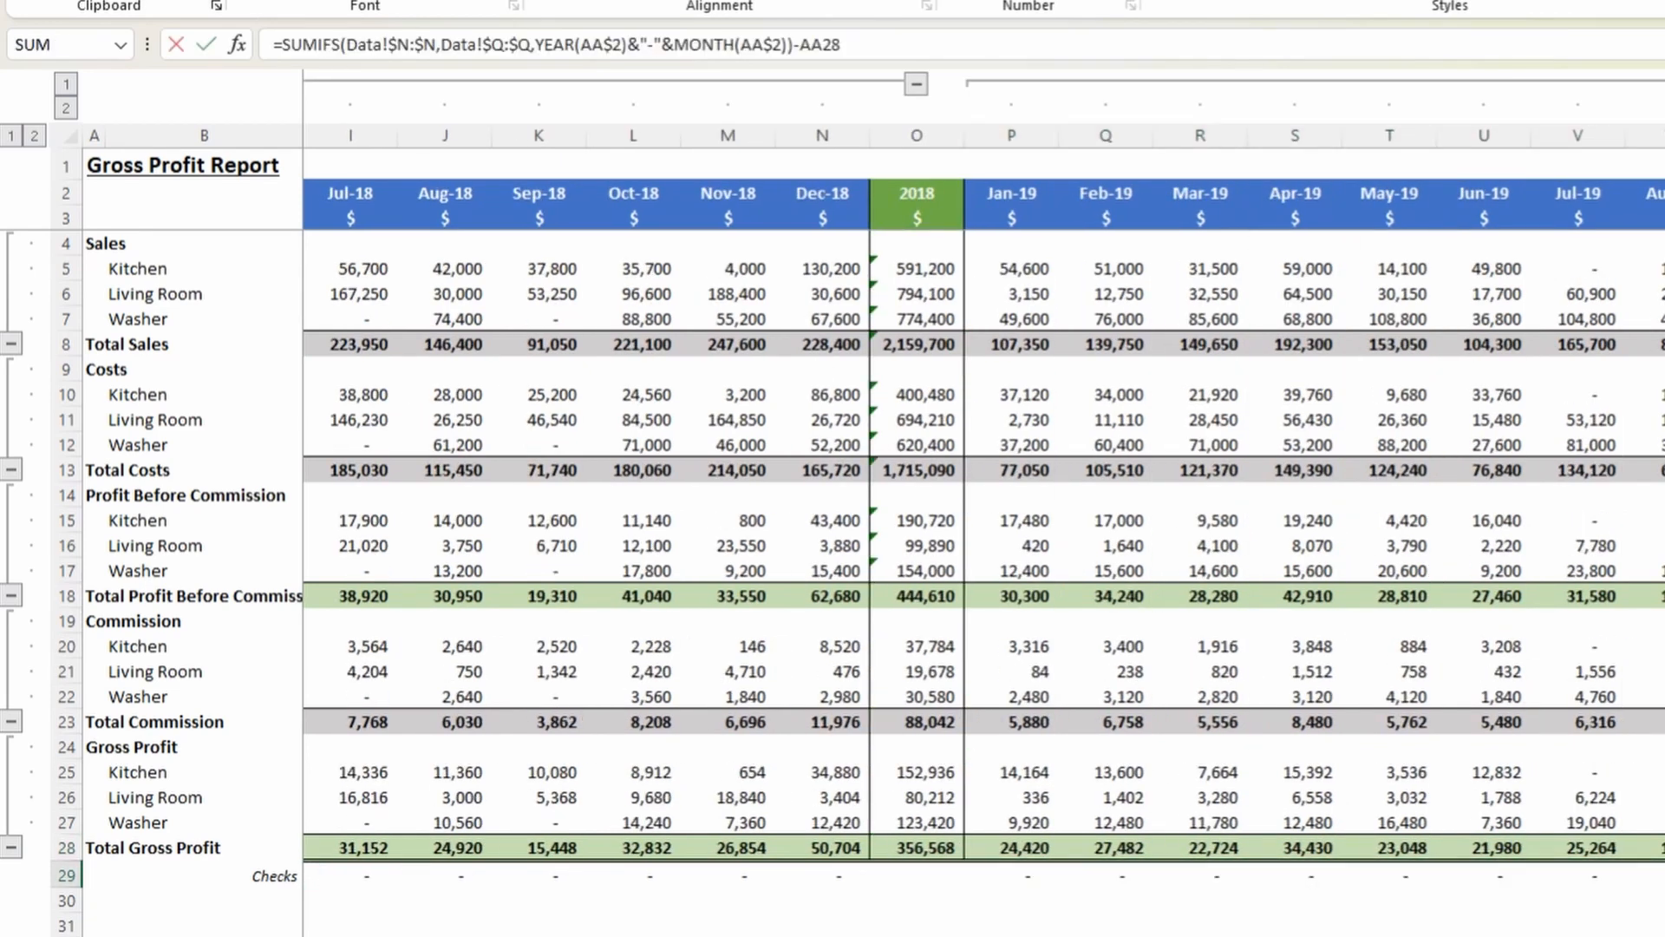
key("Escape")
key("ctrl+c")
key("Up")
key("Right")
key("Right")
key("Down")
key("shift+Right")
key("shift+Right")
key("shift+Right")
key("shift+Right")
key("shift+Right")
key("shift+Right")
key("shift+Right")
key("shift+Right")
key("shift+Right")
key("shift+Right")
key("shift+Right")
key("ctrl+v")
Paste the check formula into the Checks cells for Jan-21 to Dec-21, skipping the 2020 total column.
key("Right")
key("Right")
key("Right")
key("Right")
key("Right")
key("Right")
key("Right")
key("Right")
key("Right")
key("Right")
key("Right")
key("Right")
key("Right")
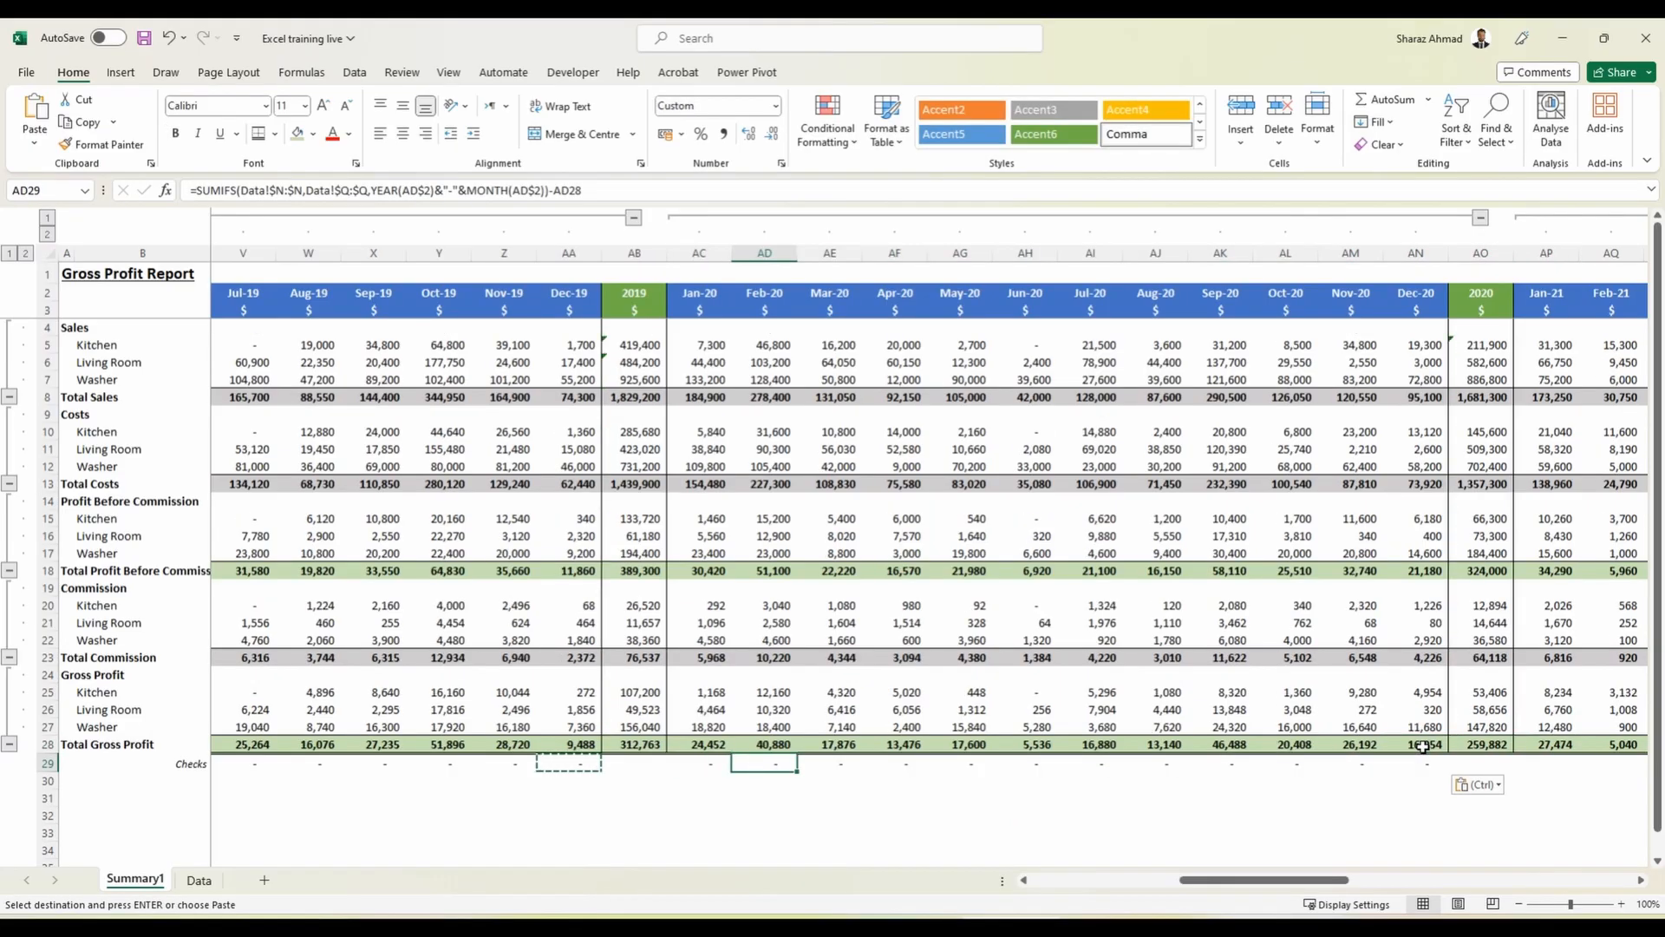
key("shift+Right")
key("shift+Right")
key("shift+Right")
key("shift+Right")
key("shift+Right")
key("shift+Right")
key("shift+Right")
key("shift+Right")
key("shift+Right")
key("shift+Right")
key("shift+Right")
key("ctrl+v")
Paste the check formula into the Checks cells for Jan-22 to Dec-22, skipping the 2021 total column.
key("Right")
key("Right")
key("Right")
key("Right")
key("Right")
key("Right")
key("Right")
key("Right")
key("Right")
key("Right")
key("Right")
key("Right")
key("Right")
key("shift+Right")
key("shift+Right")
key("shift+Right")
key("shift+Right")
key("shift+Right")
key("shift+Right")
key("shift+Right")
key("shift+Right")
key("shift+Right")
key("shift+Right")
key("shift+Right")
key("ctrl+v")
Paste the check formula into the monthly Checks cells for 2023, skipping the 2022 total column.
key("Right")
key("Right")
key("Right")
key("Right")
key("Right")
key("Right")
key("Right")
key("Right")
key("Right")
key("Right")
key("Right")
key("Right")
key("Right")
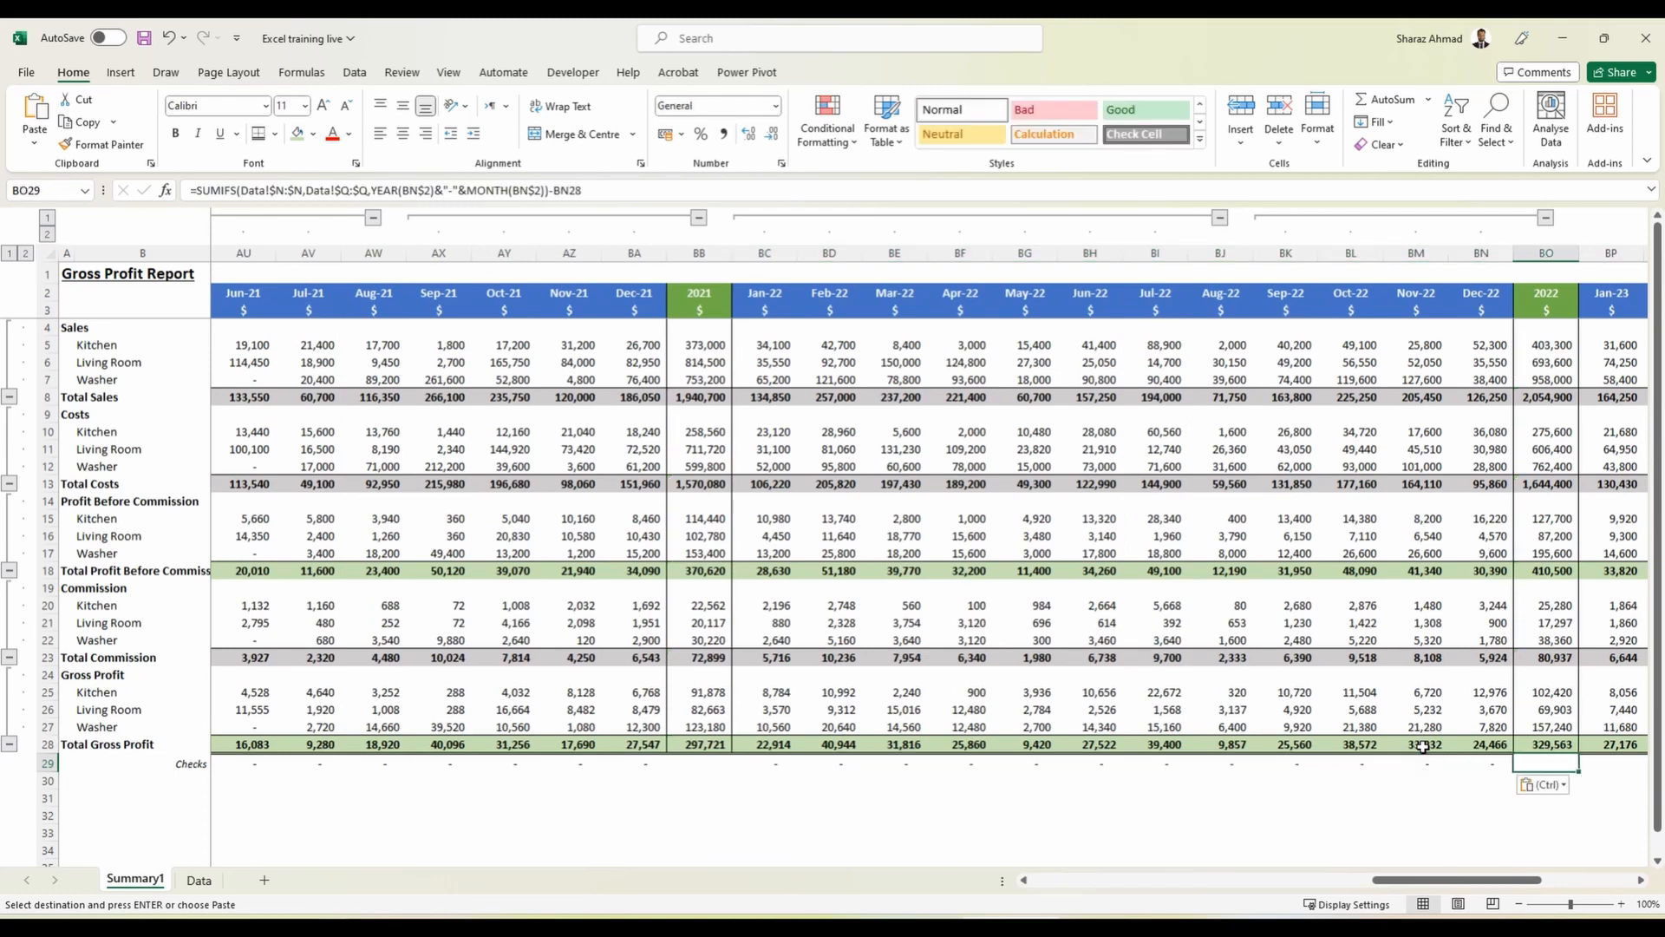
key("shift+Right")
key("shift+Right")
key("shift+Right")
key("shift+Right")
key("shift+Right")
key("shift+Right")
key("shift+Right")
key("shift+Right")
key("shift+Right")
key("shift+Right")
key("shift+Right")
key("ctrl+v")
Review the Checks row month by month from Jan-18 through Dec-20 for any differences.
key("Down")
key("Home")
key("Right")
key("Right")
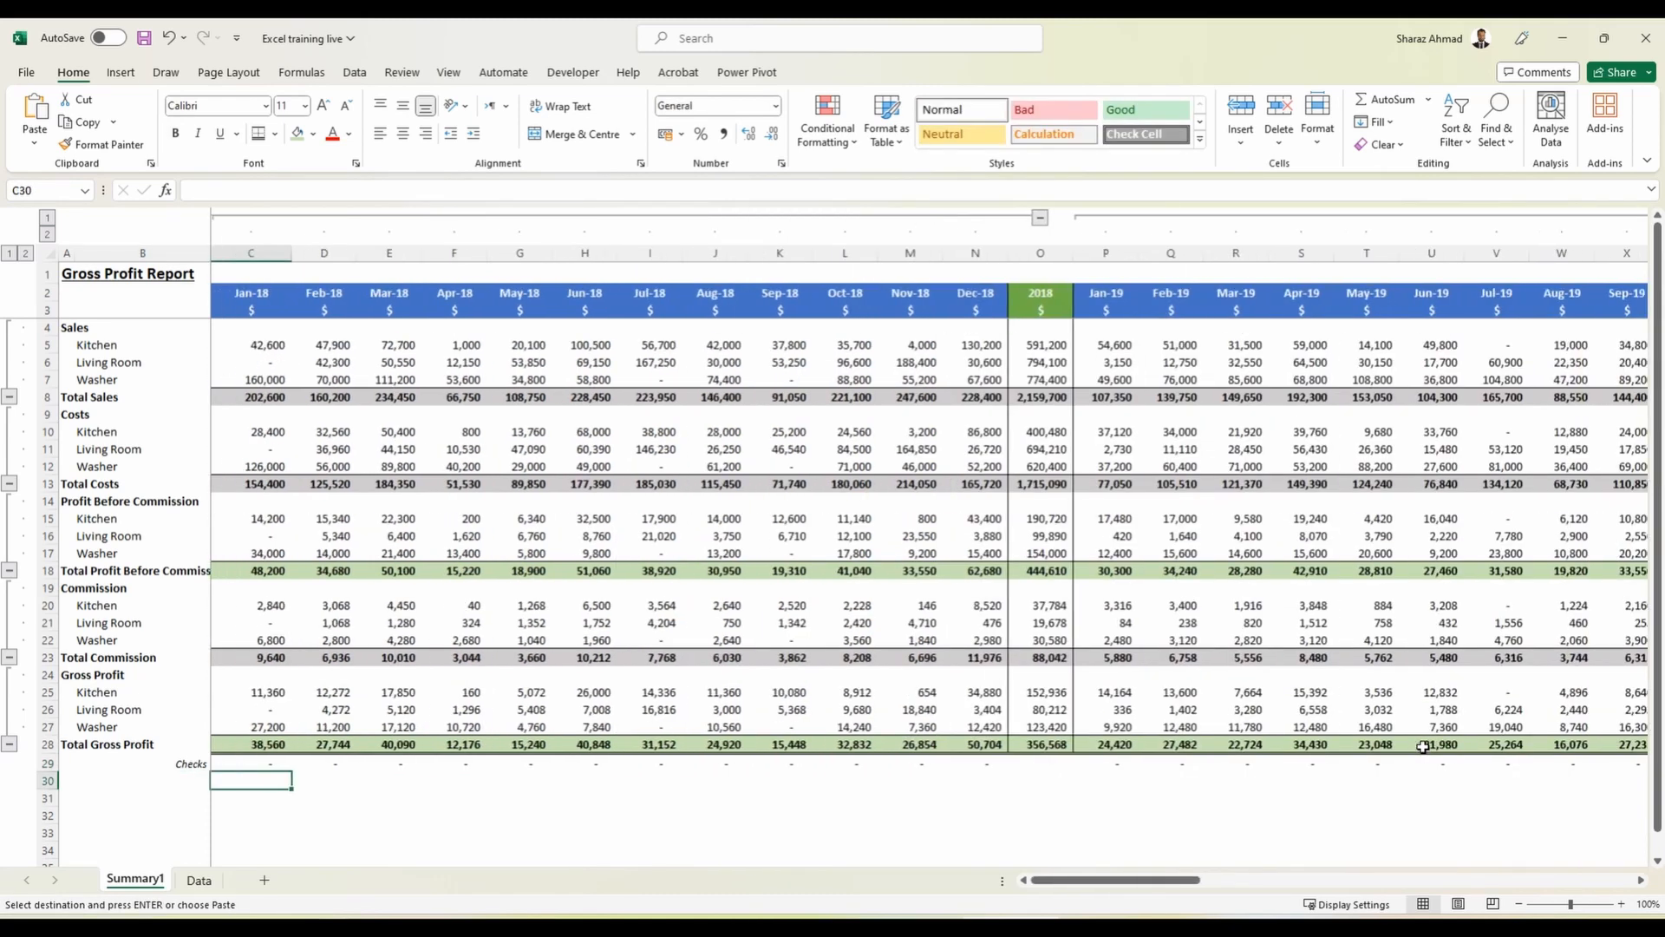
key("Up")
key("Right")
key("Right")
key("Right")
key("Right")
key("Right")
key("Right")
key("Right")
key("Right")
key("Right")
key("Right")
key("Right")
key("Right")
key("Right")
key("Right")
key("Right")
key("Right")
key("Right")
key("Right")
key("Right")
key("Right")
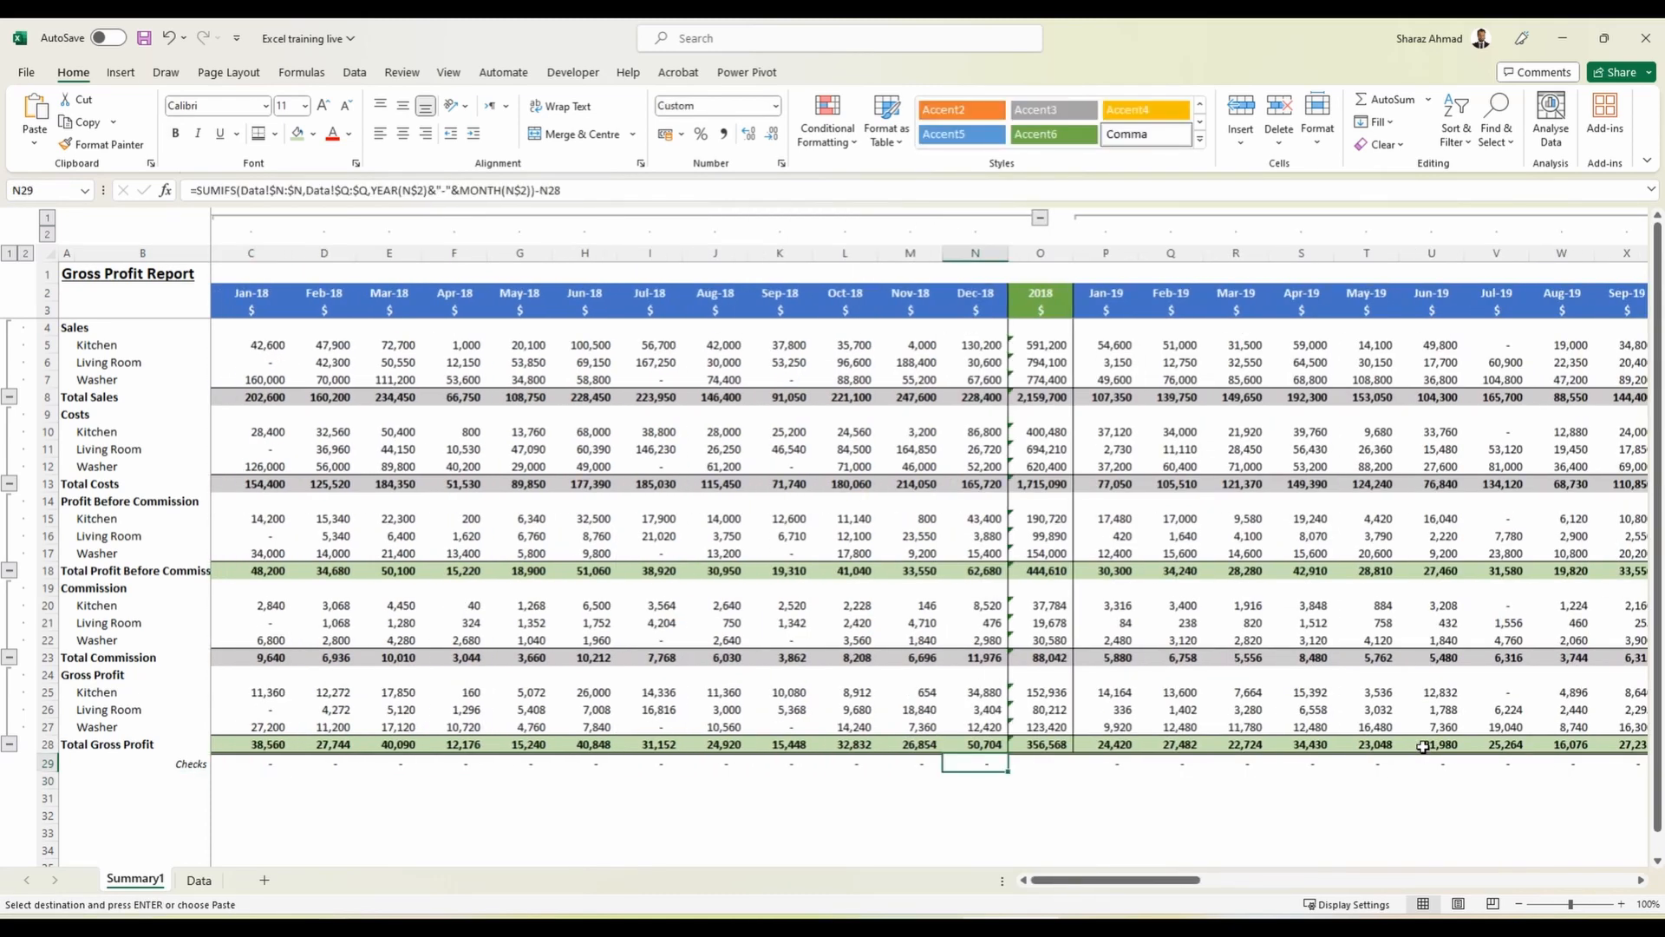
key("Right")
key("Right")
key("Right")
key("Right")
key("Right")
key("Right")
key("Right")
key("Right")
key("Right")
key("Right")
key("Right")
key("Right")
key("Right")
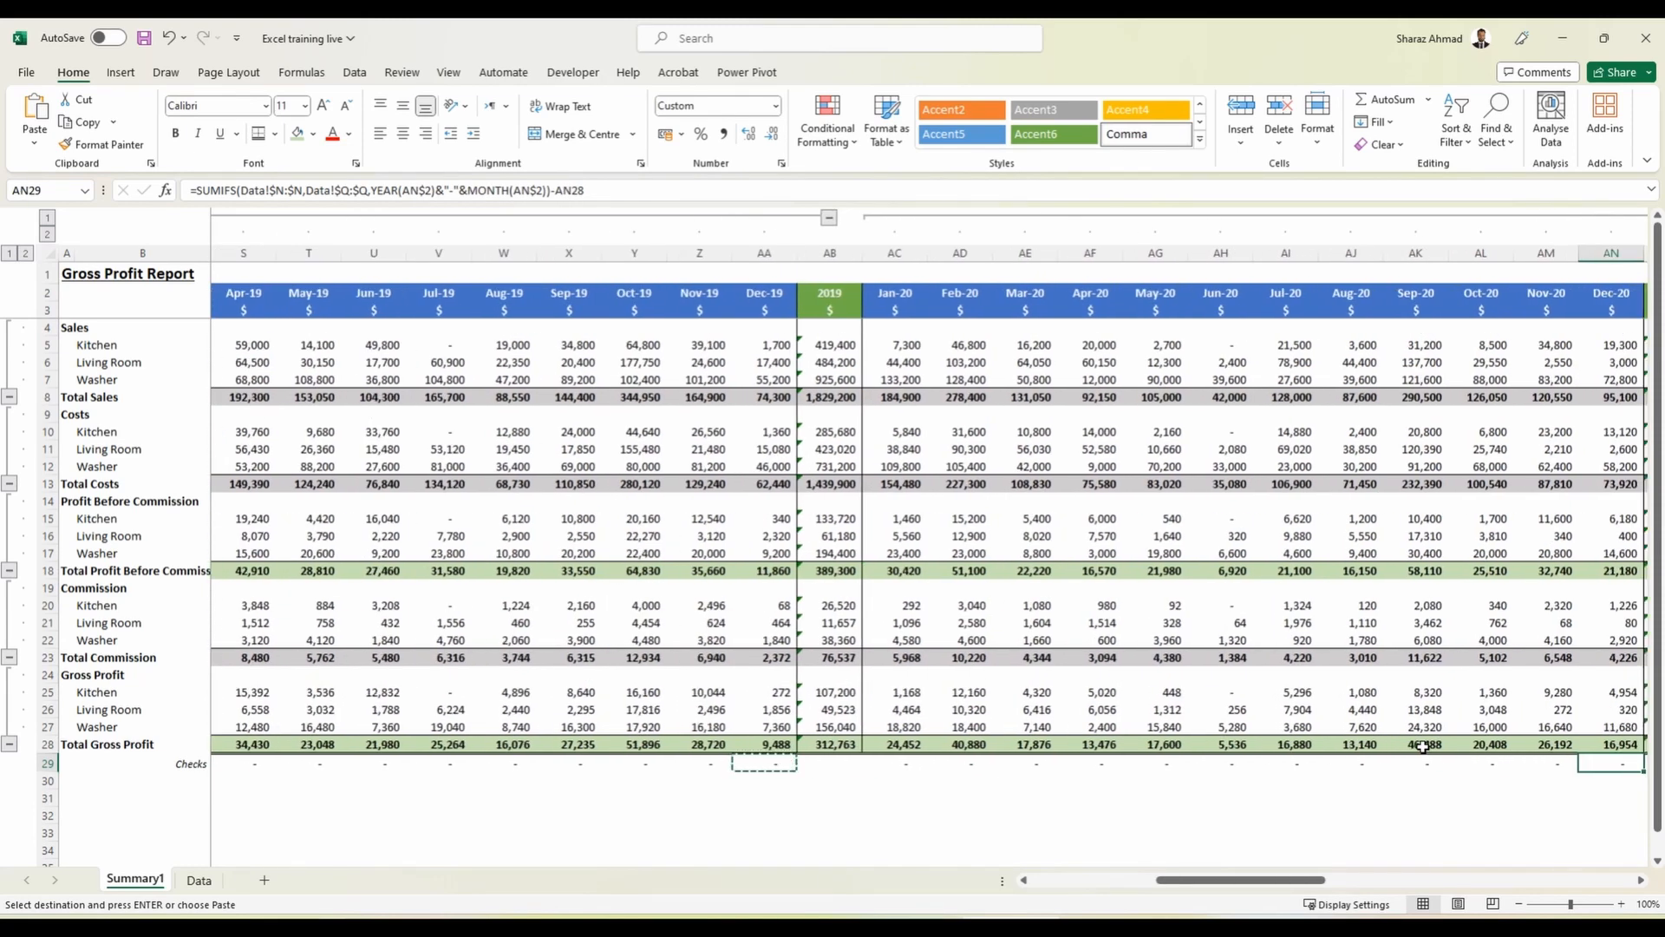
Test the Jul-20 check by clearing that month's Living Room commission, inspect the check cell, and undo the deletion.
left_click(1297, 622)
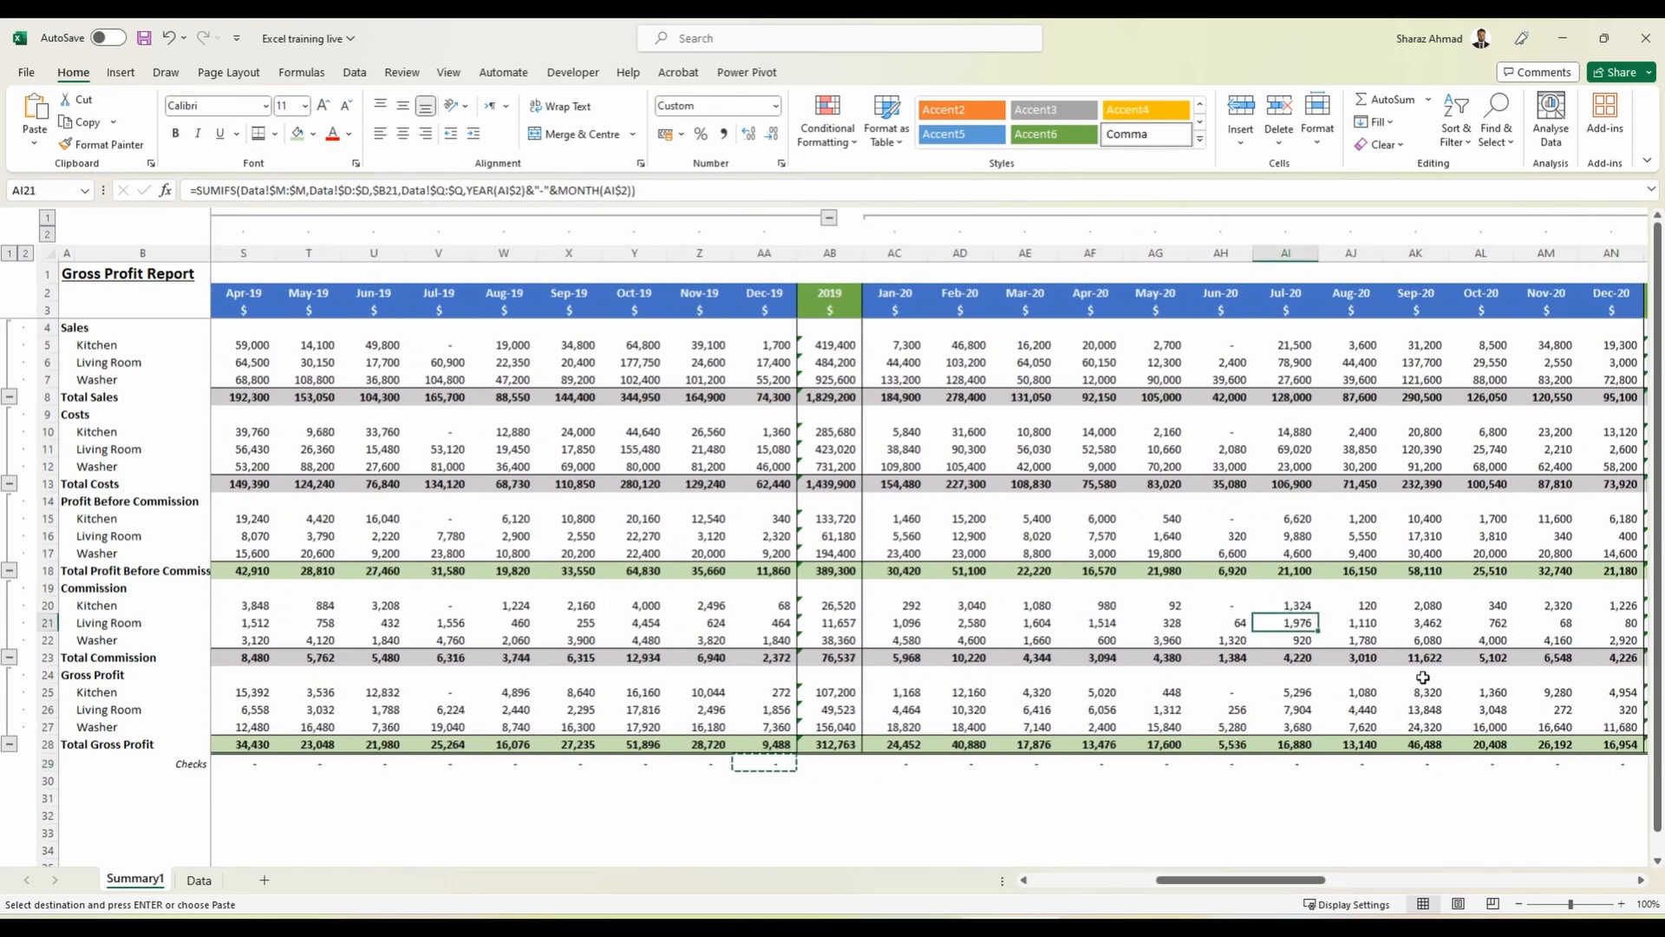
key("Delete")
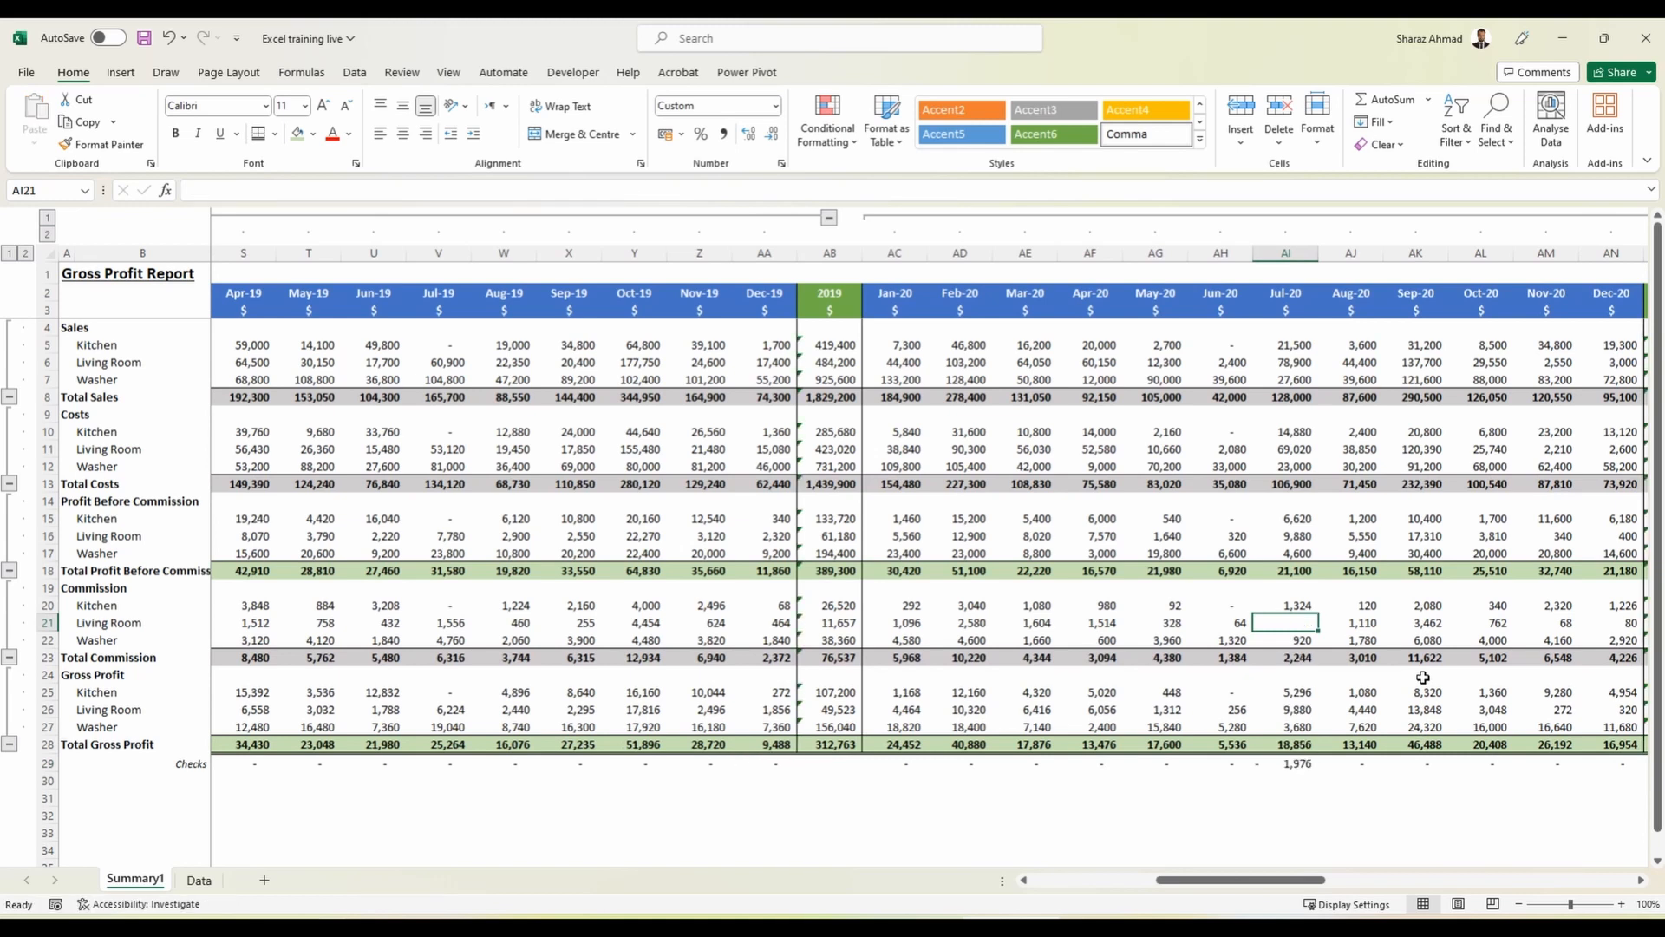
left_click(1293, 765)
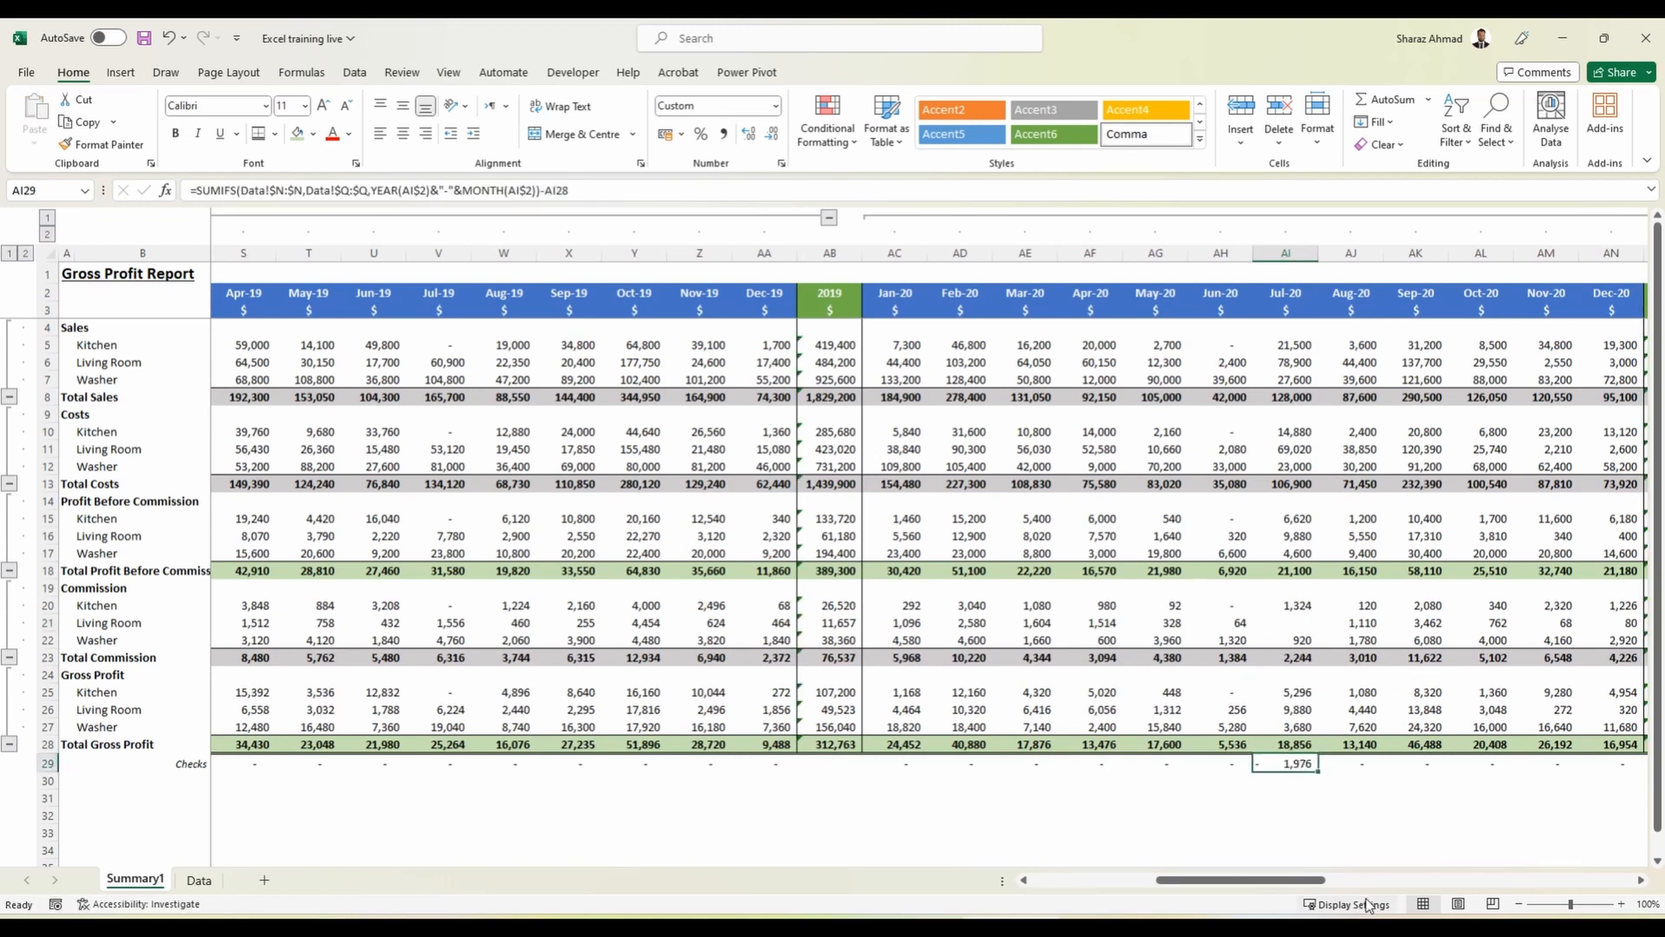
key("ctrl+z")
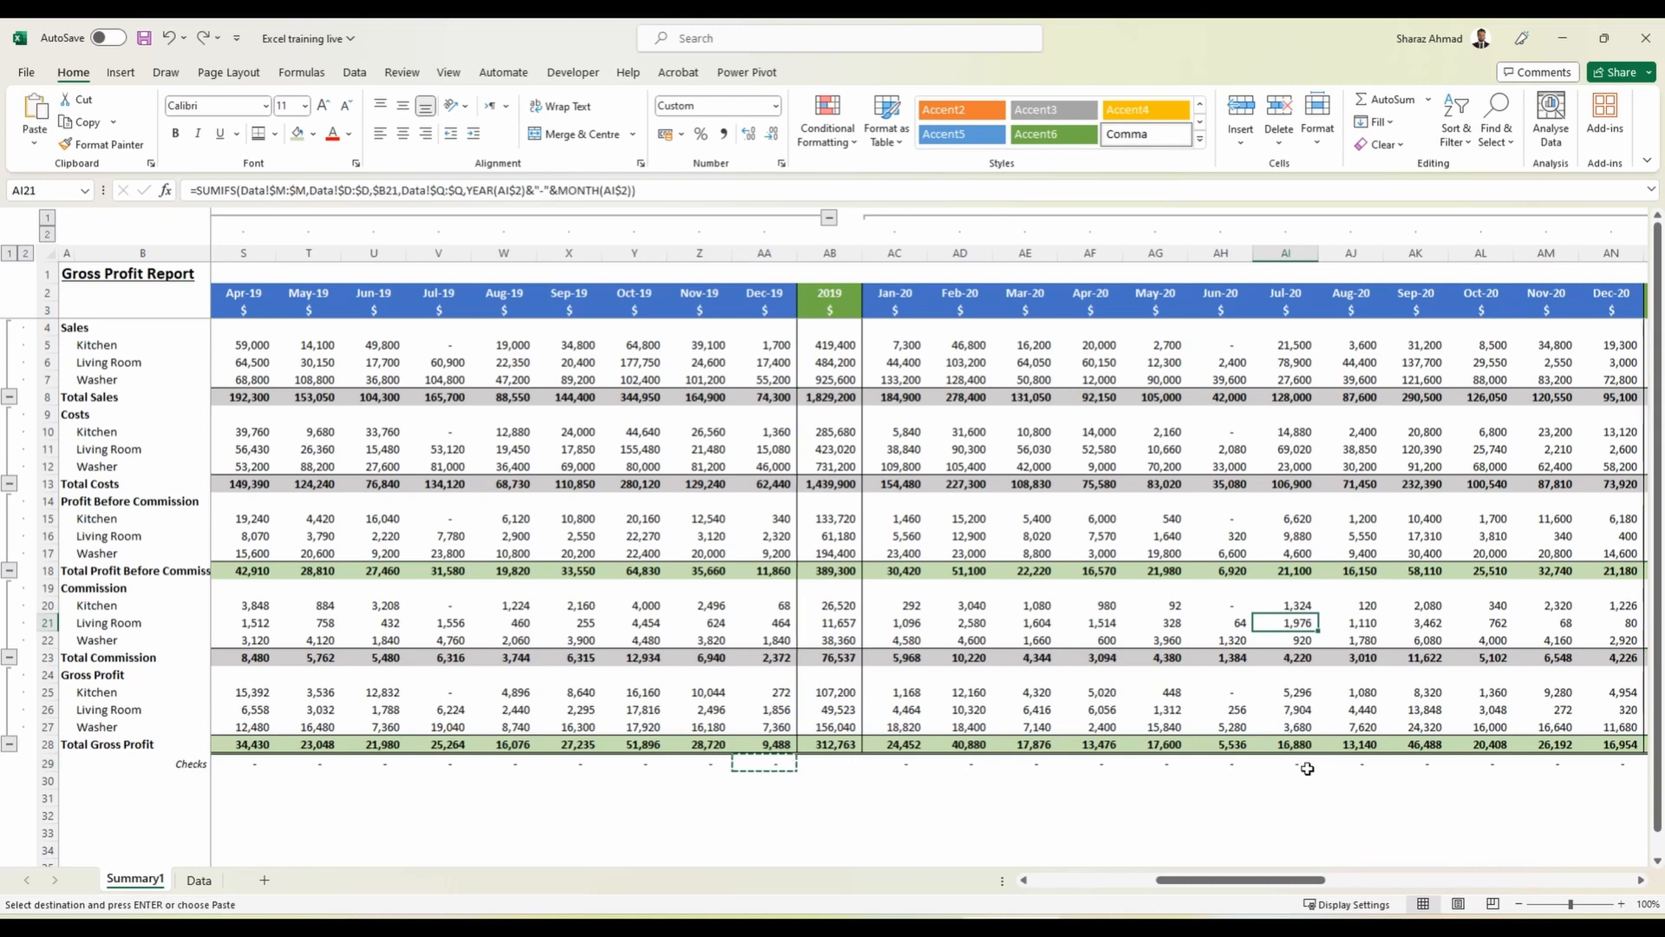
left_click(1307, 768)
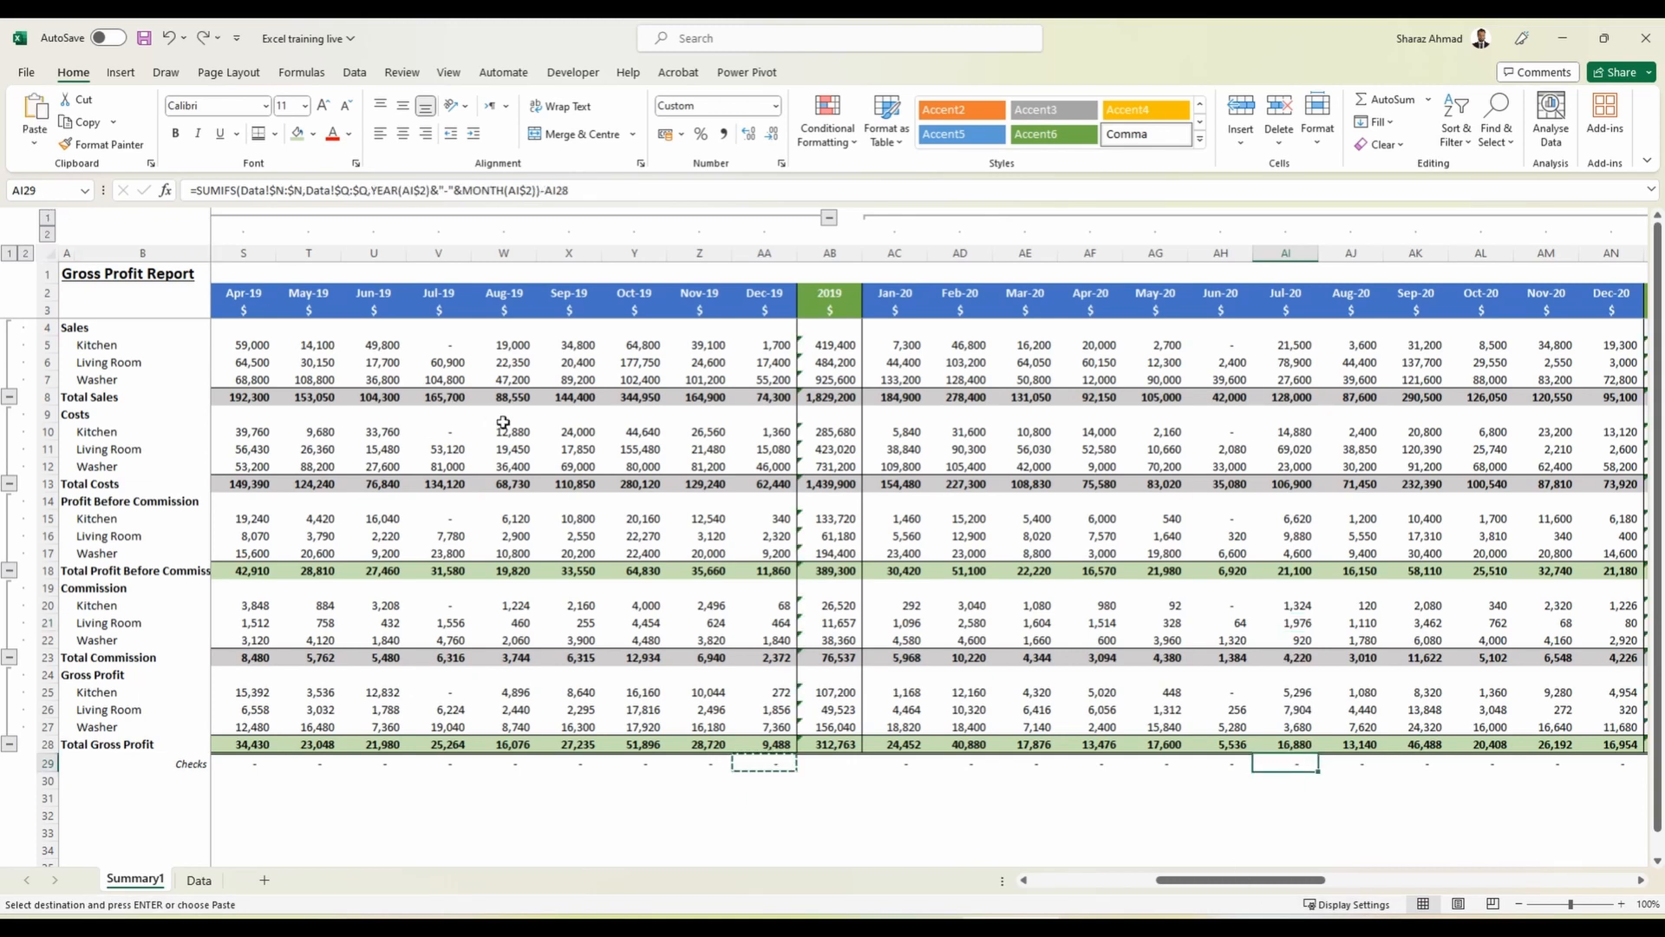
Enter =SUM(C29:XFD29) in cell A3 to total the whole Checks row from Jan-18 to the last sheet column.
left_click(67, 308)
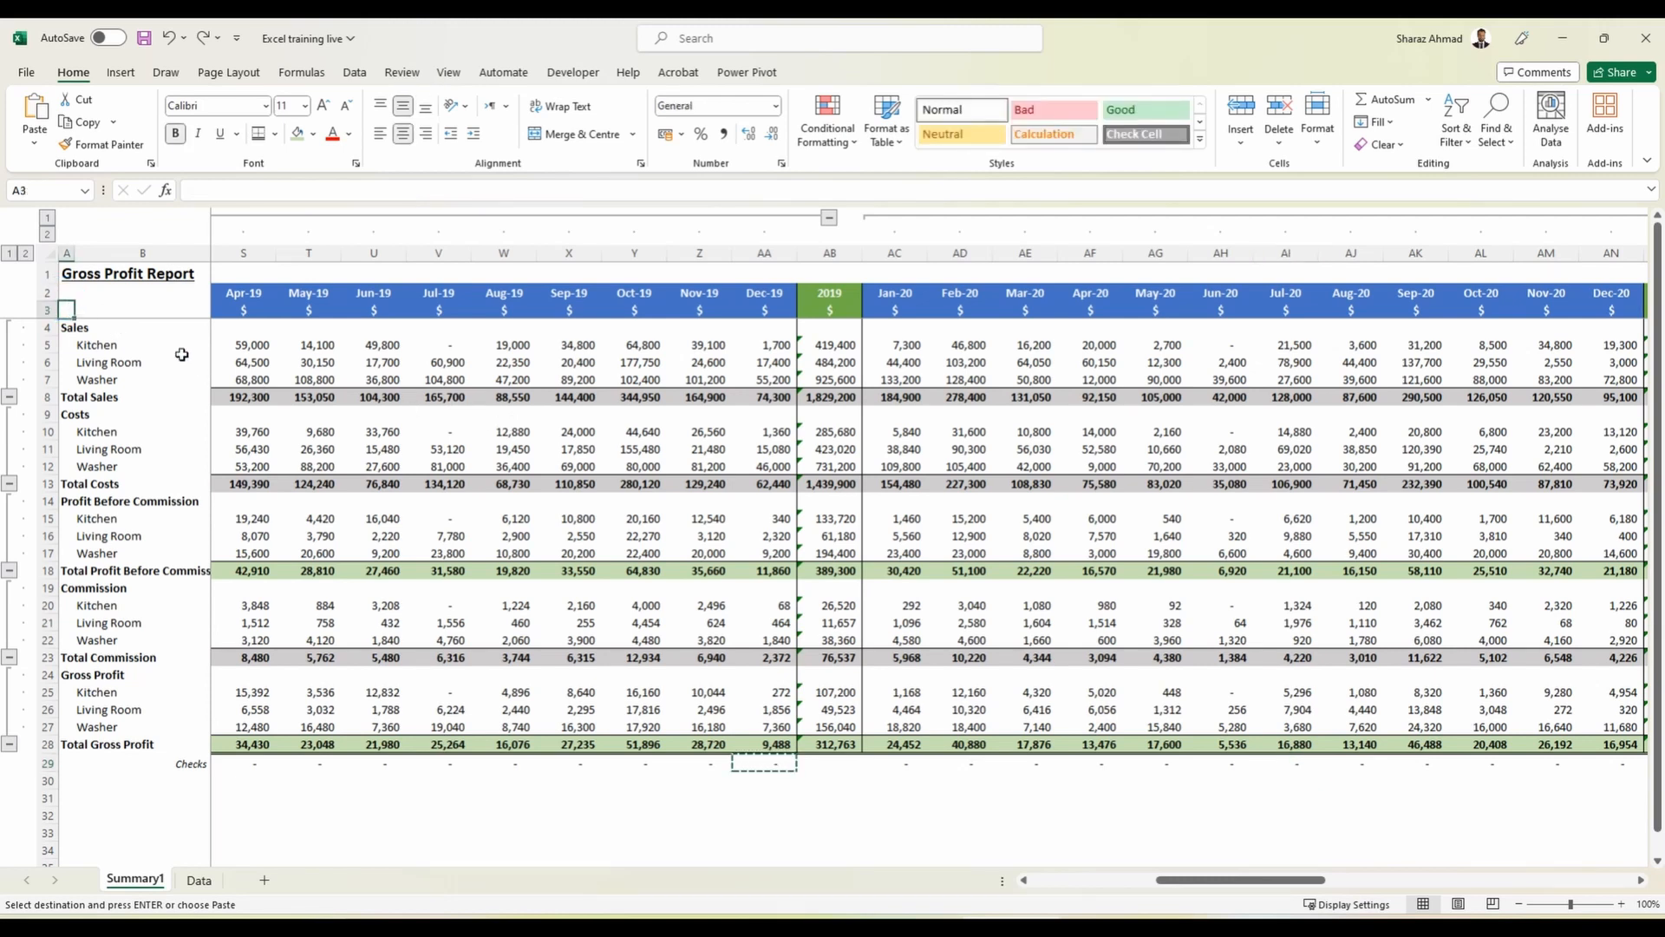
type("=su")
key("Tab")
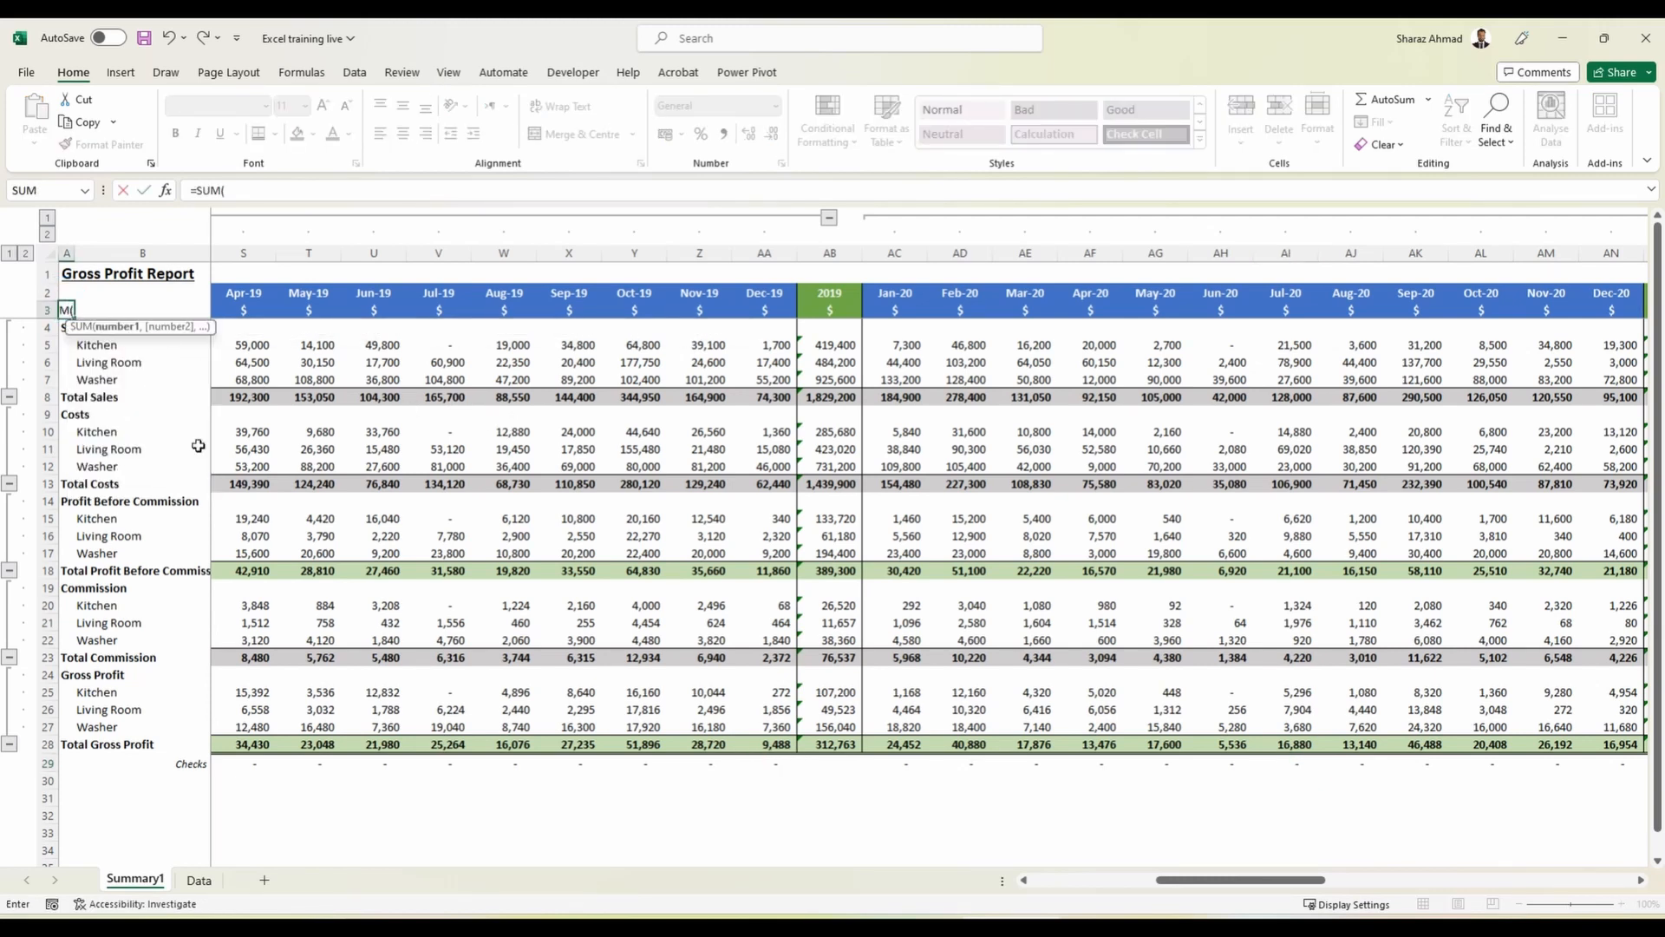
left_click(178, 763)
key("Right")
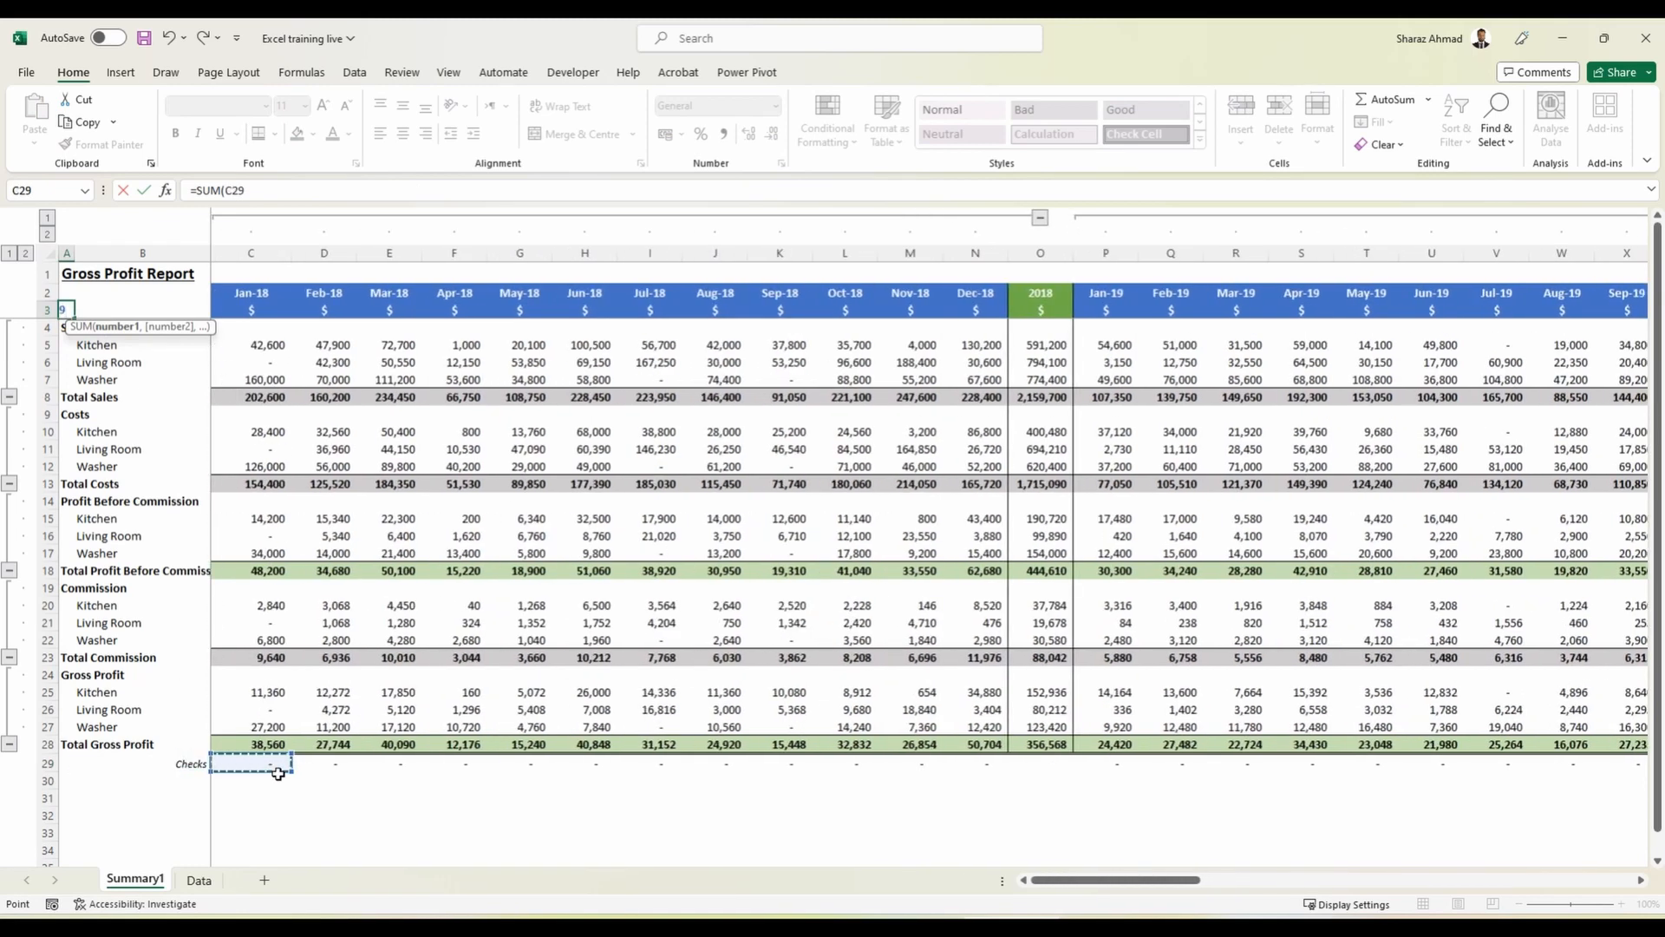
key("ctrl+shift+Right")
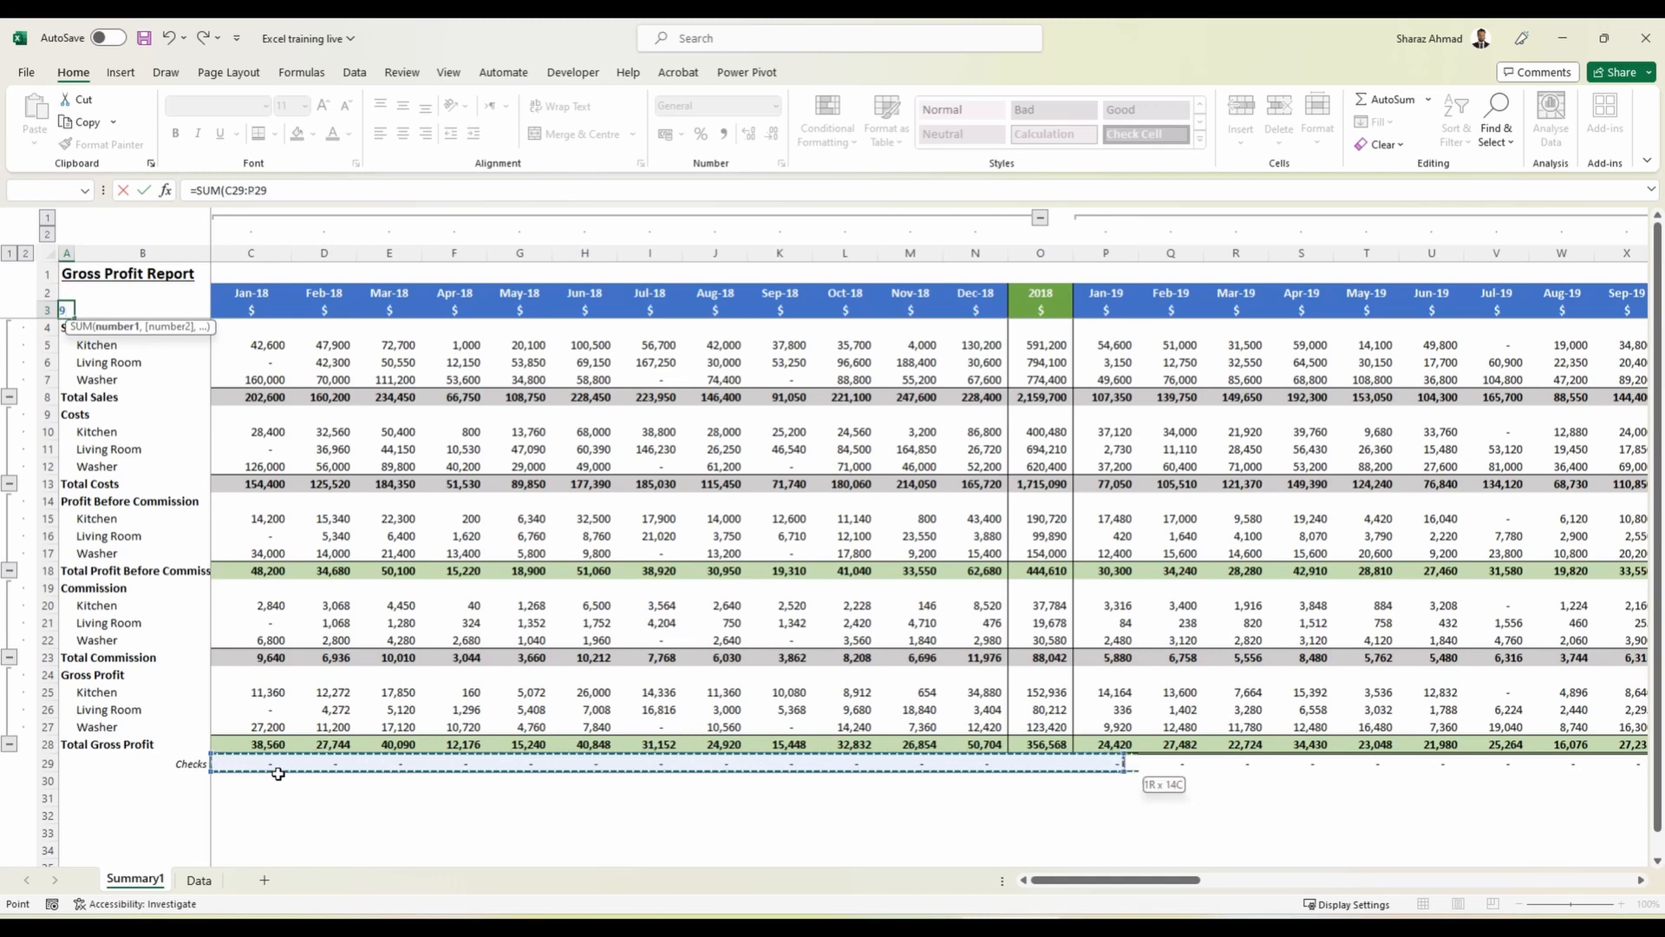
key("ctrl+shift+Right")
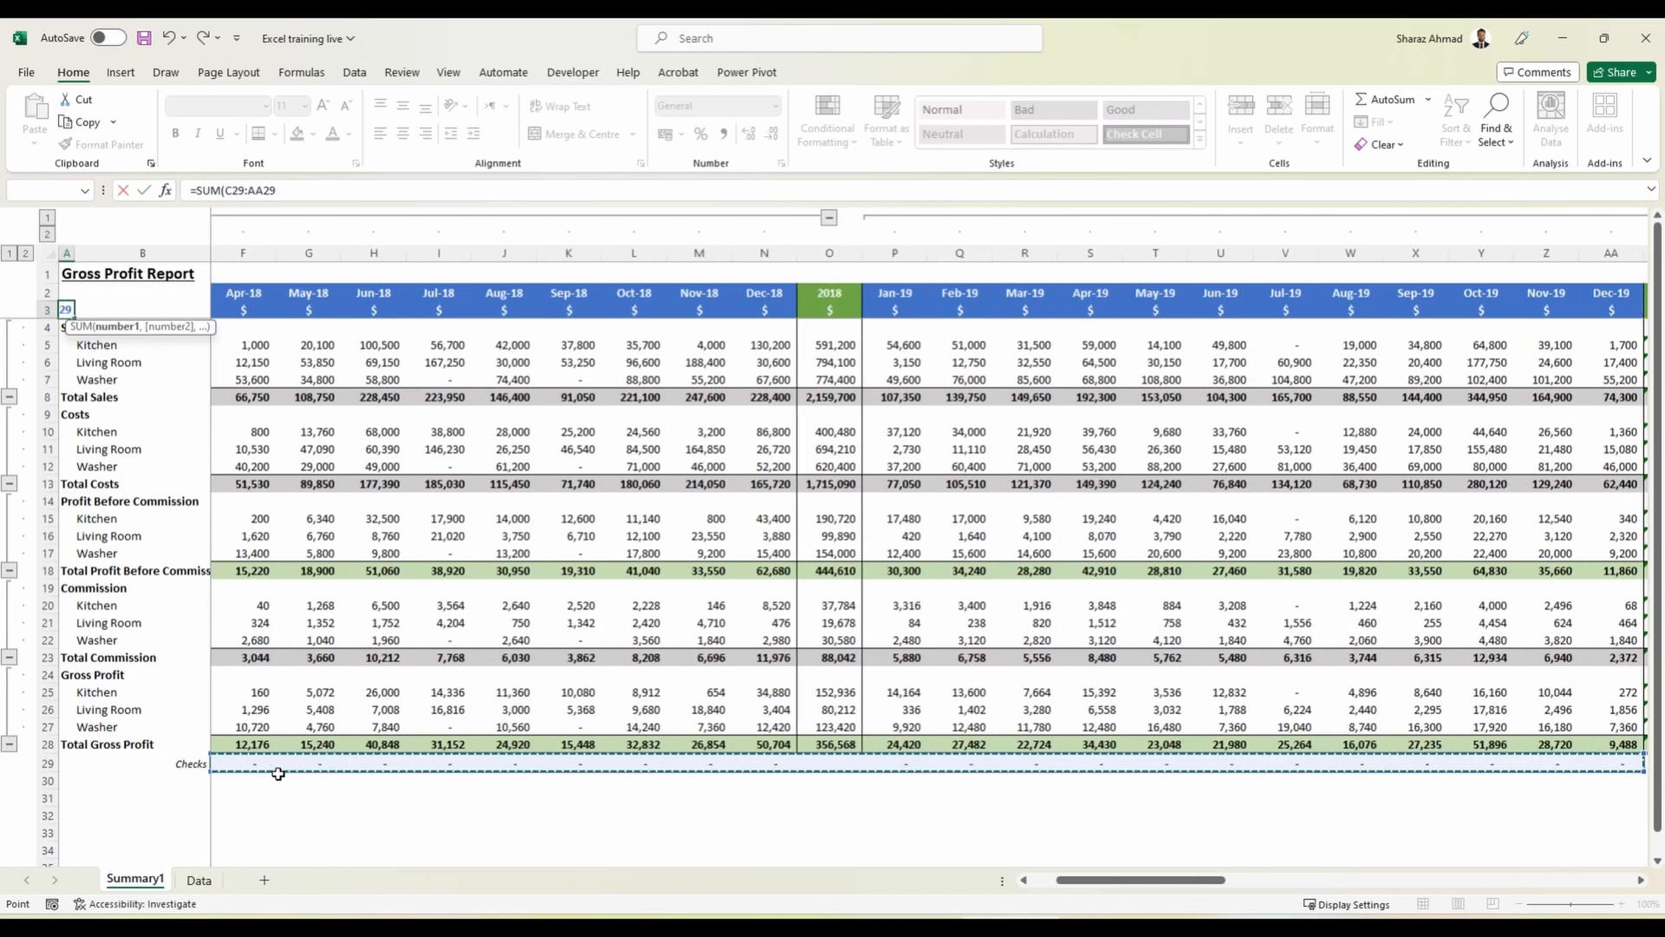
key("ctrl+shift+Right")
key("ctrl+shift+Right")
key("ctrl+shift+Right")
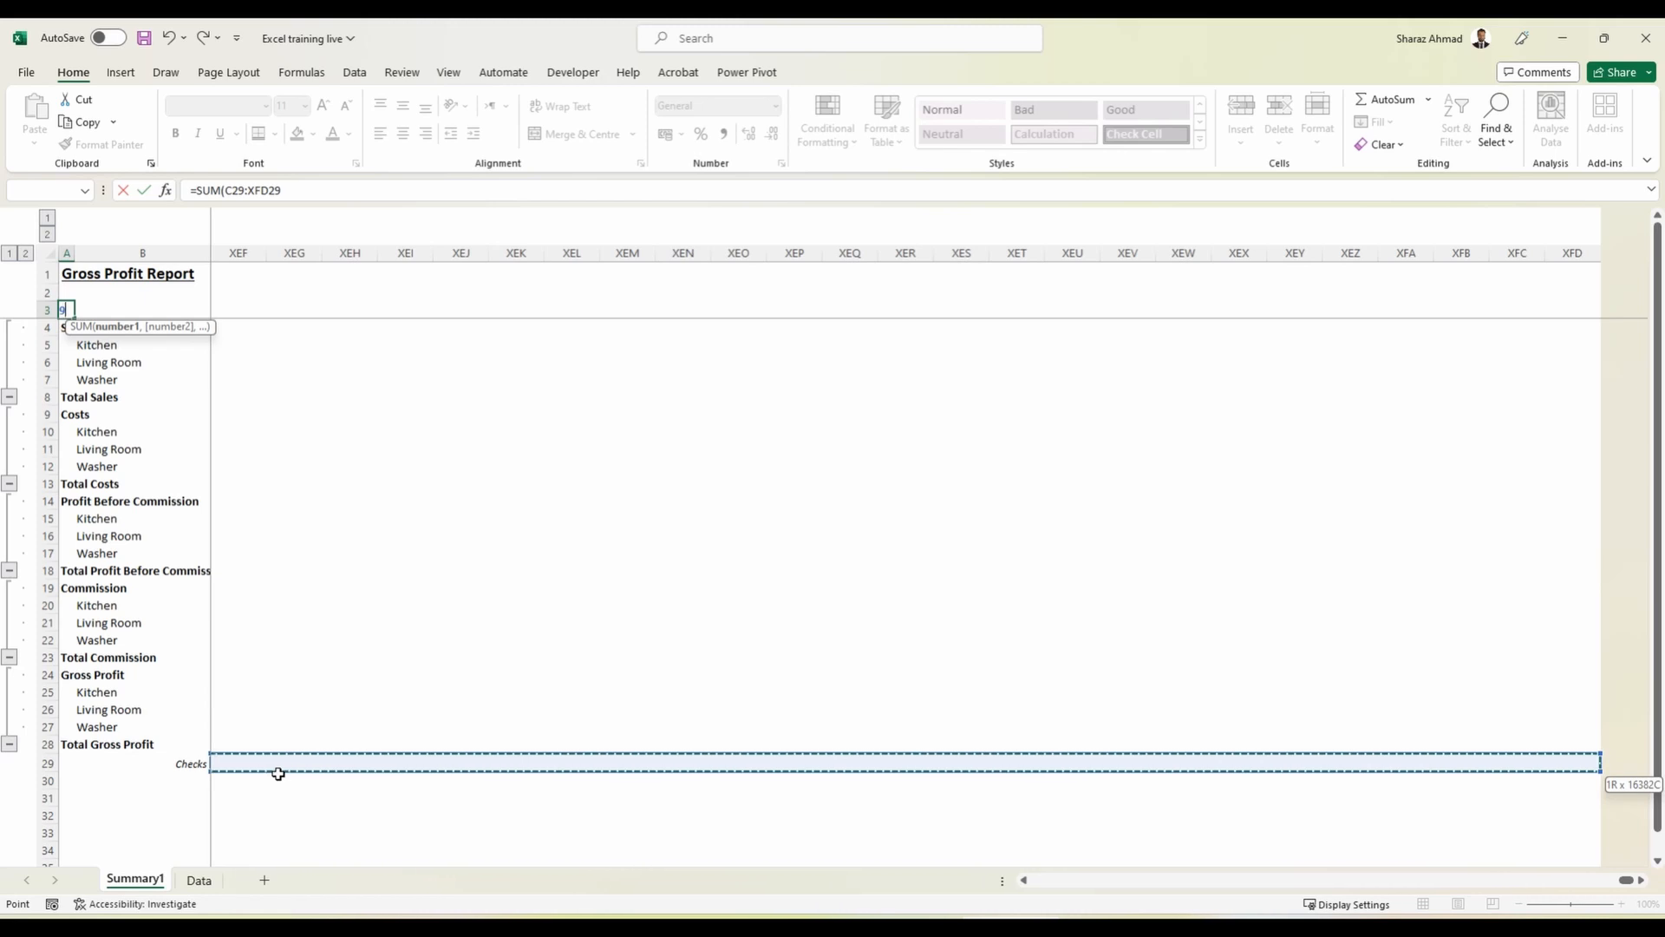
key("Return")
key("Up")
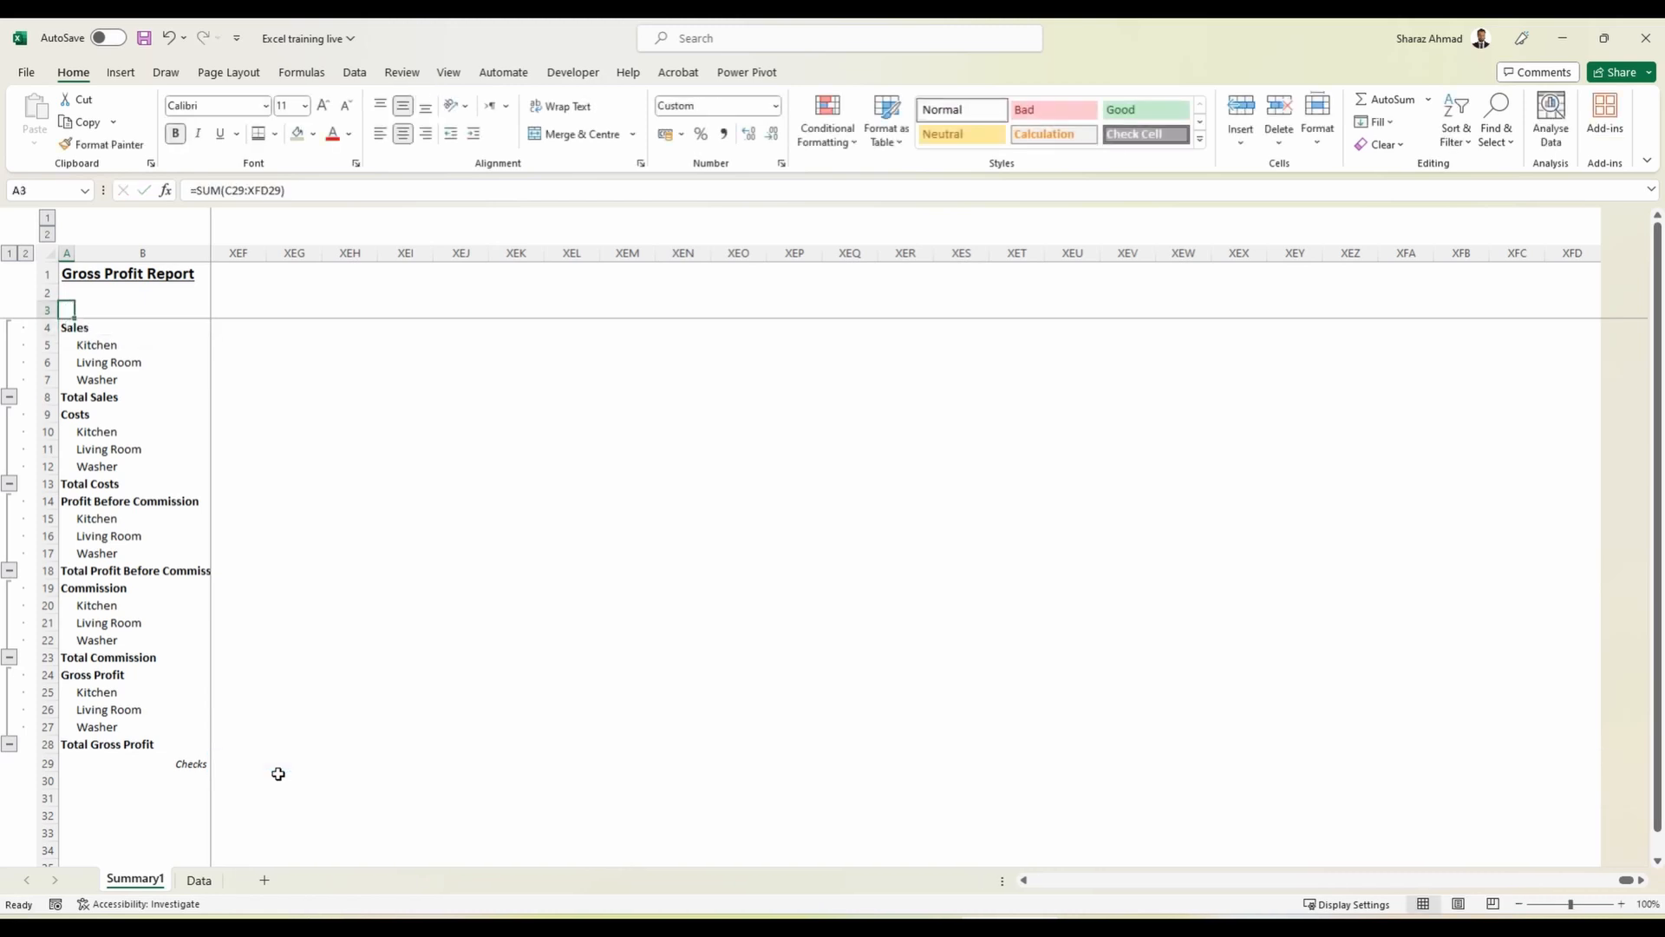
Apply the Comma style to the checks total in A3 and move it to cell B3.
key("alt+h")
key("k")
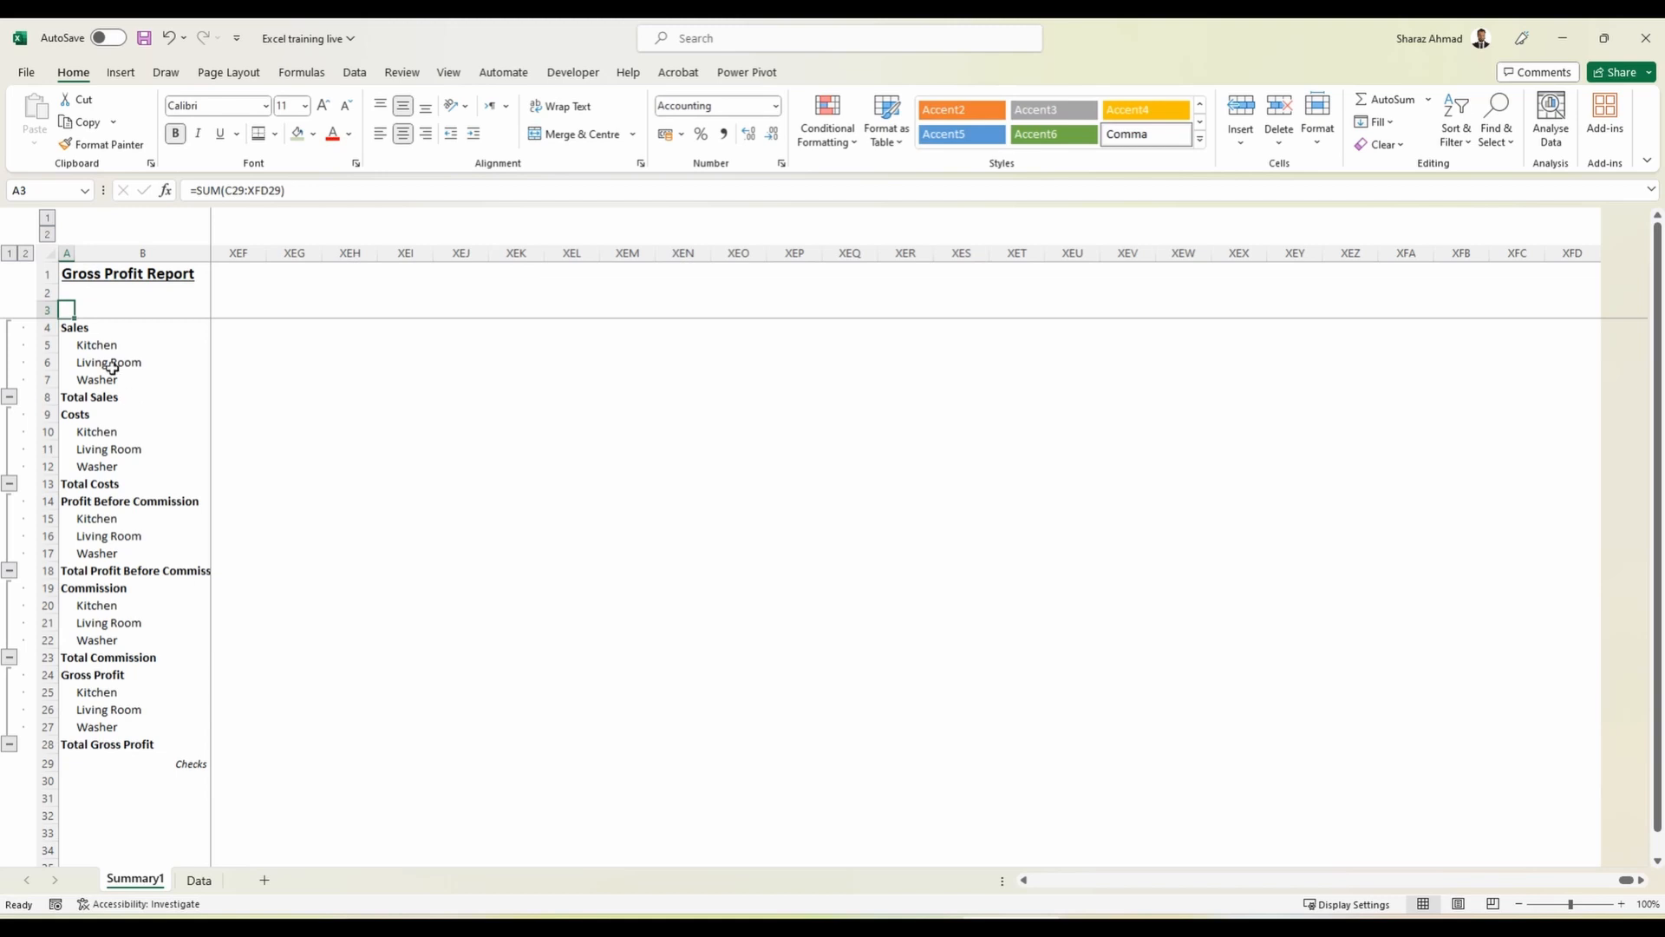
left_click_drag(75, 310, 91, 311)
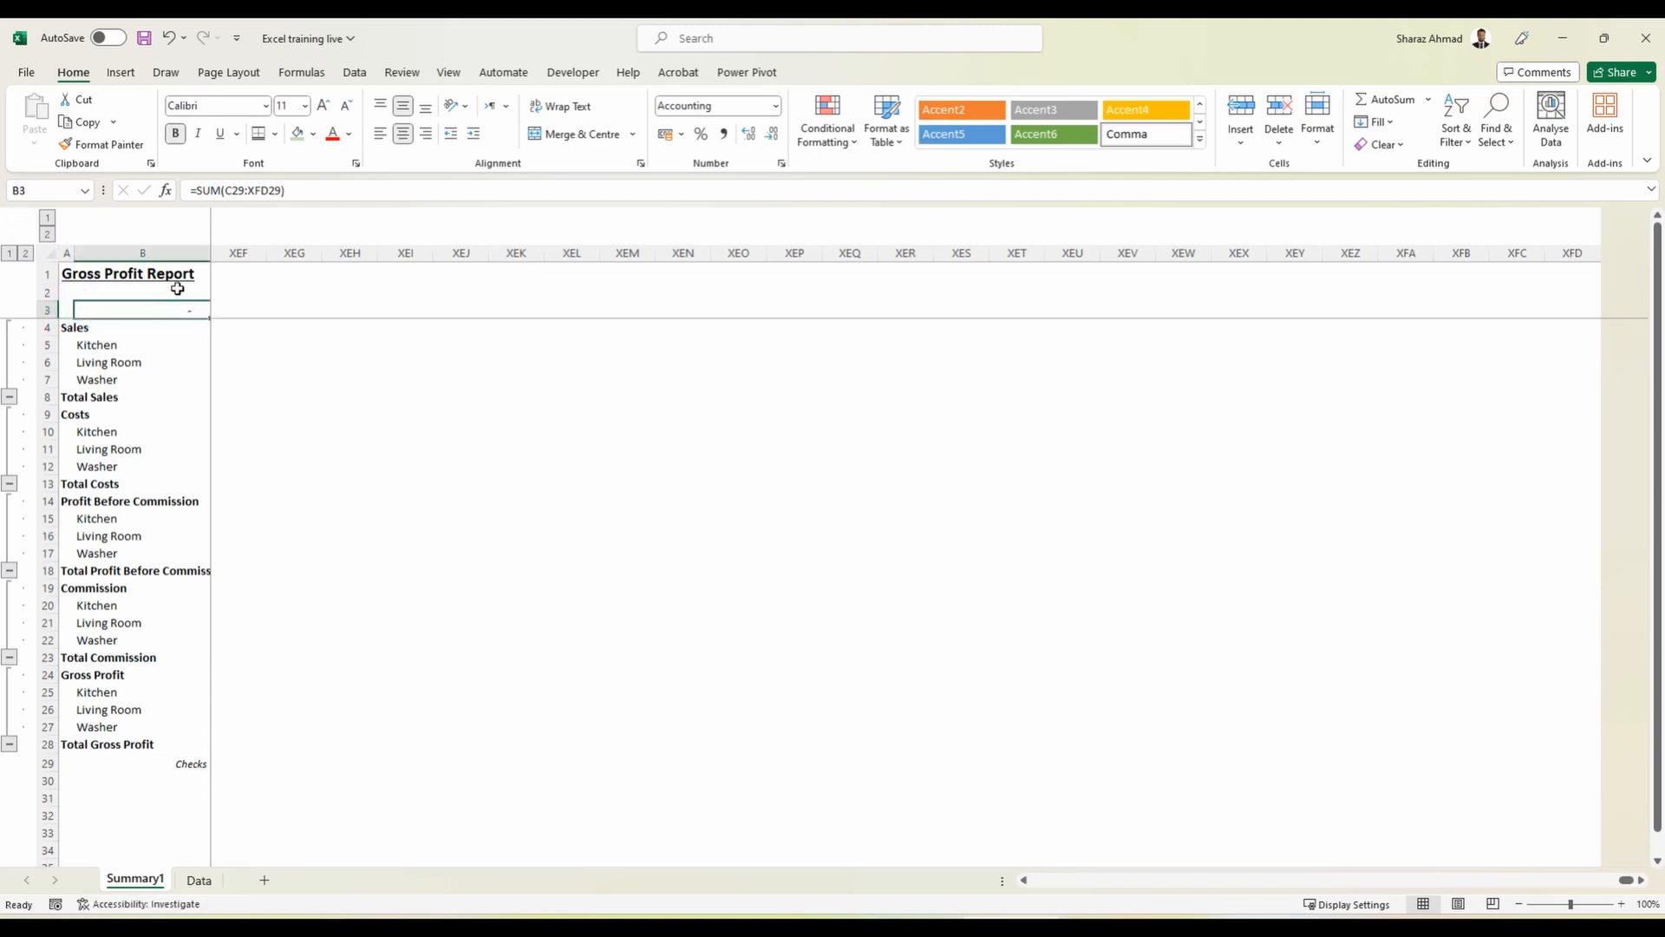
key("ctrl+Home")
left_click(196, 310)
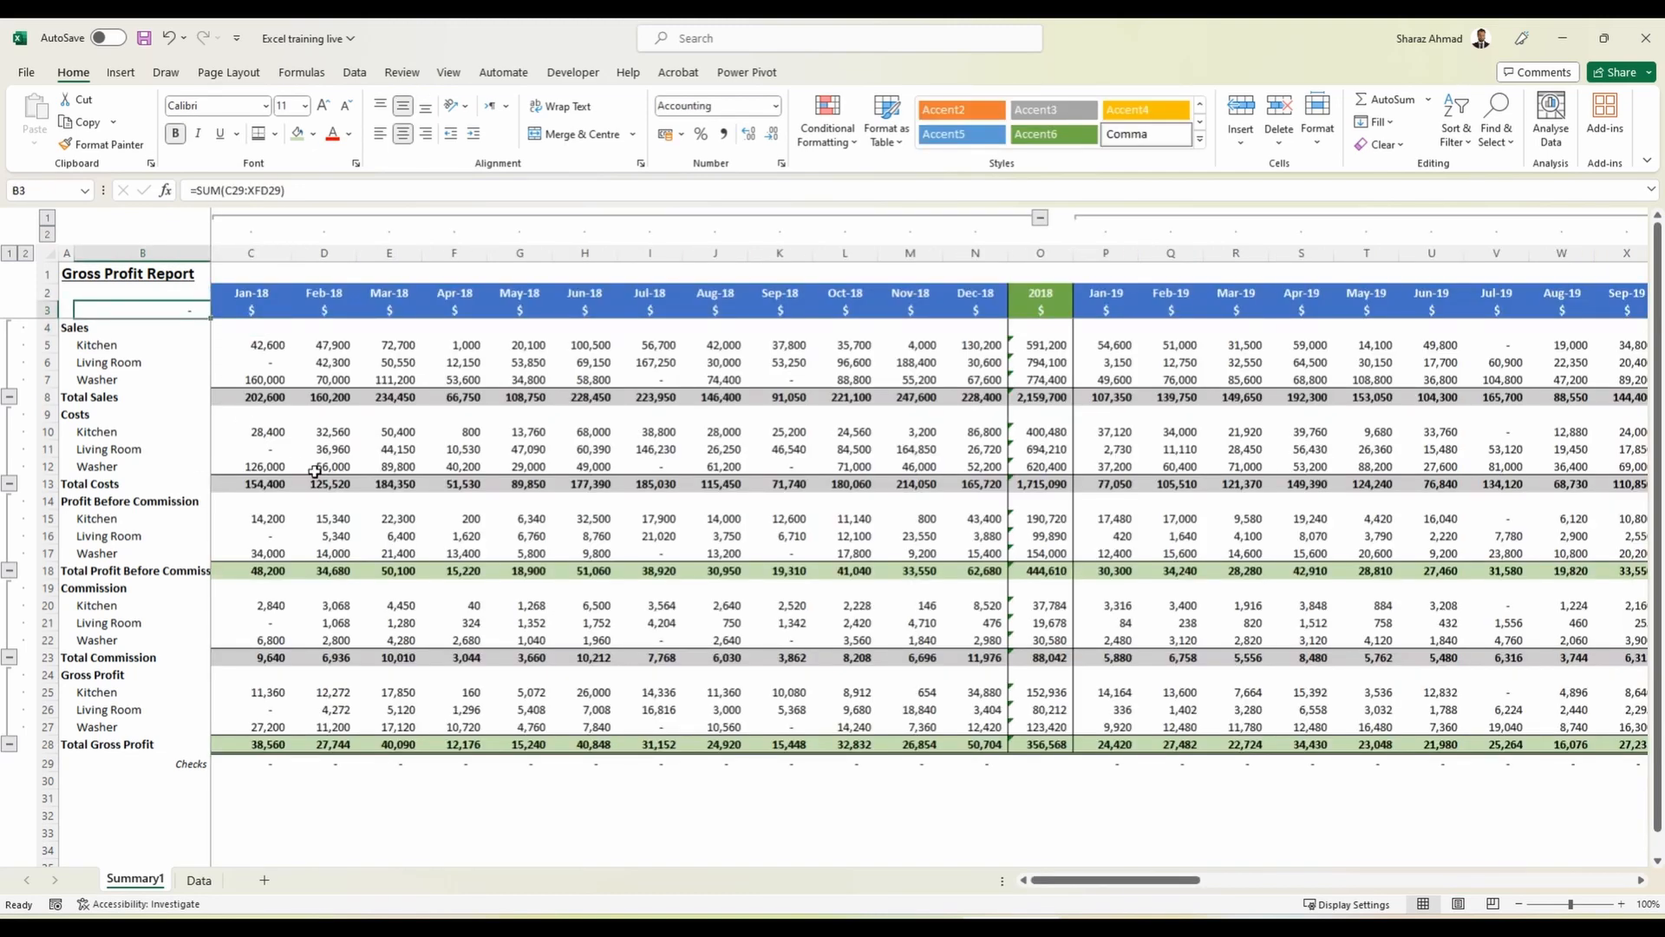
Collapse the column groups and group the Checks row, collapsing the row outline to the totals and expanding it again.
left_click(9, 252)
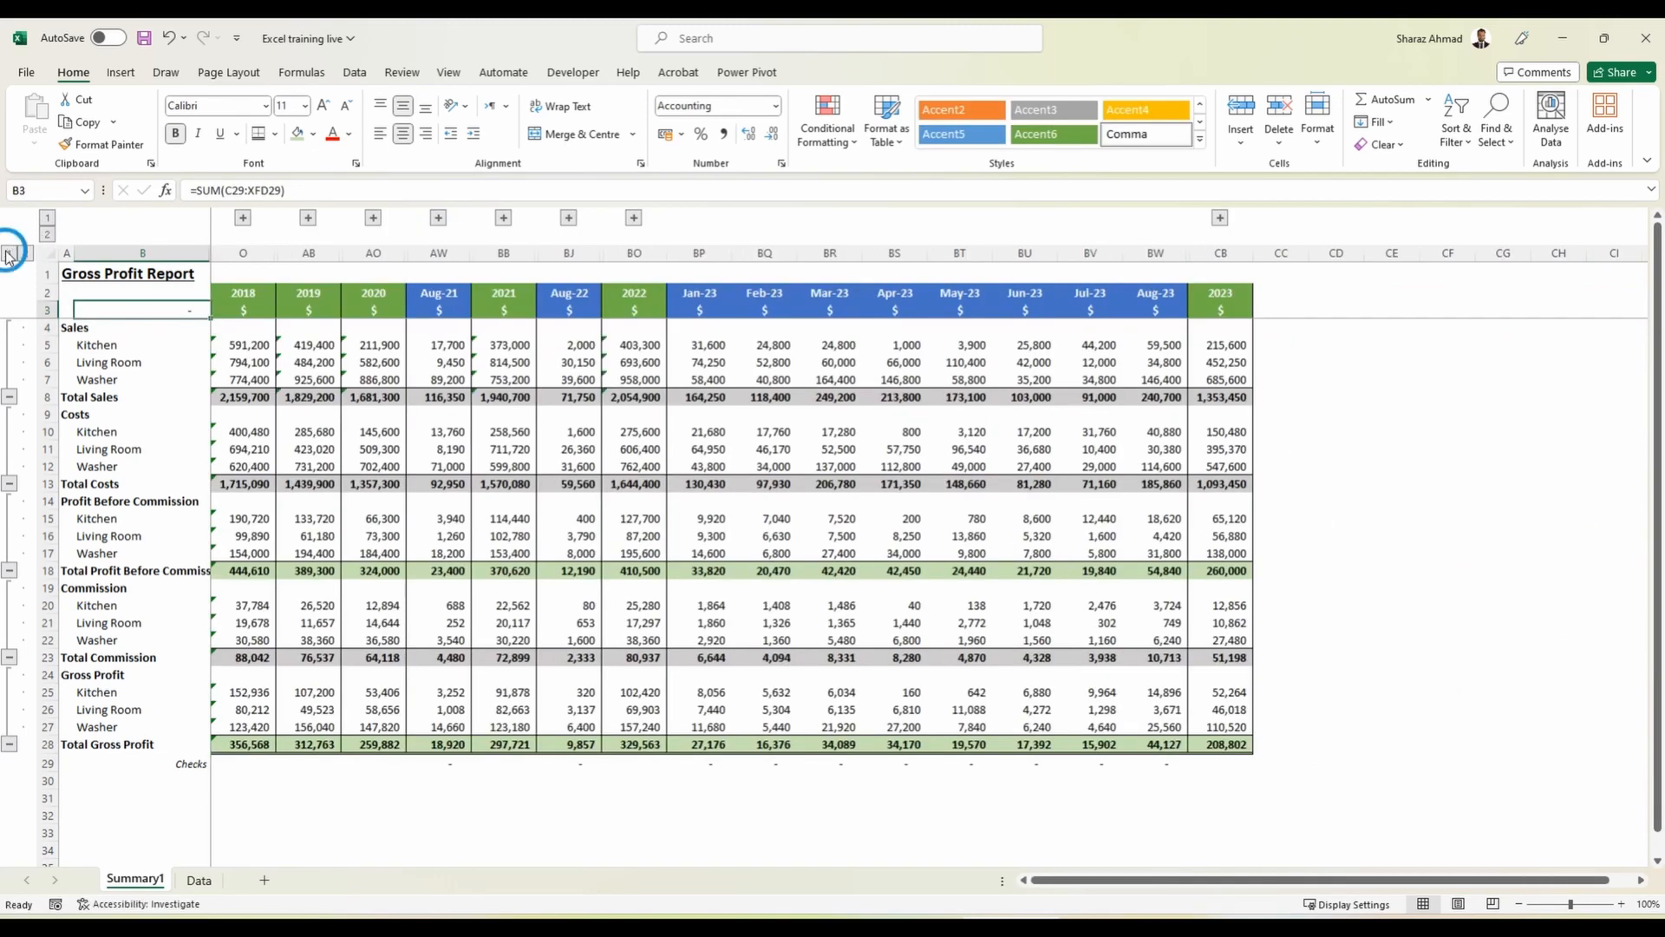
left_click(9, 252)
left_click_drag(212, 420, 268, 428)
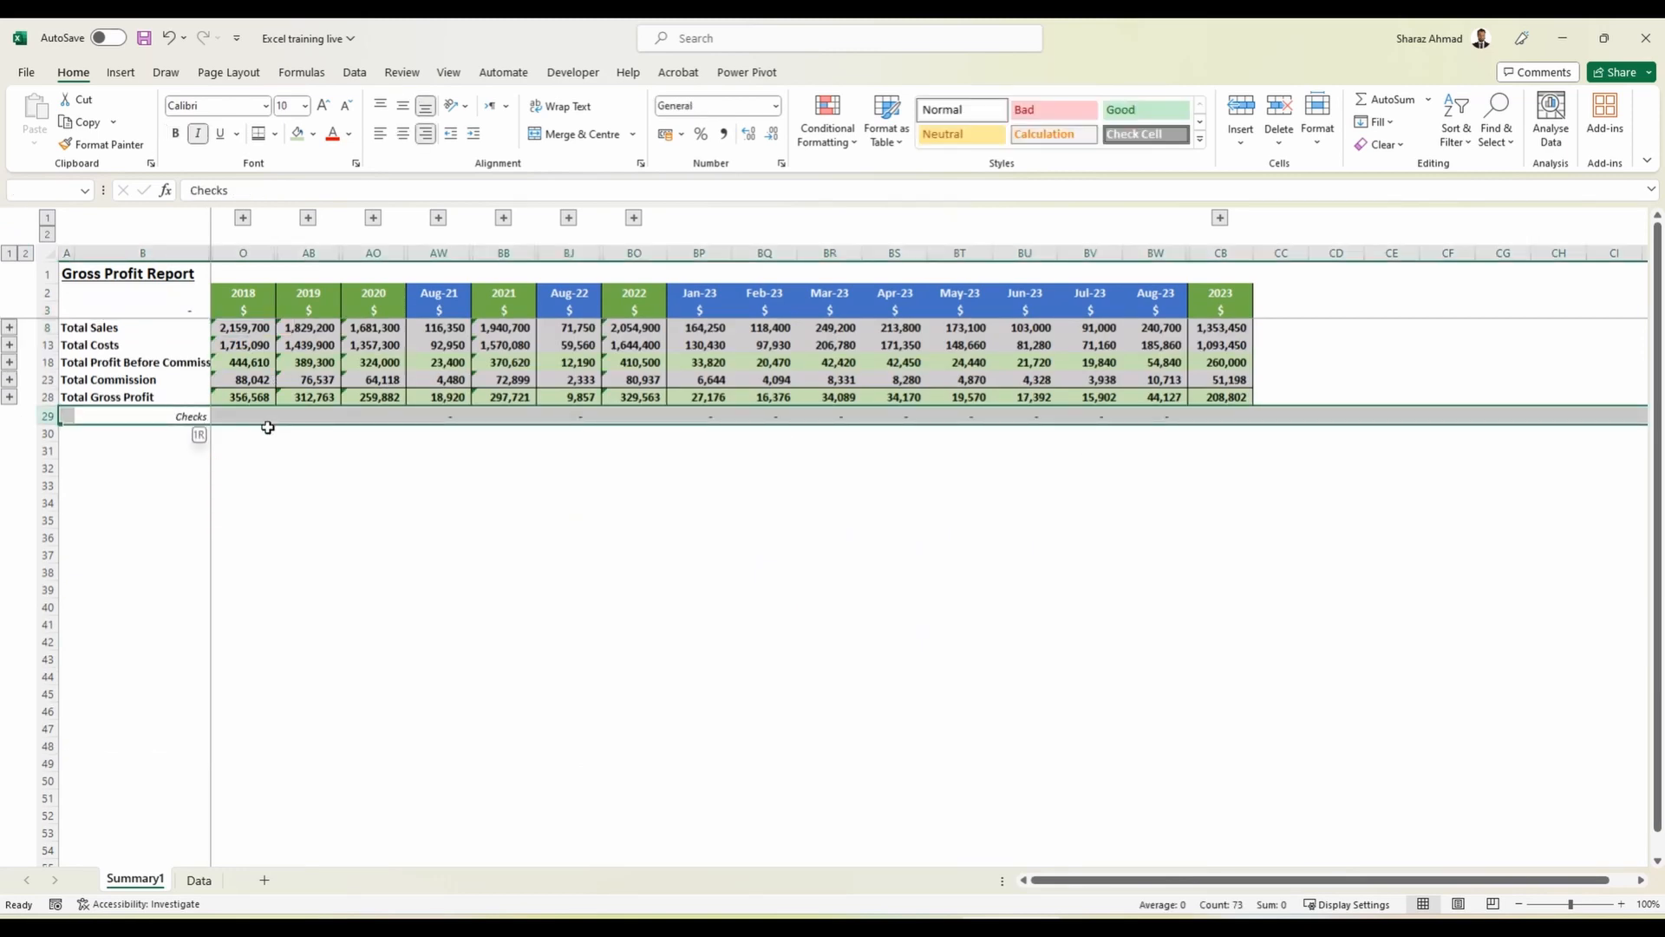
key("shift+alt+Right")
left_click(8, 252)
left_click(243, 327)
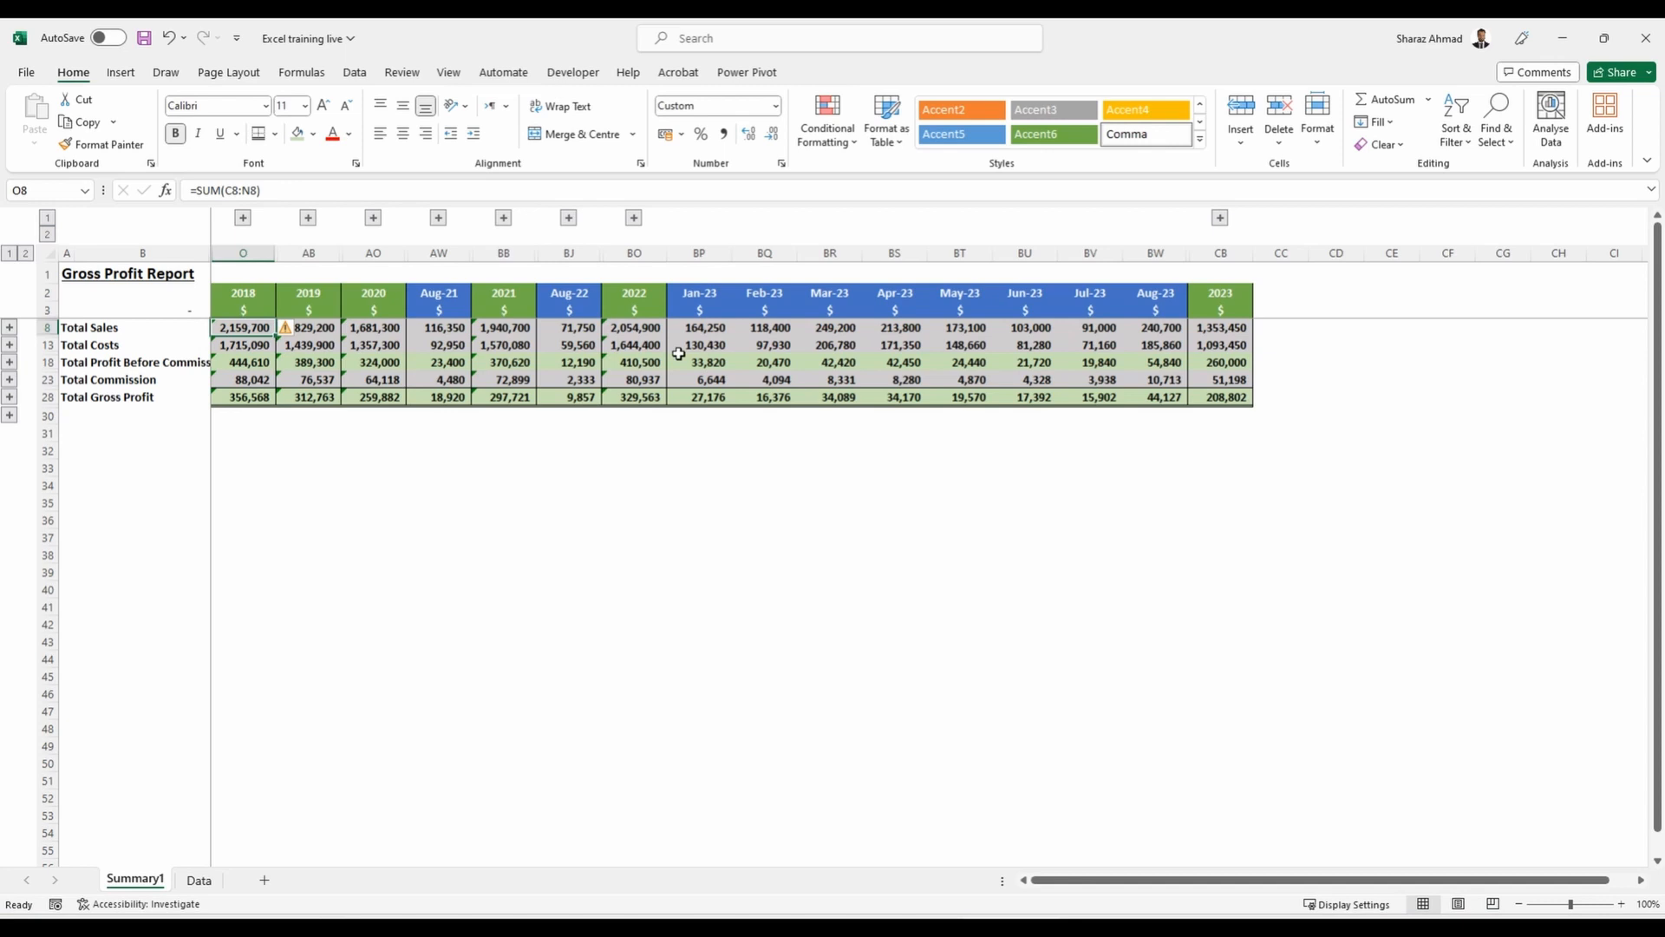
left_click(26, 253)
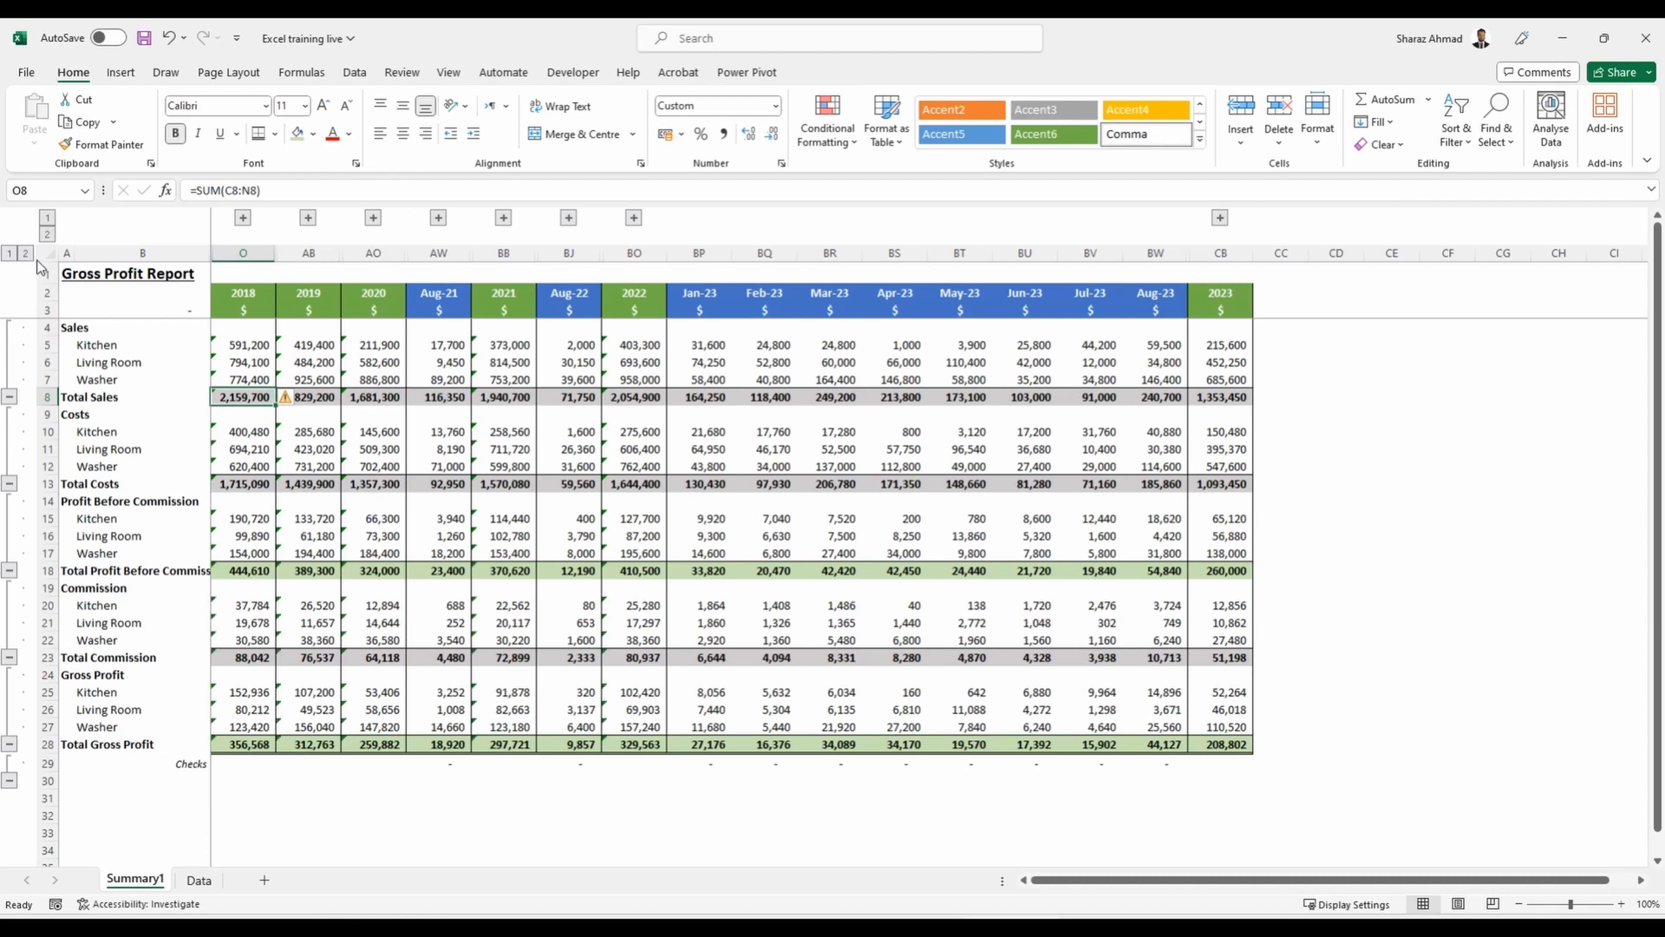
Hide the Feb-23 column and look over the neighbouring 2023 month columns.
left_click(764, 253)
right_click(780, 259)
left_click(849, 556)
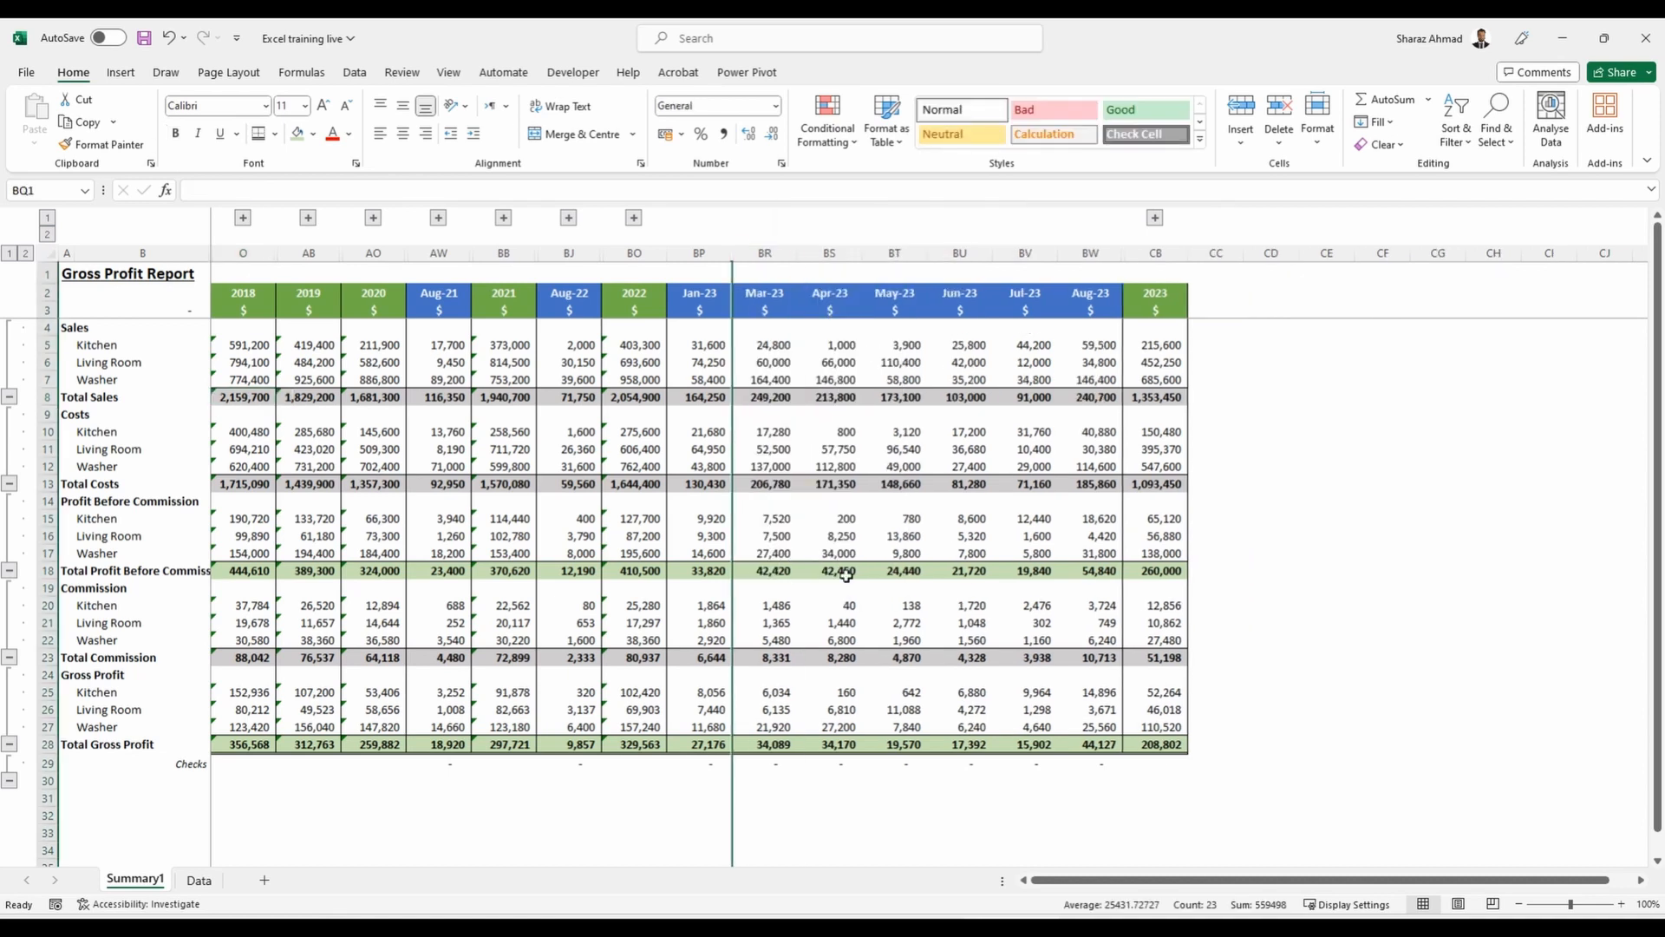
left_click(699, 379)
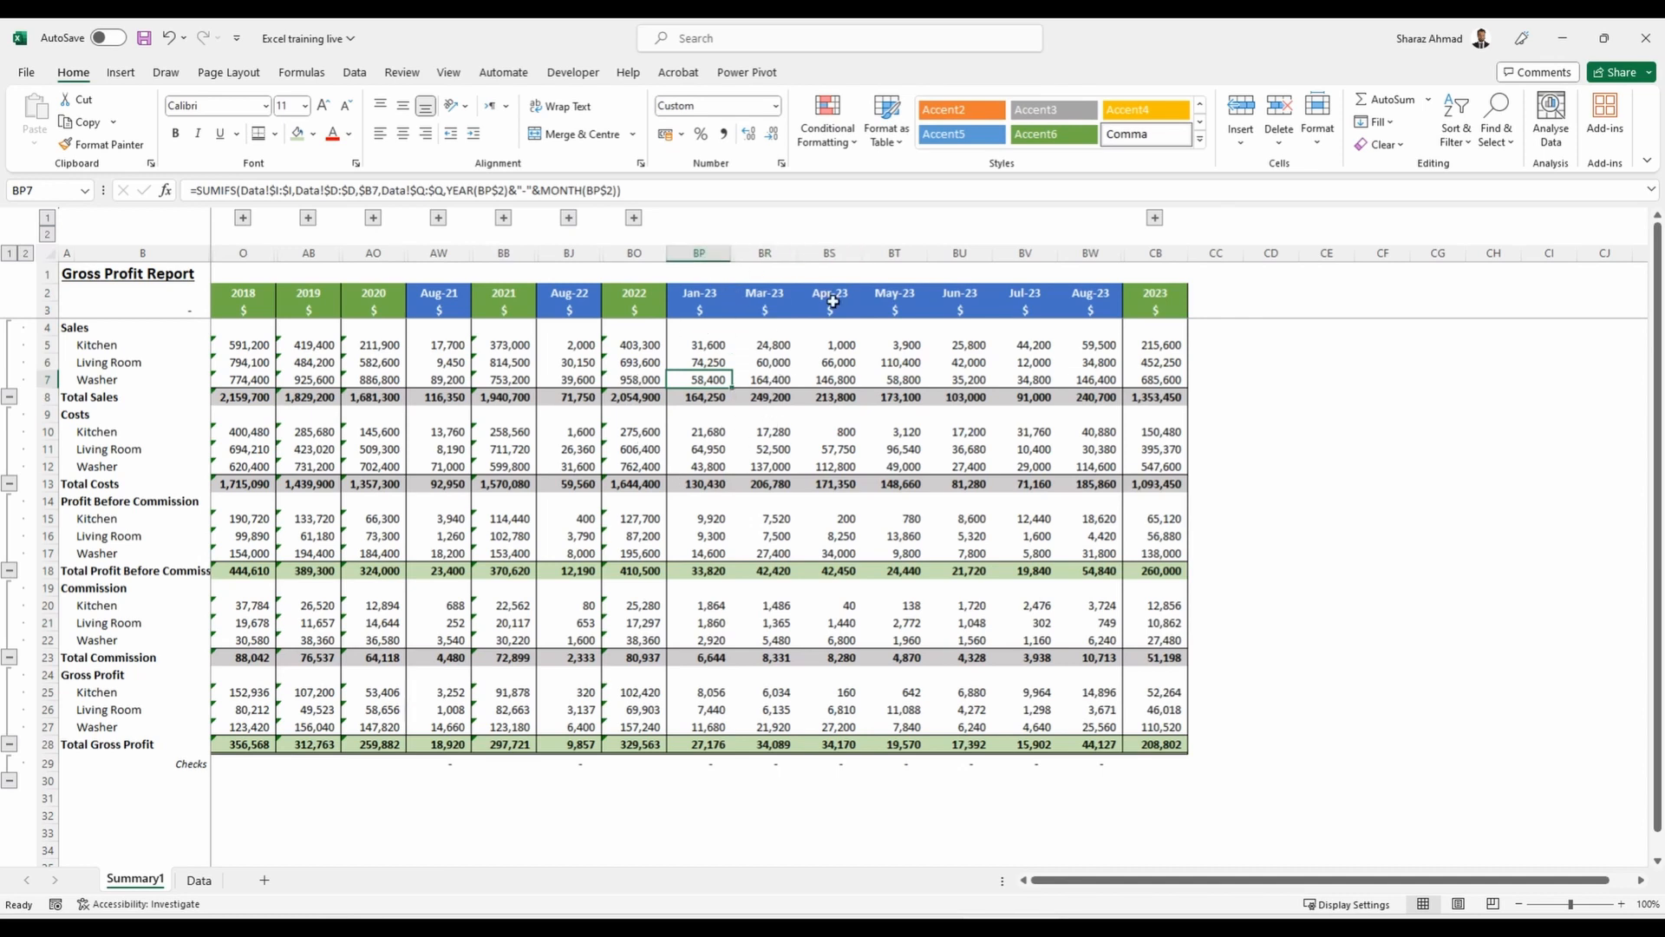
left_click(789, 326)
left_click(862, 347)
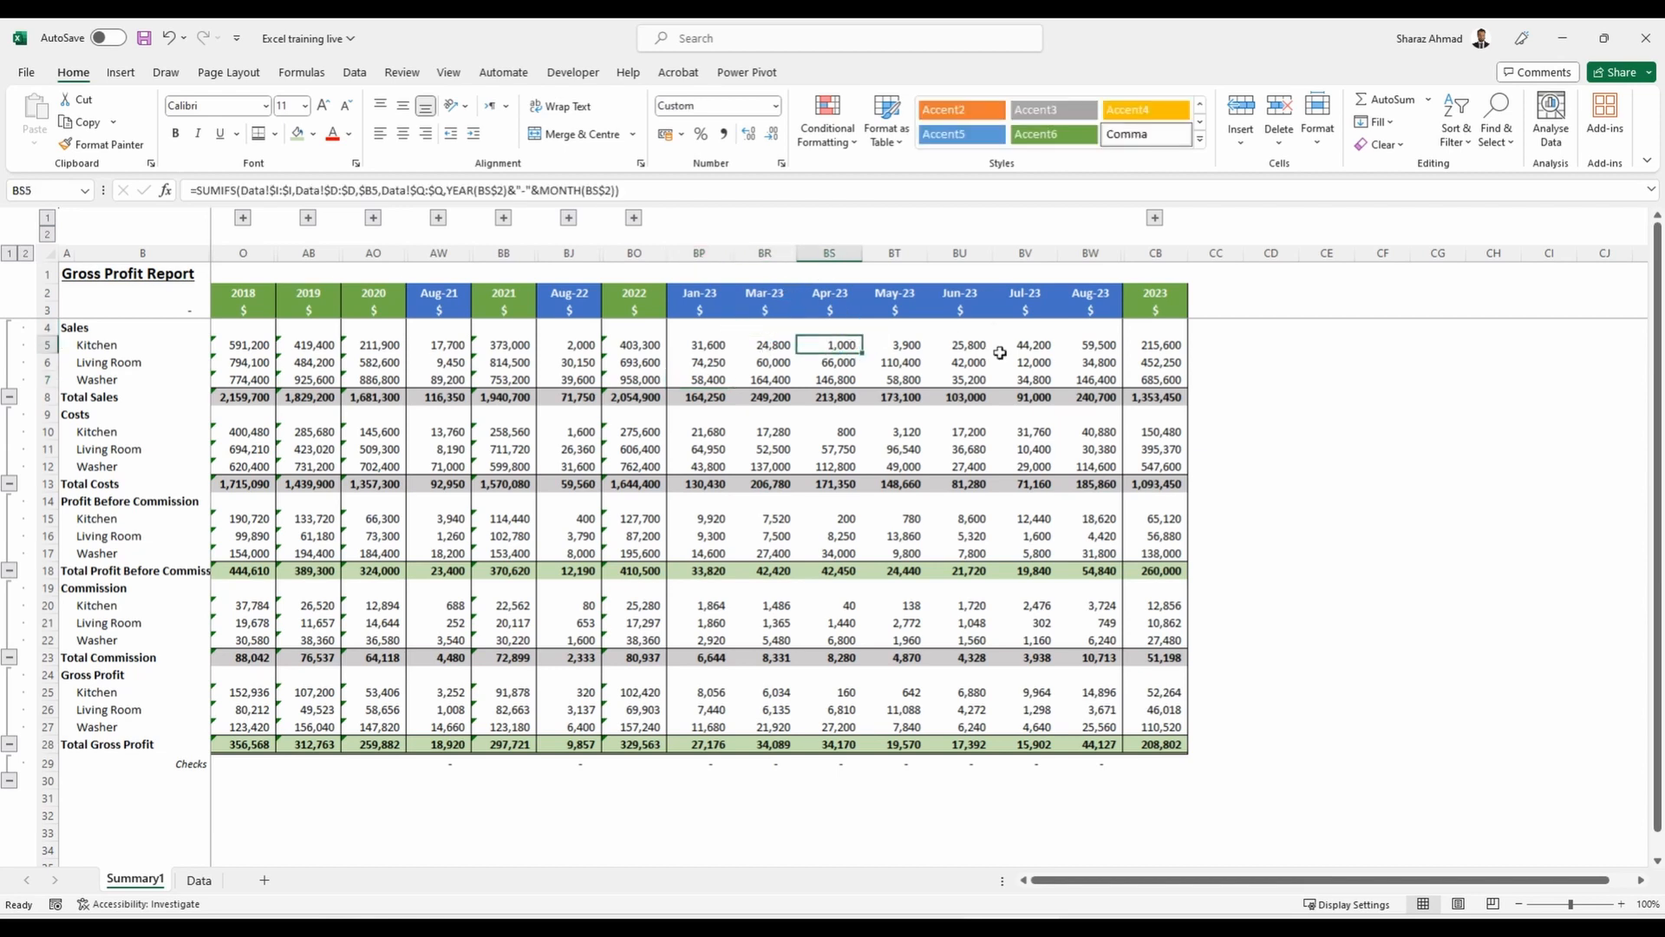
key("Right")
key("Right")
key("Right")
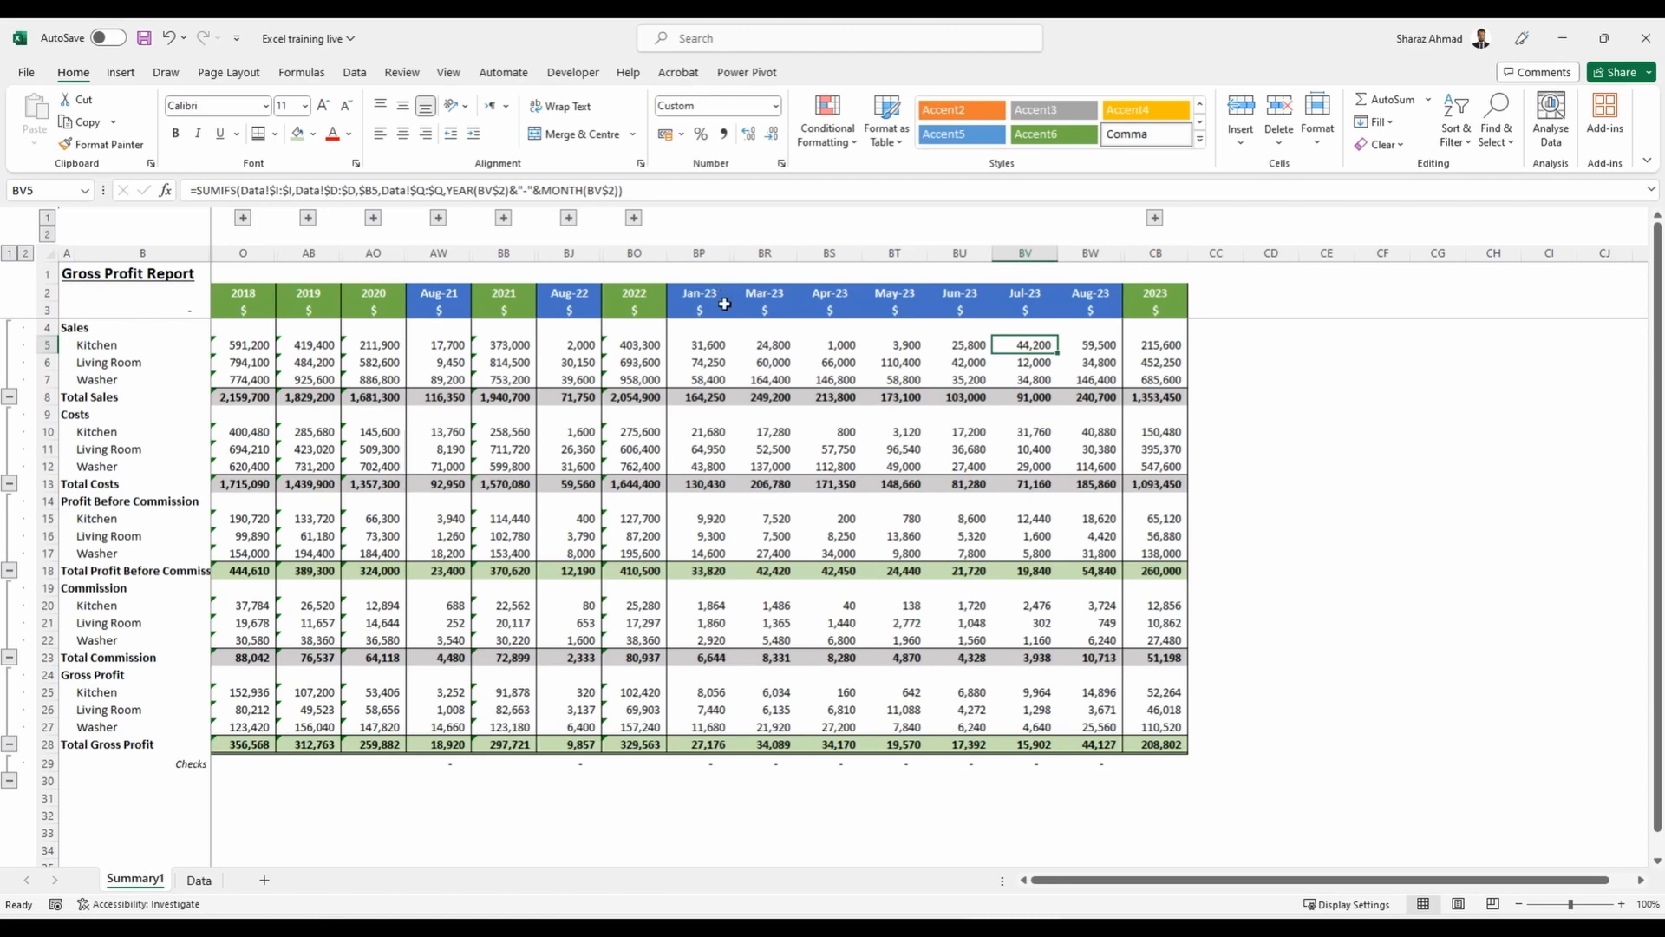
Unhide the Feb-23 column between Jan-23 and Mar-23.
left_click_drag(713, 242, 755, 238)
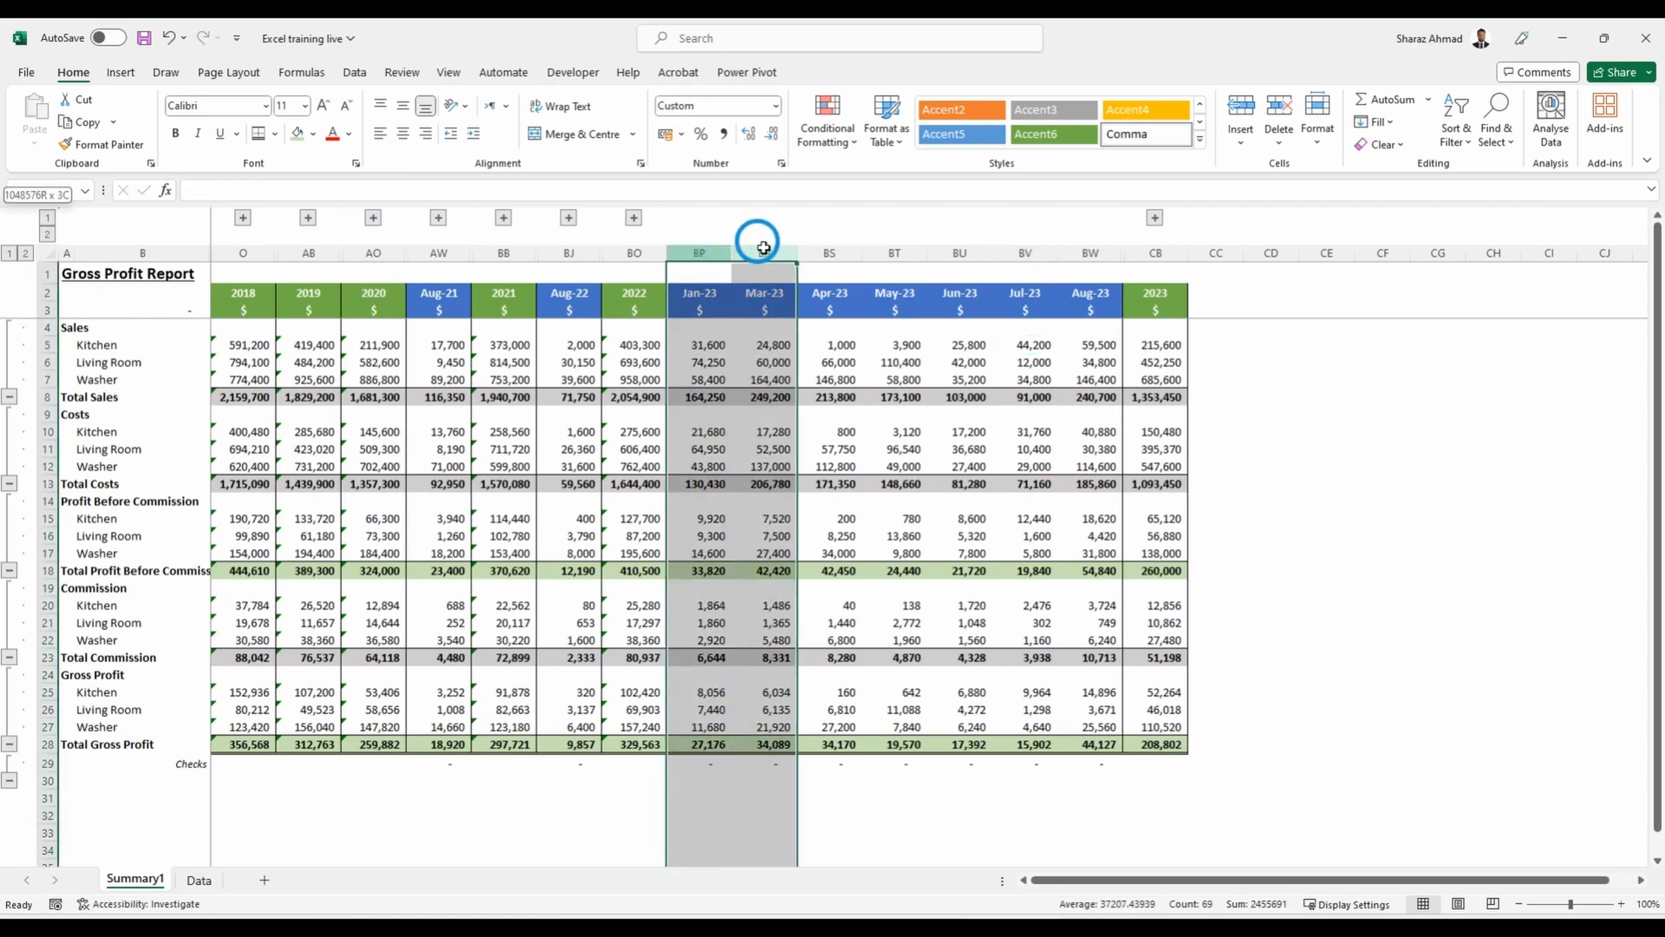
right_click(760, 246)
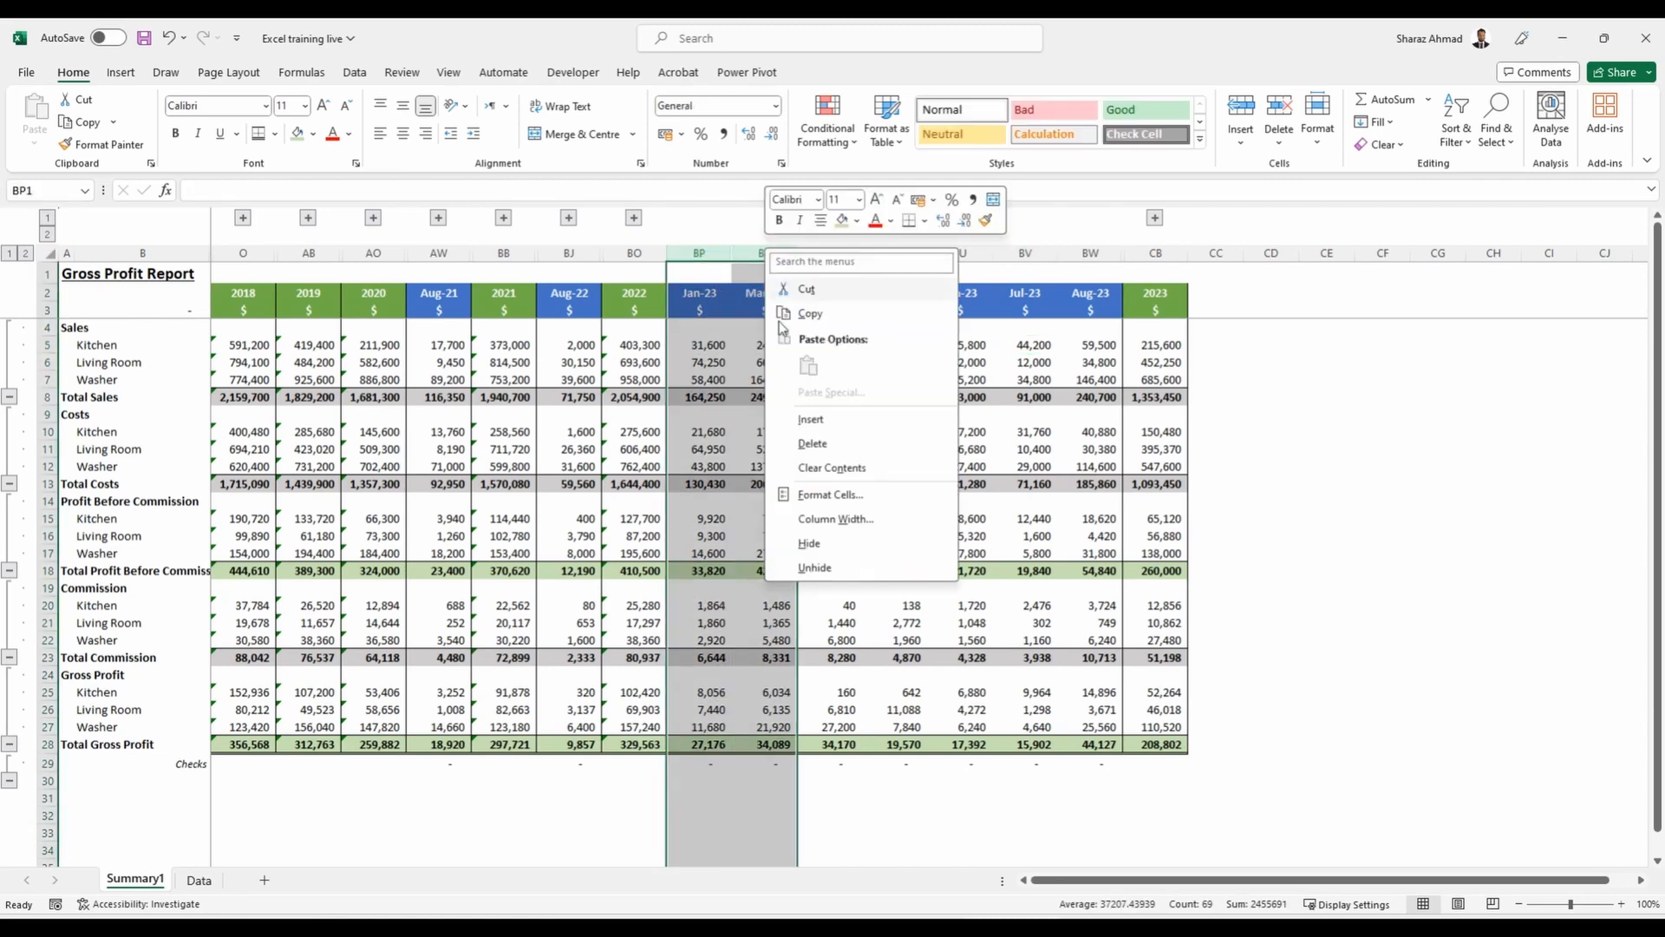
left_click(814, 566)
left_click(699, 344)
Set the Summary1 sheet's tab colour to the standard light green.
right_click(134, 879)
mouse_move(227, 758)
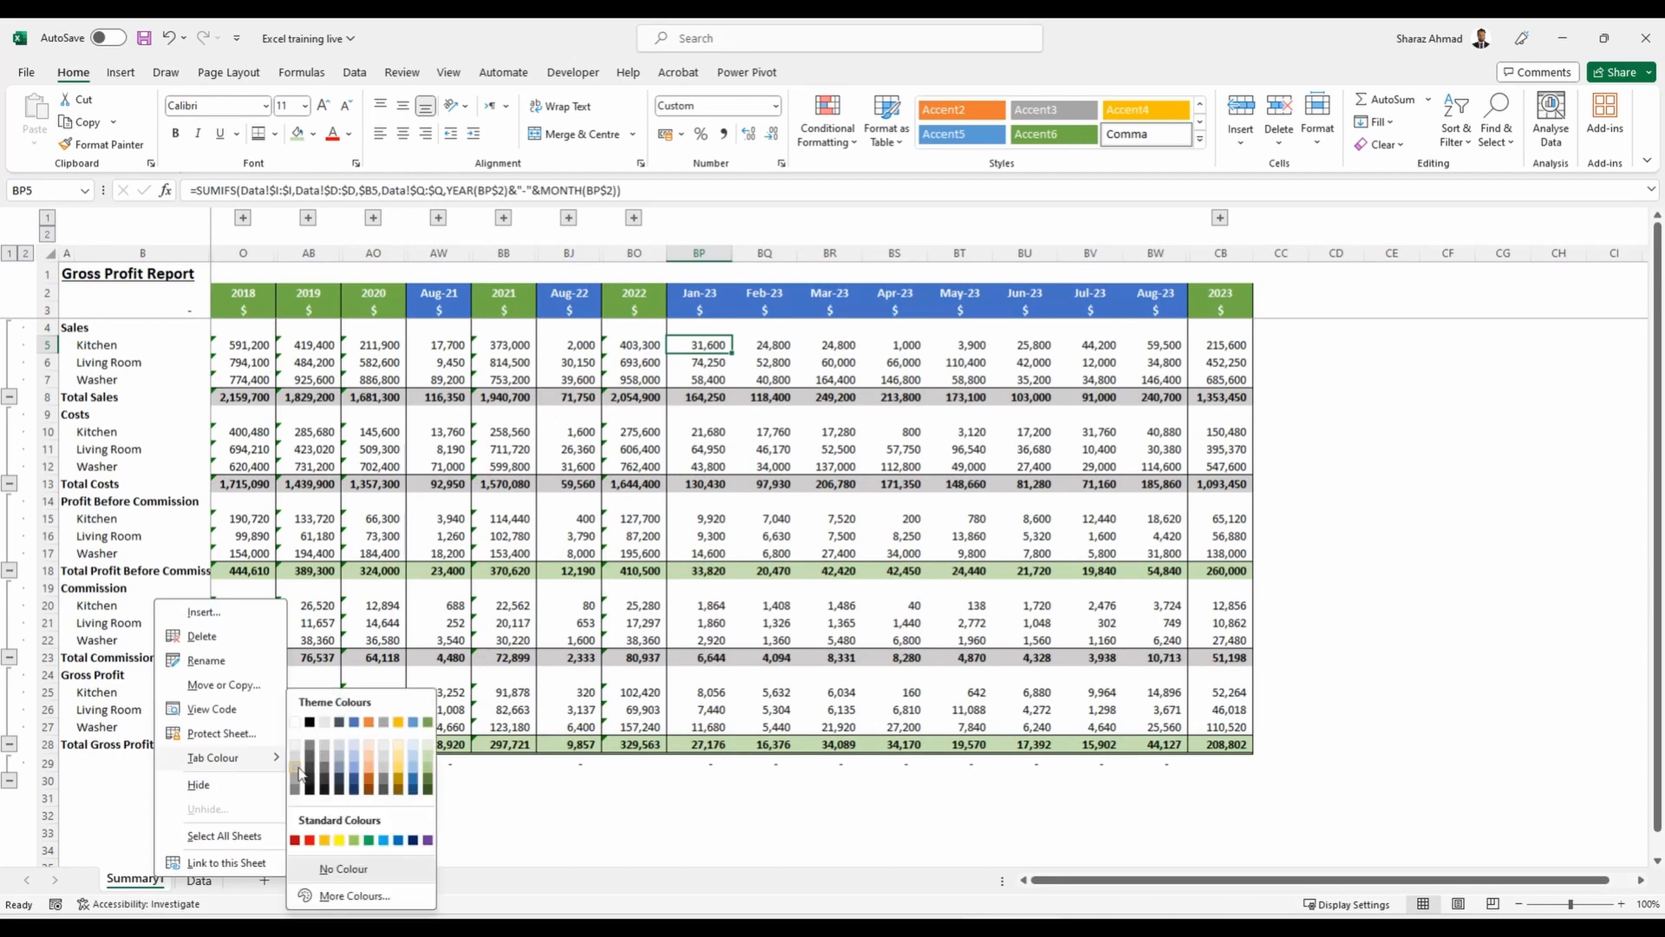
left_click(355, 840)
left_click(199, 881)
left_click(135, 879)
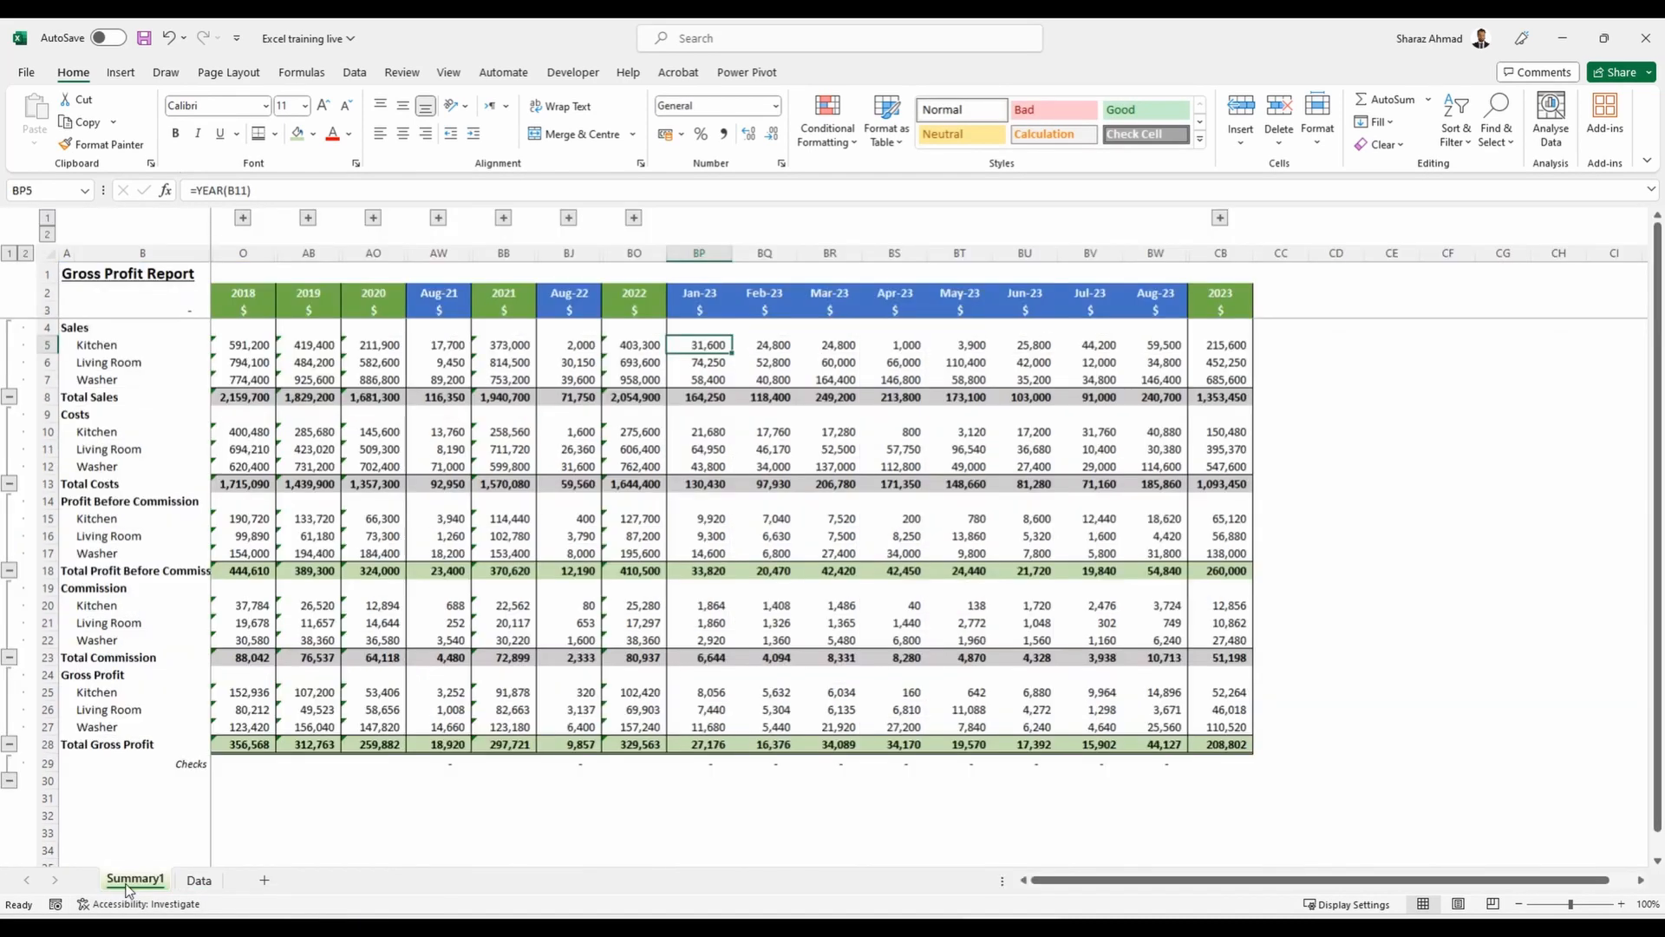
Insert a new worksheet before the Data sheet and rename it Summary2.
left_click(195, 882)
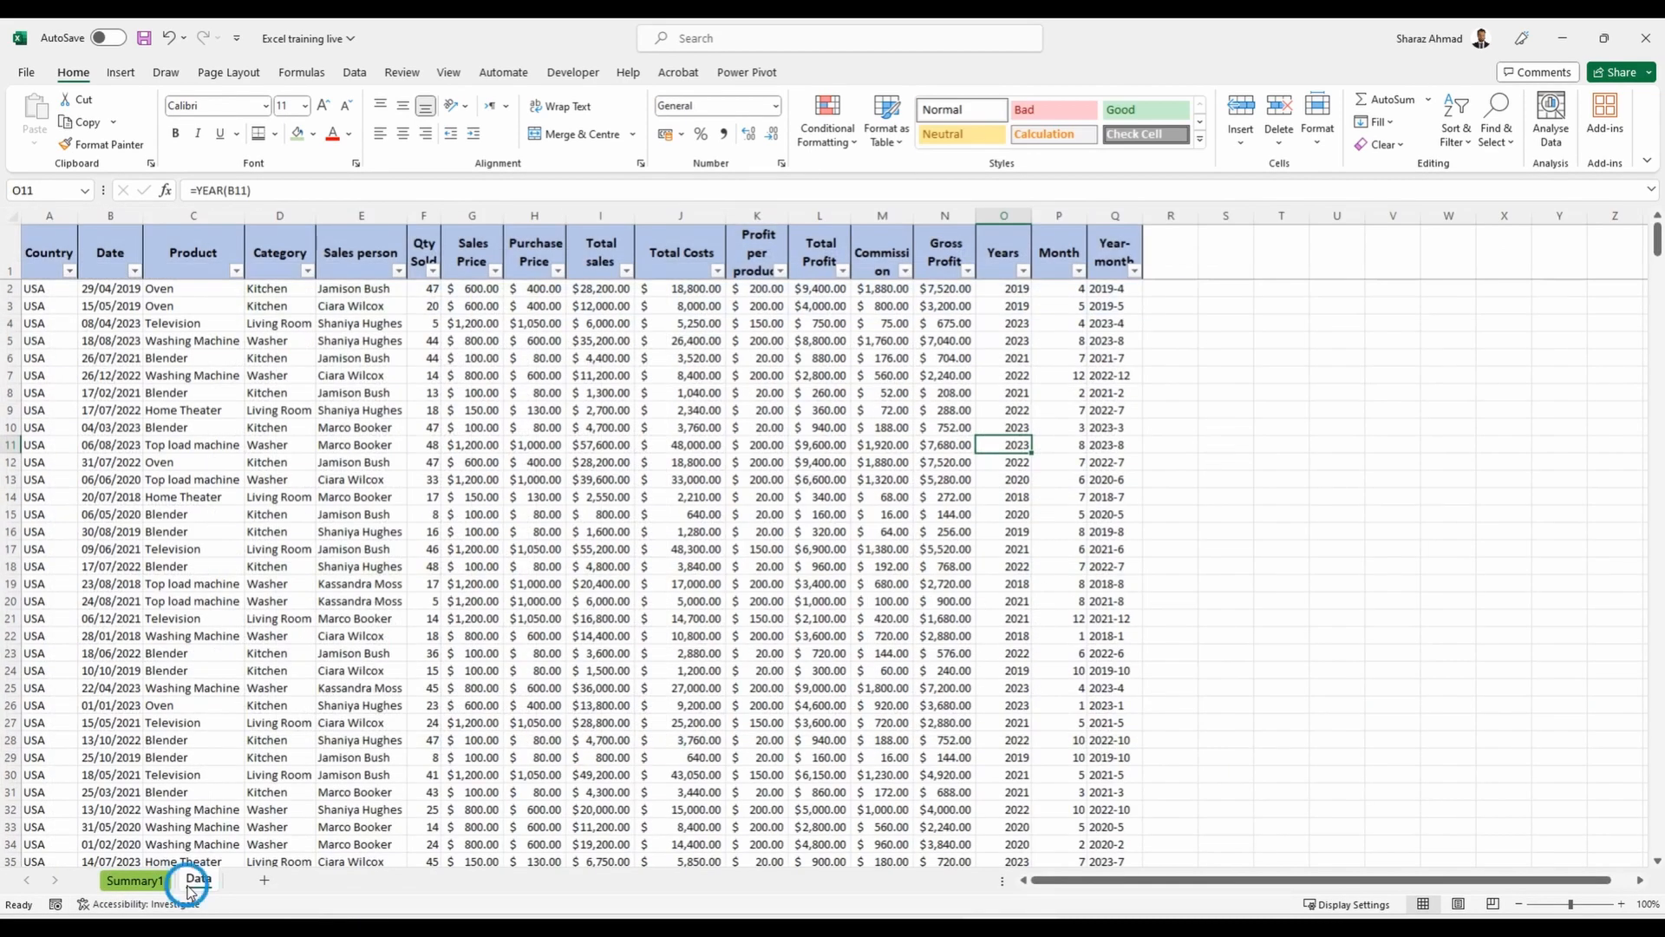
right_click(192, 882)
left_click(247, 622)
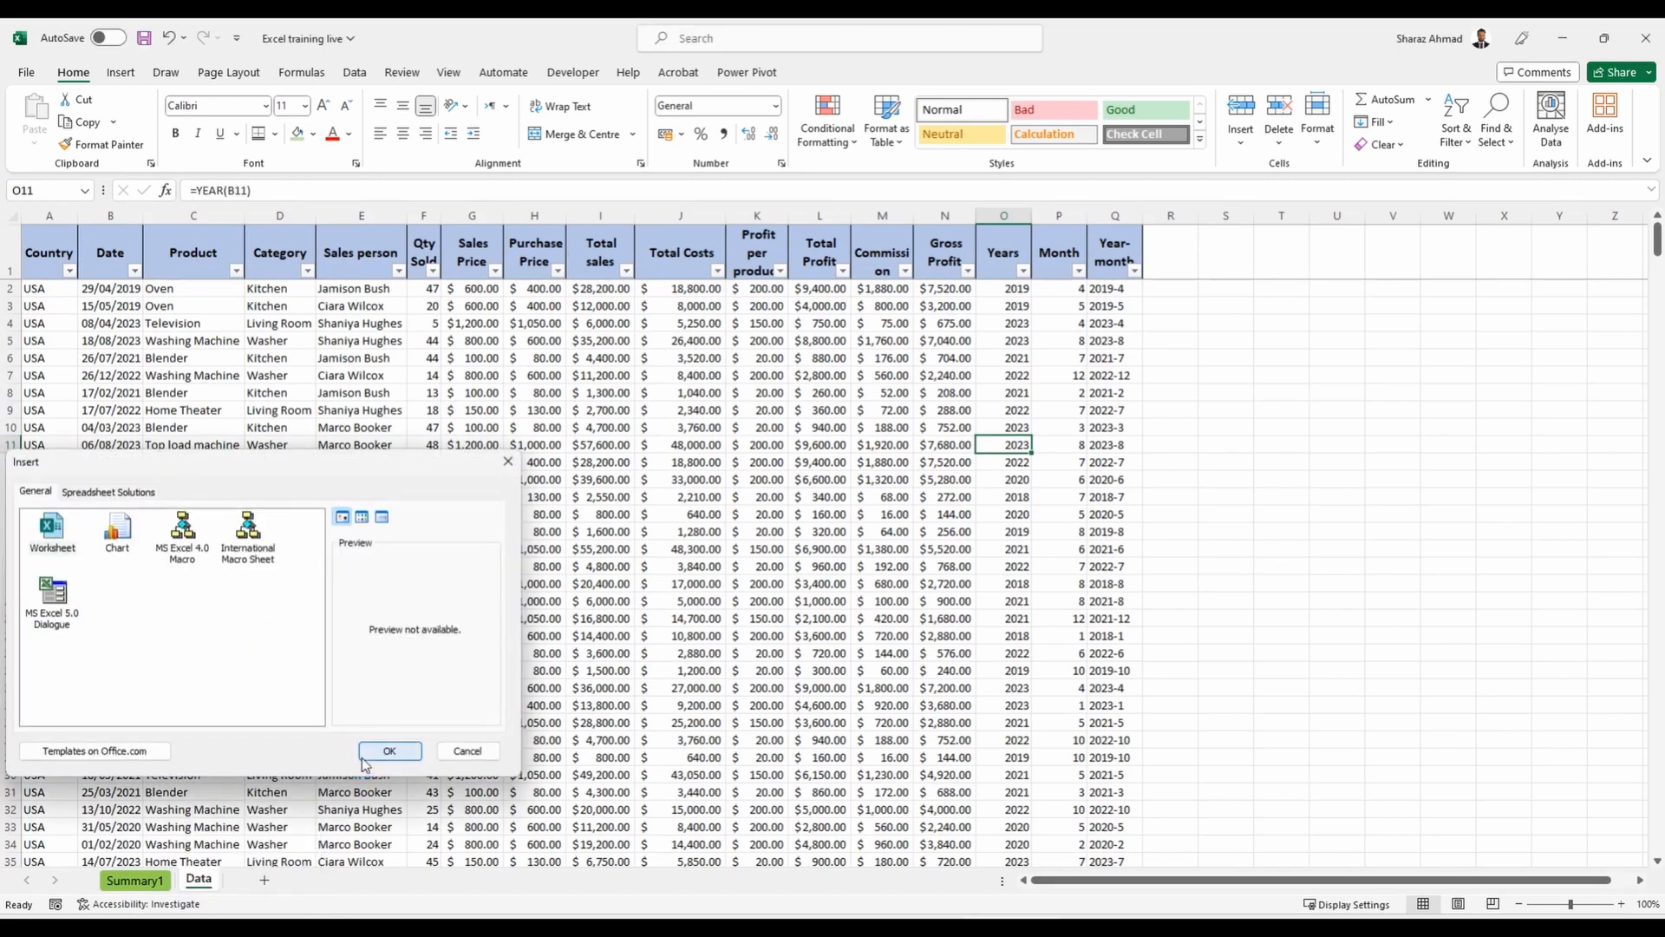
left_click(383, 751)
right_click(221, 880)
left_click(309, 664)
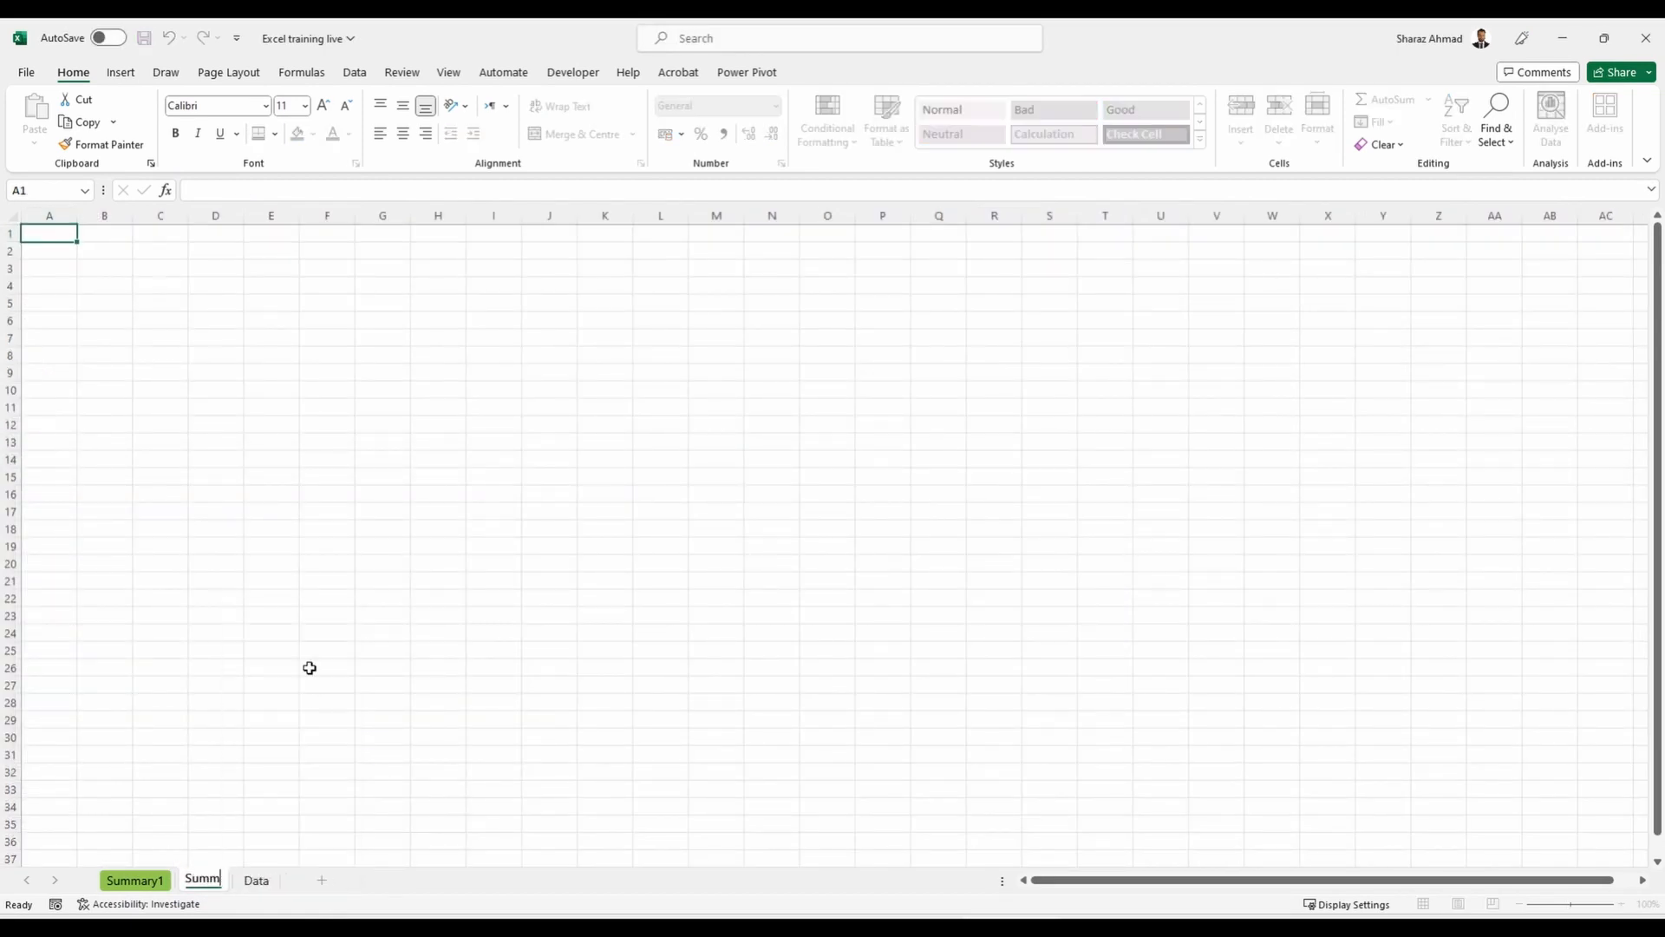
type("Summary2")
key("Return")
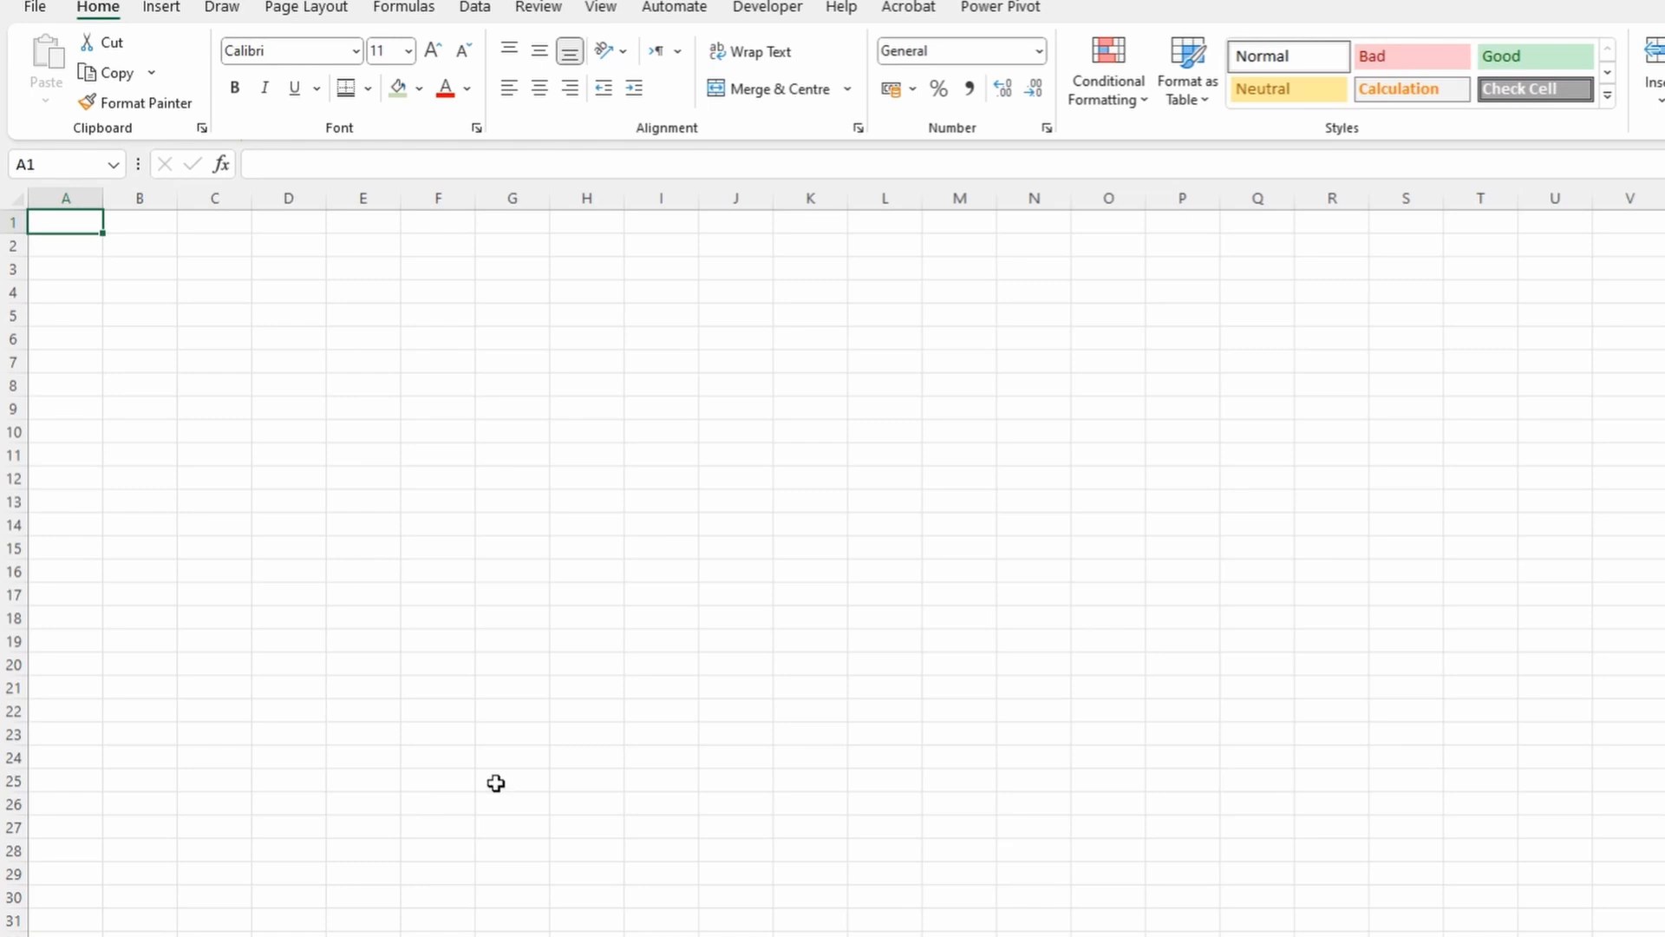
Enter the misspelled title "Sales by Country and Sals persn" in cell A1 of Summary2.
type("Sales by ")
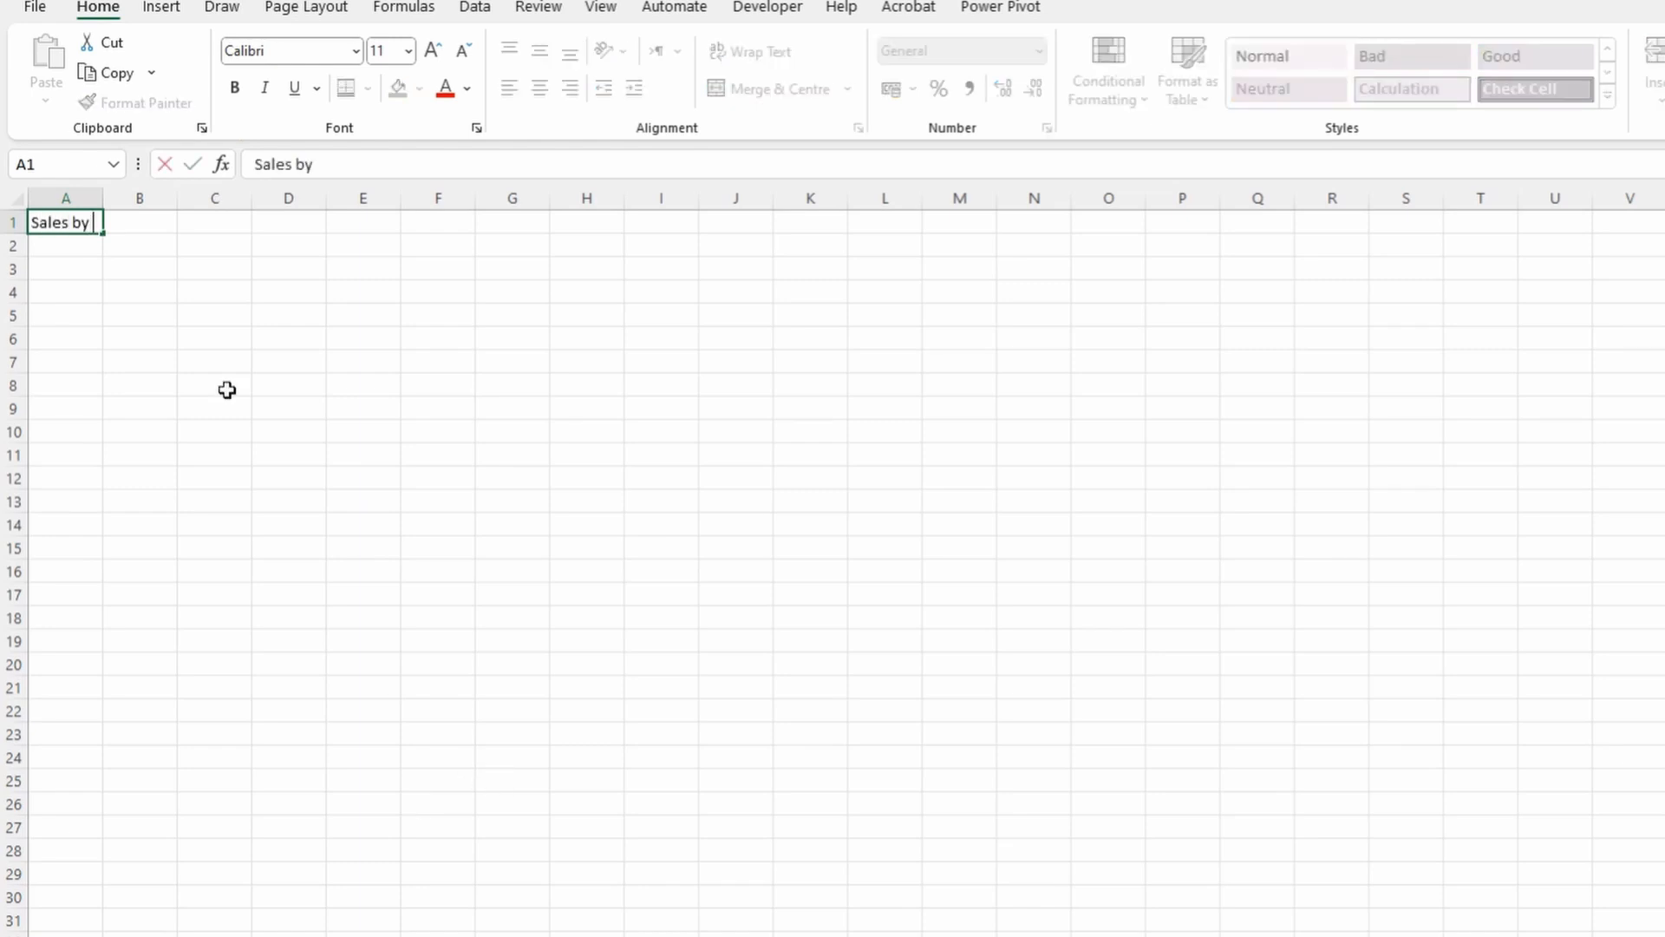
type("Country and Sals")
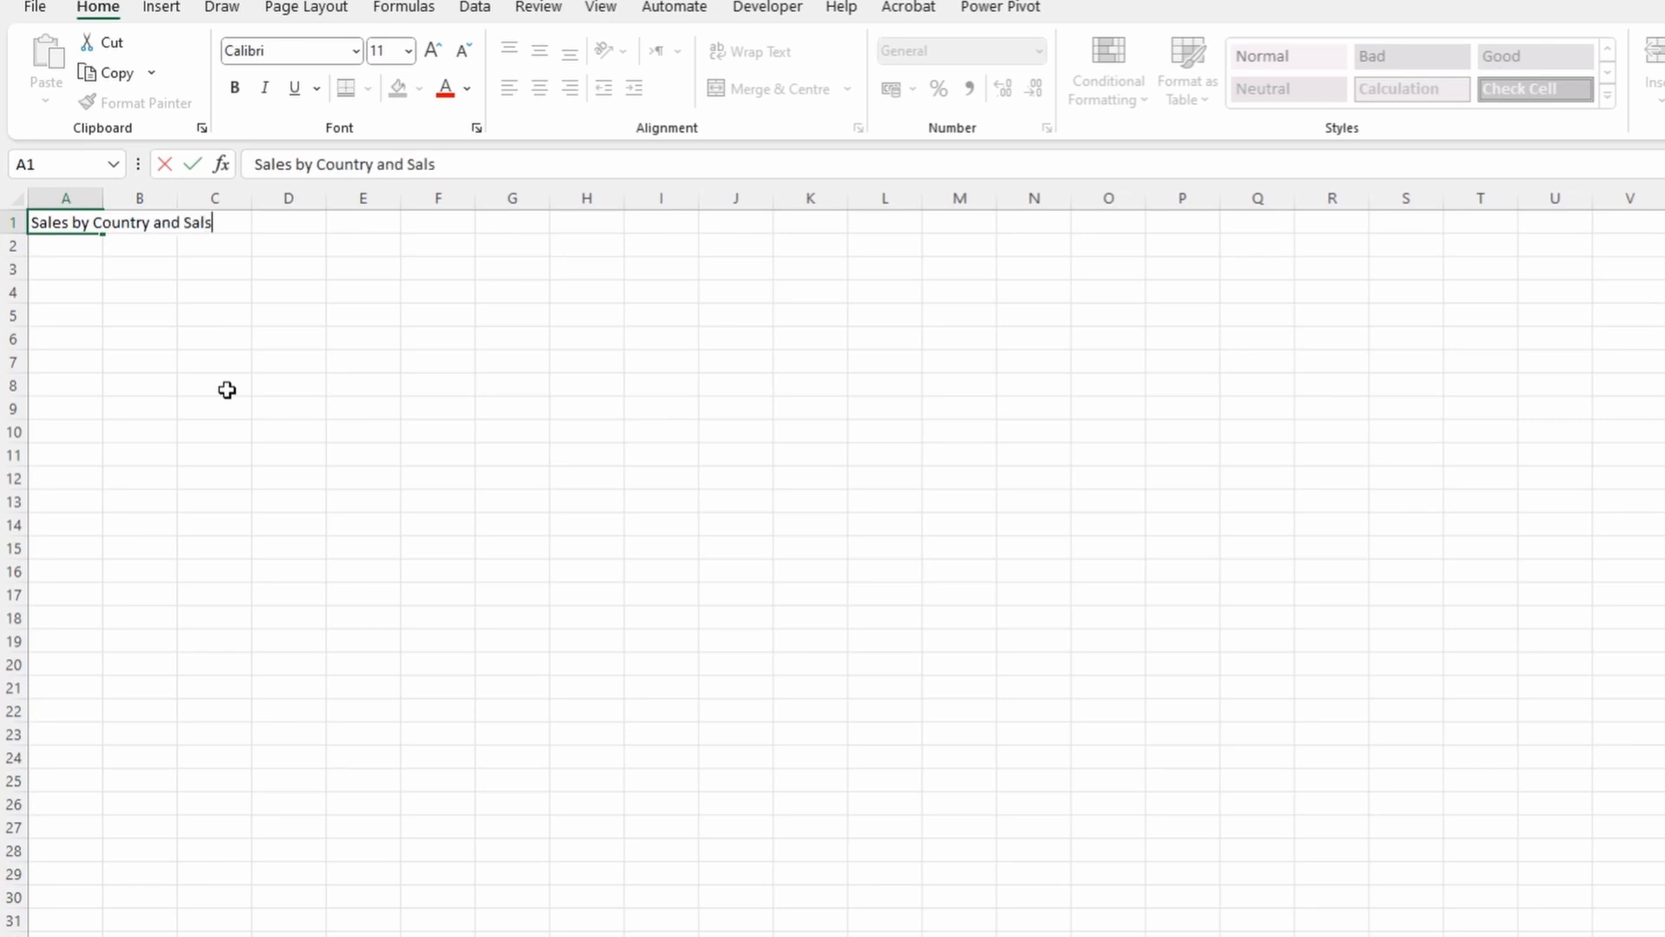
type(" persn")
key("ctrl+Return")
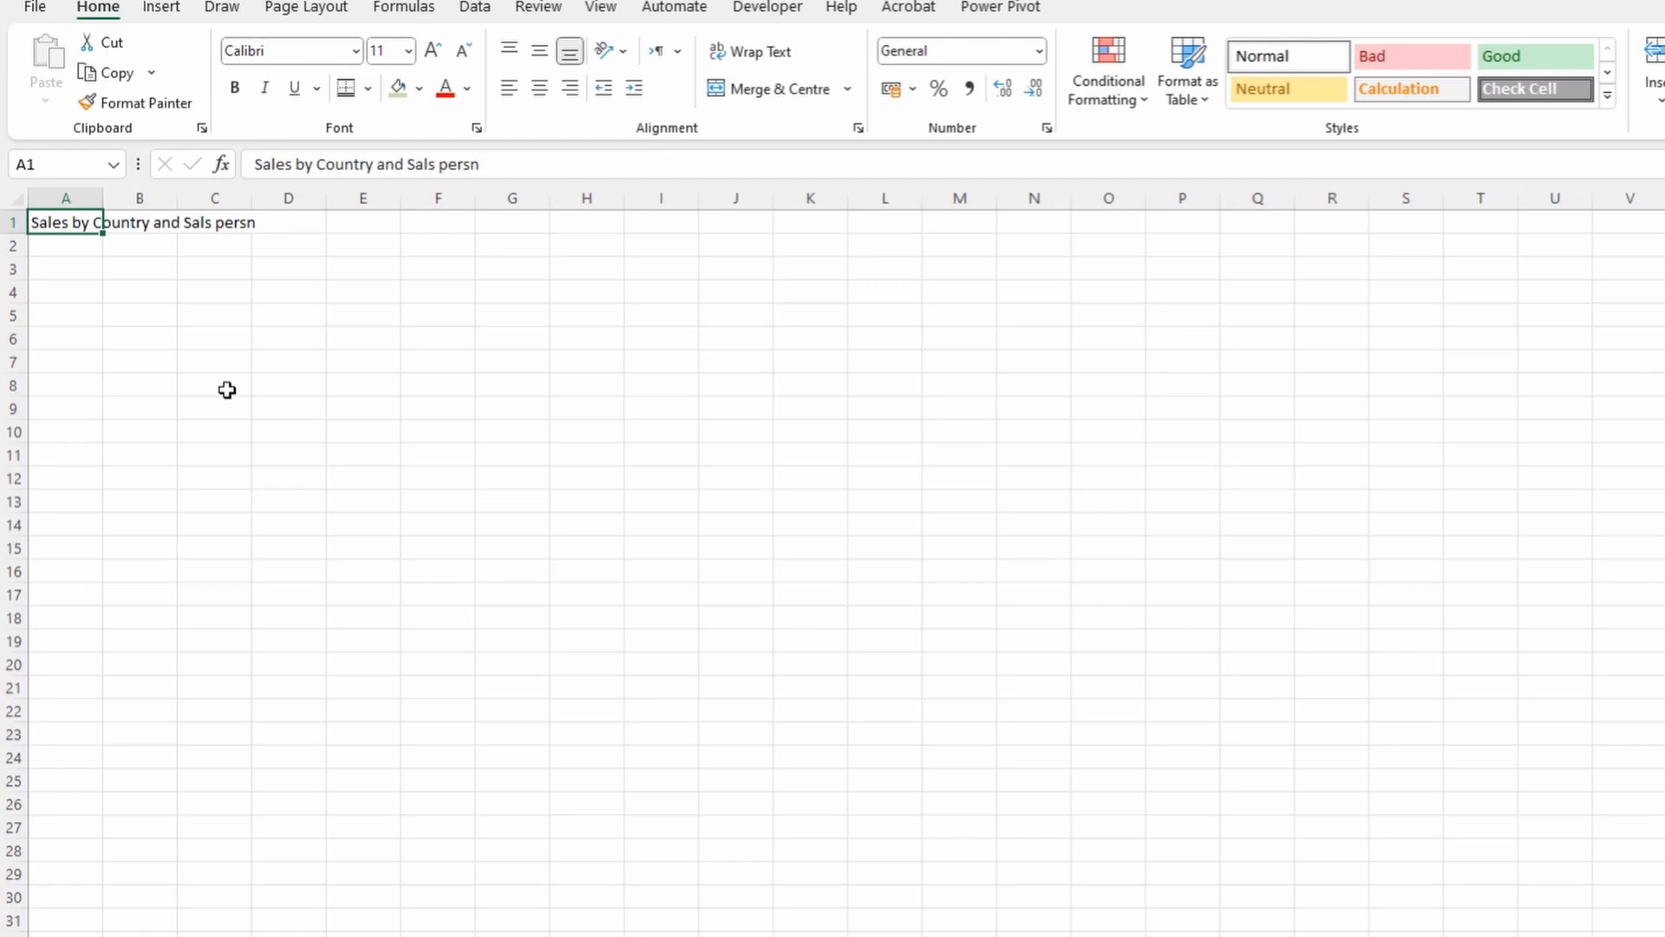
Spell-check Summary2 and change "Sals" to "Sales" and "persn" to "person" in the title.
key("F7")
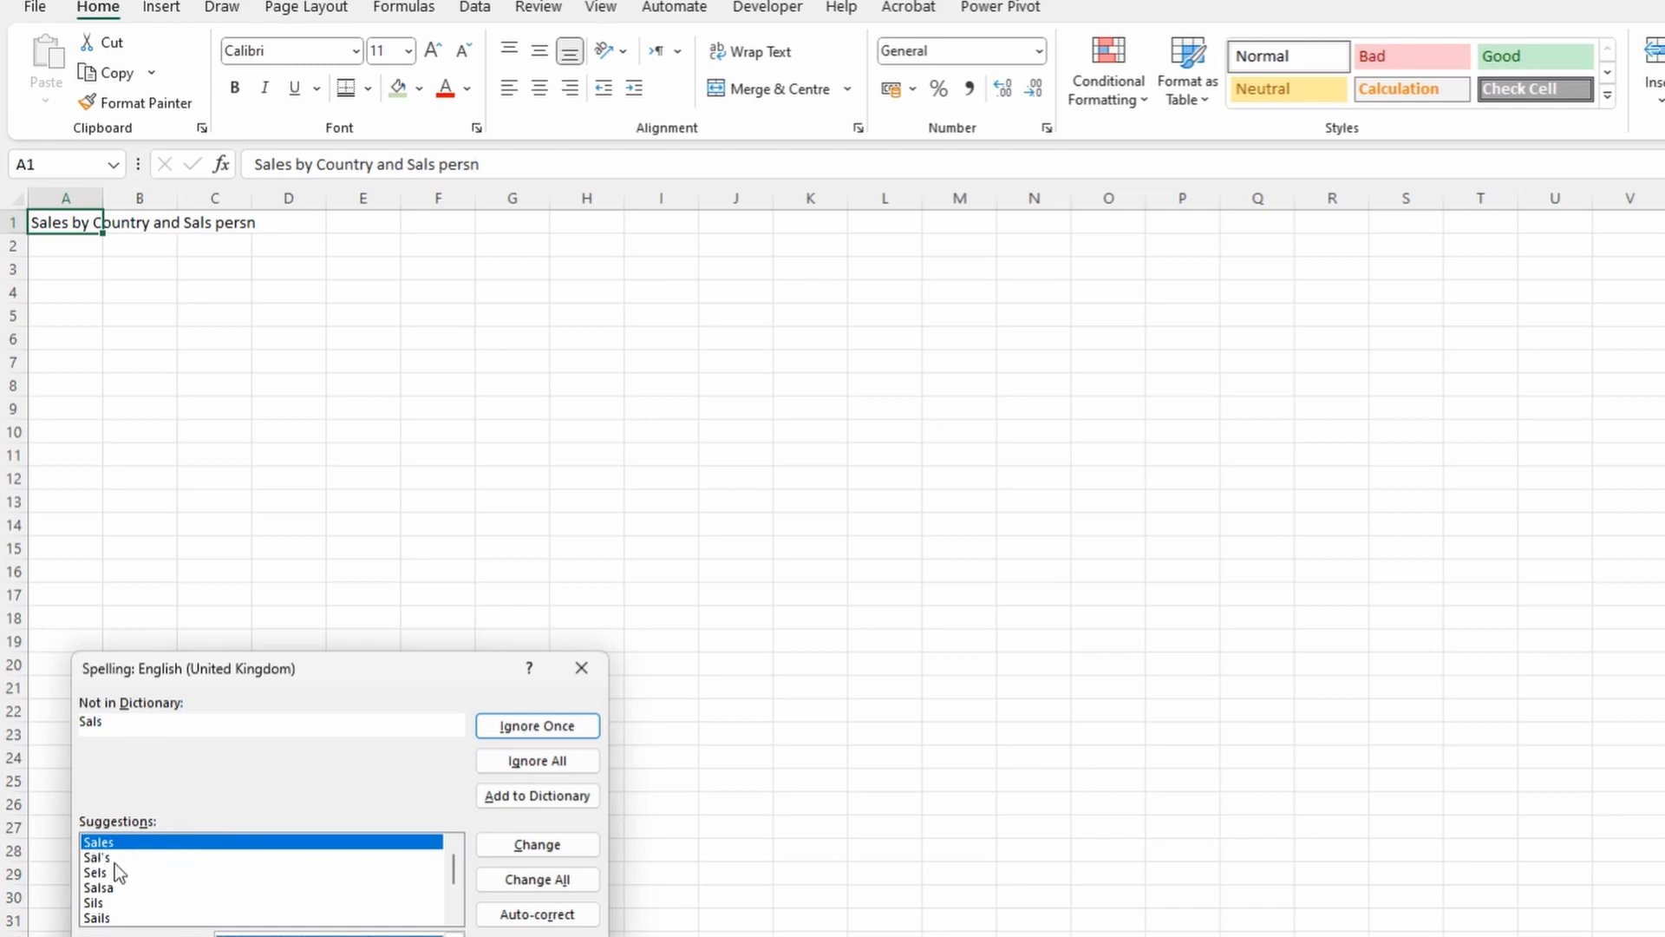
left_click(532, 846)
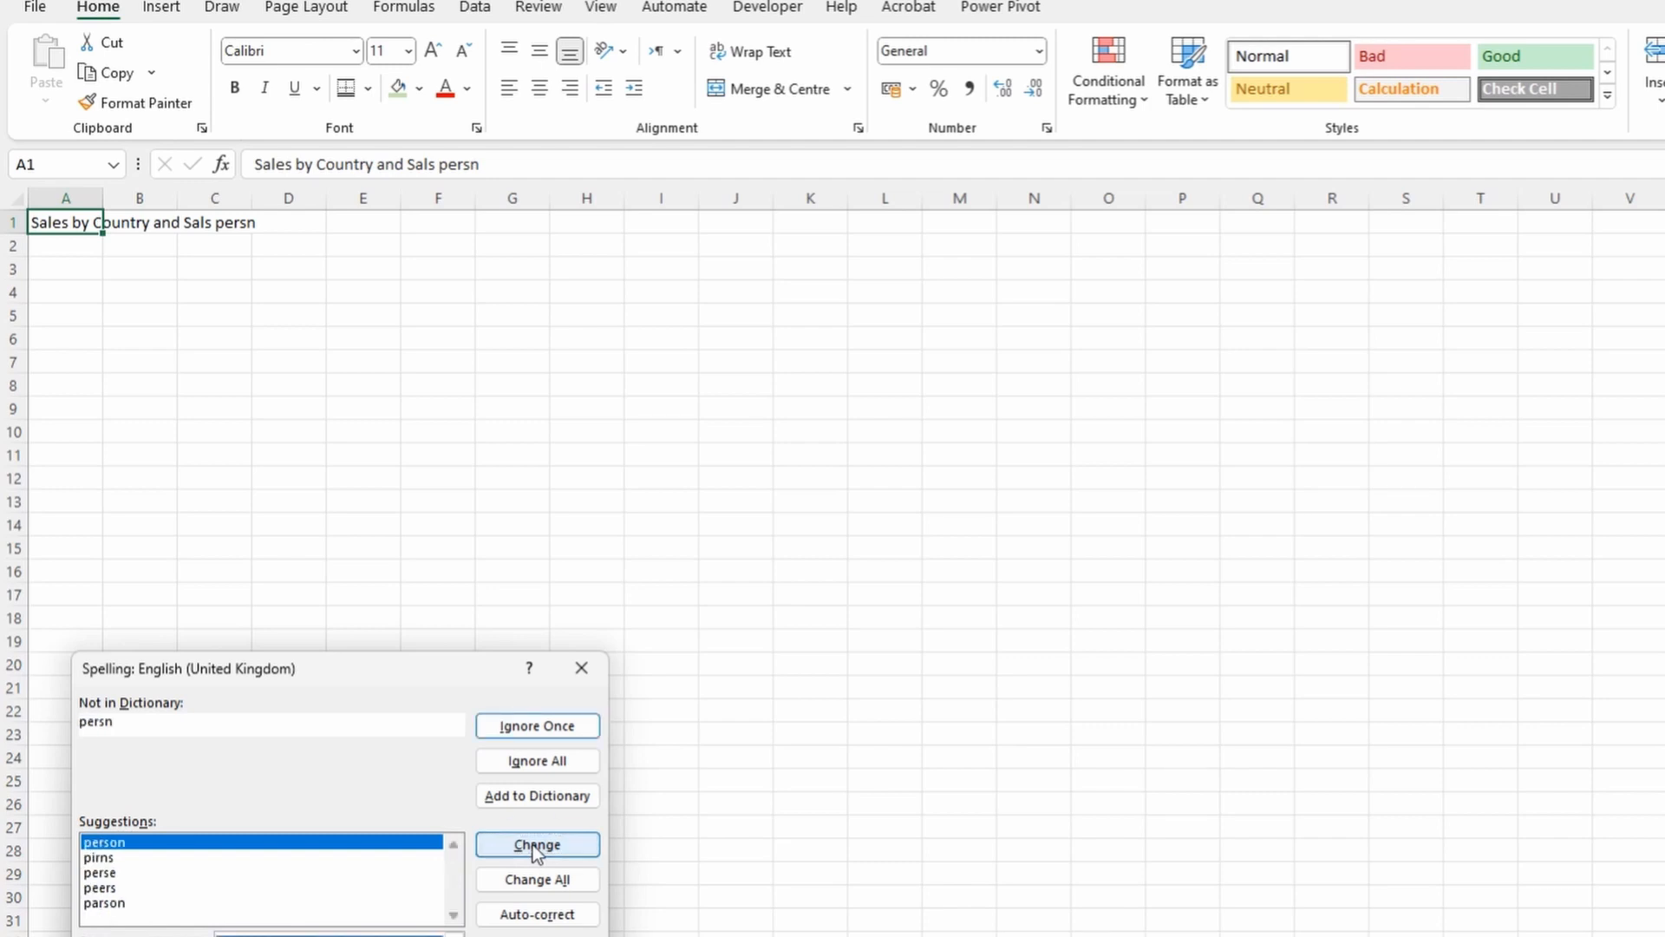
left_click(533, 844)
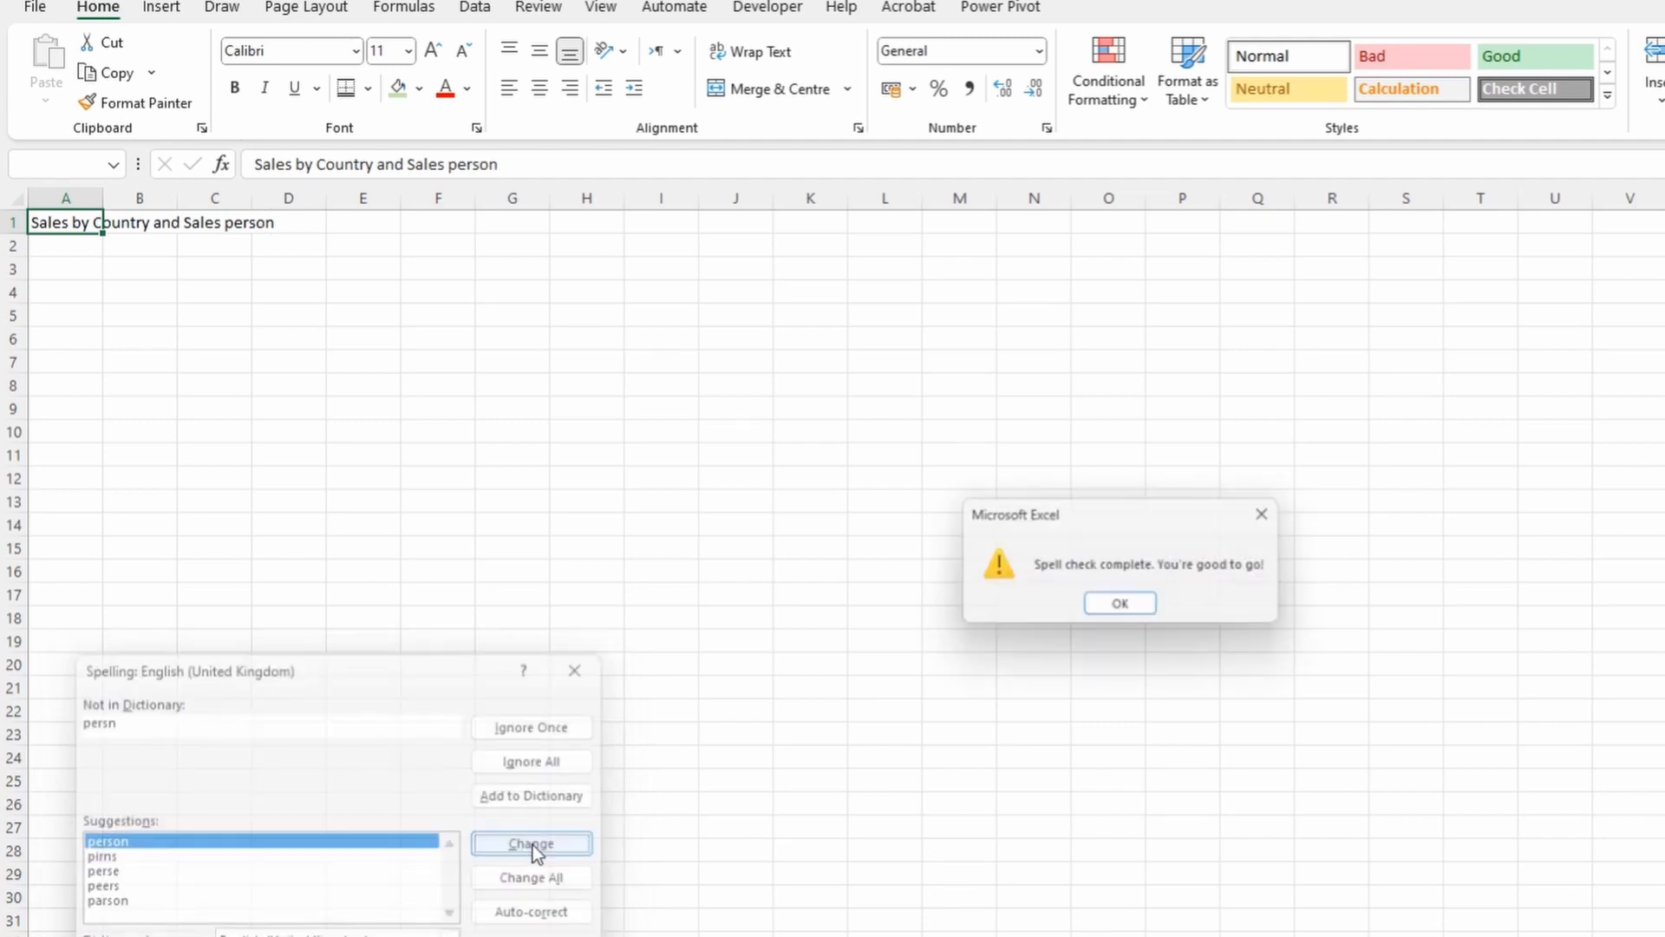
left_click(1124, 609)
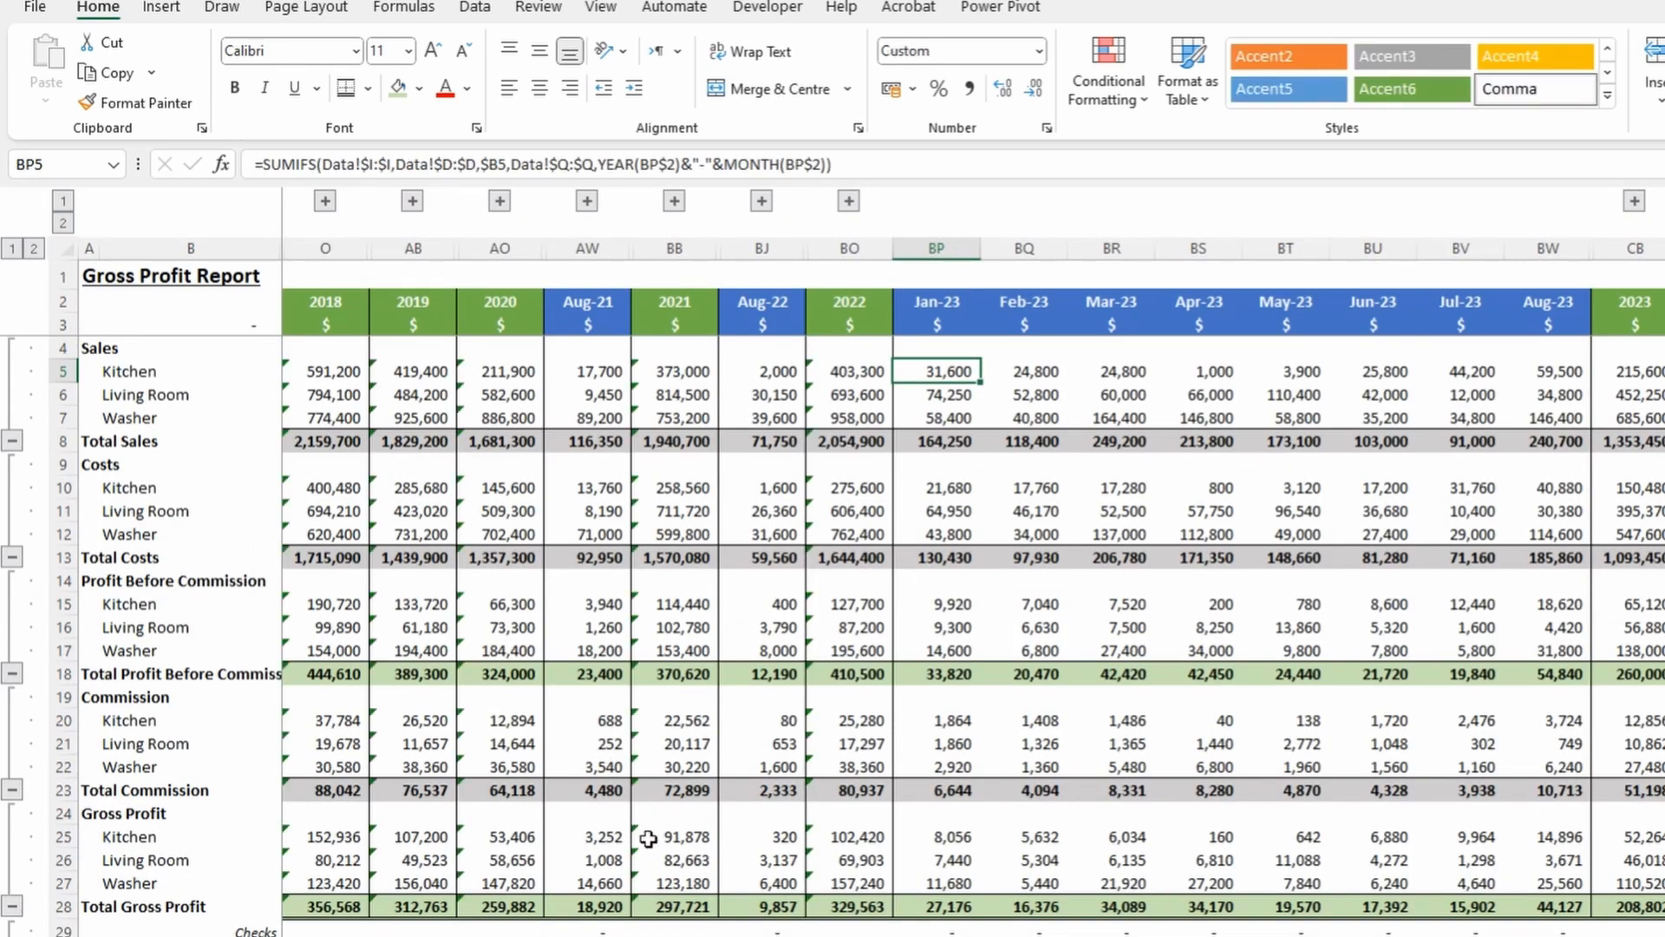
Spell-check the whole Gross Profit Report sheet, continuing from the beginning of the sheet.
key("ctrl+Home")
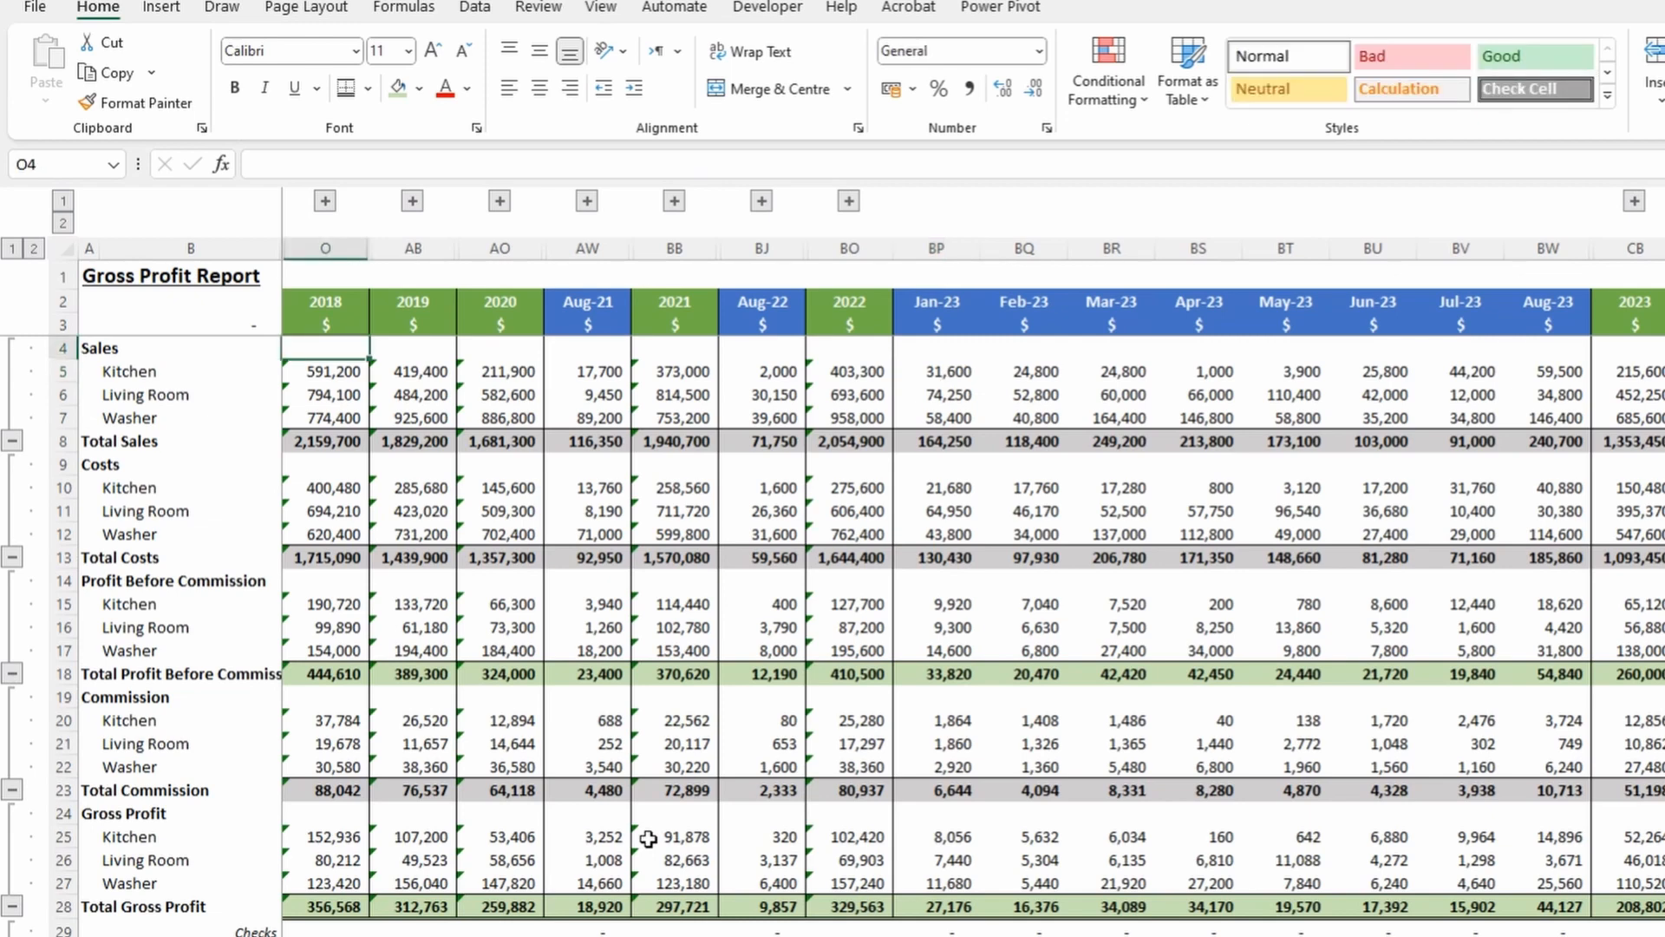
key("F7")
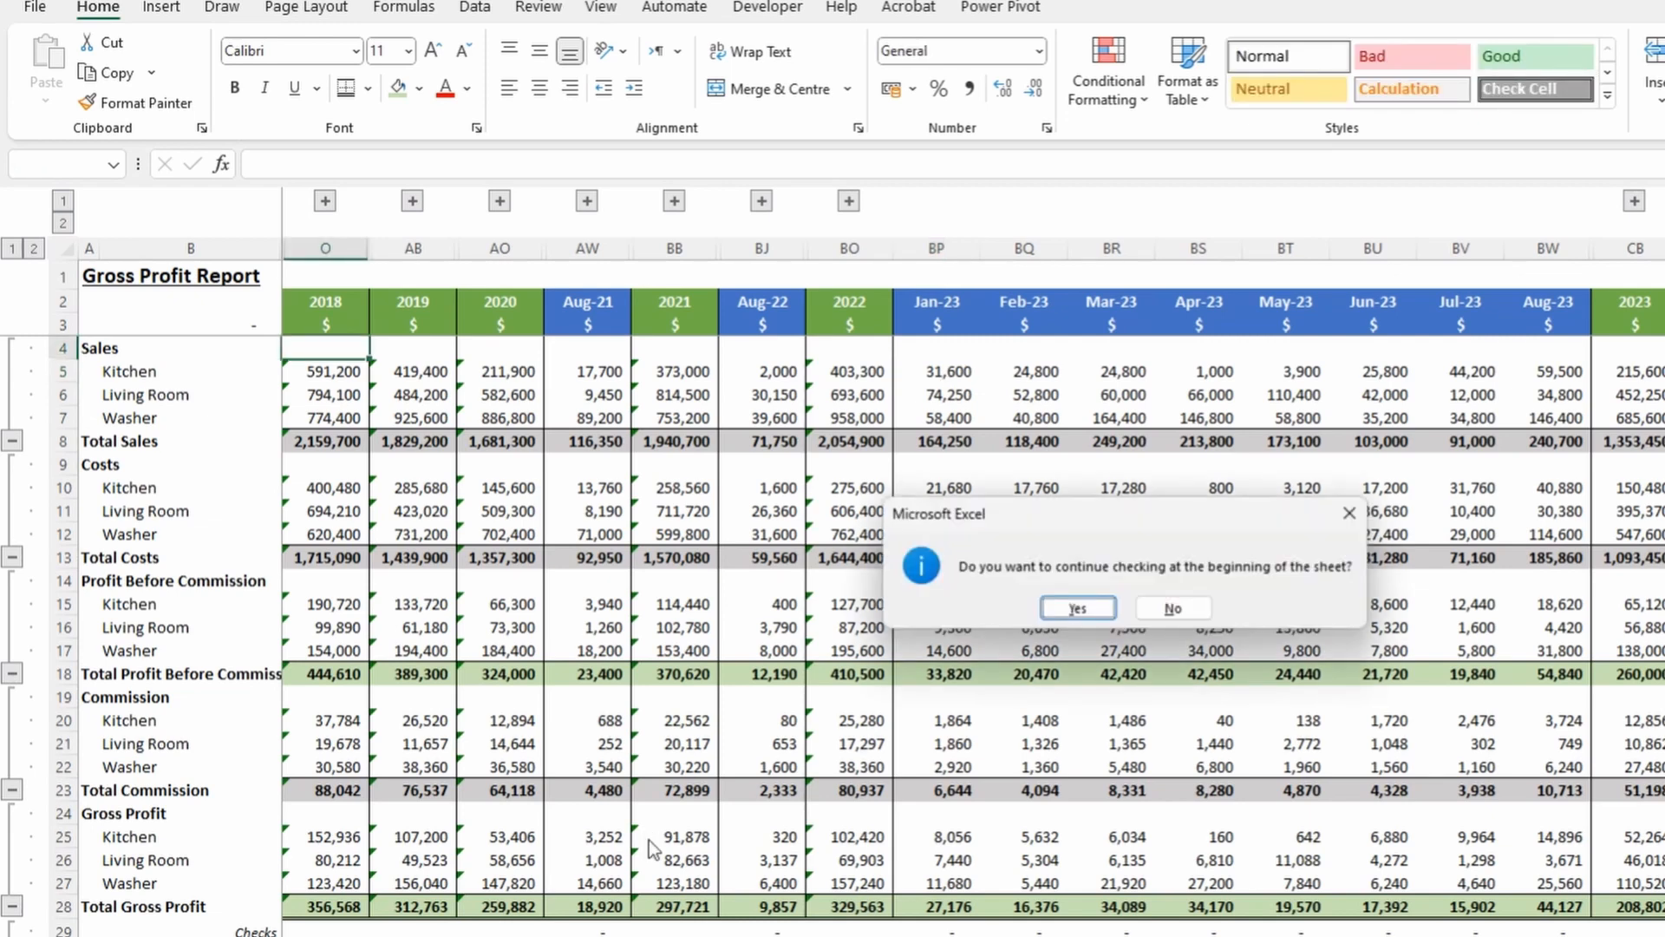
left_click(1076, 613)
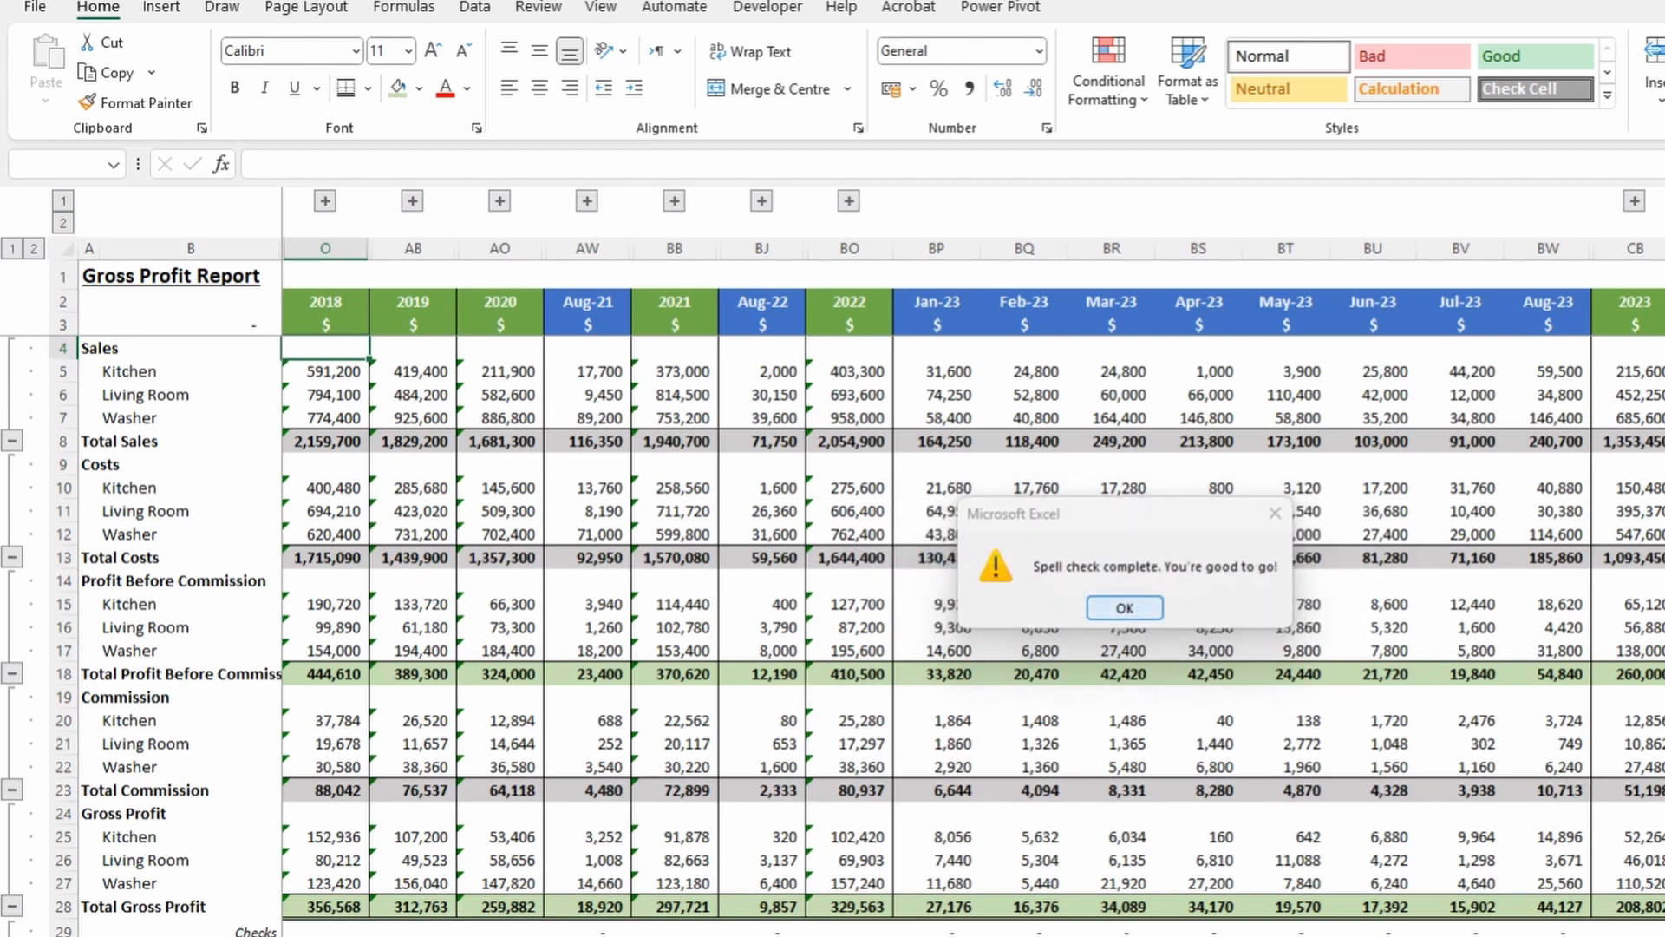
left_click(1128, 610)
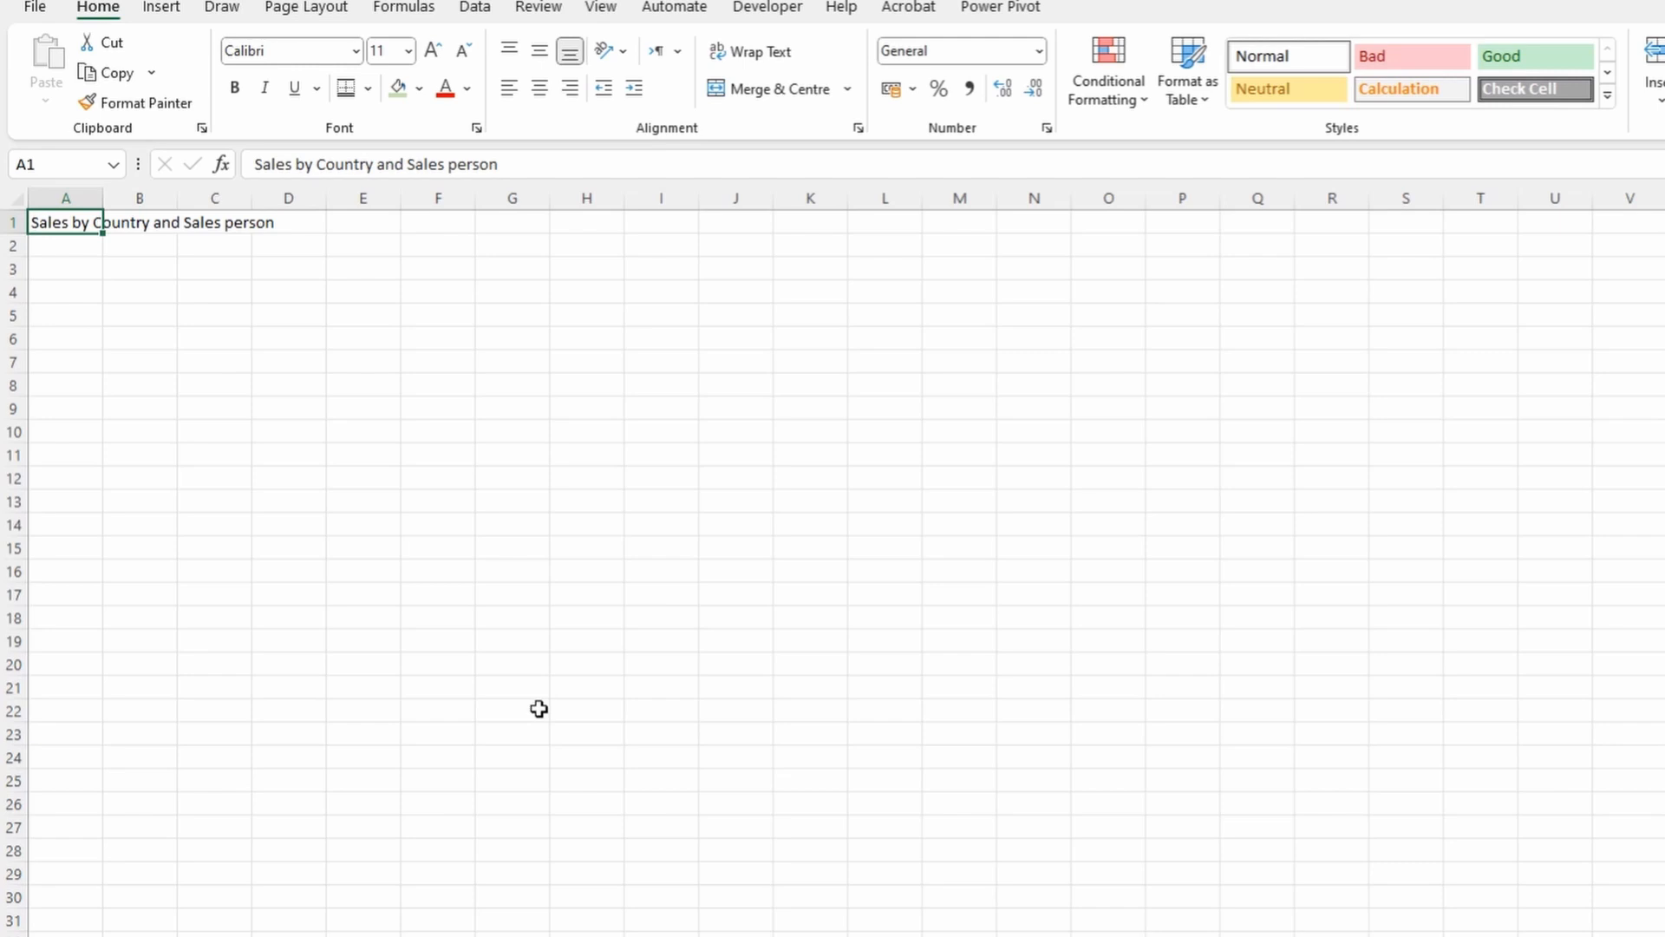
Format the Summary2 title in cell A1 as bold, underlined and size 14.
key("ctrl+b")
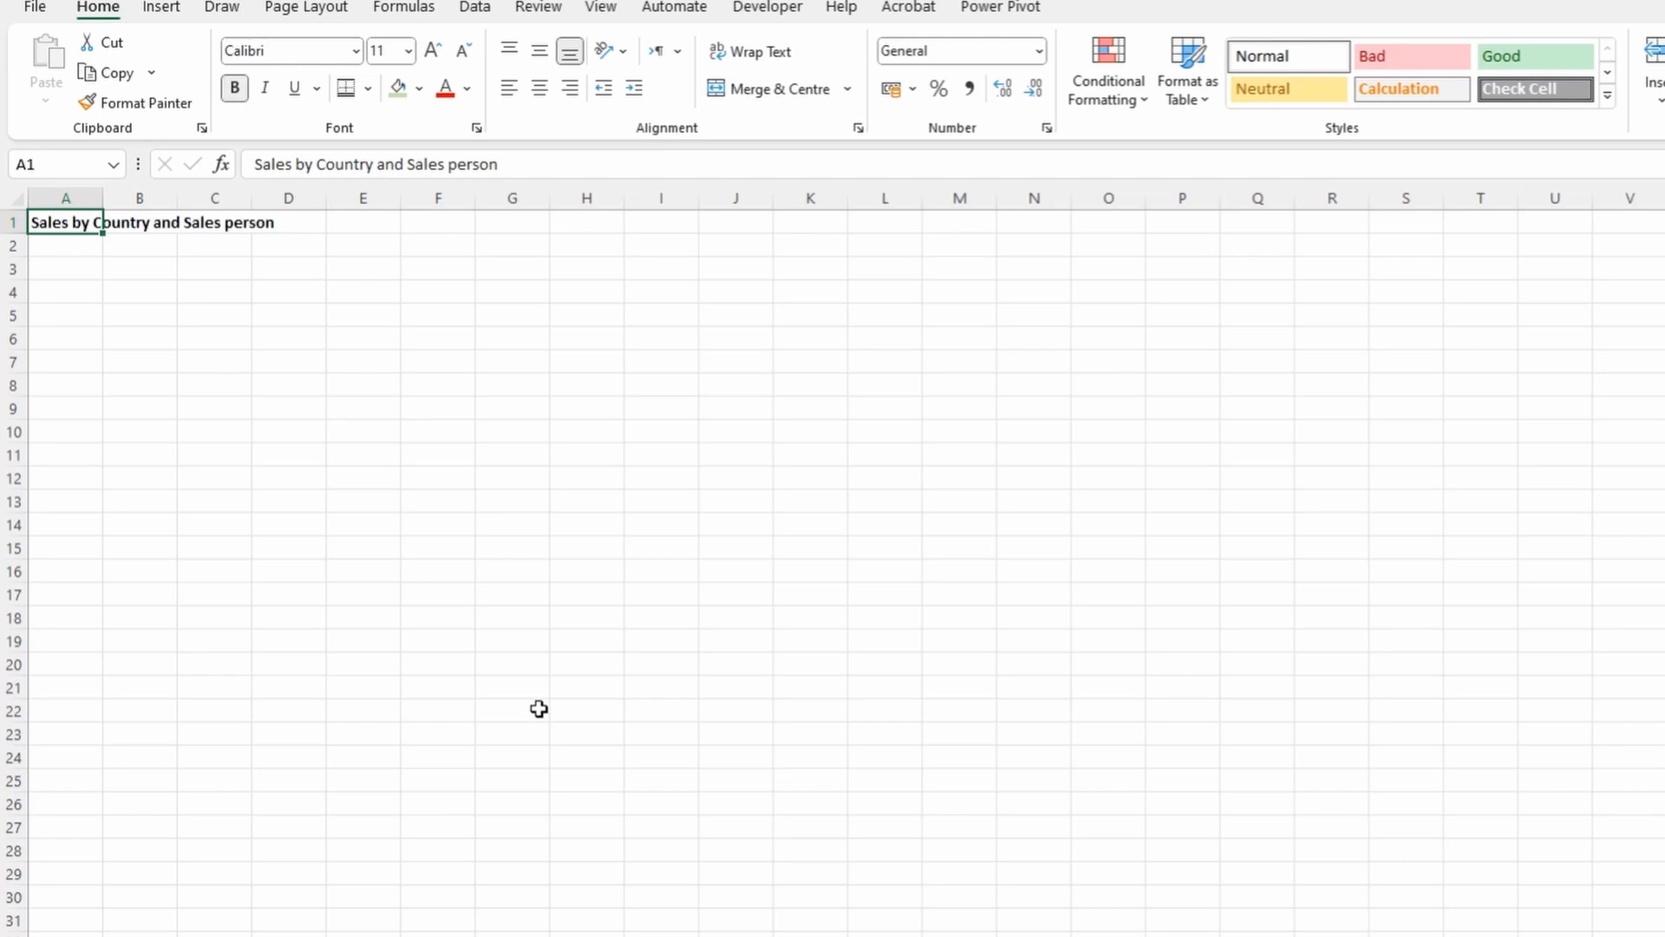
key("ctrl+u")
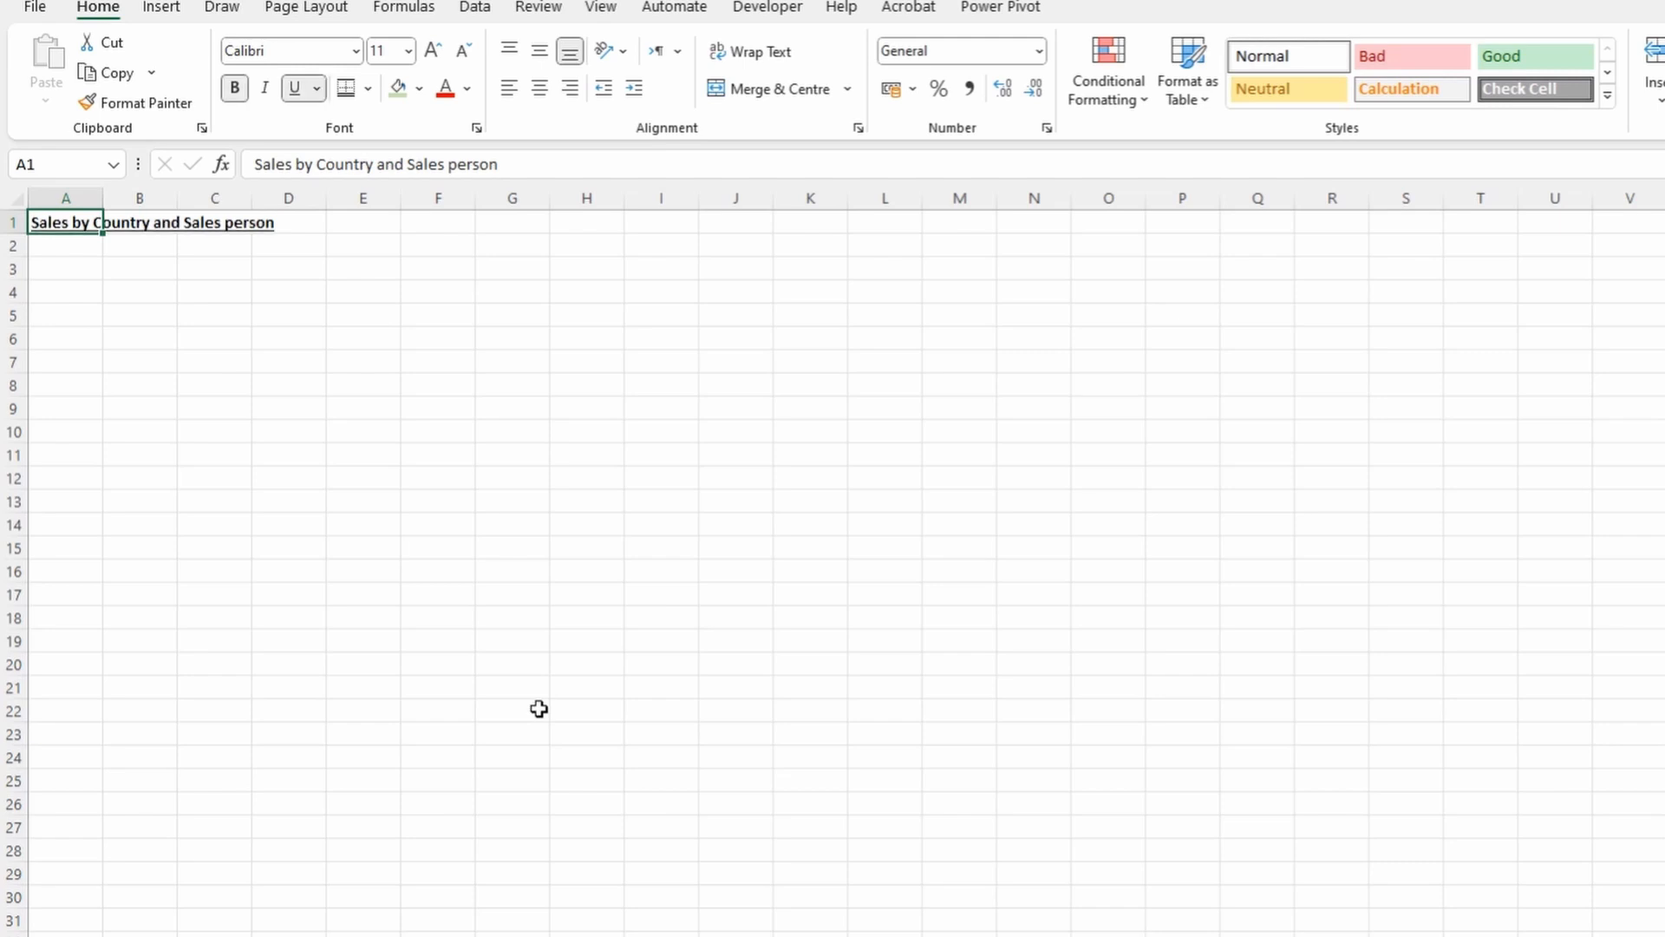
left_click(432, 52)
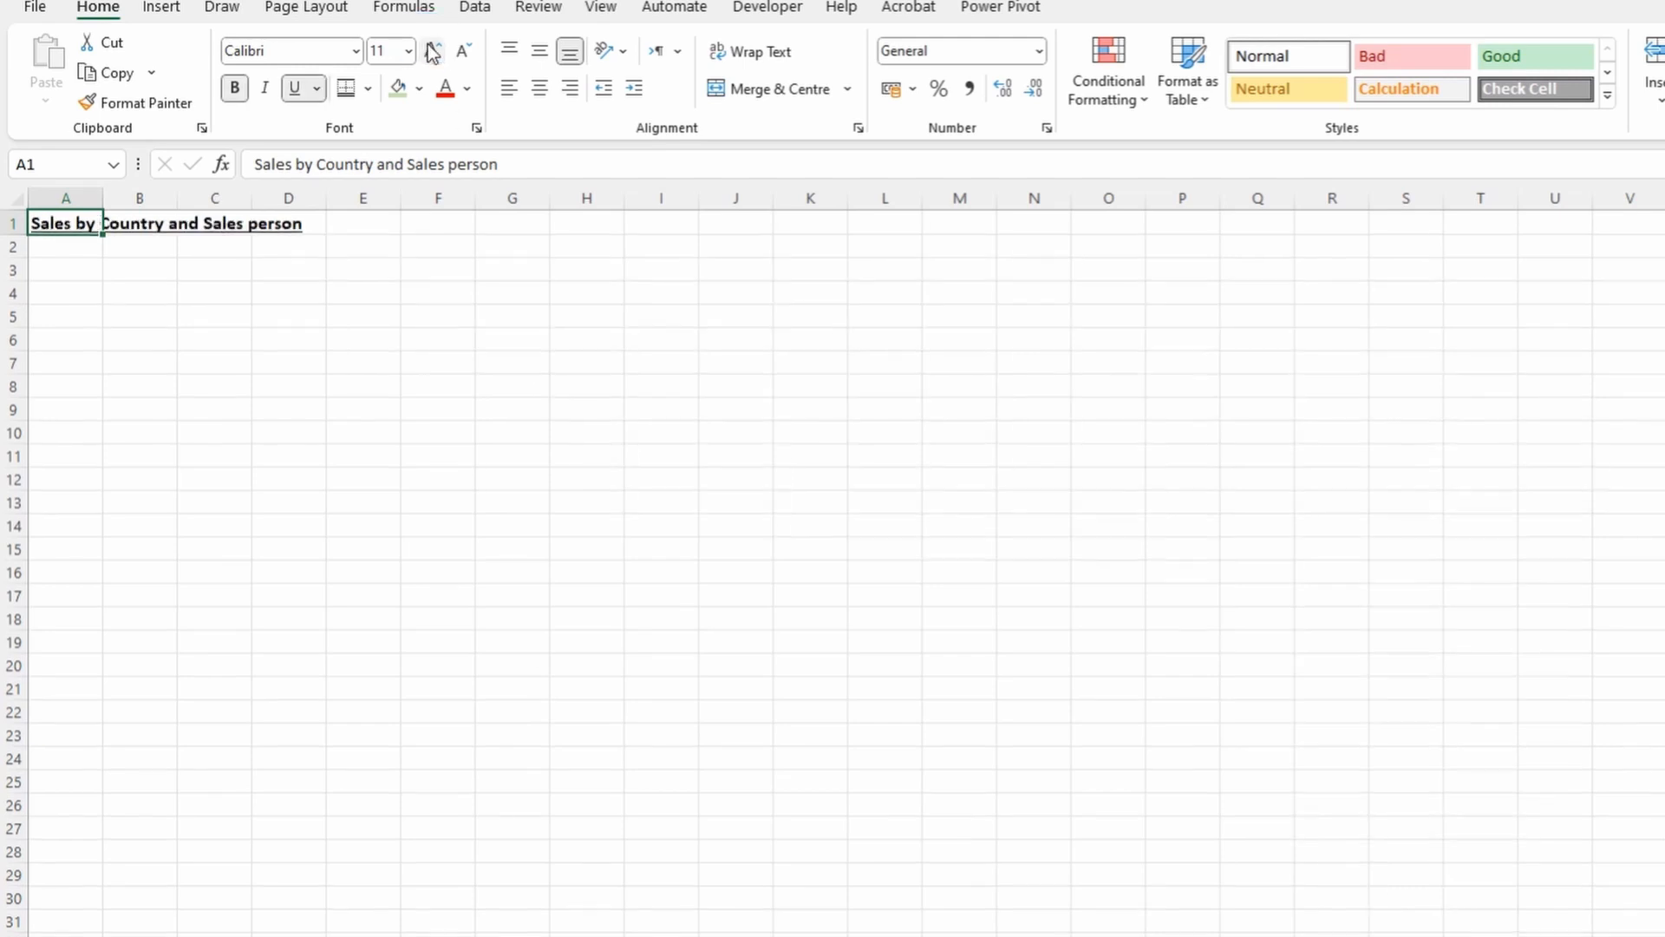
left_click(433, 52)
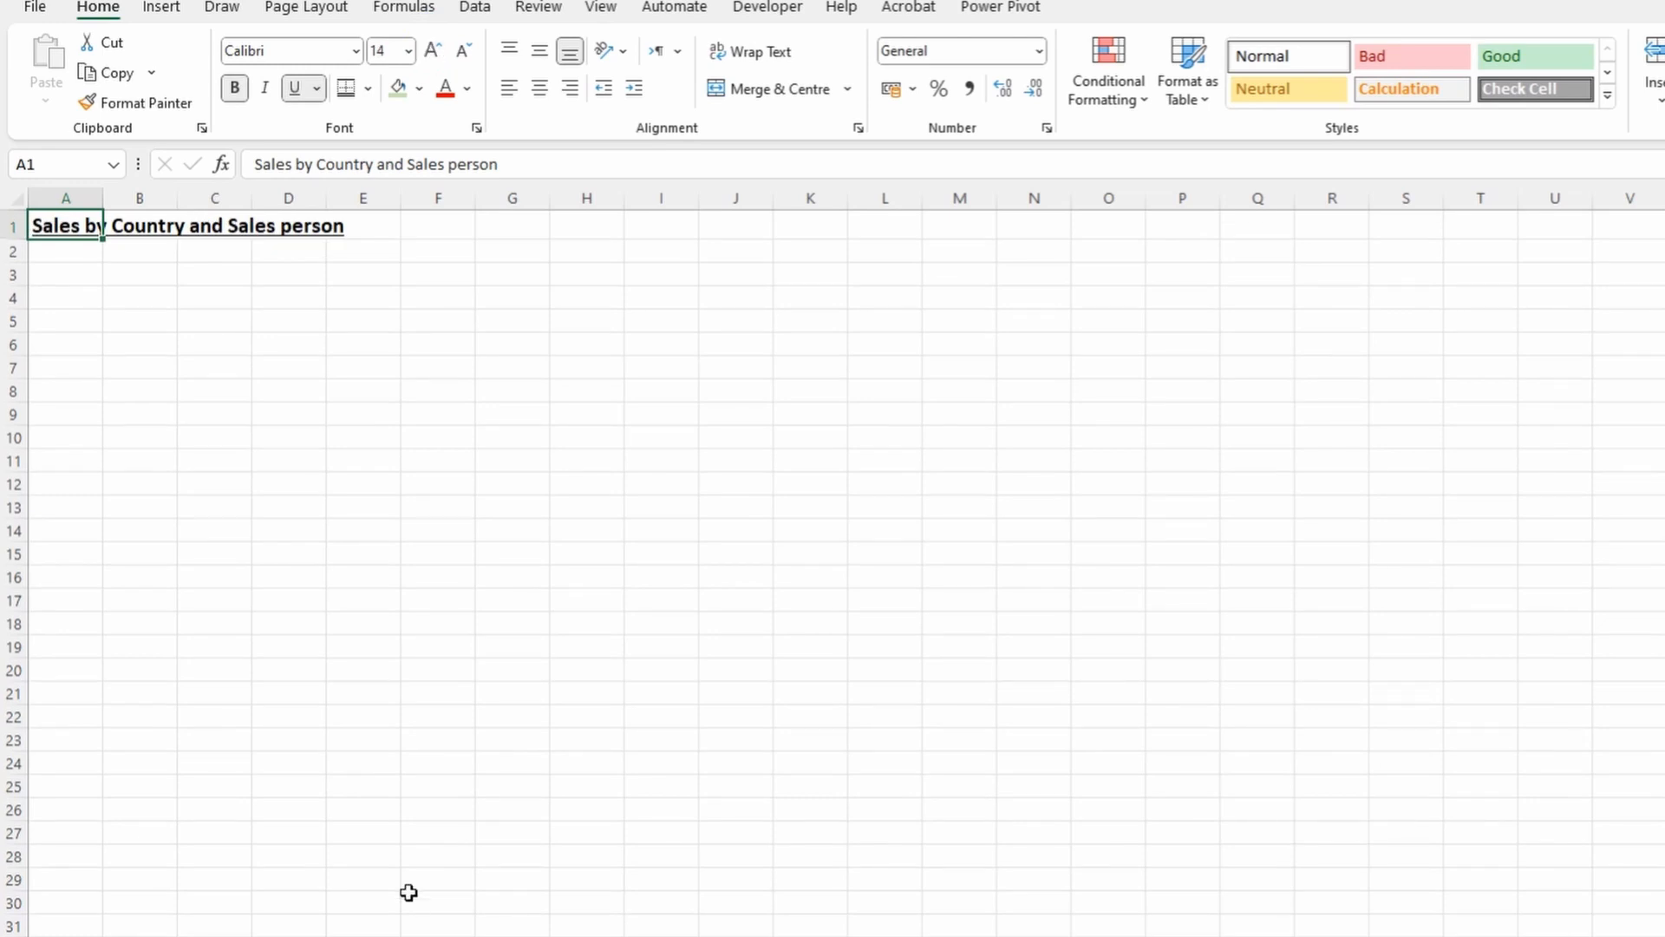
left_click(130, 299)
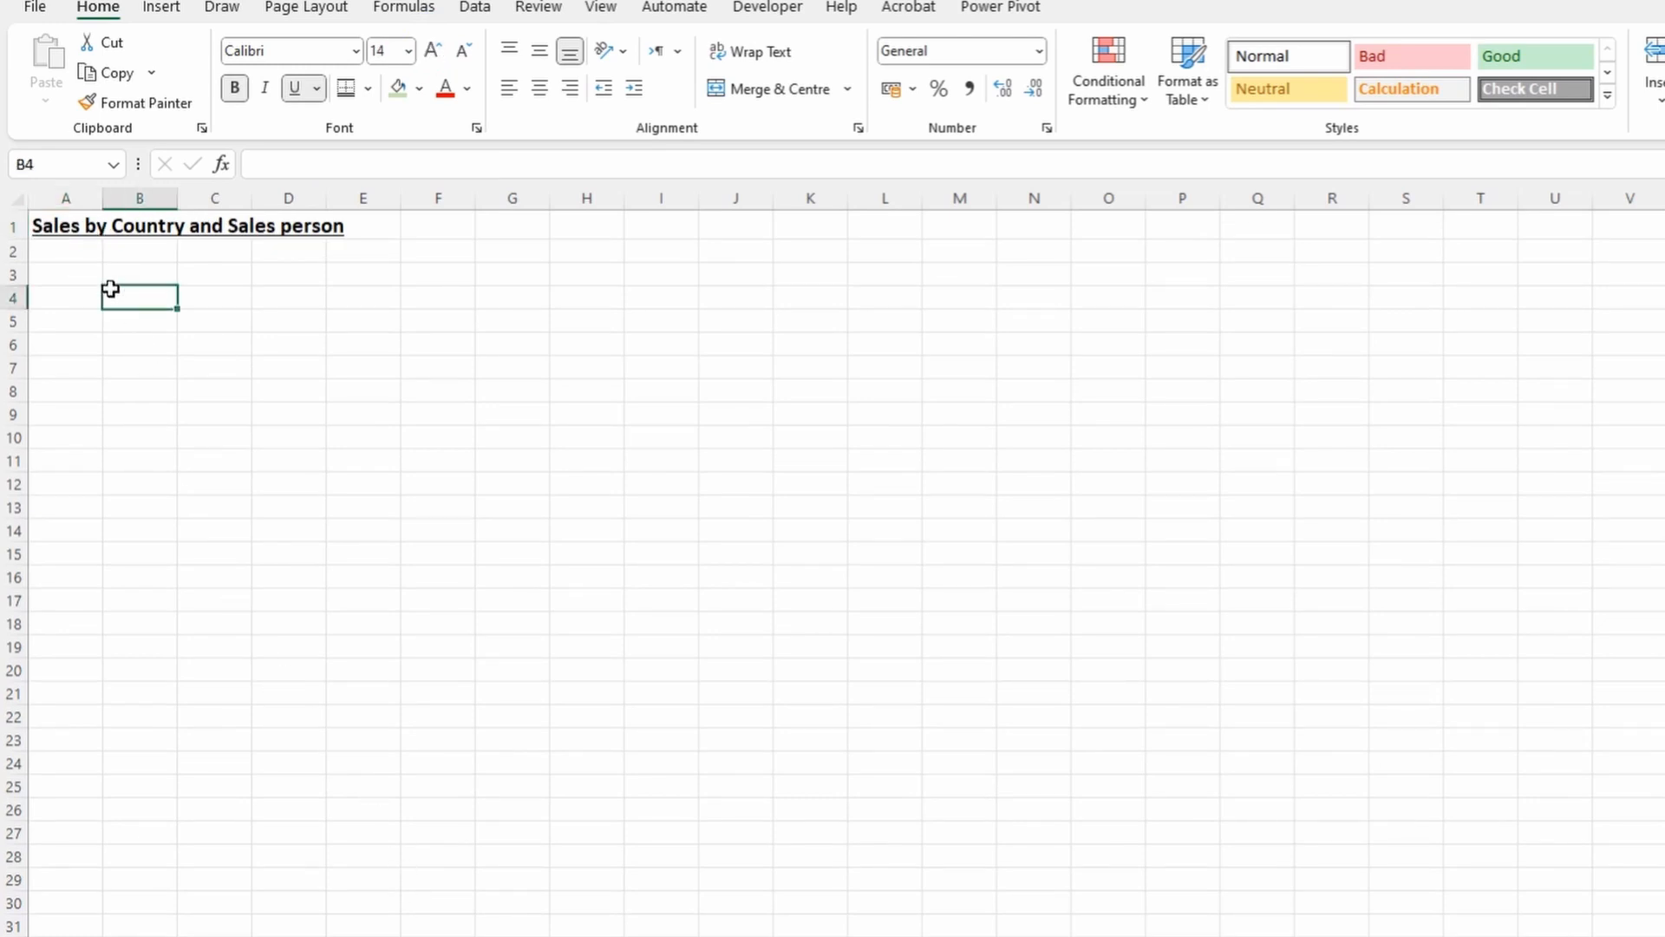
left_click(62, 226)
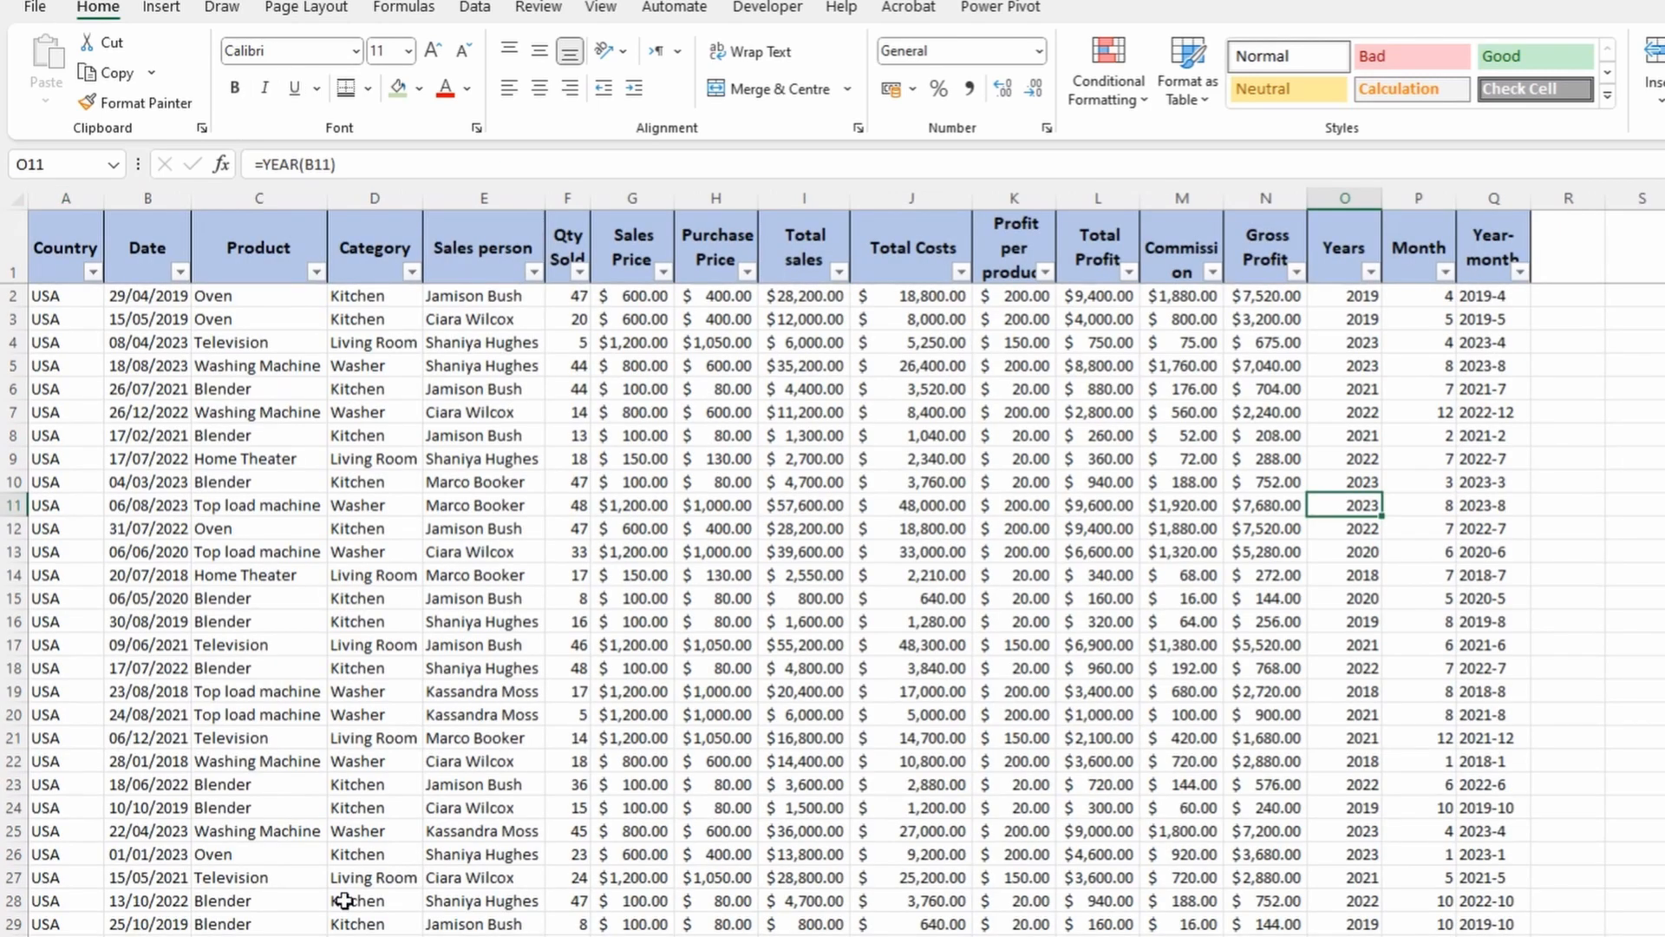
Copy the Country, Sales person and Total sales columns from the Data sheet and paste them as values into Summary2 starting at column I.
left_click(790, 206)
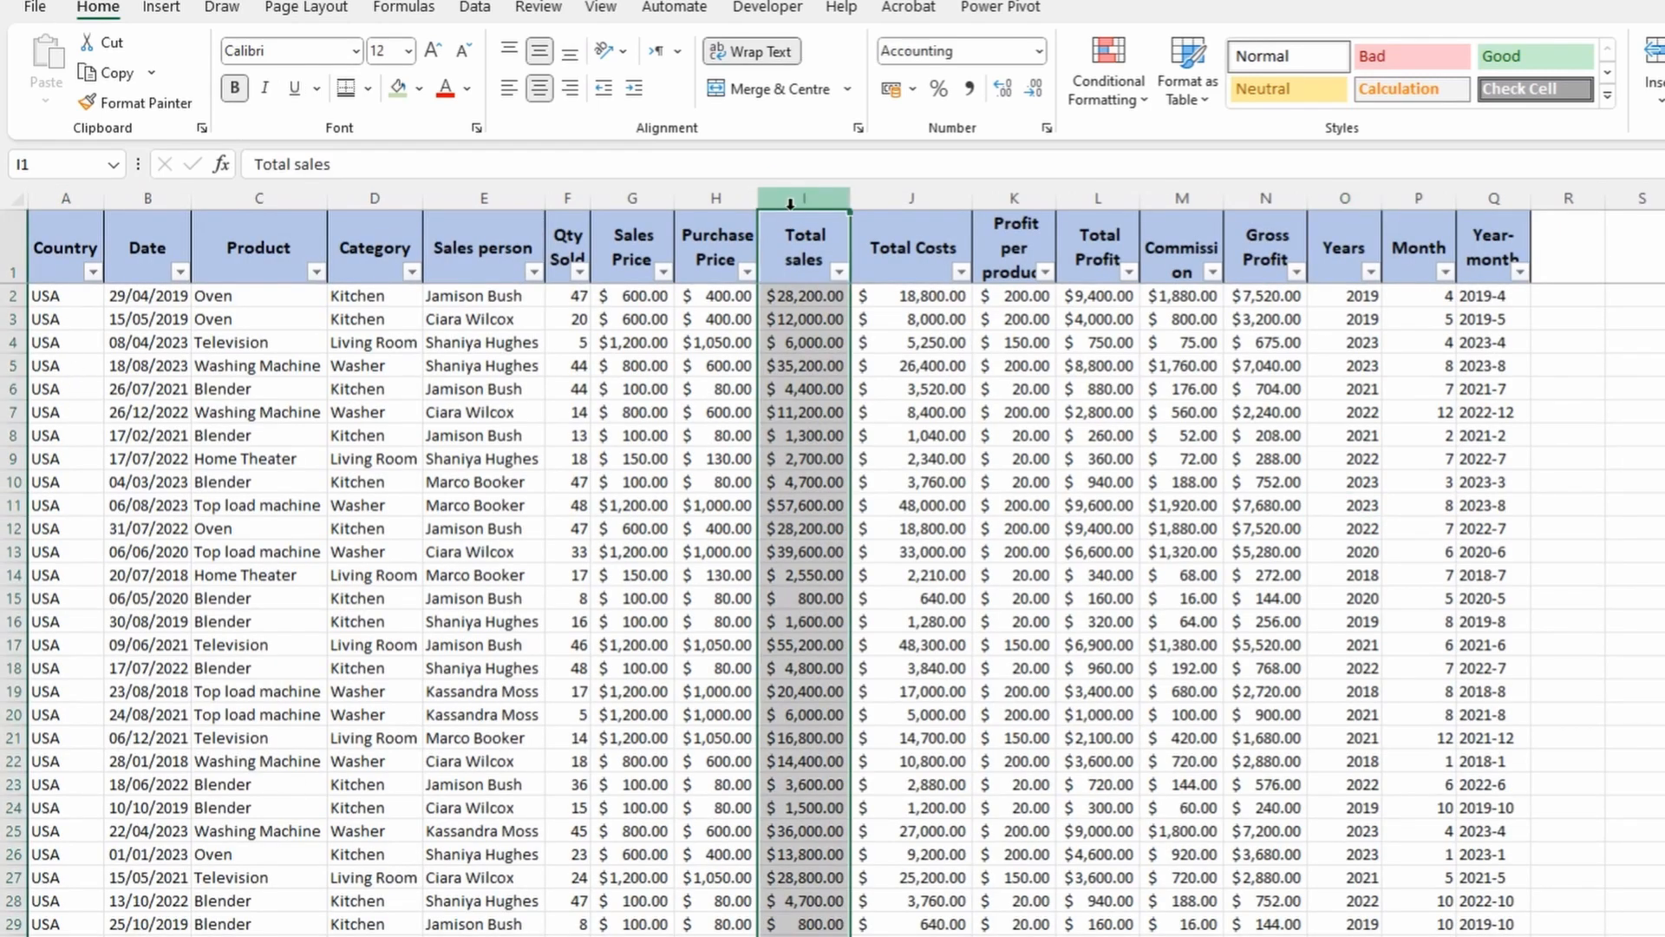
left_click(452, 199, "ctrl")
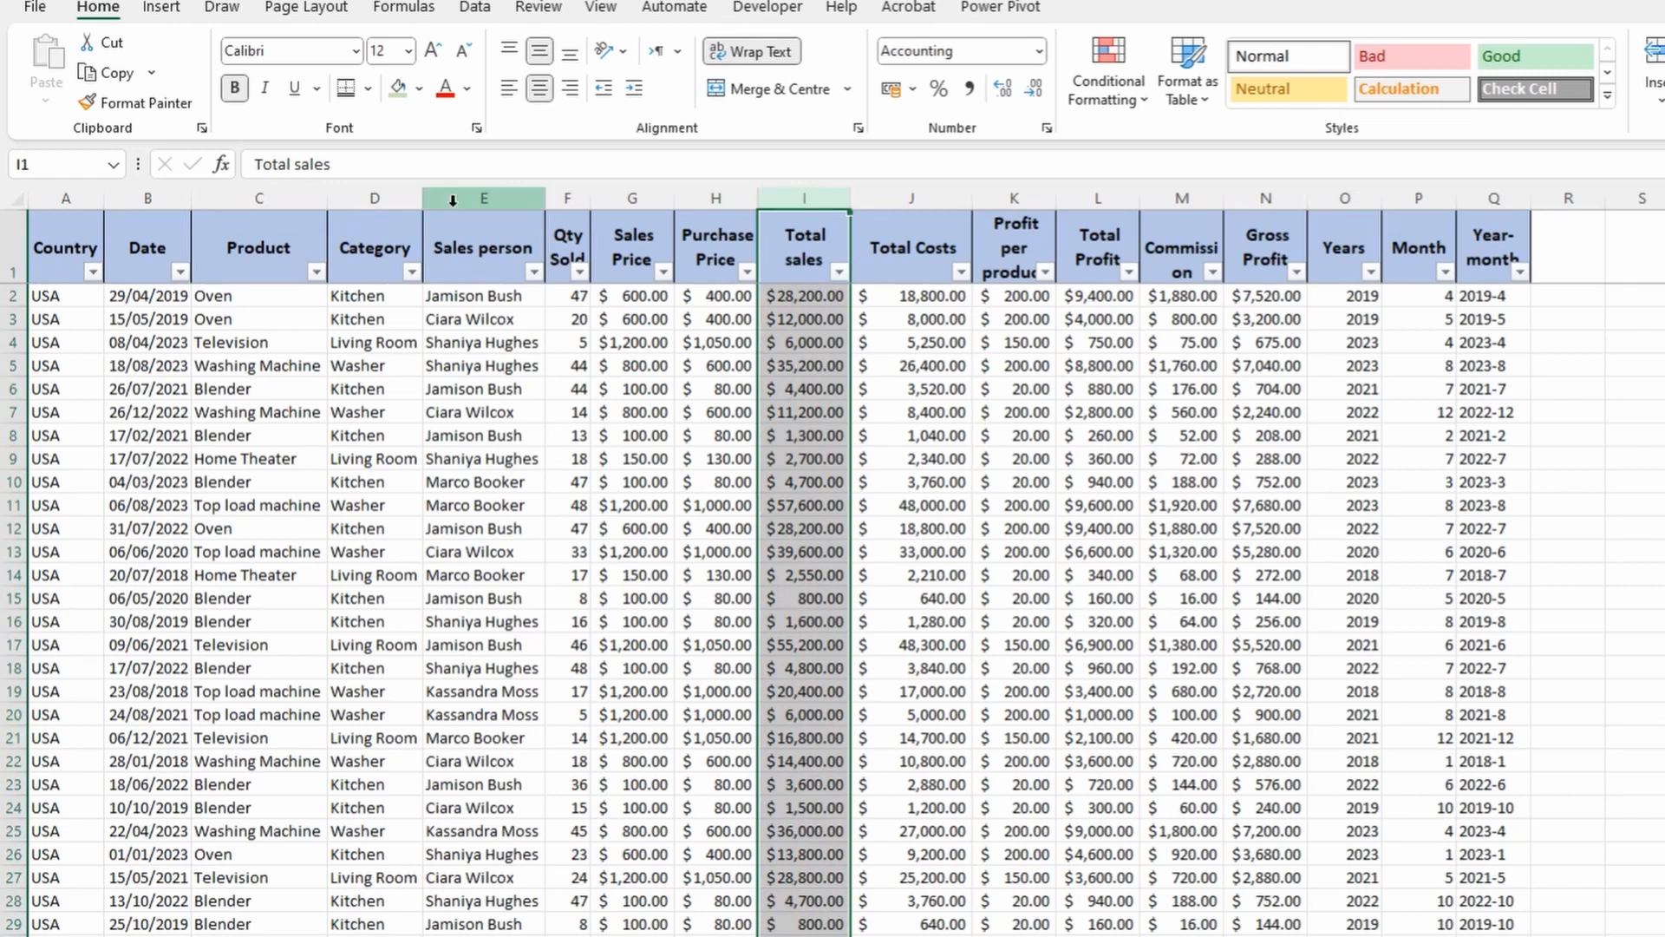
left_click(66, 200, "ctrl")
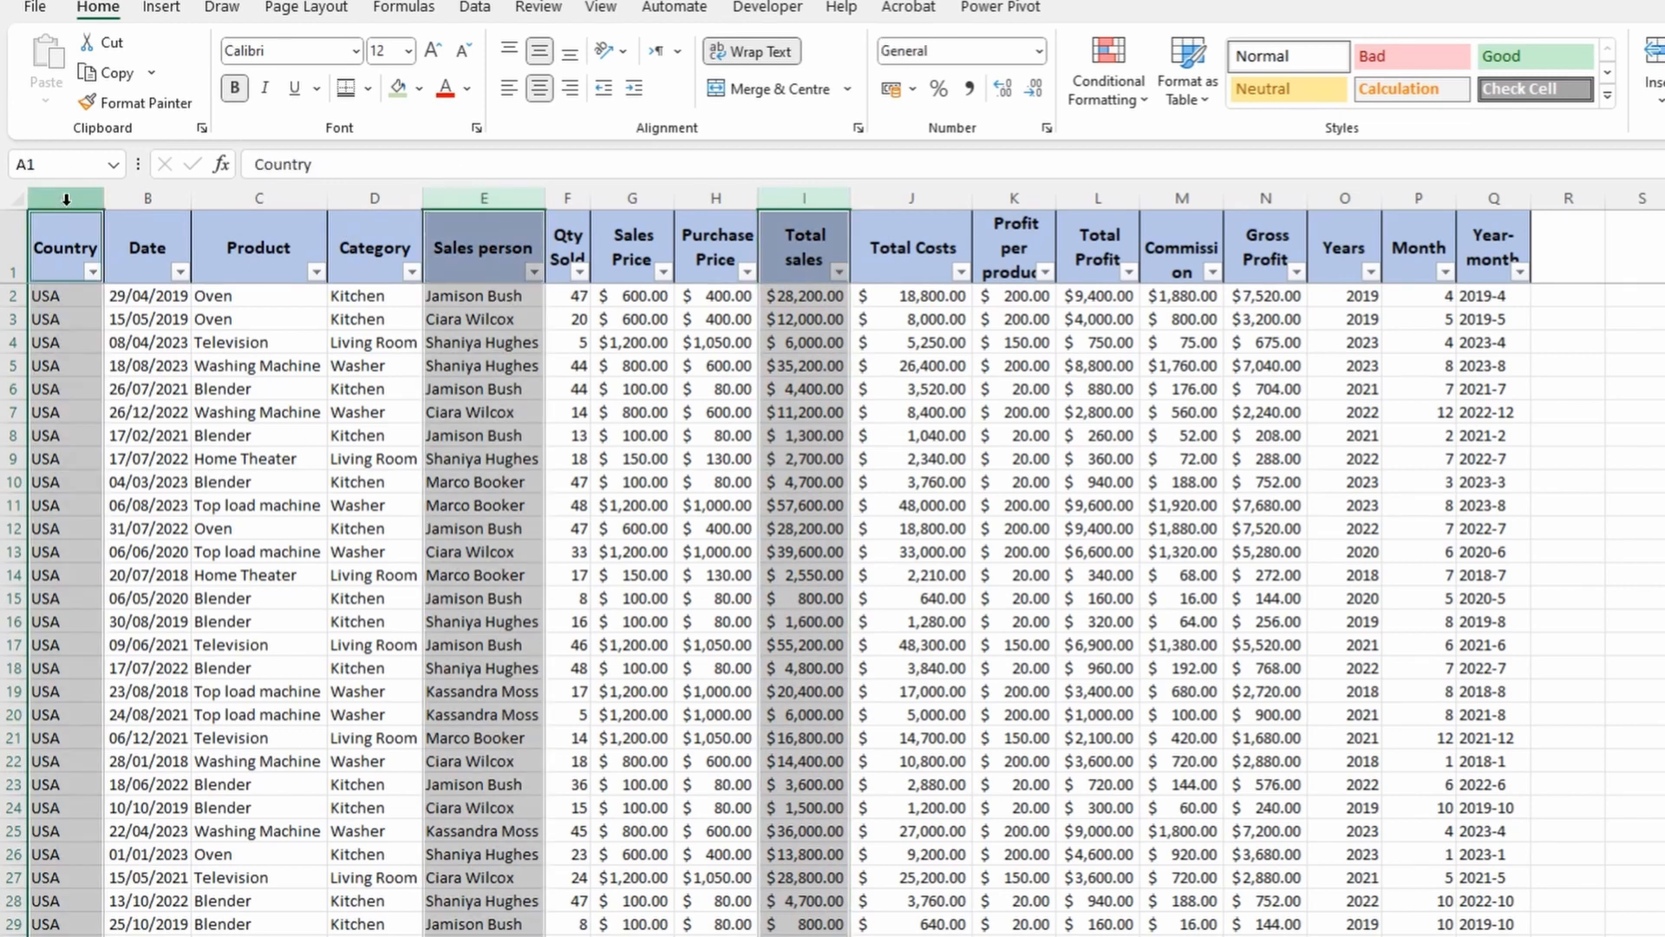
key("ctrl+c")
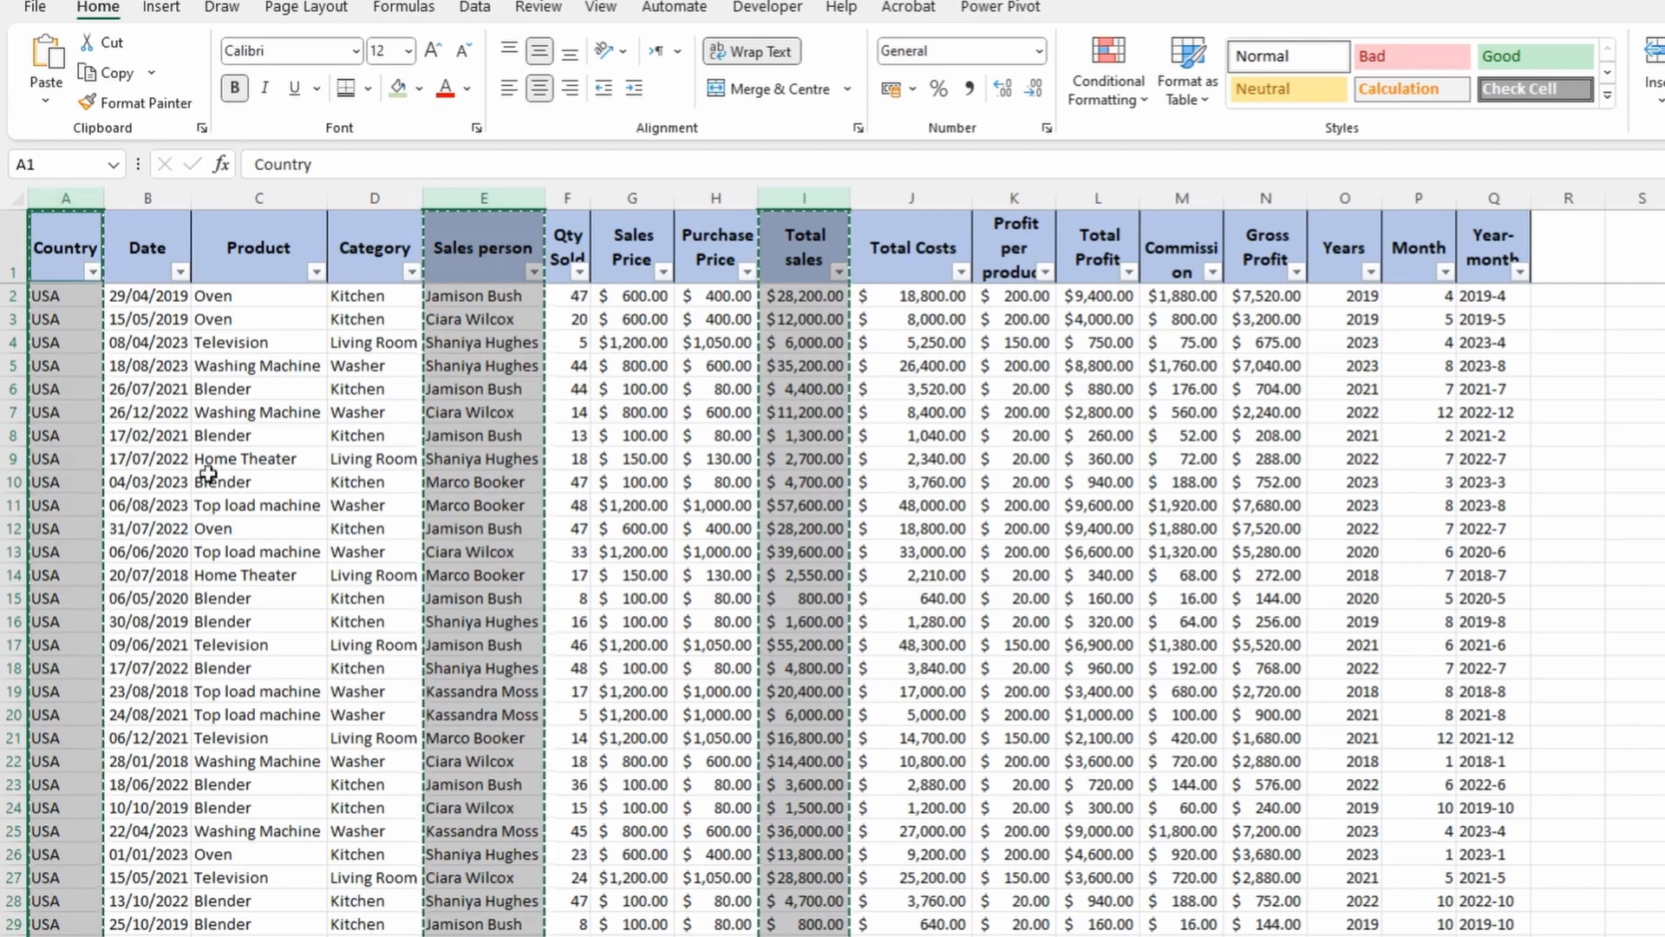
key("ctrl+Page_Down")
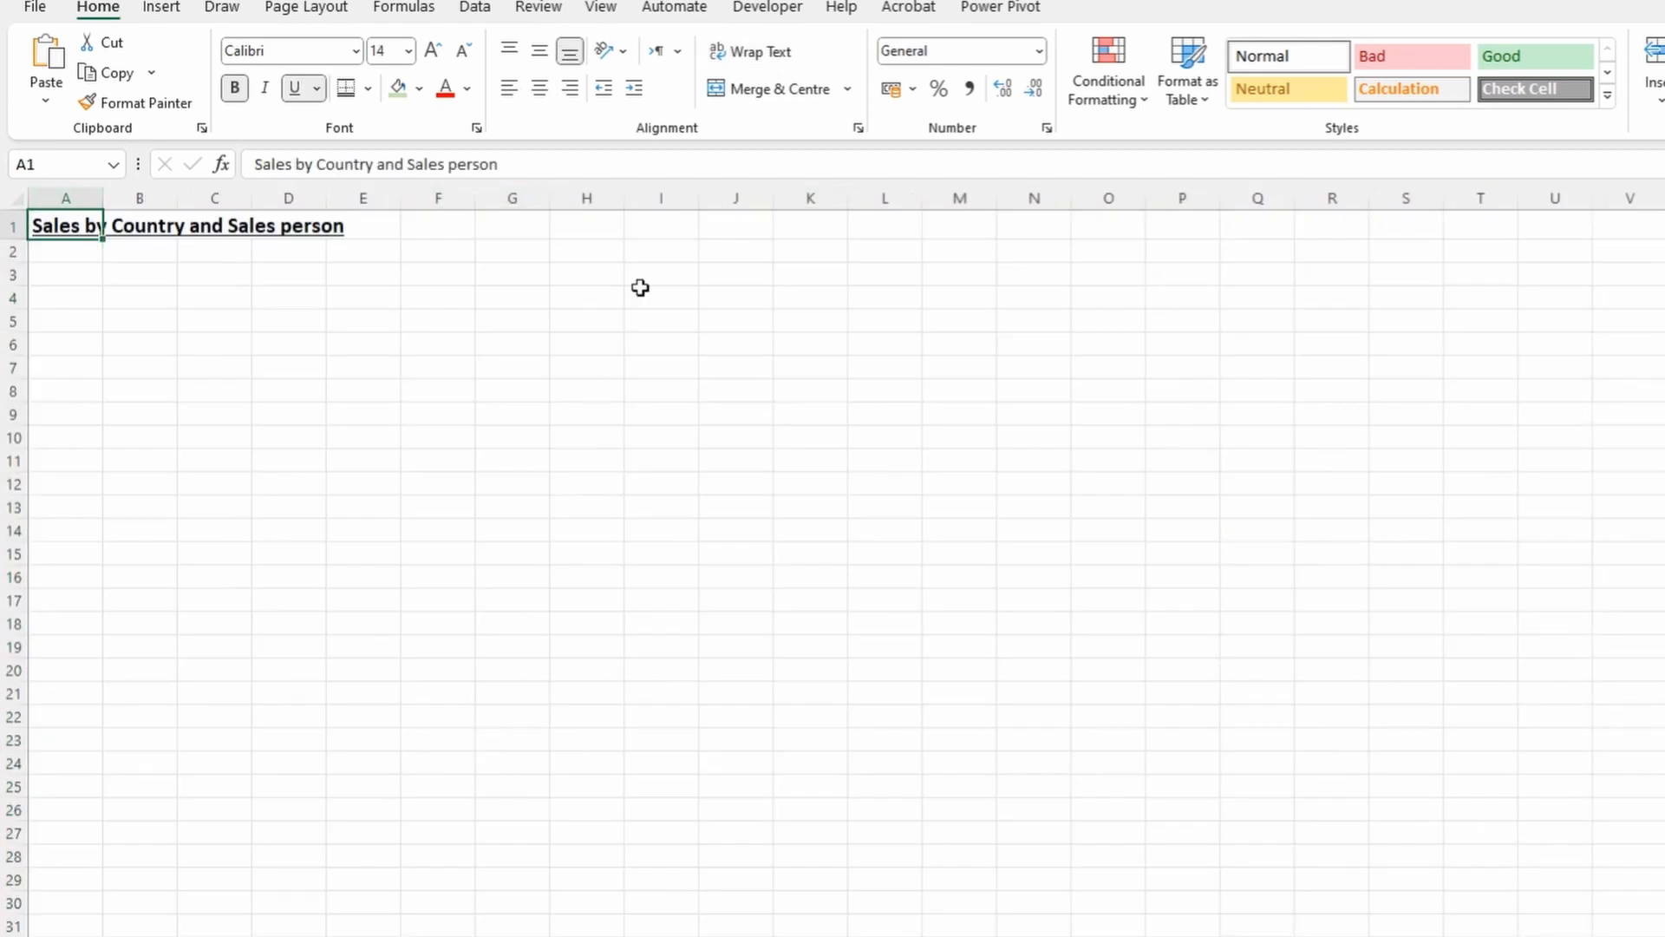
right_click(659, 199)
left_click(751, 360)
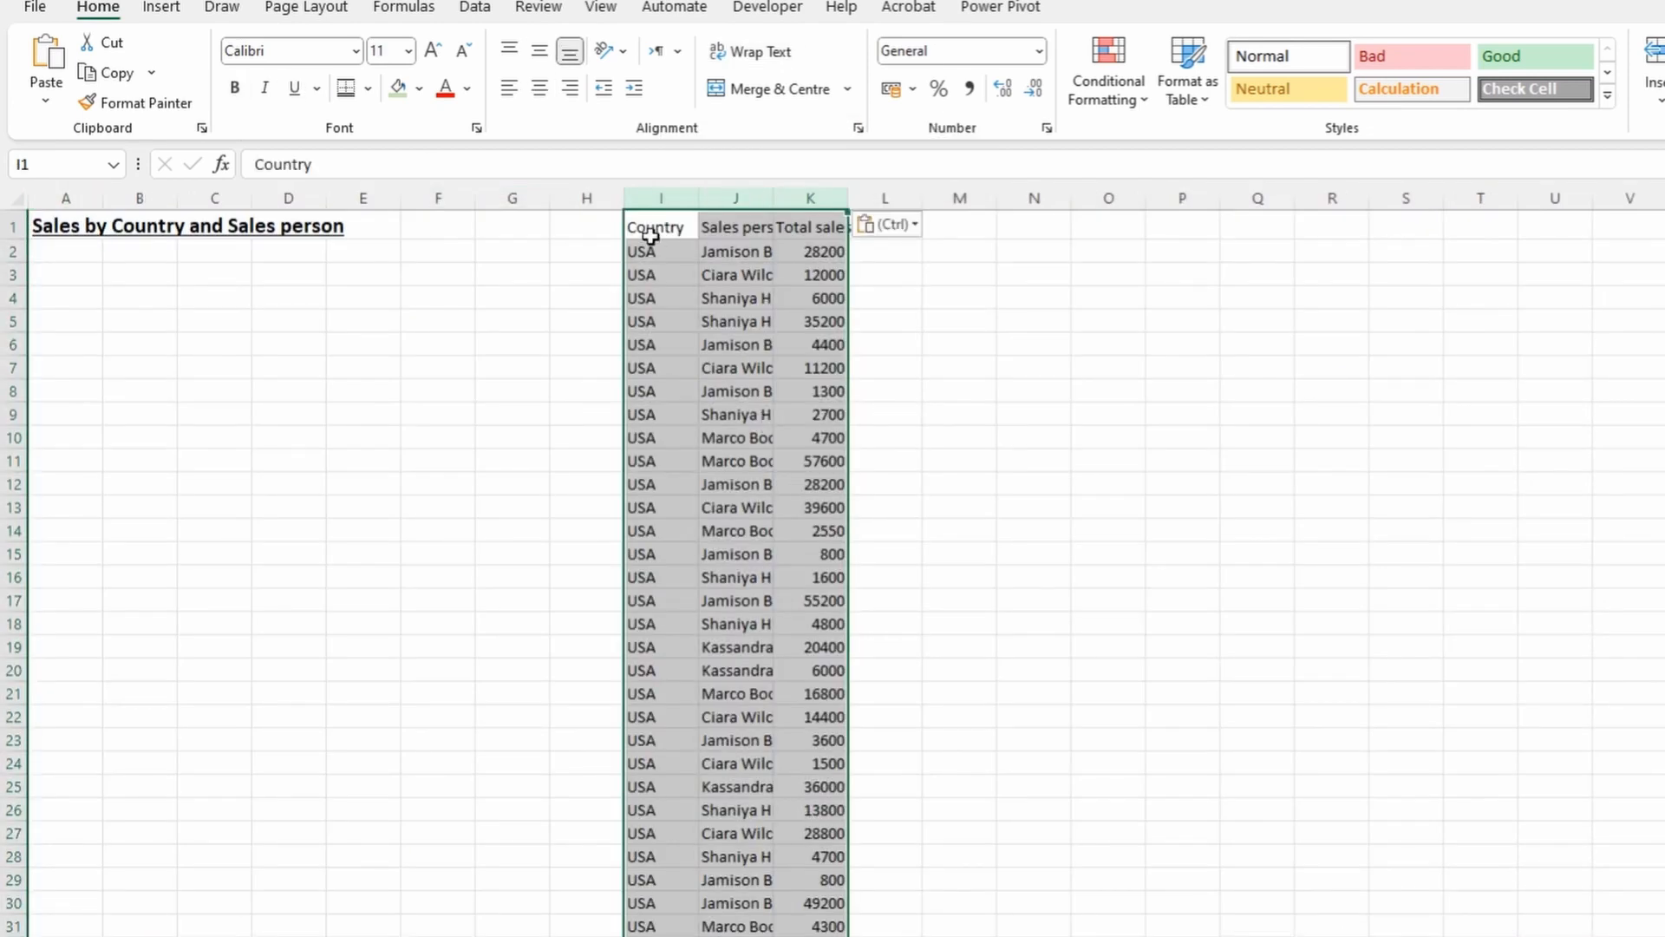
Clear the headers in I1:K1 and remove duplicate rows across columns I, J and K.
left_click_drag(651, 228, 817, 231)
key("Delete")
key("ctrl+a")
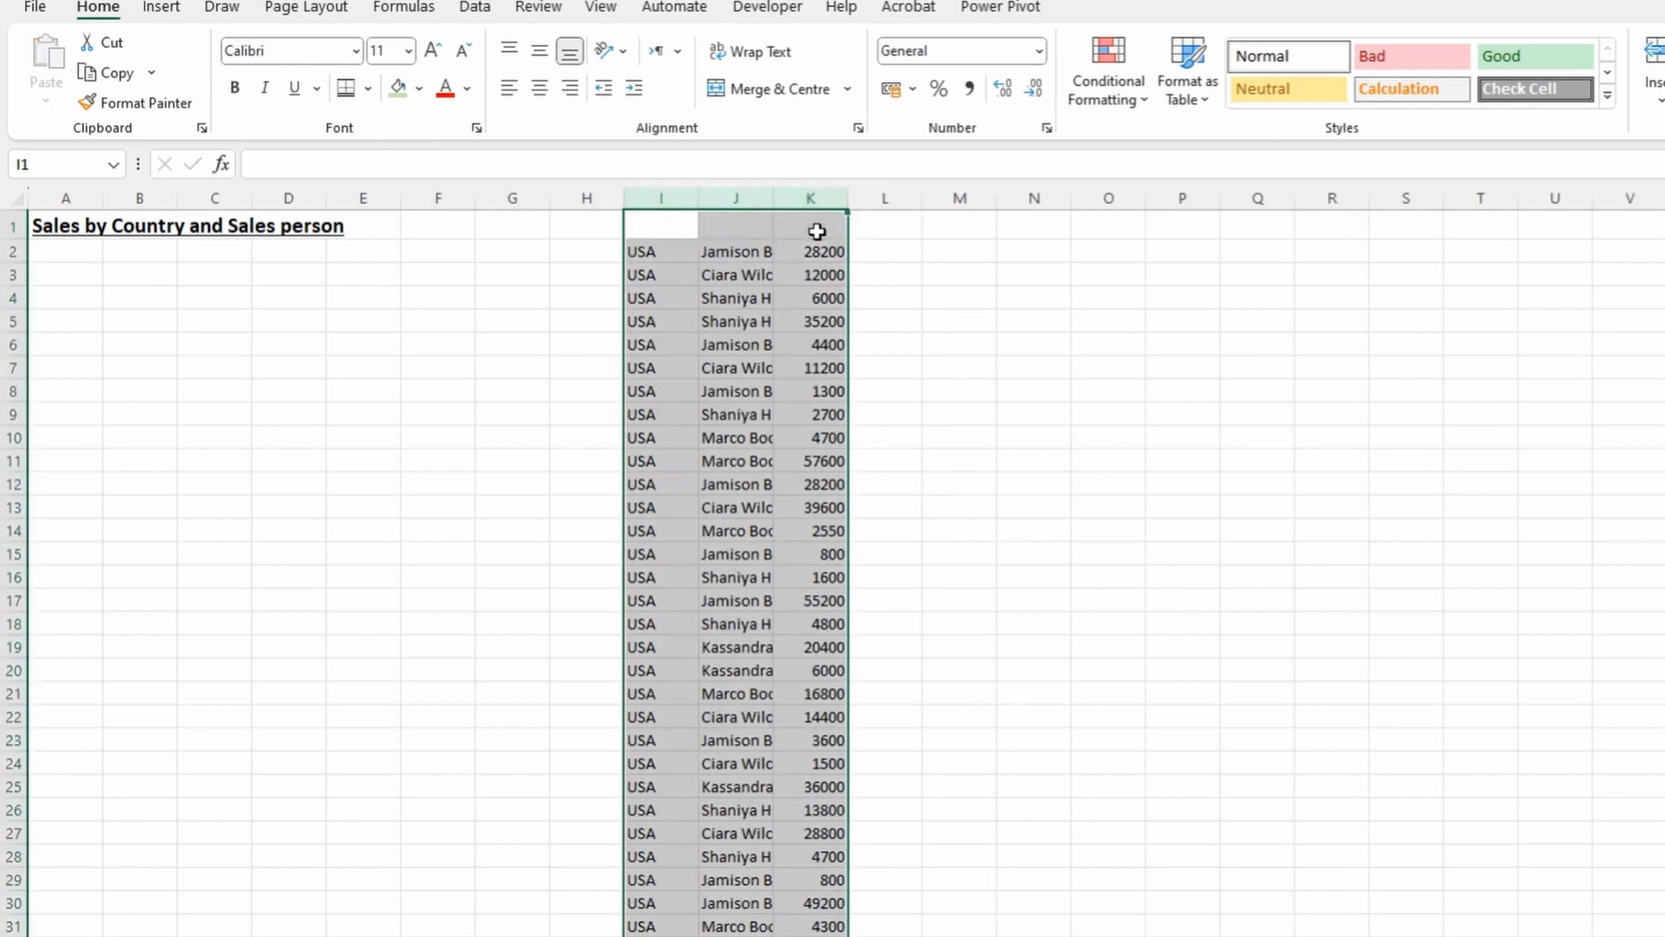
key("alt+a")
key("m")
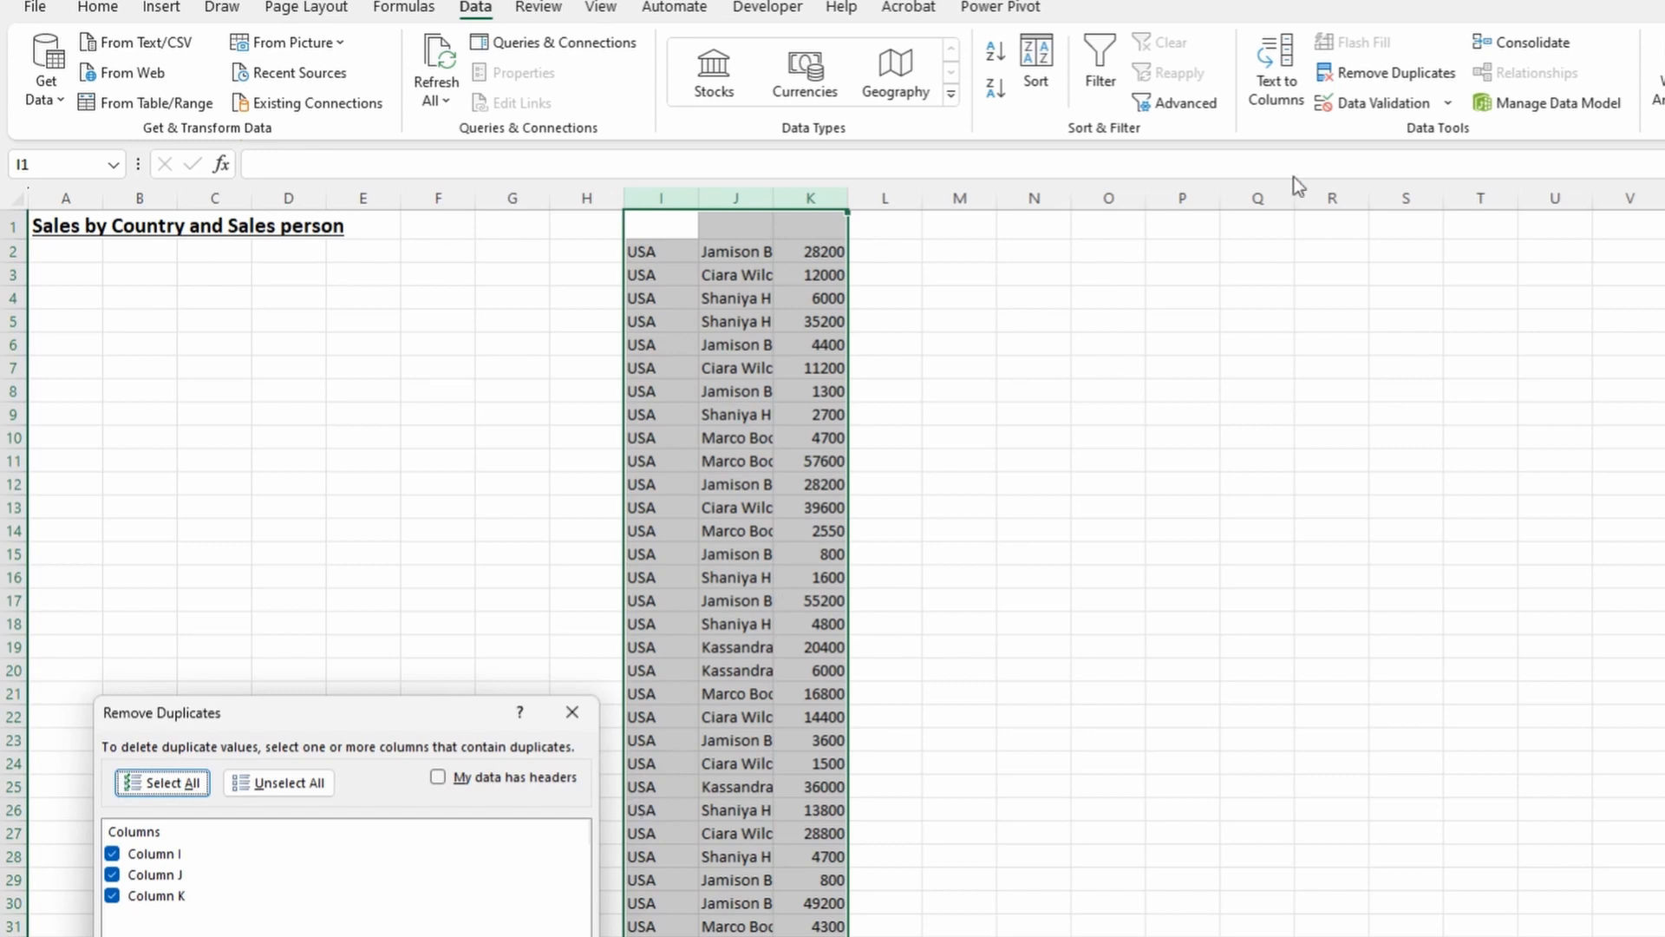
key("Return")
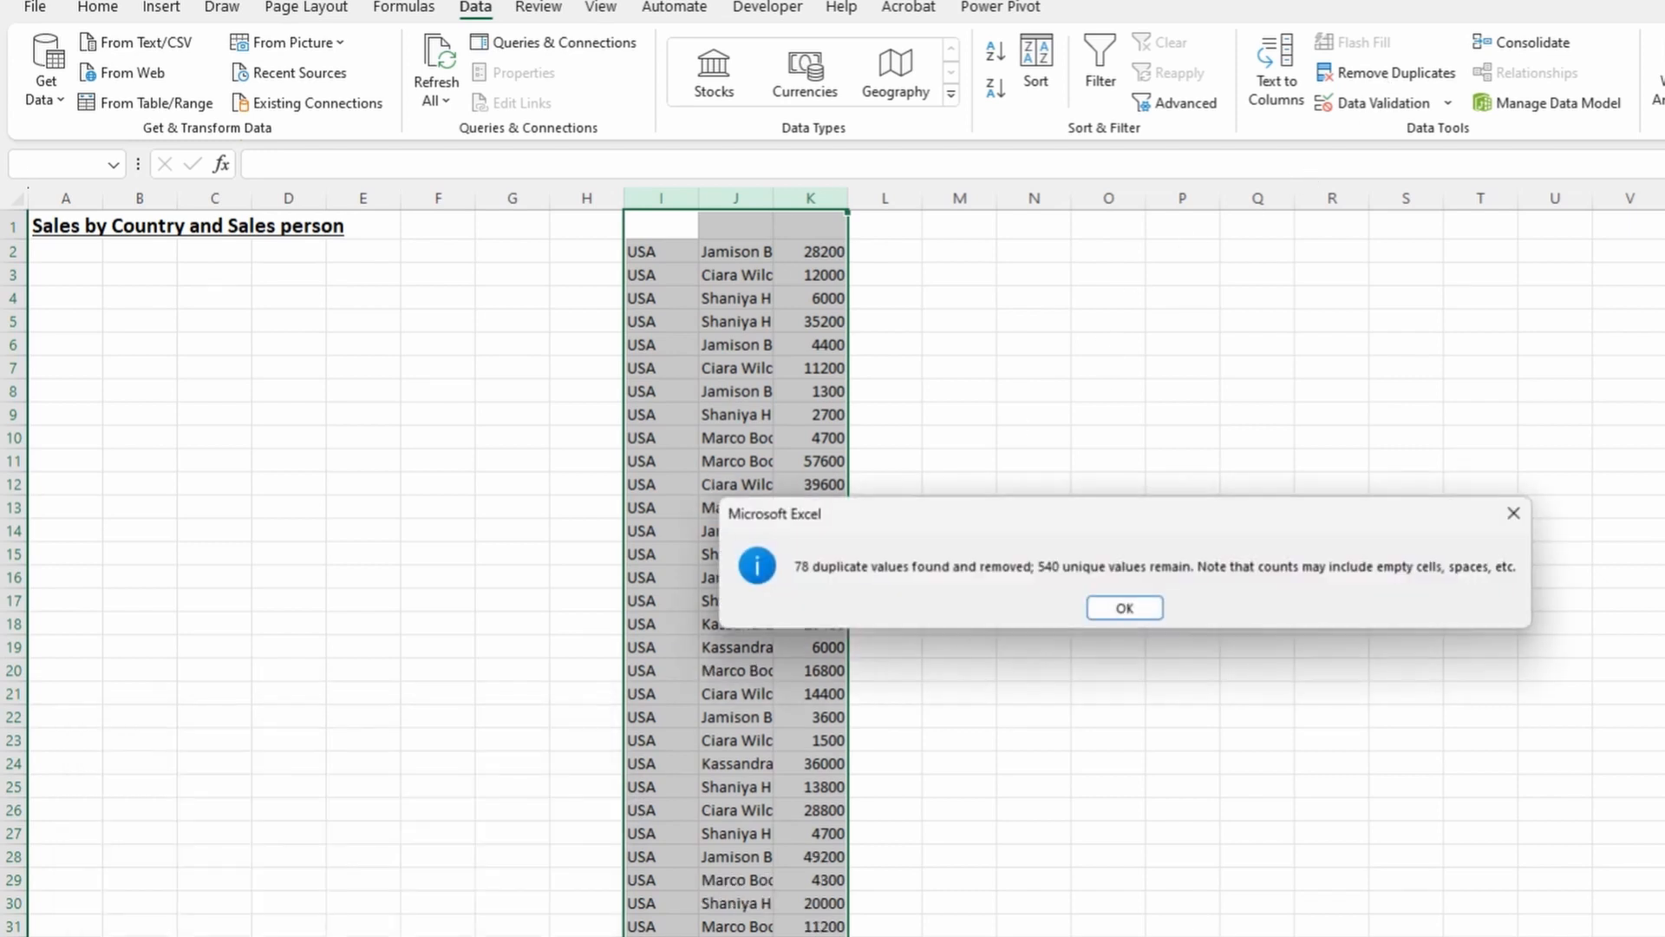
key("Return")
Clear the total sales values from column K and remove duplicate country and sales person pairs from columns I and J.
left_click(827, 191)
key("Delete")
key("Left")
key("Left")
key("Down")
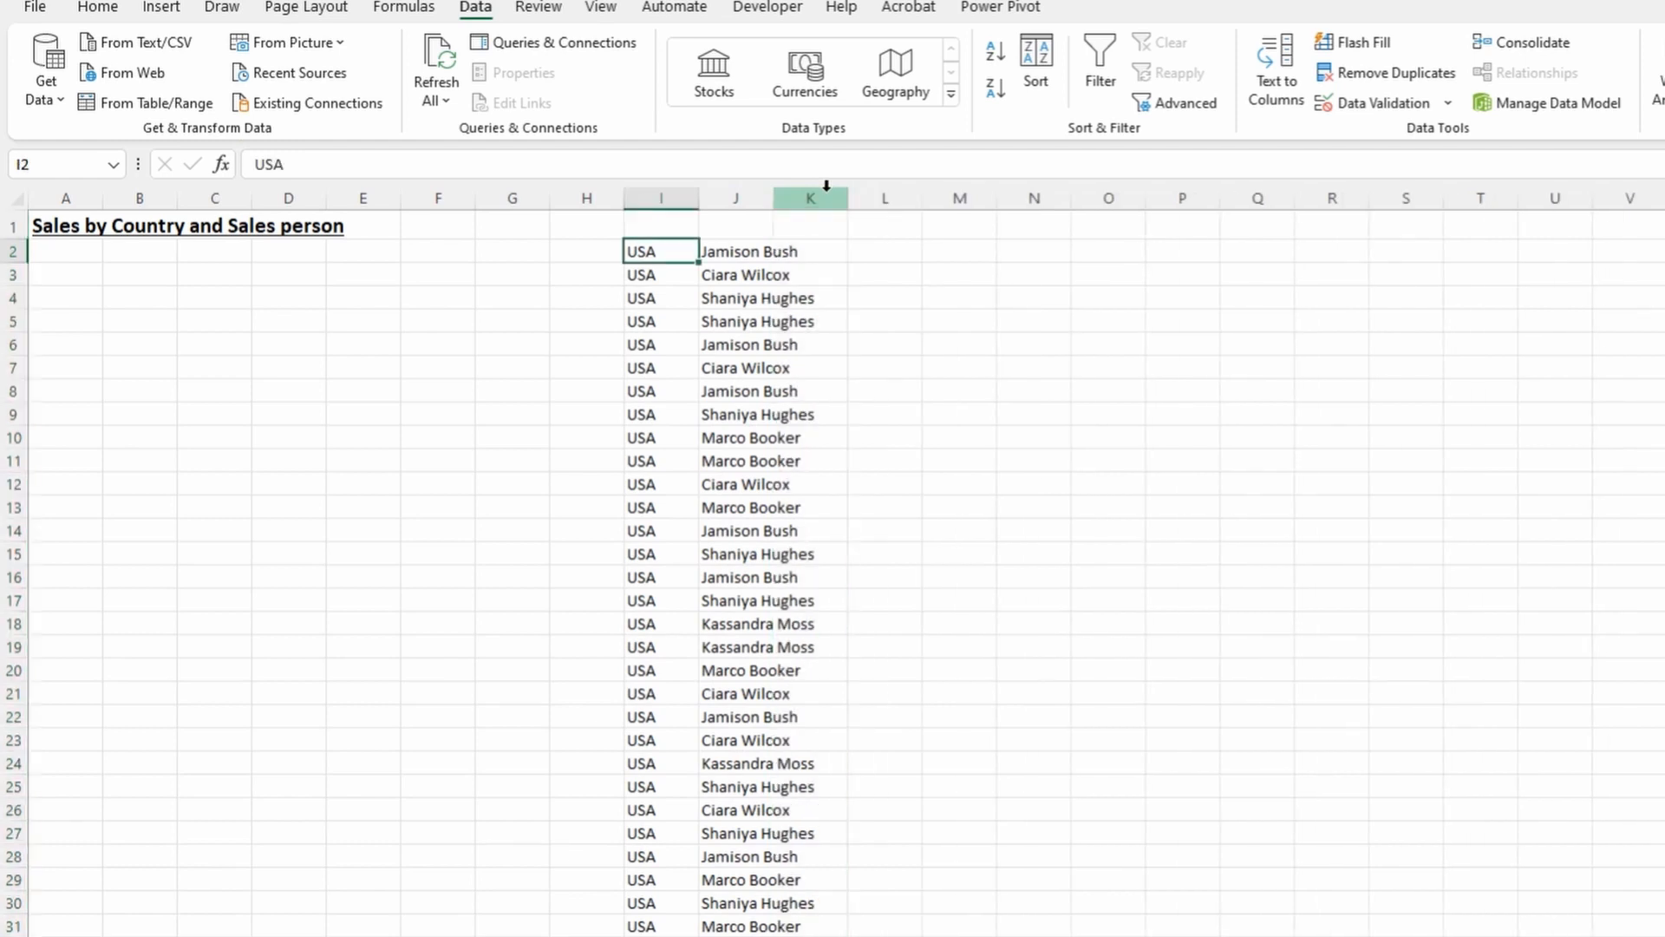
key("ctrl+shift+Right")
key("ctrl+shift+Down")
key("alt+a")
key("m")
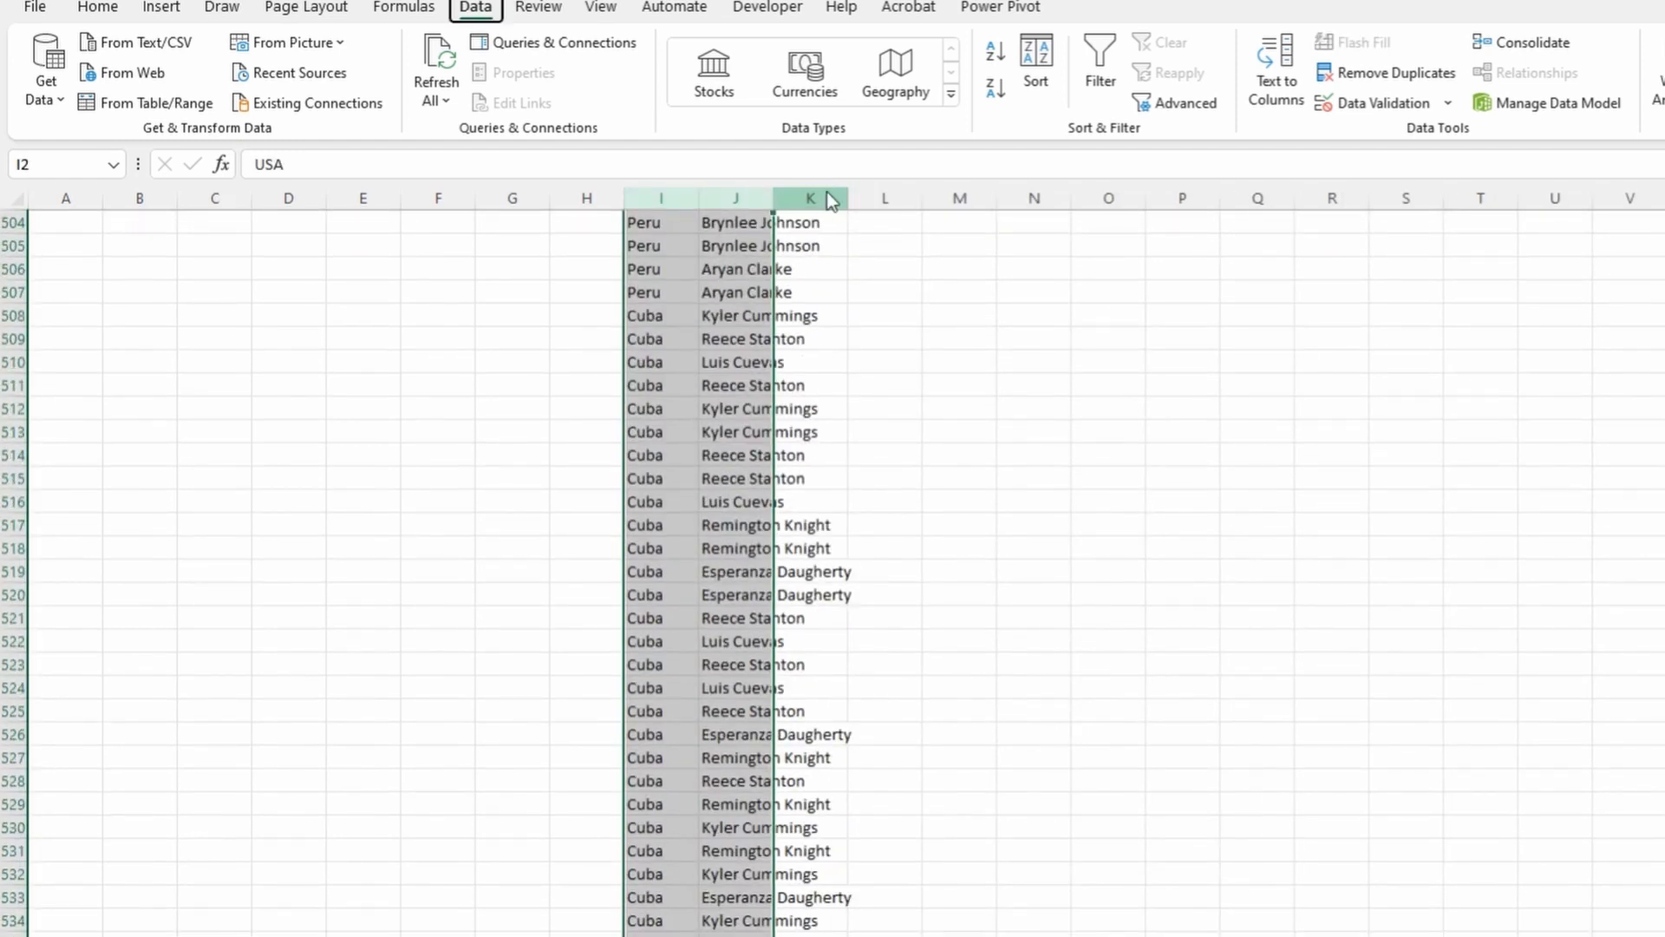
key("Return")
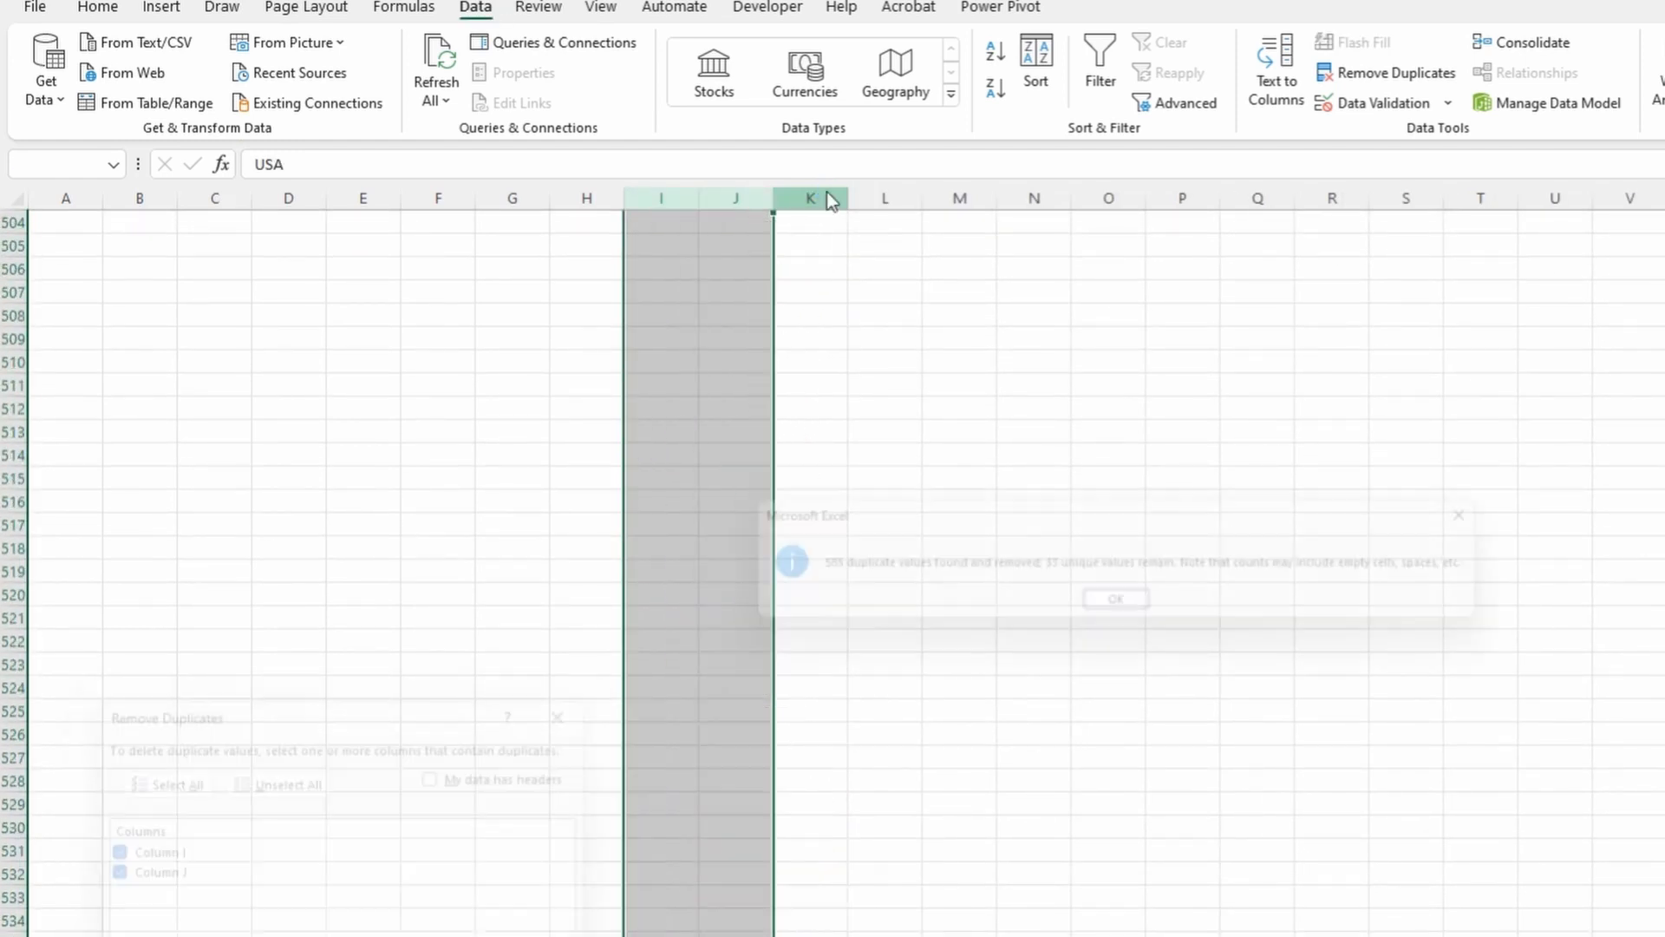
key("Return")
key("ctrl+Home")
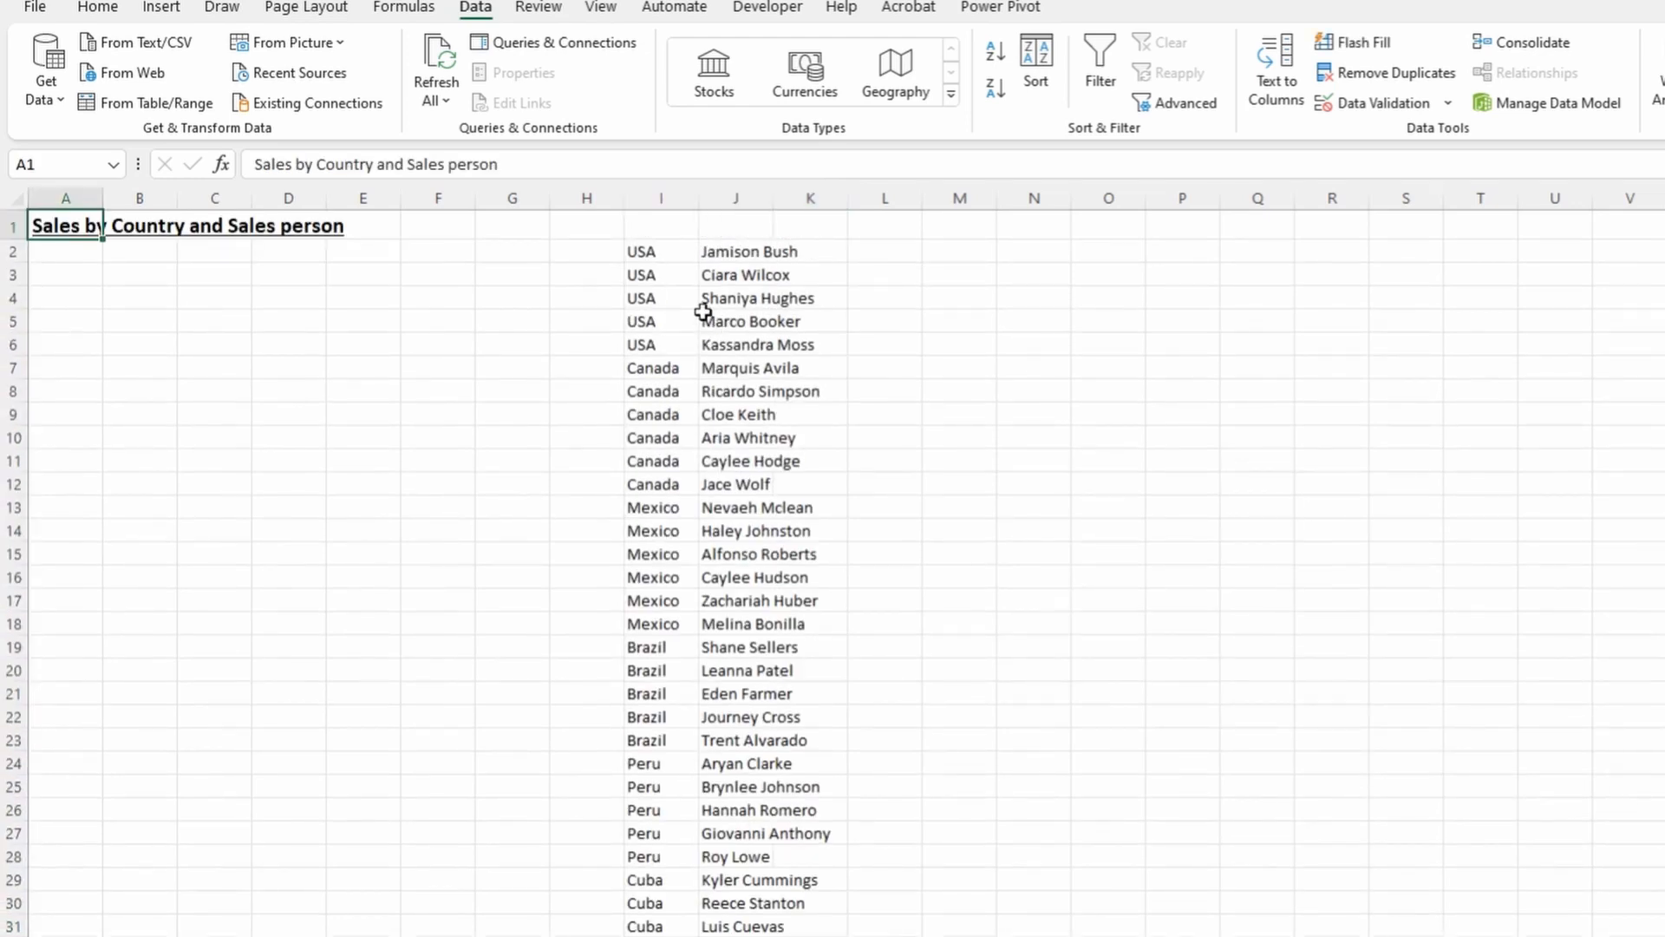
Examine the de-duplicated list in columns I and J, checking how each country repeats for its different sales persons.
left_click_drag(661, 249, 711, 926)
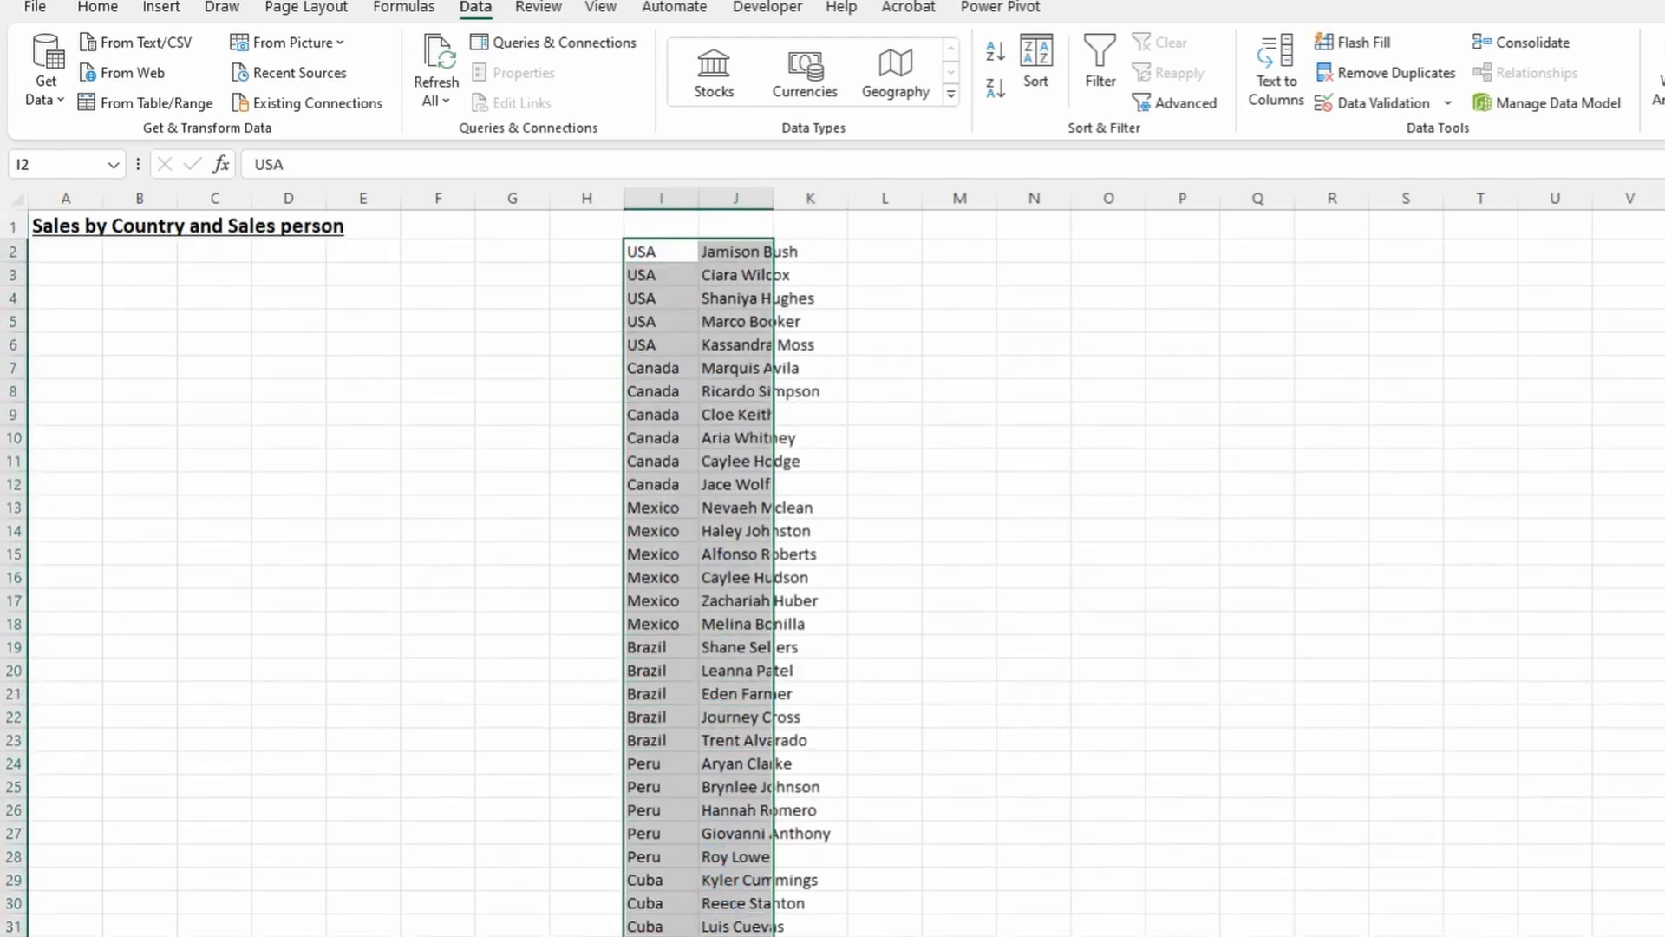
left_click_drag(716, 249, 669, 342)
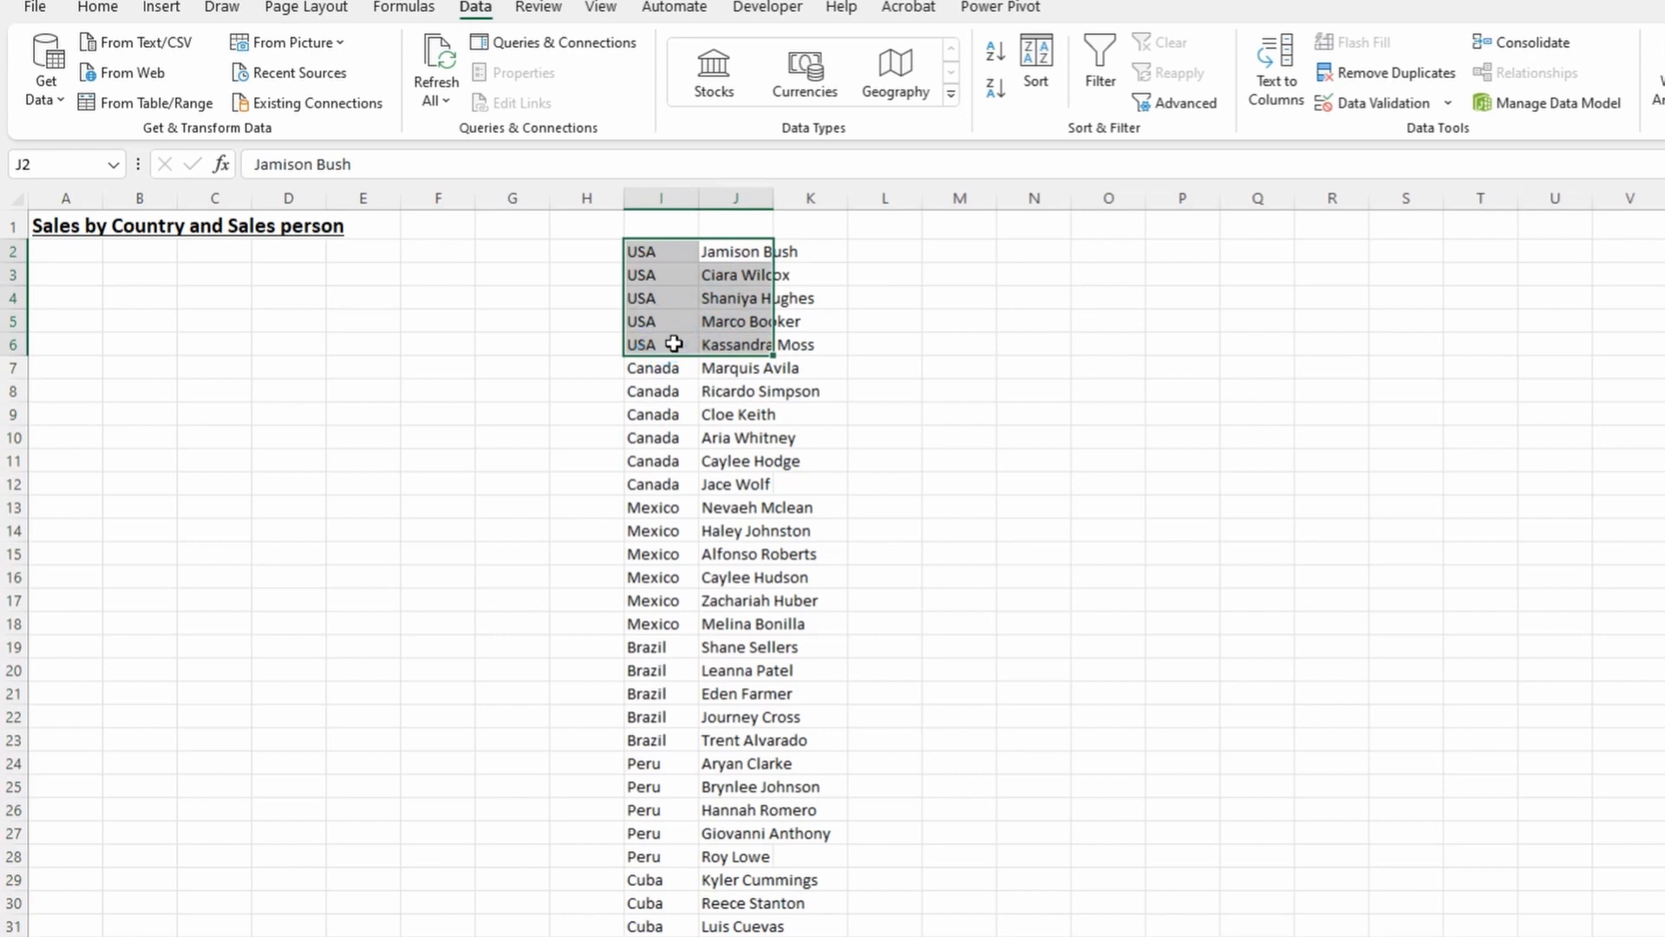
left_click(738, 193)
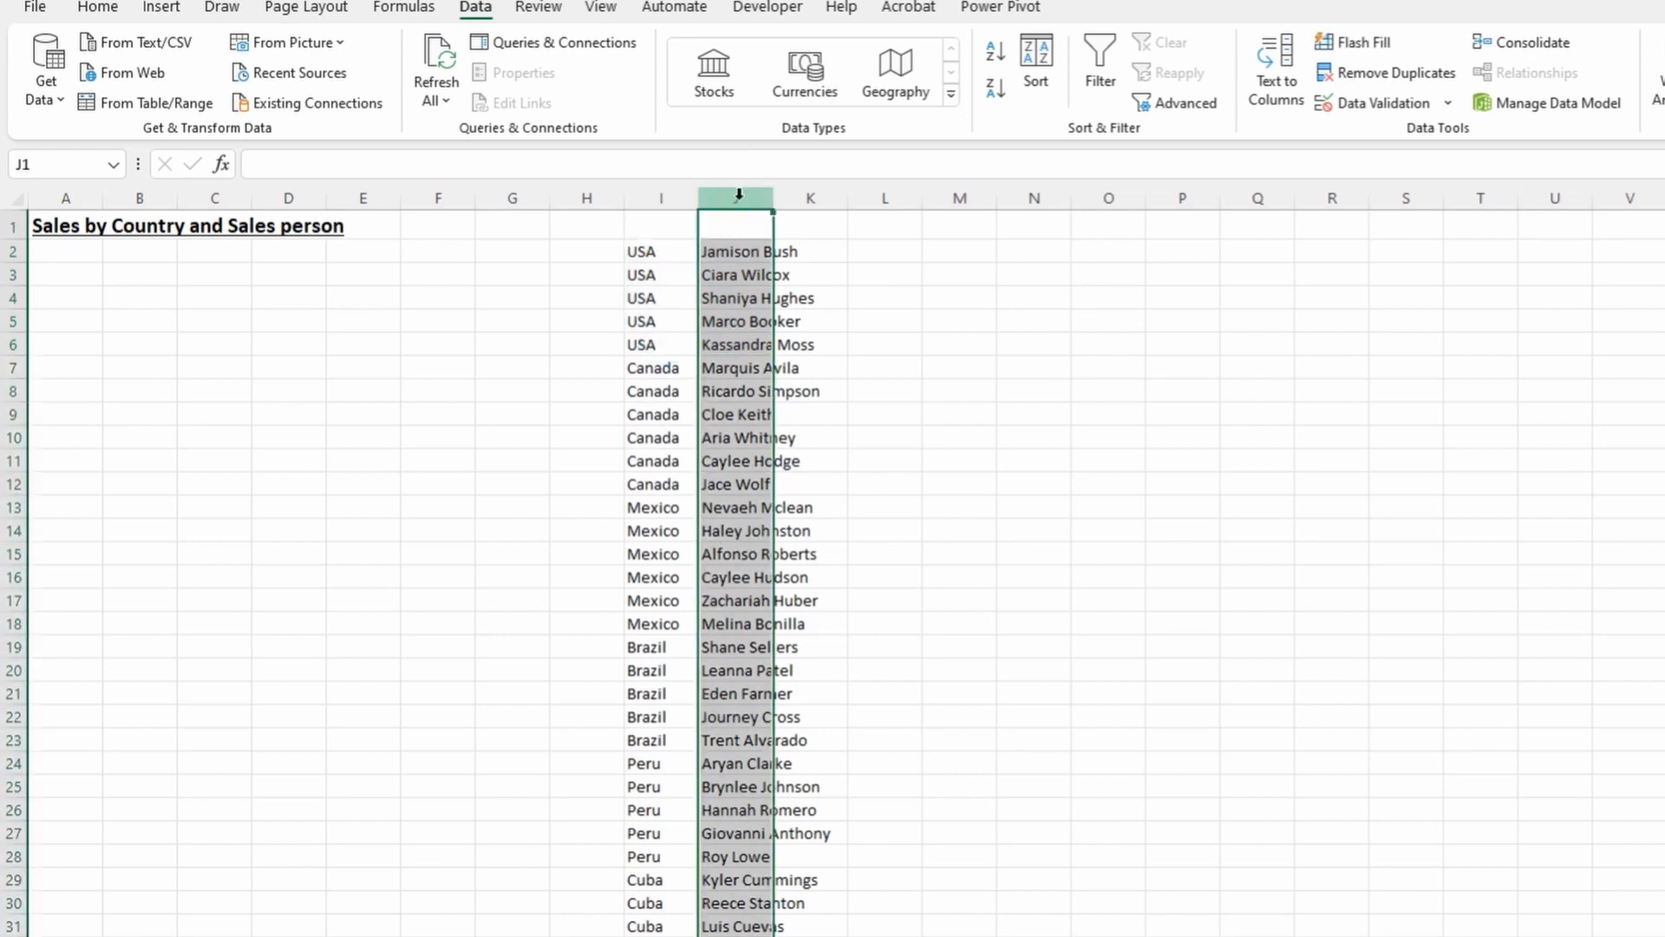
left_click_drag(739, 277, 740, 290)
left_click(737, 276)
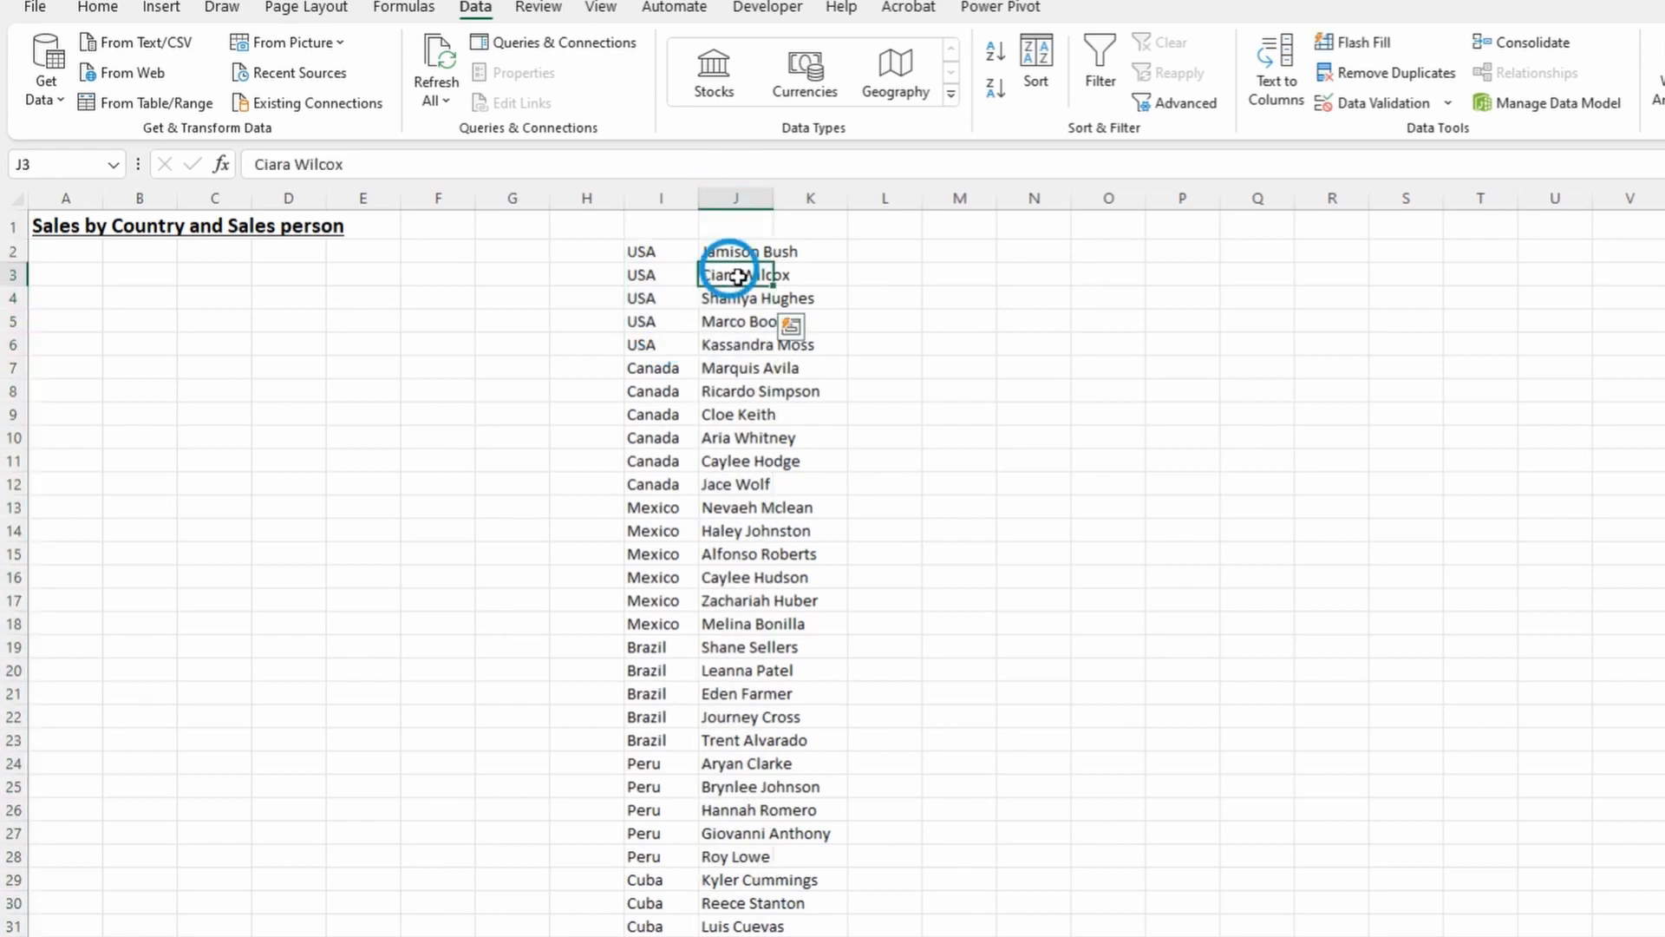
left_click(734, 392)
left_click(739, 276, "ctrl")
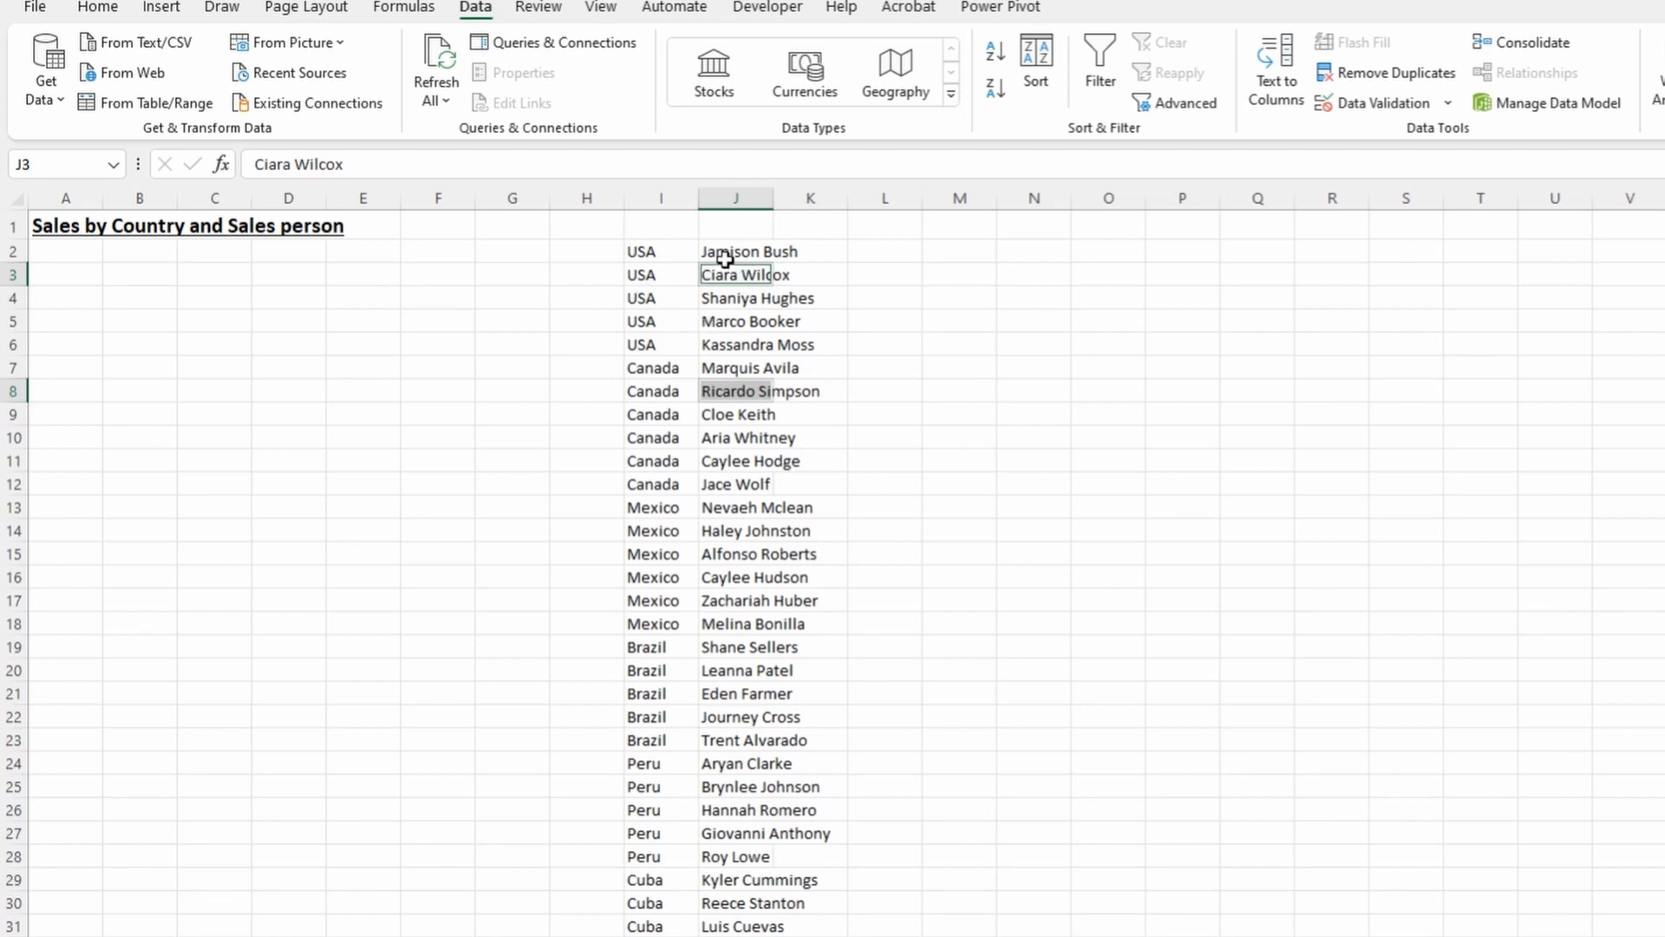
left_click(729, 251)
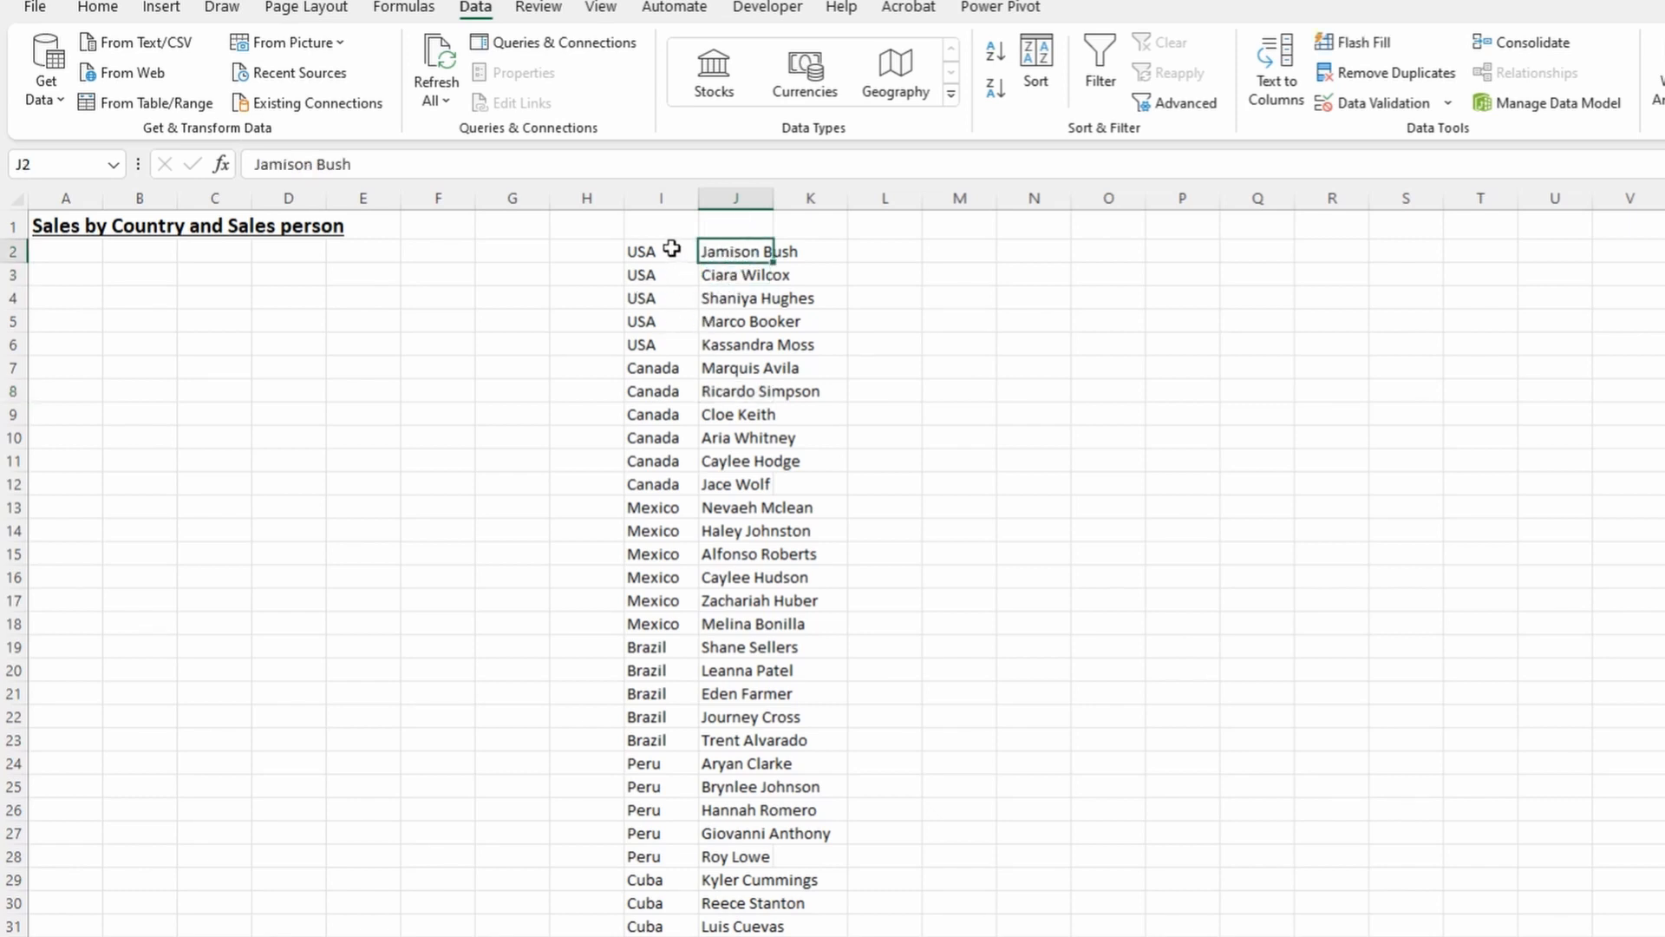
left_click_drag(672, 249, 650, 339)
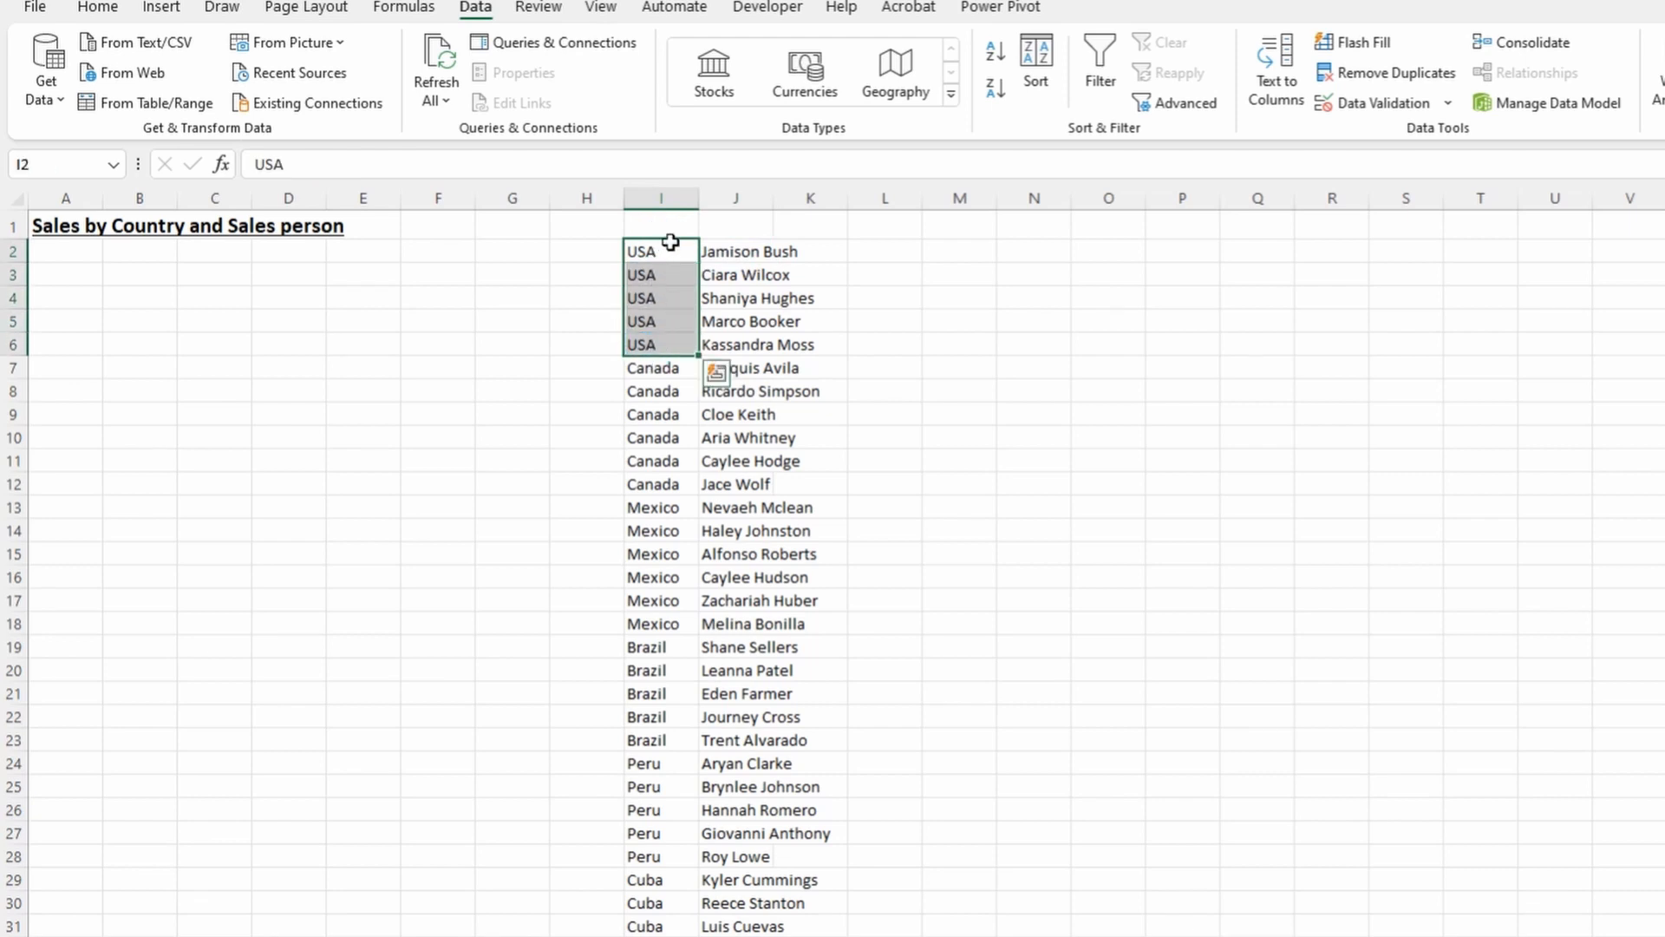
left_click_drag(660, 193, 724, 193)
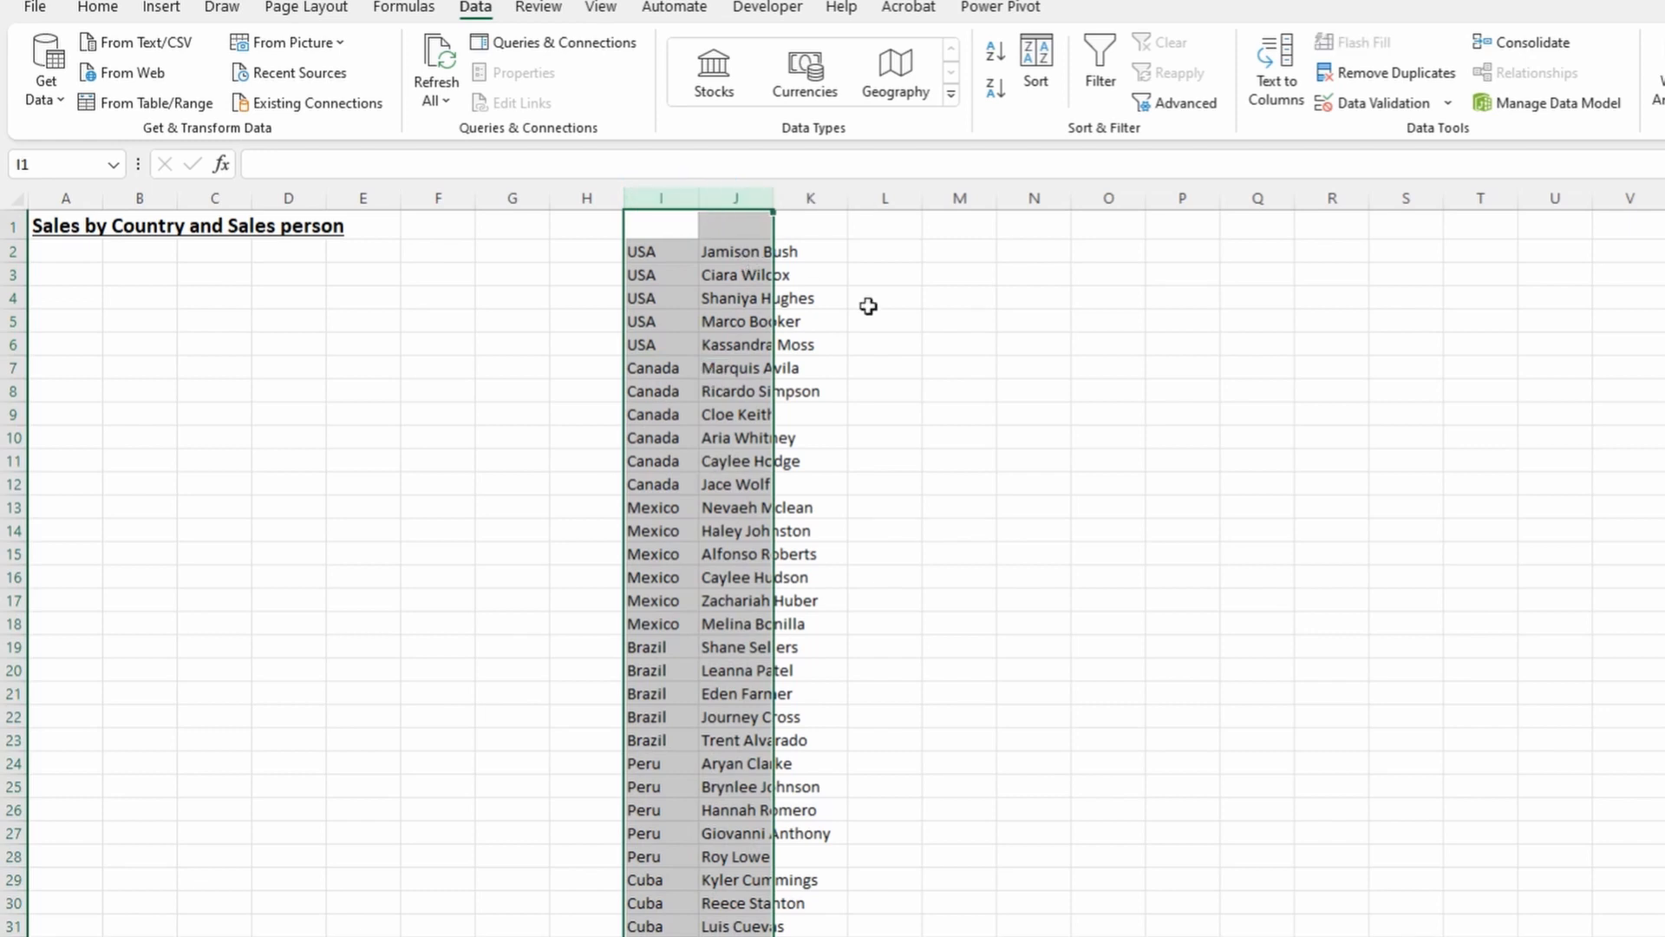
left_click(1340, 73)
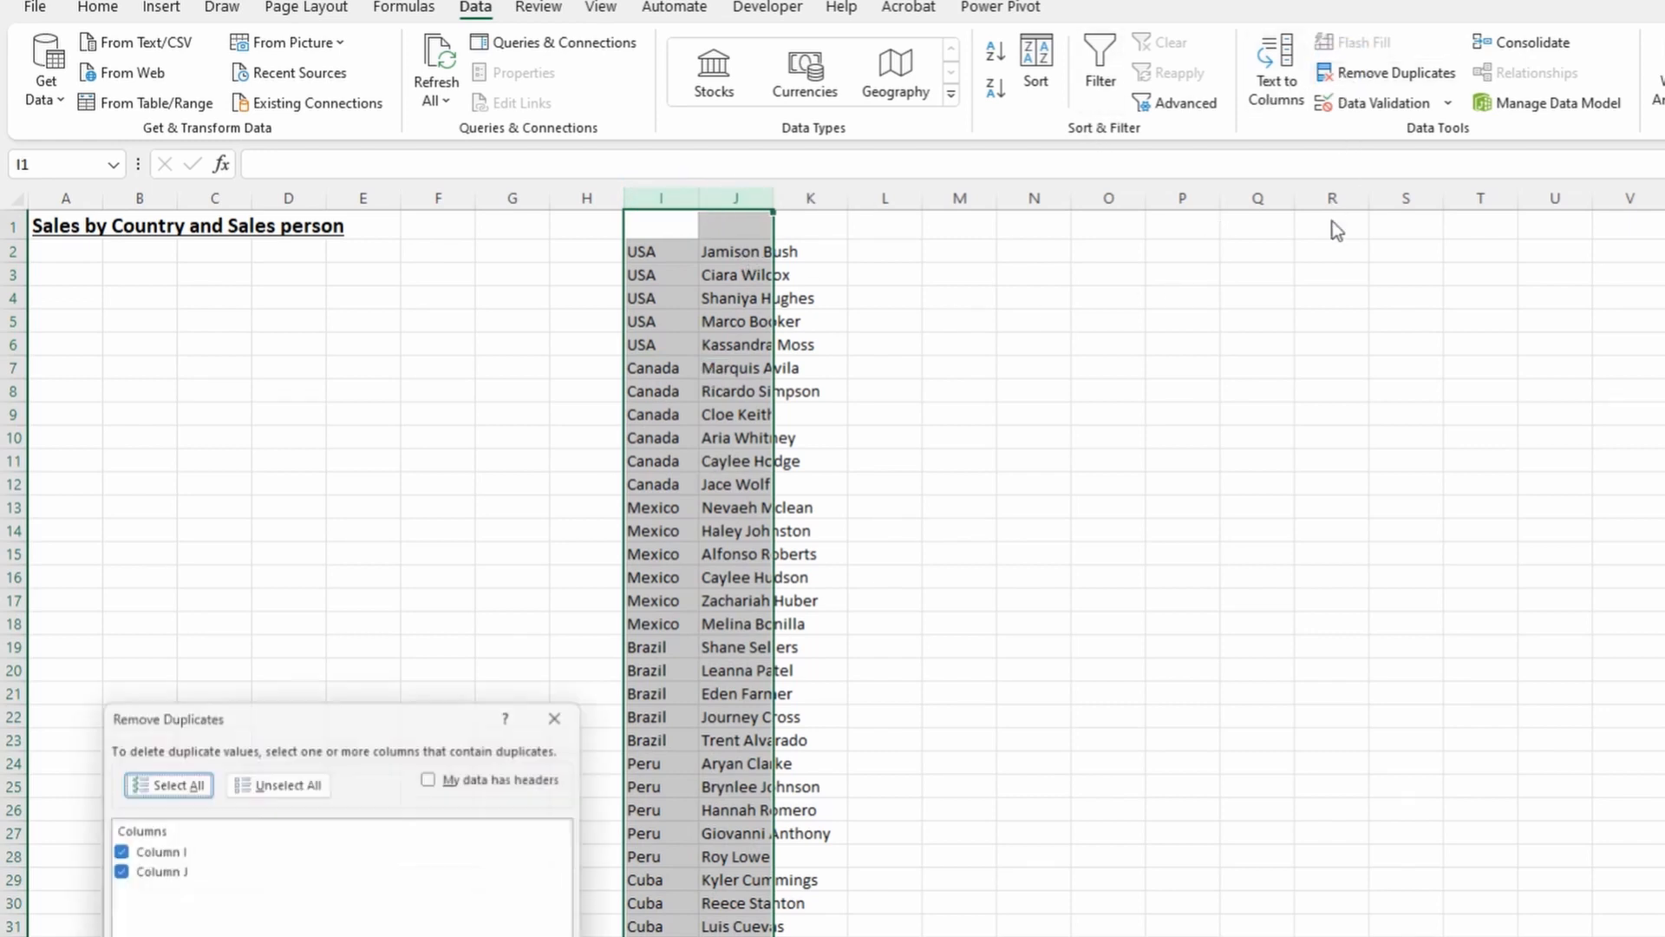
left_click(112, 854)
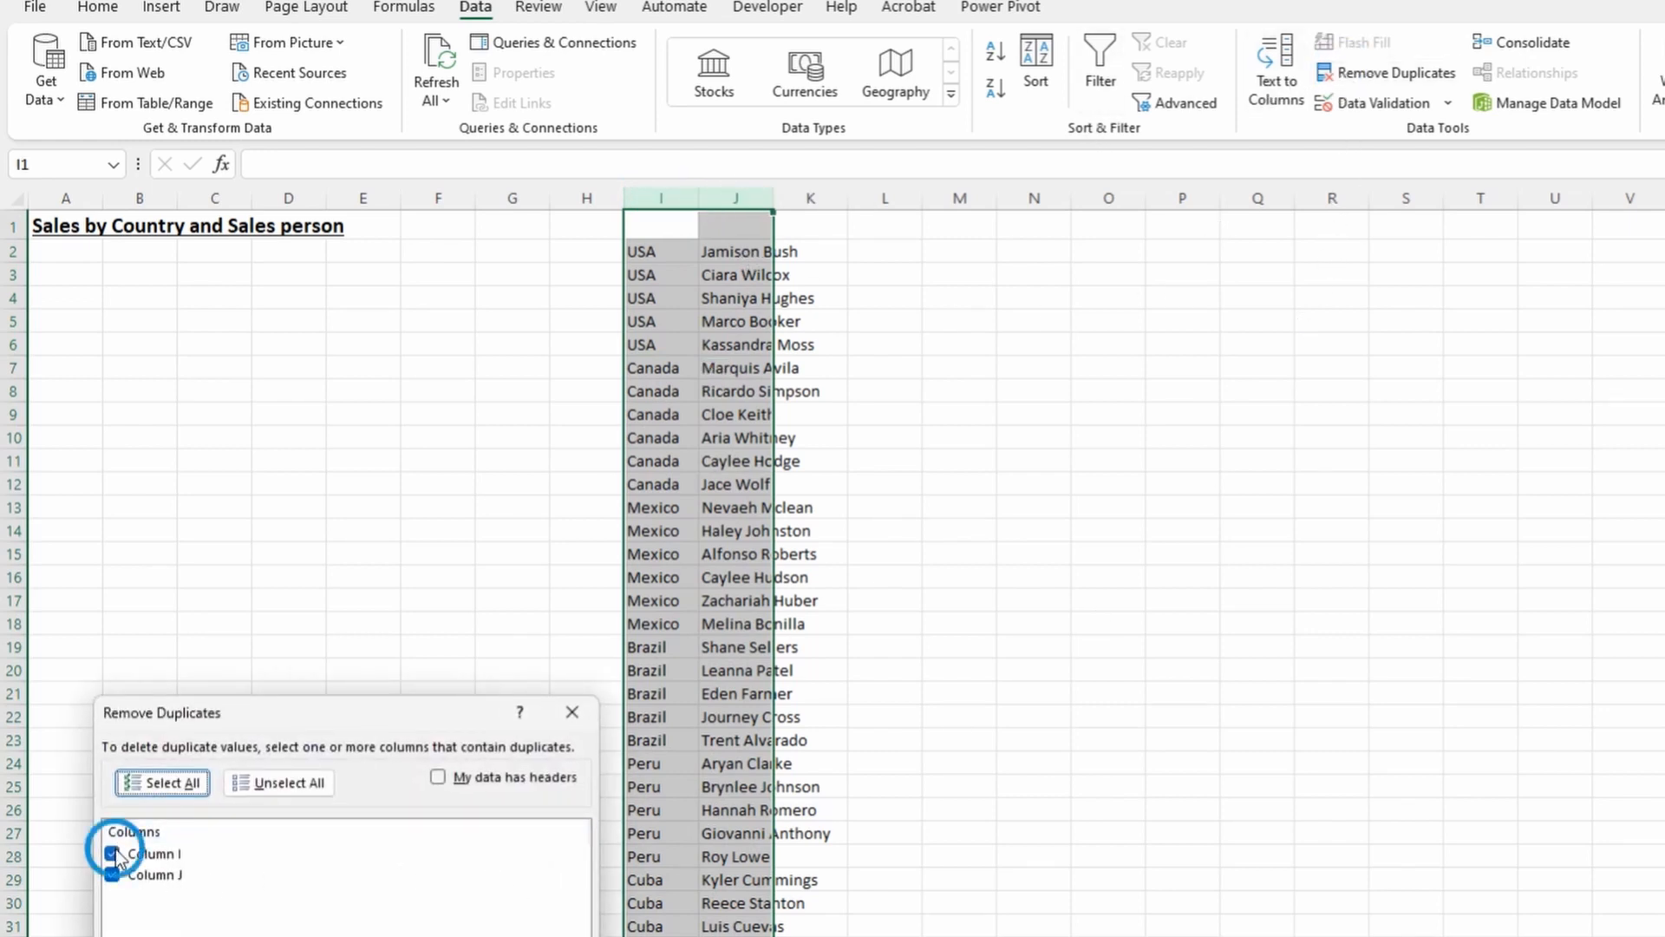
left_click(112, 853)
left_click(113, 875)
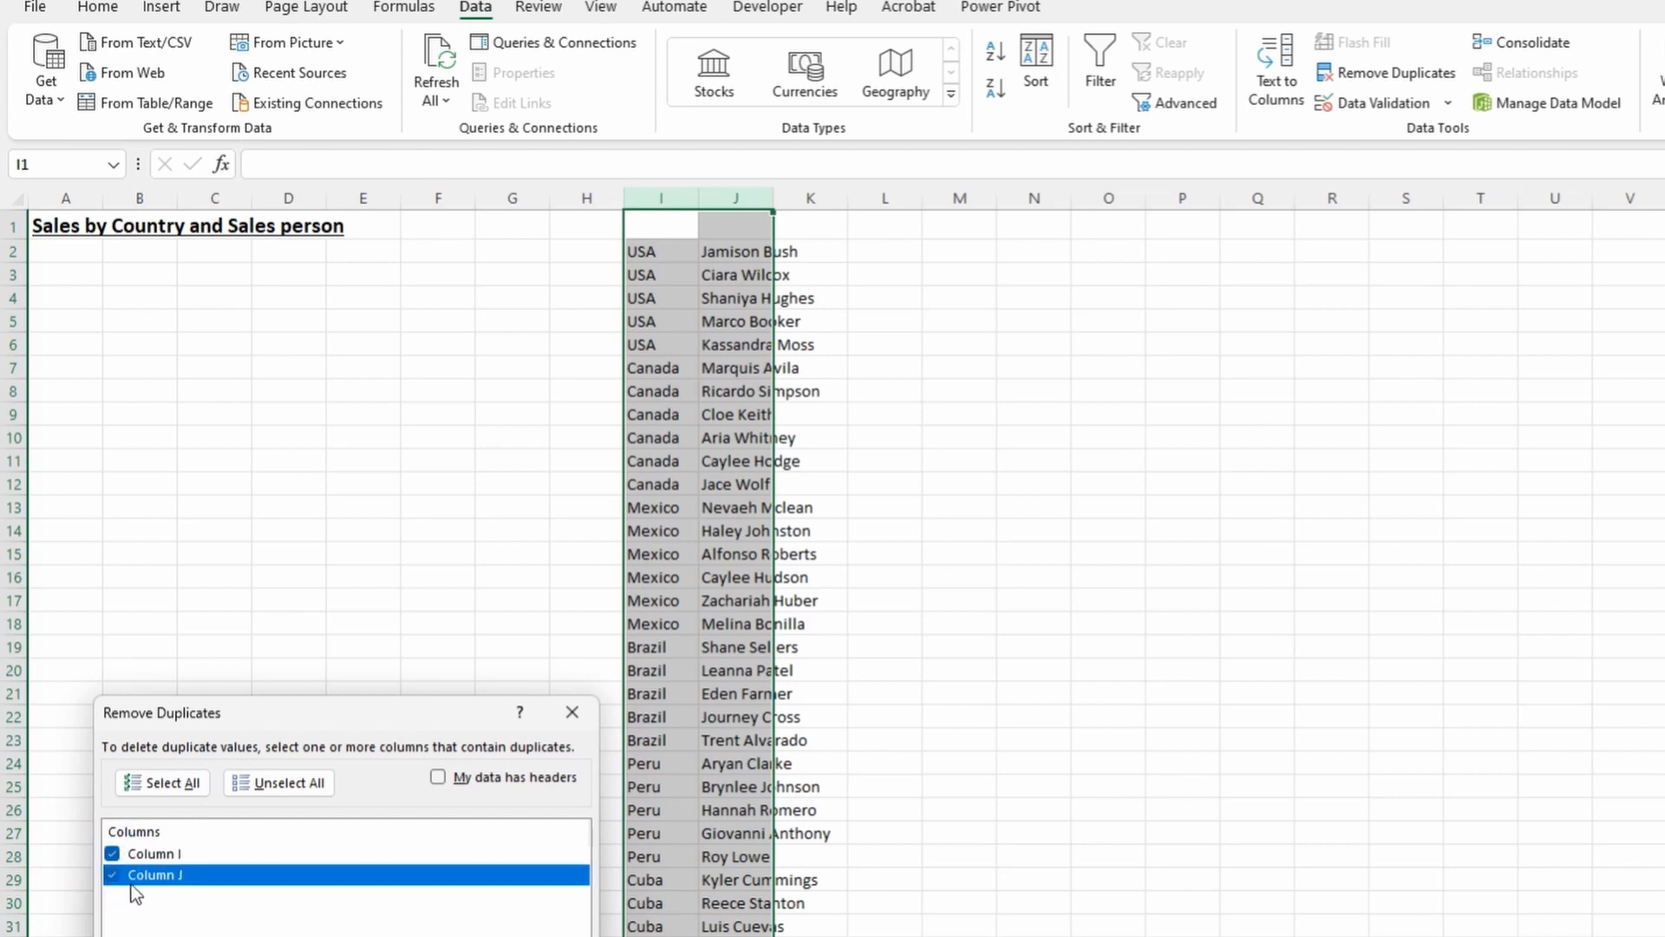
left_click(112, 853)
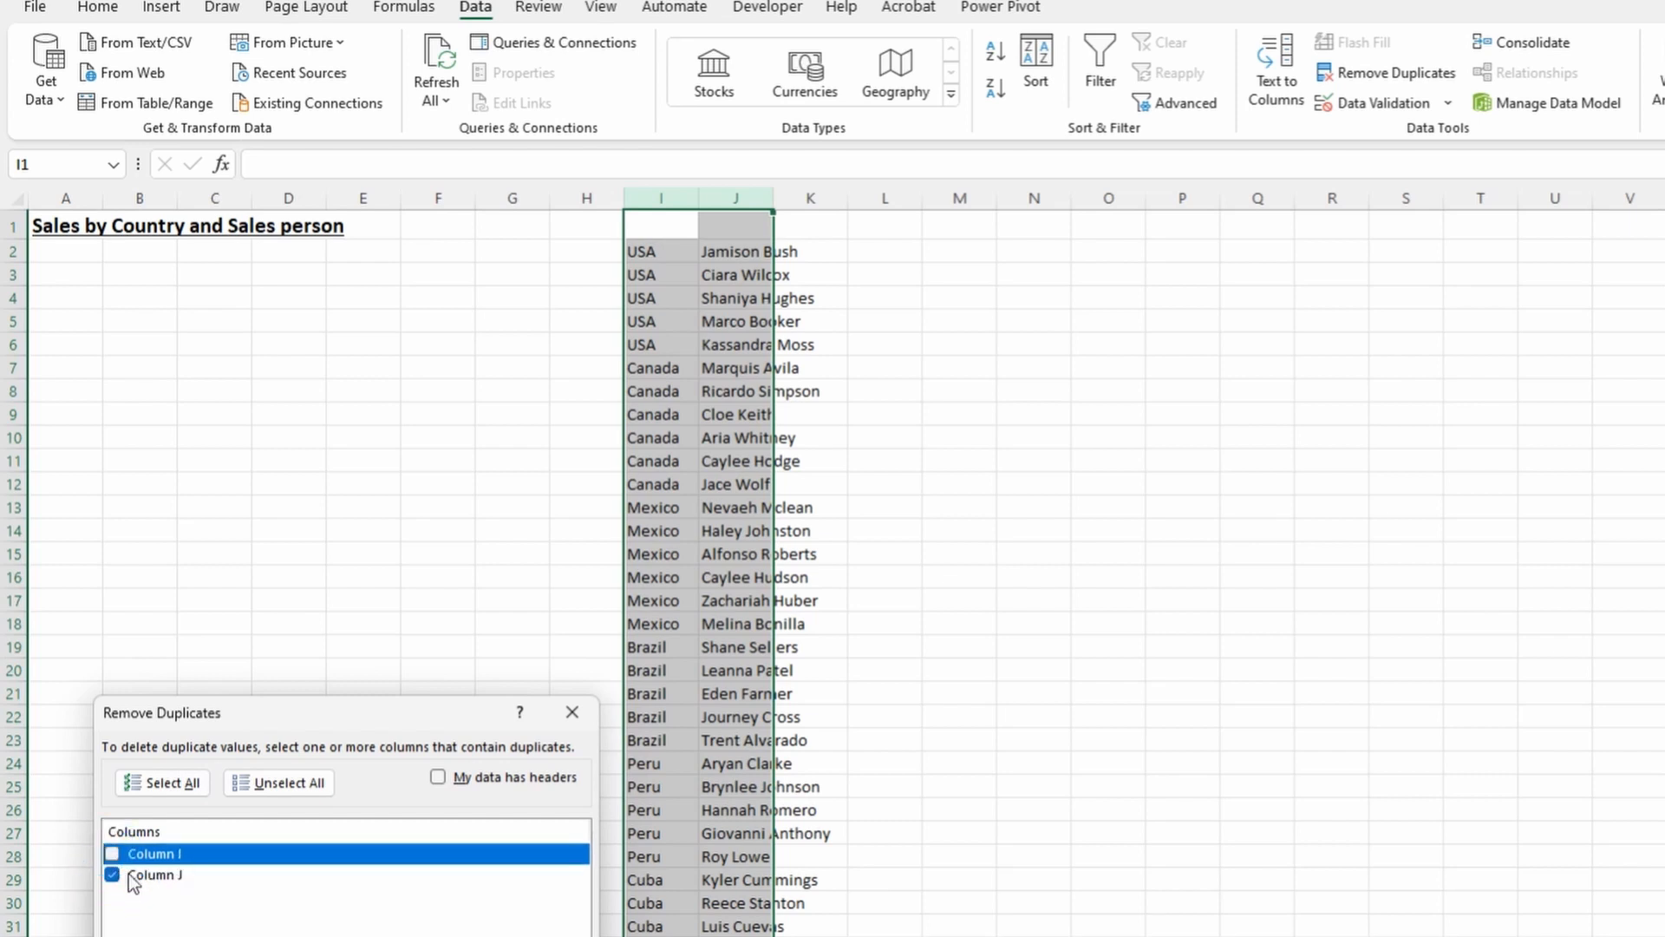
left_click(546, 935)
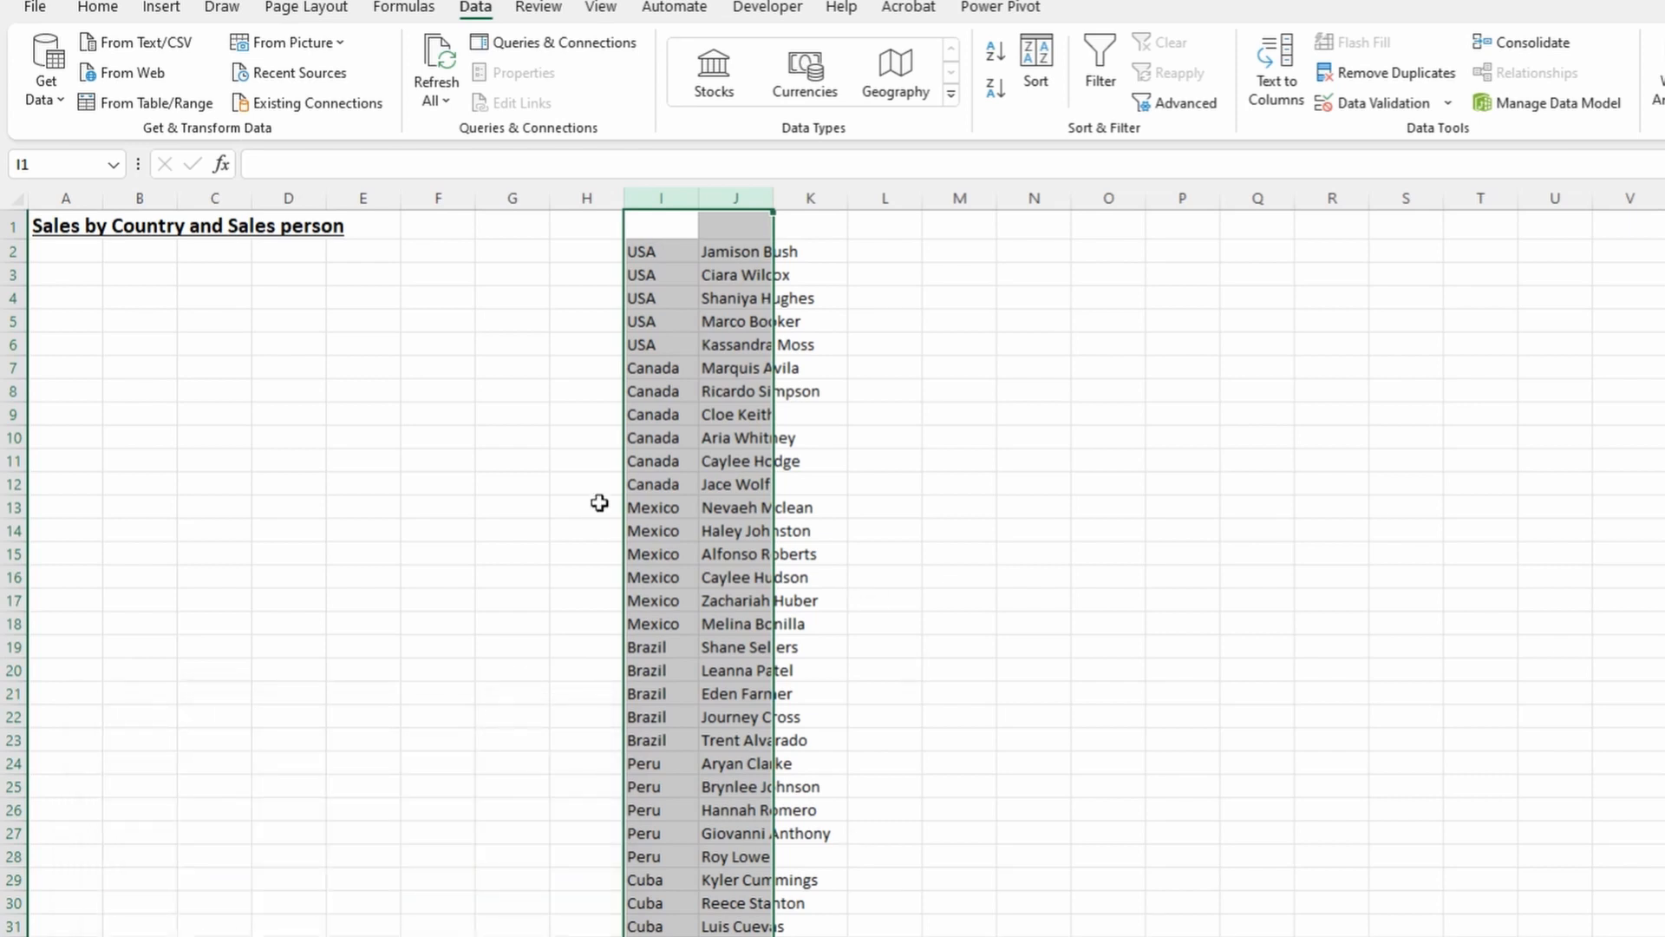
left_click(697, 367)
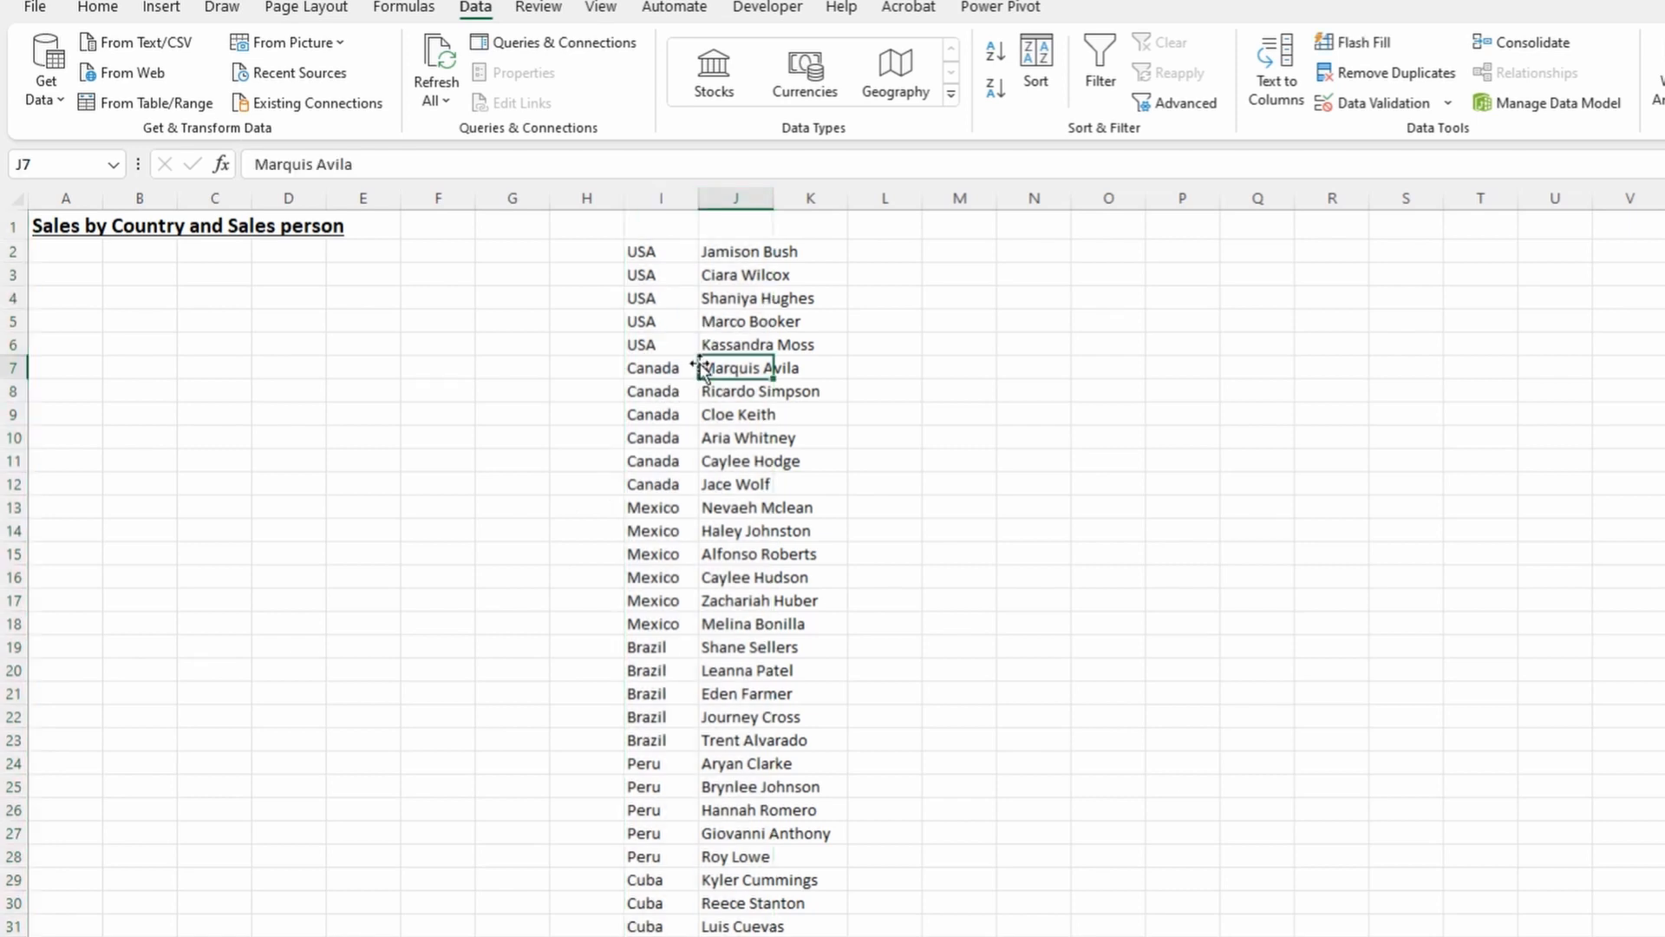
Apply a filter to the country and sales person list in columns I and J, using blank row 1 as its header row.
left_click(657, 252)
key("Up")
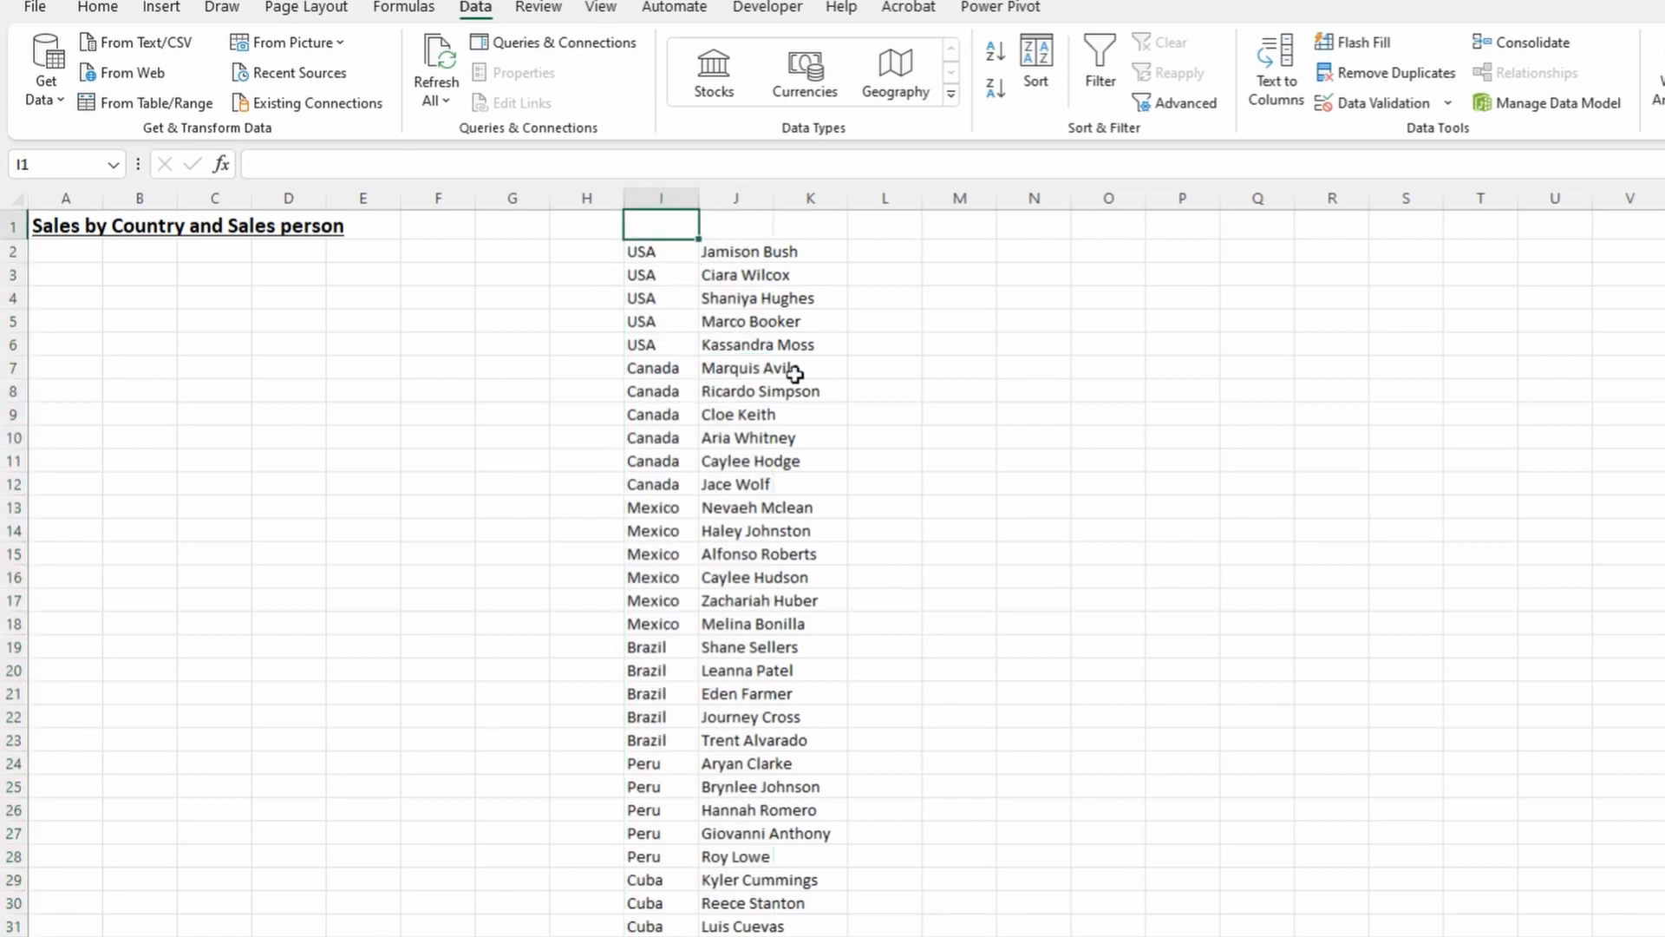
key("shift+Right")
key("shift+Right")
key("shift+Left")
key("ctrl+shift+Down")
key("ctrl+shift+Down")
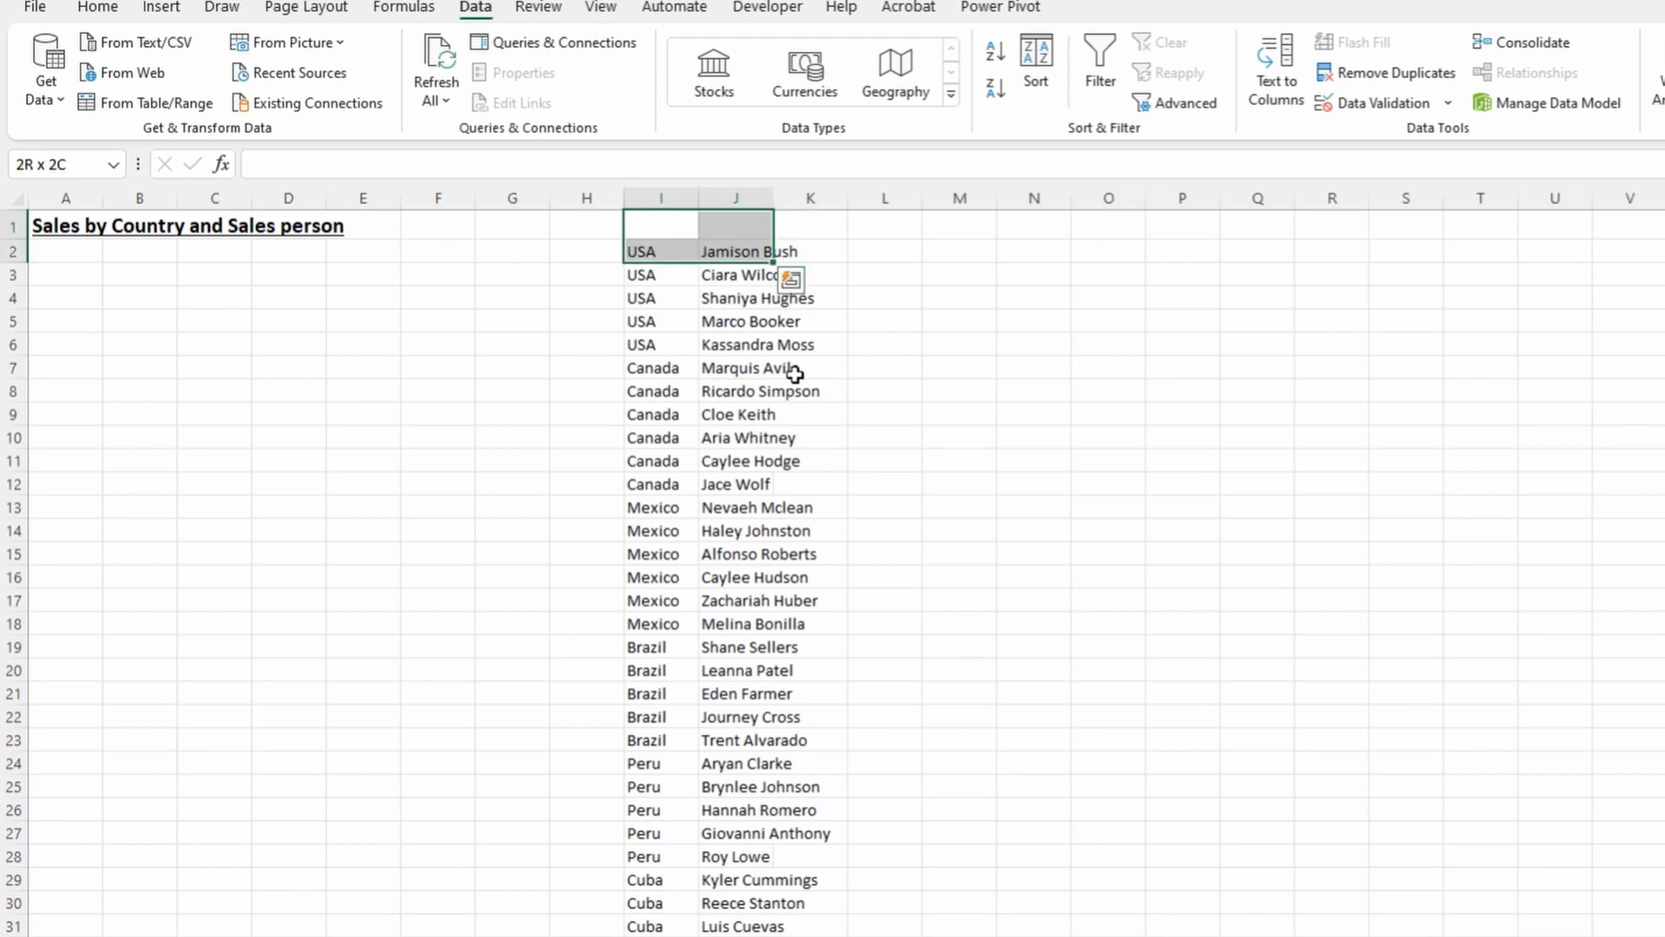
key("ctrl+shift+l")
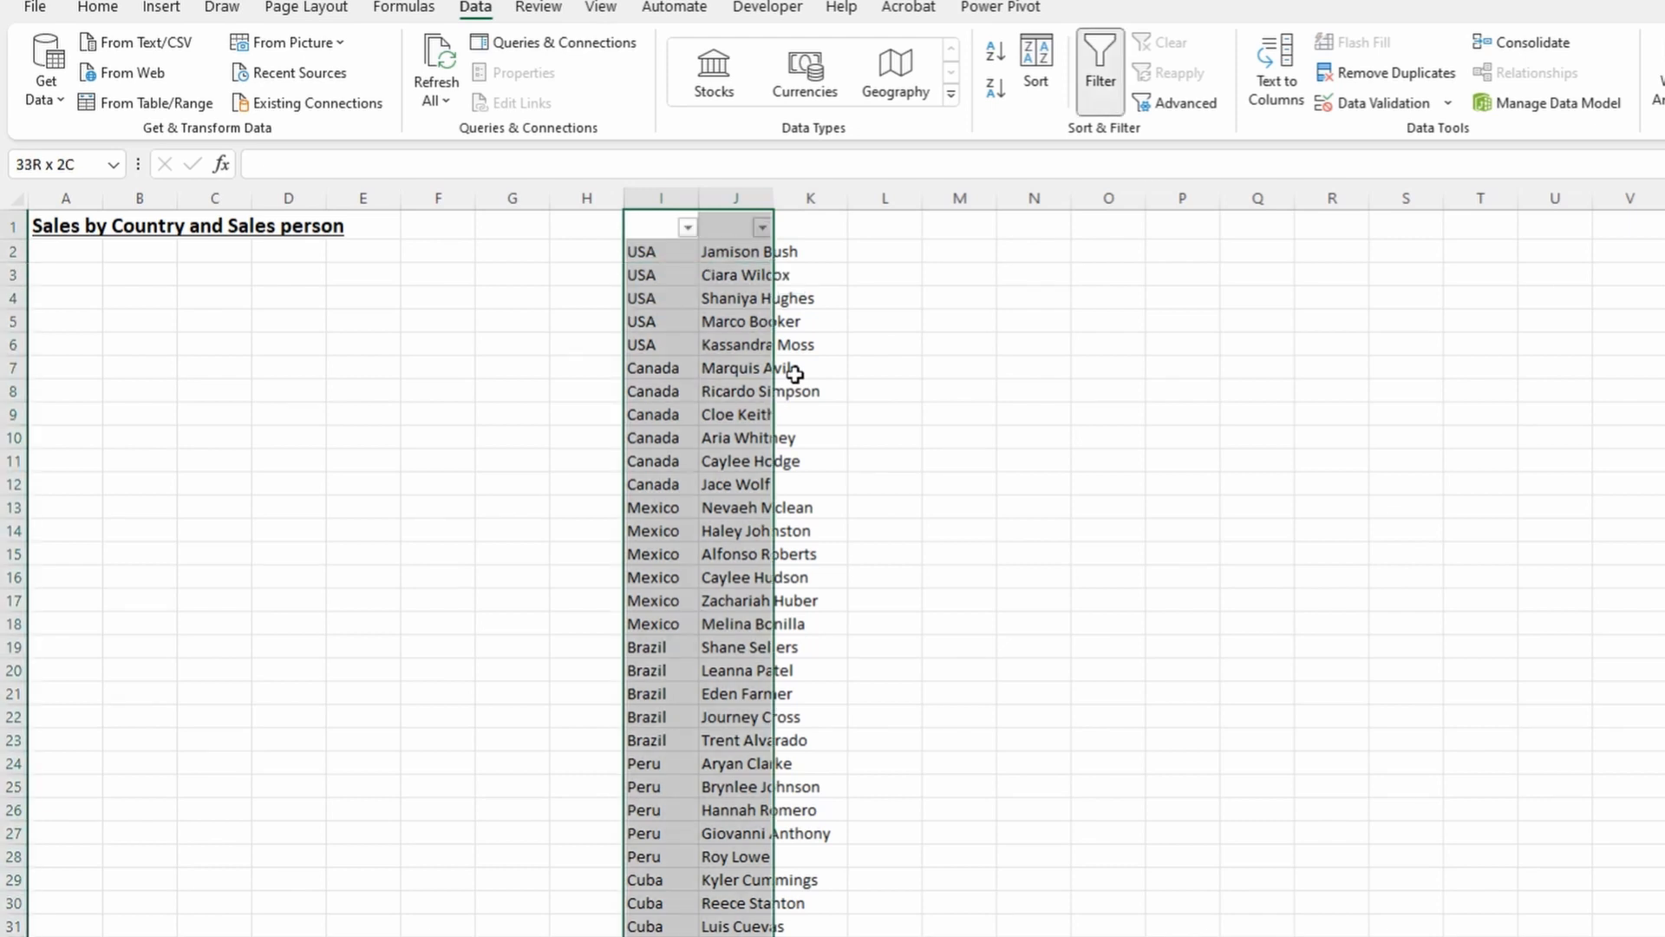
key("Up")
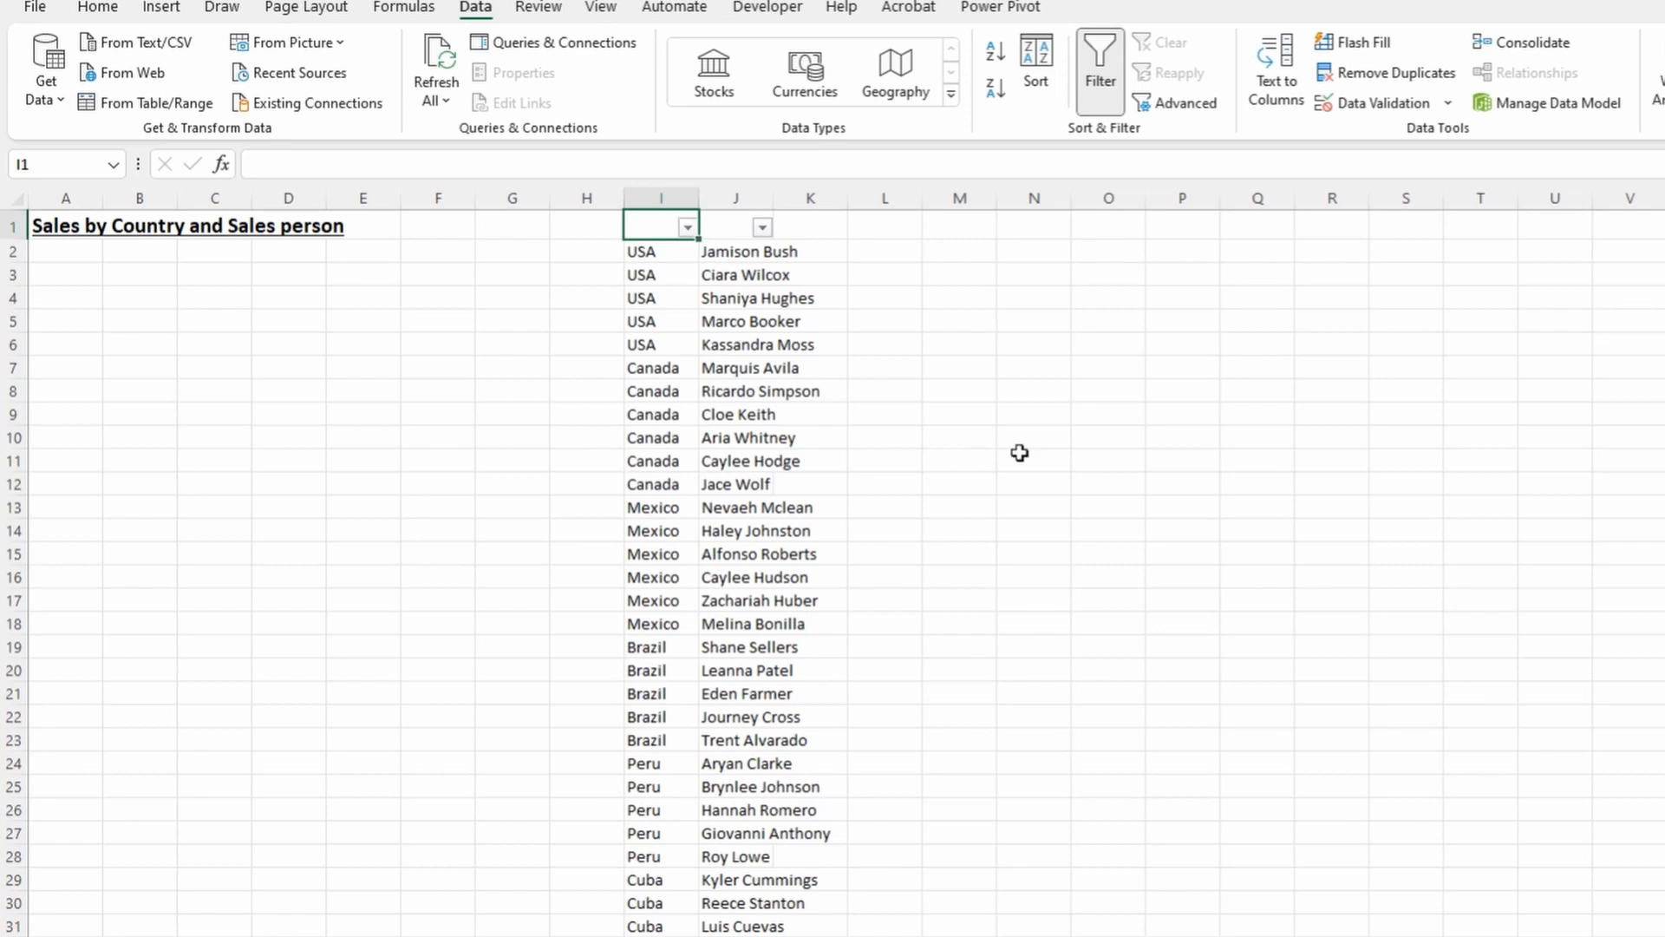
key("alt+Down")
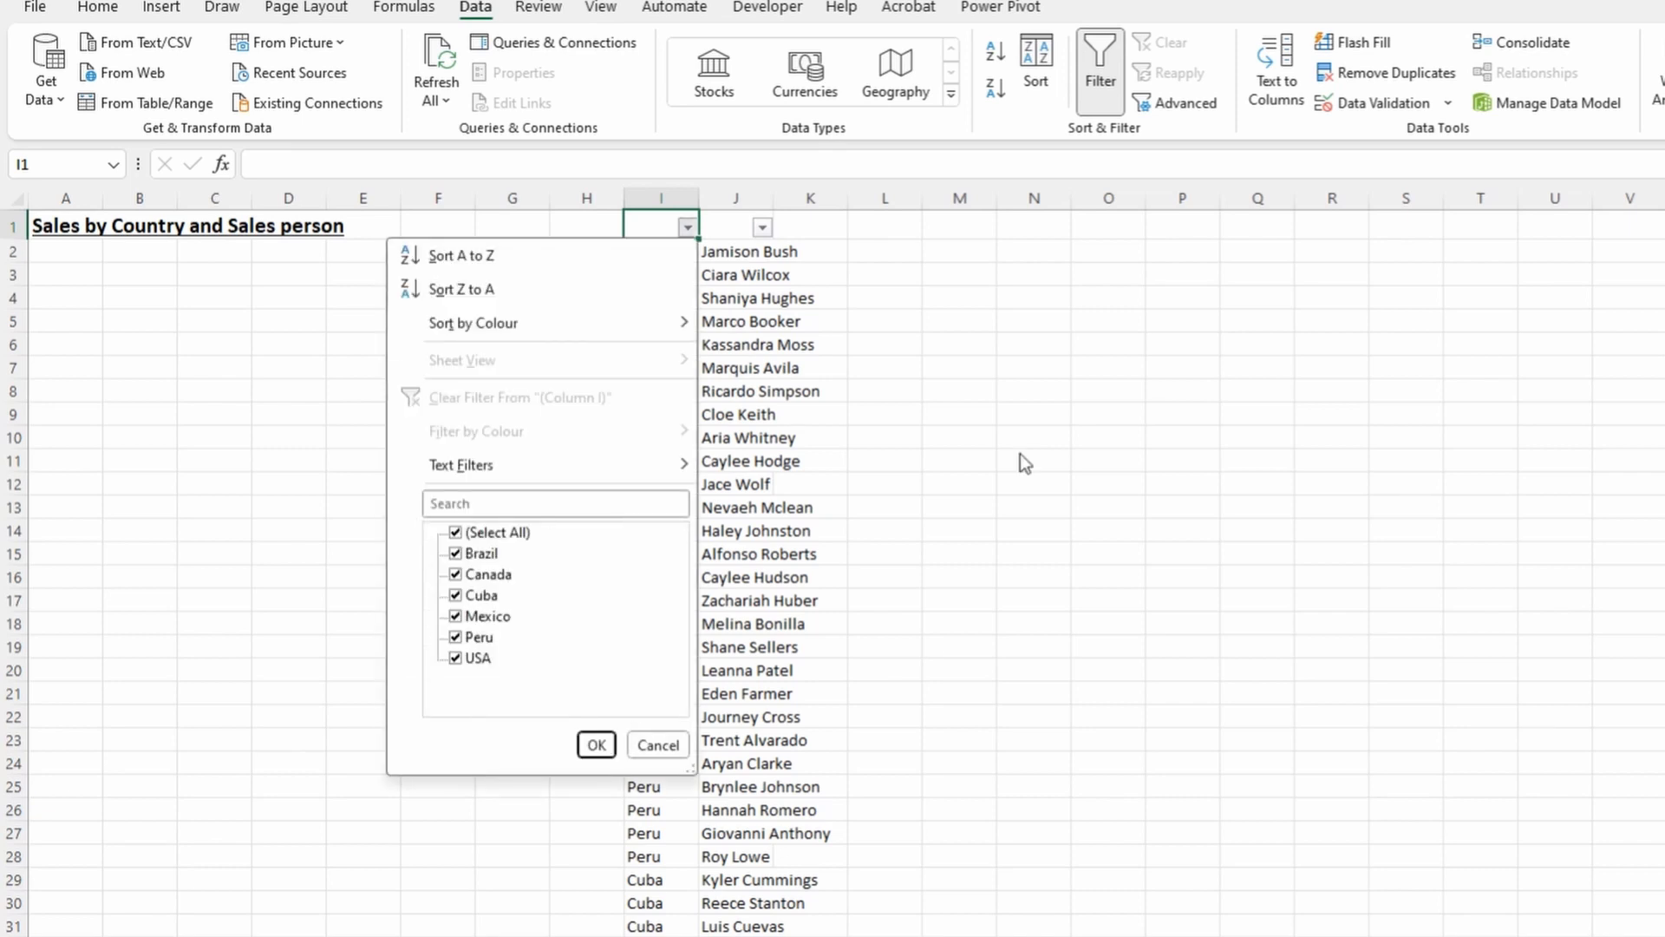
key("Down")
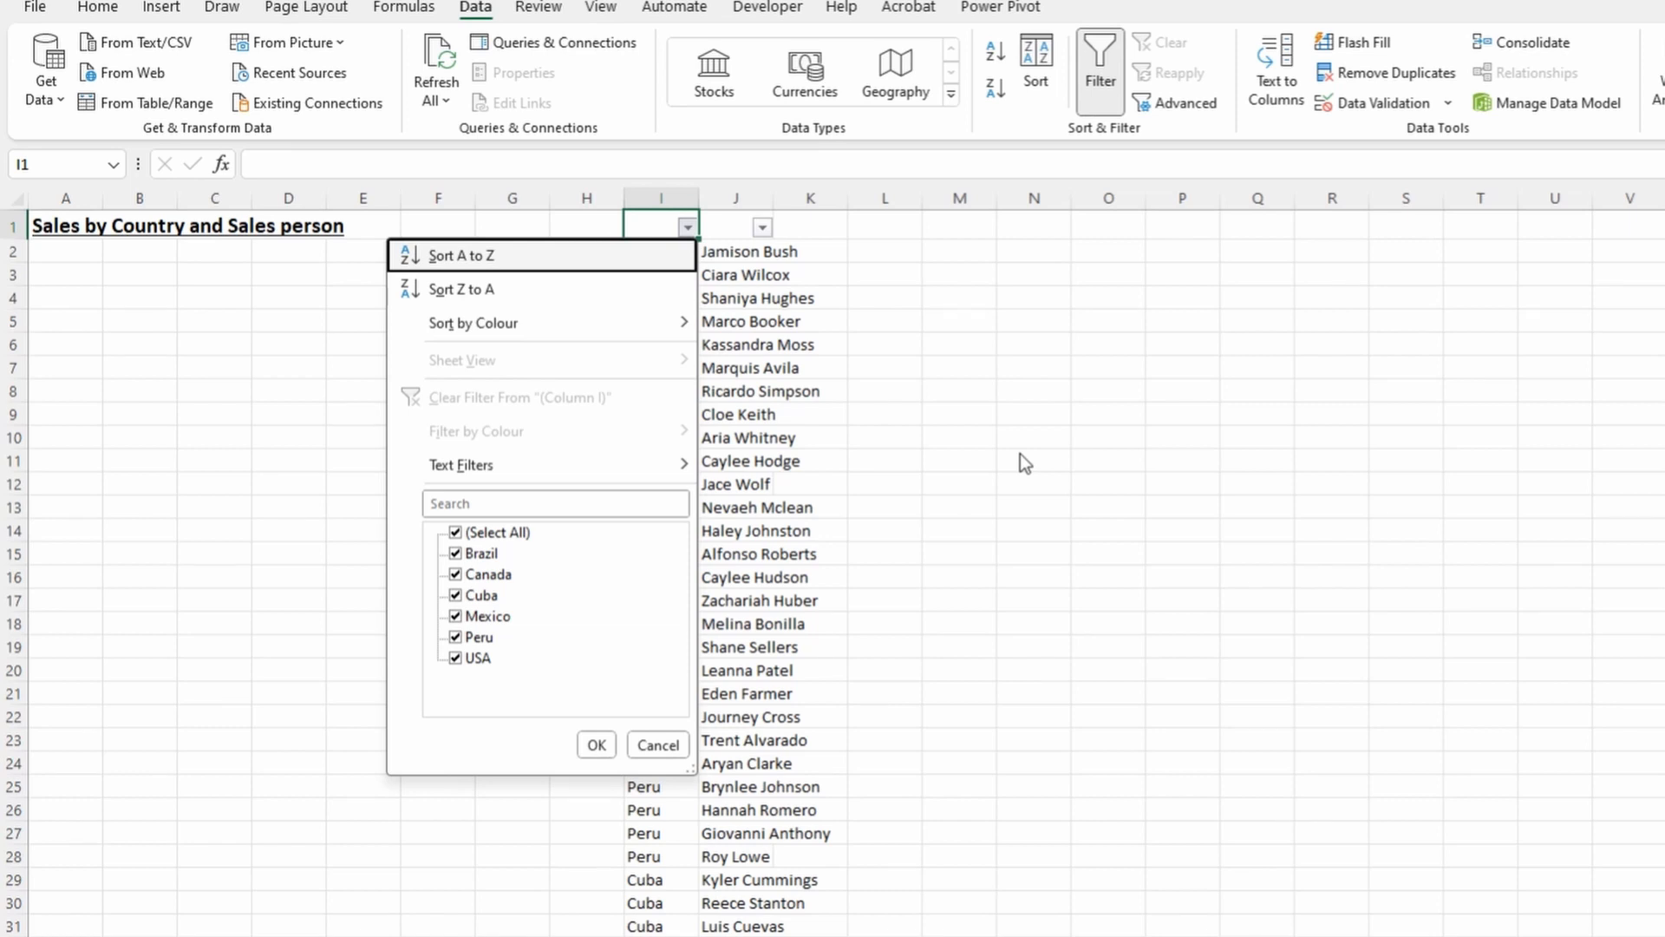
key("Escape")
Sort the list A to Z by sales person in column J, followed by an A to Z sort by country in column I.
key("Right")
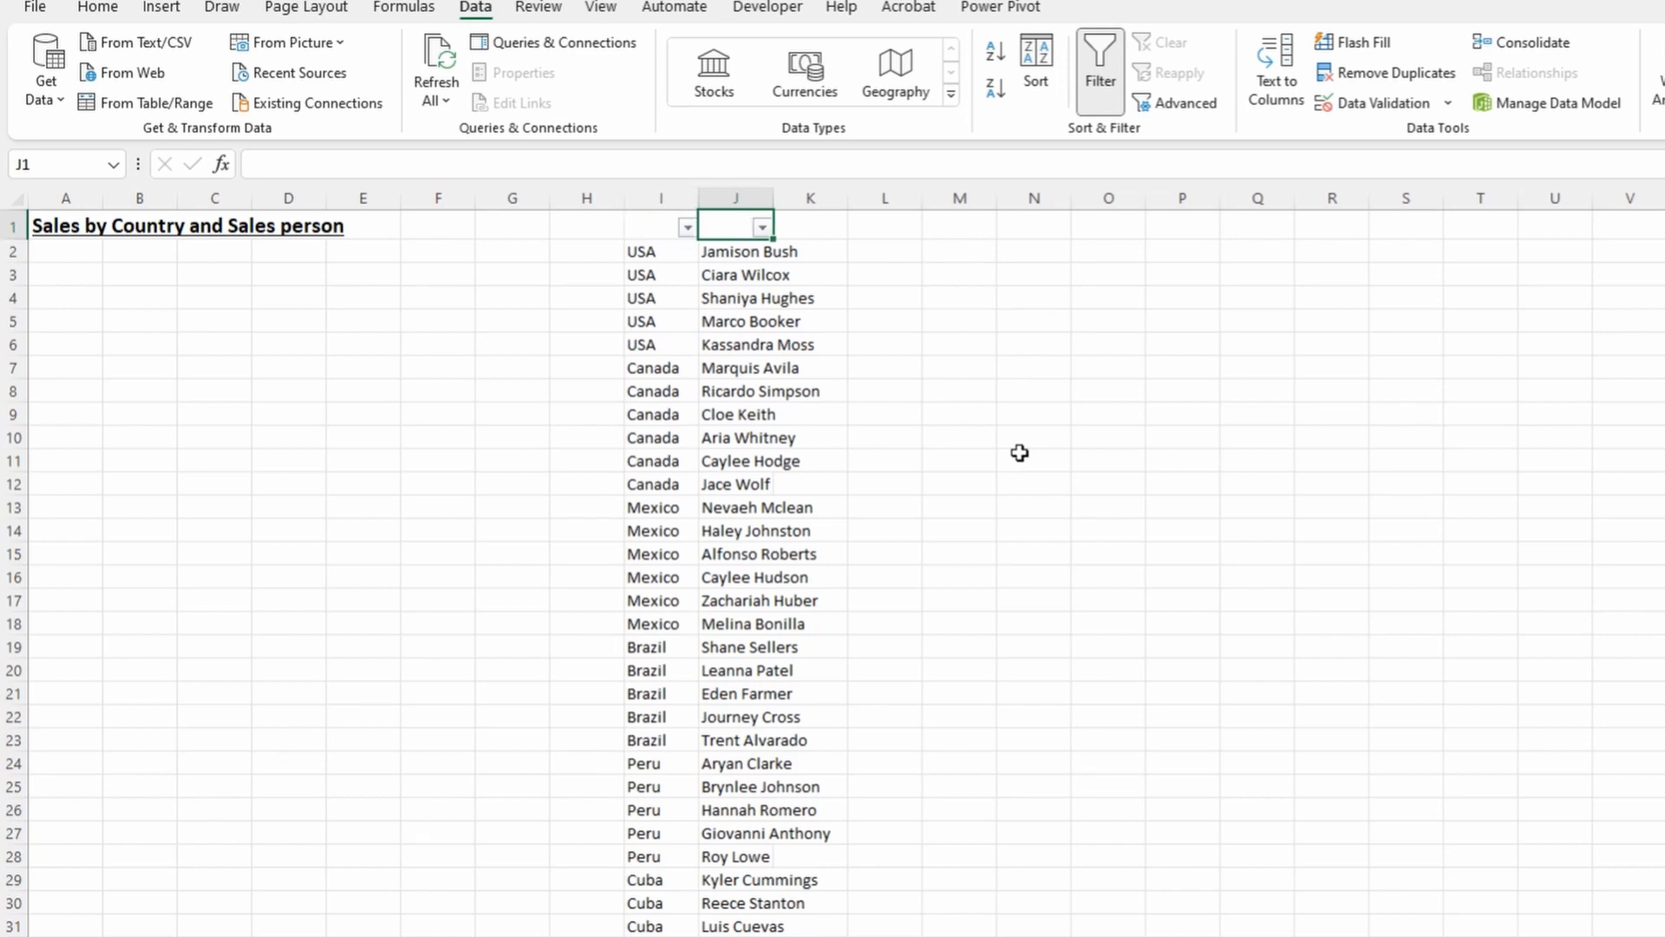
key("alt+Down")
key("Escape")
key("alt+Down")
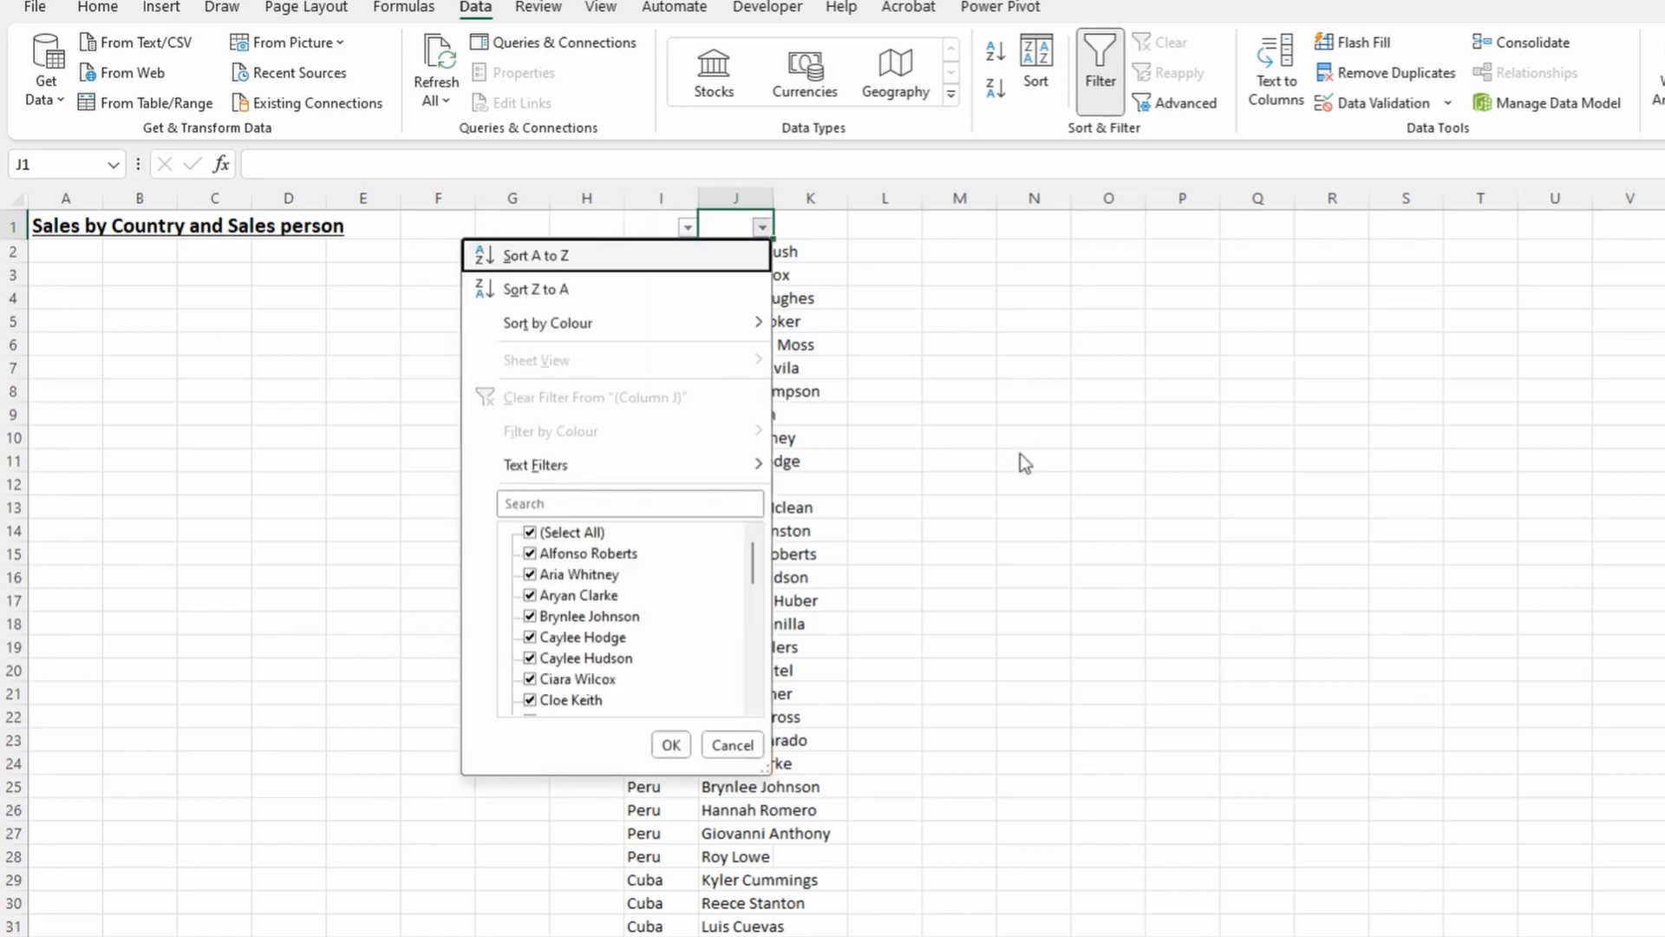
key("Return")
key("Left")
key("alt+Down")
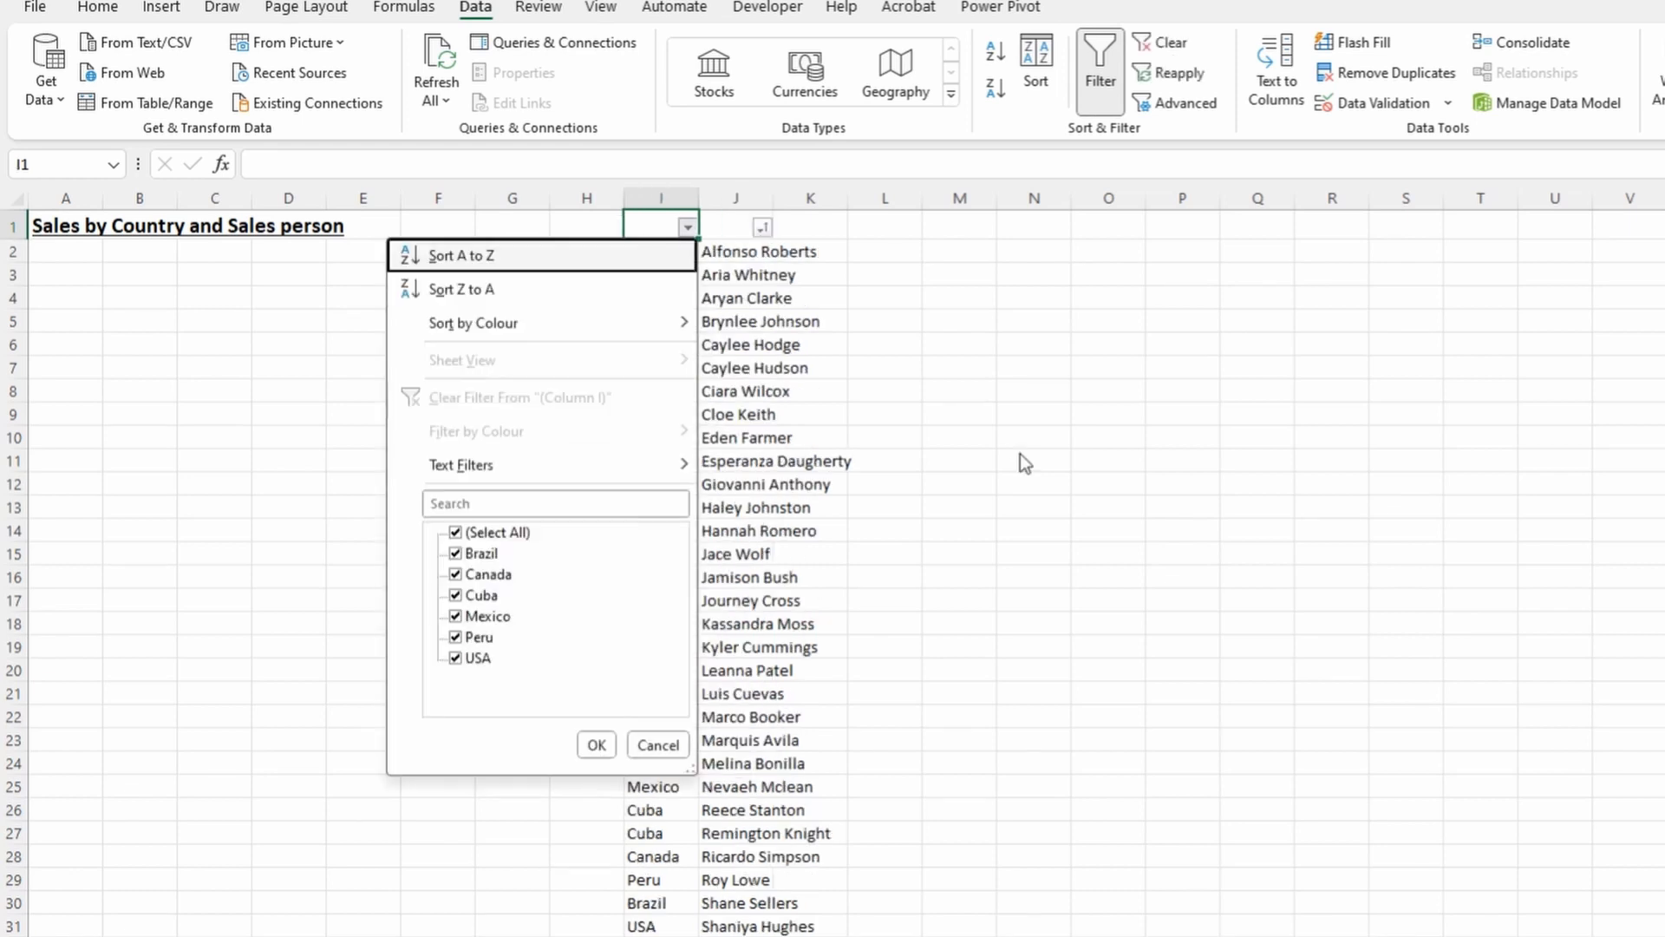
key("Return")
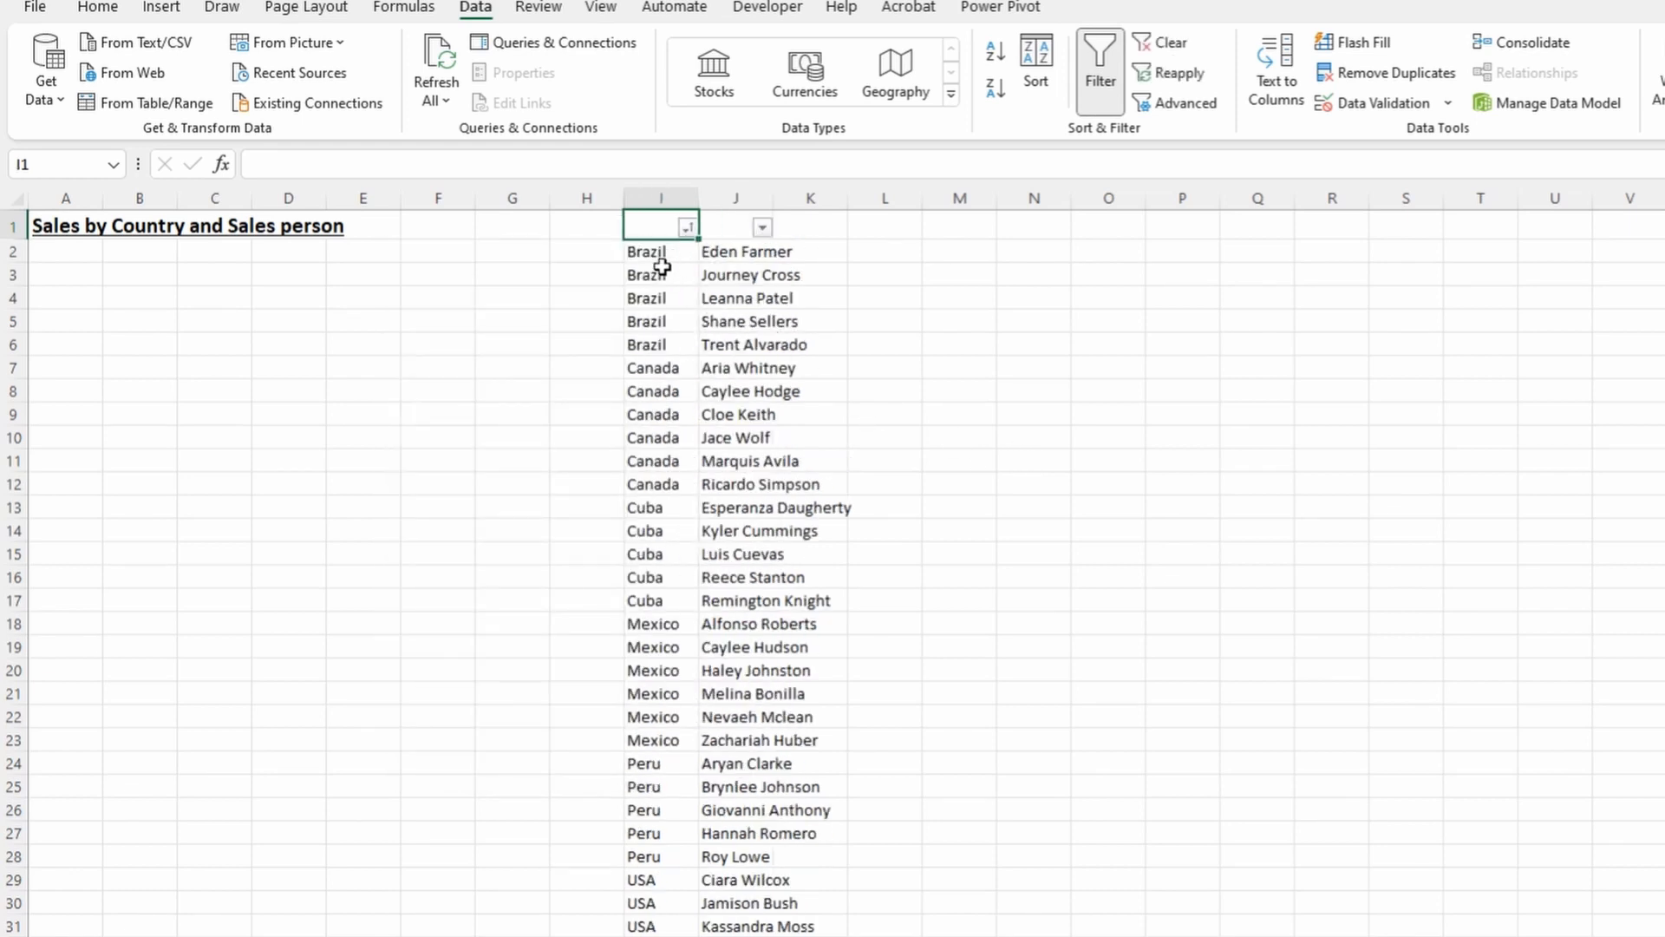
left_click_drag(660, 253, 650, 935)
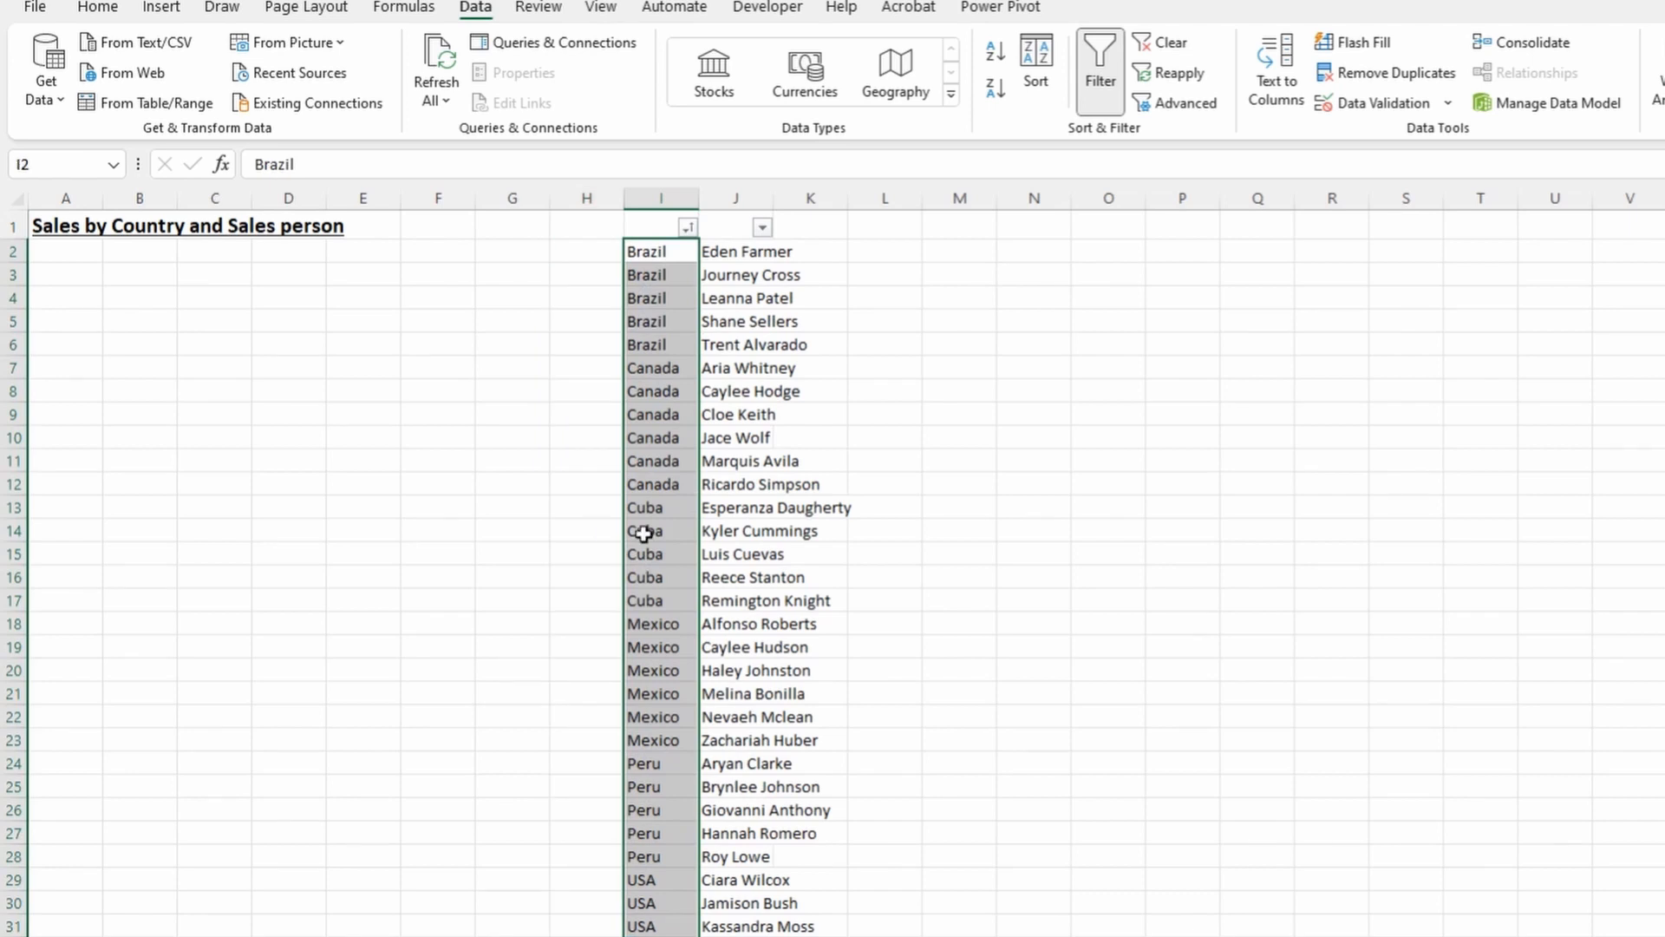
left_click_drag(668, 258, 659, 343)
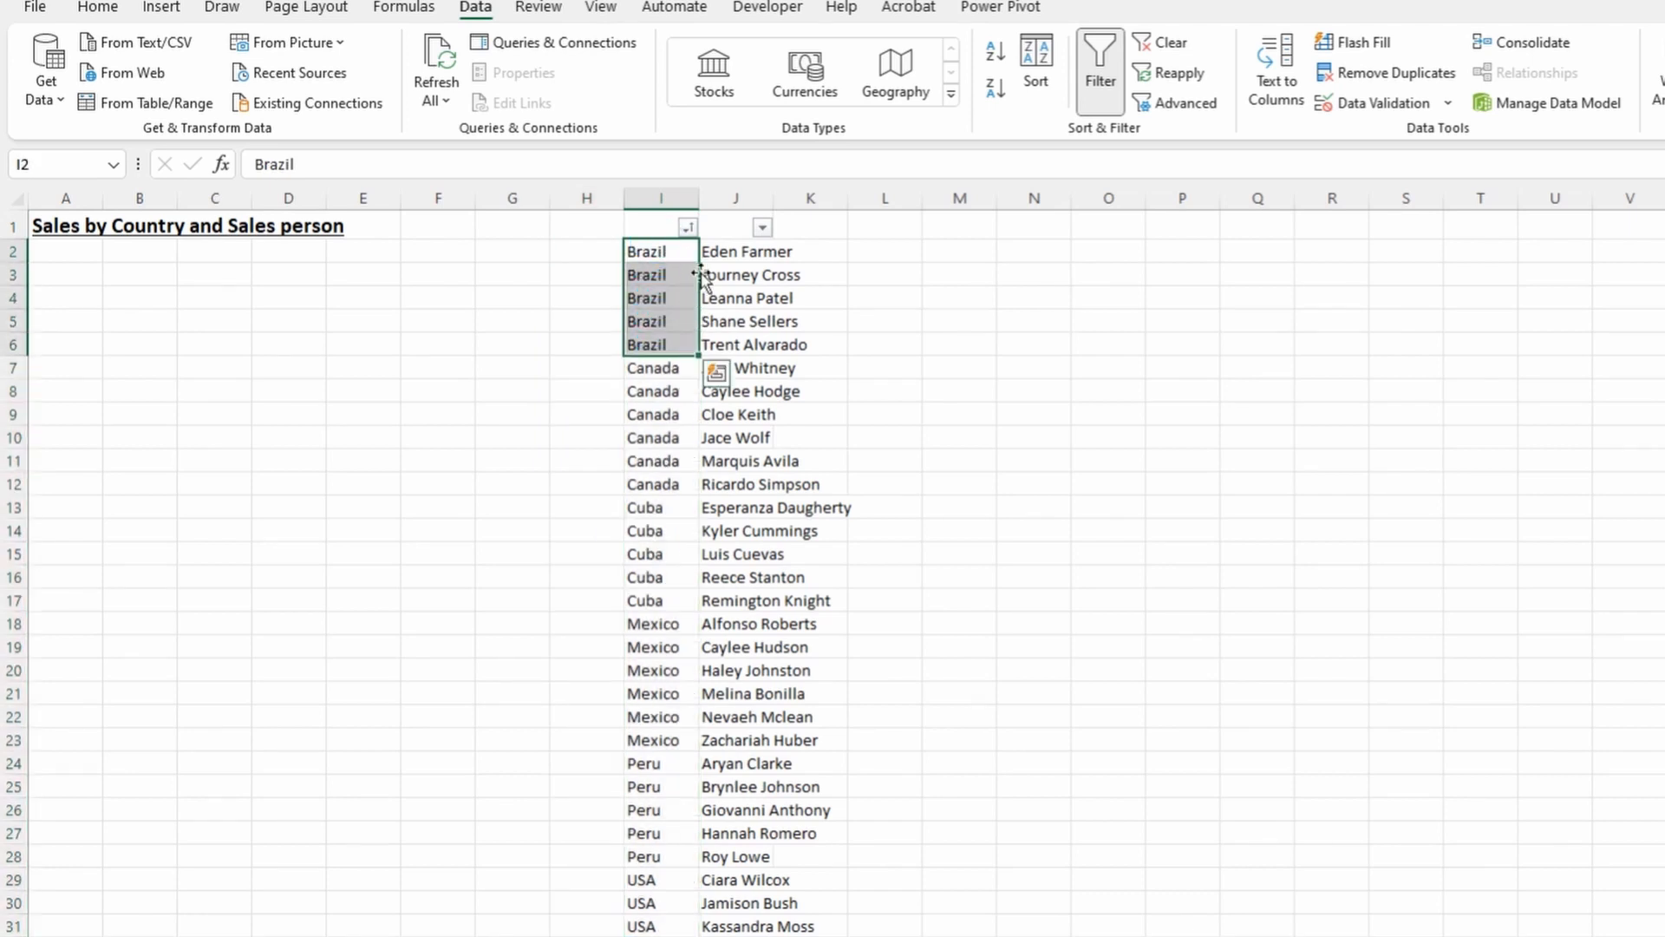
left_click_drag(733, 251, 723, 335)
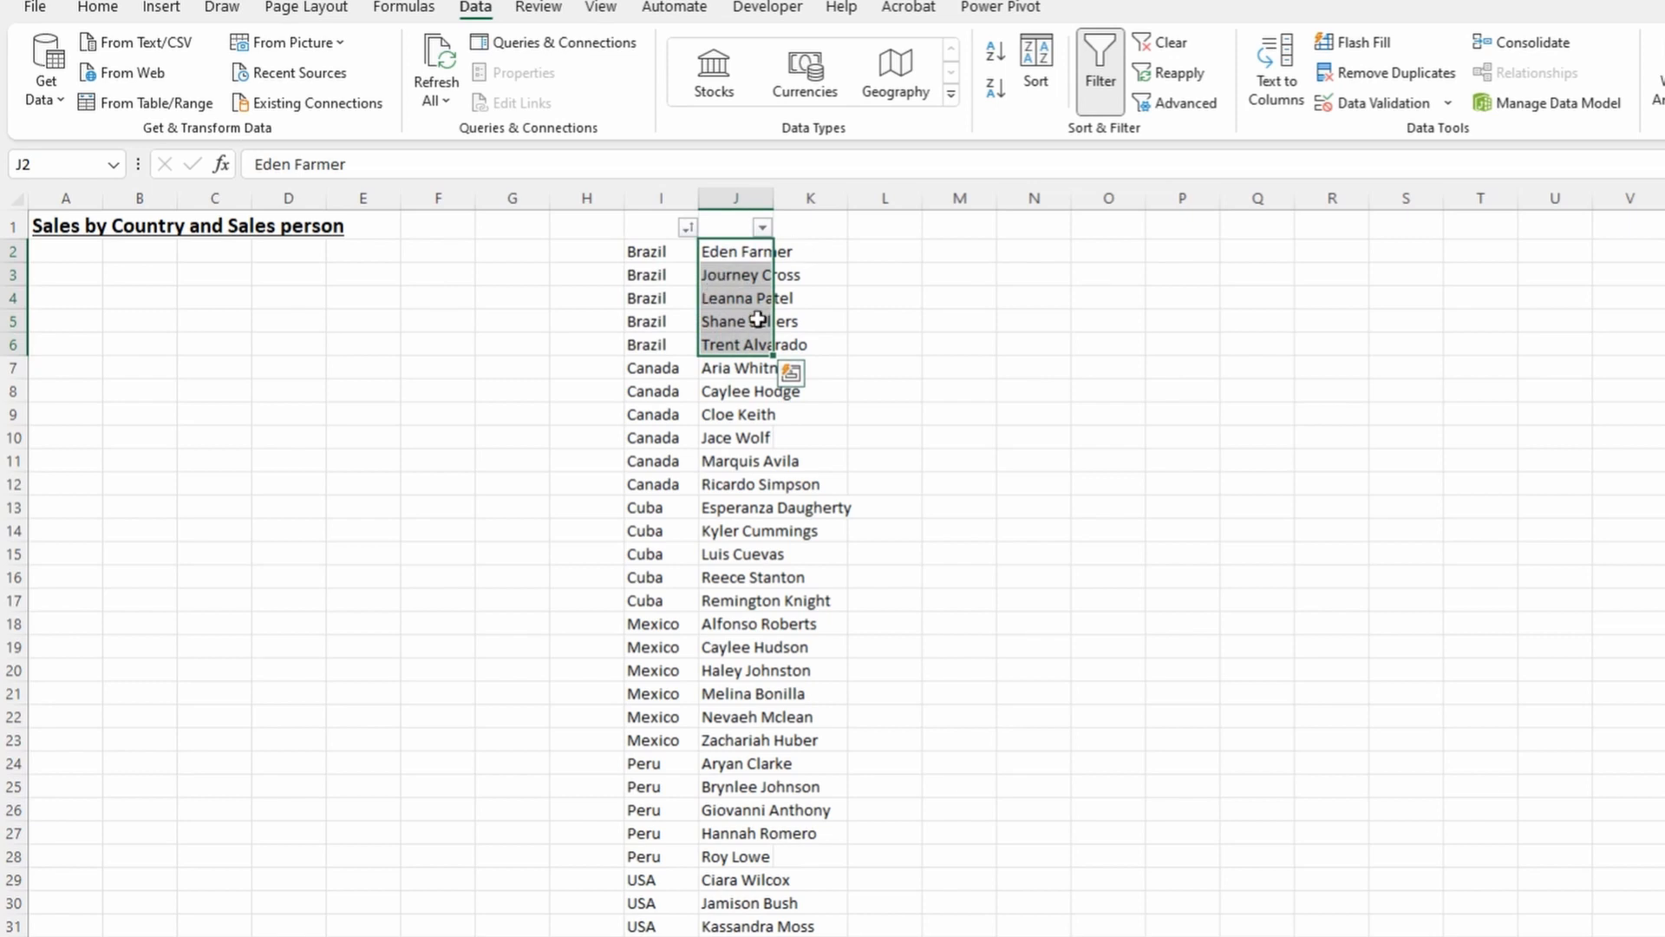
Remove the filter from columns I and J and move the sorted list to the range starting at A2.
left_click(750, 197)
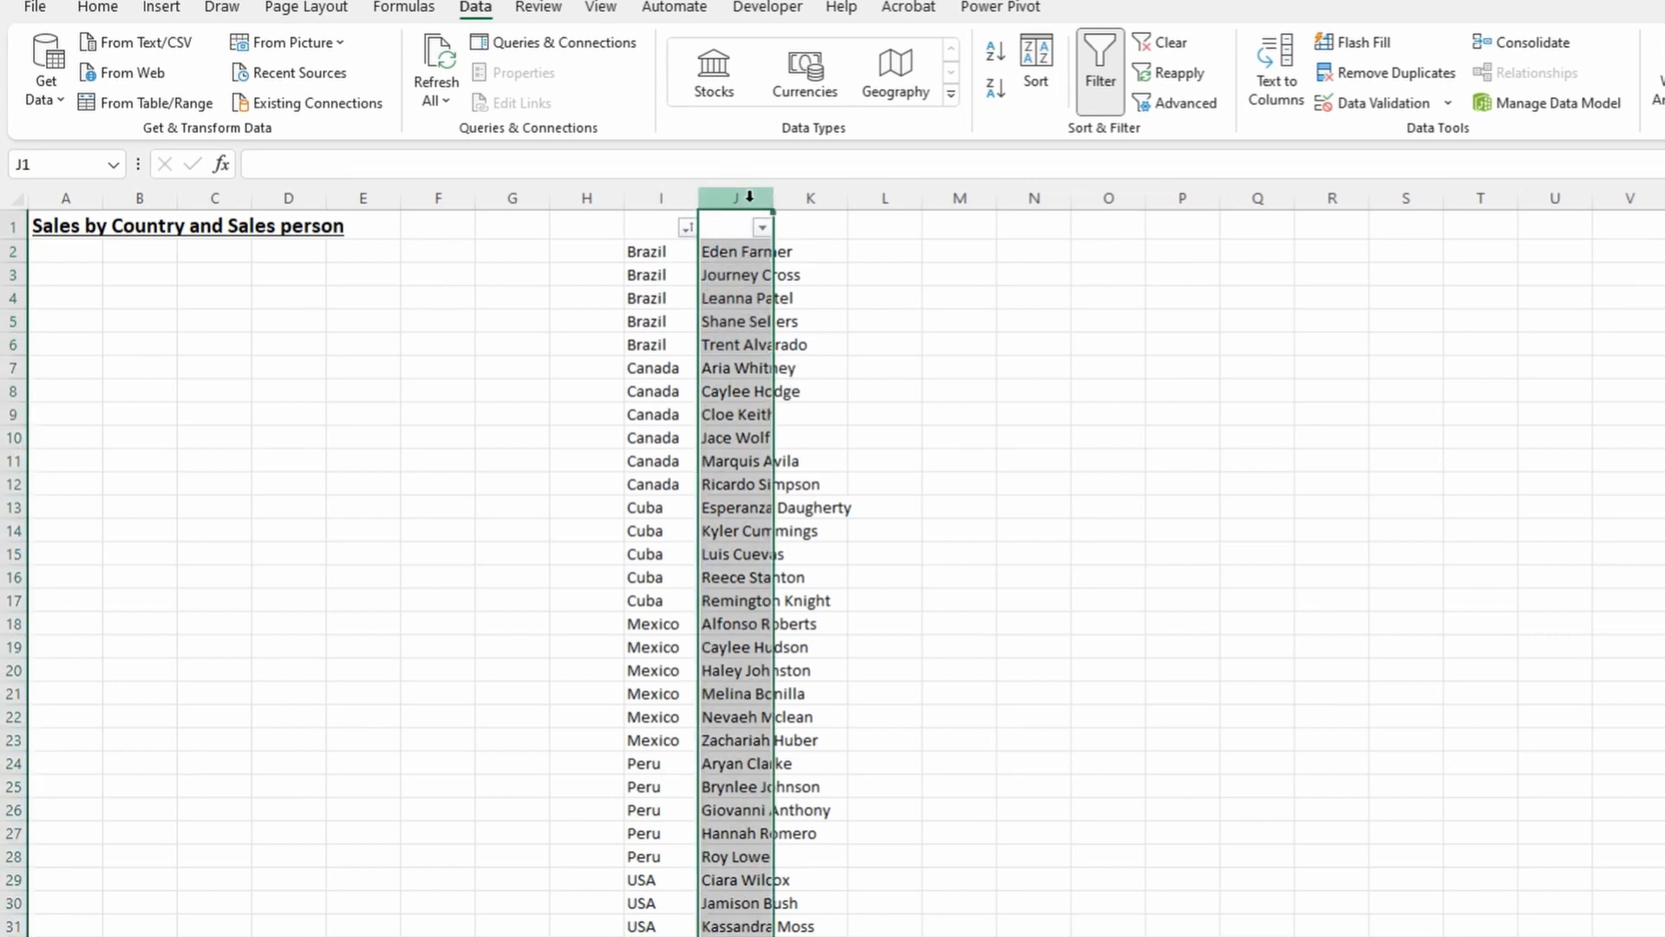
left_click(680, 197)
key("ctrl+shift+l")
key("ctrl+c")
key("ctrl+Left")
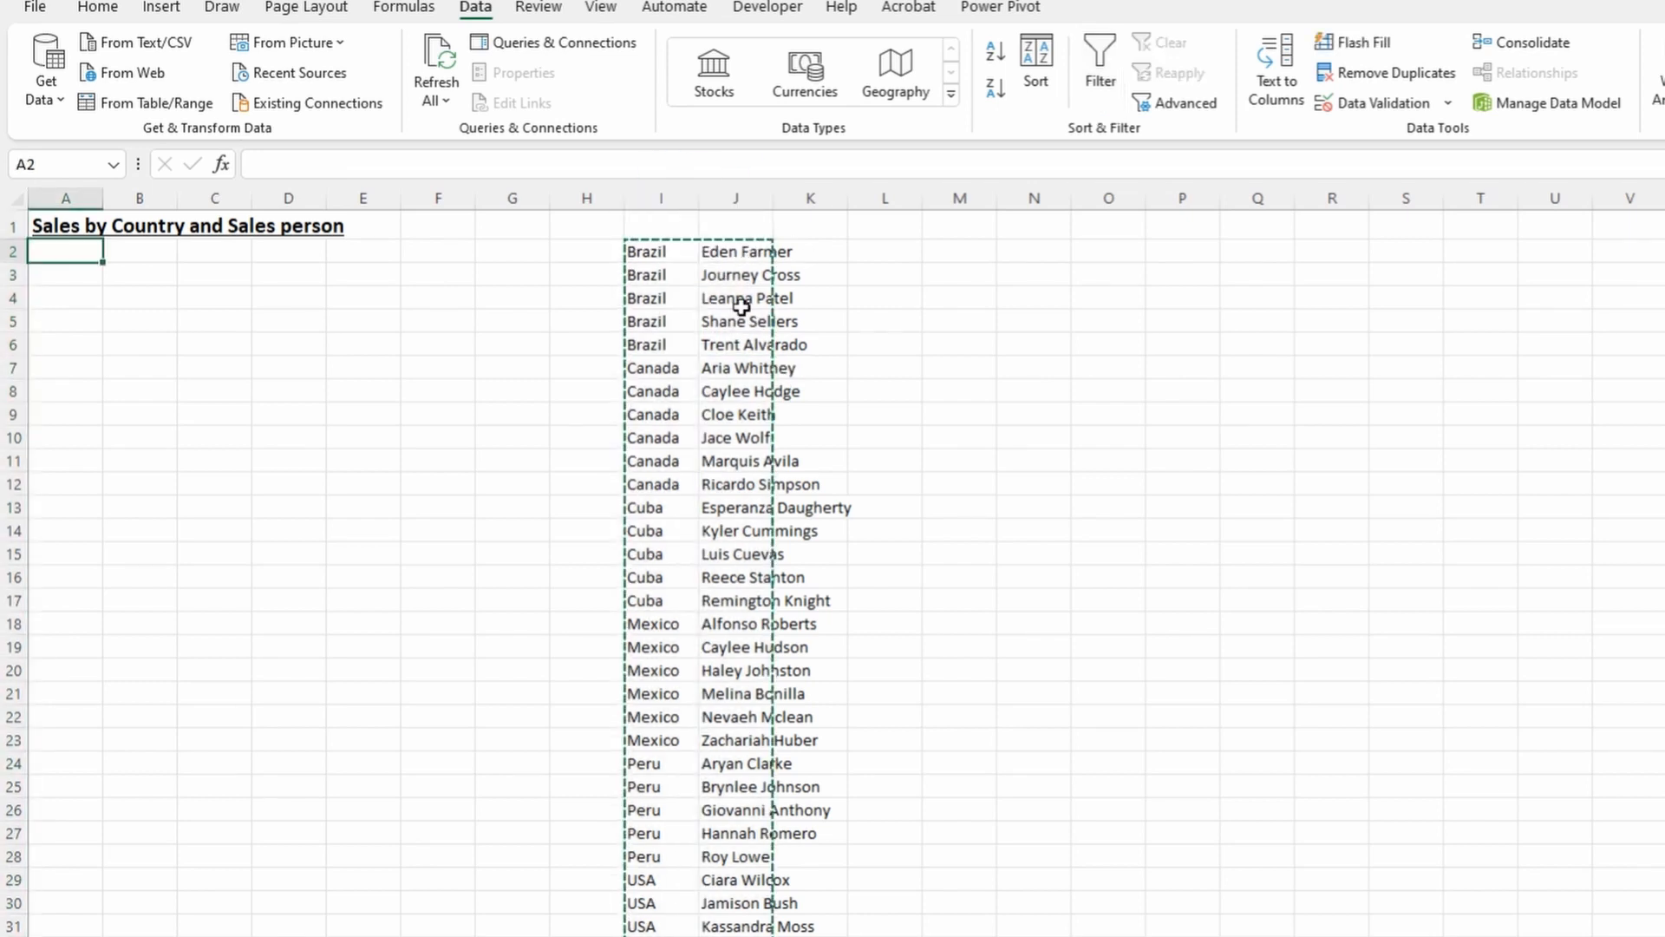
key("ctrl+v")
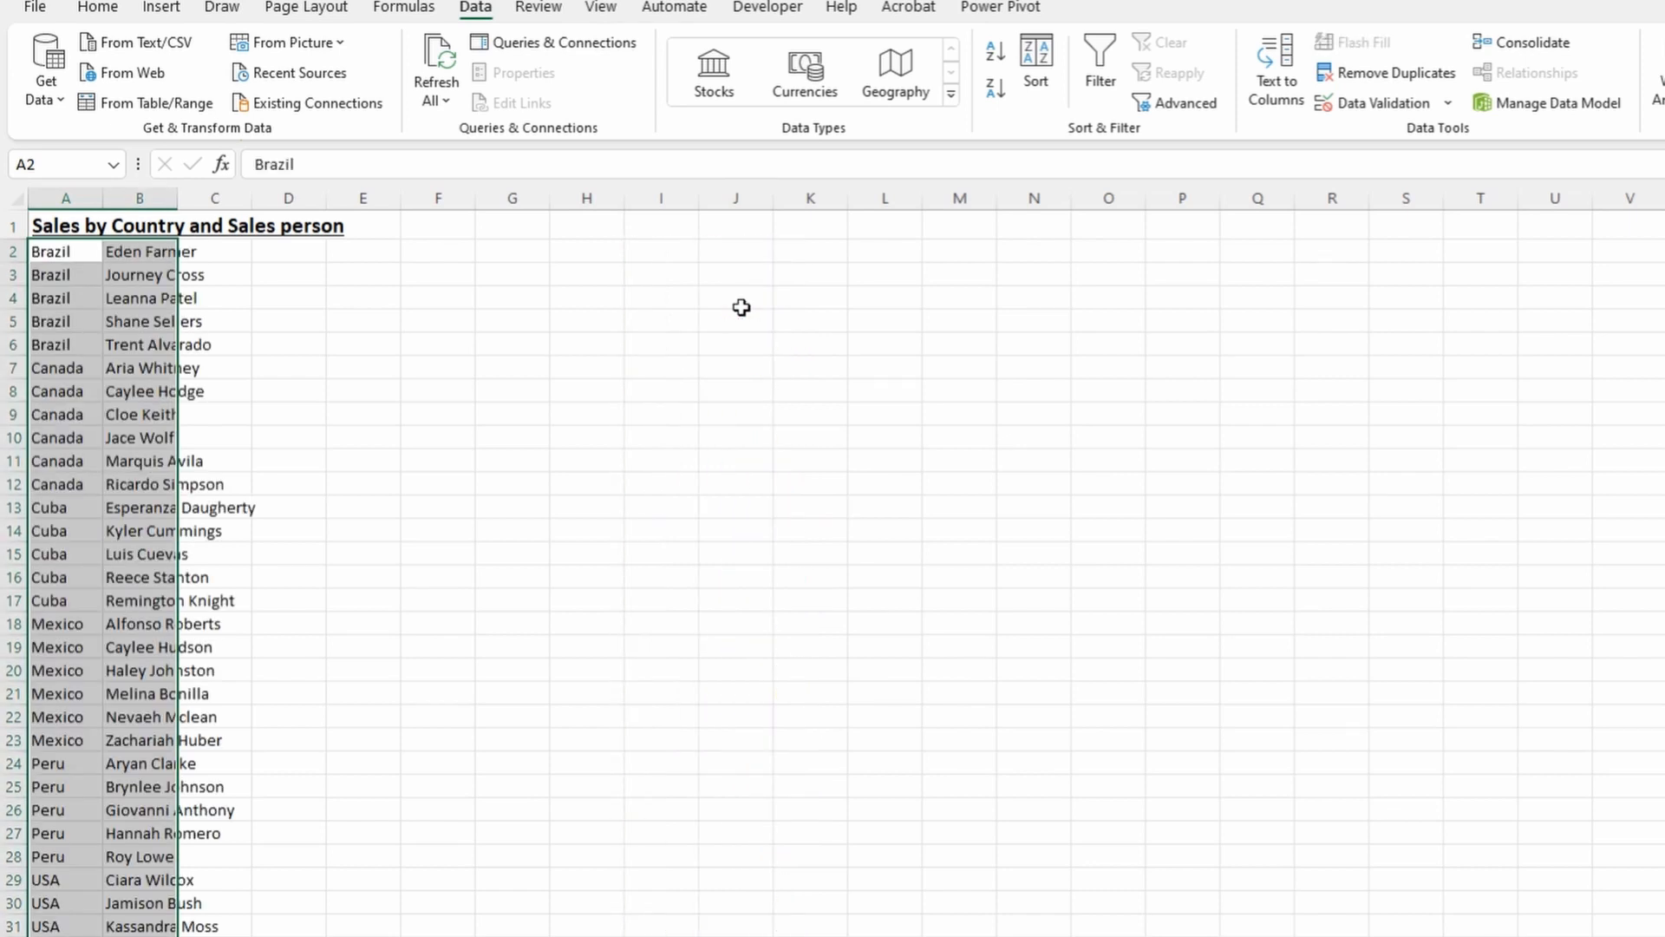
Autofit the widths of columns A and B to the moved list.
key("alt+h")
key("o")
key("i")
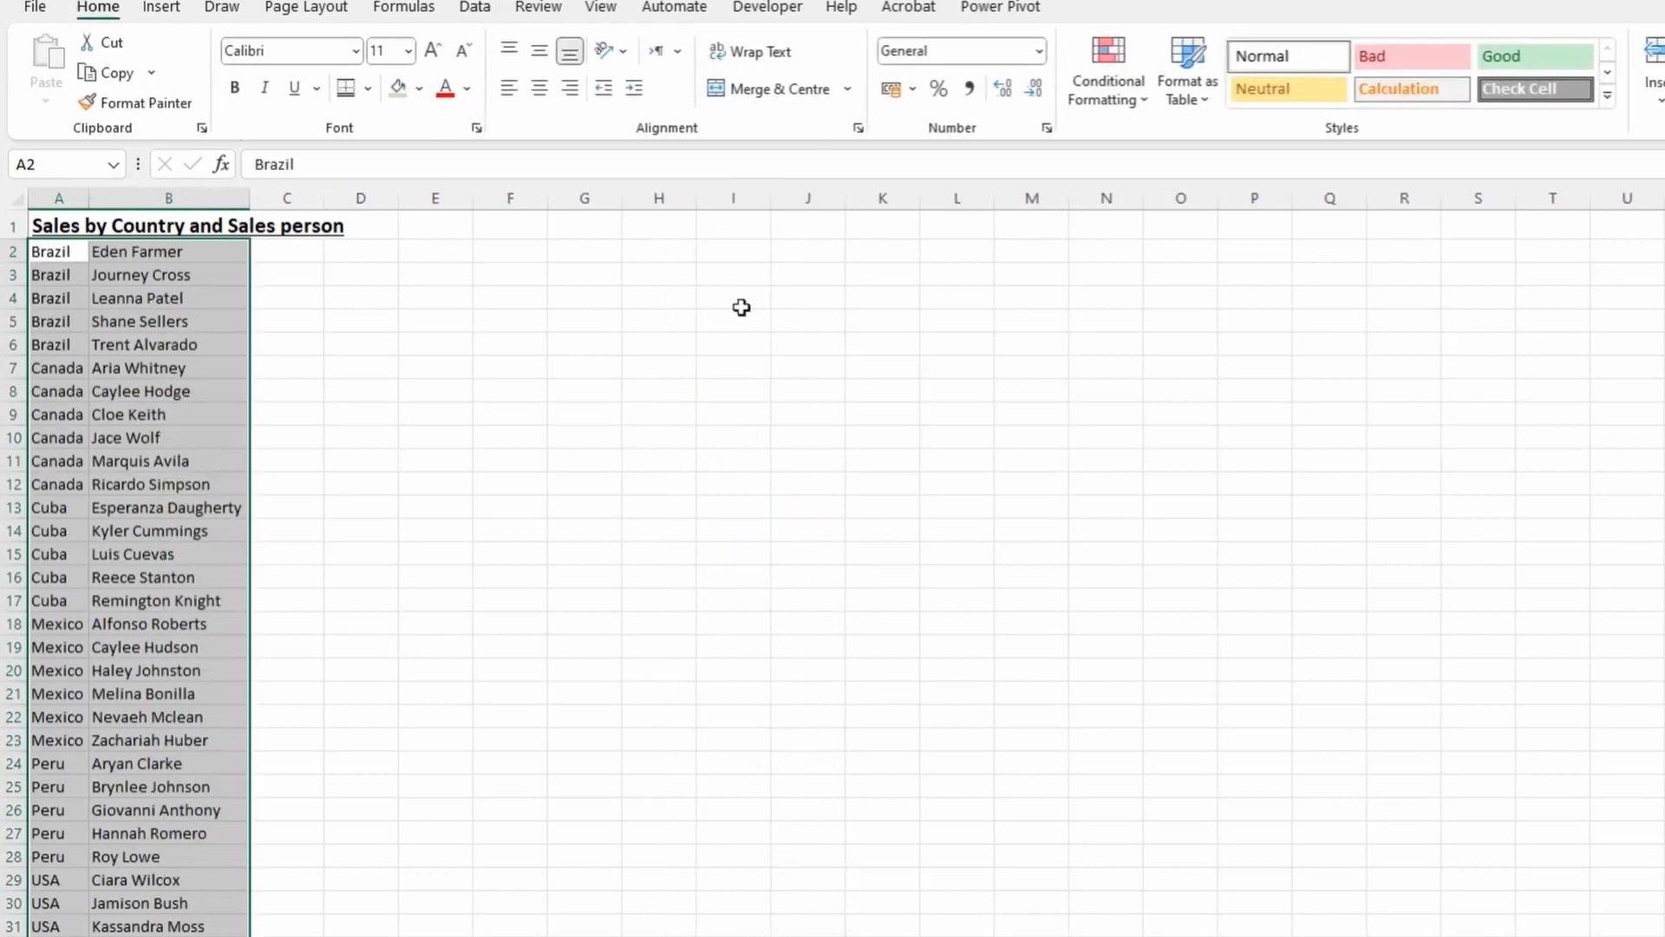
key("ctrl+Home")
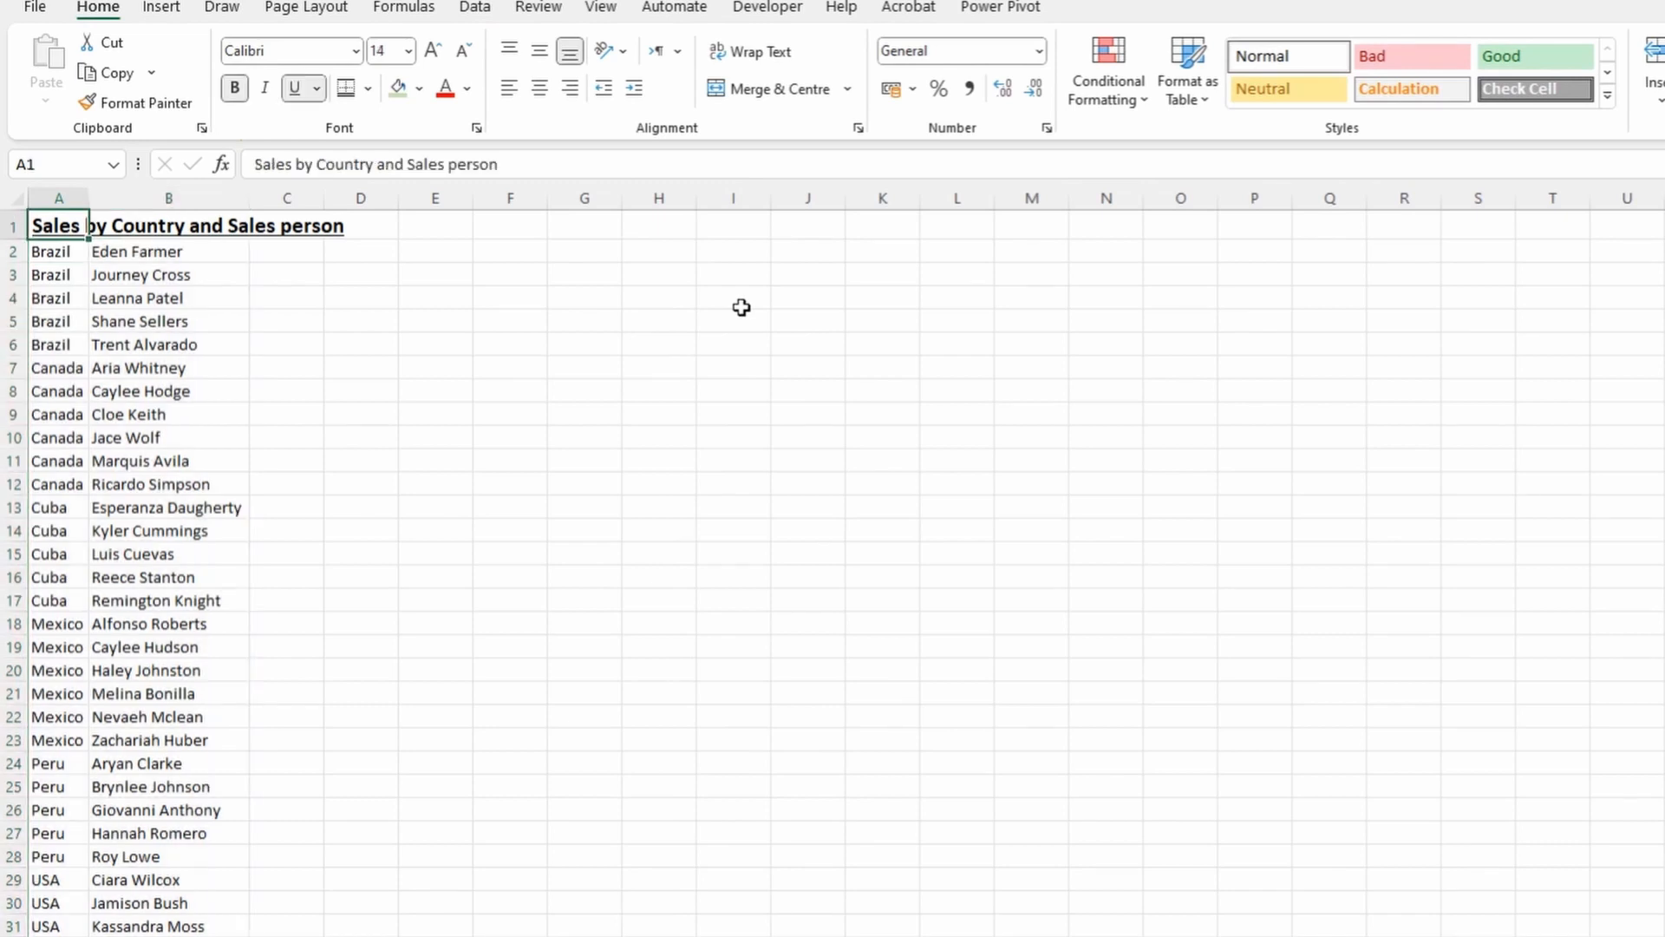
Insert a row above the list and enter the headers Country, Sales Person and Sales in A2:C2.
key("Down")
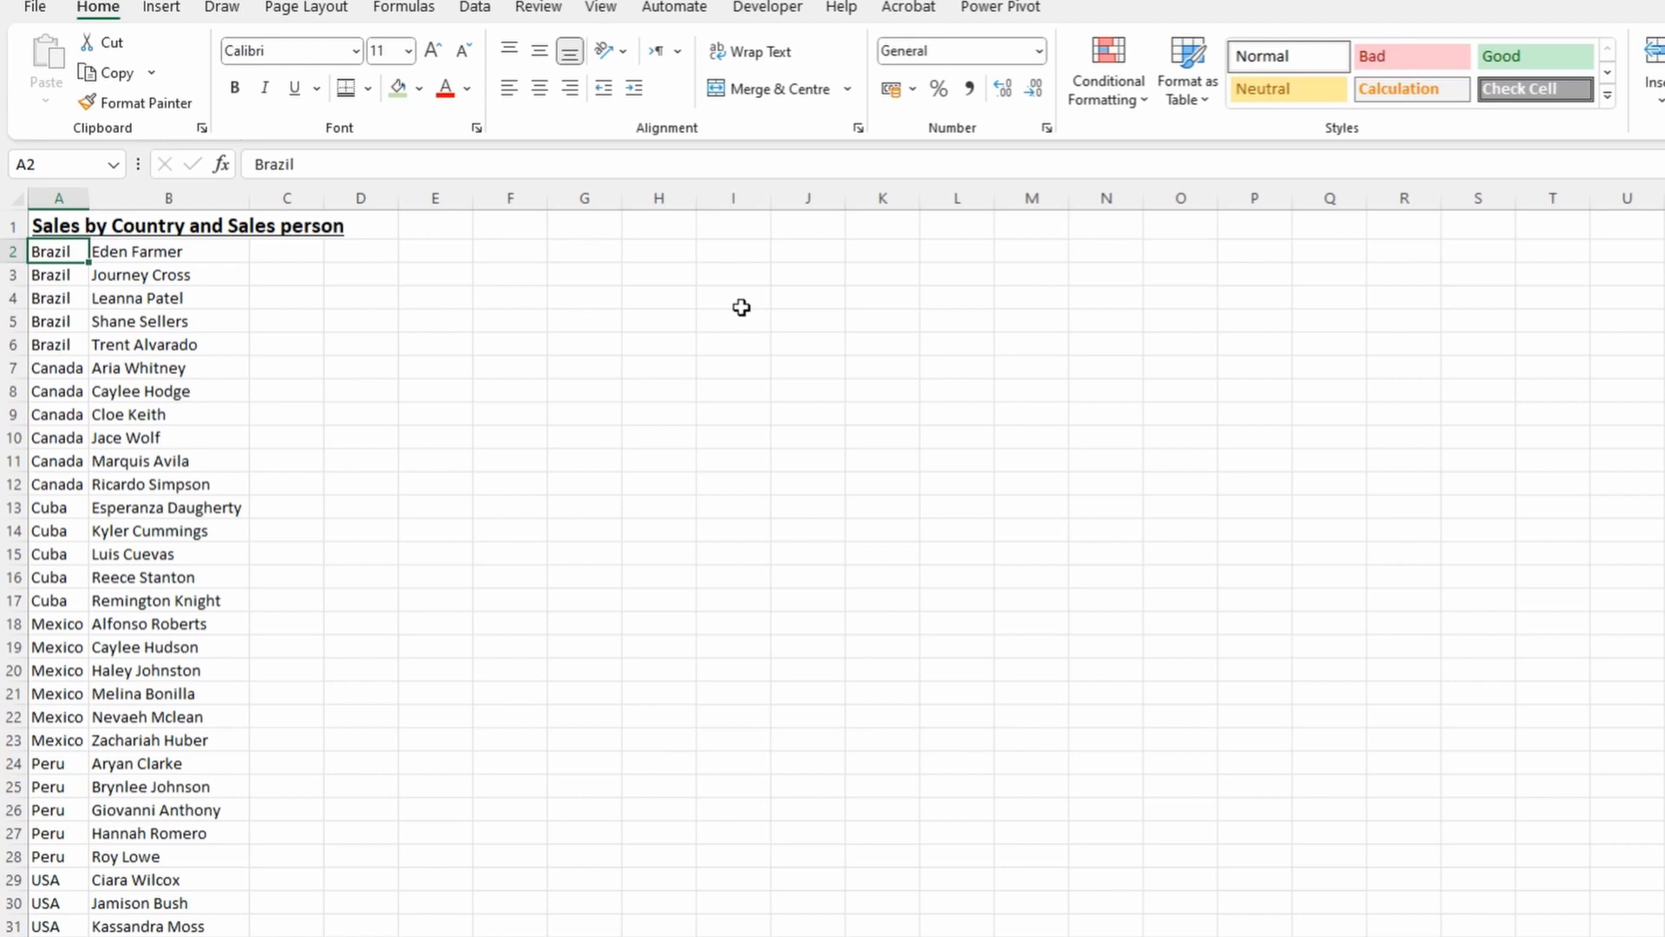
key("alt+h")
key("i")
key("r")
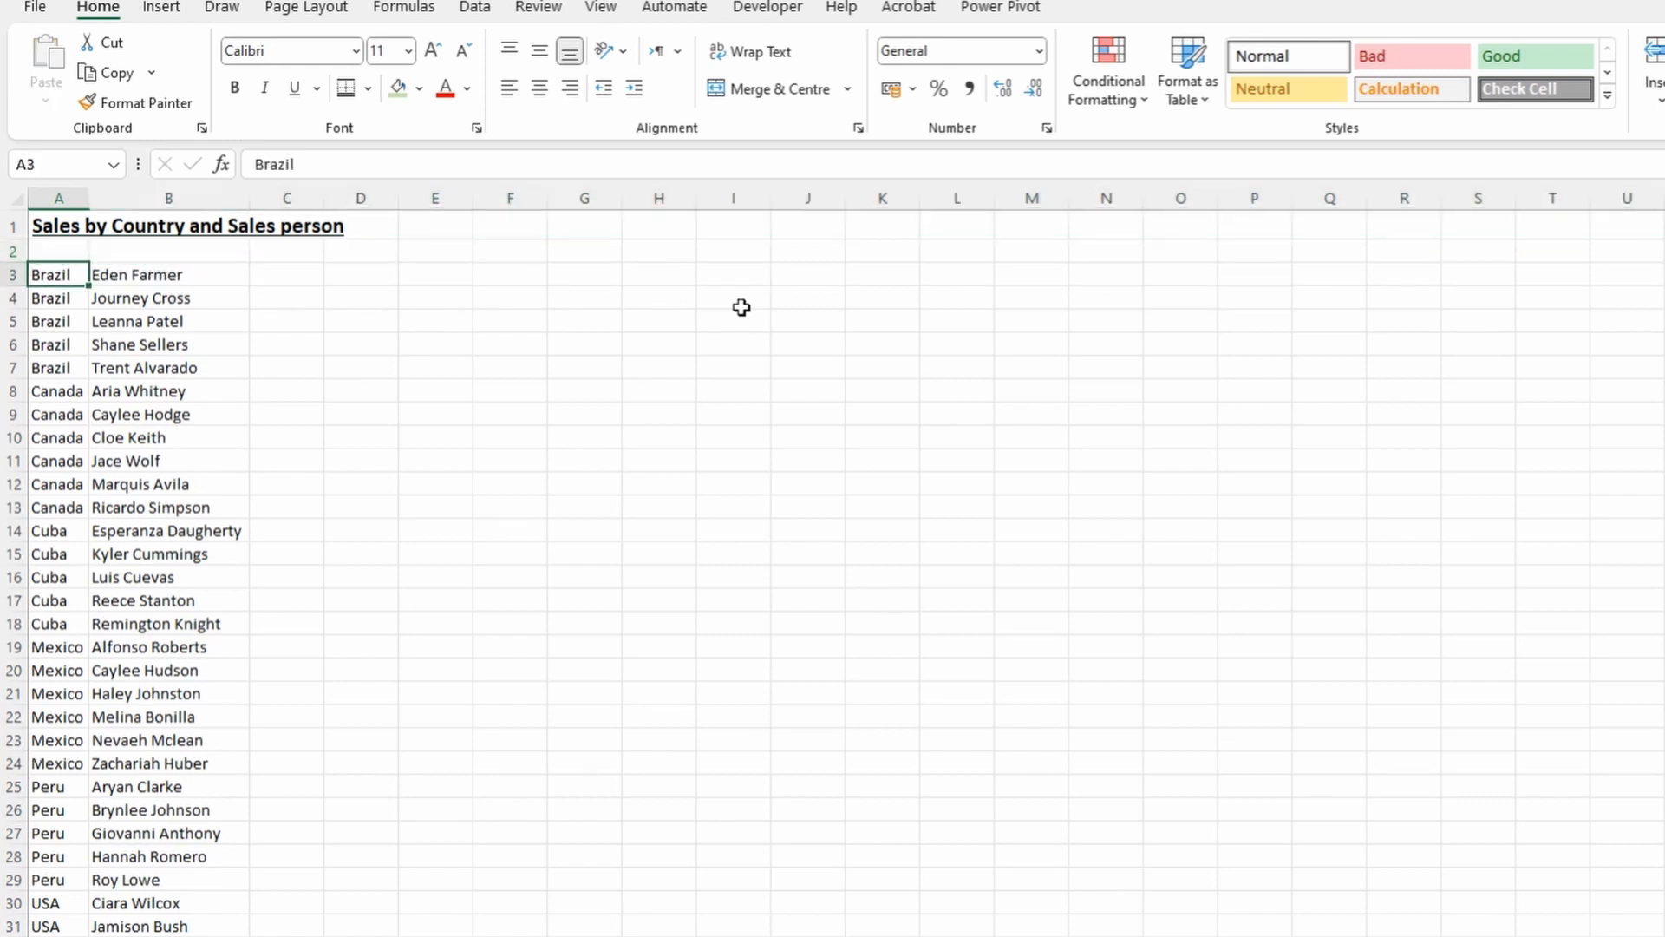
key("Up")
type("Country")
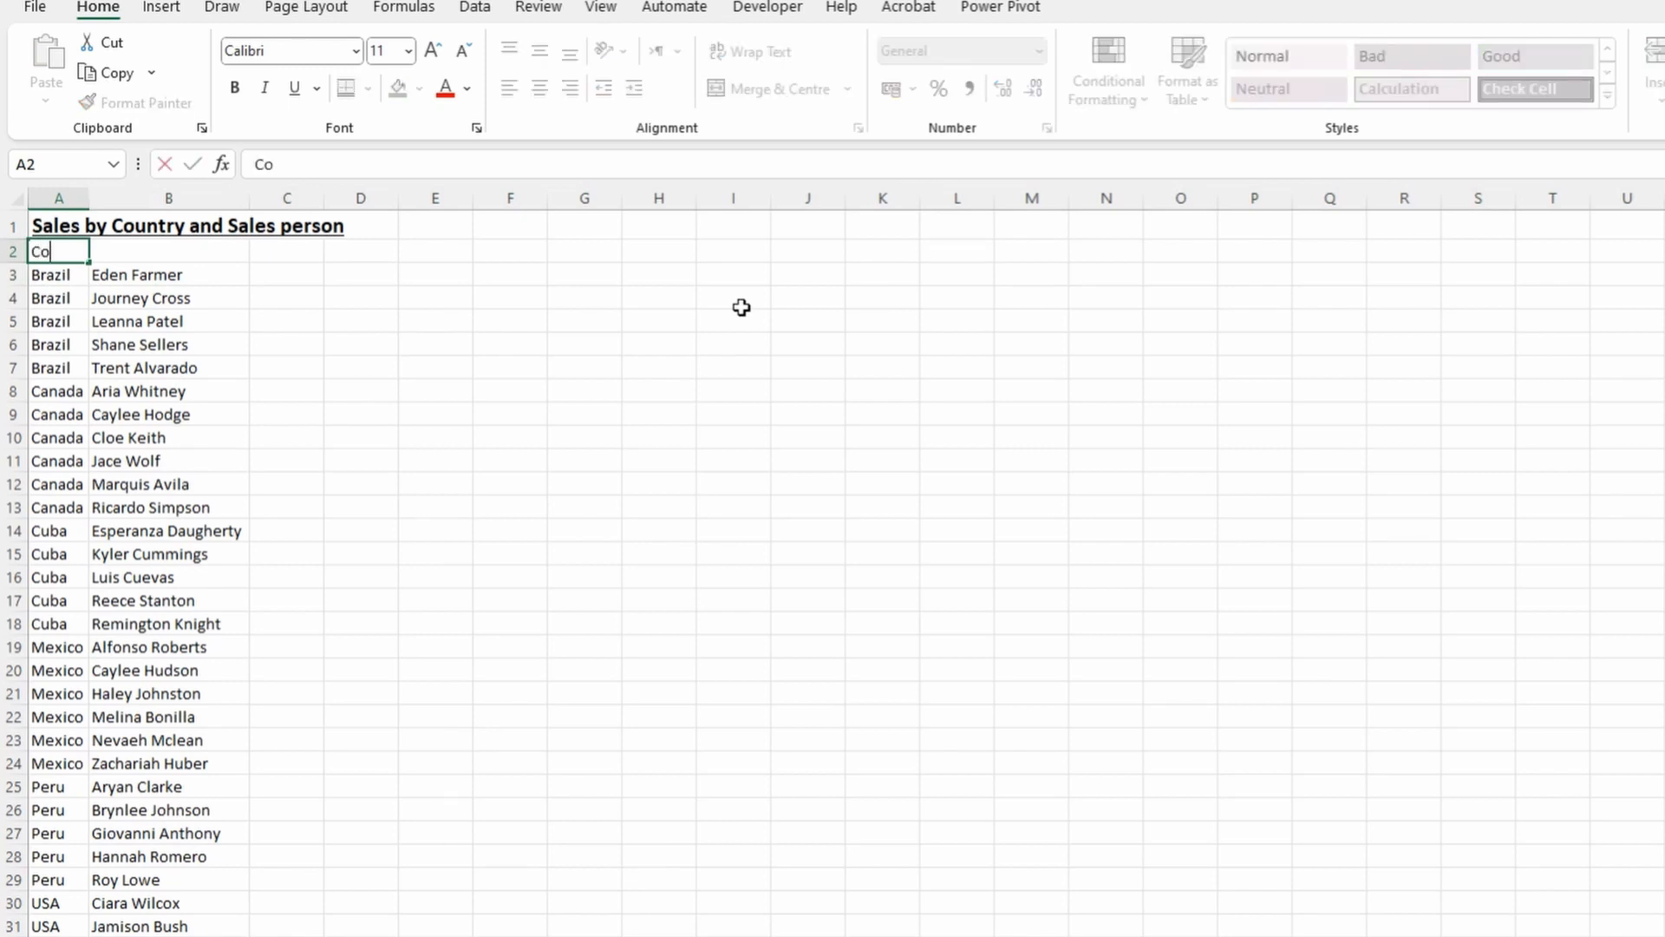
key("Tab")
type("Sales Person")
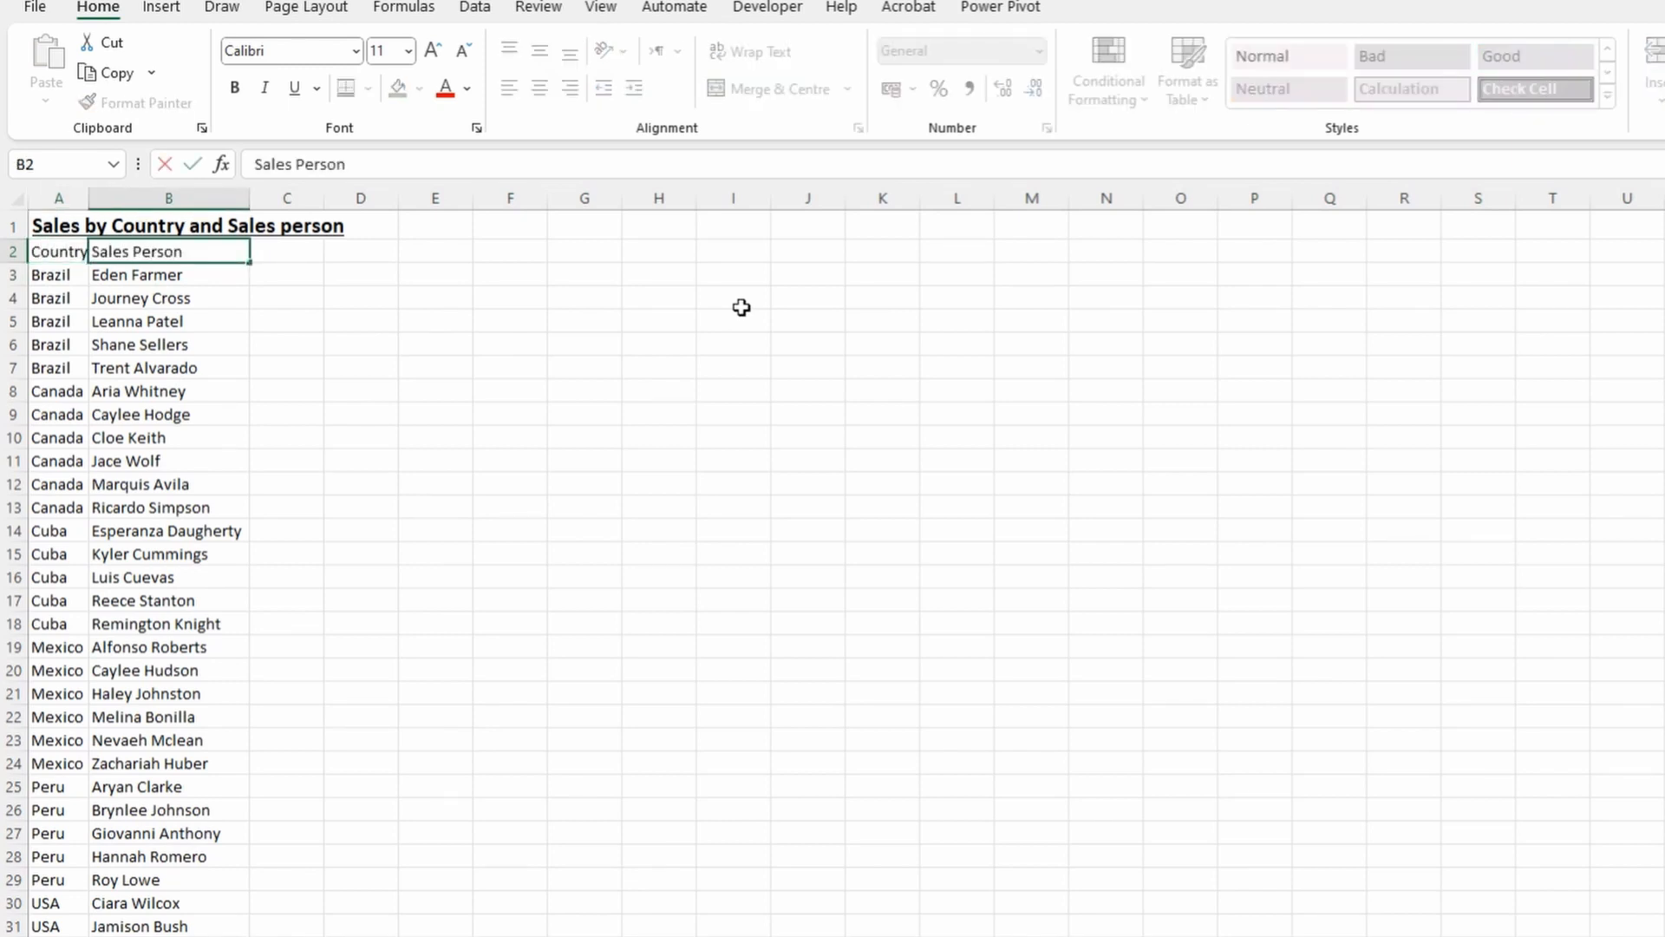
key("Tab")
type("Sales")
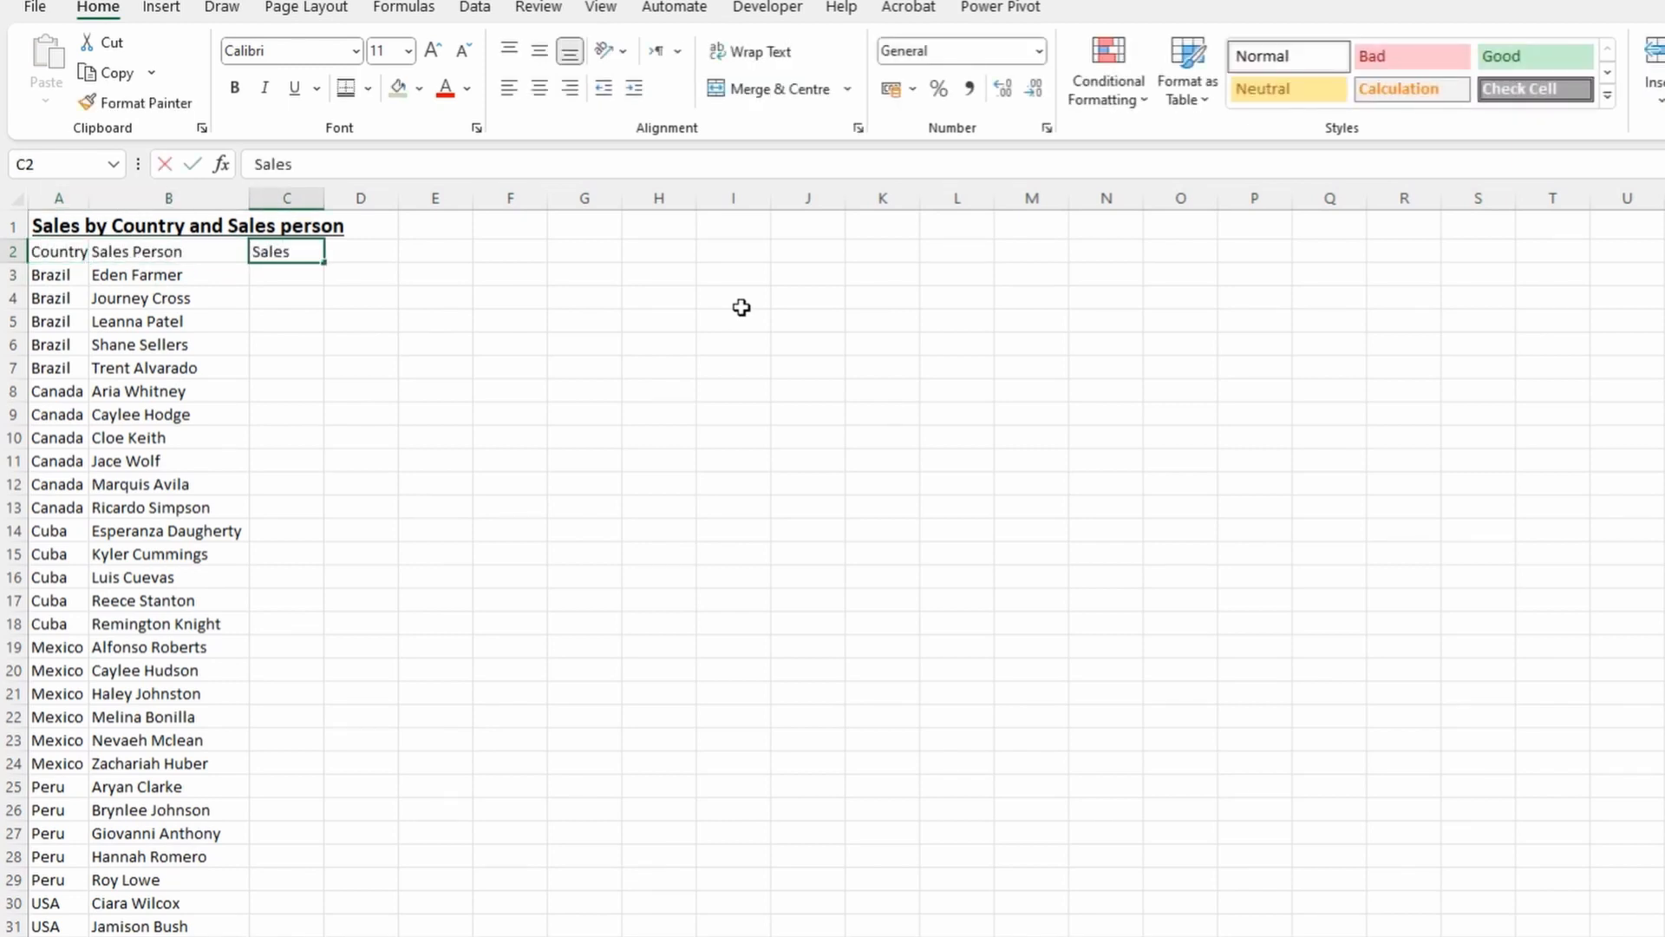
key("Return")
Make the headers in A2:C2 bold and apply the Accent2 cell style to them.
key("Up")
key("shift+Right")
key("shift+Right")
key("ctrl+b")
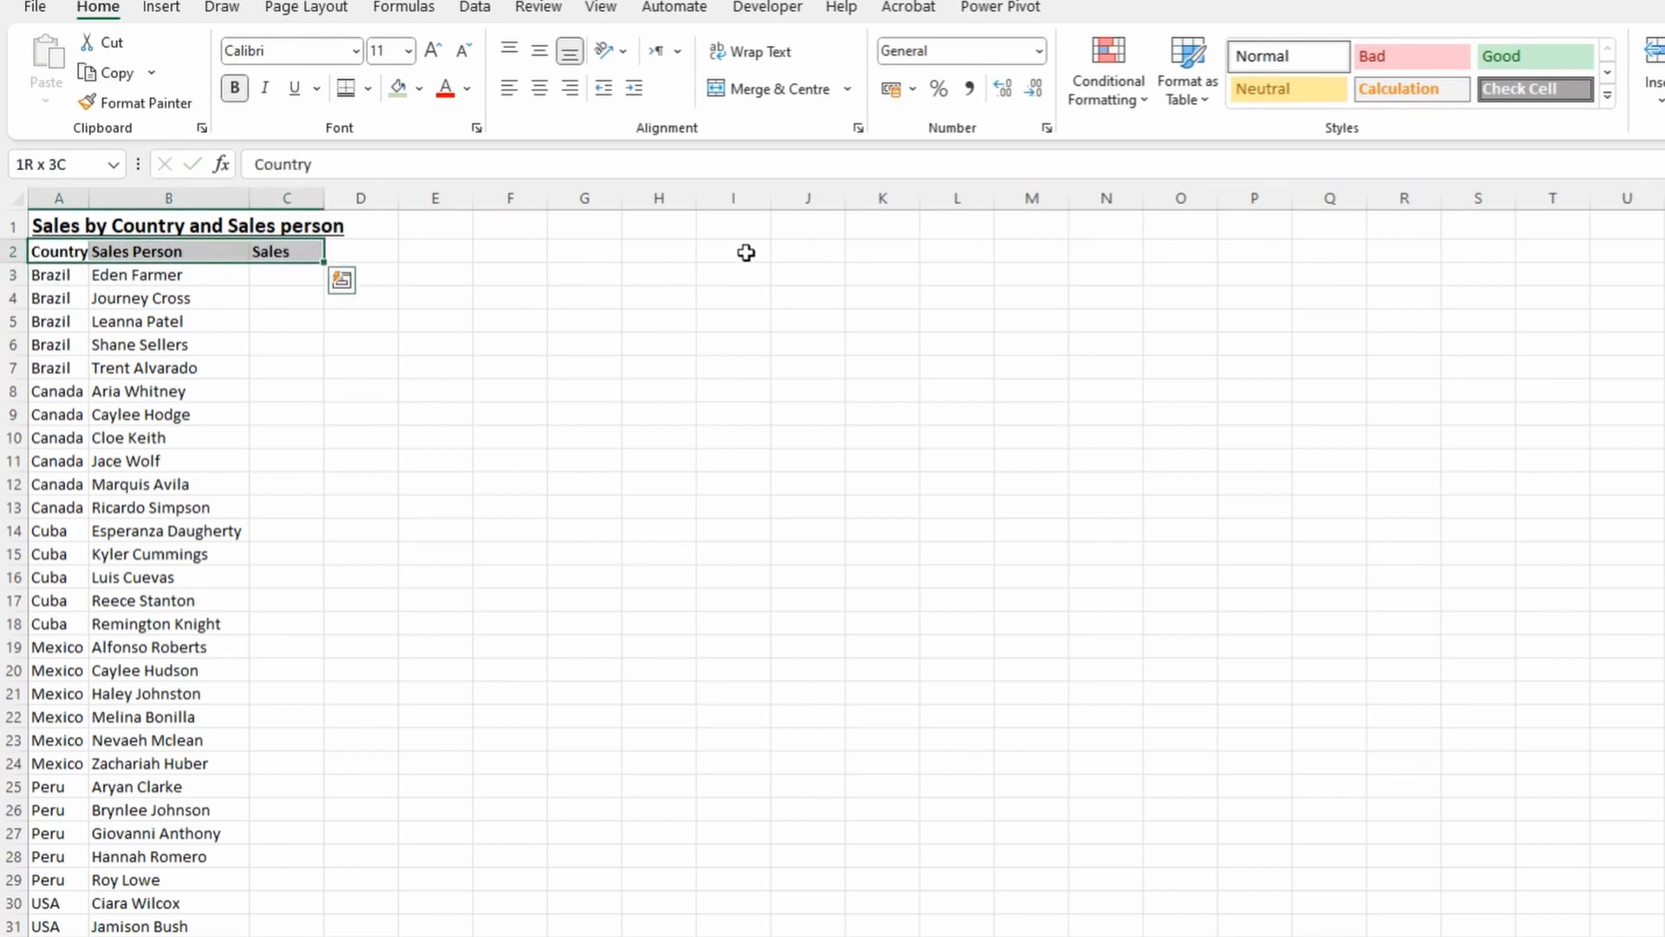
left_click(1609, 96)
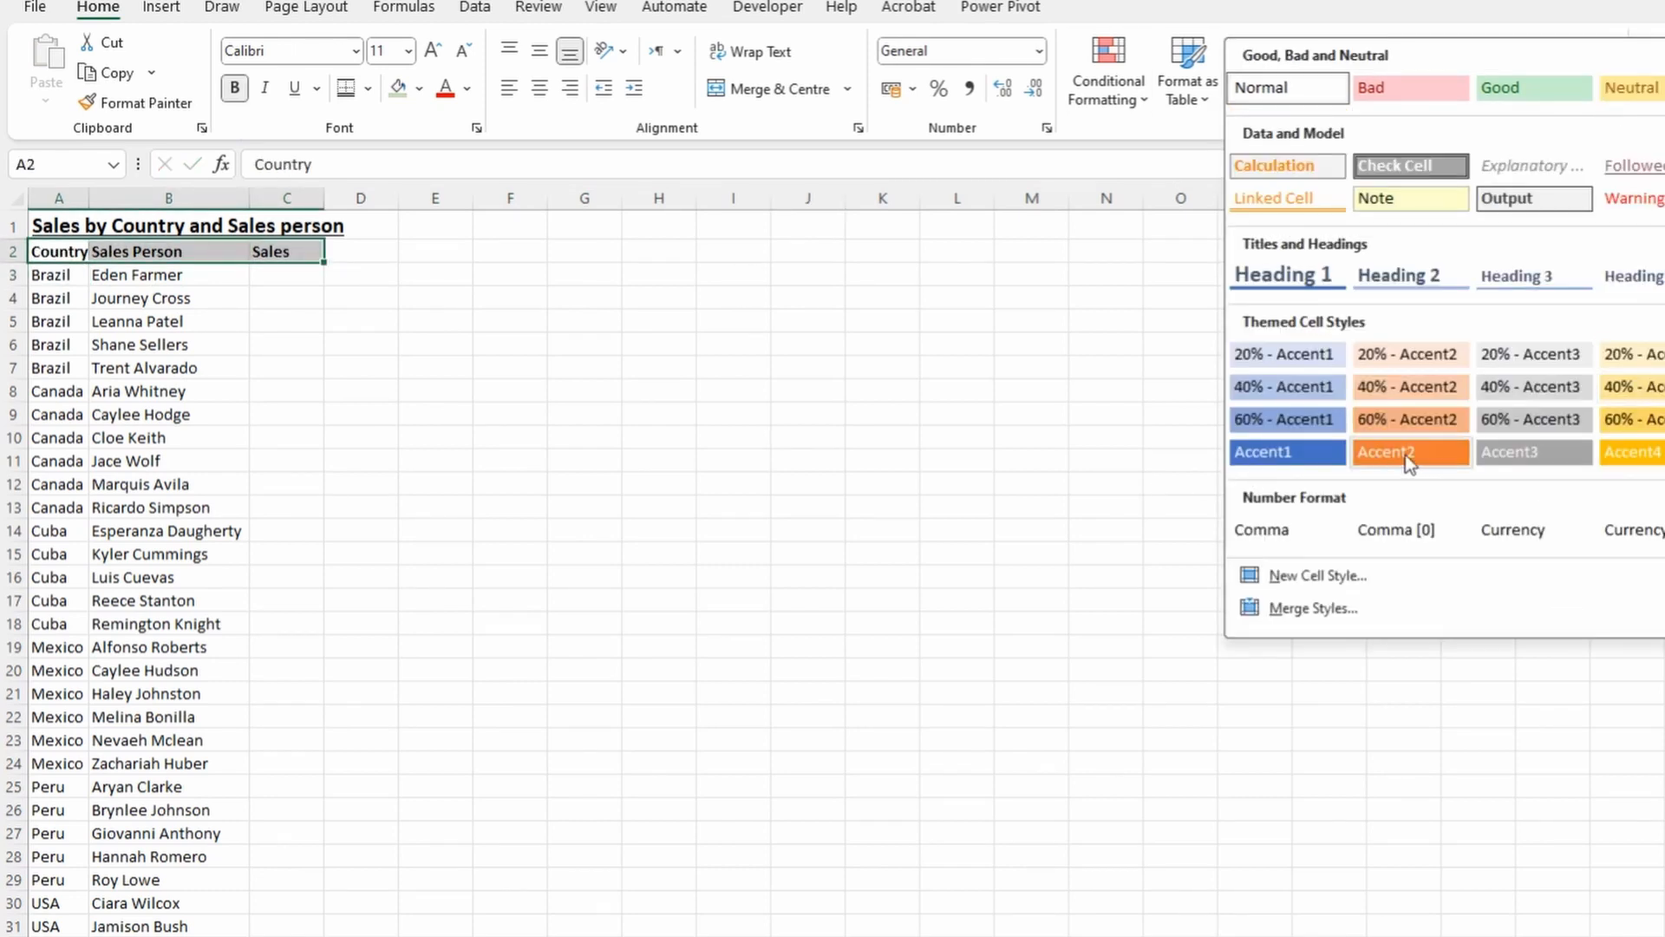
left_click(1405, 457)
key("ctrl+q")
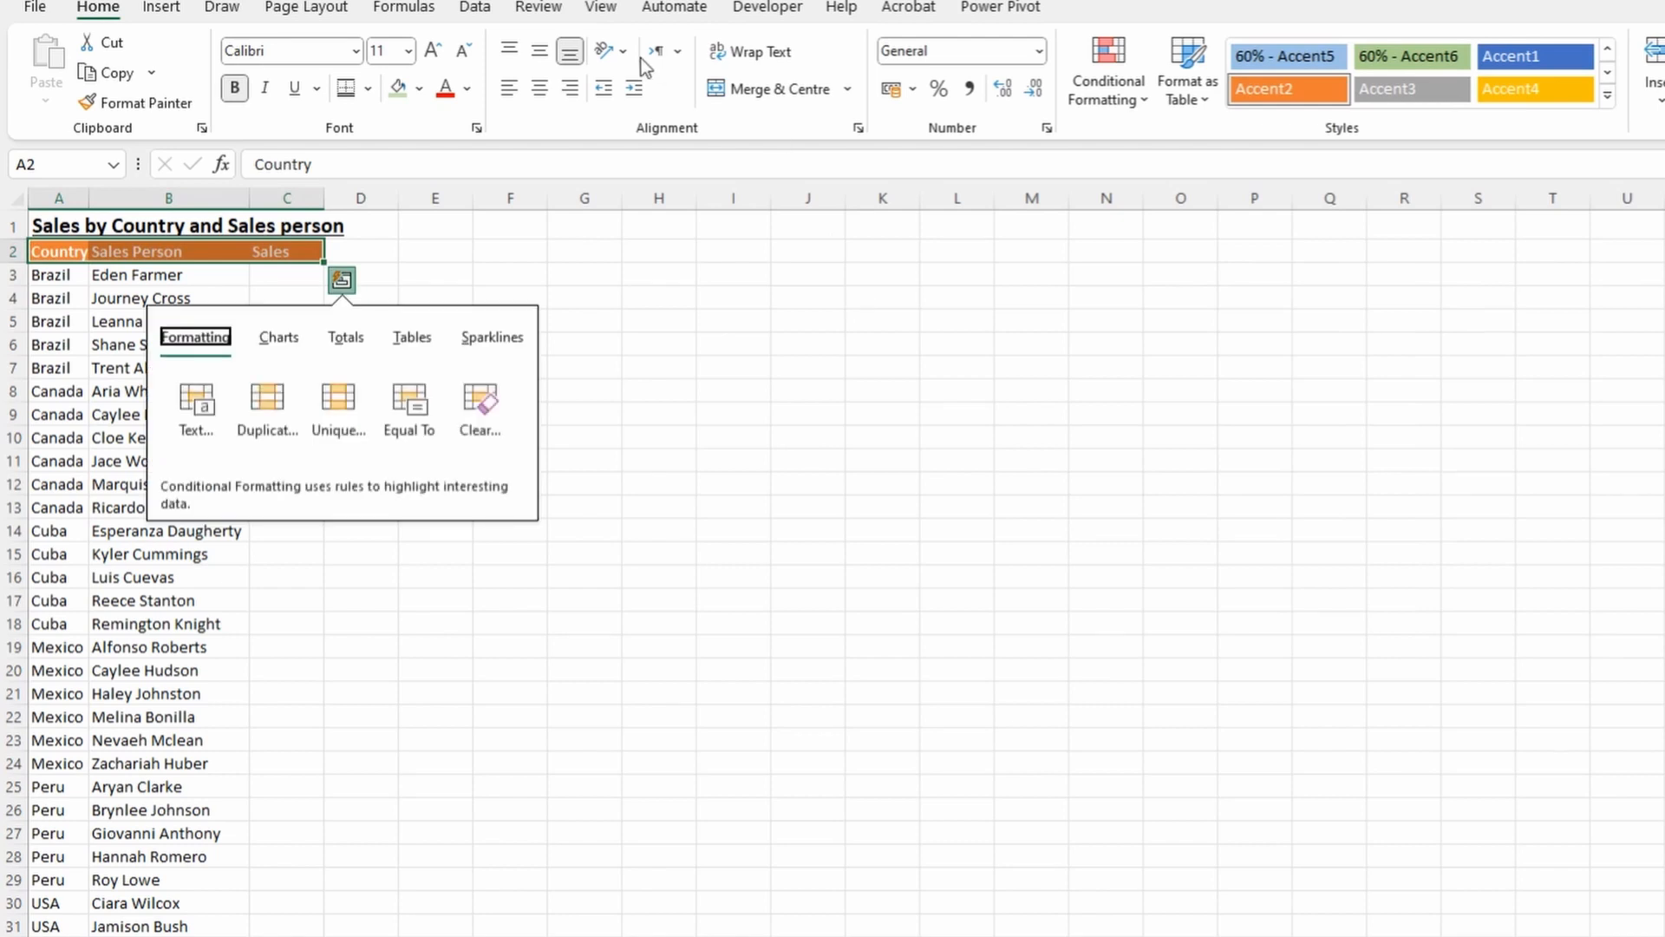
Centre the headers in A2:C2 horizontally and vertically.
left_click(538, 87)
left_click(539, 50)
left_click(539, 87)
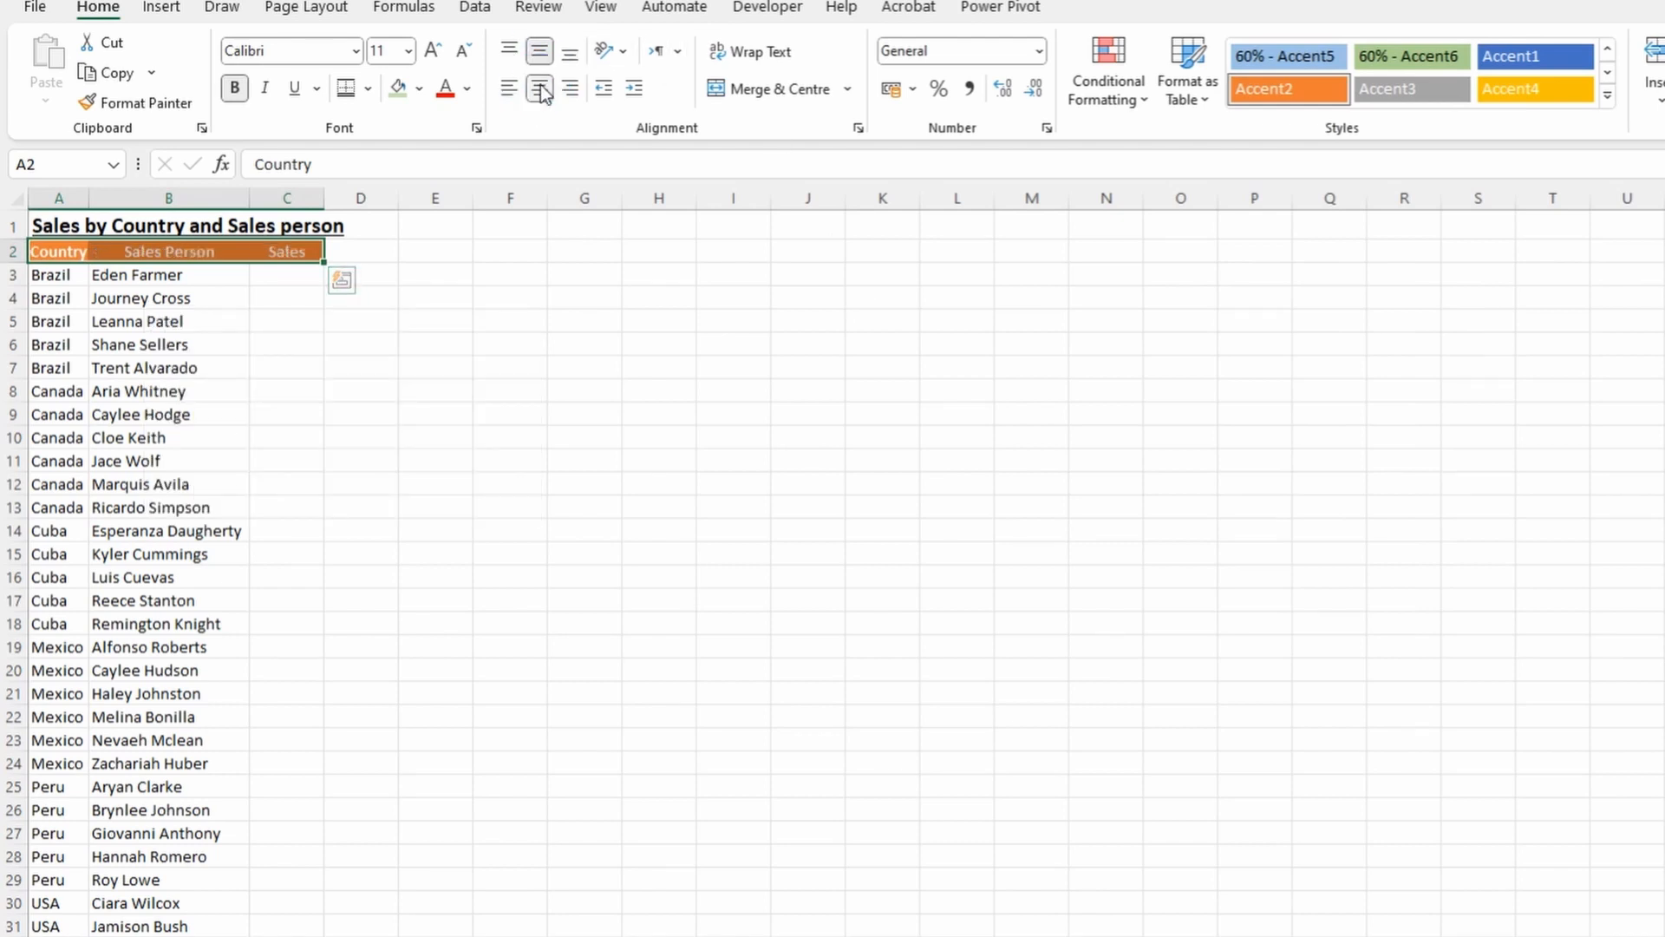
key("ctrl+q")
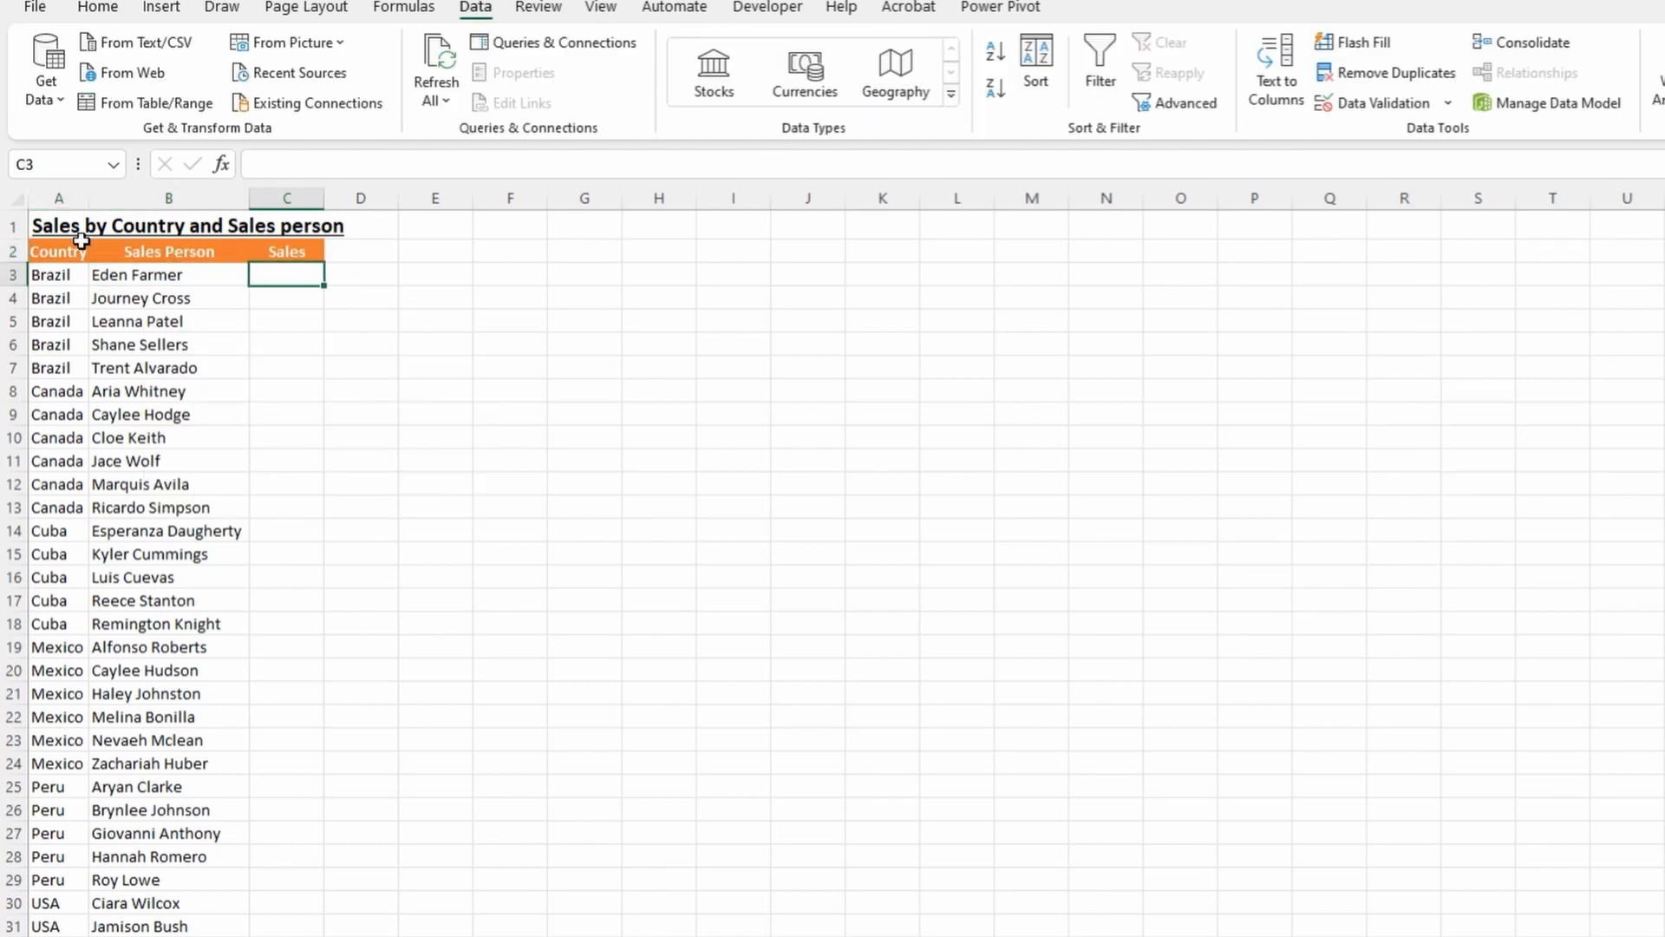
Start a SUMIFS formula in C3 with the Total sales column Data!$I:$I as the absolute sum range.
type("=sumi")
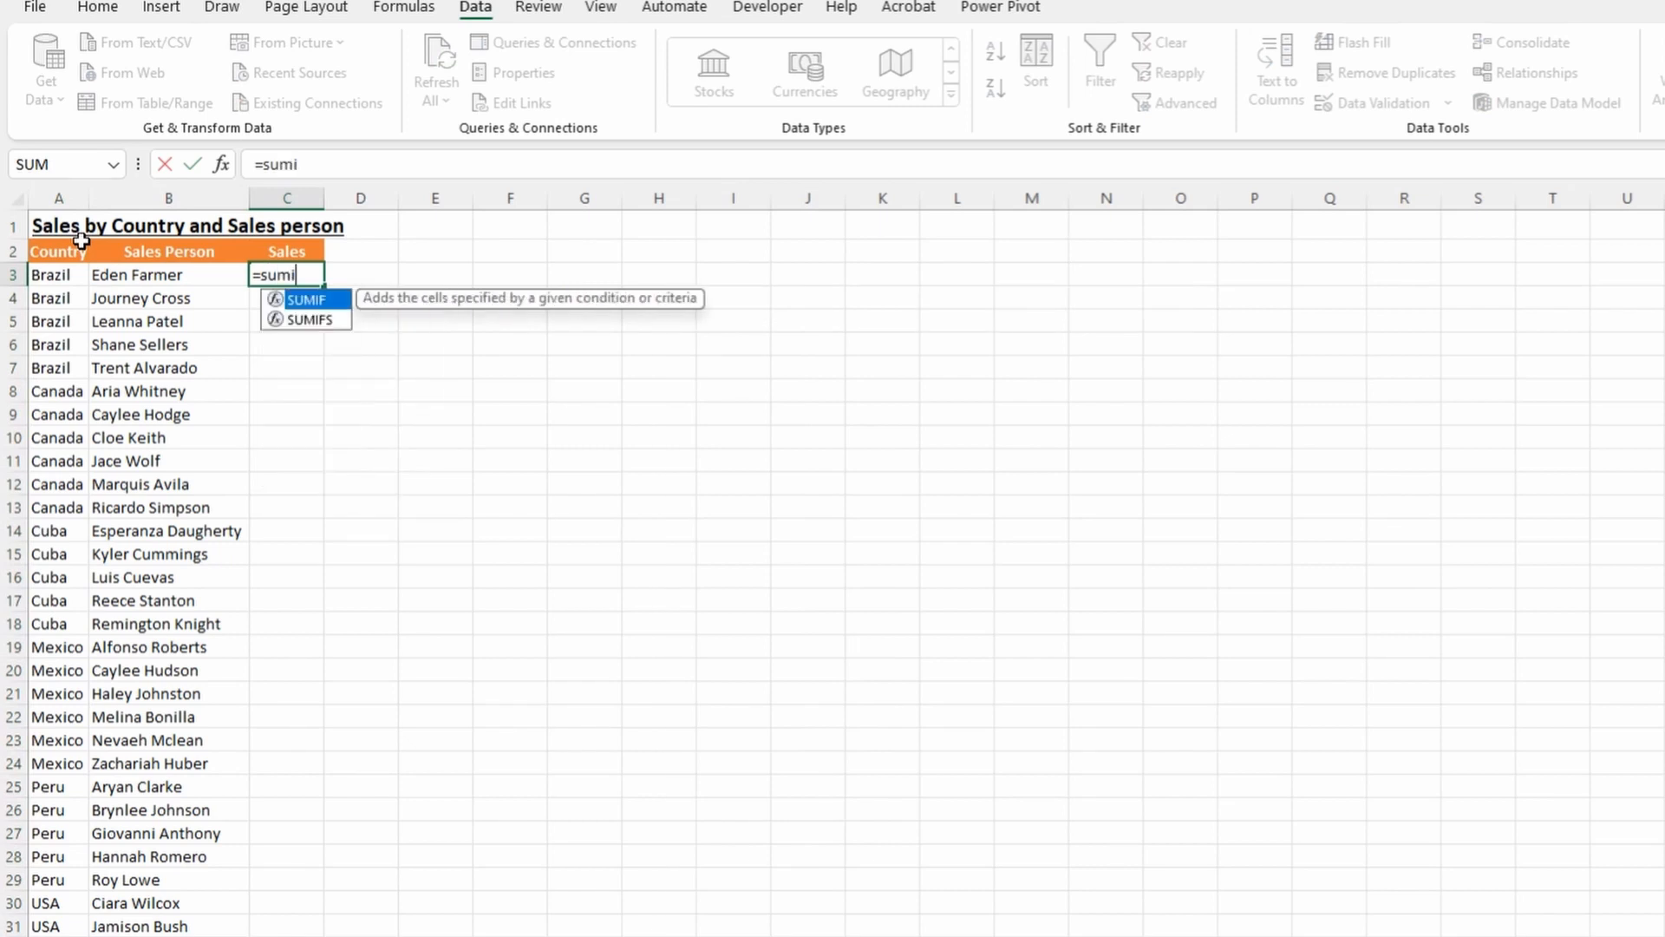
key("Down")
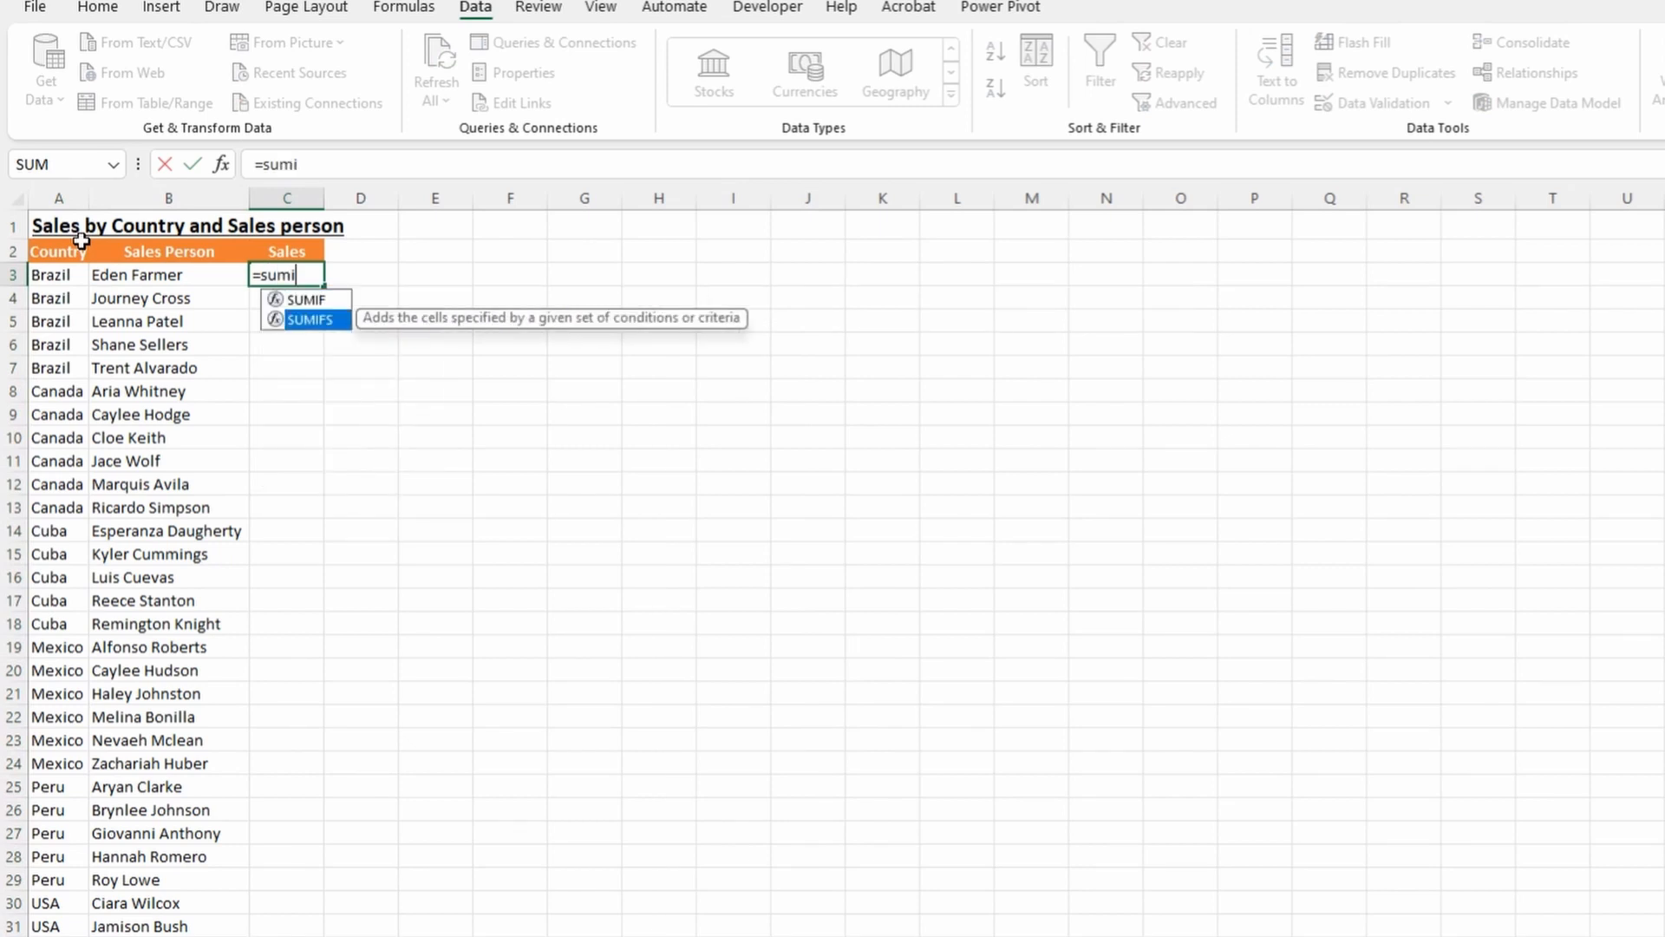
key("Up")
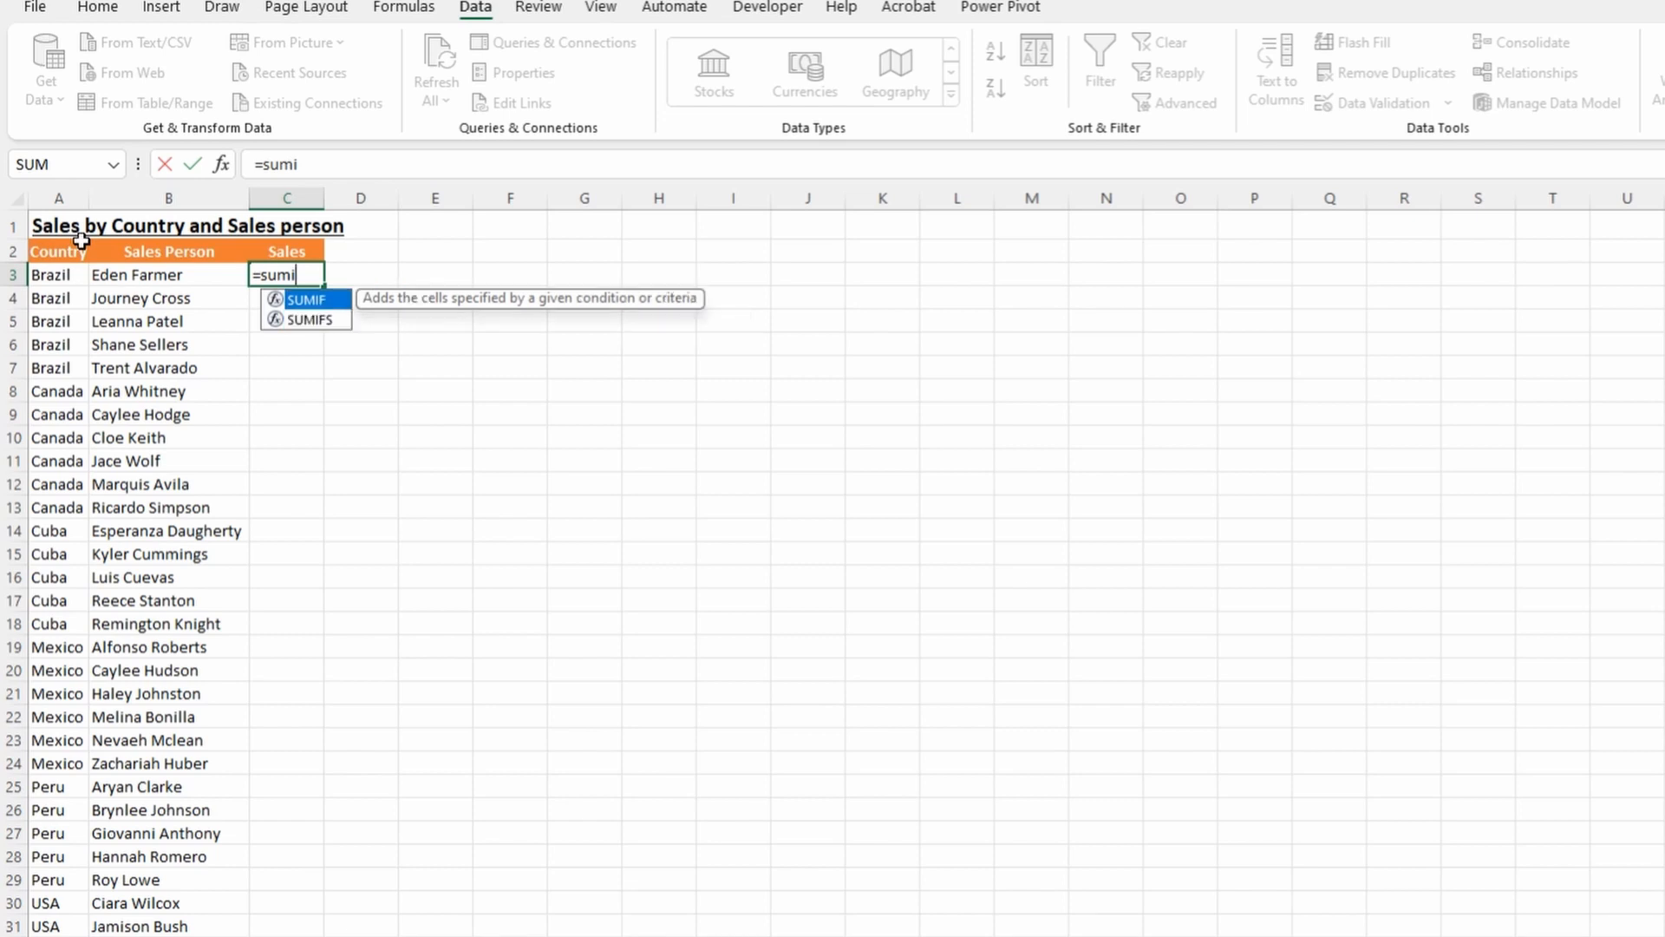
key("Down")
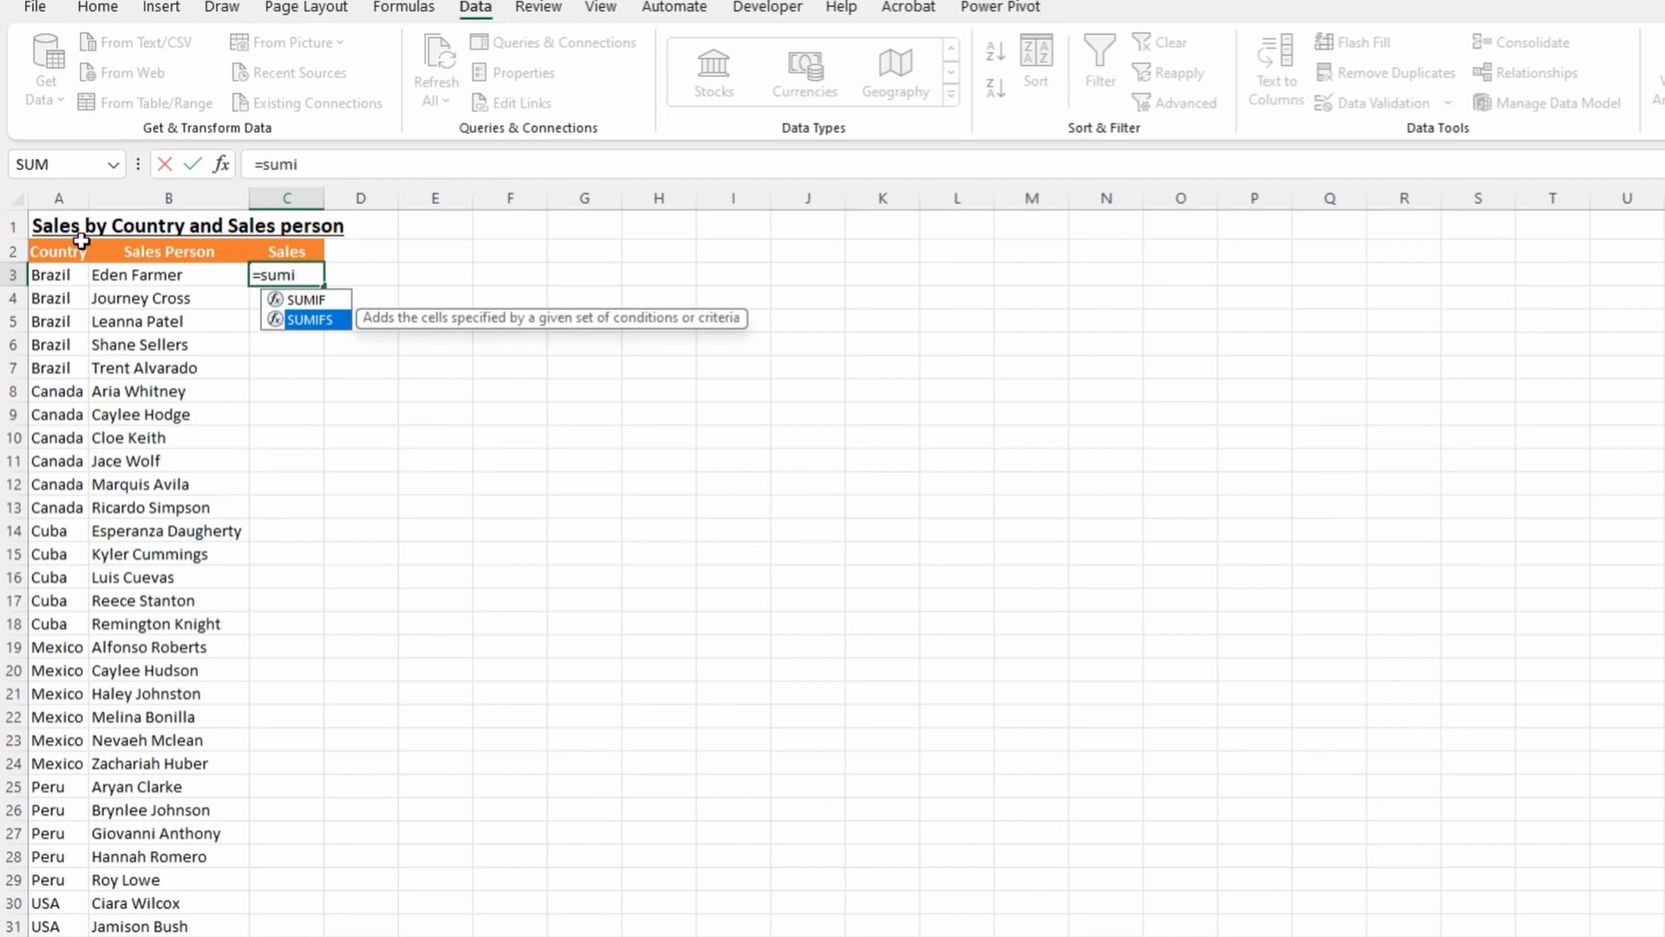
key("Tab")
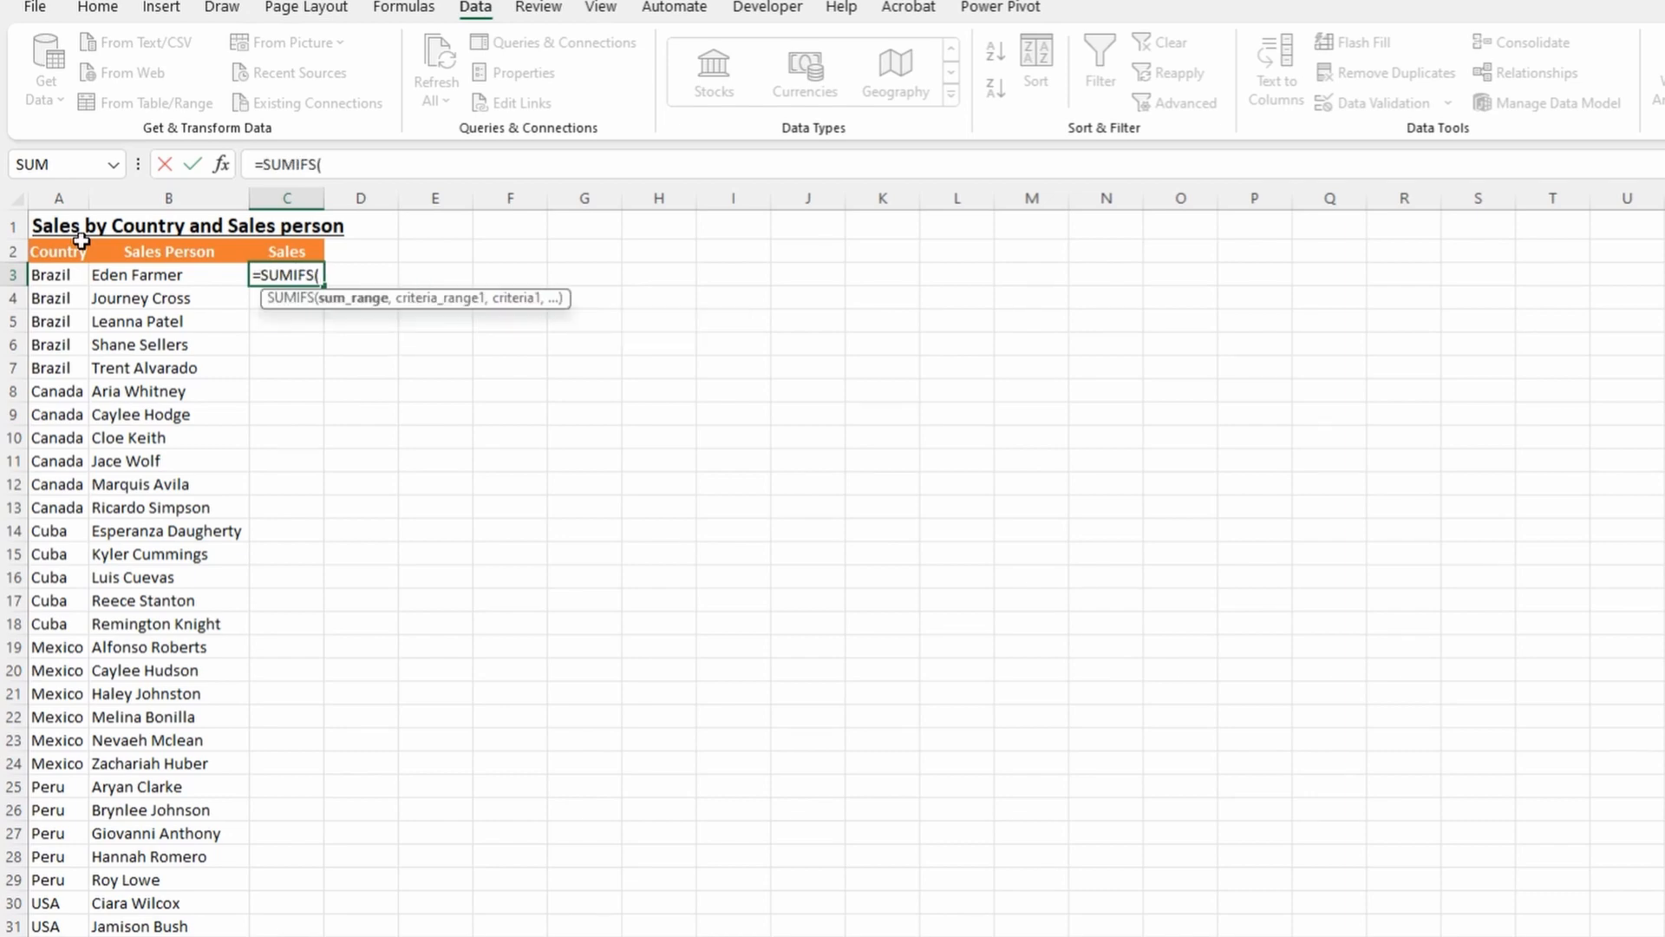
key("ctrl+Page_Down")
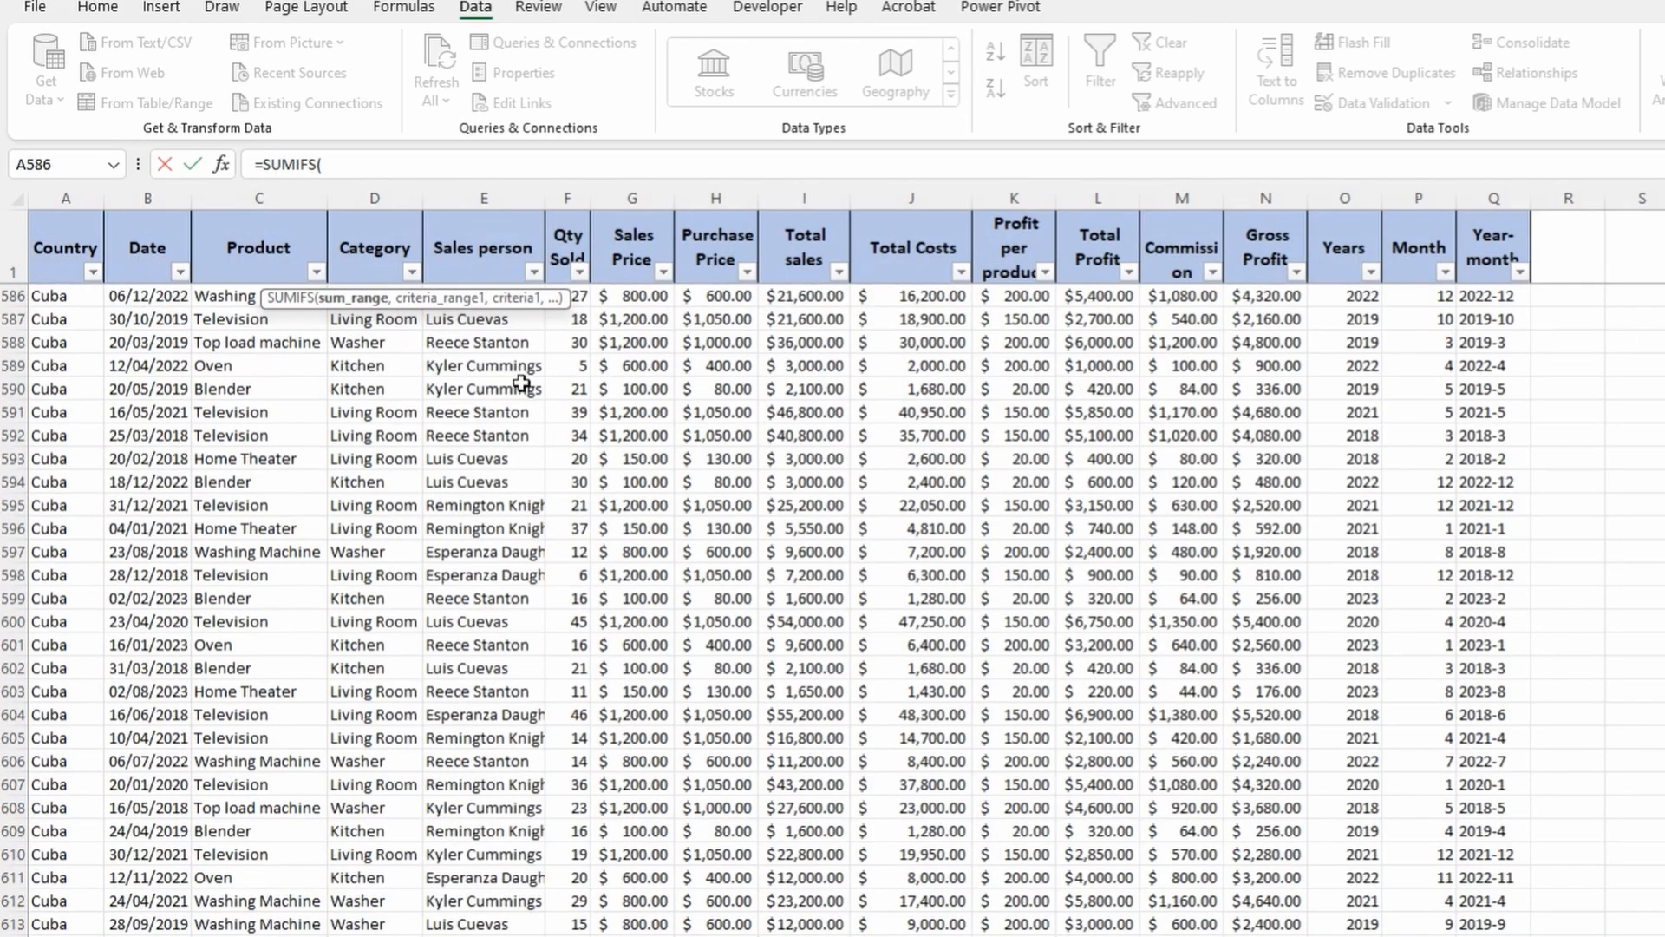
left_click(781, 371)
key("ctrl+space")
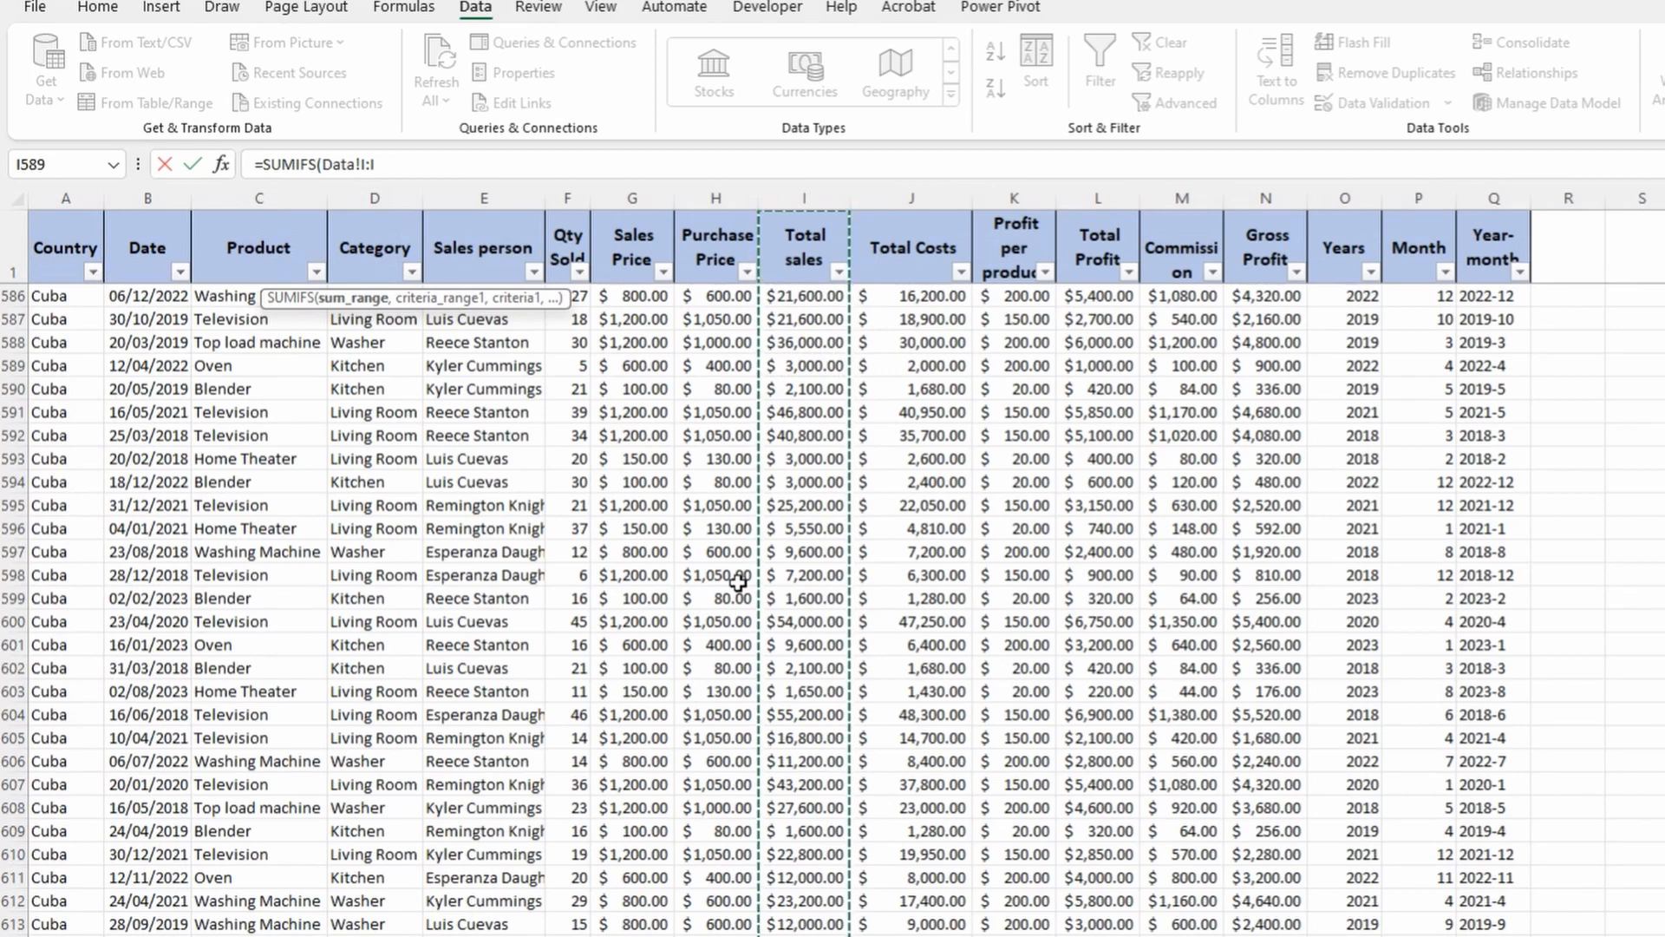
key("F4")
type(",")
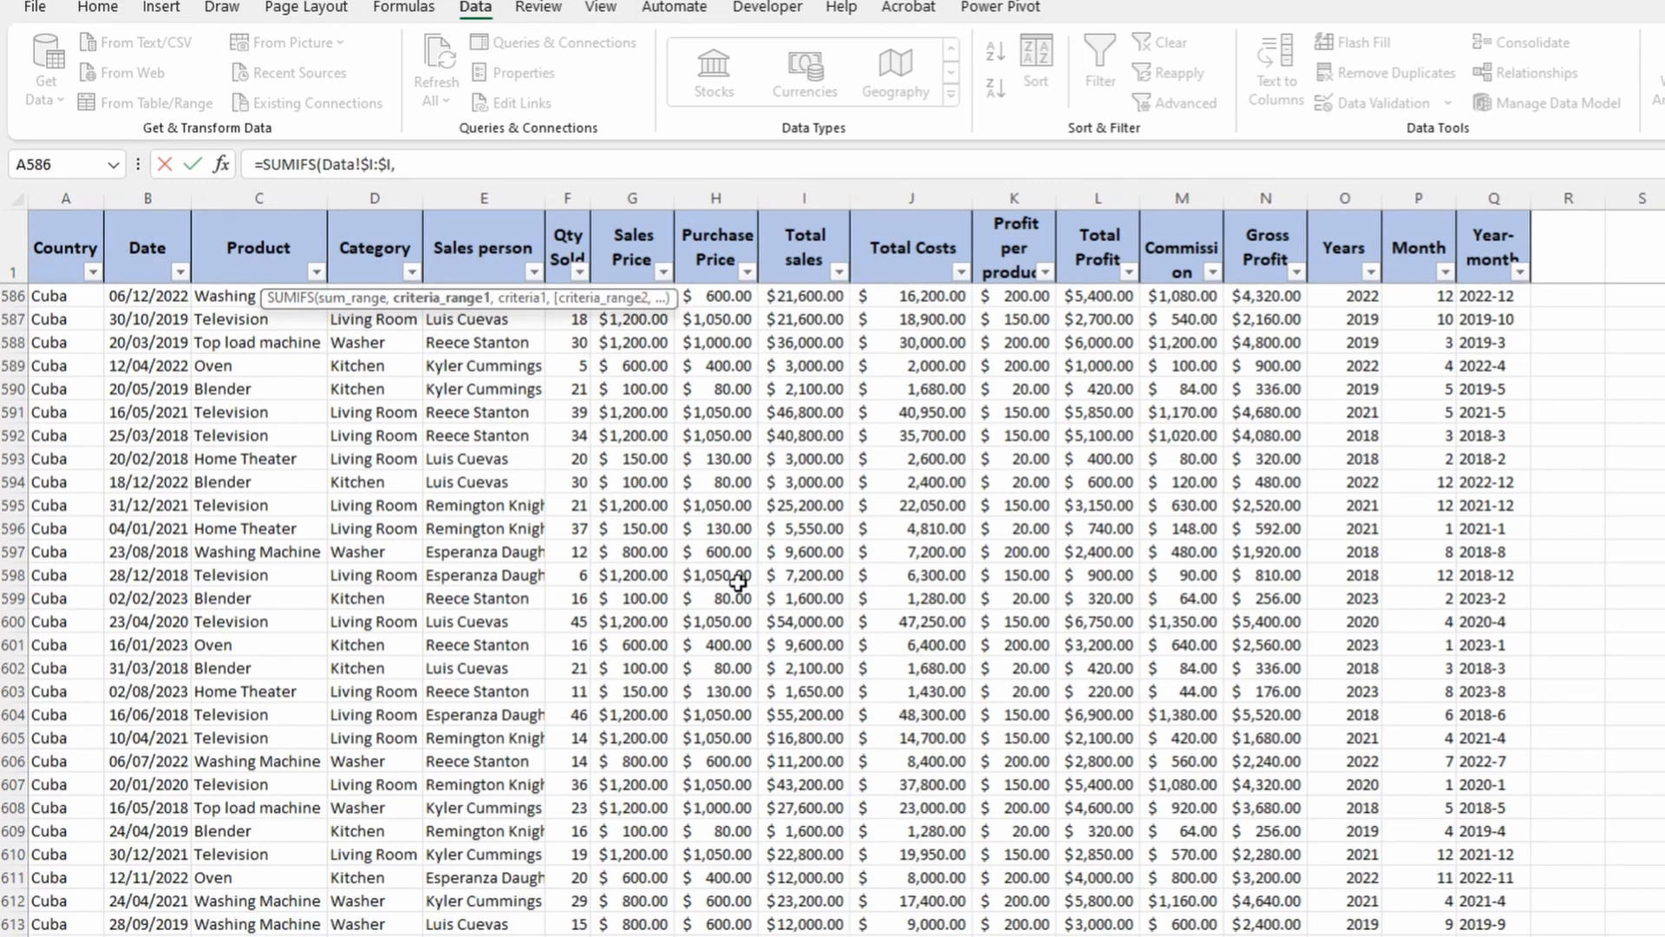
Add the first SUMIFS criterion, matching the Sales person column Data!$E:$E against Summary2!$B3.
left_click(458, 531)
key("ctrl+space")
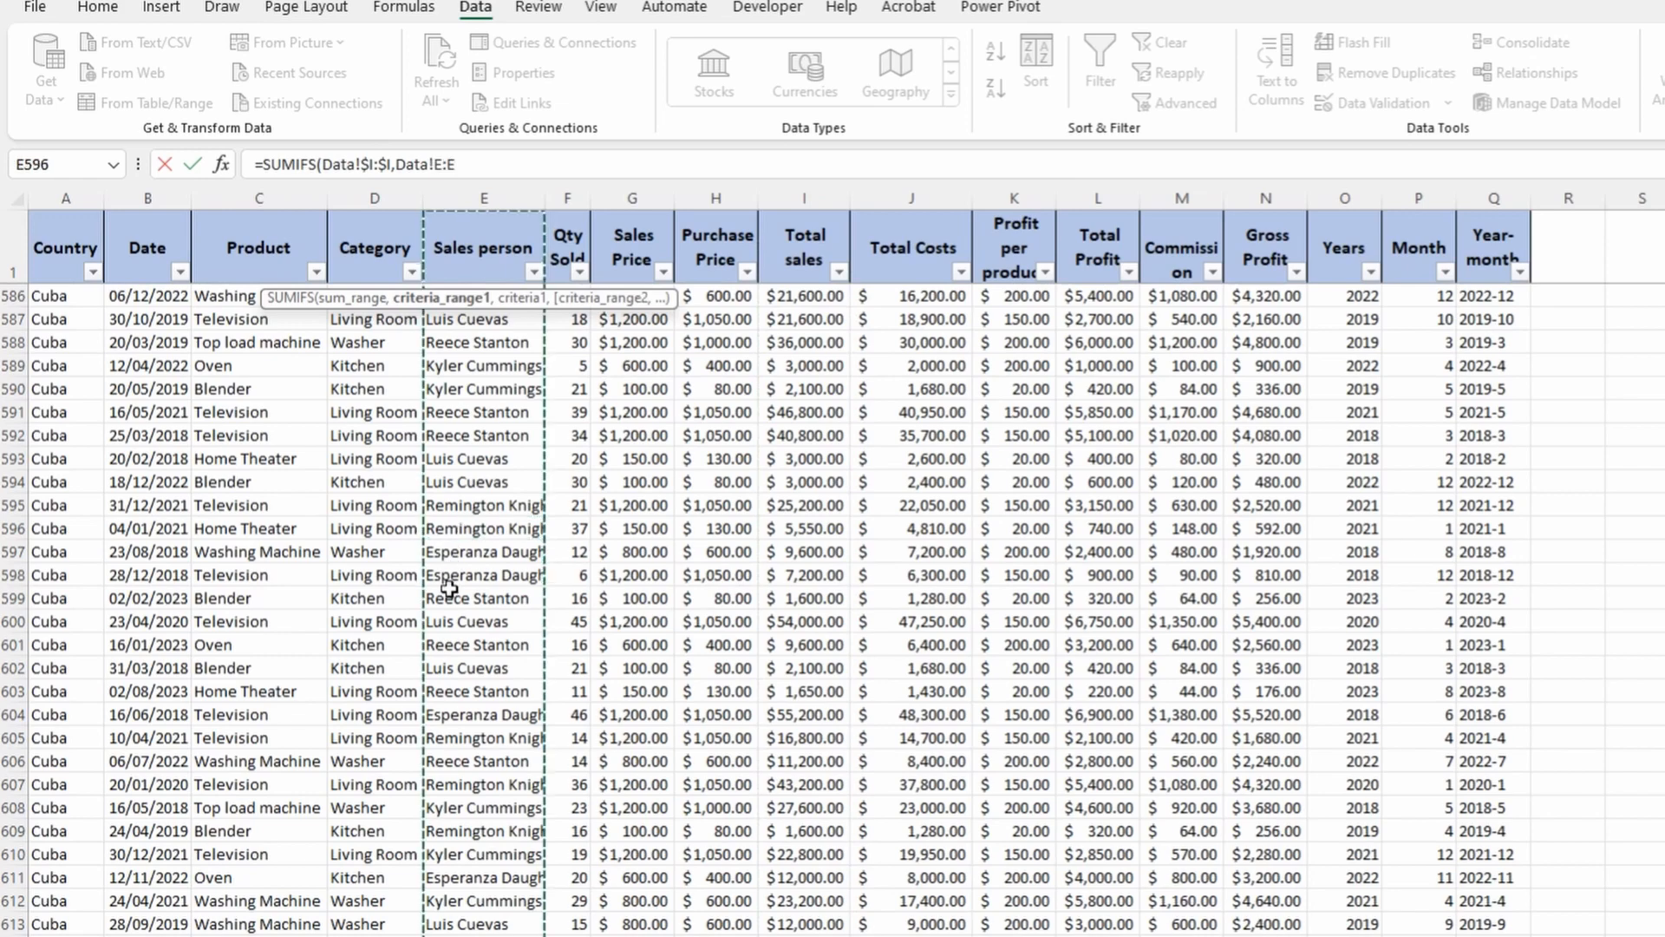
key("F4")
type(",")
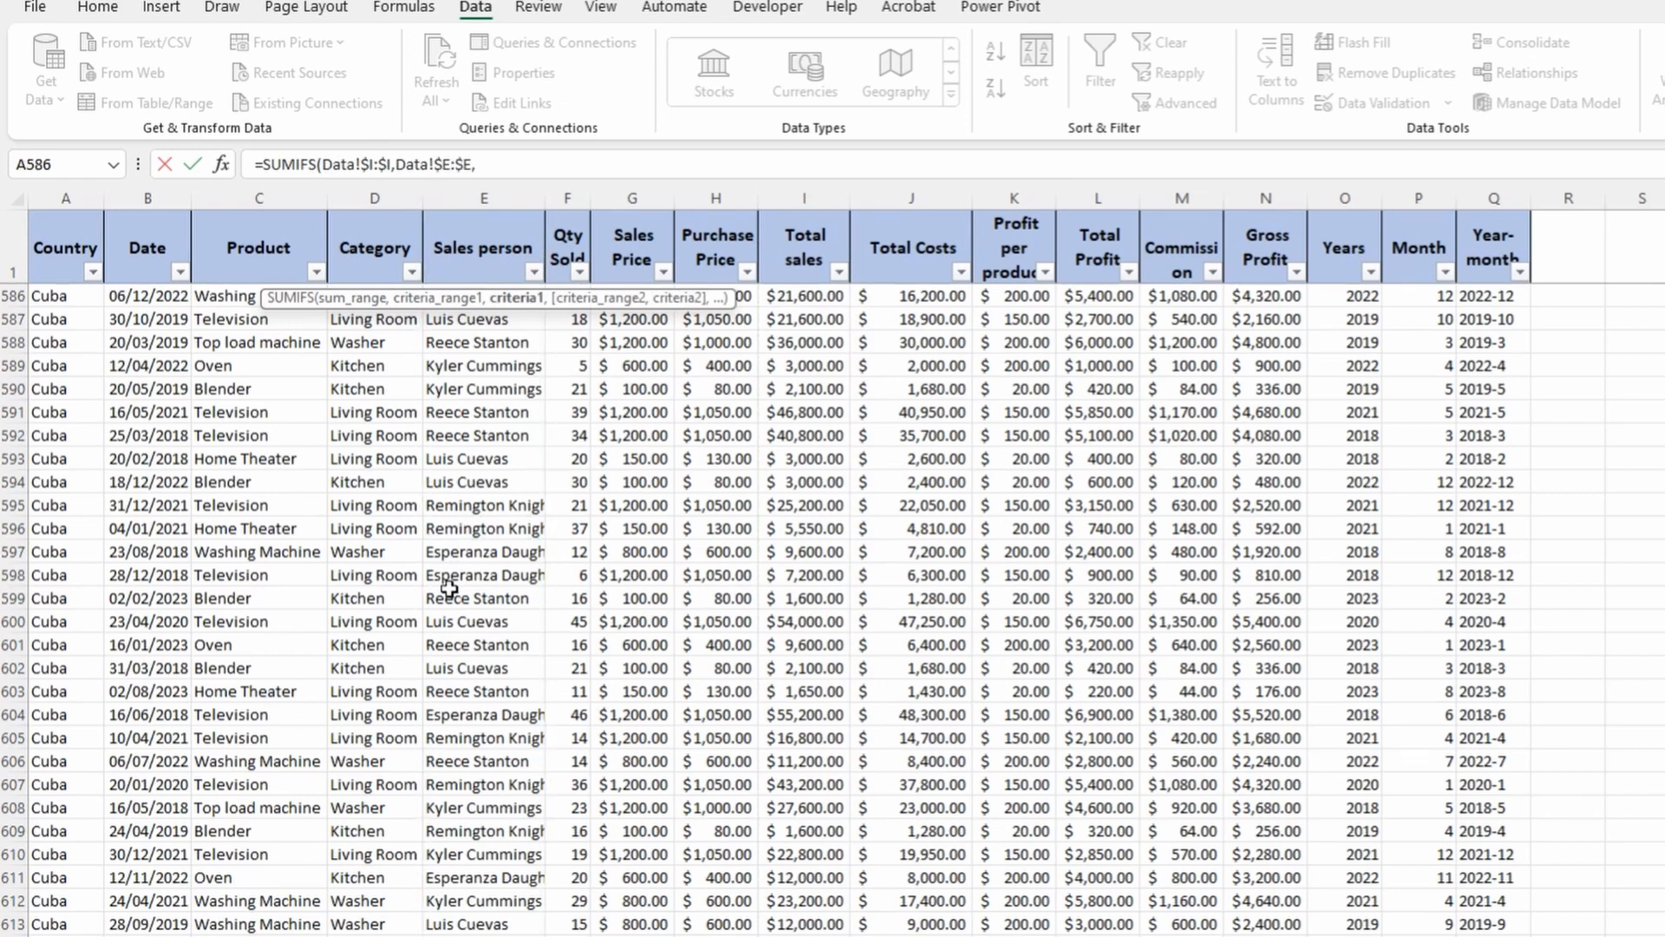
key("ctrl+Page_Up")
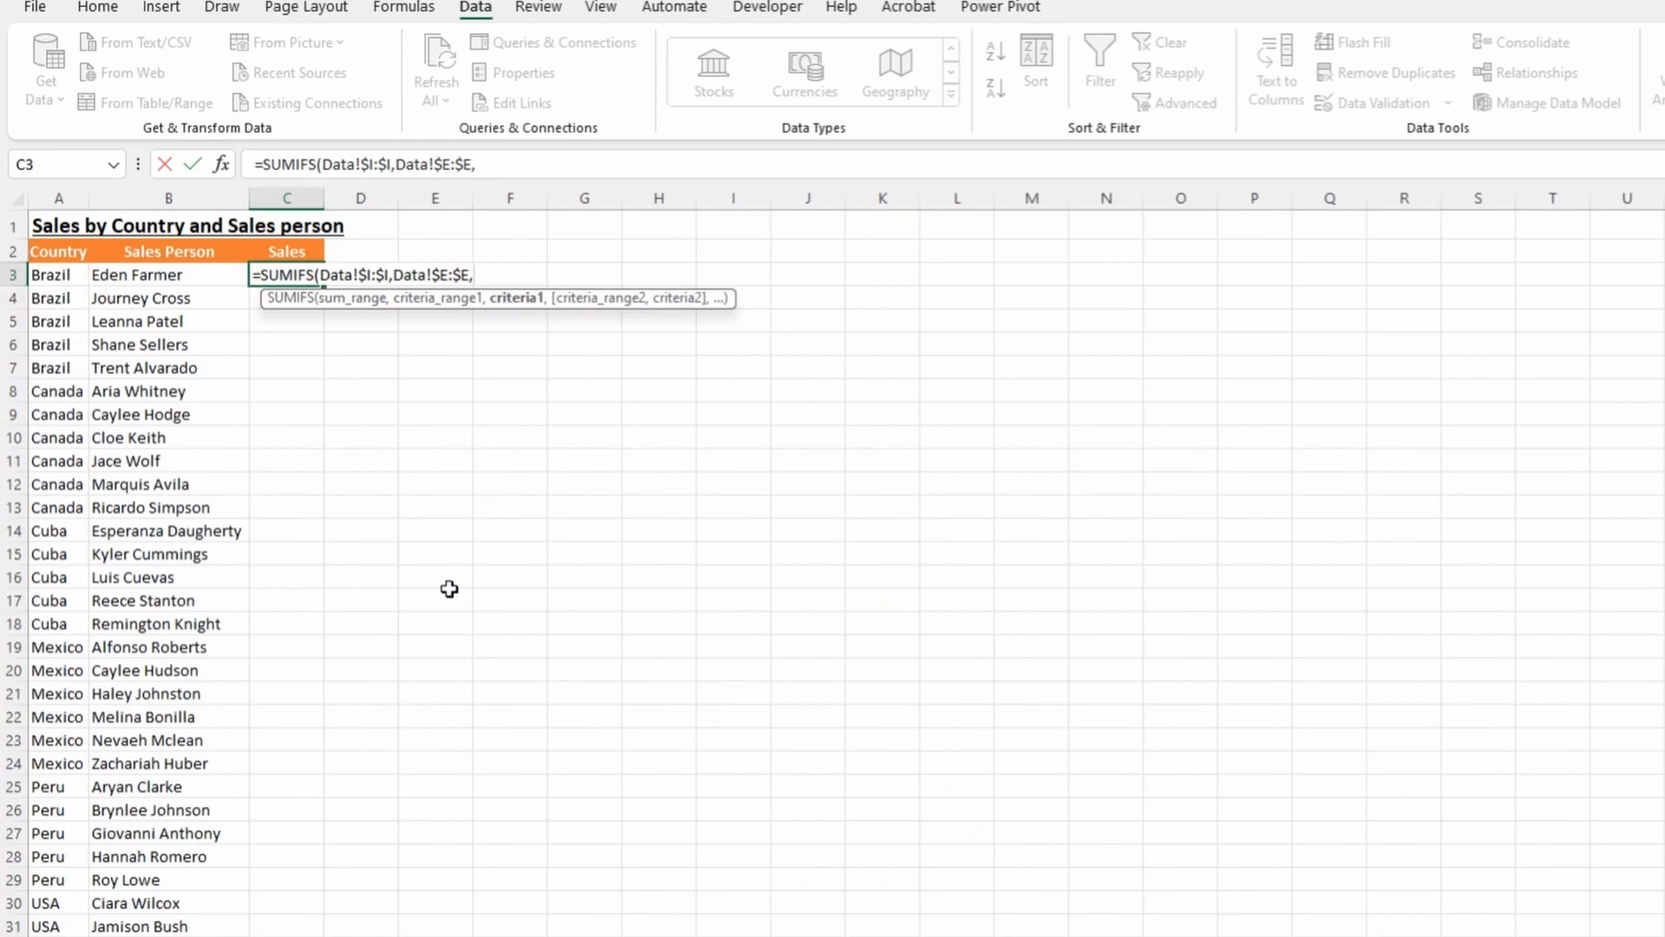
left_click(142, 276)
key("F4")
key("F4")
key("F4")
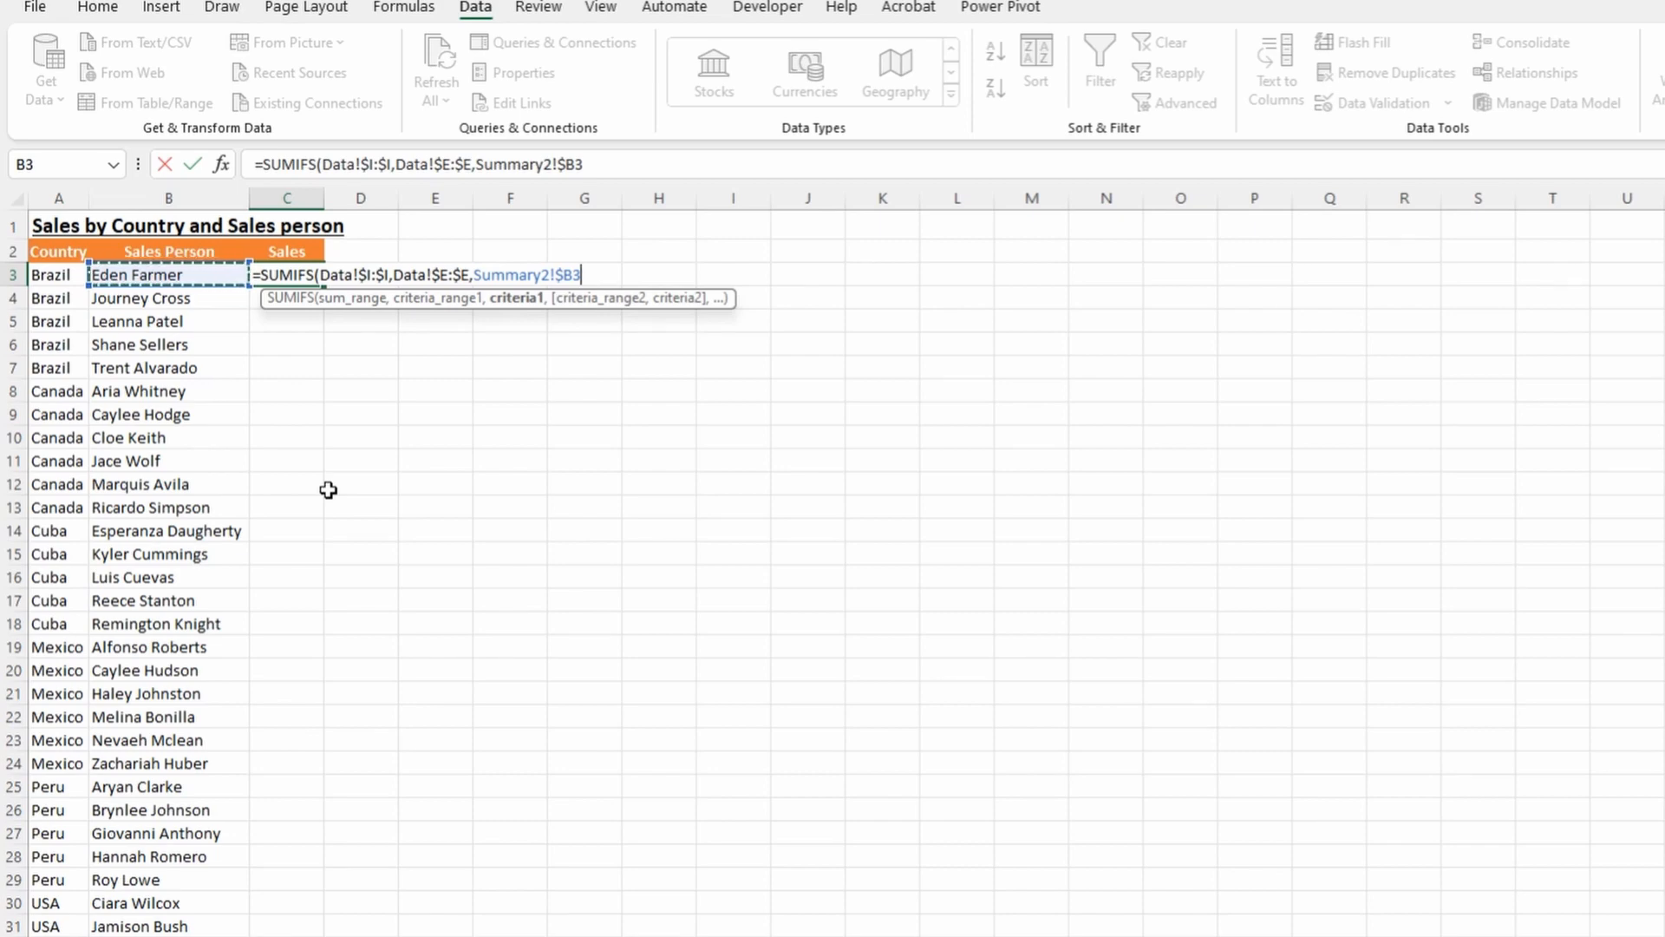
type(",")
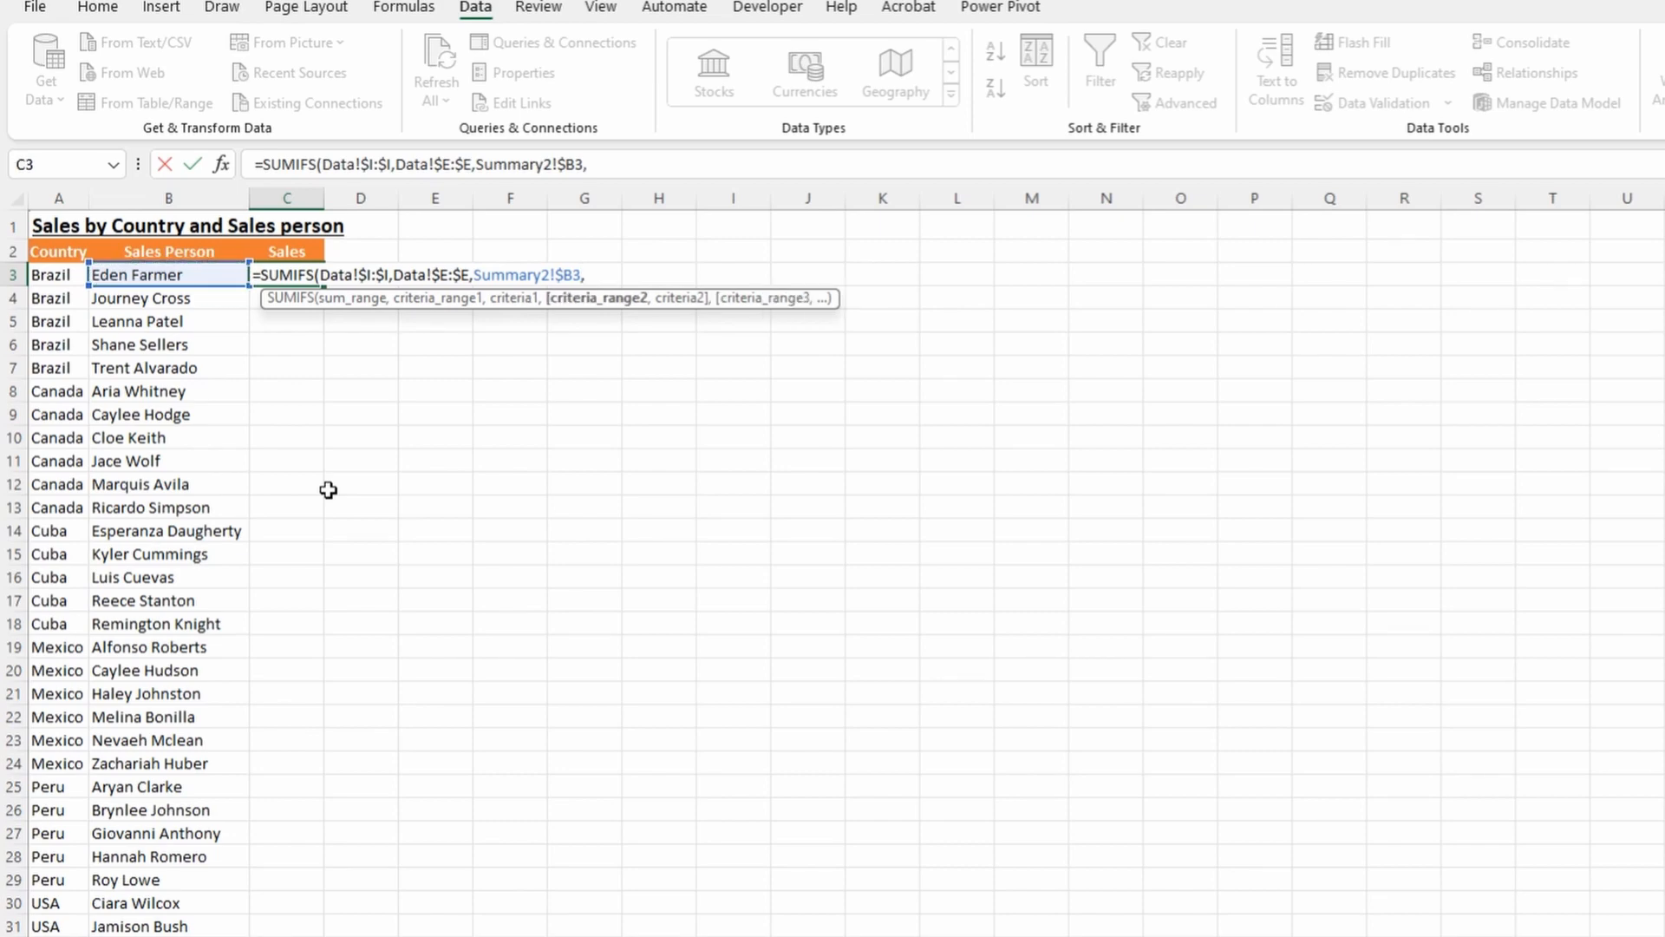
Add the second SUMIFS criterion, matching the Country column Data!$A:$A against Summary2!$A3, and complete the formula in C3.
key("ctrl+Page_Up")
key("ctrl+space")
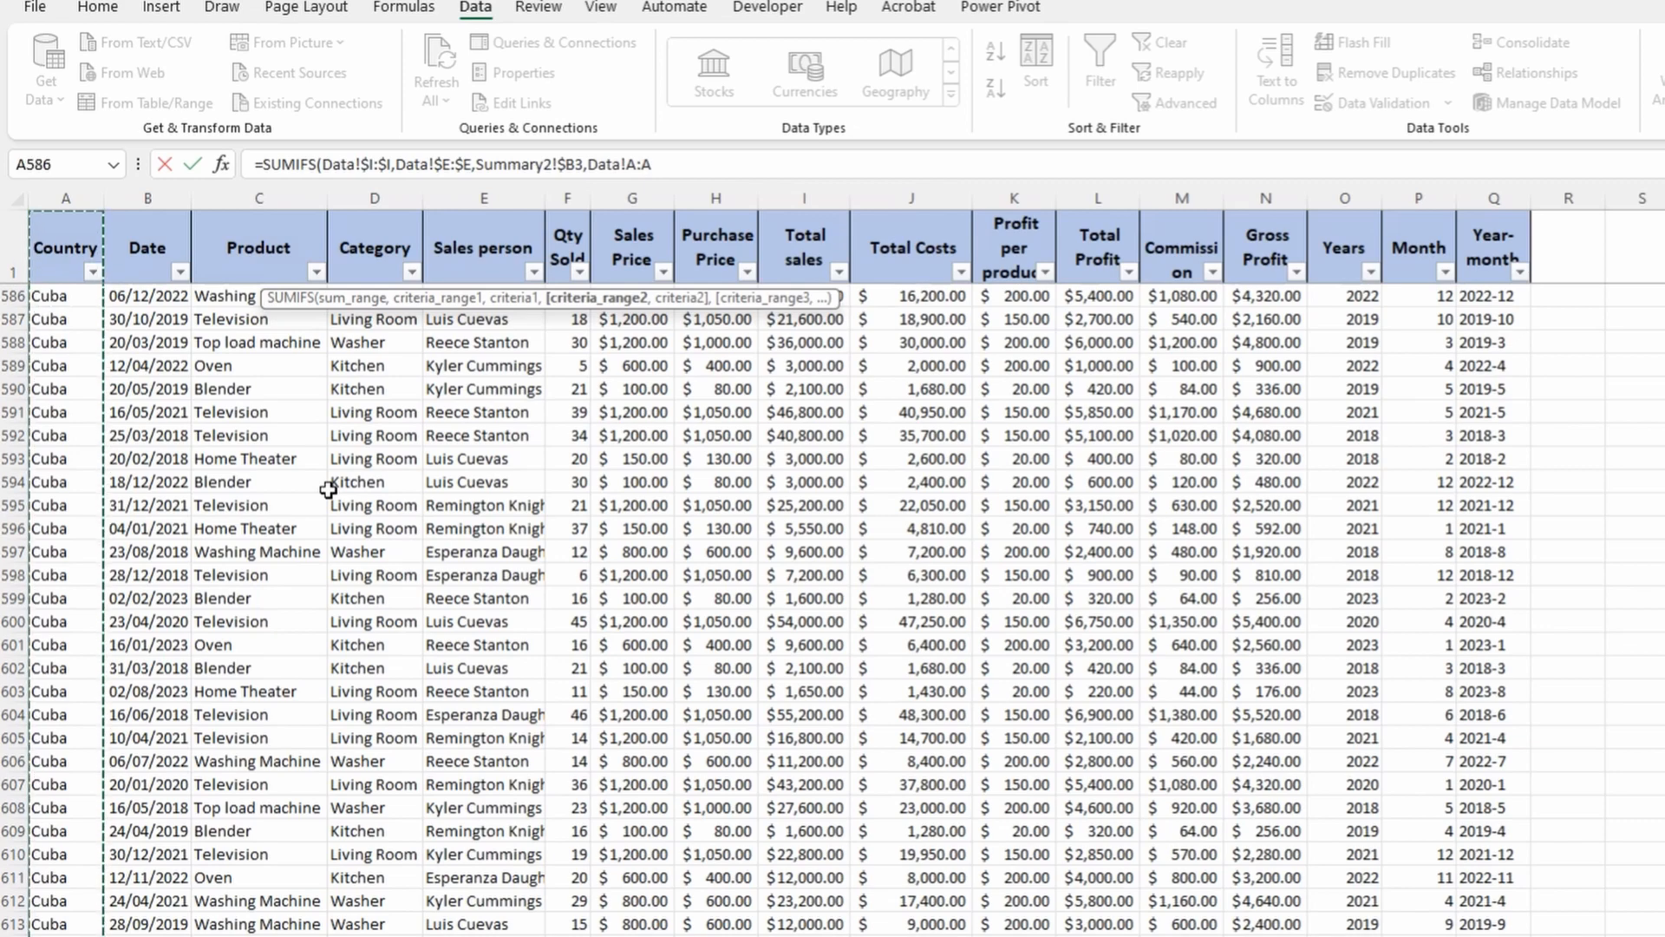
key("F4")
type(",")
key("ctrl+Page_Down")
key("Left")
key("Left")
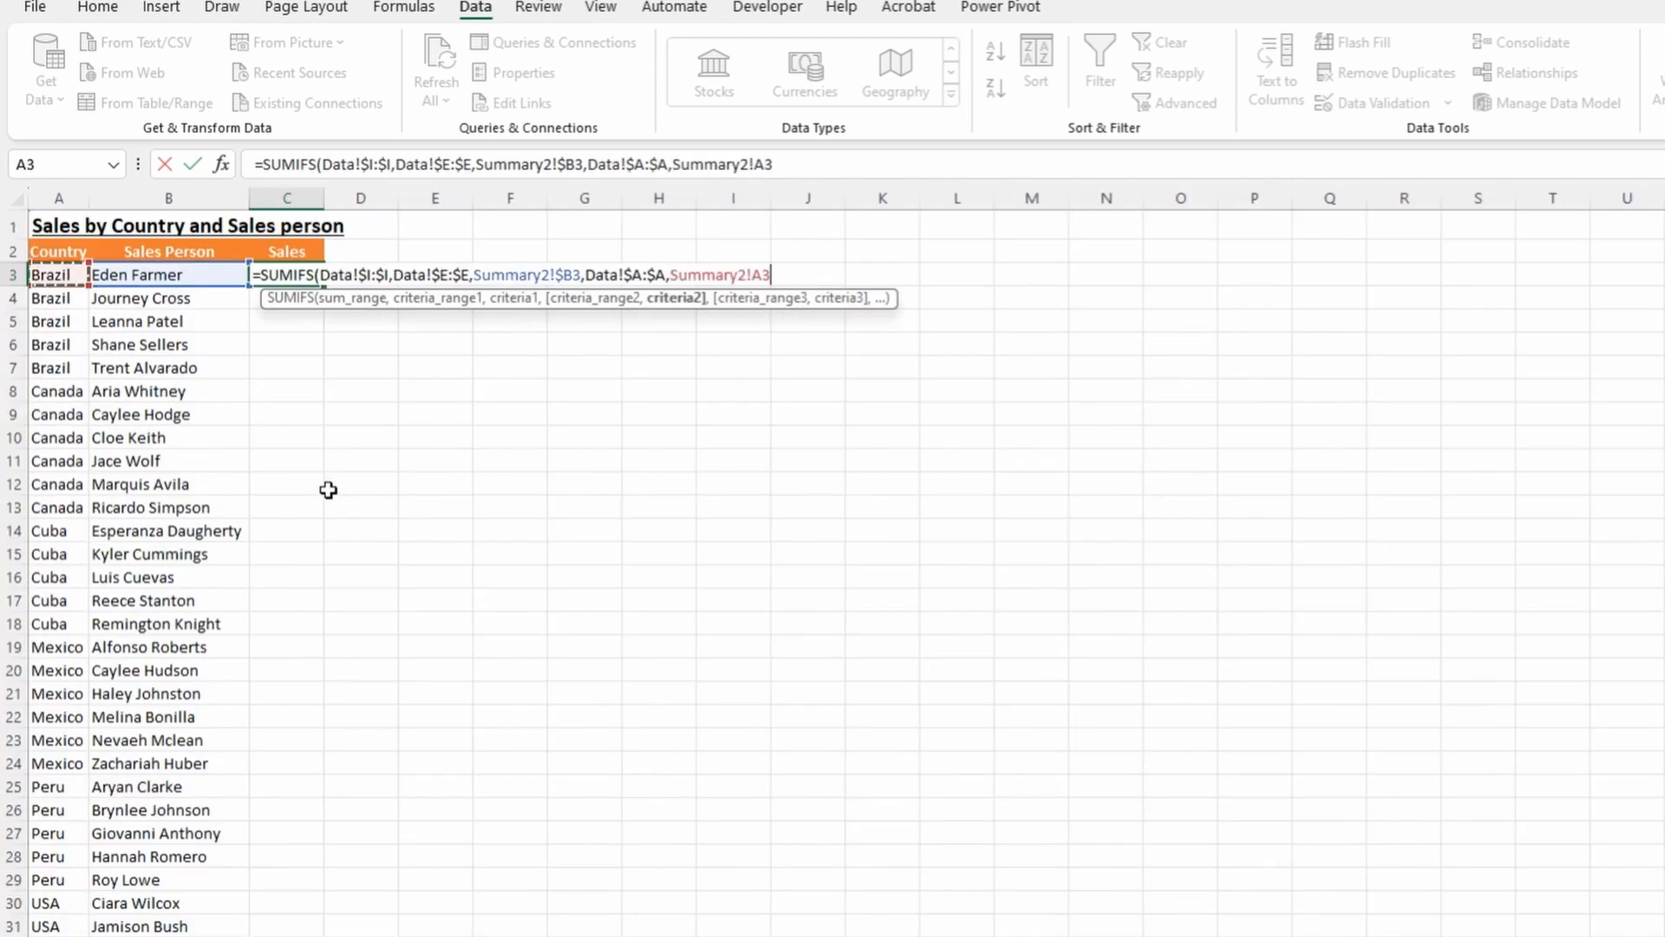
key("F4")
key("F4")
key("F4")
type(")")
key("ctrl+Return")
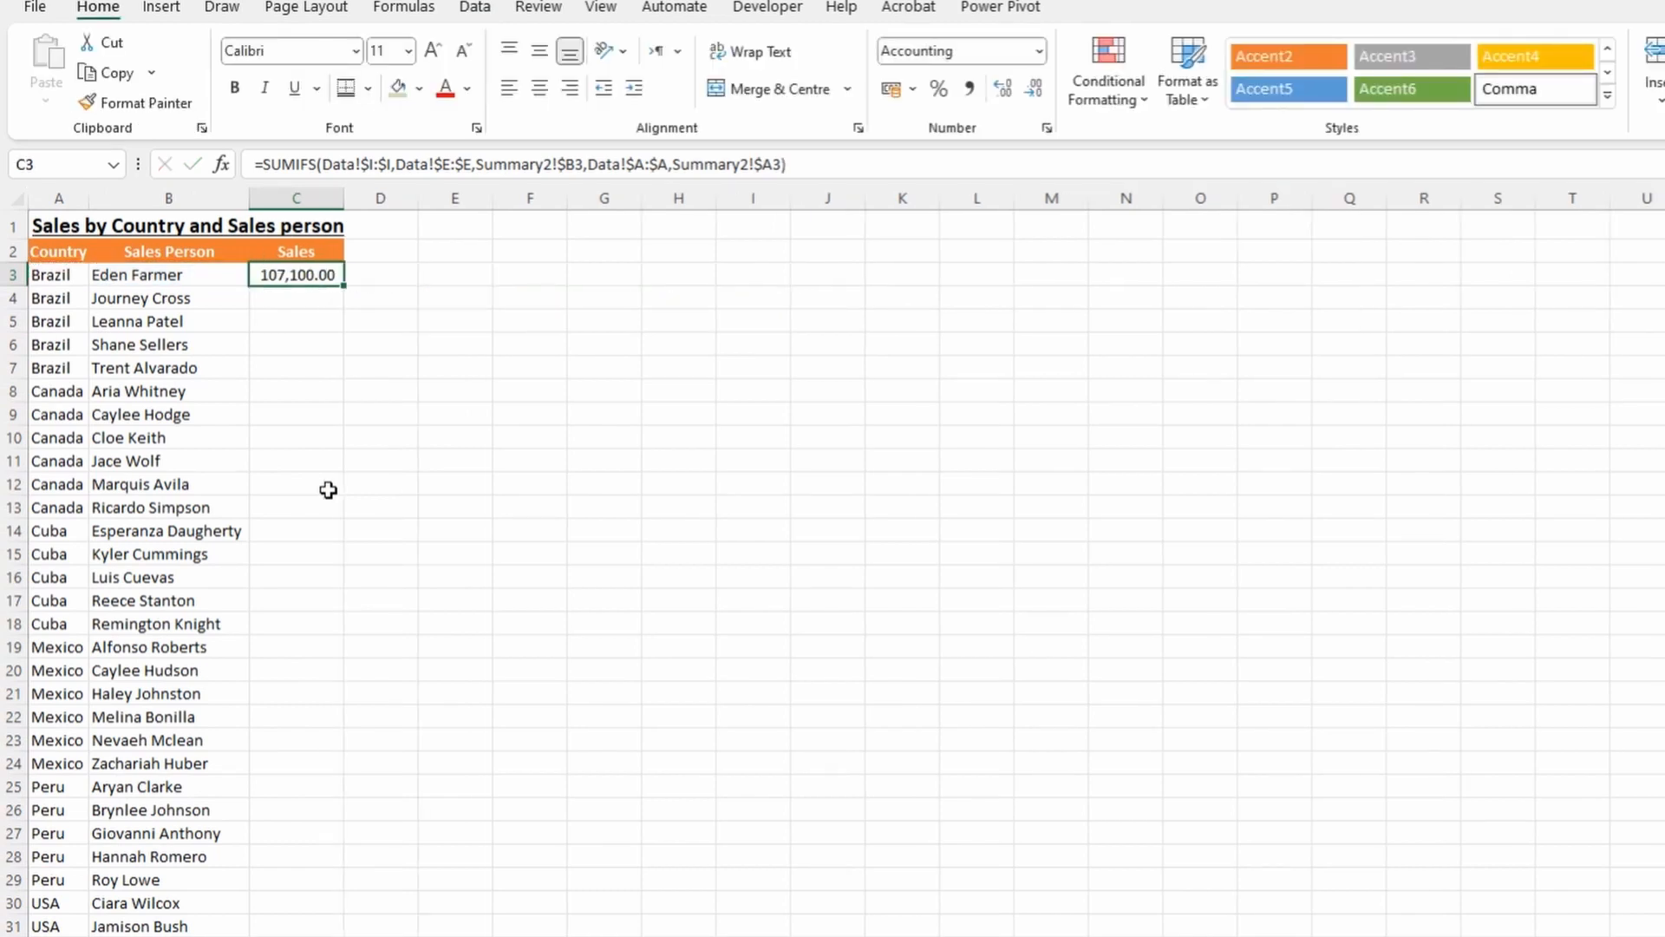
Format the C3 result in comma style without decimals and fill the formula down through C34.
left_click(1034, 89)
left_click(1034, 89)
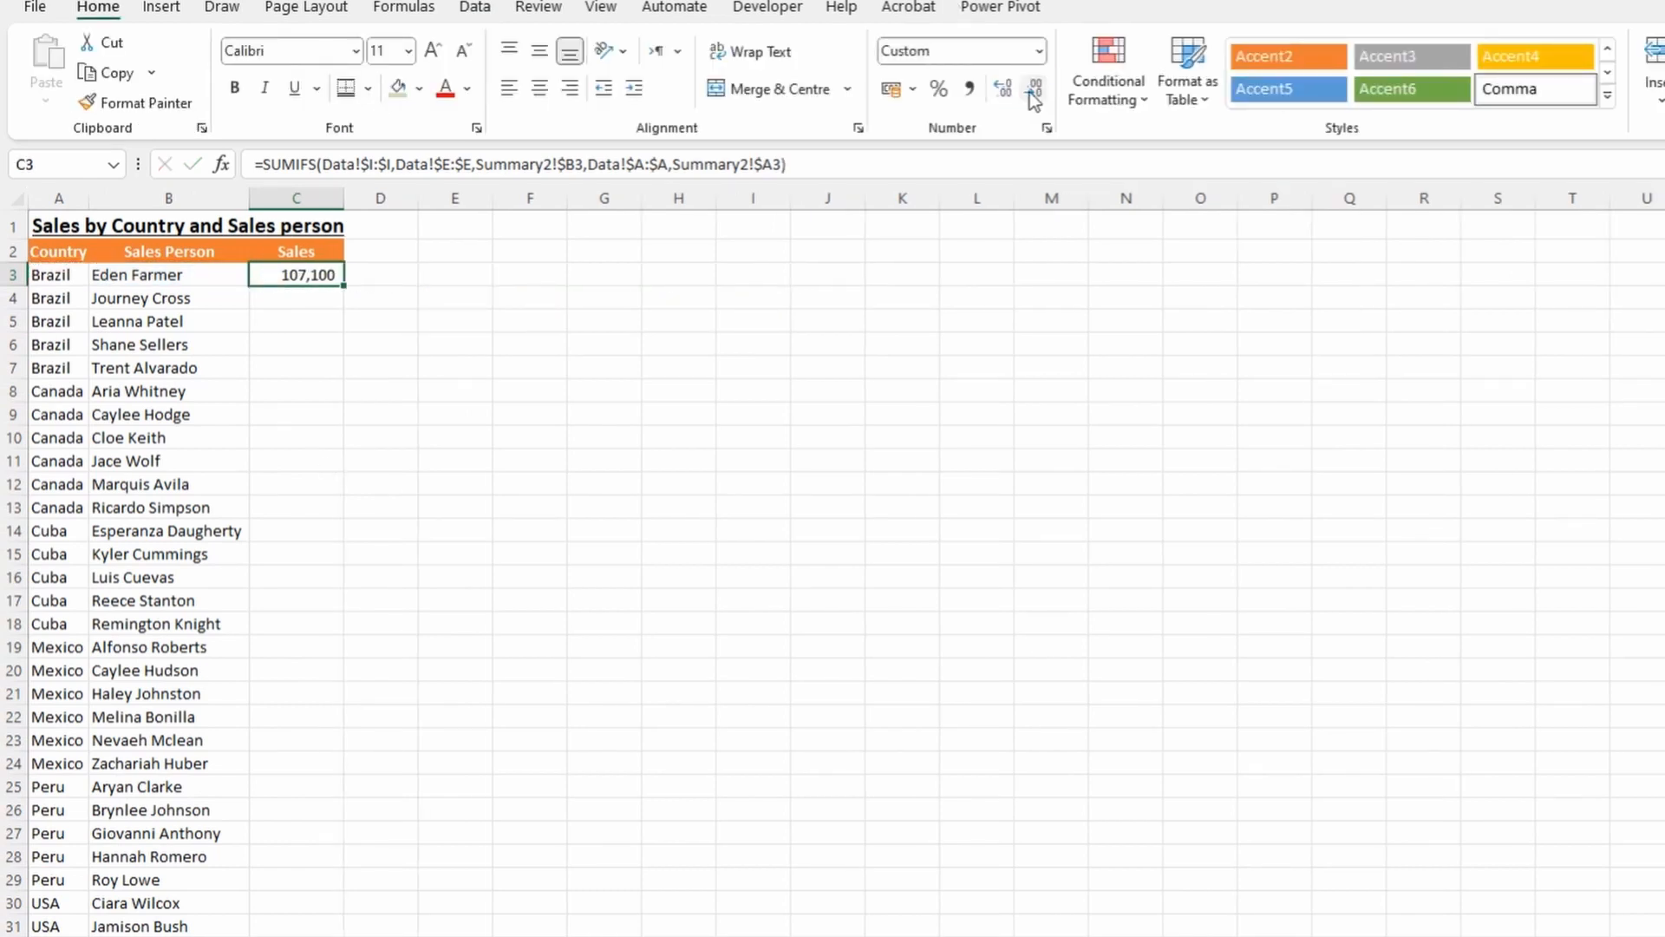
mouse_move(295, 274)
left_mouse_down()
mouse_move(345, 728)
mouse_move(346, 936)
left_mouse_up()
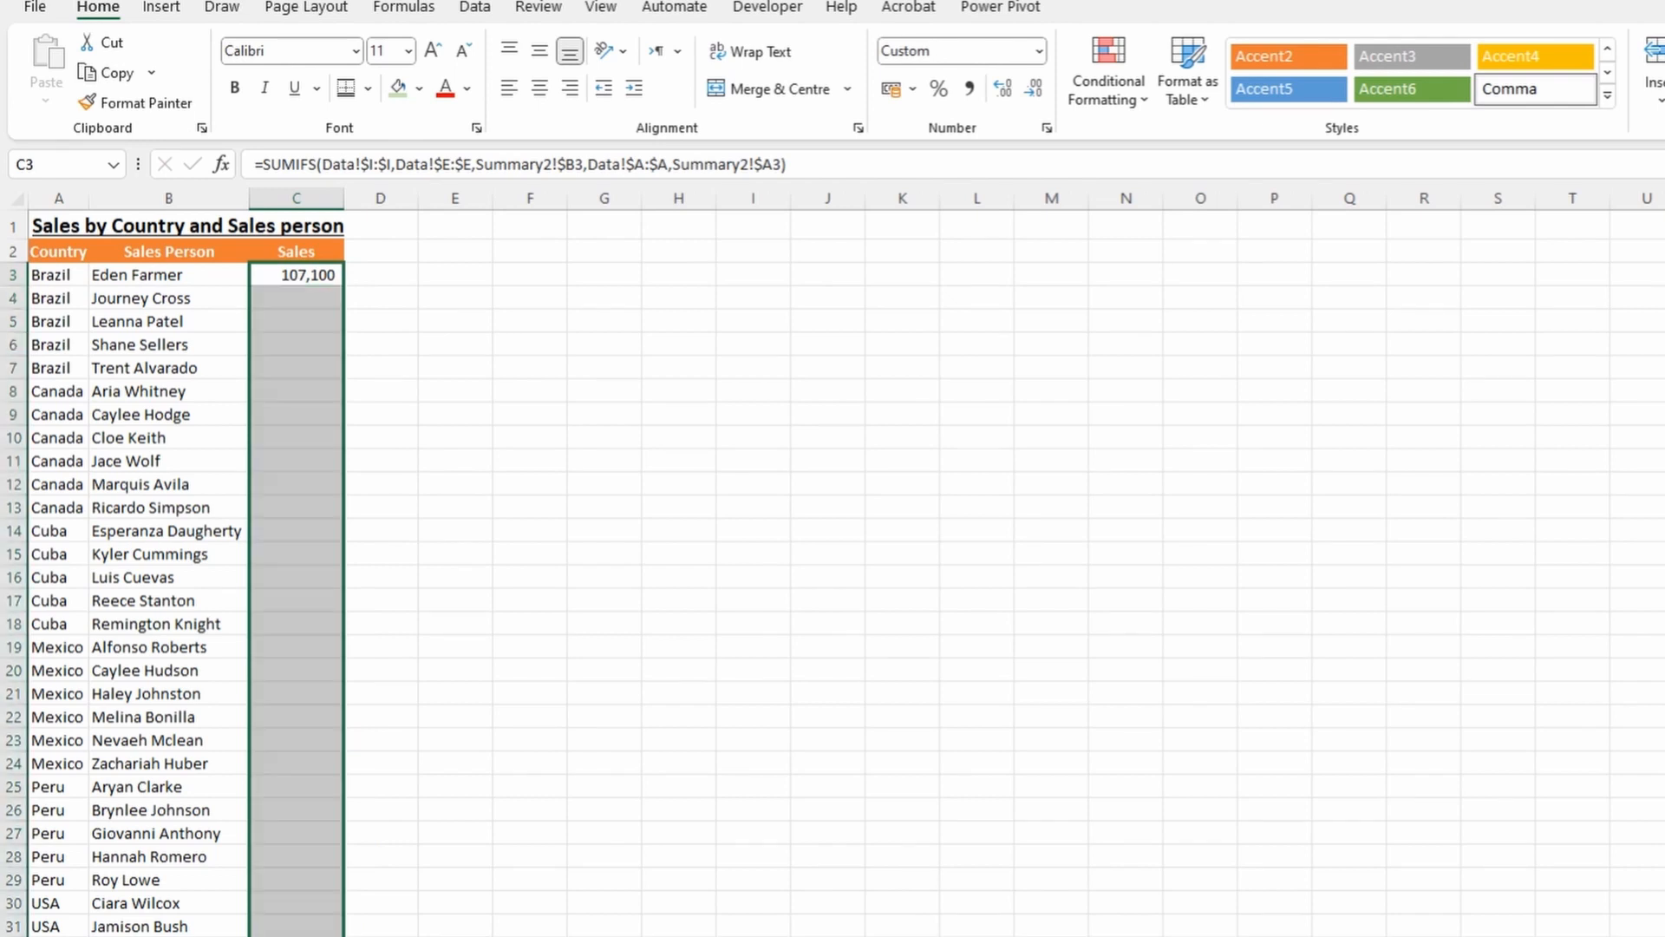
key("ctrl+d")
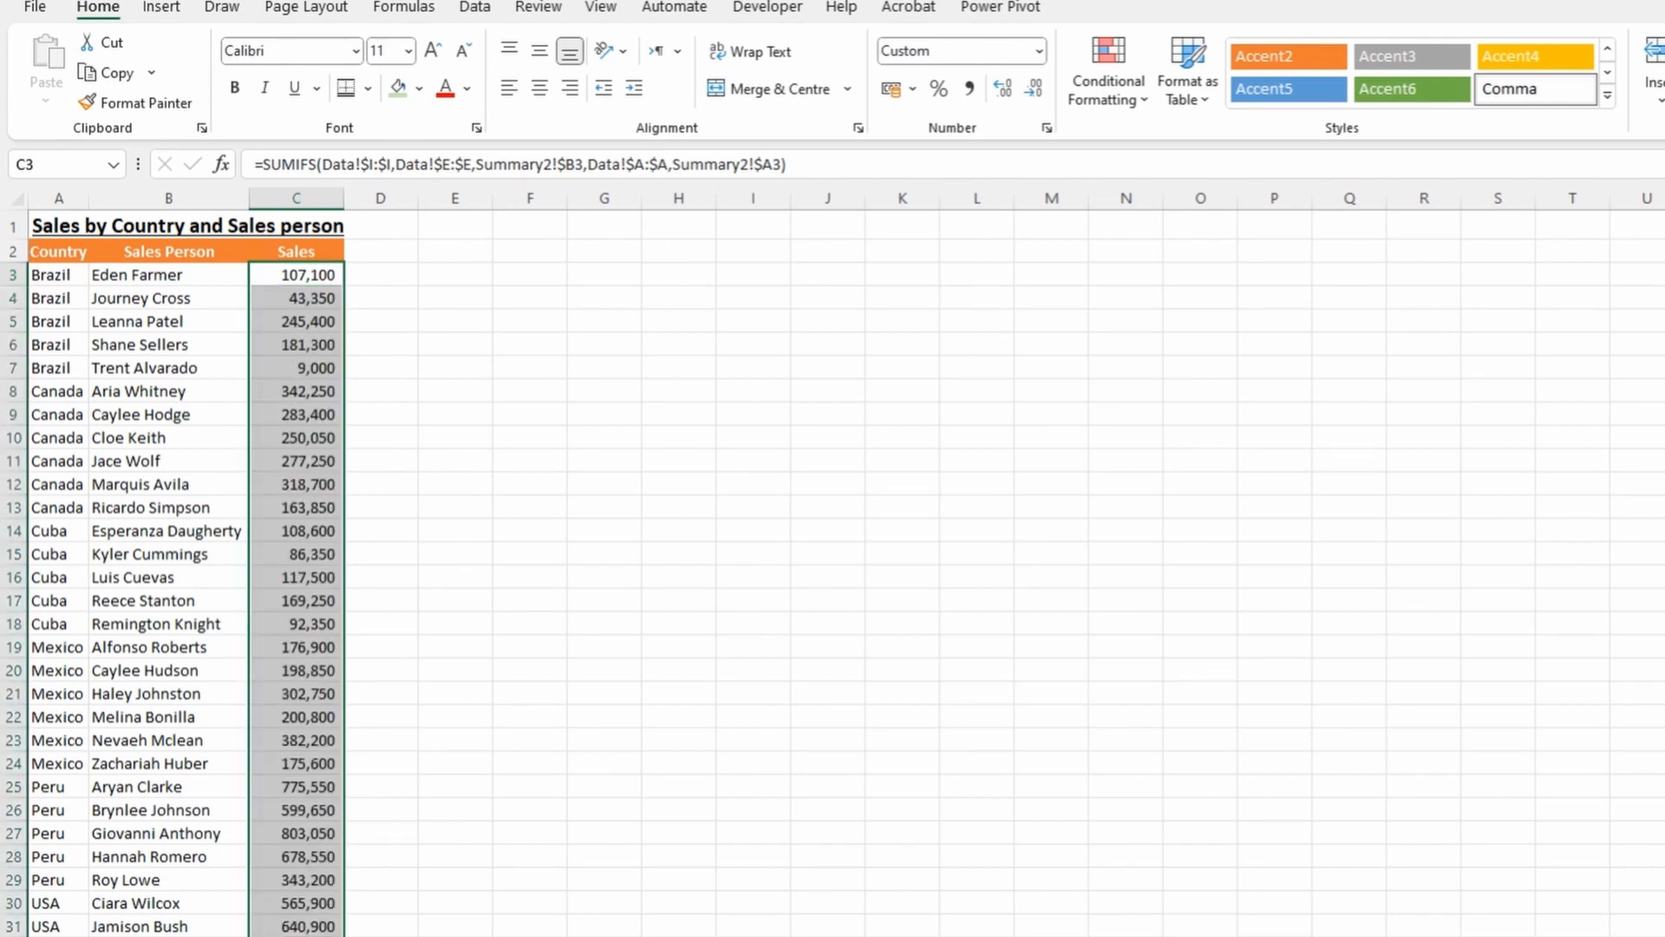
left_click(305, 276)
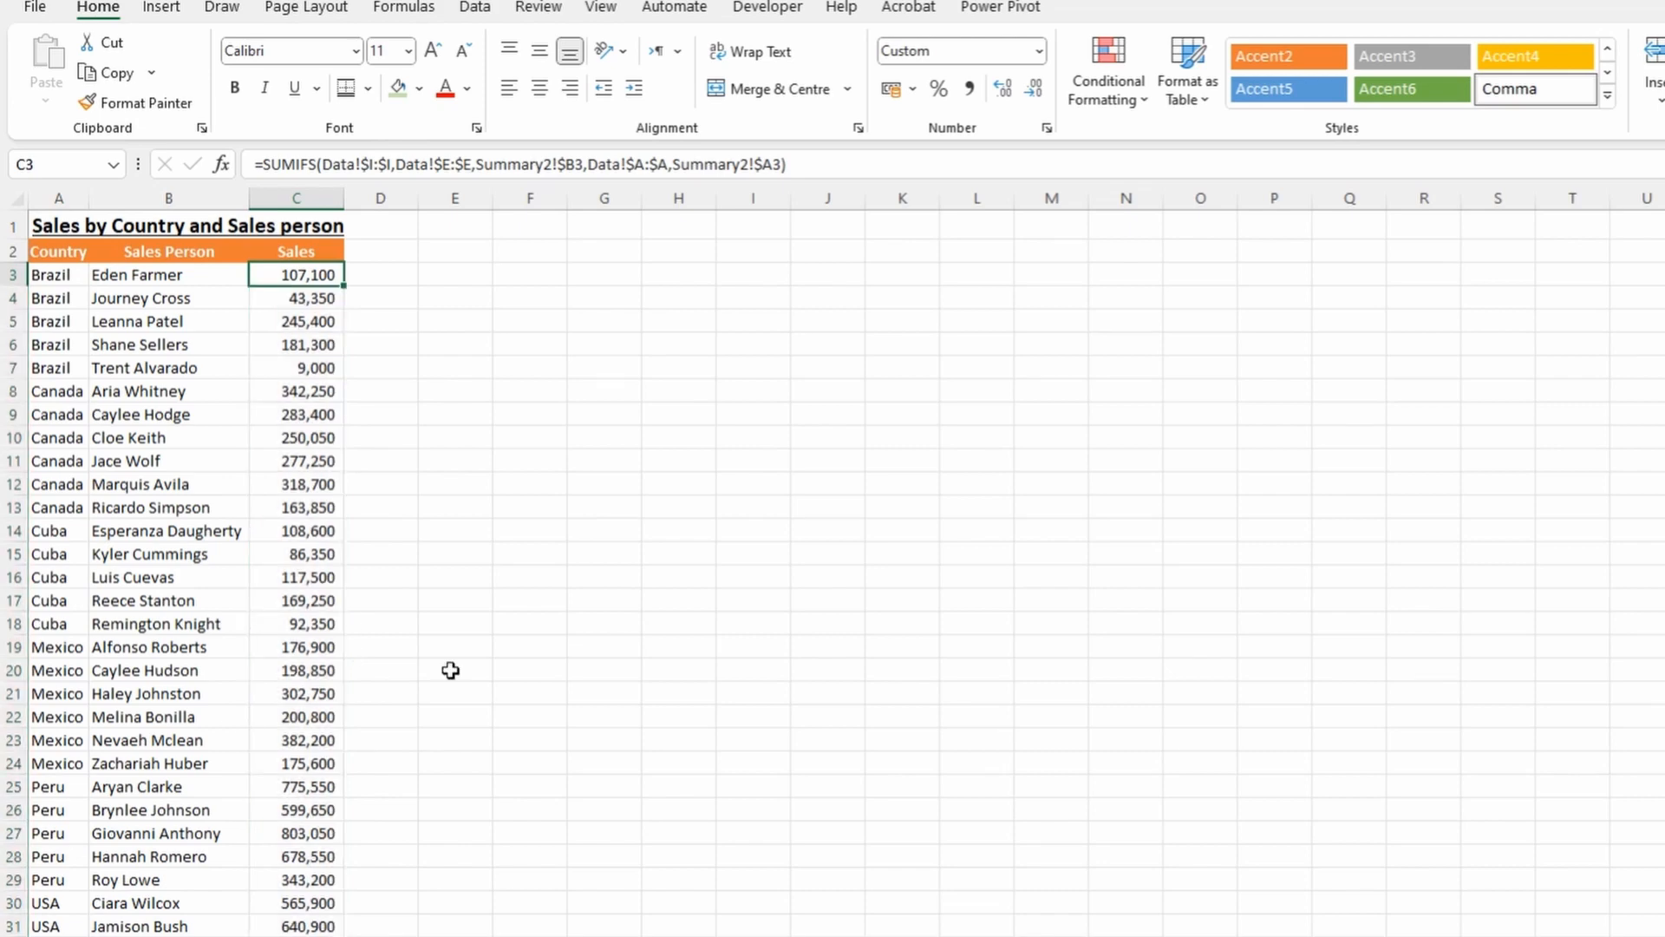
left_click(54, 271)
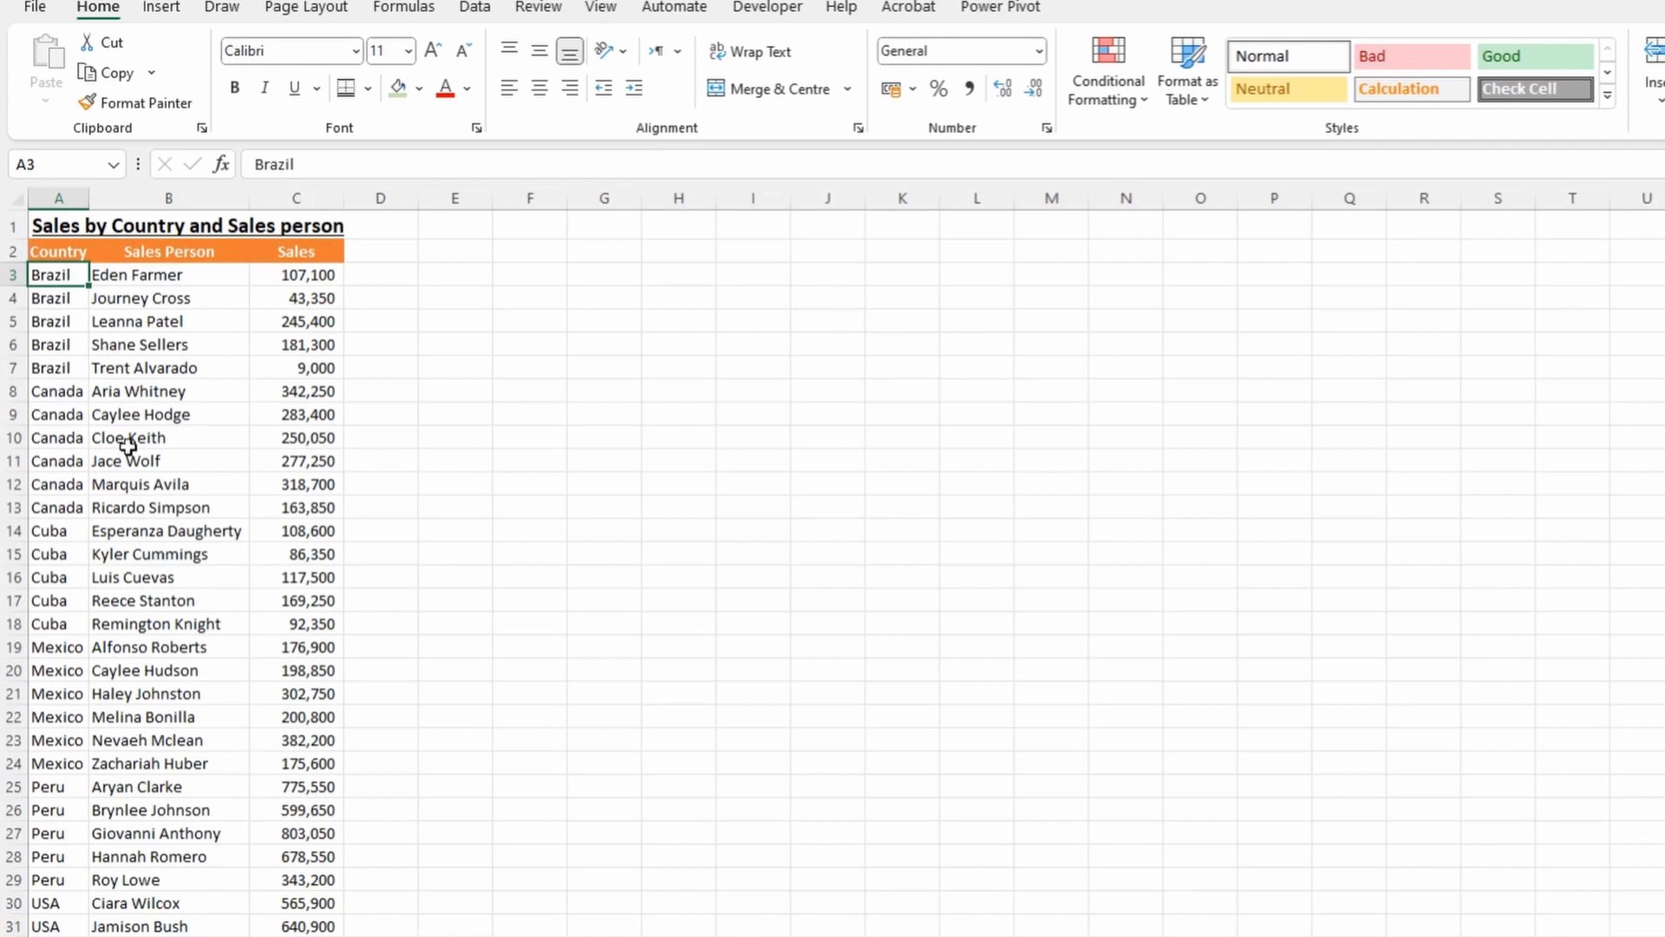
left_click_drag(52, 274, 52, 508)
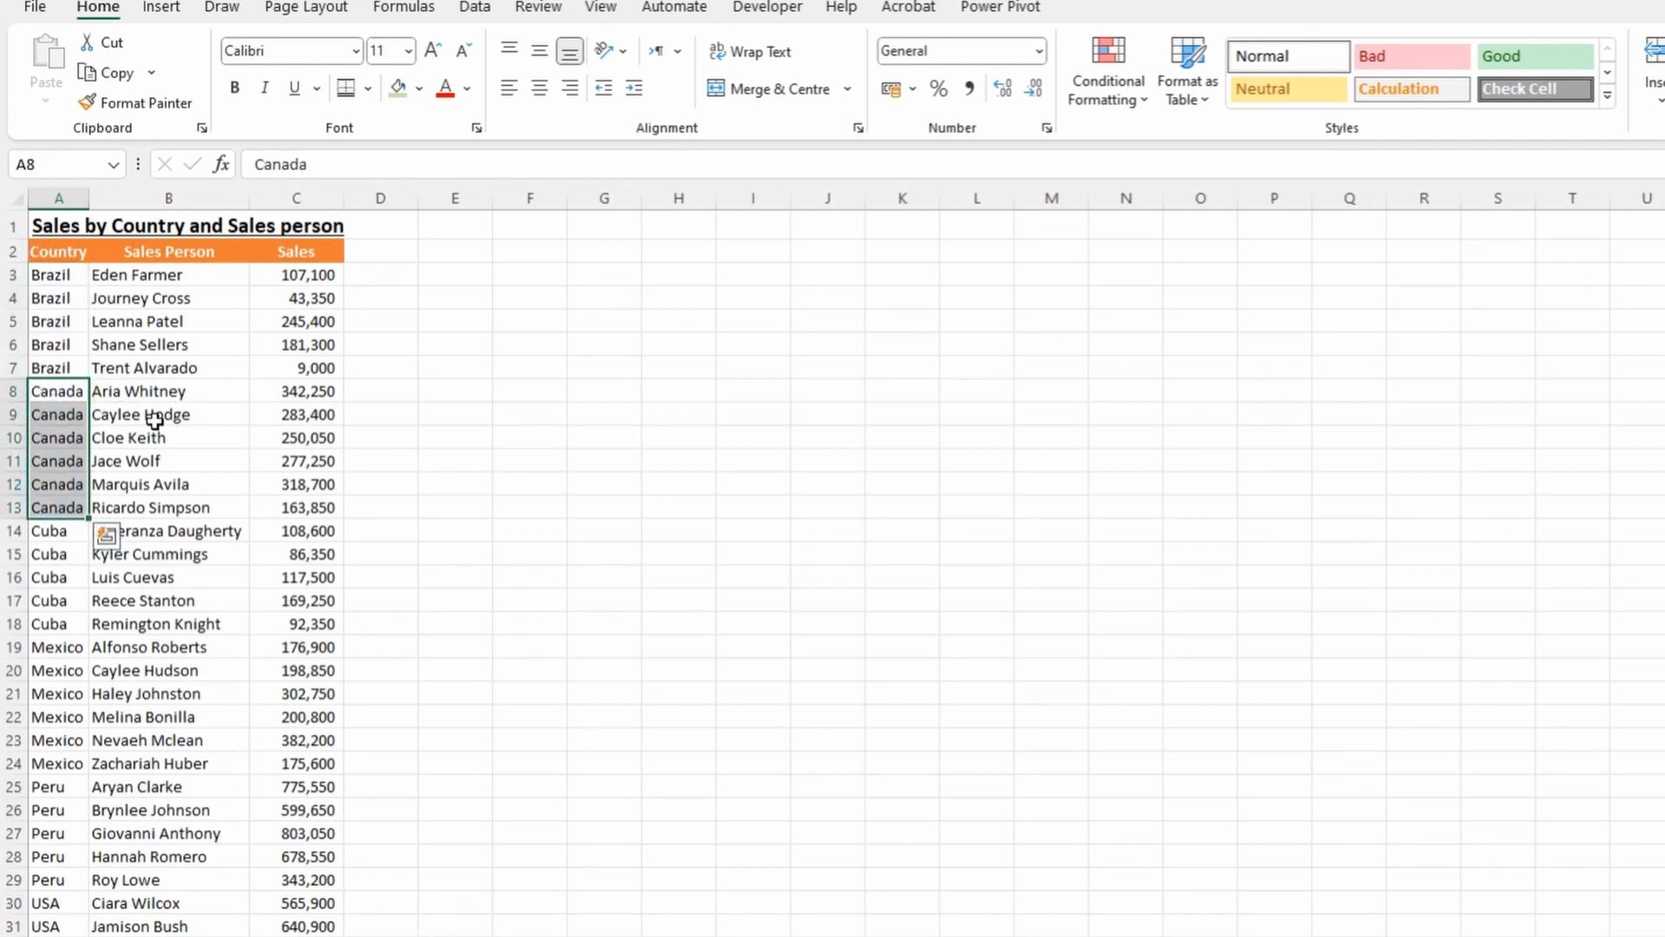
left_click(11, 392)
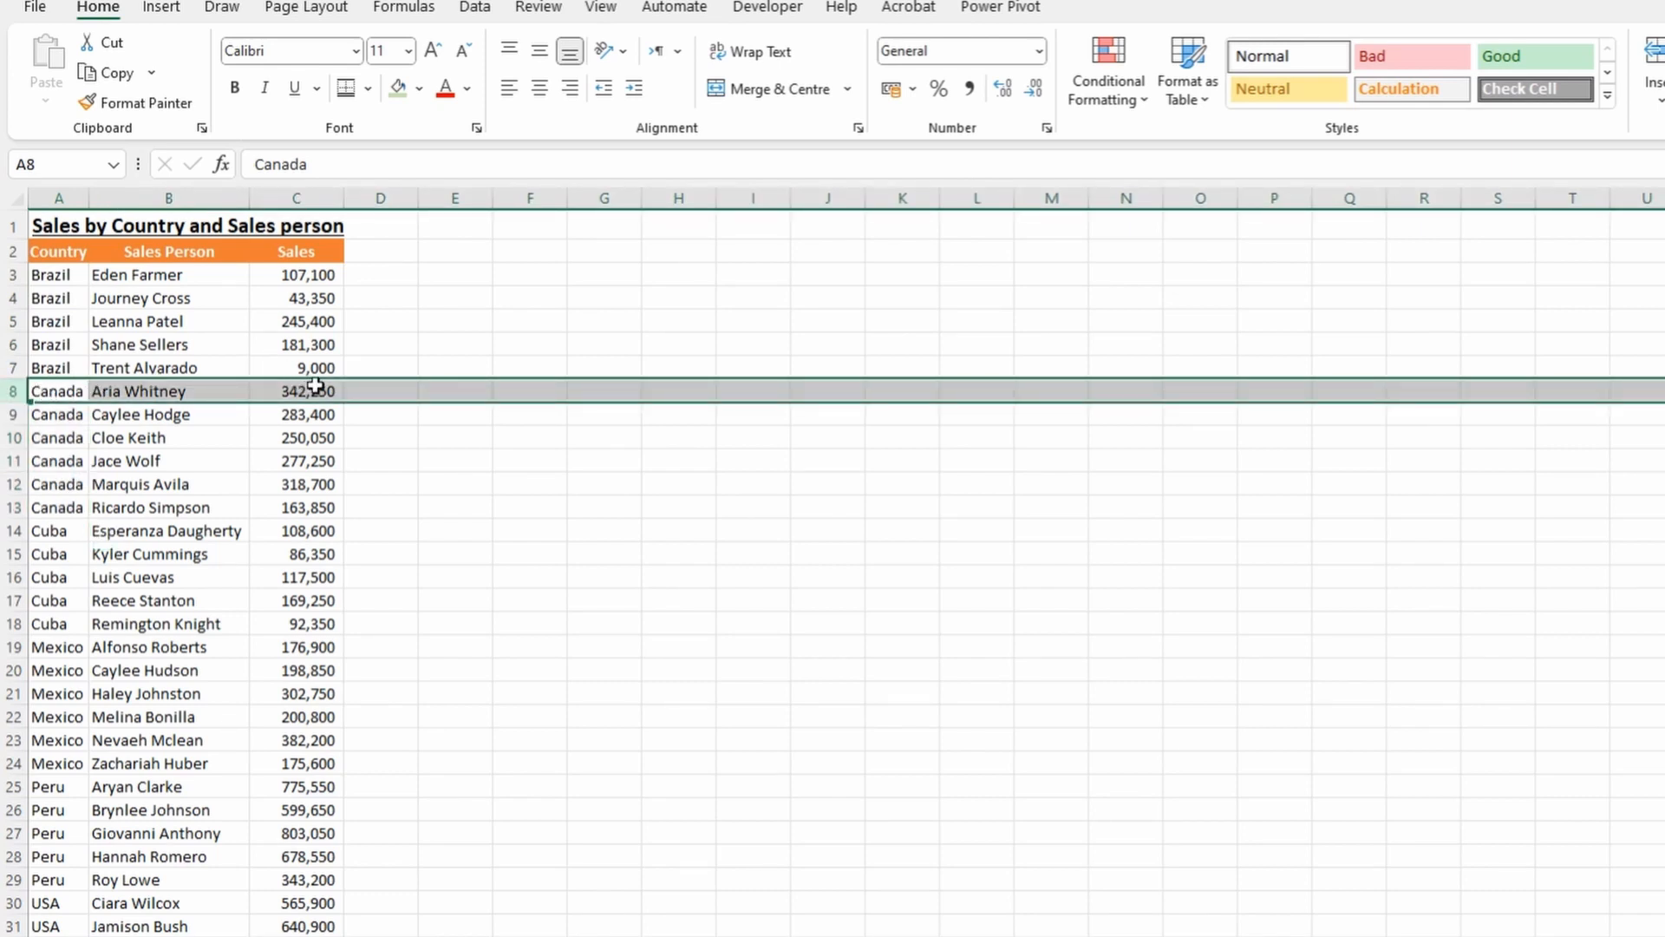
left_click_drag(309, 281, 309, 366)
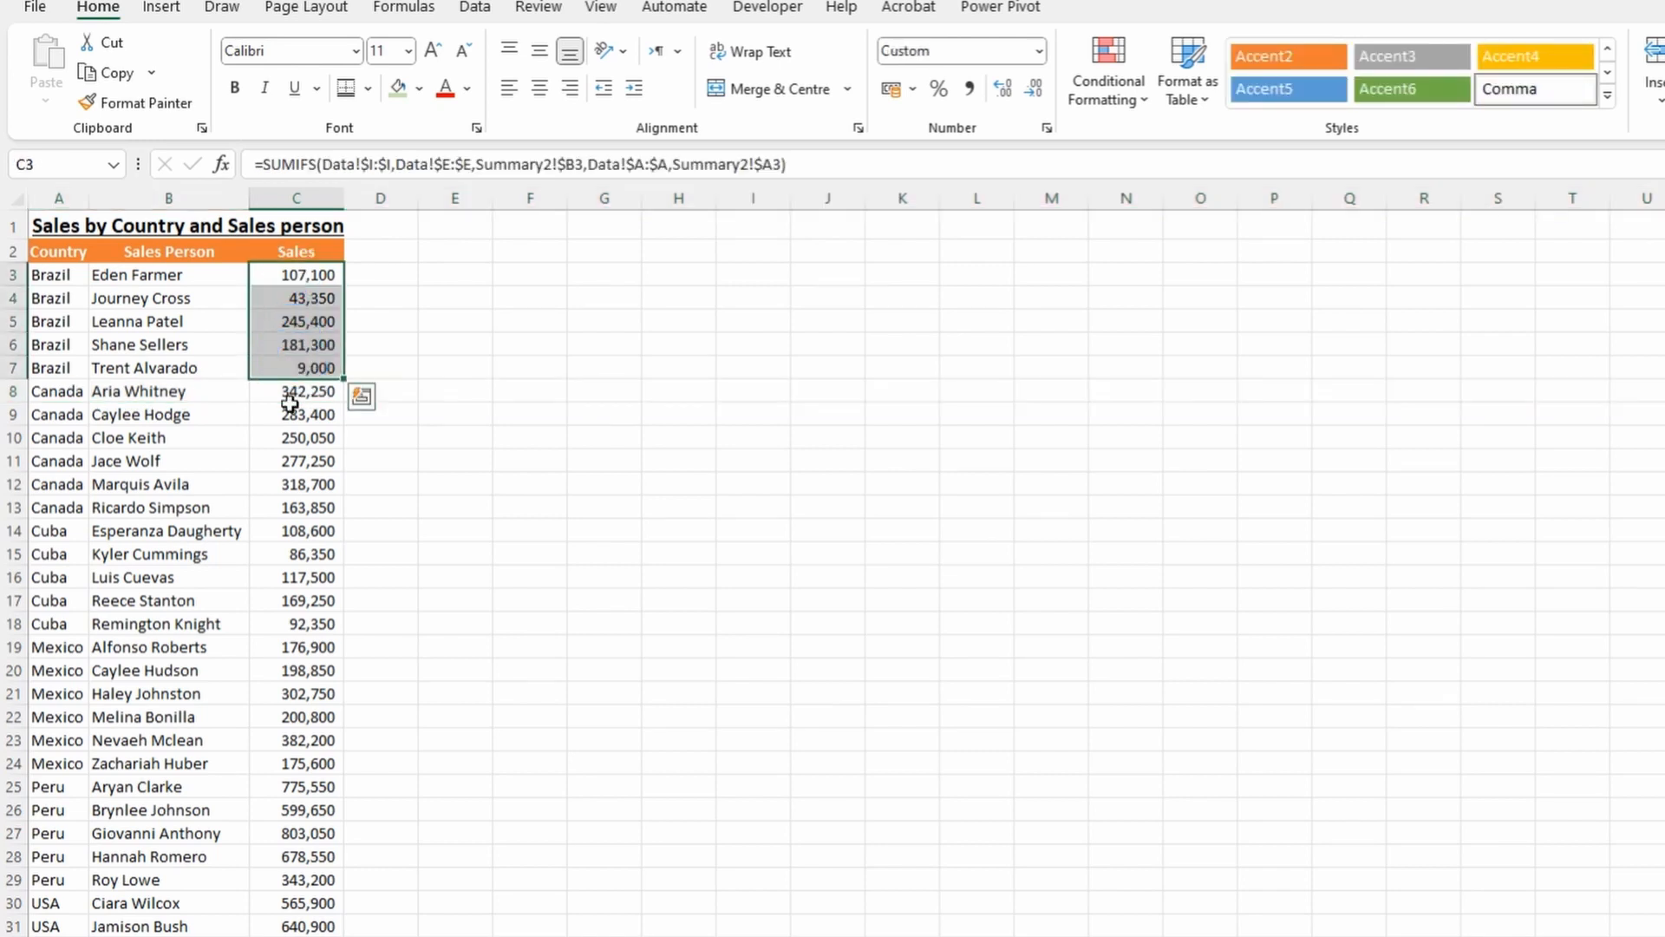
Add subtotals to A2:C34 at each change in Country, using Sum on the Sales column with the summary below the data.
left_click(73, 253)
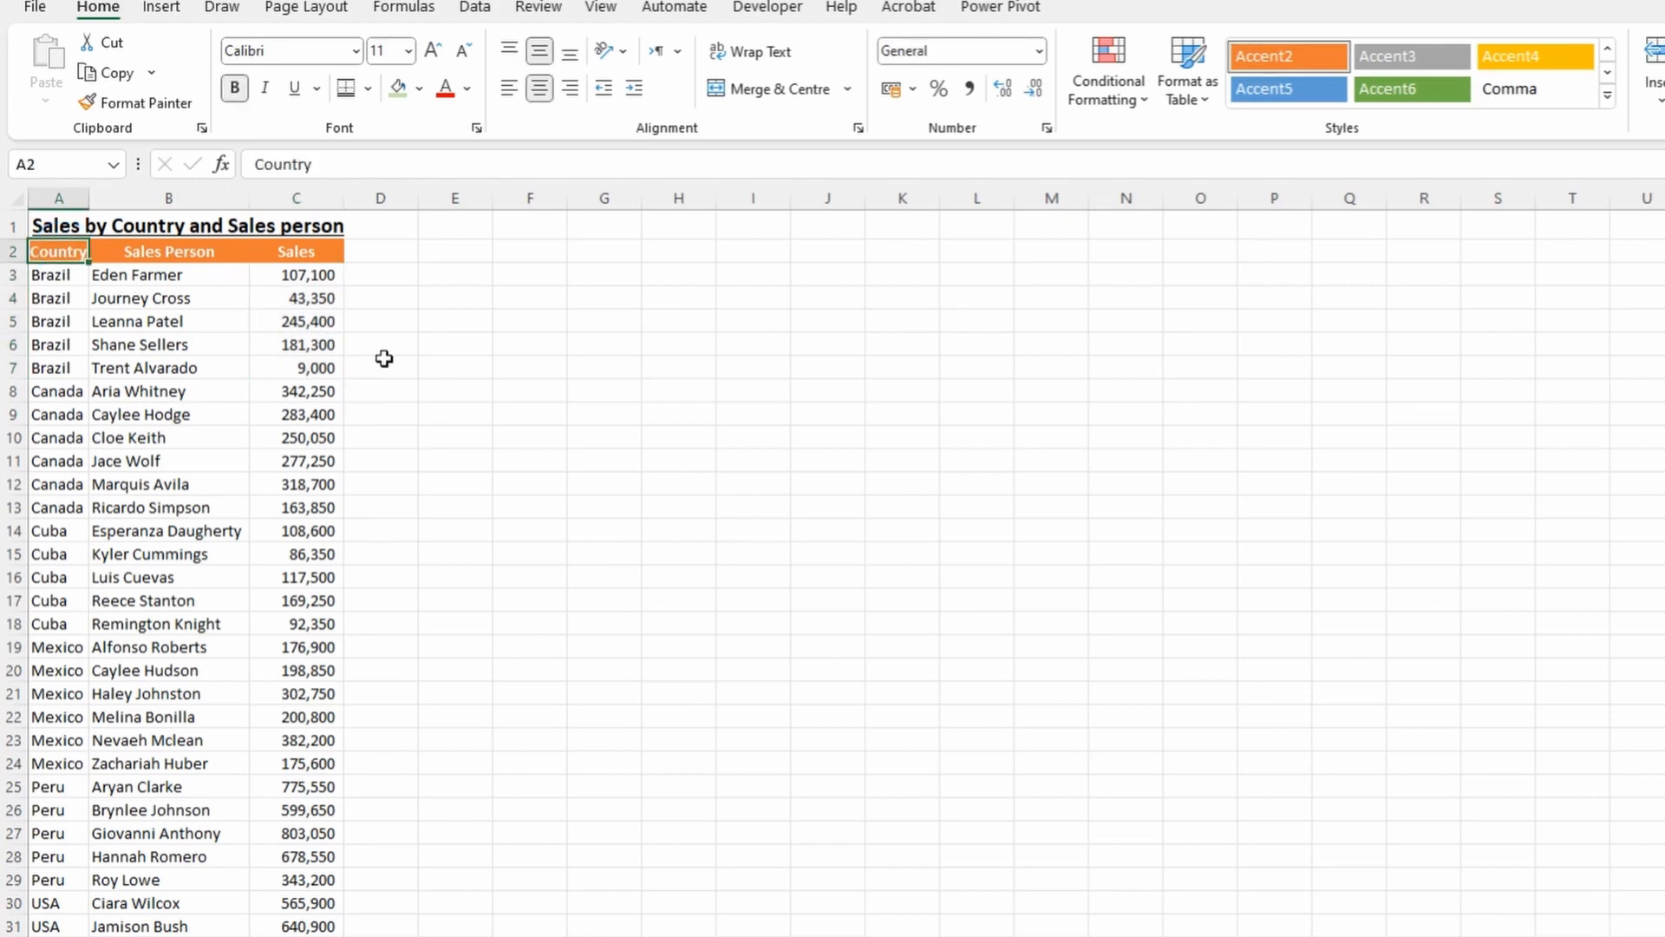
key("ctrl+shift+Right")
key("ctrl+shift+Down")
left_click(474, 7)
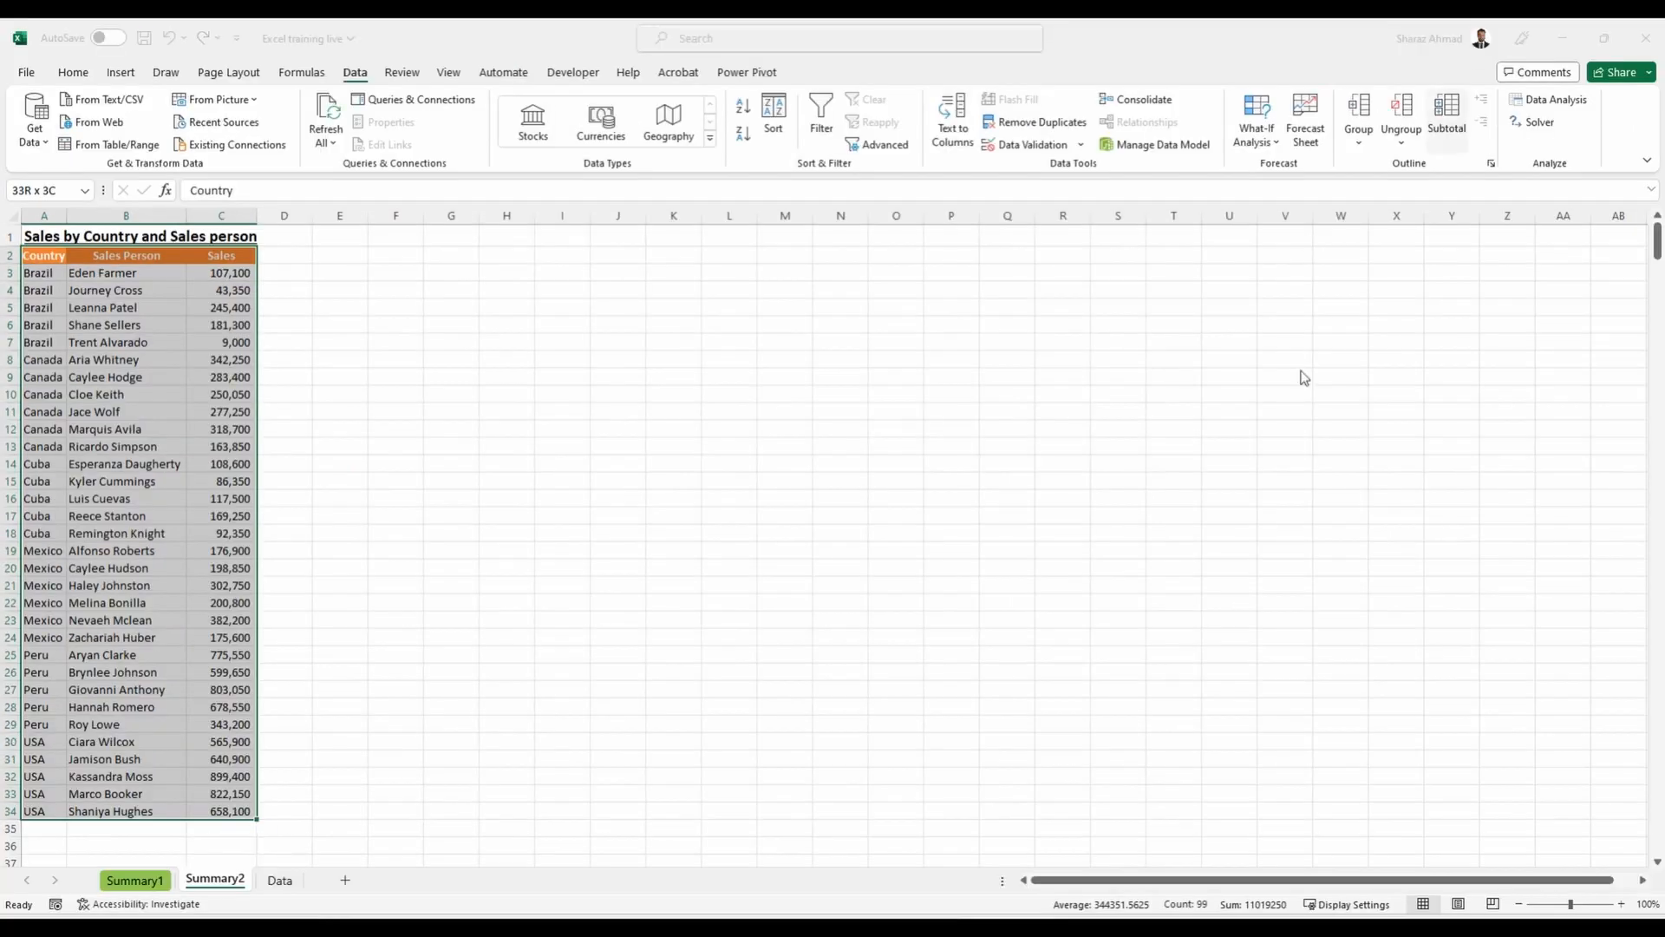
left_click_drag(264, 563, 765, 345)
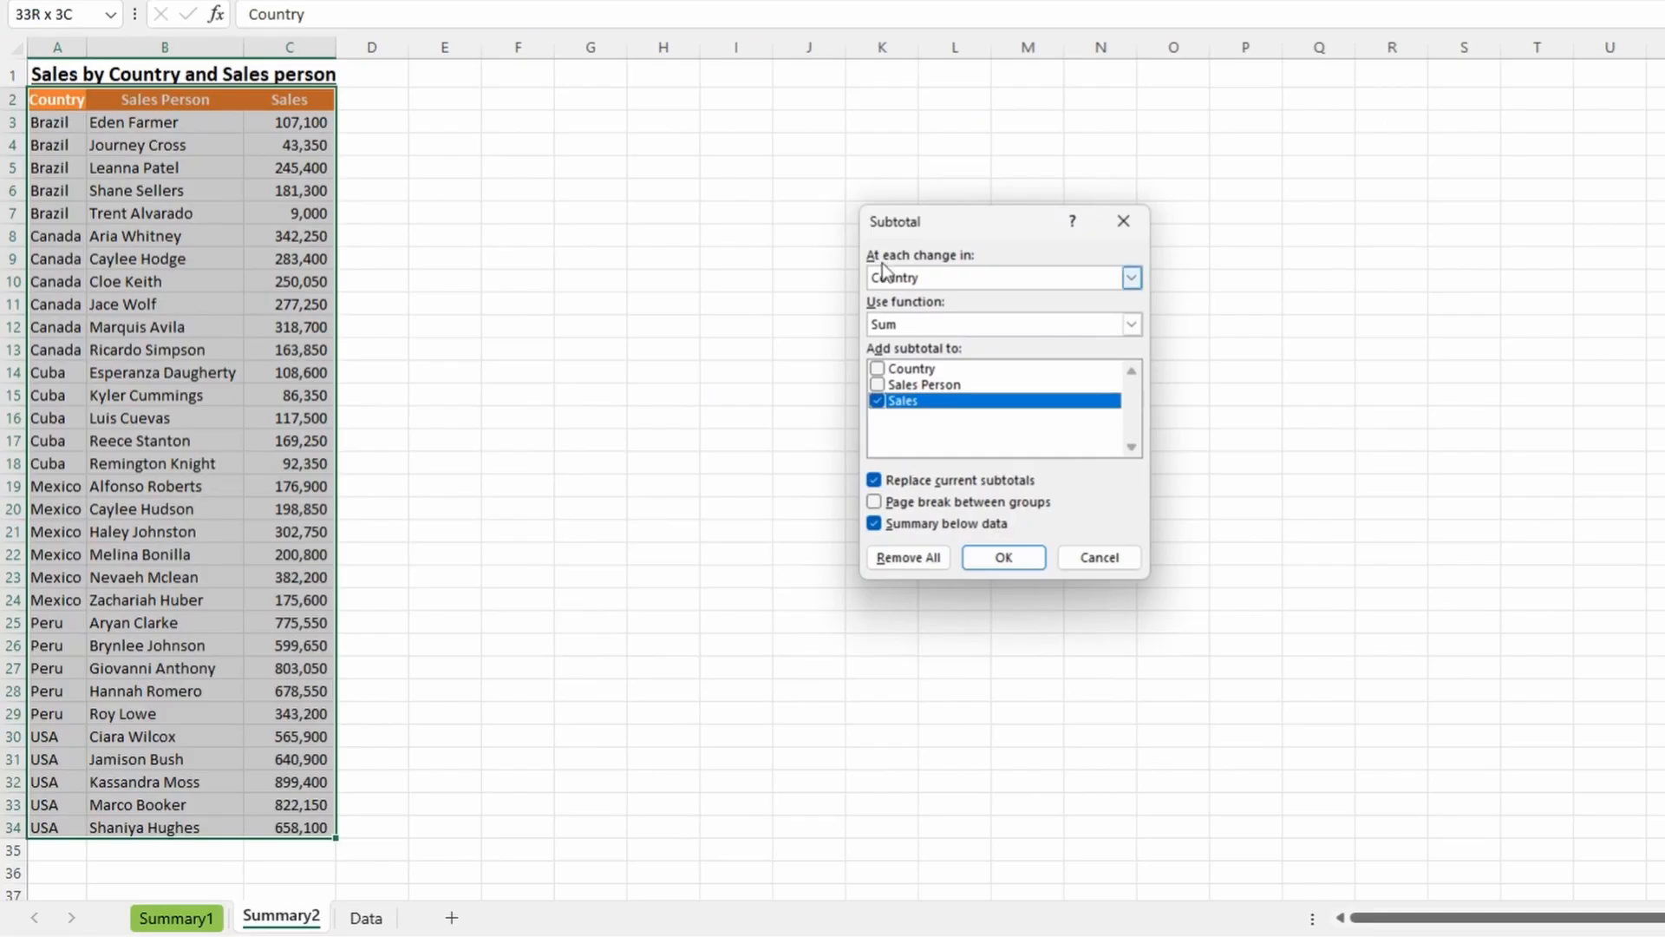
left_click(973, 278)
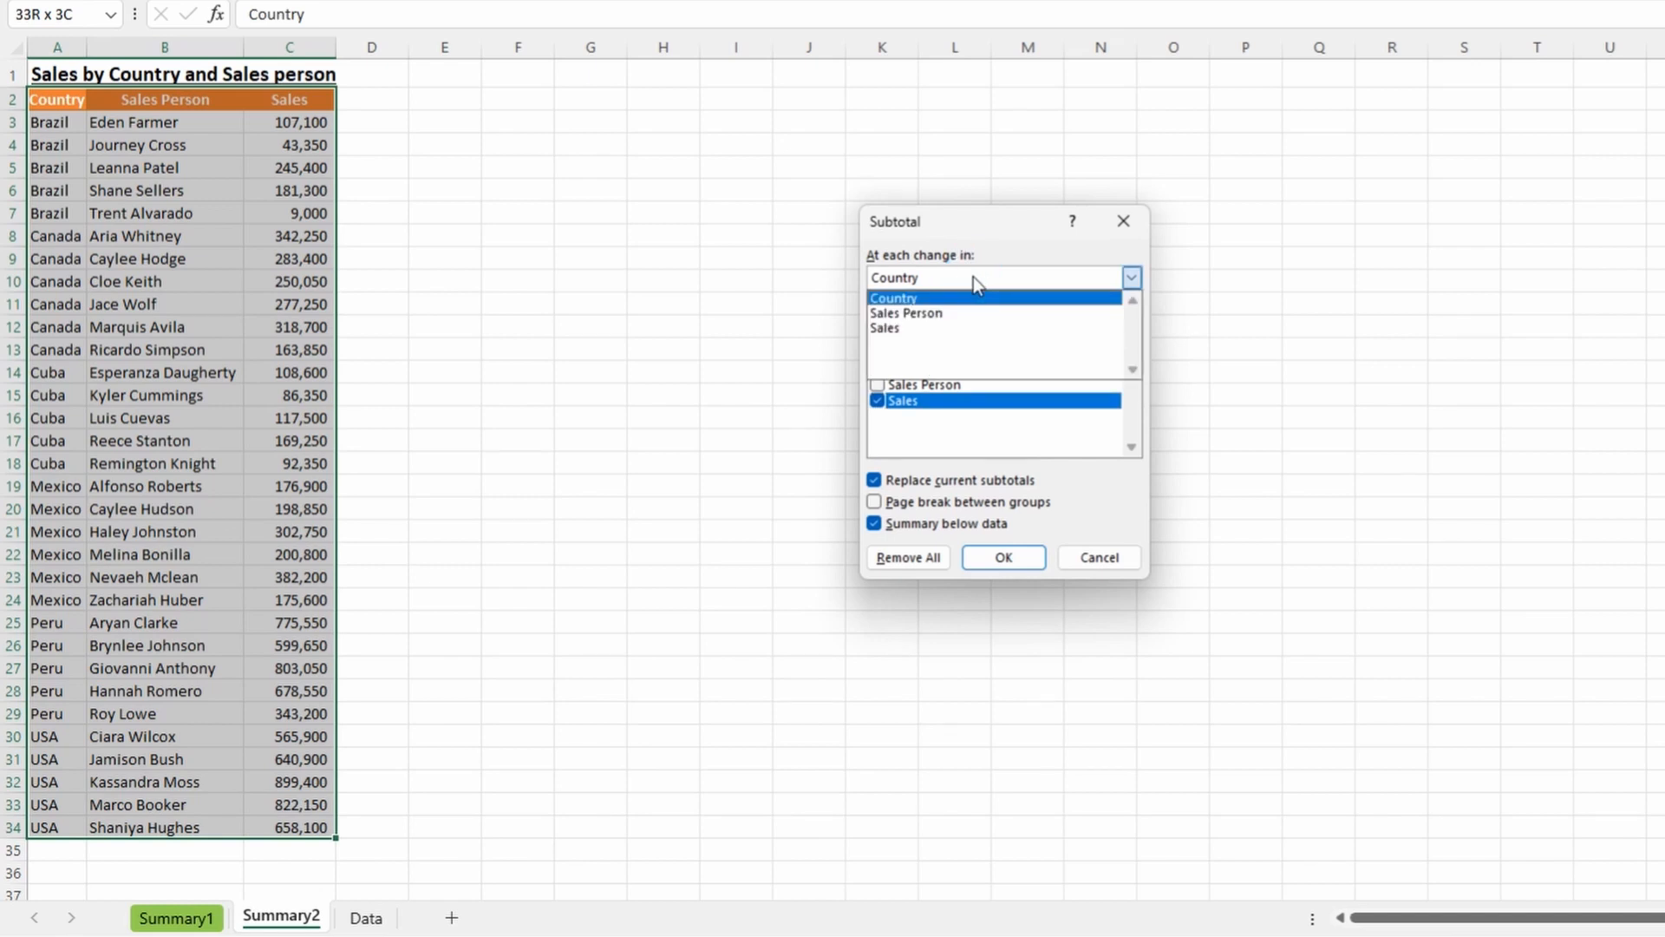
left_click(973, 277)
left_click(973, 323)
left_click(973, 323)
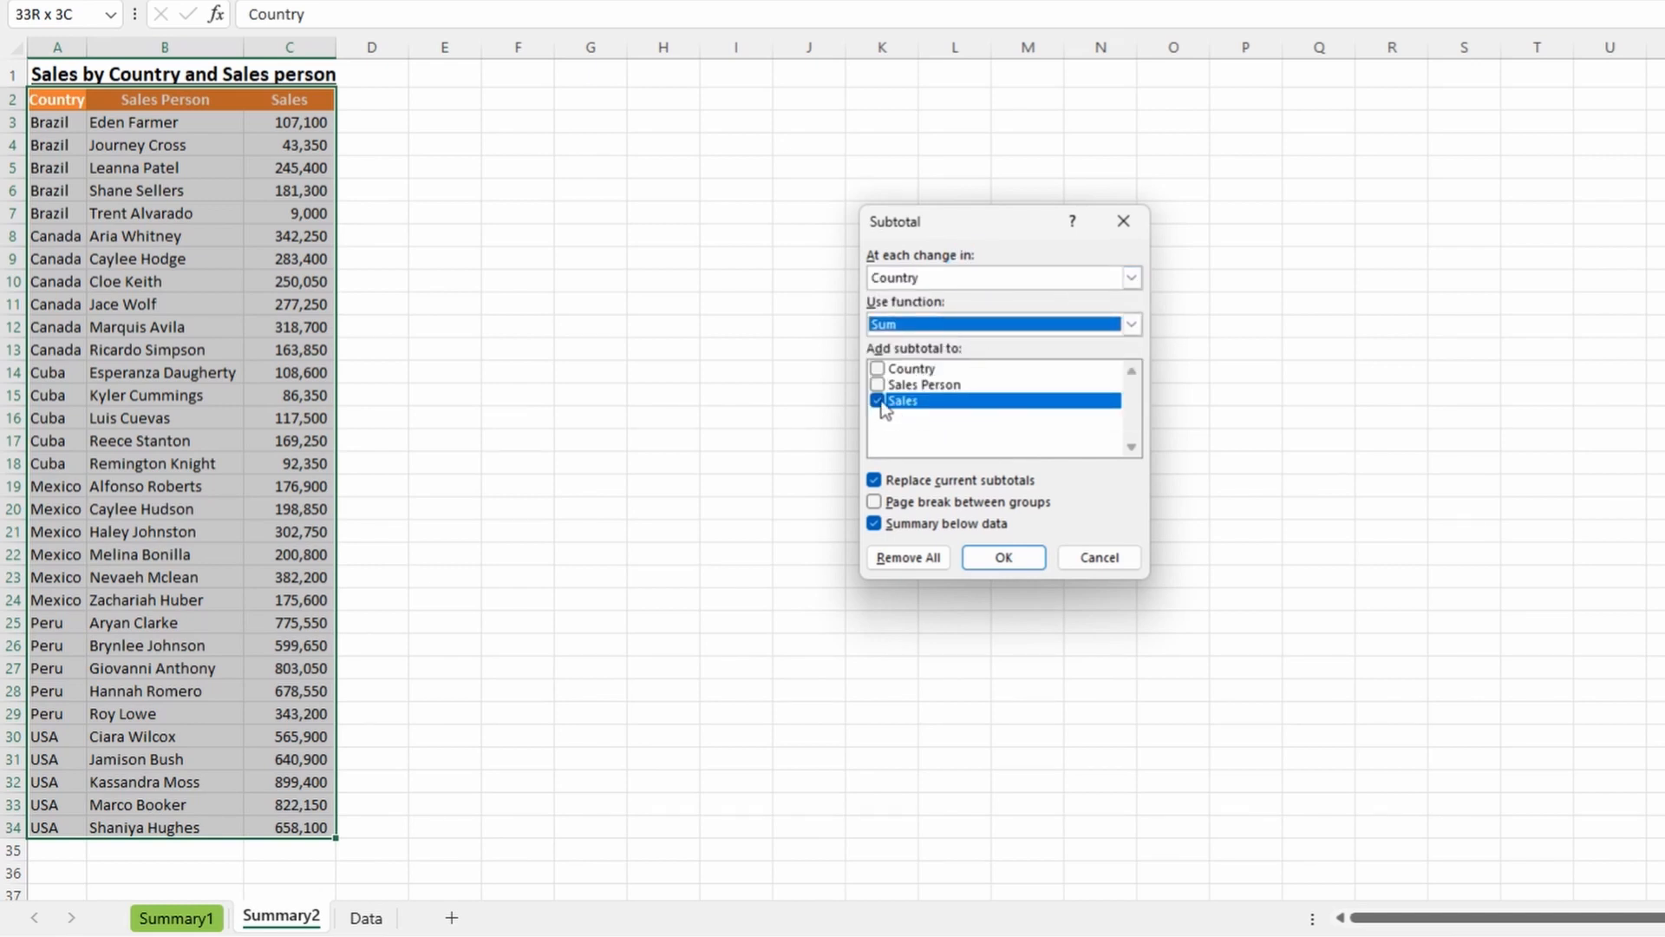
left_click(1003, 557)
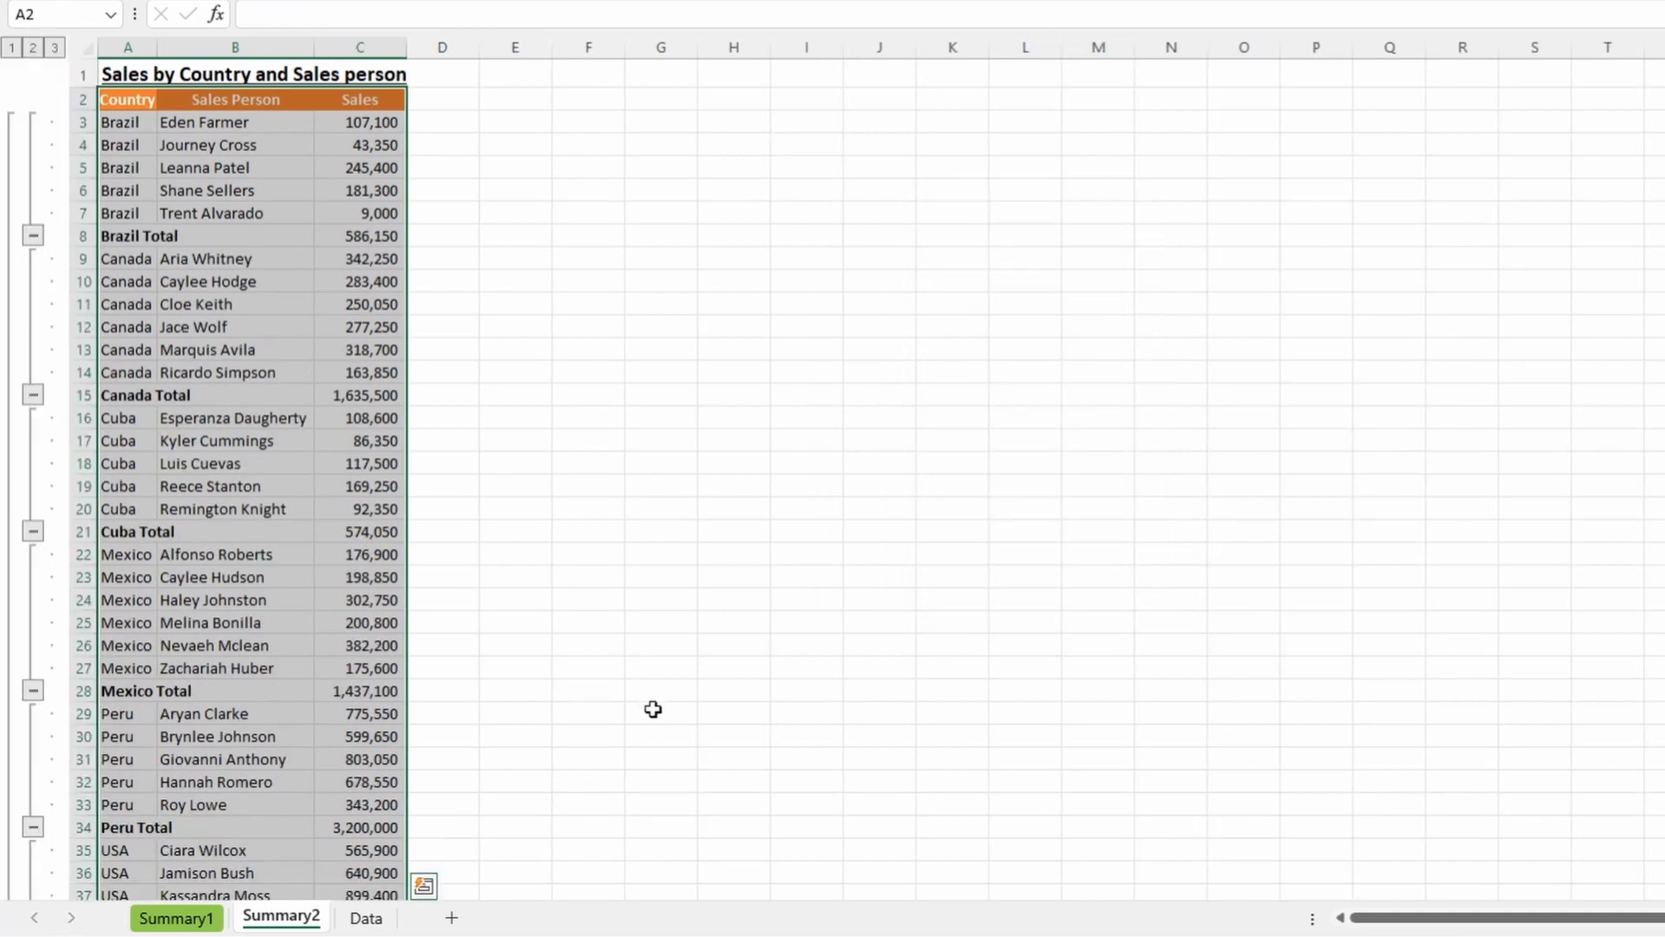
scroll(435, 522, "down", 3)
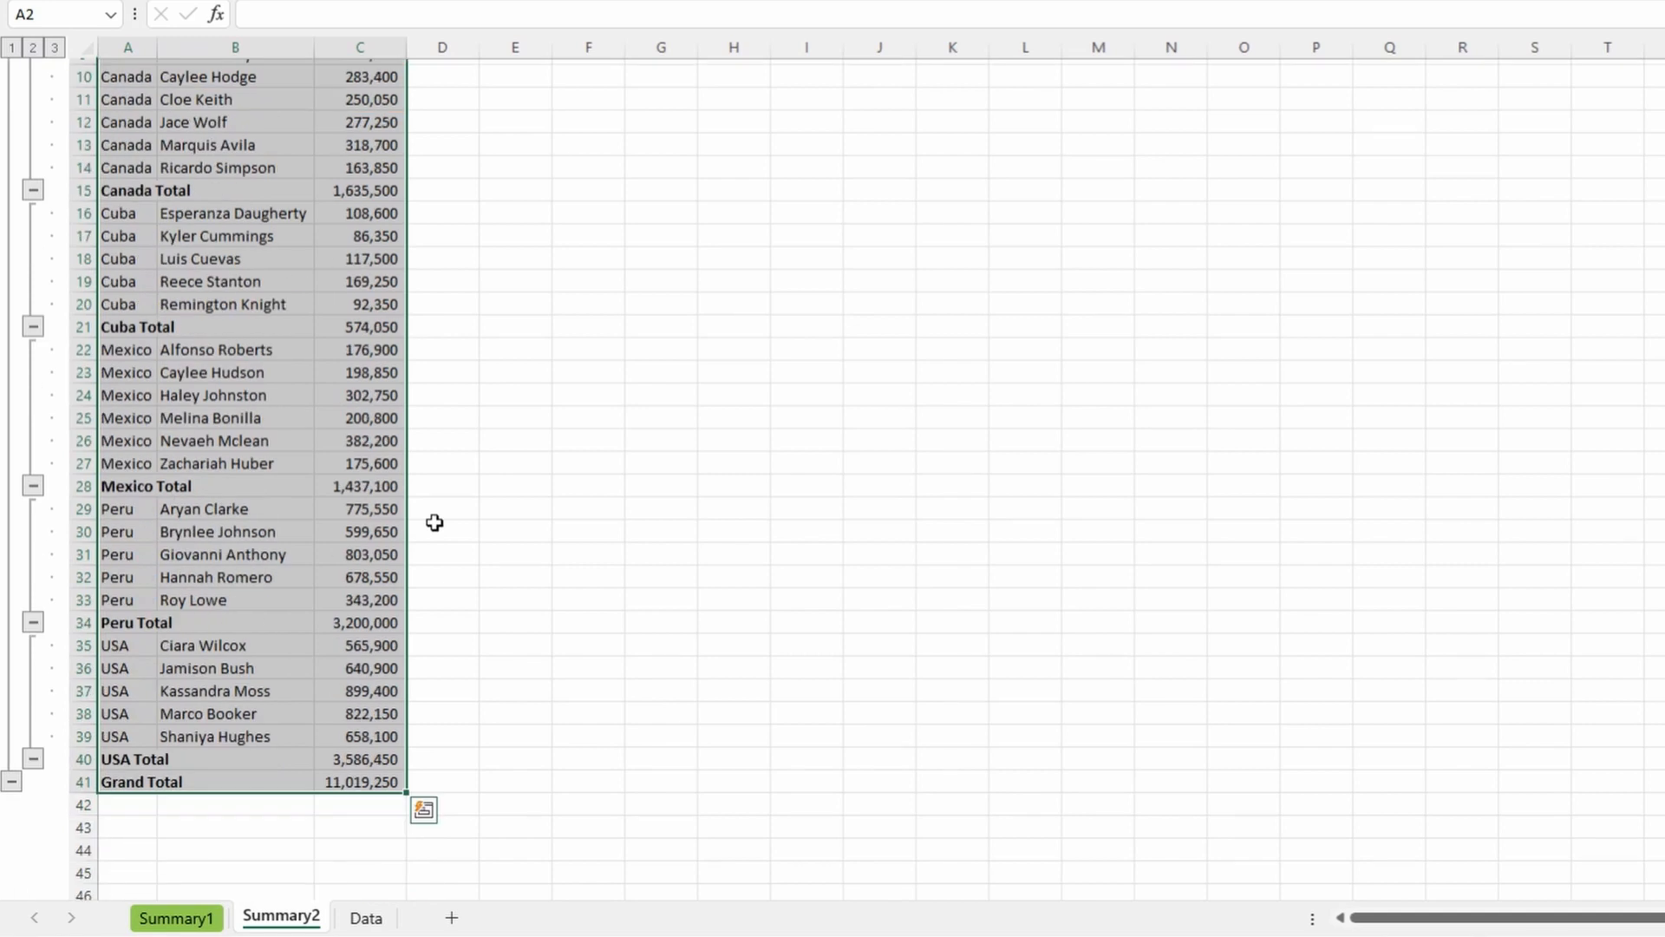
scroll(434, 522, "up", 3)
left_click_drag(119, 122, 312, 226)
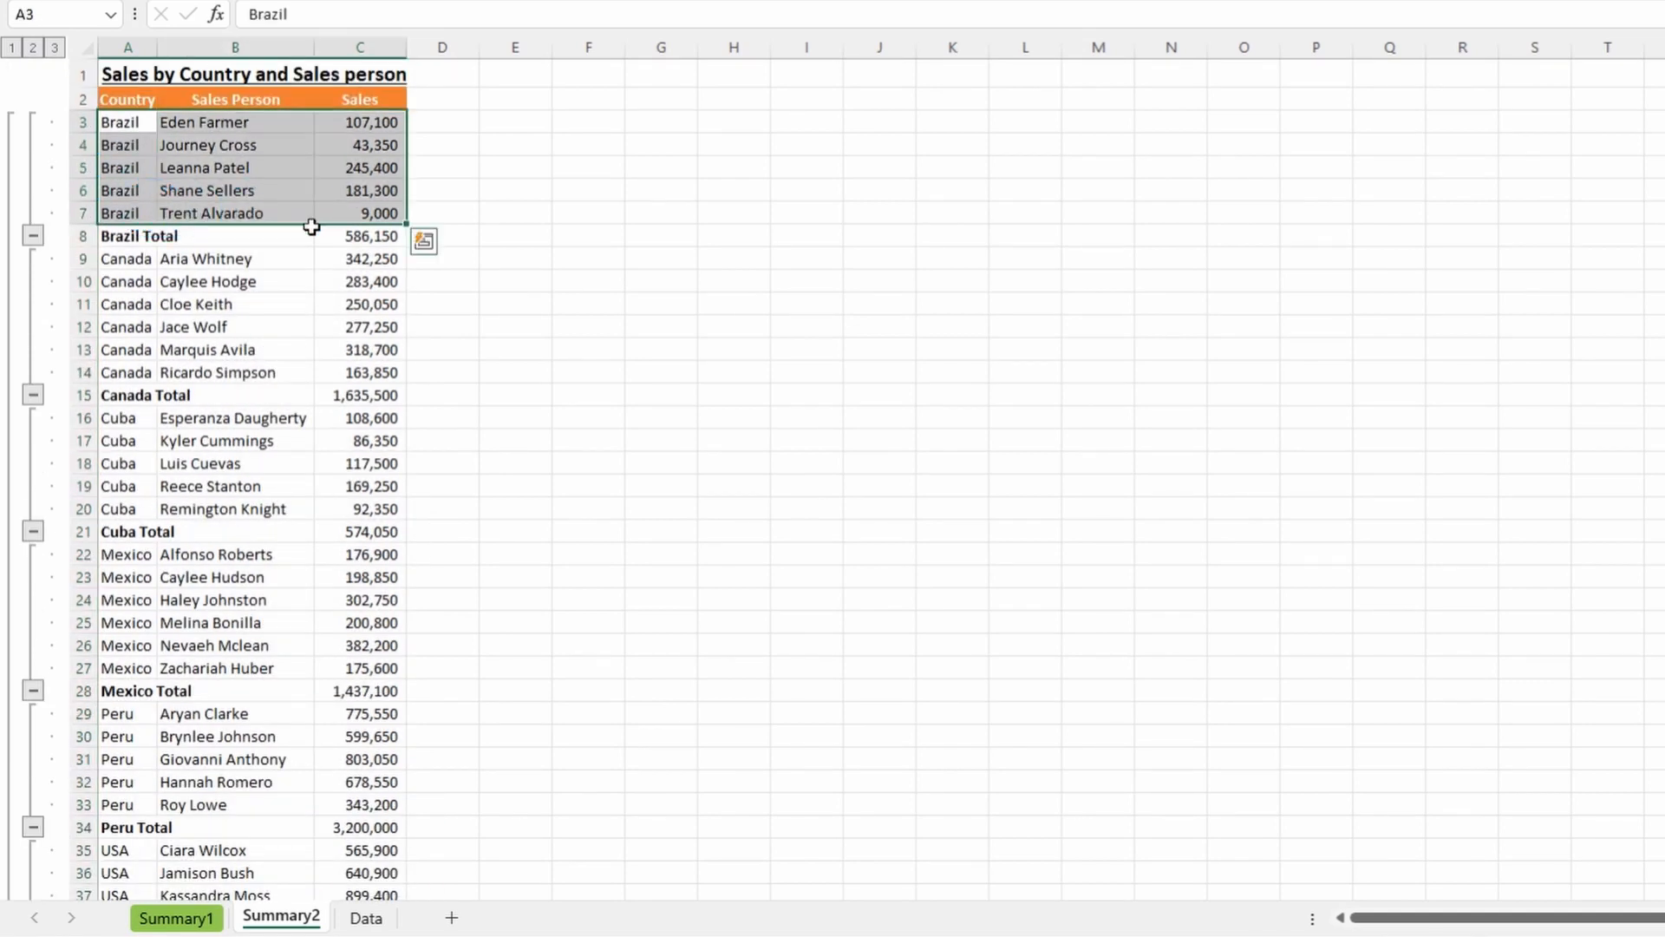
Add filters to the header row A2:C2 of the subtotalled list and freeze the rows above row 3.
left_click(119, 92)
key("ctrl+shift+End")
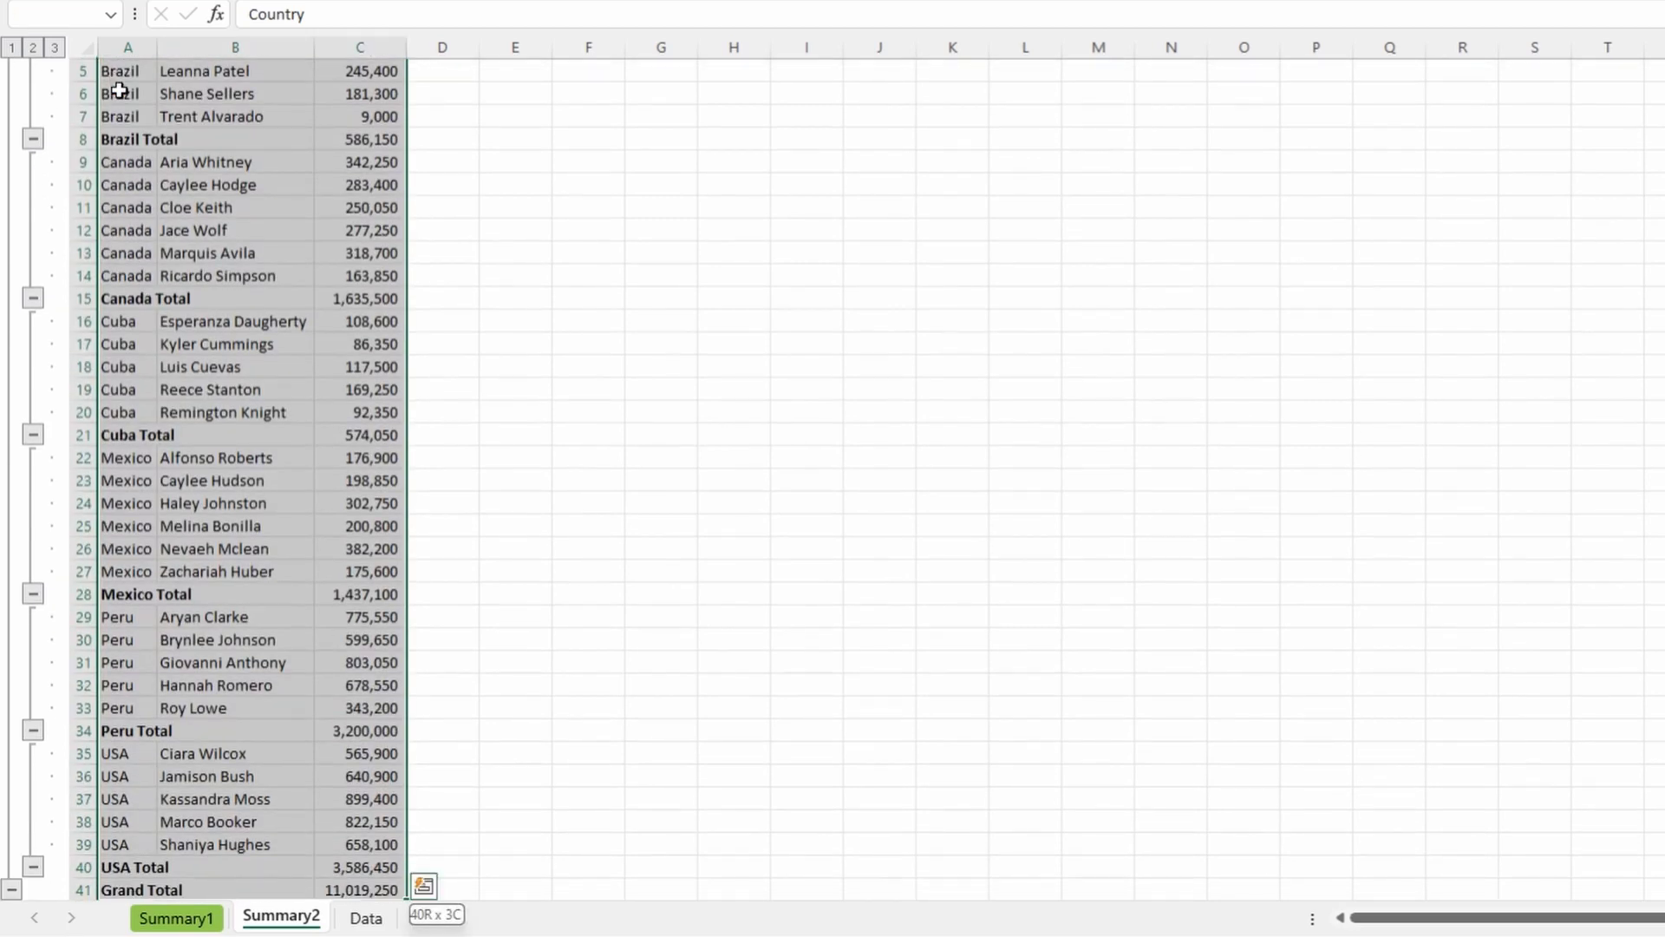
key("ctrl+Home")
key("Down")
key("Down")
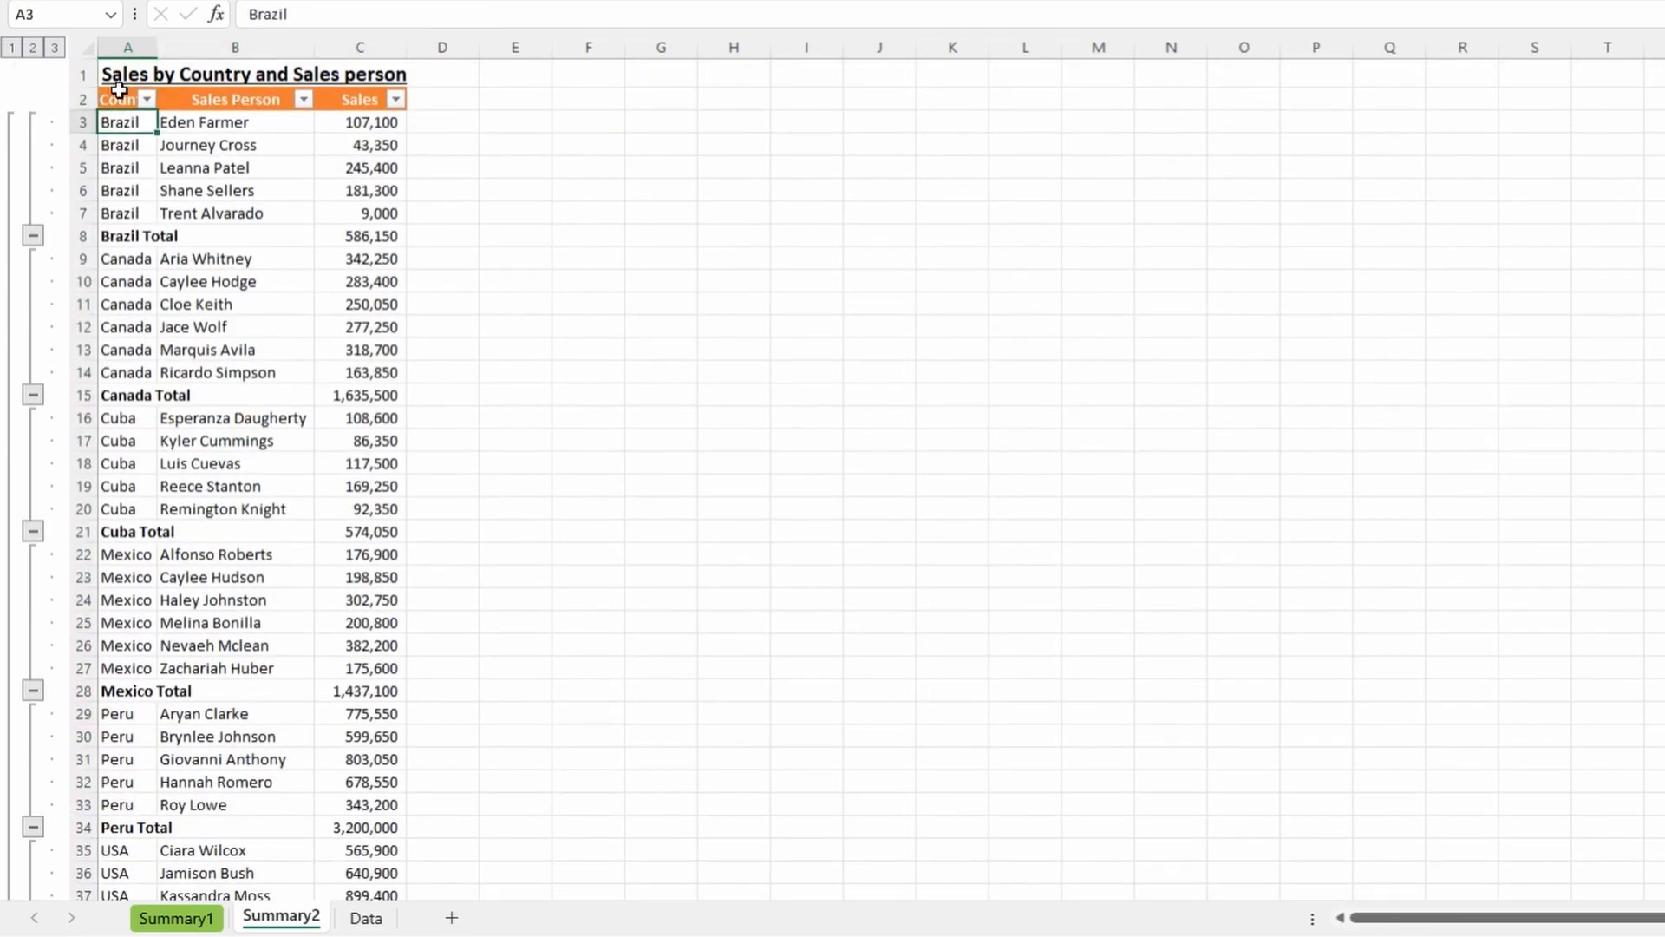
key("alt+w")
key("f")
key("f")
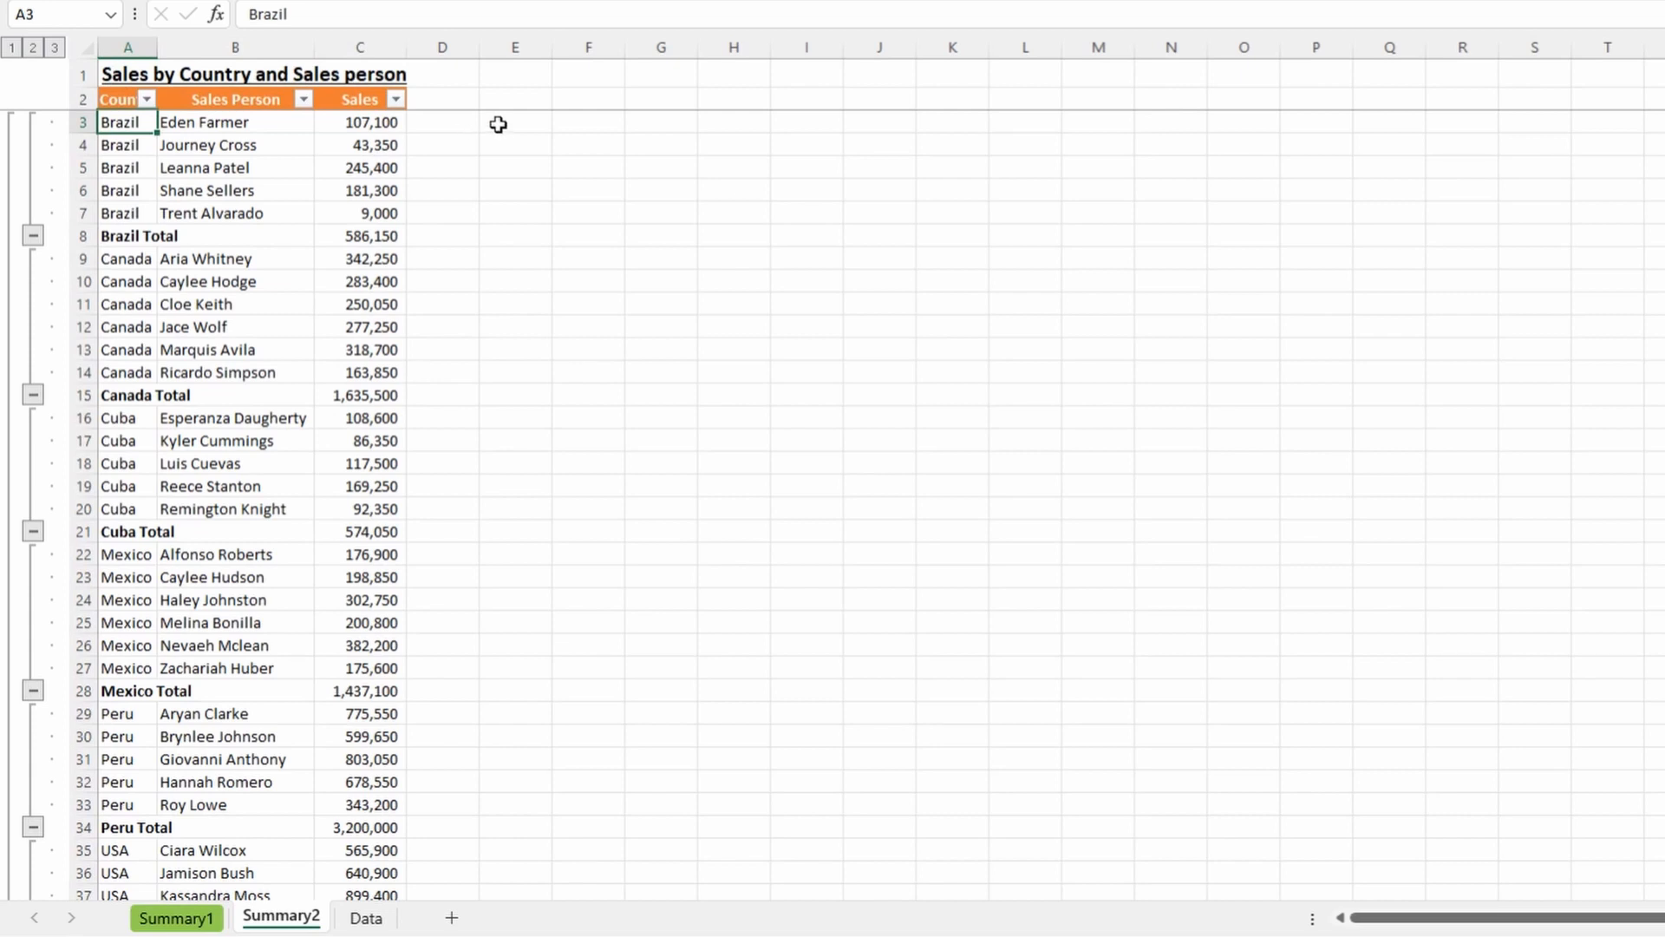
Filter the Country column of Summary2 to show only the rows containing "total".
left_click_drag(121, 236, 321, 232)
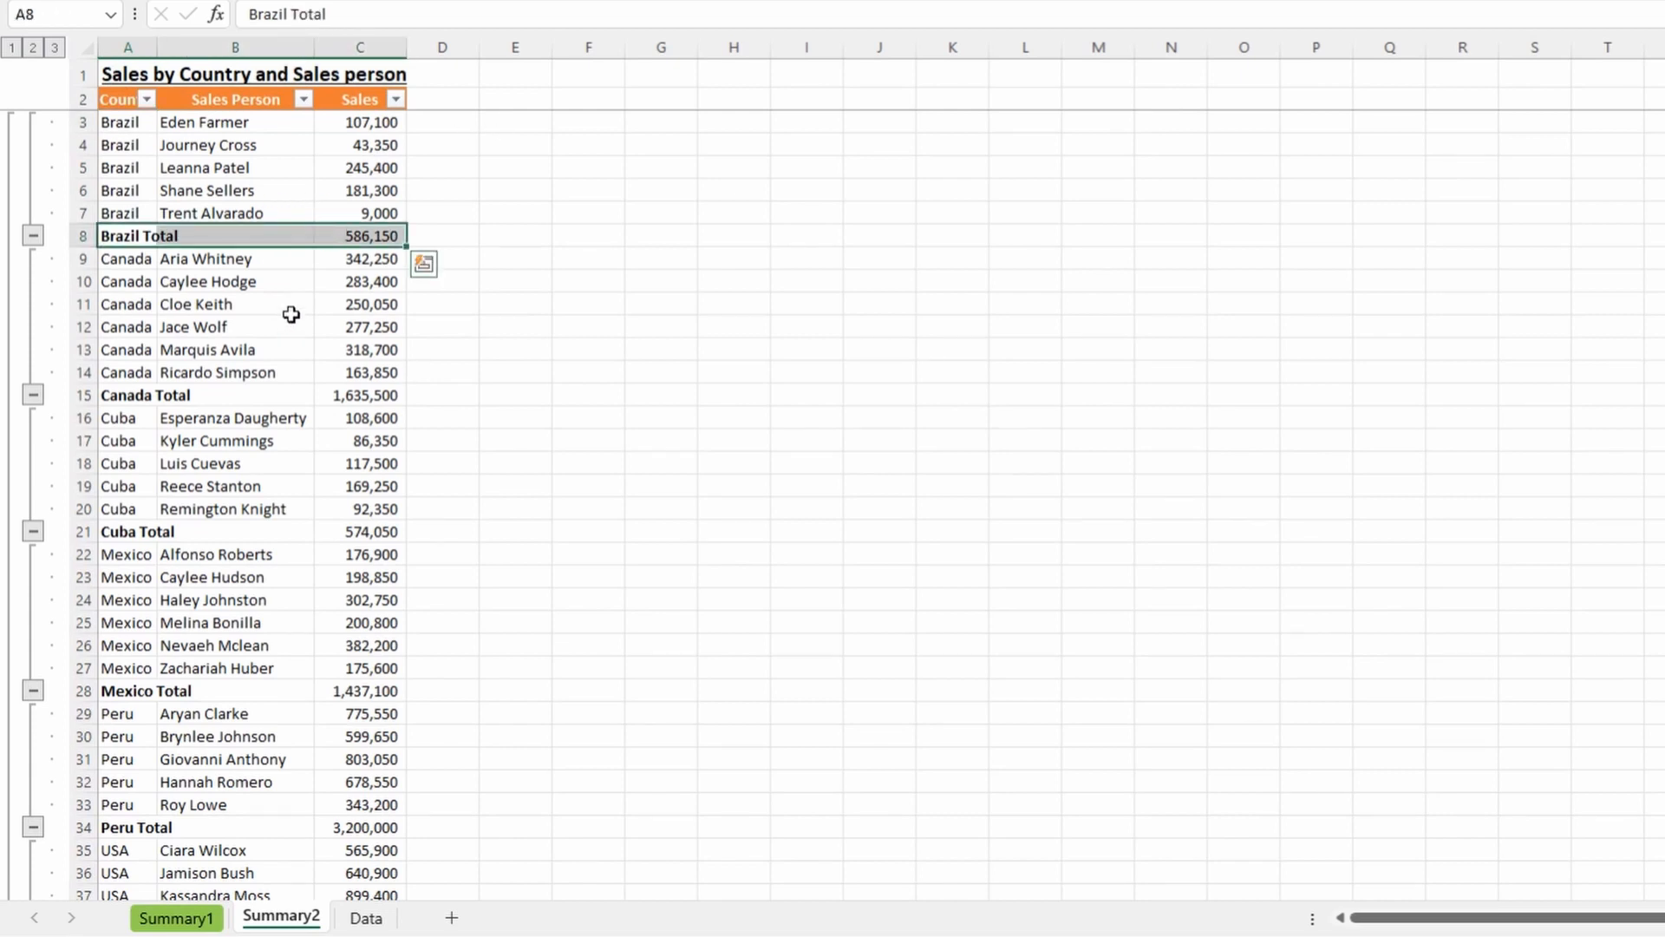
left_click(147, 100)
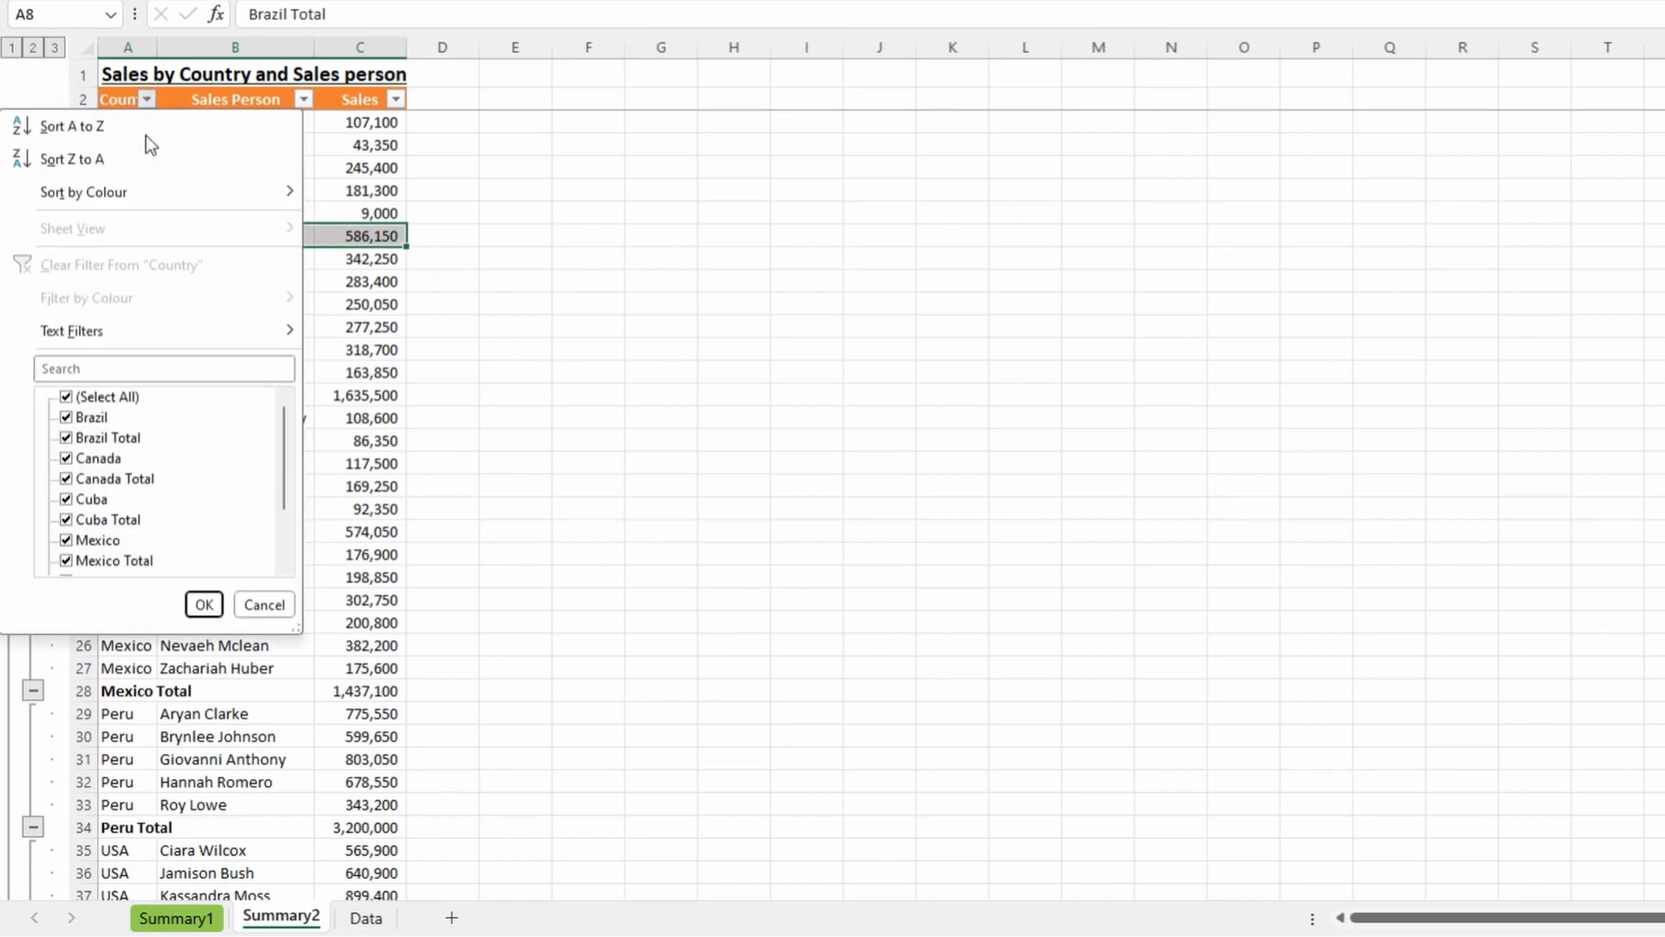
left_click(154, 368)
type("total")
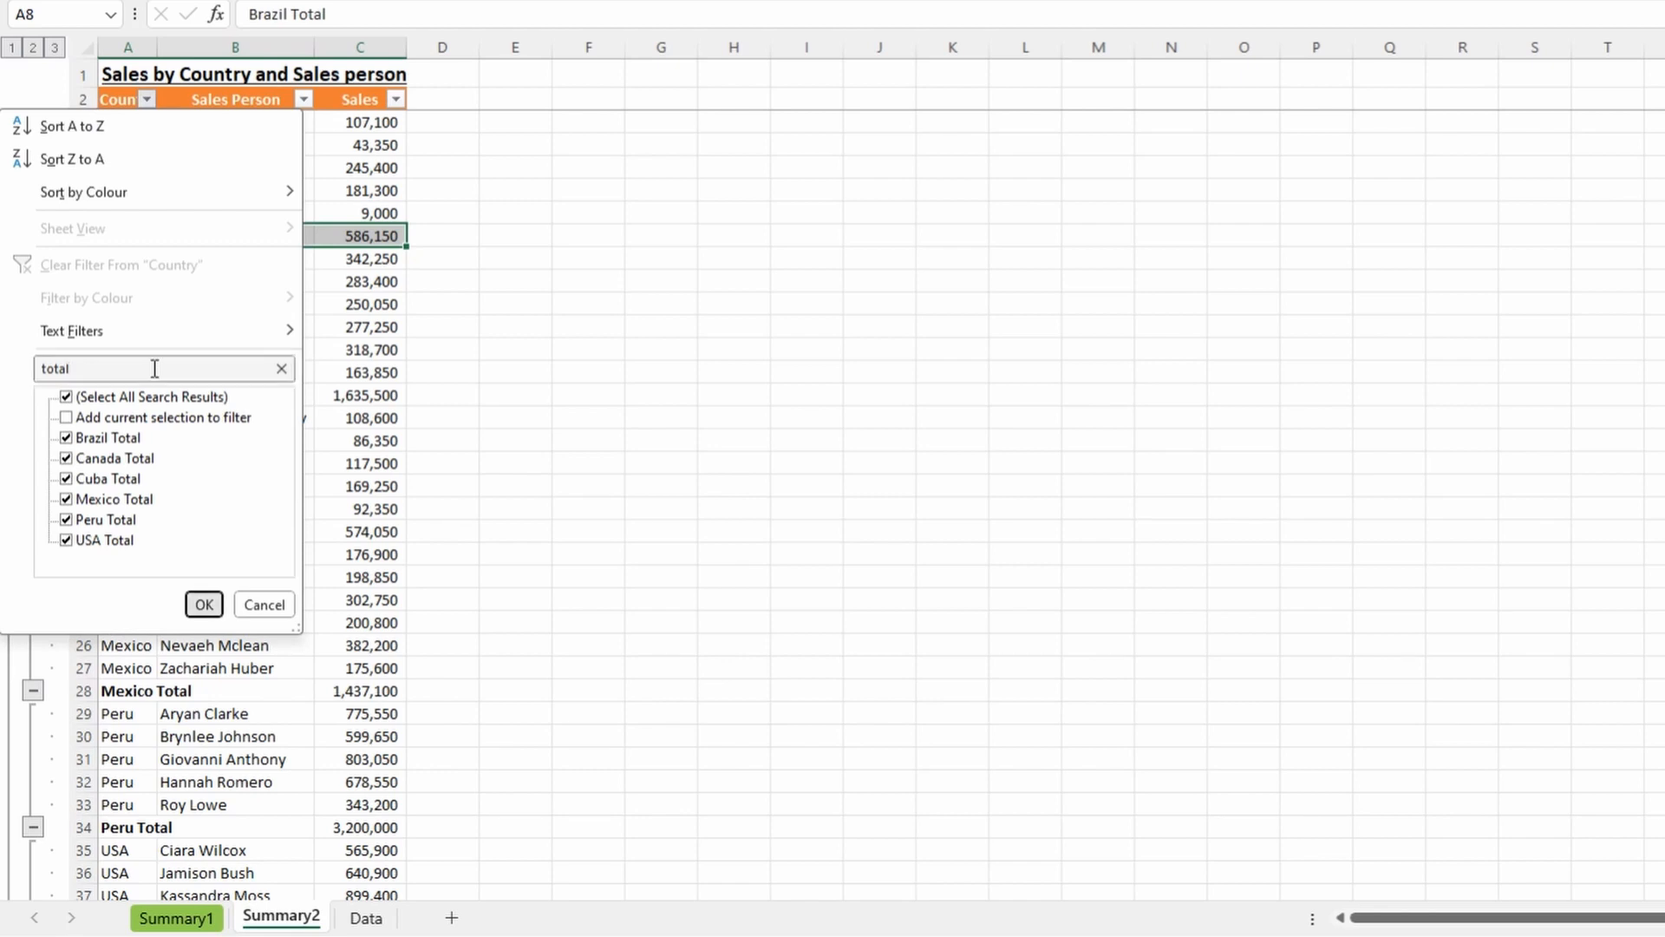
key("Return")
key("Up")
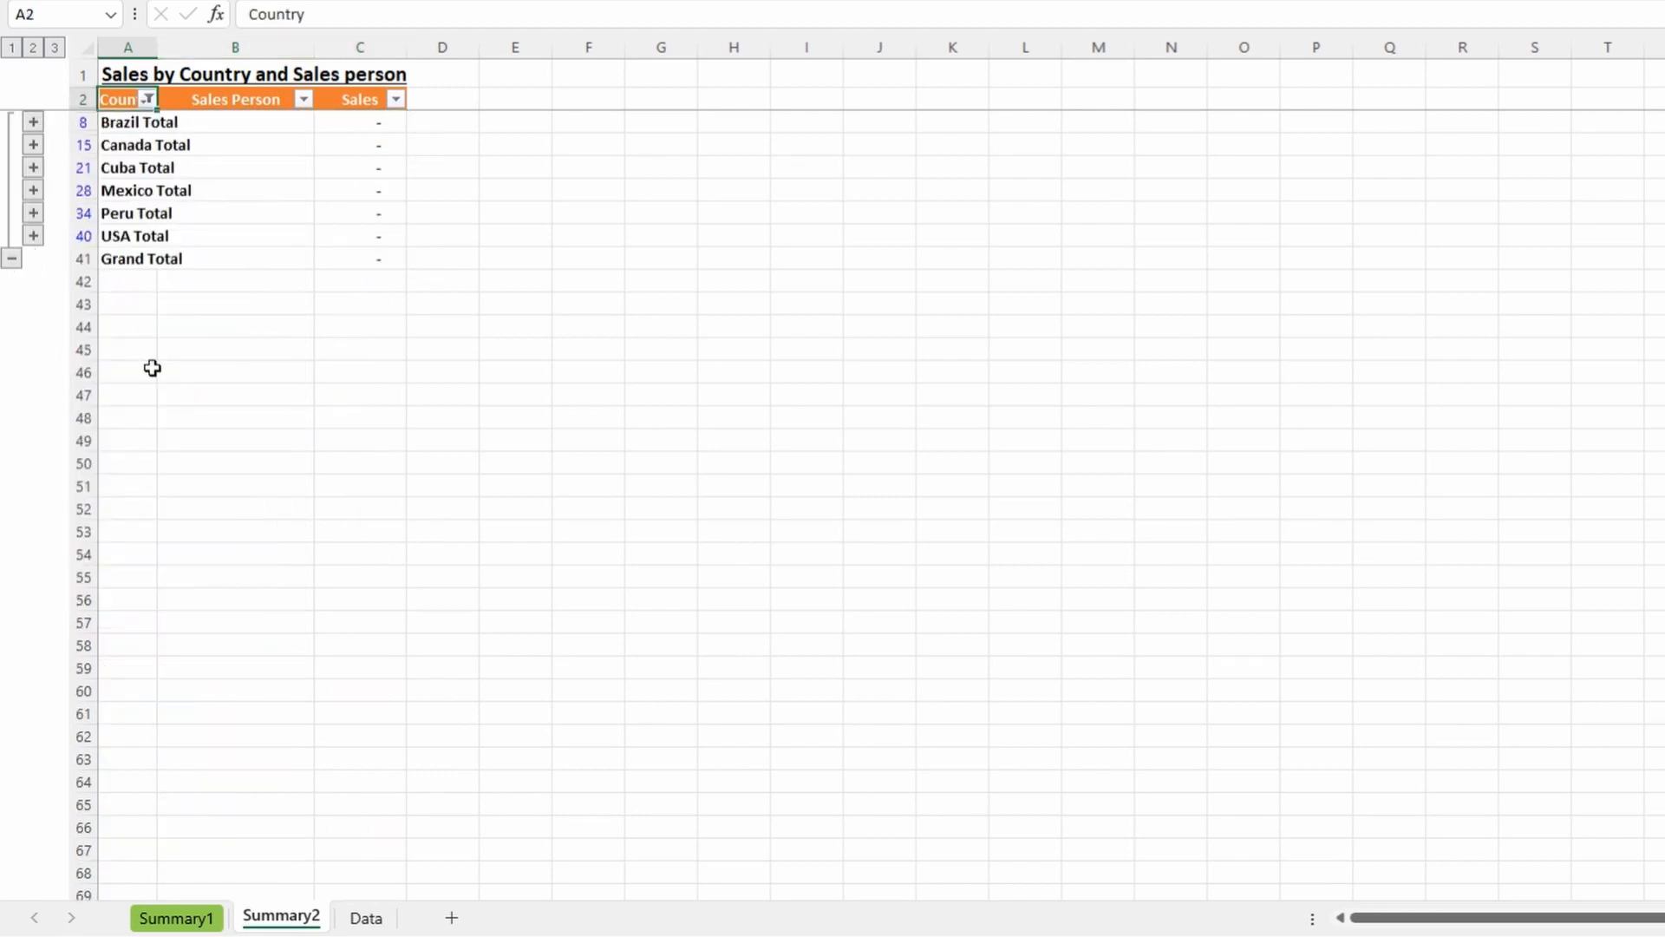
Give only the visible total rows in columns A to C a light green fill with bold text, and clear the Country filter.
key("Down")
key("ctrl+shift+Down")
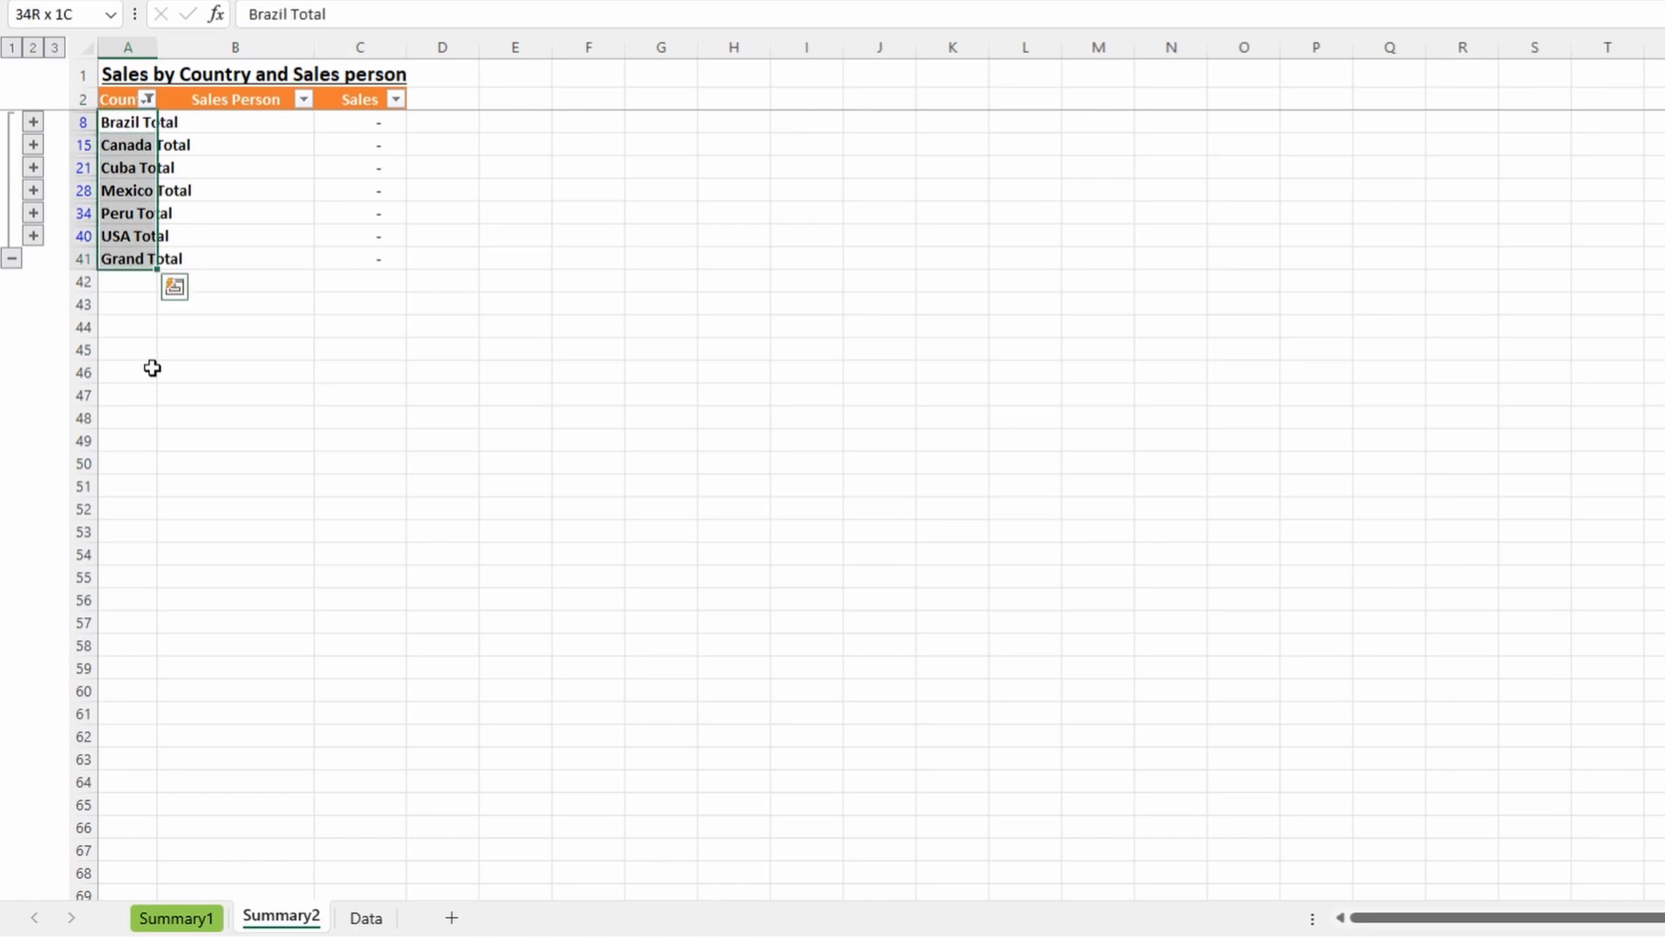
key("ctrl+shift+Right")
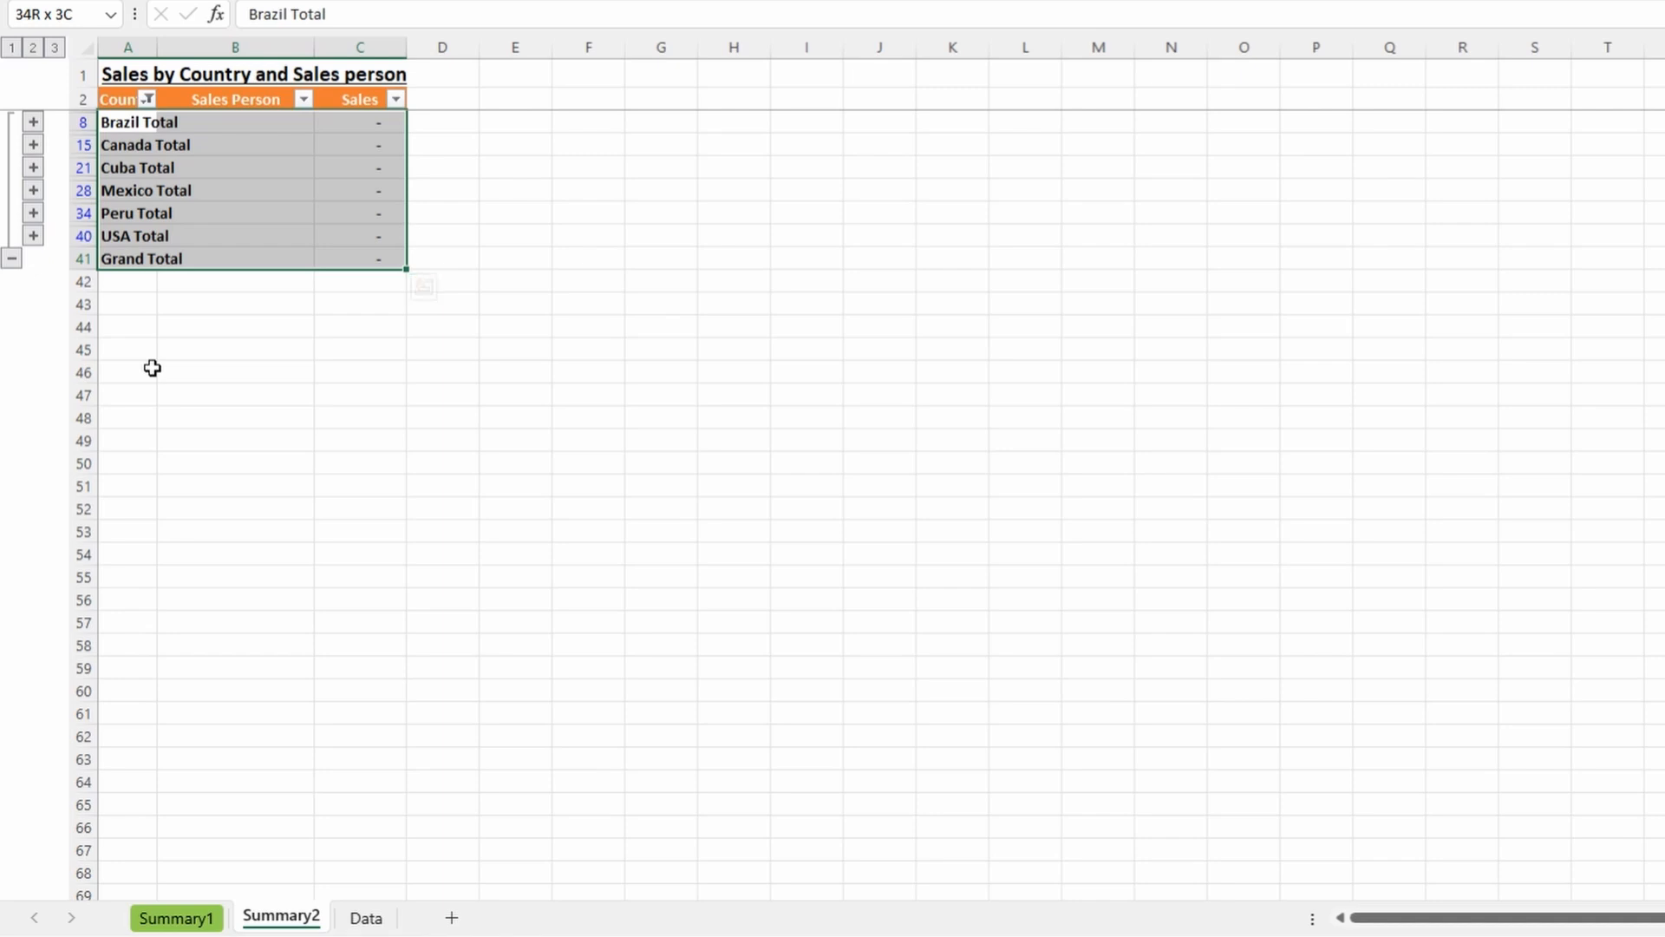
key("alt+semicolon")
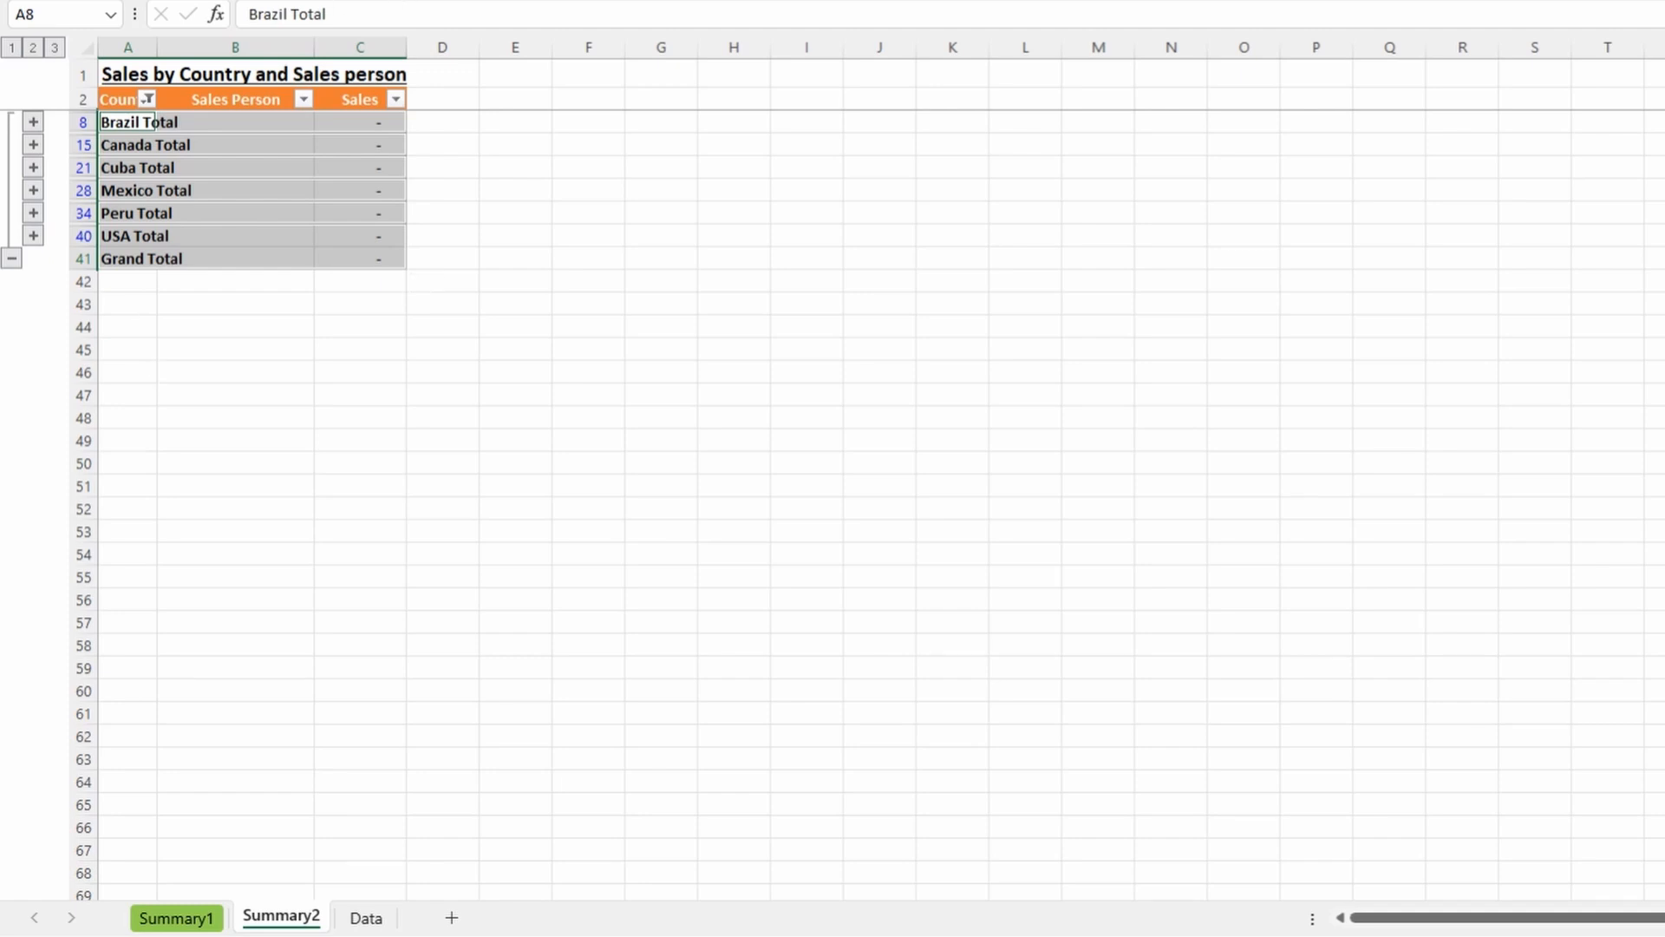
left_click(390, 9)
key("ctrl+b")
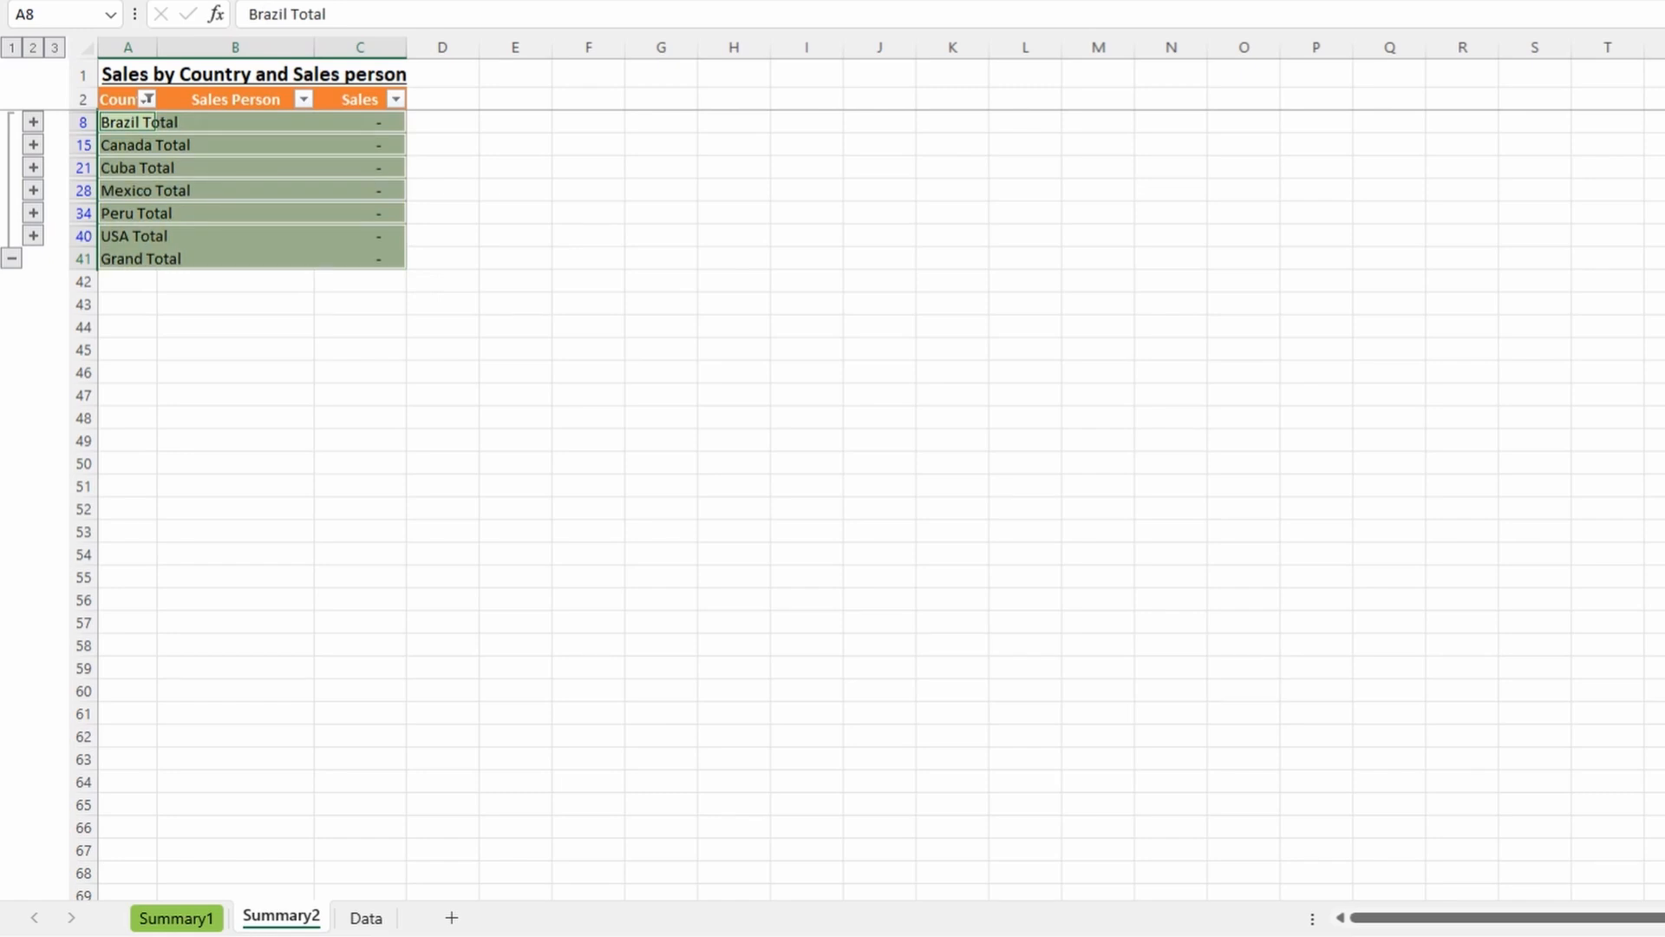
key("ctrl+b")
left_click(210, 150)
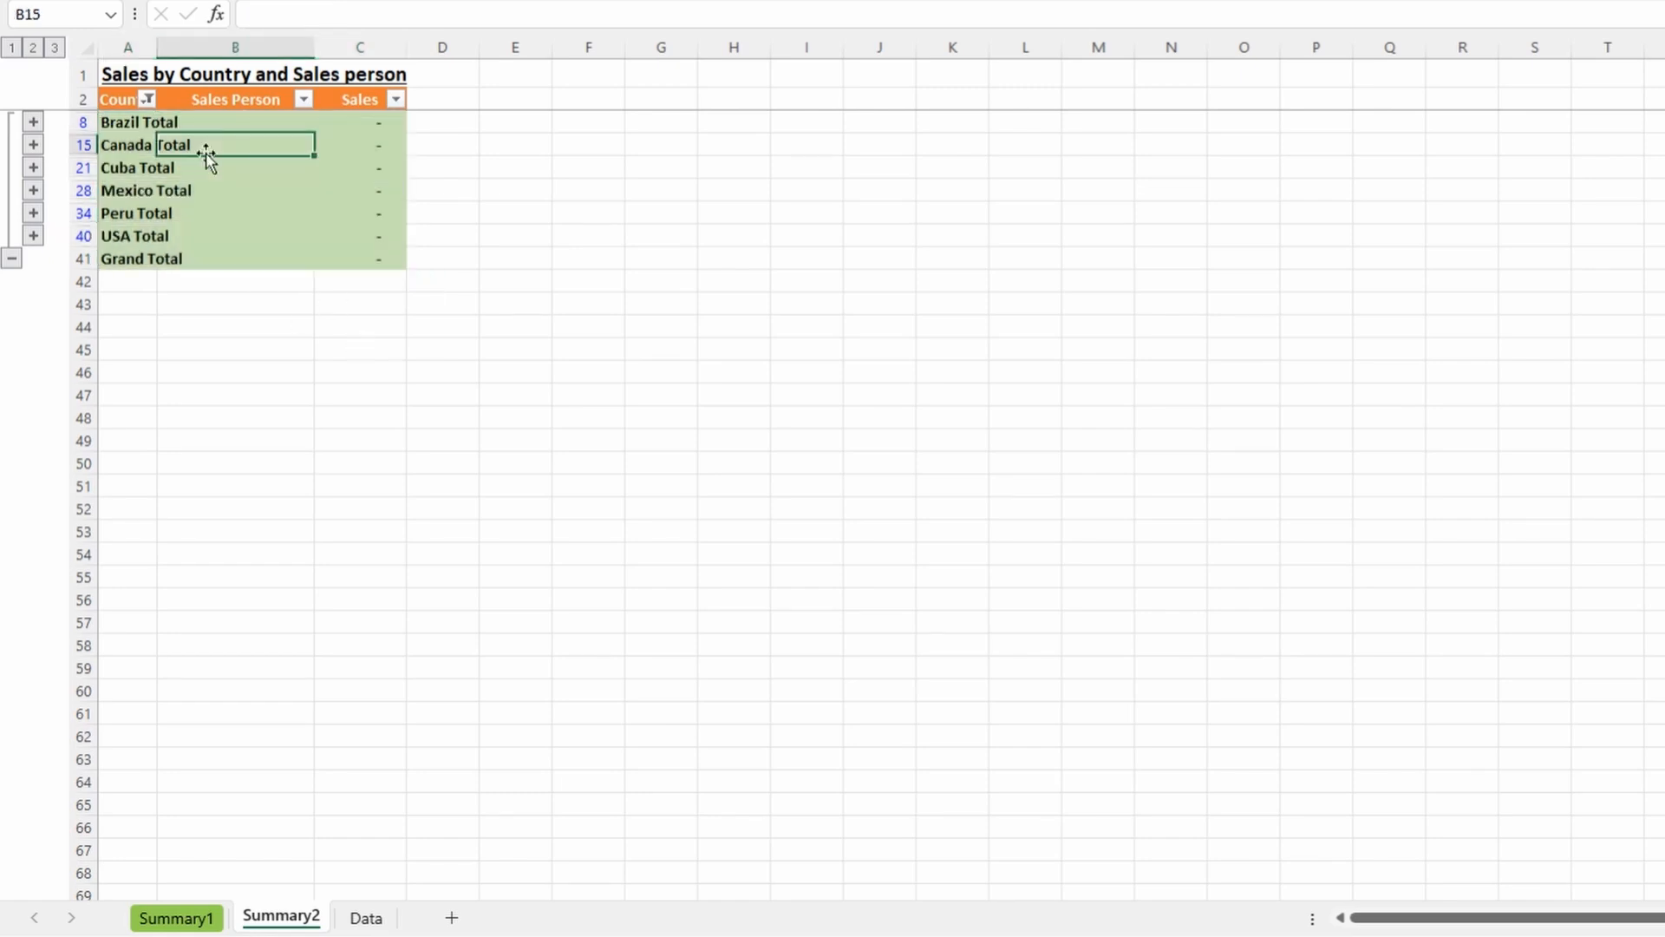
left_click(148, 99)
left_click(119, 264)
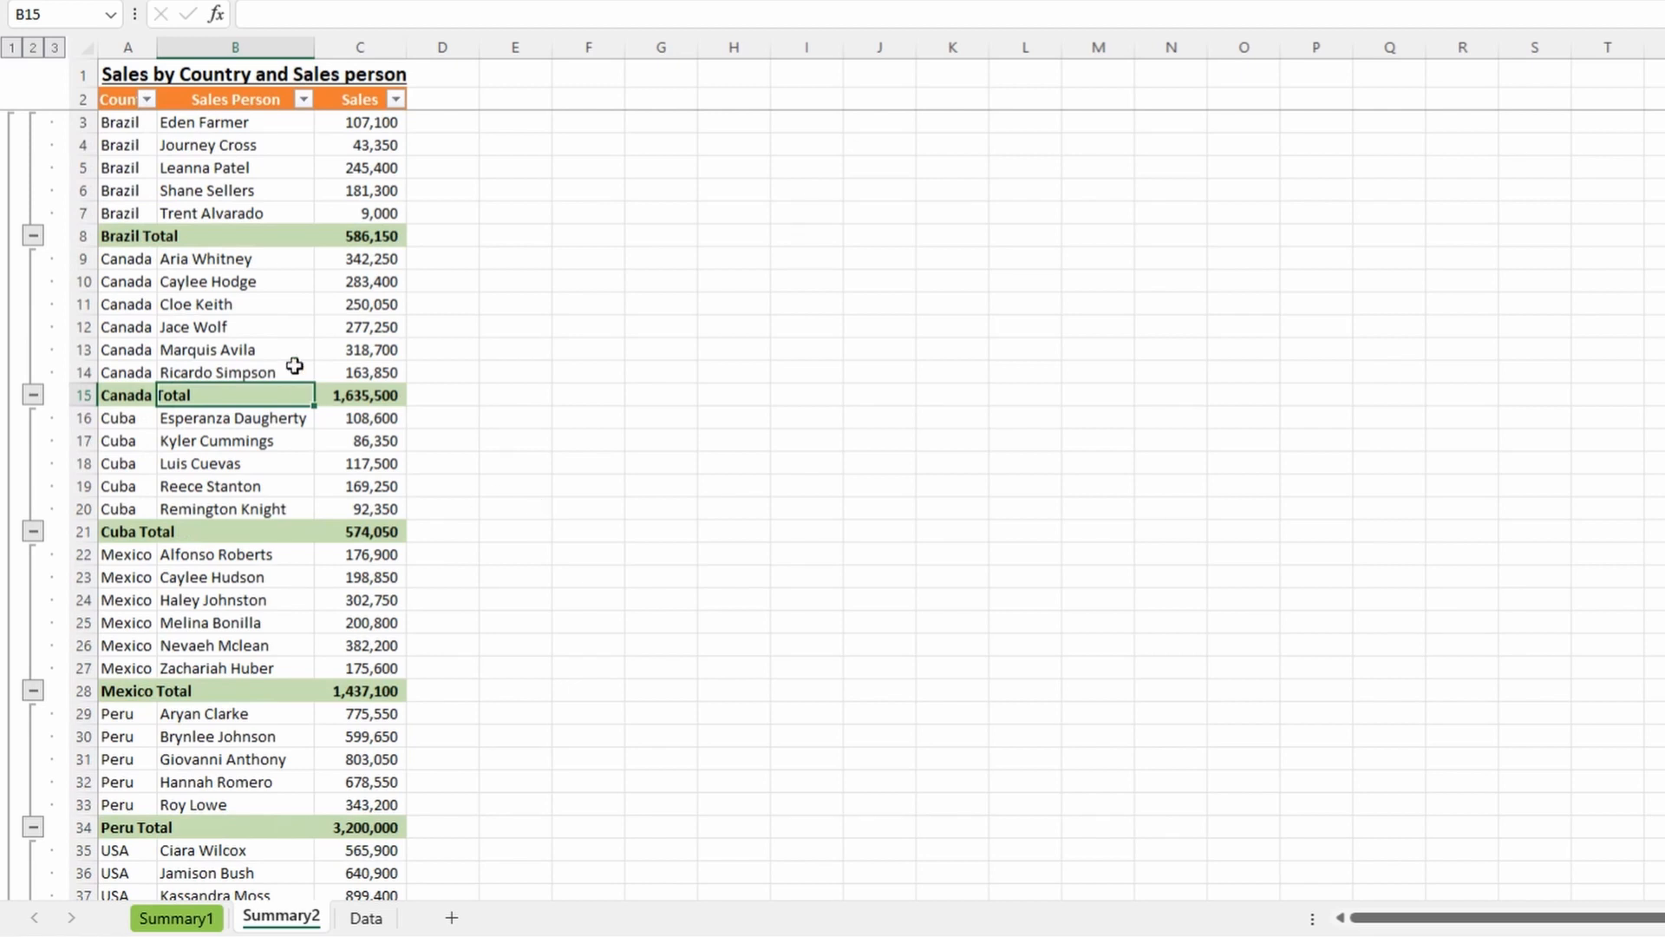
Collapse the Summary2 outline to the country total rows and review the totals from Brazil to USA.
left_click(34, 49)
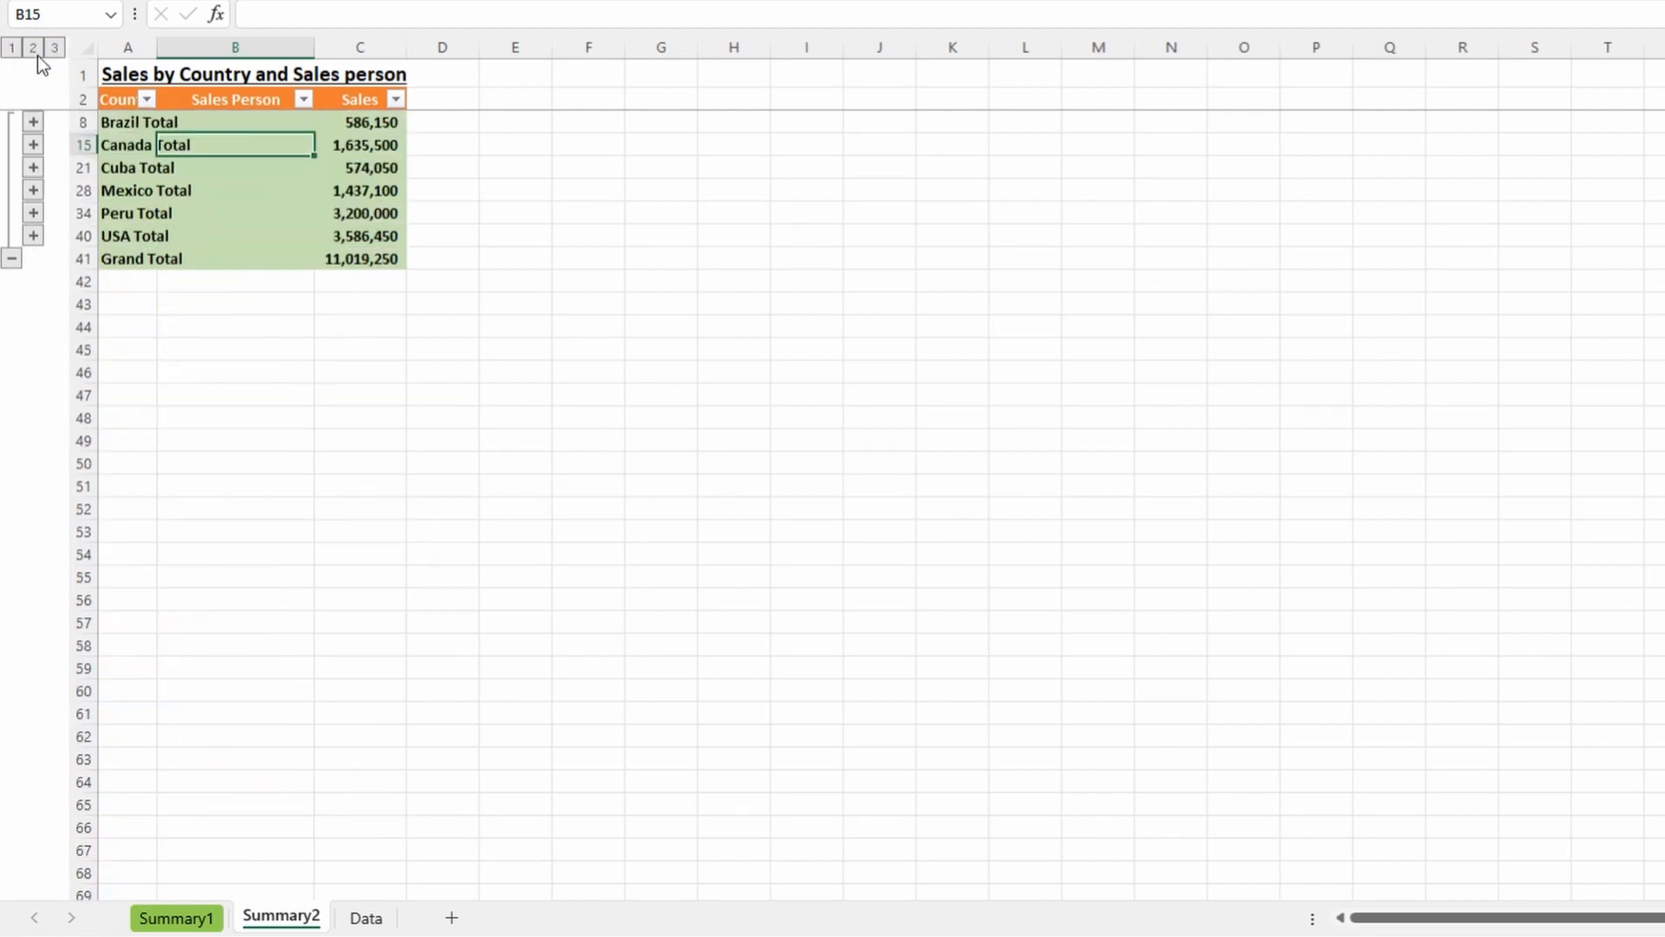
left_click_drag(106, 121, 330, 228)
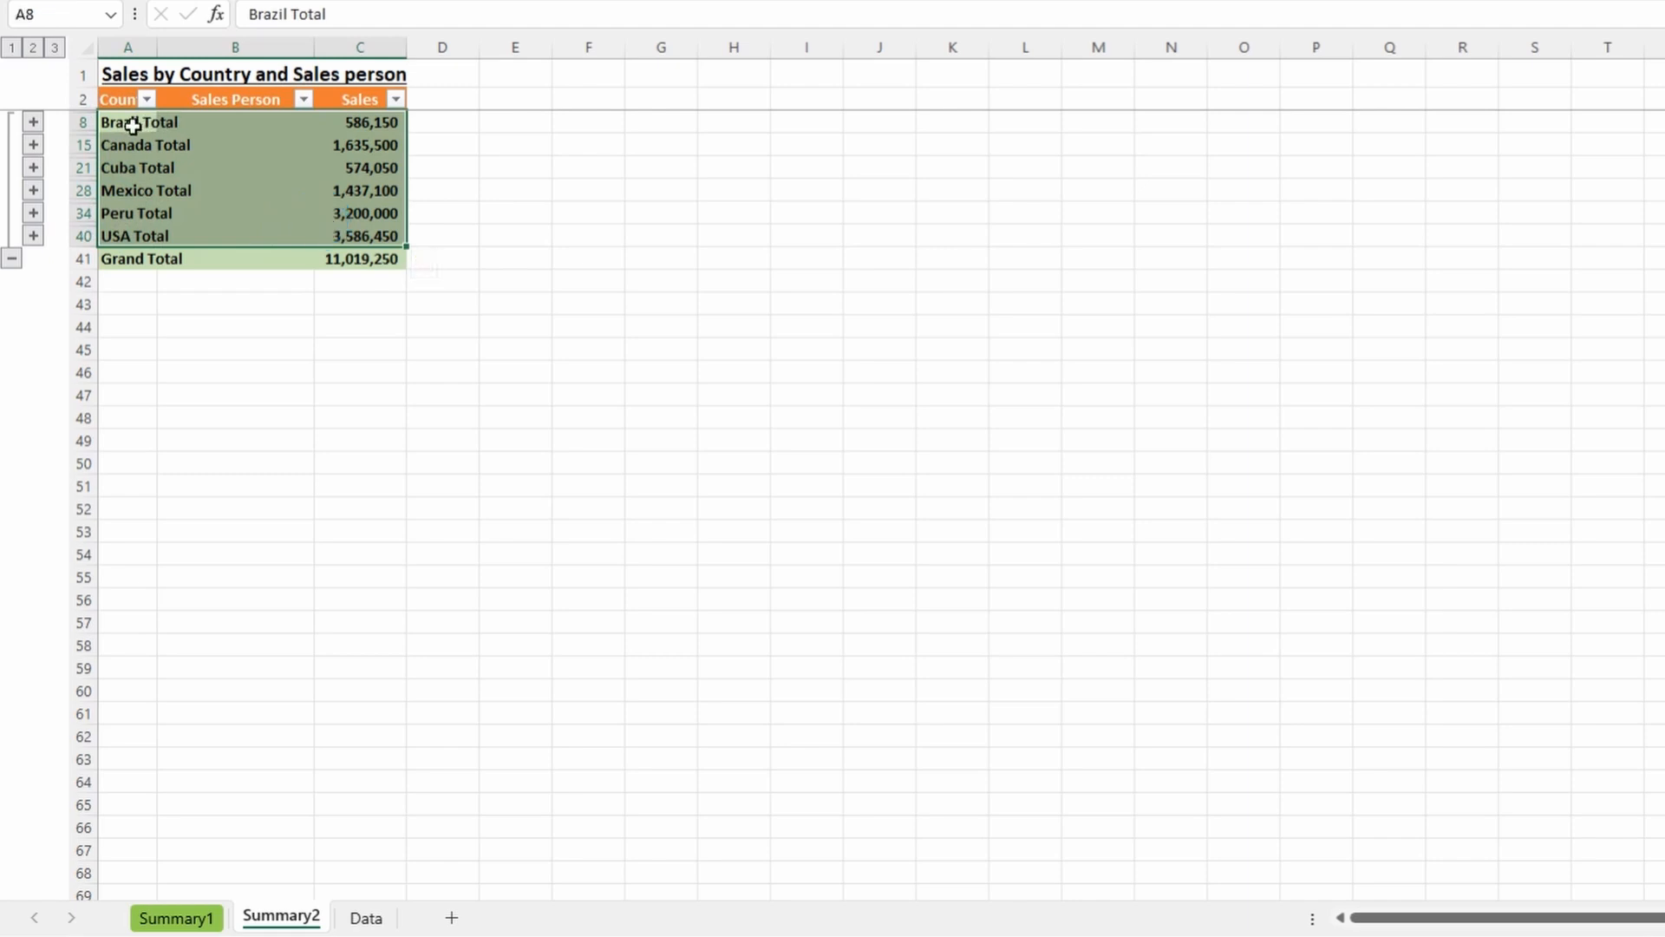
left_click_drag(130, 123, 339, 235)
Compare the detail and total row outline levels on Summary1, and return to the country totals on Summary2.
left_click(173, 916)
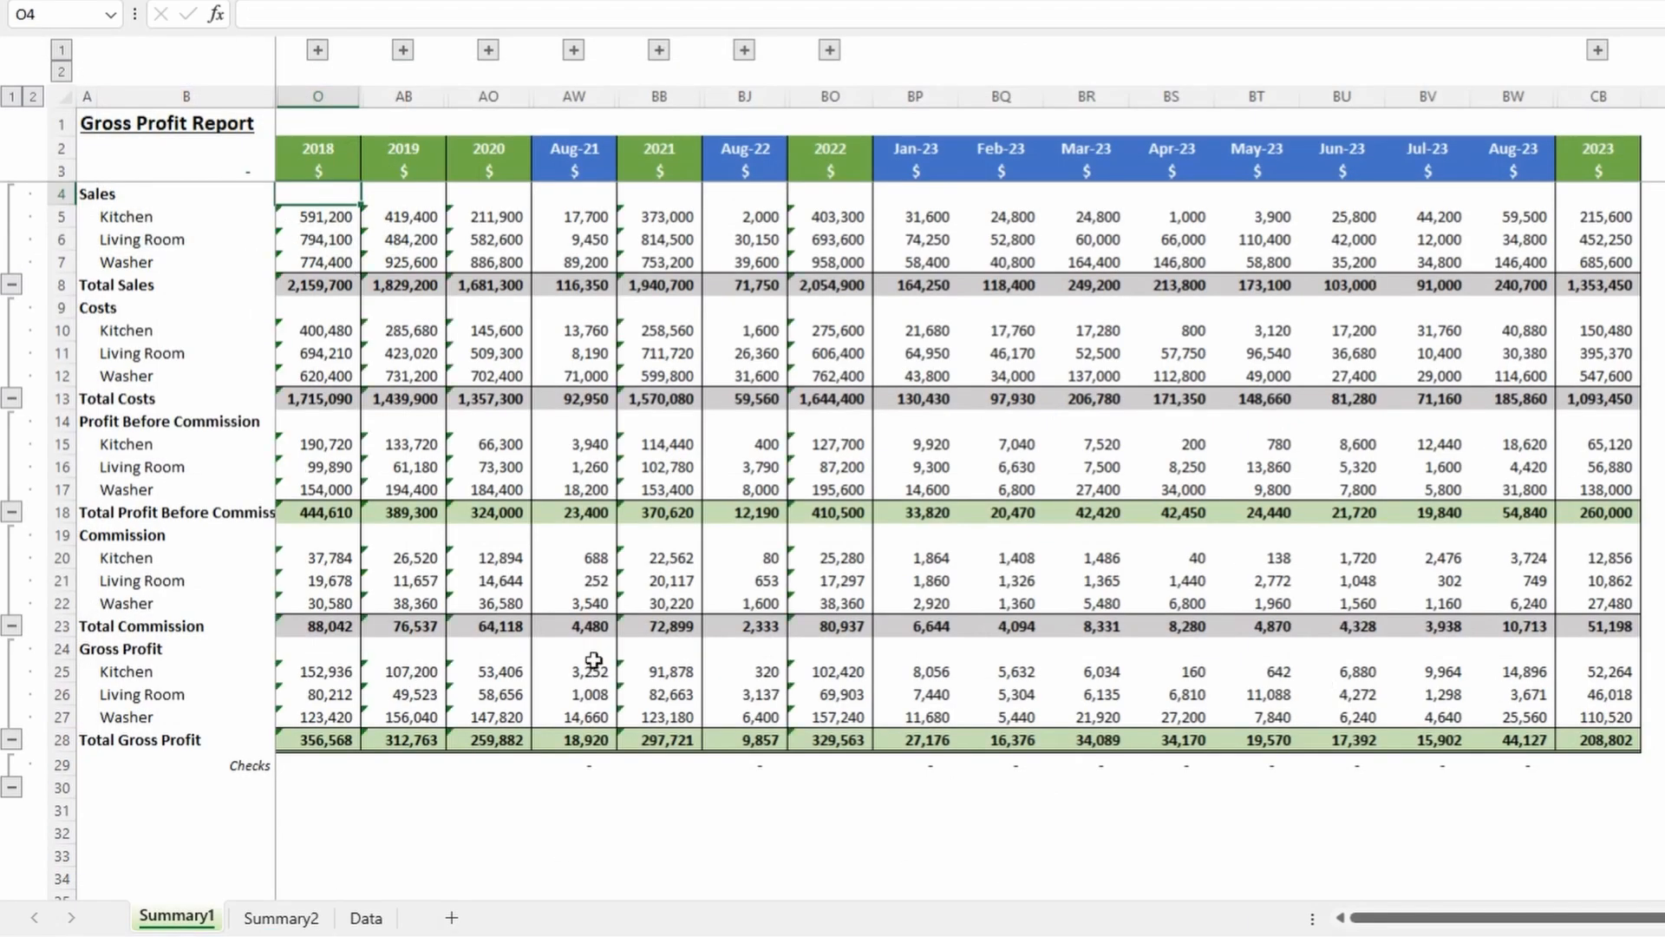
left_click(12, 97)
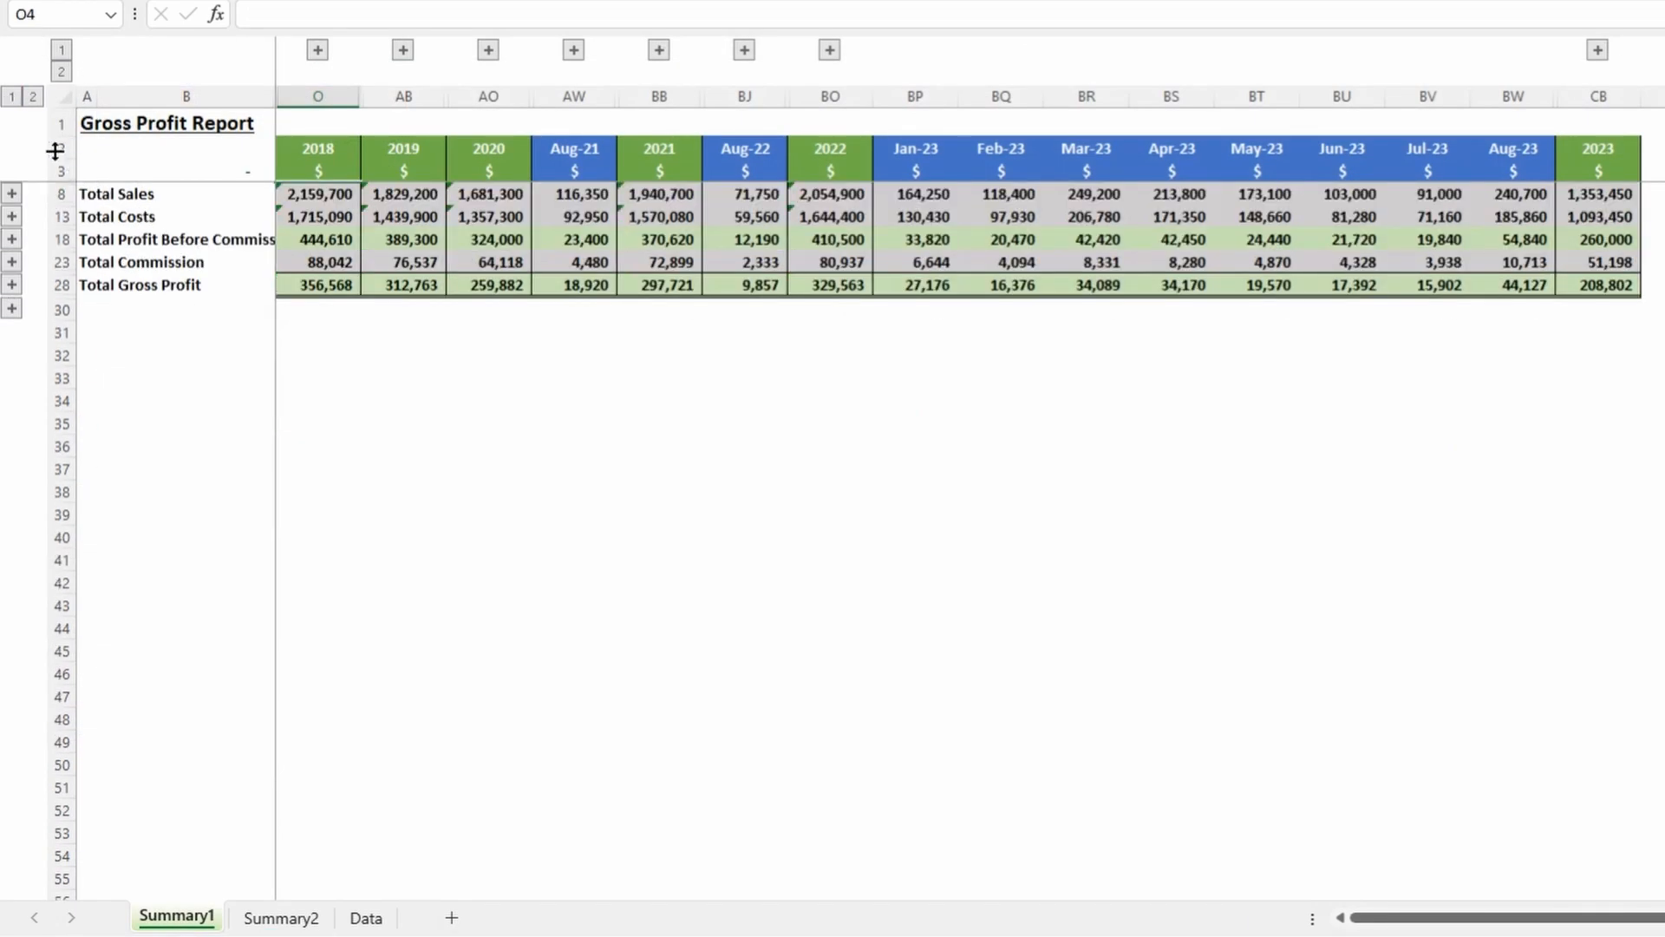
left_click(30, 97)
left_click(11, 98)
key("ctrl+Page_Down")
left_click_drag(143, 124, 386, 232)
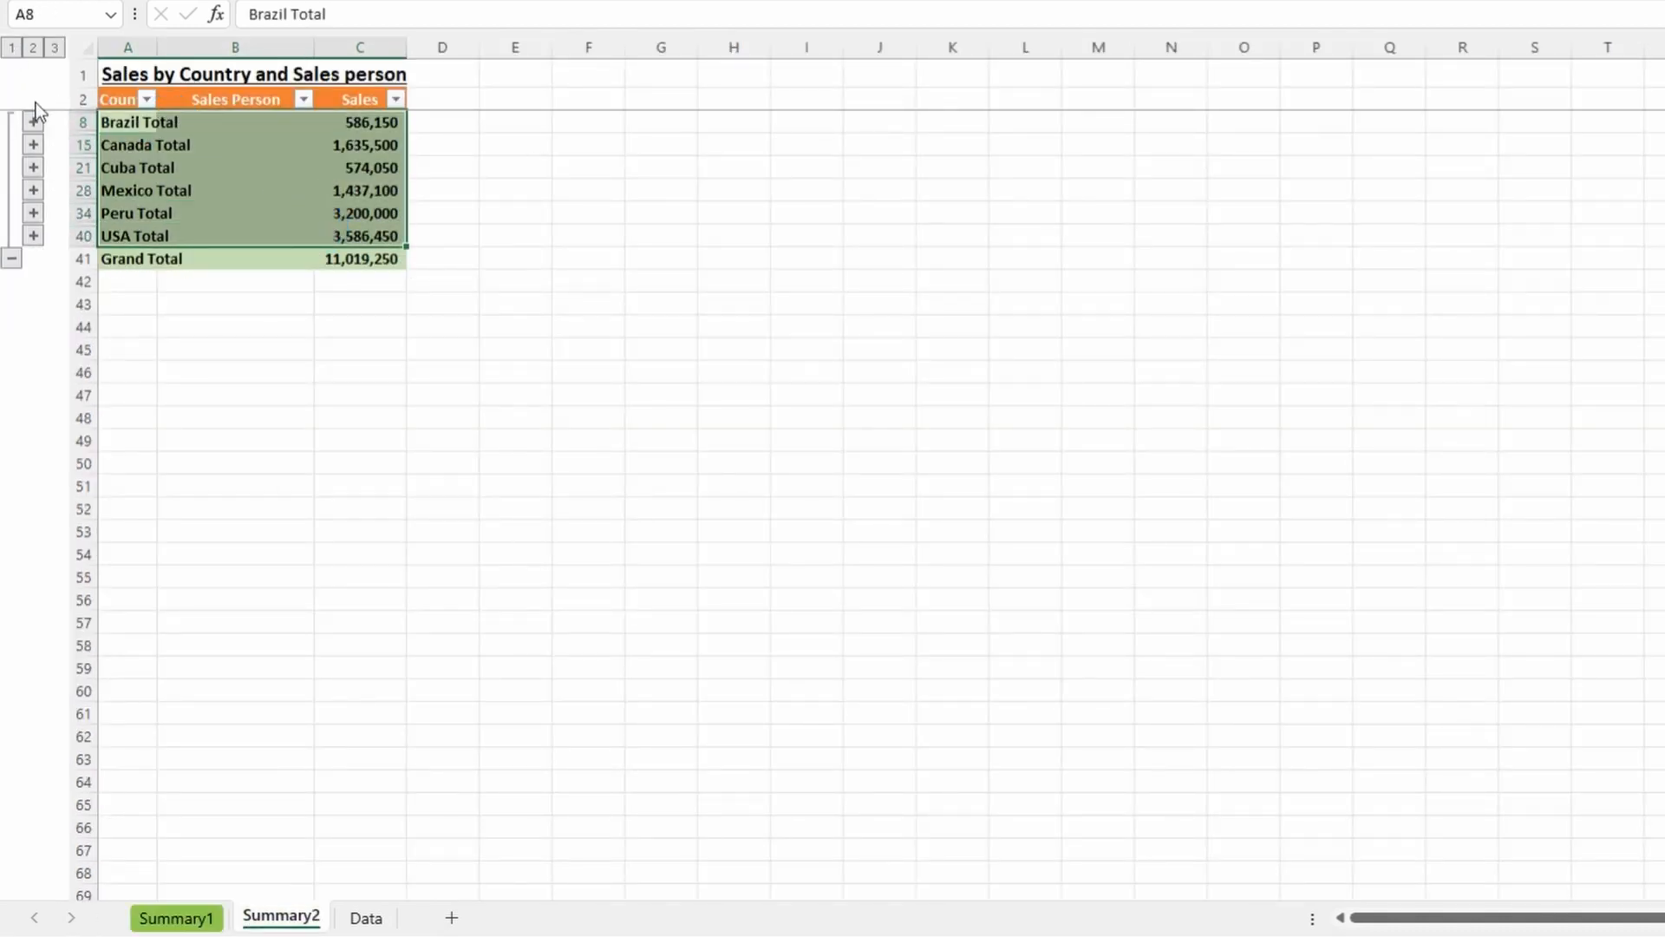
View Summary2 at the grand total level, the country total level and the full detail level in turn.
left_click(12, 48)
left_click_drag(125, 122, 340, 124)
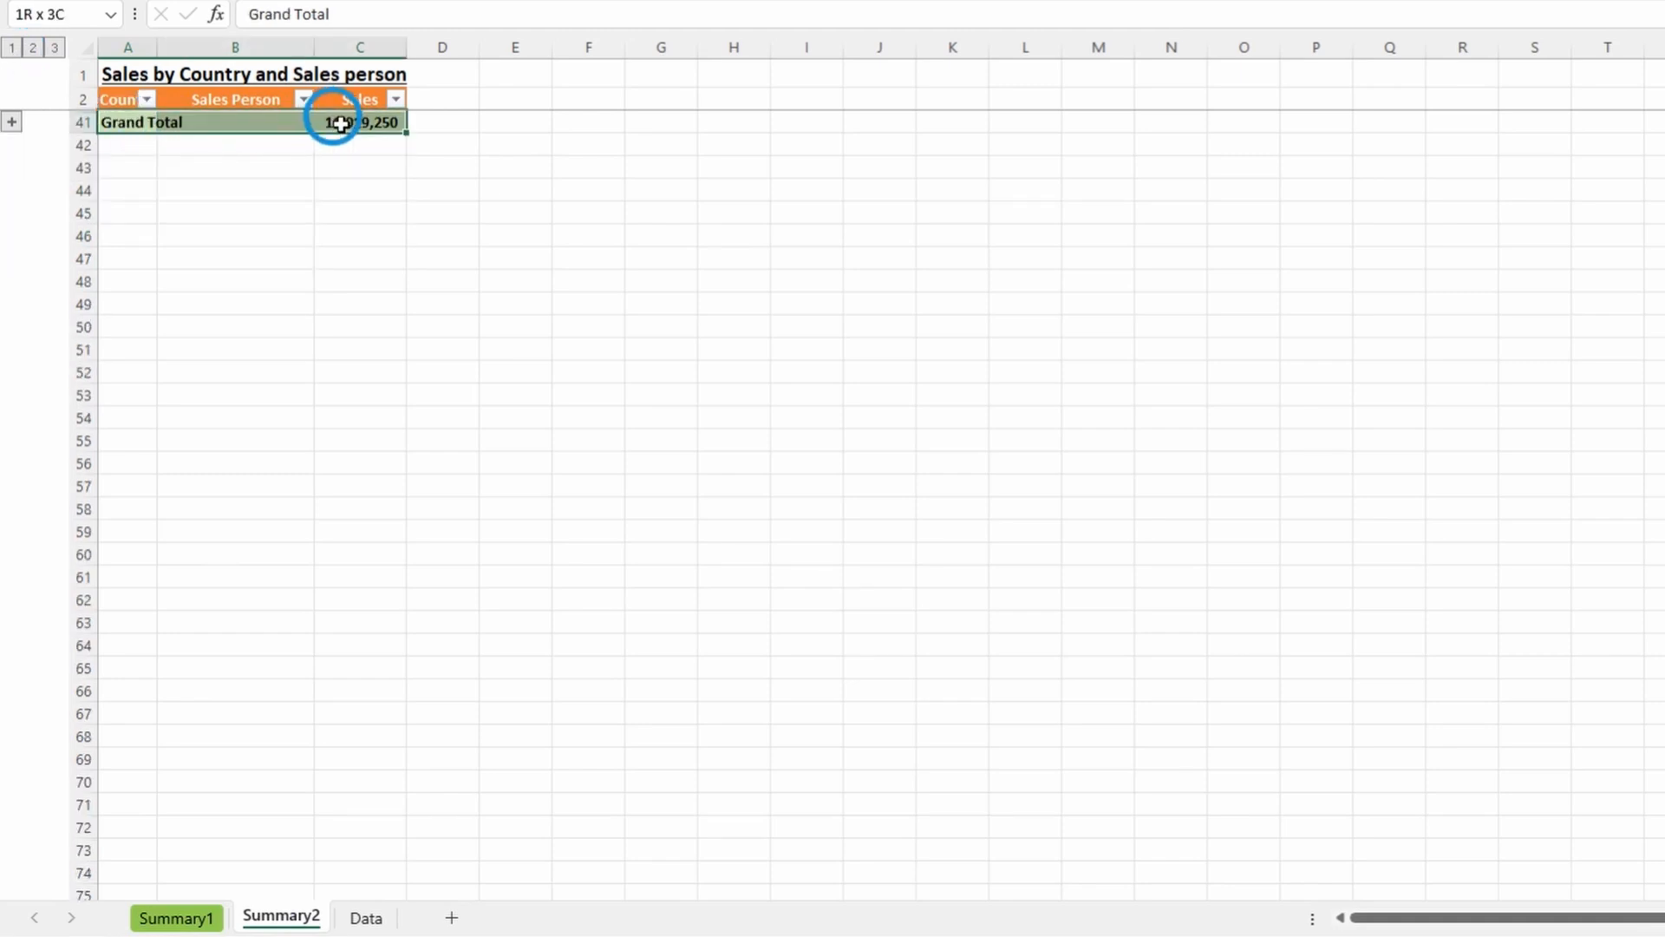
left_click(33, 48)
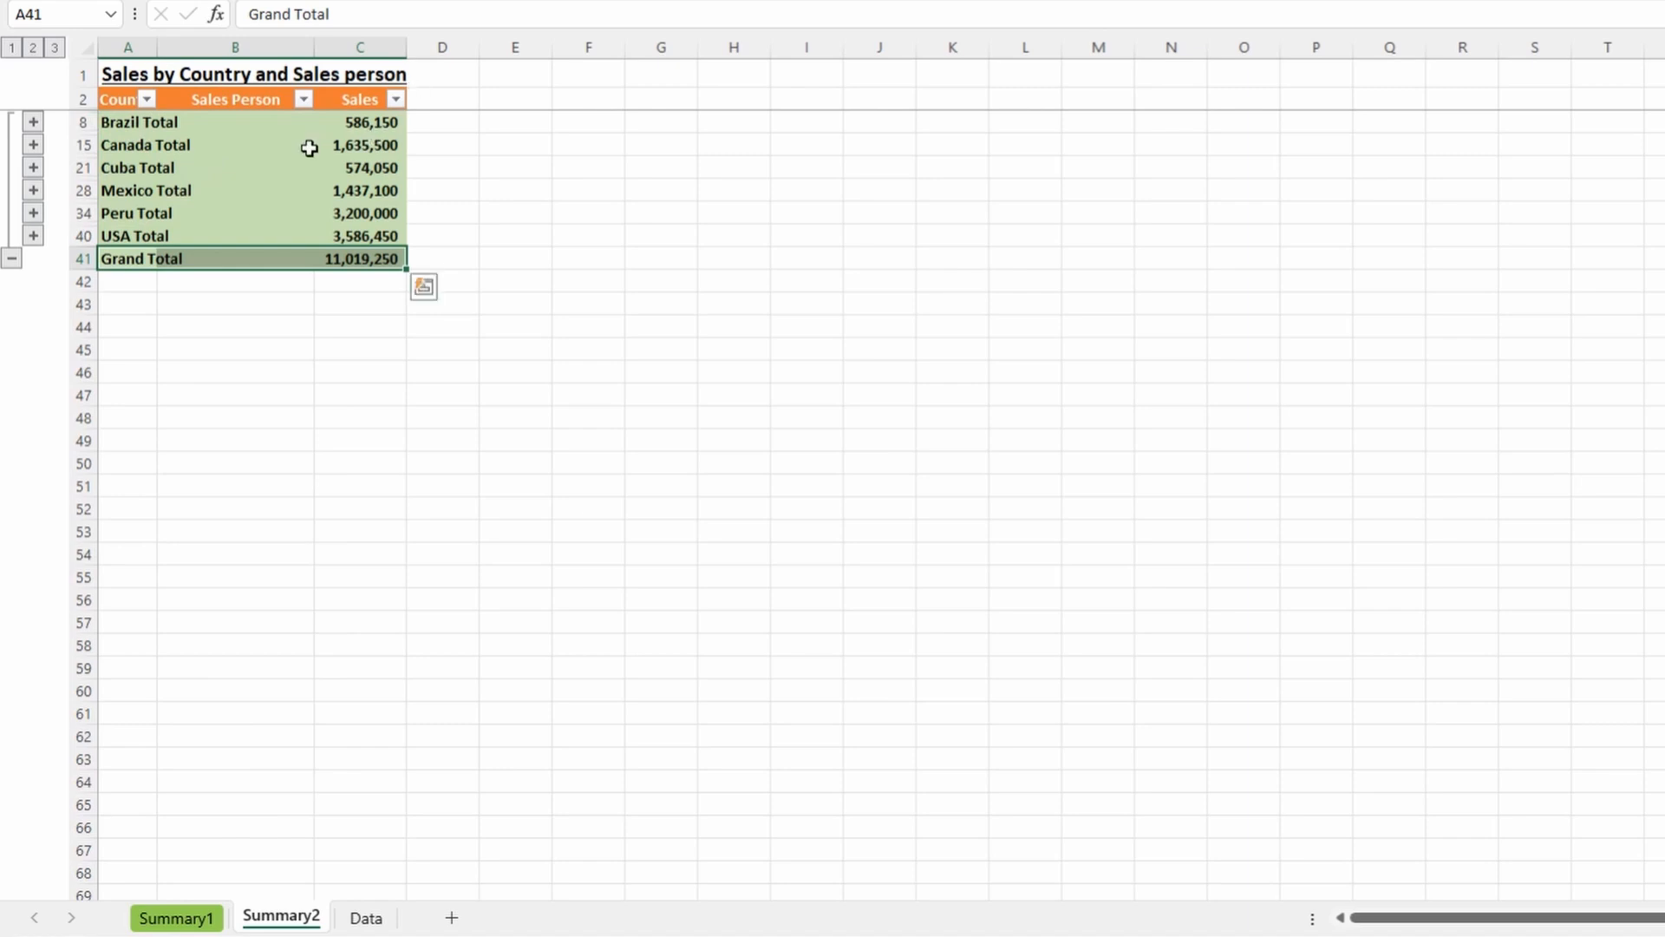
left_click(54, 49)
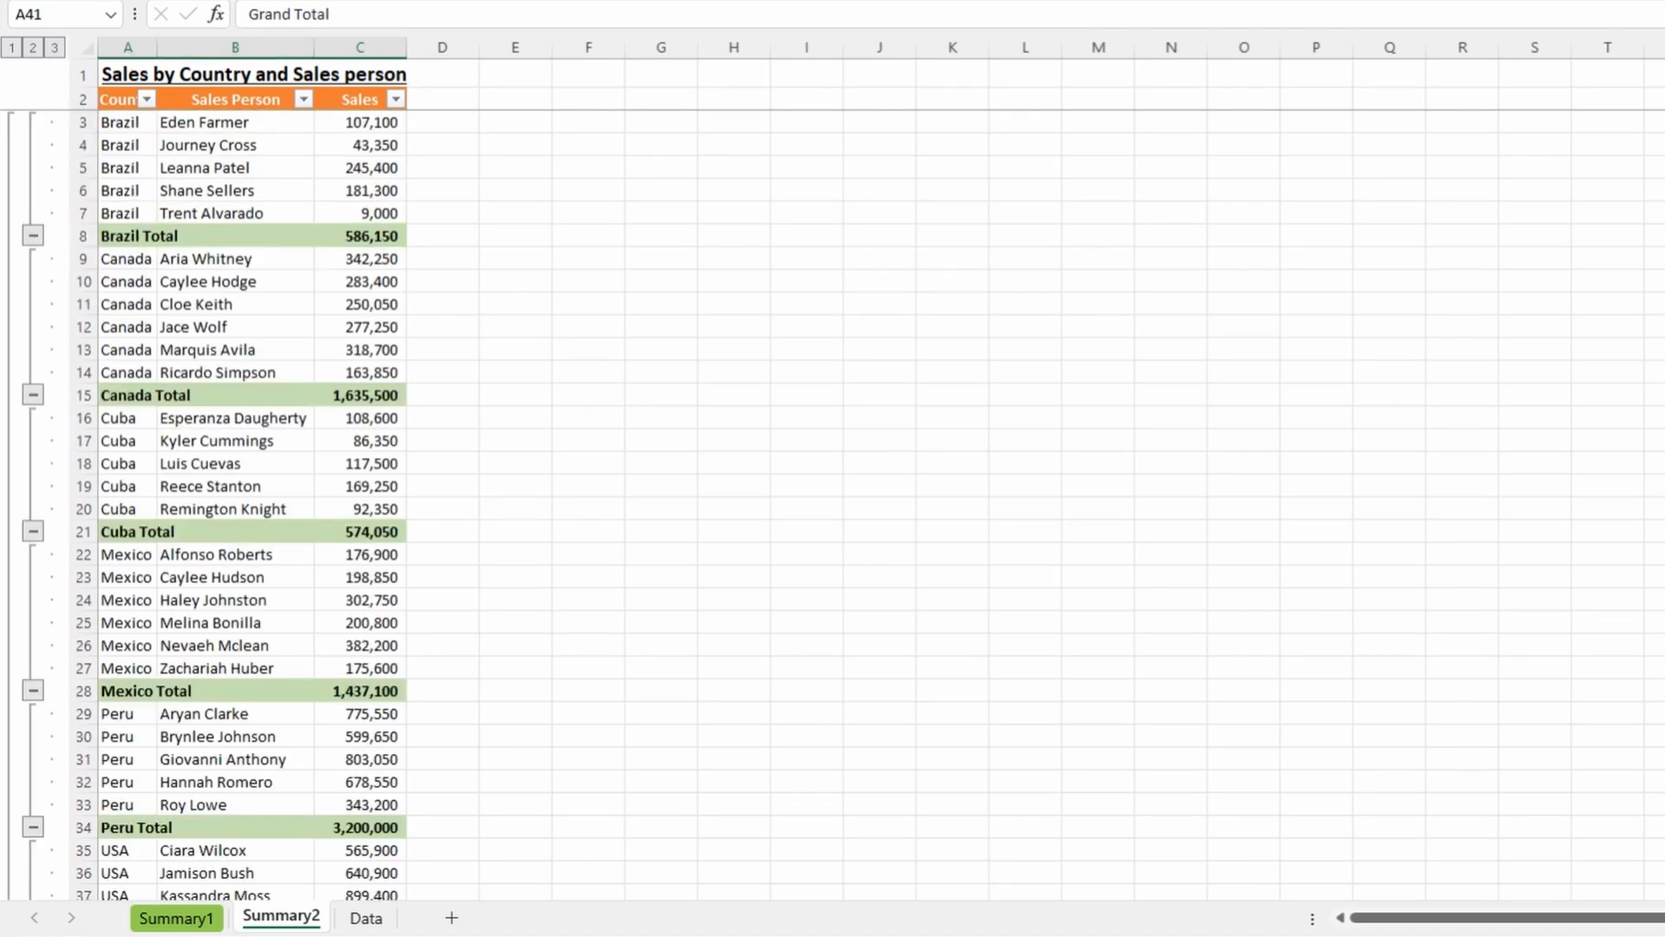
Hide the gridlines on Summary2 and return to the start of the sheet.
key("alt+w")
key("v")
key("g")
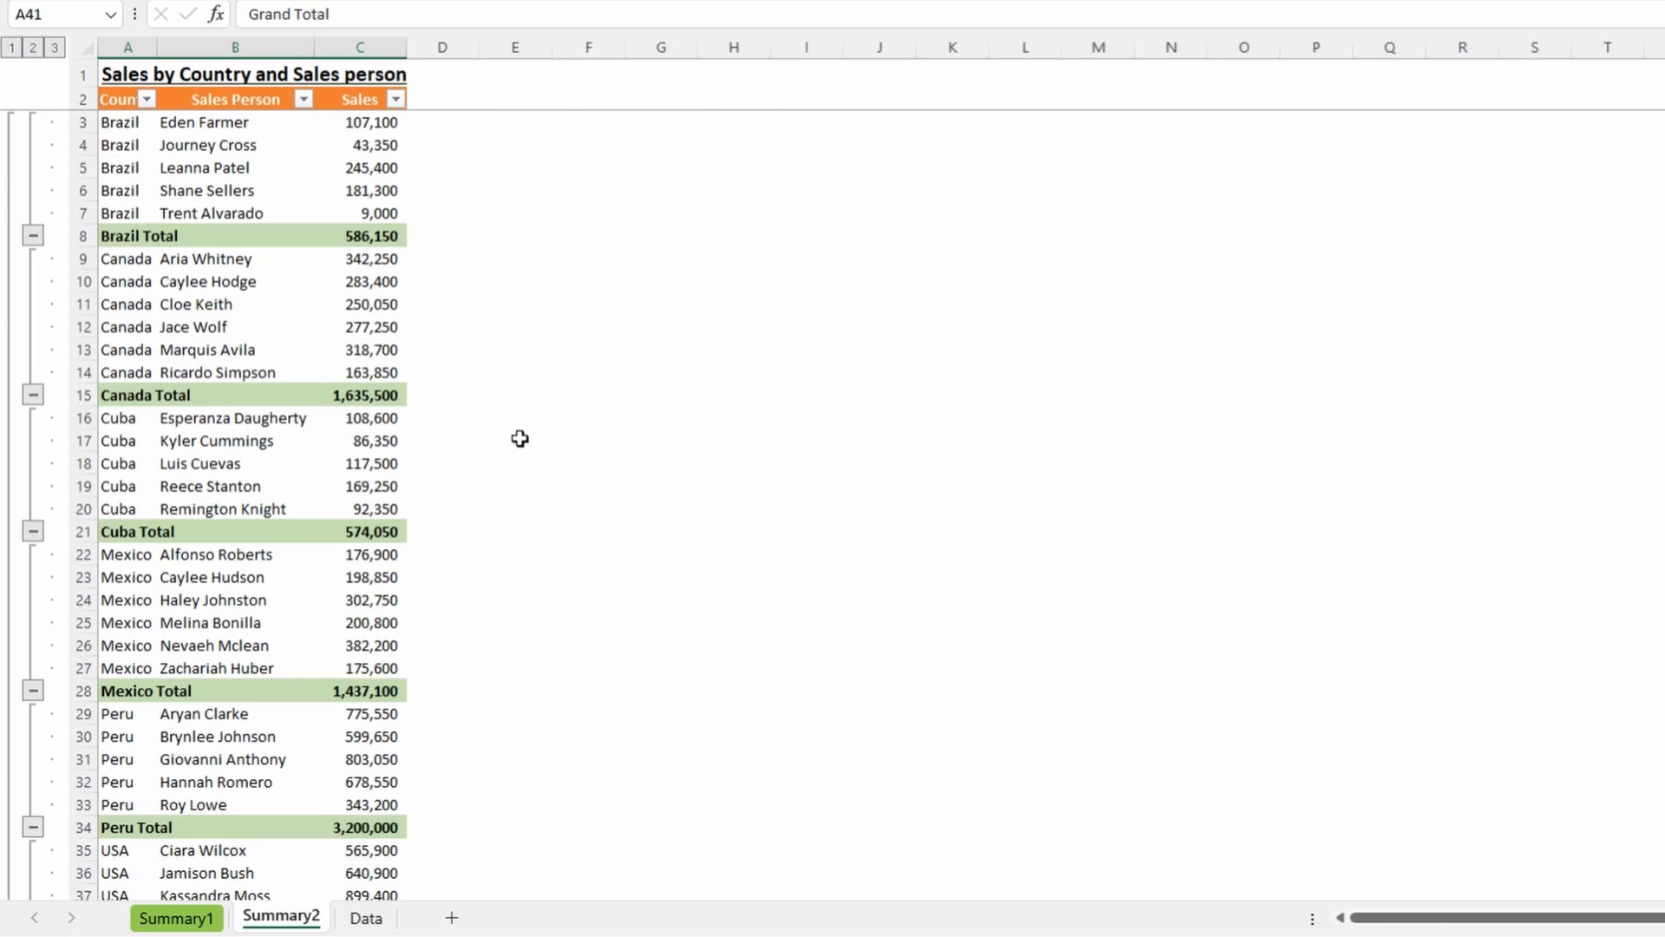
key("ctrl+Home")
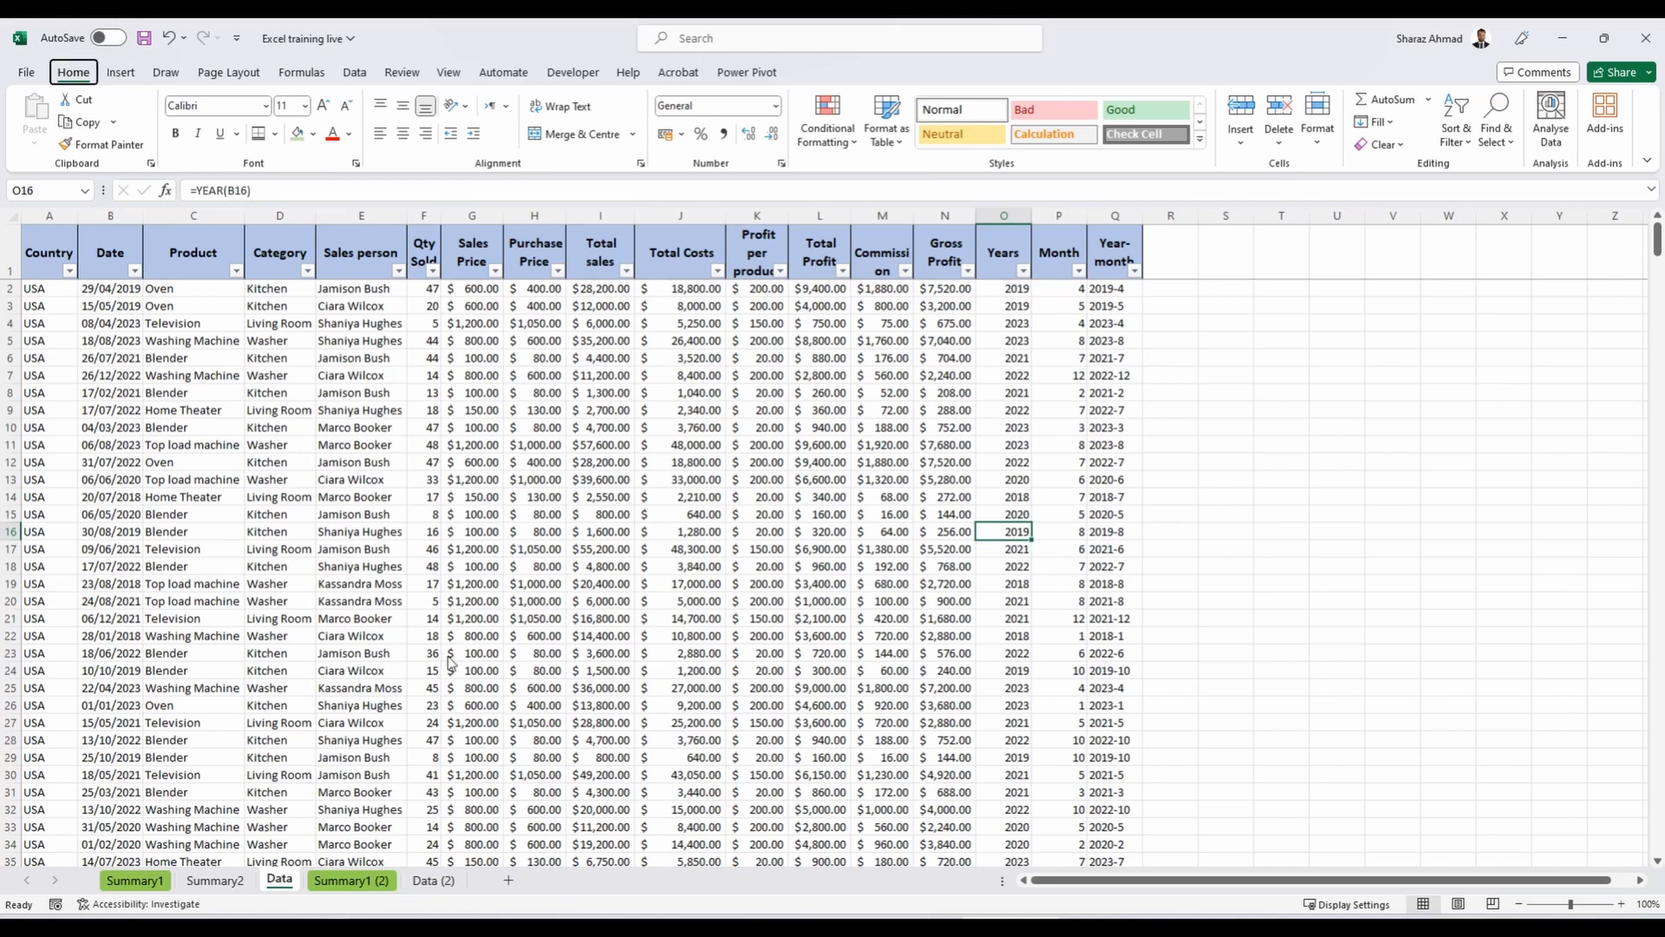
Insert a new worksheet before the Data sheet and name it Summary3.
key("shift+F11")
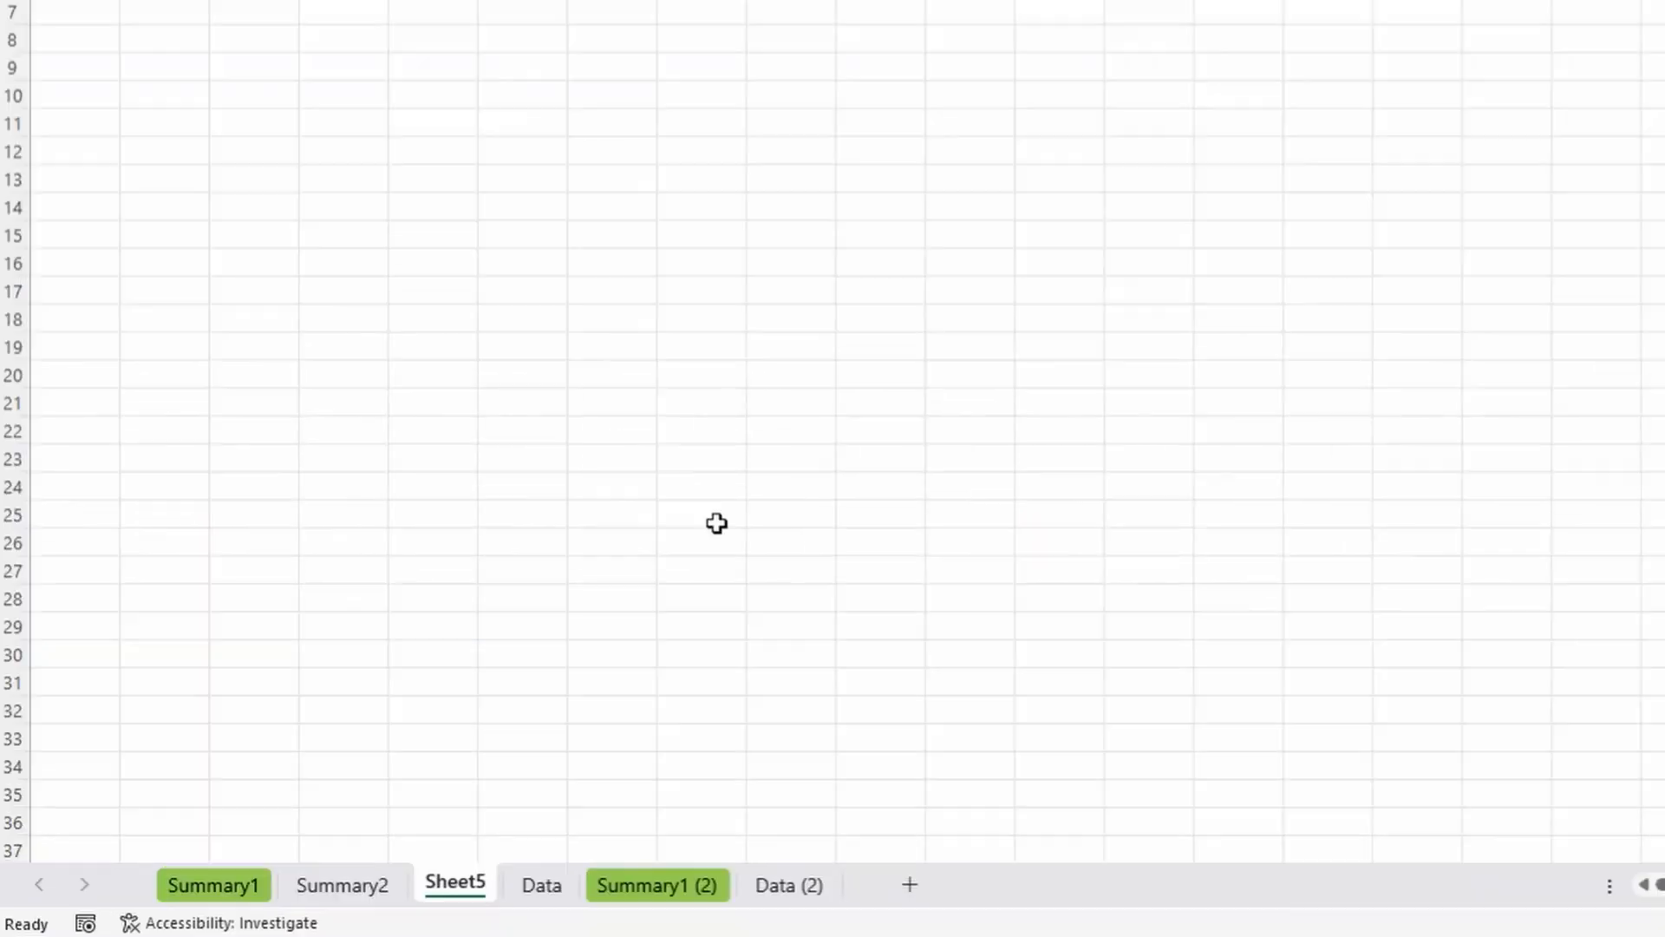
key("alt+h")
key("o")
key("r")
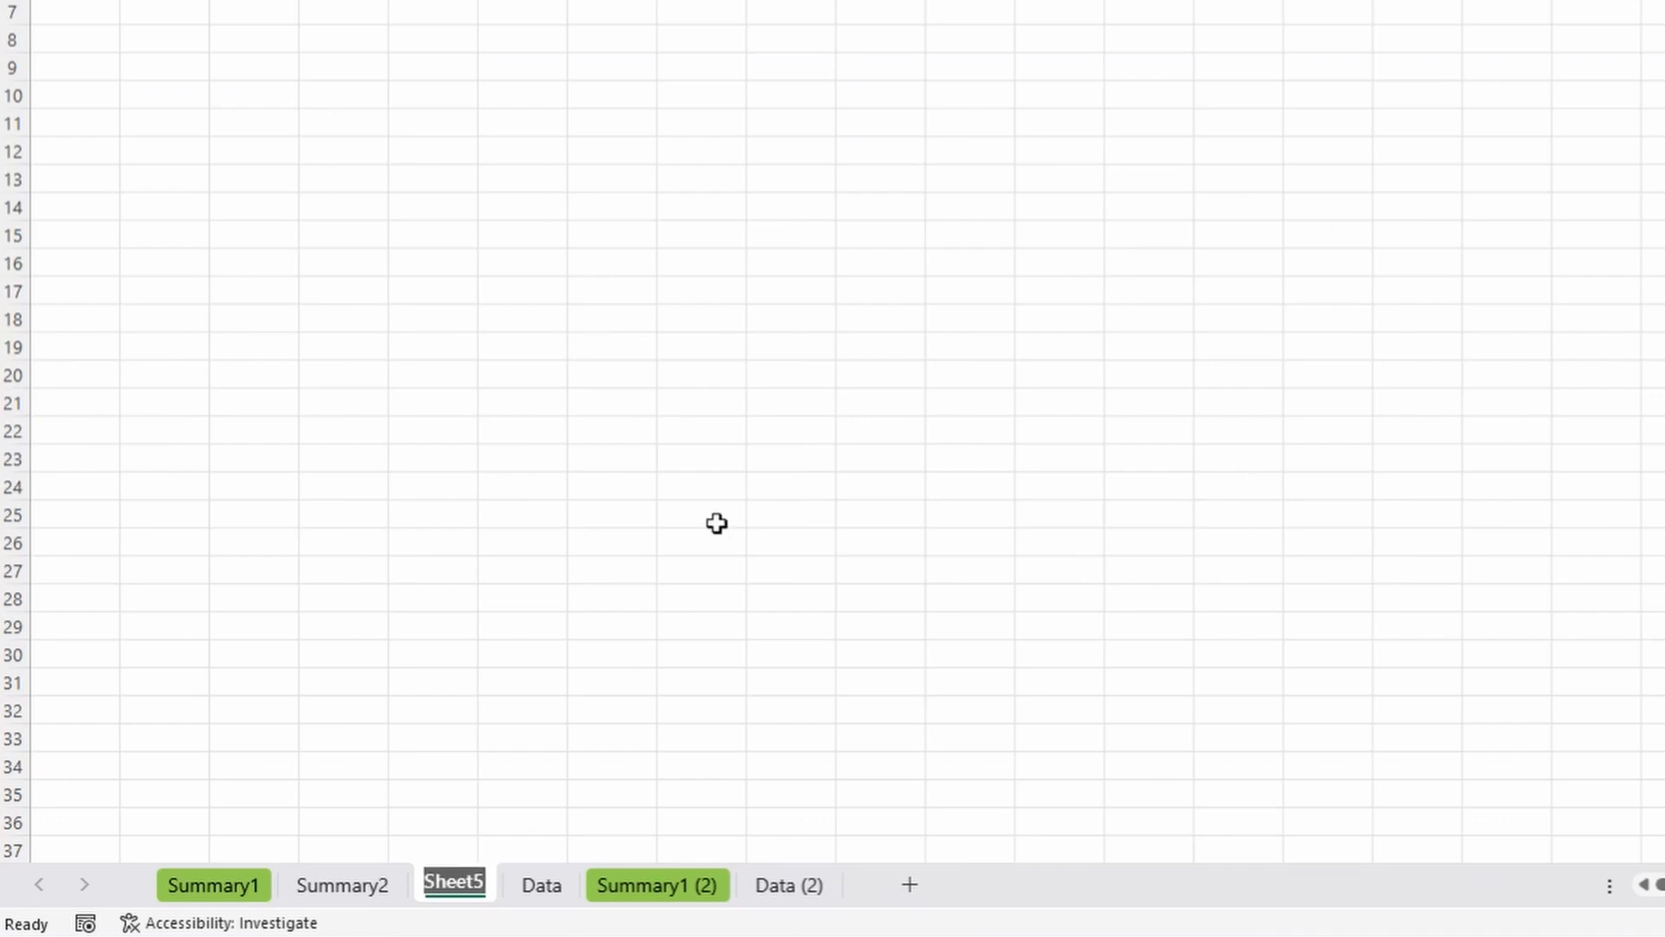
type("Summary3")
key("Return")
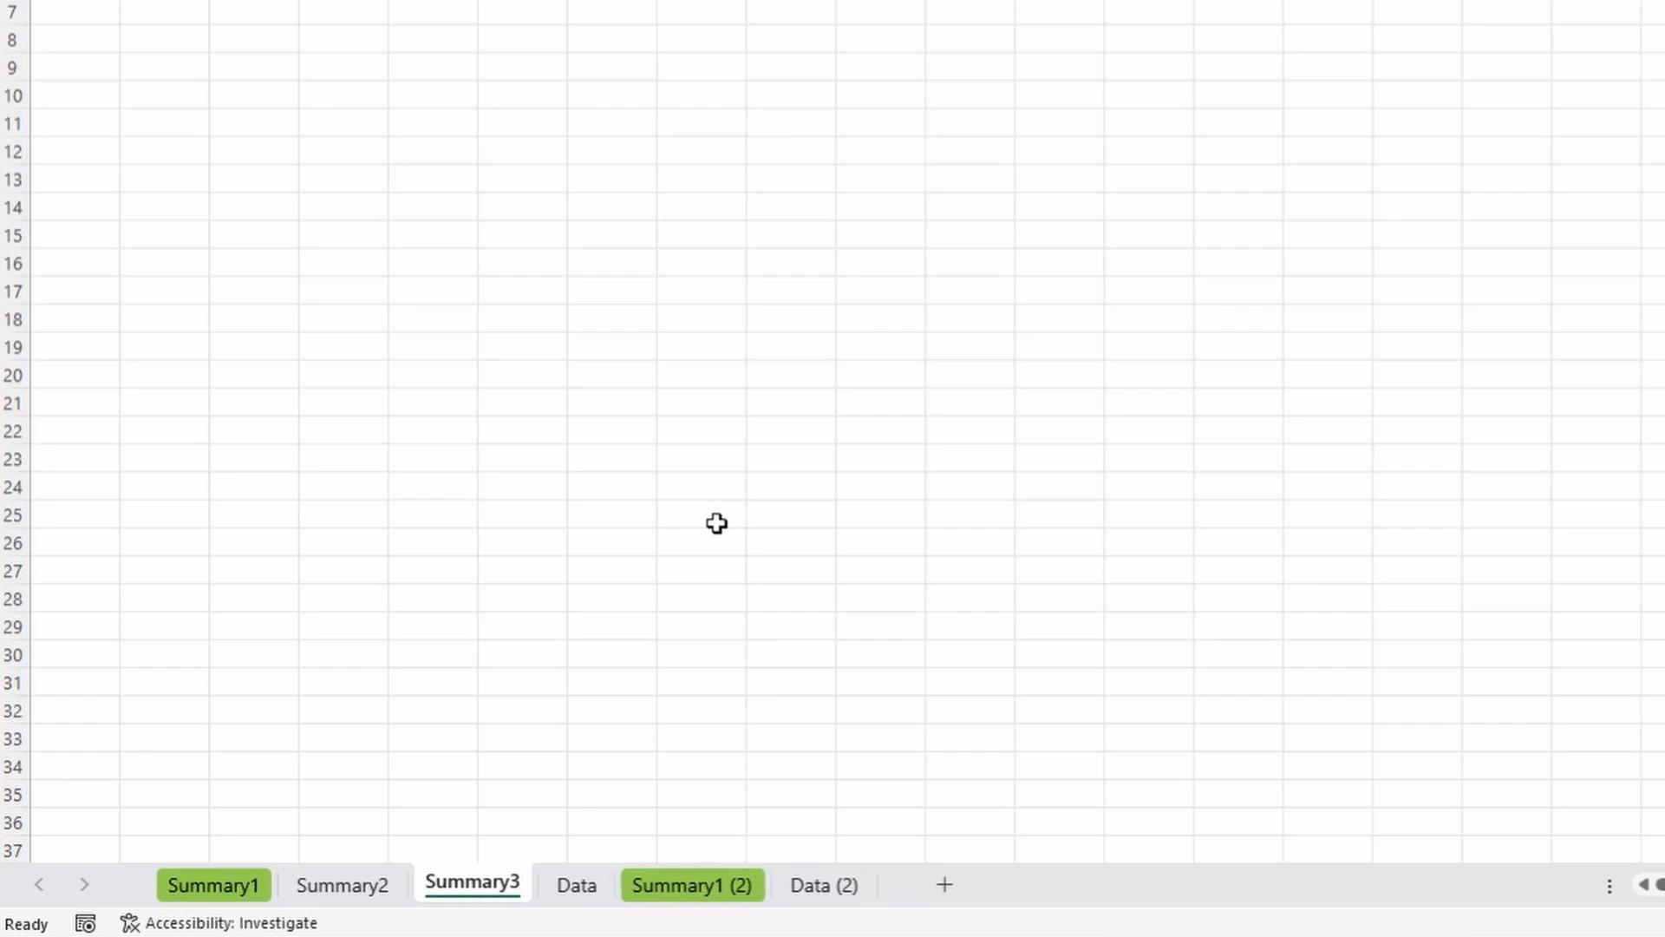
Enter the title "Sales by Sales person" in A1 of Summary3 and make it bold and underlined.
type("Sal")
type("es by Sa")
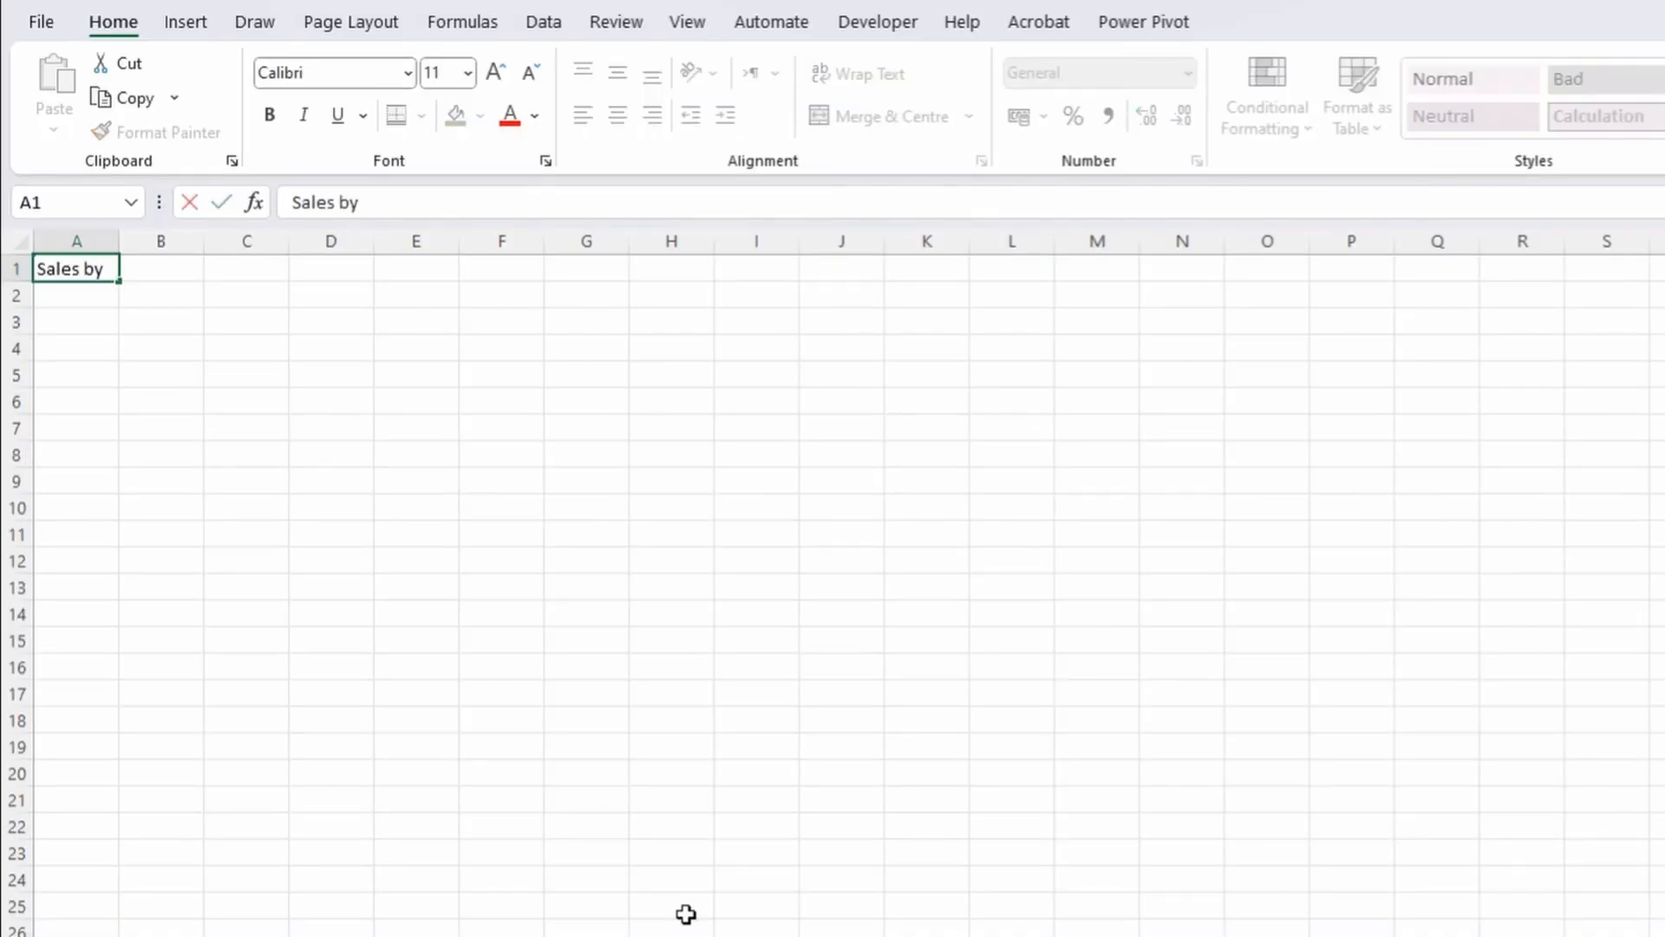
type("les person")
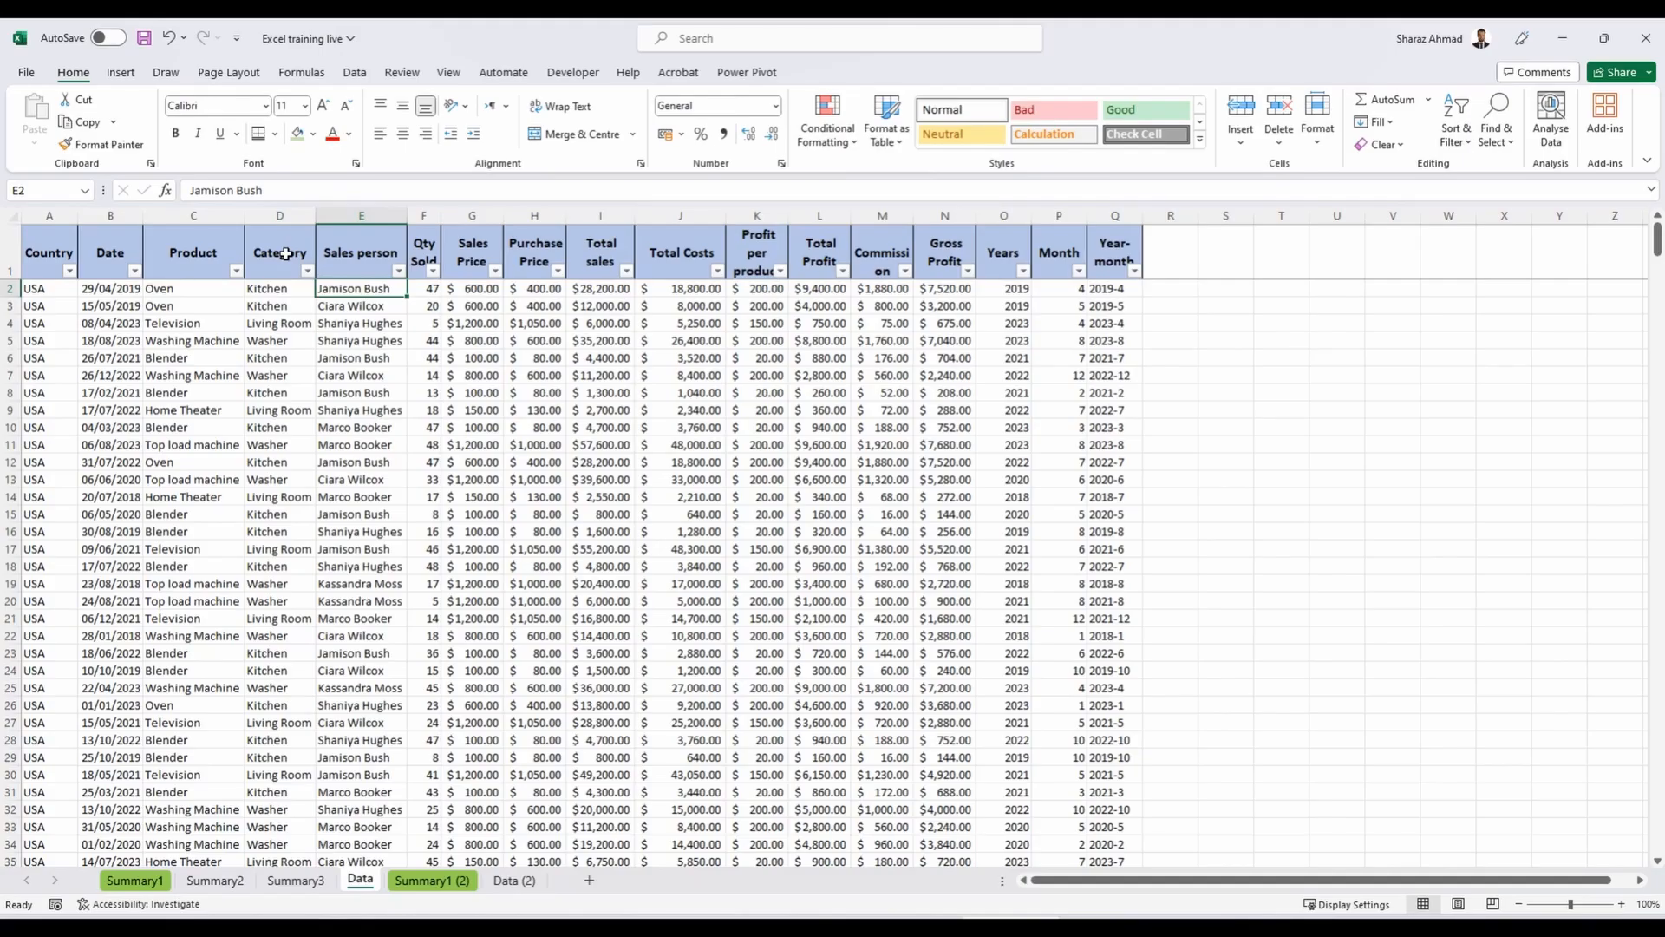
Copy the Sales person column with its header from the Data sheet into Summary3 starting at A3.
key("Up")
key("ctrl+shift+Down")
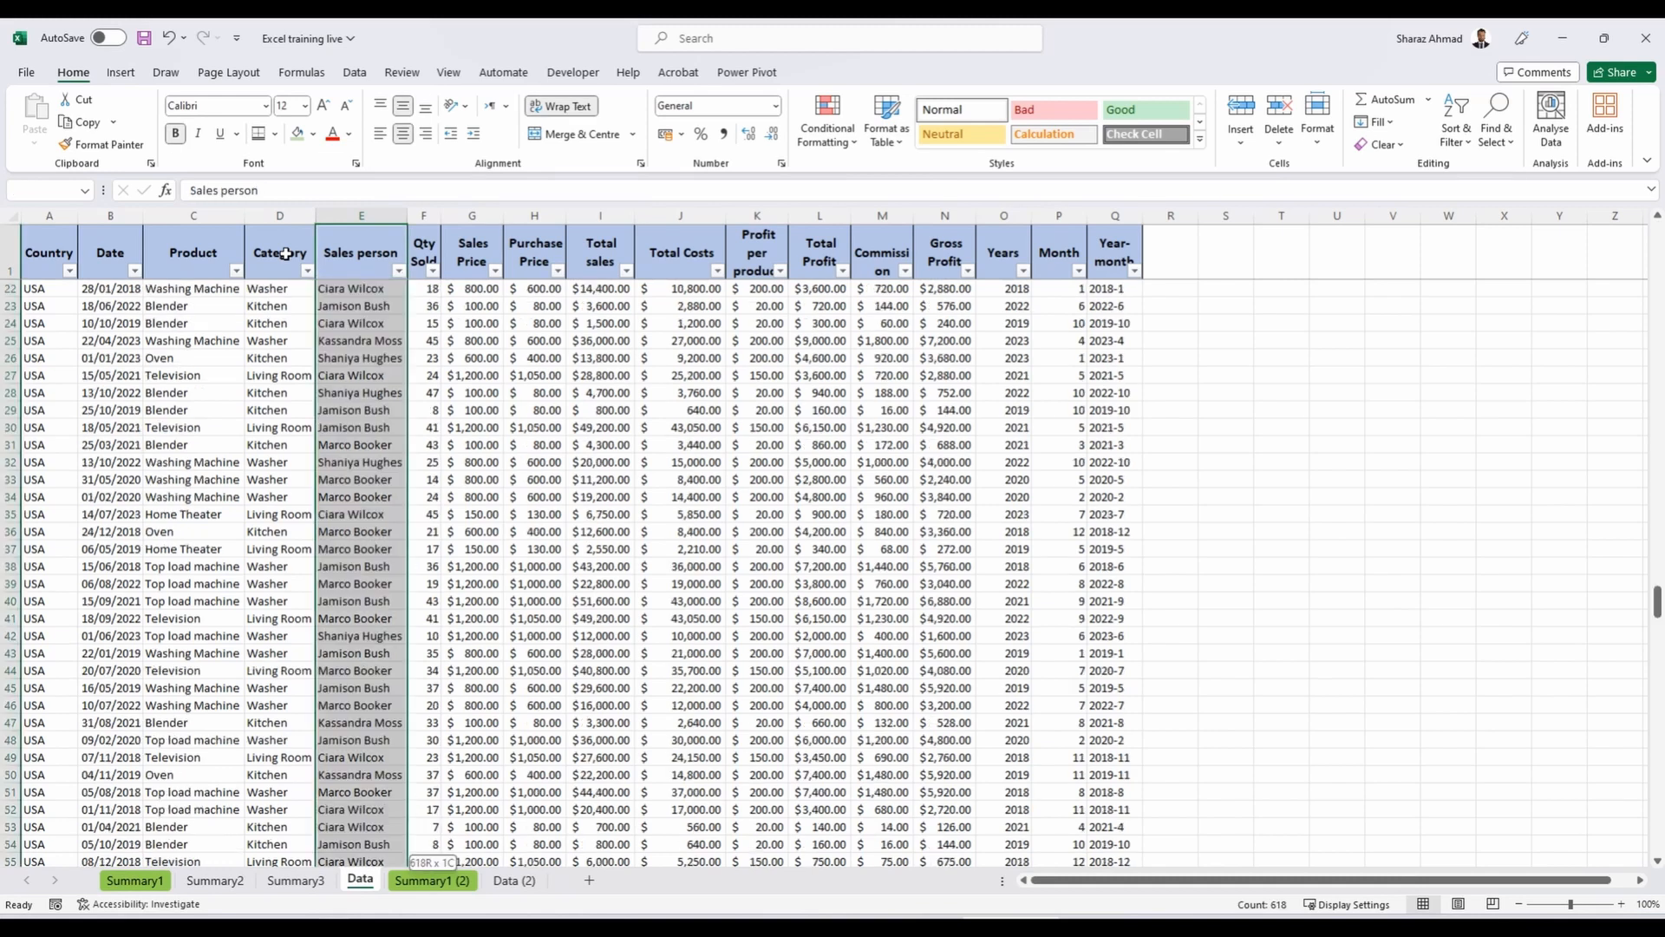
key("ctrl+c")
key("ctrl+Page_Up")
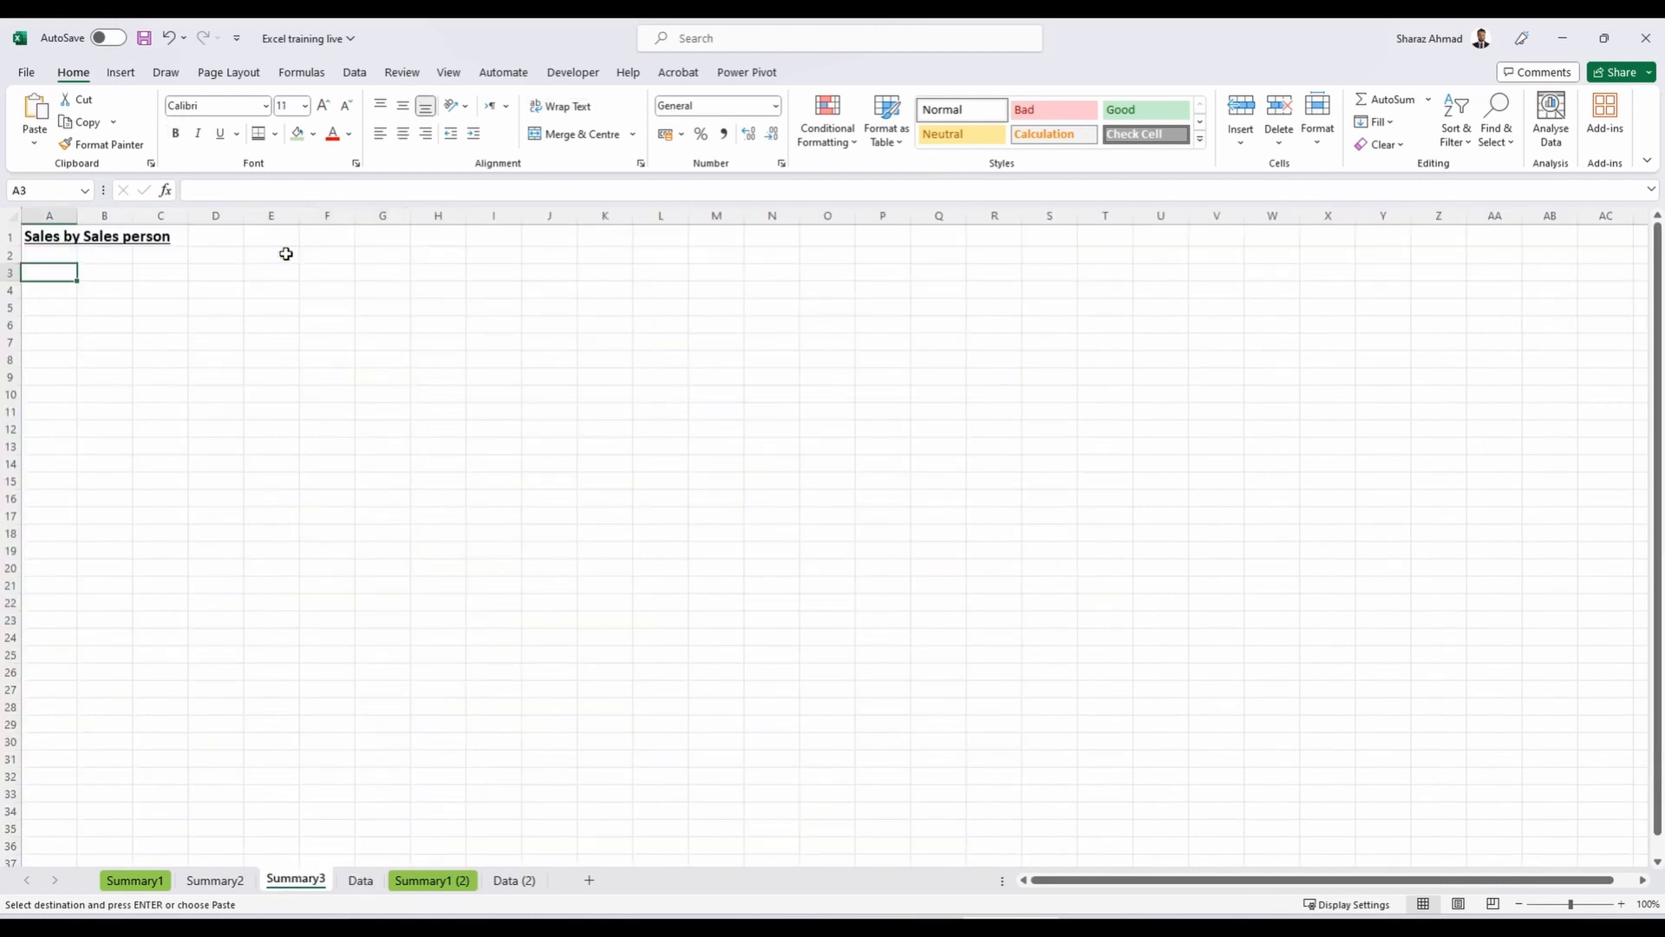
key("ctrl+v")
Remove the duplicates from the pasted Sales person list in column A.
key("alt+a")
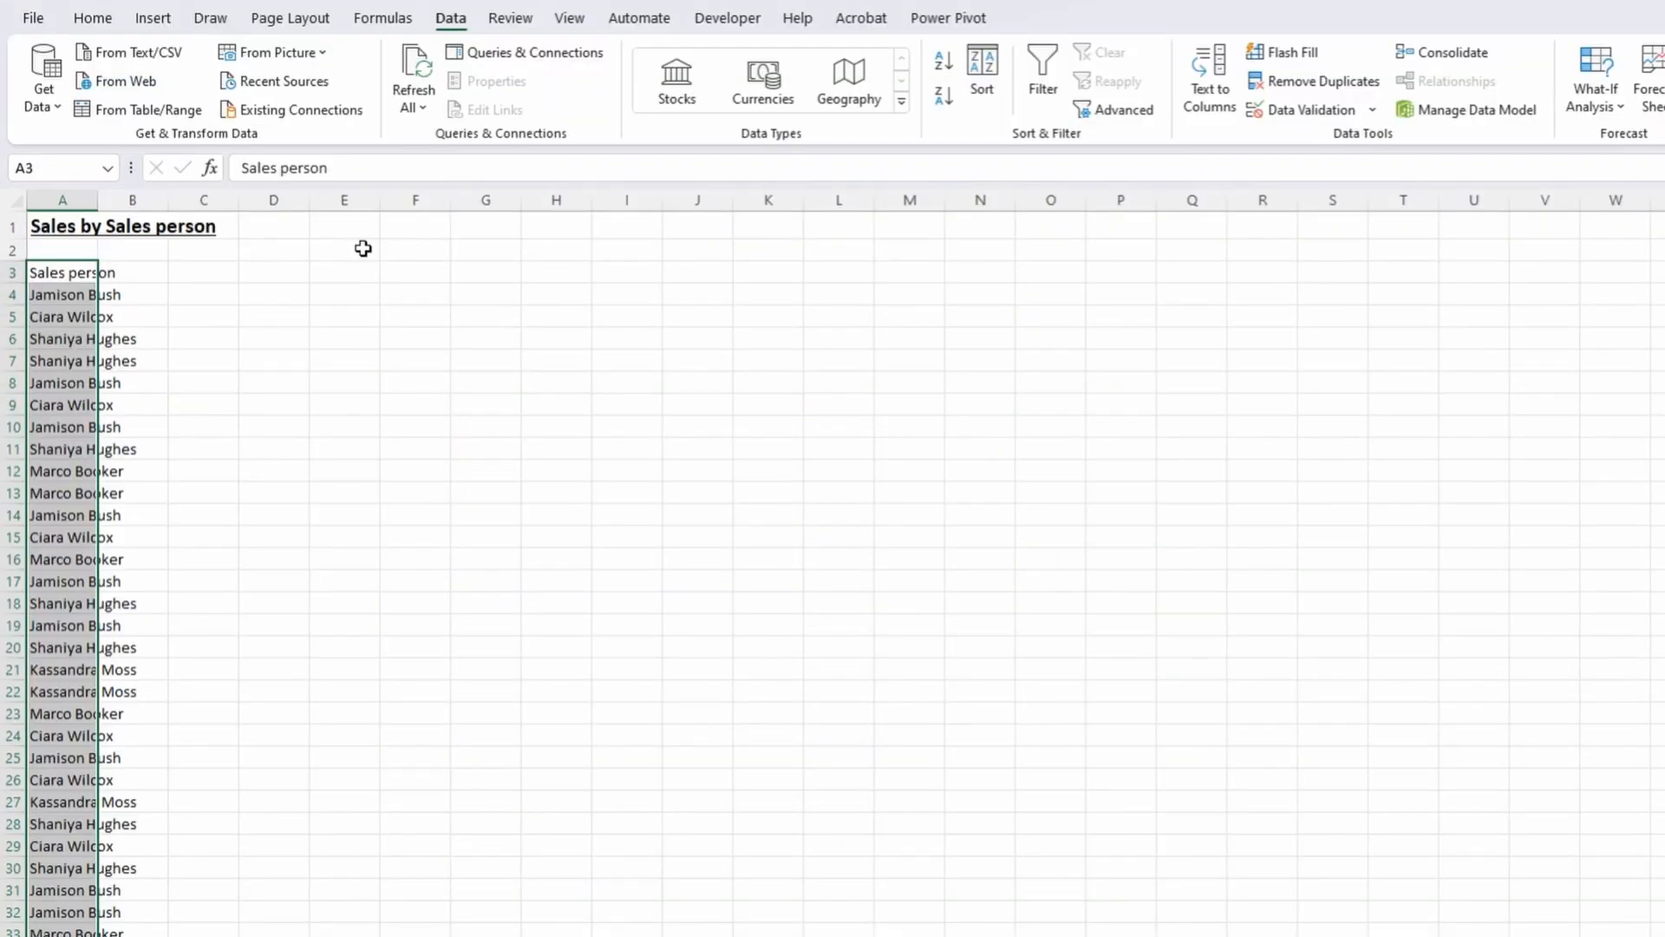
key("alt+a")
key("m")
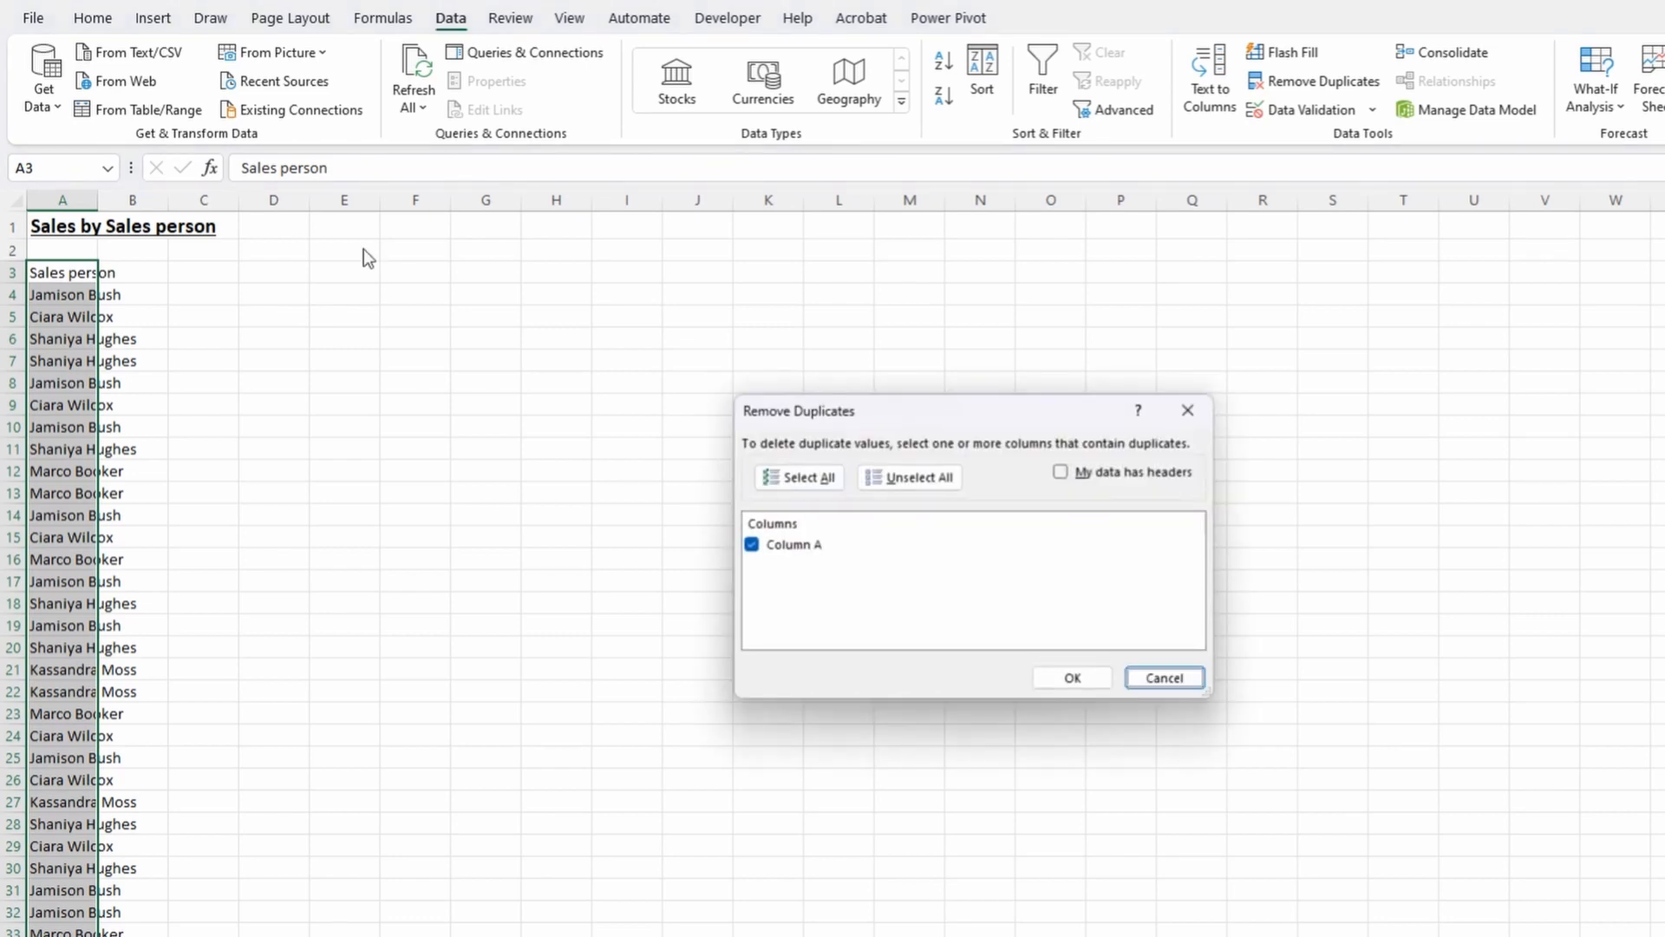
key("Return")
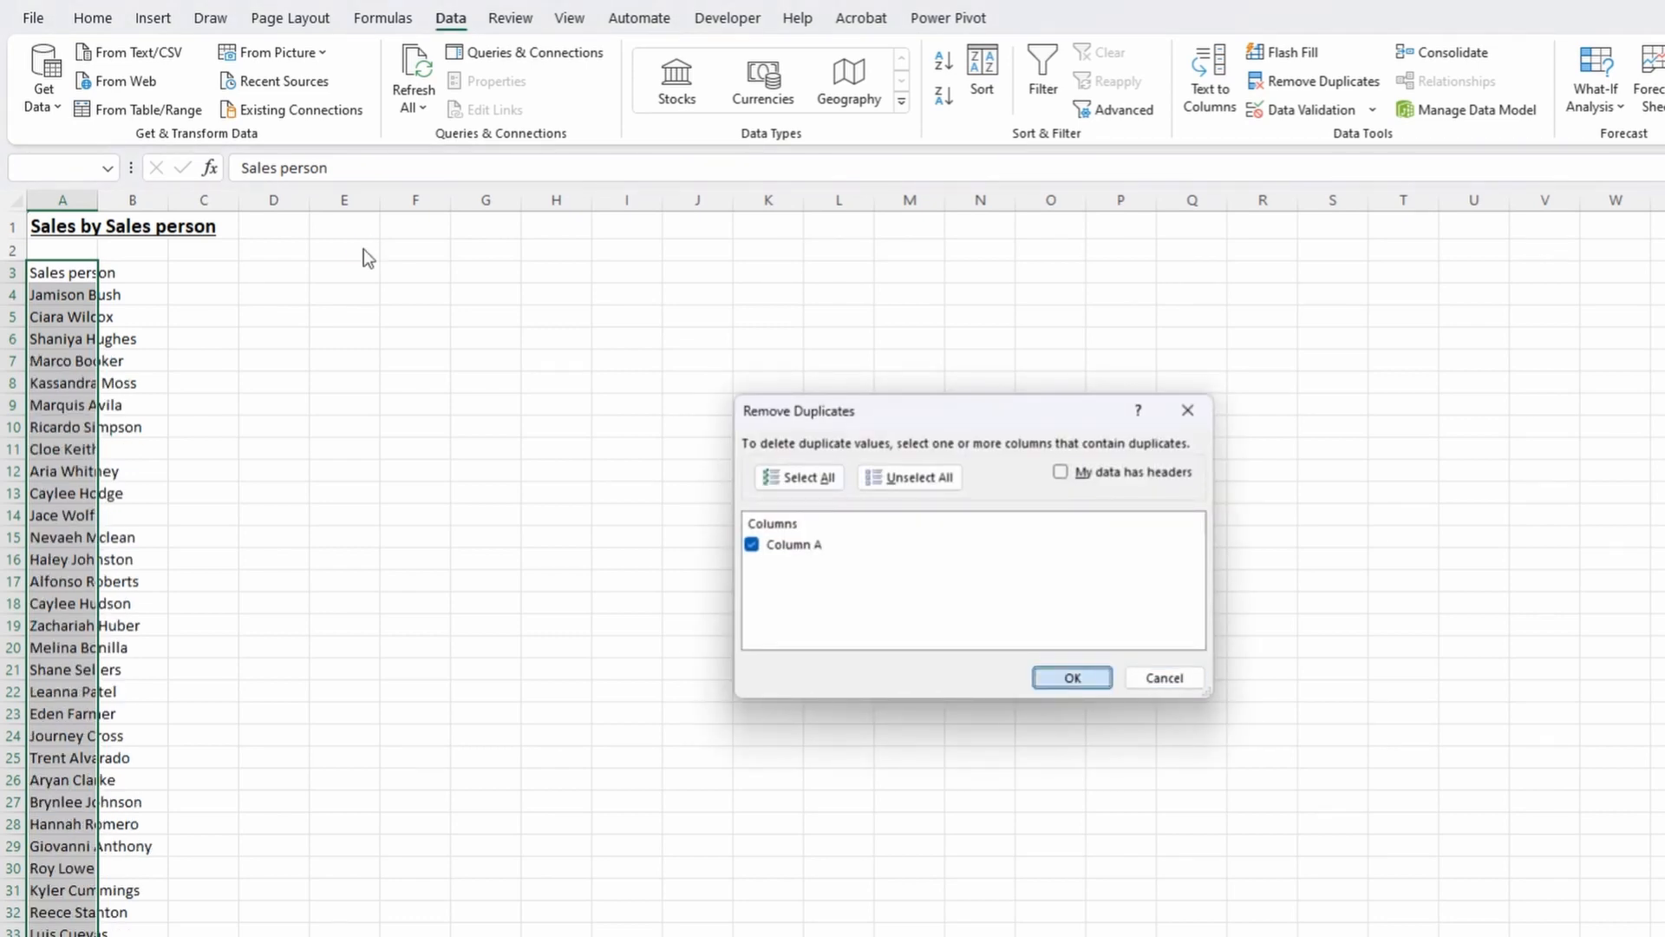
key("Return")
key("Up")
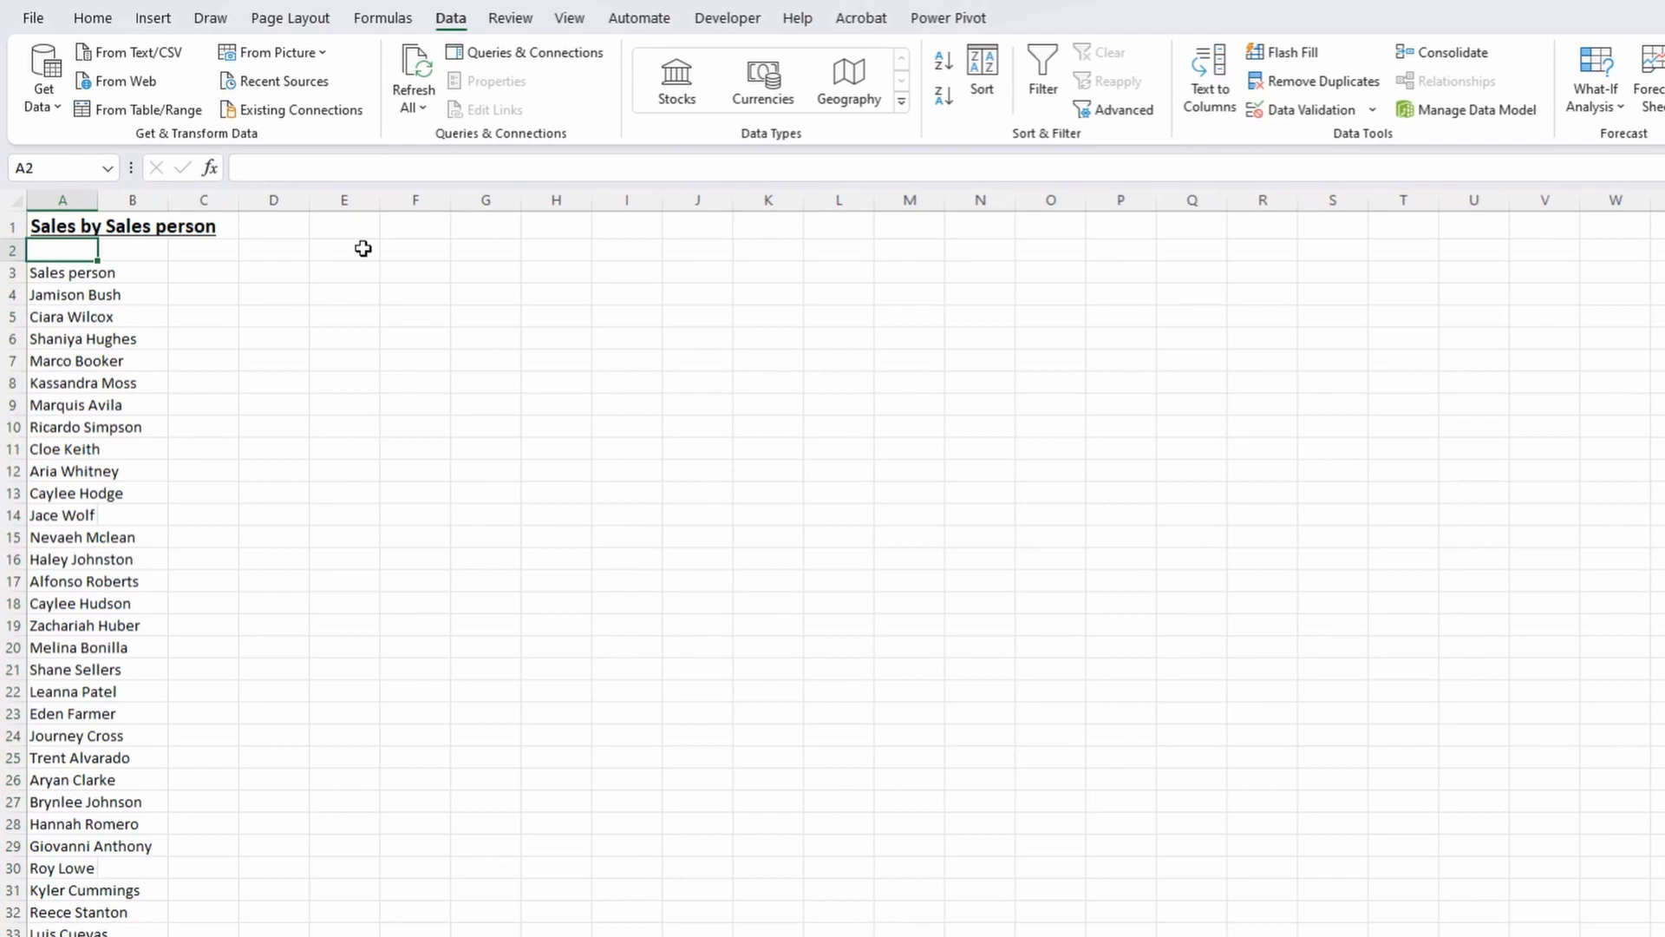
type("Sales person")
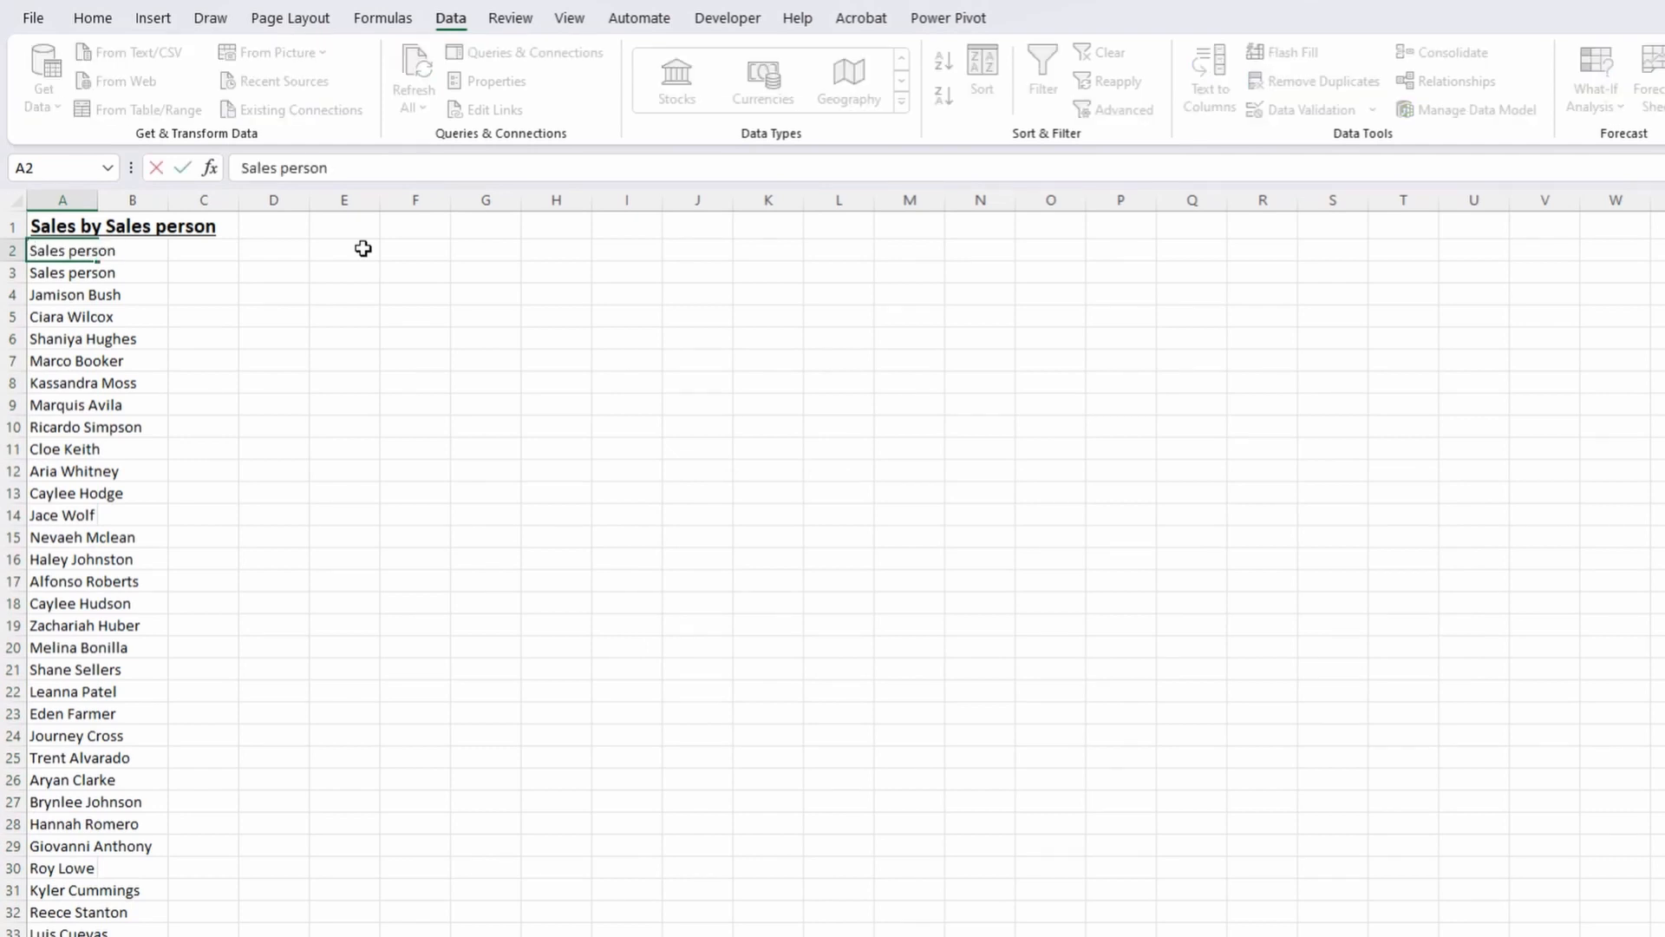
key("Tab")
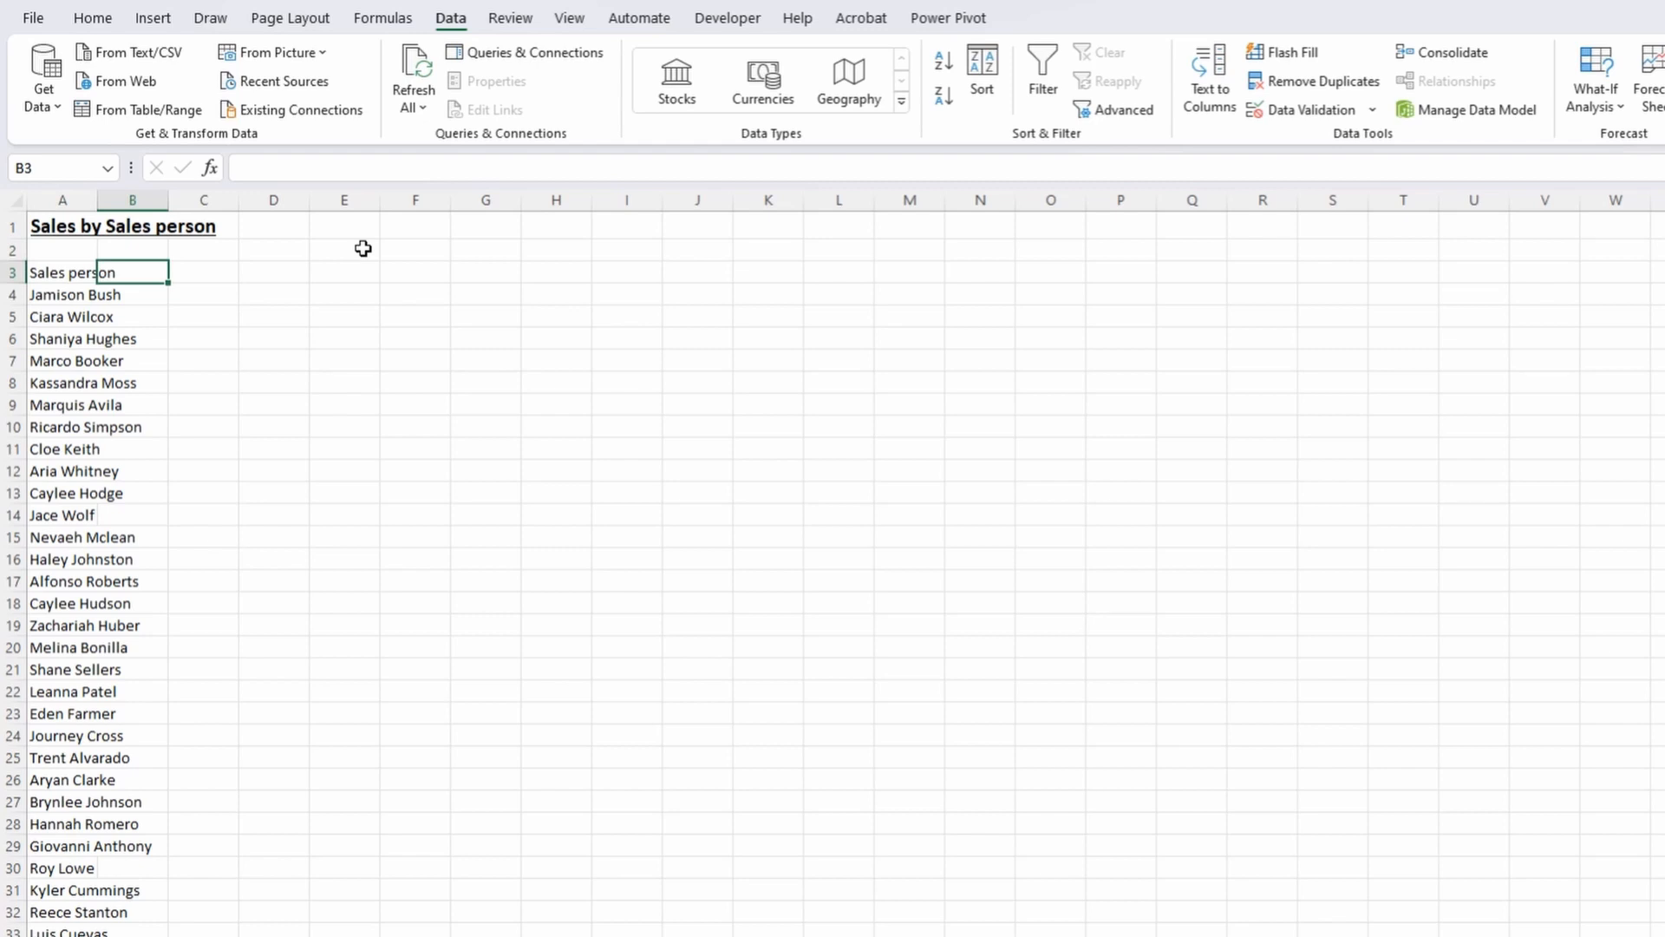
Enter the header Sales in B3 and format the headers in A3:B3 with the Accent1 cell style and bold text.
type("Sales")
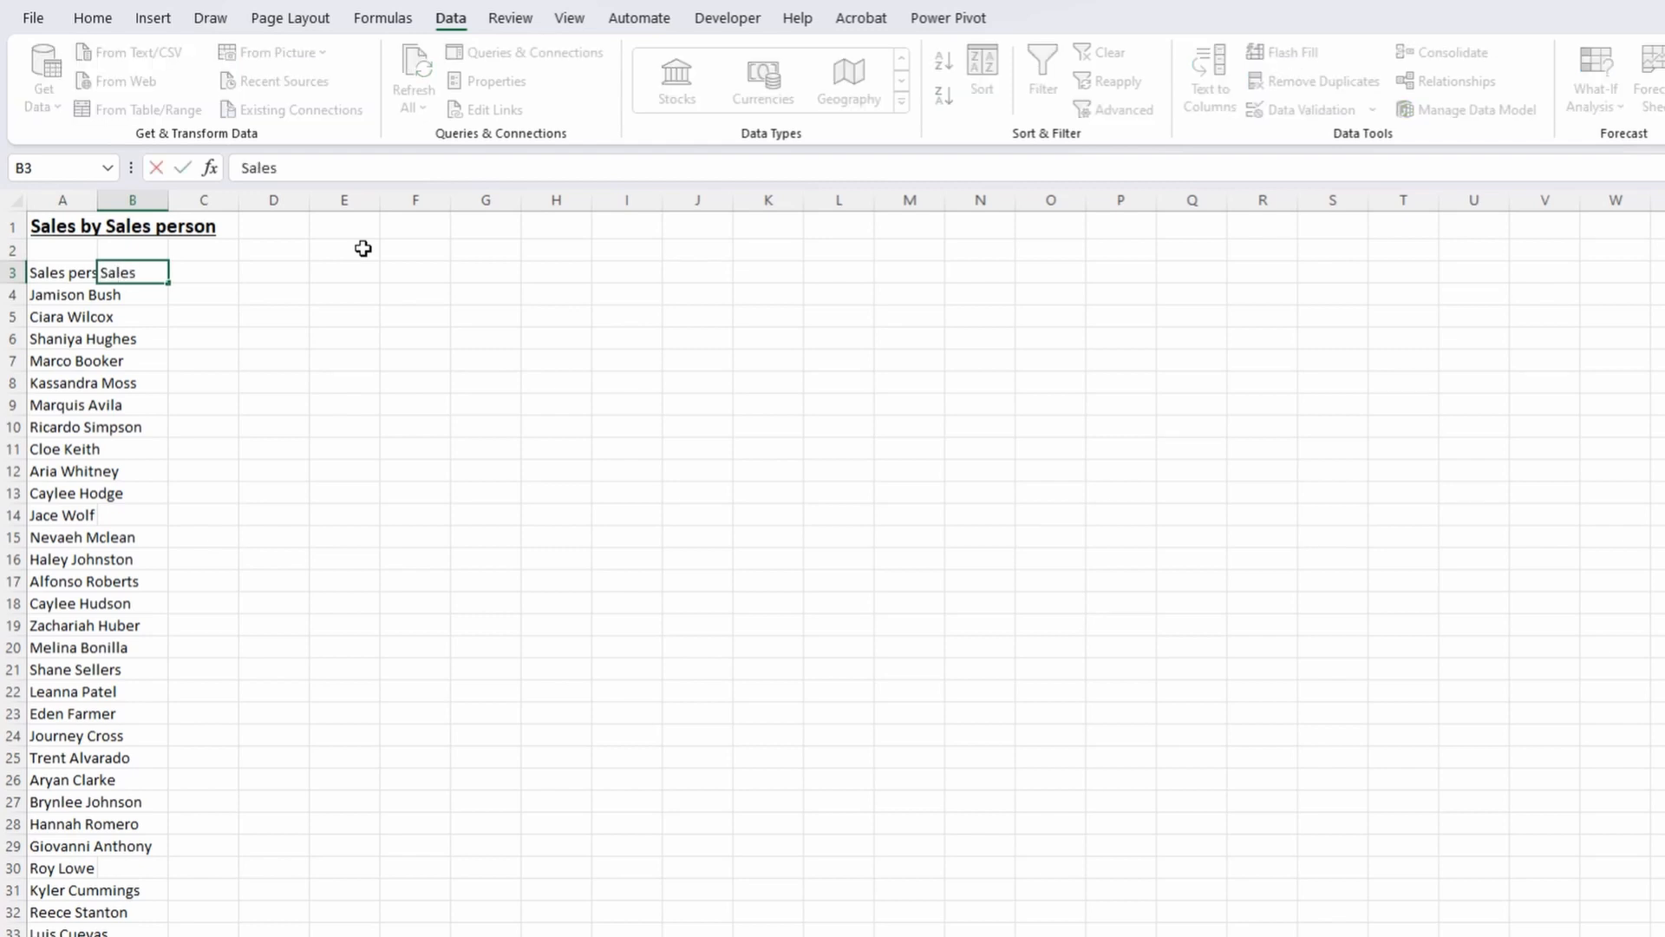
key("Left")
key("shift+Right")
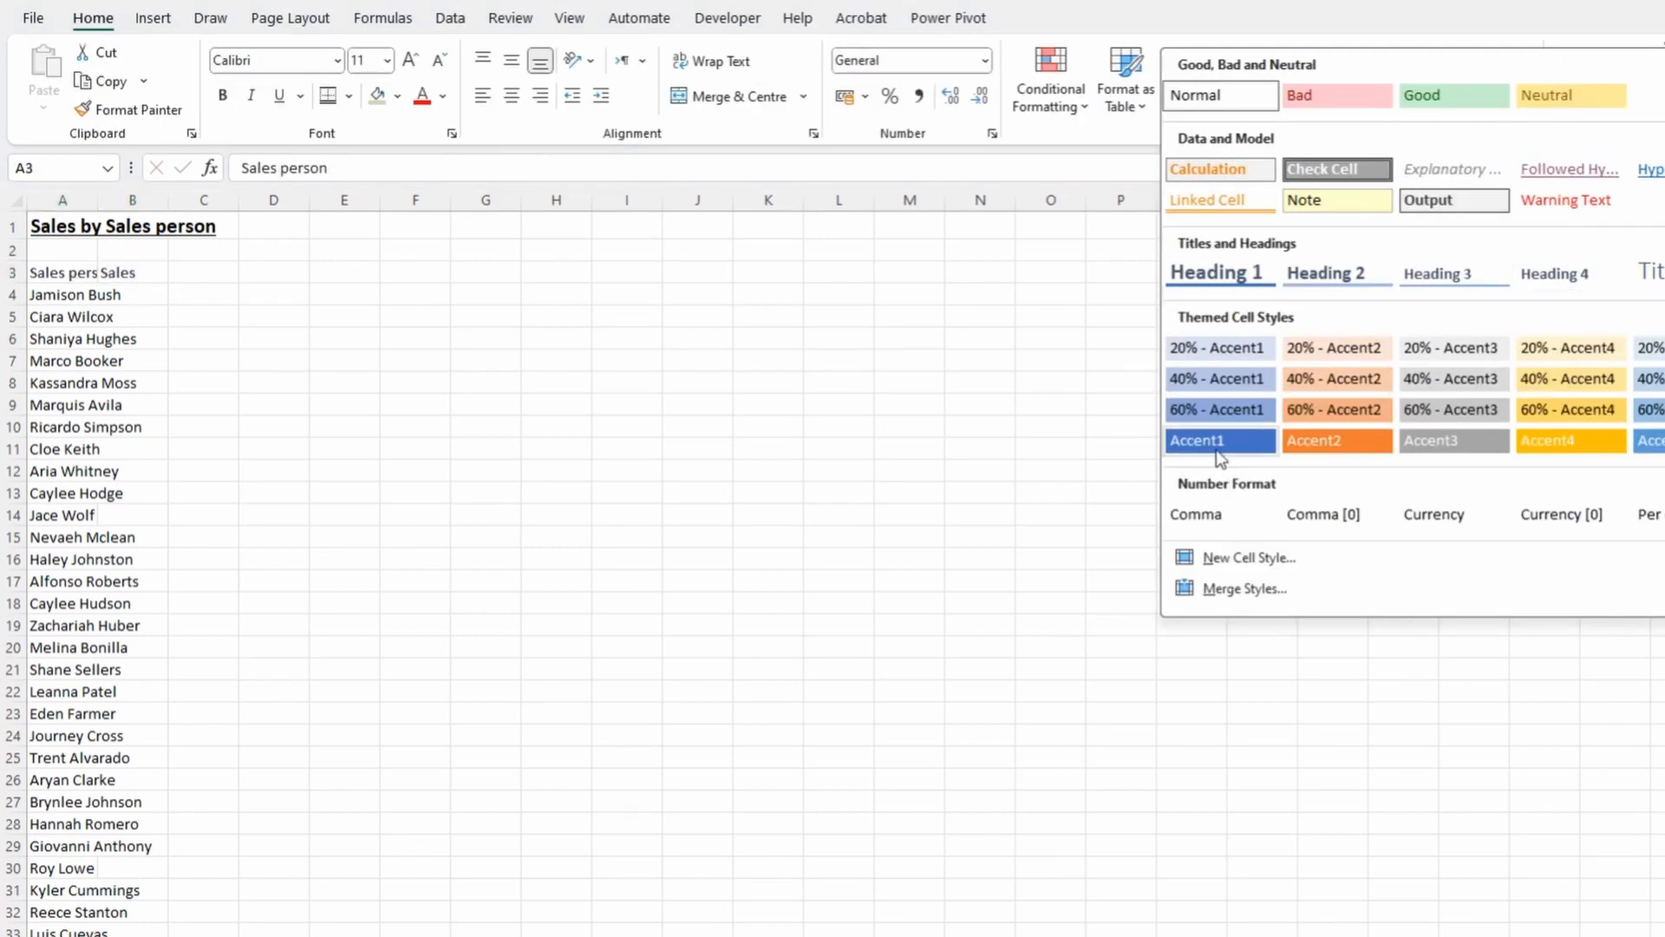
left_click(1214, 443)
key("ctrl+b")
Autofit the widths of columns A and B to the contents of the table.
key("ctrl+shift+Down")
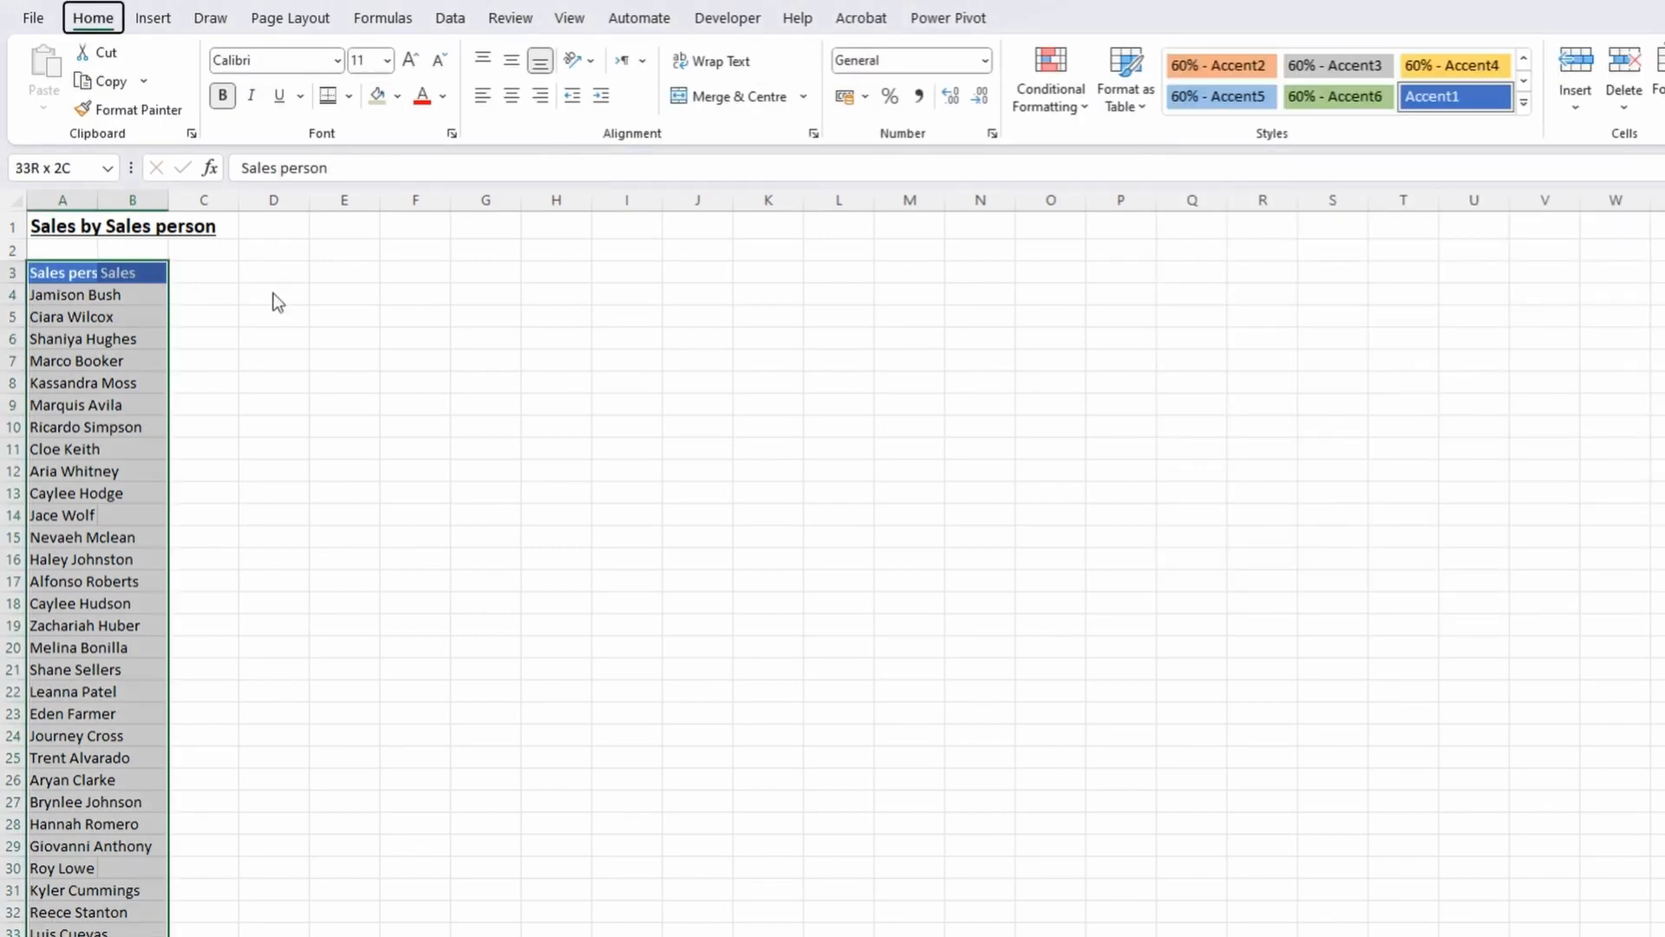
key("alt+h")
key("o")
key("i")
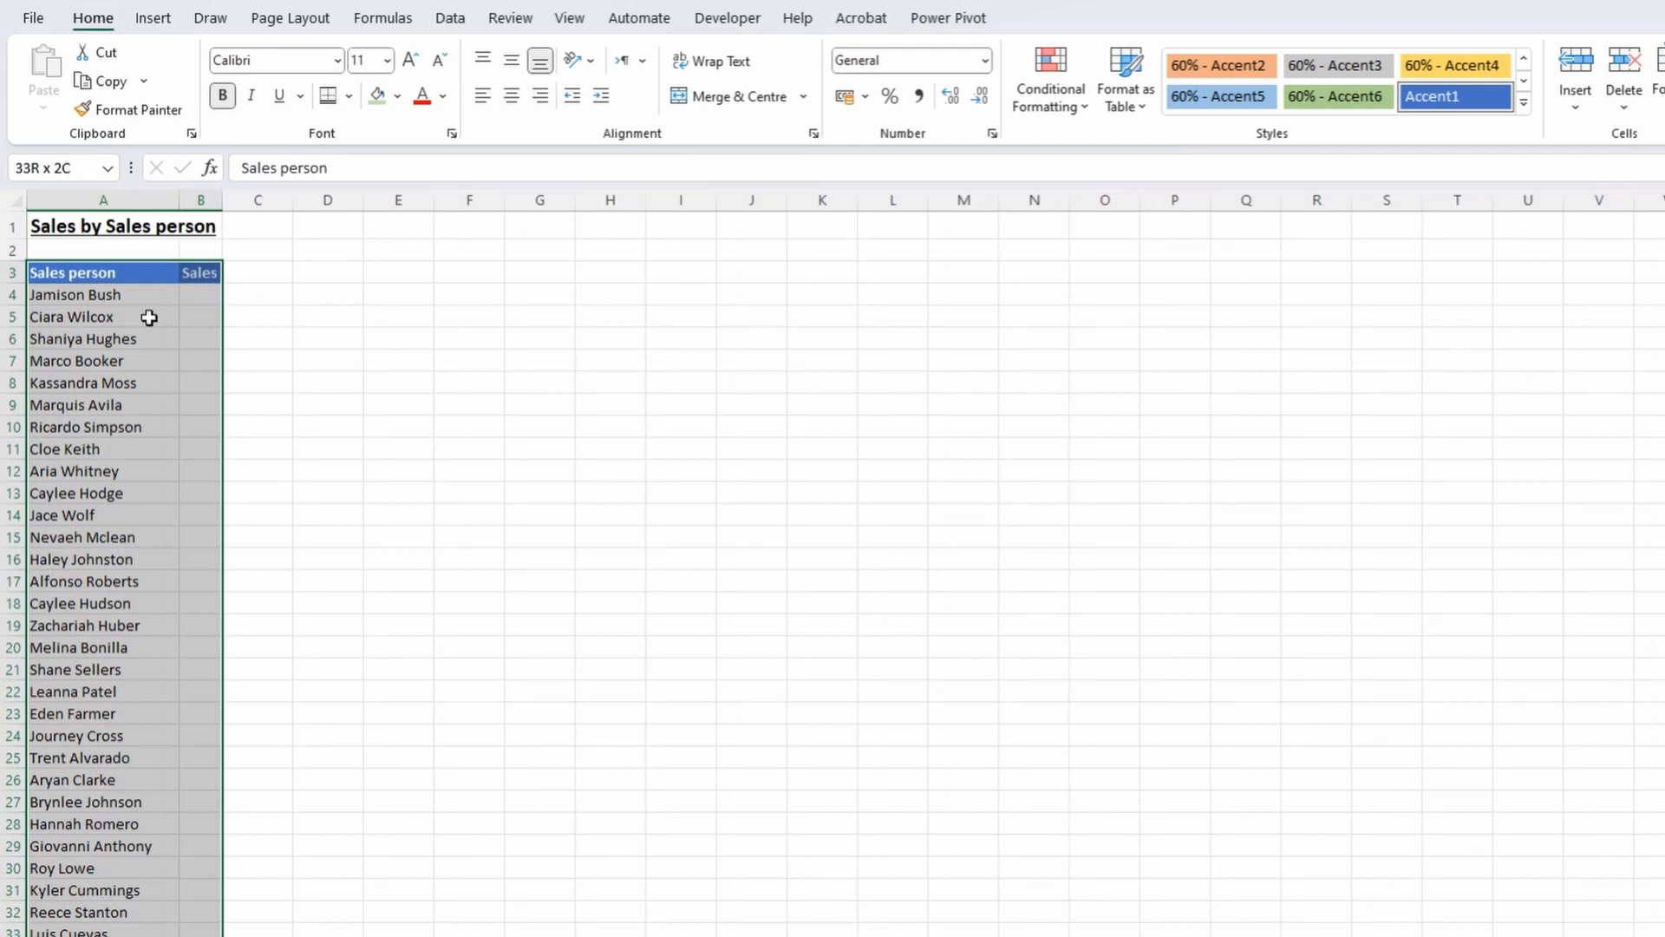
Total the first sales person's sales in B4 with =SUMIFS(Data!$I:$I,Data!$E:$E,Summary3!$A4).
left_click(200, 304)
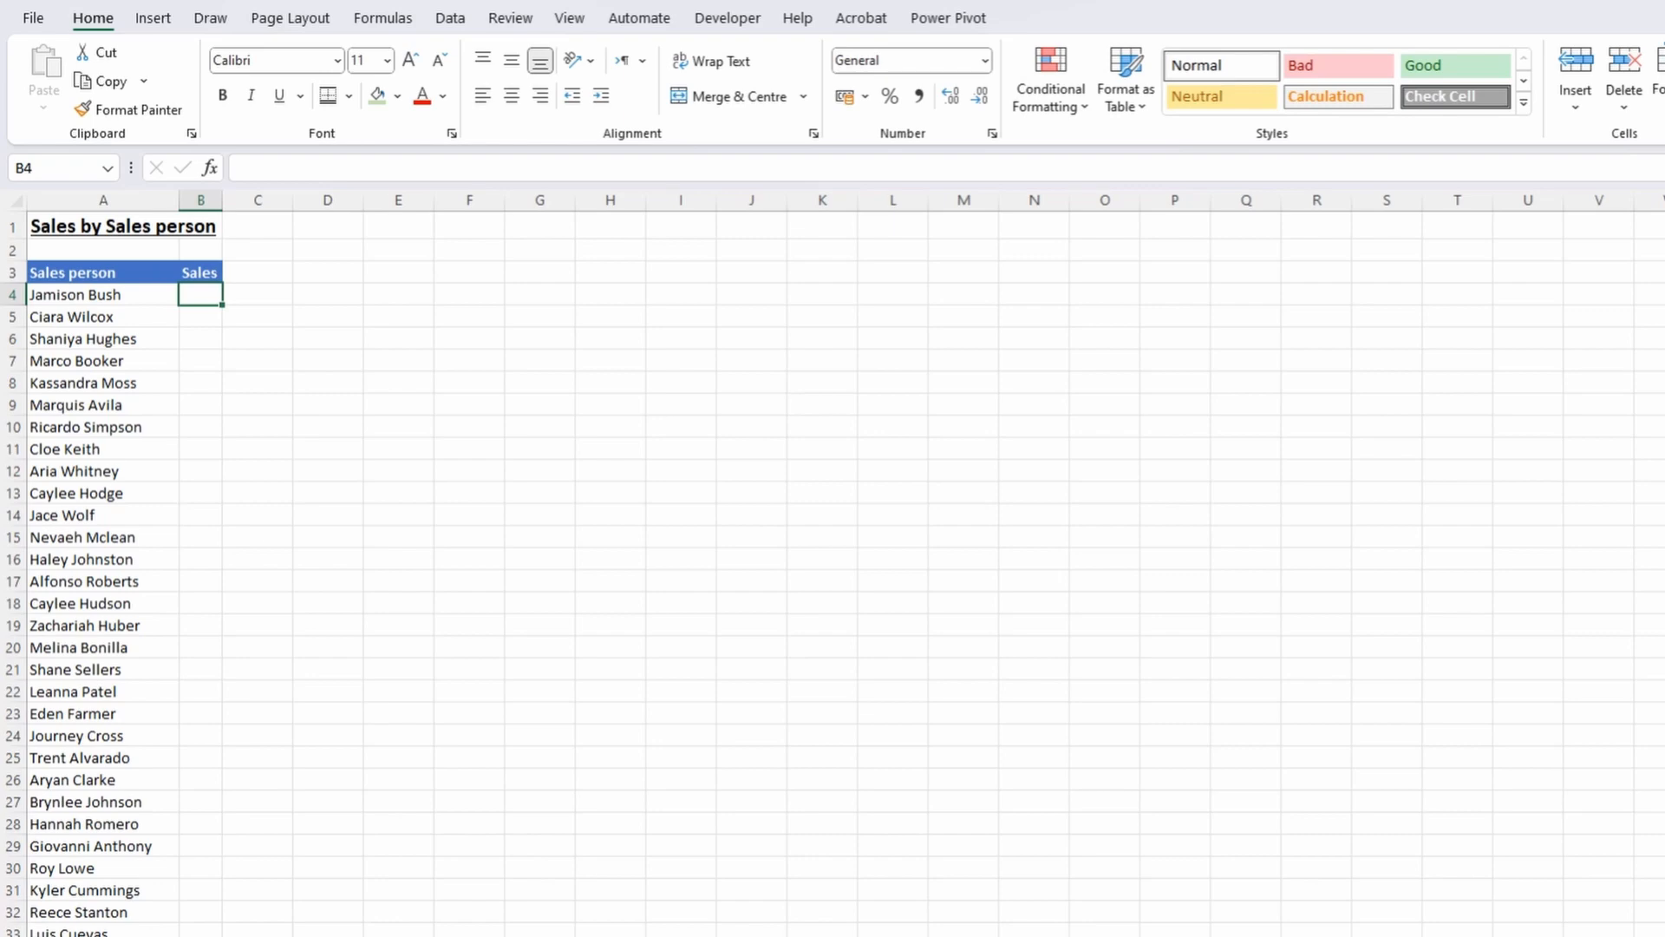
type("=sumifs")
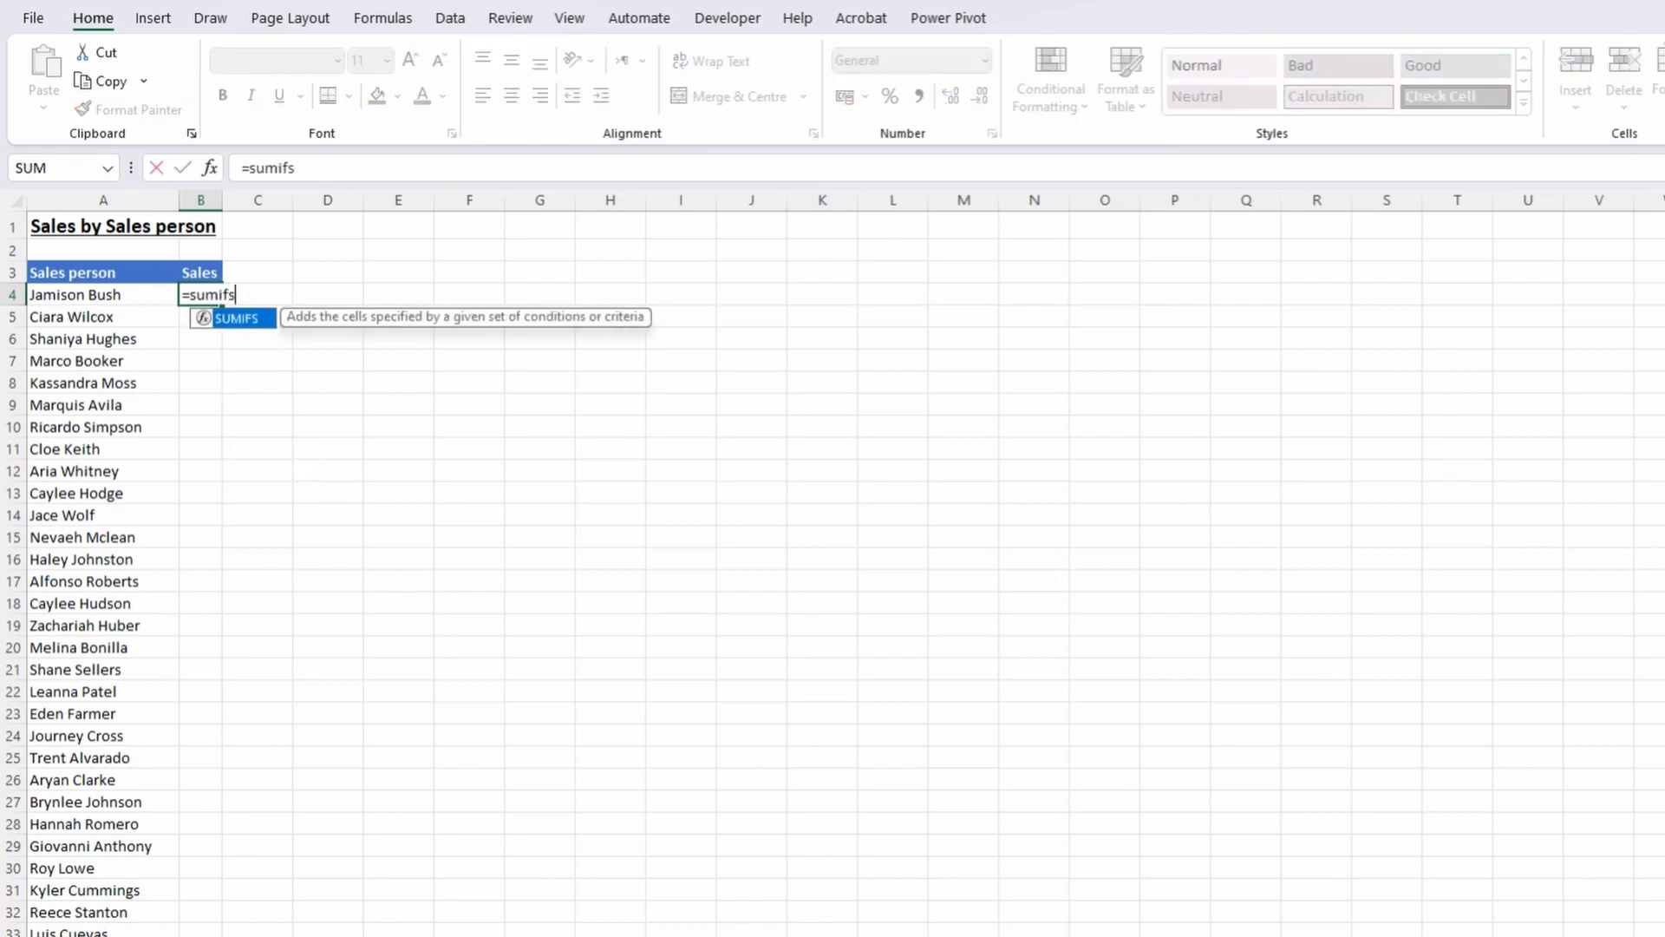
key("Tab")
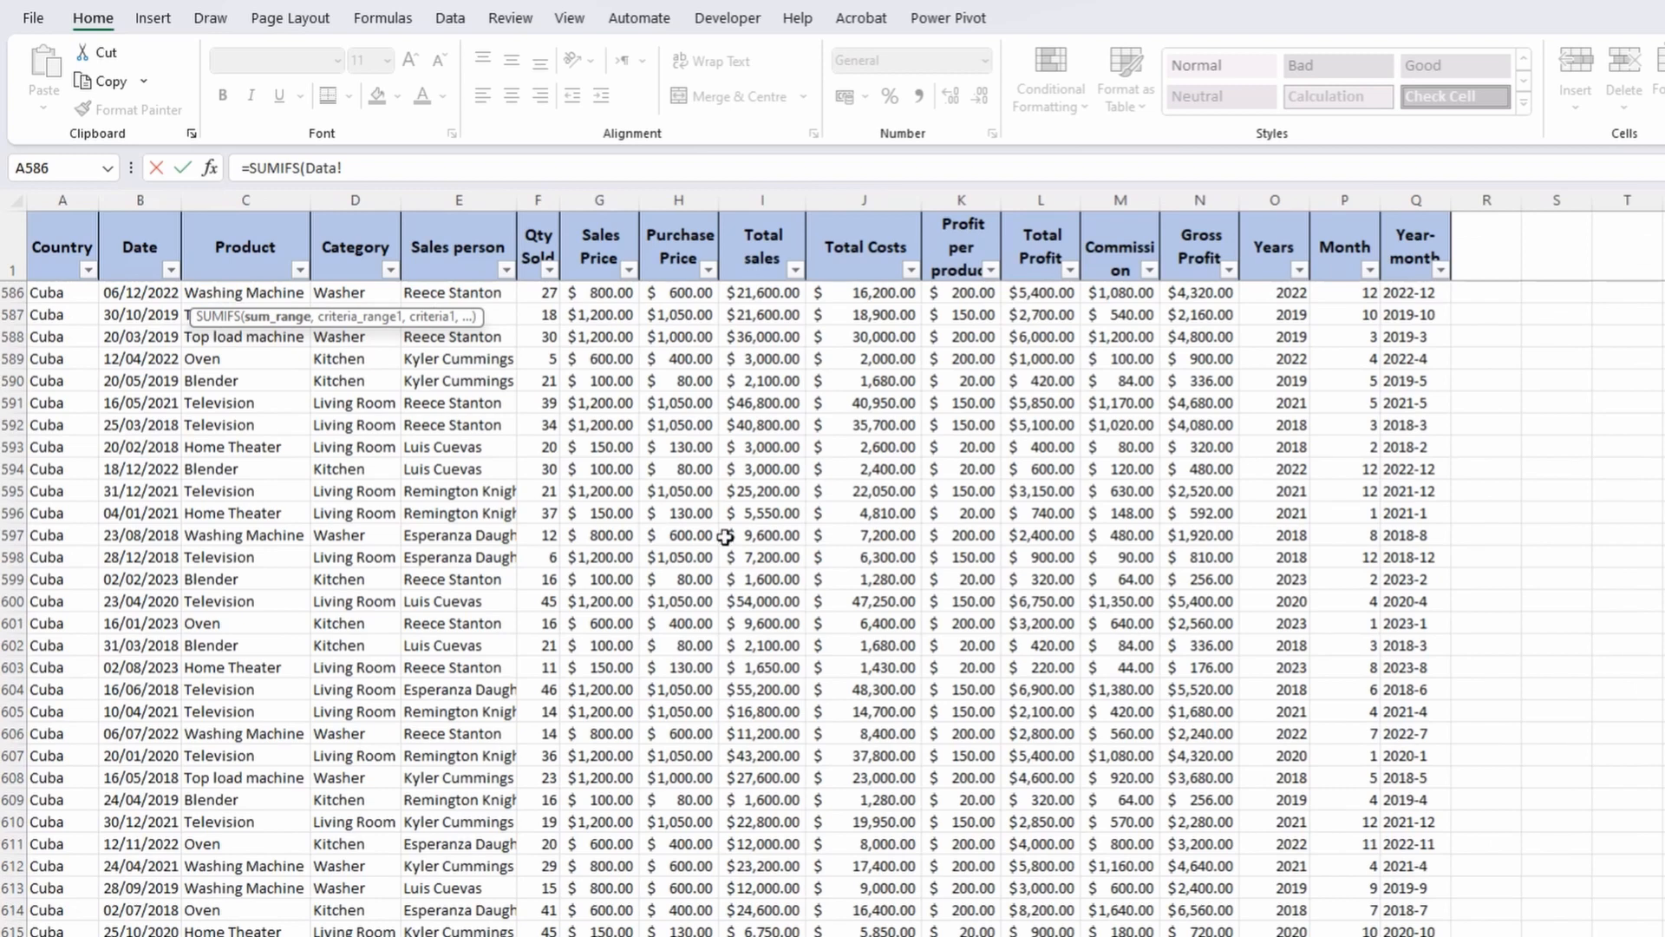
left_click(746, 203)
key("F4")
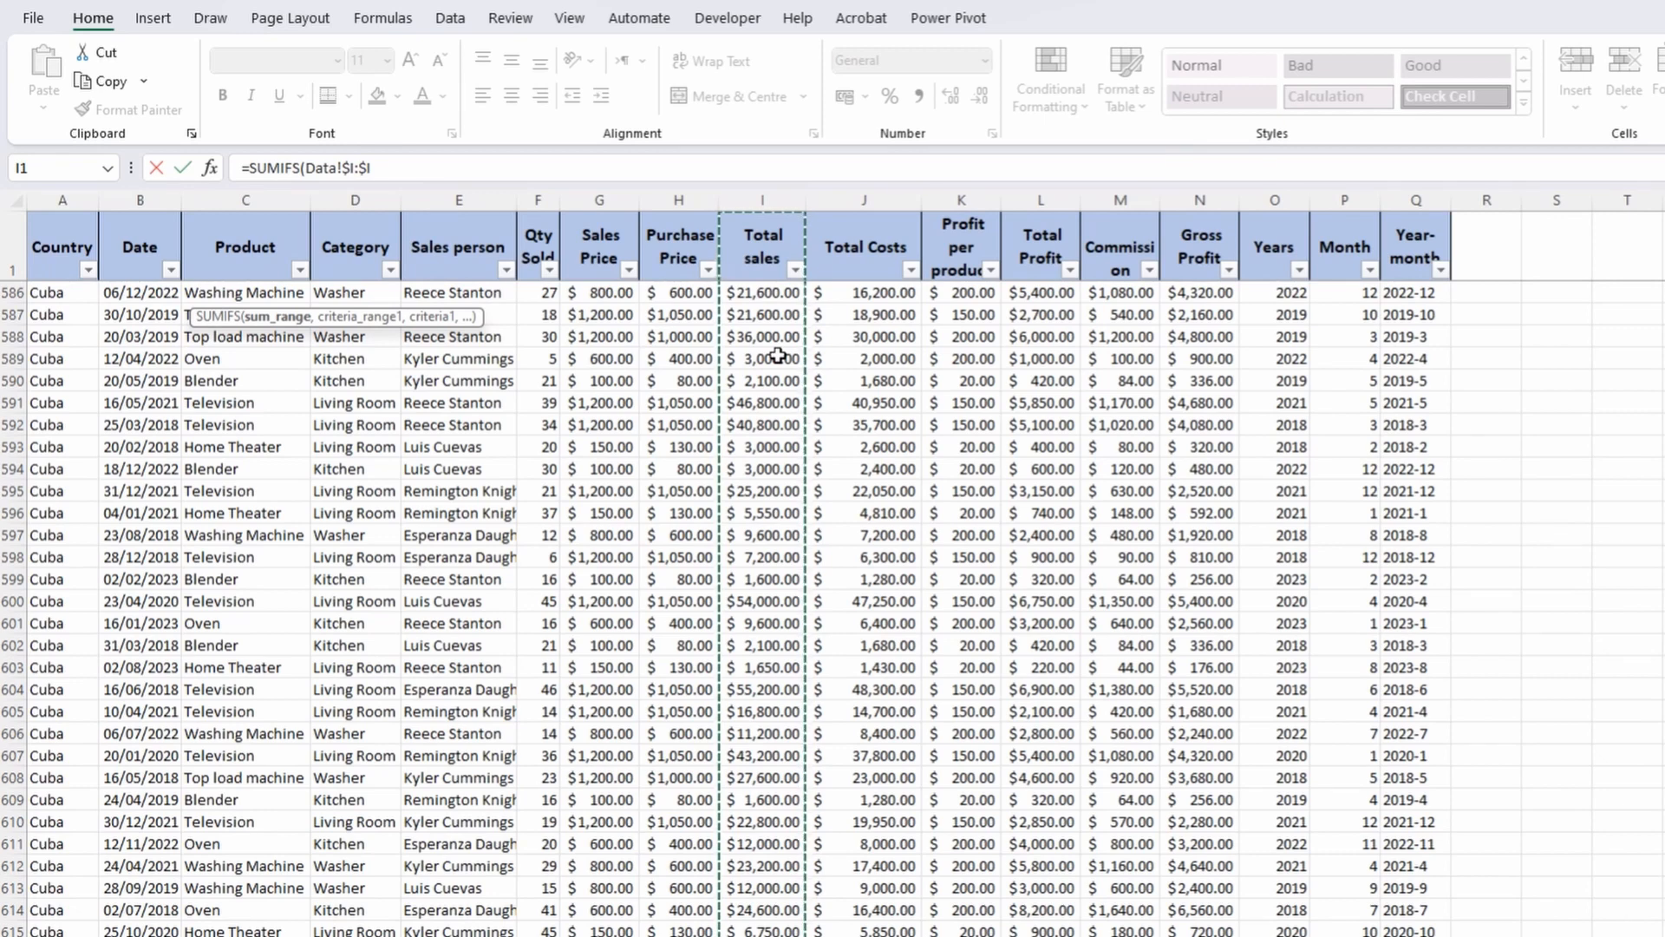
type(",")
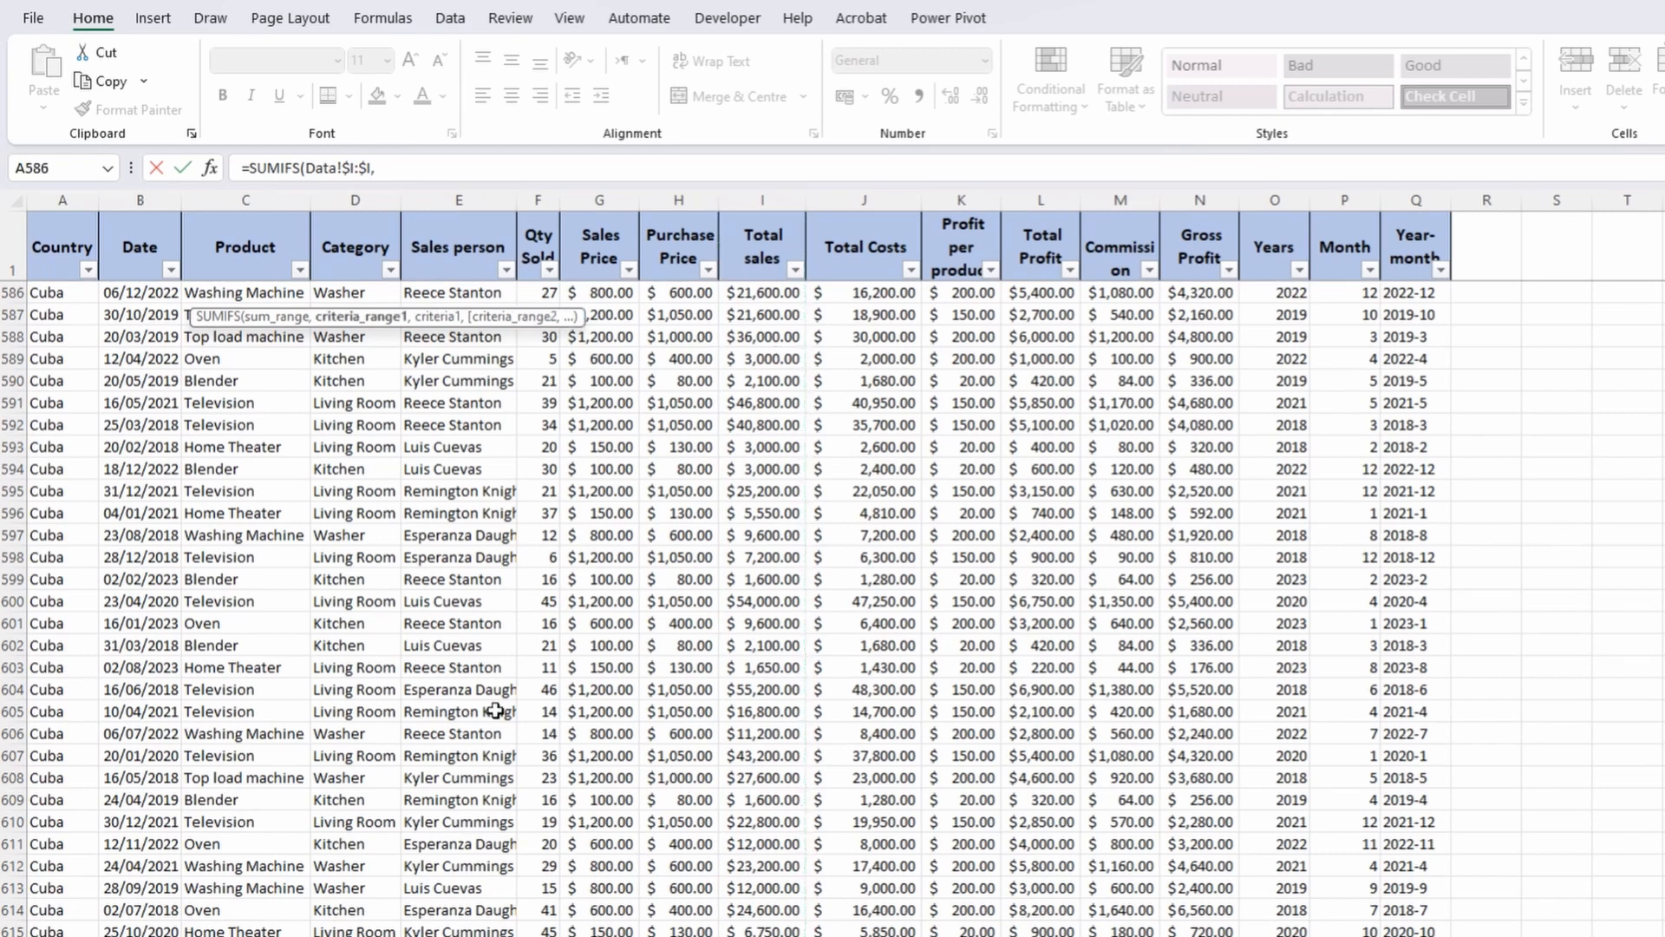
left_click(458, 199)
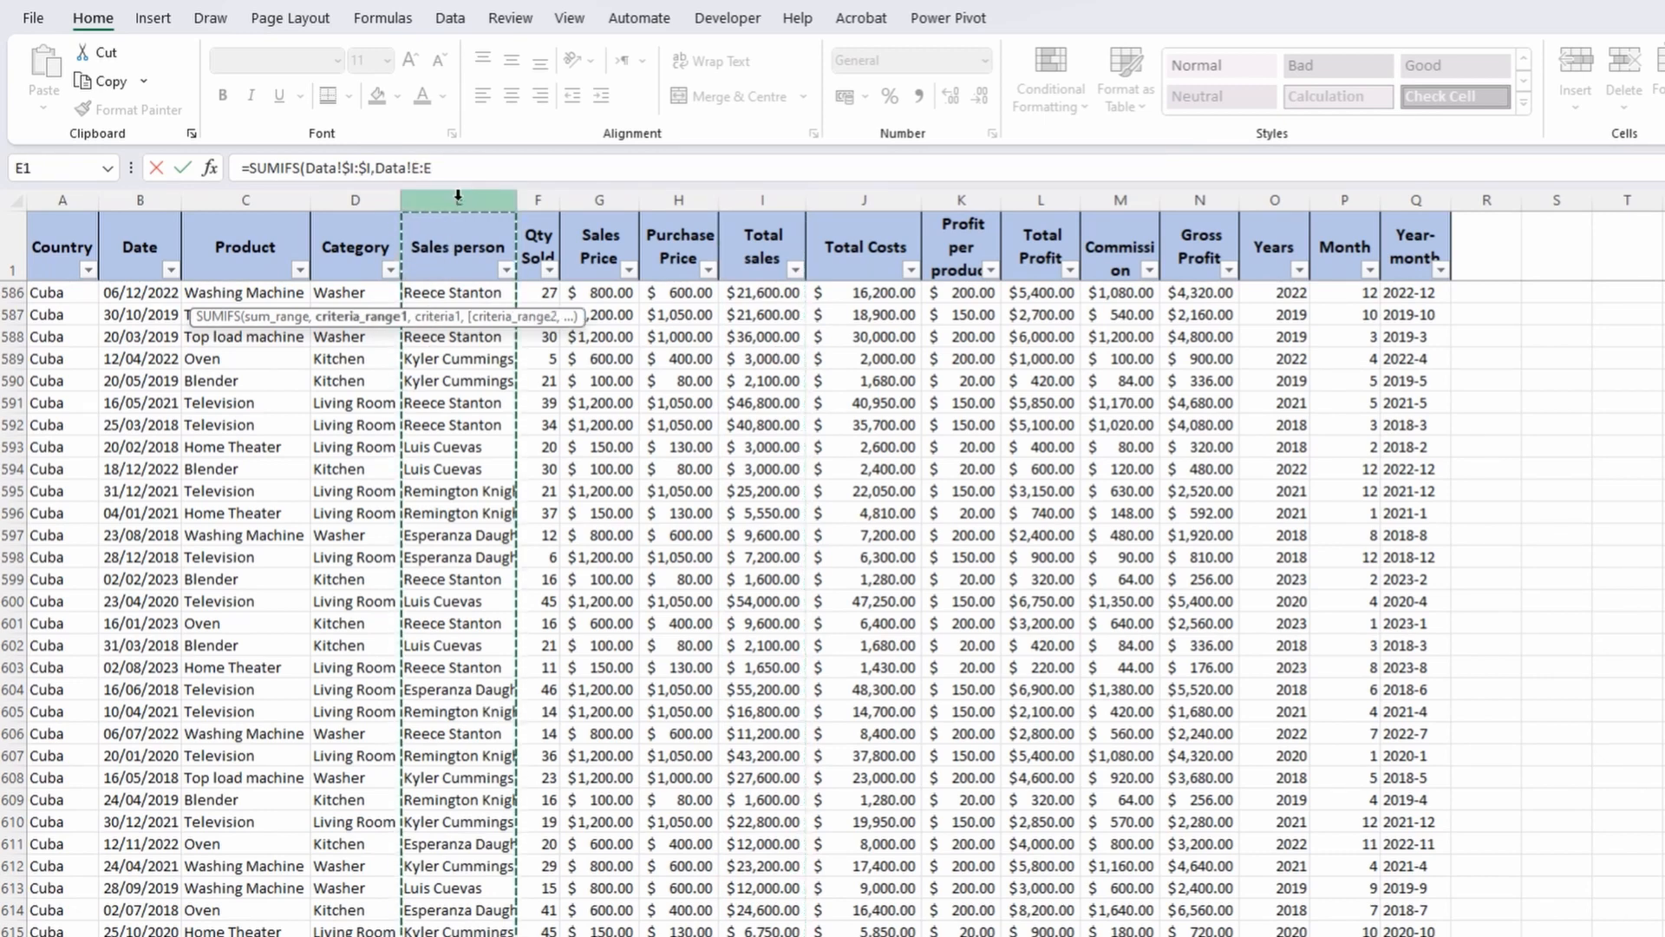
key("F4")
type(",")
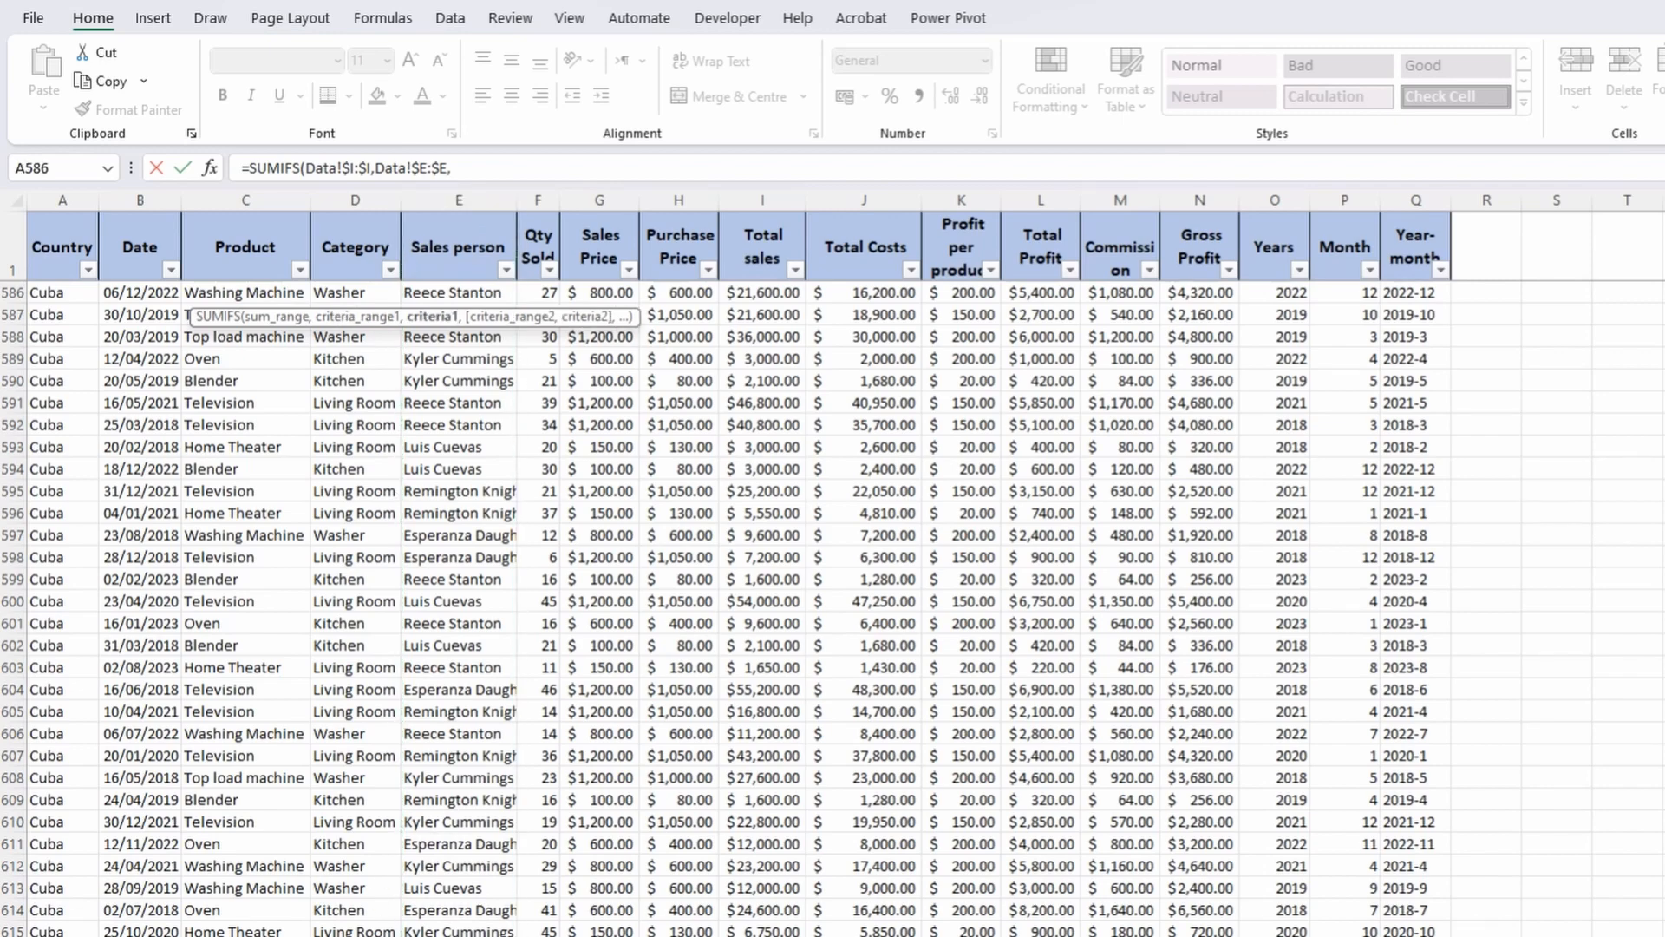
left_click(323, 921)
left_click(102, 295)
key("F4")
key("F4")
key("F4")
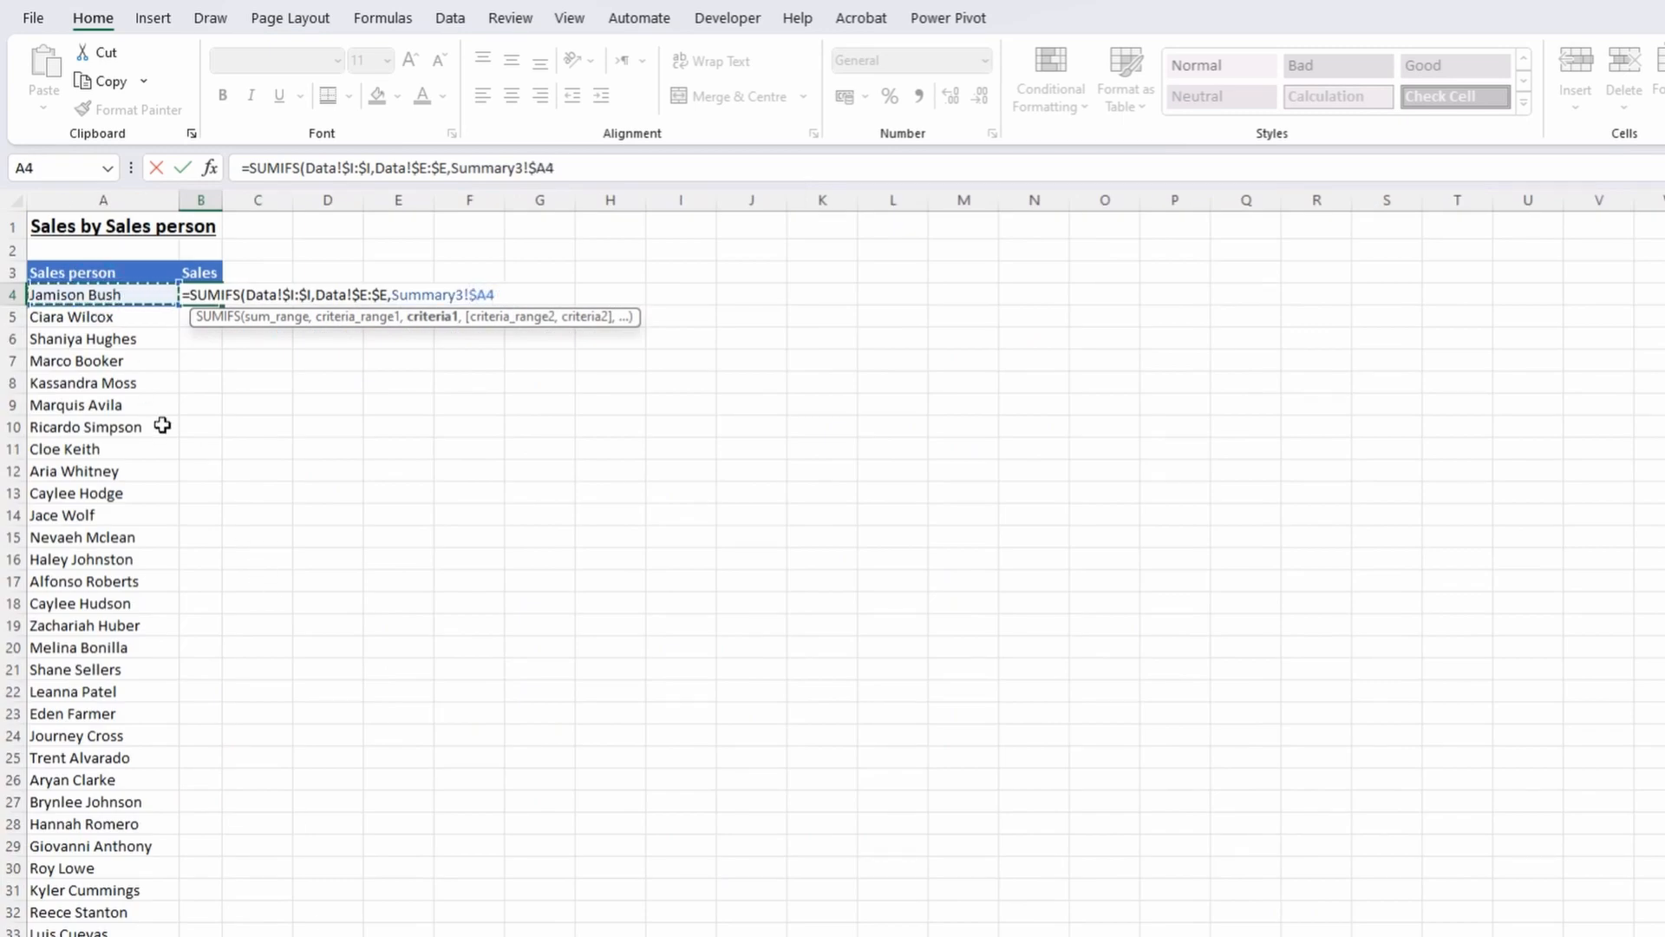
key("Return")
Format the total in B4 with the comma style and no decimal places.
key("Up")
left_click(921, 96)
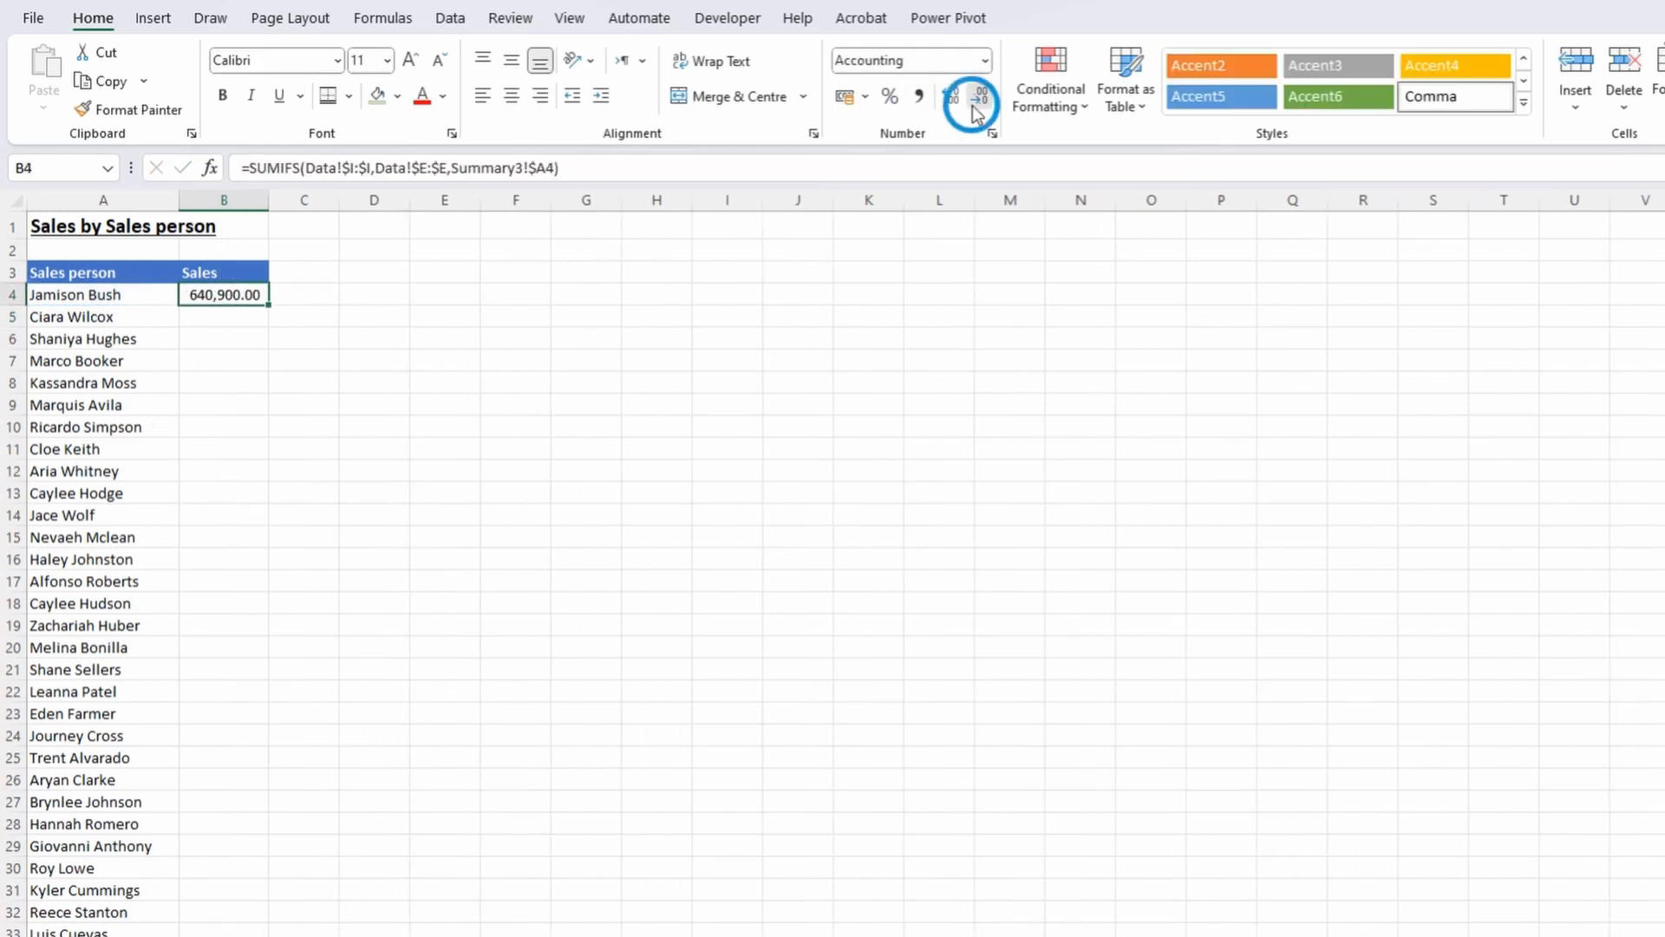
left_click(980, 95)
left_click(980, 95)
Fill the formula in B4 down the Sales column to the last sales person in row 35.
key("Left")
key("ctrl+Down")
key("Right")
key("ctrl+shift+Up")
key("ctrl+d")
Add filters to the header row 3 and sort the table by Sales person from A to Z.
key("ctrl+Up")
key("shift+space")
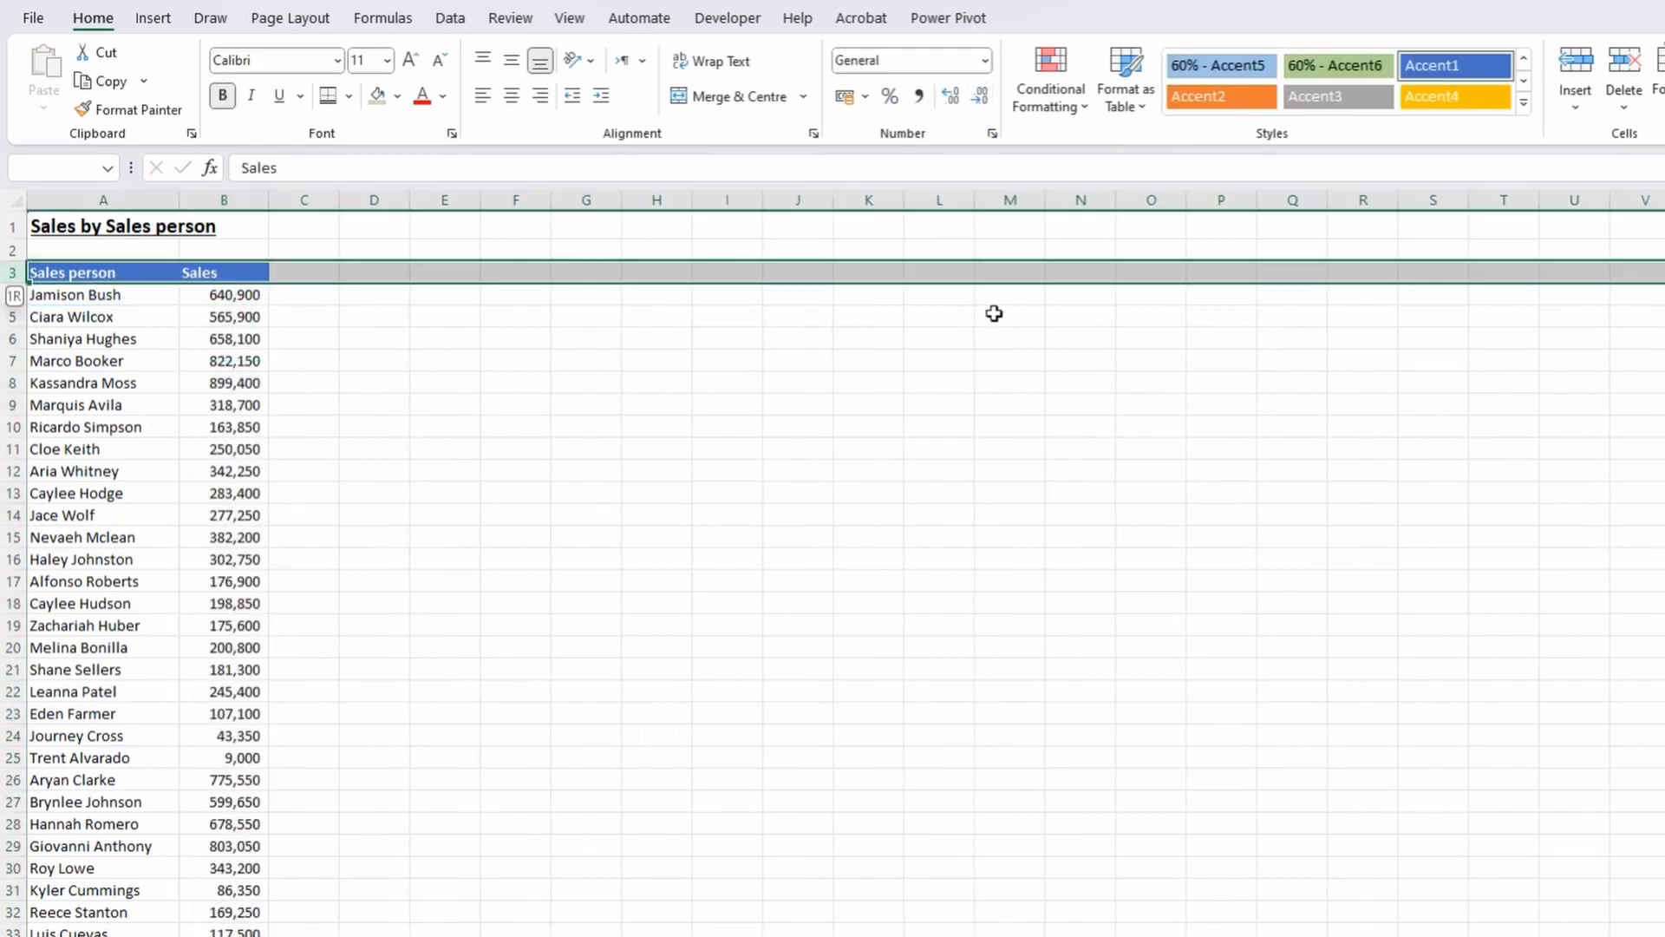
key("ctrl+shift+l")
key("Left")
key("alt+Down")
key("s")
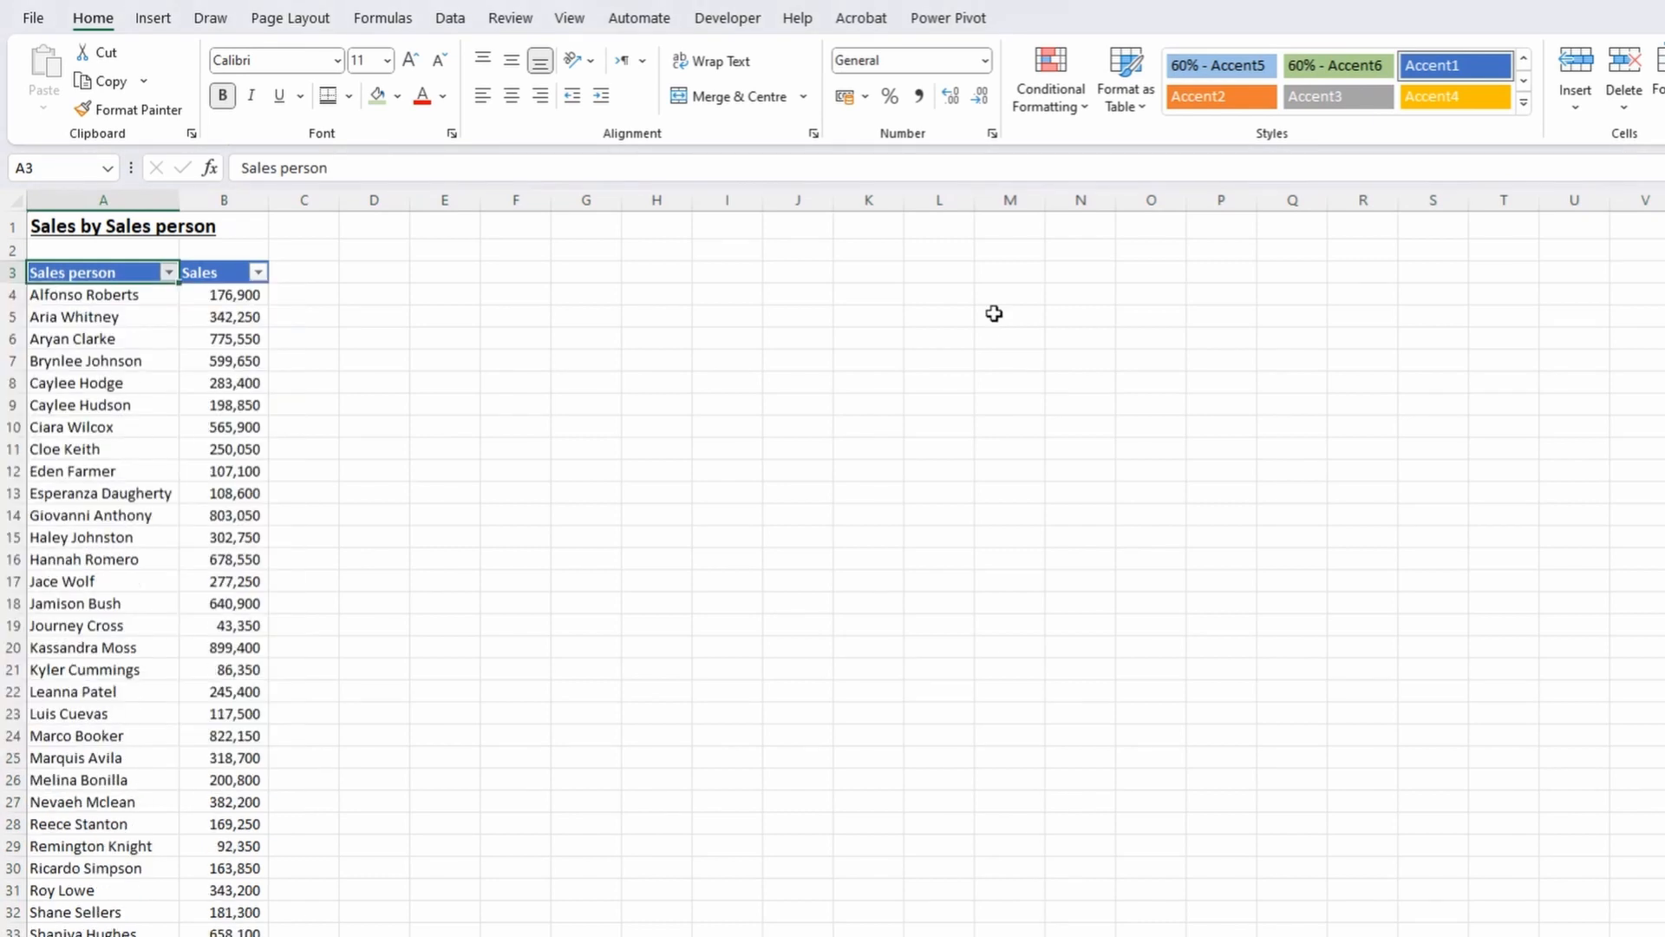
Correct the SUMIFS criteria in B4 to point to $A4 and fill the formula down the whole Sales column.
key("Down")
key("Right")
key("F2")
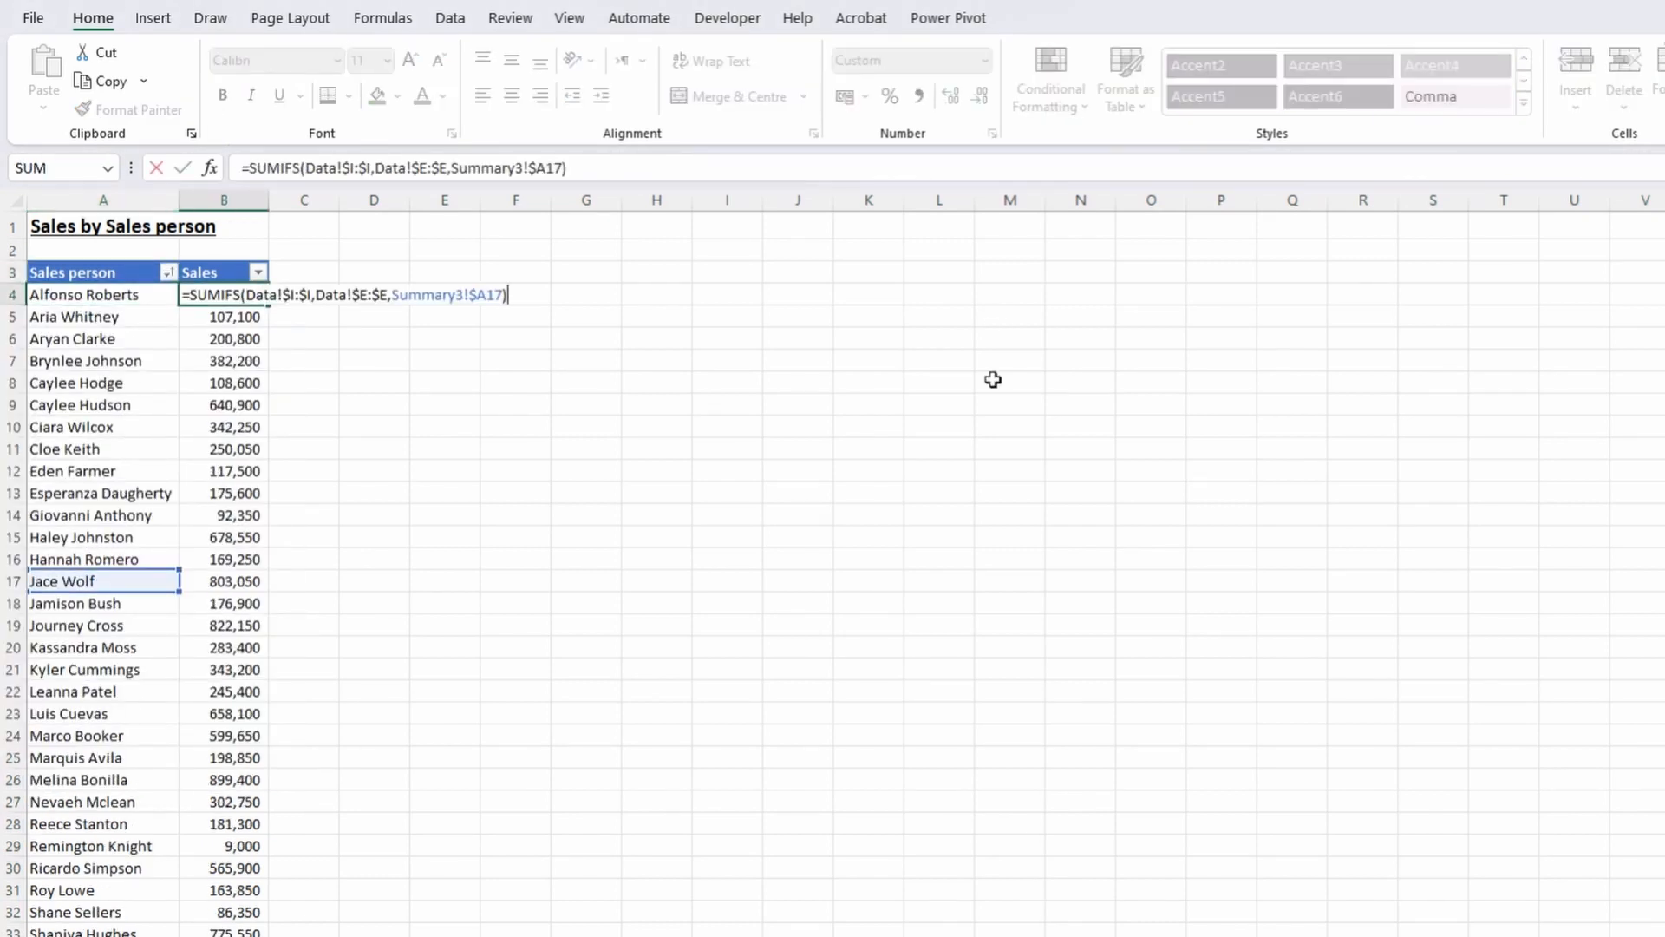
left_click_drag(230, 383, 245, 524)
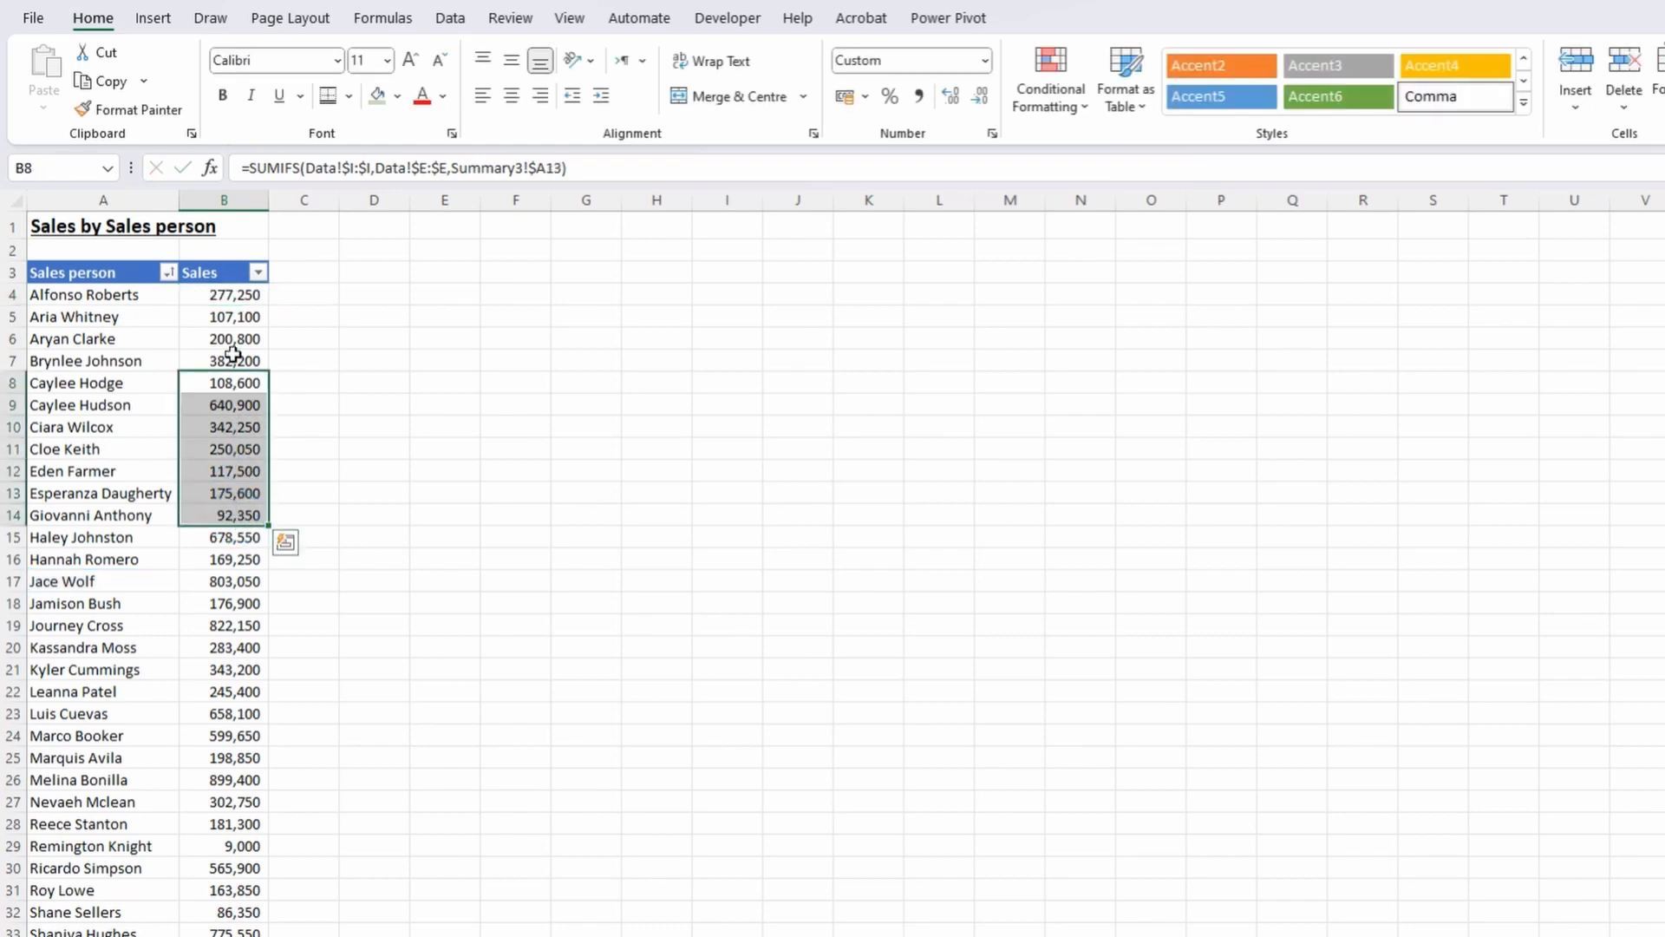
double_click(235, 297)
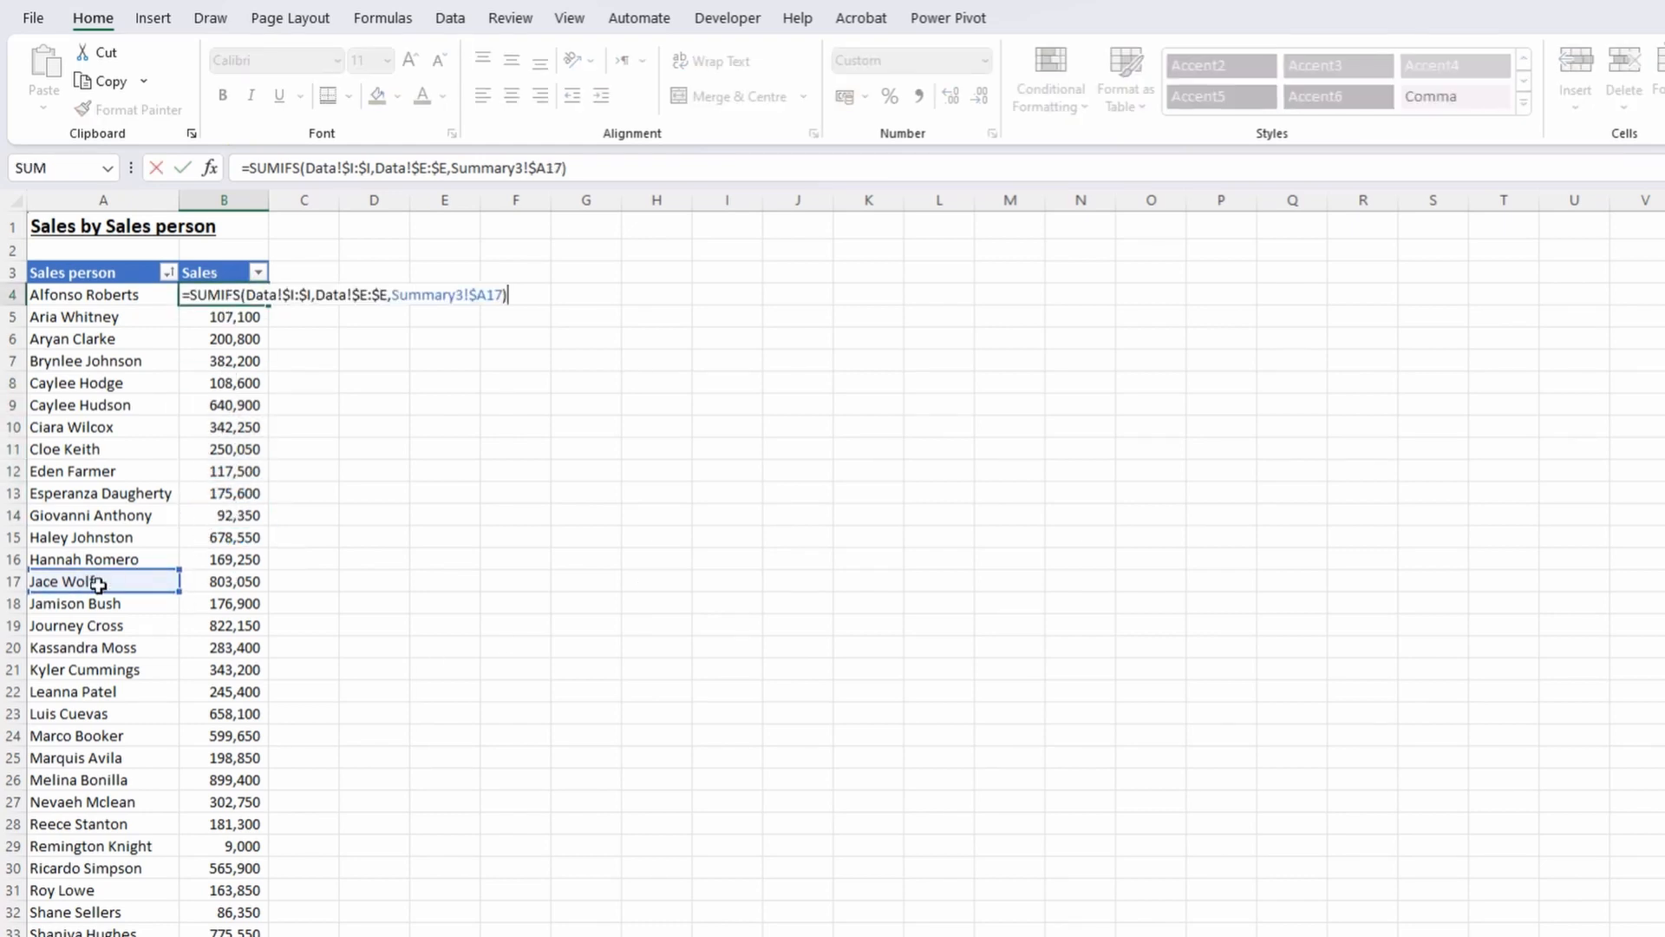
left_click_drag(98, 584, 112, 294)
key("Return")
key("Up")
key("ctrl+shift+Down")
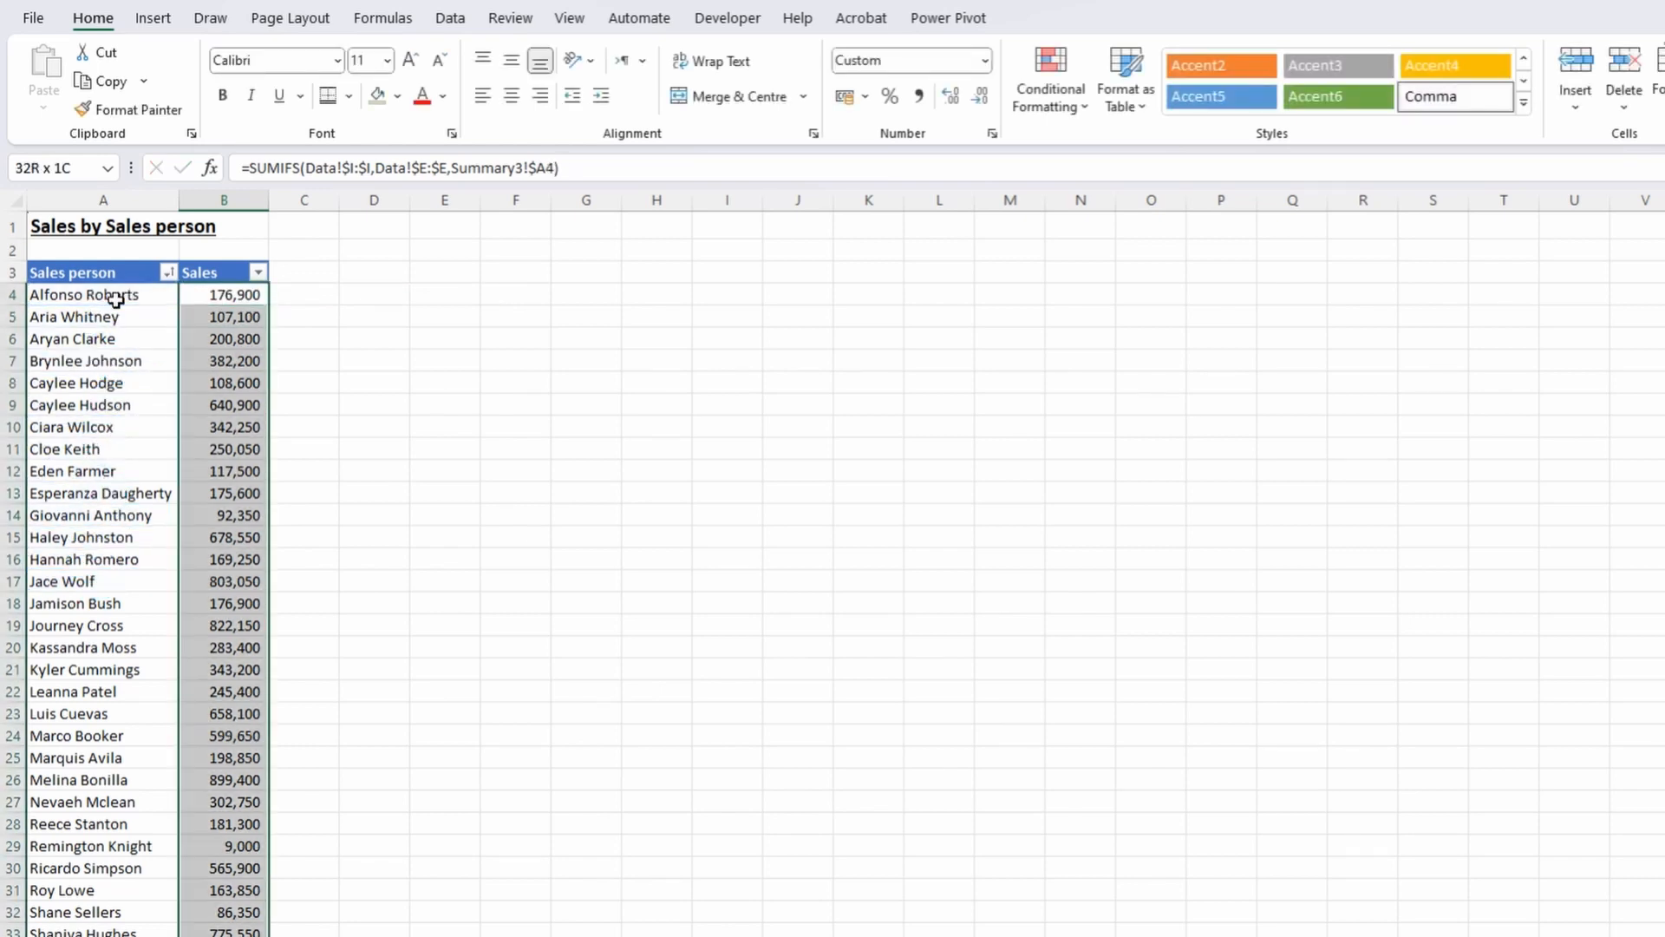
key("ctrl+d")
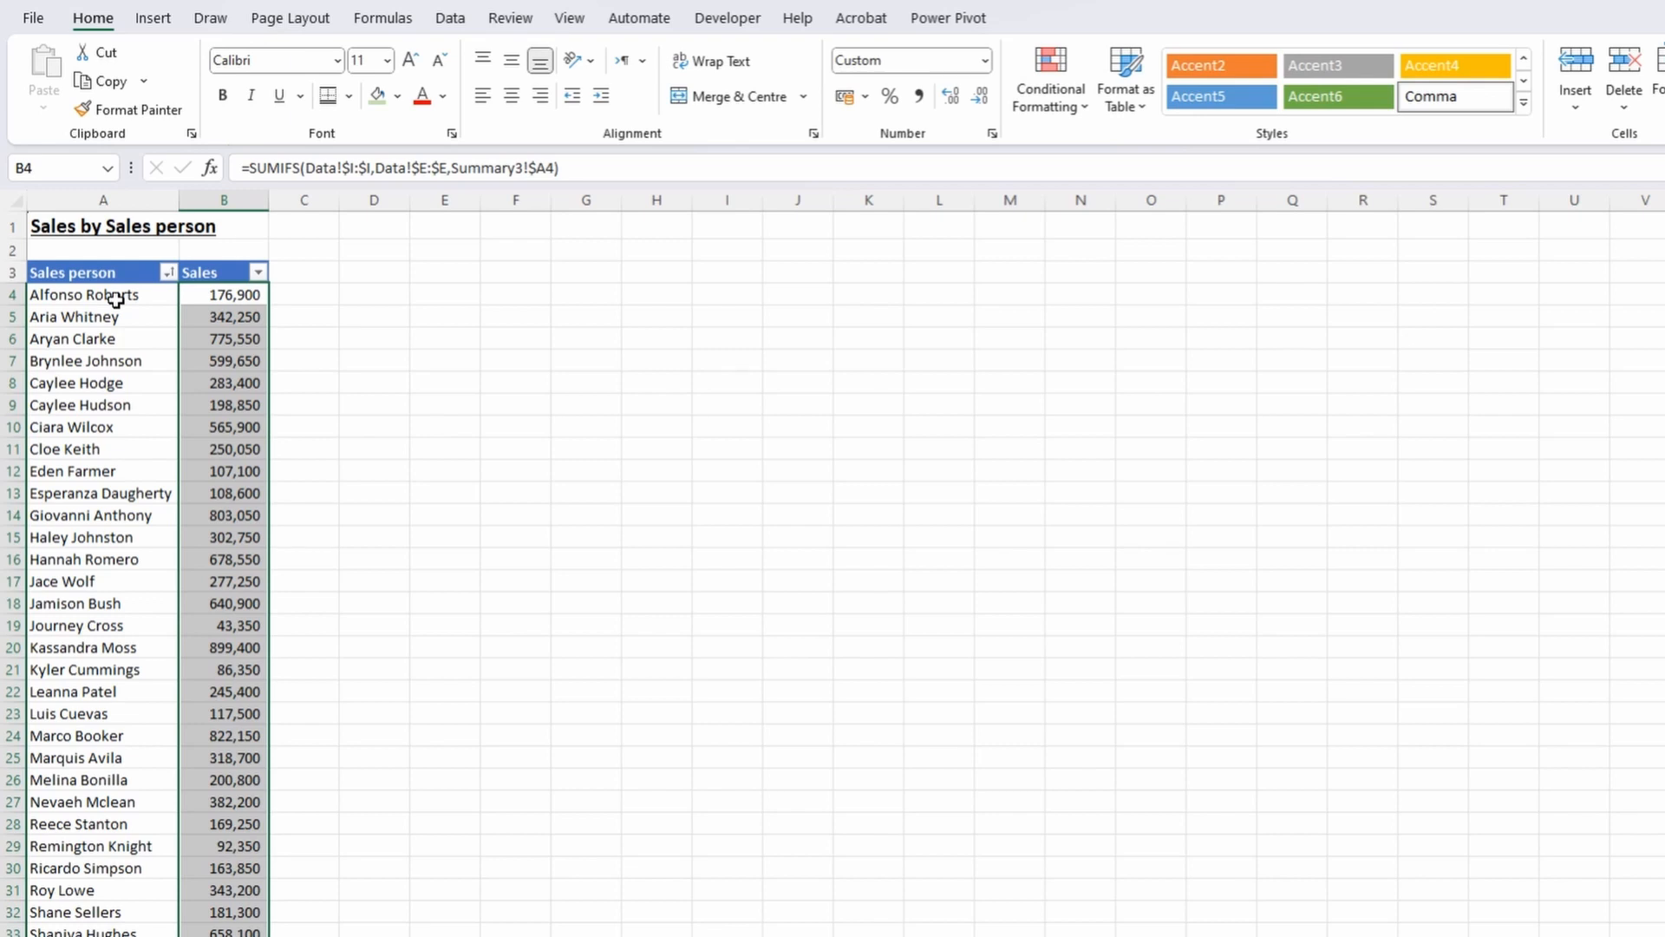
Apply a three-colour scale to the sales in B4:B35, shading the highest values green, the middle yellow and the lowest red.
key("ctrl+shift+Up")
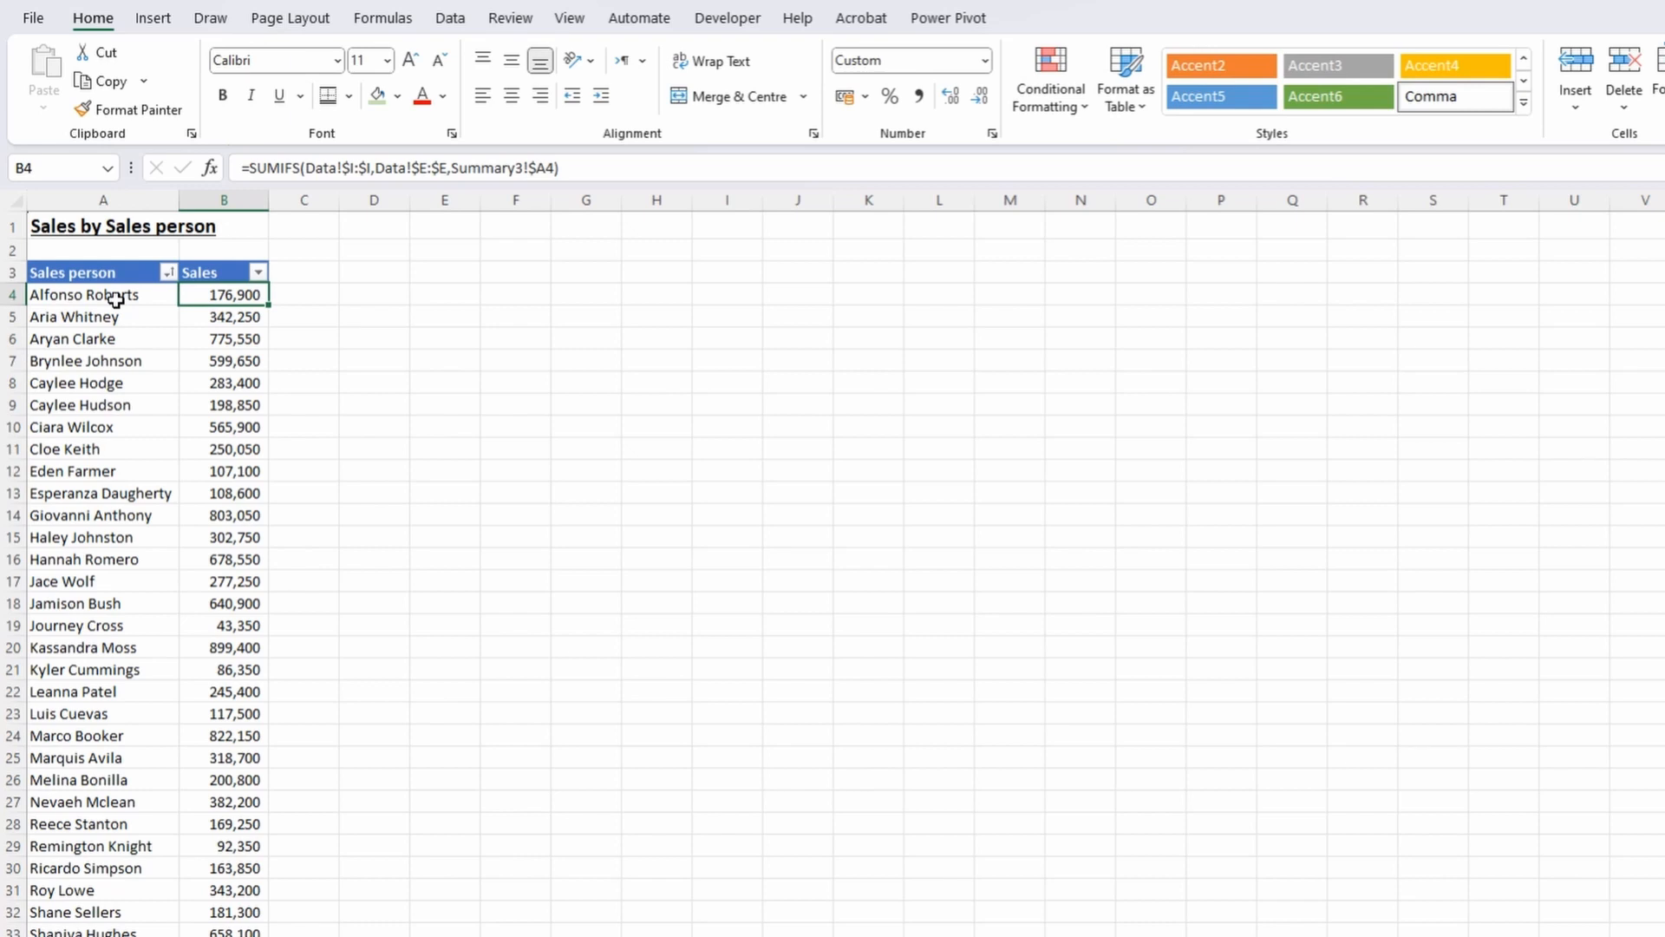
key("ctrl+shift+Down")
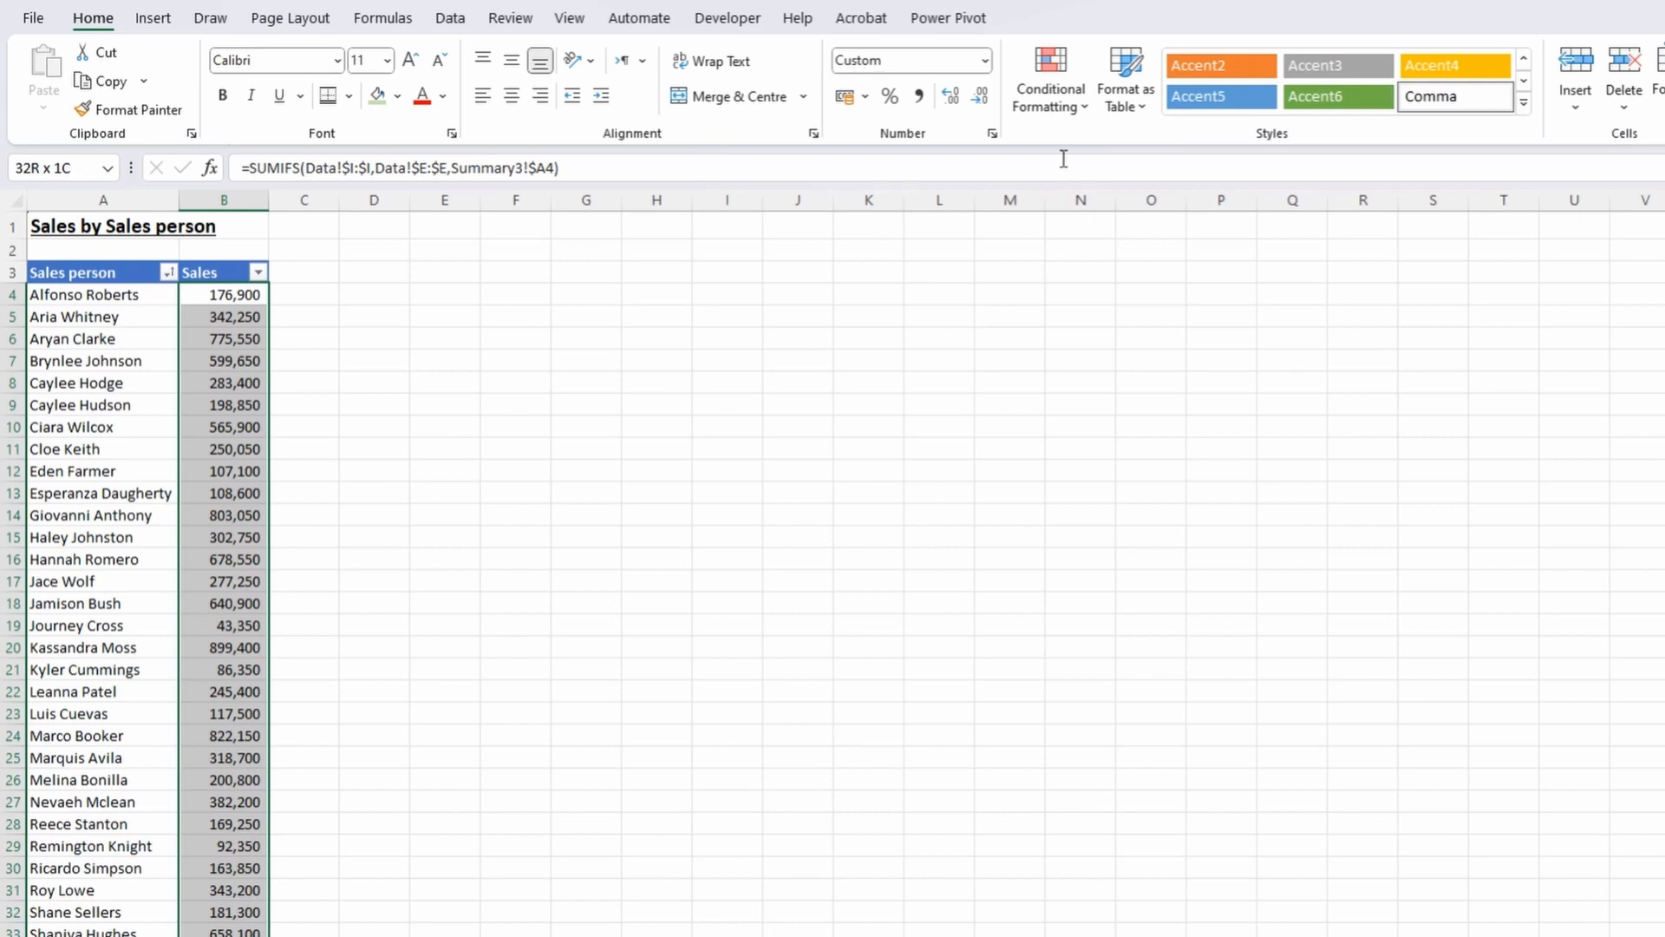
left_click(1069, 128)
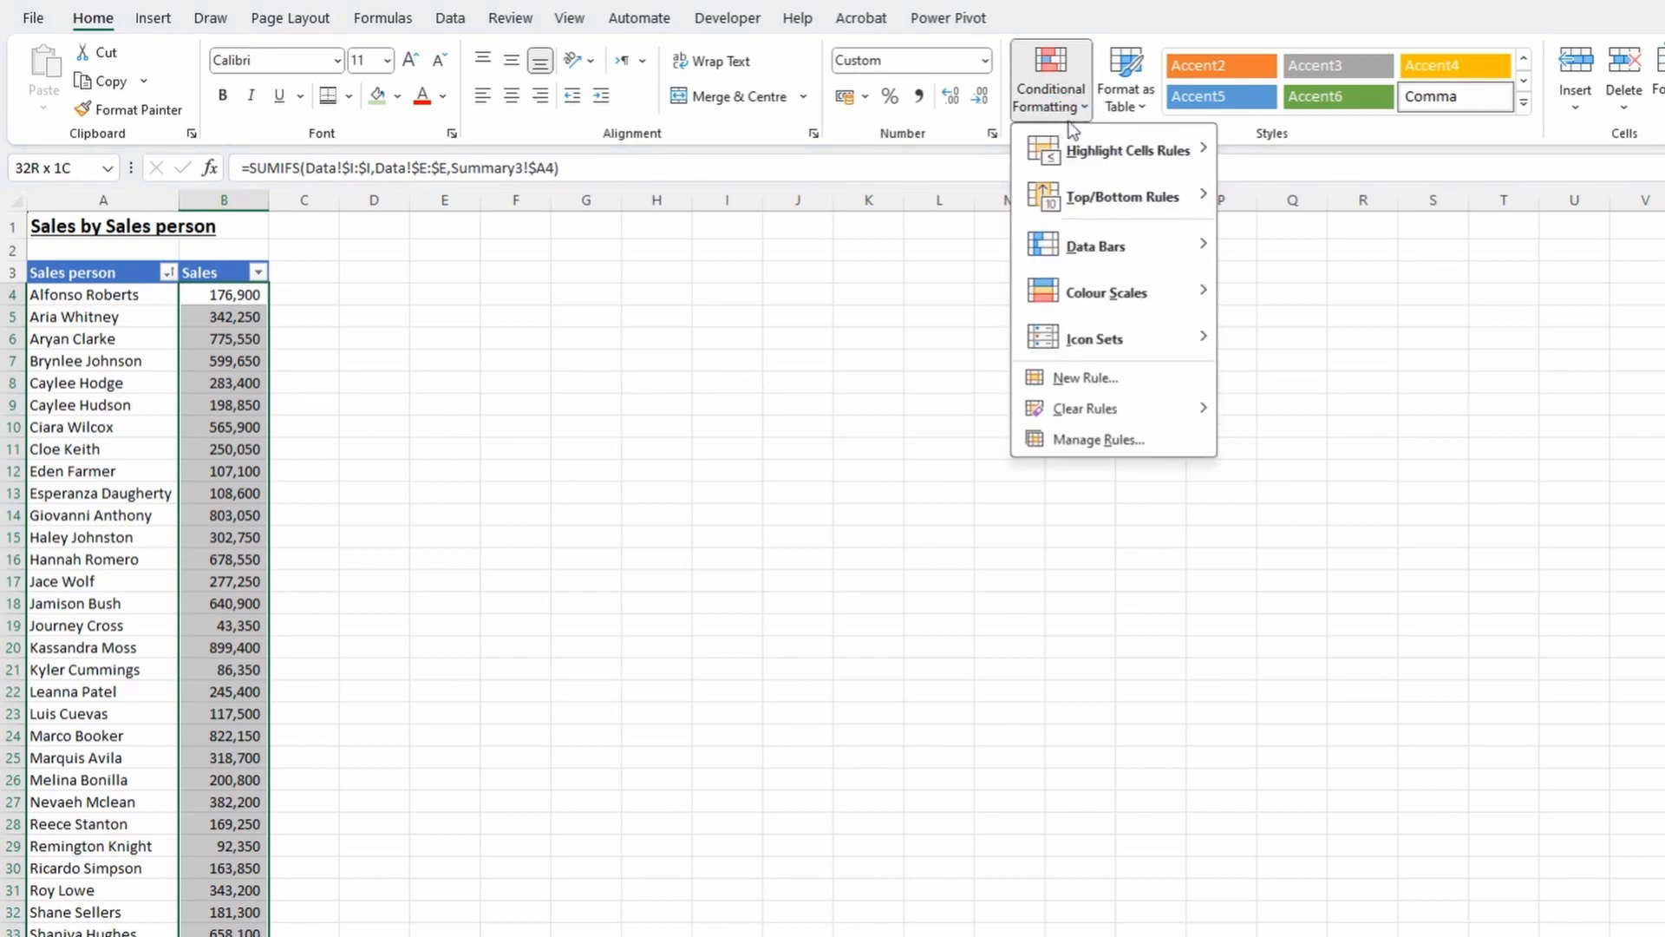
mouse_move(1126, 256)
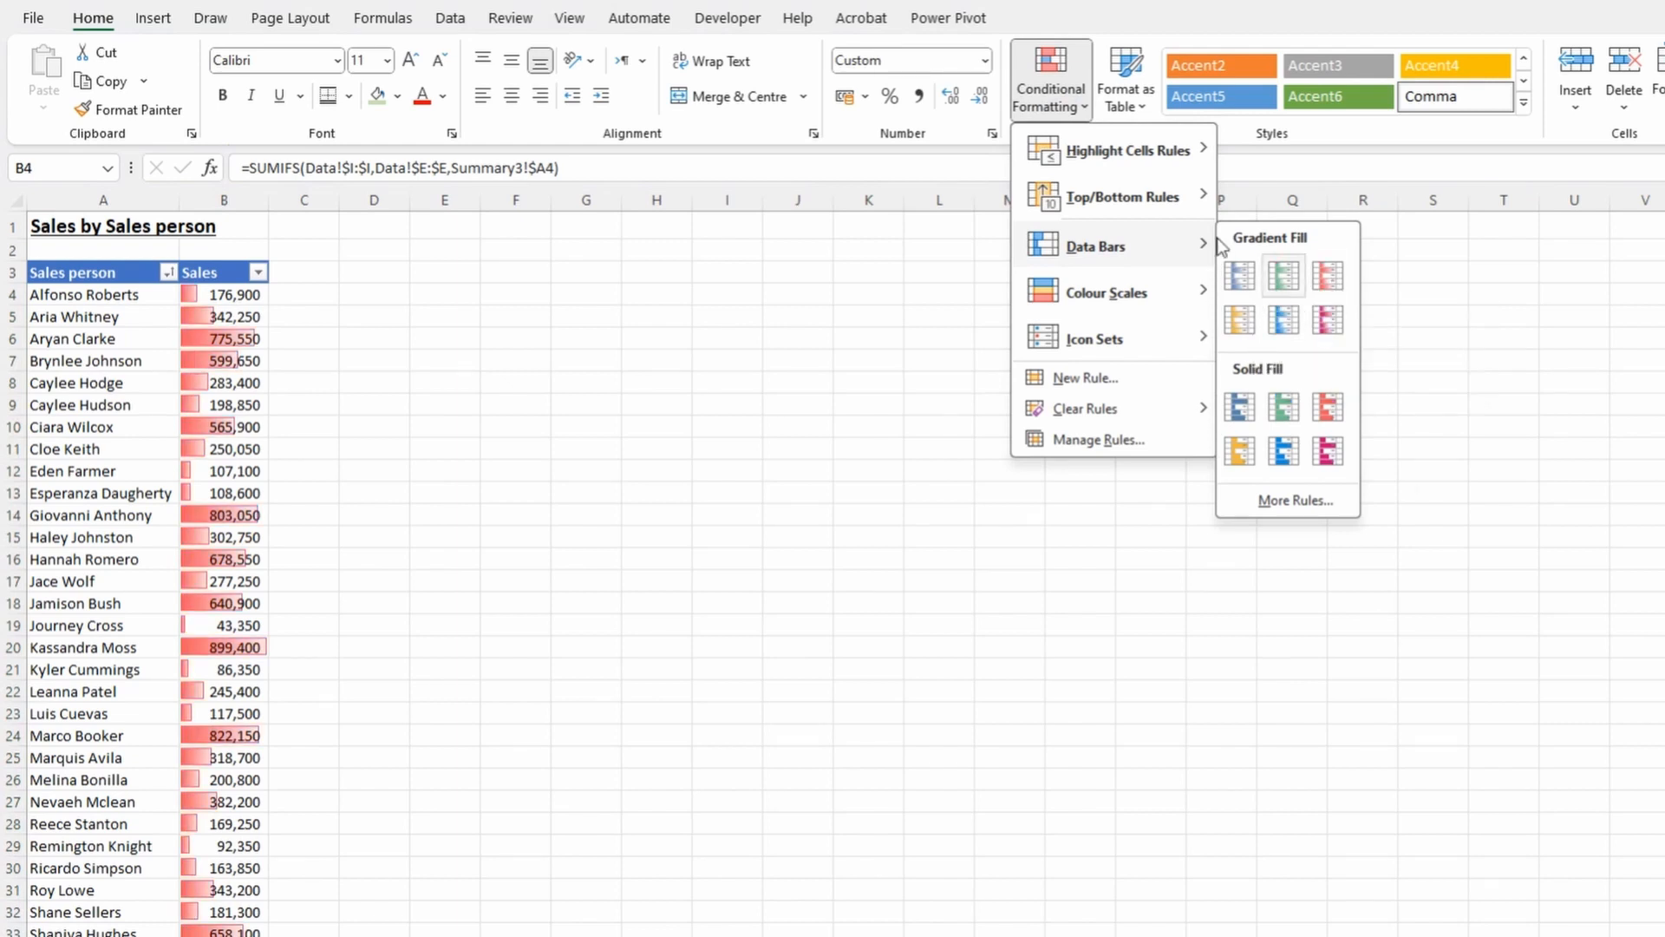
mouse_move(1141, 291)
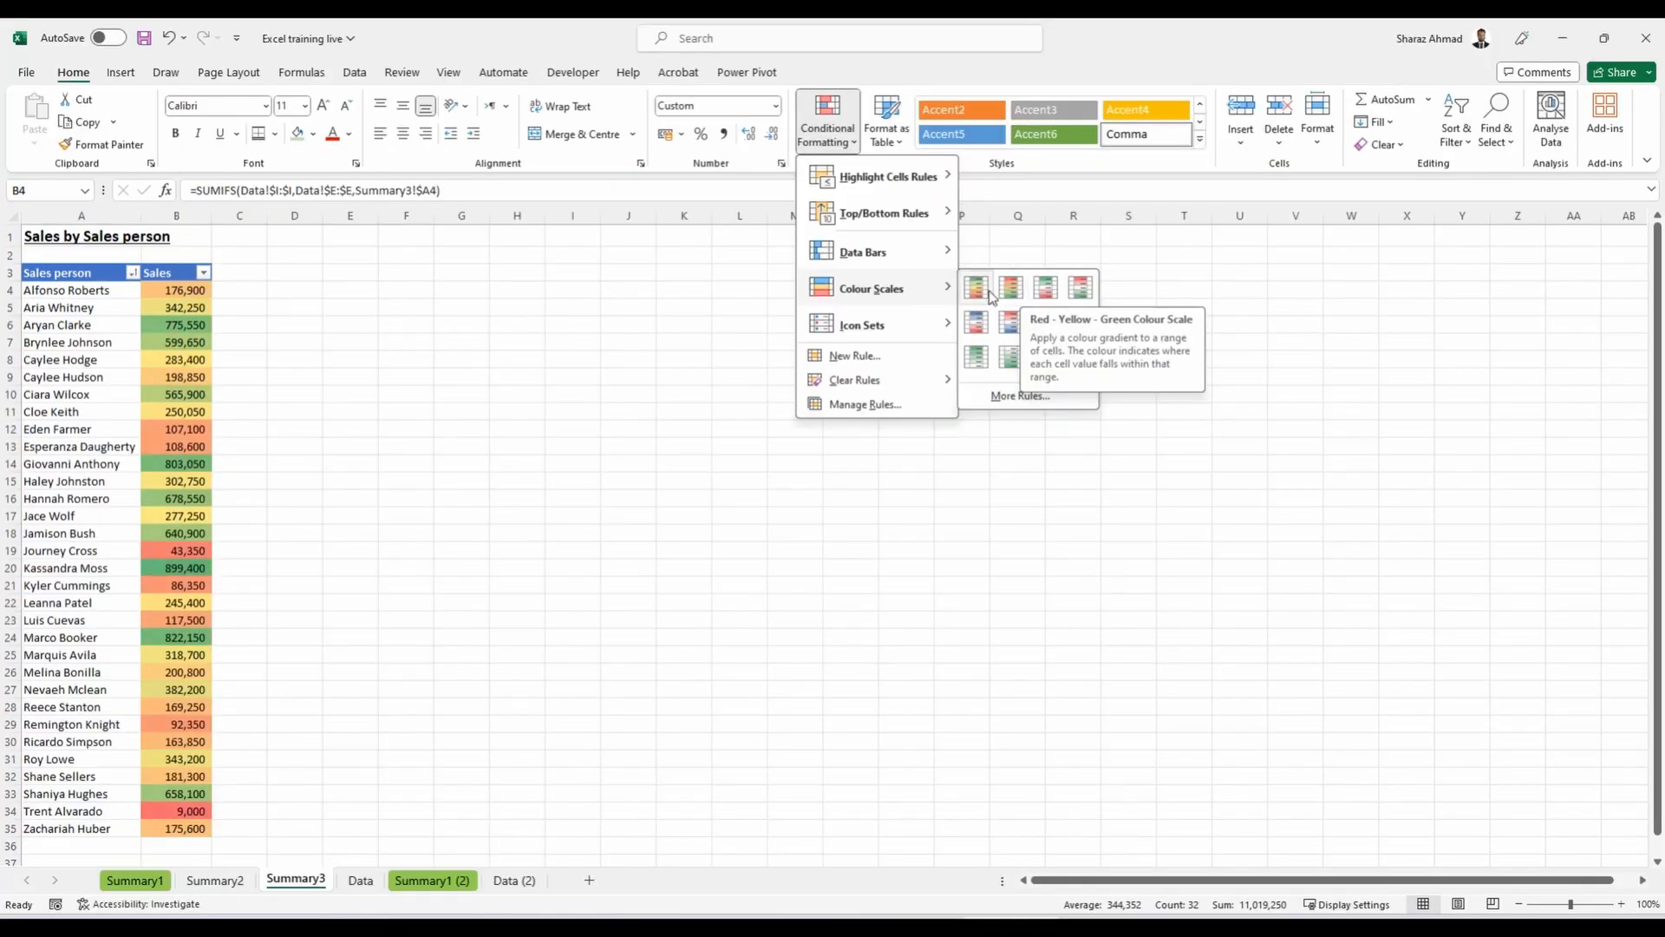
left_click(978, 288)
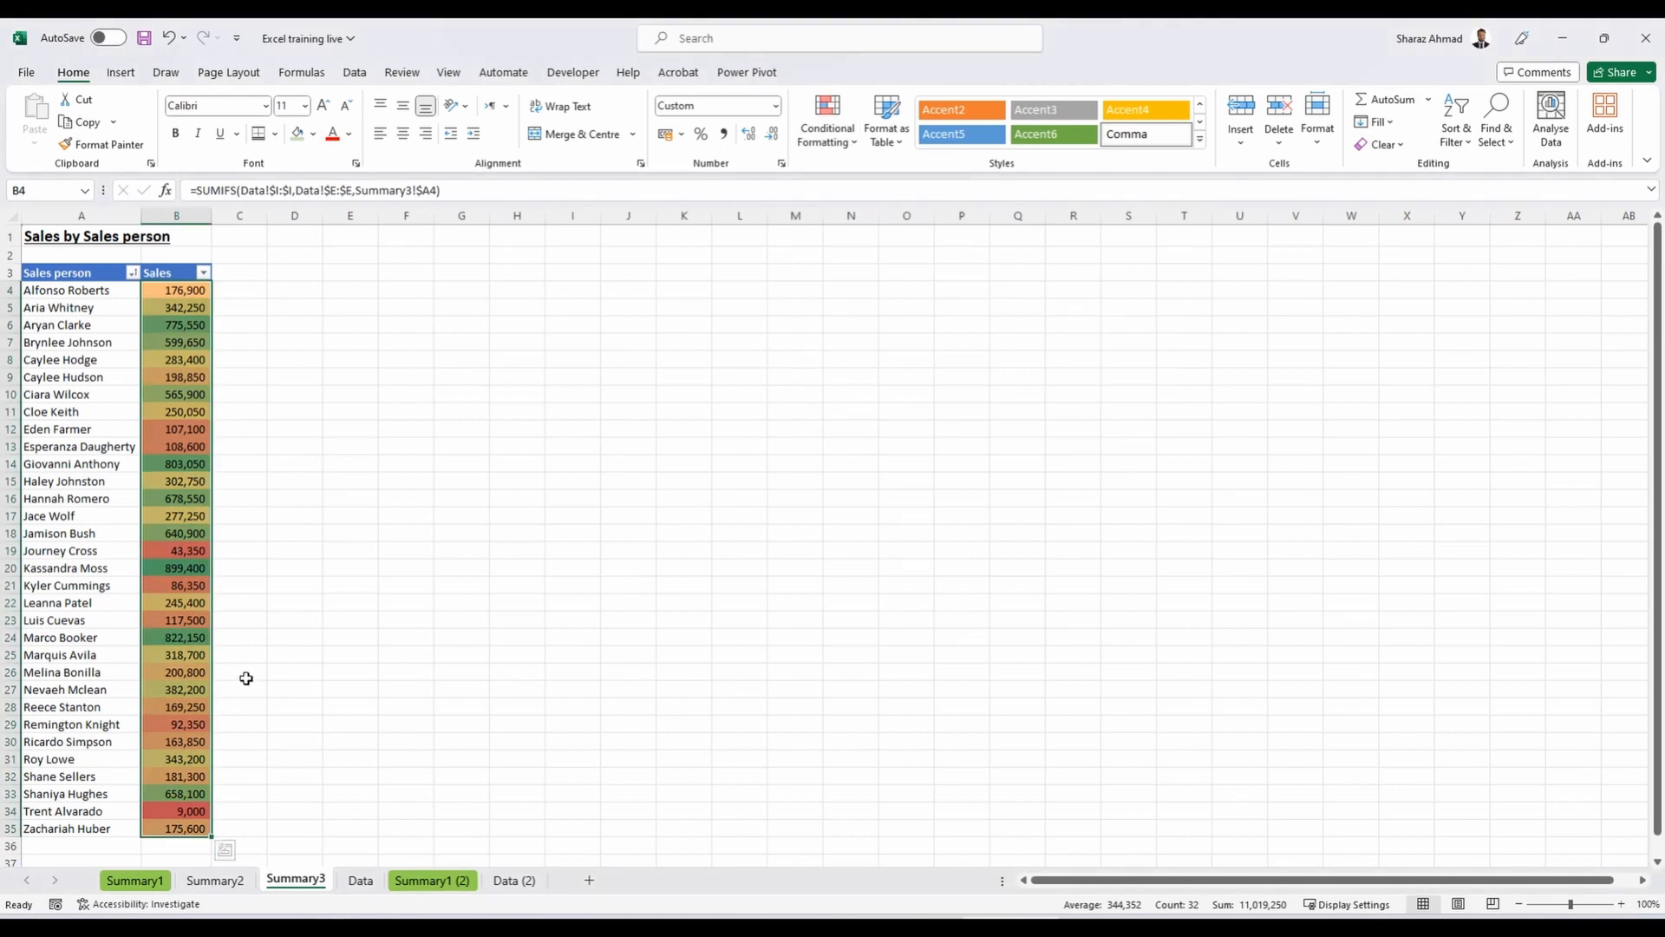
left_click(178, 639)
left_click(180, 570, "ctrl")
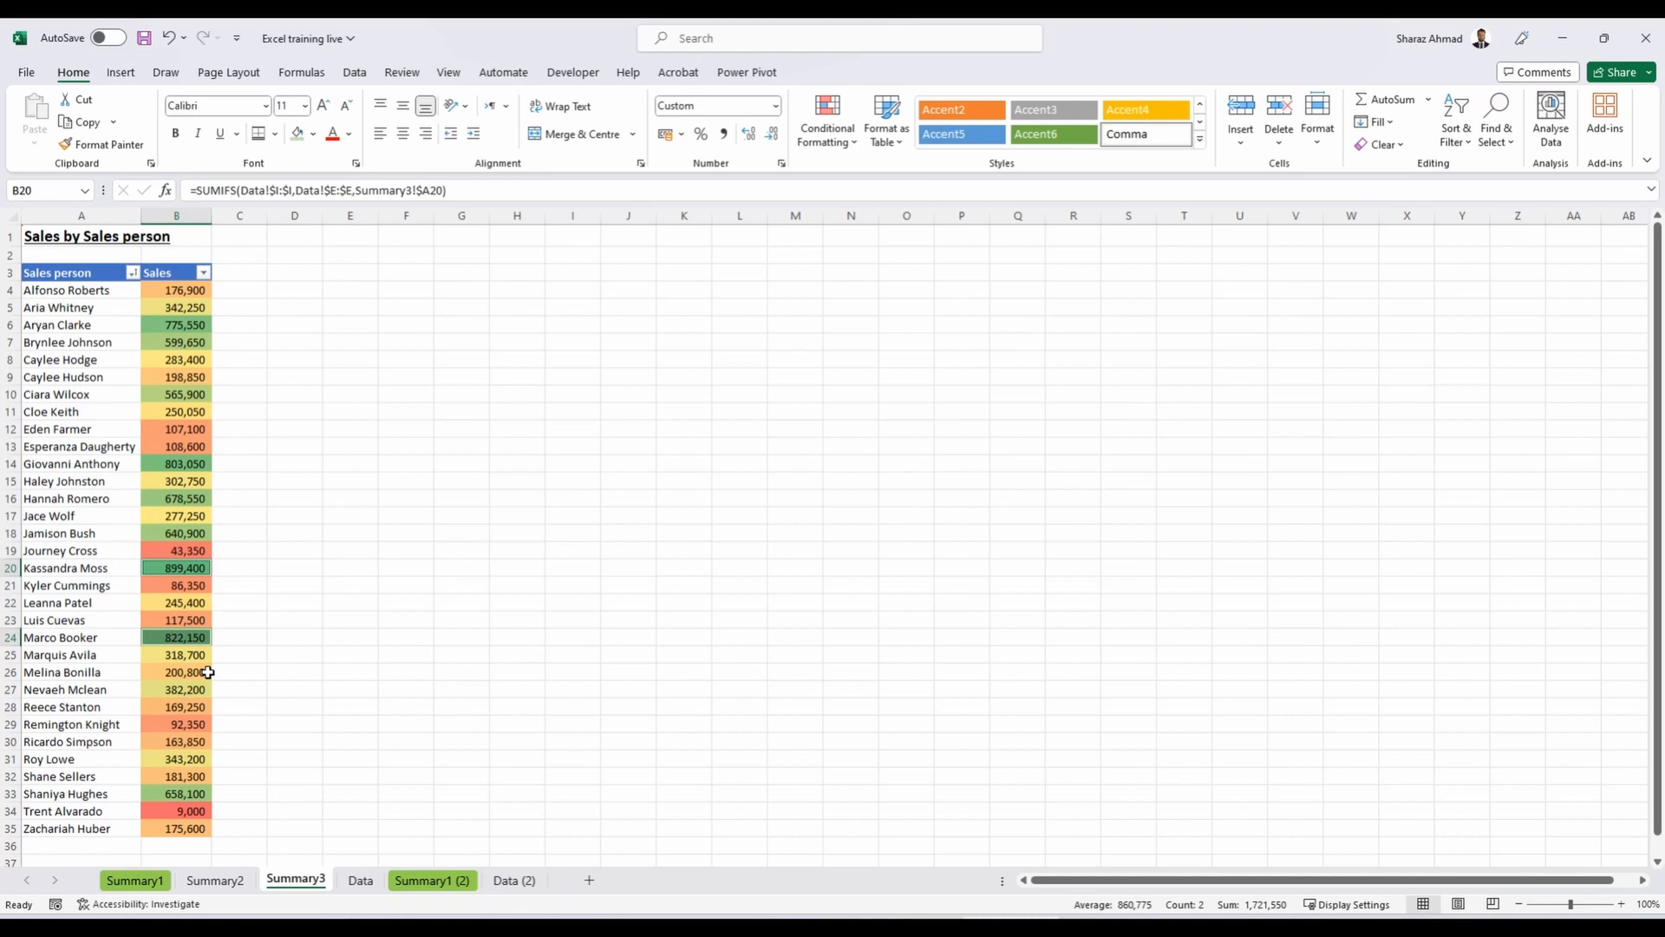
left_click(193, 815)
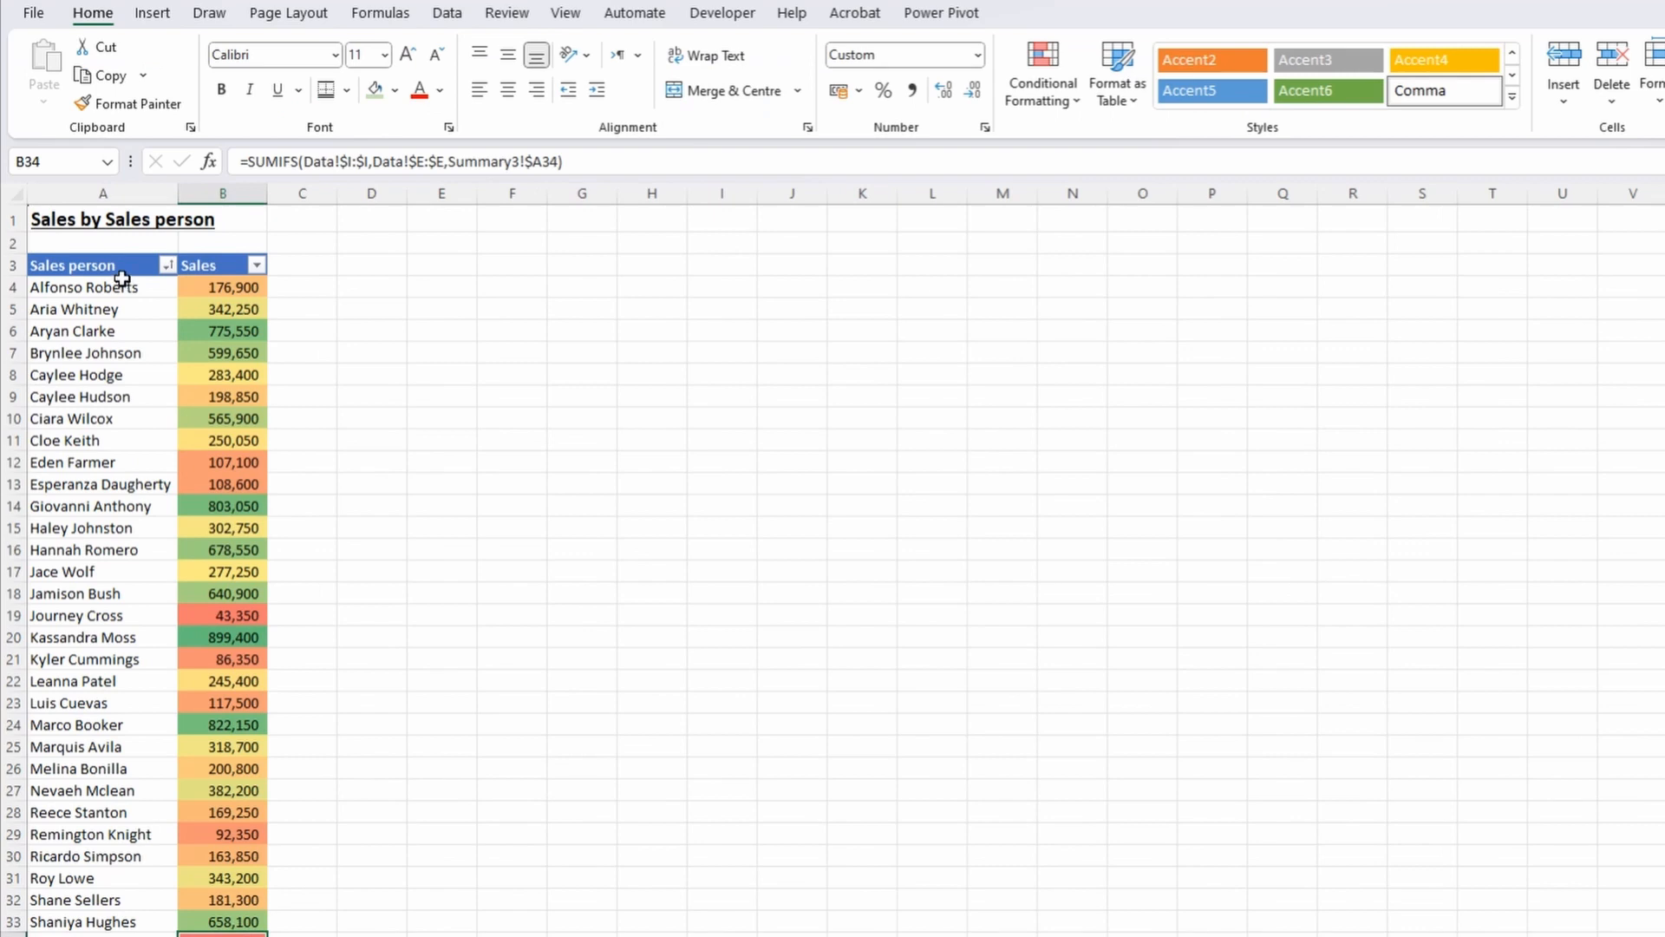
Enter the header Fire Person in C3 and copy the formatting of the Sales header in B3 onto it.
left_click(247, 275)
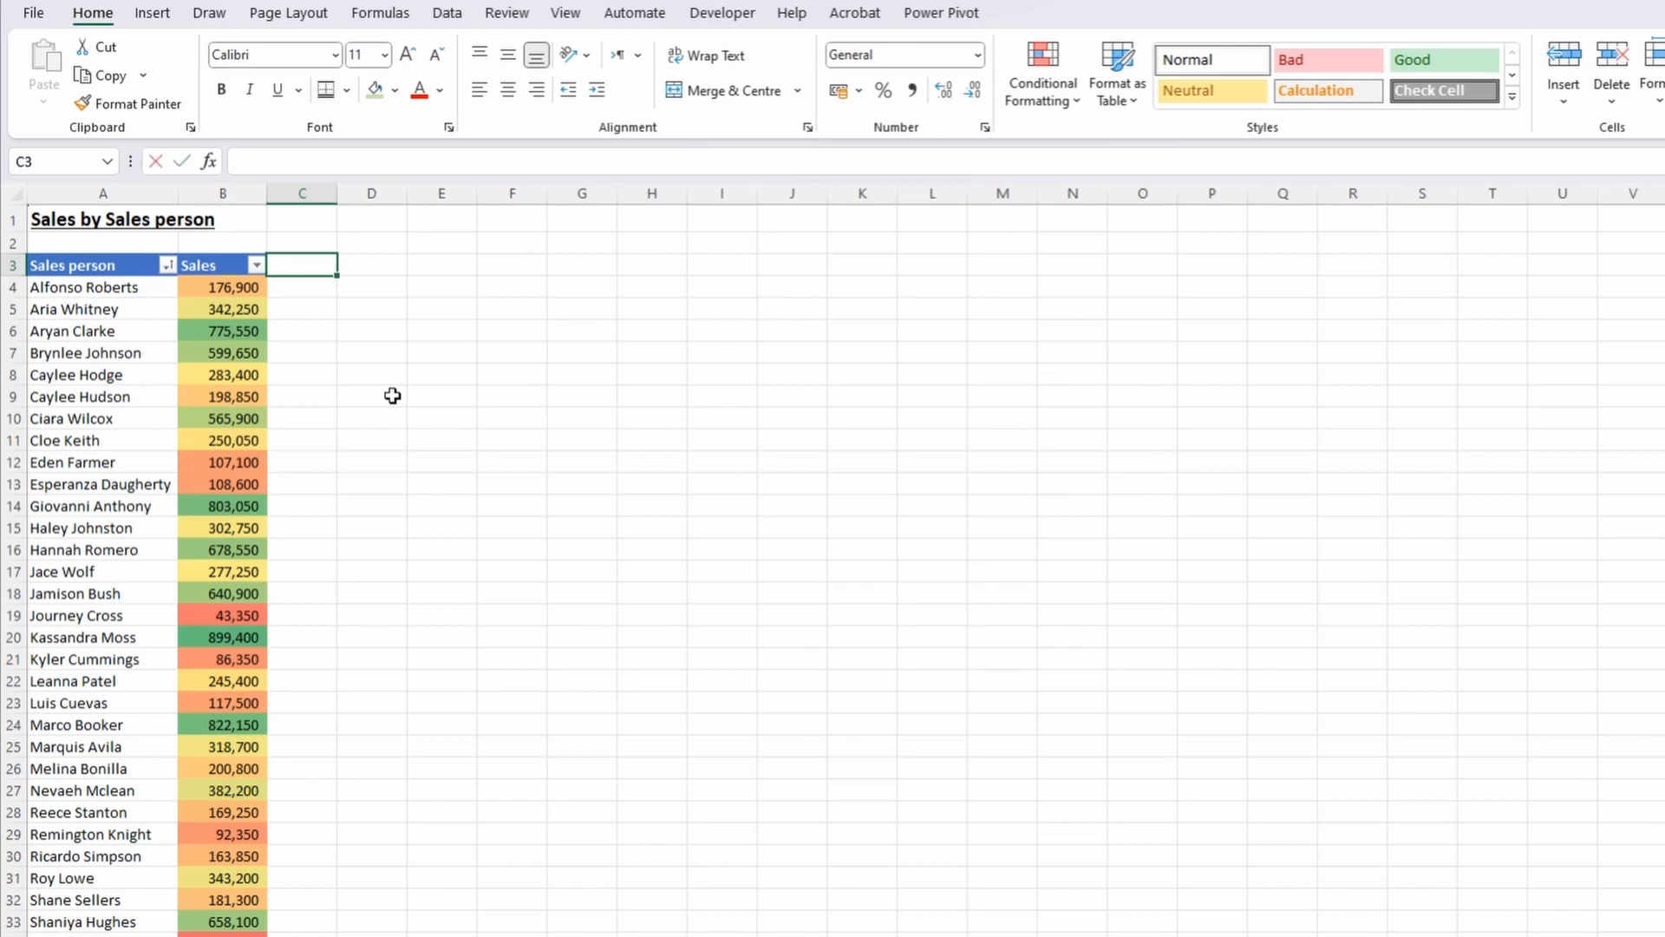
type("Fire Person")
key("Return")
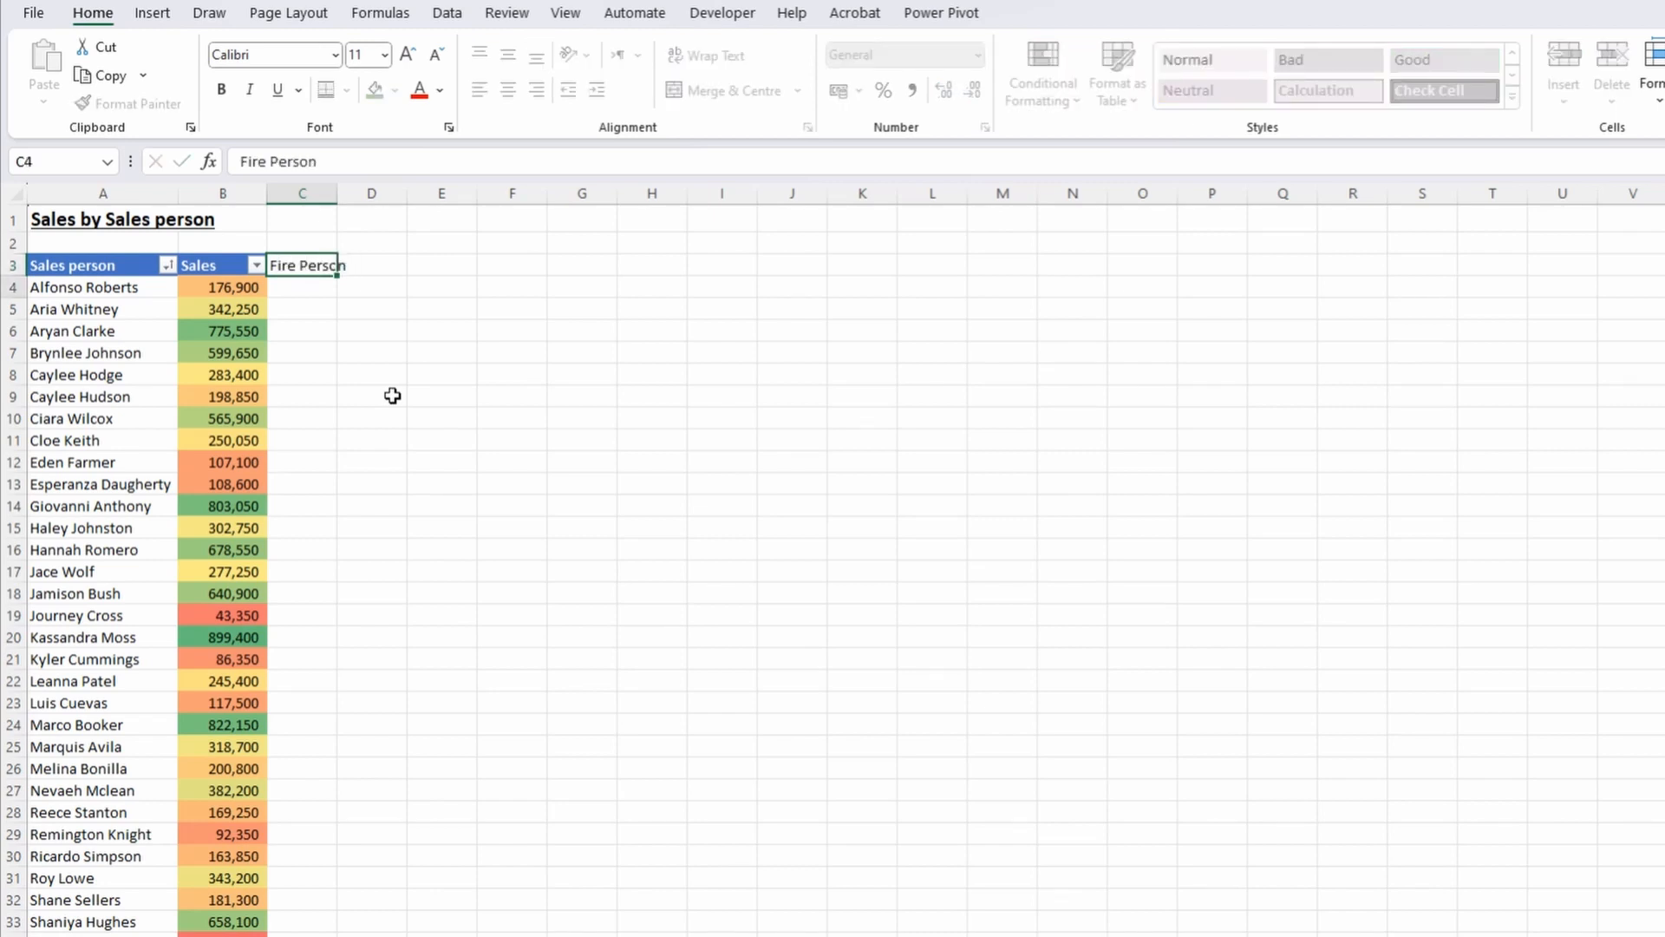
key("Up")
key("Left")
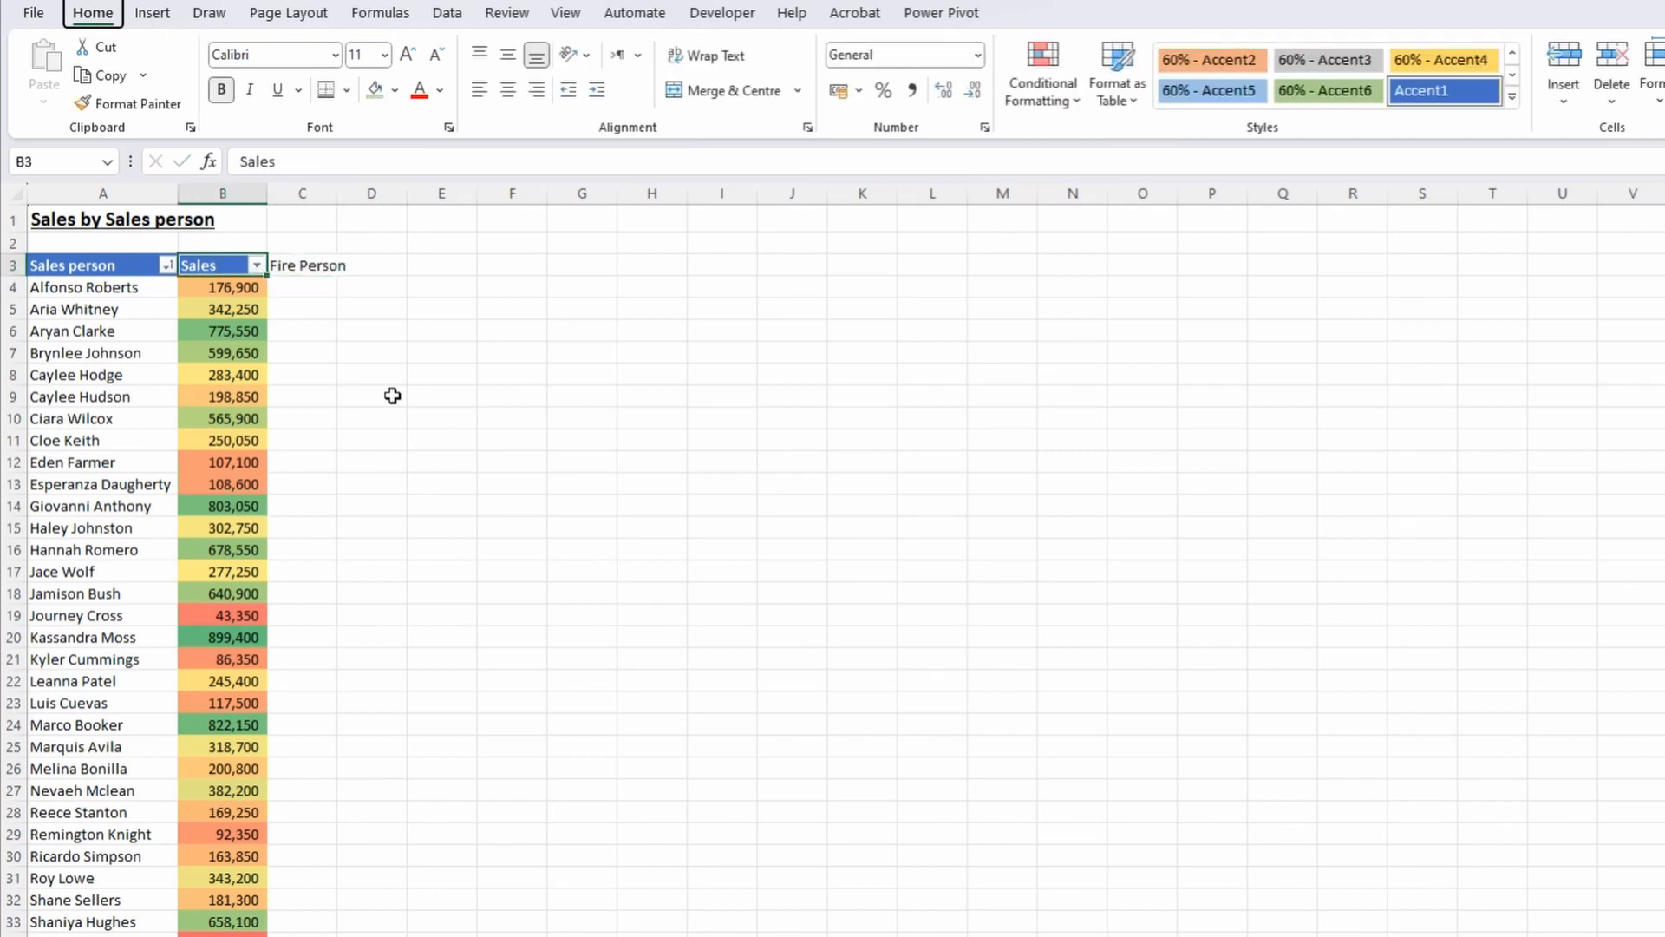
key("alt+h")
key("f")
key("p")
key("Right")
Enter =IF(B4<50000,TRUE,FALSE) in C4 and fill the formula down the whole Fire Person column.
key("Down")
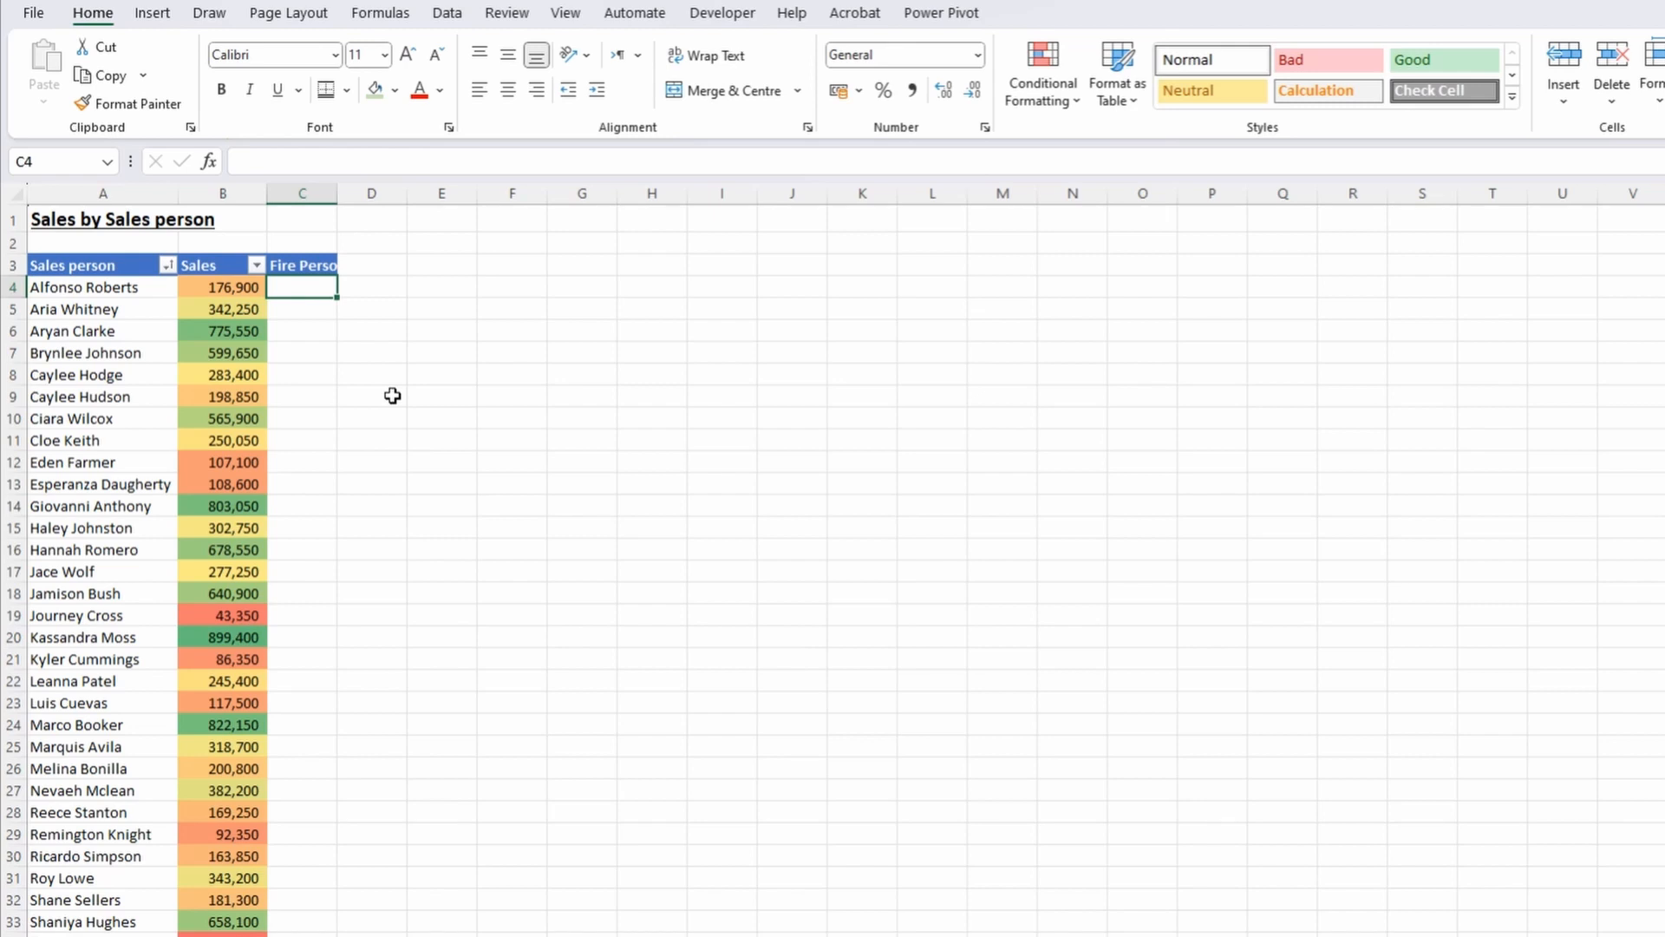
type("=")
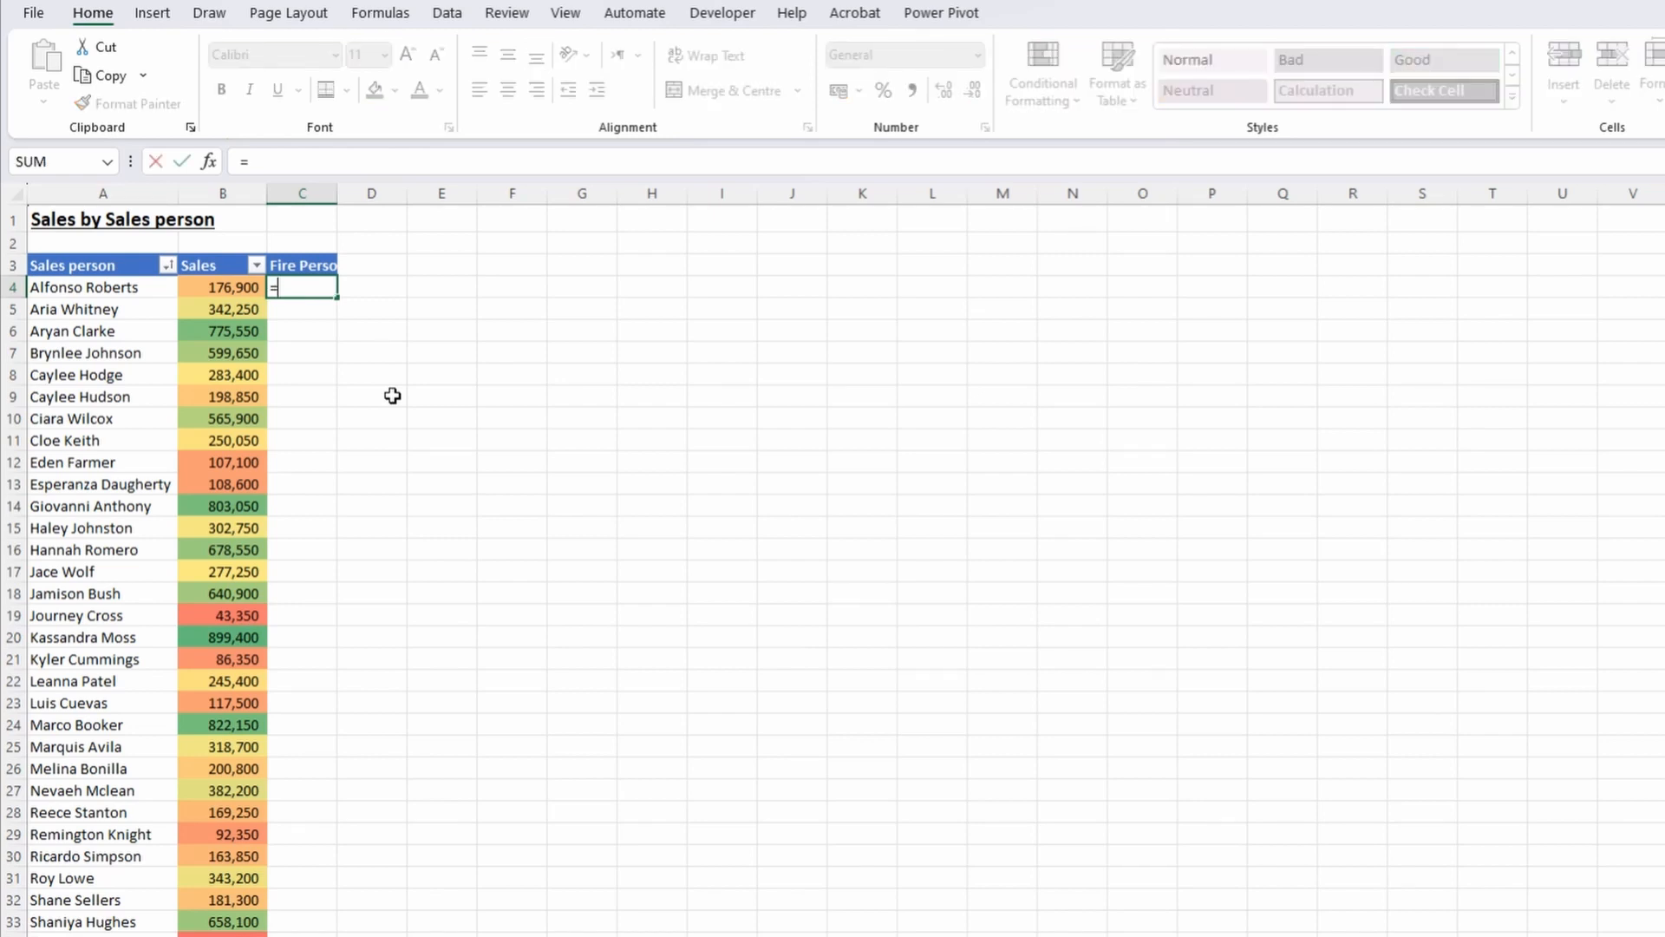
type("IF(")
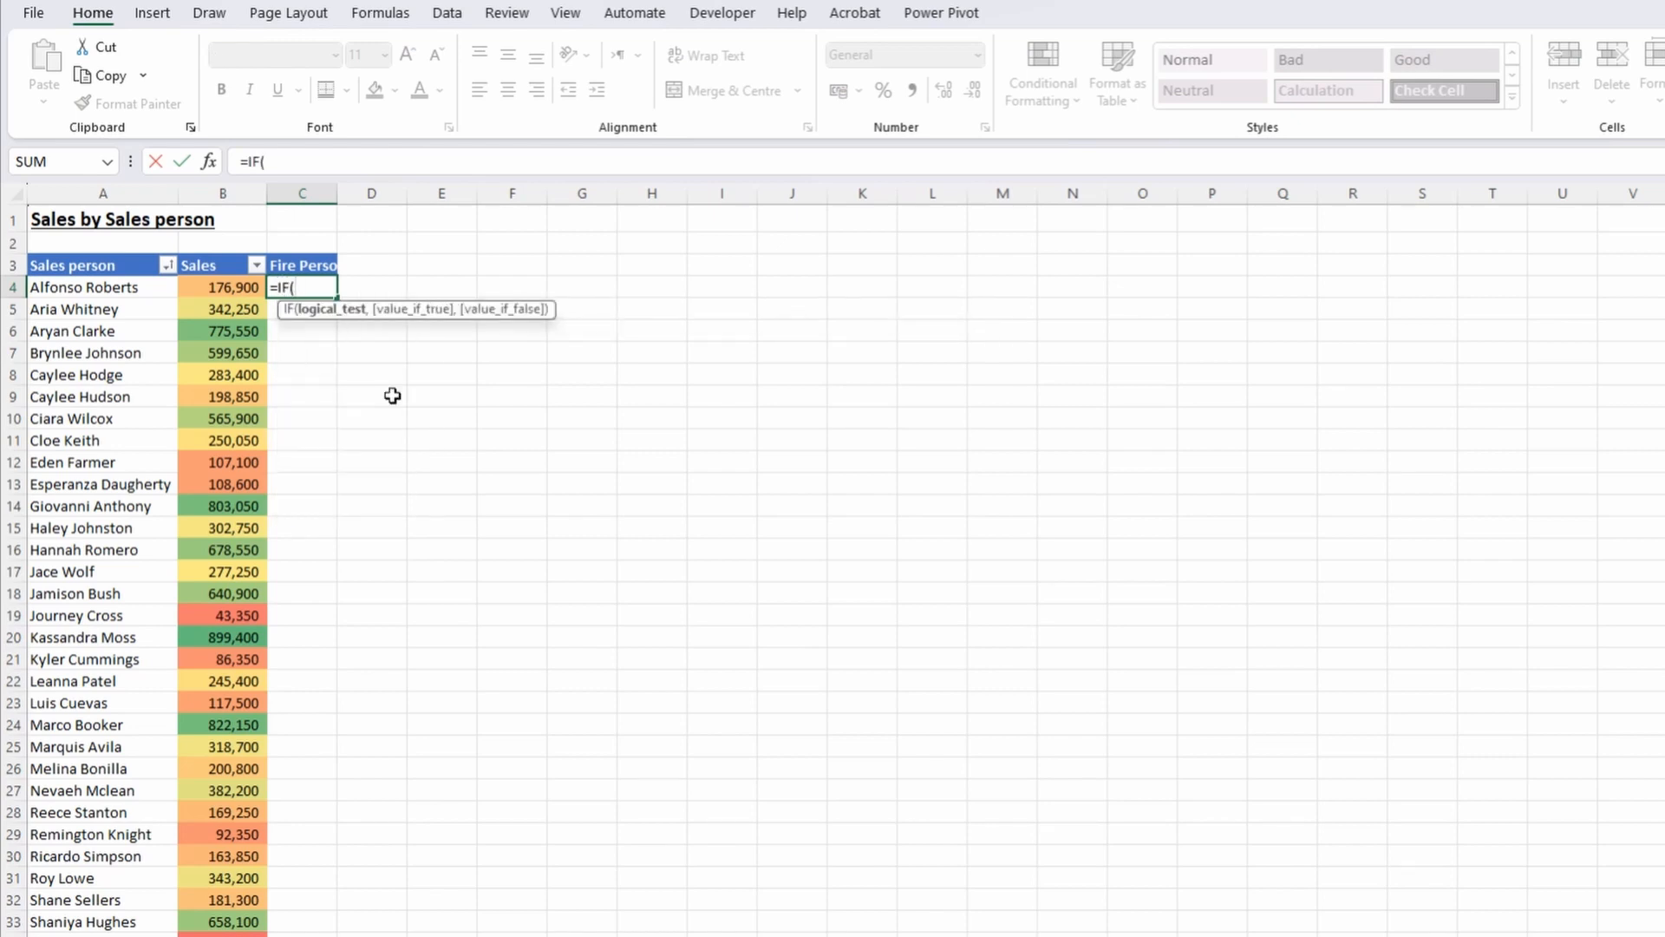
key("Left")
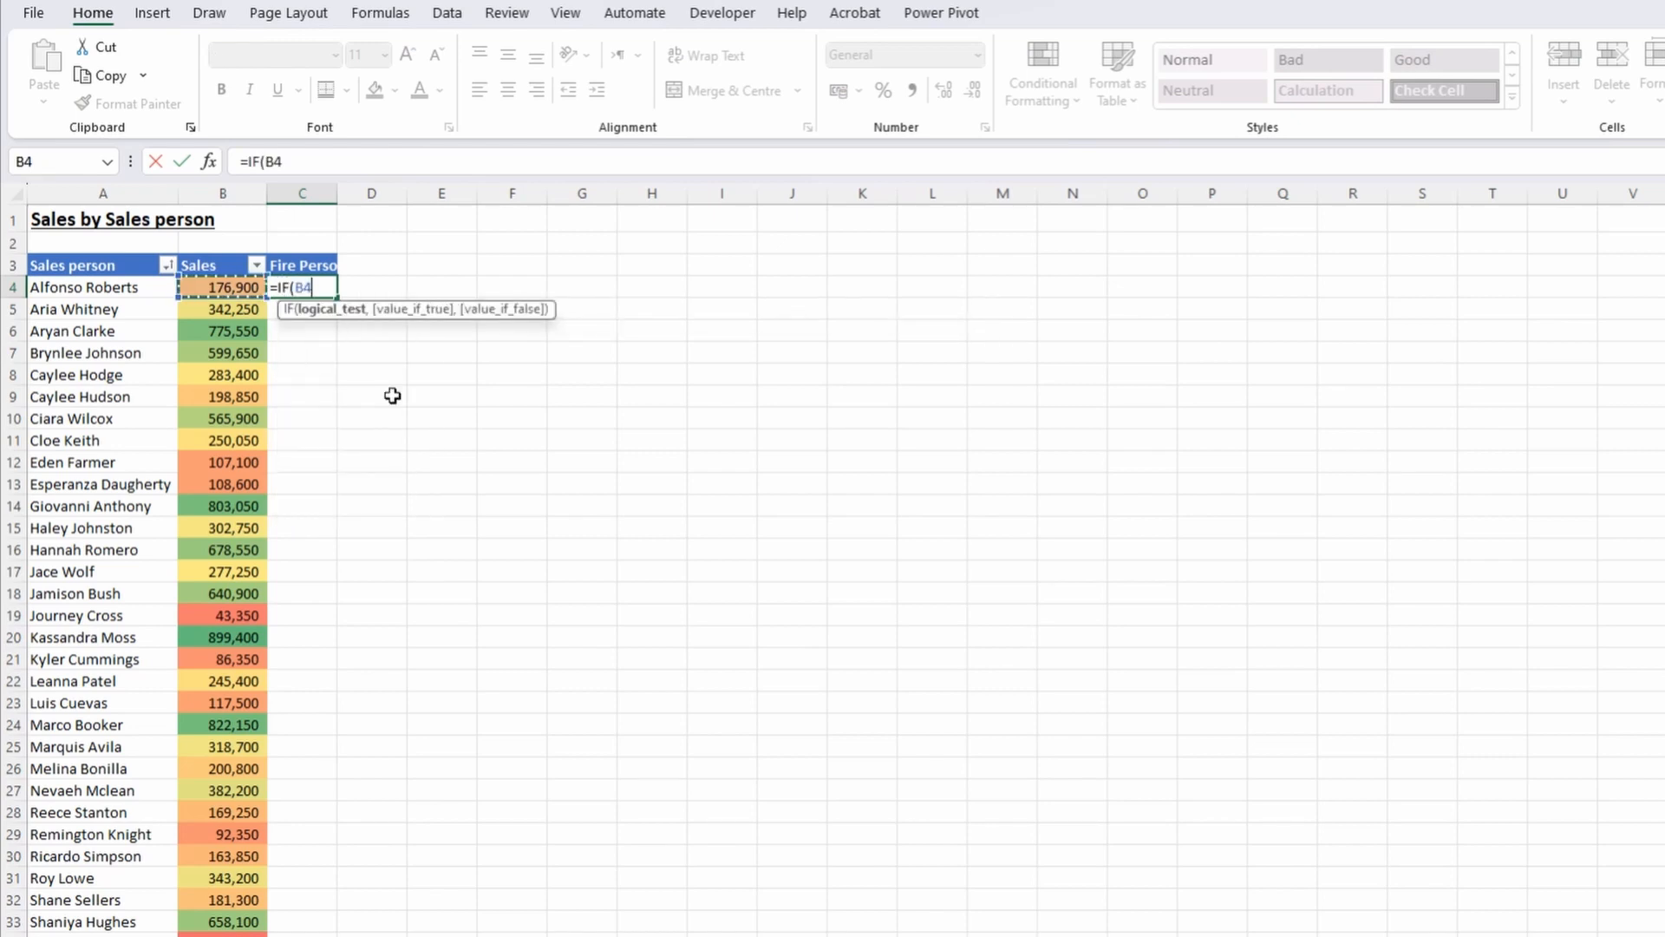
type("<50000")
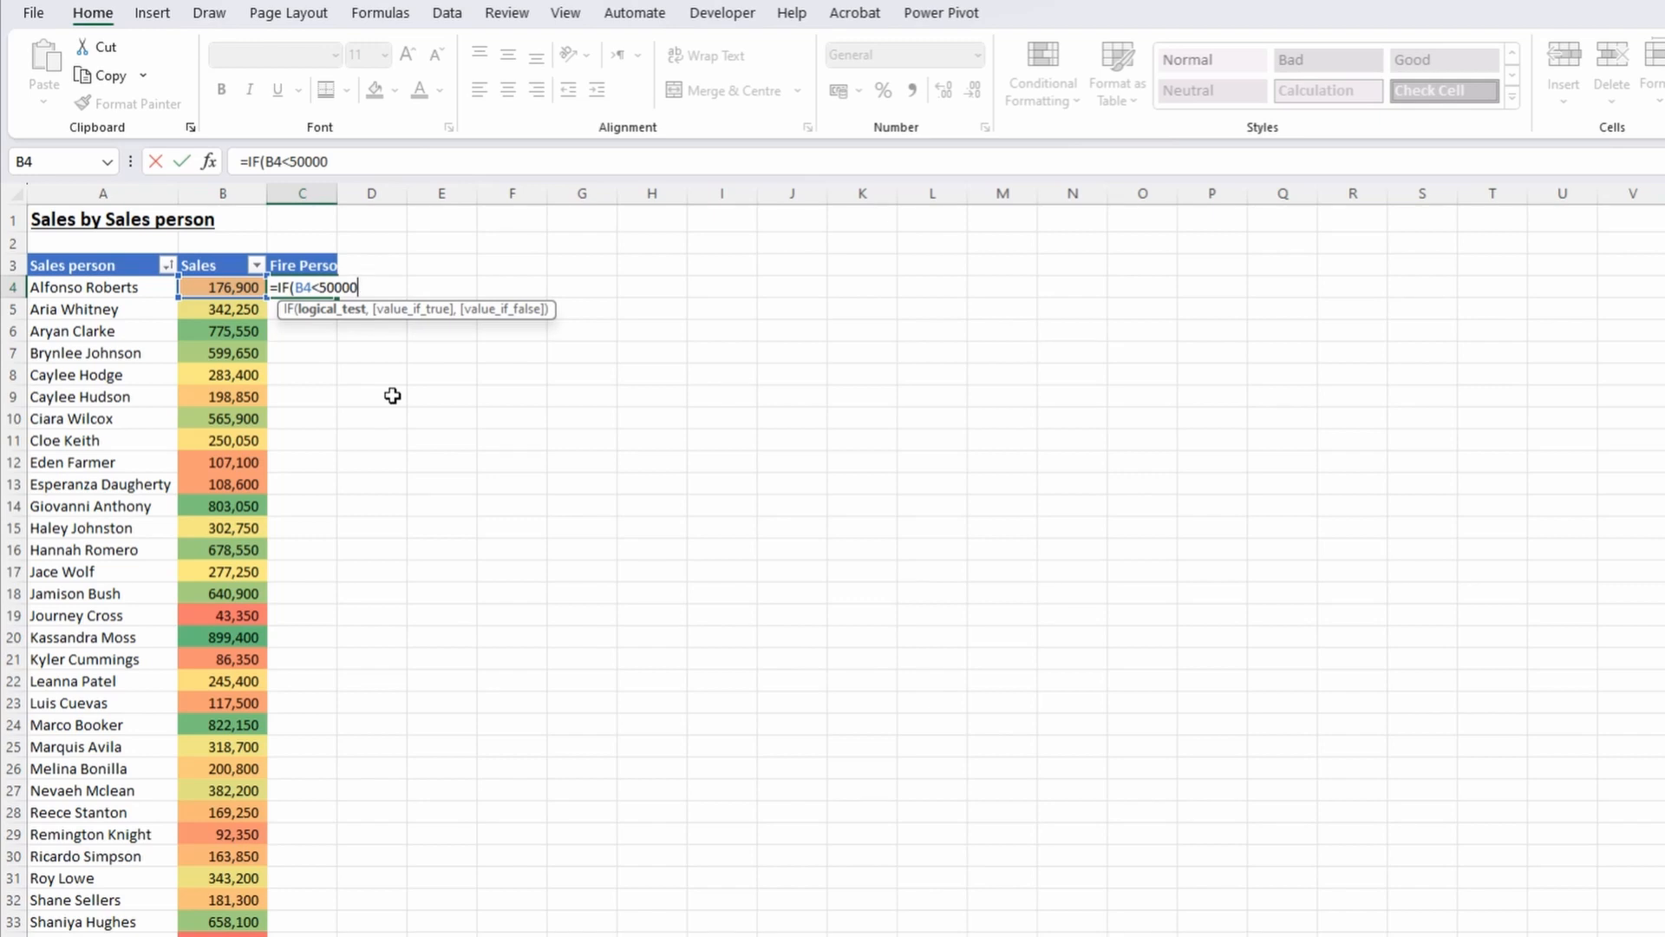
type(",")
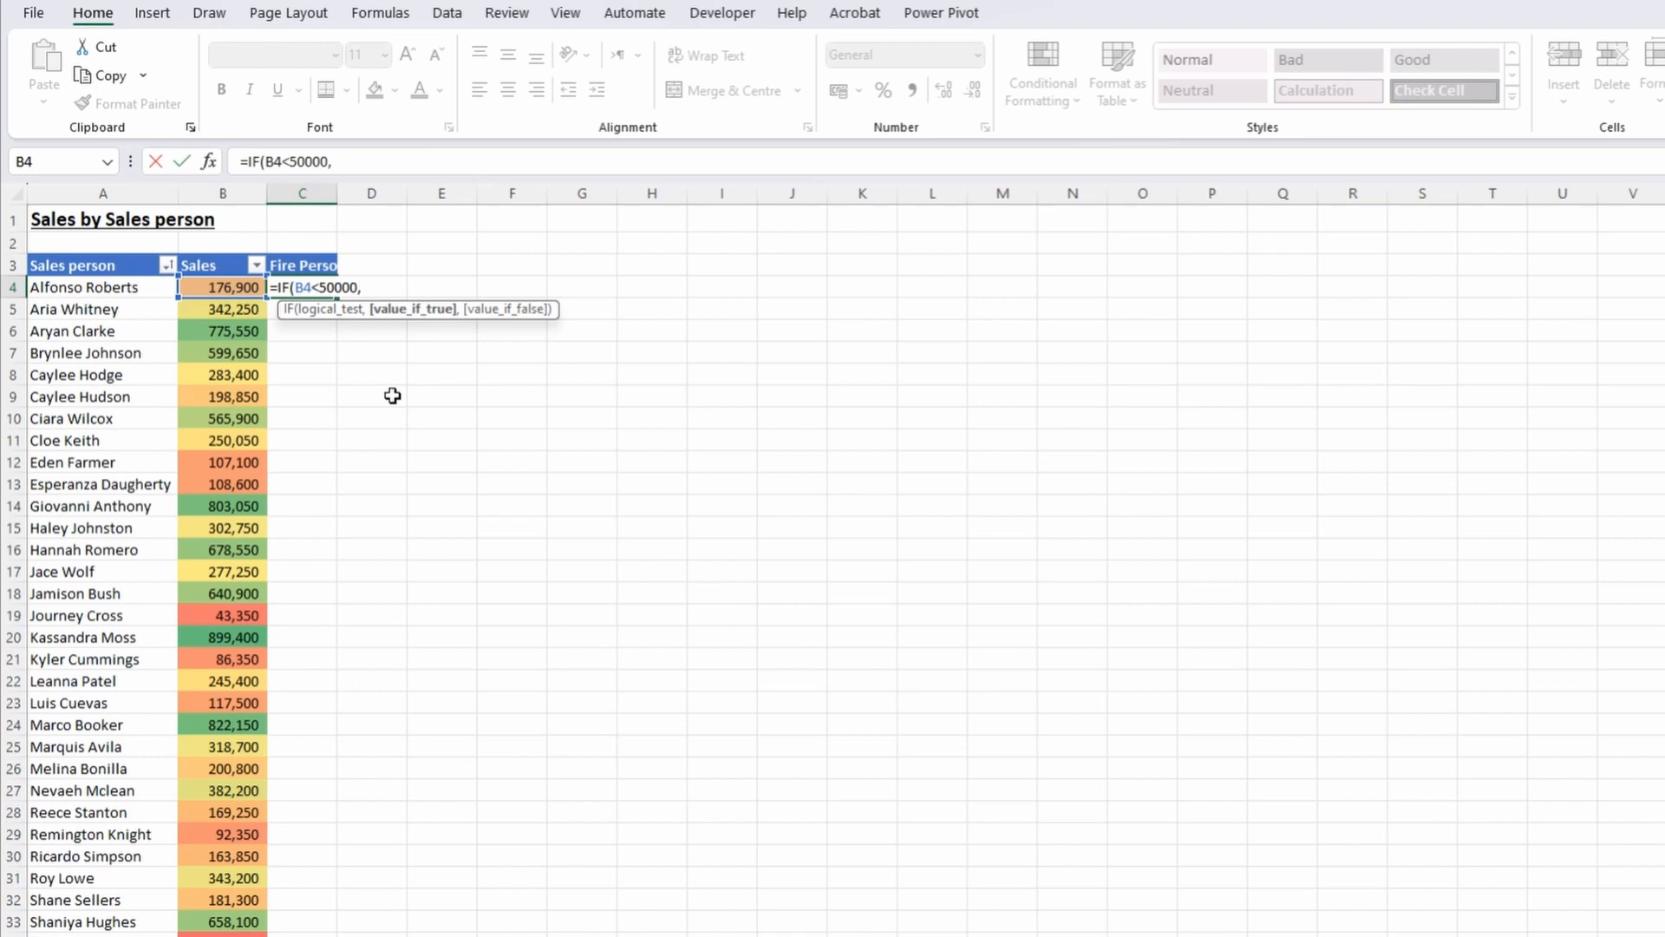
type("\"")
key("BackSpace")
type("T)")
type("RUE")
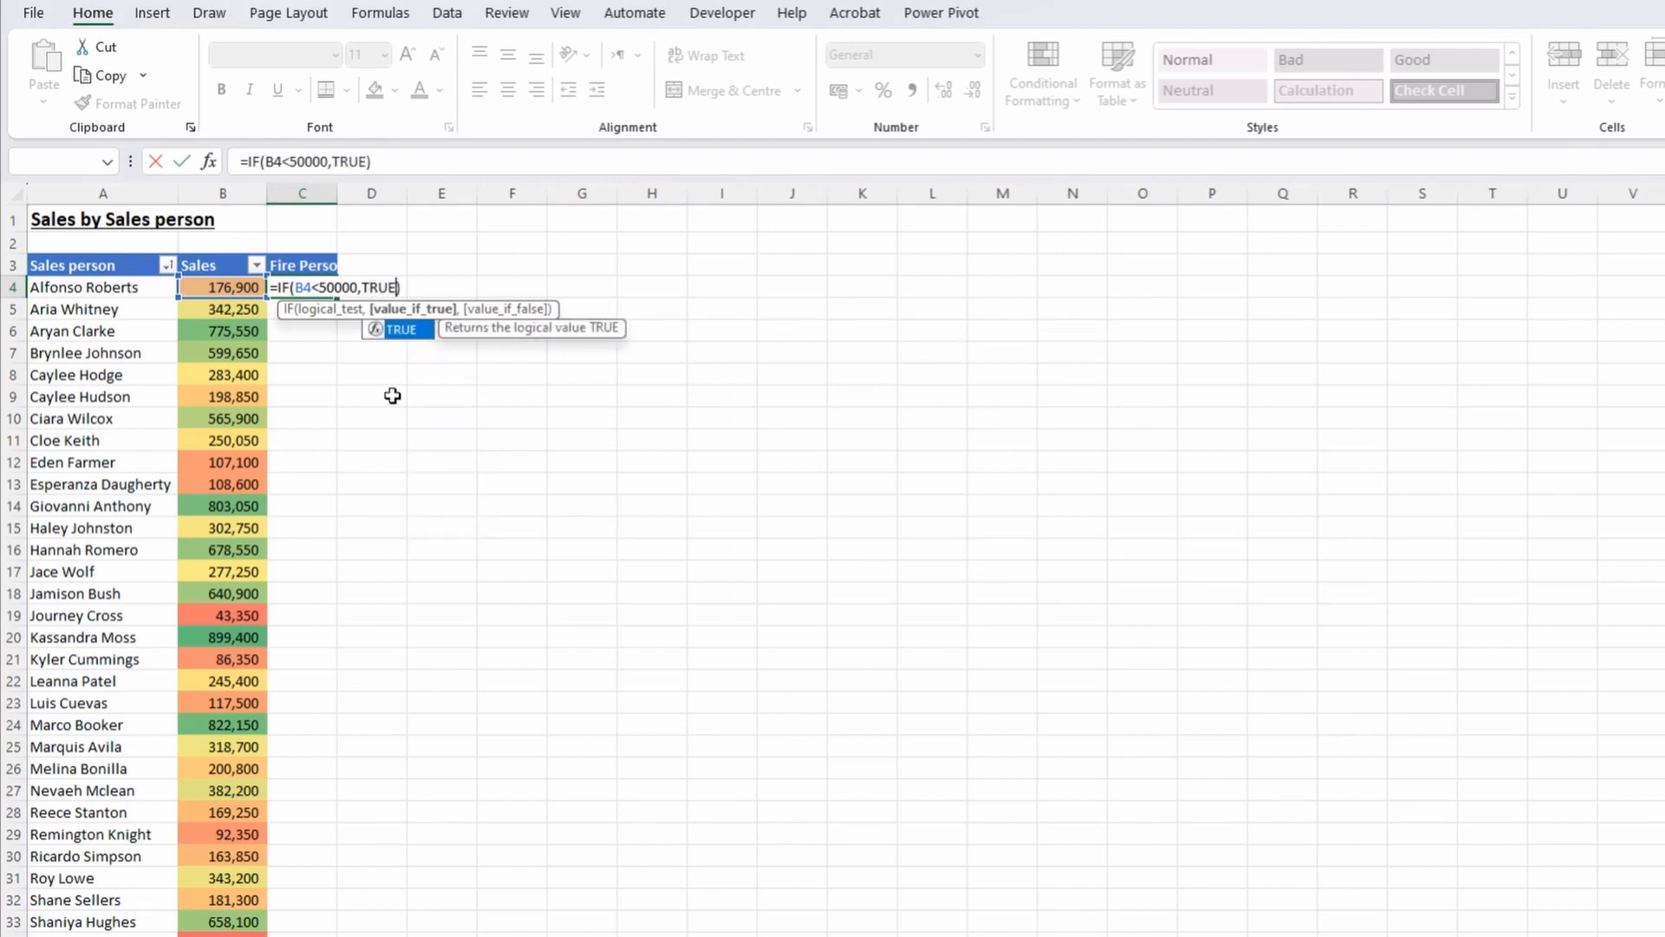
type(",FALSE")
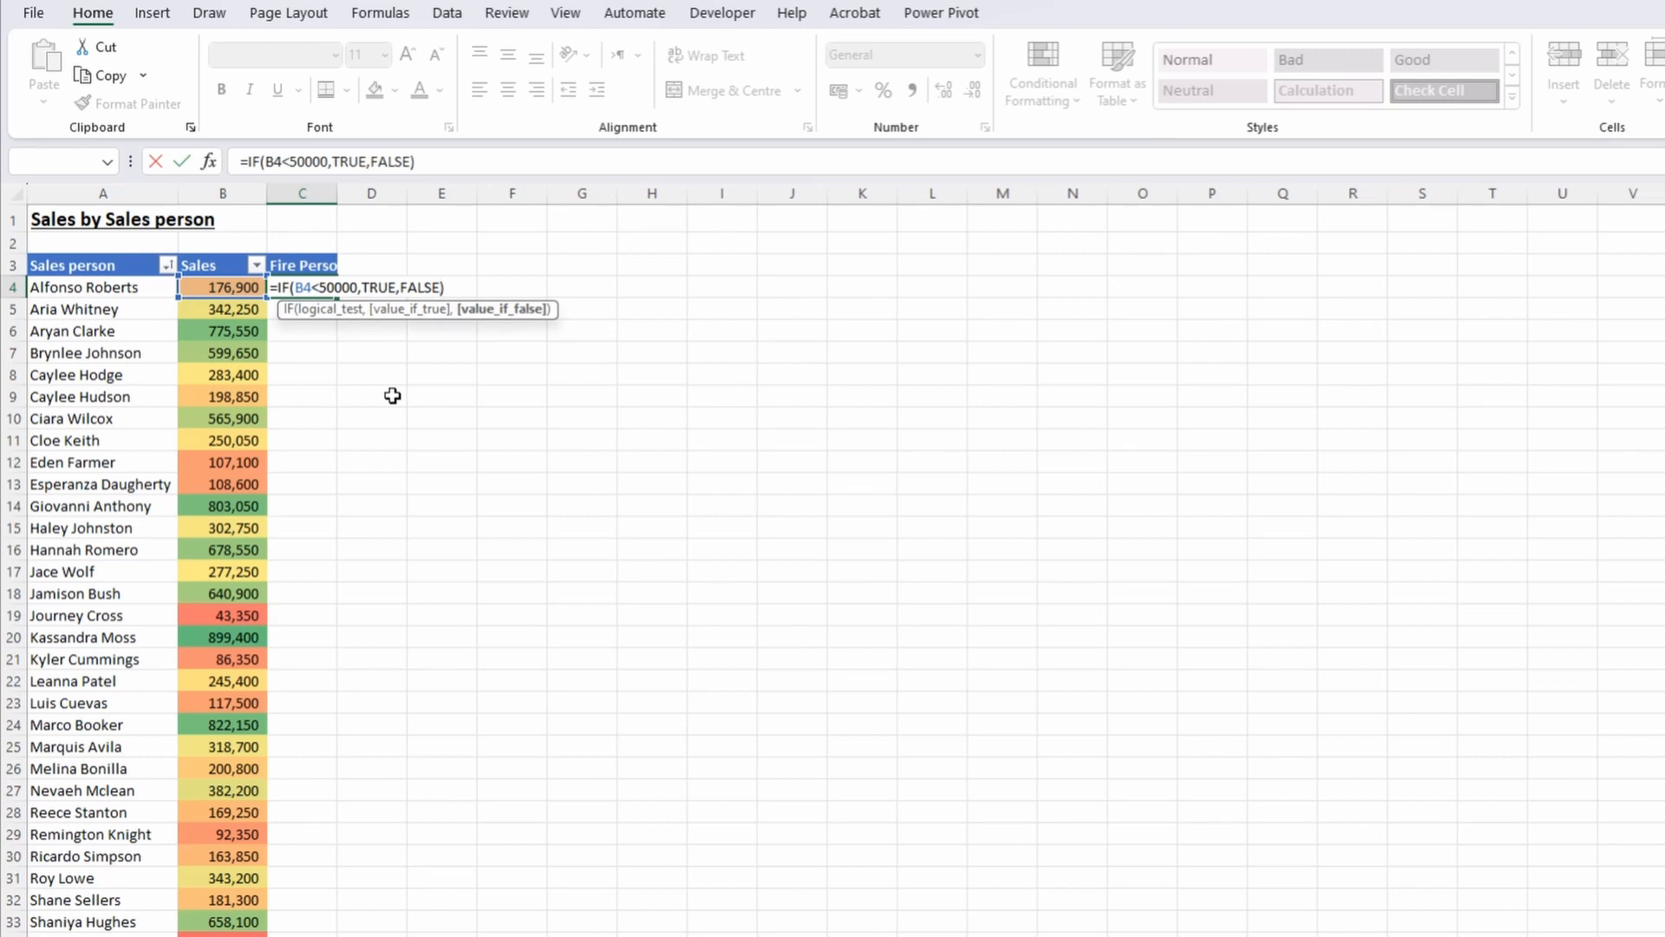
key("Return")
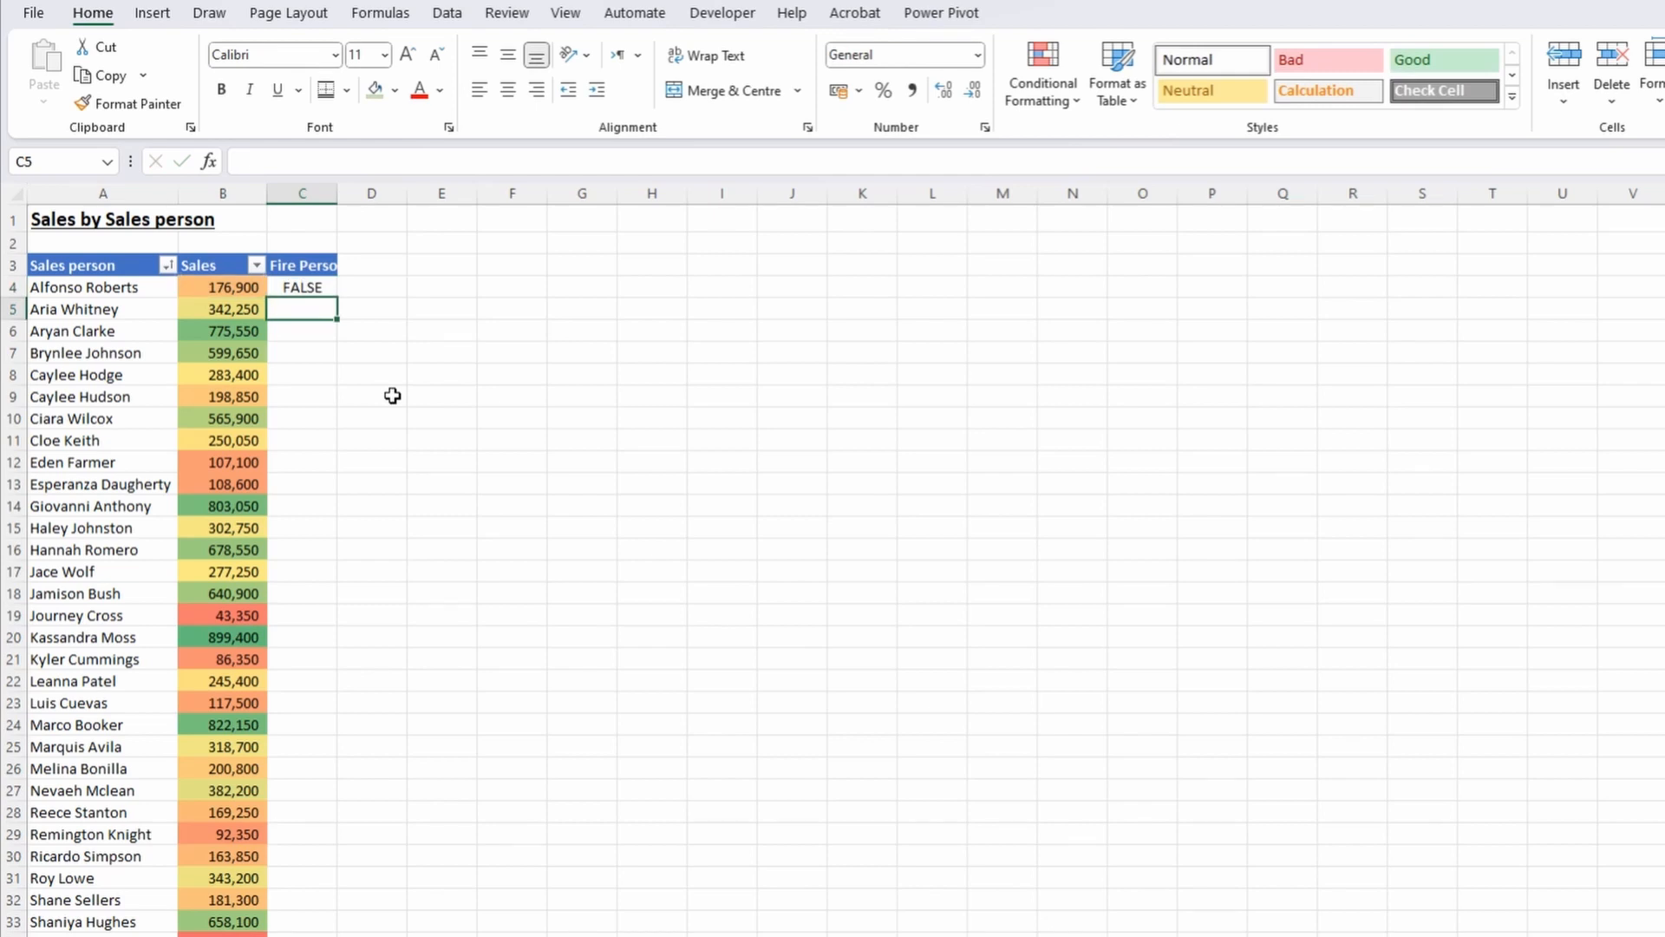
key("Up")
double_click(335, 298)
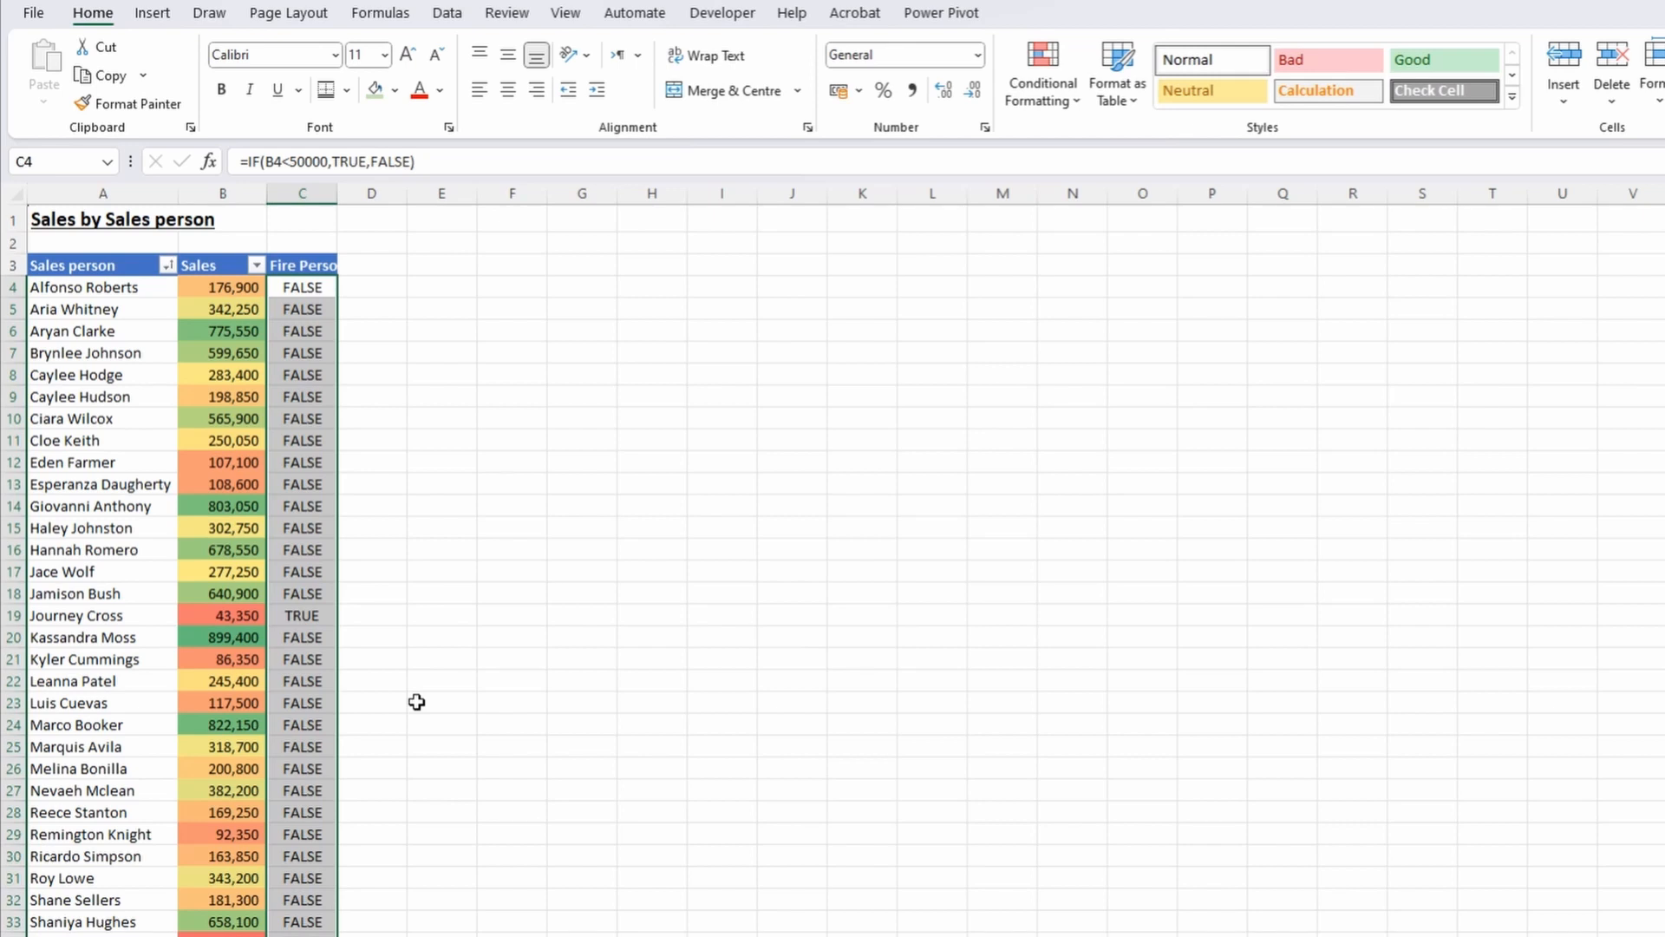
Highlight cells in C4:C35 that contain the text TRUE with Light Red Fill with Dark Red Text.
left_click(1042, 74)
mouse_move(1145, 144)
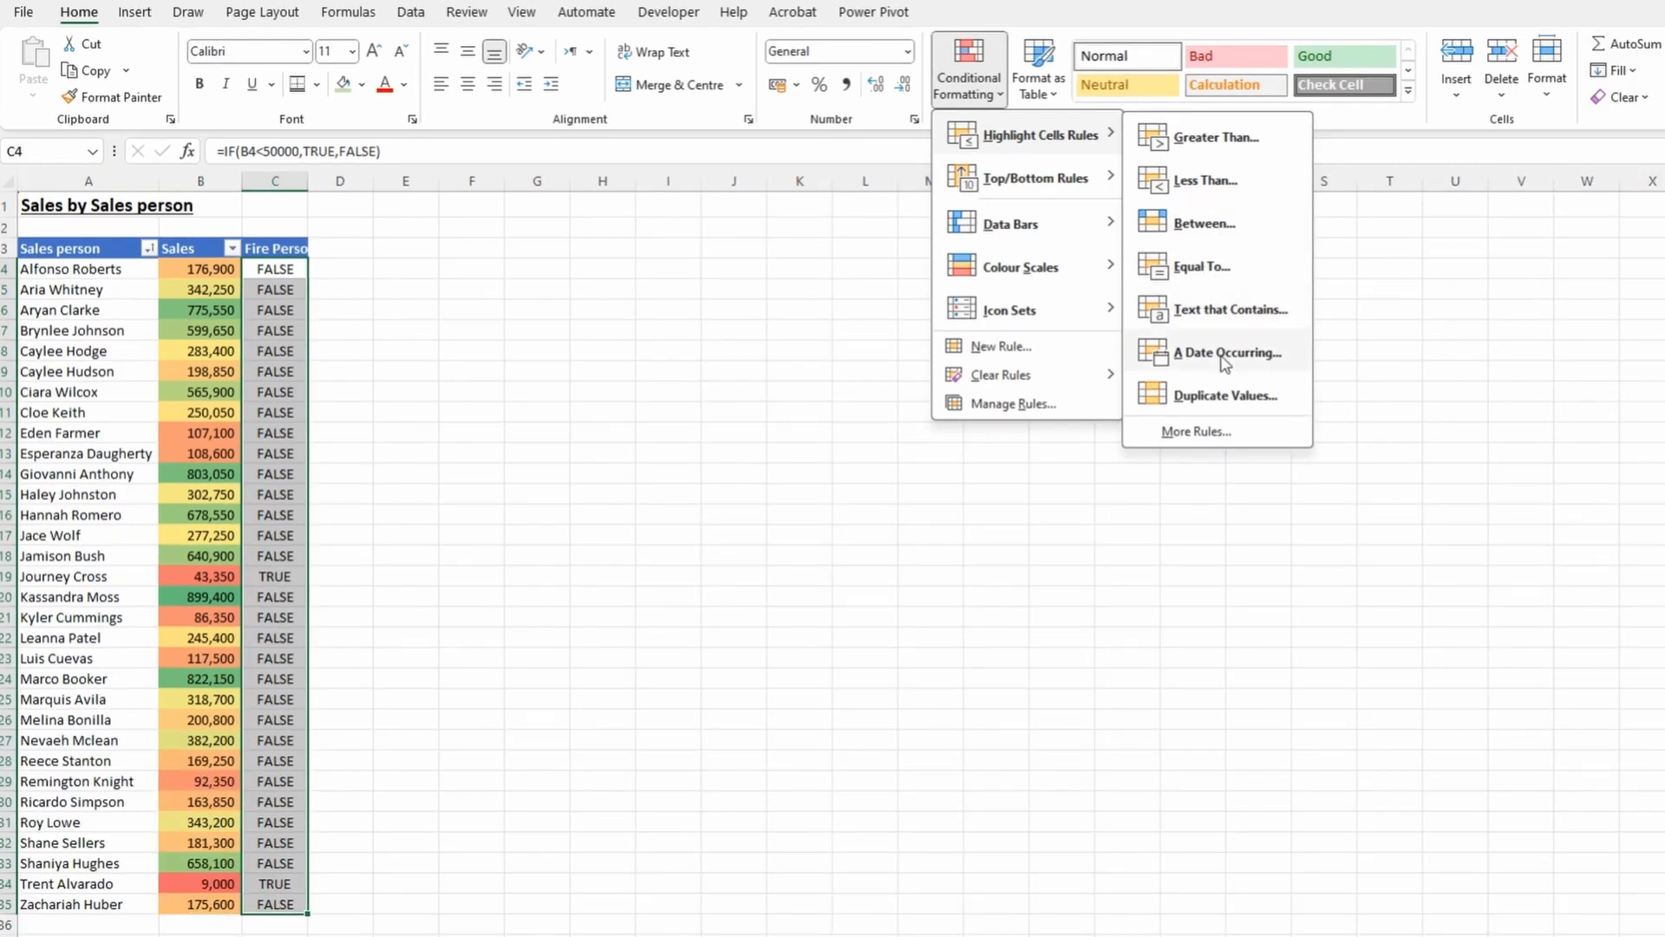
left_click(1189, 321)
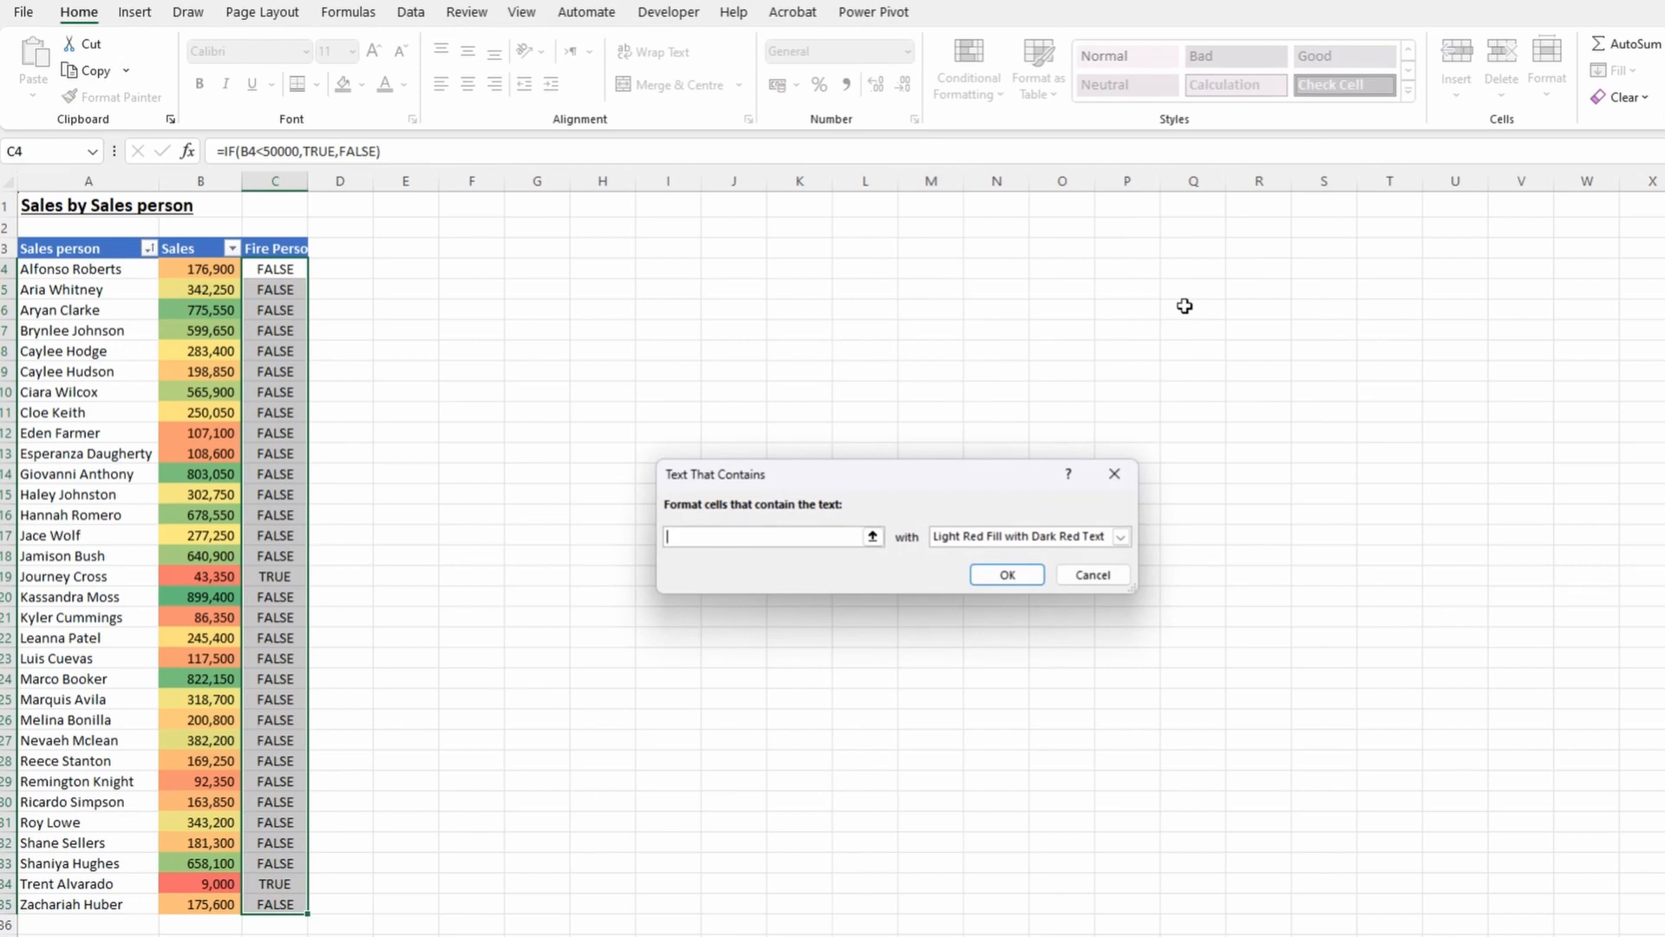
type("TRUE")
key("Tab")
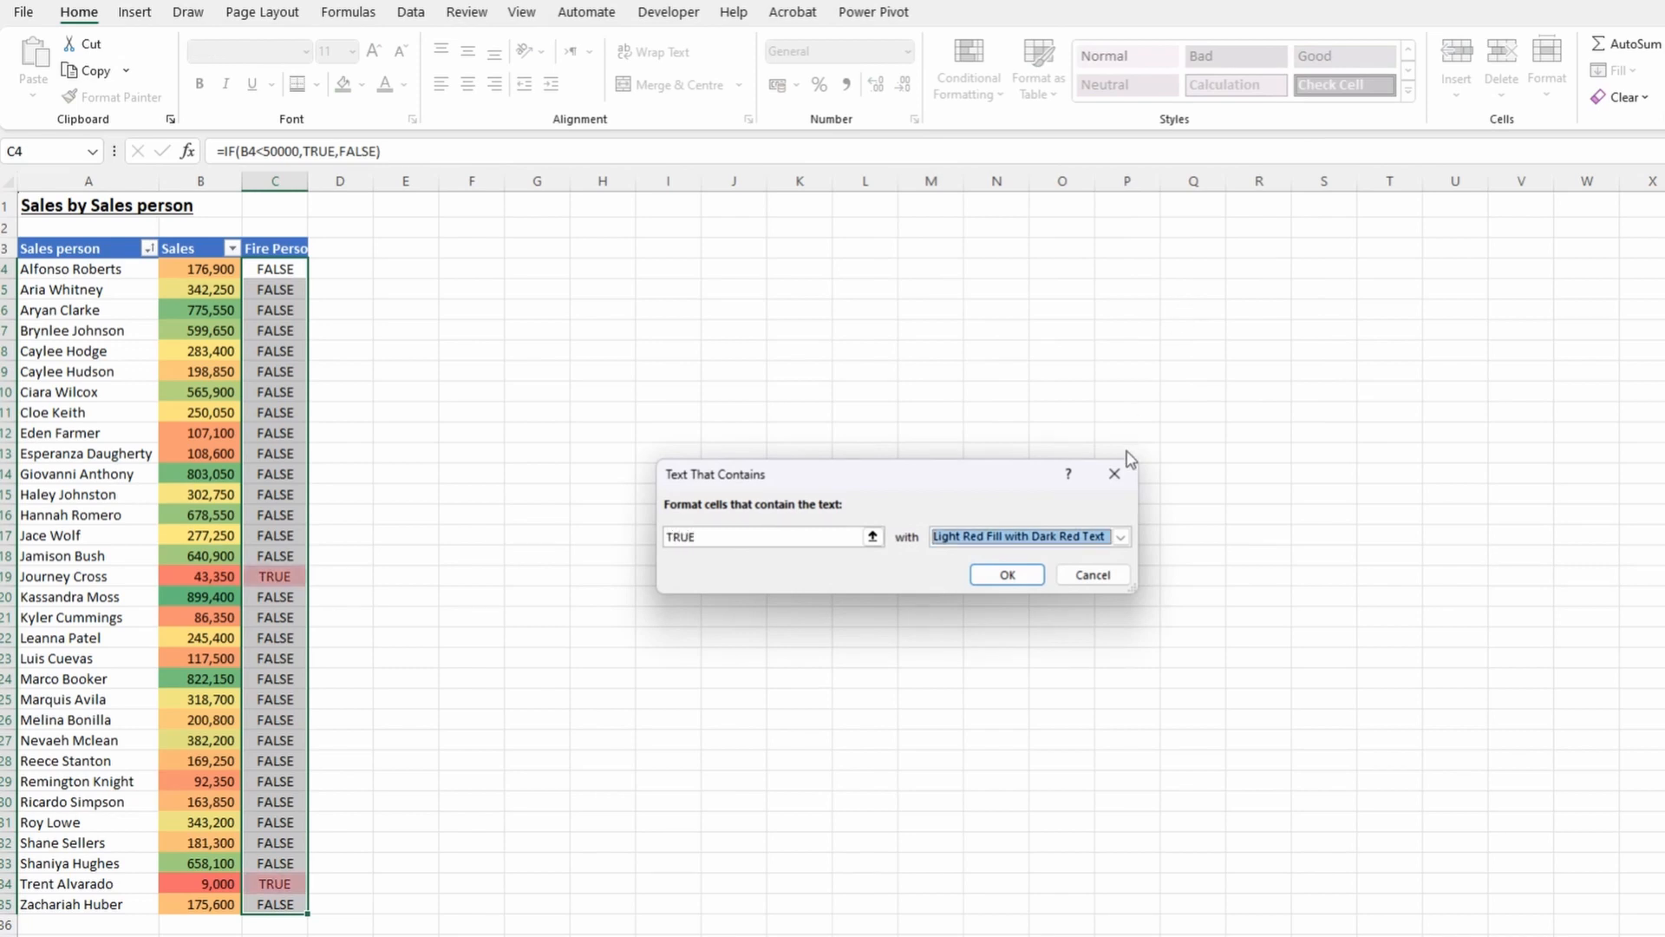
left_click(1123, 537)
left_click(1122, 537)
left_click(1007, 575)
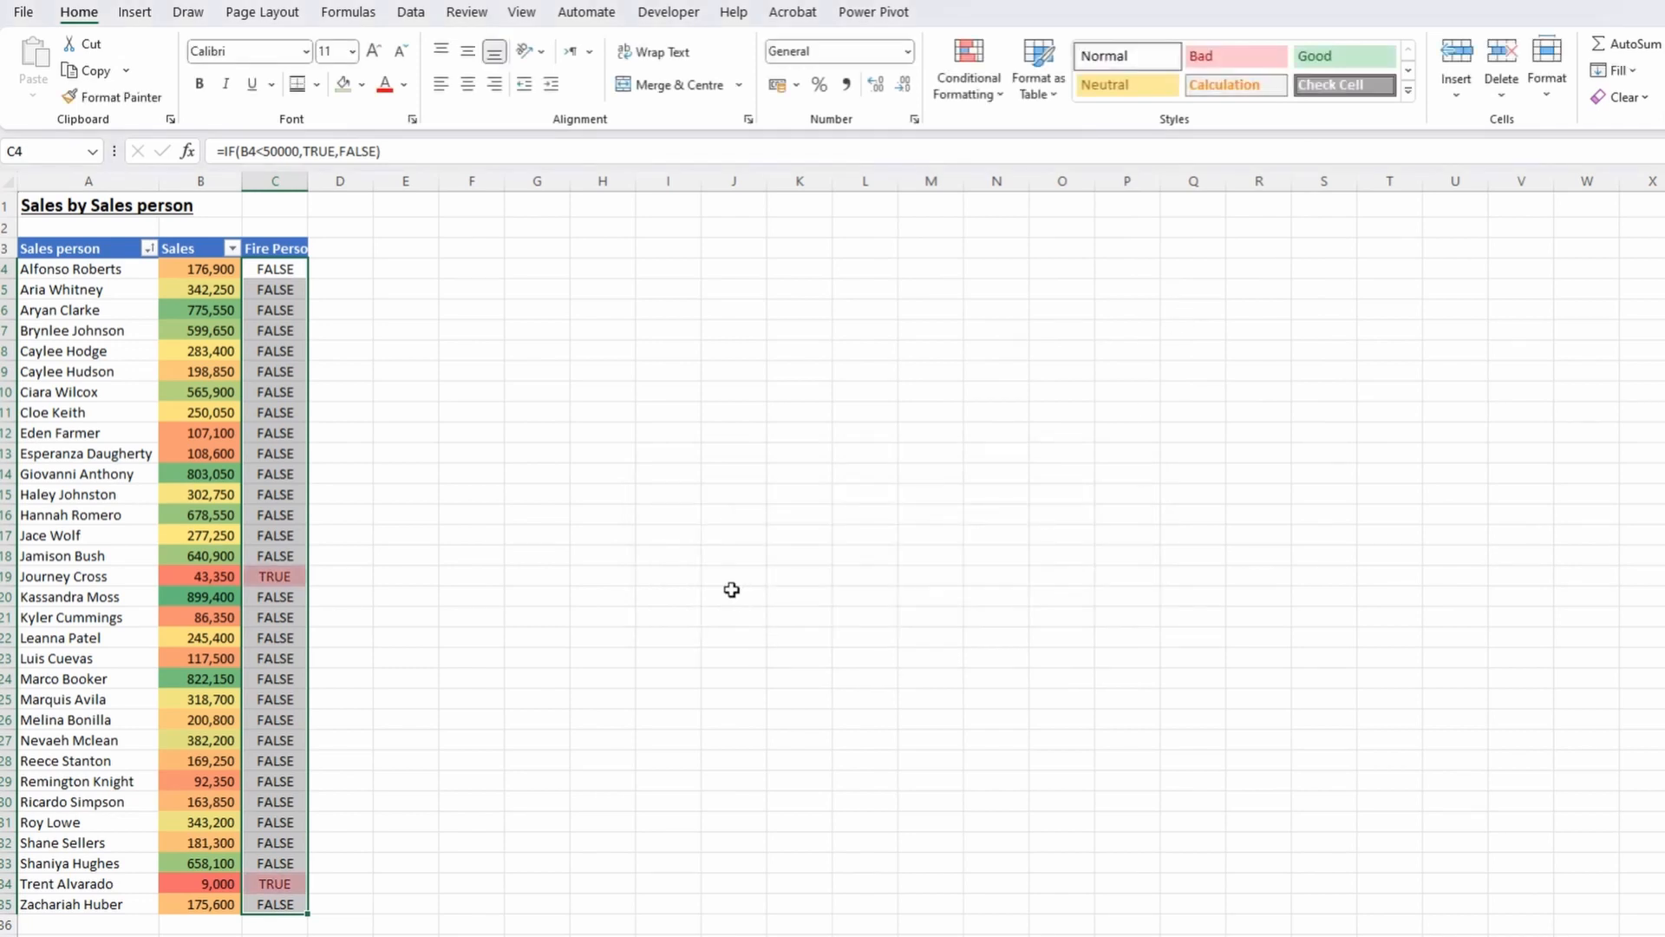
left_click(285, 574)
left_click(269, 884)
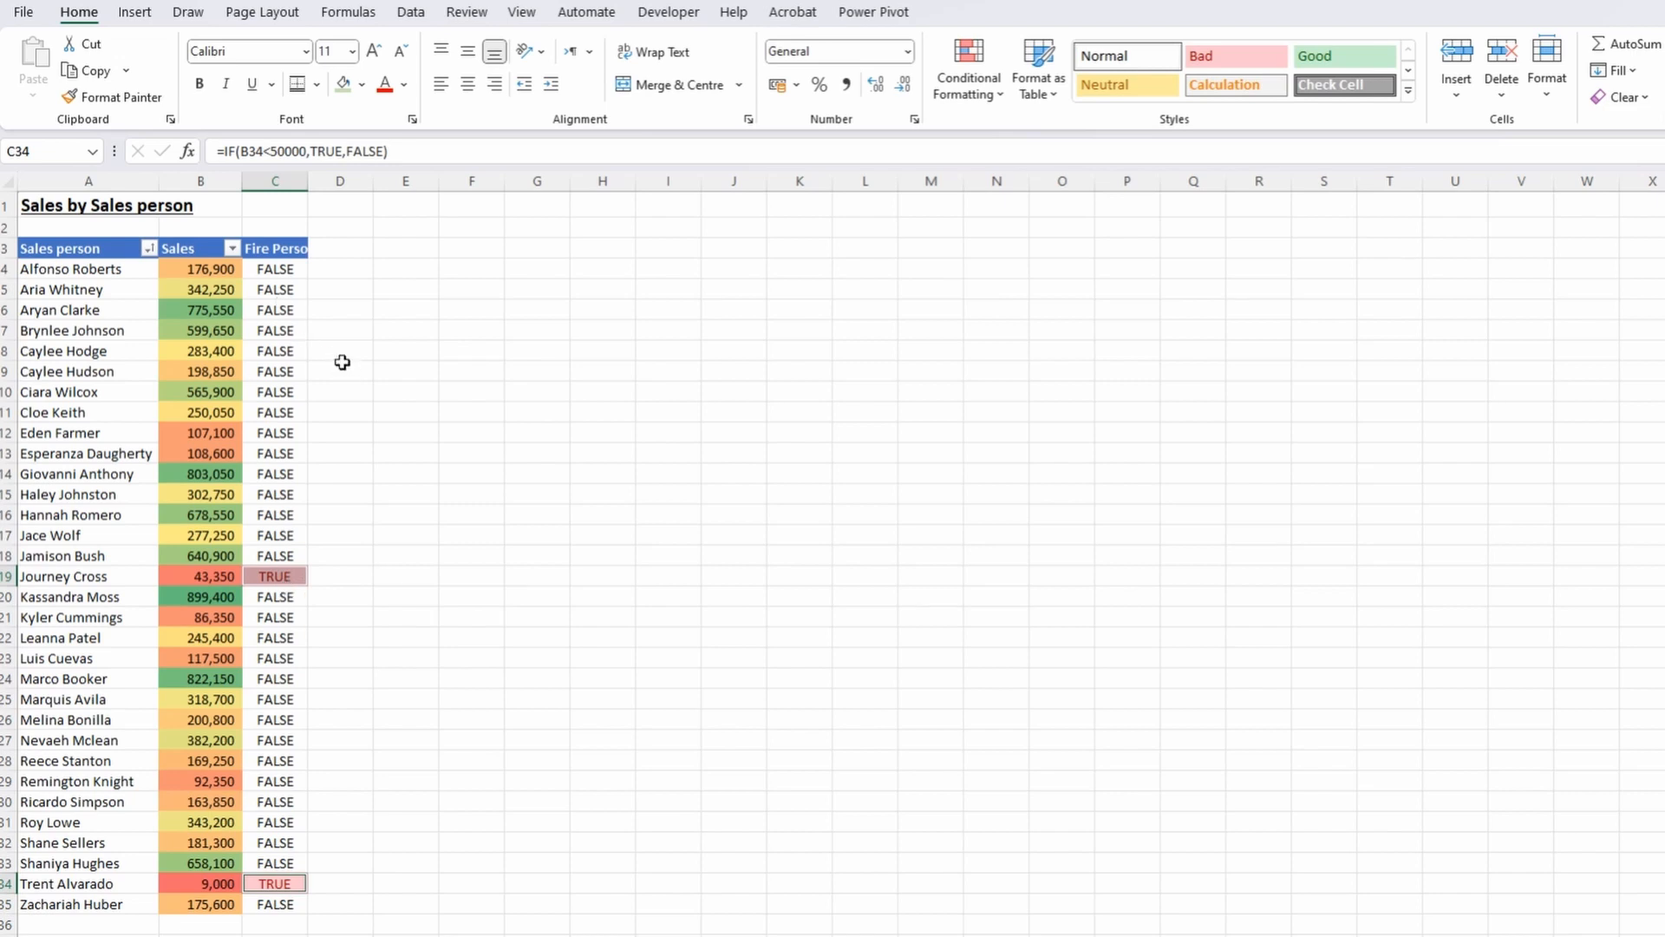
Remove and reapply the filters on the table from A3 so they also cover the Fire Person column.
left_click(117, 250)
key("ctrl+shift+Right")
key("ctrl+shift+Down")
key("ctrl+shift+l")
key("ctrl+shift+l")
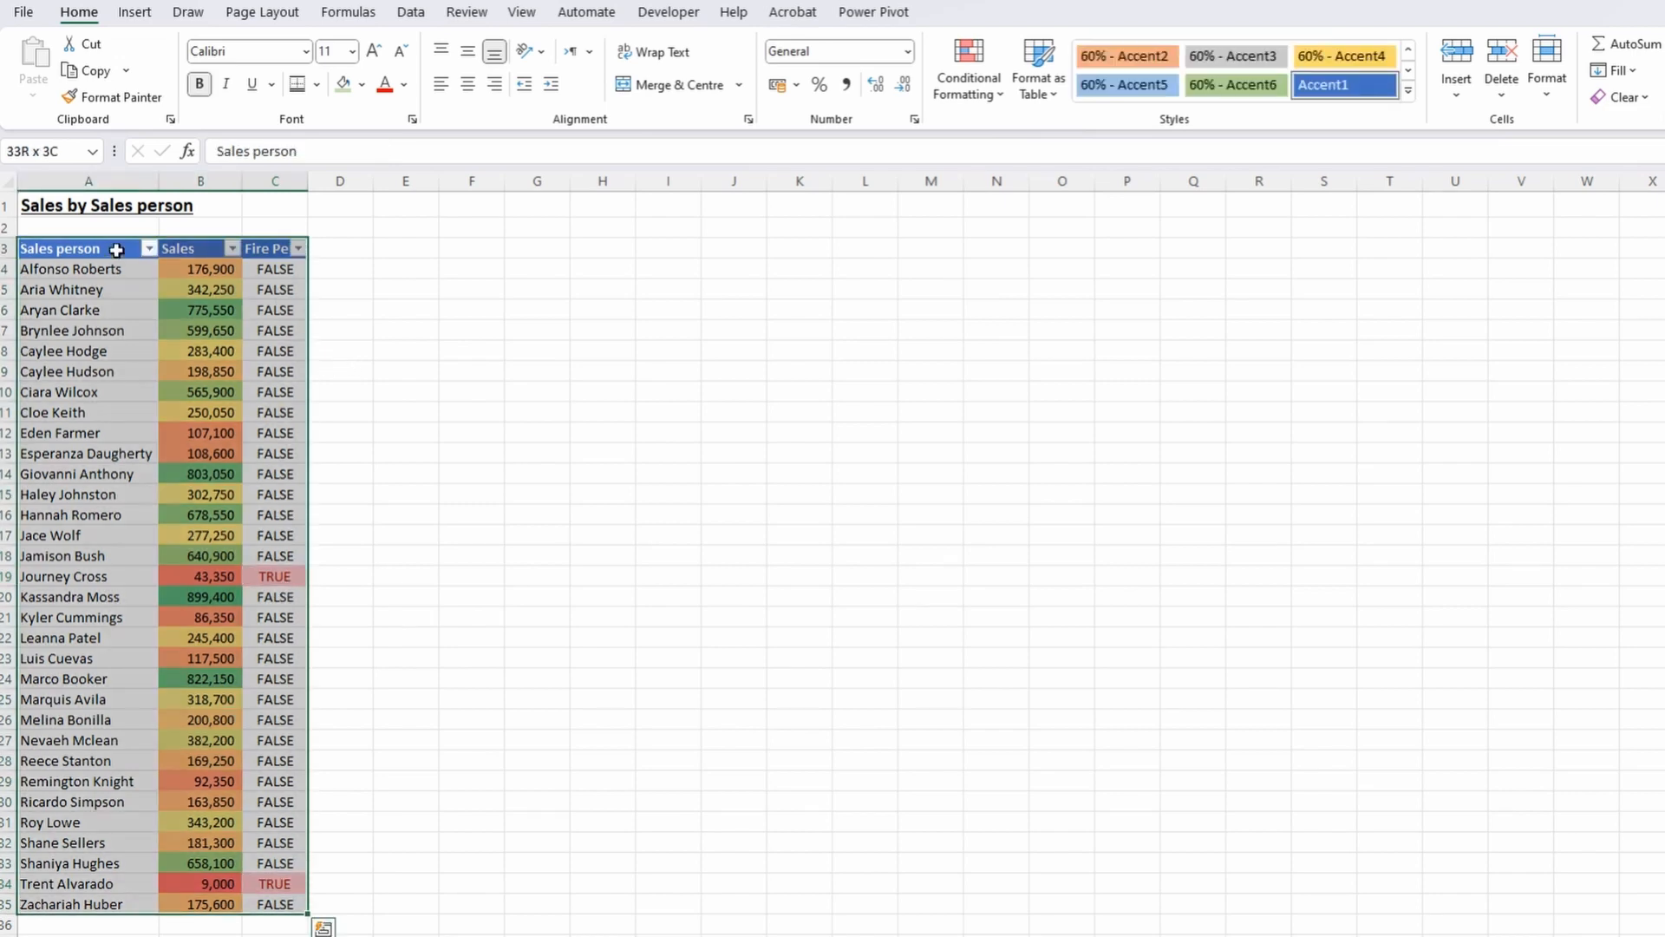
Centre the headers in A3:C3 horizontally and vertically, and widen column C to fit the Fire Person header.
left_click(257, 247)
key("ctrl+shift+Left")
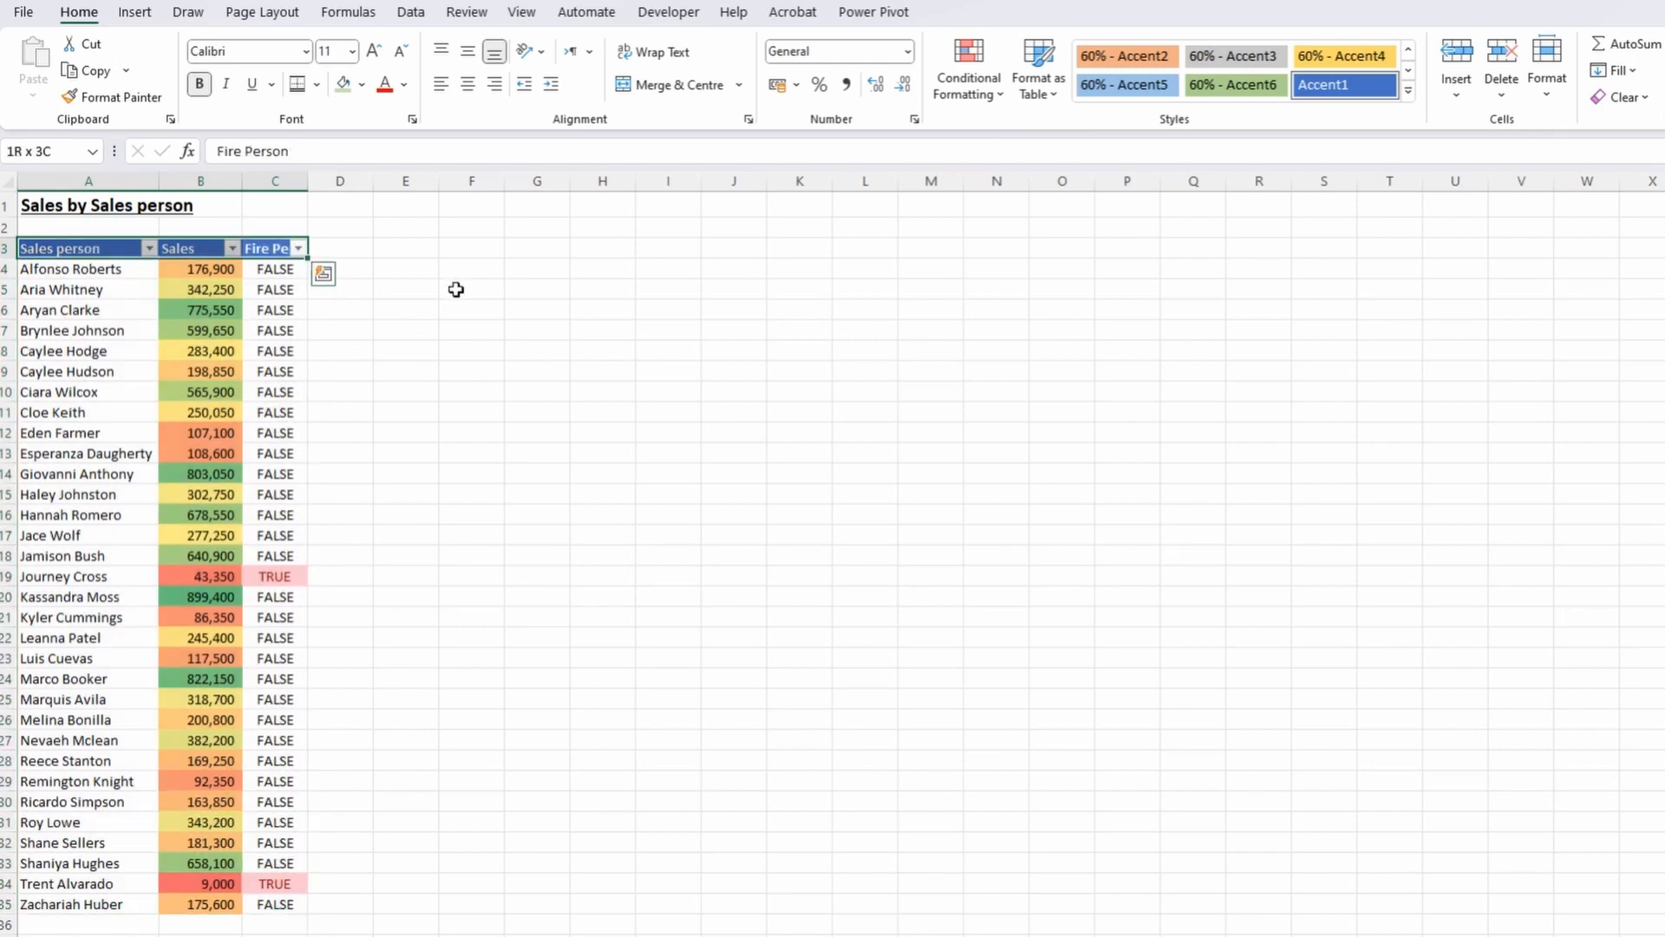
left_click(469, 53)
left_click(468, 85)
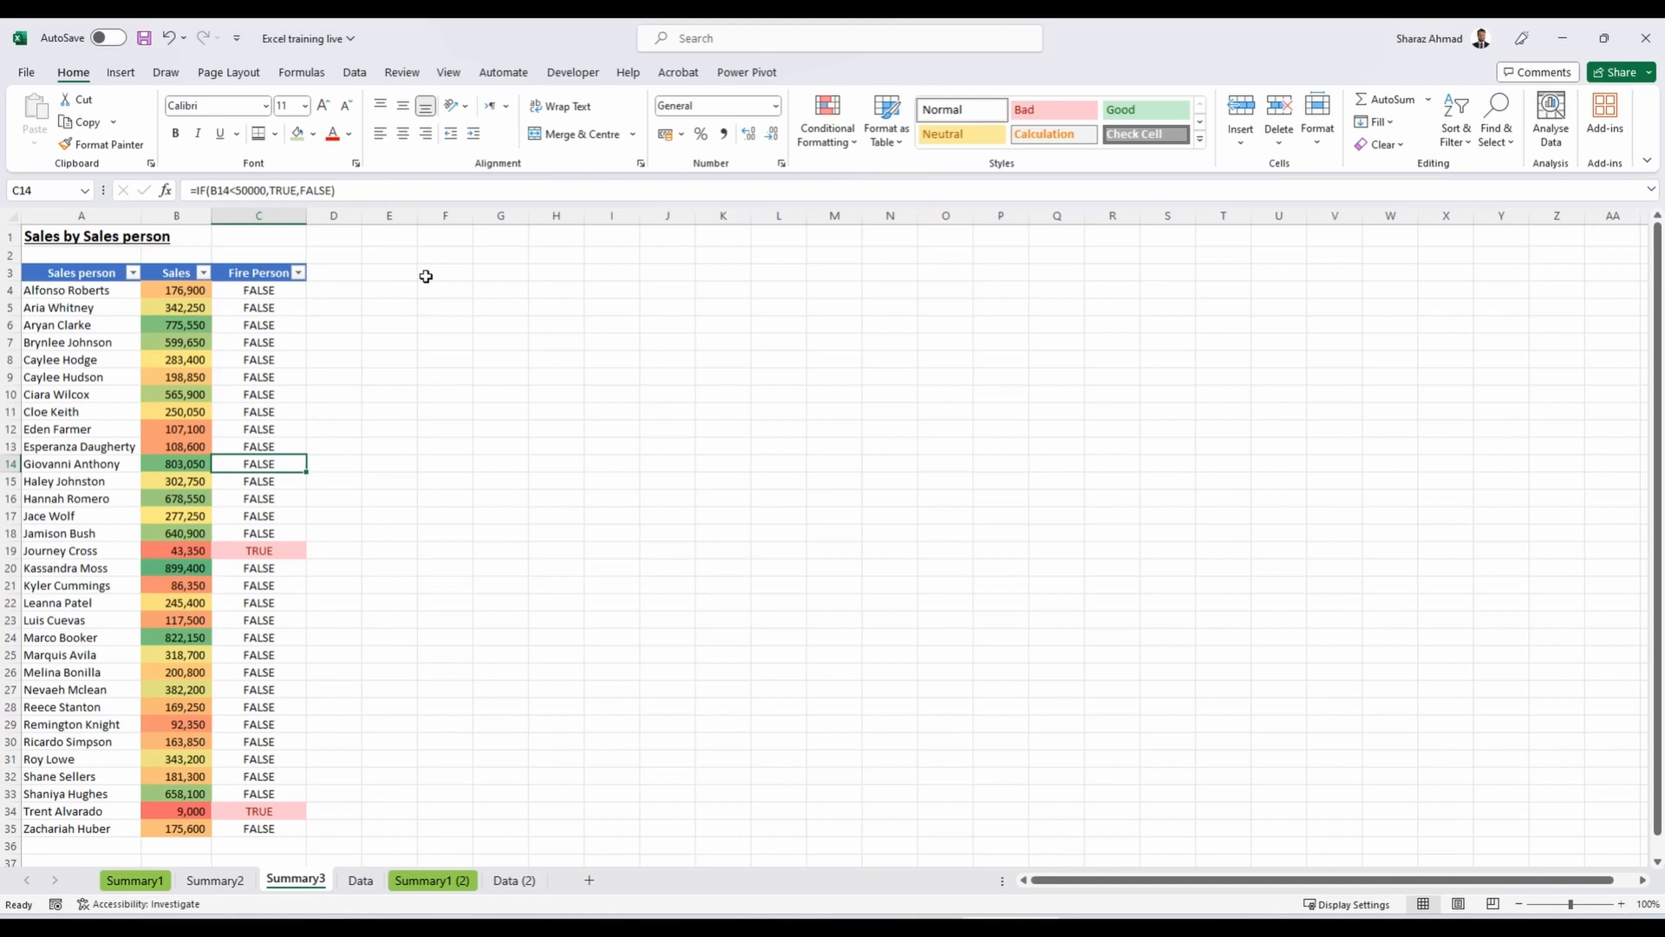
left_click(426, 276)
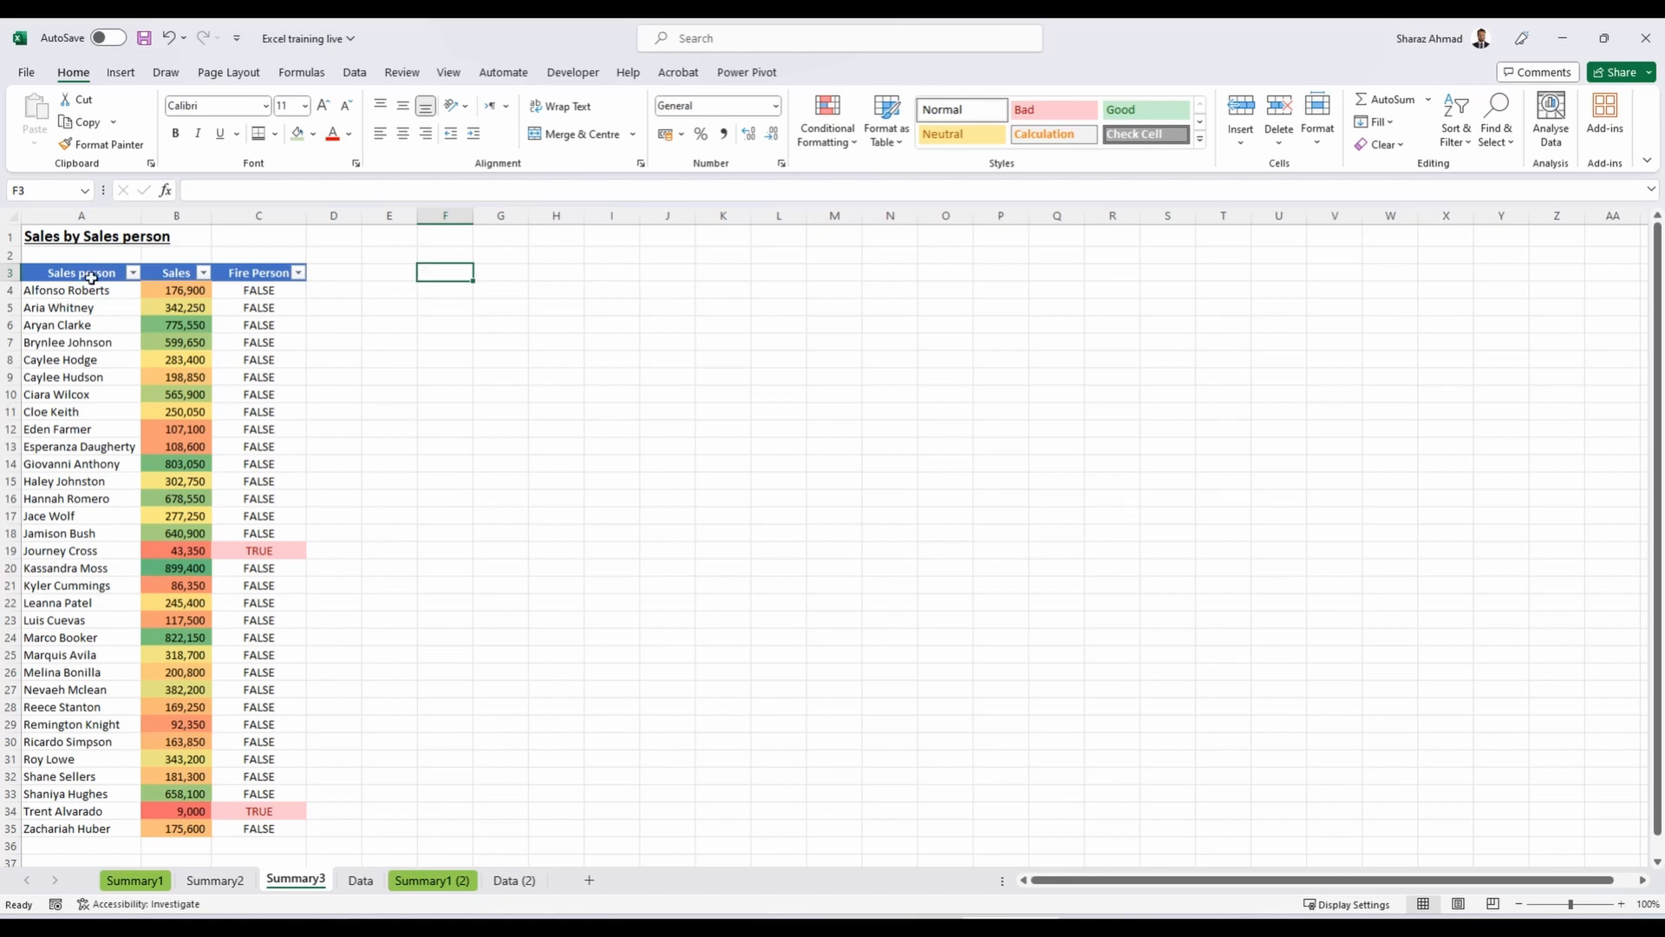
left_click_drag(87, 274, 261, 638)
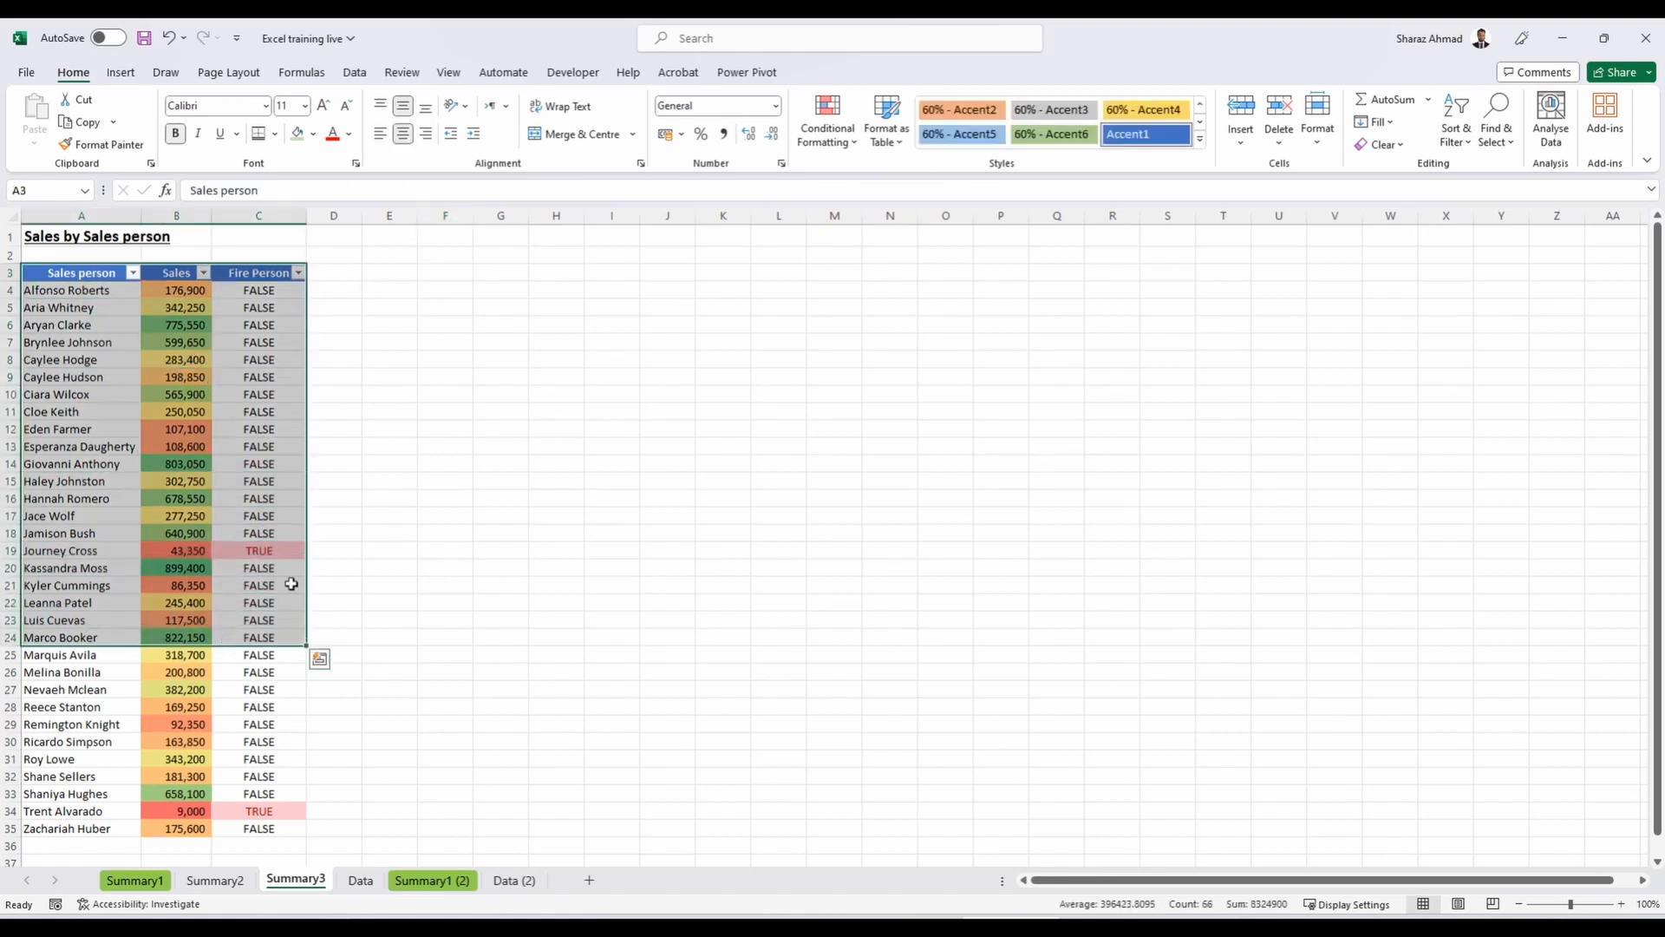
left_click(111, 379)
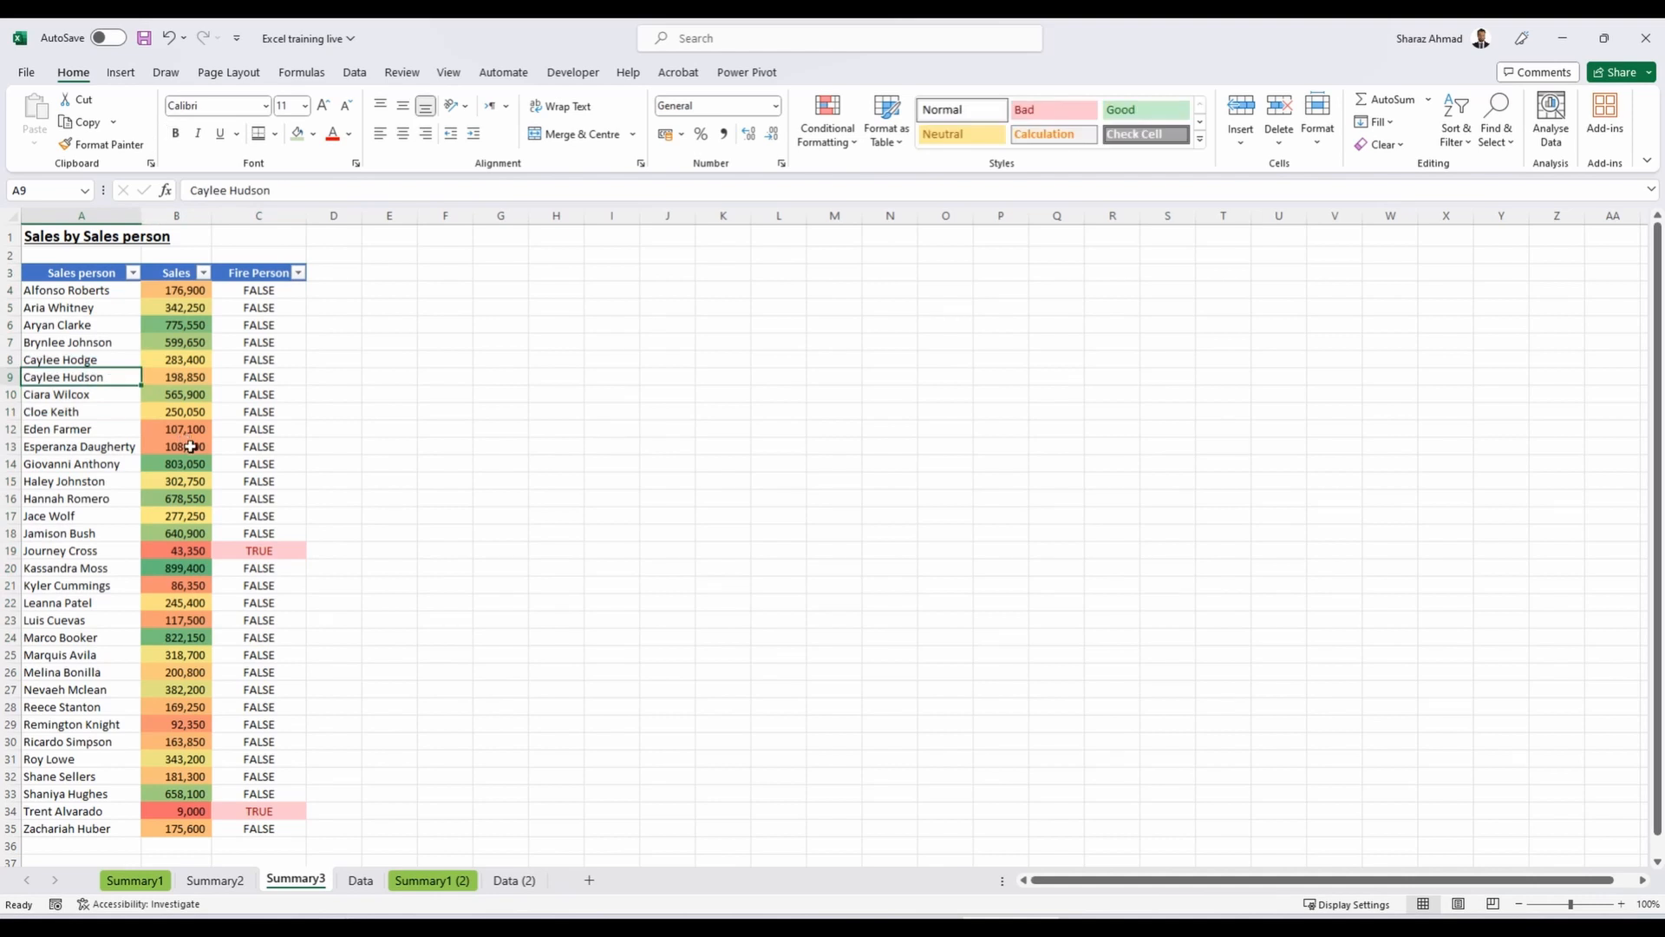
left_click(273, 380)
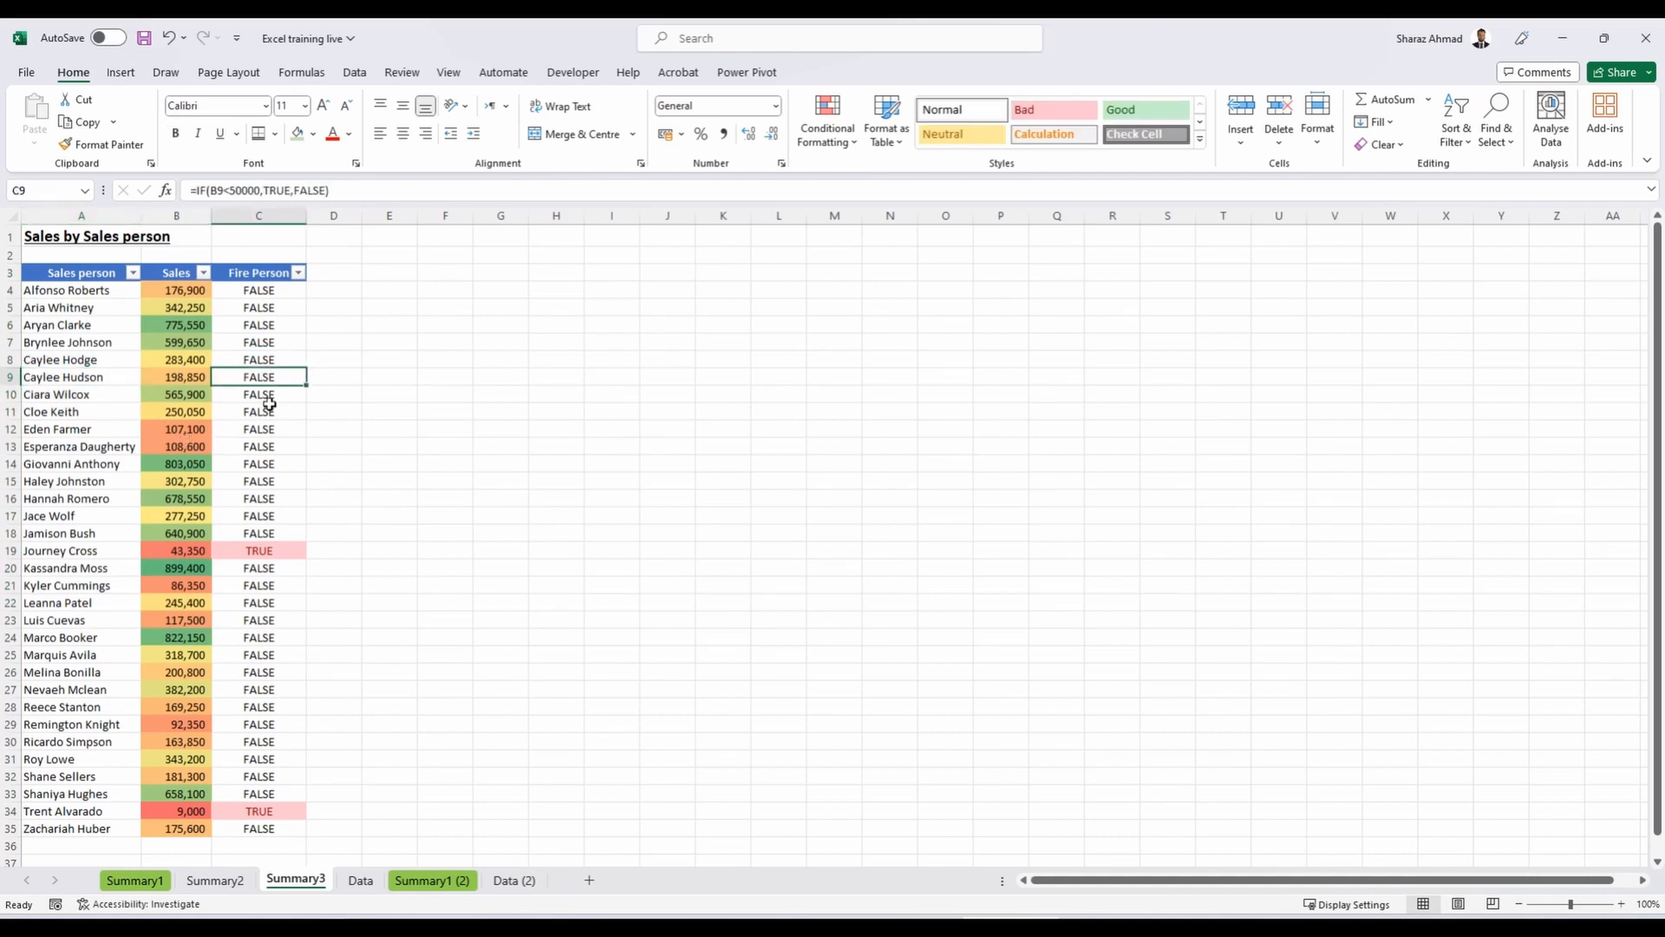
left_click(270, 409)
left_click(283, 517)
Enter the title Sales by Sales person selection box in F3.
left_click(447, 272)
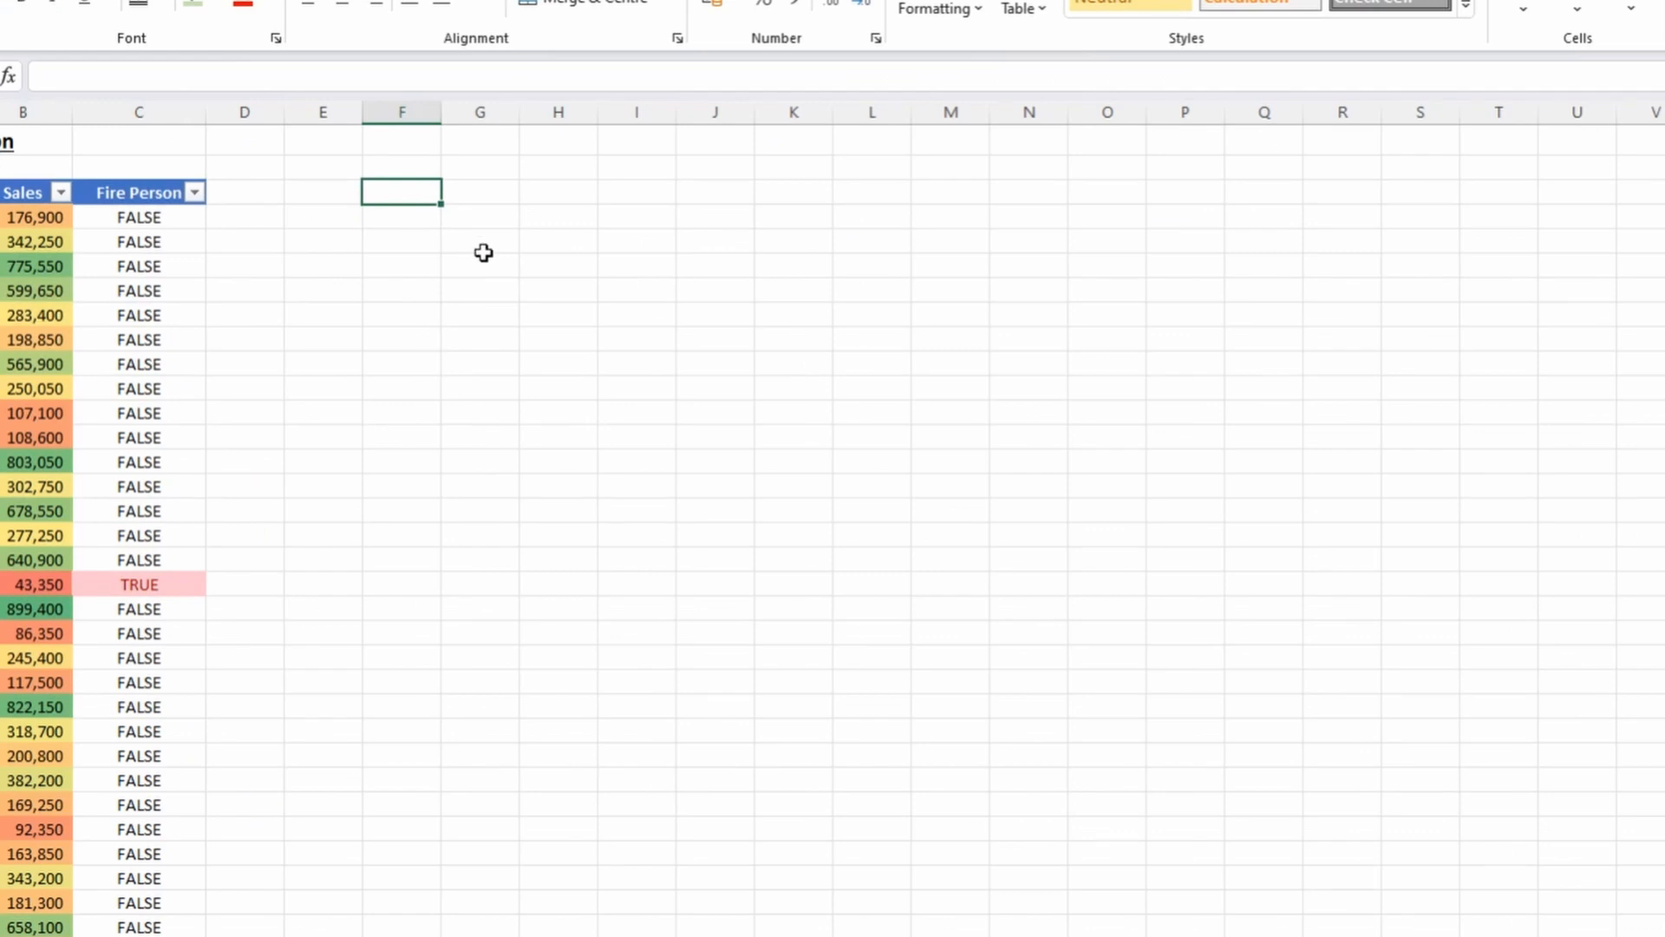
type("Sales")
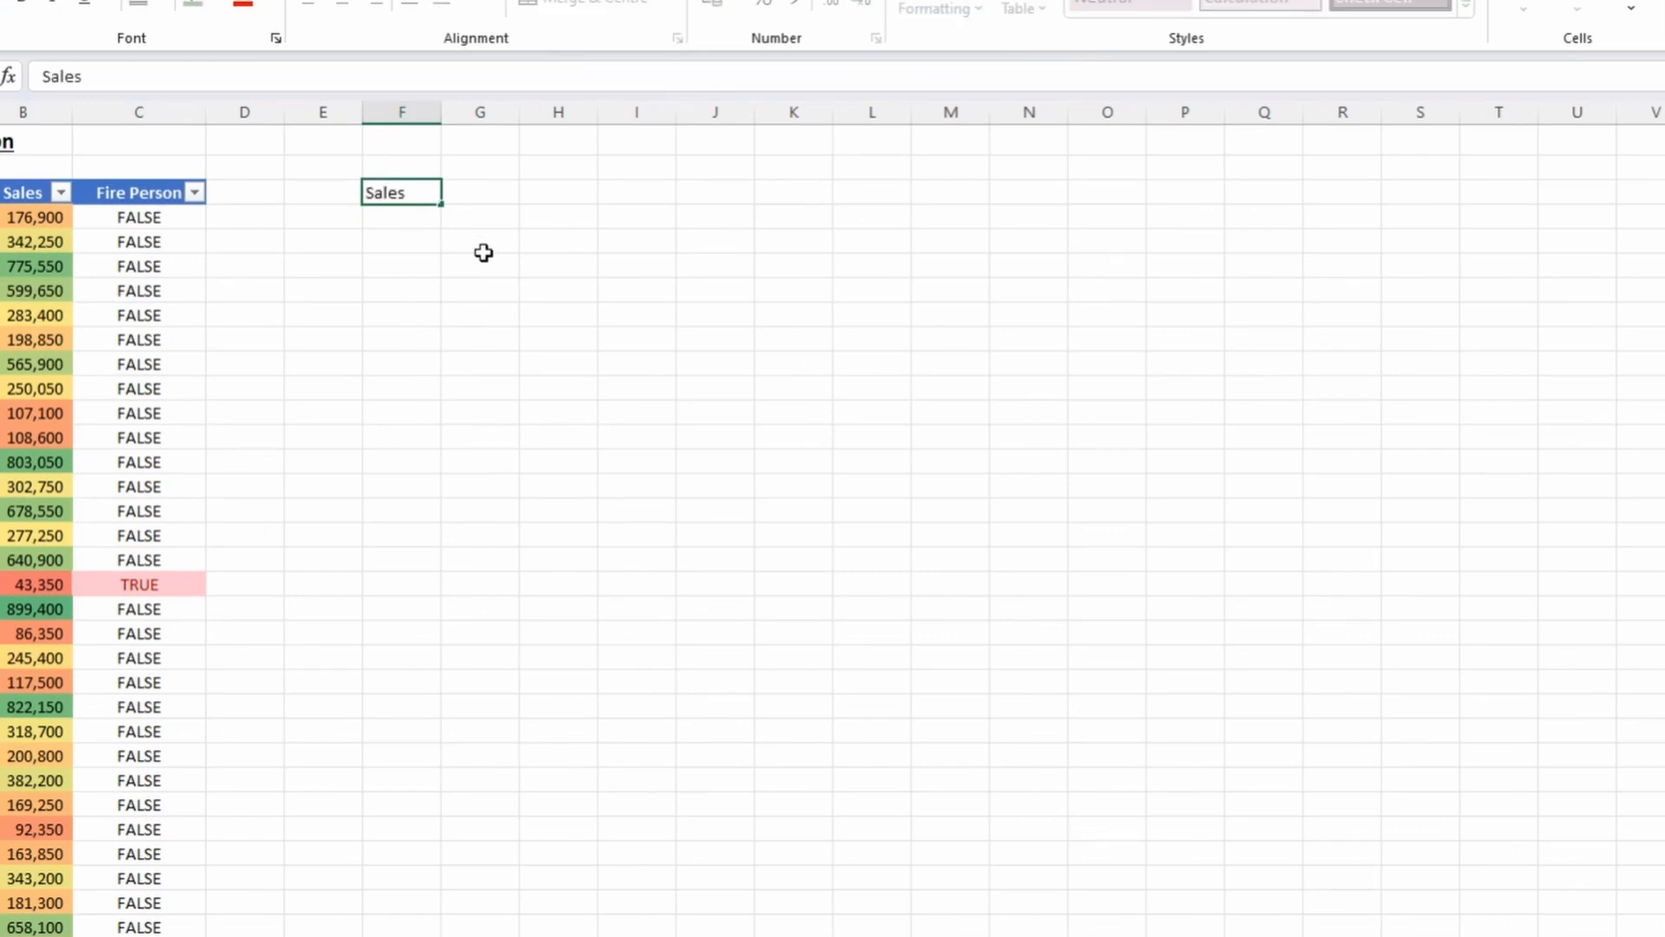
type(" by Sales person")
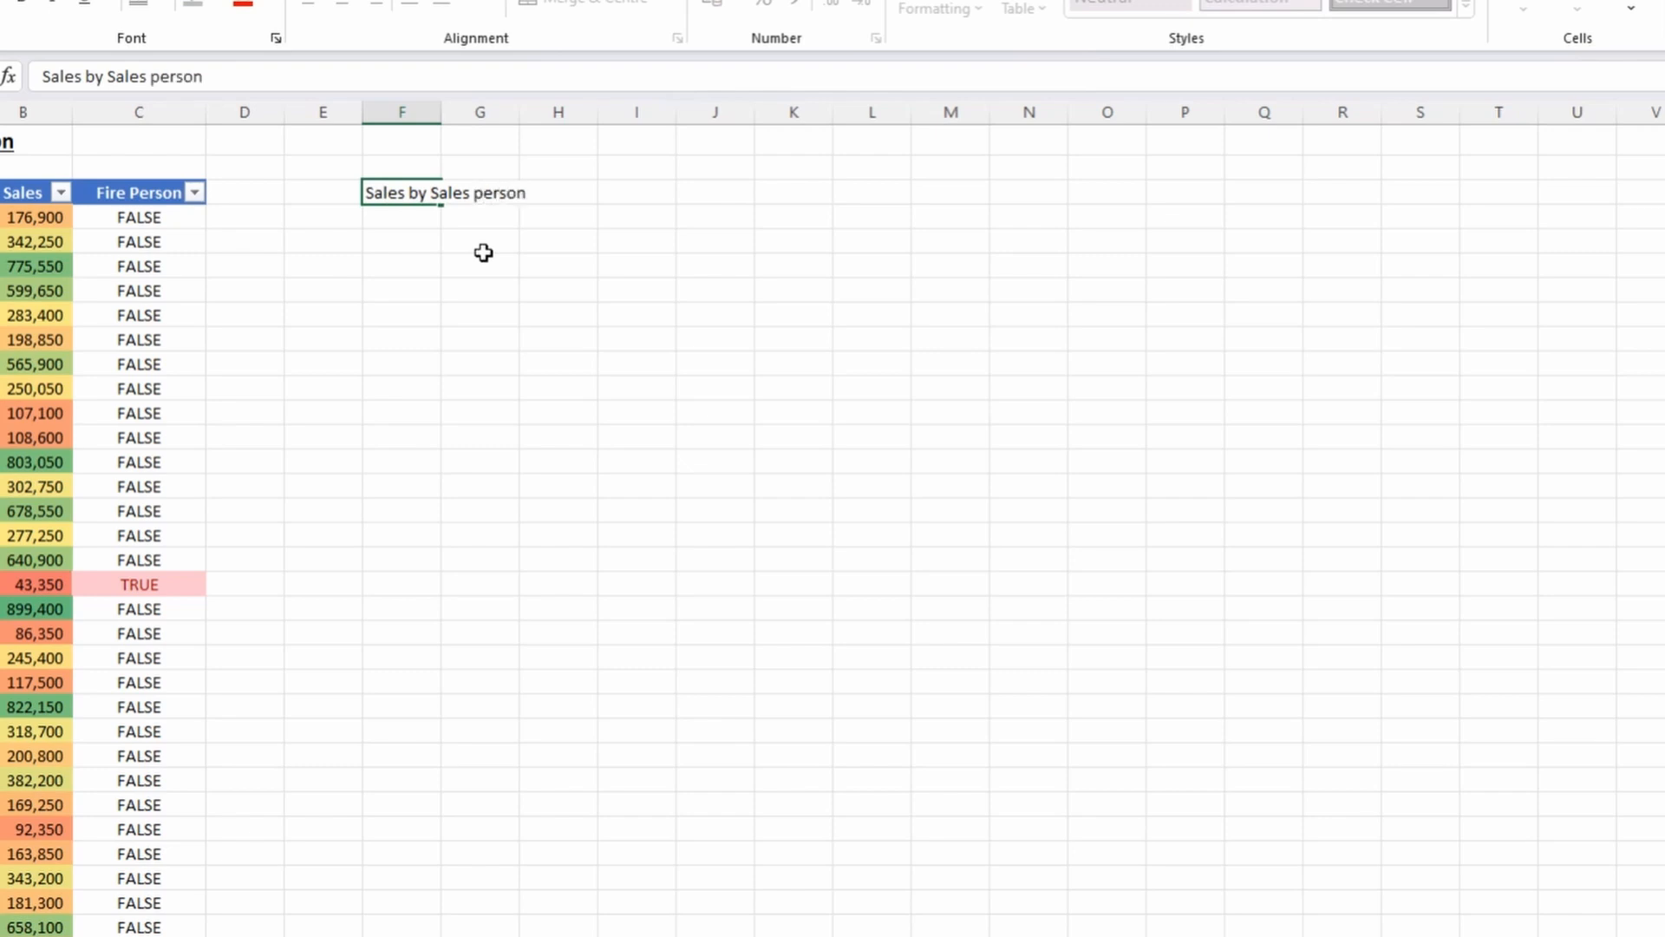
type(" selection box")
key("Return")
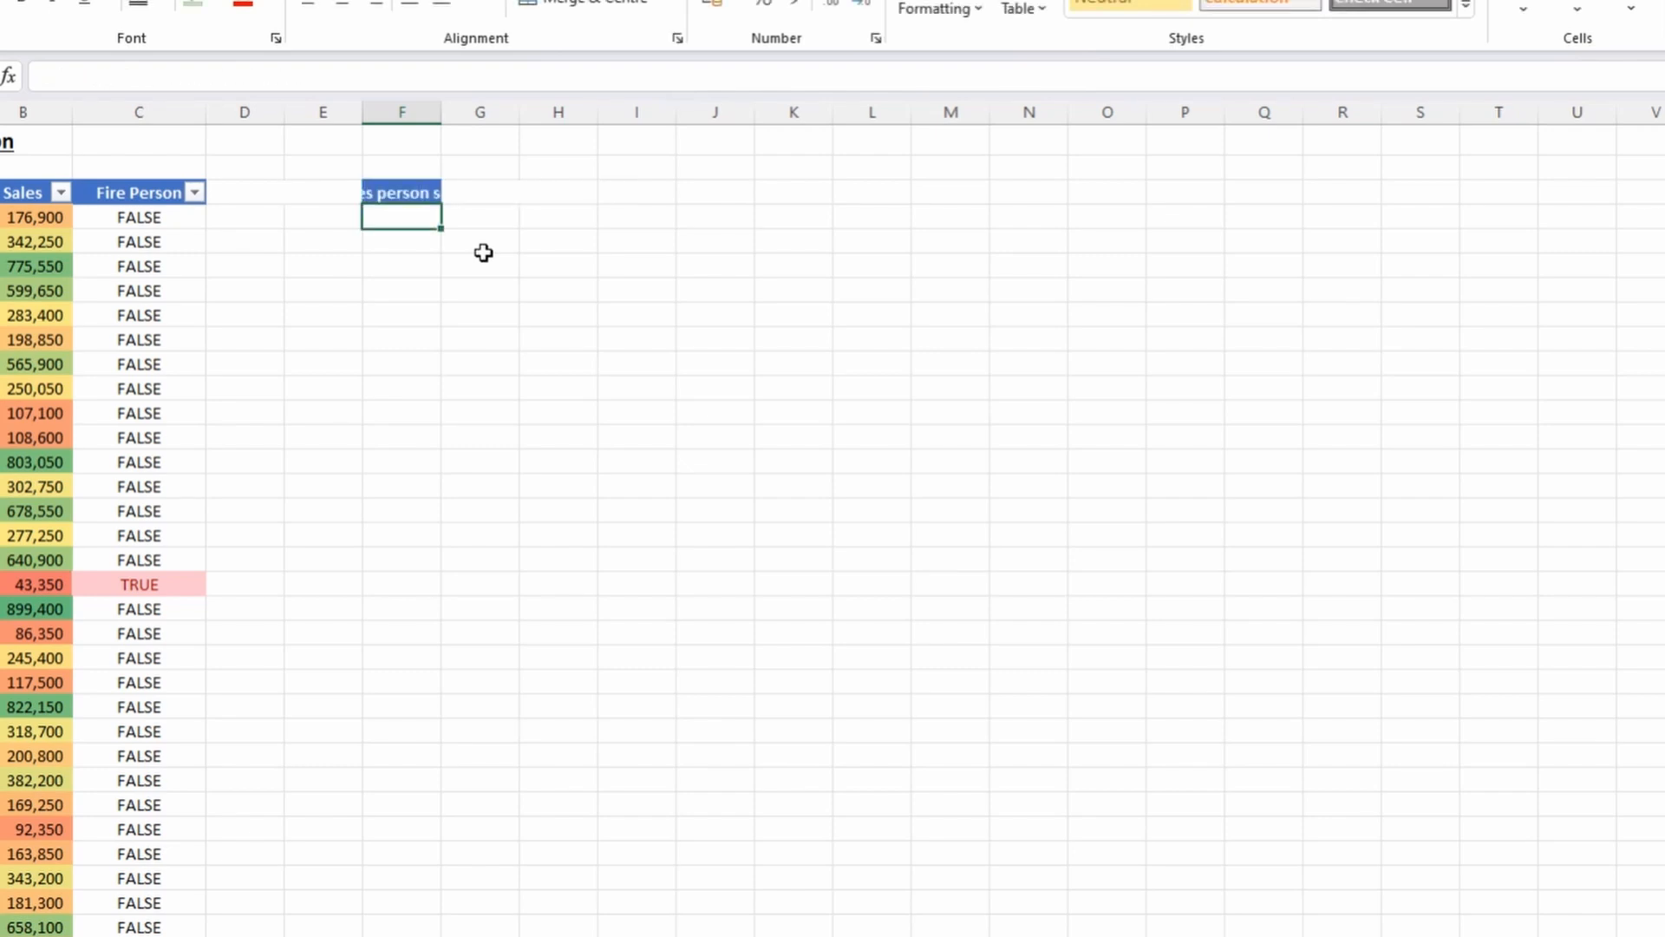
Reset the title in F3 to the Normal style, then make it bold, underlined and two font sizes larger.
key("Up")
left_click(1465, 8)
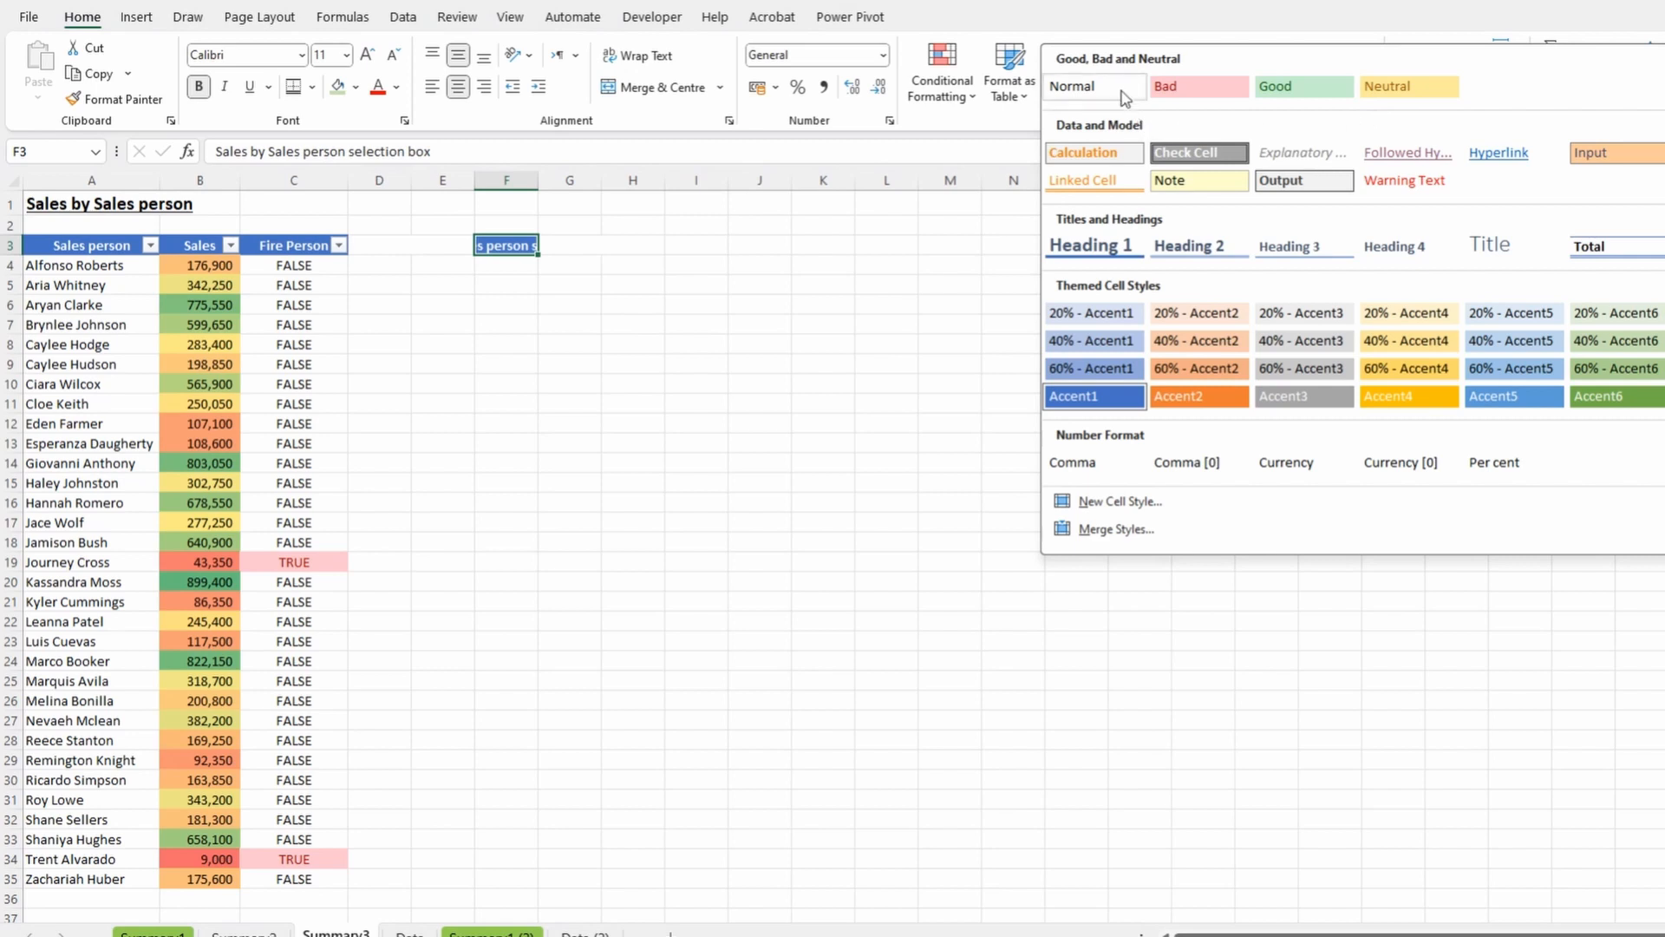
left_click(1125, 87)
left_click(249, 87)
left_click(199, 87)
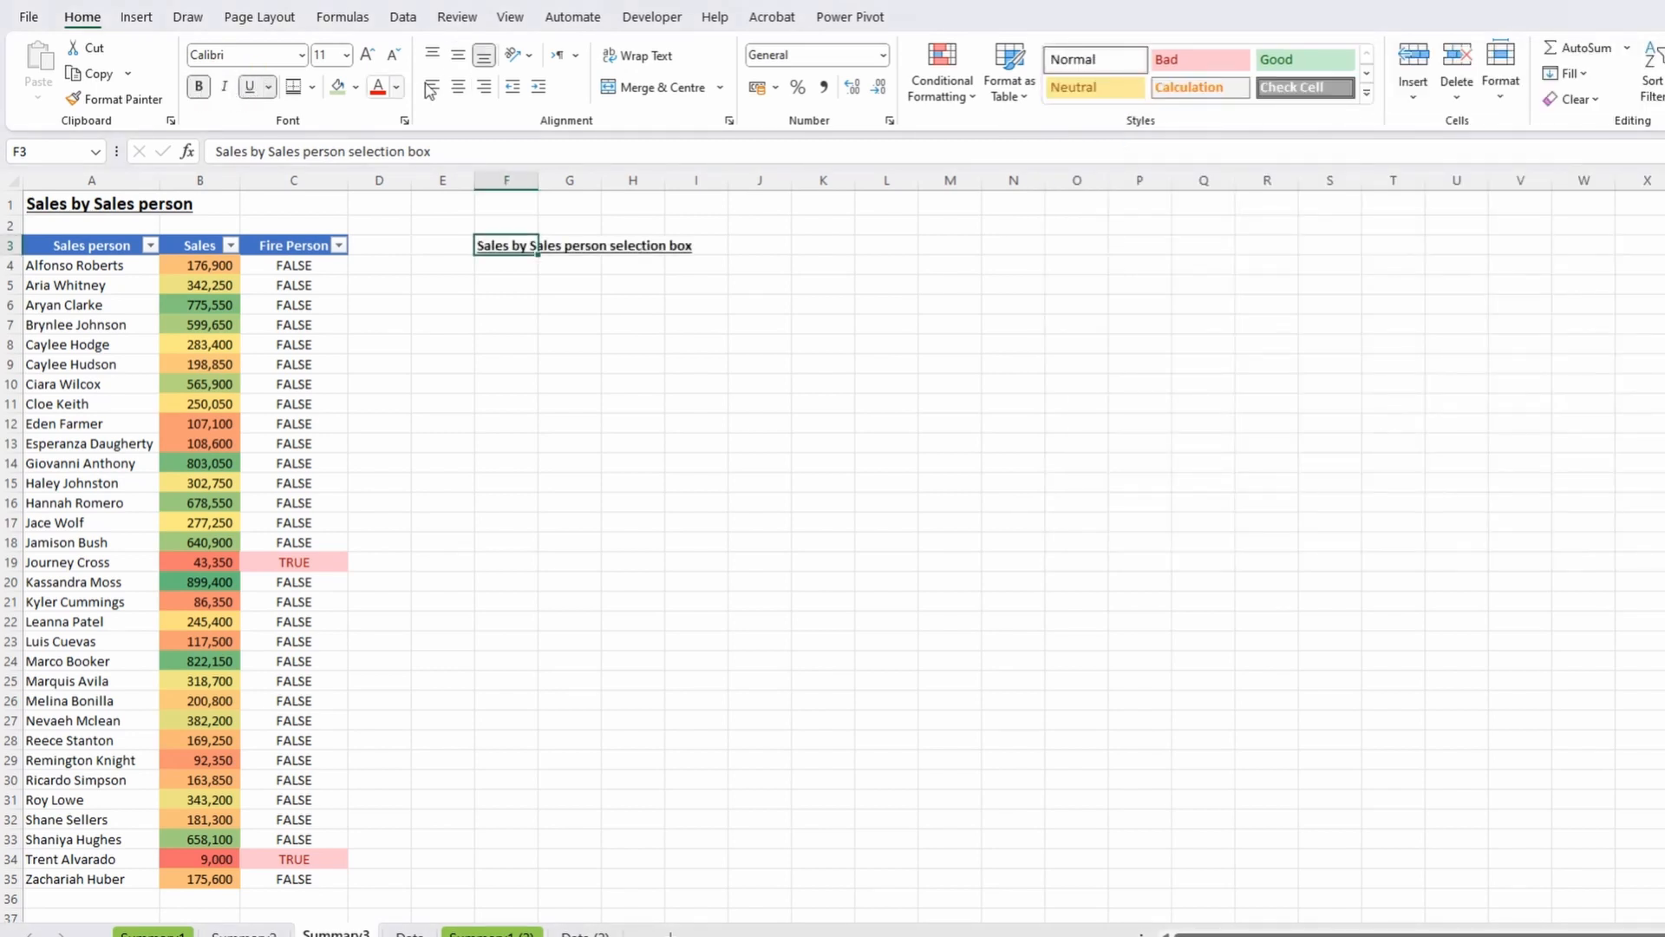
left_click(368, 54)
left_click(368, 55)
Enter the labels Select Sales person, Sales and Fire person? in F5:F7 and widen column F to fit them.
key("Down")
key("Down")
type("Select")
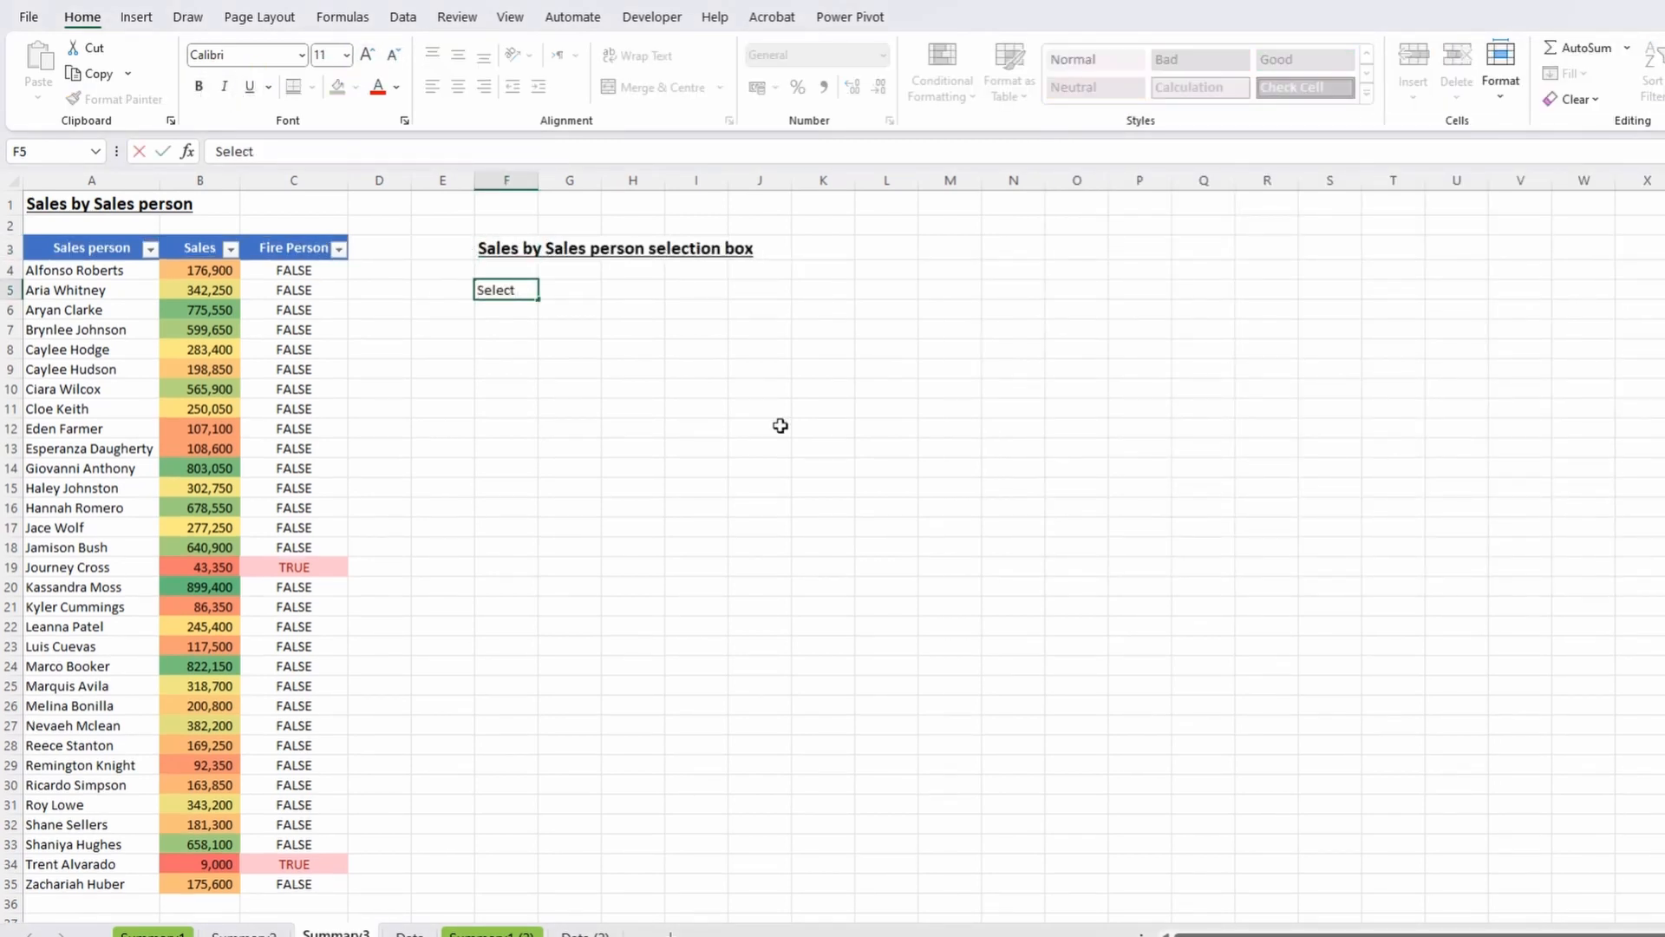
type(" Sales person")
key("Return")
type("Sales Fir")
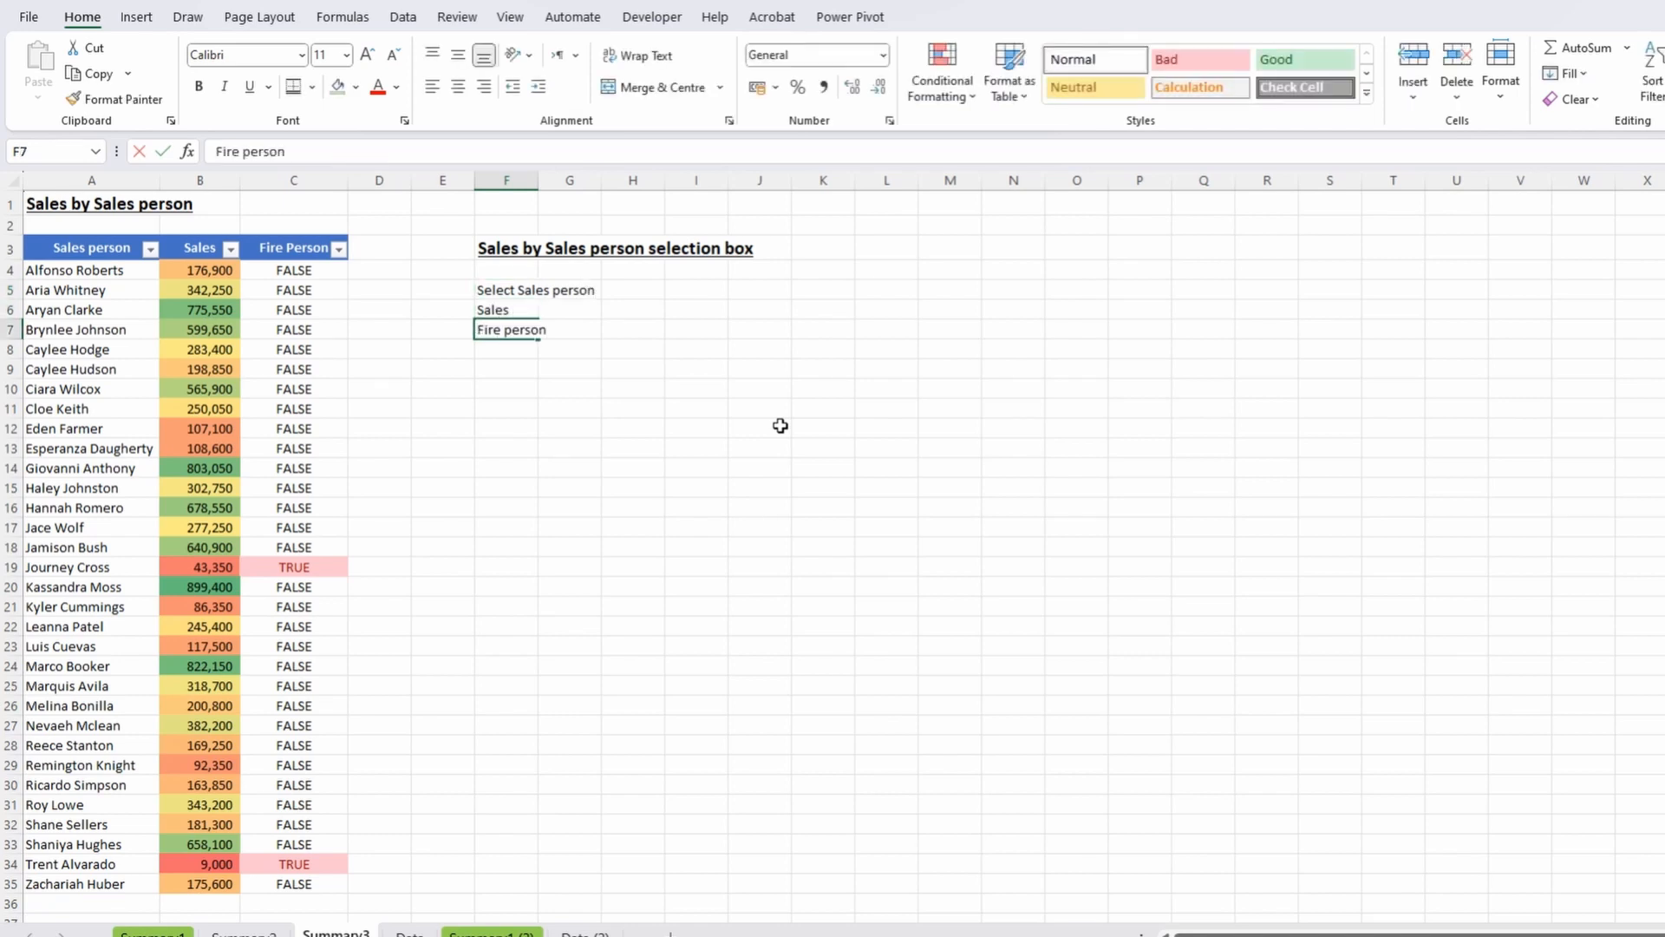
key("Return")
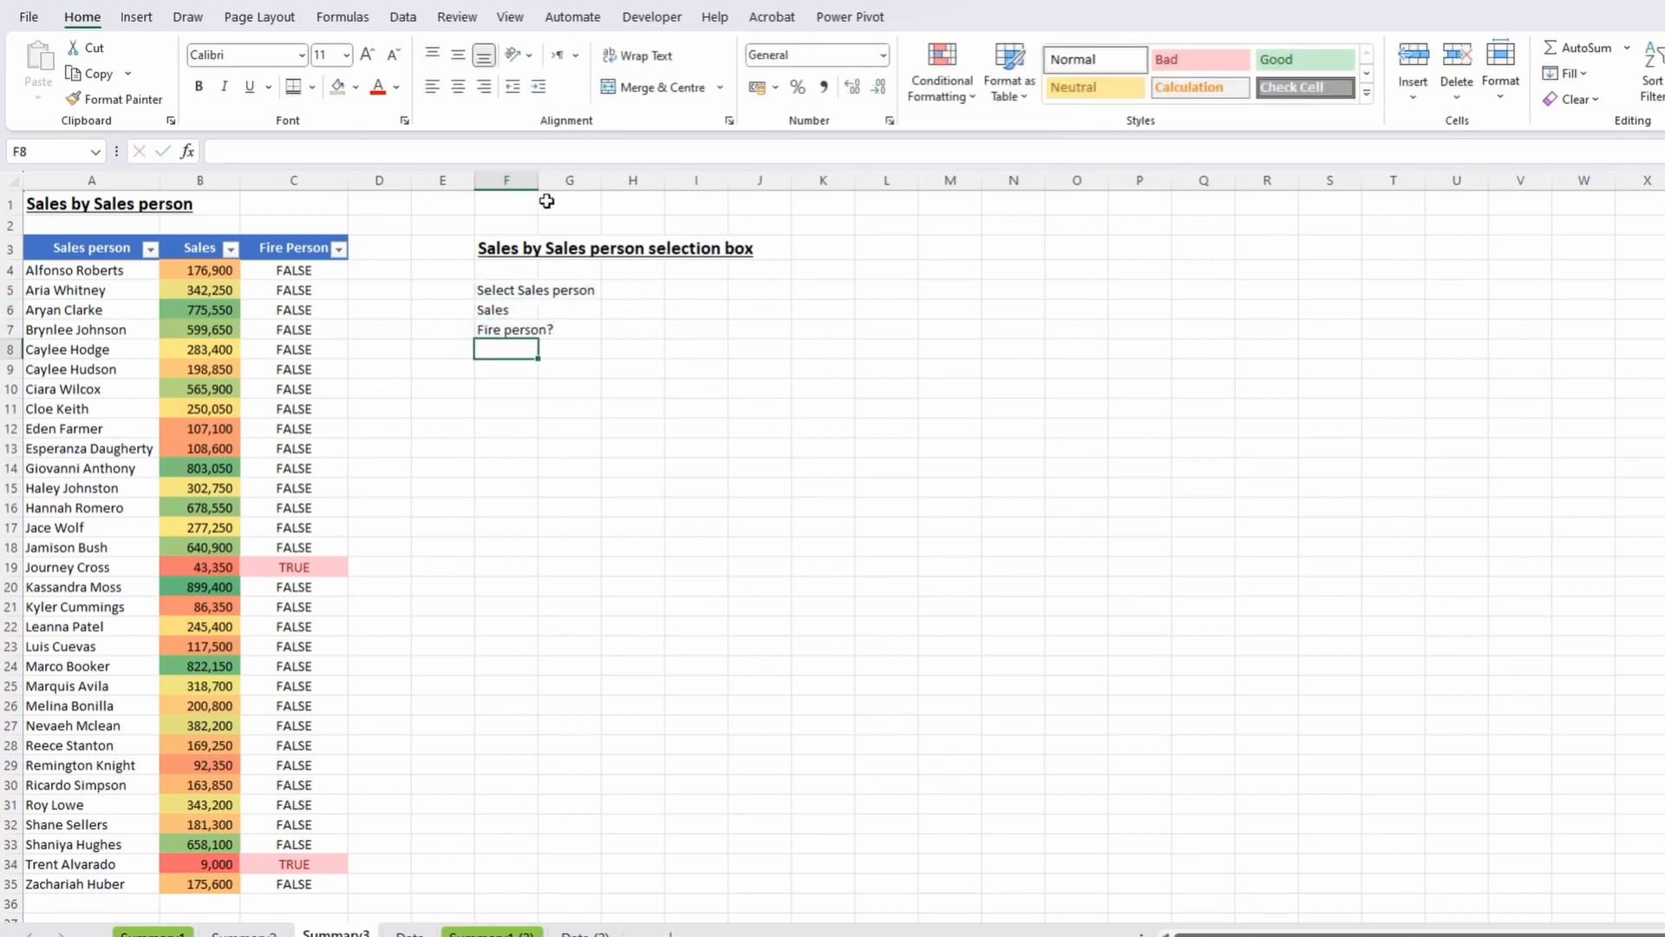
left_click_drag(538, 181, 635, 181)
Copy the sales person's name from A6 into G5 beside Select Sales person and widen column G to fit it.
left_click(666, 289)
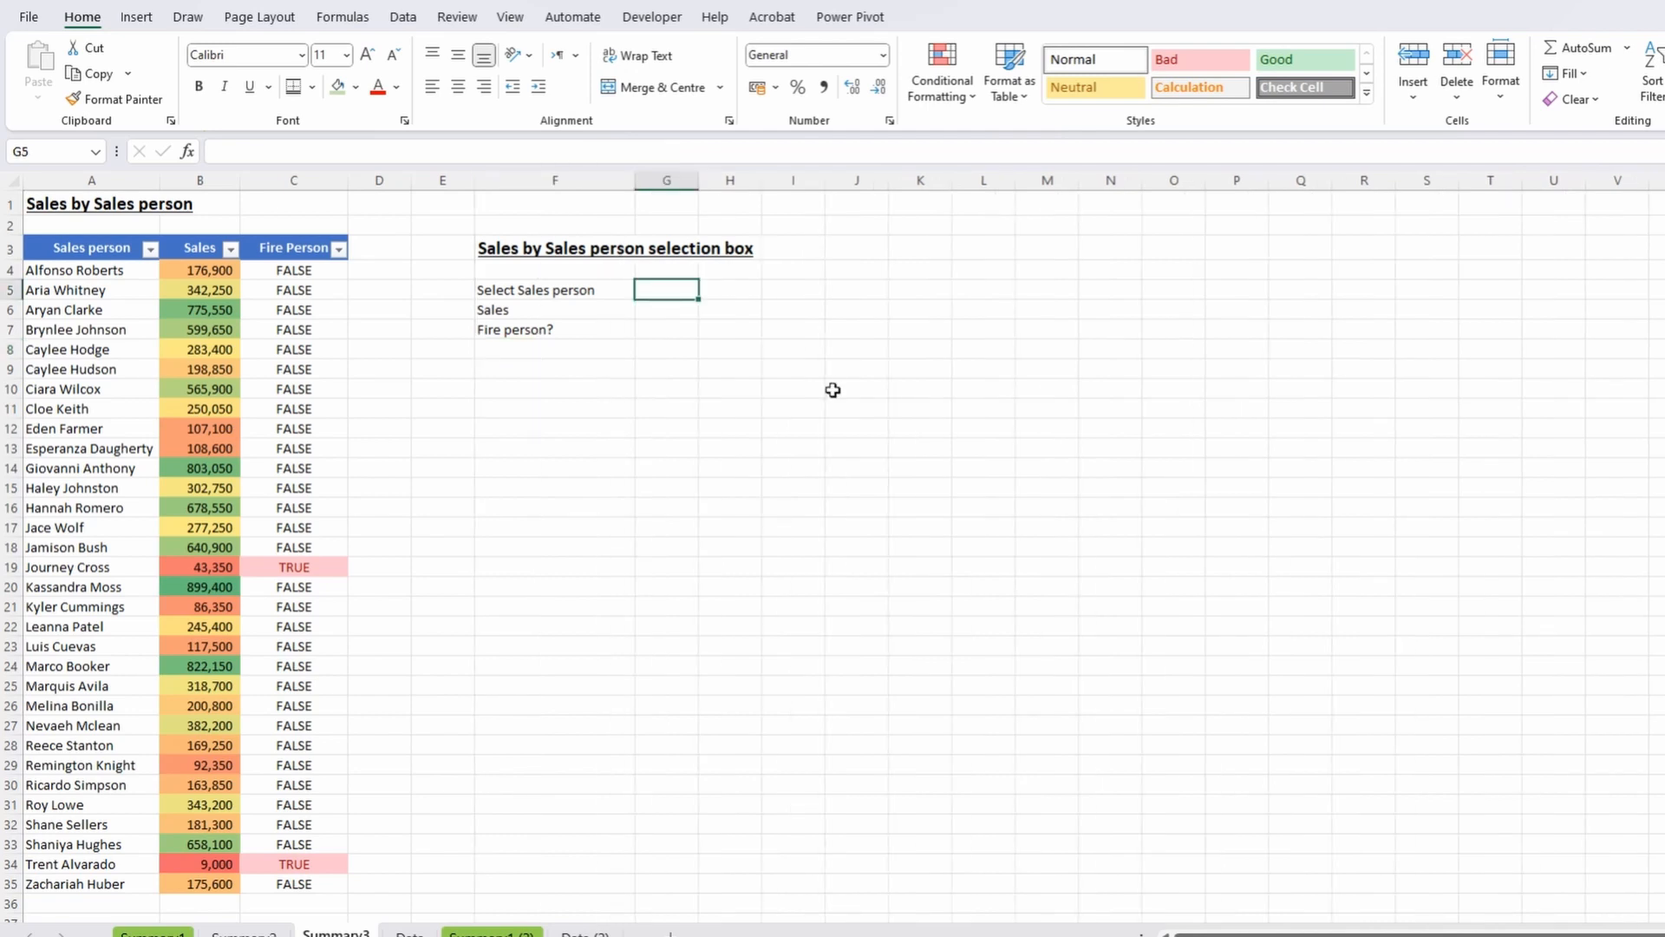
left_click(95, 309)
key("ctrl+c")
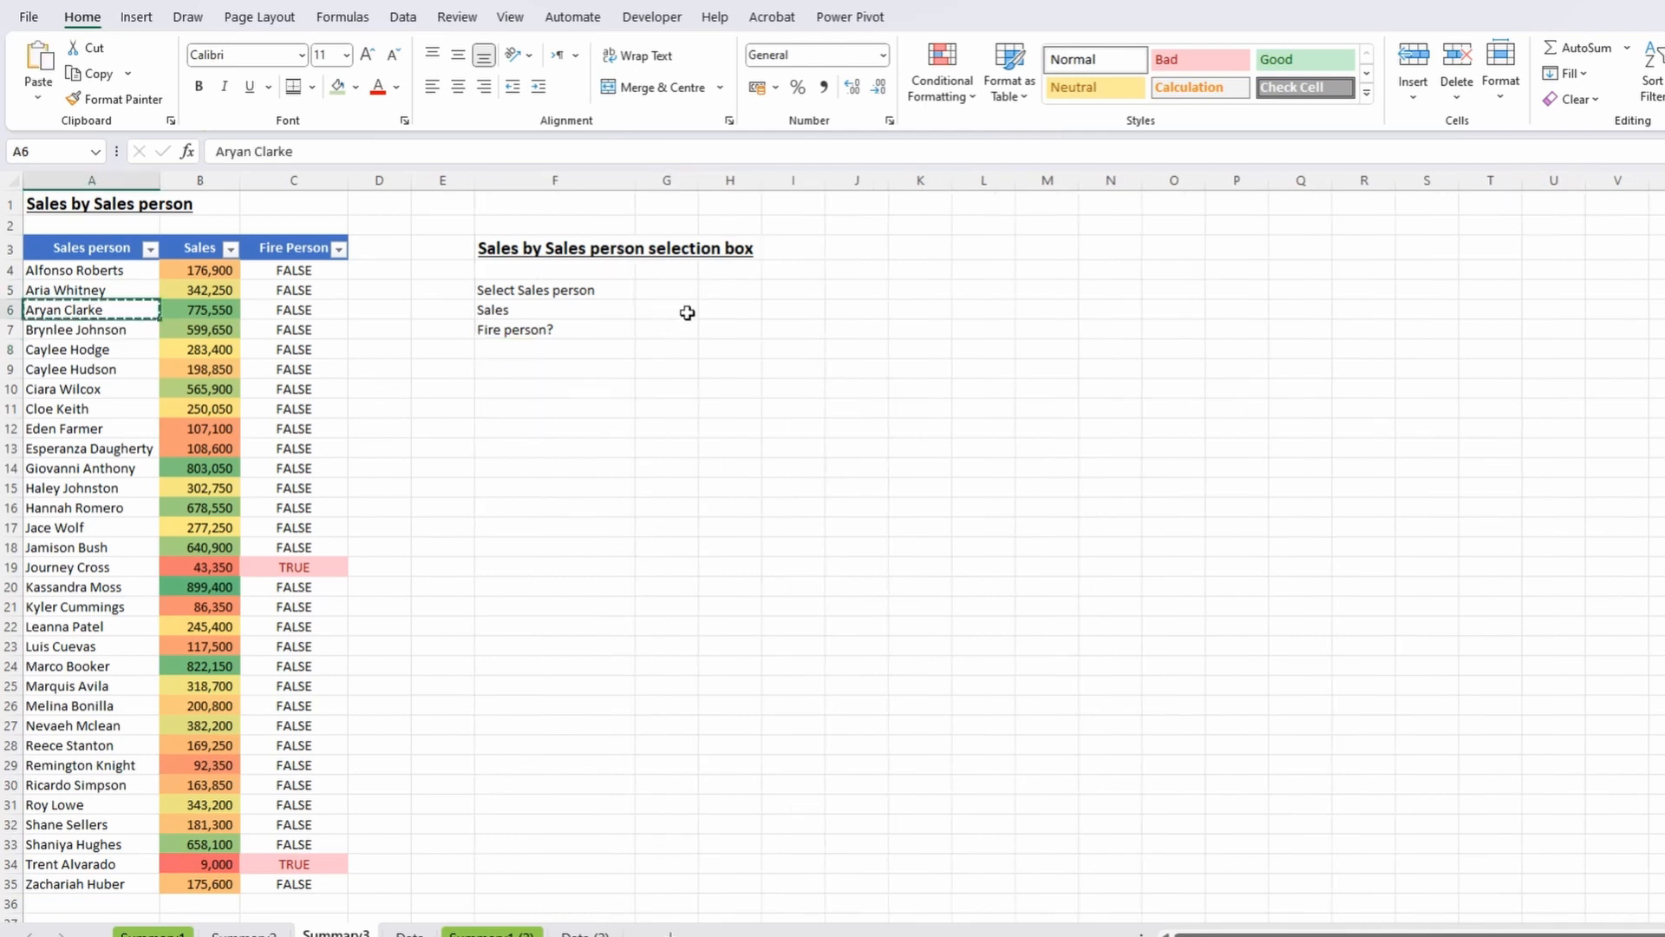
left_click(672, 290)
key("ctrl+v")
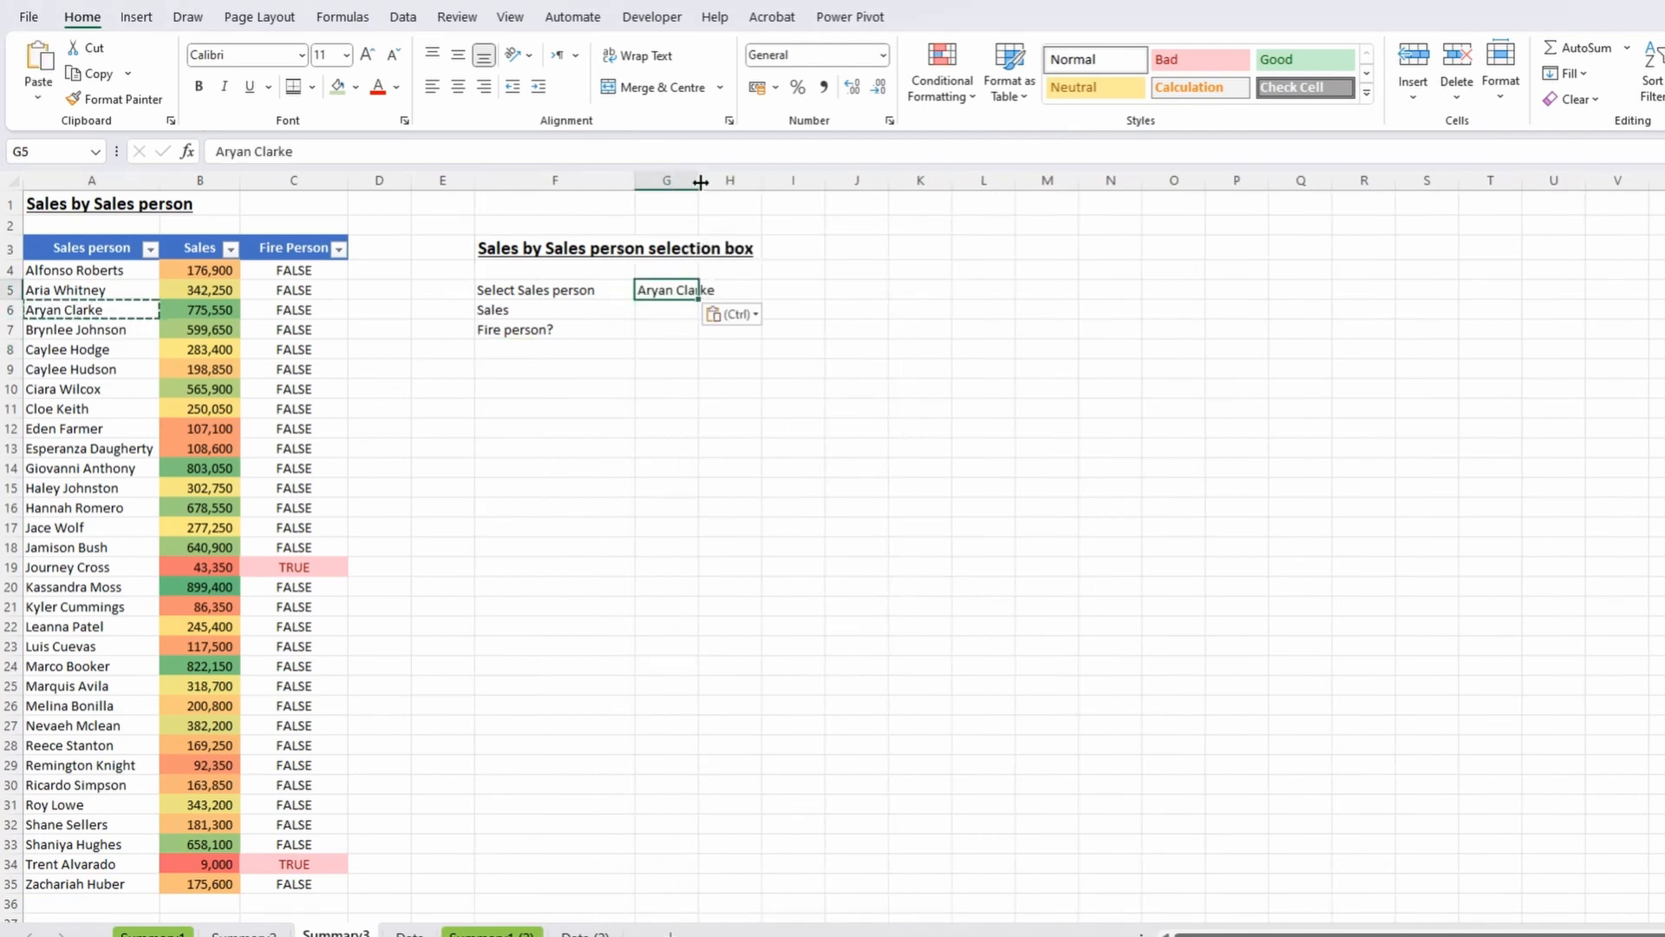
left_click_drag(699, 180, 778, 180)
key("Down")
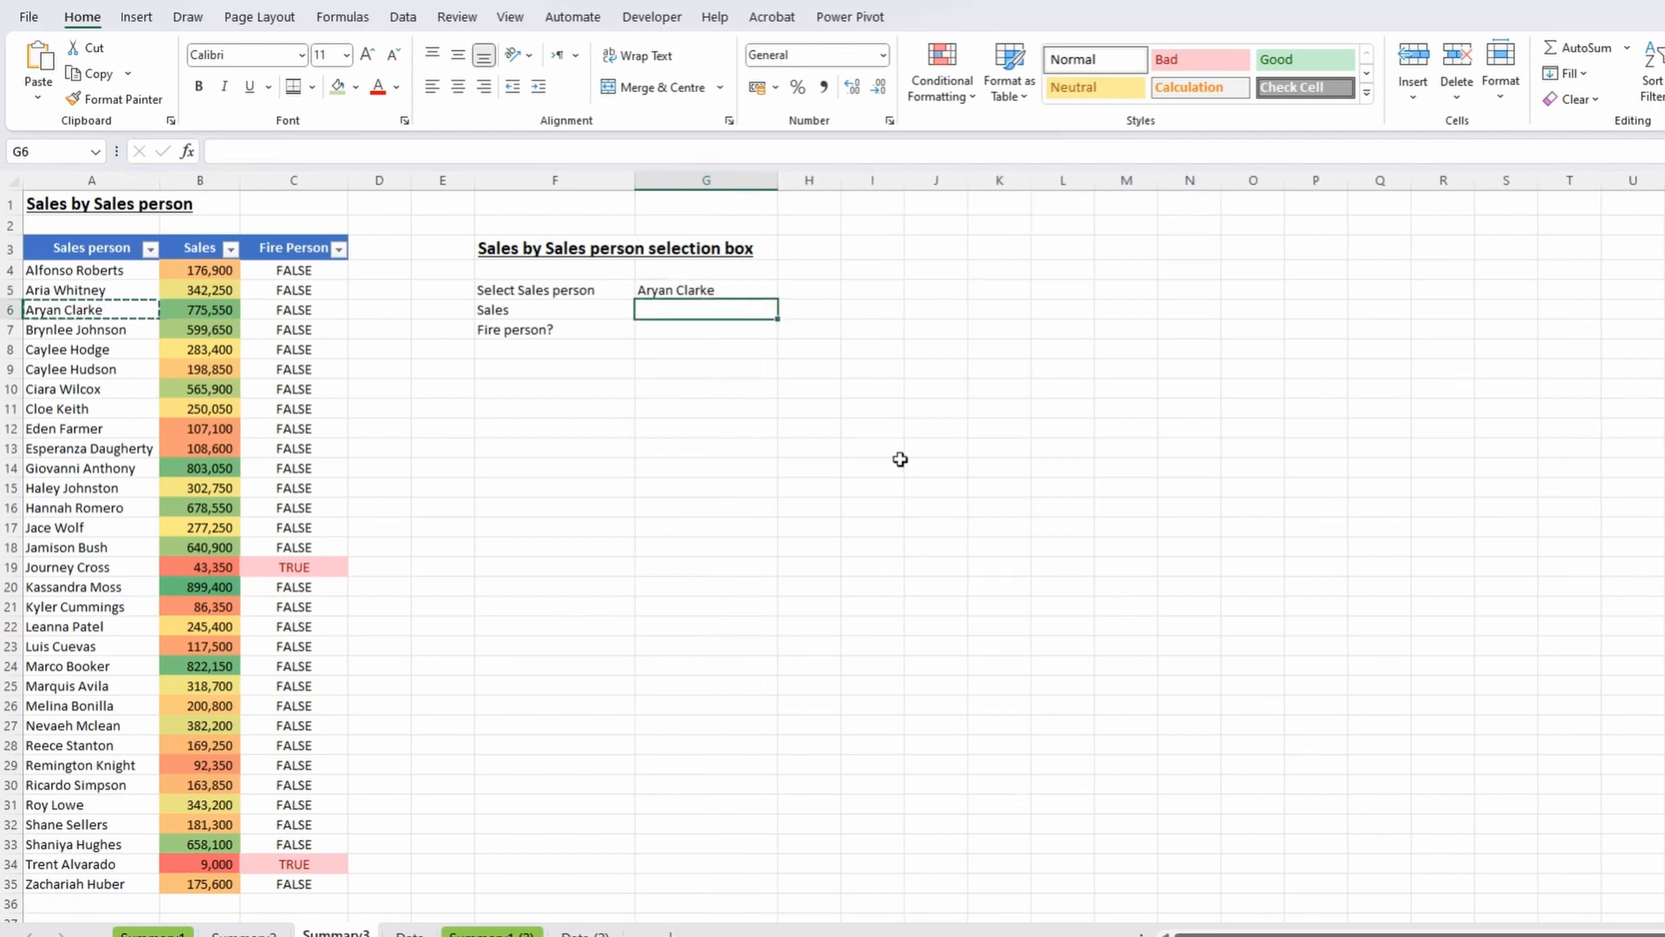
left_click(733, 294)
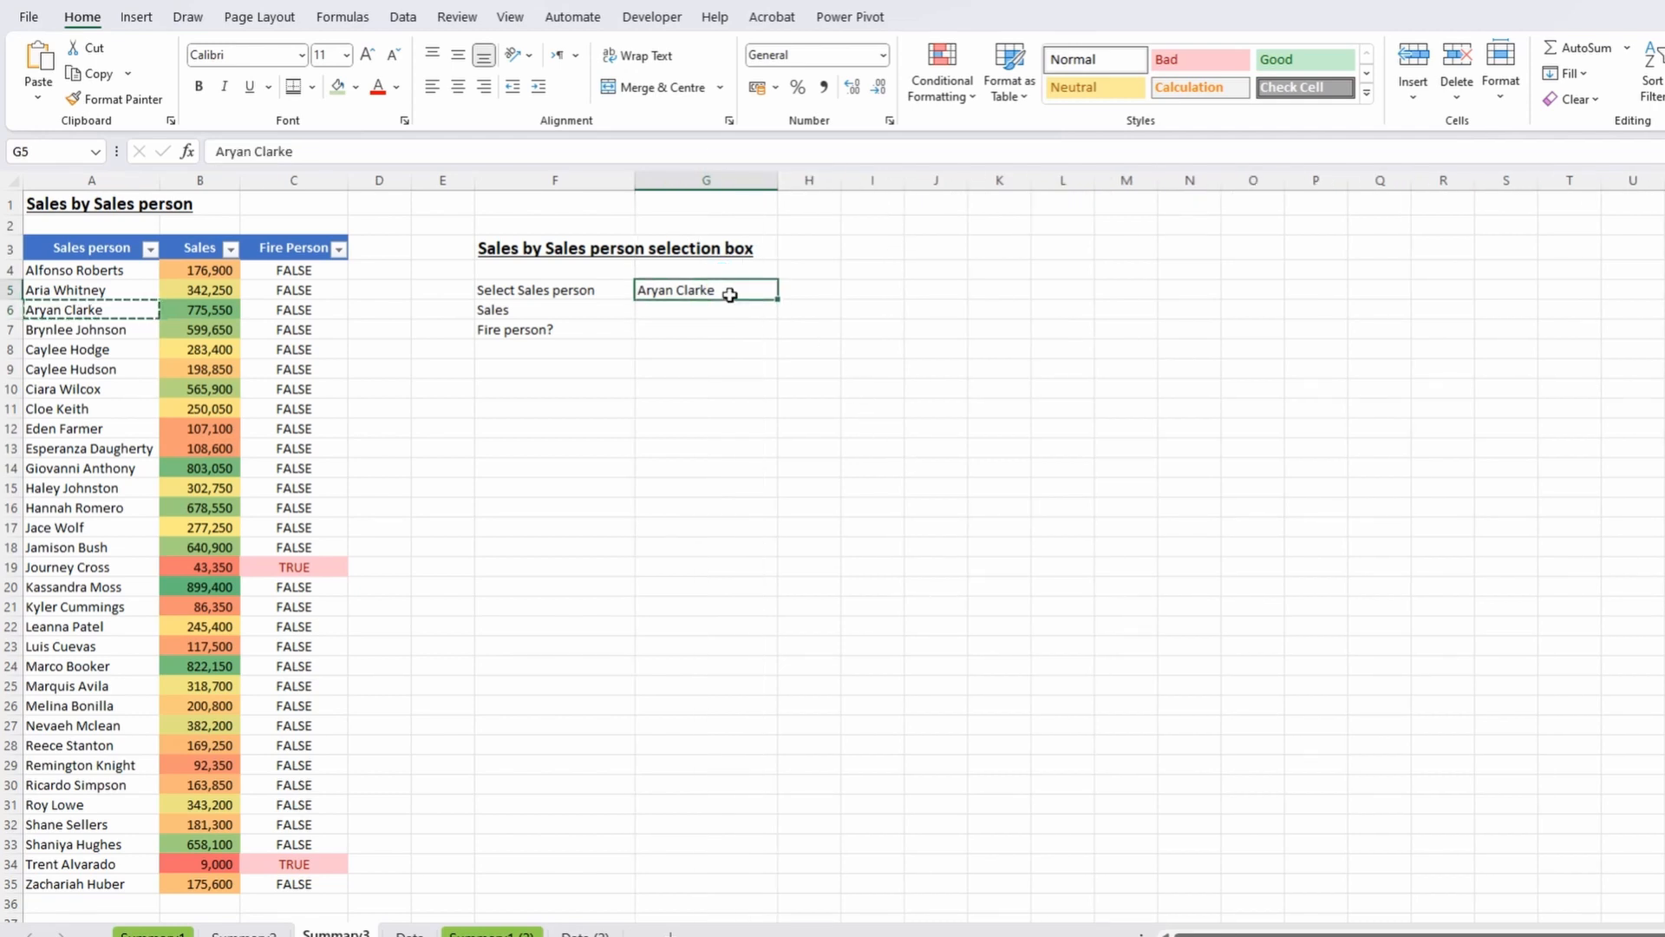
left_click(117, 316)
left_click(659, 309)
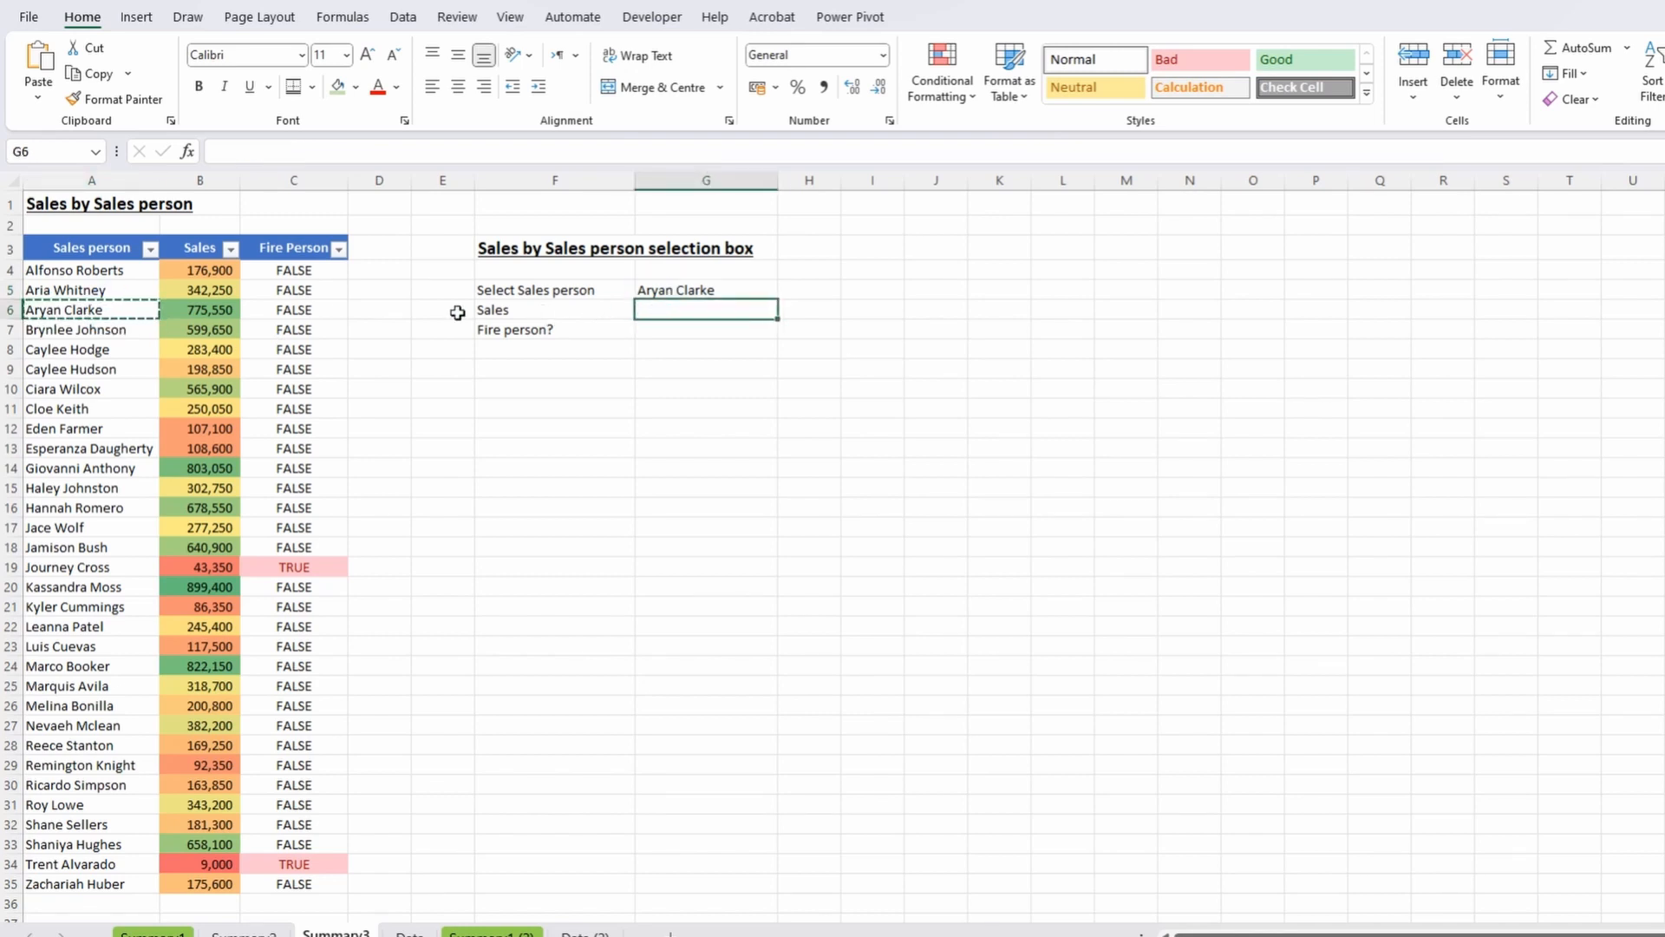
left_click(200, 172)
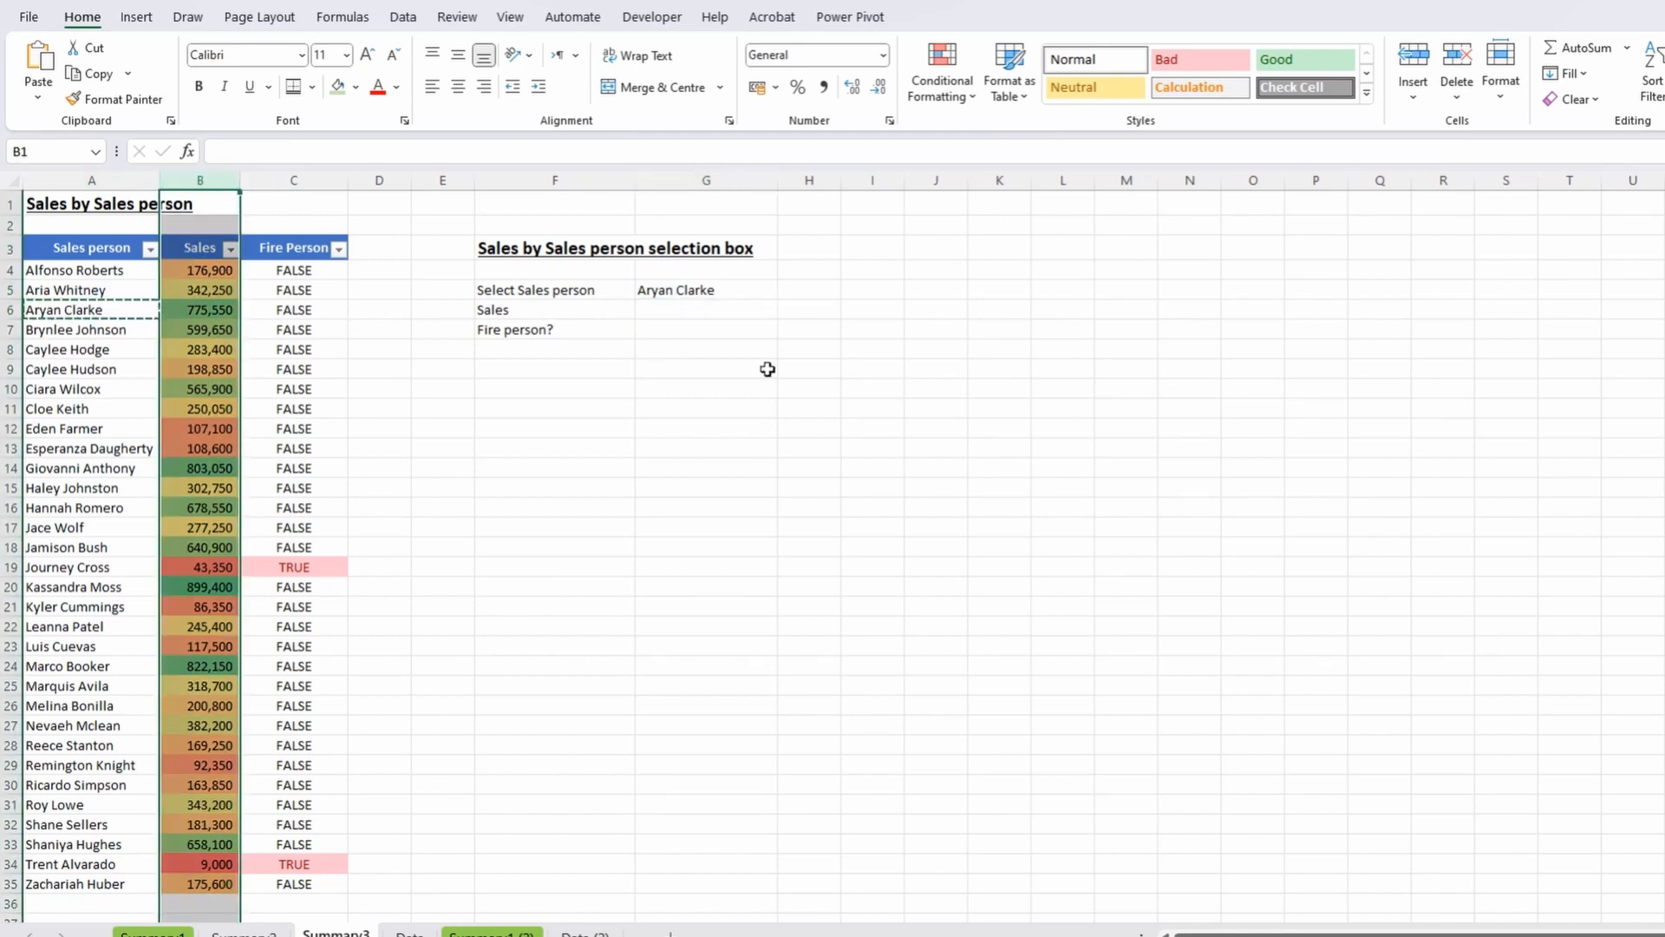
left_click(703, 314)
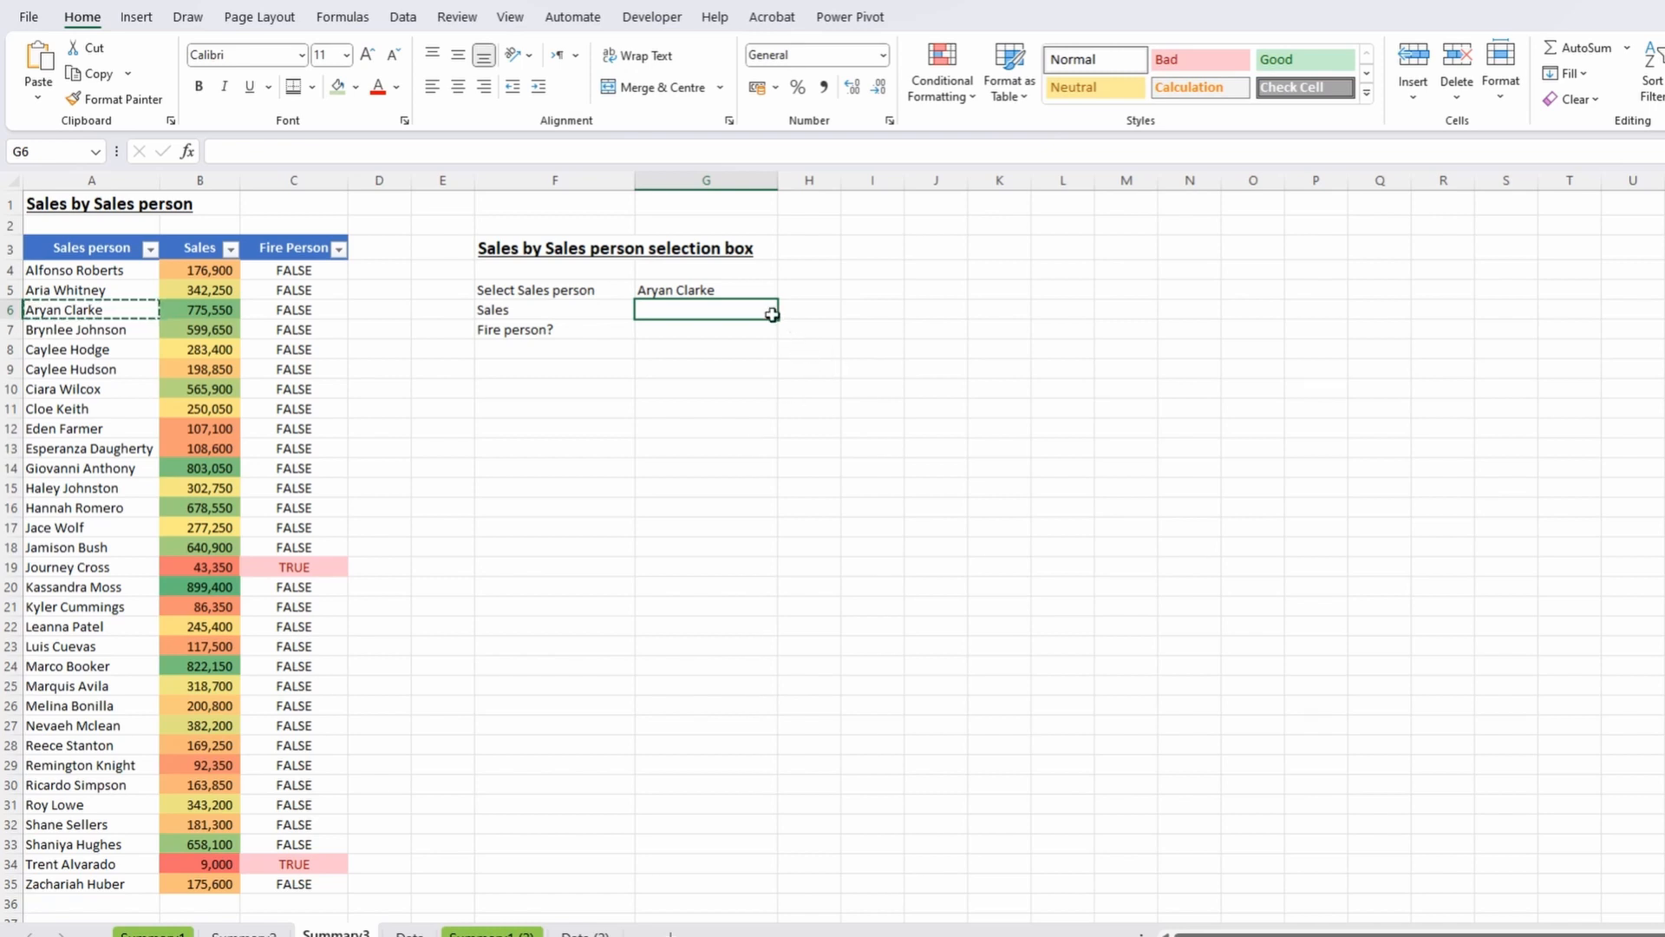
left_click(753, 292)
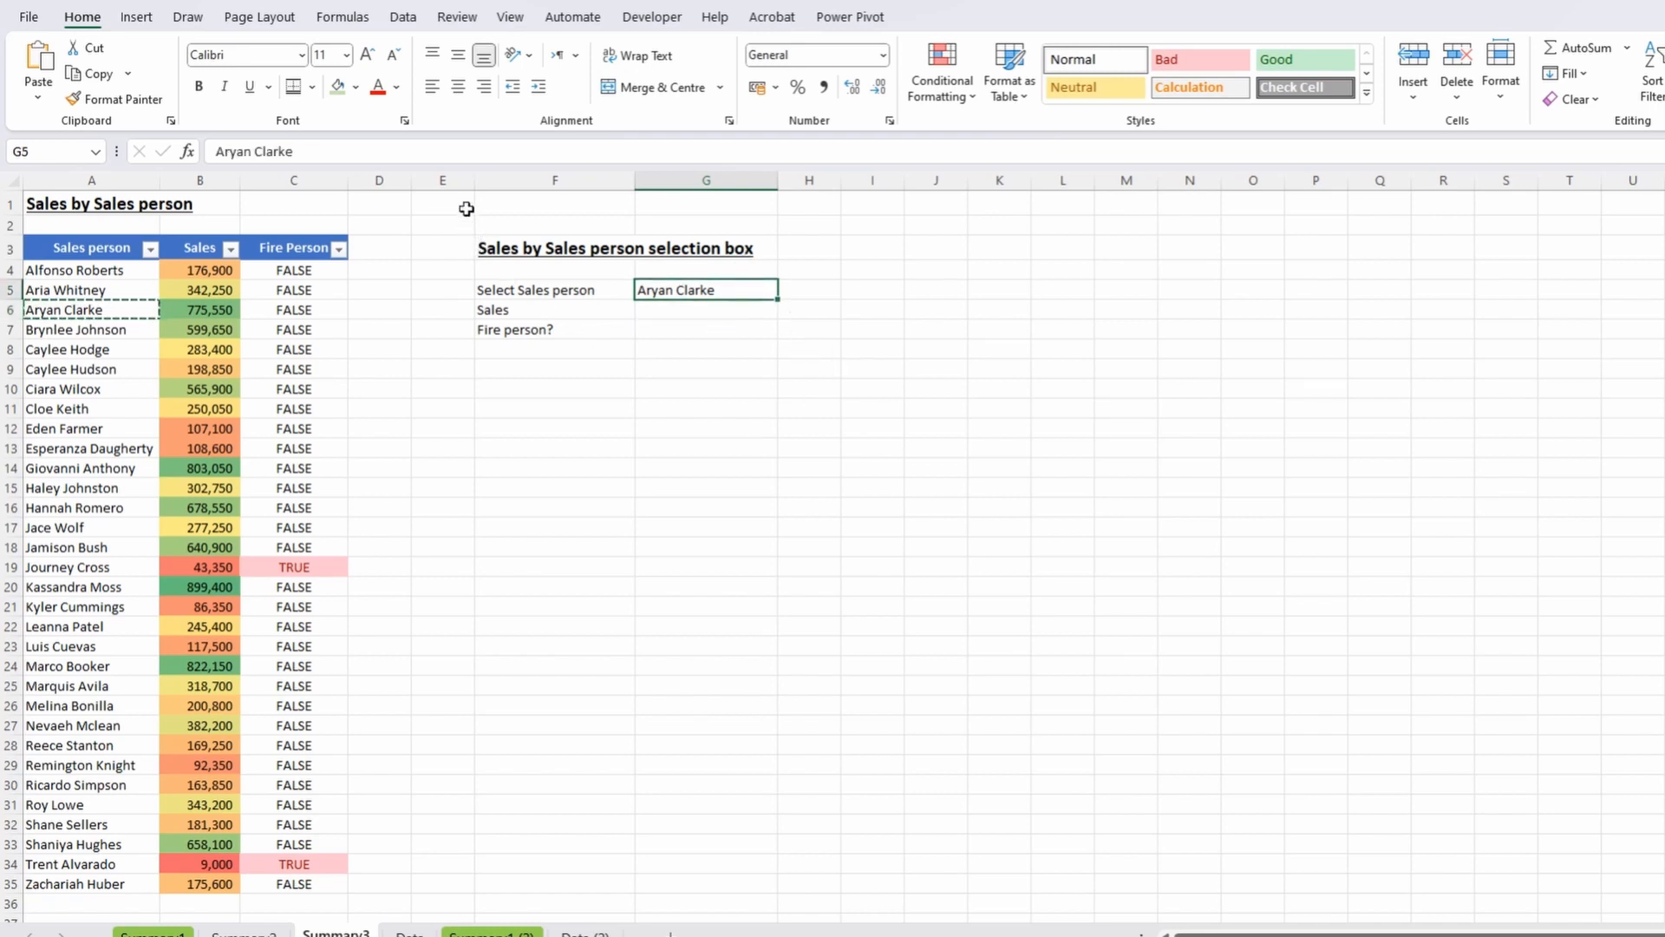
Narrow columns E and H to slim margins and put a thick outside border around E2:H8.
left_click_drag(473, 179, 431, 178)
left_click_drag(792, 178, 734, 178)
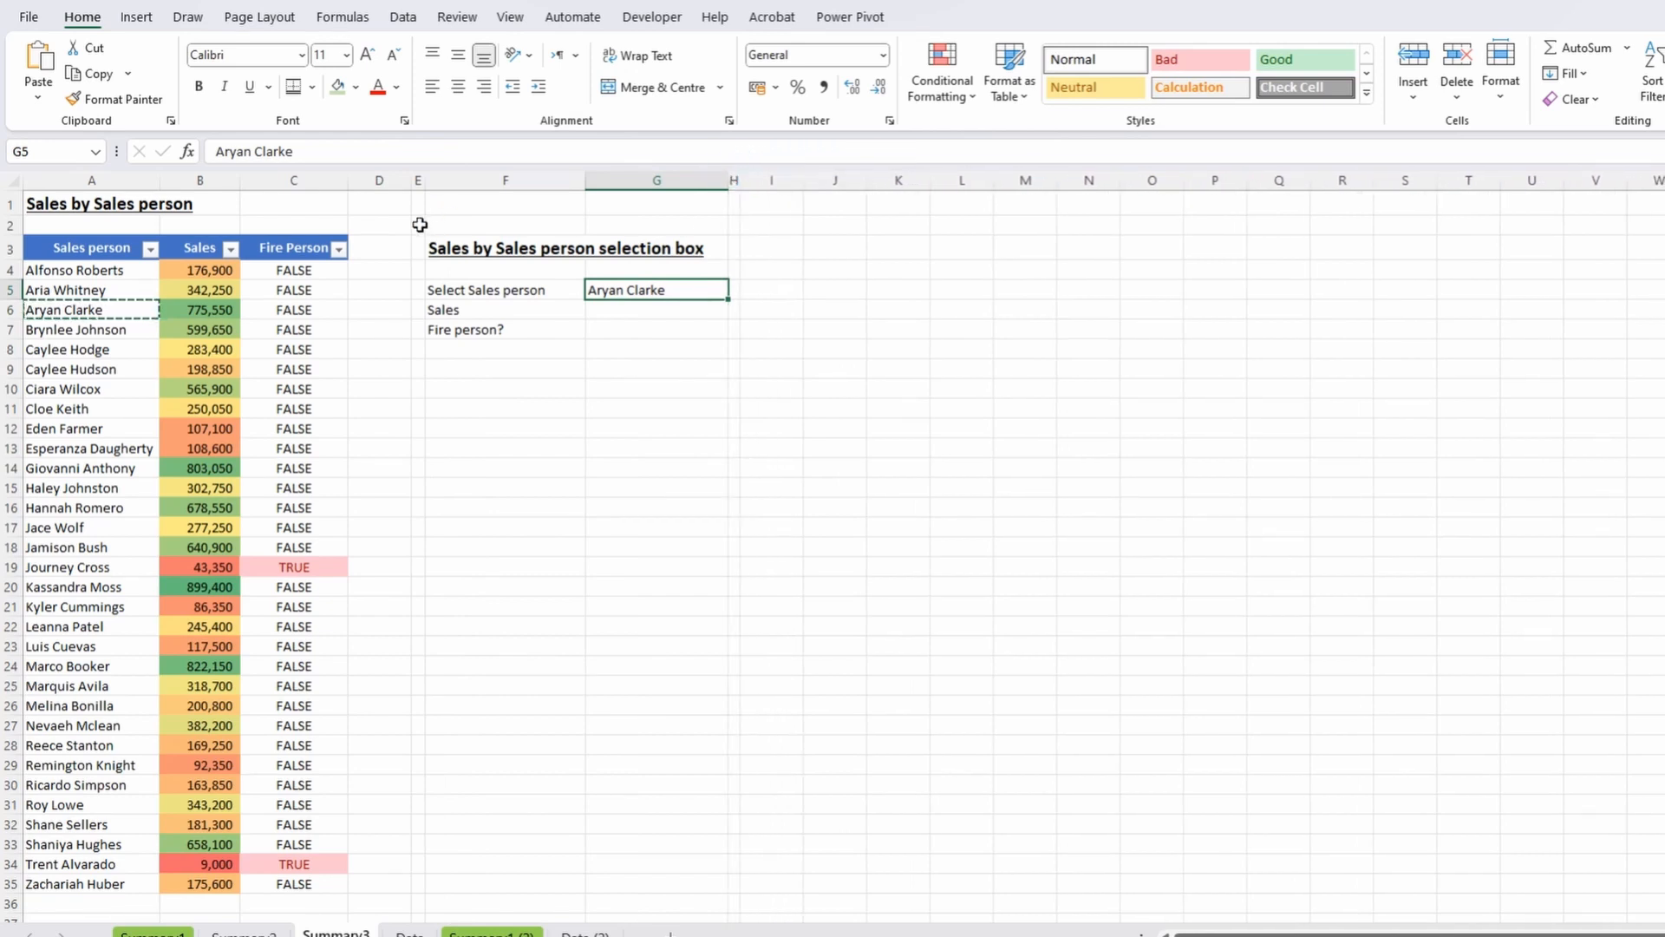
left_click_drag(420, 221, 735, 347)
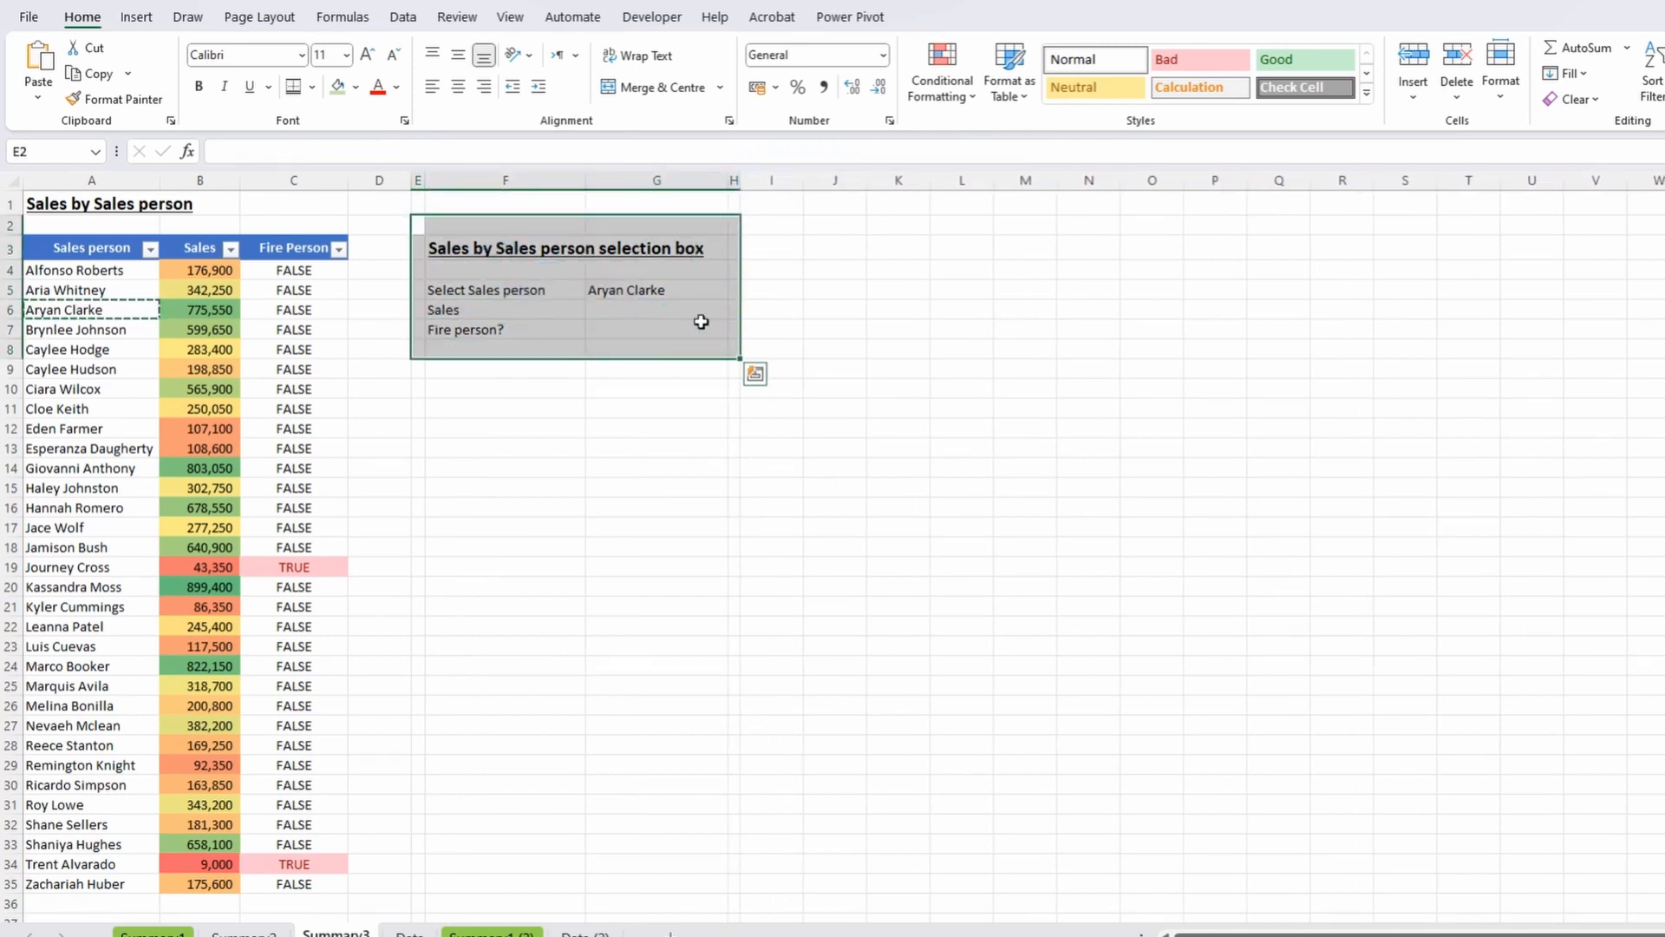
left_click(313, 86)
left_click(369, 339)
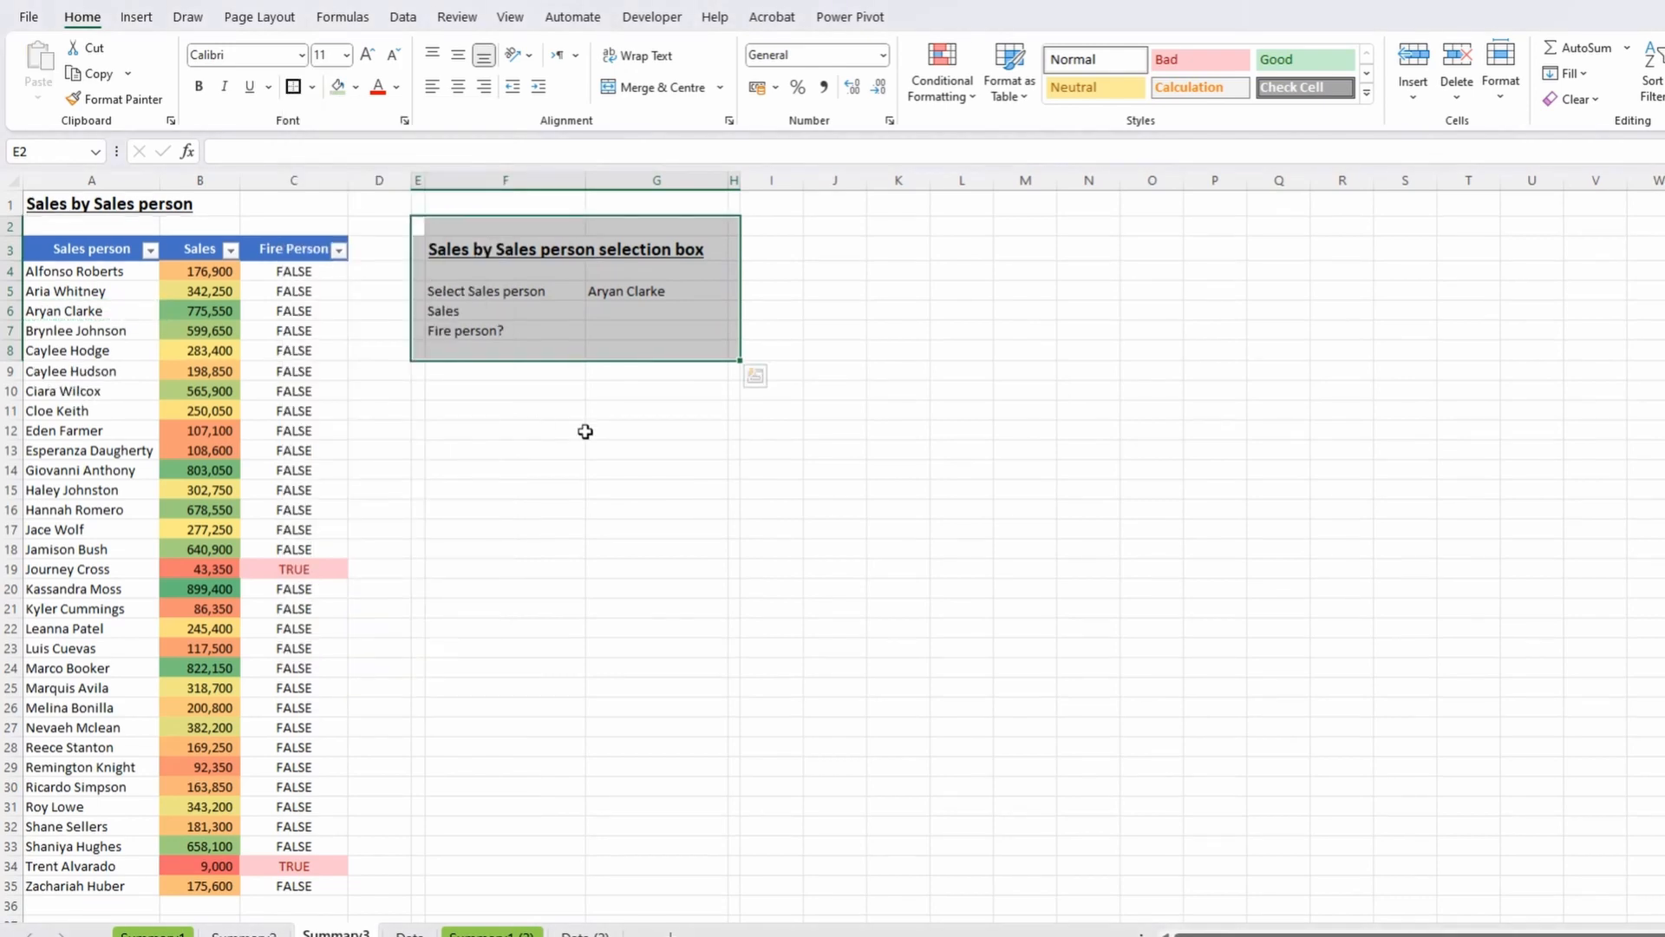
Hide the gridlines on the Summary3 sheet.
left_click(617, 312)
left_click(477, 17)
left_click(510, 18)
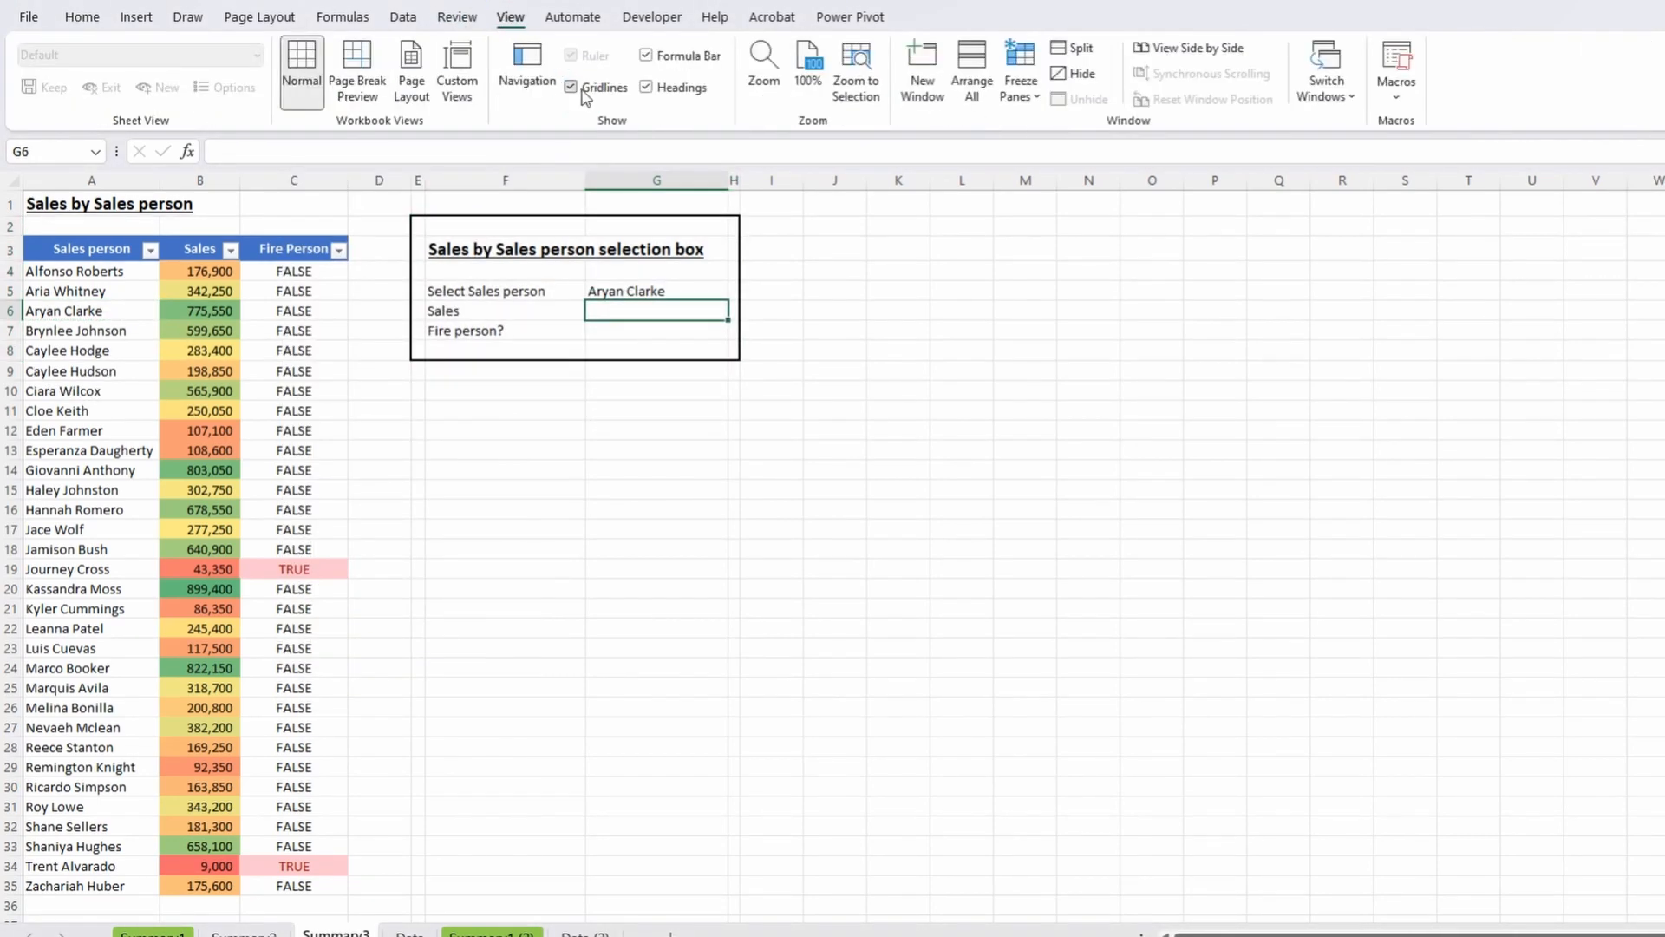
left_click(570, 87)
Apply the Input cell style with centred text to G5 and the Calculation style to G6.
left_click(661, 294)
left_click(83, 18)
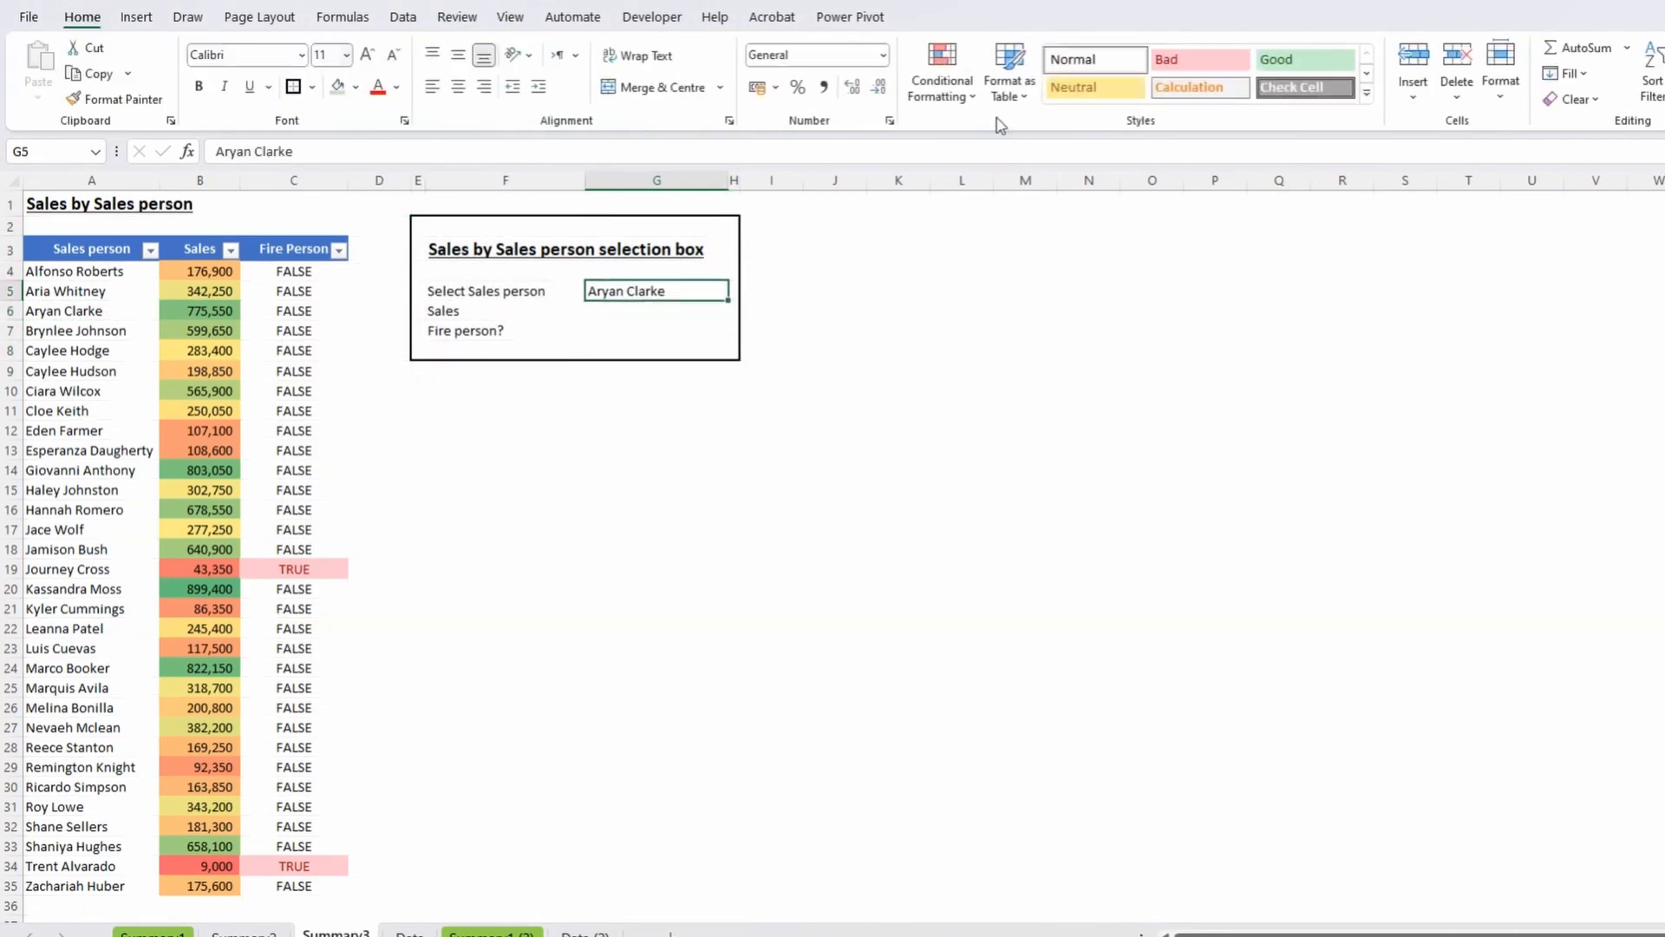
left_click(1385, 111)
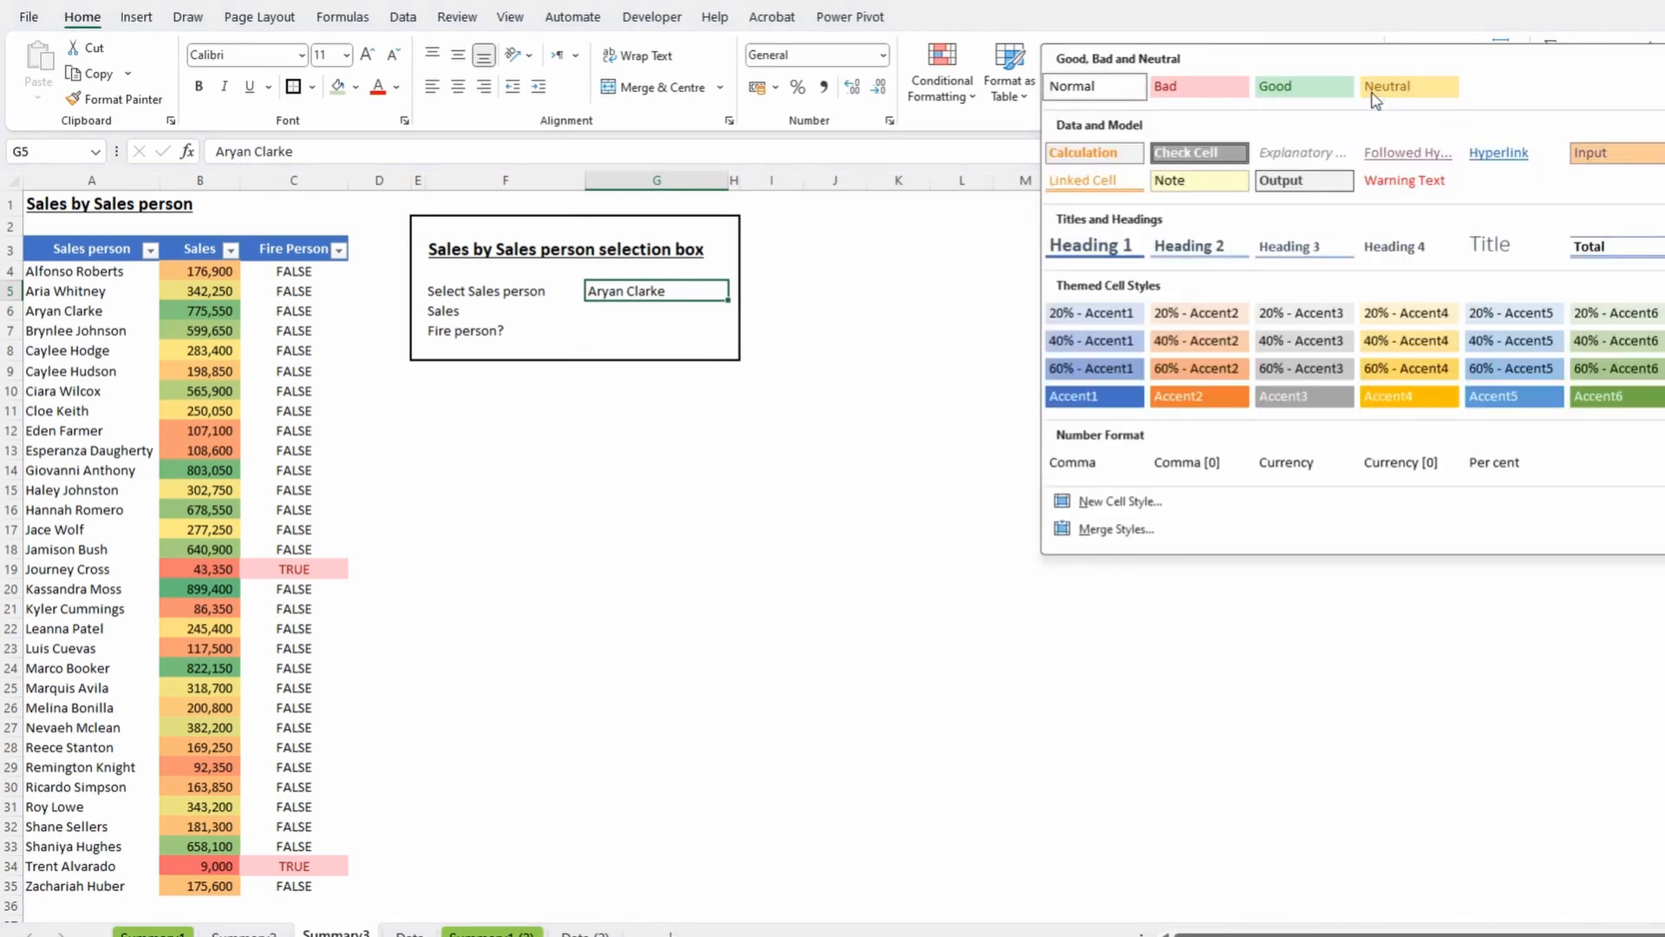
left_click(1595, 152)
left_click(458, 87)
key("Return")
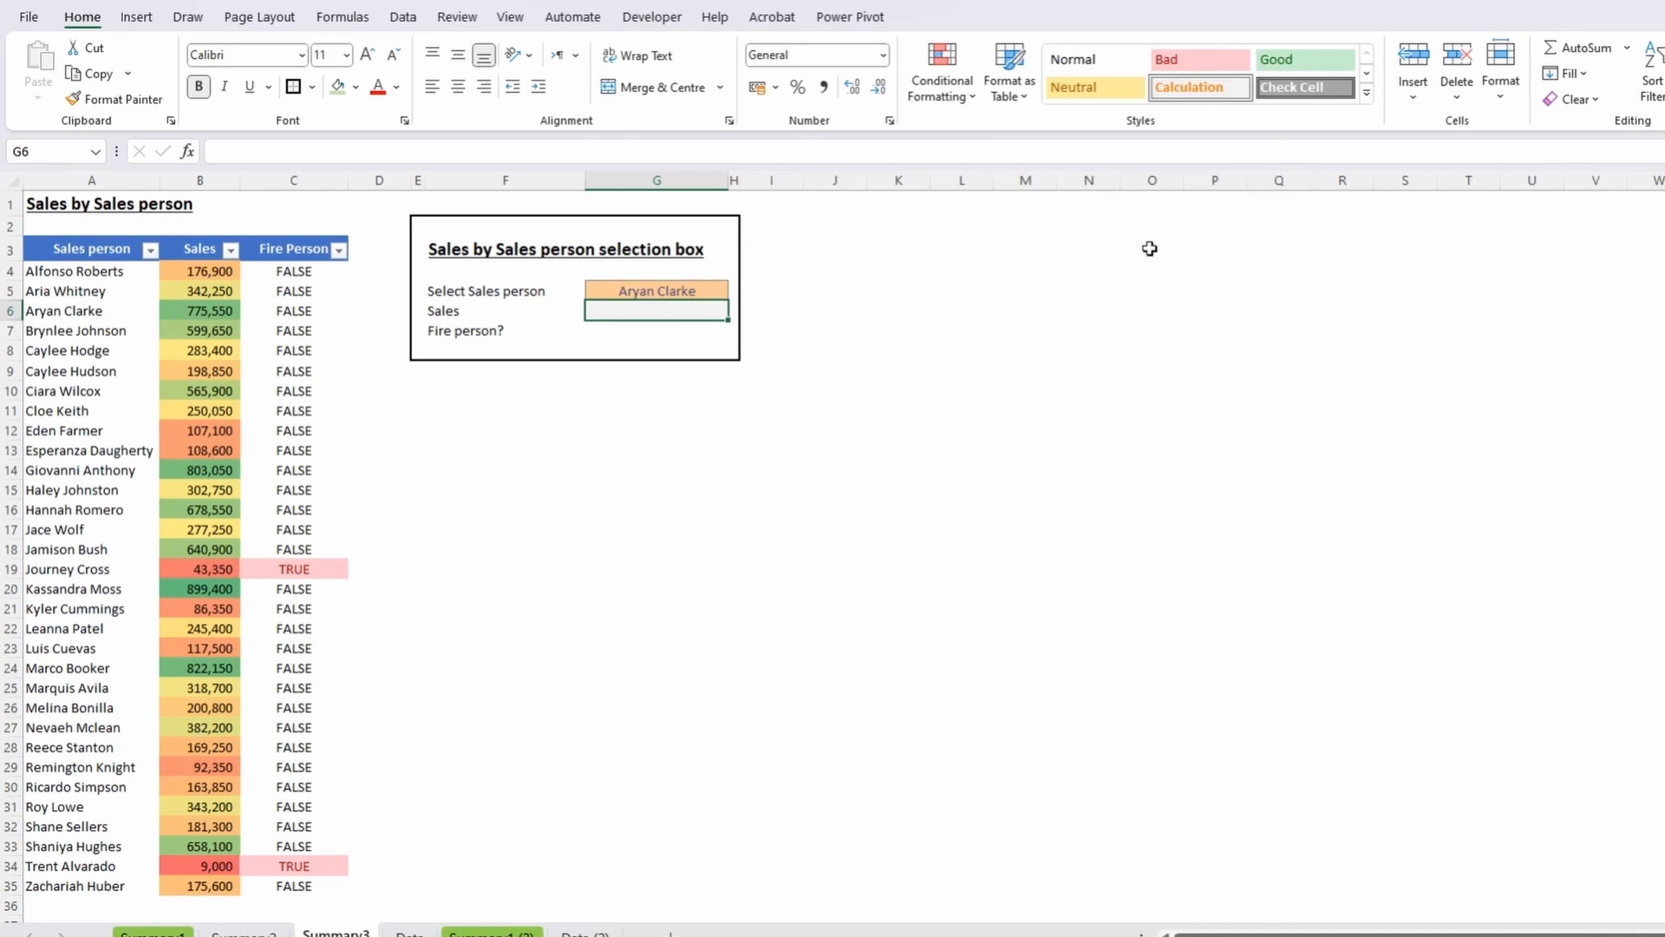
Give G6 the dollar Accounting format and centre the cells G5:G7 horizontally and vertically.
left_click(774, 86)
left_click(803, 170)
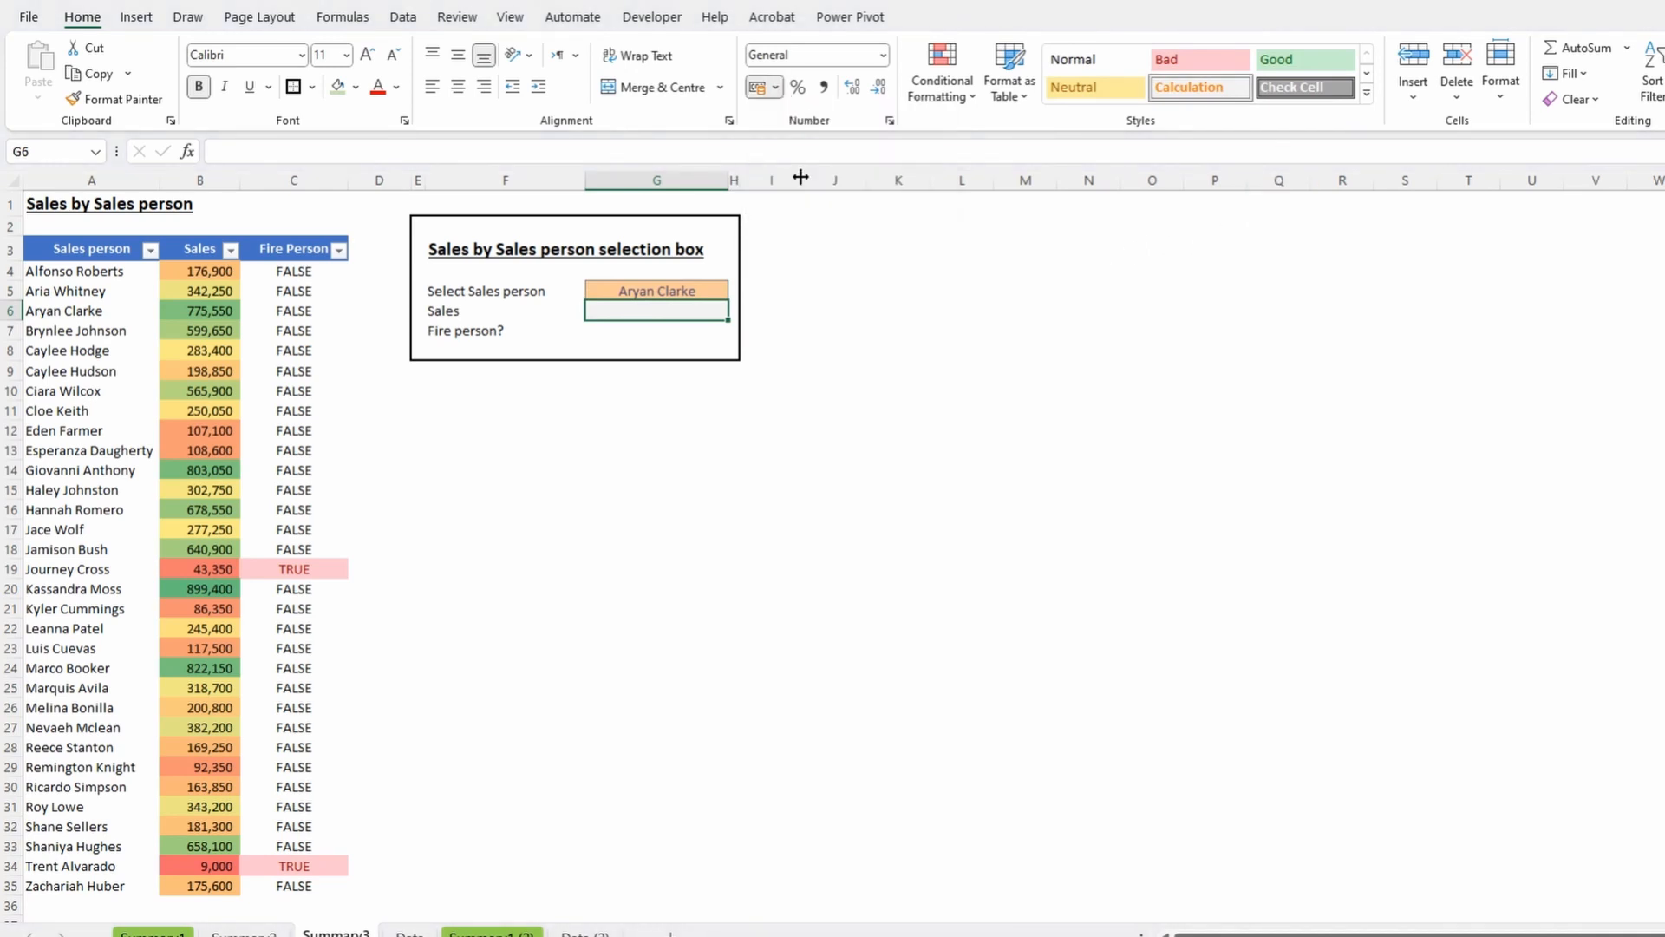
left_click_drag(656, 331, 657, 291)
left_click(680, 370)
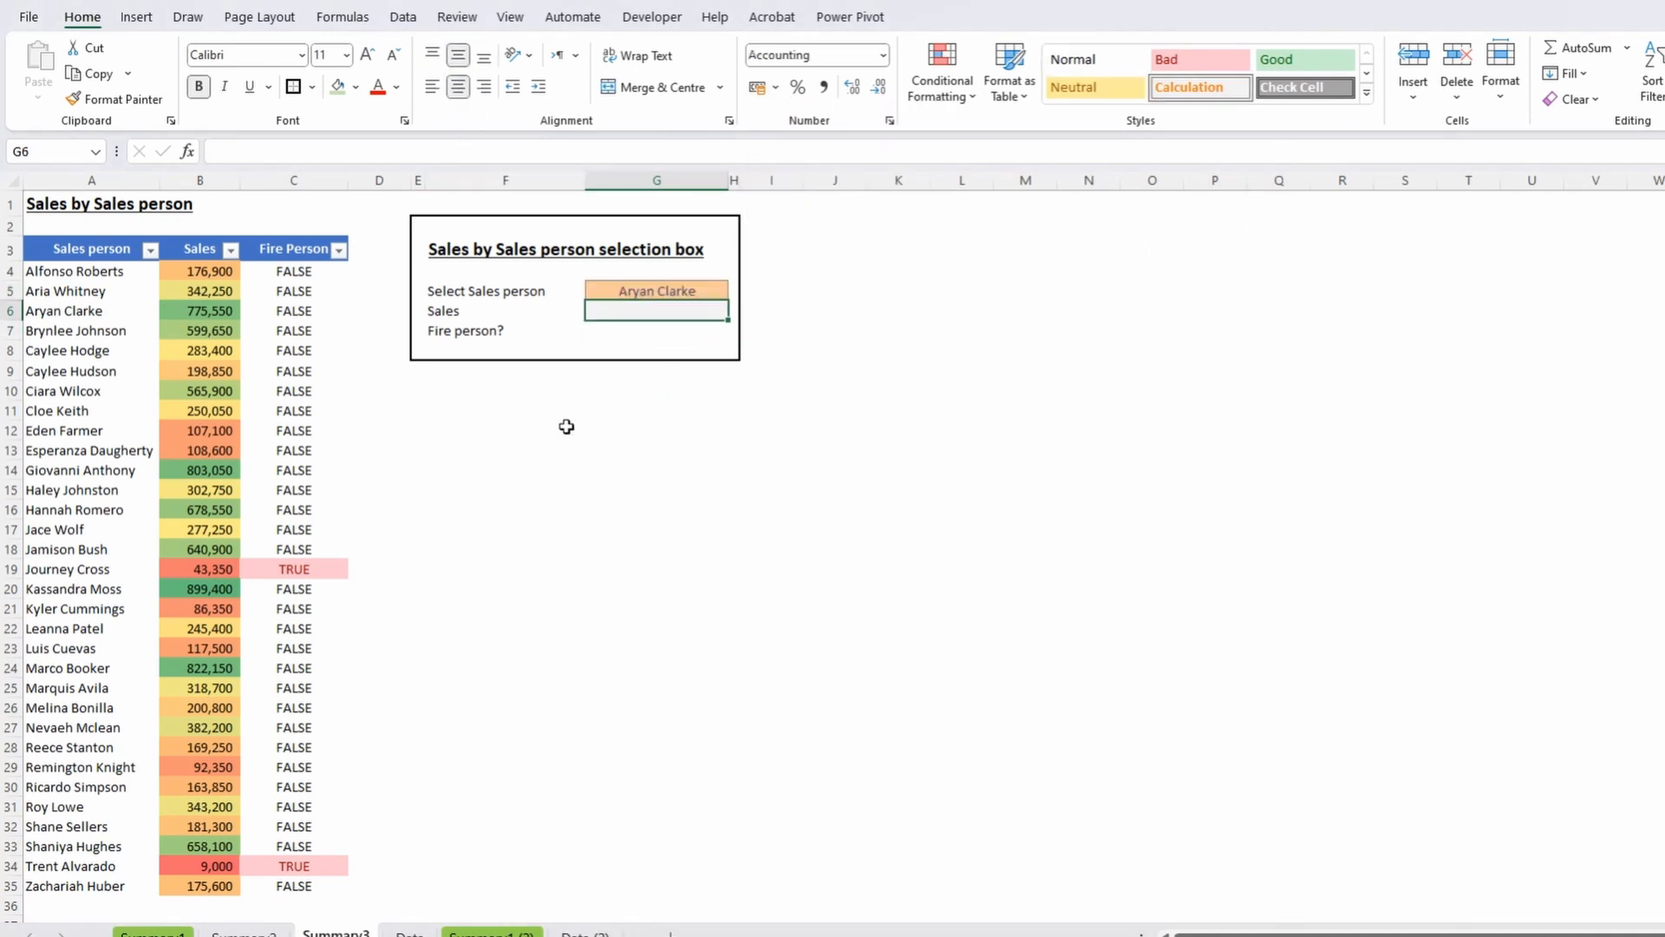
Copy the sales figure from B6 into G6 as a value only and make its text black.
left_click(216, 313)
key("ctrl+c")
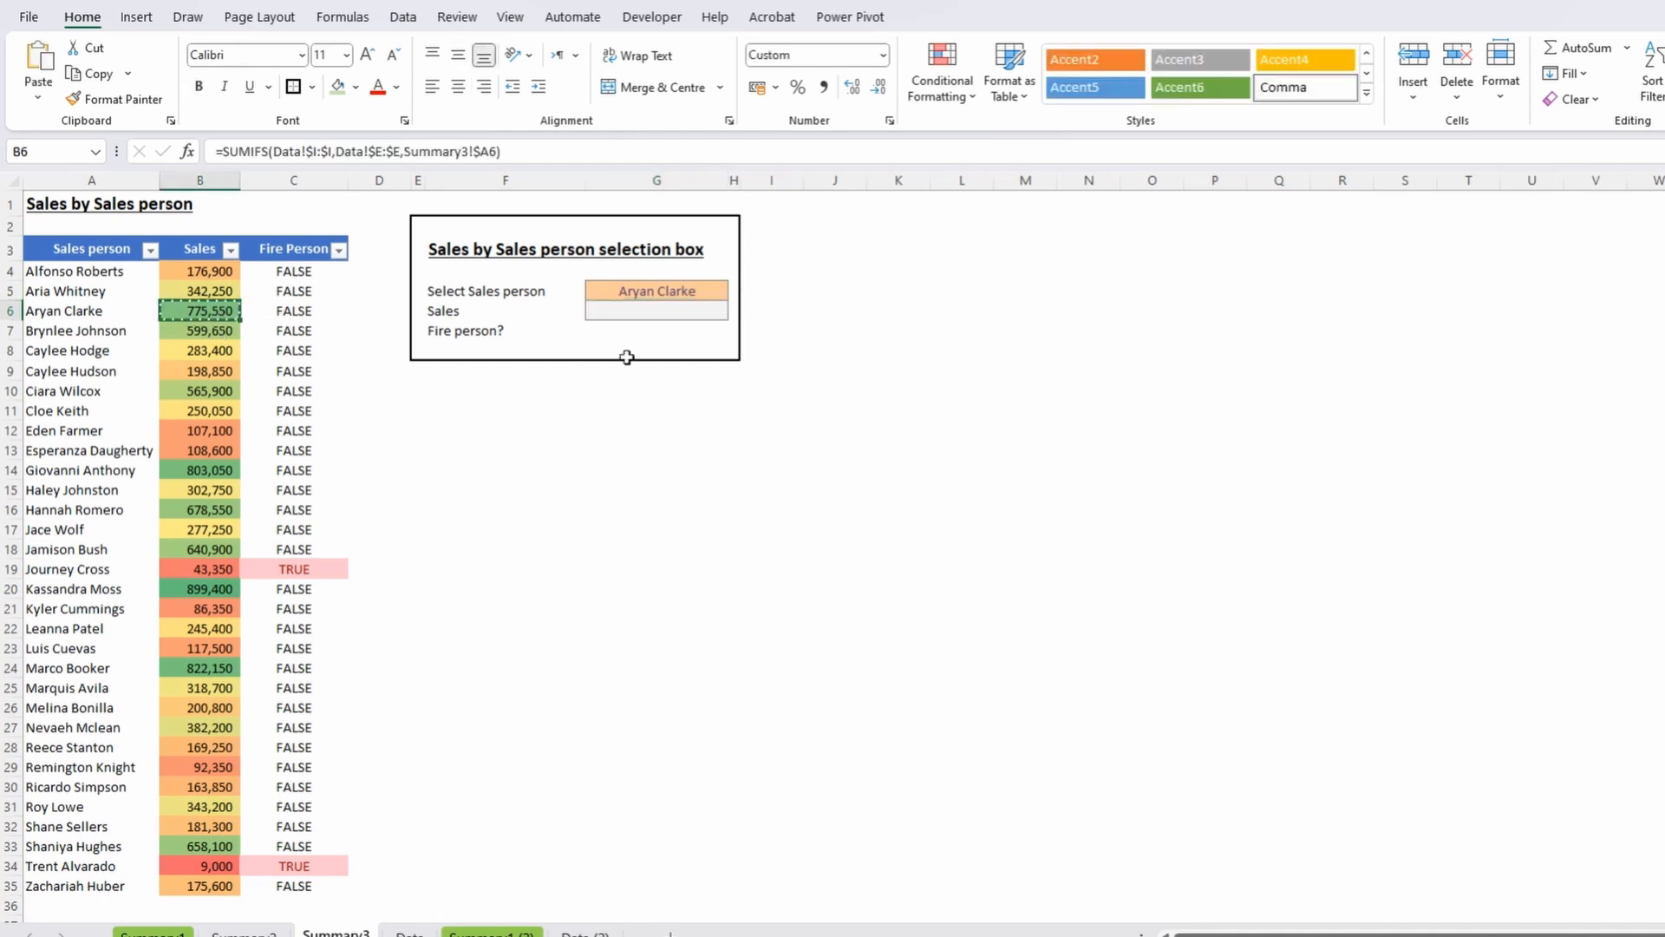
right_click(650, 311)
left_click(669, 393)
left_click(396, 87)
left_click(405, 113)
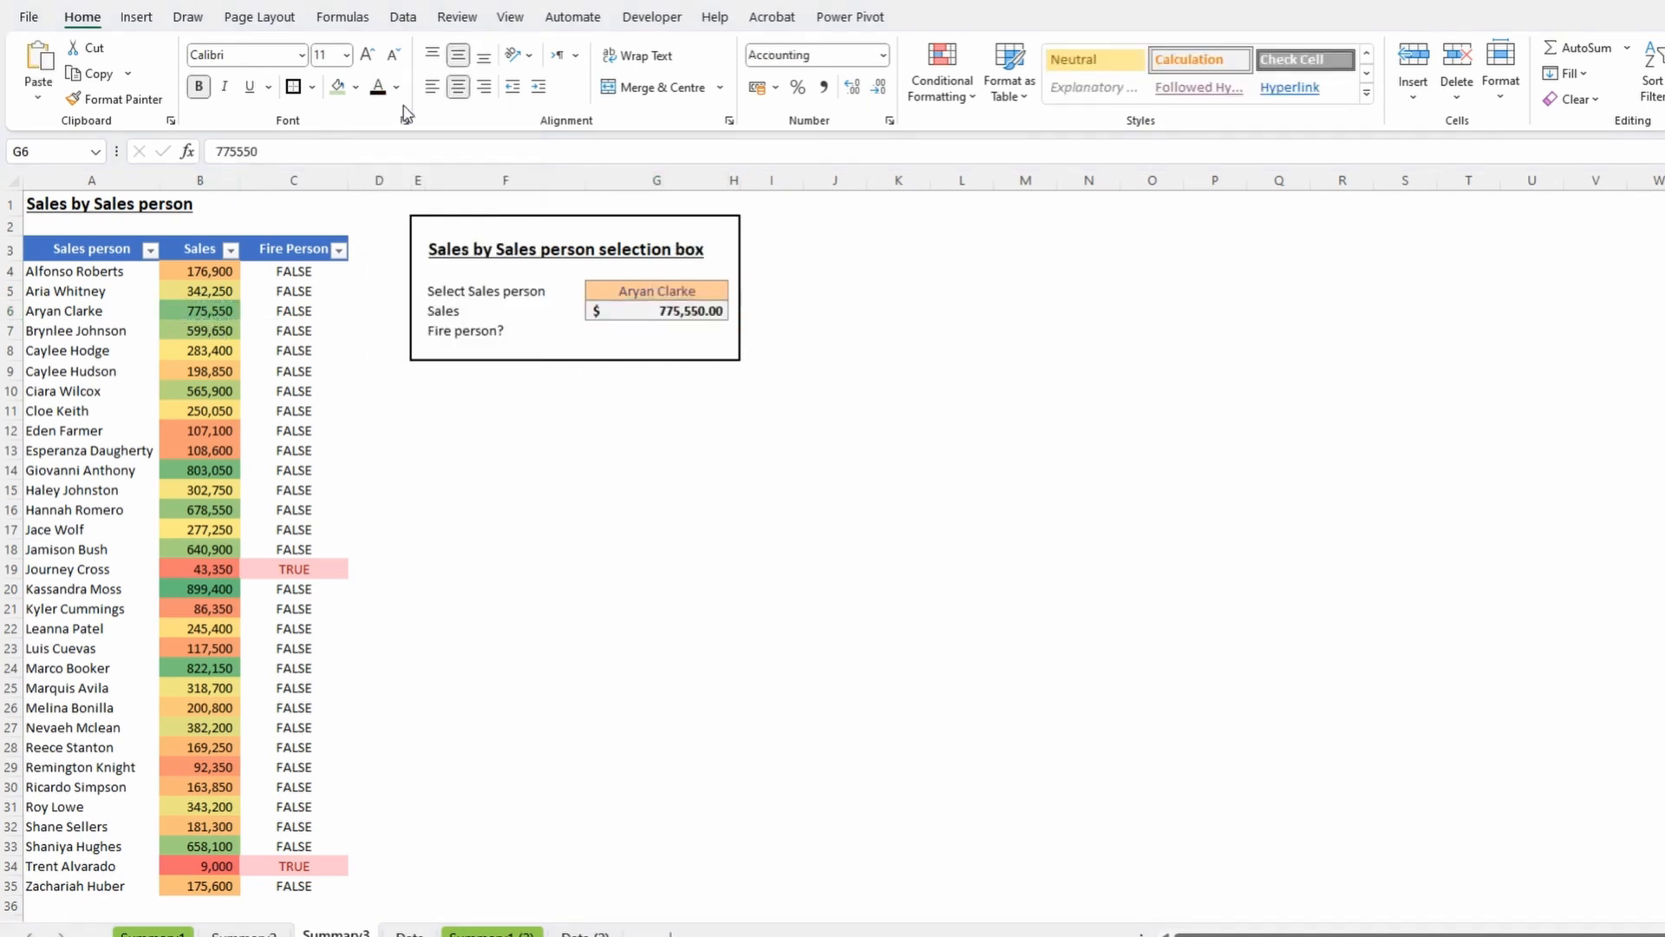
Enter No in G7 as the answer to Fire person?
left_click(649, 328)
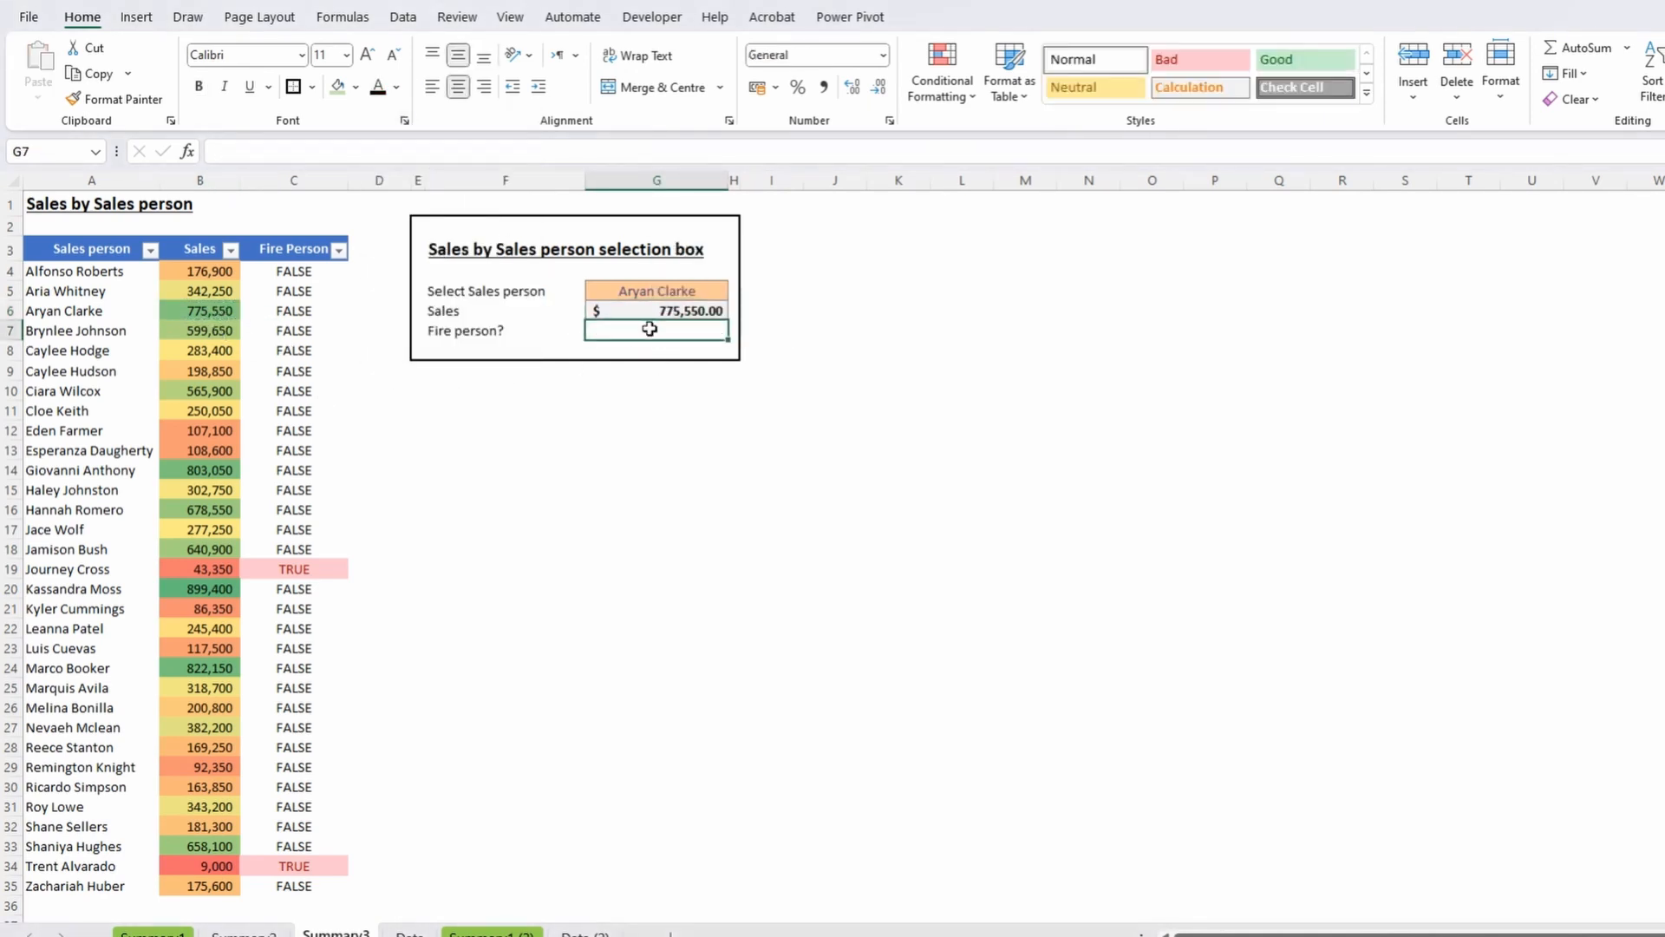
left_click(654, 311)
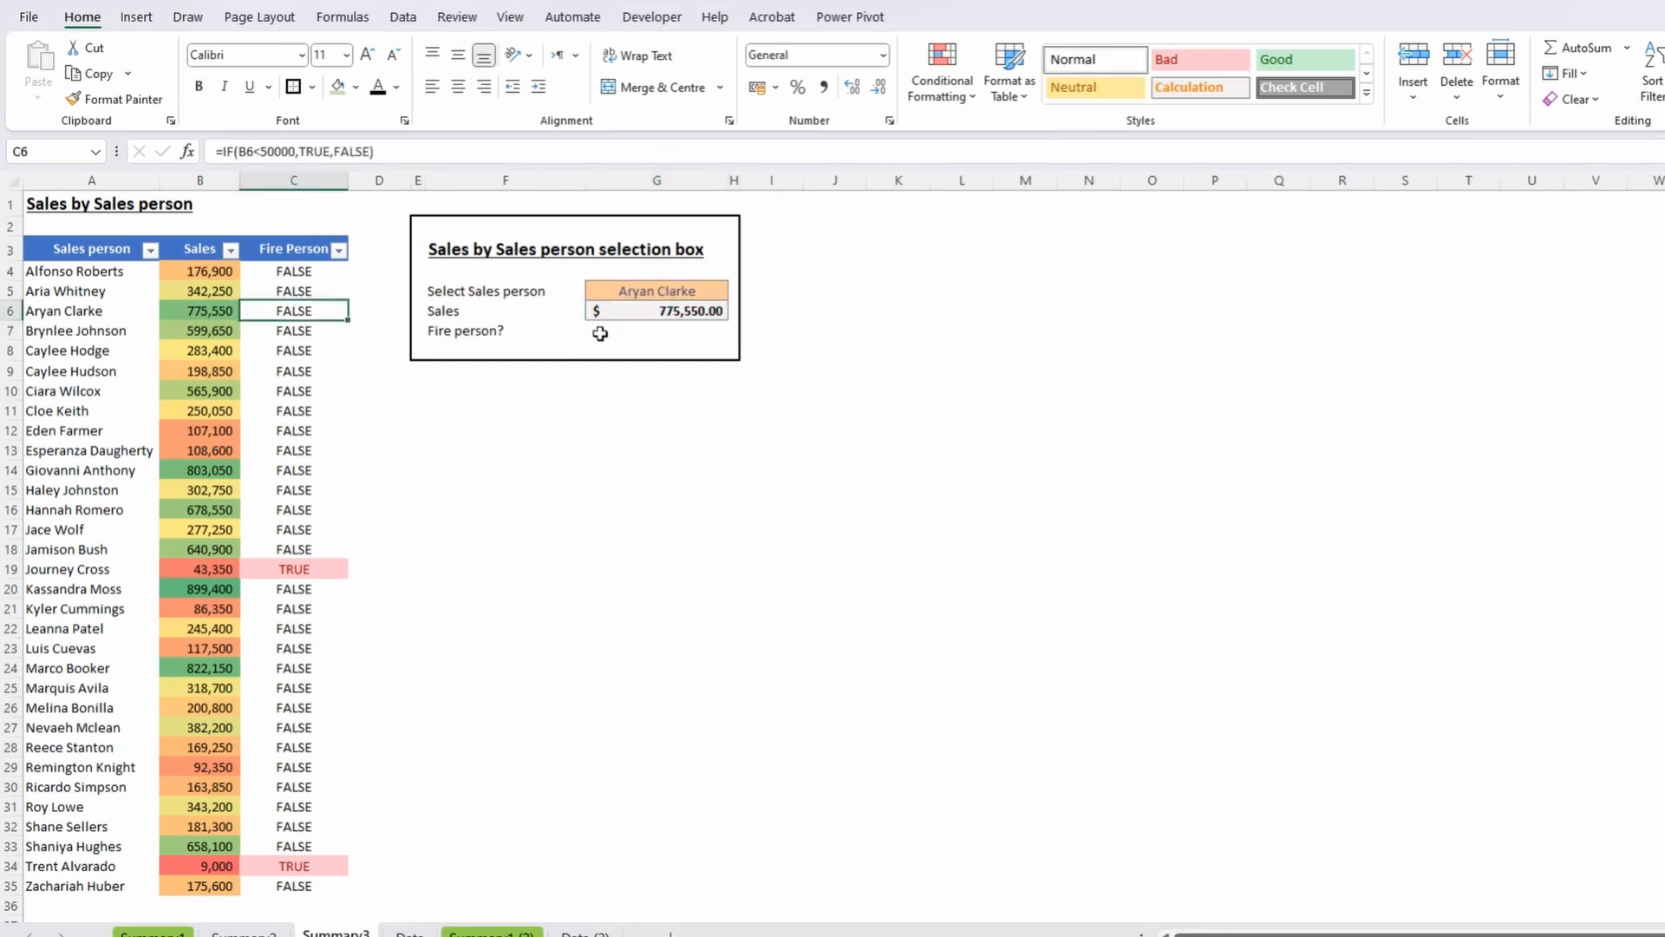
left_click(607, 333)
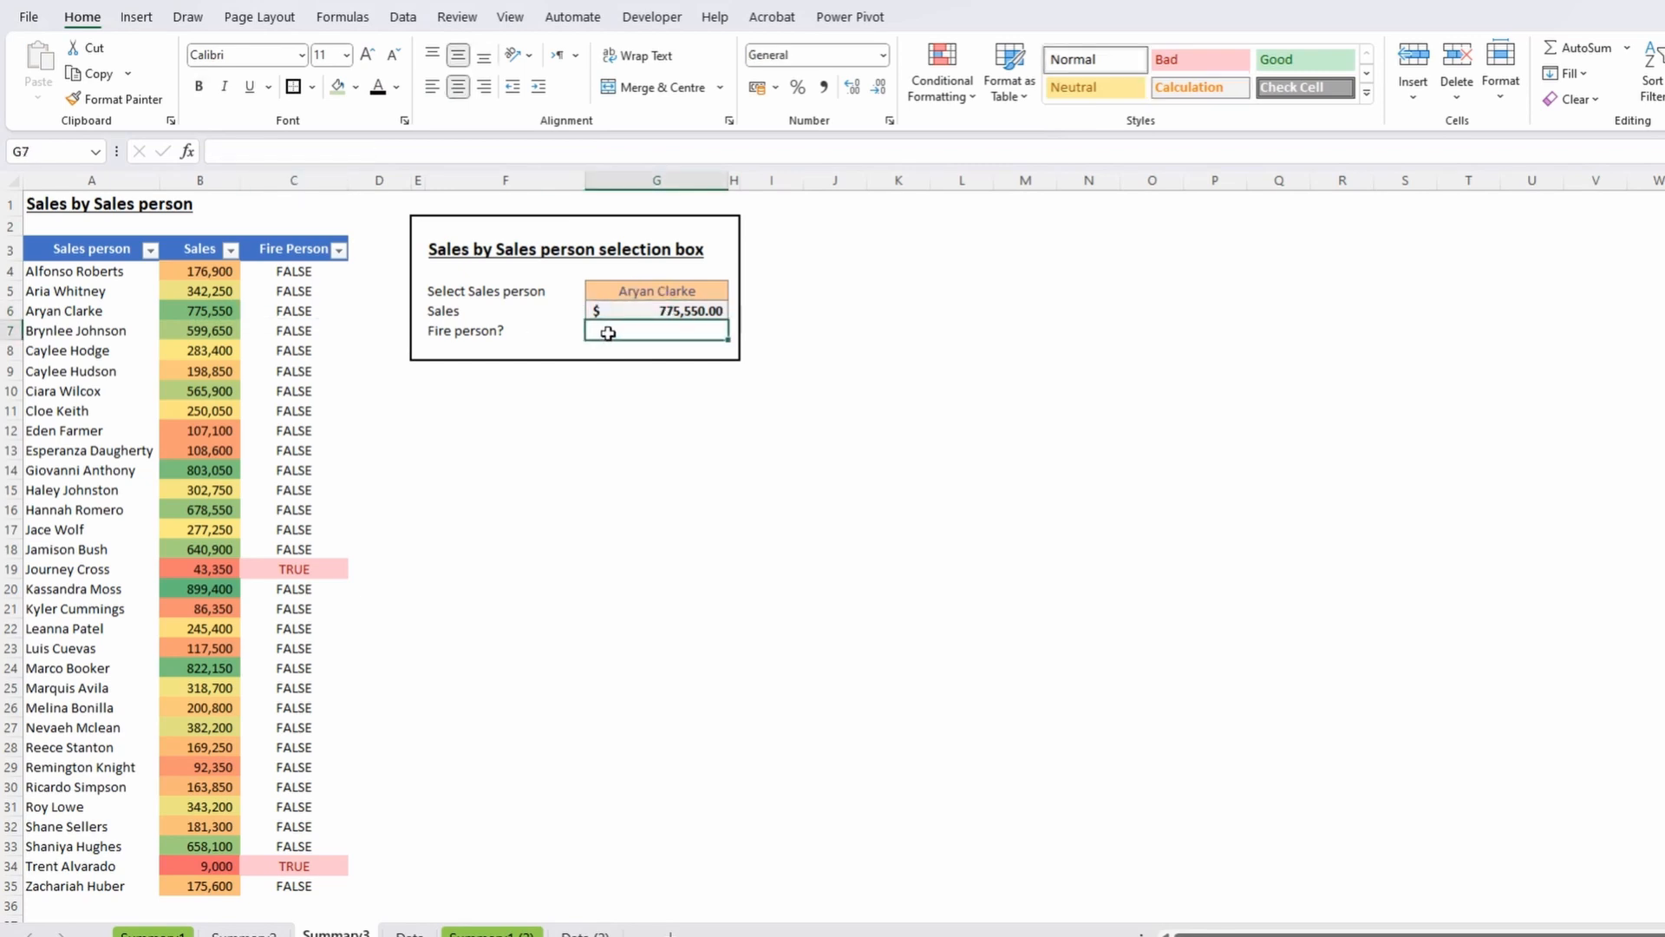
type("No")
key("Return")
Replace the fixed sales figure in G6 with the formula =VLOOKUP(G5,A3:C36,2,0).
key("Up")
key("Up")
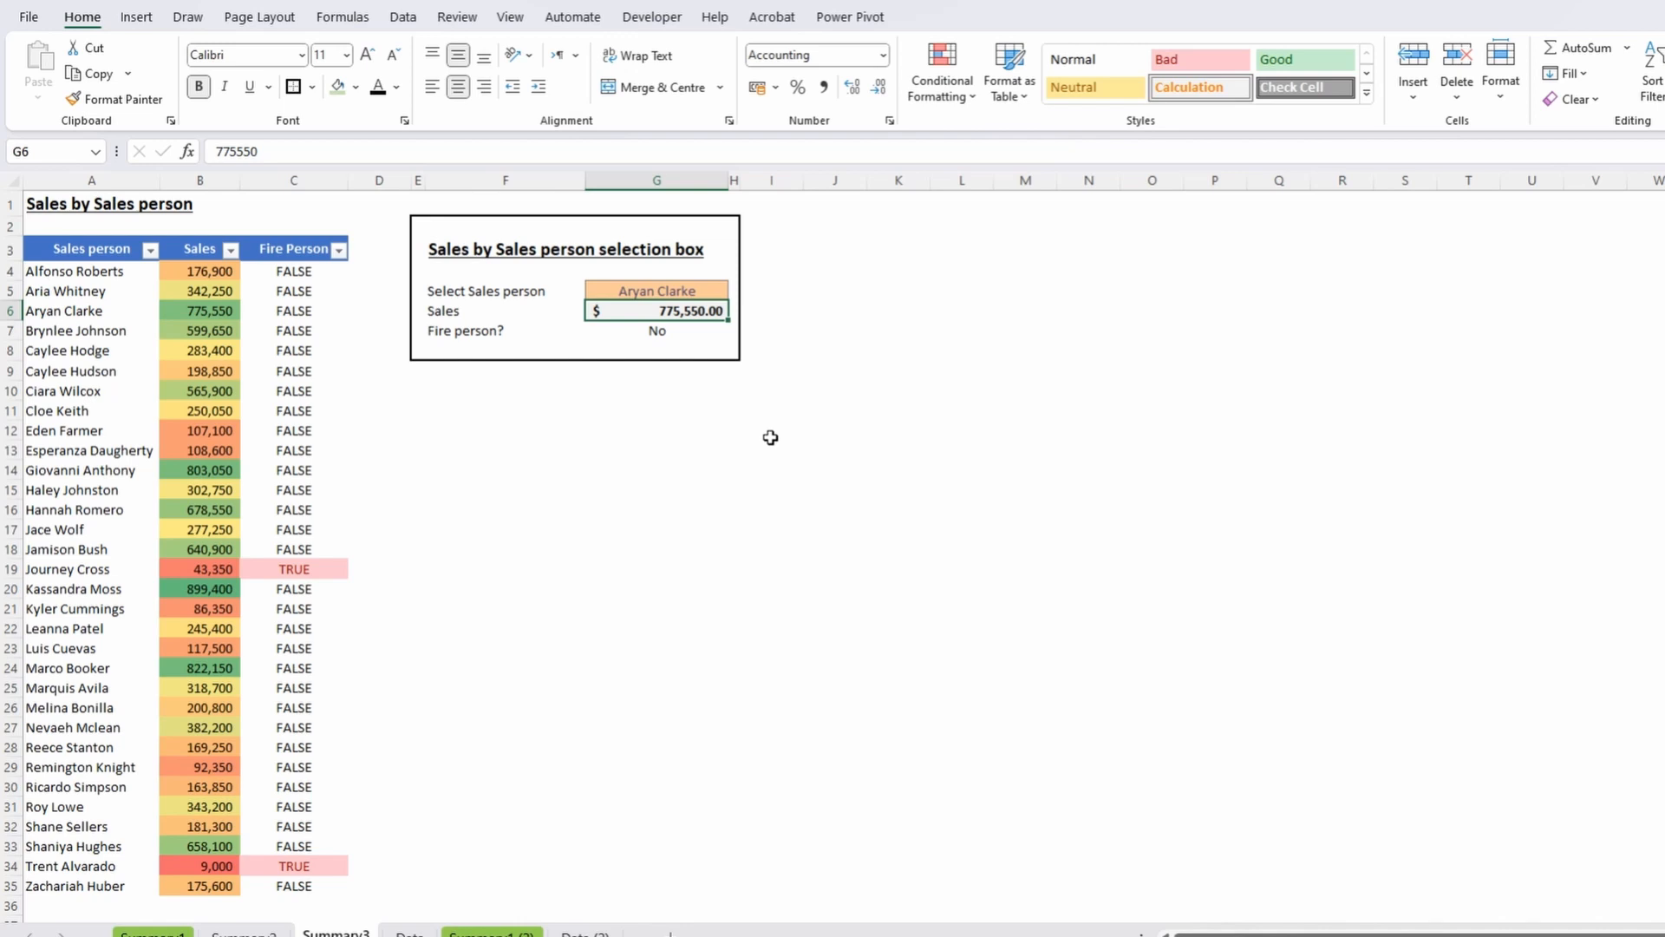
type("=")
type("VLOOKUP(")
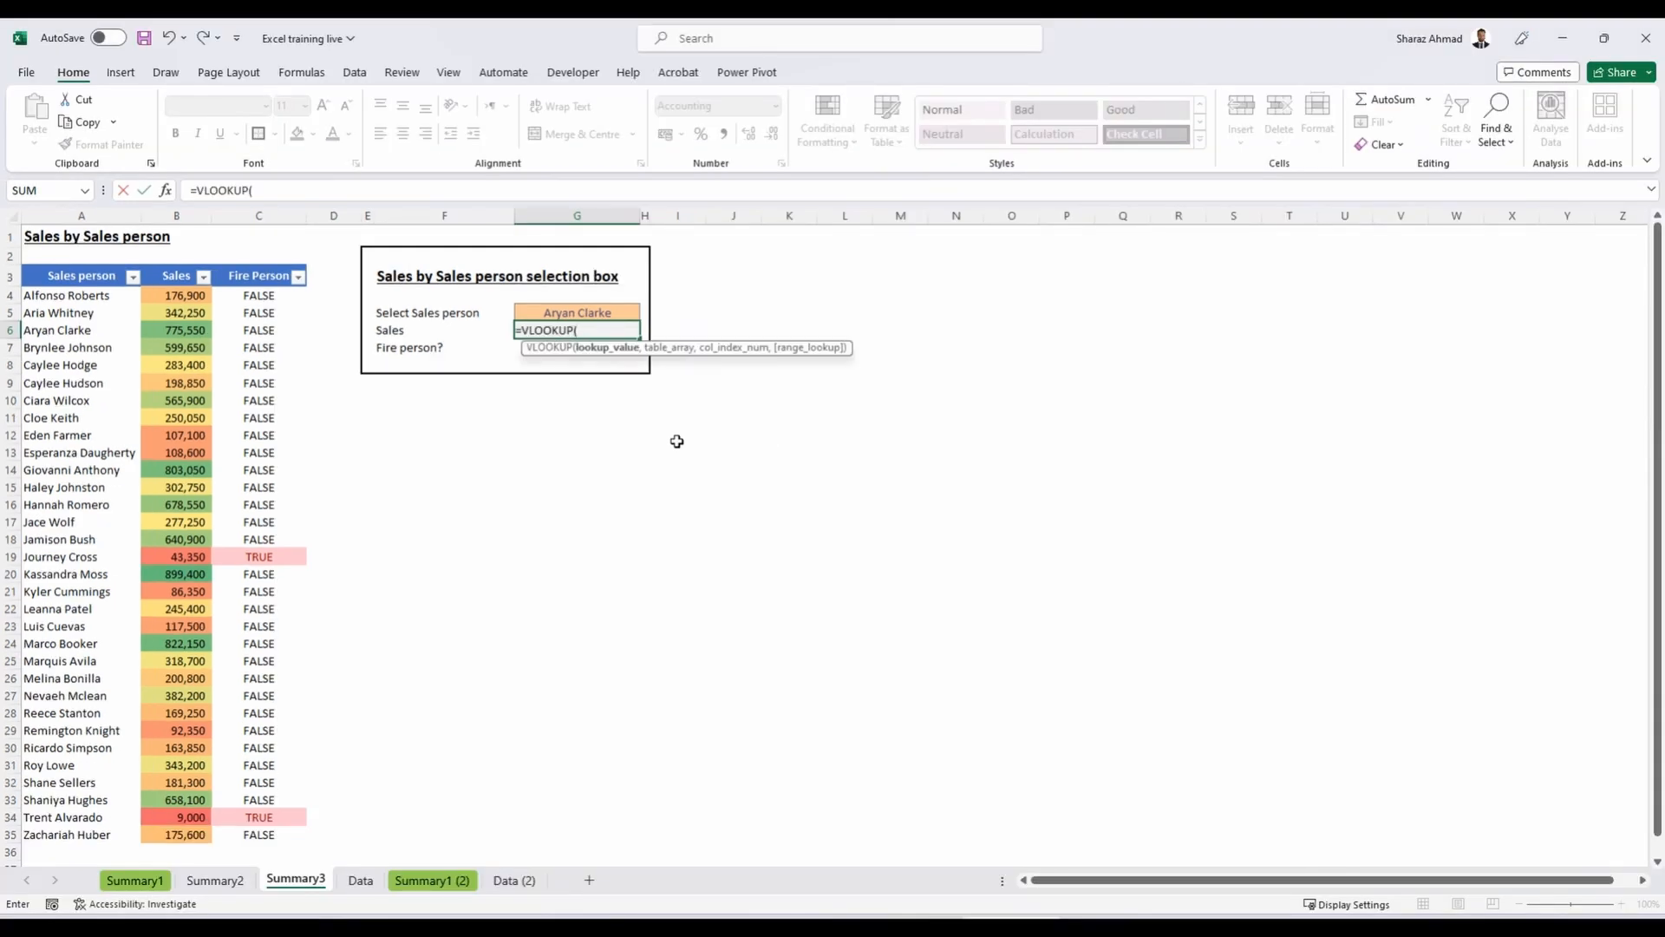
left_click(619, 312)
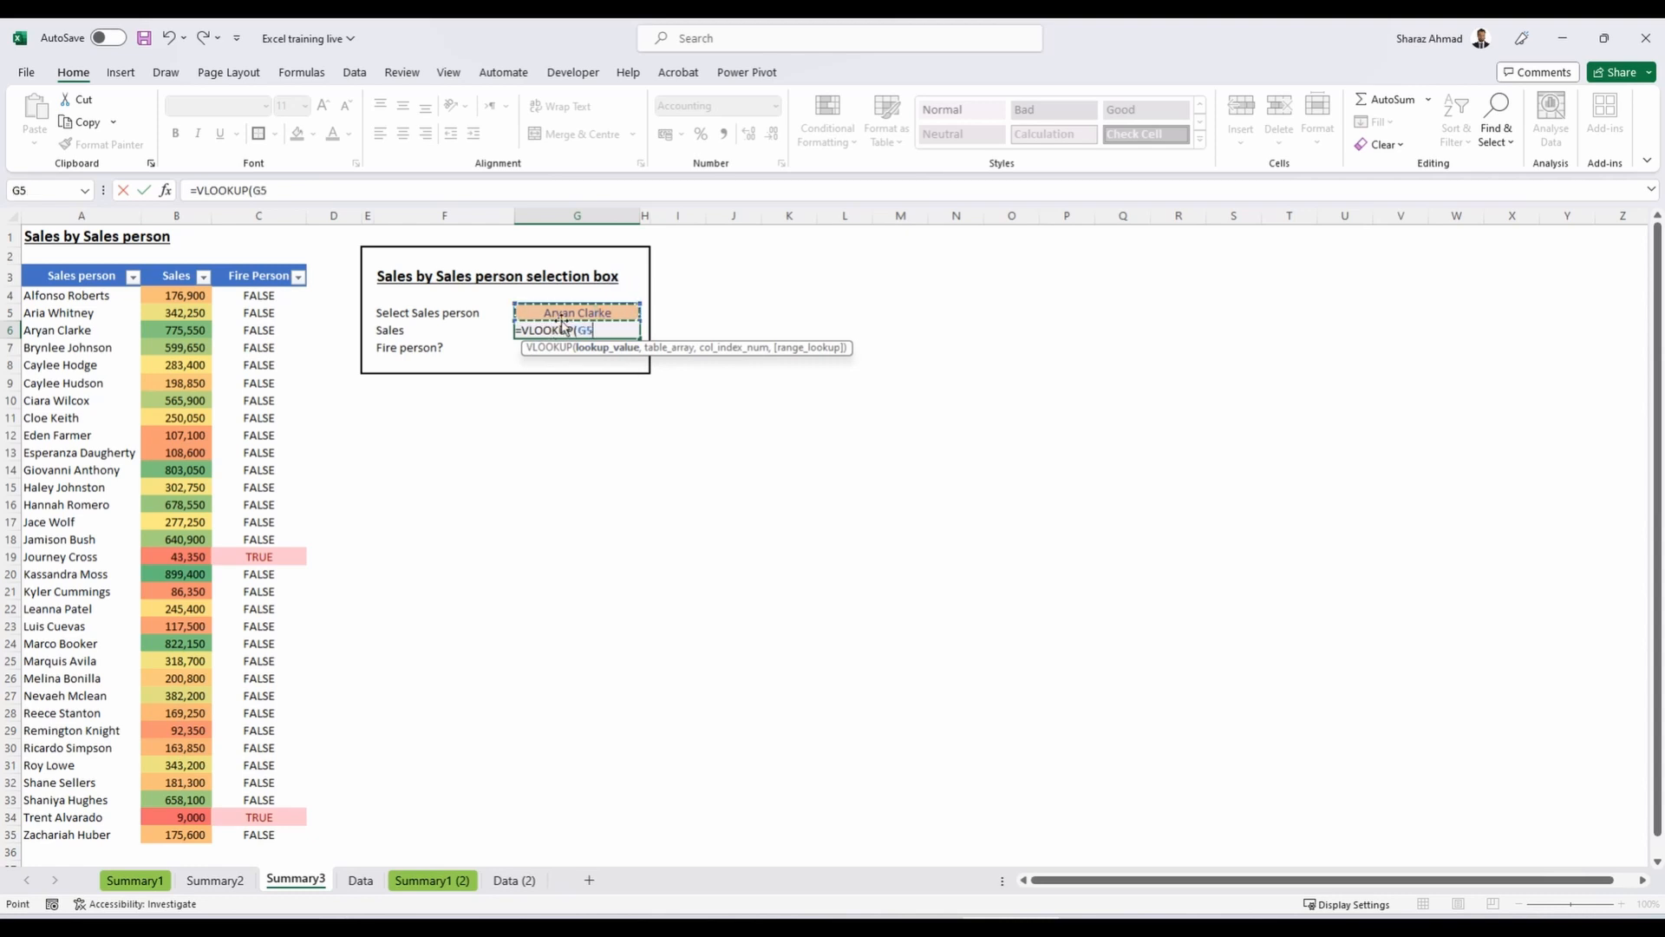
type(",")
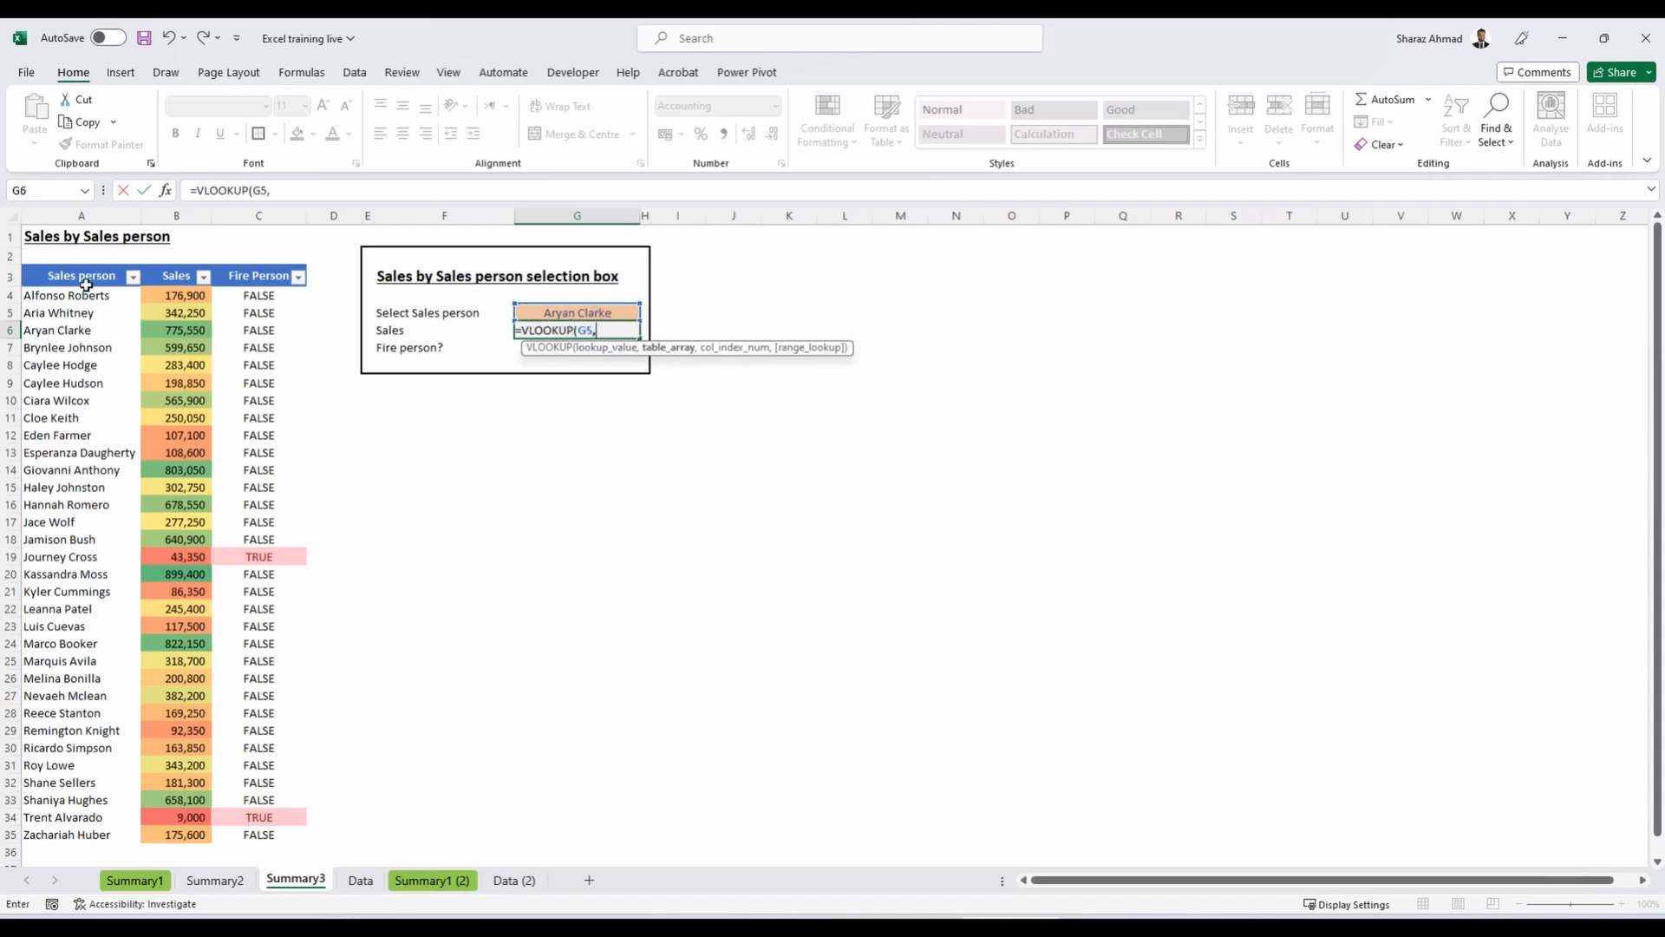
left_click_drag(83, 275, 267, 849)
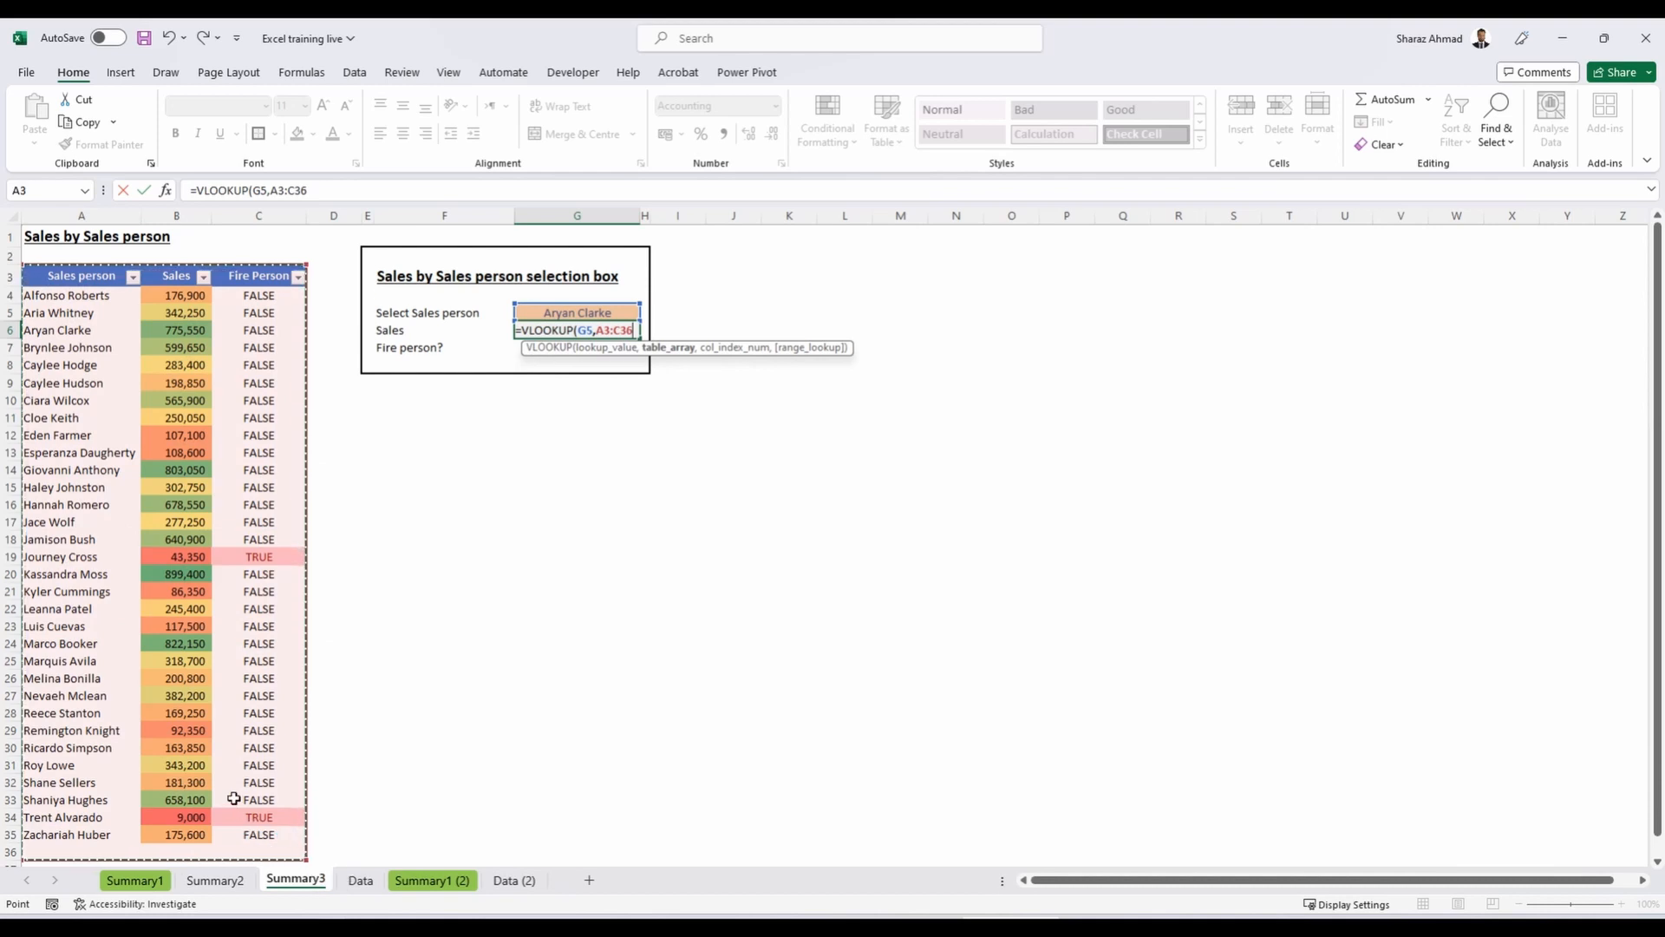
type(",")
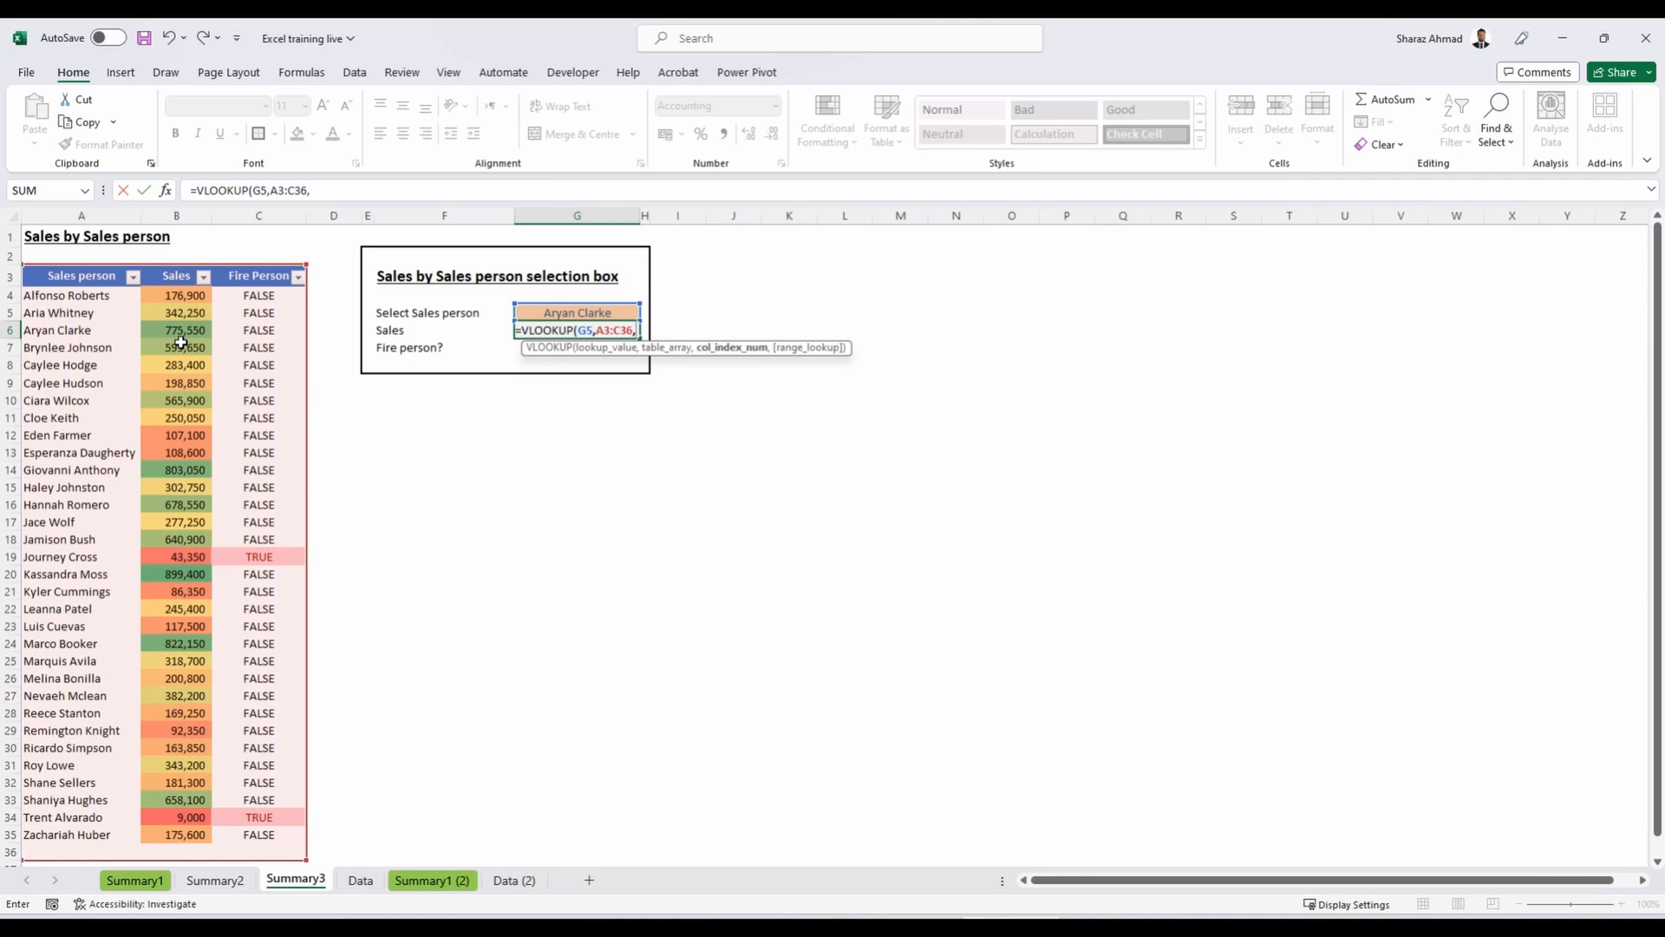
type("2,")
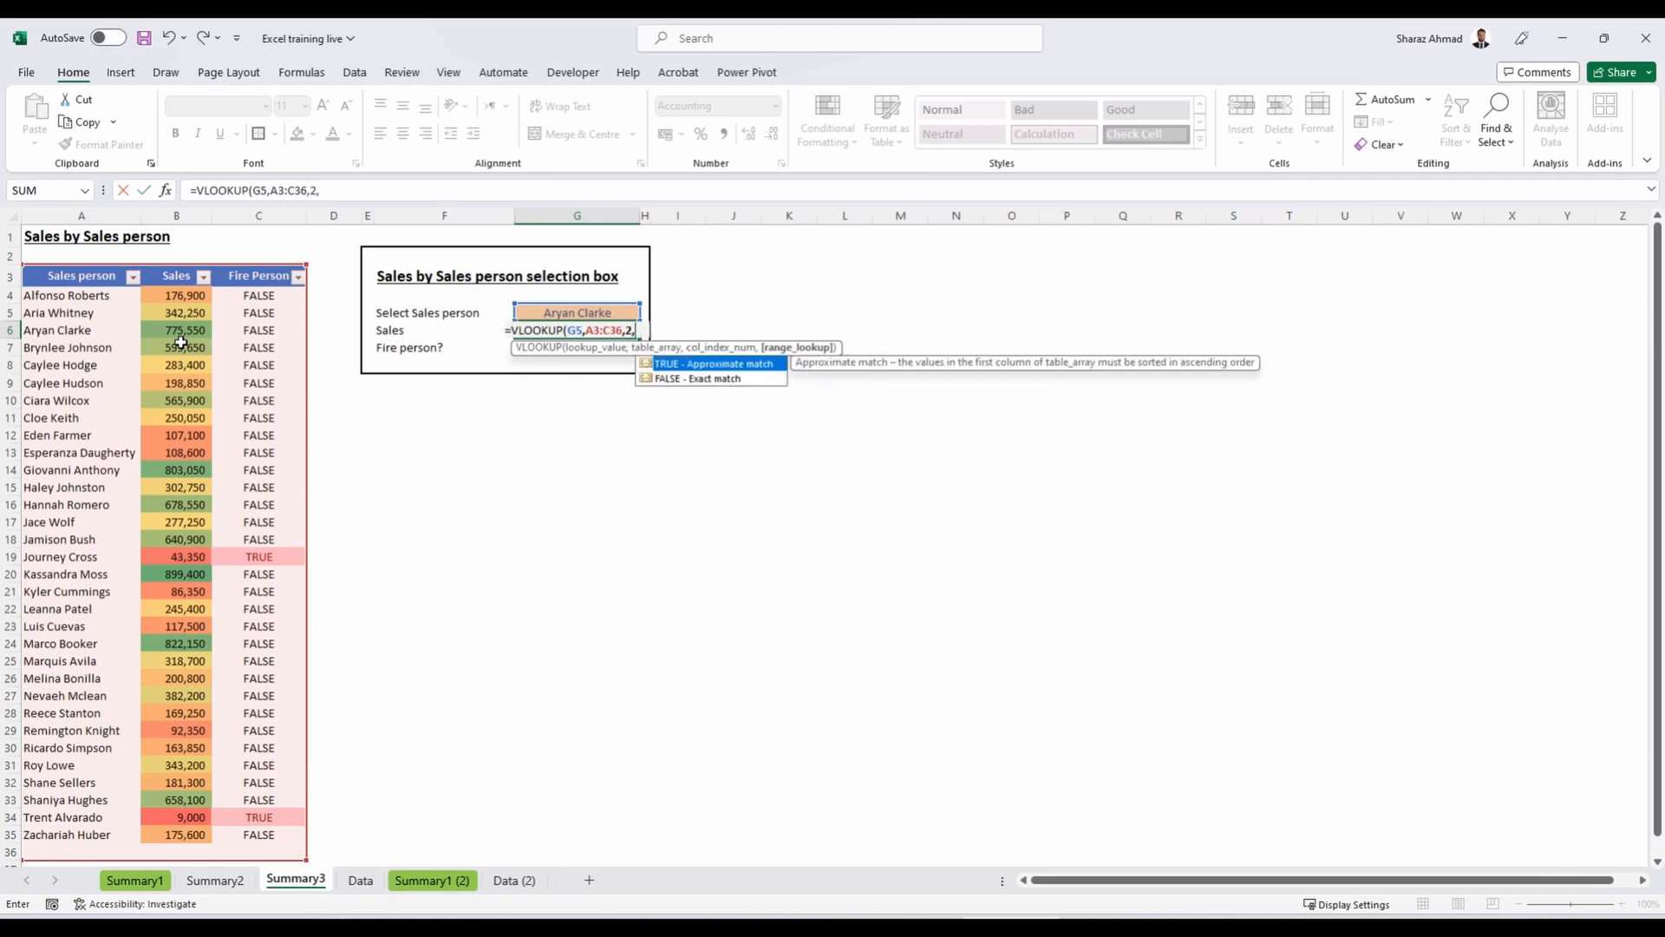
type("0)")
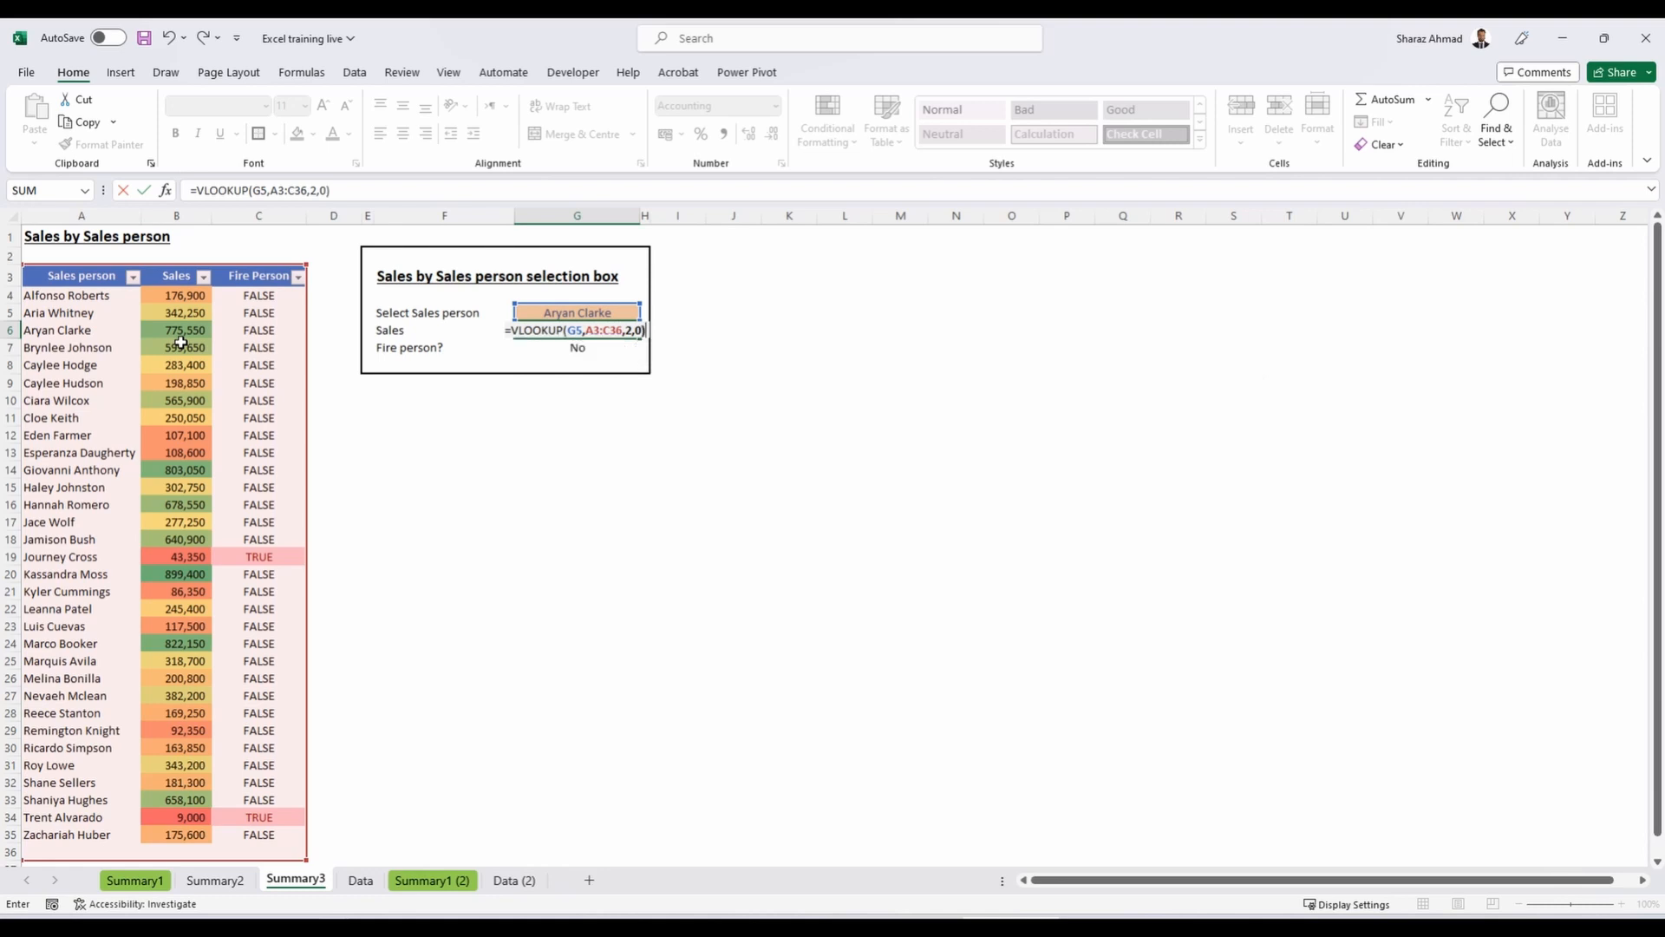
key("Return")
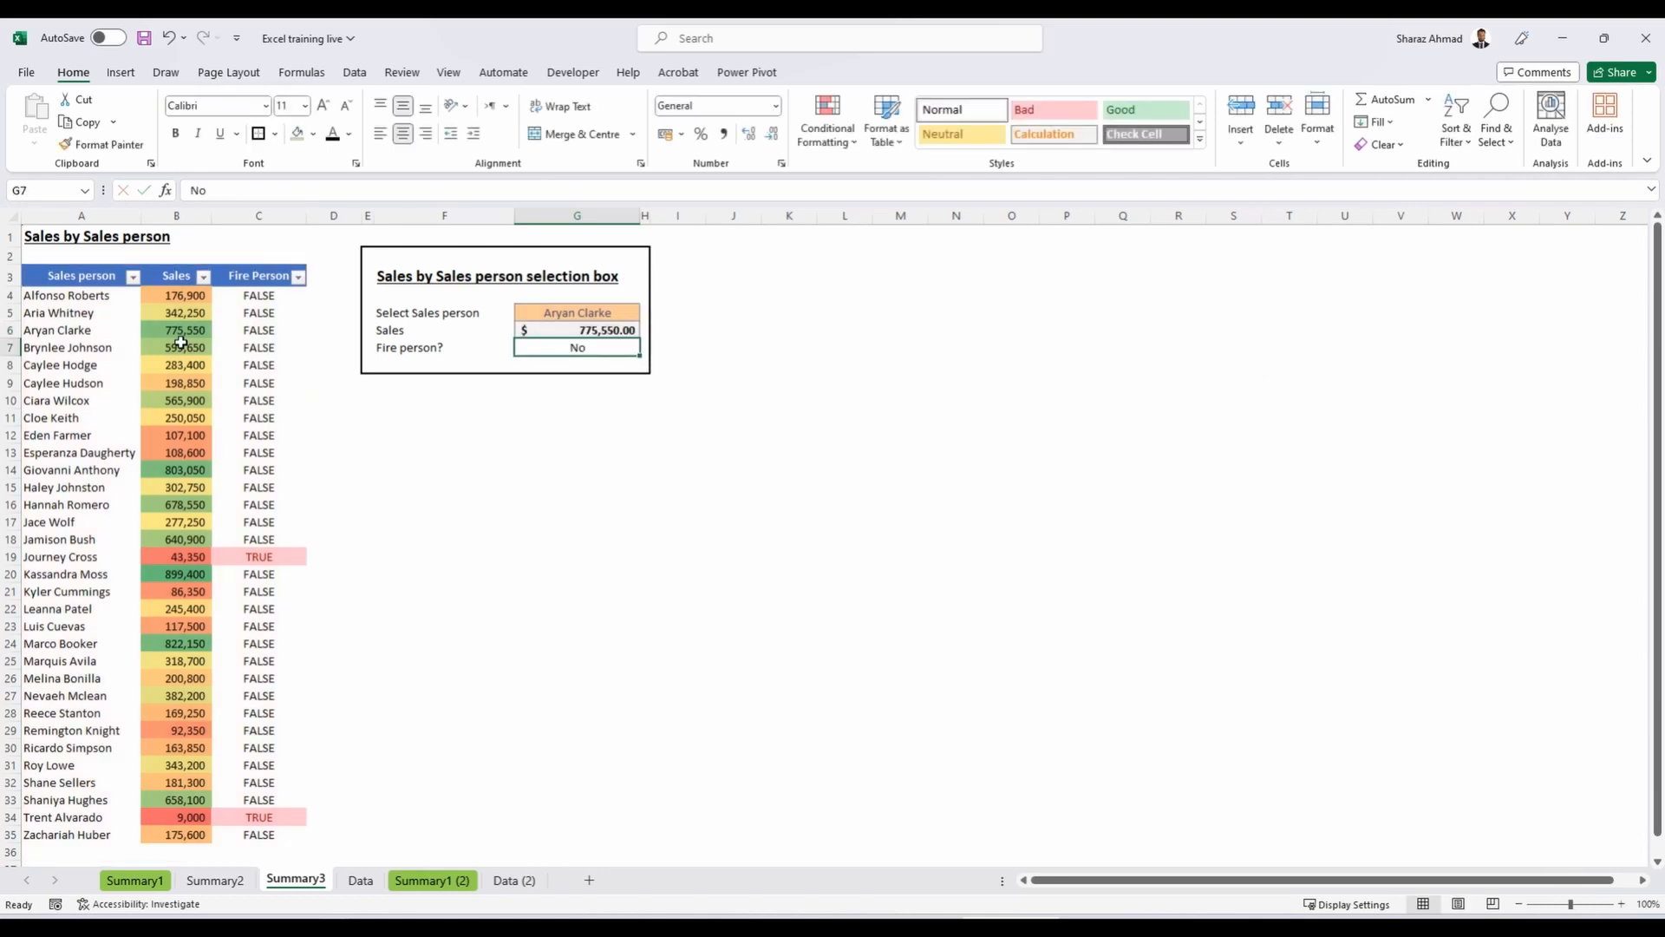
Copy the sales person's name from A8 into G5 to test the sales lookup with another person.
left_click(121, 365)
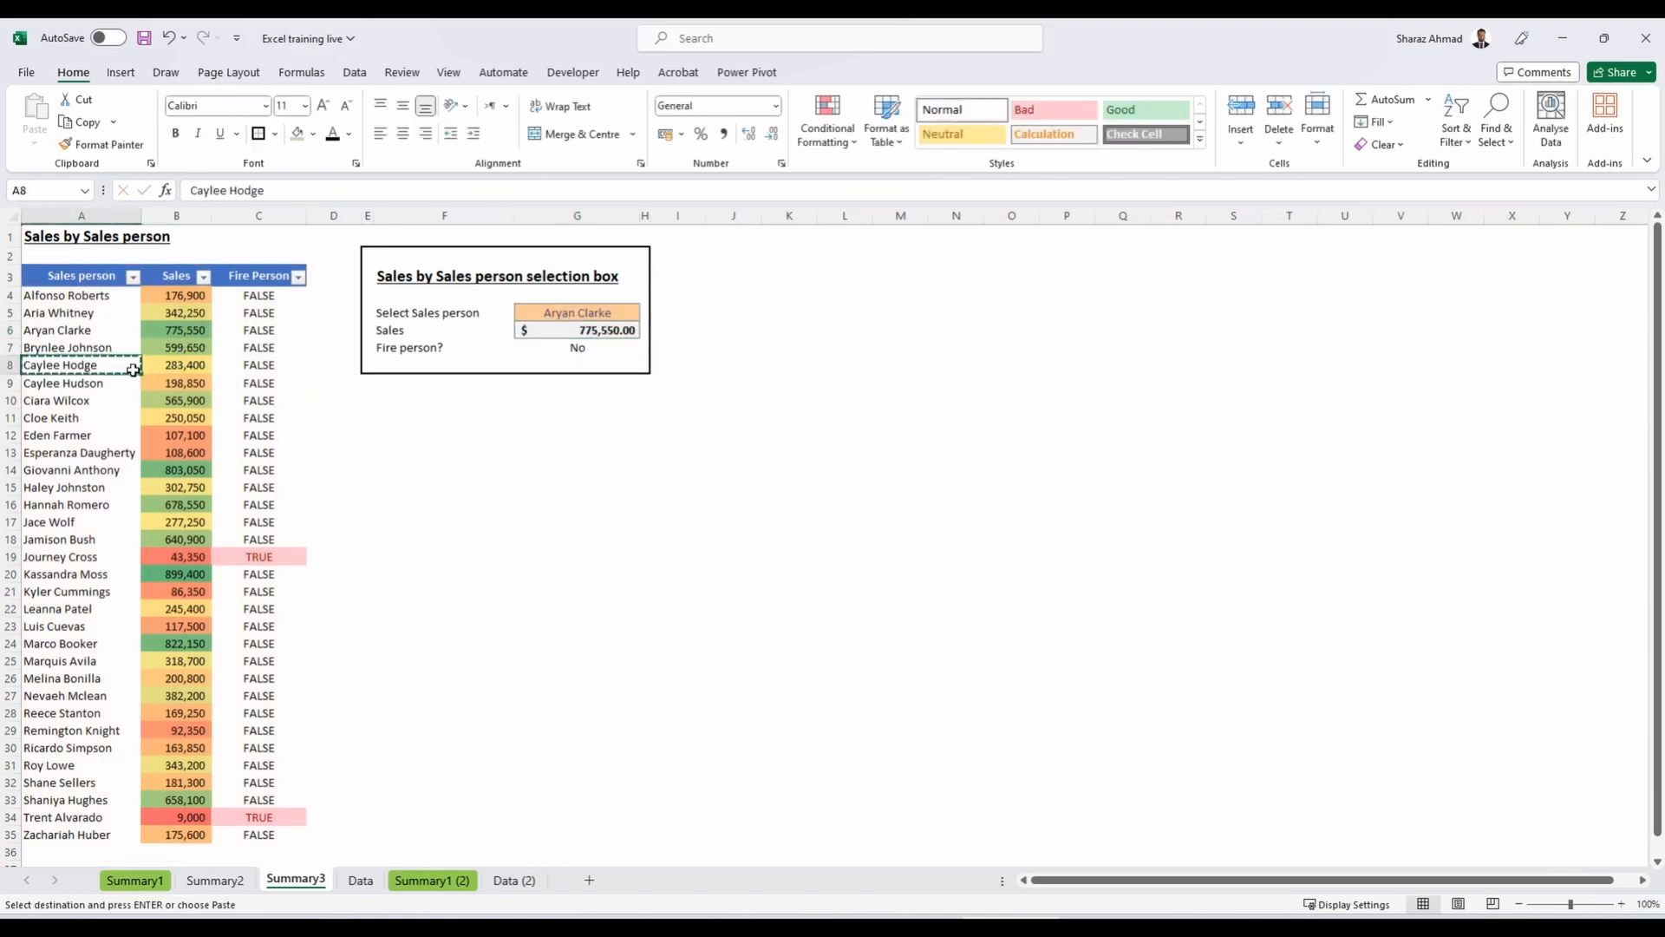
key("ctrl+c")
left_click(555, 313)
key("ctrl+v")
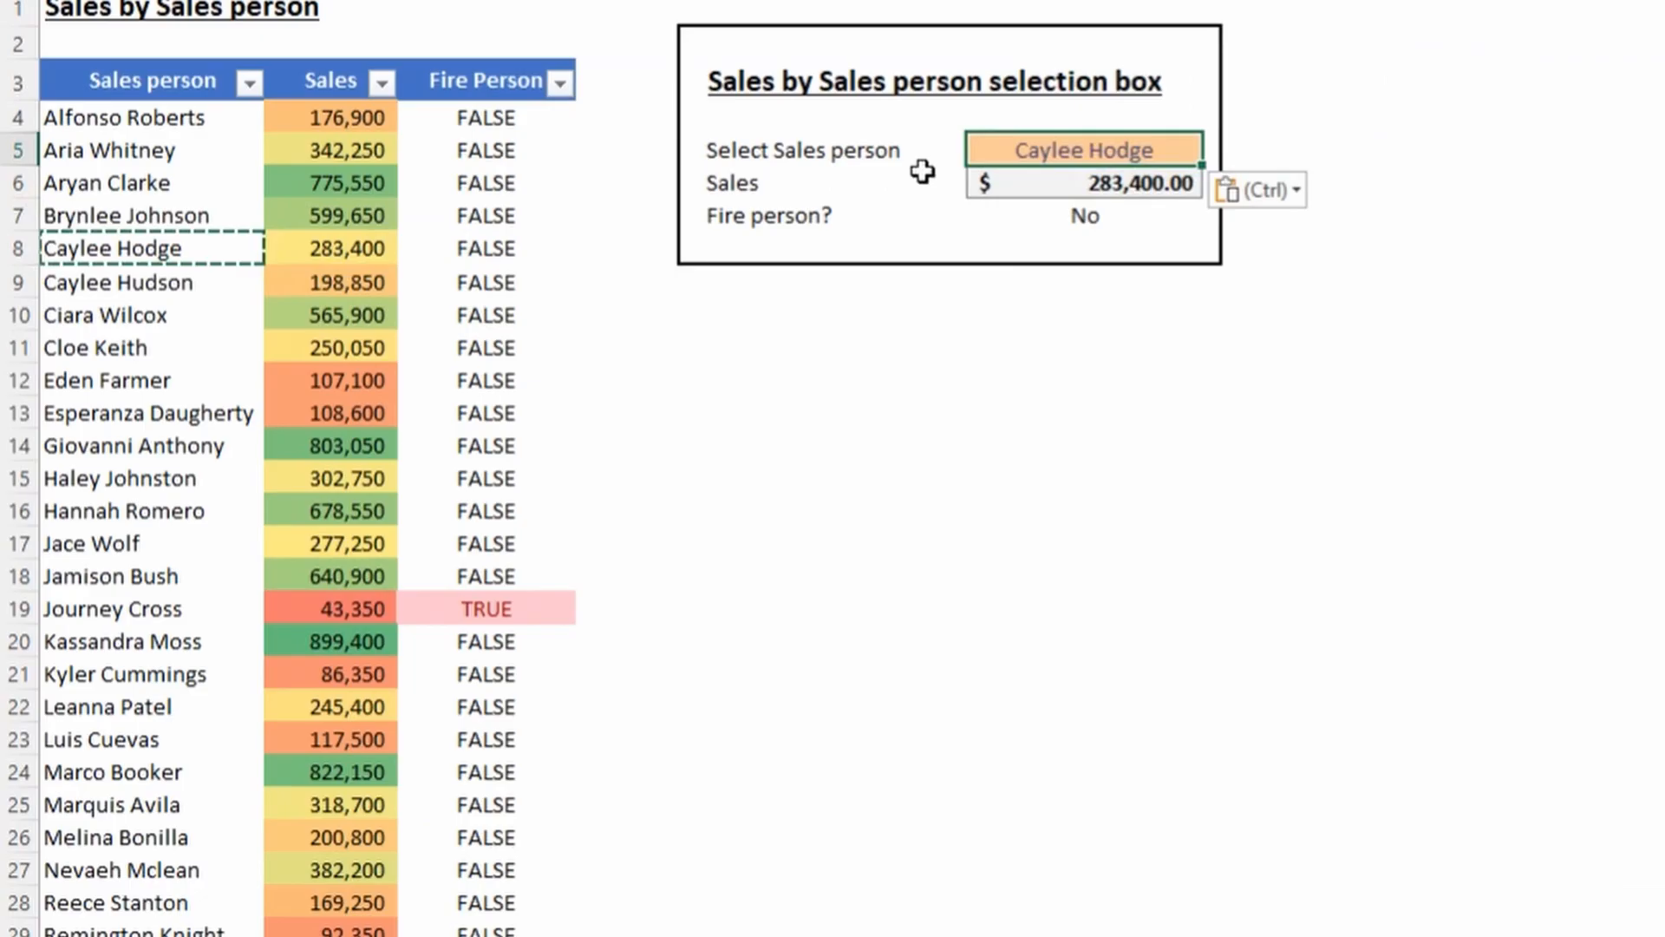
left_click(1014, 174)
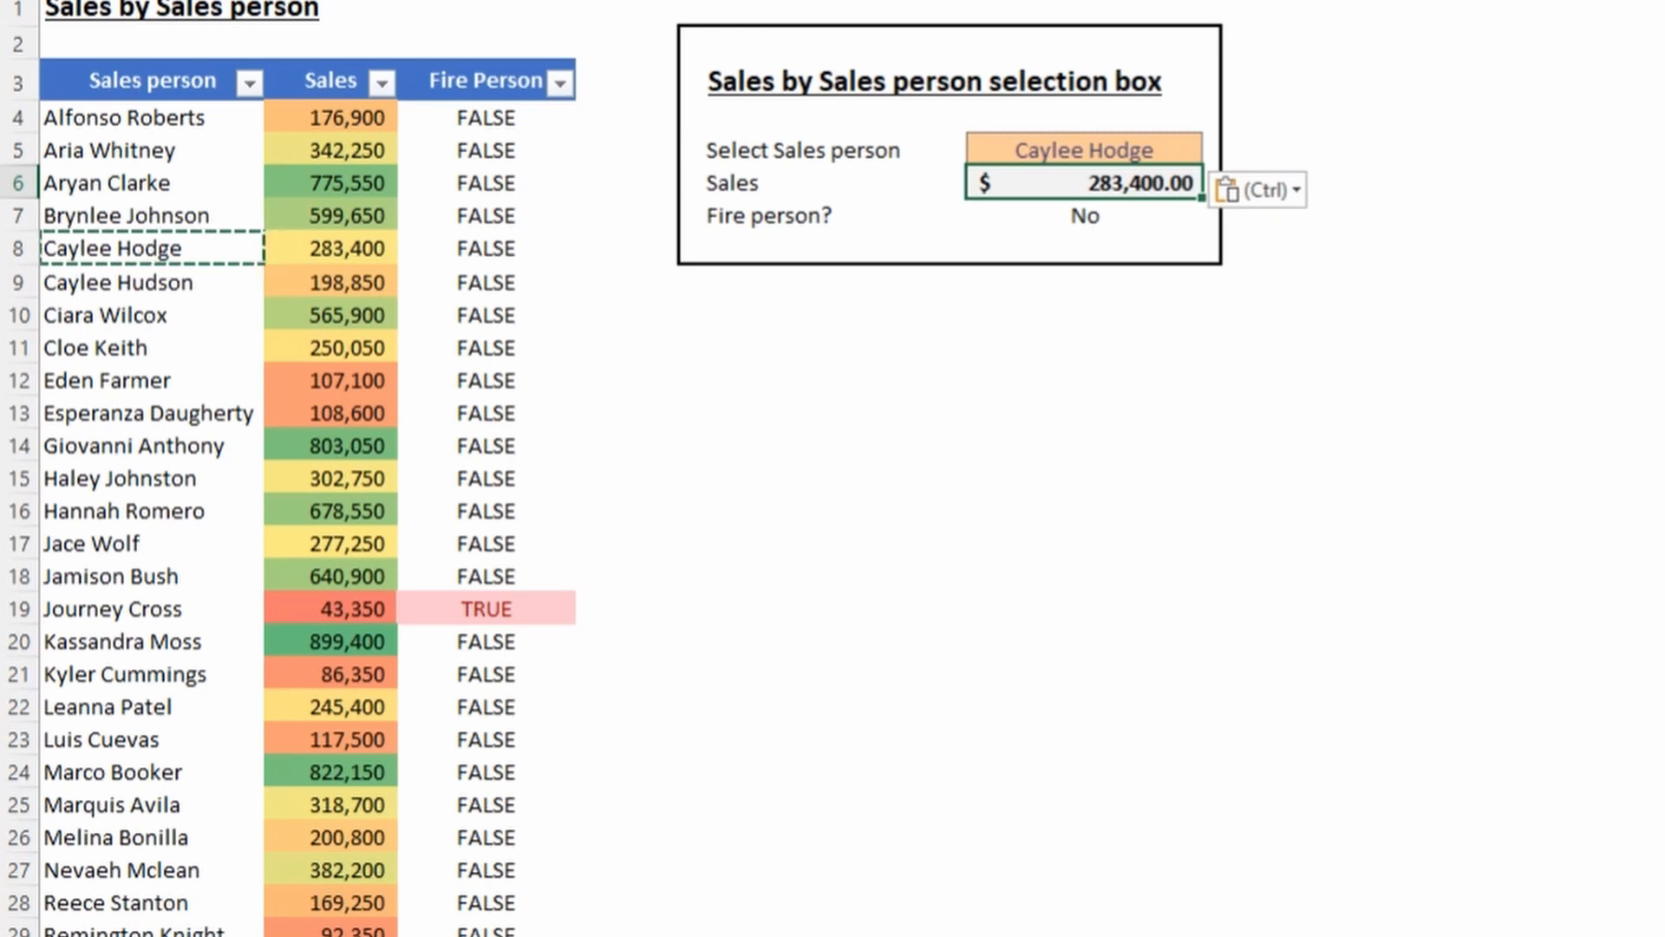
key("Escape")
left_click(377, 9)
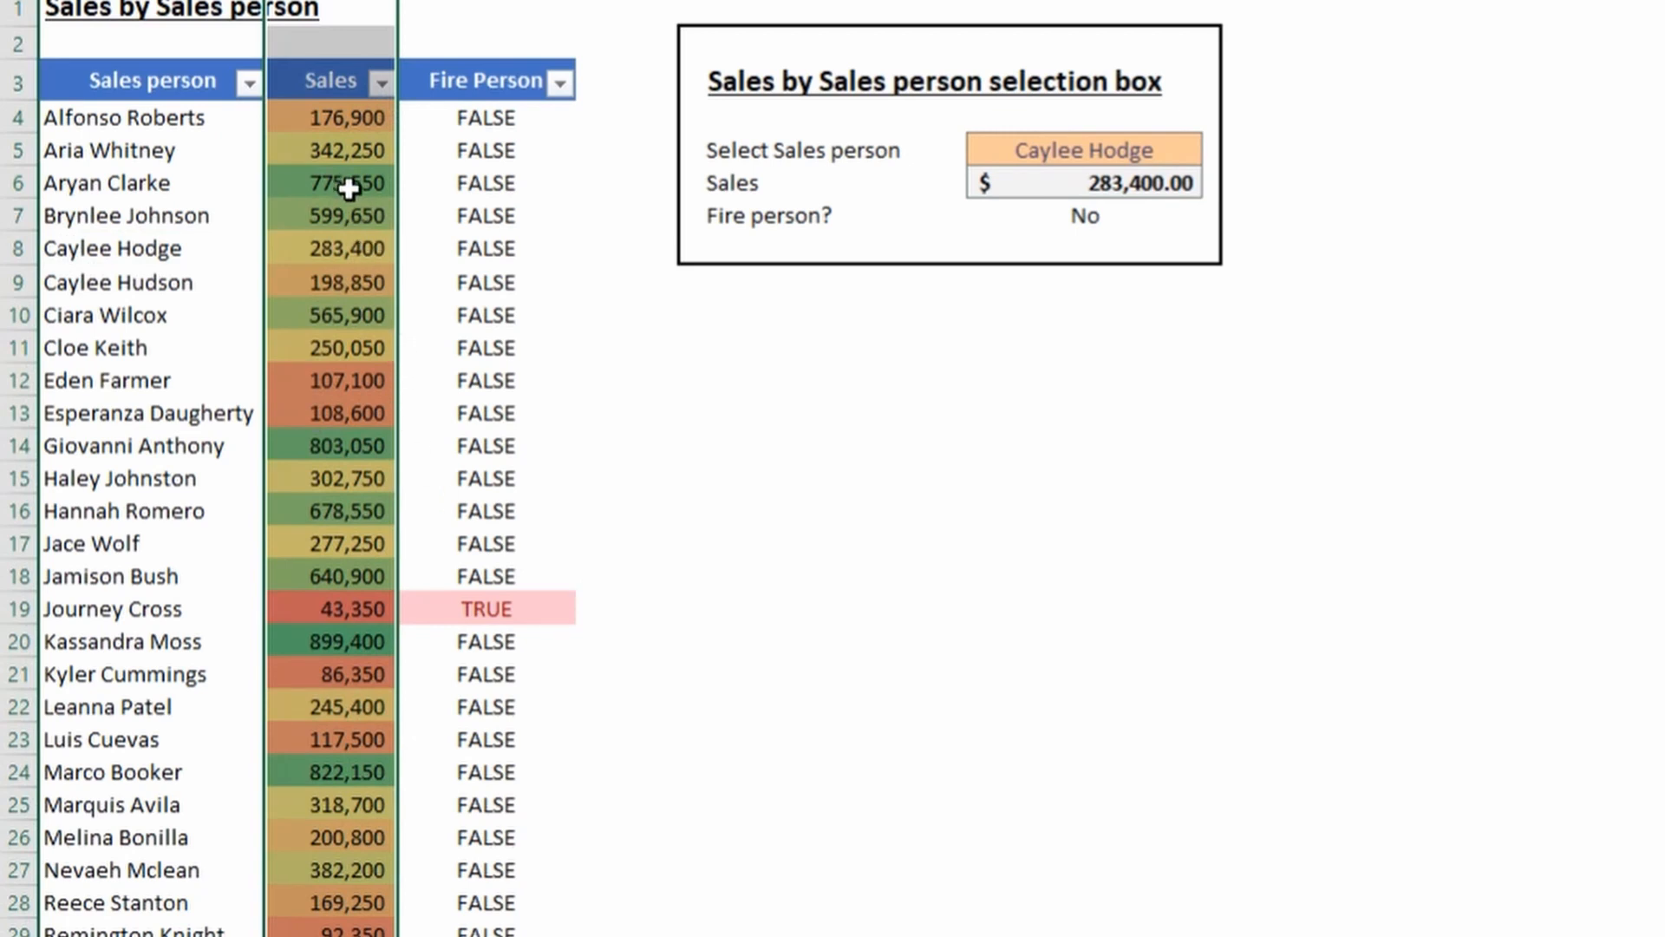
Replace the sales lookup in G6 with the formula =XLOOKUP(G5,A:A,B:B).
left_click(1146, 187)
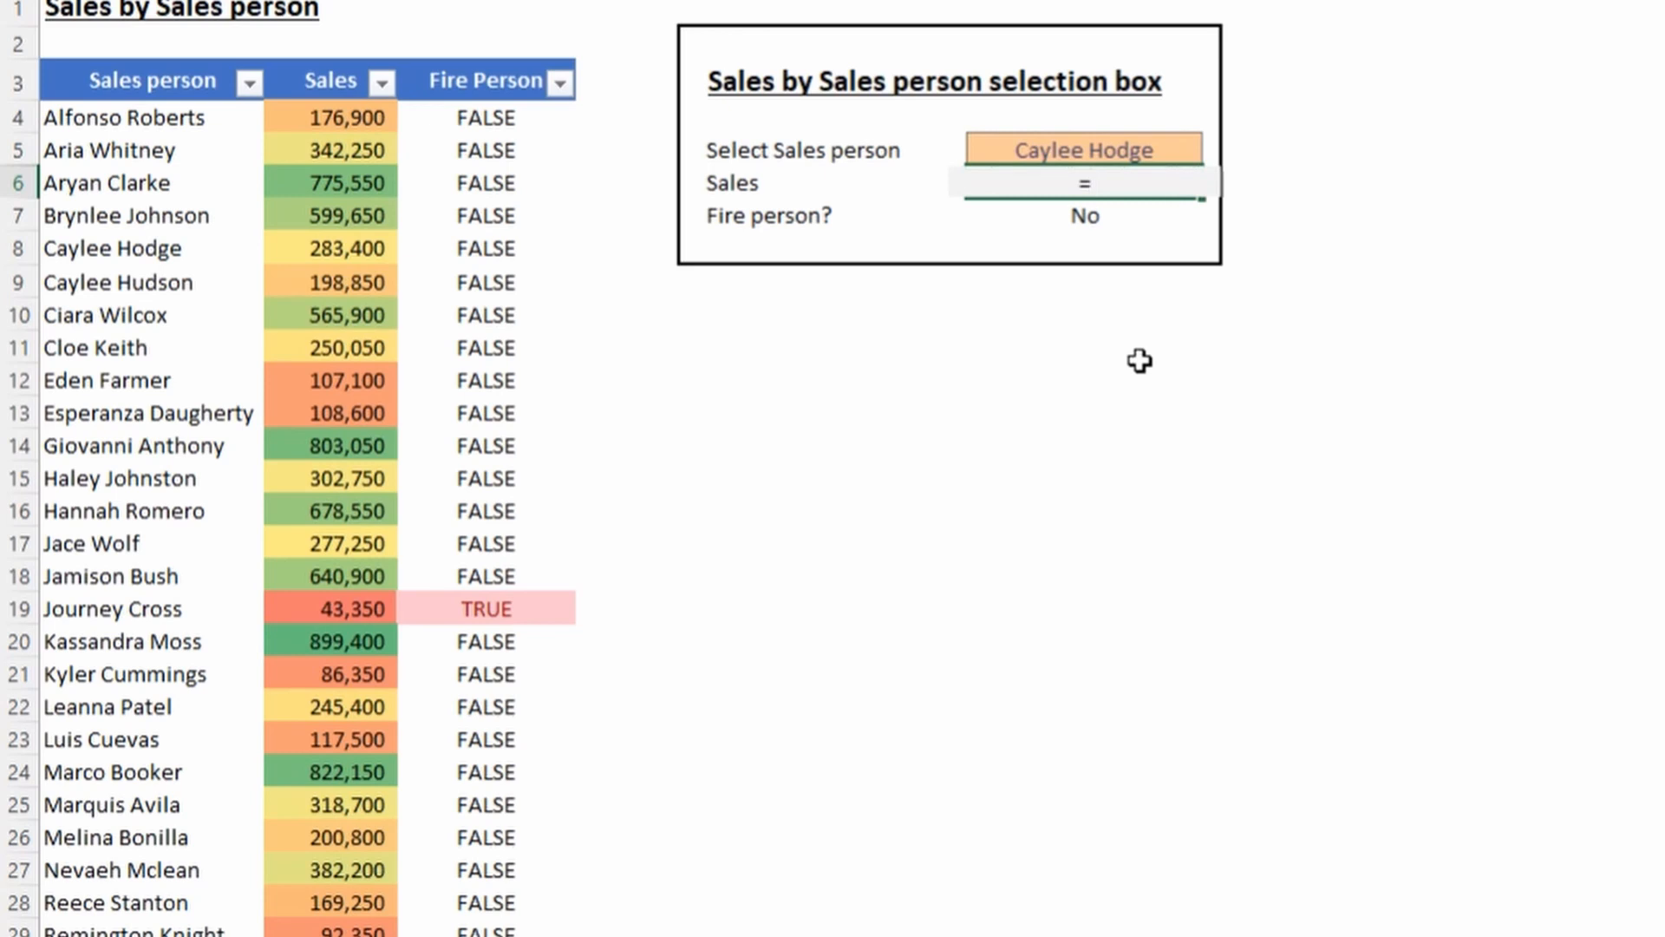
type("xl")
key("Tab")
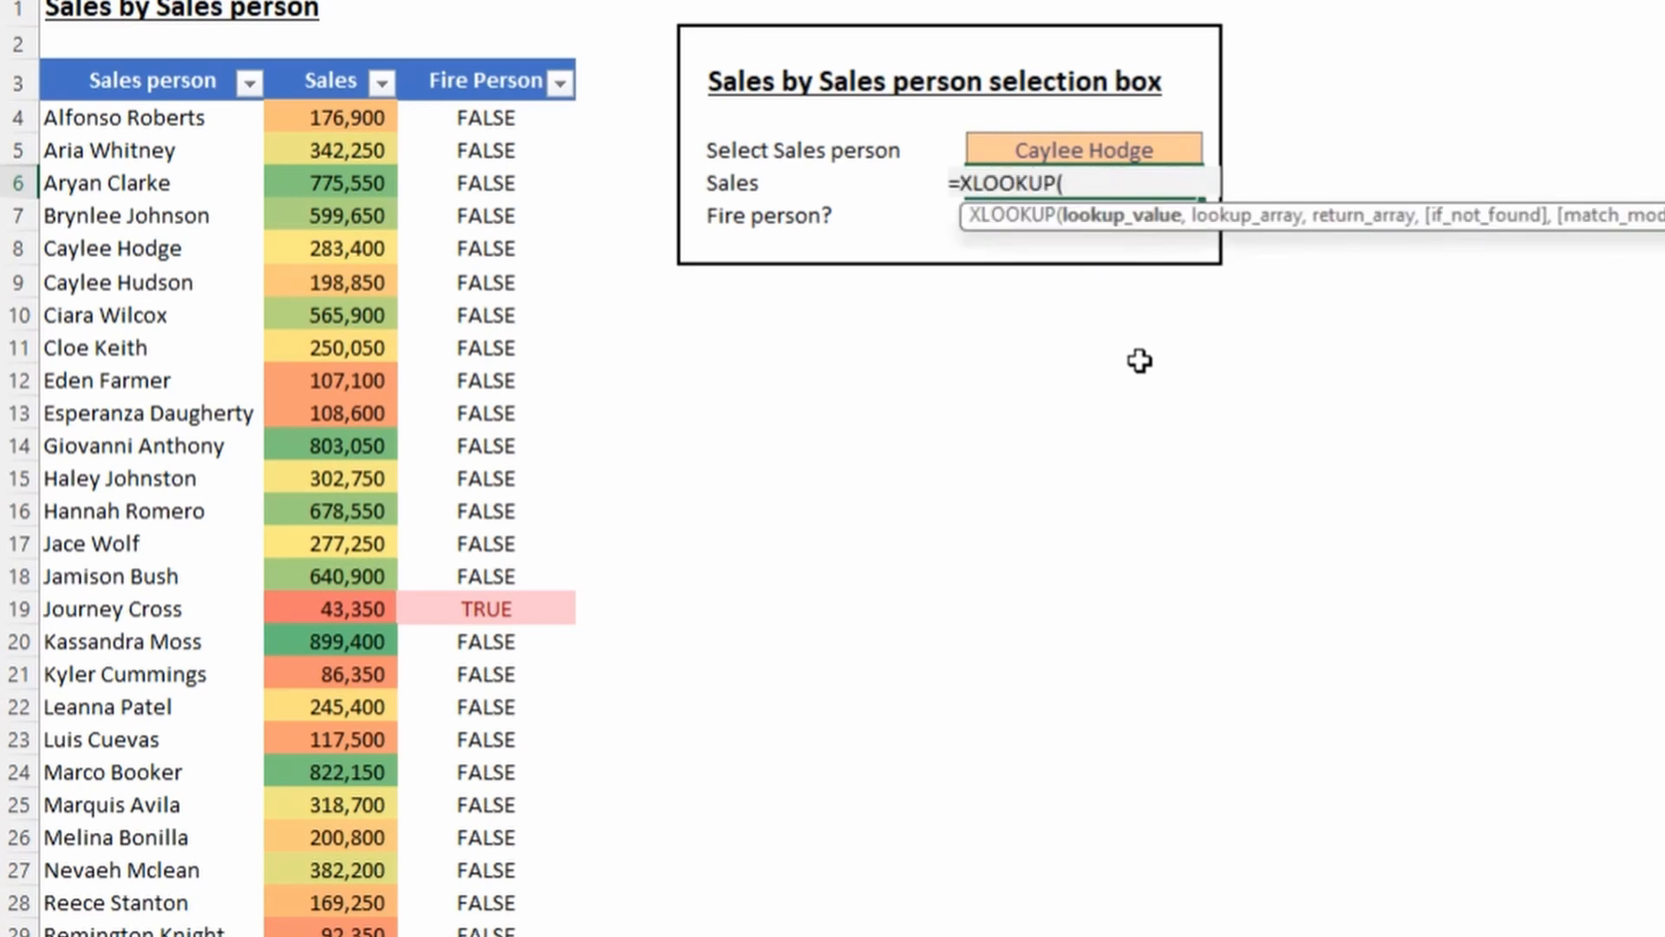
left_click(1189, 157)
type(",")
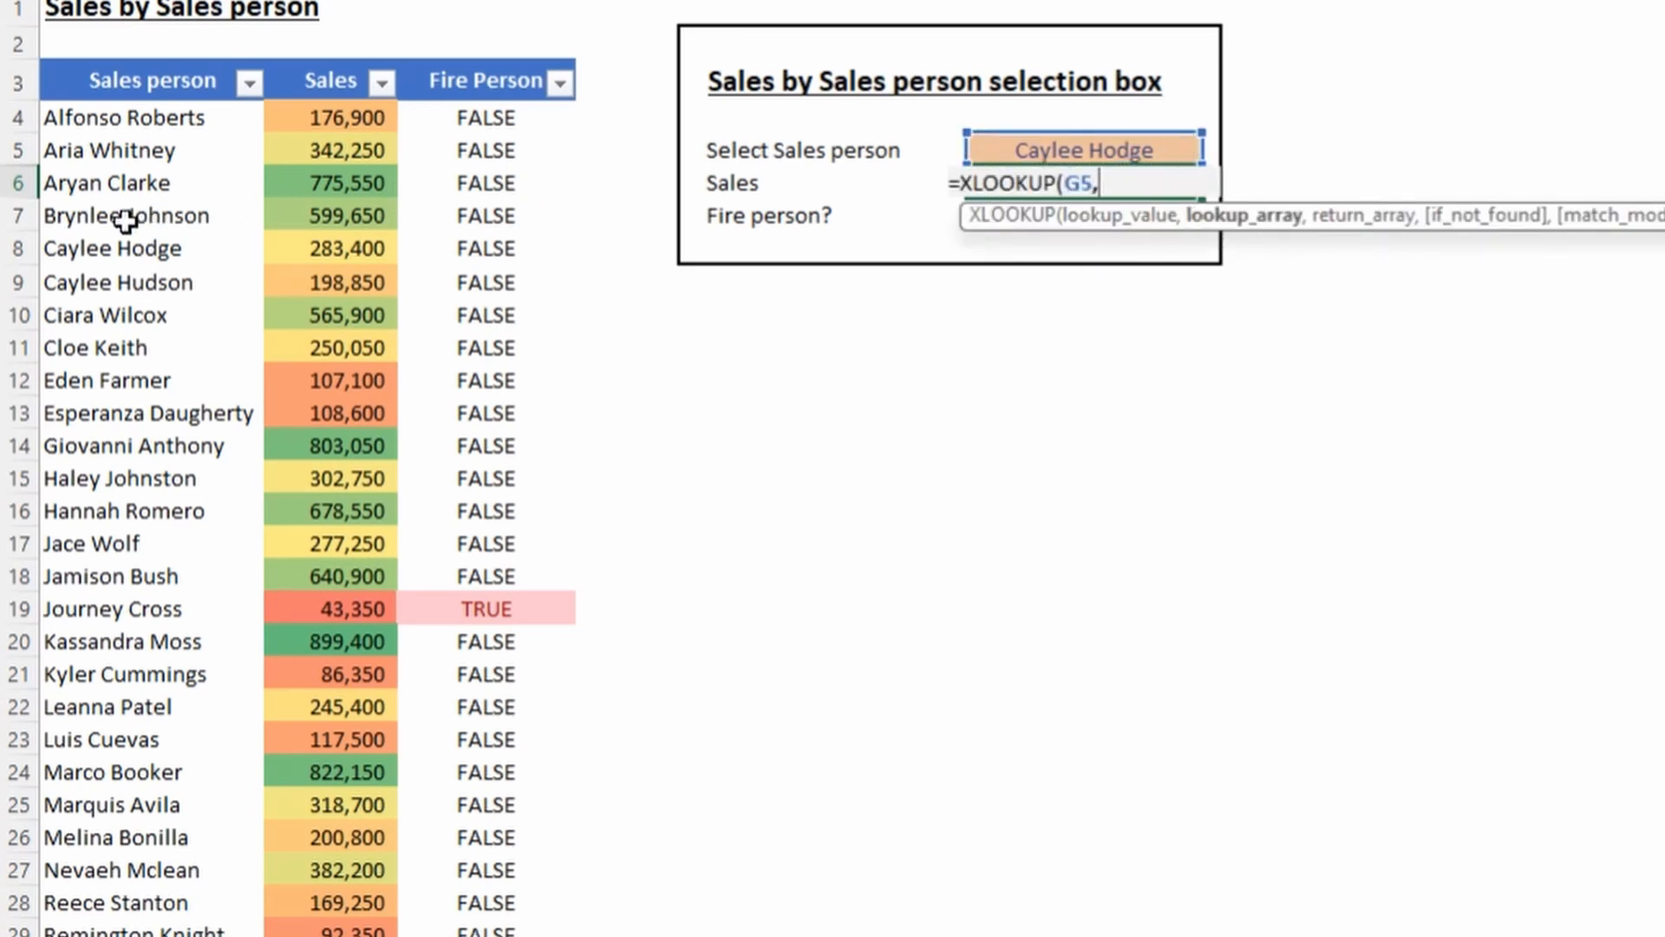
left_click(126, 221)
key("ctrl+space")
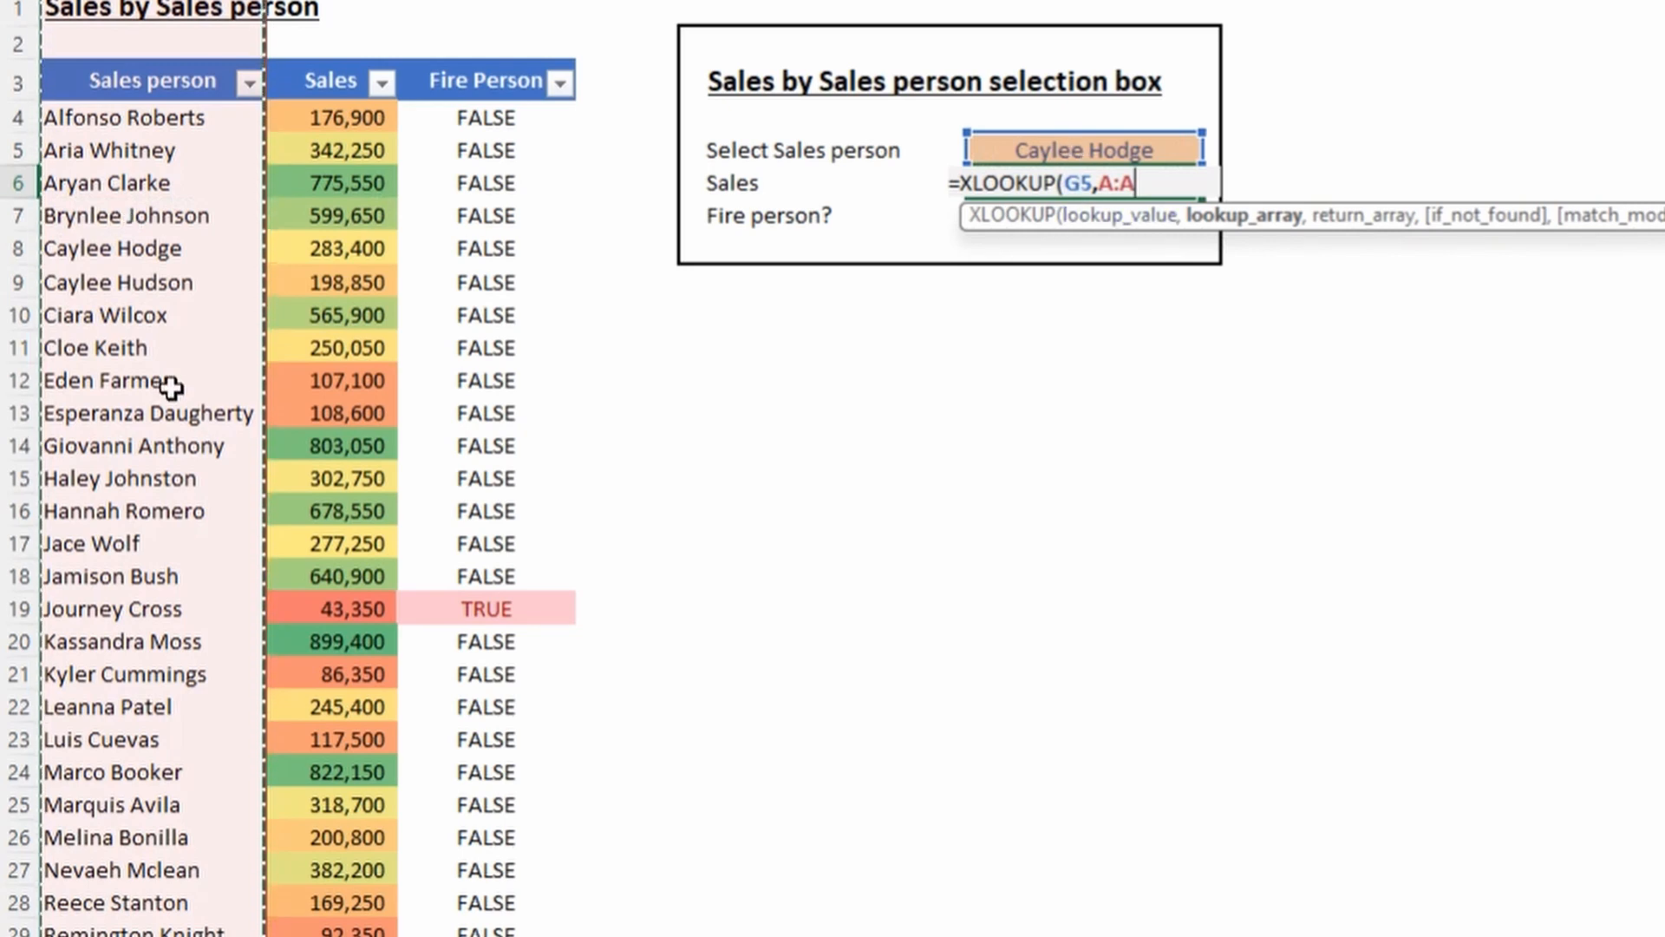
type(",")
left_click(327, 357)
key("ctrl+space")
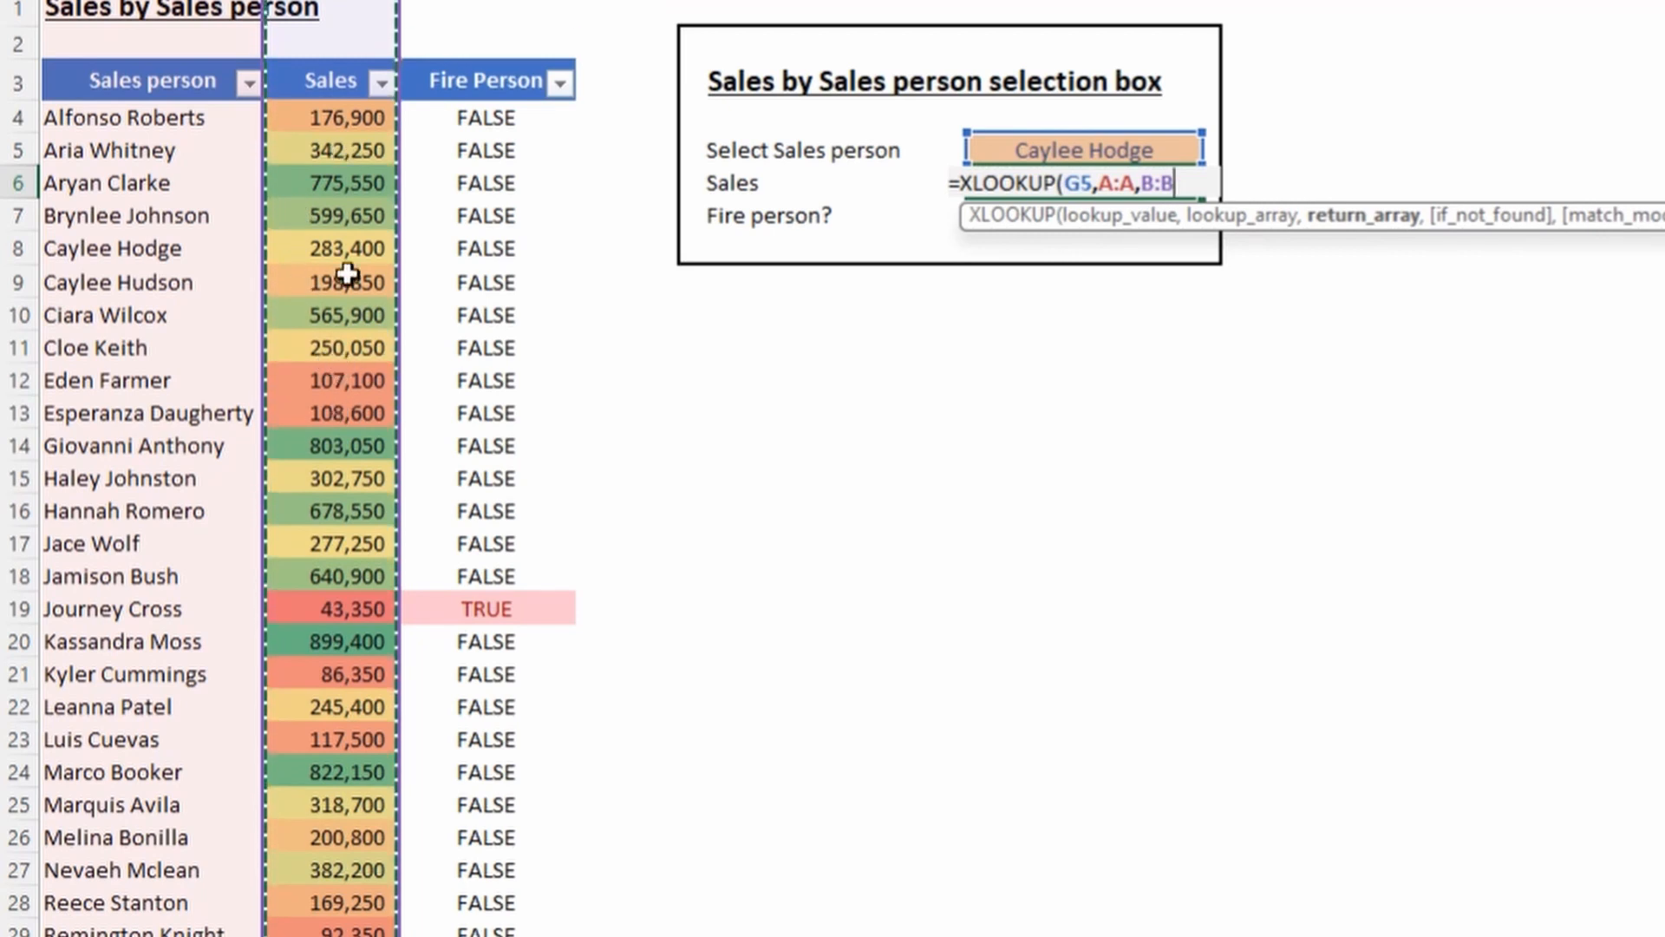
key("Return")
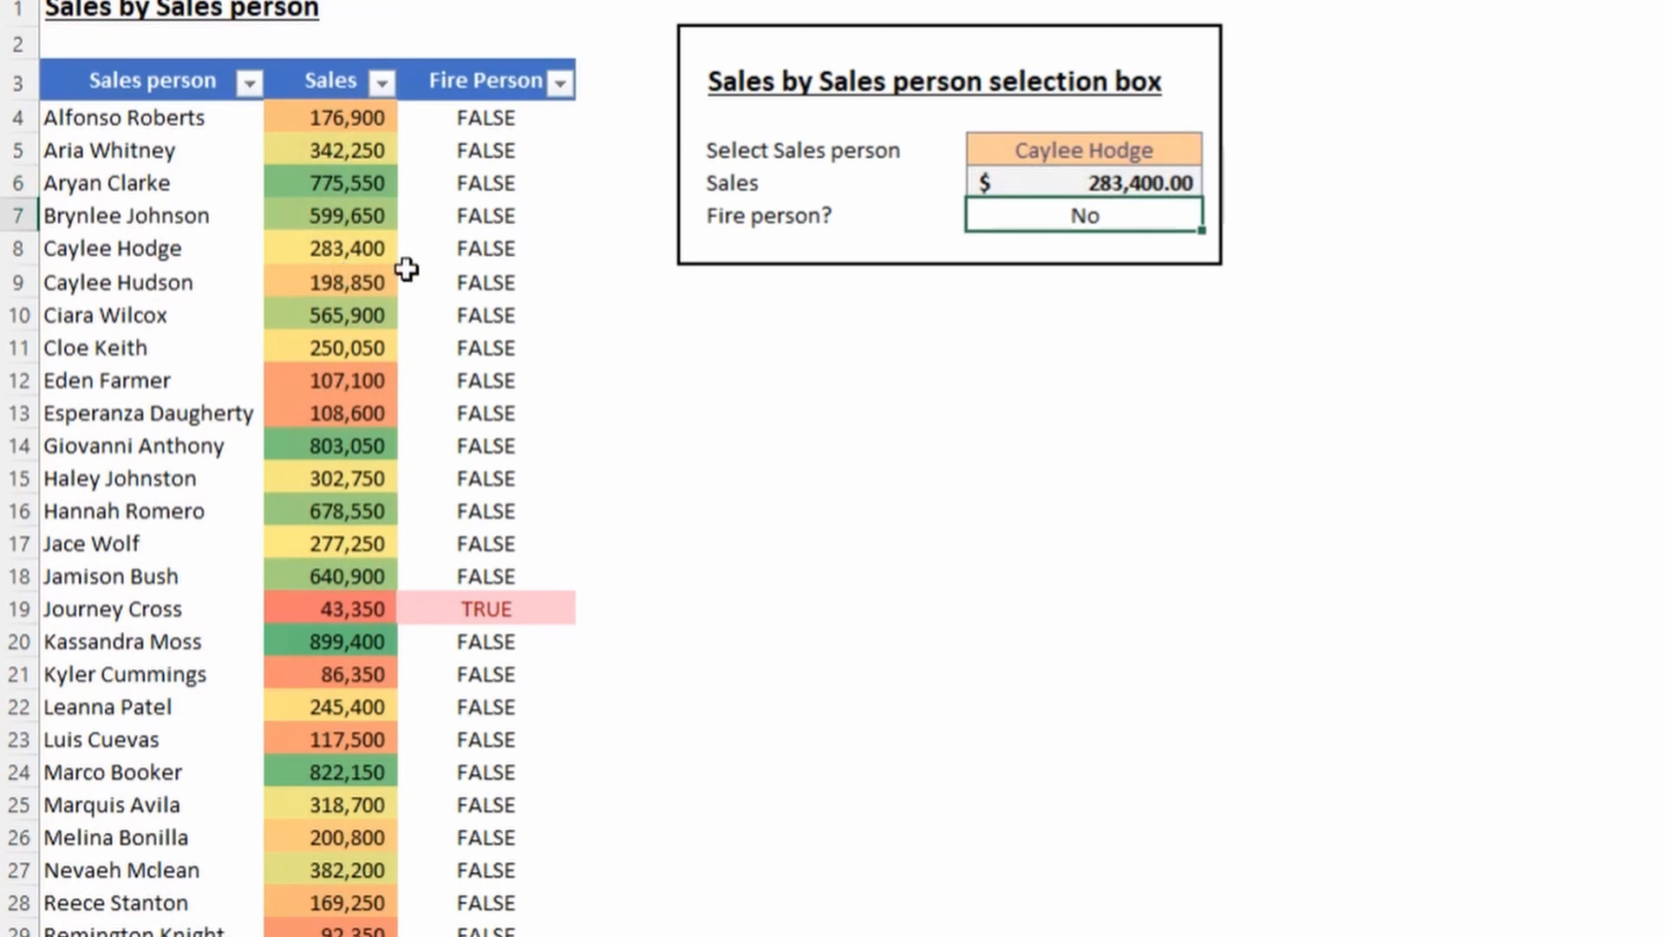
Copy the sales person's name from A10 into G5 to test the XLOOKUP formula.
left_click(143, 314)
key("ctrl+c")
right_click(991, 148)
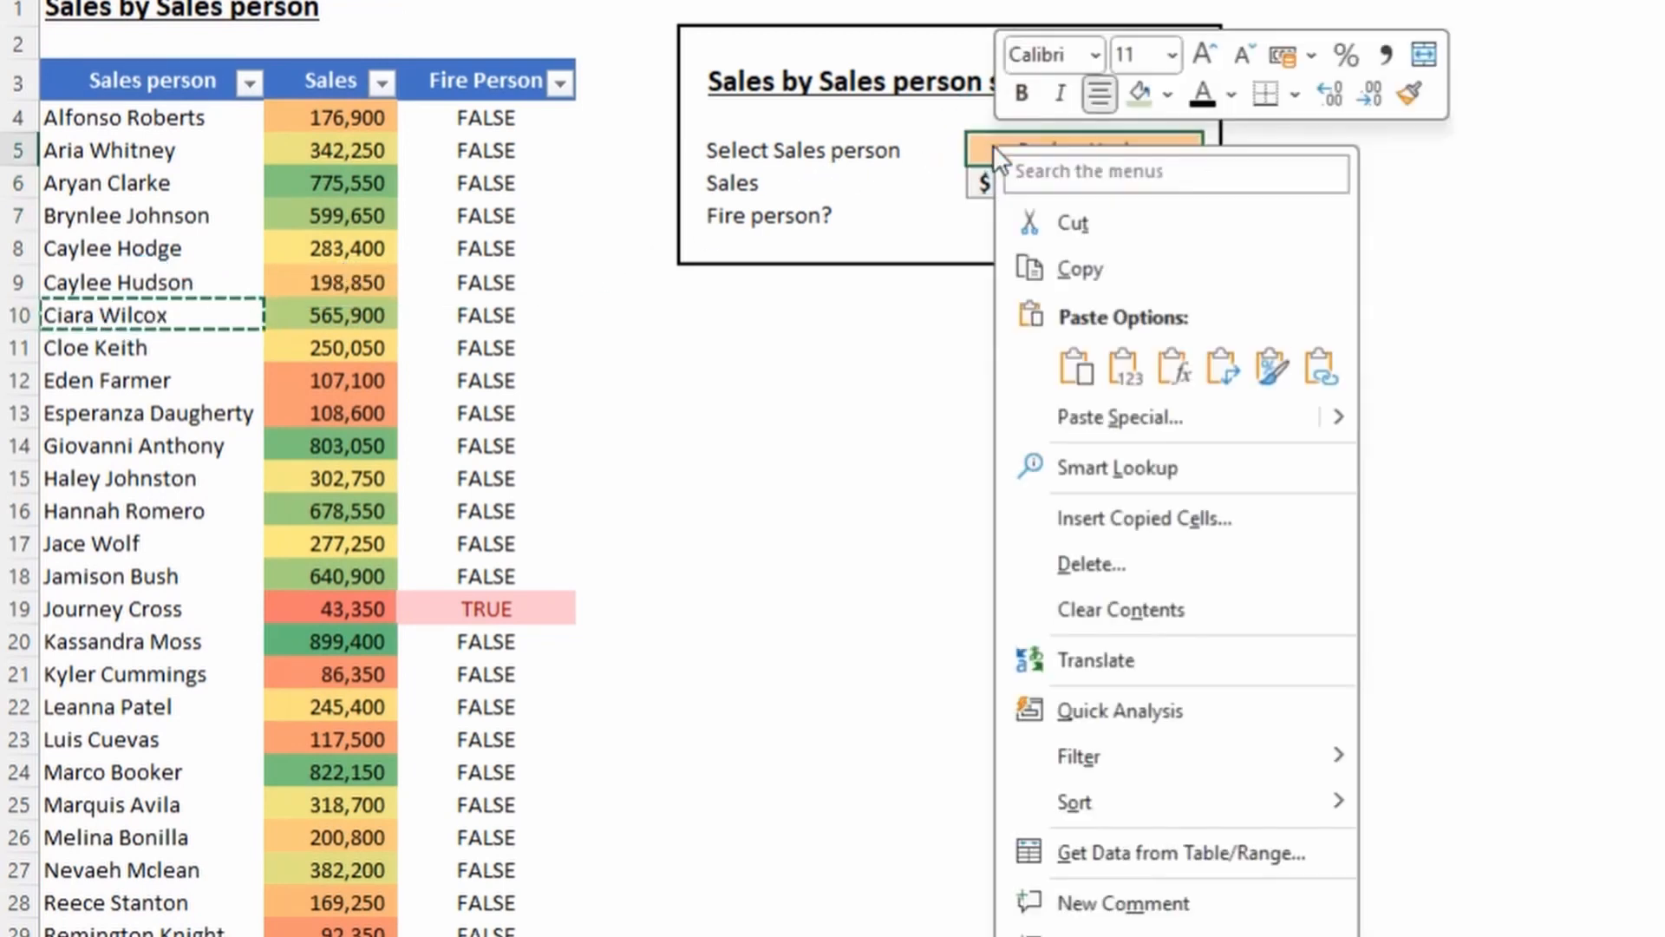
left_click(1072, 361)
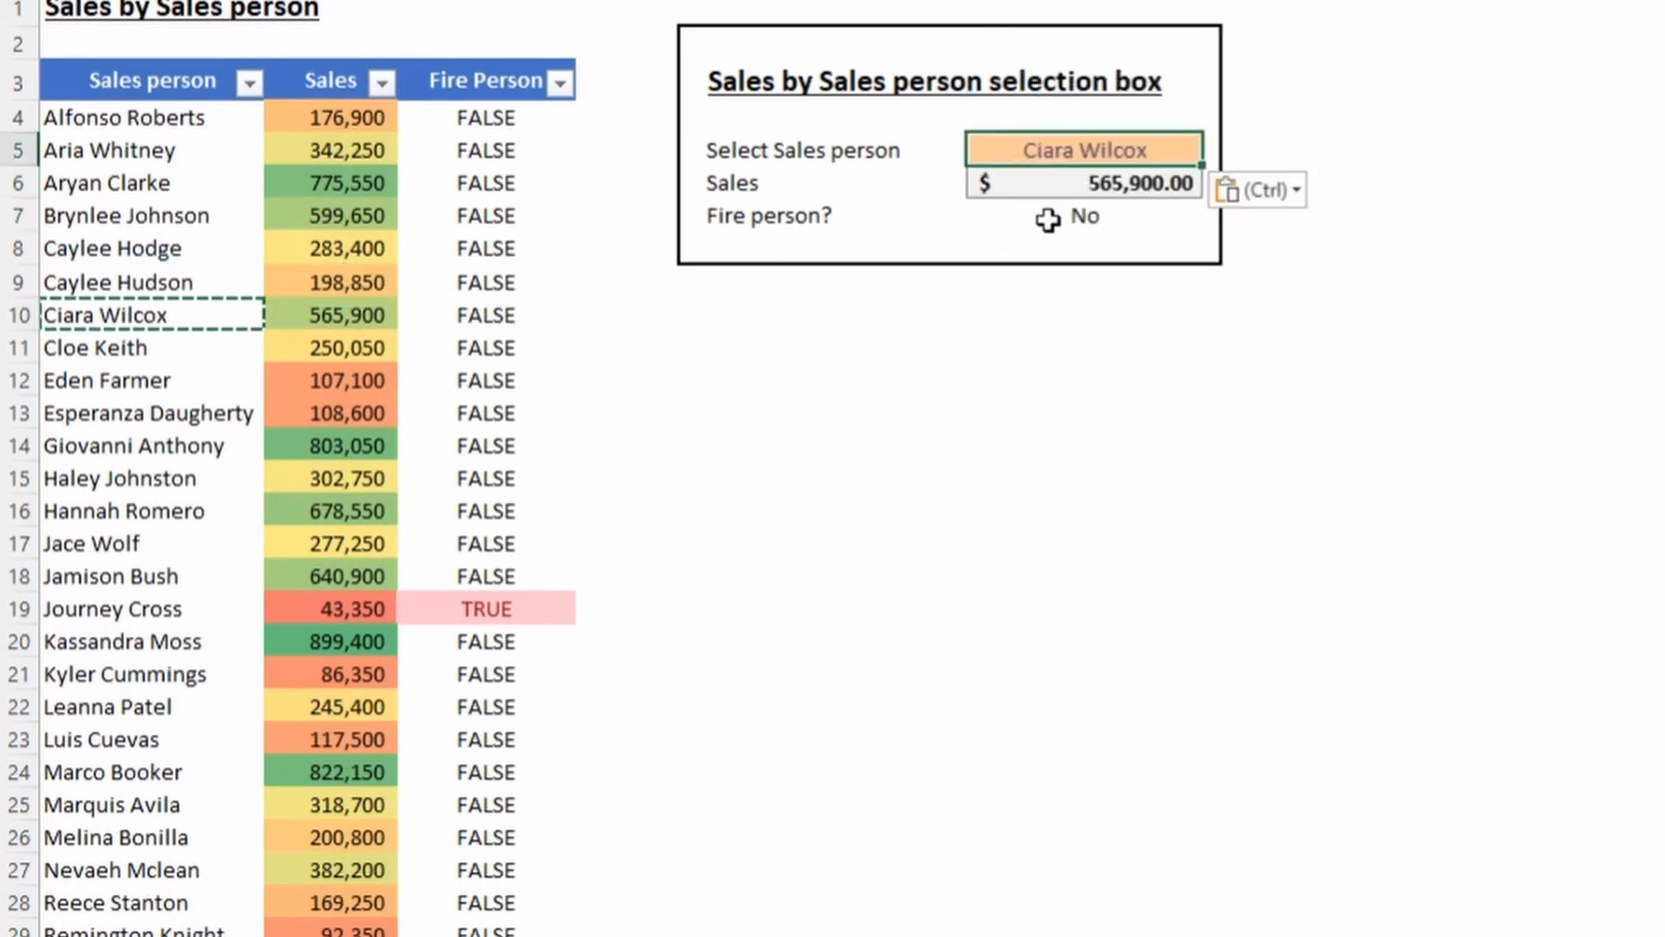
Replace the sales lookup in G6 with the formula =INDEX(B:B,MATCH(G5,A:A,0)).
left_click(1094, 184)
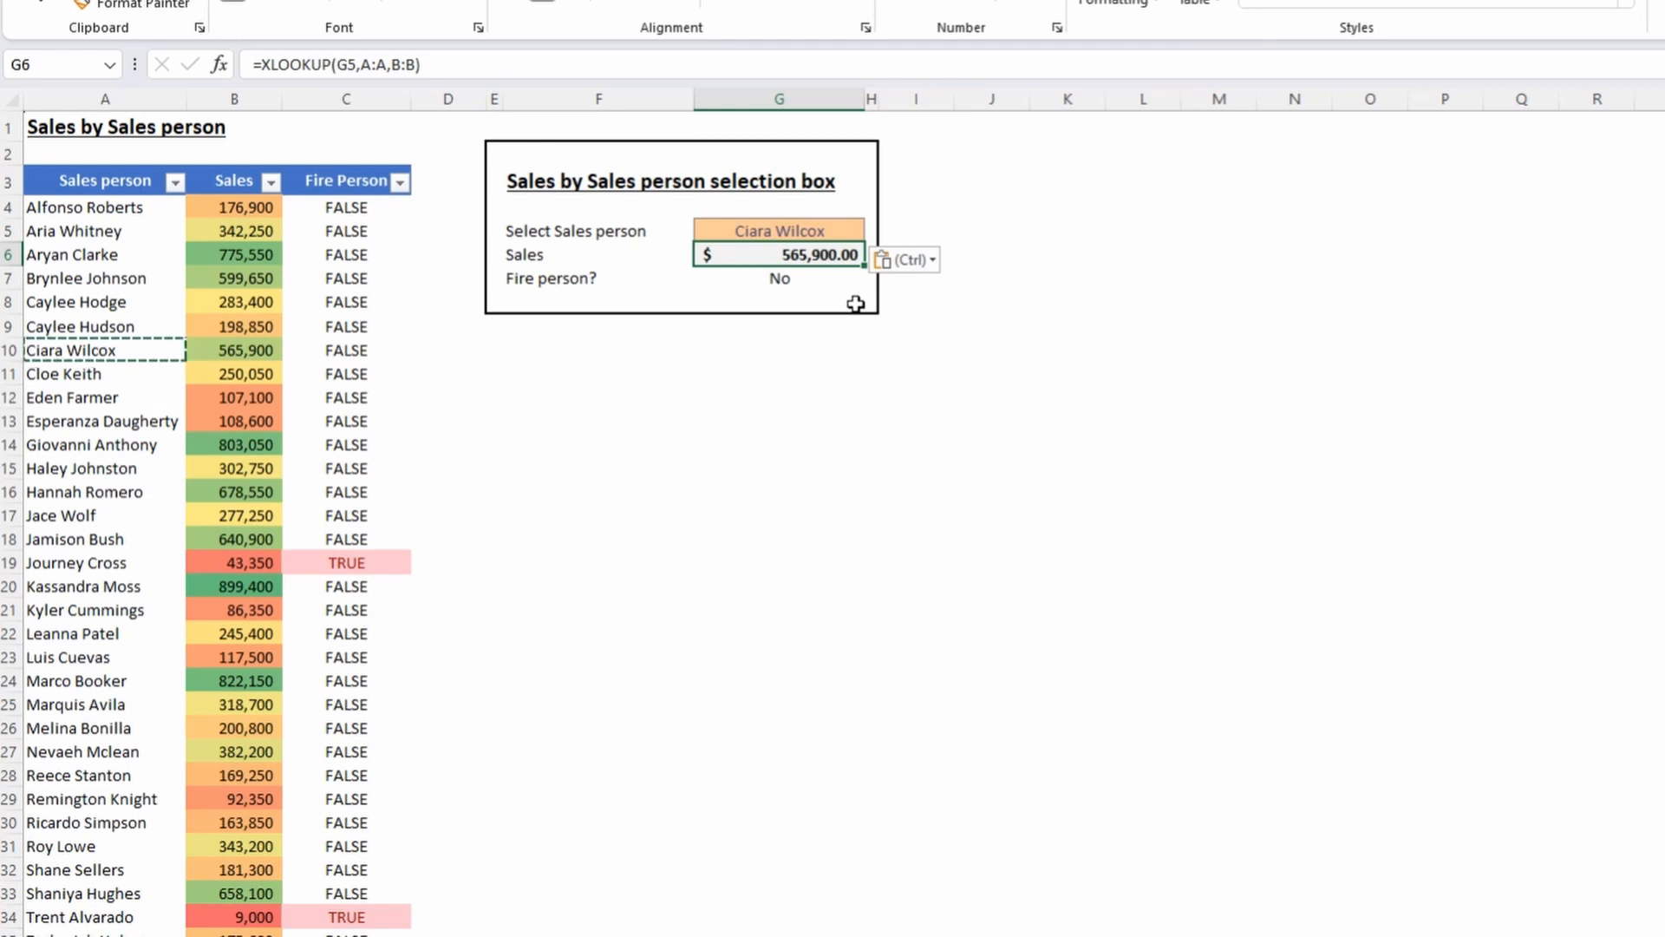
type("=")
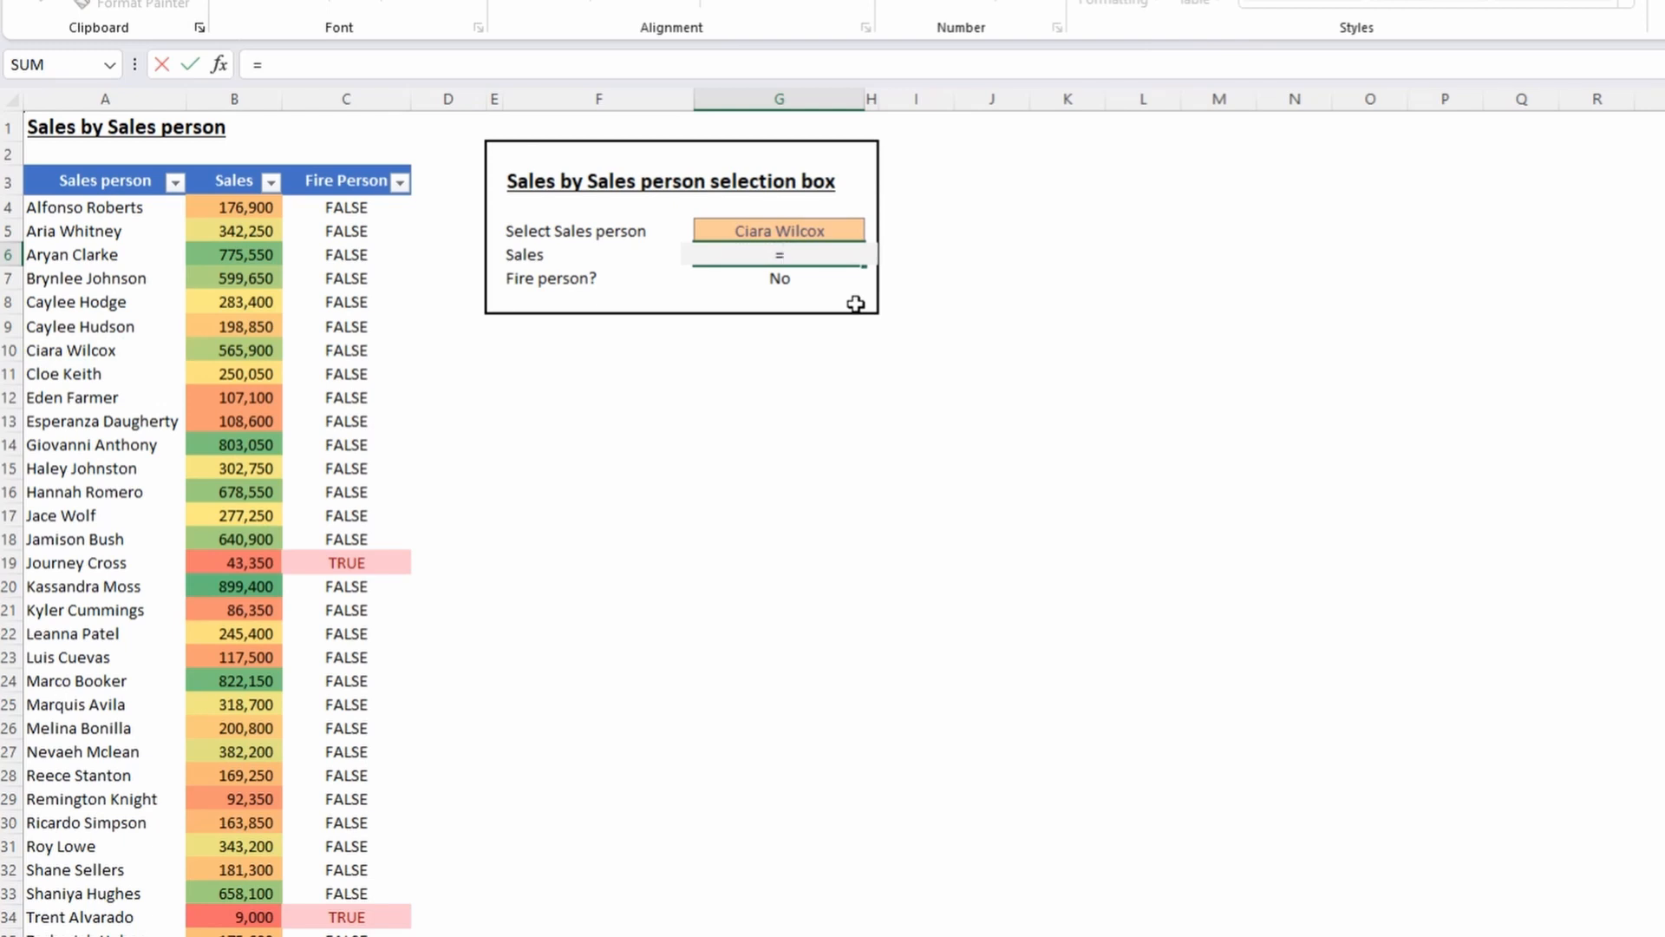
key("Escape")
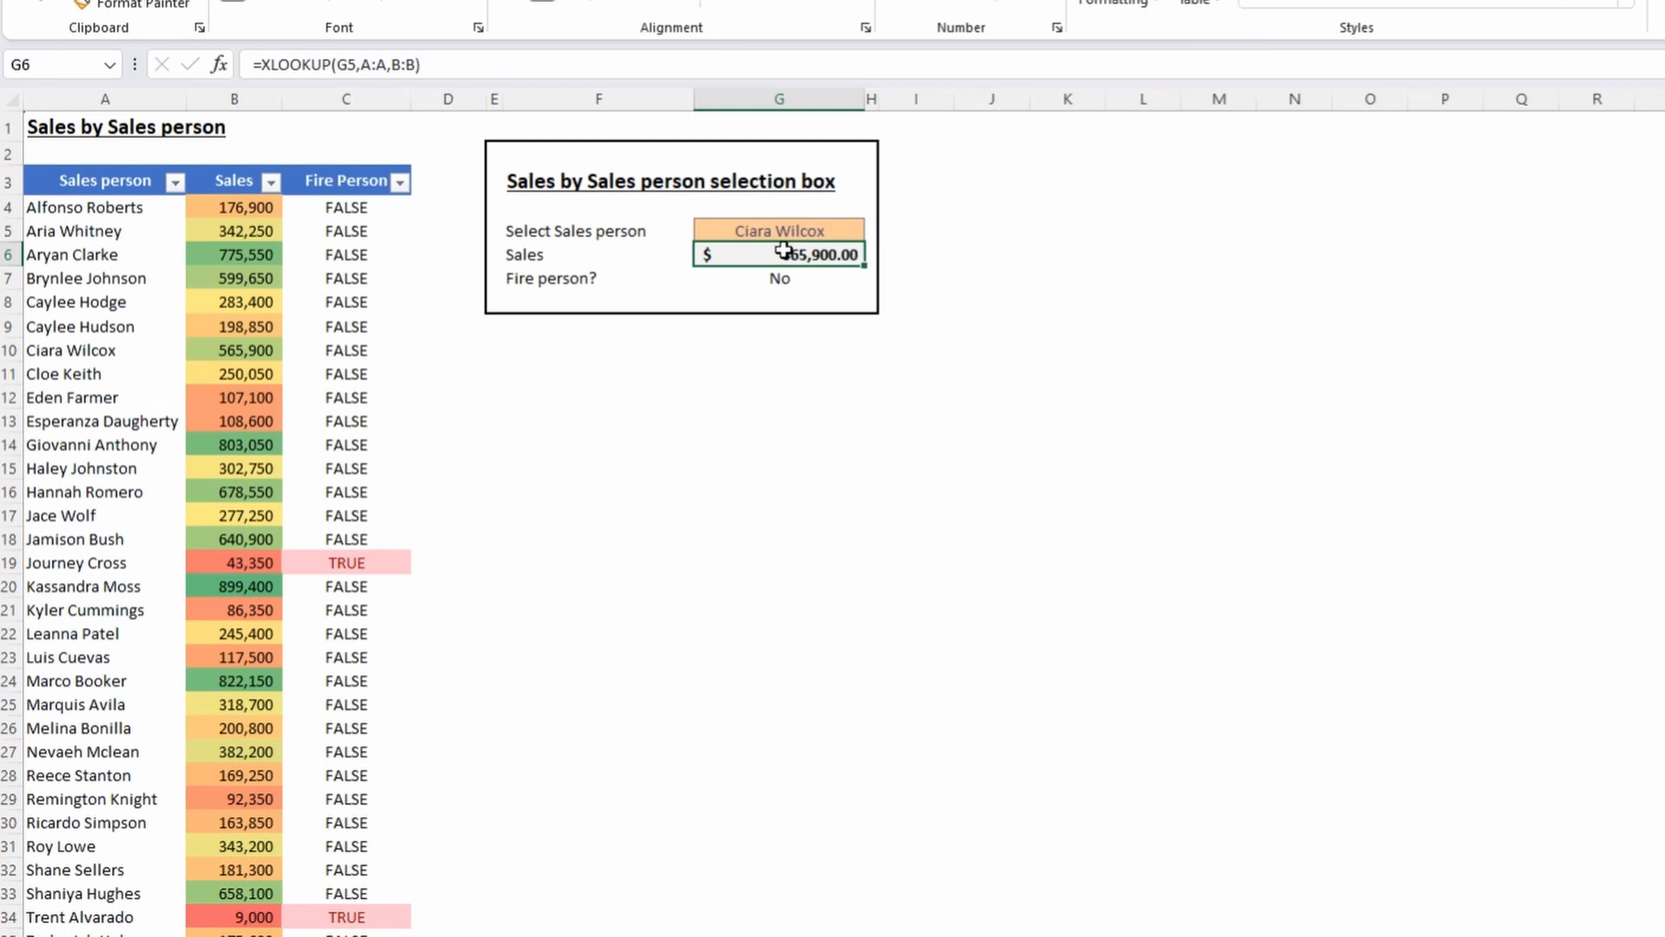
type("=")
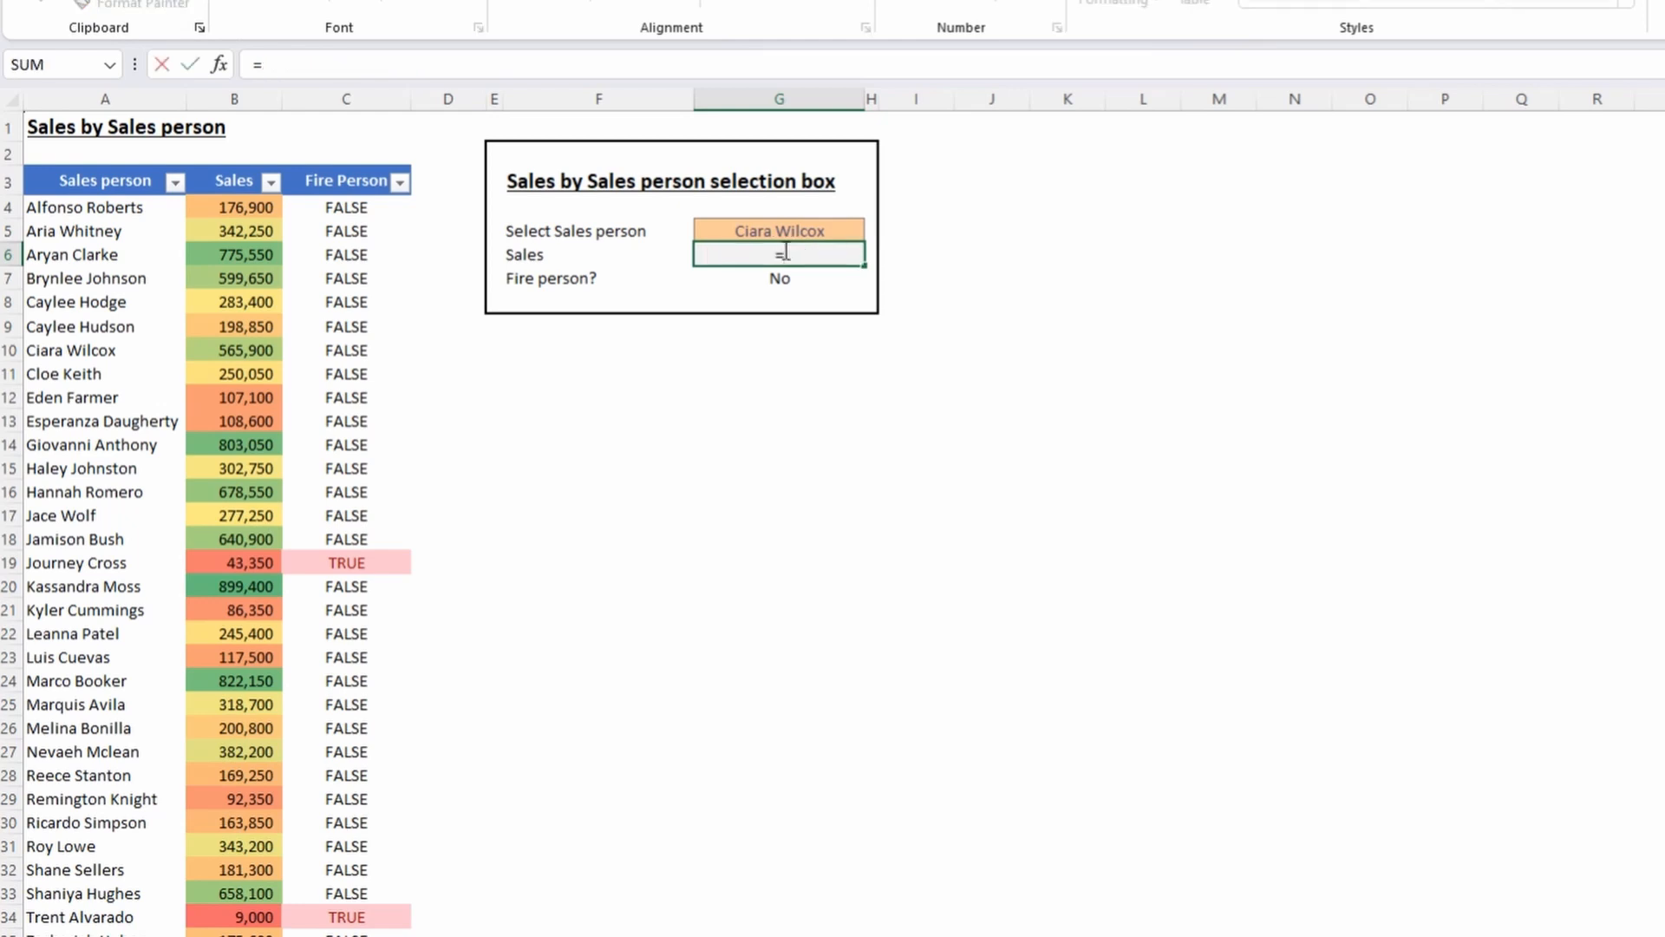
type("INDEX(")
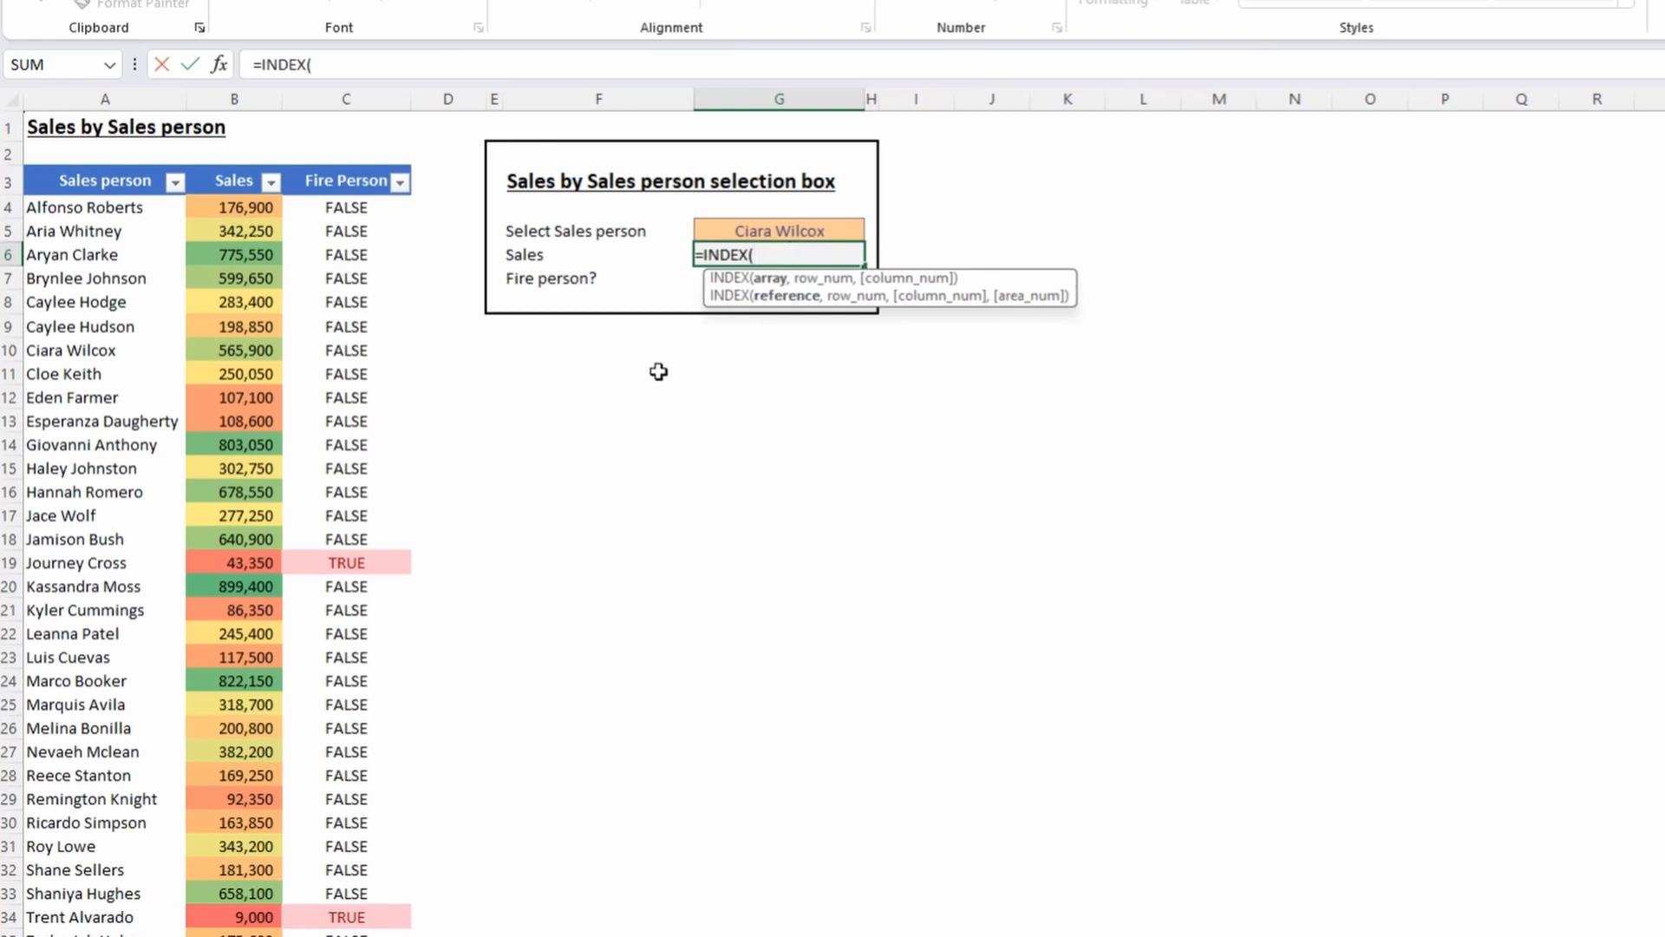
left_click(232, 100)
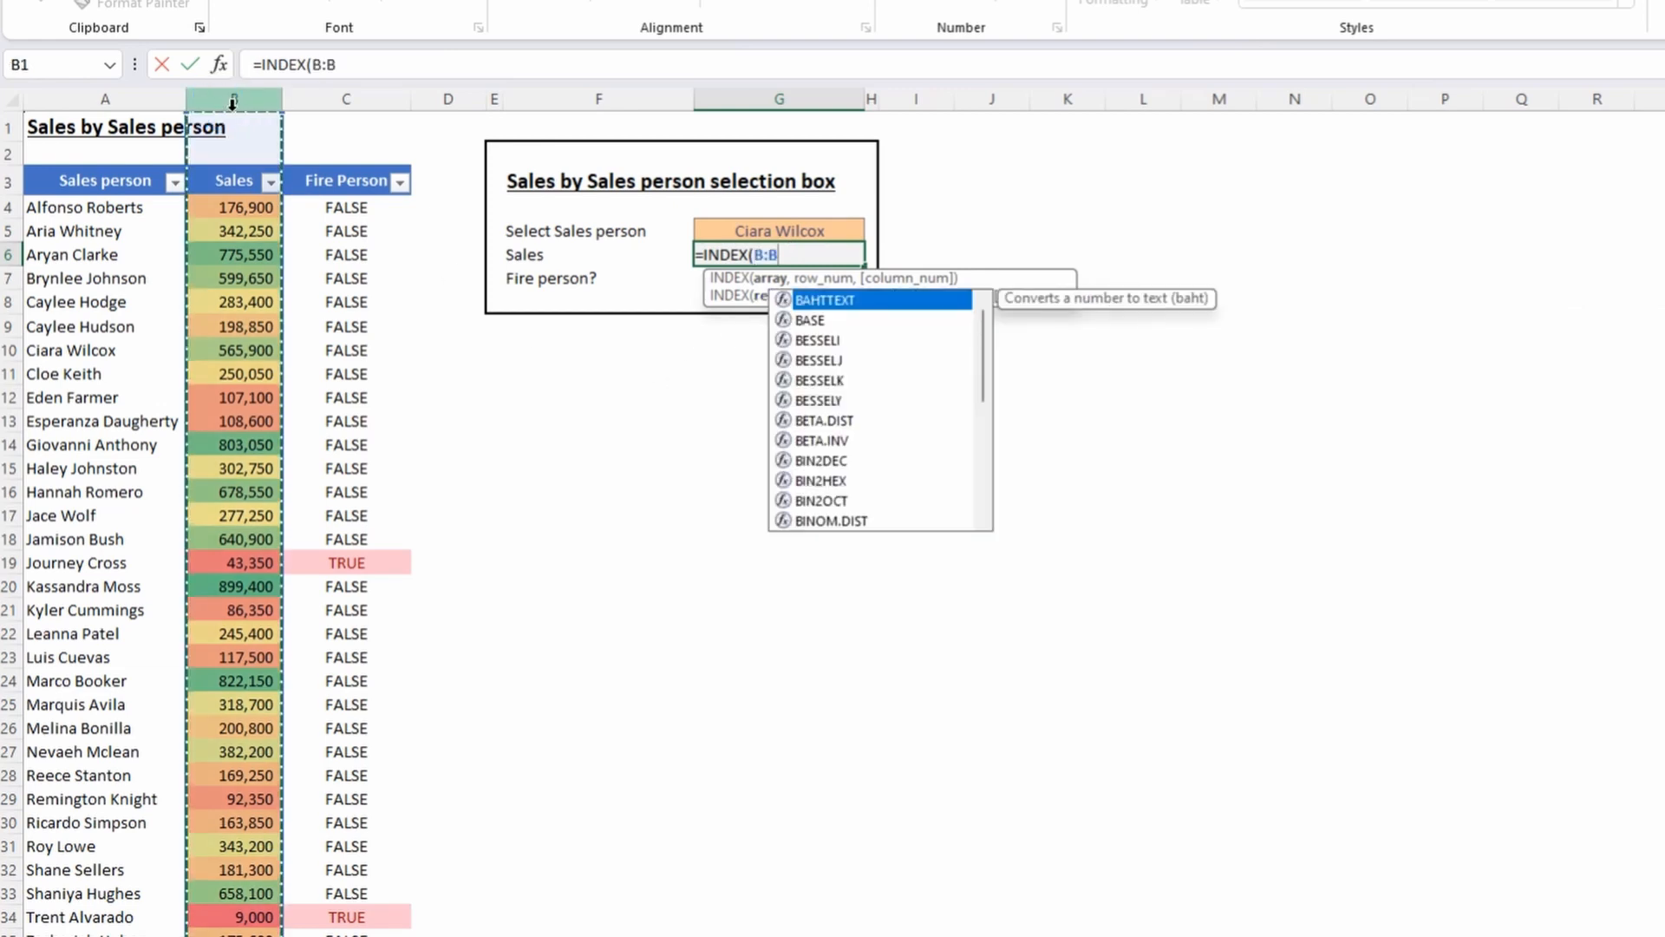
type(",")
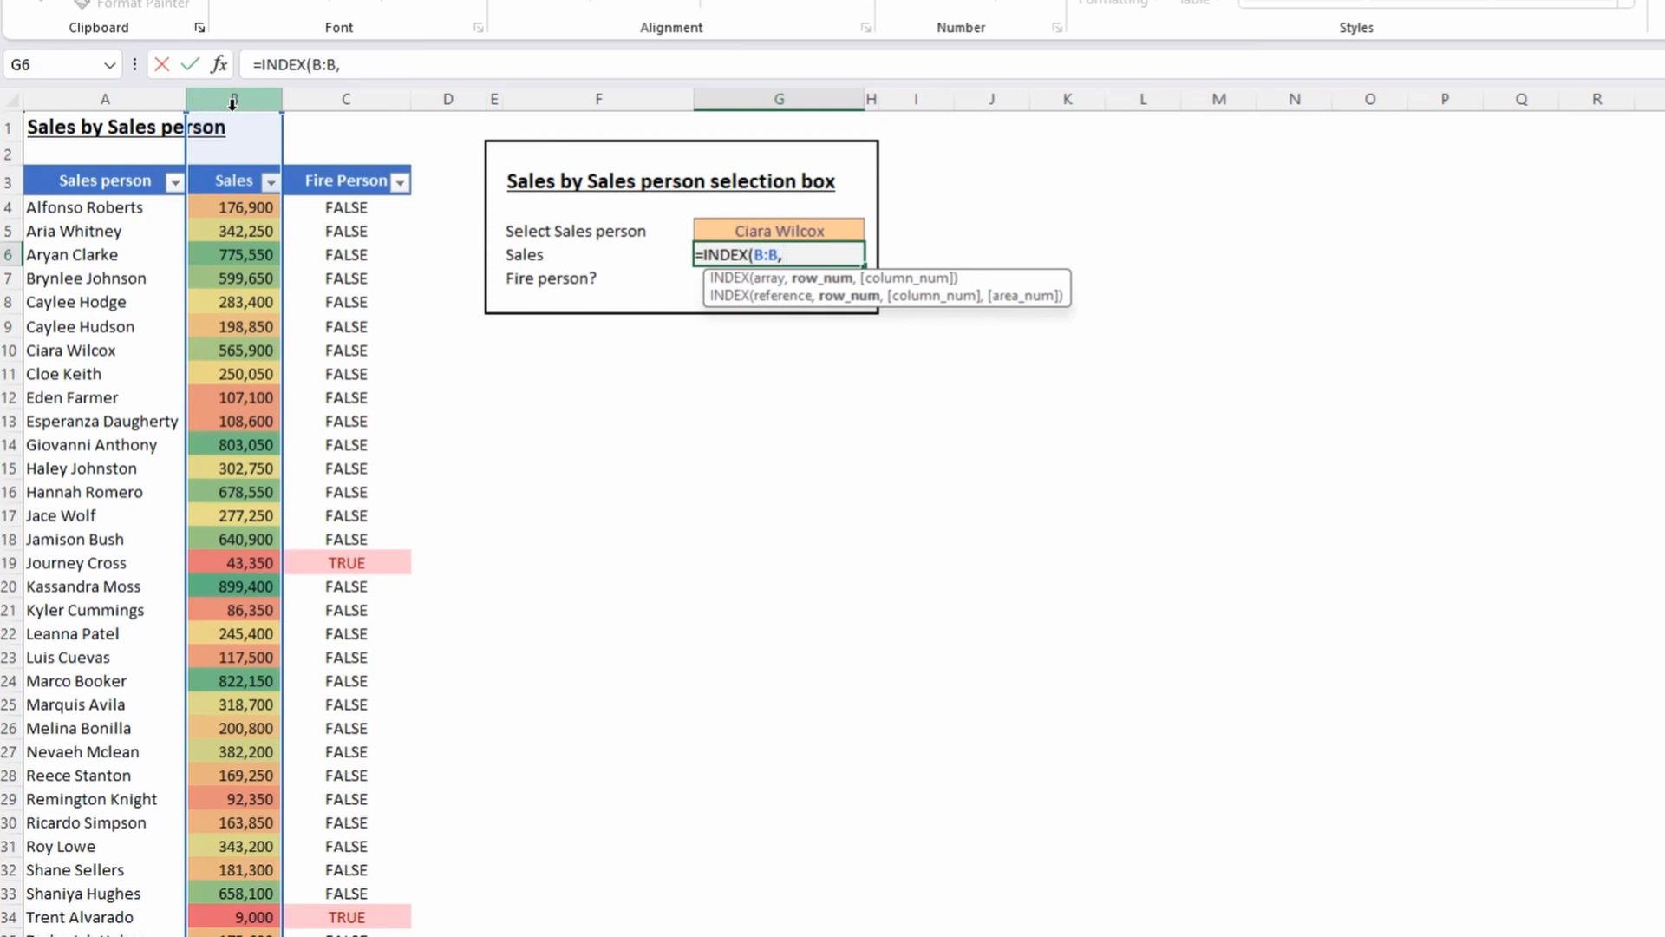
type("mat")
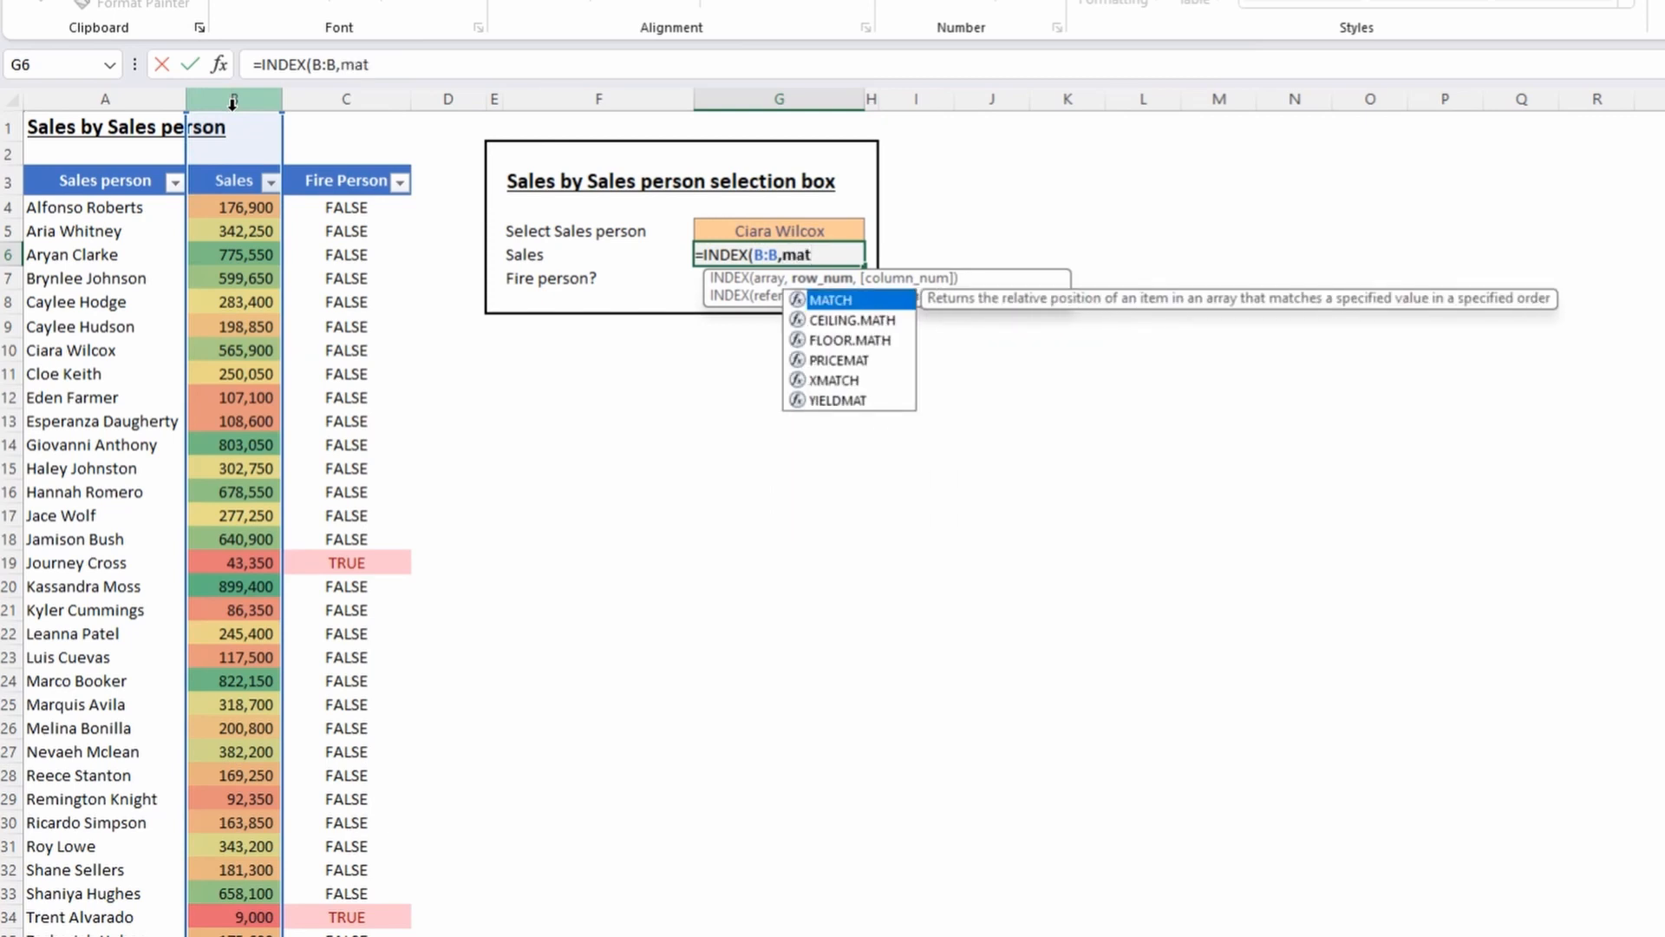
key("Tab")
left_click(733, 230)
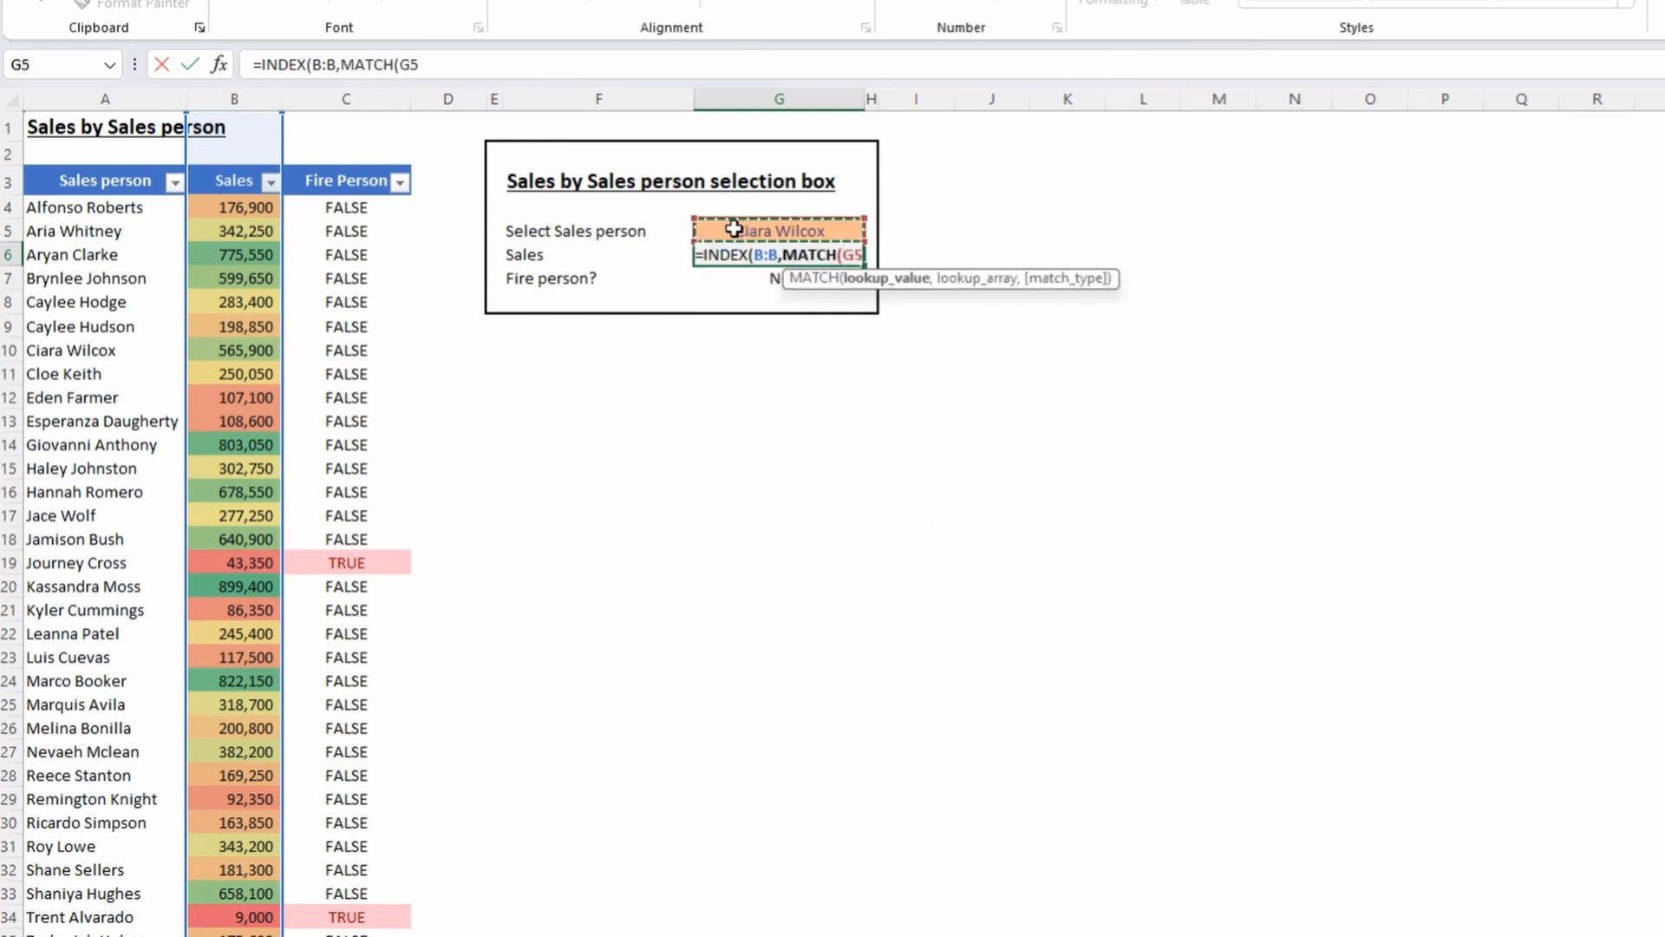
type(",")
left_click(70, 231)
key("ctrl+space")
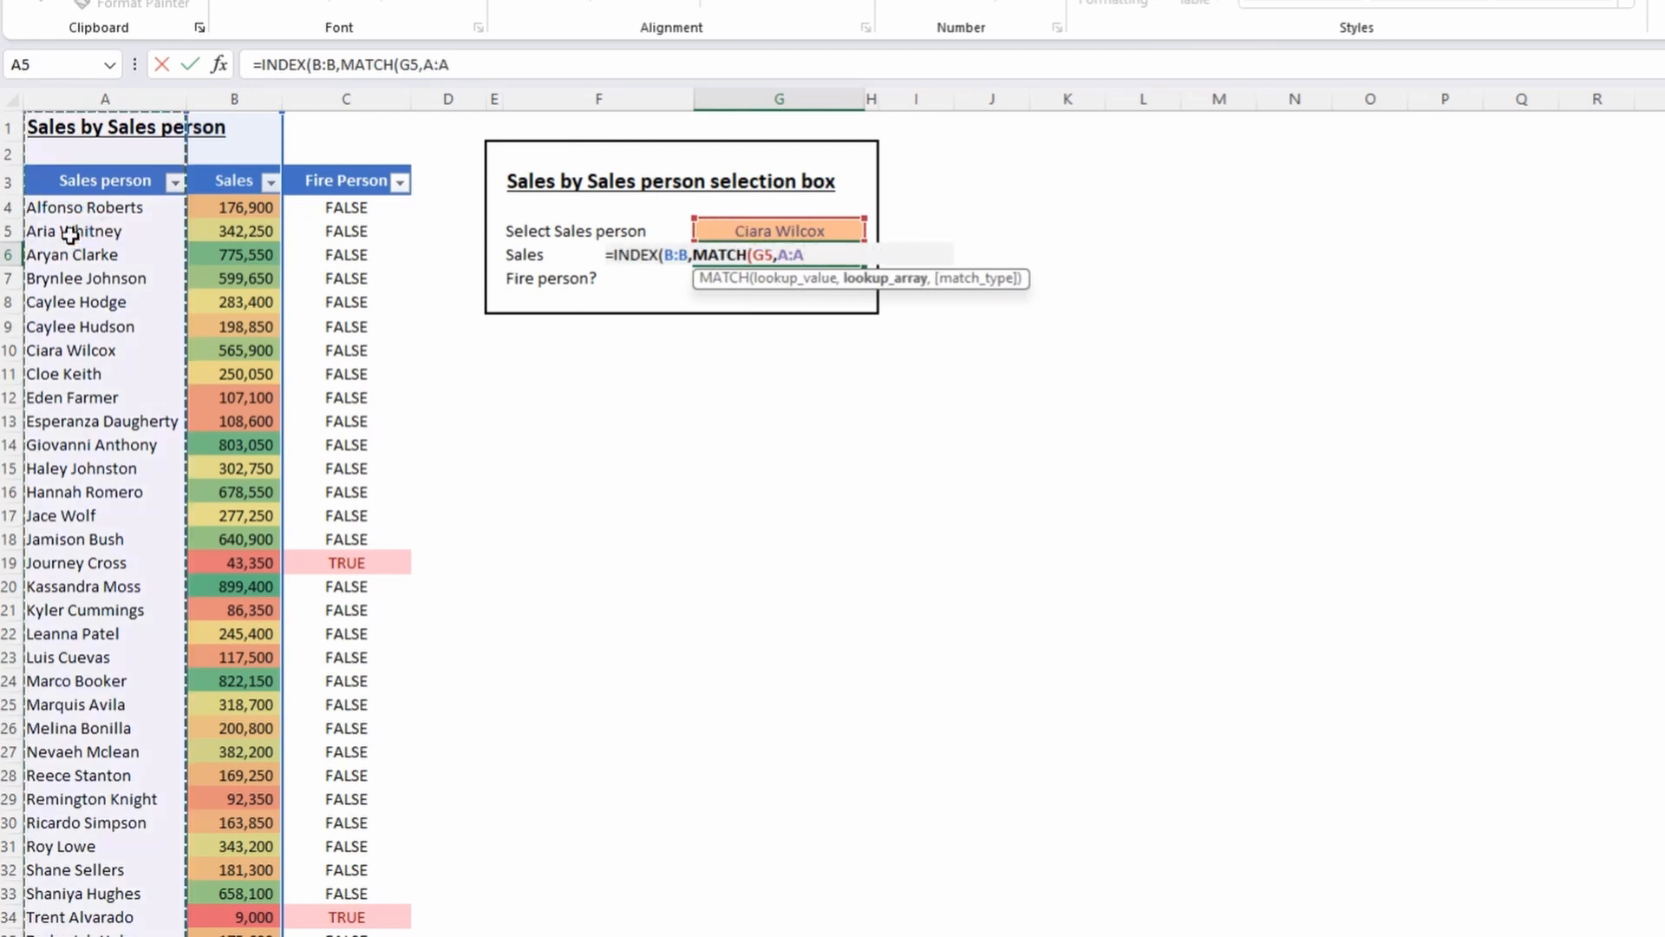
type(",0")
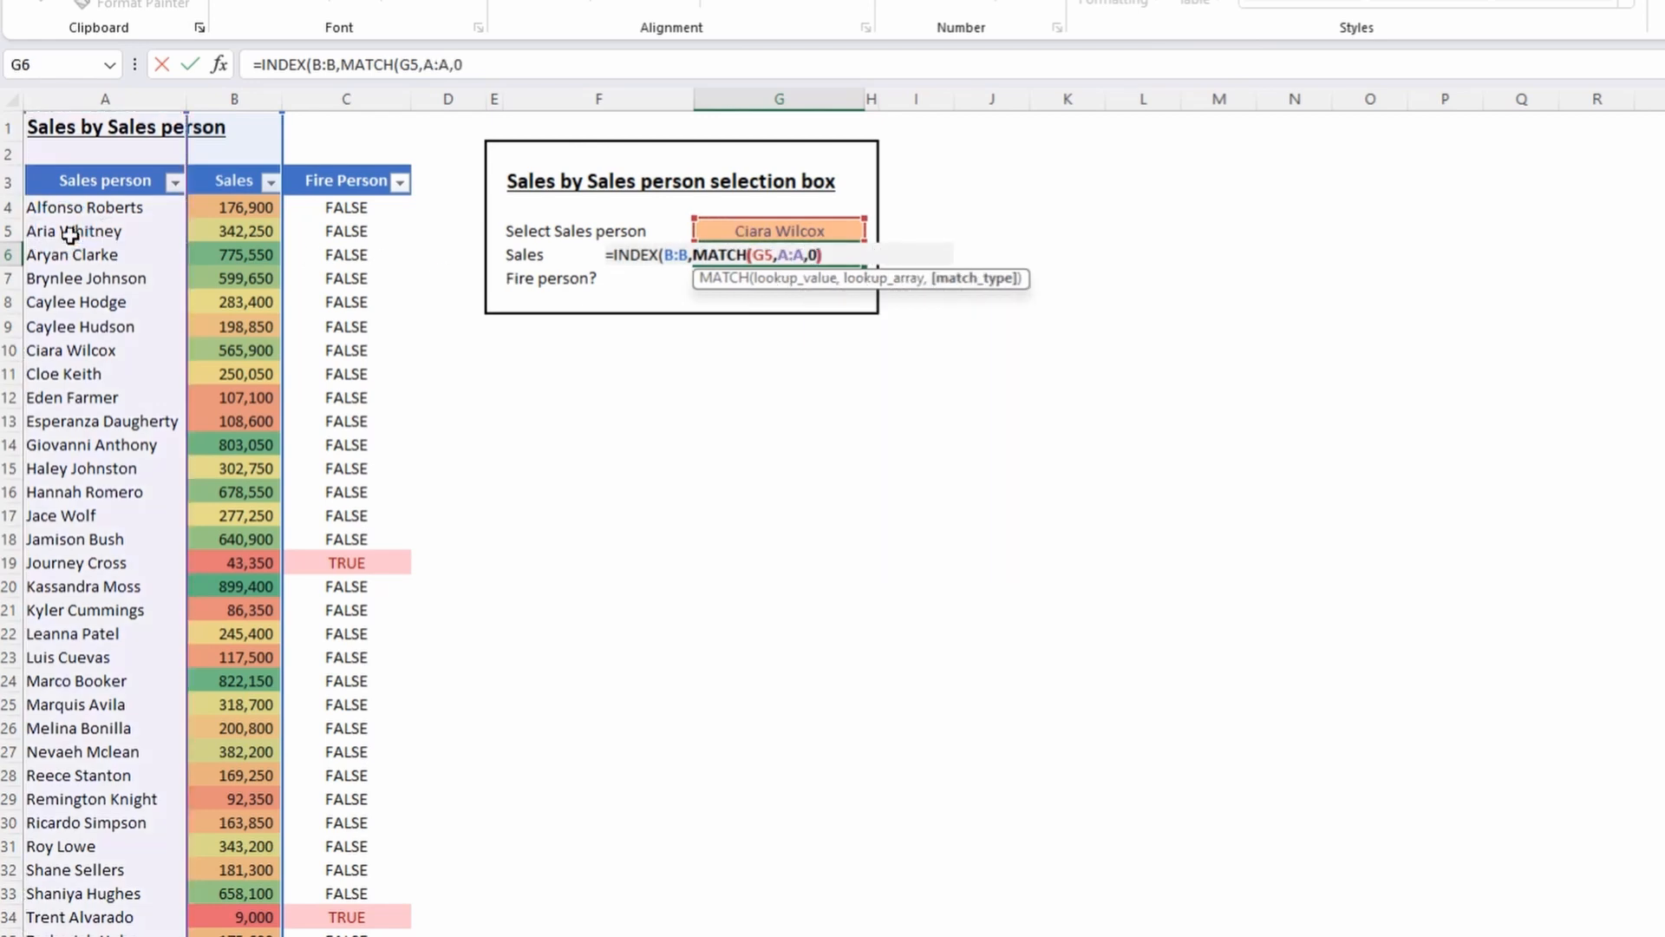
type(")")
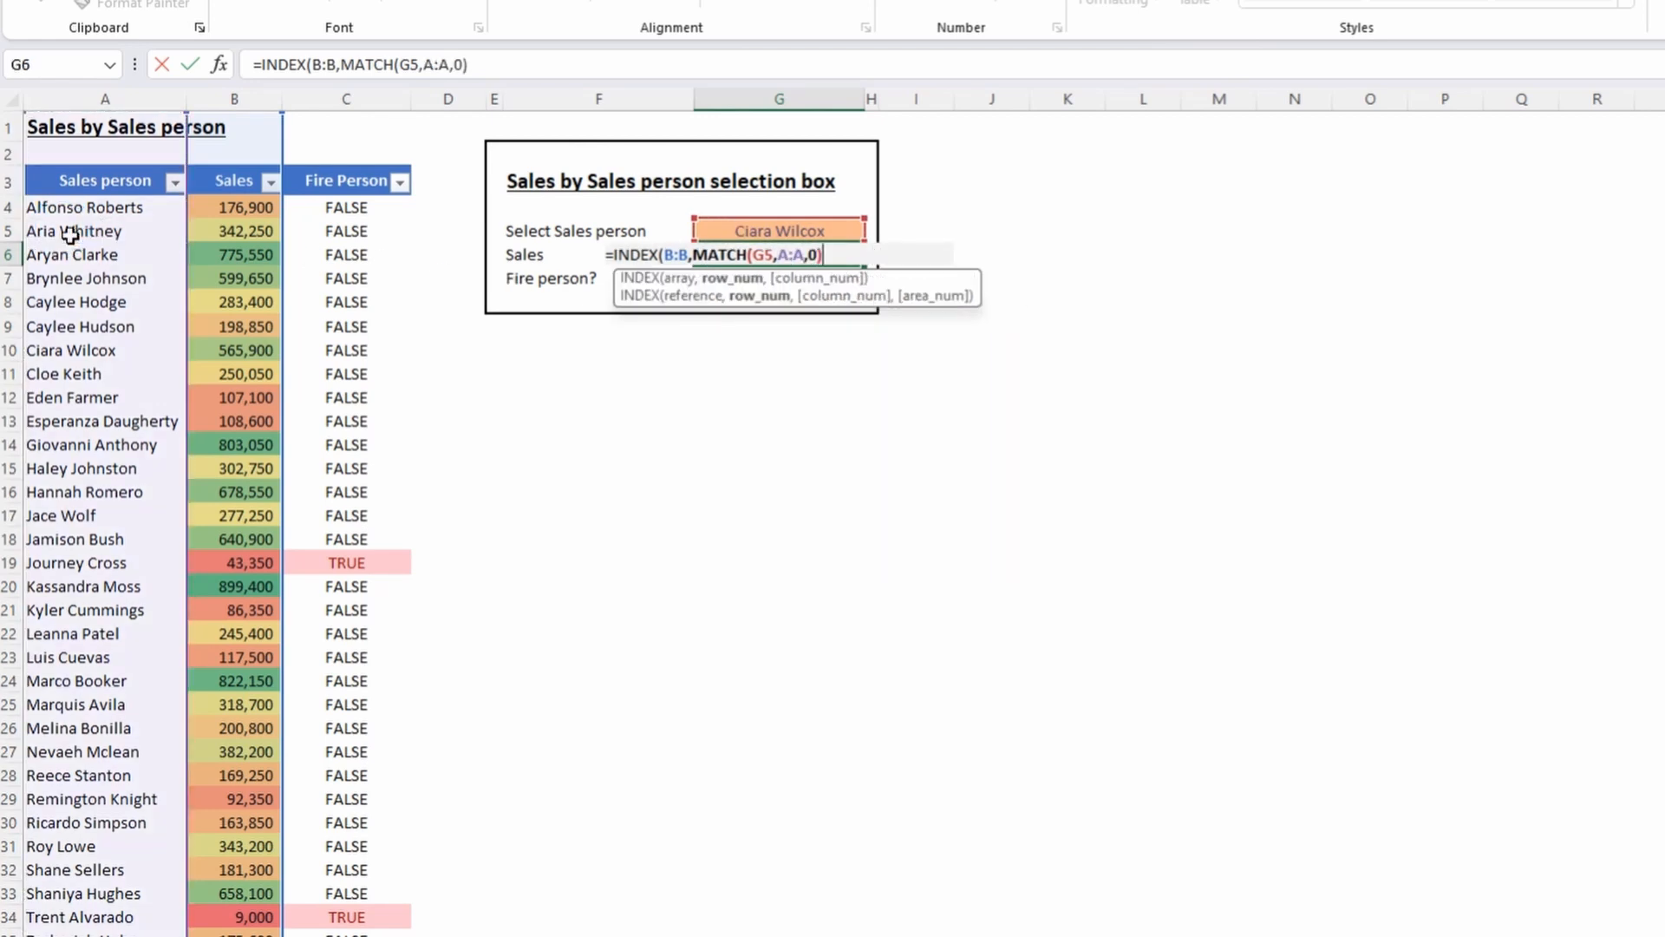
type(")")
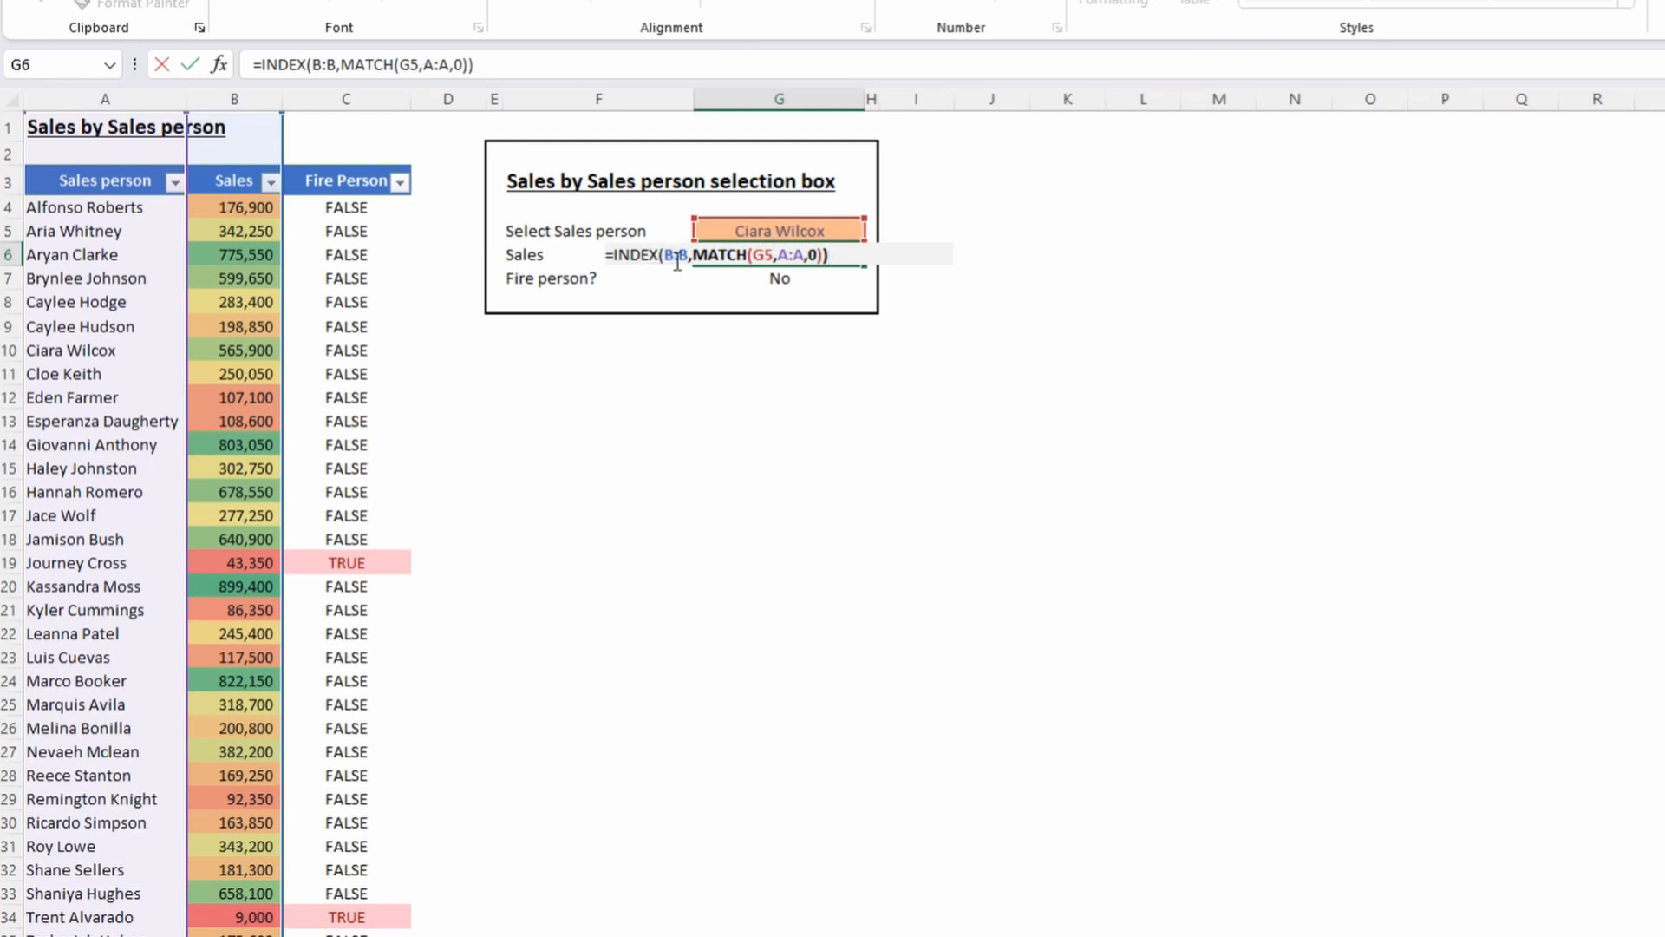
key("Return")
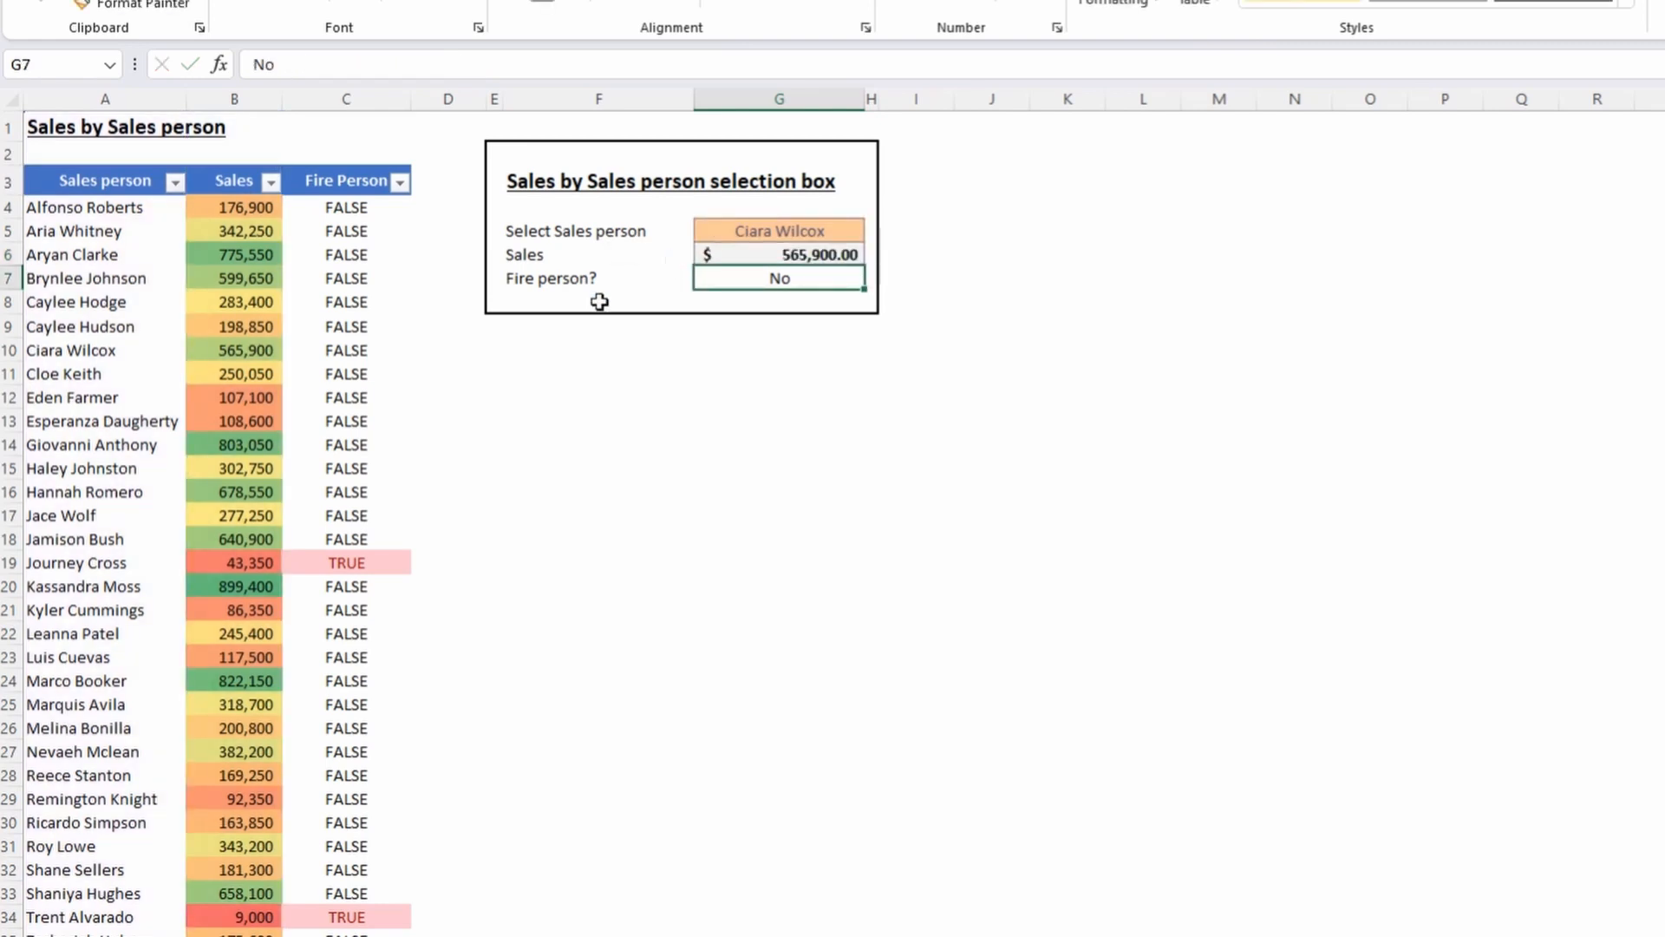
Copy the sales person's name from A12 into G5 to test the INDEX and MATCH formula.
left_click(130, 396)
key("ctrl+c")
left_click(774, 235)
key("ctrl+v")
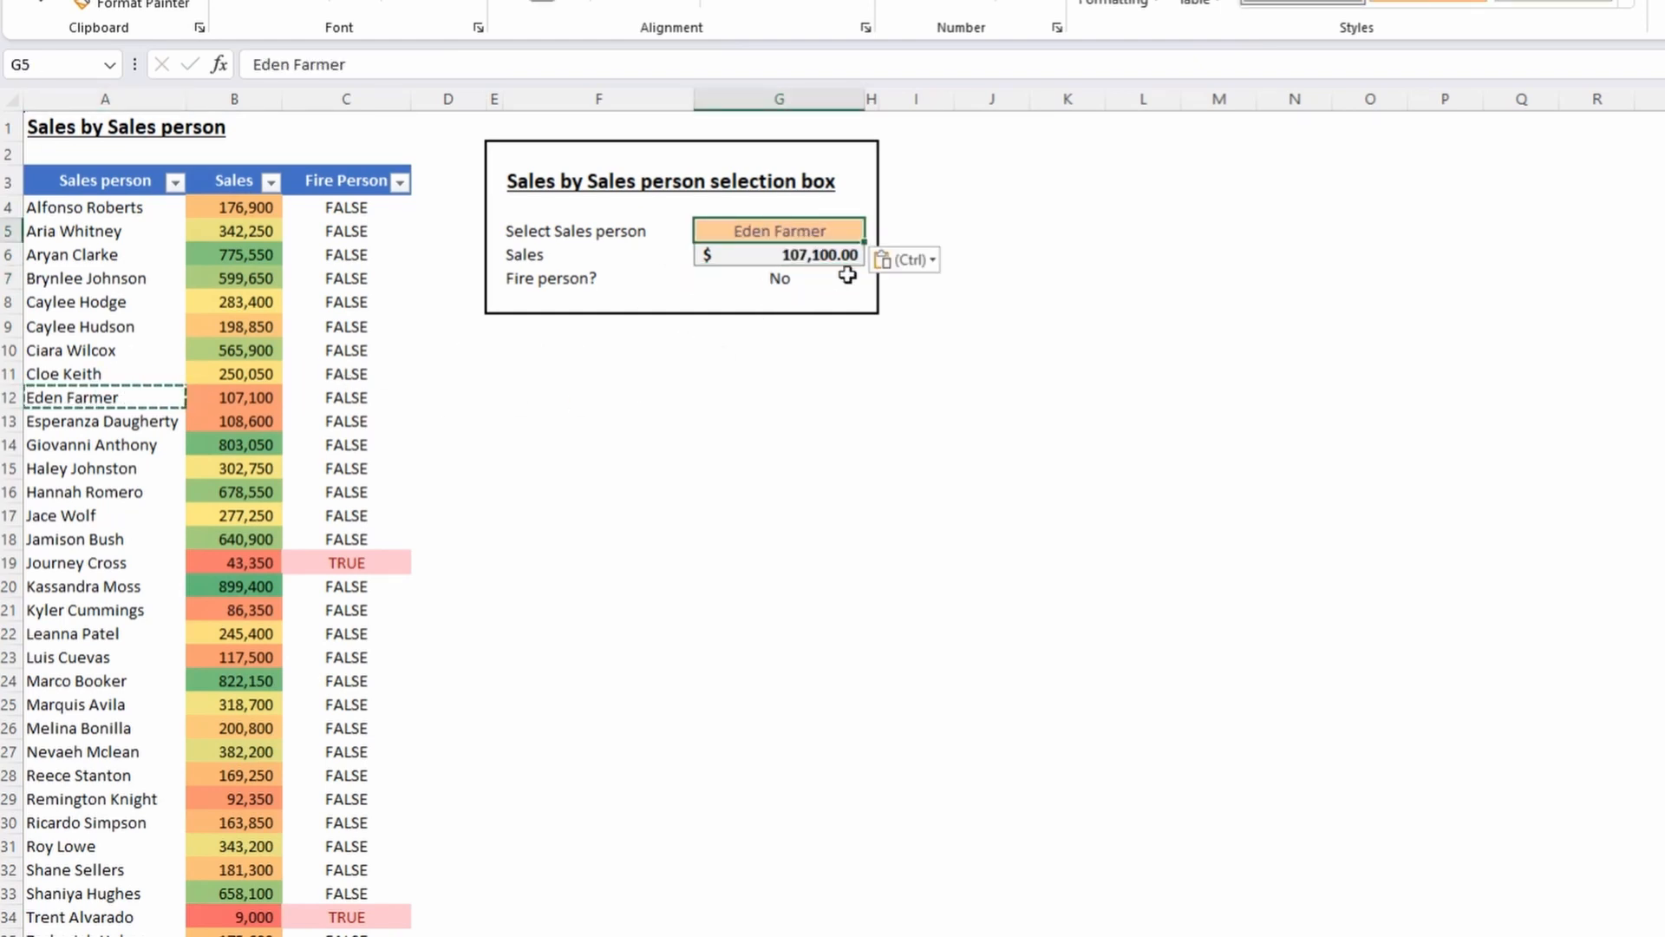
Try to paste the INDEX and MATCH formula from G6 over the fixed answer in G7.
left_click(825, 252)
left_click(368, 61)
key("shift+Home")
key("ctrl+c")
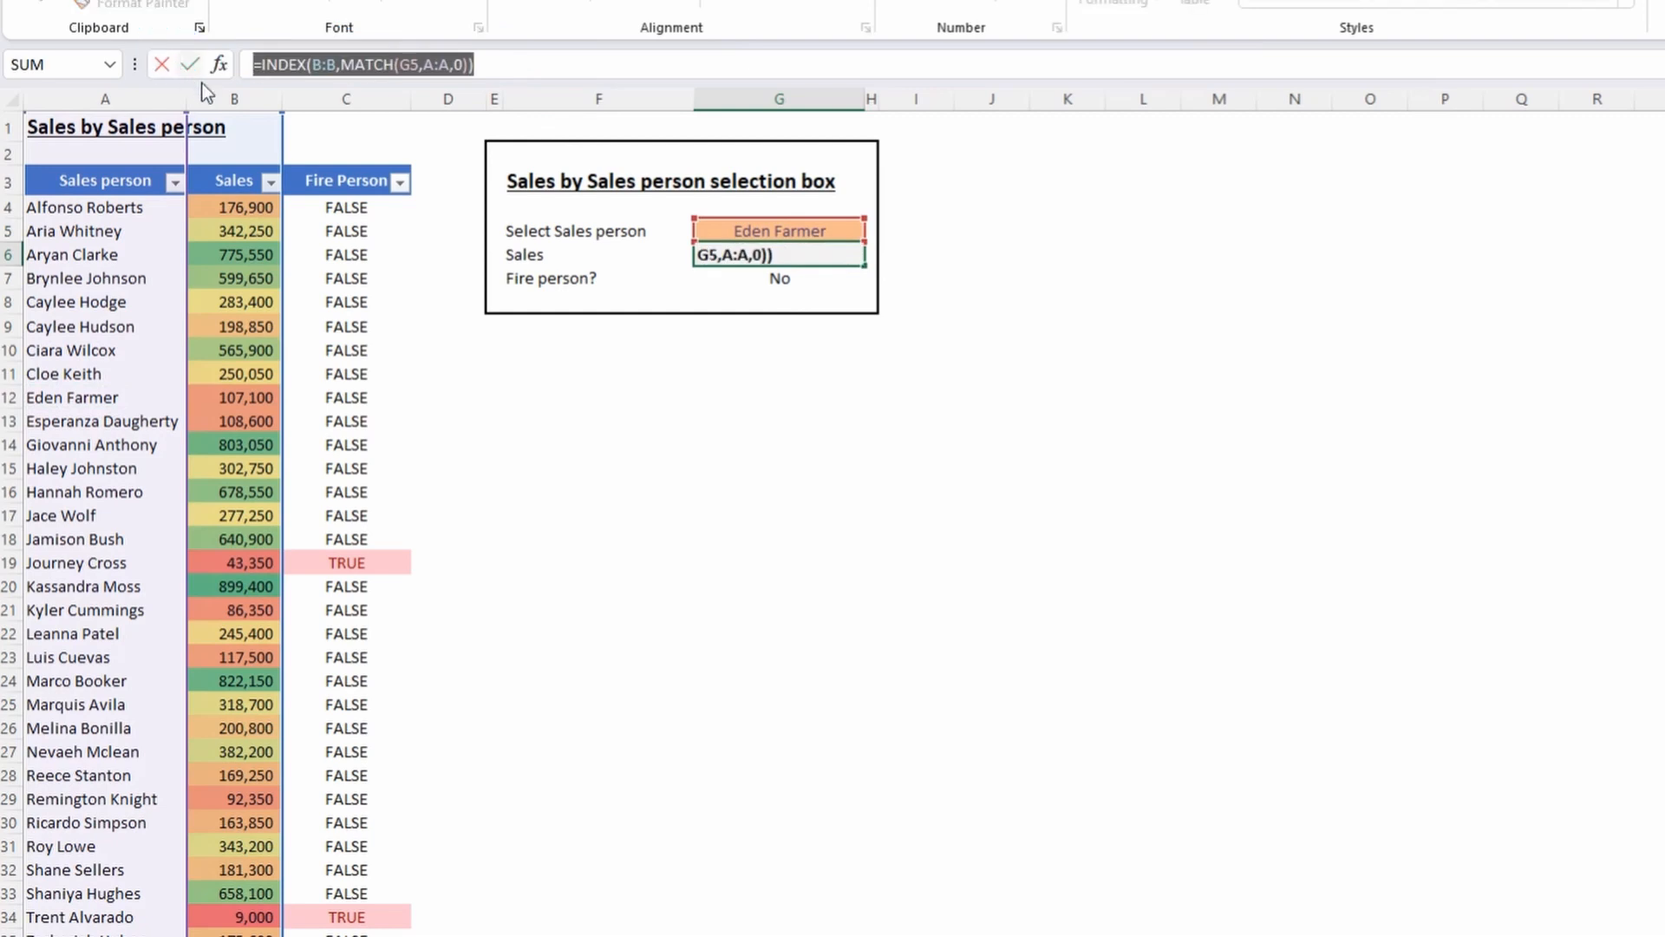
key("Escape")
left_click(798, 279)
key("ctrl+v")
key("ctrl+z")
right_click(814, 290)
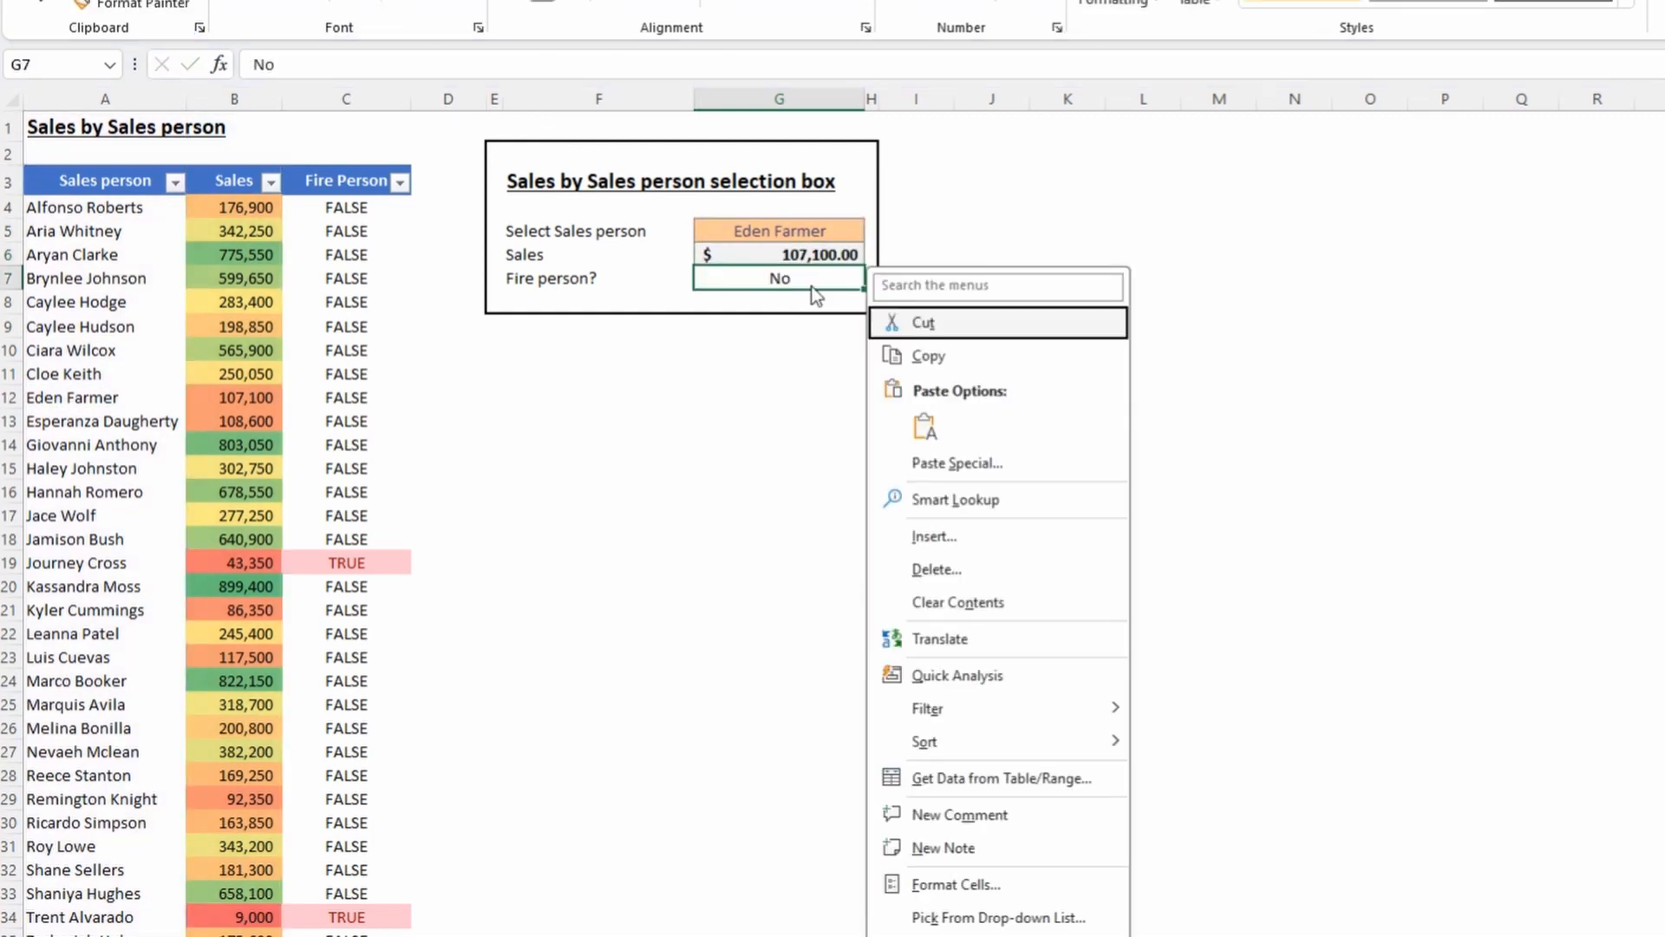
key("s")
key("Return")
Put the exact formula text from G6, =INDEX(B:B,MATCH(G5,A:A,0)), into the cleared Fire person? cell G7.
key("Up")
key("F2")
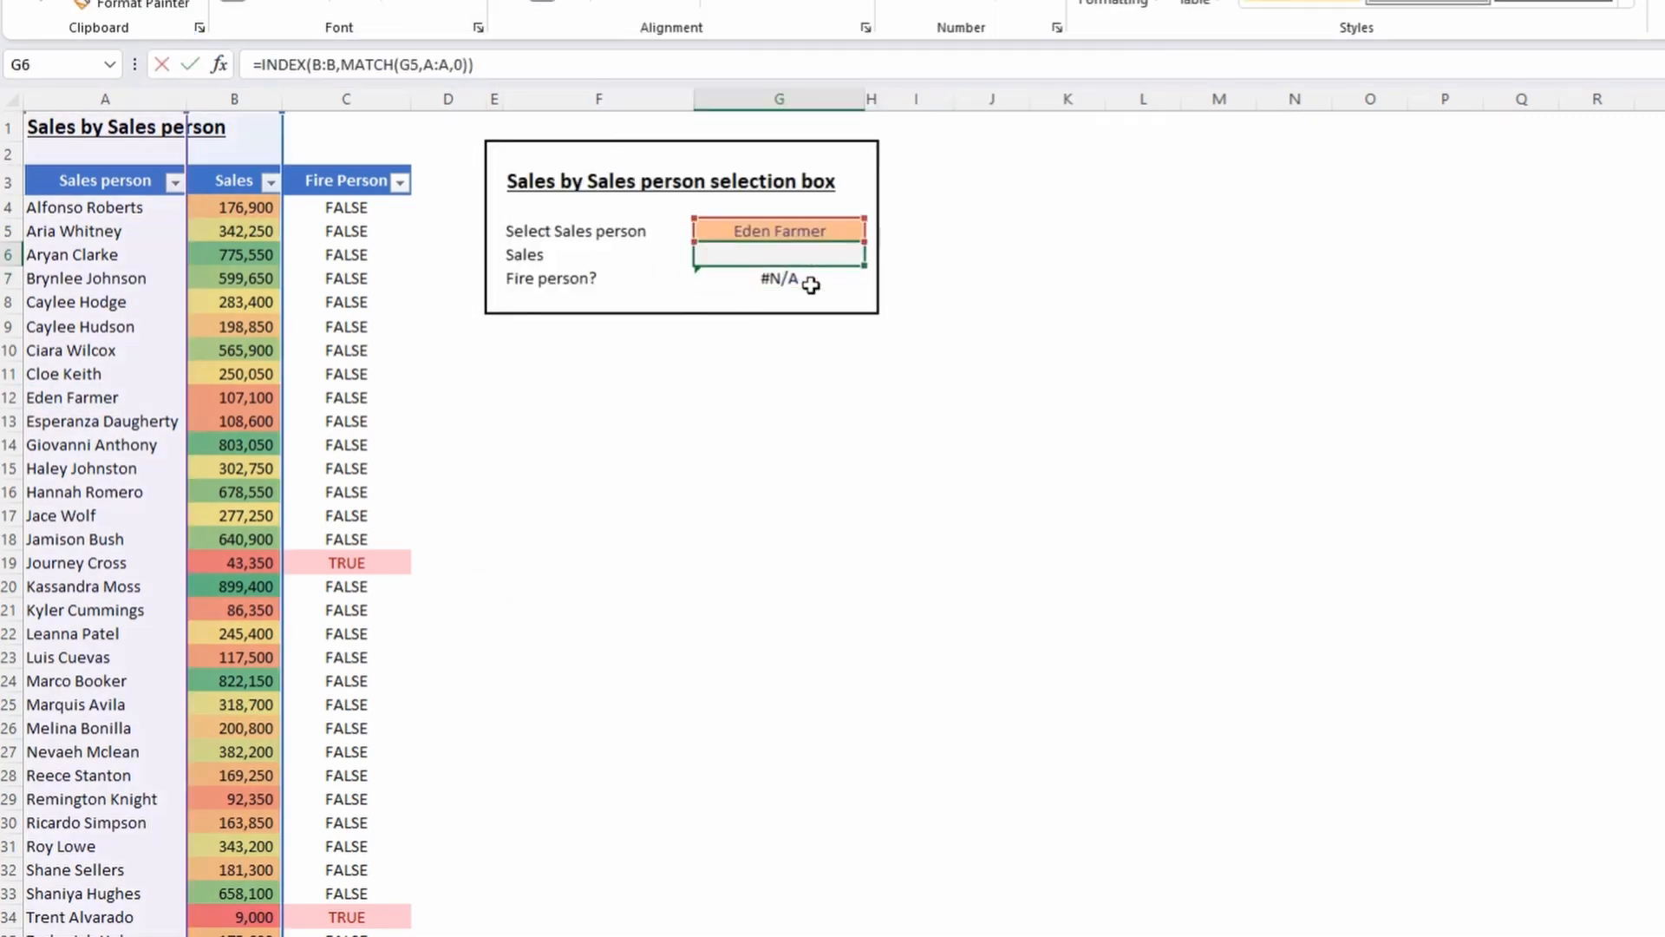
key("shift+Home")
key("Escape")
left_click(809, 282)
key("Delete")
key("ctrl+v")
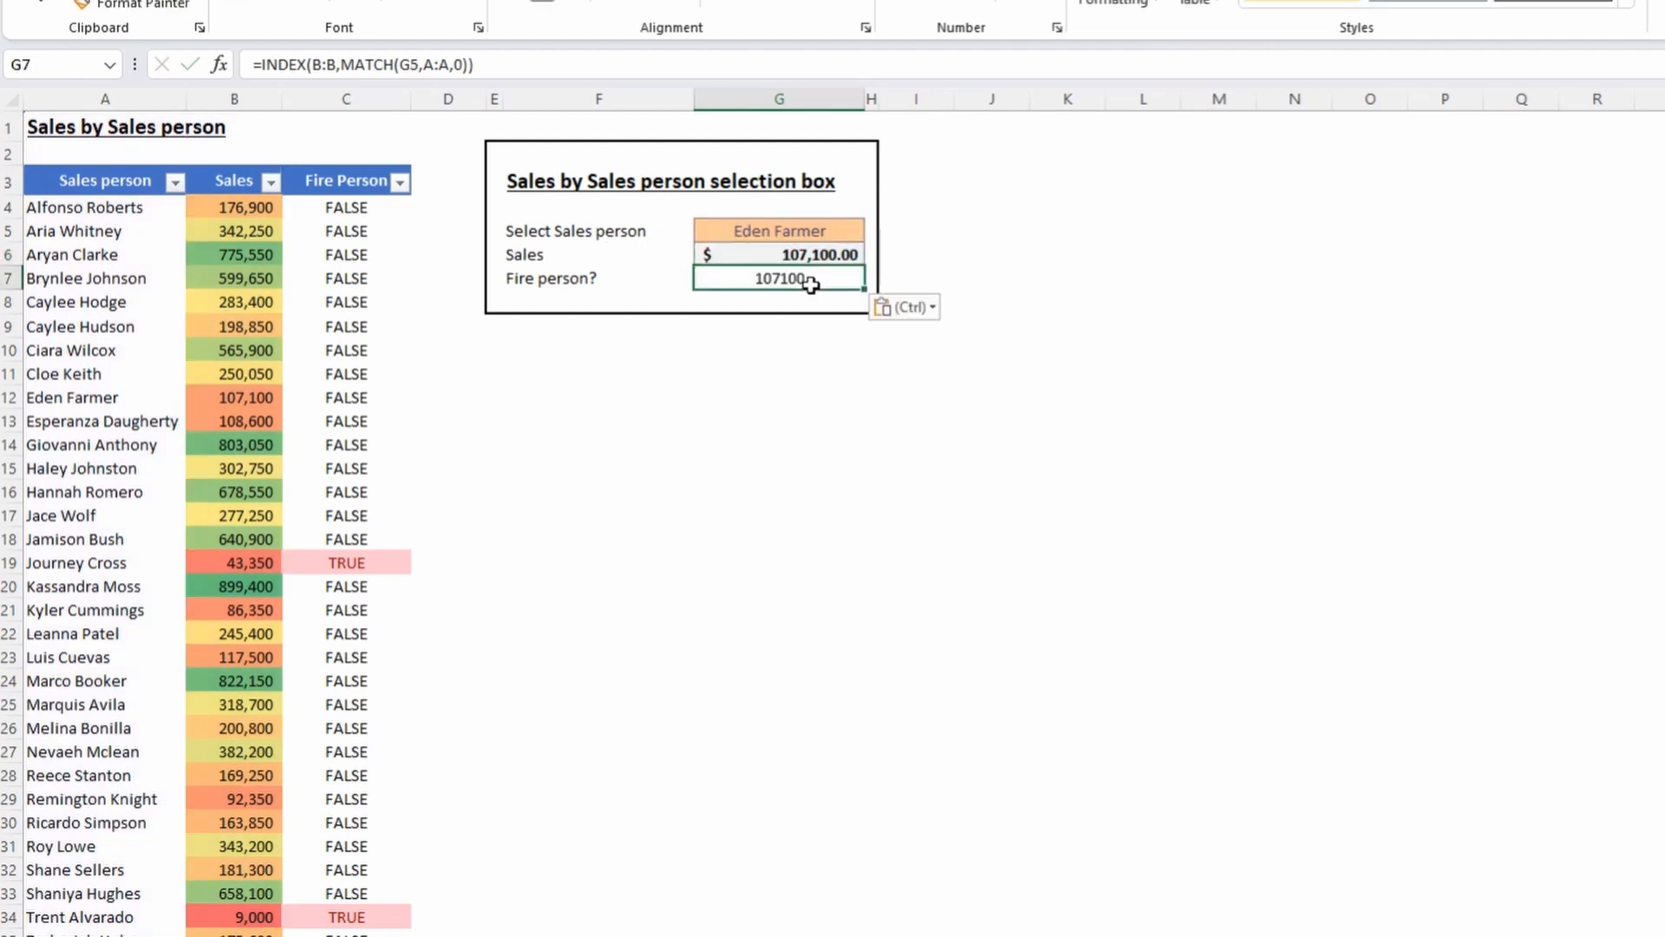
key("ctrl+z")
key("F2")
key("ctrl+v")
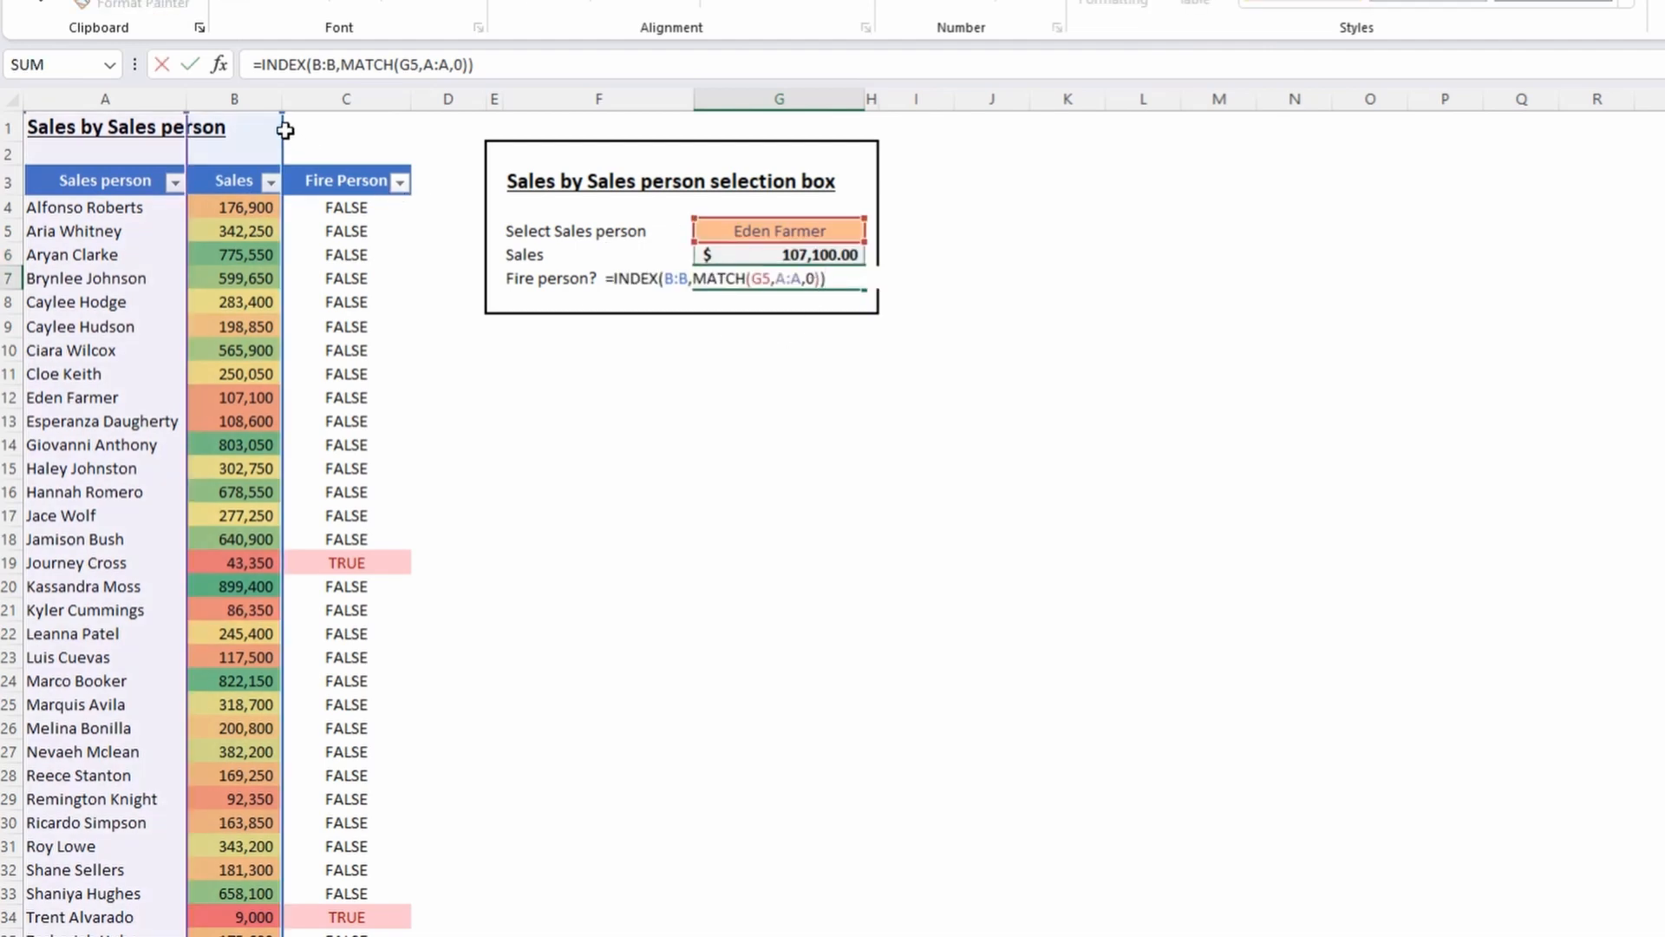
Shift the INDEX range in the G7 formula to C:C and confirm the formula.
left_click_drag(278, 126, 322, 124)
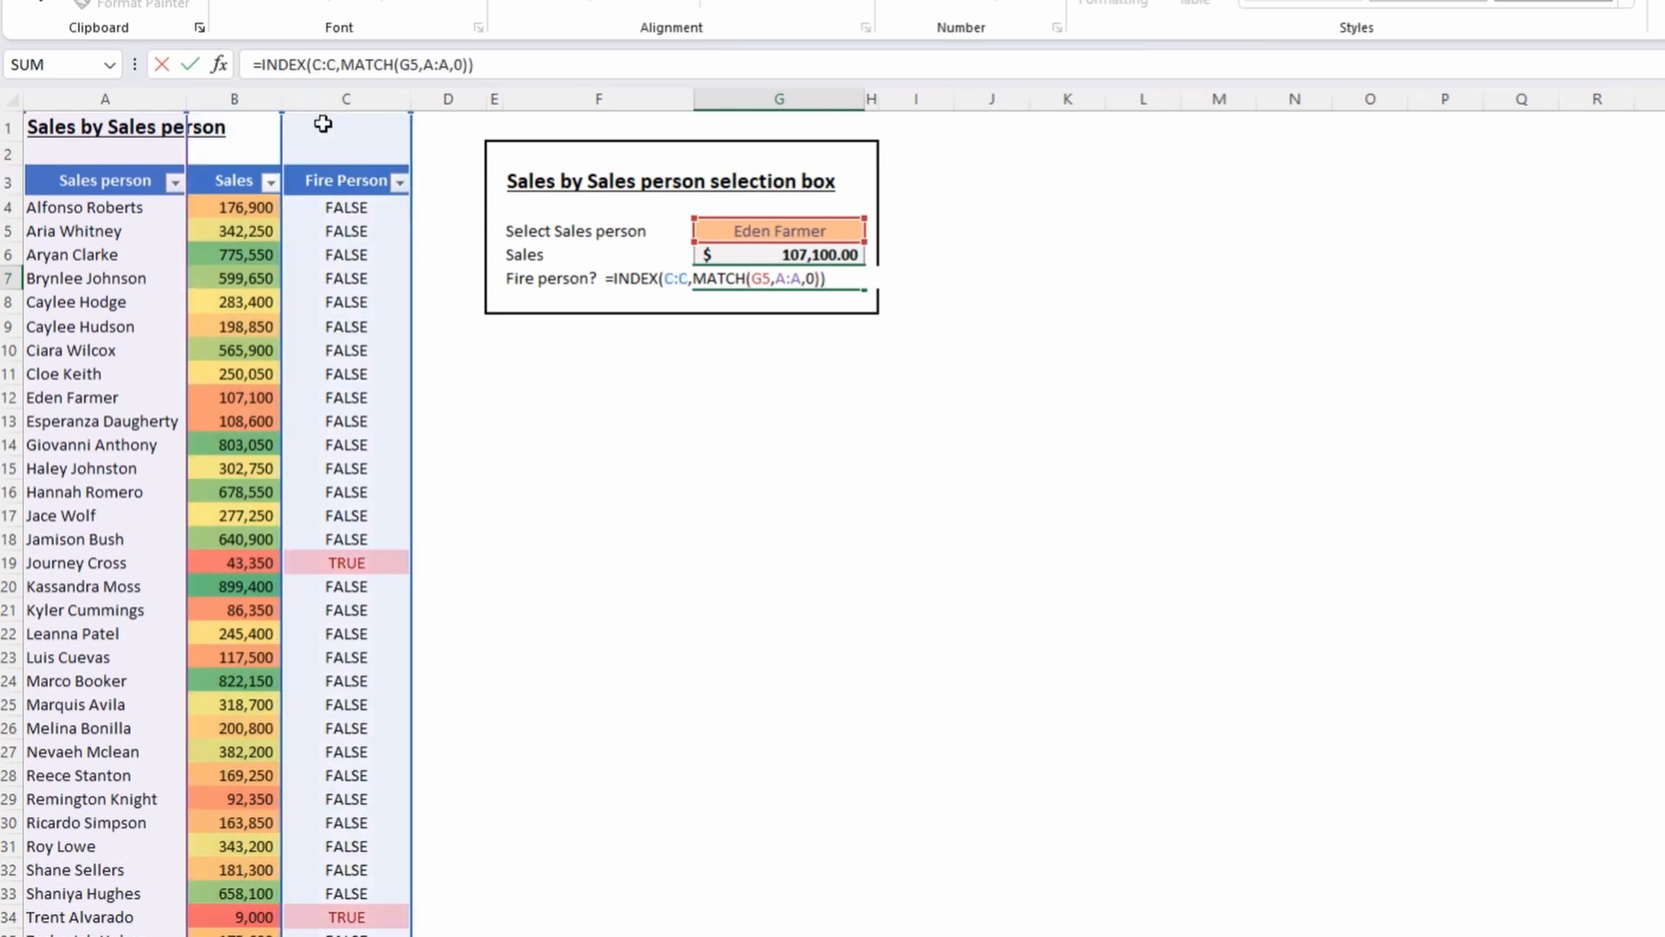
key("Return")
key("Up")
key("Left")
key("Left")
key("Right")
key("Right")
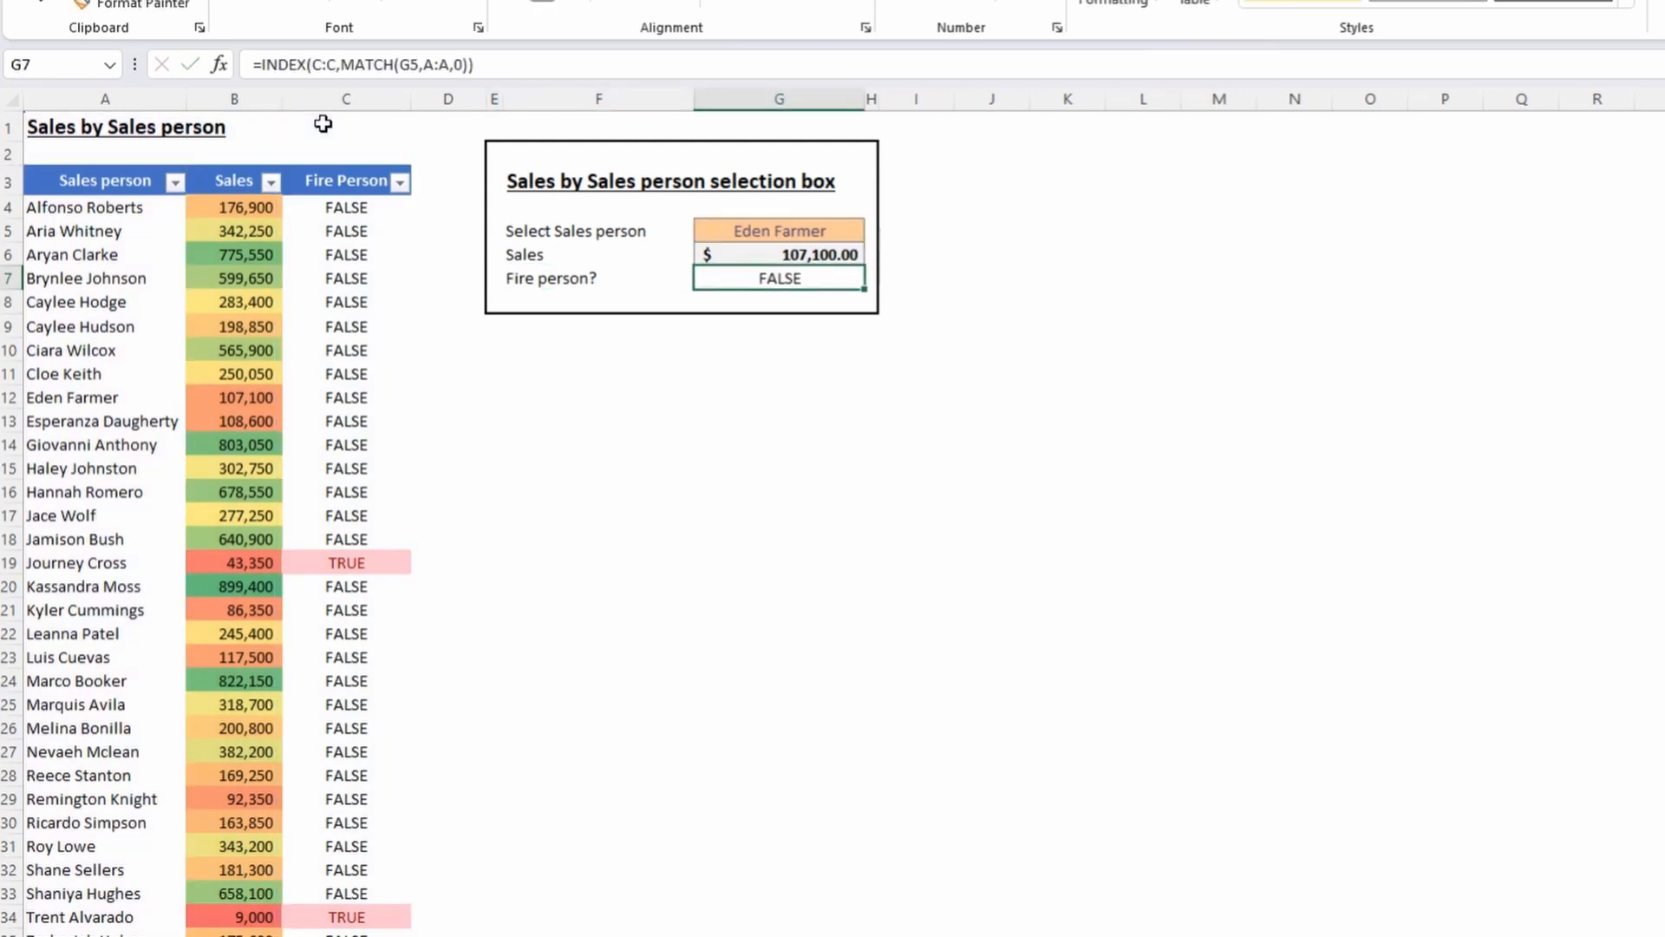
Wrap the G7 lookup in an IF so it reads =IF(INDEX(C:C,MATCH(G5,A:A,0))=TRUE,"Yes","No").
key("F2")
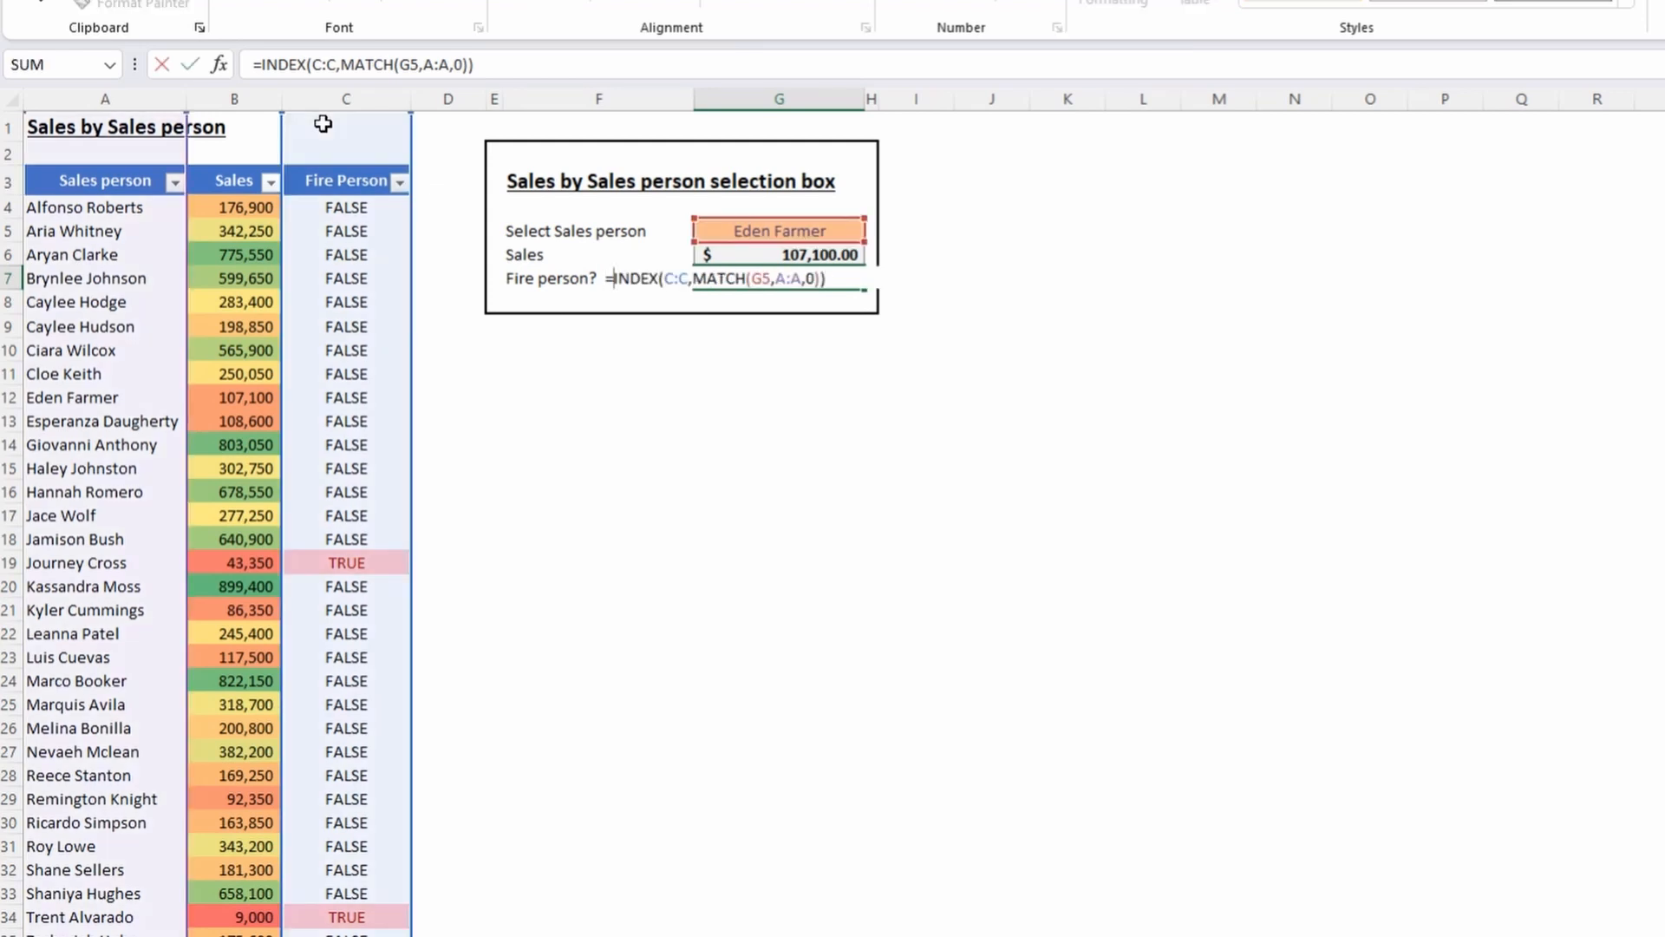
type("IF(")
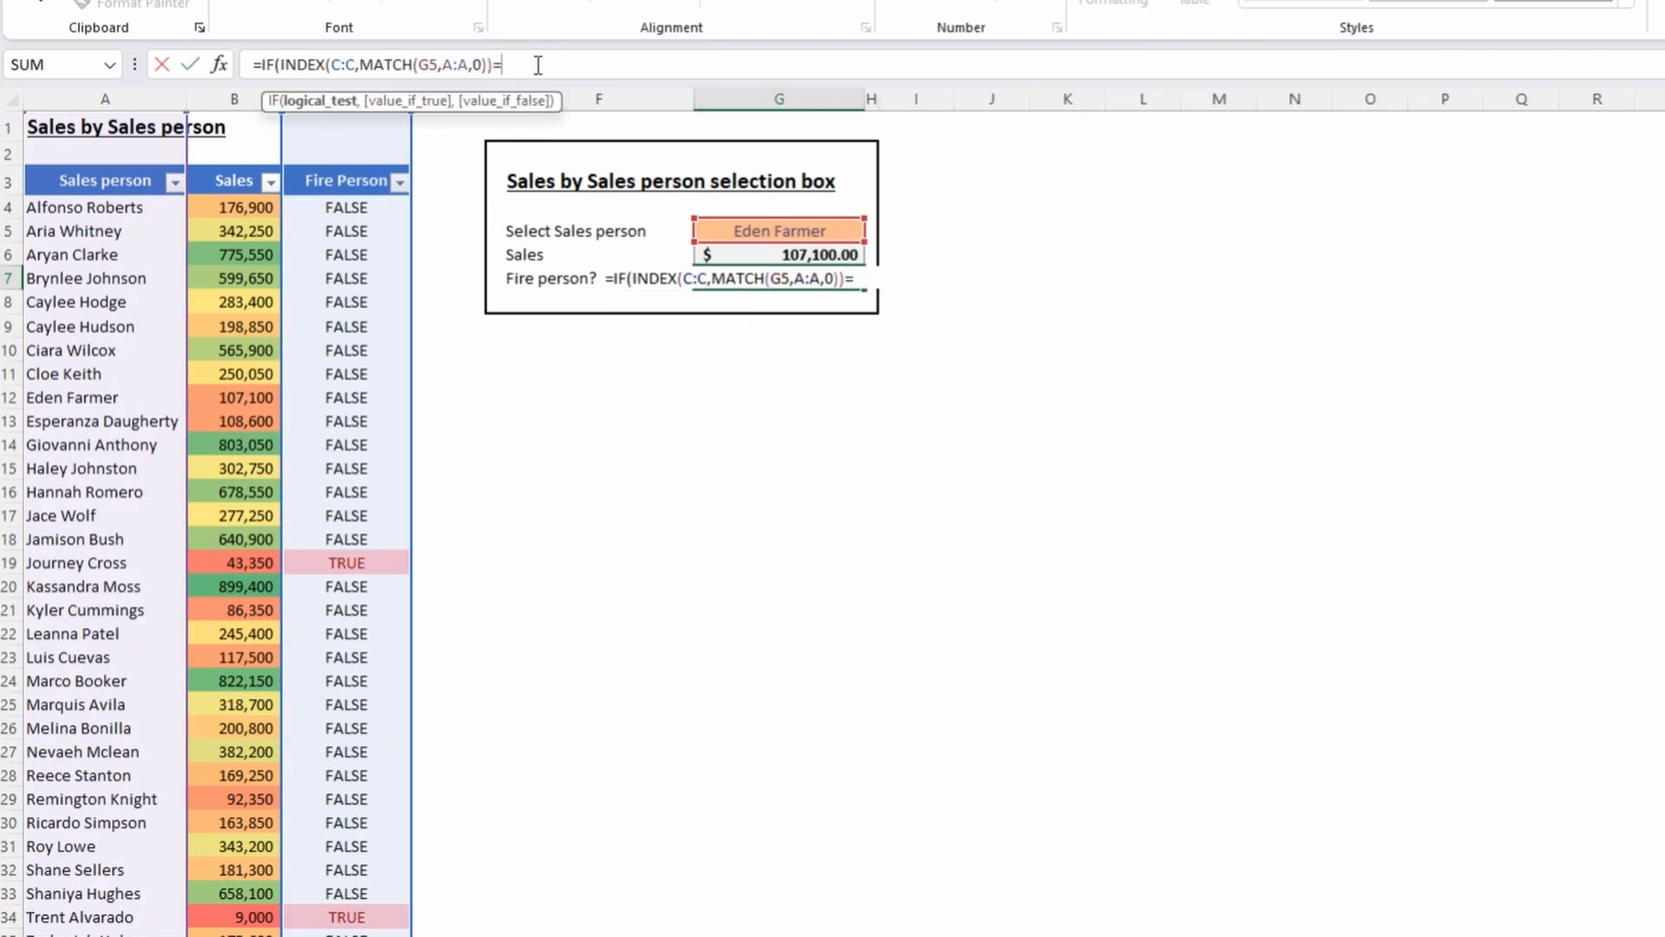
type("TRUE,\"Ye")
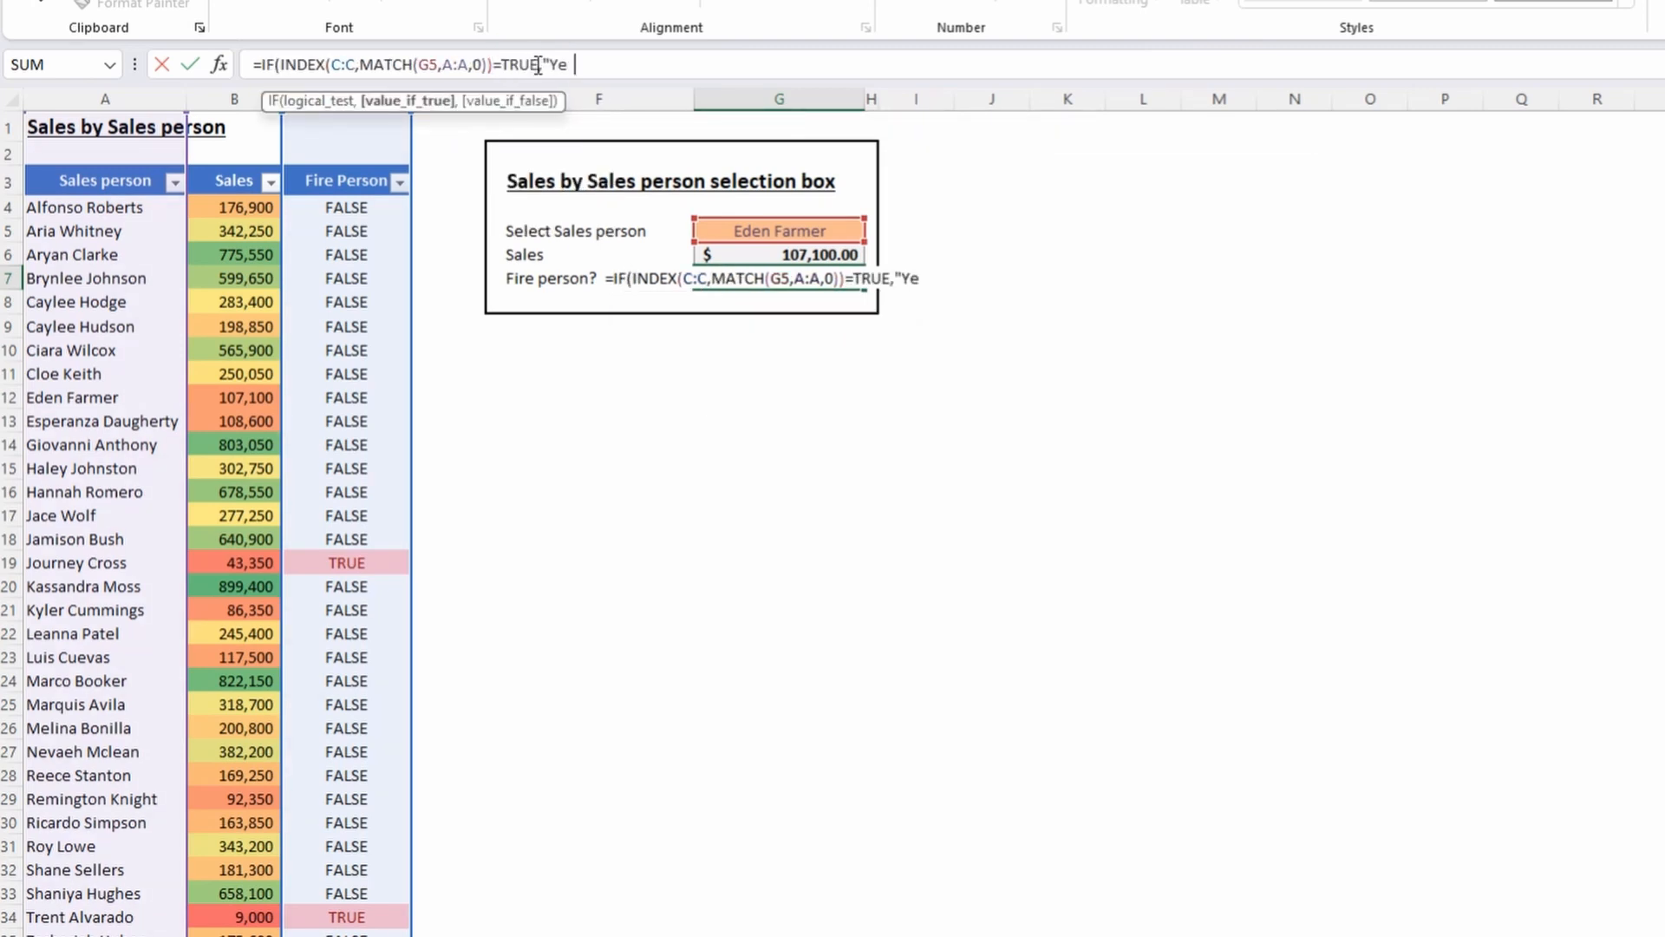
type("s\",\"No")
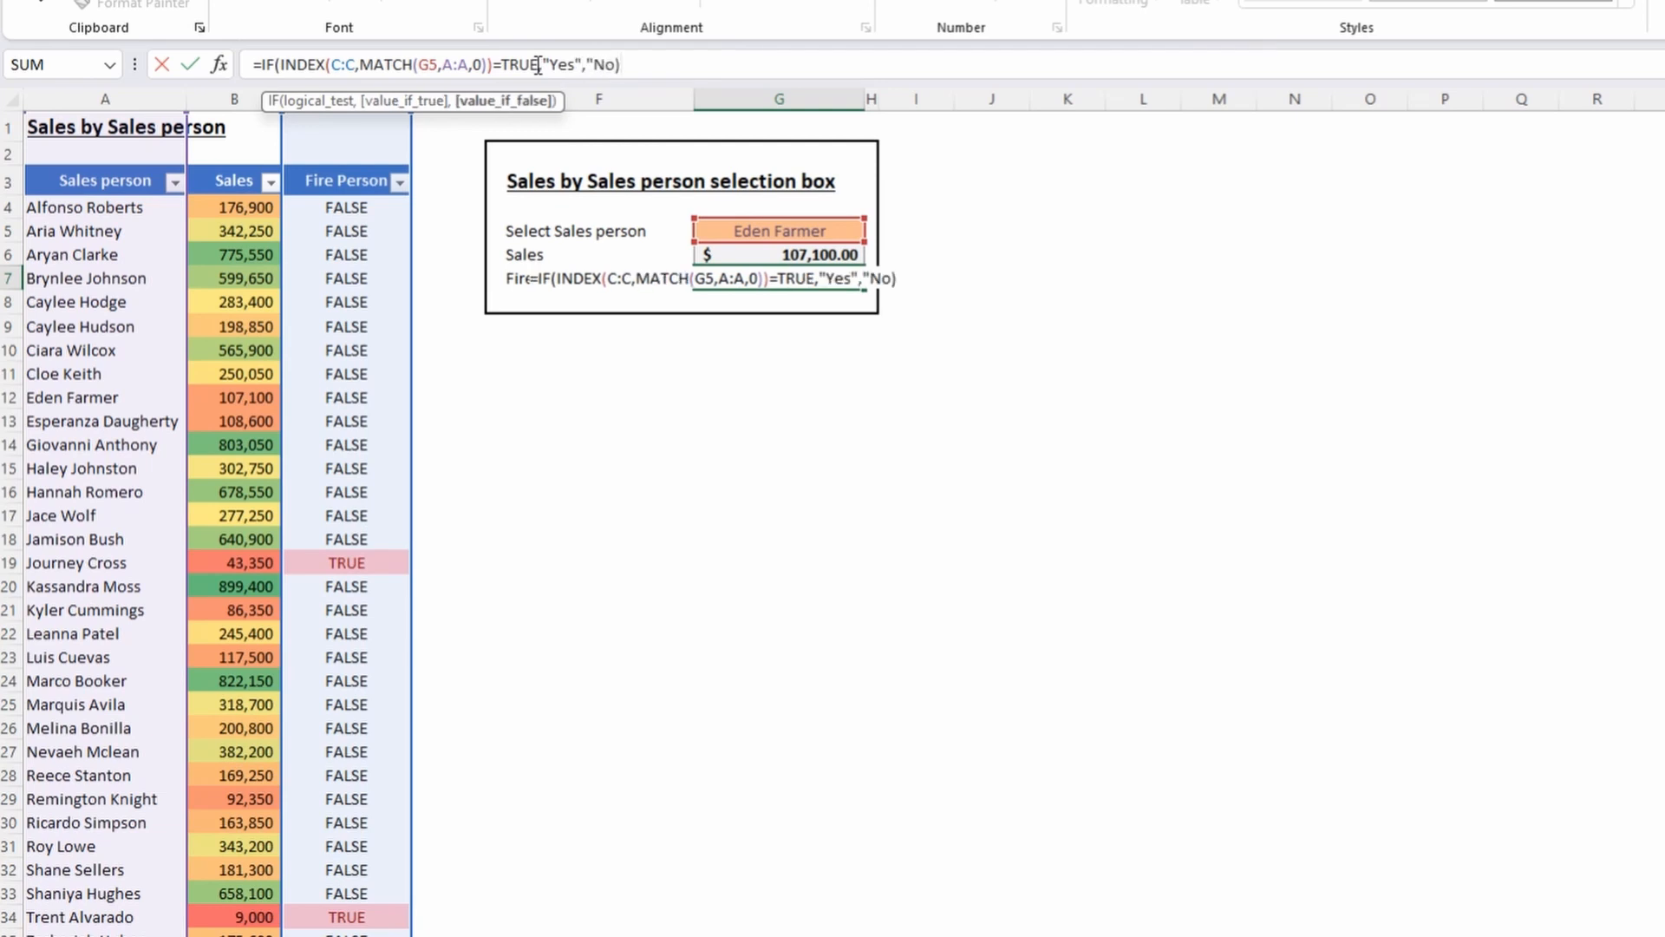
key("Return")
key("Return")
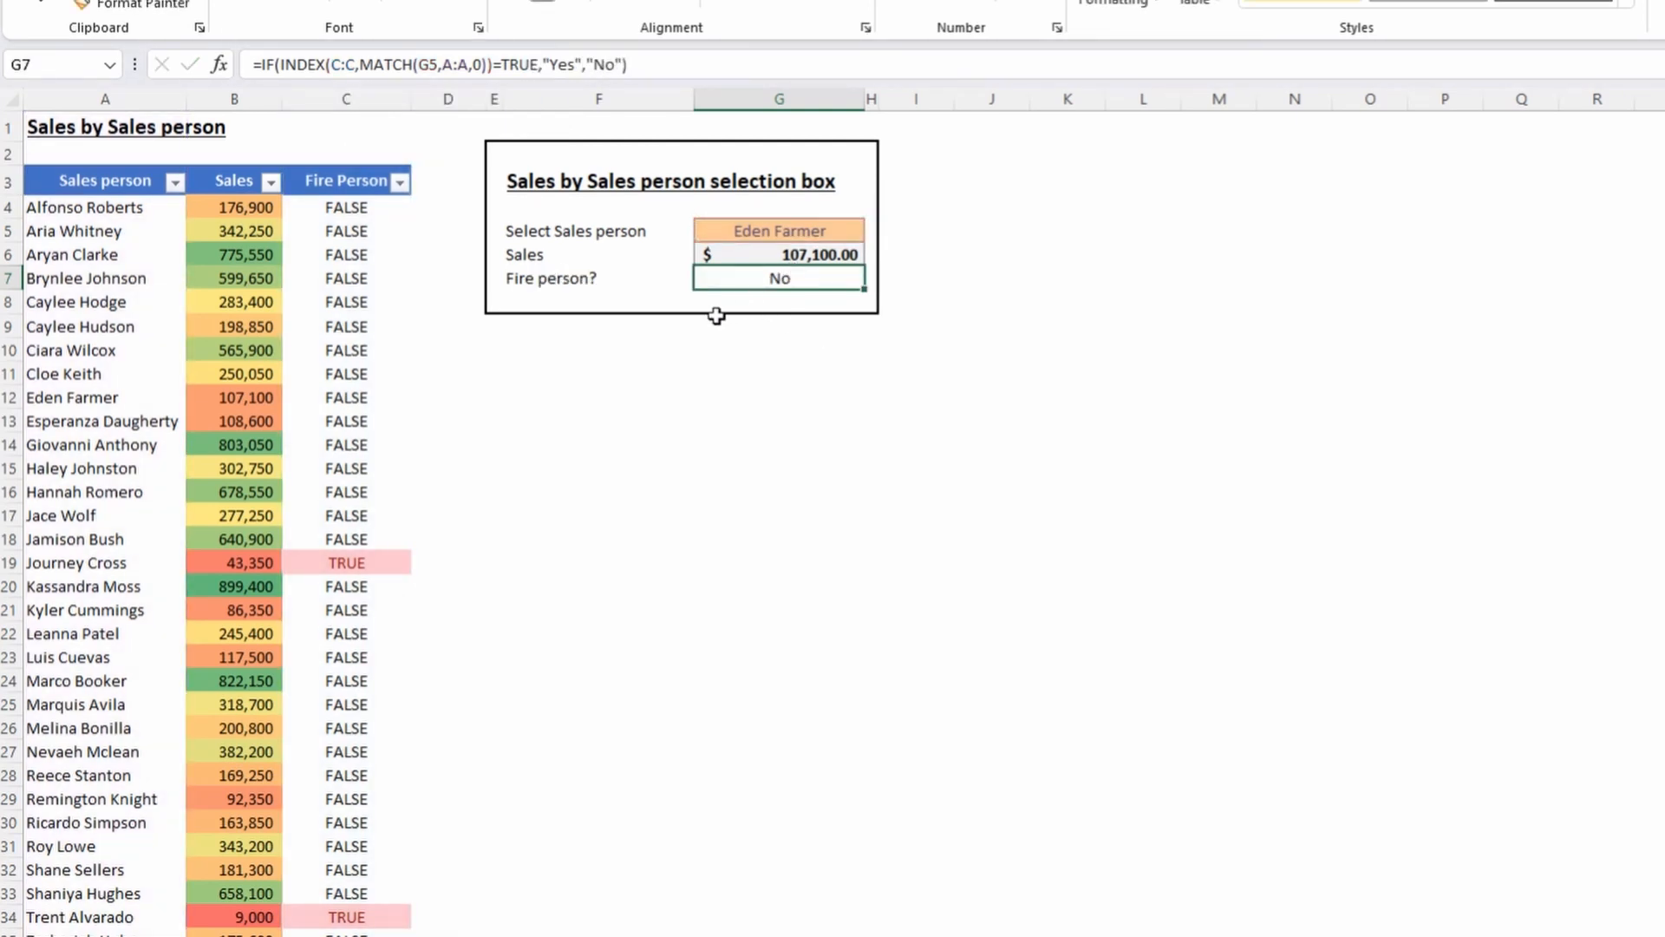
Copy the sales person name in A19 into the selection cell G5 while keeping G5's formatting.
left_click(122, 559)
key("ctrl+c")
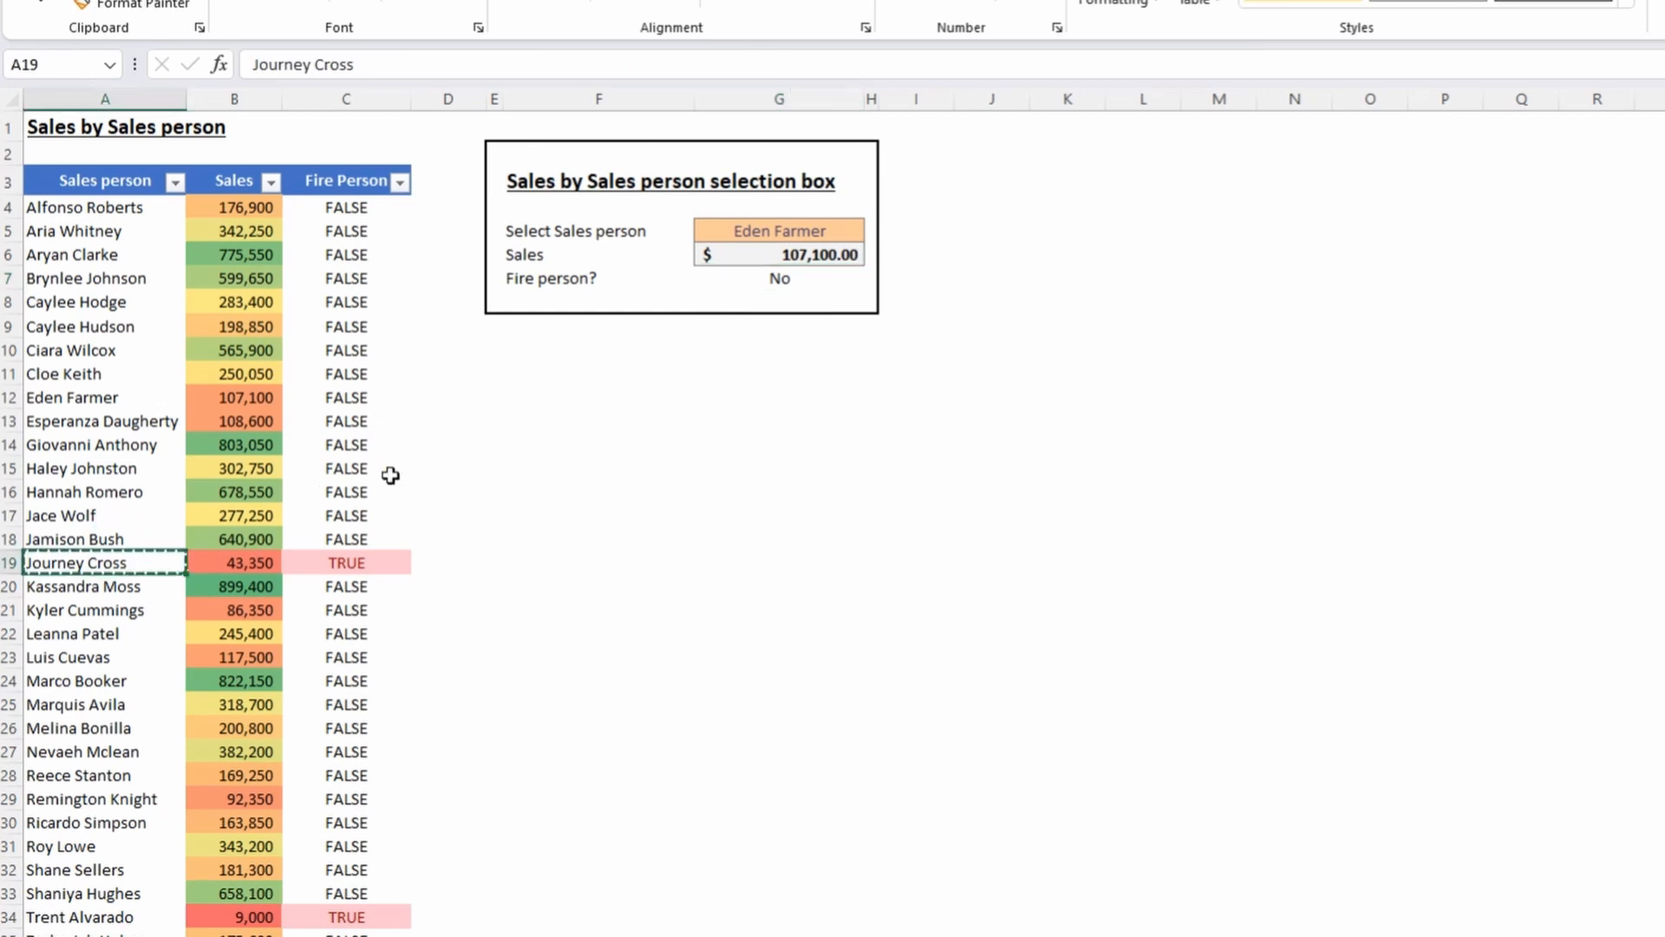
right_click(742, 233)
left_click(716, 482)
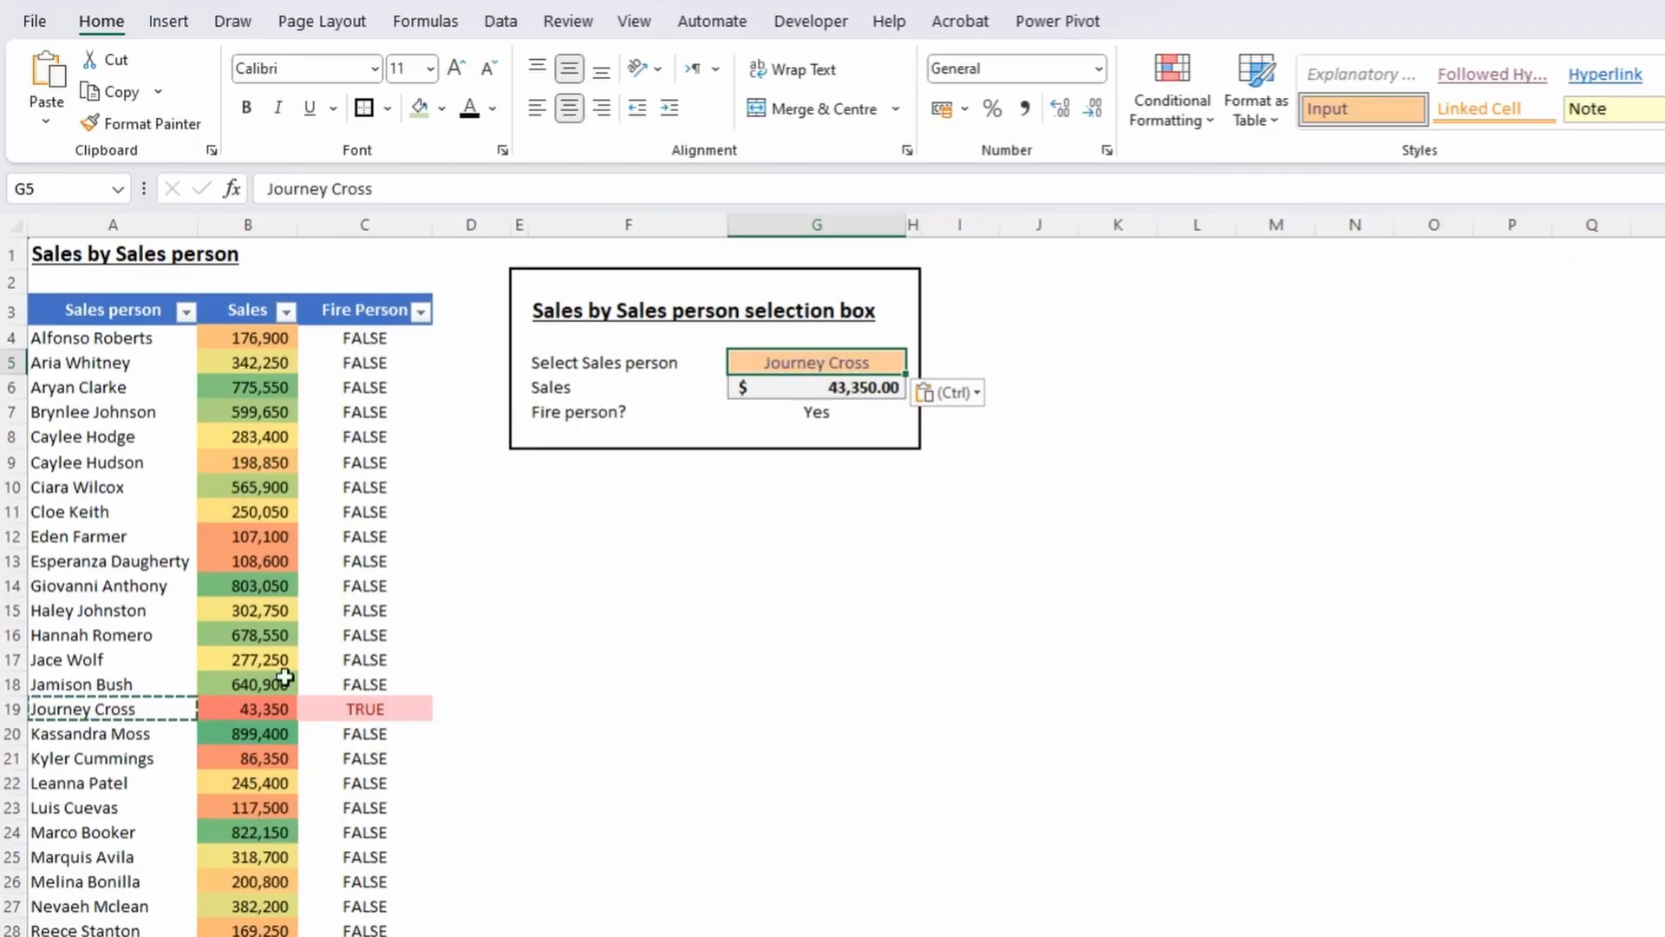
Enter the sales person name from A17 in G5, misspelled without the last letter of the first name.
left_click(142, 659)
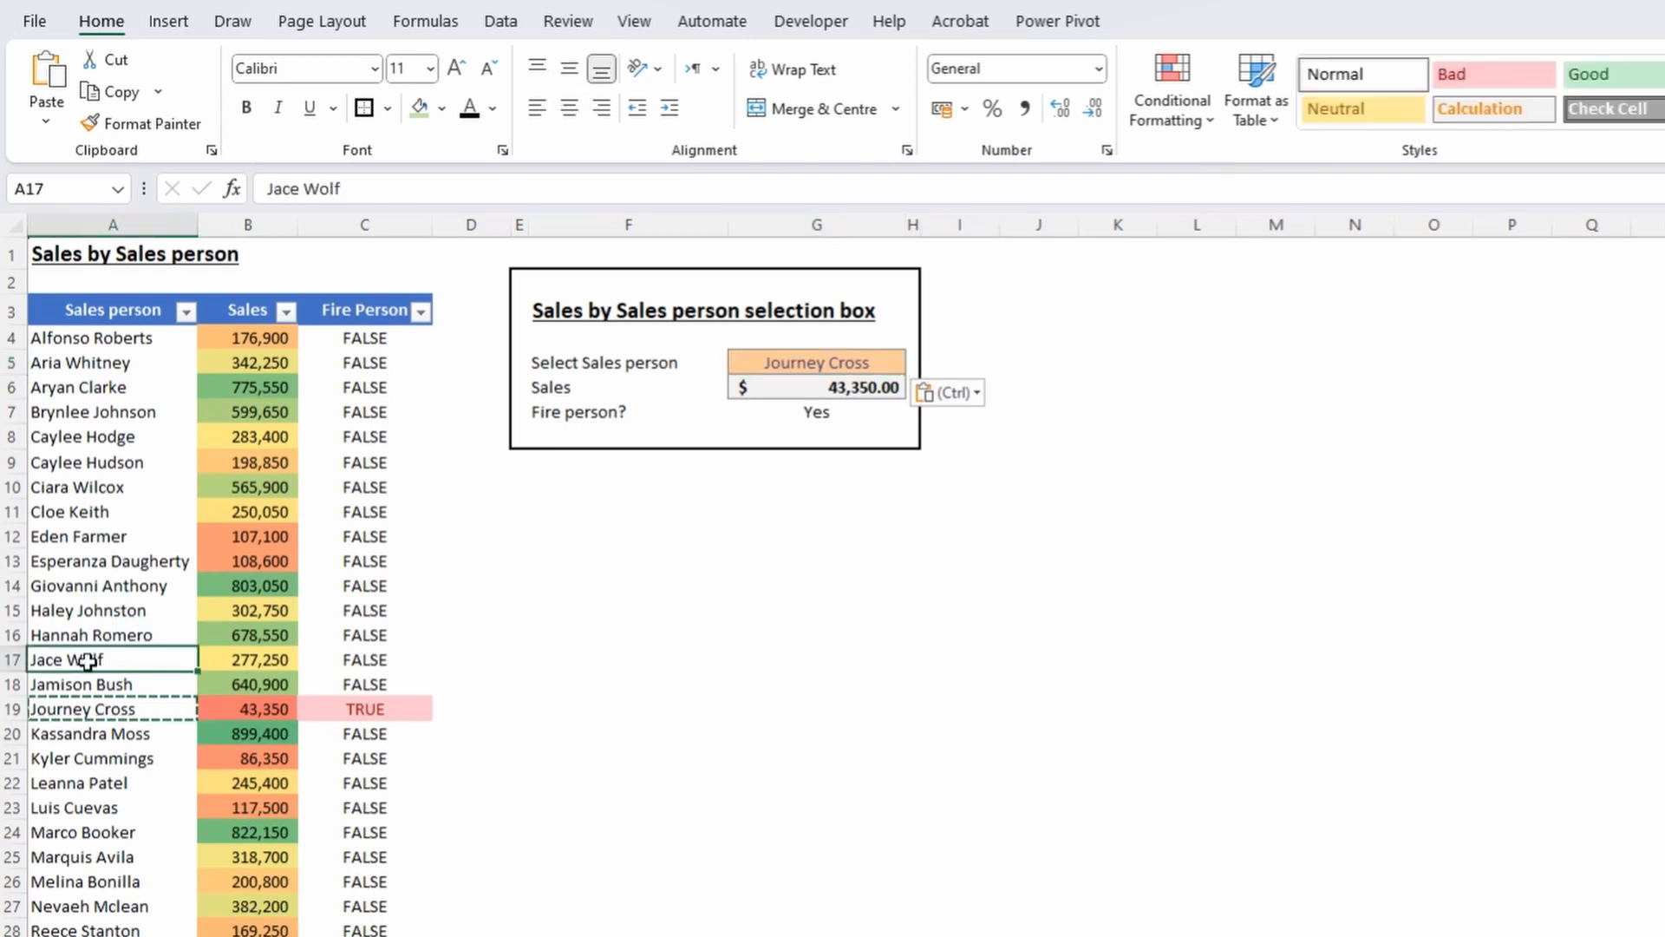
left_click(827, 370)
type("A")
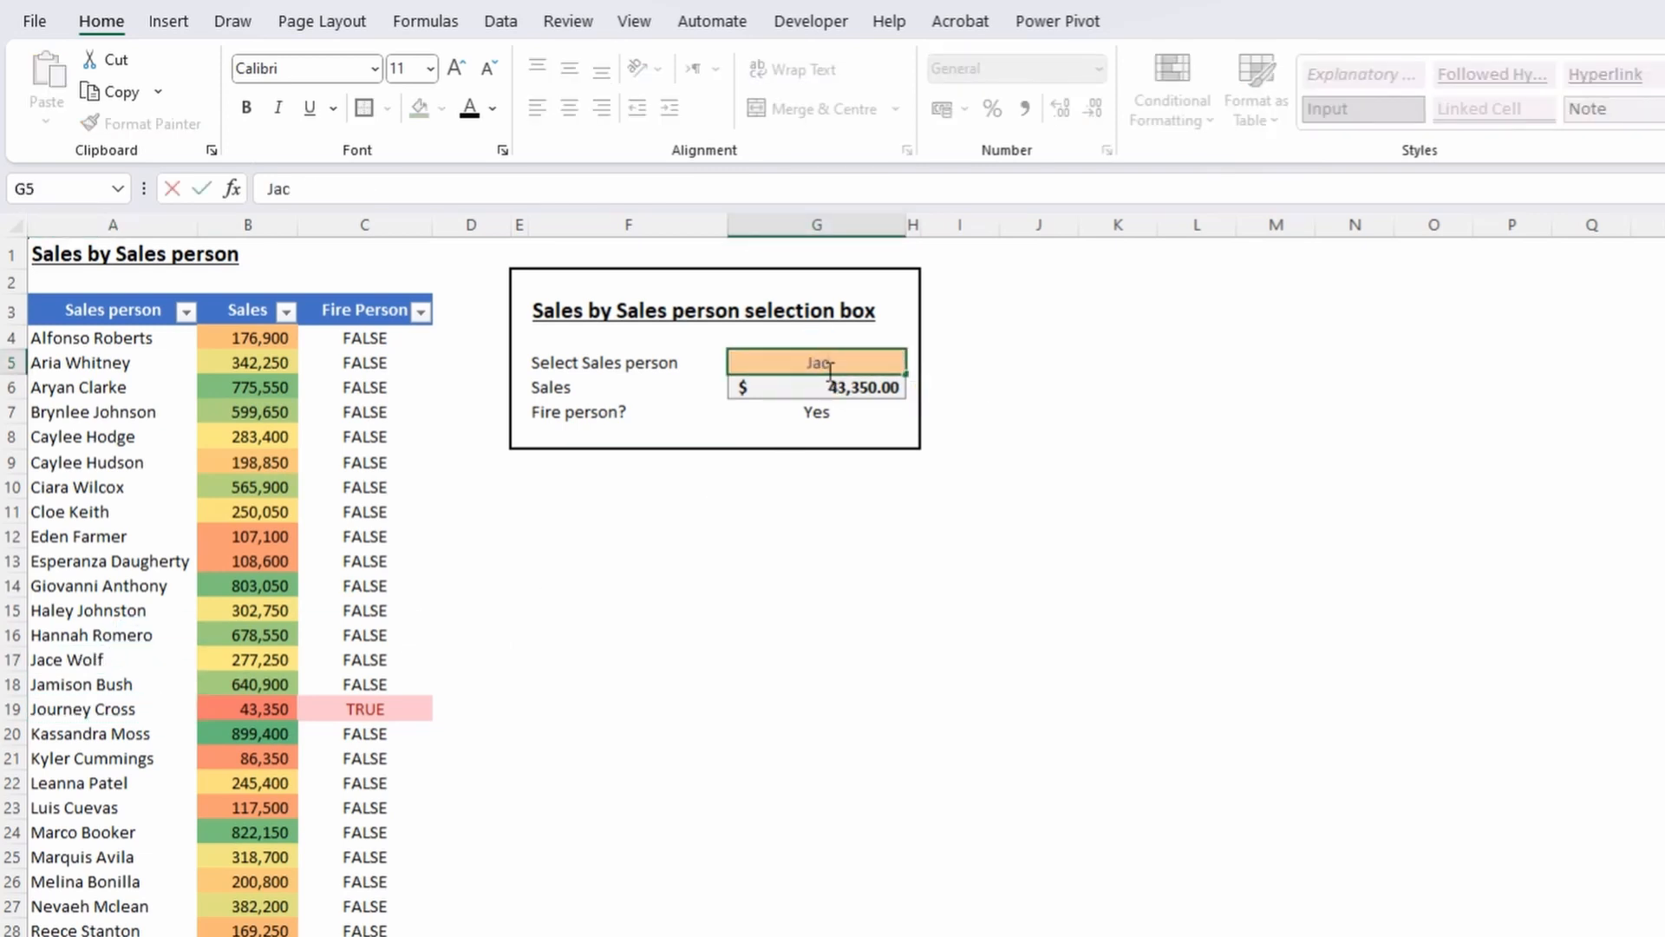
type("ac Wolf")
key("Return")
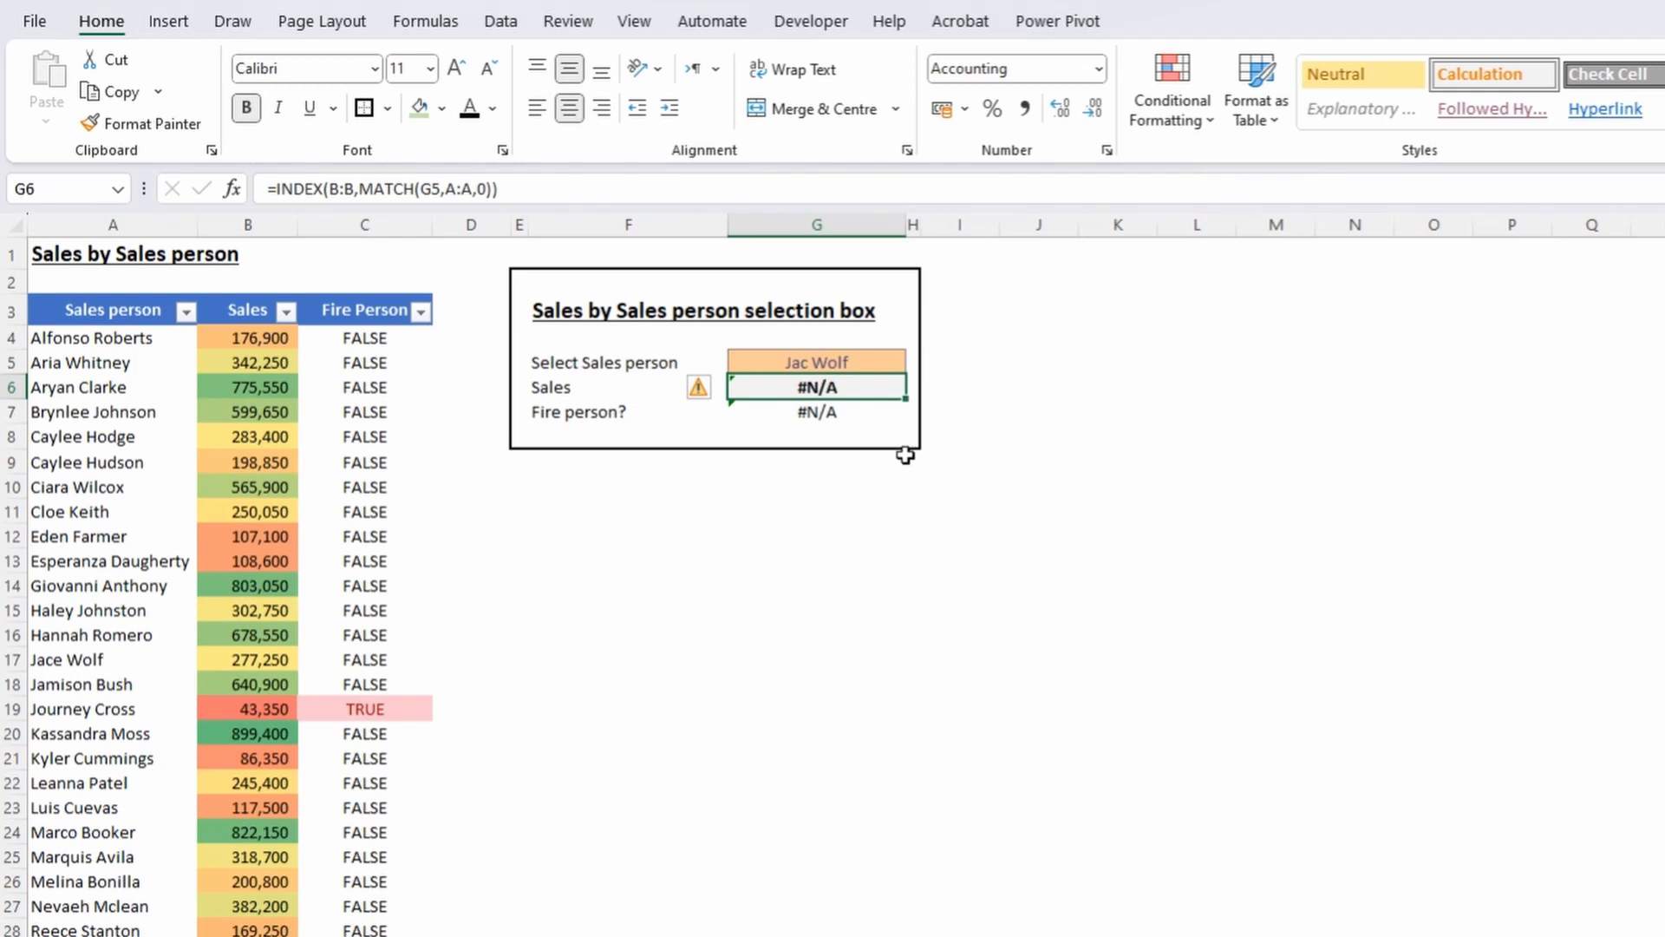
Add List data validation to G5, using the sales person names in column A from A4 down as the source.
left_click(864, 363)
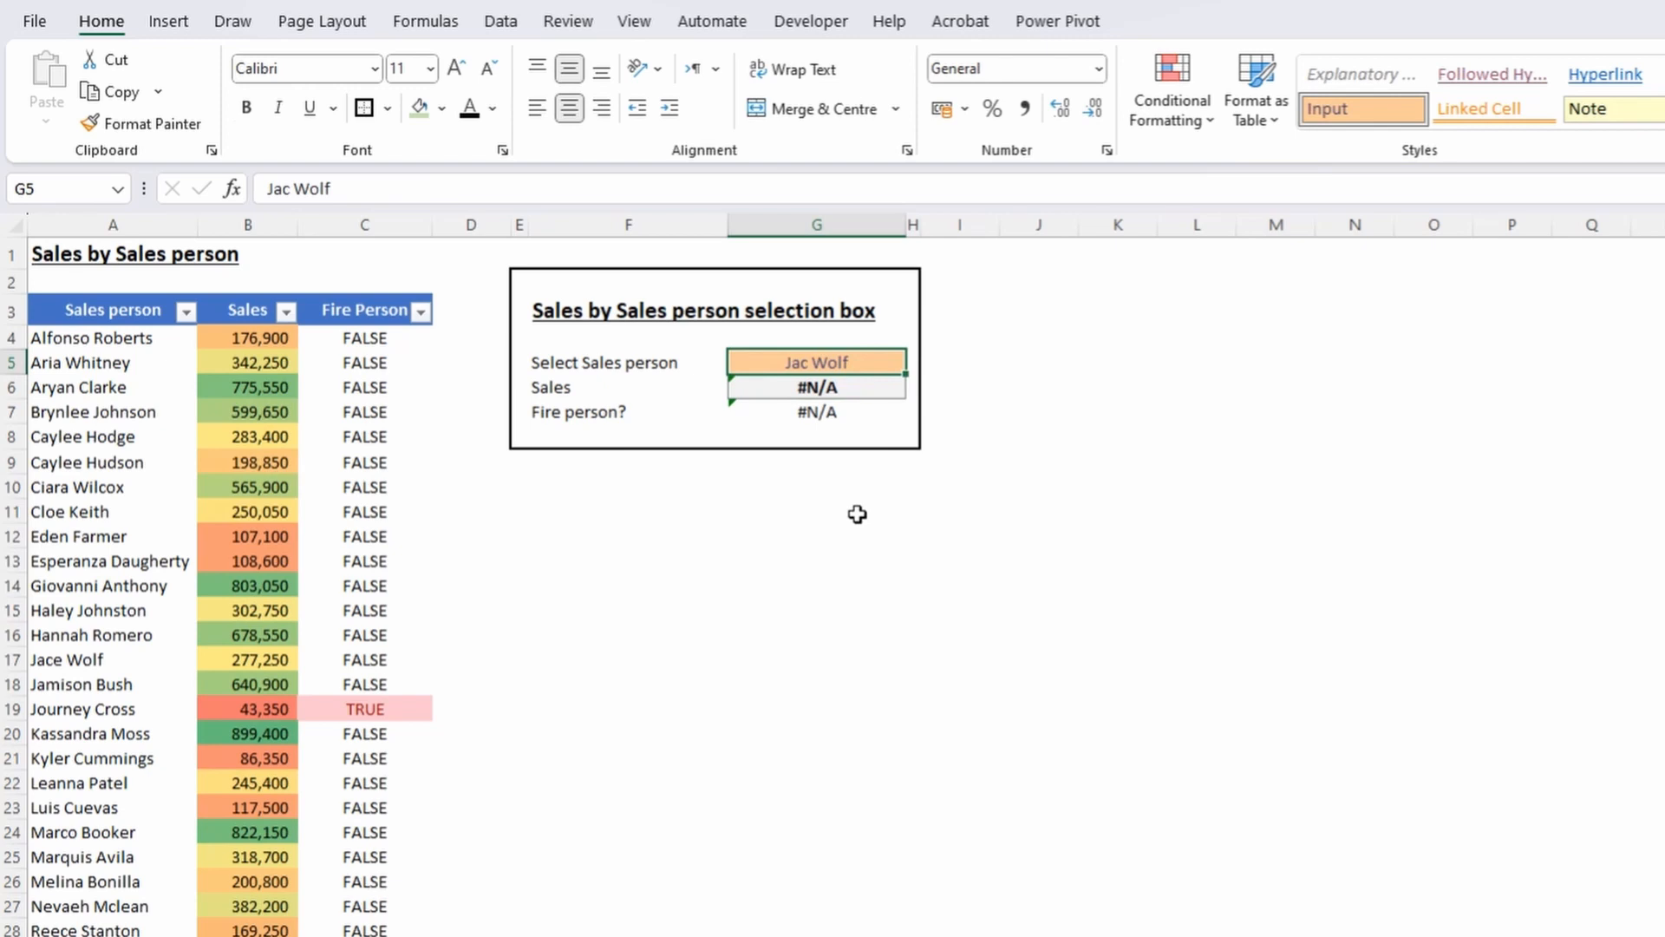
left_click(624, 25)
left_click(501, 21)
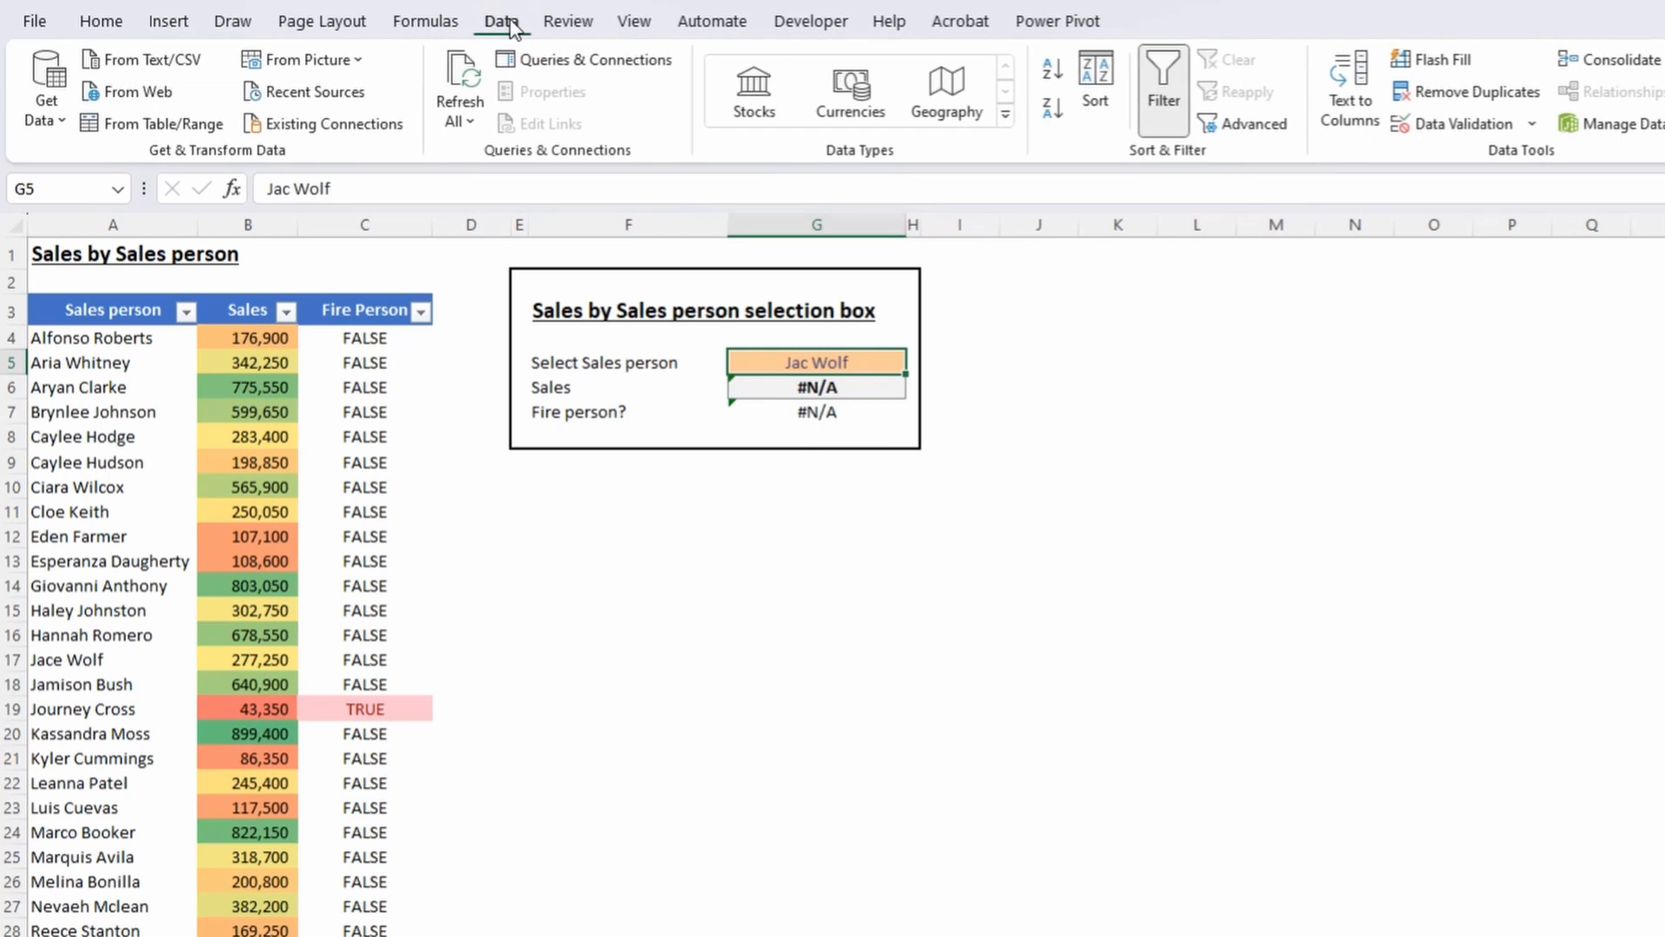
left_click(1453, 127)
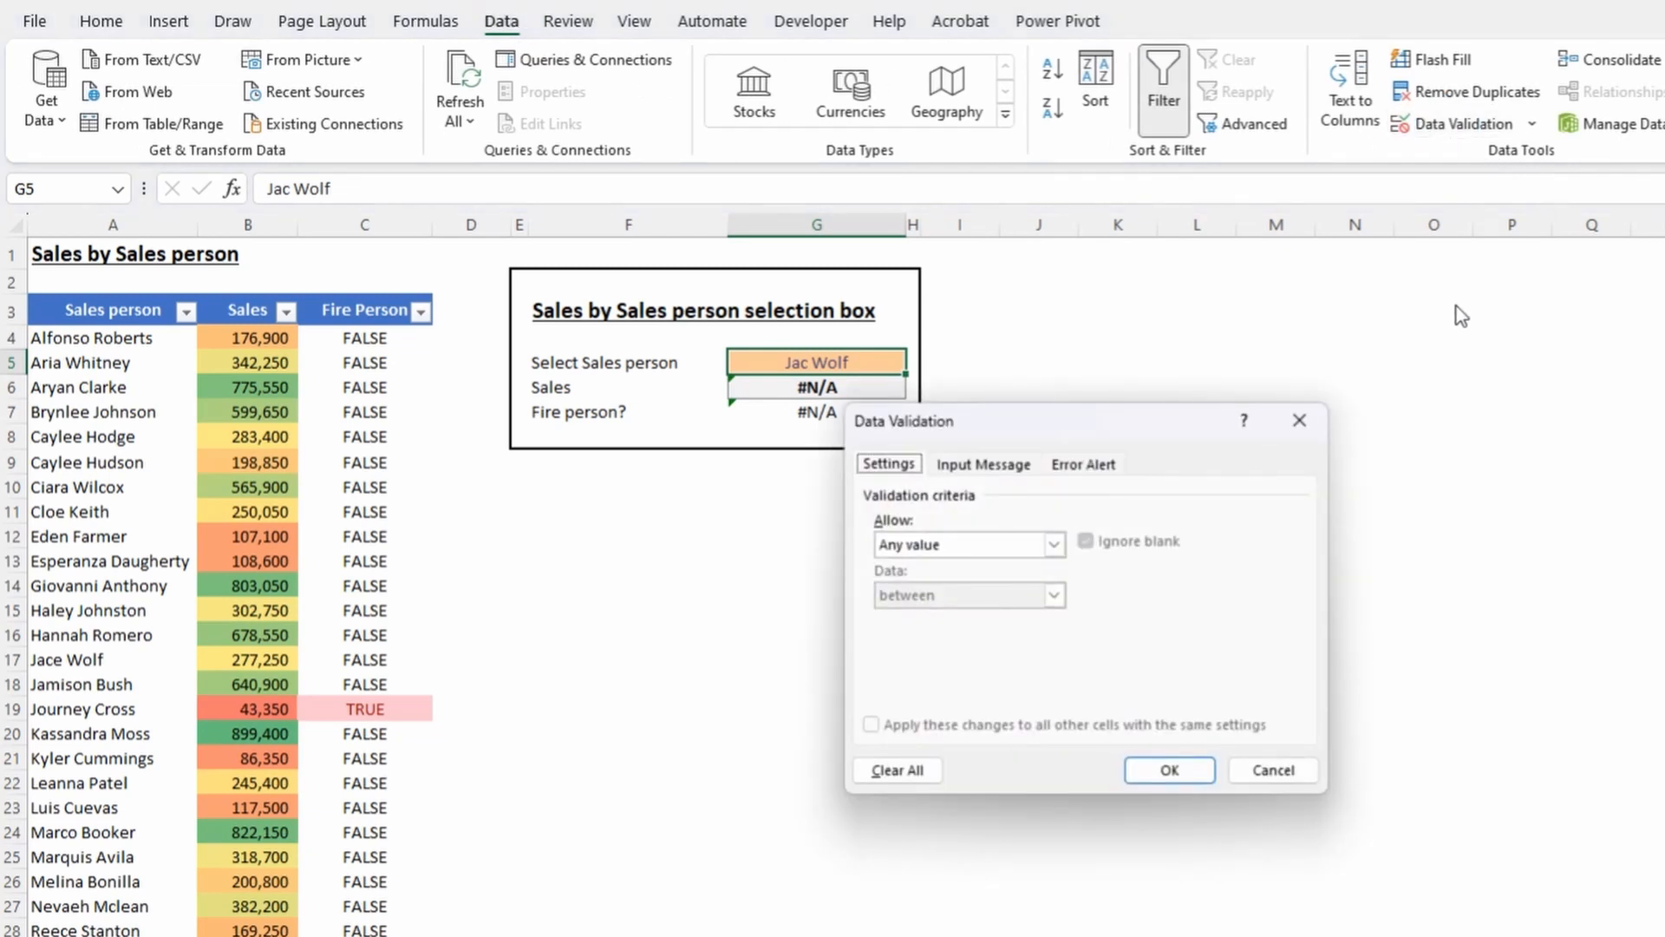
left_click(997, 544)
left_click(991, 614)
left_click(991, 633)
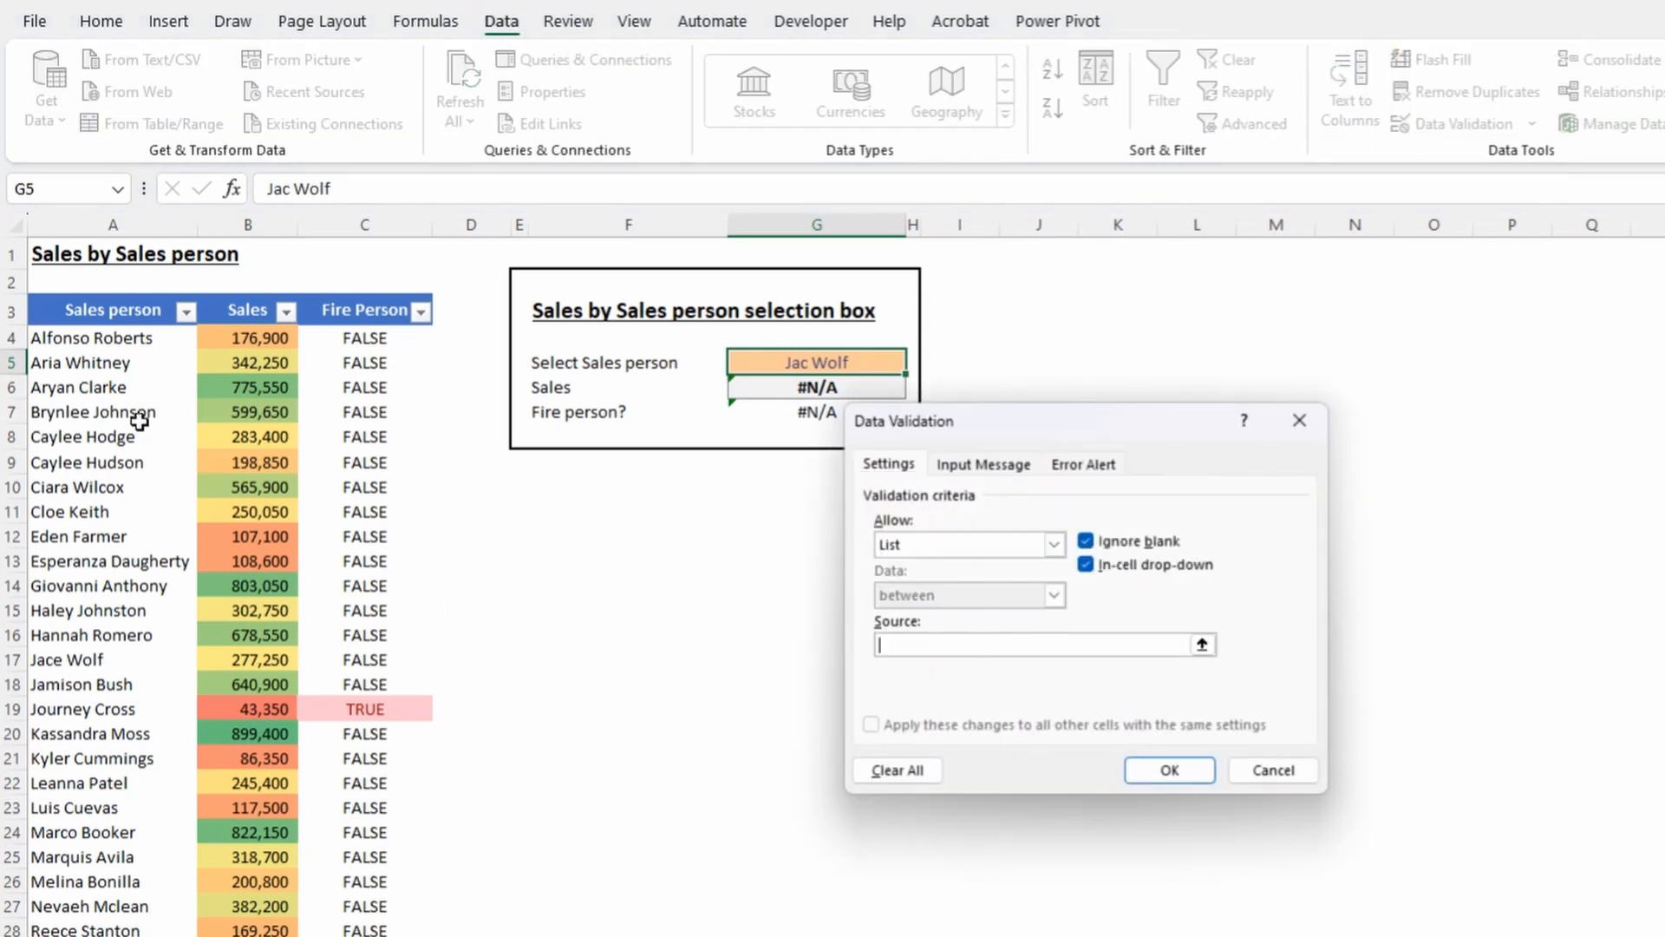
left_click_drag(95, 334, 96, 933)
key("Return")
Browse the sales person names offered in G5's in-cell drop-down list and close it.
left_click(917, 363)
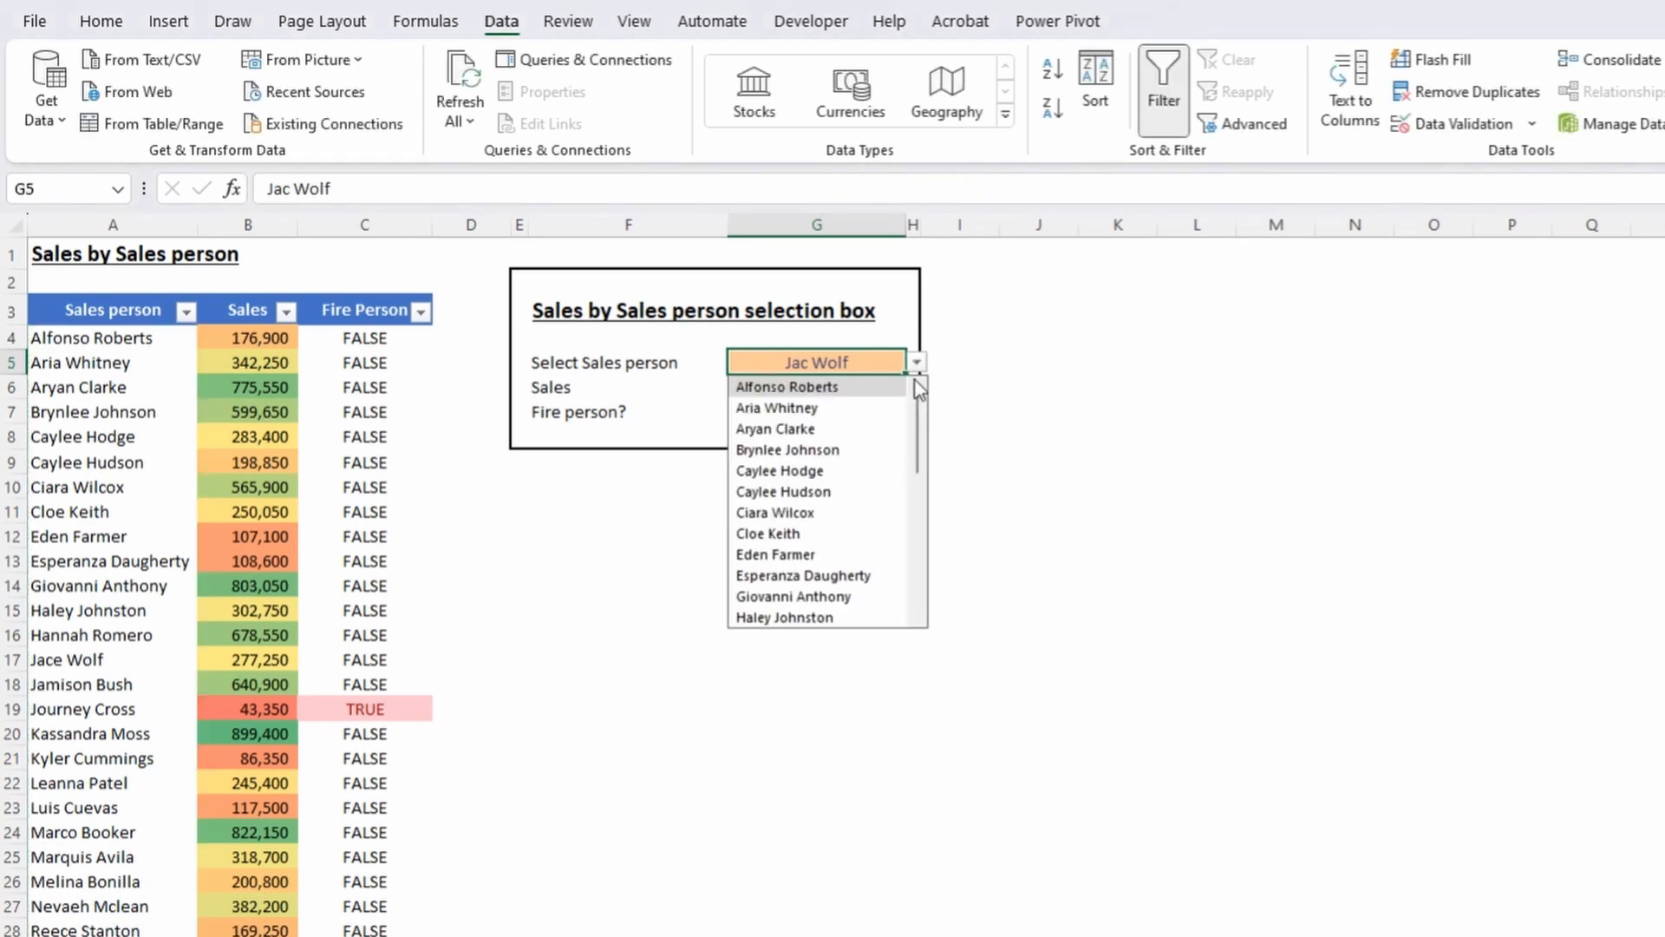
scroll(830, 565, "down", 1)
scroll(829, 565, "down", 2)
scroll(829, 565, "up", 2)
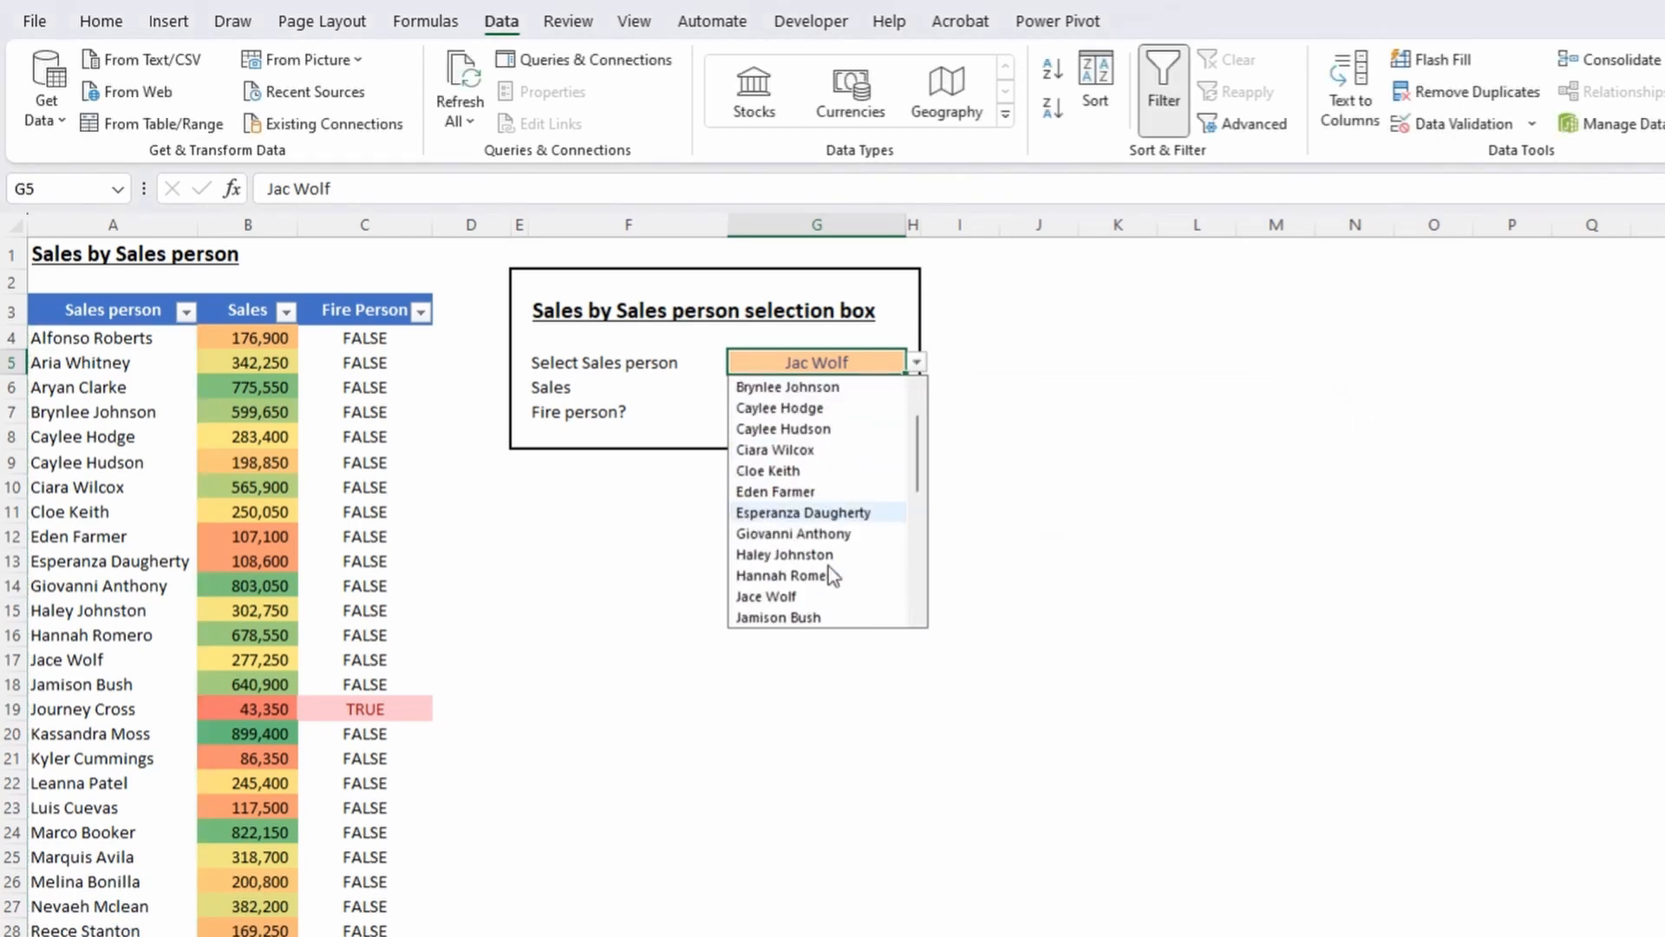
key("Escape")
Resubmit the misspelled name in G5 to test the validation, and retry with the missing "e" added to the first name.
key("F2")
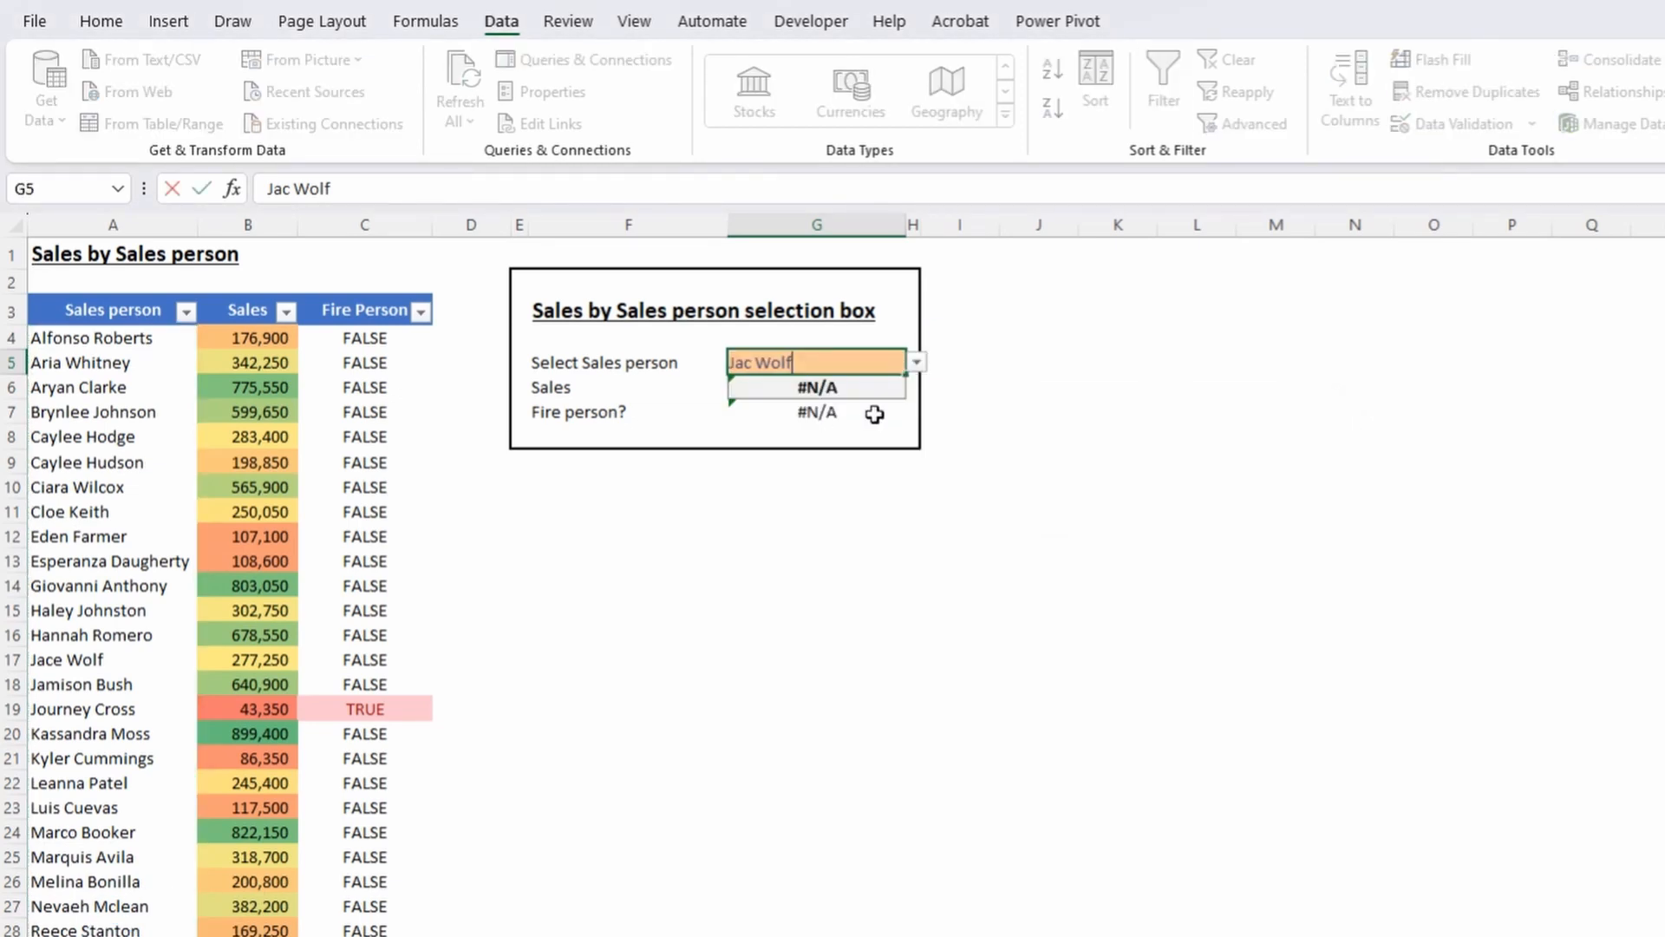
key("Return")
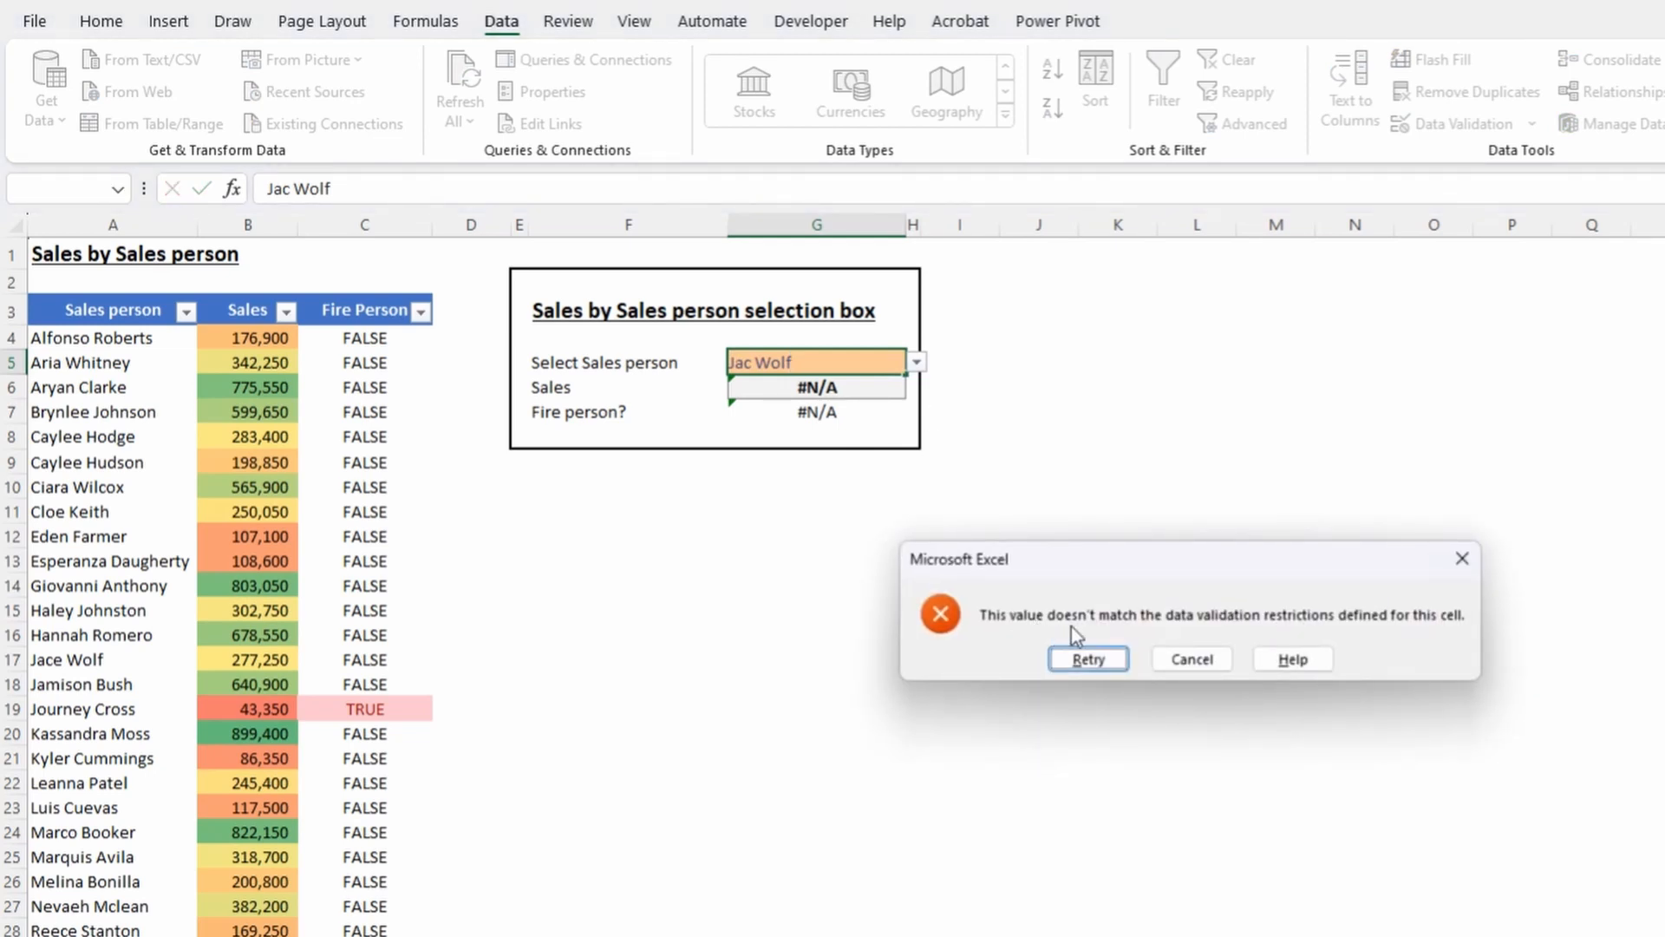
left_click(1087, 659)
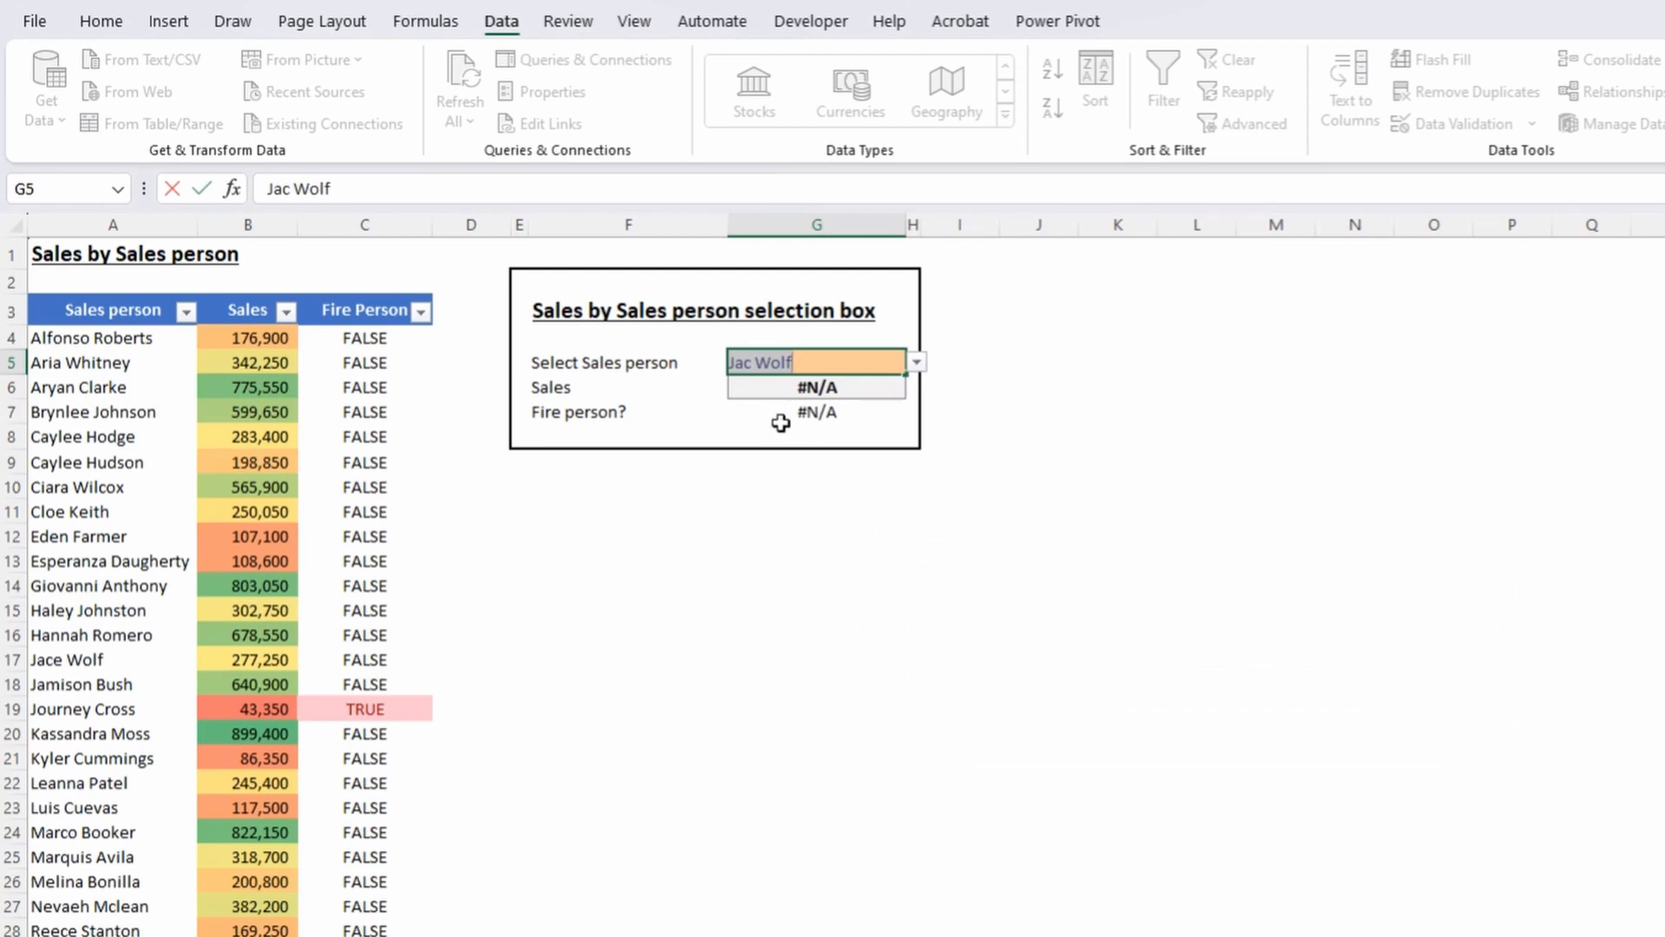
left_click(758, 363)
type("e")
key("Return")
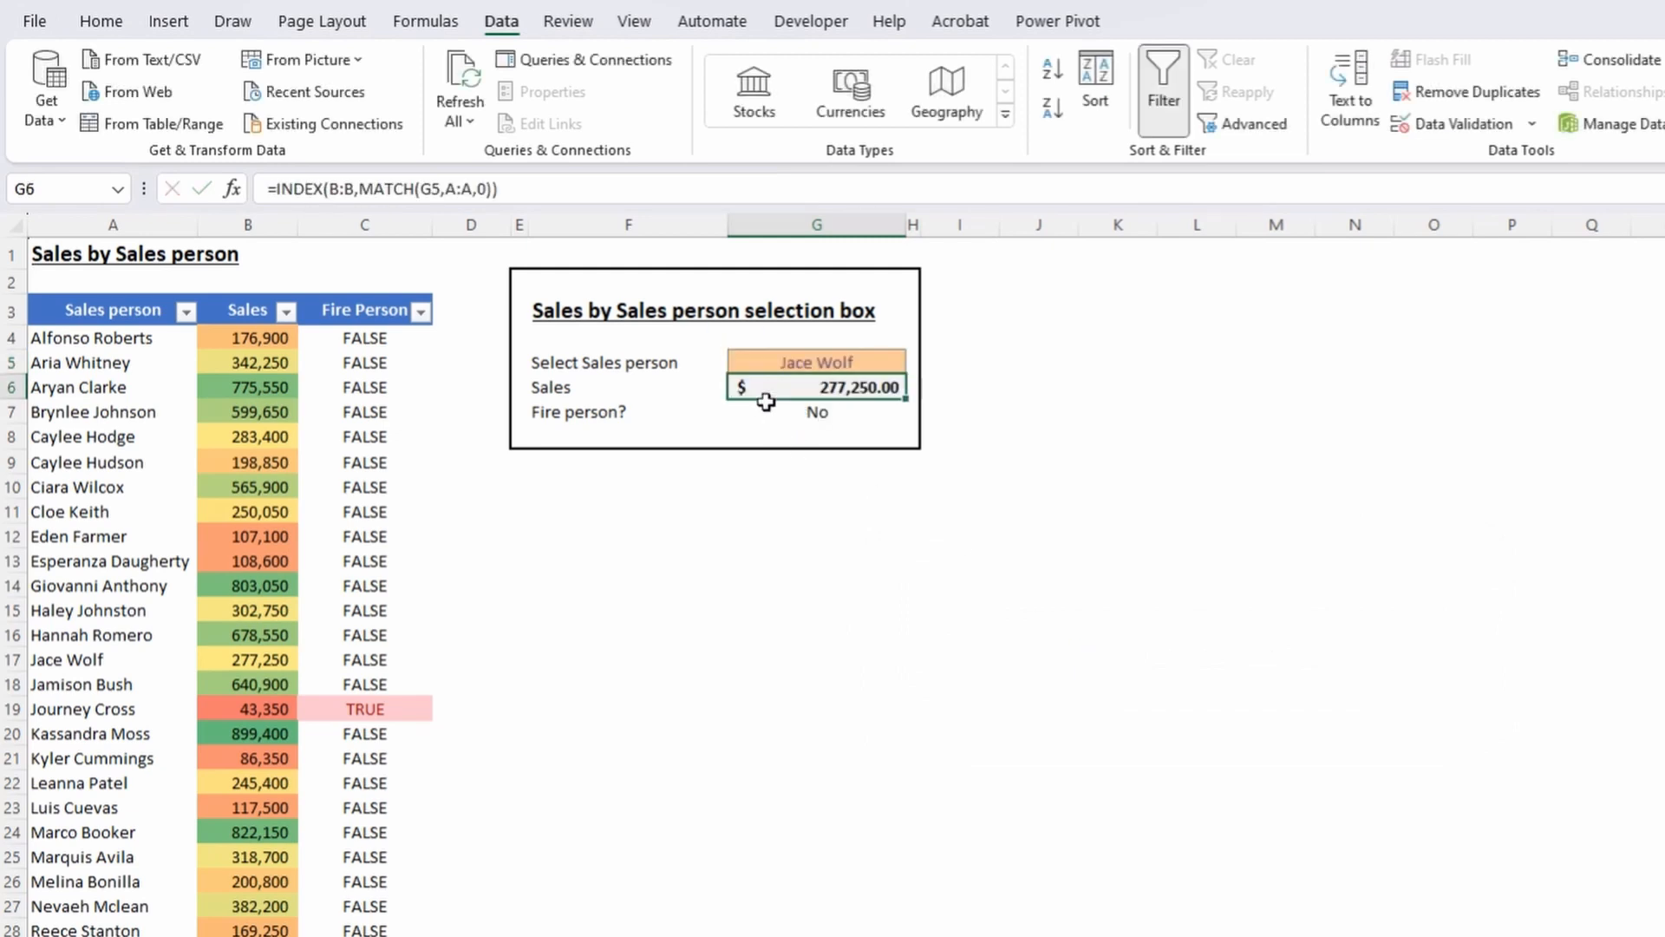
Re-enter the same sales person in G5 by first name only, accepting the matching list suggestion.
key("Up")
type("jace")
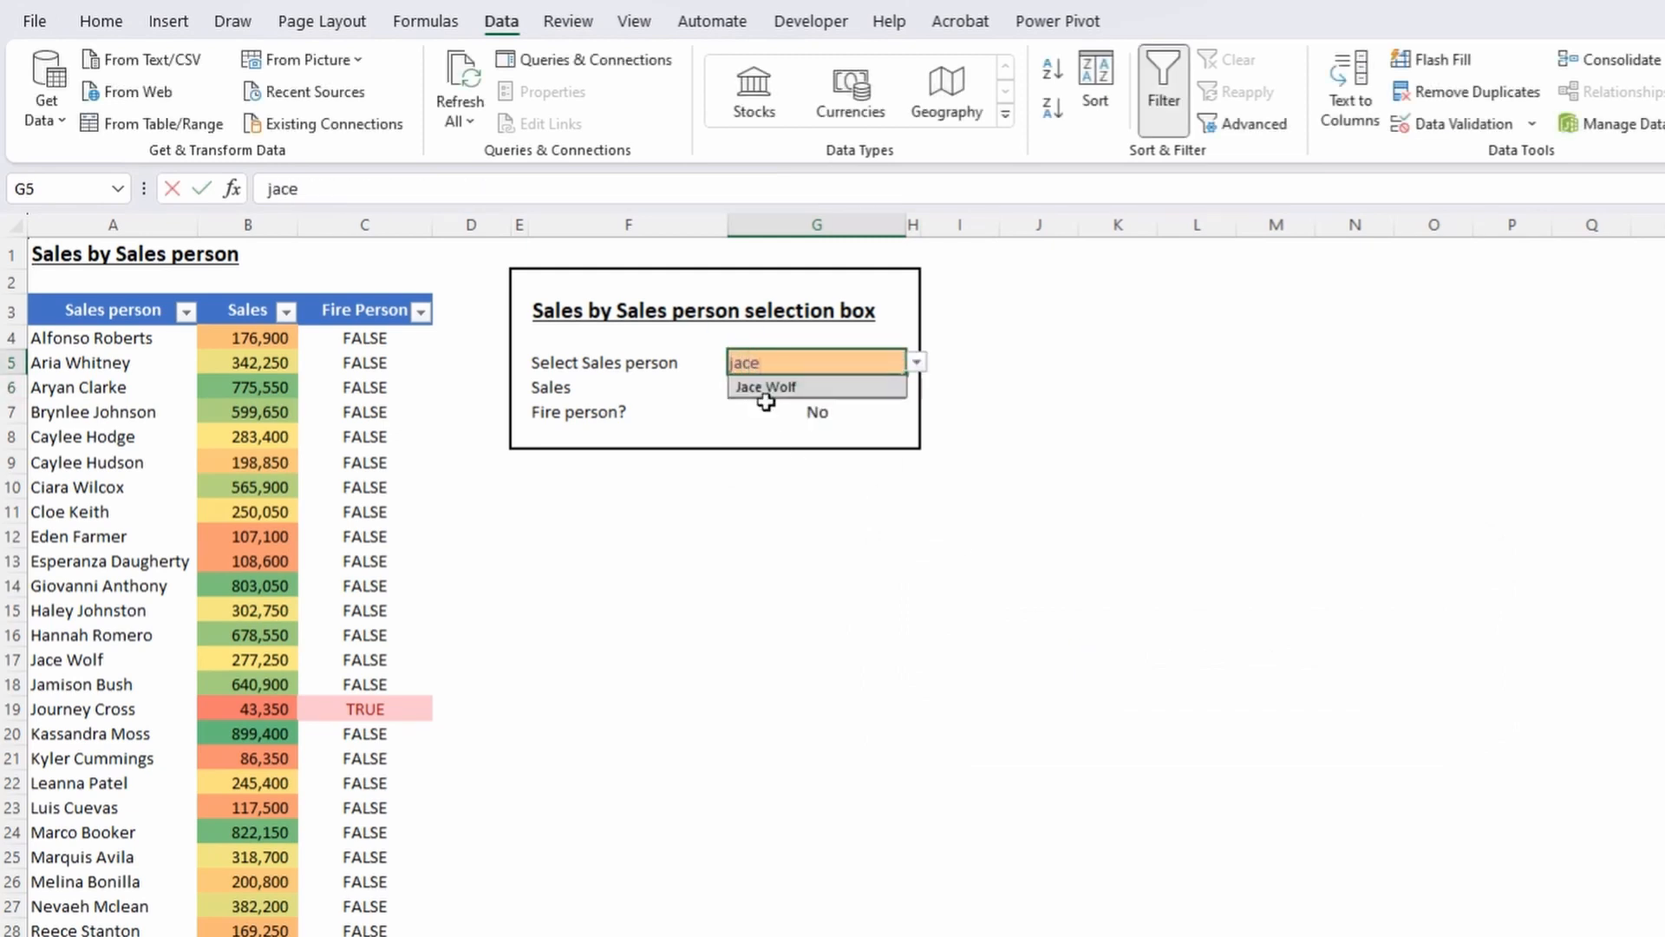
key("Return")
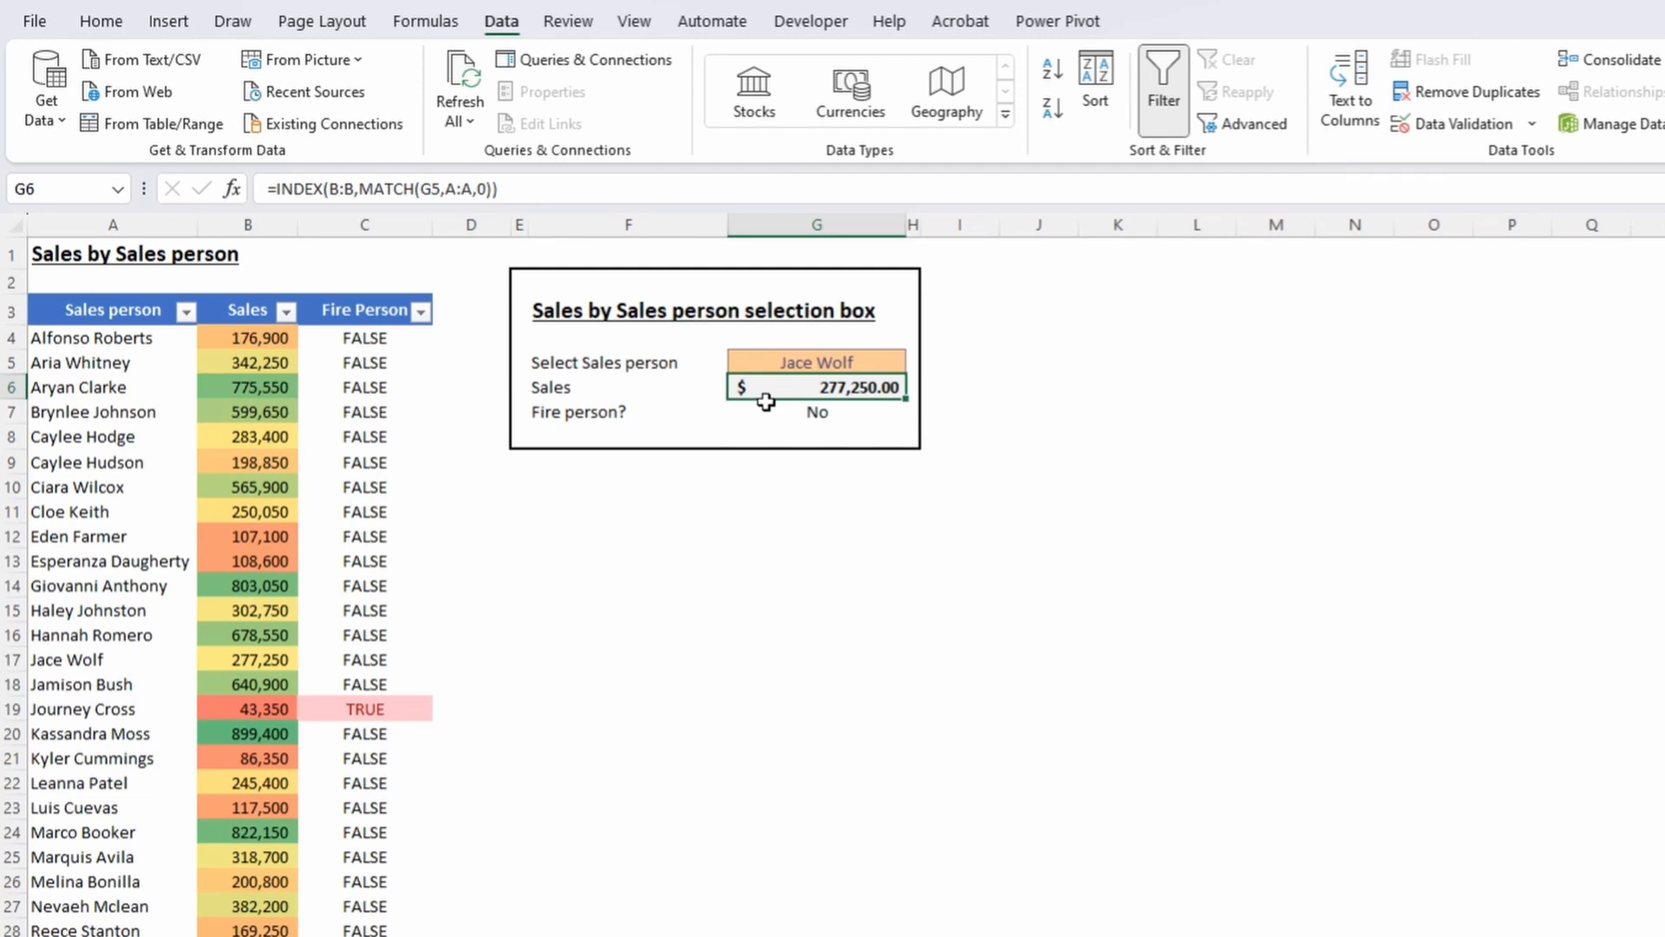
Examine the types of criteria that G5's data validation can allow, and cancel the dialog.
left_click(805, 361)
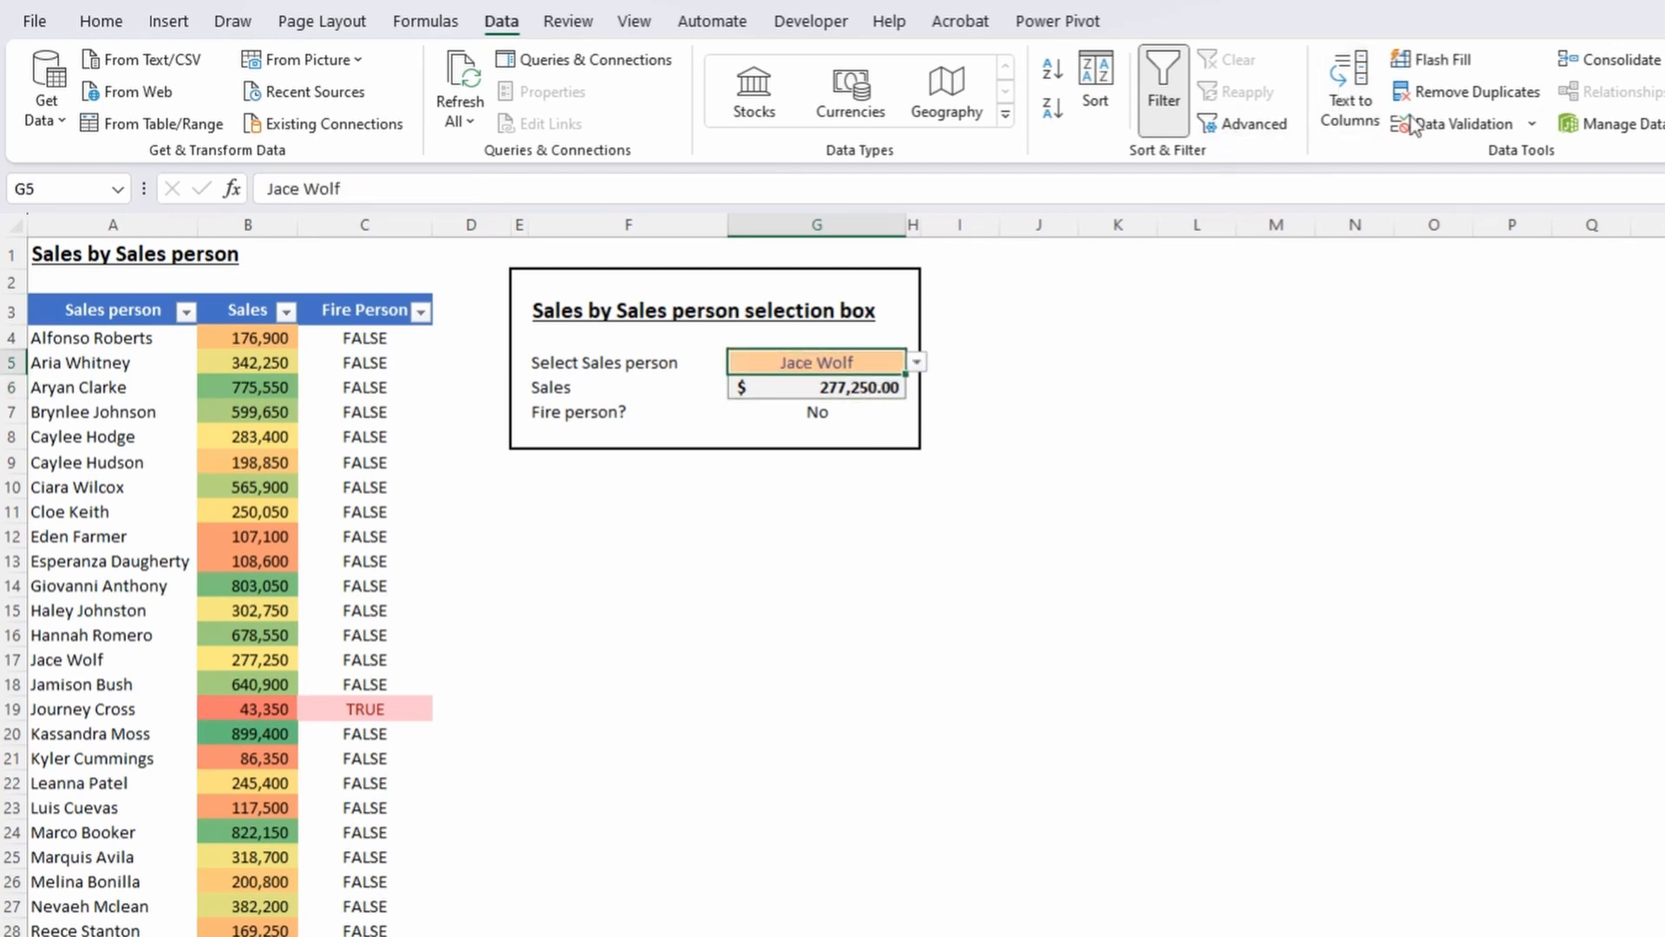
left_click(1440, 123)
left_click(1054, 545)
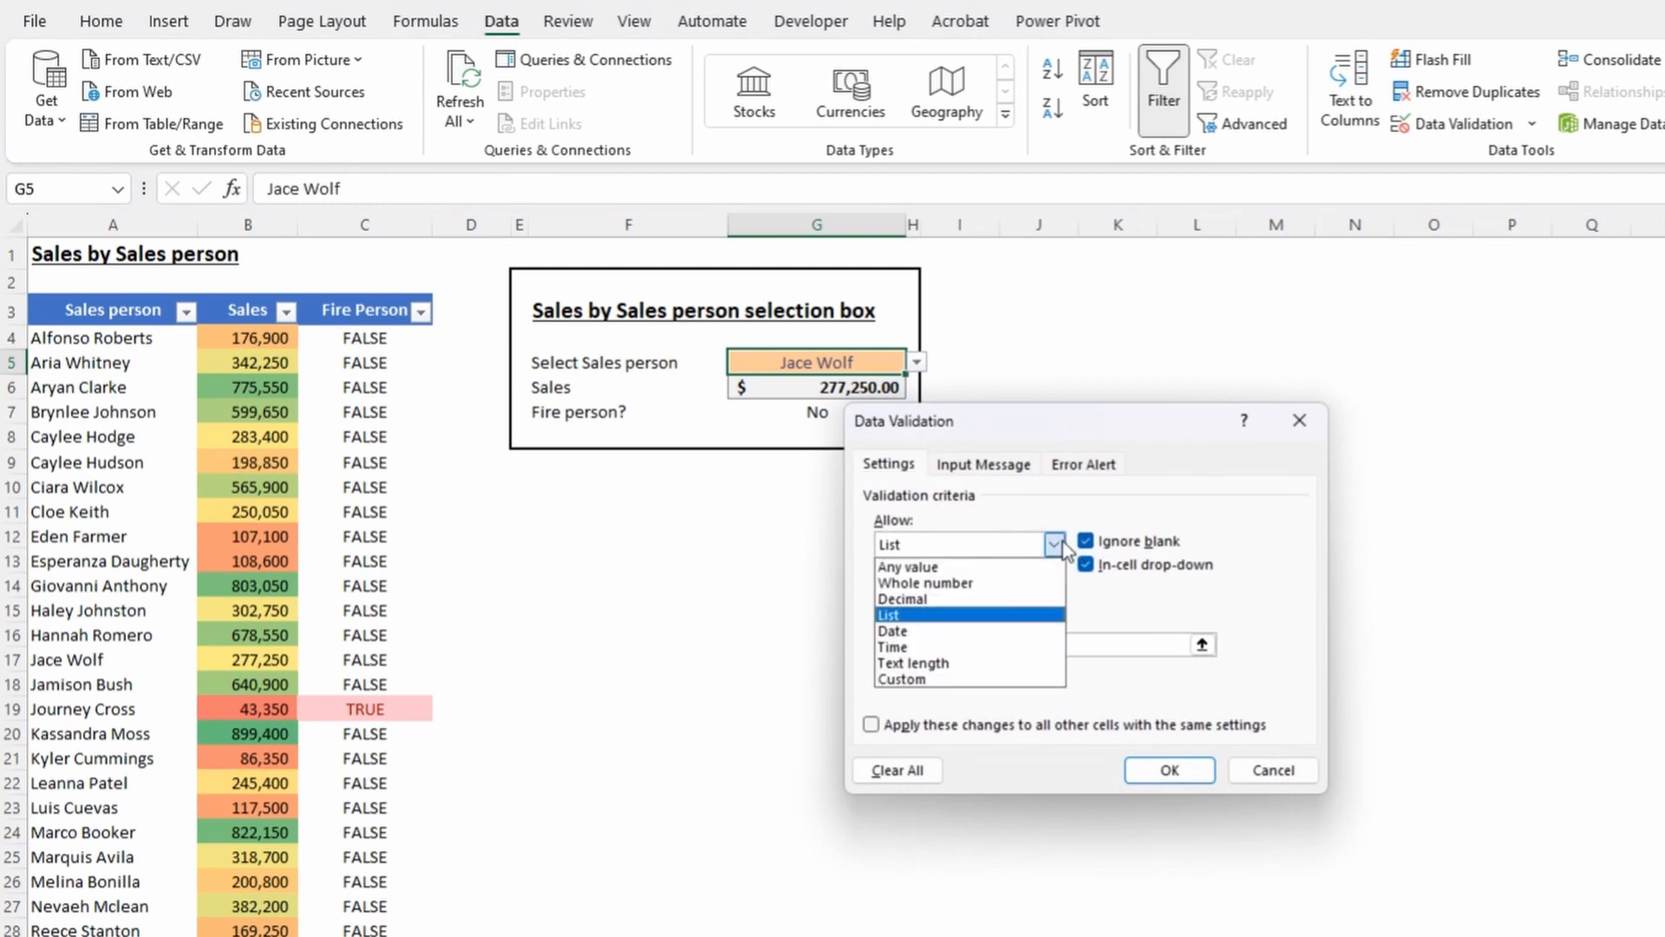
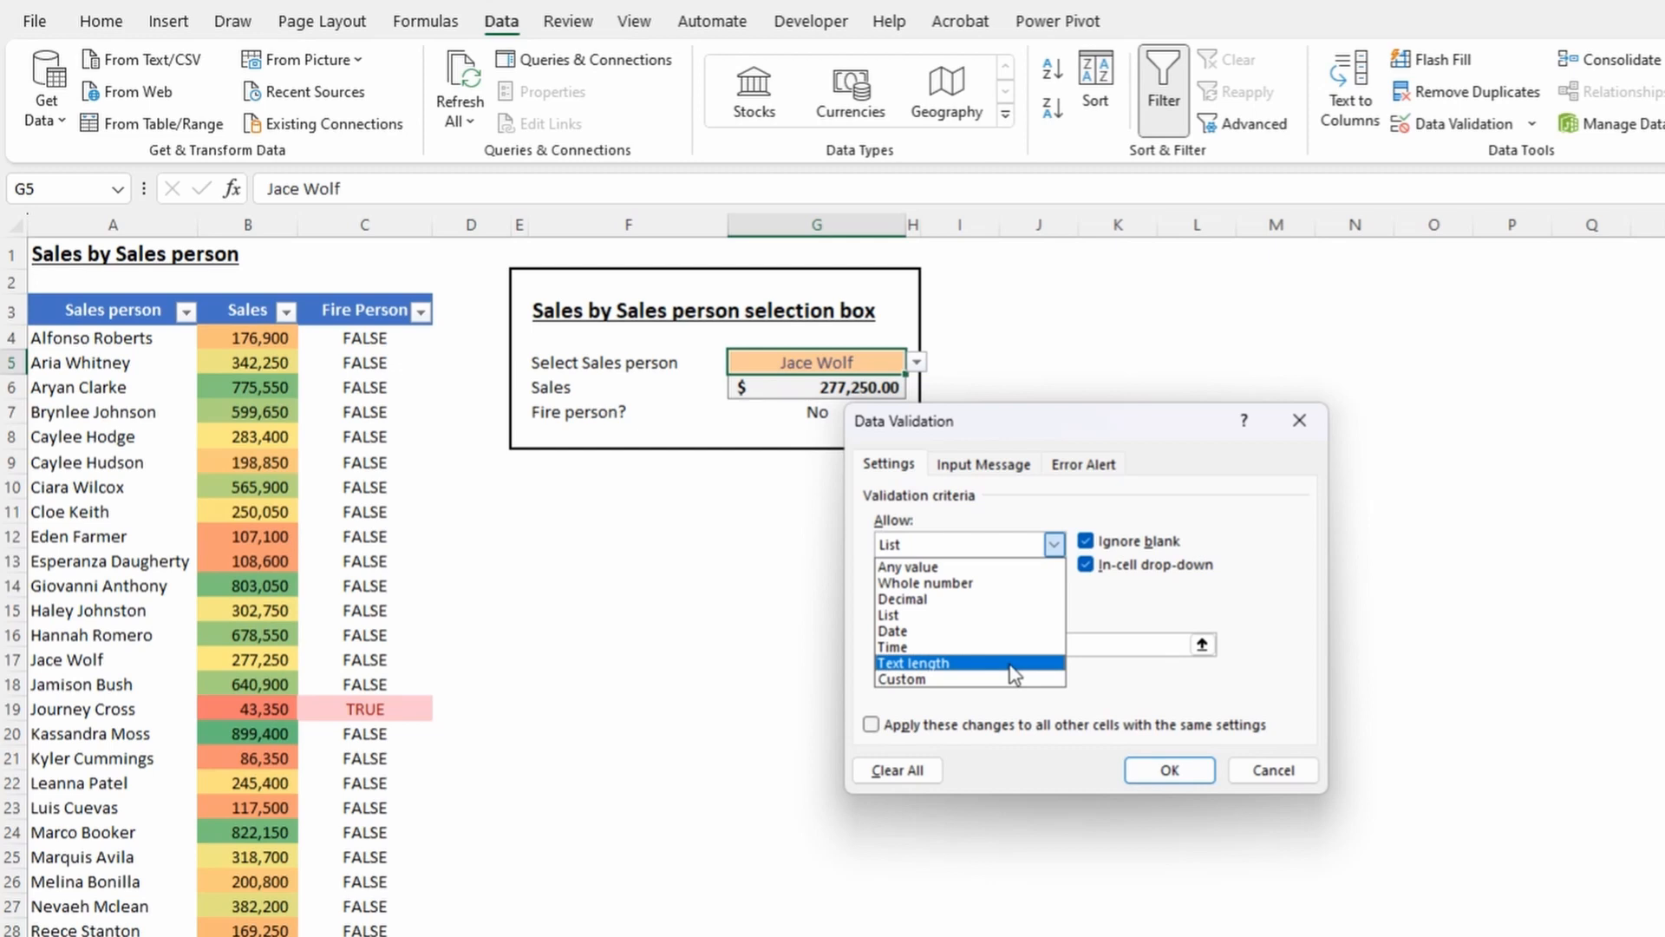
left_click(1271, 771)
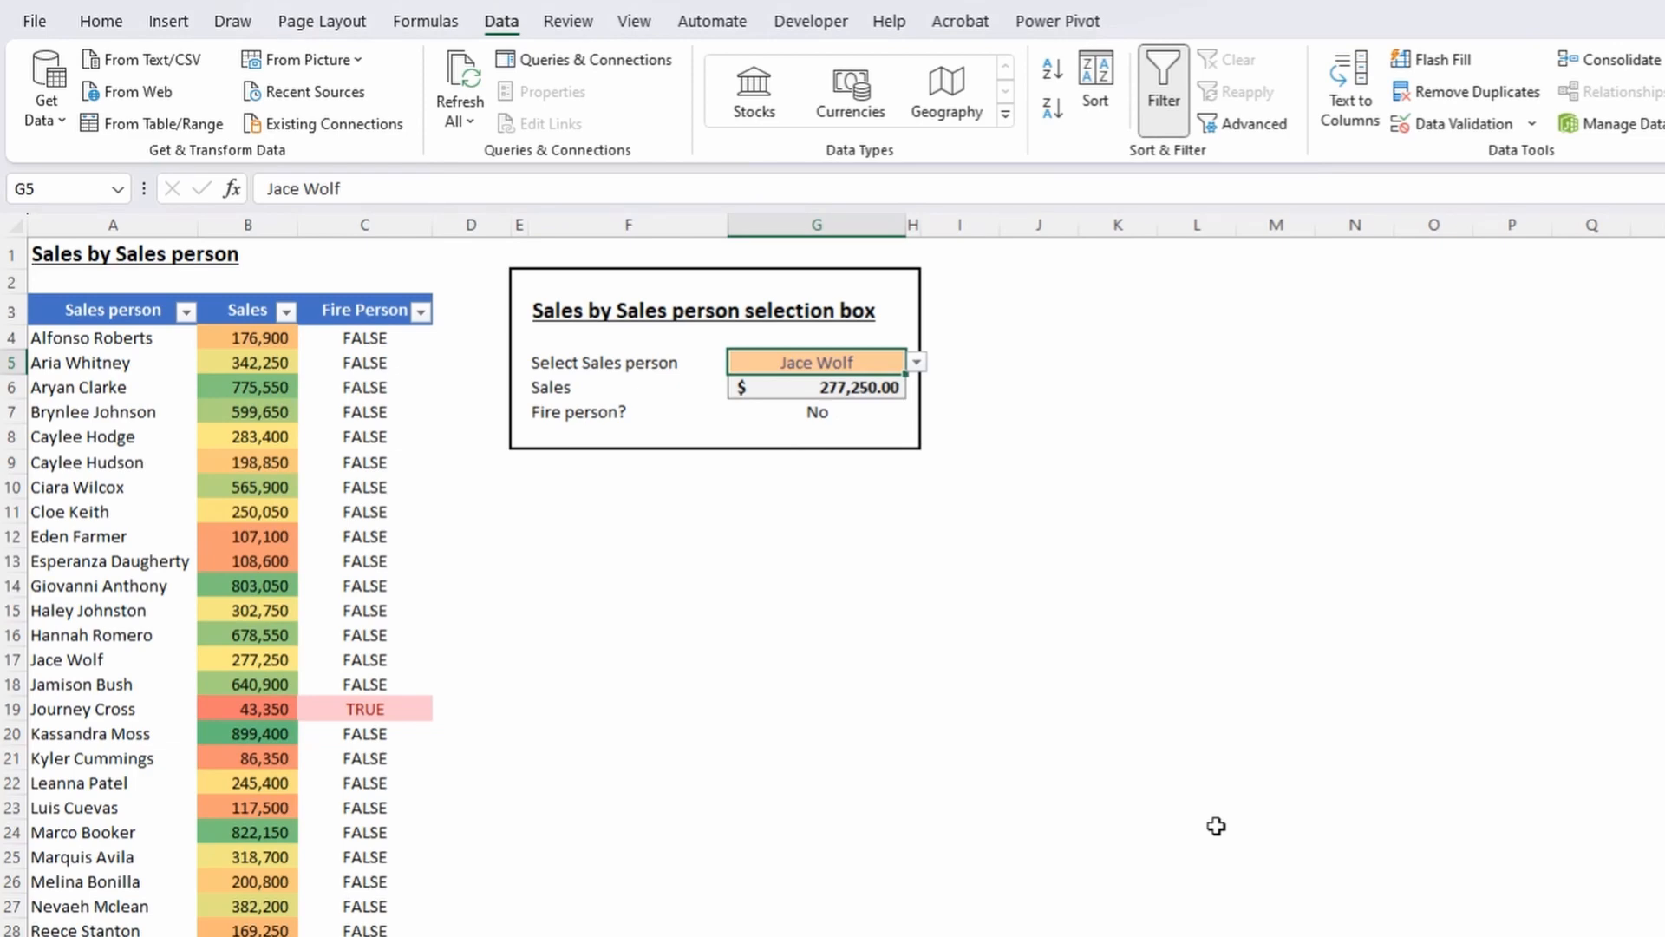
Examine the Data (2) sheet's category column, descriptive headers and monthly date headers from Jan-18 onward.
key("Down")
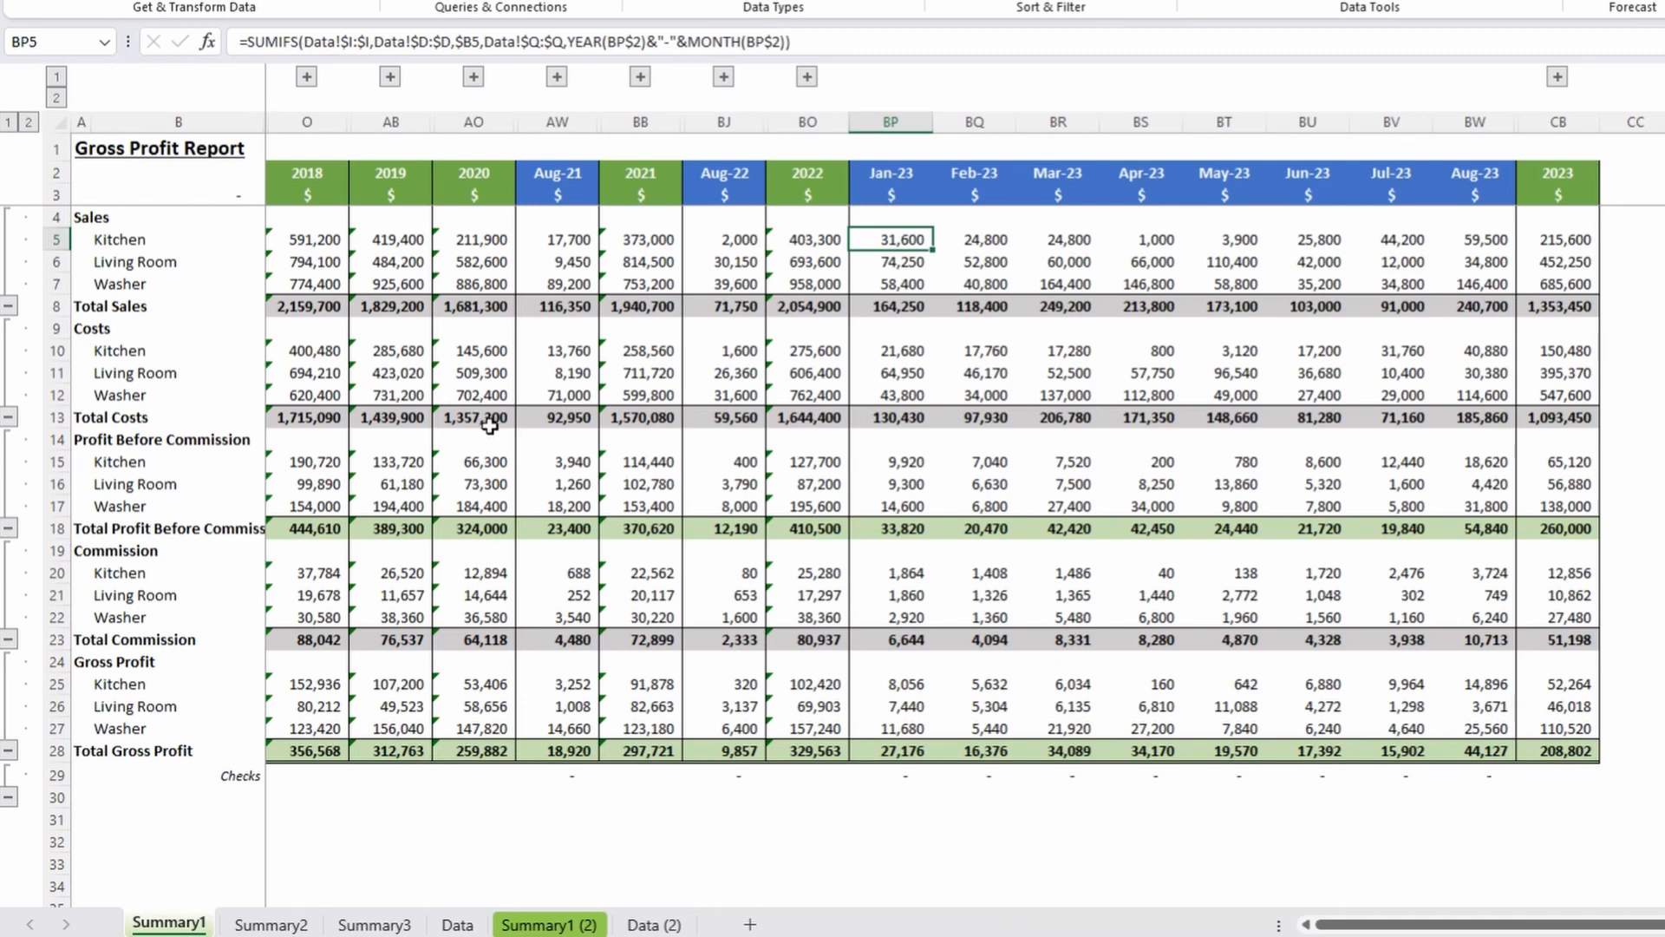
left_click(655, 923)
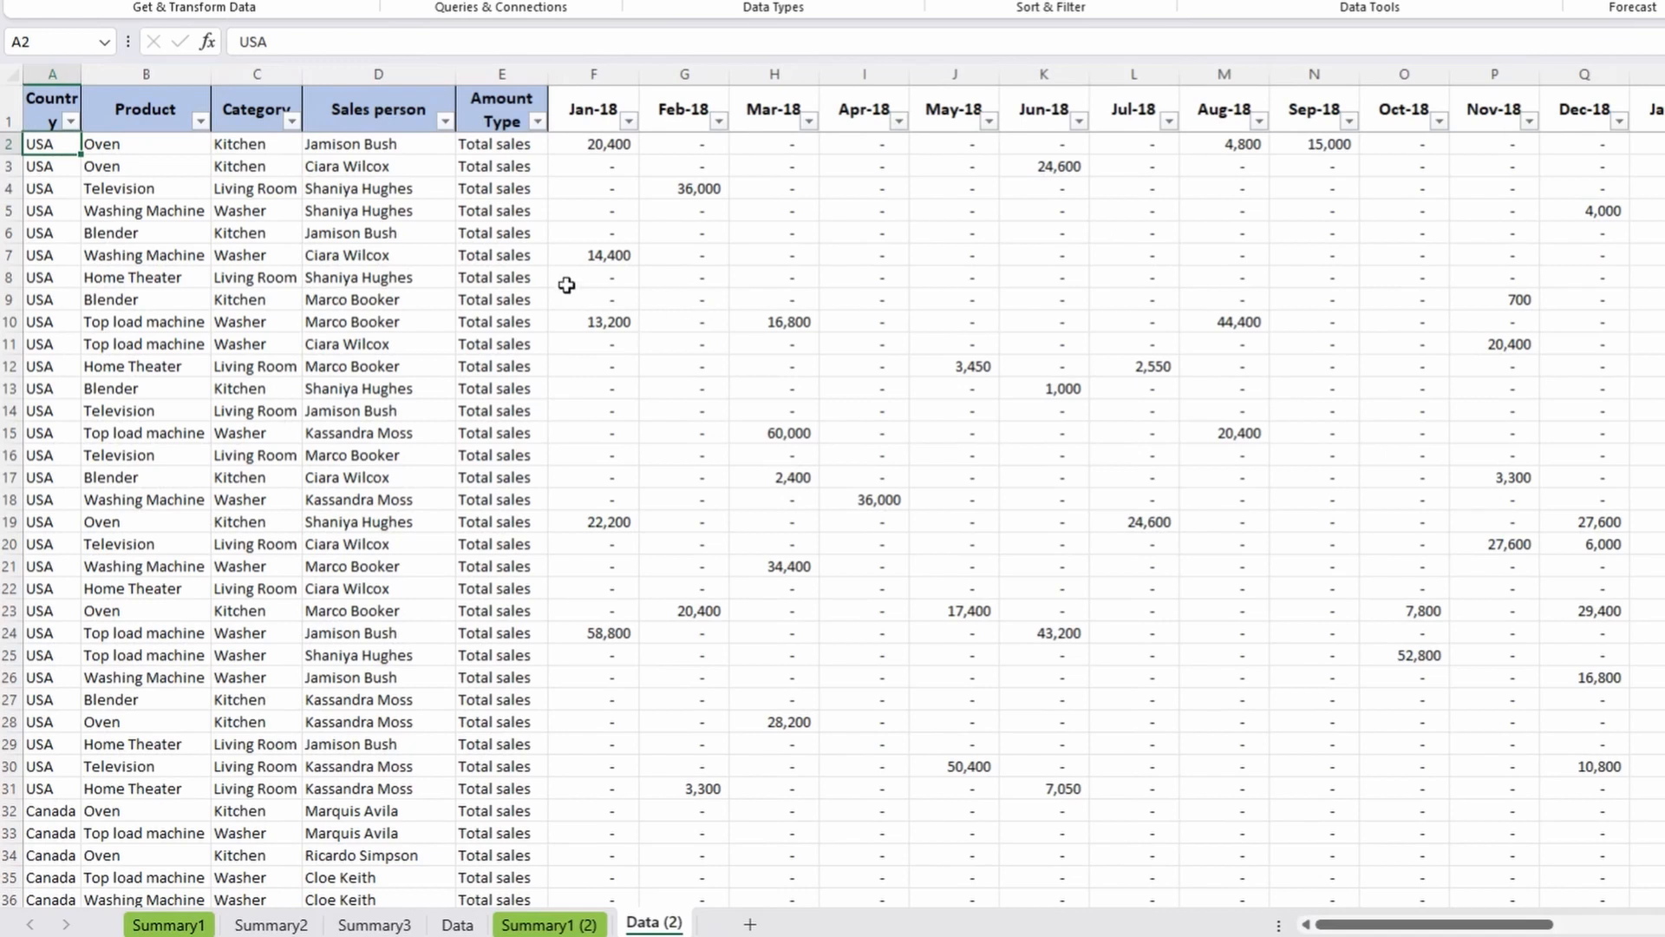
left_click_drag(269, 211, 235, 691)
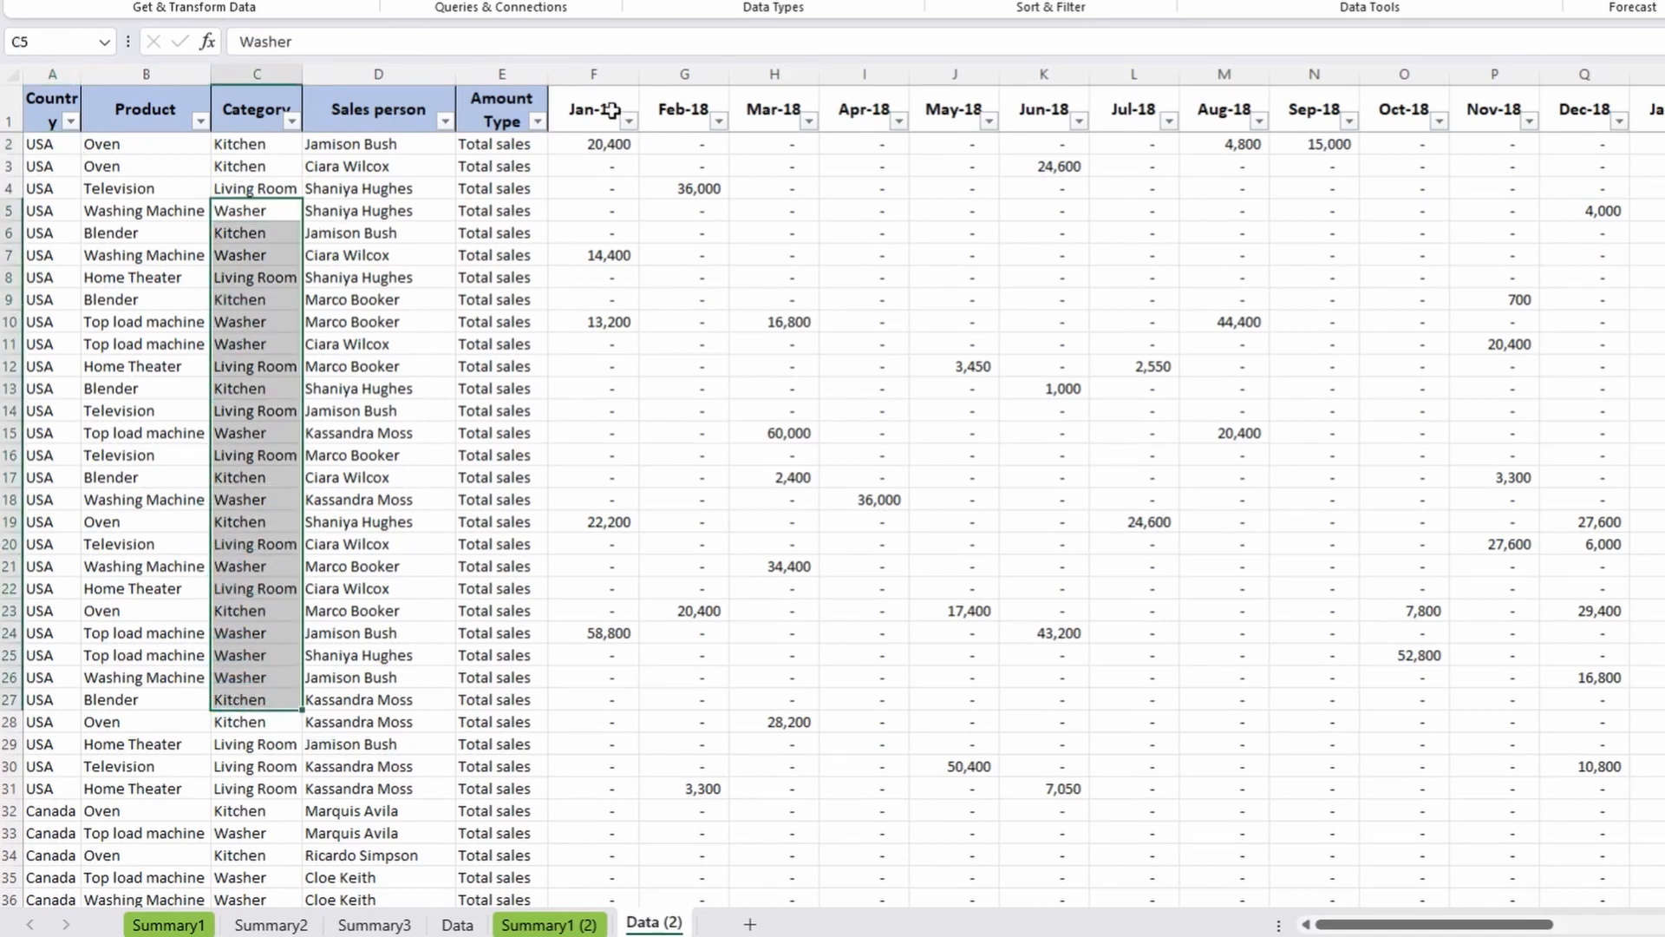
left_click_drag(612, 110, 1664, 104)
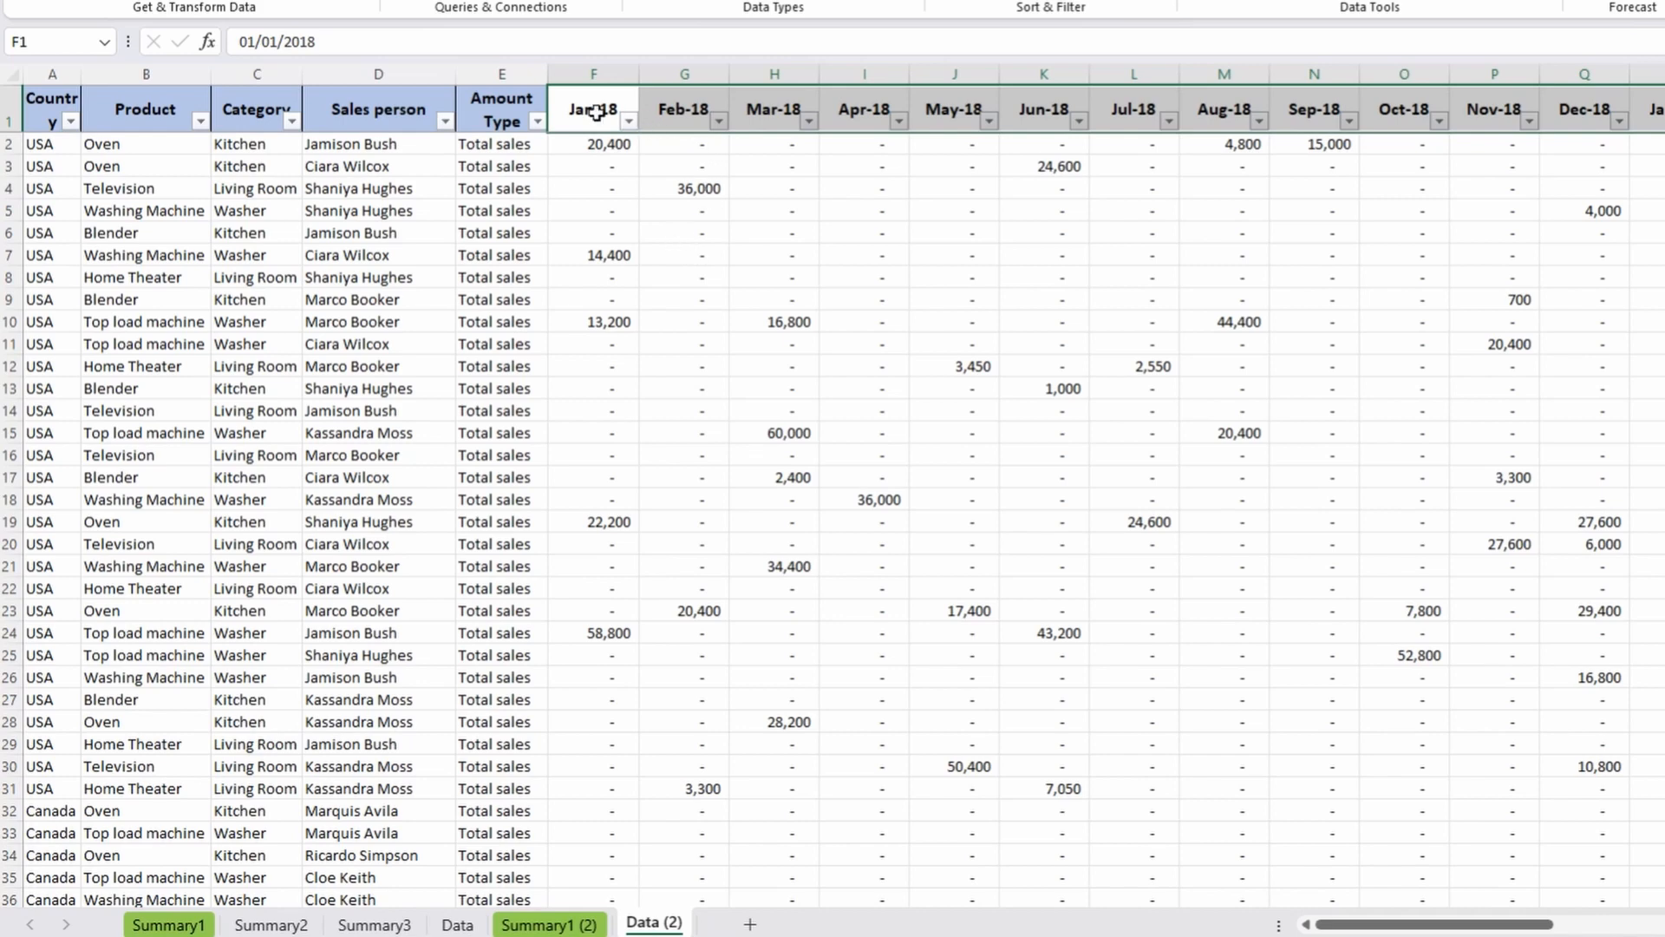
left_click_drag(595, 111, 1137, 104)
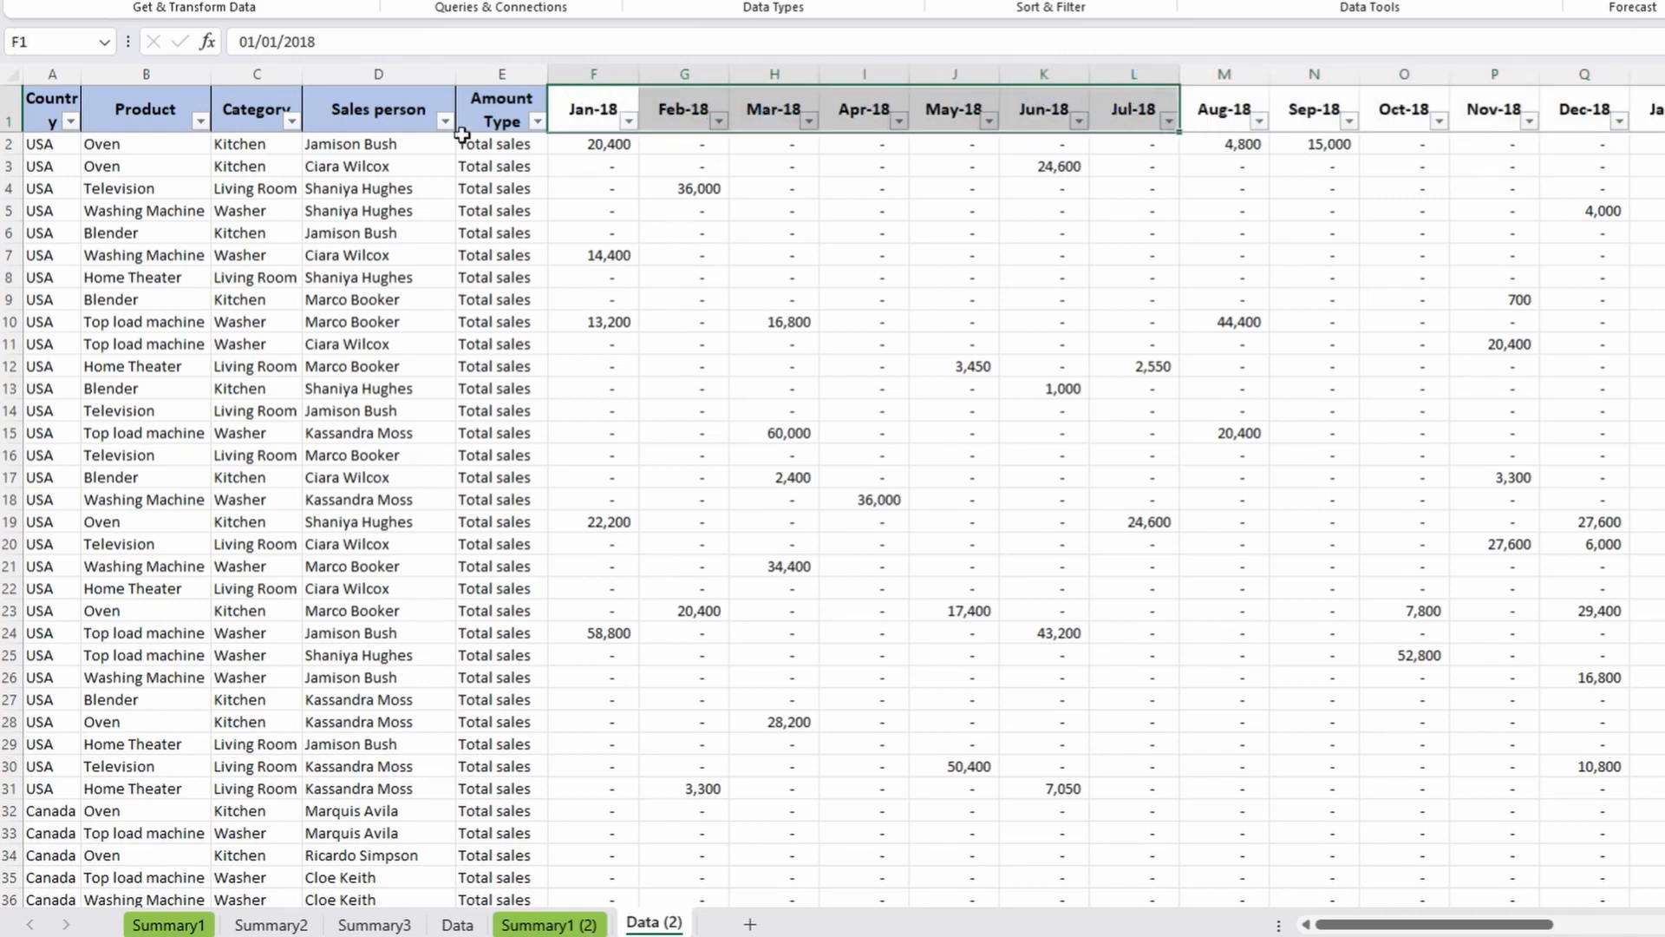
left_click_drag(57, 86, 507, 97)
left_click_drag(595, 110, 1663, 104)
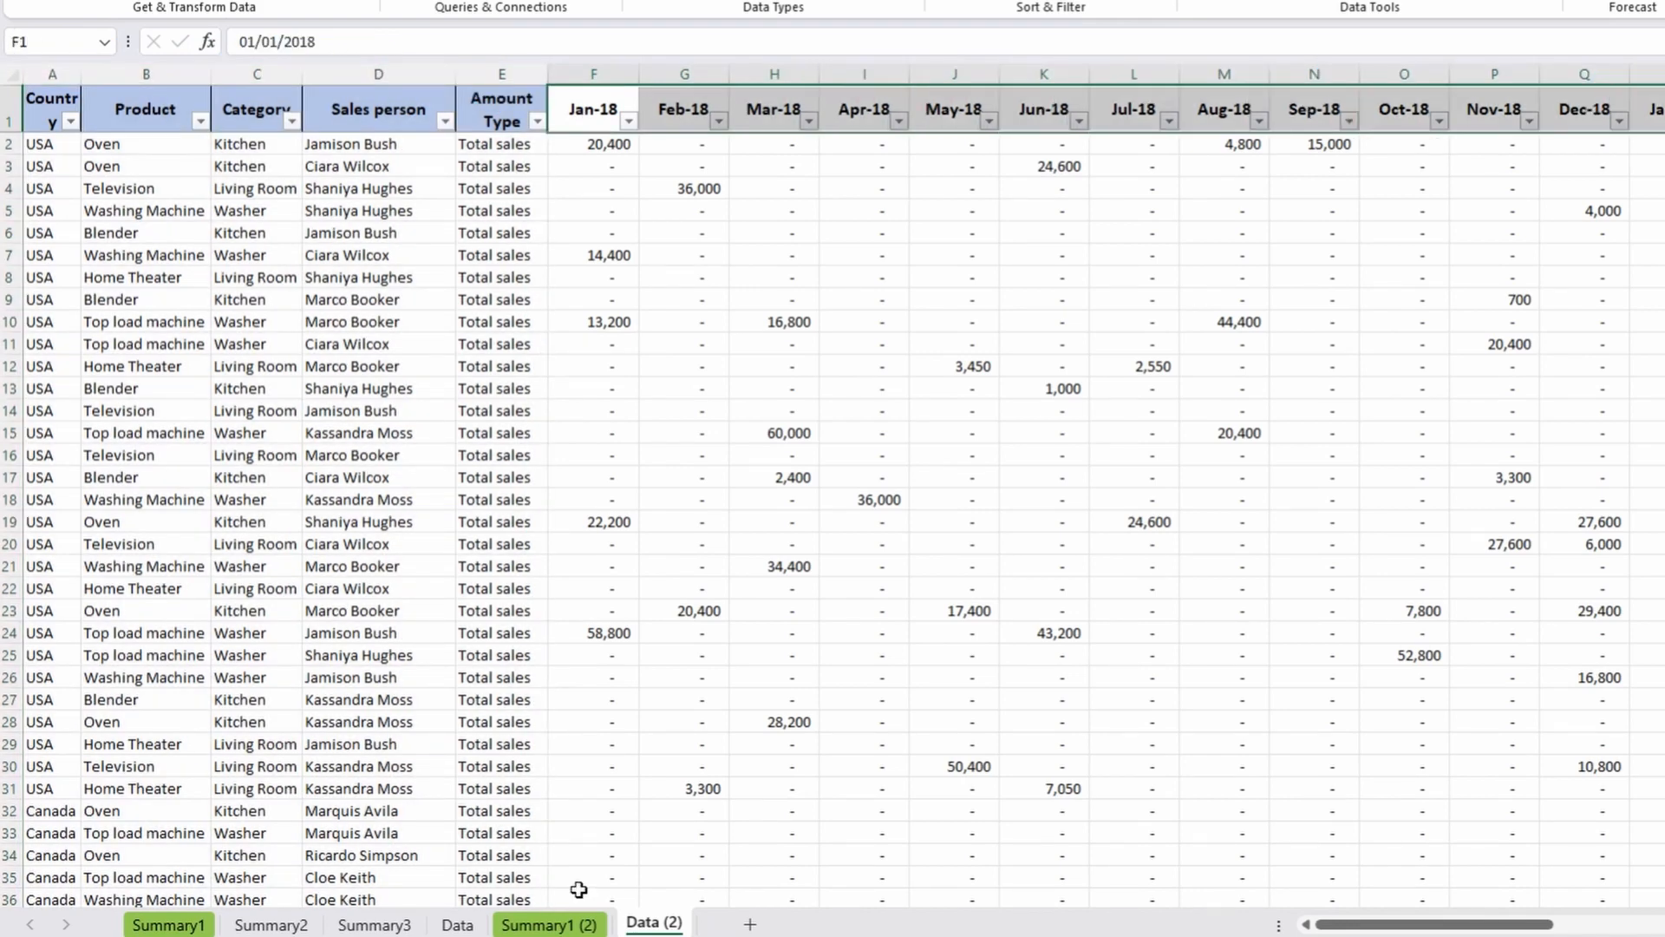
On Summary1 (2), inspect the SUMIFS formula in C5 and the amount type labels in A5:A7 and A10:A12.
left_click(569, 926)
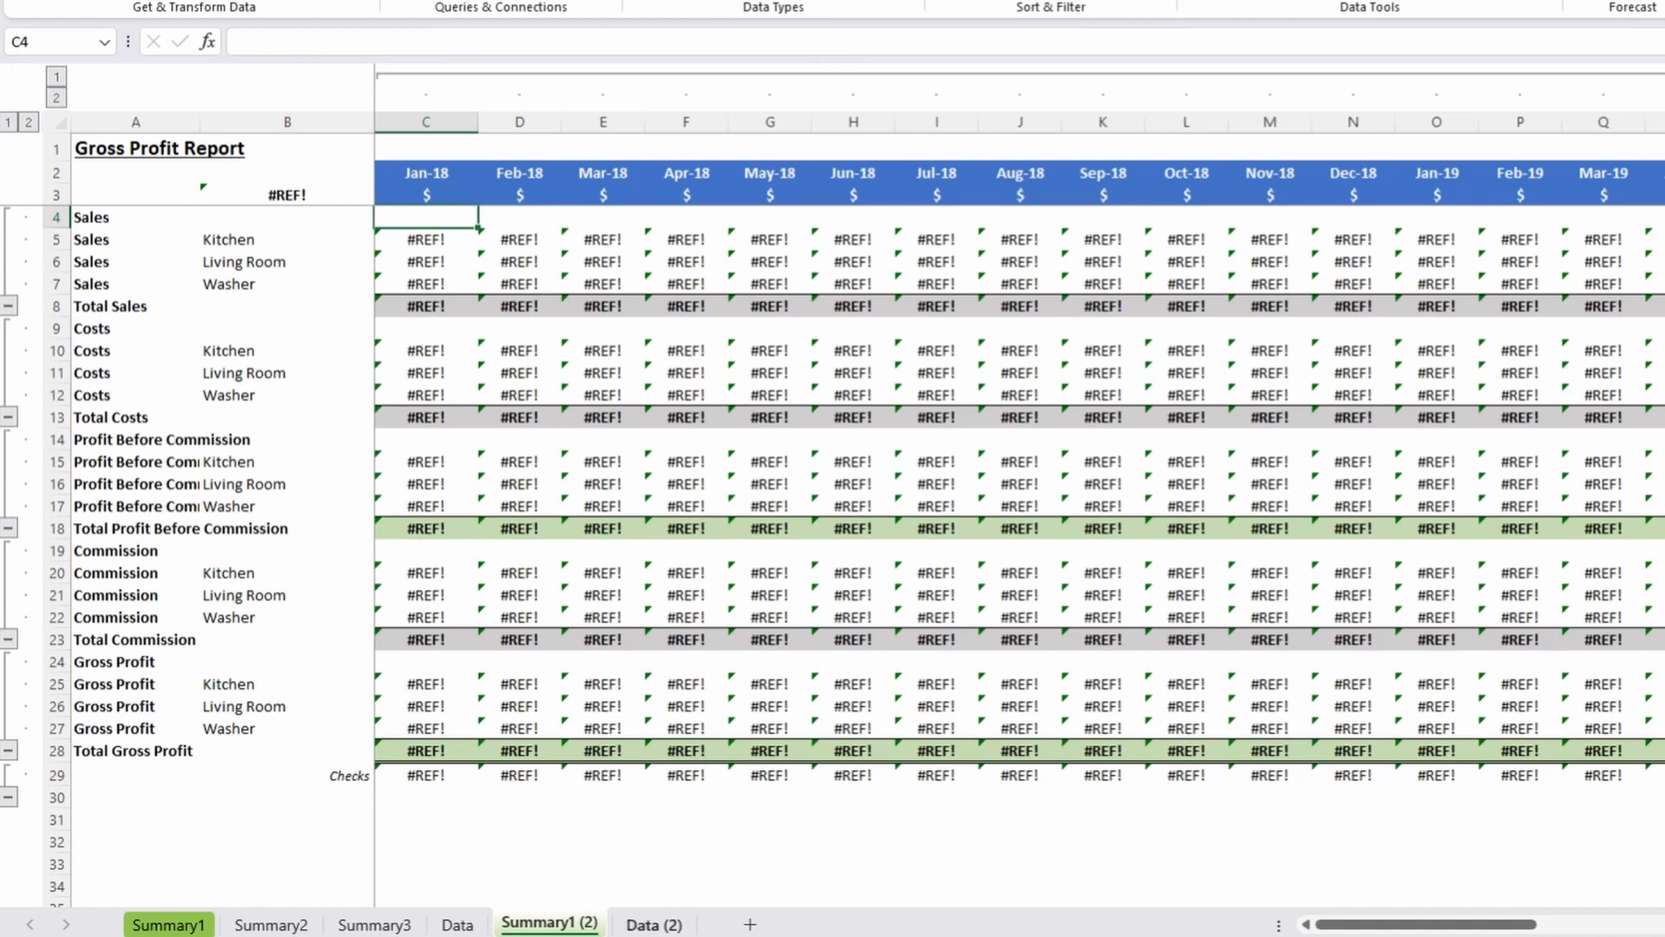
left_click(435, 242)
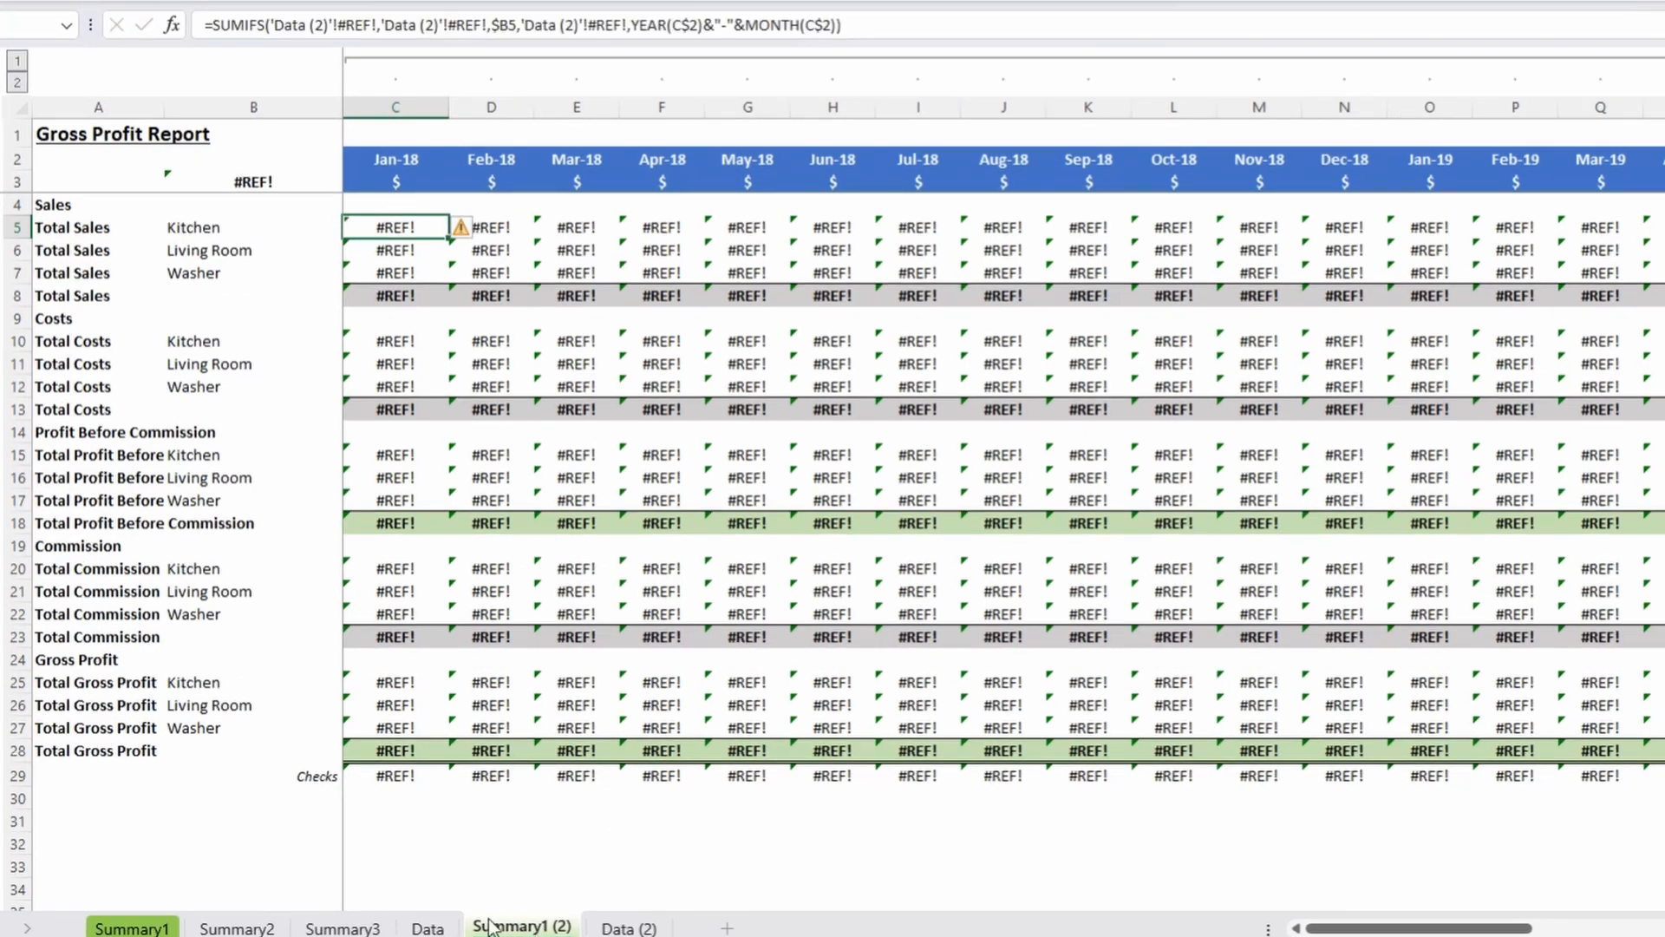
mouse_move(78, 227)
left_mouse_down()
mouse_move(81, 271)
mouse_move(83, 209)
mouse_move(83, 226)
left_mouse_up()
left_click(83, 297)
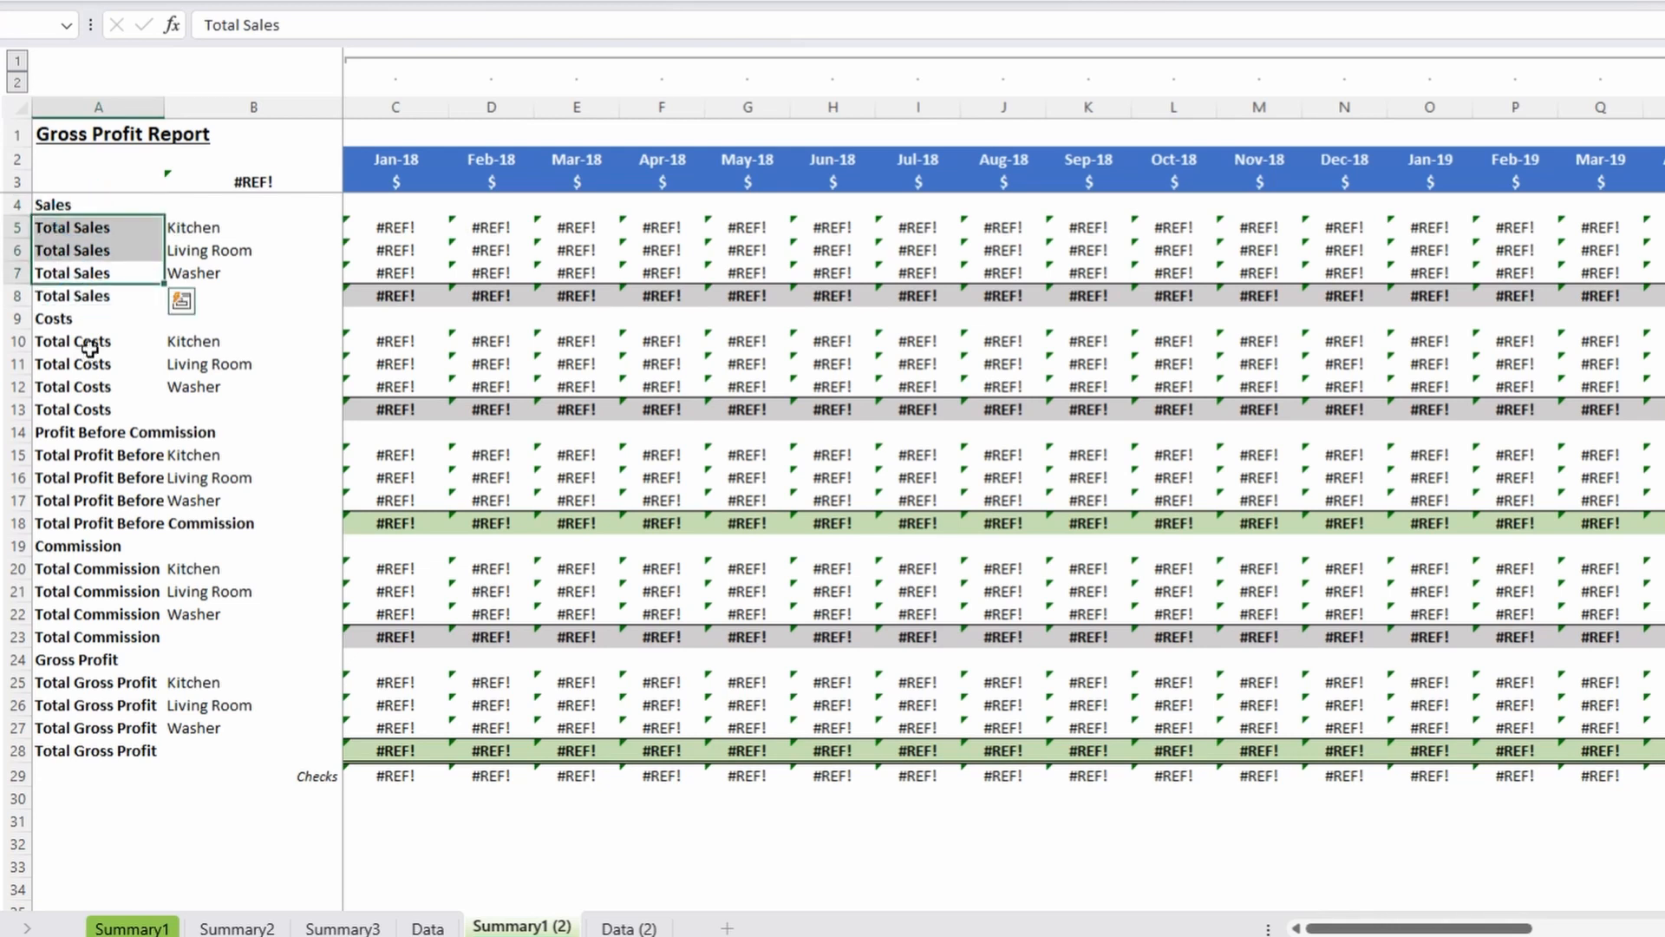
mouse_move(91, 344)
left_mouse_down()
mouse_move(92, 384)
mouse_move(86, 342)
left_mouse_up()
left_click(99, 409)
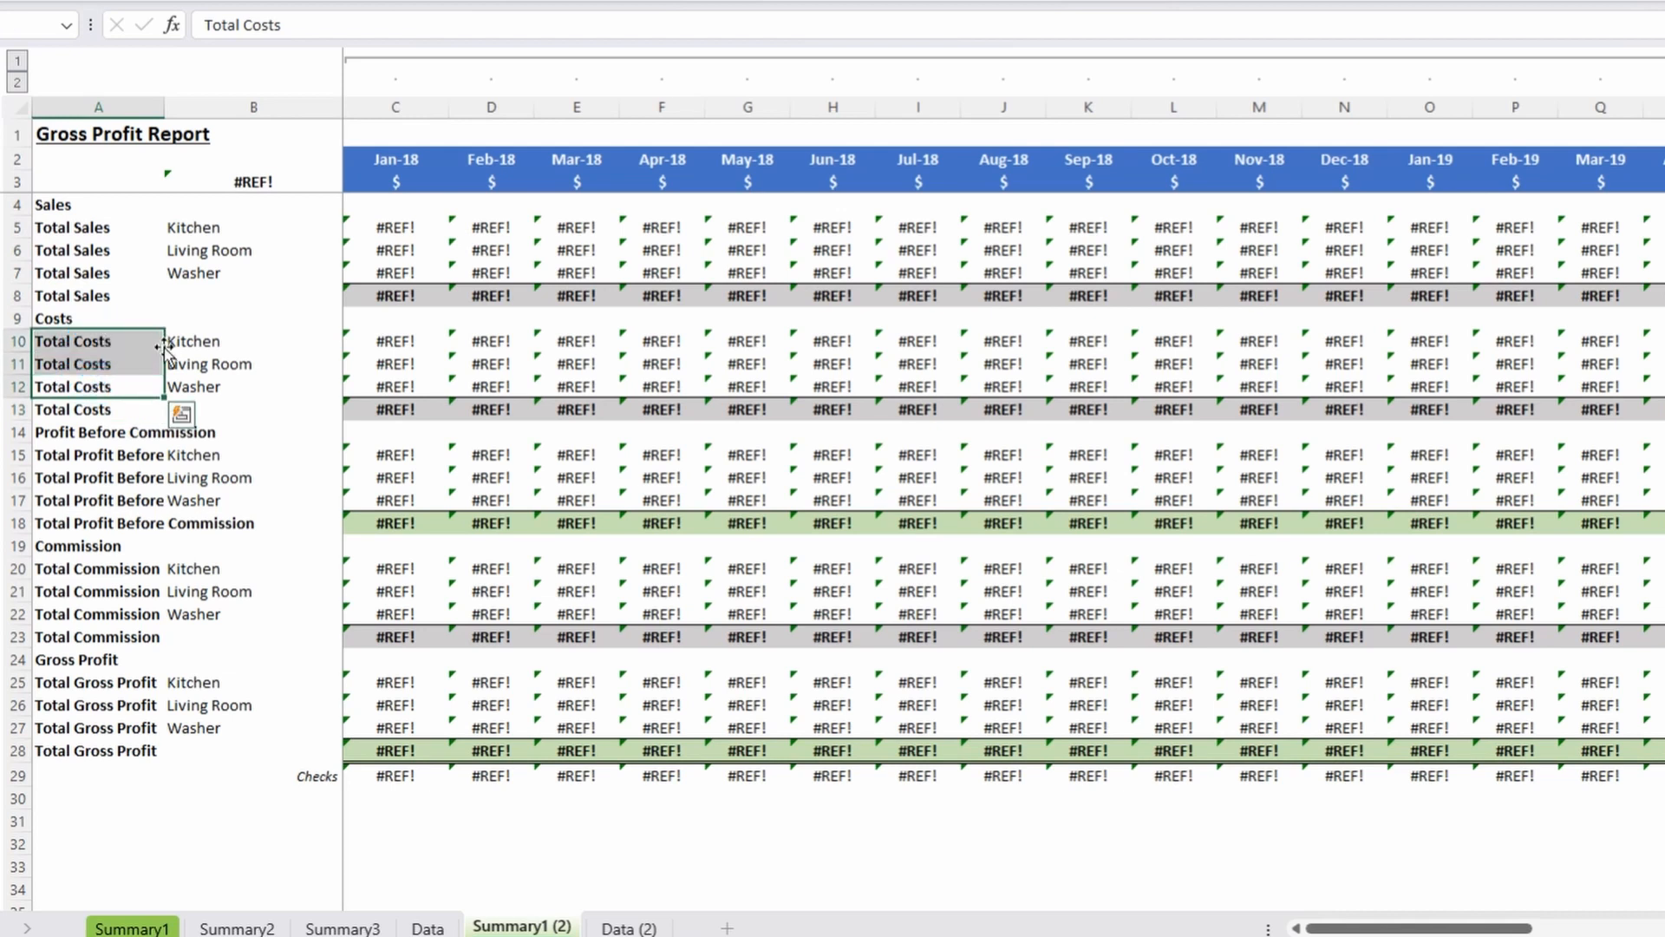
Remove bold from the amount type labels in A5:A7, A10:A12, A15:A17, A20:A22 and A25:A27.
left_click_drag(83, 227, 70, 272)
key("ctrl+b")
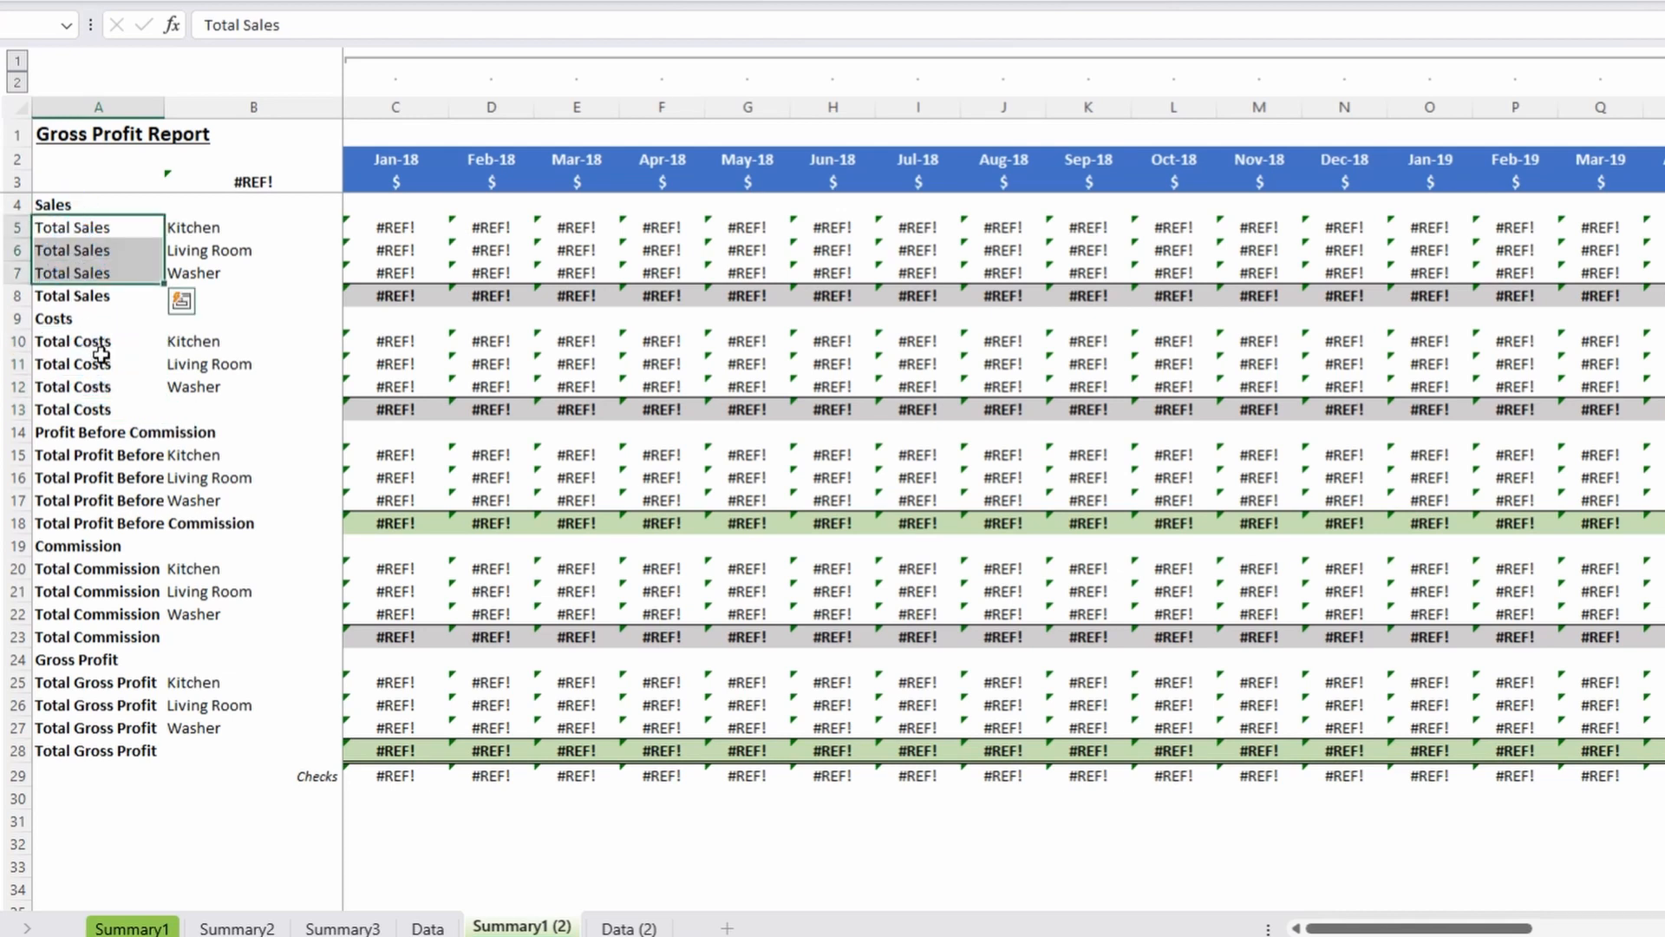
left_click_drag(100, 345, 95, 386)
key("ctrl+b")
left_click_drag(86, 454, 87, 501)
key("ctrl+b")
left_click_drag(69, 568, 81, 614)
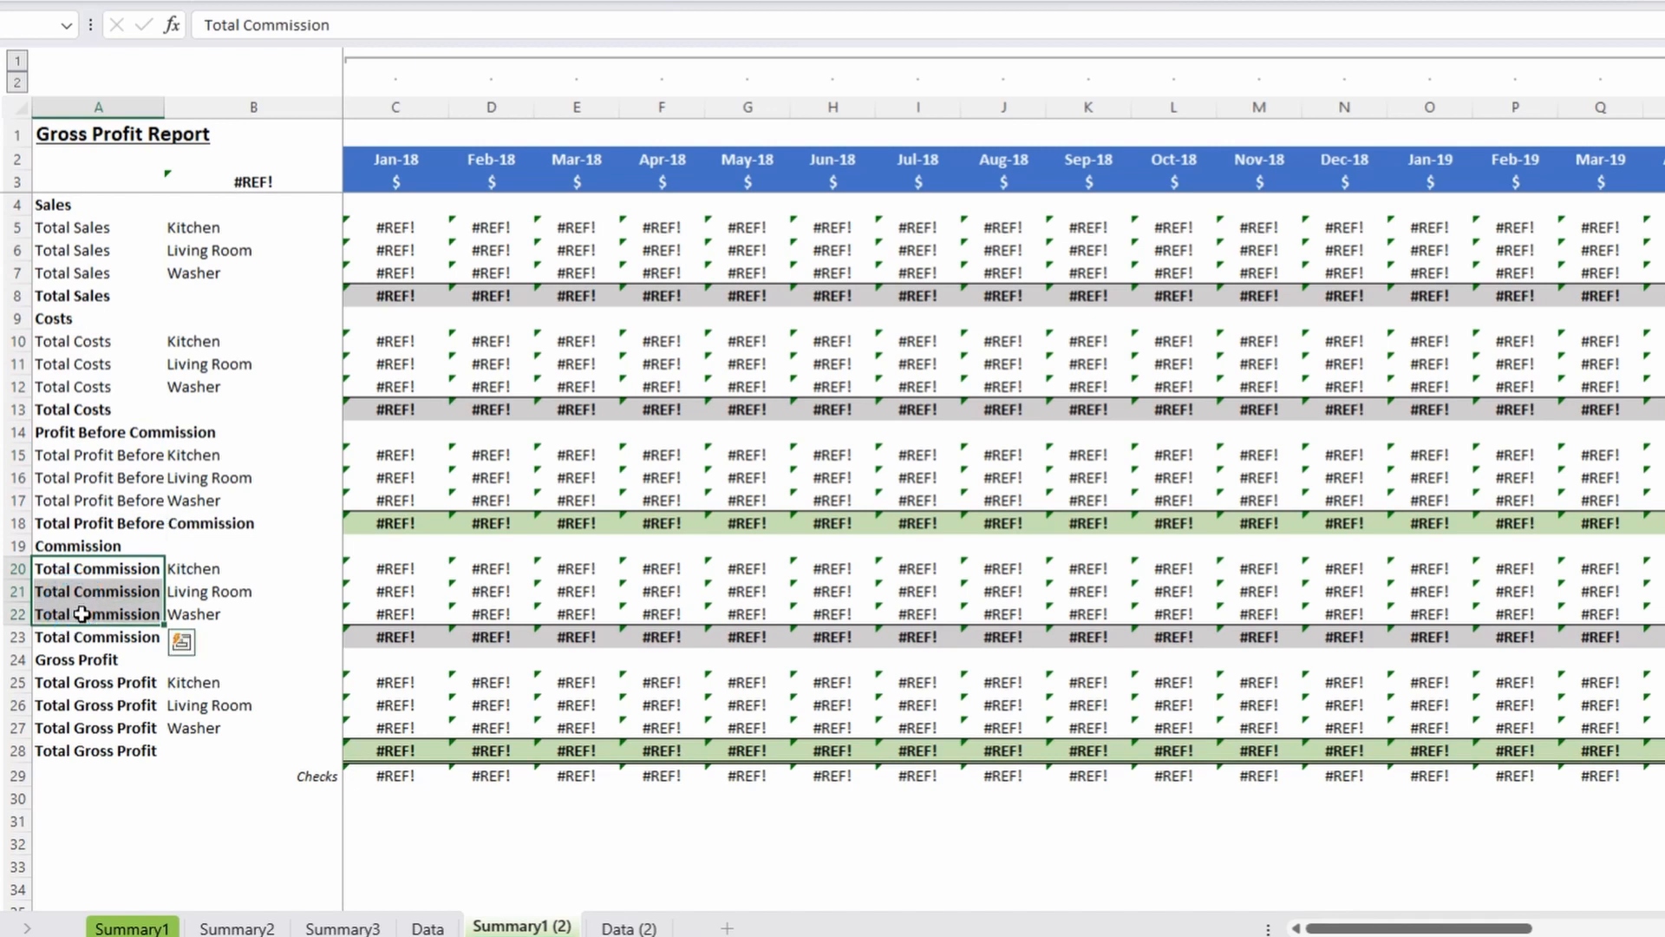
key("ctrl+b")
left_click_drag(78, 682, 82, 729)
key("ctrl+b")
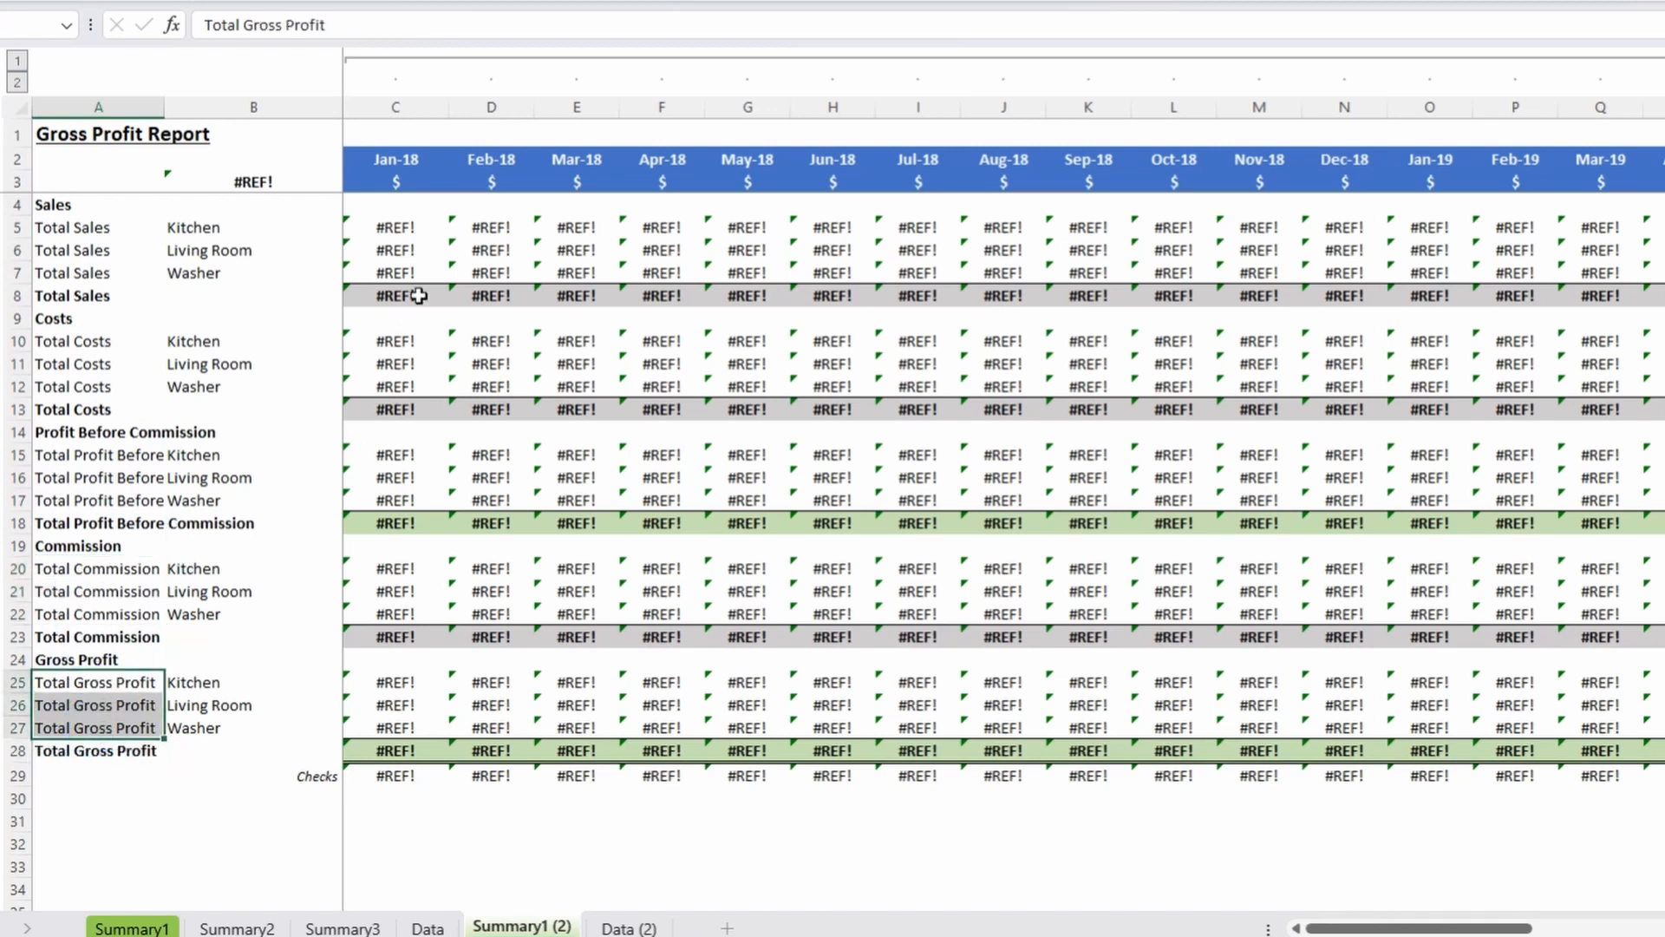
Compare the SUMIFS formula in C5 of Summary1 (2) with the descriptive columns and month headers on the Data (2) sheet.
left_click(413, 229)
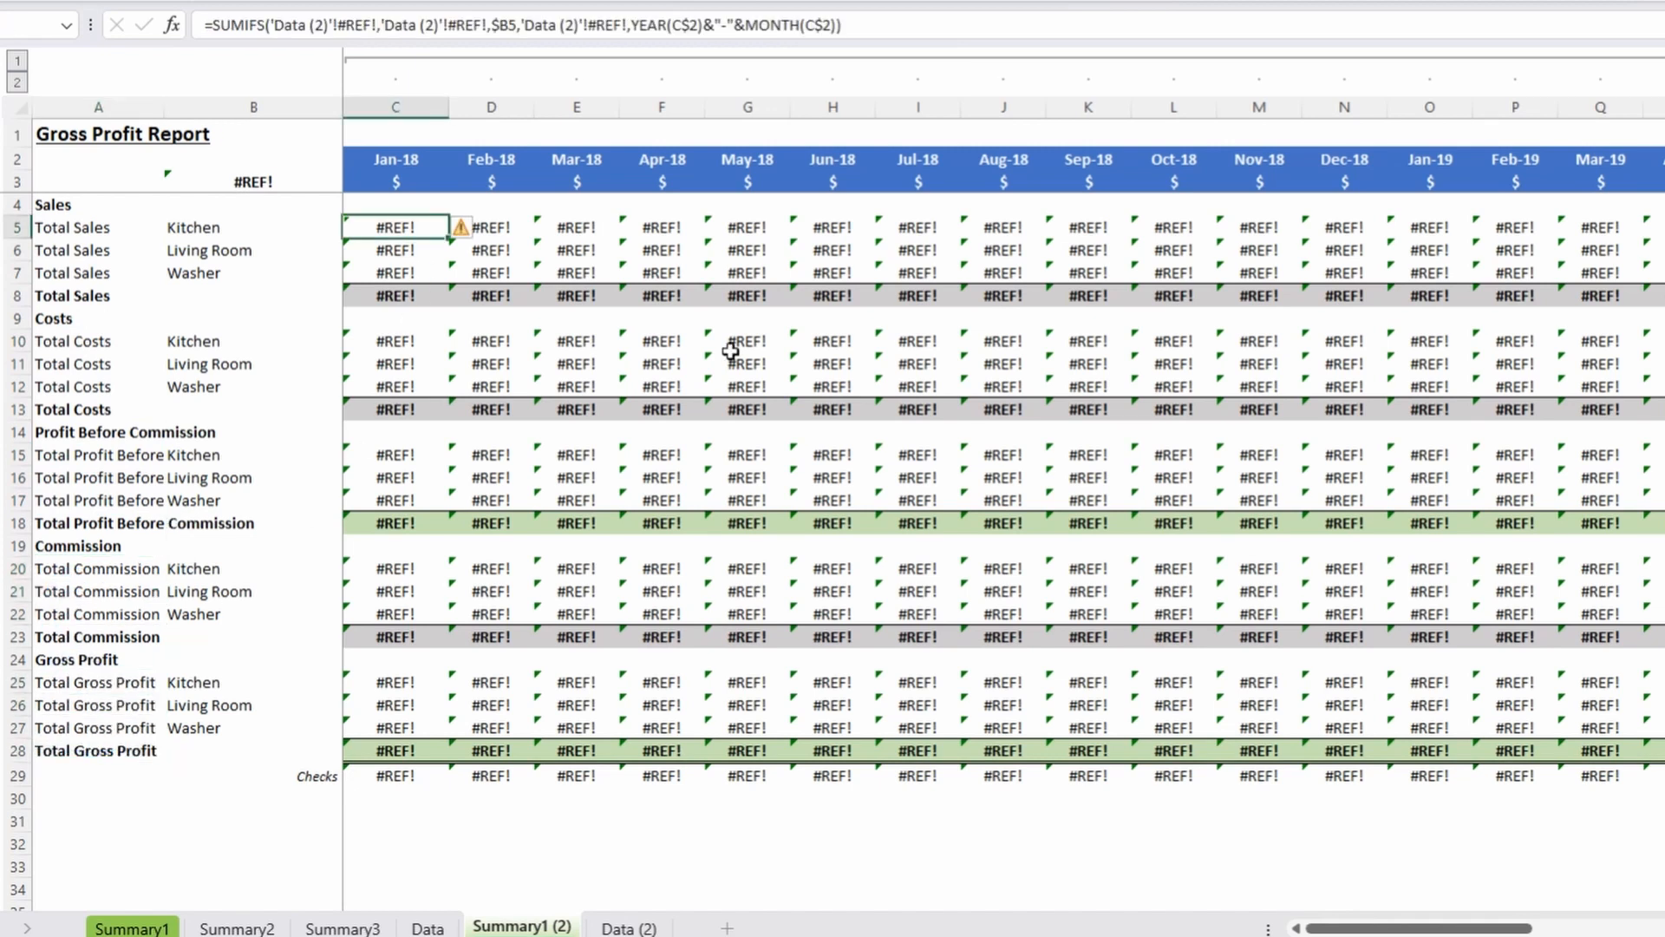
left_click(629, 927)
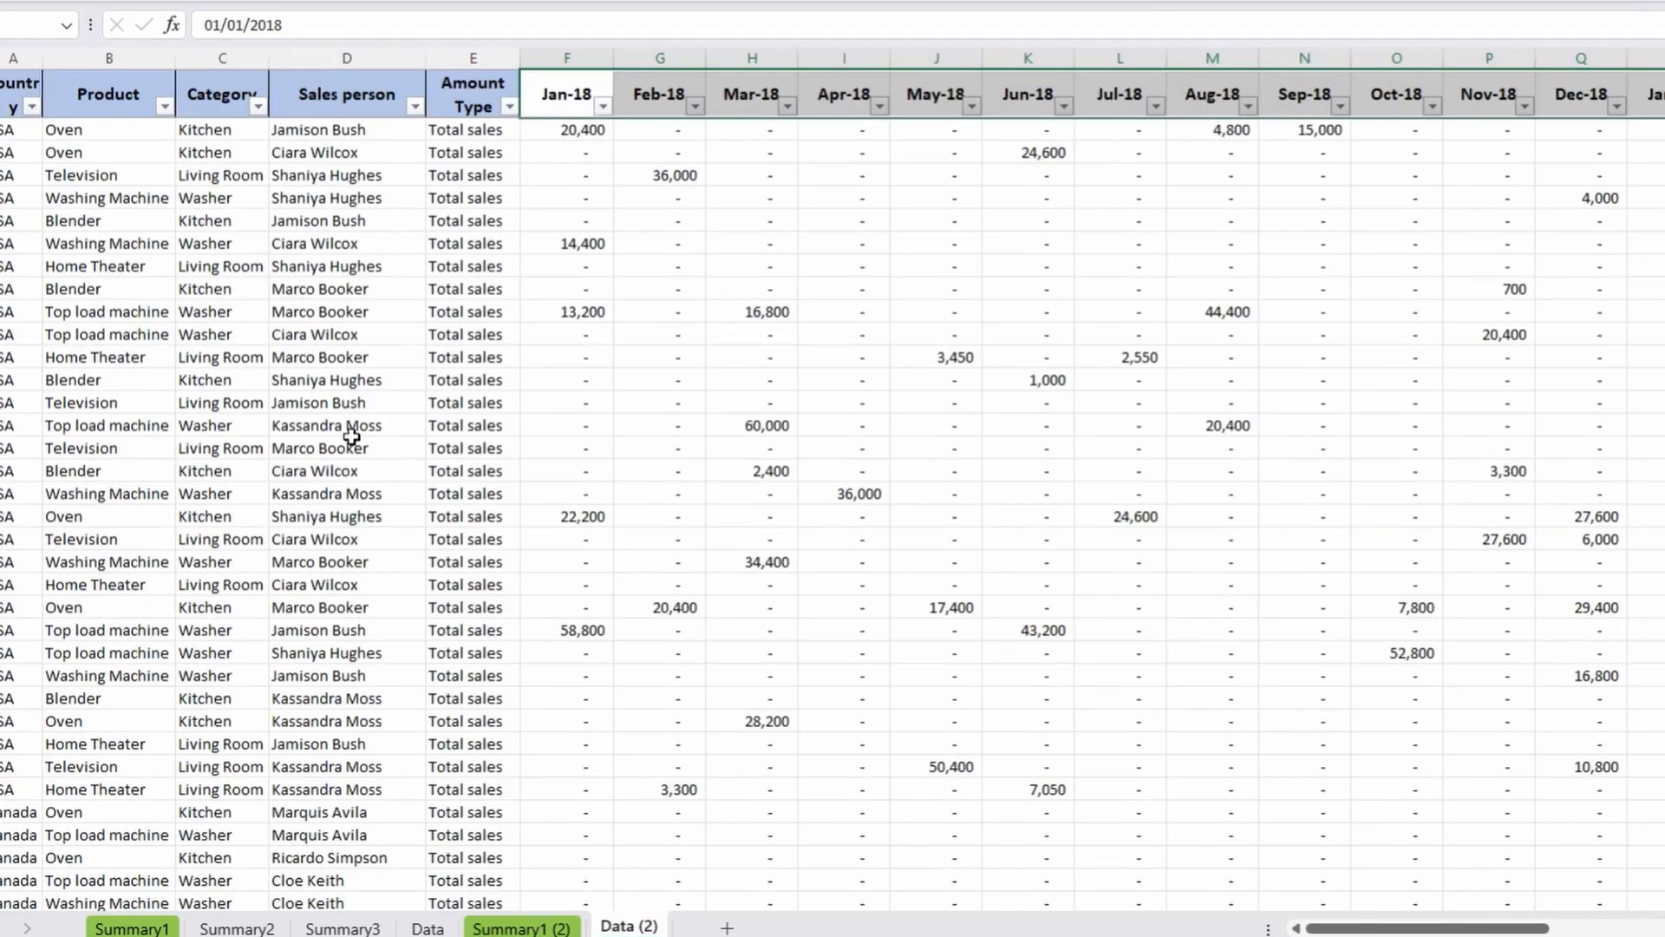
left_click_drag(101, 174, 373, 721)
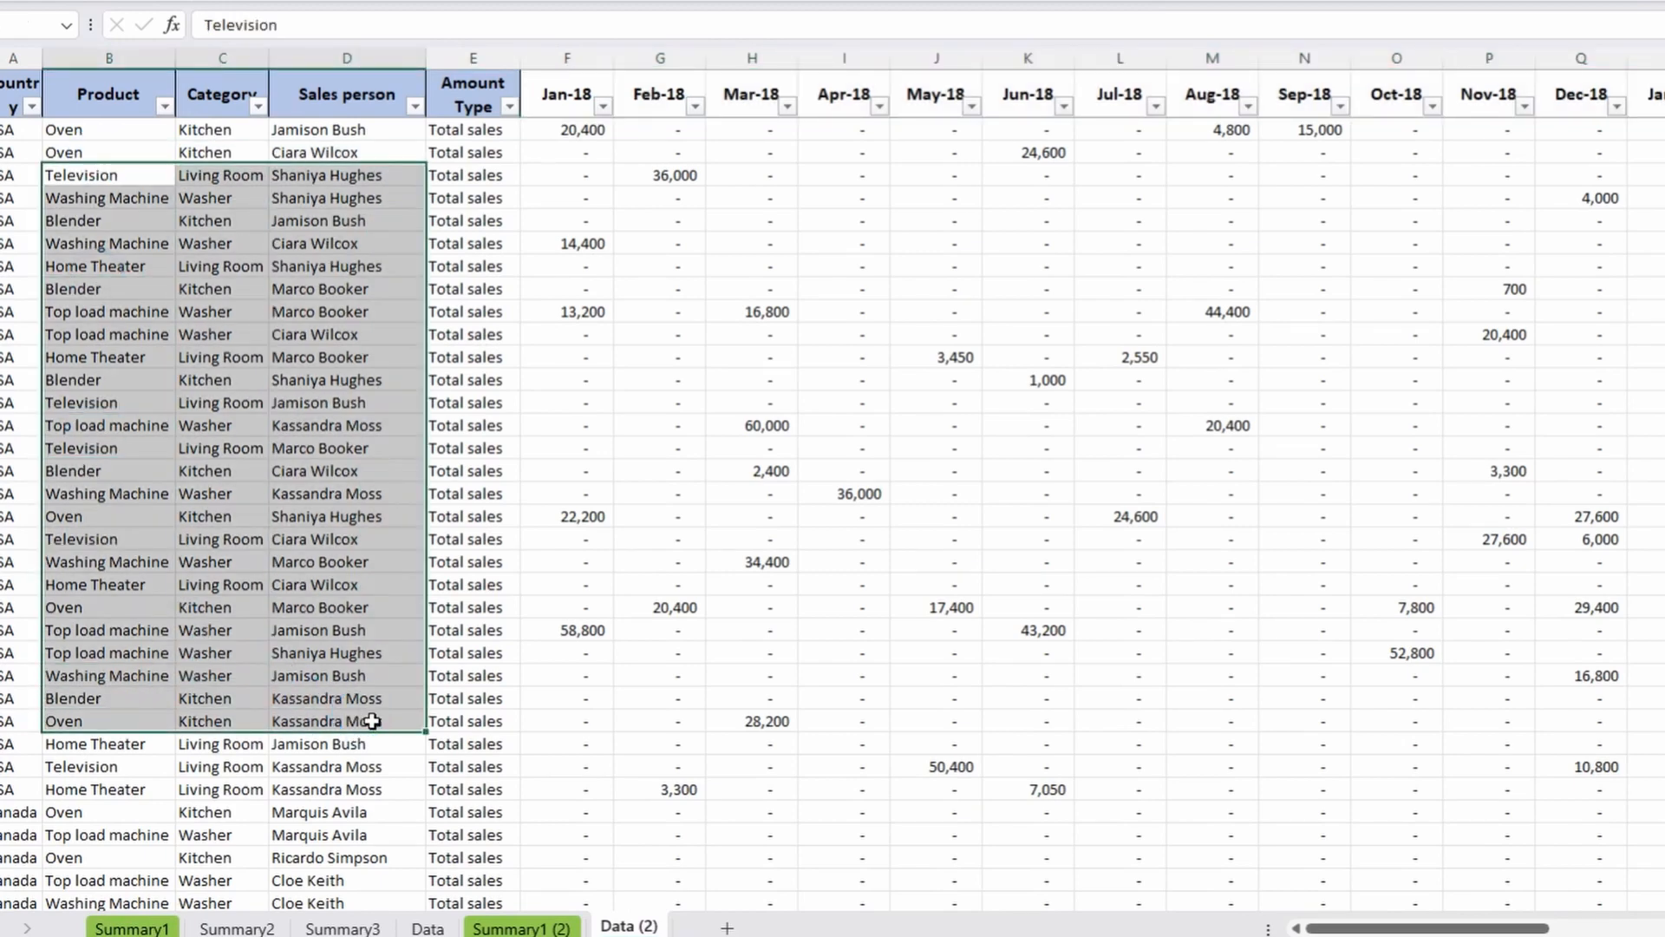
left_click_drag(589, 93, 1661, 52)
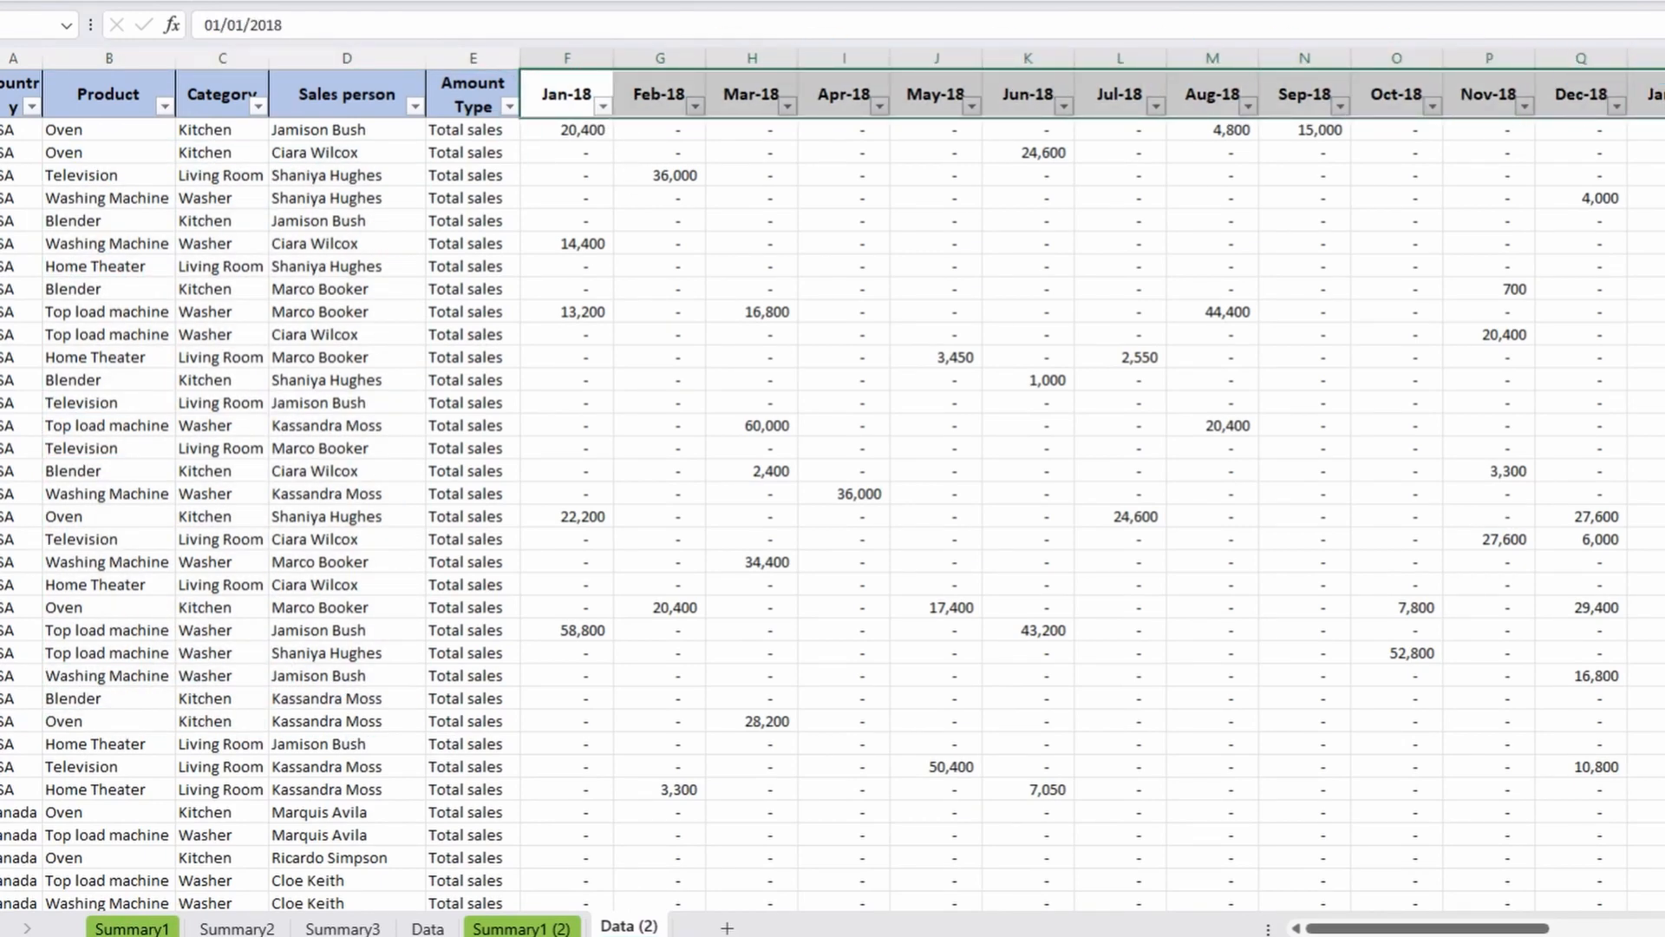
left_click(517, 928)
Start a new SUMIFS formula in C5 of Summary1 (2), using a nested INDEX function as its sum range.
left_click(395, 227)
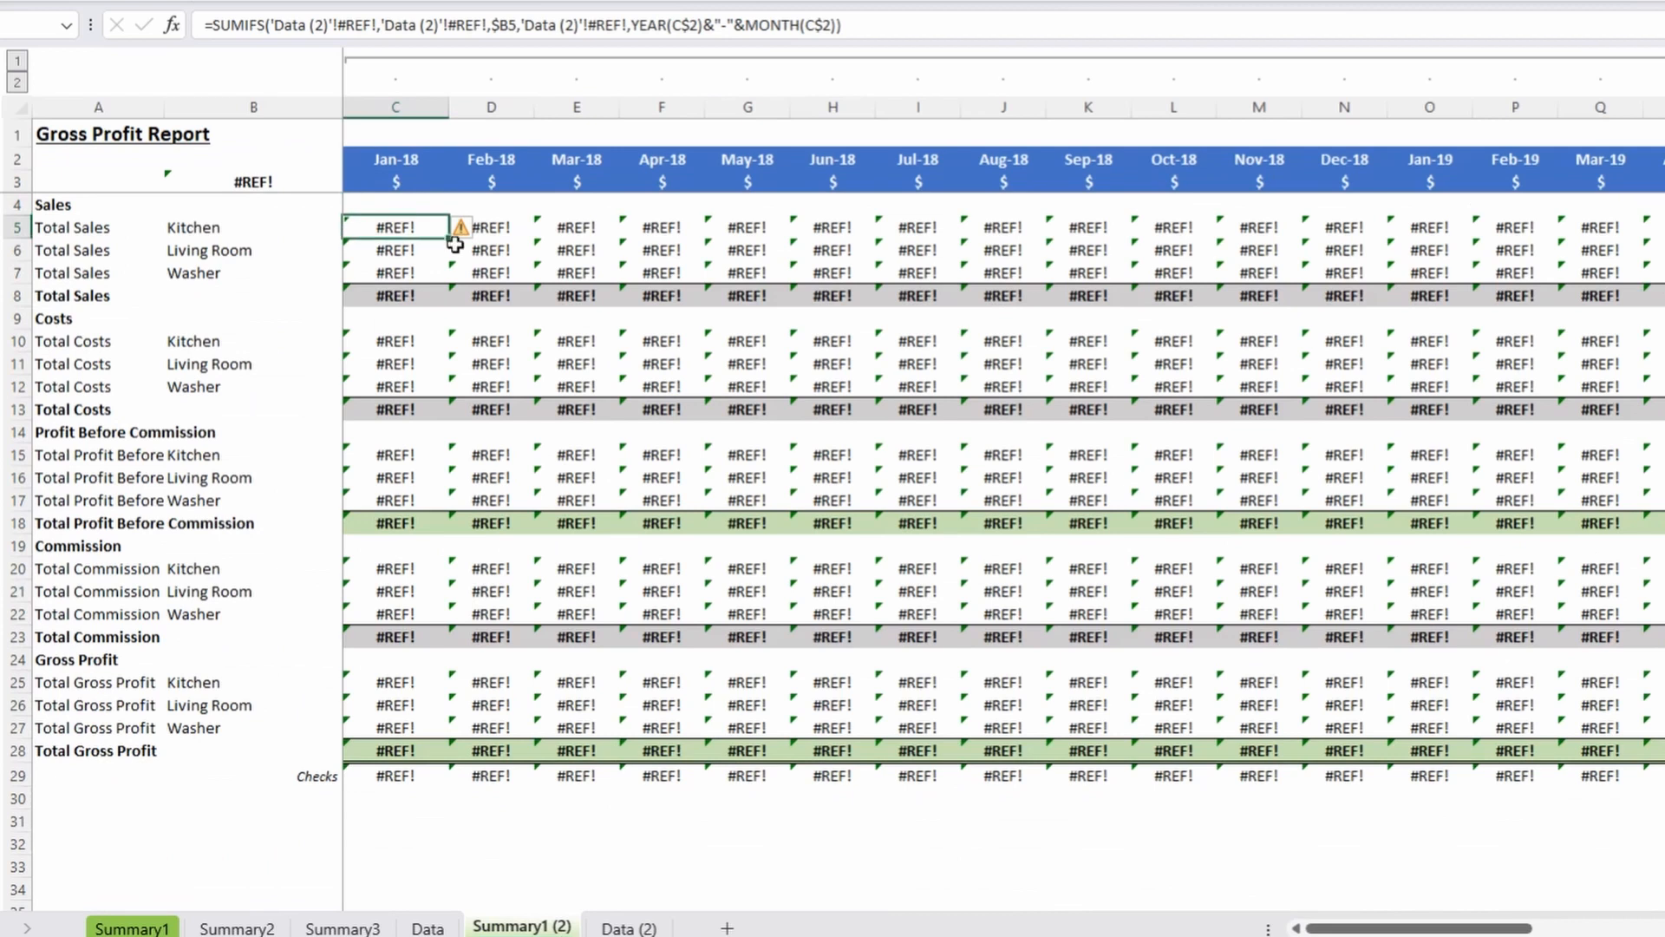
type("=sumifs")
key("Tab")
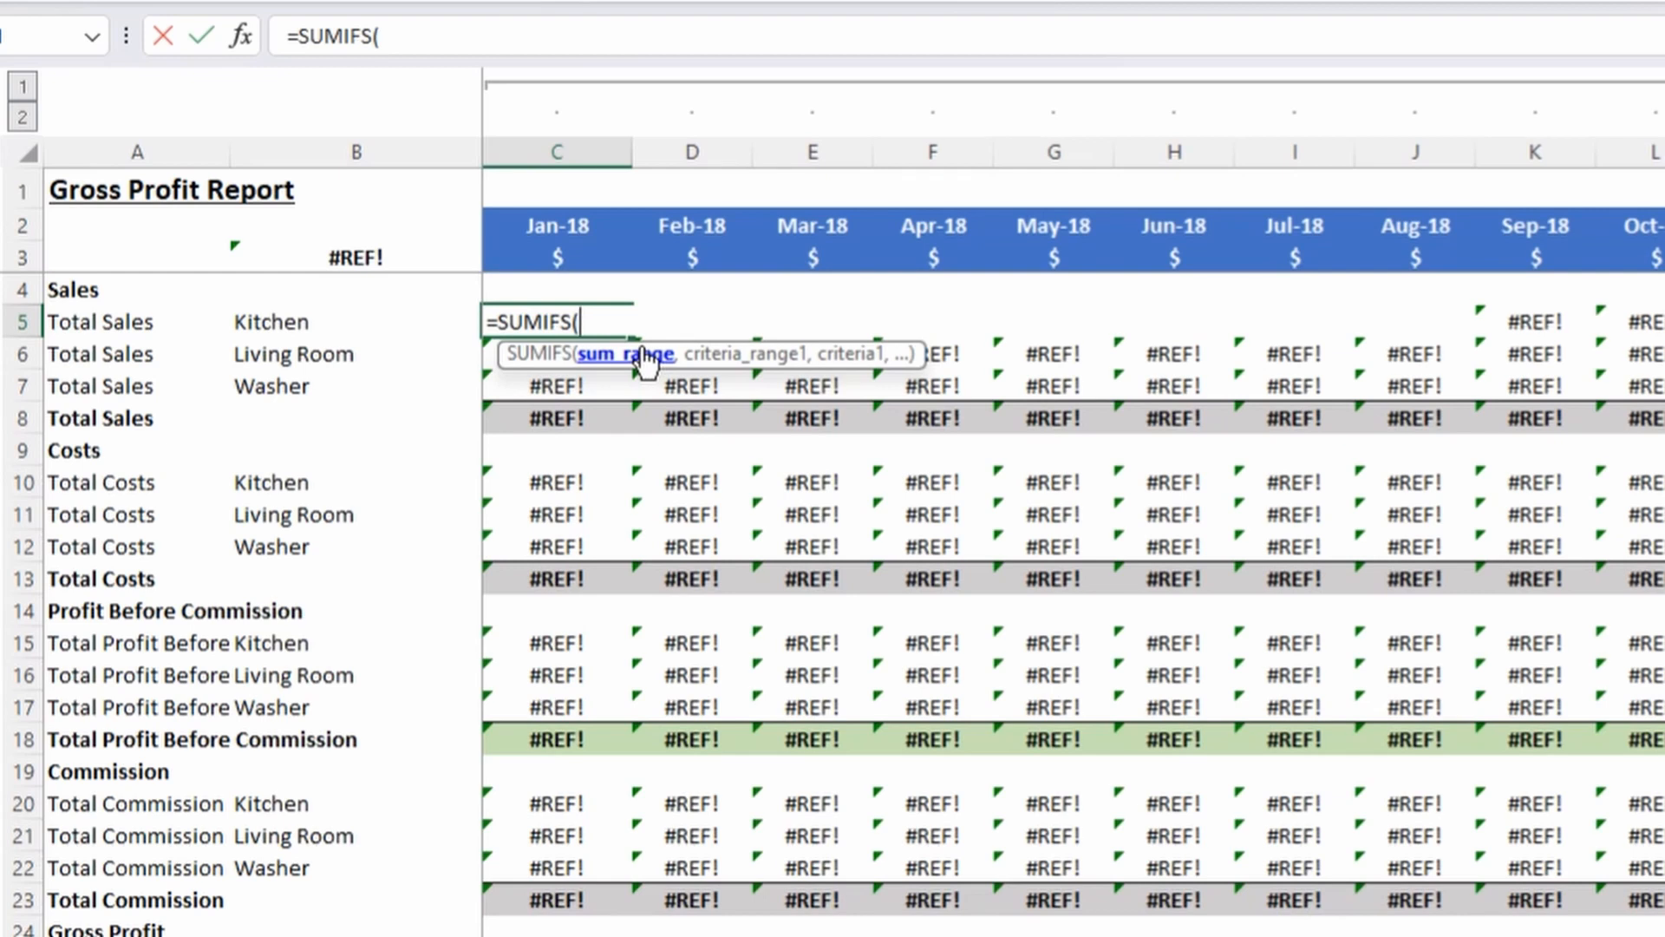
type("inde")
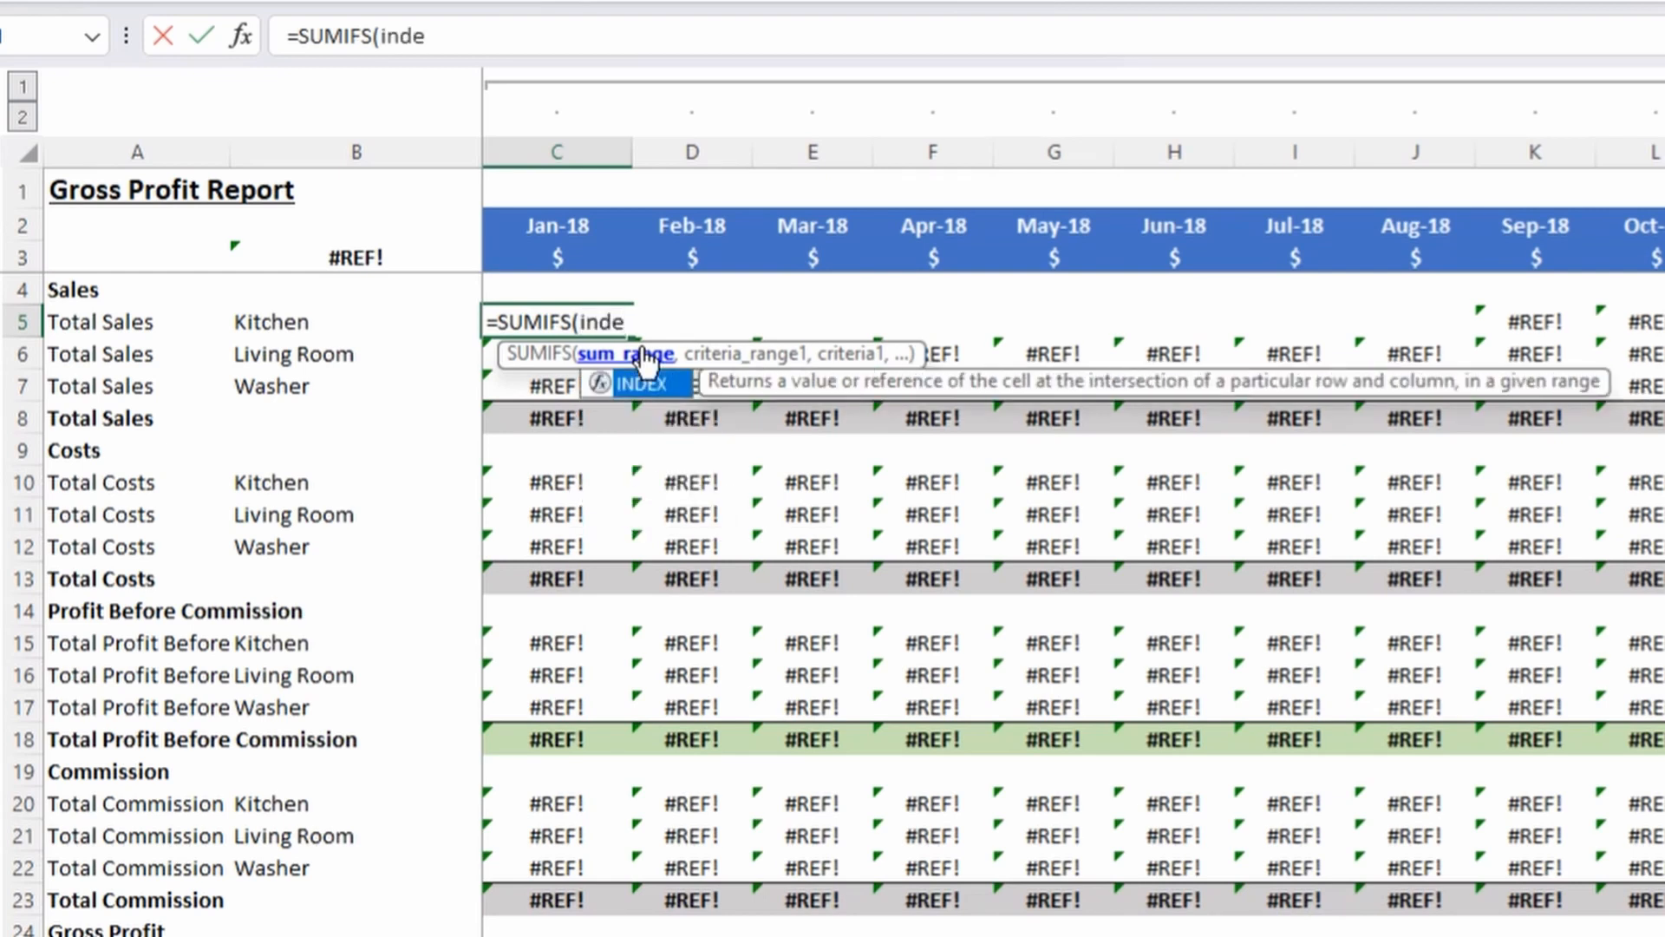
key("Tab")
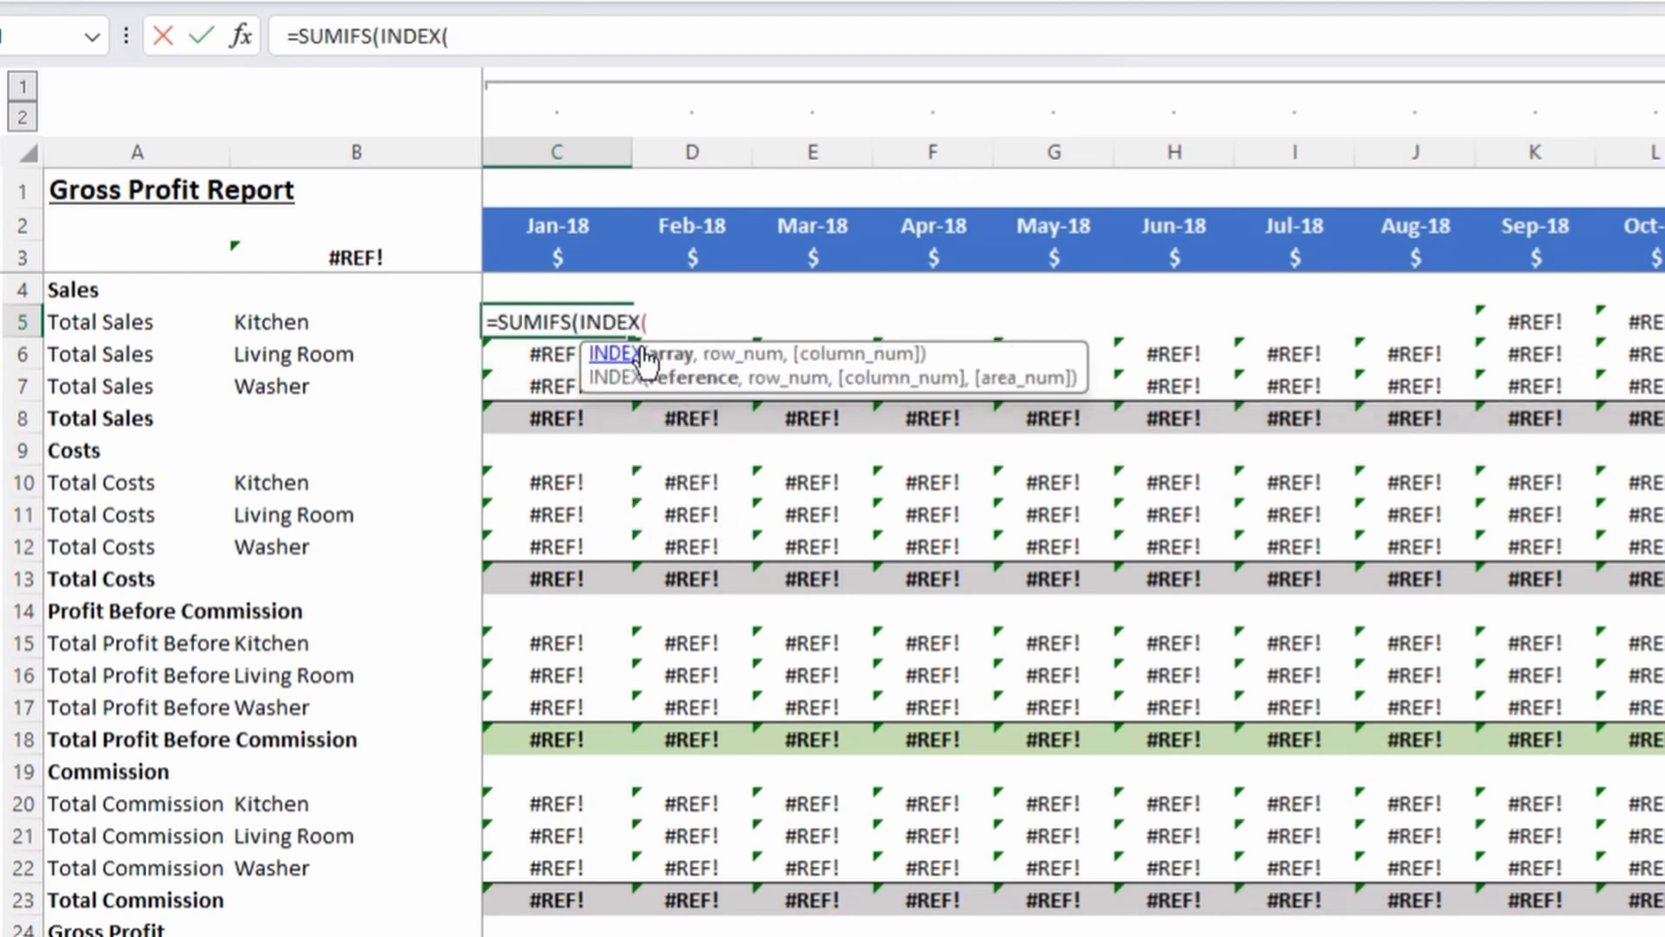
Set the INDEX array to the absolute month columns $F:$BU of the Data (2) sheet.
key("ctrl+Page_Down")
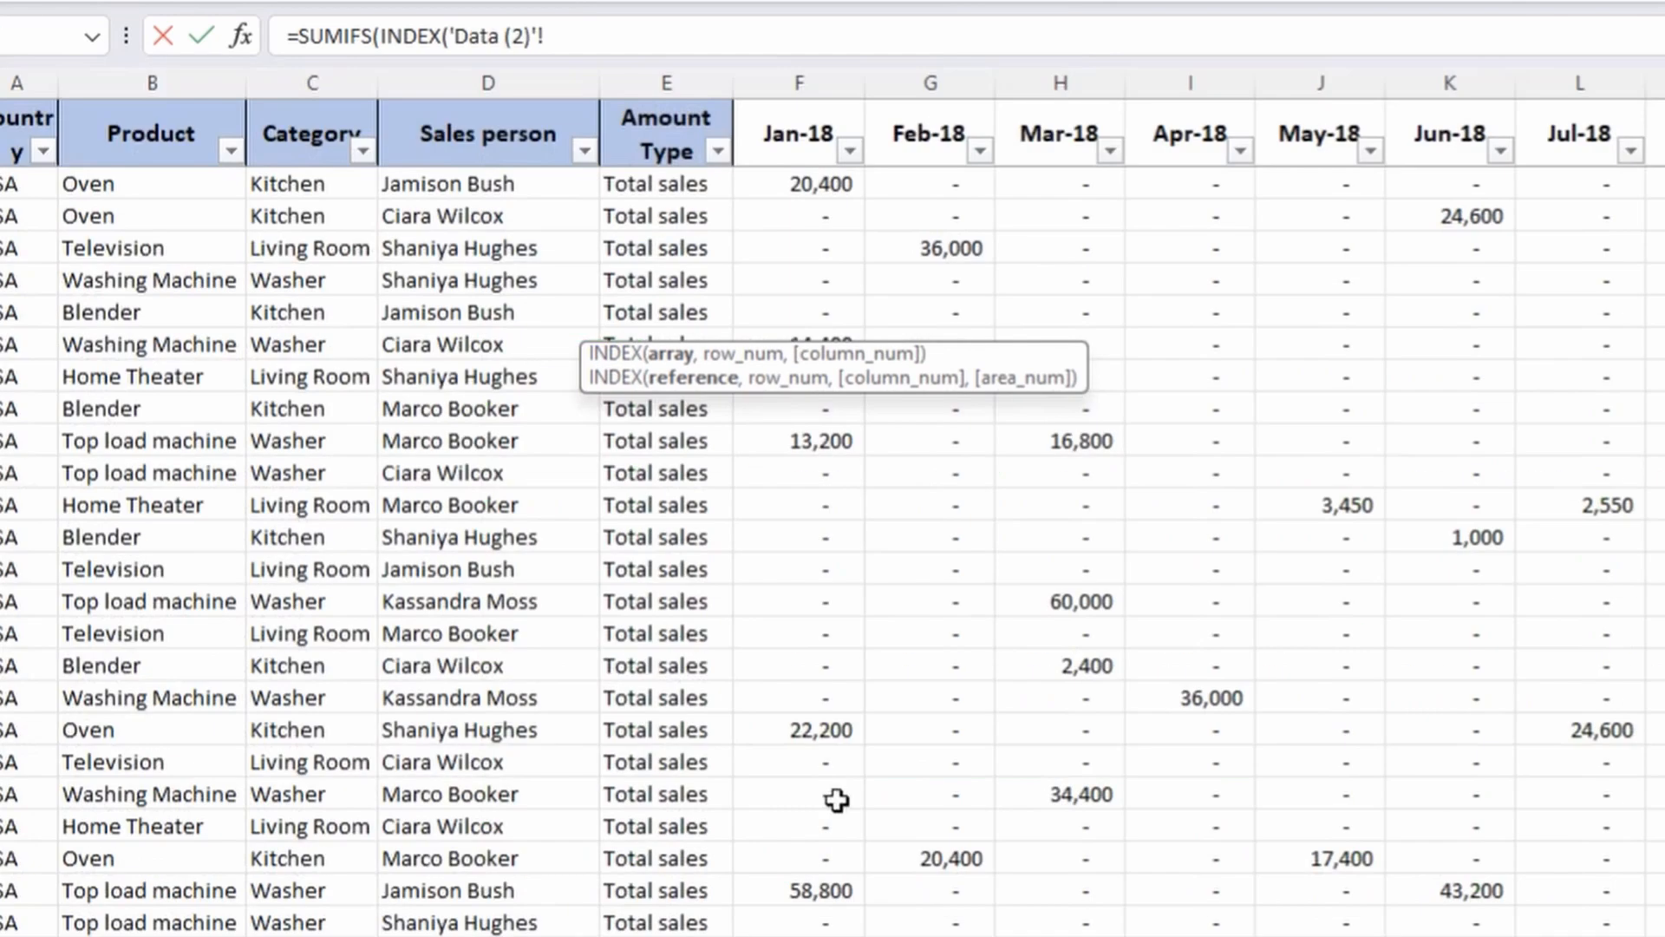
left_click(773, 148)
key("ctrl+shift+Right")
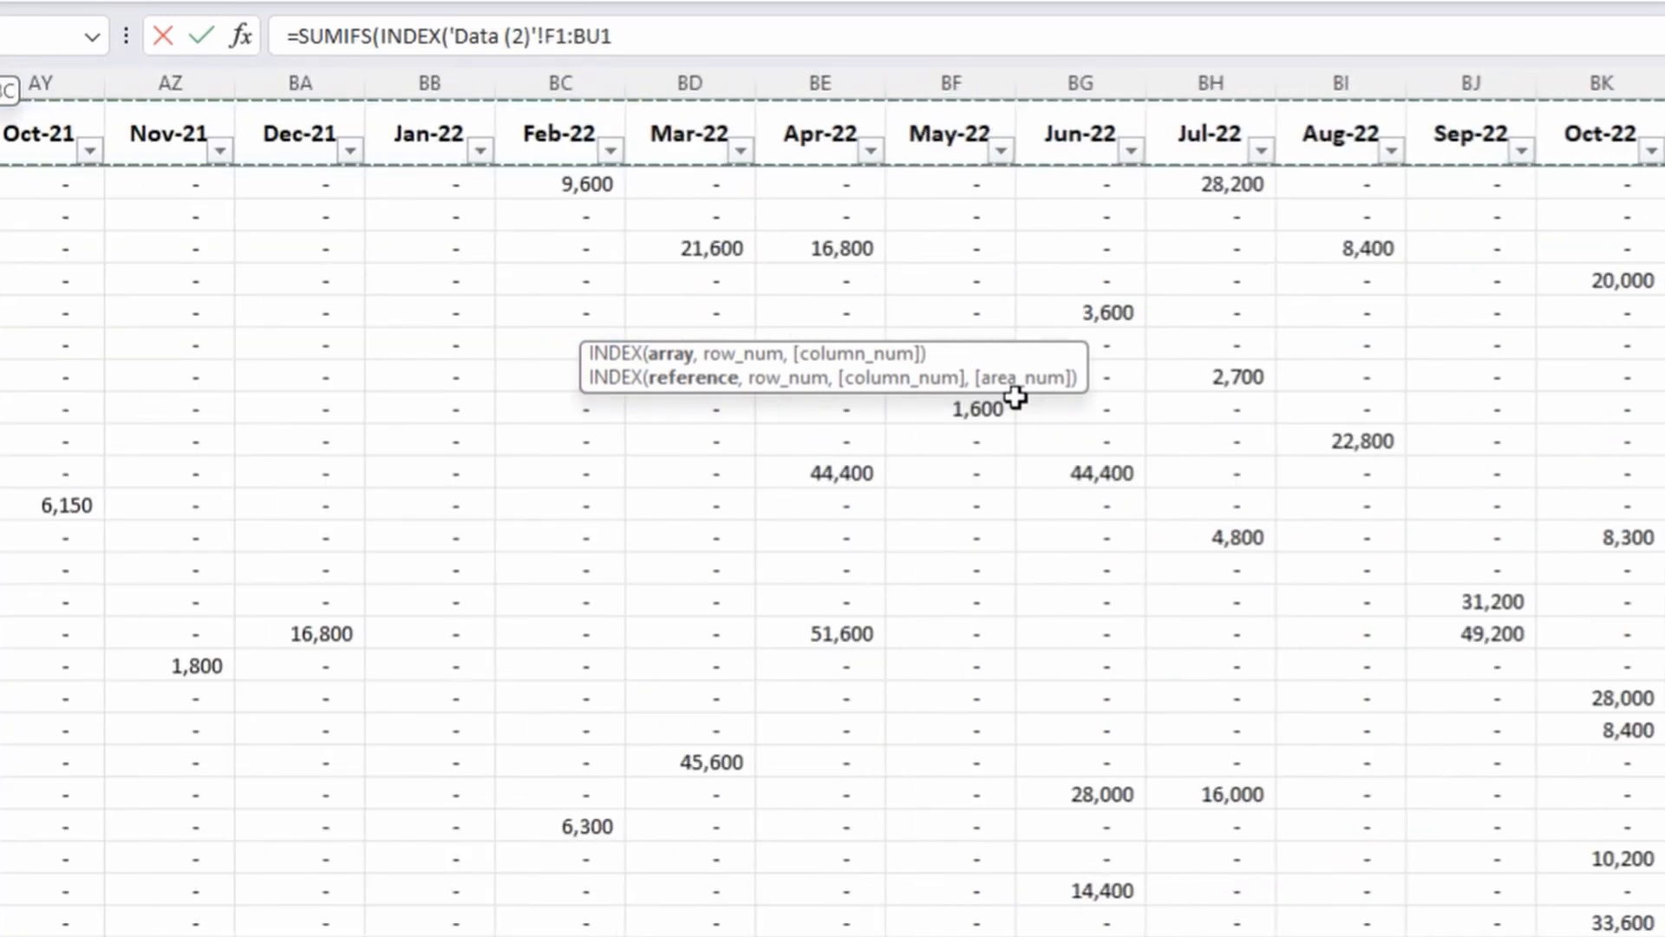
key("Left")
key("Right")
key("ctrl+shift+Right")
key("ctrl+space")
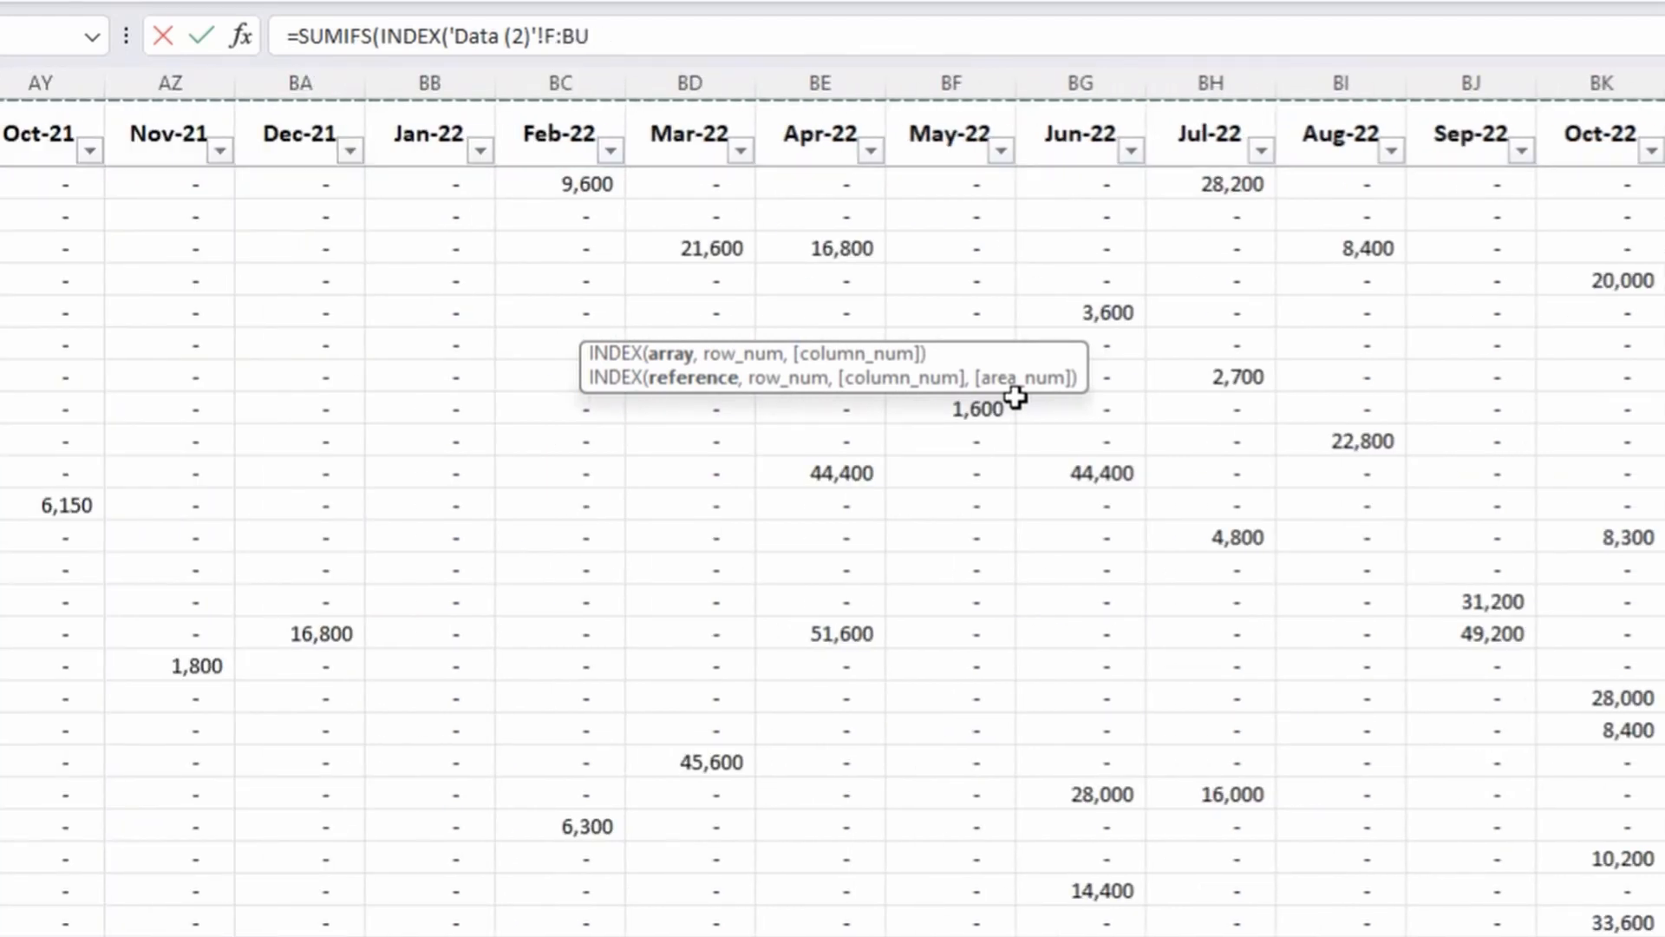
key("F4")
type(",")
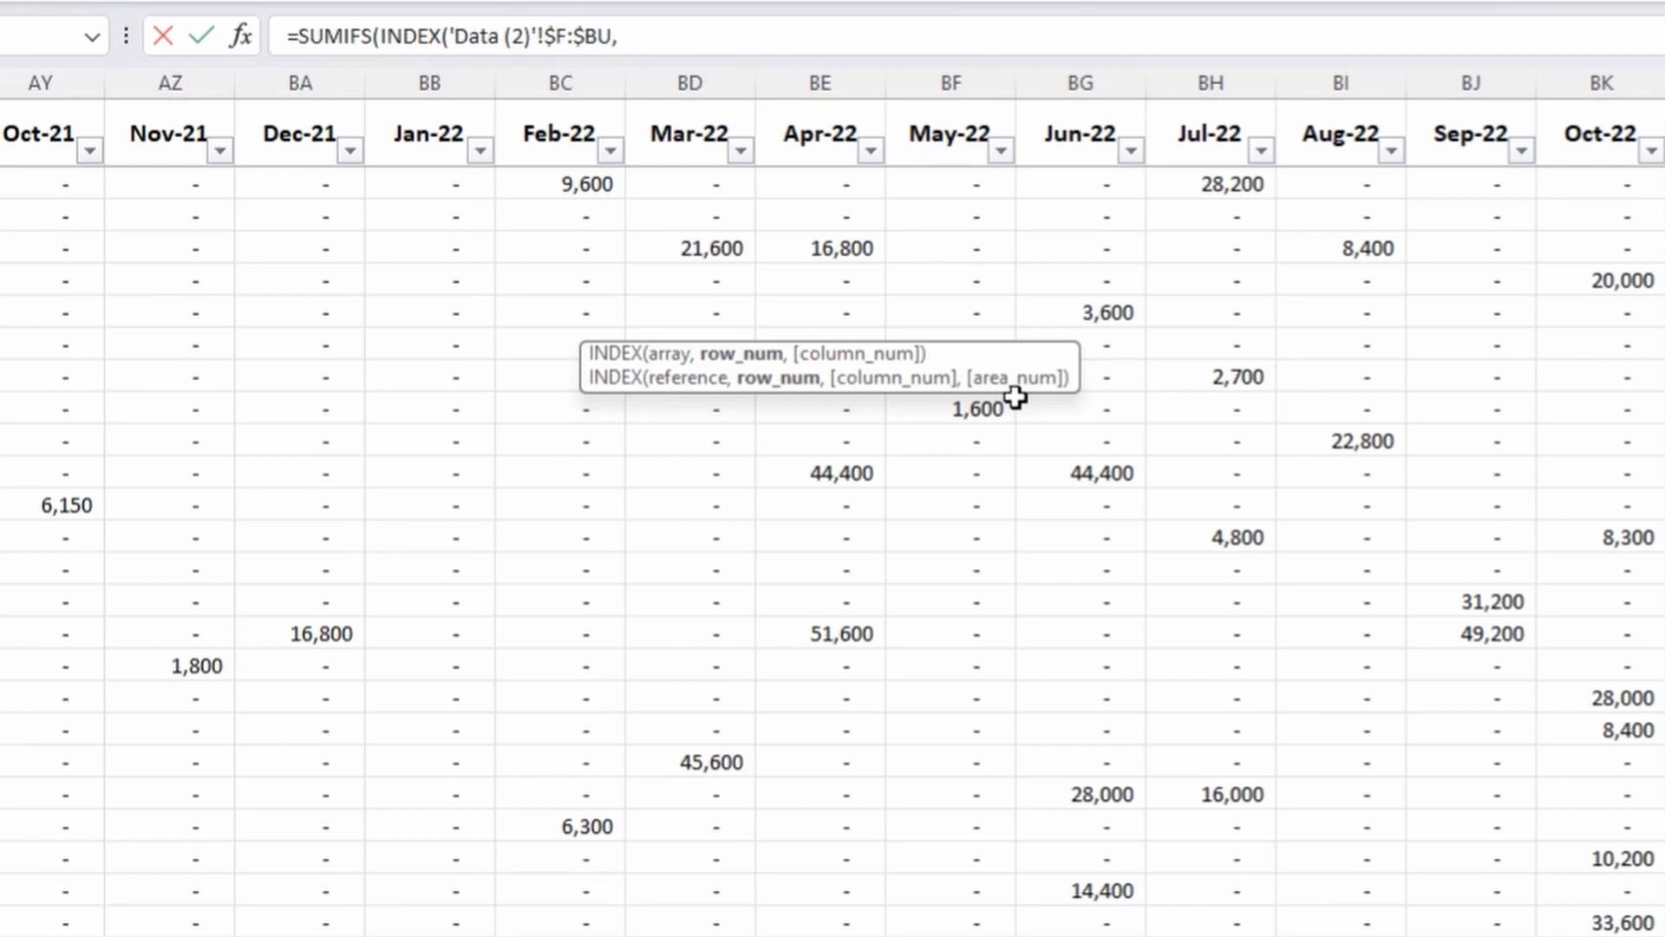
Leave the INDEX row number empty and nest a MATCH as column number, looking up the month in C$2 of Summary1 (2).
type(",")
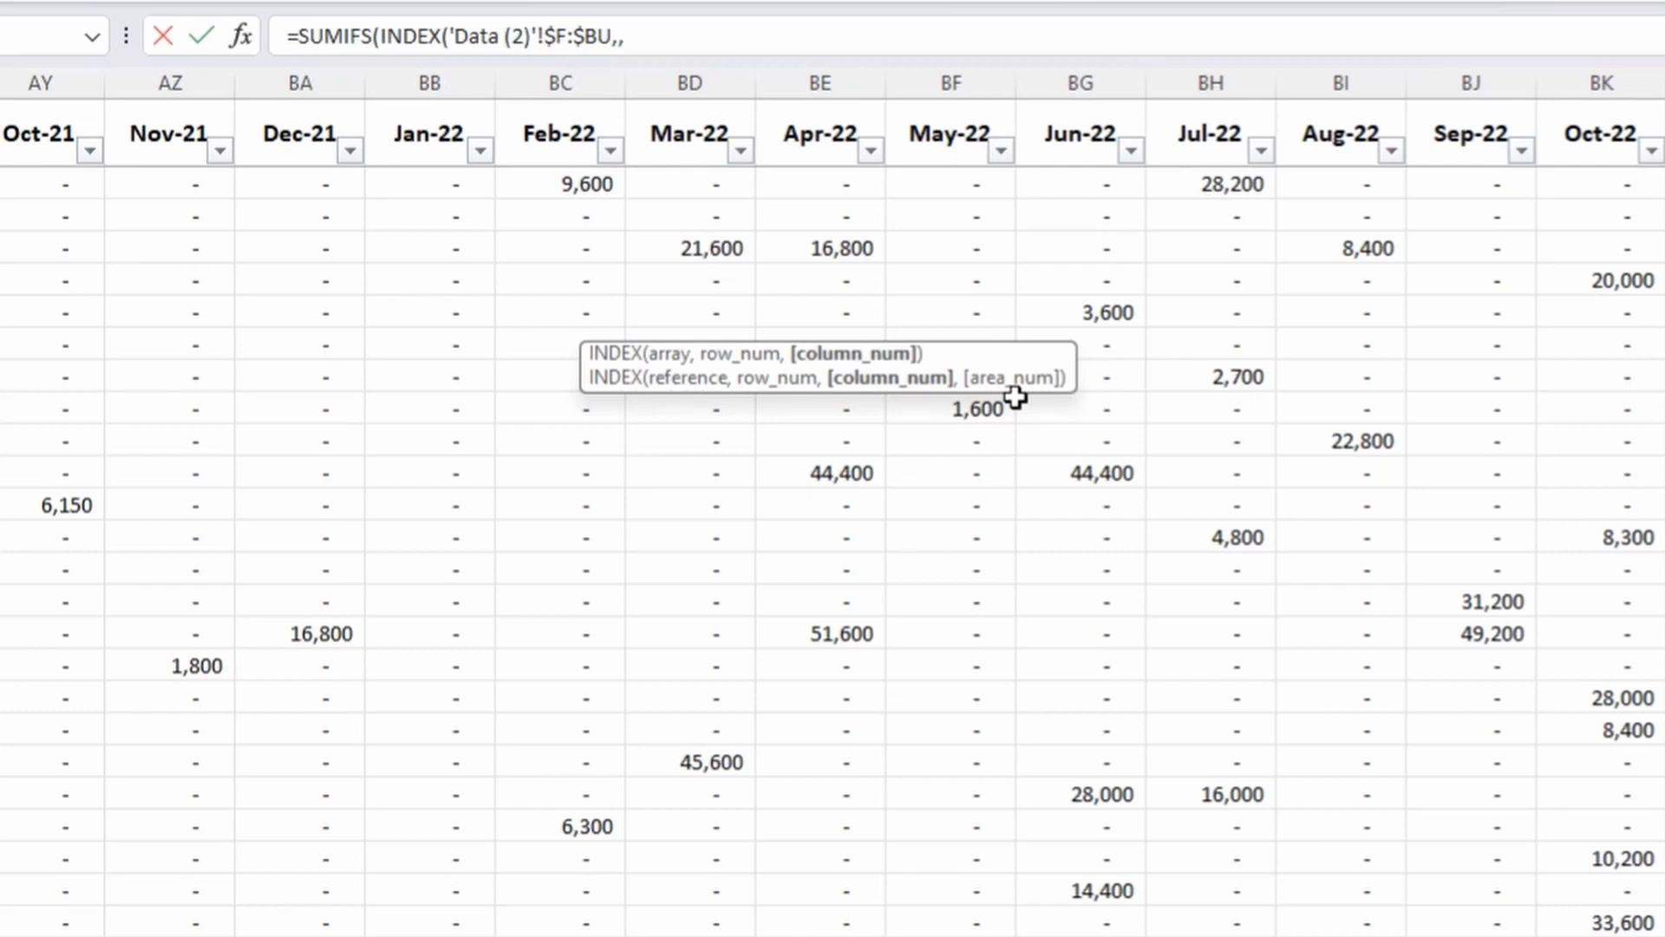
type("mat")
key("Tab")
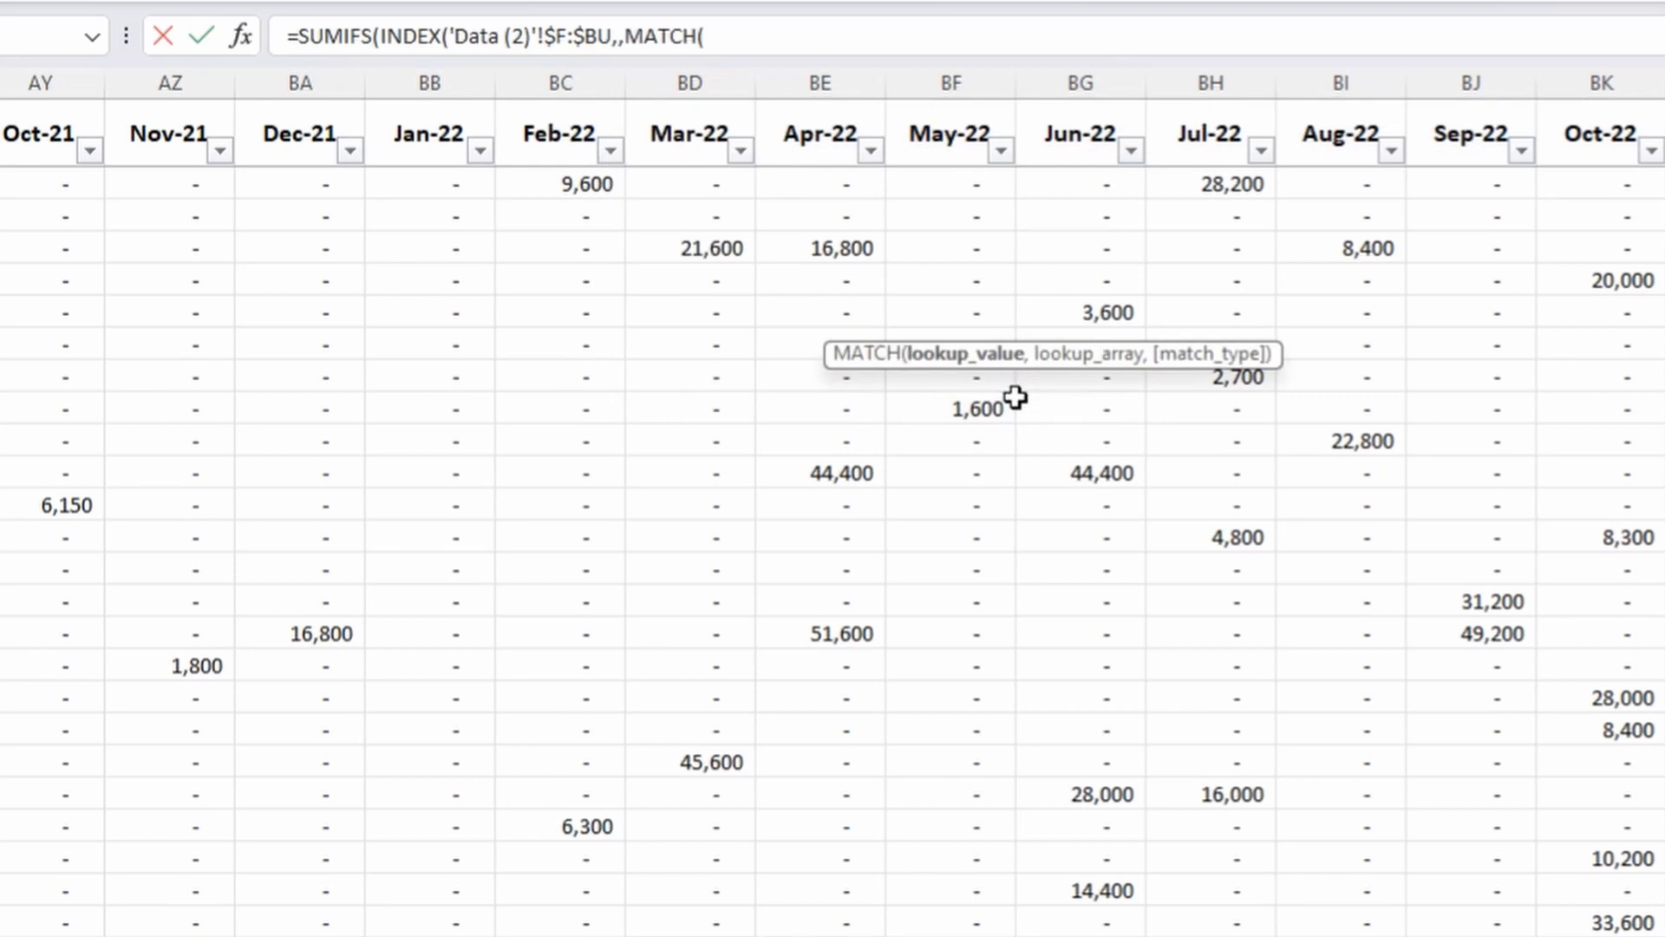
left_click(587, 225)
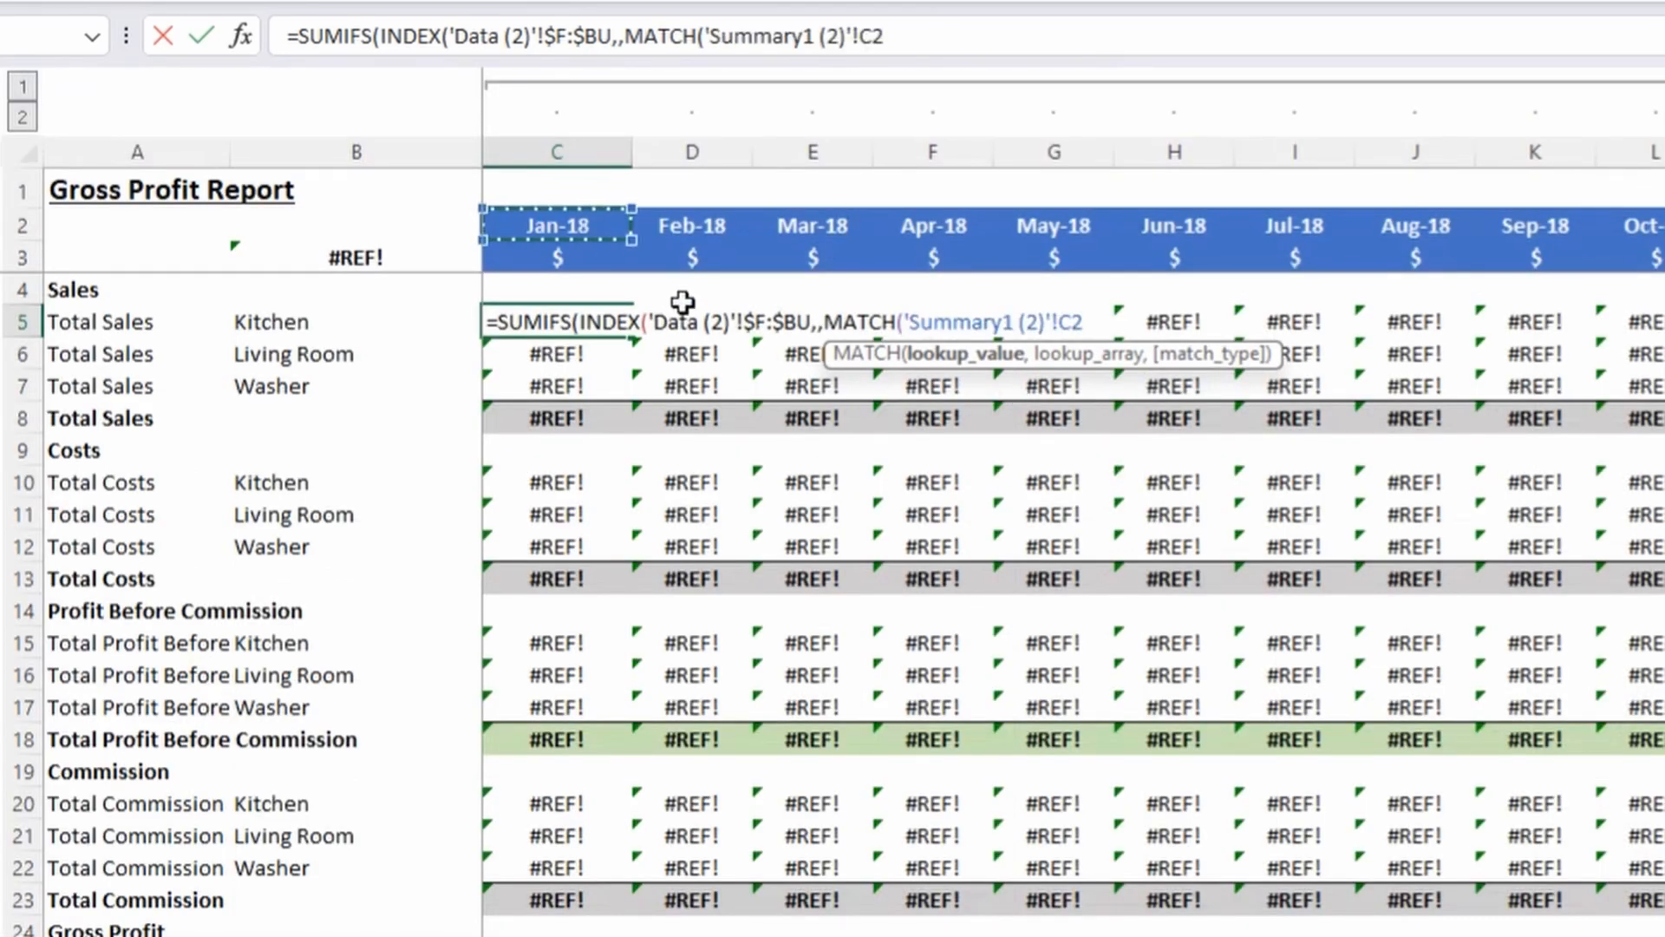
key("F4")
key("F4")
type(",")
Complete the MATCH with the Data (2) header range $F$1:$BU$1 and exact match type 0, and close the INDEX function.
key("ctrl+Page_Down")
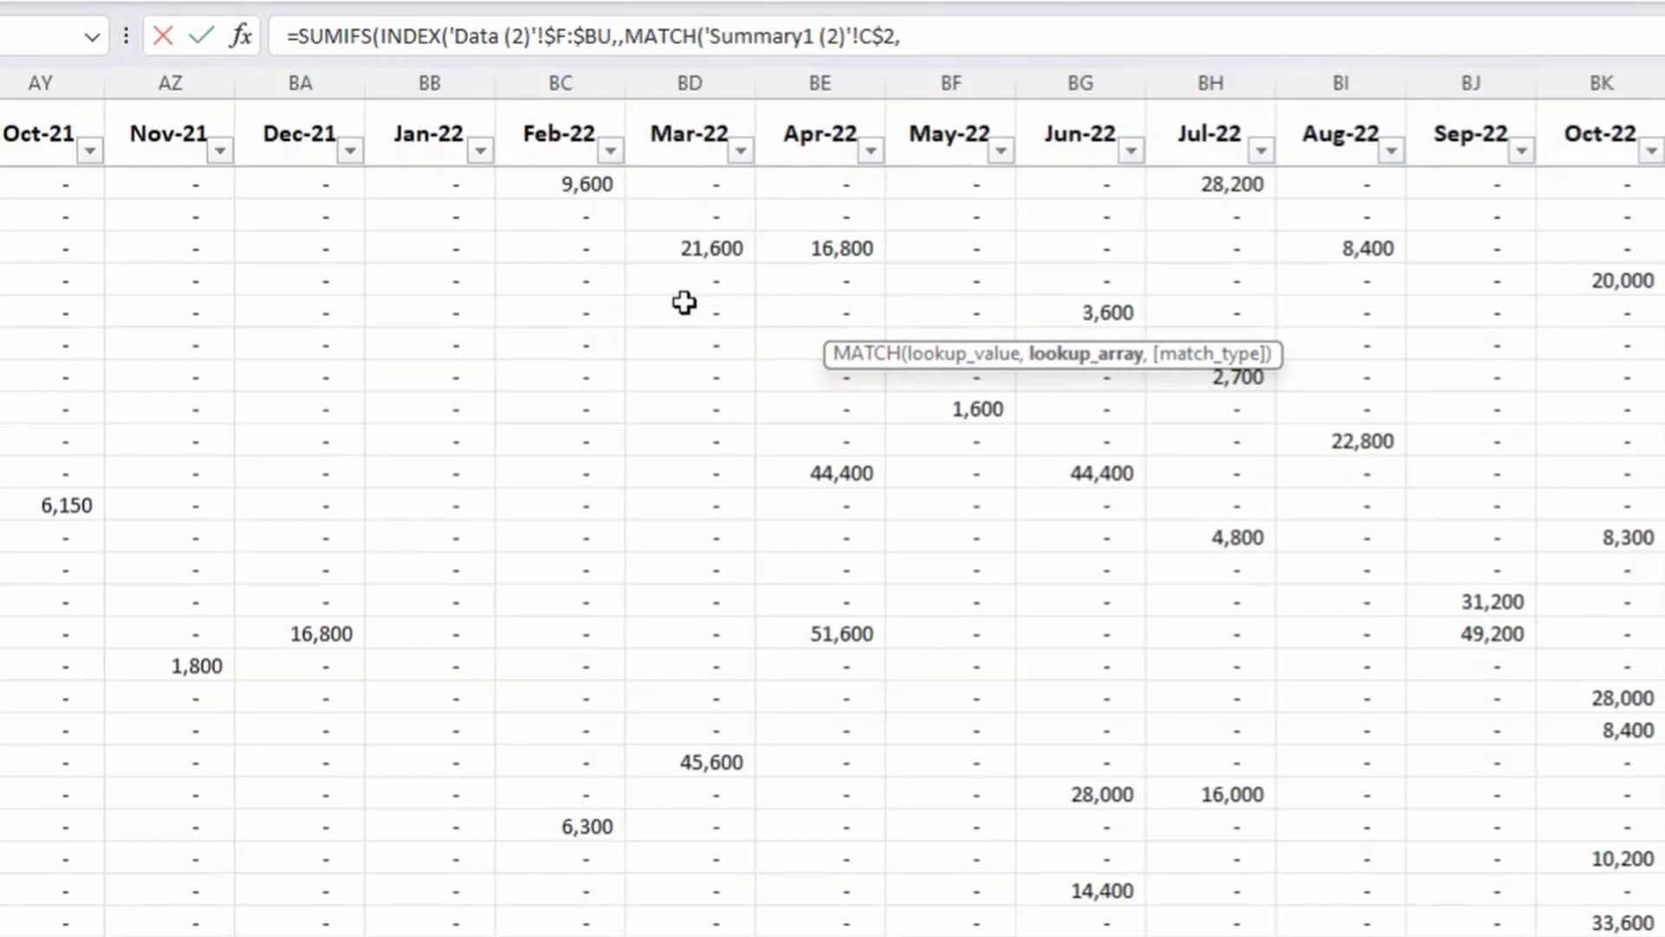
left_click(701, 130)
key("Right")
key("ctrl+shift+Right")
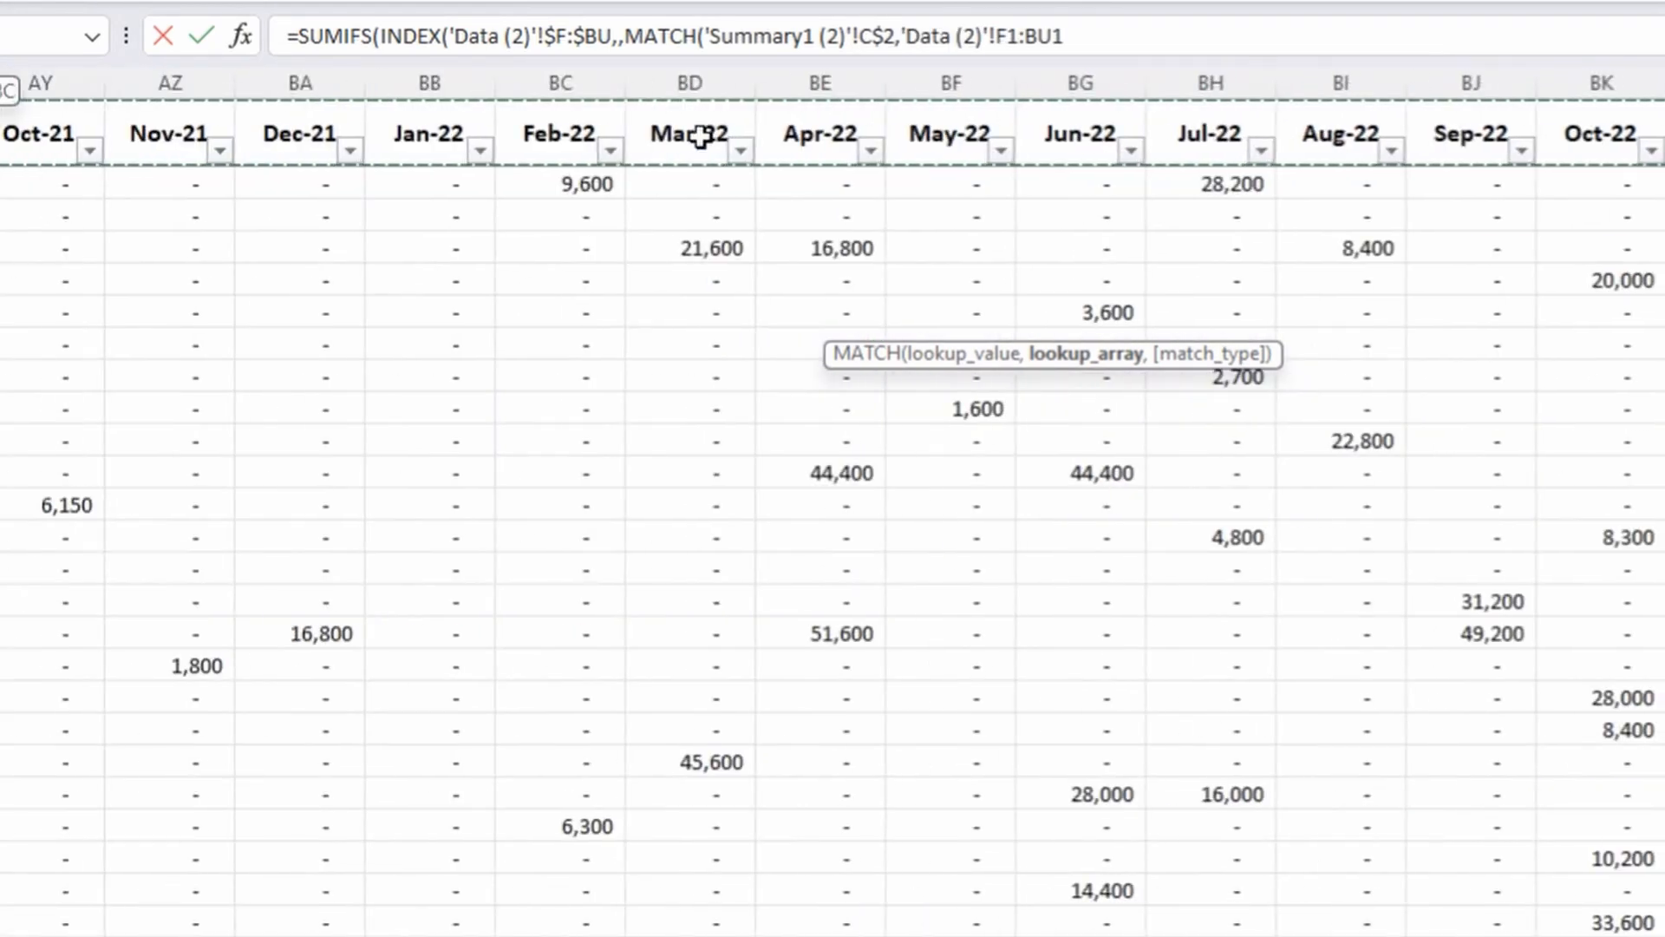
key("F4")
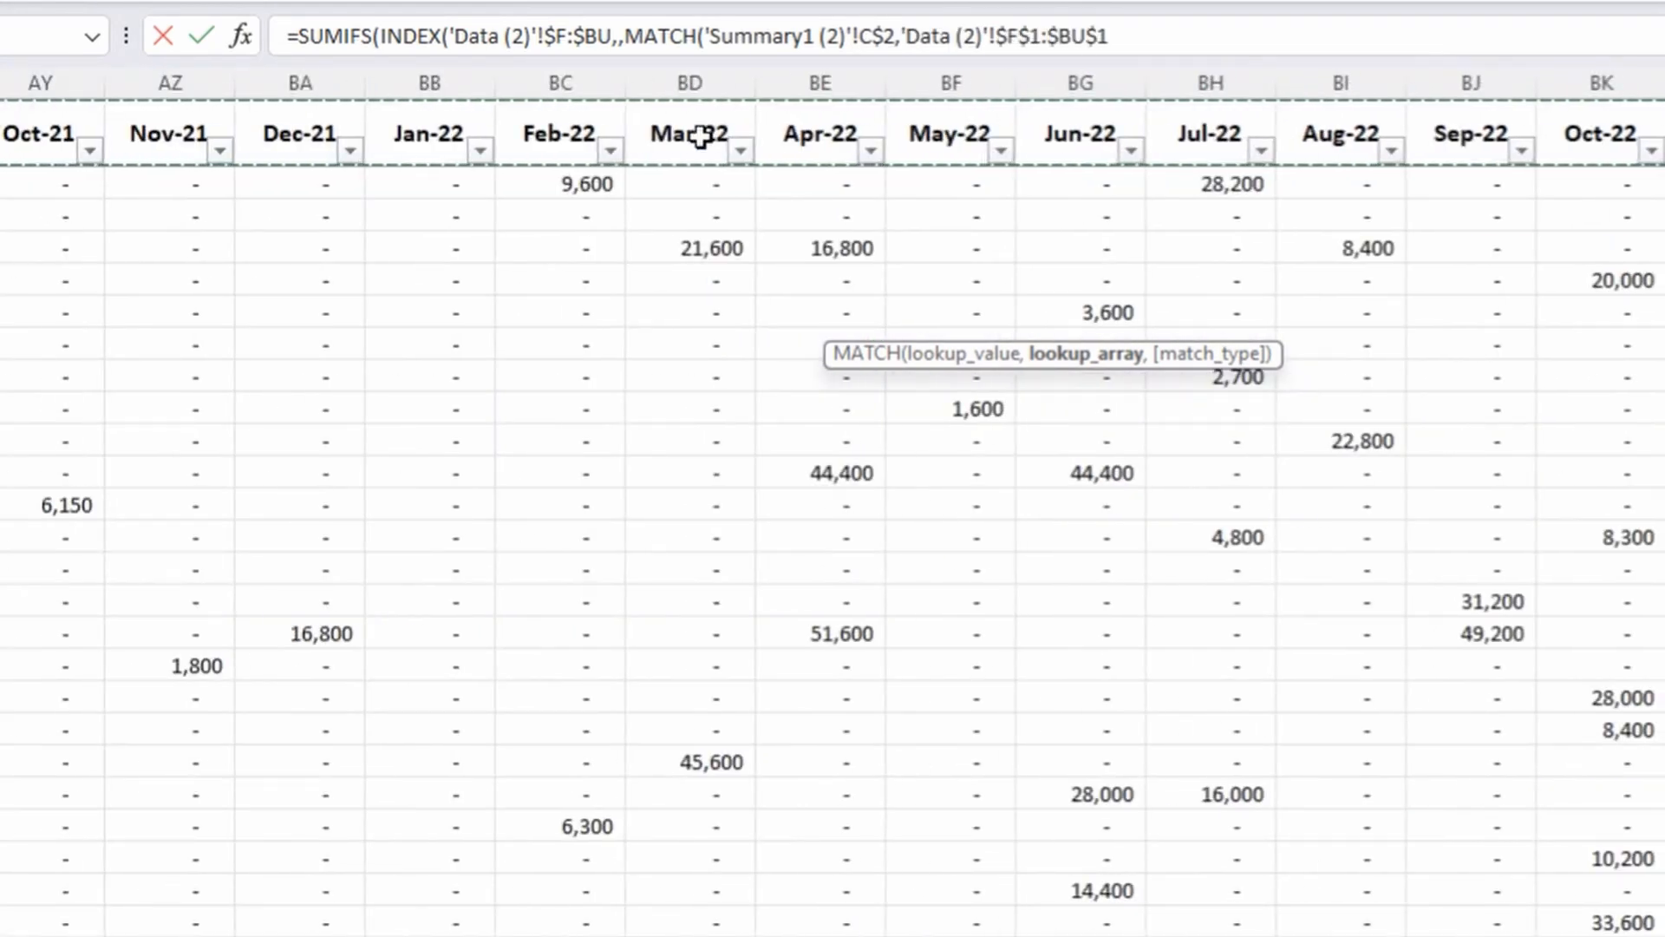
type(",0)")
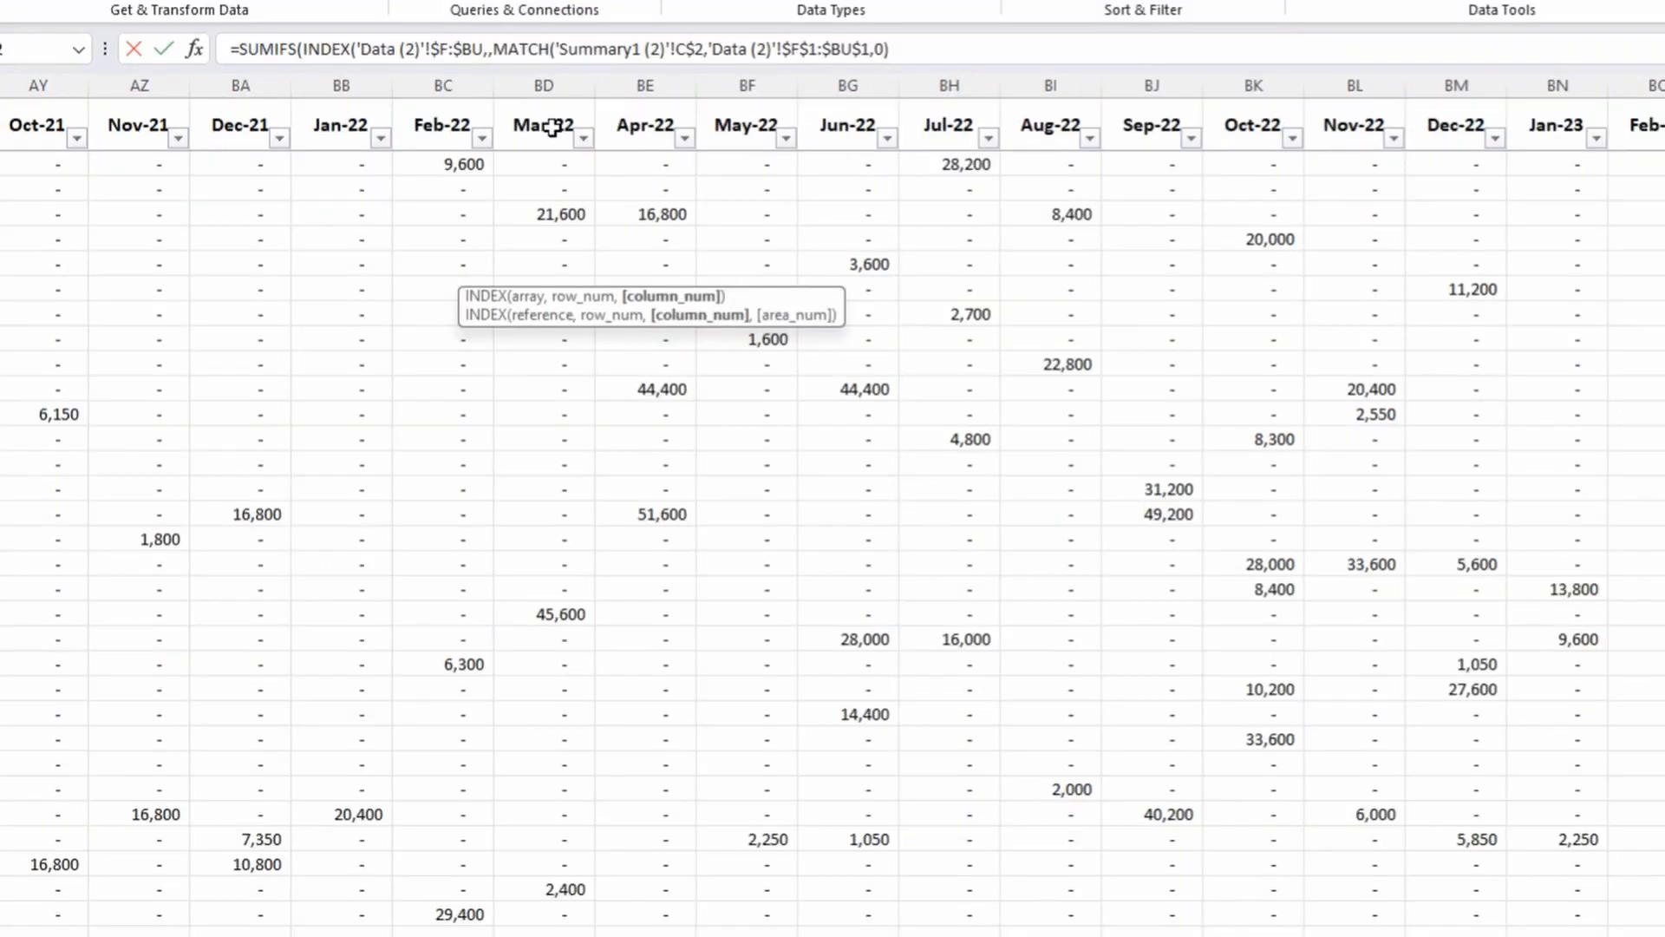
type(")")
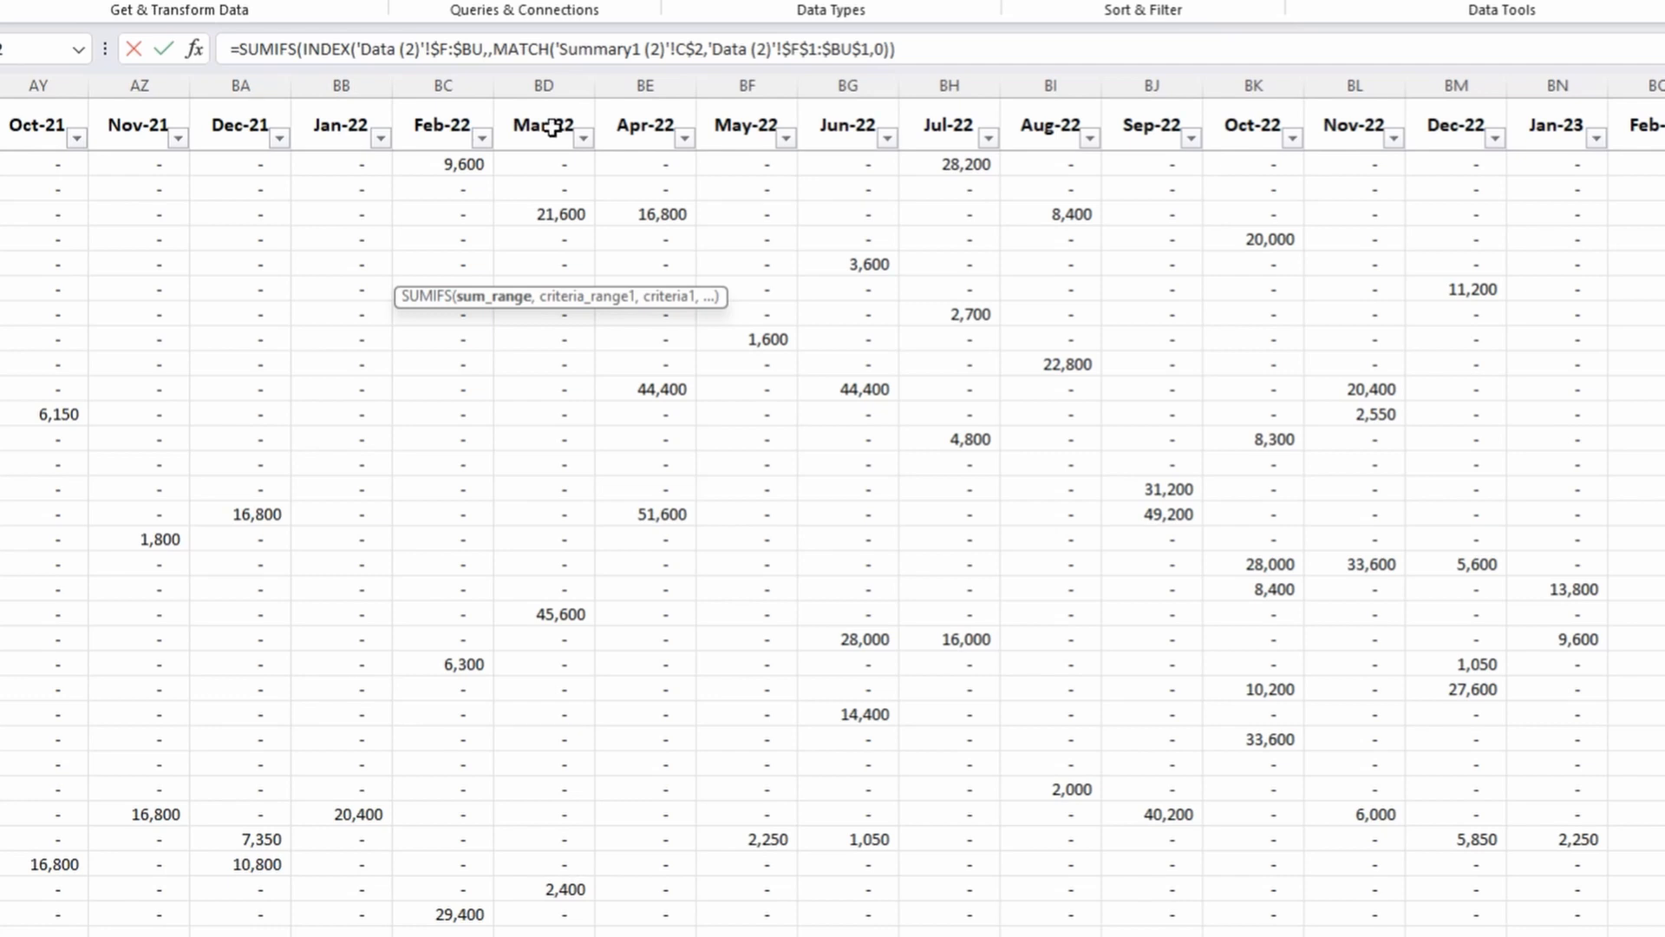
Add the first SUMIFS criteria pair: the Data (2) Amount Type column $E:$E matched to $A5 on Summary1 (2).
type(",")
key("ctrl+Home")
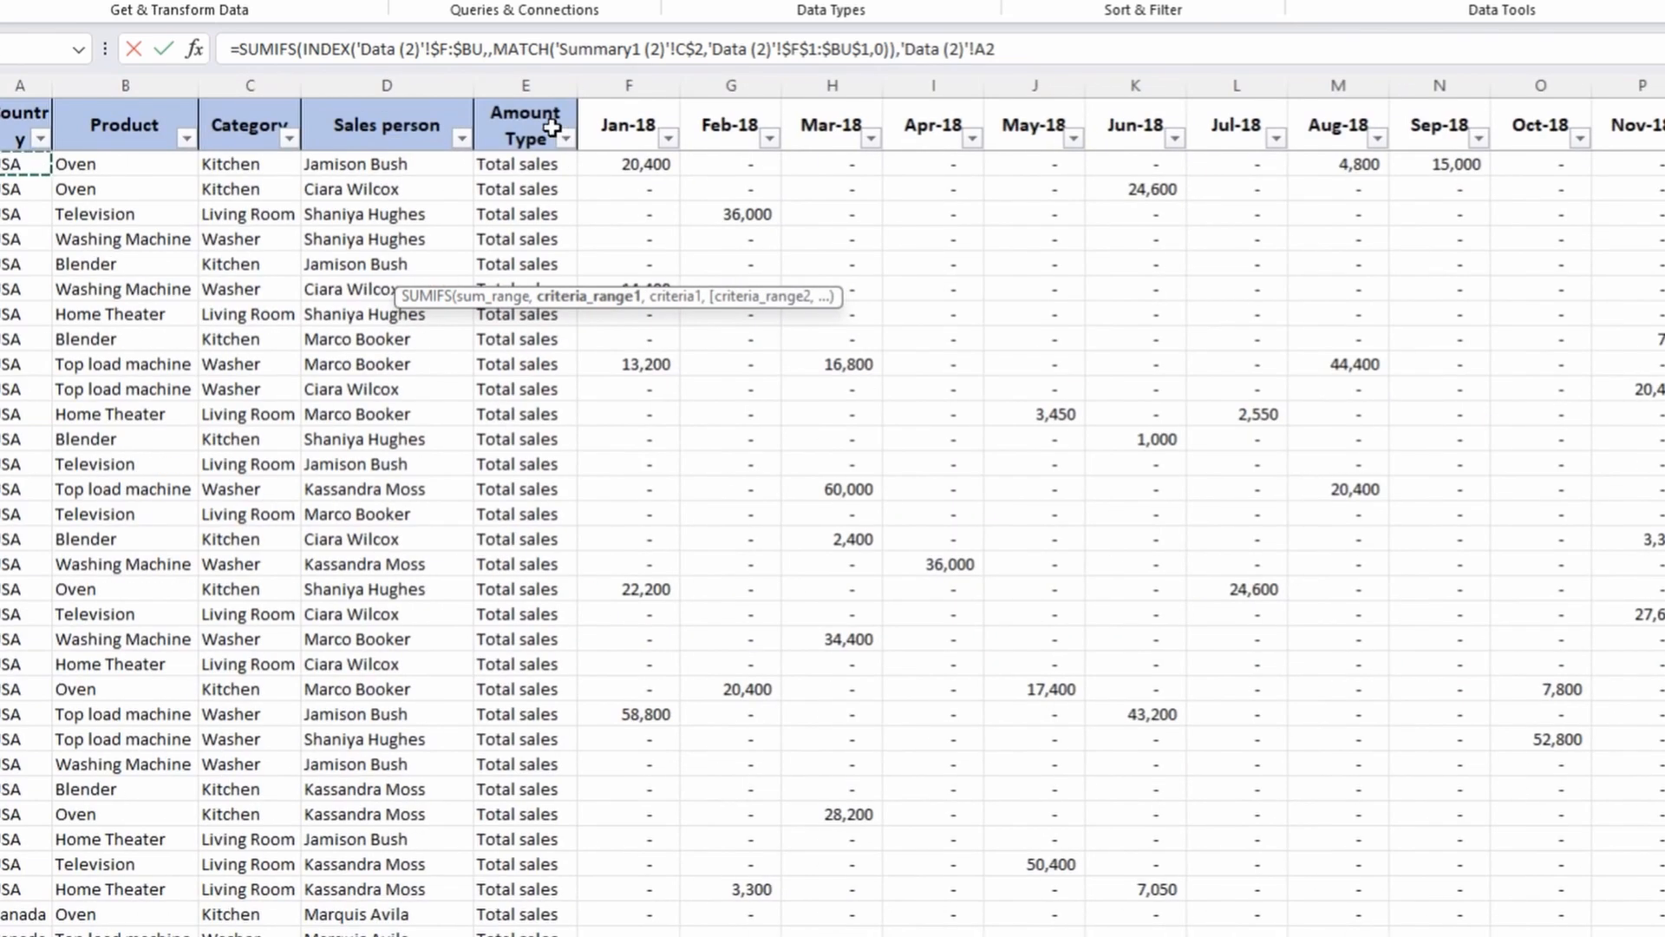
left_click(512, 203)
key("ctrl+space")
key("F4")
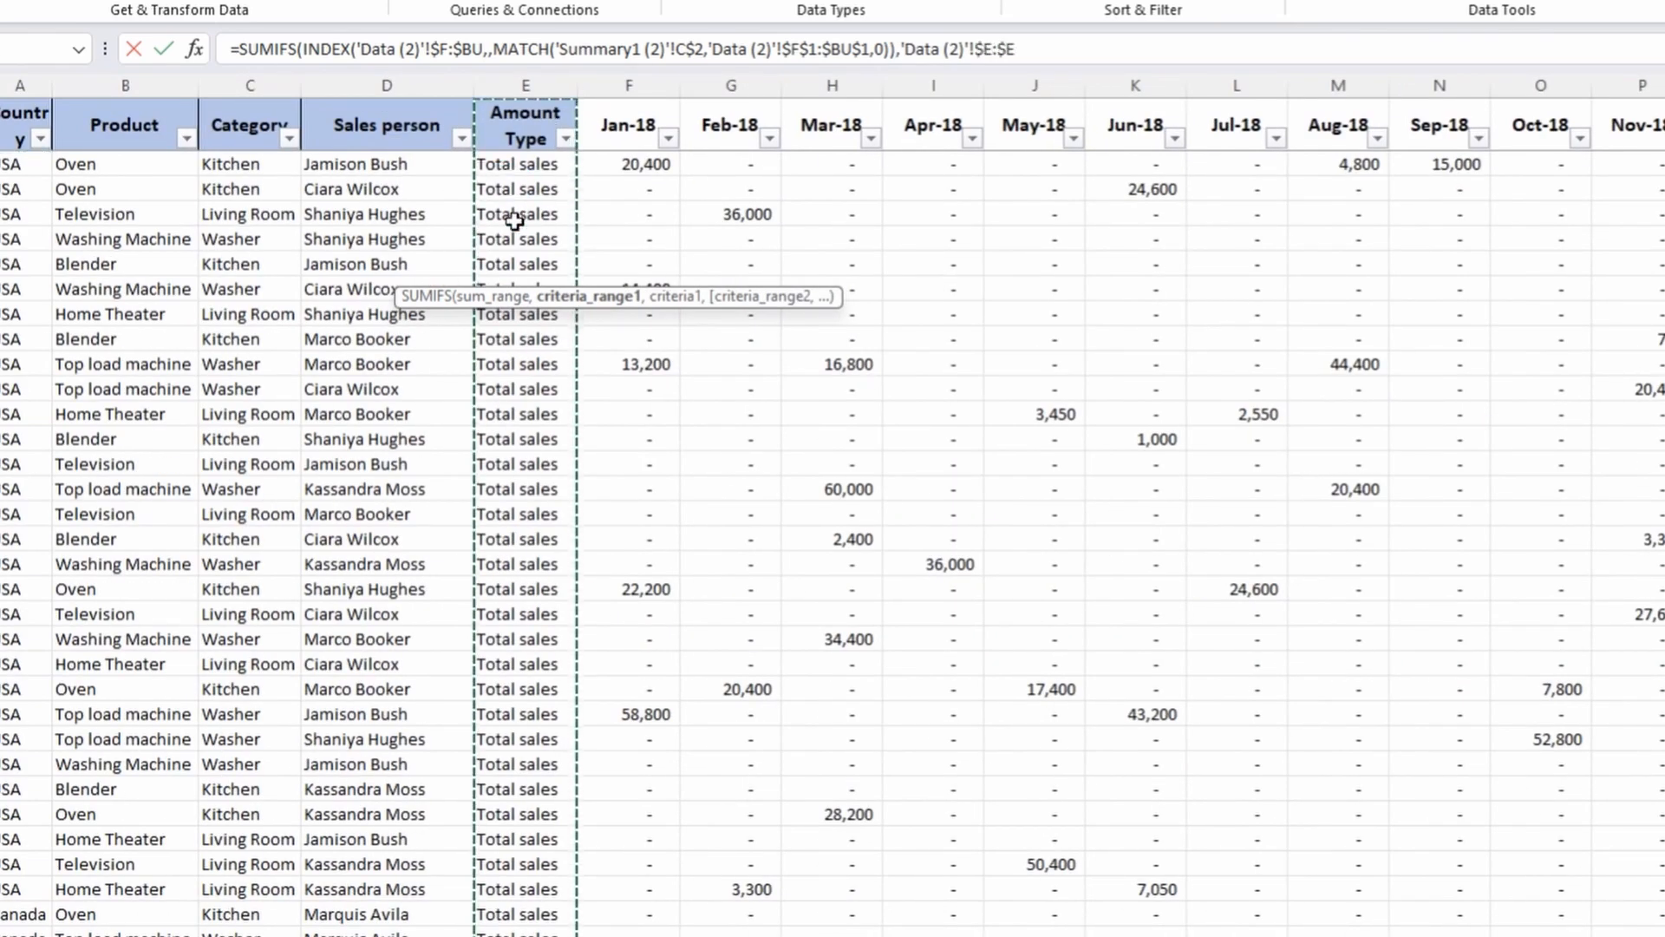
type(",")
key("ctrl+Page_Up")
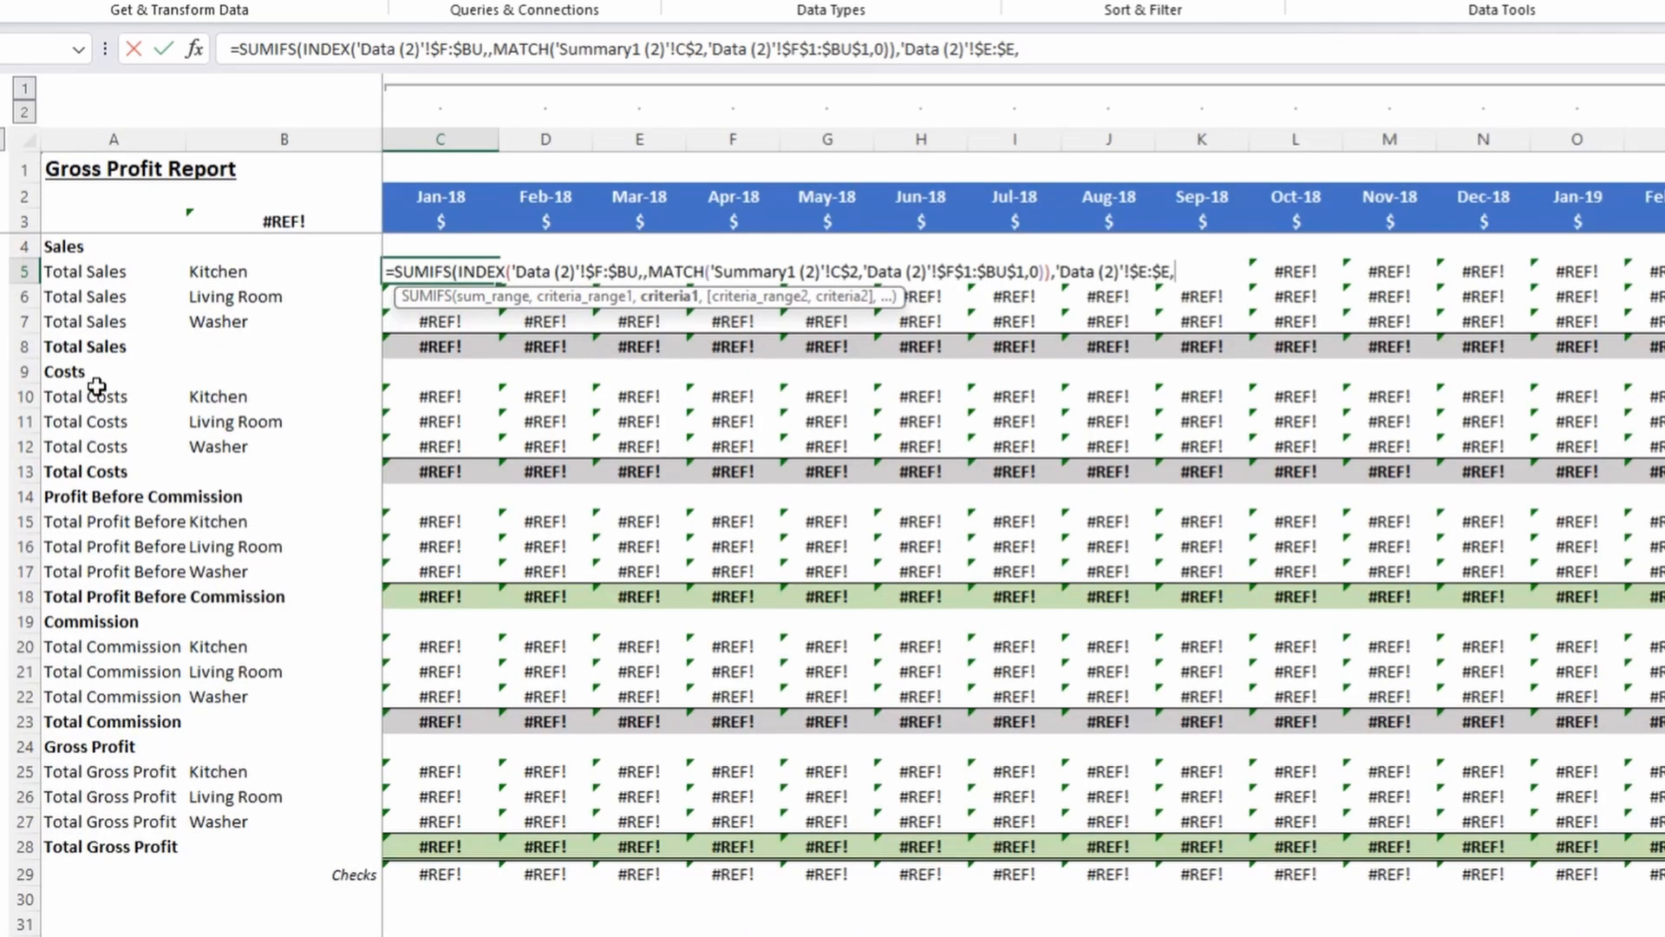
left_click(110, 277)
key("F4")
key("F4")
key("F4")
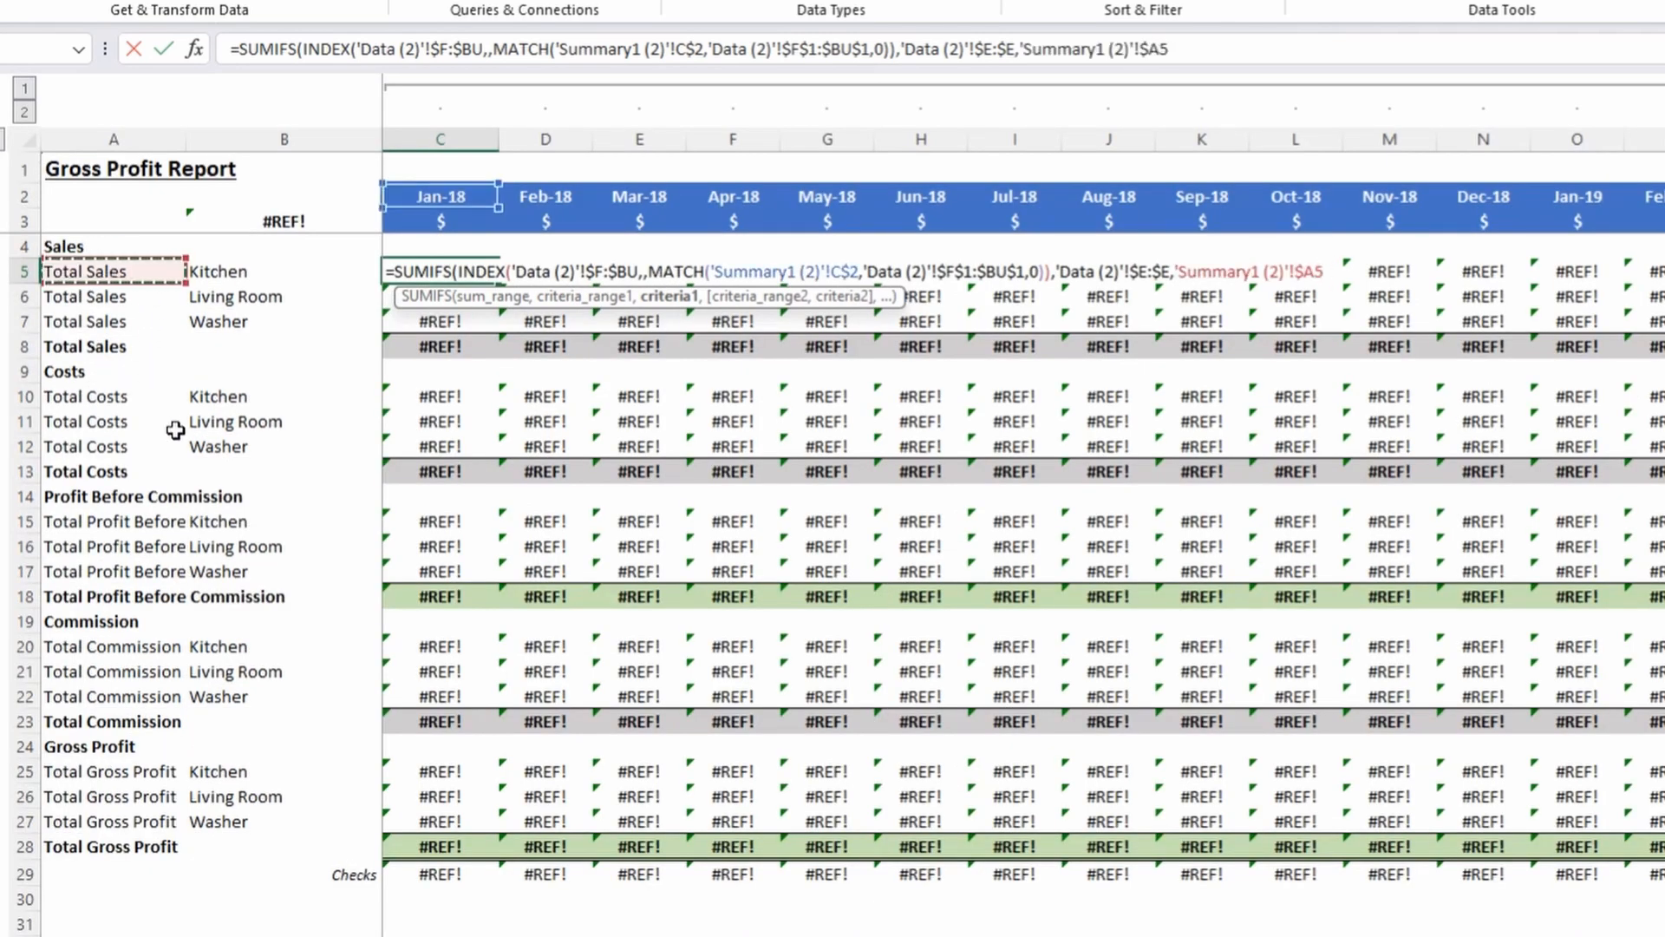
Add the second SUMIFS criteria pair: the Data (2) Category column $C:$C matched to $B5 on Summary1 (2).
type(",")
key("ctrl+Page_Down")
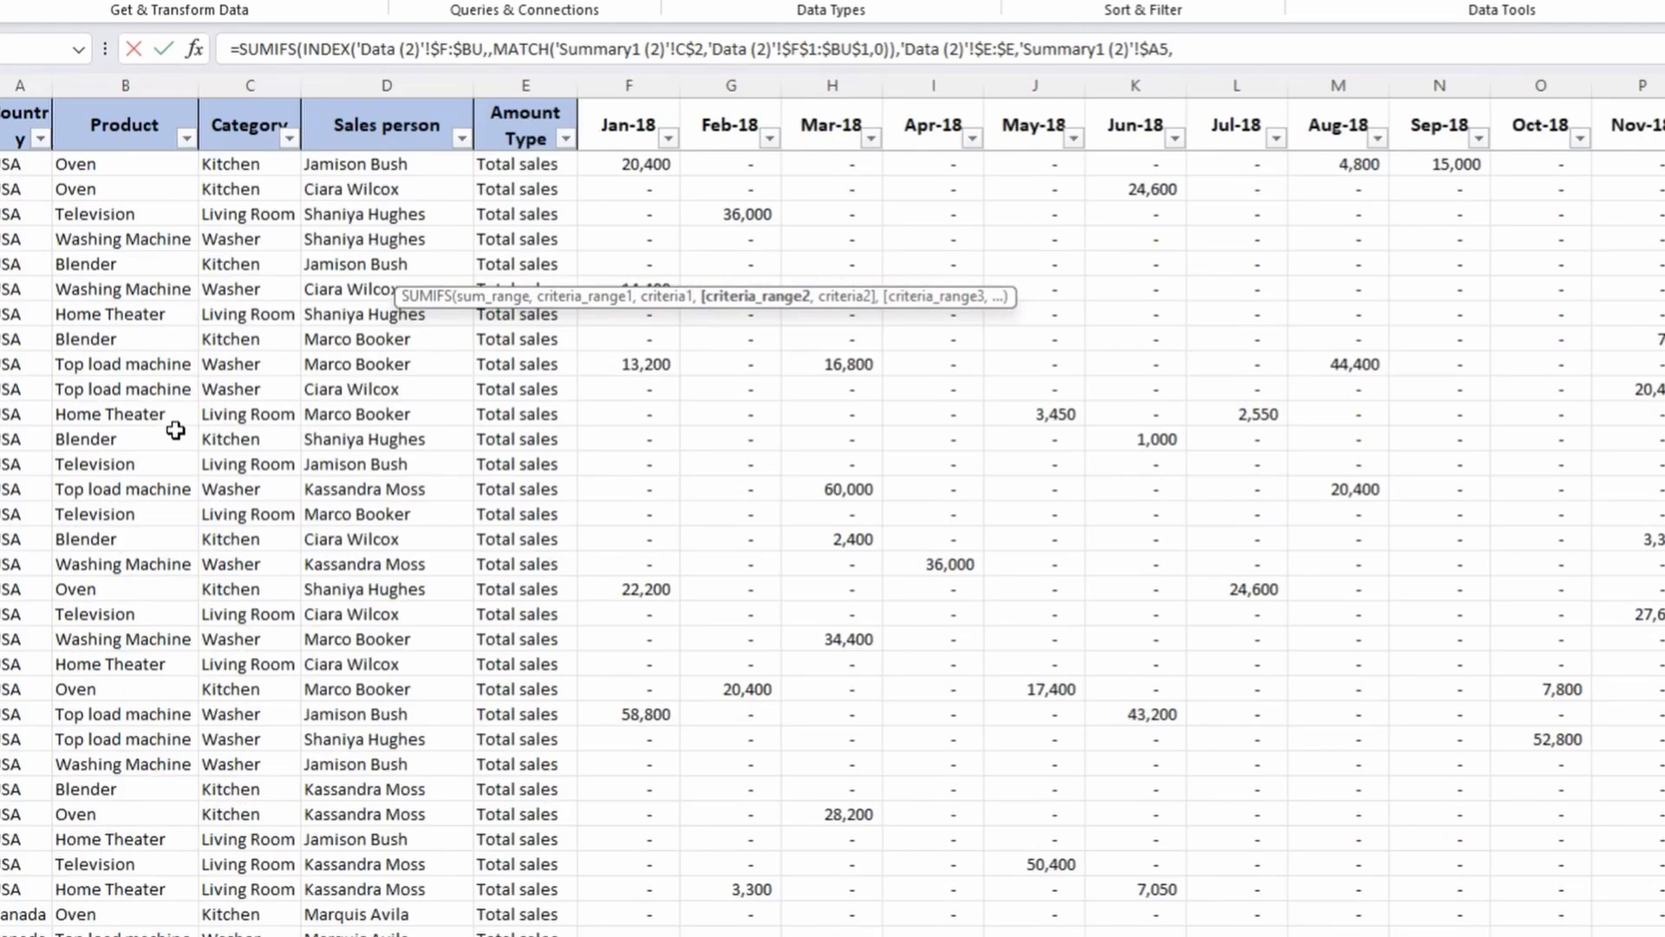
left_click(267, 241)
key("ctrl+space")
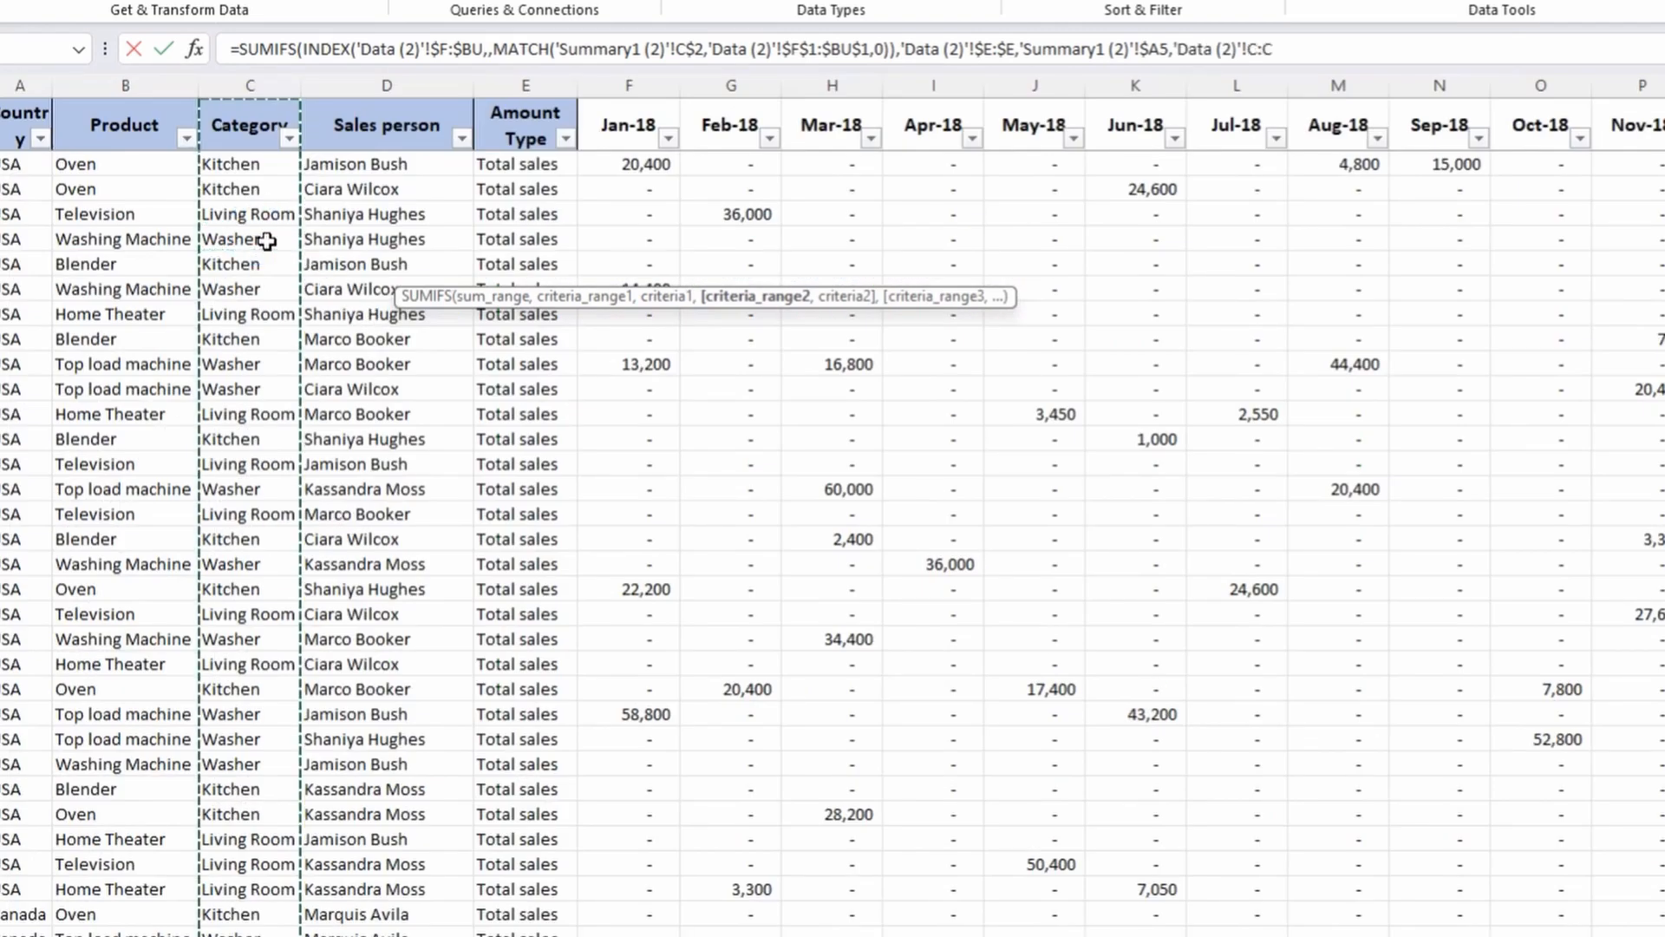
key("F4")
type(",")
key("ctrl+Page_Up")
left_click(295, 272)
key("F4")
key("F4")
key("F4")
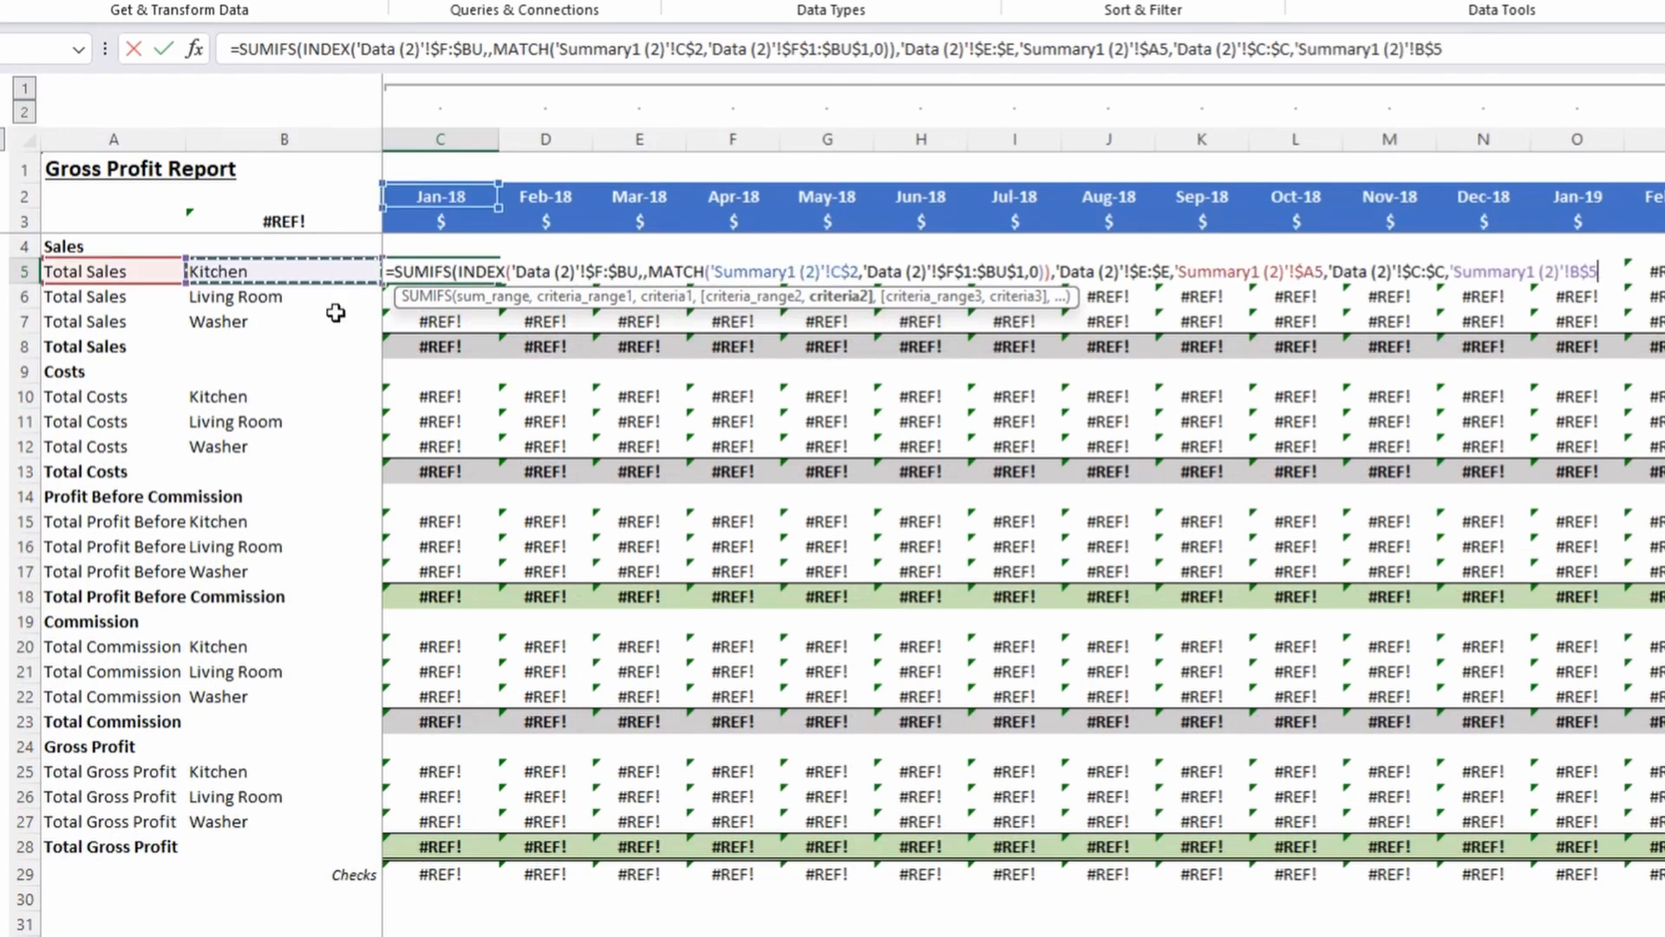
type(",")
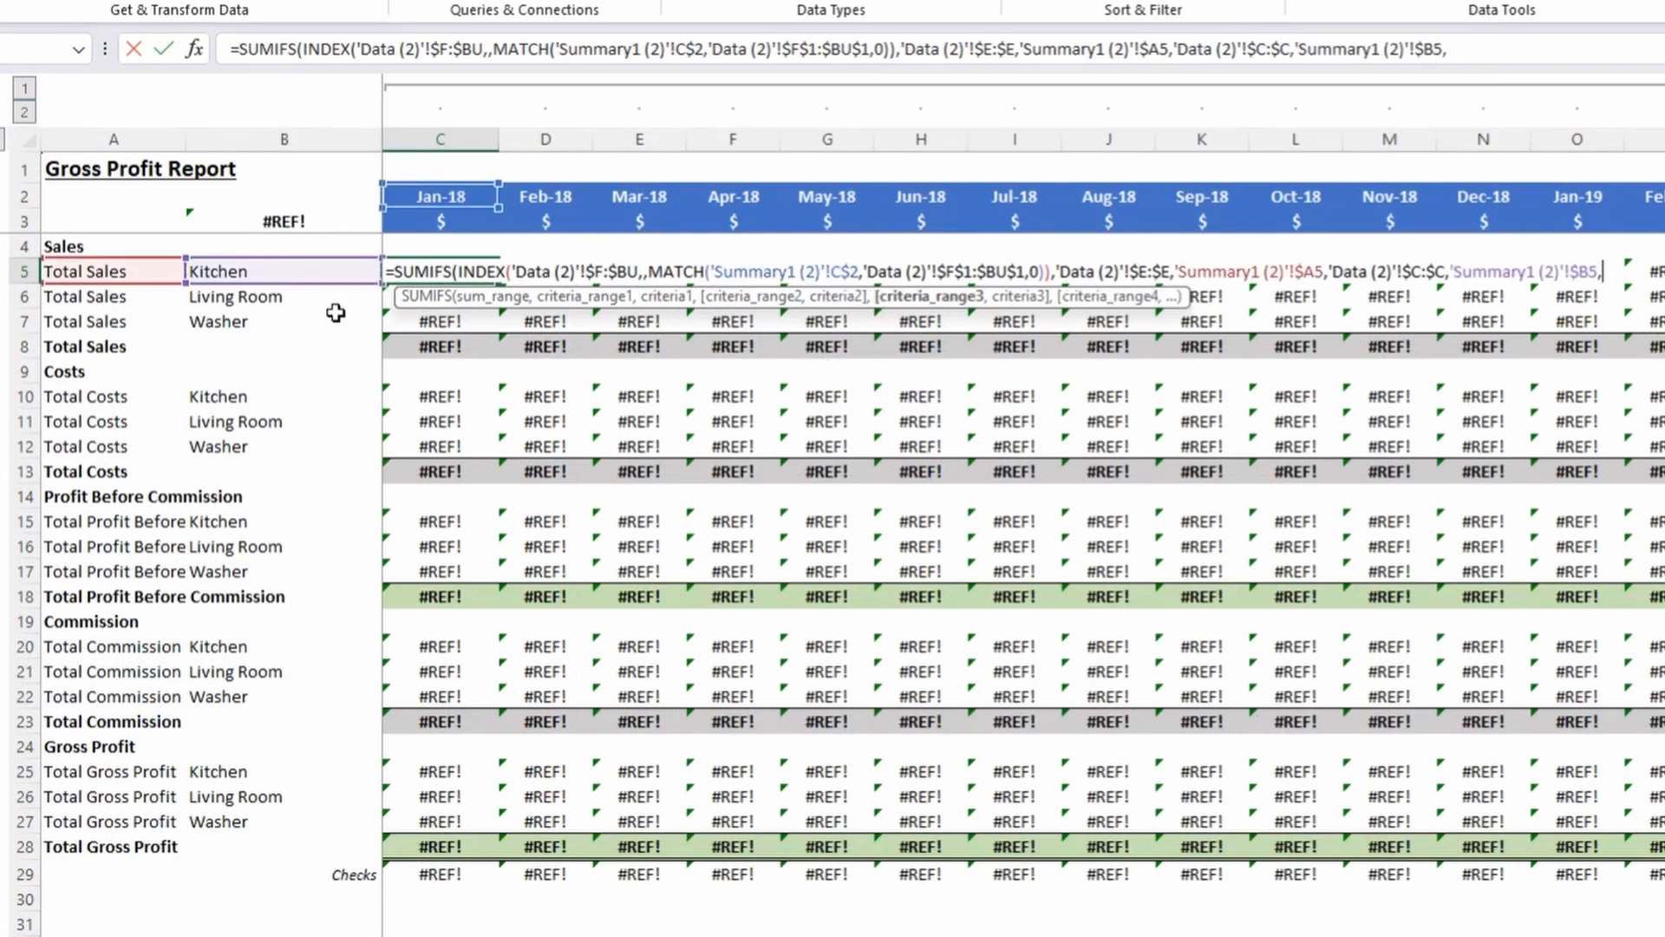
Complete the Jan-18 Kitchen SUMIFS formula in C5, ending it after the criterion 'Summary1 (2)'!$B5.
key("BackSpace")
type(")")
key("Return")
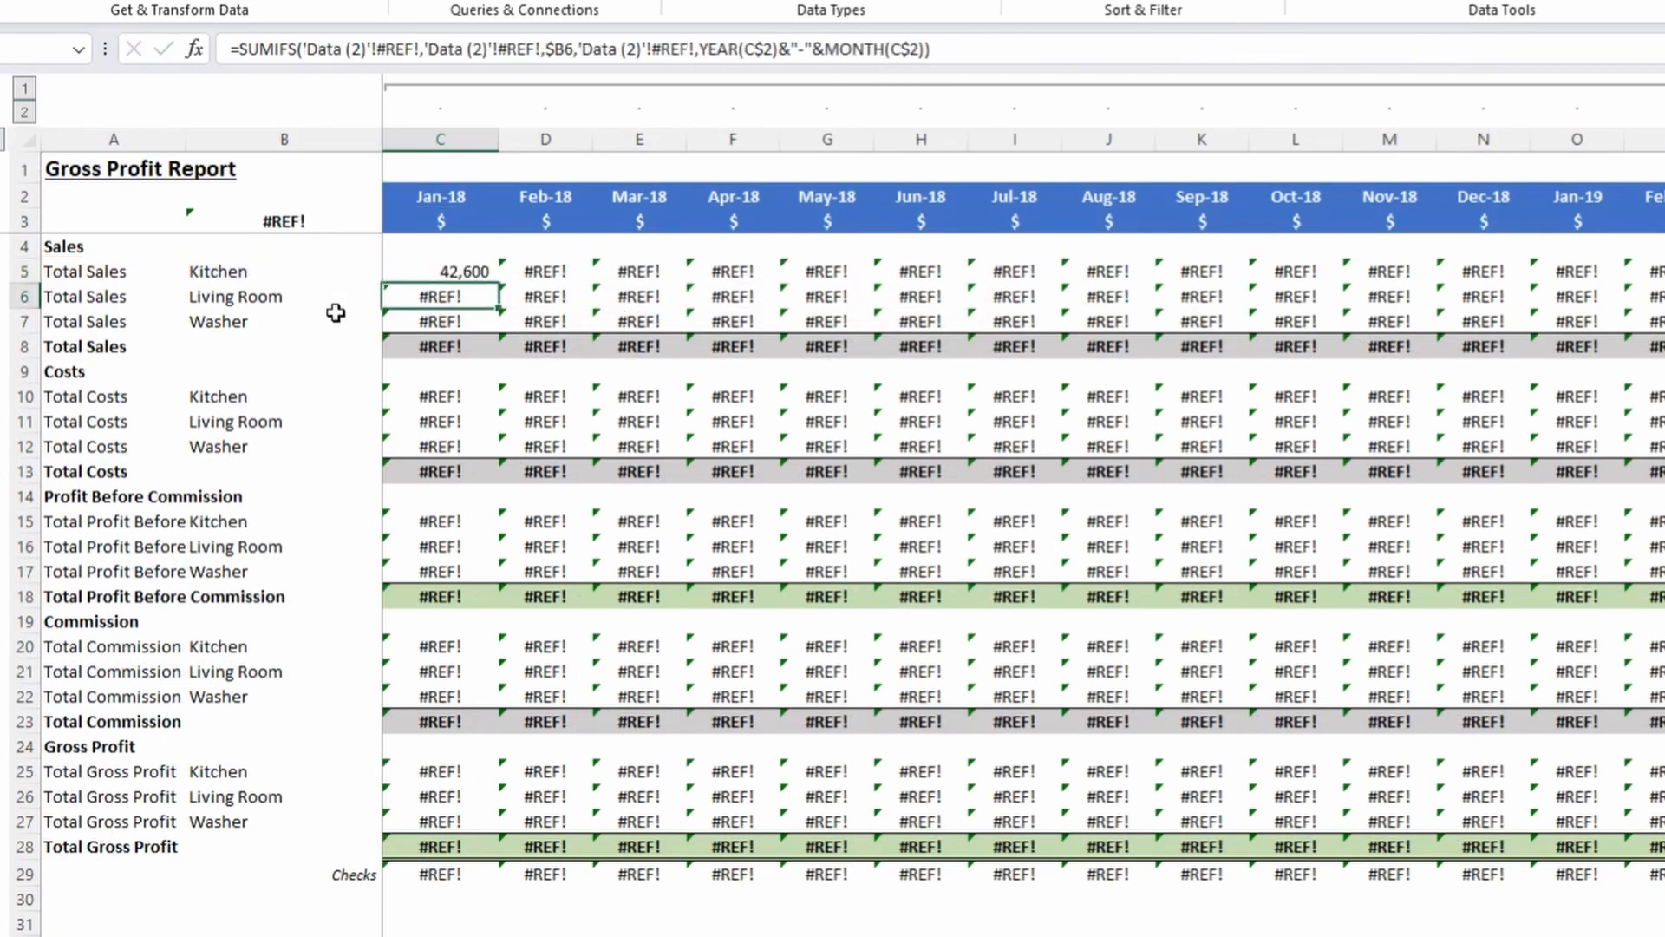
Copy the C5 formula with its formatting down to the Living Room and Washer cells C6:C7.
key("Up")
key("ctrl+c")
key("shift+Down")
key("shift+Down")
key("ctrl+v")
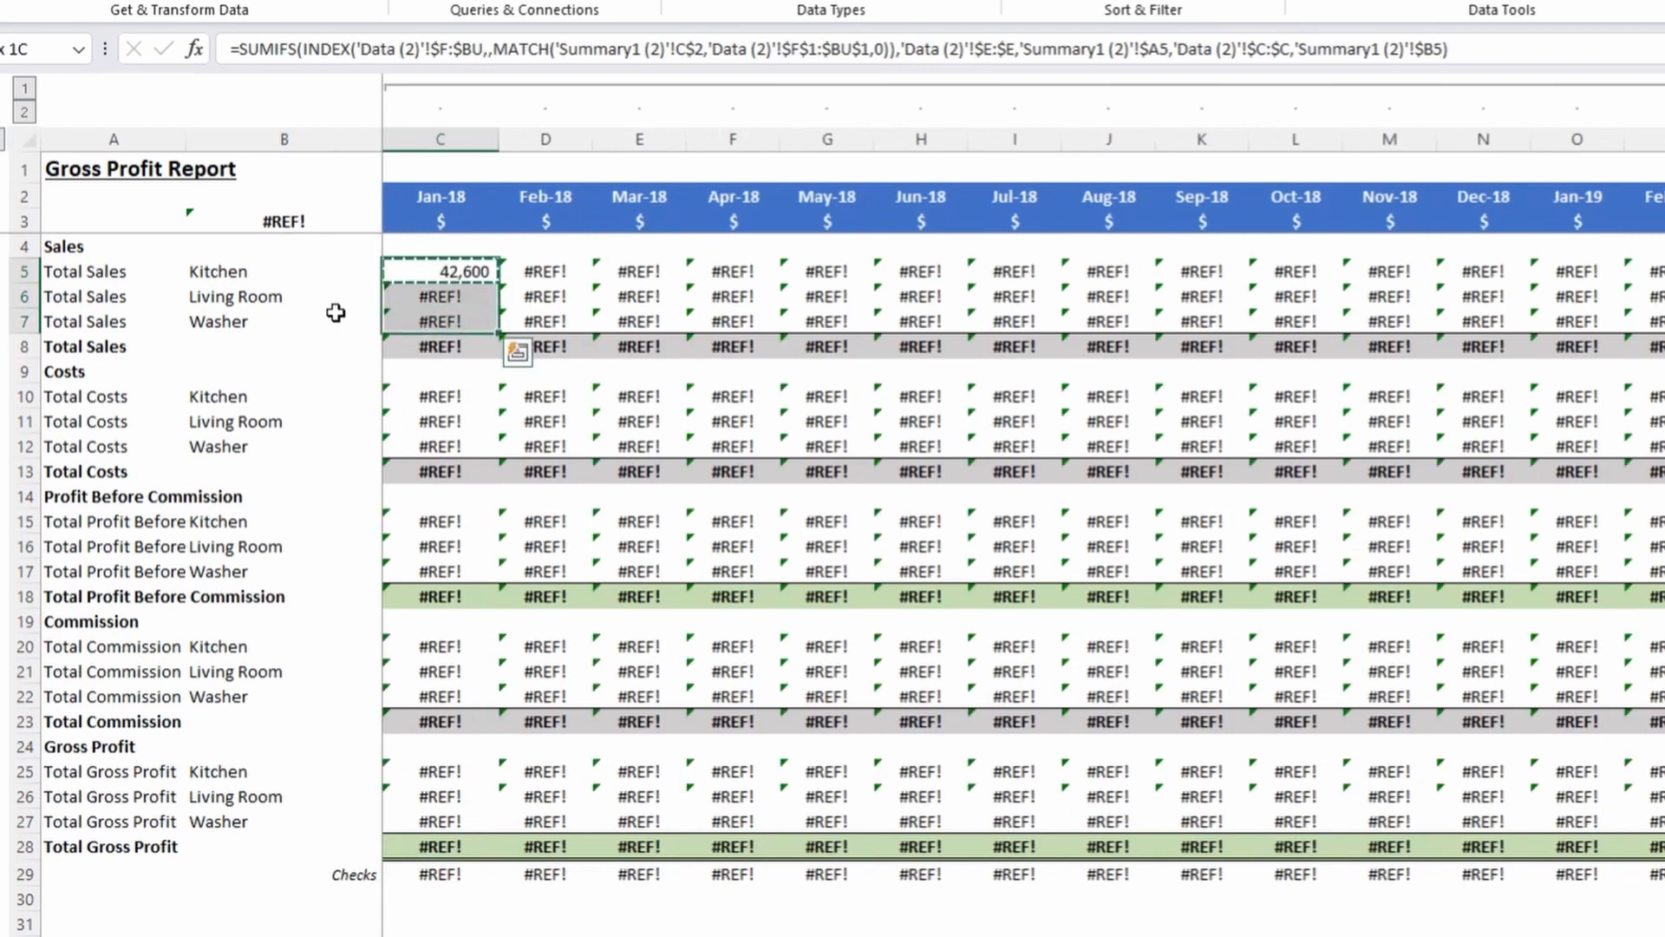
key("Return")
key("Down")
key("Down")
key("Down")
key("Down")
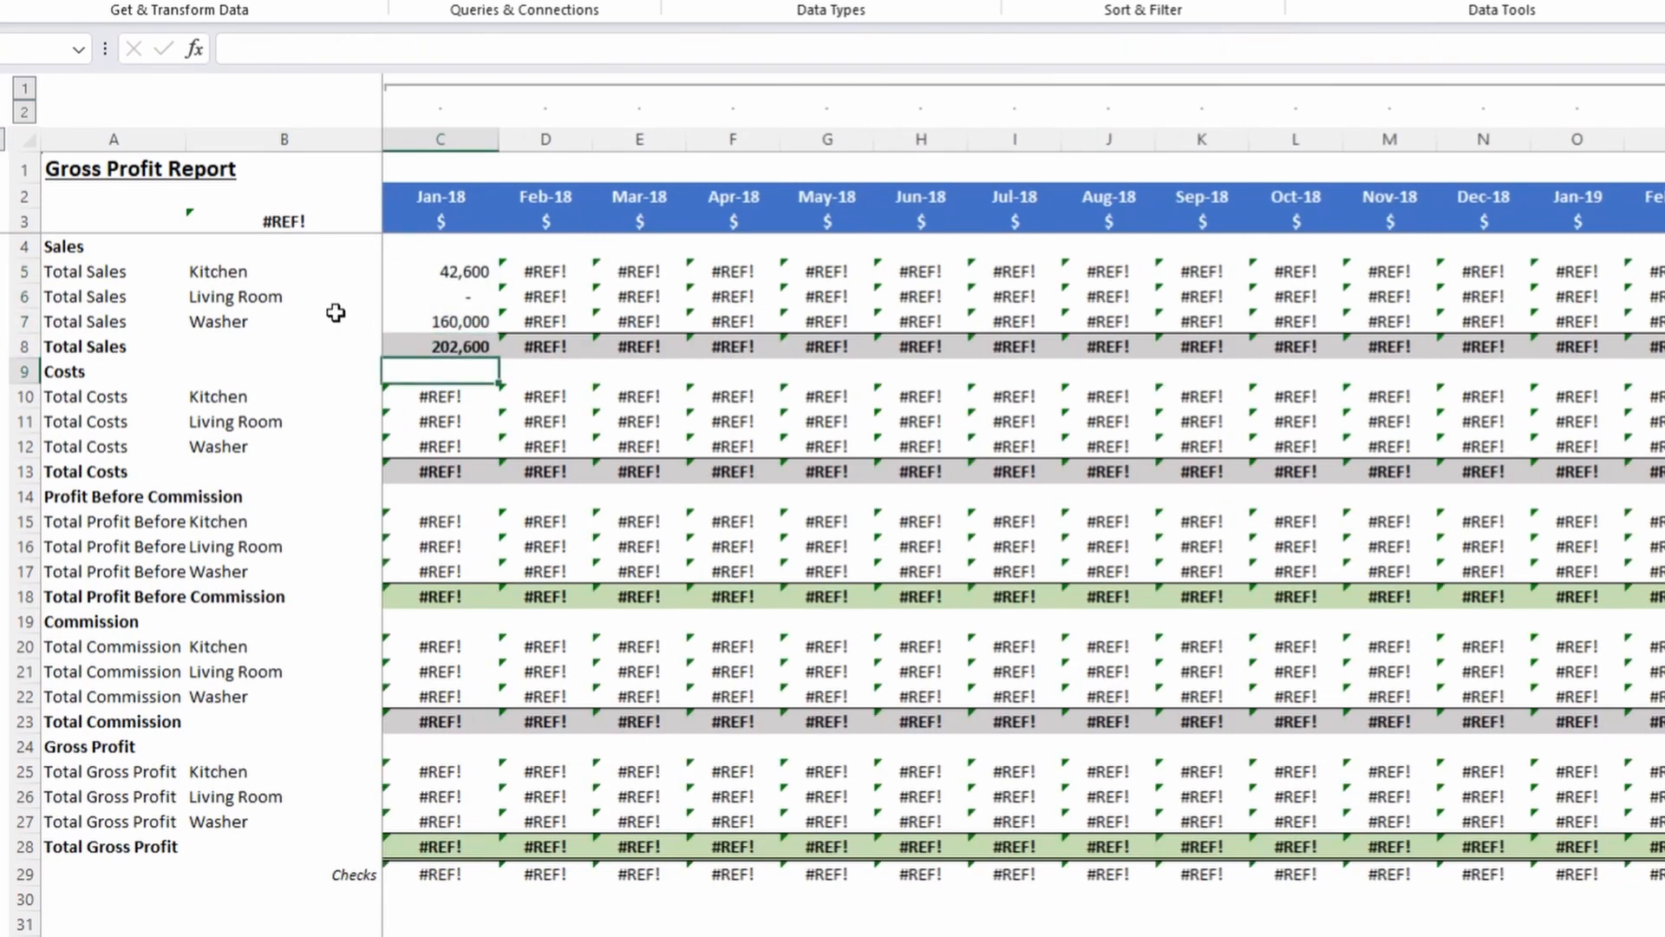
Undo the full paste over the Total Sales cells C5:C7.
key("Up")
key("Up")
key("Down")
key("Down")
left_click_drag(473, 317, 513, 312)
left_click(469, 323)
left_click(458, 369)
left_click(462, 325)
left_click(489, 375)
key("ctrl+z")
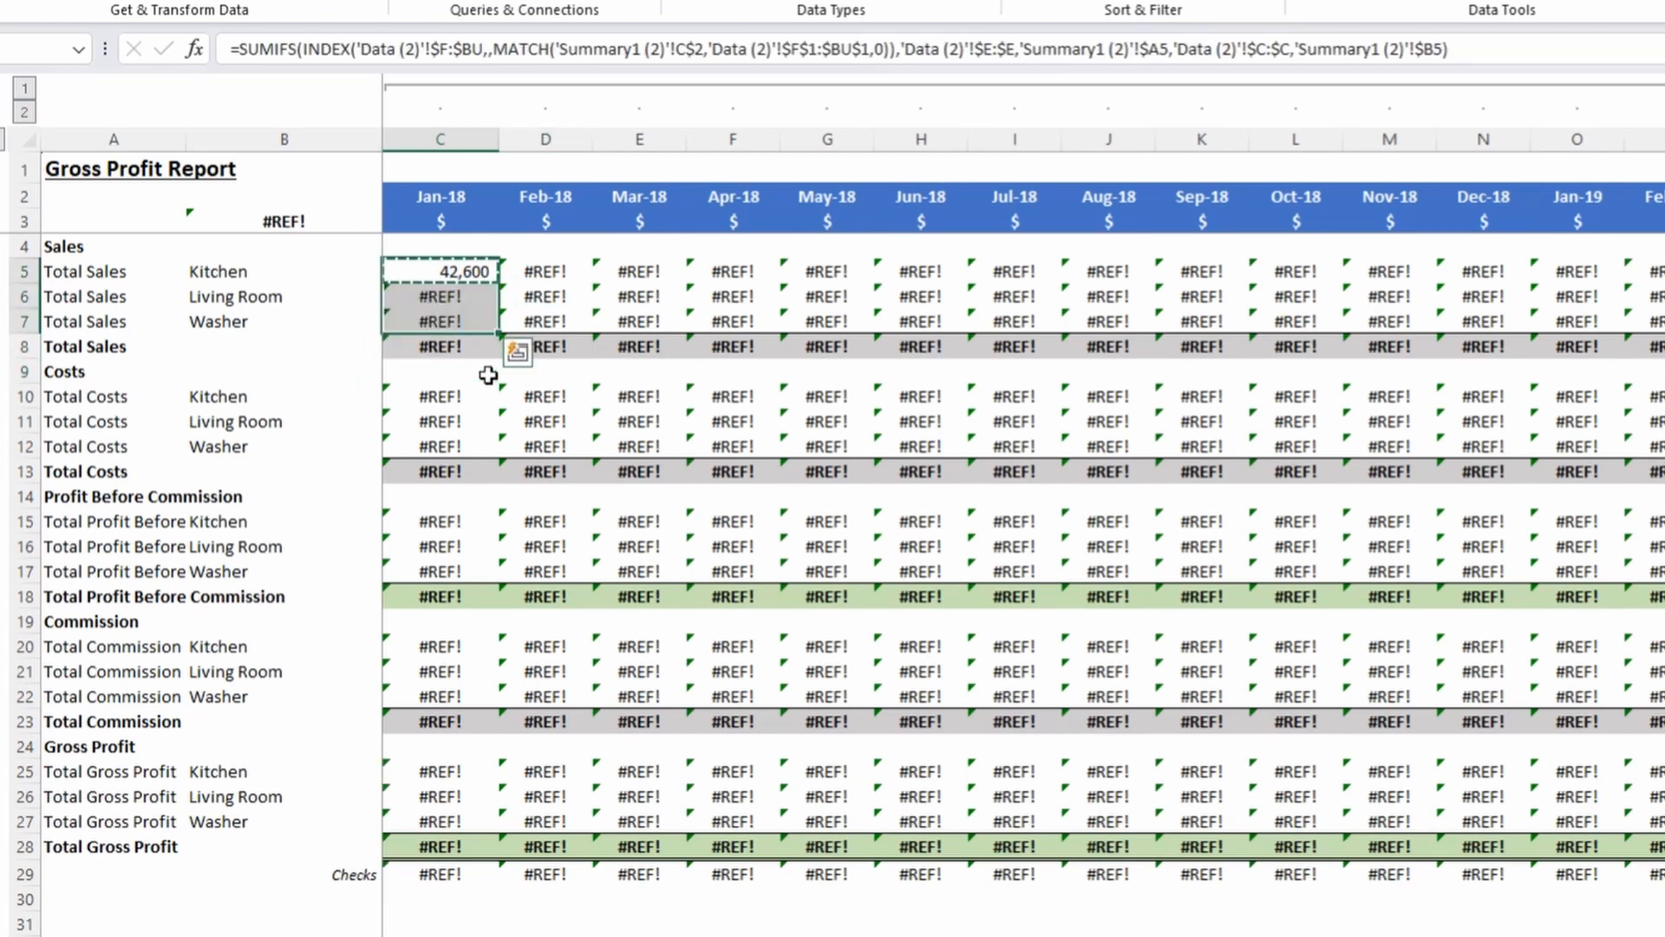
Paste C5's formula into C5:C7 as formulas only, leaving the cell formatting out.
right_click(491, 379)
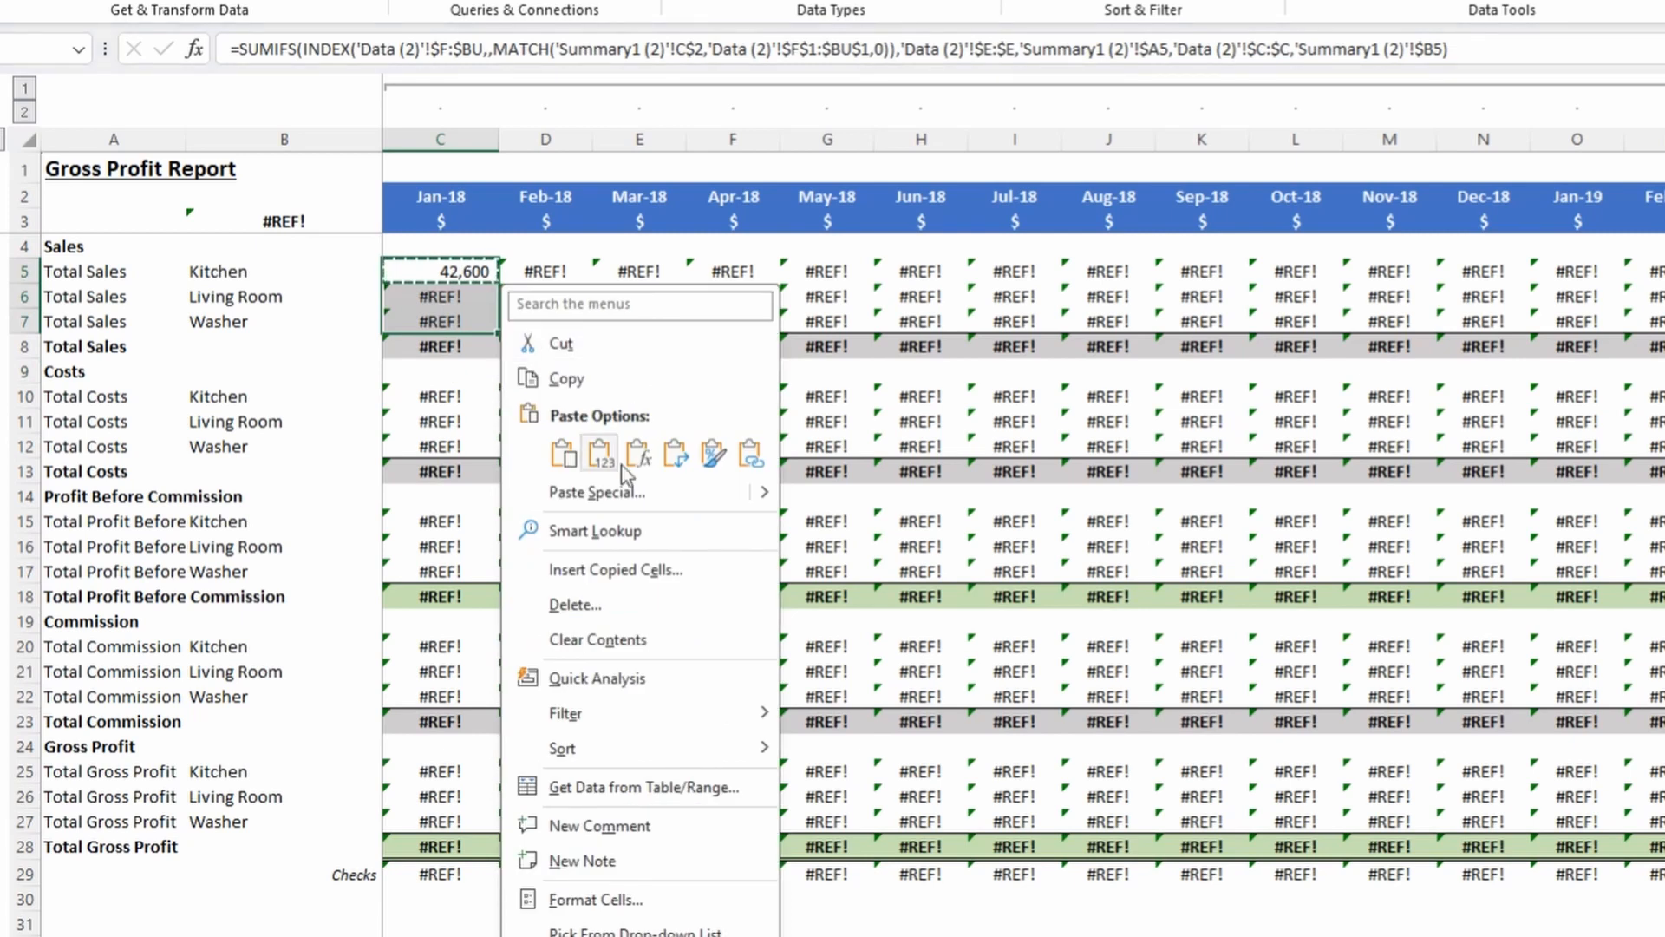
left_click(643, 462)
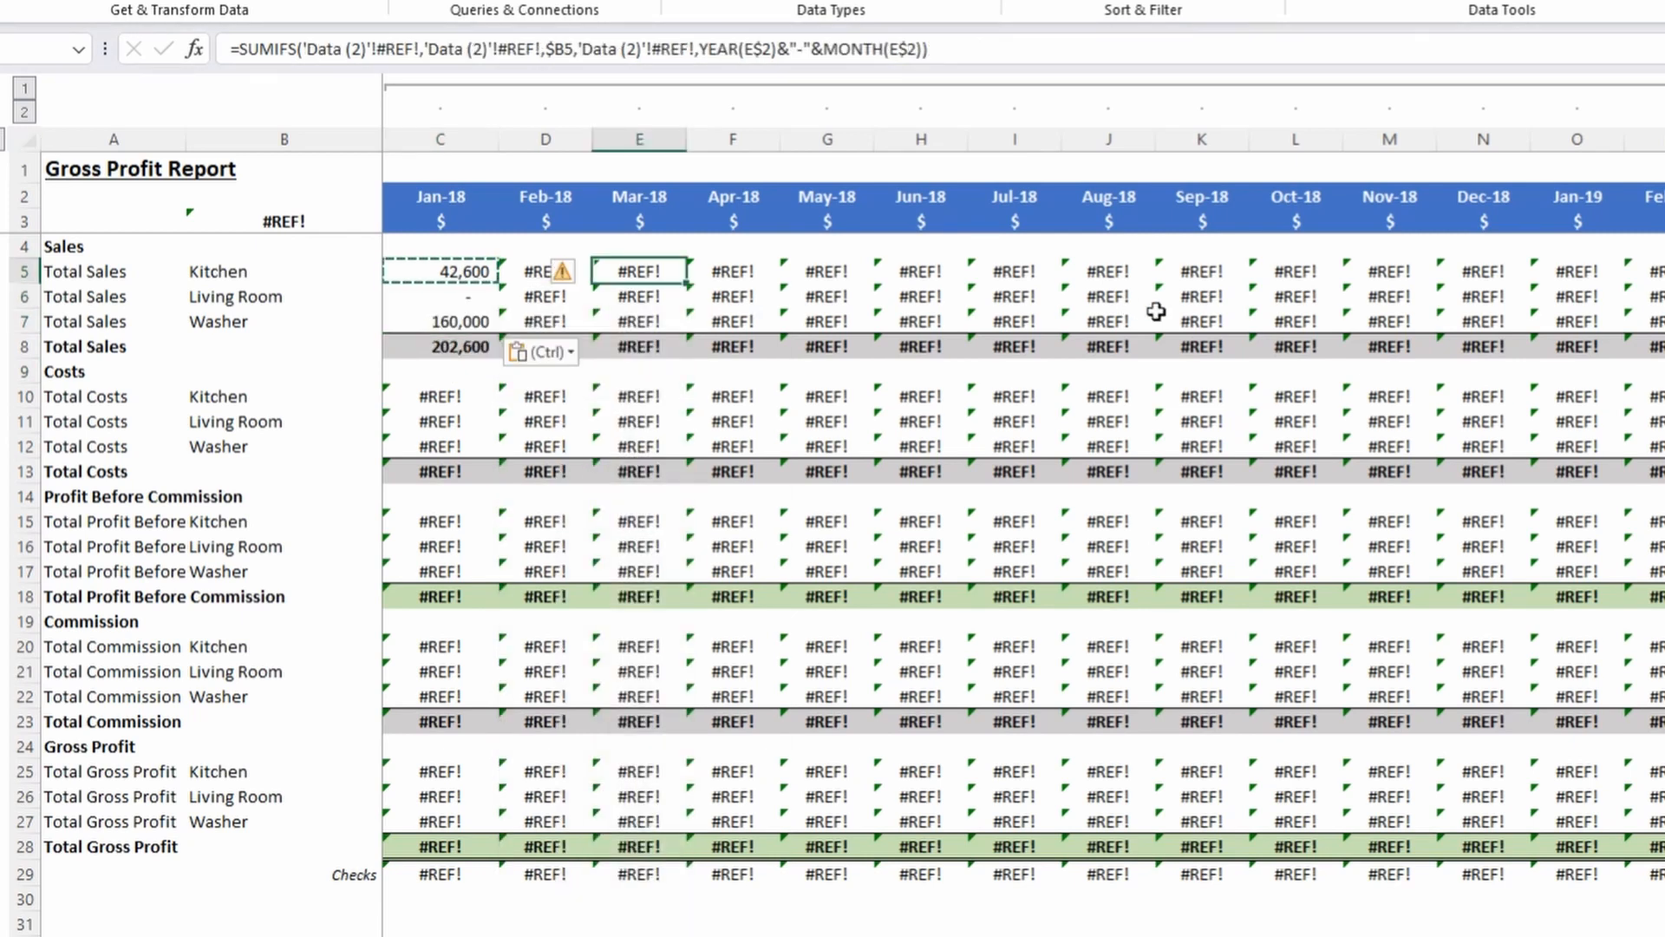
left_click(472, 322)
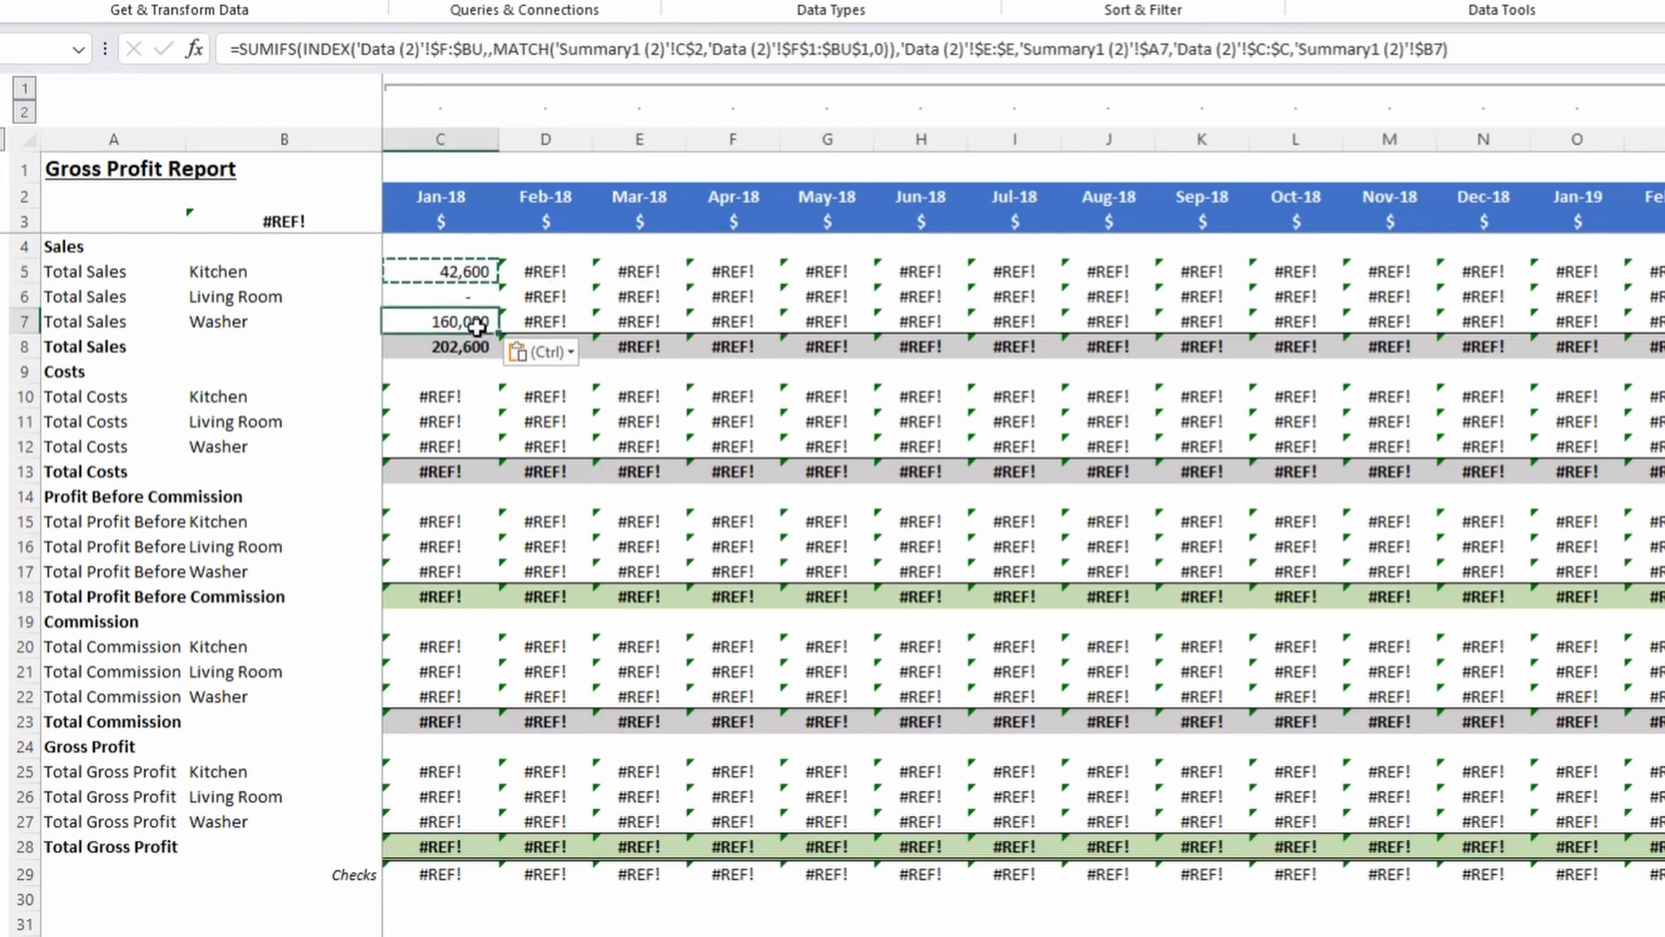
left_click(475, 274)
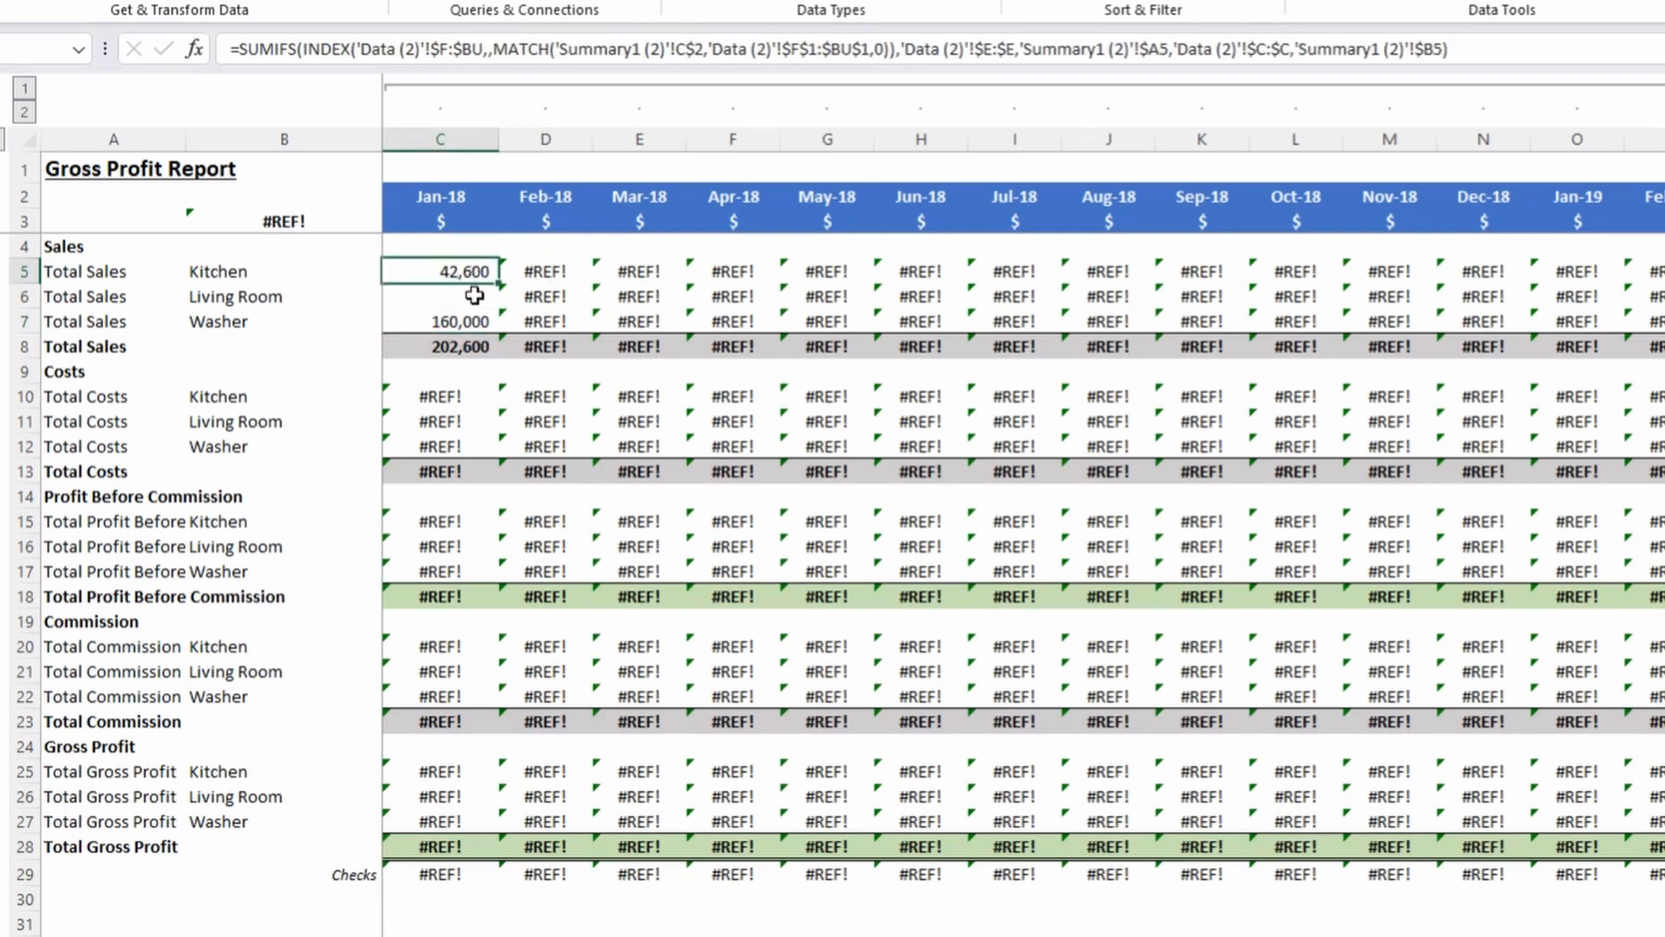
Copy the Total Sales formulas in C5:C7 across all months through Dec-23.
left_click_drag(468, 274, 468, 323)
left_click(481, 351)
left_click(476, 323)
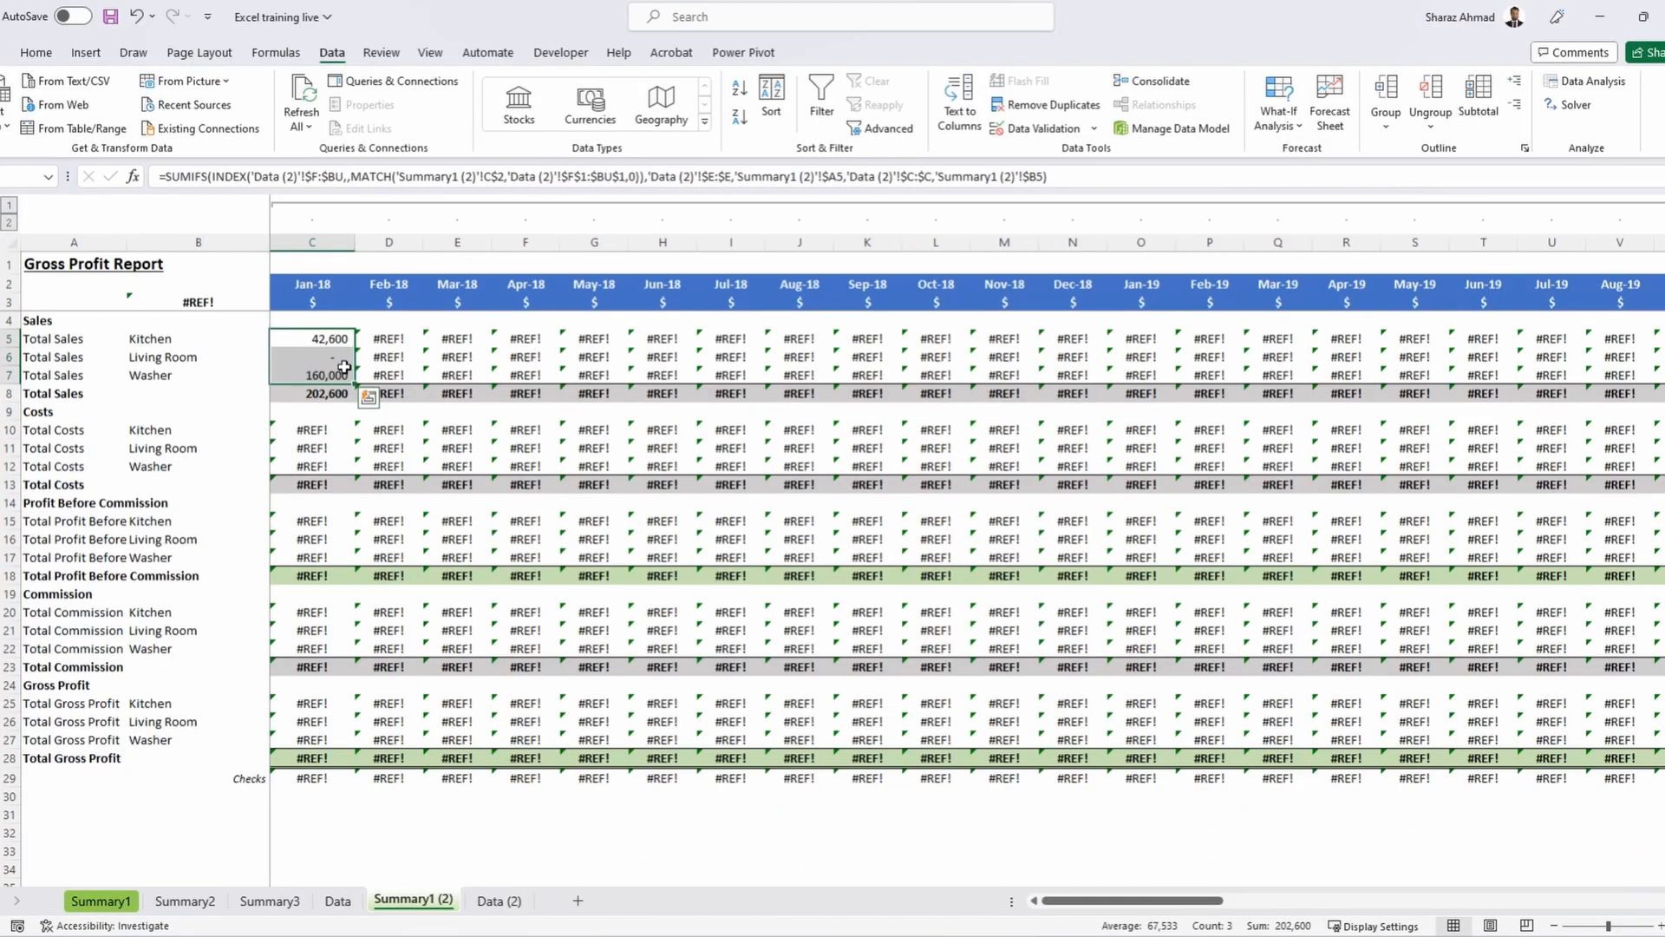
key("ctrl+c")
key("ctrl+shift+Right")
key("ctrl+v")
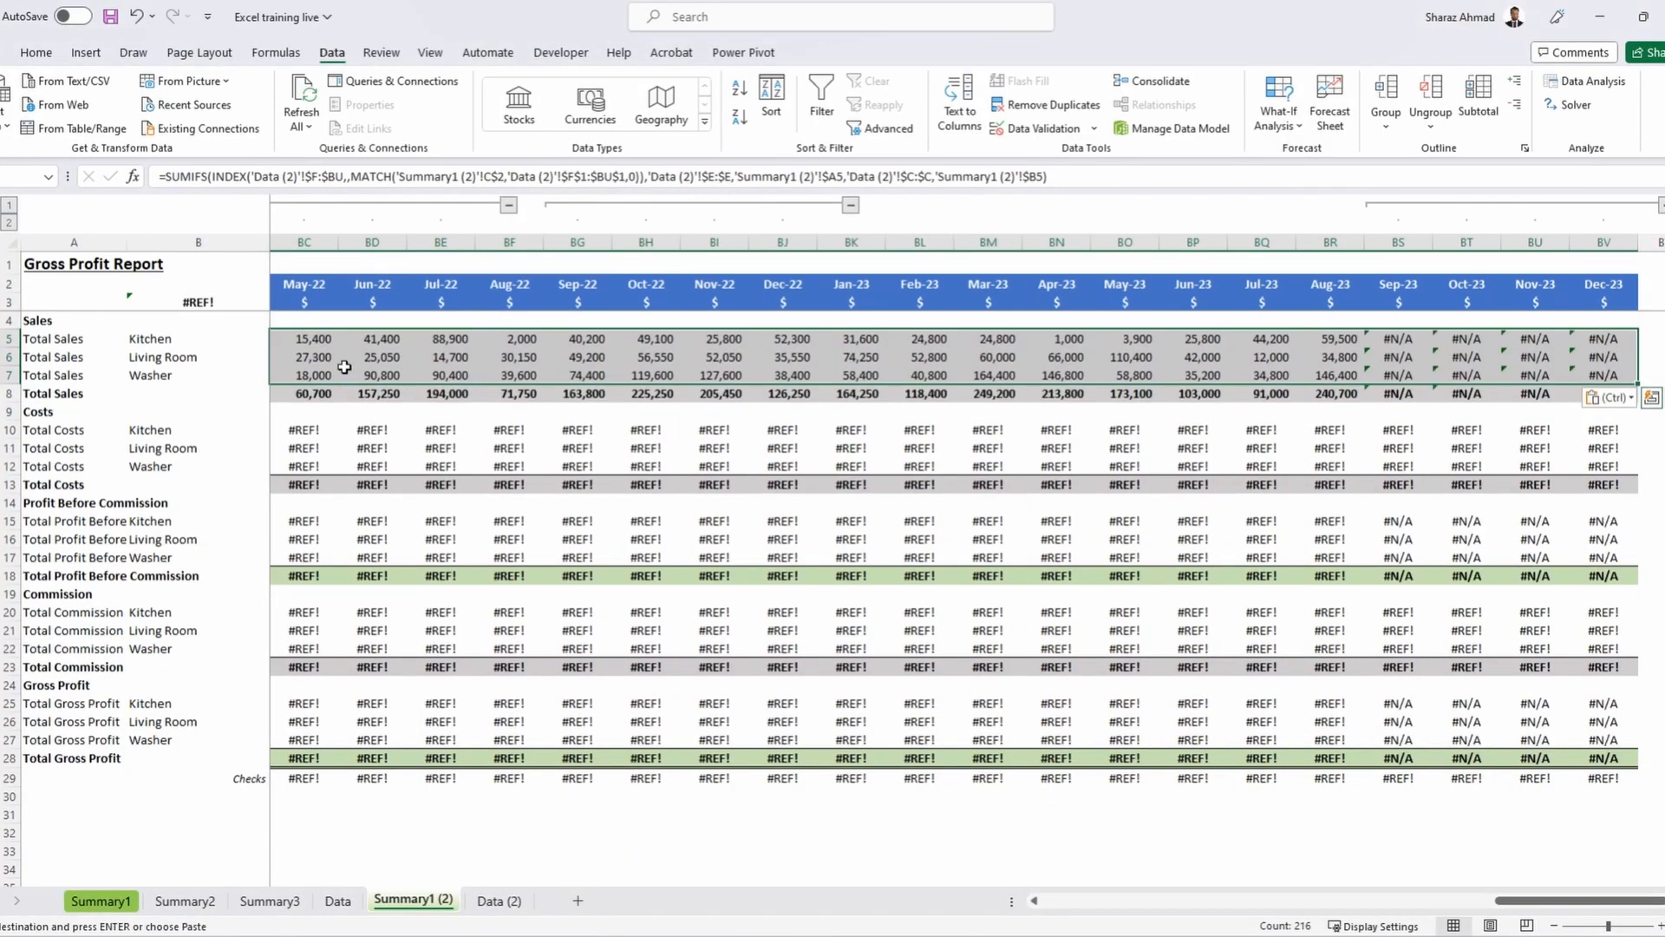
Examine the Total Sales Kitchen cells for the last months, Sep-23 to Dec-23.
key("ctrl+Right")
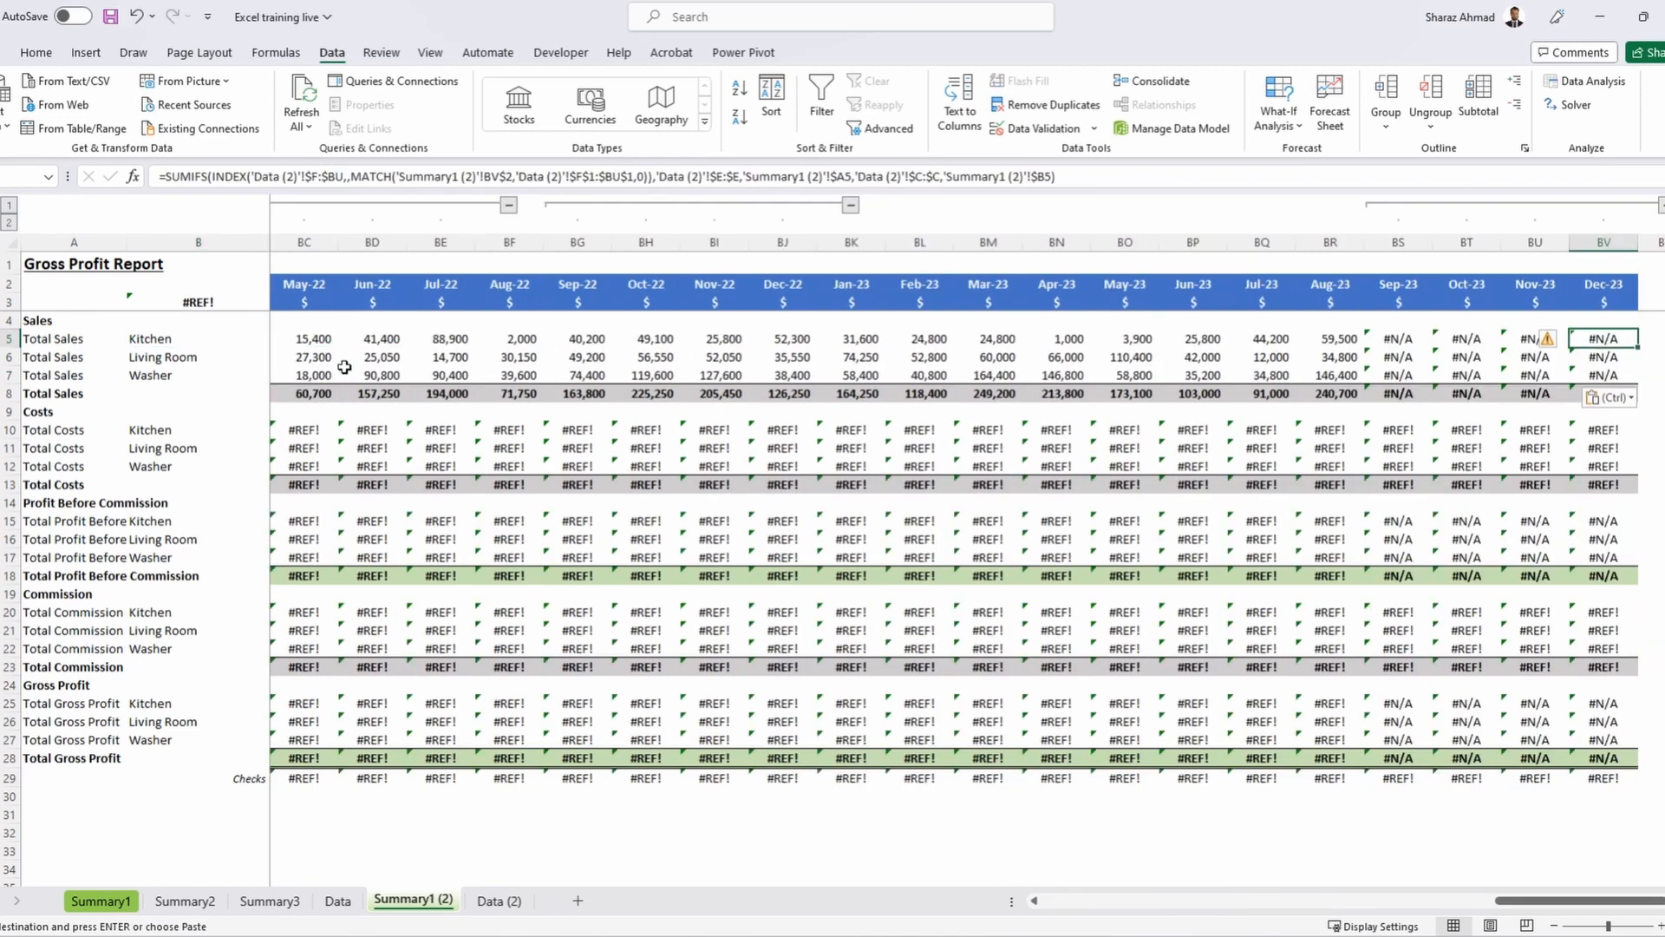
key("Left")
key("Left")
key("Left")
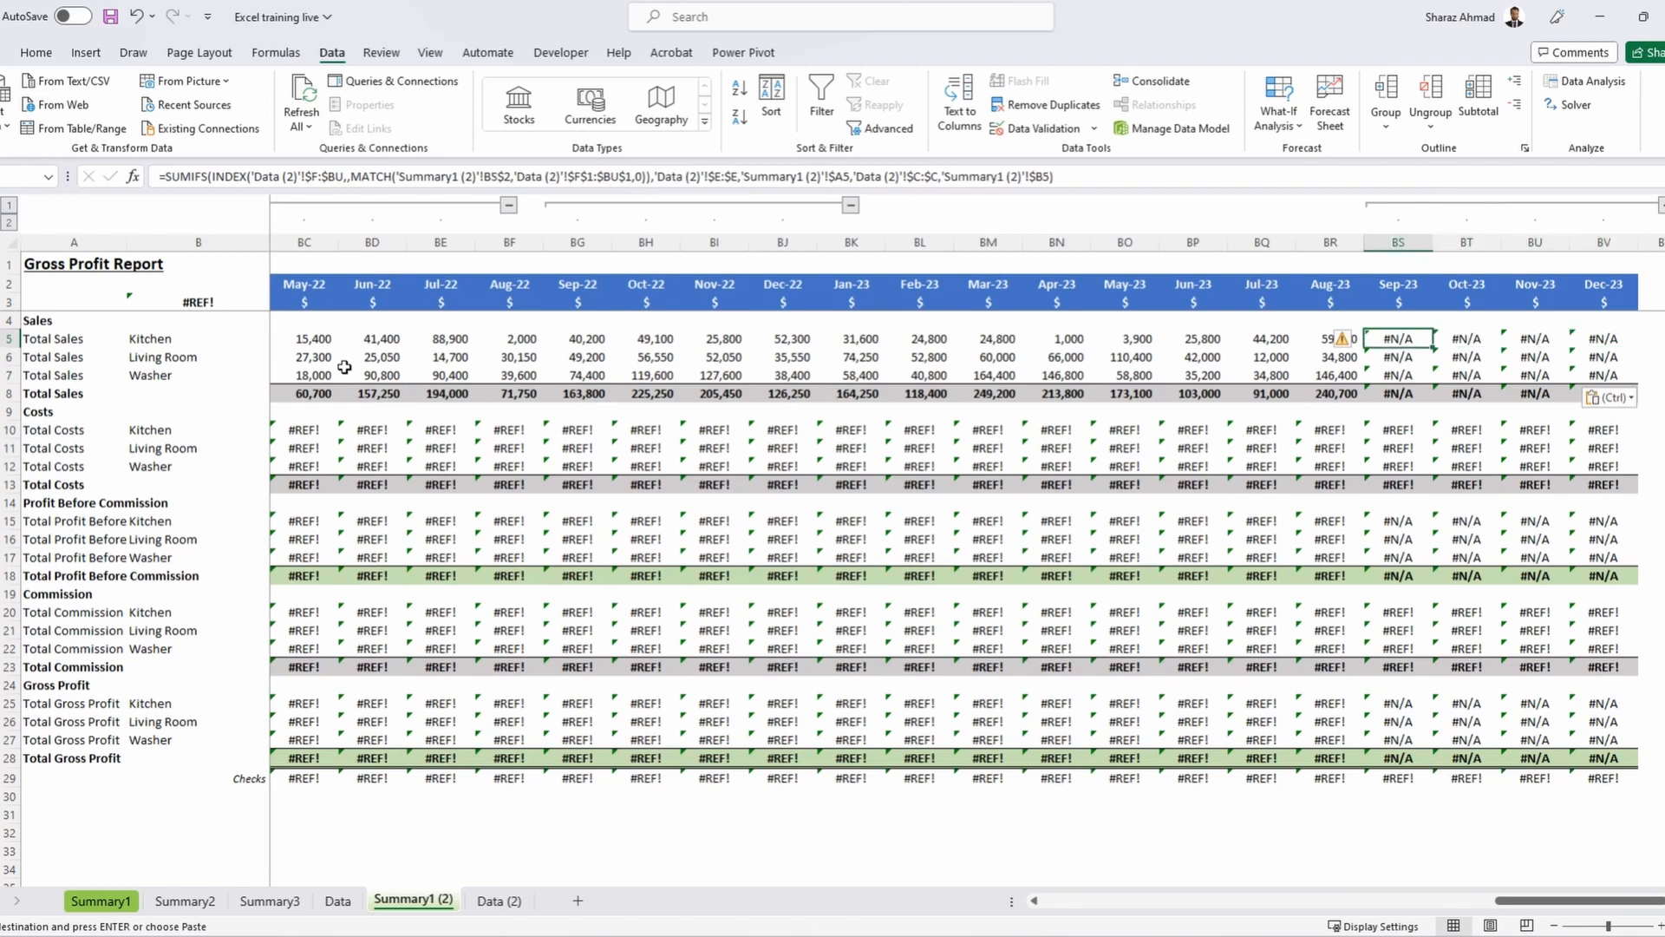
key("Right")
key("Right")
key("Right")
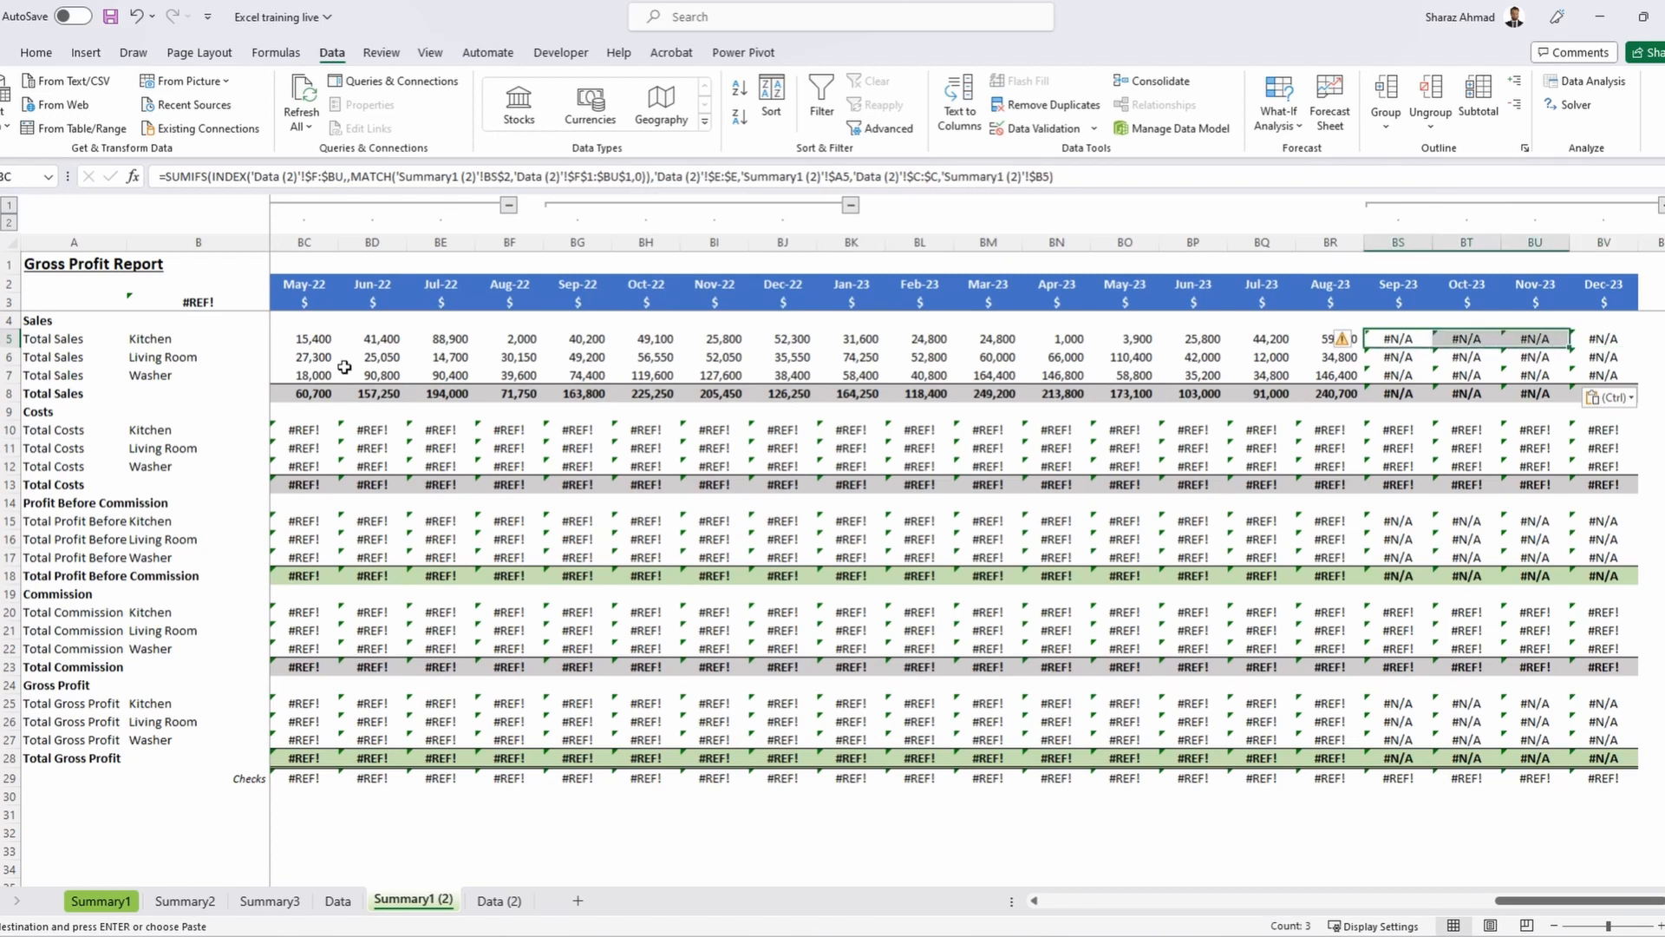
Wrap the C5 SUMIFS formula in IFERROR with 0 as the value returned on error.
key("ctrl+Left")
key("F2")
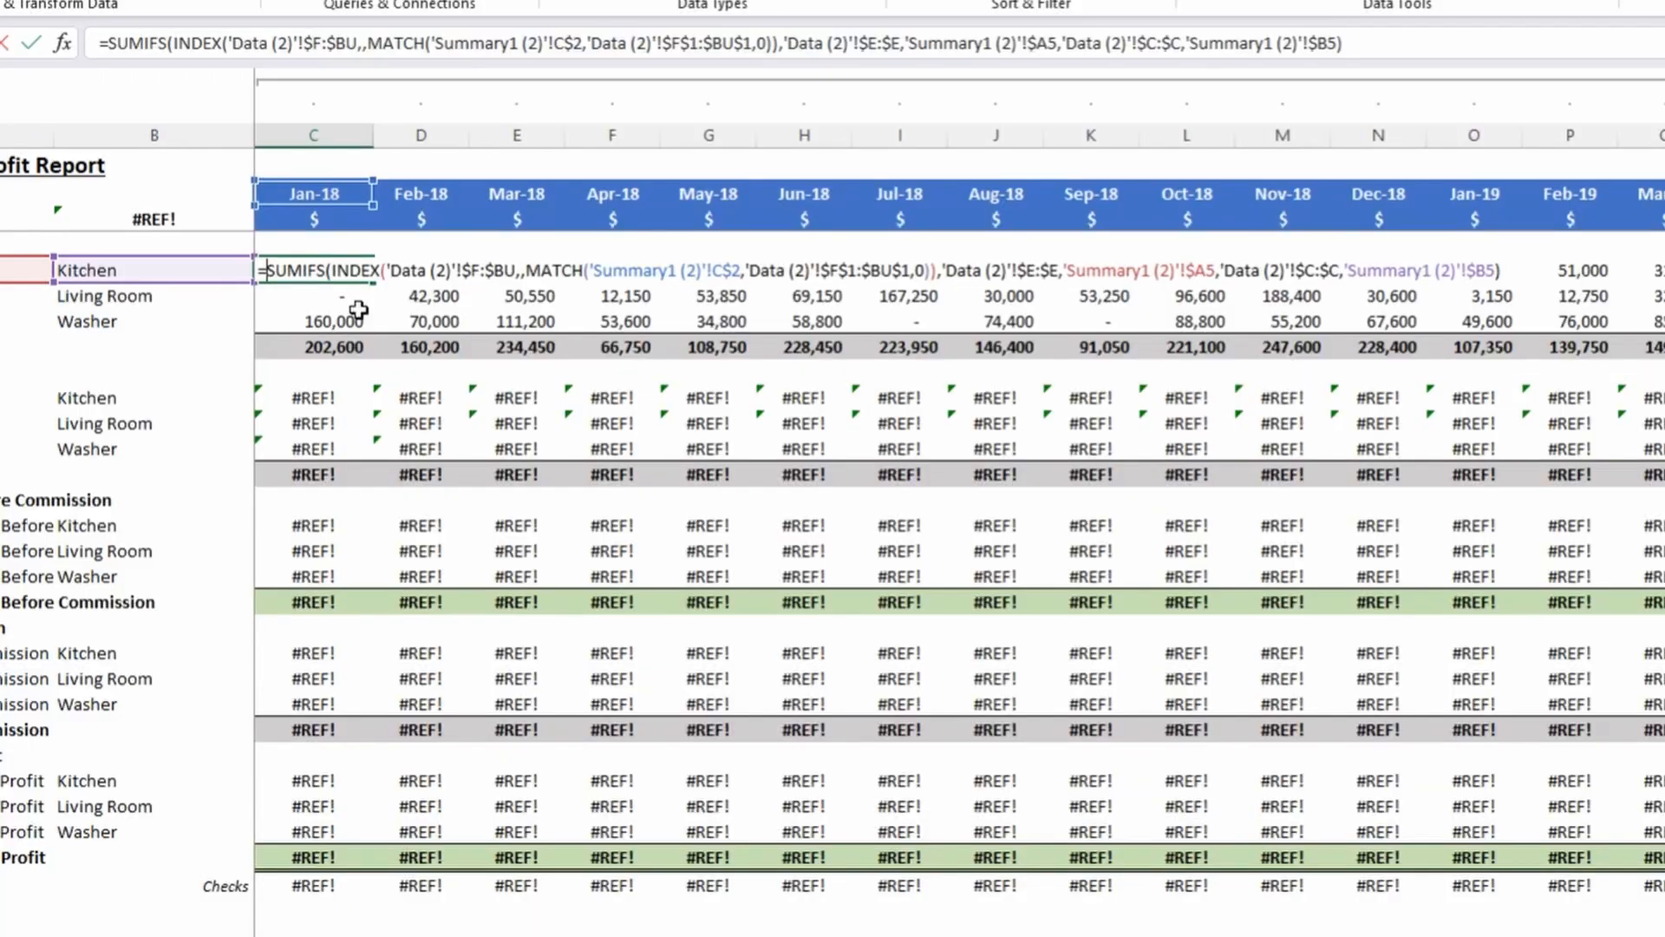
key("Home")
key("Right")
type("IFERROR(")
key("Tab")
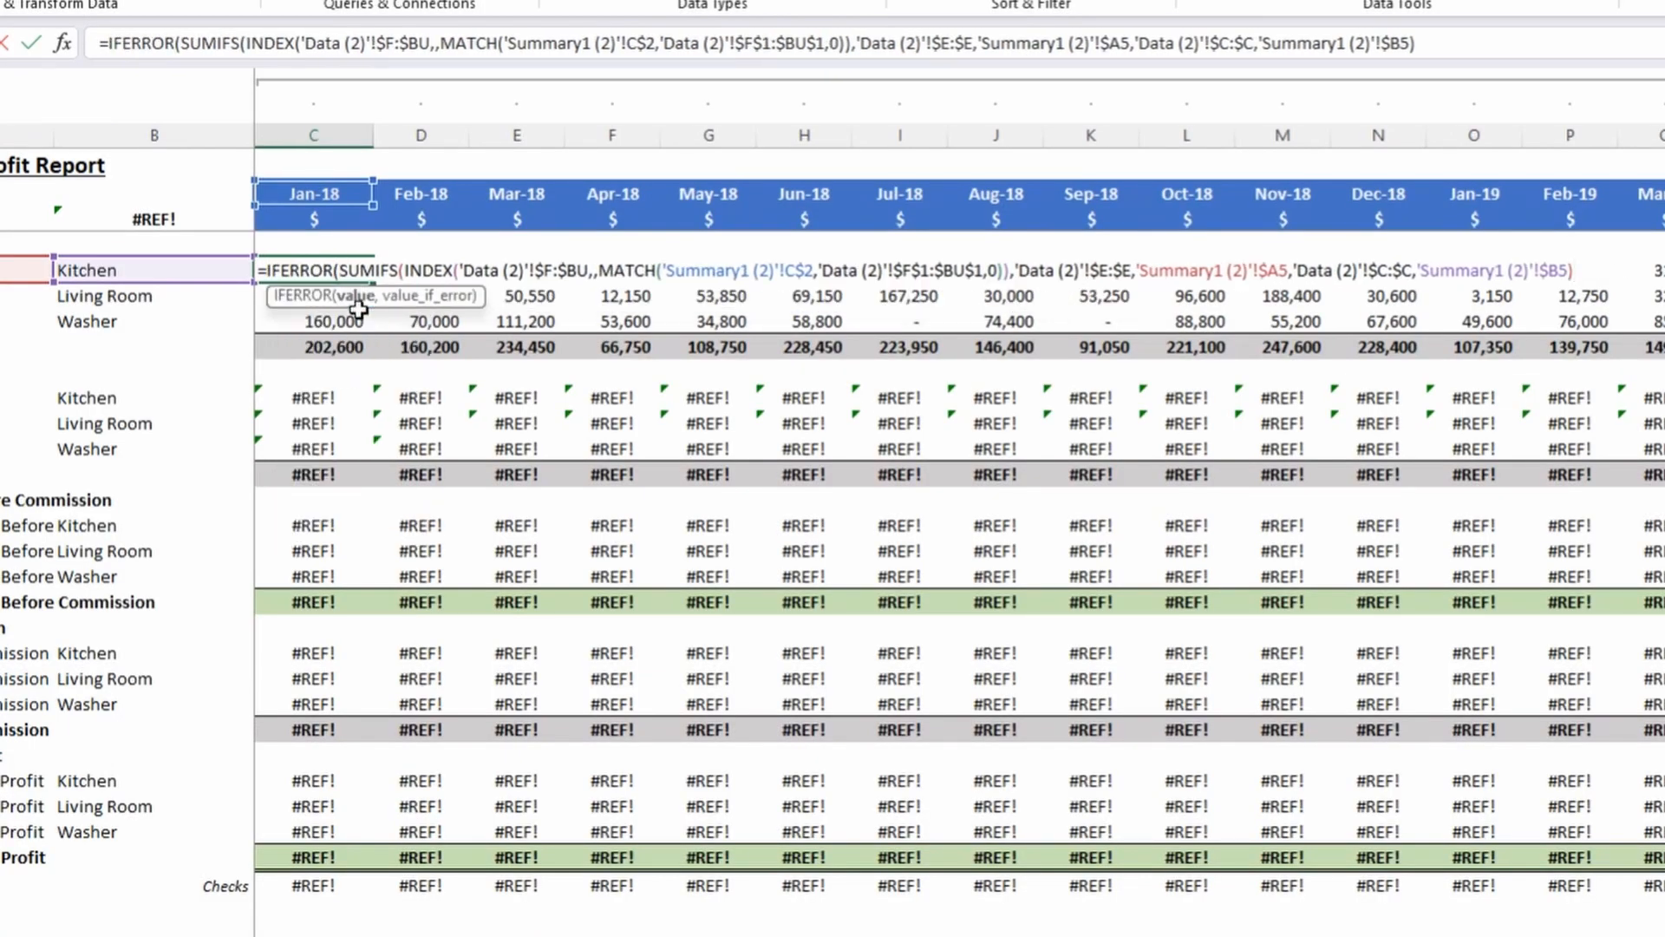
type(",0)")
key("ctrl+Return")
Copy the IFERROR formula to all three Total Sales rows, from Jan-18 through Dec-23.
scroll(358, 308, "right", 15)
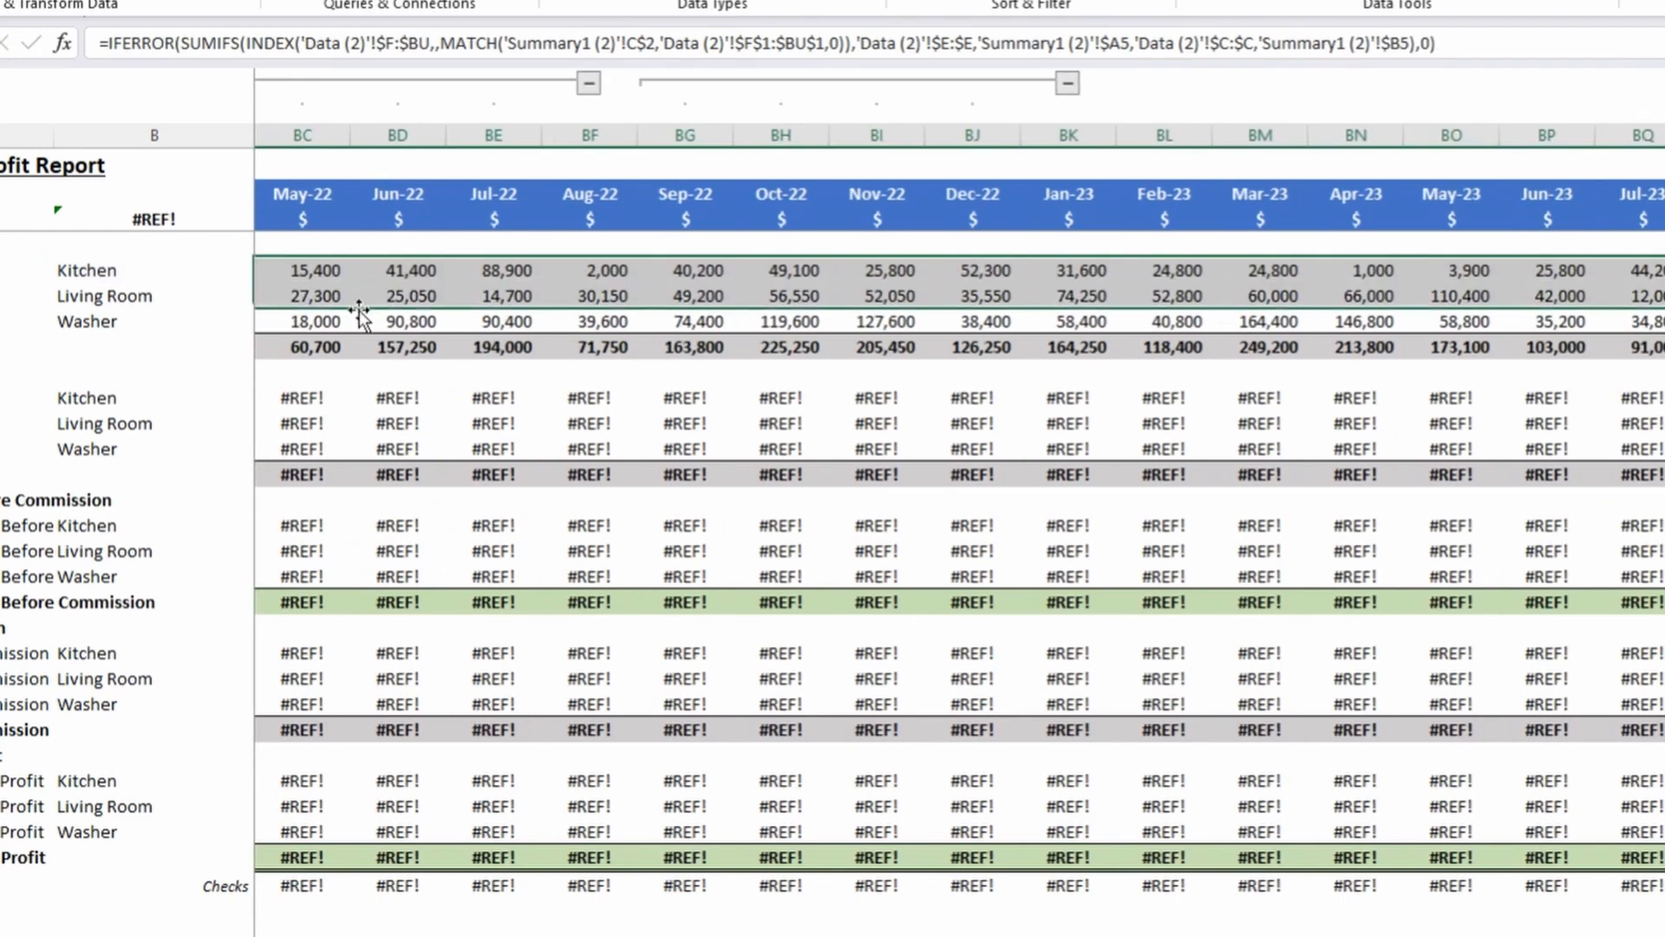
key("shift+Down")
key("ctrl+v")
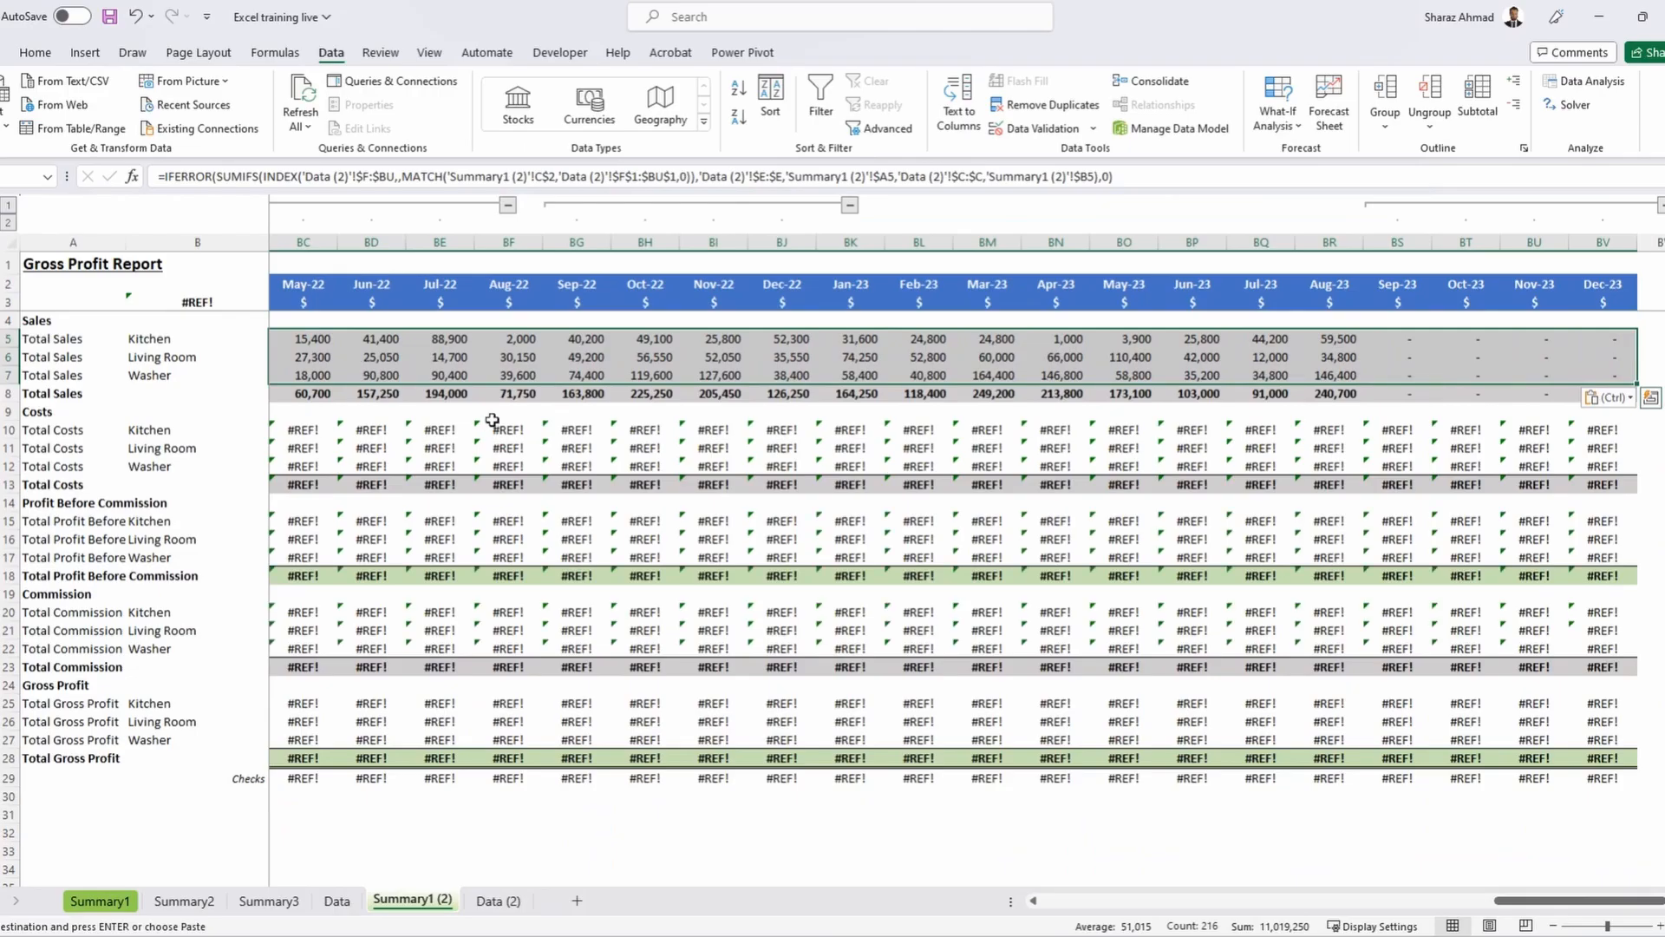
left_click_drag(1386, 338, 1599, 370)
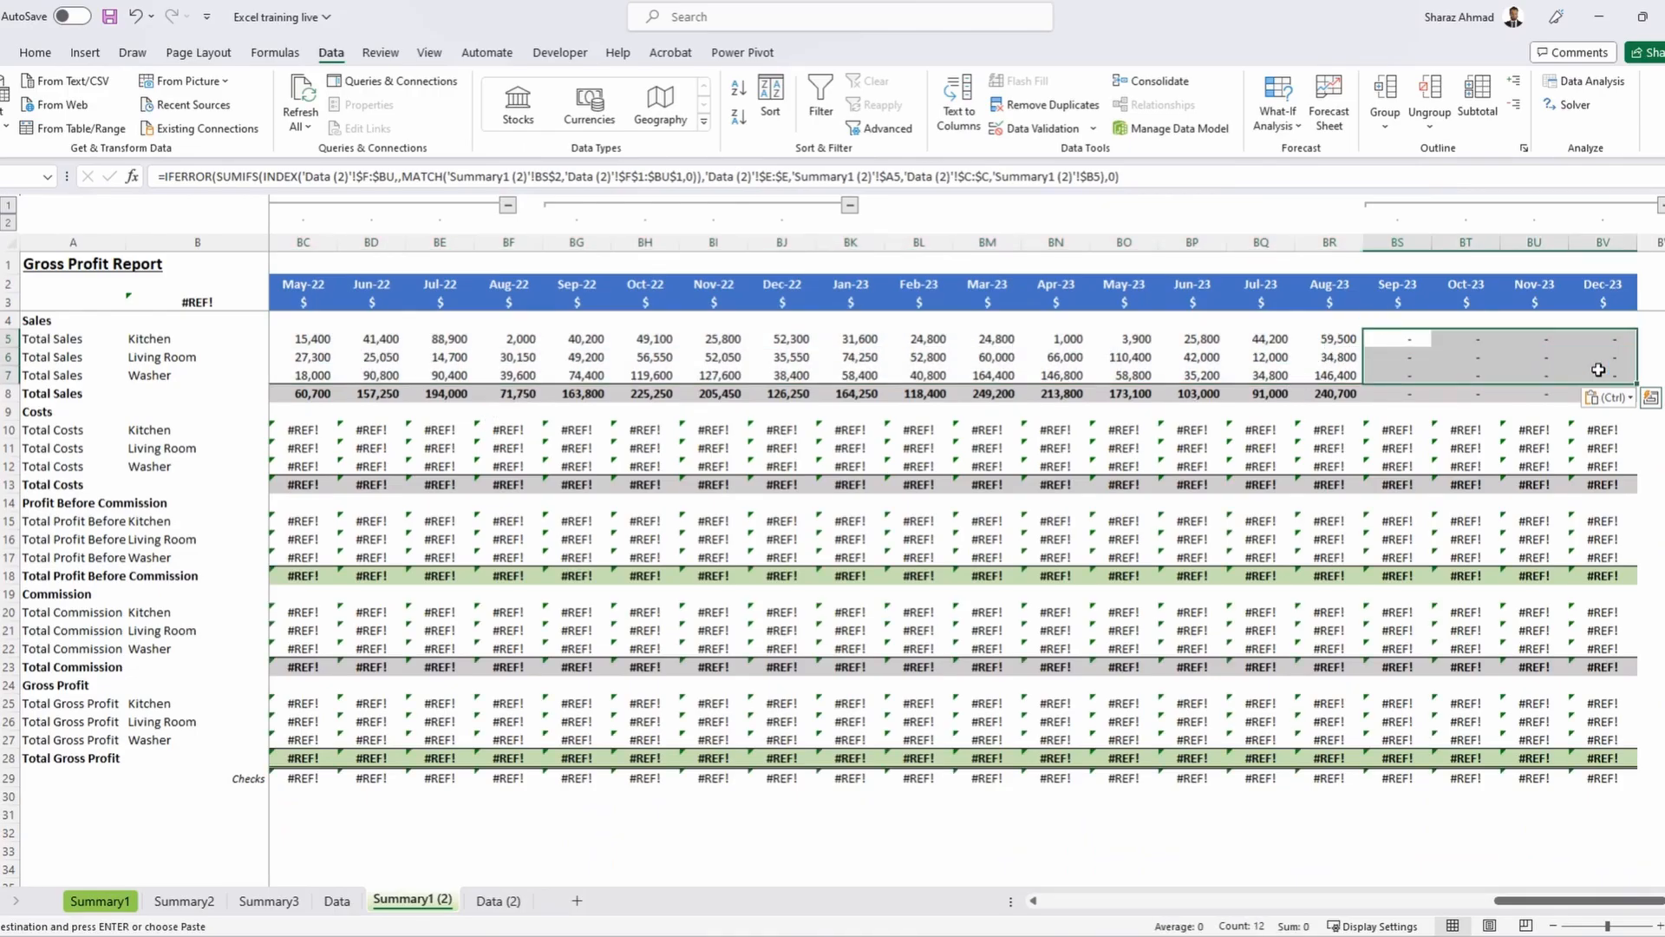
Paste the Total Sales formula as formulas only into the Jan-18 Total Costs cells C10:C12 and check its references.
key("ctrl+Left")
key("Right")
key("Right")
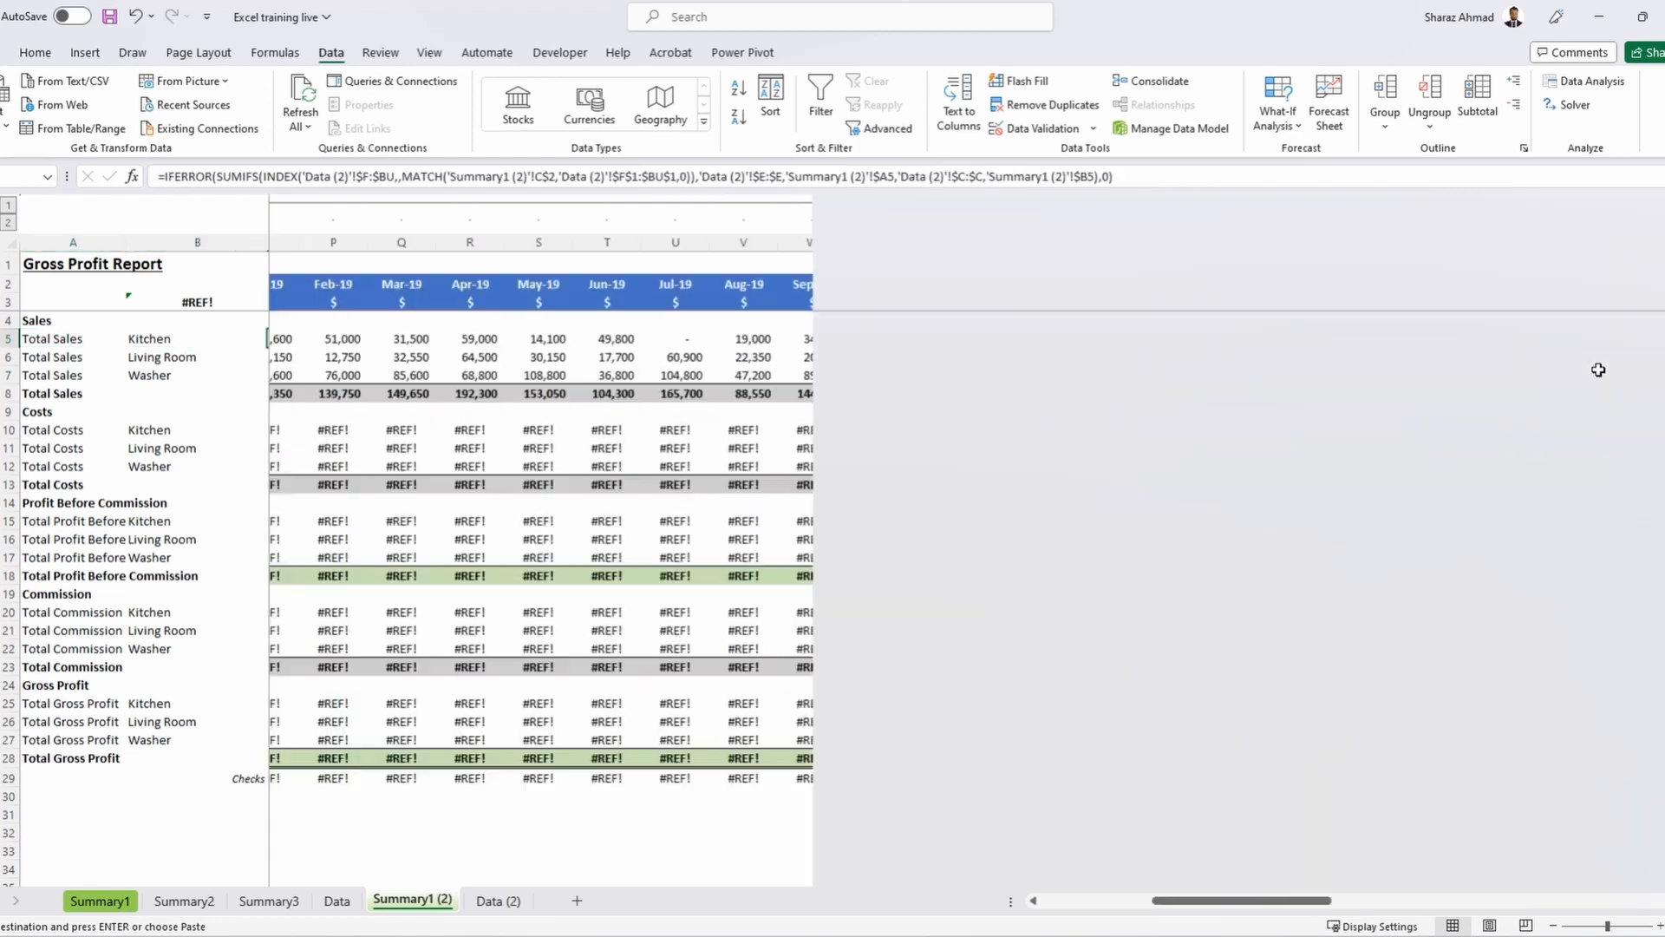
key("Down")
key("Down")
key("Down")
key("Down")
key("Down")
key("shift+Down")
key("shift+Down")
key("shift+F10")
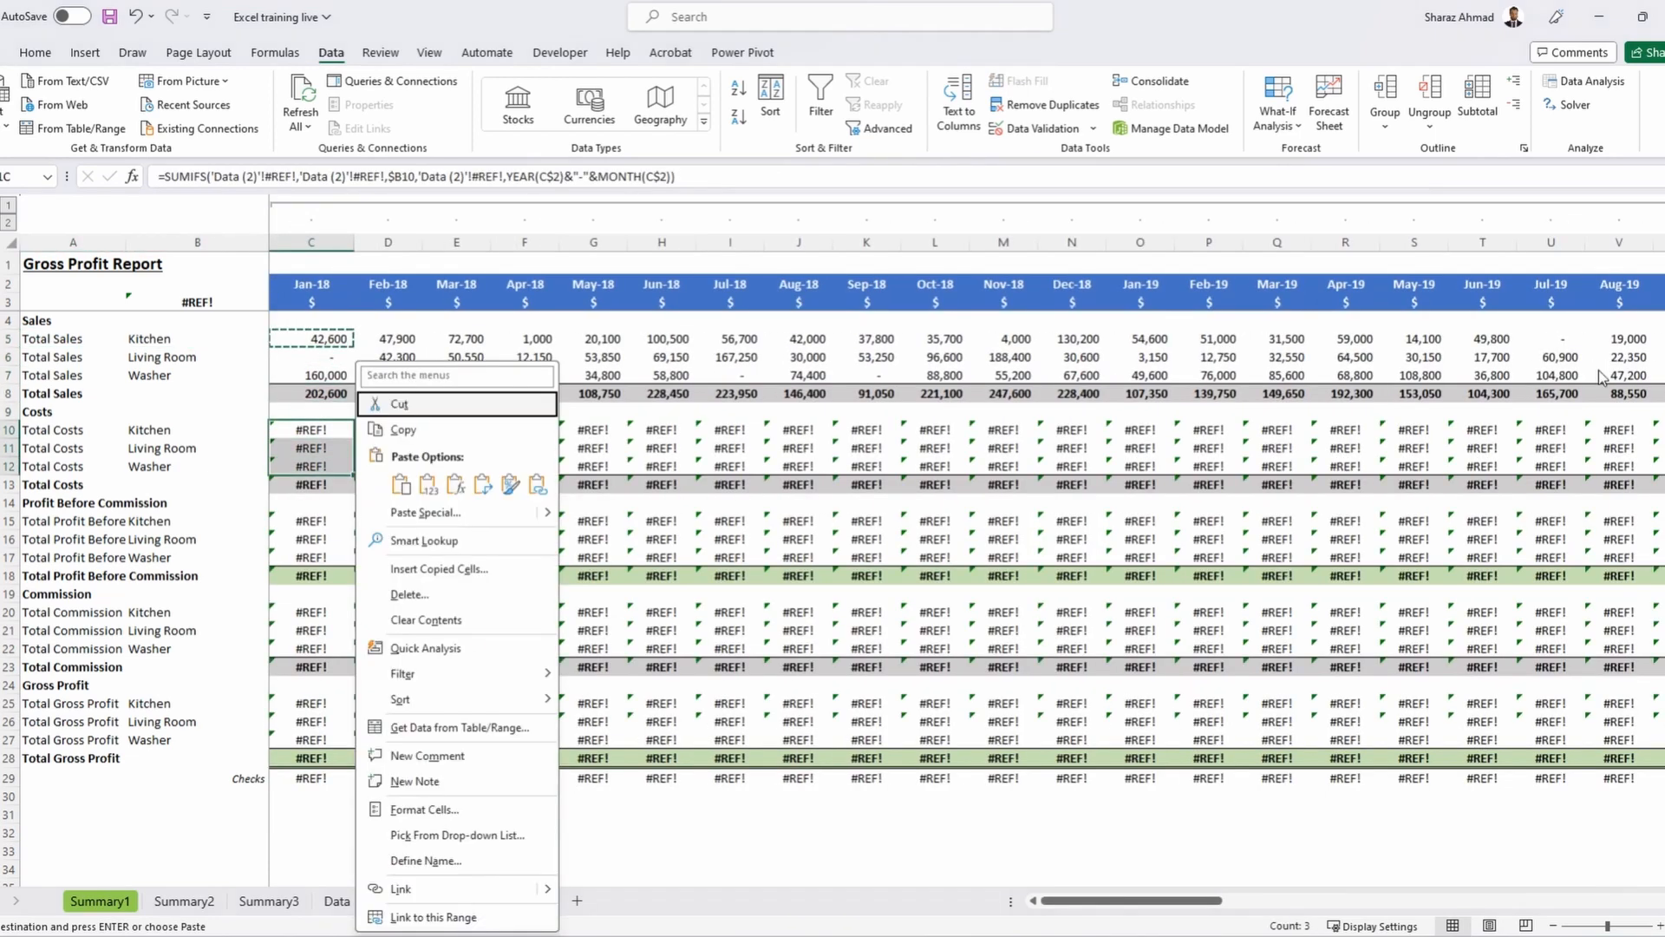
key("f")
key("F2")
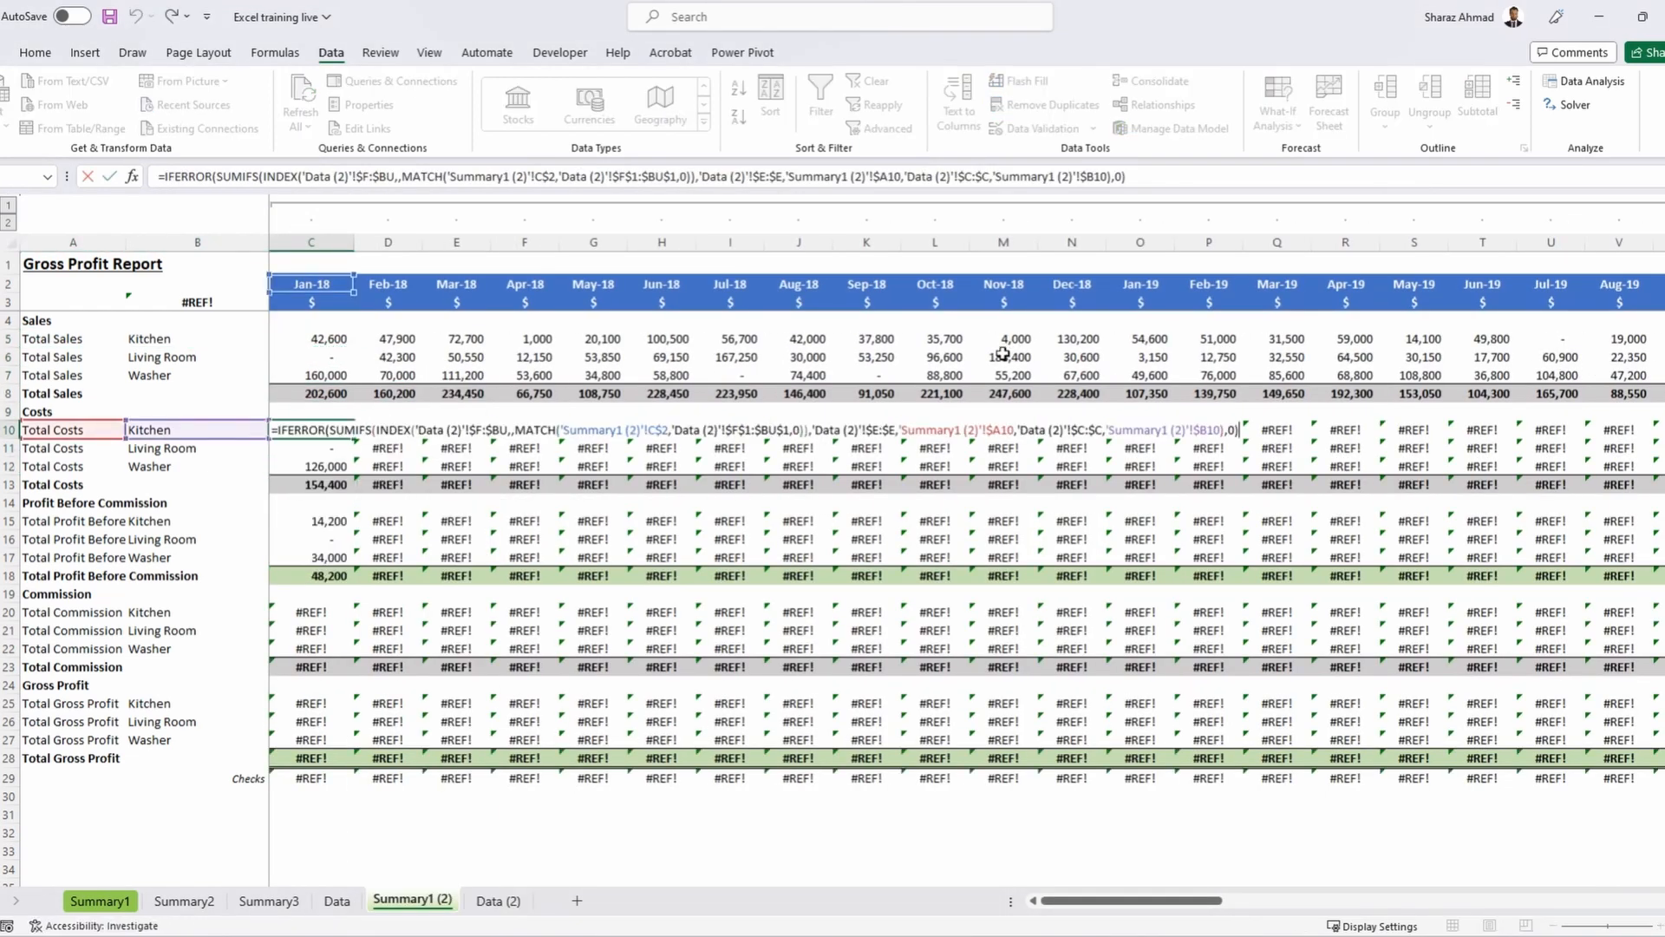
key("Escape")
Copy the Total Costs formulas in C10:C12 across all months through Dec-23, pasting formulas only.
key("ctrl+c")
key("shift+Down")
key("shift+Down")
key("ctrl+c")
key("ctrl+shift+Right")
key("shift+F10")
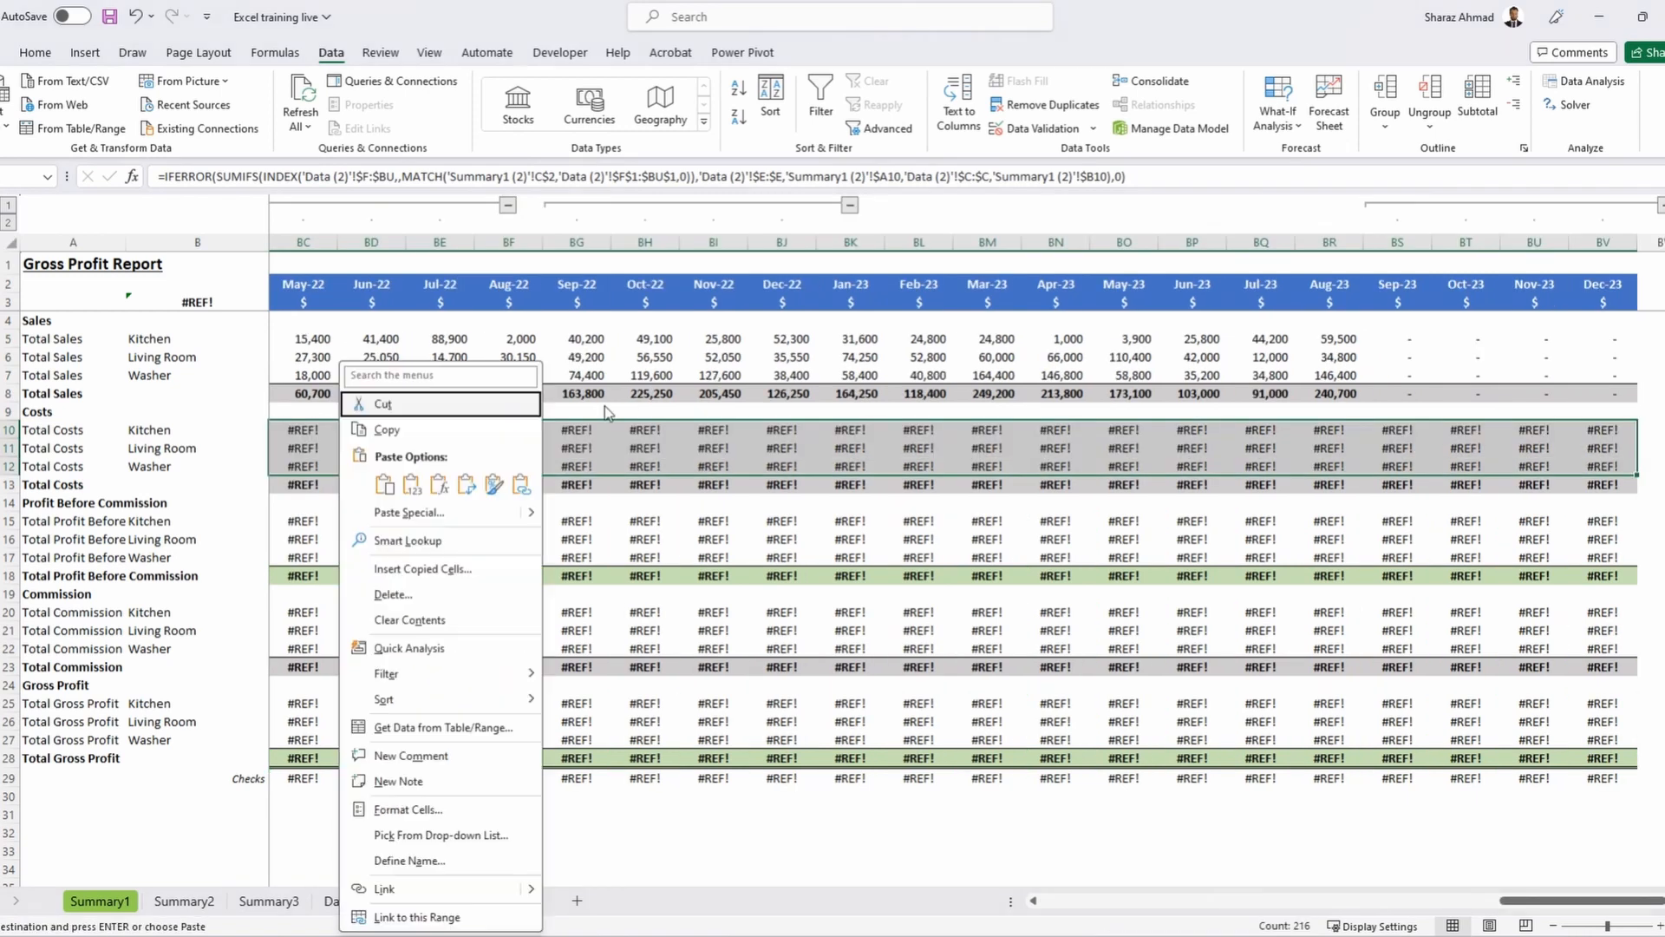
key("f")
Paste the Total Costs formulas as formulas only into the Jan-18 Total Commission cells C20:C22.
key("Left")
key("Right")
key("ctrl+Down")
key("ctrl+Down")
key("ctrl+Down")
key("ctrl+Down")
key("shift+F10")
key("f")
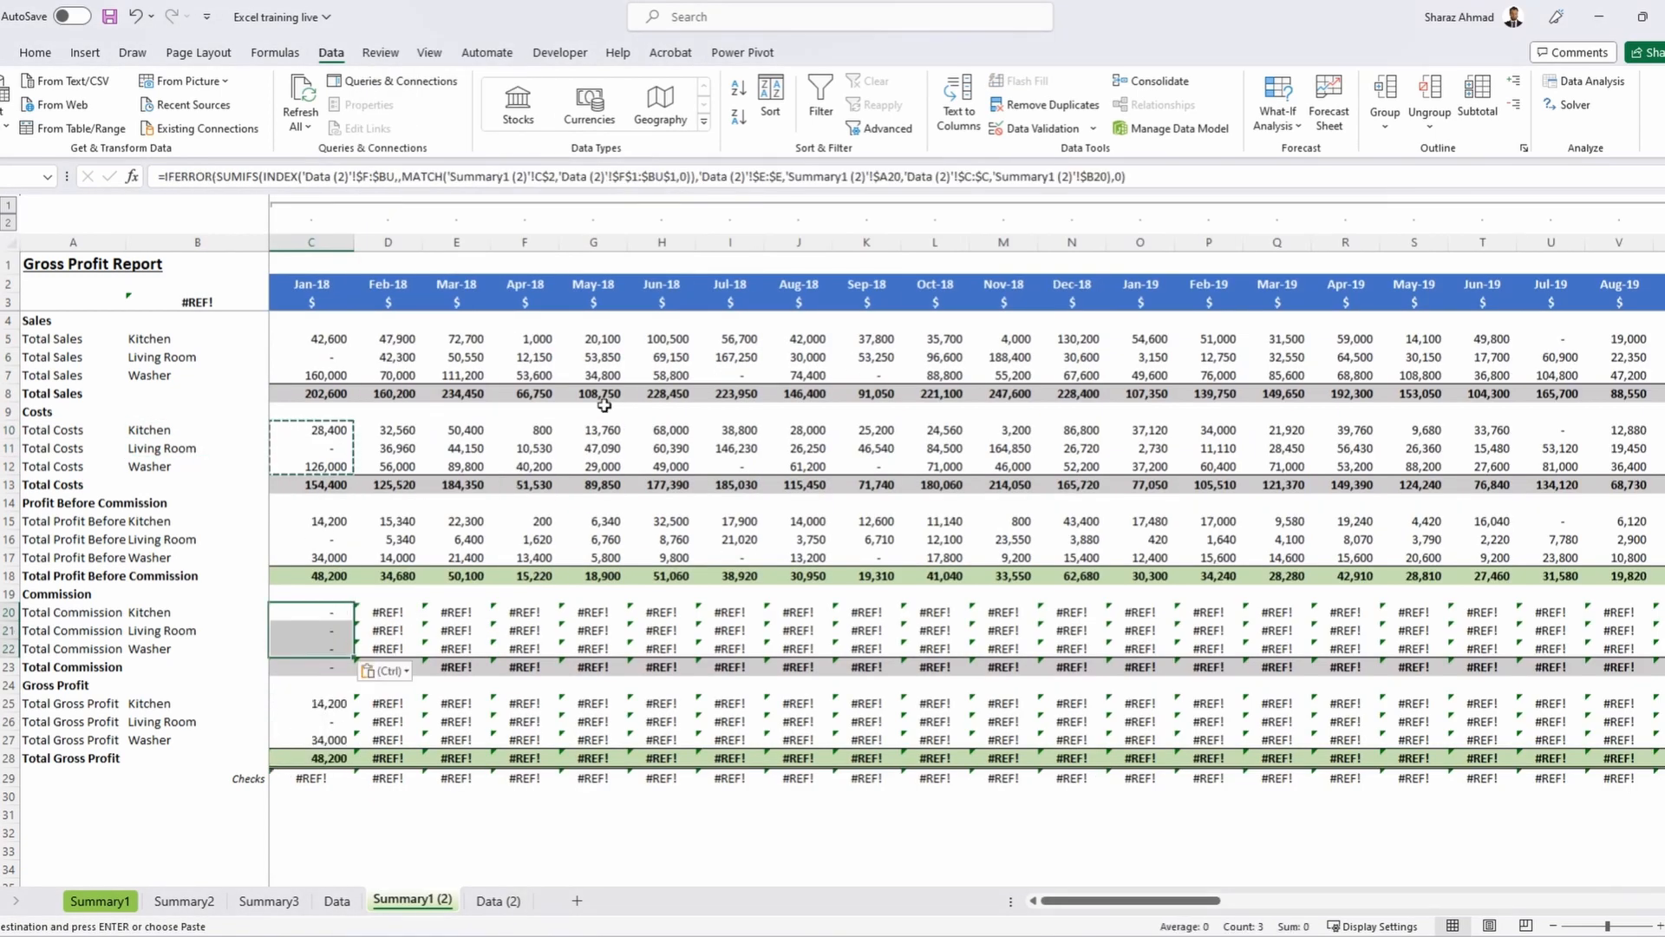
Copy the Total Commission formulas in C20:C22 across all the remaining months, pasting formulas only.
key("ctrl+c")
key("ctrl+shift+Right")
key("shift+F10")
key("f")
key("Left")
key("Right")
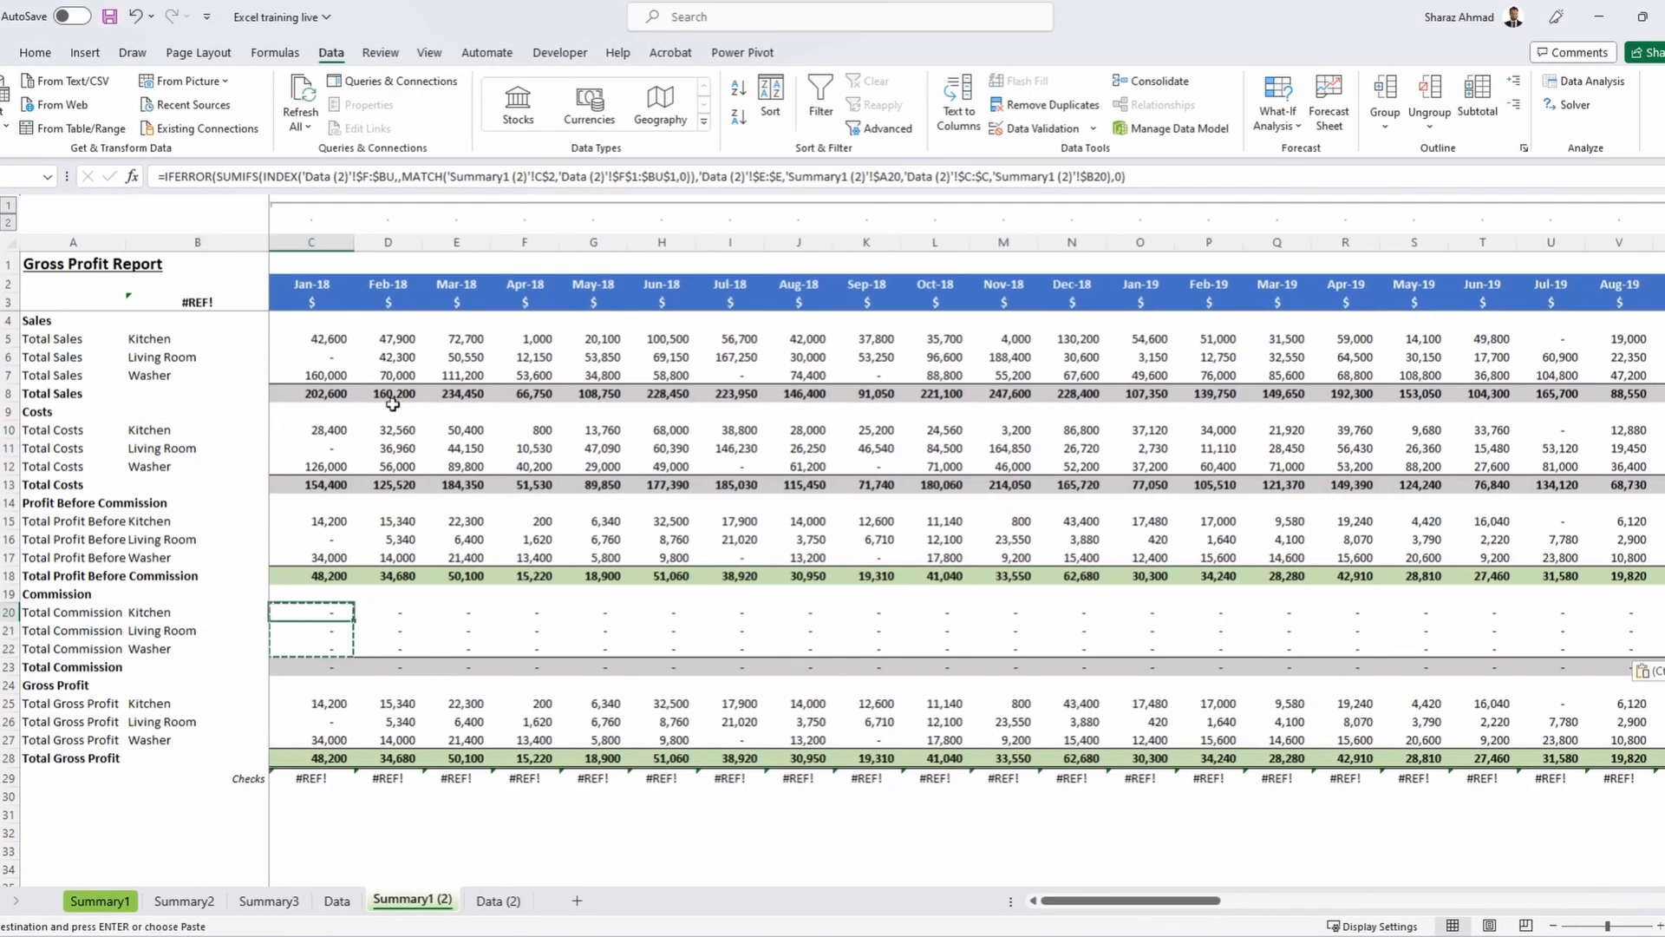
Set the font colour of the repeated row labels in column A of all five sections to a light grey.
left_click_drag(52, 339, 70, 374)
left_click(67, 431, "ctrl")
left_click_drag(68, 447, 69, 466)
left_click_drag(52, 521, 65, 649)
left_click_drag(70, 703, 70, 740)
left_click(34, 53)
left_click(324, 117)
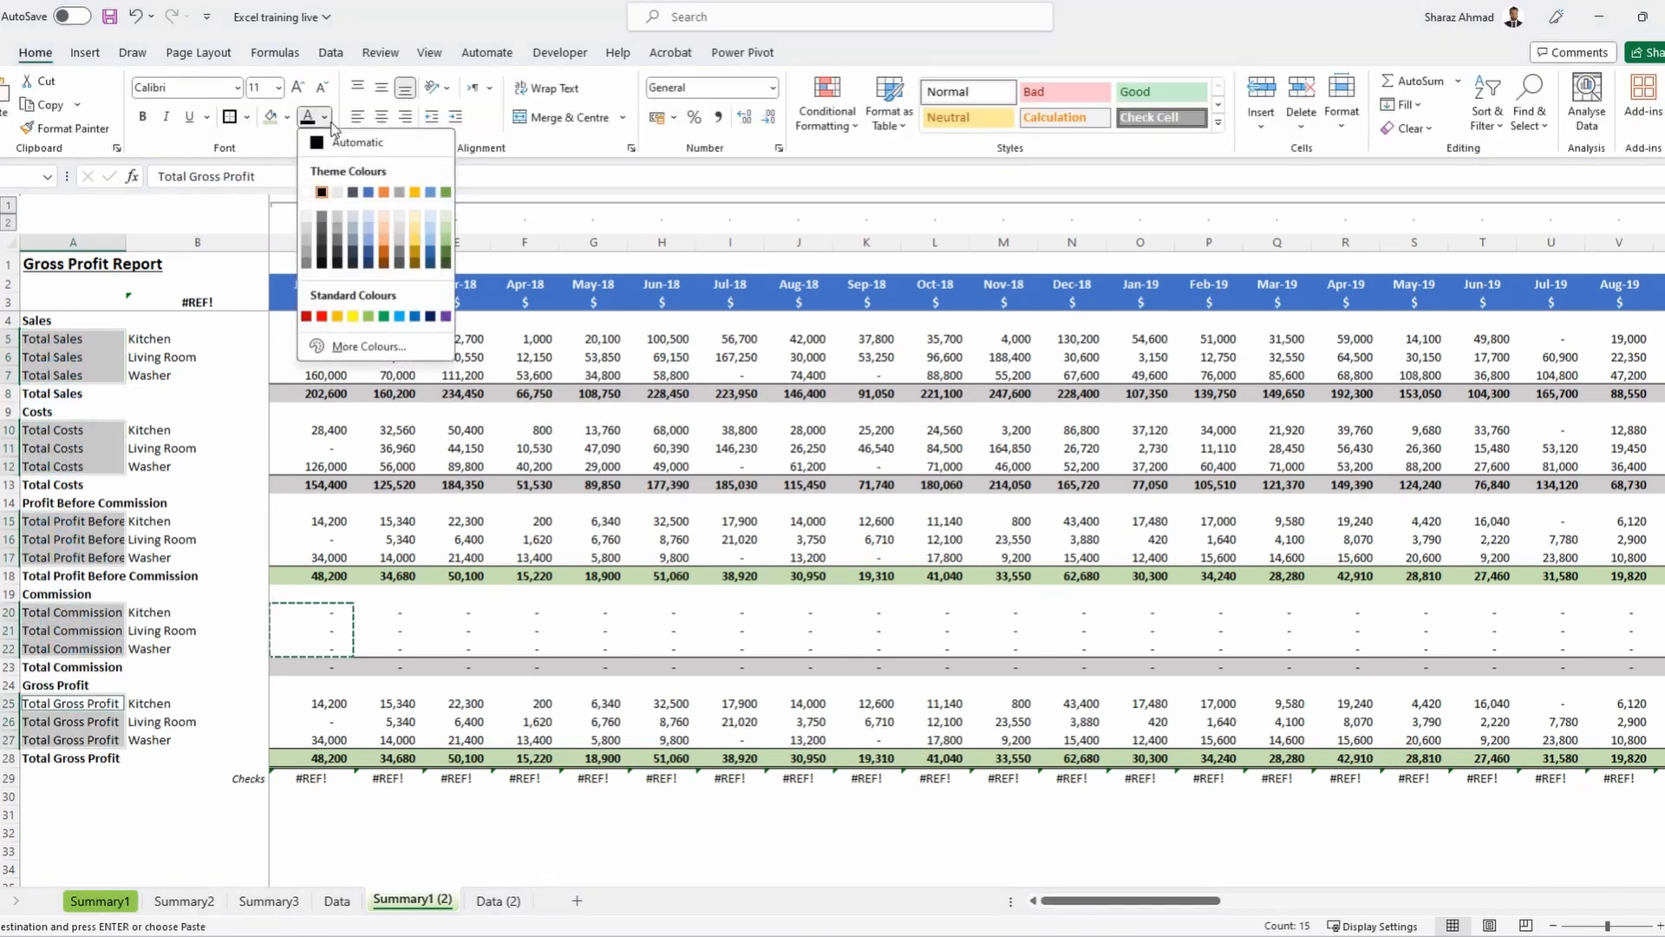
left_click(311, 227)
left_click(191, 466)
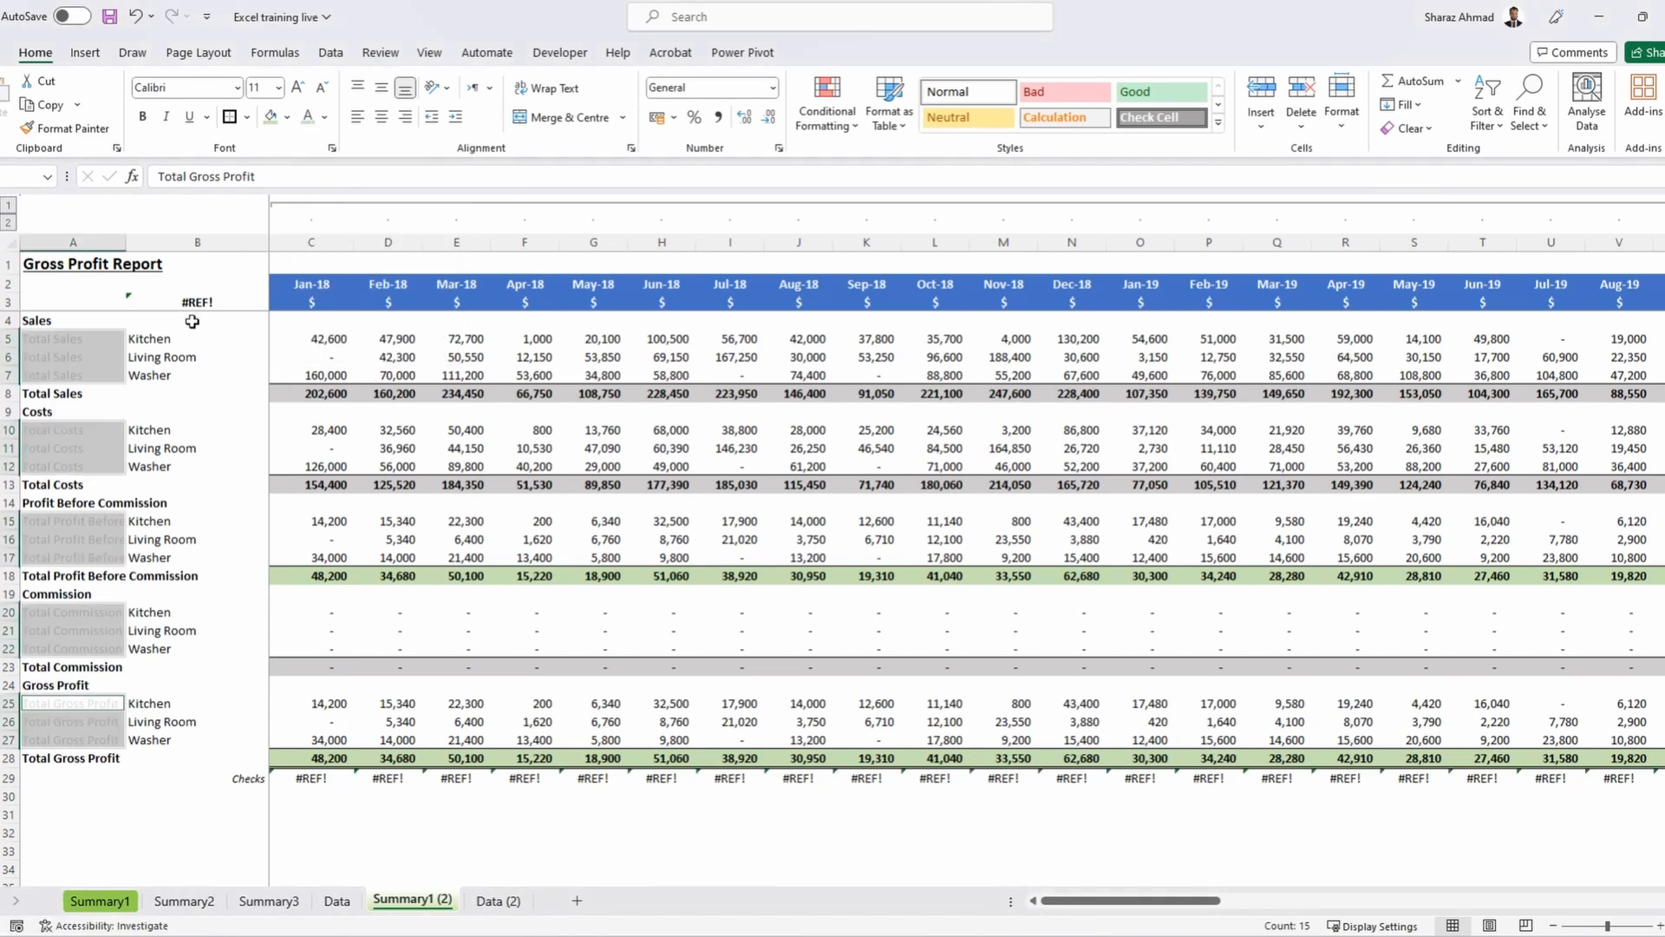
Narrow column A to a sliver, and check the formulas in C29 and C5.
left_click_drag(128, 242, 40, 234)
left_click(227, 776)
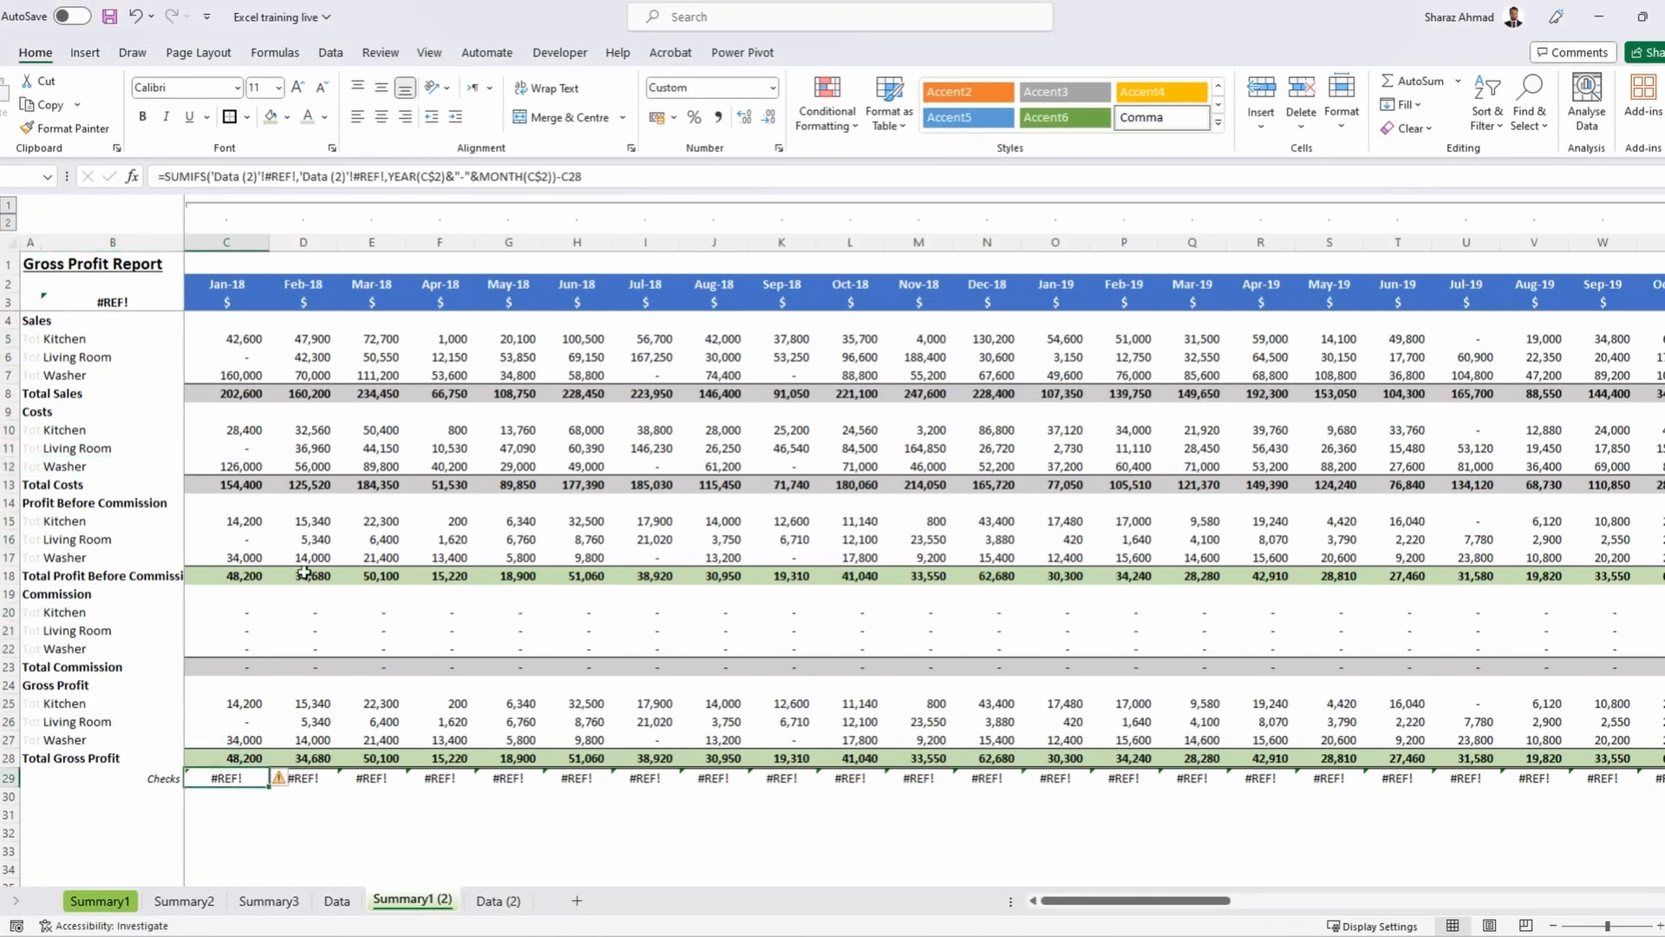
left_click(234, 342)
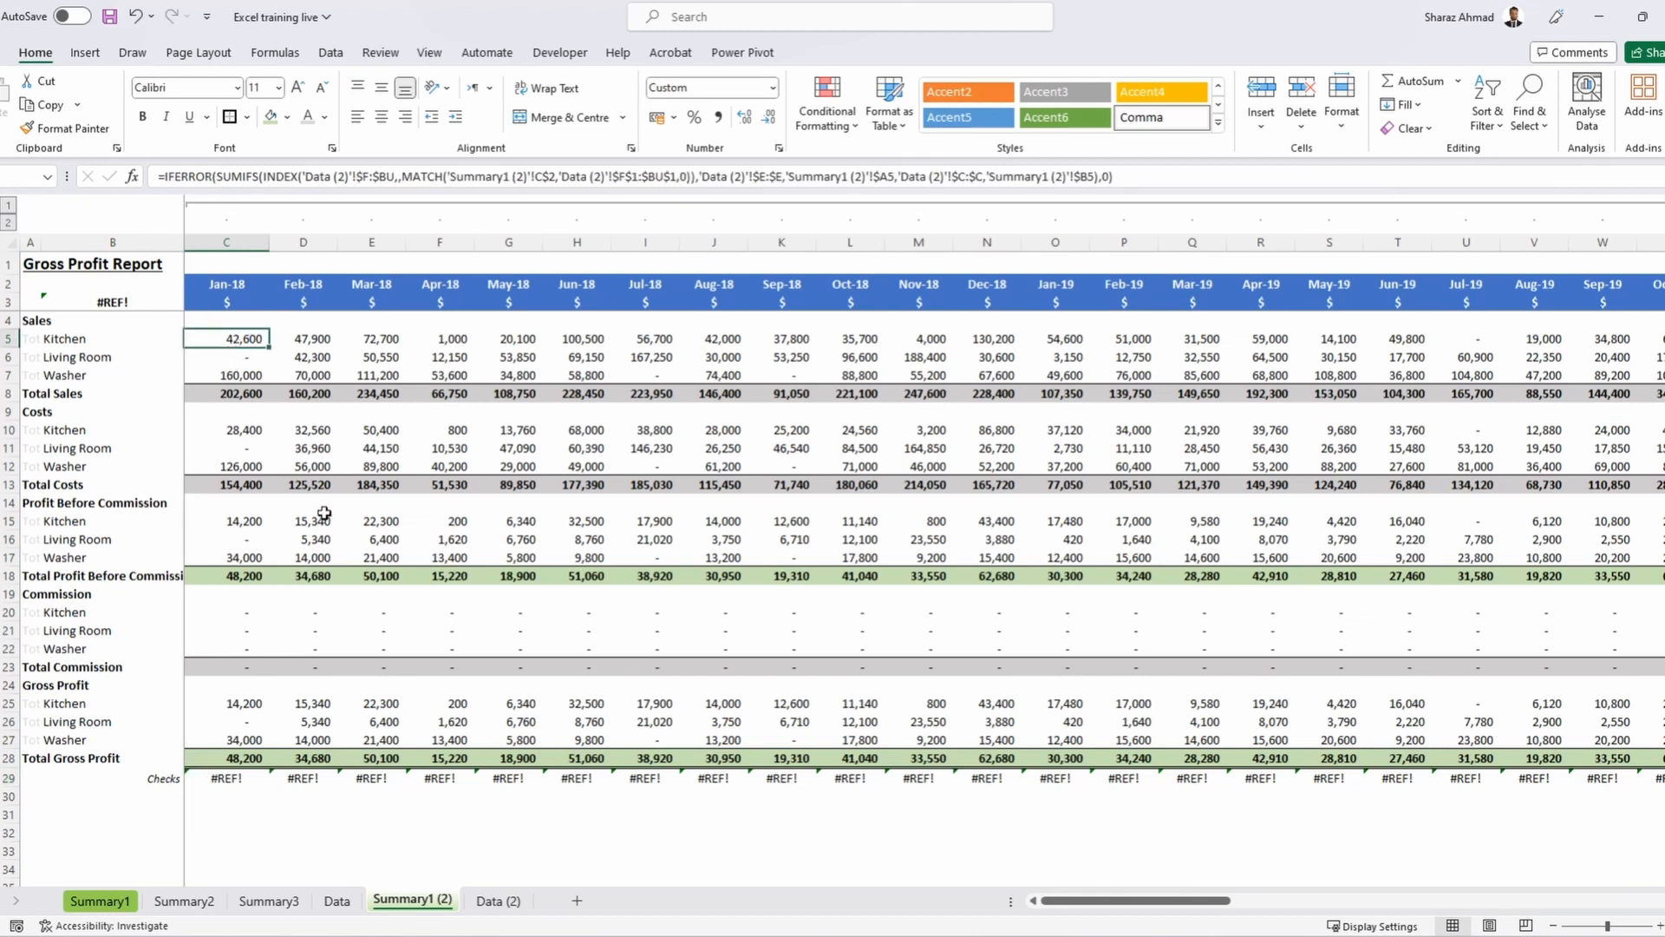
key("F2")
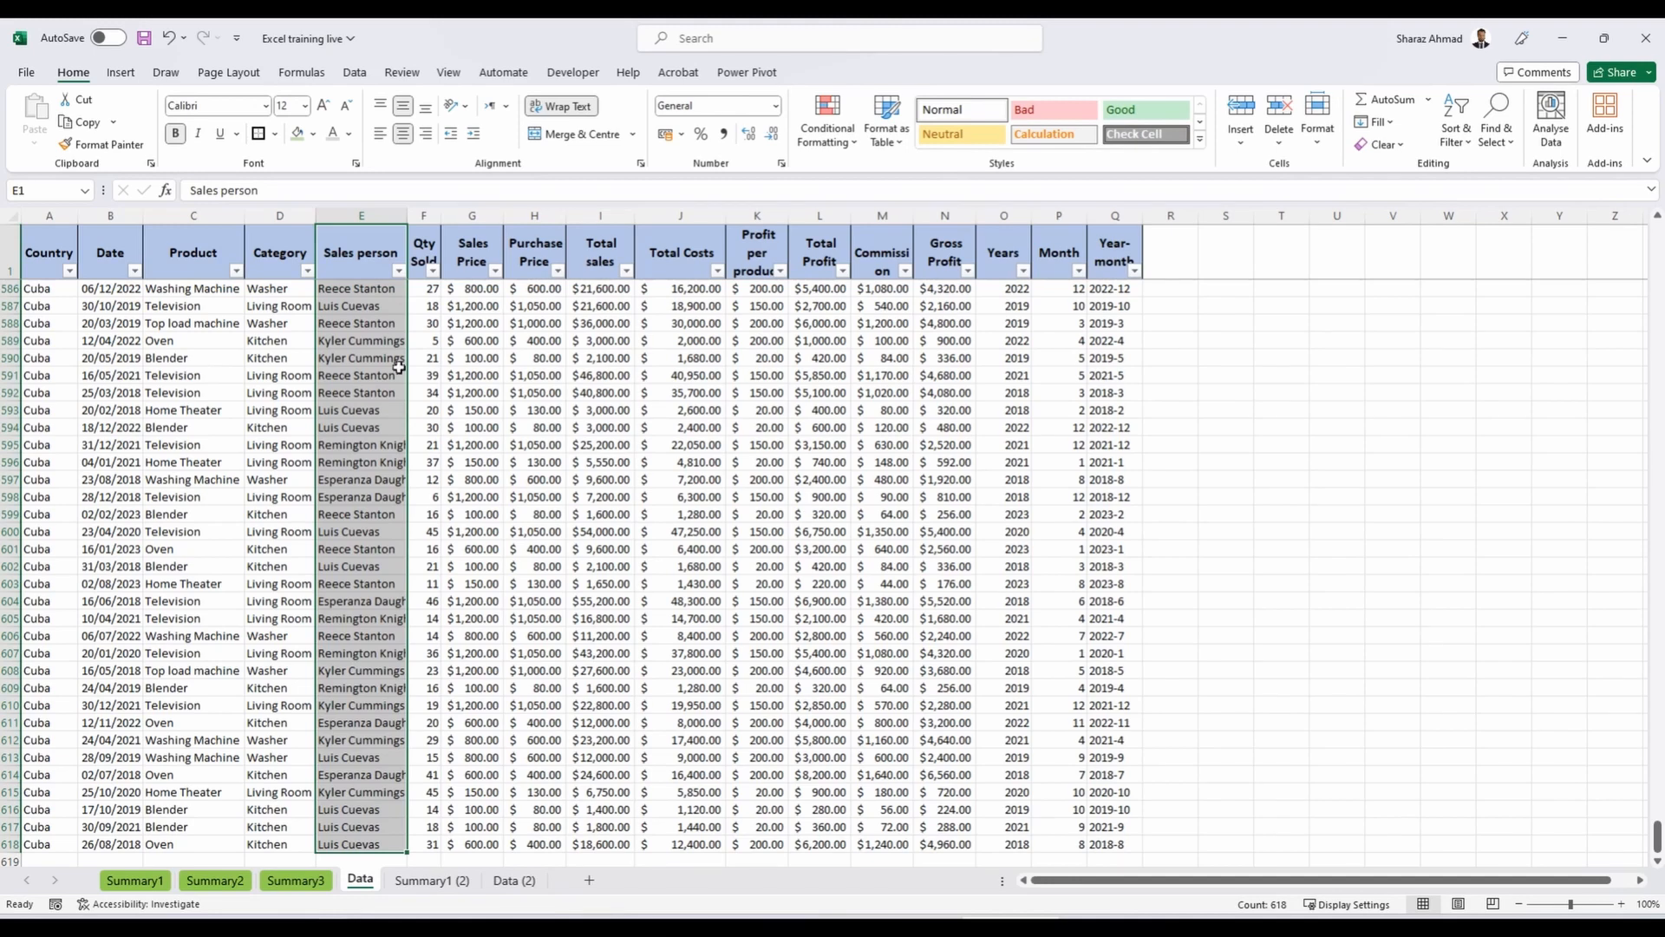
Examine the Data sheet's sales person column, its input and calculated columns, and the empty rows below row 618.
left_click_drag(384, 374, 378, 652)
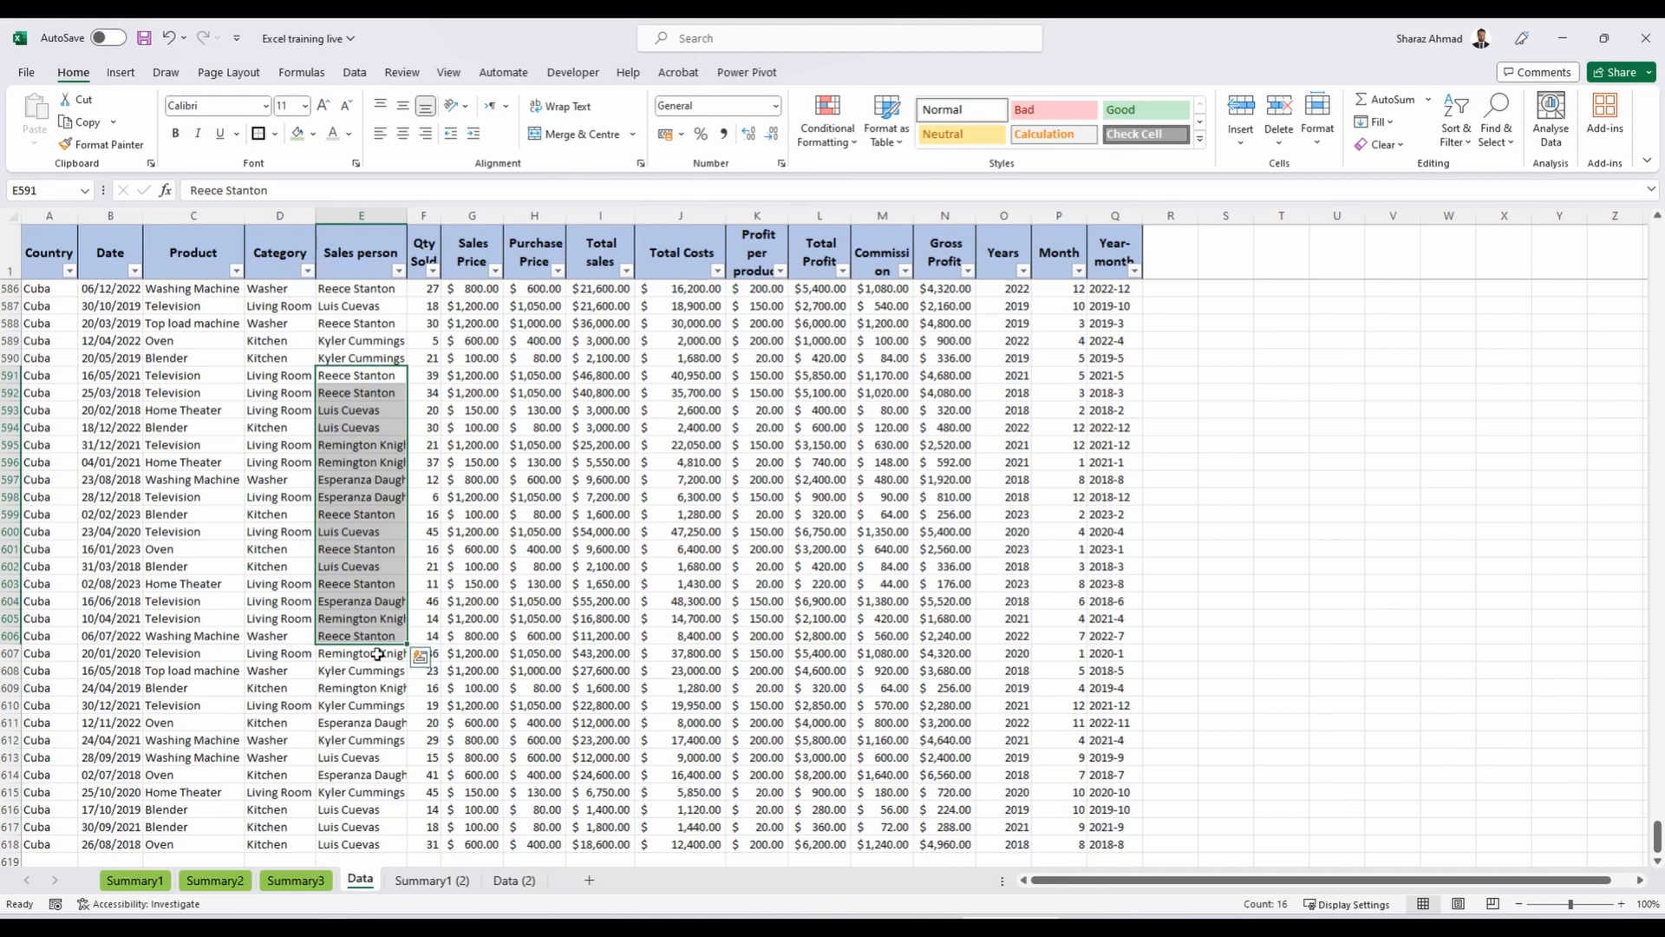
left_click(357, 429)
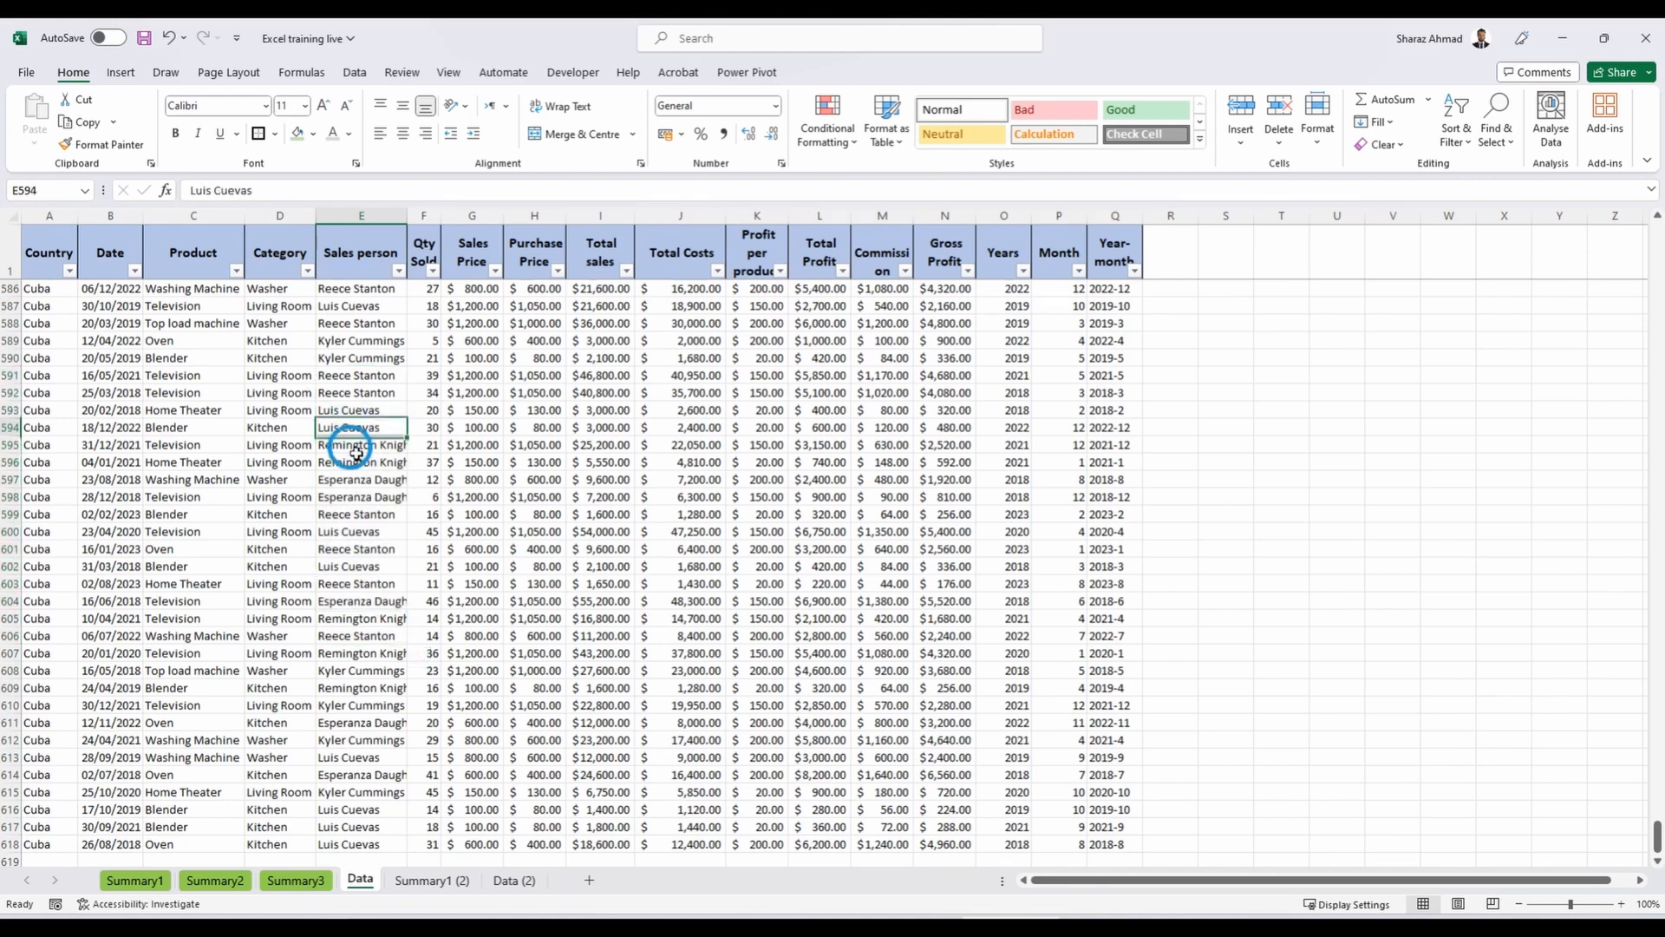
left_click_drag(356, 451, 356, 492)
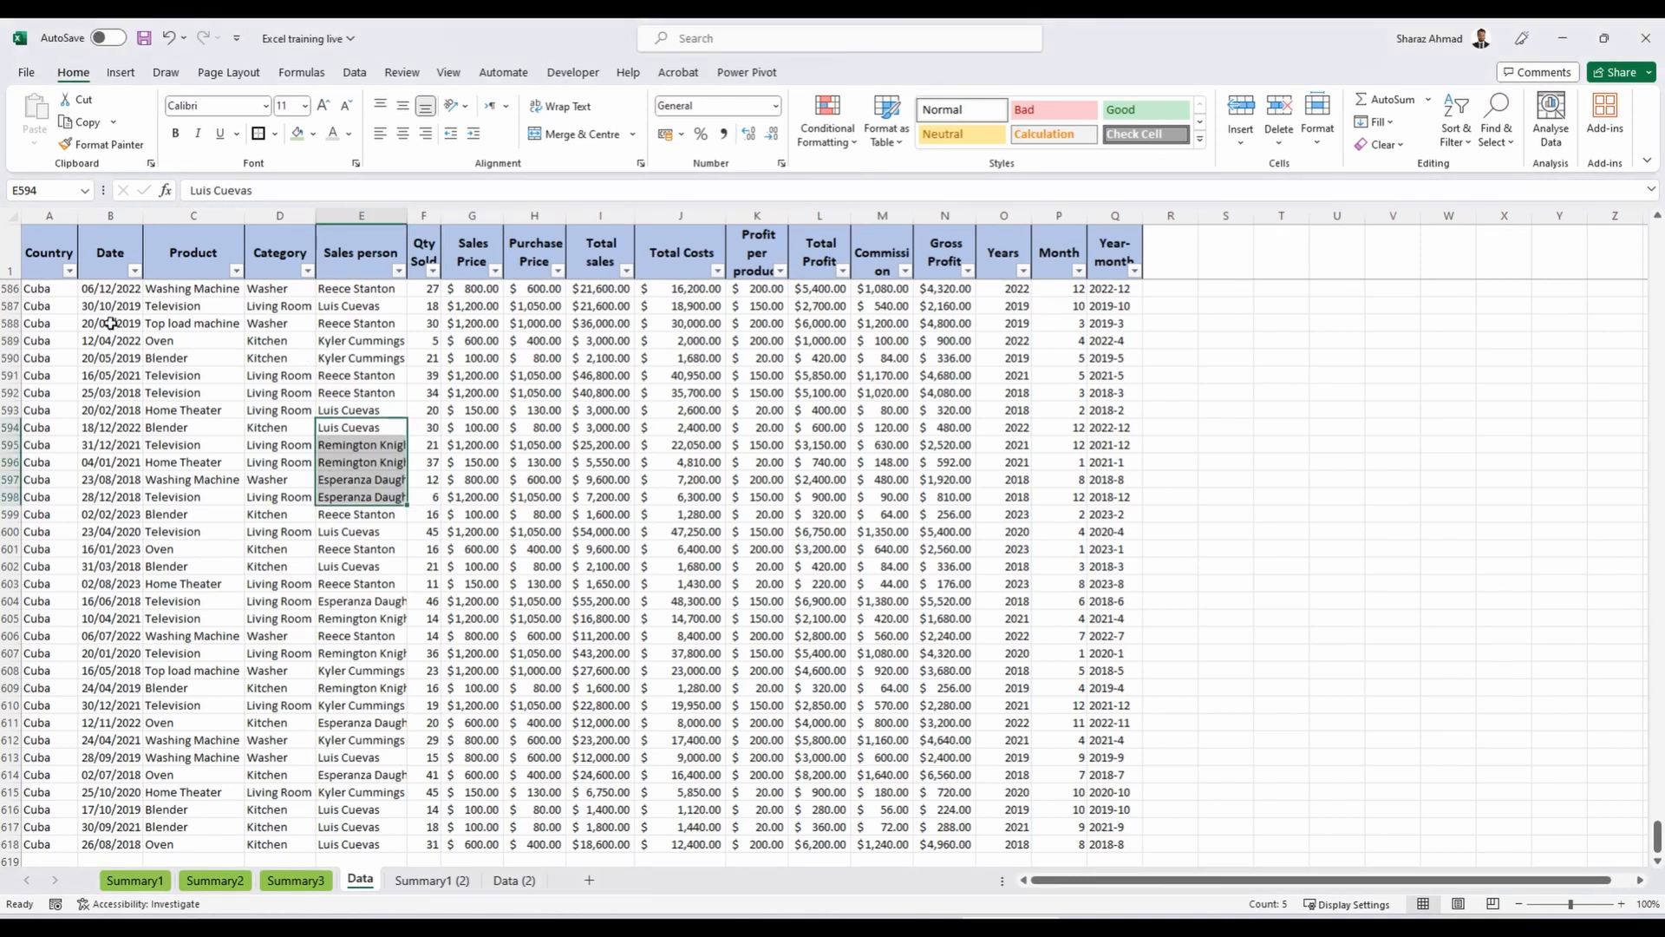
left_click_drag(99, 306, 538, 516)
left_click_drag(602, 308, 1135, 531)
left_click(615, 640)
key("ctrl+Down")
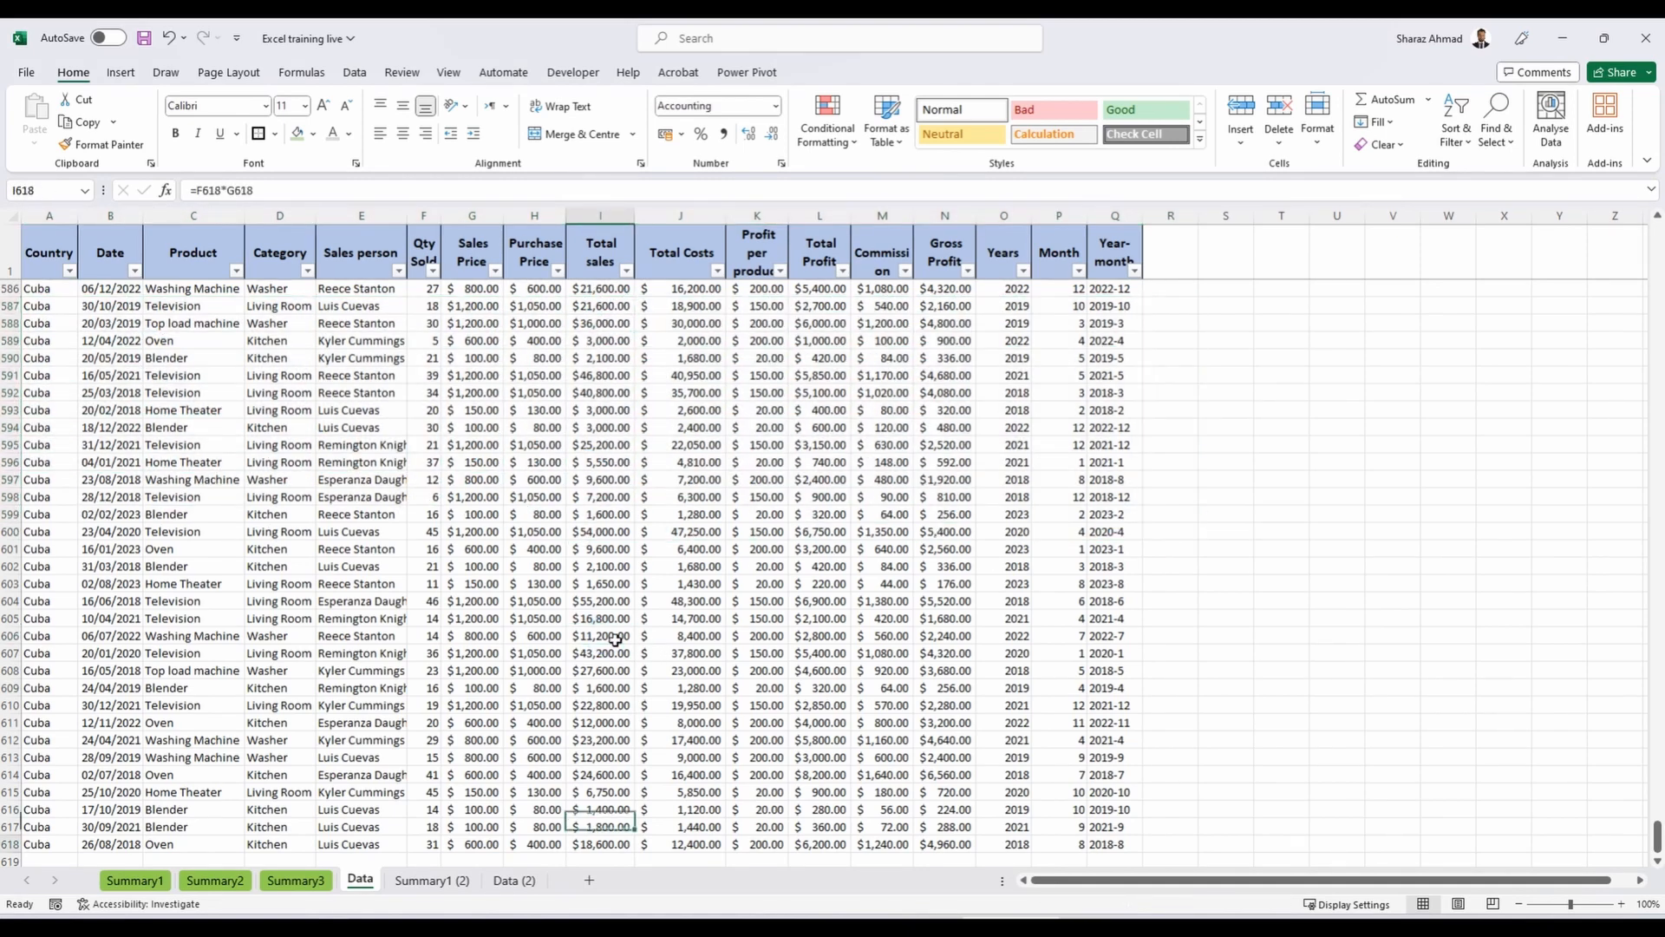
key("Down")
scroll(615, 641, "down", 6)
left_click_drag(32, 524, 556, 759)
left_click_drag(600, 512, 1117, 733)
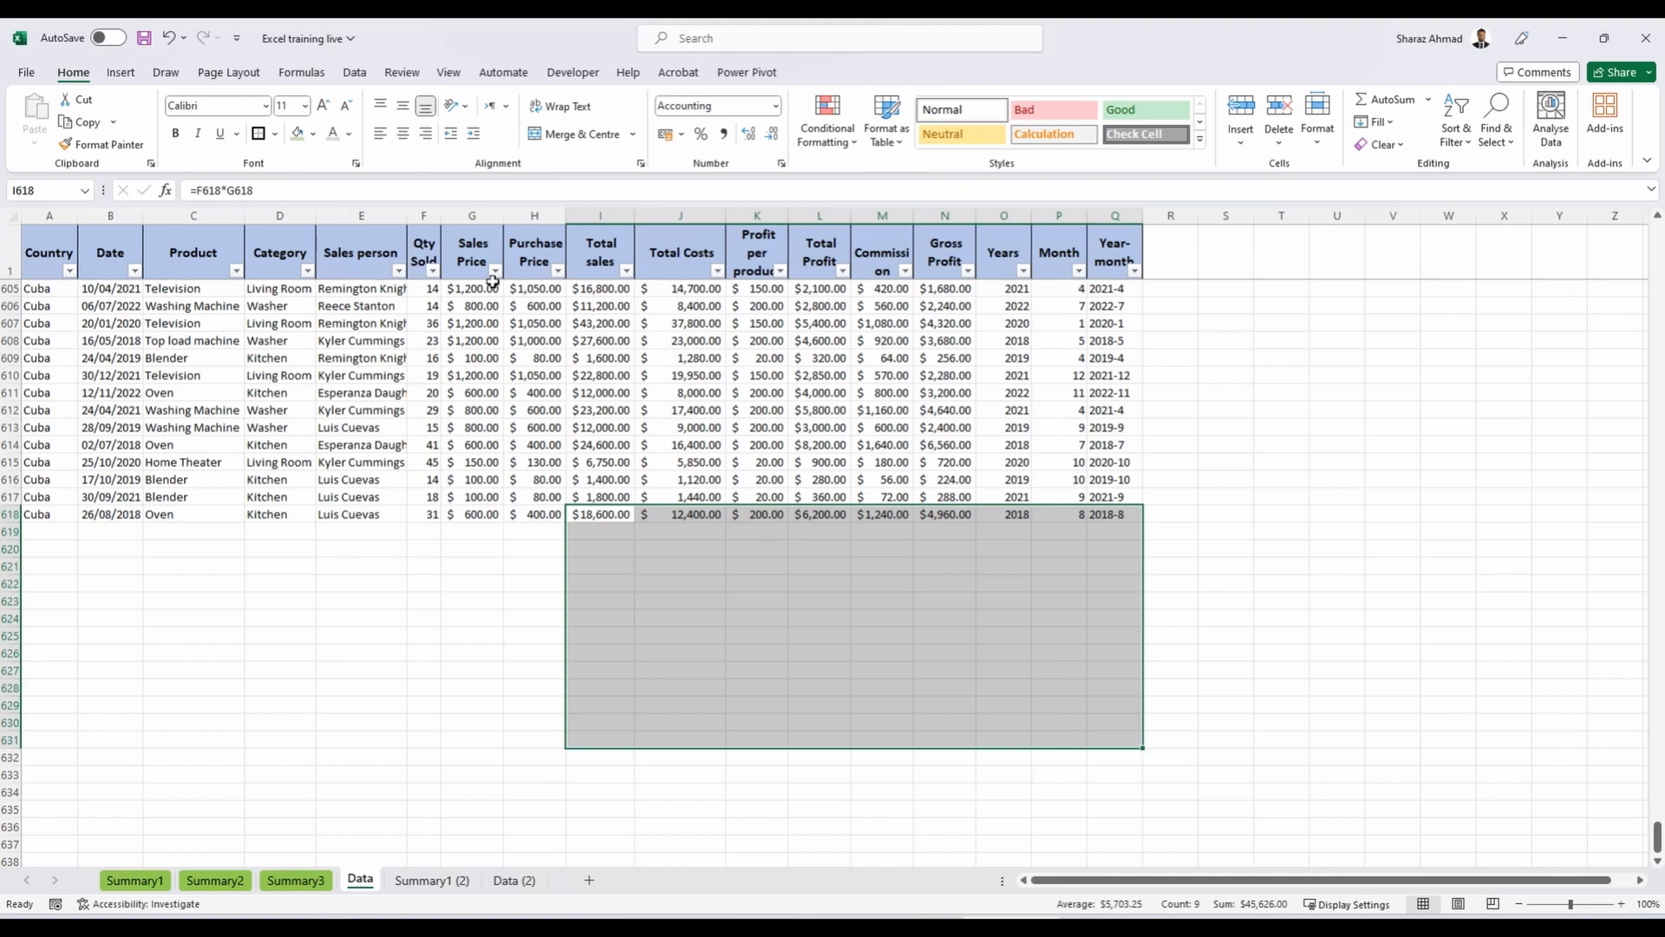
left_click(354, 76)
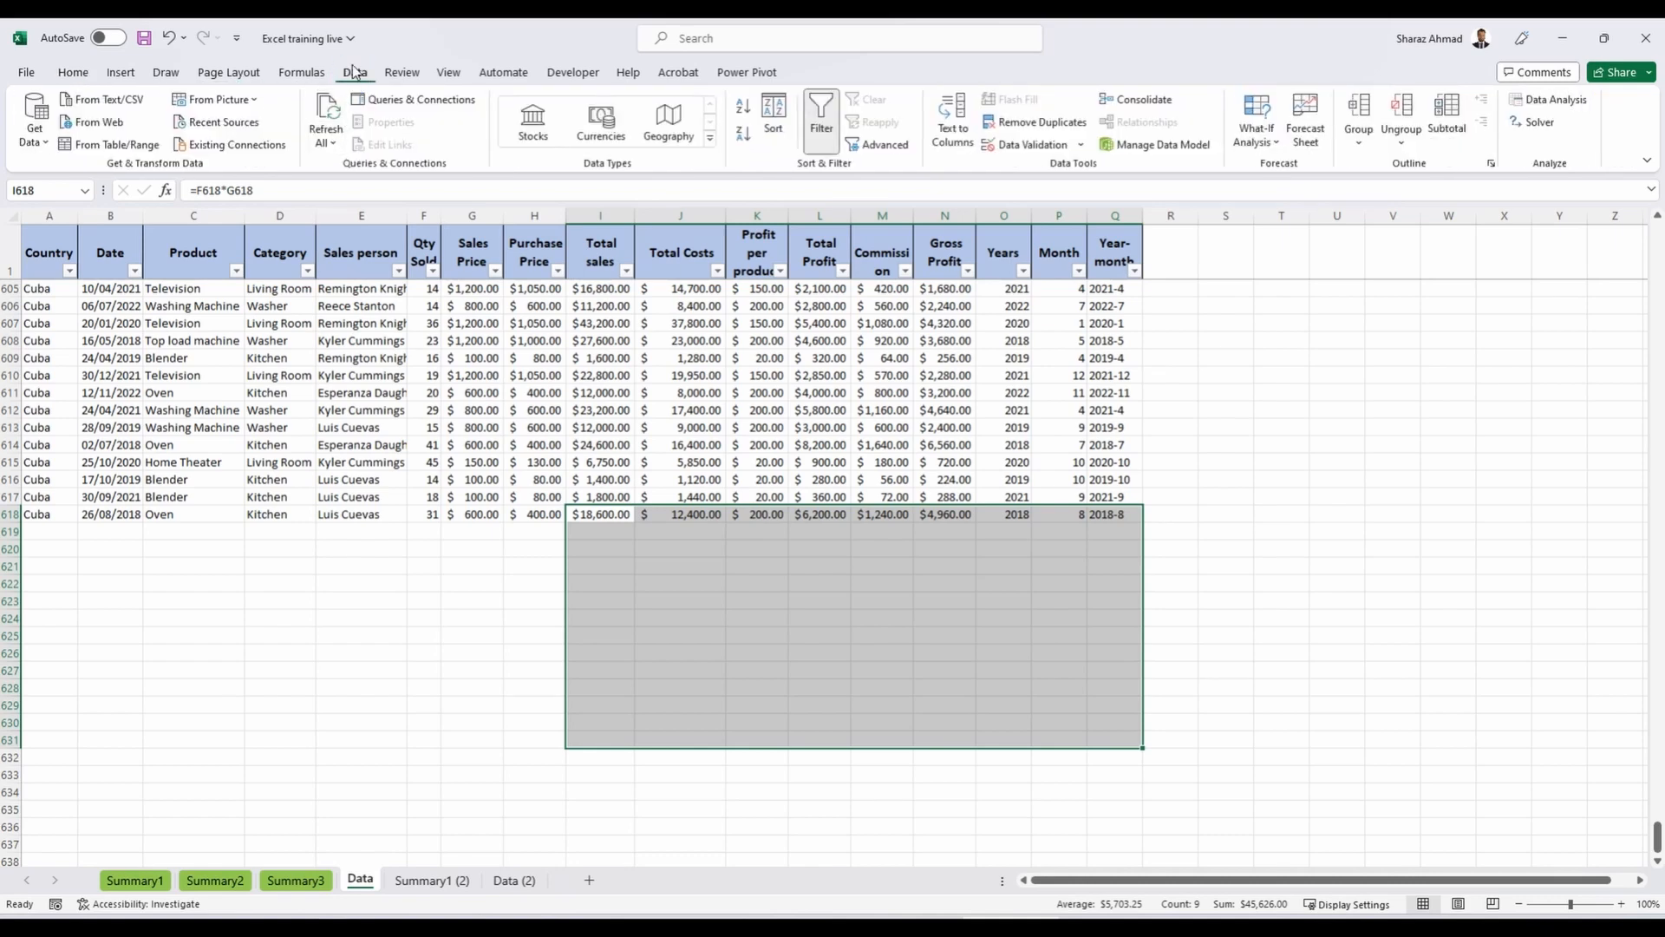
left_click(35, 134)
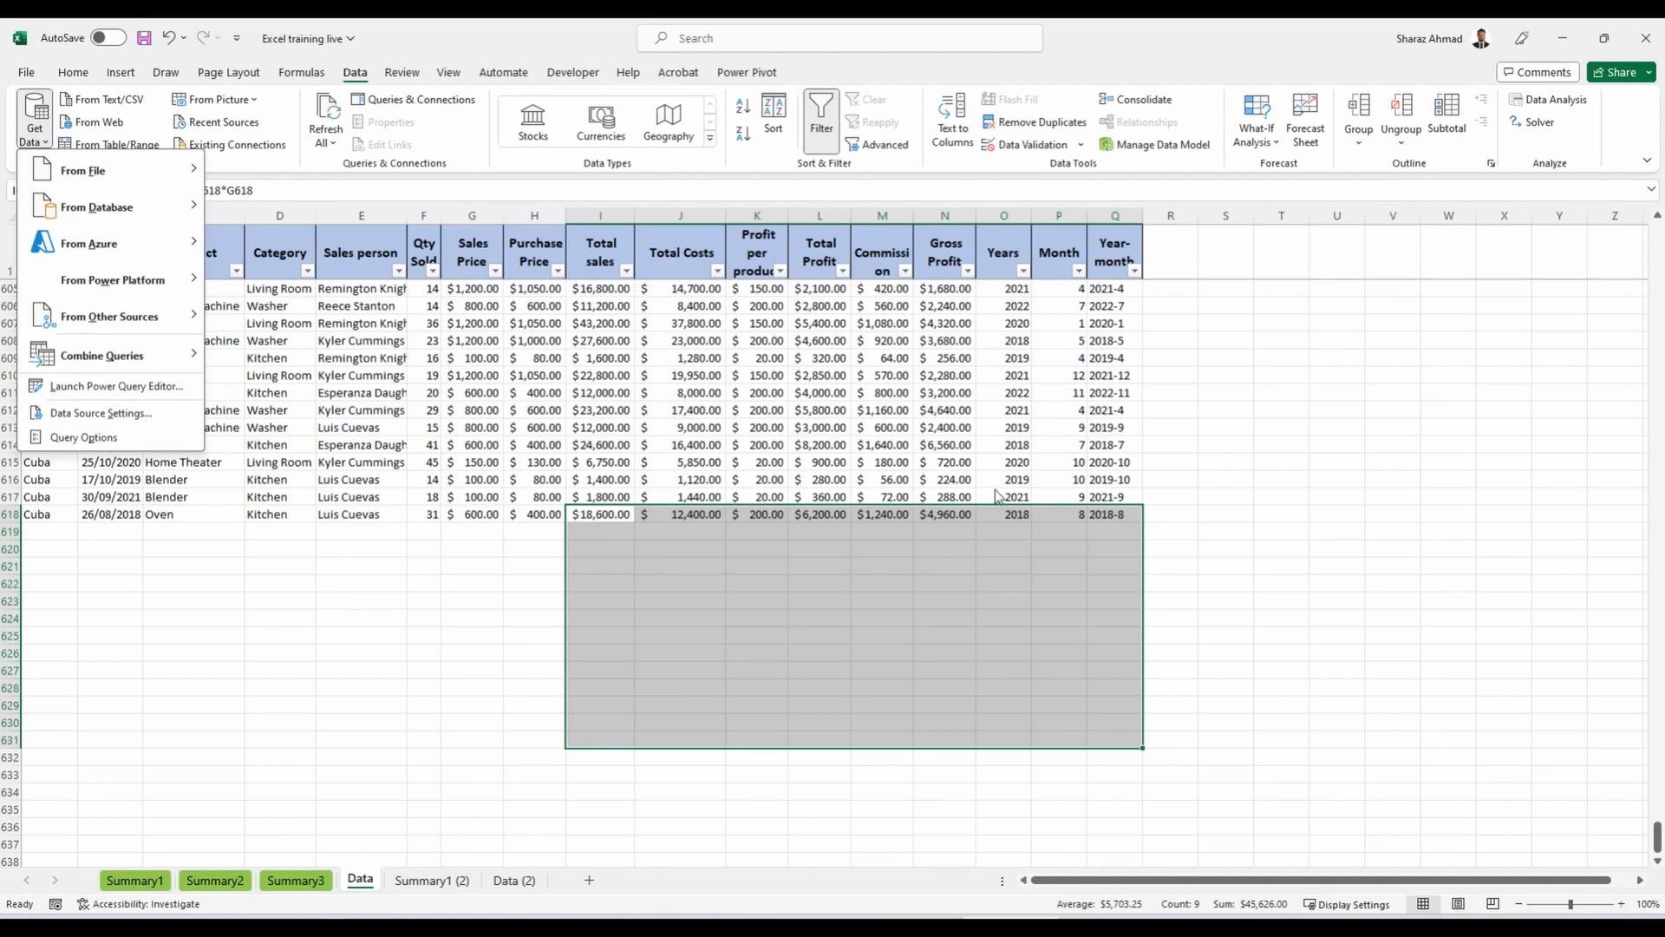
left_click(978, 458)
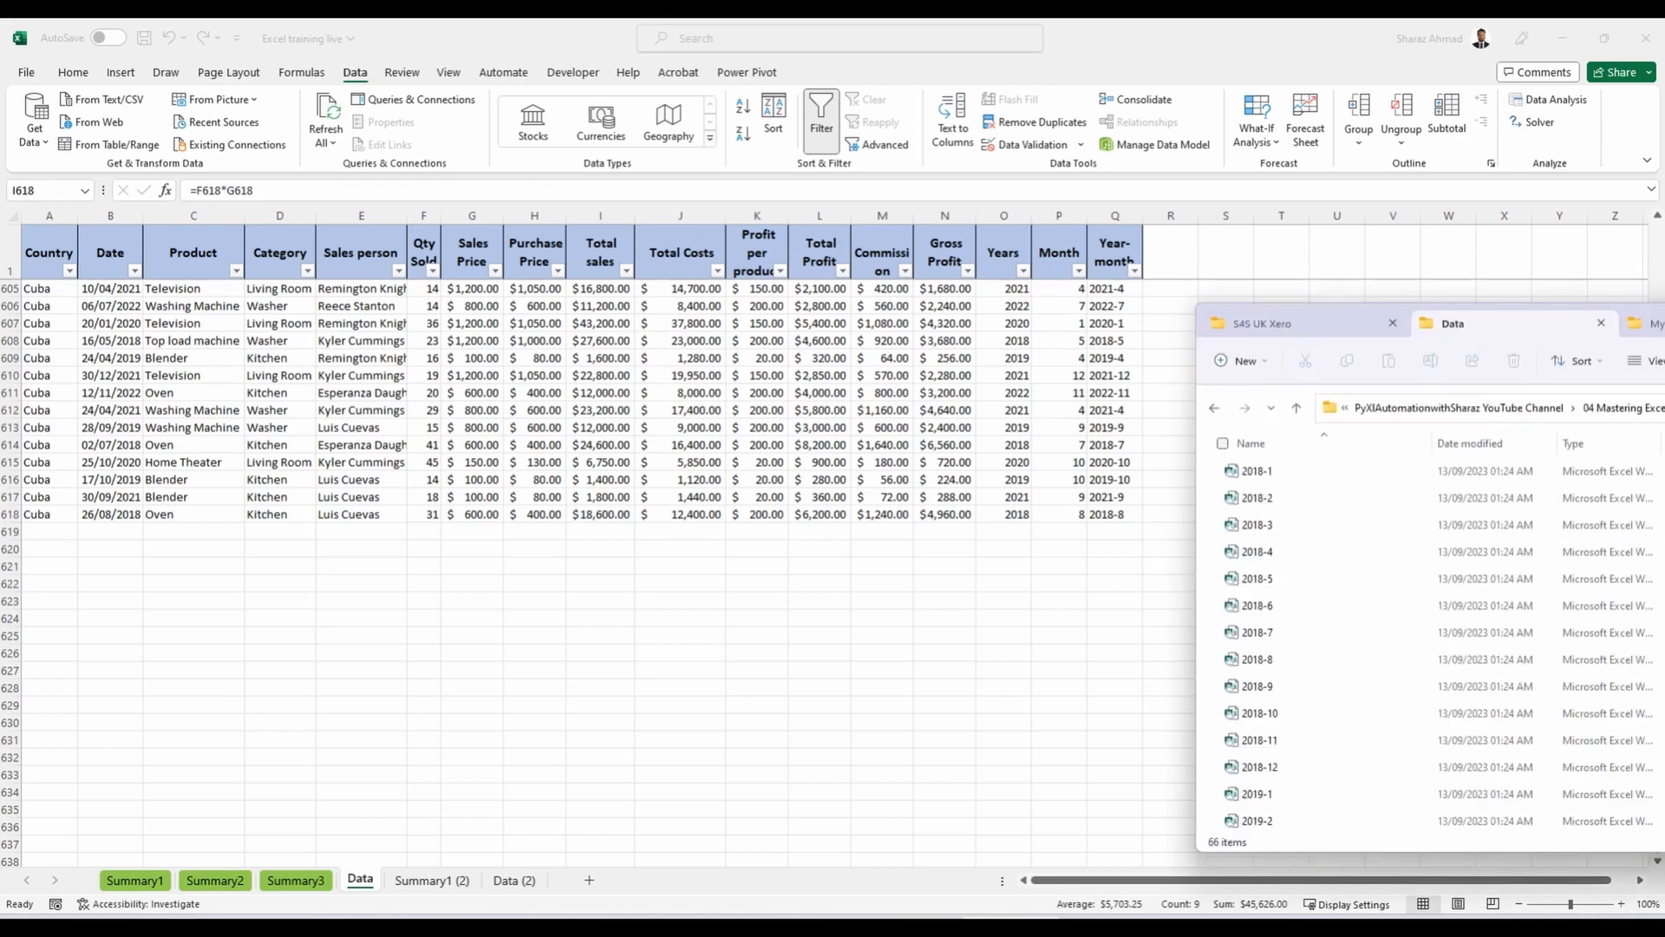
Switch to File Explorer and examine the monthly workbooks in the Data folder, from 2018-1 through the 2022 files.
left_click_drag(1664, 323, 1223, 246)
left_click(568, 514)
left_click(111, 130)
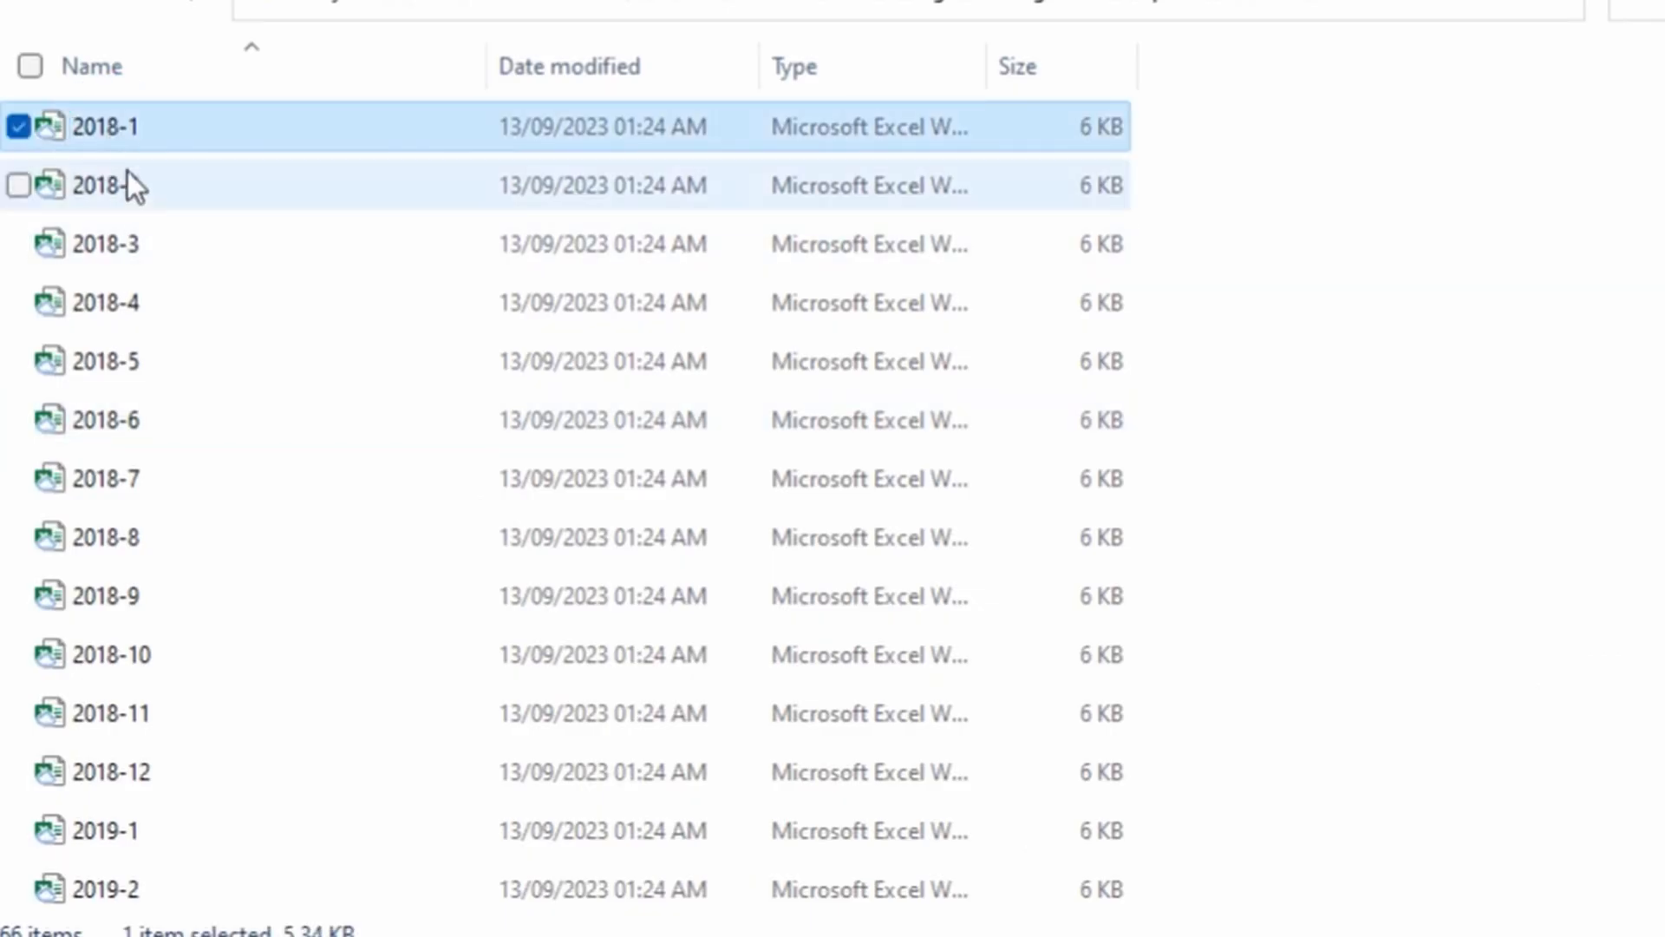
left_click(133, 184)
left_click(144, 247)
left_click(147, 305)
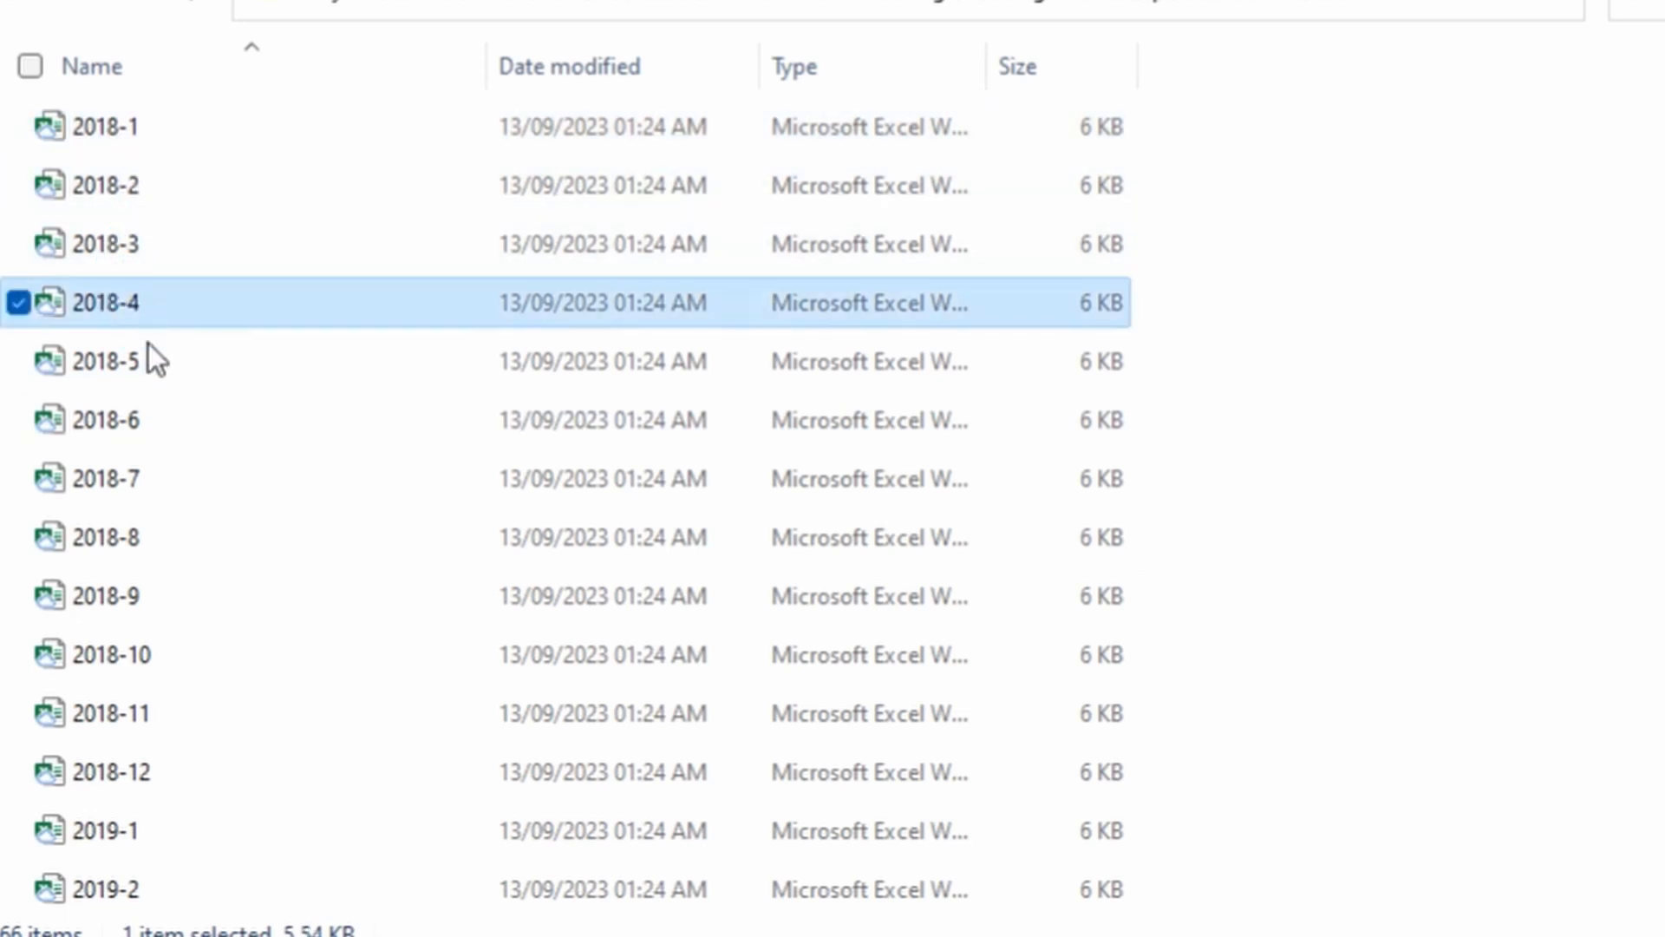
left_click(143, 363)
left_click(127, 429)
scroll(236, 524, "down", 17)
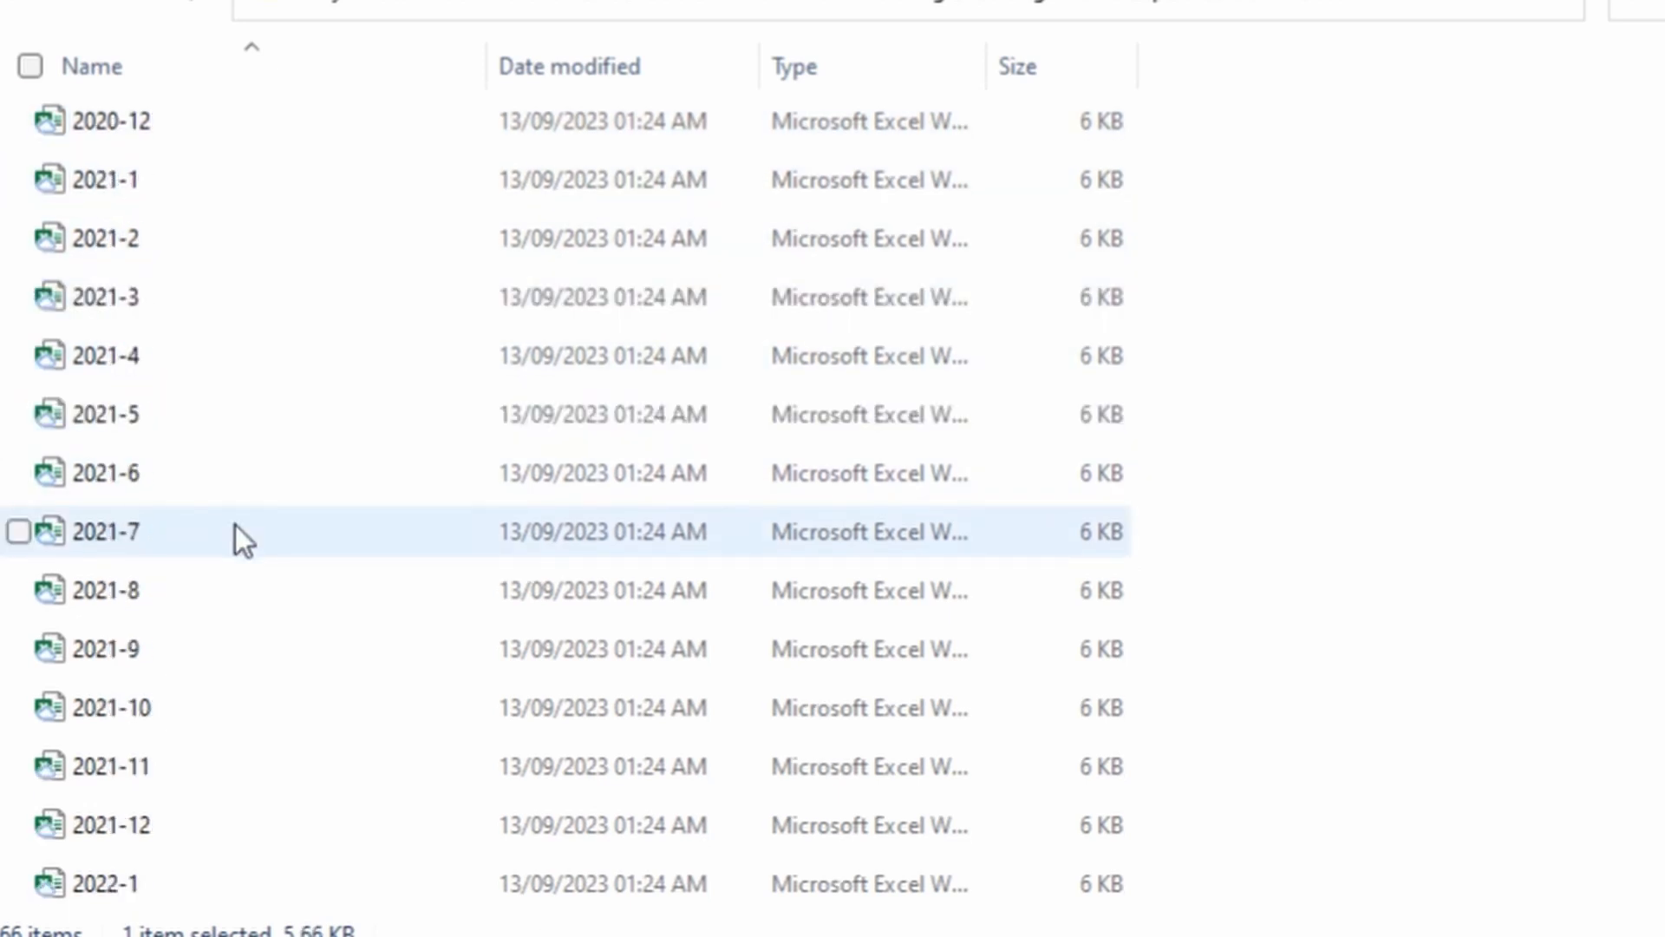
scroll(237, 525, "up", 17)
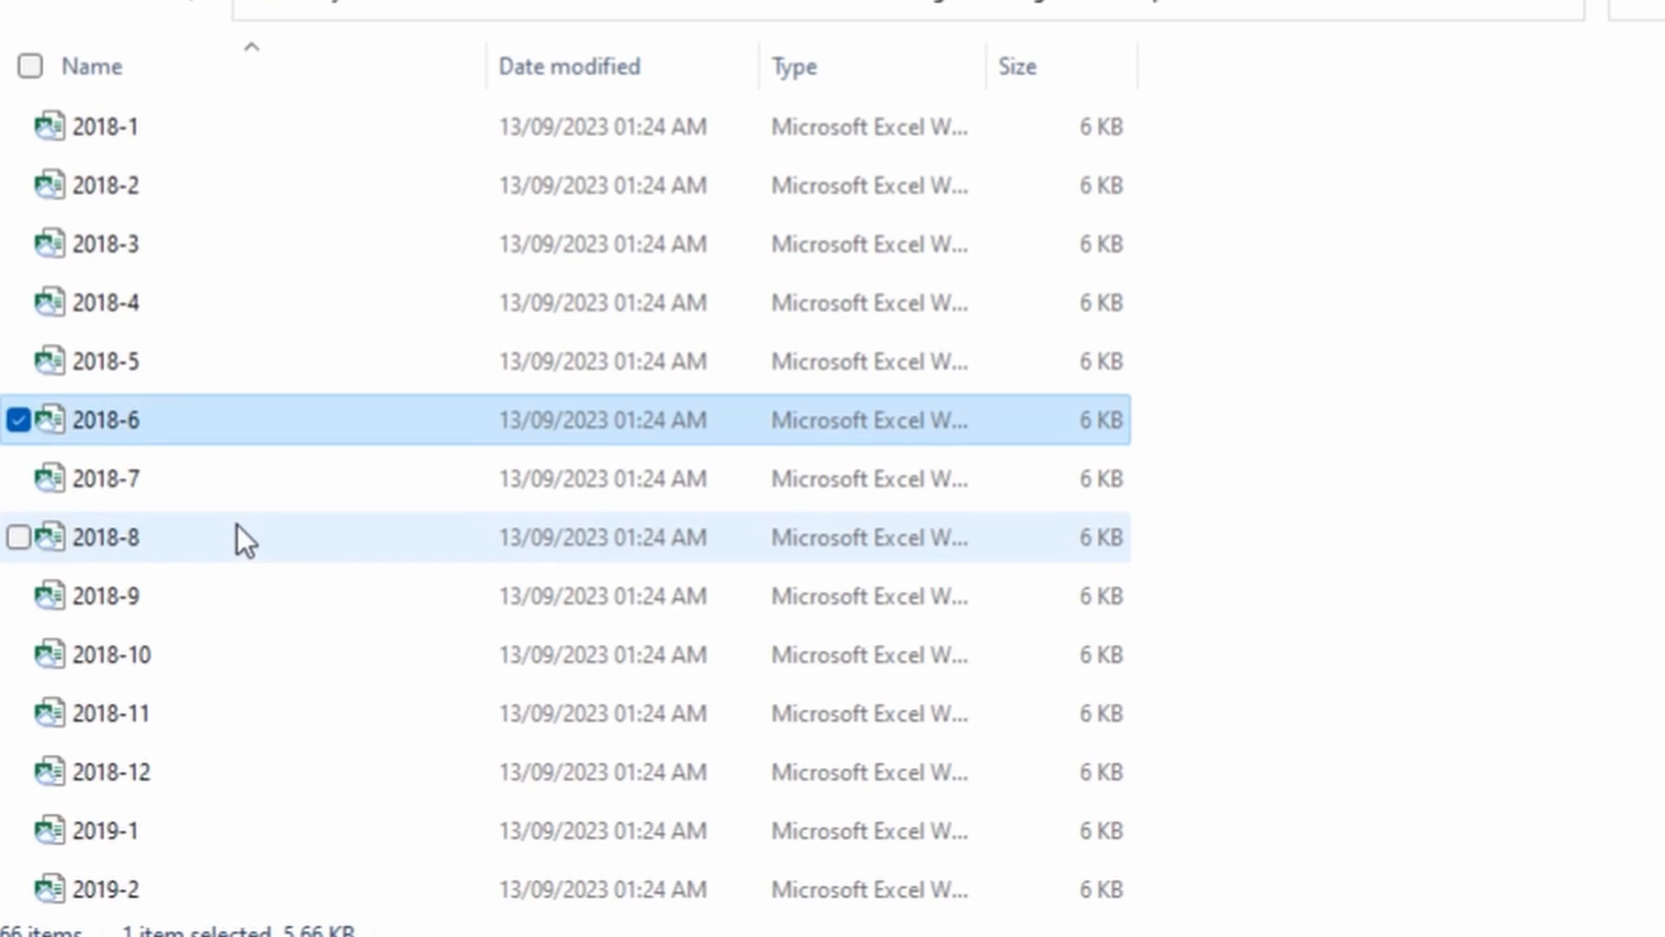
left_click(193, 182)
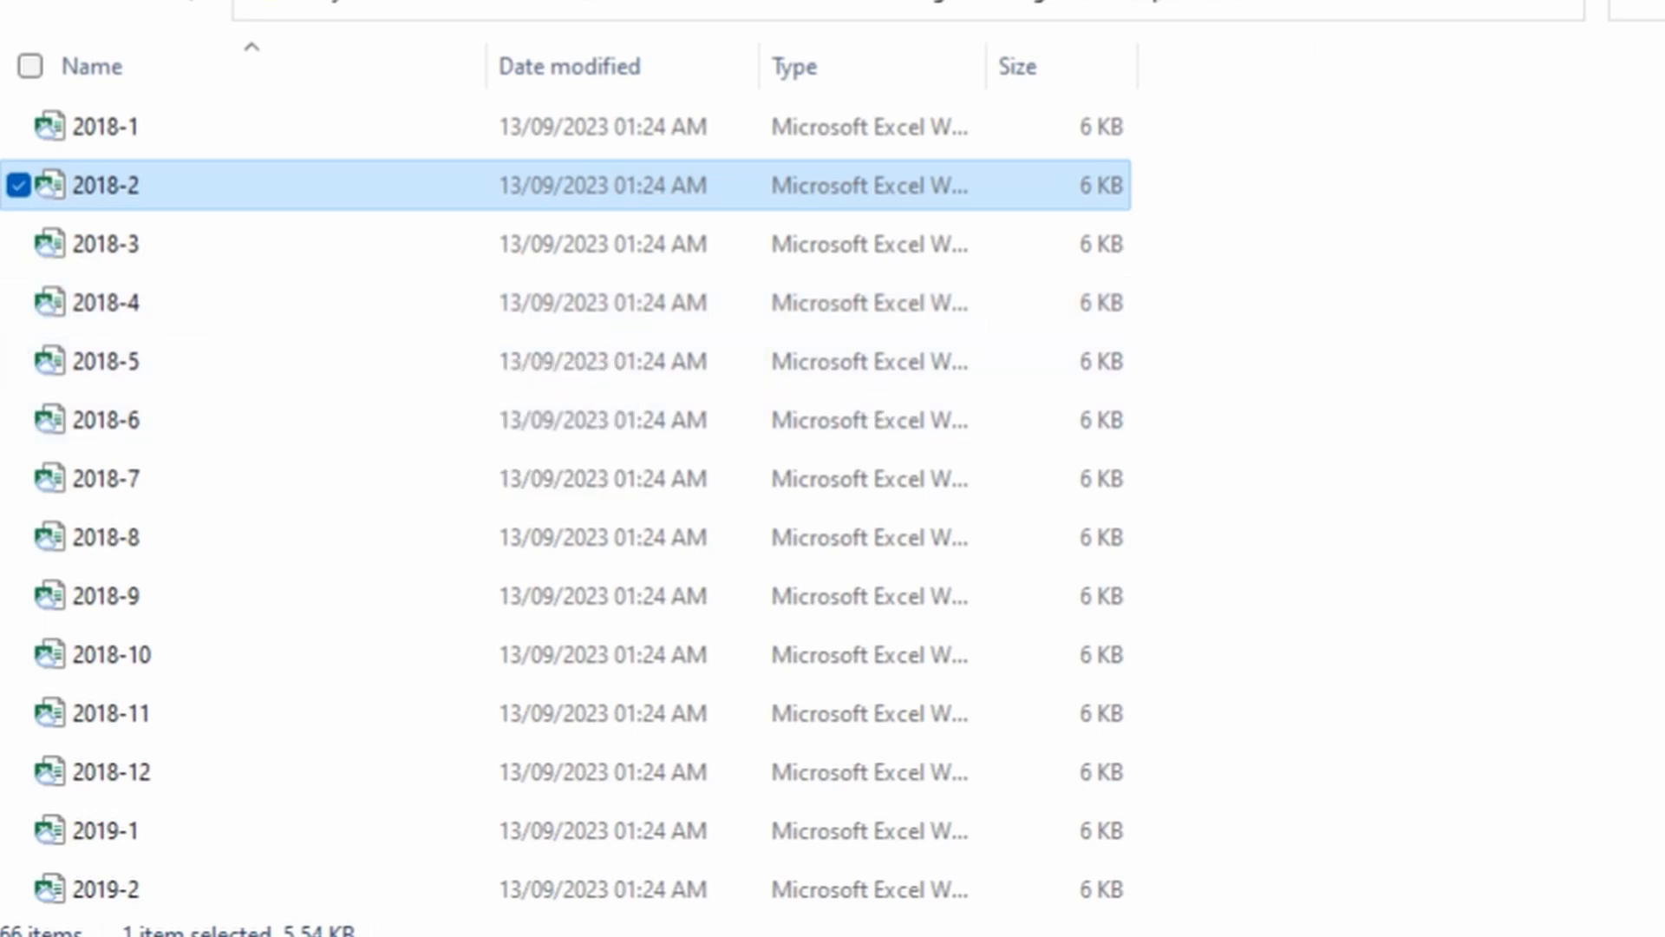
Switch back to Excel and start a Get Data import from a folder, choosing the Data folder of monthly workbooks as the source.
left_click(466, 17)
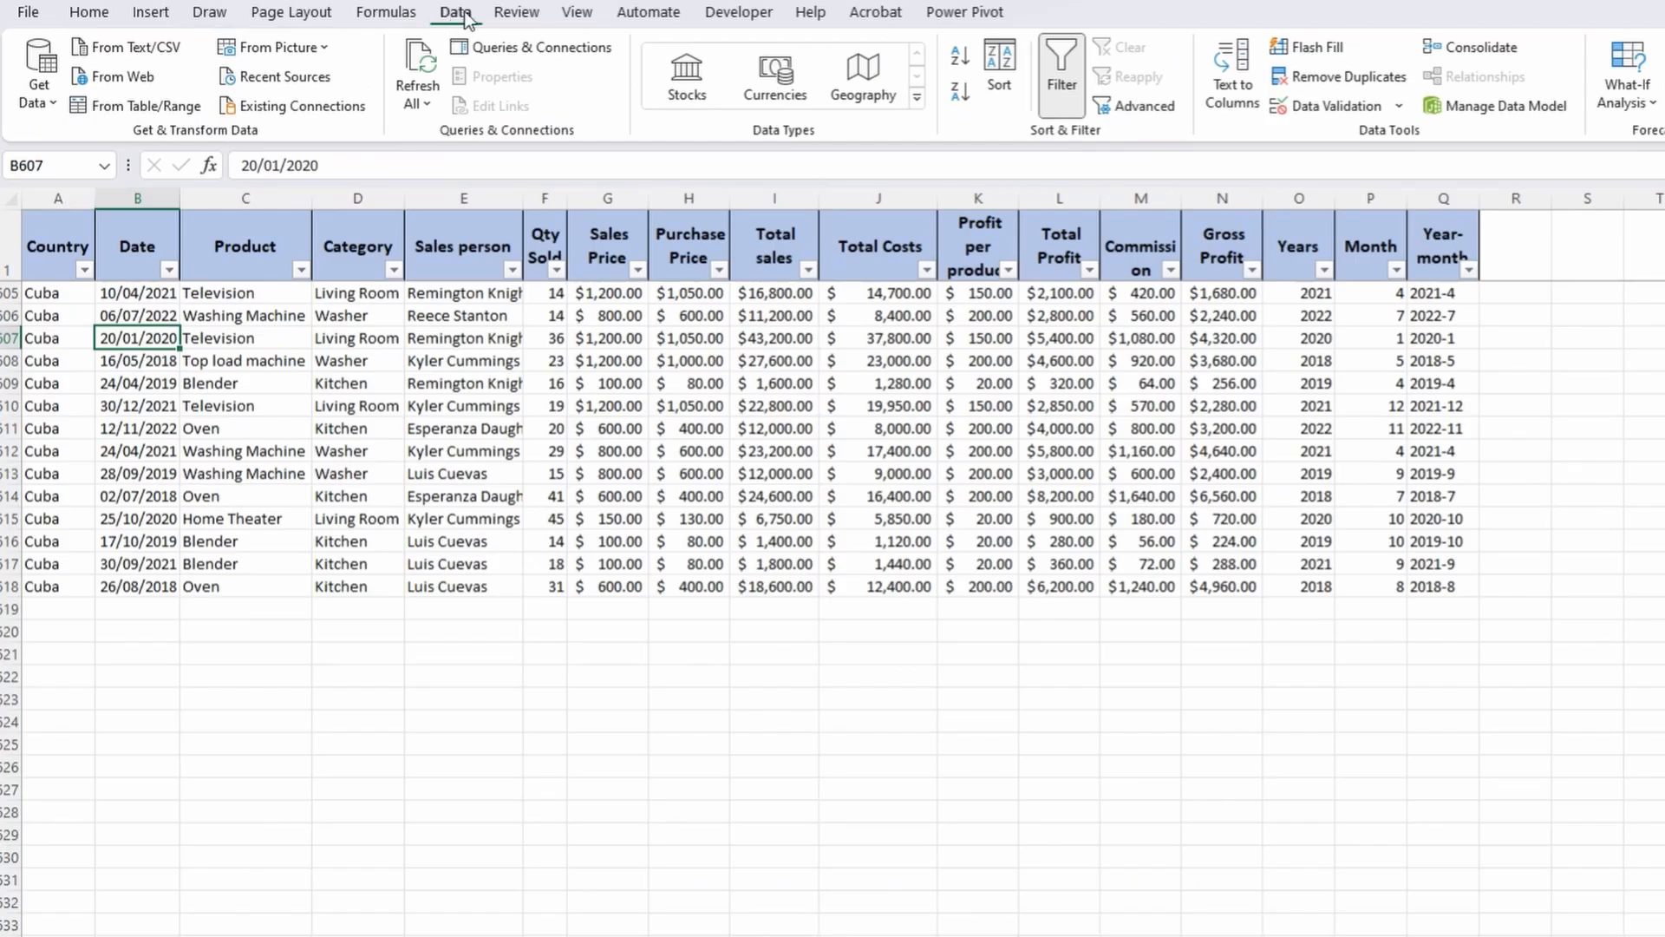
left_click(39, 70)
mouse_move(95, 137)
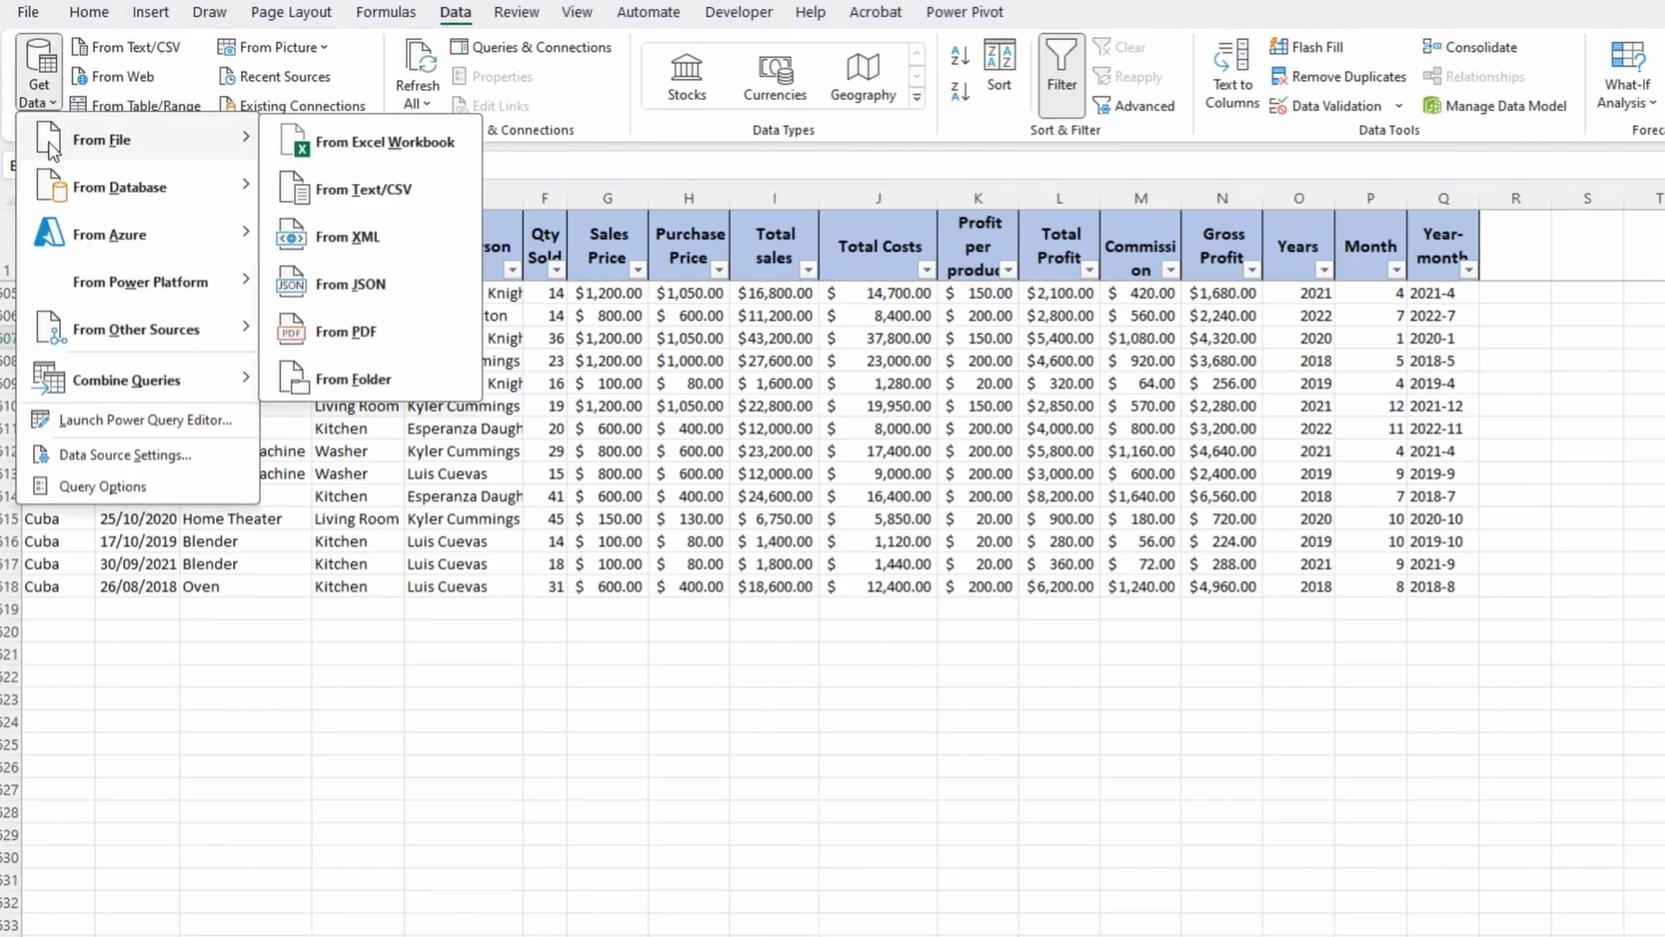
left_click(364, 374)
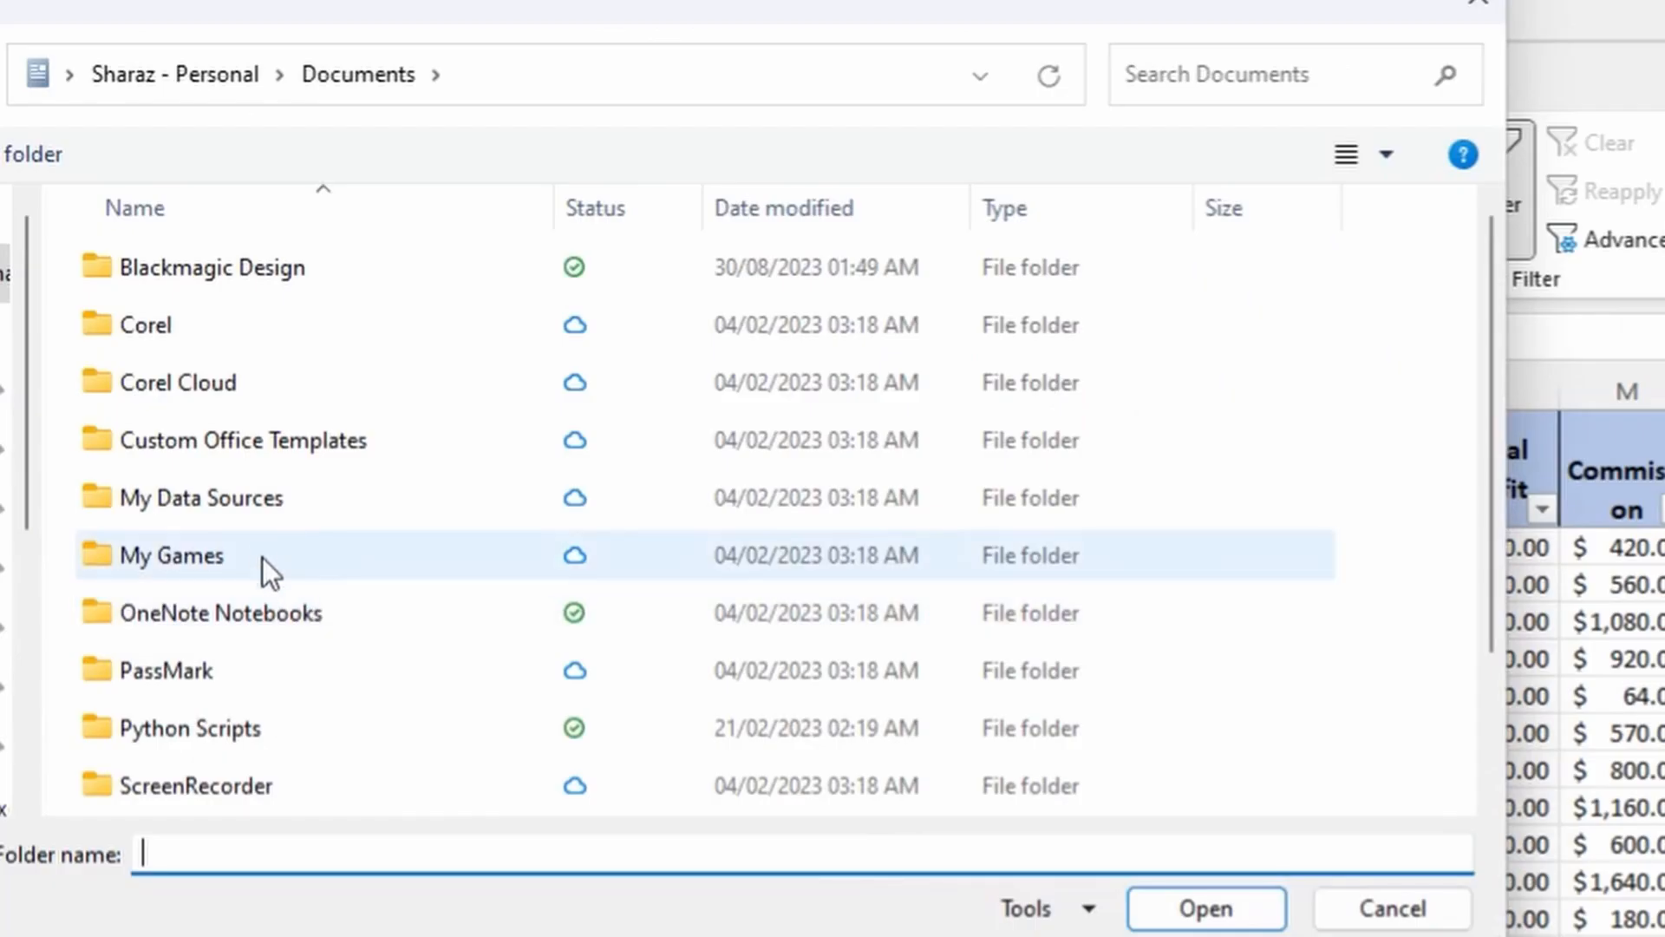
left_click(224, 111)
double_click(112, 260)
left_click(1206, 908)
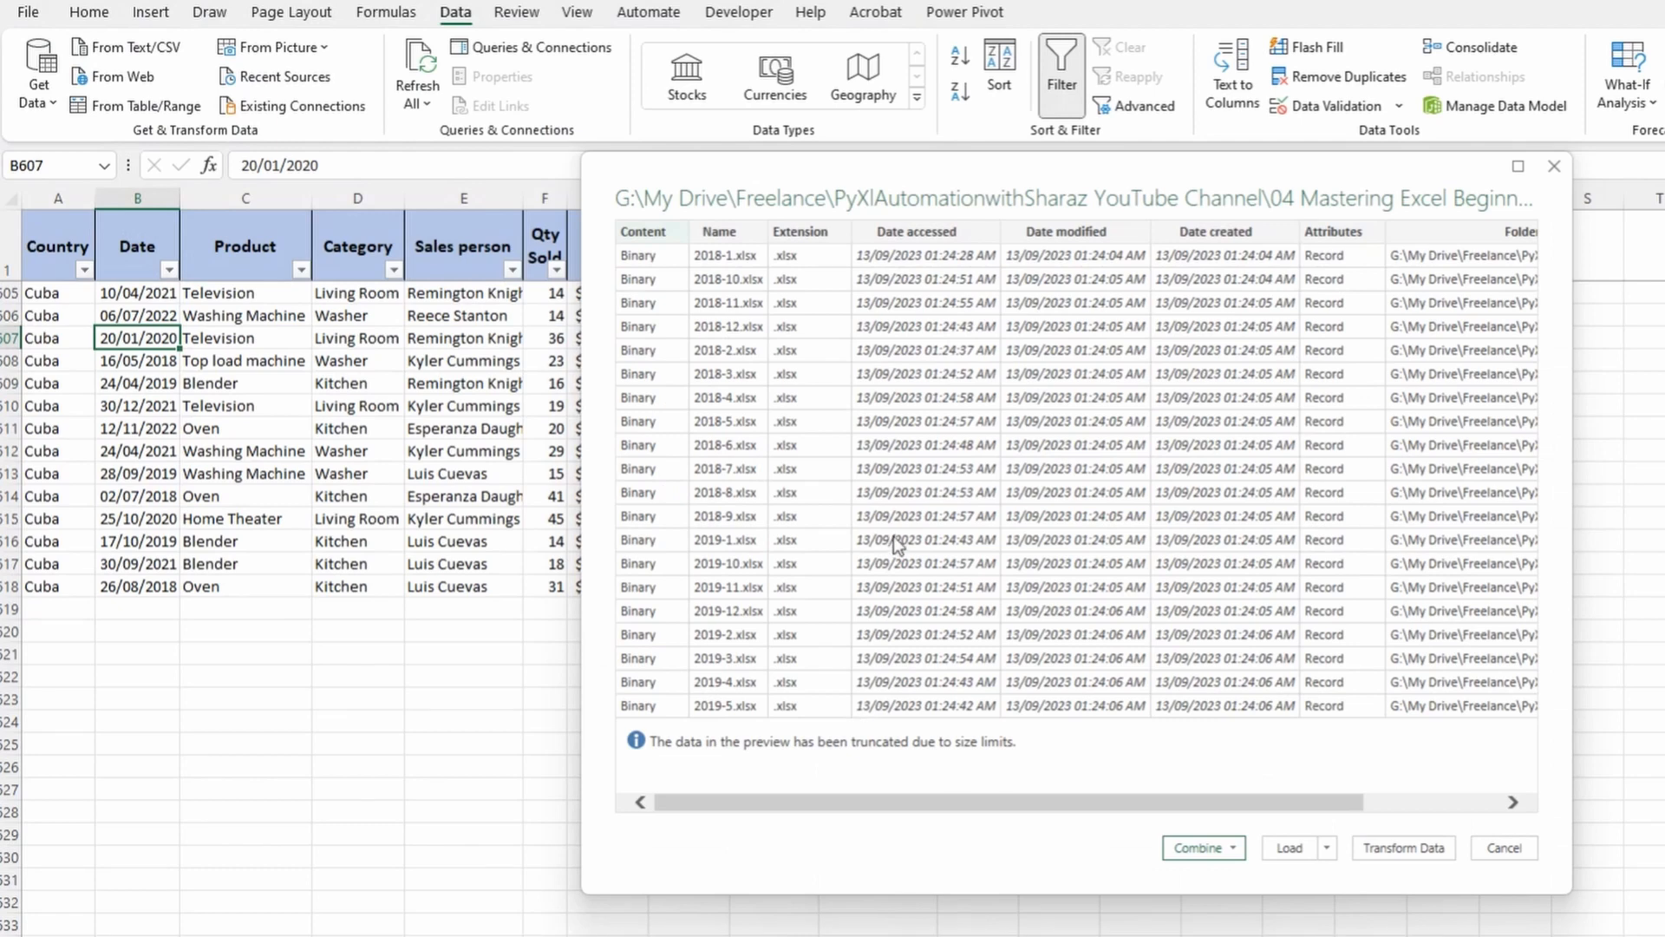
Combine and transform the folder's files, extracting Sheet1 from each with the first file as the sample.
left_click(1244, 858)
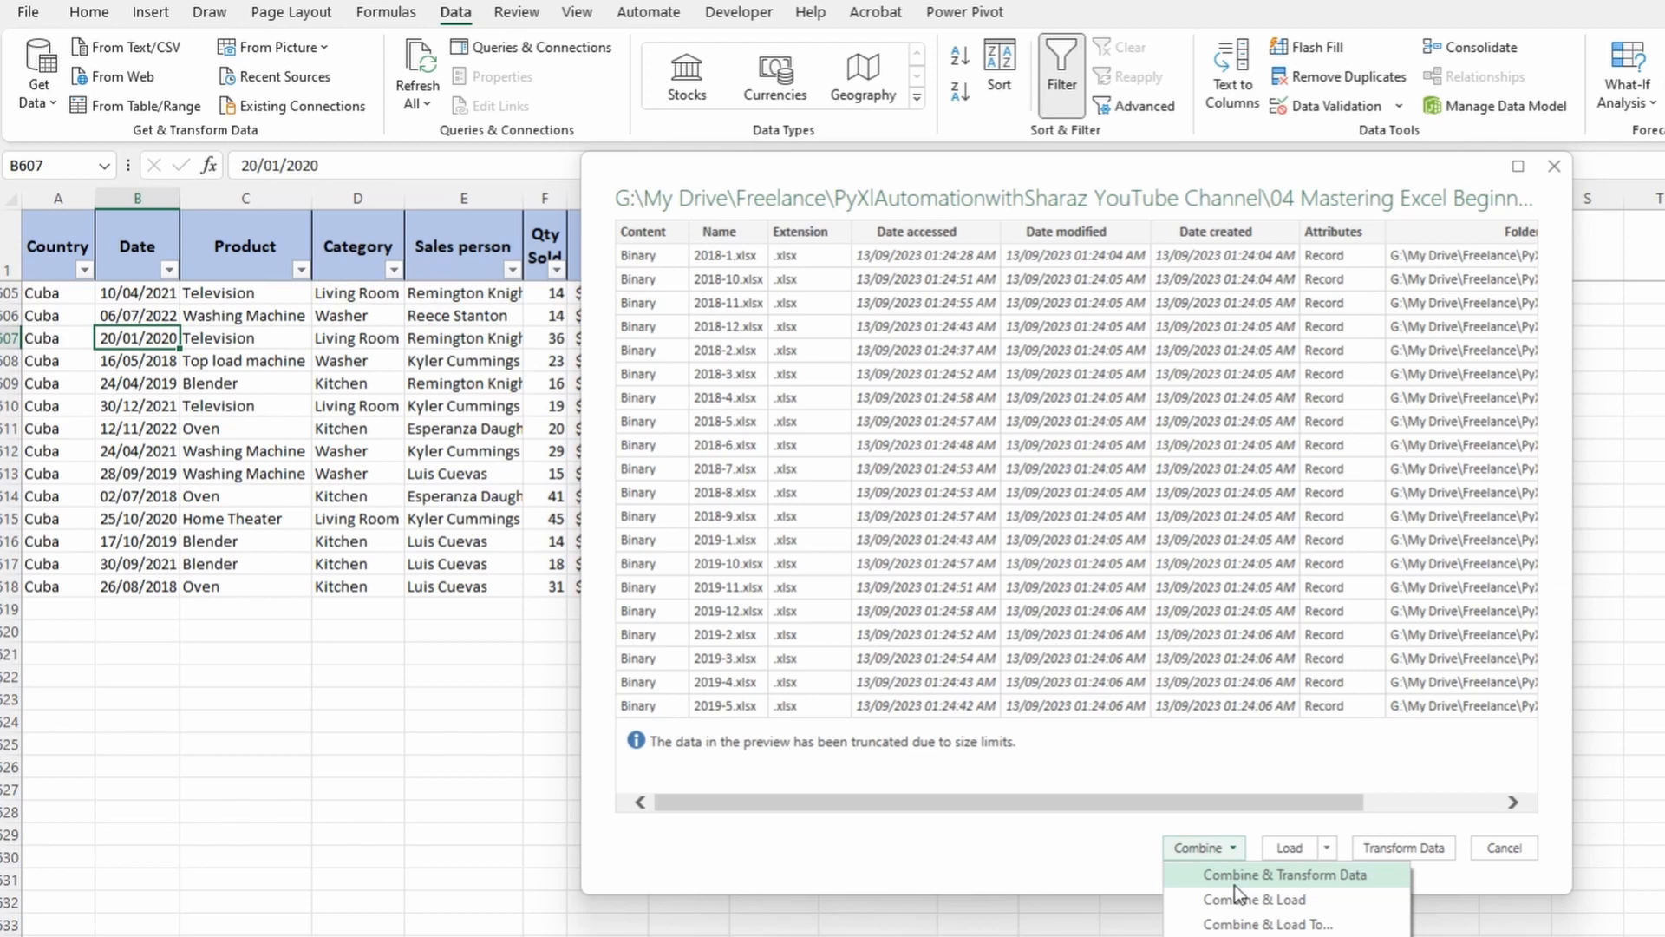
left_click(1235, 885)
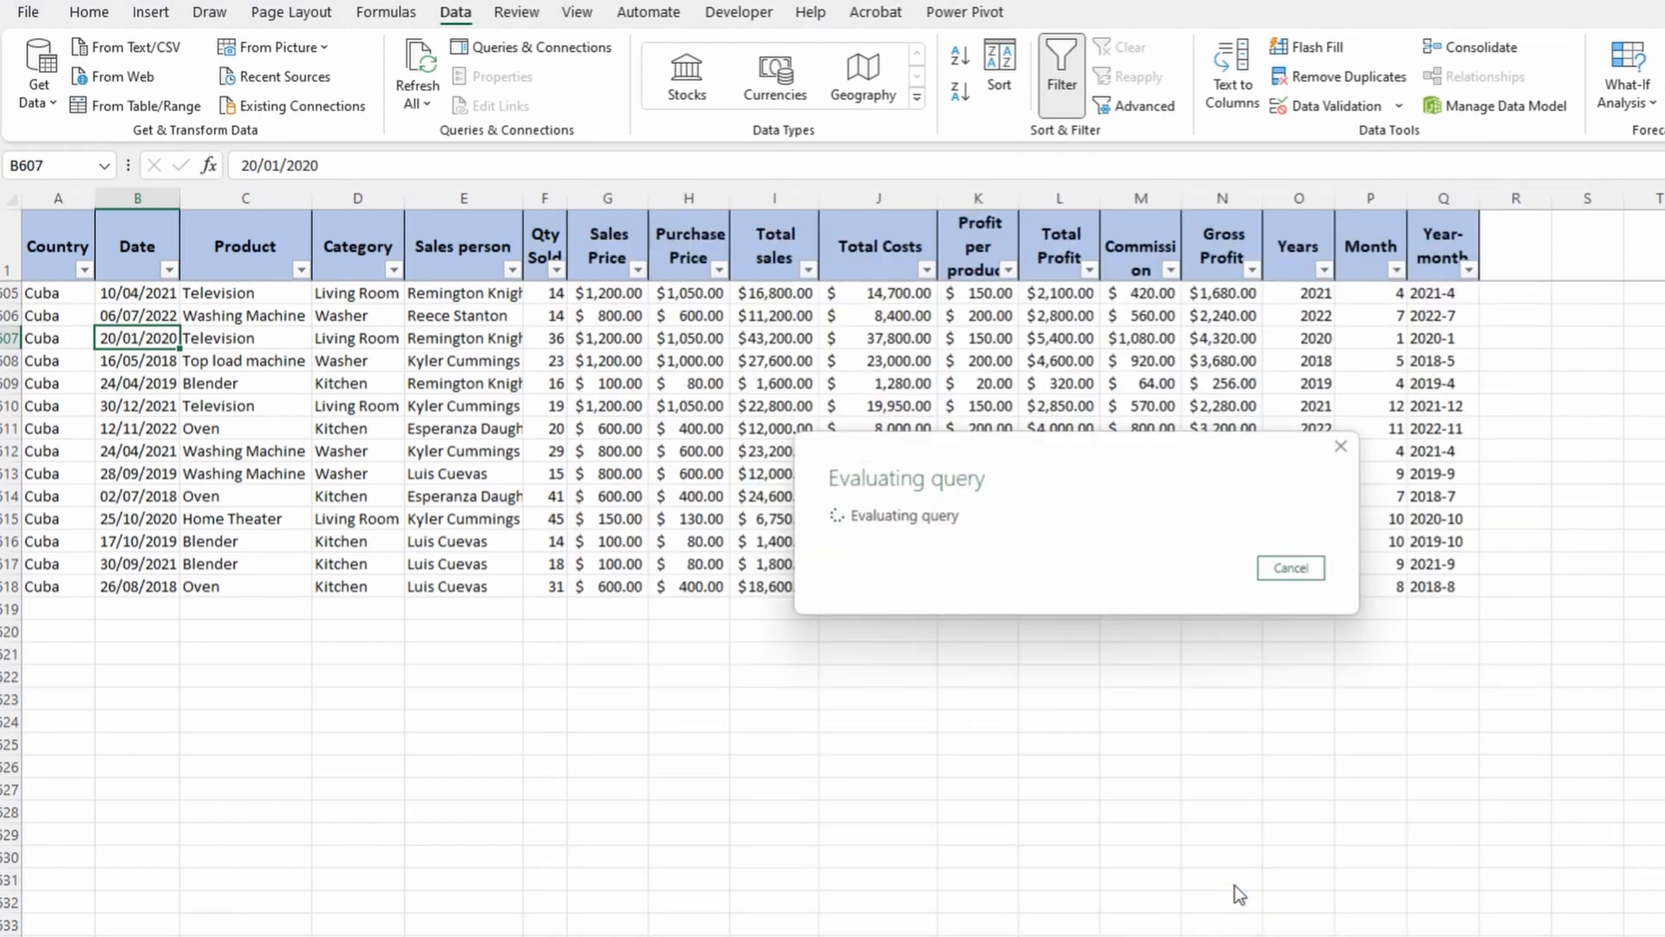
left_click(711, 385)
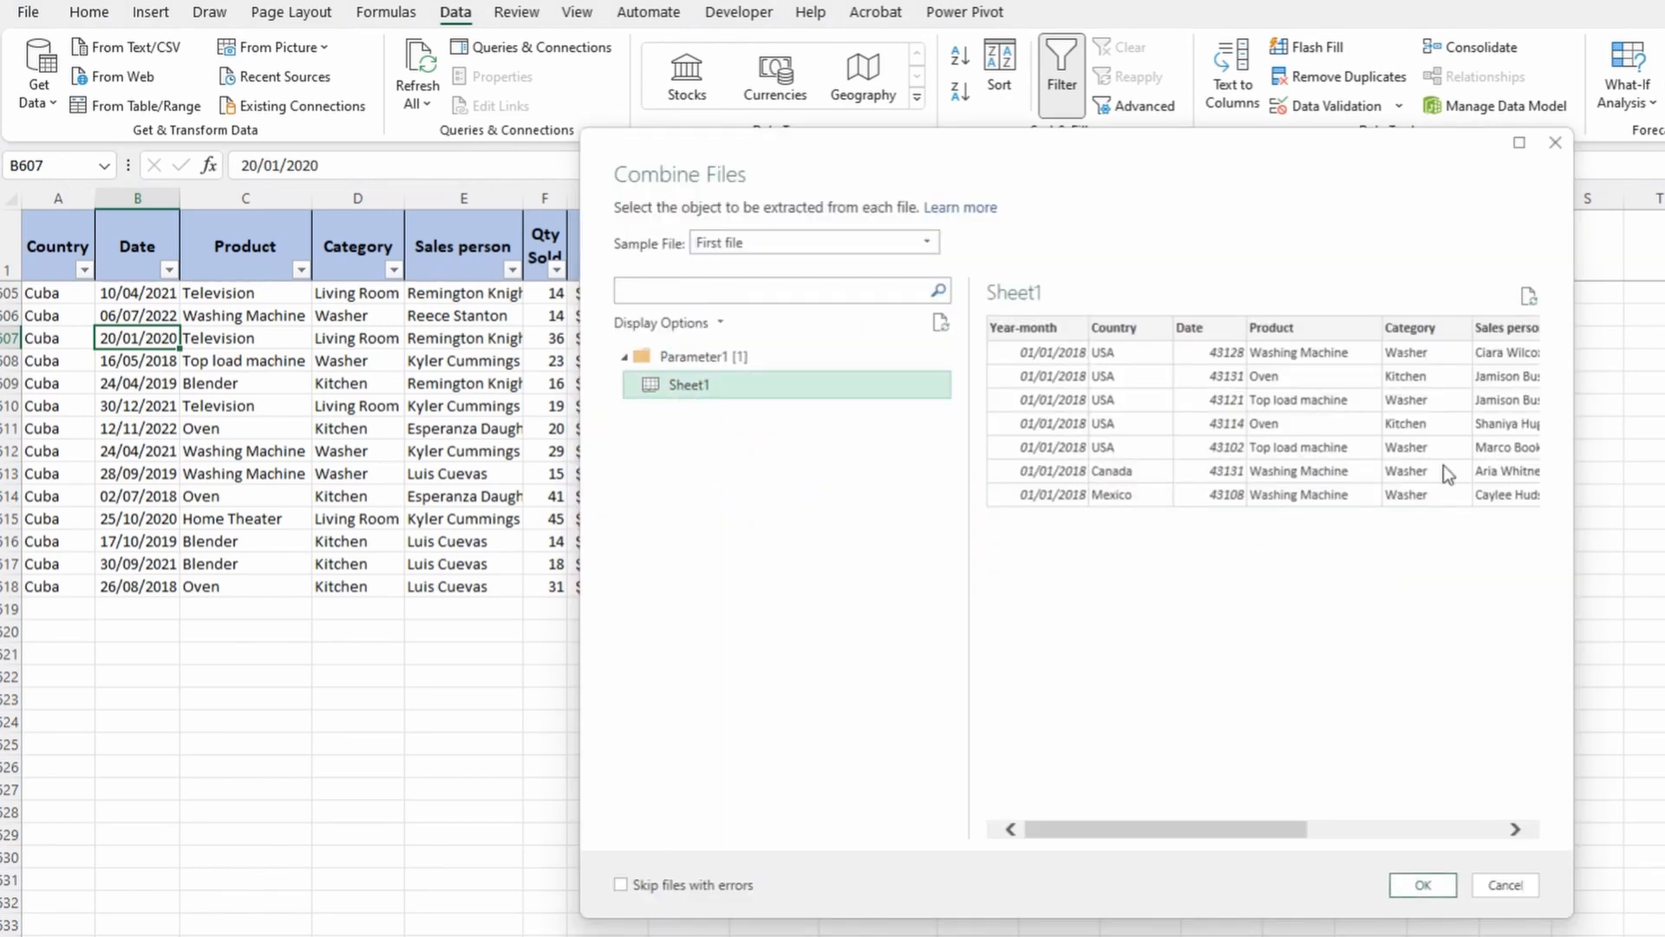
mouse_move(1257, 833)
left_mouse_down()
mouse_move(1502, 829)
mouse_move(1256, 830)
left_mouse_up()
left_click(1417, 885)
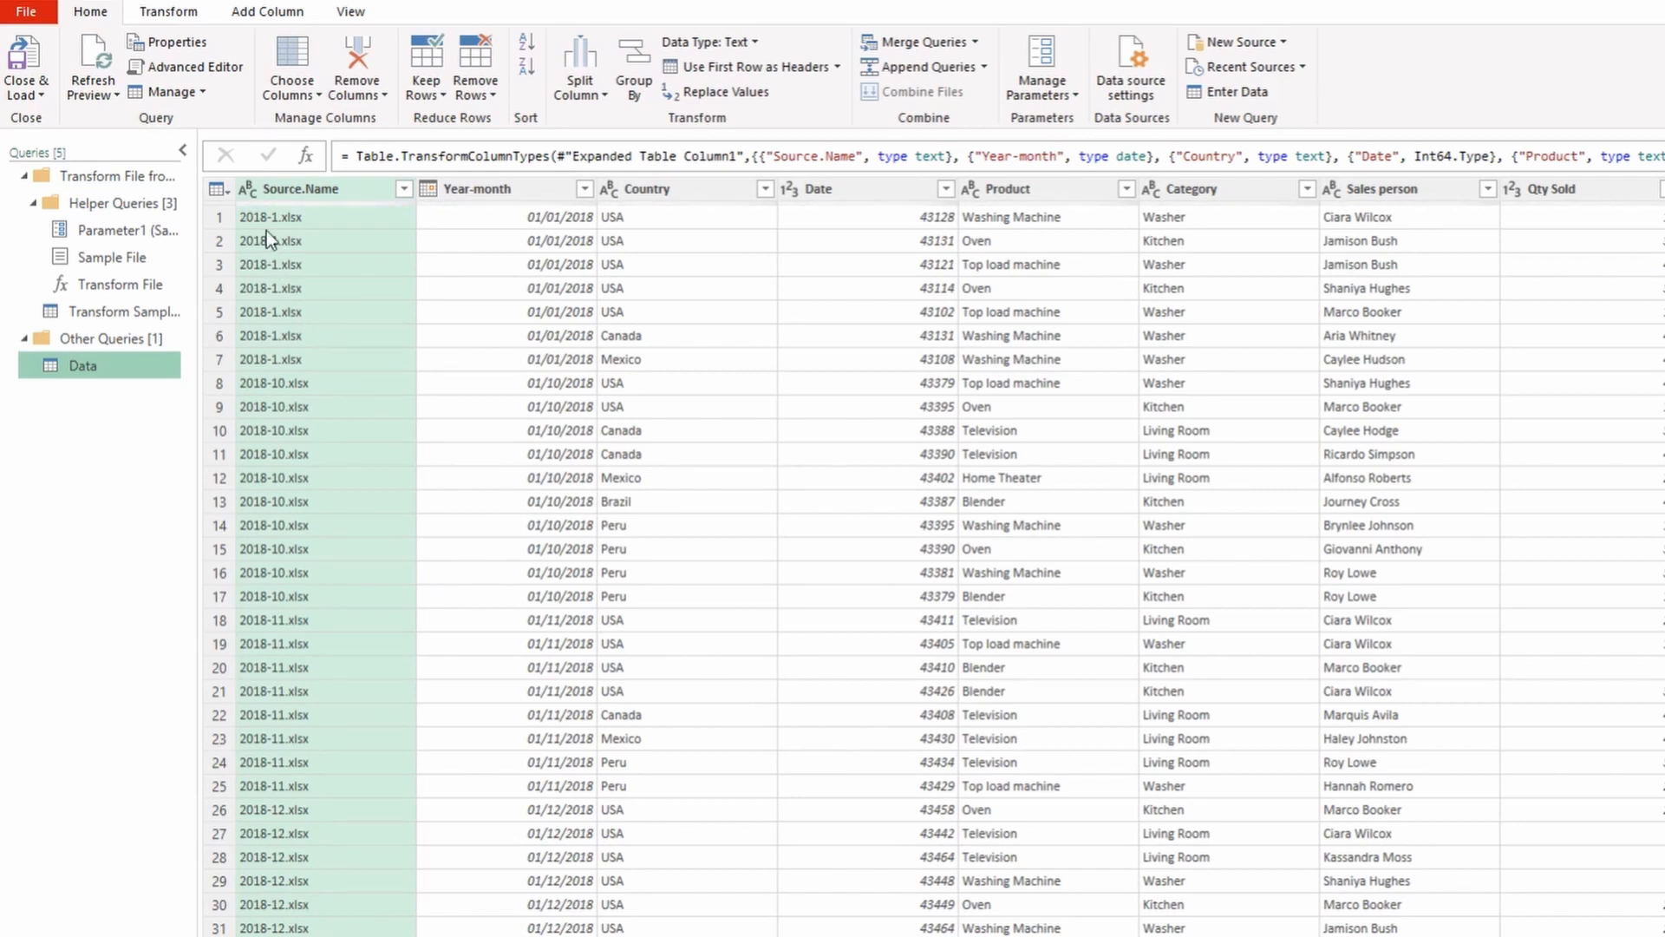
Check the combined rows by source file, and set the Date column's data type to Date, replacing the current conversion.
left_click(284, 571)
left_click(323, 709)
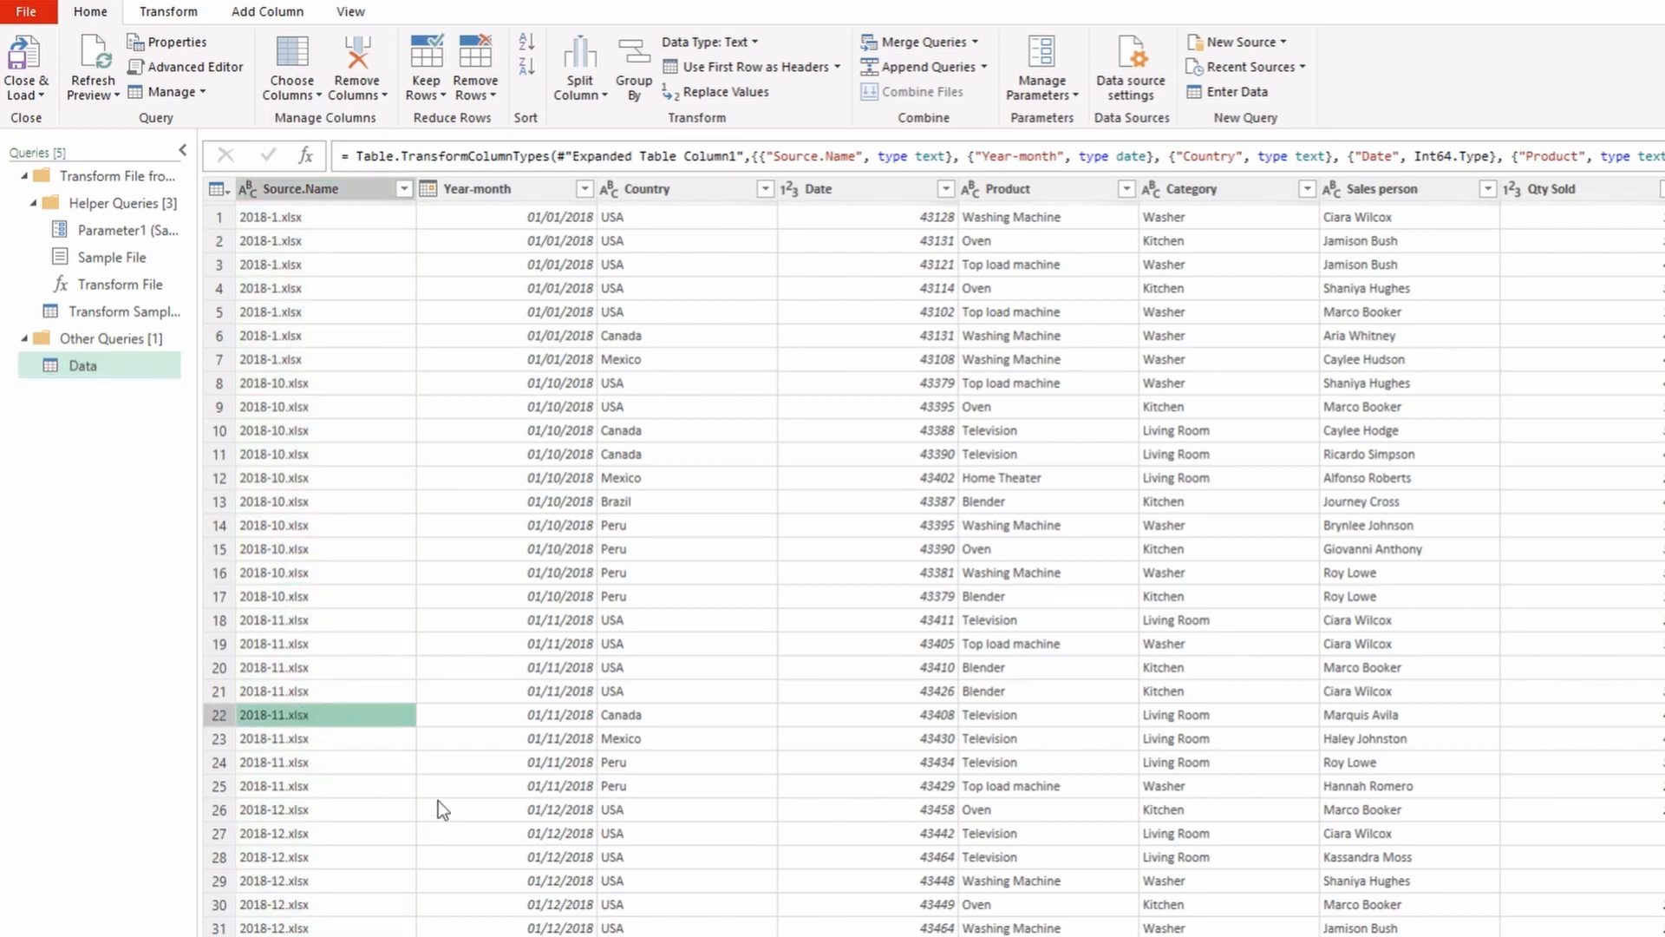
scroll(438, 800, "down", 15)
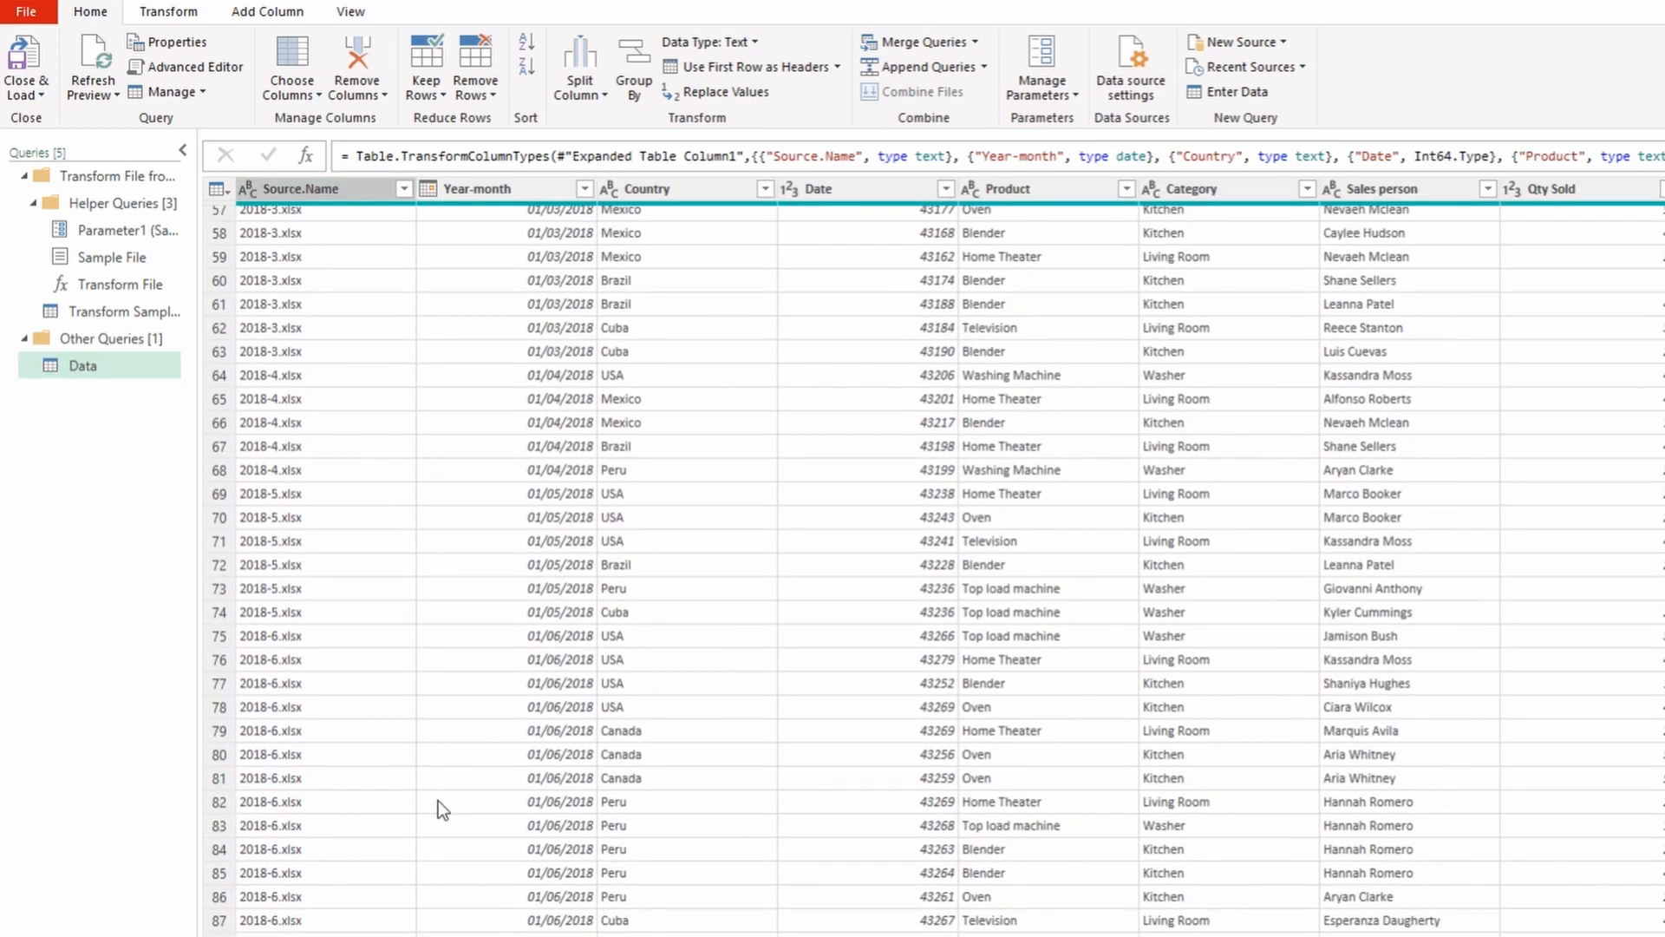
scroll(439, 800, "up", 15)
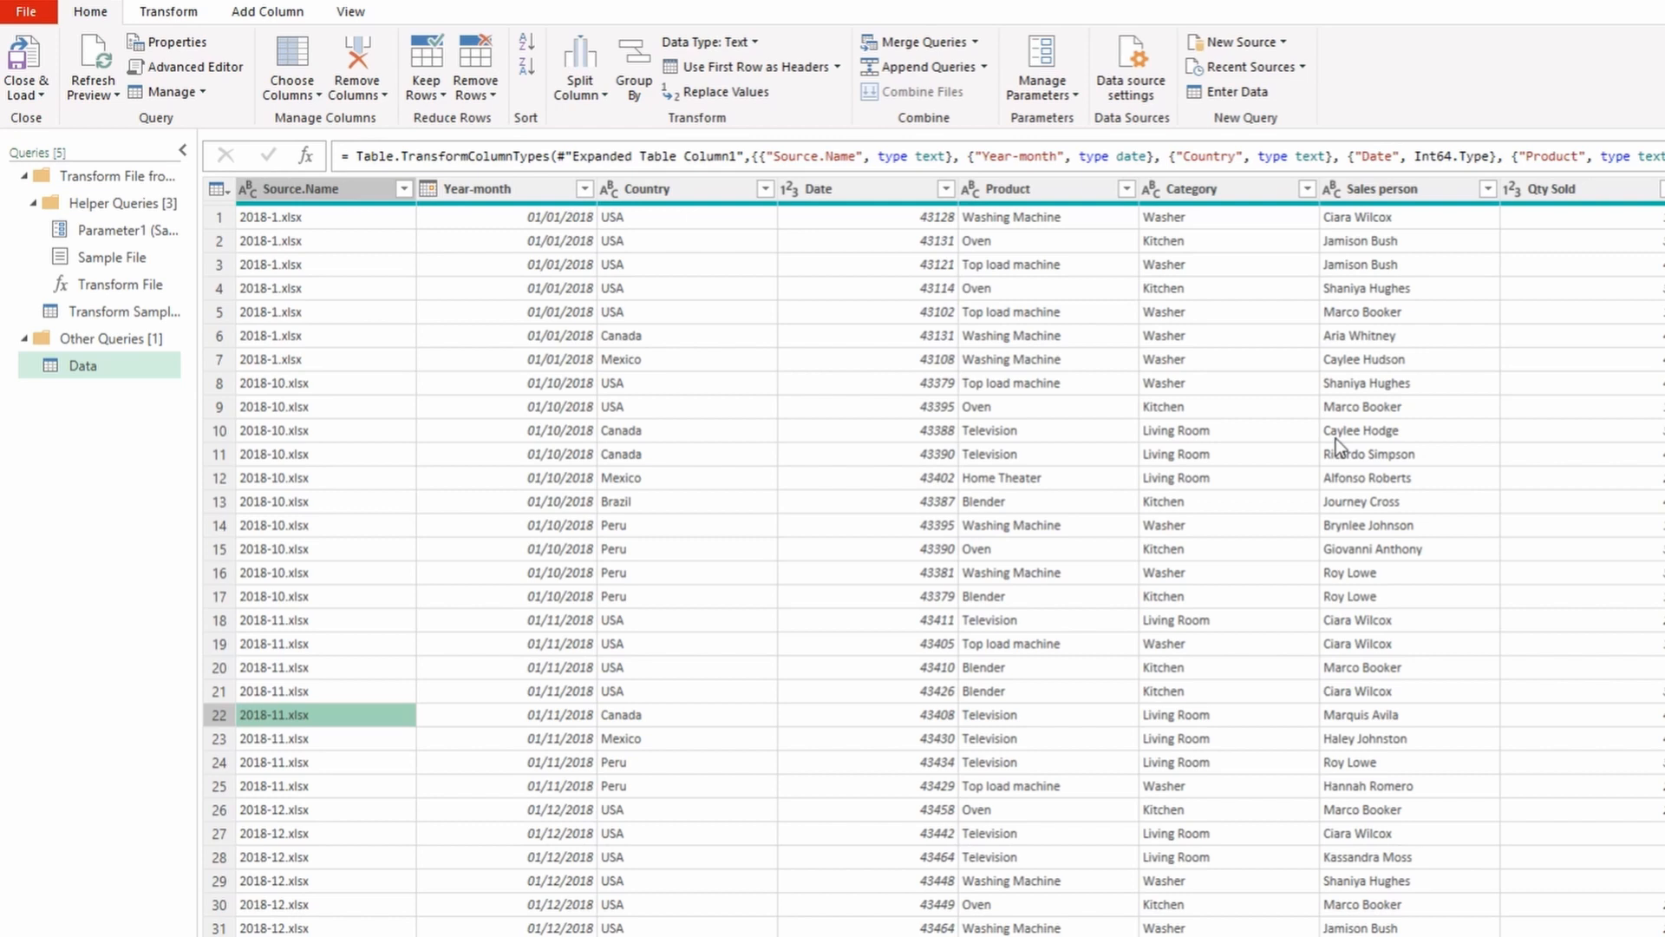
left_click(864, 191)
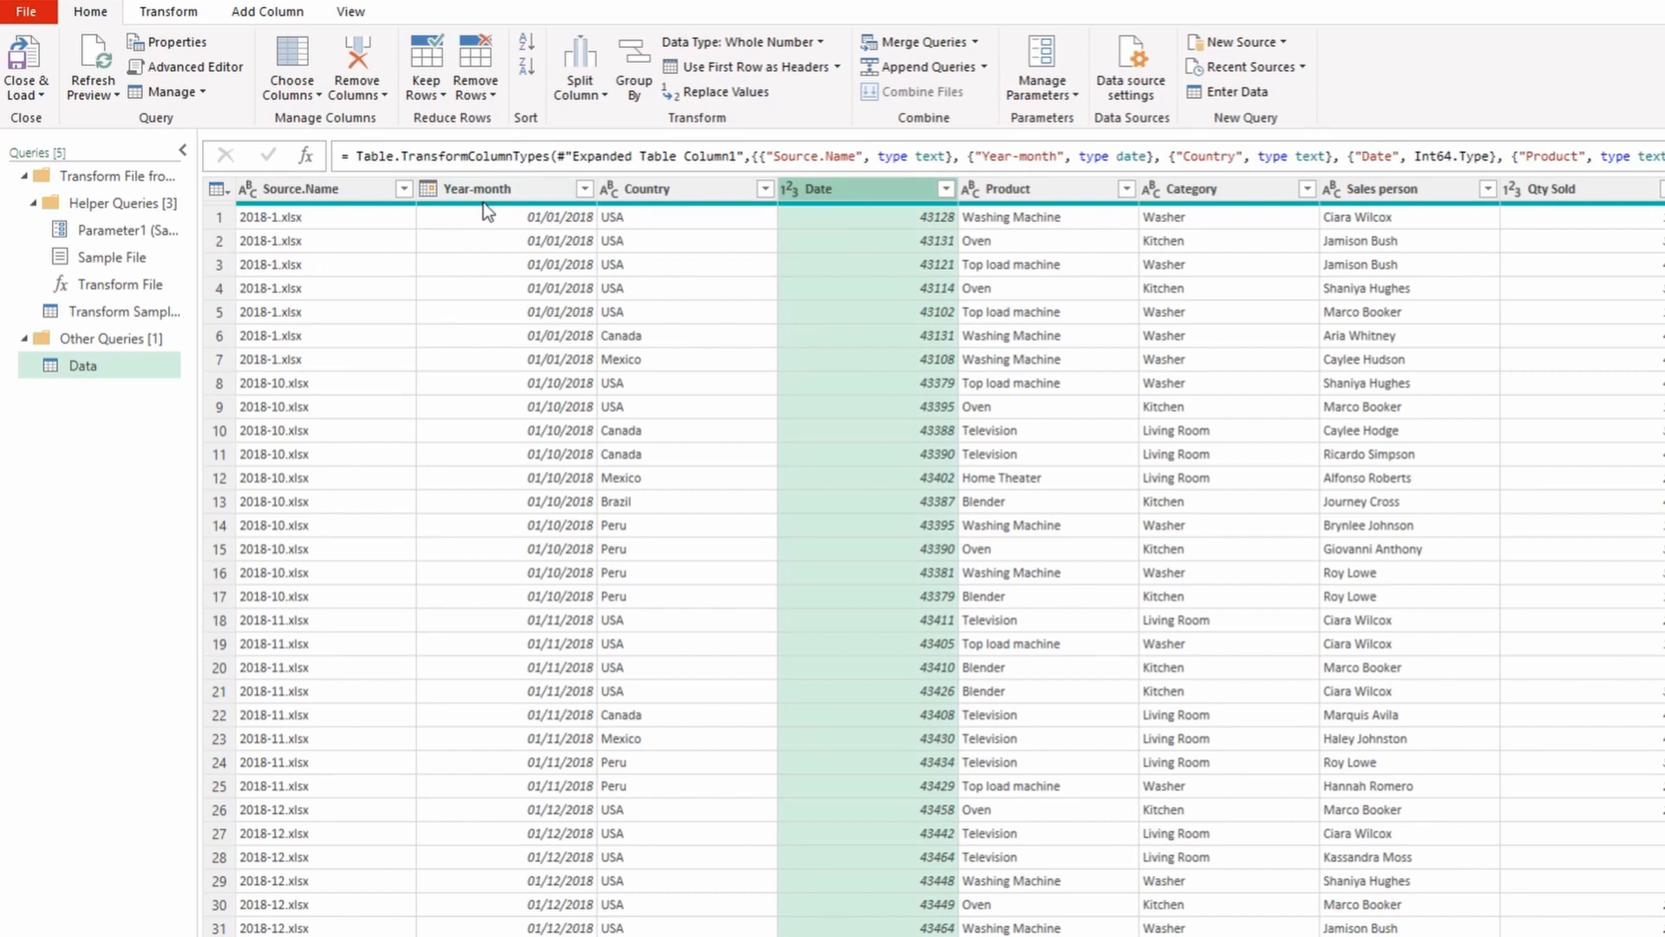
left_click(168, 12)
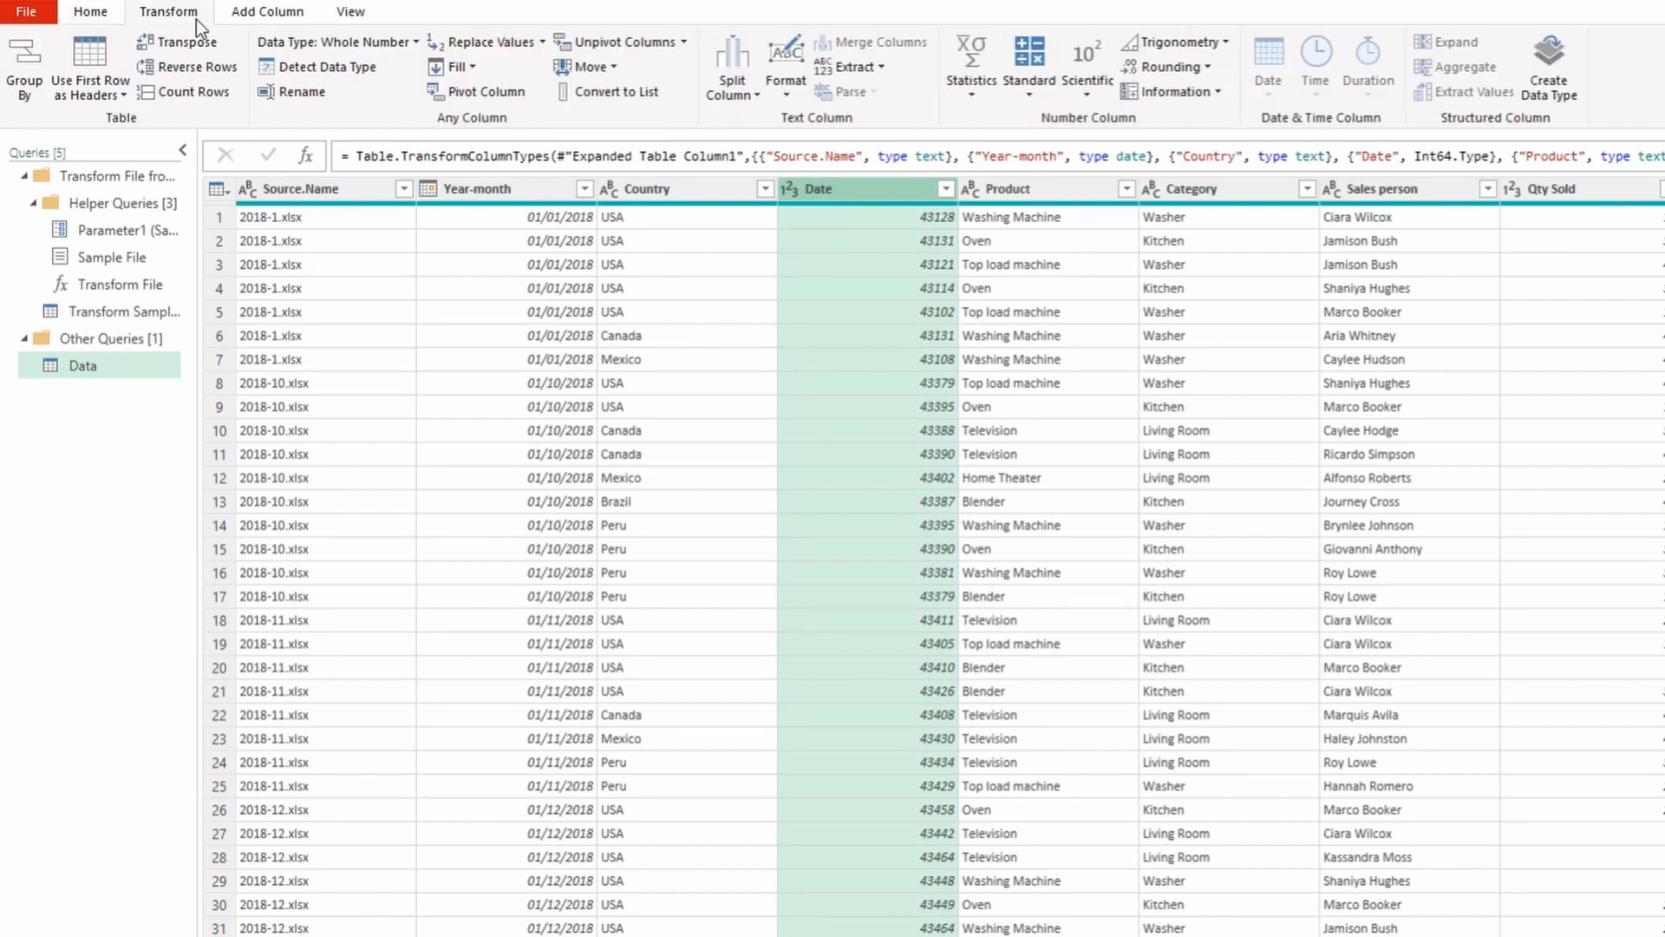
left_click(394, 45)
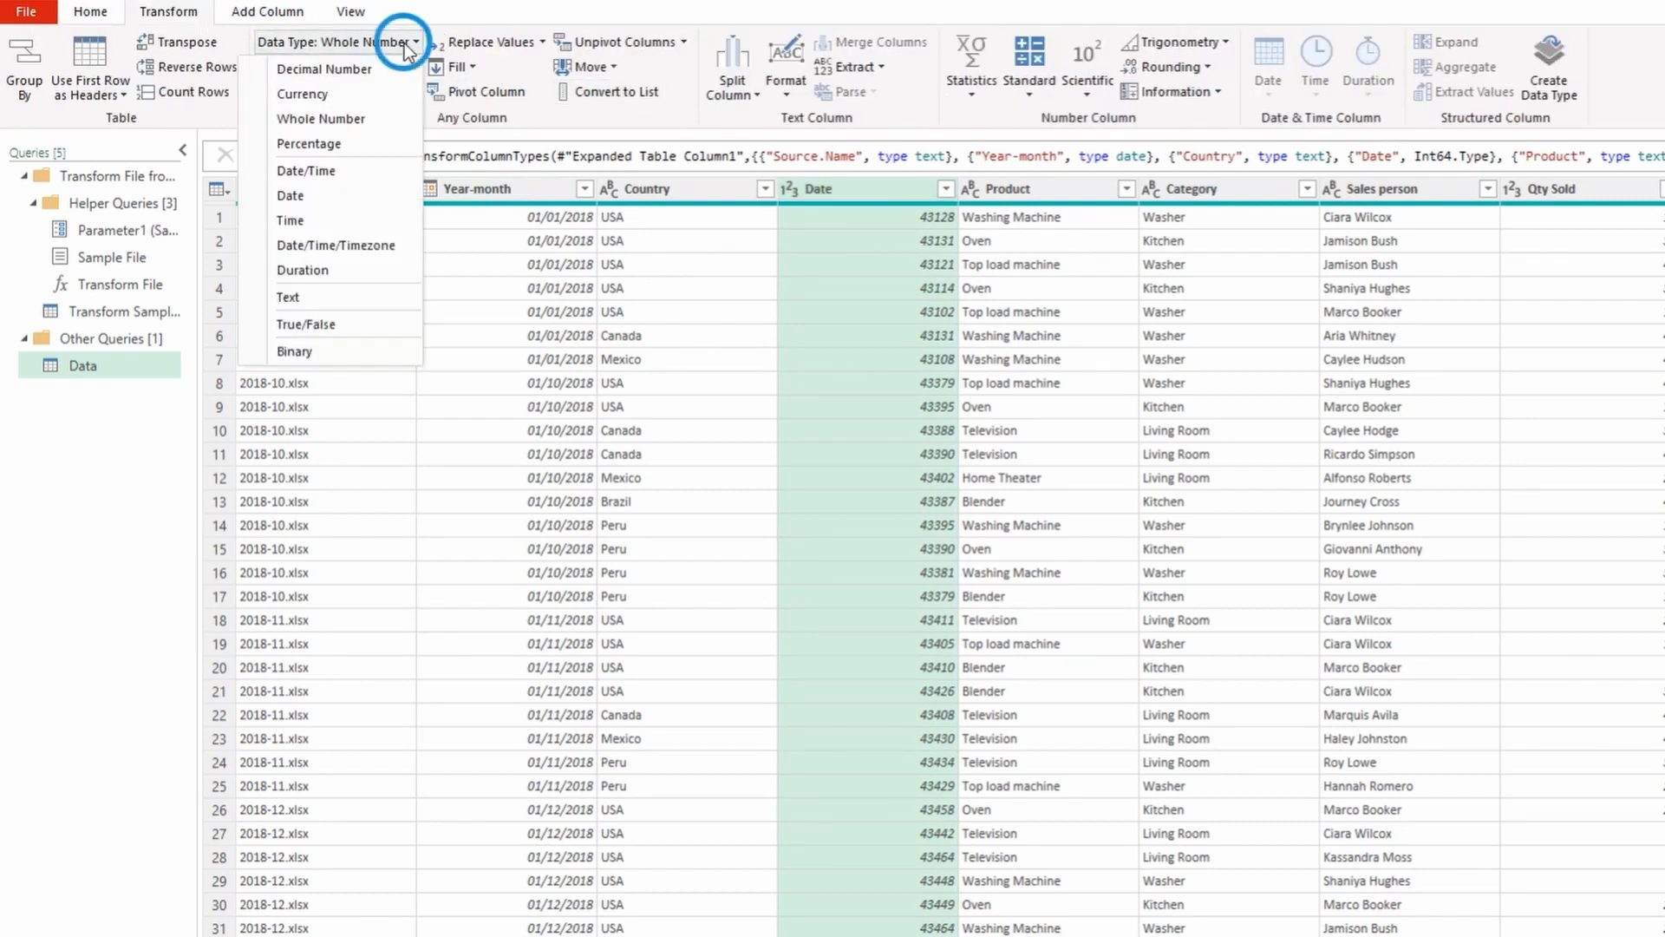
left_click(373, 198)
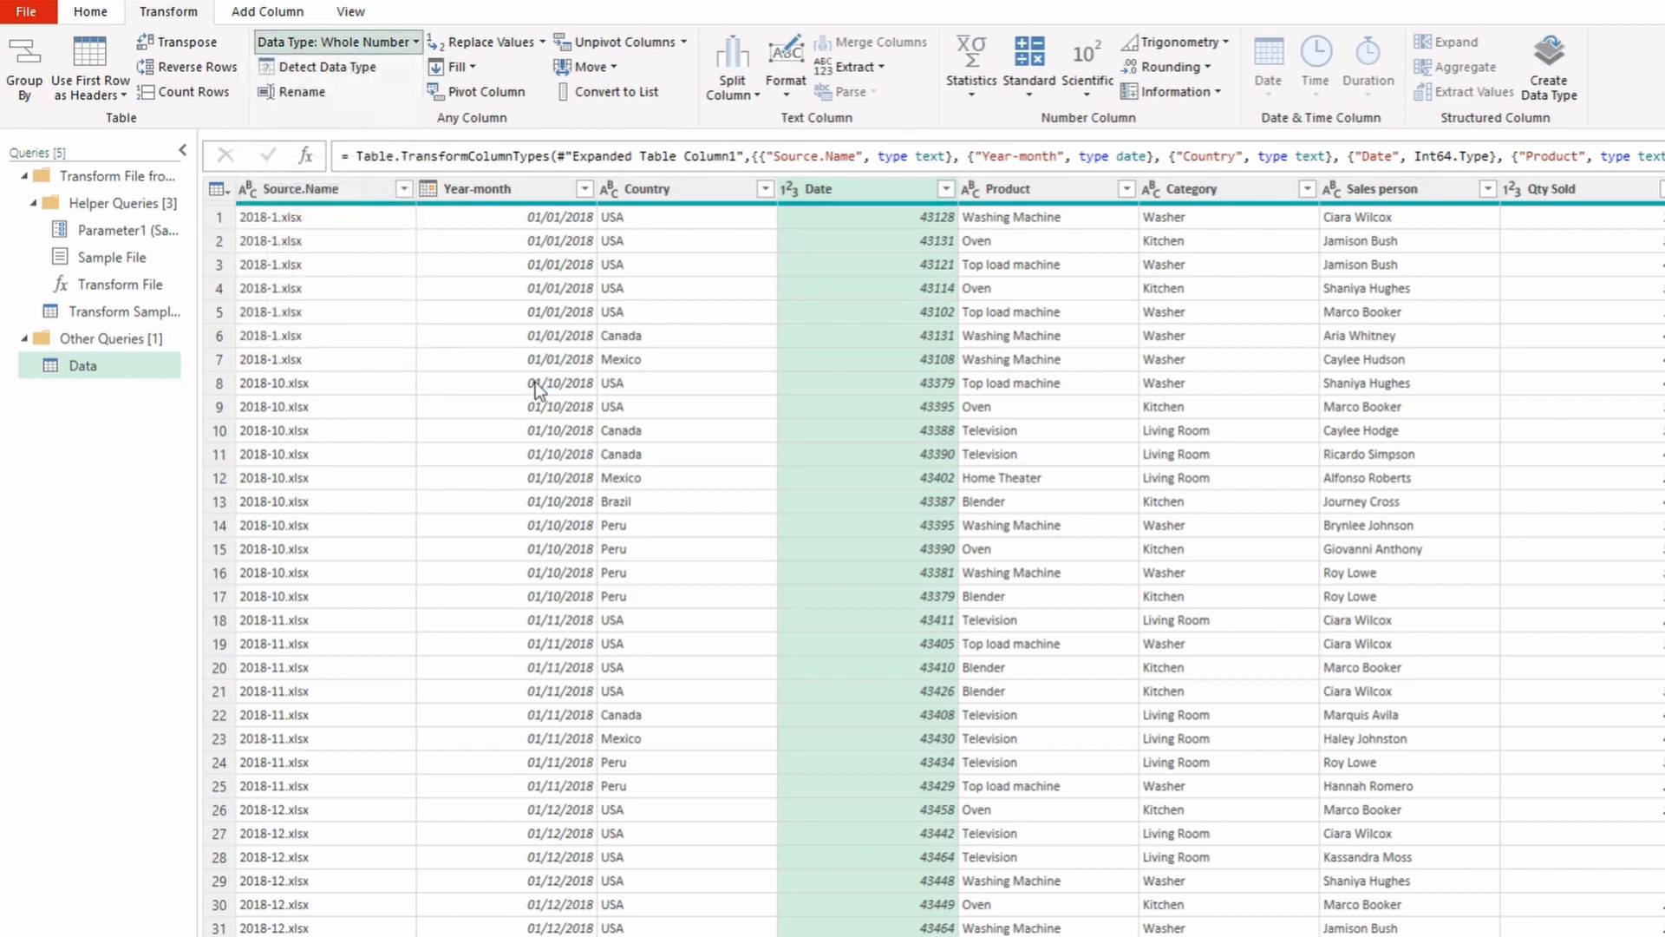
left_click(1046, 631)
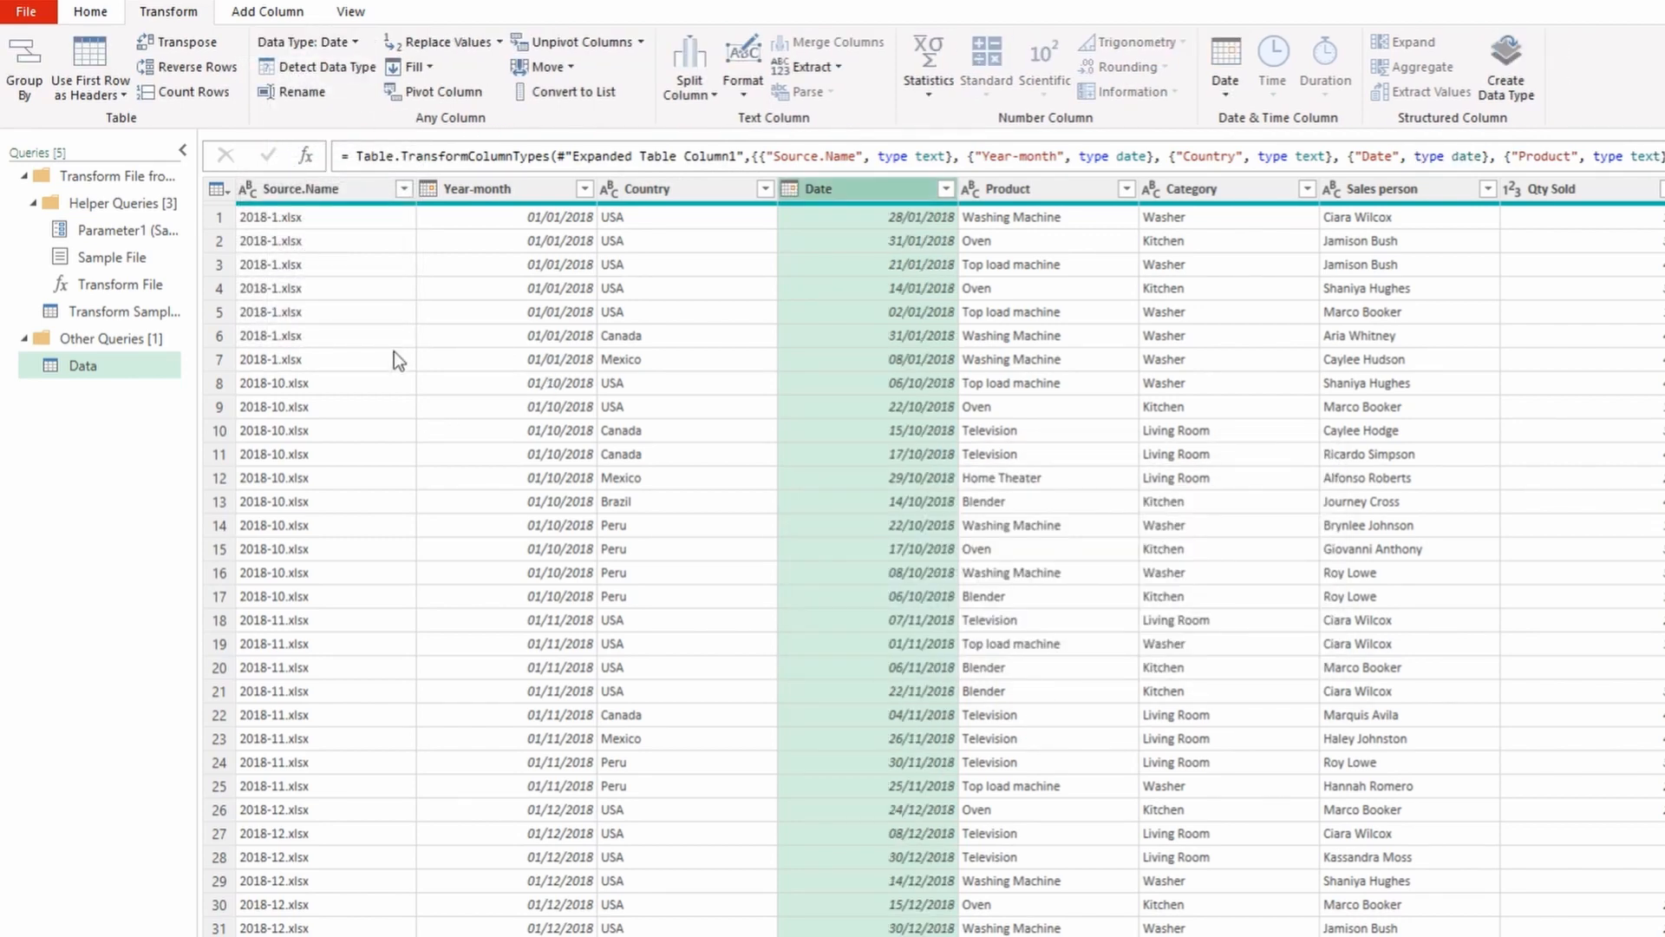
Remove the Source.Name column from the combined query.
left_click(332, 190)
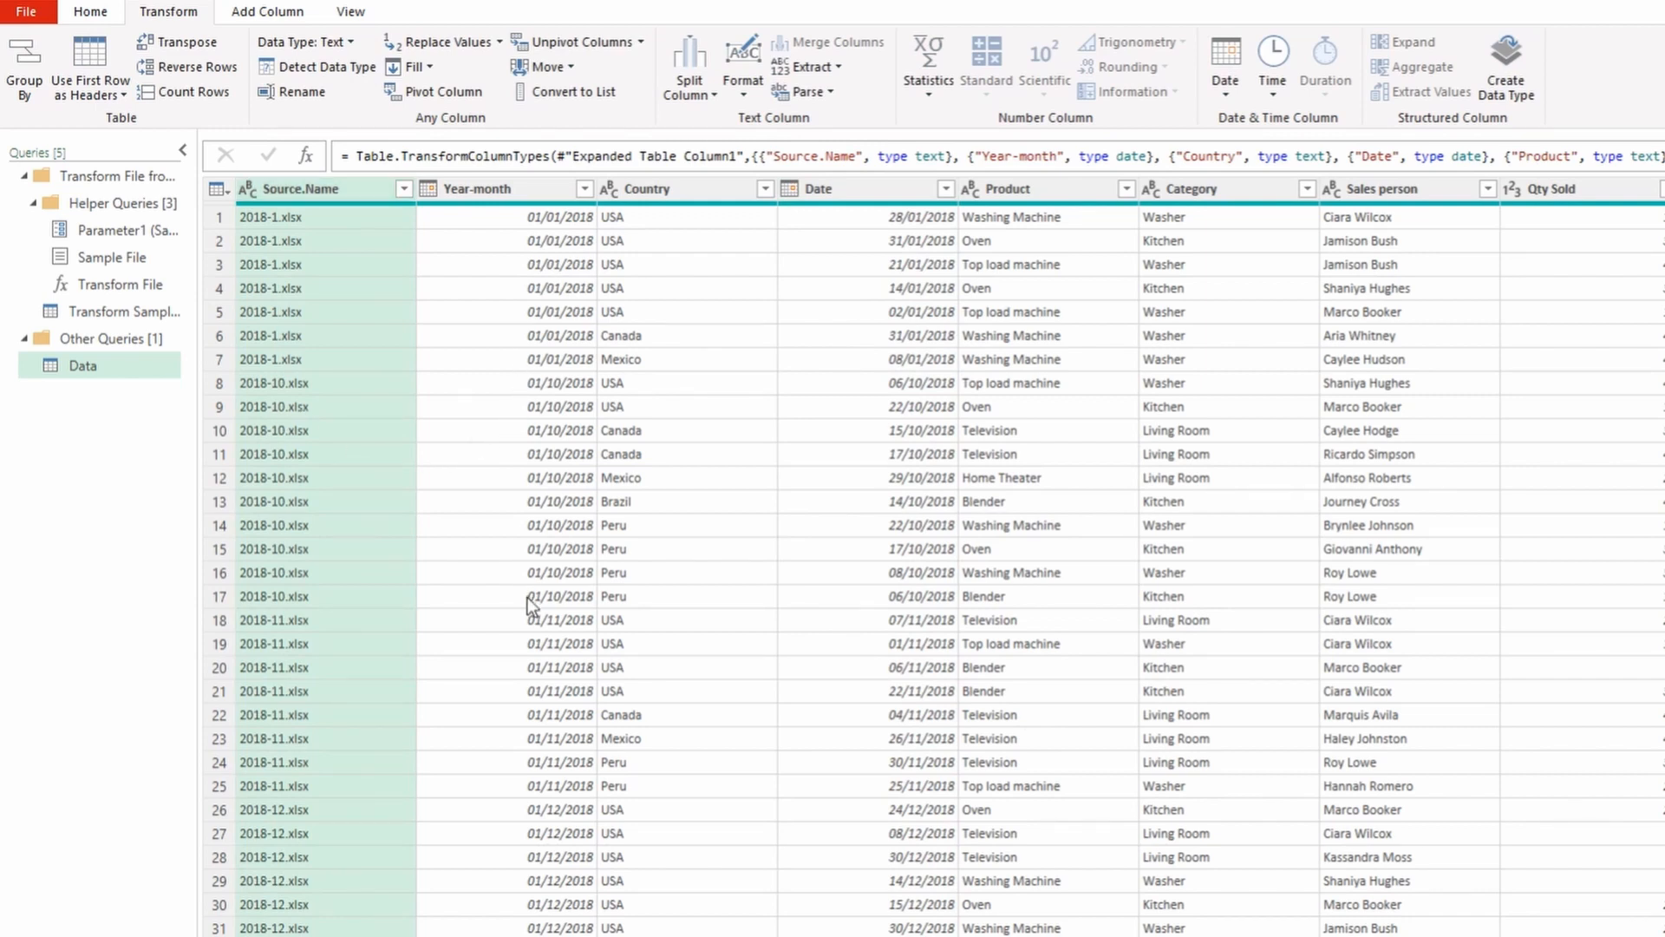
right_click(311, 191)
left_click(335, 246)
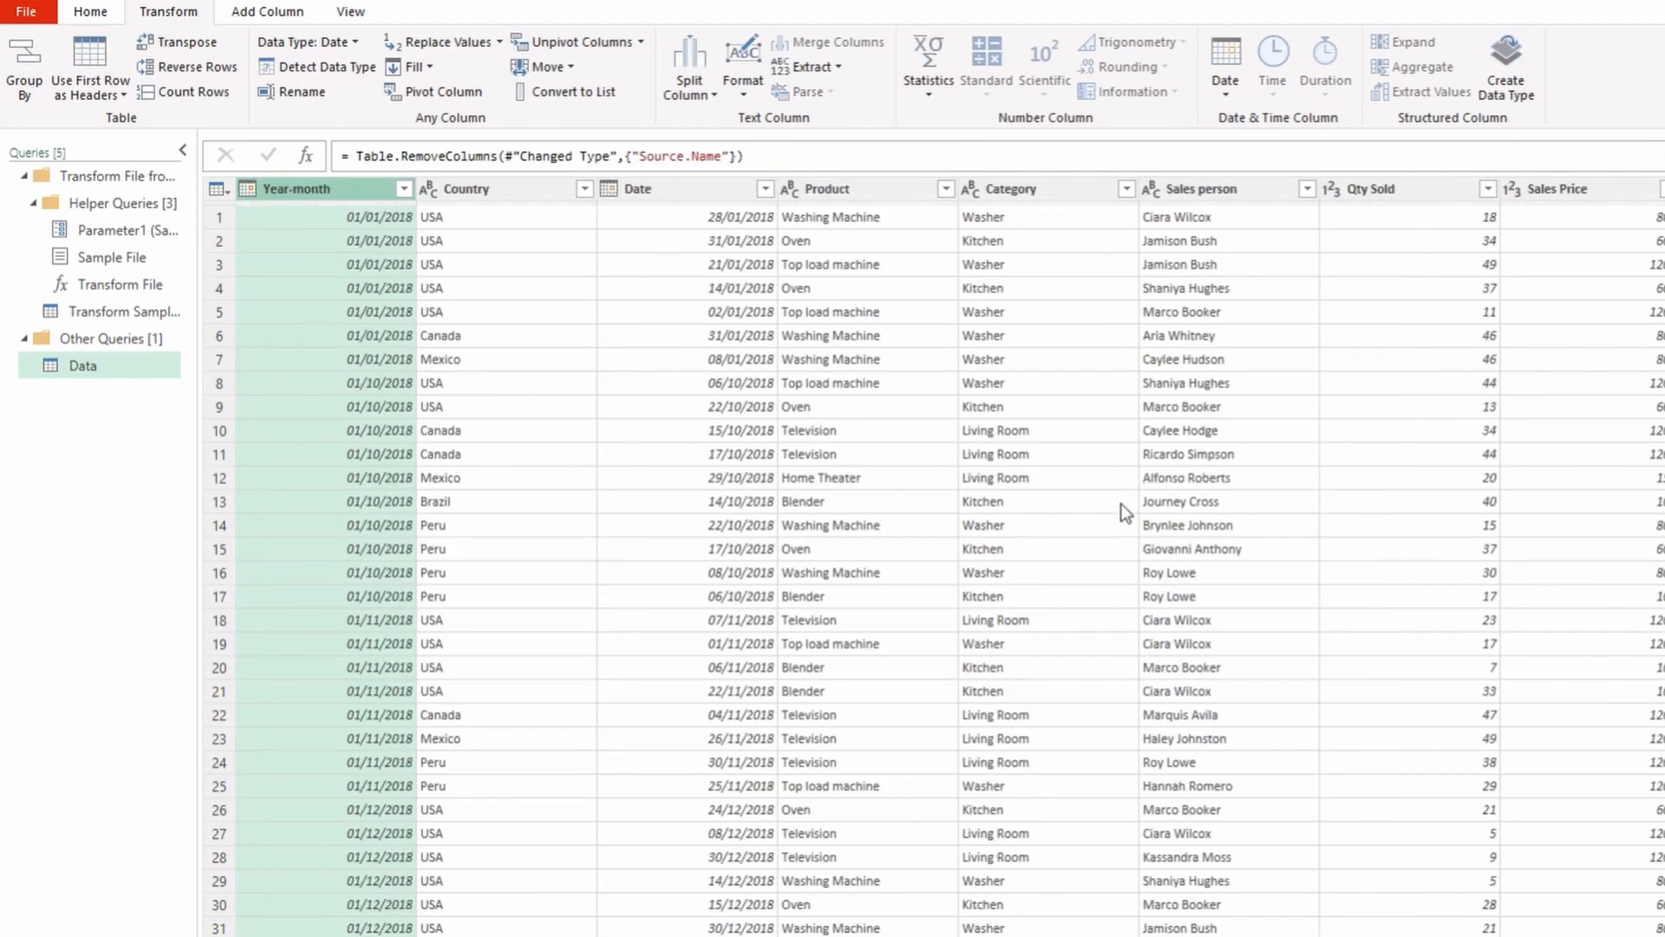
Close the query editor and load the combined query as a table on a new worksheet.
left_click(90, 11)
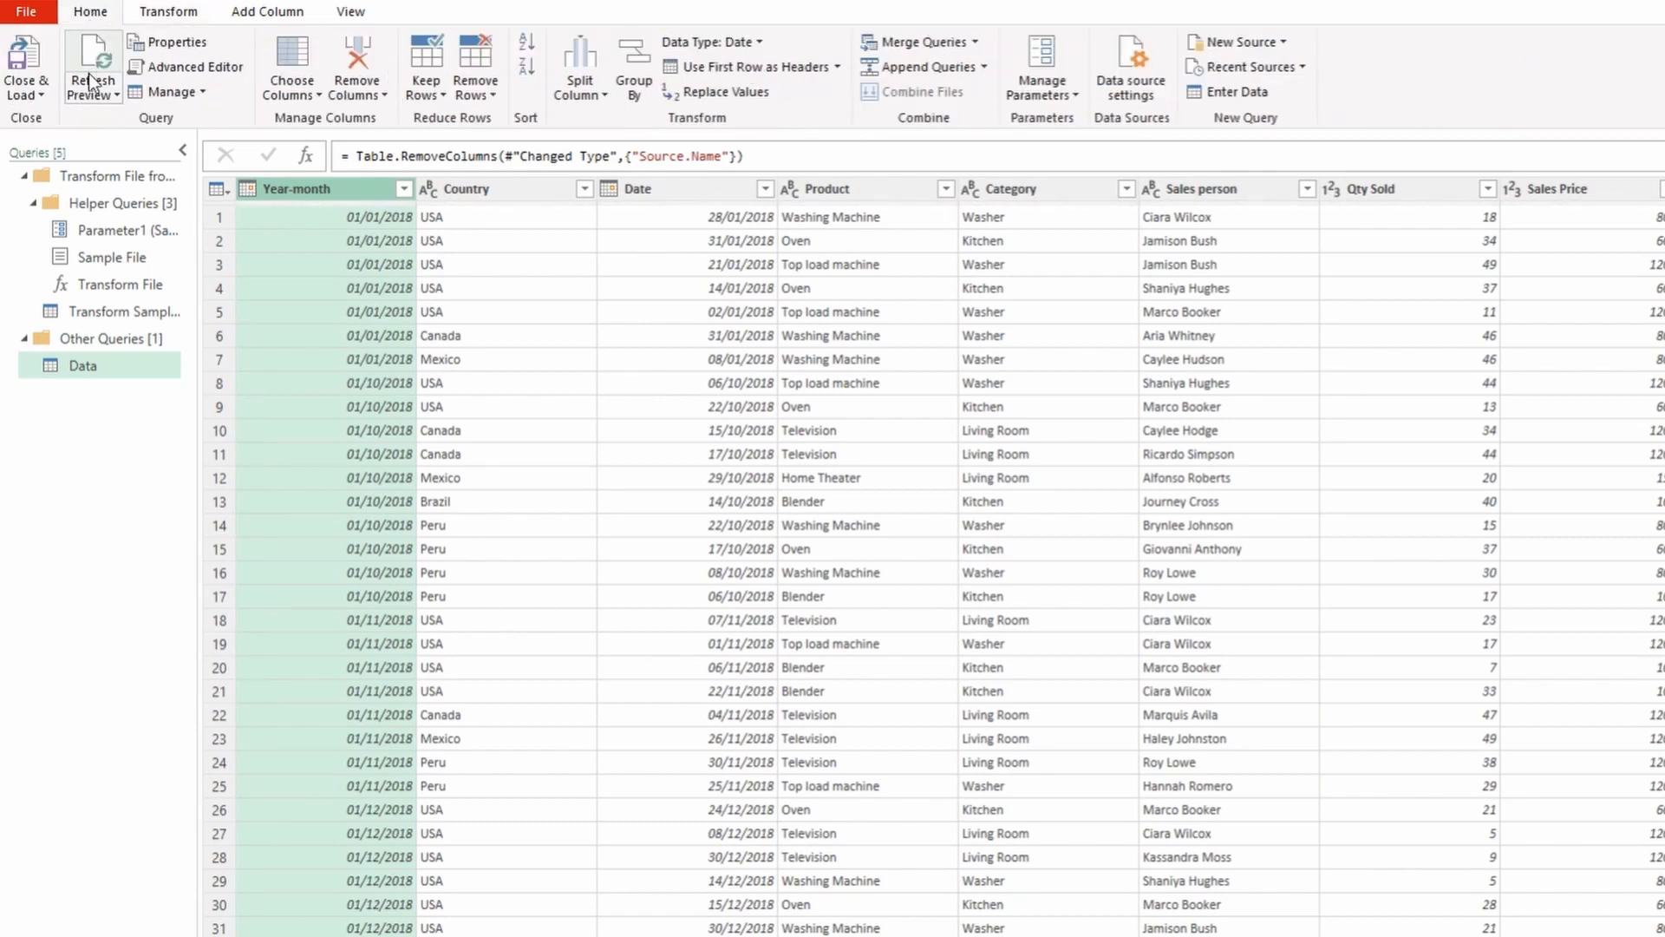
left_click(40, 97)
left_click(54, 143)
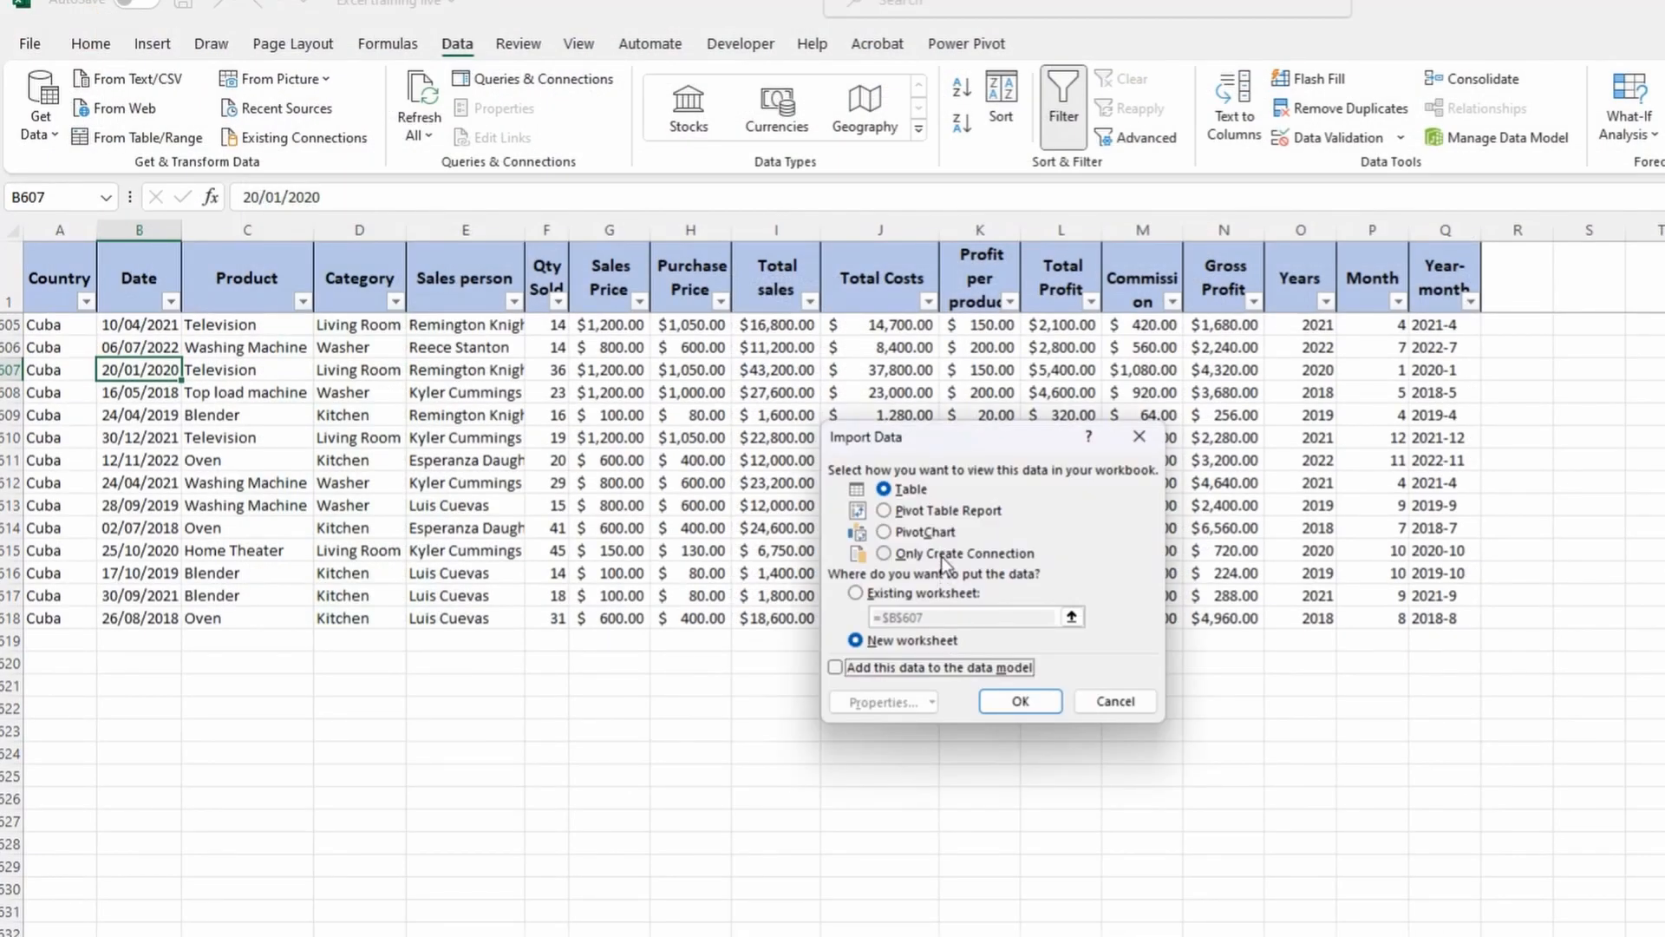
left_click(910, 491)
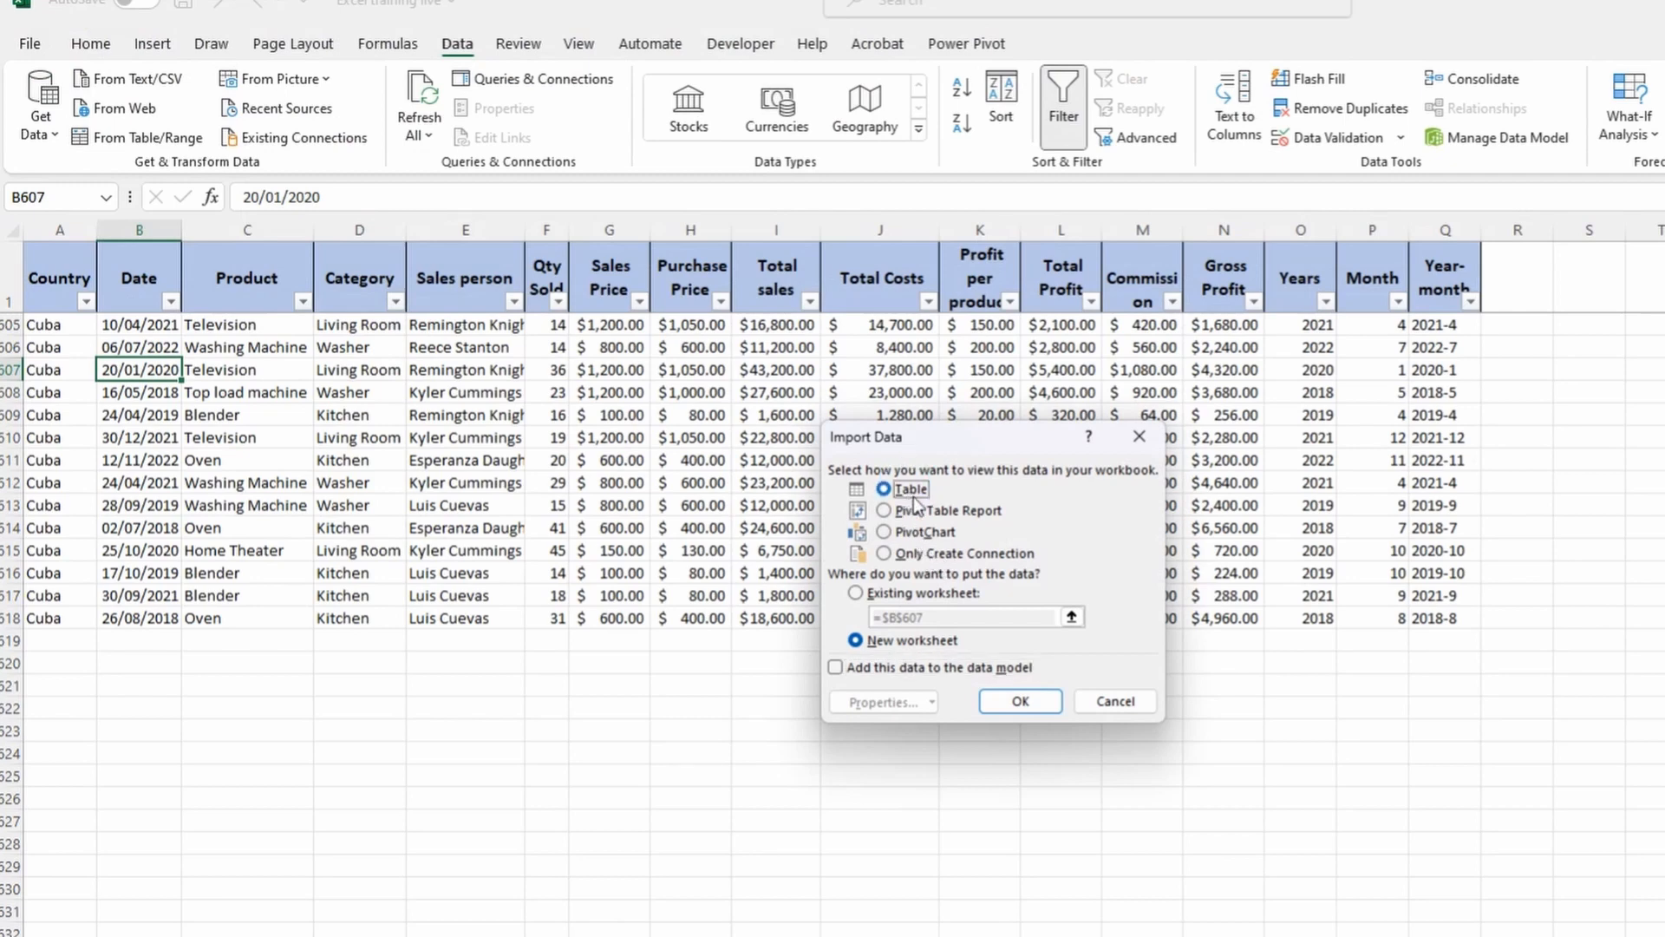
left_click(1020, 702)
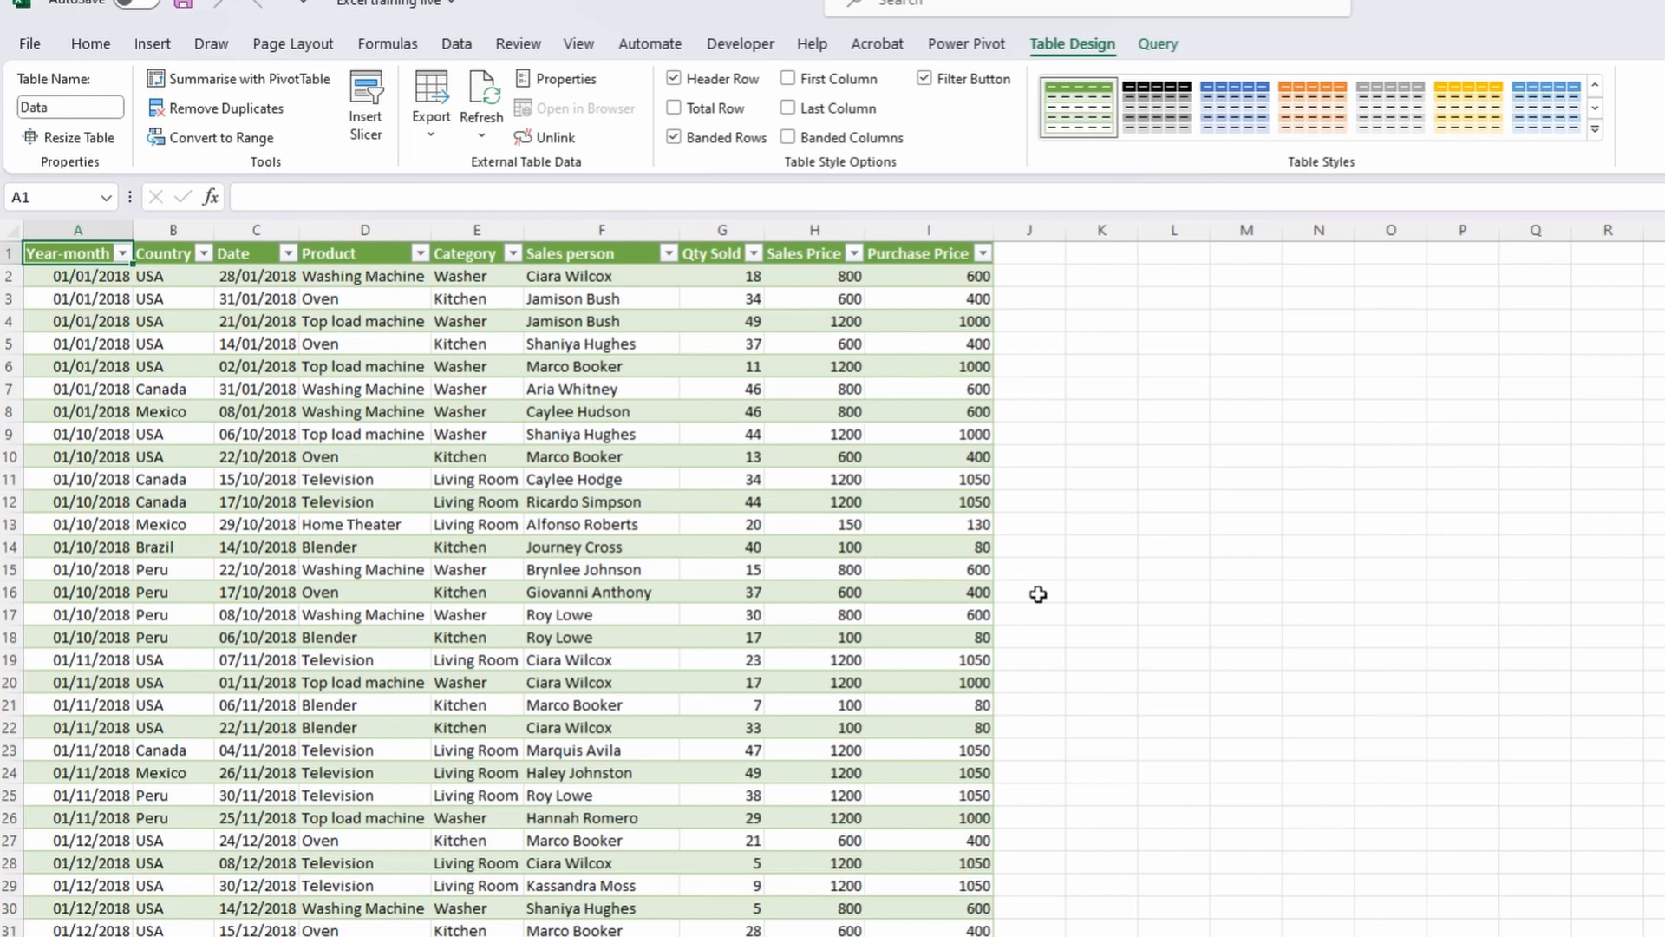
Examine the loaded table's sales person column and the original Data sheet's full range, including the Total sales formula in I600.
left_click_drag(555, 547, 577, 727)
left_click(568, 475)
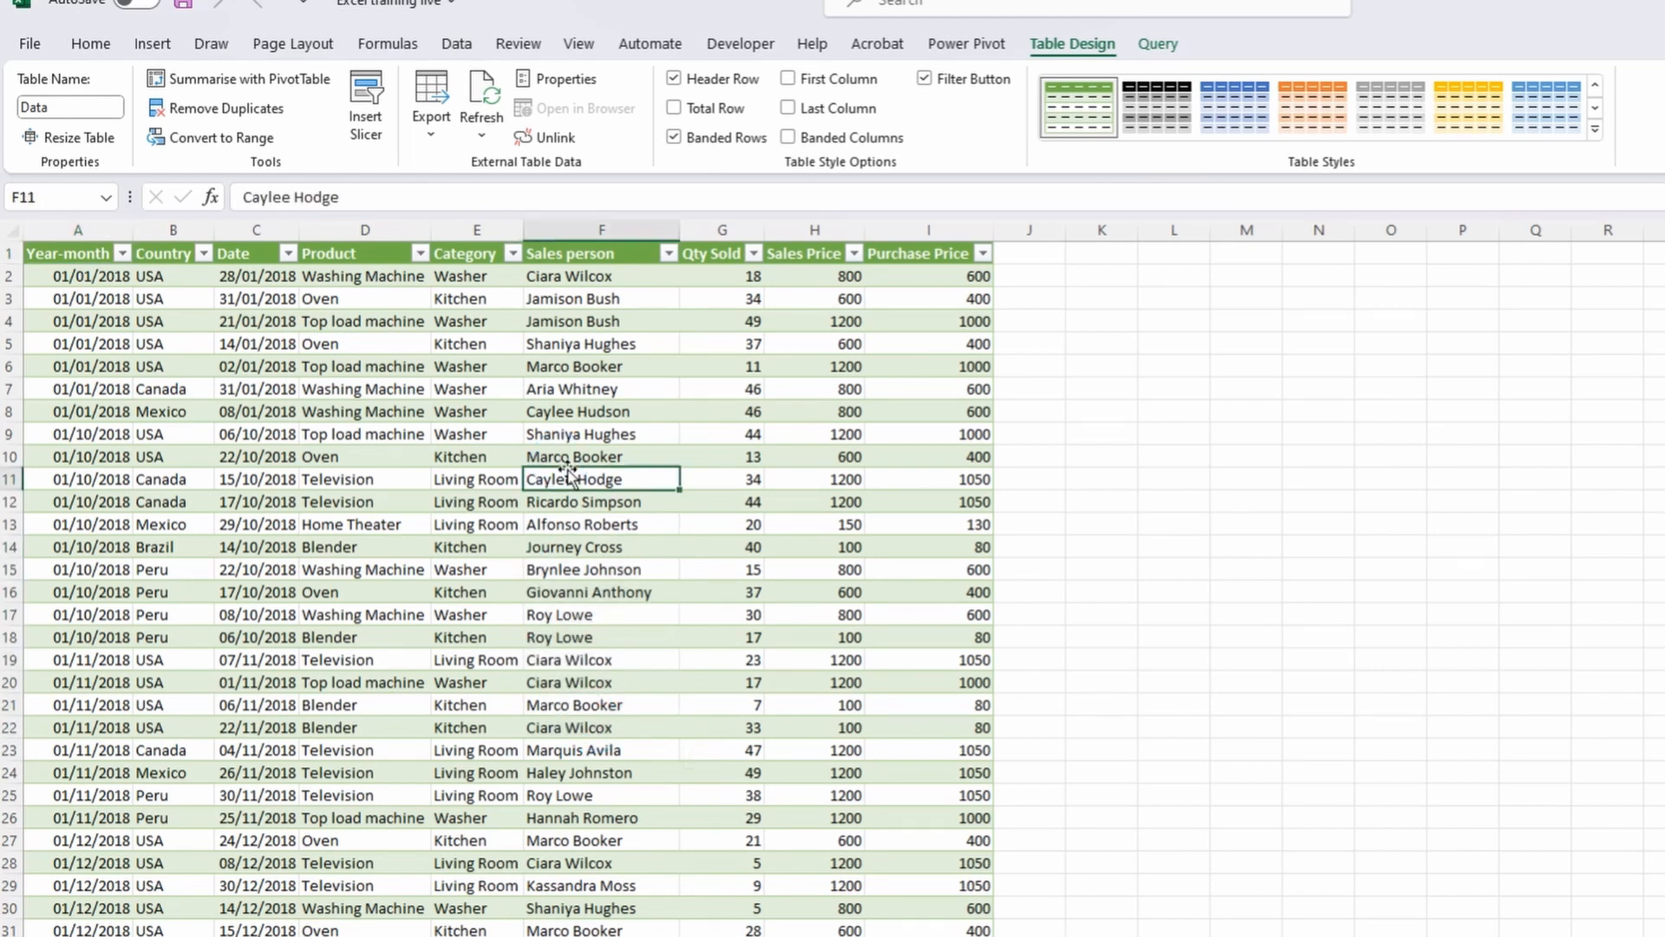
left_click(464, 53)
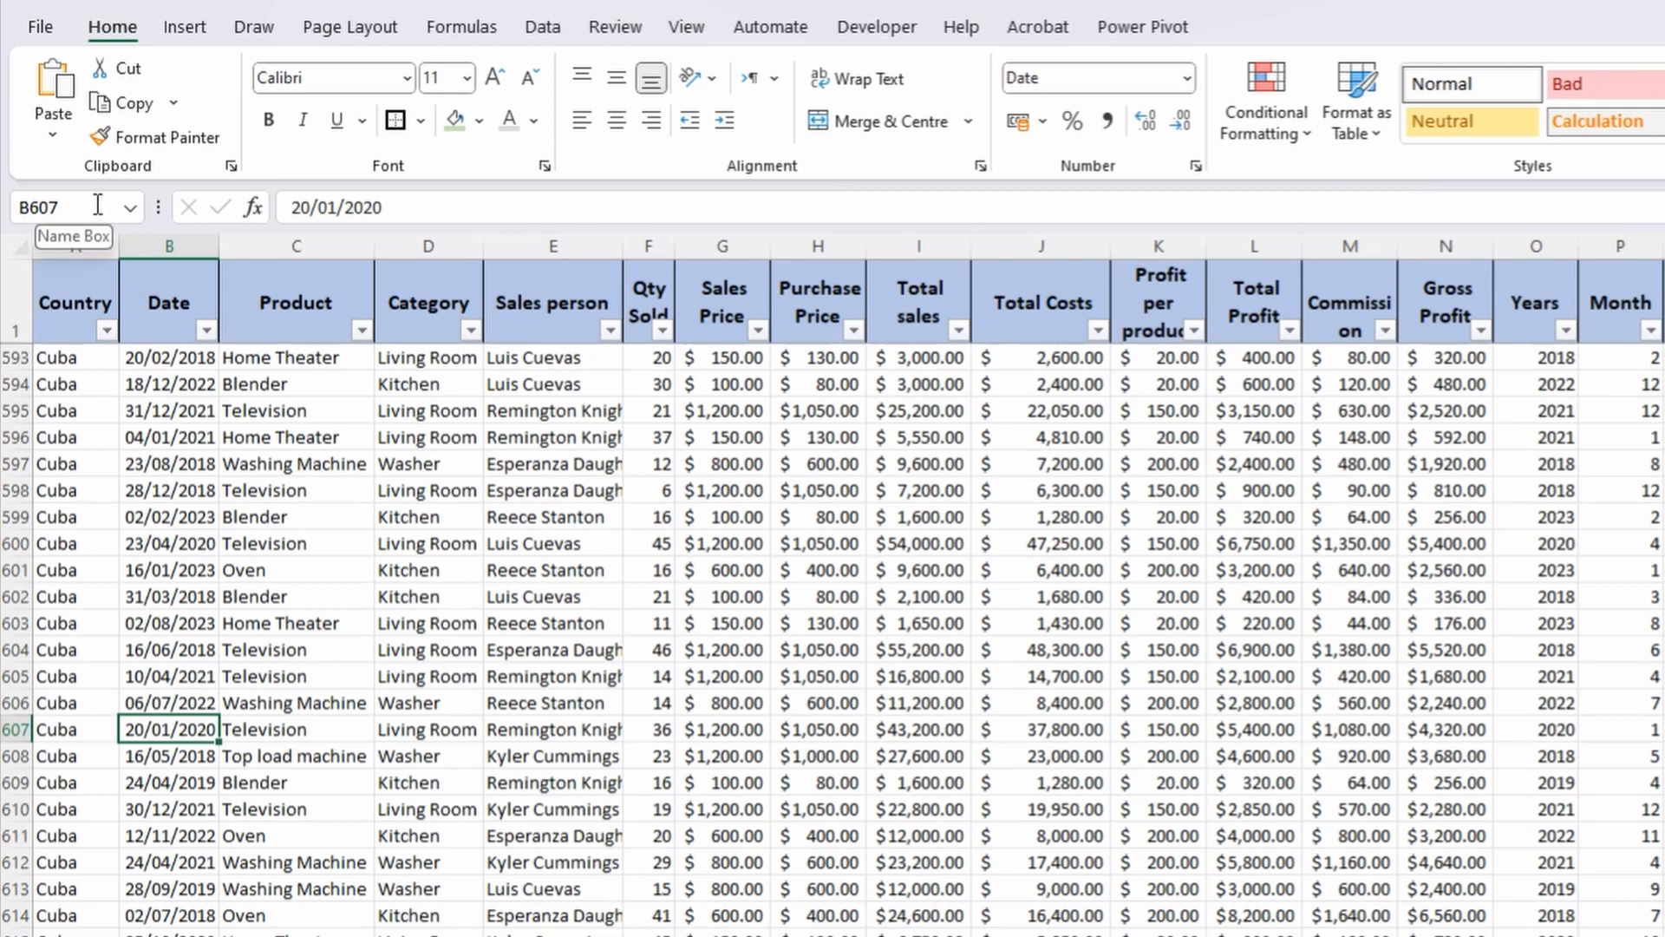
mouse_move(76, 286)
left_mouse_down()
mouse_move(1045, 572)
mouse_move(1643, 720)
mouse_move(1661, 761)
left_mouse_up()
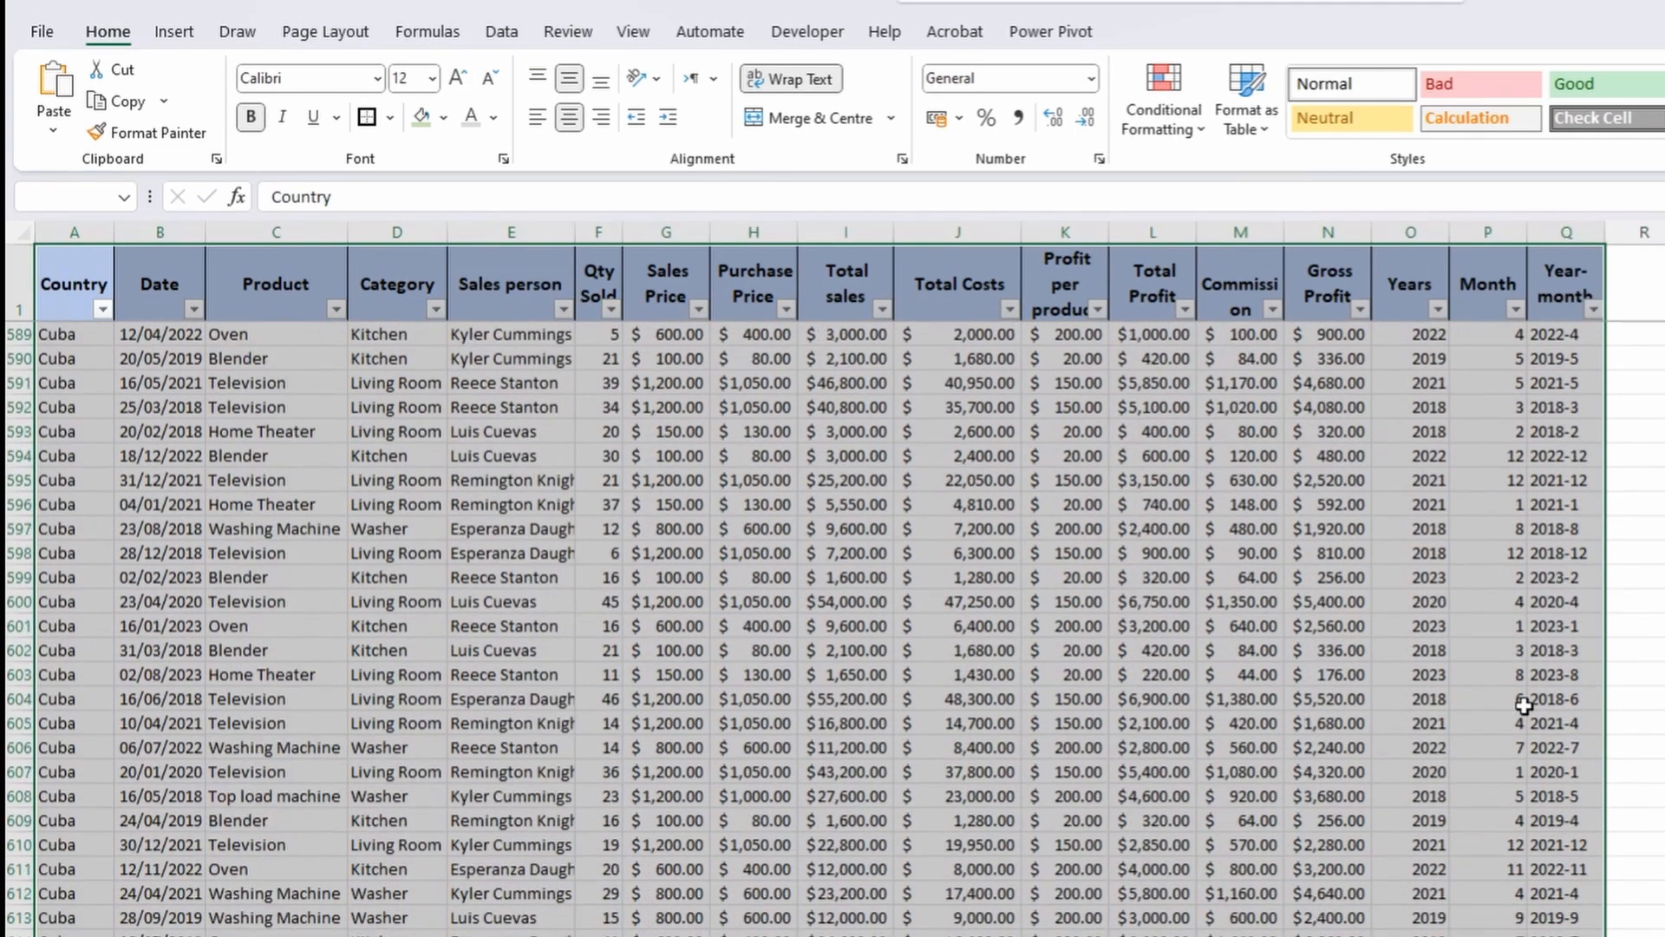
left_click(846, 601)
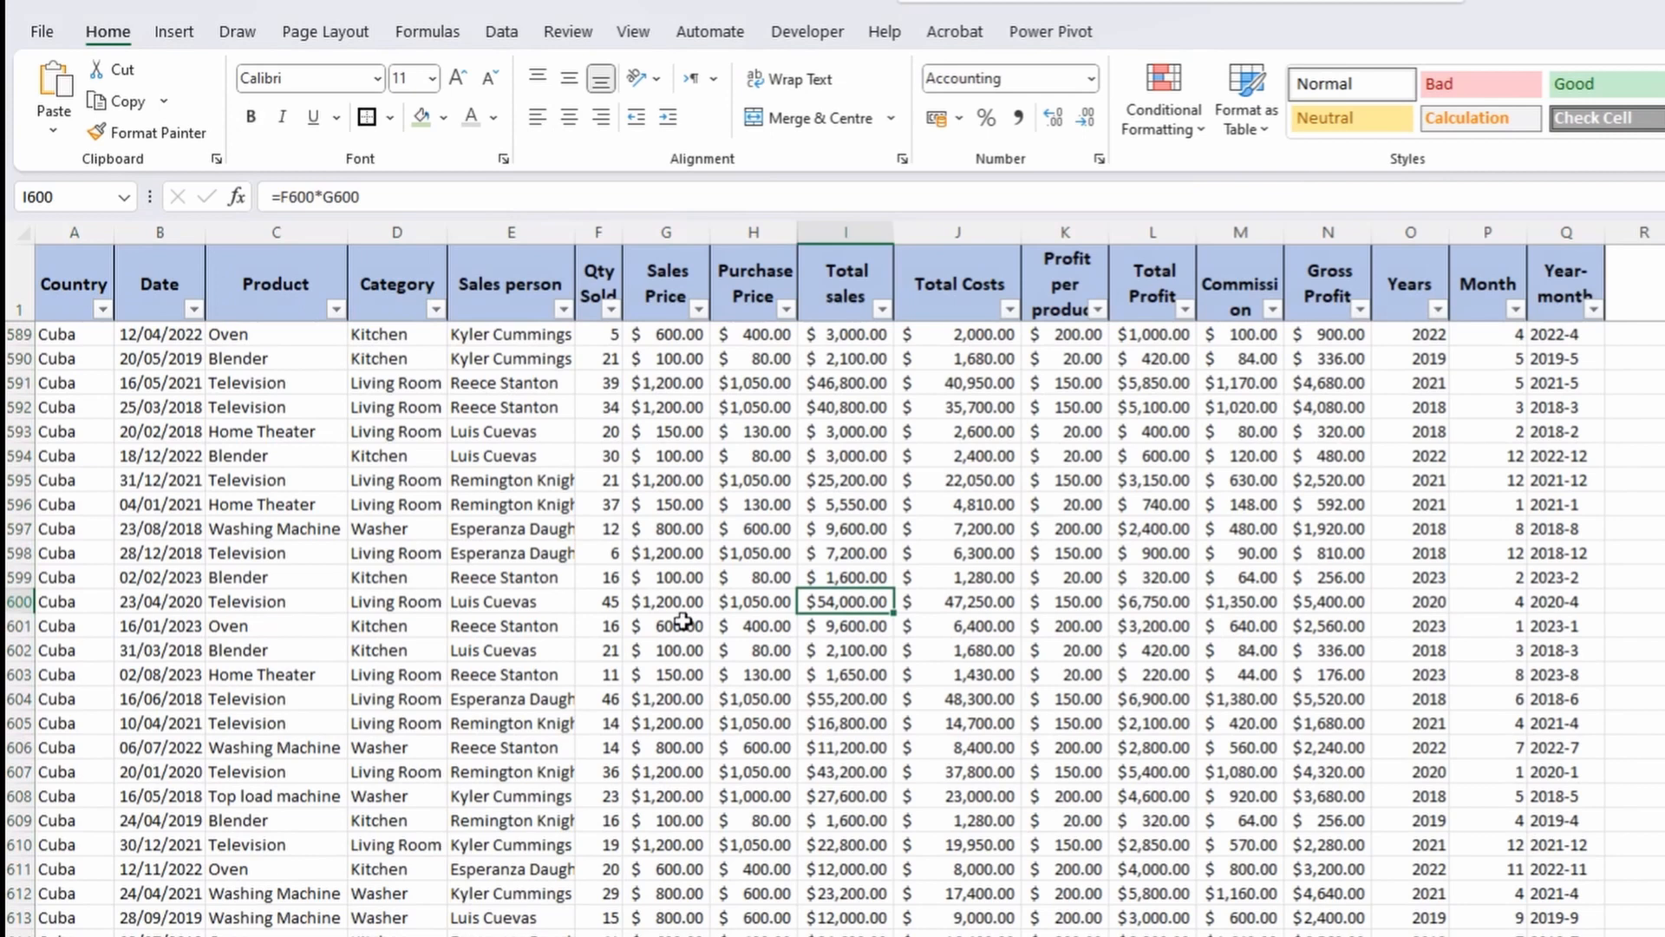
left_click(85, 297)
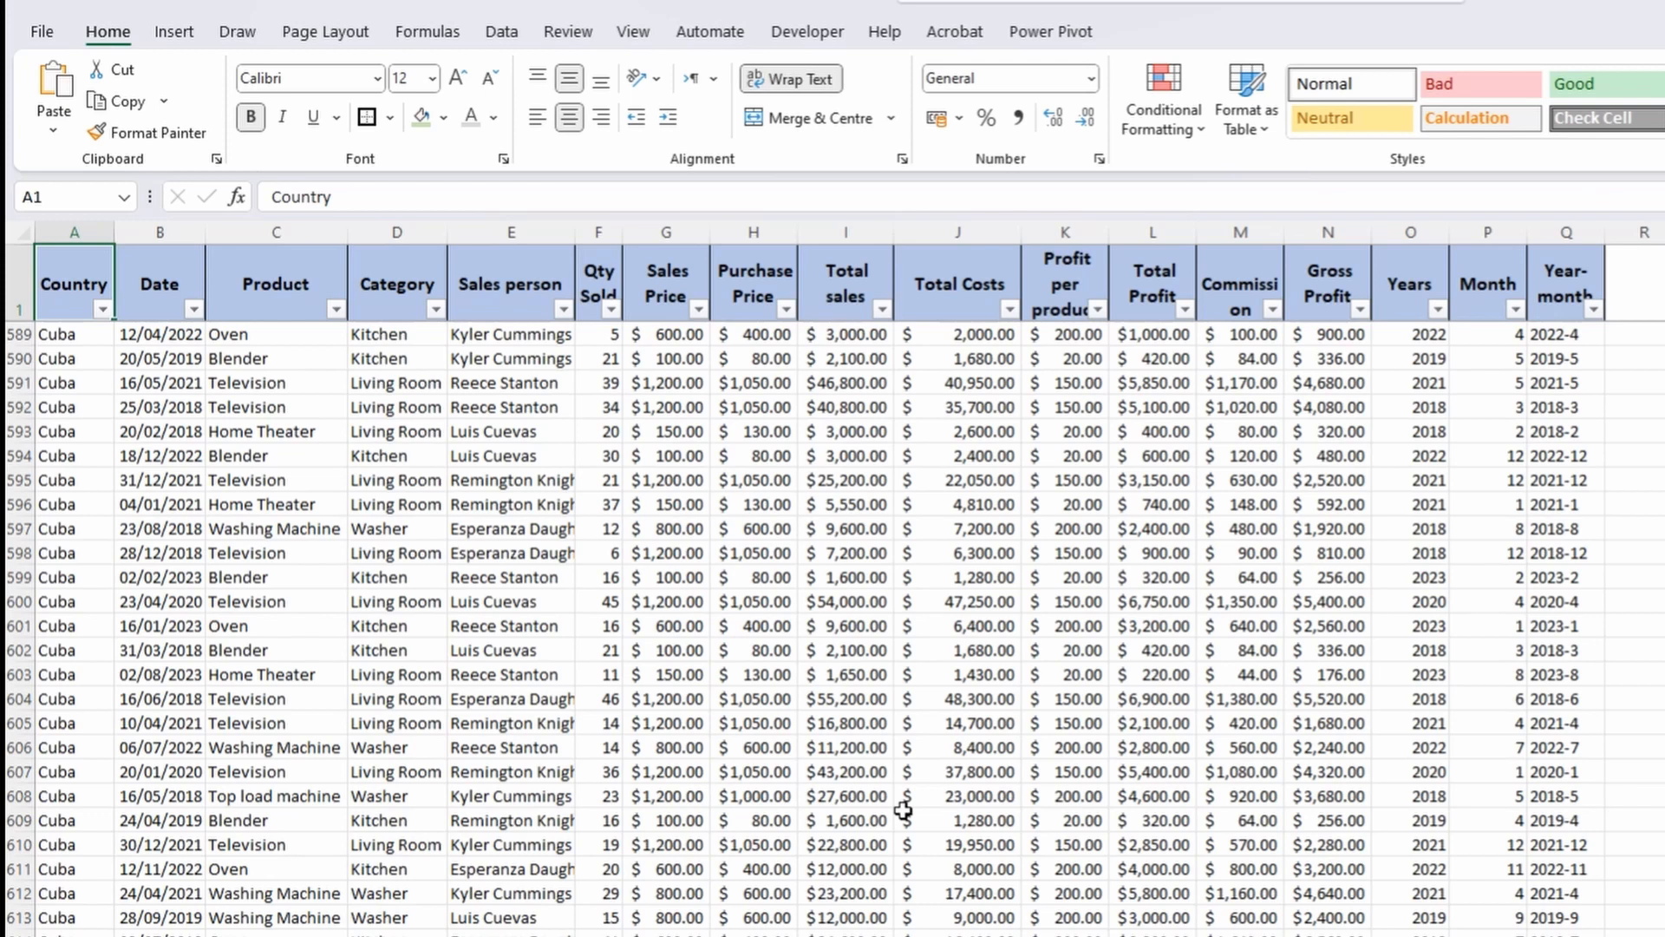
Inspect the January 2023 Kitchen sales SUMIFS formula in BP5 and trace its sum range to the Data sheet's Total sales column.
left_click(903, 811)
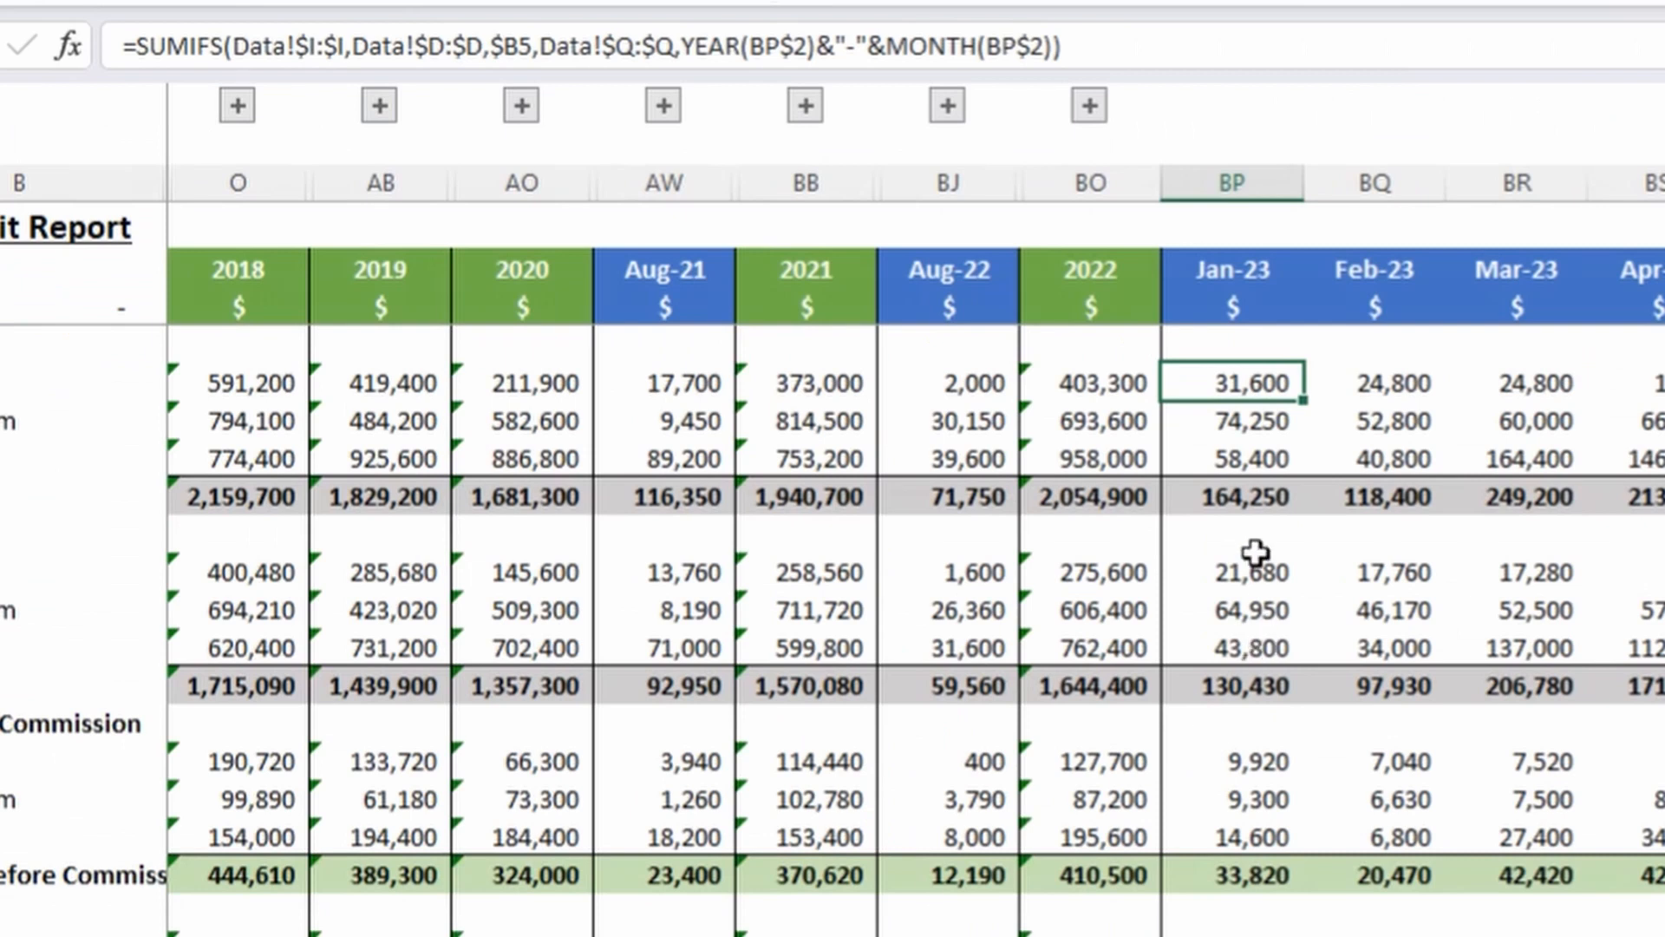
left_click(1110, 49)
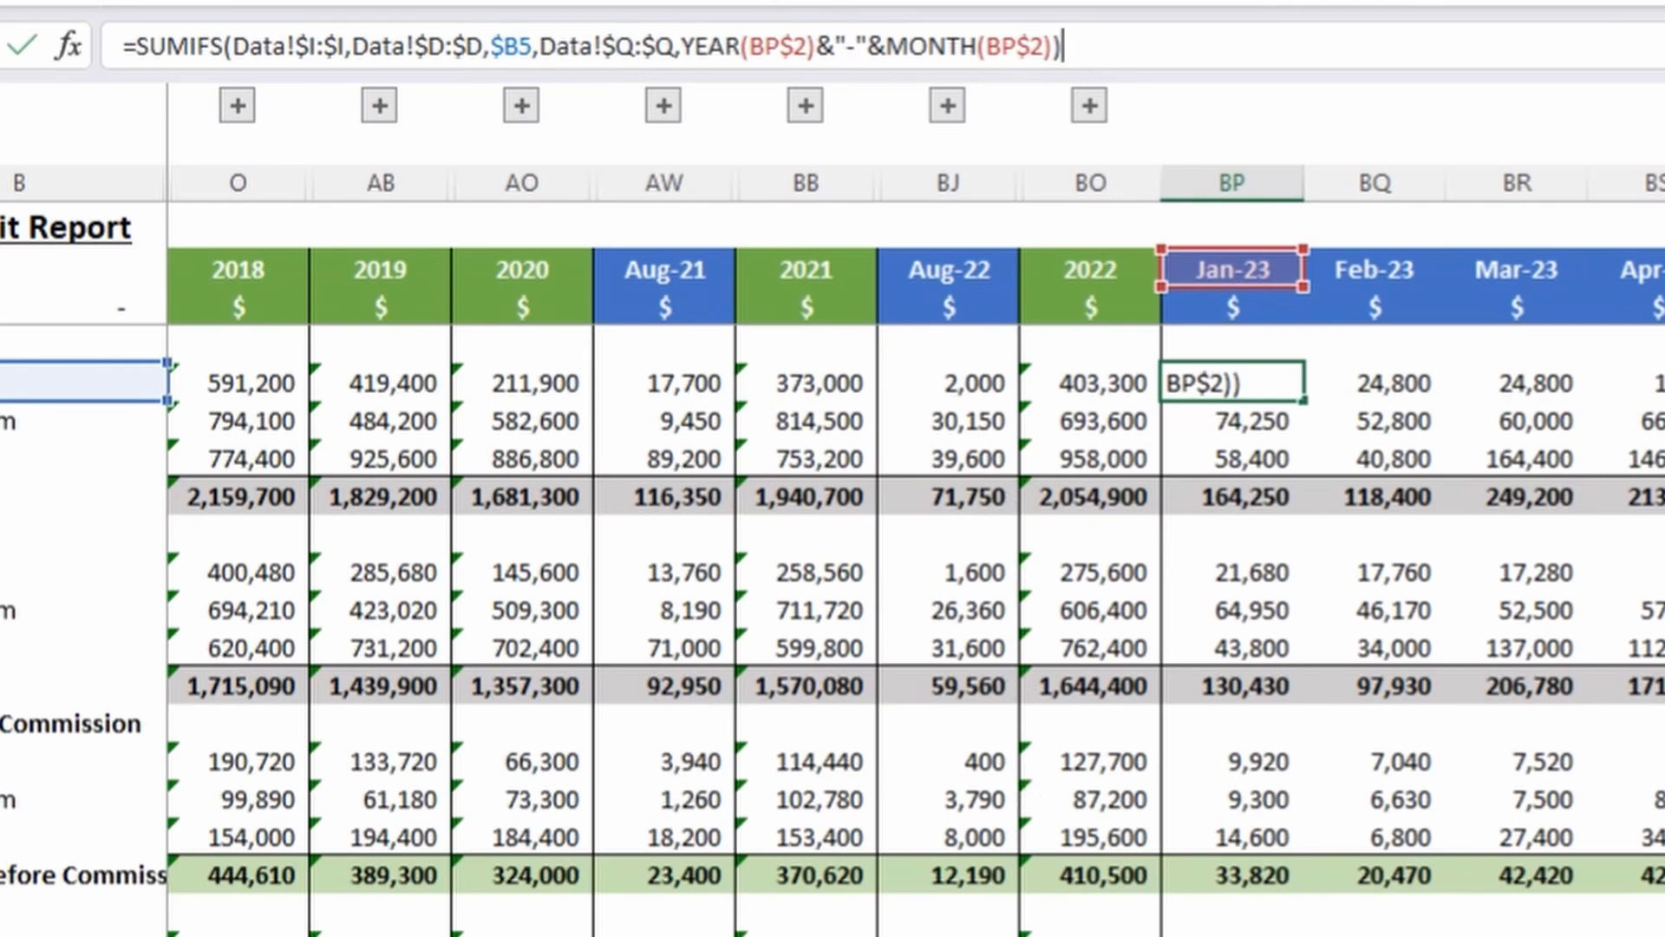
key("ctrl+Return")
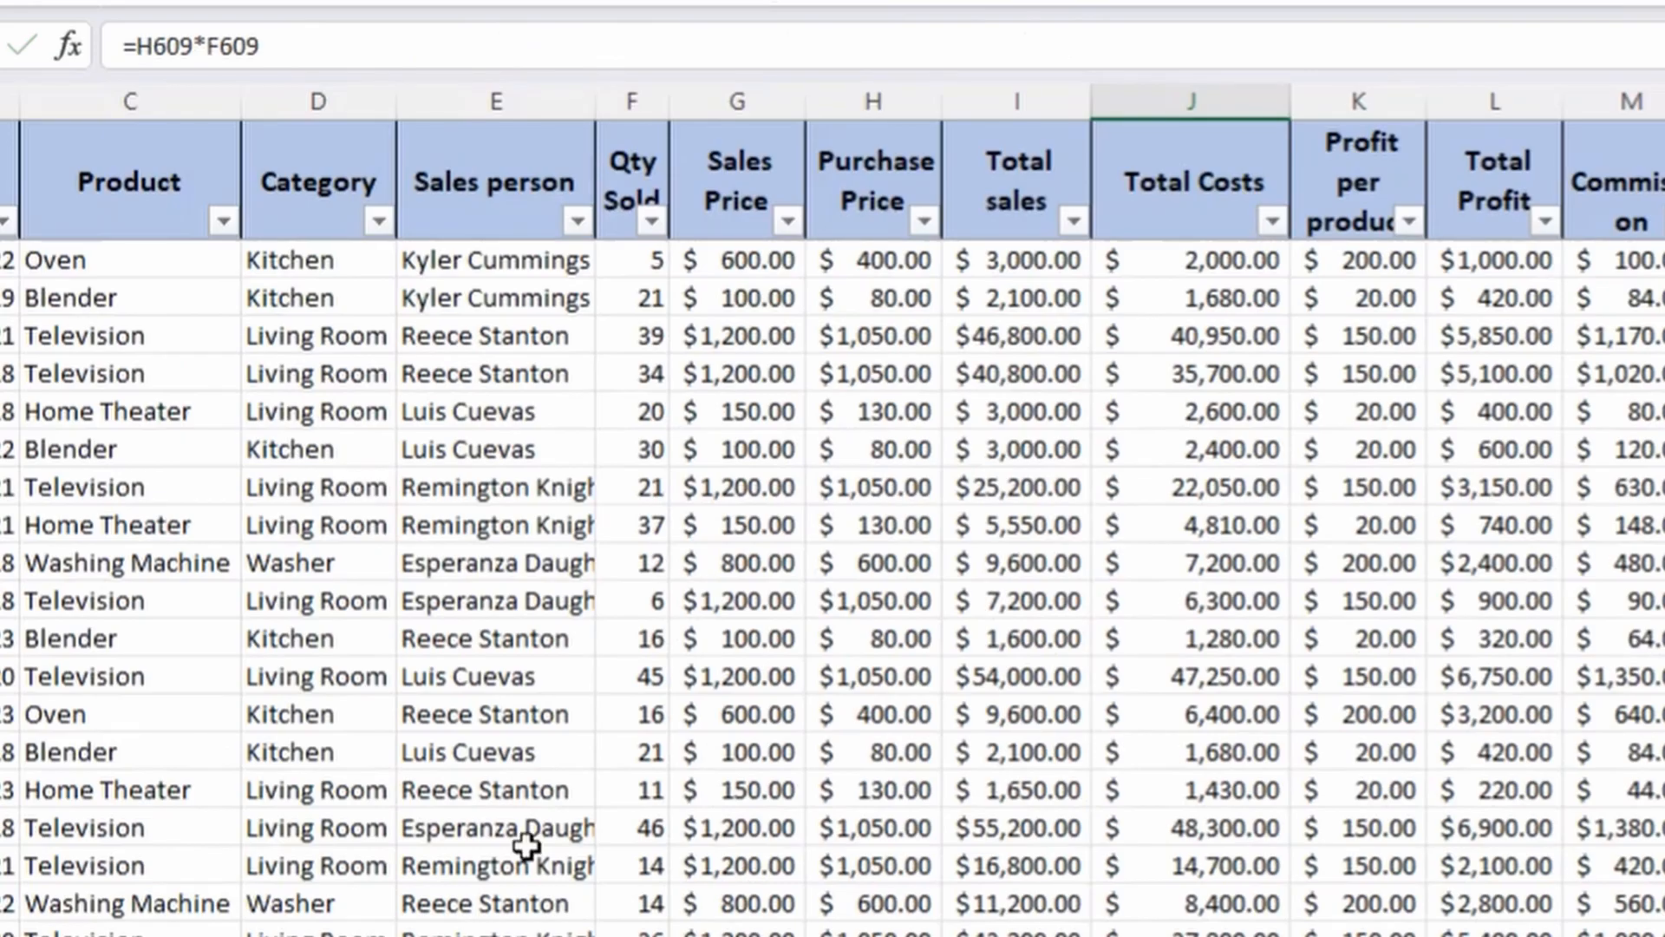
key("F2")
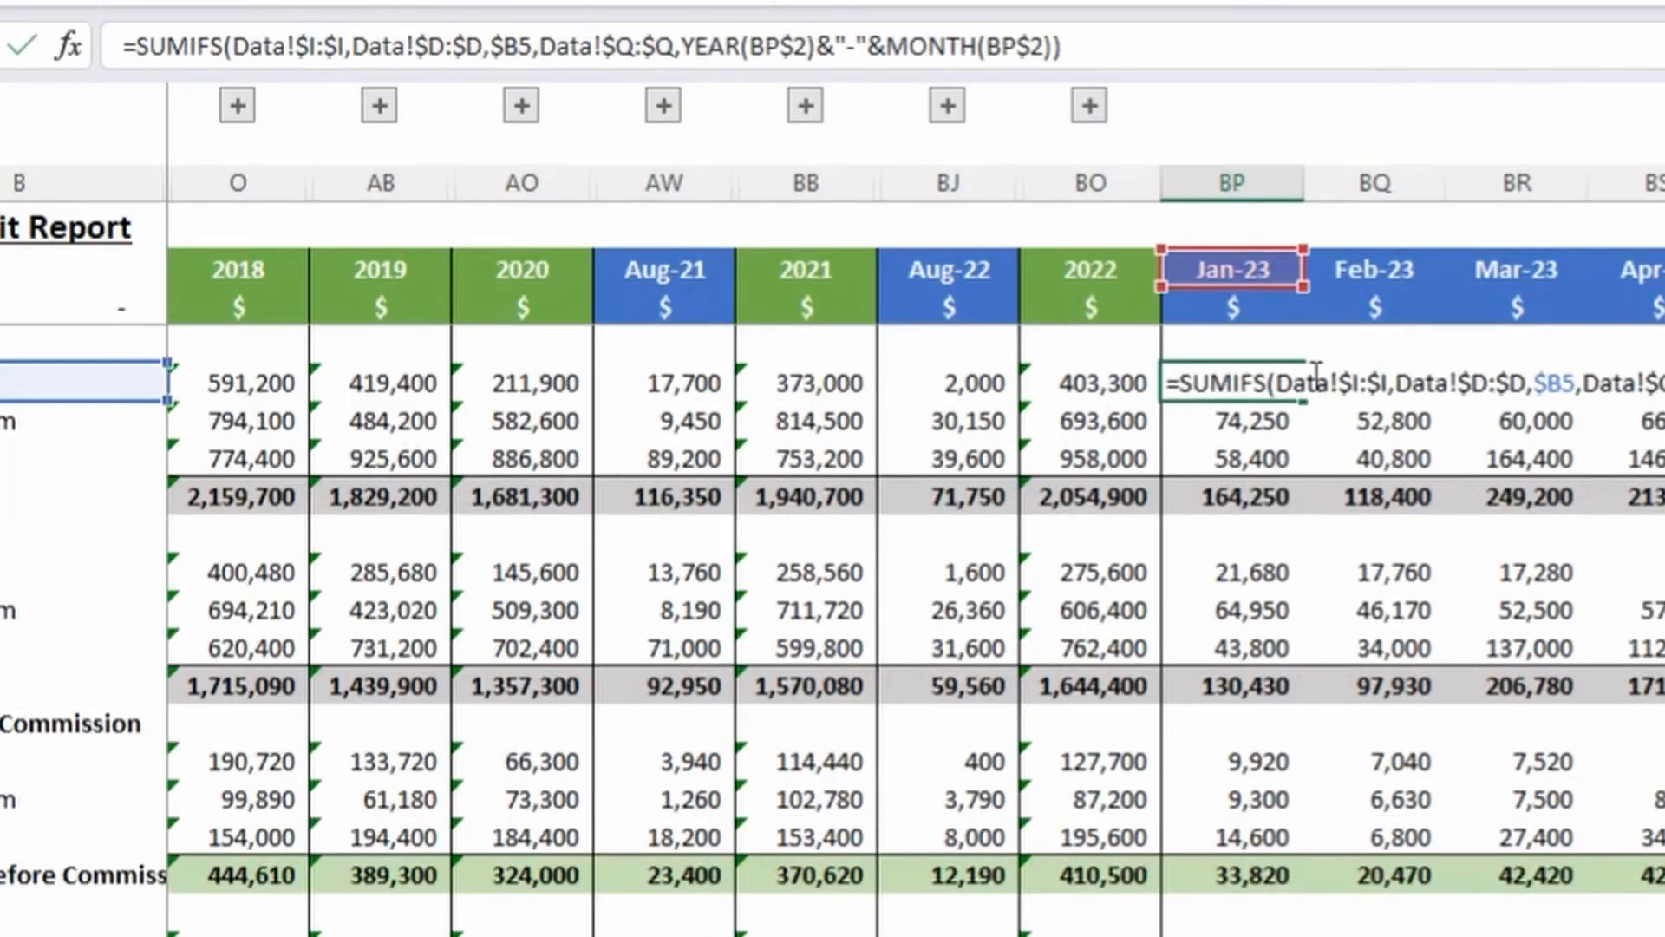
left_click_drag(1275, 383, 1389, 382)
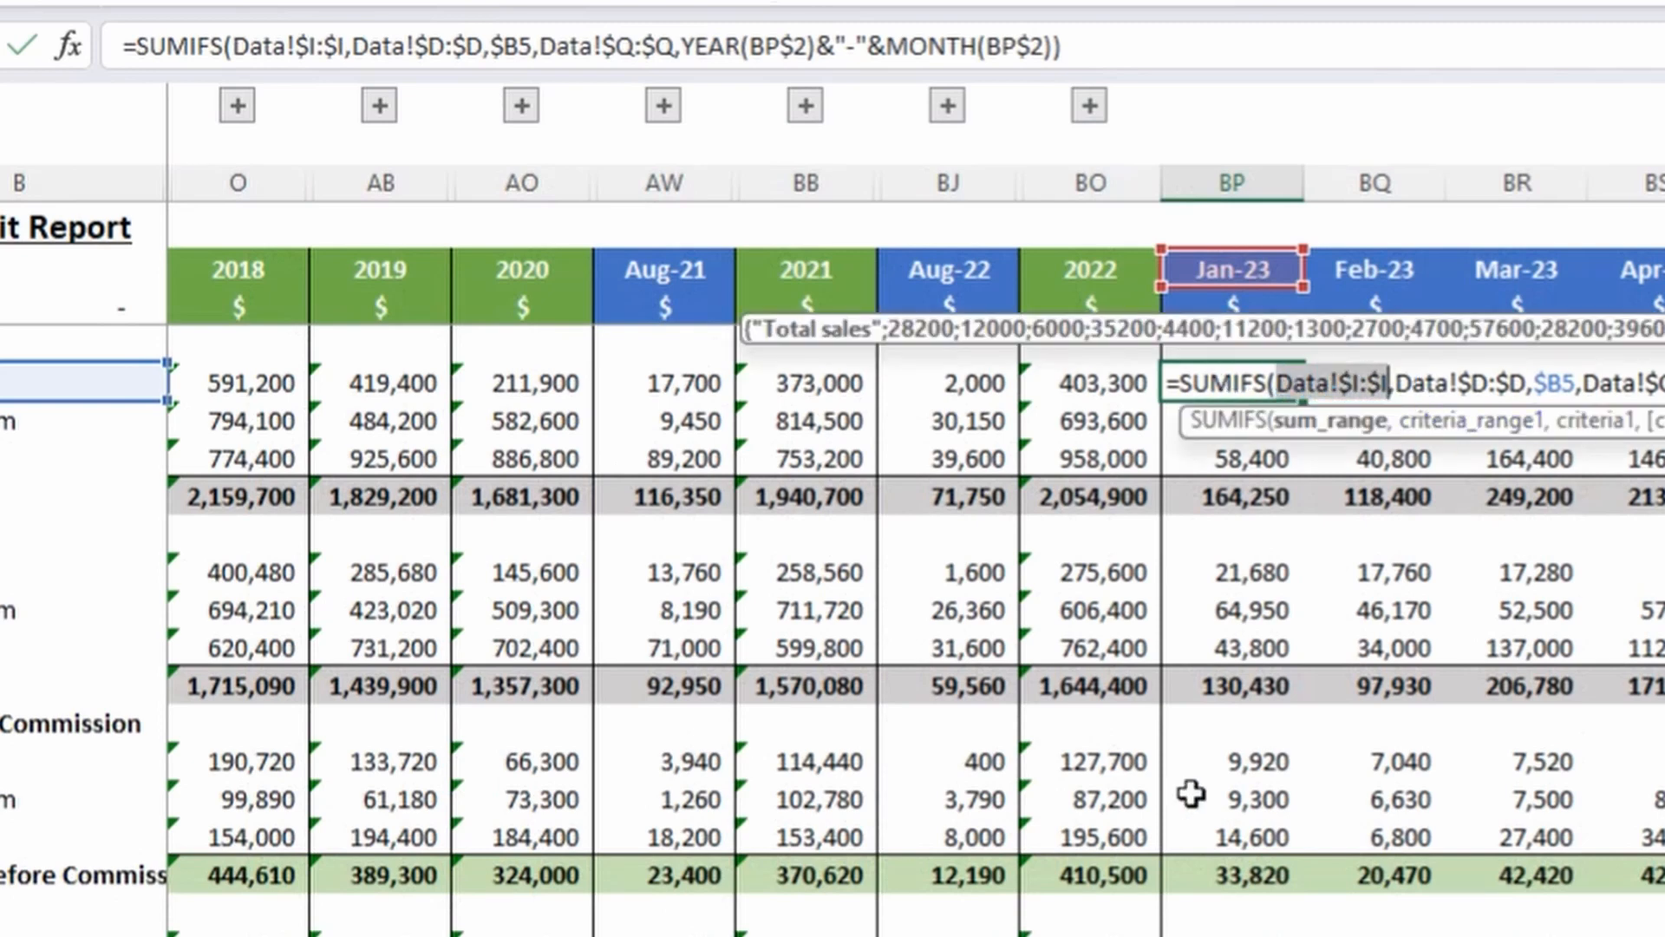
key("Escape")
key("ctrl+bracketleft")
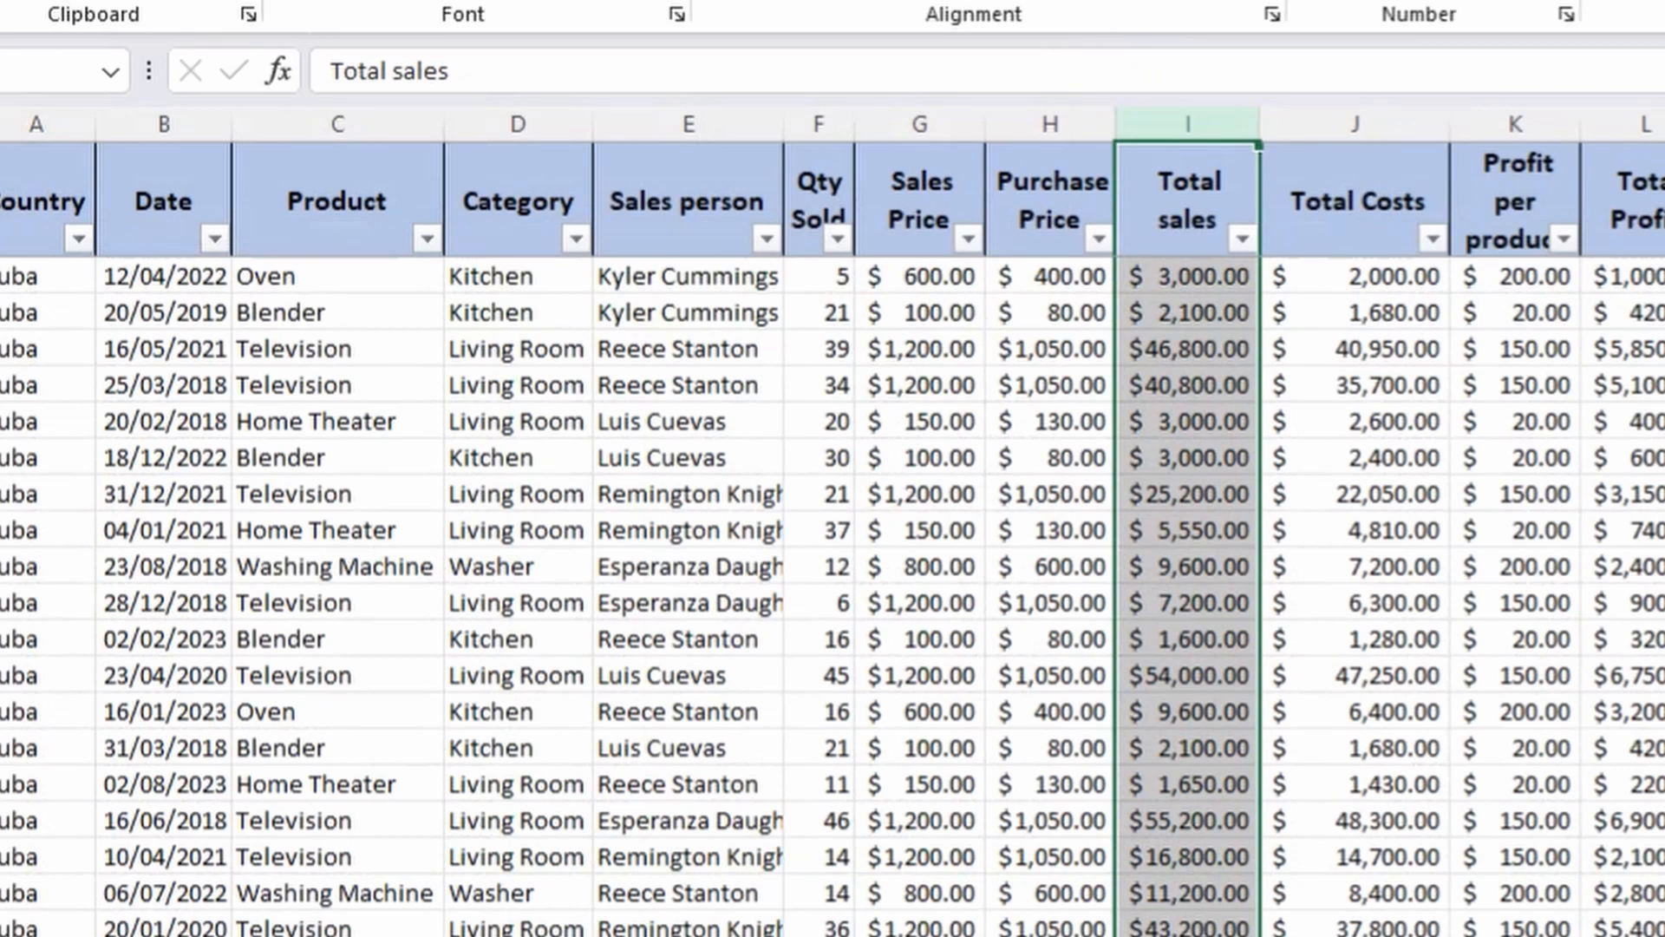
key("F5")
key("Return")
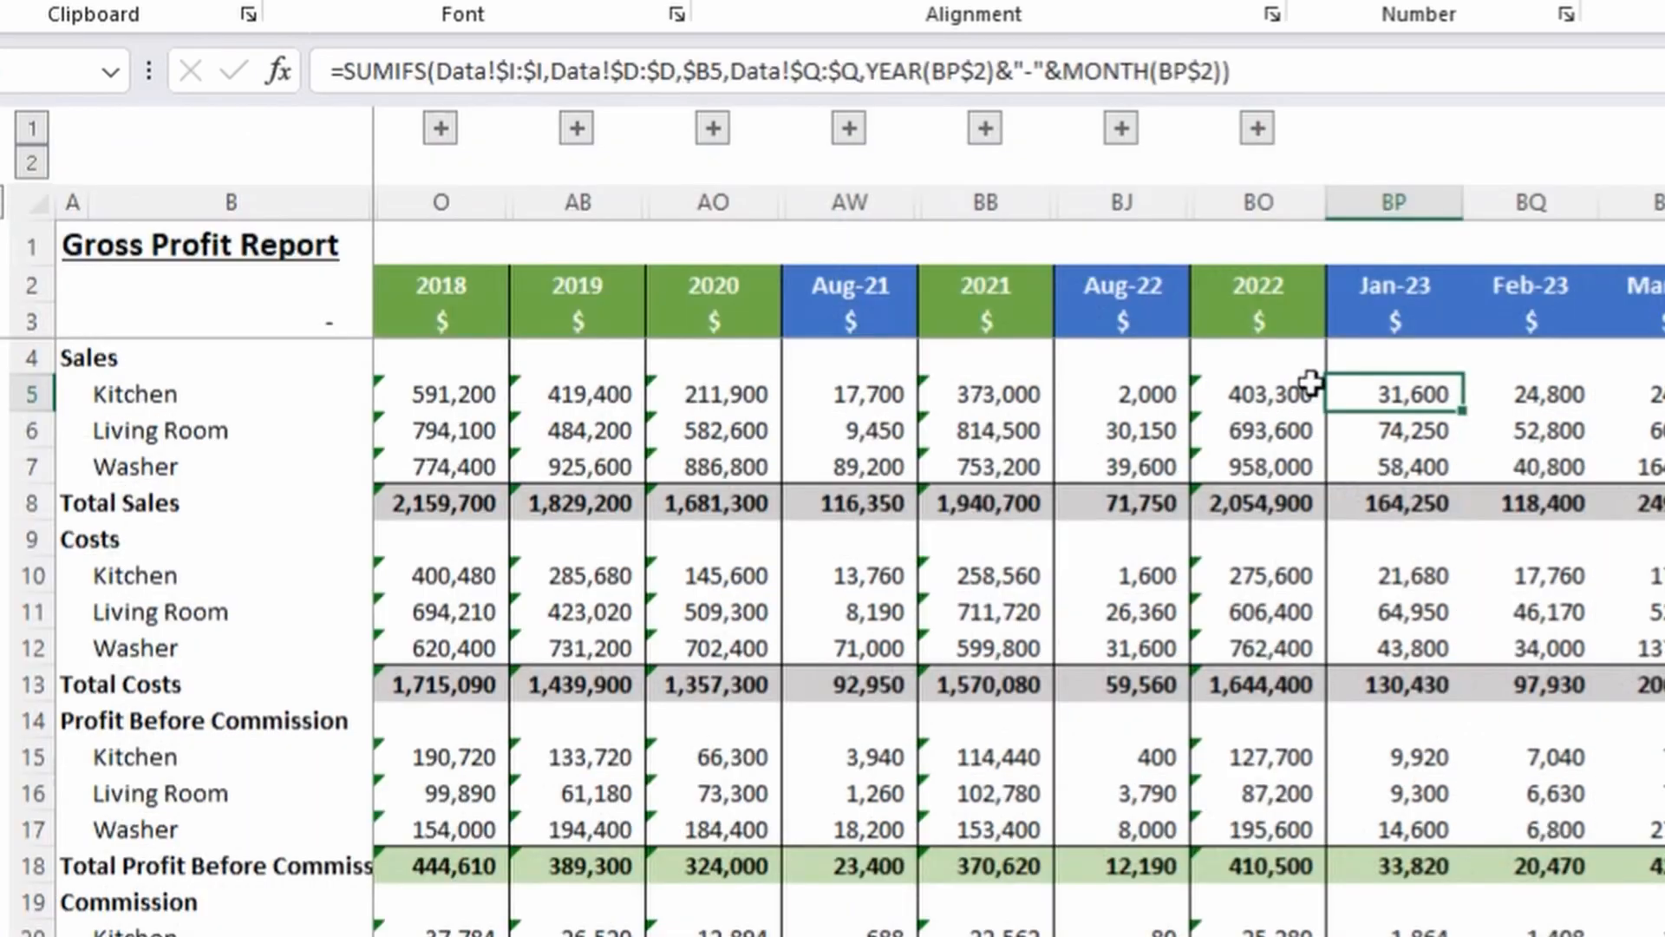
Trace the category criteria range of the BP5 SUMIFS formula to the Data sheet's Category column.
left_click(676, 70)
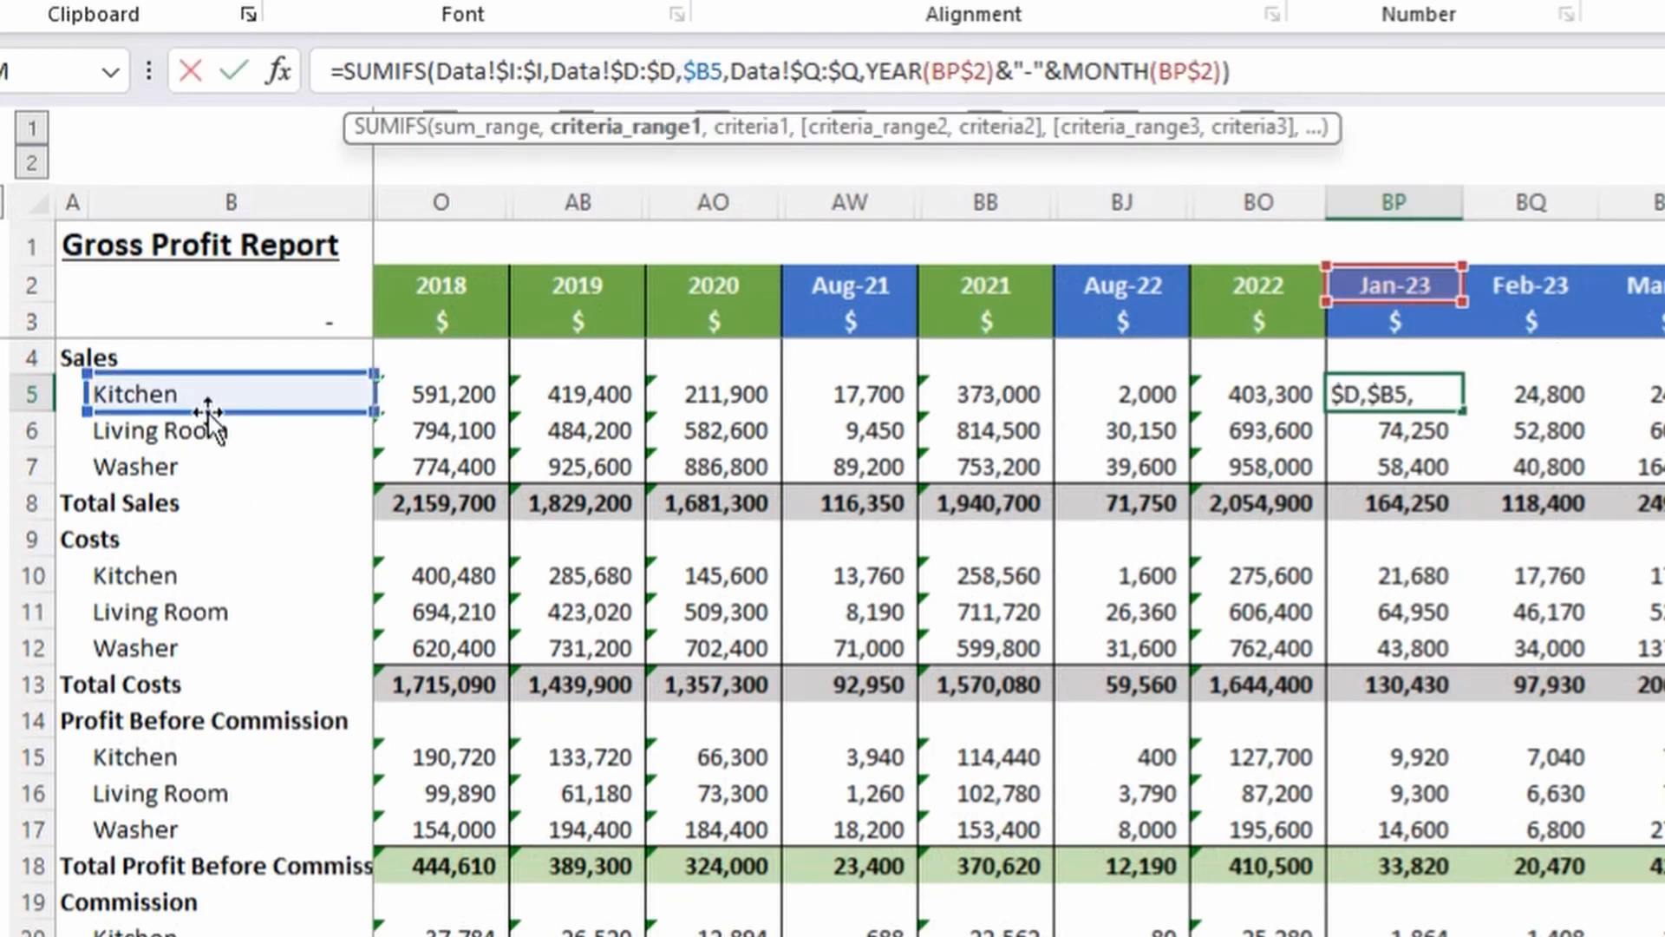
key("Escape")
key("ctrl+bracketleft")
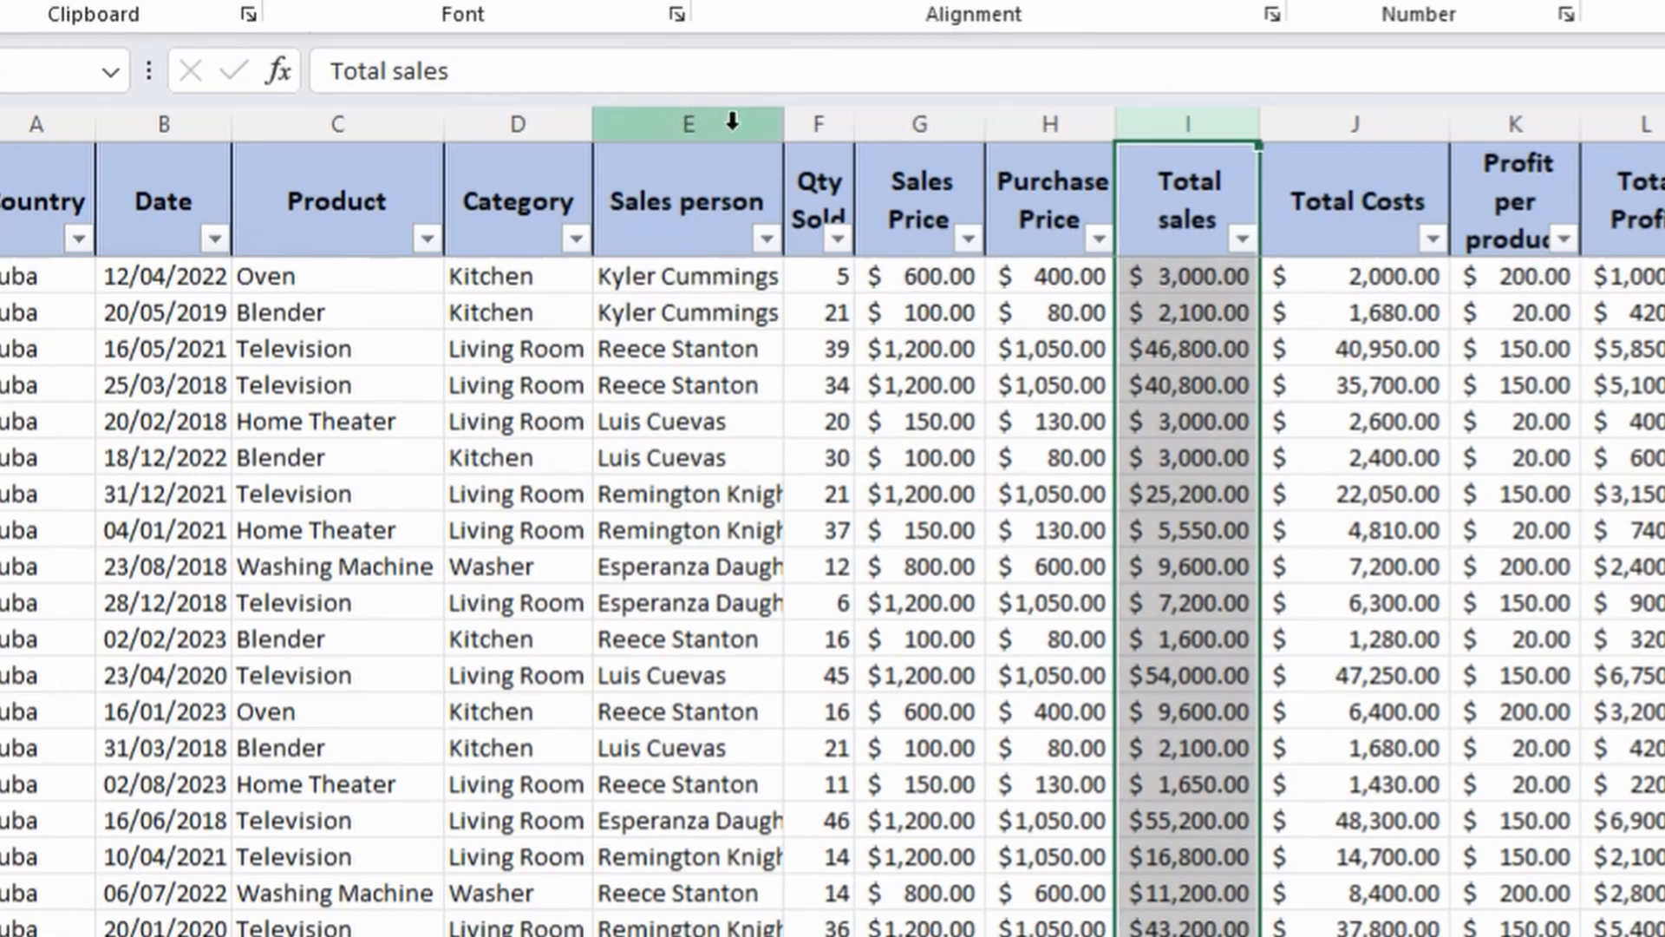
key("ctrl+bracketleft")
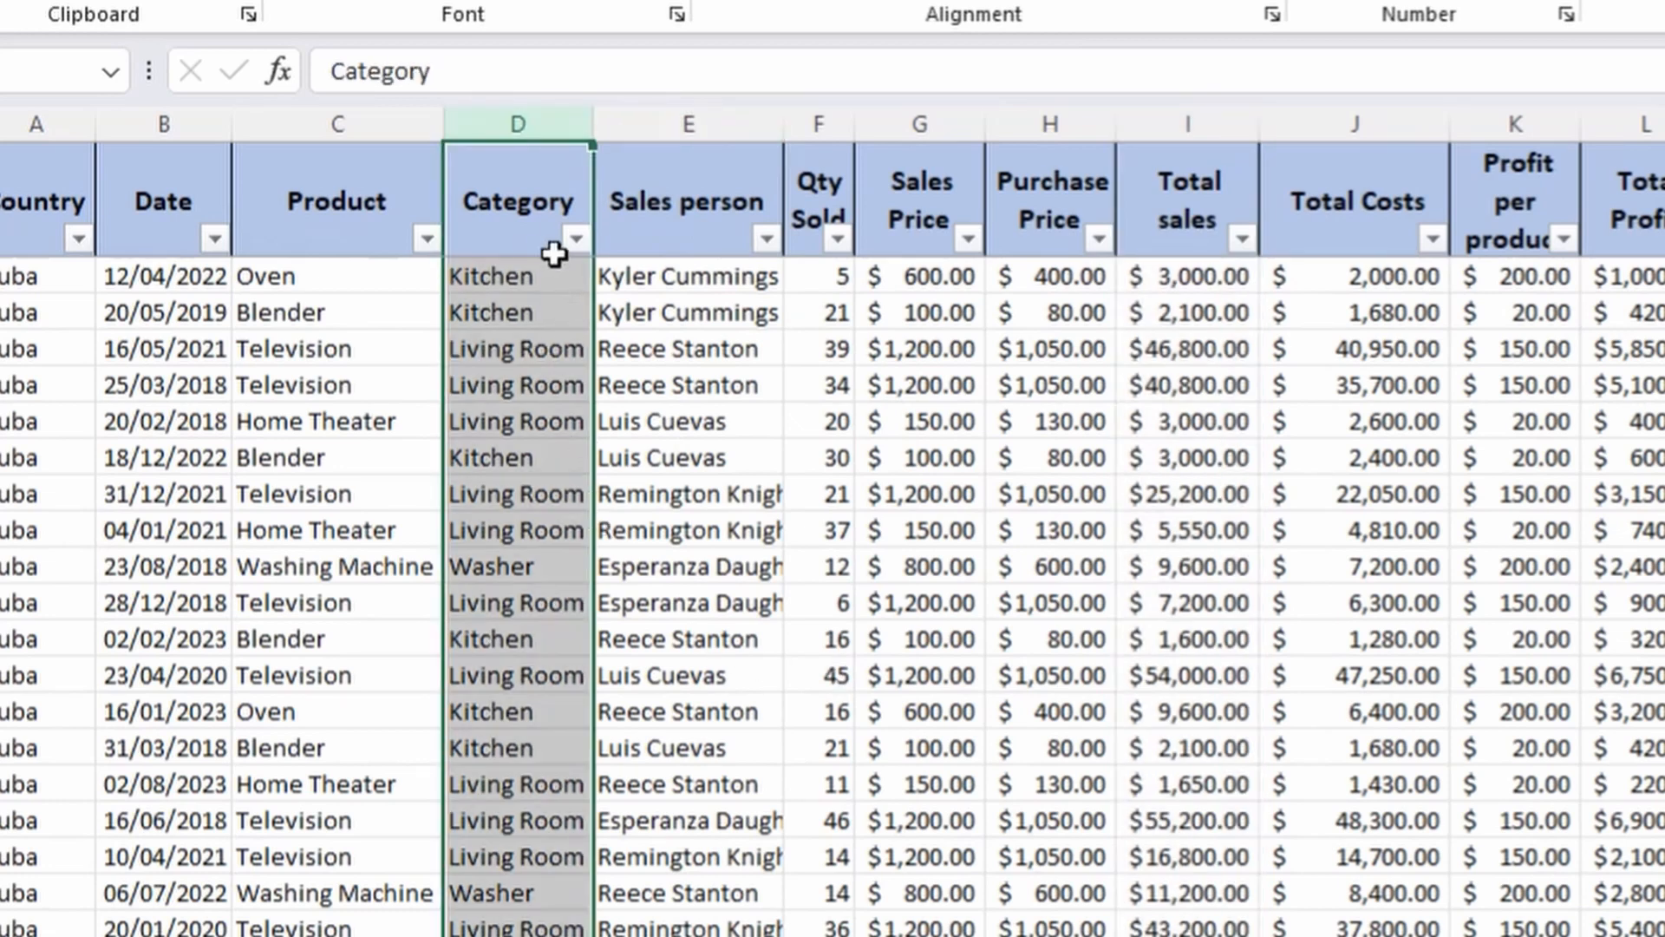
Examine how far the Category column's data extends on the Data sheet and the empty rows below its last record.
left_click(545, 795)
key("ctrl+Down")
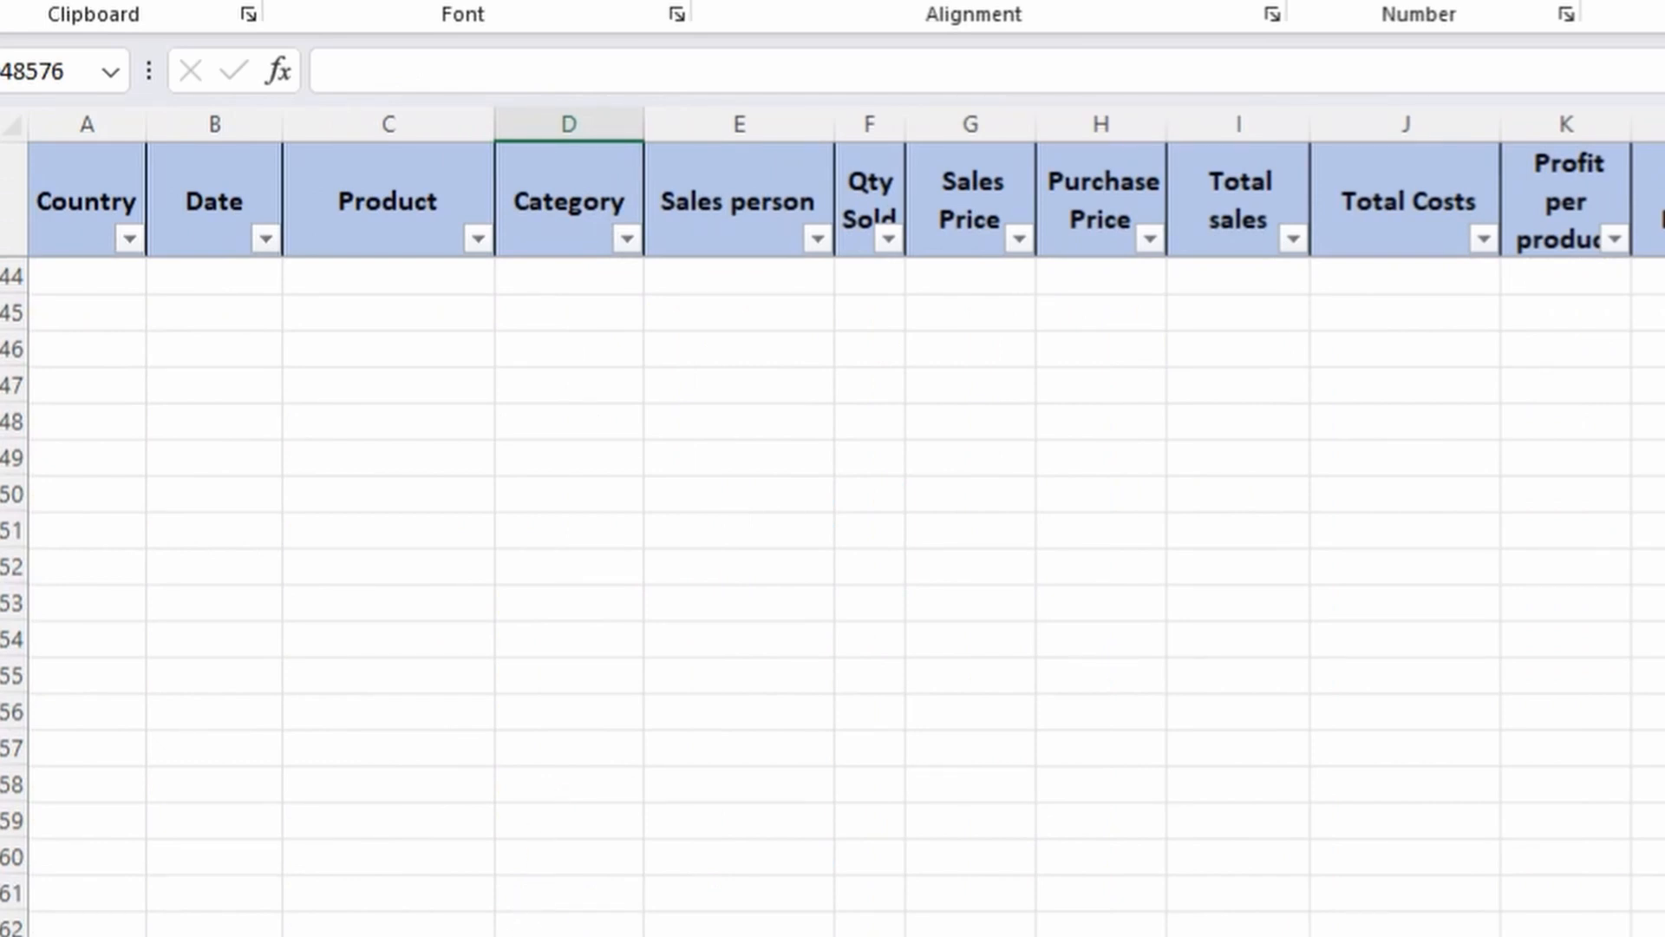
key("ctrl+Up")
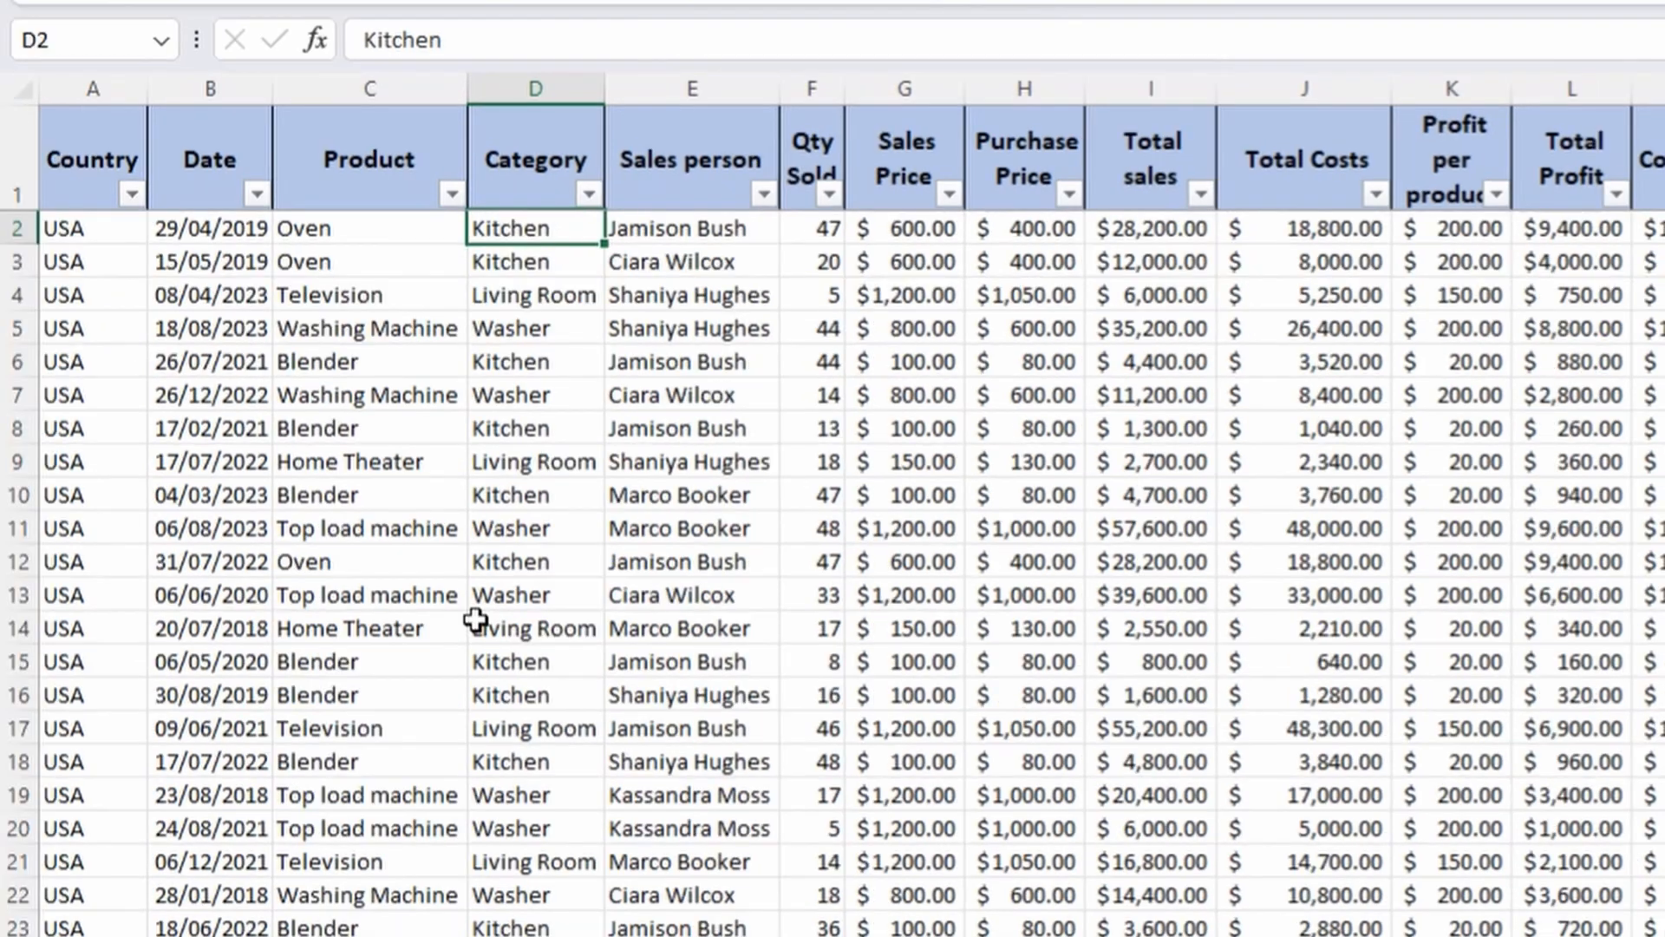
key("ctrl+Down")
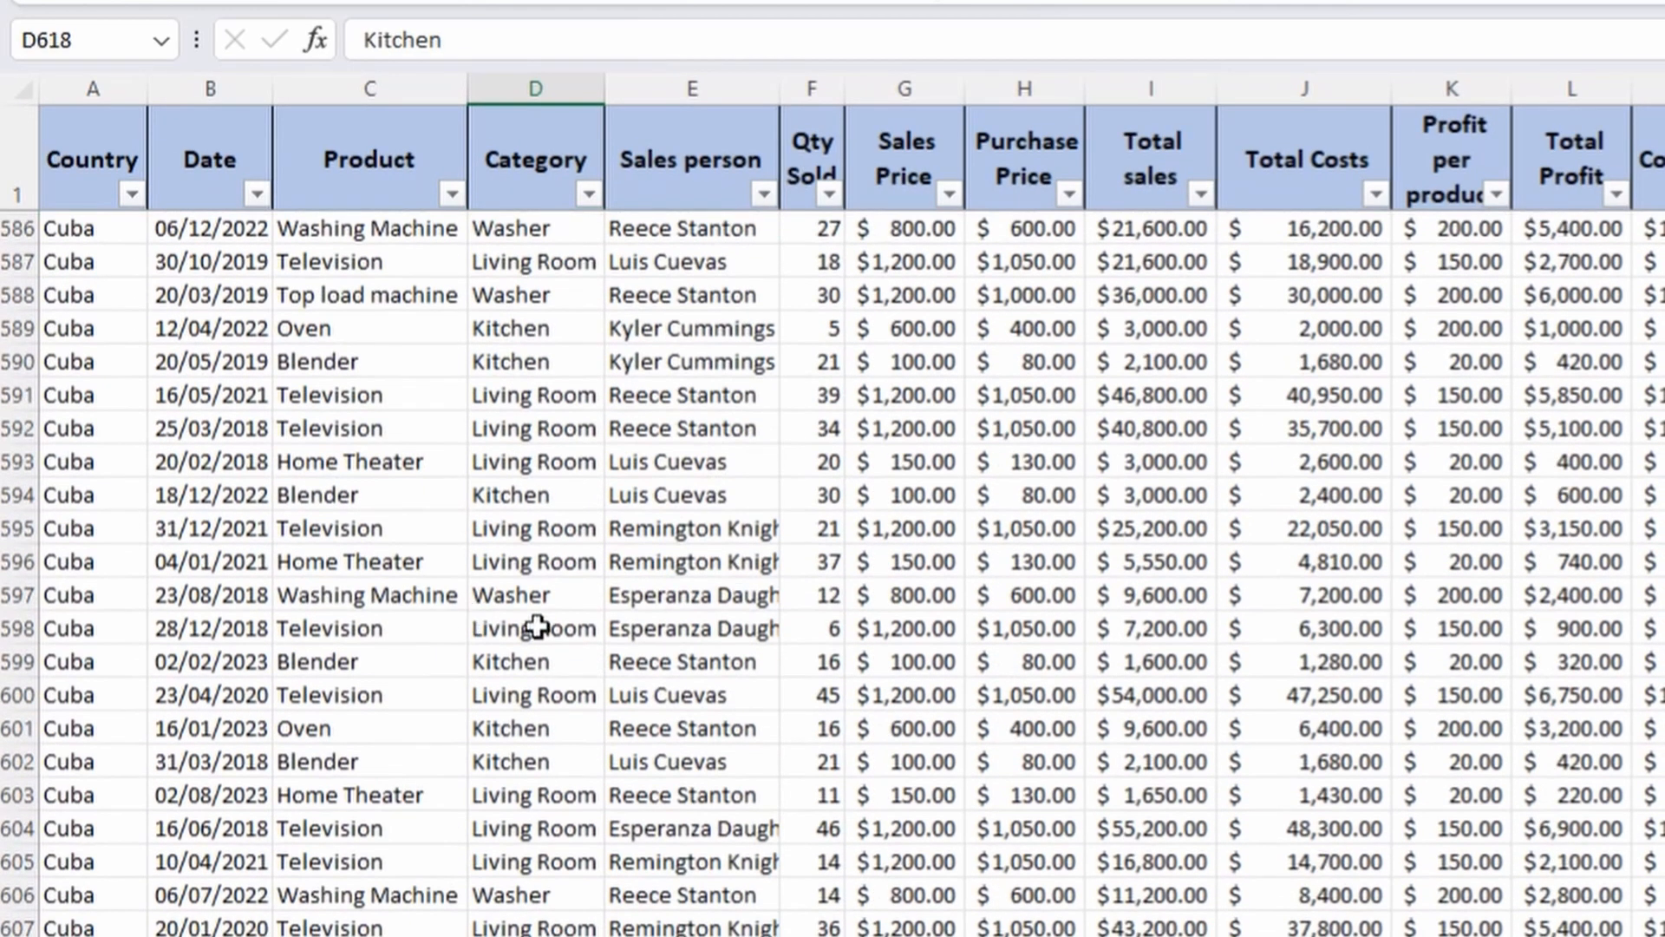
scroll(535, 625, "down", 4)
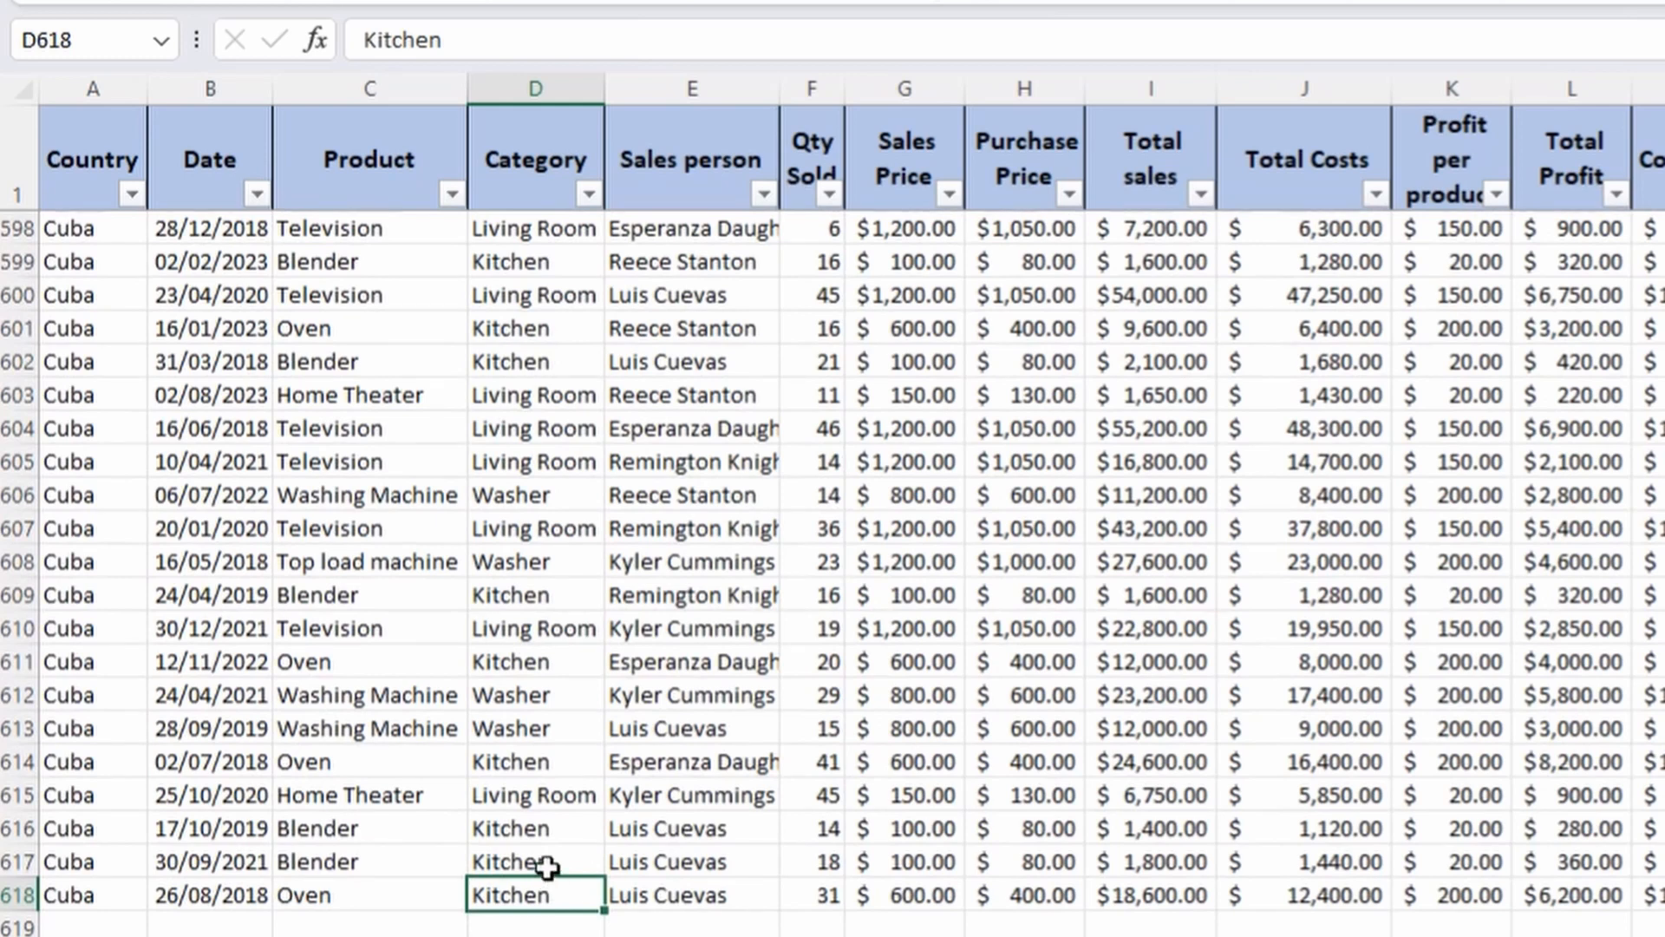
scroll(1242, 795, "down", 2)
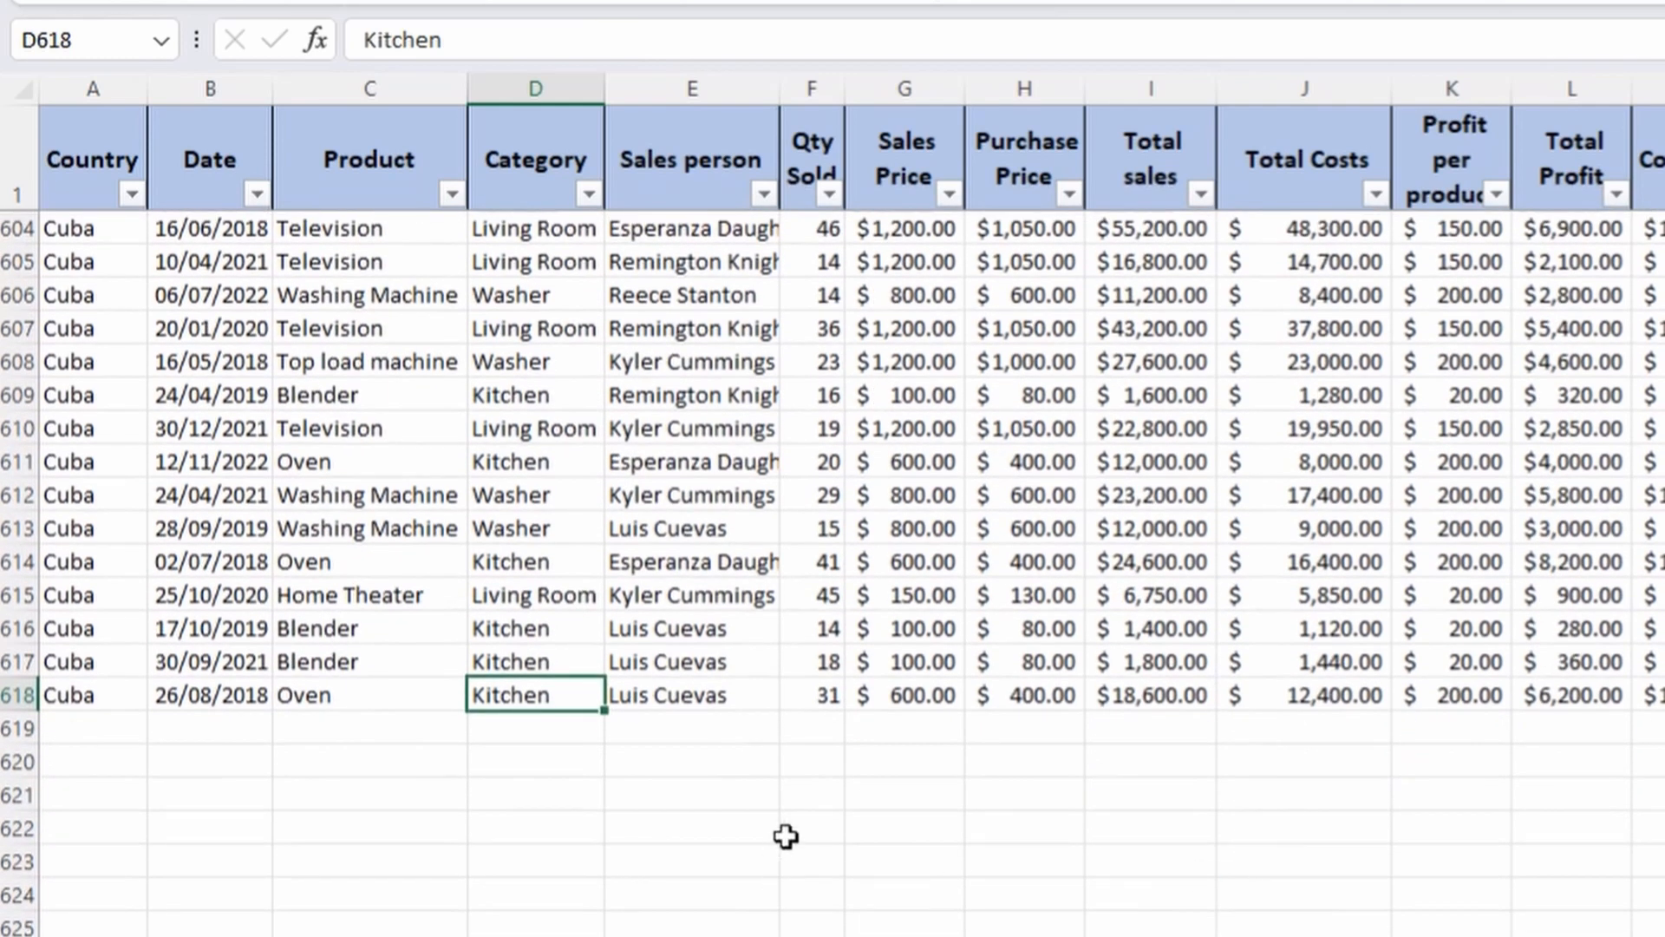
left_click_drag(516, 732, 535, 924)
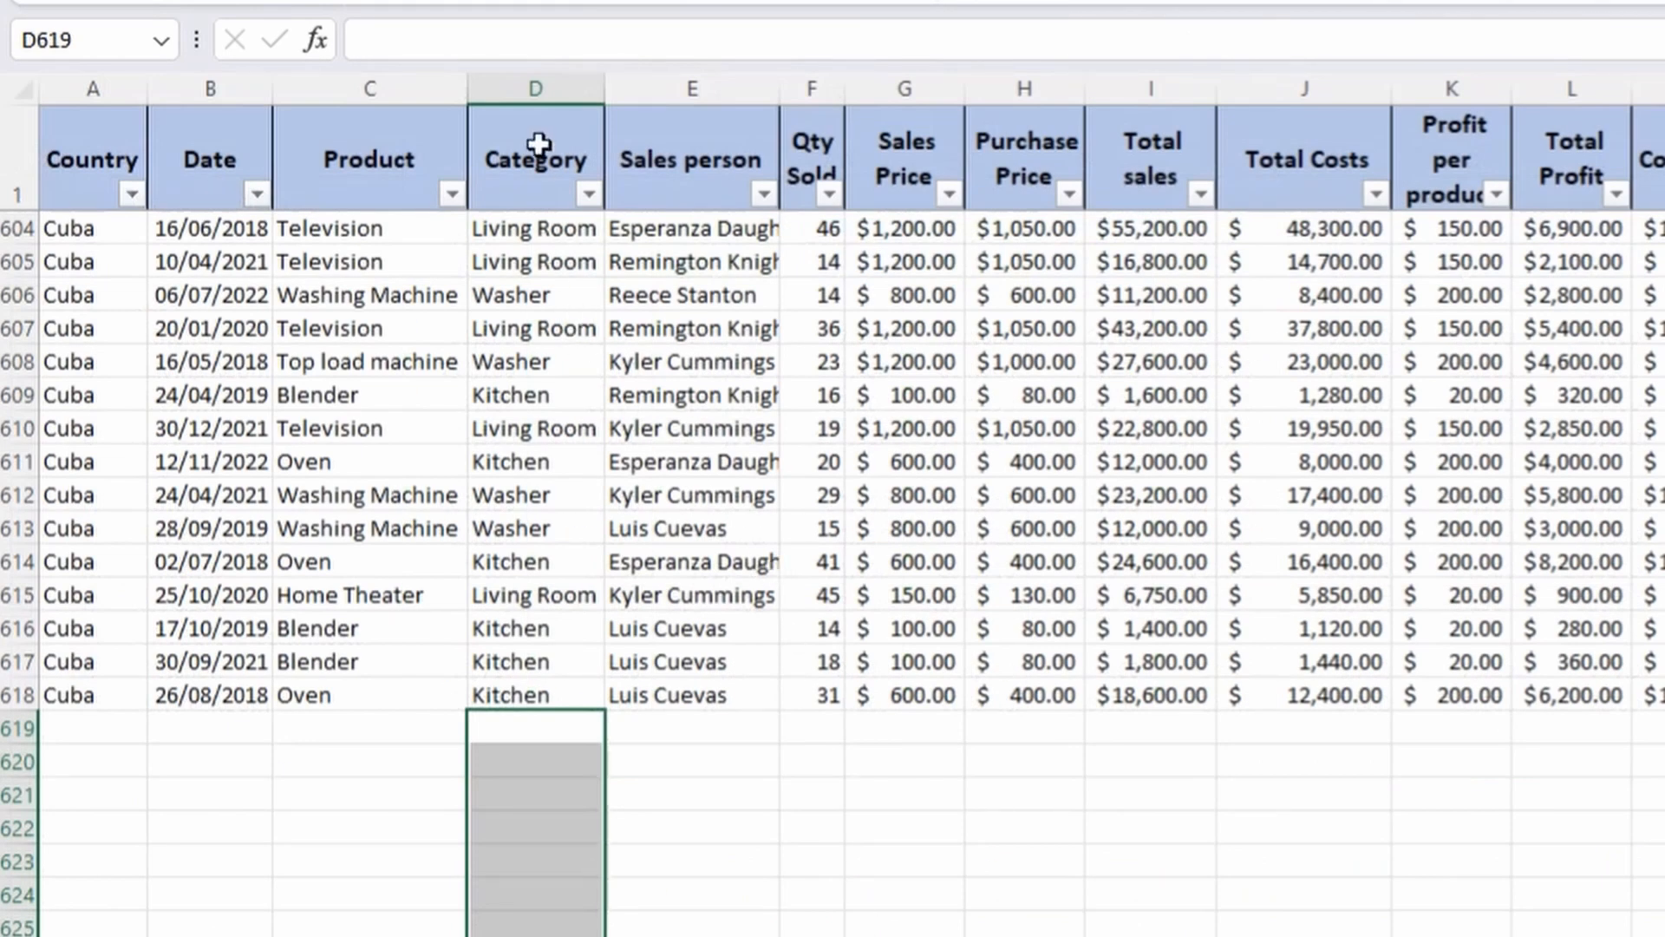
left_click(531, 90)
left_click(547, 188)
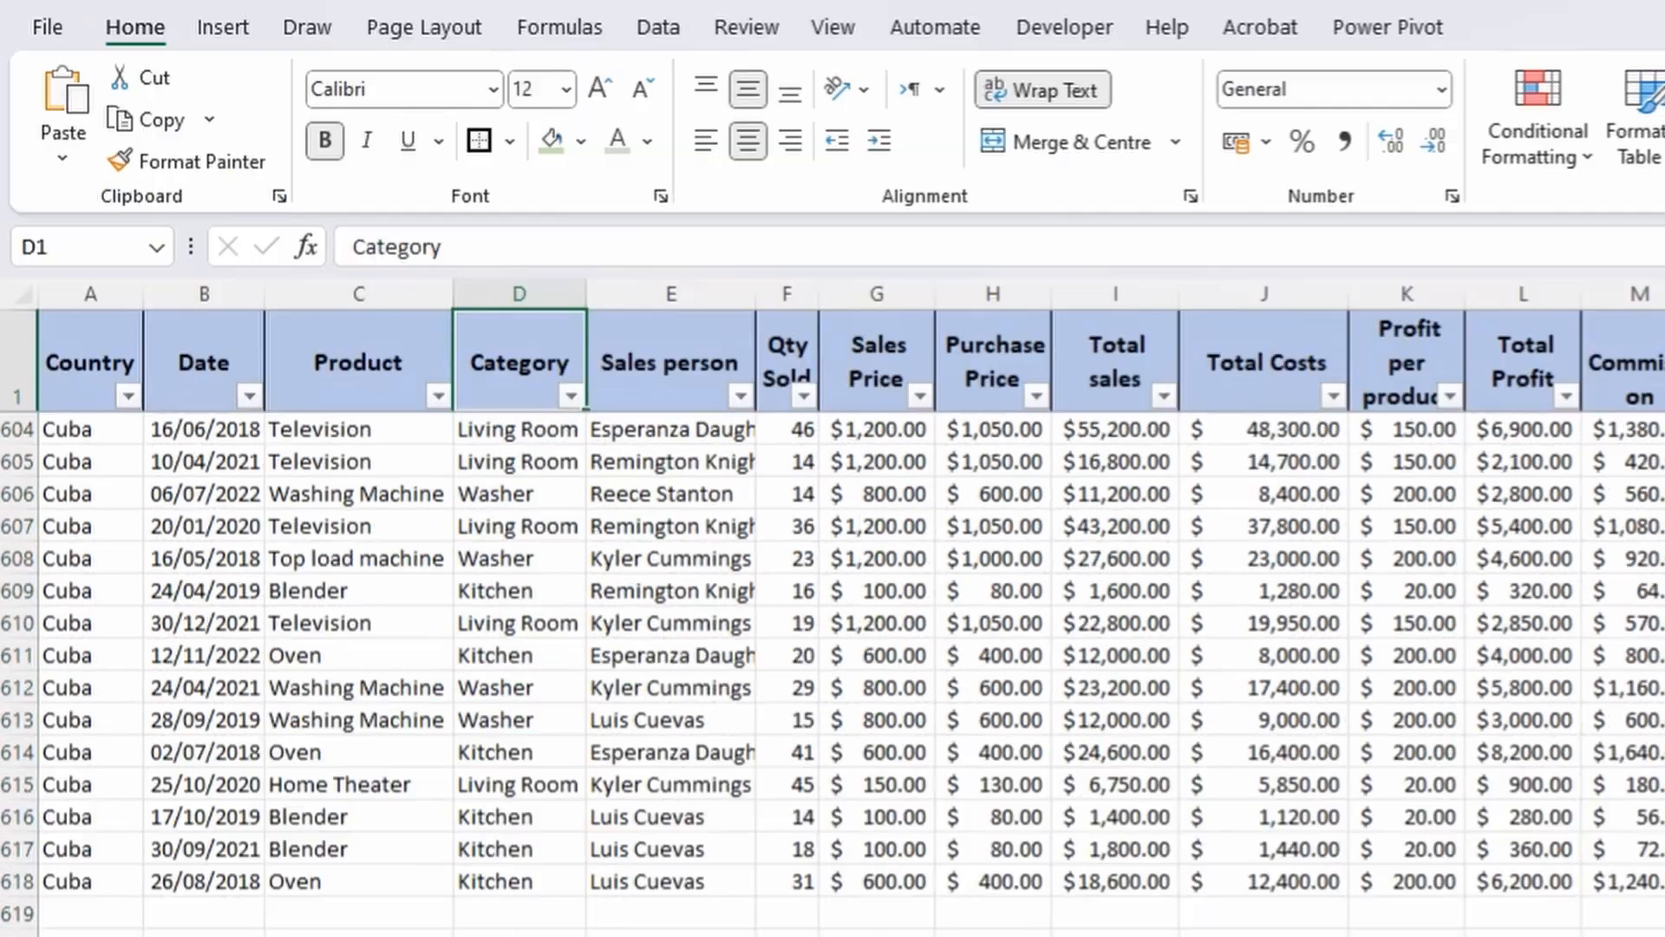
Convert the Data sheet range A1:Q618 into a table with headers.
left_click(90, 362)
key("ctrl+a")
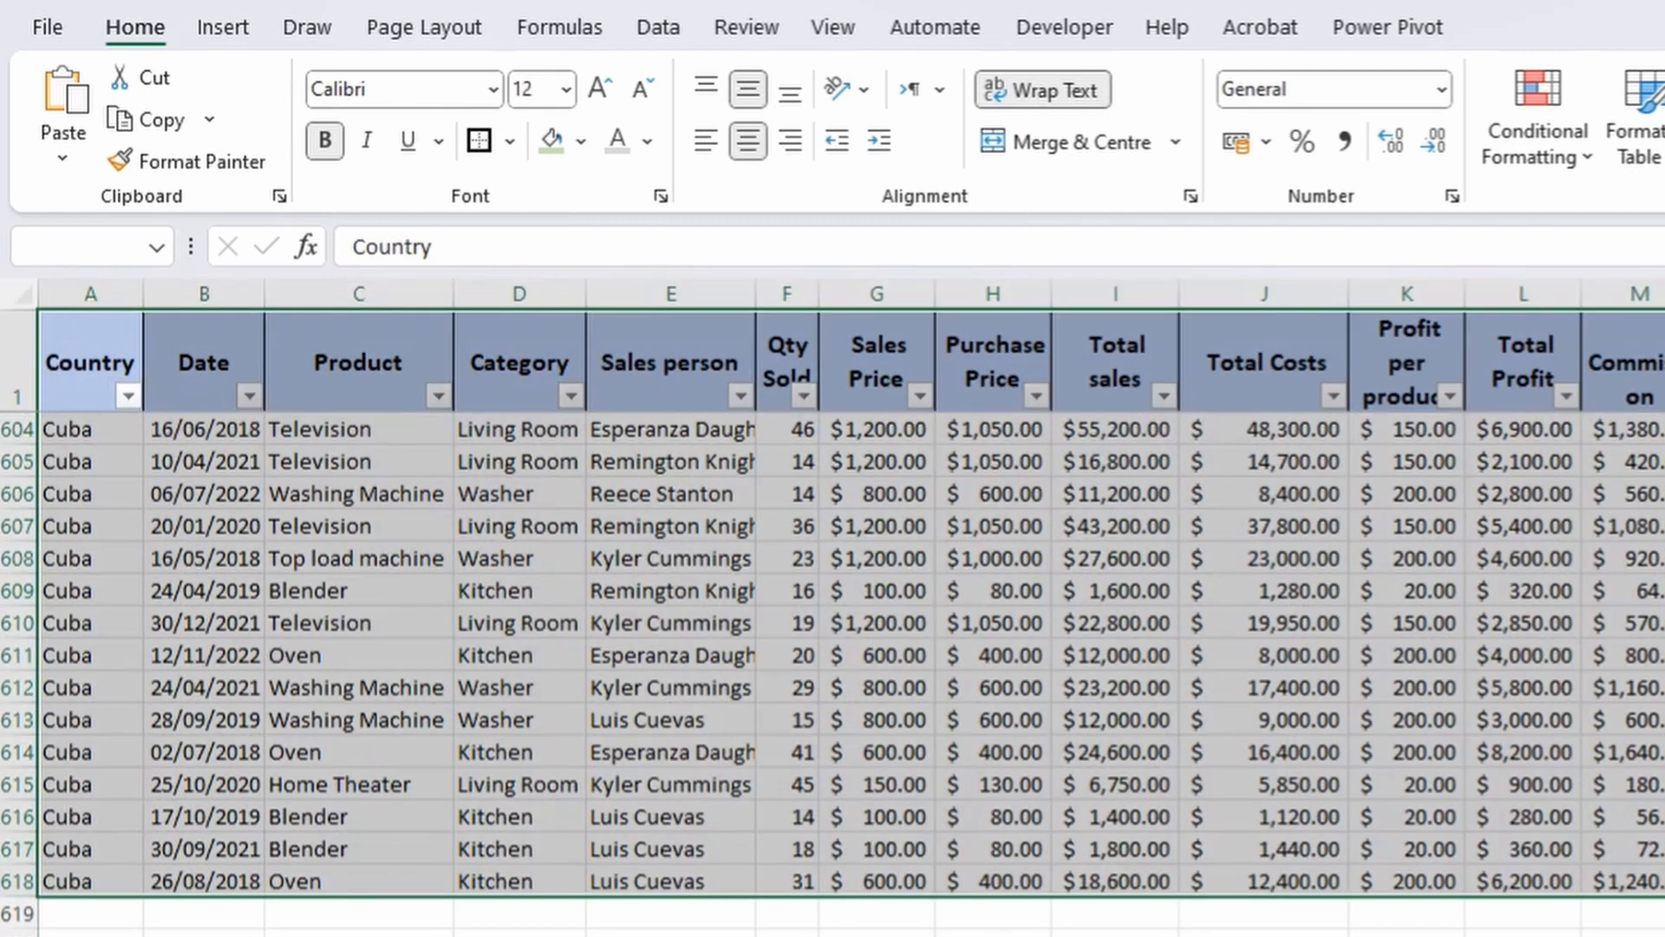
left_click(224, 27)
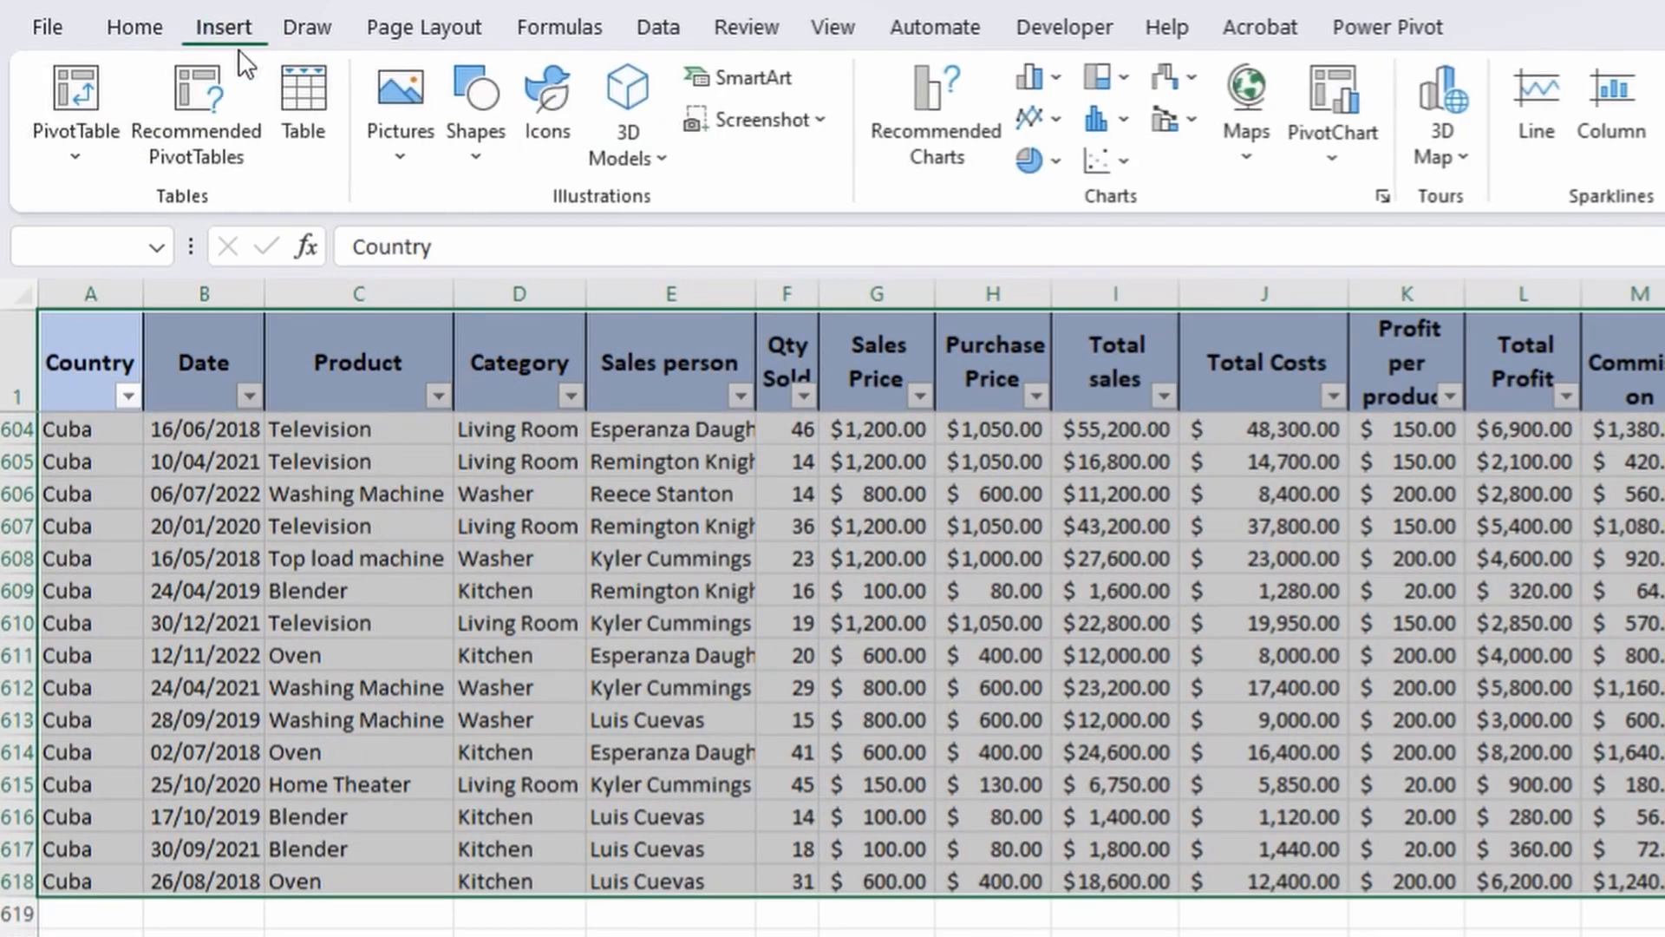
left_click(303, 100)
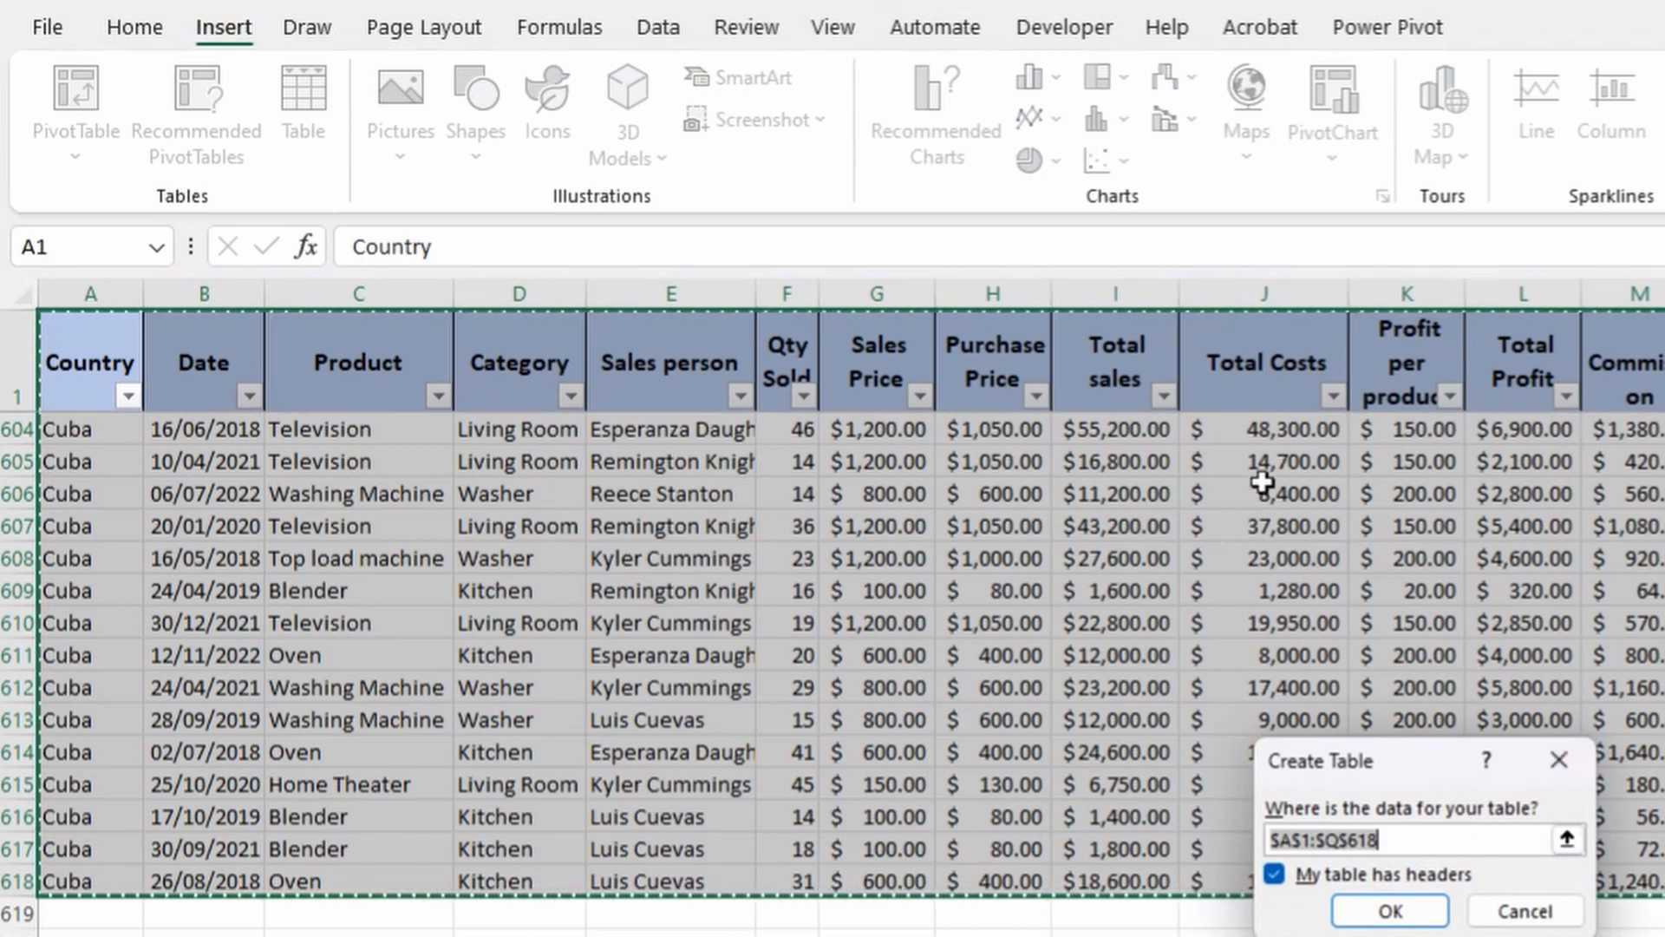
left_click_drag(926, 569, 1085, 770)
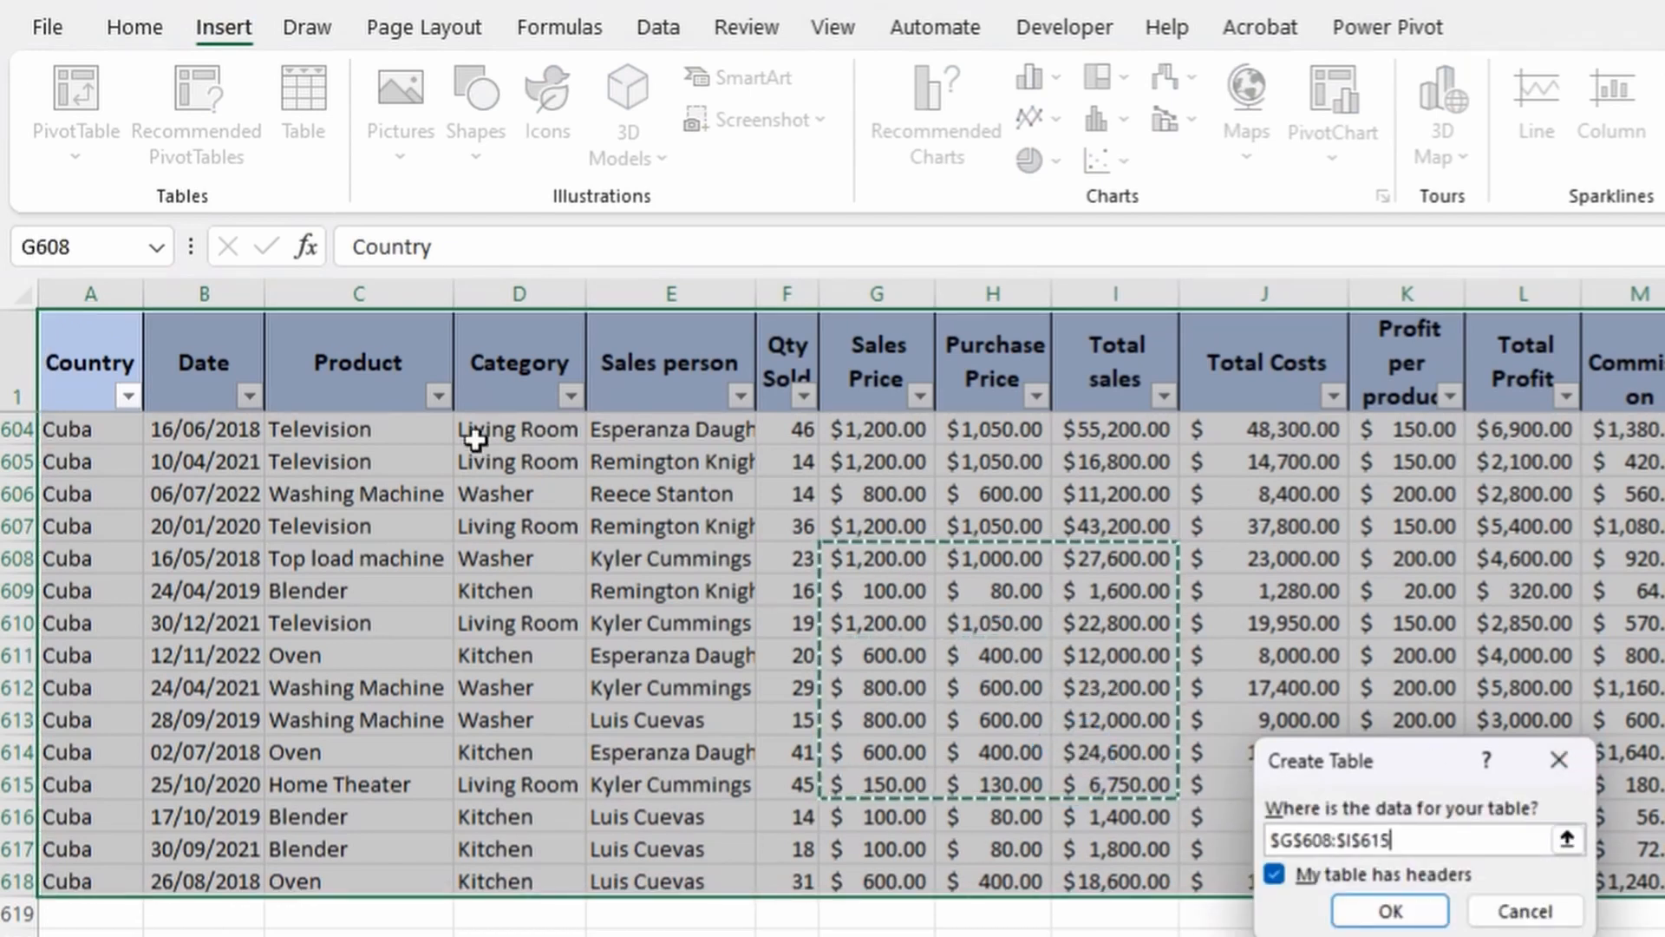
left_click(496, 388)
key("Left")
key("Left")
key("Left")
key("ctrl+shift+Right")
key("ctrl+shift+Down")
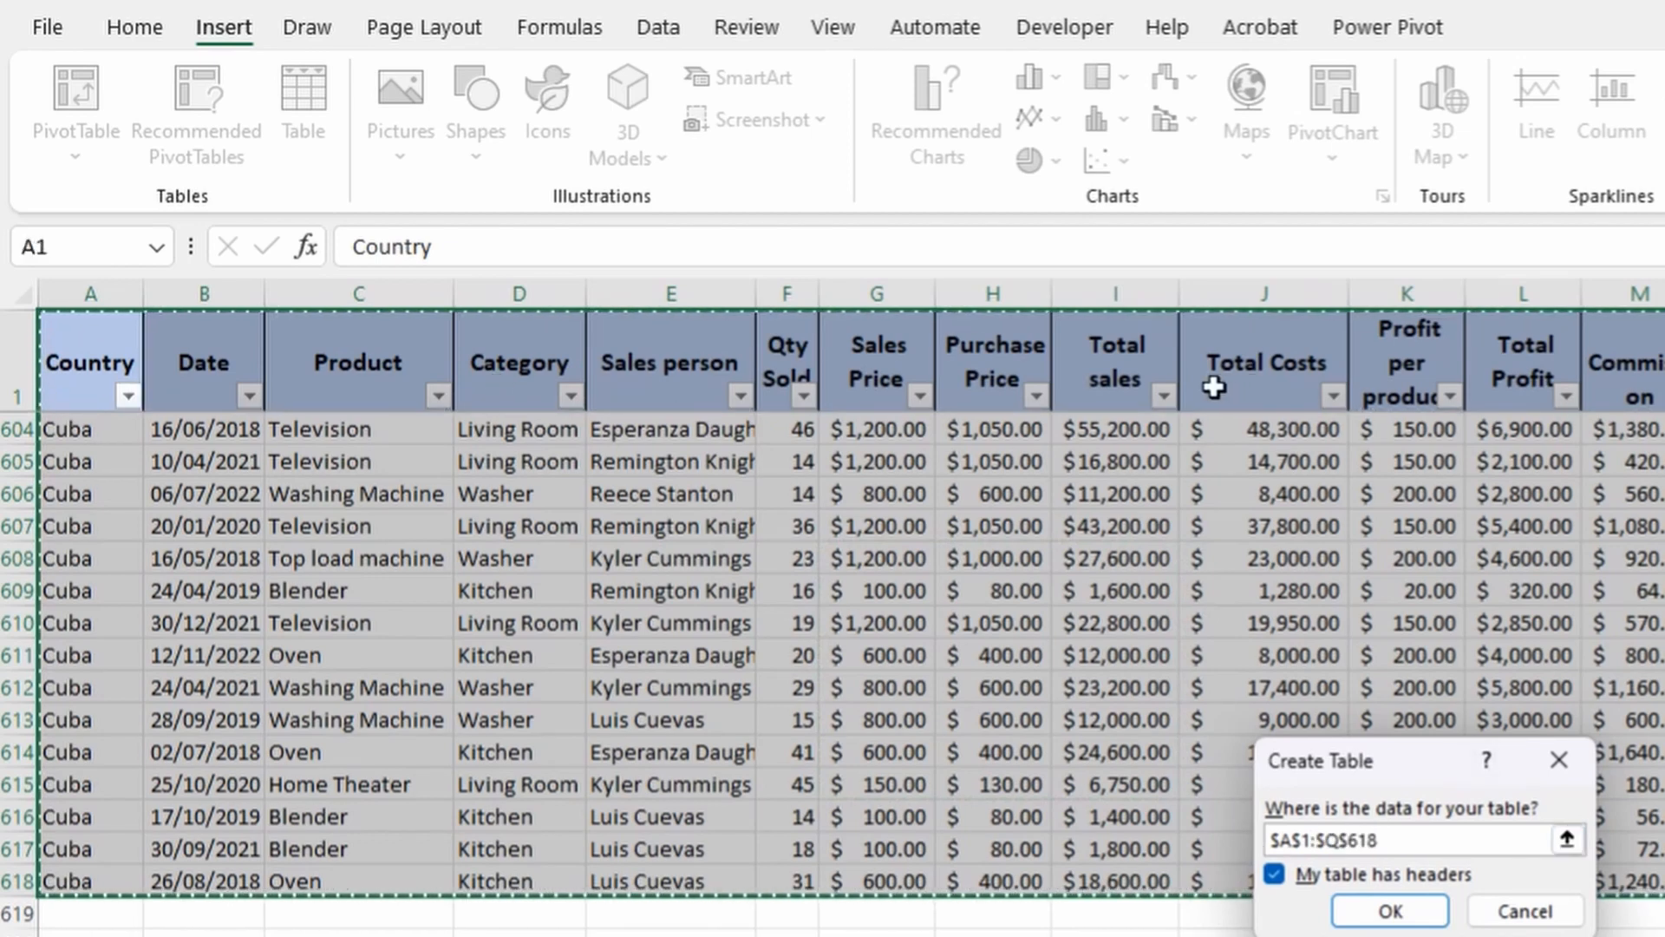
left_click(1391, 911)
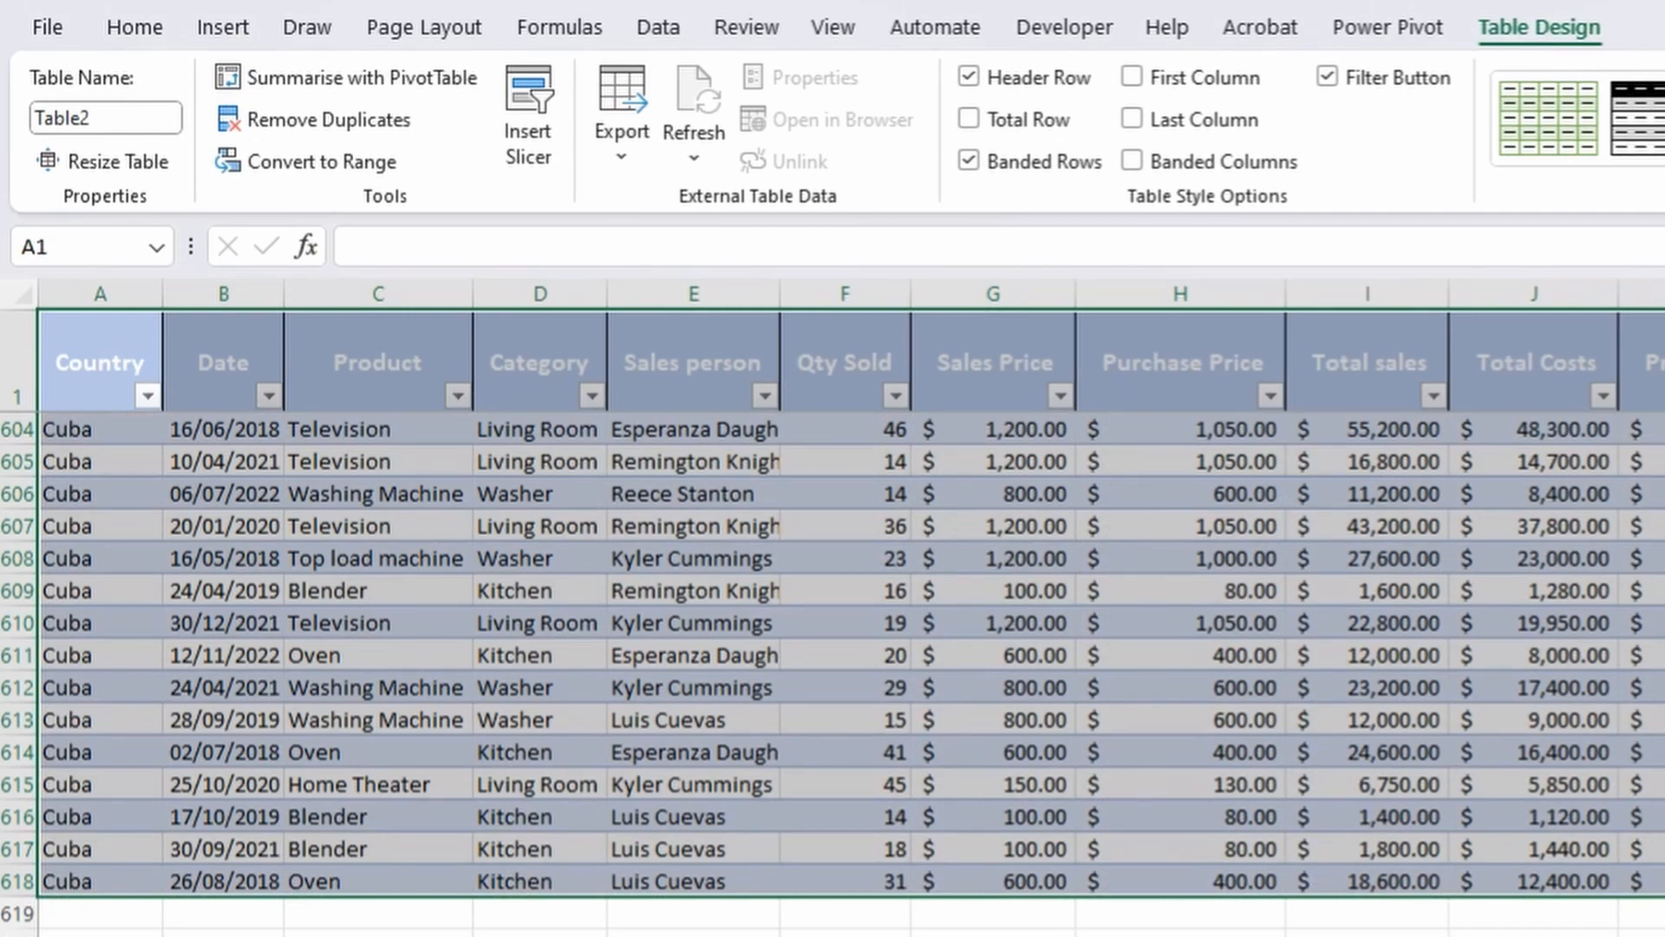
Copy the last record's Country through Purchase Price cells into row 619 and check the calculated columns there.
left_click(1201, 818)
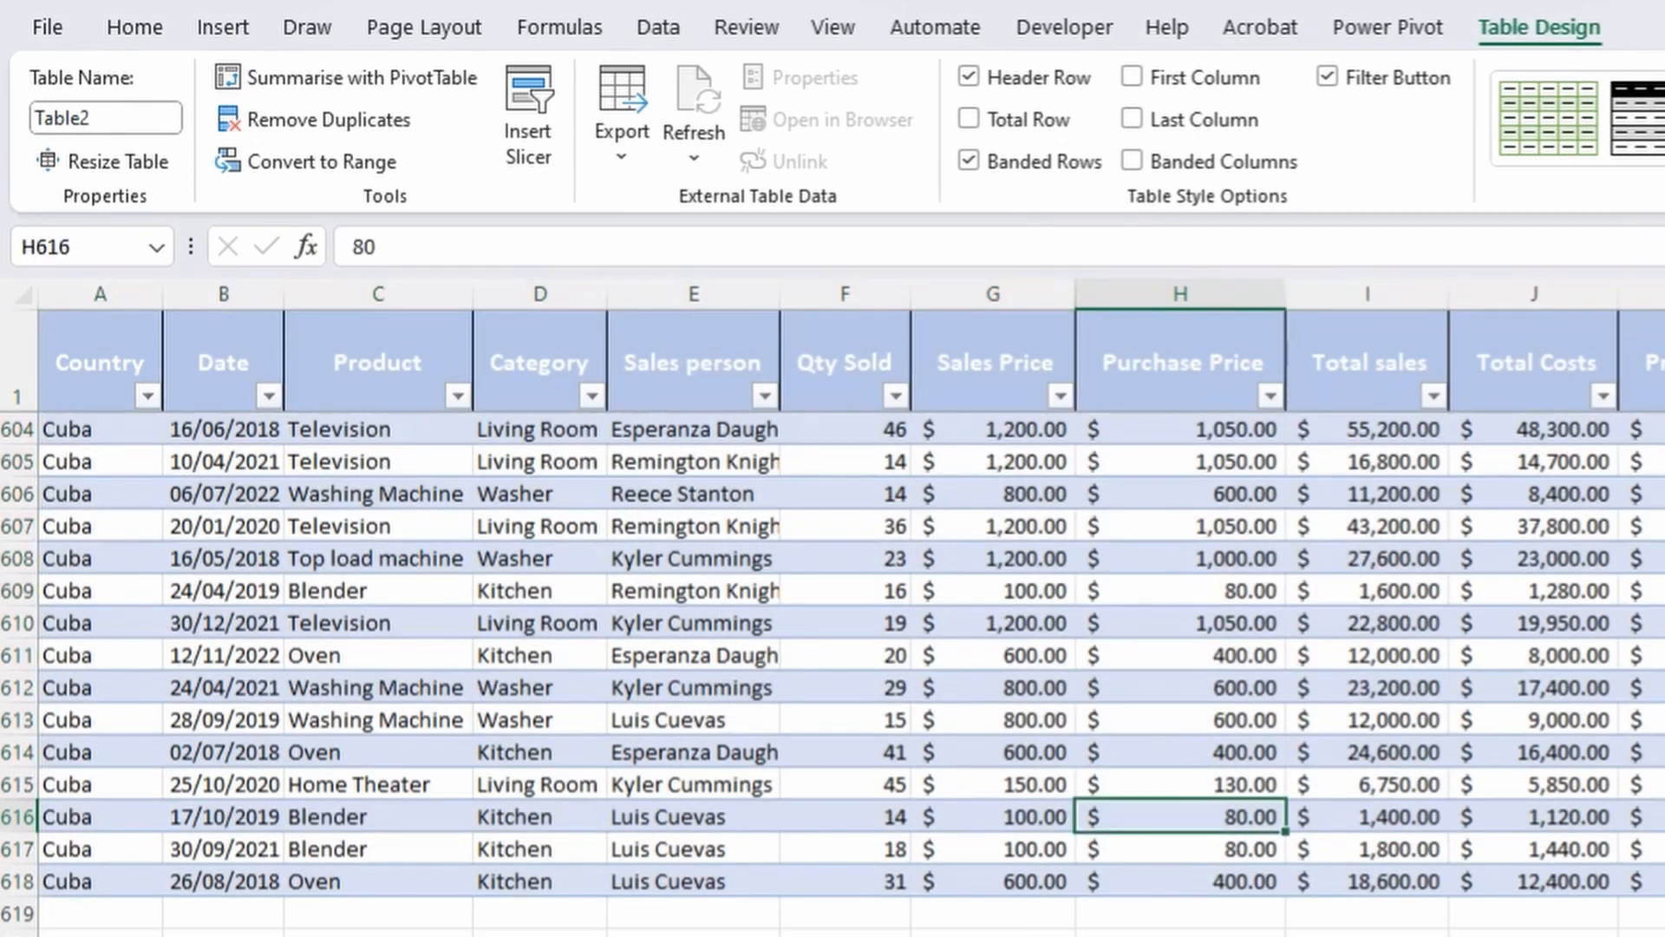
key("ctrl+Down")
key("Up")
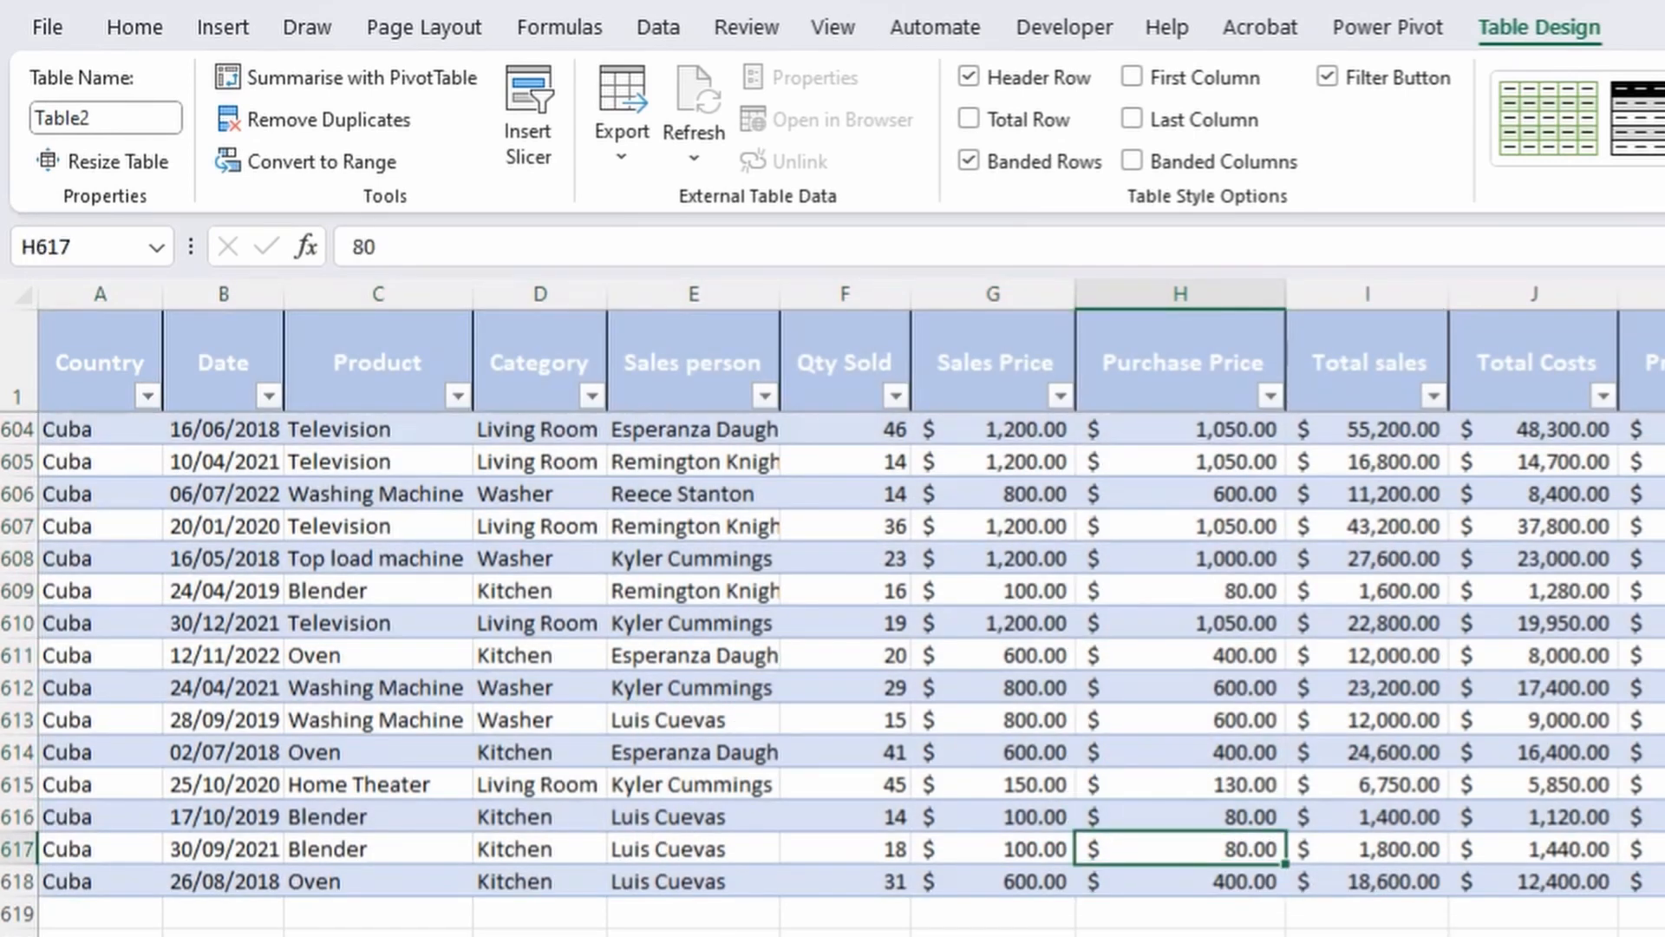
left_click(693, 918)
key("Up")
key("Left")
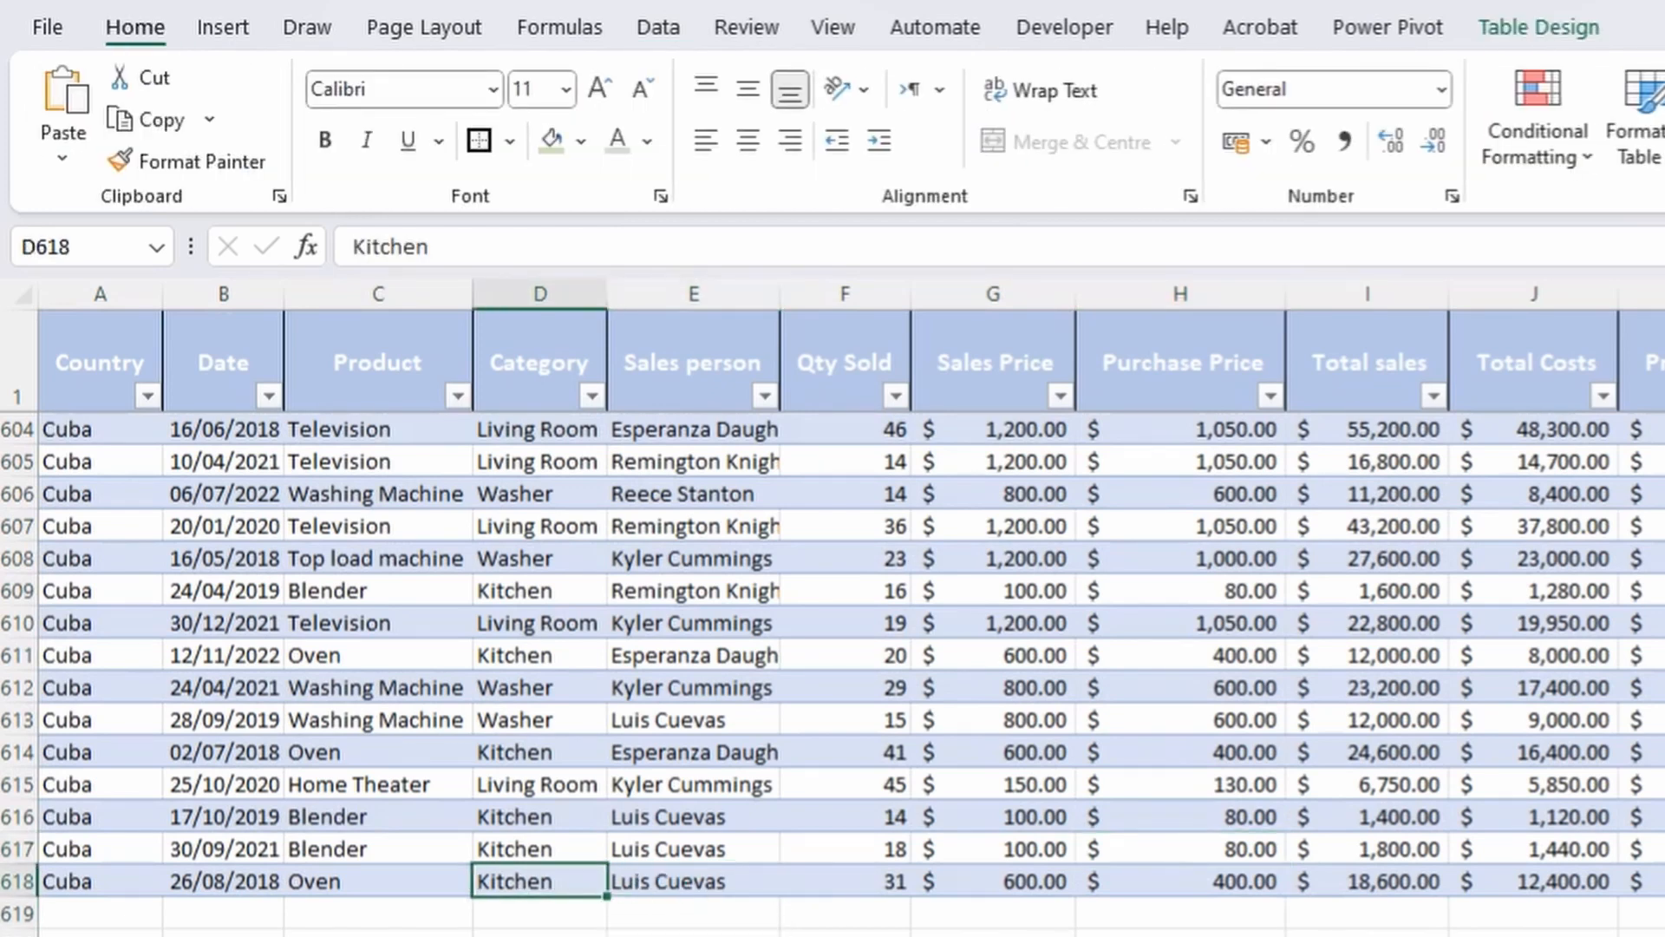
key("Left")
key("Left")
key("Left")
key("shift+Right")
key("shift+Right")
key("shift+Right")
key("shift+Right")
key("shift+Right")
key("shift+Right")
key("shift+Right")
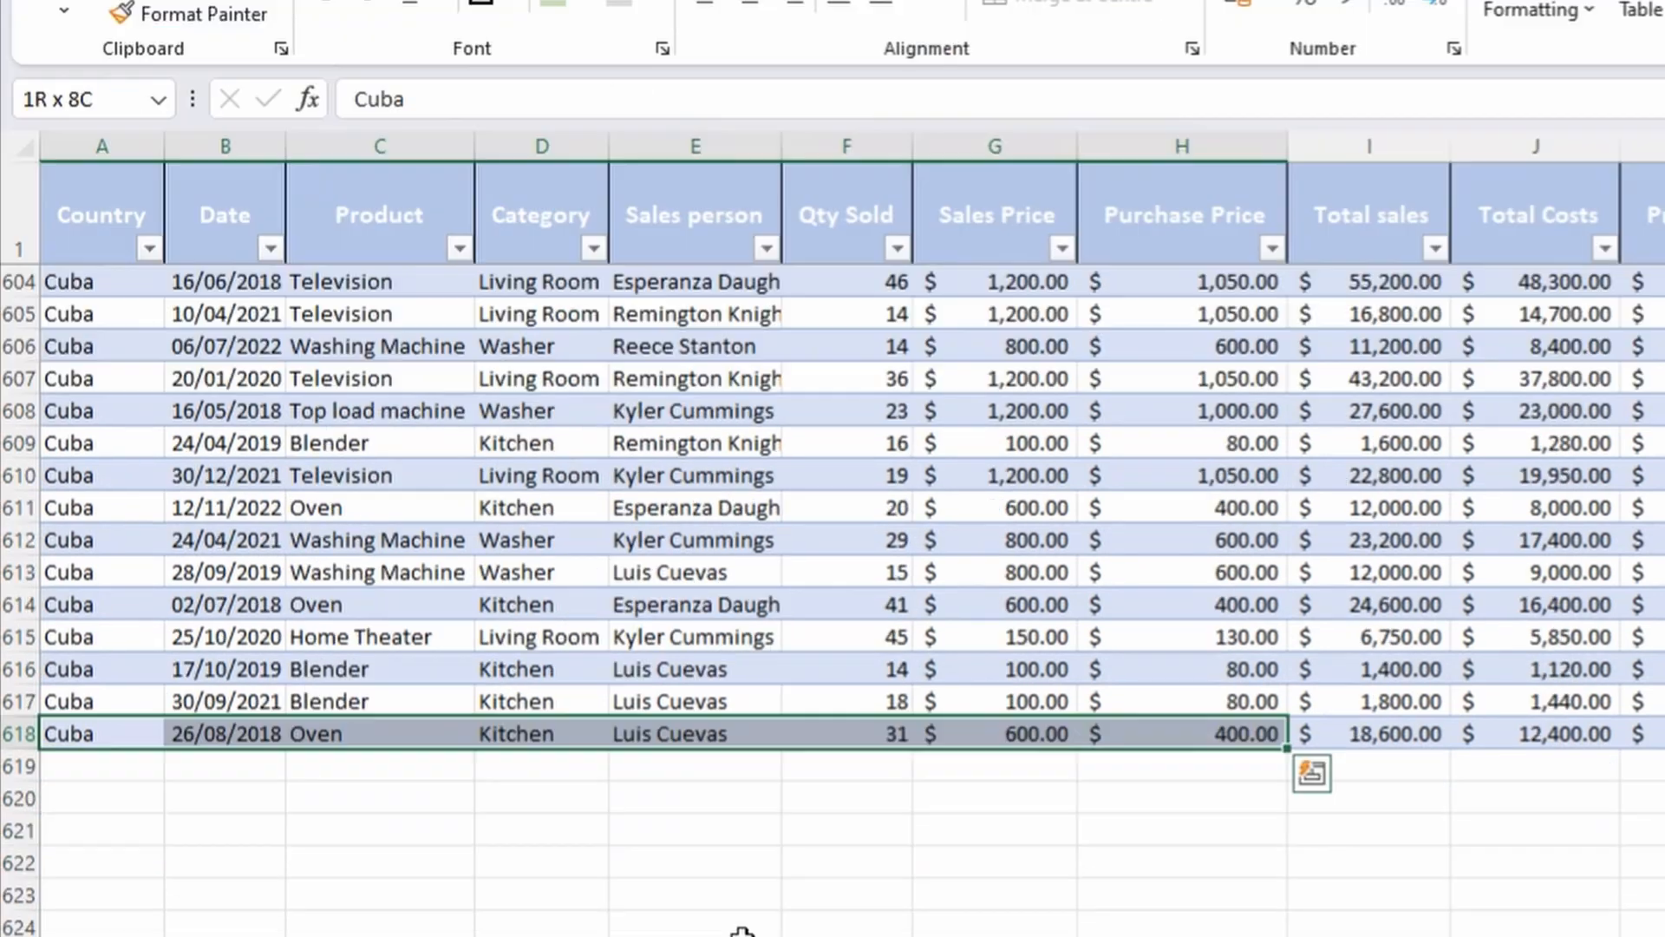
key("ctrl+c")
key("Down")
key("p")
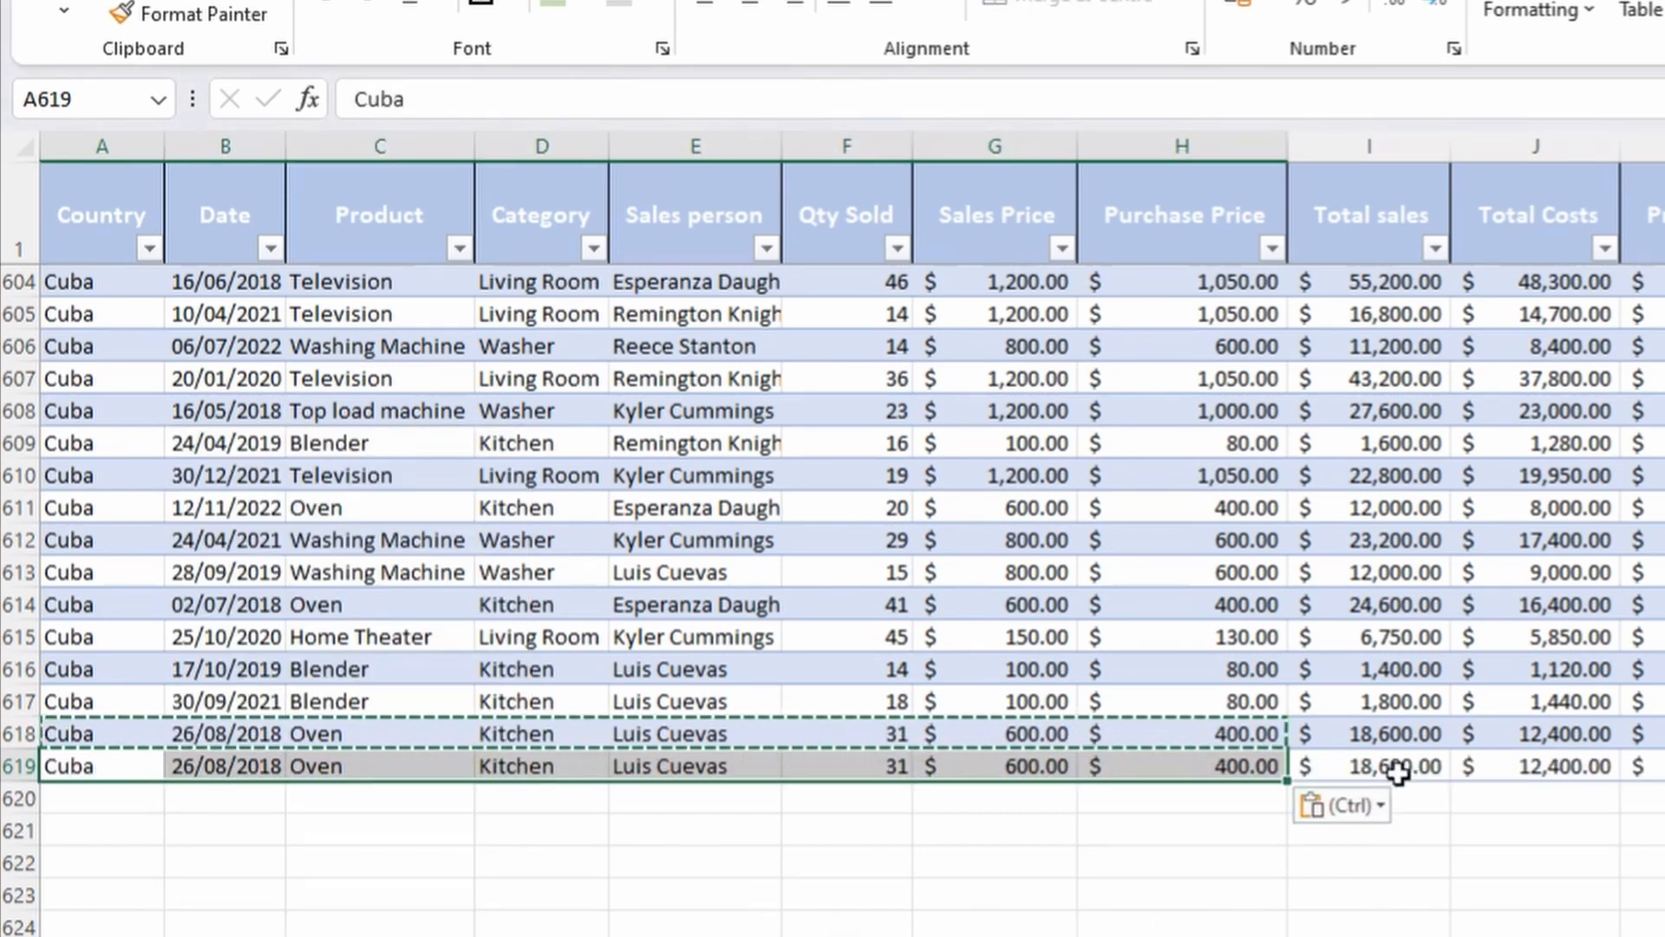
left_click_drag(1398, 768, 1664, 767)
left_click(1519, 637)
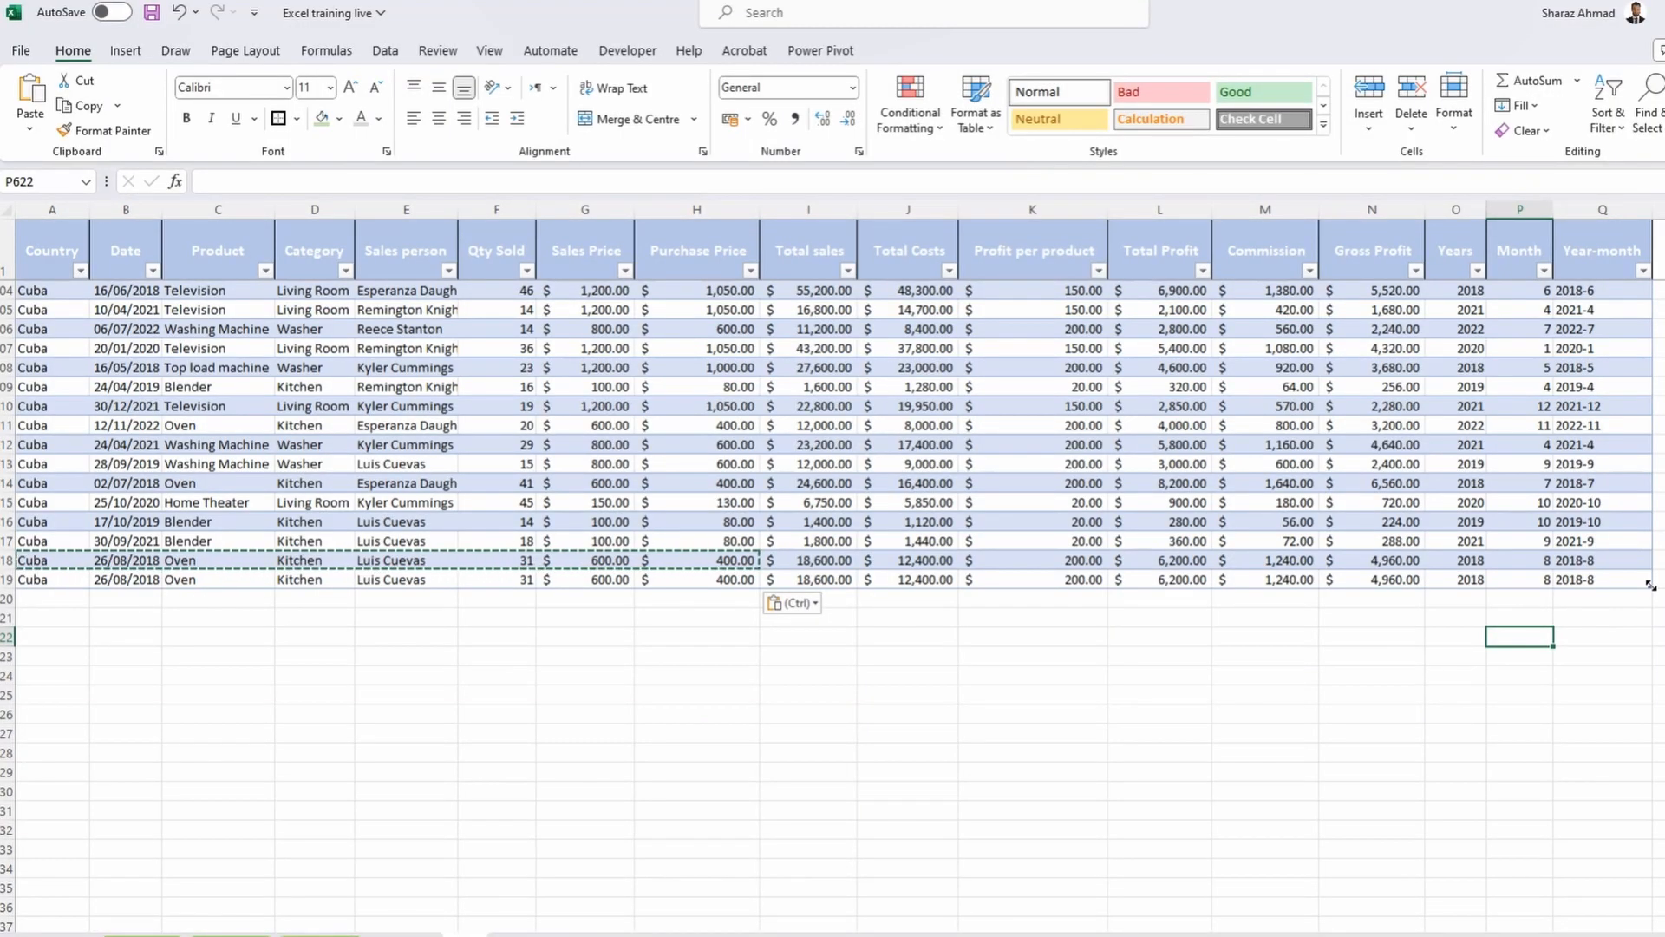
Try extending the table down to row 623 to see the formulas fill, and undo the extension.
left_click_drag(1650, 586, 1648, 666)
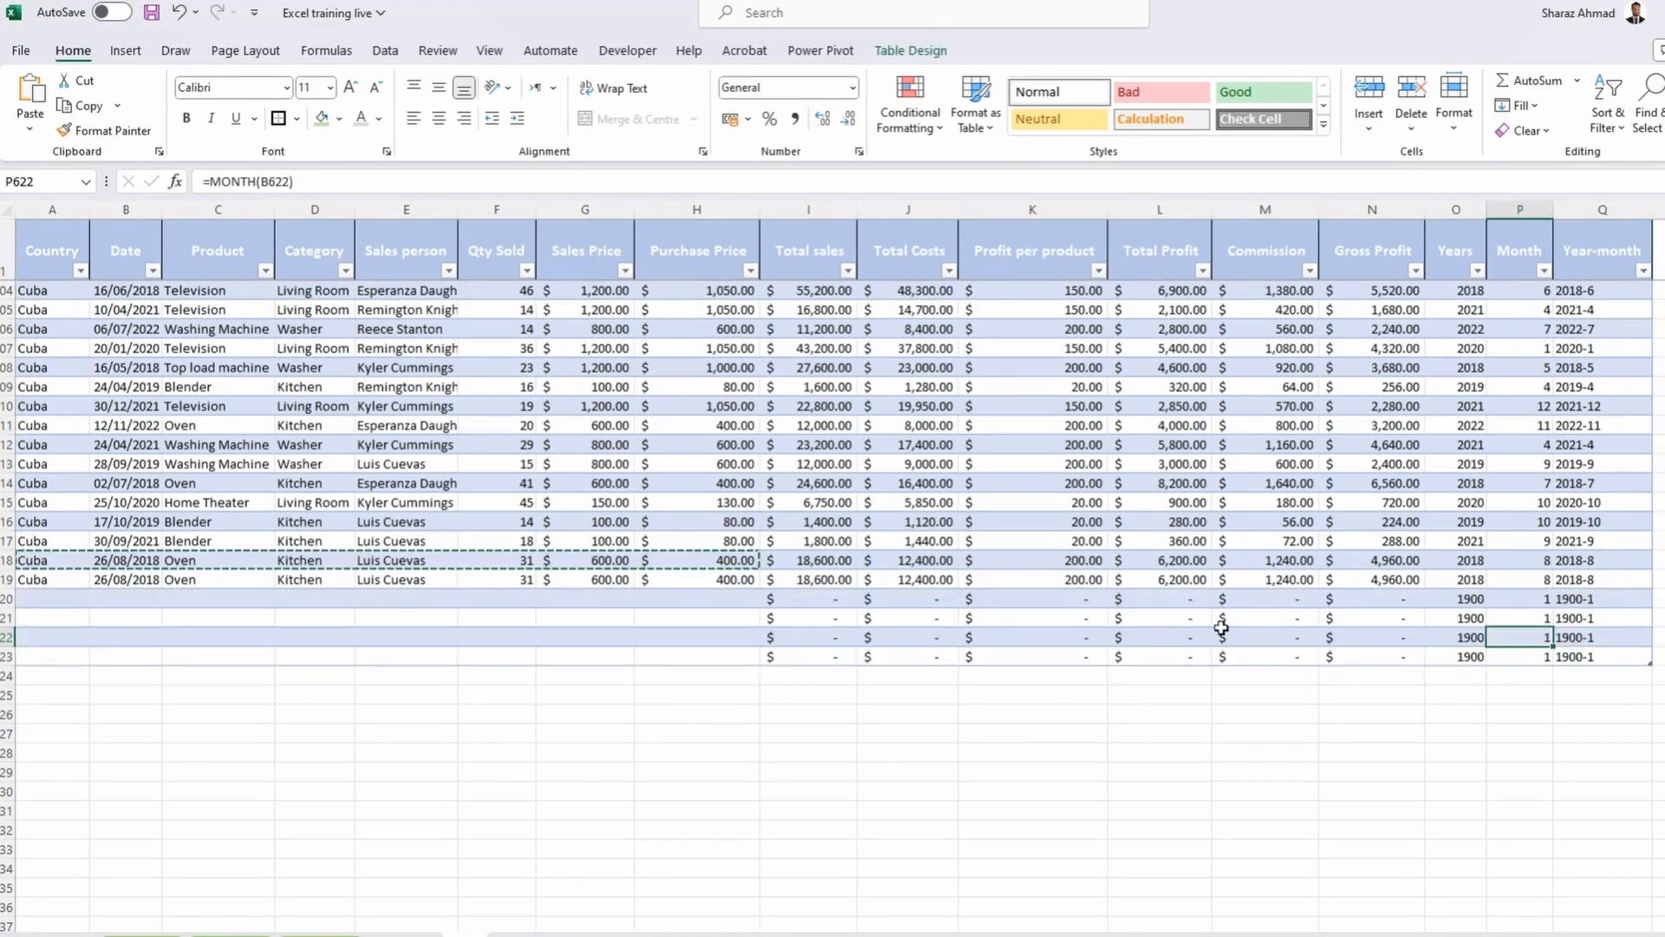
left_click_drag(803, 598, 1599, 646)
key("ctrl+z")
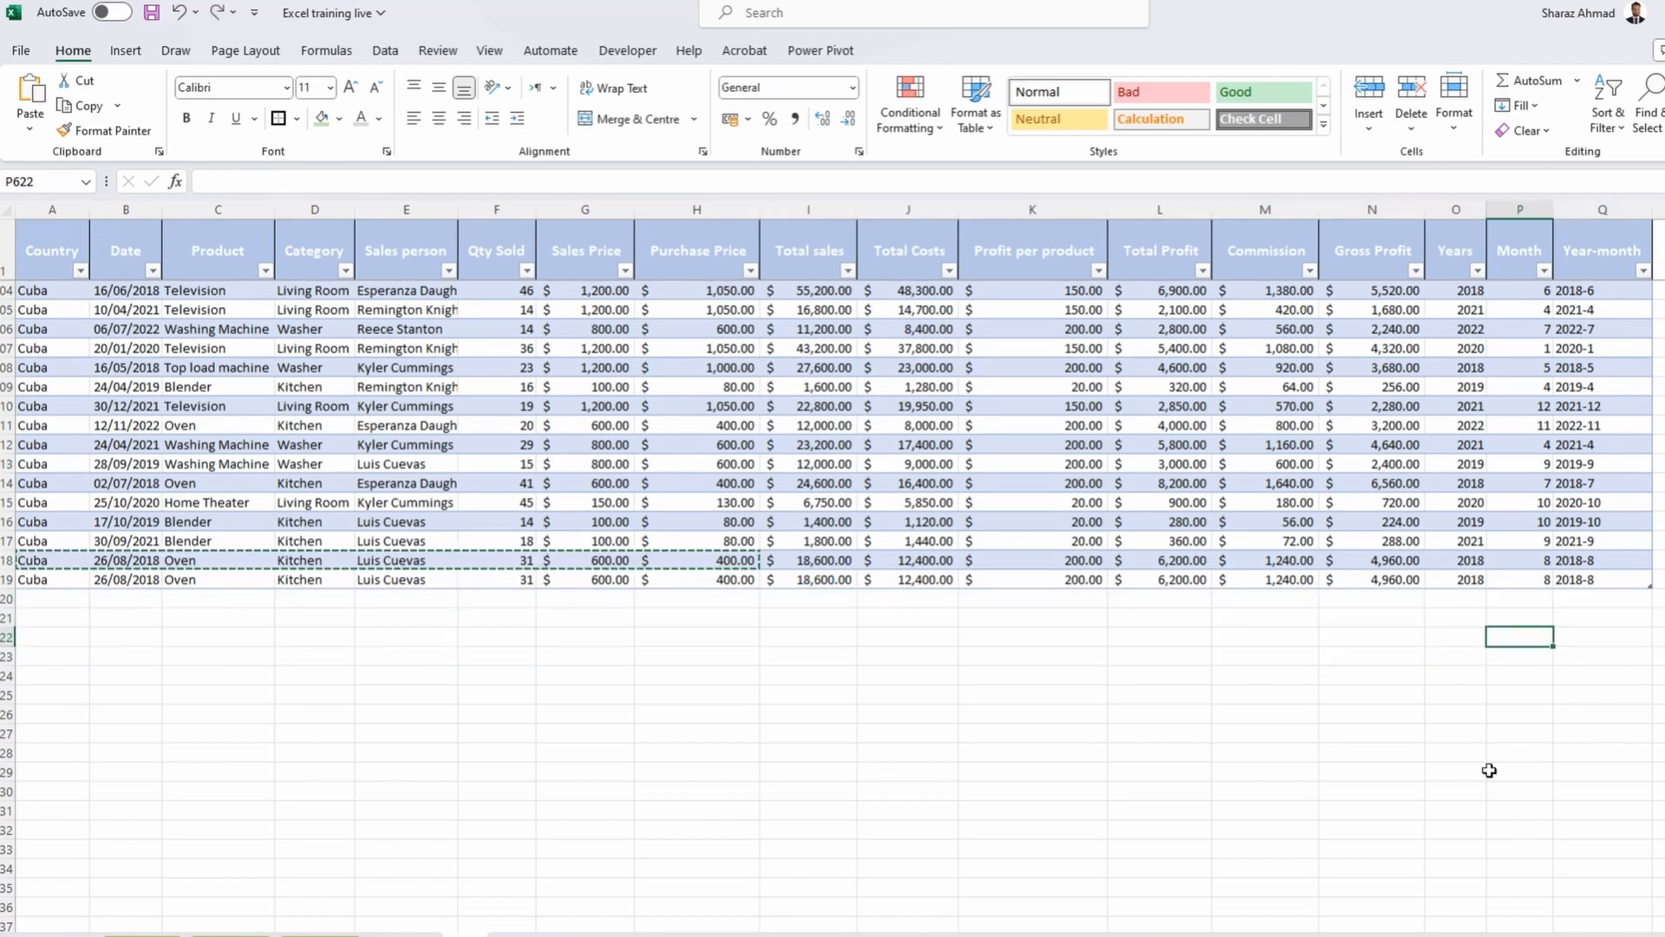
Undo the copied record pasted into row 619 below the table.
key("ctrl+z")
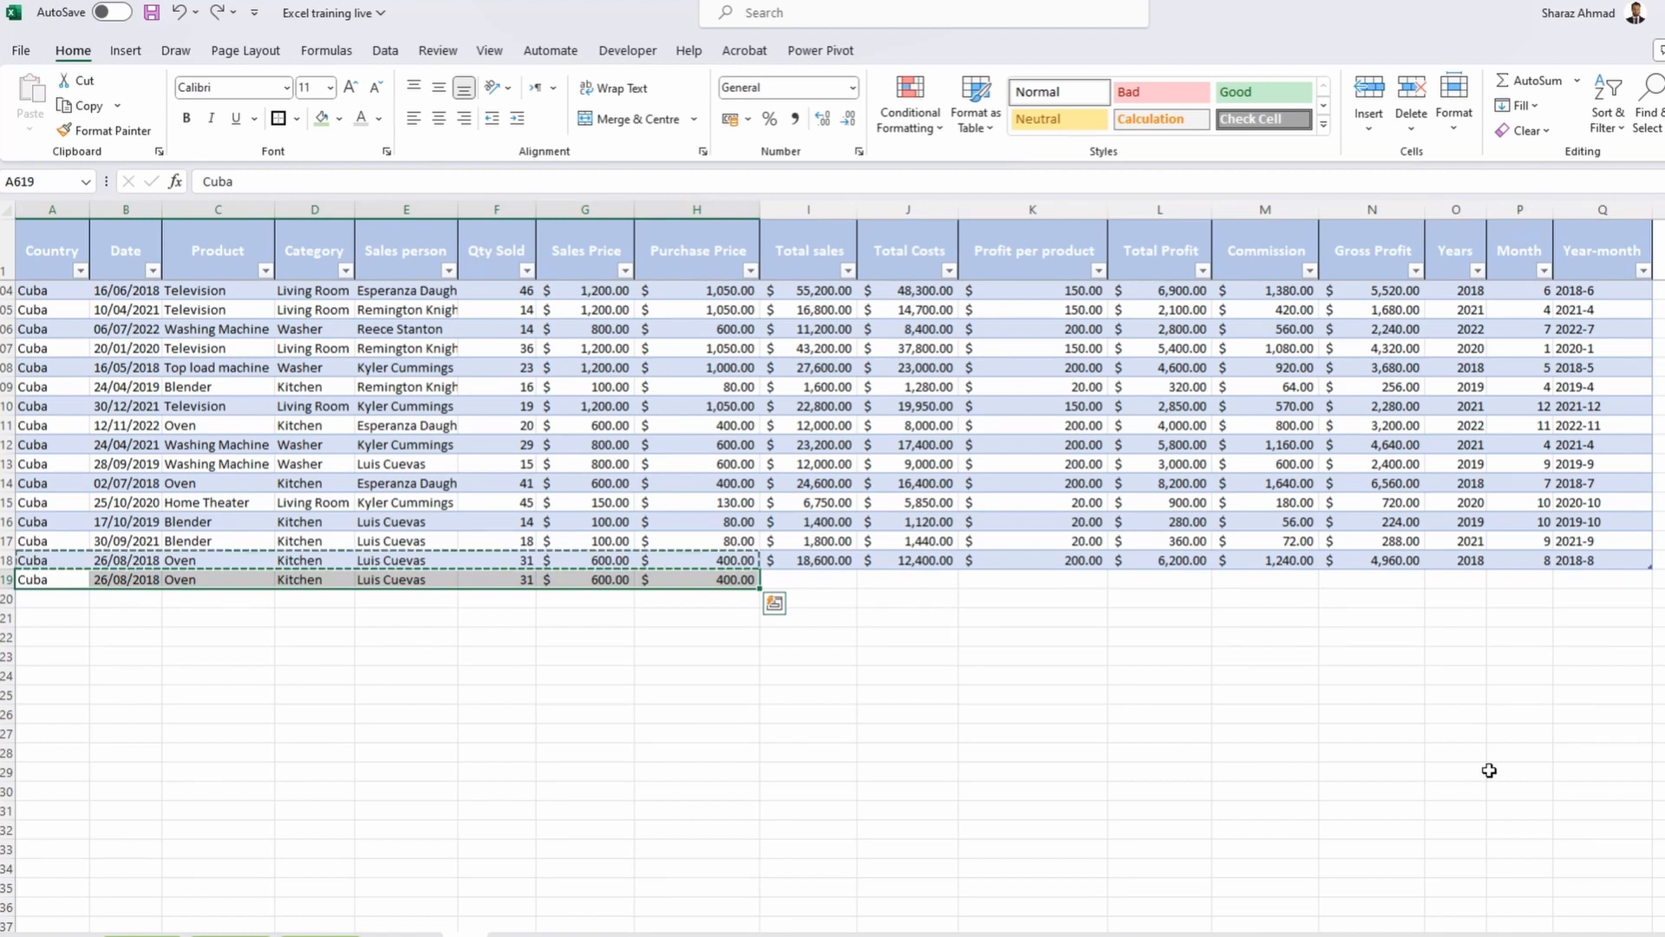
key("ctrl+z")
left_click(940, 544)
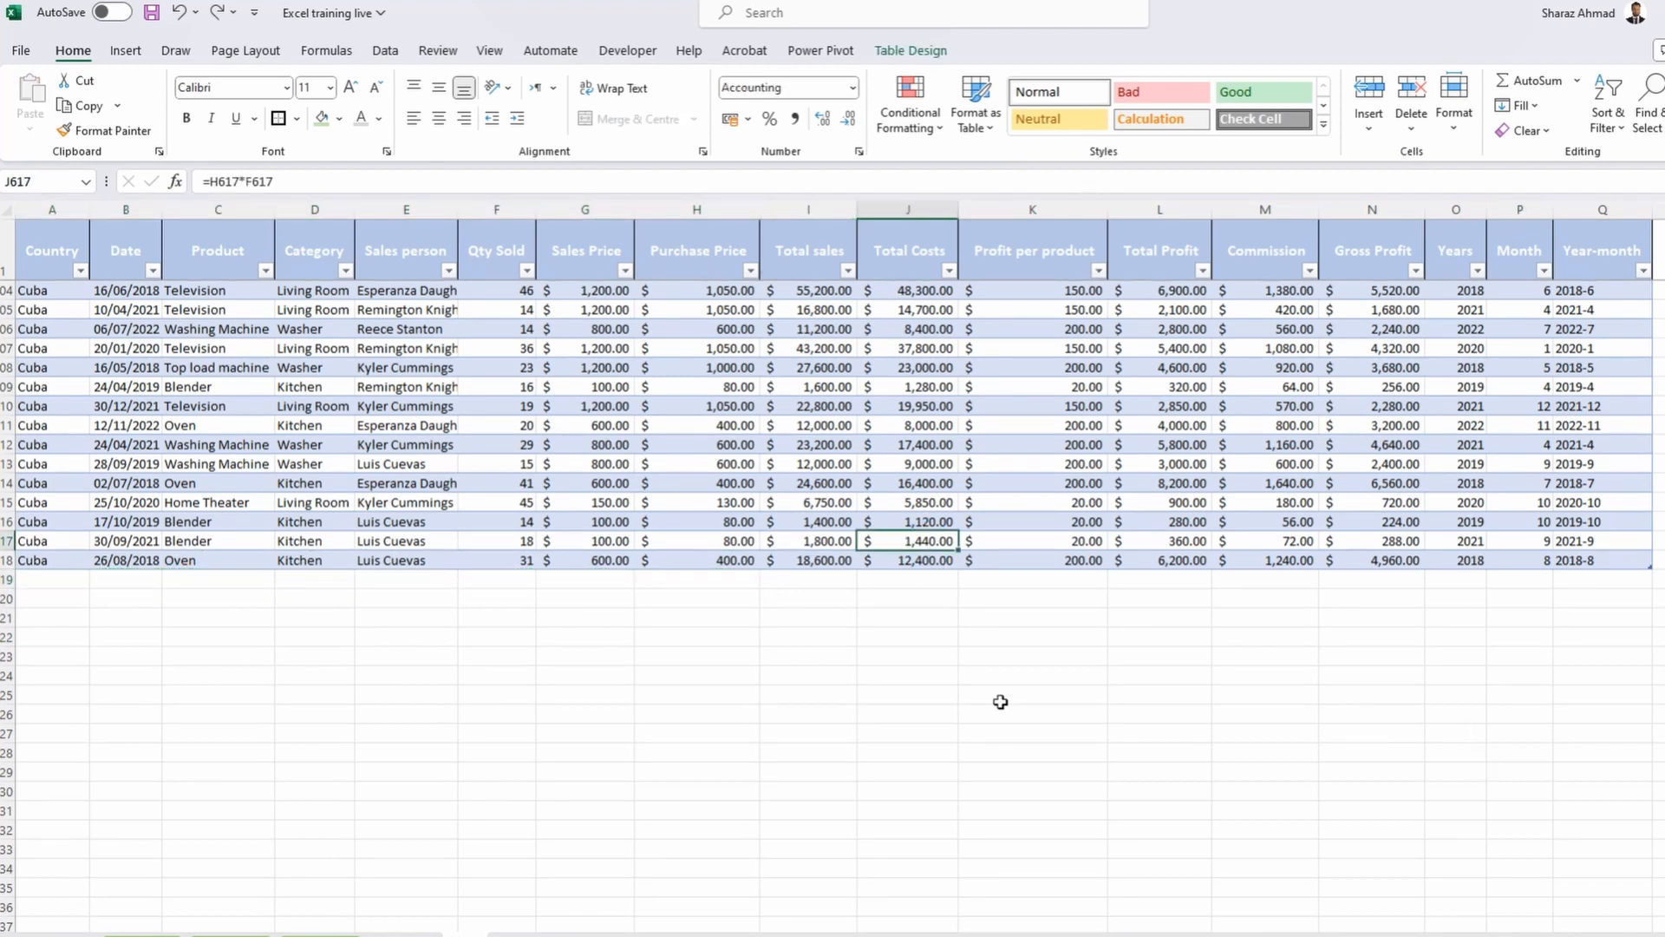
Replace the Total sales formula in I2 of the data table with =[@[Qty Sold]]*[@[Sales Price]], filling the whole column.
key("ctrl+Up")
key("Down")
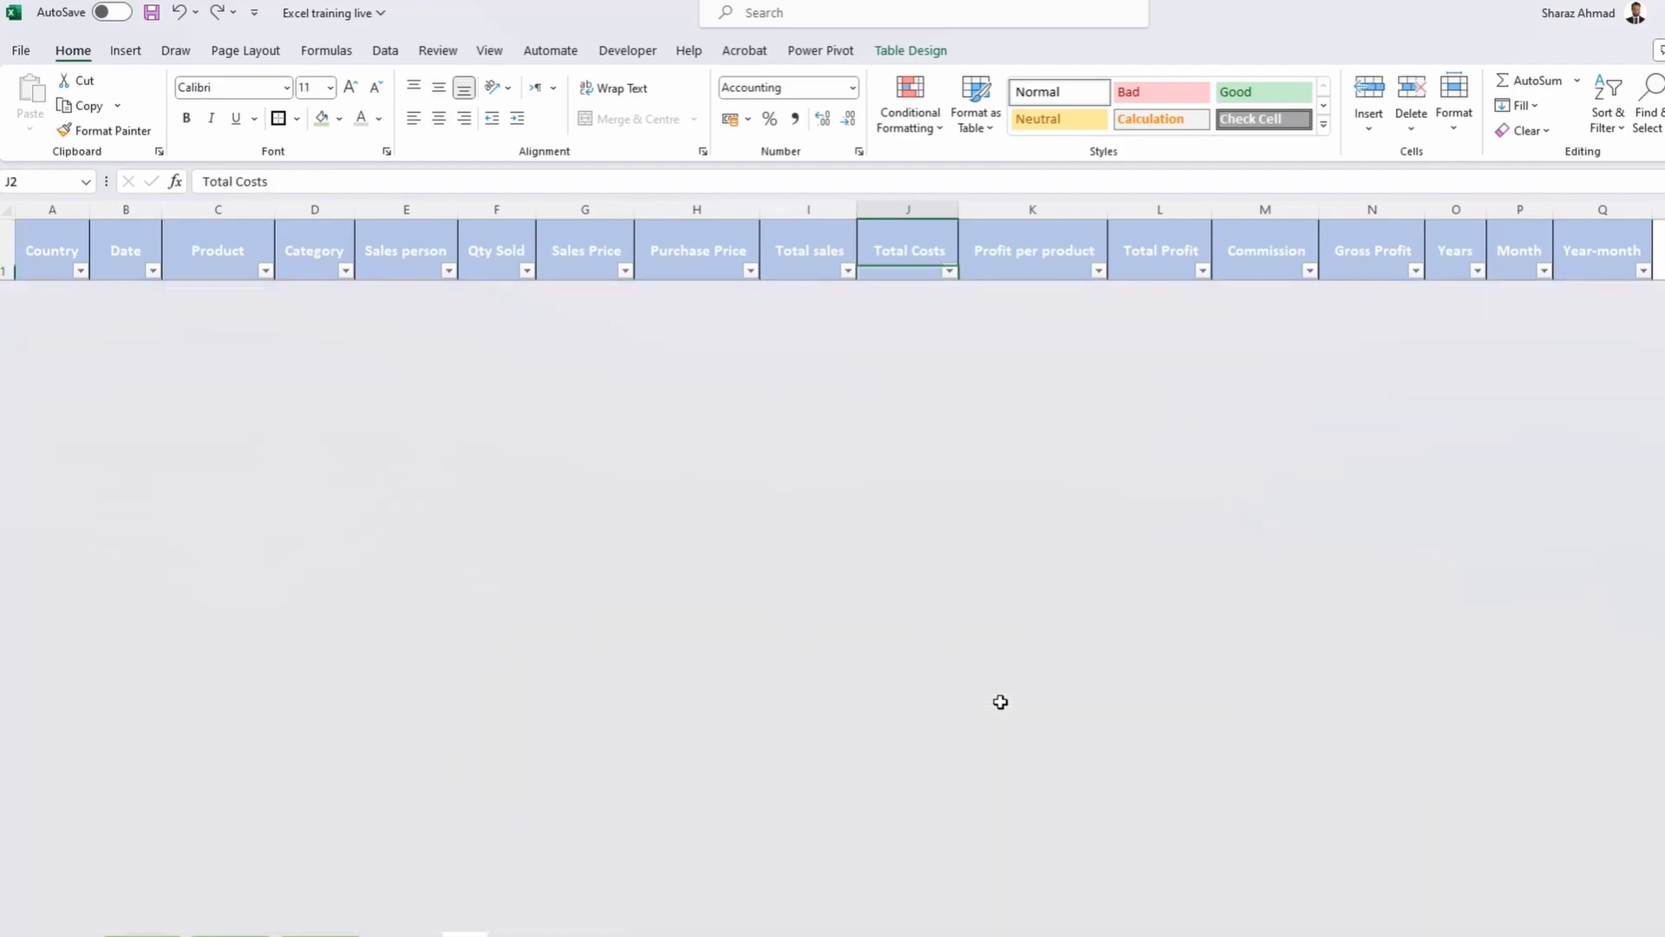
key("Left")
key("F2")
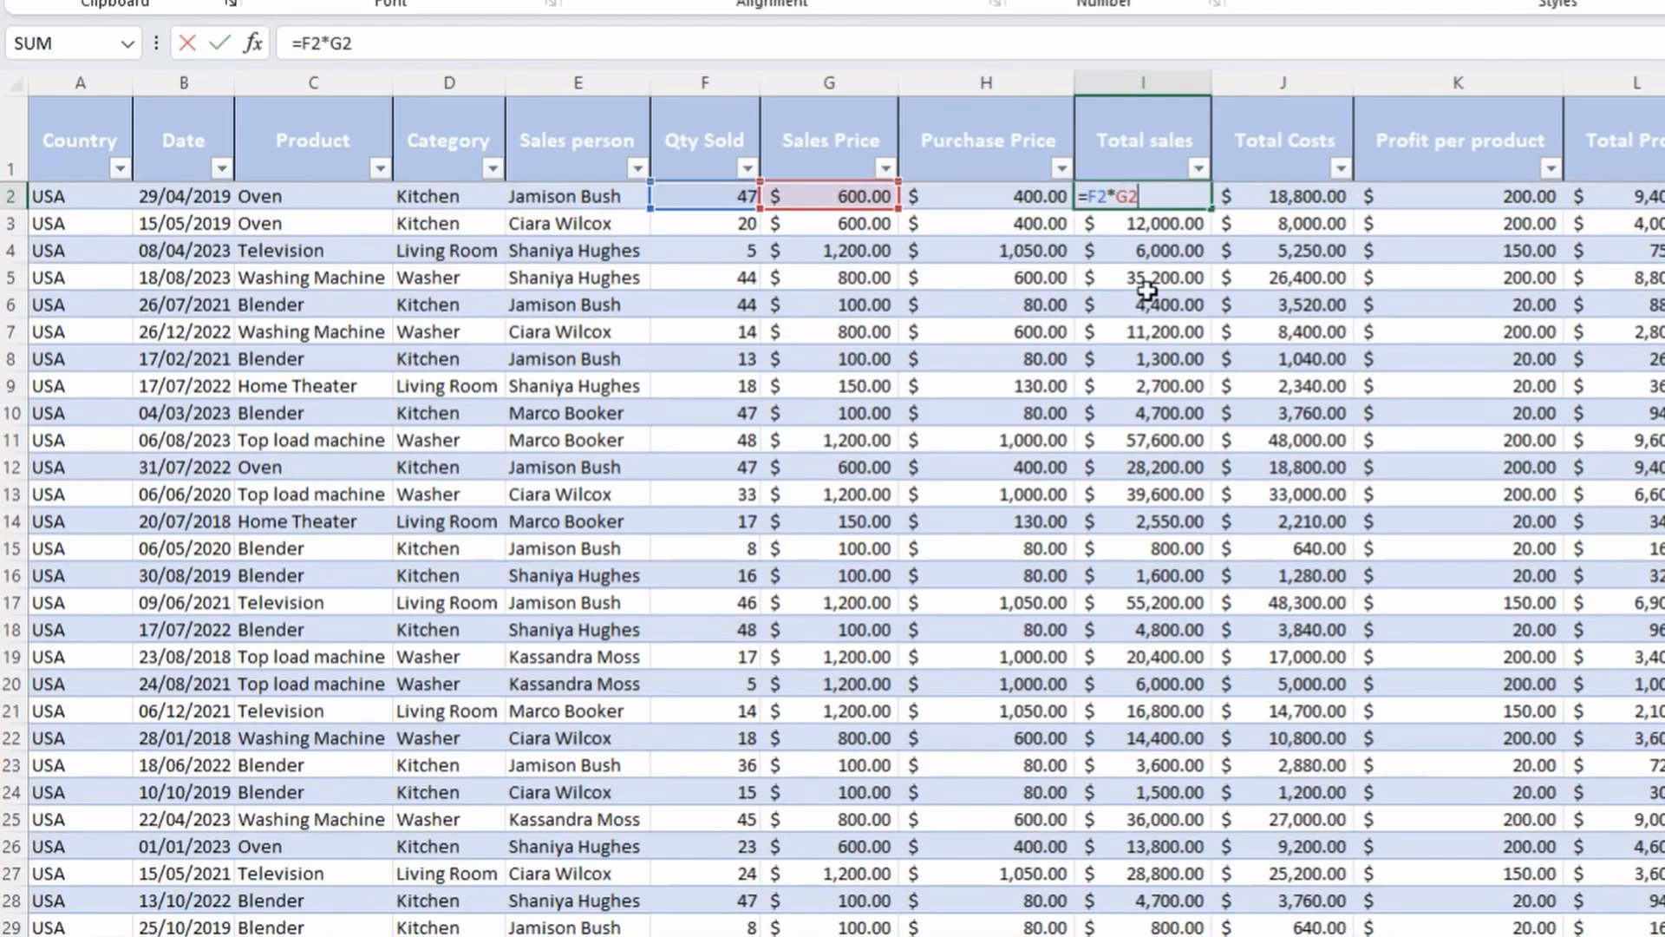
key("Escape")
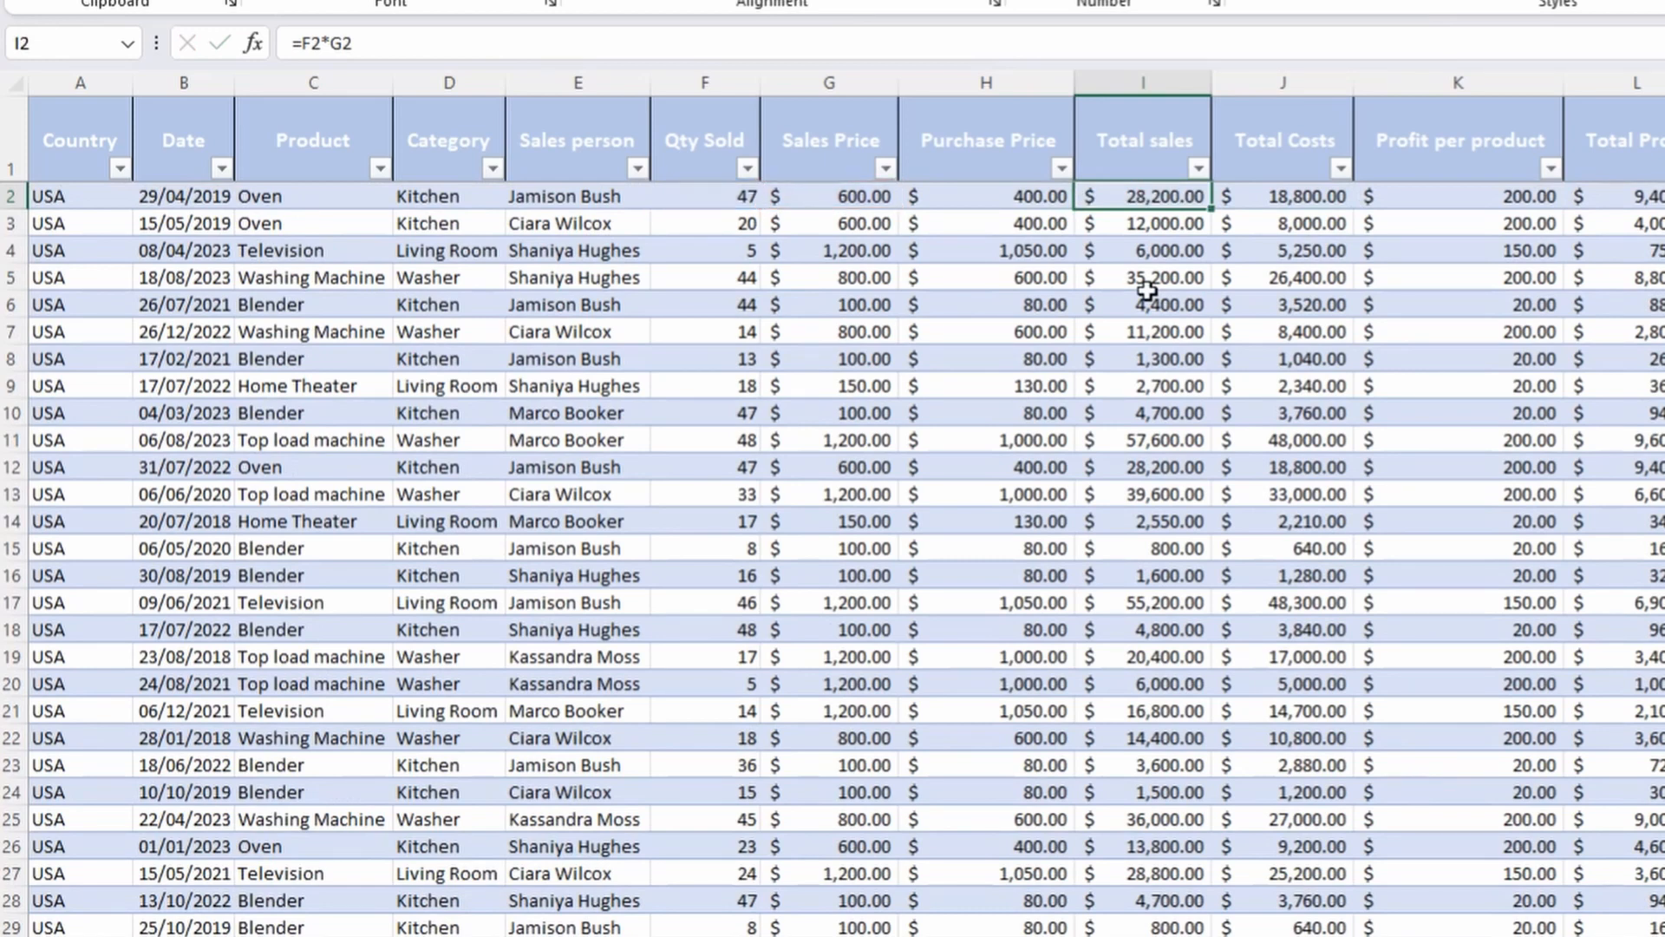
type("=")
left_click(719, 198)
type("*")
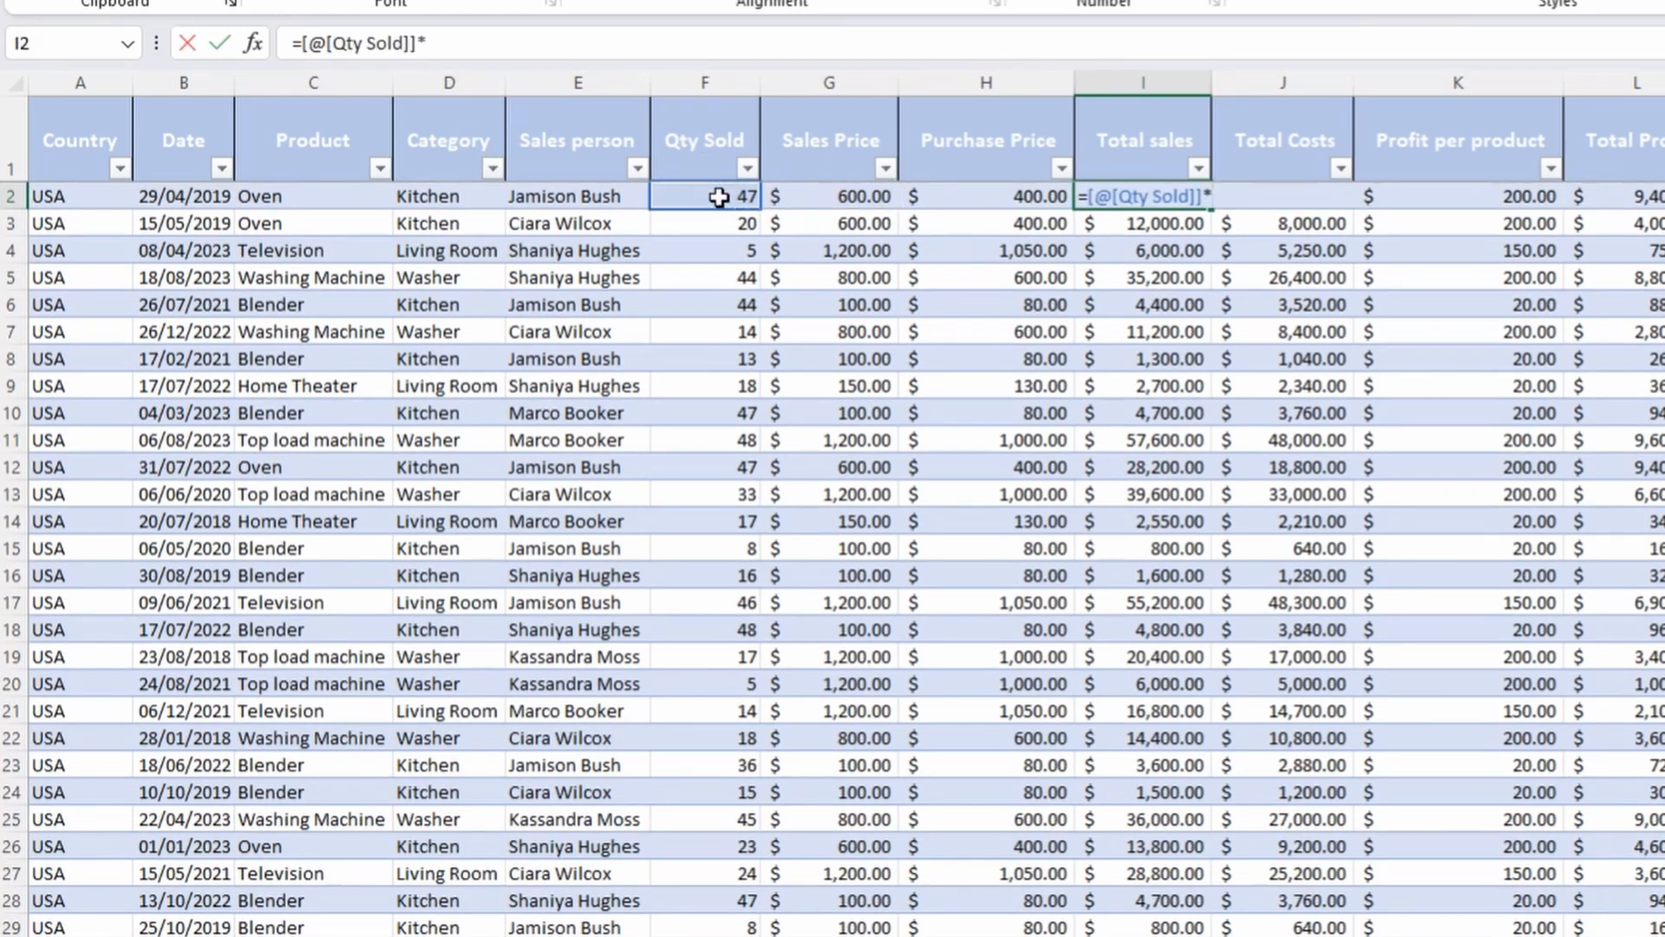
left_click(841, 197)
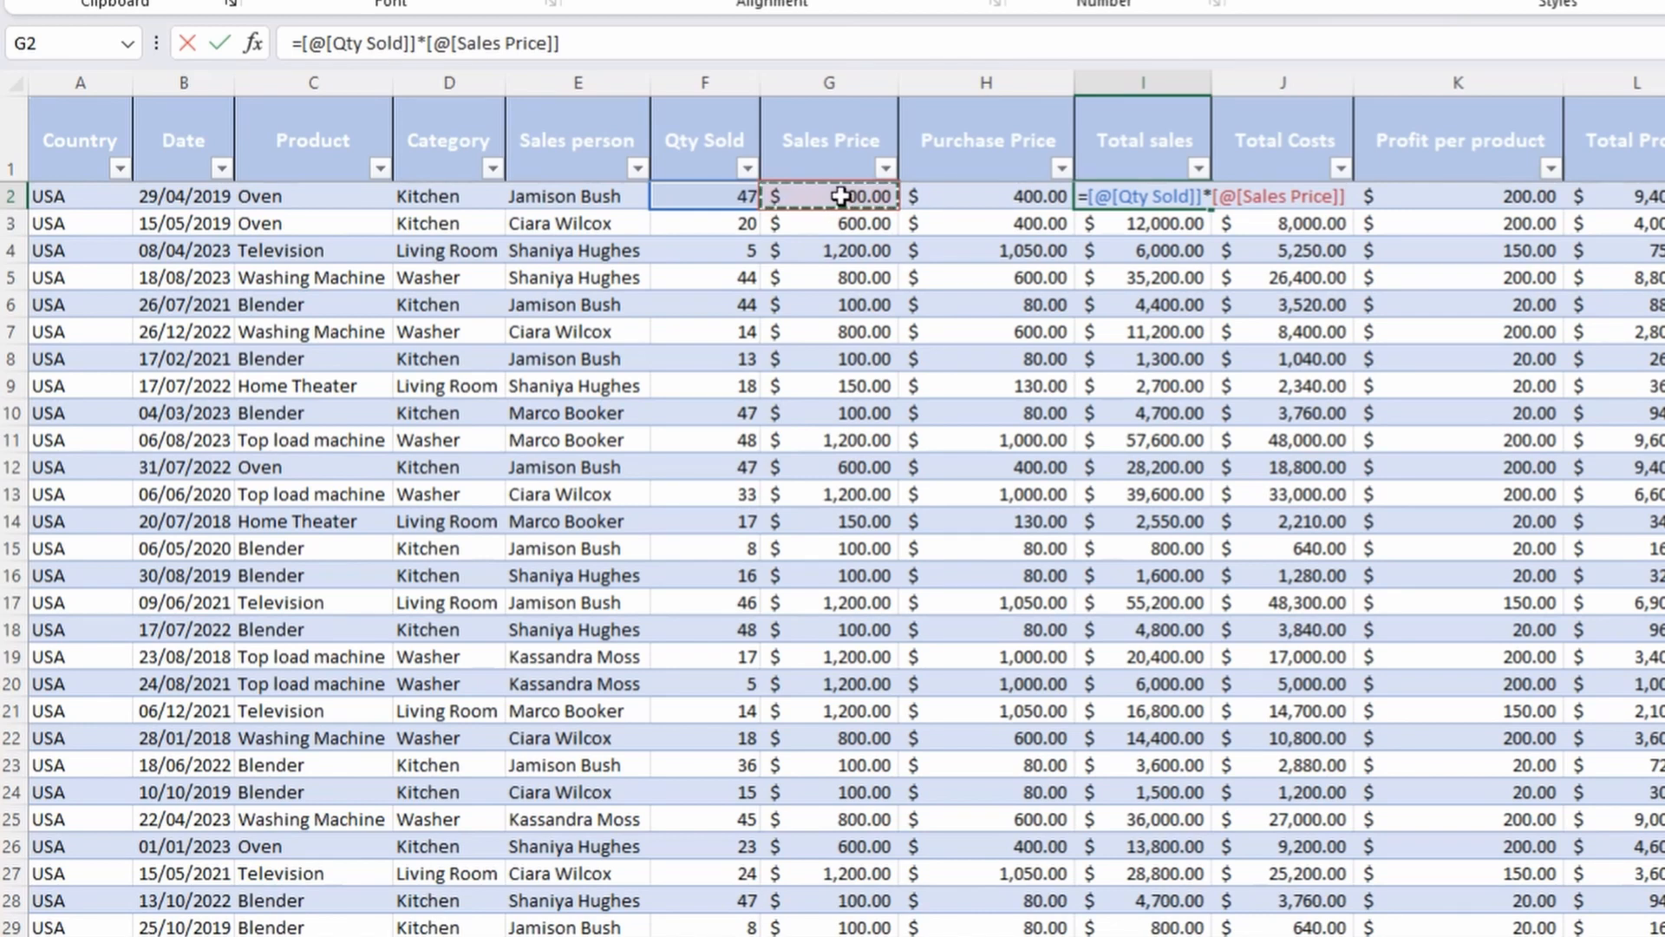
key("Return")
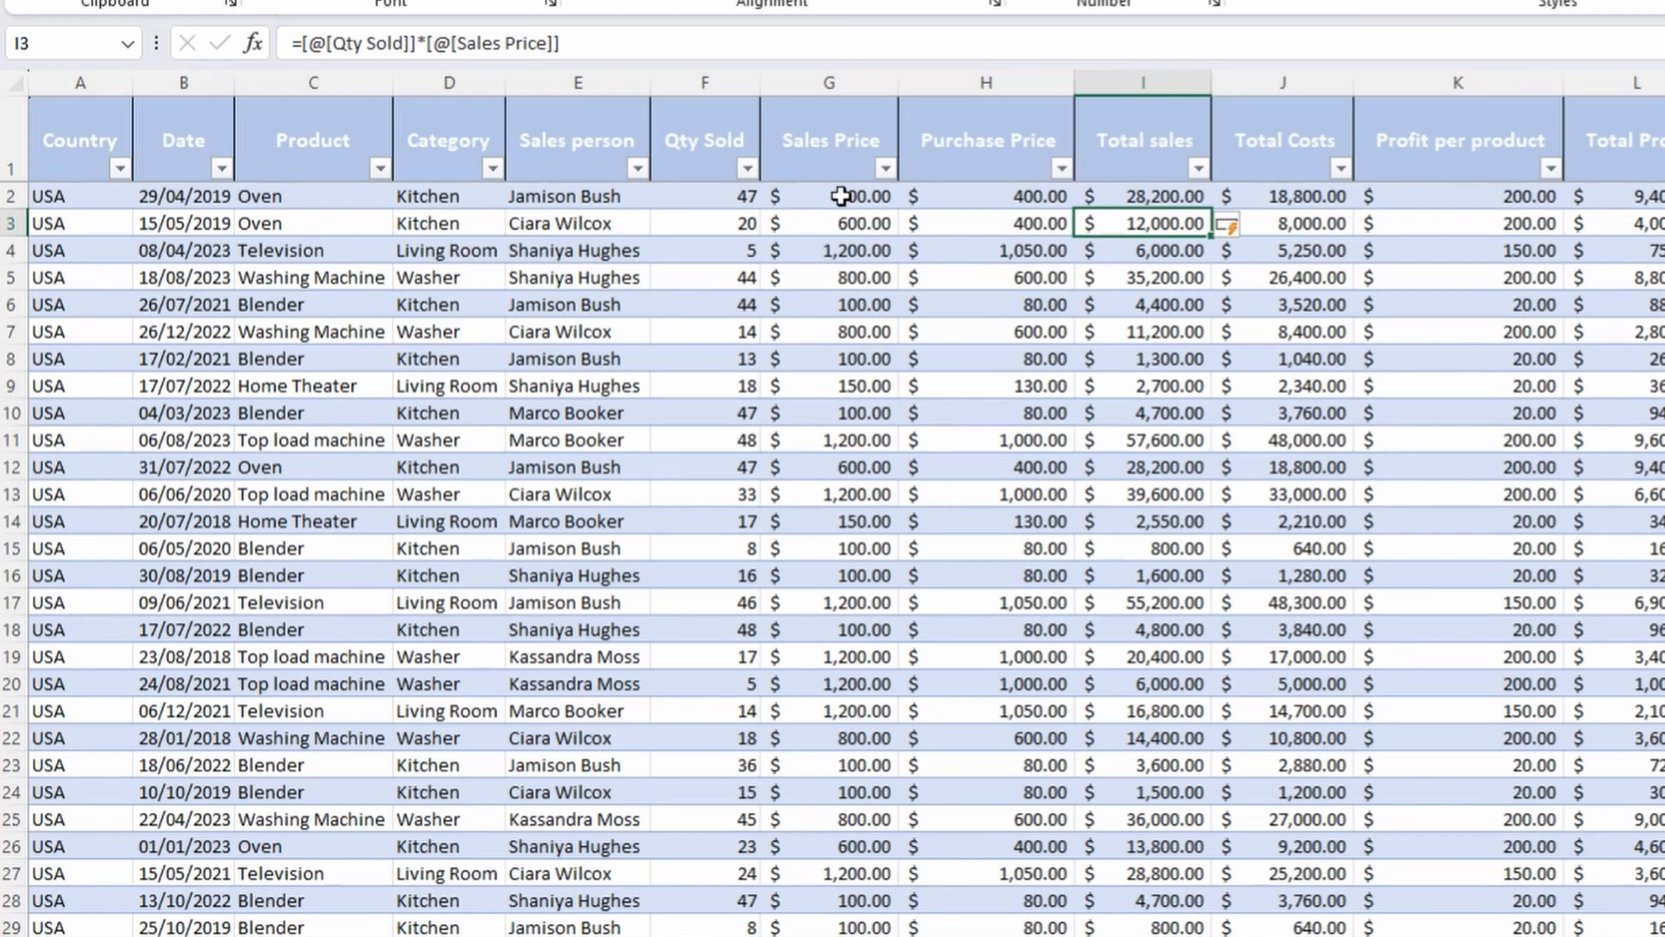
Check the structured-reference formula in several cells down the Total sales column.
left_click(633, 39)
key("Escape")
left_click_drag(1167, 277, 1153, 685)
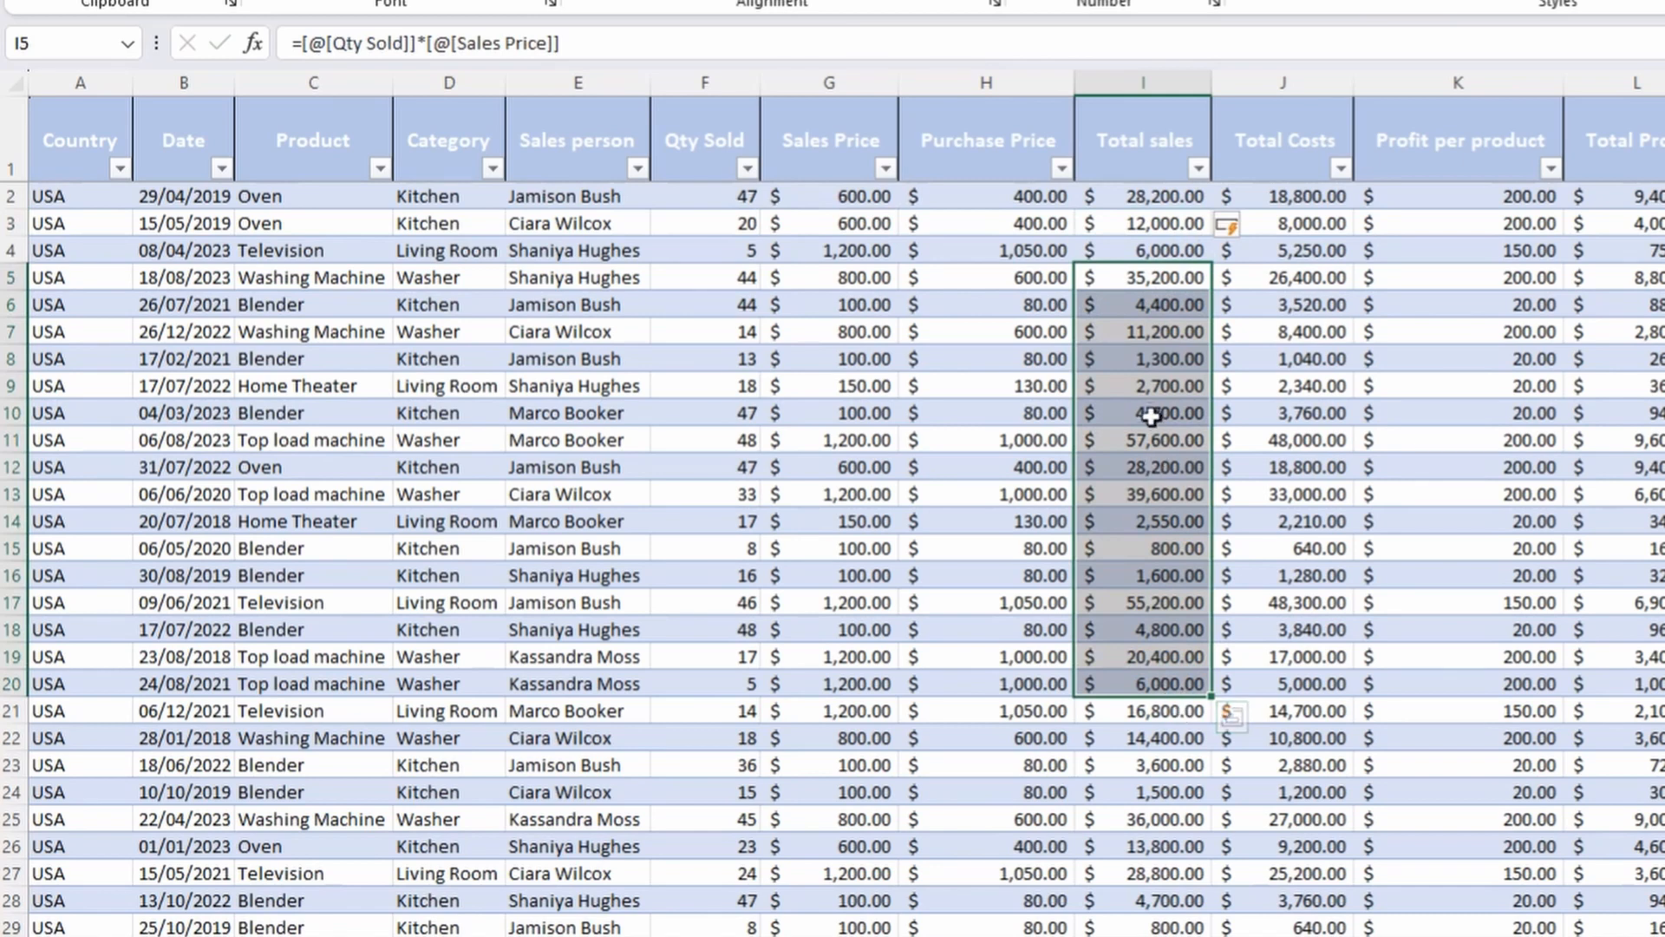
left_click(1151, 414)
left_click(1143, 548)
left_click(1136, 709)
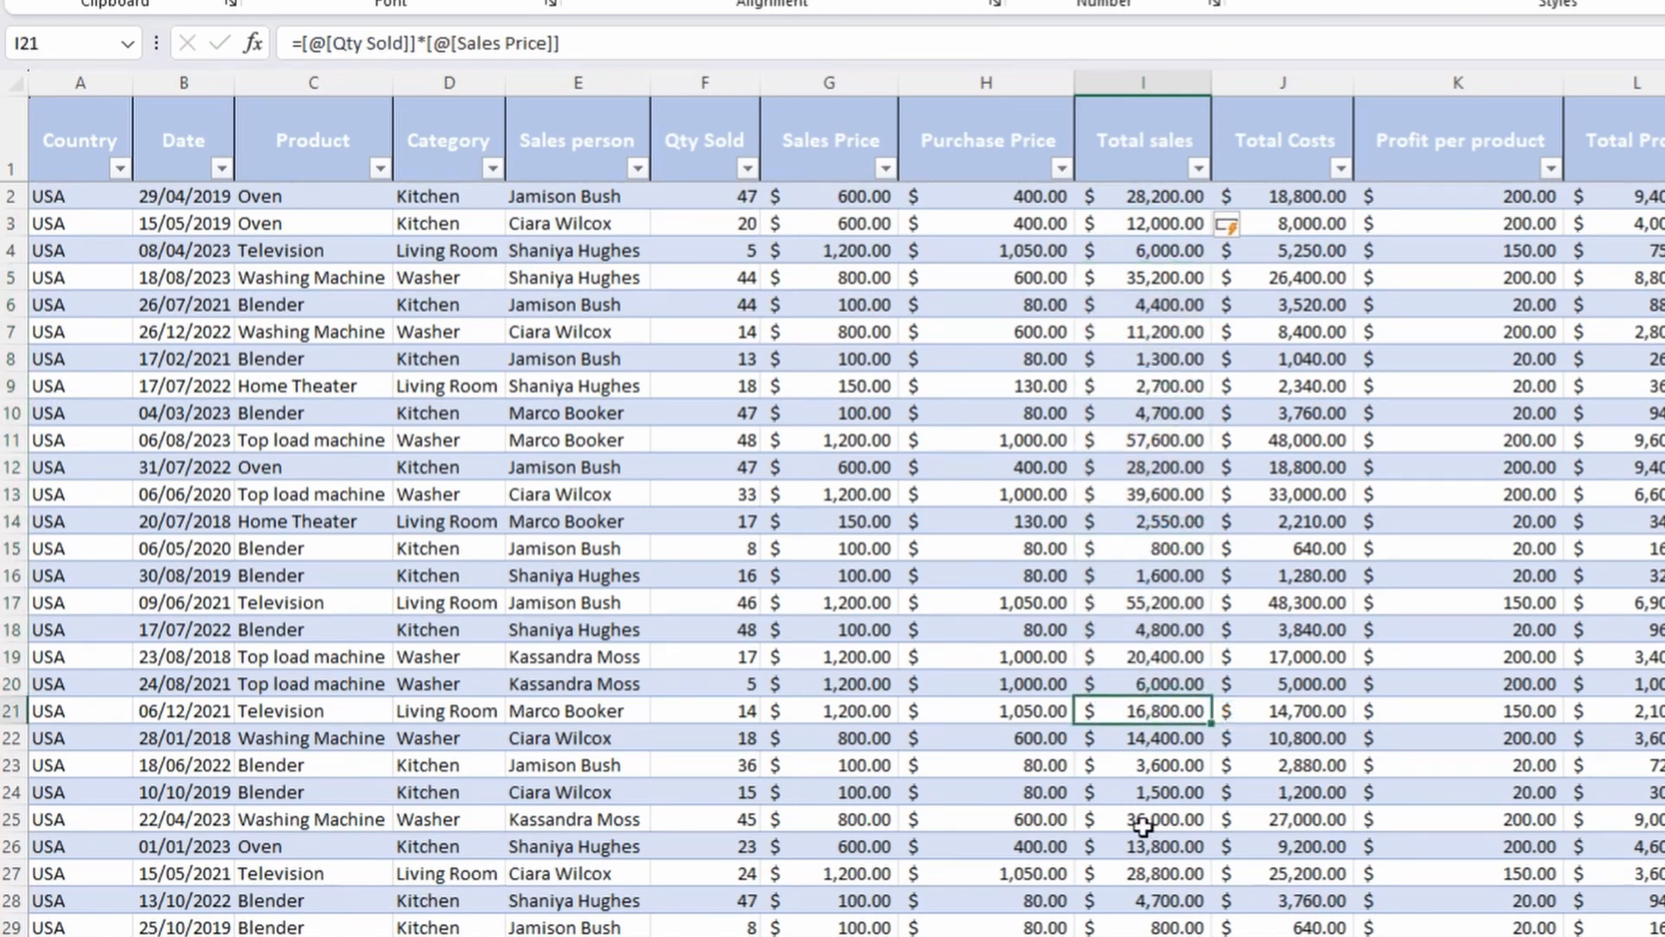
left_click(1143, 824)
left_click(1136, 465)
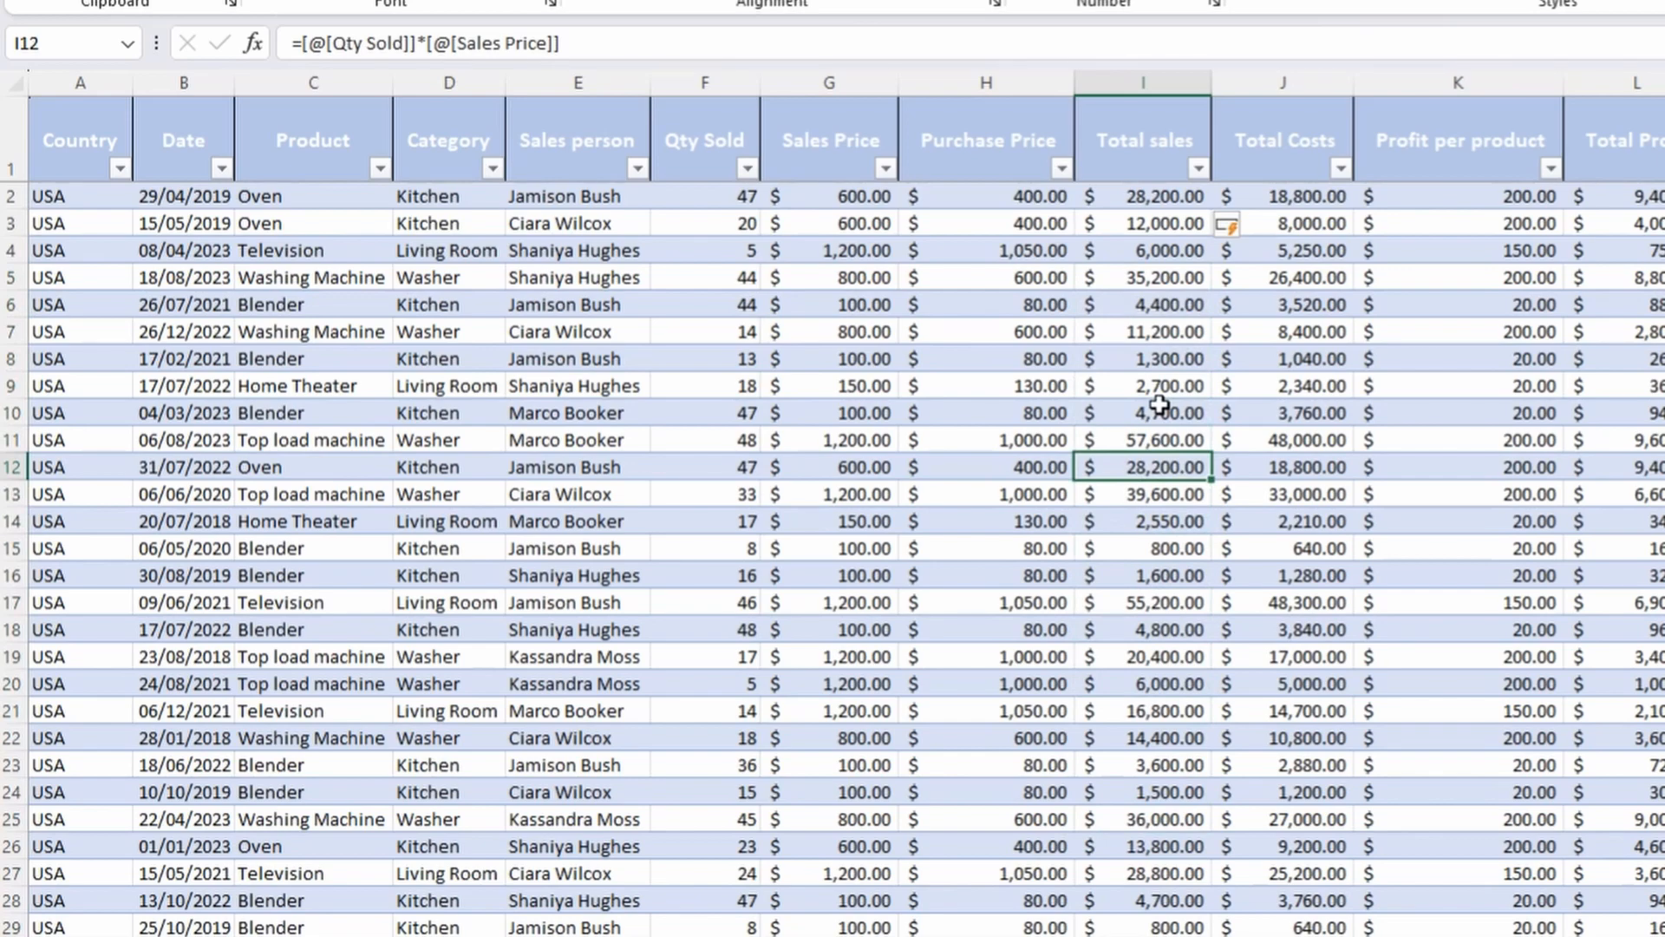
In the Gross Profit Report's Jan-23 Kitchen sales formula (BP5), replace the Data!$D:$D criteria range with the data table's Category column.
left_click(737, 934)
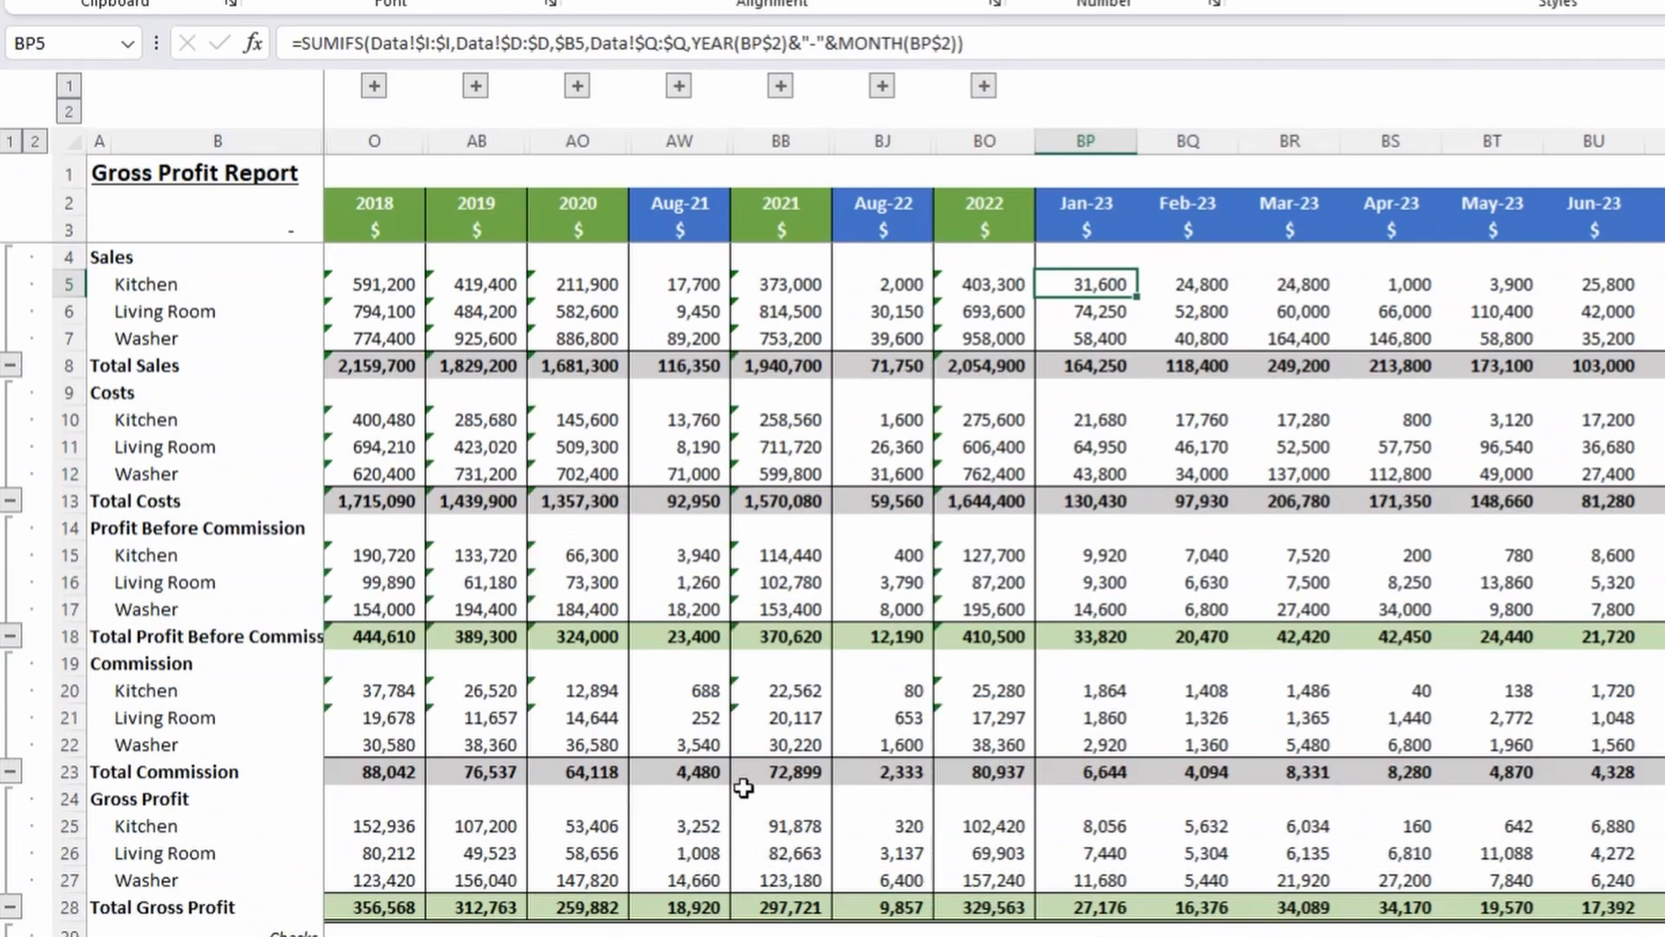
left_click(458, 43)
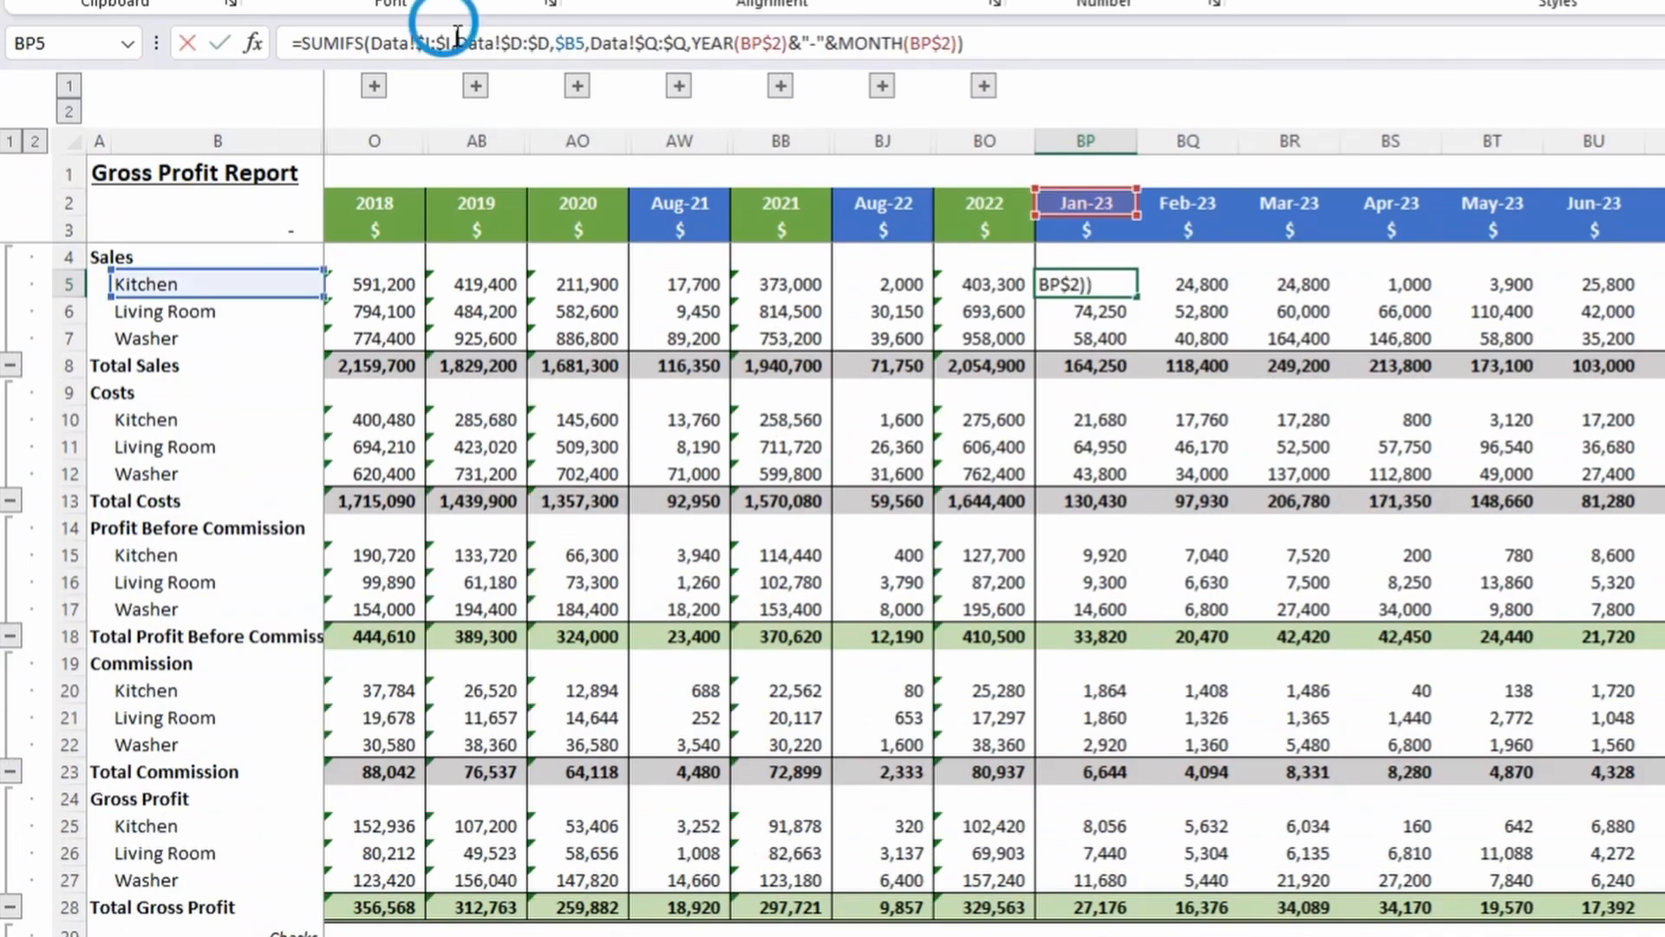
left_click_drag(458, 43, 540, 48)
key("Delete")
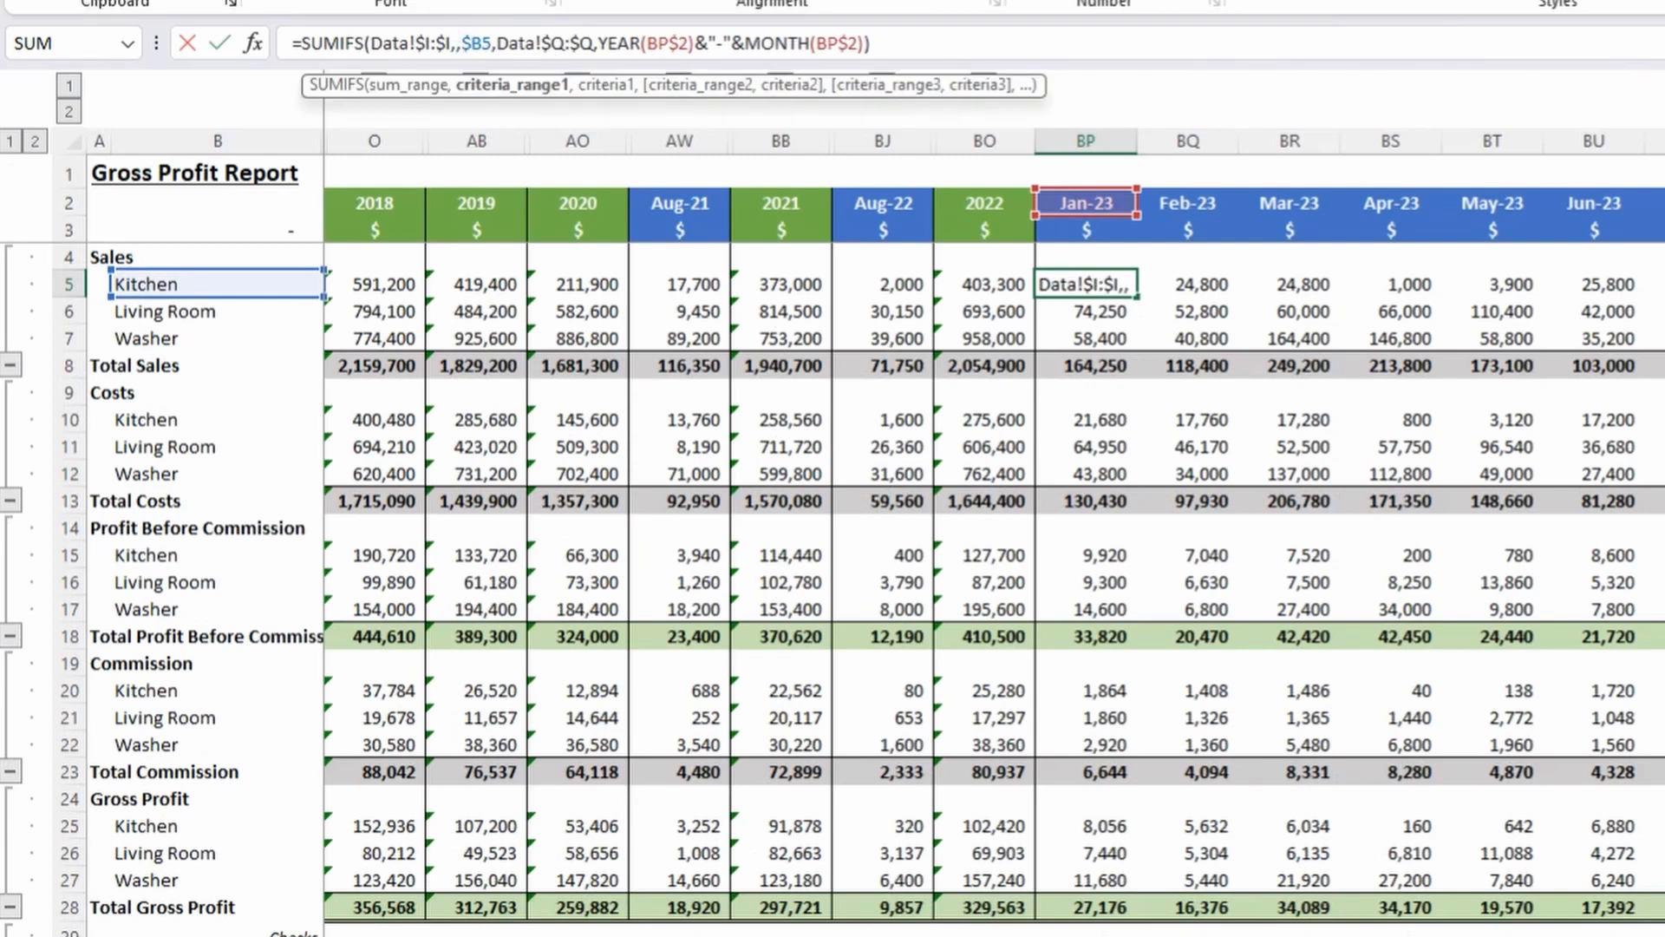
left_click(686, 936)
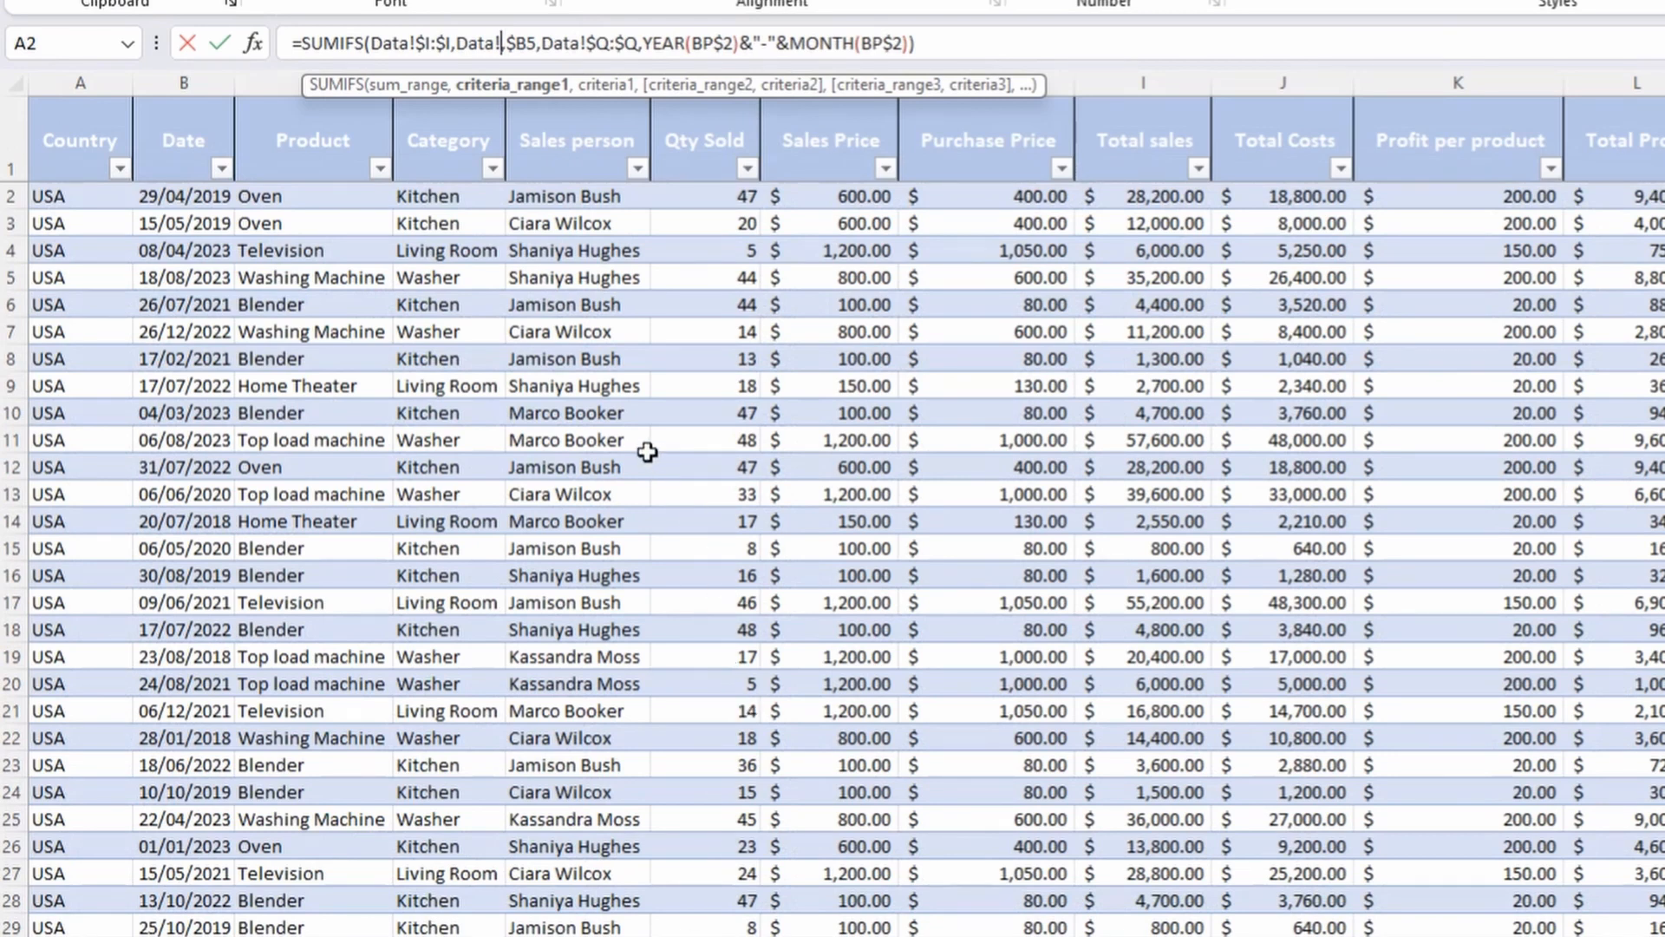
left_click(652, 364)
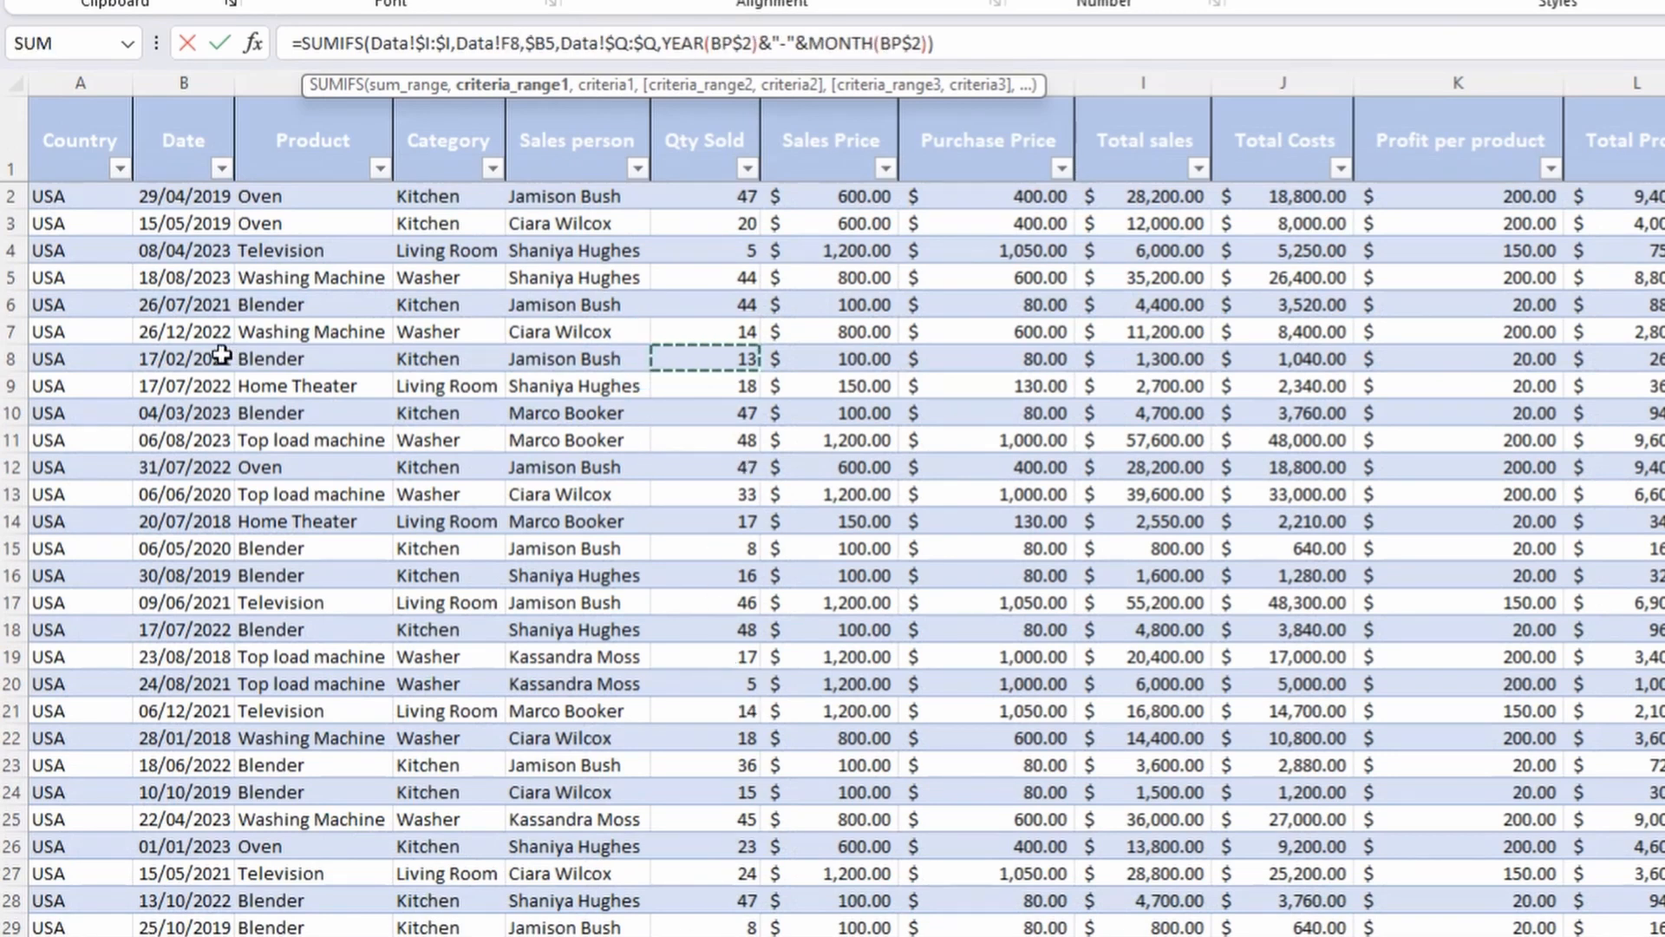
left_click(412, 358)
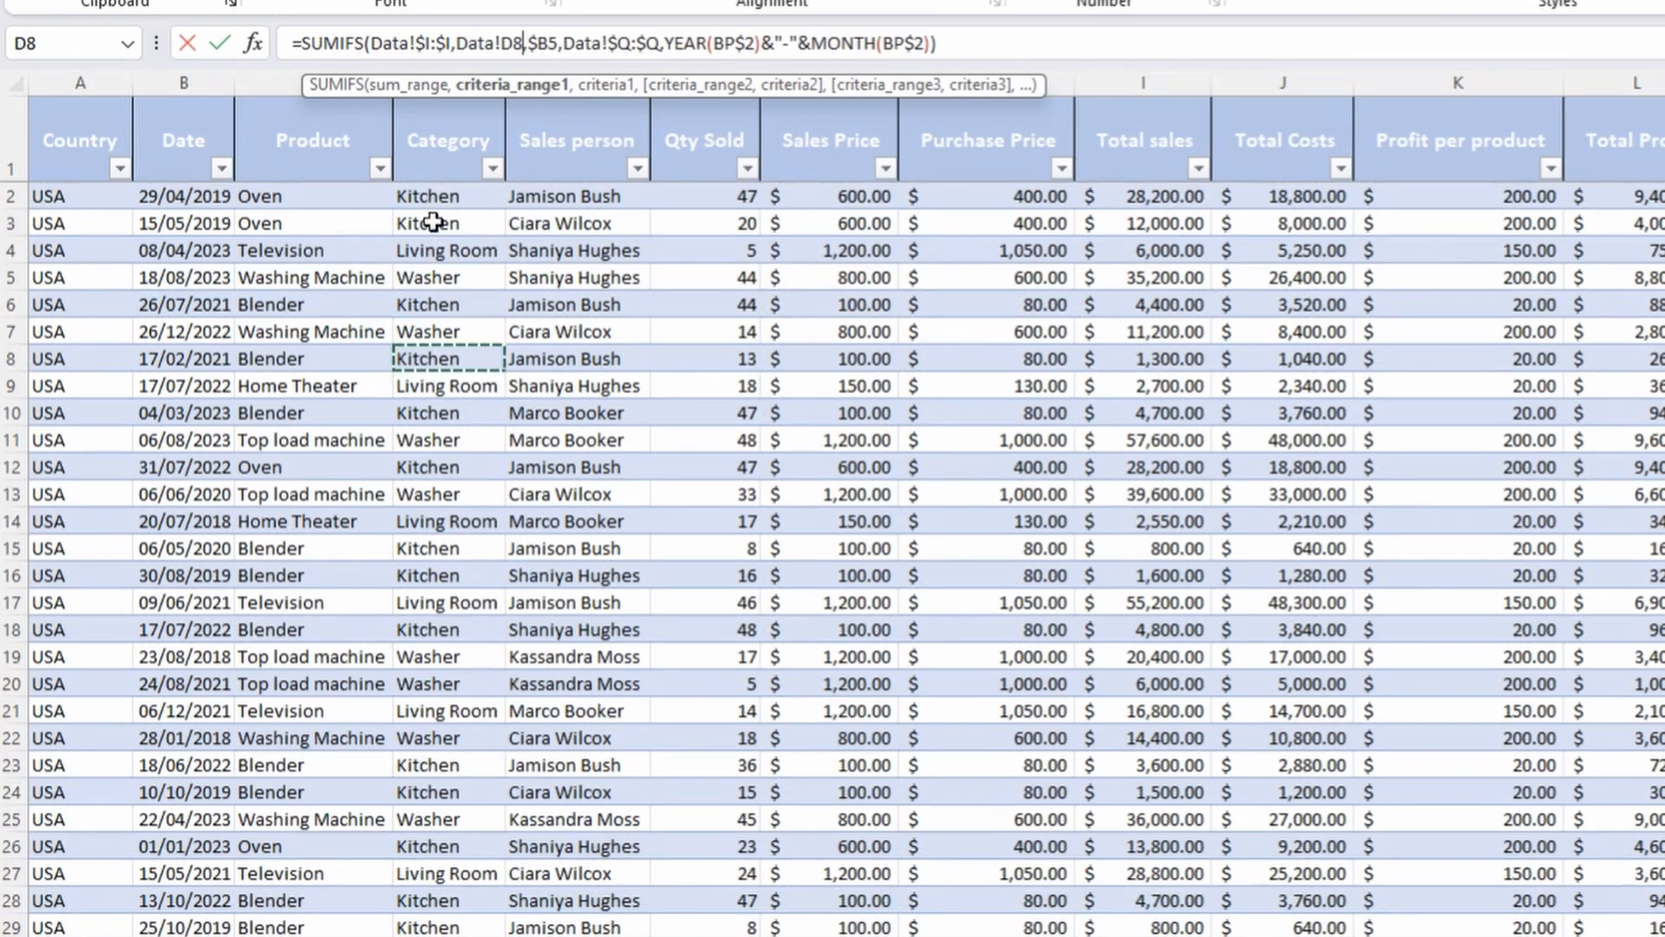
left_click(444, 106)
left_click(449, 386)
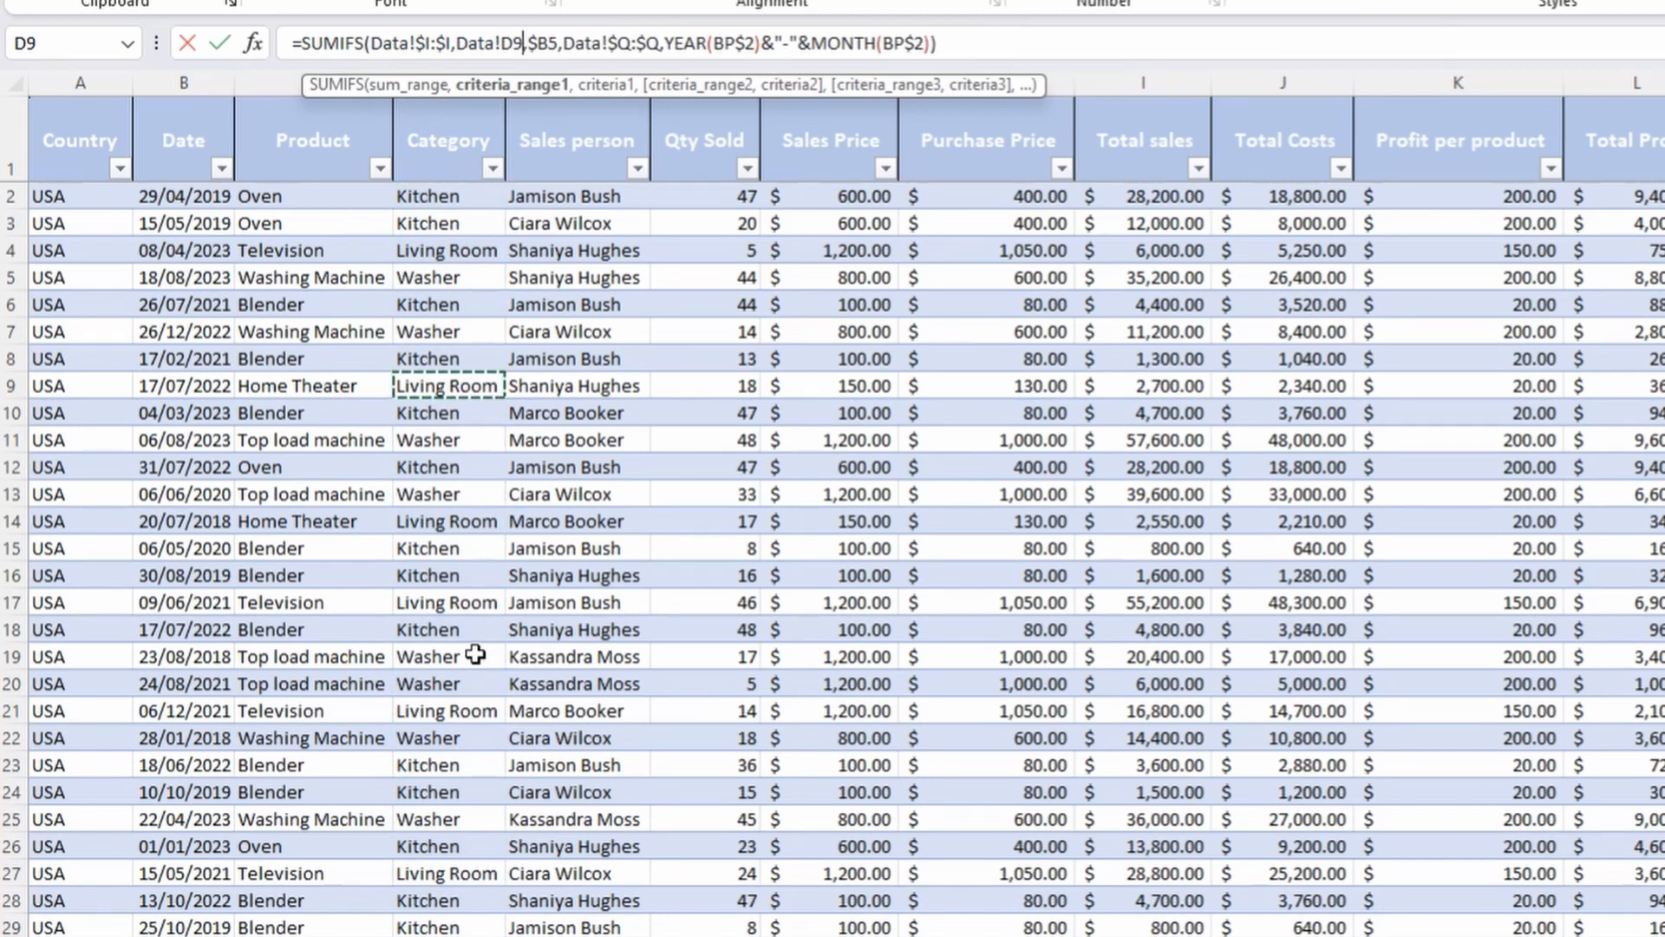
key("ctrl+space")
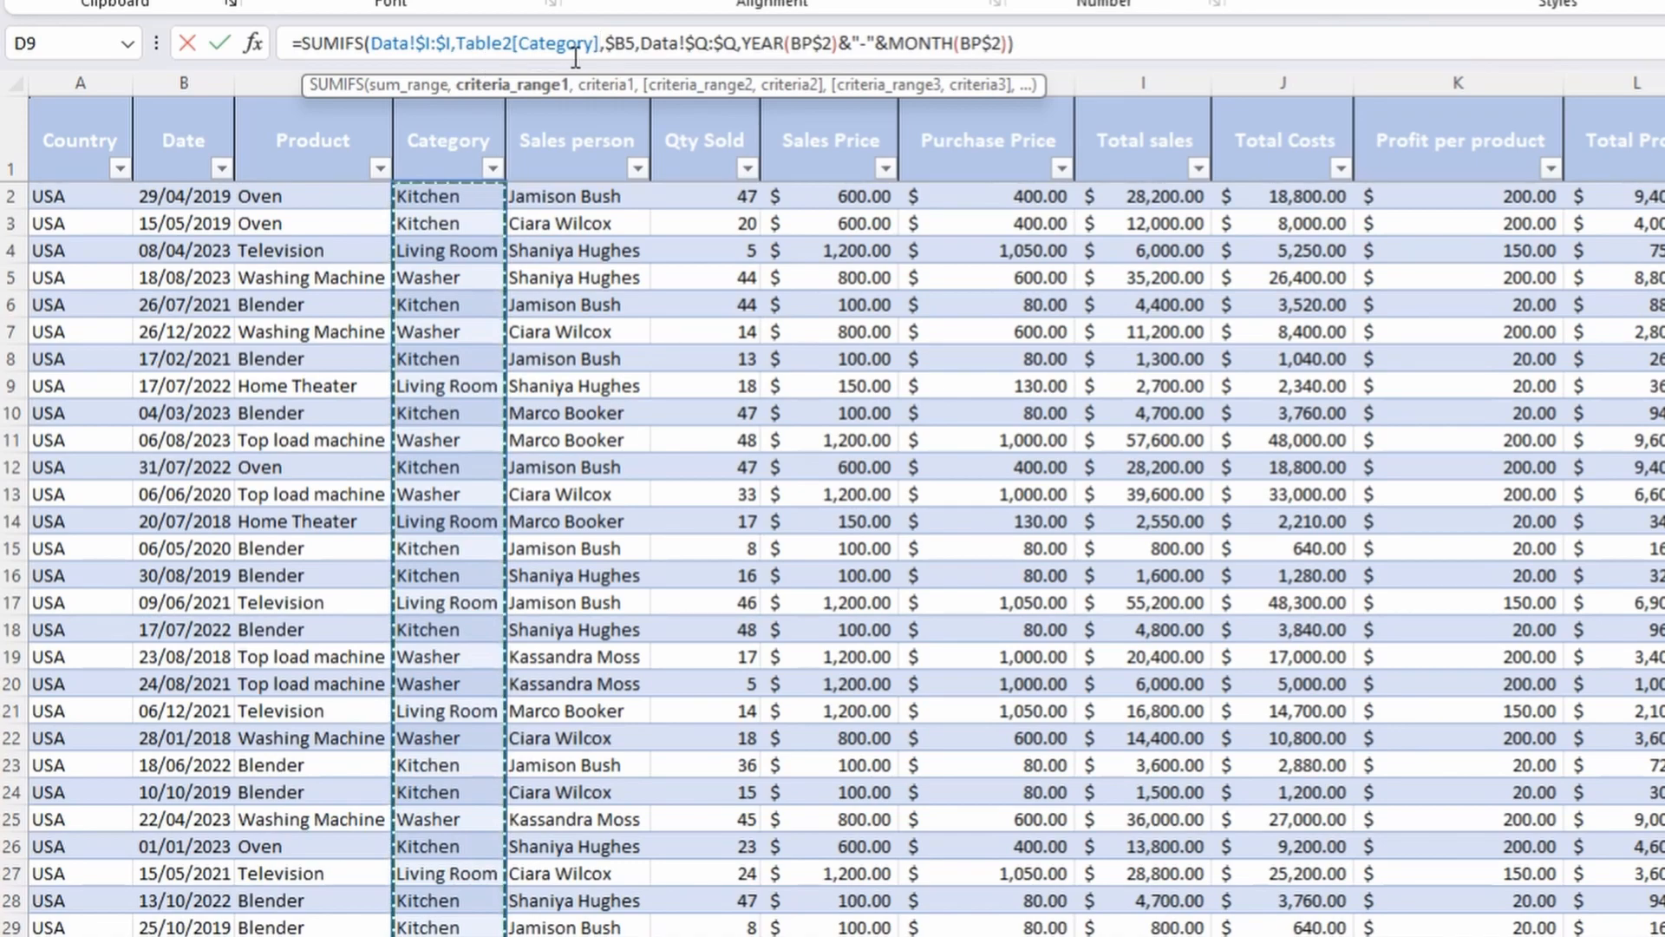
scroll(575, 57, "down", 20)
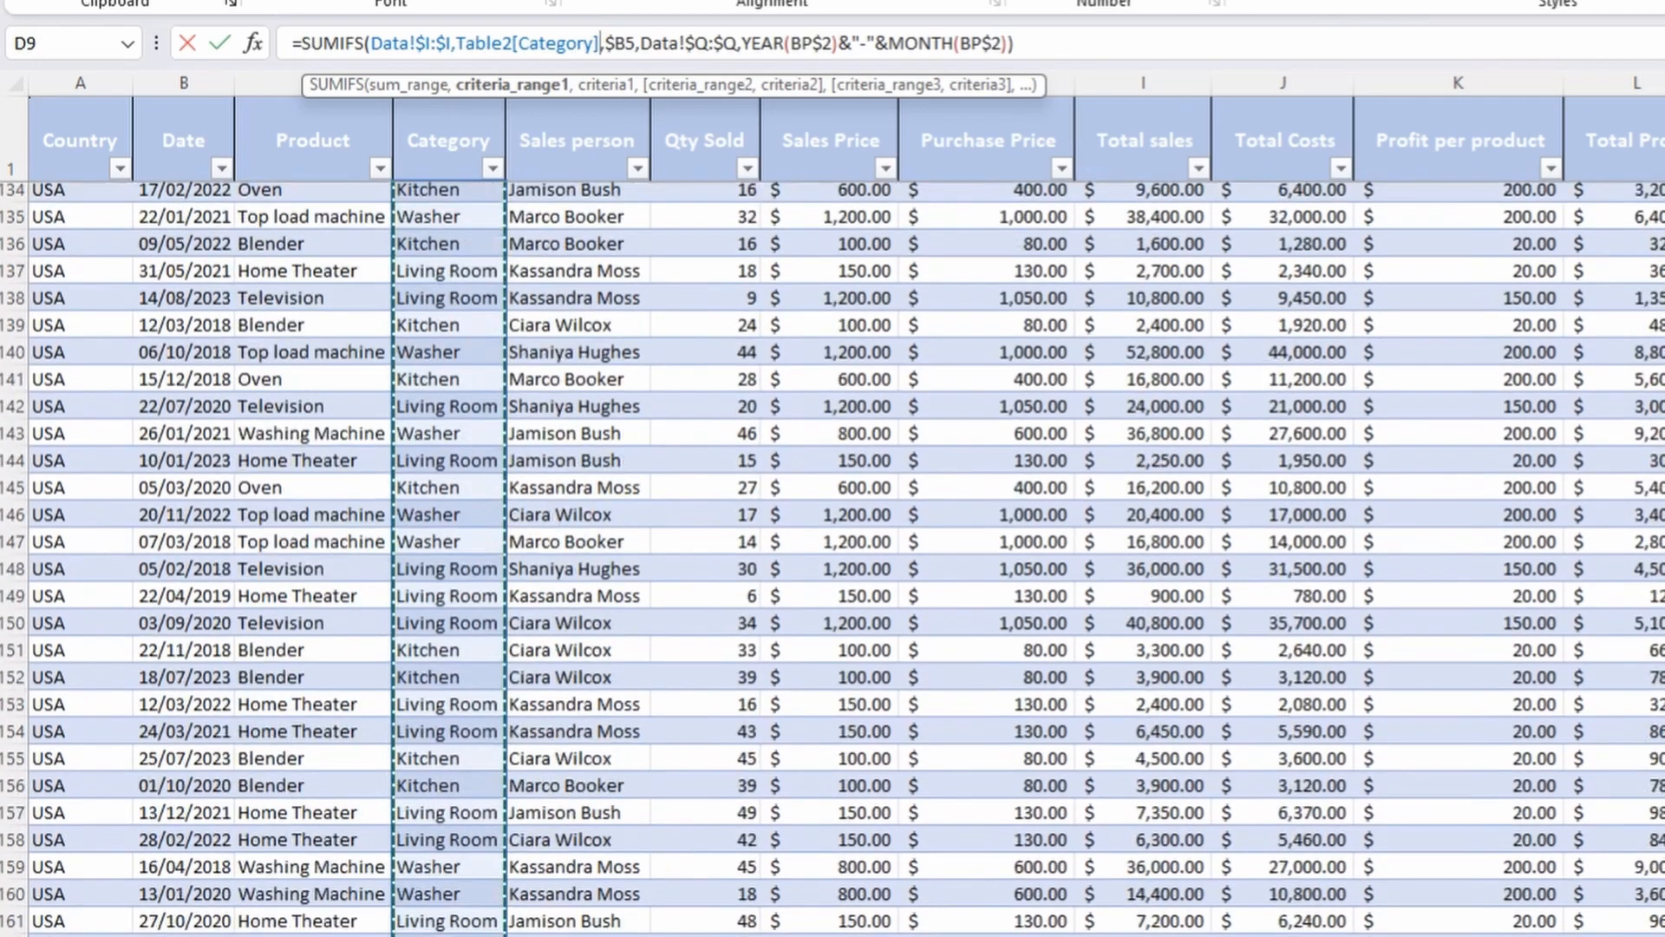
scroll(1212, 814, "down", 20)
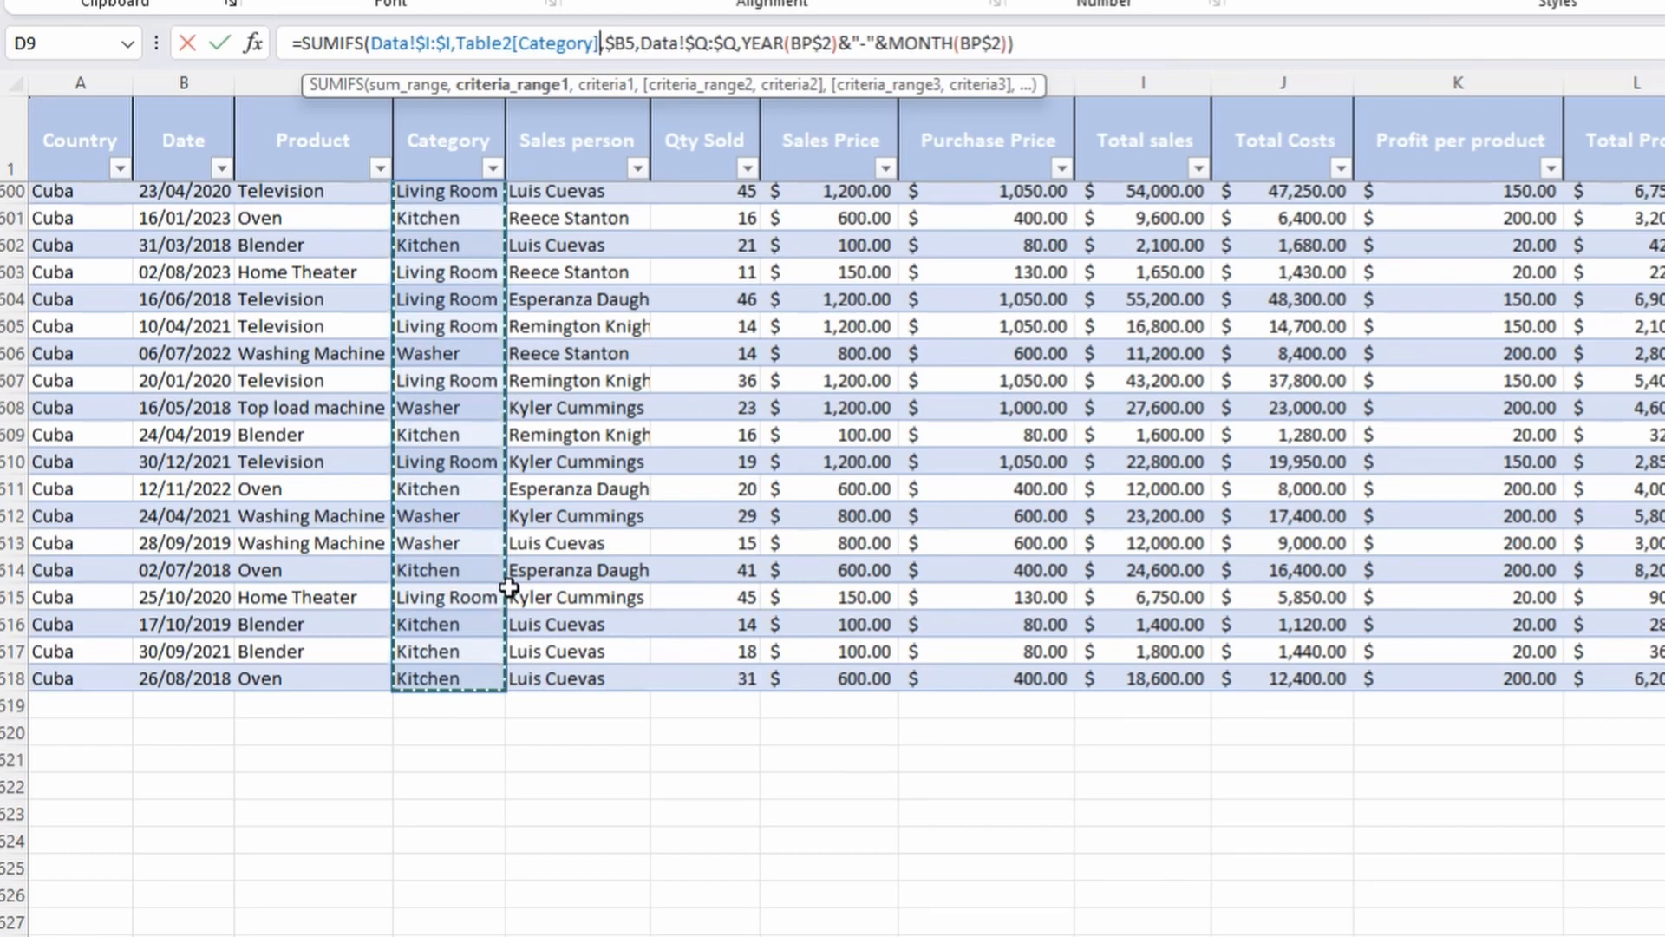
key("ctrl+Return")
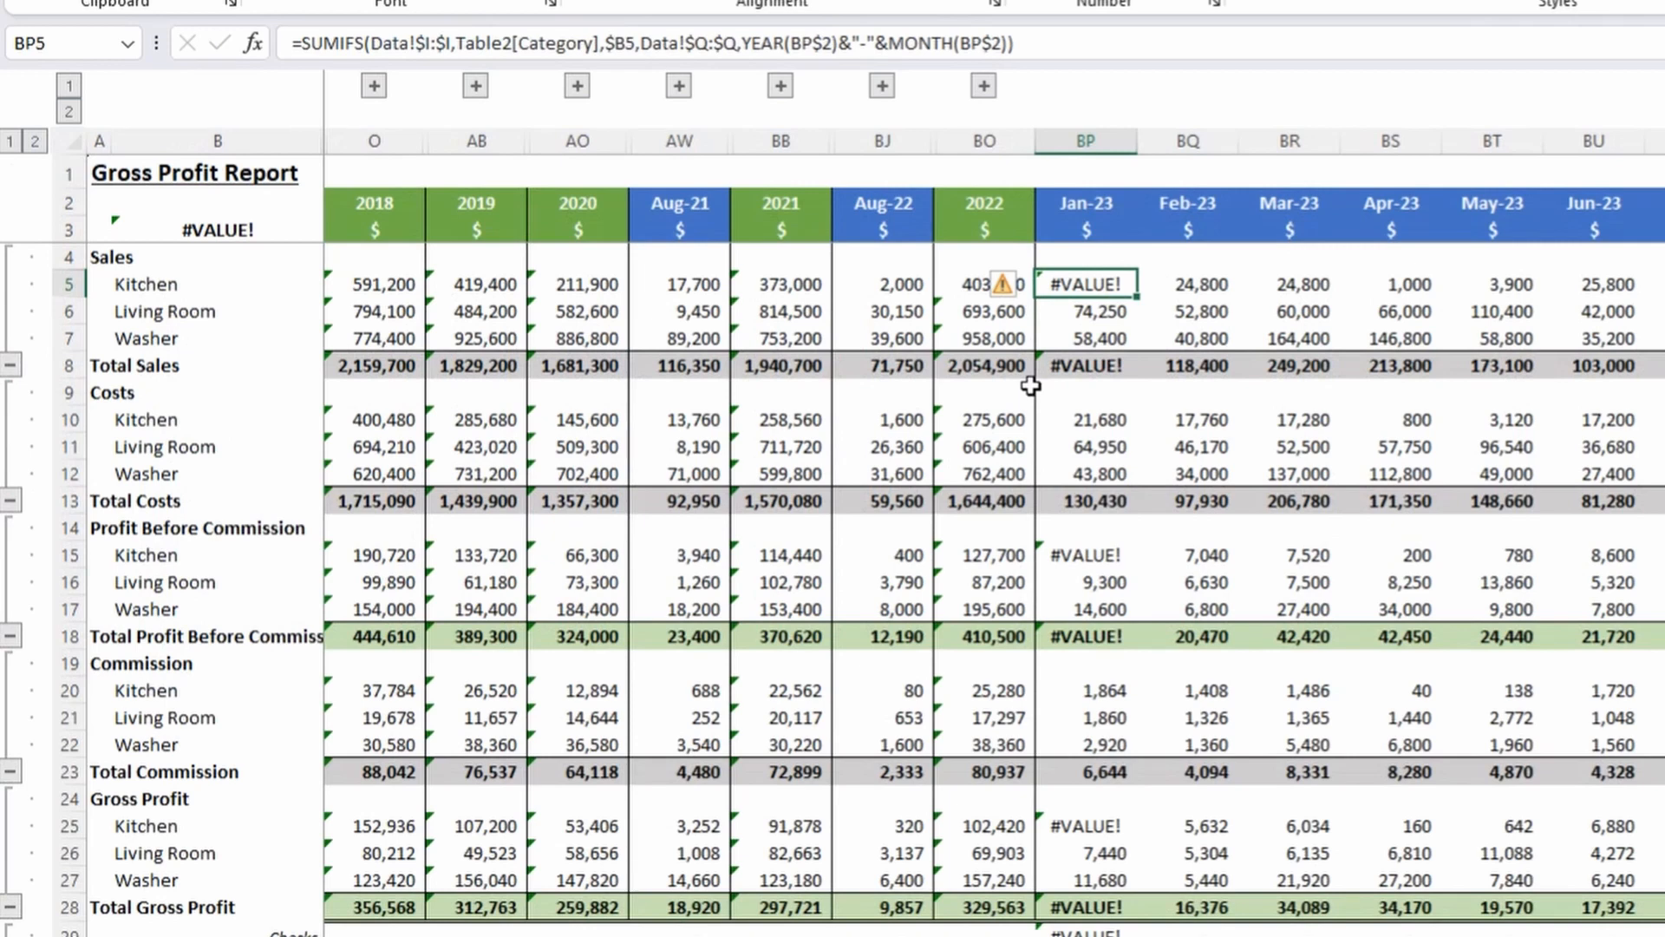
In the BP5 SUMIFS formula, replace Data!$Q:$Q with the table's Year-month column and Data!$I:$I with its Total sales column.
left_click_drag(736, 42, 646, 42)
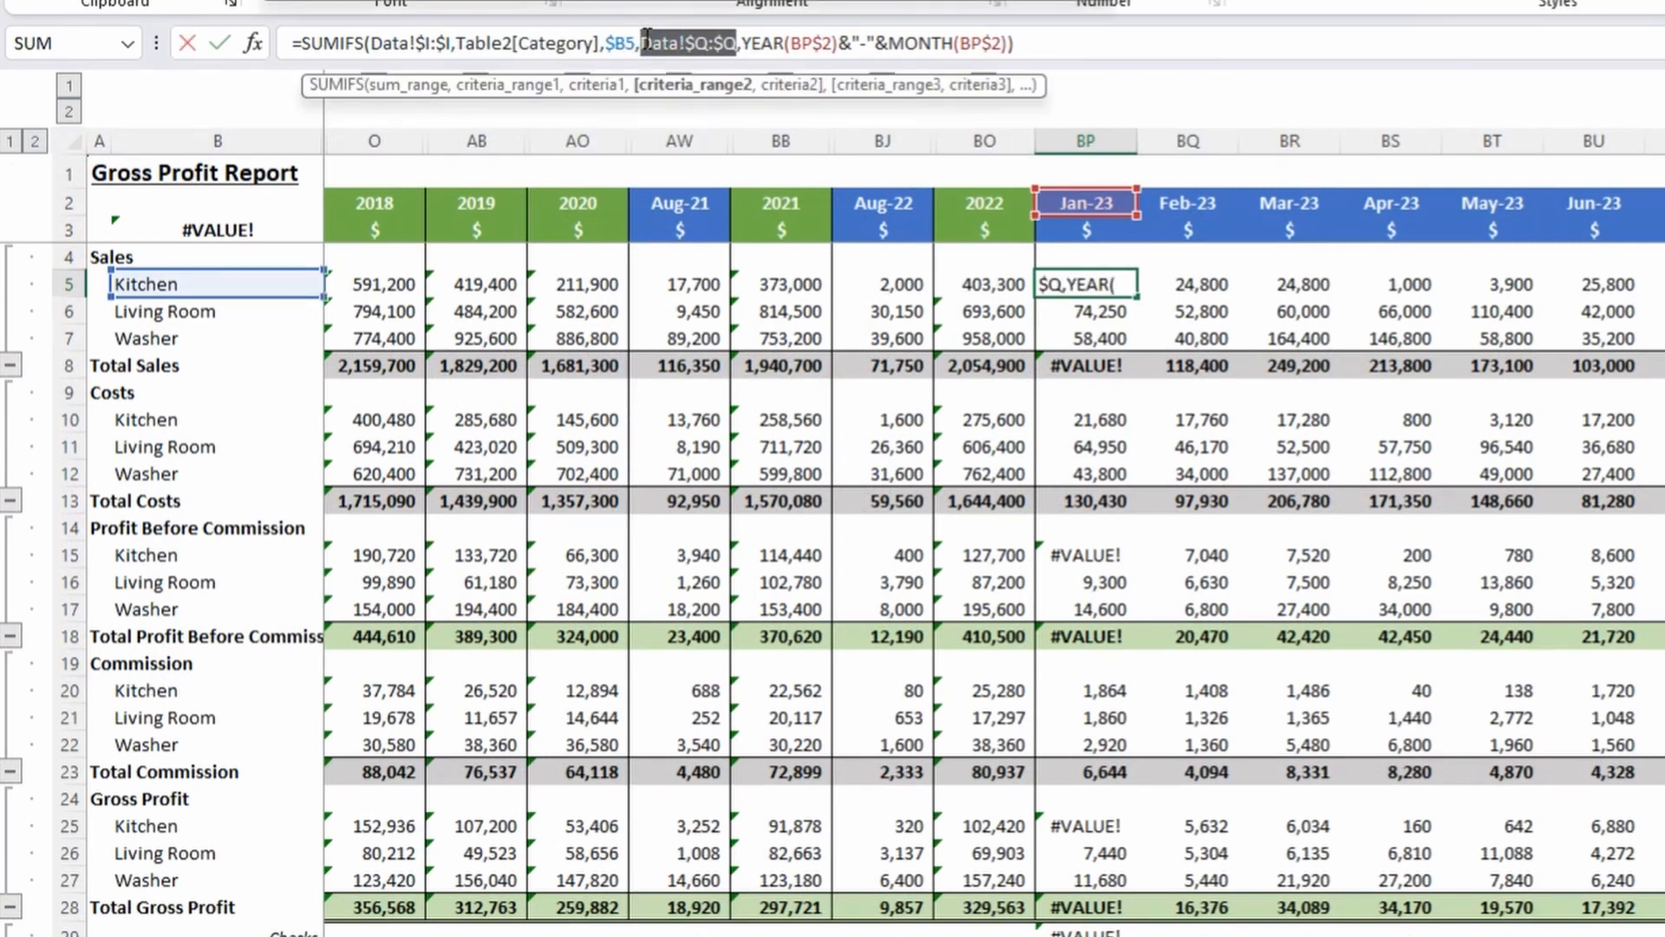
key("ctrl+Page_Down")
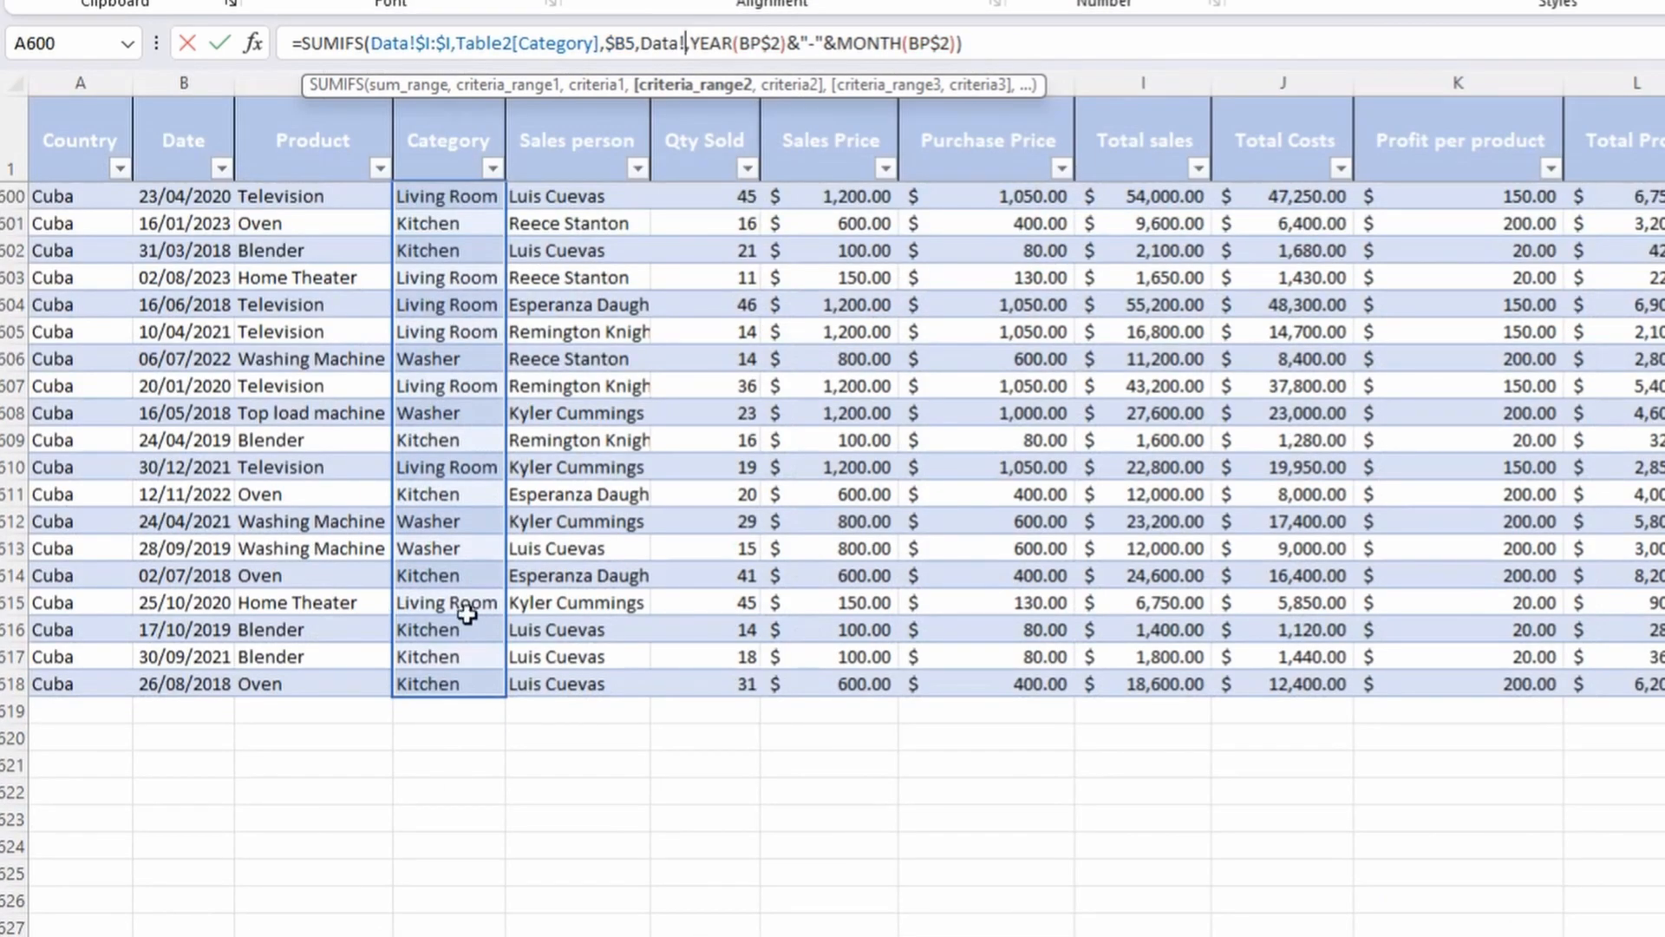
key("ctrl+space")
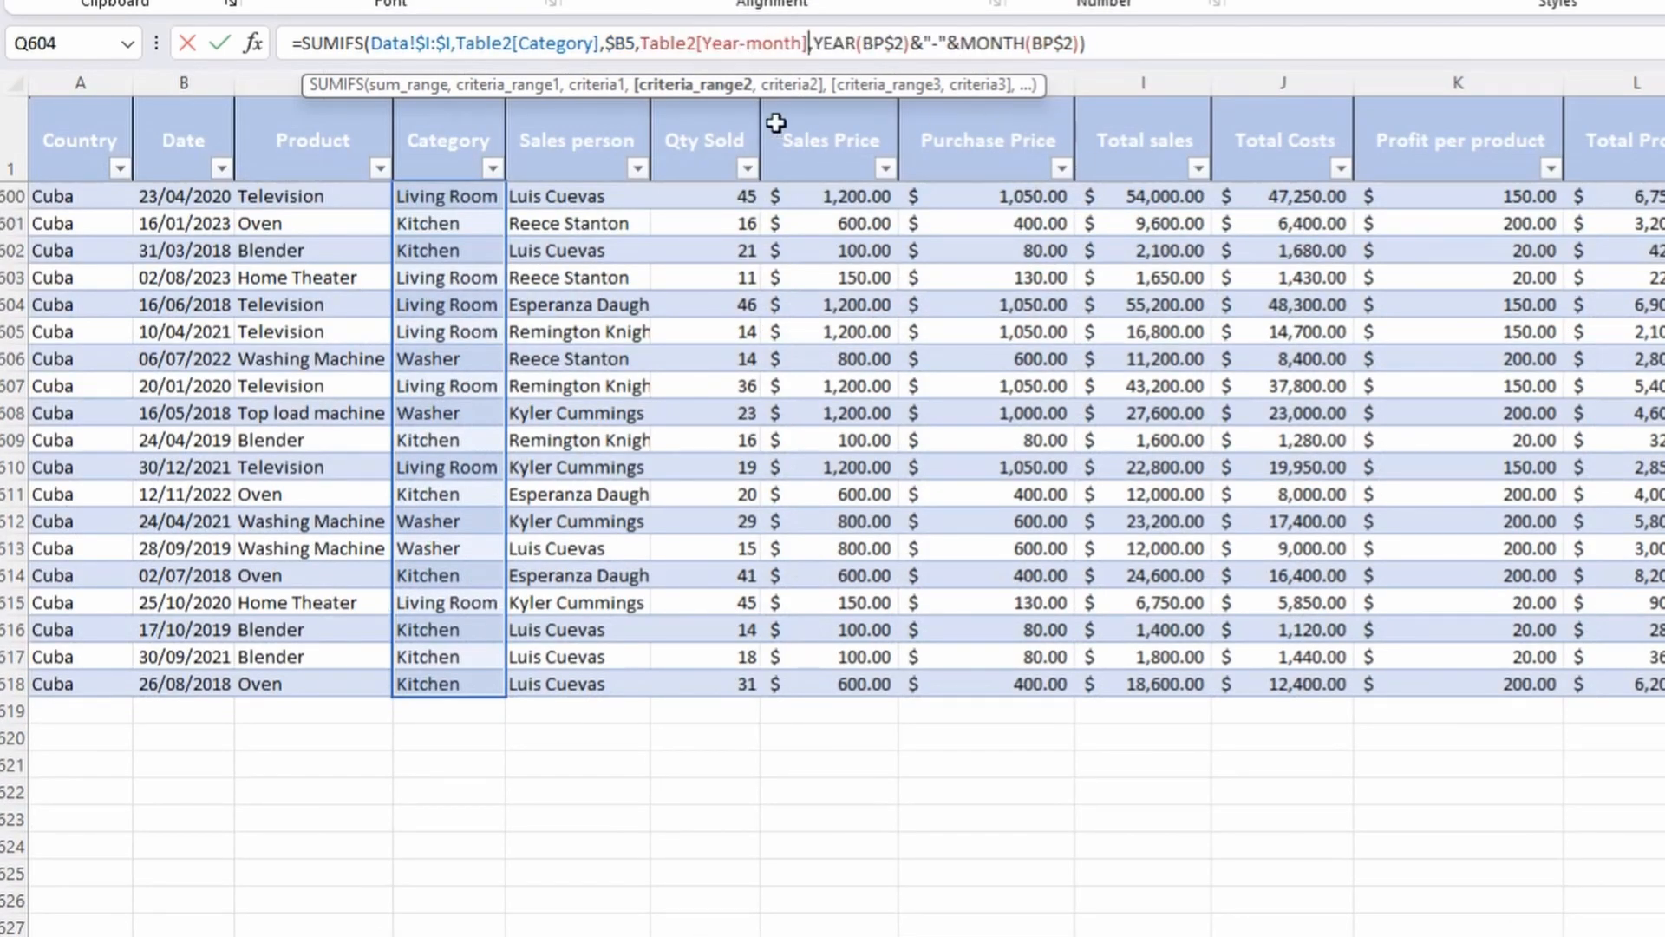
left_click_drag(451, 43, 380, 41)
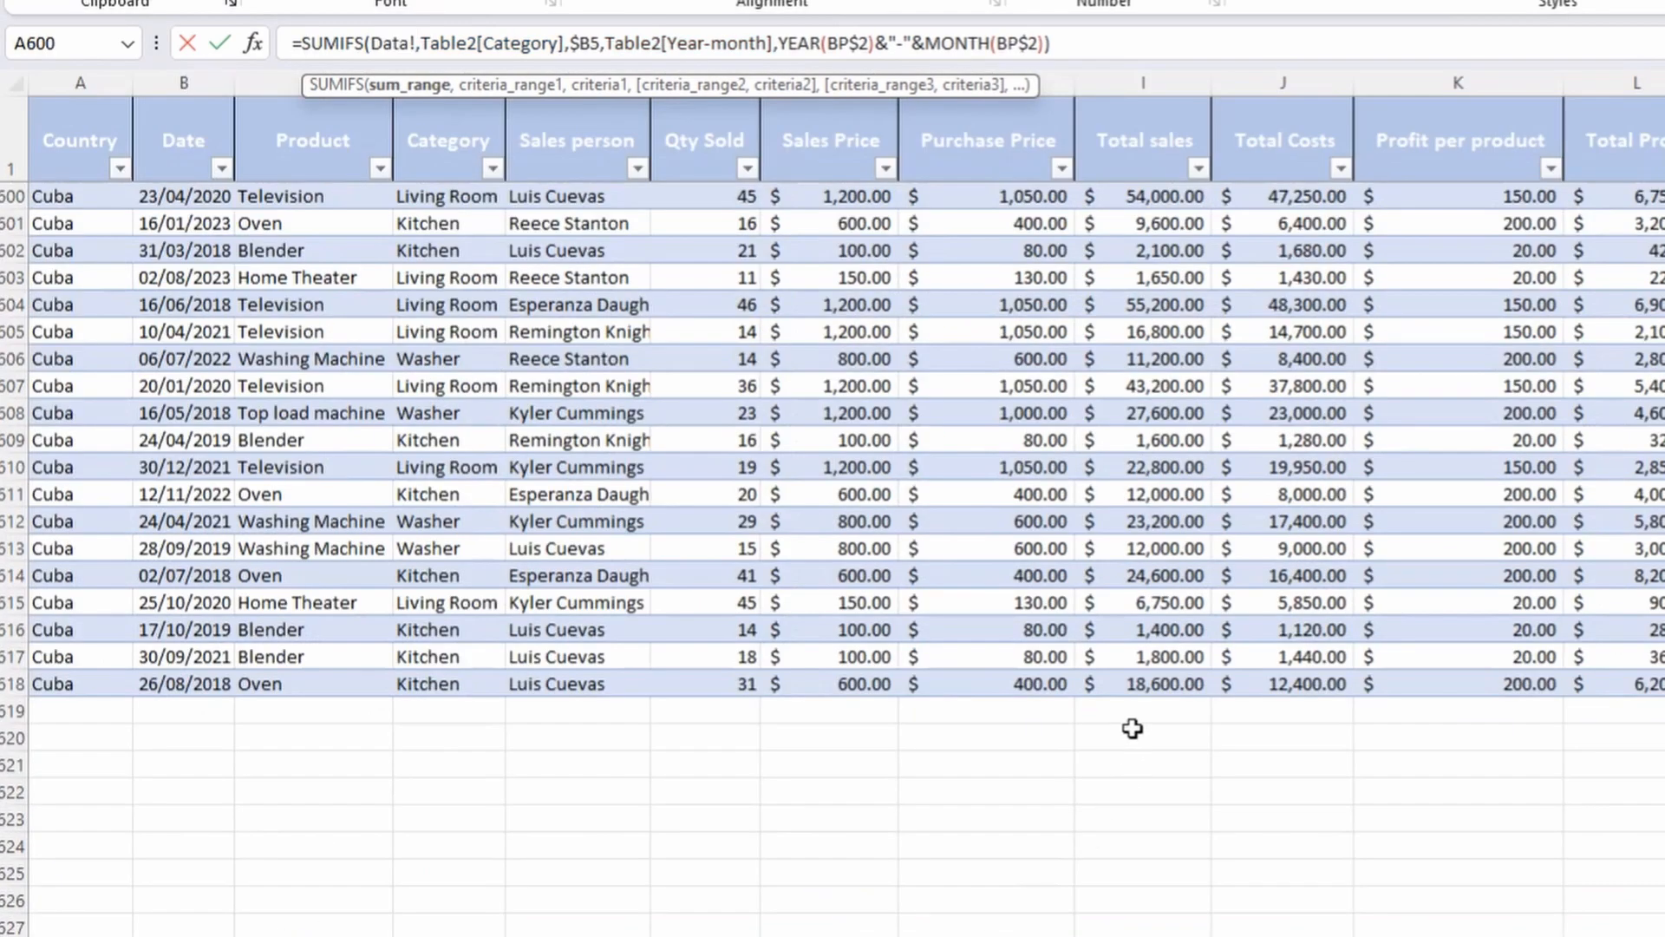
left_click(1157, 525)
key("ctrl+space")
key("Return")
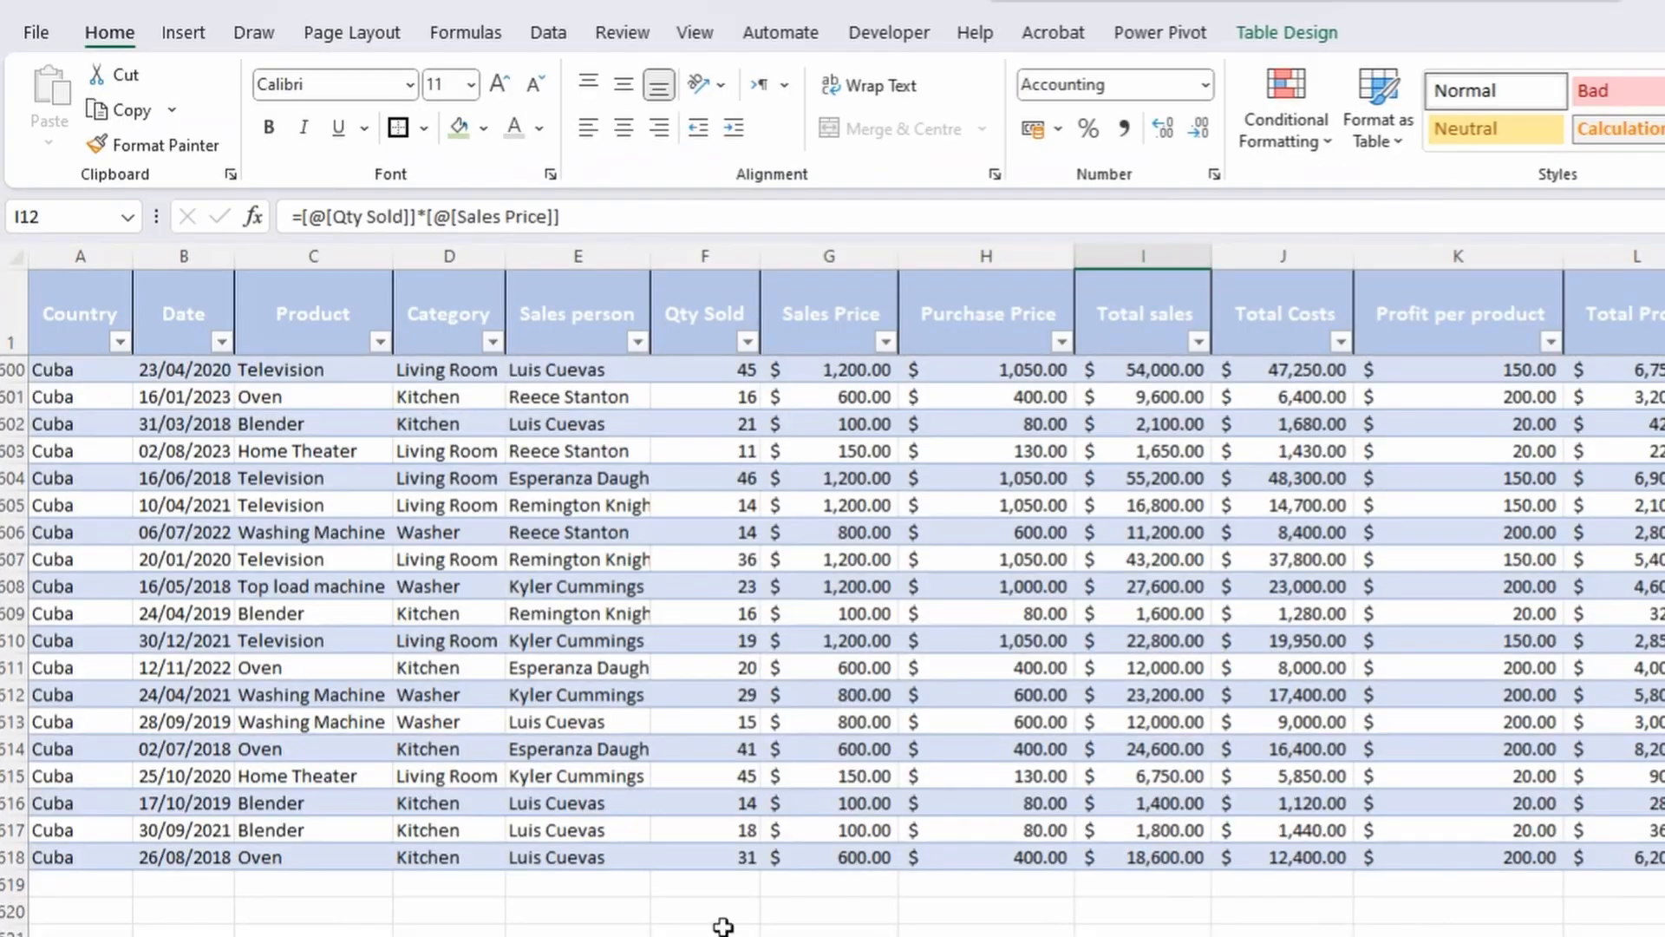
Rename the table on the Data sheet to DataTBL.
left_click(1285, 40)
left_click(130, 109)
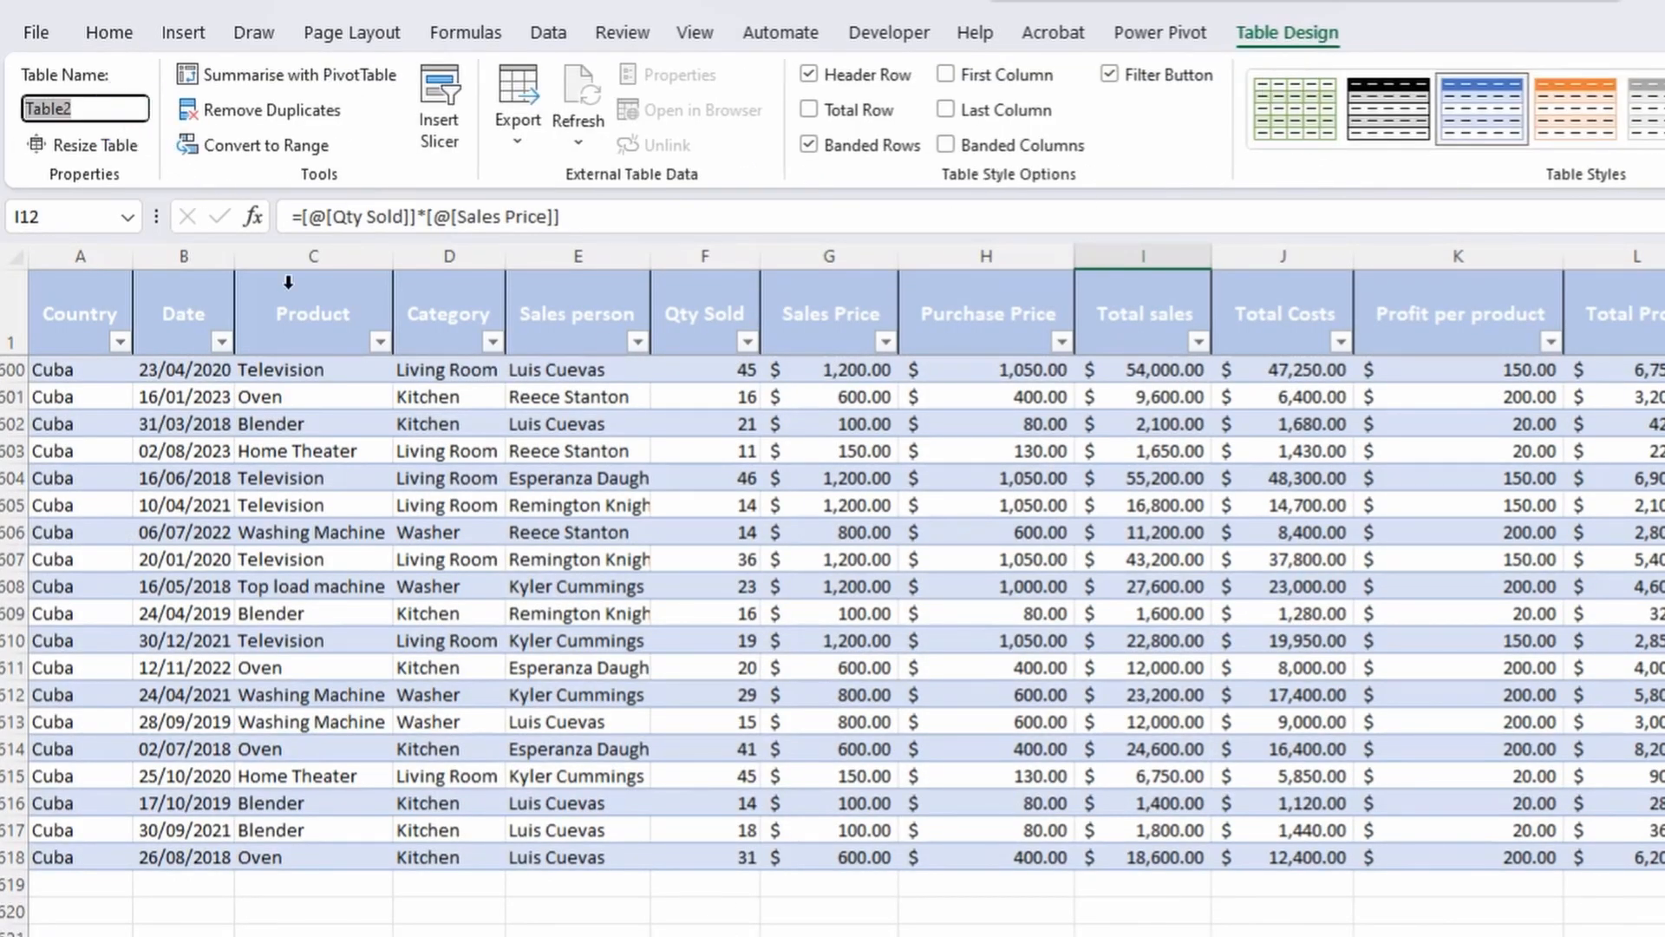
type("DataTBL")
key("Return")
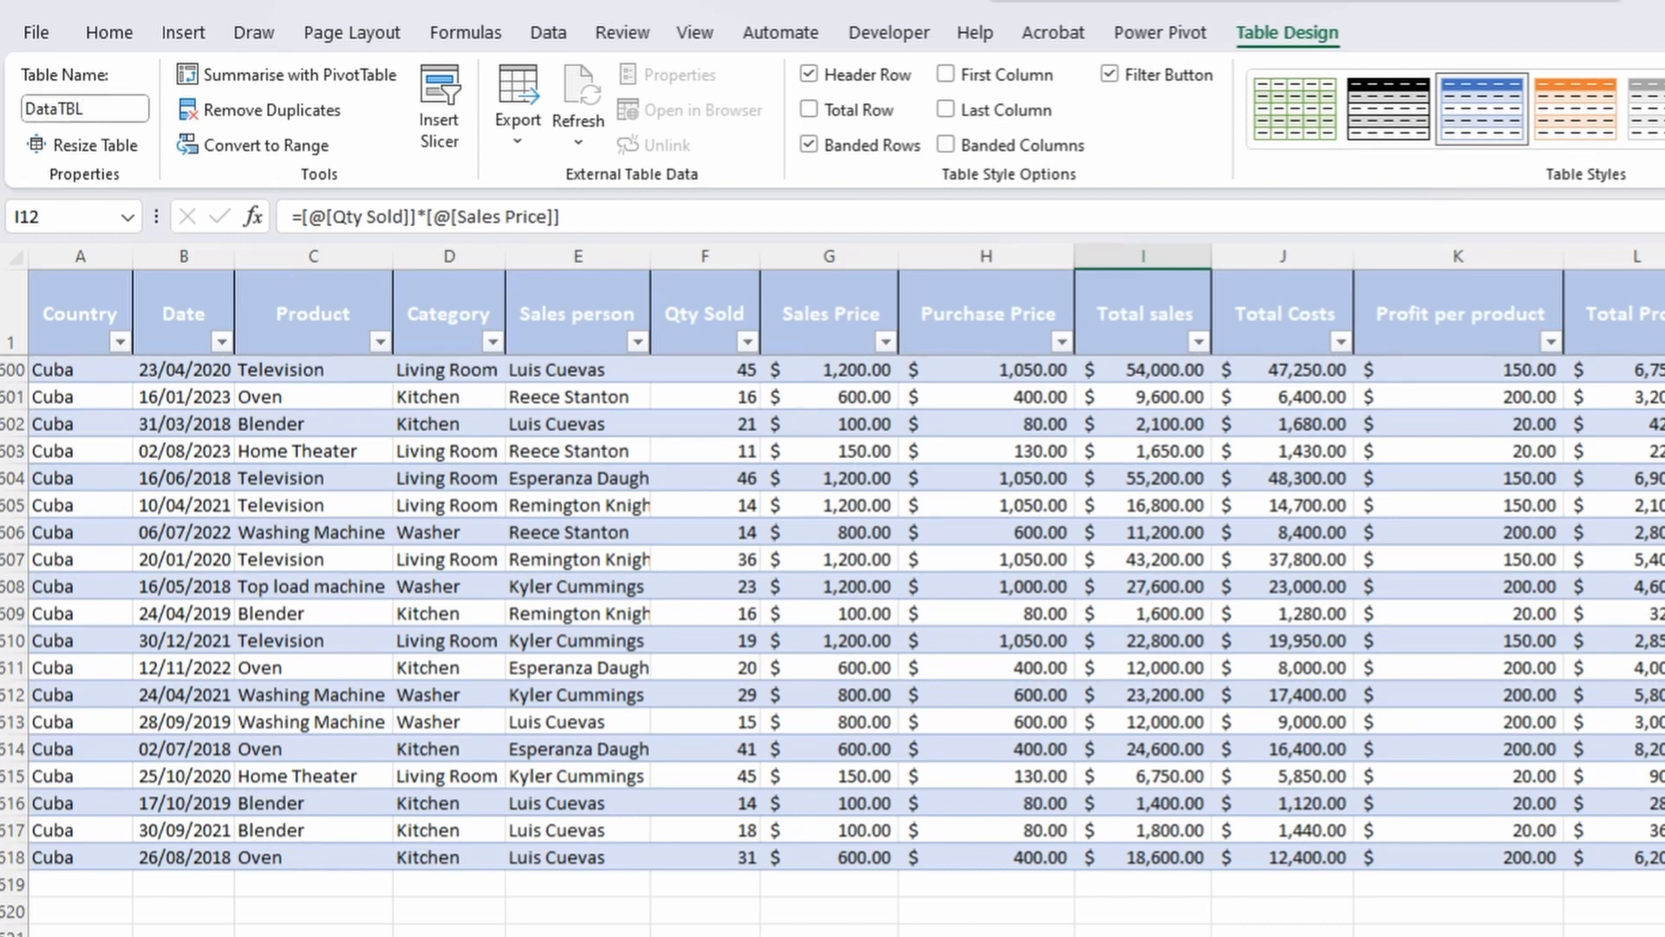
Inspect the table references in the Gross Profit Report's Jan-23 Kitchen sales formula, then return to the Data sheet.
left_click(473, 936)
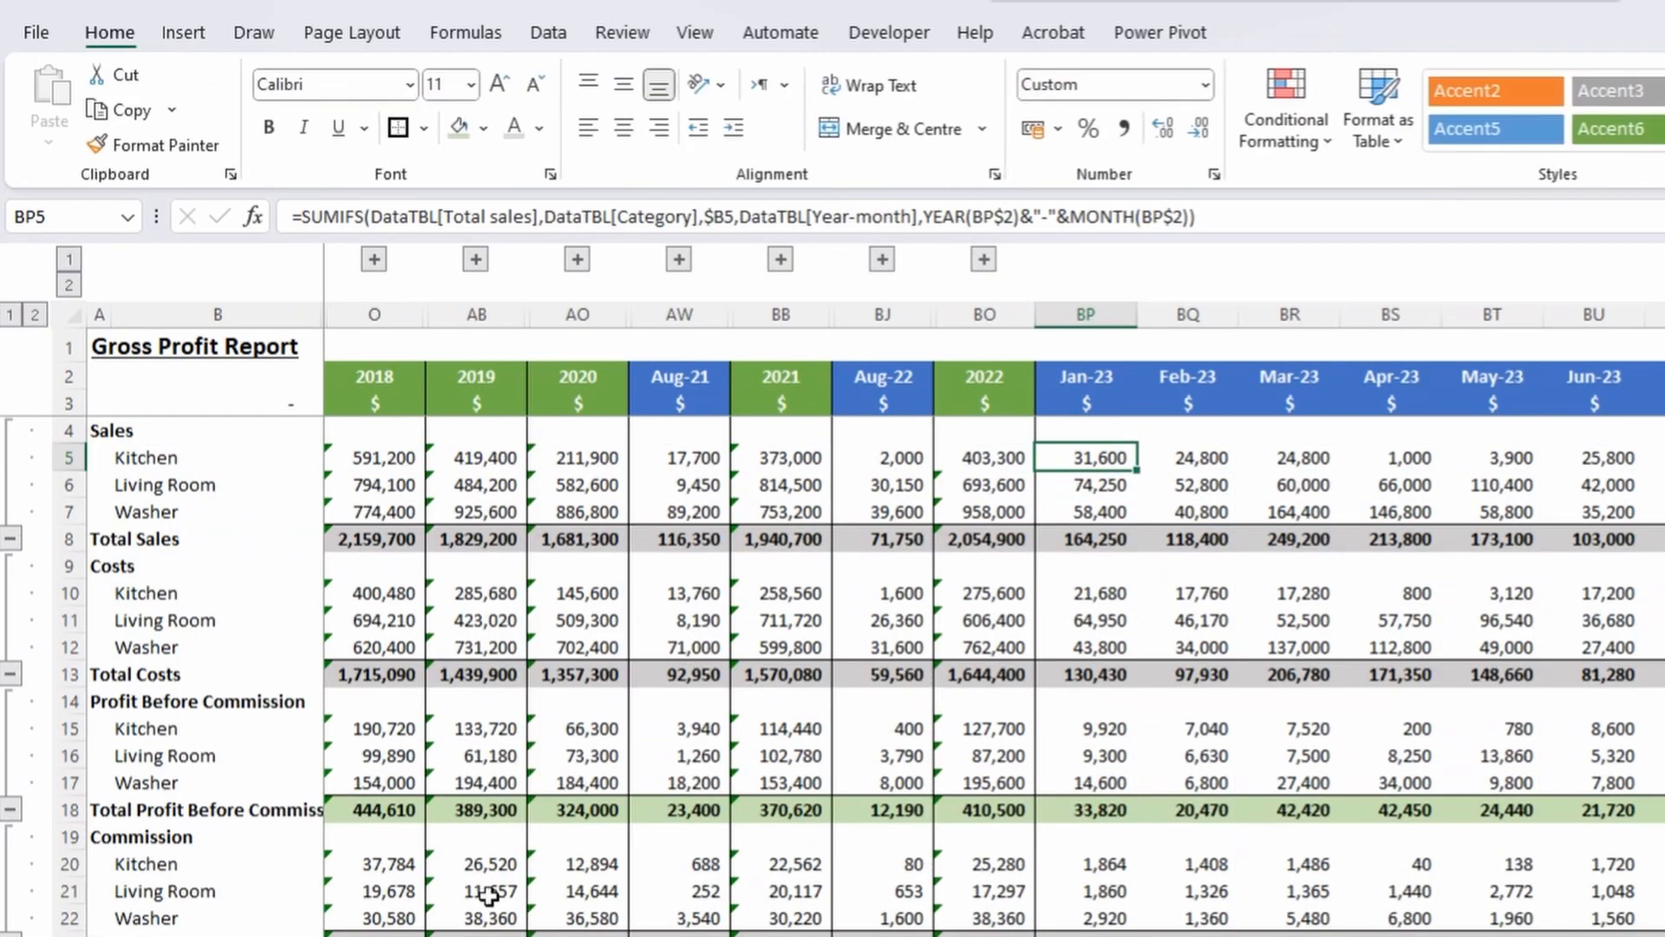
left_click(407, 216)
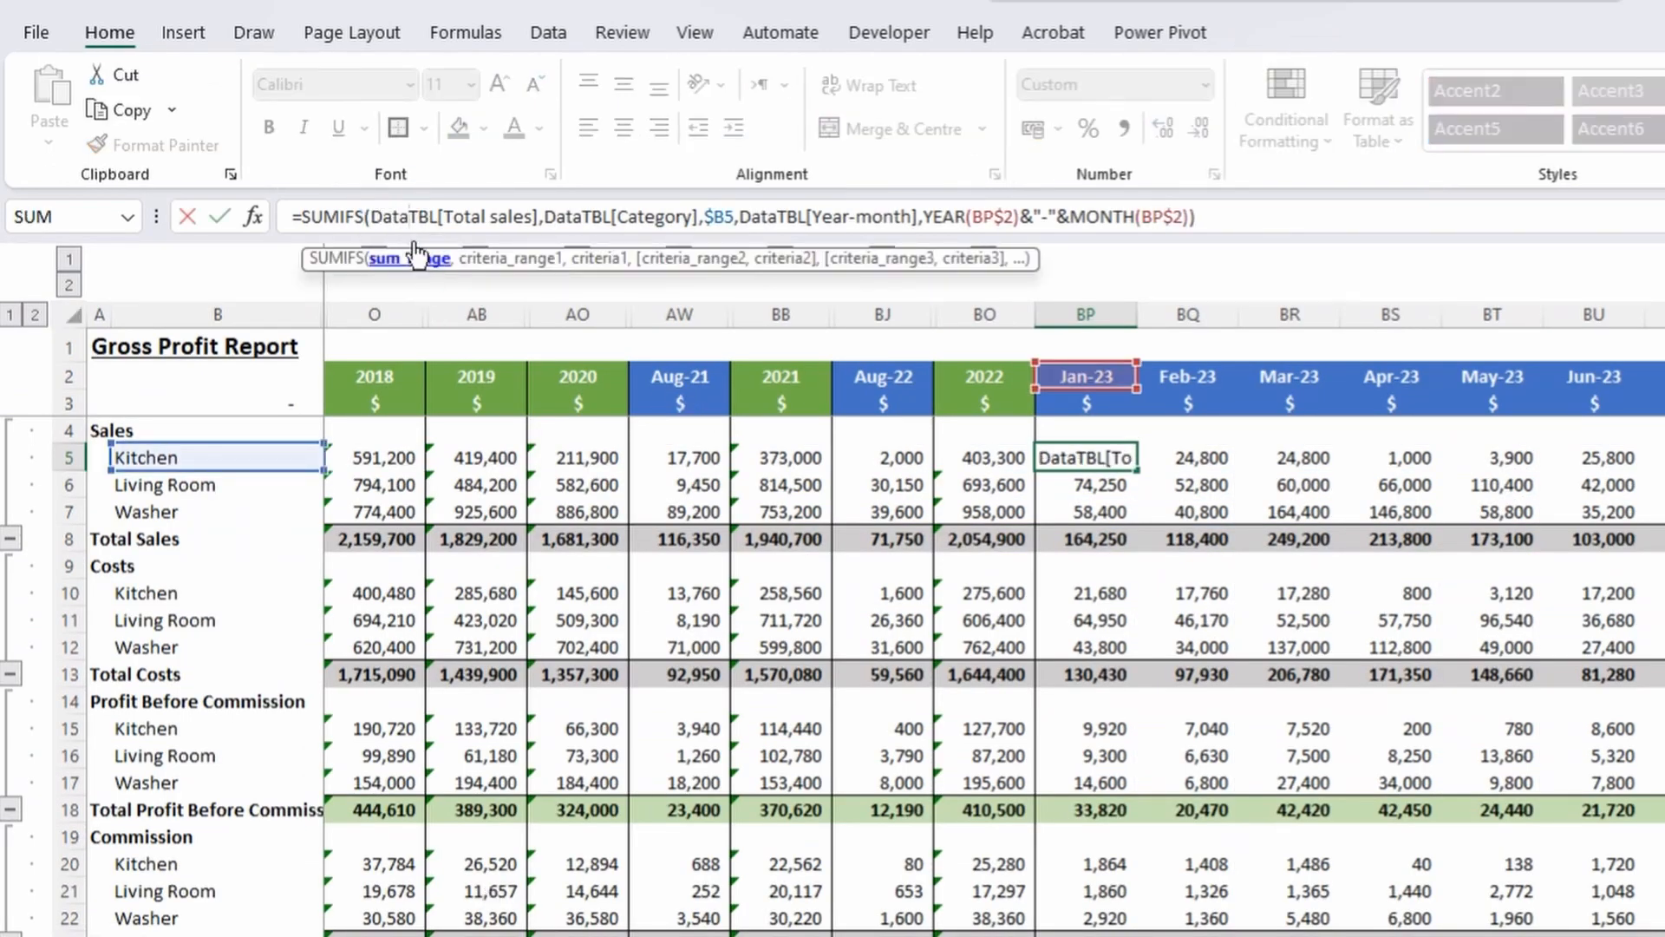
left_click_drag(465, 217, 510, 213)
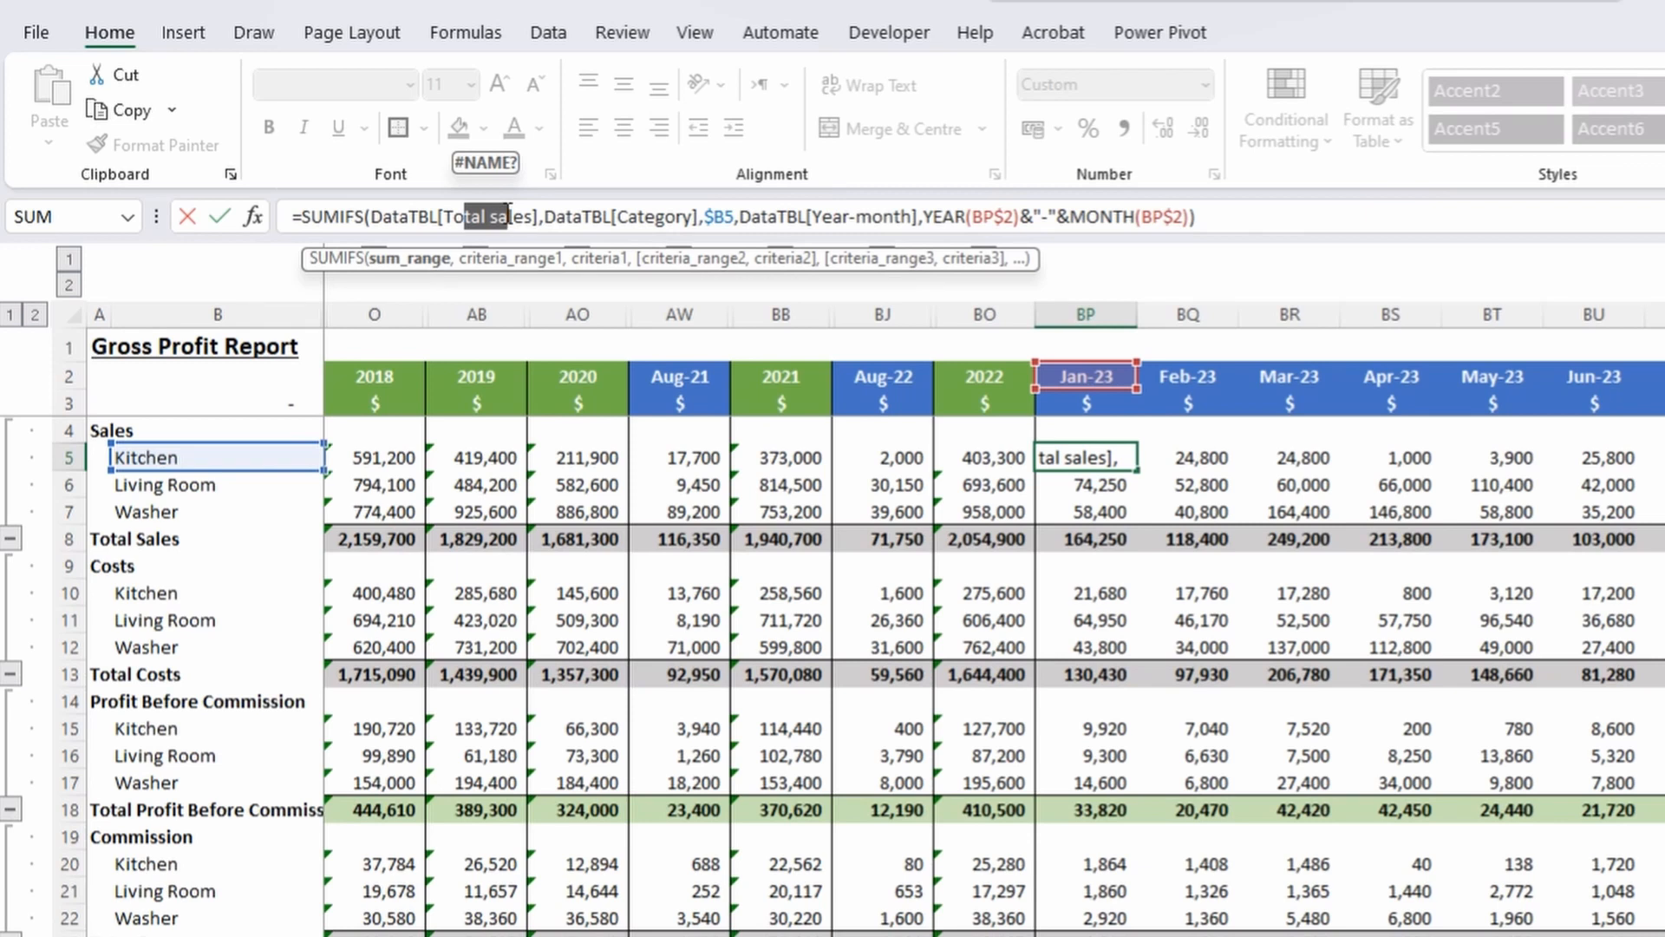
key("Escape")
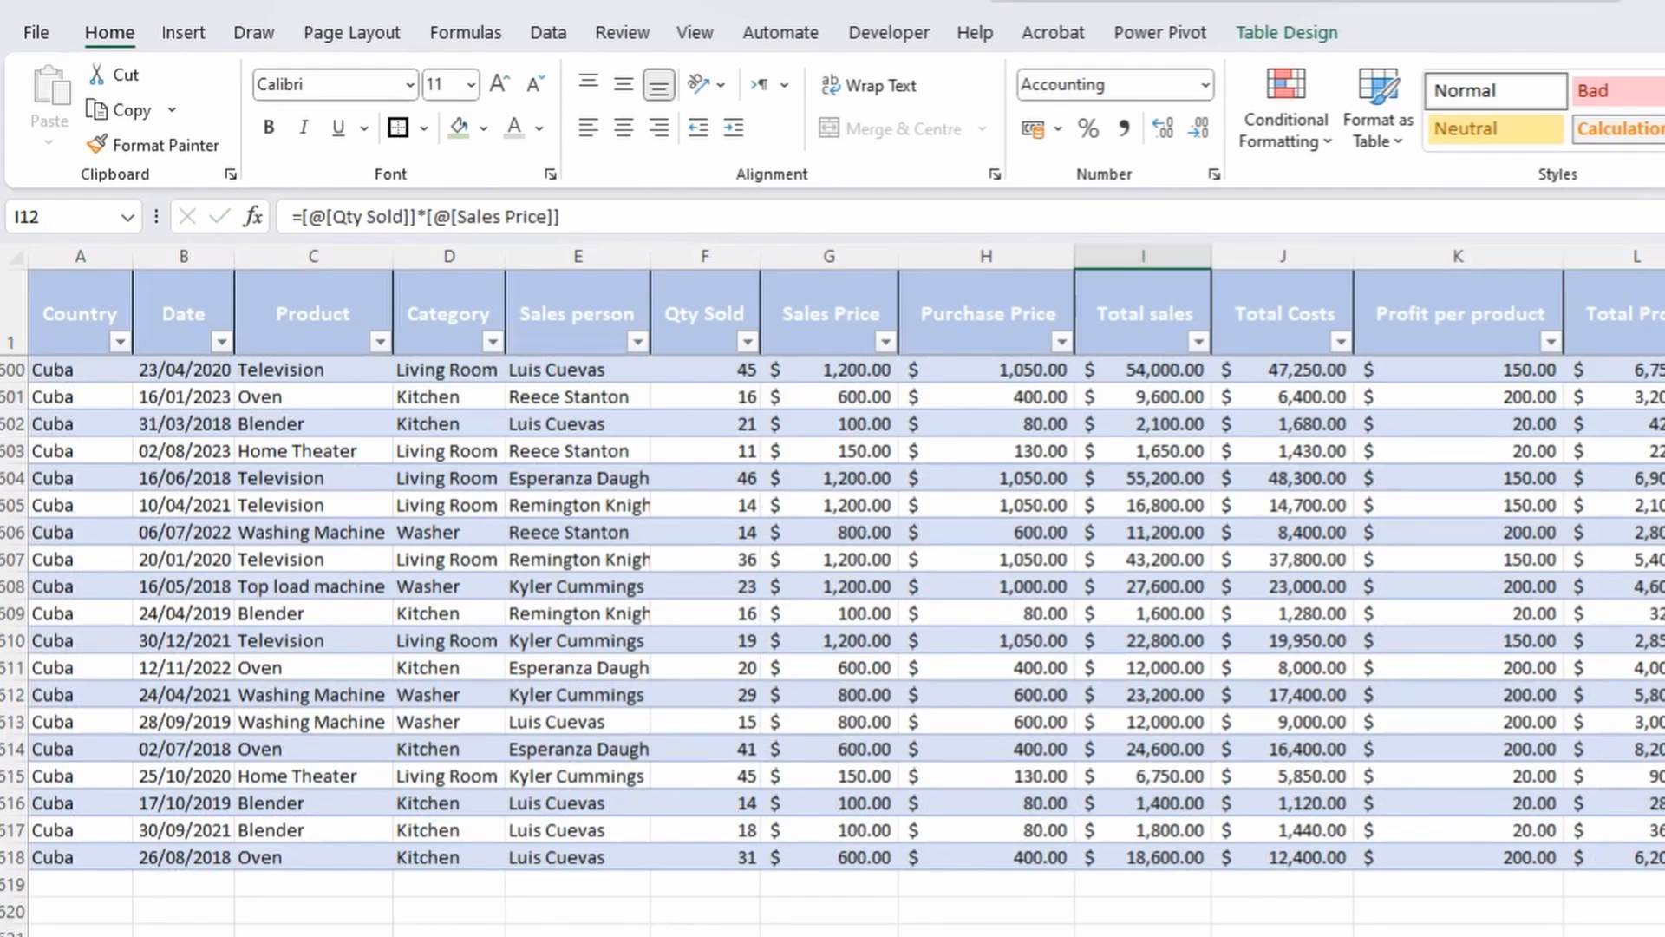
Examine the last Sales person entries and the row 604 cells from Purchase Price through Month to review the calculated columns' formulas.
left_click_drag(572, 640, 614, 857)
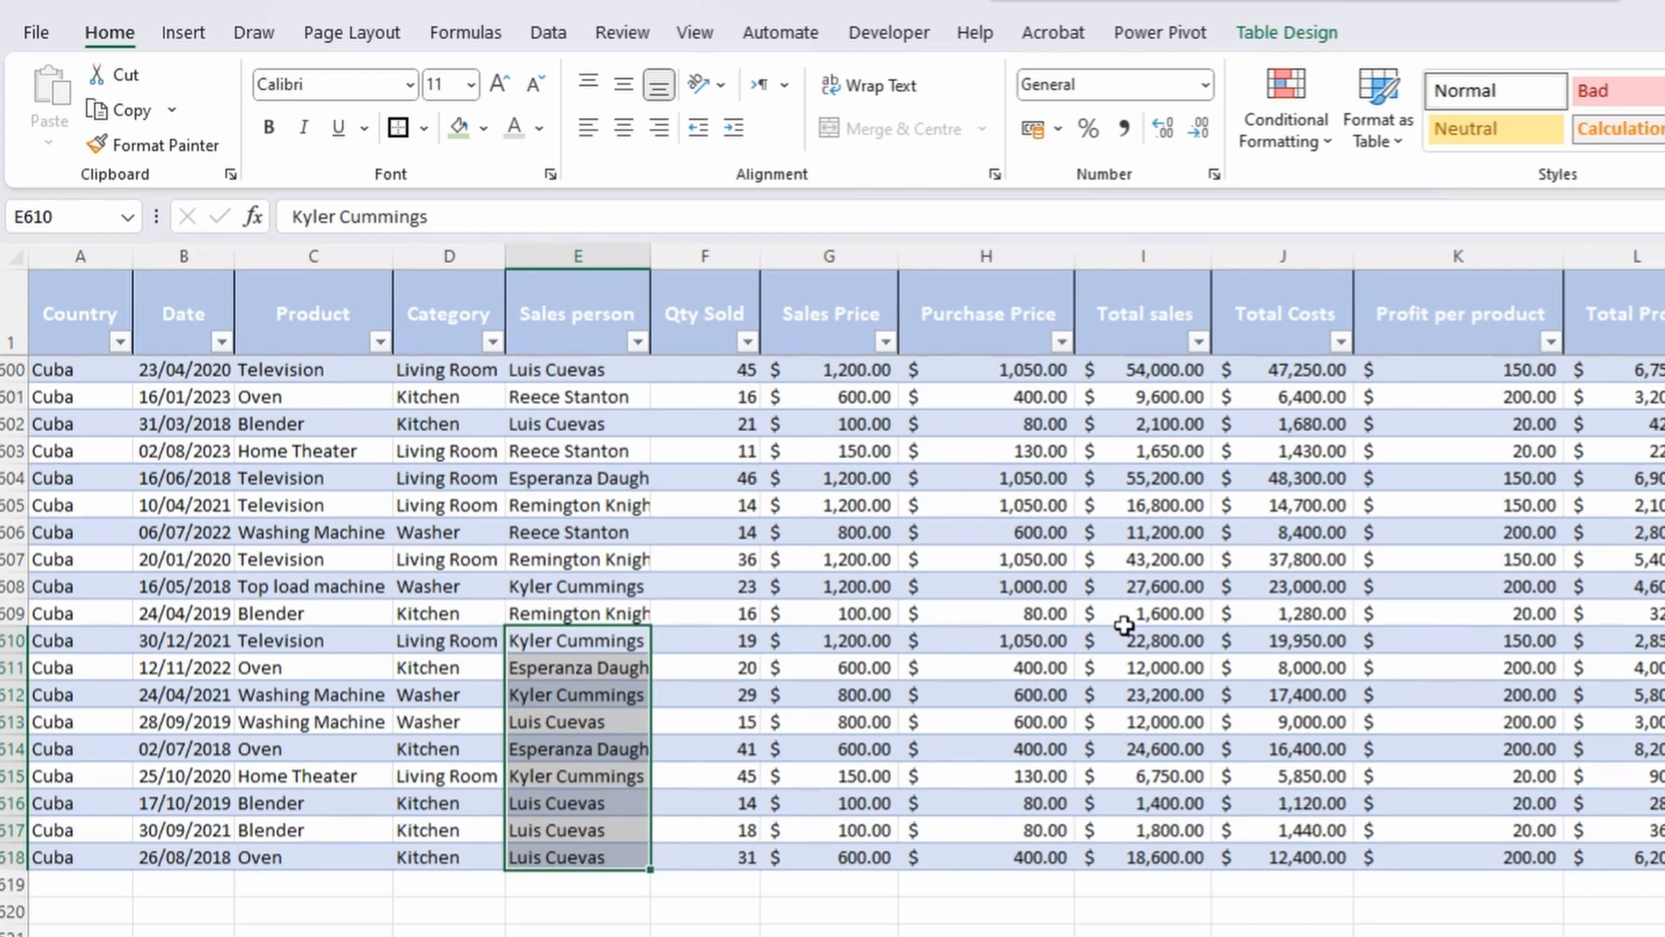
left_click(925, 482)
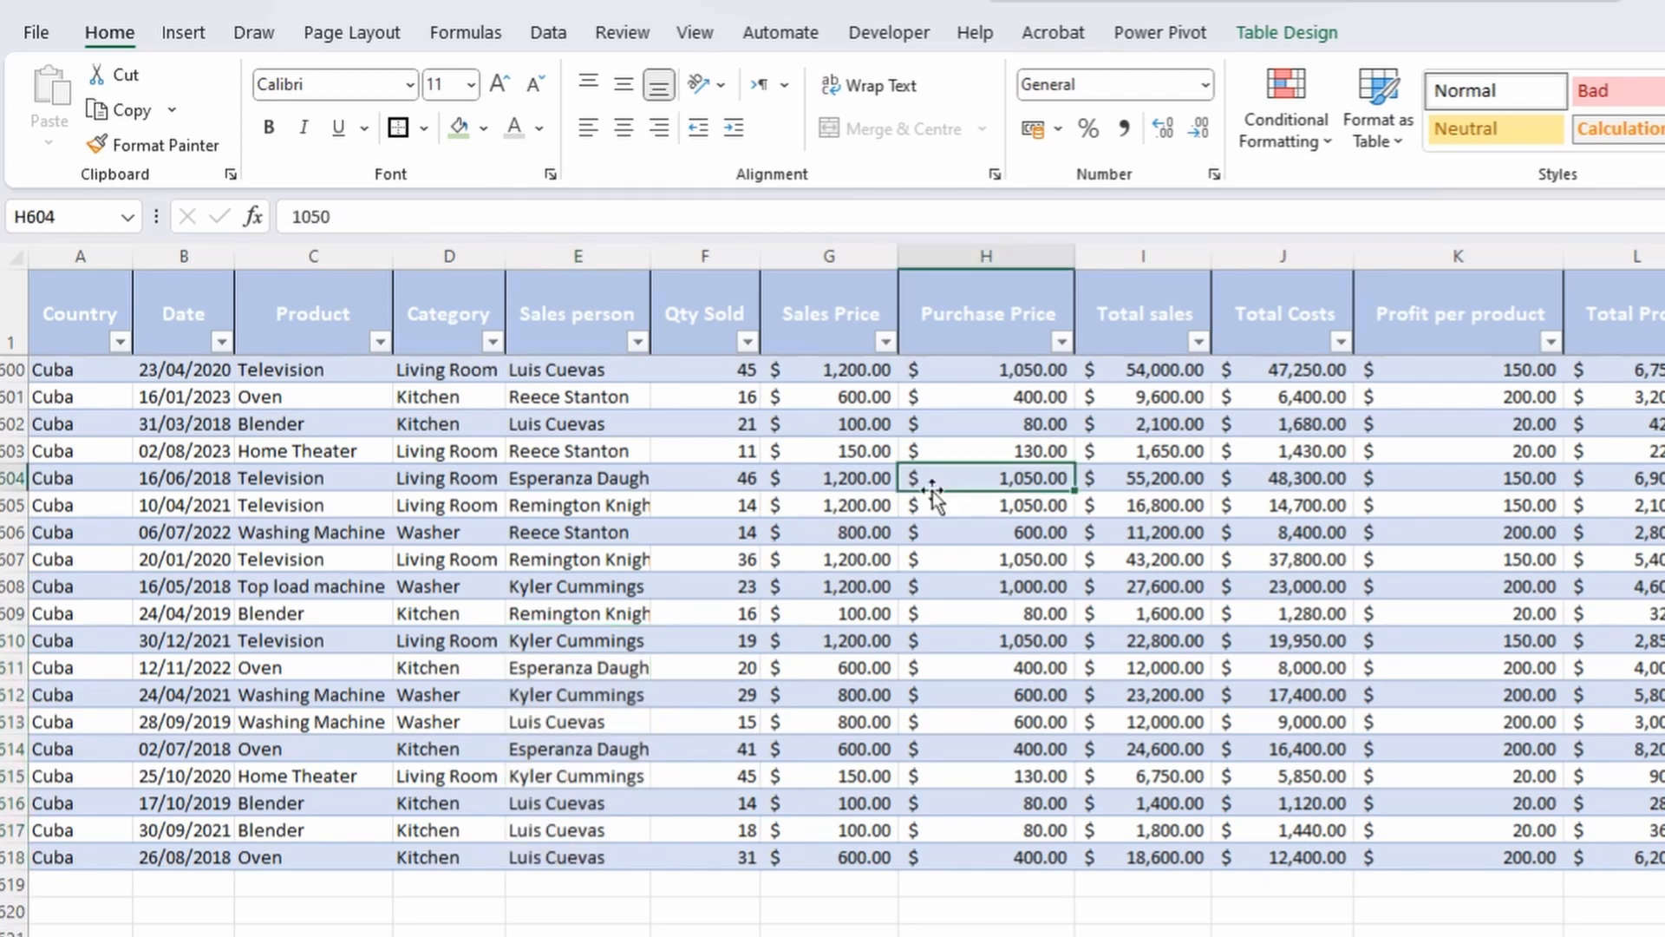
left_click(1145, 476)
left_click(1282, 476)
left_click(1560, 478)
key("Right")
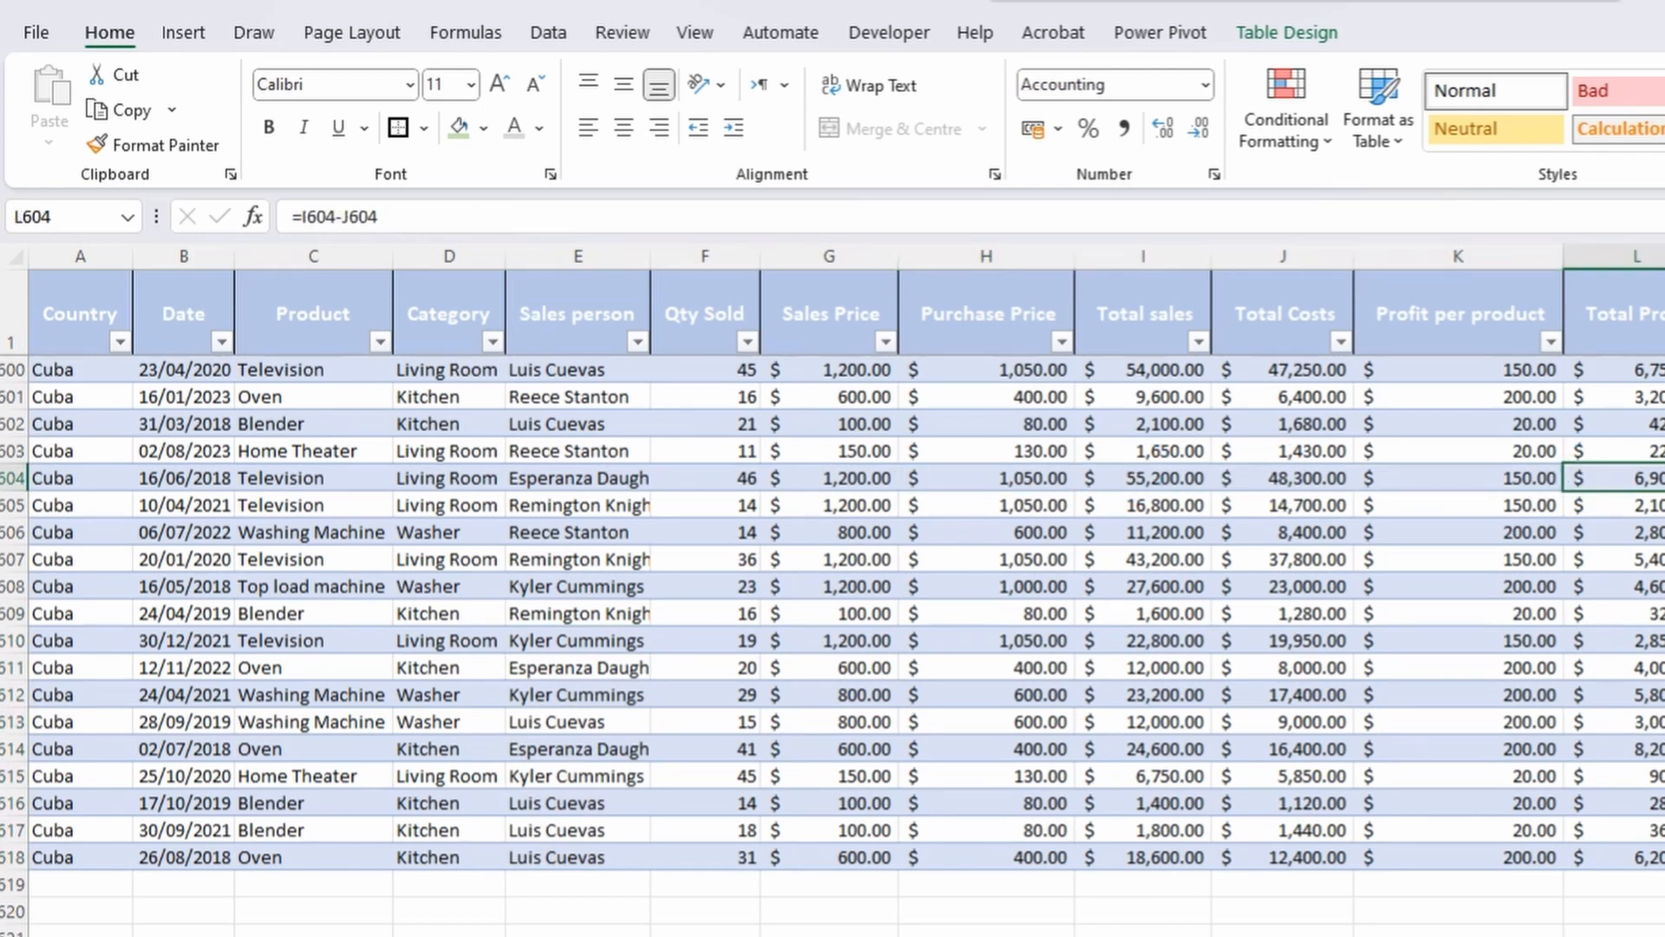
key("Right")
key("Right")
key("Right")
key("Right")
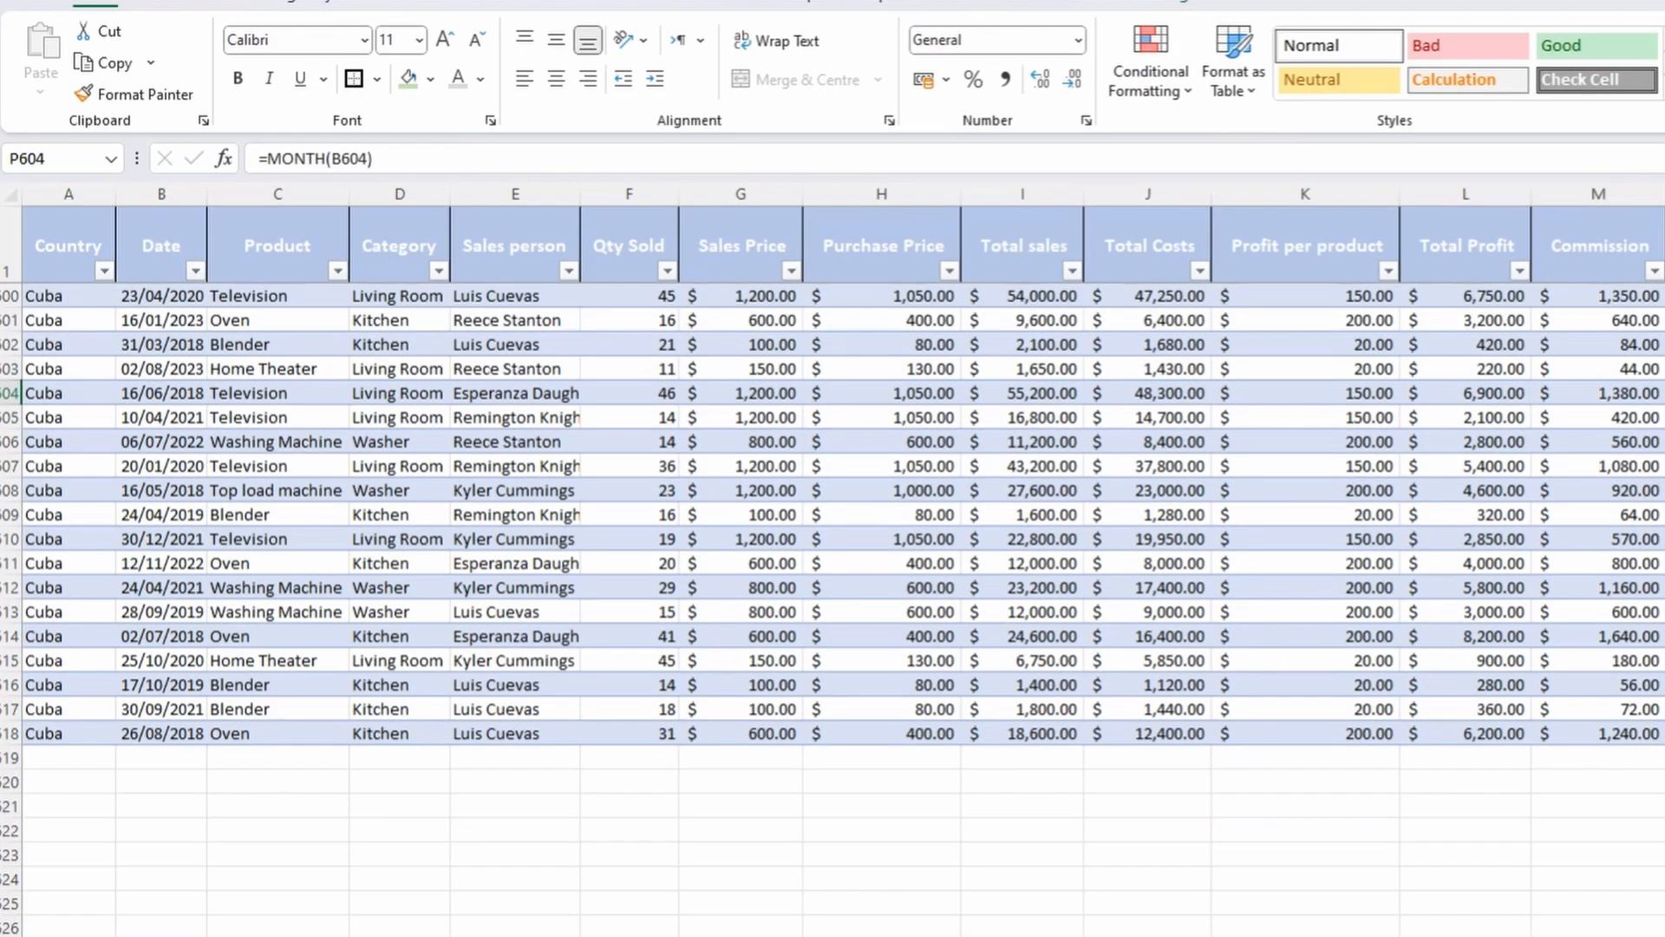
Review the Year-month formula in row 604 and the Commission formula in row 608.
key("Right")
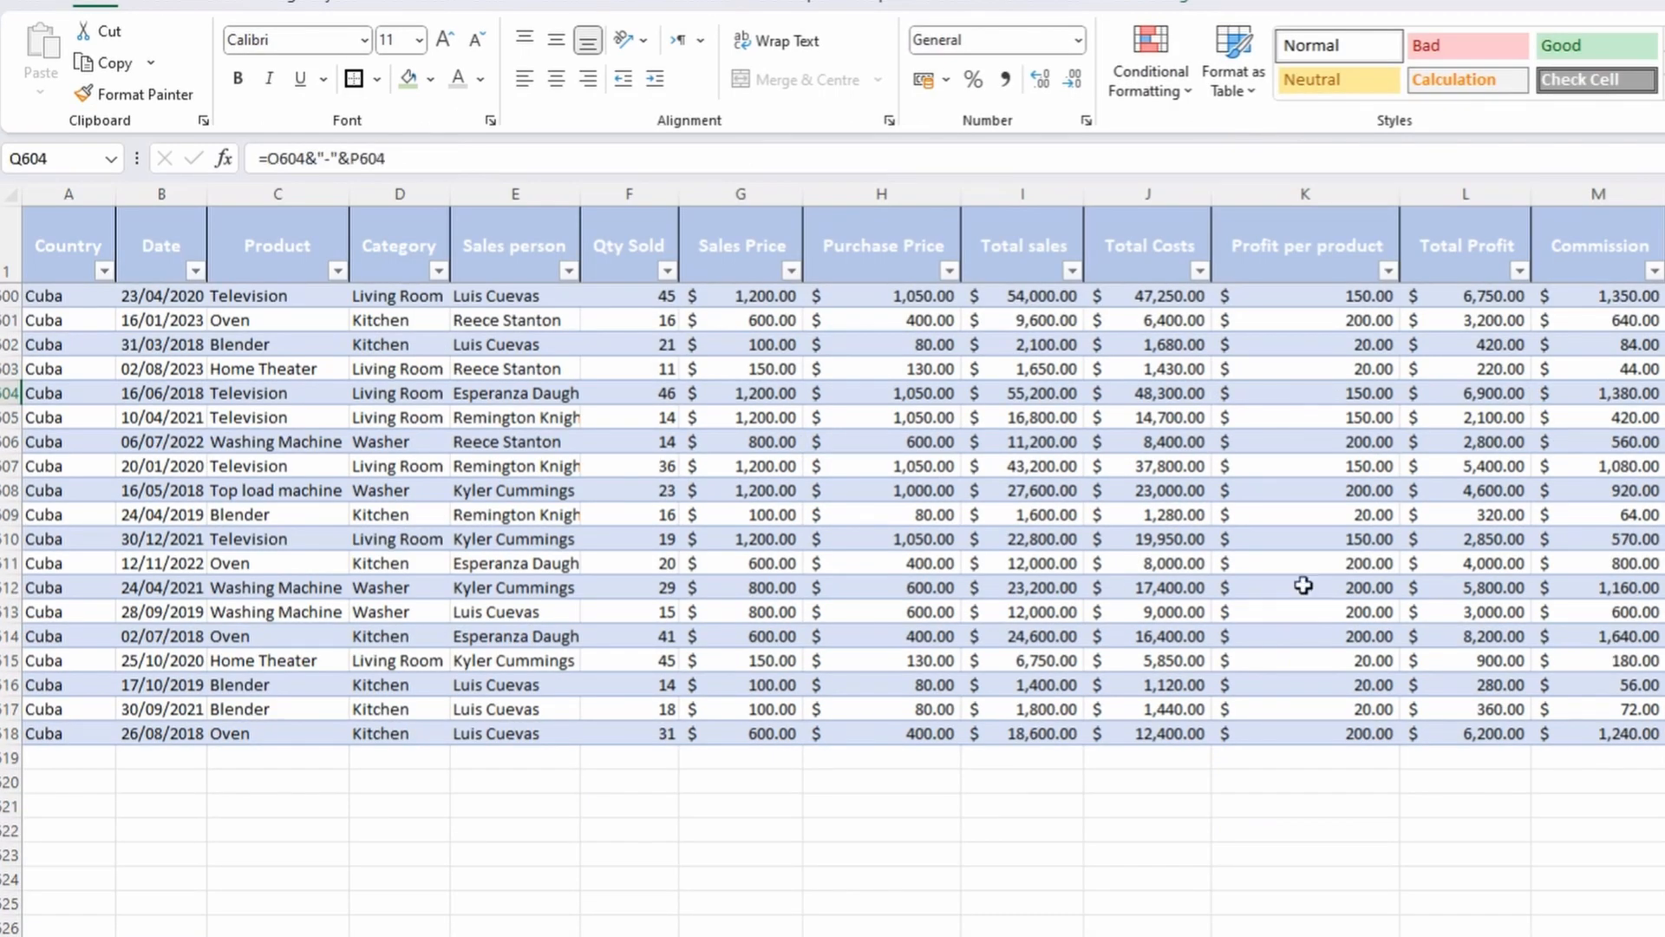
left_click_drag(1181, 518, 1661, 491)
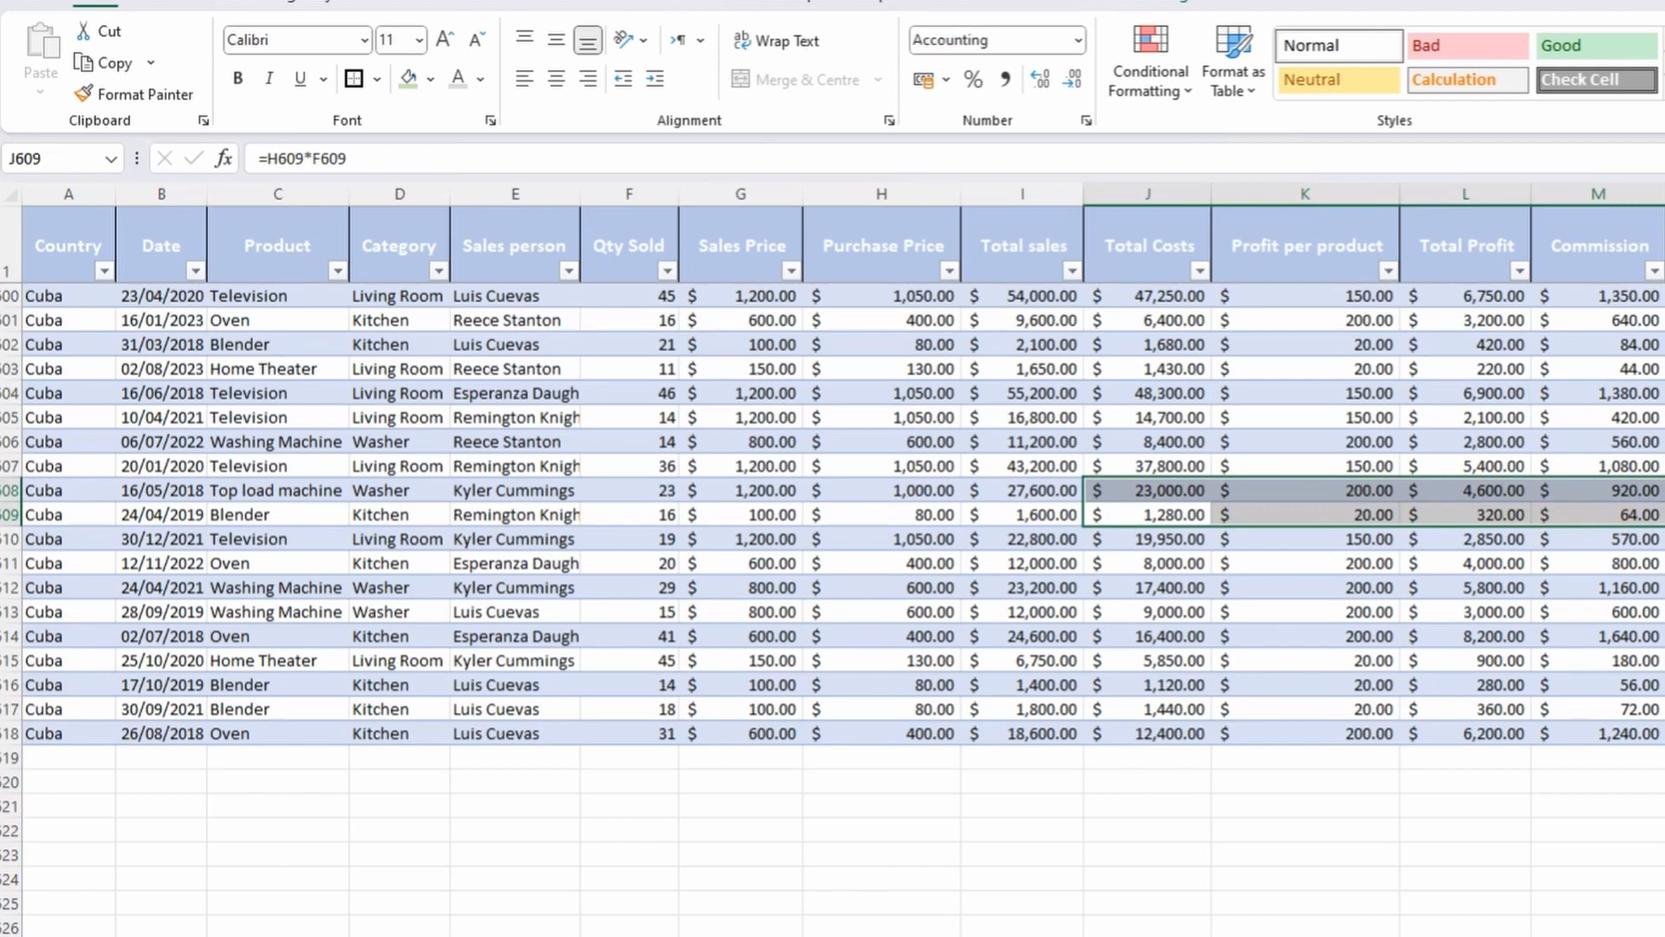
left_click(1638, 490)
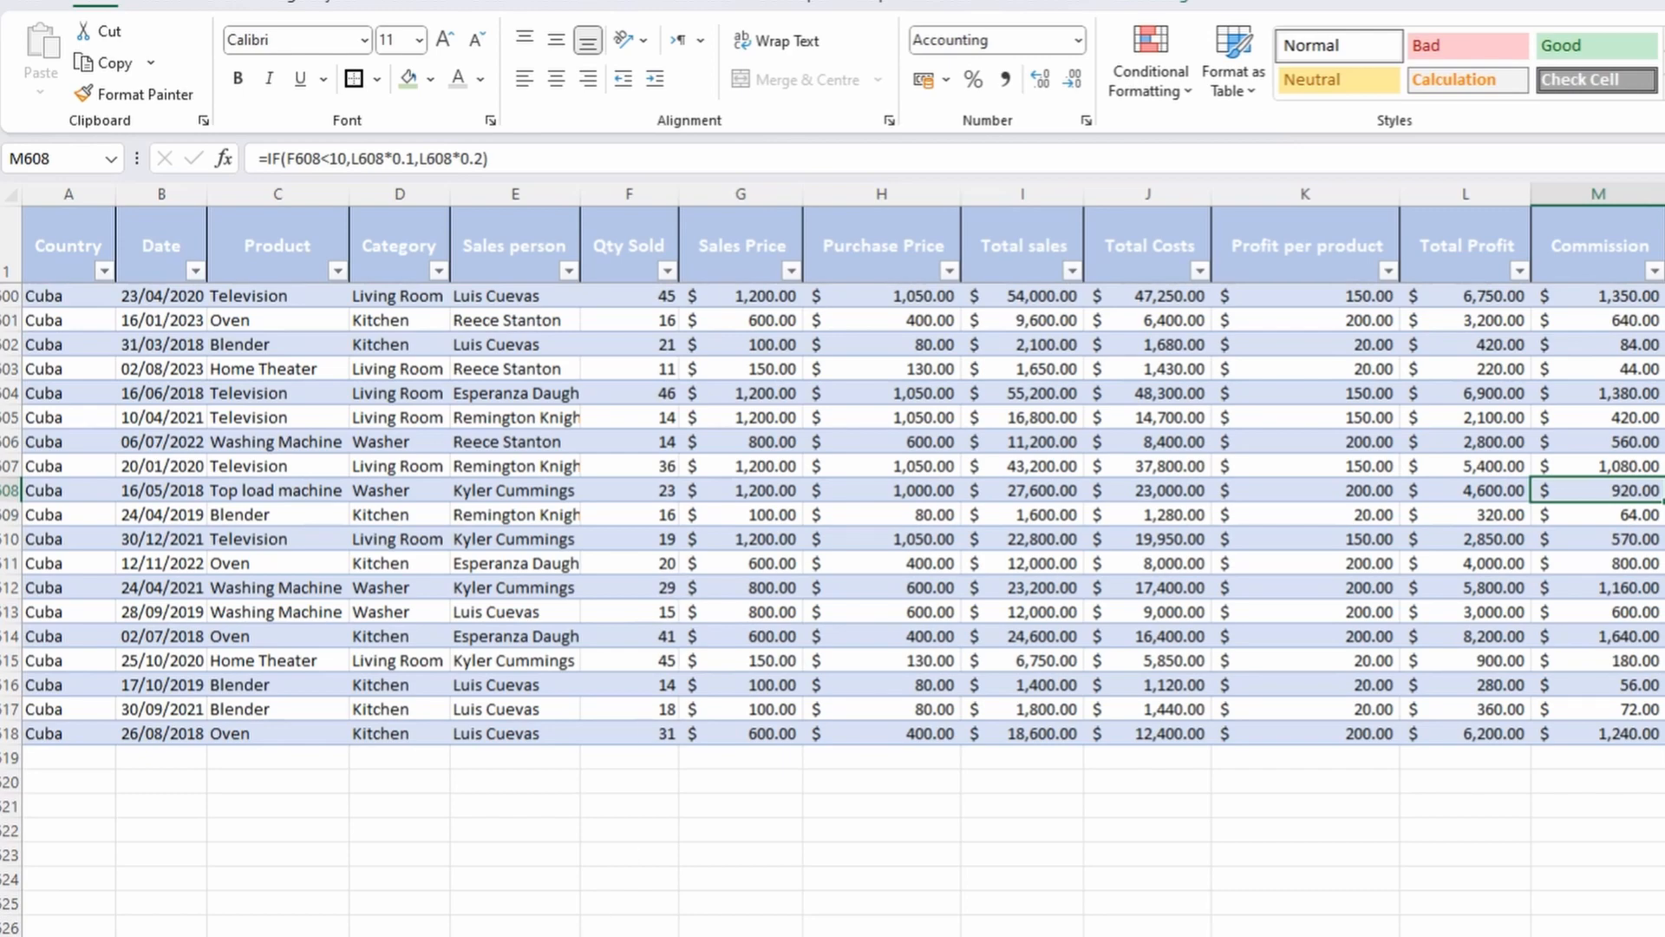
Examine the query-loaded table on the Data (3) sheet and compare it with the Data sheet's columns.
left_click(618, 935)
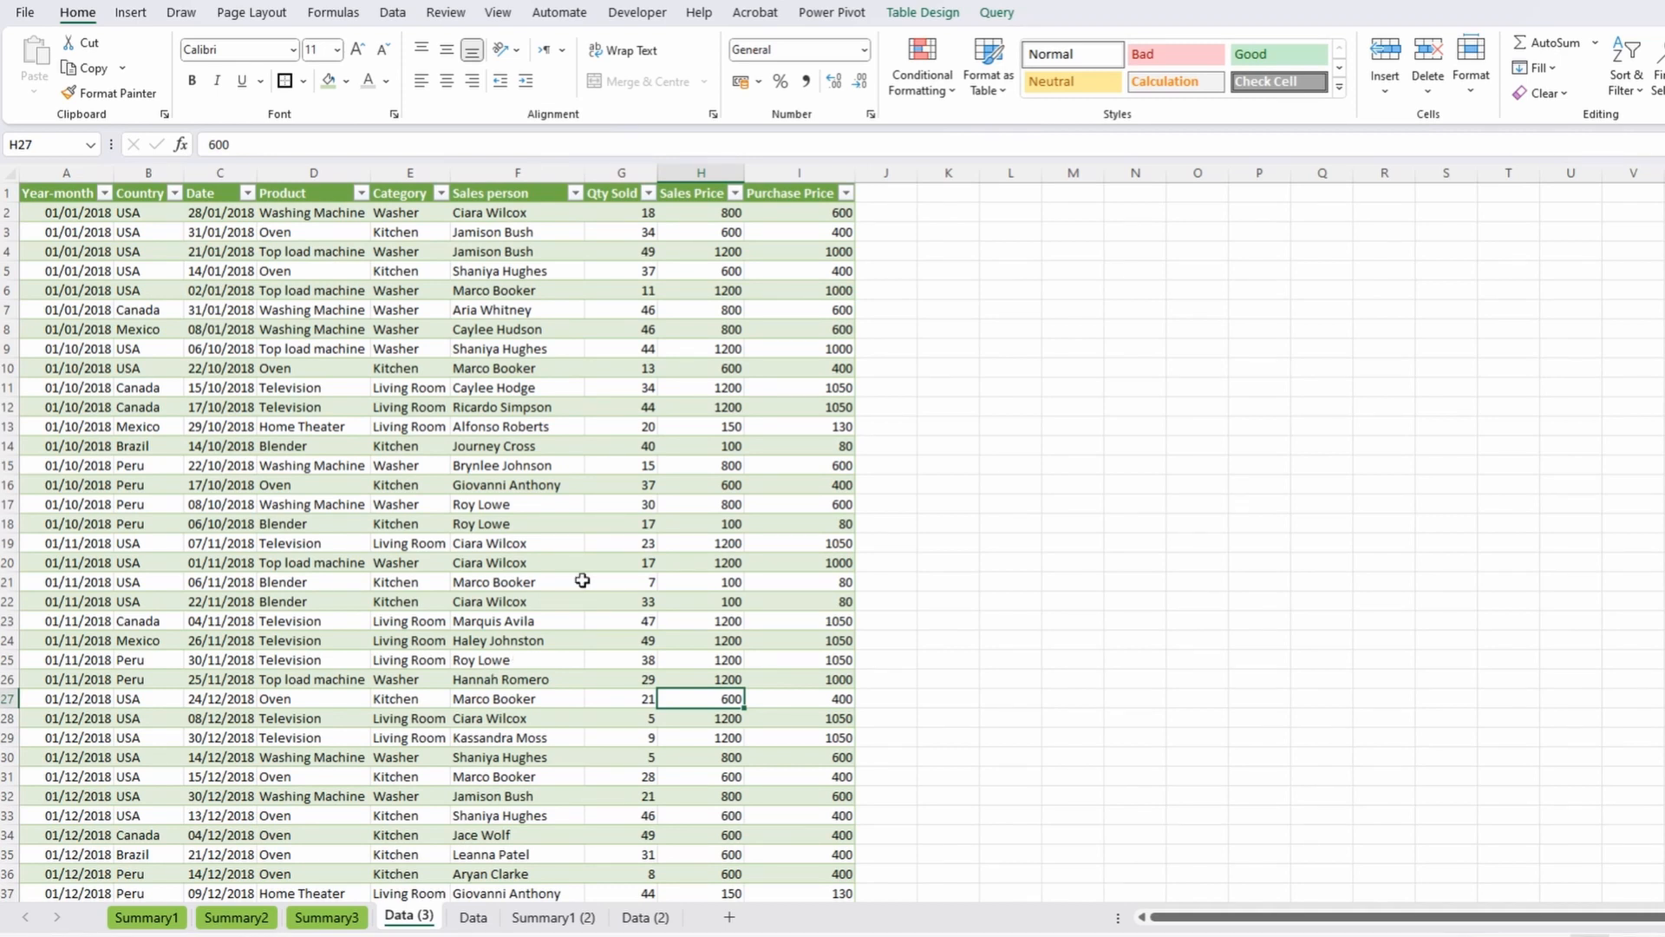
left_click_drag(579, 465, 564, 698)
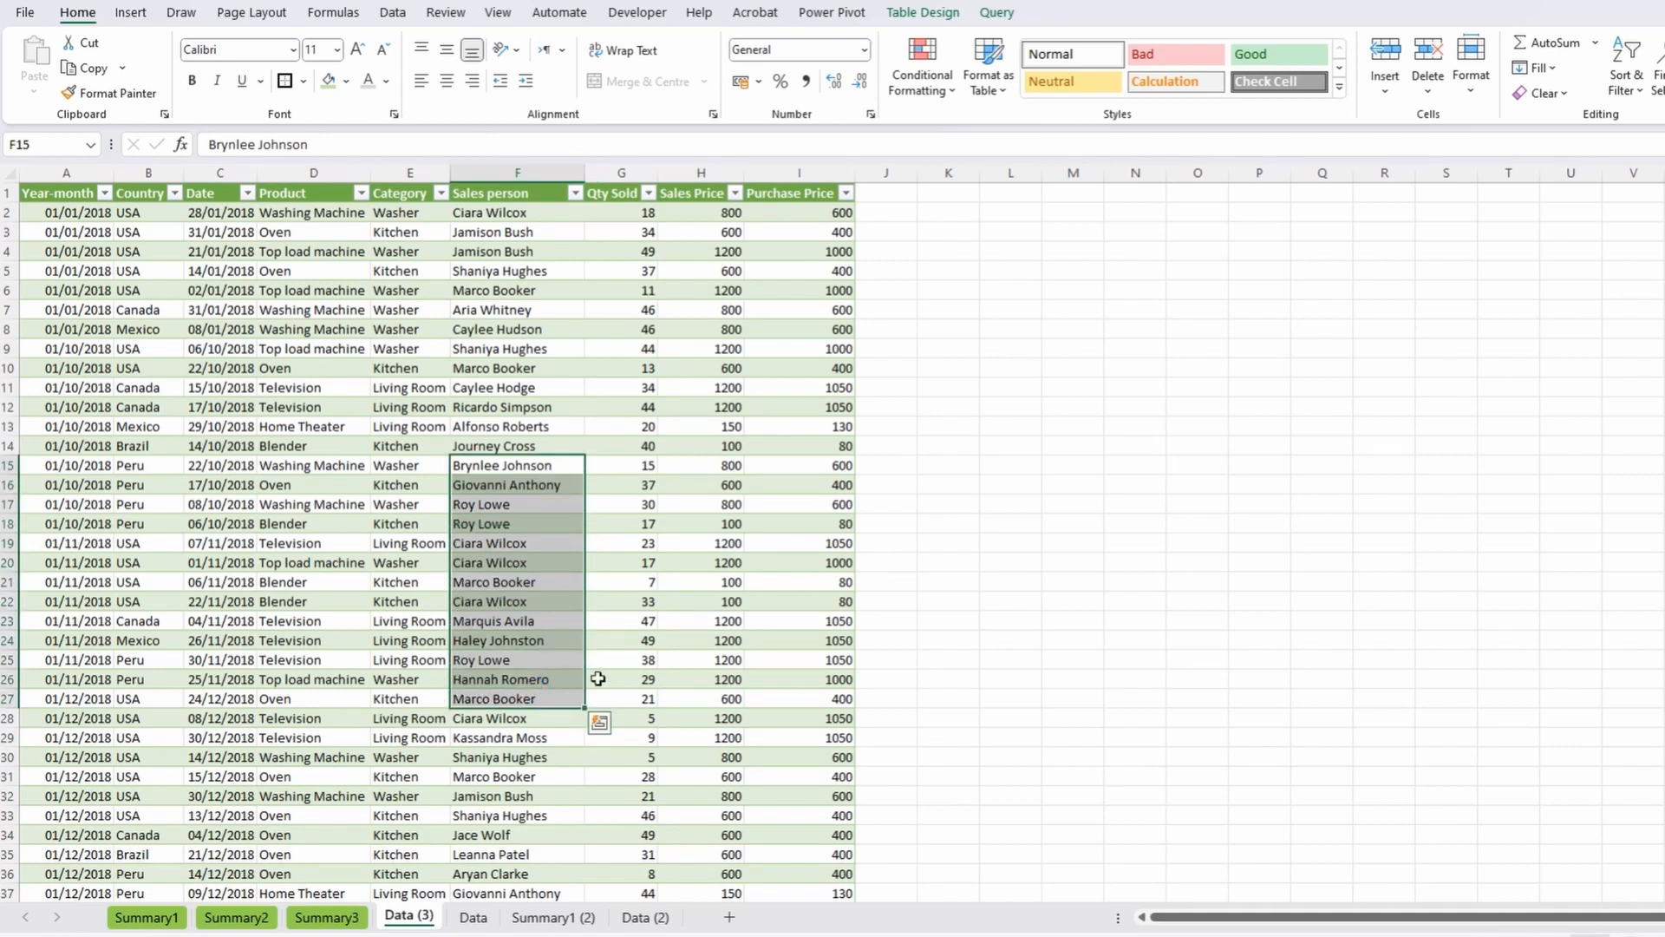
left_click(663, 365)
left_click(404, 17)
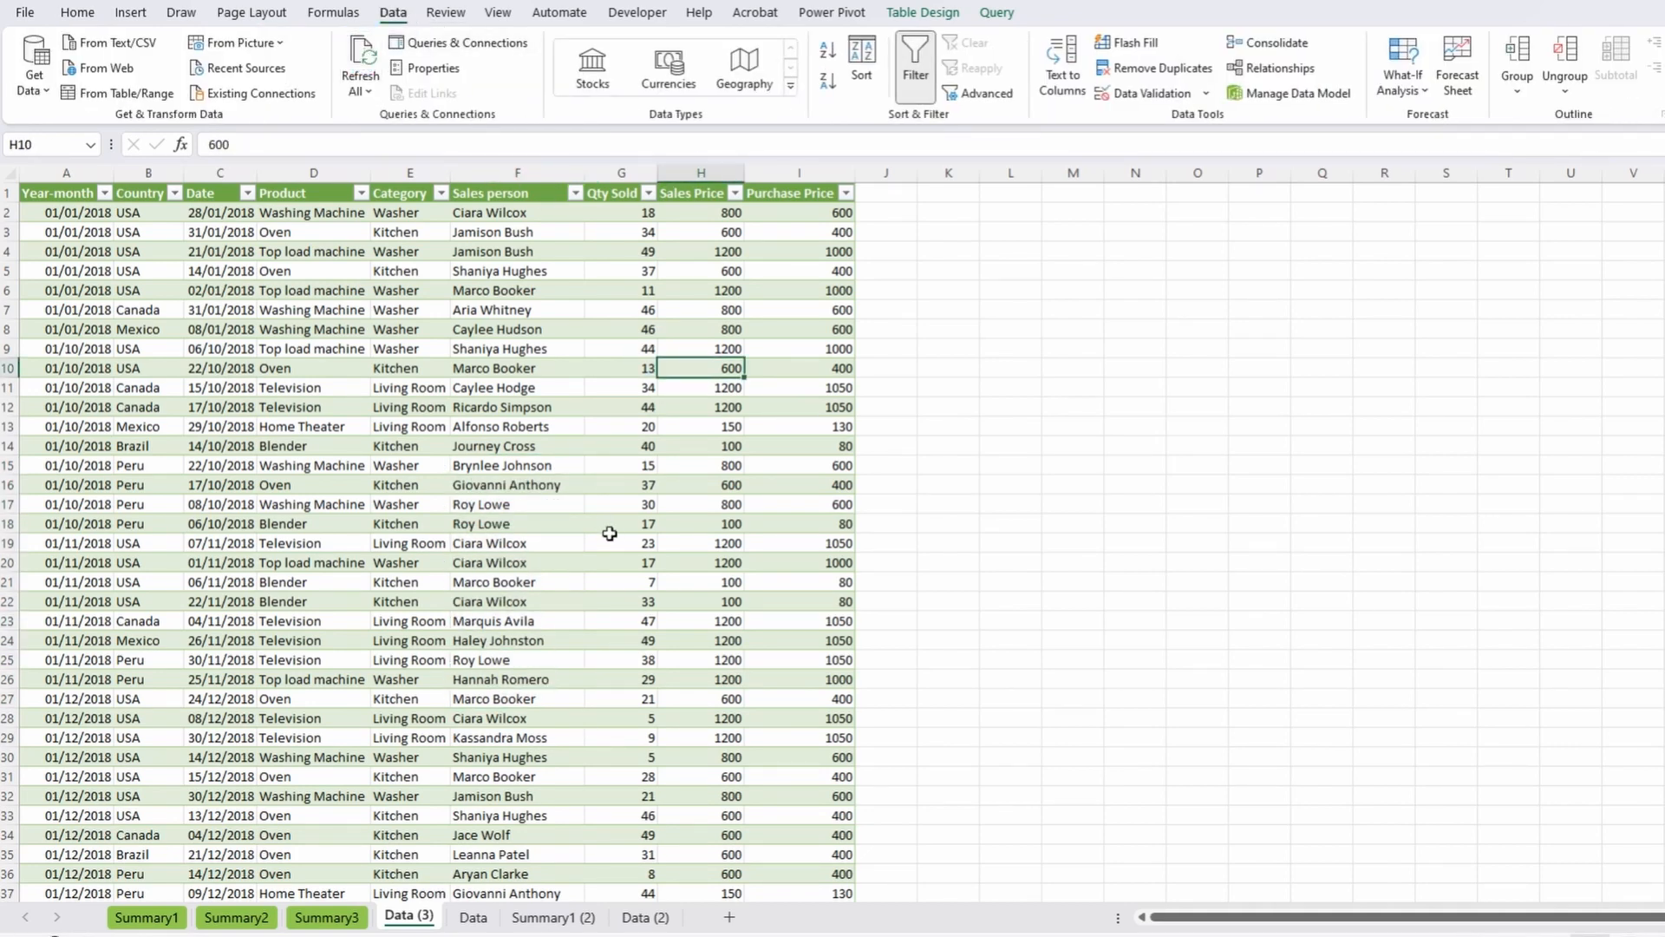
left_click_drag(491, 426, 477, 719)
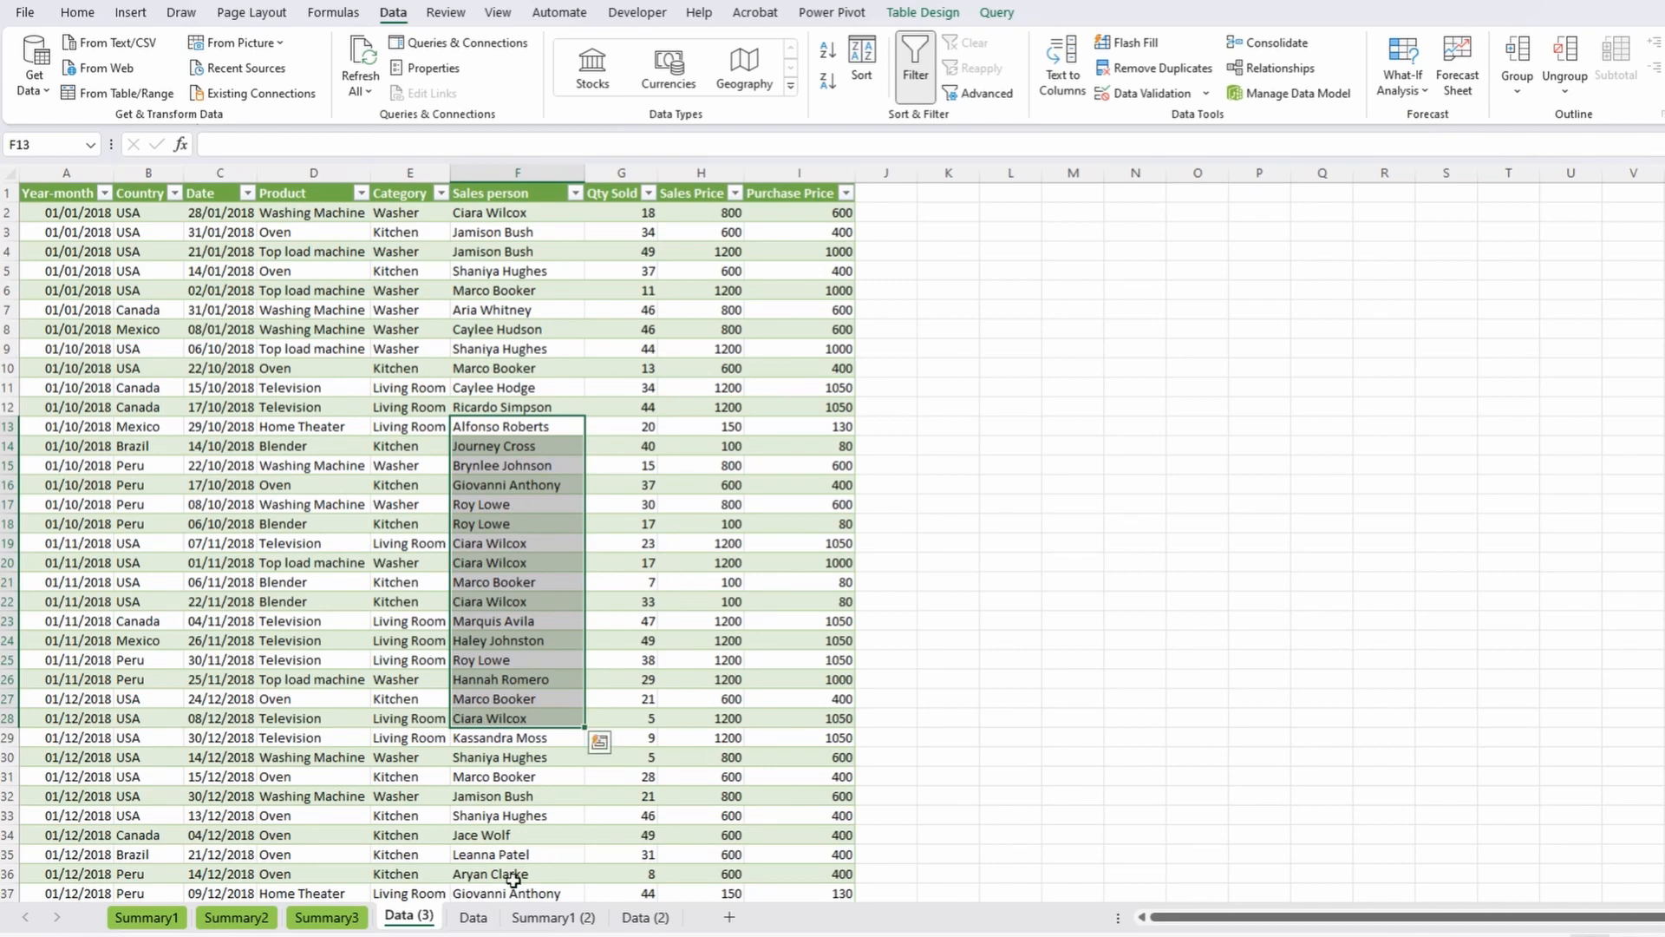
left_click(473, 917)
left_click(505, 449)
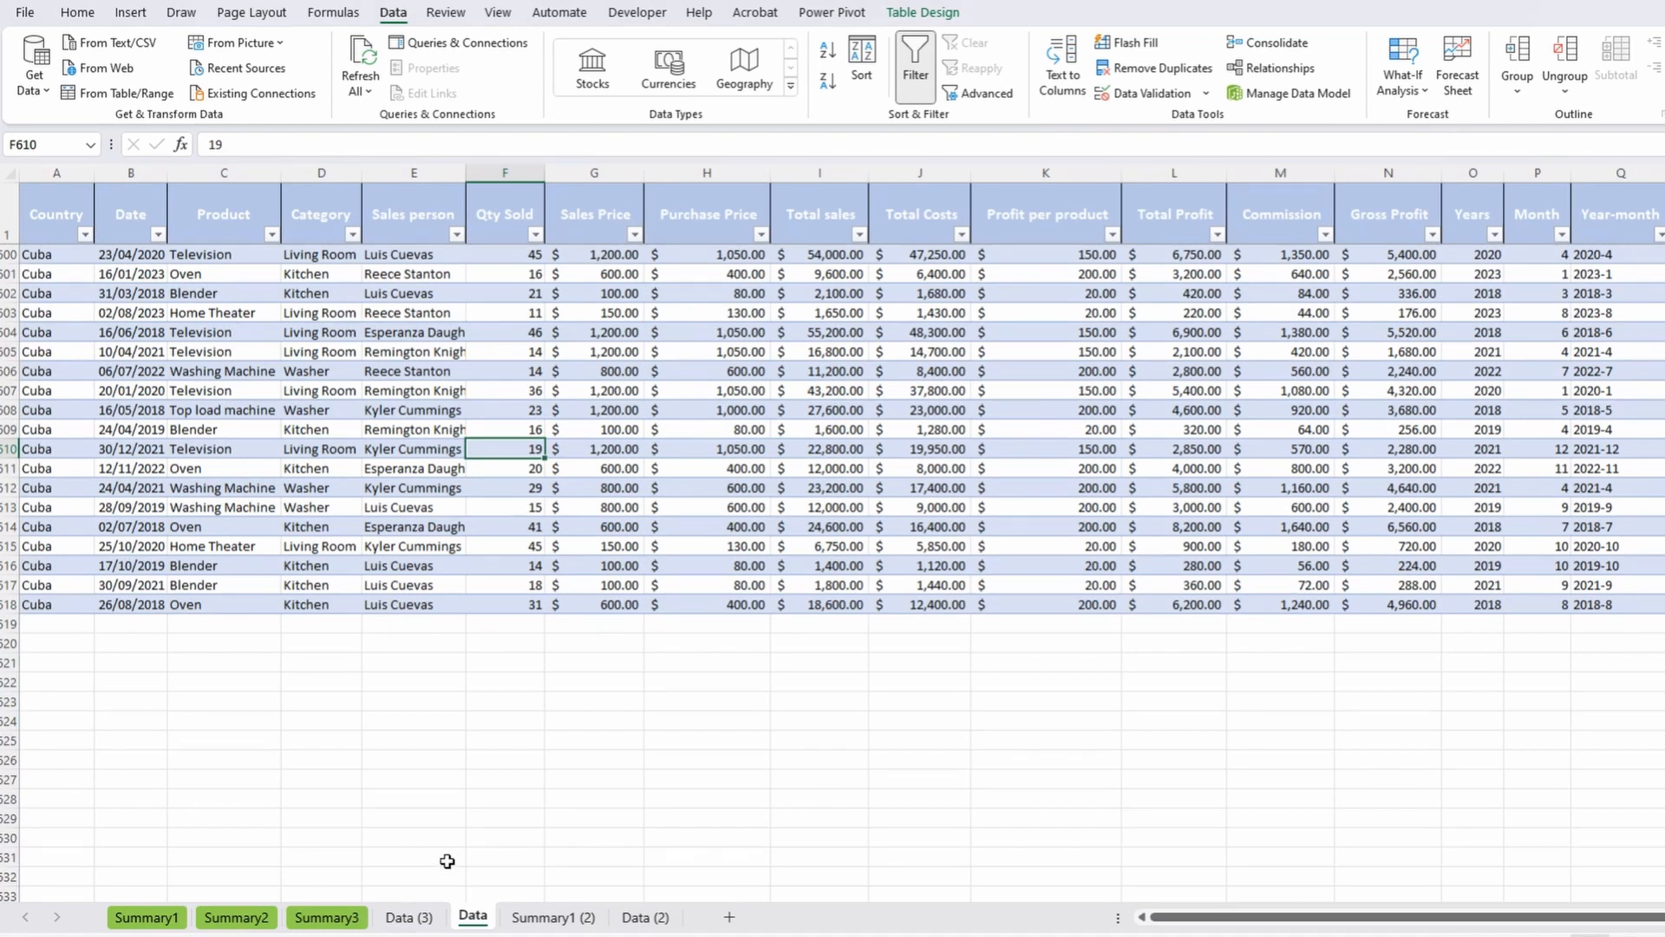
Copy the column headers from Total sales through Year-month on the Data sheet.
left_click(420, 918)
left_click(476, 917)
left_click(713, 205)
key("Right")
key("ctrl+shift+Right")
key("ctrl+c")
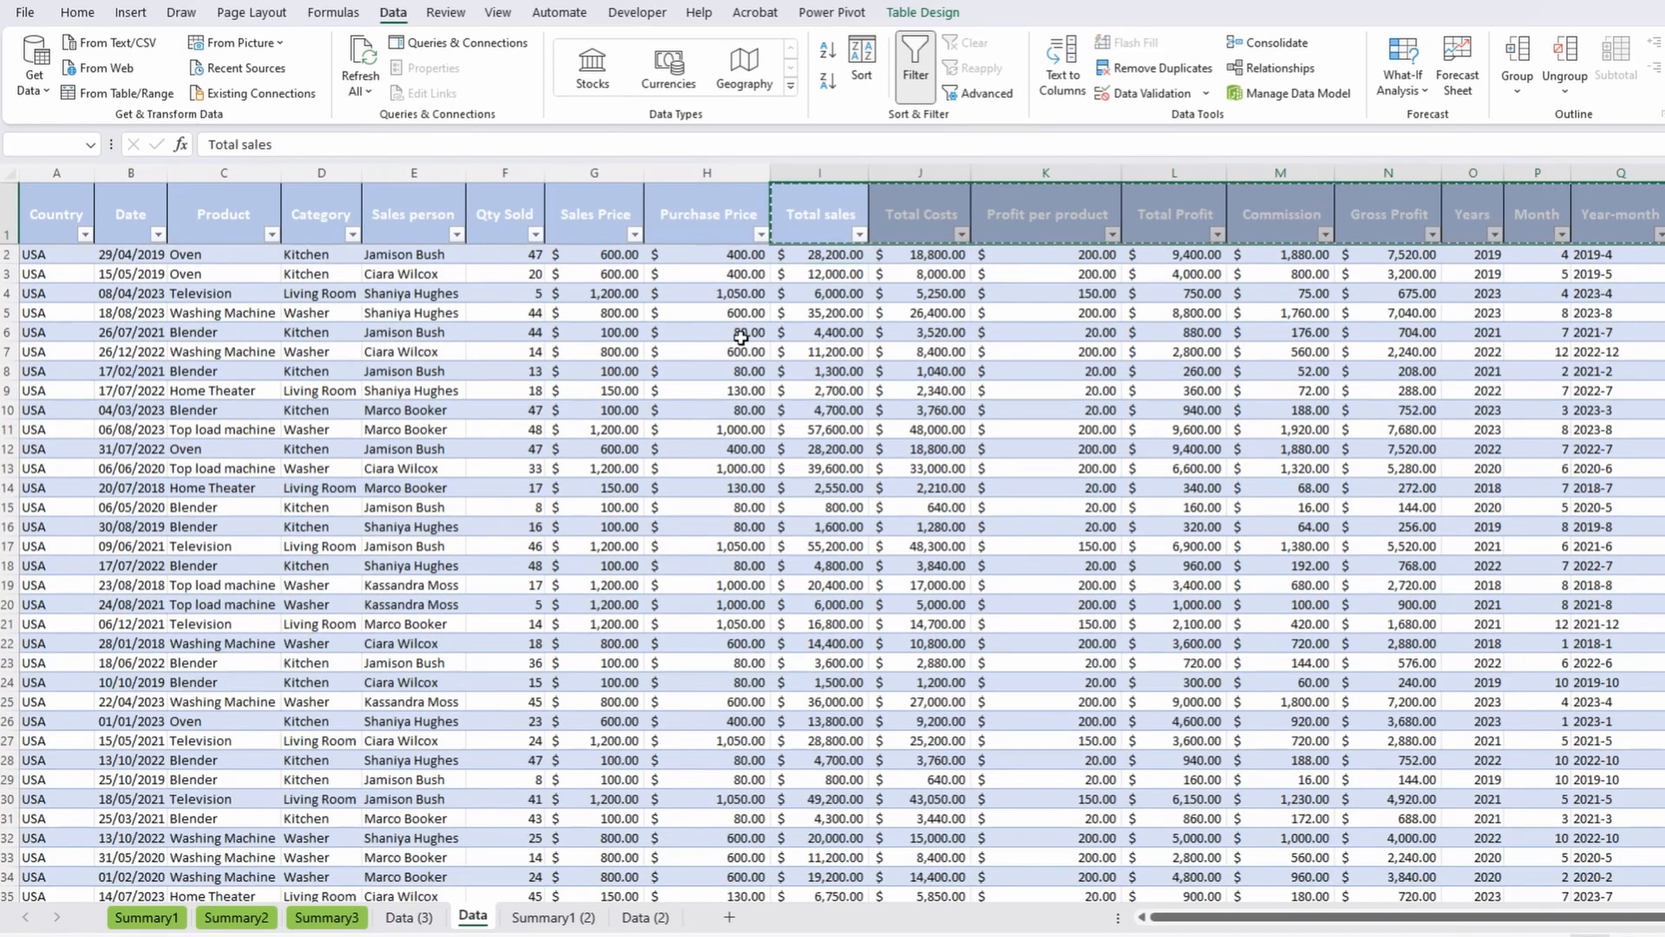
Paste the copied headers as values on Data (3), starting in the first column after Purchase Price.
key("ctrl+Page_Up")
key("ctrl+Up")
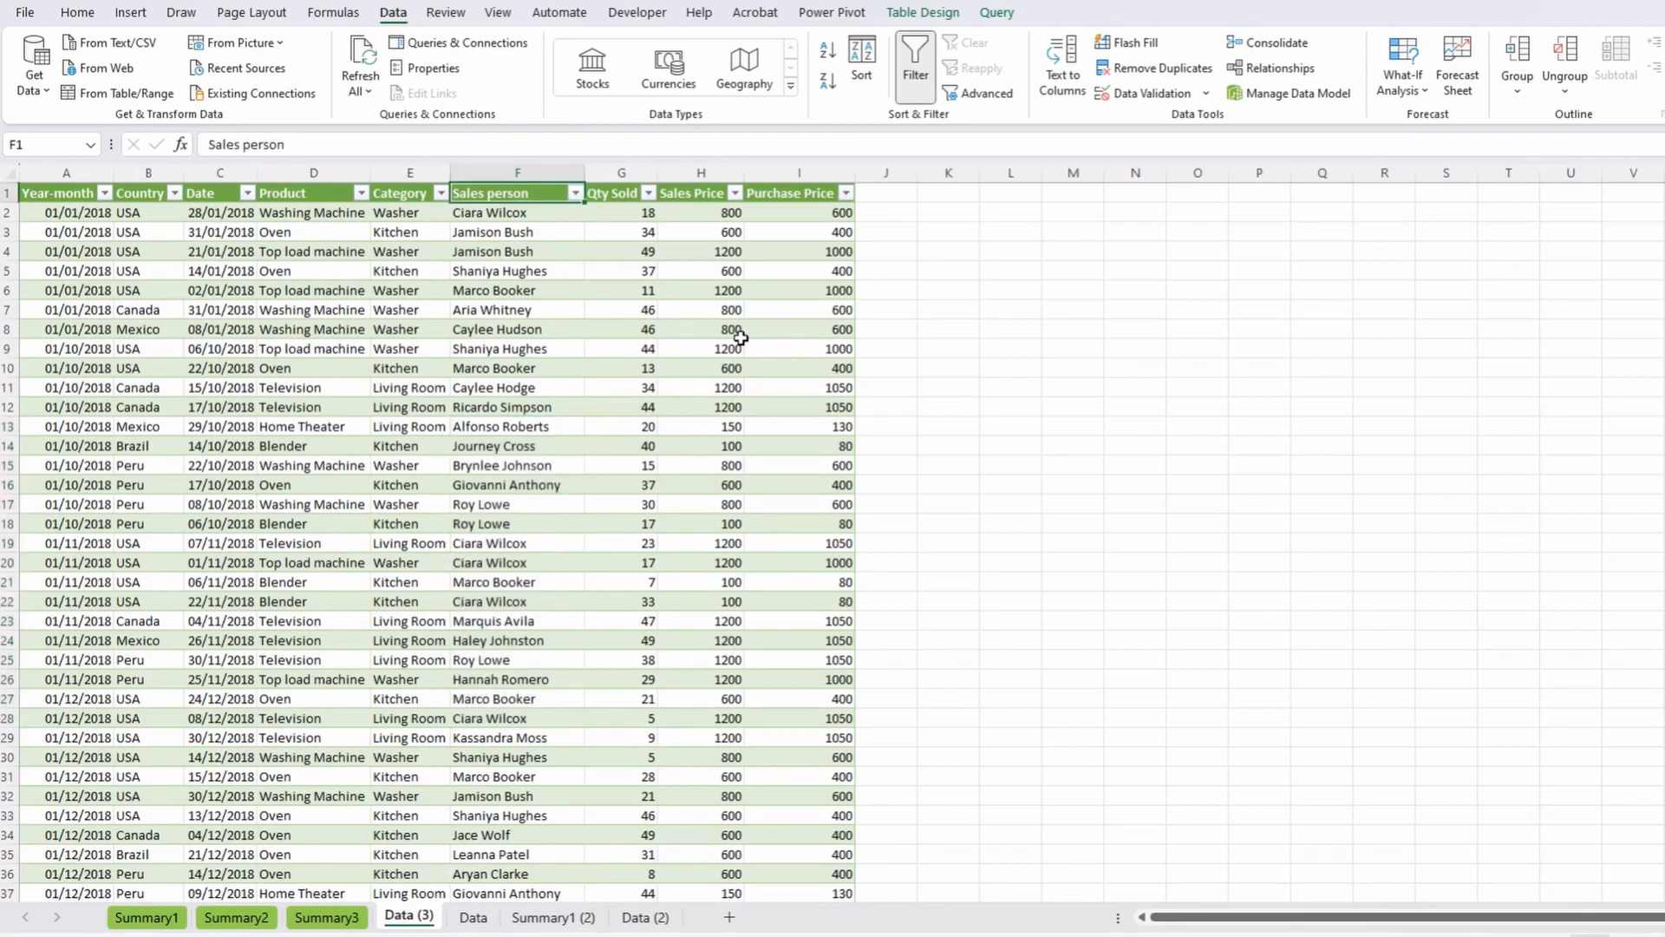
key("ctrl+Right")
key("Right")
key("shift+F10")
key("v")
key("Down")
key("Left")
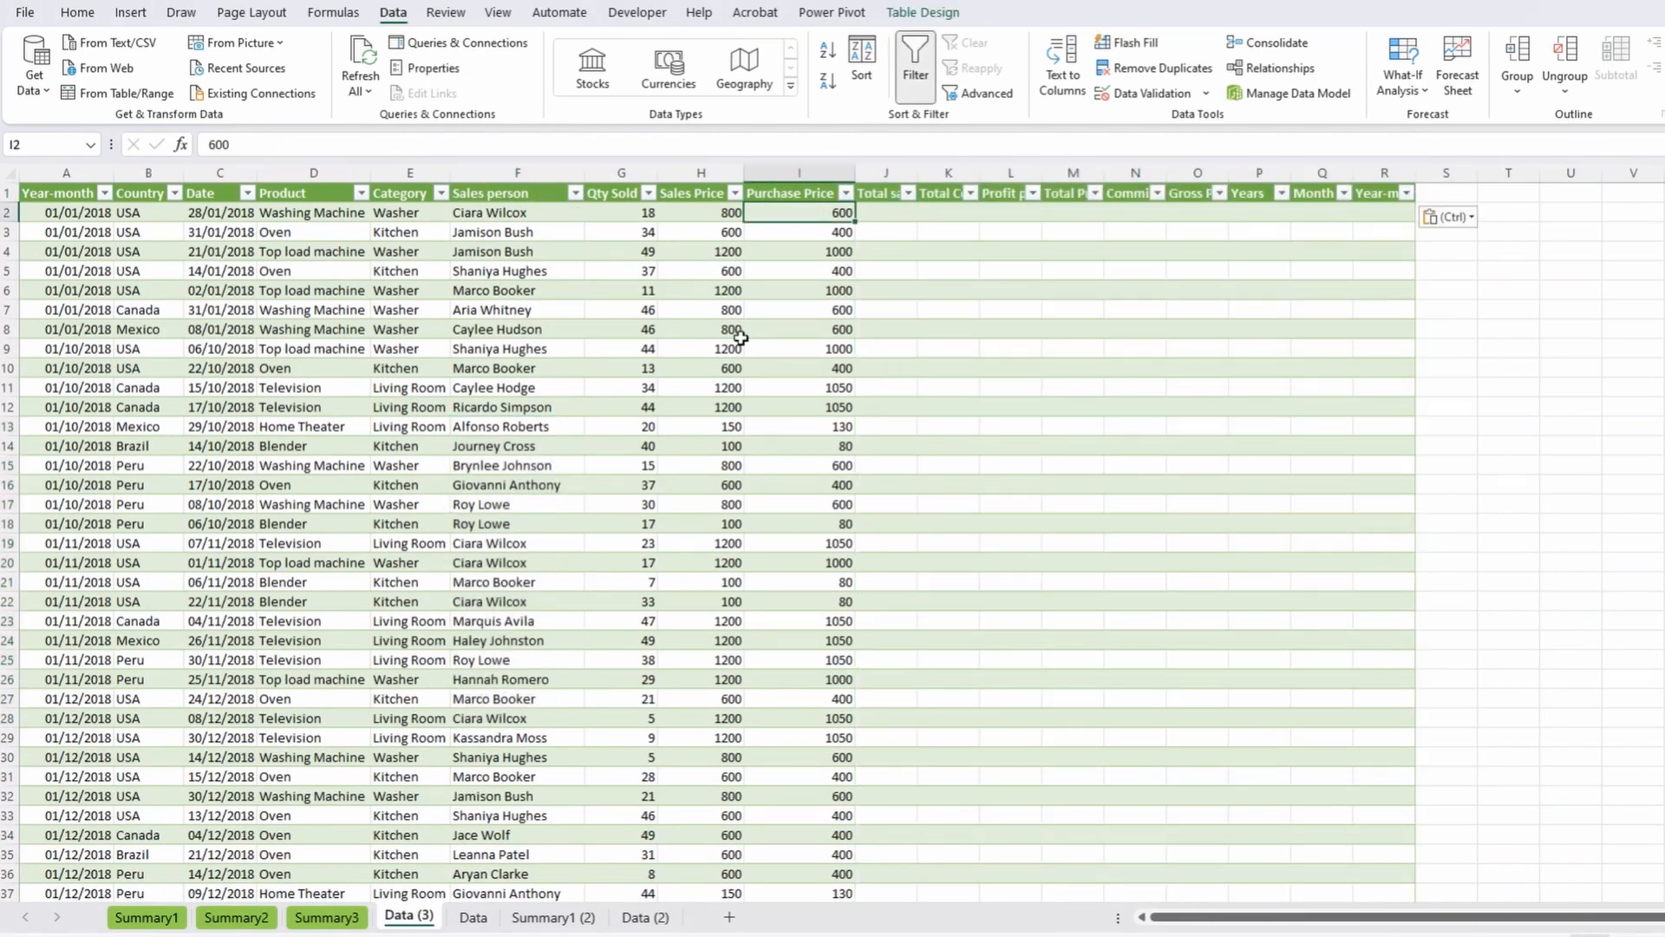
Inspect the imported records and the empty row 2 cells under the added headers, and open a new window of the workbook.
key("ctrl+shift+Left")
key("ctrl+shift+Down")
key("ctrl+Up")
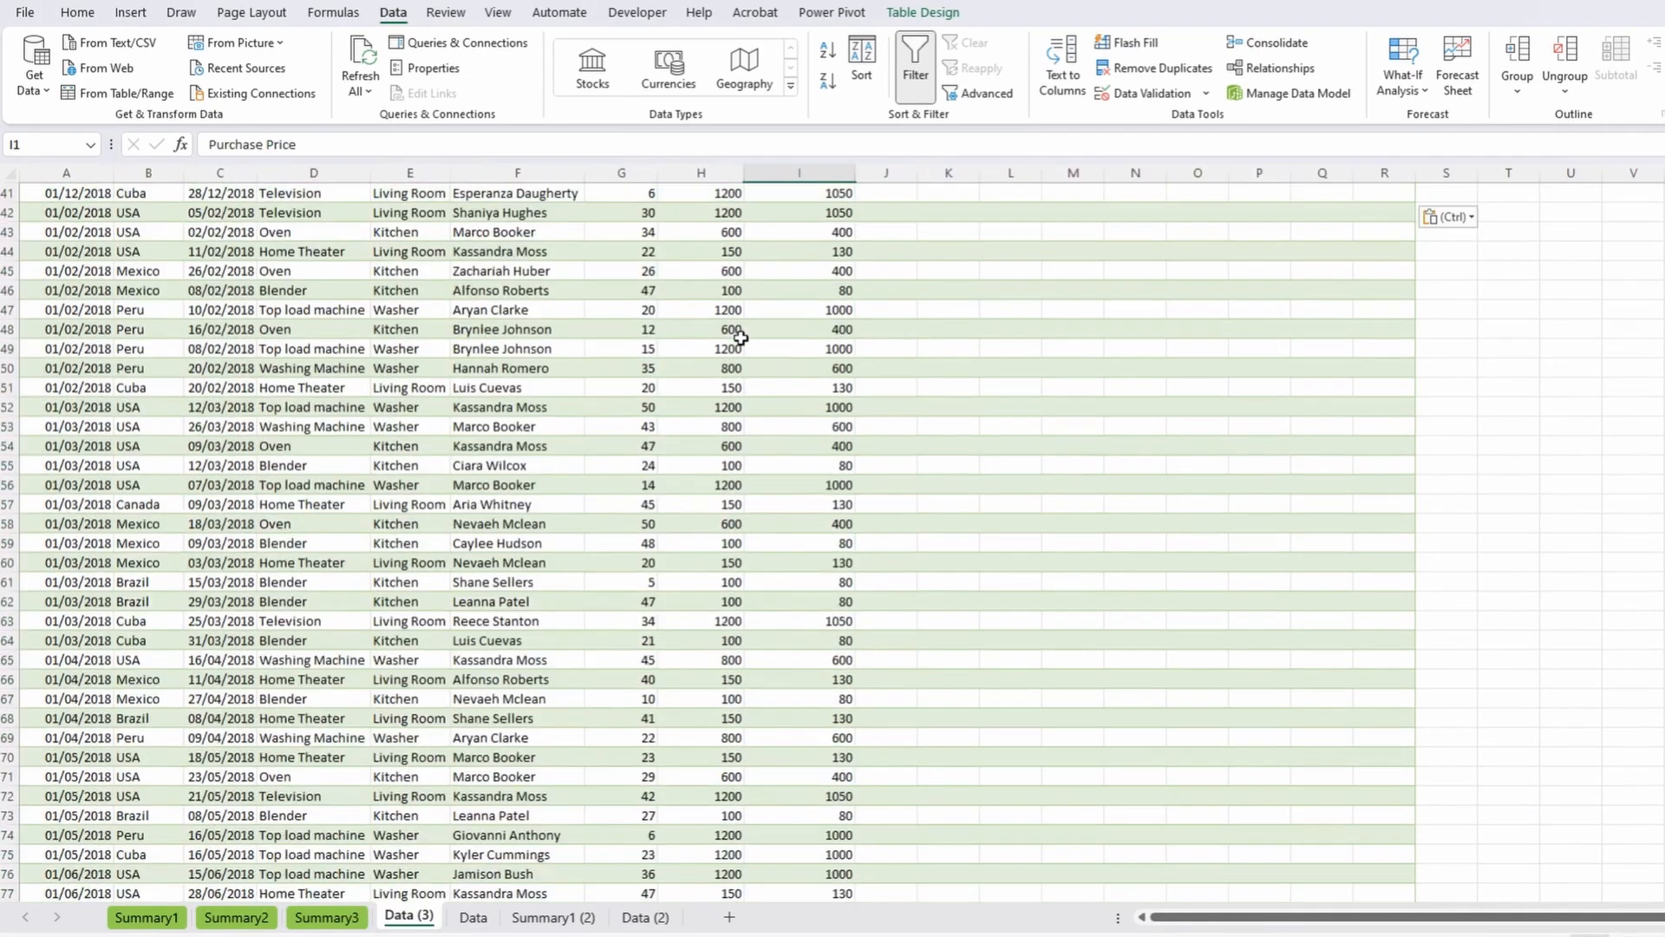
key("Right")
key("Down")
key("ctrl+shift+Right")
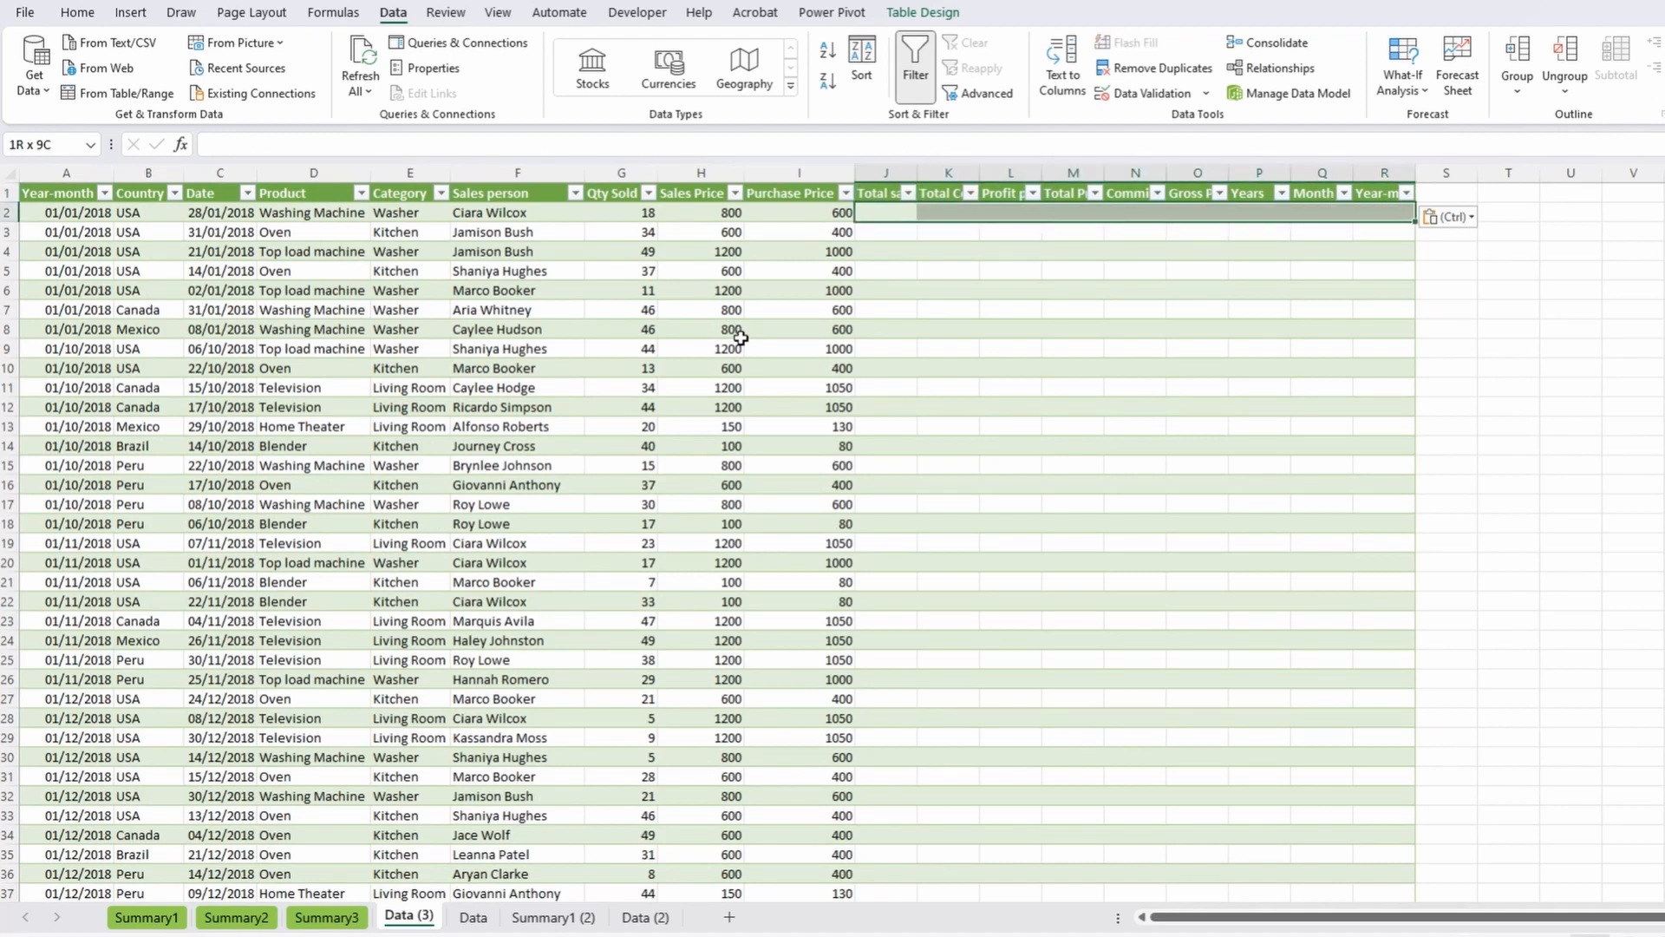
key("Left")
key("Right")
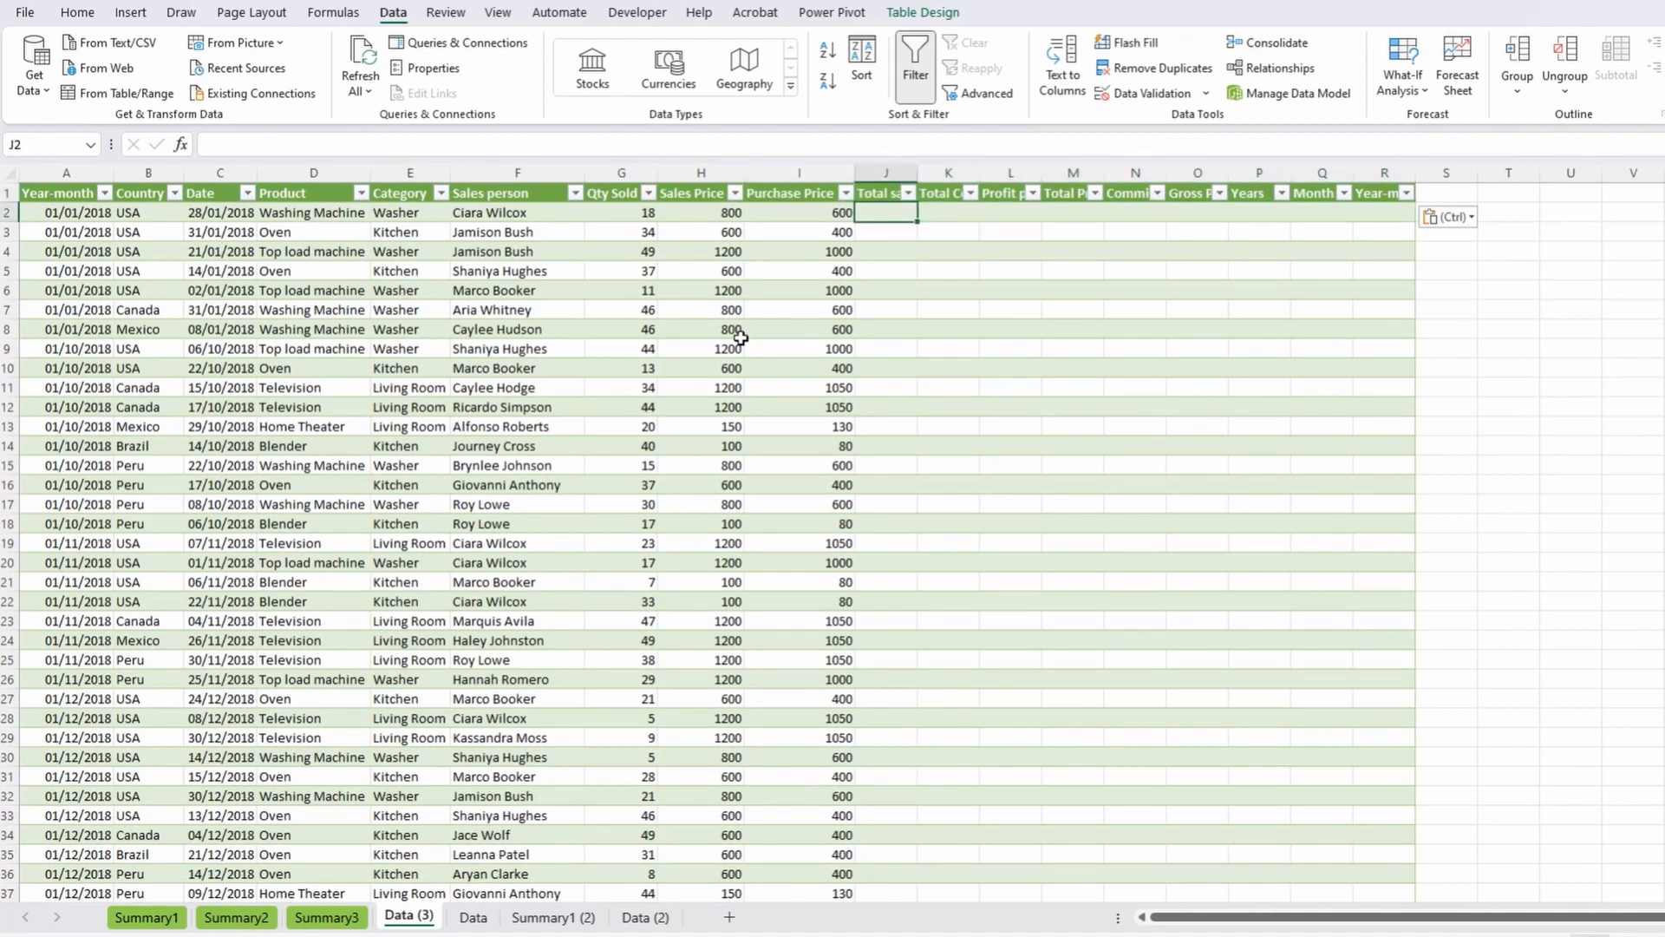
key("alt+w")
key("n")
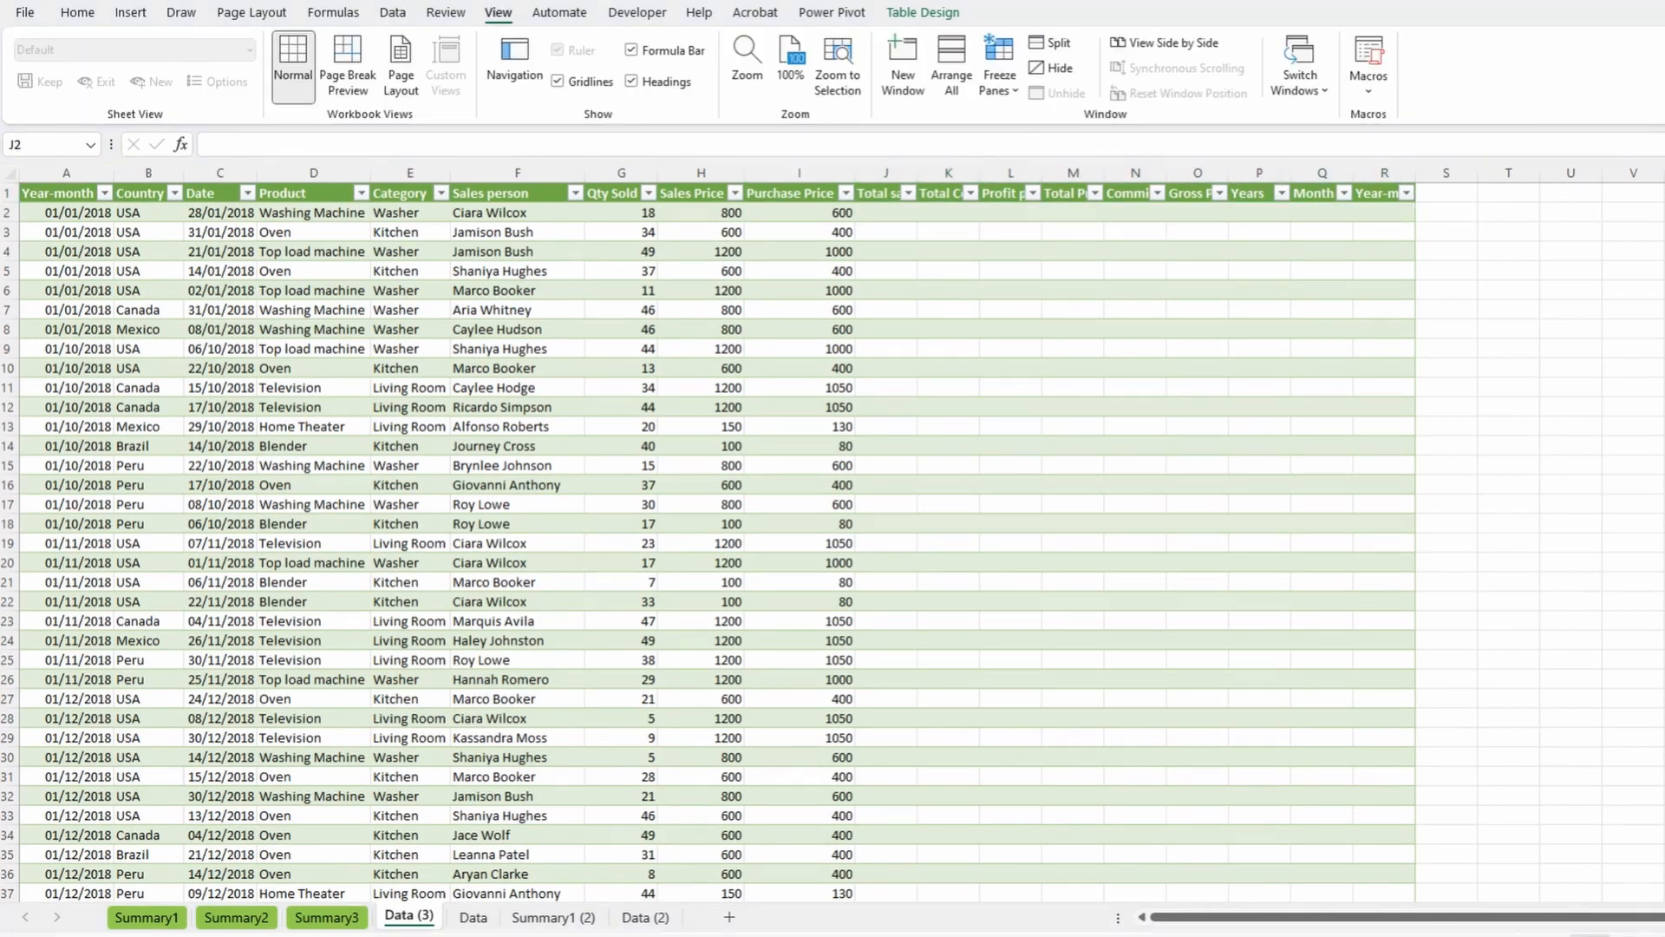
Fill the Total sales column with the formula =[@[Qty Sold]]*[@[Sales Price]].
type("=")
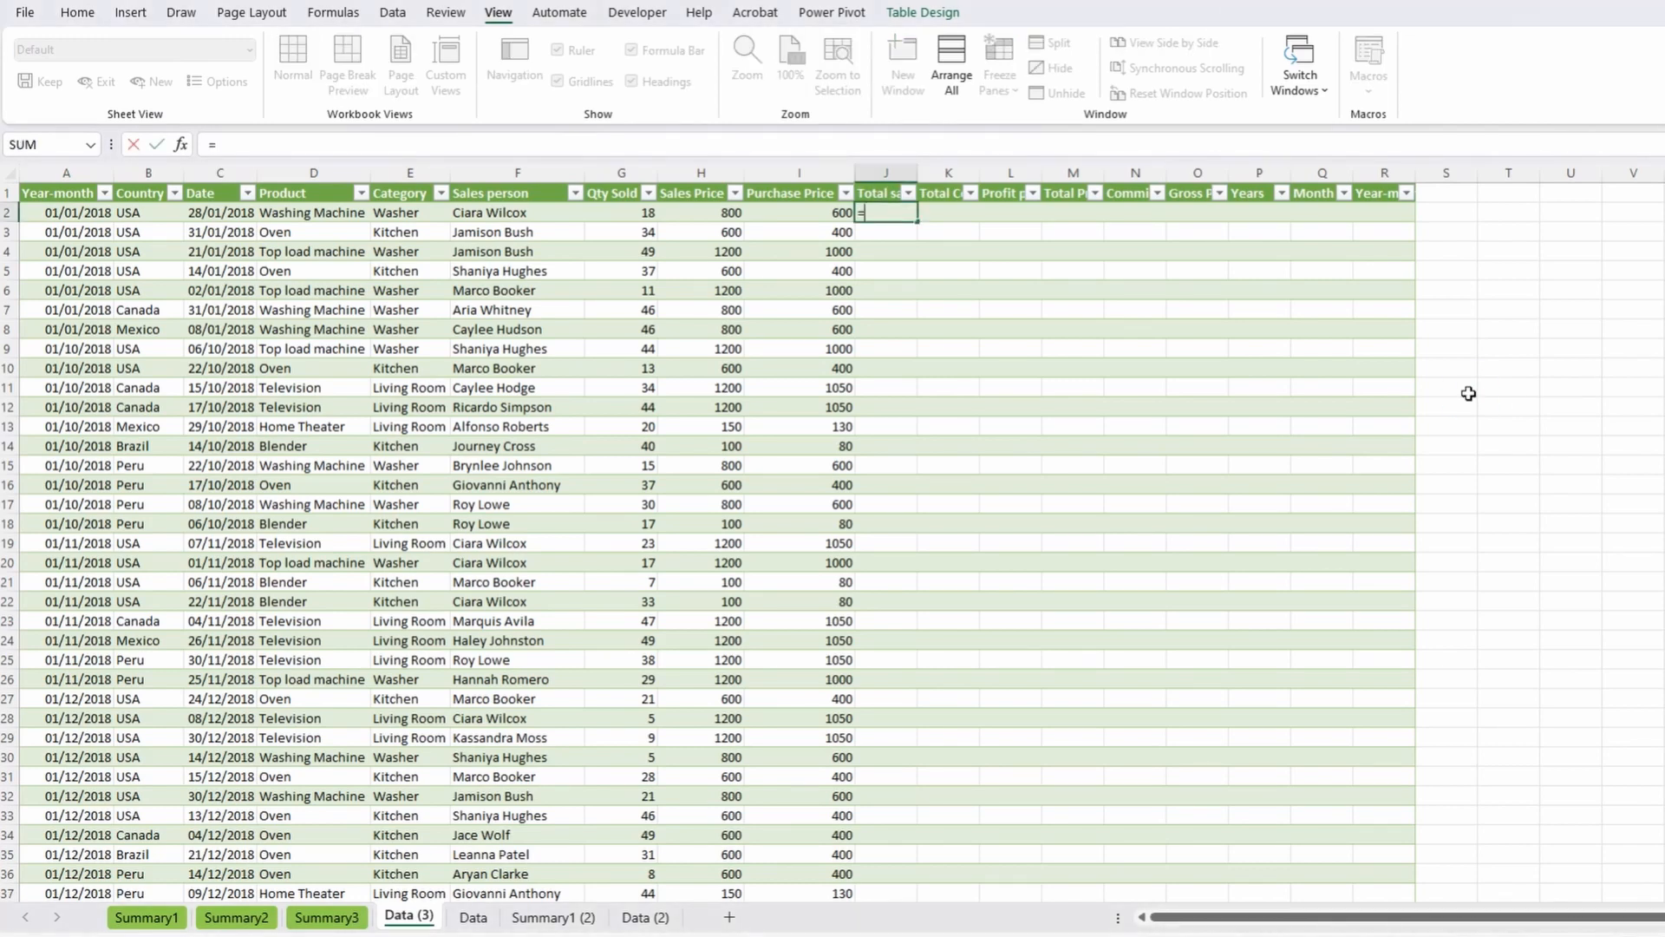
key("Left")
key("Left")
key("Left")
type("*")
key("Left")
key("Left")
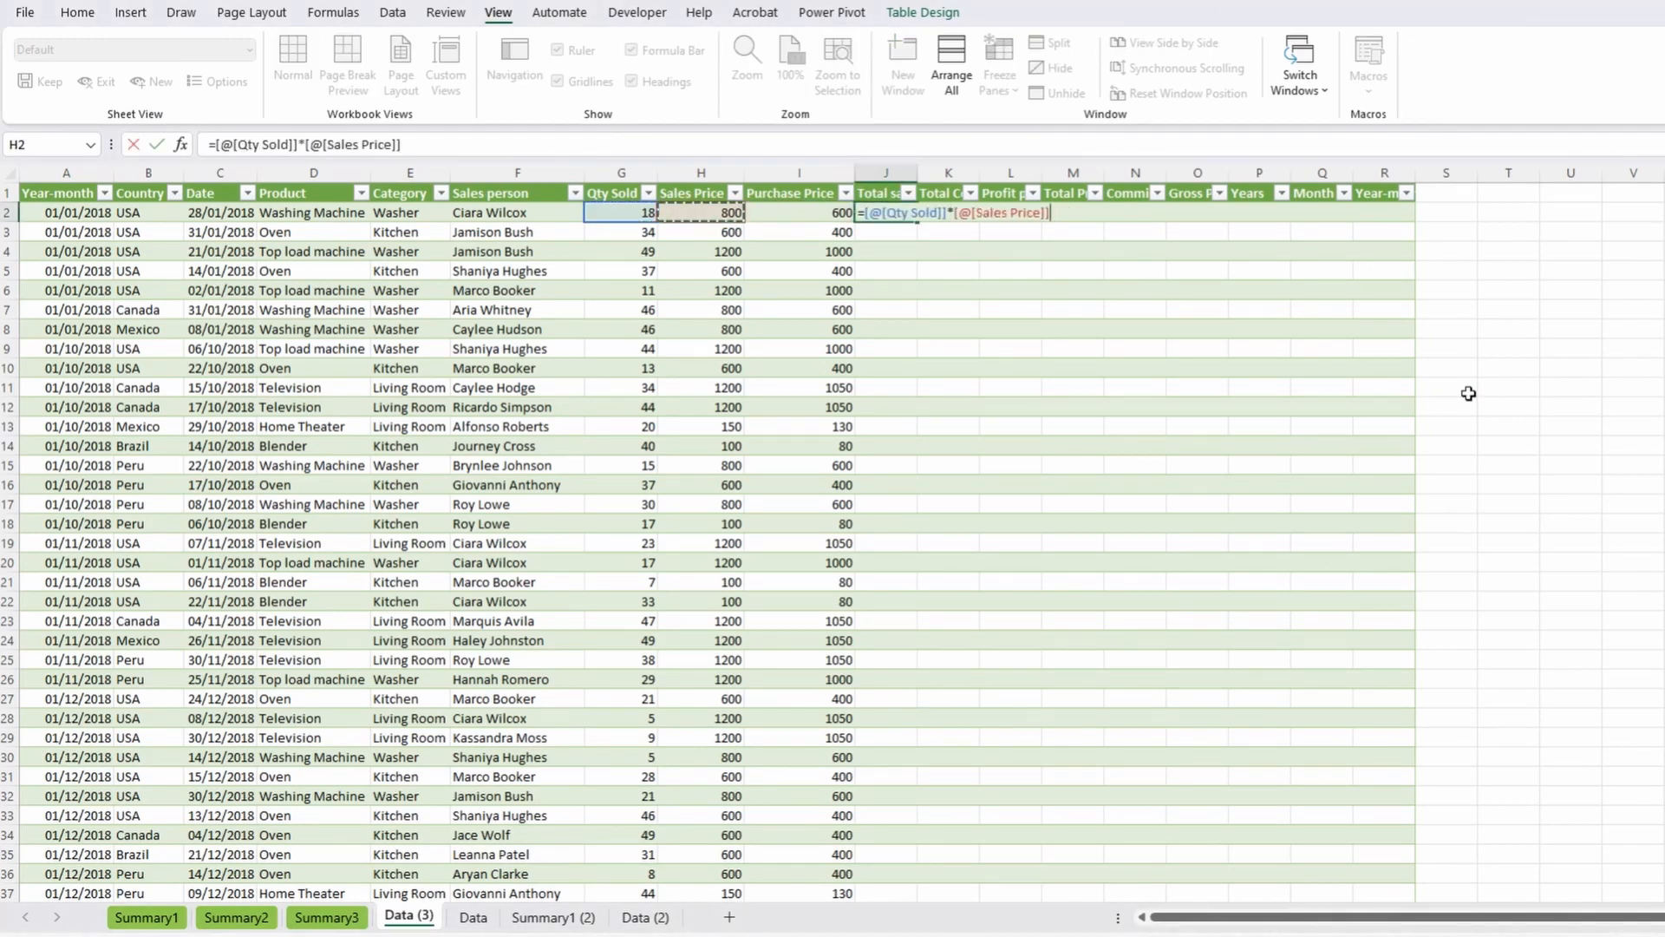
key("Tab")
Format the table's header row with wrapped text, centred both horizontally and vertically.
key("Up")
key("shift+space")
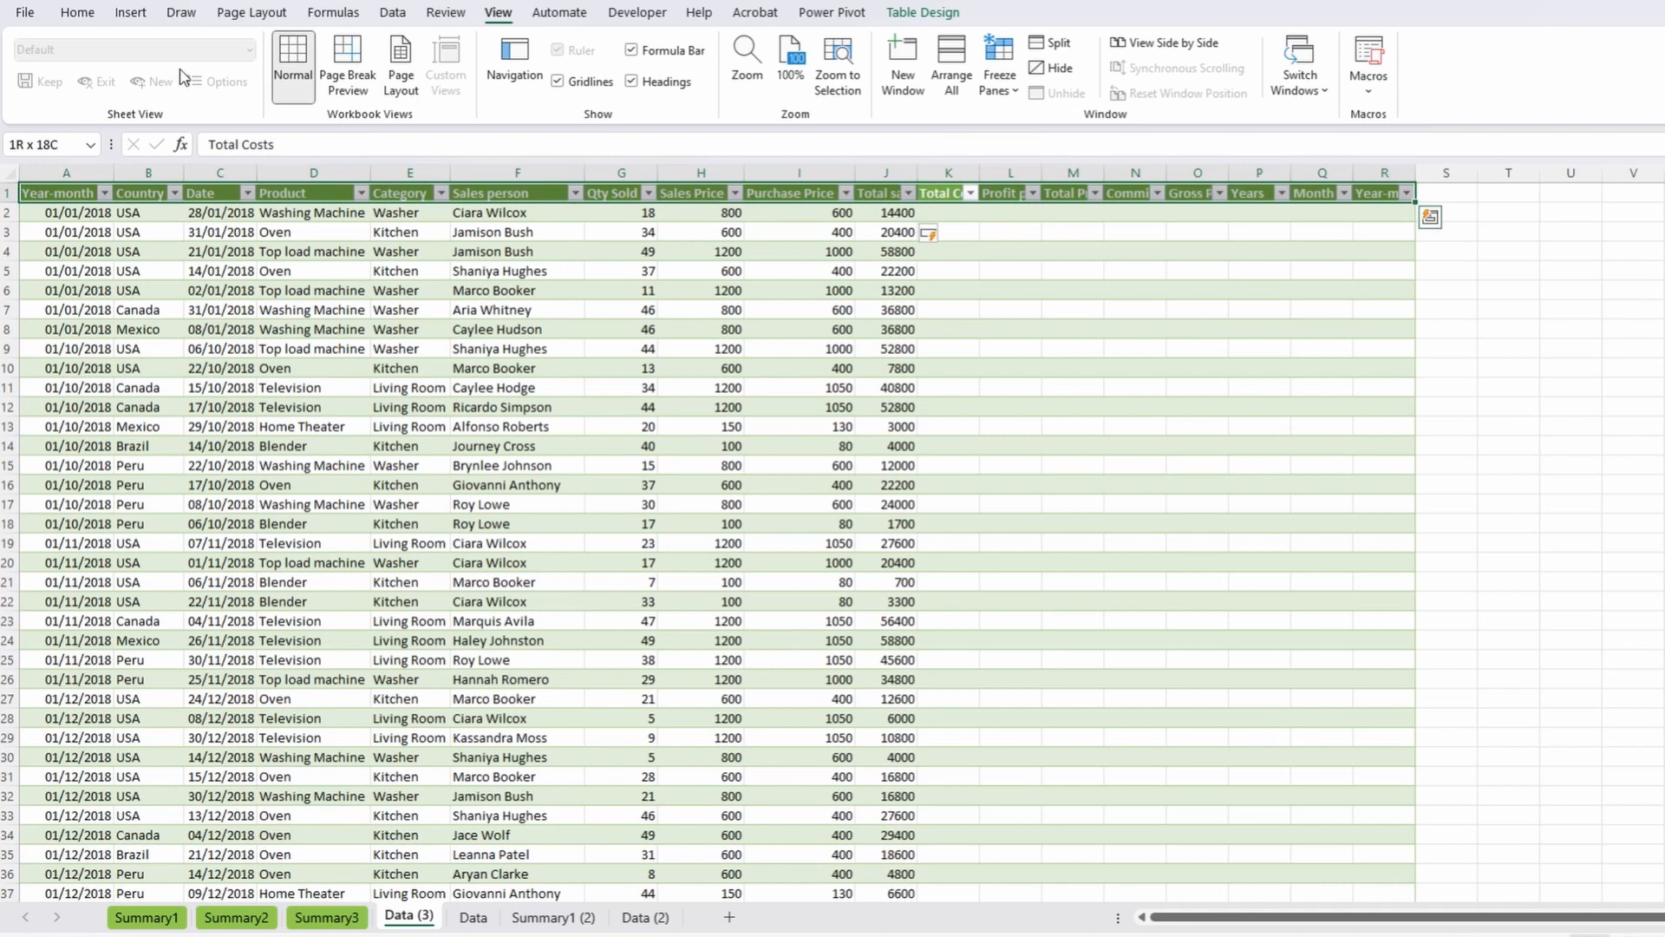
left_click(77, 12)
left_click(624, 51)
left_click(445, 81)
left_click(446, 50)
left_click(887, 271)
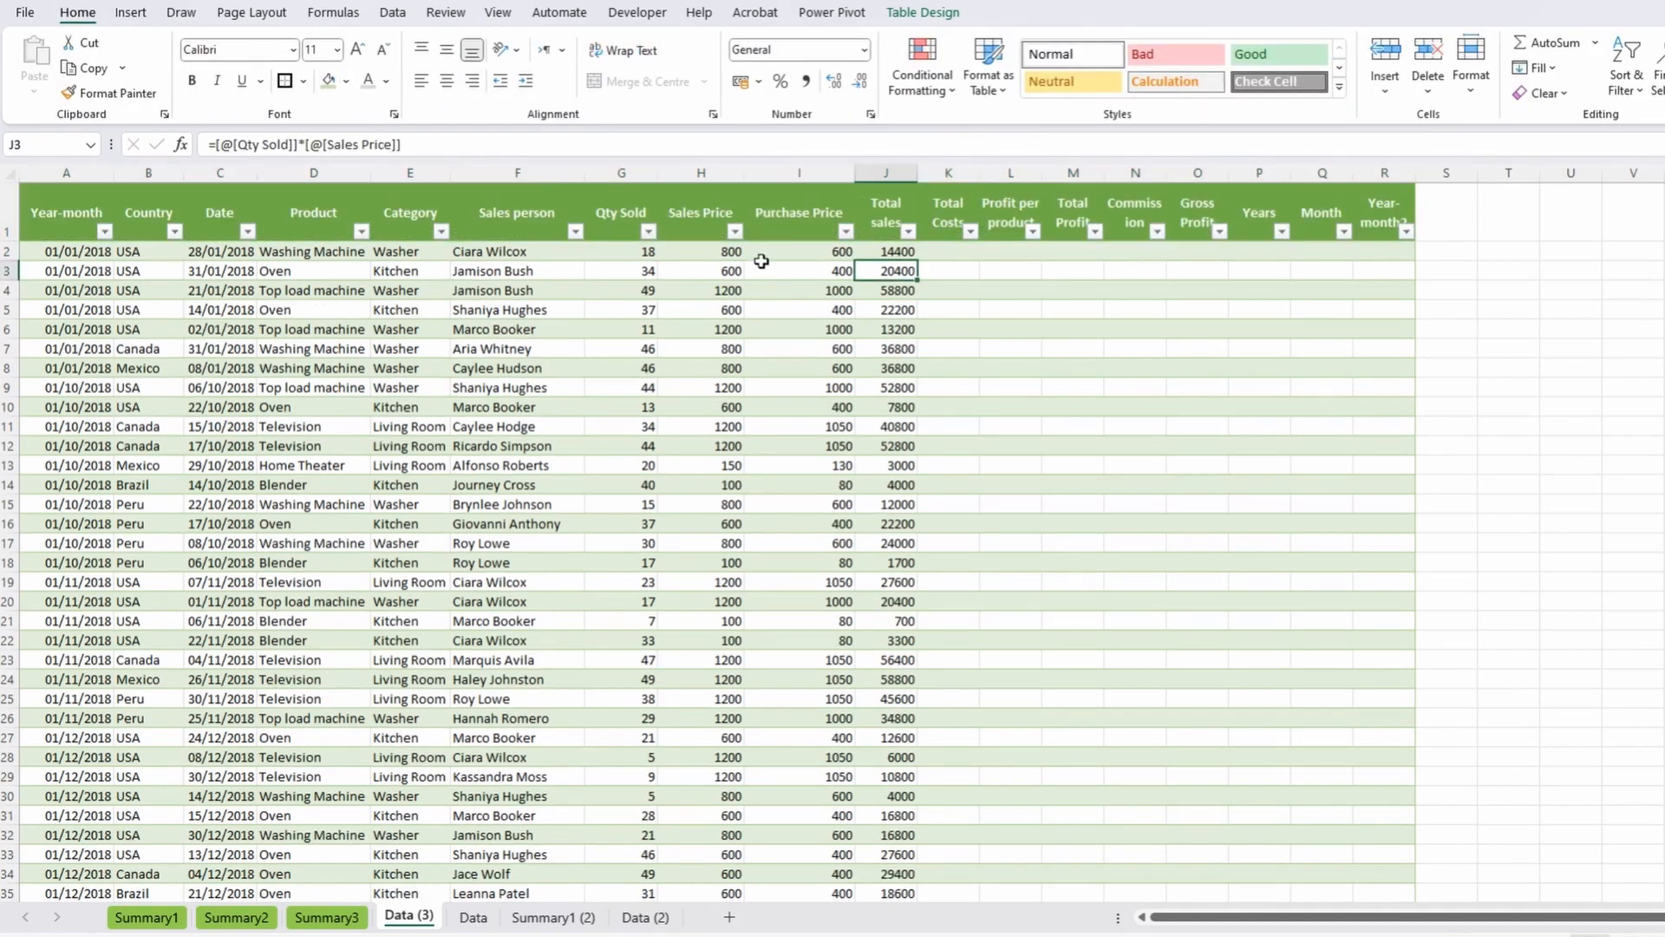
Apply the $ English (United States) accounting format to the columns from Sales Price through Gross Profit.
left_click_drag(722, 271, 1215, 275)
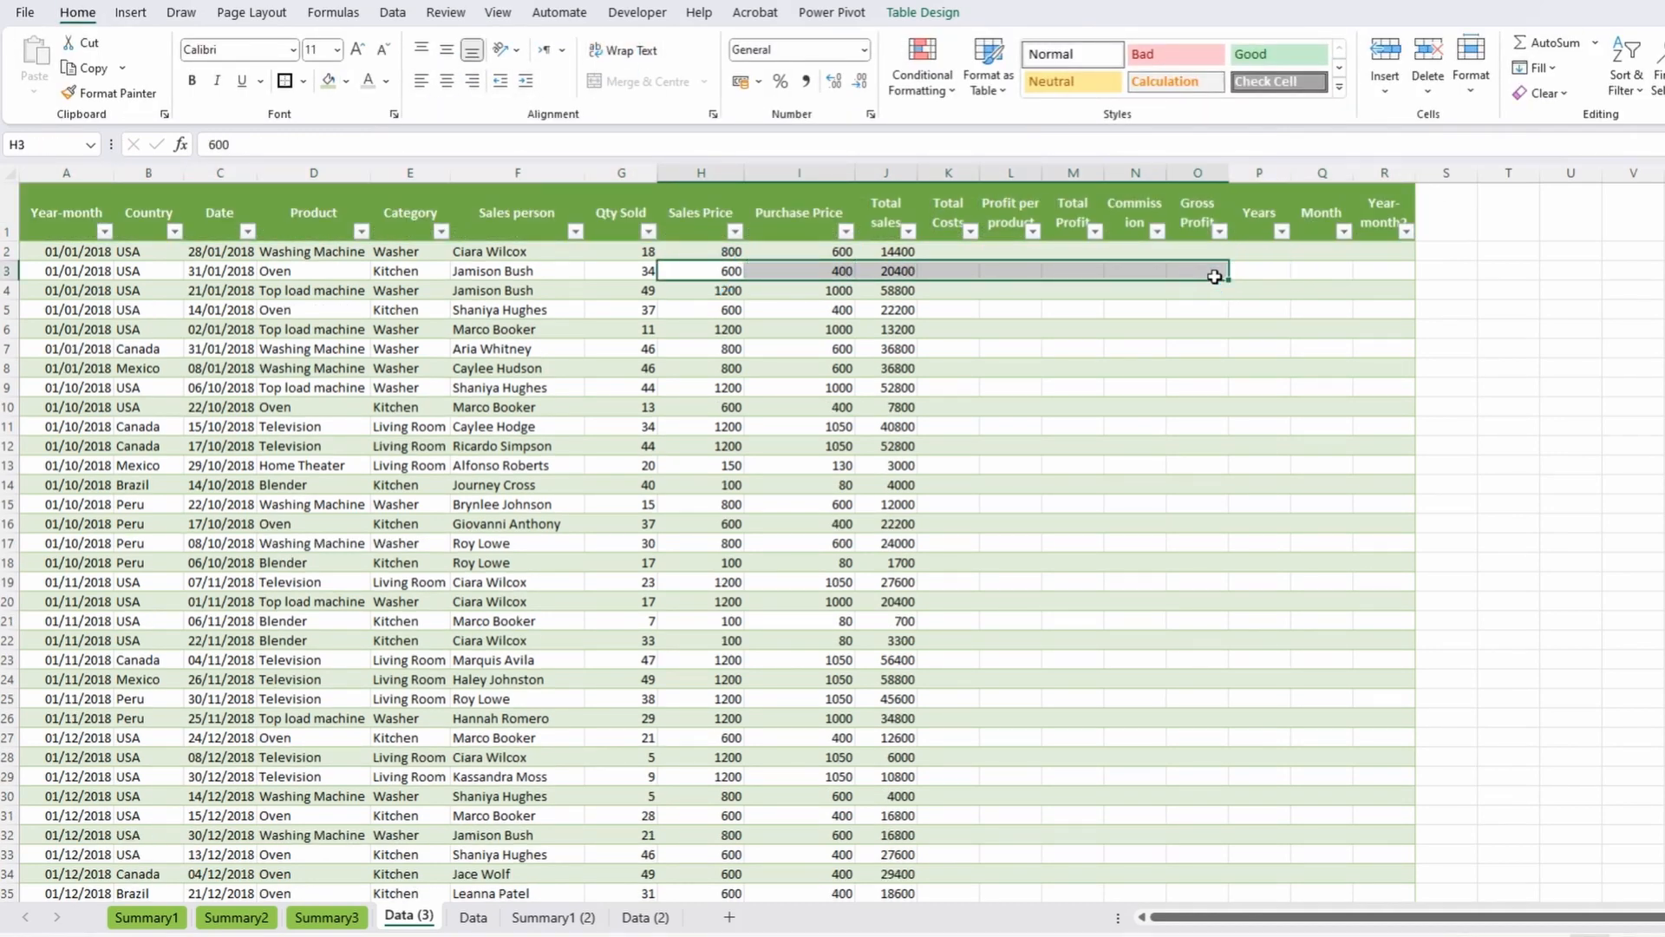
key("ctrl+space")
left_click(758, 82)
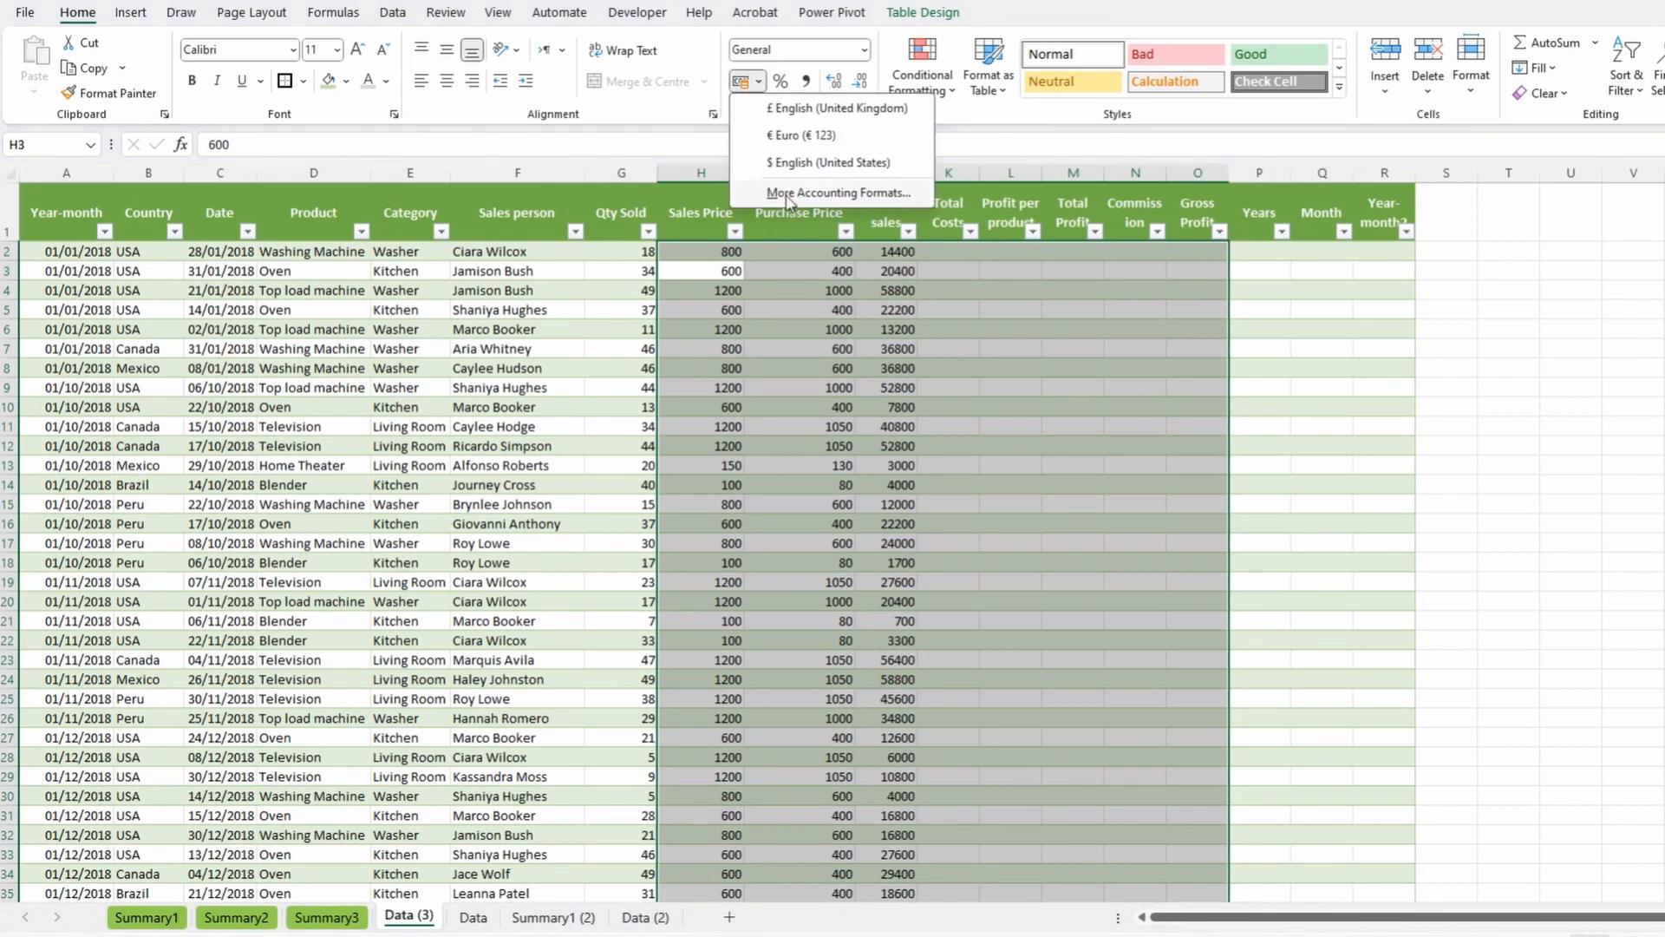
left_click(764, 163)
Fill the Total Costs column with the formula =[@[Qty Sold]]*[@[Purchase Price]].
left_click(964, 250)
type("=")
key("Left")
key("Left")
key("Left")
key("Left")
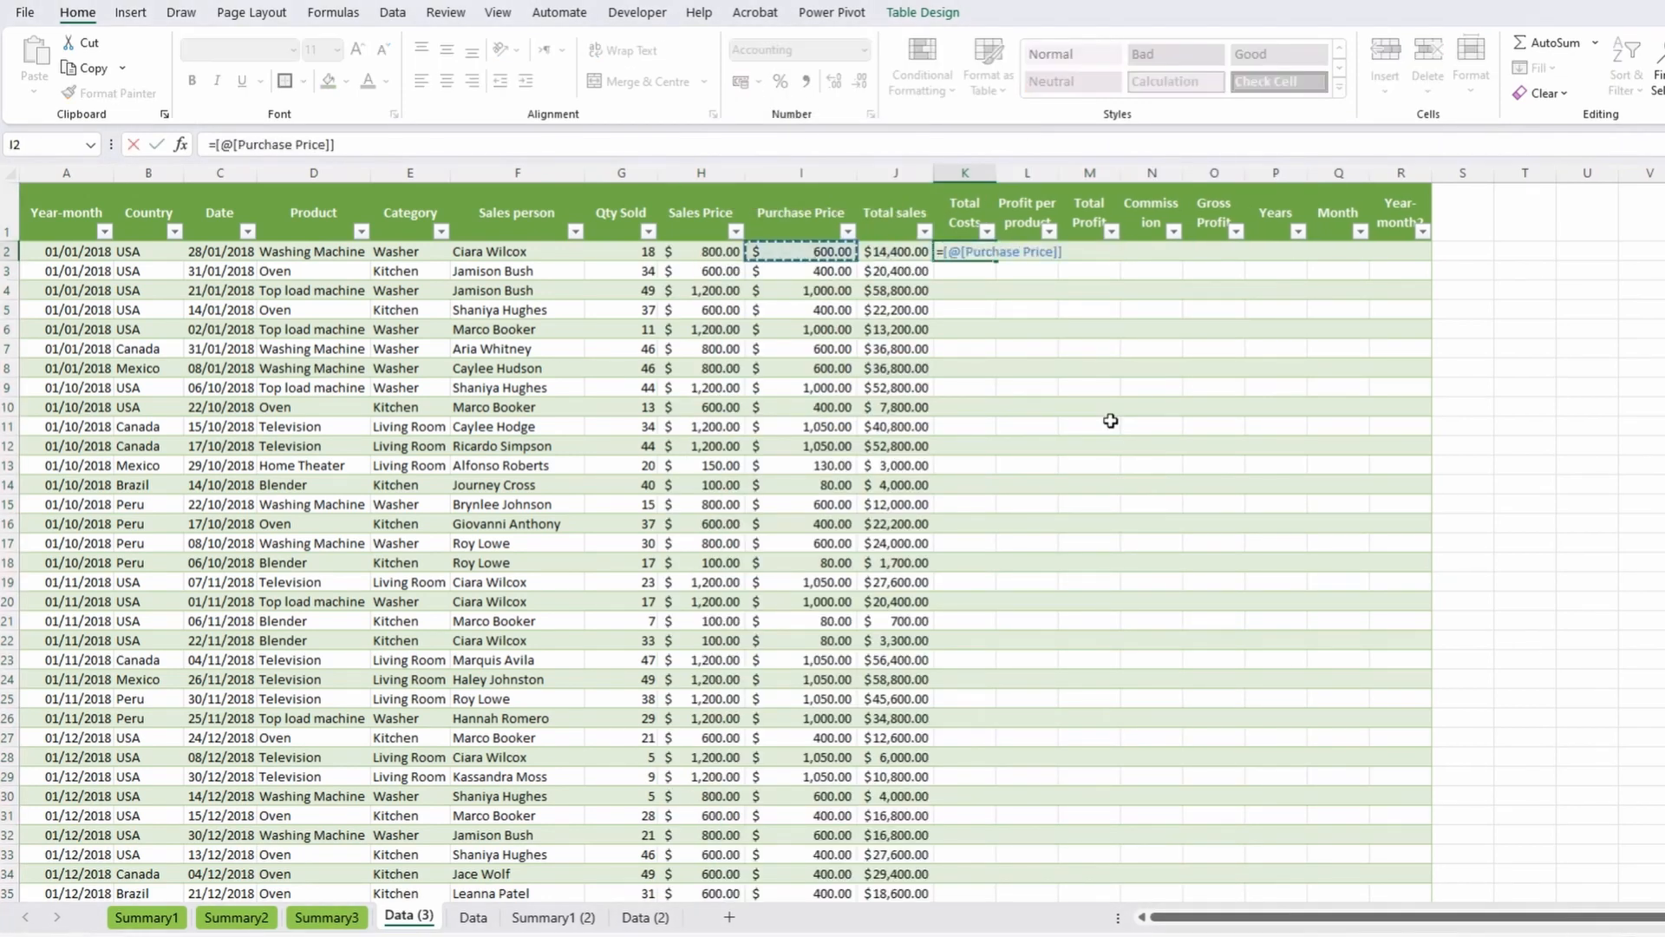
type("*")
key("Left")
key("Left")
key("Return")
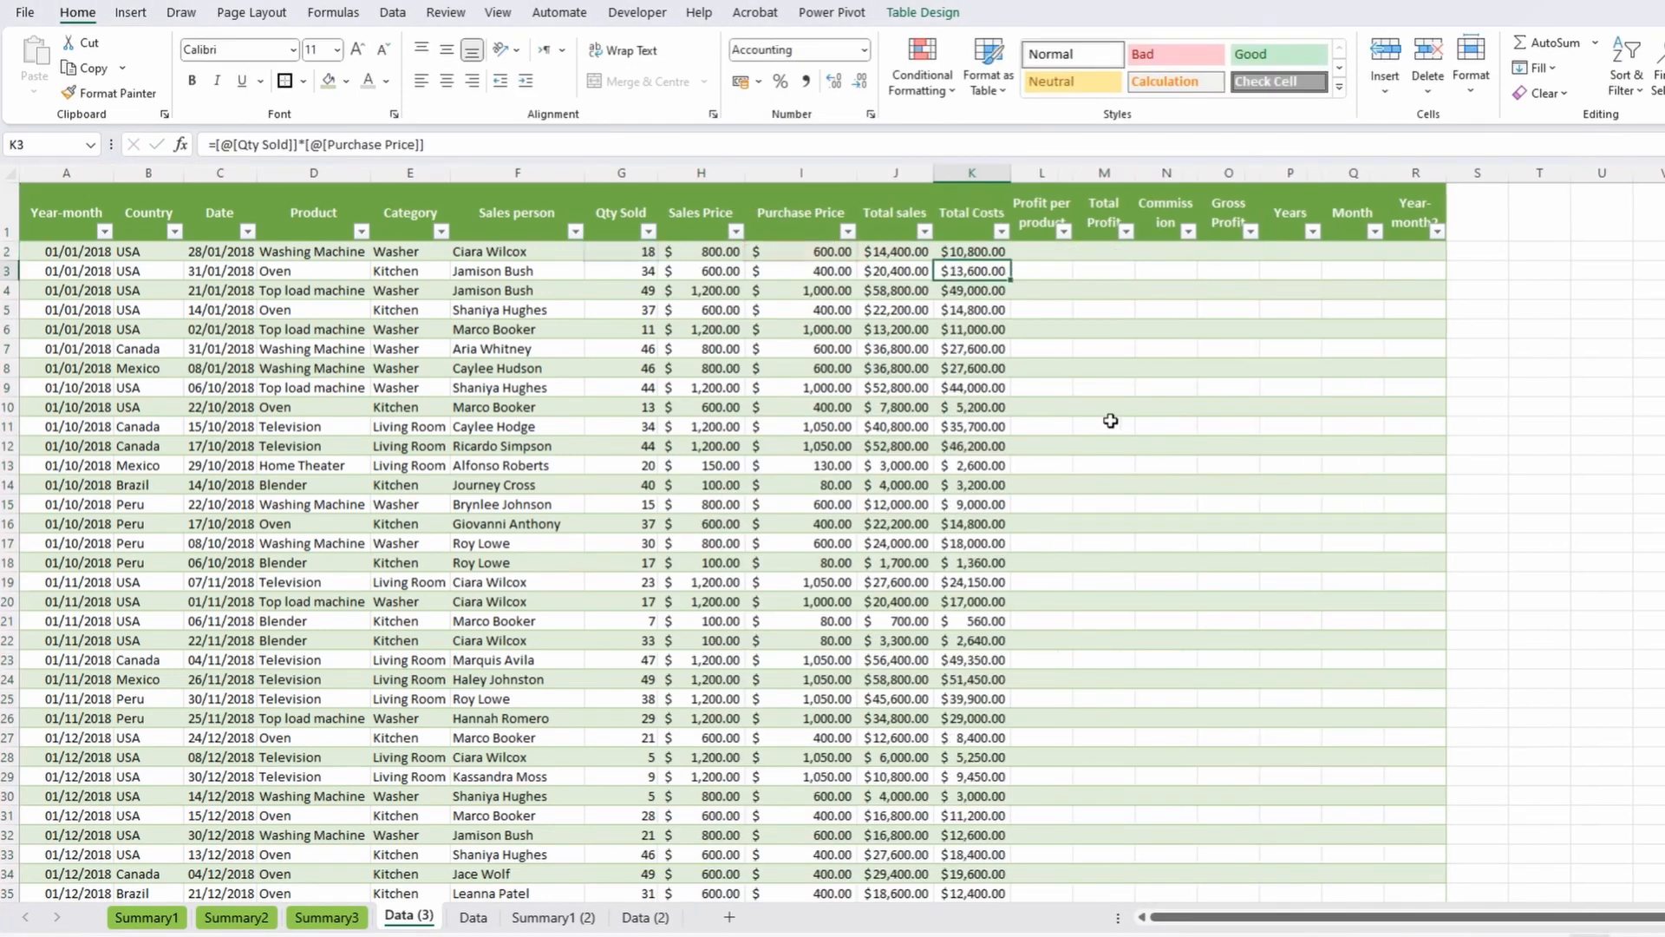
Fill the Profit per product column with the formula =[@[Sales Price]]-[@[Purchase Price]].
key("Up")
key("Right")
type("=")
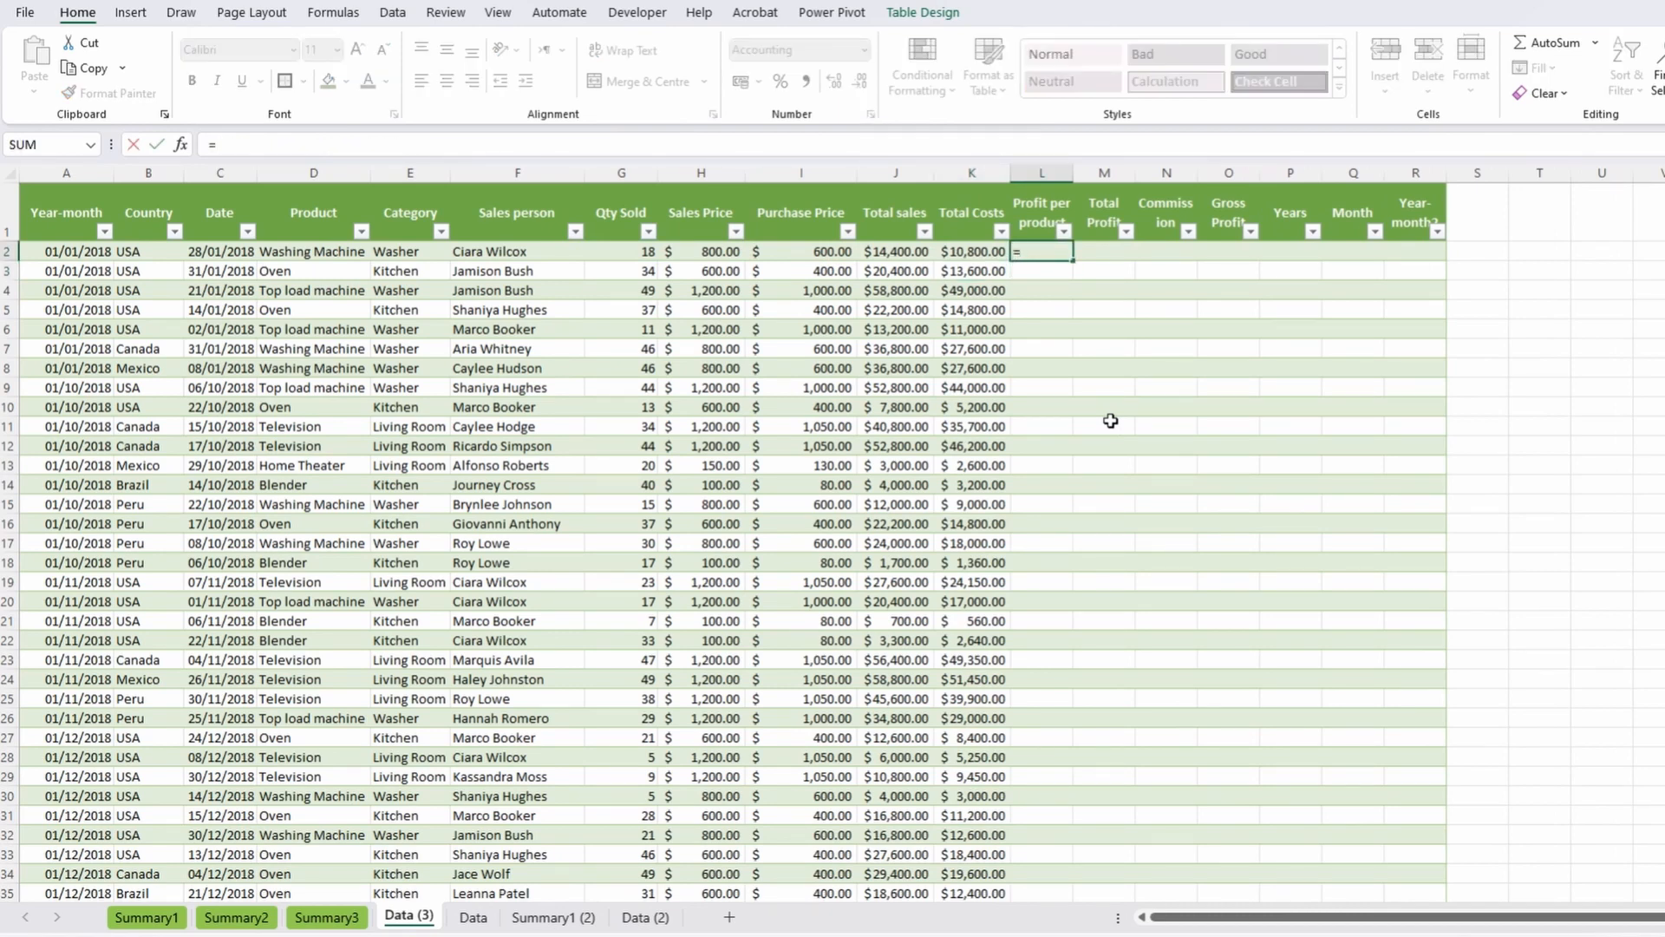
key("Left")
key("Left")
key("Left")
key("Left")
type("-")
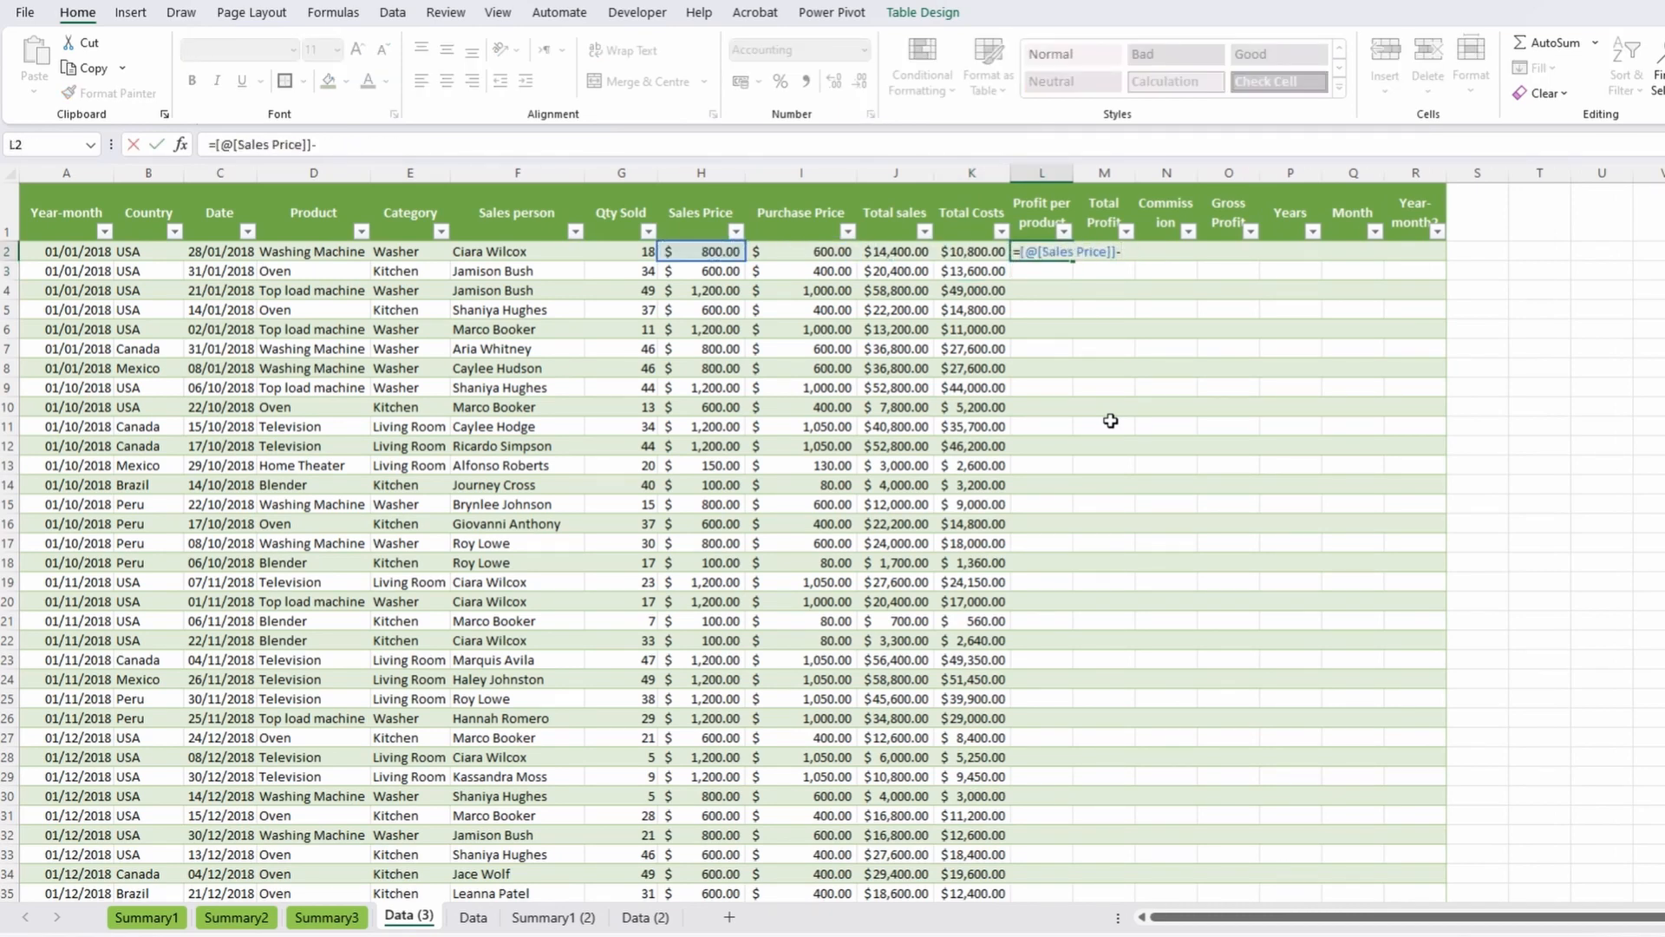
key("Left")
key("Left")
key("Left")
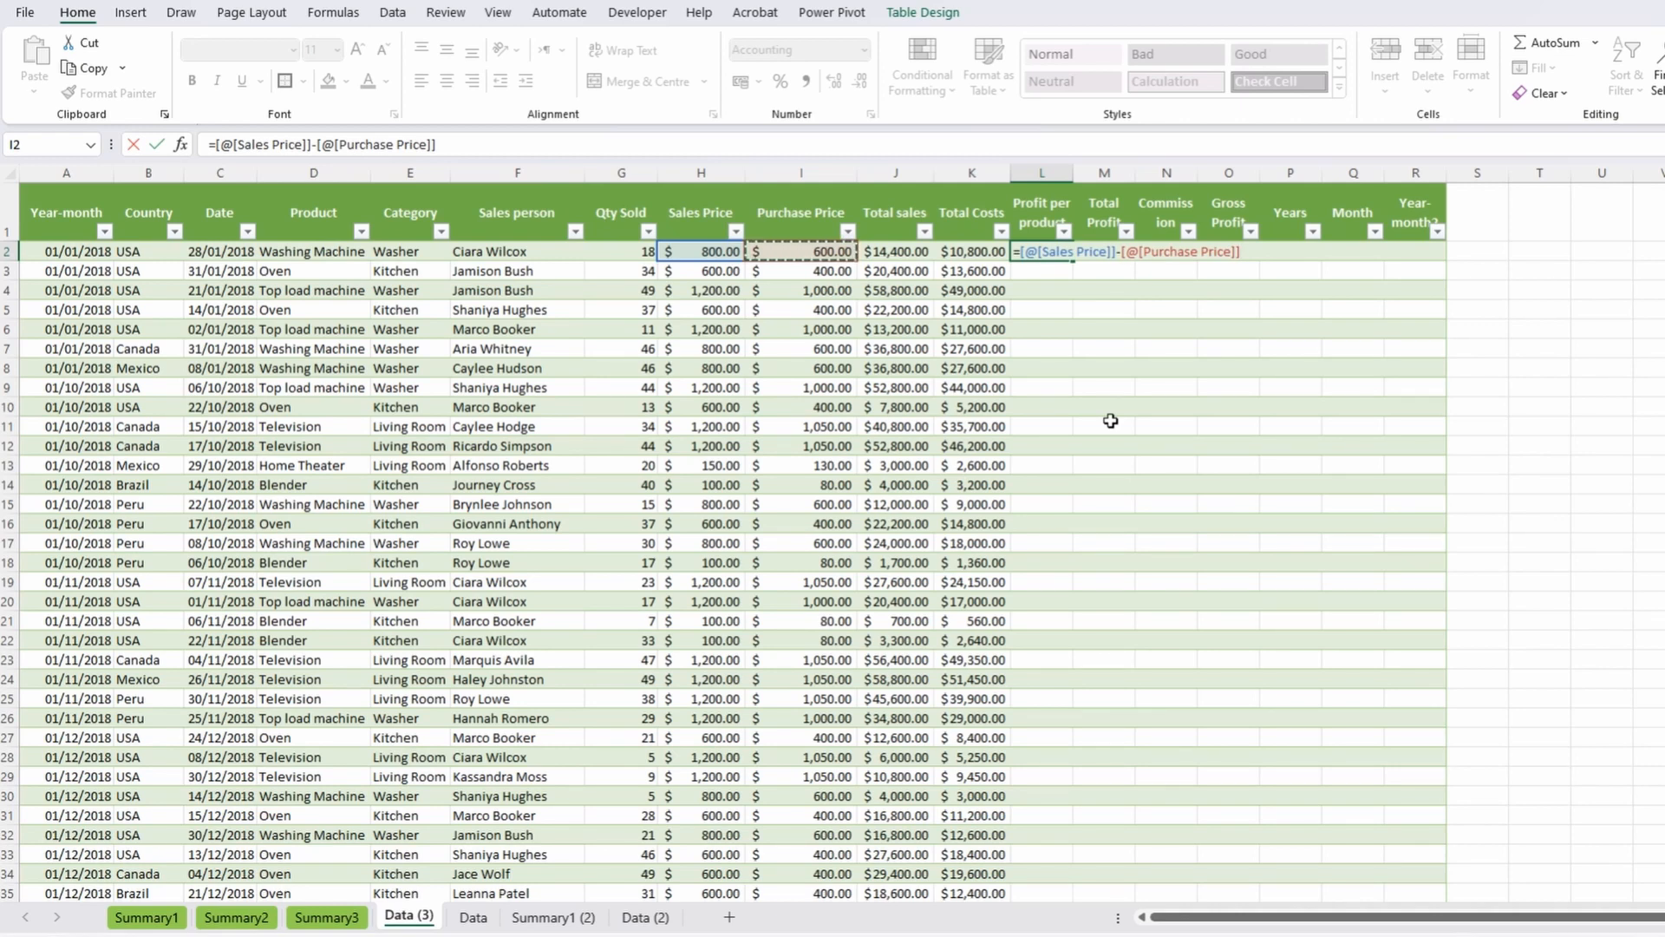
key("Return")
Fill the Total Profit column with the formula =[@[Total sales]]-[@[Total Costs]].
key("Up")
key("Right")
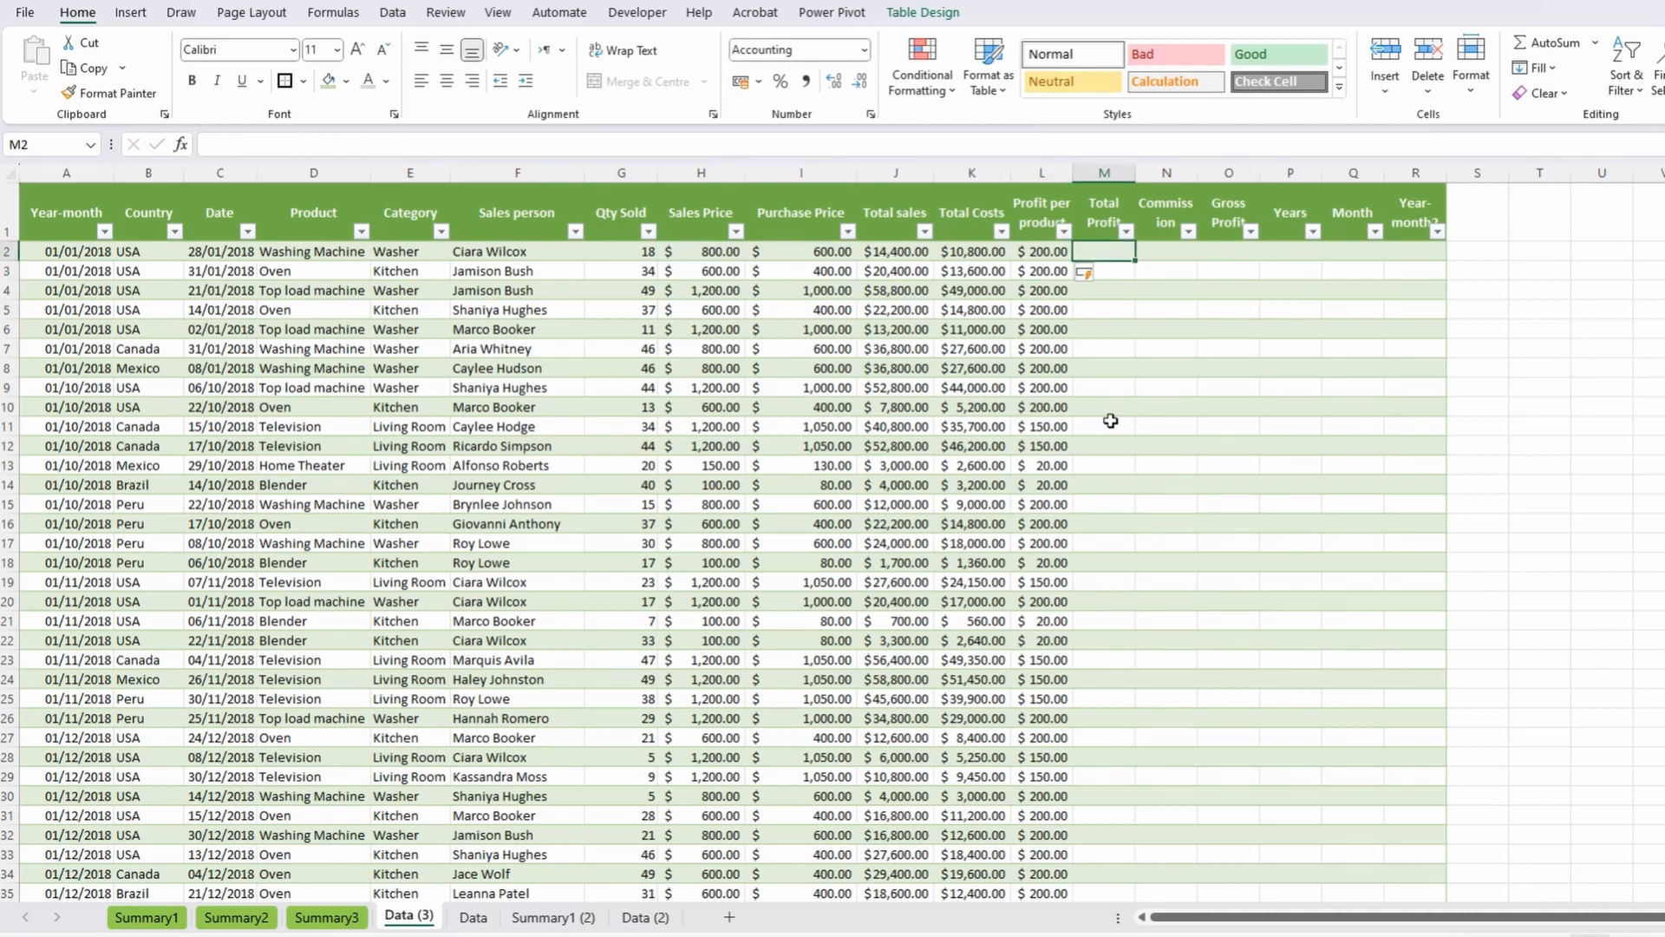
type("=")
key("Left")
key("Left")
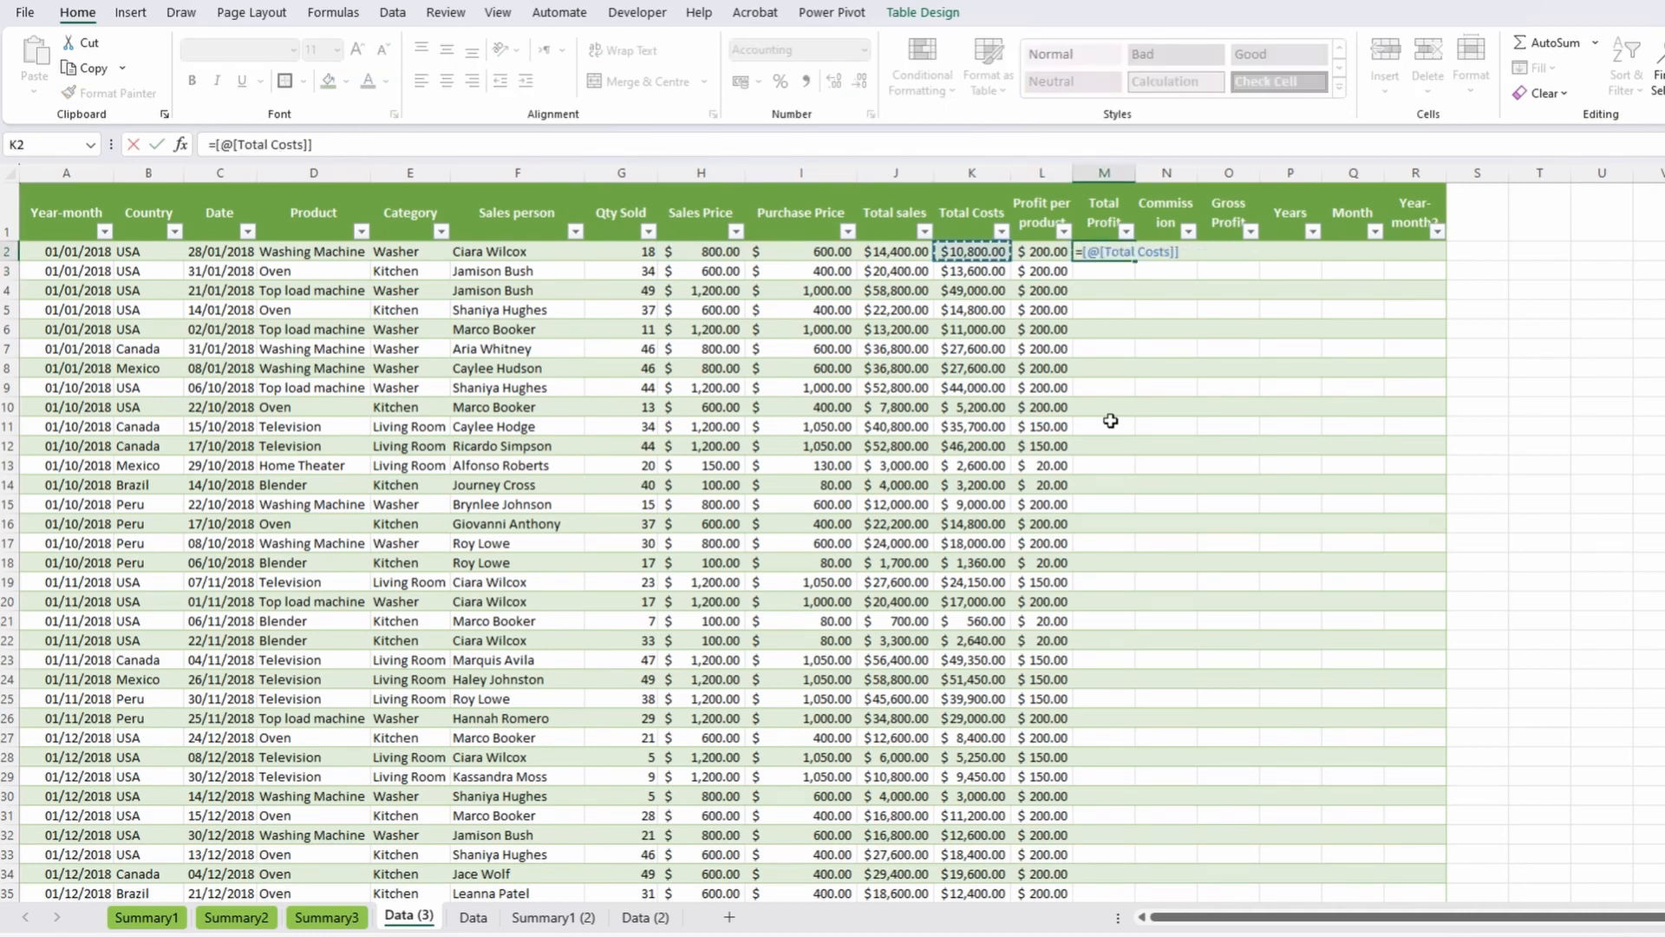
key("Left")
type("-")
key("Left")
key("Return")
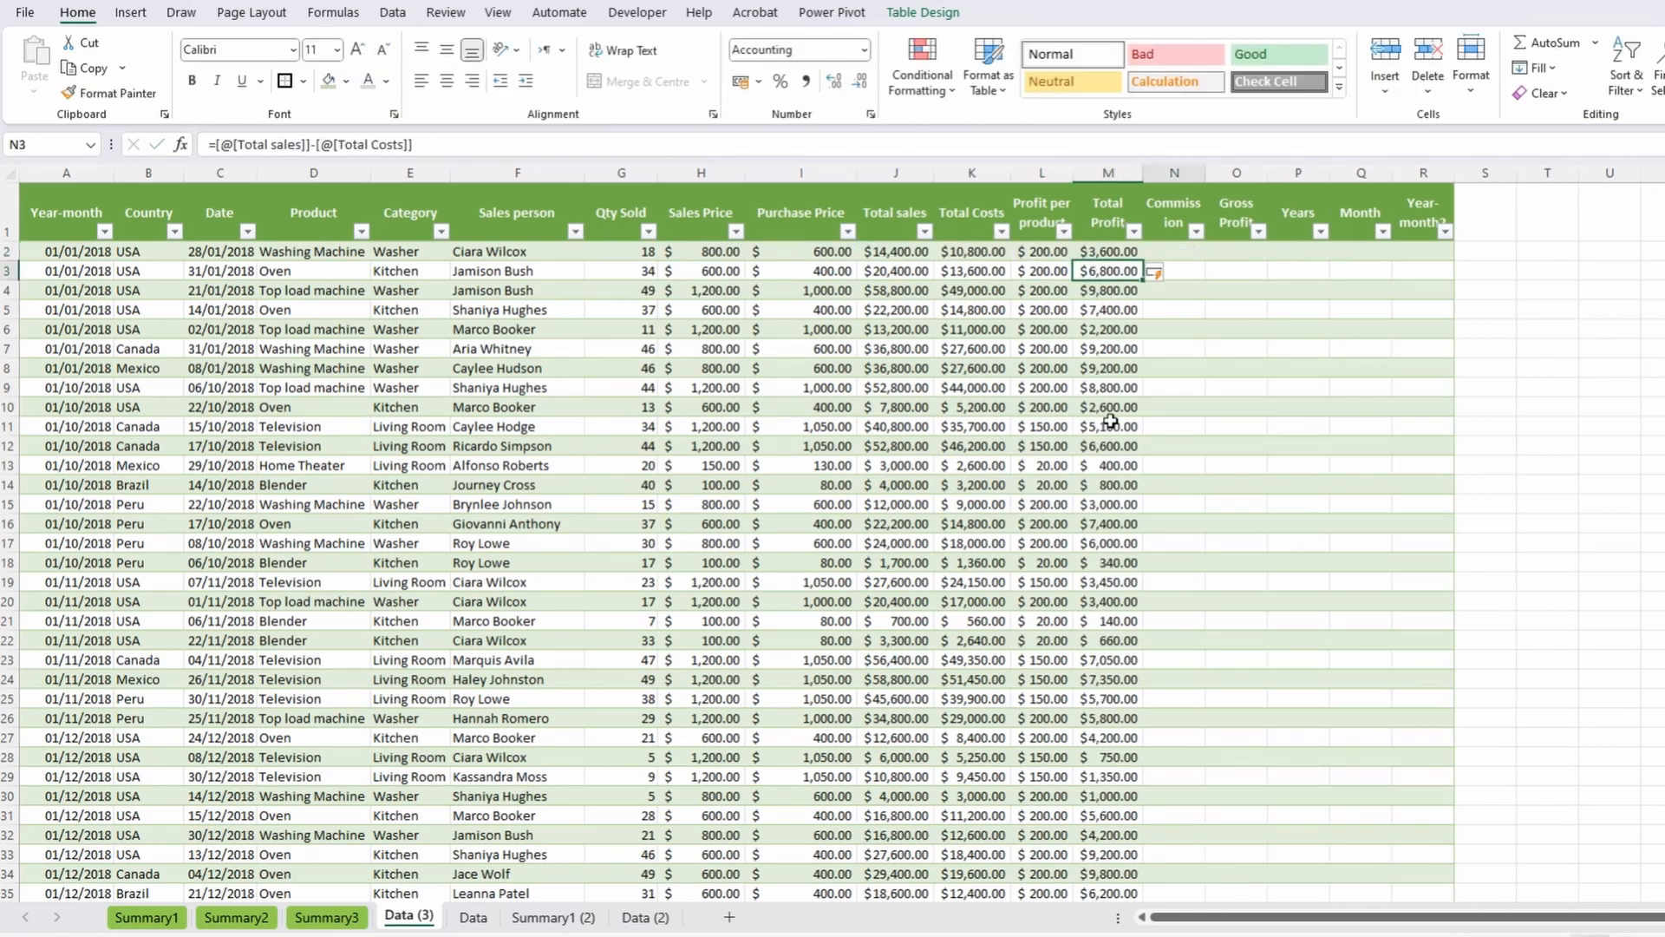
Fill the Commission column with the formula =IF([@[Qty Sold]]<10,[@[Total Profit]]*0.1,[@[Total Profit]]*0.2).
key("Up")
key("Right")
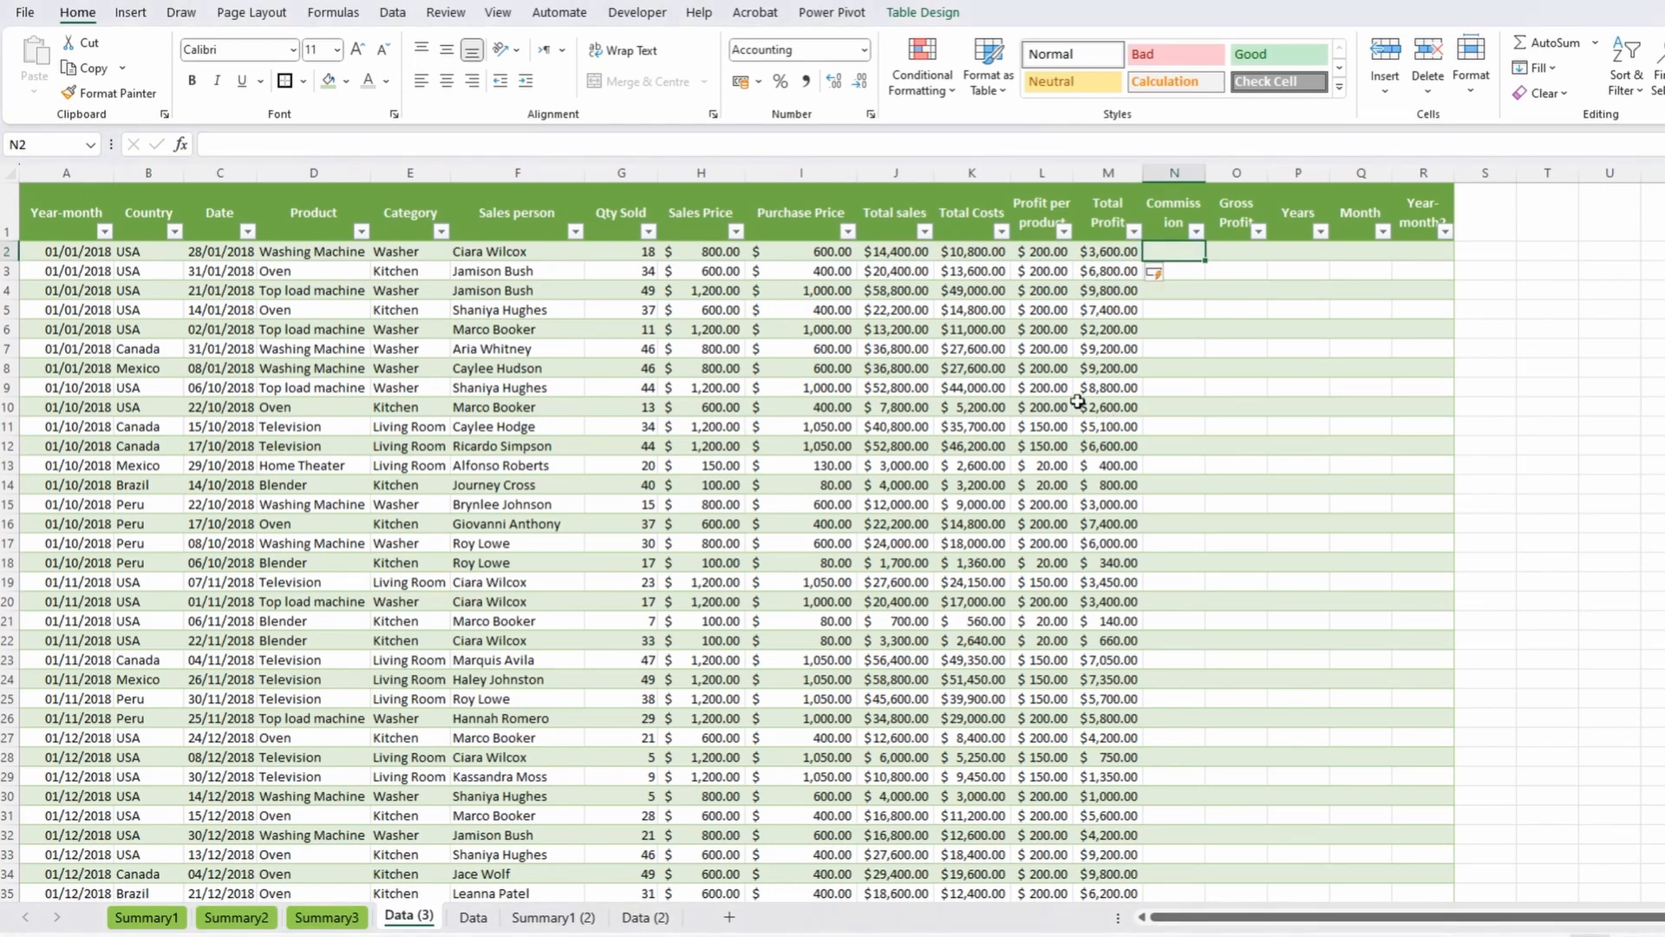
type("=IF(")
key("Left")
key("Left")
key("Left")
key("Left")
key("Left")
key("Left")
key("Left")
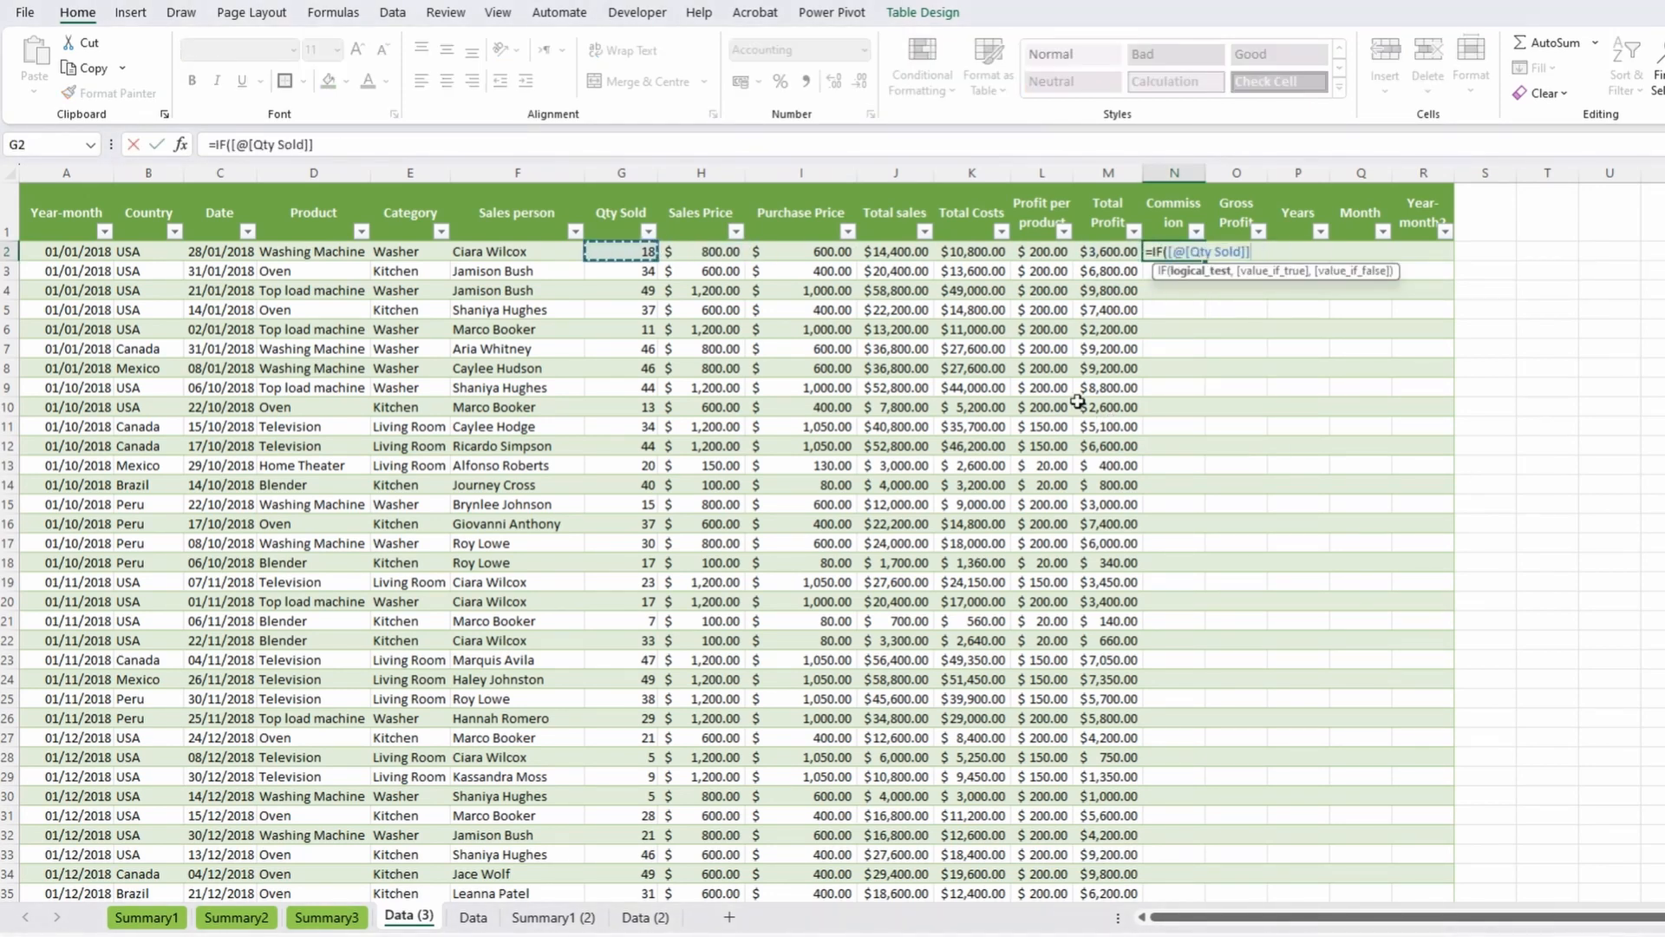
type("<10,")
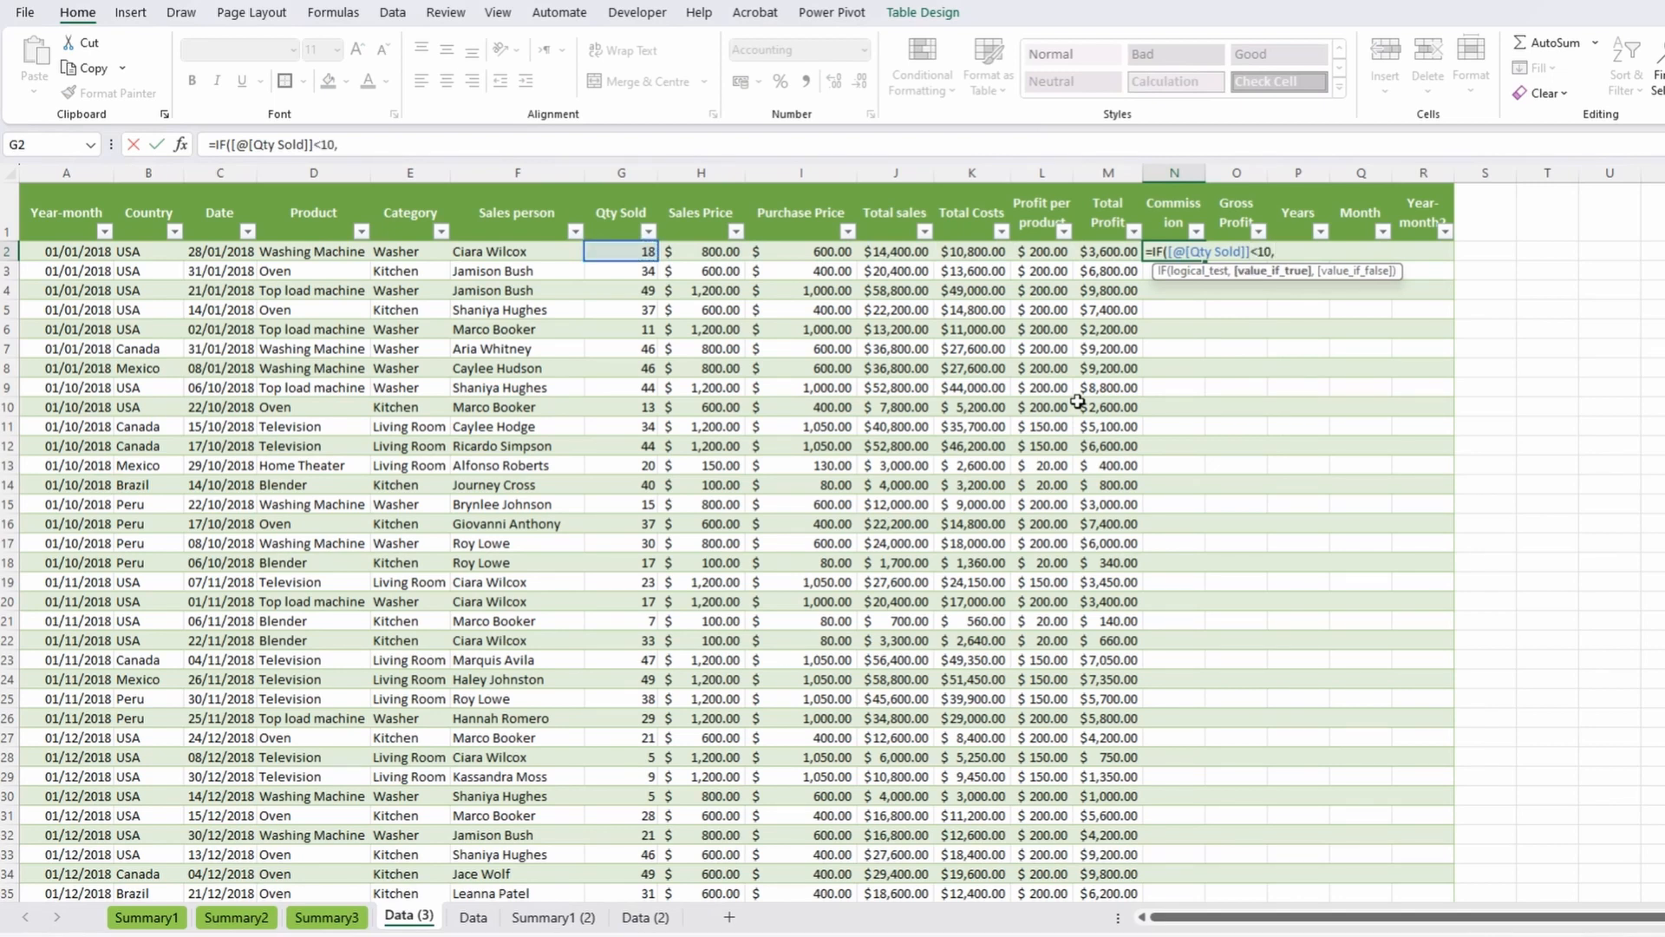
key("Left")
type("*")
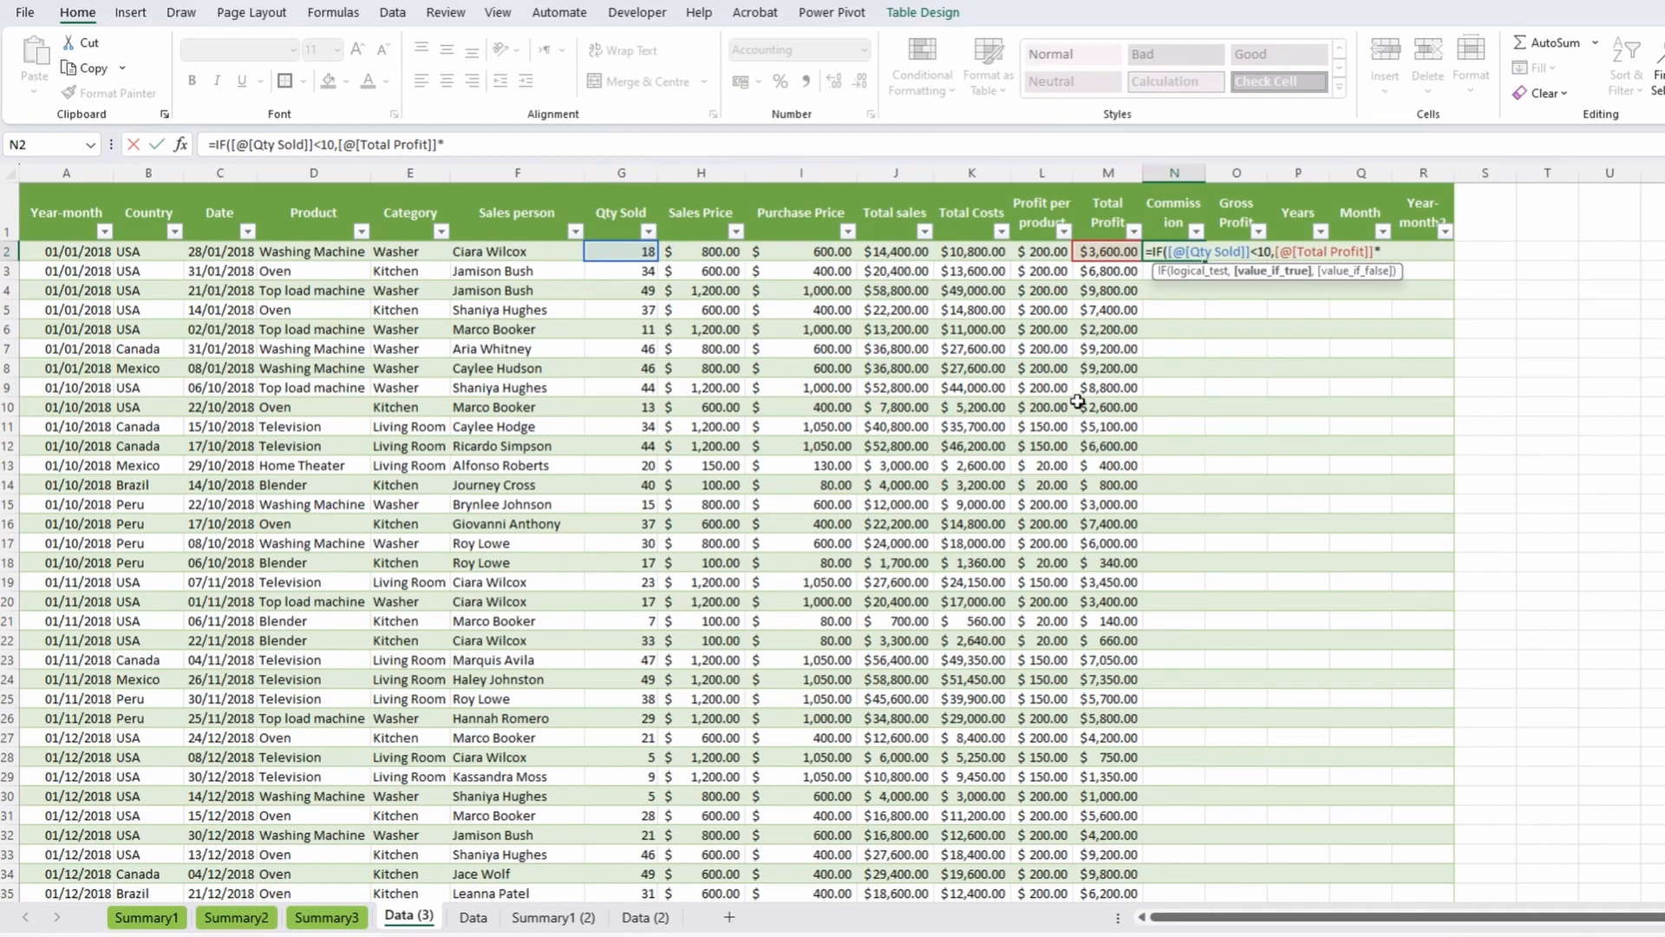
type("0.1,")
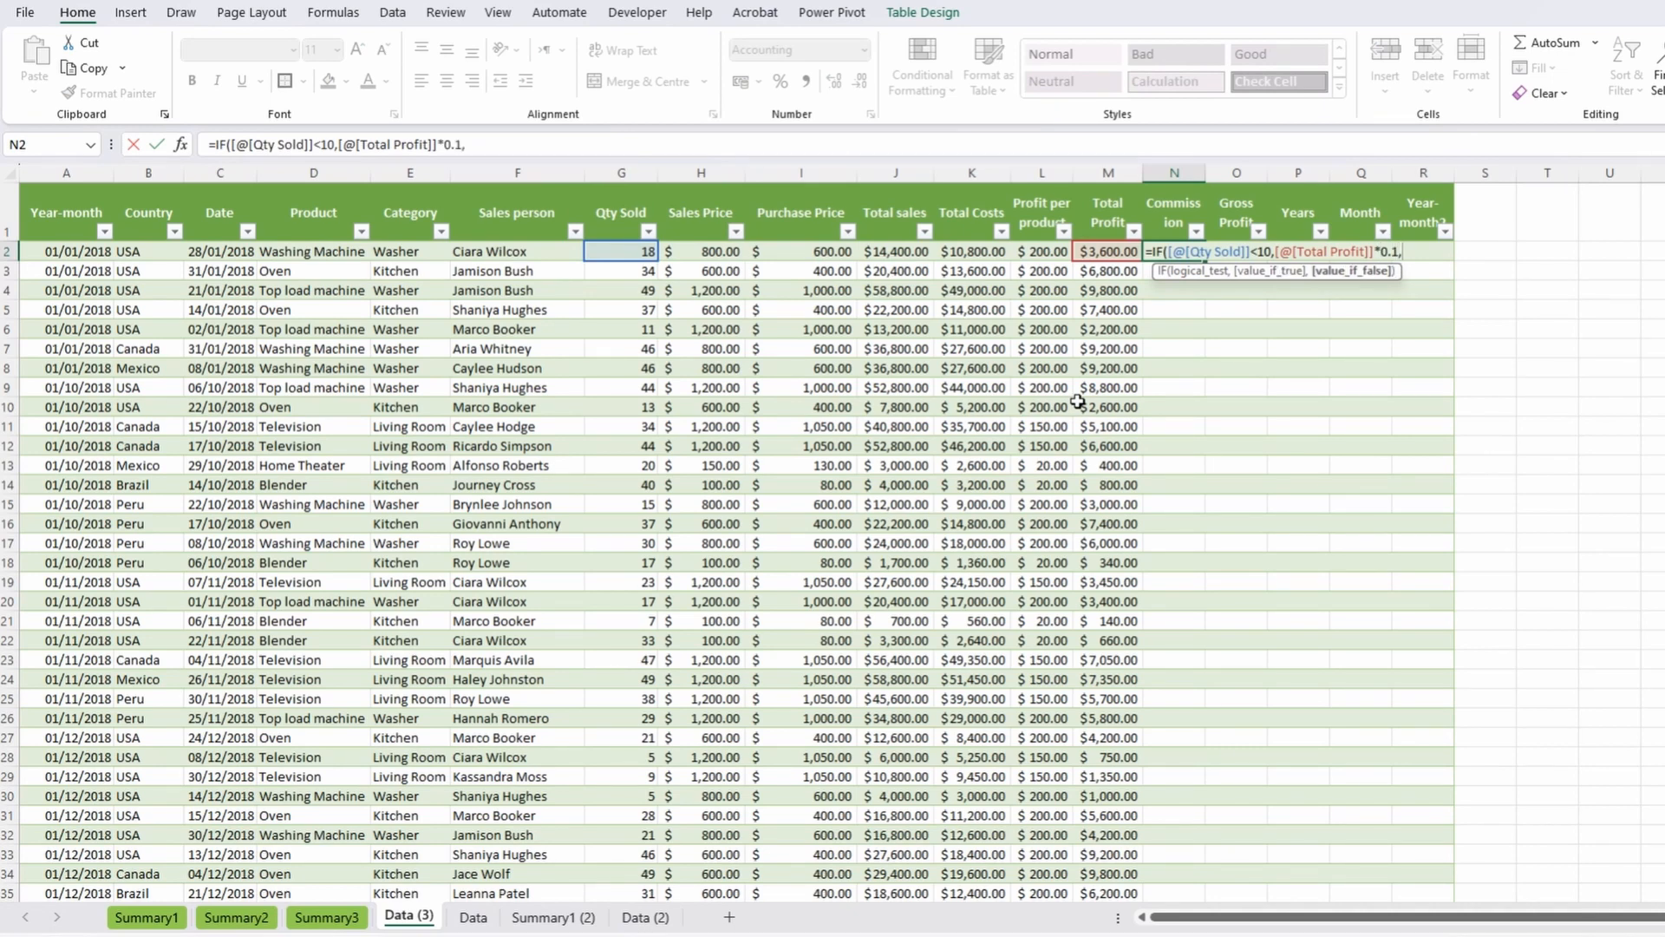
key("Left")
type("*0.2)")
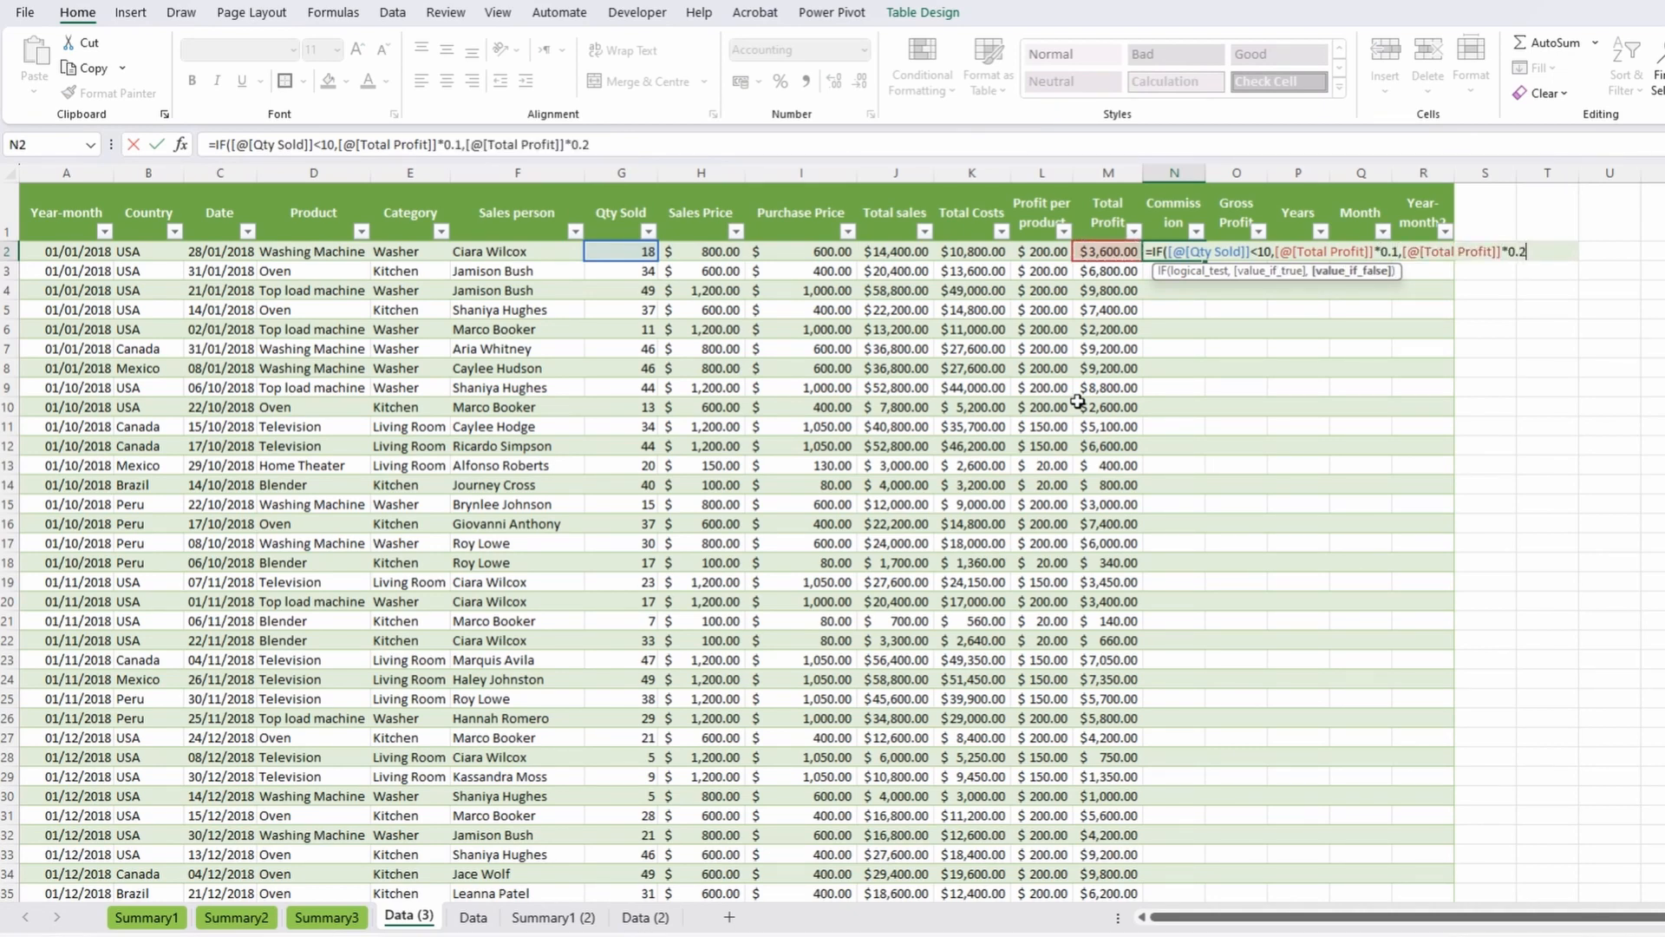
key("Return")
Autofit the Commission column's width to its values.
key("ctrl+shift+Down")
key("alt+h")
key("o")
key("i")
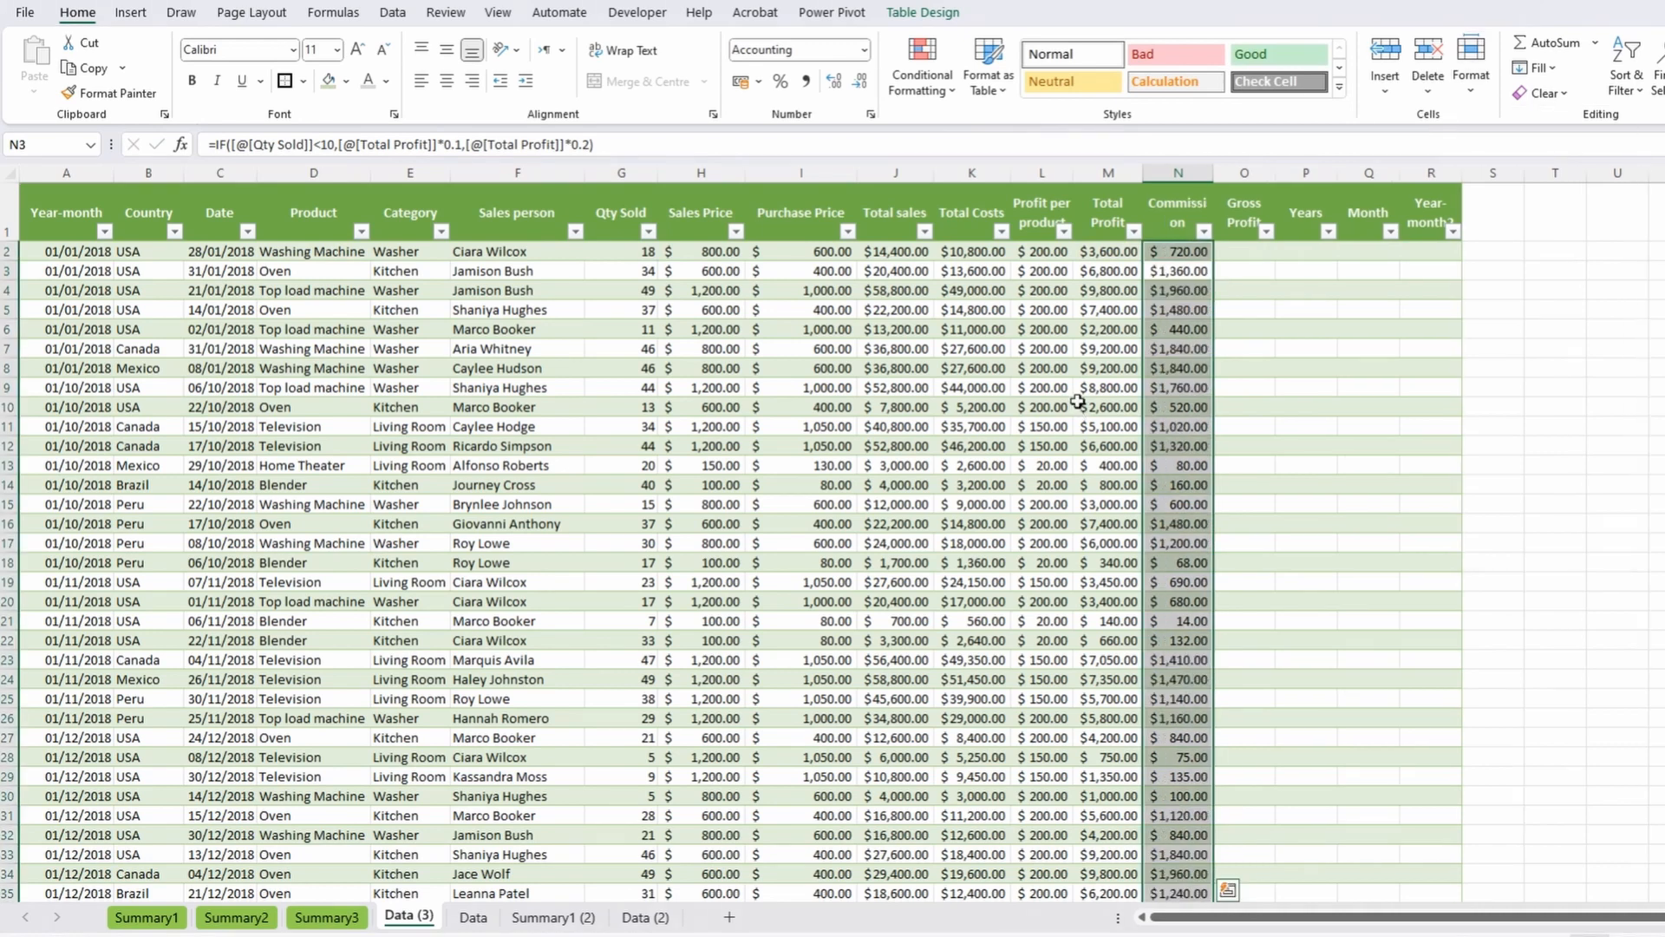
key("Up")
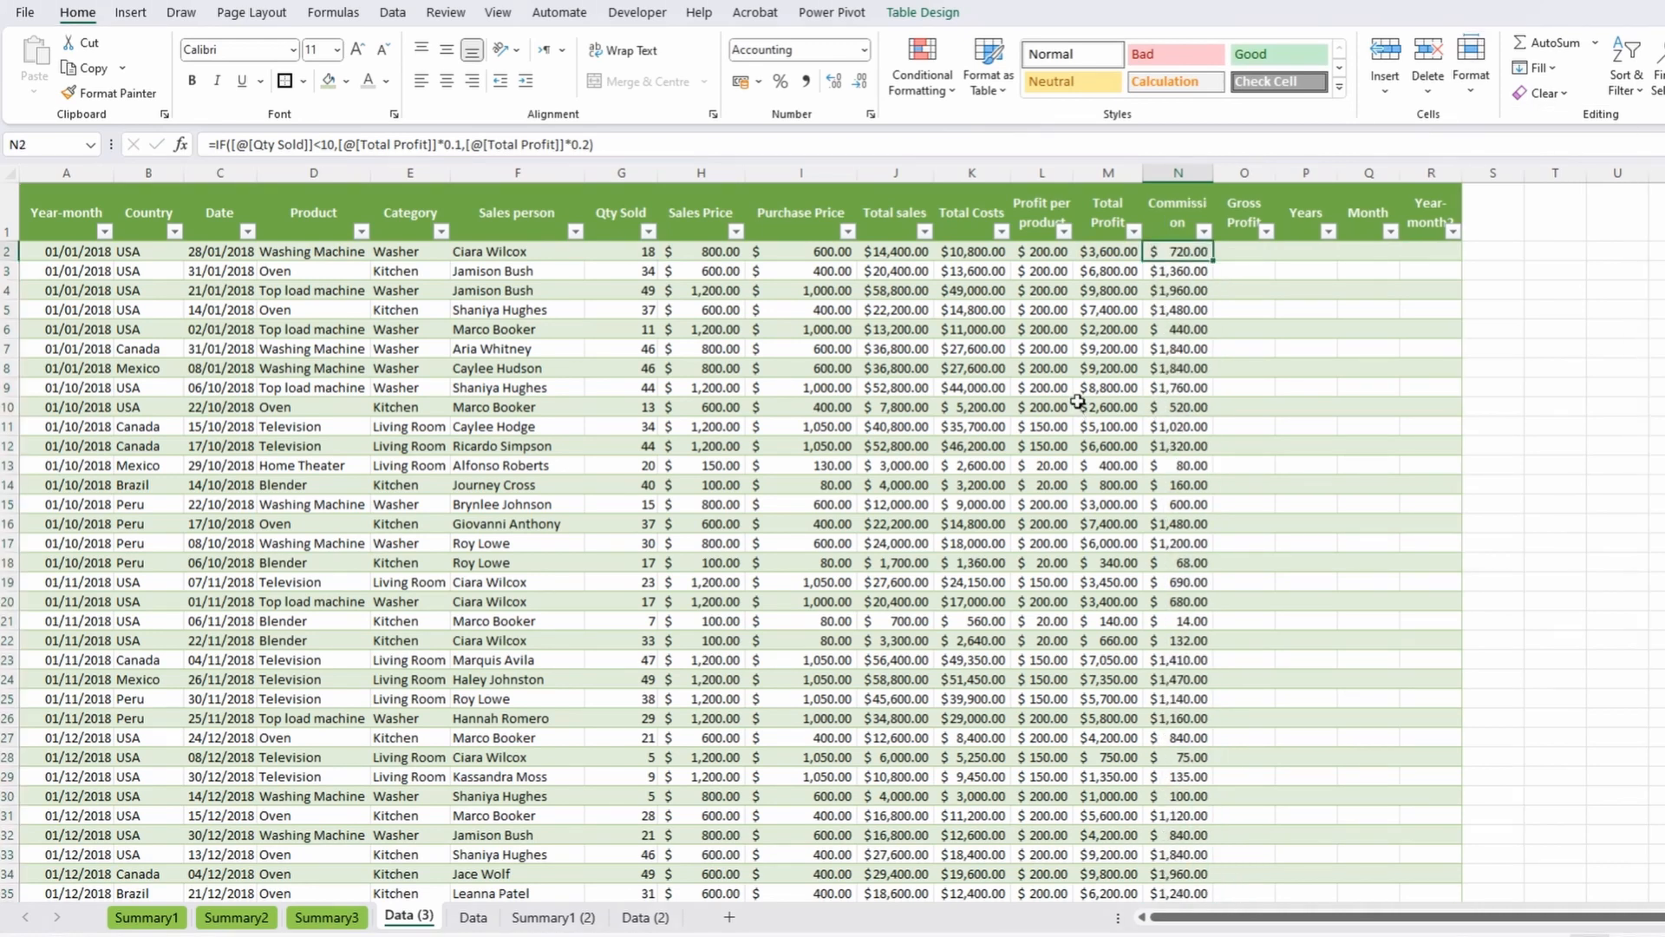
Fill the Gross Profit column with a structured-reference formula subtracting Commission from Total Profit.
key("Right")
type("=")
key("Left")
type("-")
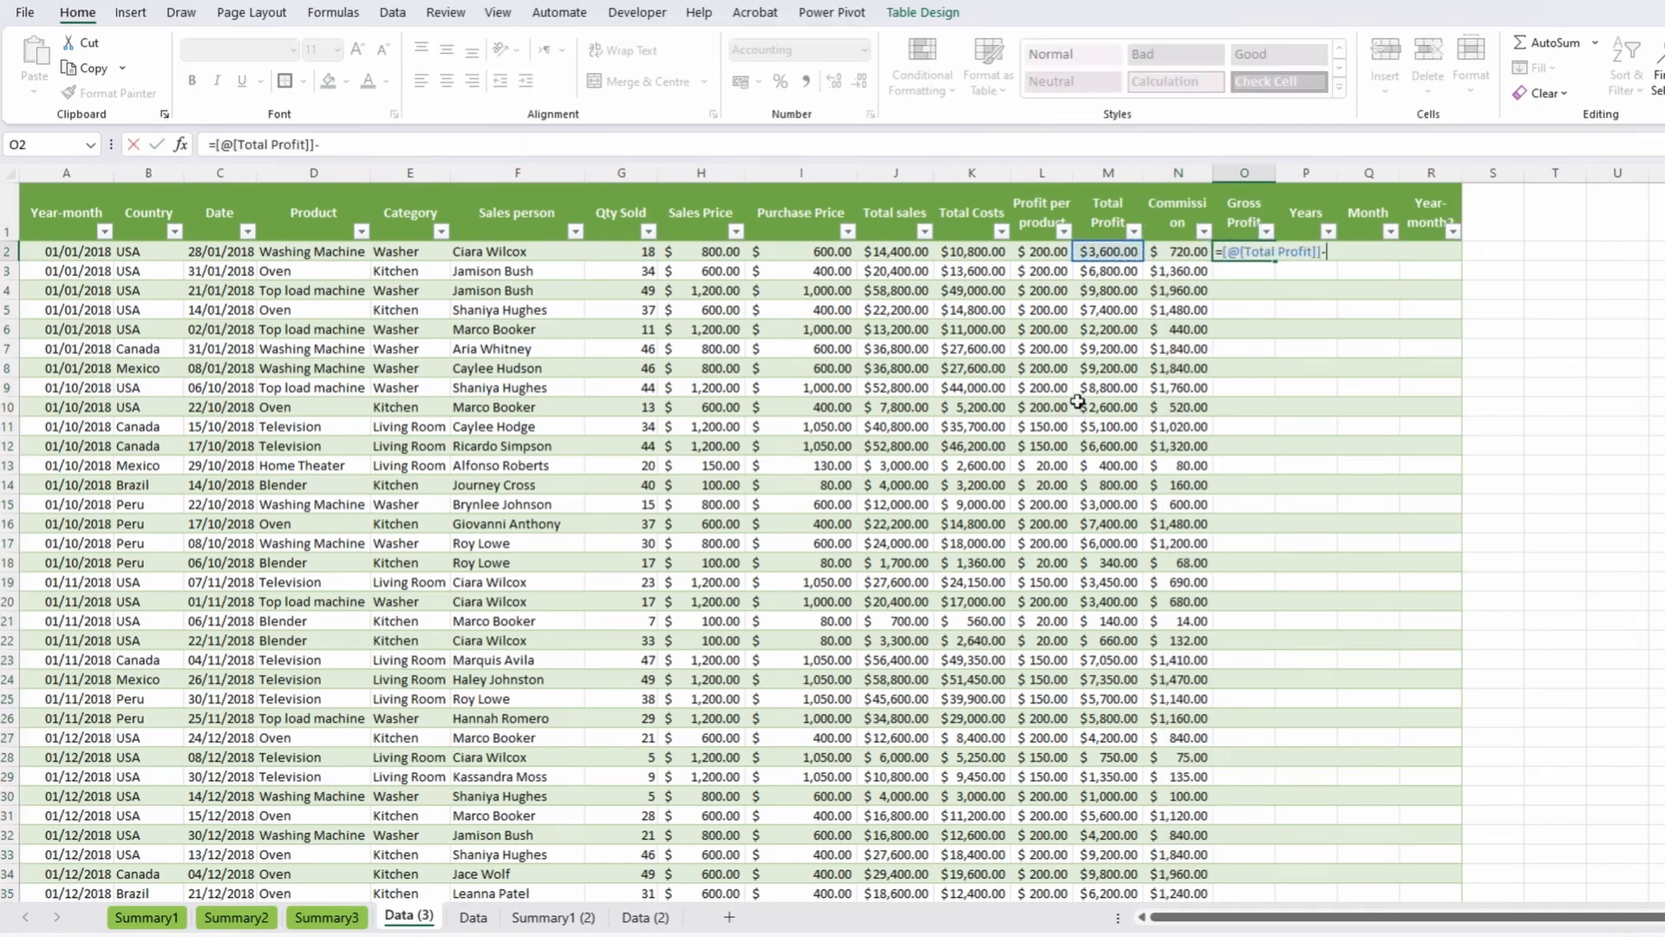
key("Left")
key("Tab")
type("=")
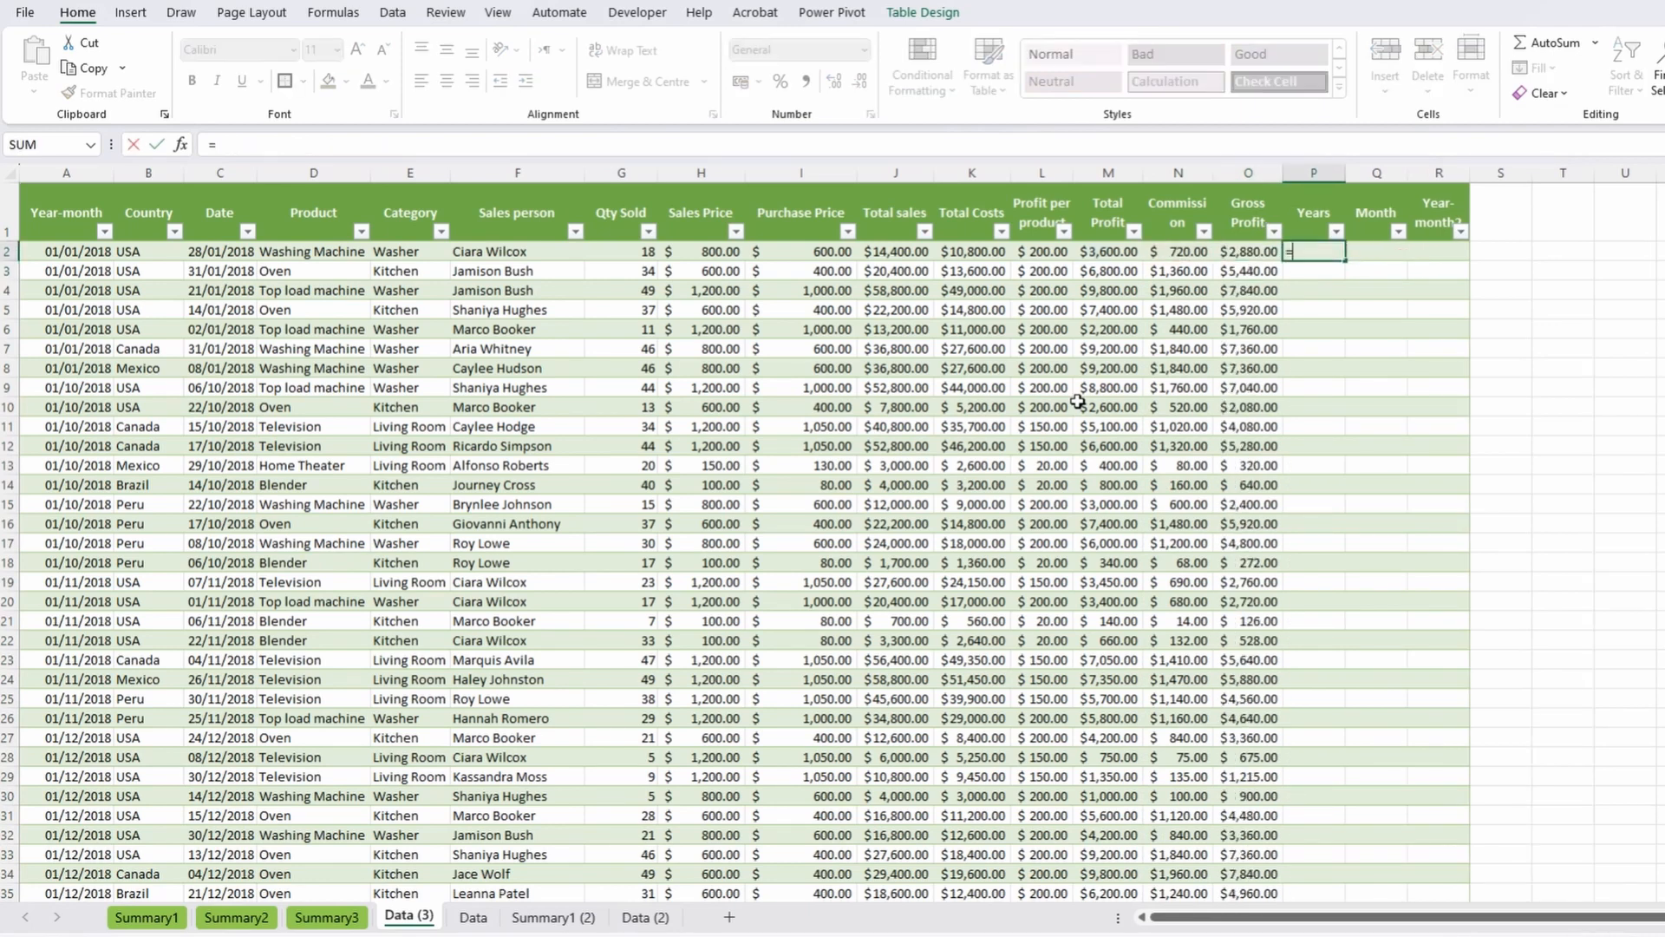
type("year")
key("Tab")
key("Left")
key("Left")
key("Left")
key("Left")
key("Left")
key("Left")
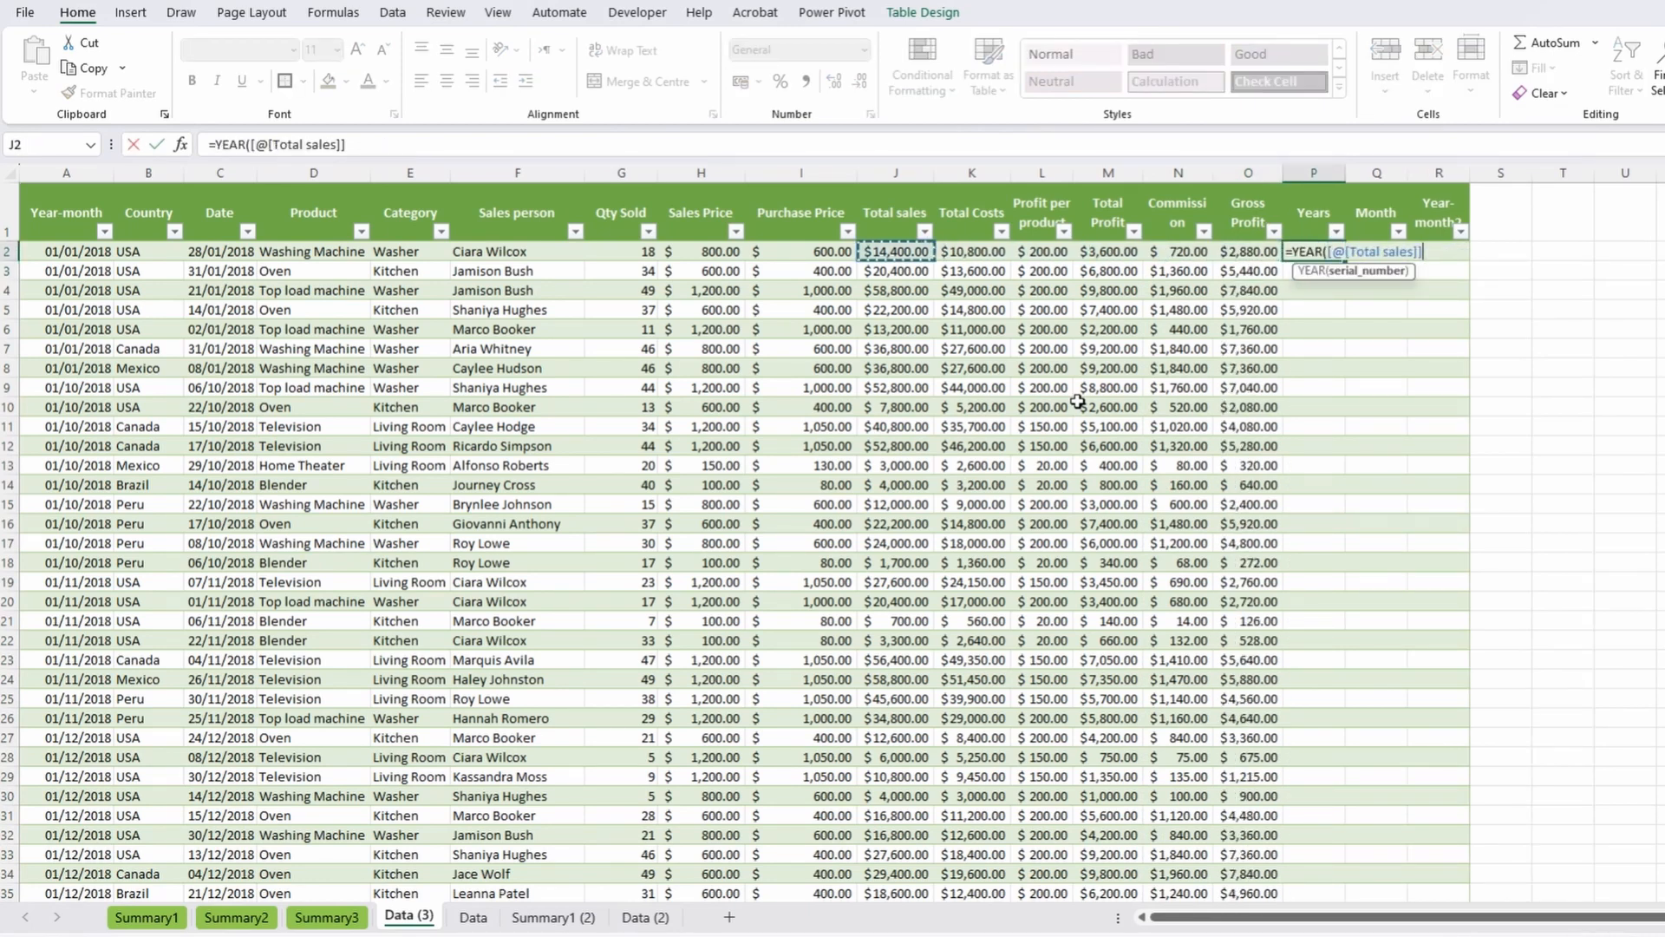
key("Left")
key("Left")
key("Left")
key("Left")
key("Left")
key("Left")
key("Left")
key("Left")
key("Left")
key("Right")
key("Right")
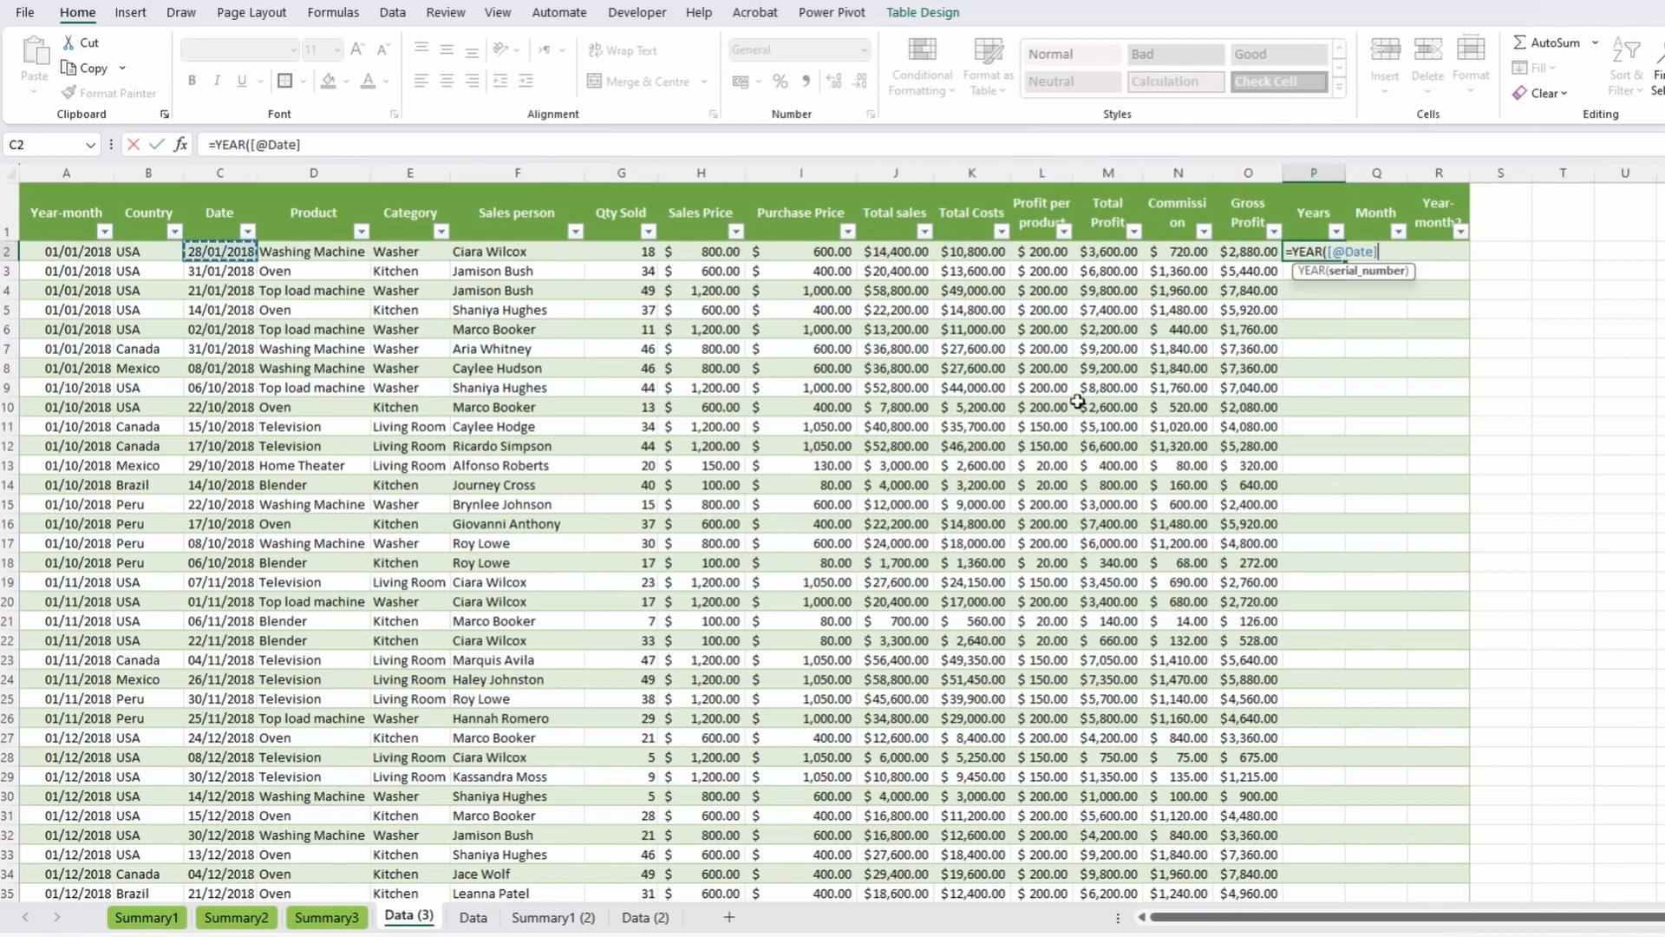
key("Tab")
type("=monh")
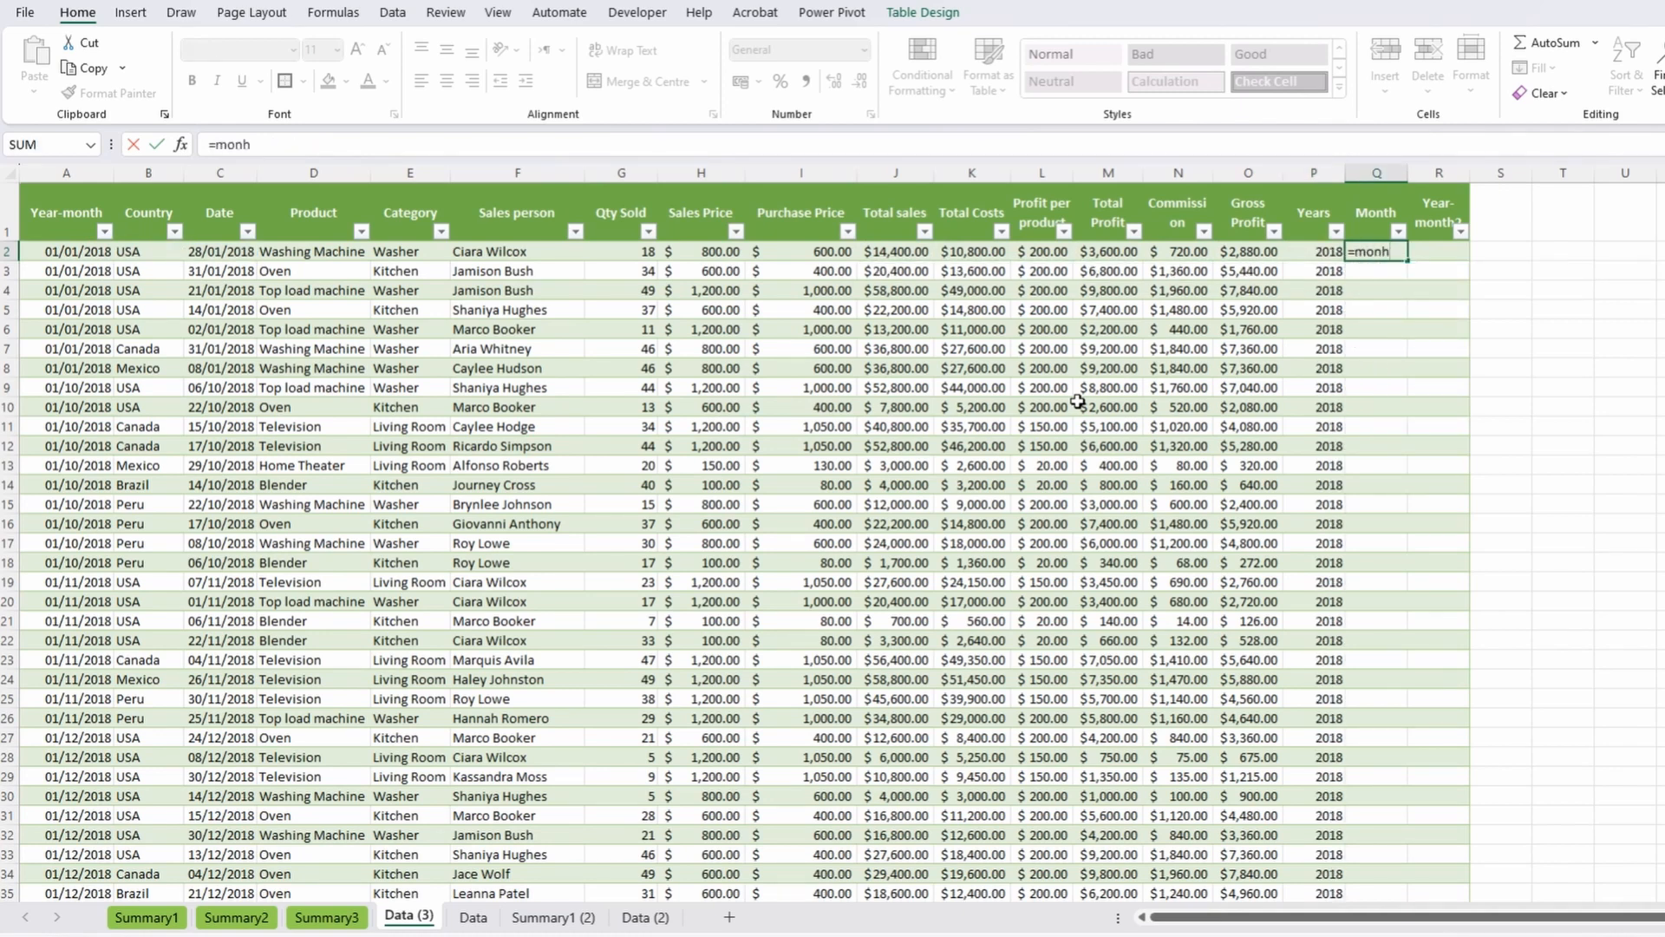
key("BackSpace")
type("t")
key("Tab")
key("Left")
key("Left")
key("Left")
key("Left")
key("Left")
key("Left")
key("Left")
key("Left")
key("Left")
key("Left")
key("Left")
key("Left")
key("Left")
key("Left")
key("Left")
key("Left")
key("Right")
key("Right")
key("Return")
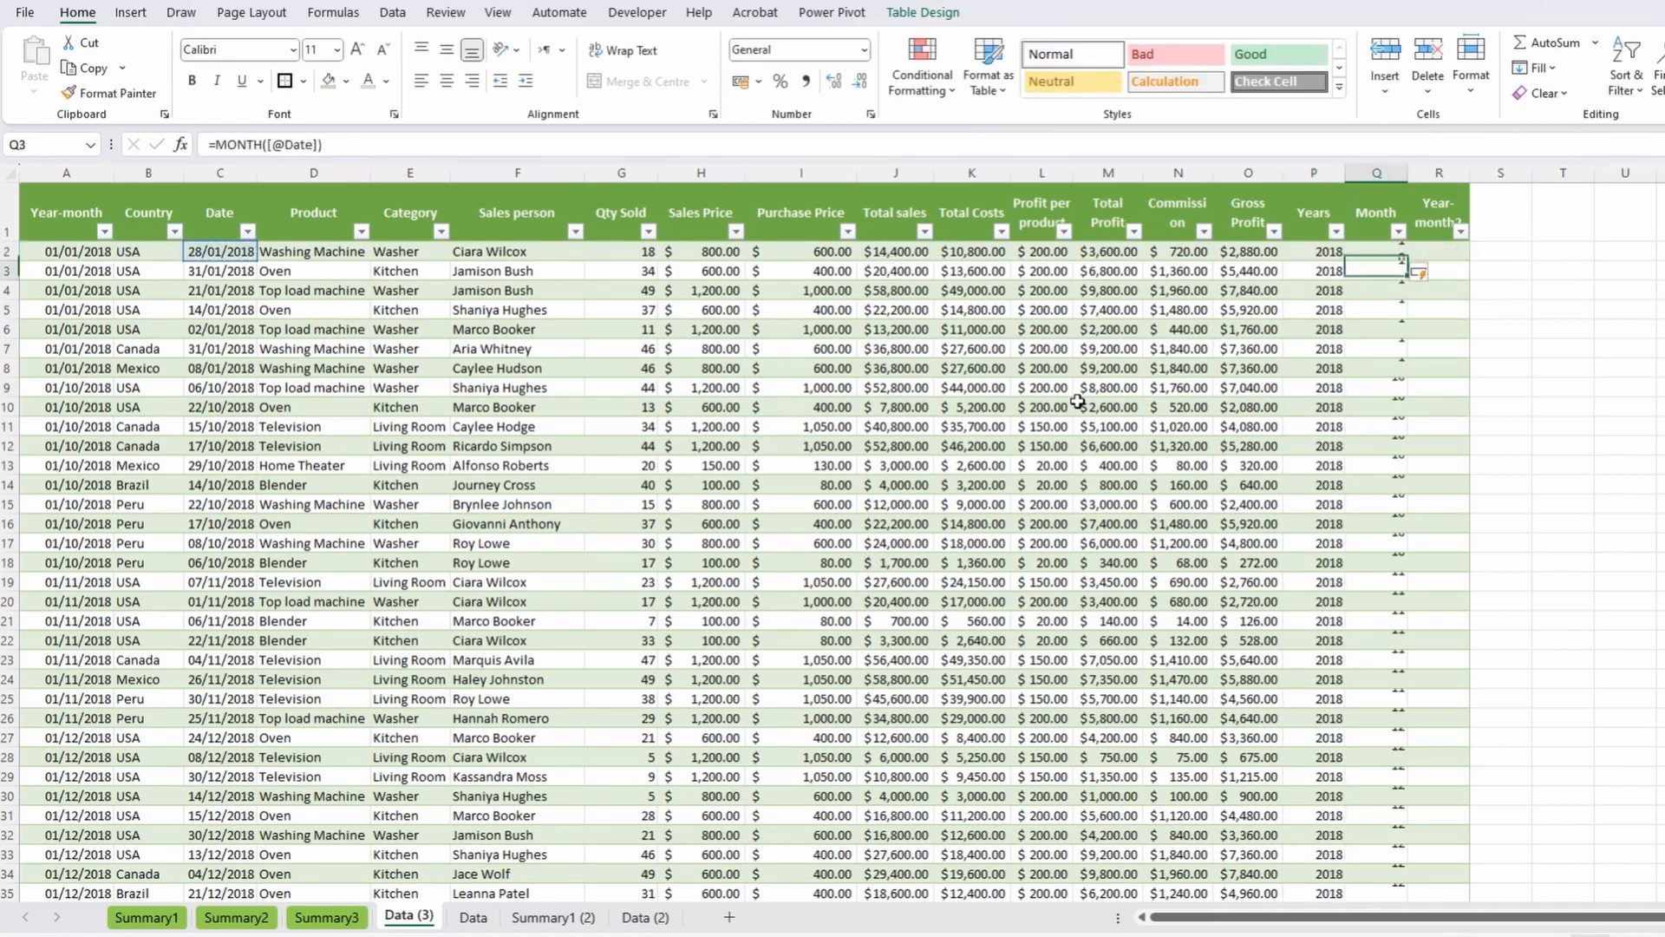
key("Right")
key("Up")
key("Up")
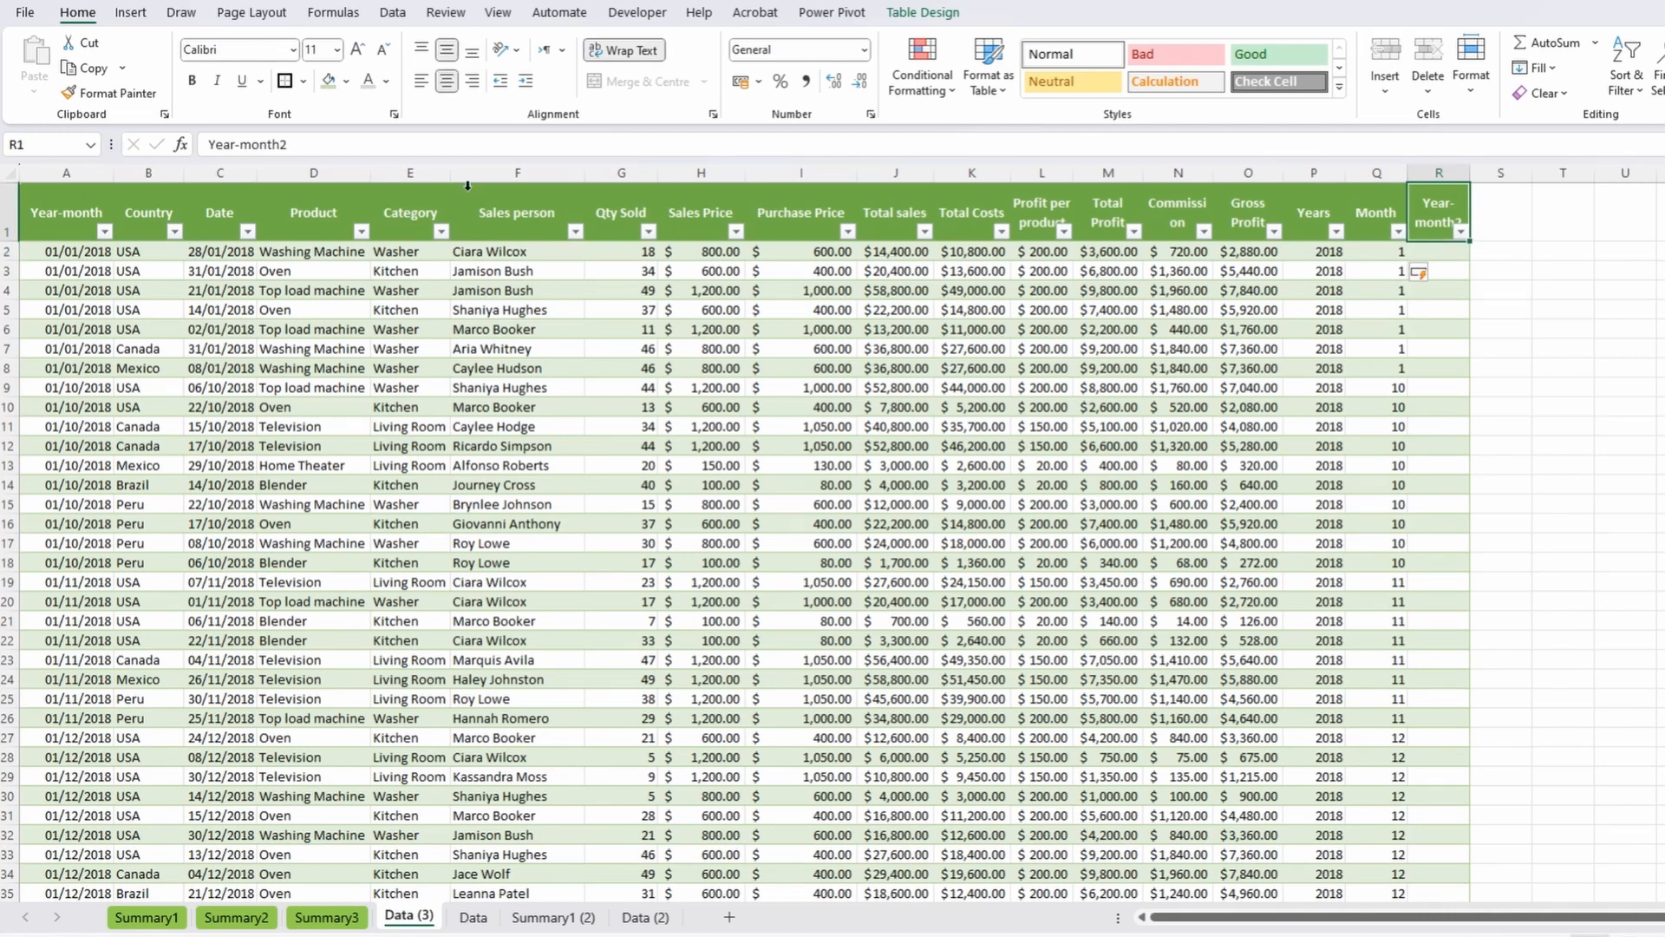
key("F2")
key("Return")
Apply the custom number format yyyy-mm to the first Year-month column of the table.
left_click(62, 216)
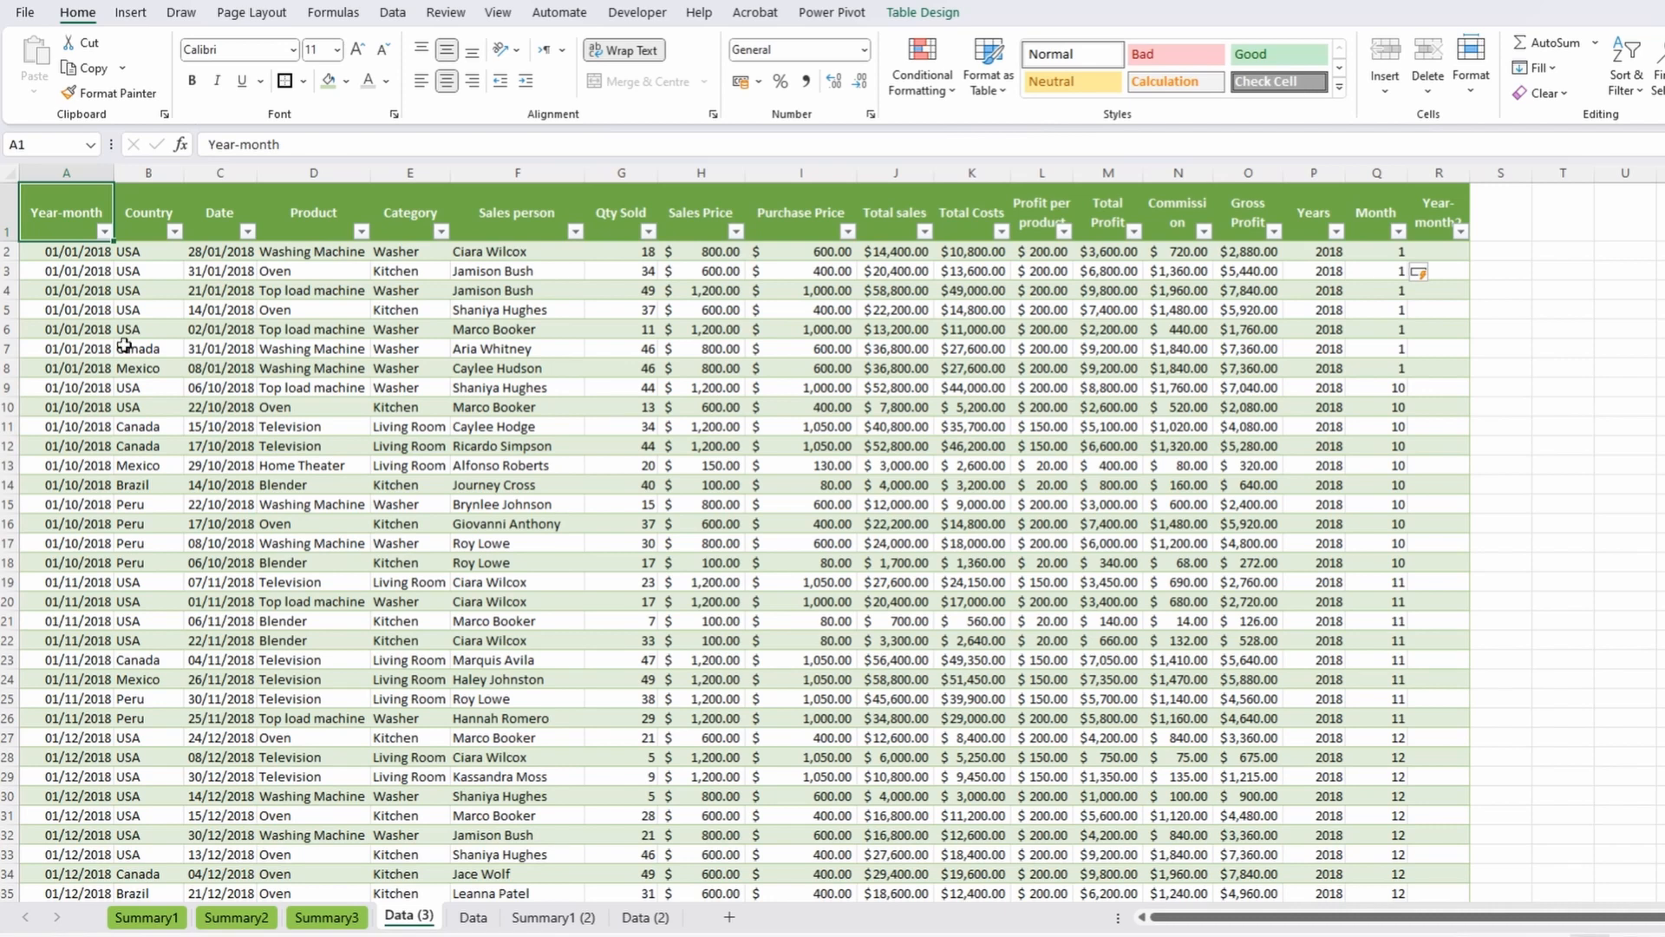
left_click(74, 329)
key("ctrl+space")
key("ctrl+1")
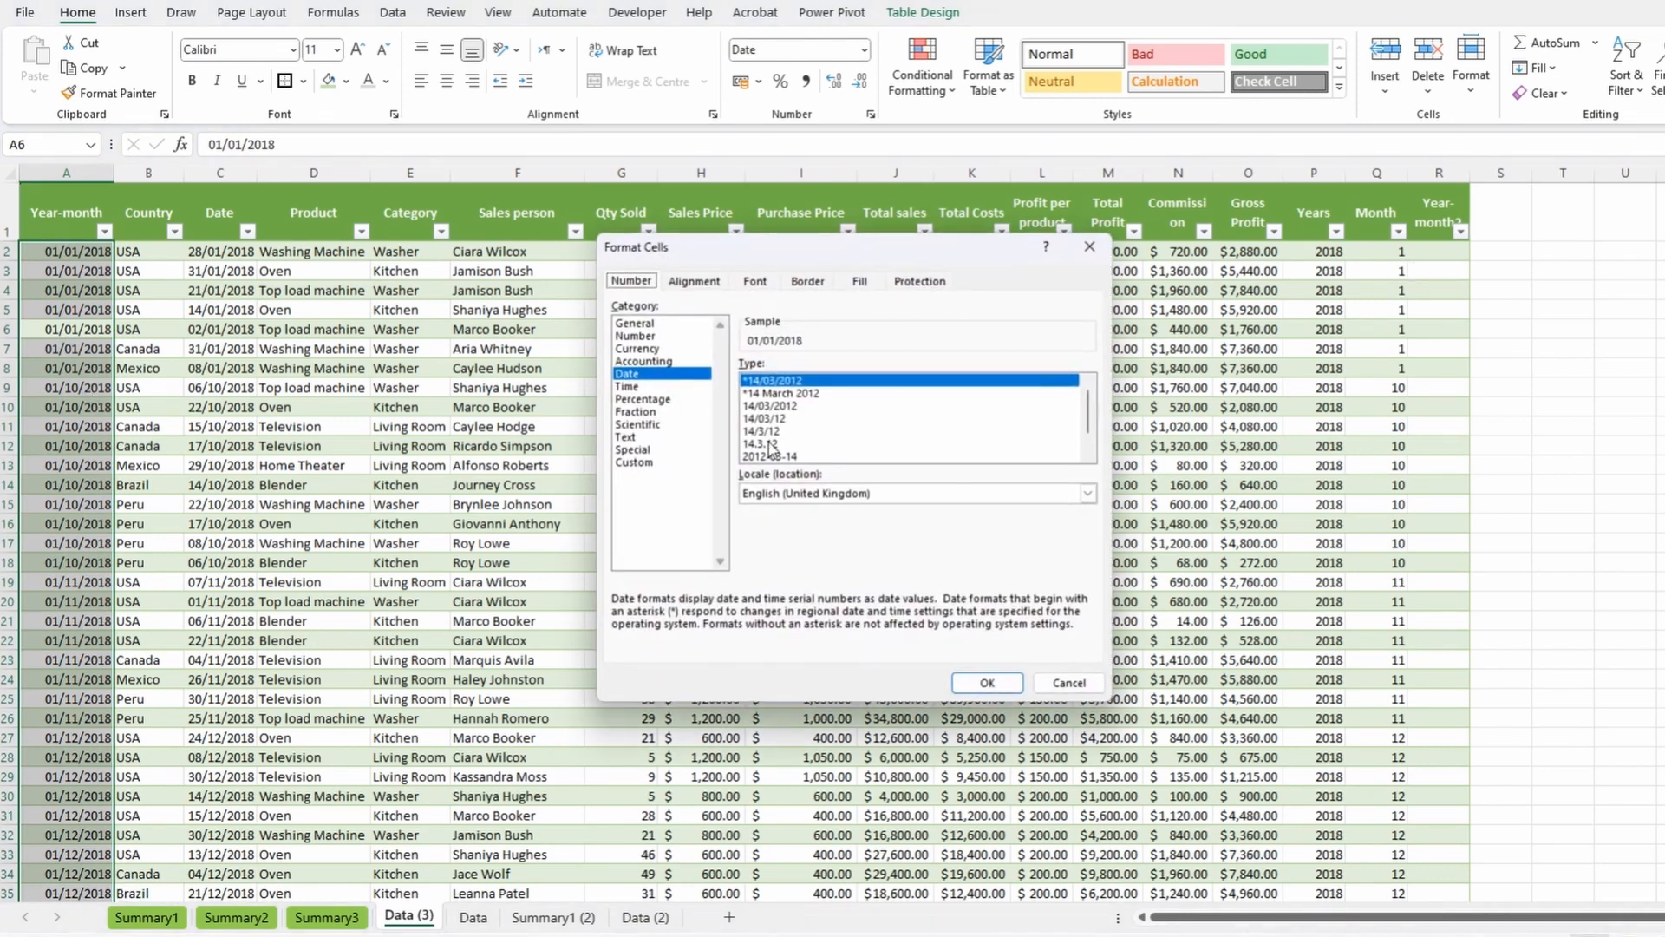
left_click(661, 462)
left_click(813, 381)
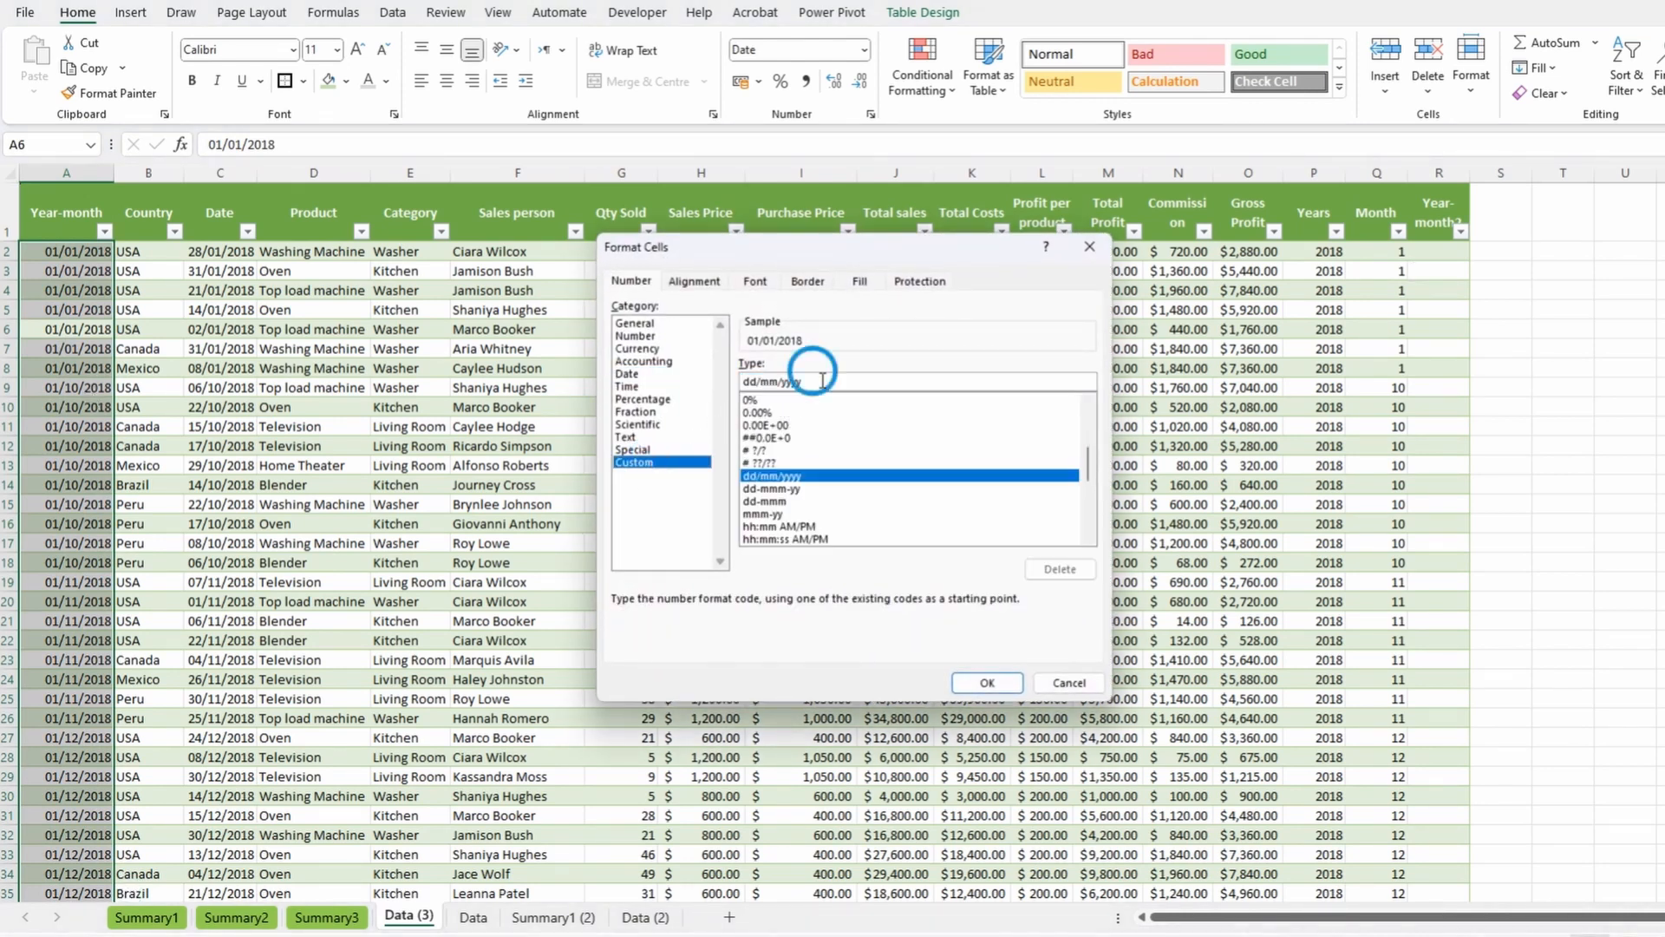
left_click_drag(829, 381, 705, 392)
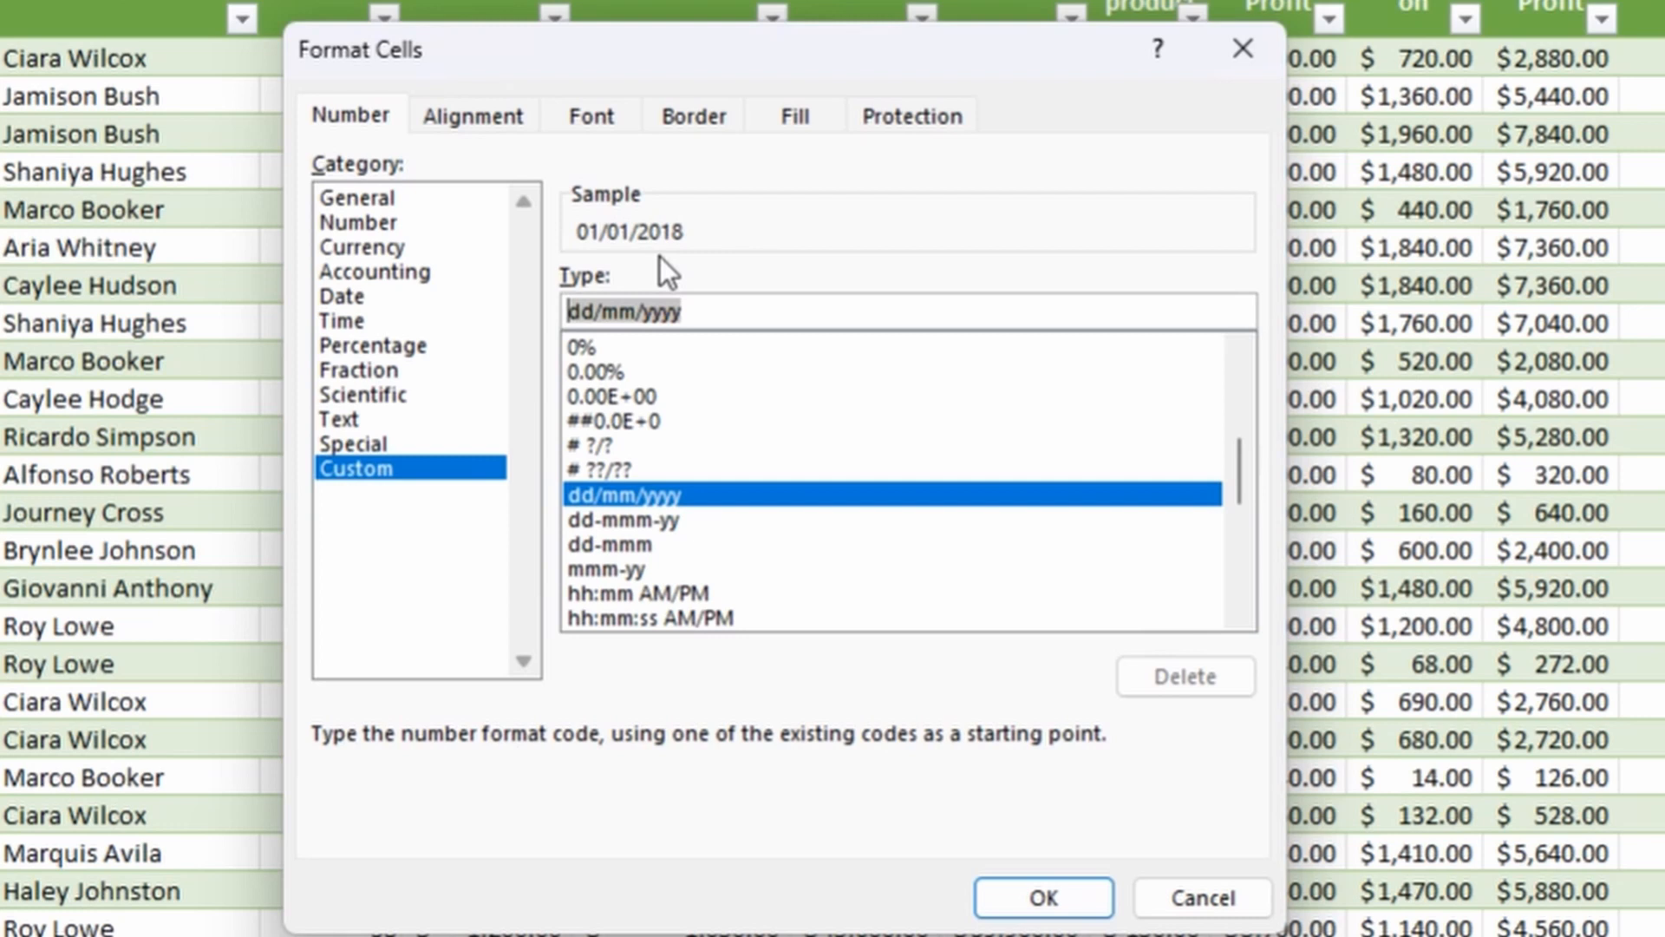
type("yyyy")
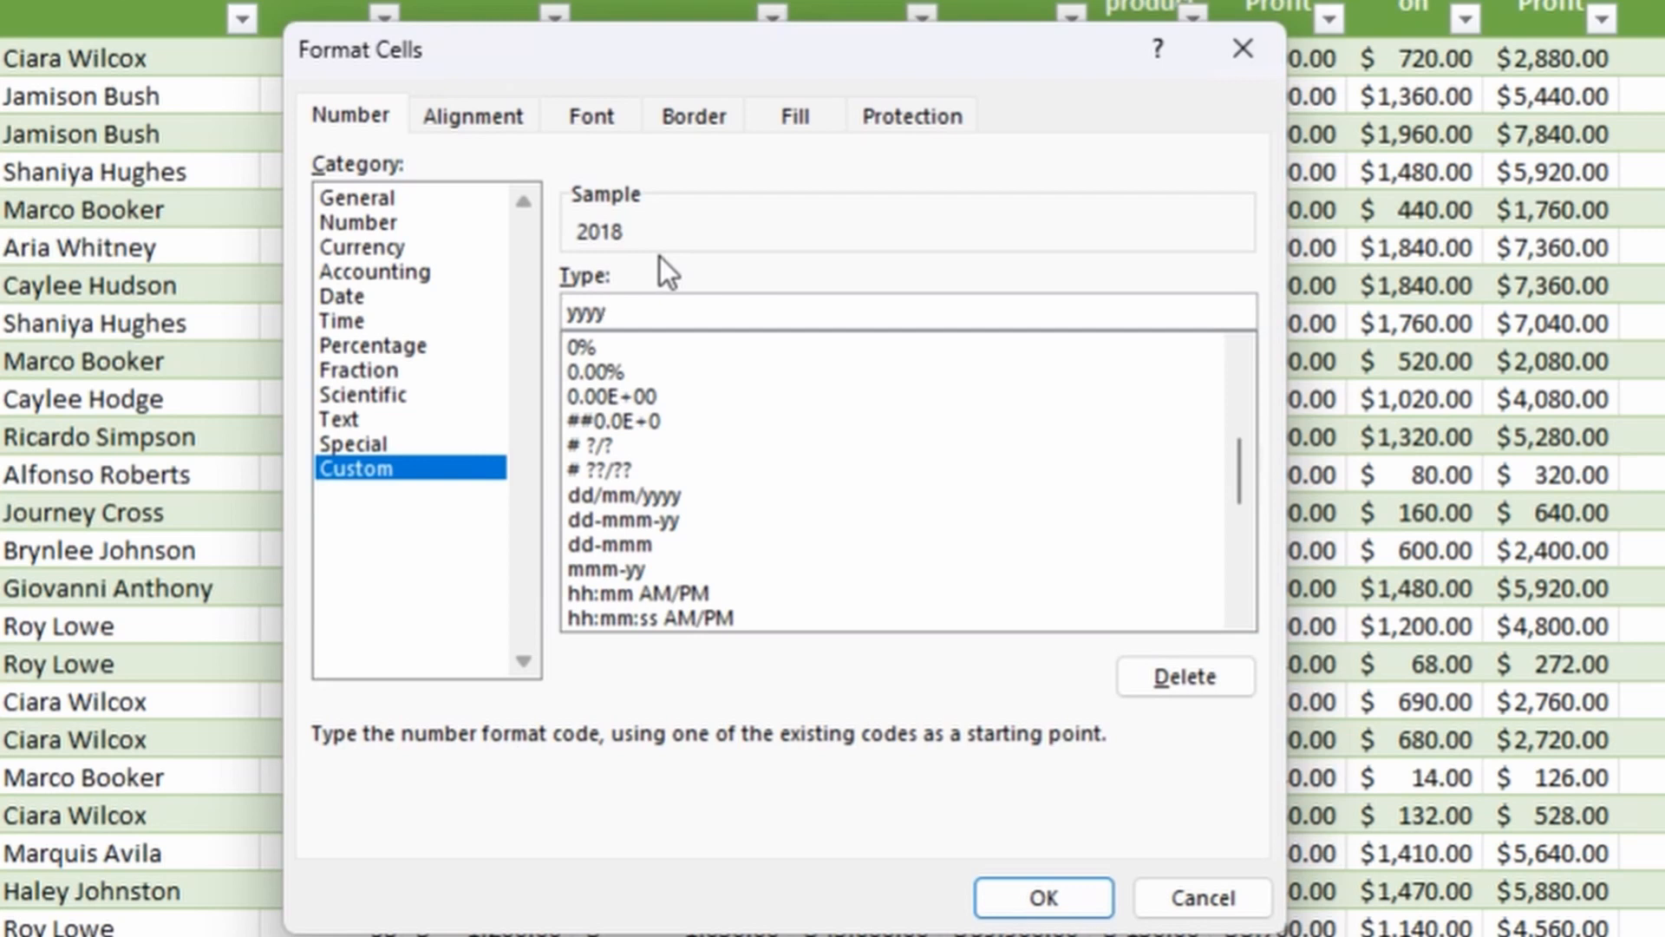
type("-mm")
key("Return")
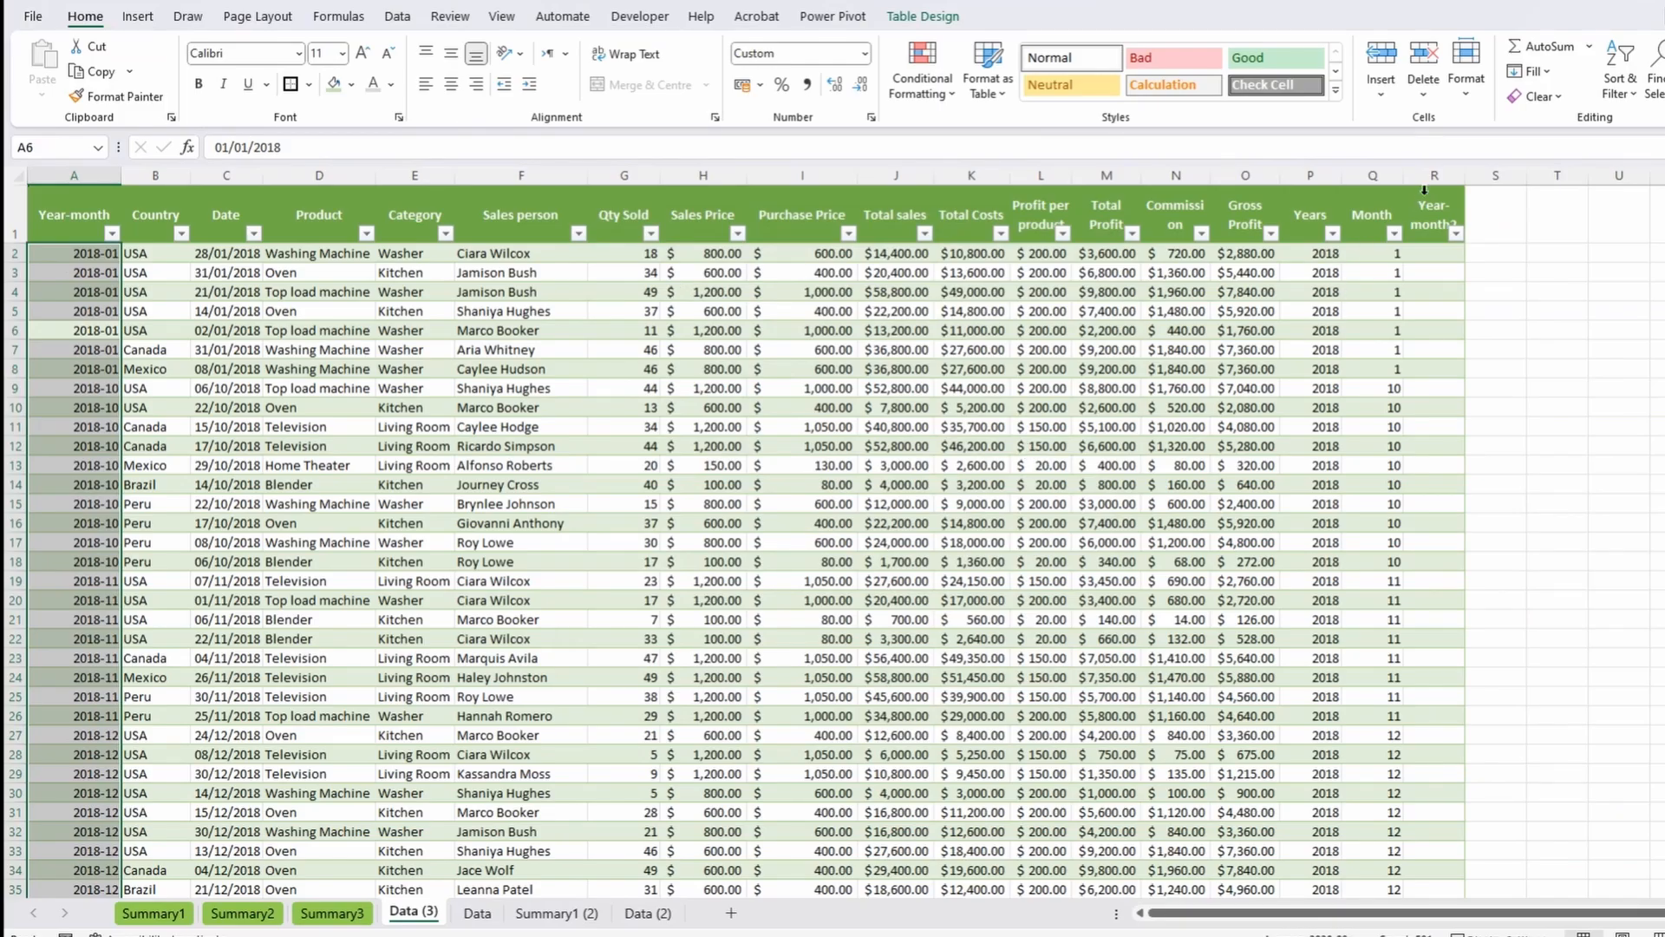
Delete the empty Year-month2 column at the end of the table and return to cell A1.
left_click(1425, 178)
key("ctrl+minus")
key("ctrl+Home")
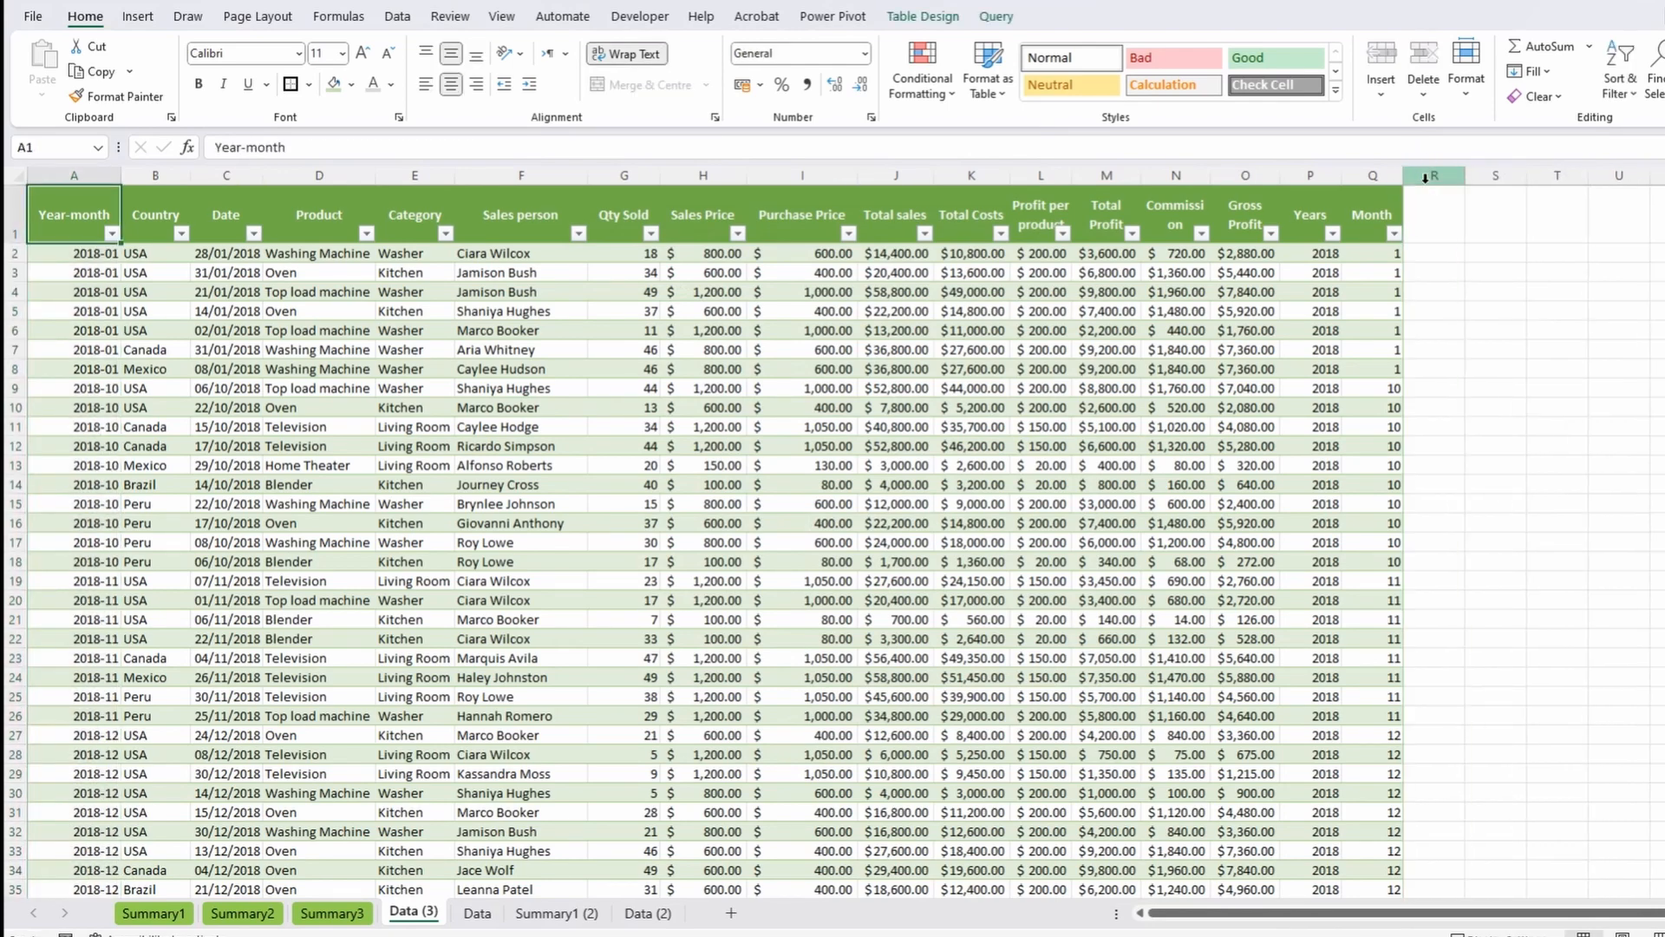
Rename the Power Query table on Data (3) as DataTBLfromFiles.
left_click(1373, 331)
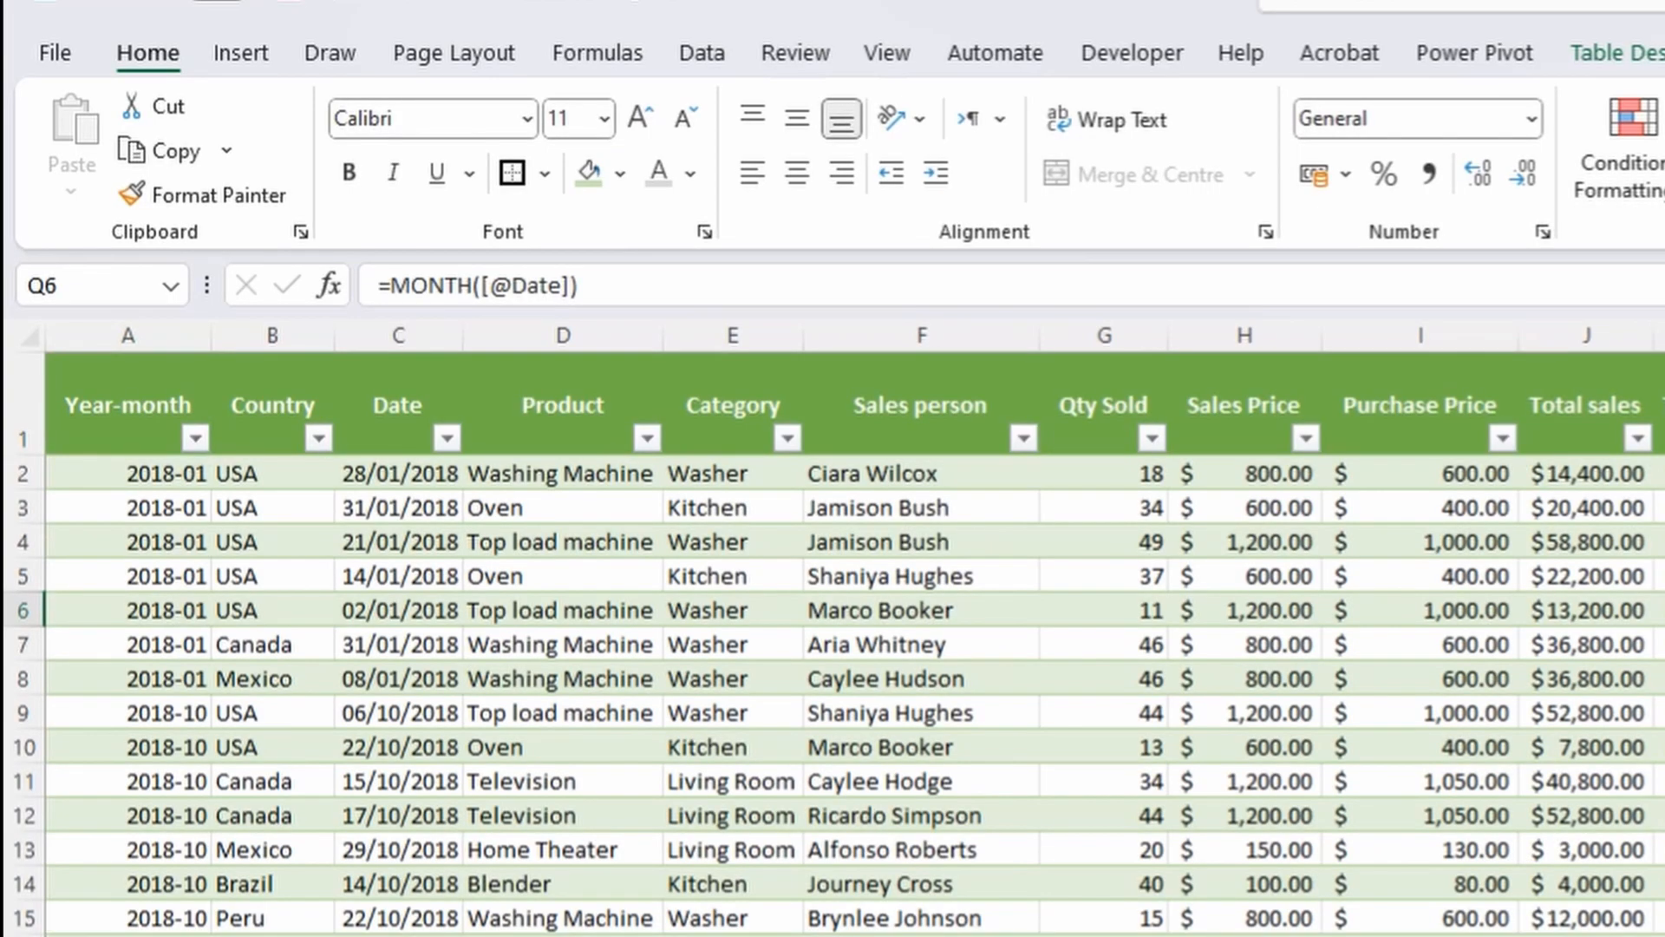
left_click(921, 17)
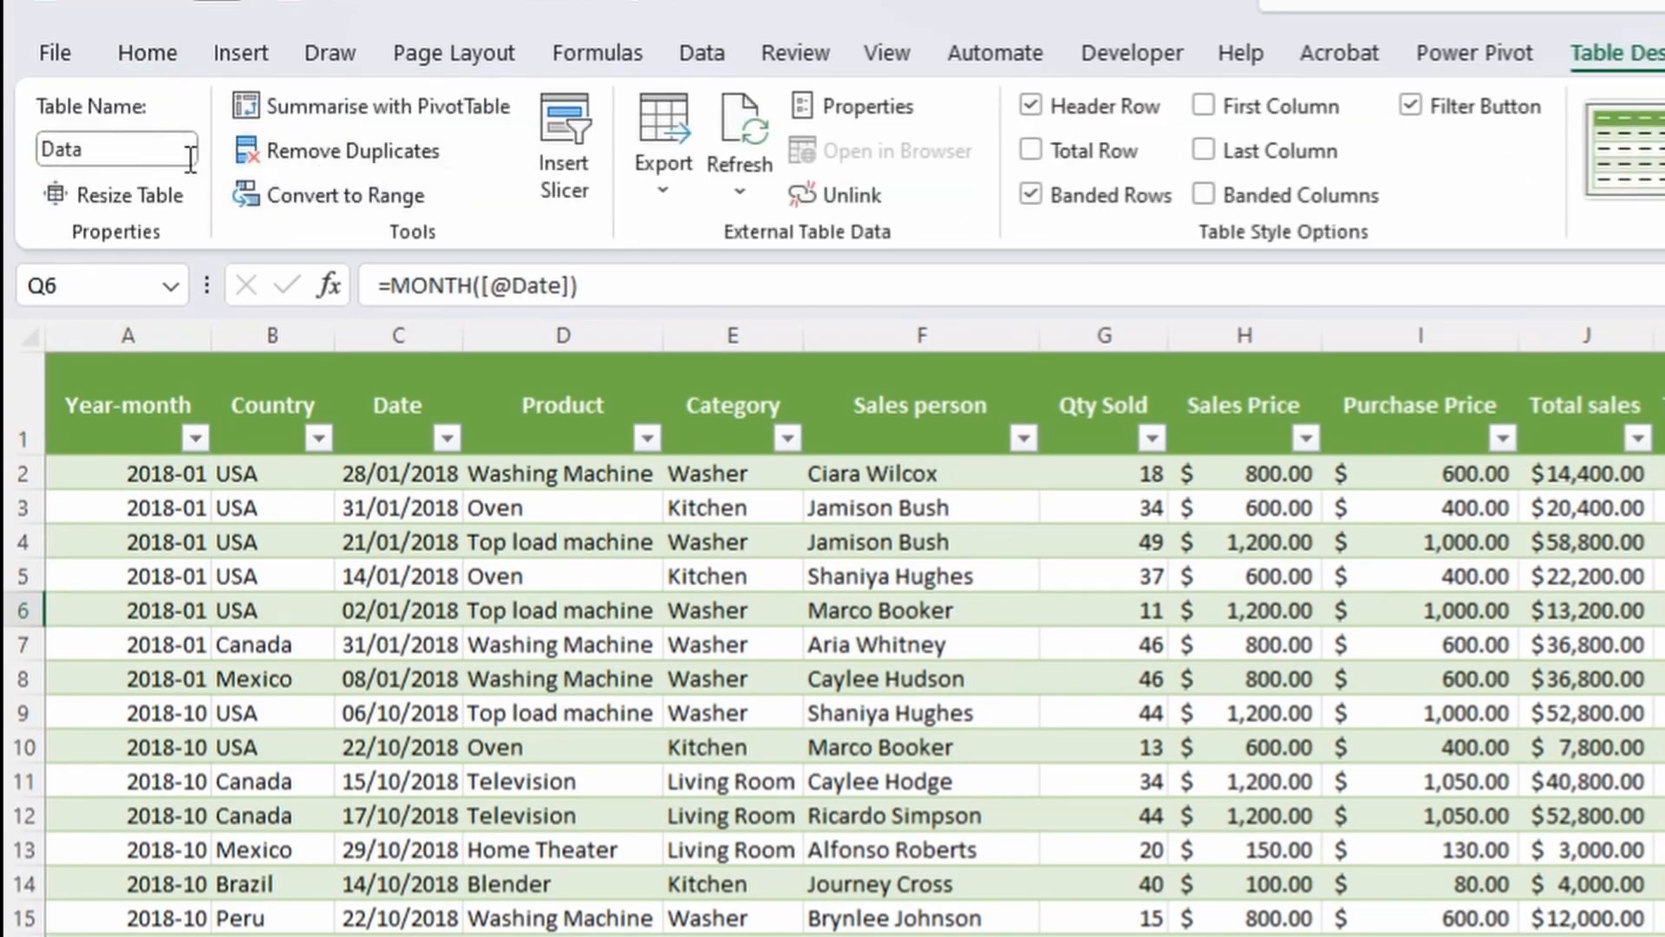
left_click(182, 154)
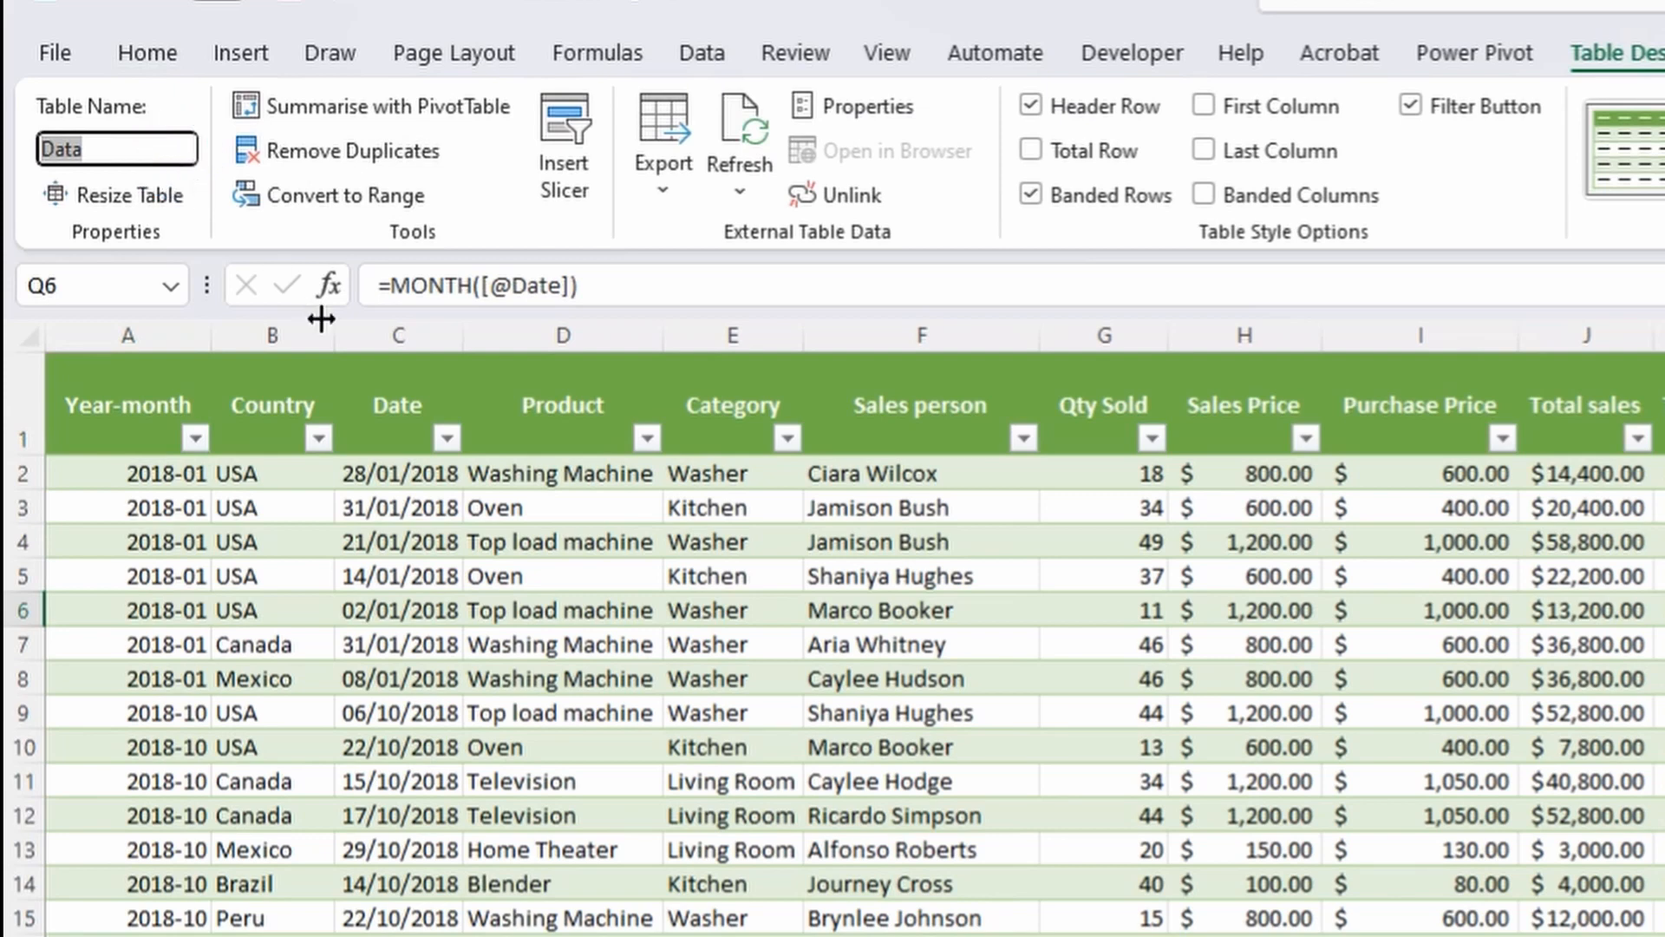
key("End")
type("T")
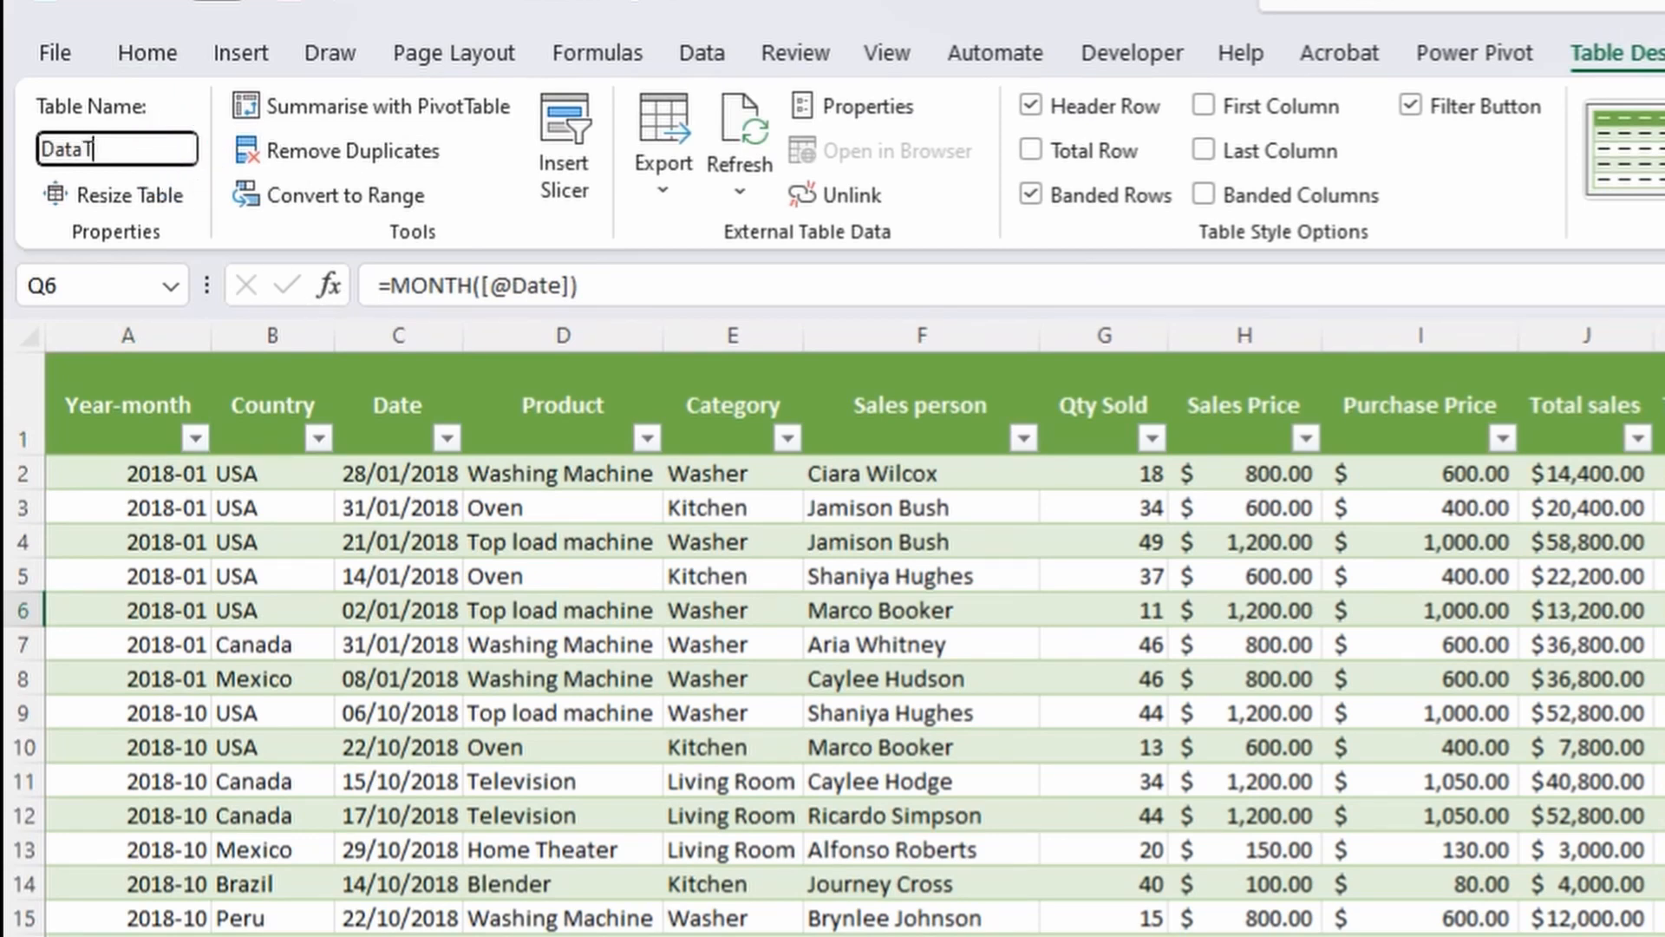
type("BLfromFiles")
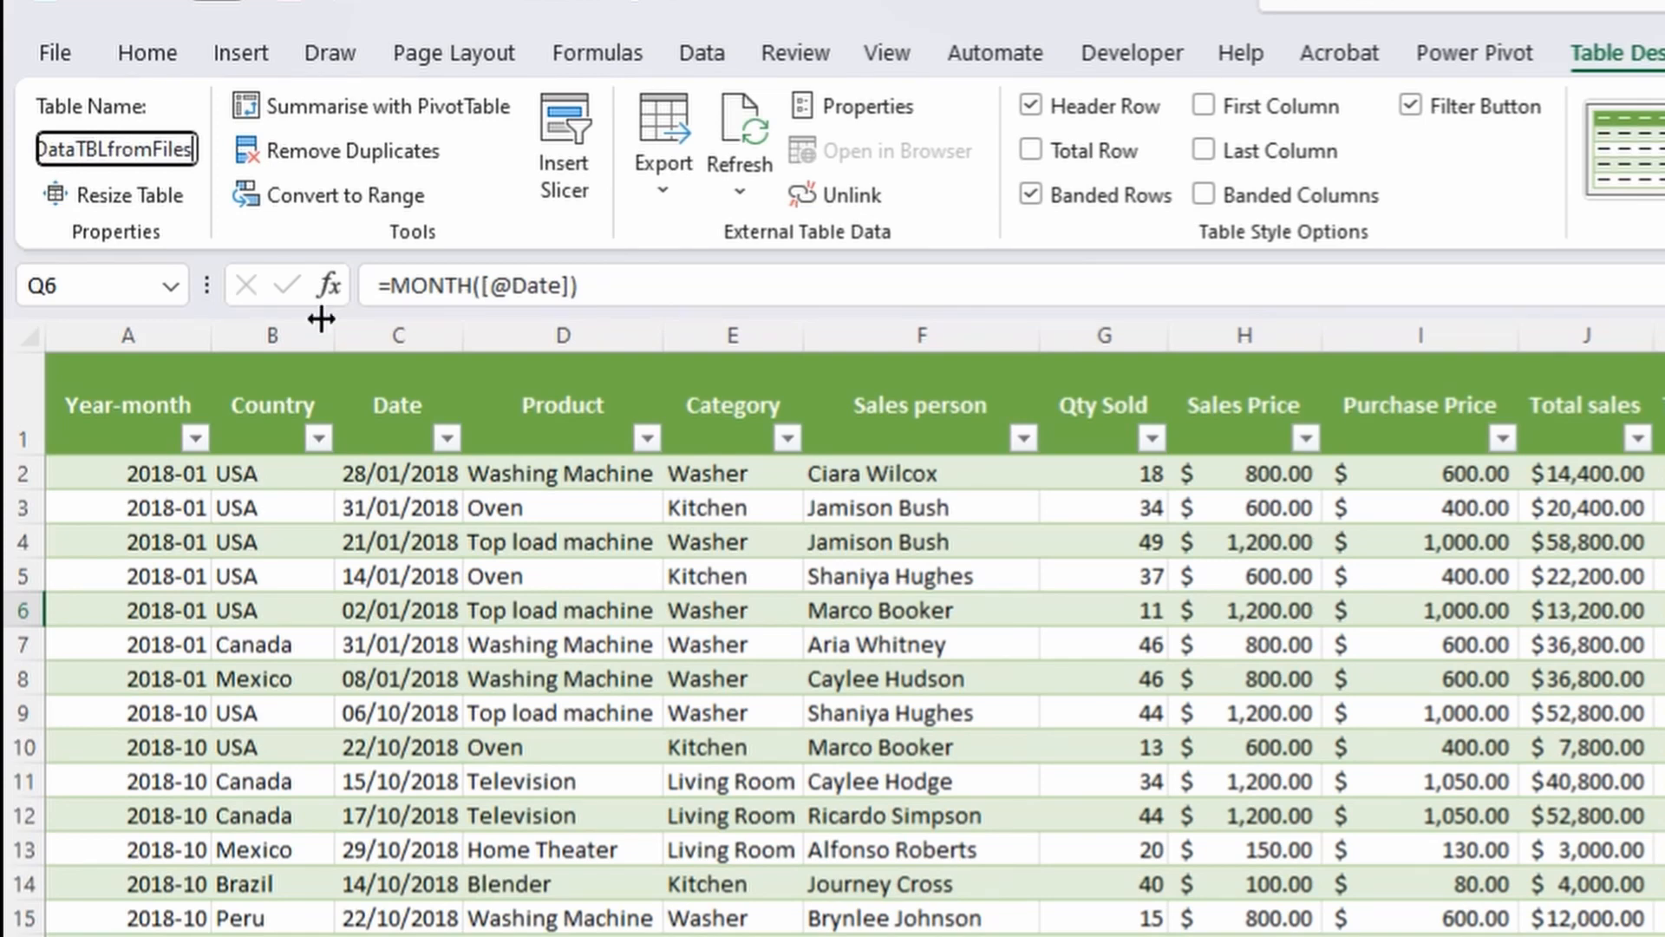
key("Return")
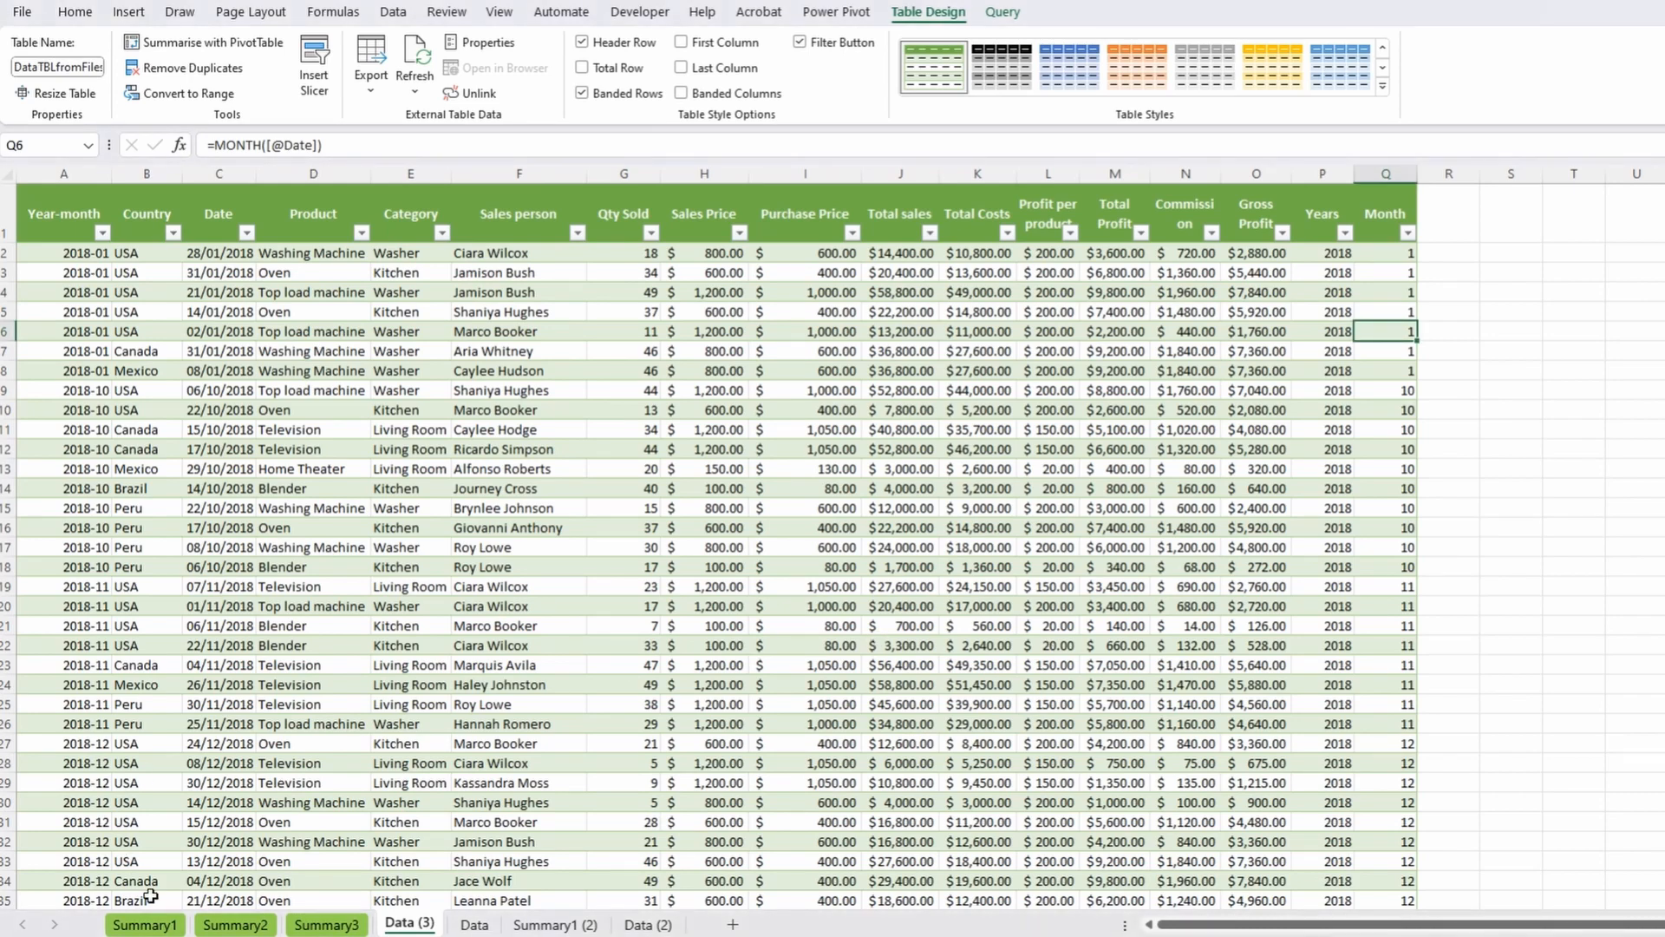
Convert the Sales by Sales person range A3:C35 on the Summary3 sheet into a table with headers.
left_click(326, 924)
left_click(97, 245)
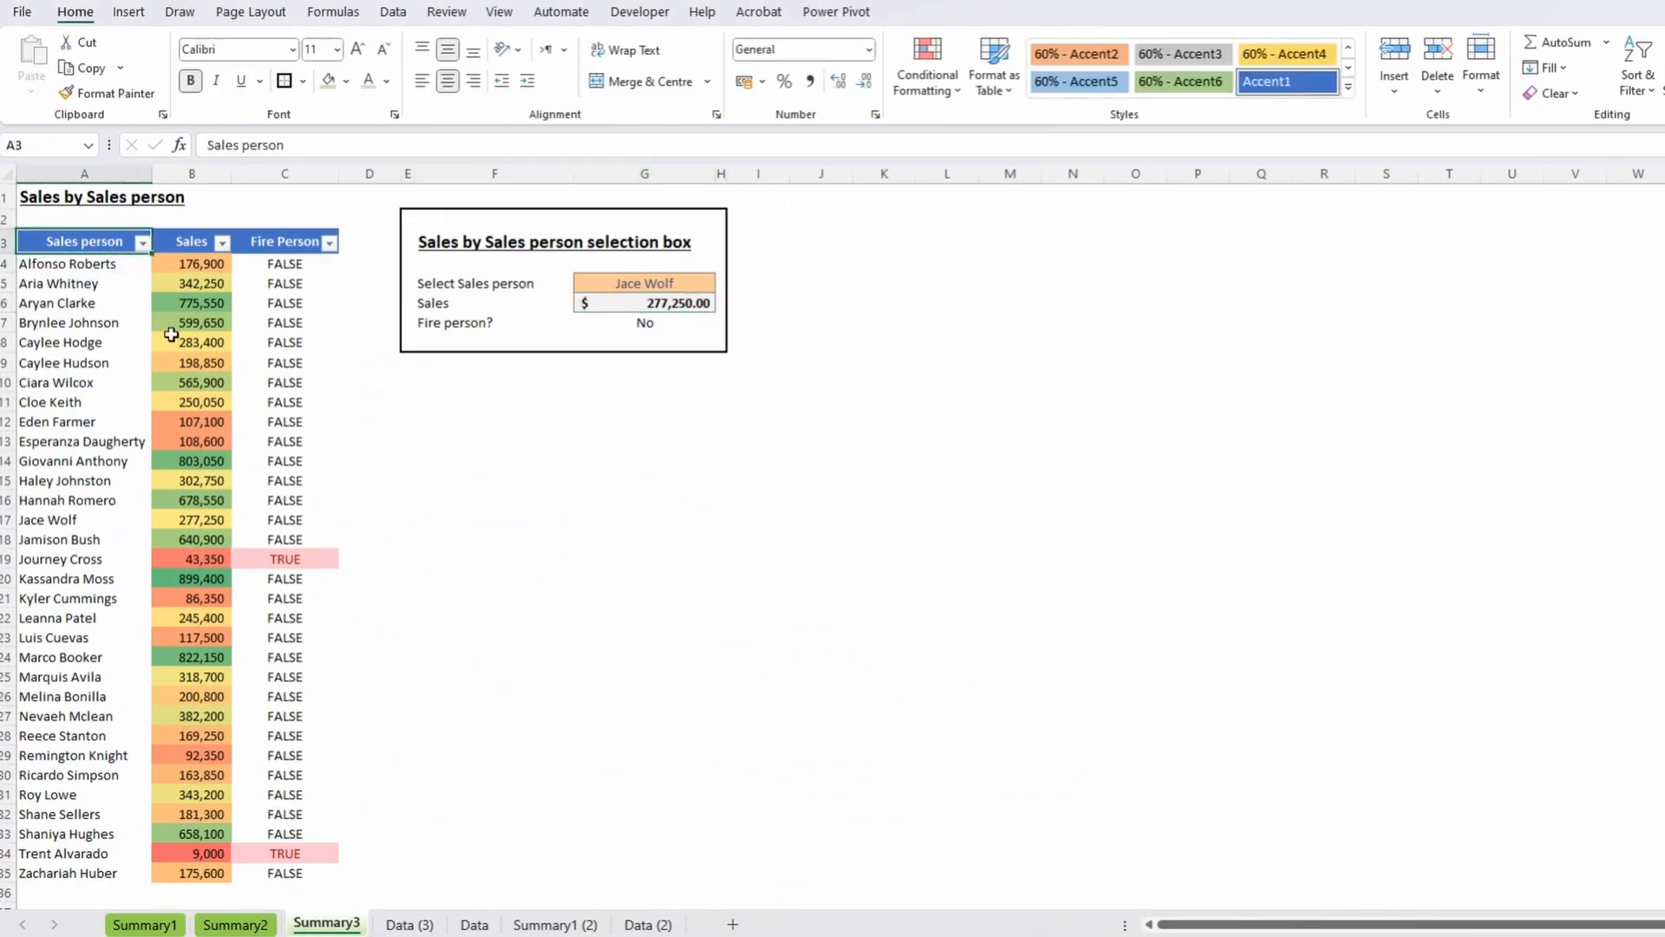
key("ctrl+a")
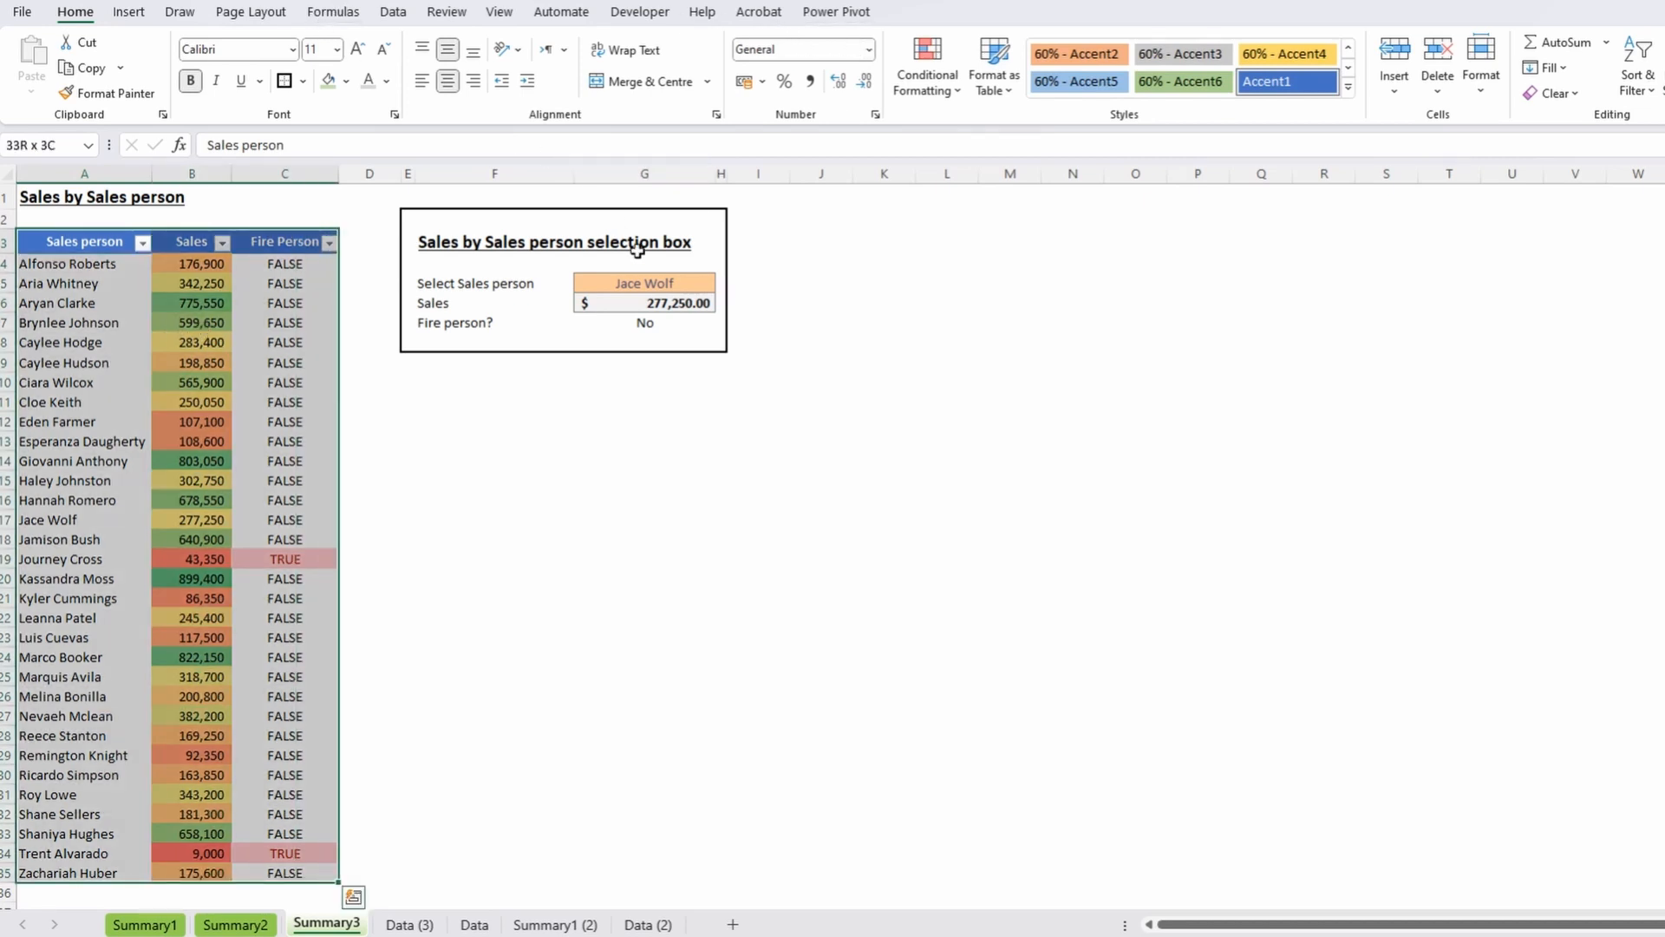
left_click(642, 282)
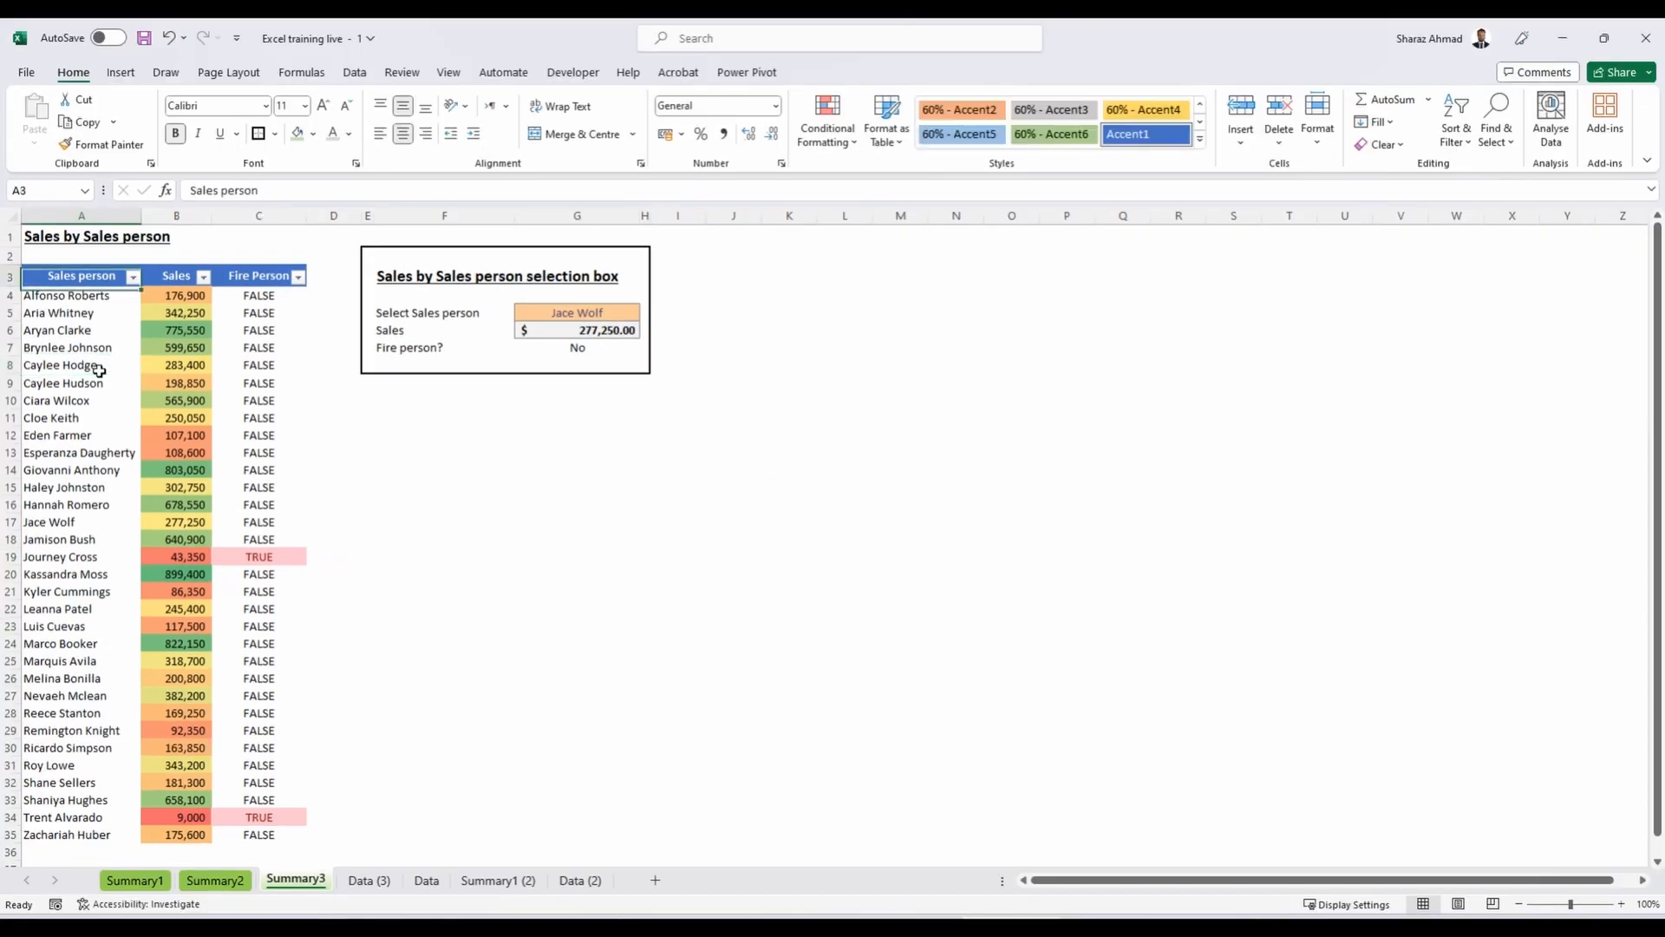
key("ctrl+a")
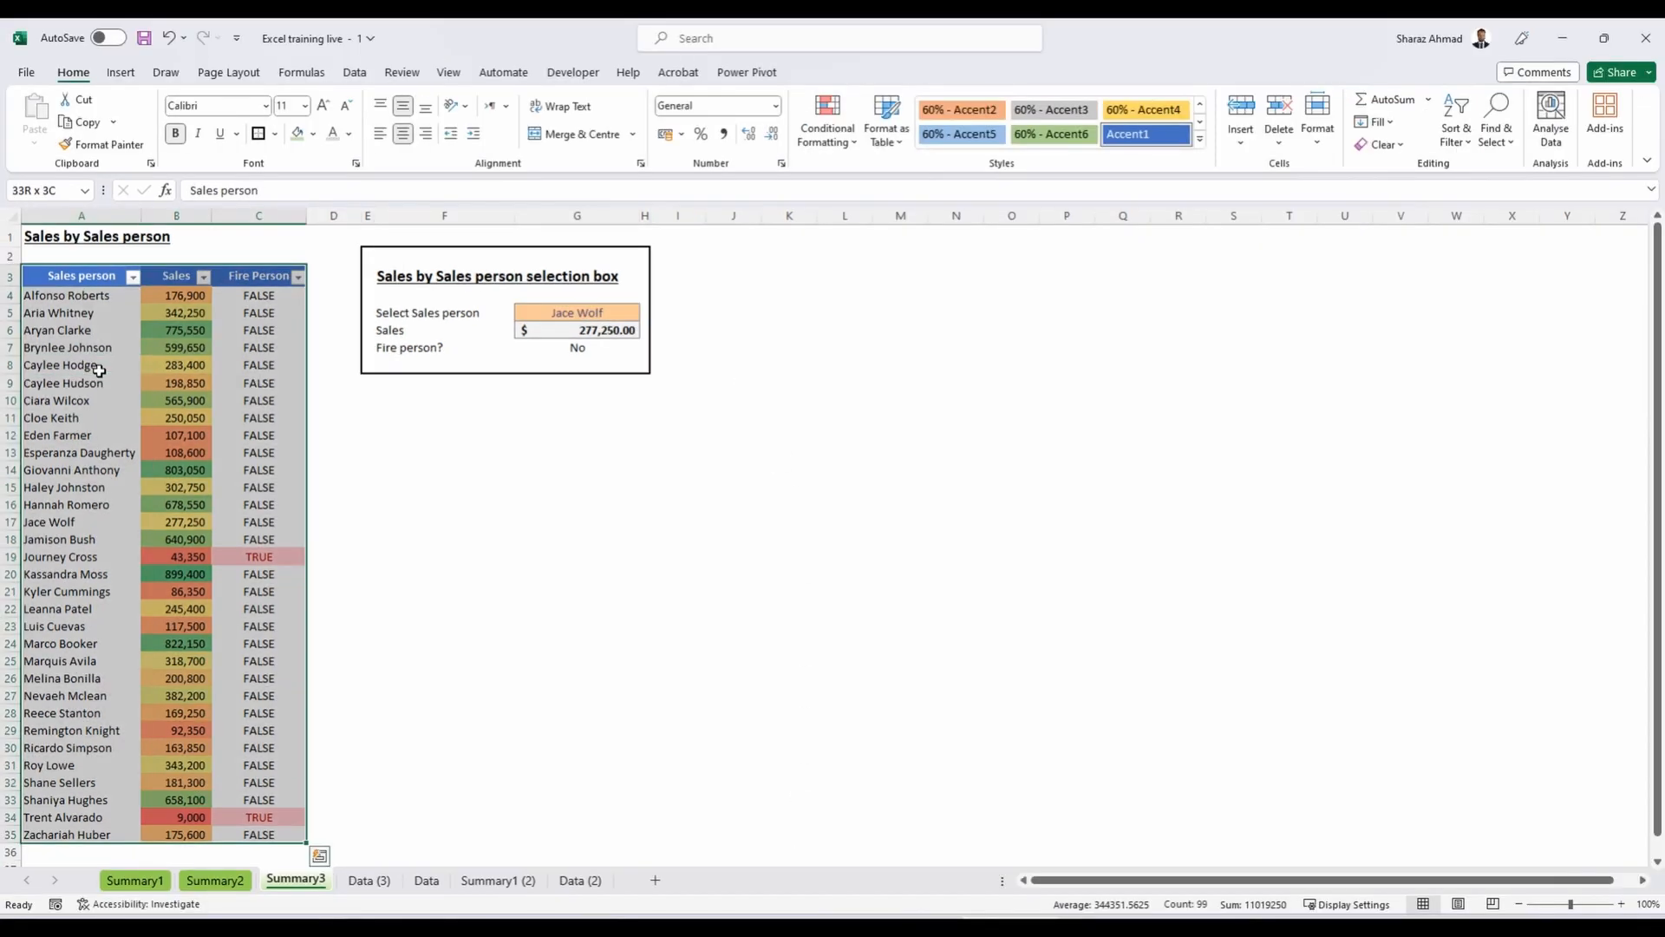
key("alt+n")
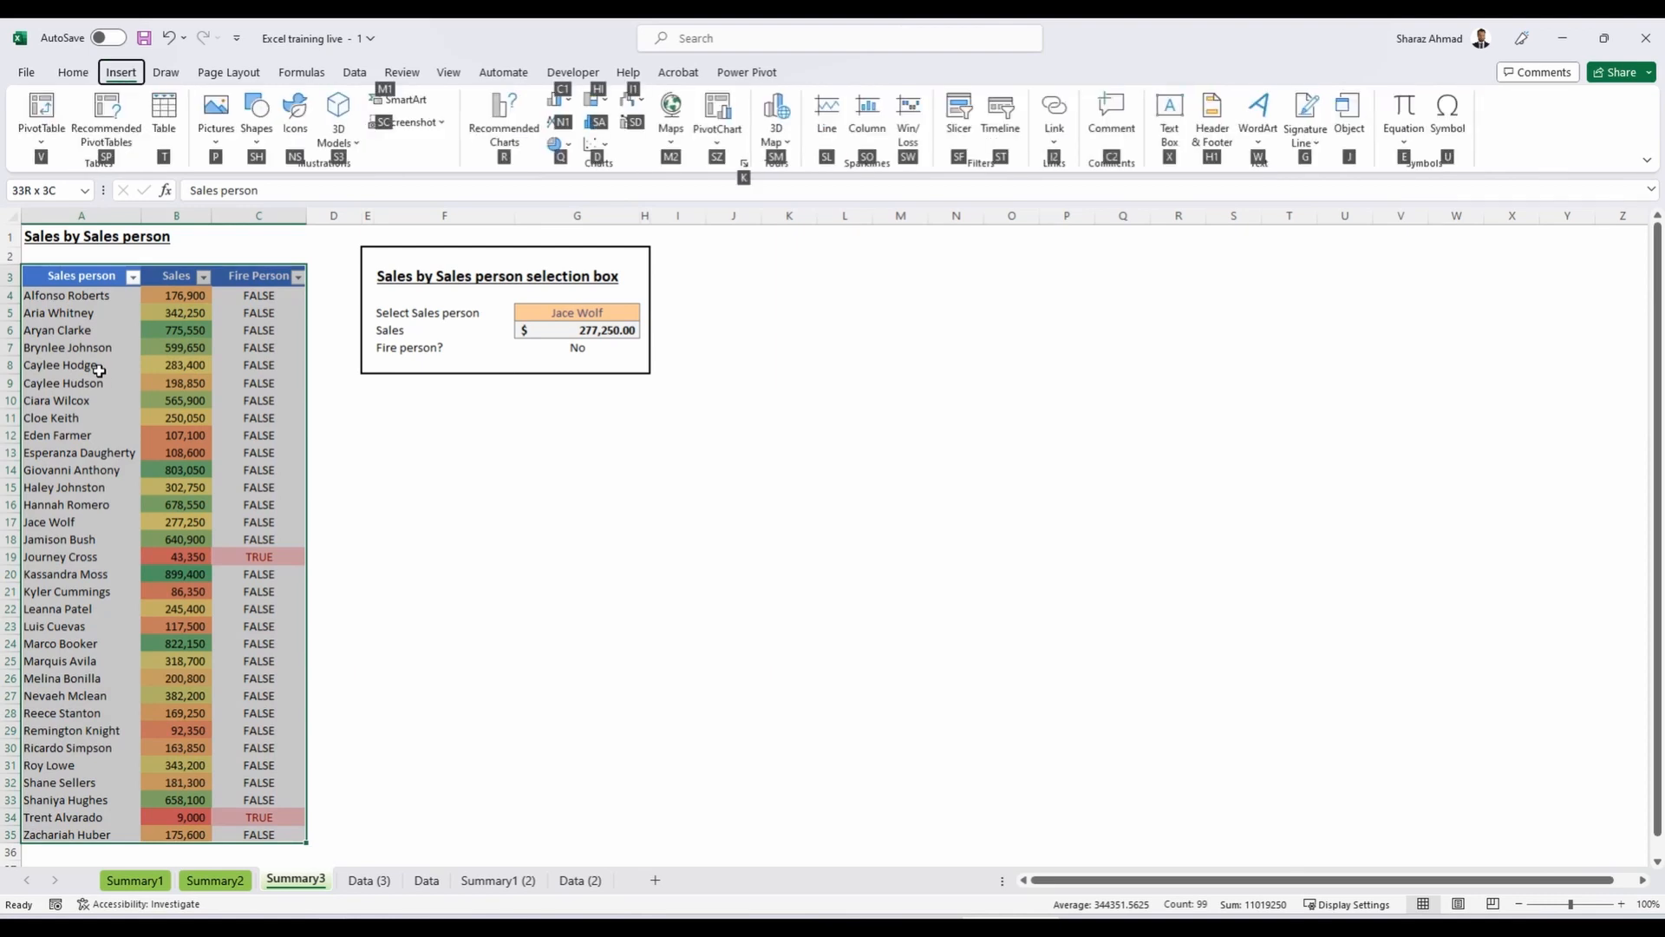
key("t")
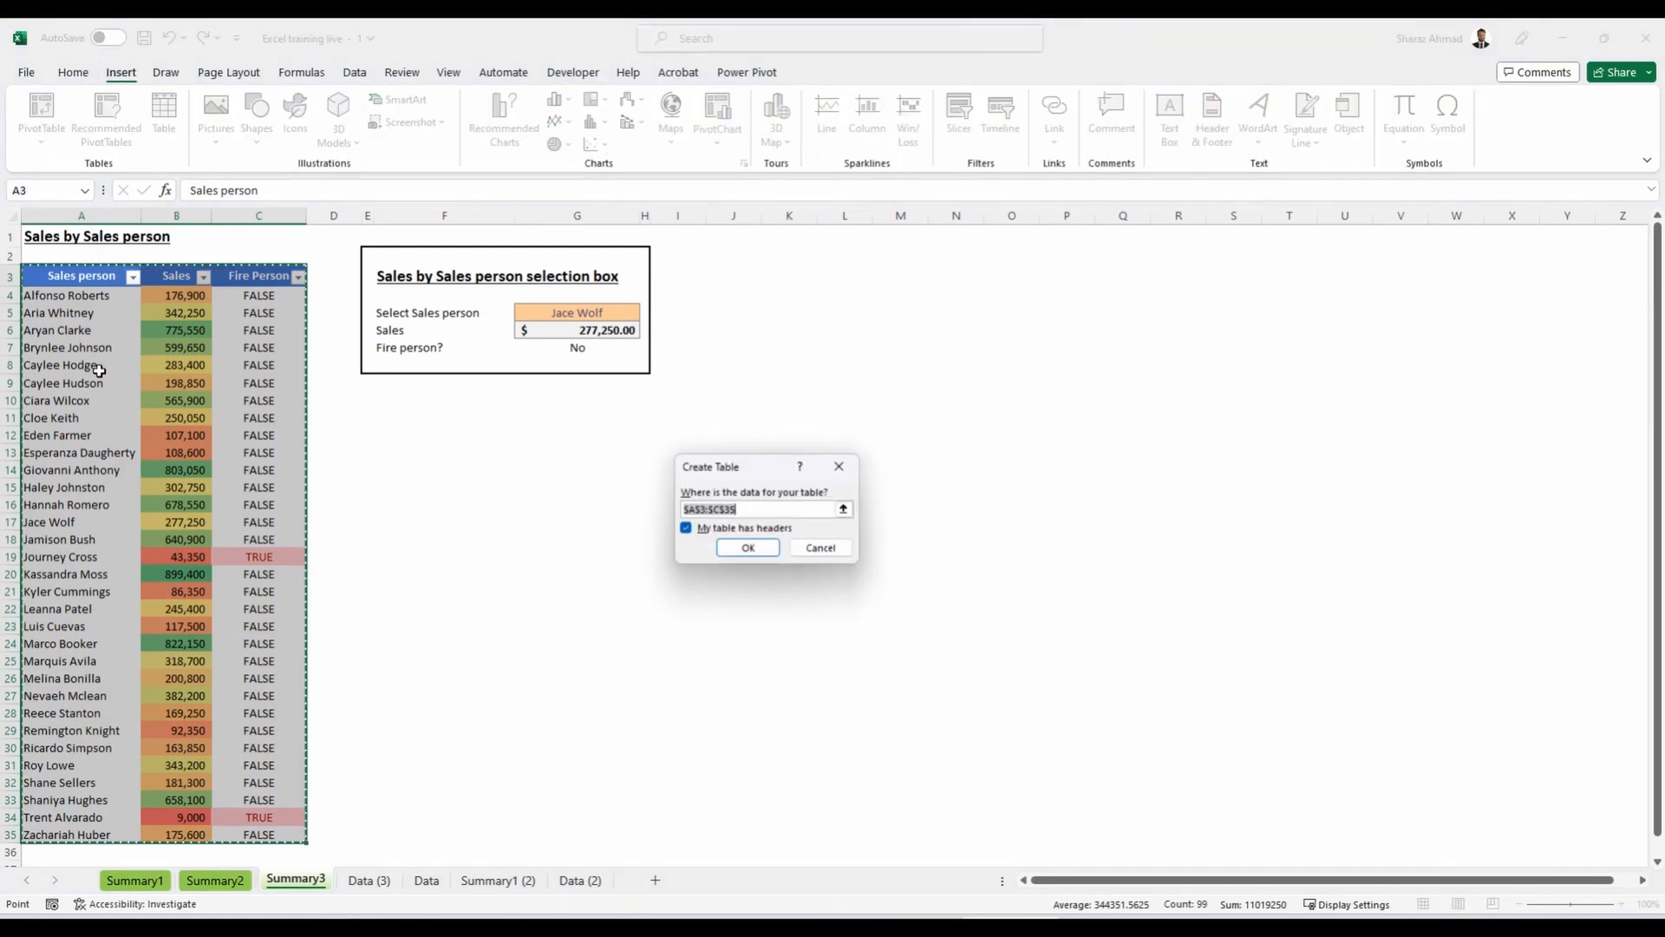
key("Tab")
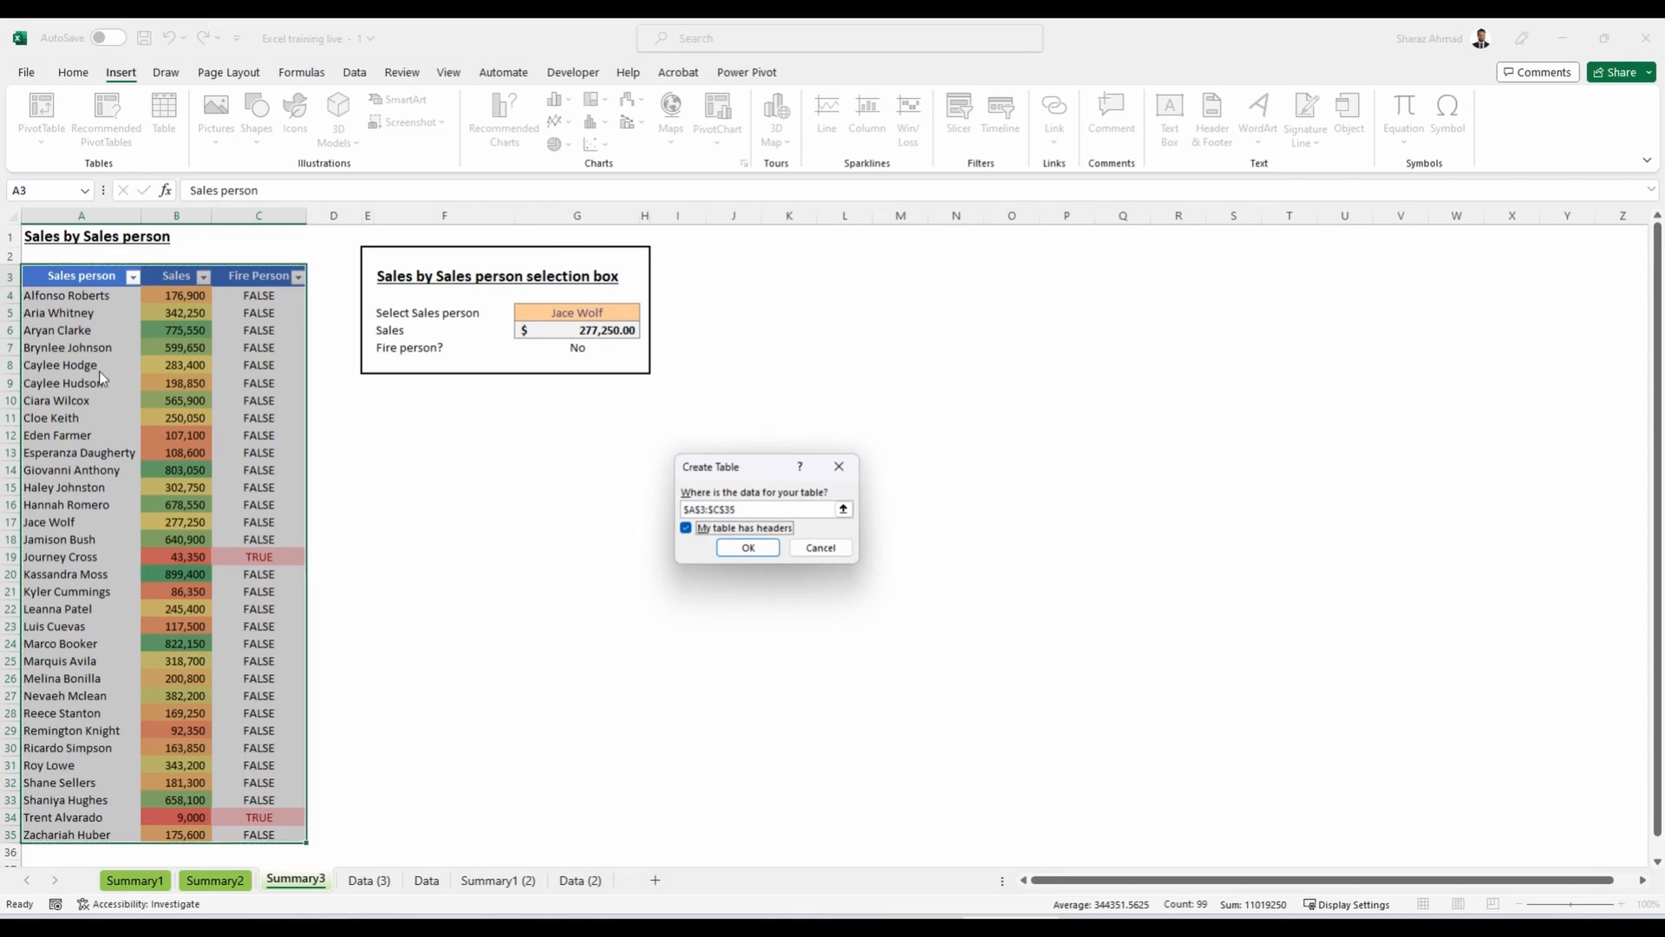
key("Return")
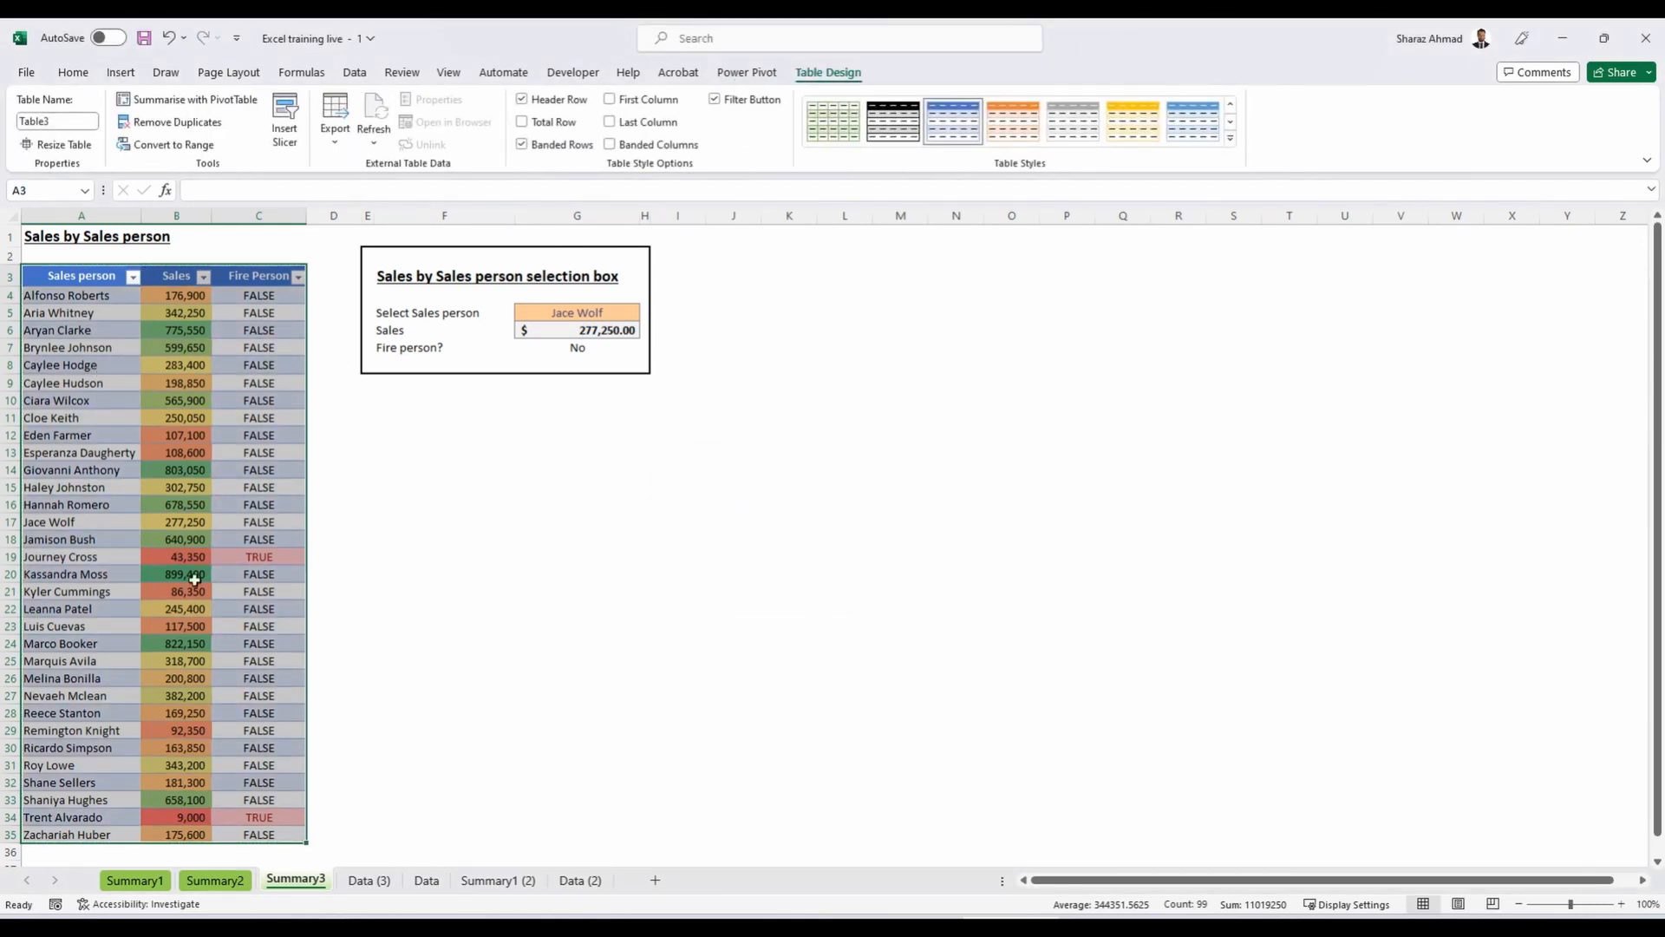
Examine the Select Sales person drop-down in G5 and the source range of its data validation.
left_click(576, 313)
left_click(647, 312)
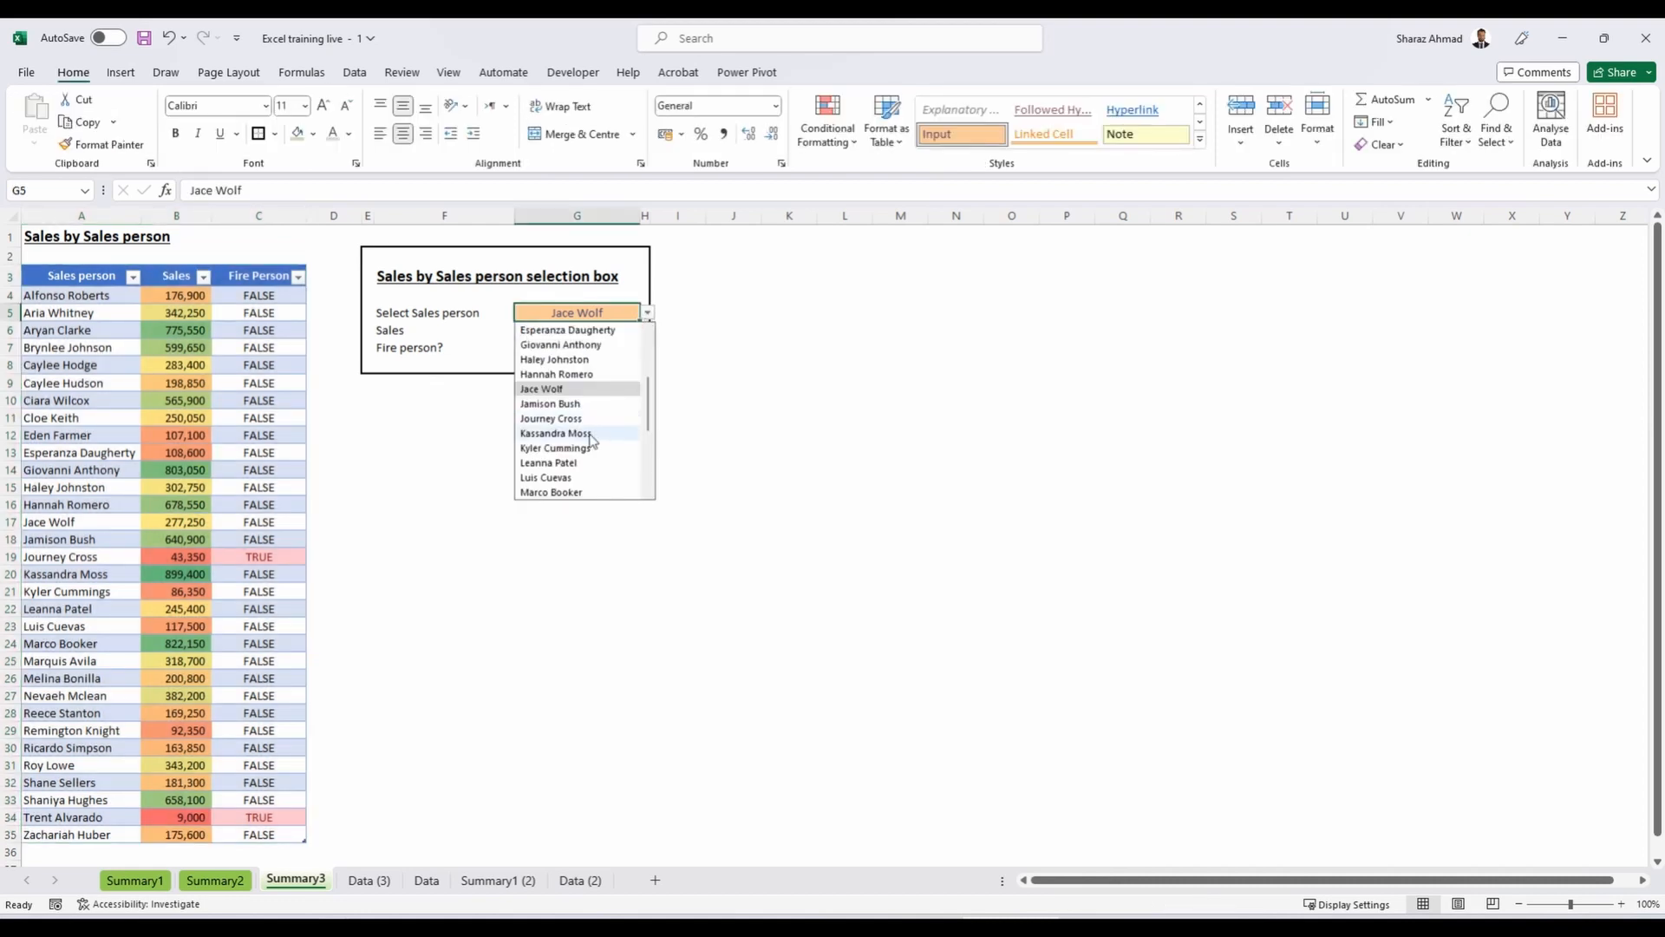
key("Escape")
key("alt+a")
key("v")
key("v")
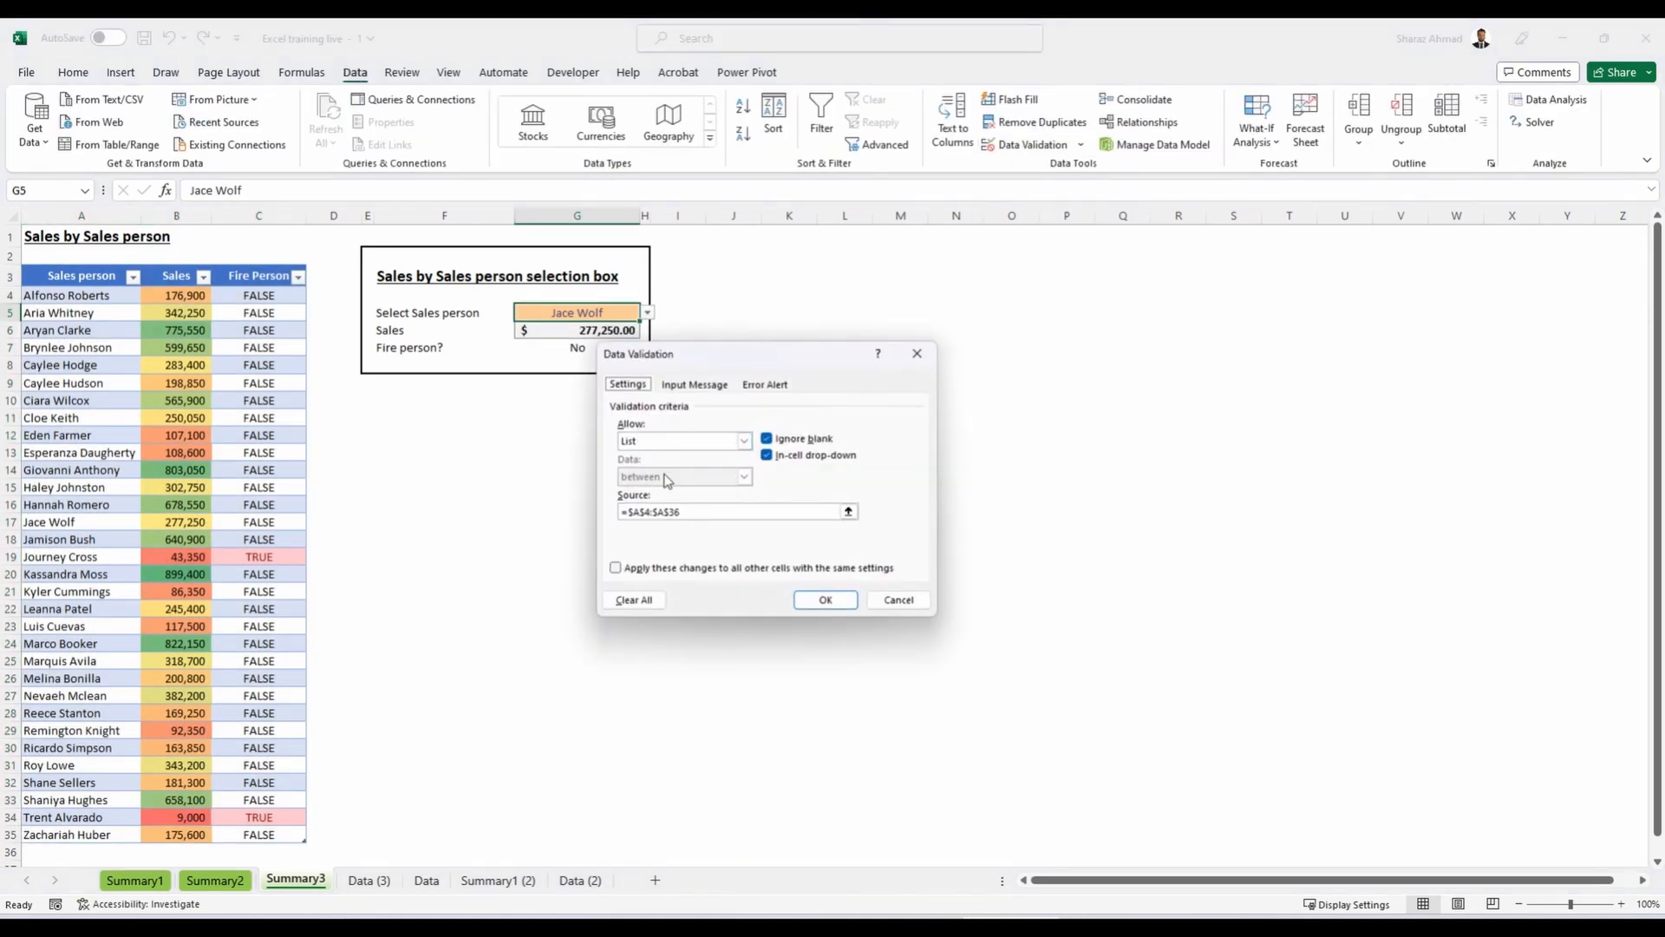
left_click(688, 511)
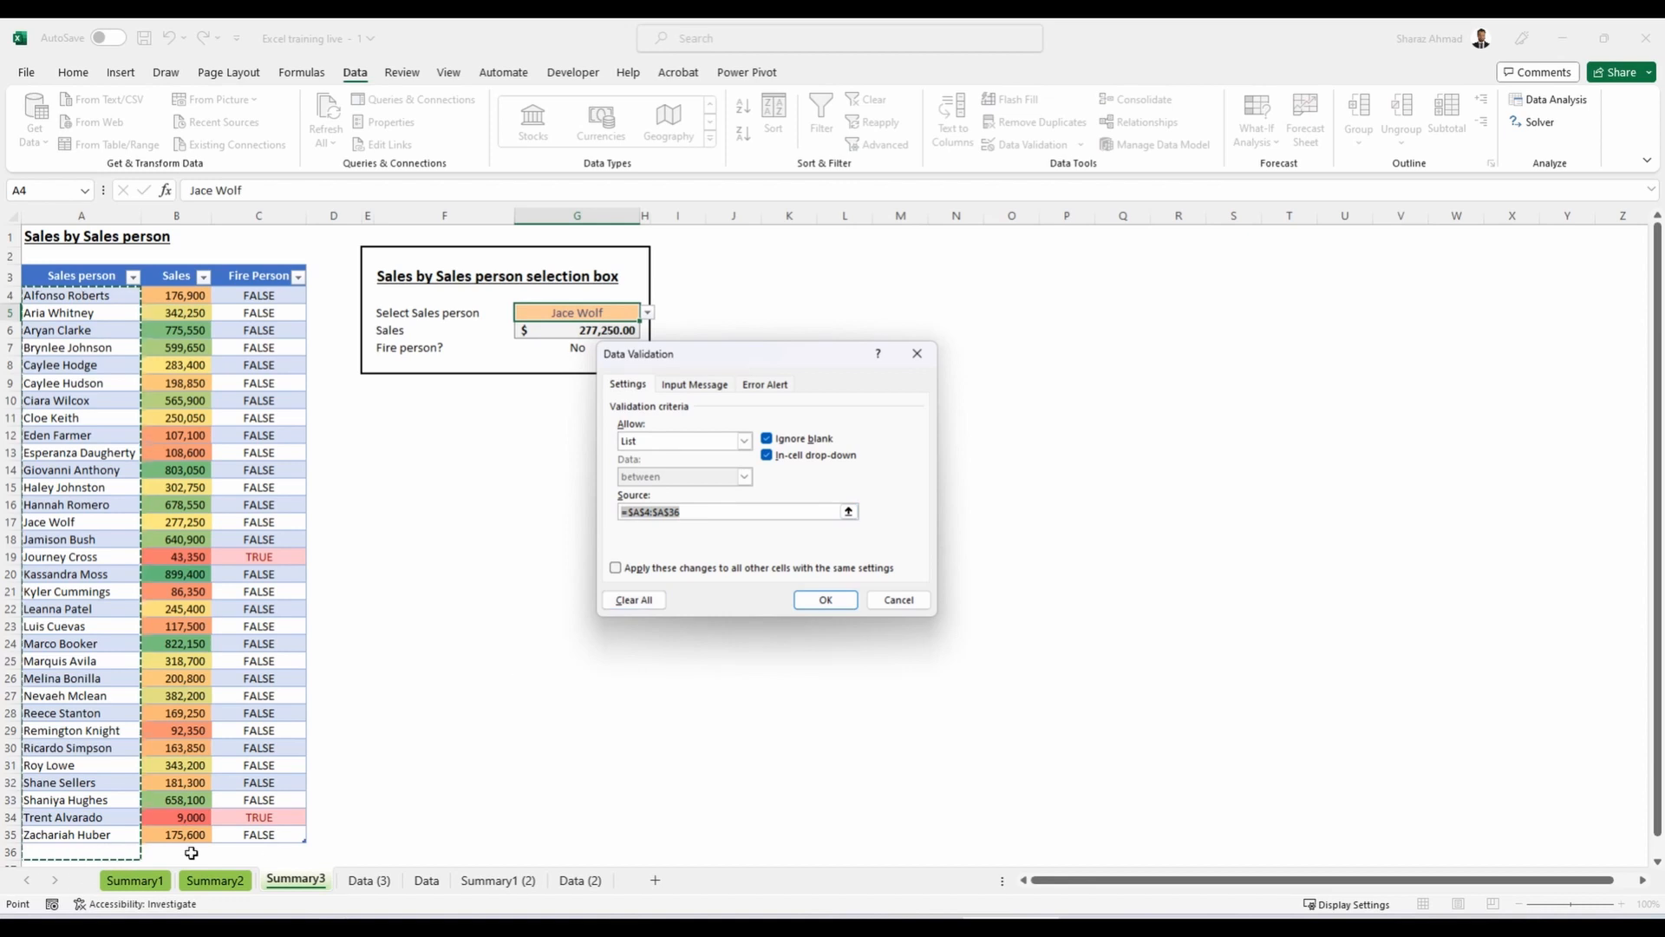
key("Escape")
Check the empty row 36 below the table against the end of the G5 drop-down list and its validation source.
left_click_drag(108, 382, 118, 831)
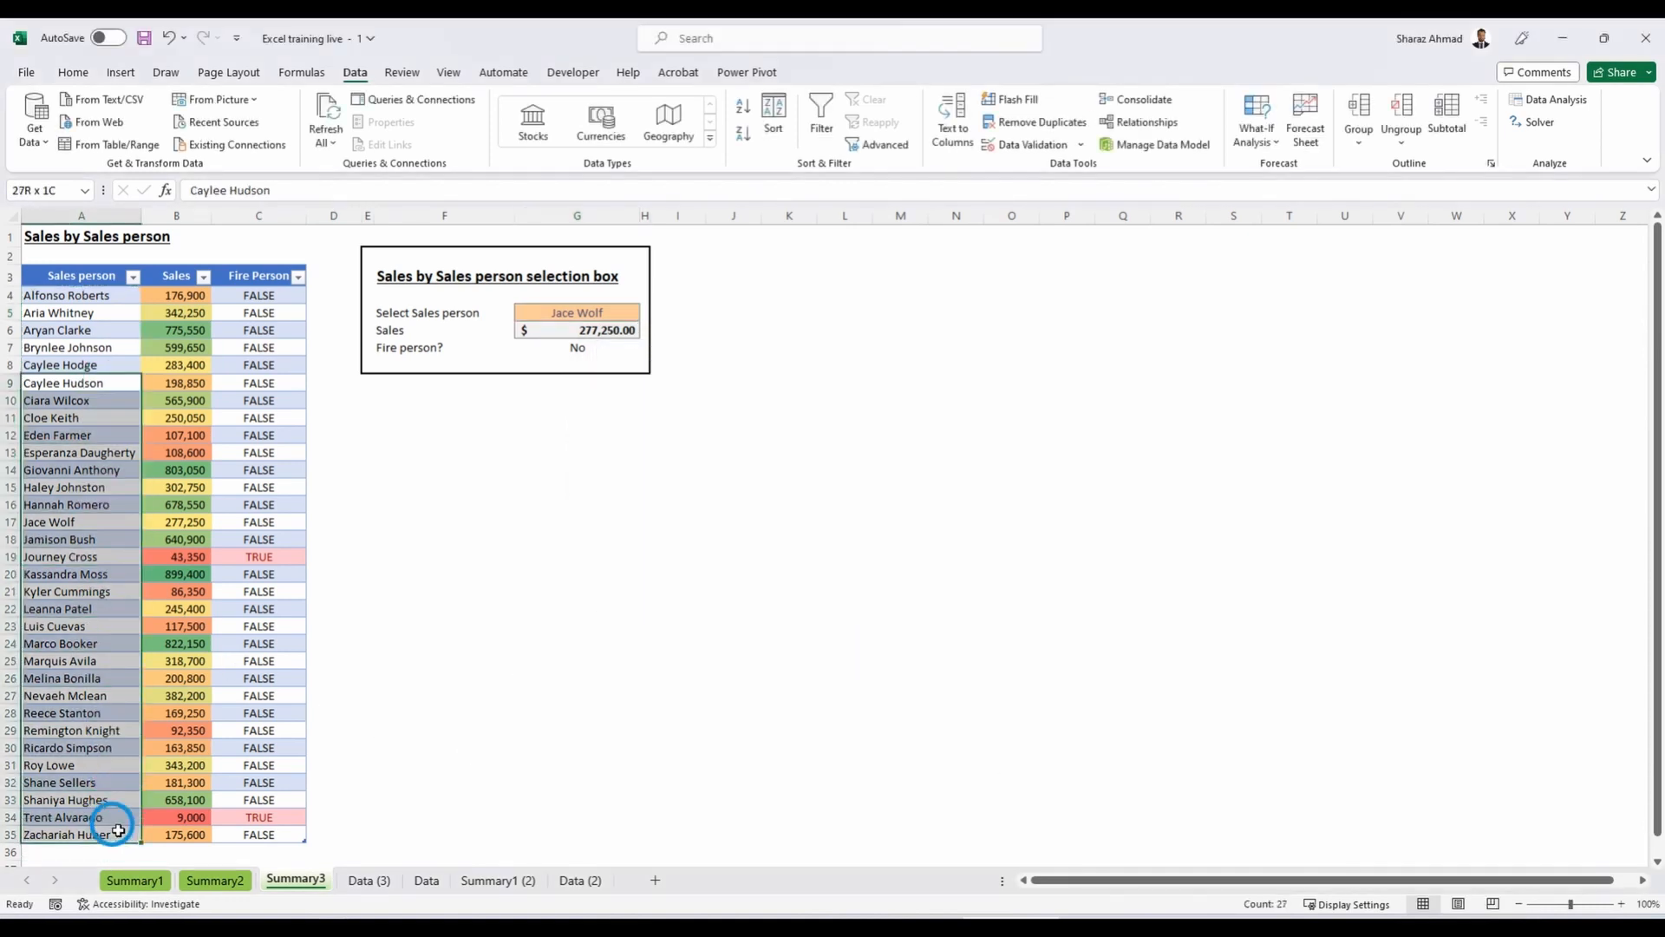
left_click(66, 852)
scroll(99, 855, "down", 1)
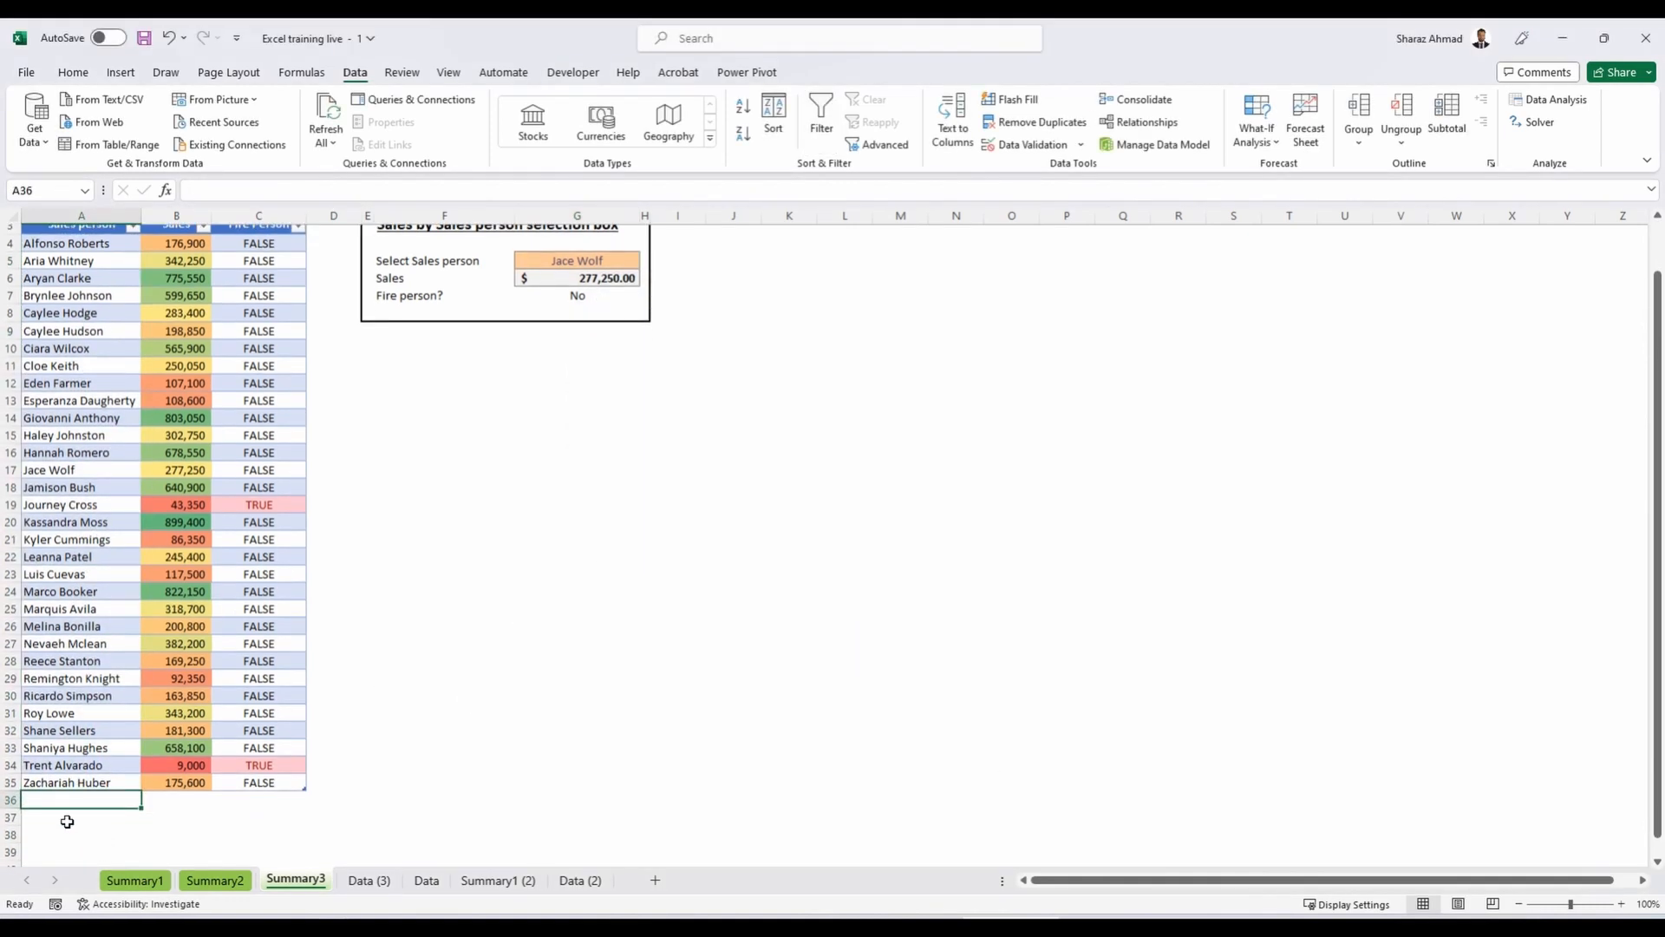
key("shift+space")
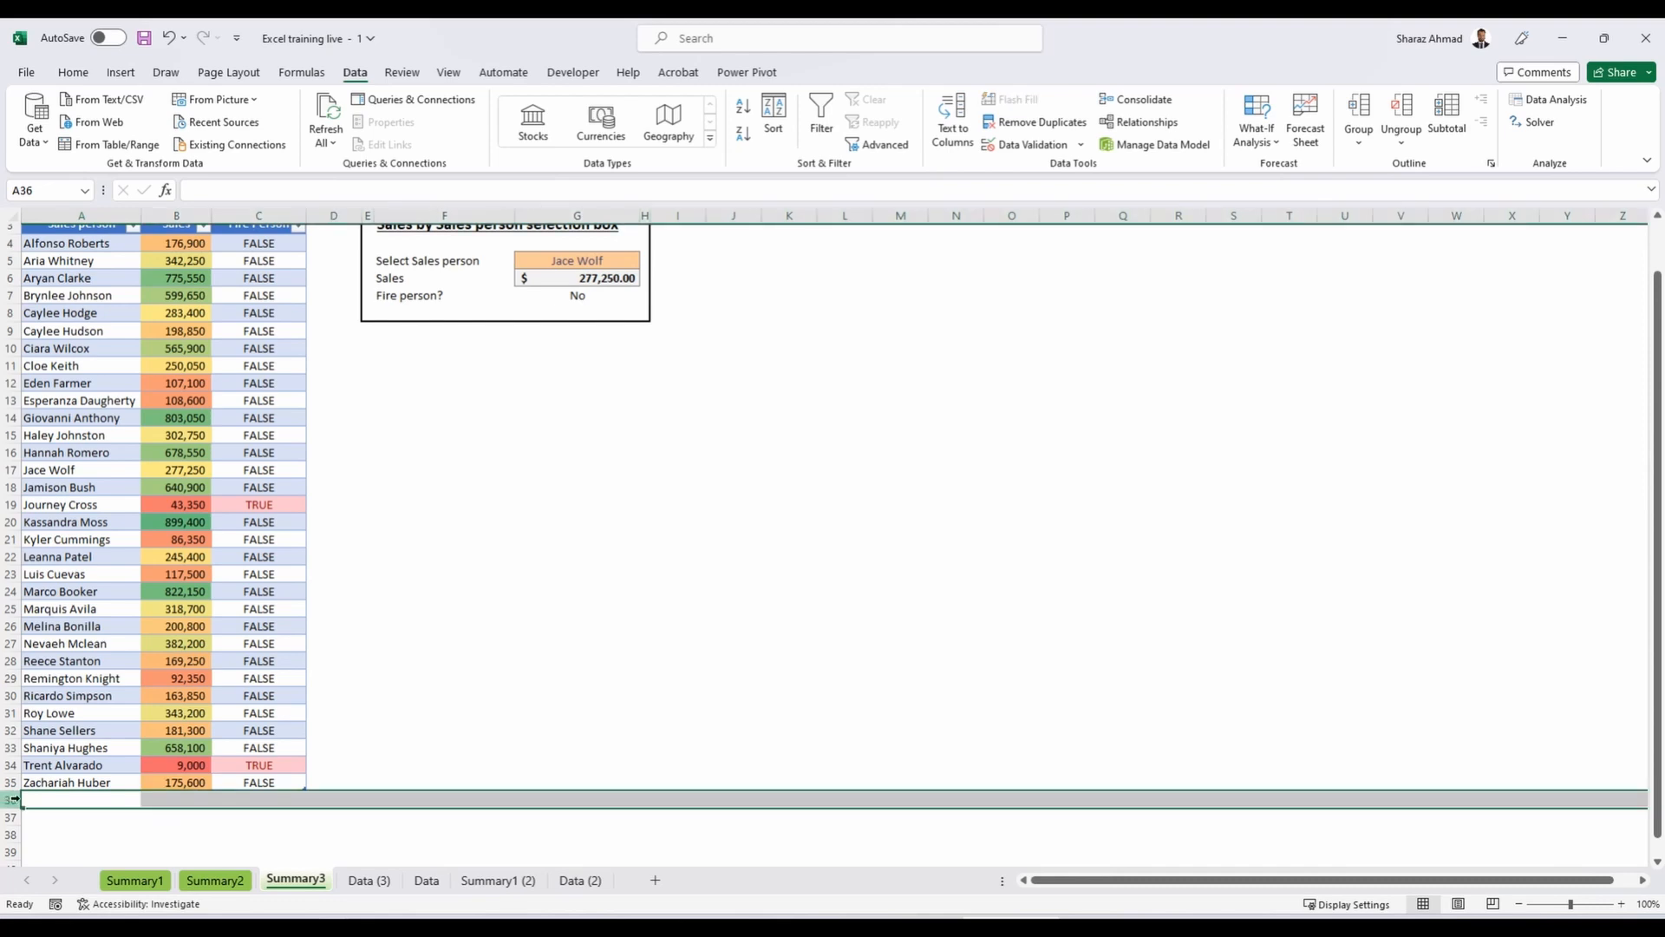
scroll(386, 421, "up", 1)
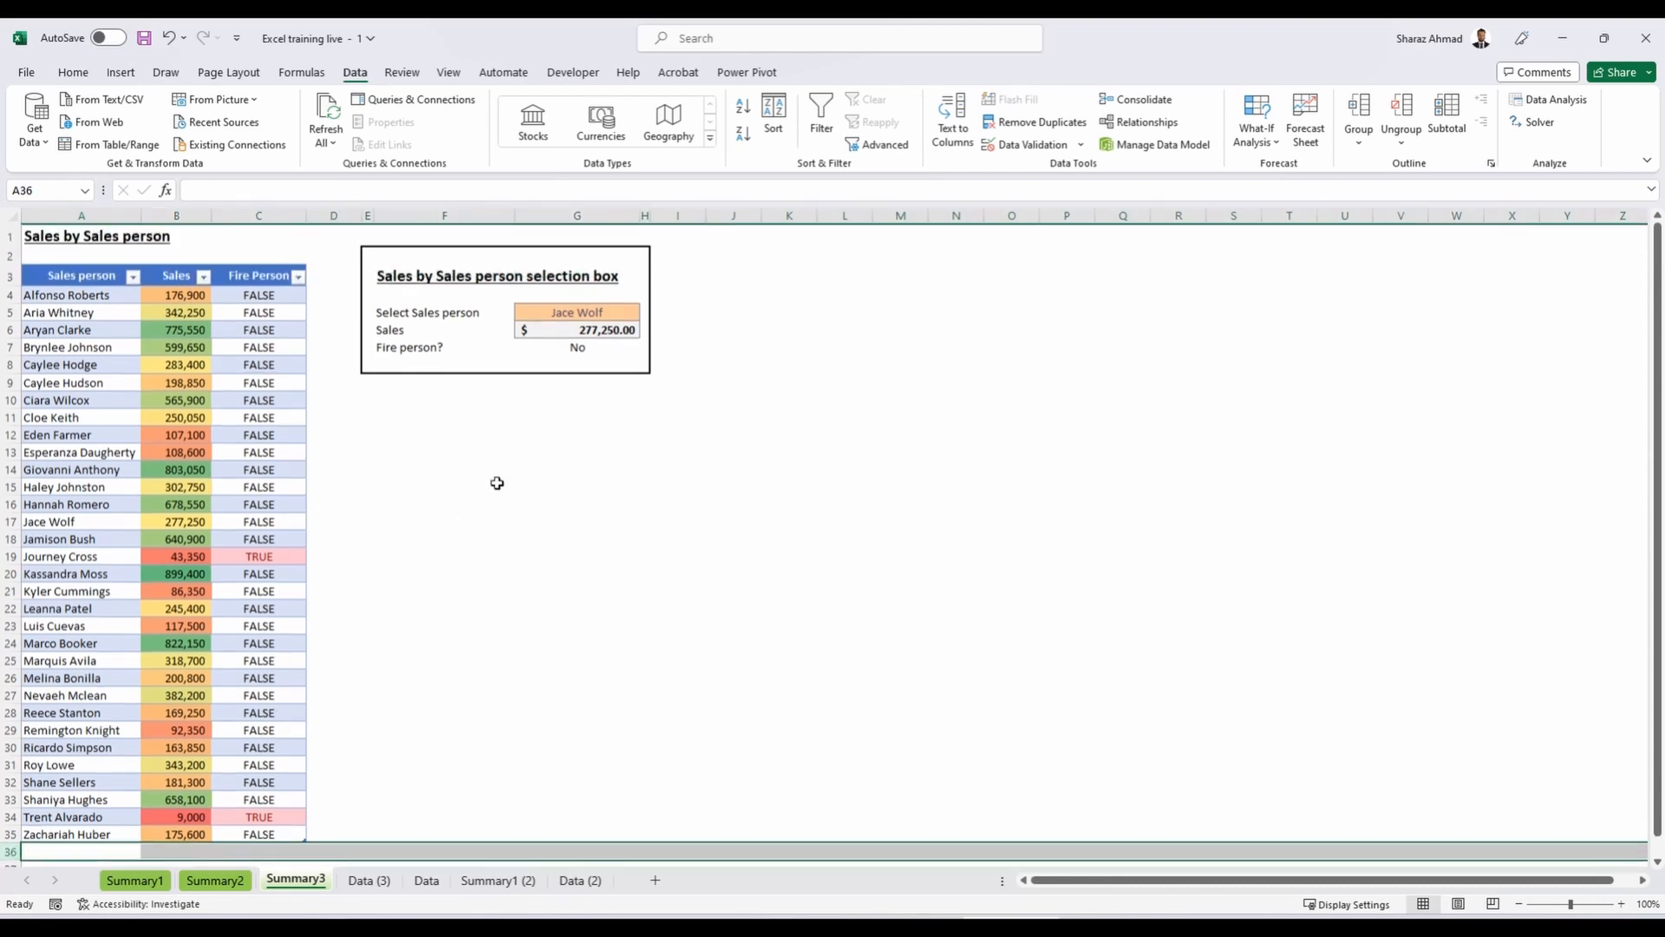
left_click(621, 314)
left_click(648, 313)
scroll(607, 408, "down", 6)
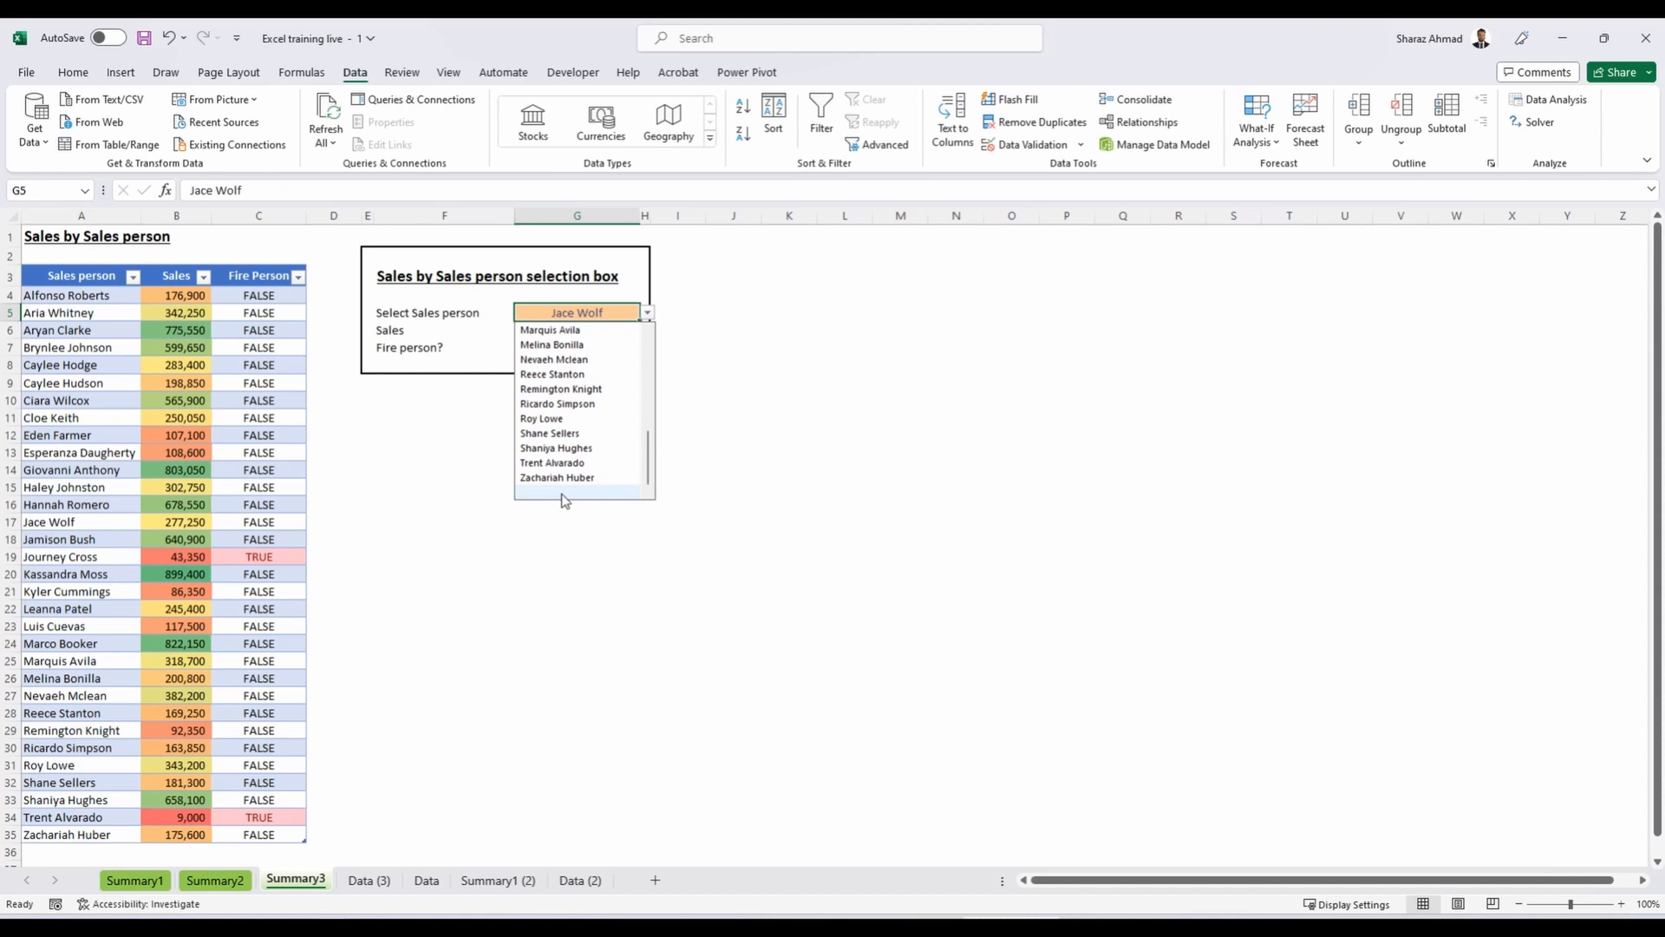
left_click(1047, 149)
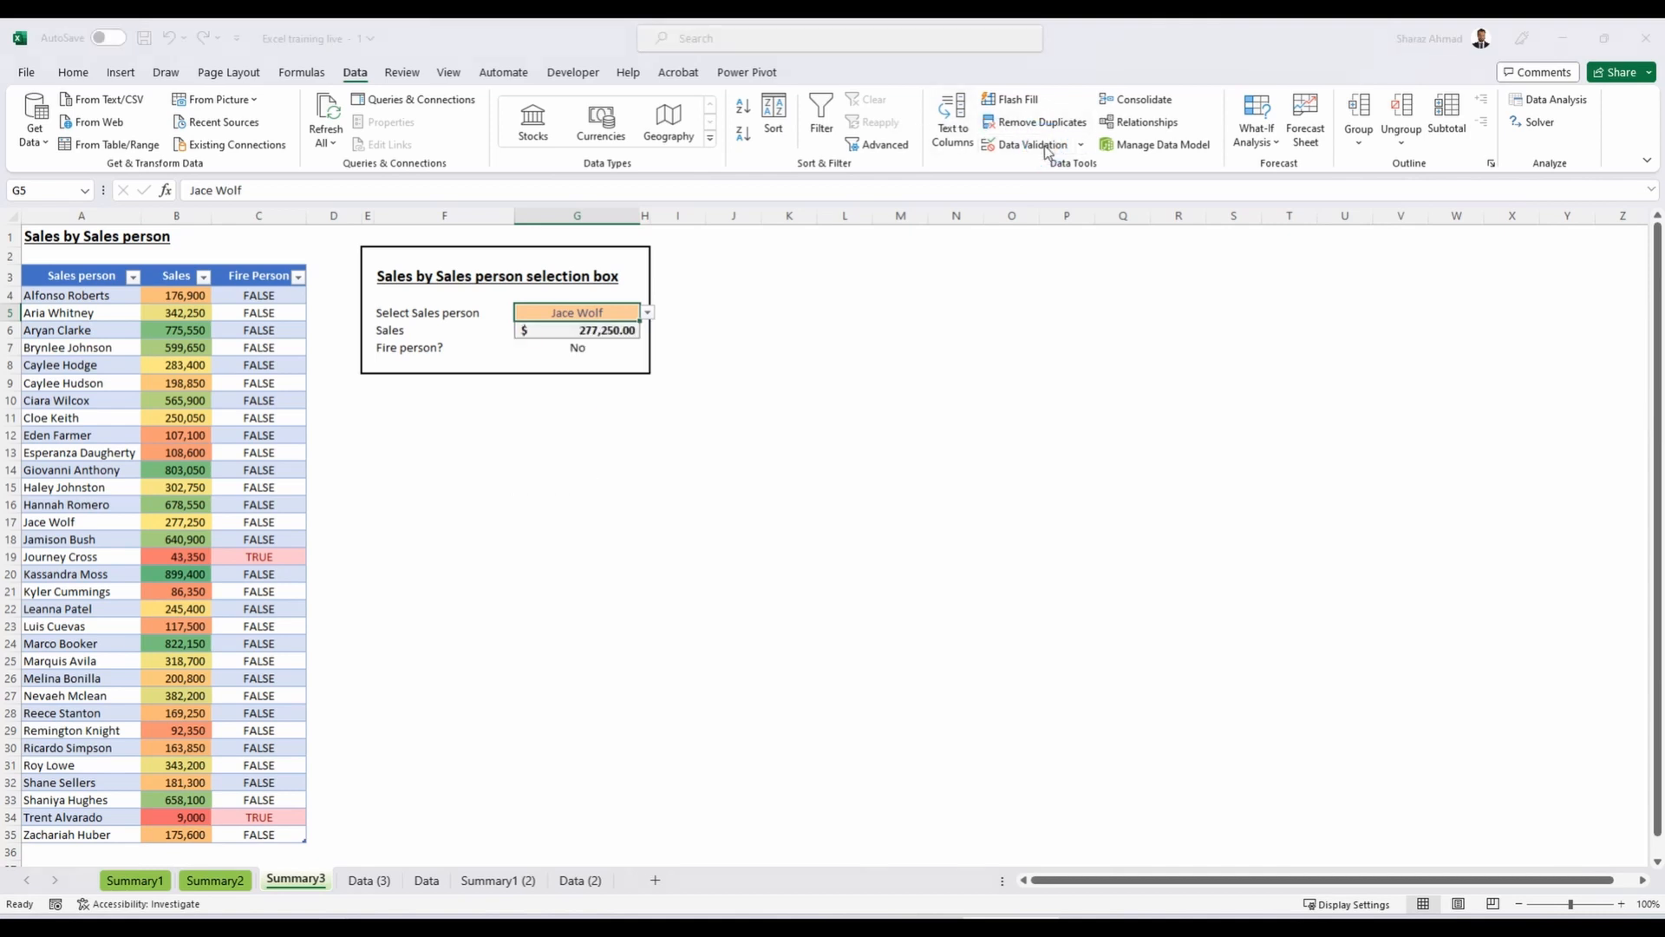
left_click(728, 513)
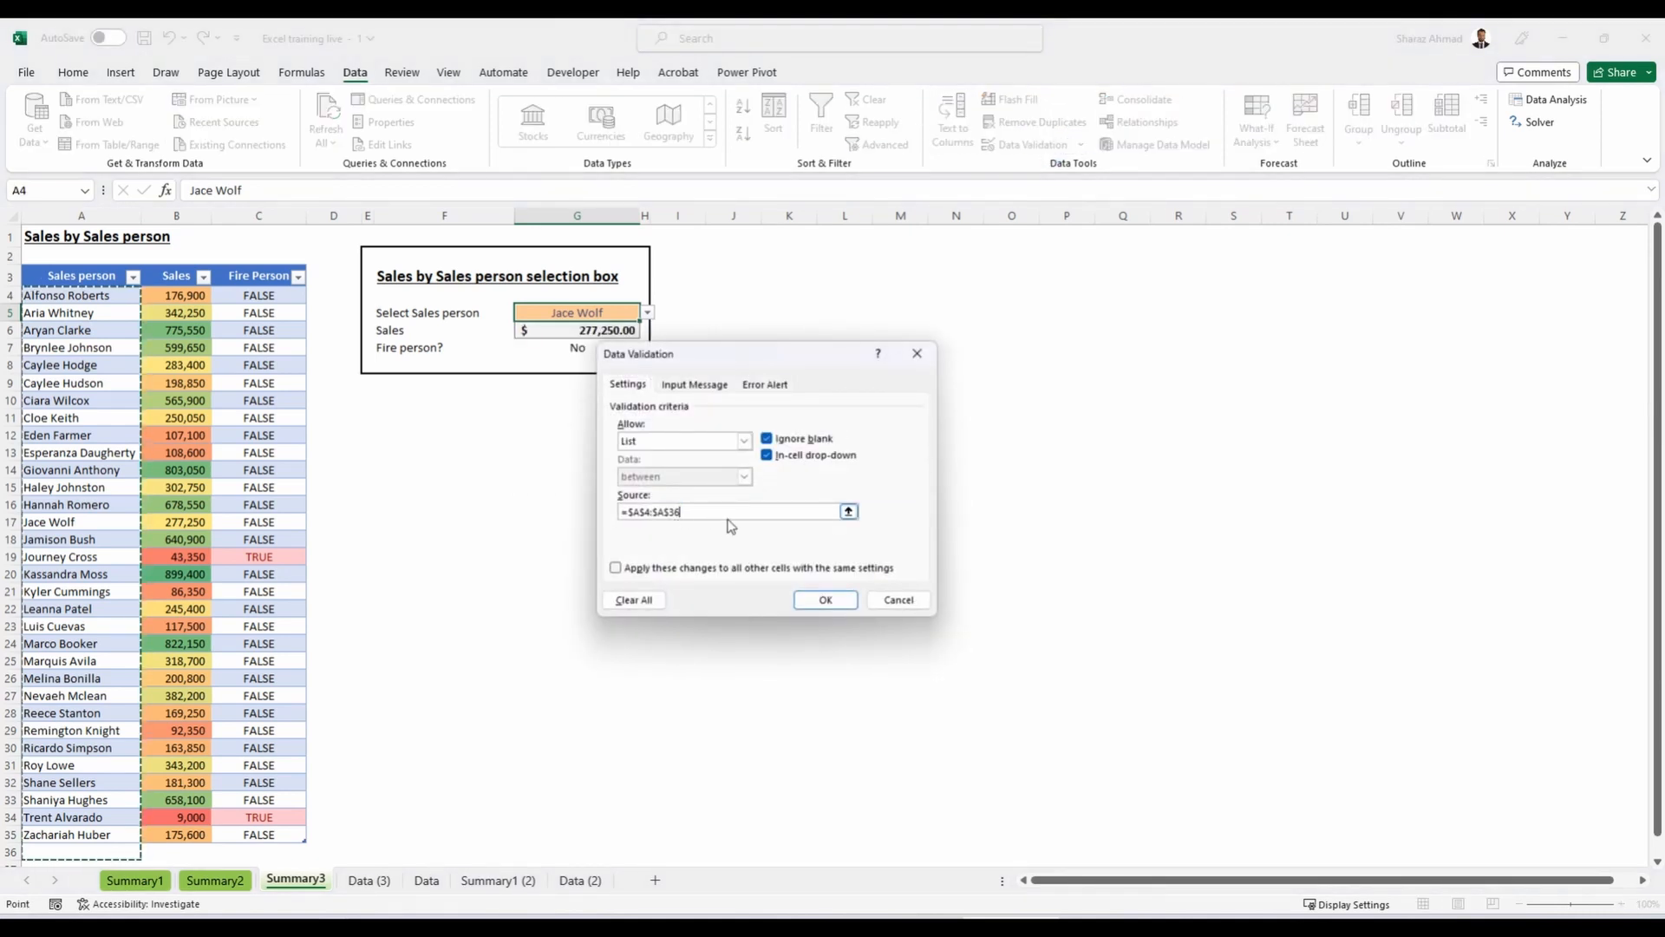
left_click(898, 600)
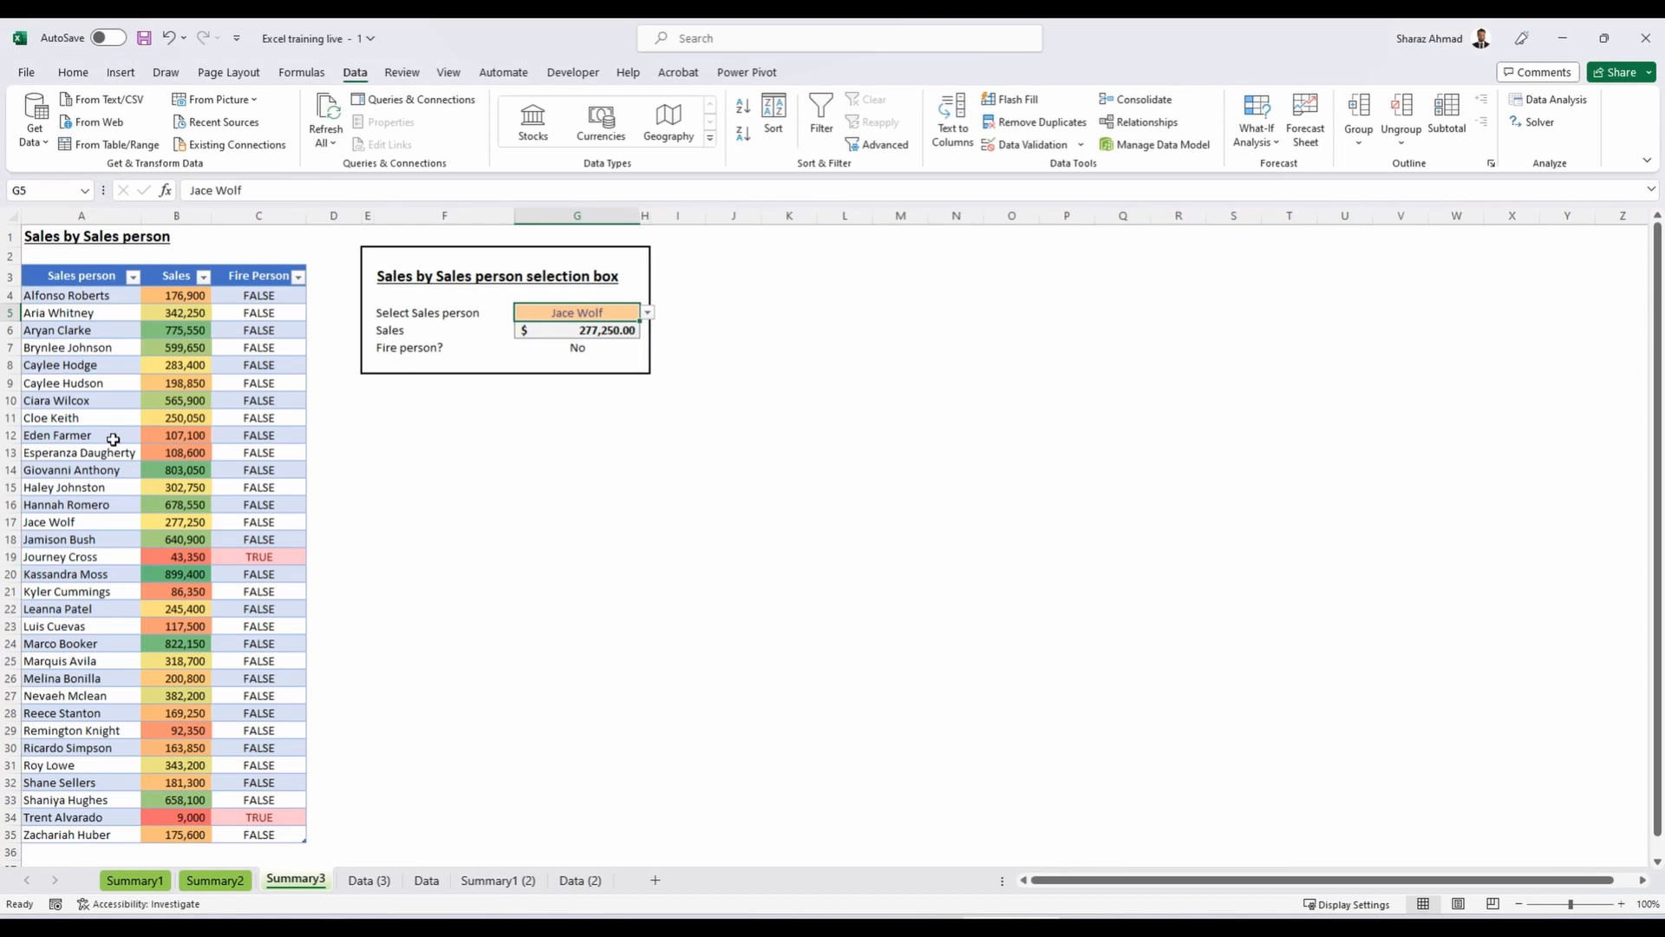
Define a workbook-scope name SalesPerson that refers to the table's Sales person column.
left_click(113, 439)
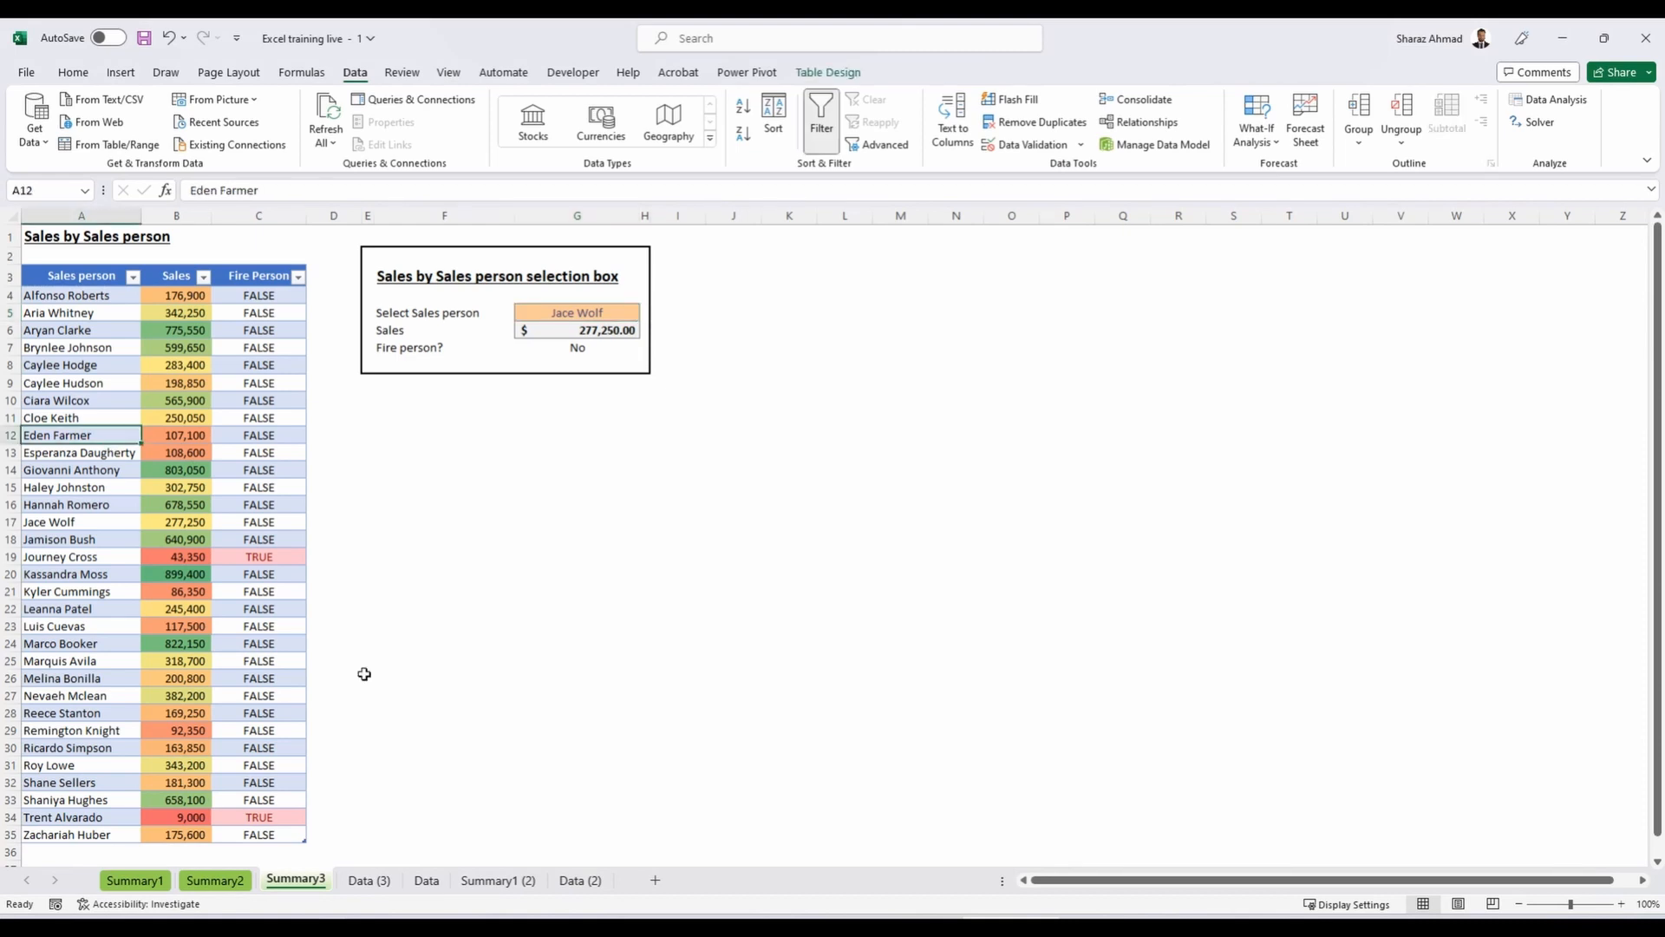
key("ctrl+space")
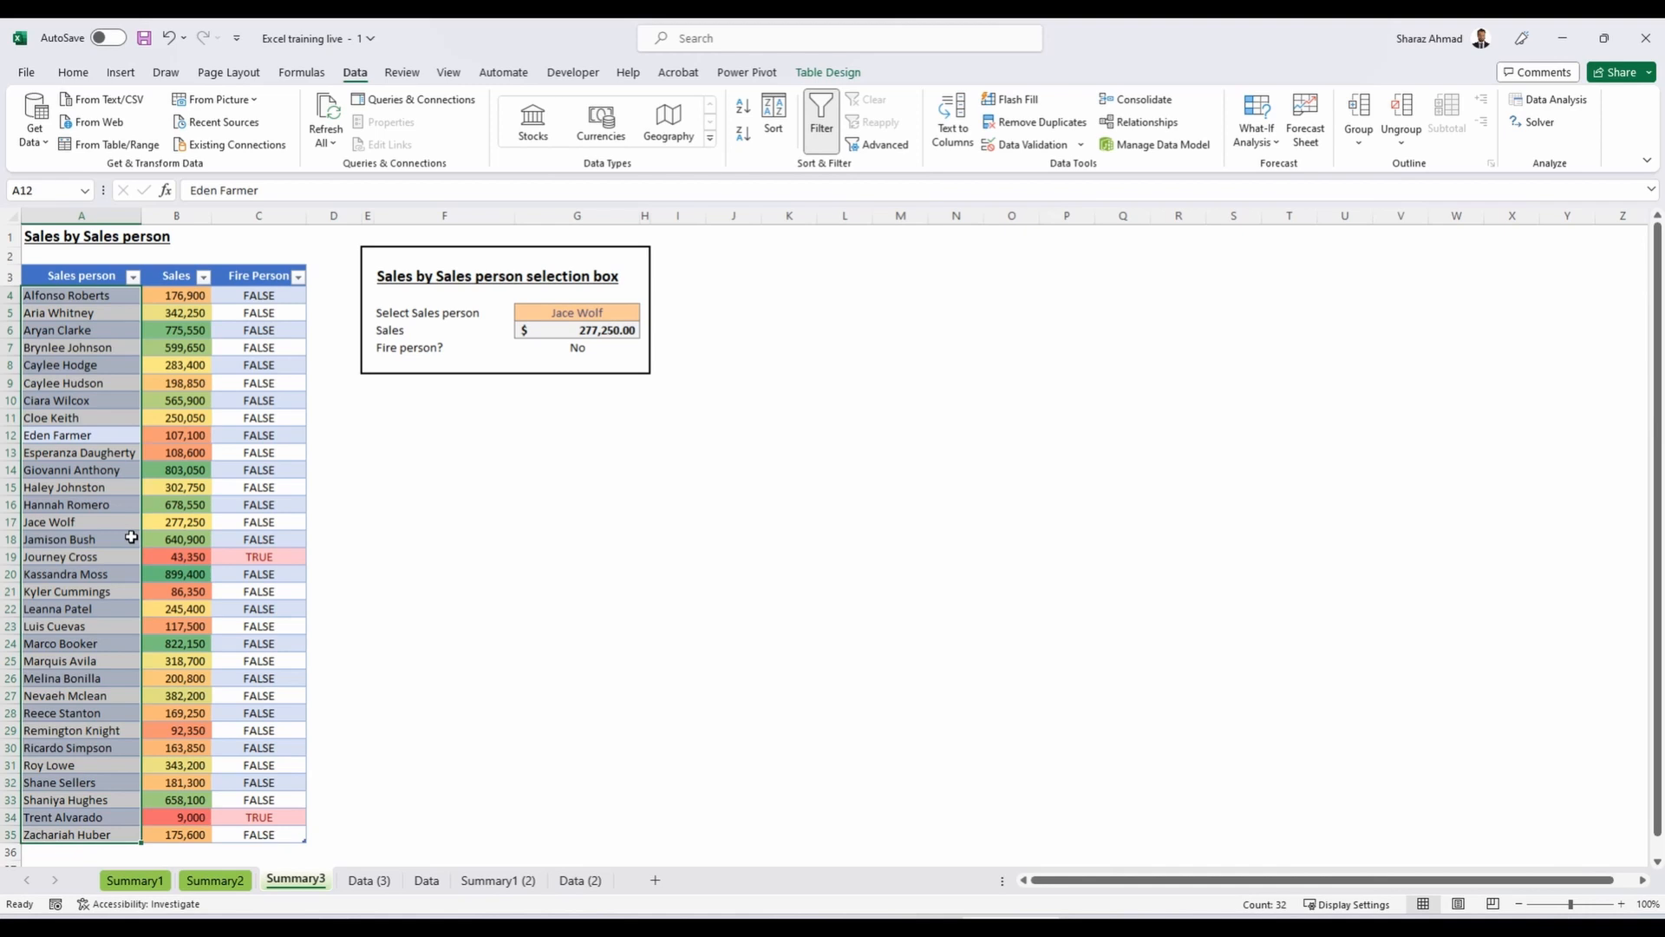
left_click(49, 197)
key("Escape")
key("ctrl+F3")
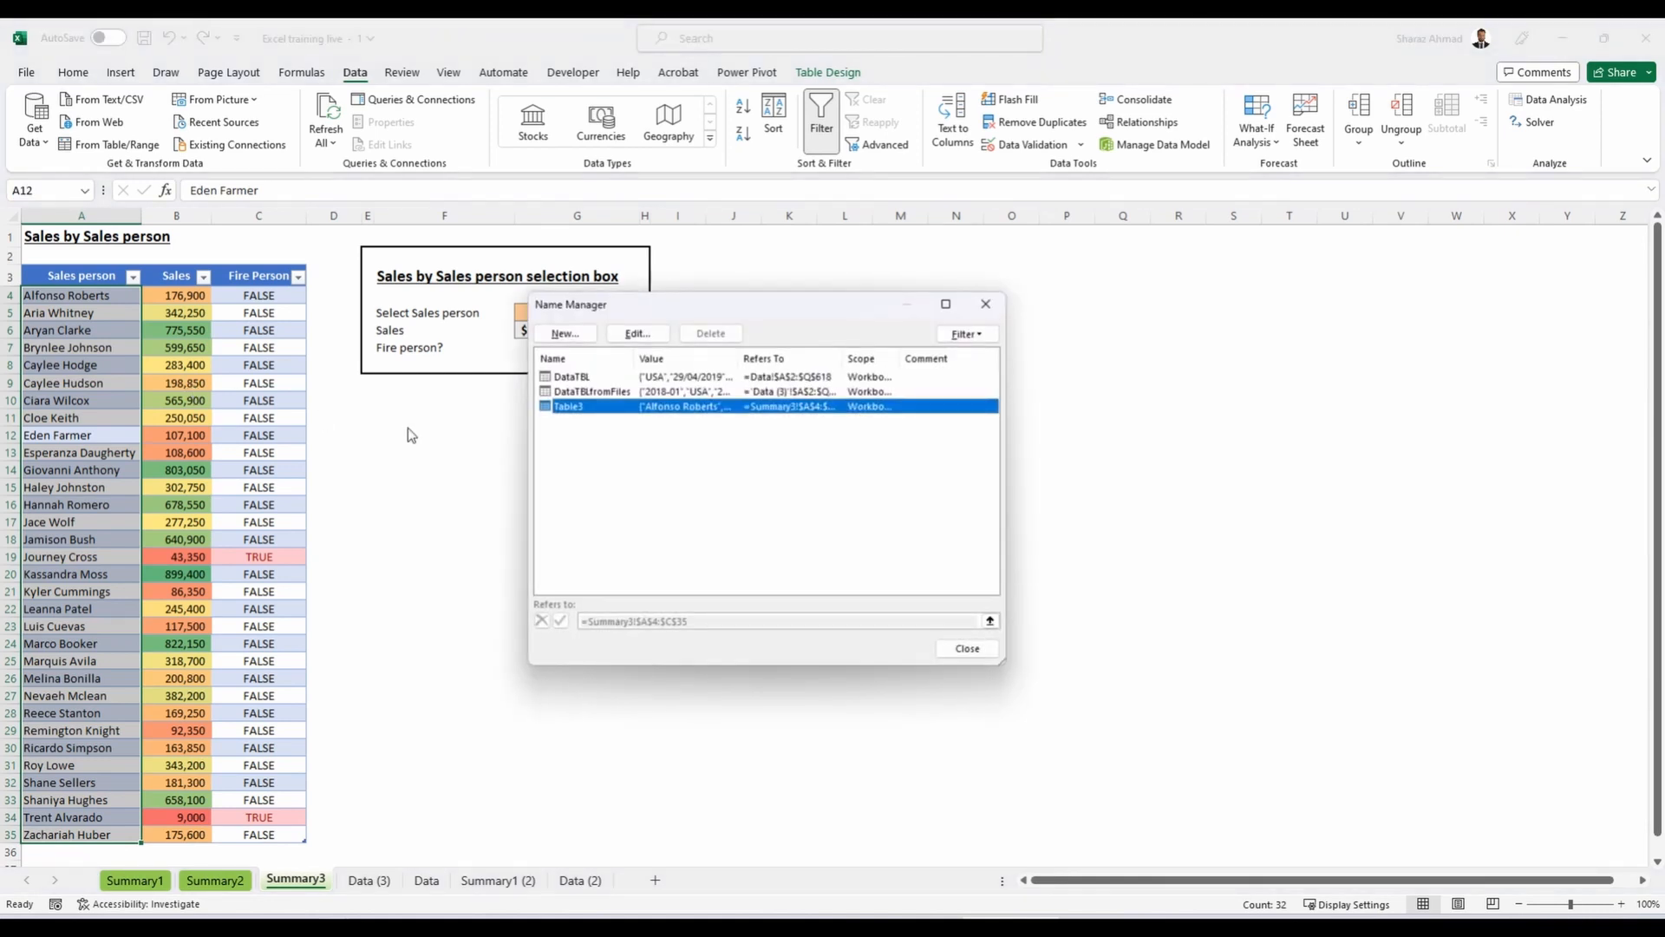
left_click(564, 333)
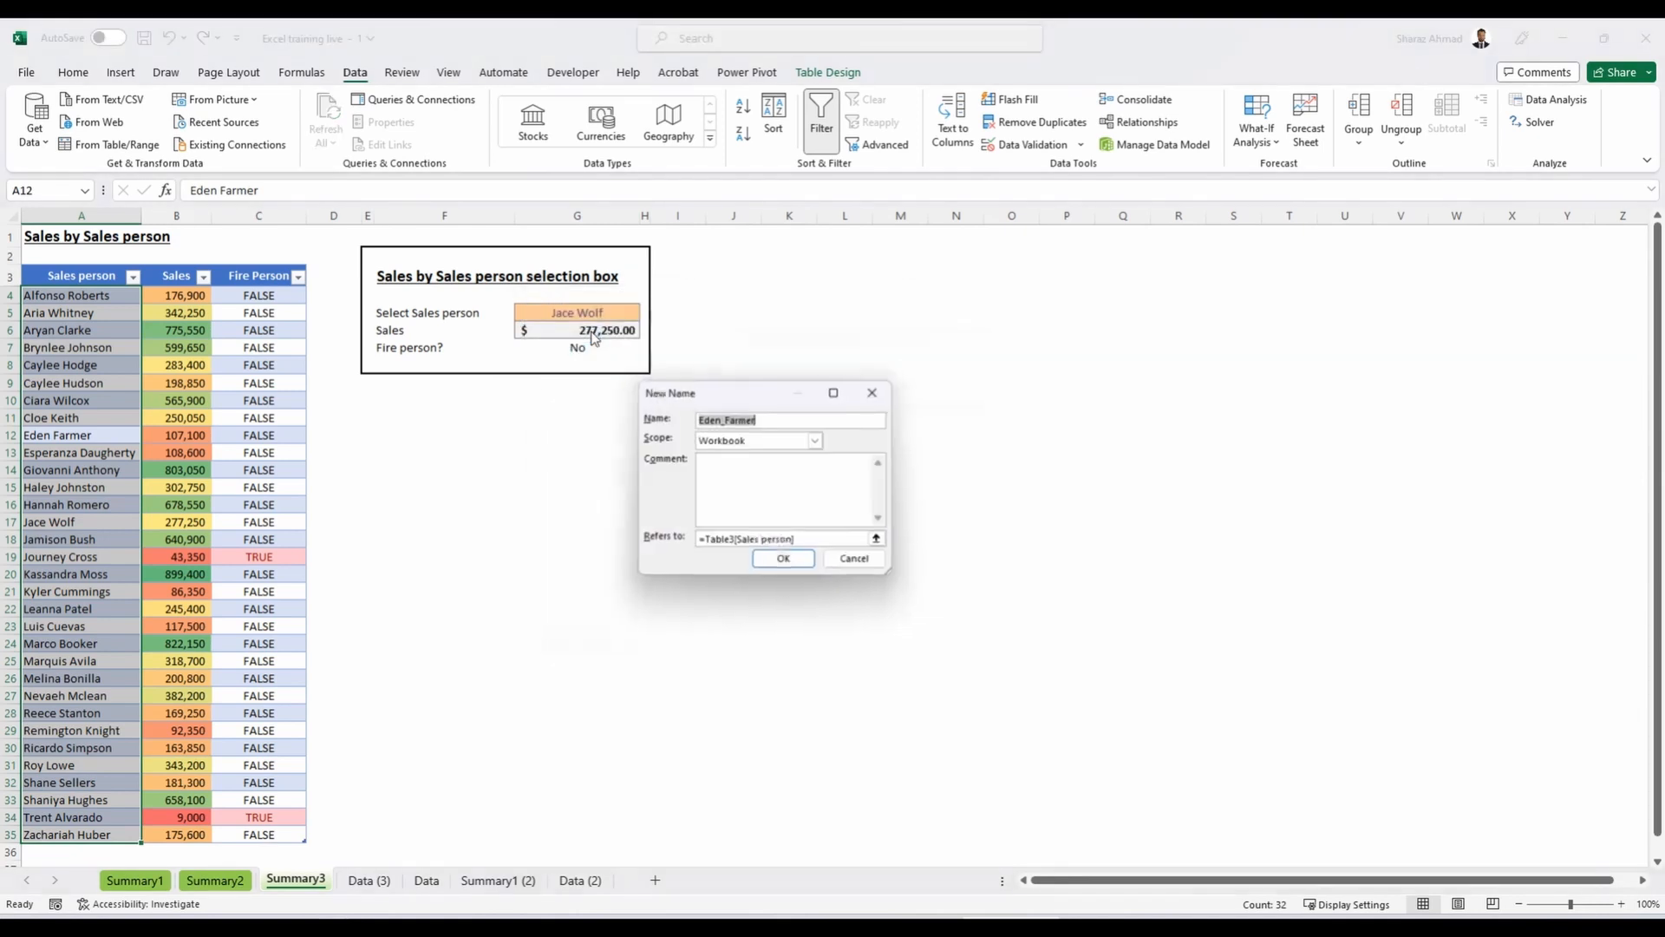
type("SalesPerson")
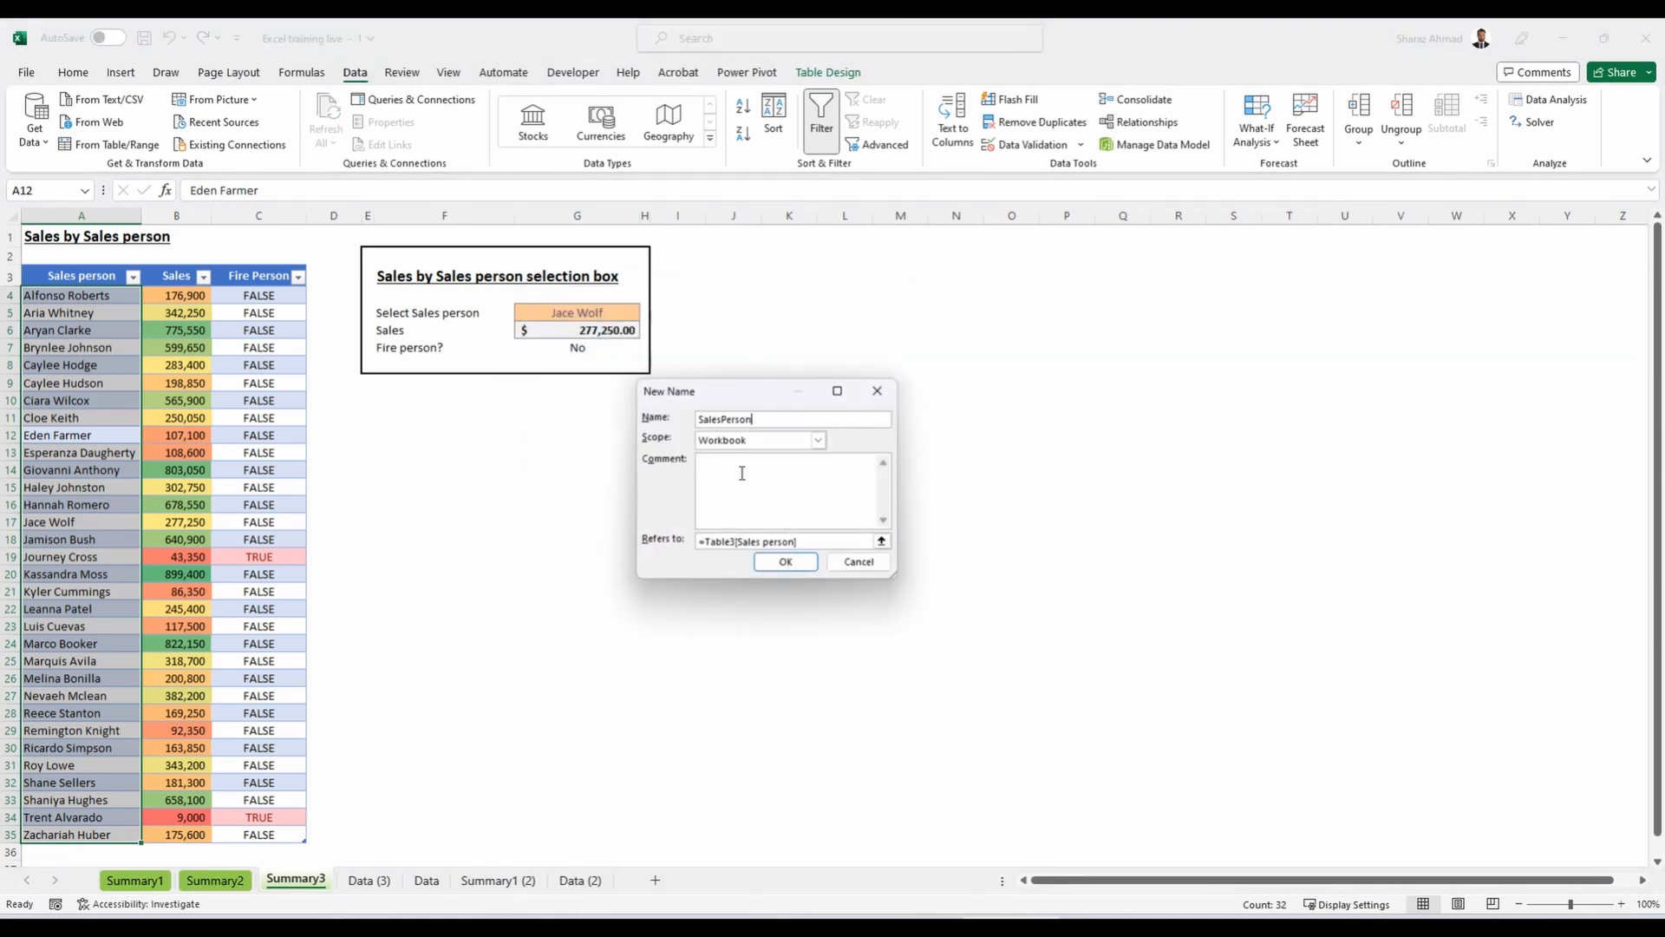
key("Return")
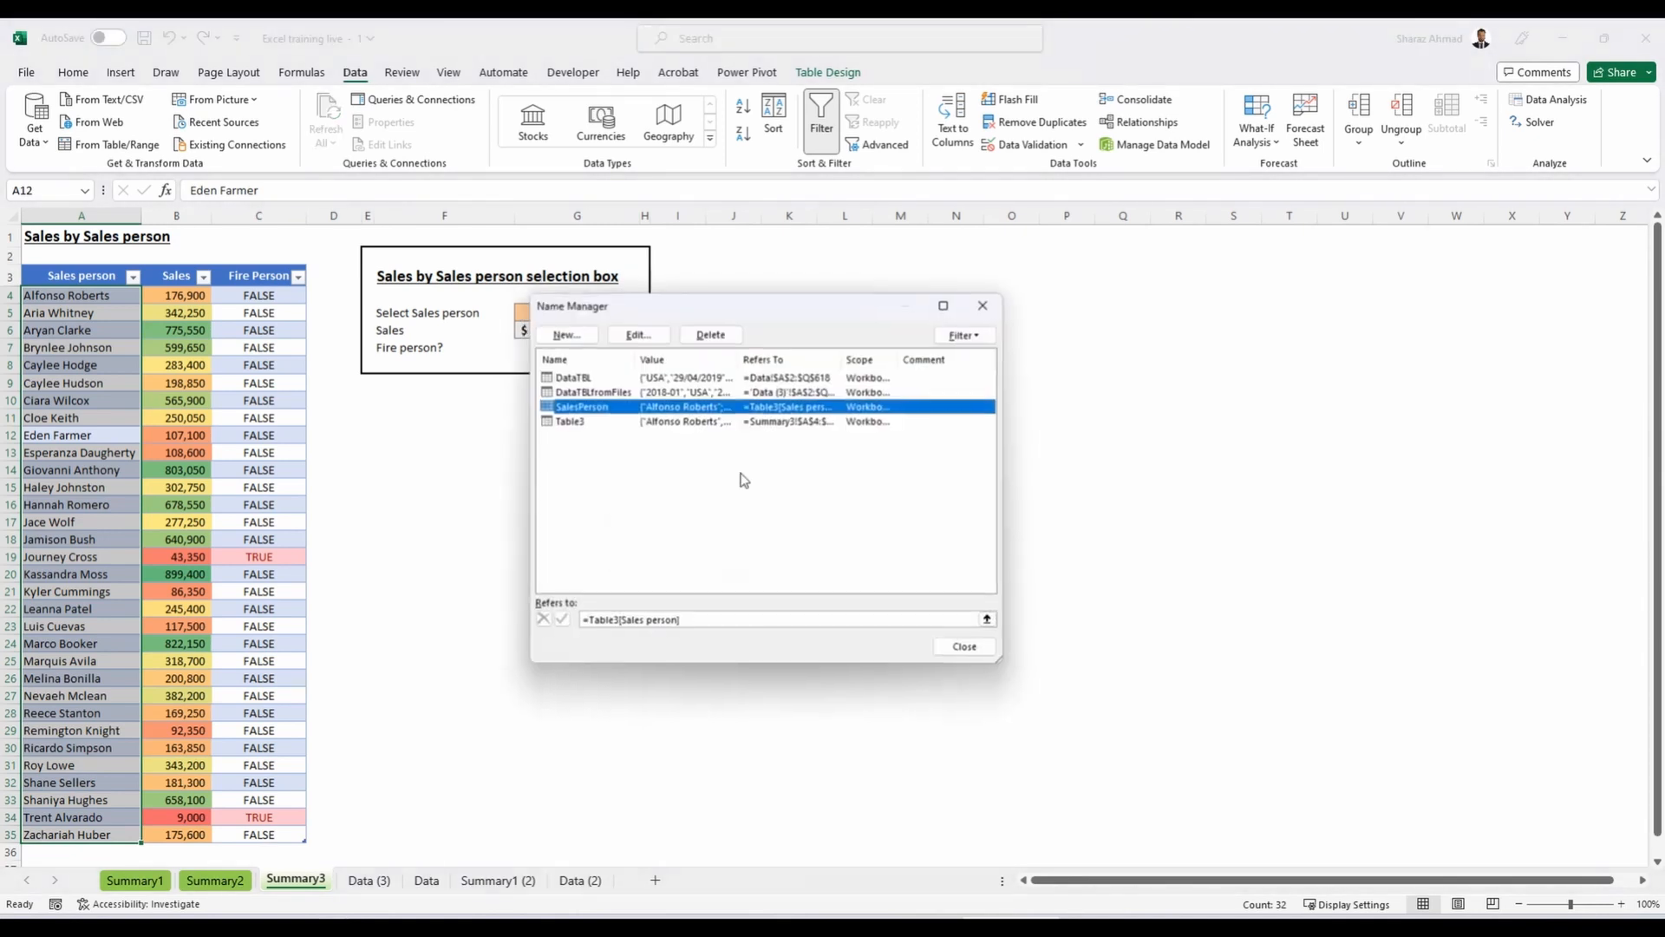
left_click(954, 647)
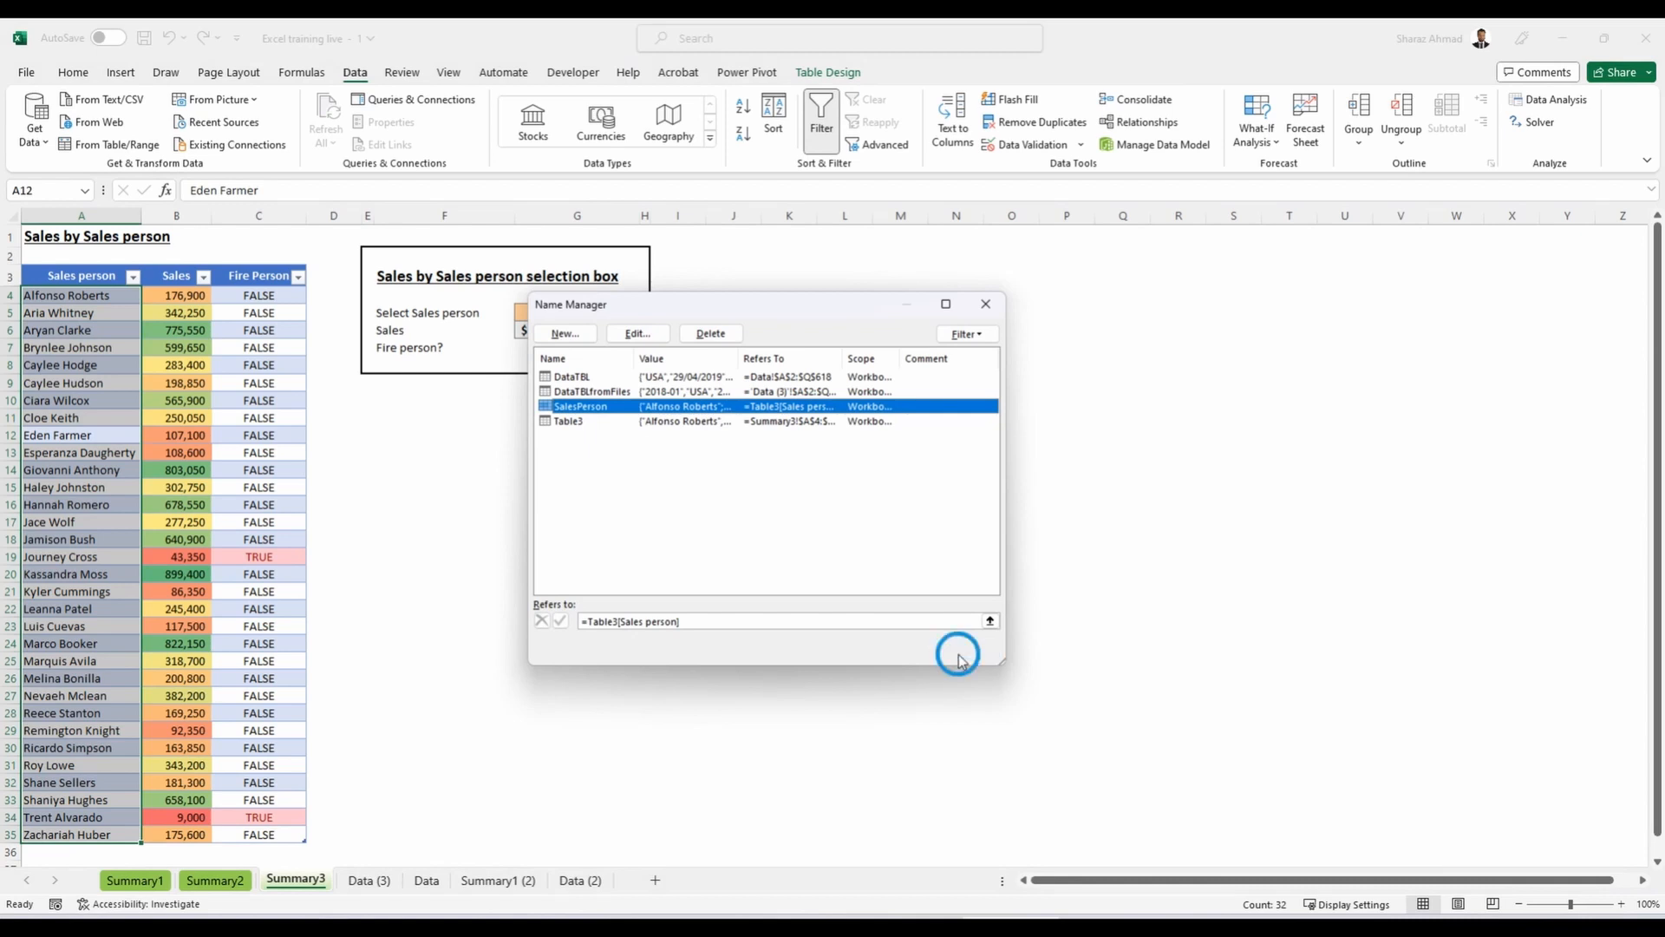
Rename the Sales by Sales person table as SalesPersonTBL.
left_click(185, 418)
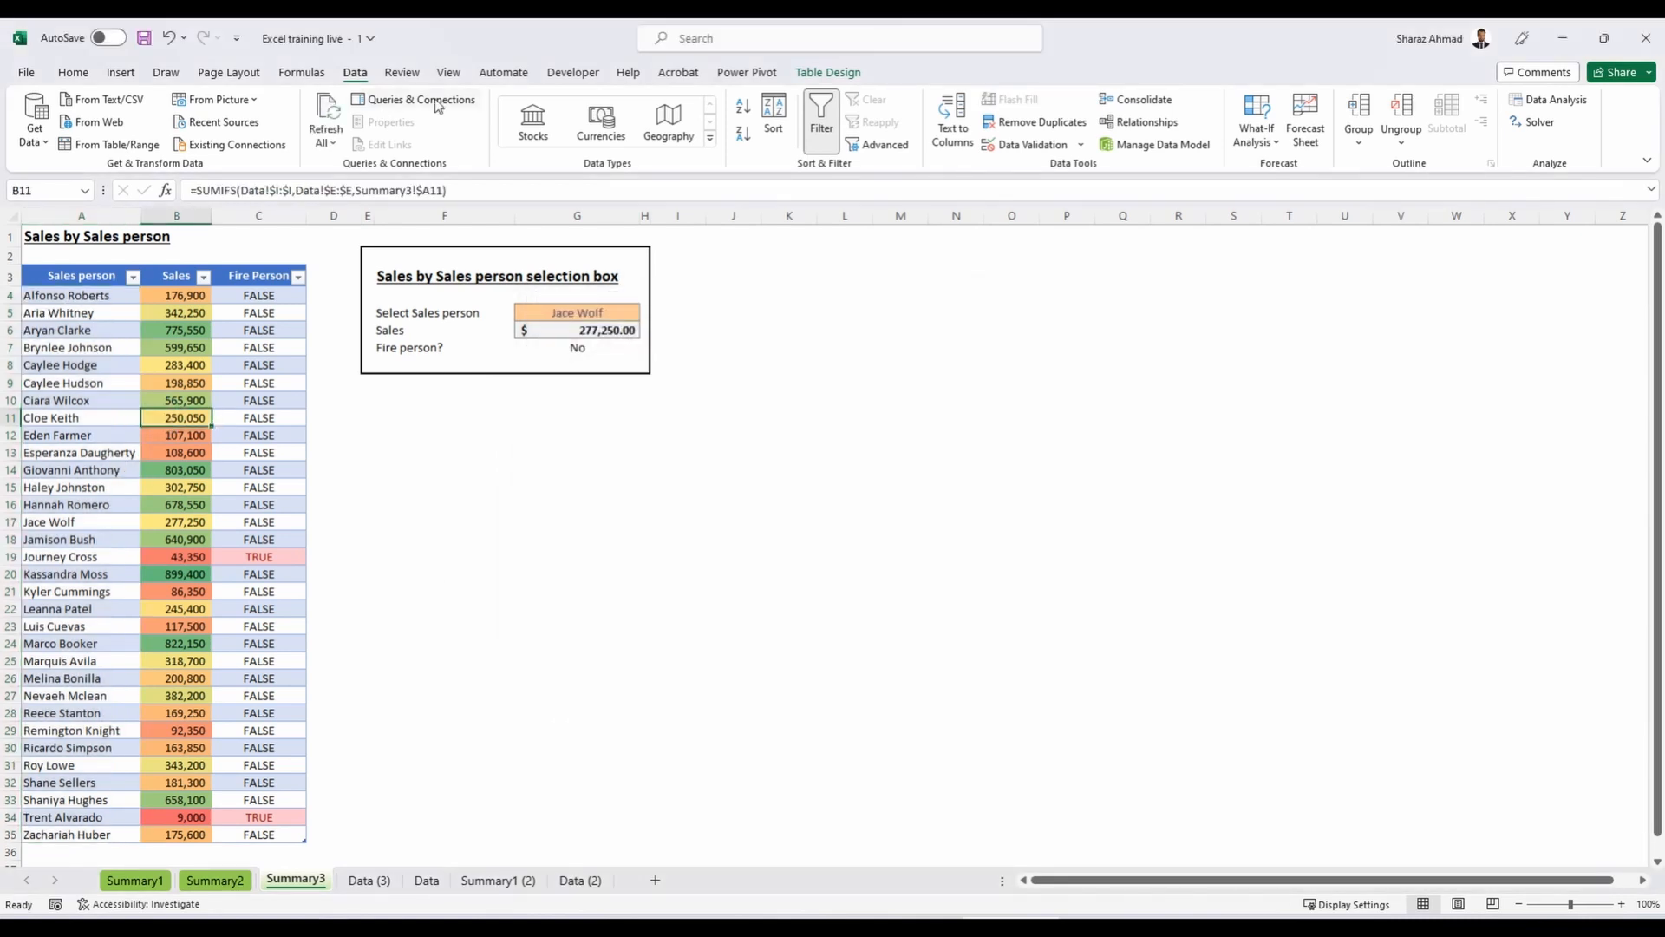
left_click(829, 72)
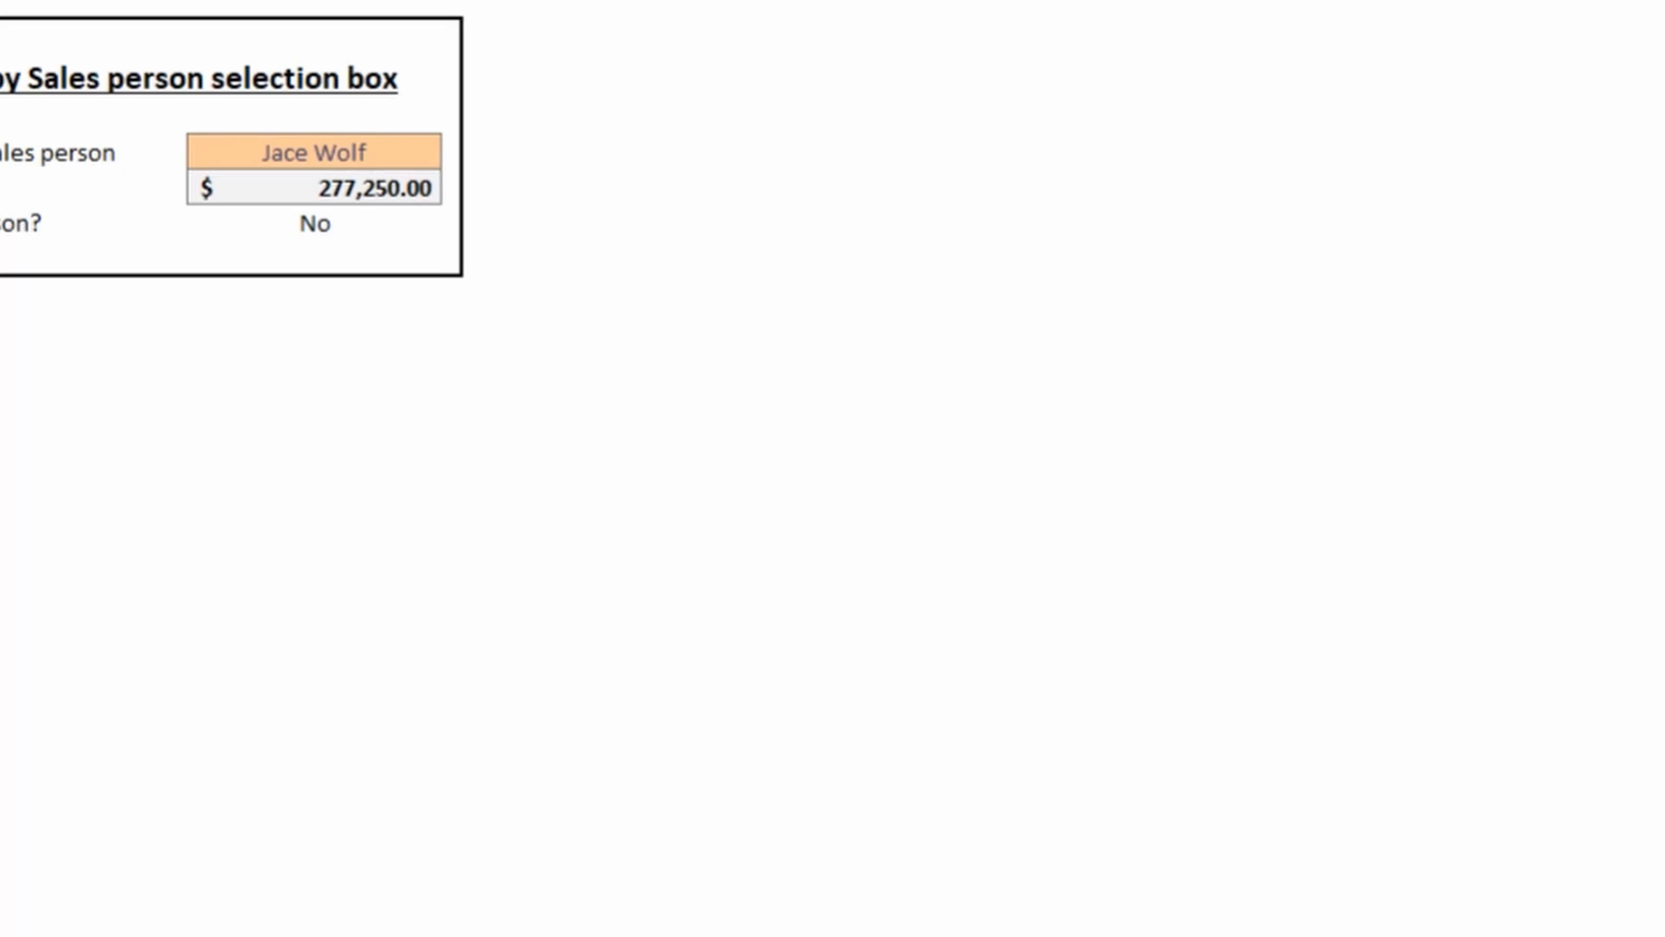
Review what the names SalesPersonTBL and SalesPerson refer to in the Name Manager, leaving both definitions as they are.
key("ctrl+F3")
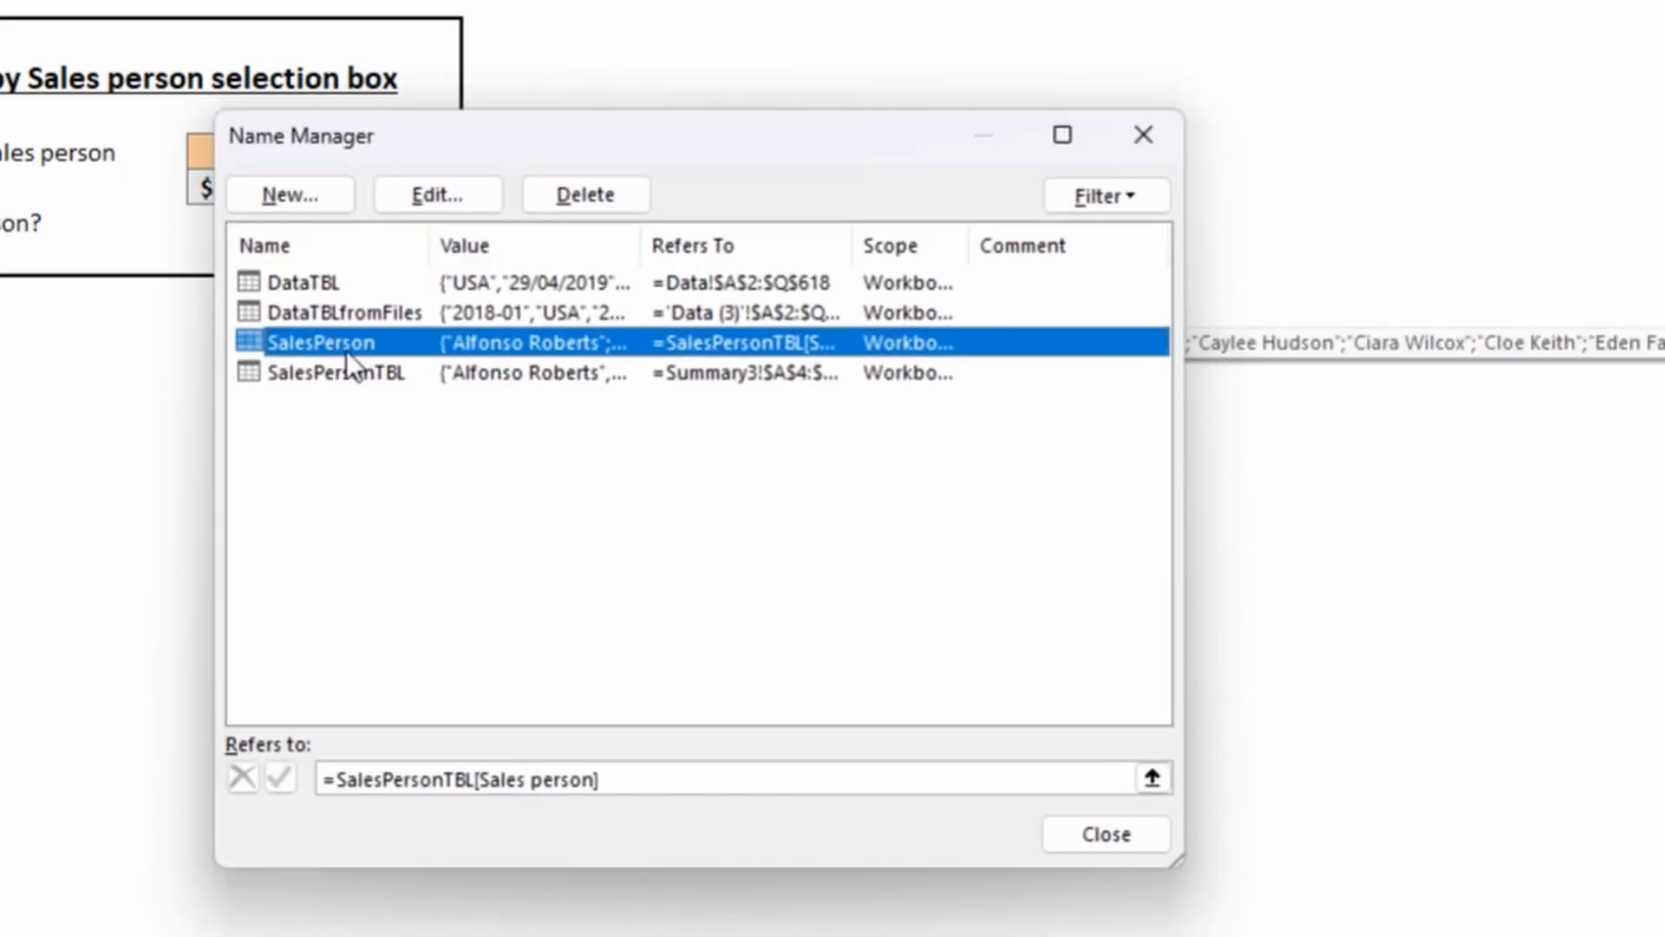
left_click(310, 373)
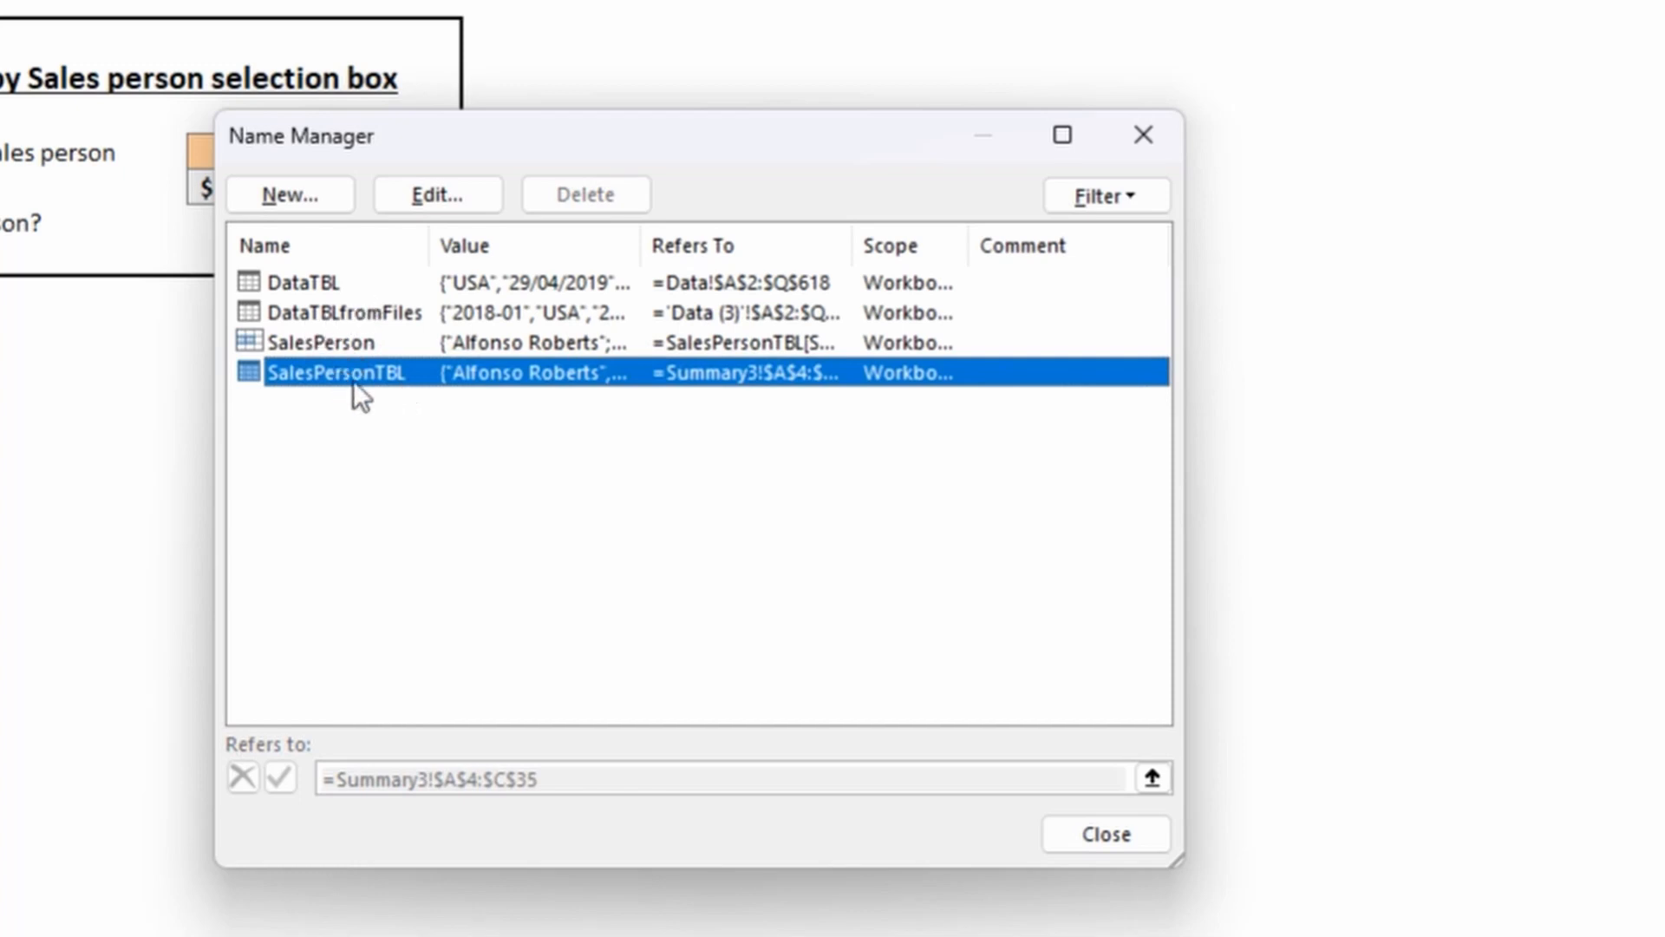
left_click(312, 343)
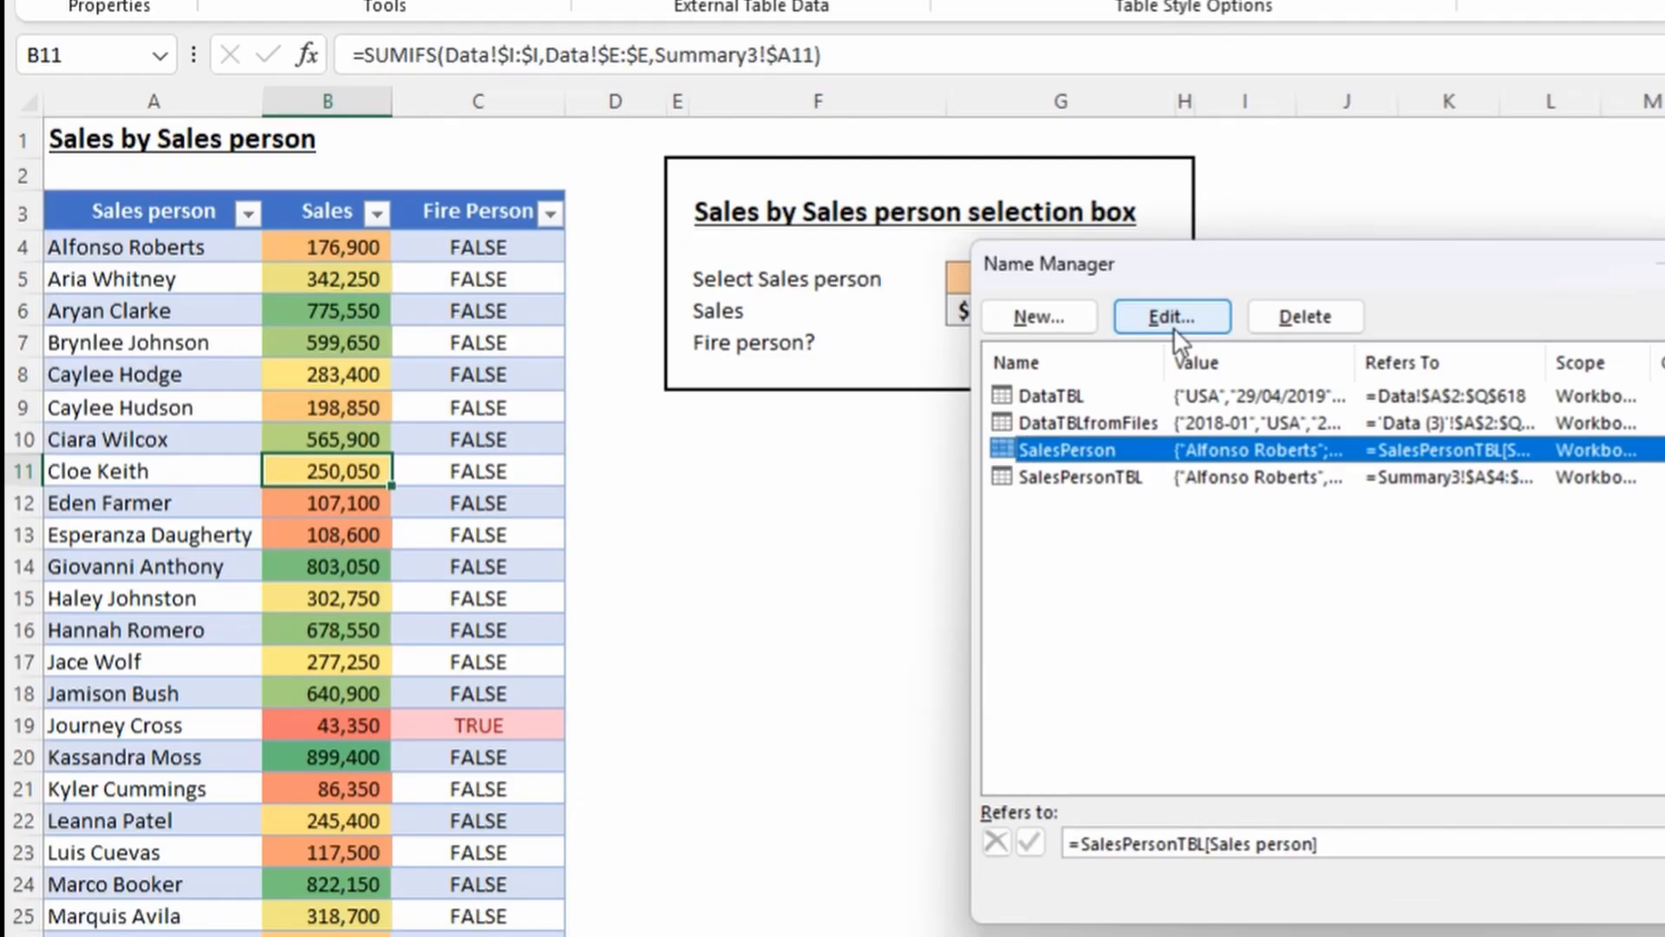
left_click(438, 203)
left_click(1173, 326)
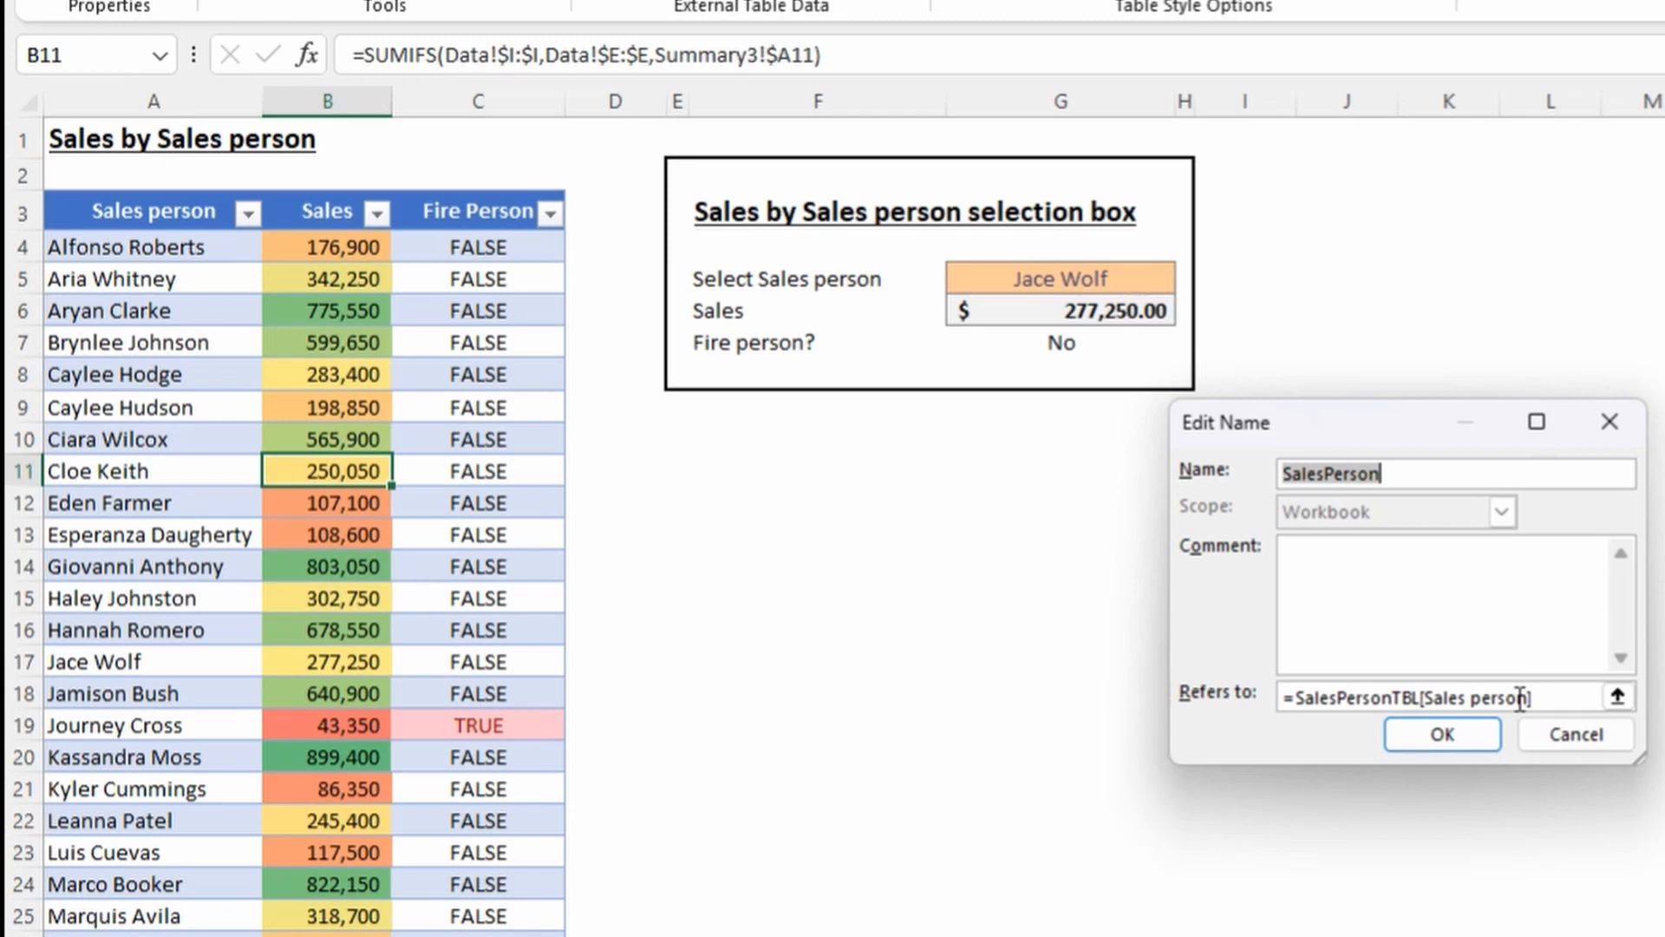
left_click(1544, 742)
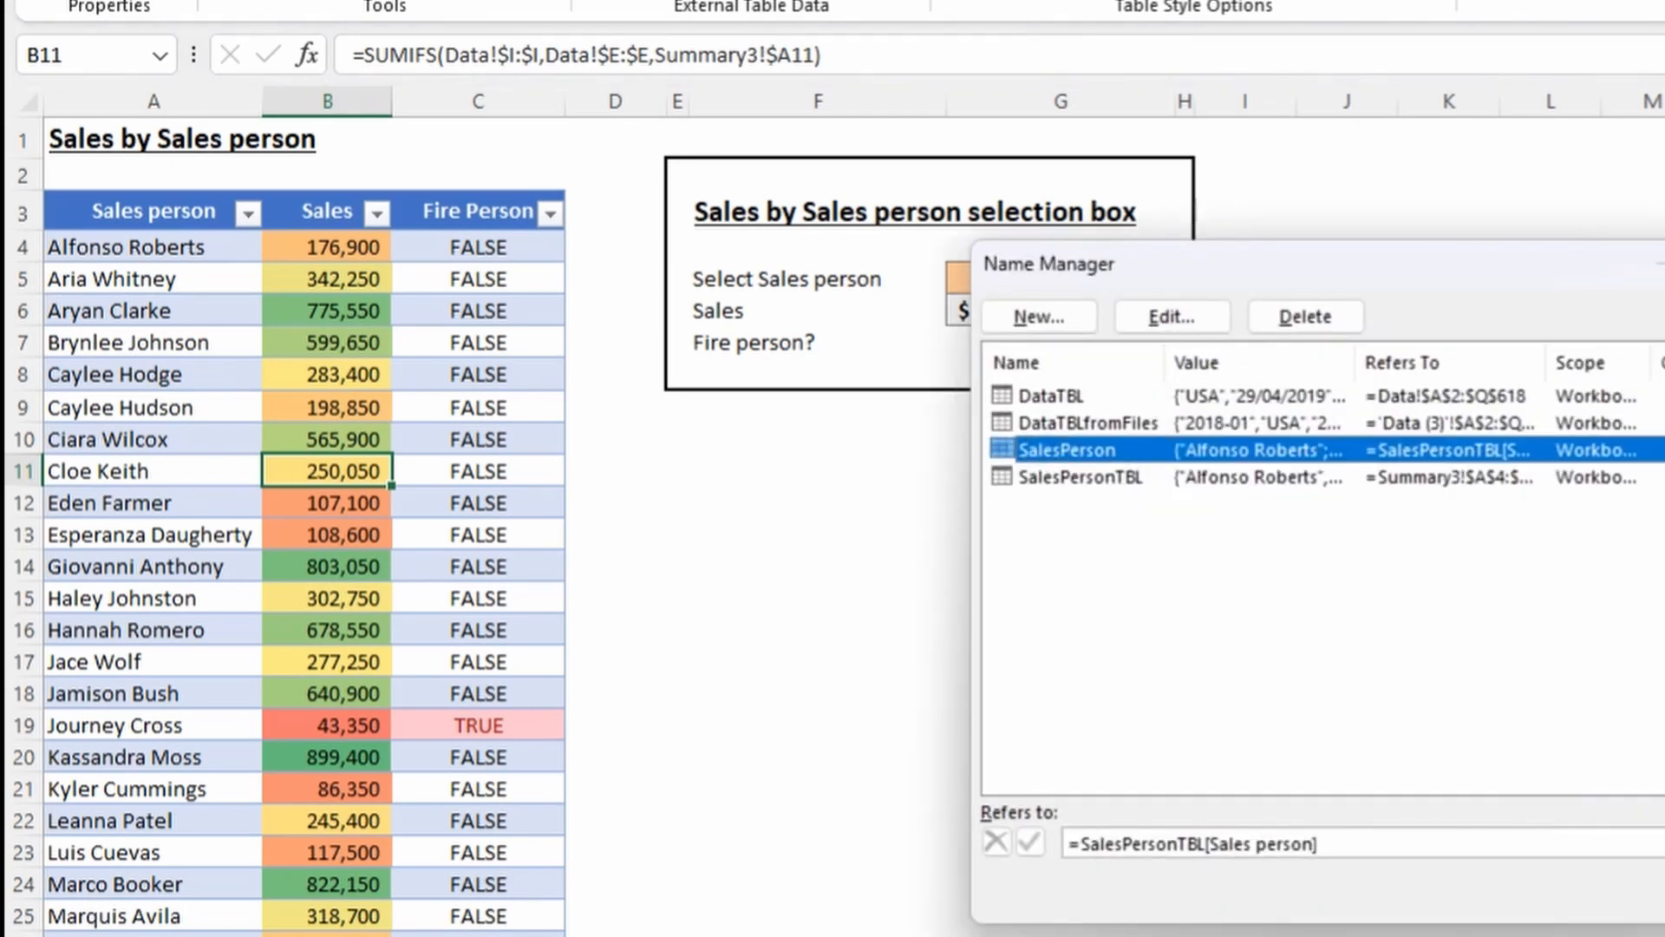
key("Escape")
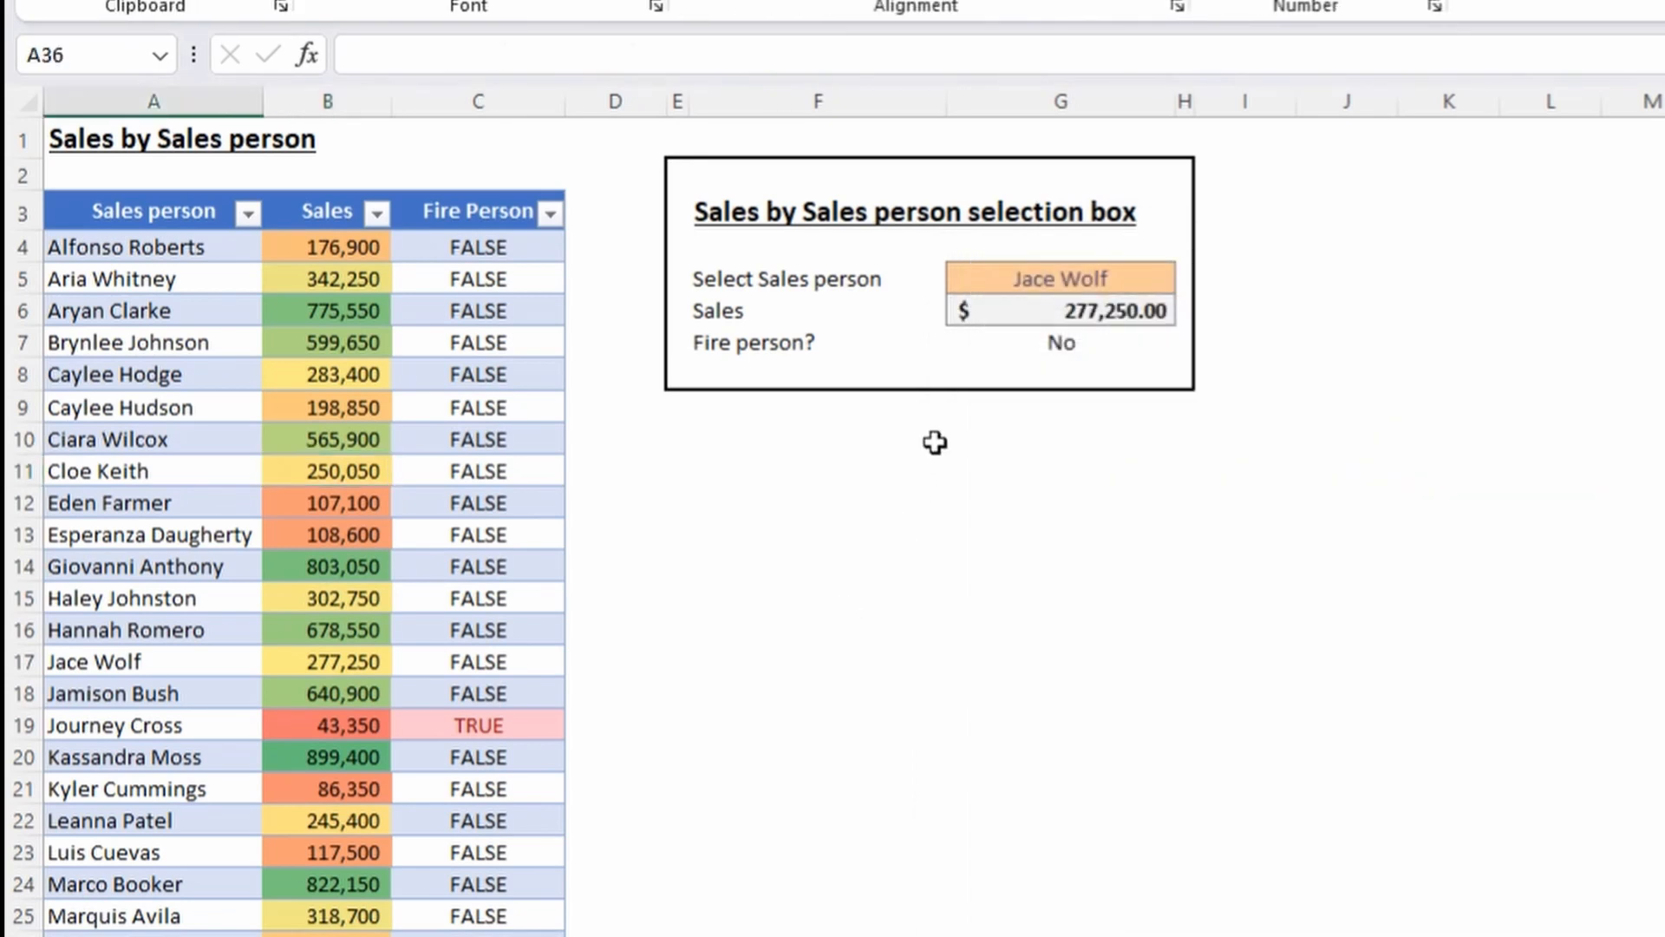
Replace the source of G5's drop-down validation list with the defined name SalesPerson.
left_click(1133, 276)
left_click(1188, 279)
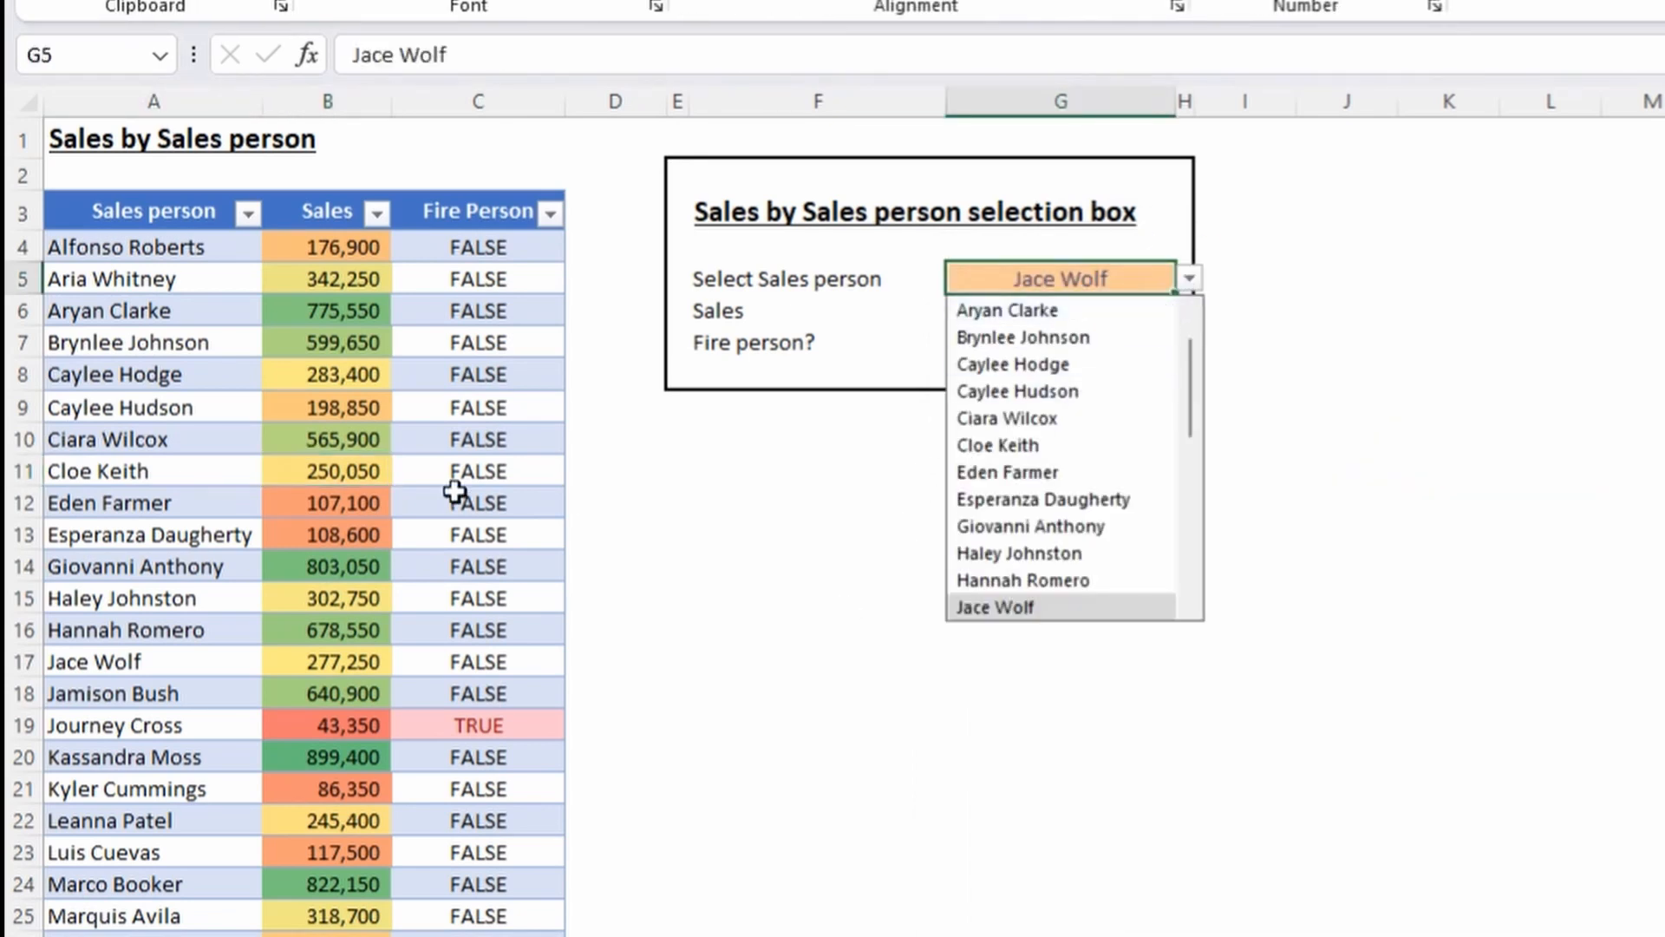
left_click(1118, 269)
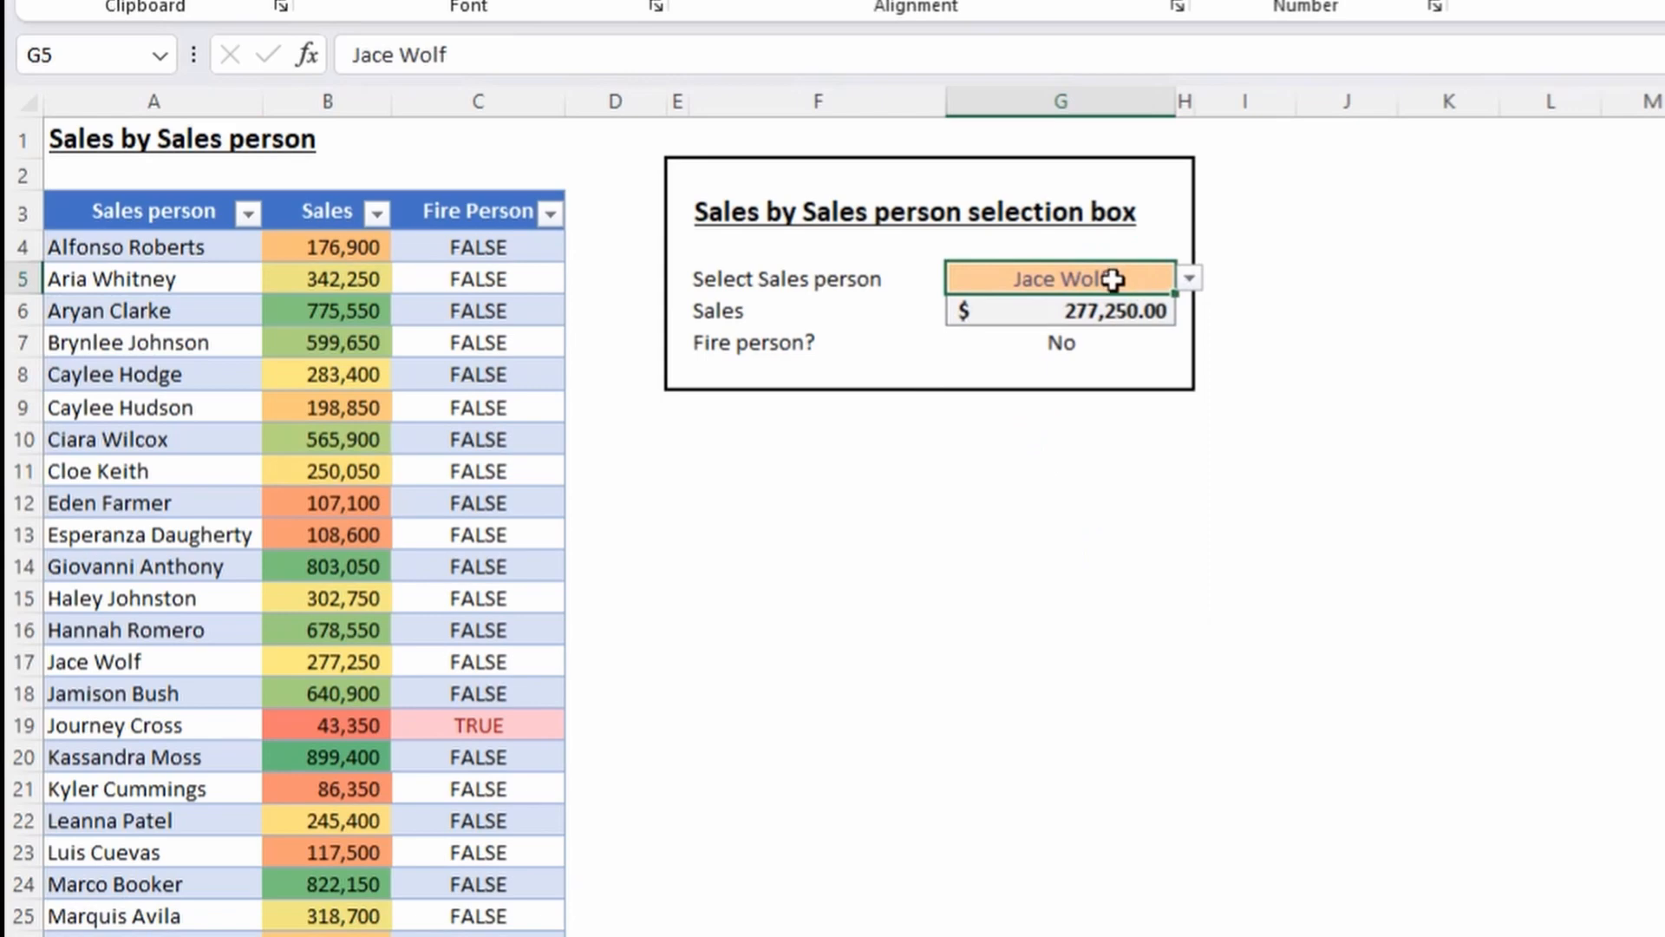
key("ctrl+F3")
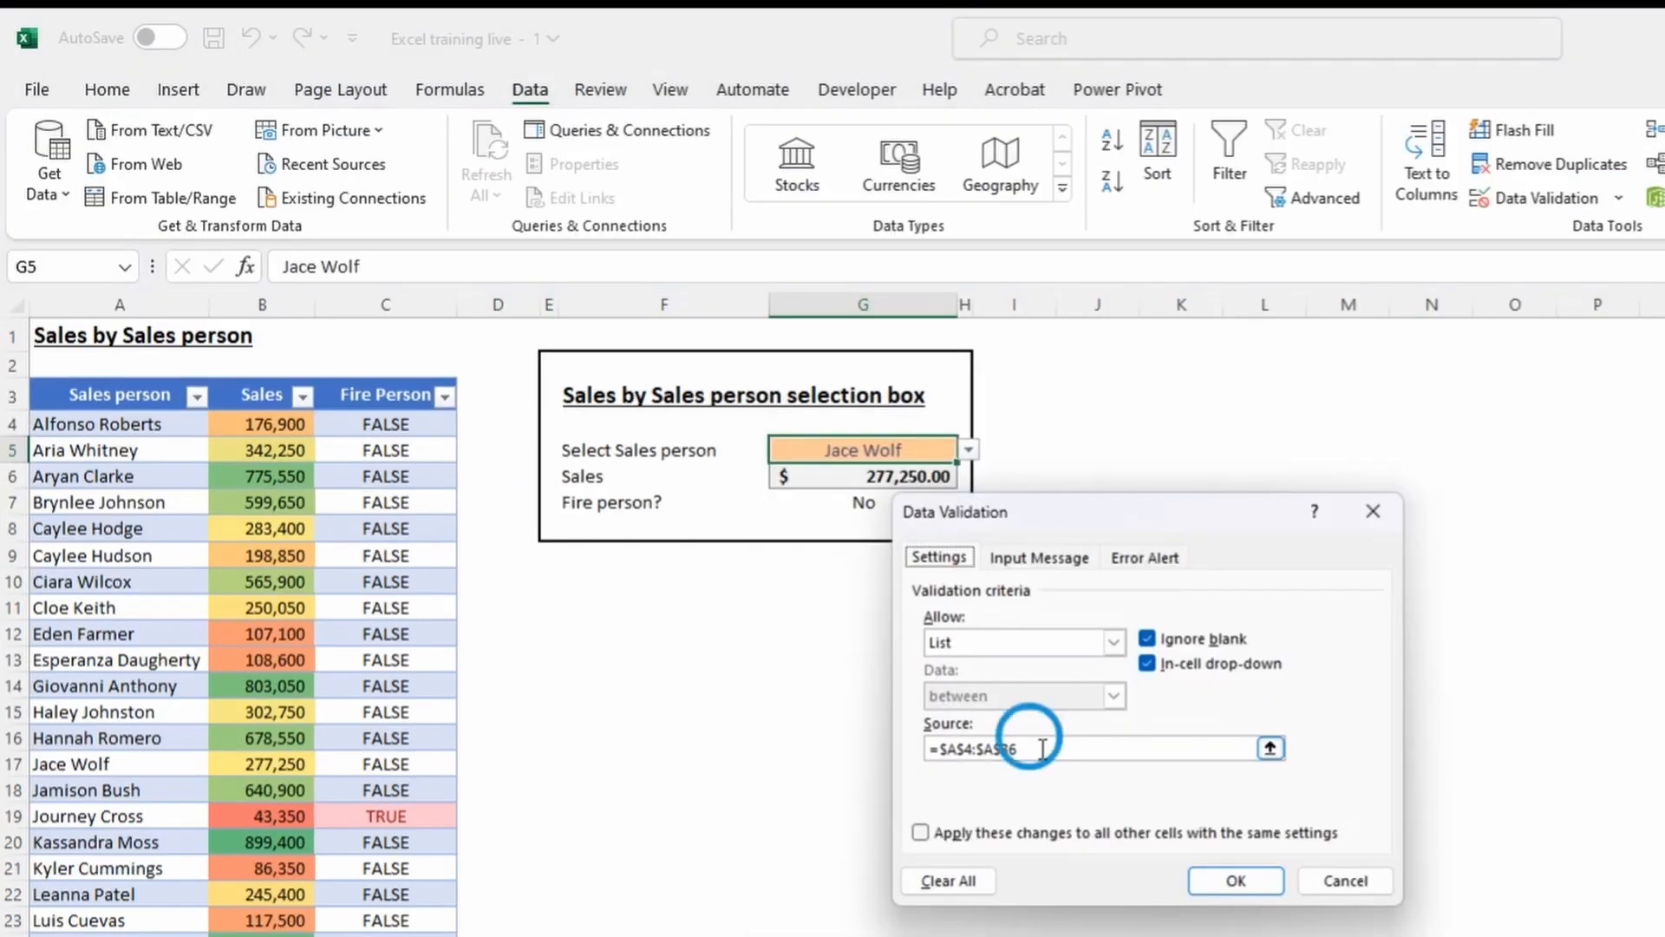
left_click_drag(1115, 743, 872, 747)
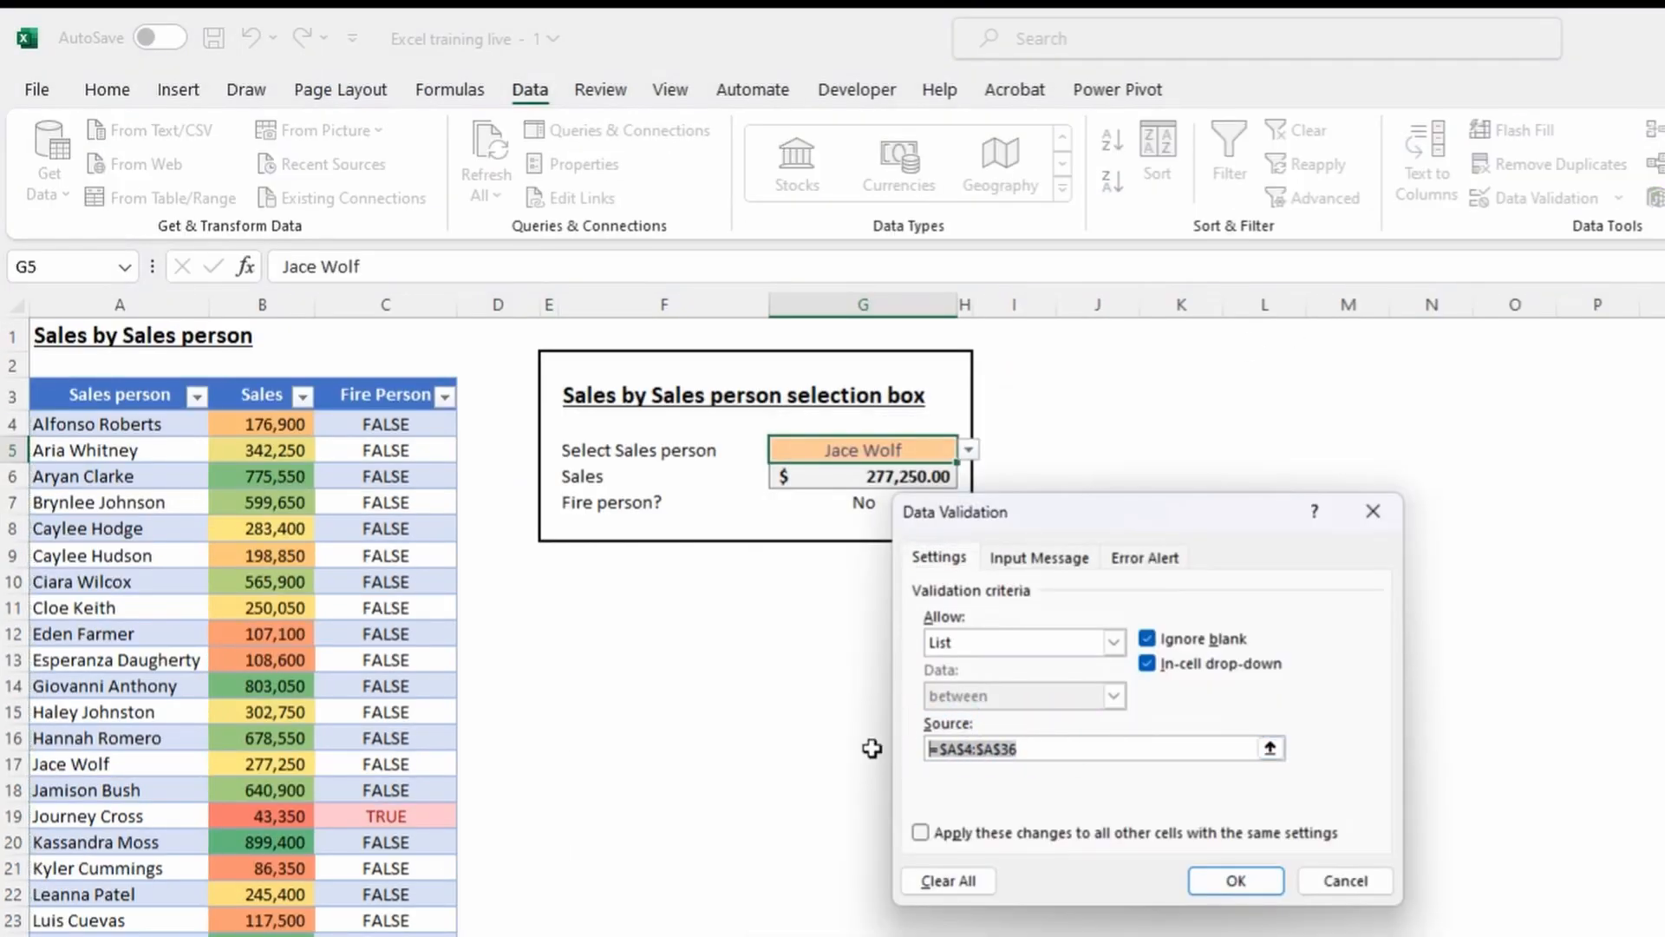
key("BackSpace")
key("F3")
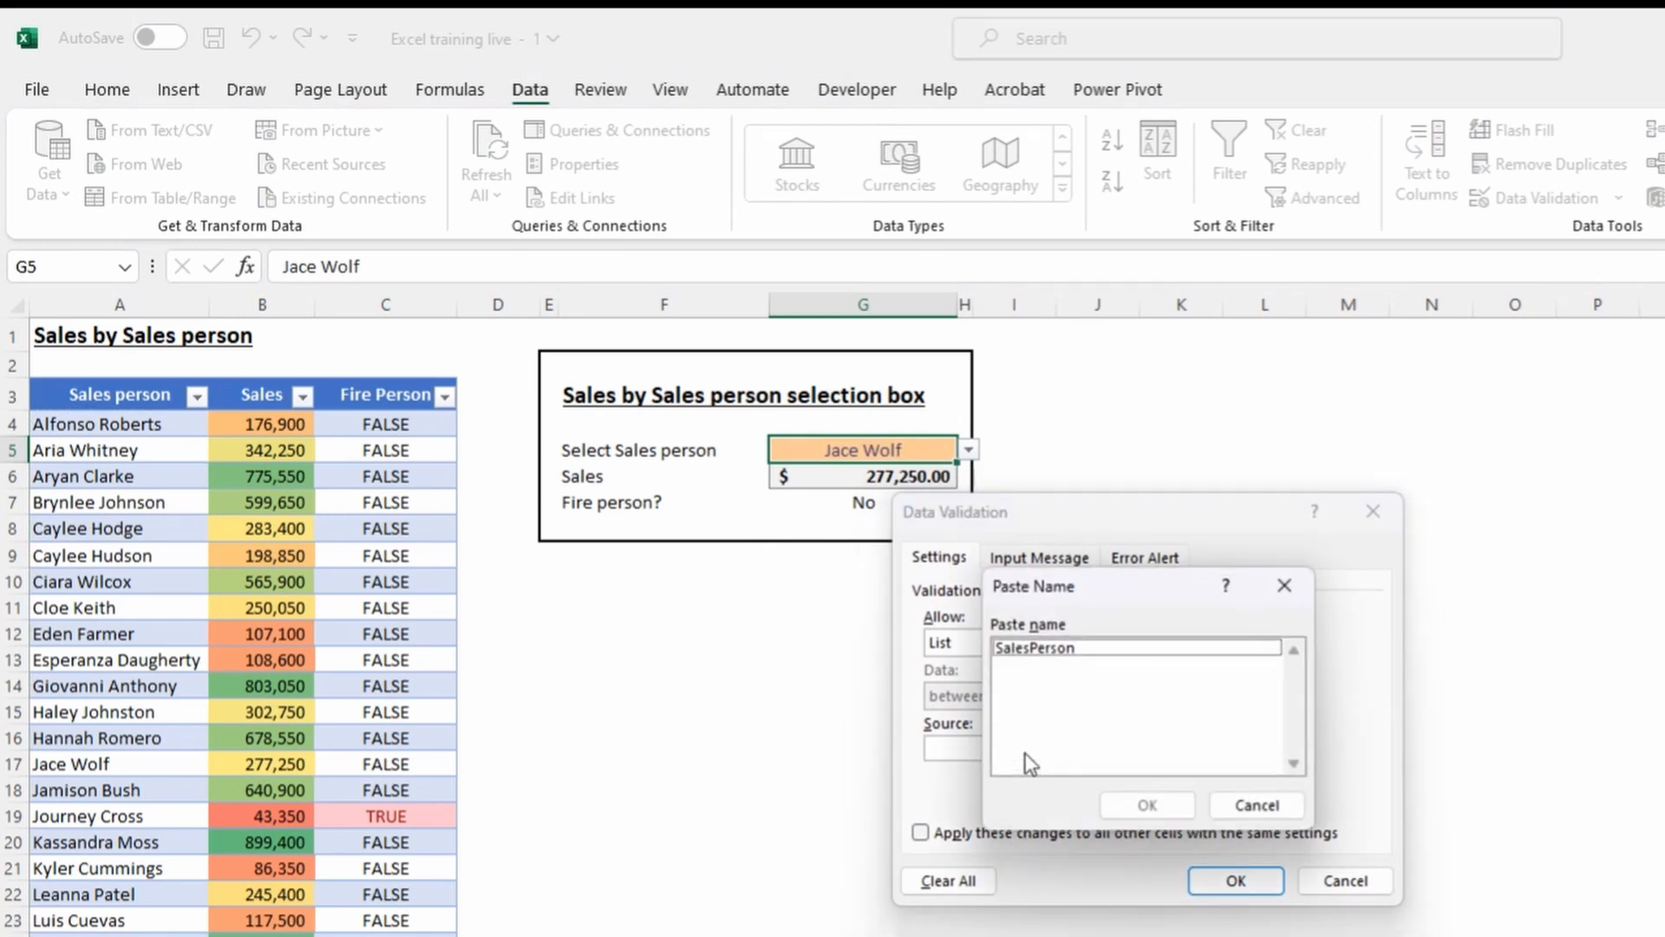
left_click(1036, 651)
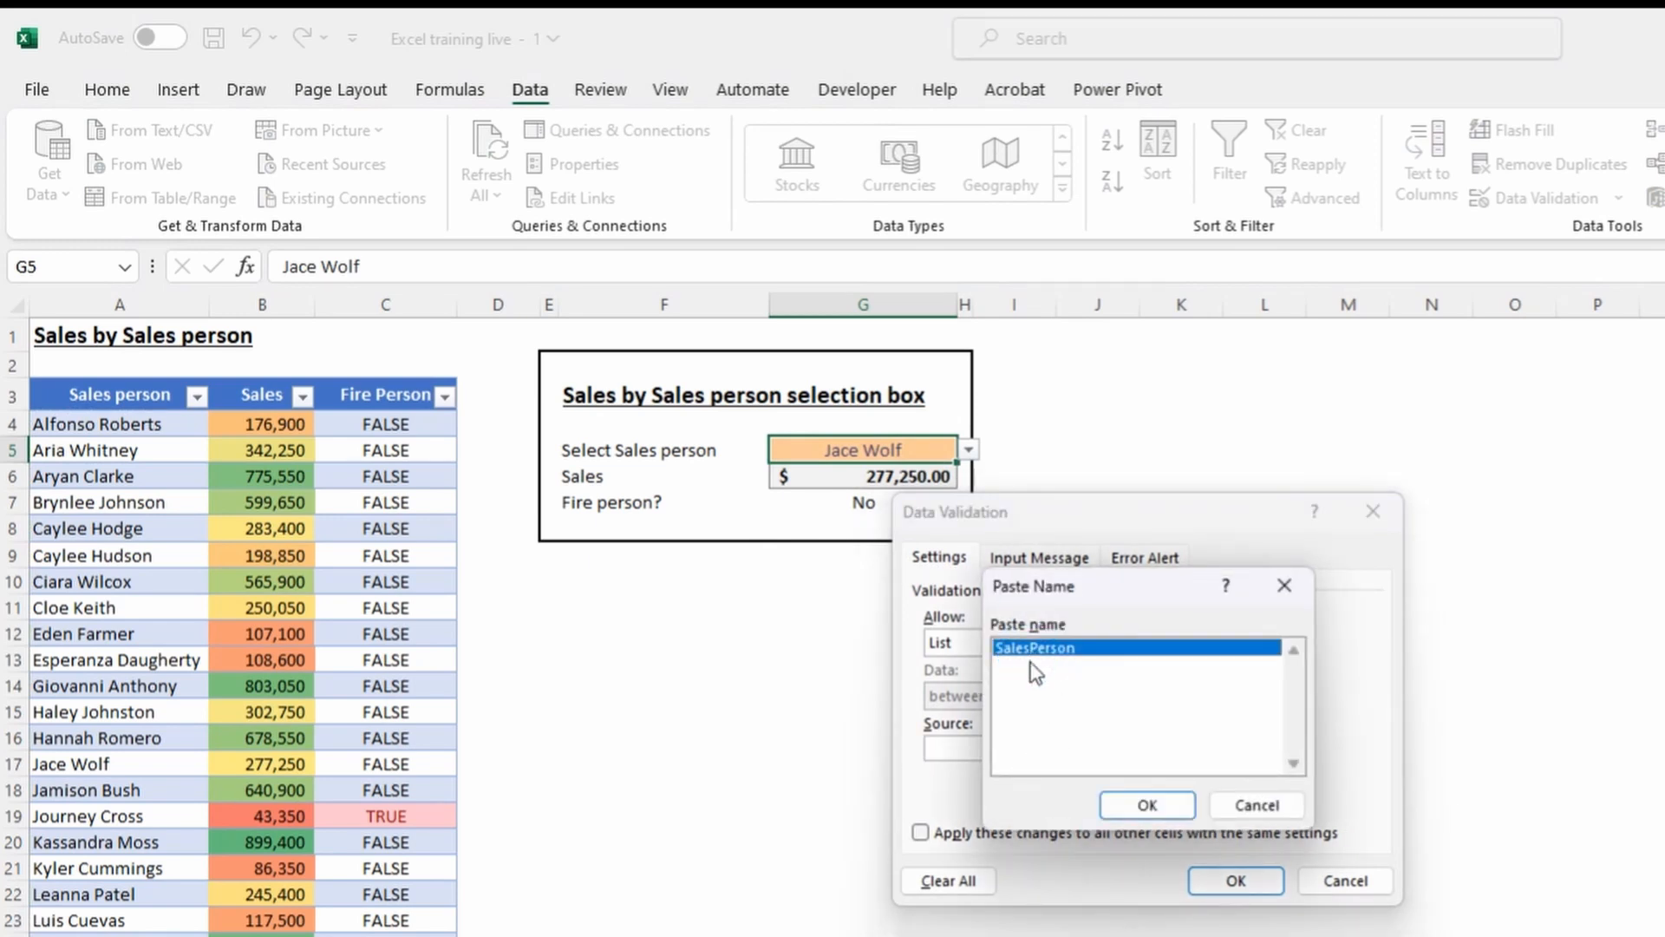
left_click(1148, 805)
left_click(1236, 880)
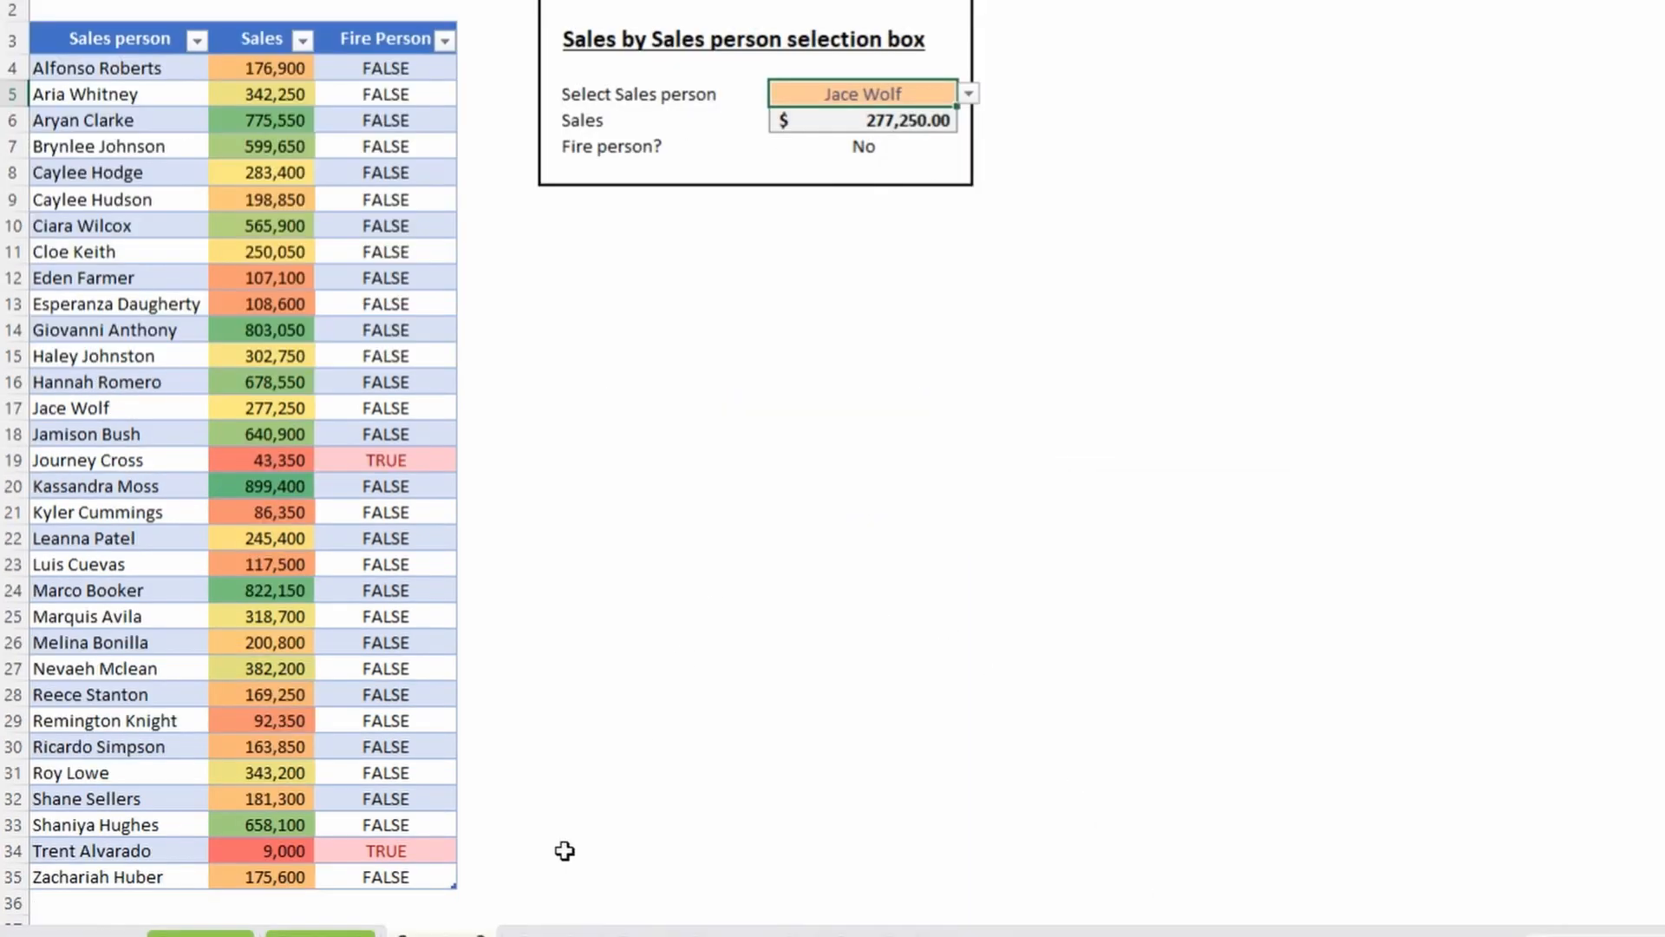
Add two test rows at the end of the sales person table with the sales persons ABC and DEF.
left_click(425, 867)
key("Tab")
type("ABC")
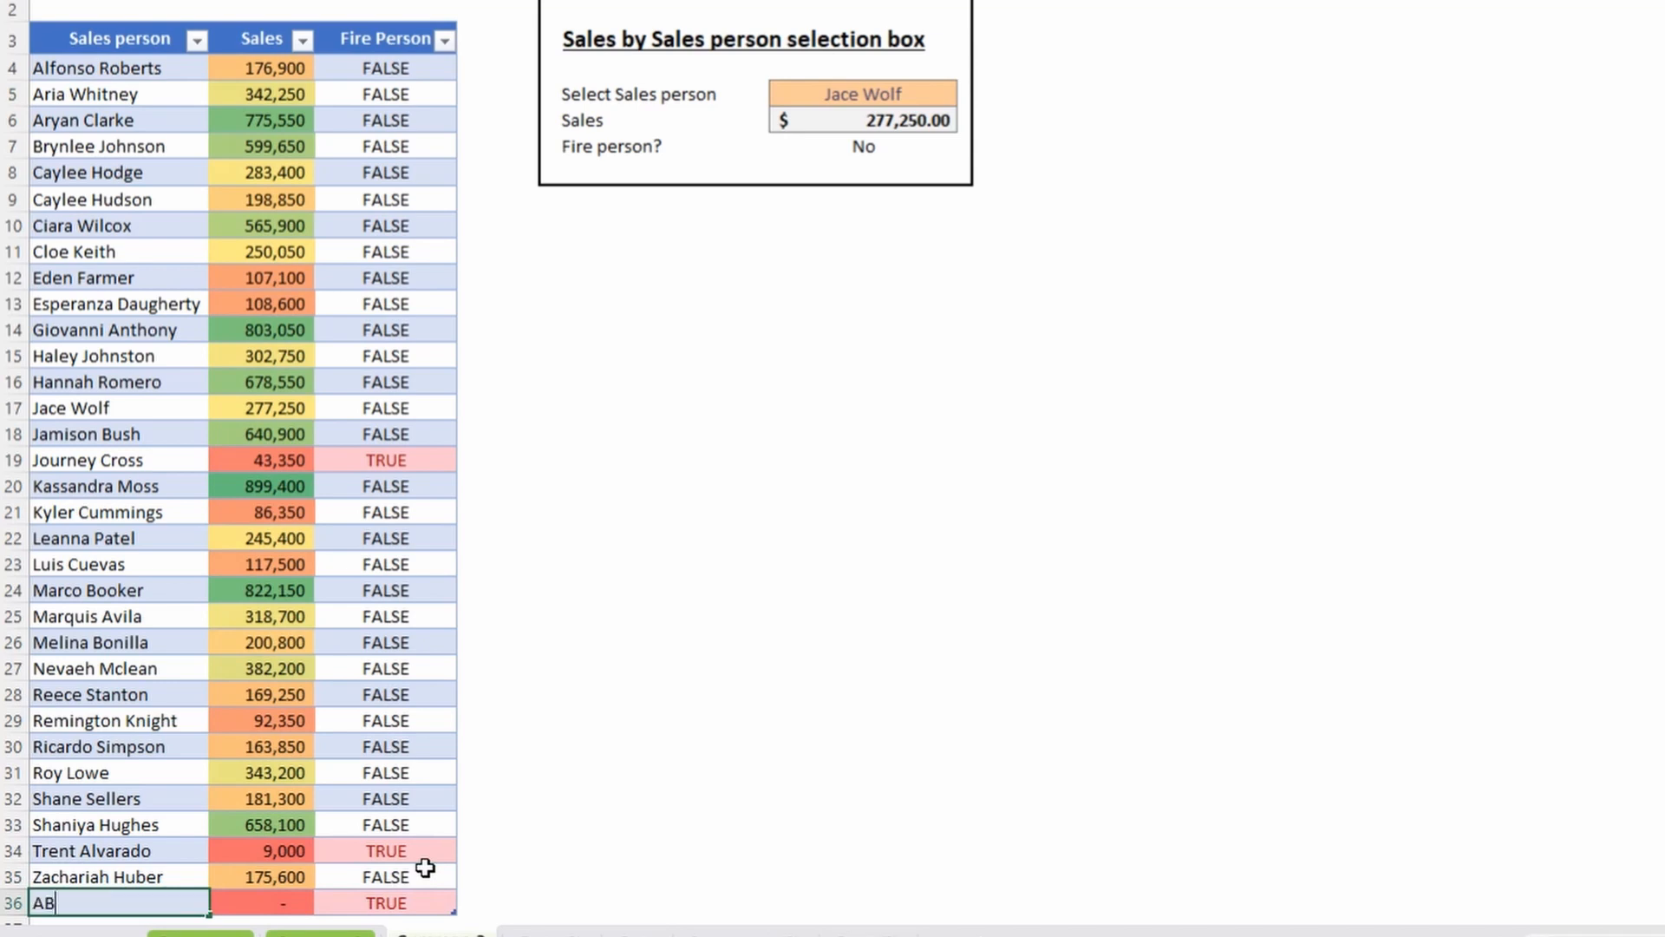
key("Return")
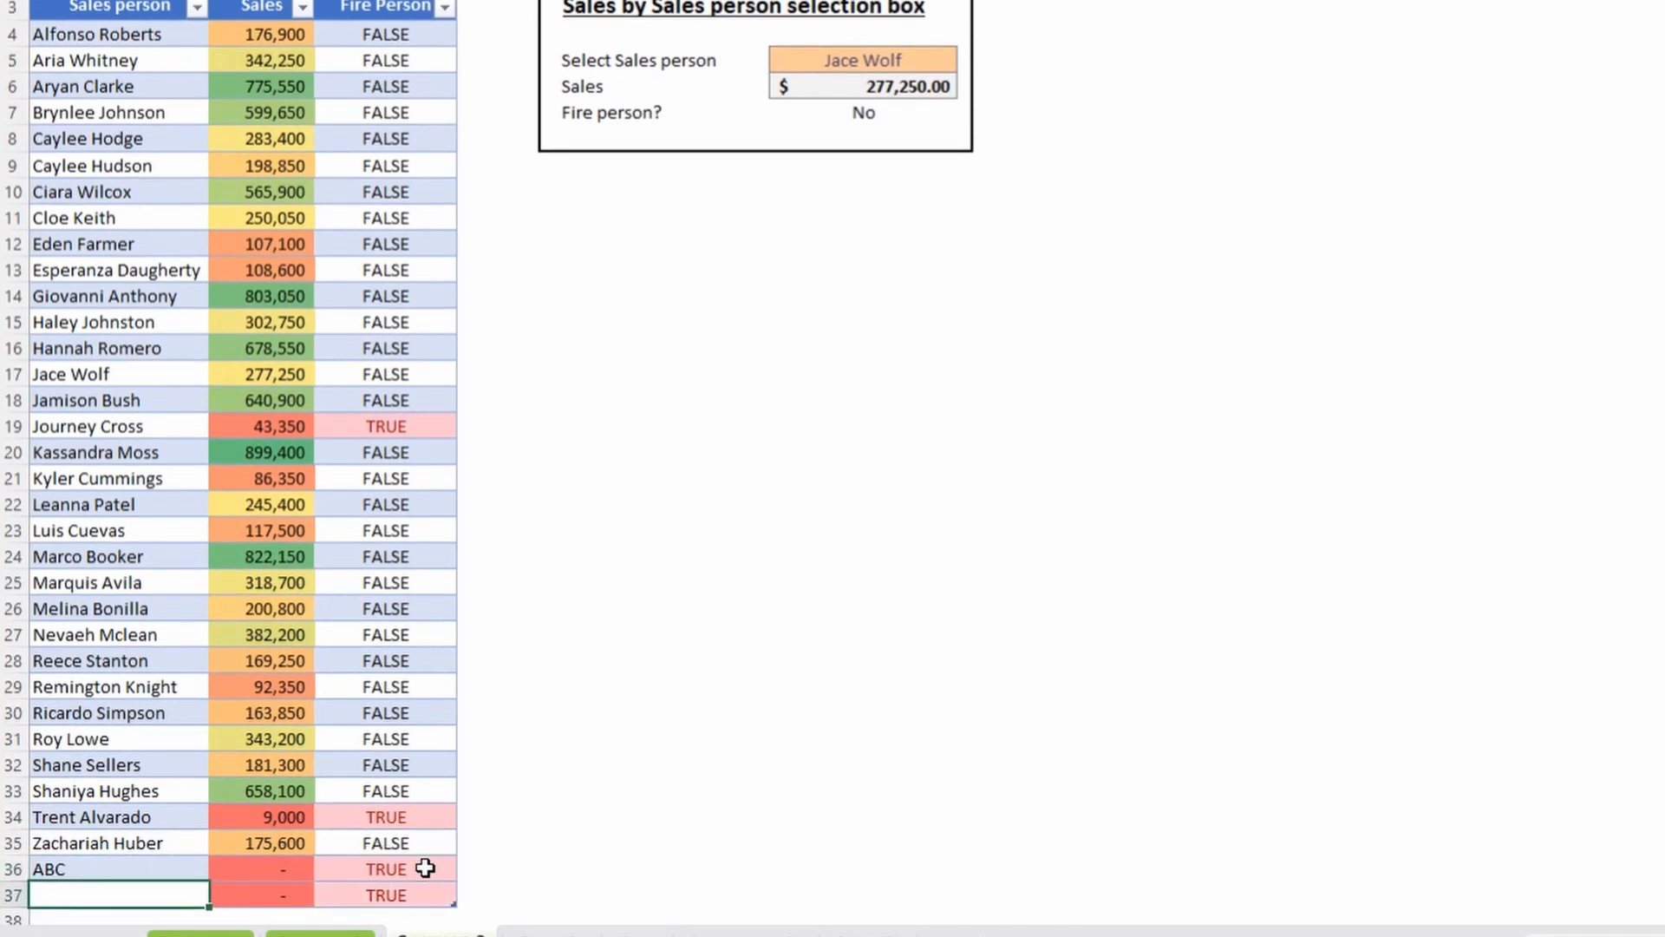
type("DEF")
key("Return")
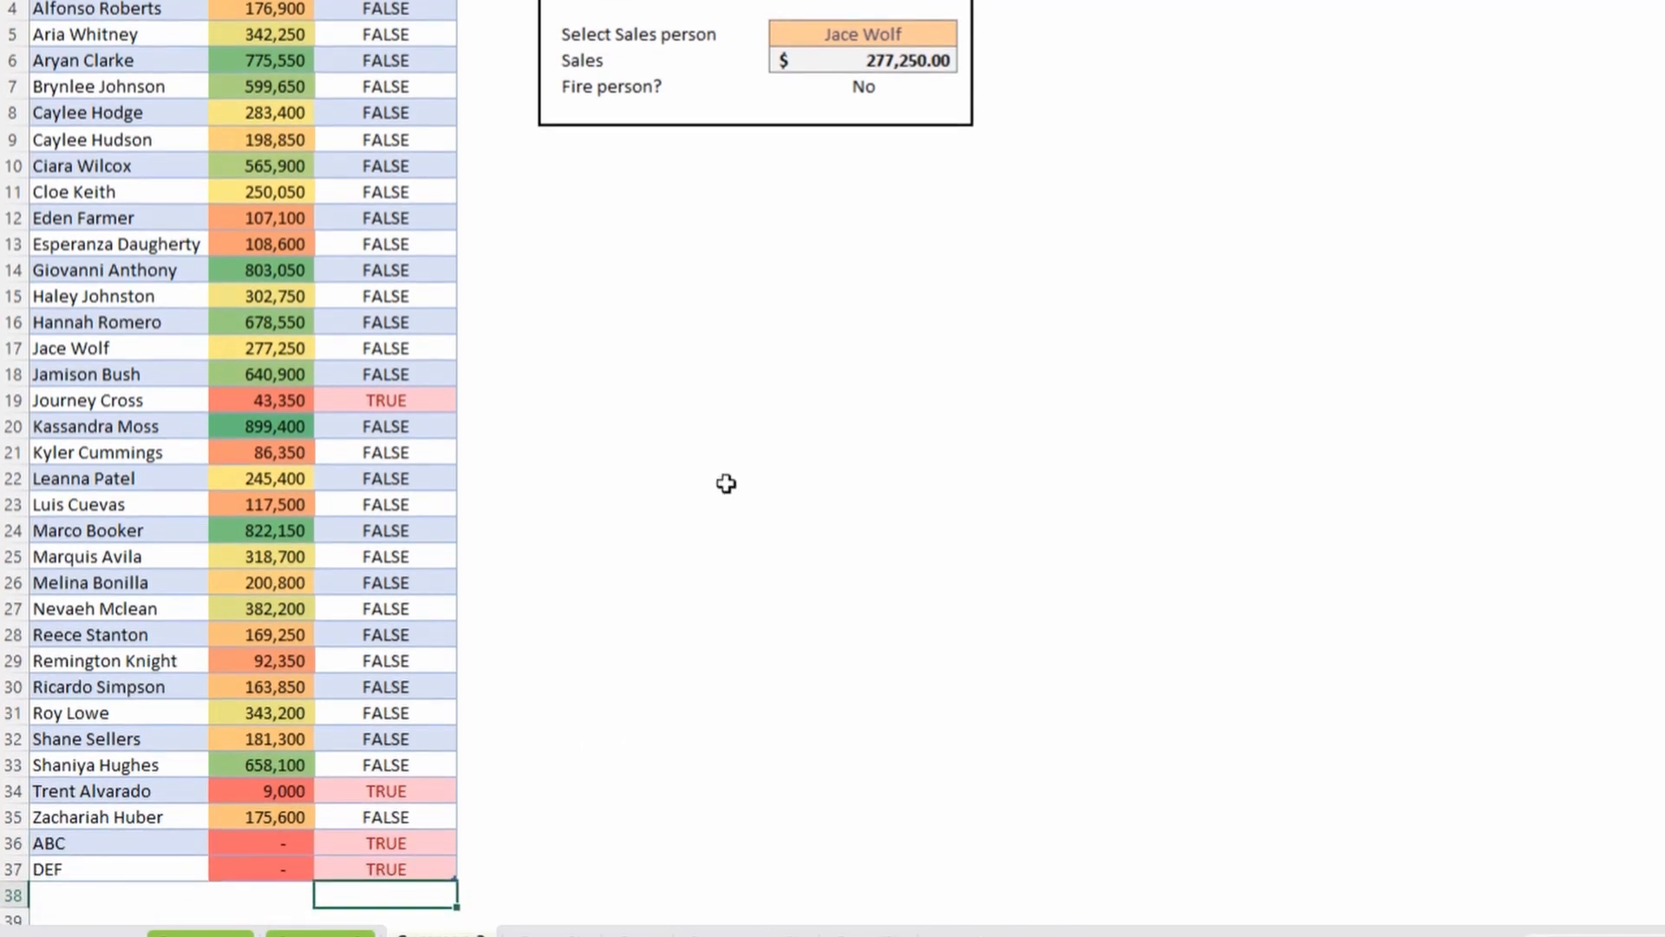
Check the end of the G5 drop-down list for the test entries ABC and DEF.
left_click(875, 33)
left_click(967, 34)
scroll(925, 194, "down", 6)
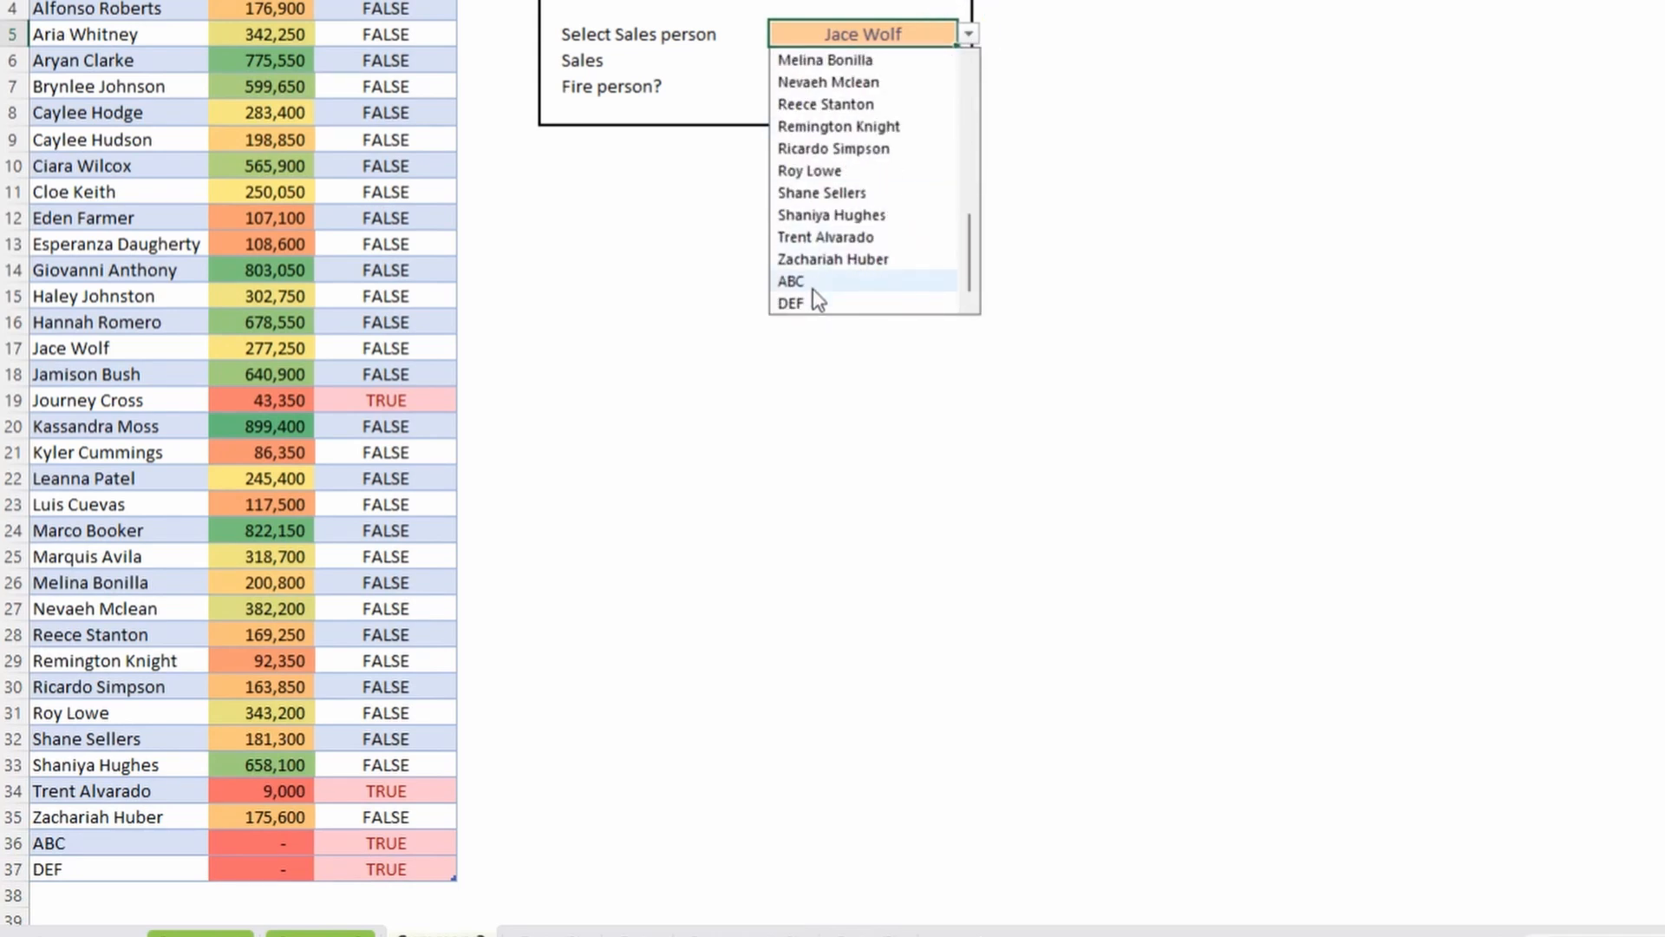
Delete the test rows ABC and DEF from the sales person table.
left_click(193, 579)
key("ctrl+Down")
key("shift+Up")
key("shift+space")
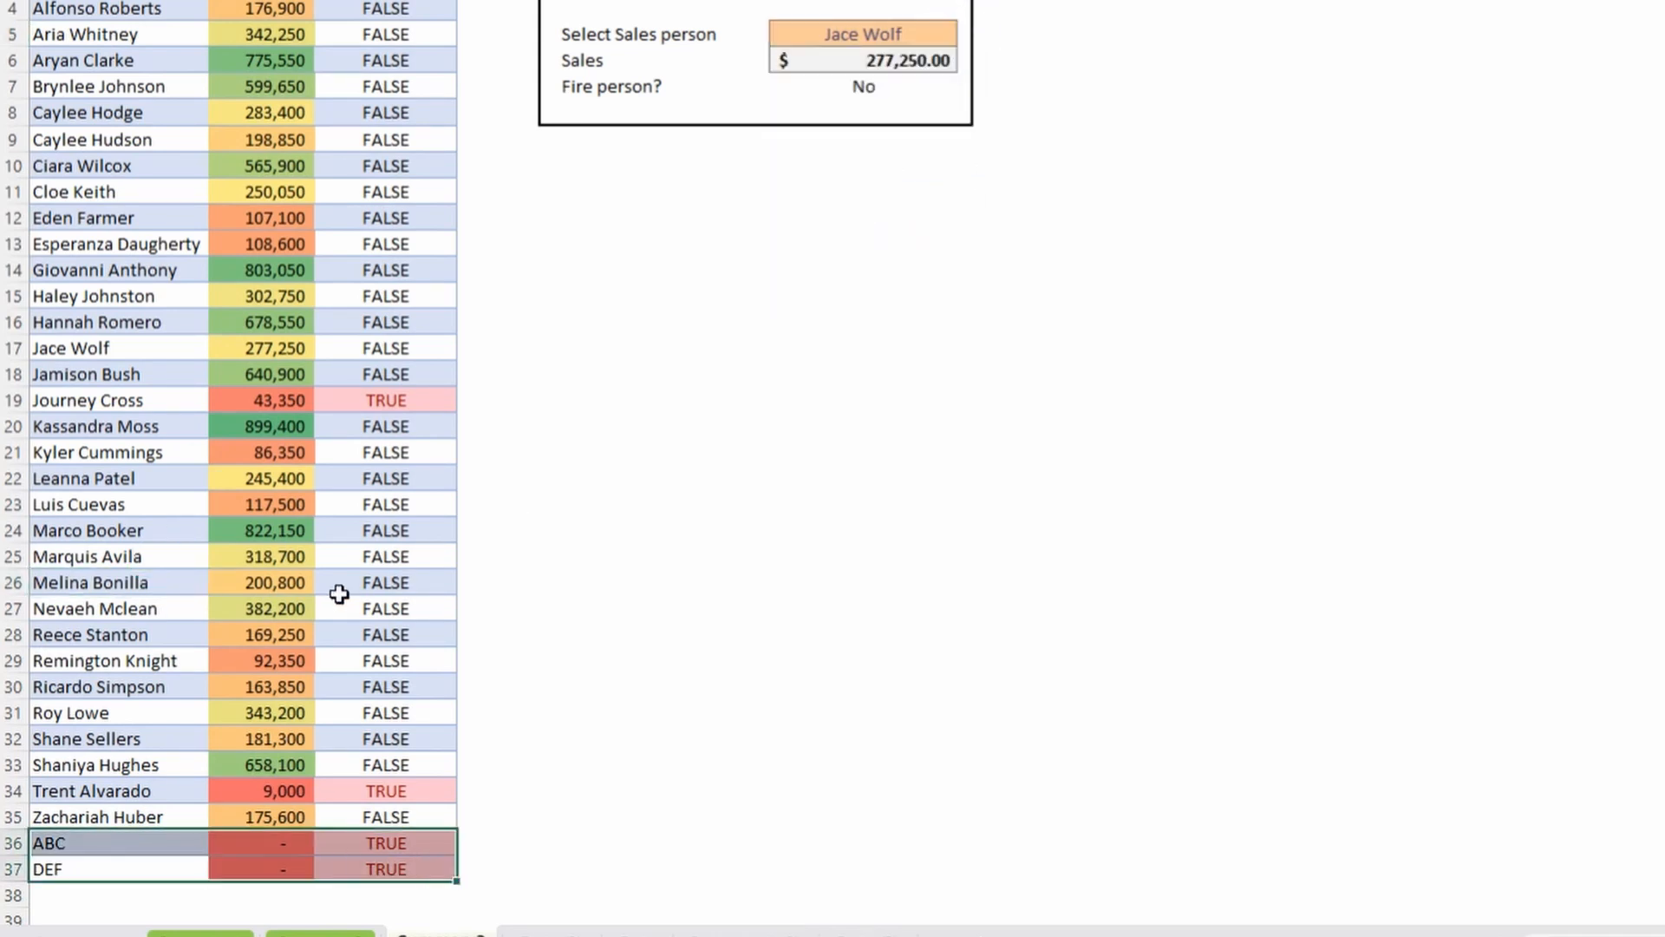
key("ctrl+minus")
key("ctrl+Home")
Check the last entries of the G5 drop-down list against the final row of the shortened table.
left_click(918, 96)
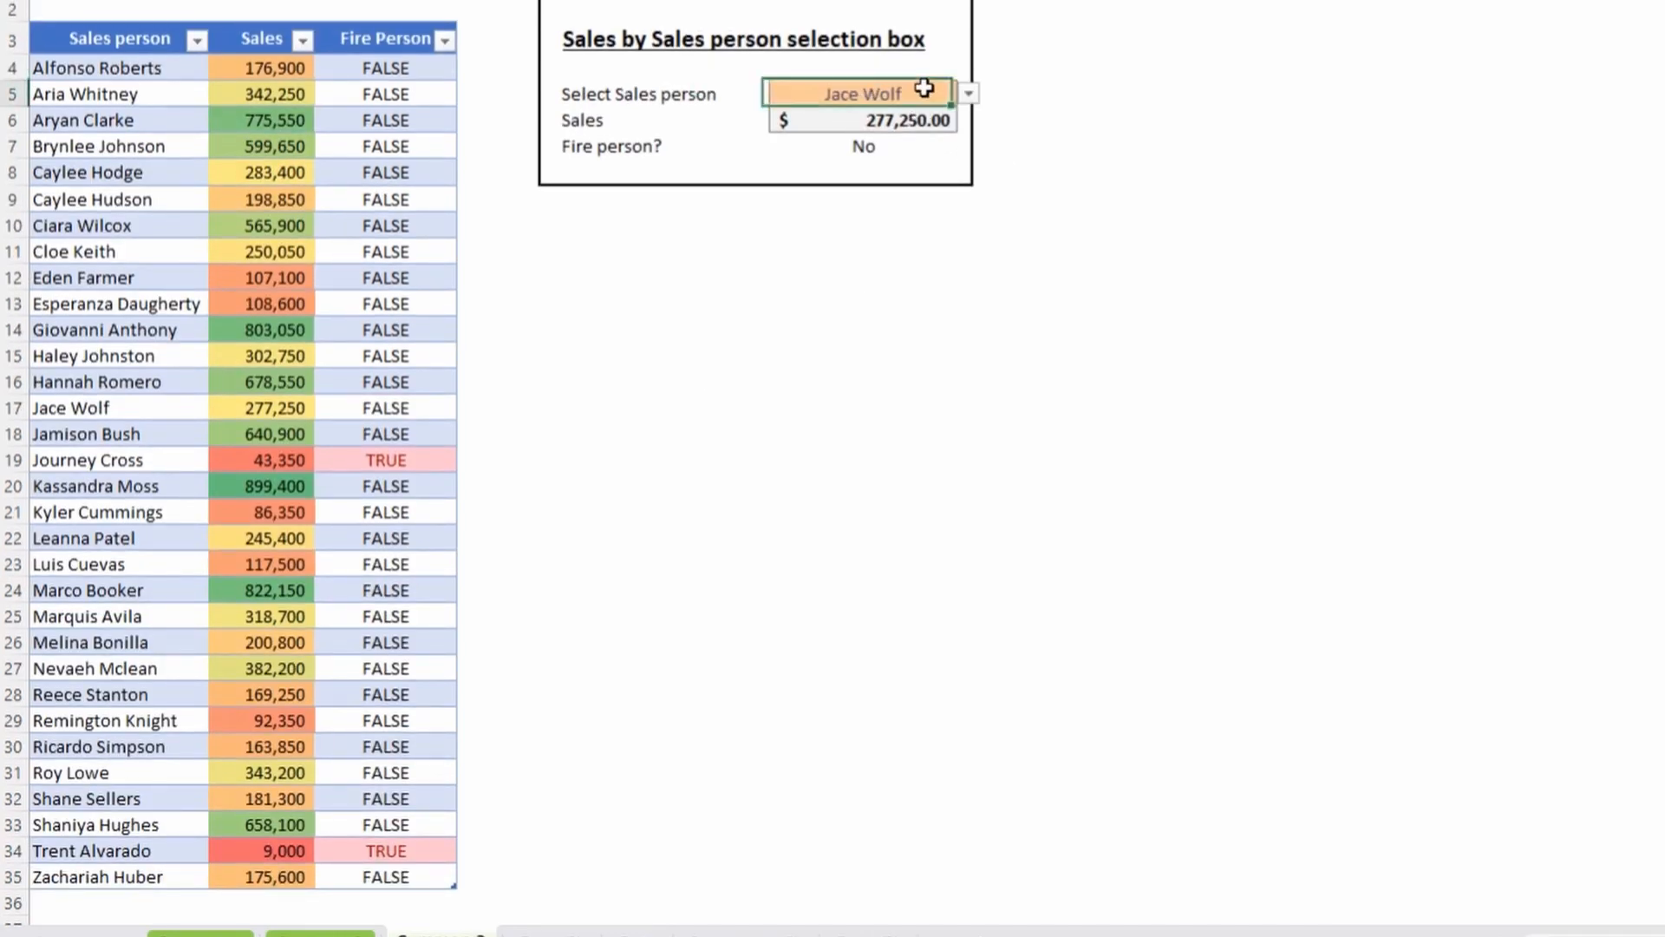
left_click(968, 94)
scroll(911, 268, "down", 6)
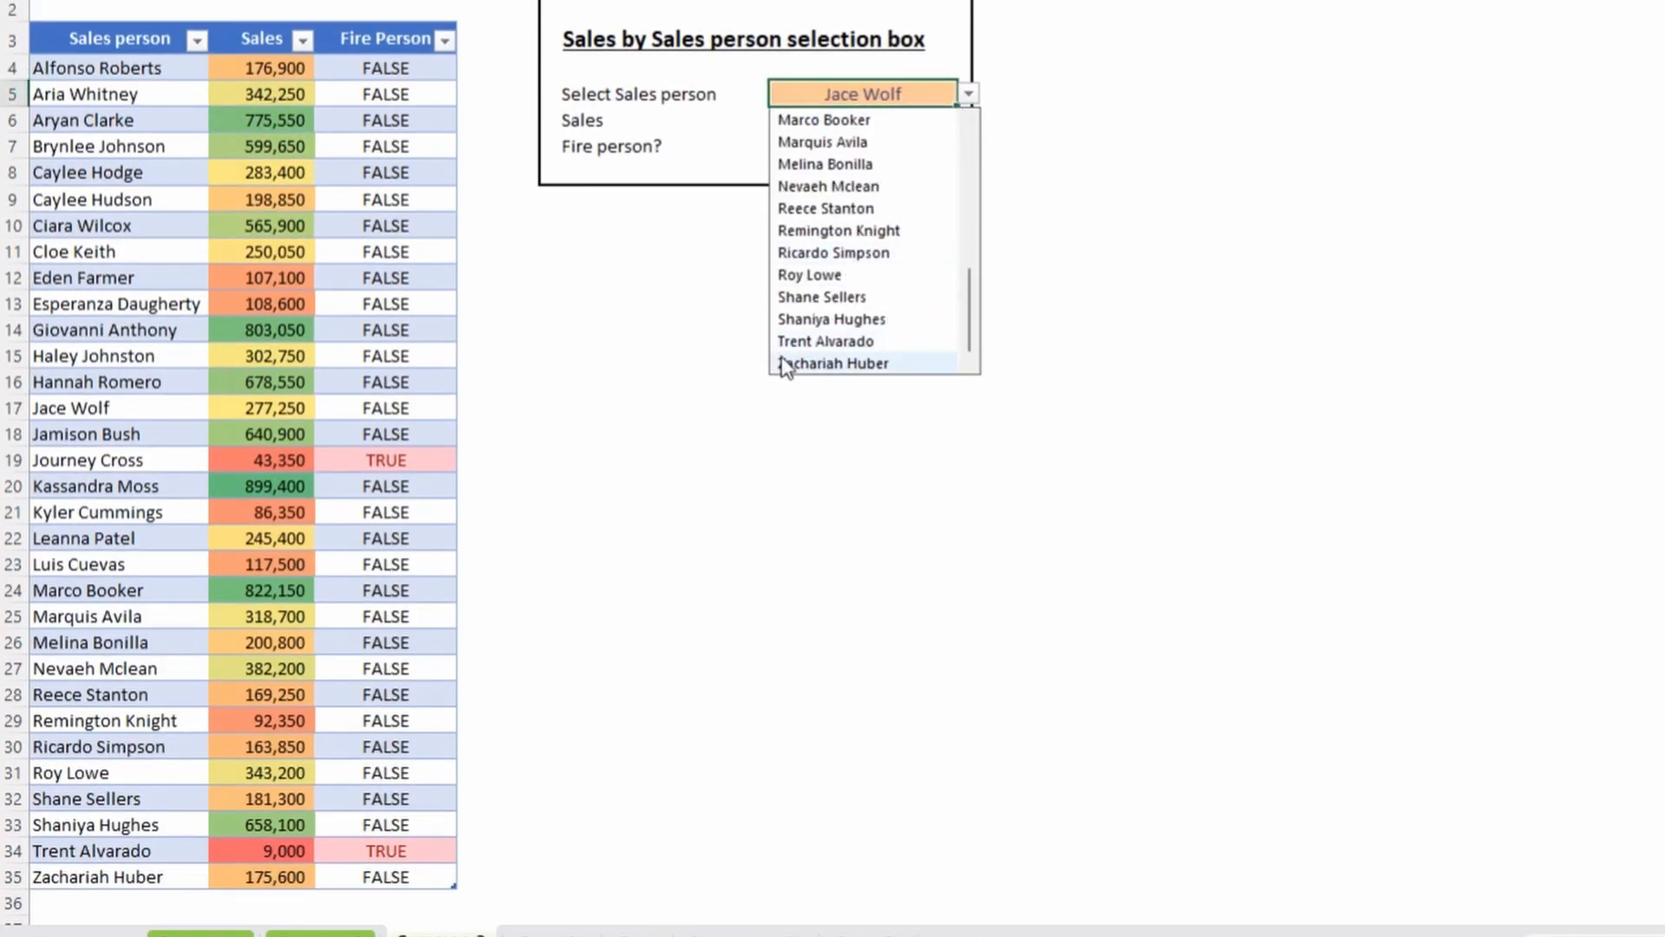
left_click(278, 382)
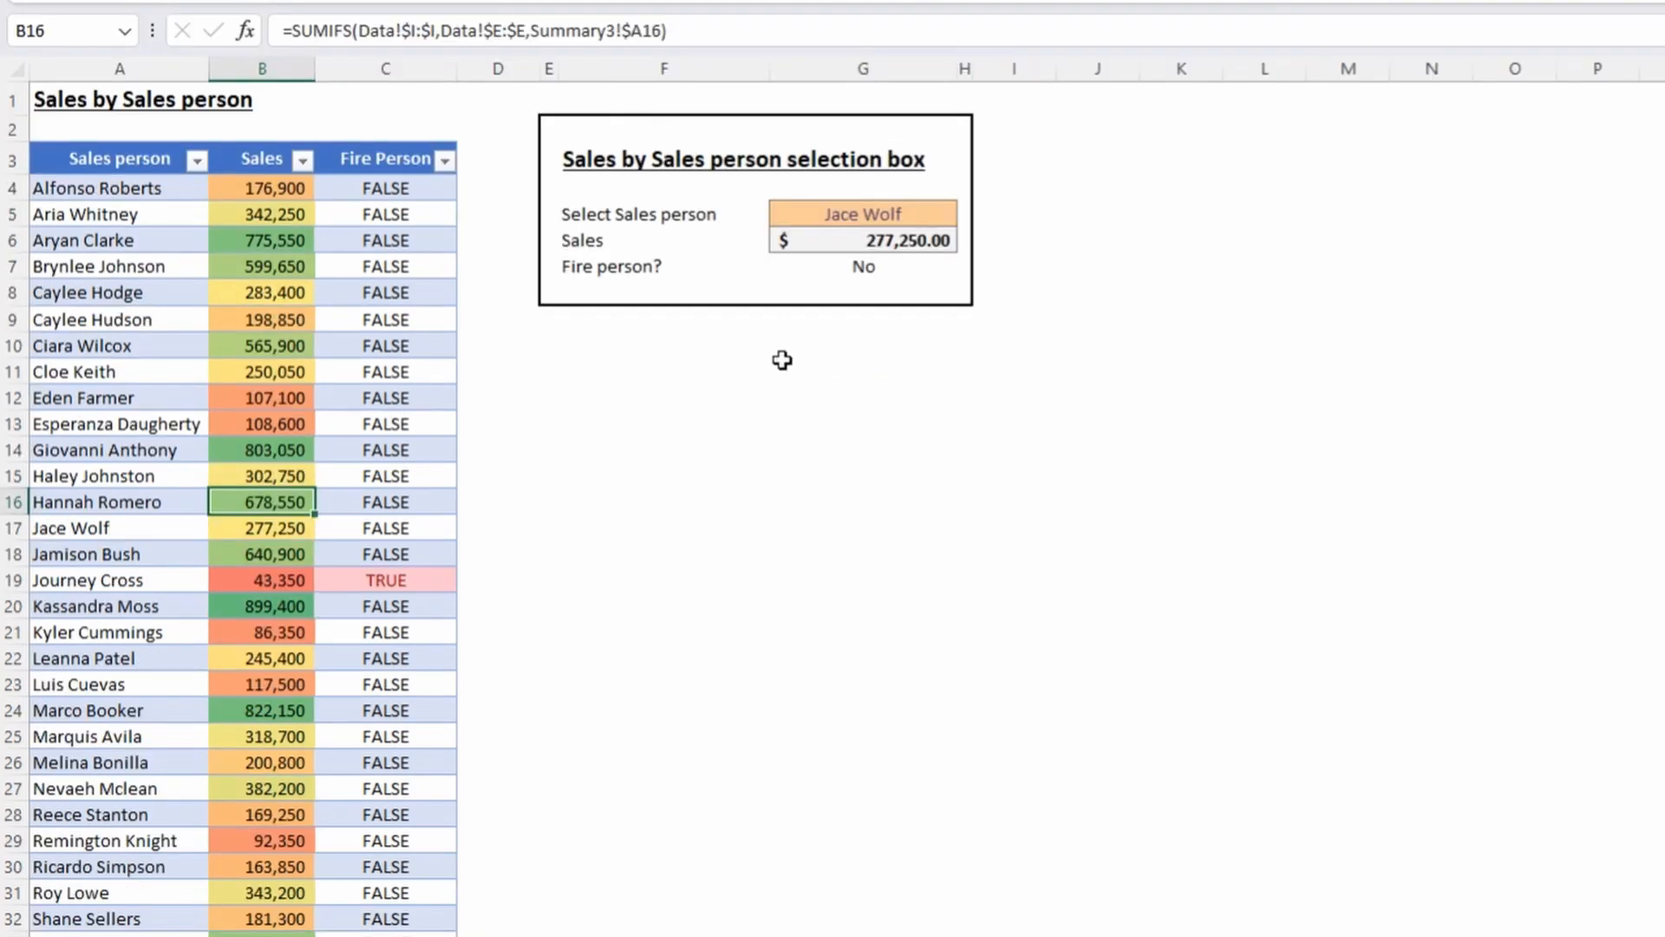
Name the sales person selection cell G5 SelectedPerson.
left_click(880, 222)
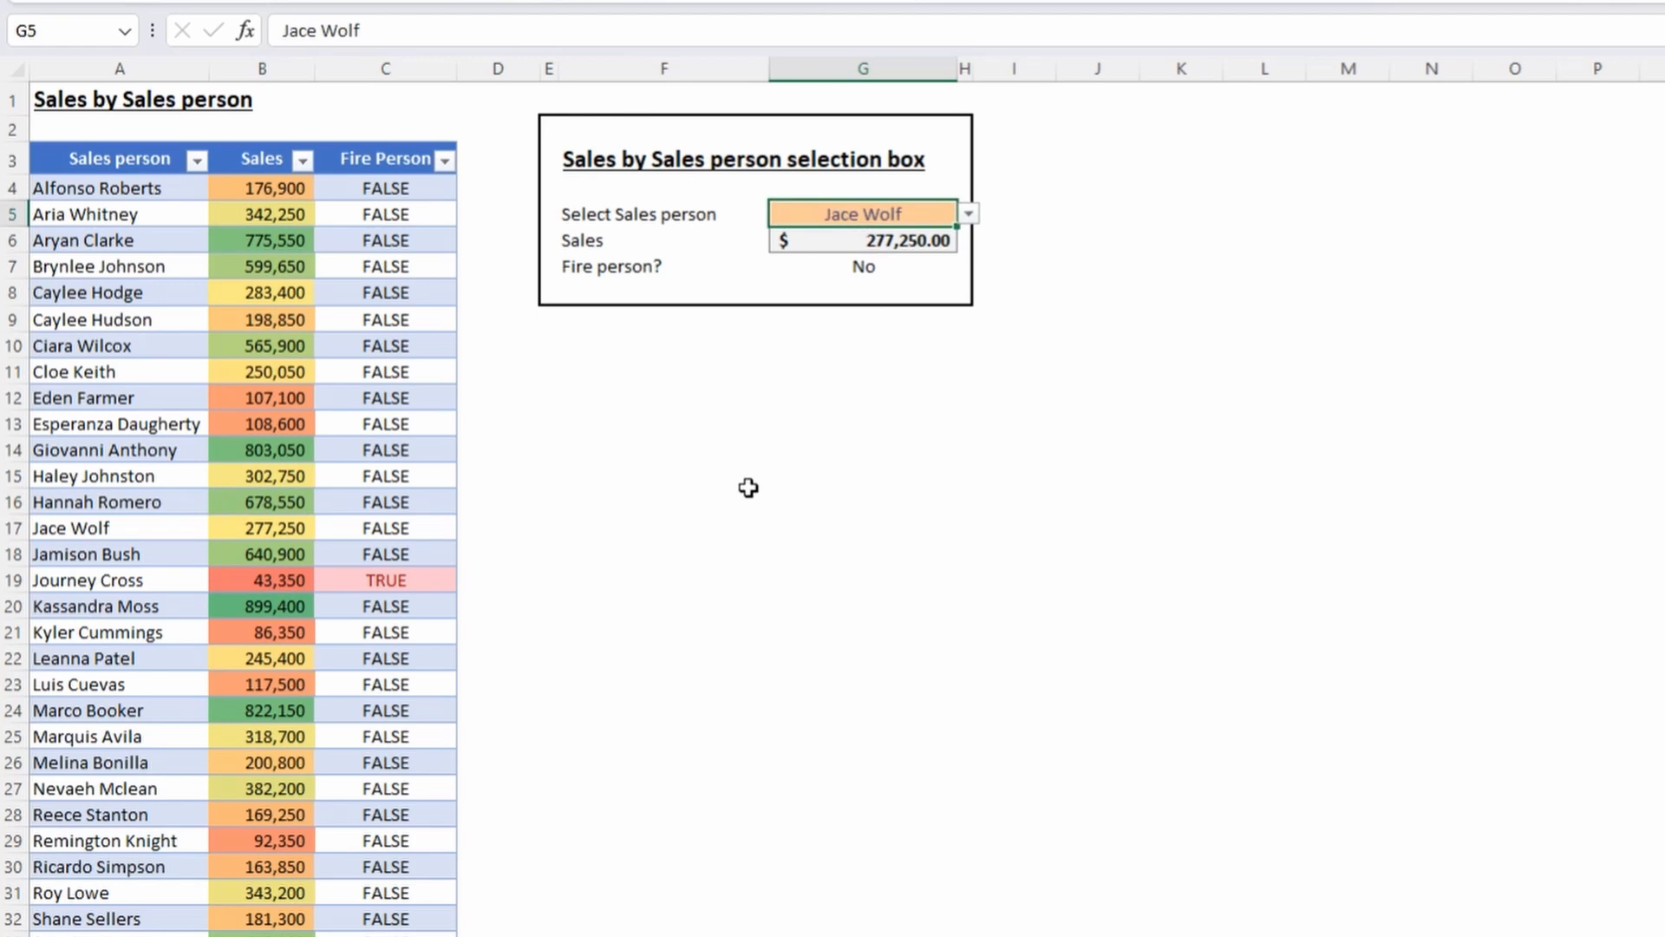
left_click(78, 31)
type("Selec")
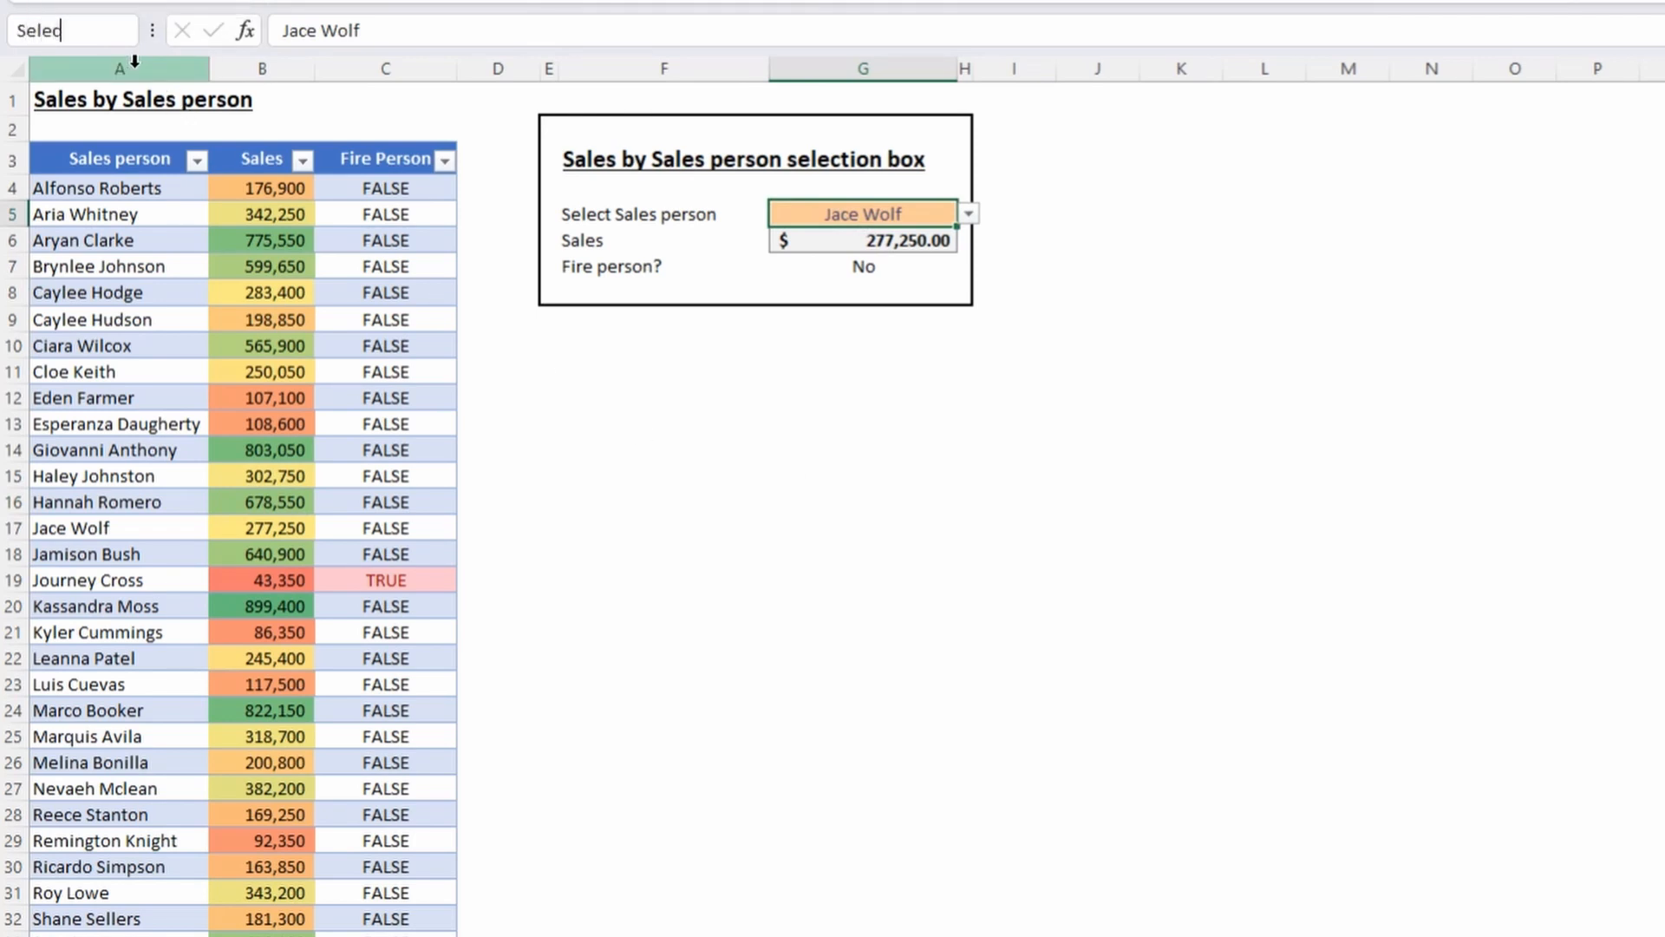
type("tedPerson")
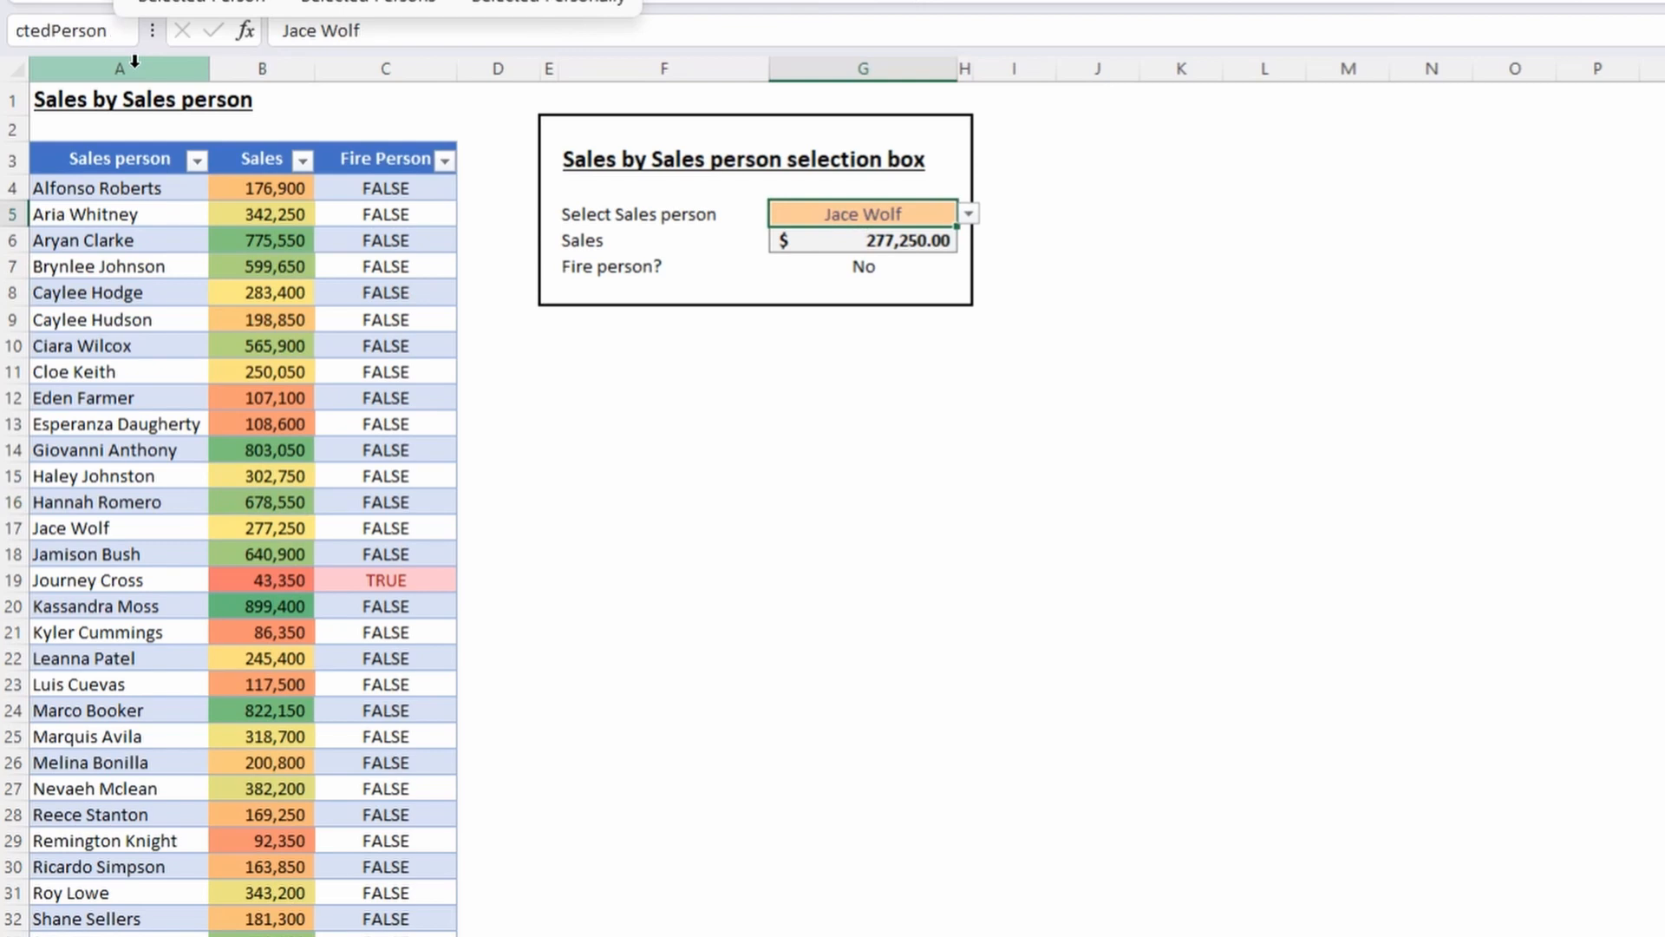
key("Return")
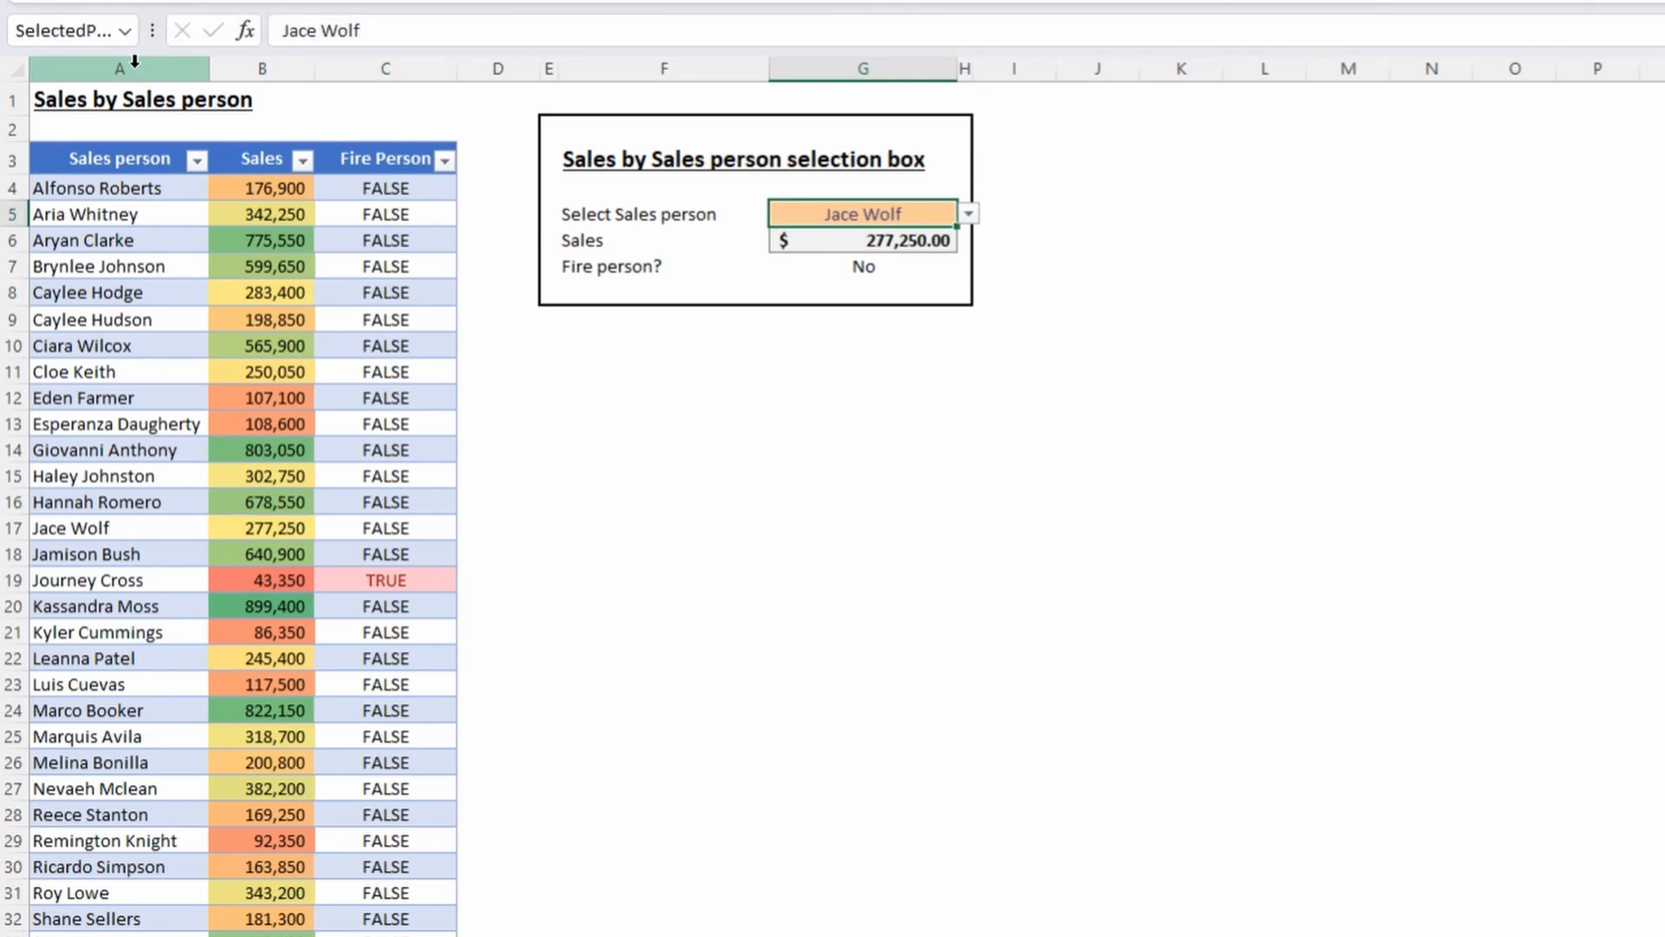
Replace the B:B array of the INDEX formula in G6 with the table column SalesPersonTBL[Sales].
left_click(702, 392)
left_click(819, 264)
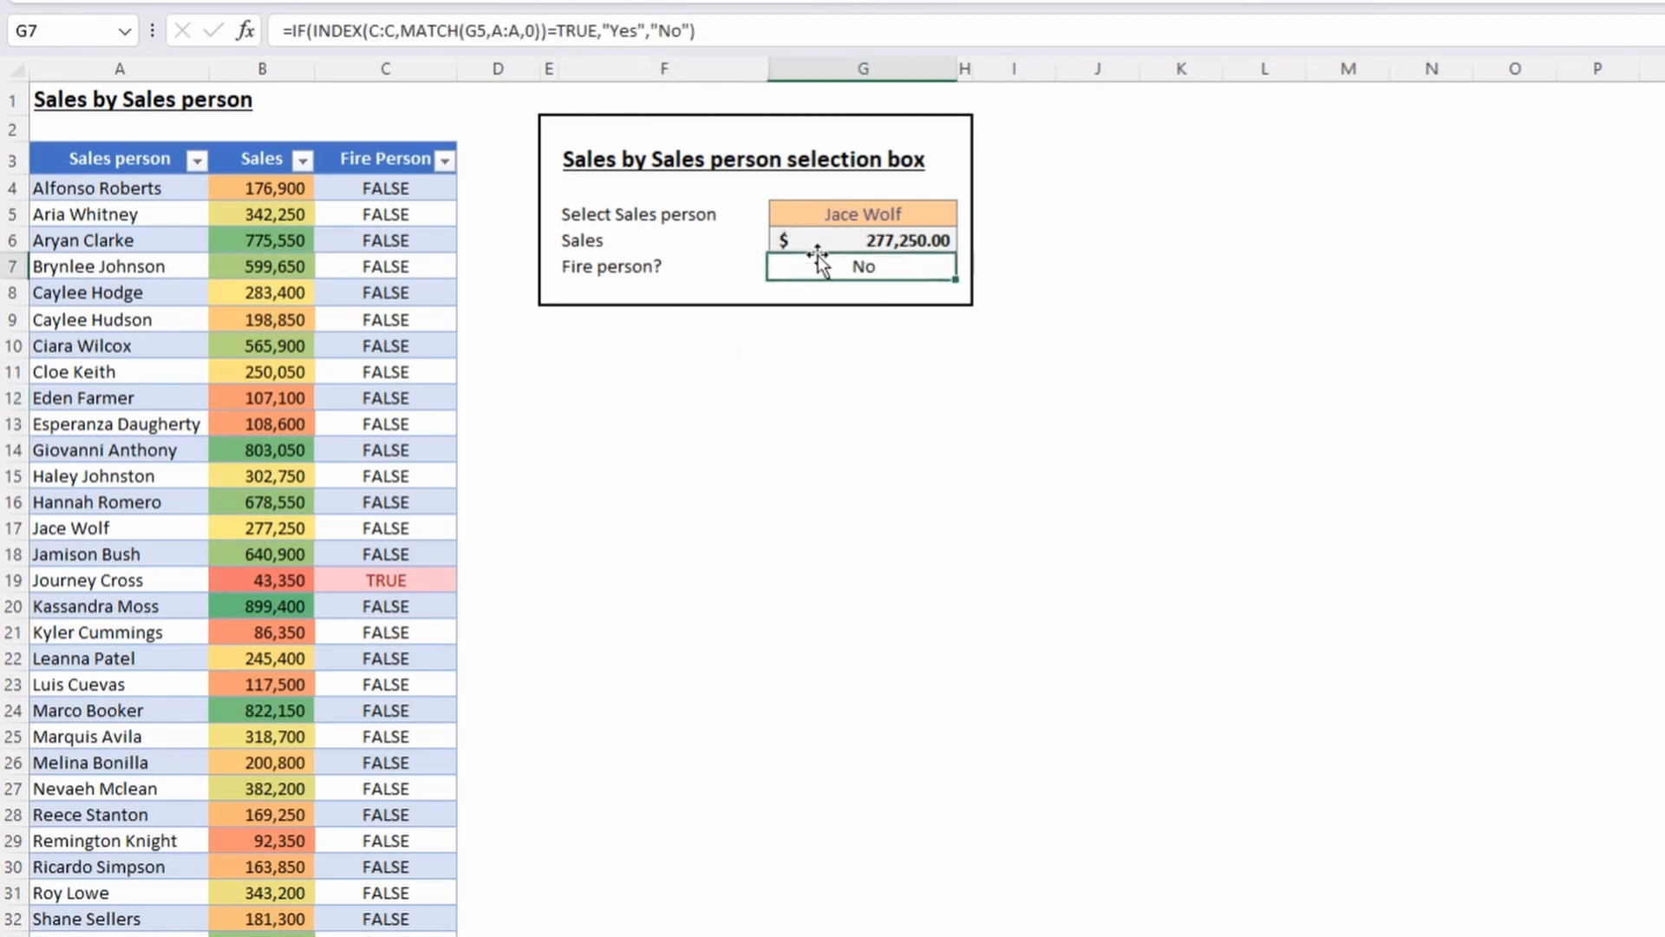
left_click(851, 248)
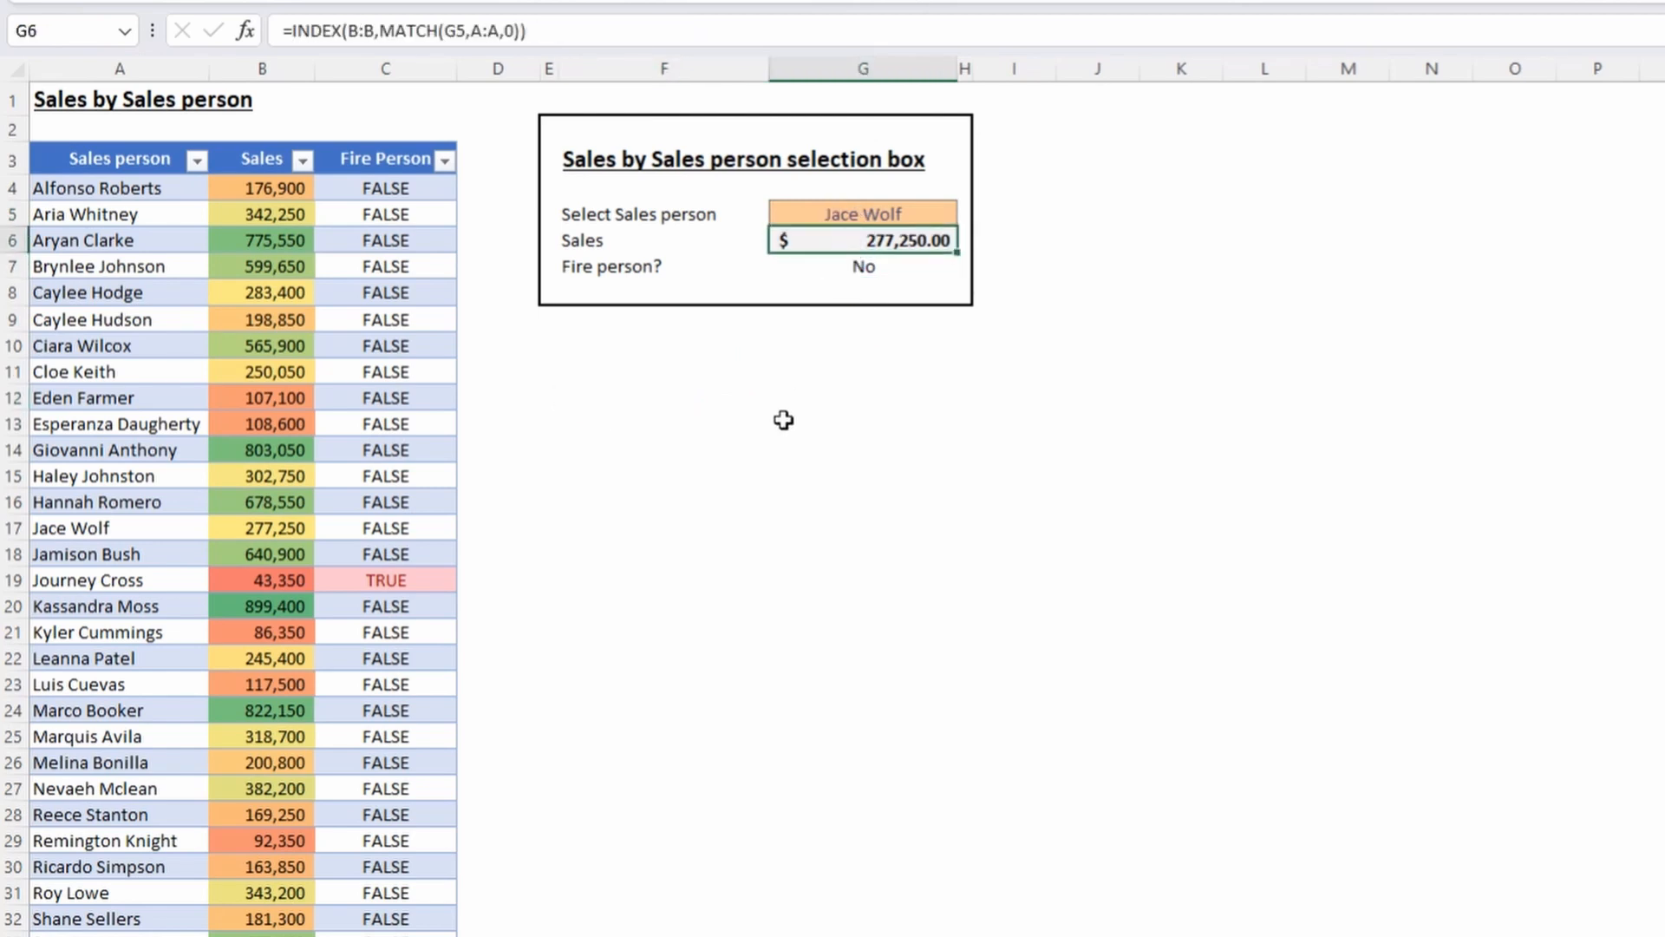
key("F2")
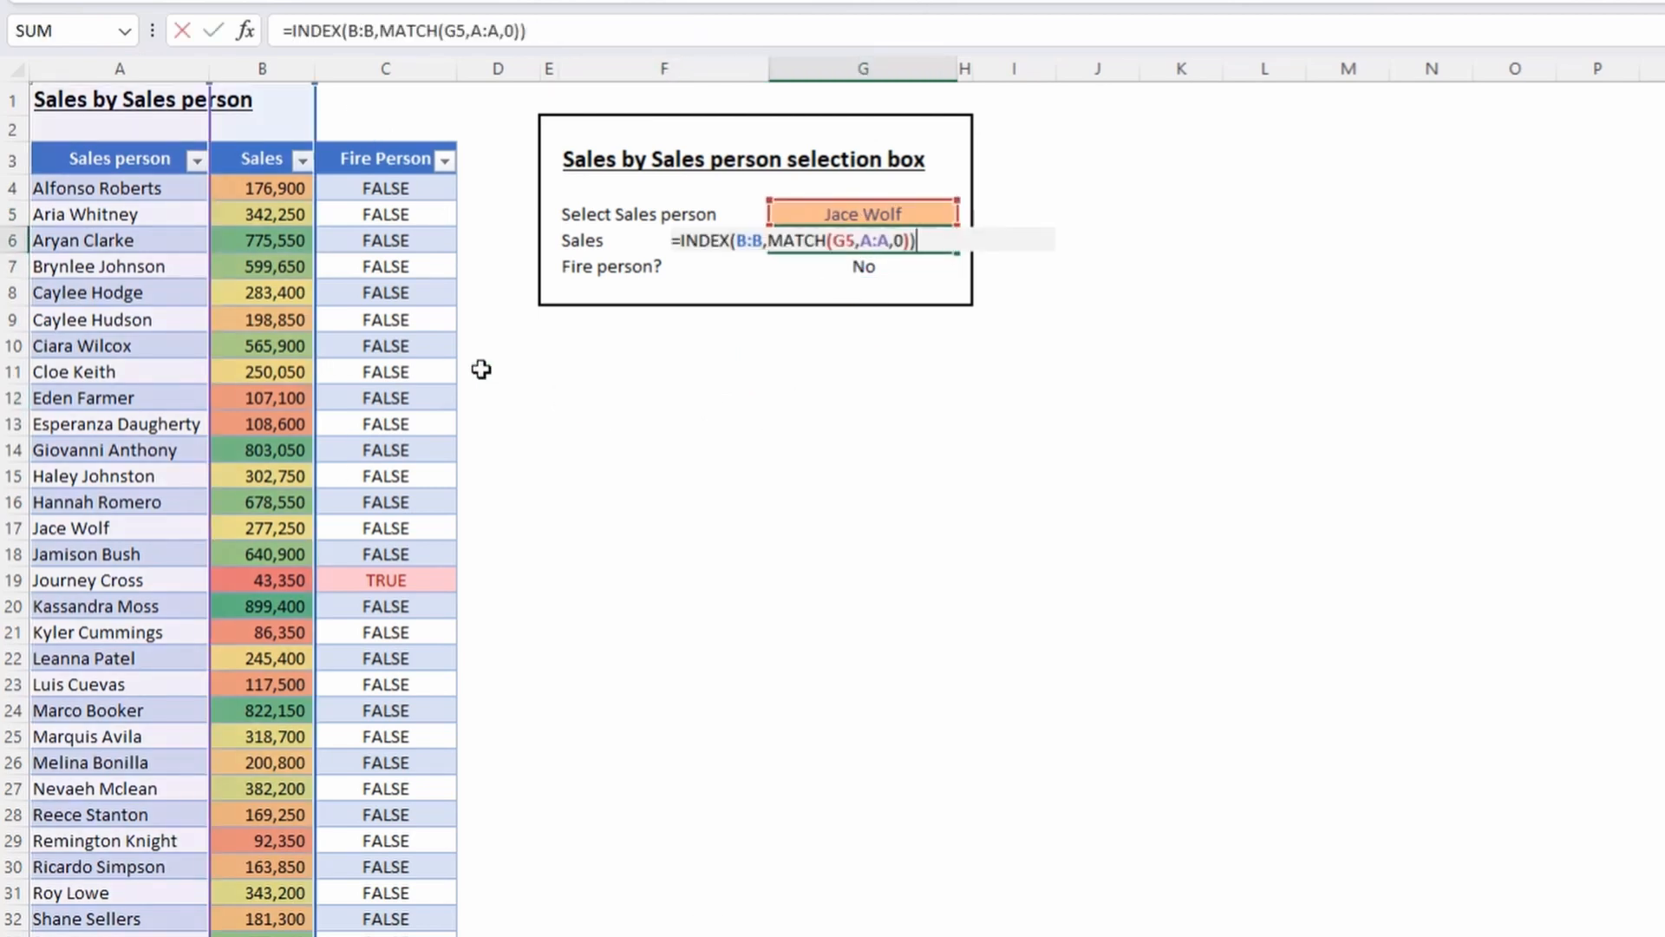
left_click_drag(768, 241, 733, 240)
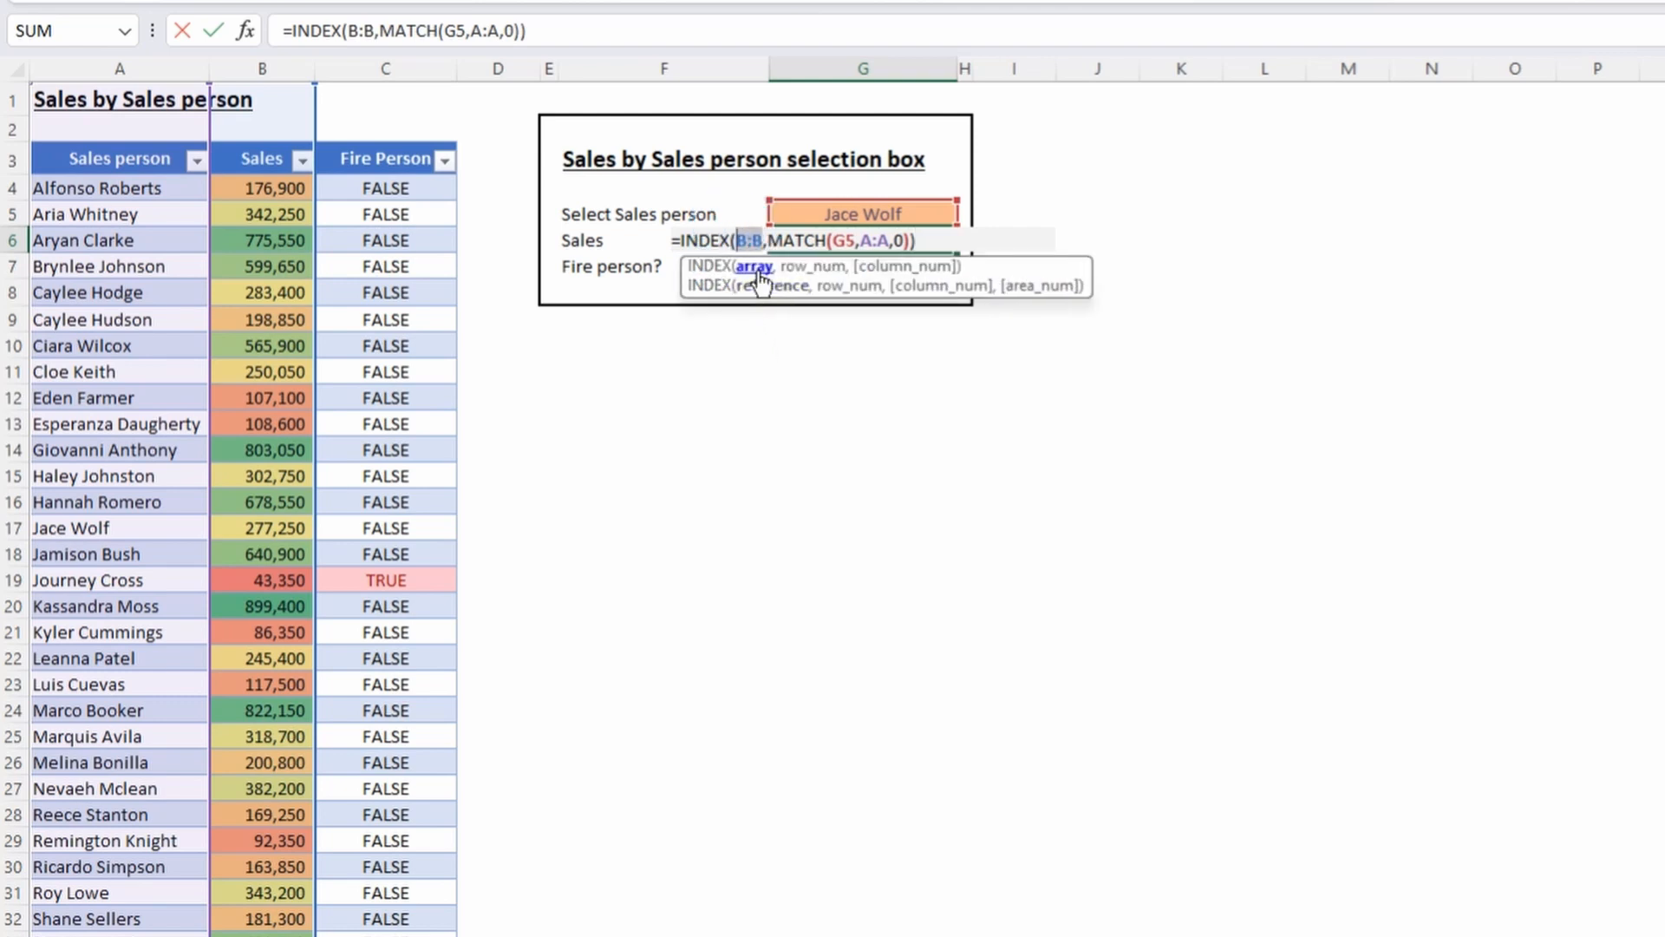
key("Delete")
left_click(286, 371)
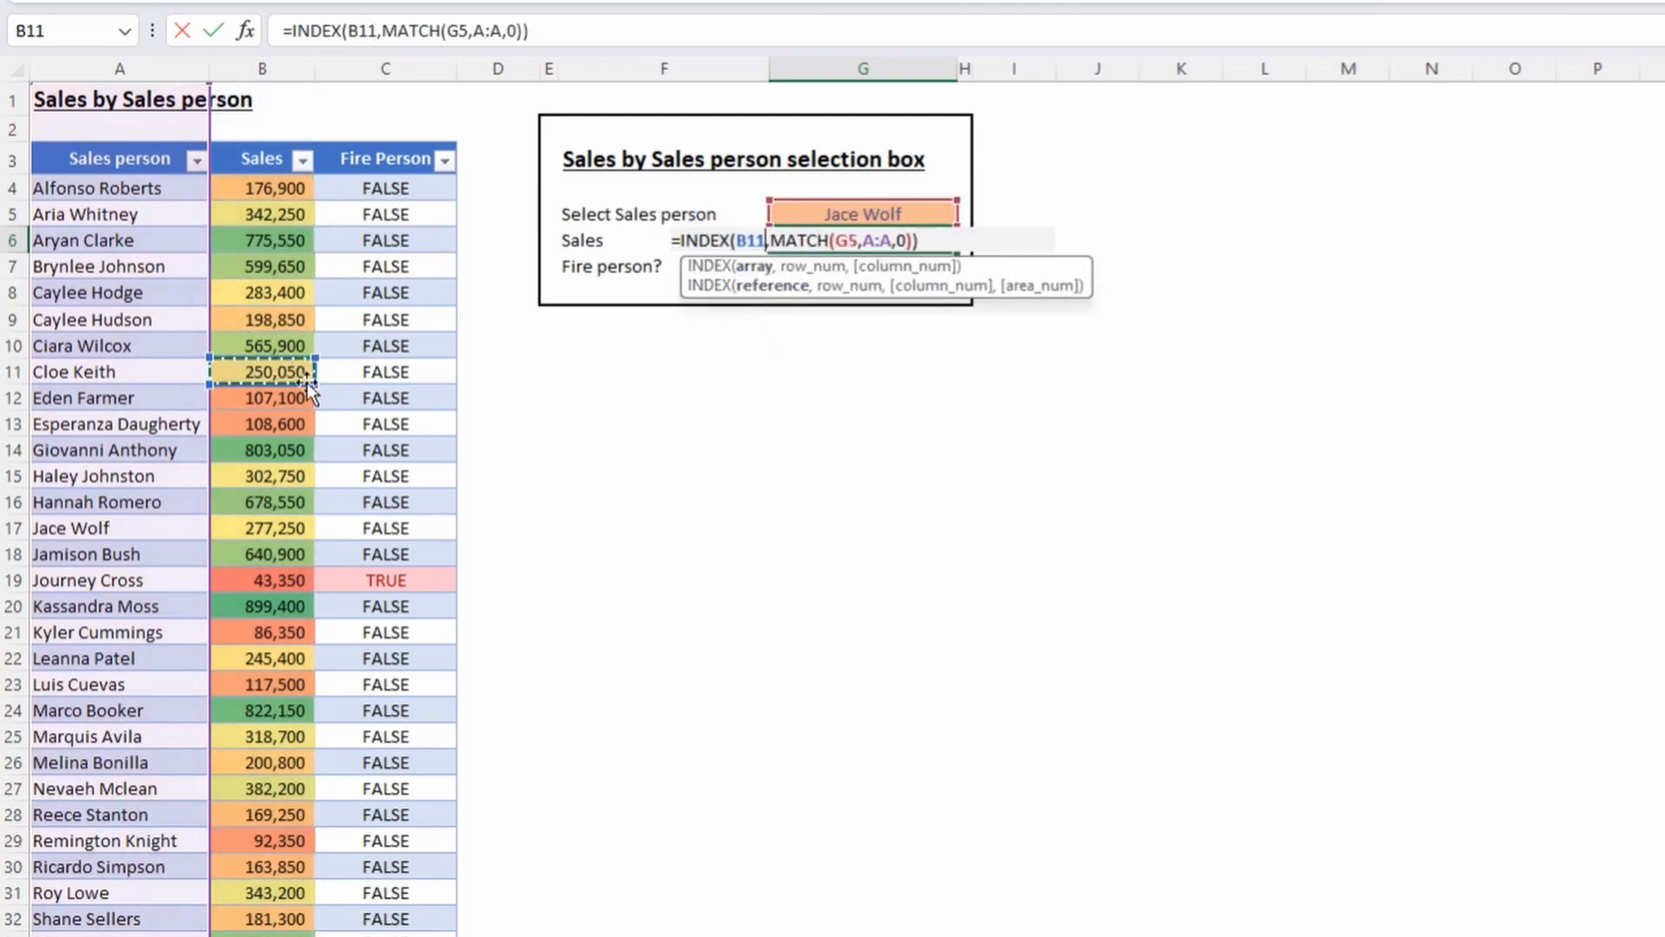
key("ctrl+space")
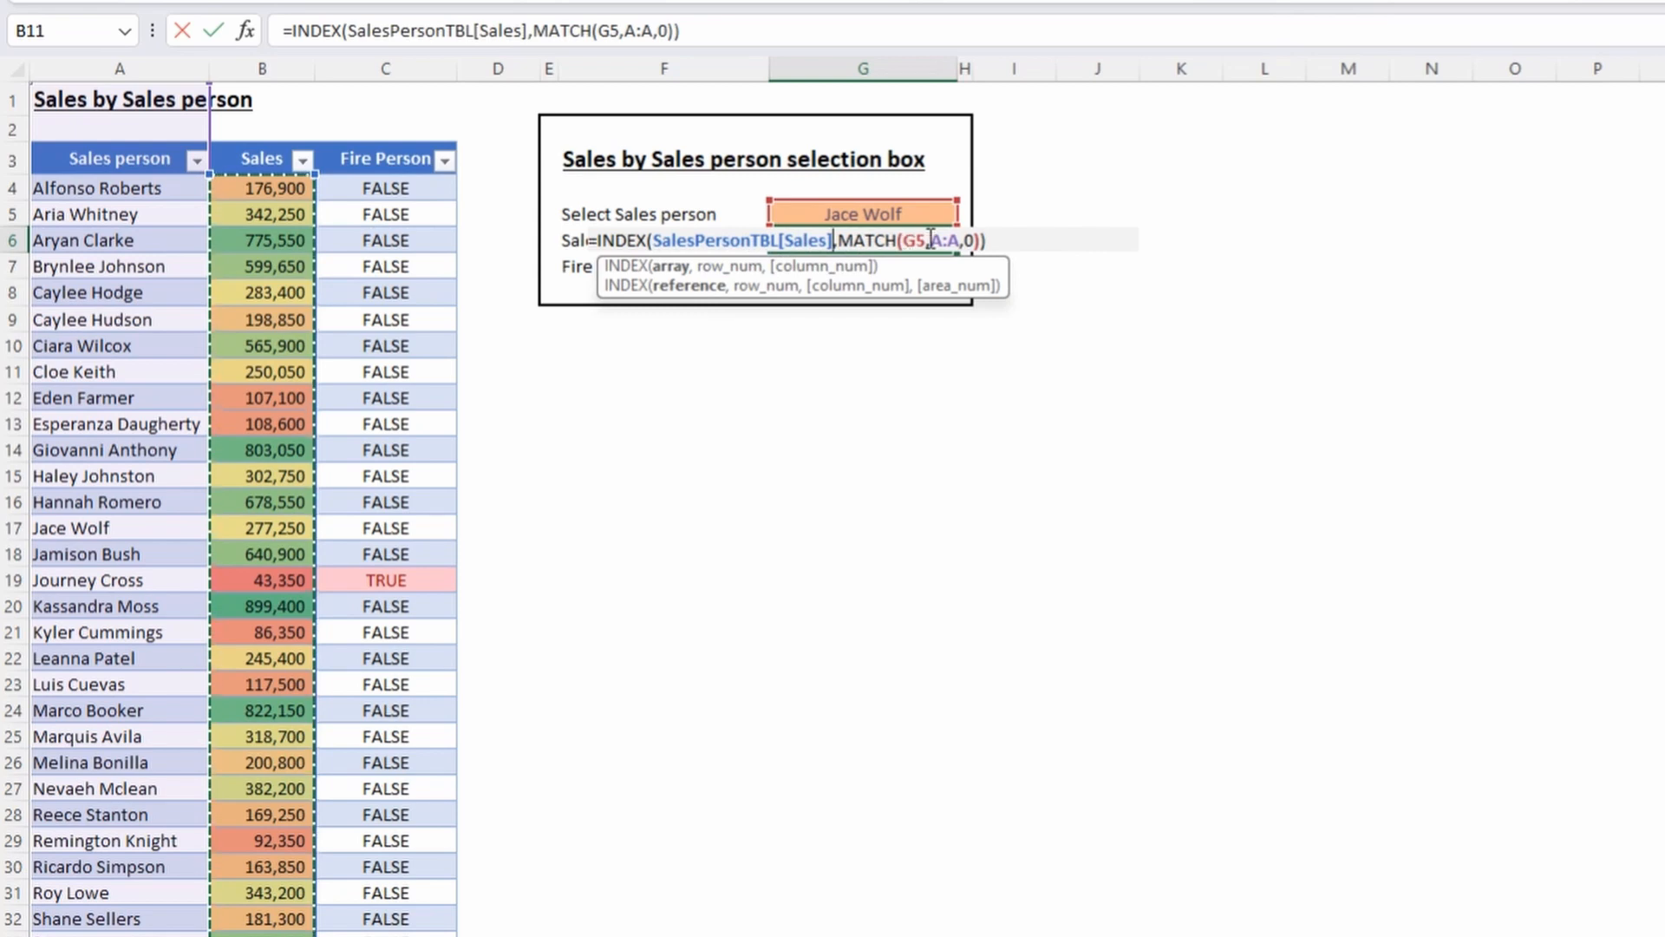
Replace the A:A lookup array of the MATCH function in G6 with SalesPersonTBL[Sales person].
left_click_drag(932, 241, 954, 241)
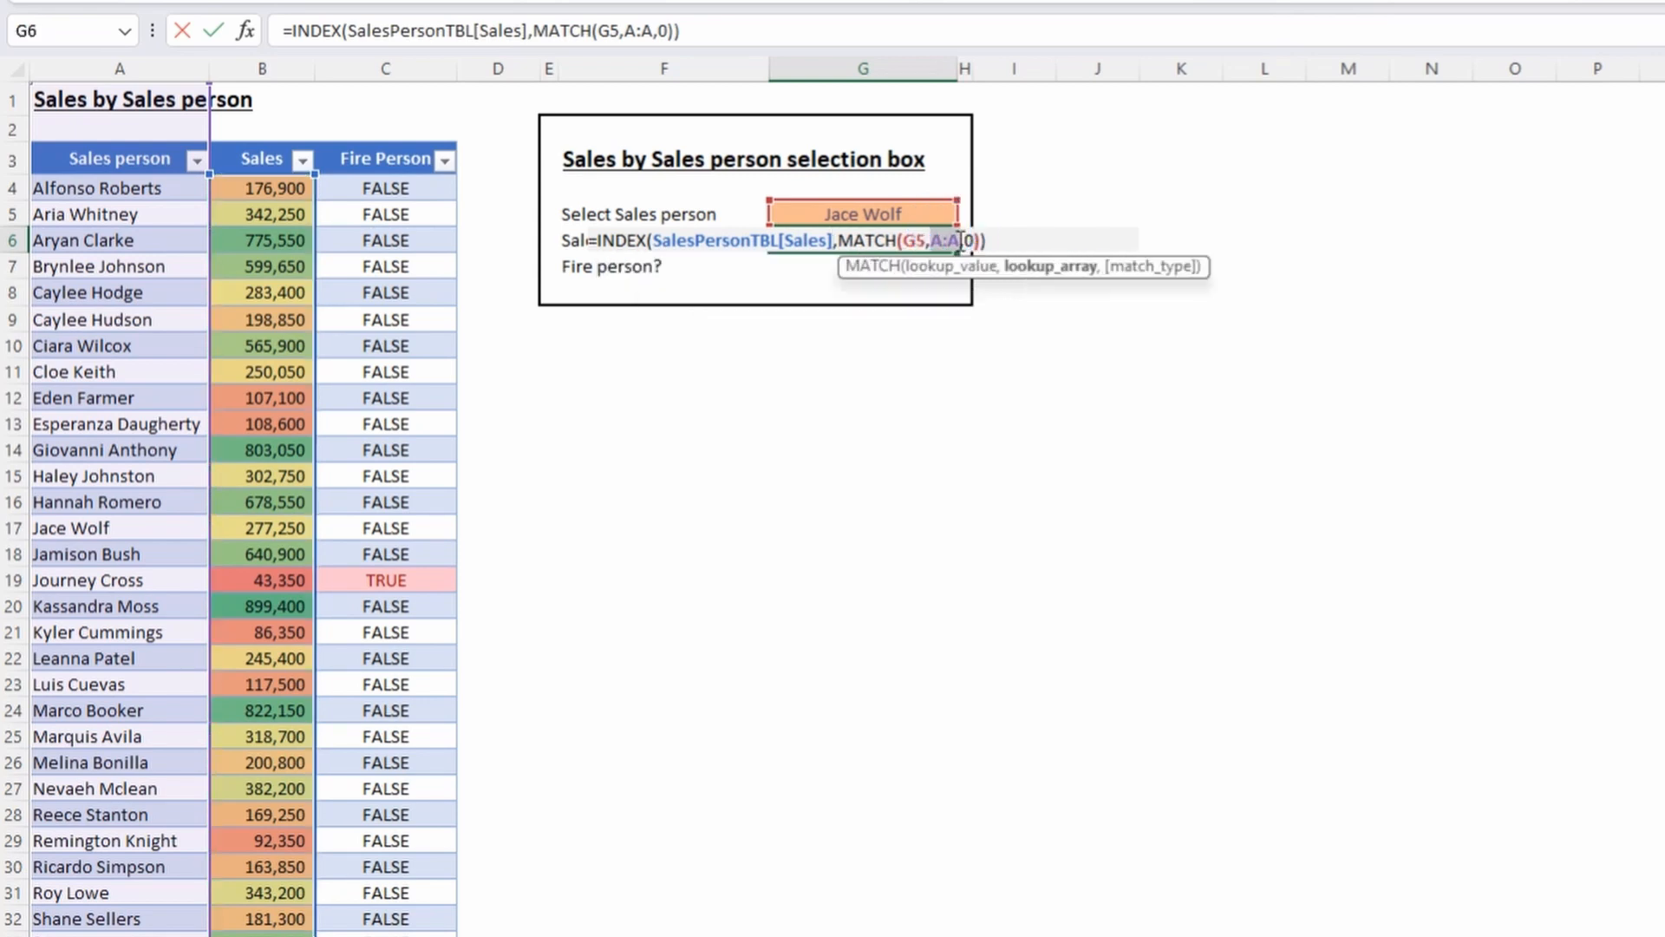
key("Delete")
left_click(165, 344)
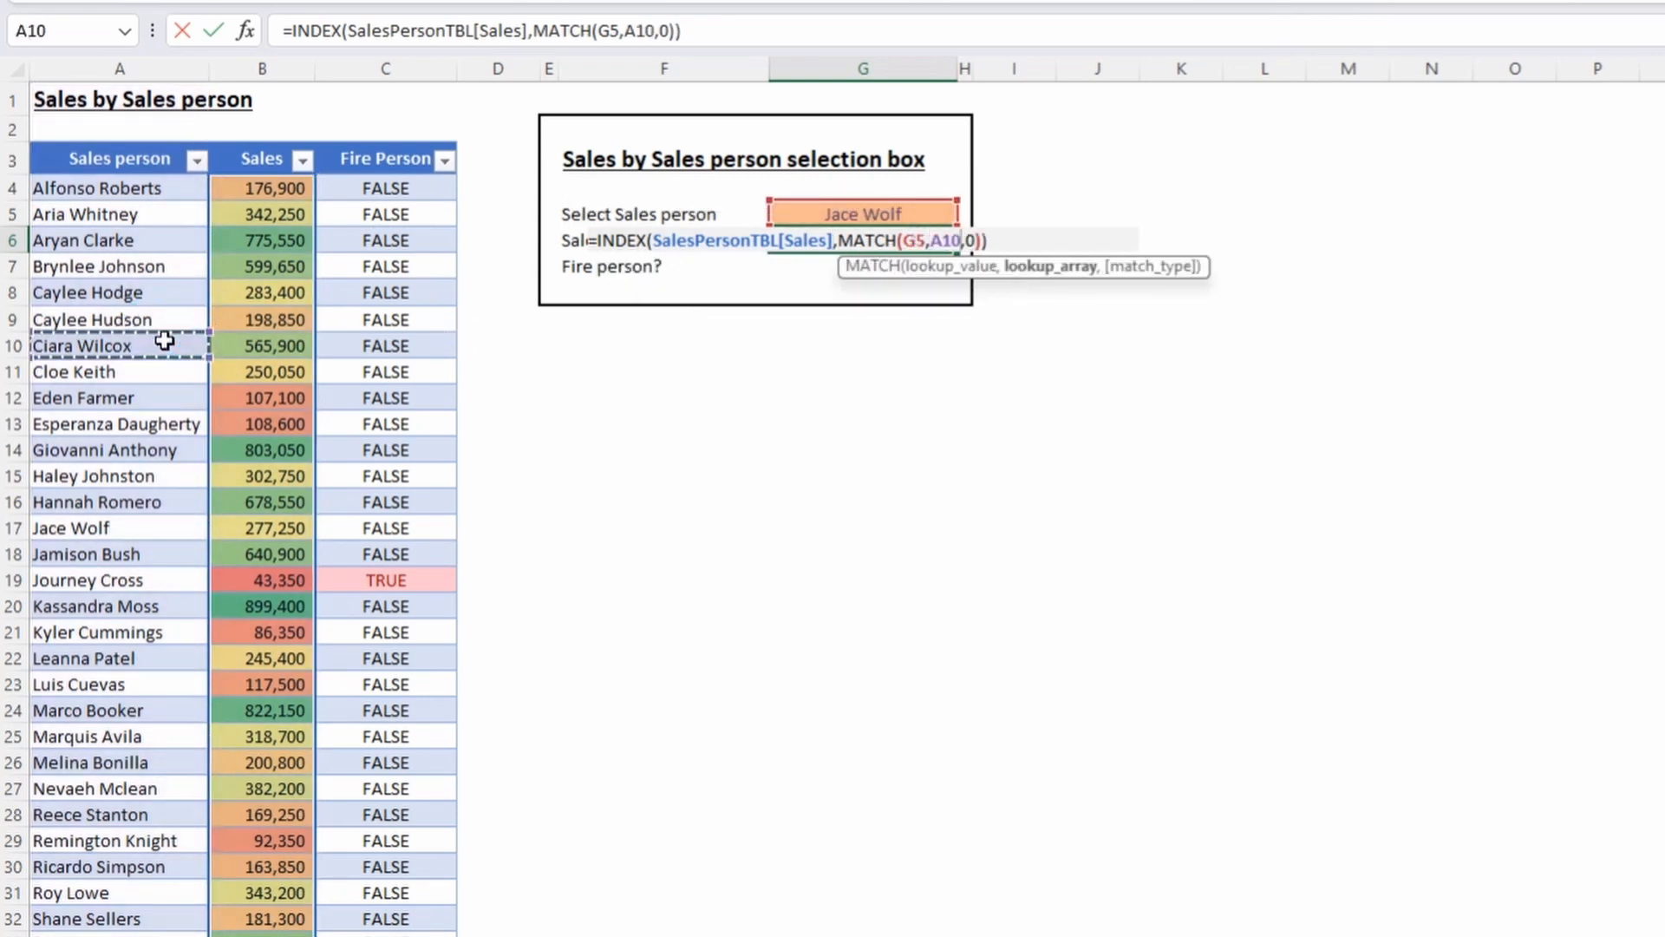
key("ctrl+space")
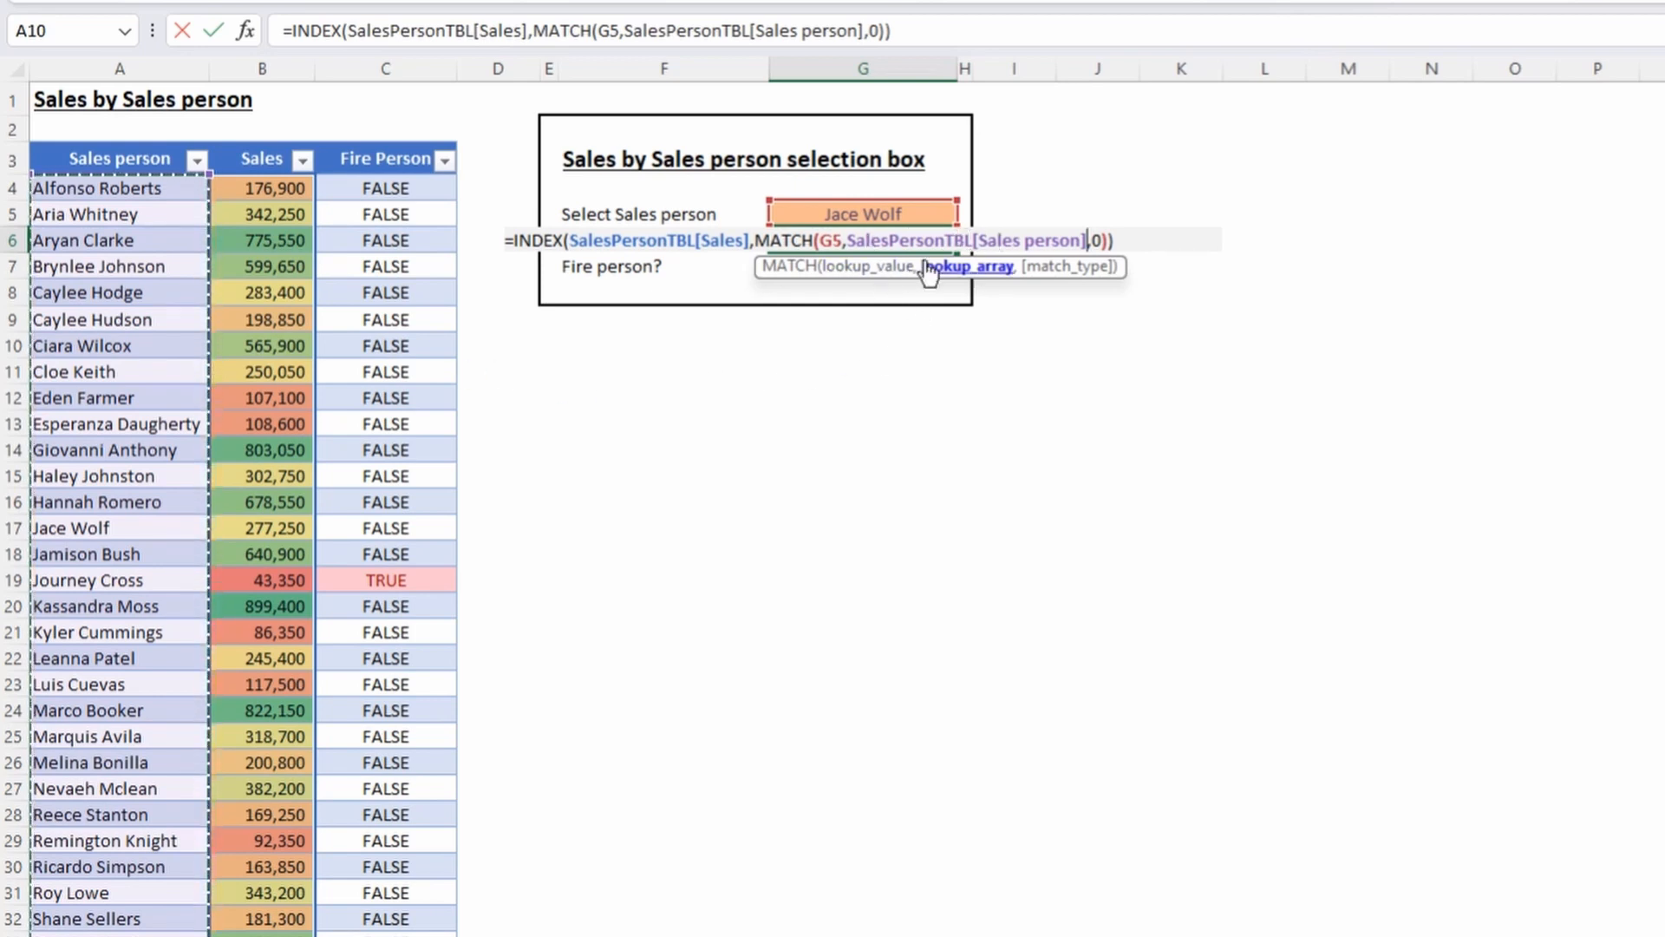
Replace the G5 lookup value of the MATCH function in G6 with the name SelectedPerson and commit the formula.
left_click(845, 236)
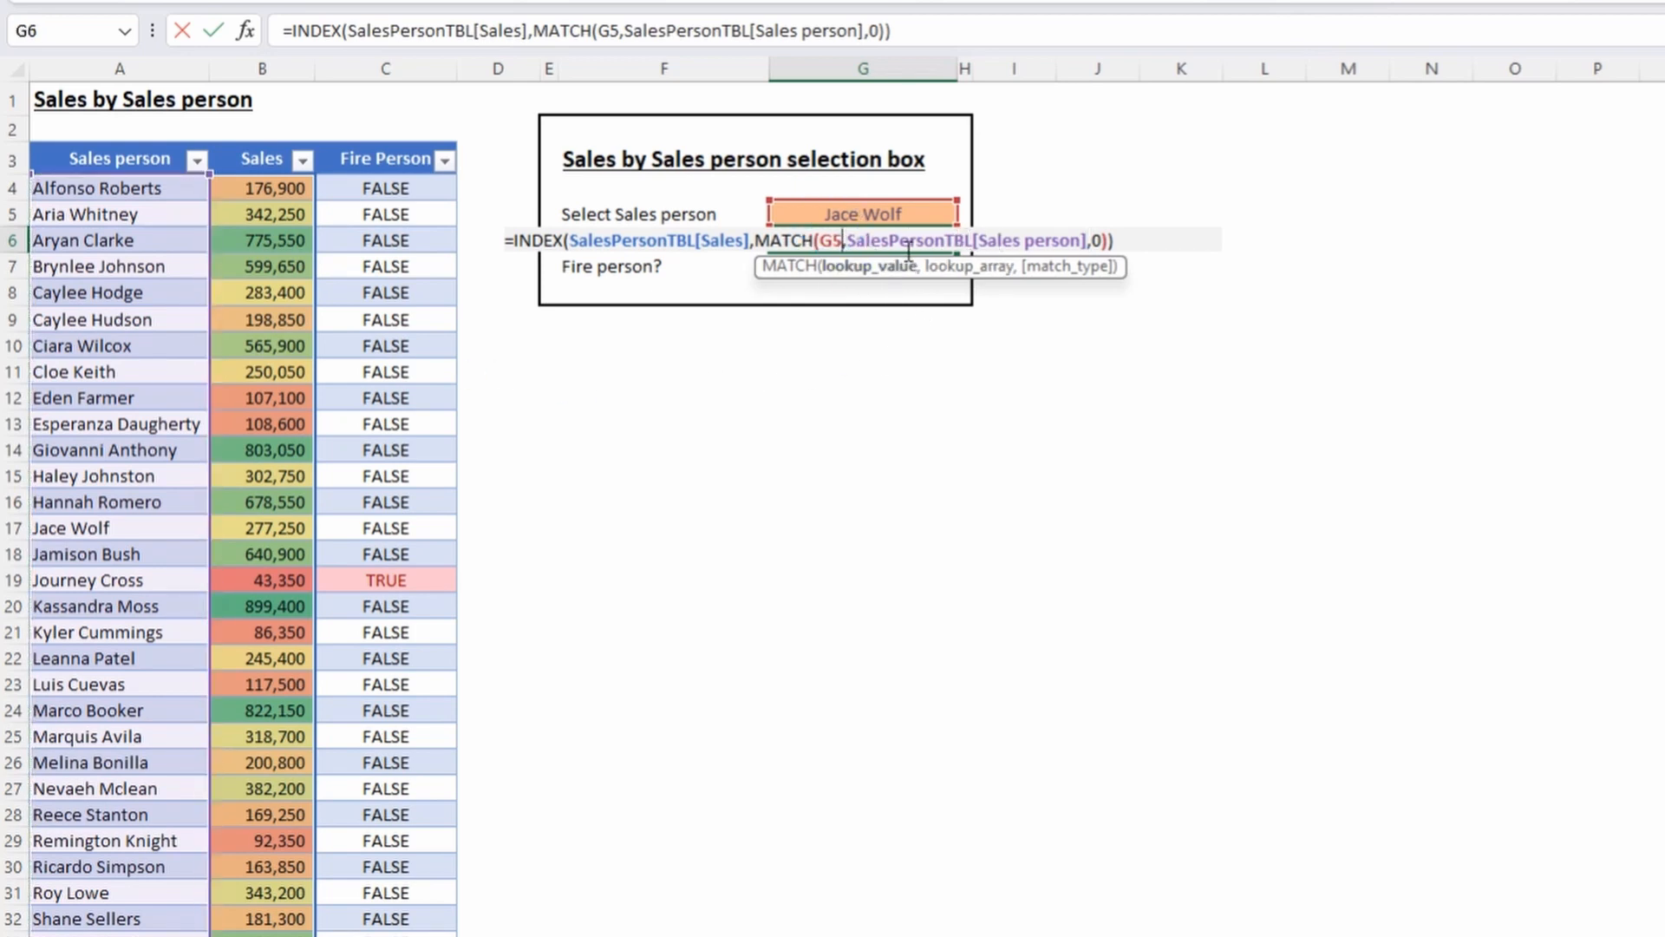
key("BackSpace")
key("BackSpace")
left_click(861, 220)
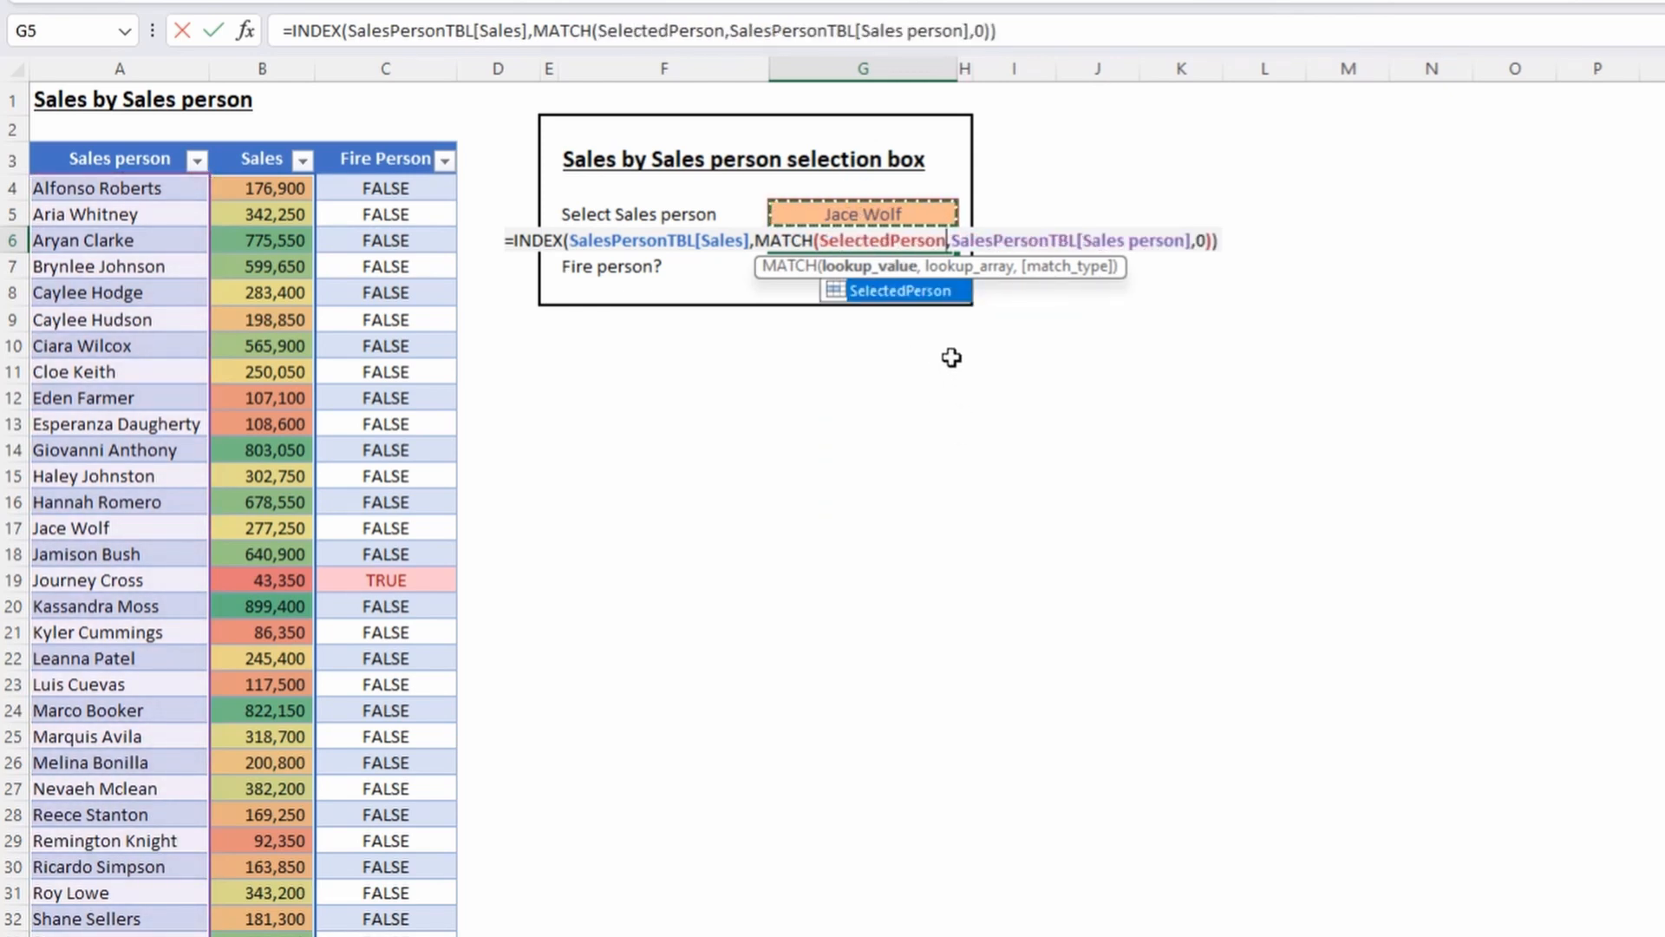
key("Return")
key("Up")
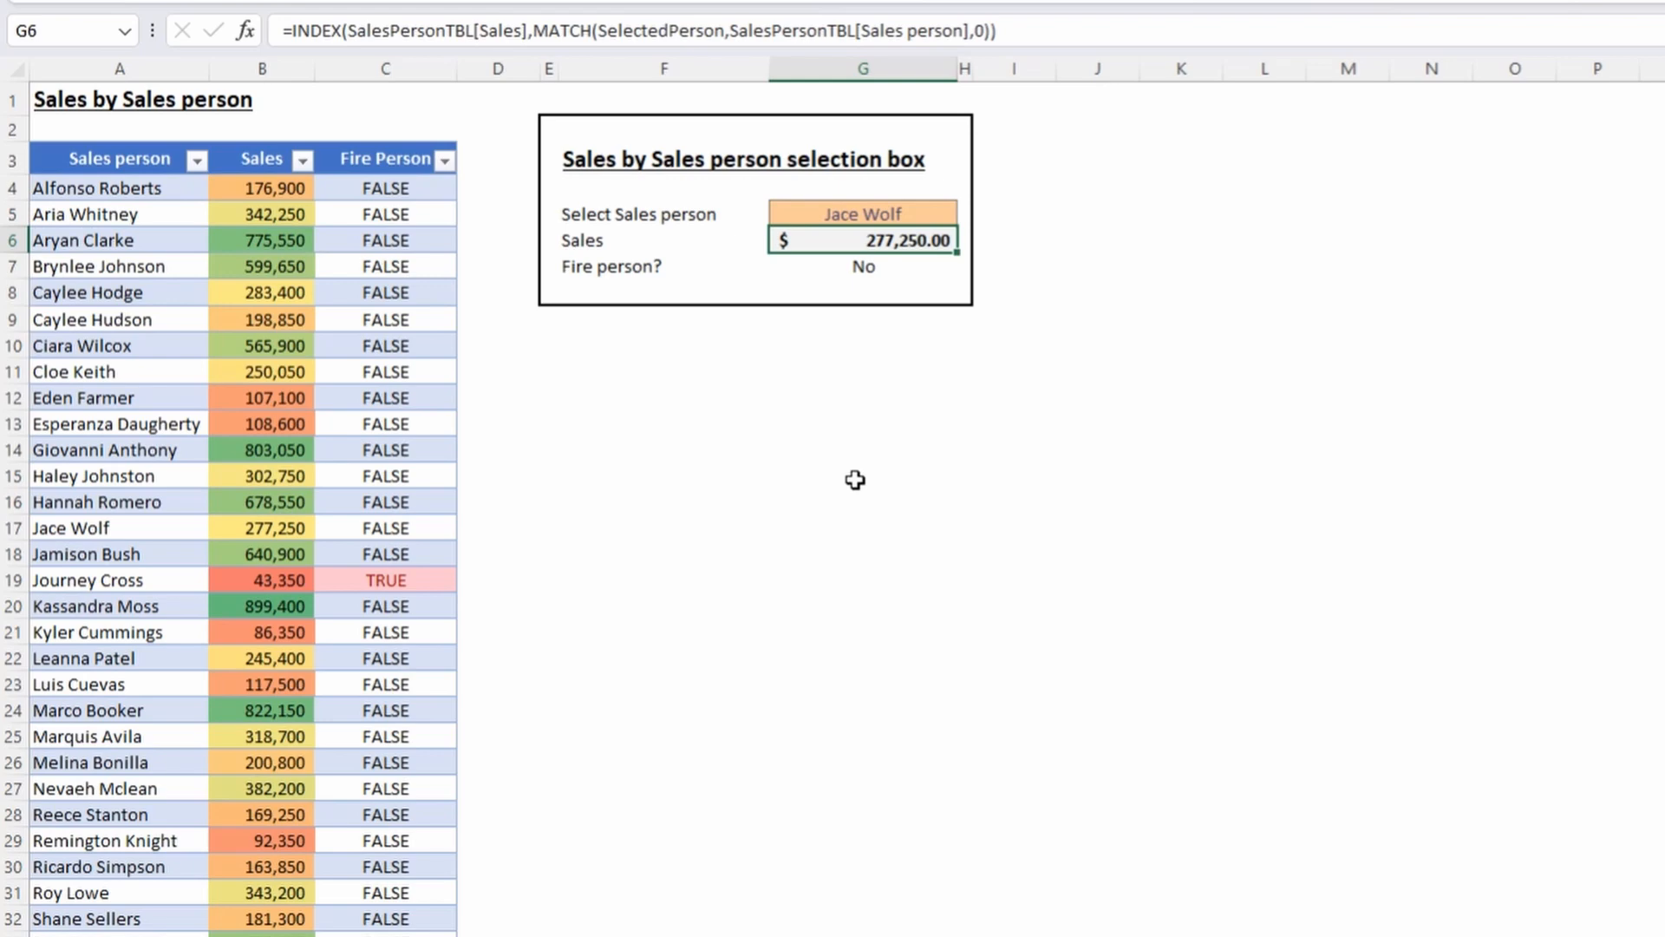
left_click(152, 69)
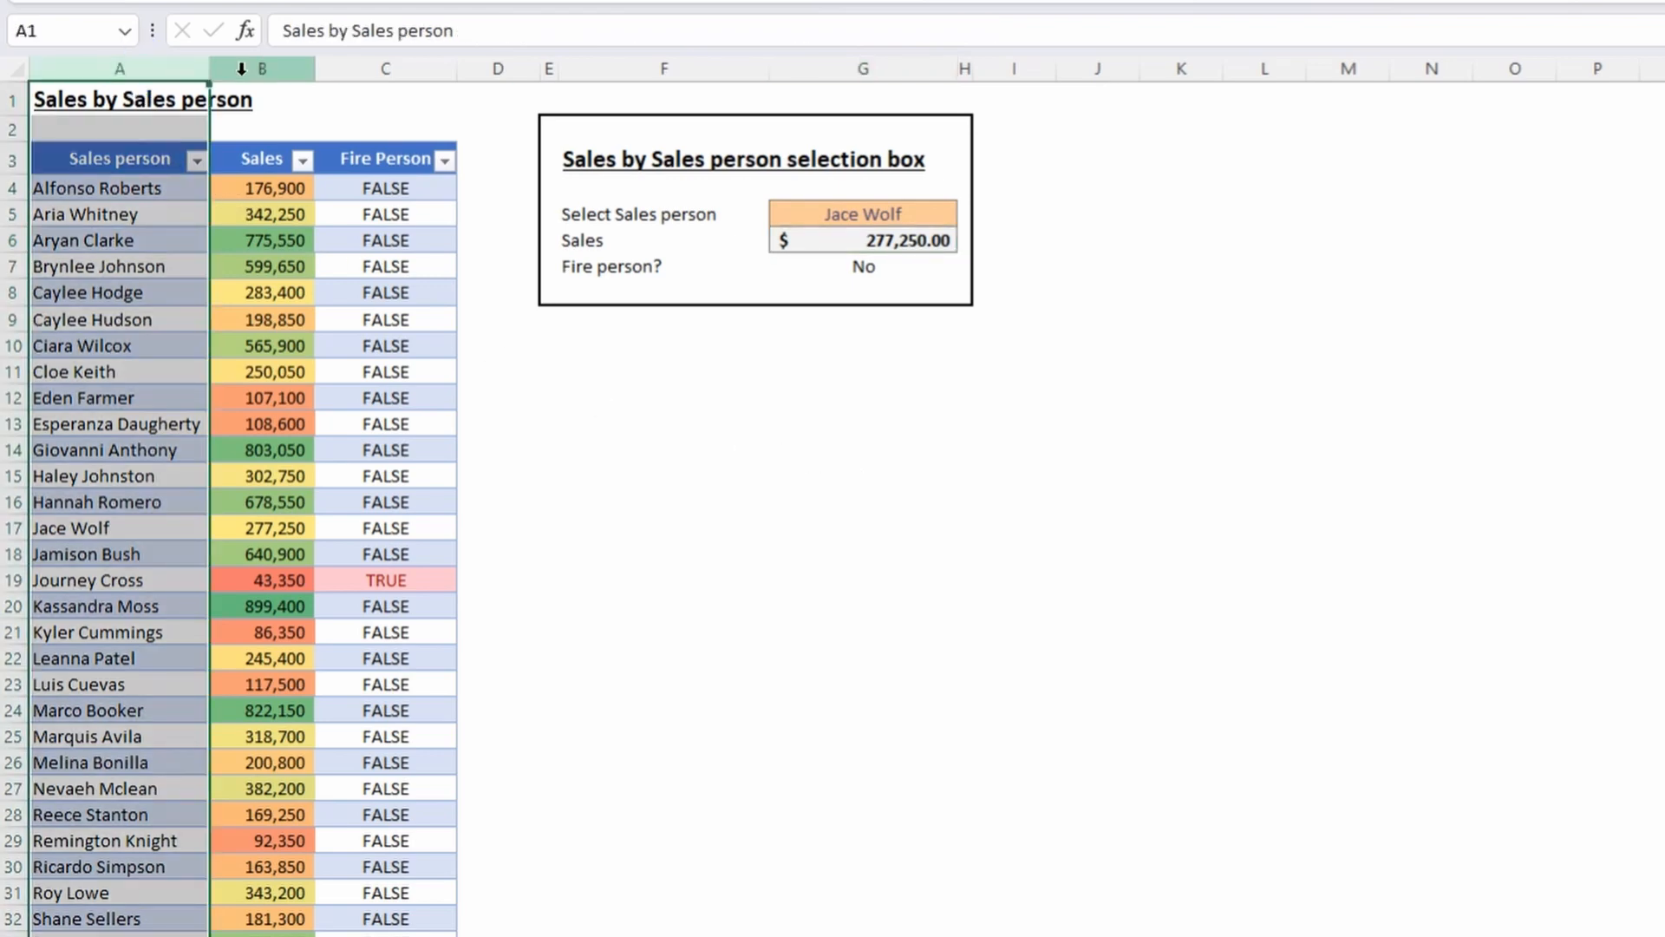
left_click(241, 68)
left_click_drag(156, 266, 197, 839)
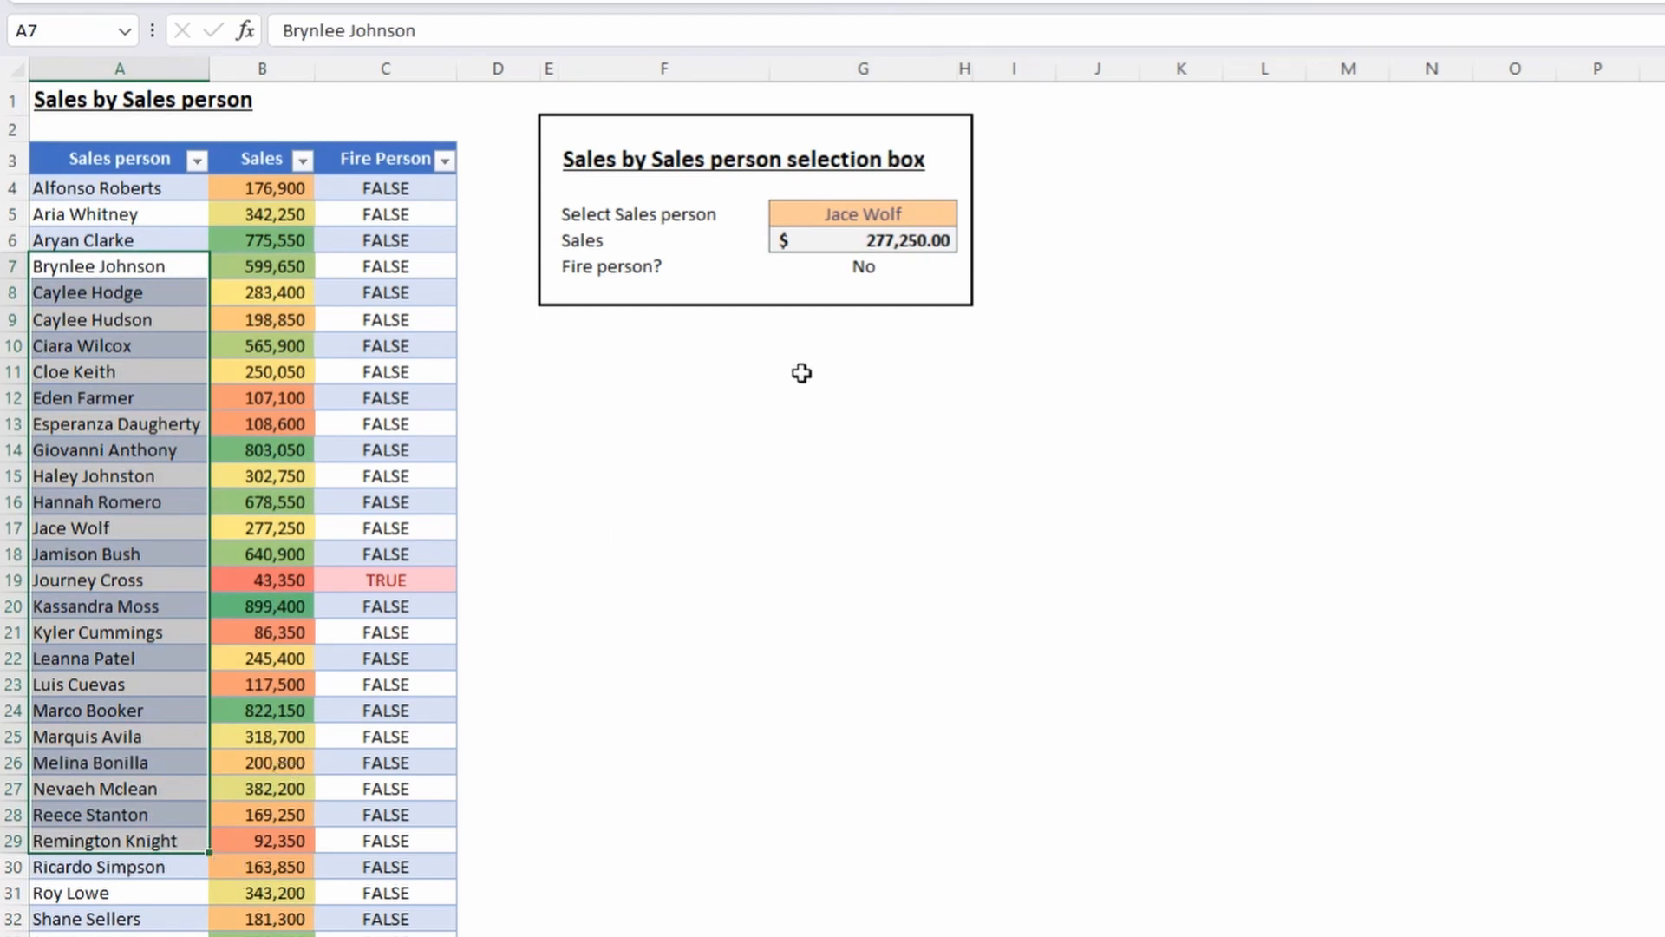
Re-enter SelectedPerson as the lookup value of the MATCH function in G6 and commit the formula.
left_click(834, 242)
key("F2")
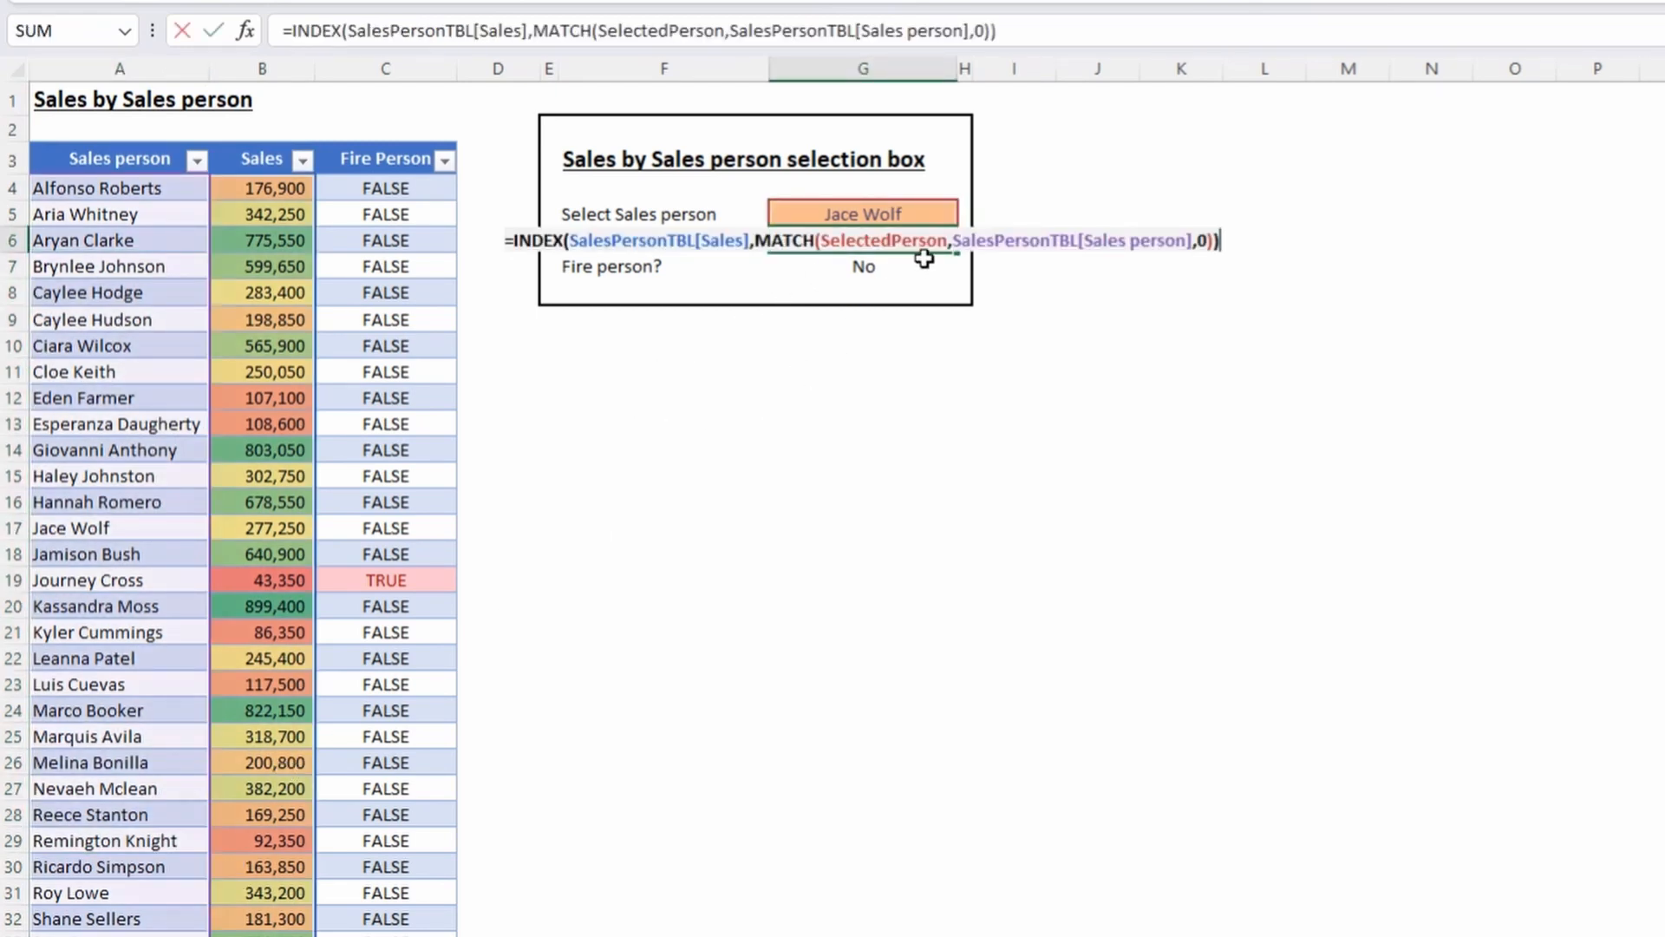
key("Escape")
key("F2")
left_click_drag(822, 241, 945, 240)
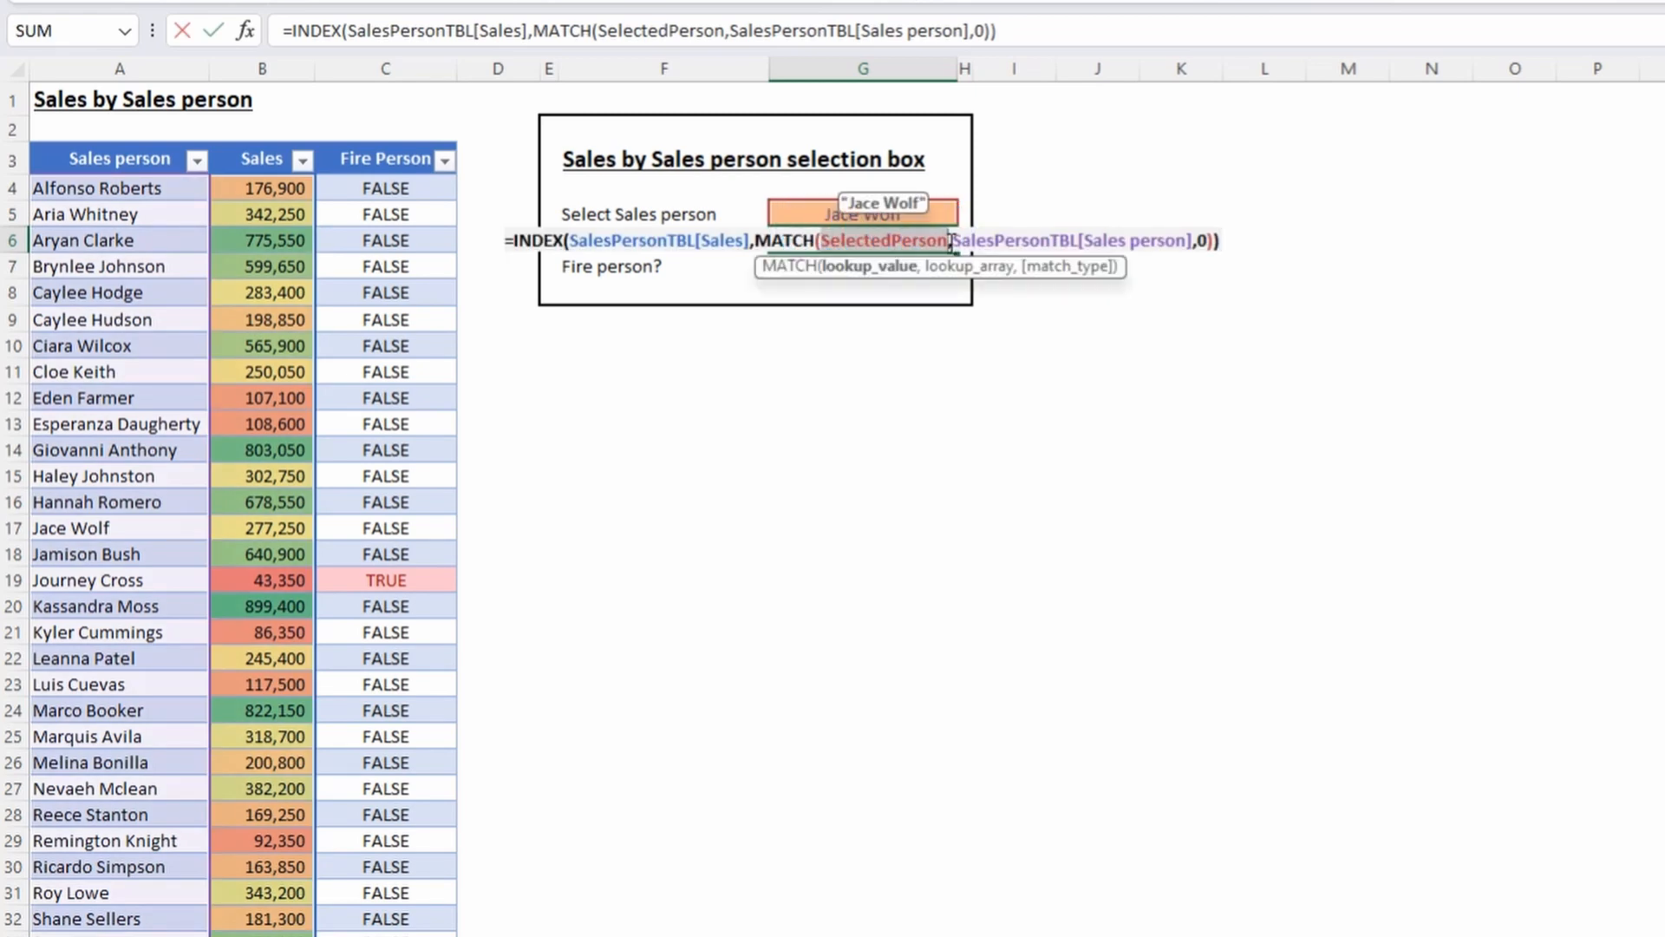
type("sele")
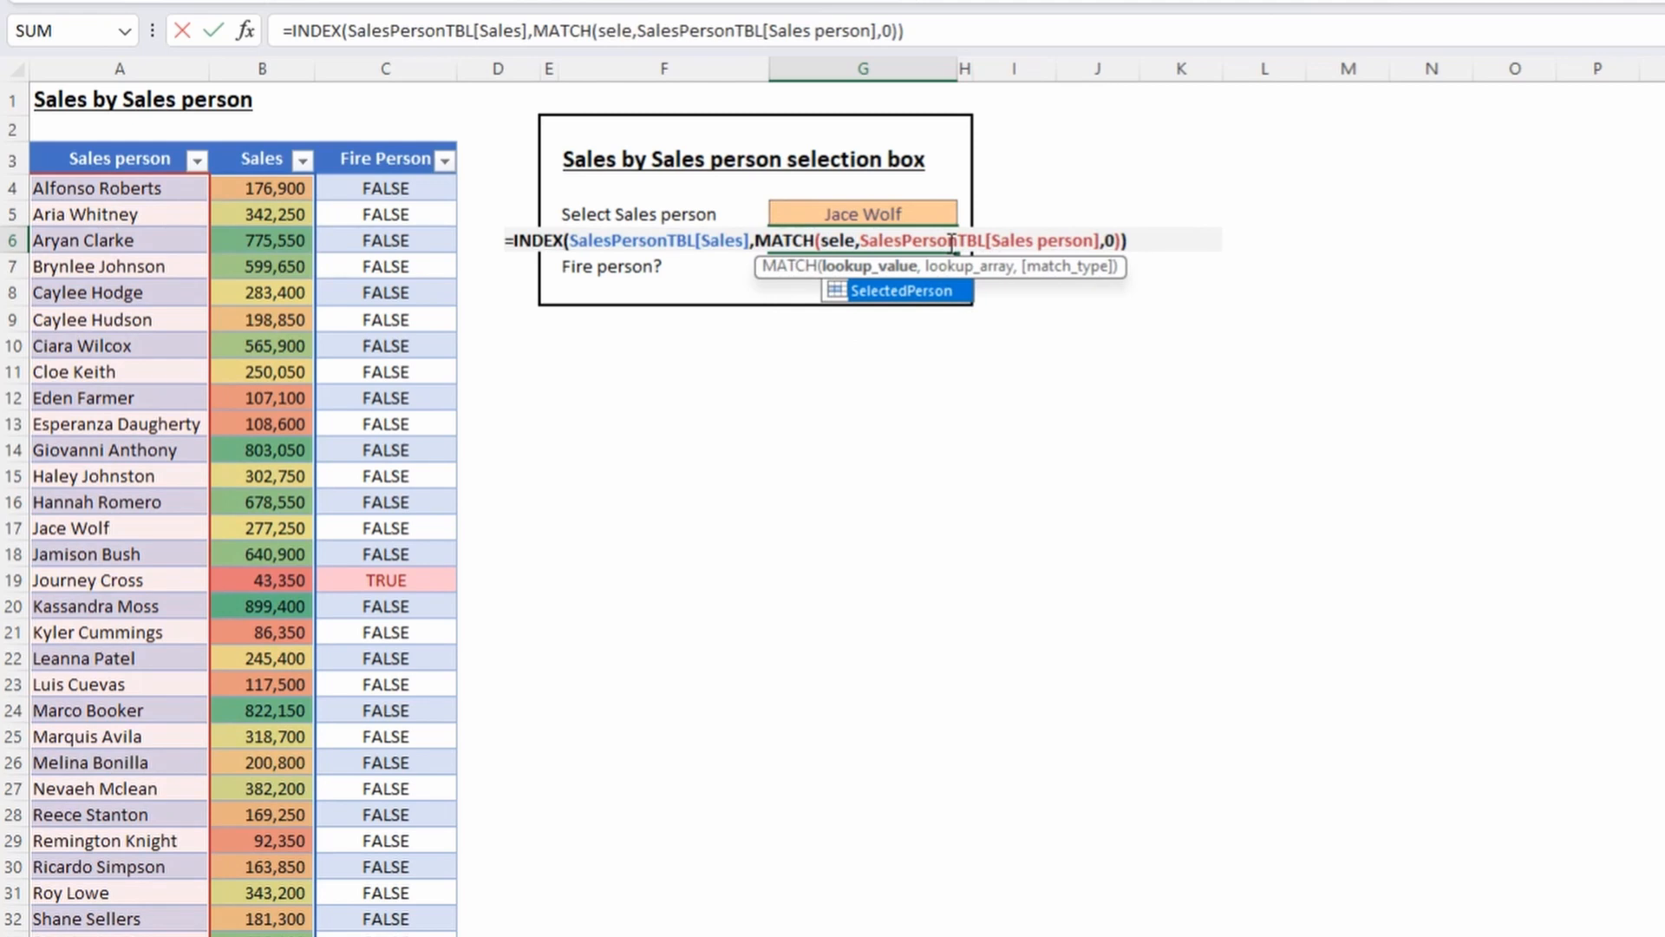
key("Tab")
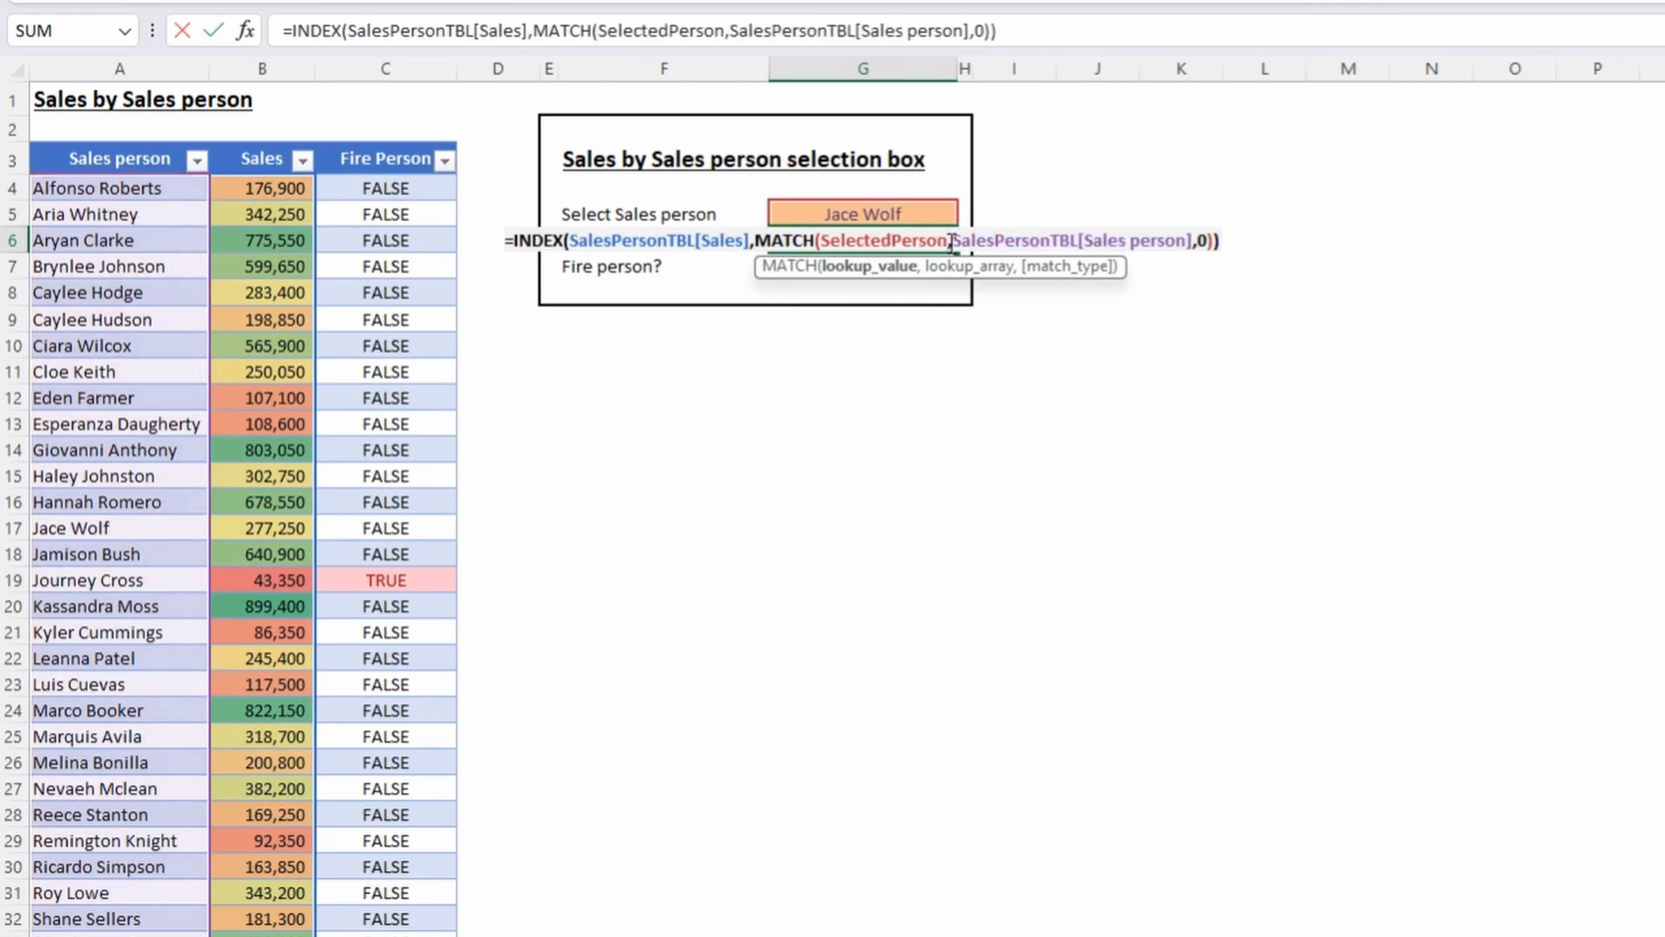
key("Return")
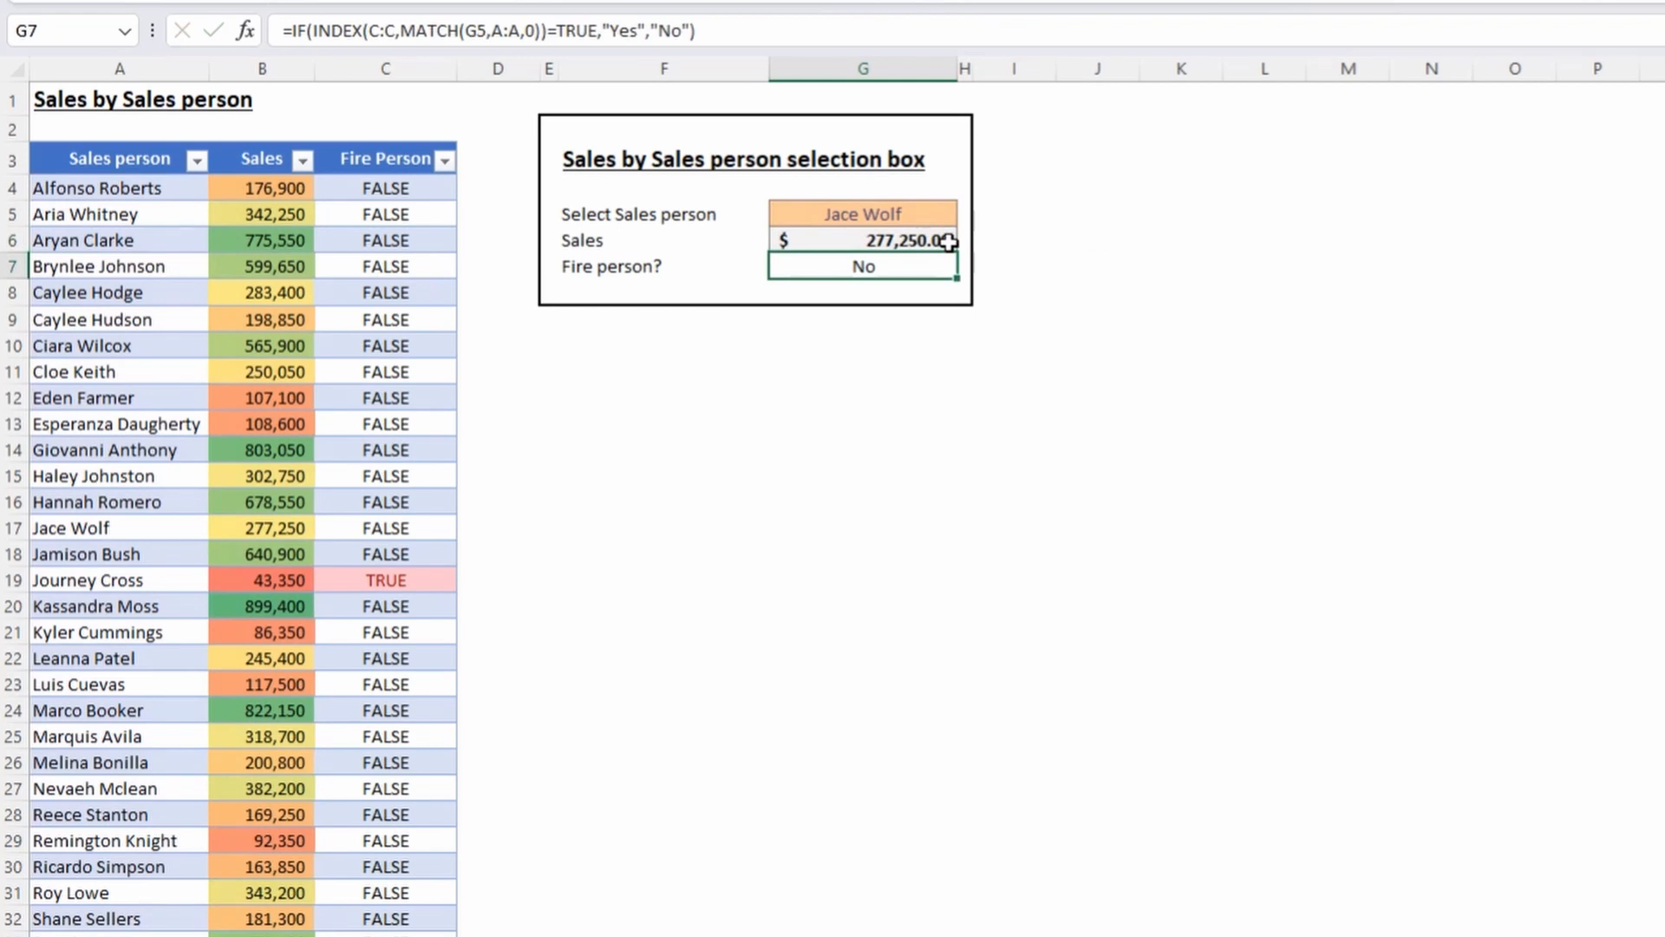
Copy the Sales lookup formula from G6 into the "Fire person?" cell G7.
left_click(948, 241)
key("ctrl+c")
key("Down")
key("ctrl+v")
key("Escape")
Try to use SalesPersonTBL[Fire Person] as the MATCH lookup array in the G7 formula.
key("F2")
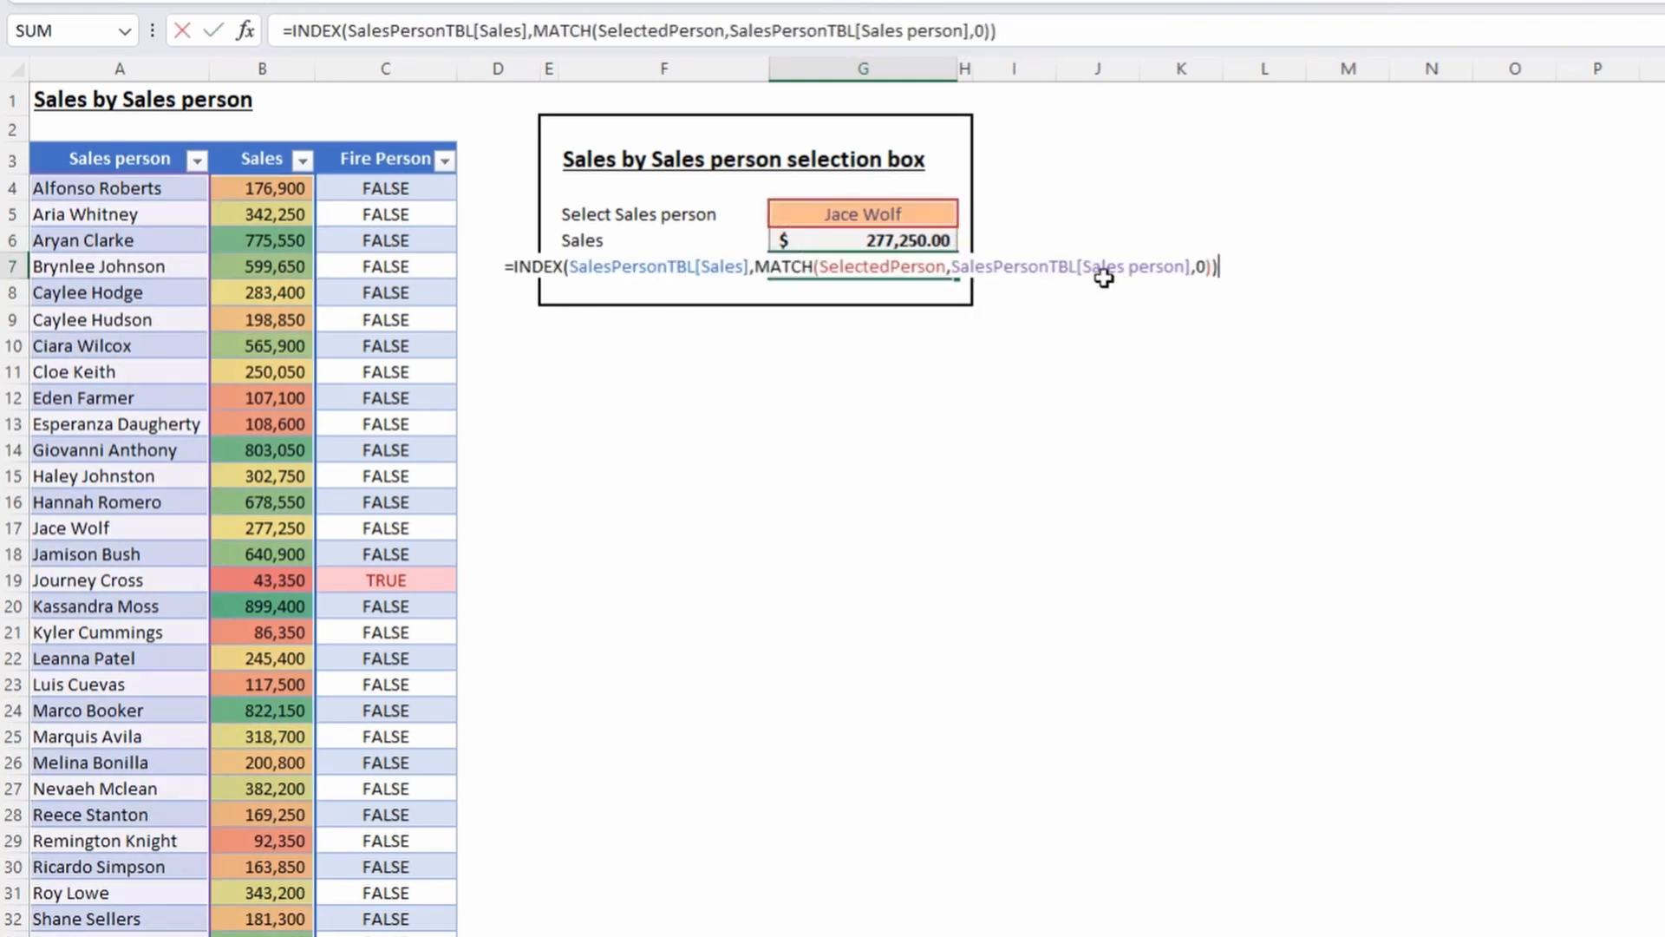
left_click_drag(1083, 266, 1181, 262)
type("f")
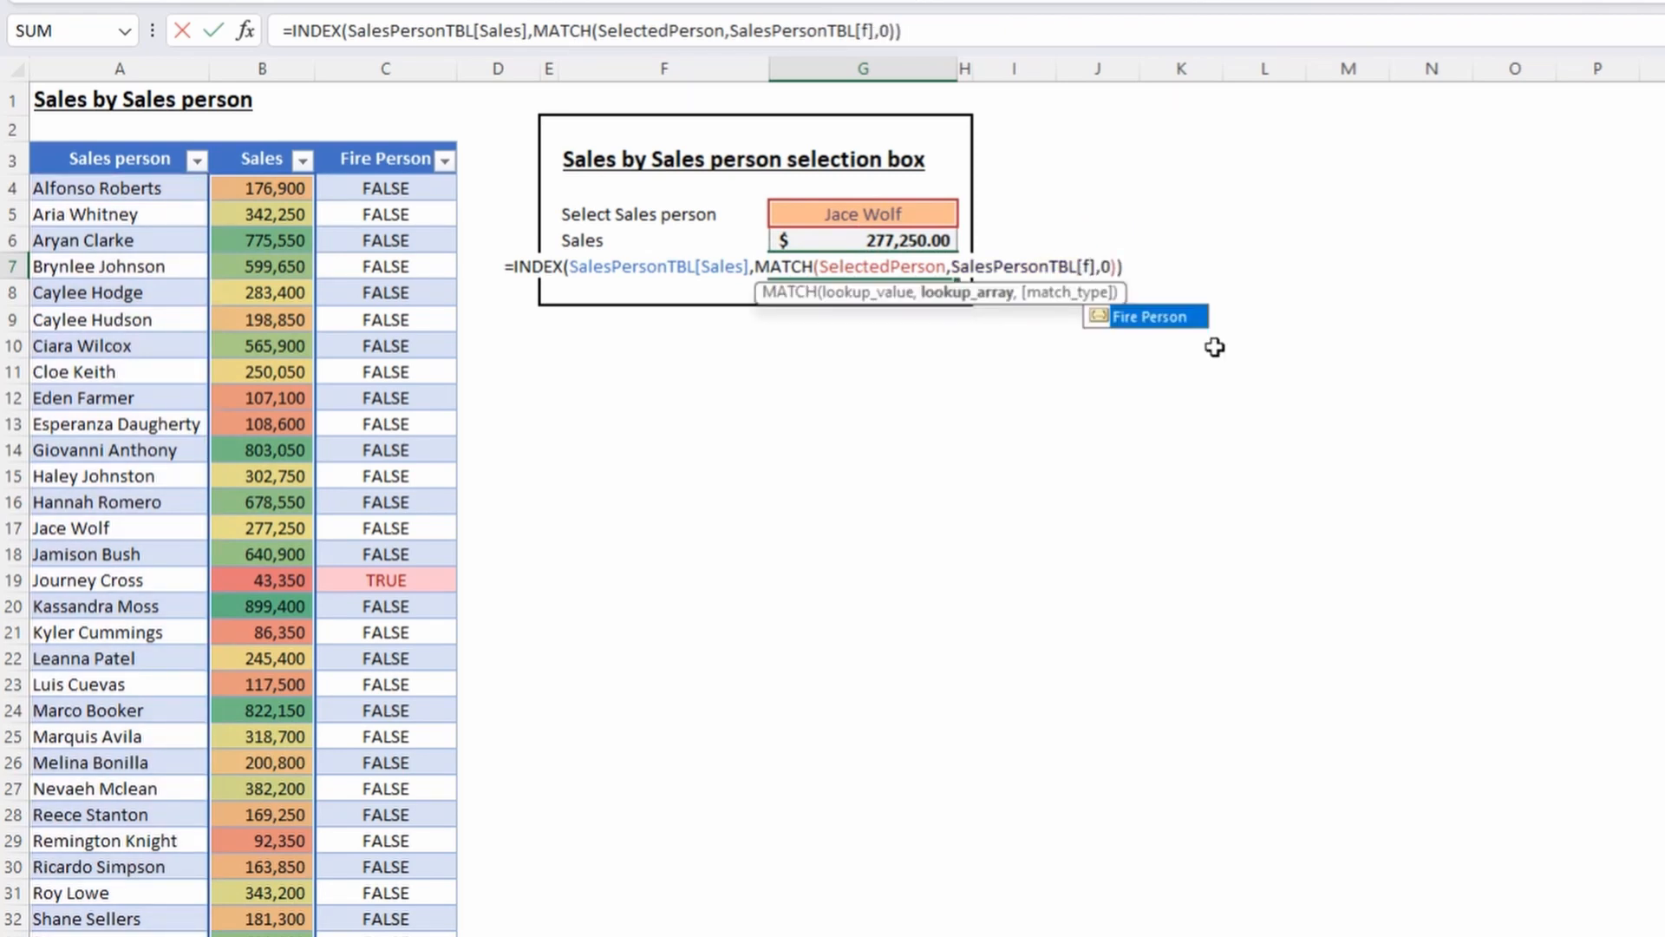
key("Tab")
key("Return")
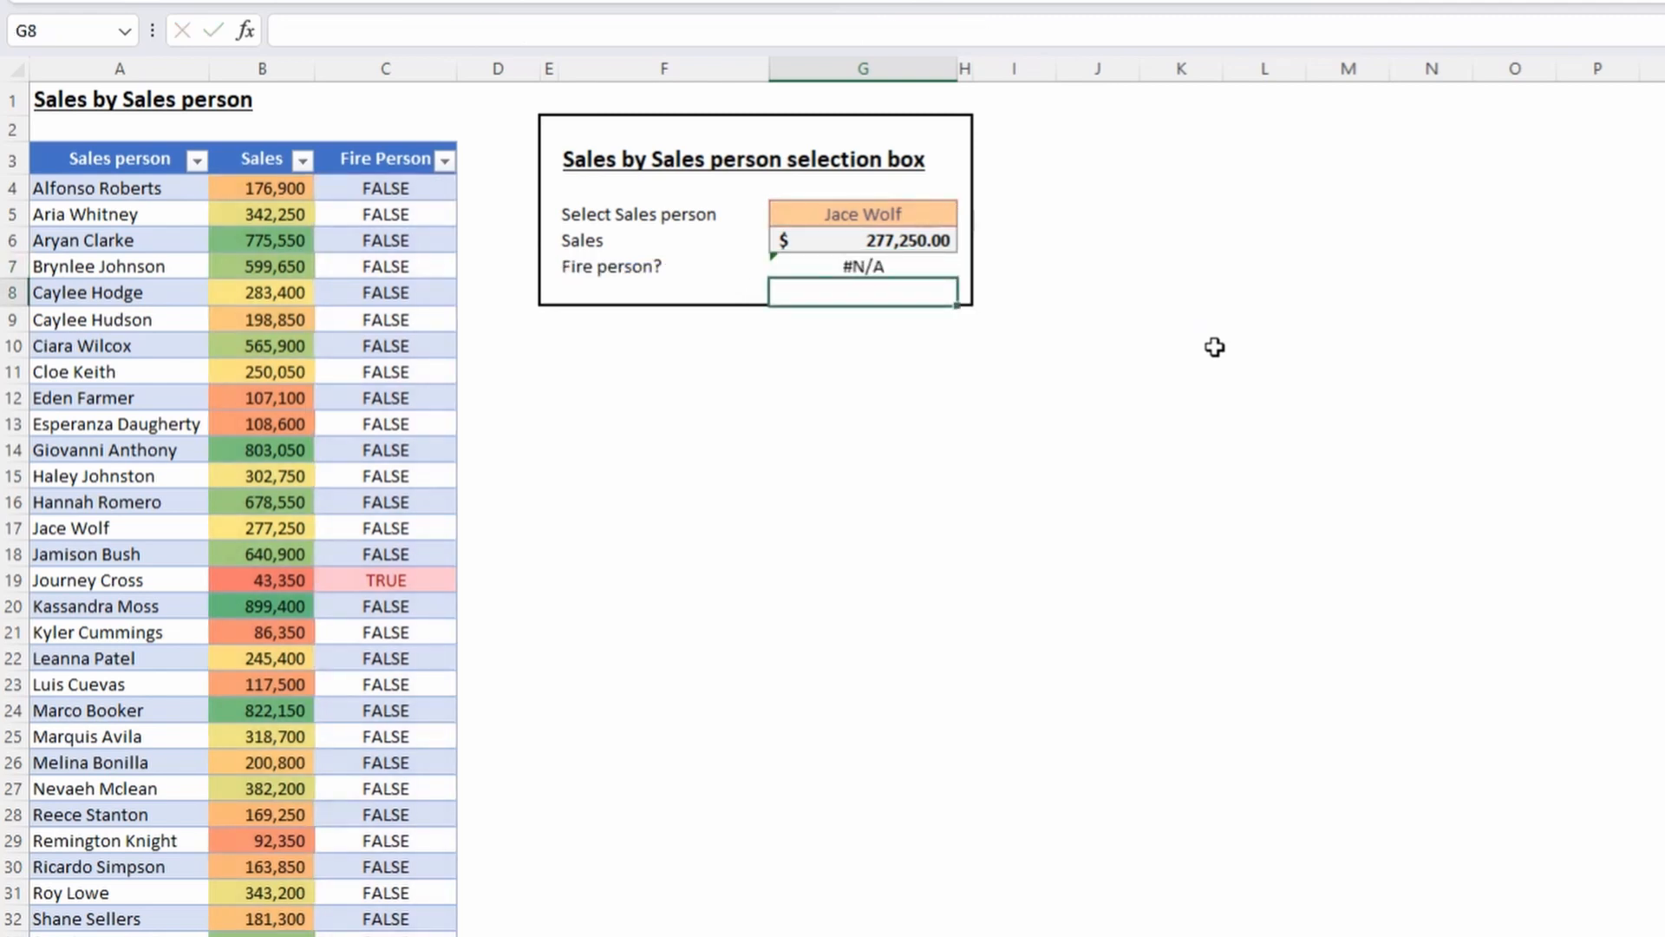
key("Up")
key("F2")
key("Escape")
key("ctrl+z")
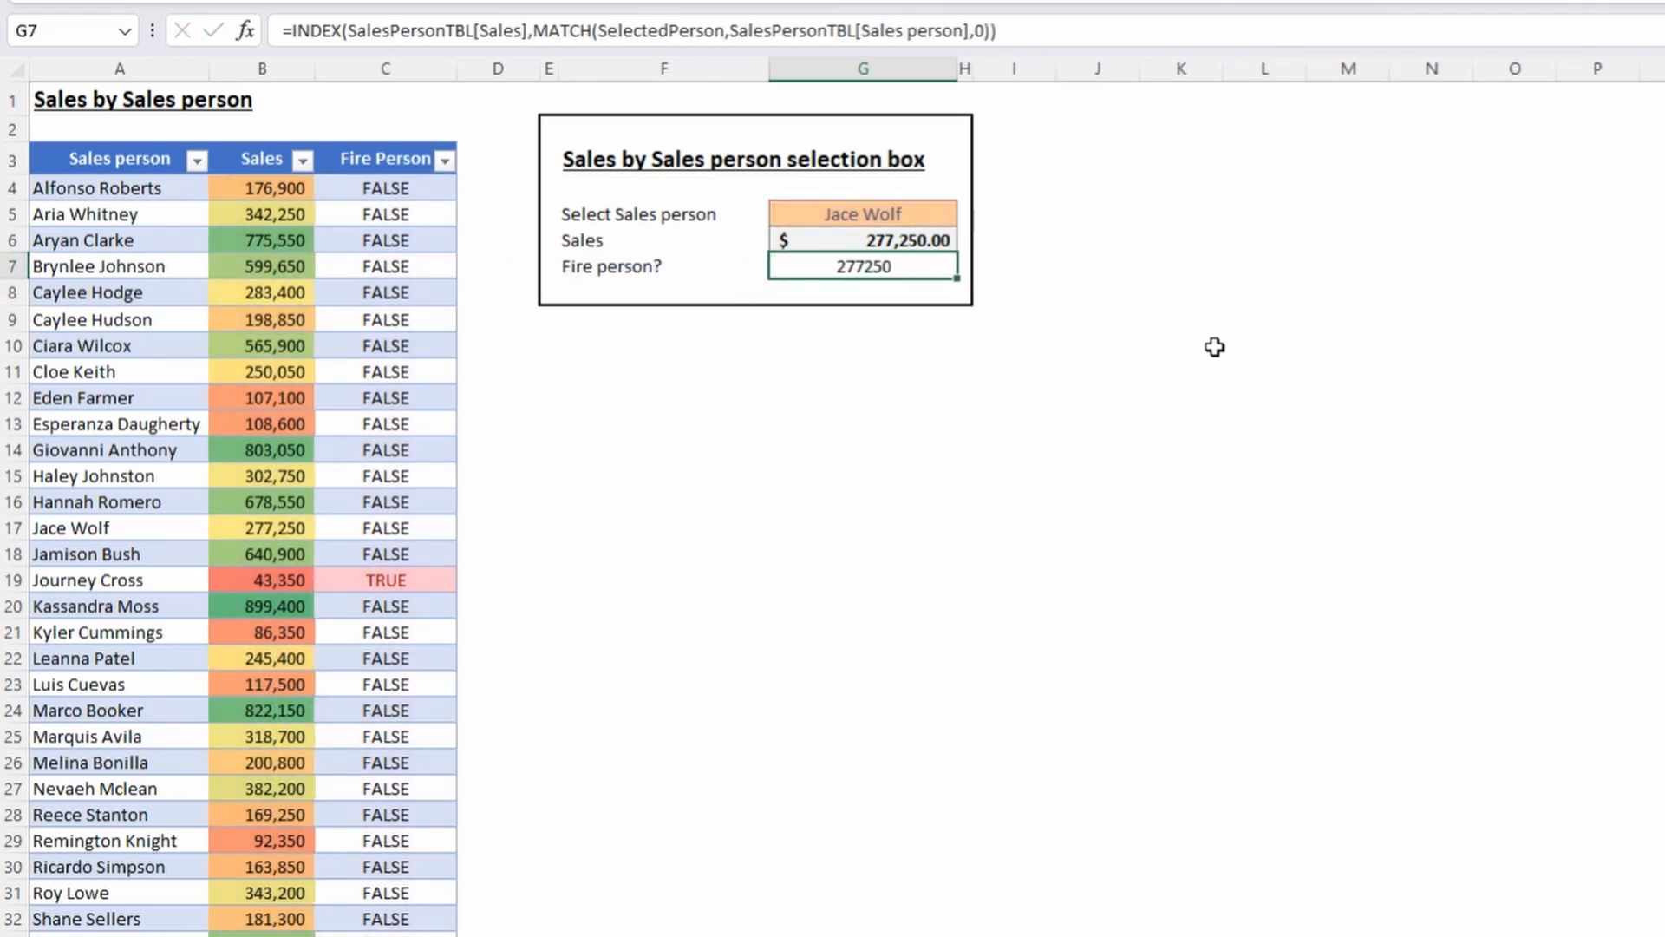
Change the INDEX array in the G7 formula to SalesPersonTBL[Fire Person] and commit it.
double_click(501, 30)
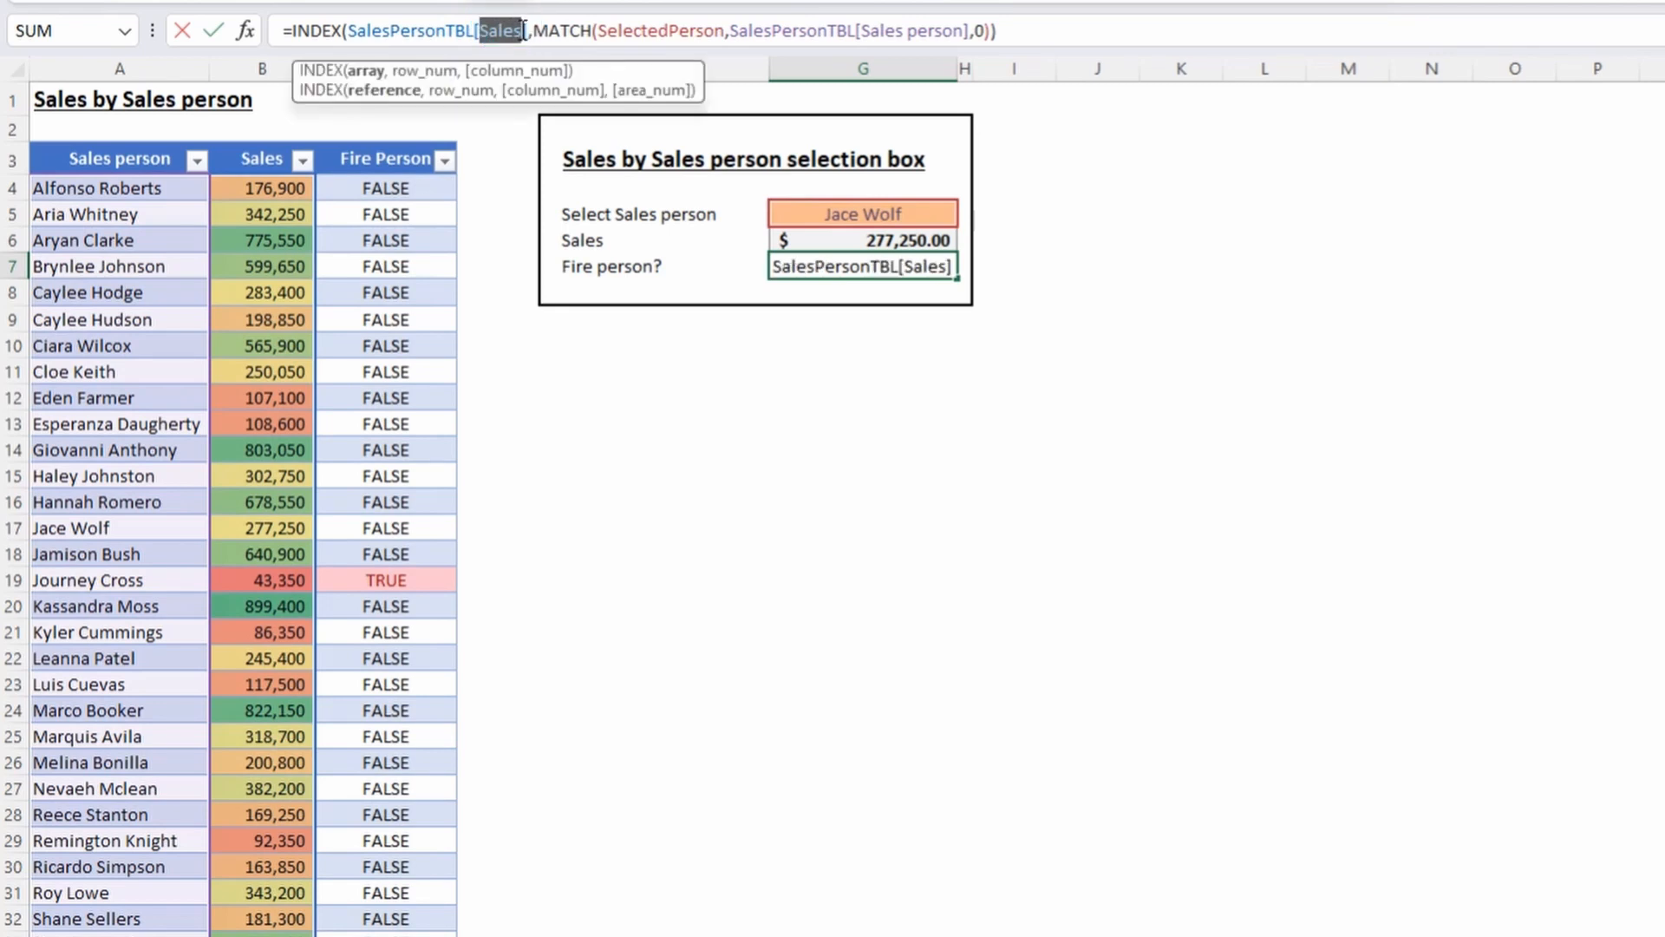
type("fire")
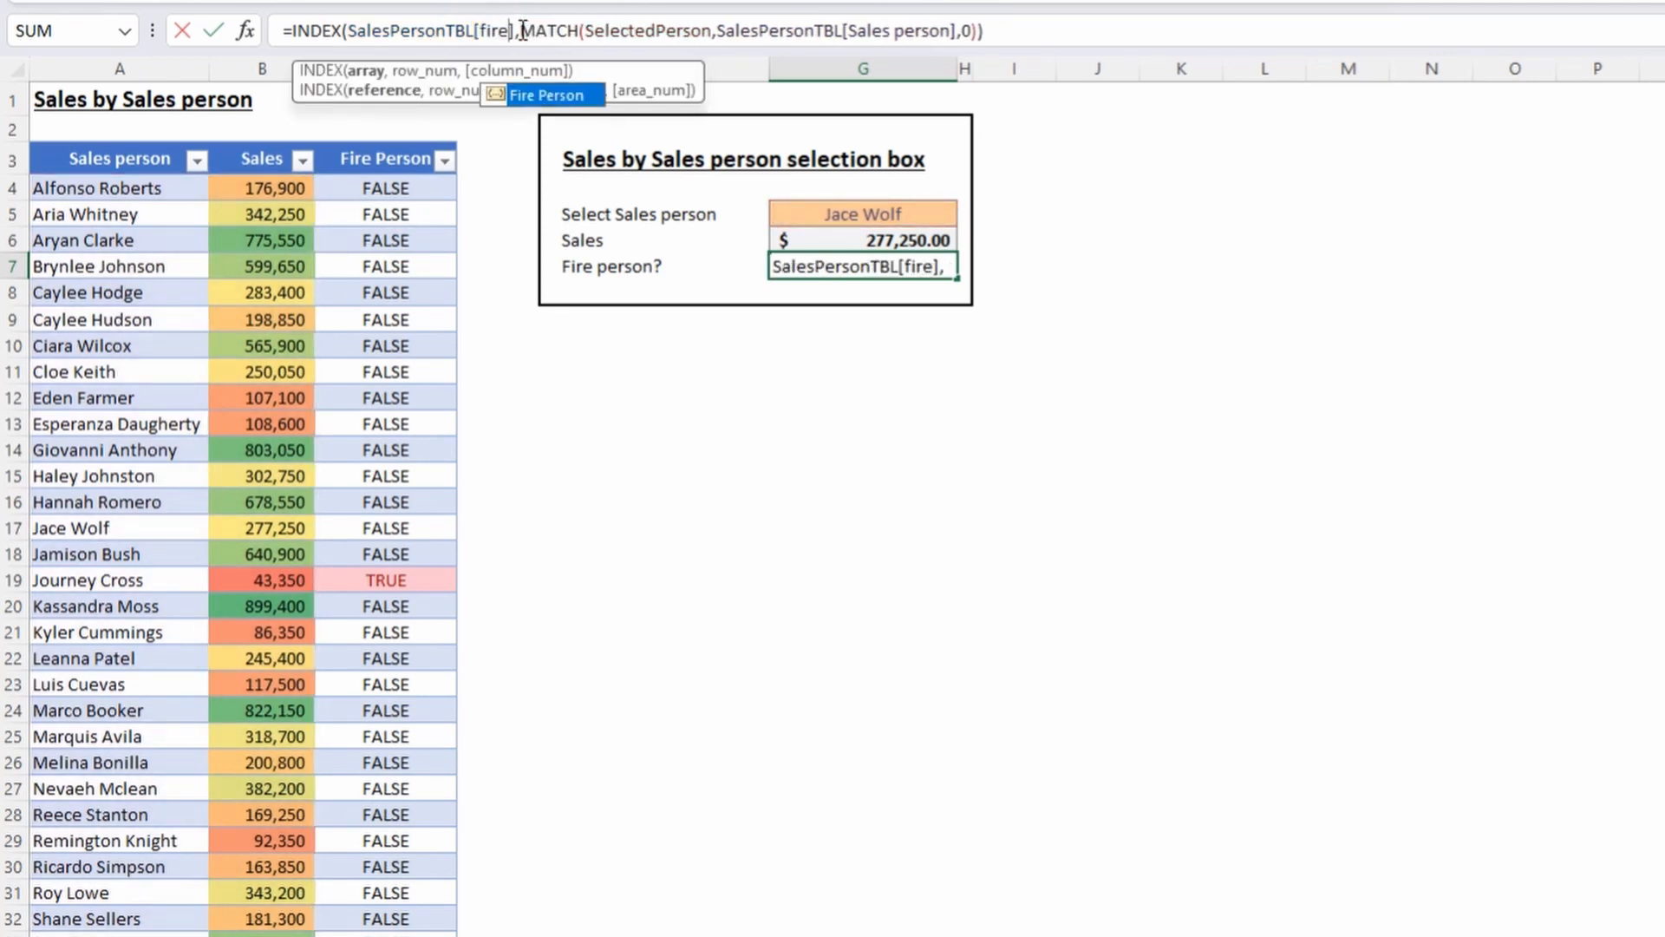
key("Tab")
key("Return")
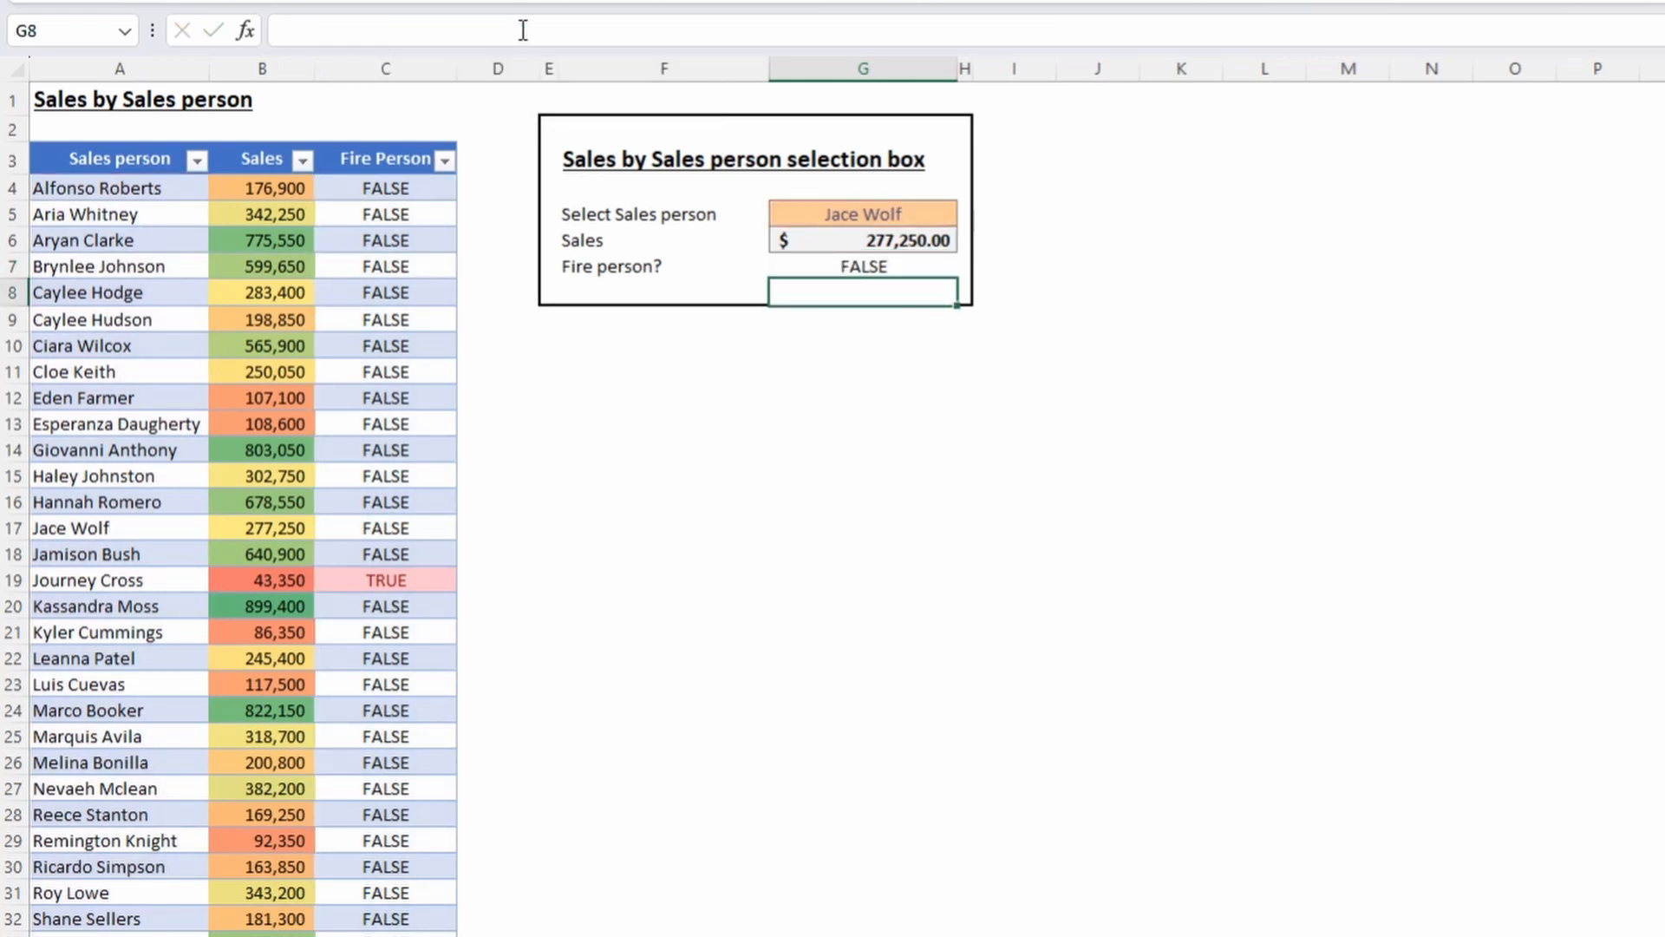
key("Up")
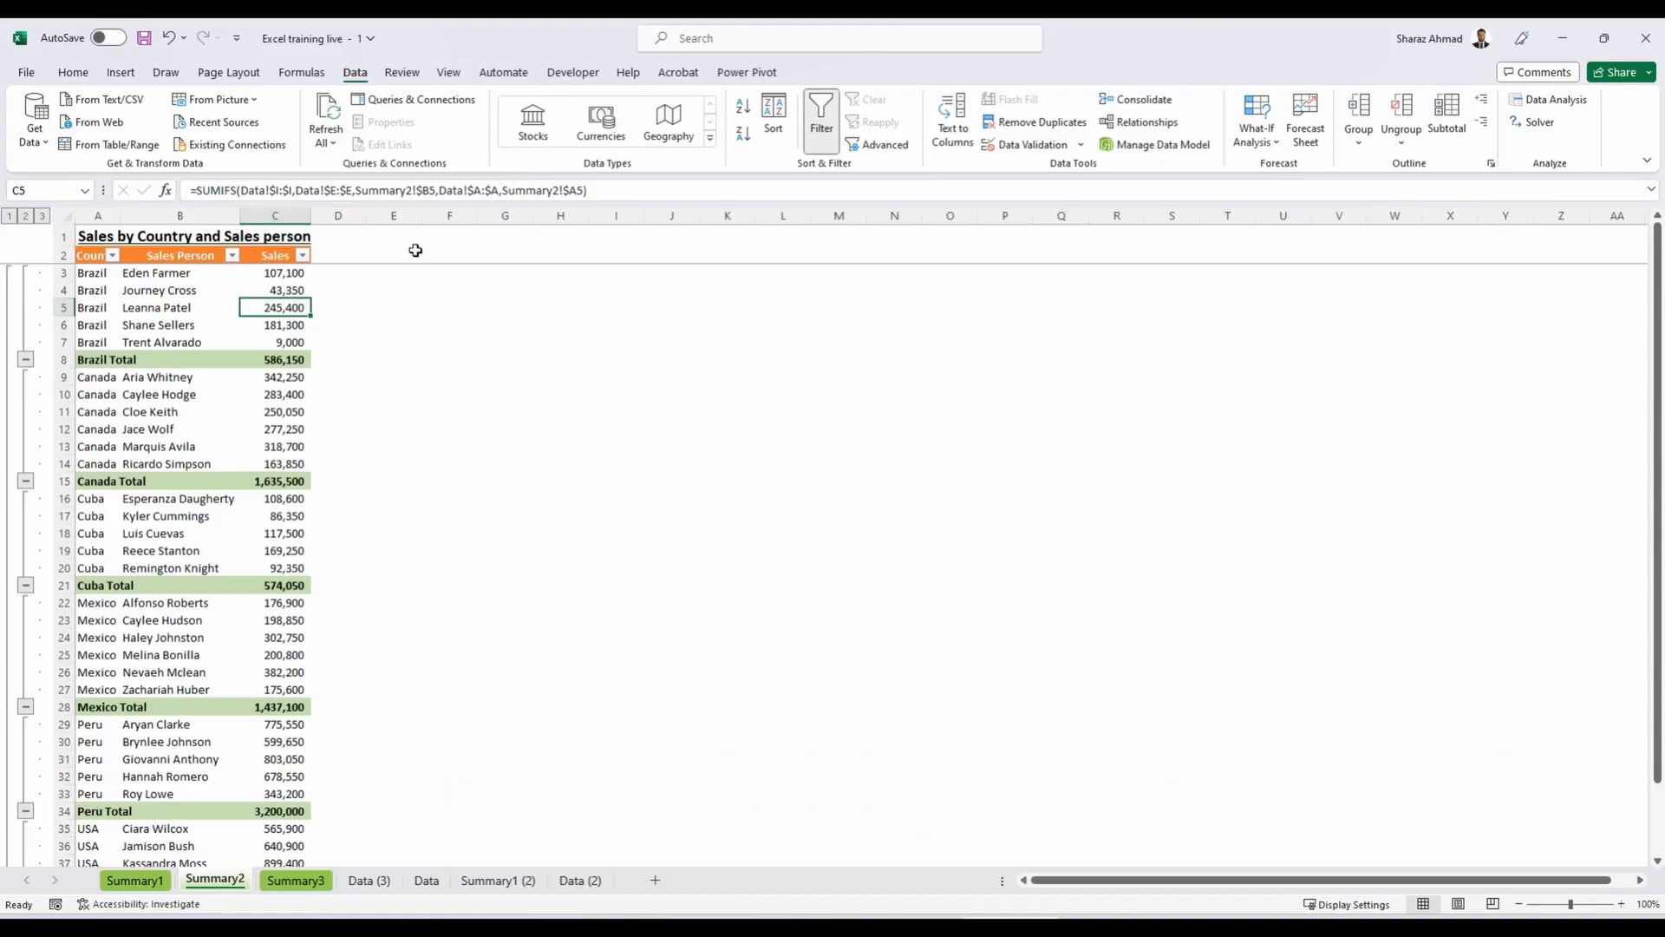
Filter the Country column on Summary2 to exclude the total rows of Brazil, Canada, Cuba, Mexico, Peru and USA.
left_click(286, 359)
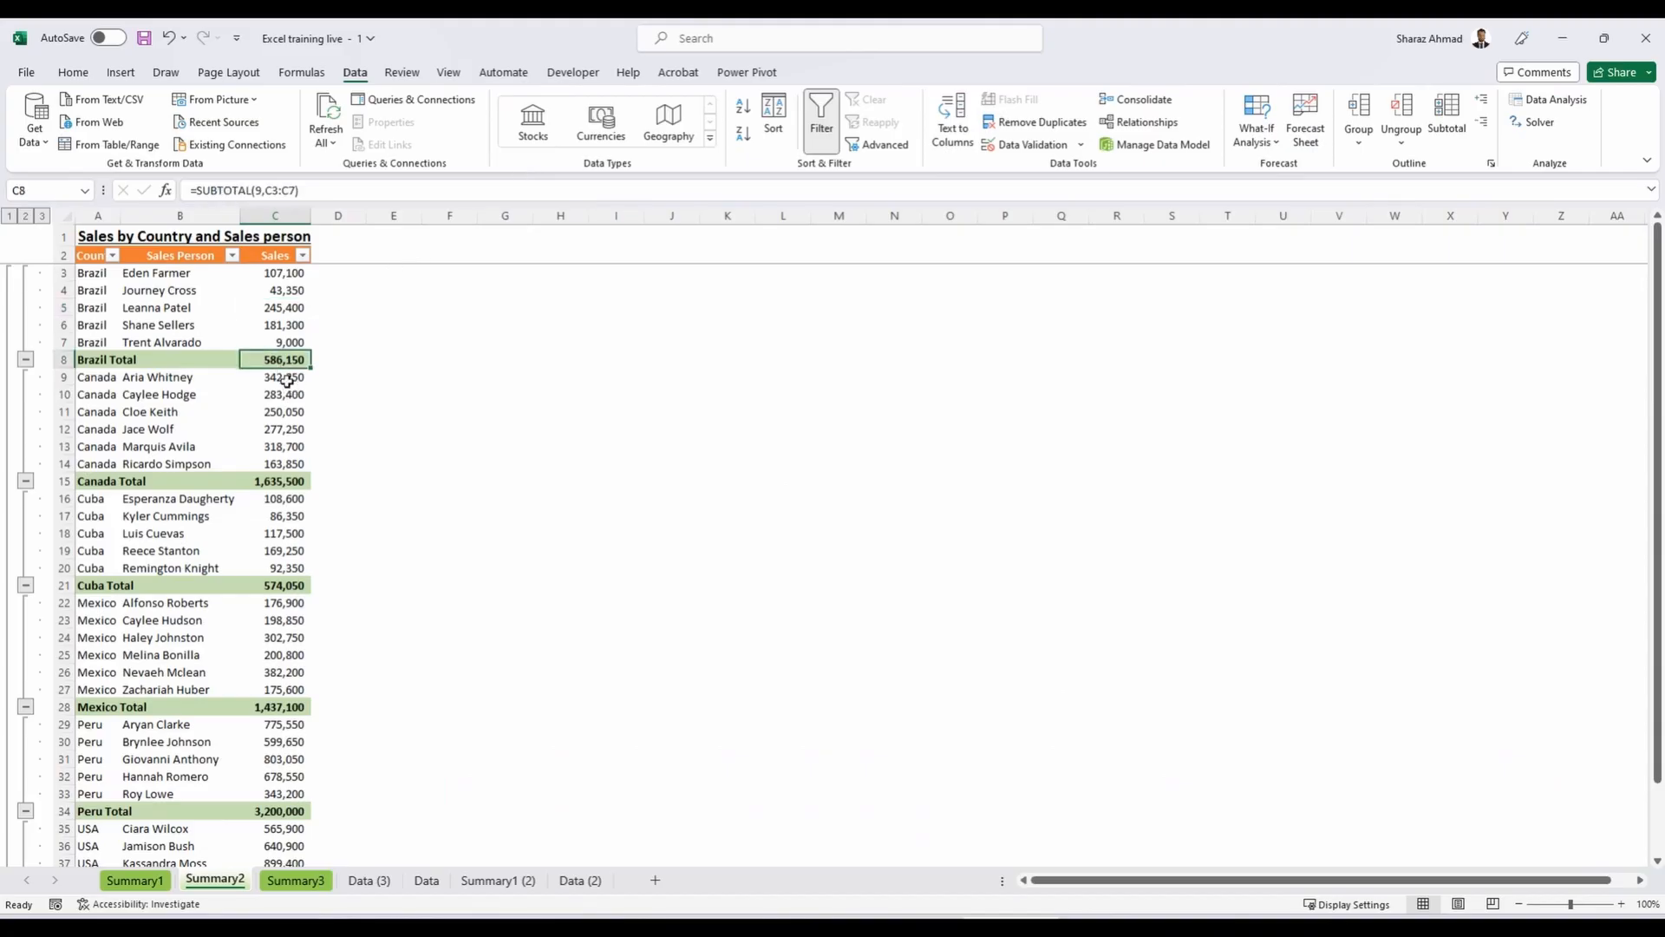
left_click(113, 255)
left_click(92, 488)
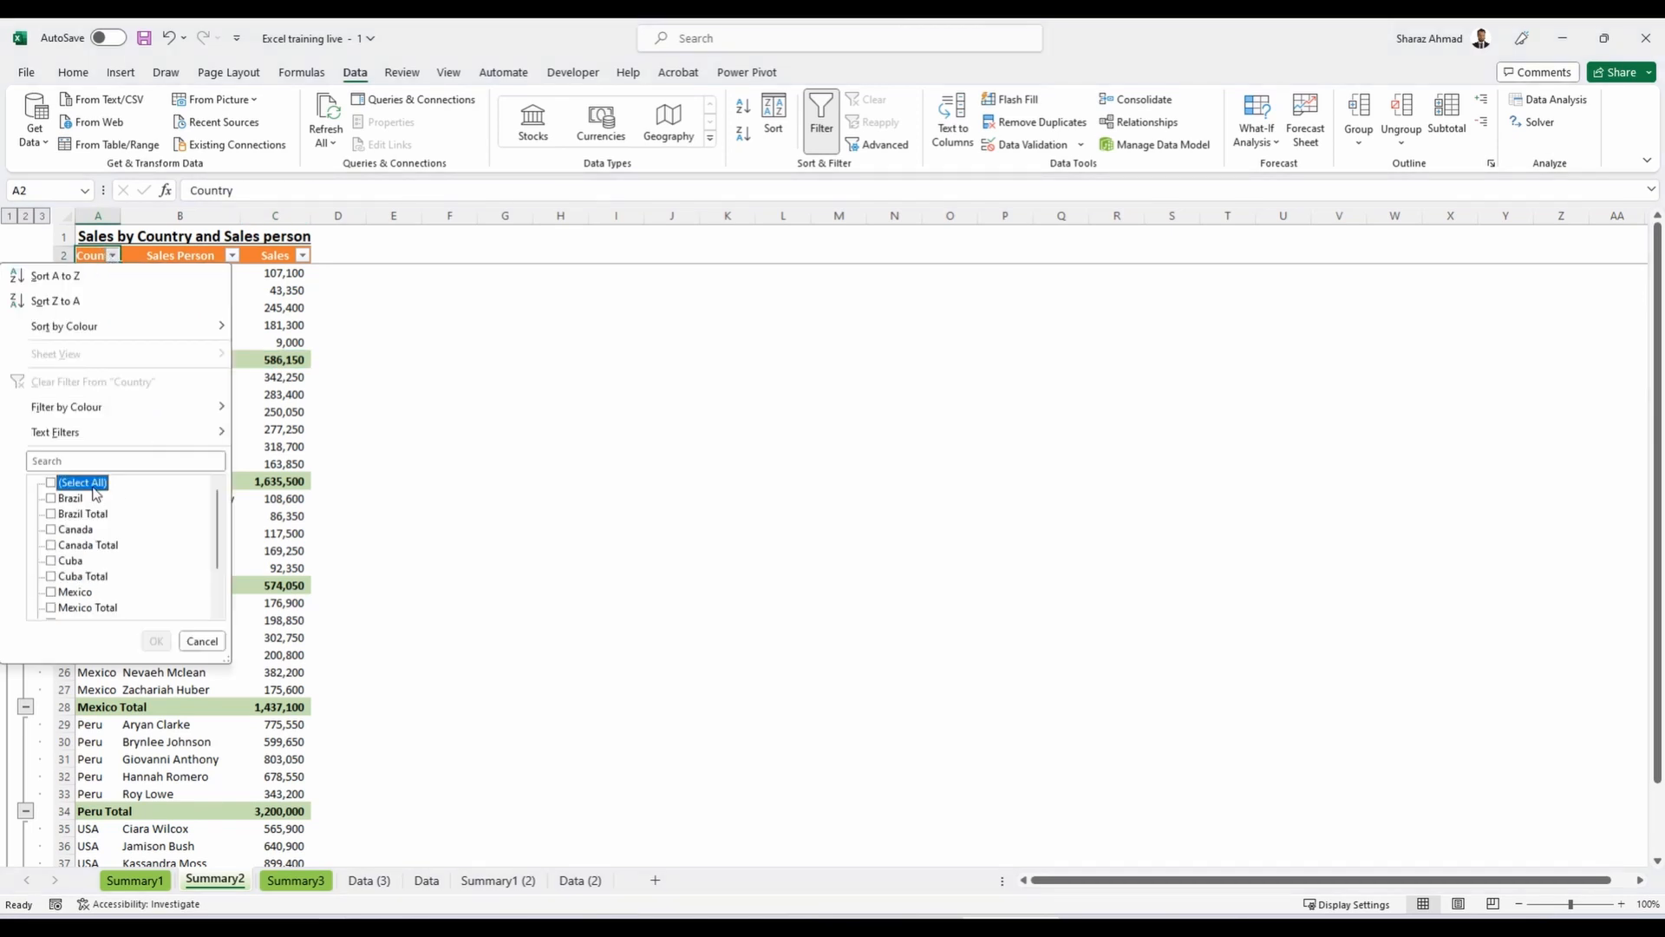
left_click(92, 488)
left_click(96, 511)
left_click(106, 543)
left_click(100, 577)
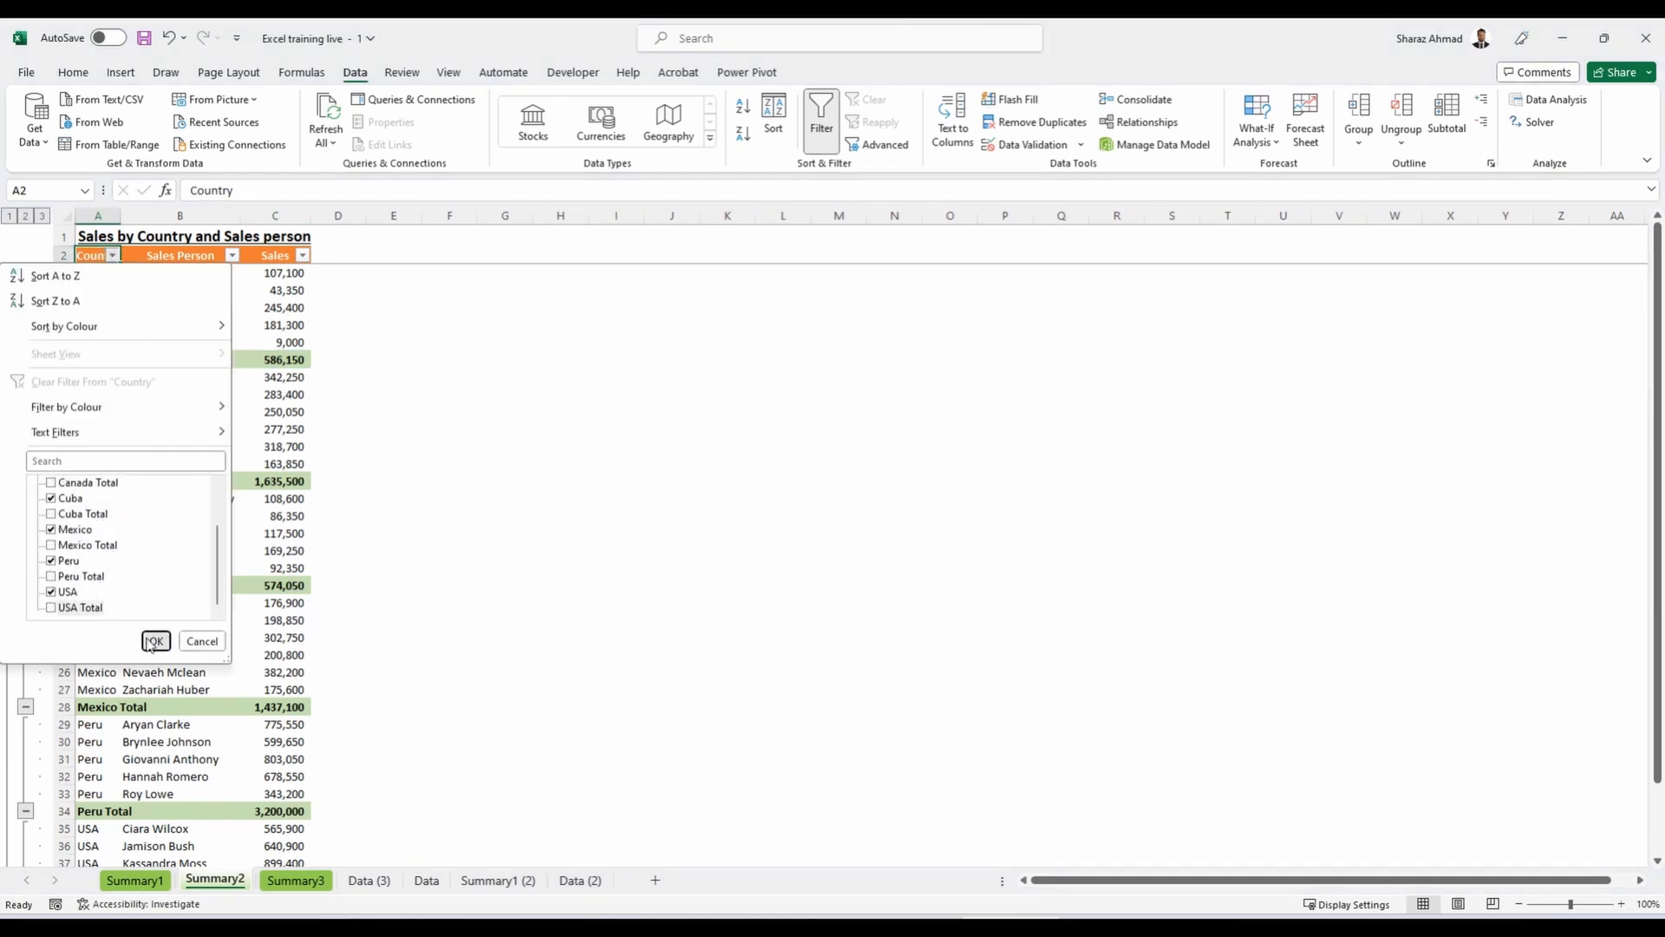
left_click(156, 640)
scroll(213, 611, "down", 1)
scroll(223, 607, "up", 1)
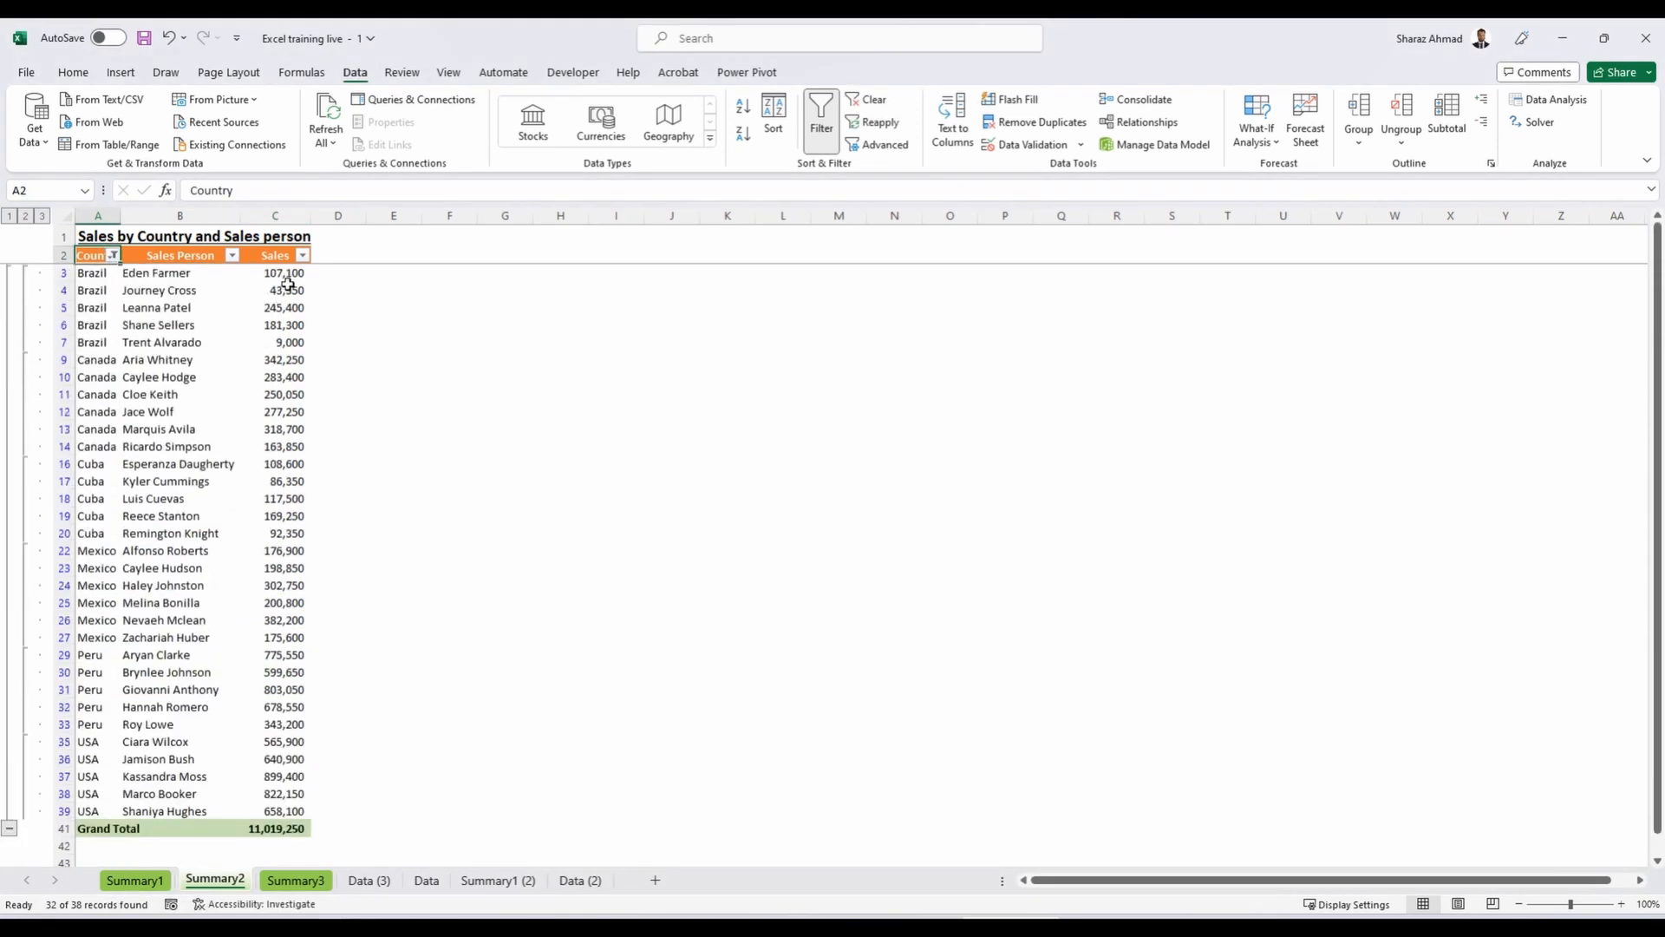
Start a new SUMIFS formula in Summary2 cell C3 with DataTBLfromFiles[Total sales] from the Data (3) sheet as the sum range.
left_click(208, 271)
left_click(245, 272)
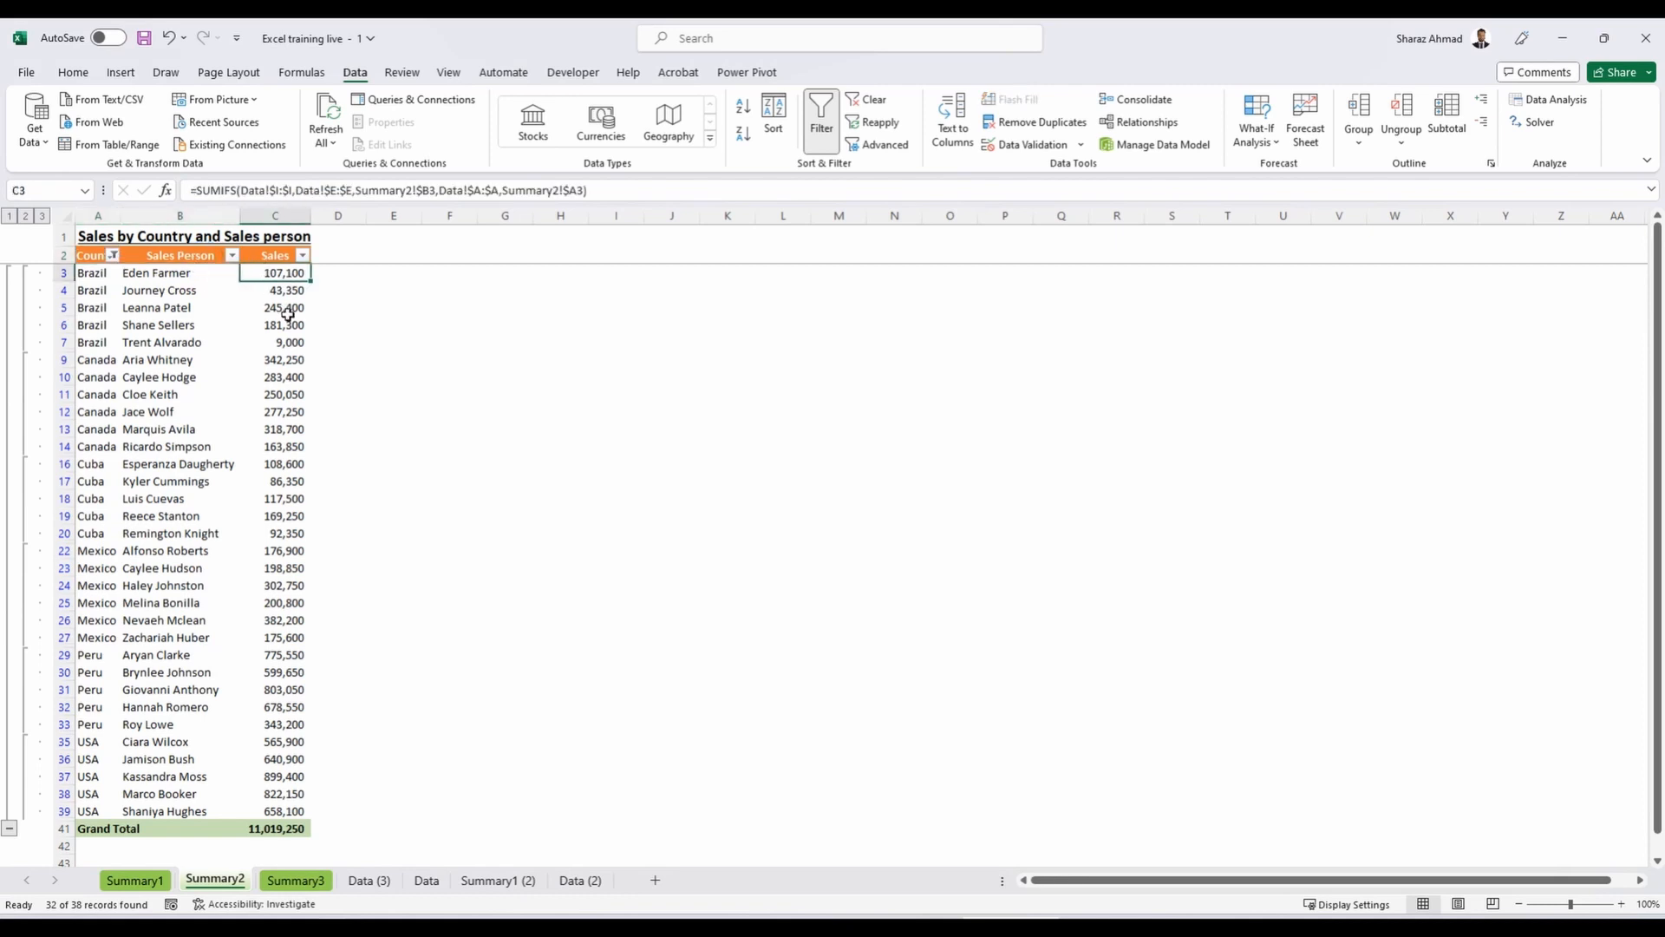
double_click(287, 274)
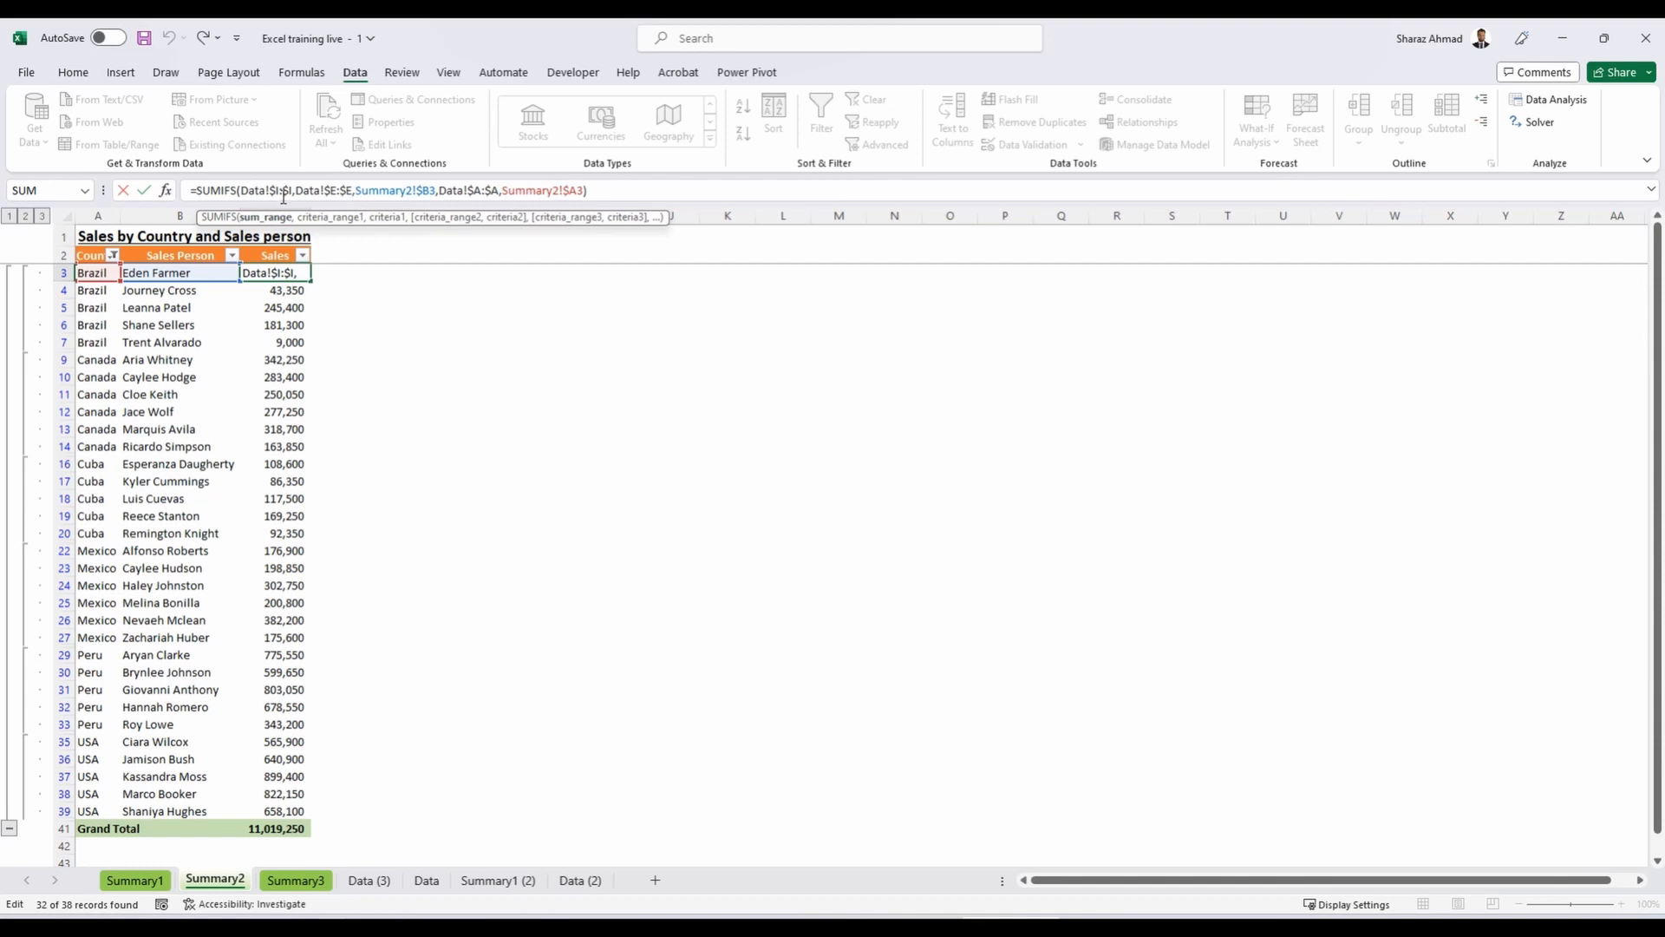
key("Escape")
type("=sumifs")
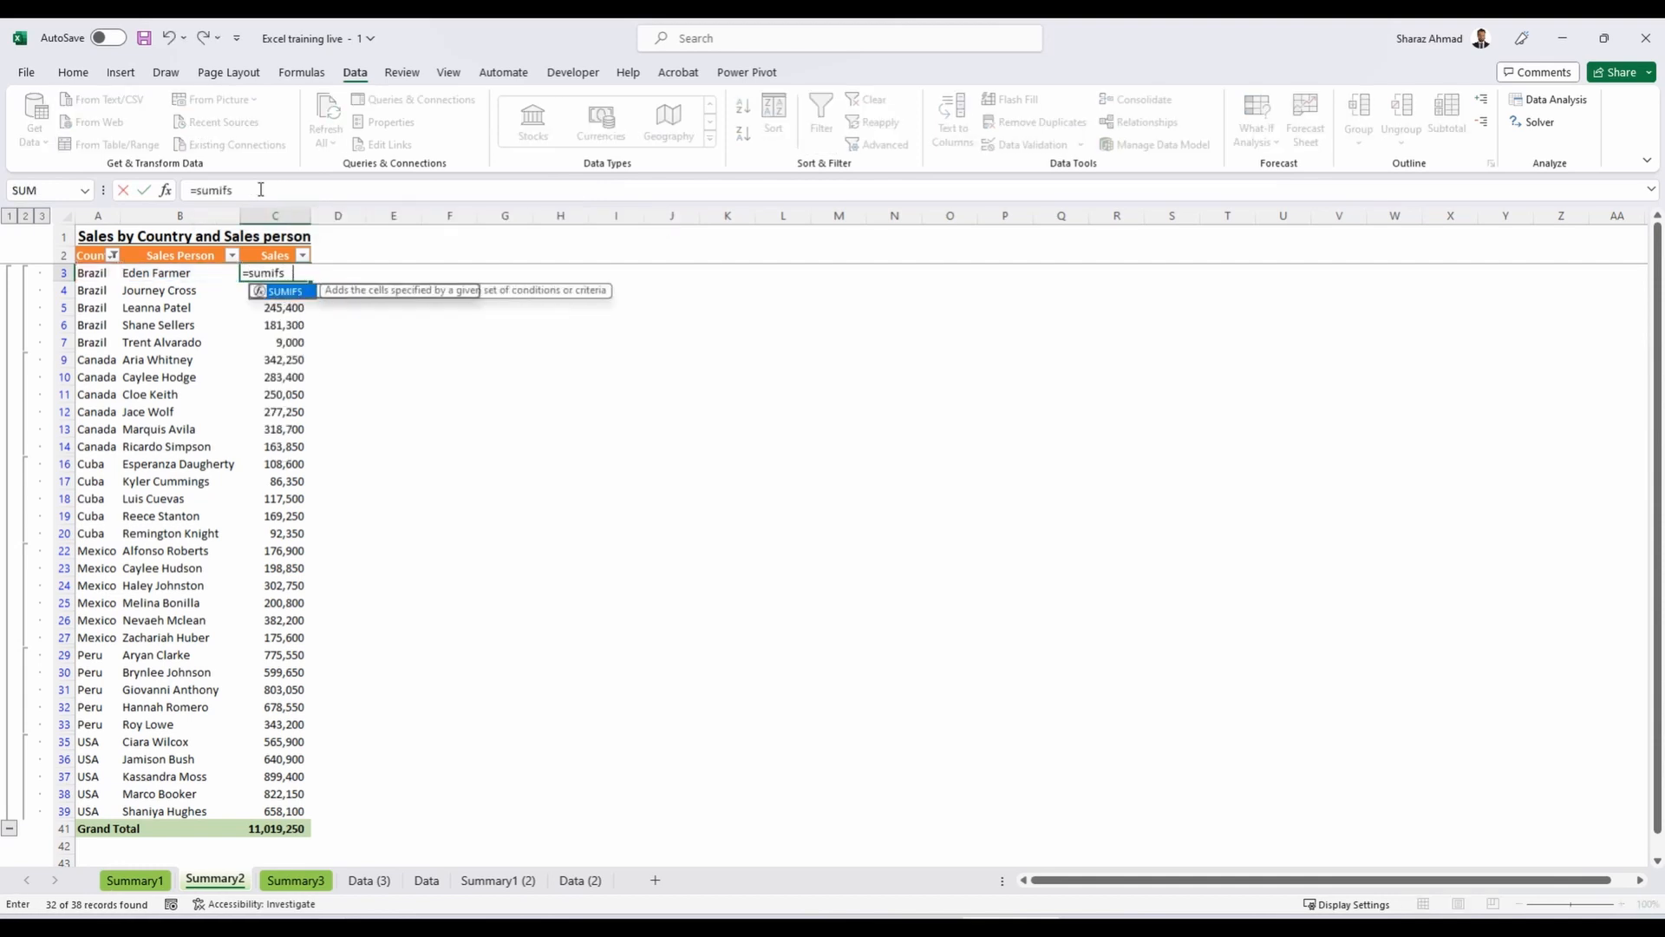
key("Tab")
key("ctrl+Page_Down")
key("ctrl+Page_Down")
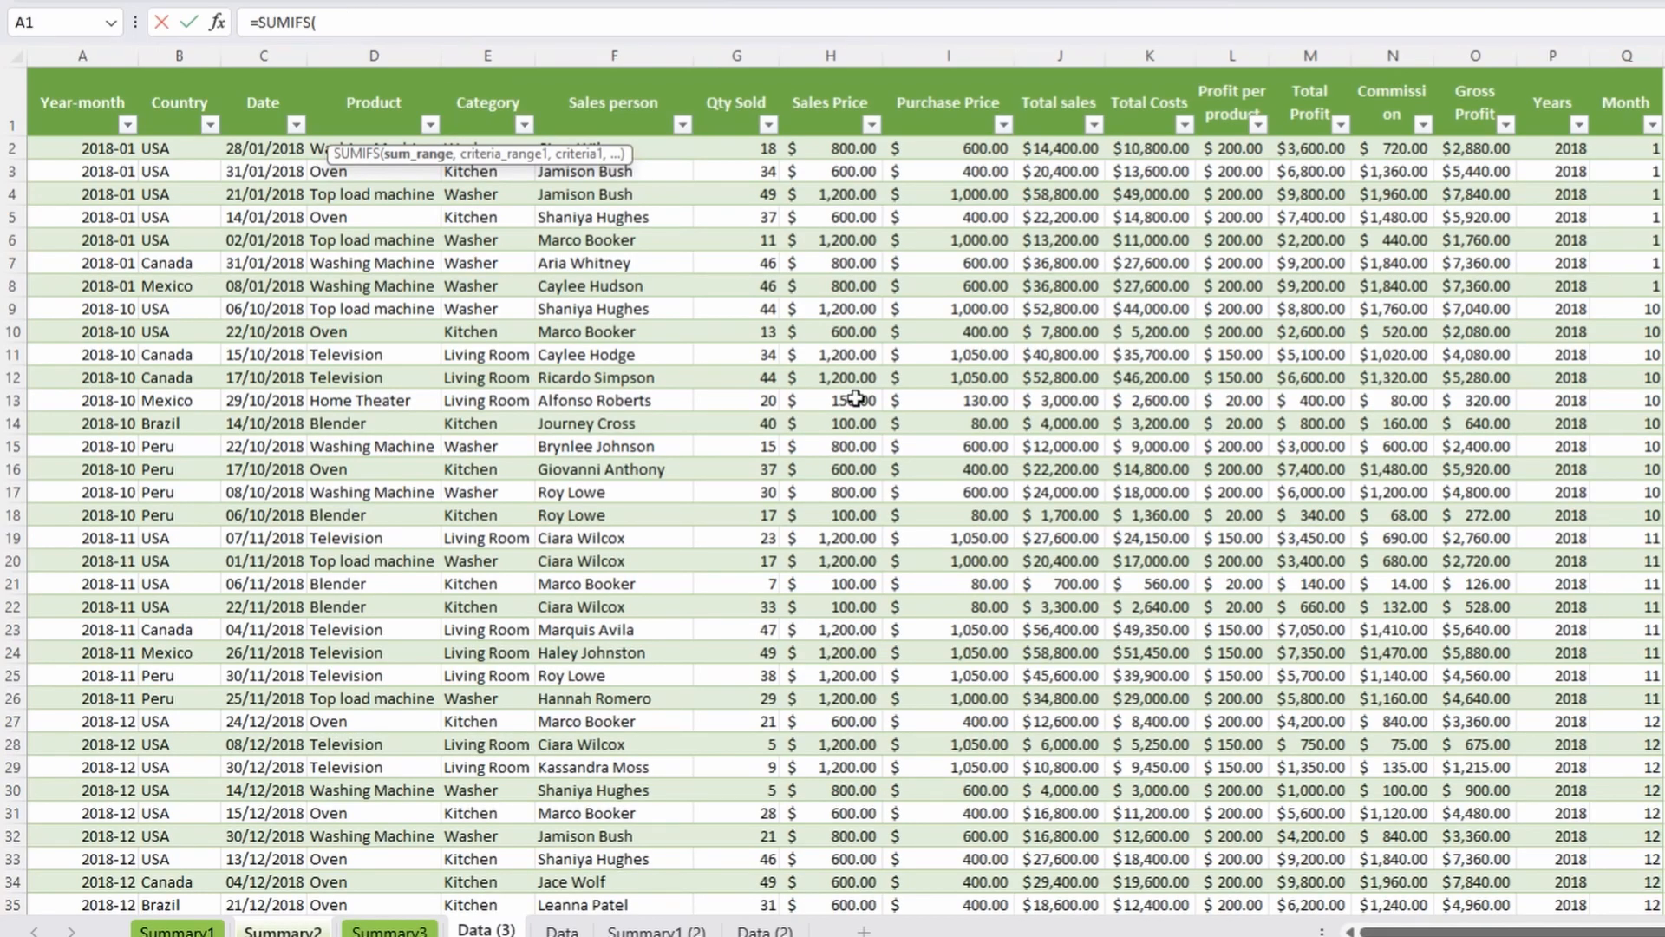
left_click(1043, 357)
key("ctrl+space")
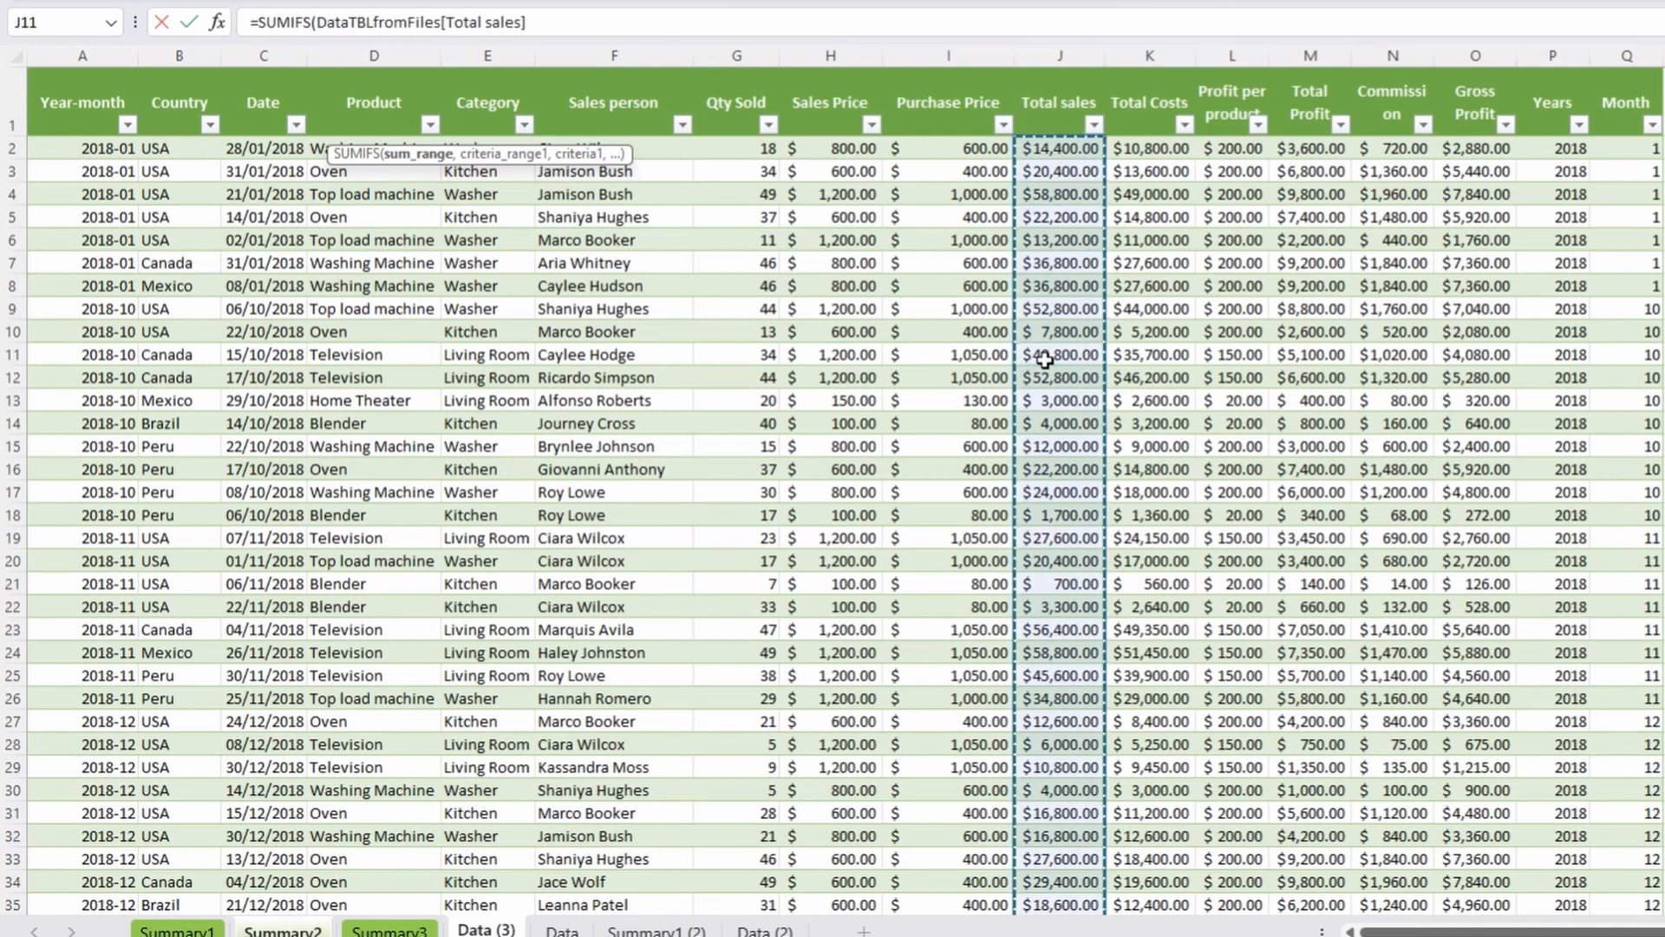
Add DataTBLfromFiles[Country] as the first SUMIFS criteria range, with the column-locked reference Summary2!$A3 as its criterion.
type(",")
left_click(191, 403)
key("ctrl+space")
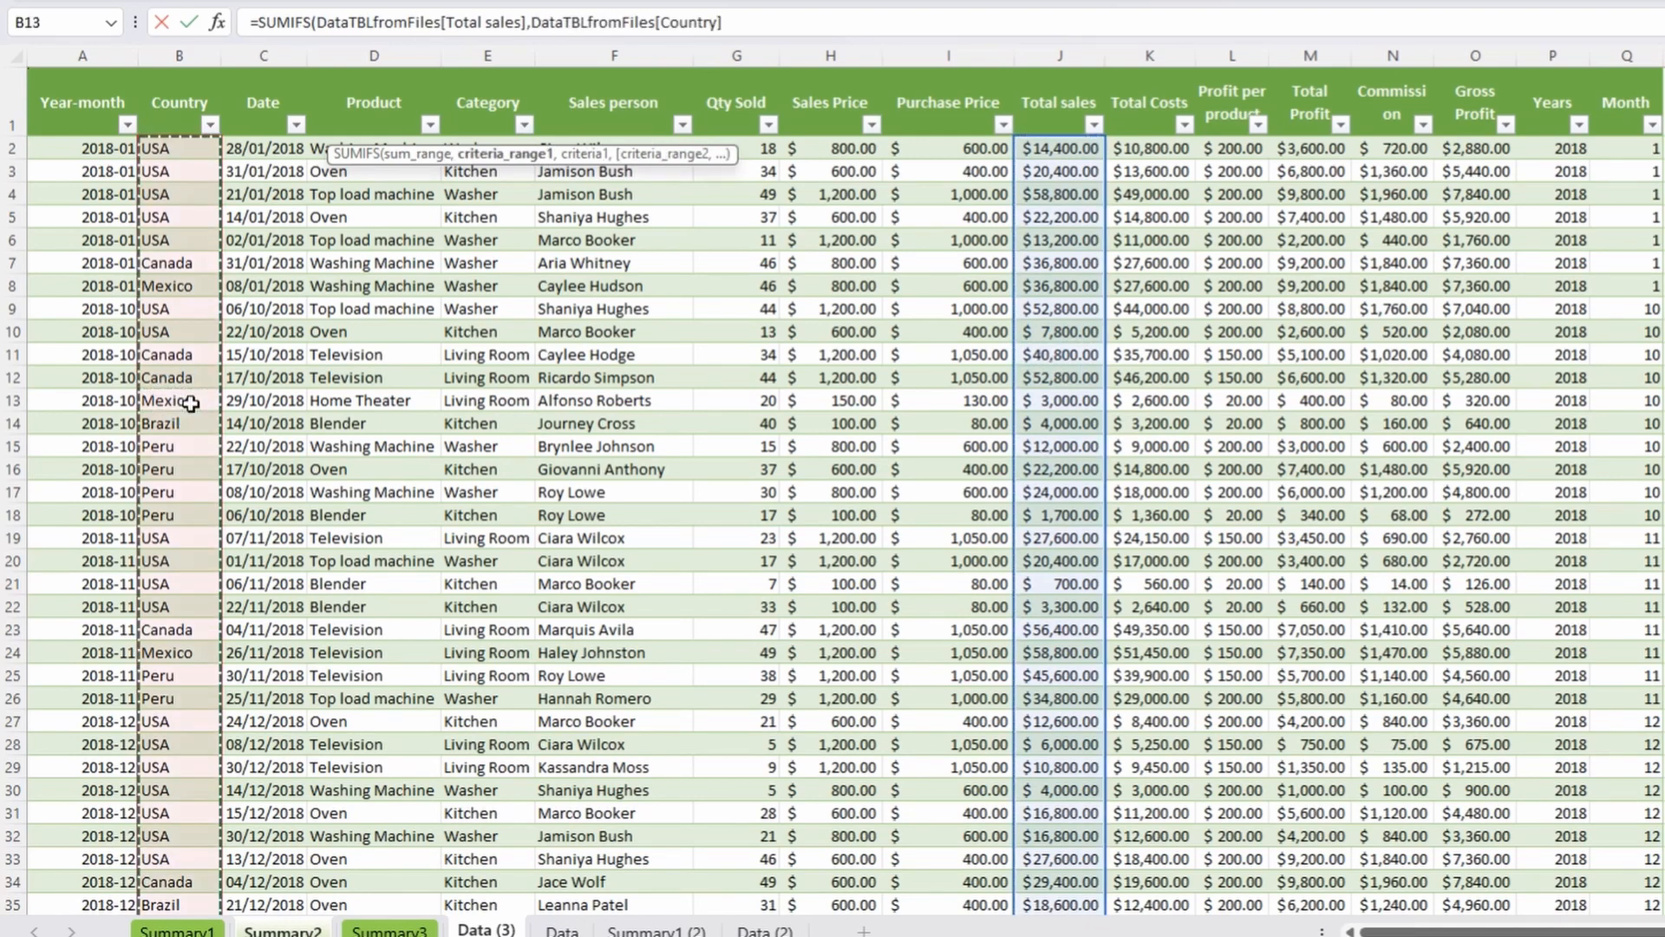
type(",")
key("ctrl+Page_Up")
key("ctrl+Page_Up")
left_click(136, 132)
key("F4")
key("F4")
key("F4")
Add DataTBLfromFiles[Sales person] as the second criteria range with Summary2!$B3 as its criterion, and commit the C3 formula.
type(",")
key("ctrl+Page_Down")
key("ctrl+Page_Down")
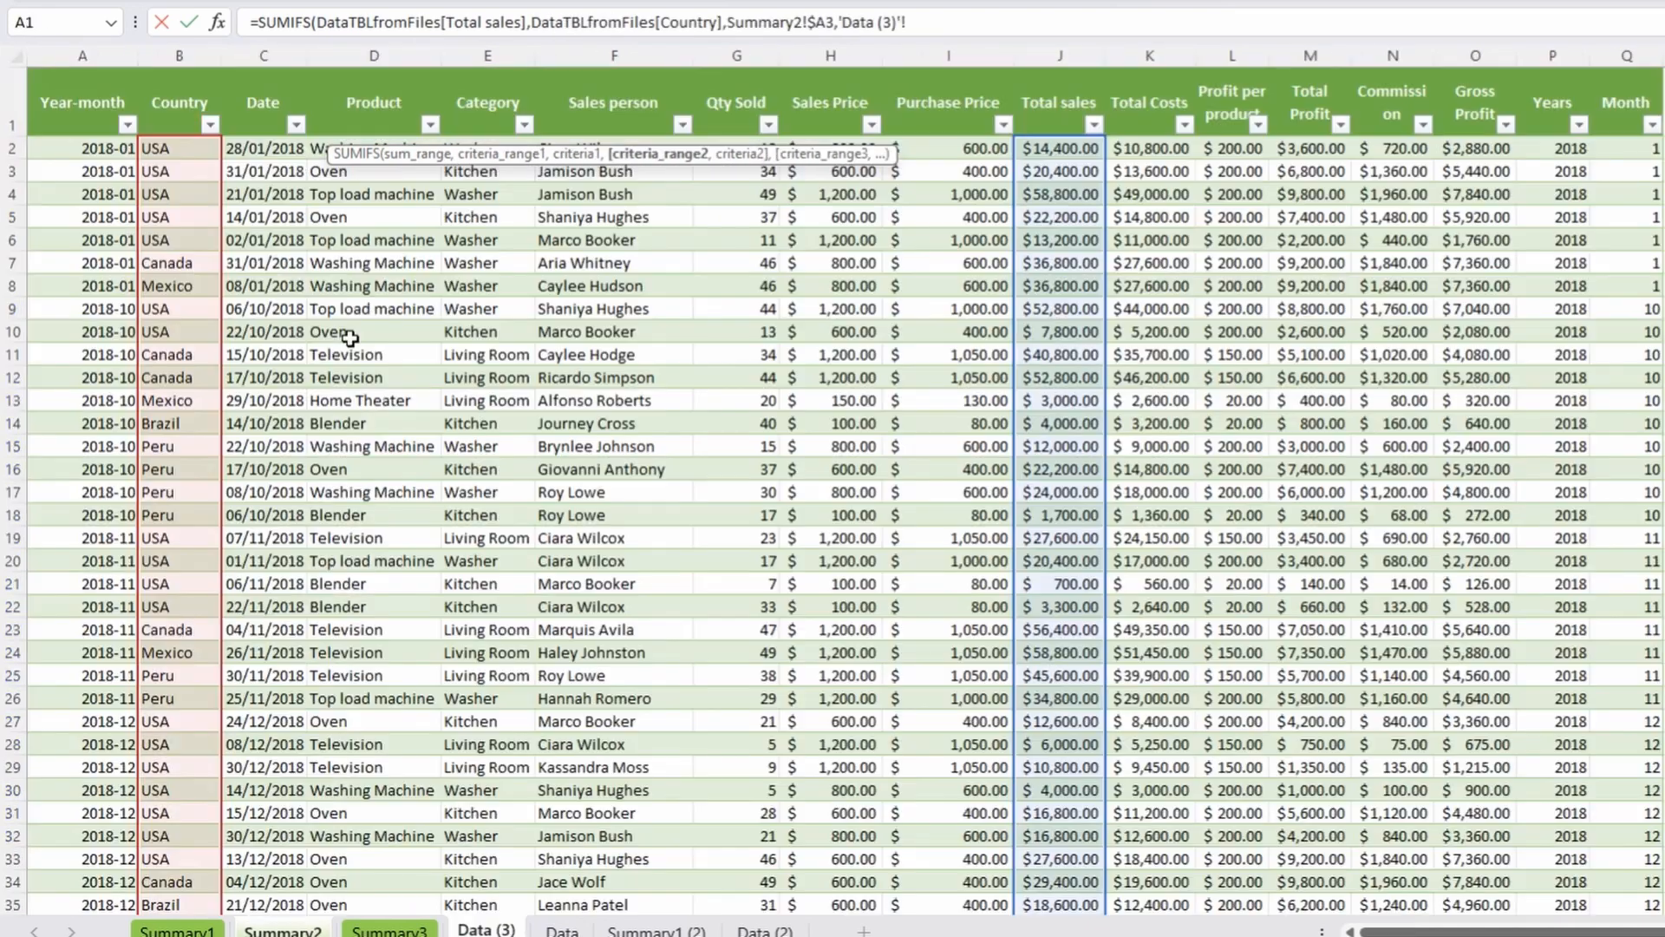
left_click(593, 334)
key("ctrl+space")
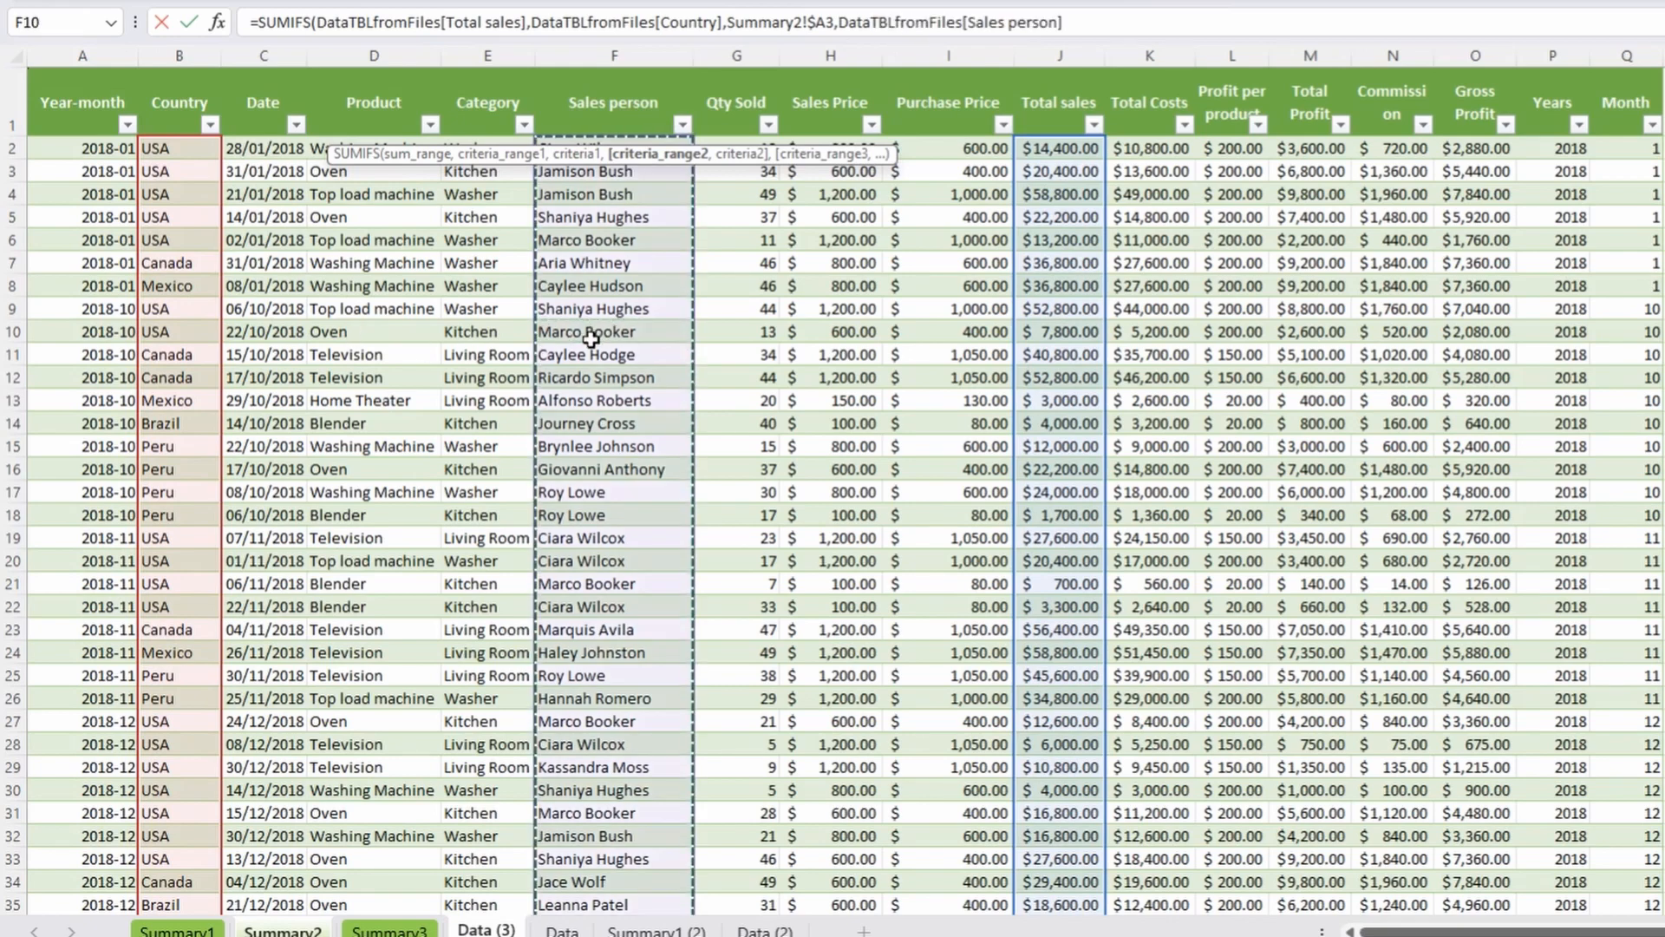
type(",")
key("ctrl+Page_Up")
key("ctrl+Page_Up")
left_click(227, 130)
key("F4")
key("F4")
key("F4")
type(")")
key("Return")
key("Up")
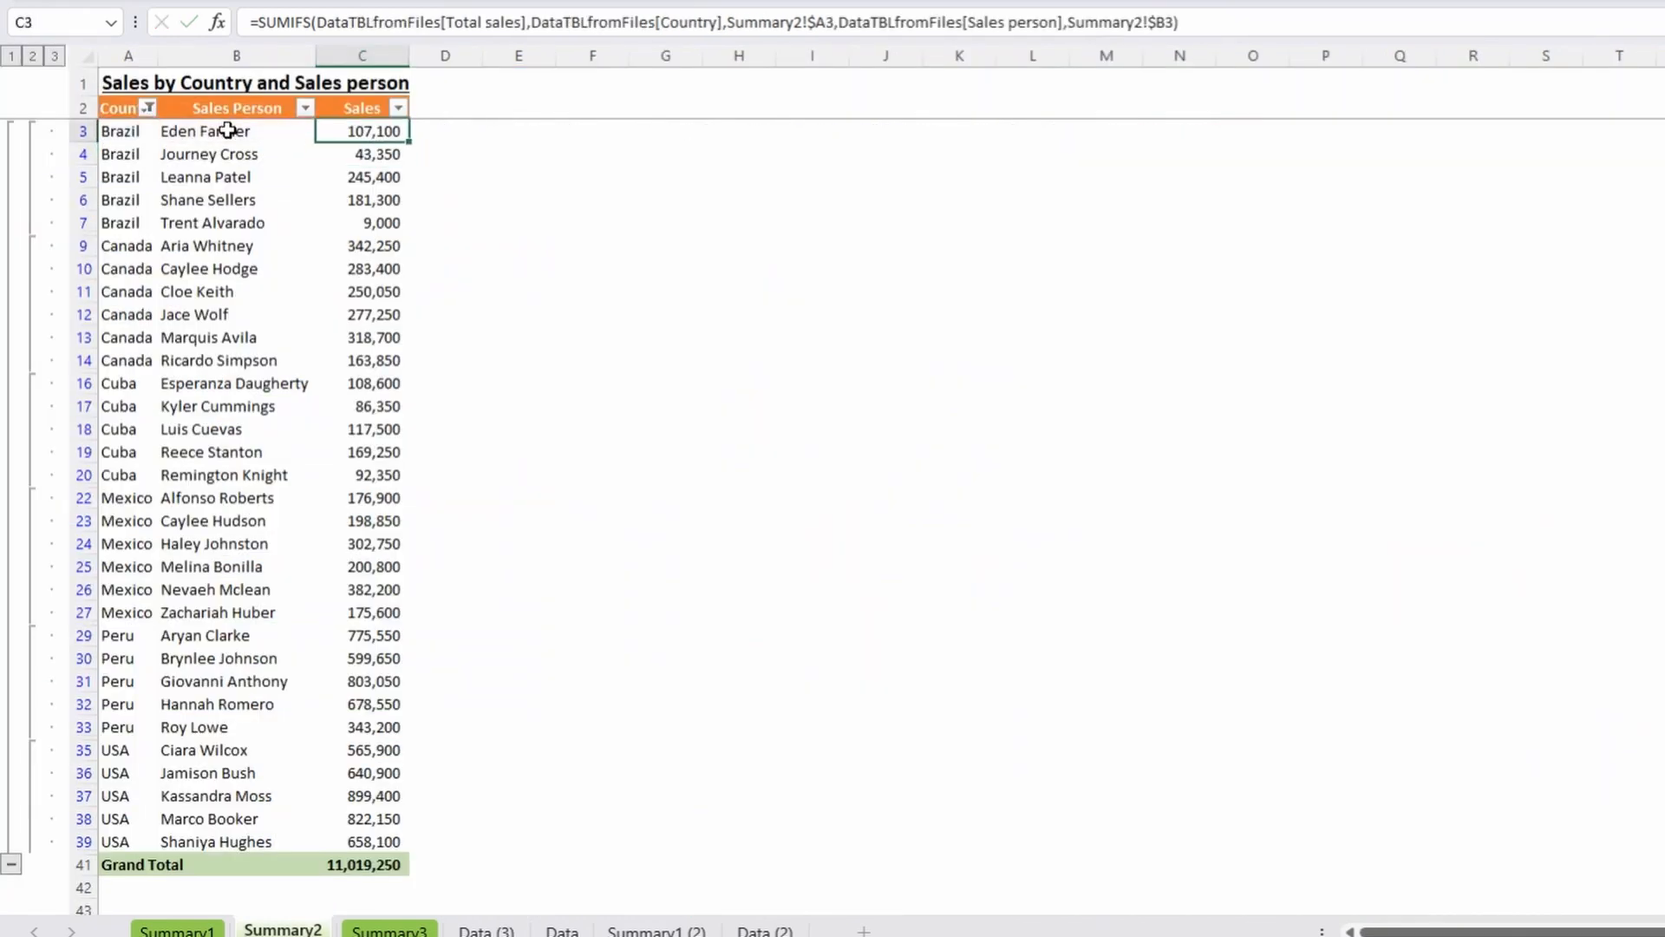
Copy the C3 SUMIFS formula to the filtered sales person rows of the Sales column, down to row 39.
key("ctrl+c")
key("ctrl+shift+Down")
key("ctrl+v")
key("shift+BackSpace")
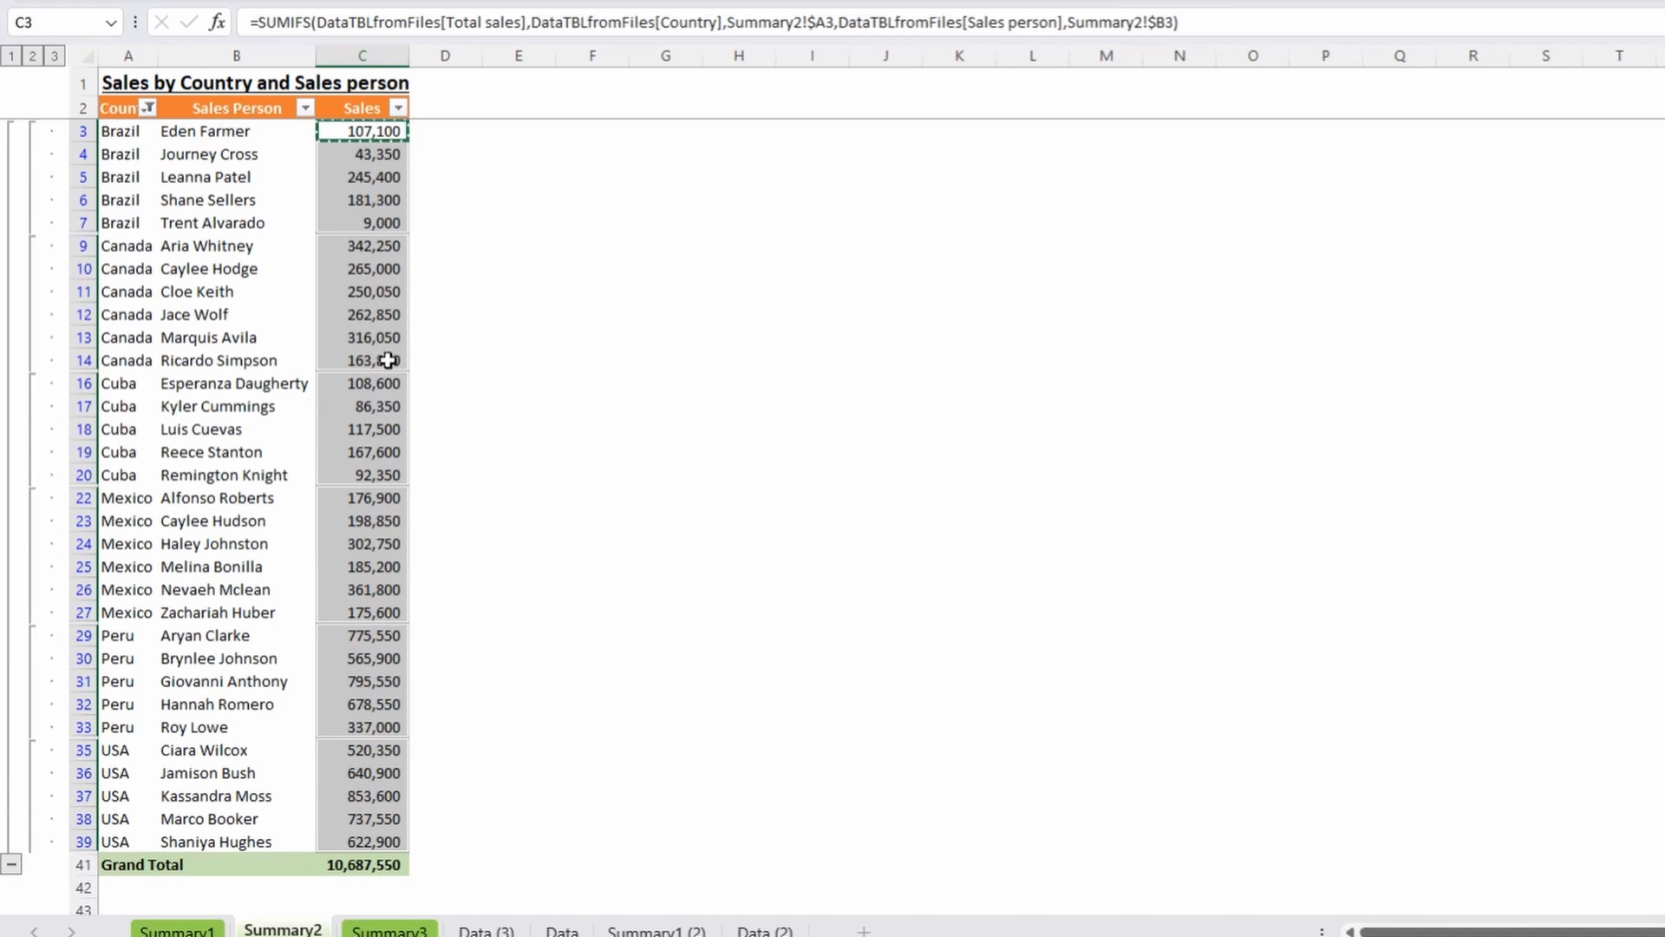
Inspect the table columns and criteria references in the SUMIFS formula of cell C5.
left_click(334, 177)
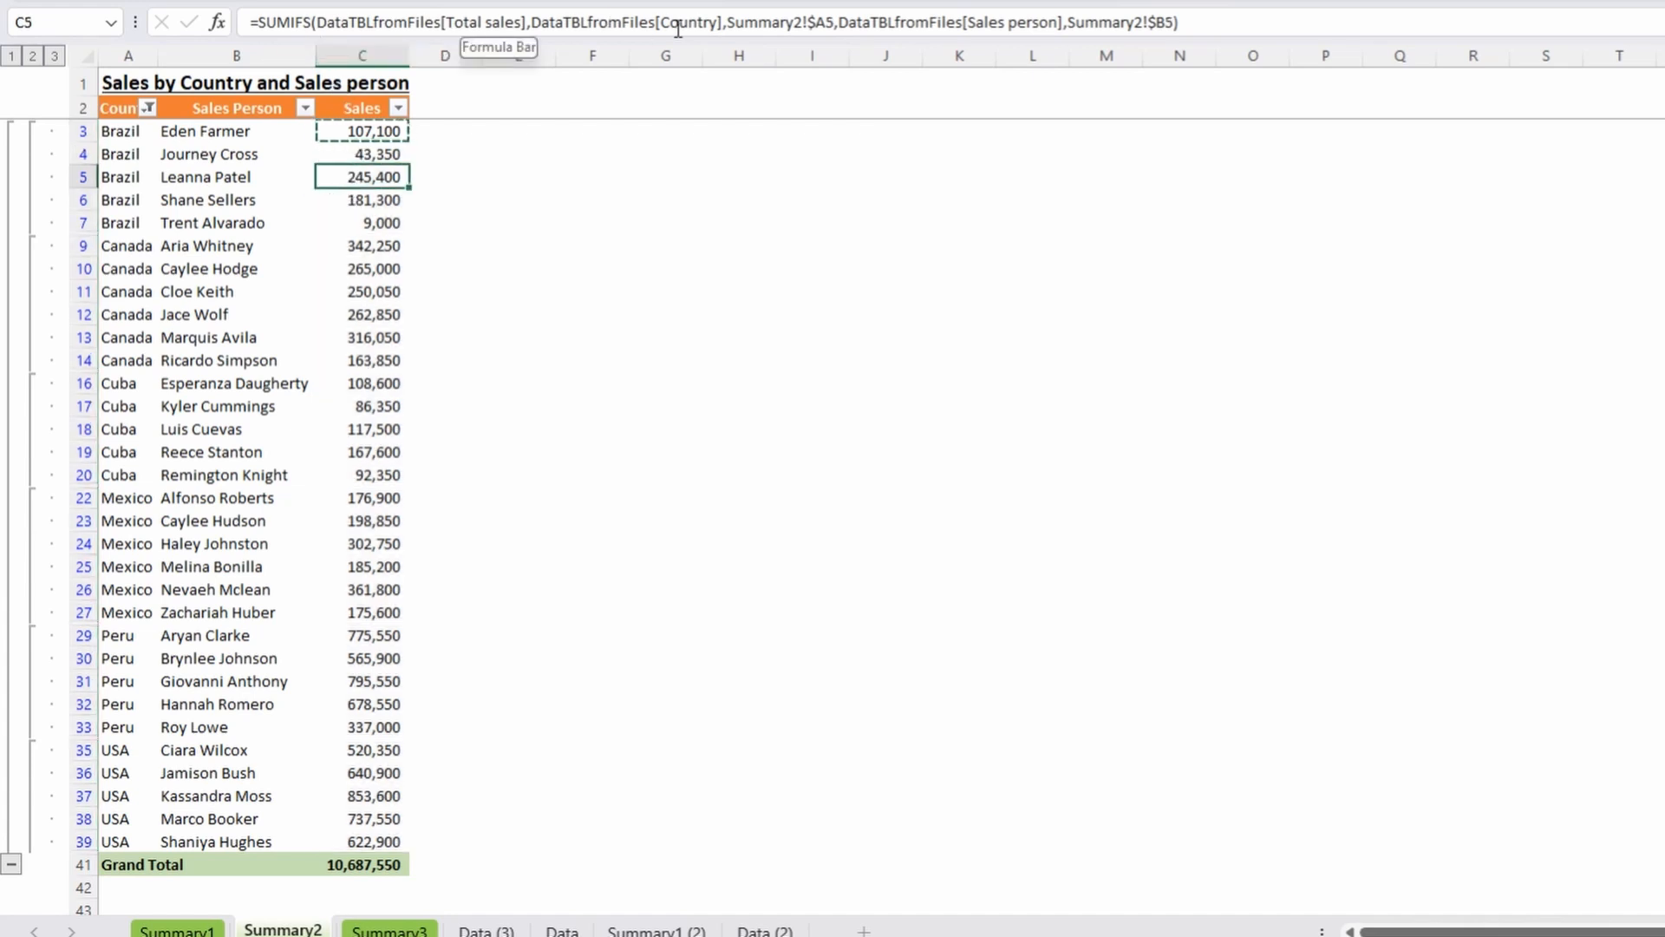
left_click(829, 22)
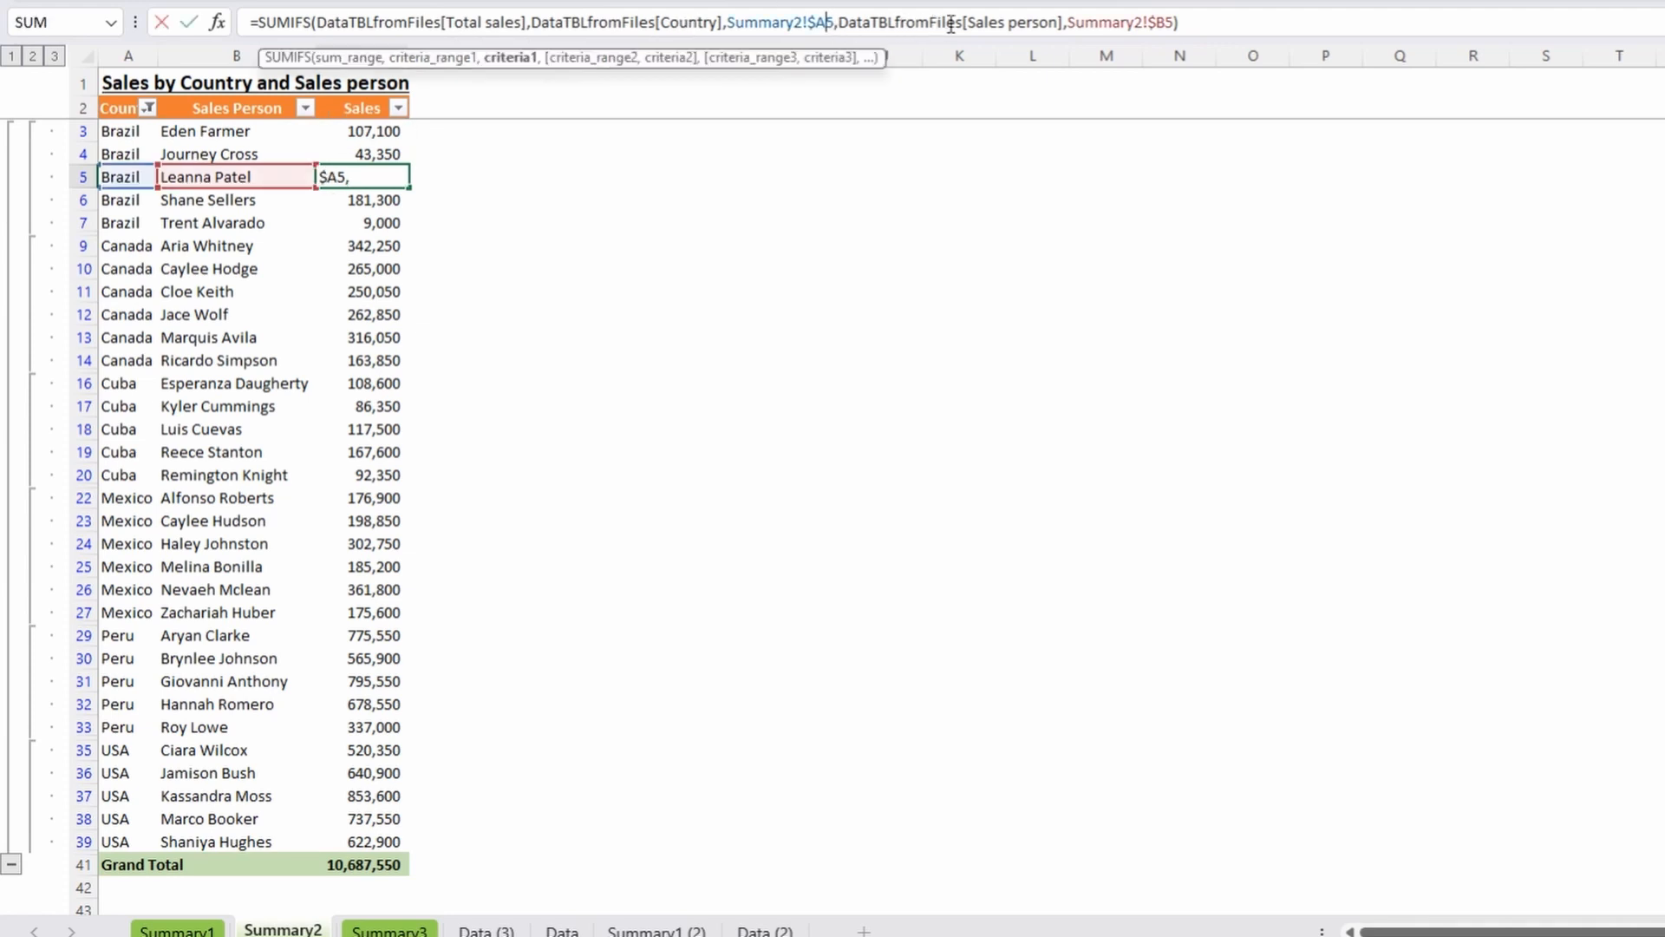
left_click(1170, 21)
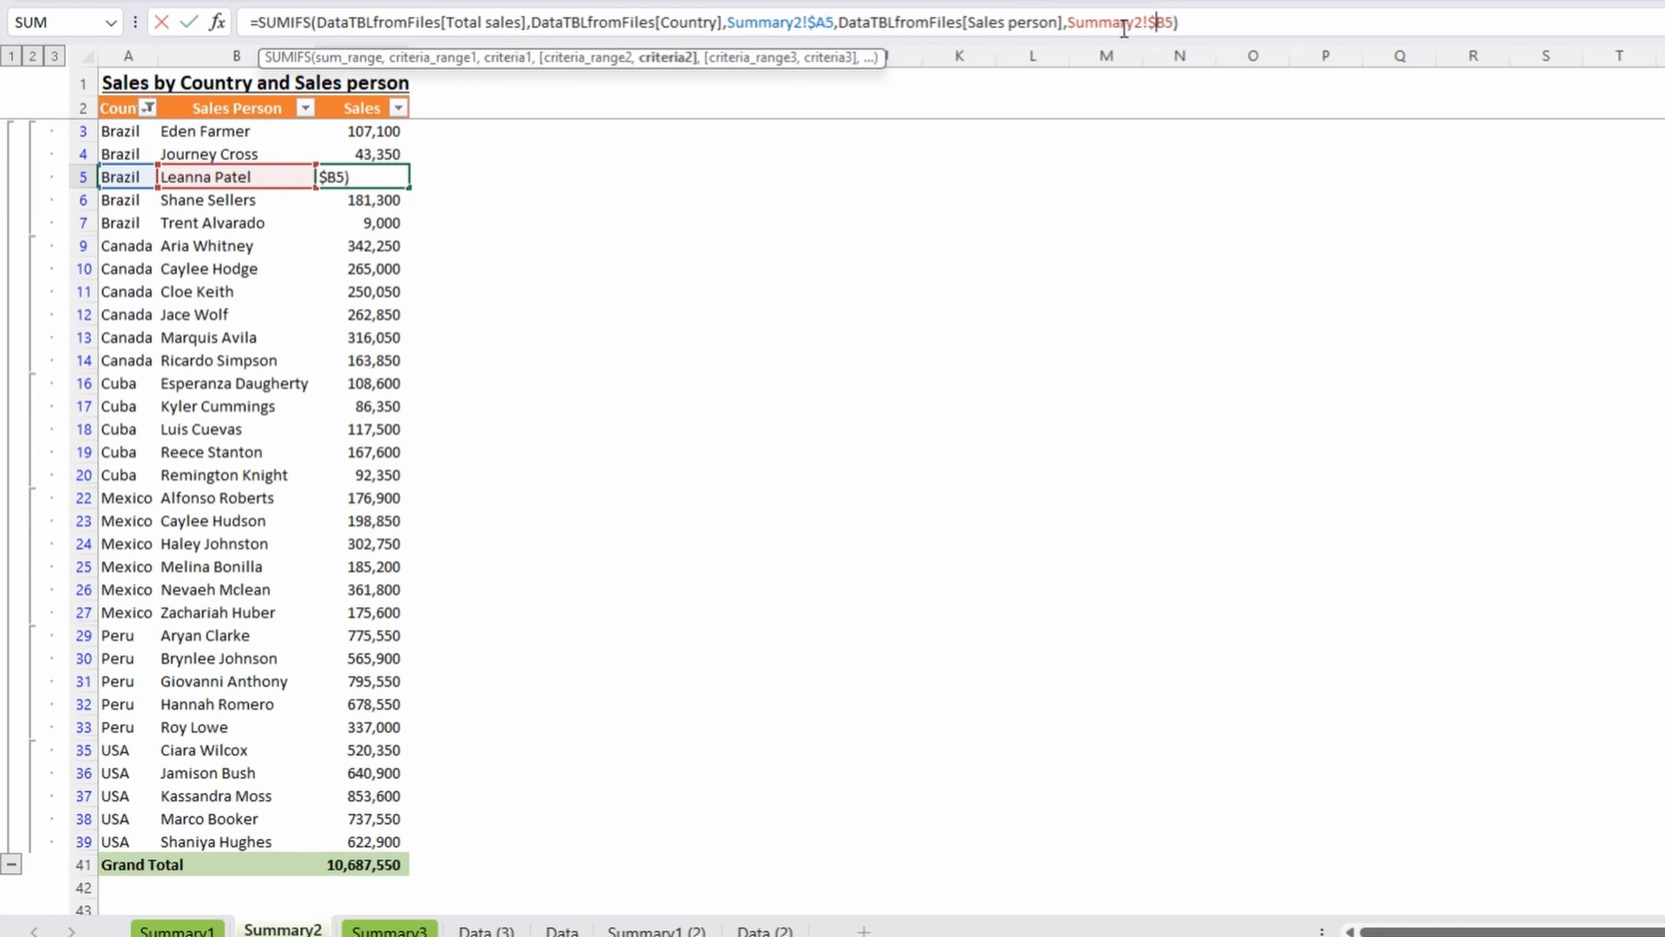
key("ctrl+Return")
Clear the Country filter by turning the header filters off and on again, and select cell C5.
key("ctrl+shift+l")
key("ctrl+shift+l")
key("ctrl+Home")
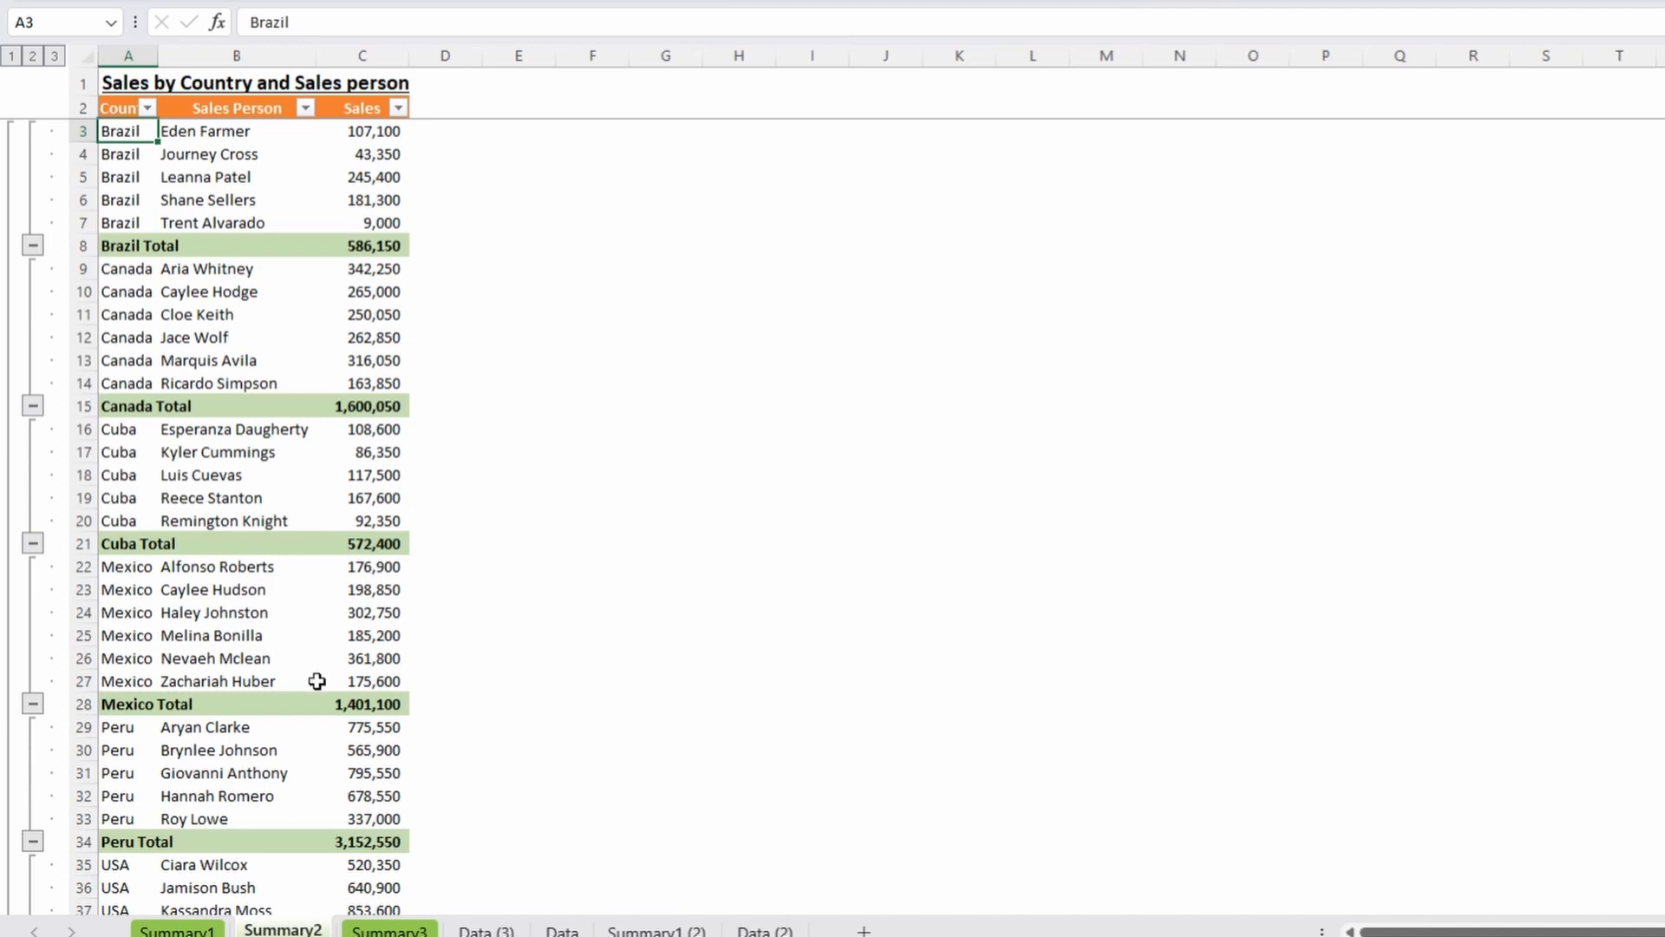
left_click(364, 179)
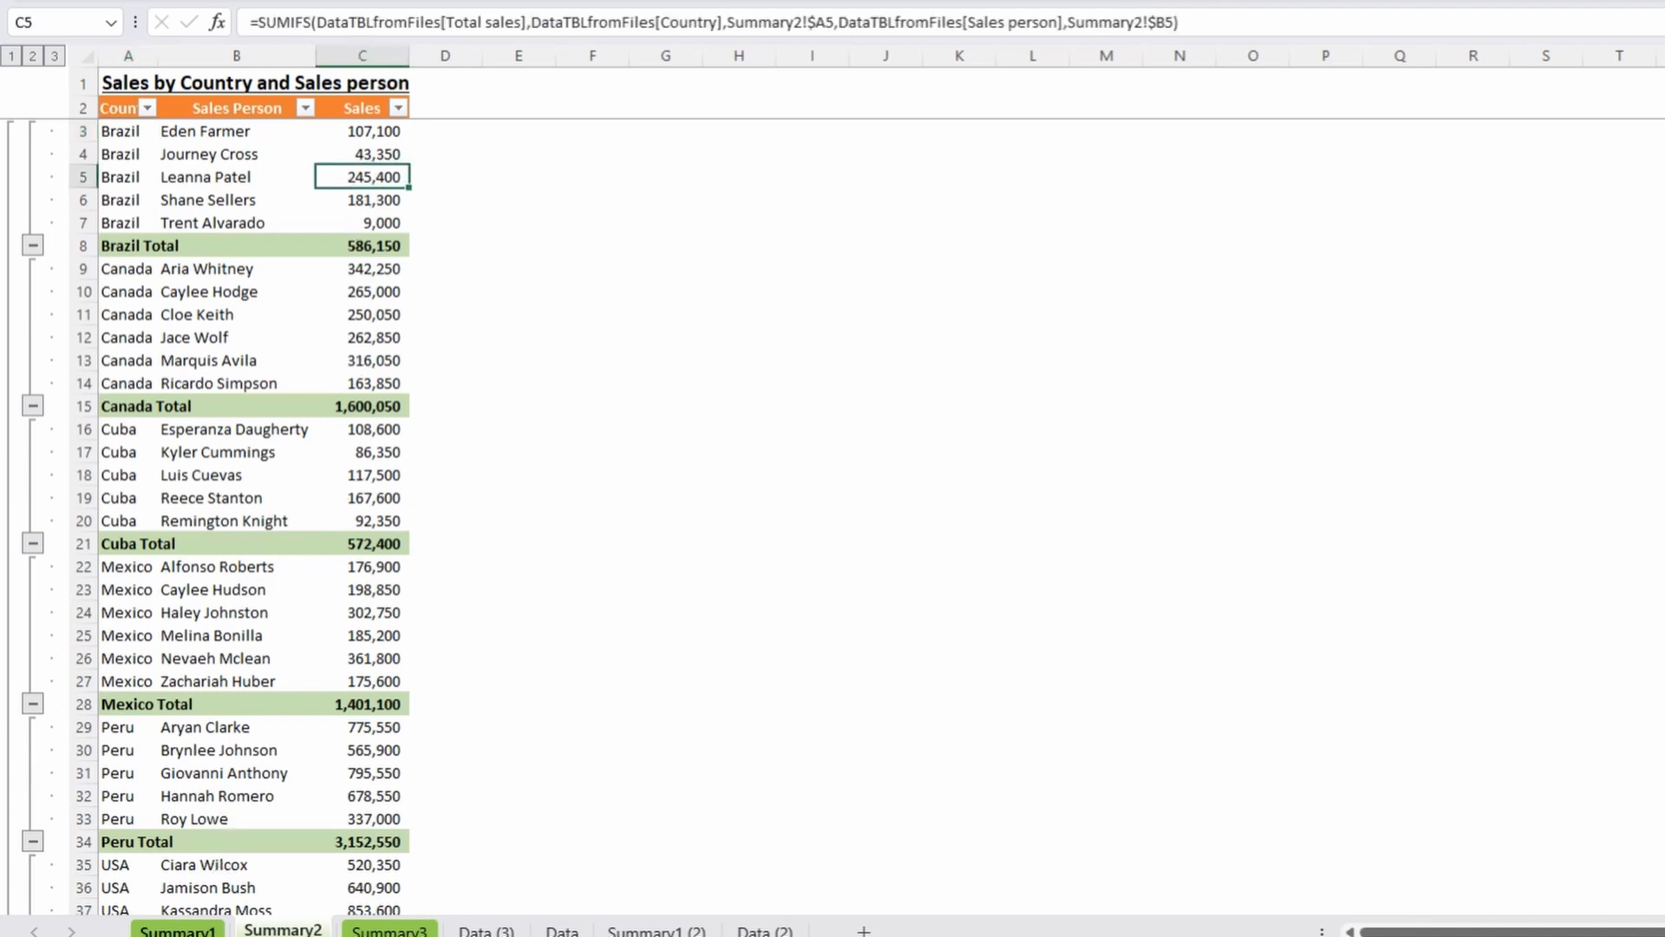
On Summary1, replace the sum range in the C5 SUMIFS formula with DataTBLfromFiles[Total sales].
left_click(177, 930)
scroll(52, 98, "left", 10)
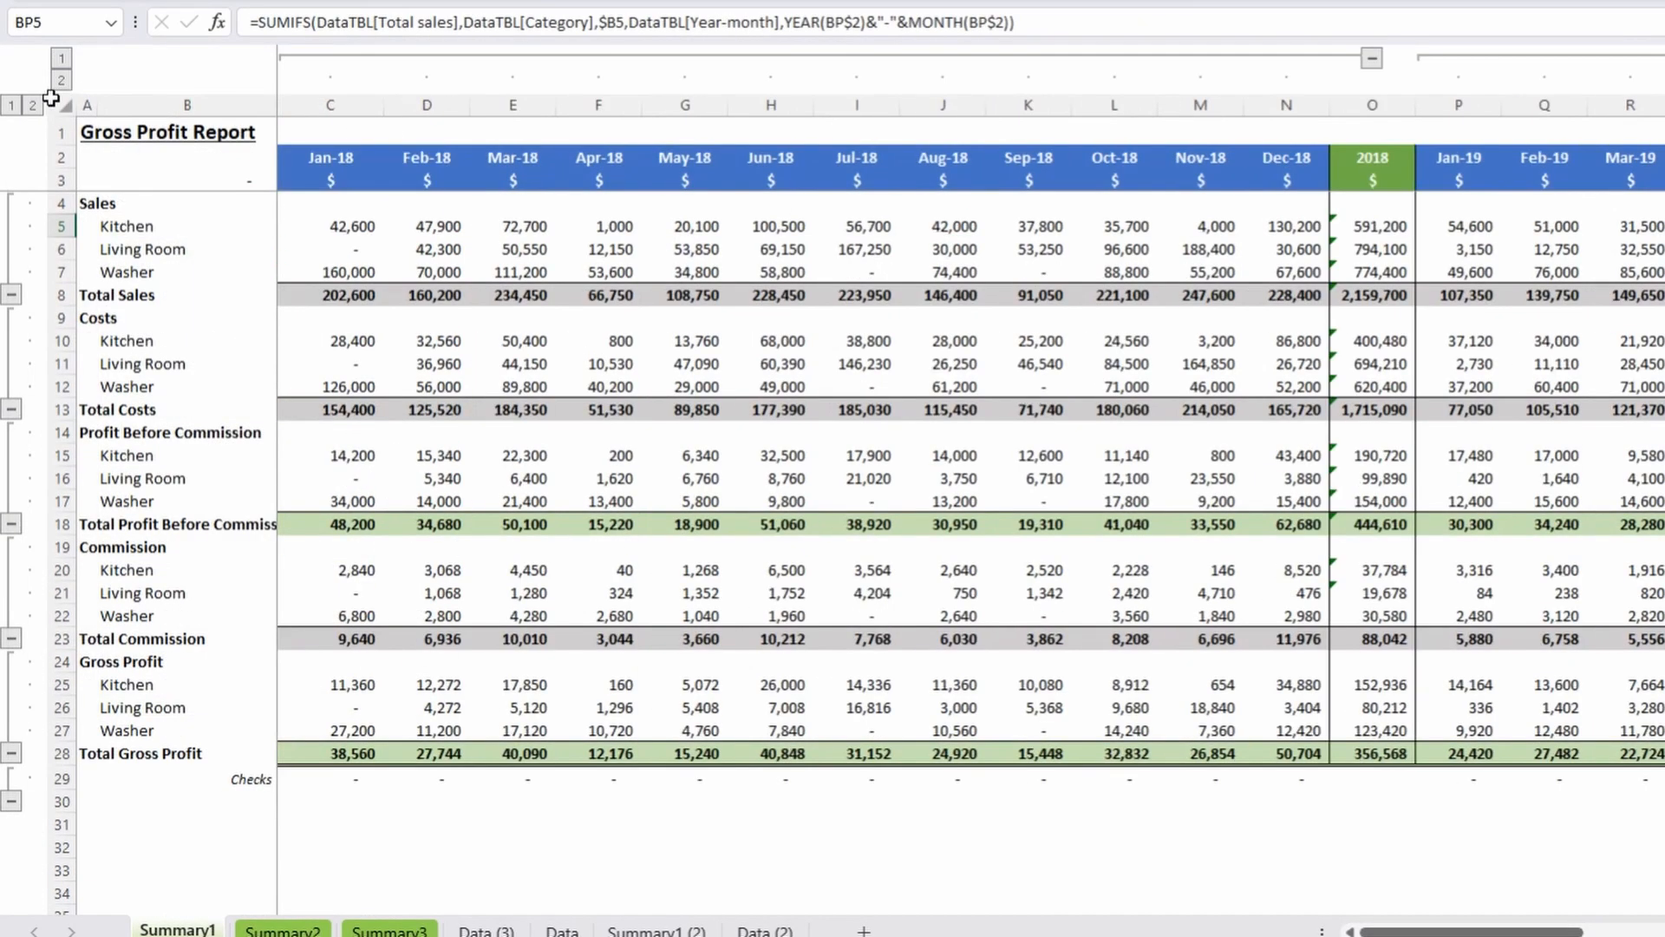
left_click(284, 225)
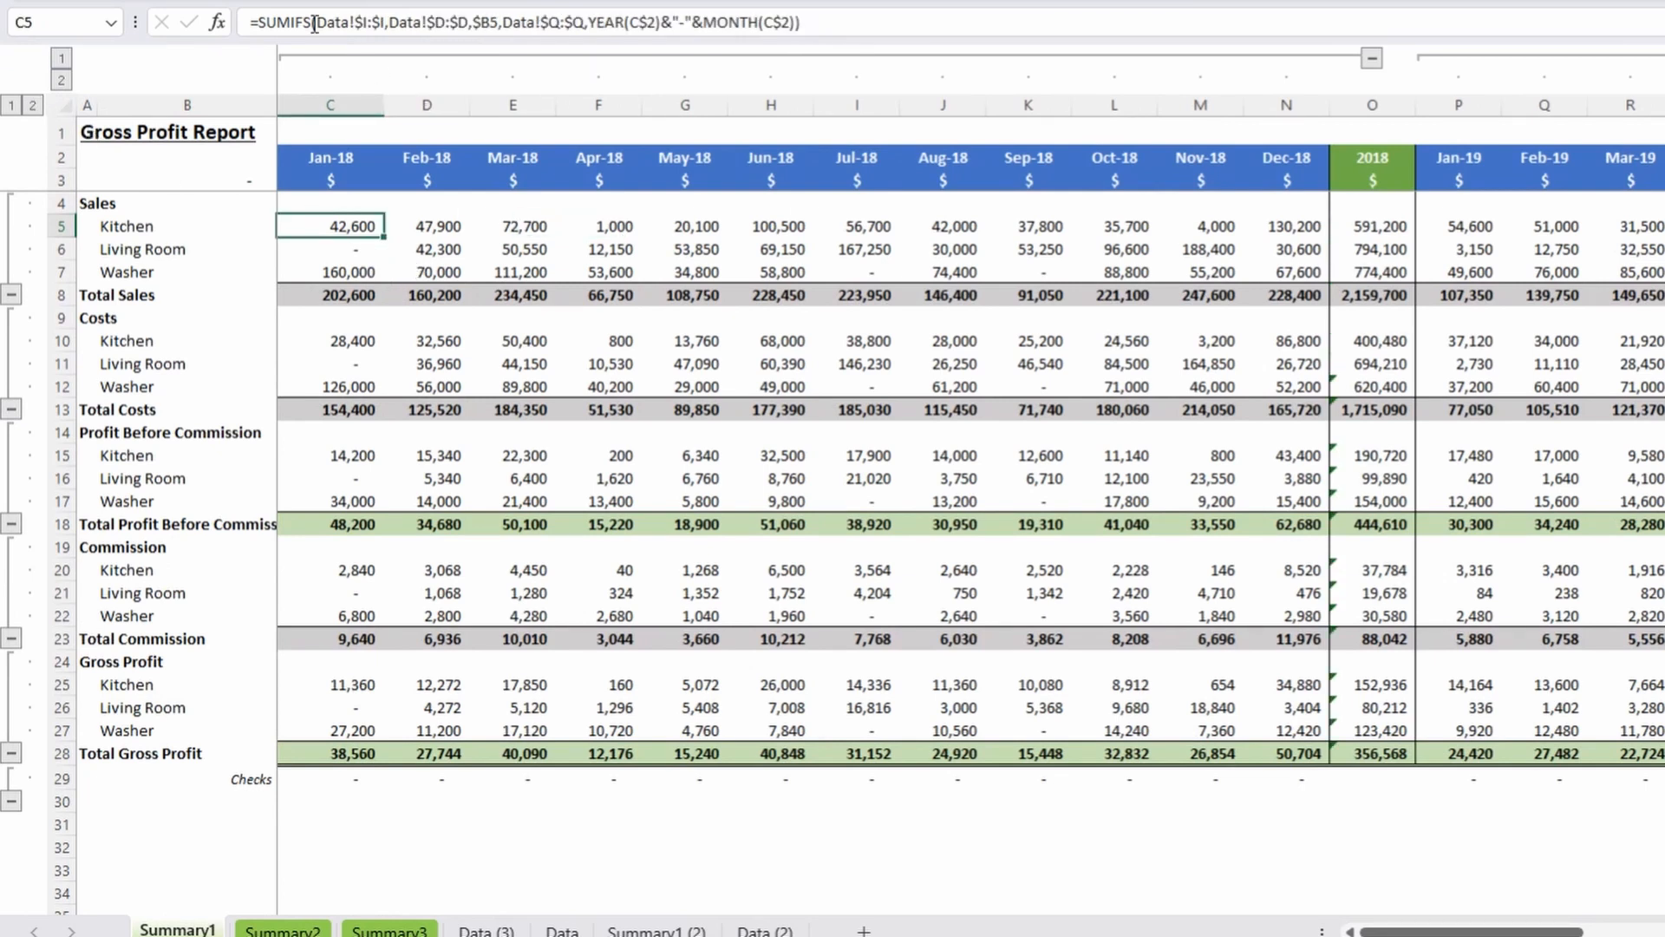
left_click_drag(317, 22, 378, 22)
key("Delete")
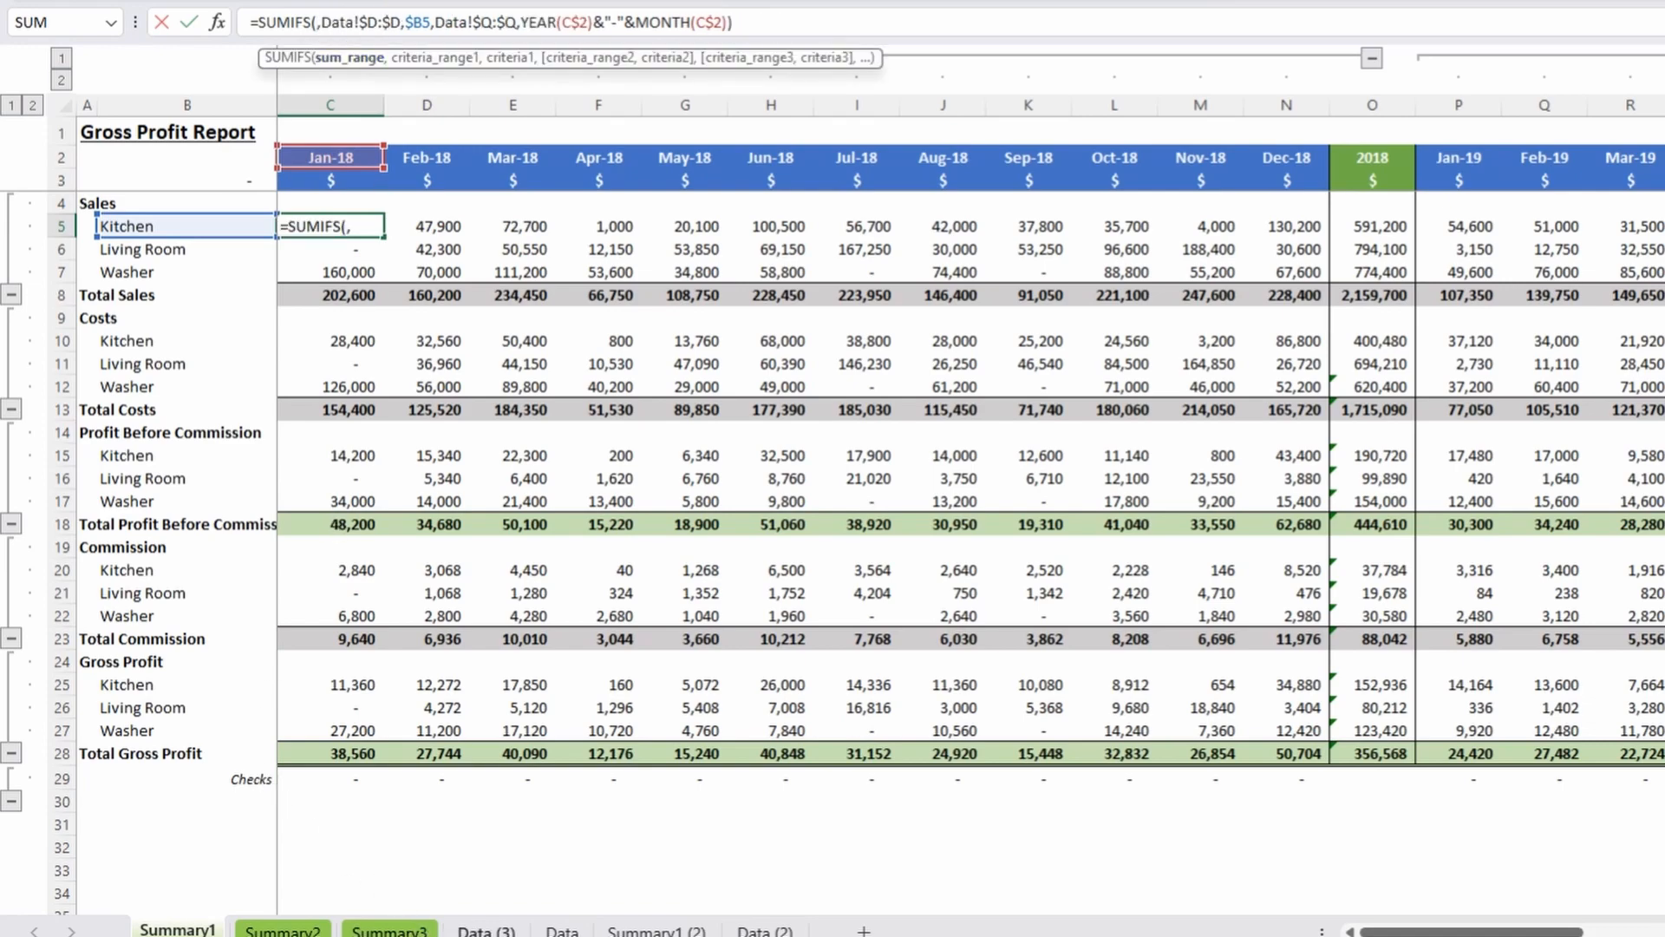
left_click(484, 930)
left_click(1049, 286)
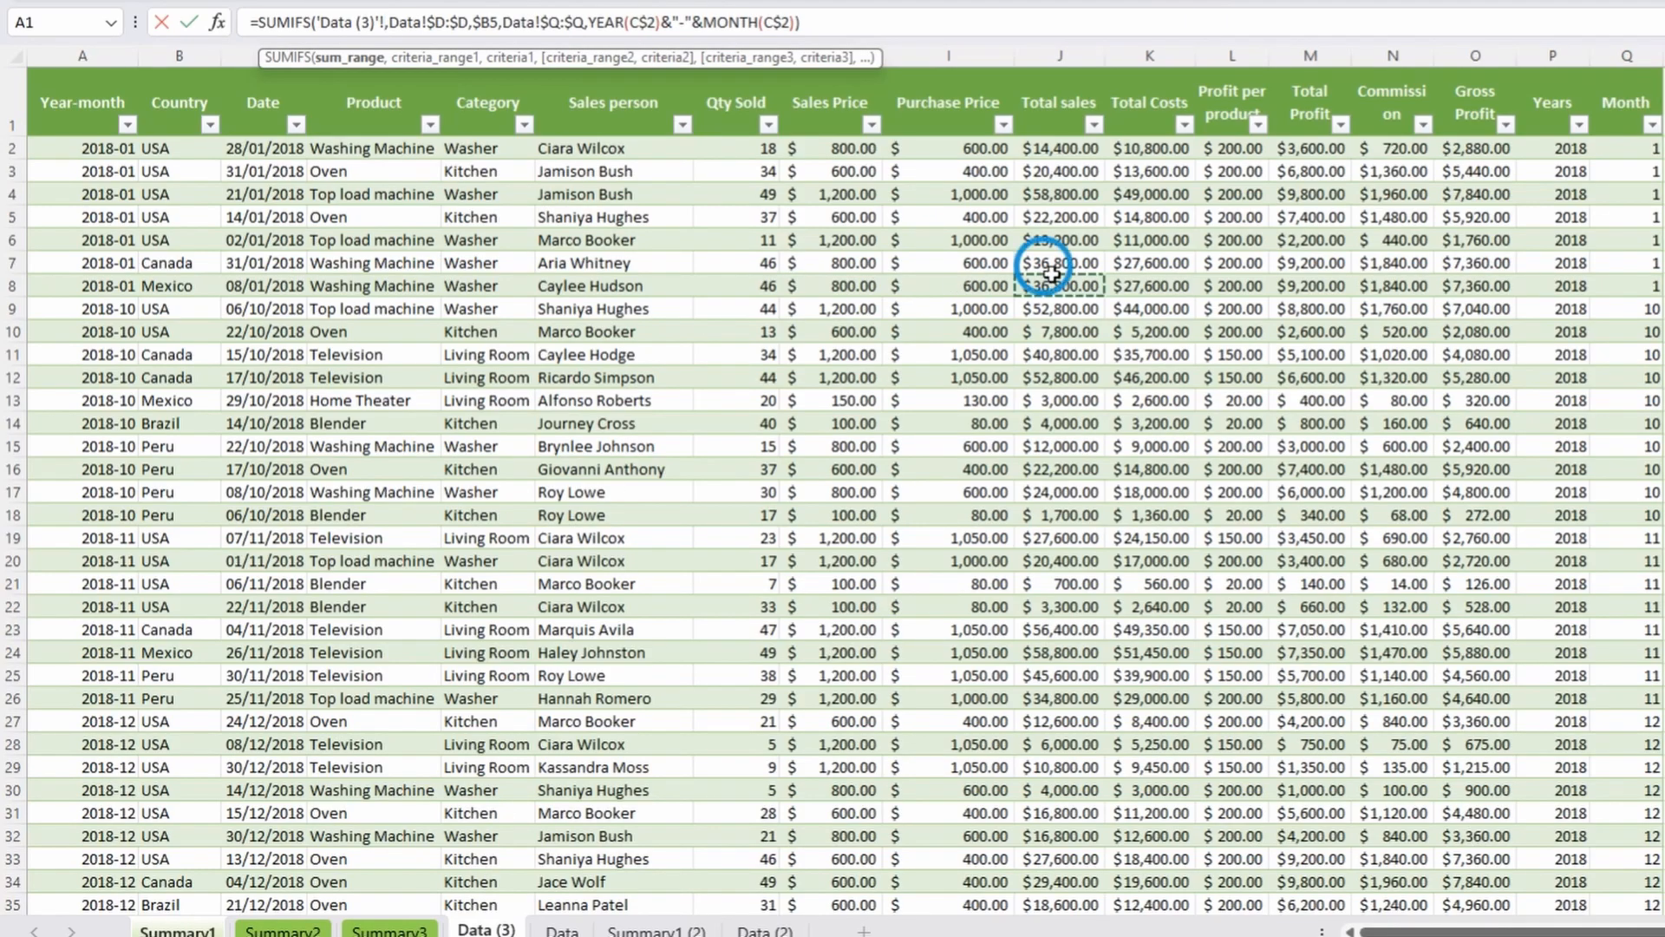
key("ctrl+space")
Replace the first criteria range of the C5 formula with DataTBLfromFiles[Category].
left_click_drag(532, 22, 612, 22)
key("Delete")
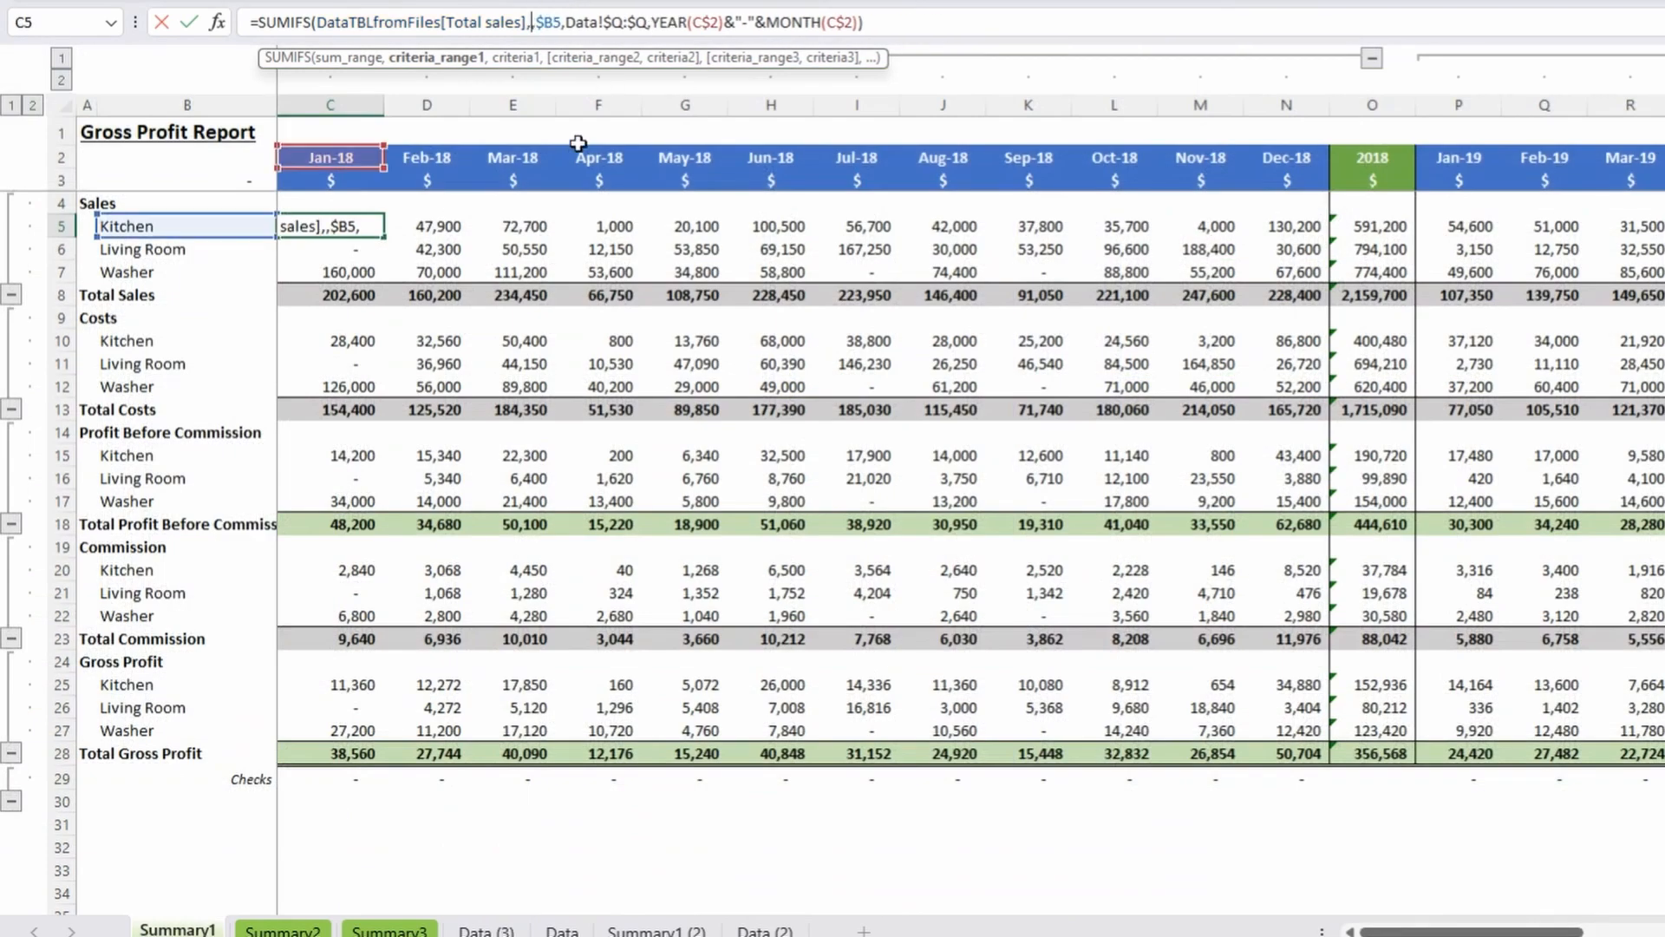
left_click(484, 929)
left_click(473, 301)
key("ctrl+space")
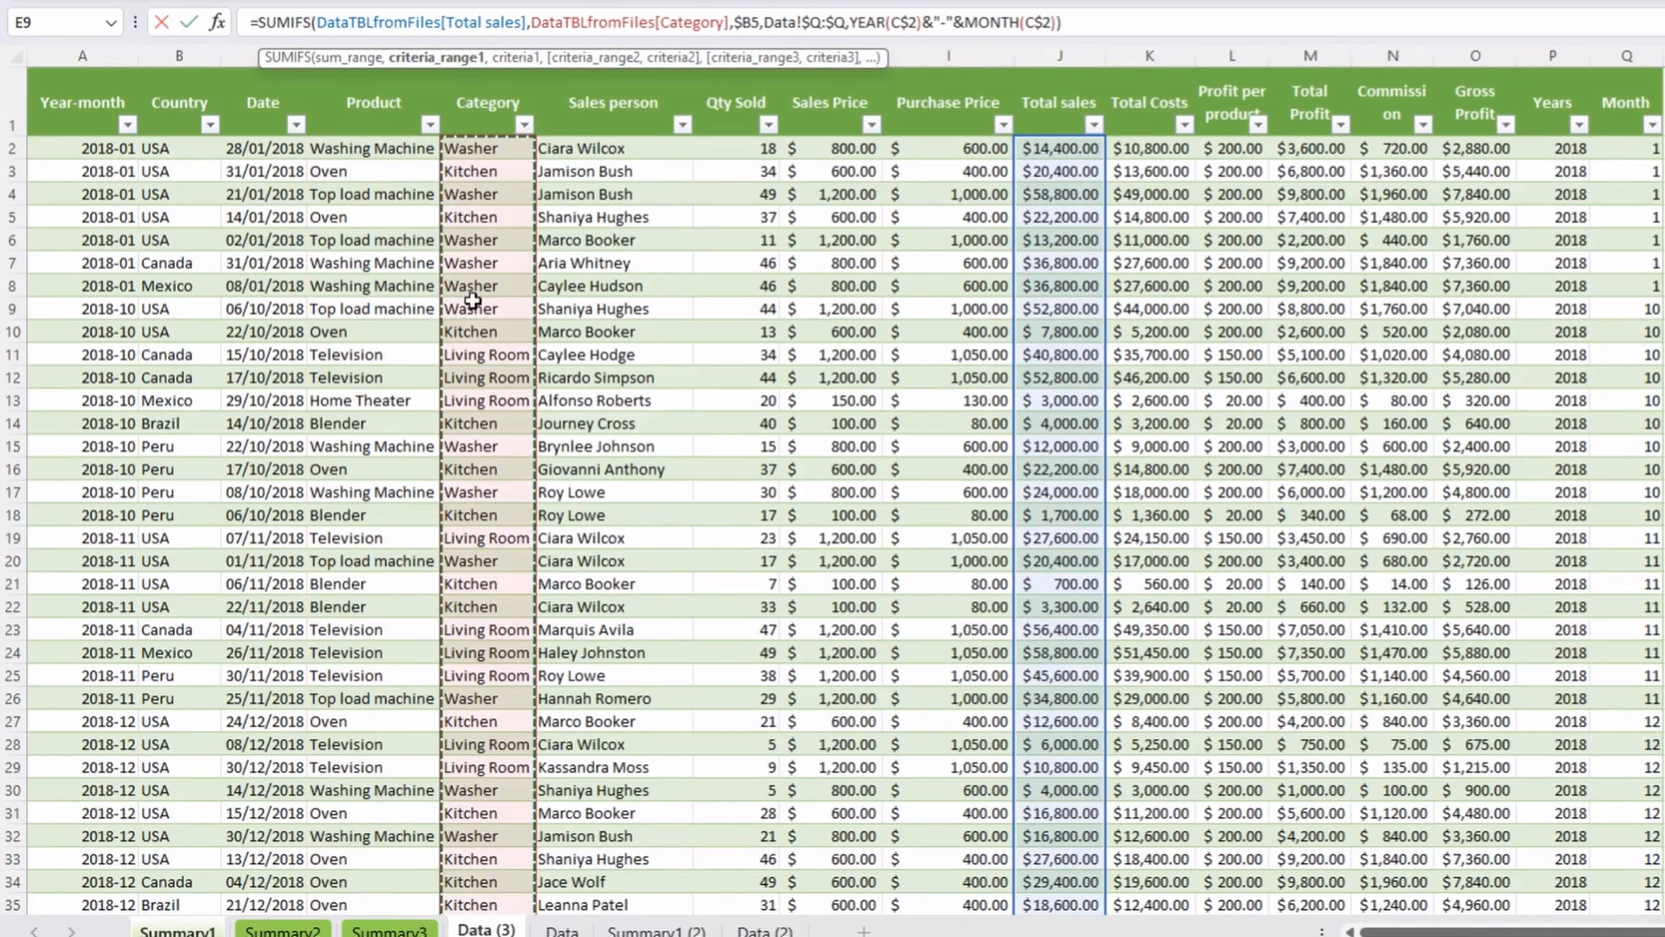
Replace the second criteria range of the C5 formula with DataTBLfromFiles[Date] and commit the formula.
left_click_drag(765, 22, 845, 21)
left_click(277, 332)
key("ctrl+space")
key("Return")
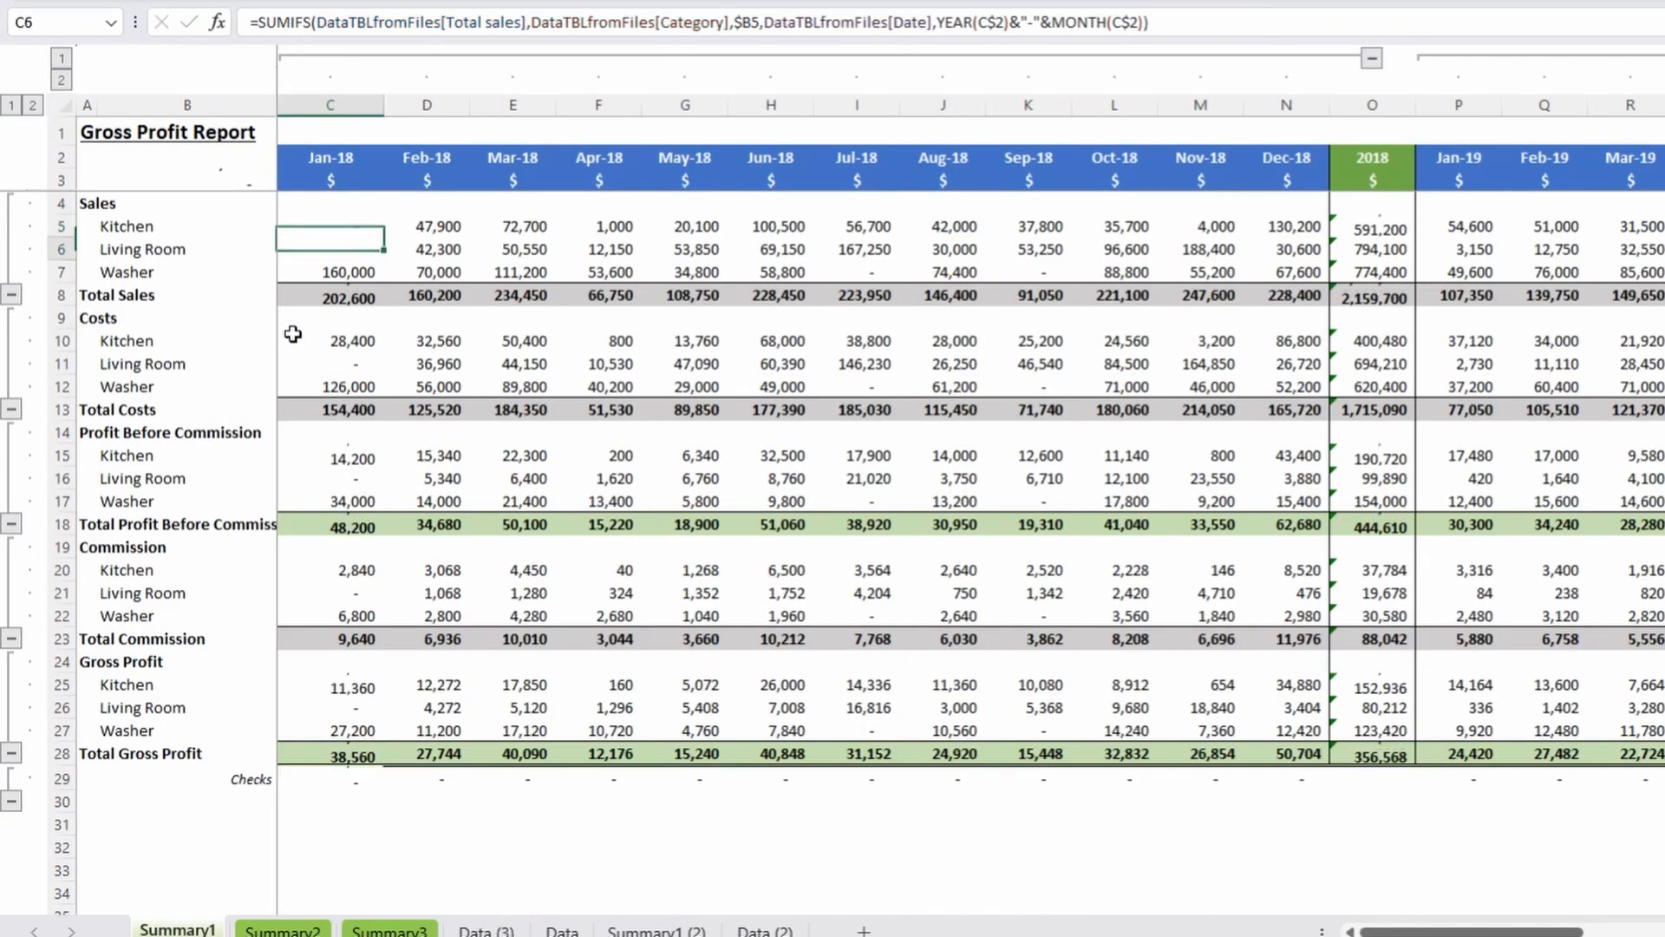
Compare the rebuilt C5 formula with its original version by undoing and redoing the change.
key("Up")
key("F2")
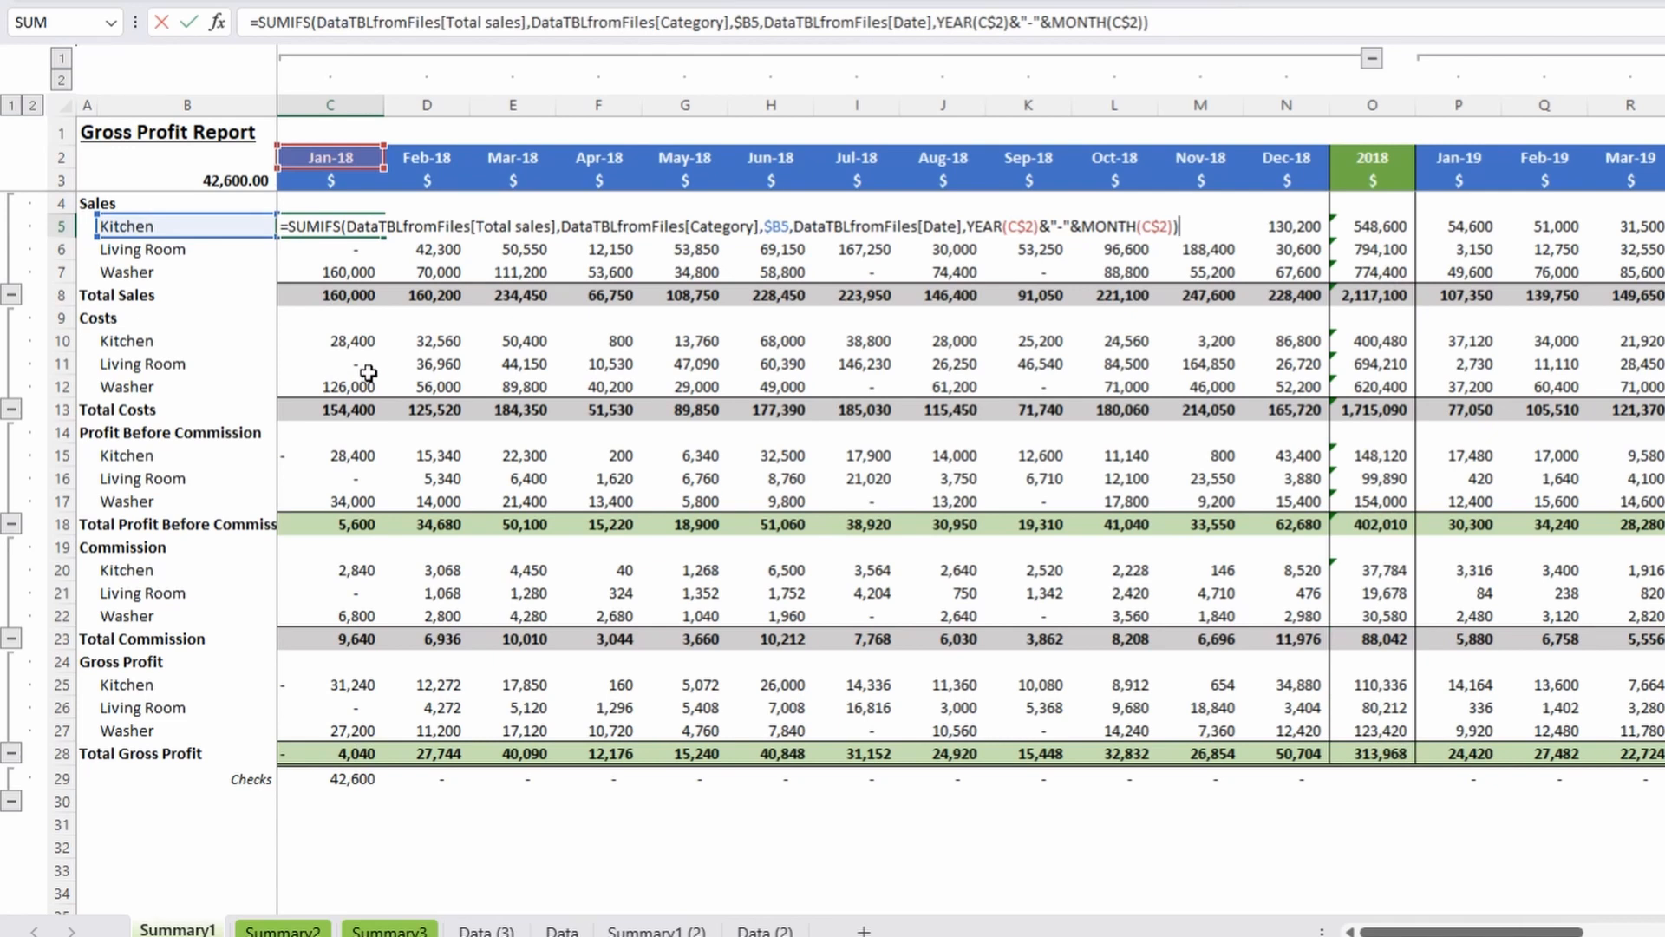
key("Escape")
key("F2")
key("Escape")
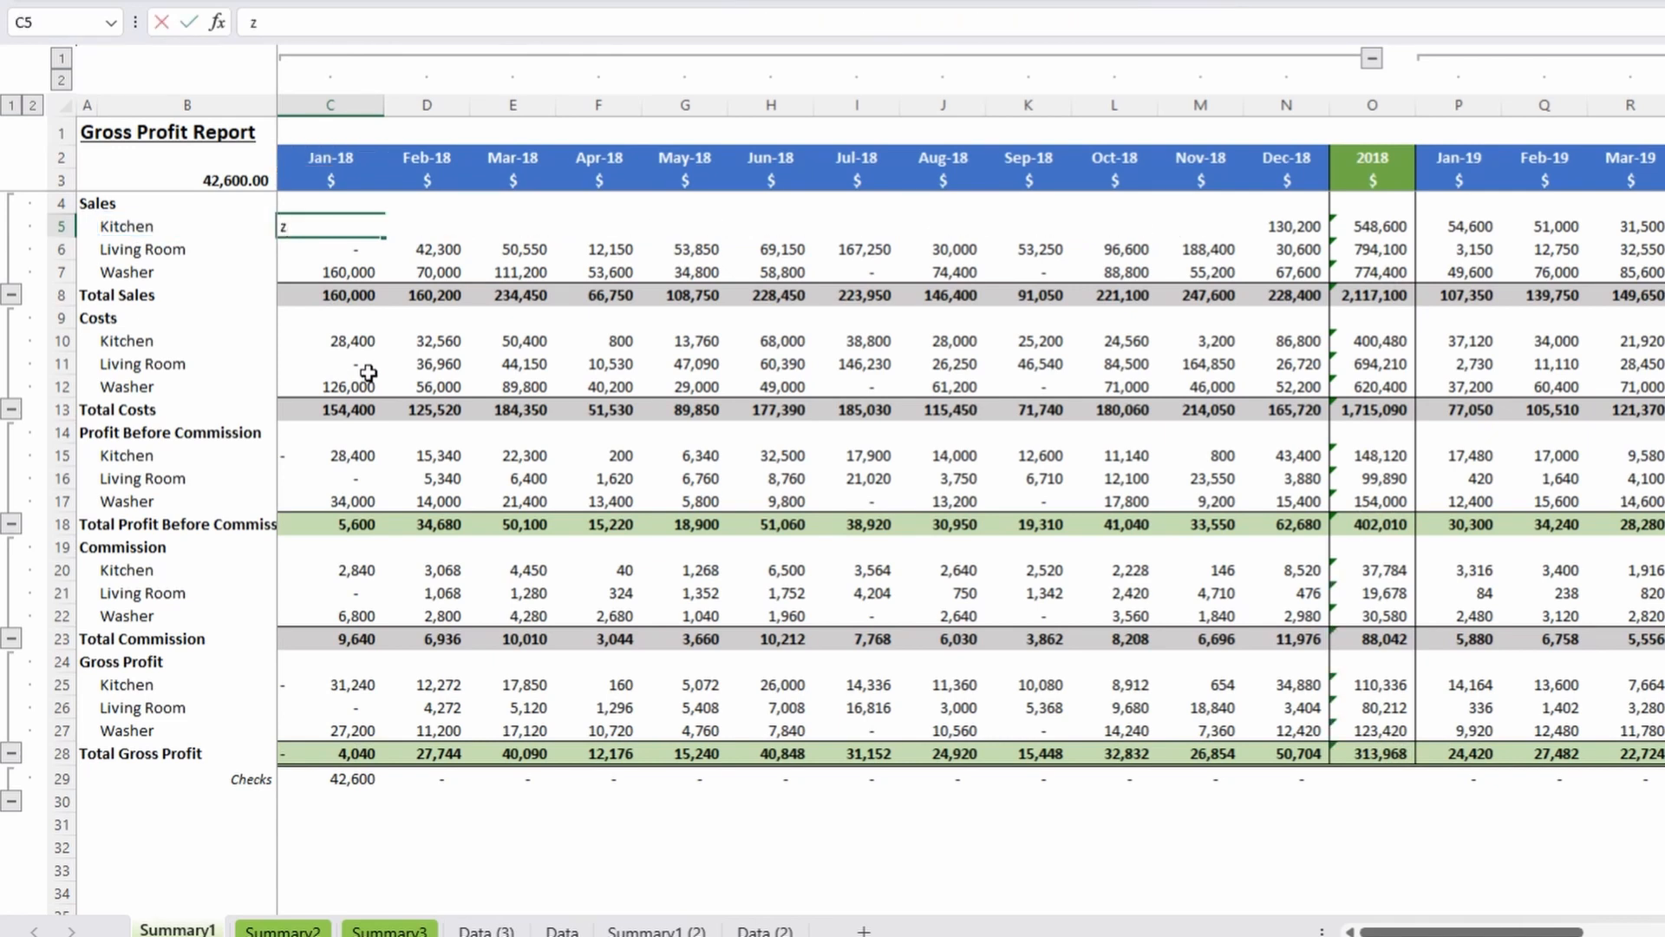
key("ctrl+z")
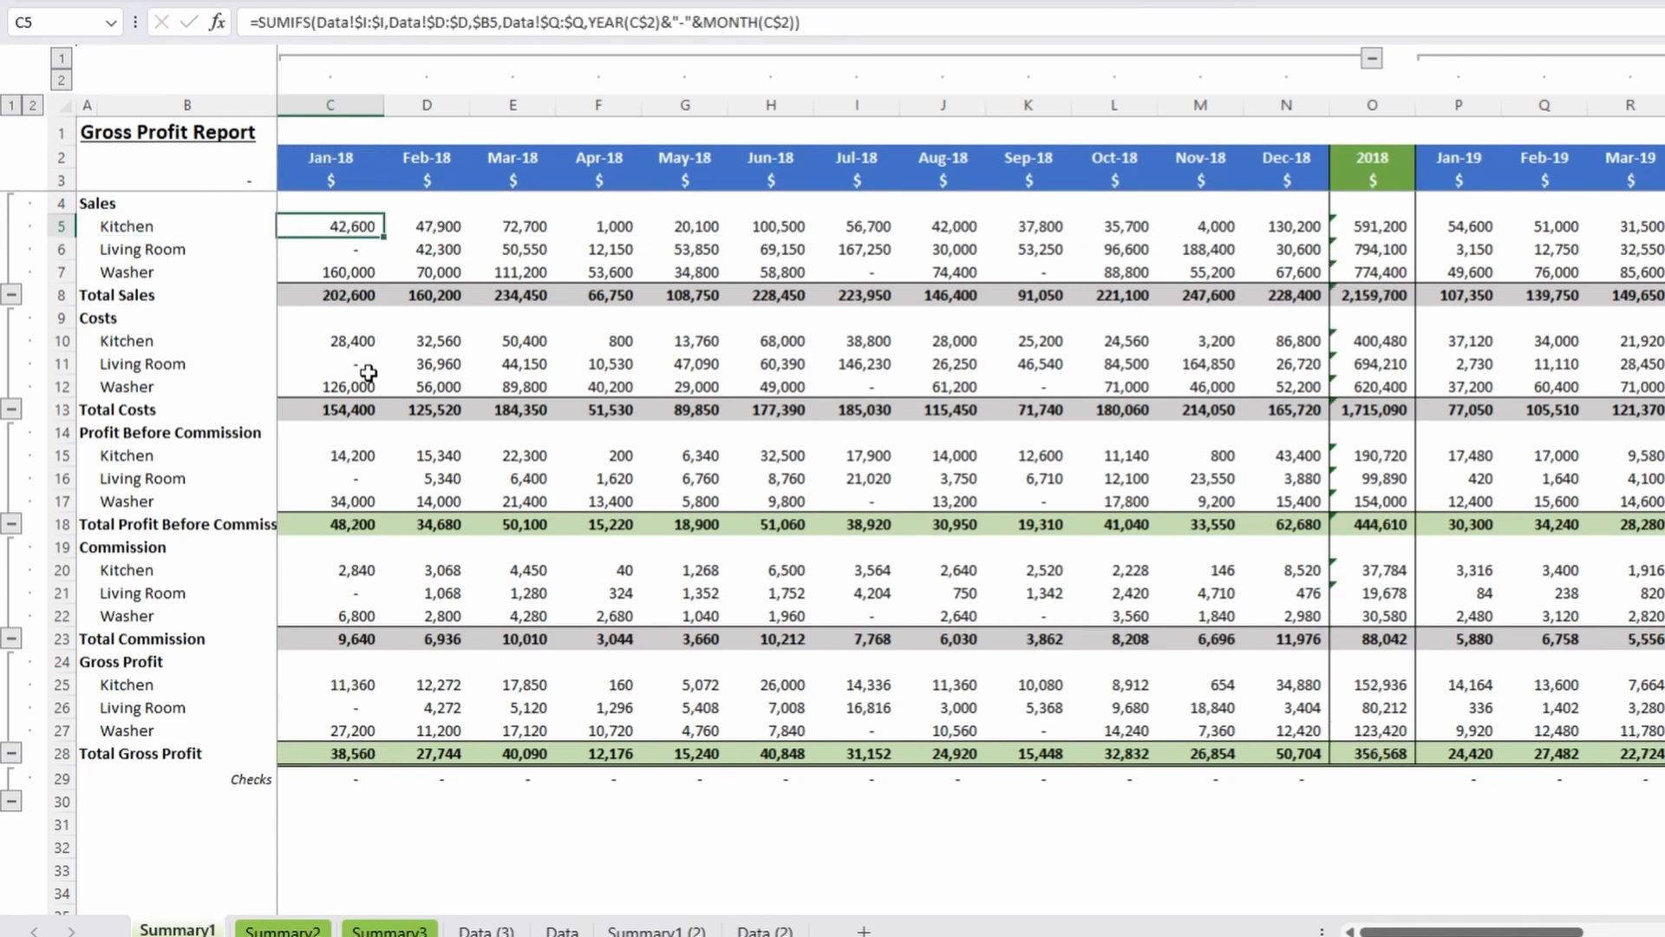
key("ctrl+y")
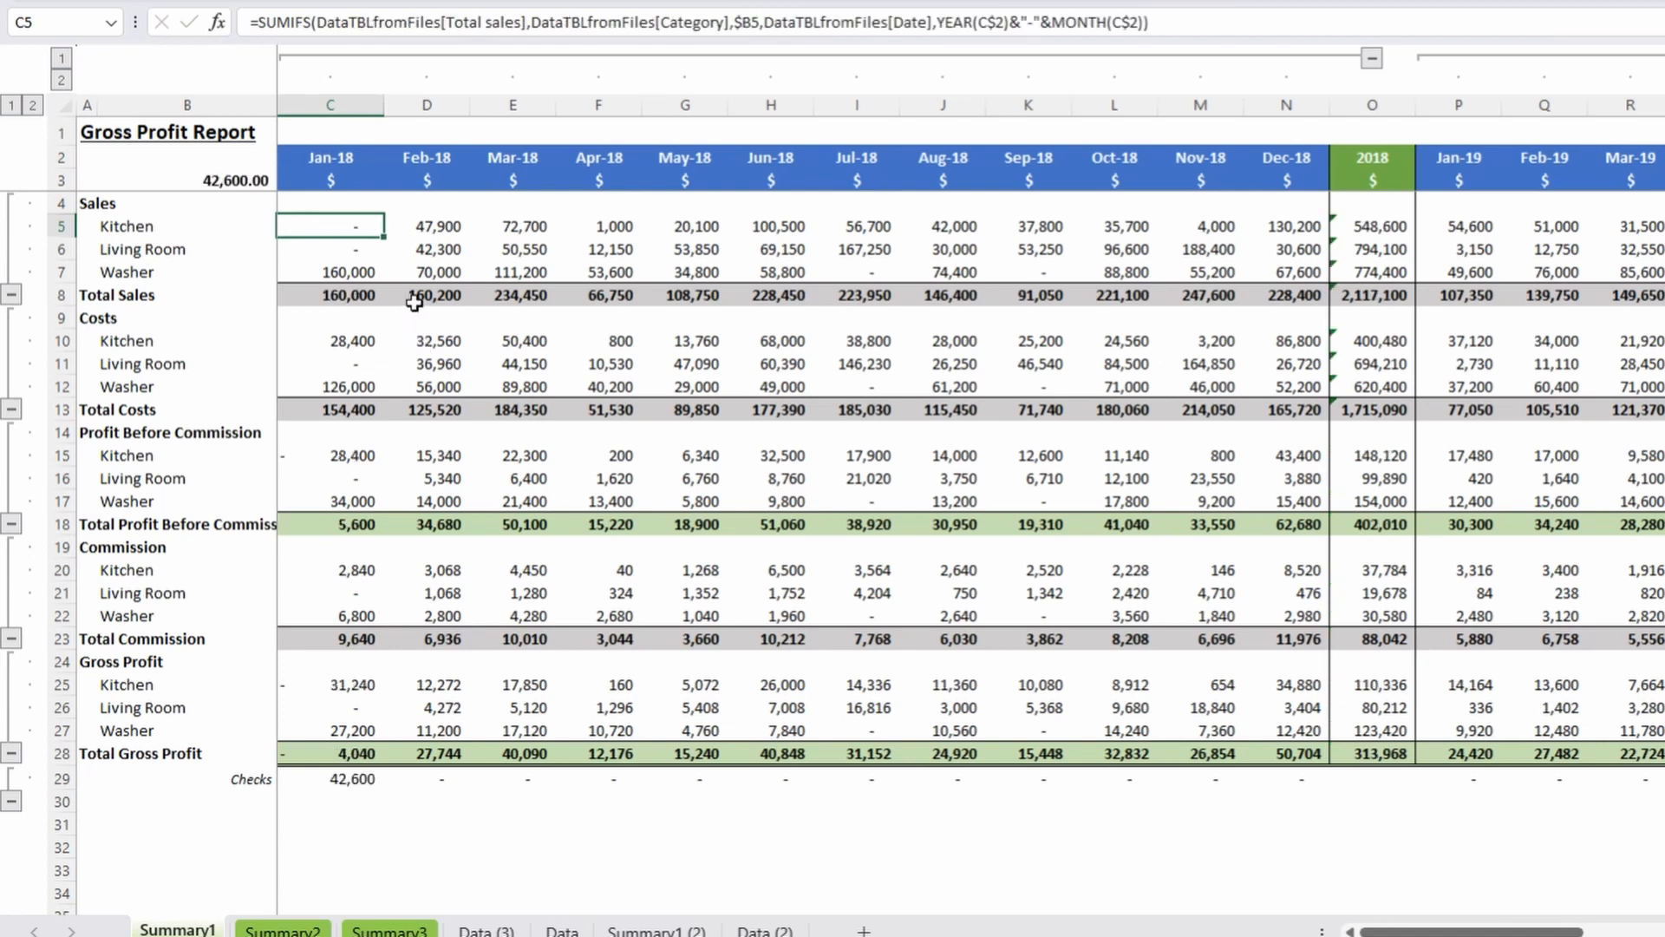
Check which Data sheet columns the D5 formula references, including the formula in column Q.
left_click(404, 225)
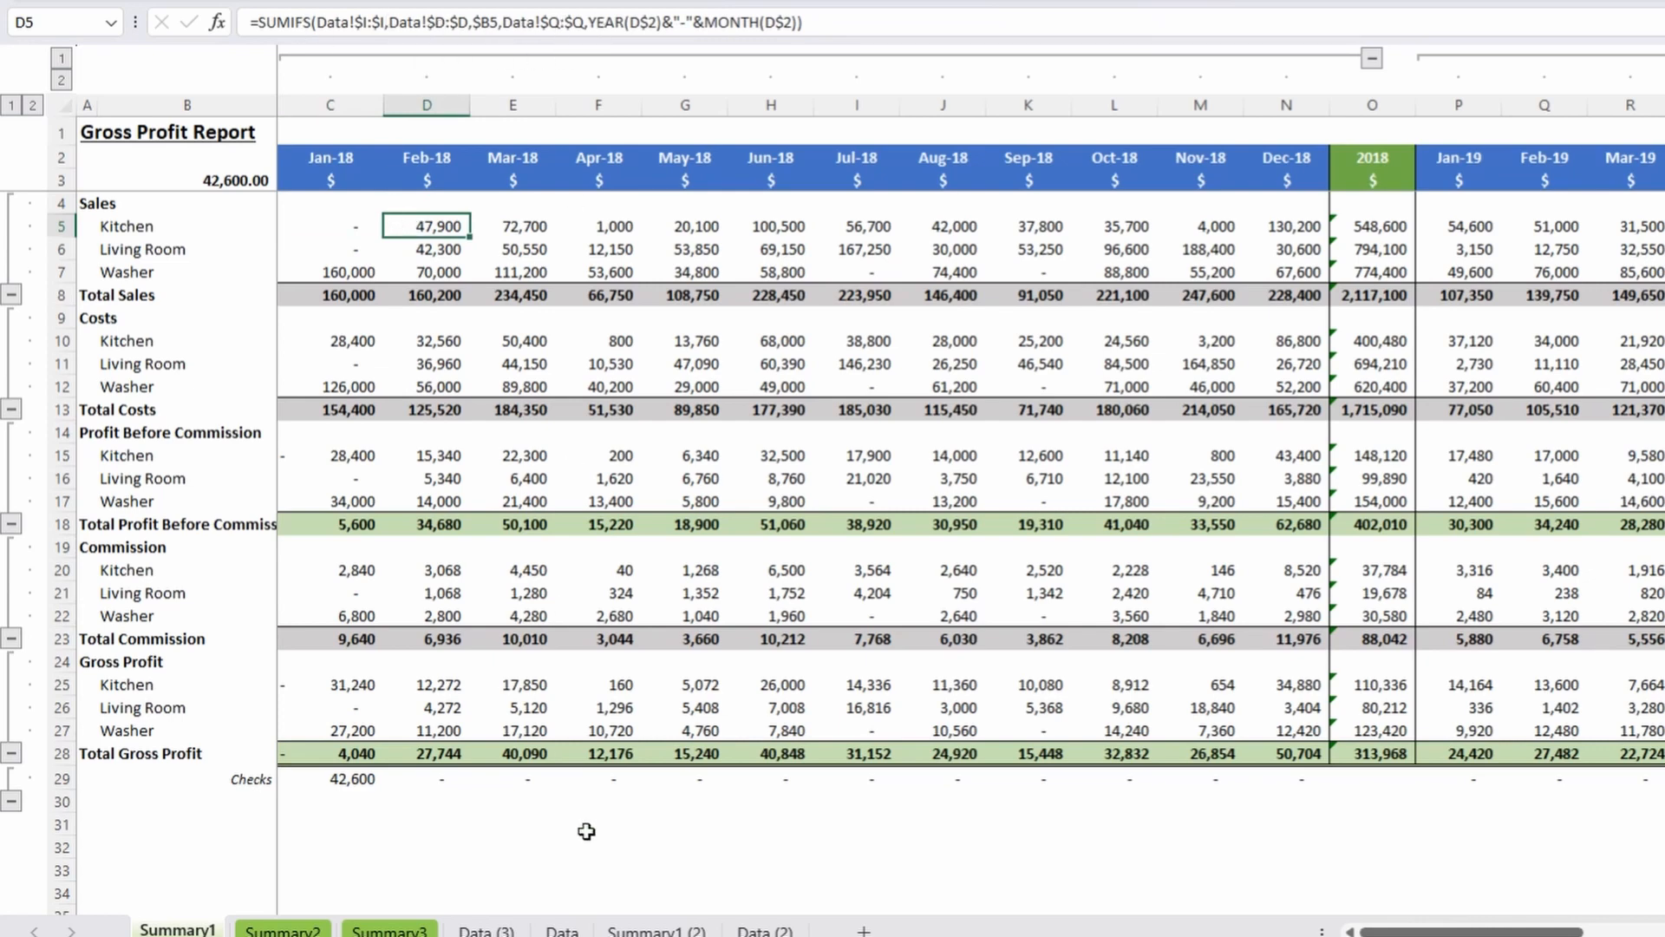
left_click(562, 929)
left_click(357, 52, "ctrl")
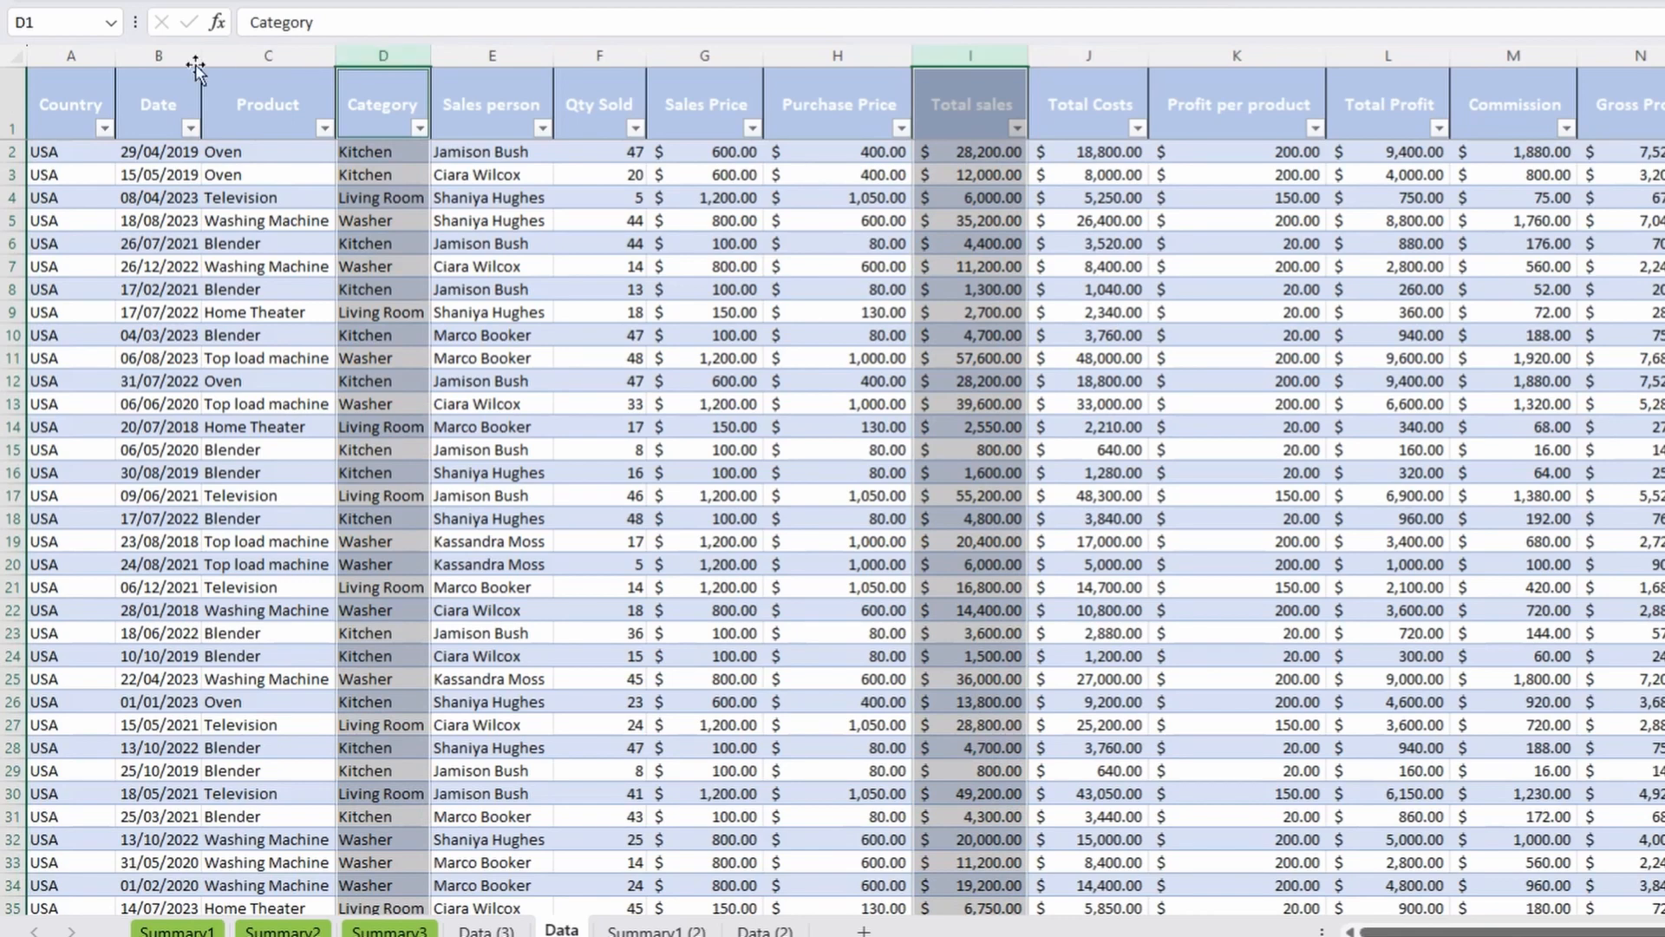
left_click(1664, 56, "ctrl")
left_click(1664, 336)
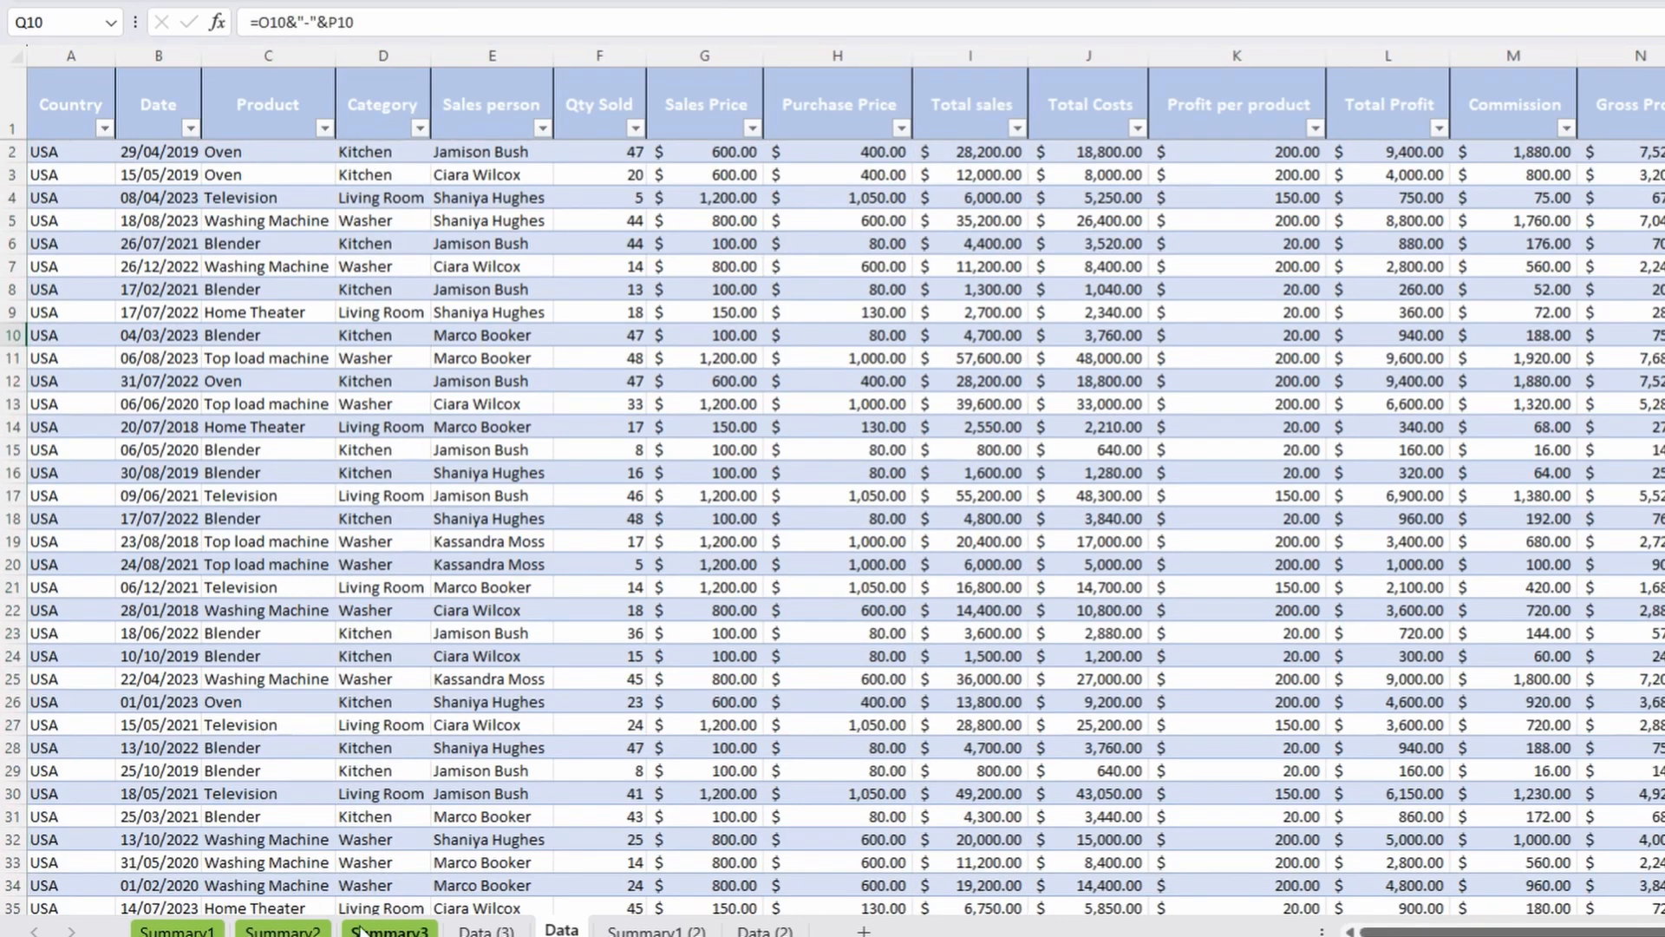
Change the Date column in the second criteria range of Summary1 C5 to Year-month and commit the formula.
left_click(177, 930)
left_click(926, 22)
left_click_drag(931, 21, 890, 22)
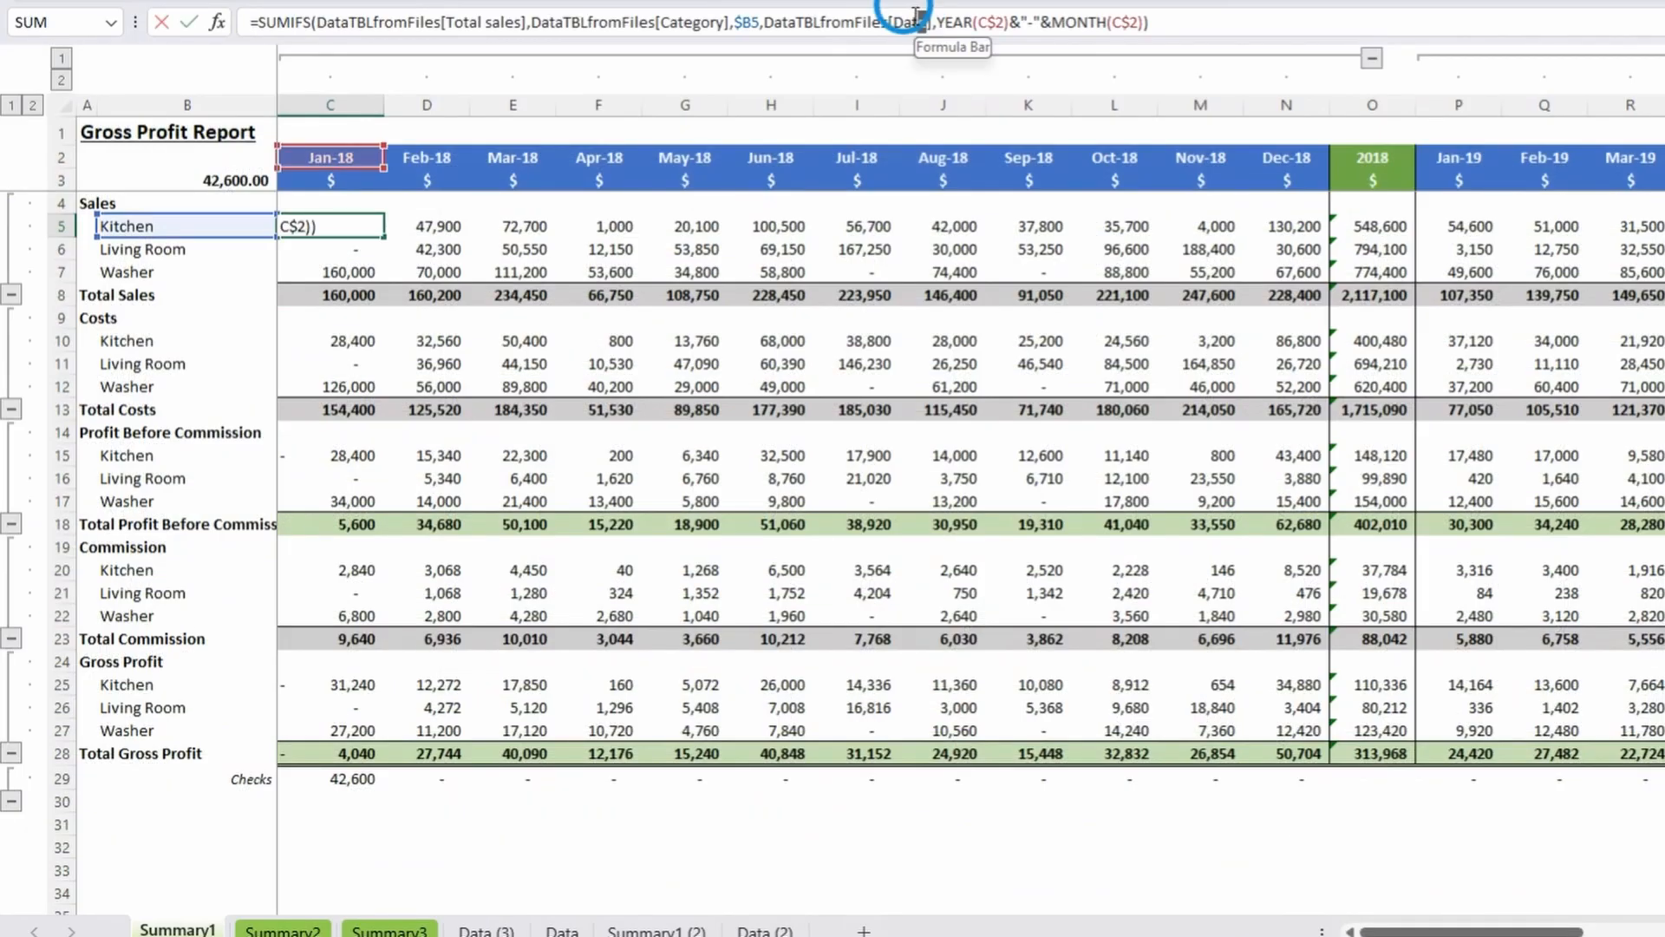
type("Year-month")
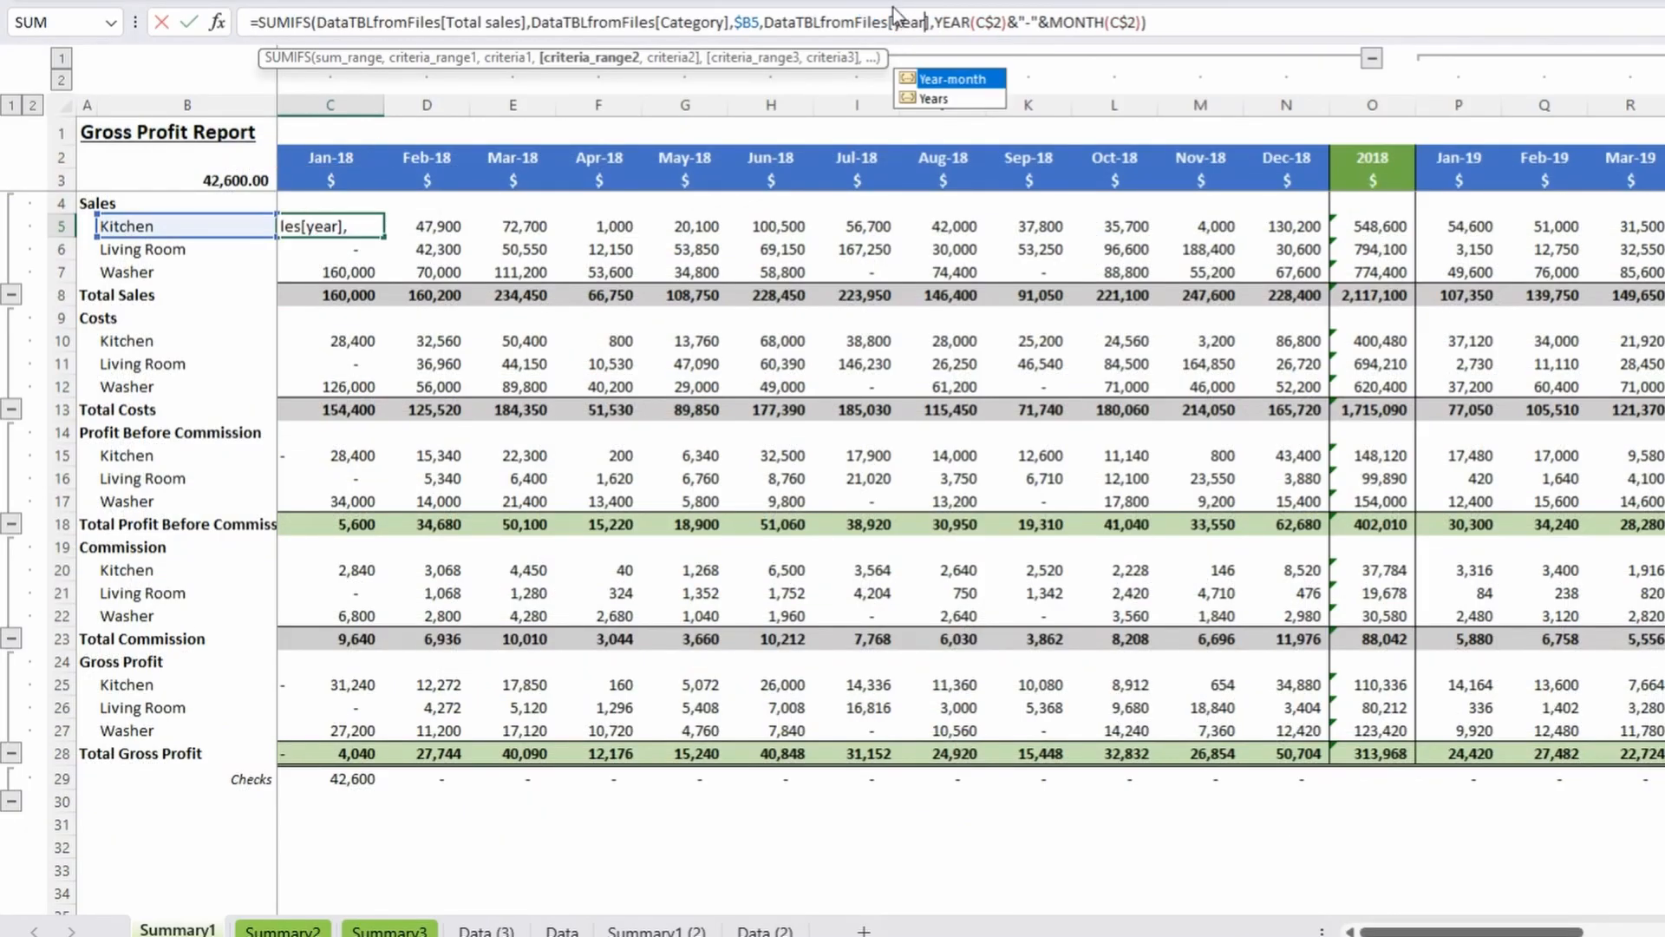
key("Tab")
key("ctrl+Return")
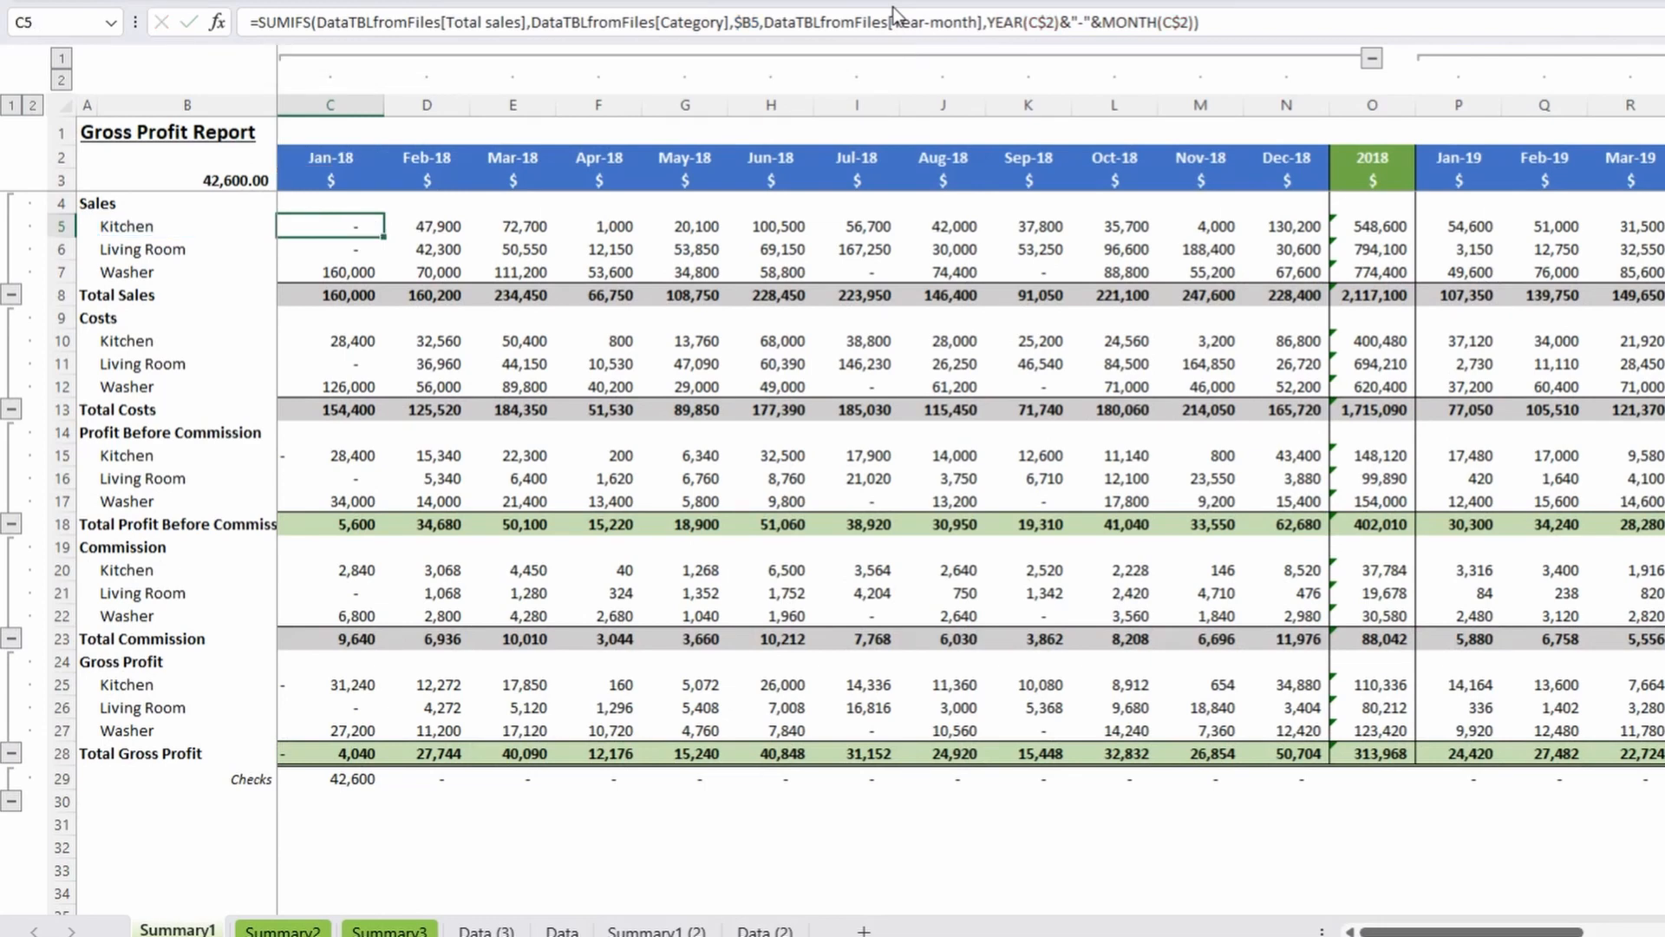
Try wrapping the month part of the C5 date criterion in TEXT with the "mm" format, and review the criterion.
double_click(1004, 22)
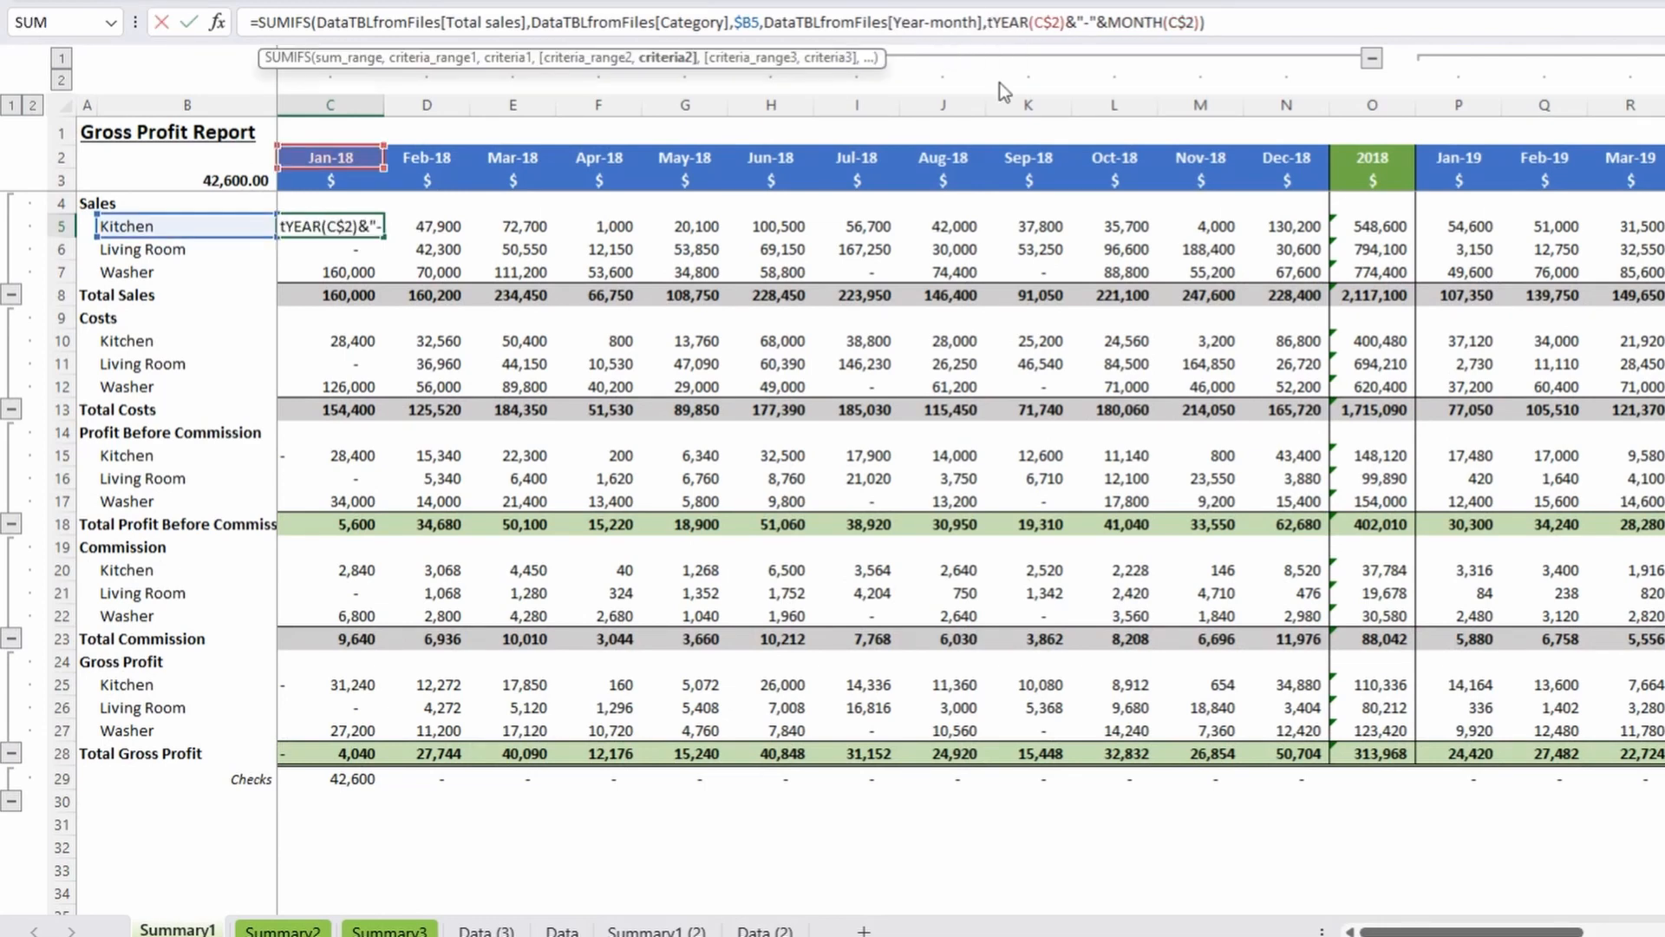
type("TEXT")
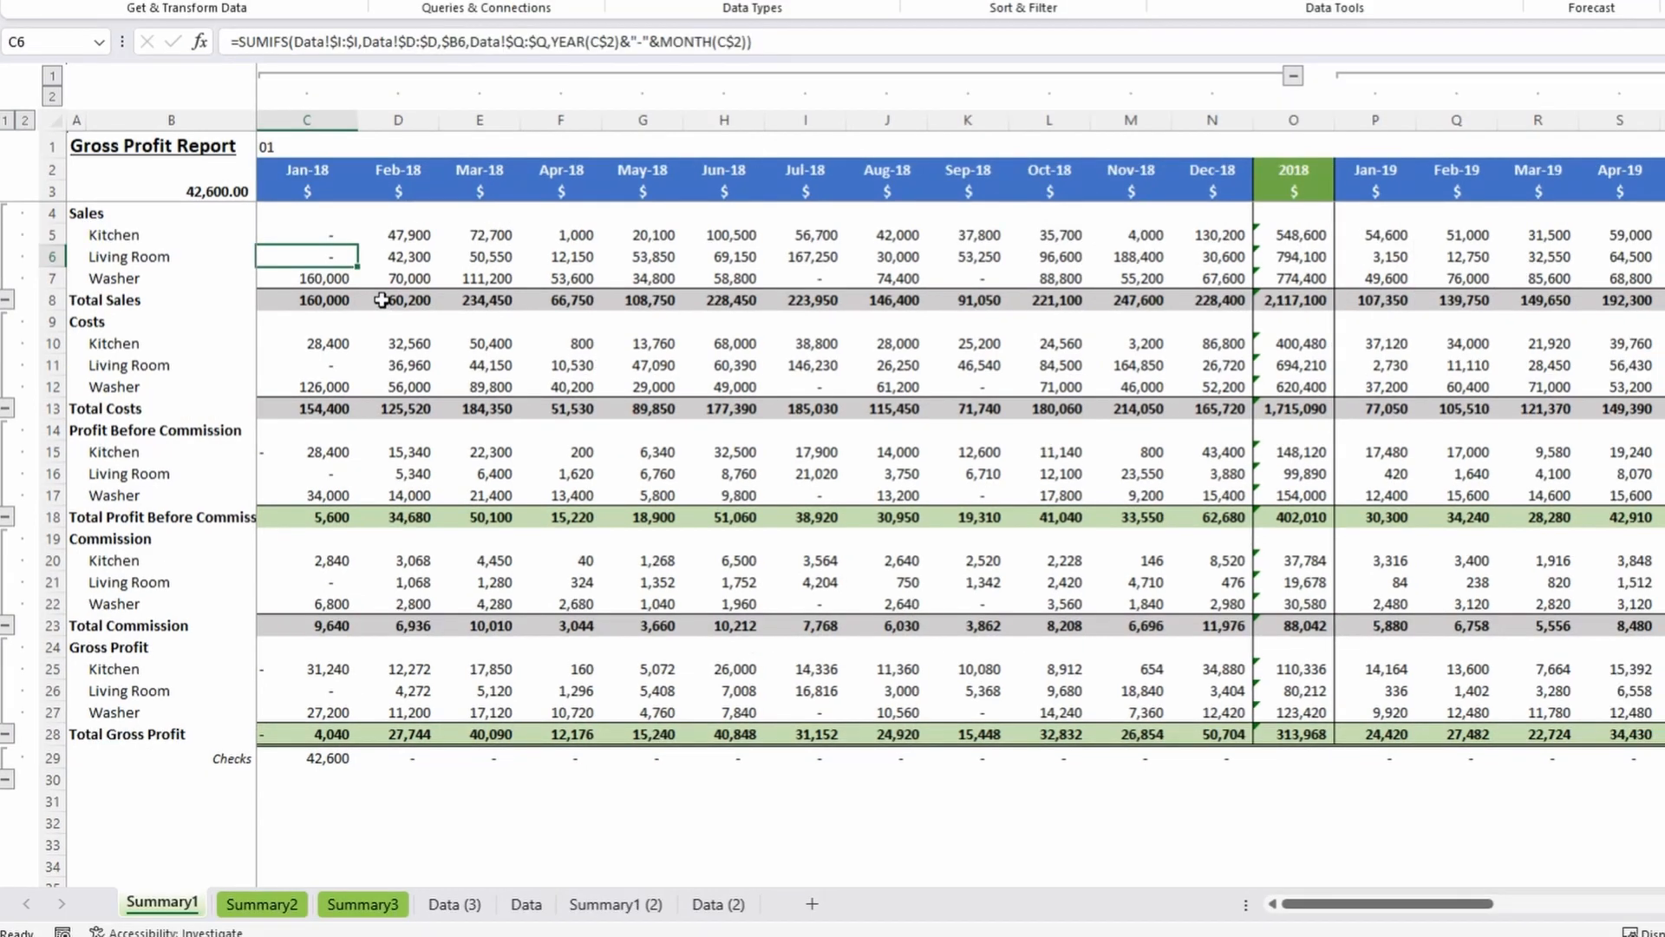
left_click(340, 231)
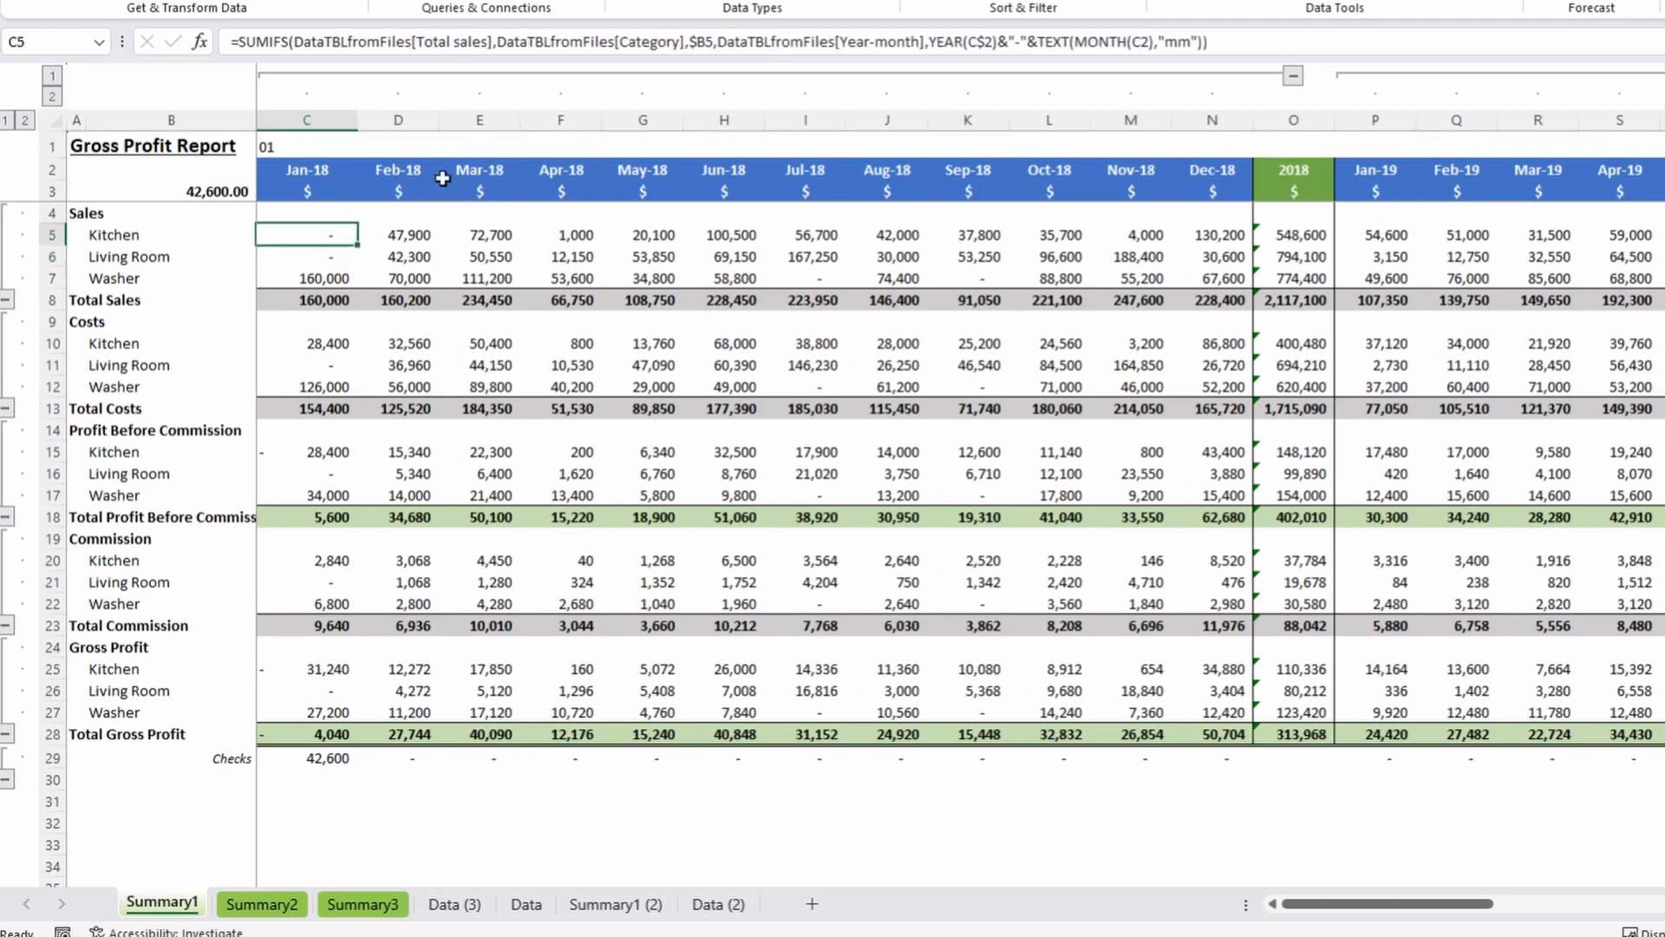
left_click_drag(943, 41, 1203, 36)
Check the Year-month values on the Data (3) sheet and add a Year-month2 column header in R1.
left_click(433, 904)
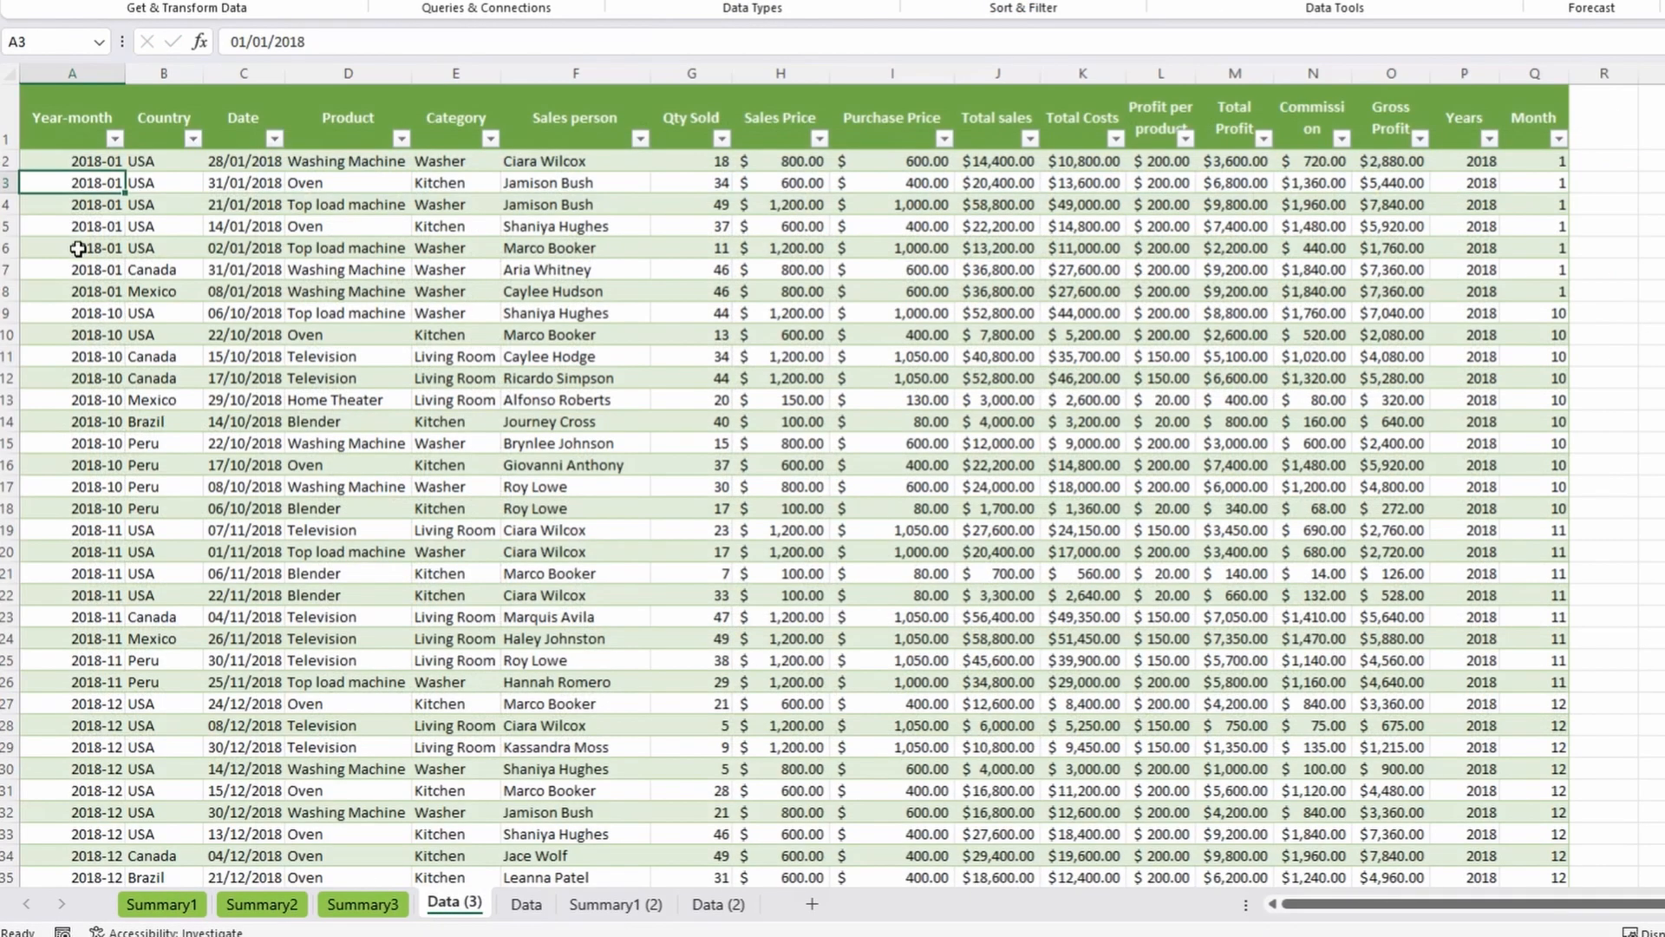
left_click_drag(78, 247, 90, 371)
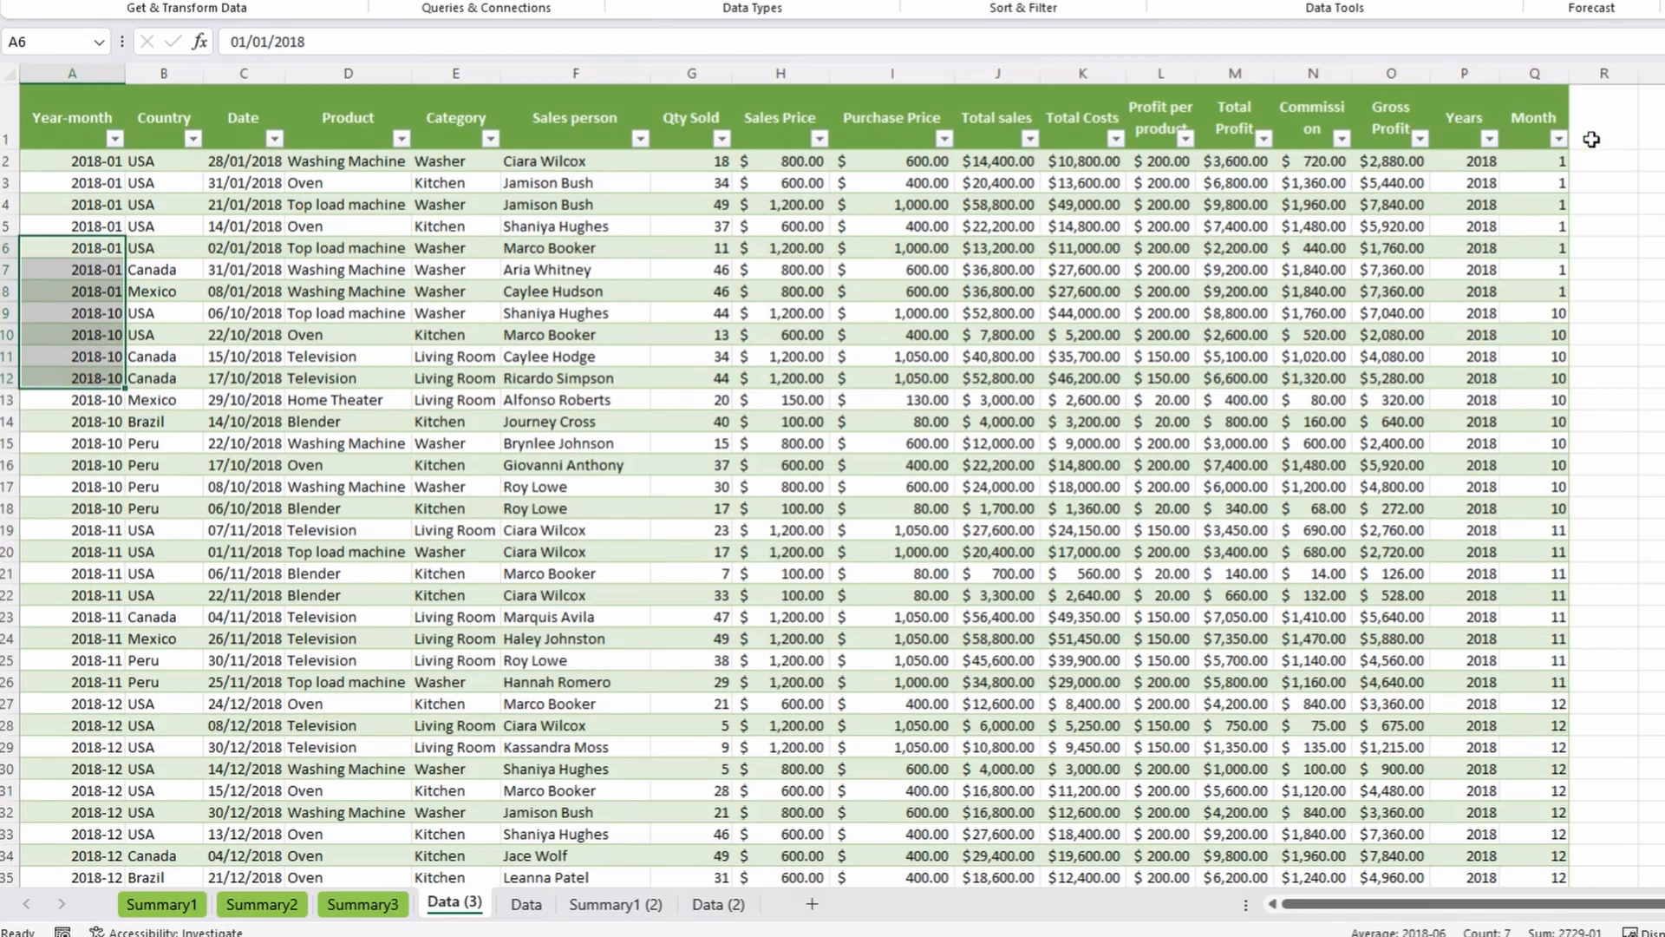
left_click(82, 141)
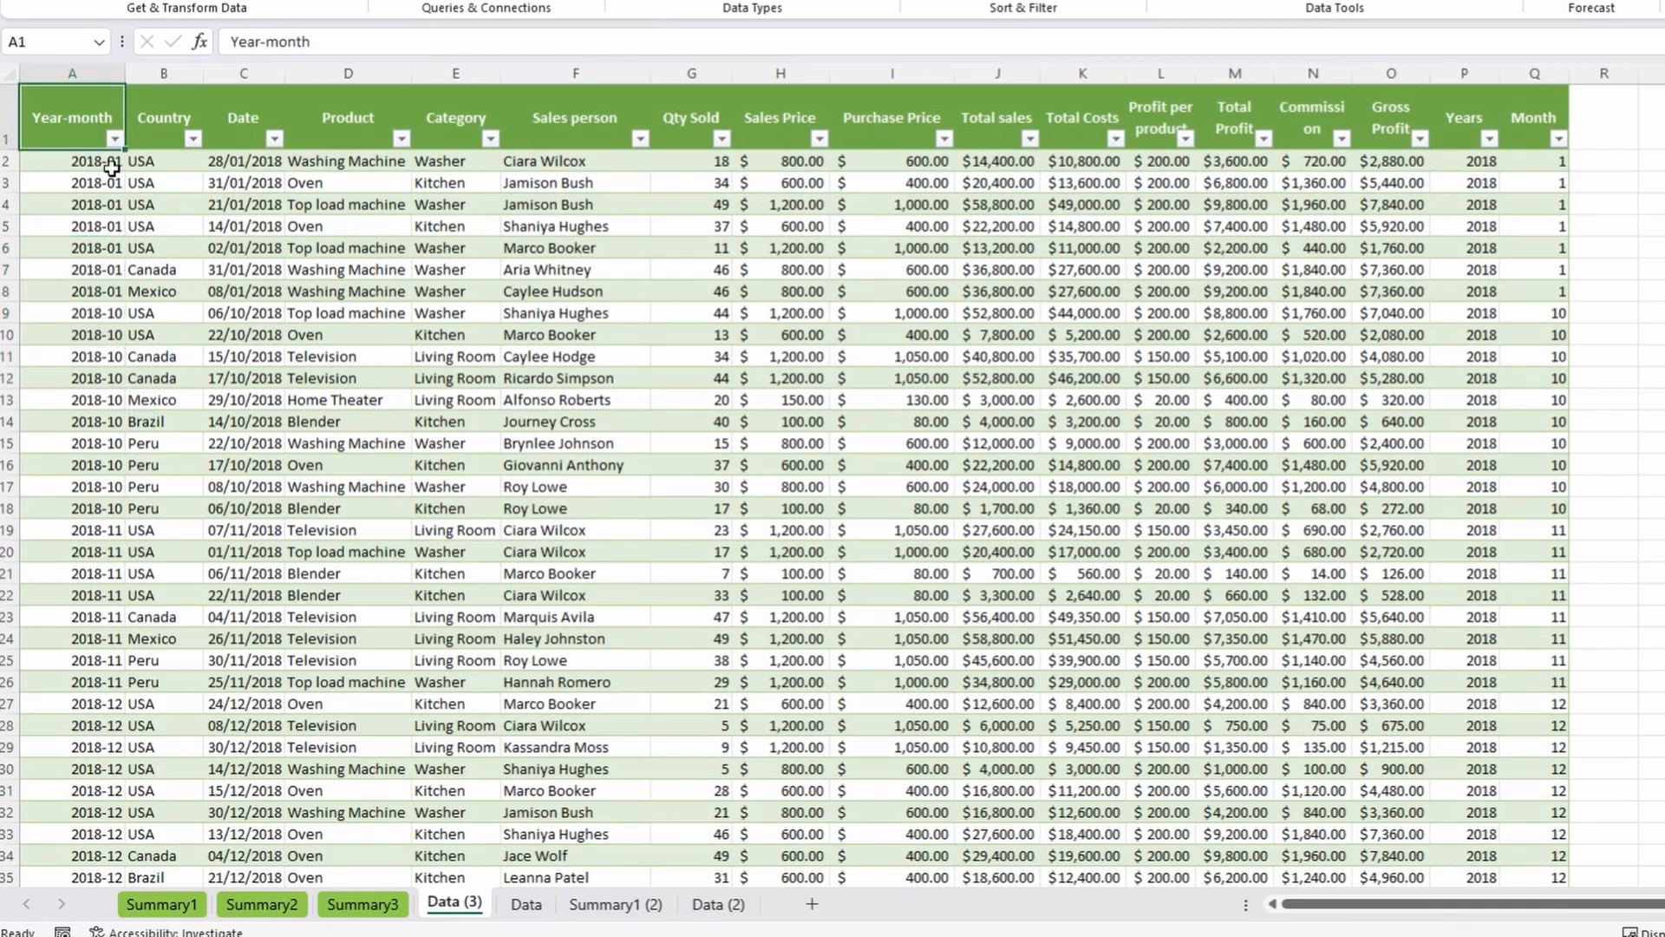
left_click(1607, 122)
type("Year")
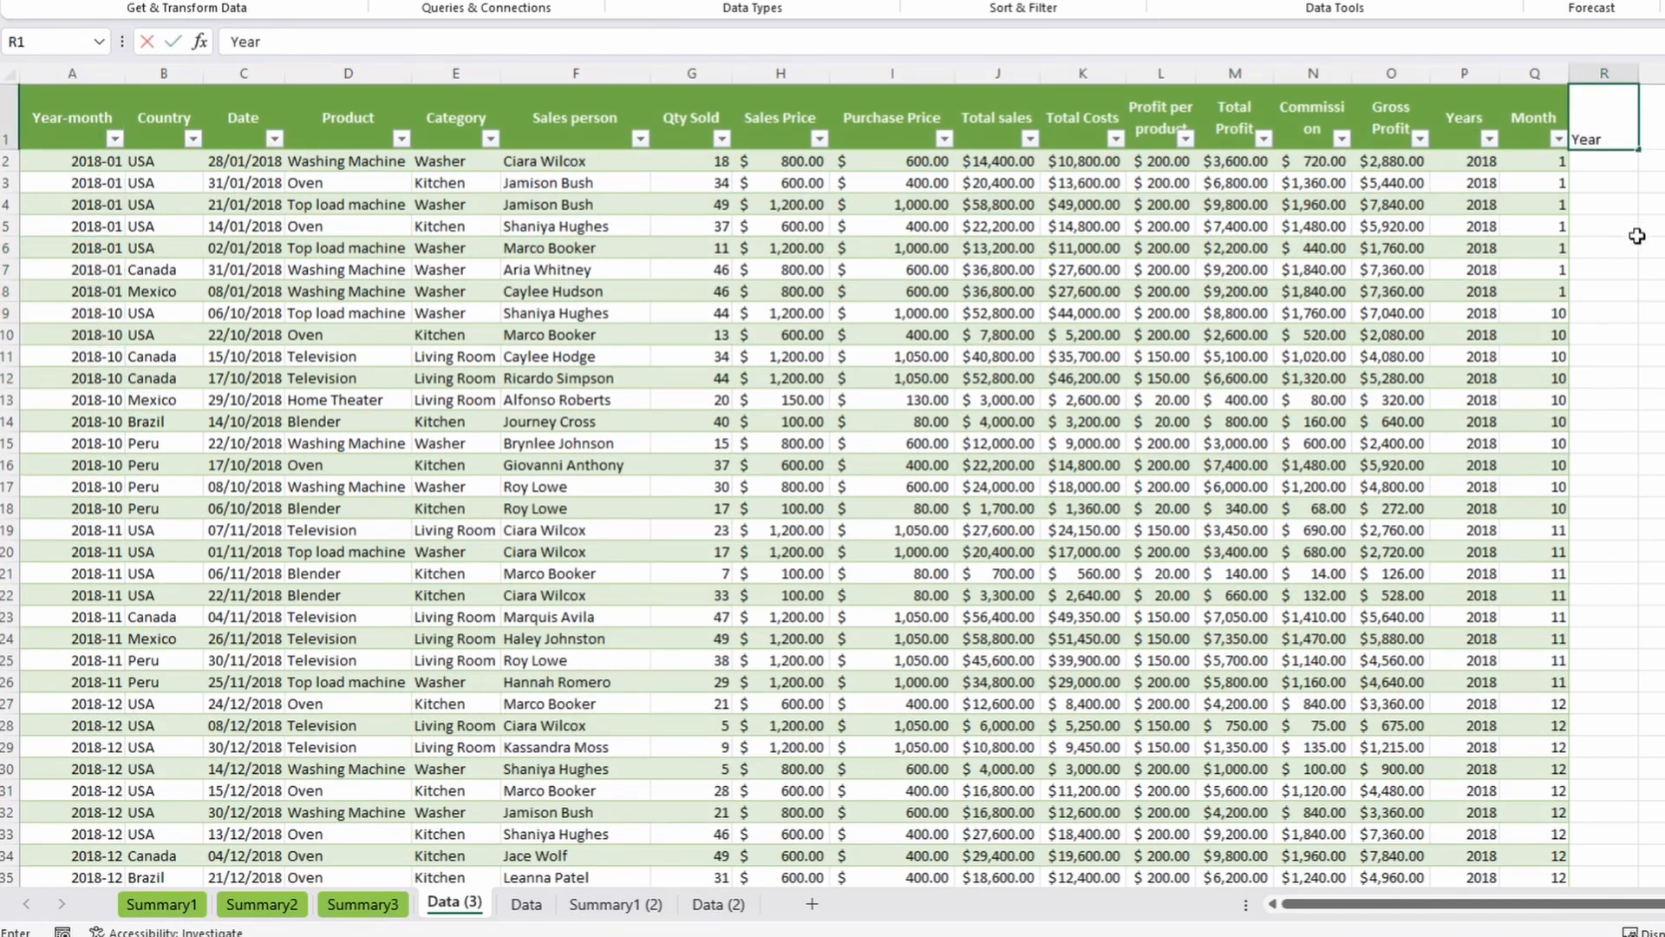
type("-month2")
key("Return")
type("=")
key("Left")
key("Left")
type("&")
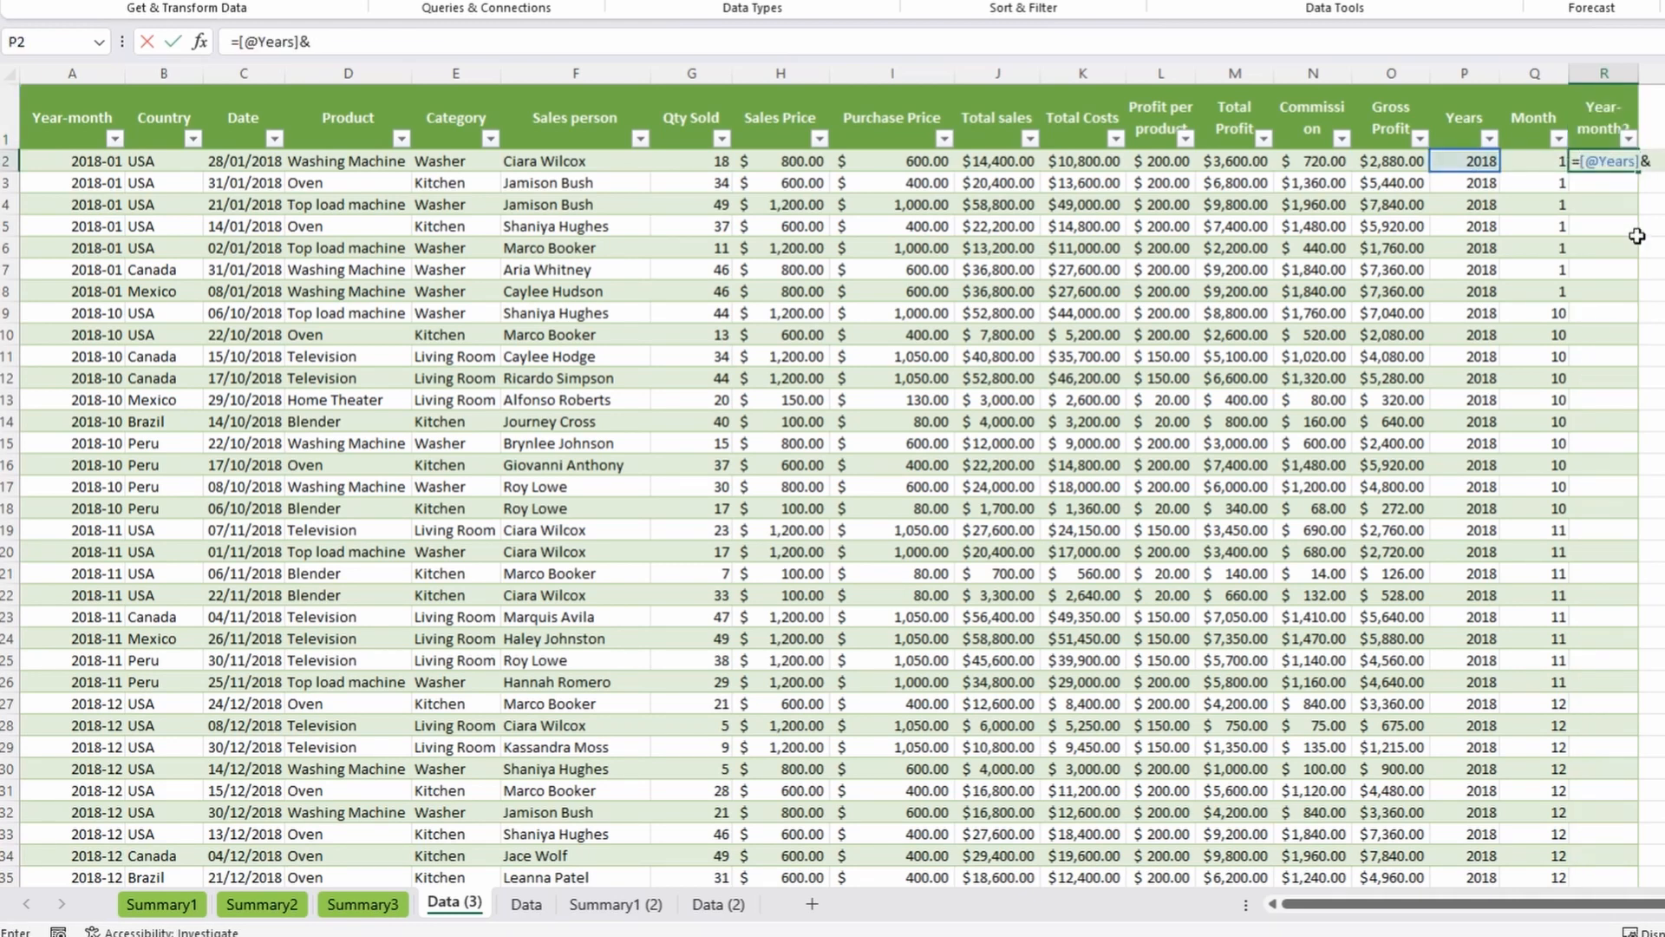
type("\"-\"&")
key("Left")
key("Return")
In Summary1 C5, remove the TEXT wrapper around MONTH(C2), change the second criteria range to Year-month2, and commit the formula.
key("ctrl+Page_Up")
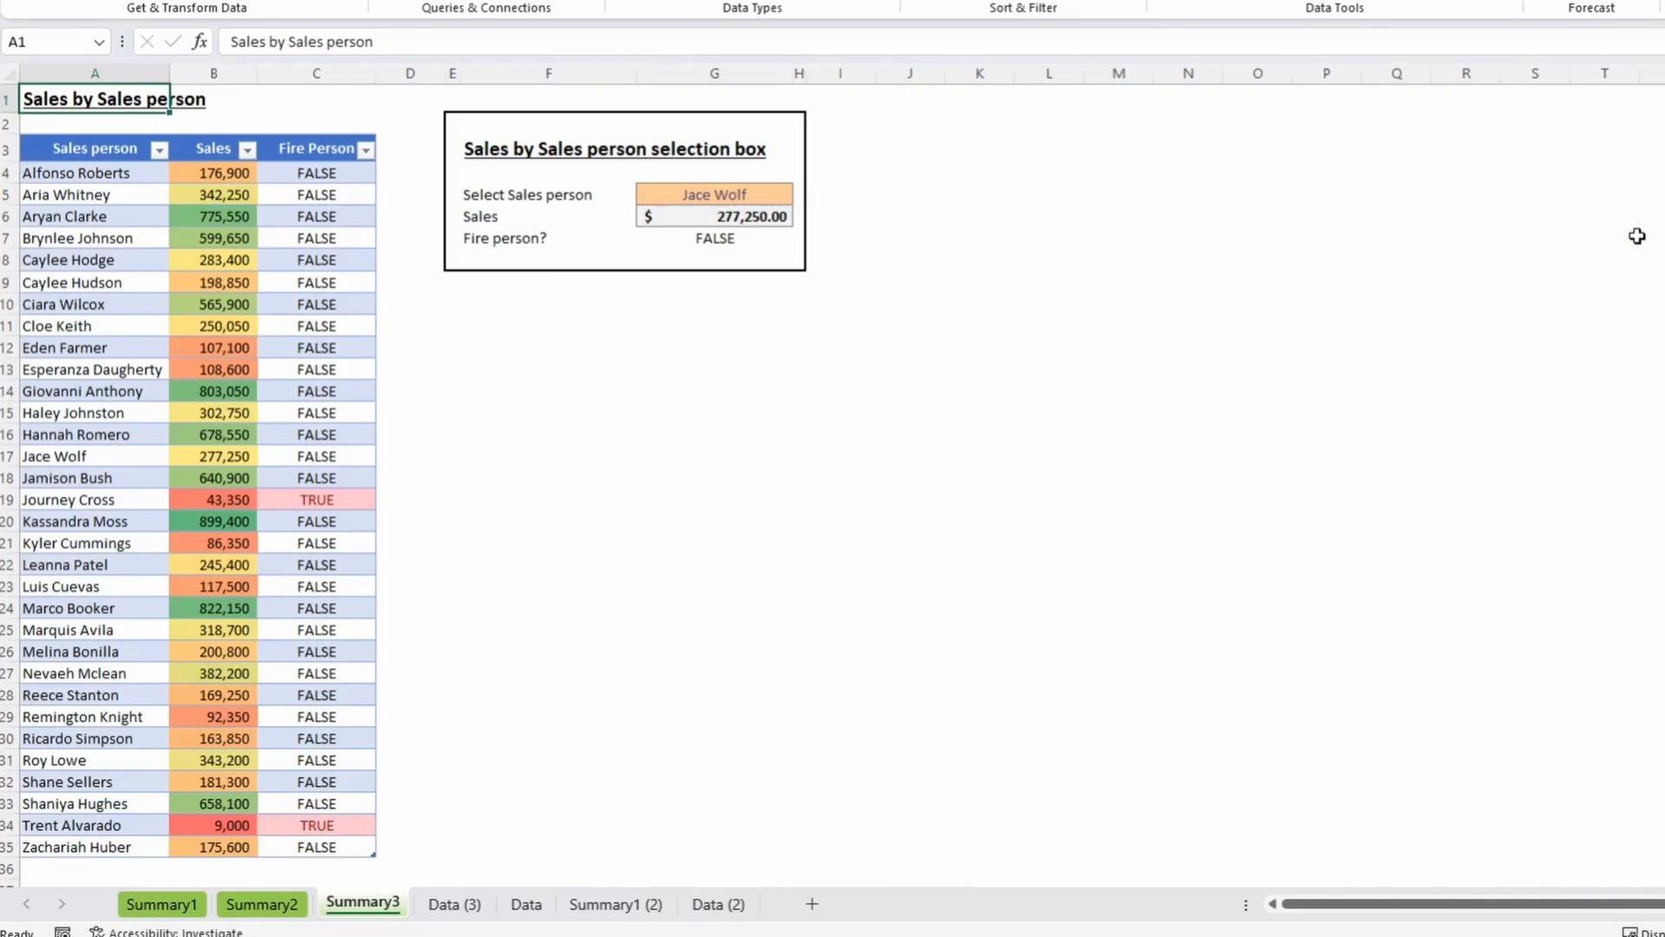
key("ctrl+Page_Up")
key("ctrl+Page_Up")
key("F2")
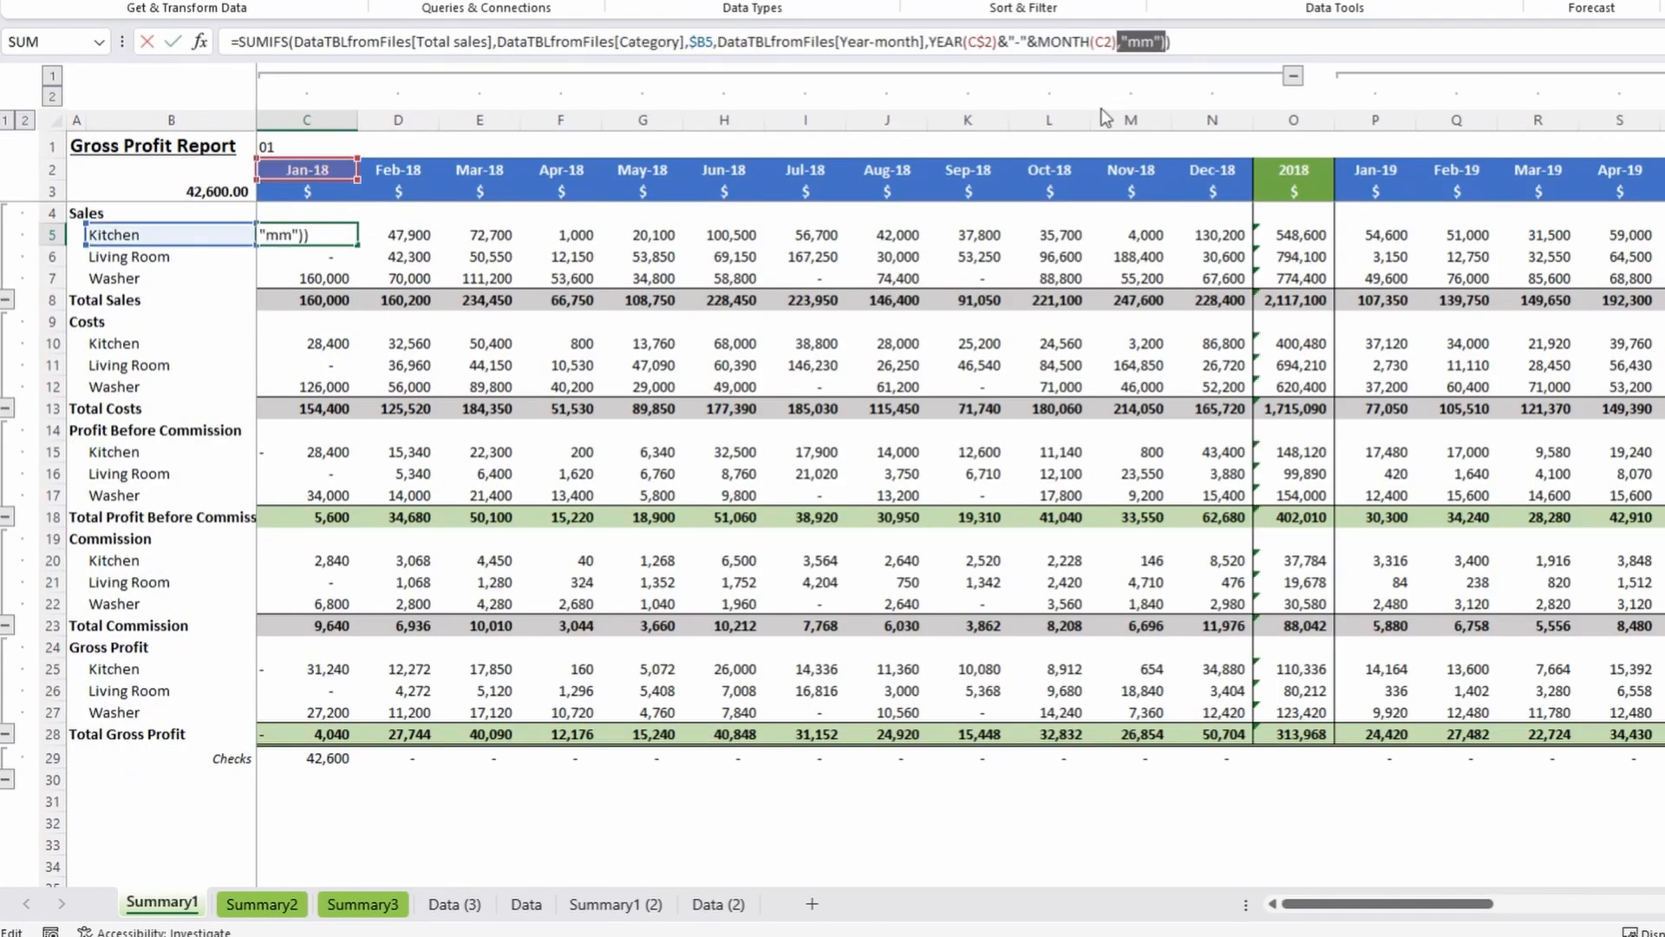
key("Left")
key("Left")
key("Left")
key("Left")
key("Left")
key("Left")
key("Left")
key("Left")
key("Left")
key("Left")
key("Left")
key("Left")
key("Left")
key("Left")
key("Left")
key("Left")
key("Left")
key("Left")
key("Left")
key("Left")
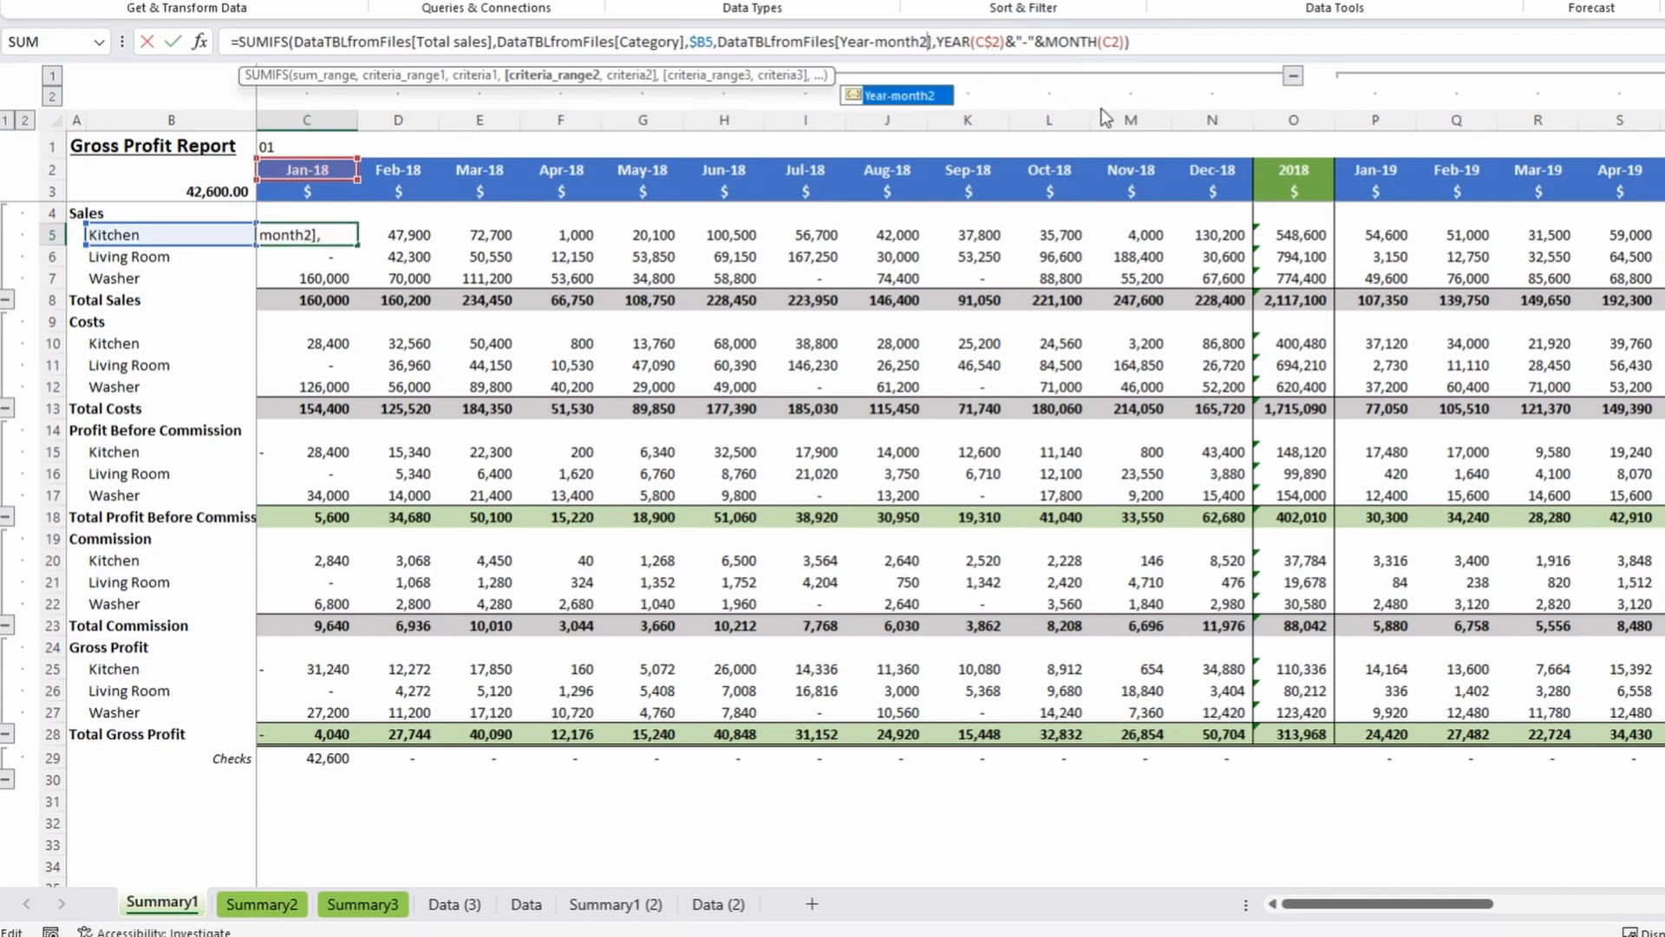
key("Return")
Delete the test TEXT formula from C1 and select cell C5.
key("Up")
key("Up")
key("Up")
key("Up")
key("Up")
key("Delete")
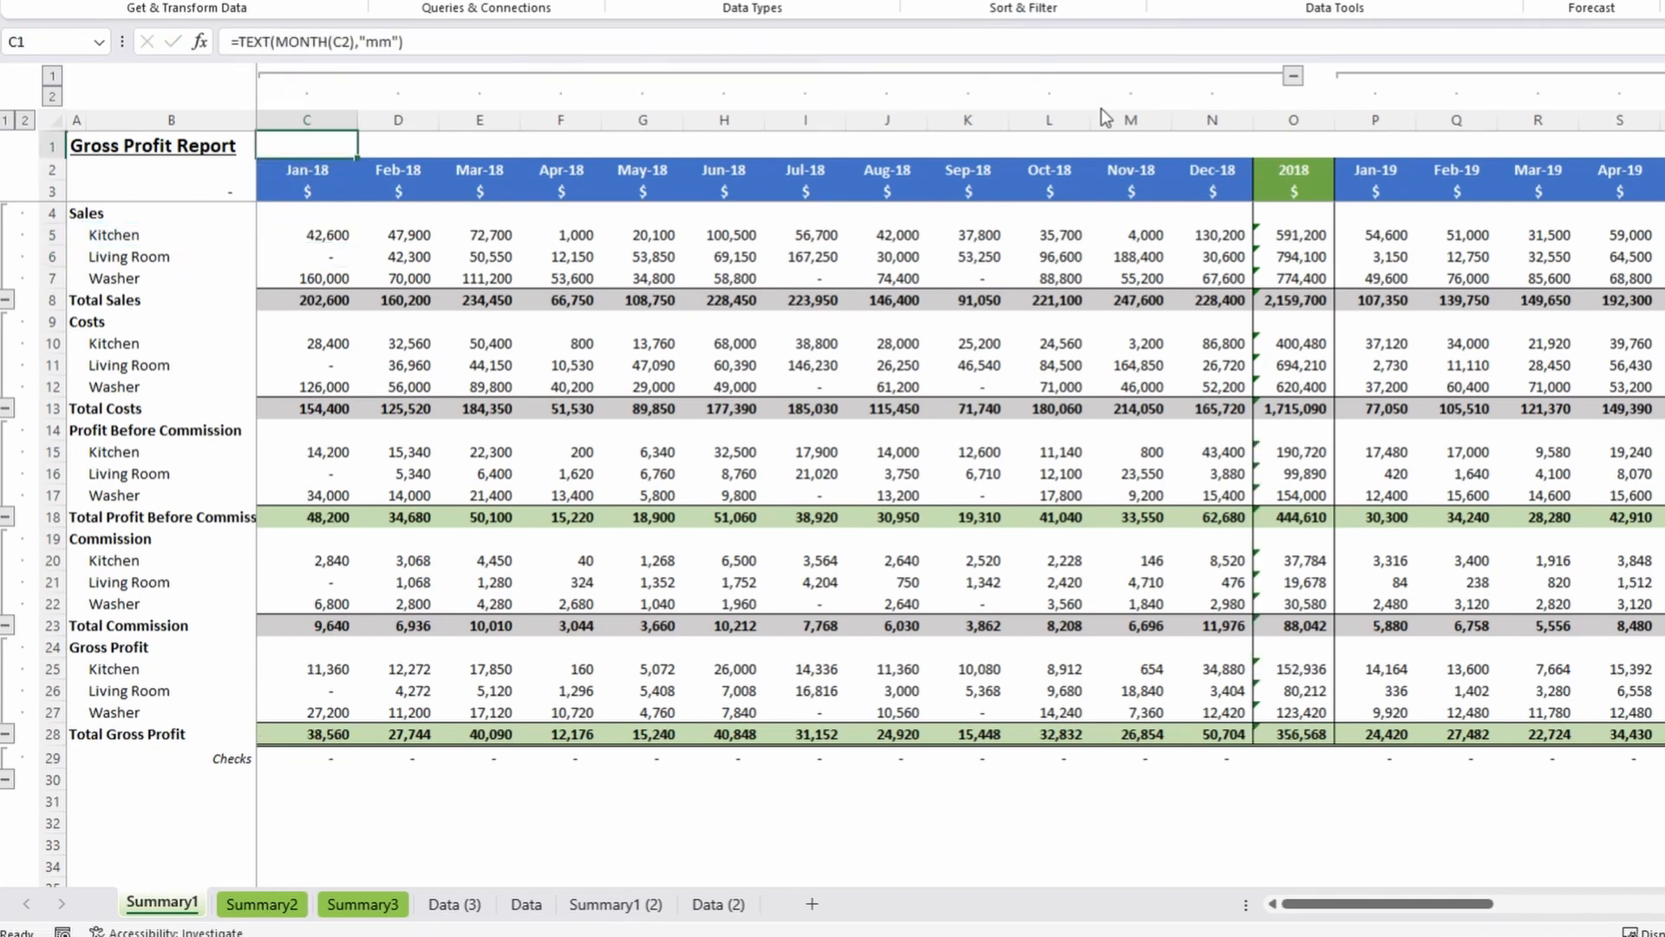
key("Down")
key("Down")
key("Down")
key("Down")
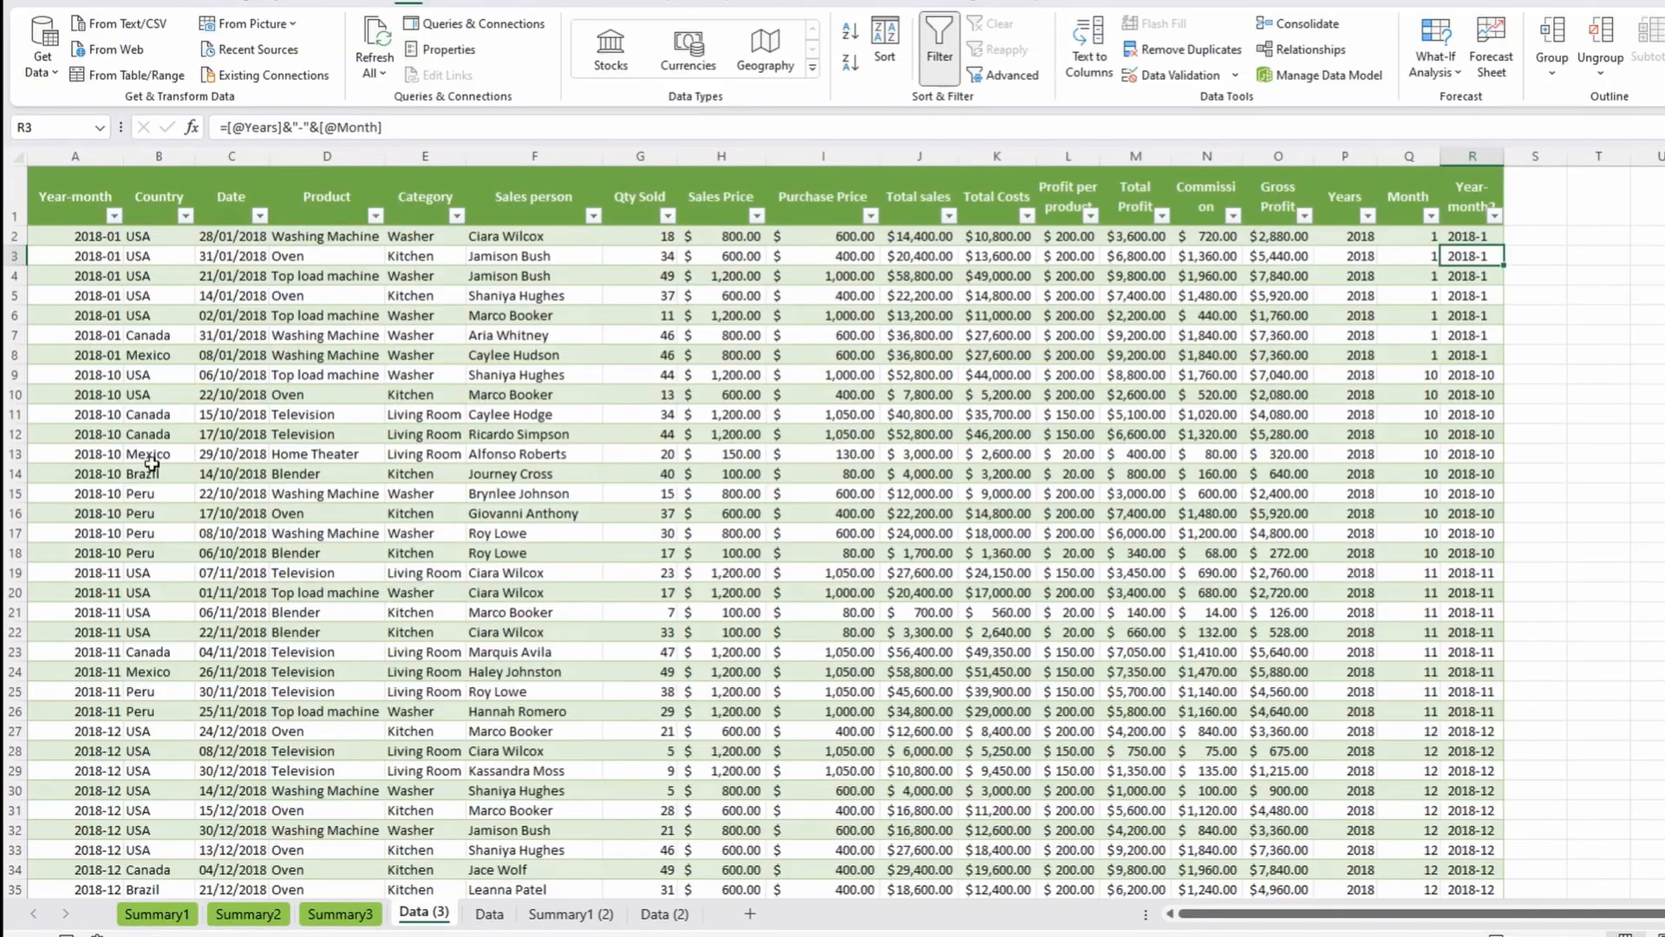
On Data (3), paste the Year-month cell A5 into T4 as a value only and format it as a date.
left_click(64, 294)
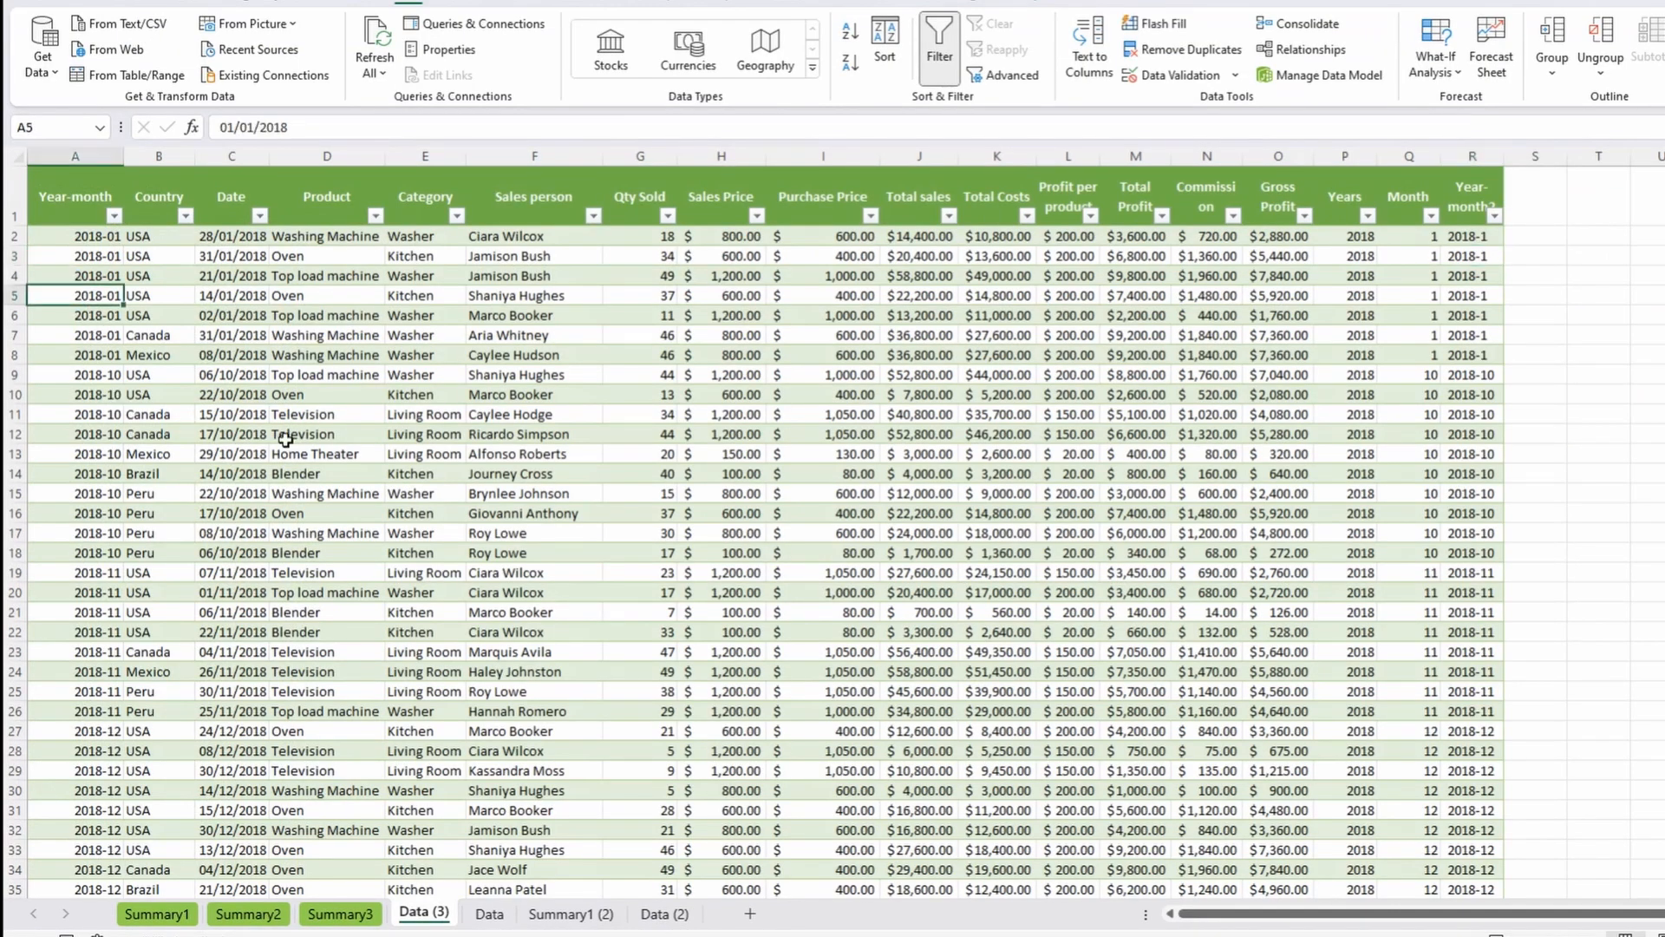
key("ctrl+c")
left_click(1613, 276)
key("ctrl+shift+v")
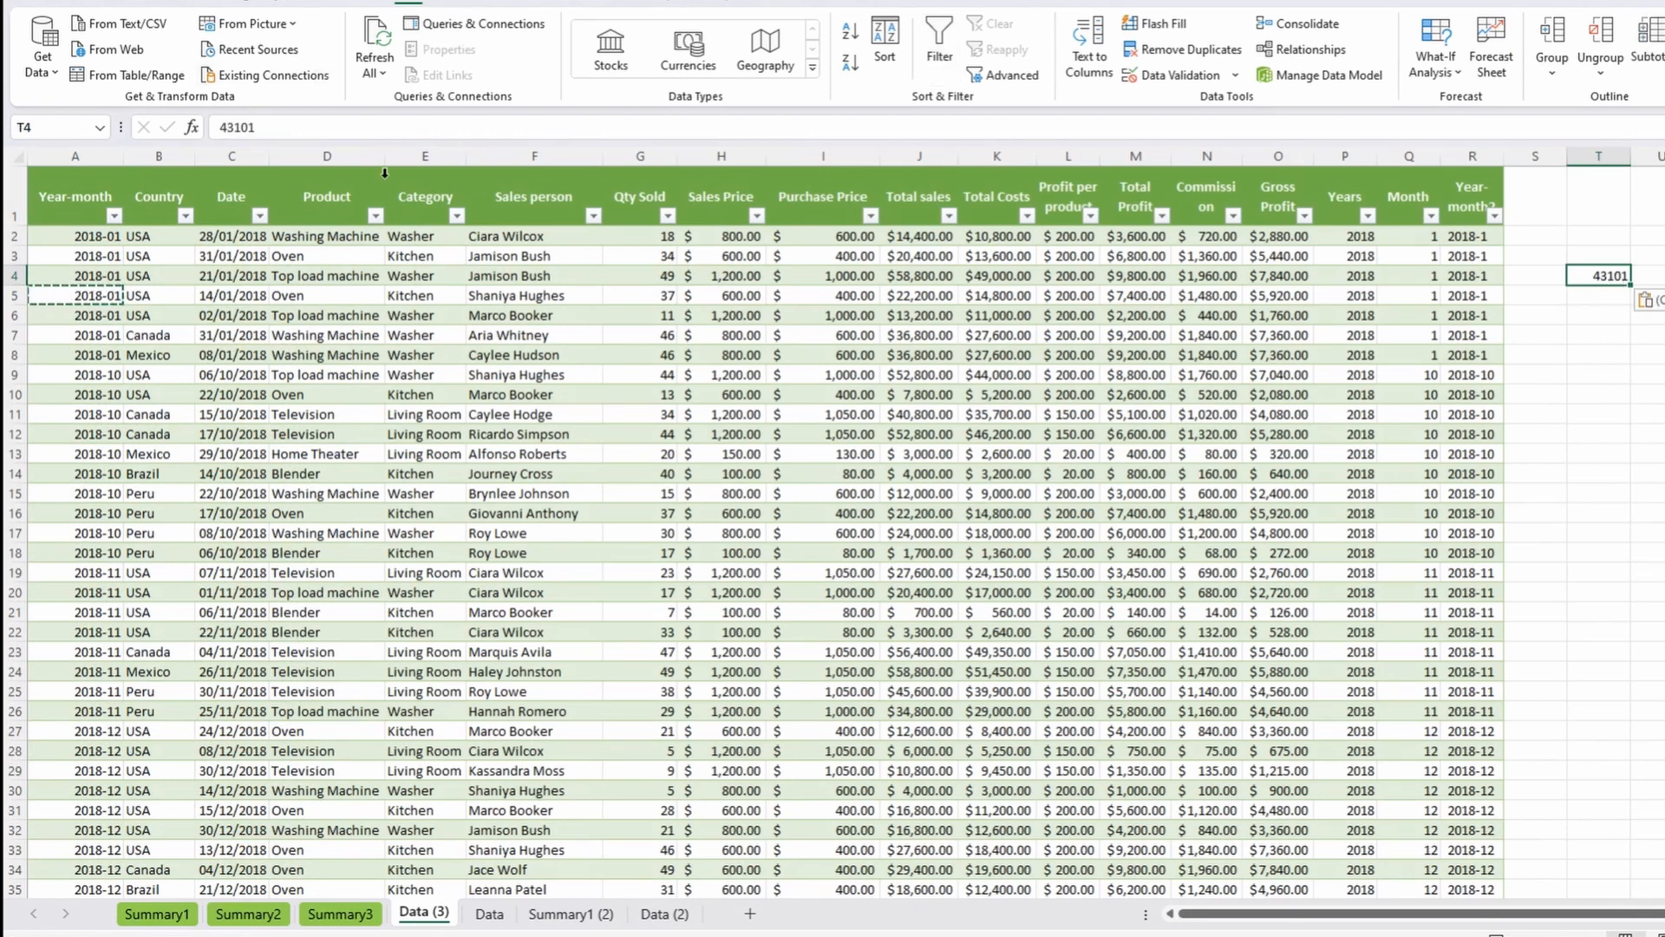
left_click(91, 3)
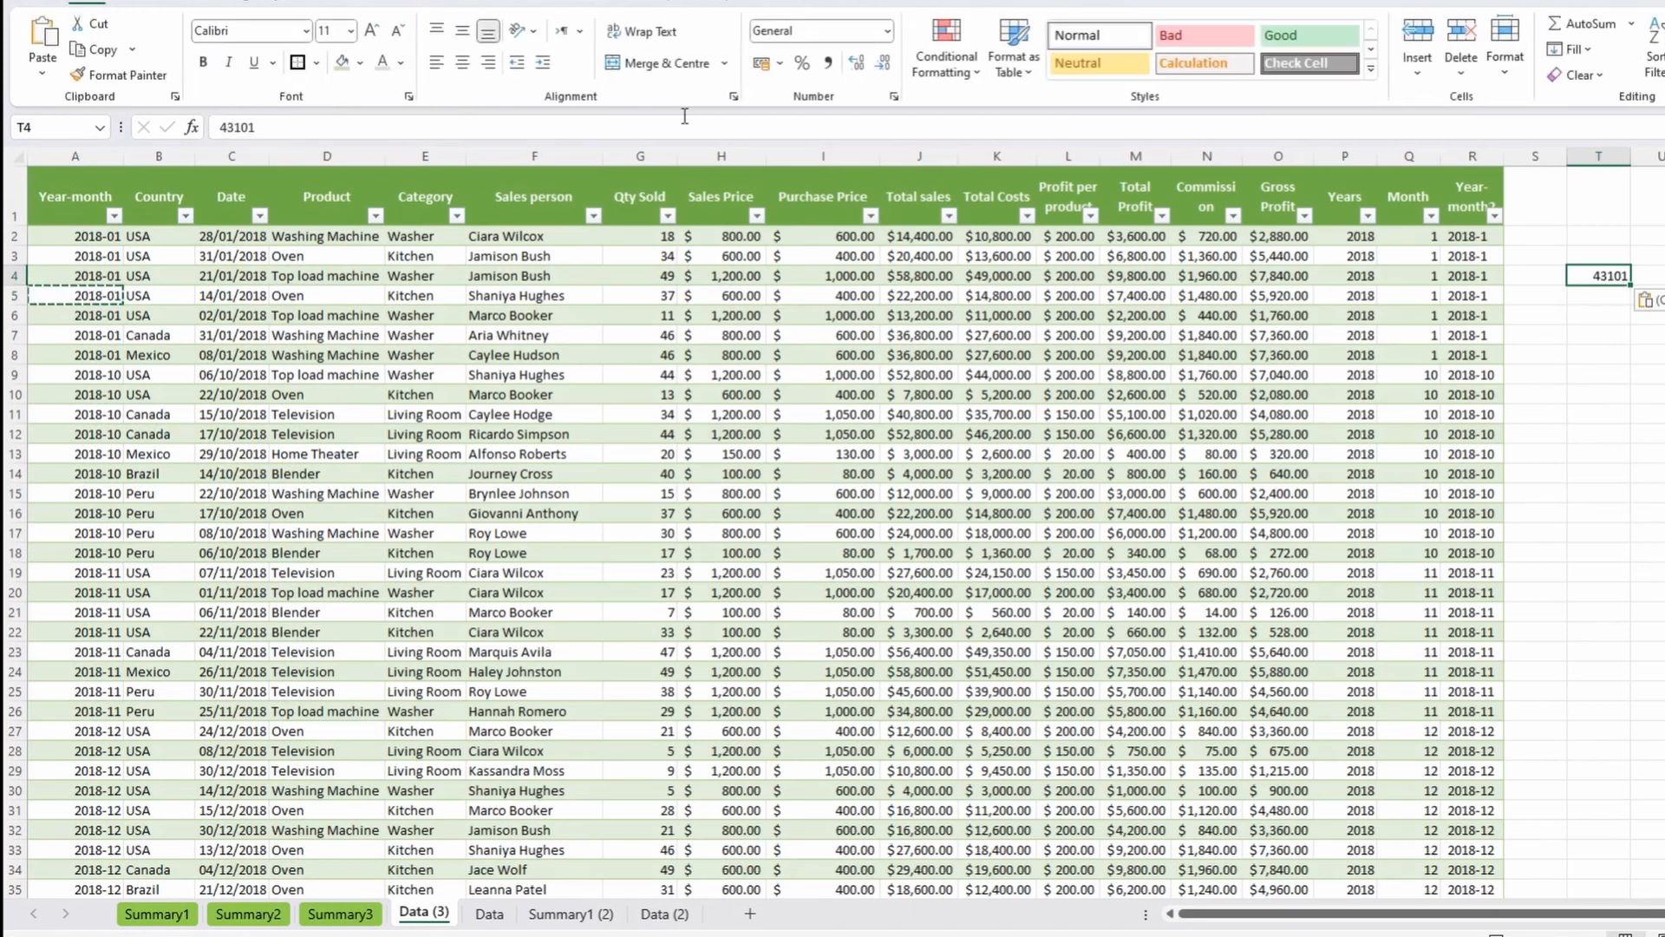
left_click(887, 32)
left_click(854, 258)
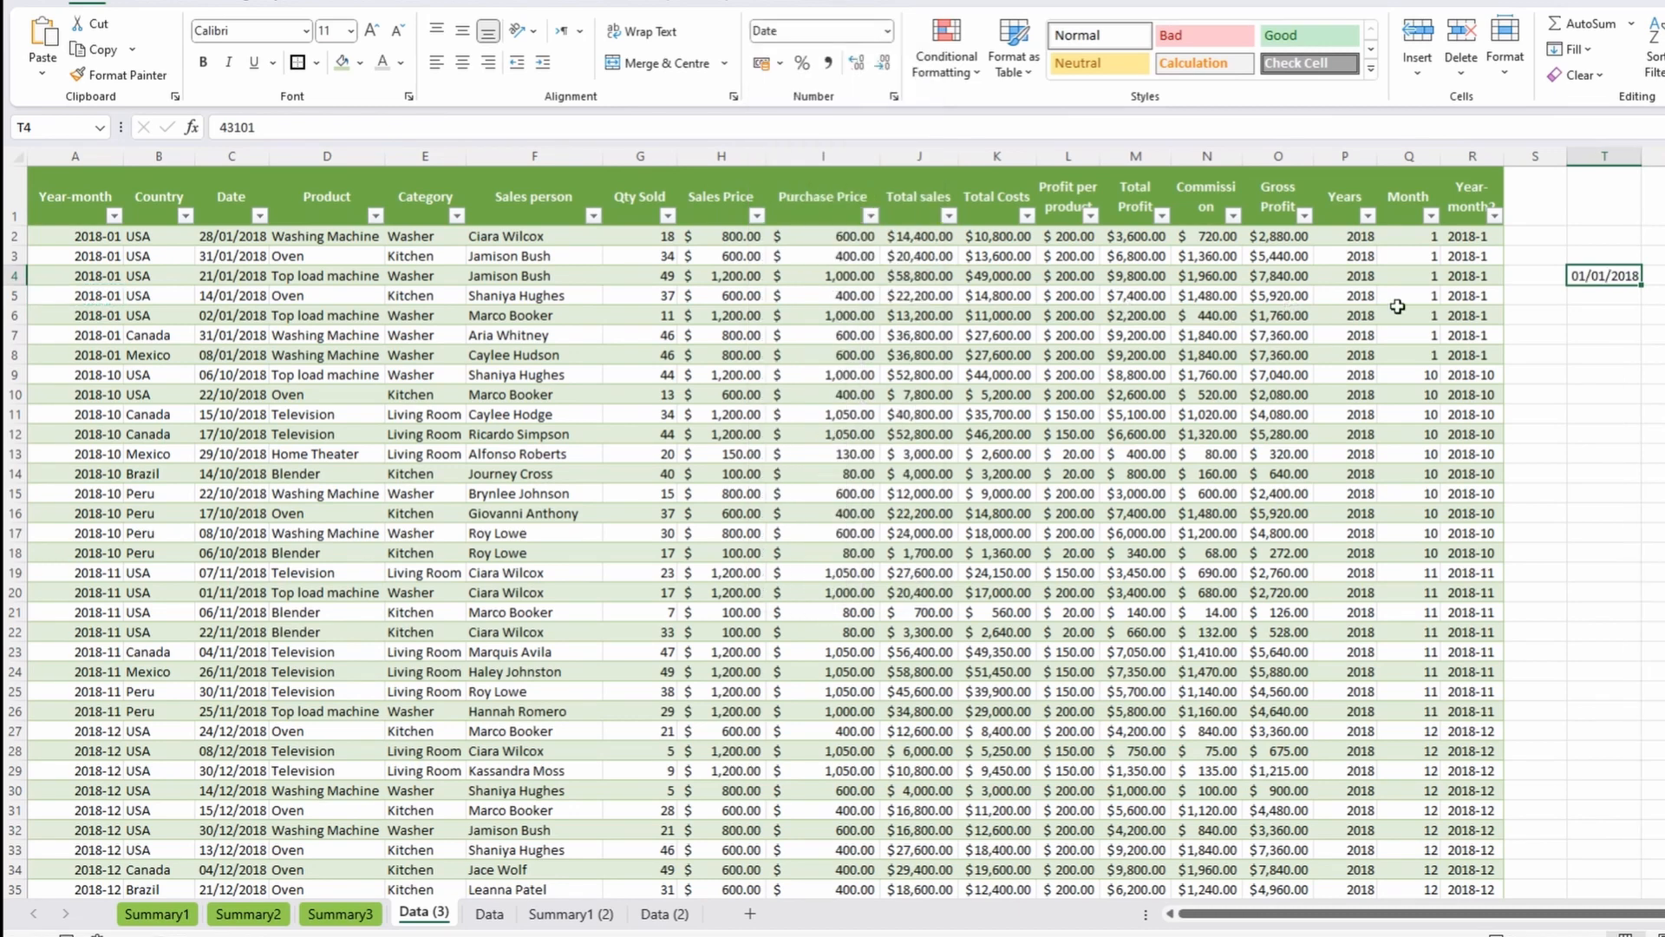
left_click(1472, 295)
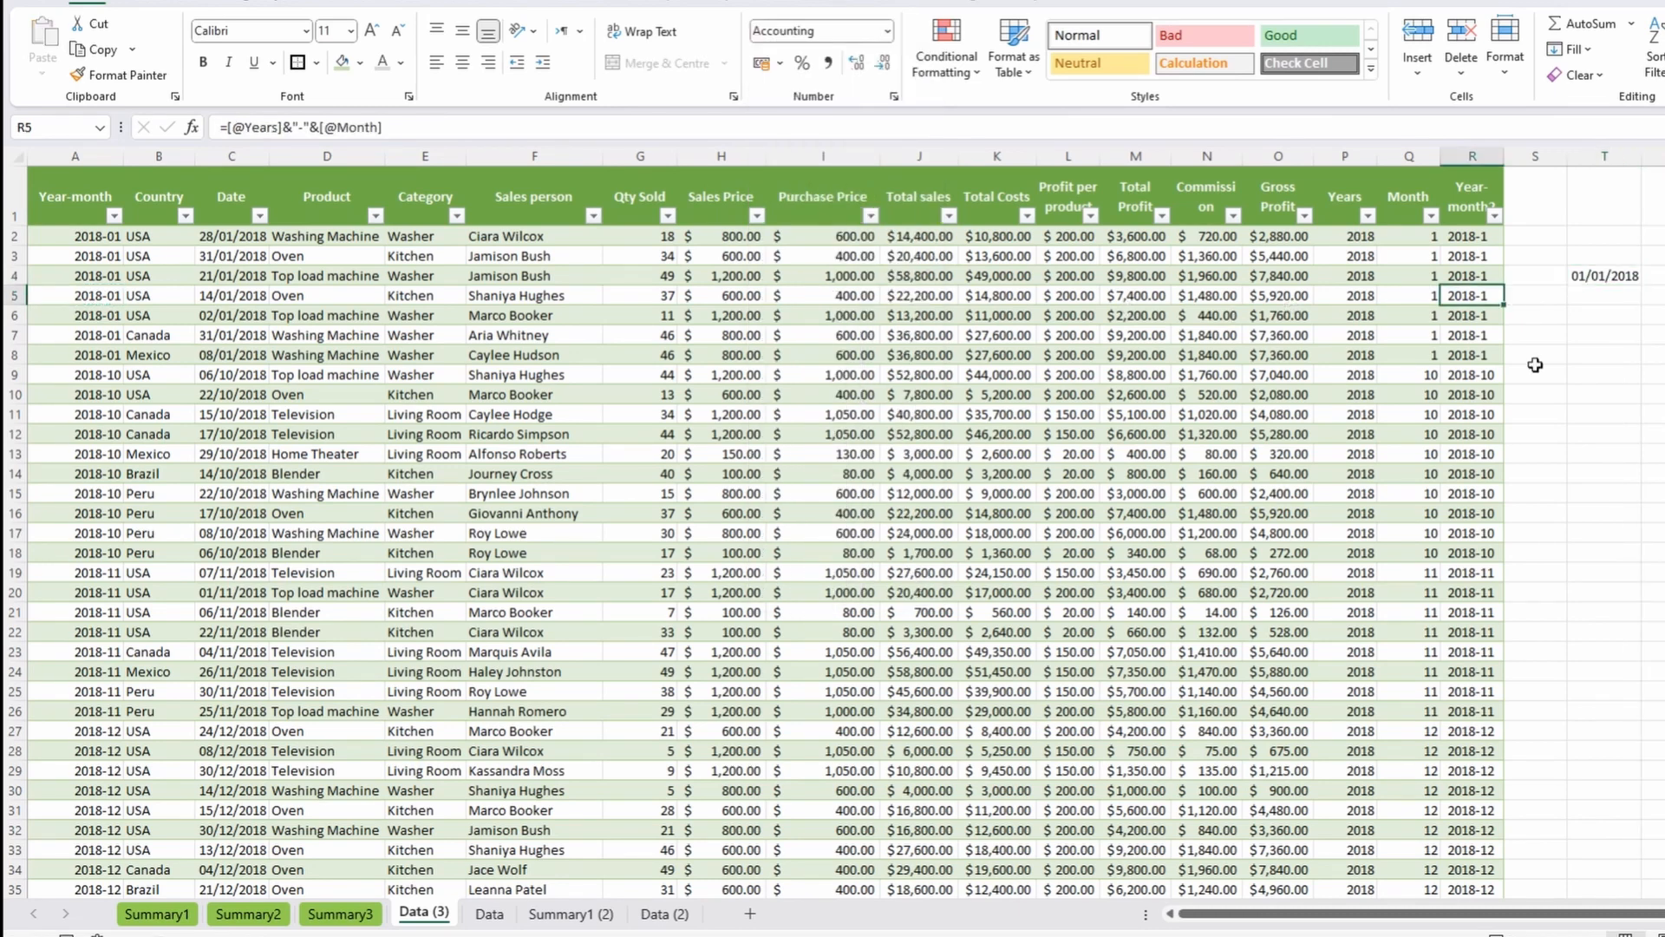
Paste the Year-month2 cell R5 into T6 as a value only and compare it with its source cells.
key("ctrl+c")
right_click(1603, 316)
left_click(1605, 414)
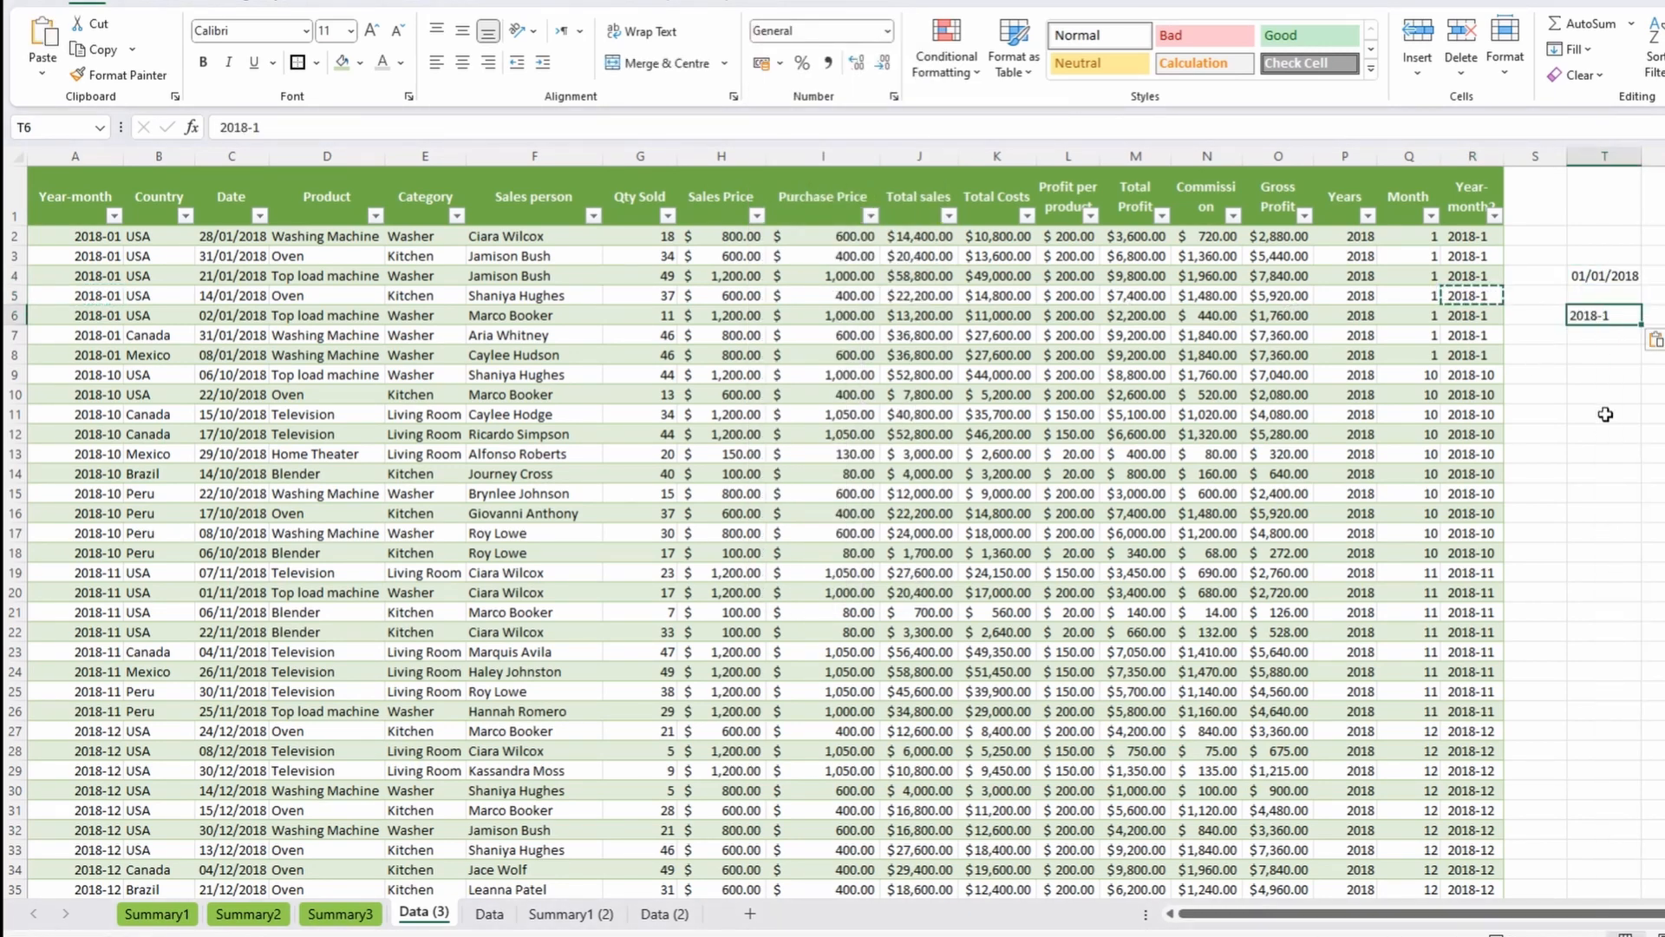
left_click(1510, 293)
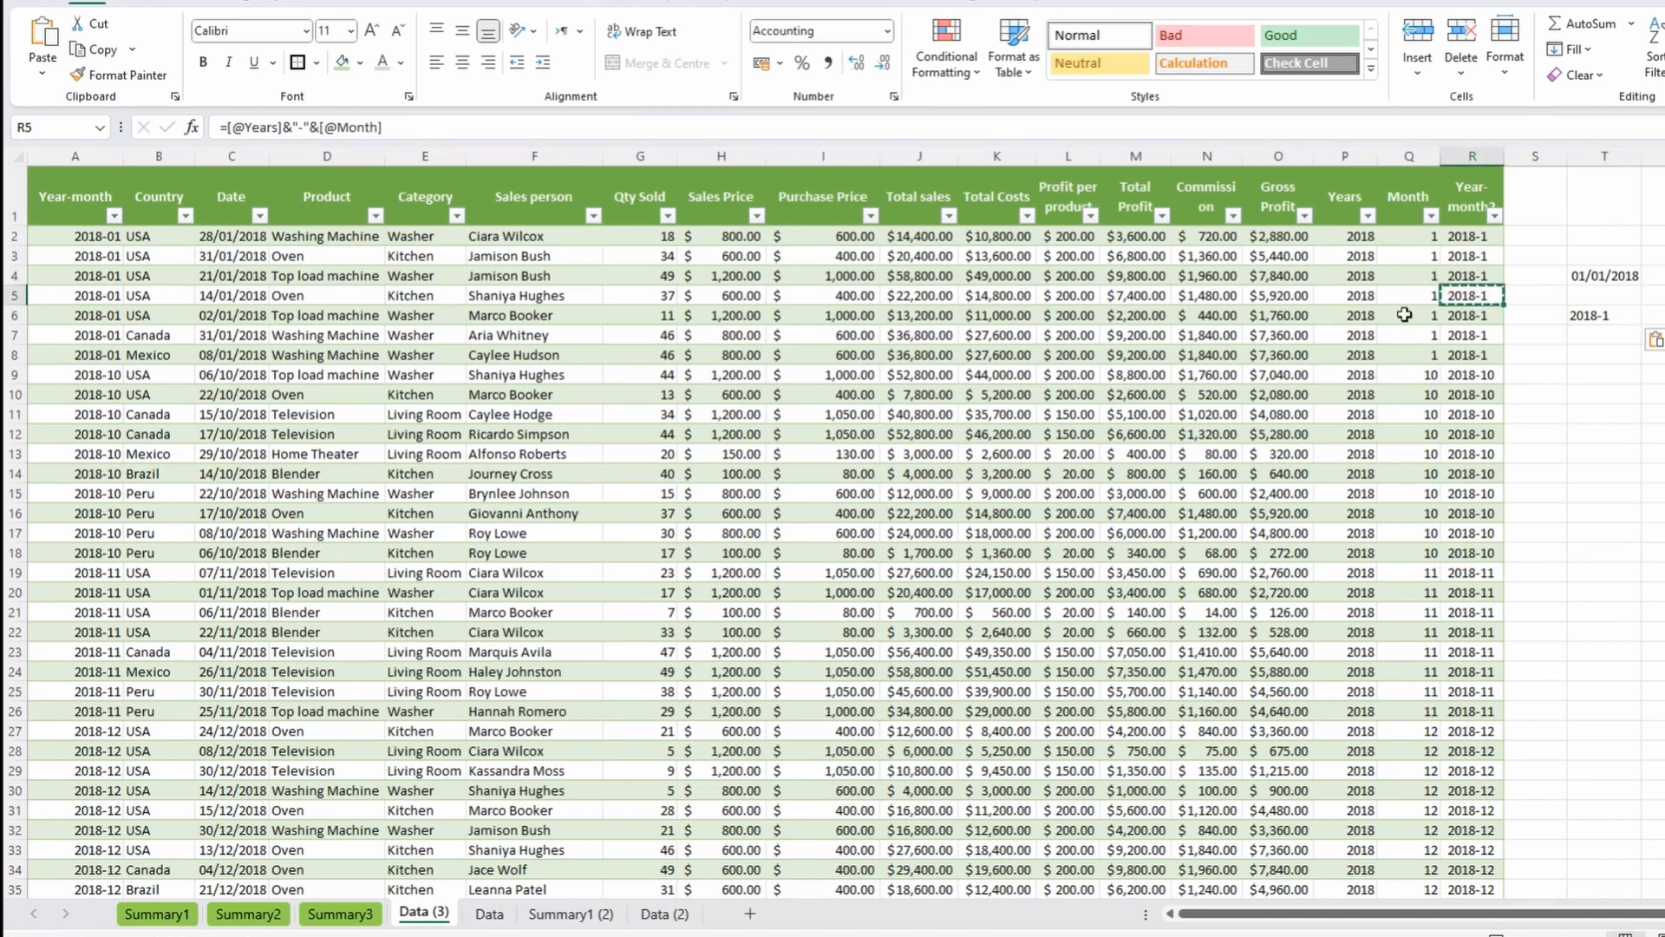
left_click(1359, 295)
left_click(1427, 294)
left_click(1455, 293)
left_click(1598, 318)
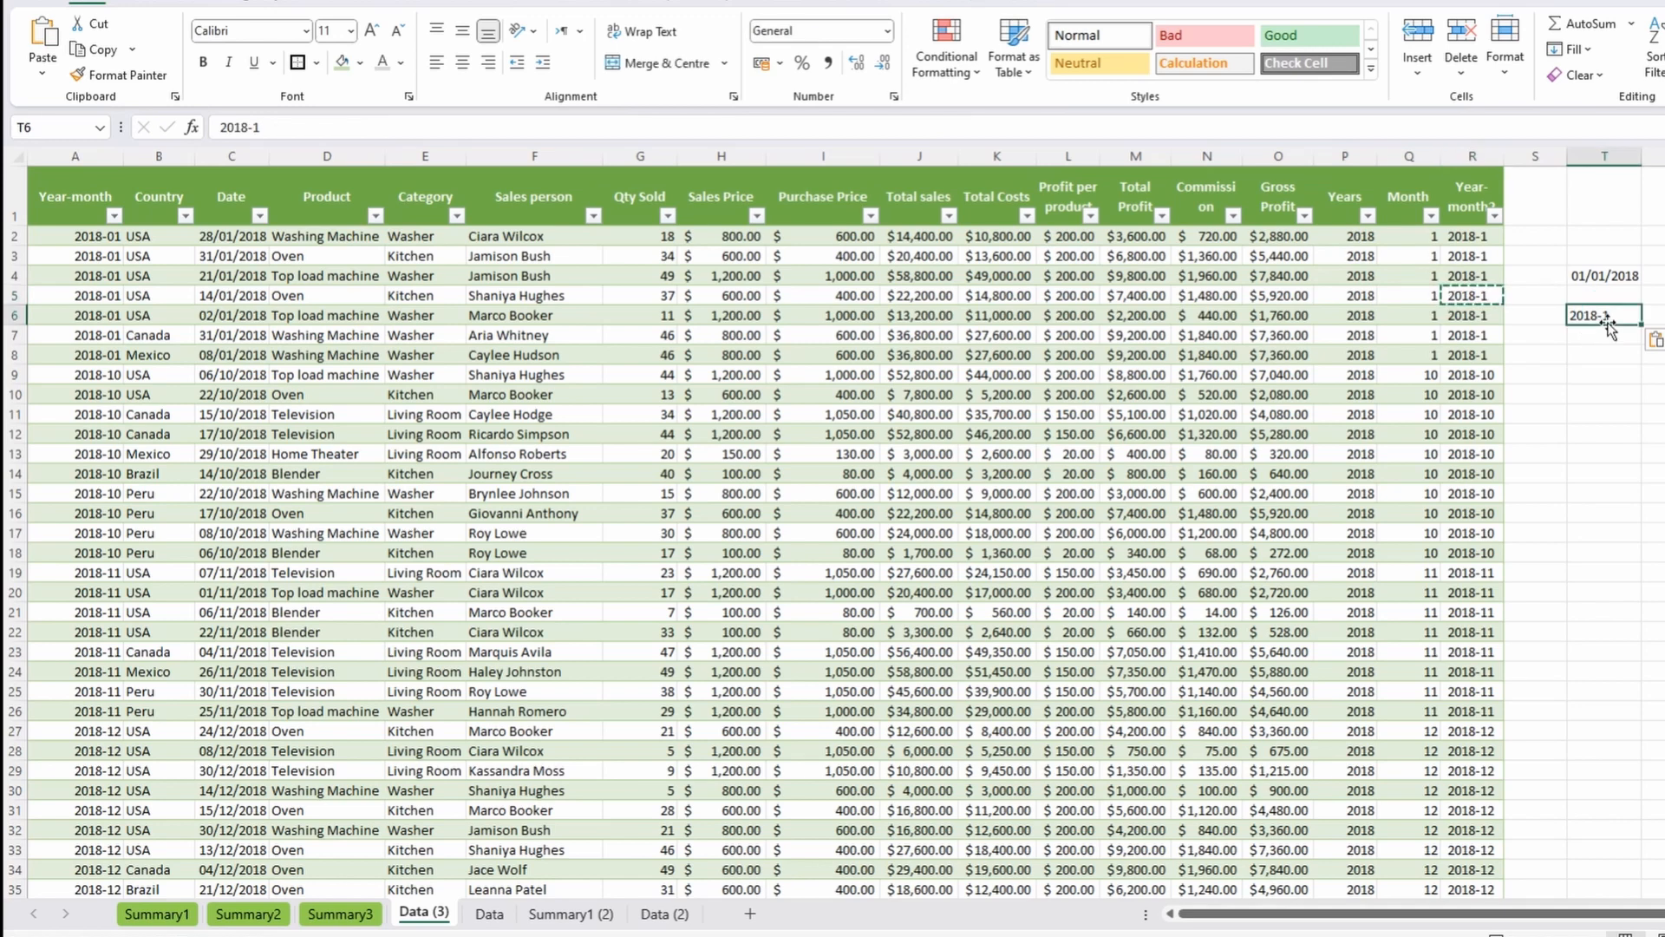
left_click(1464, 295)
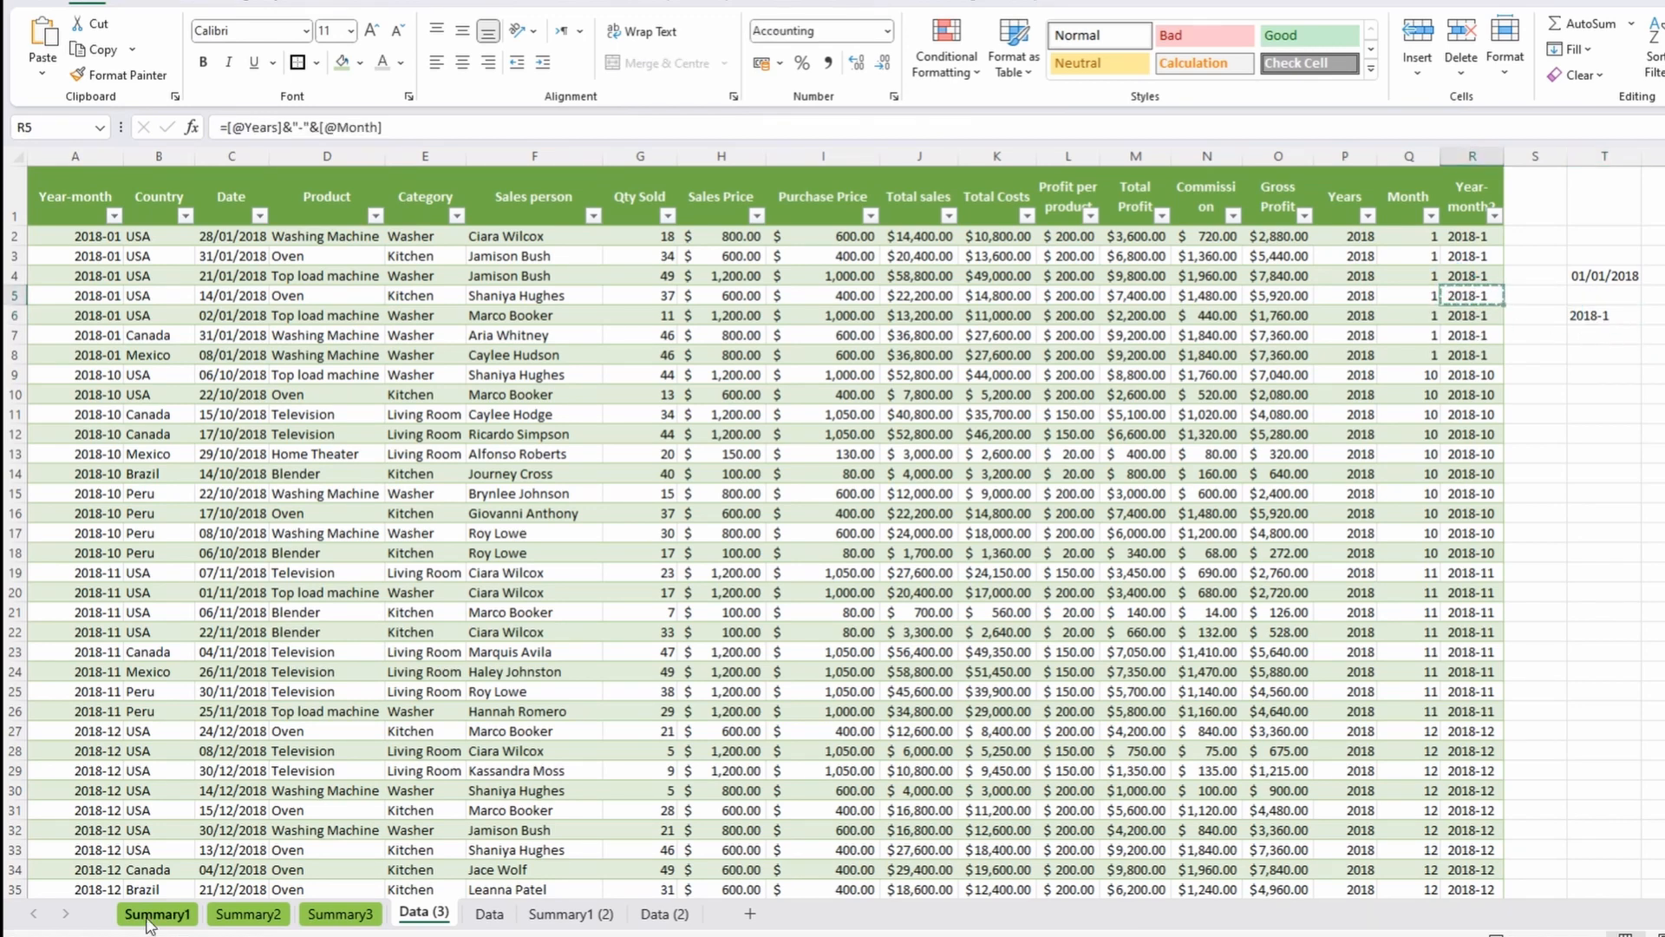
Examine the YEAR and MONTH criterion in Summary1 C5's formula against Data (3), leaving the formula unedited.
left_click(156, 913)
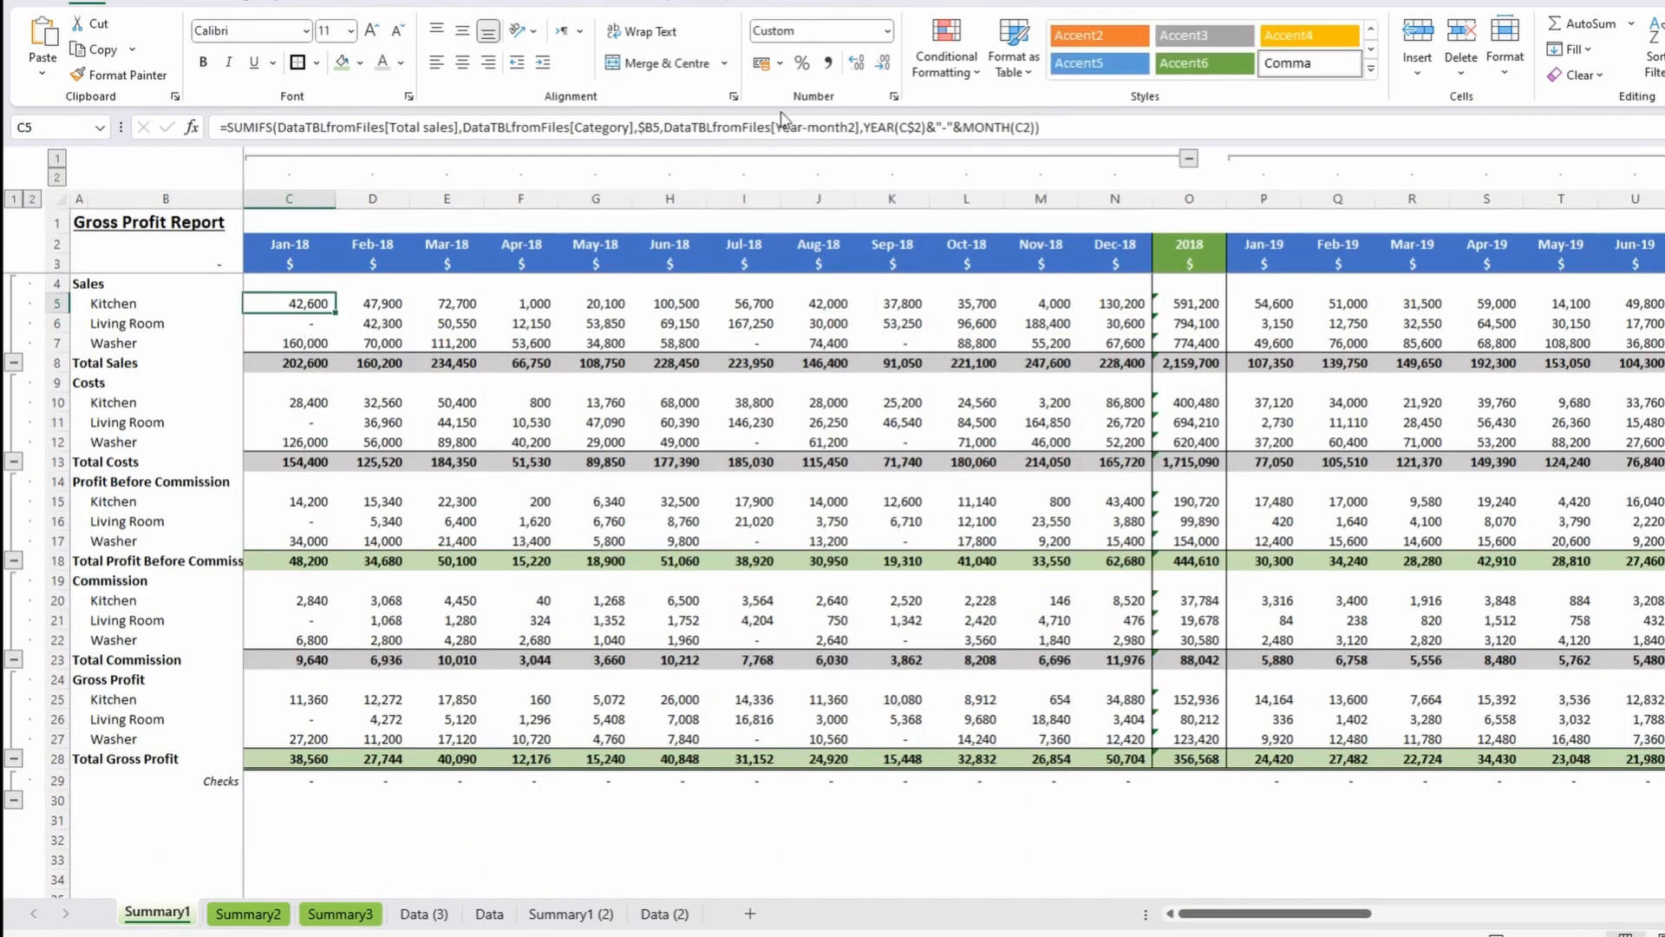
left_click(880, 128)
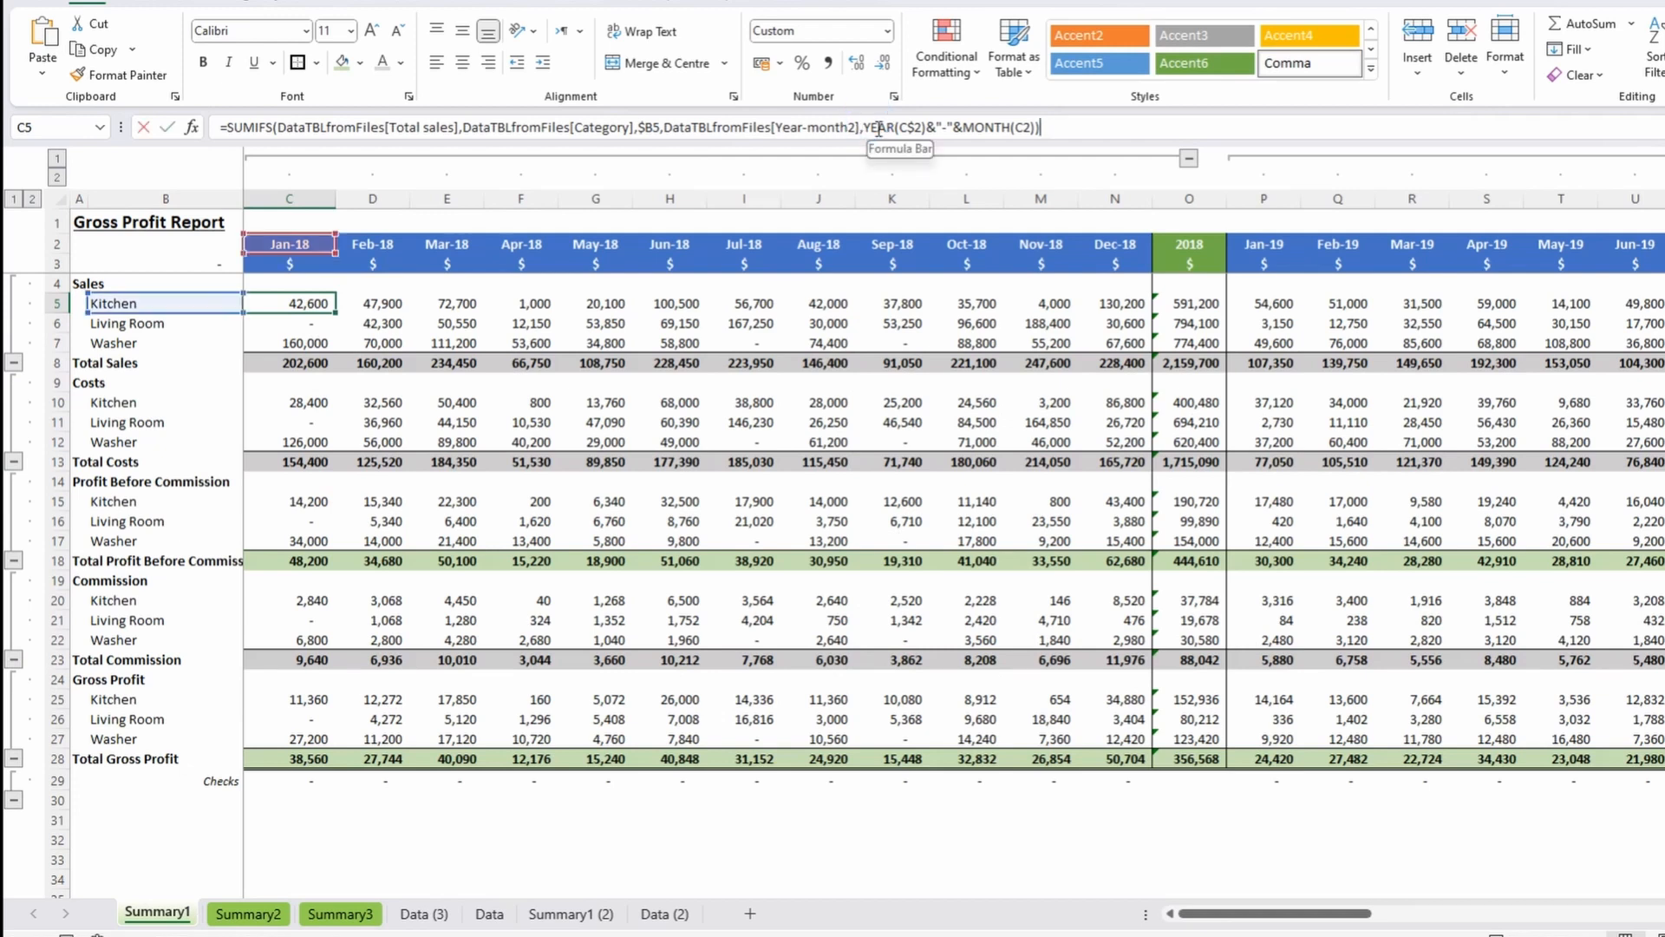
left_click(947, 128)
type("-")
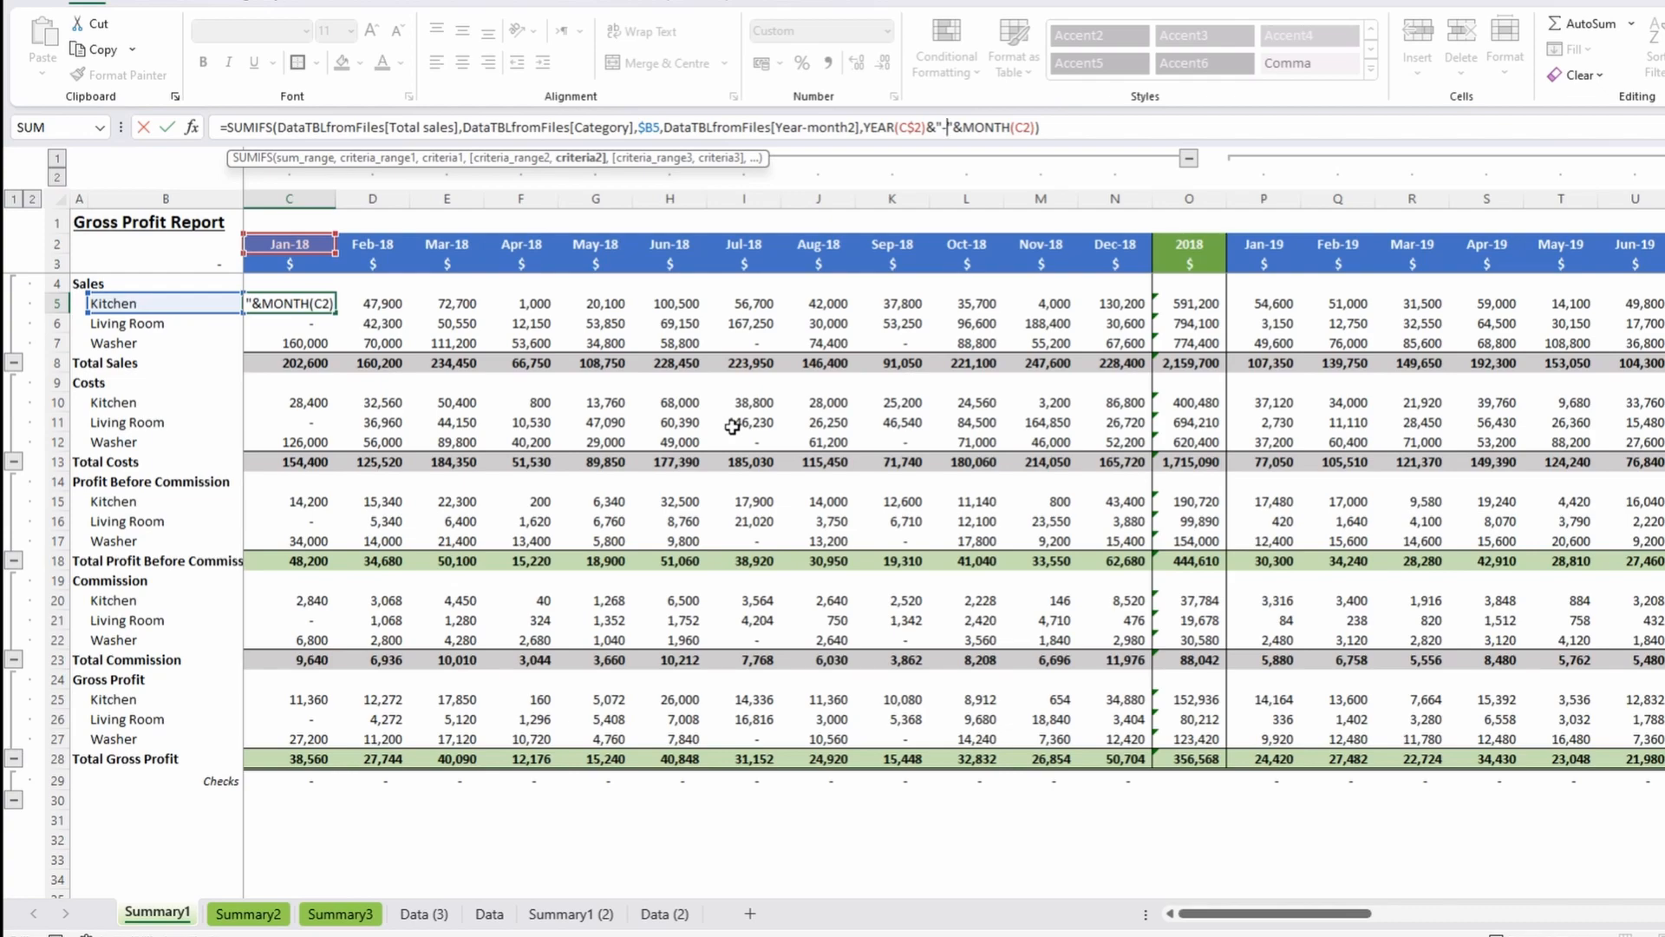
left_click(424, 912)
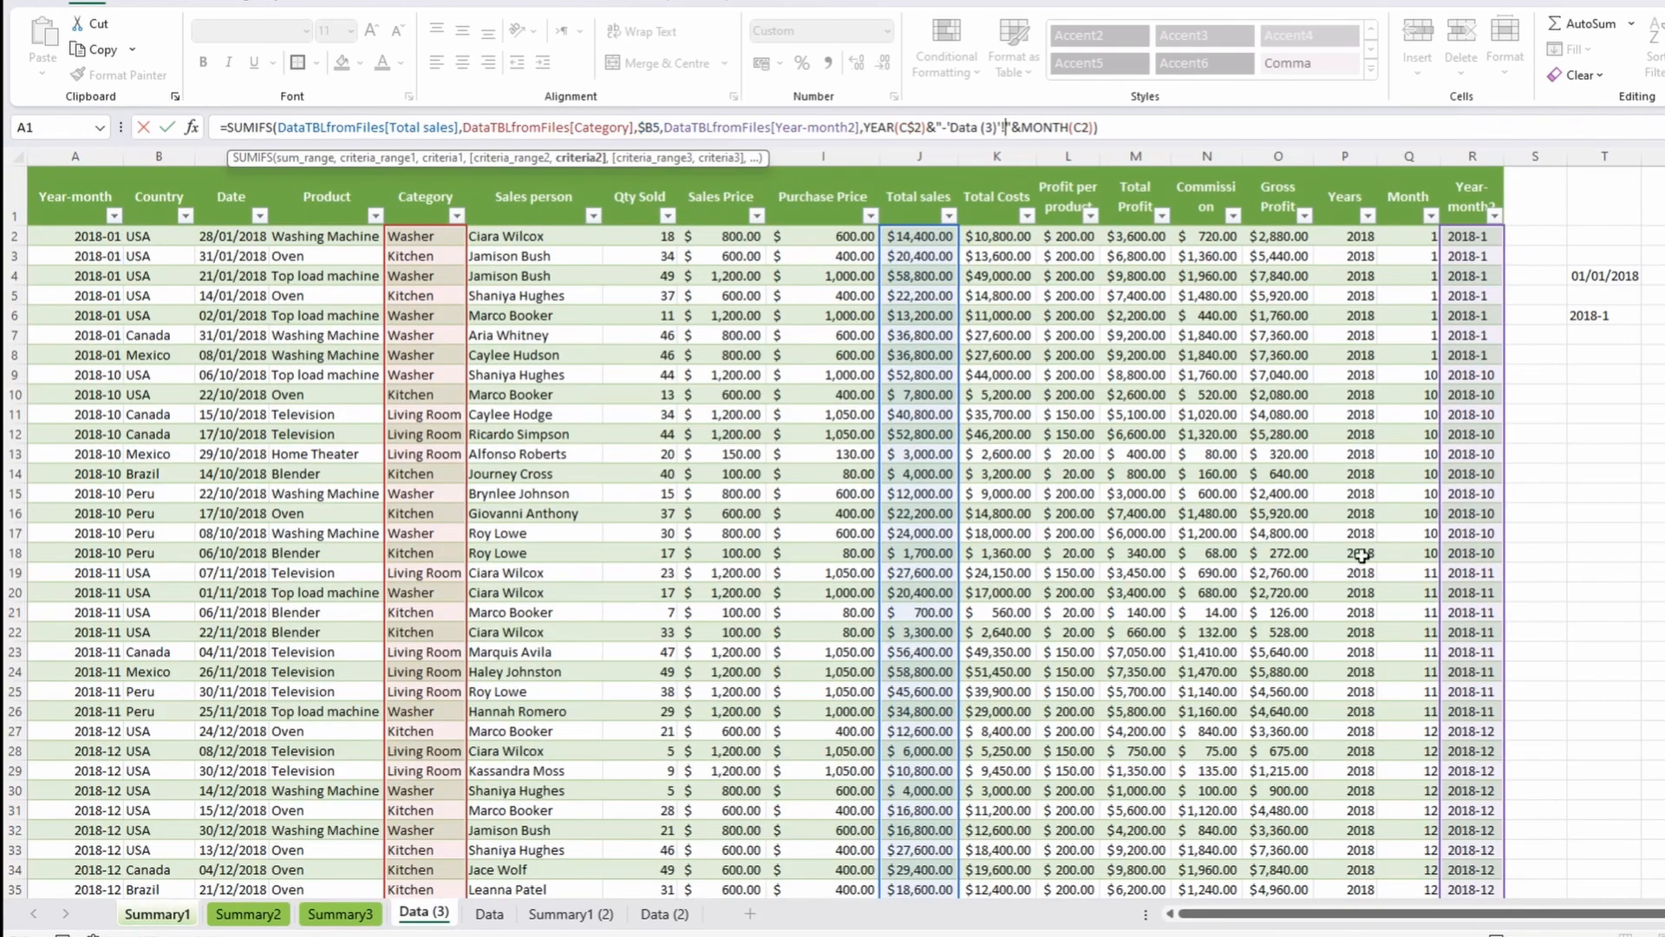
key("Escape")
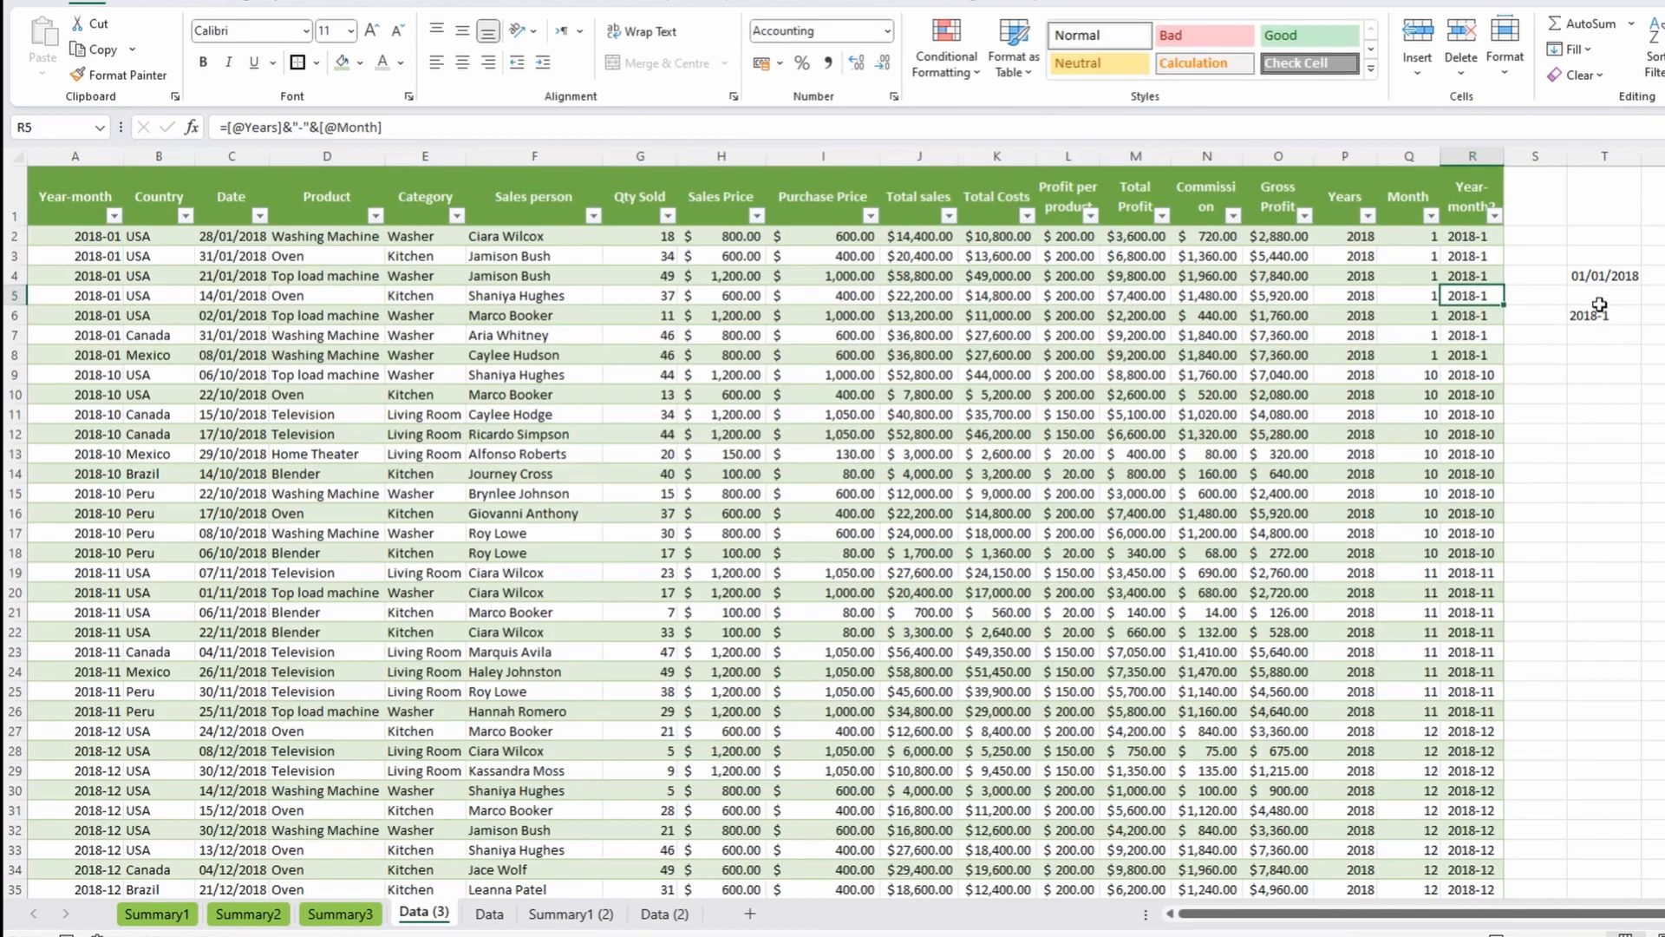
Clear the test values from T4 and T6 on Data (3) and return to Summary1.
left_click(1609, 314)
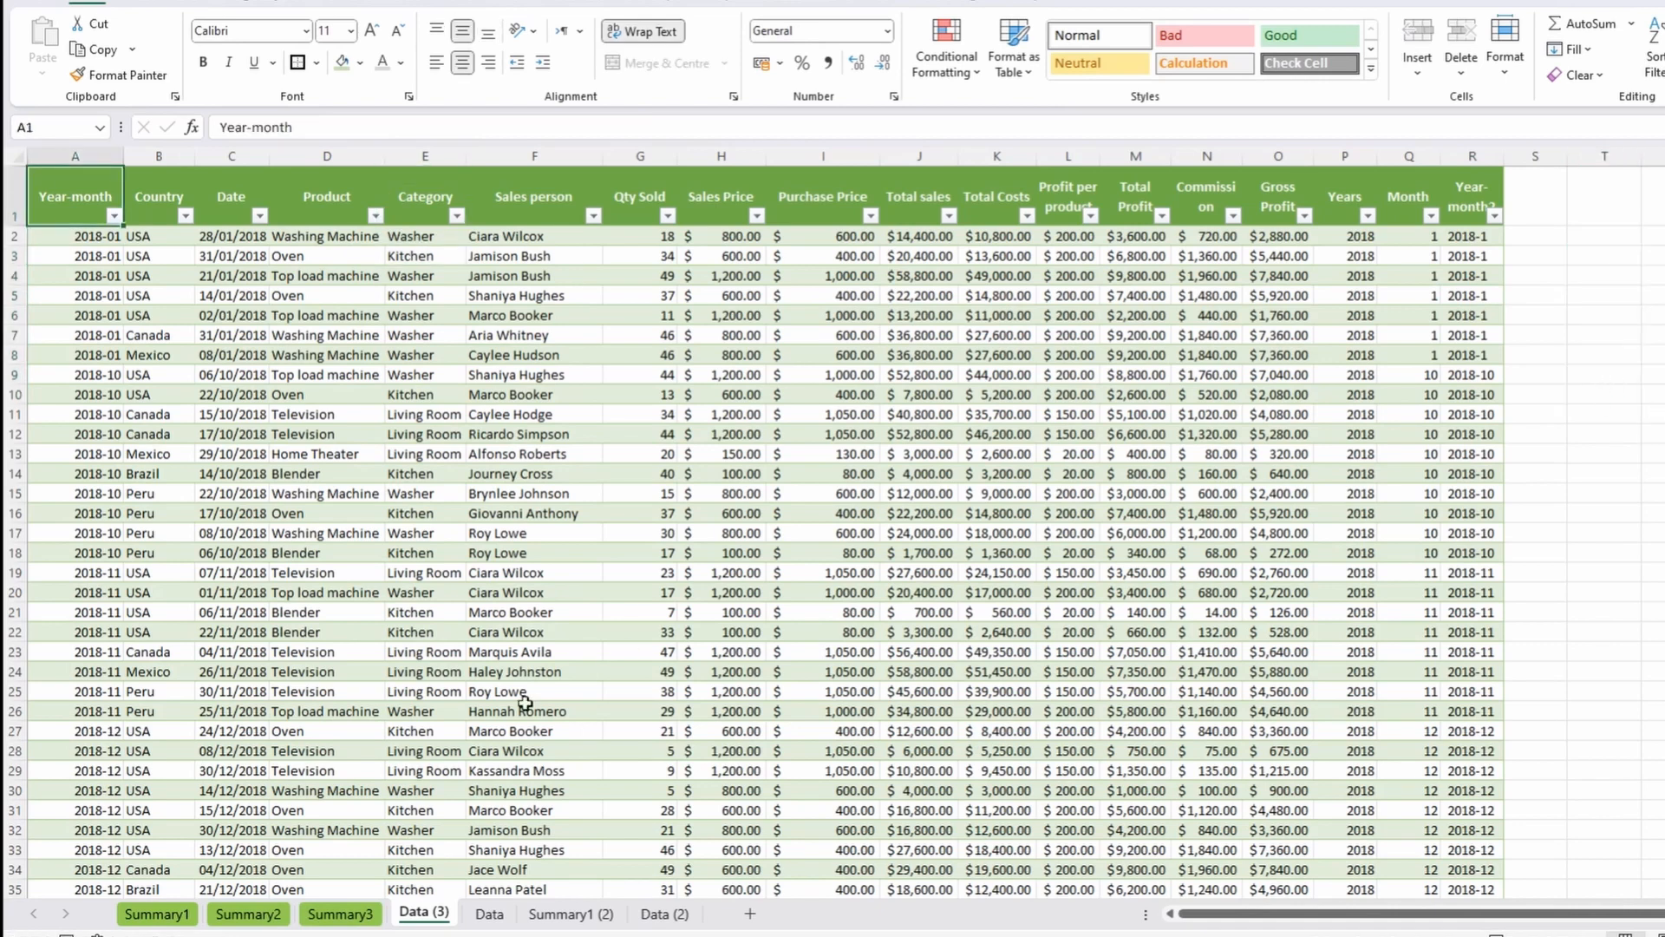
left_click(156, 912)
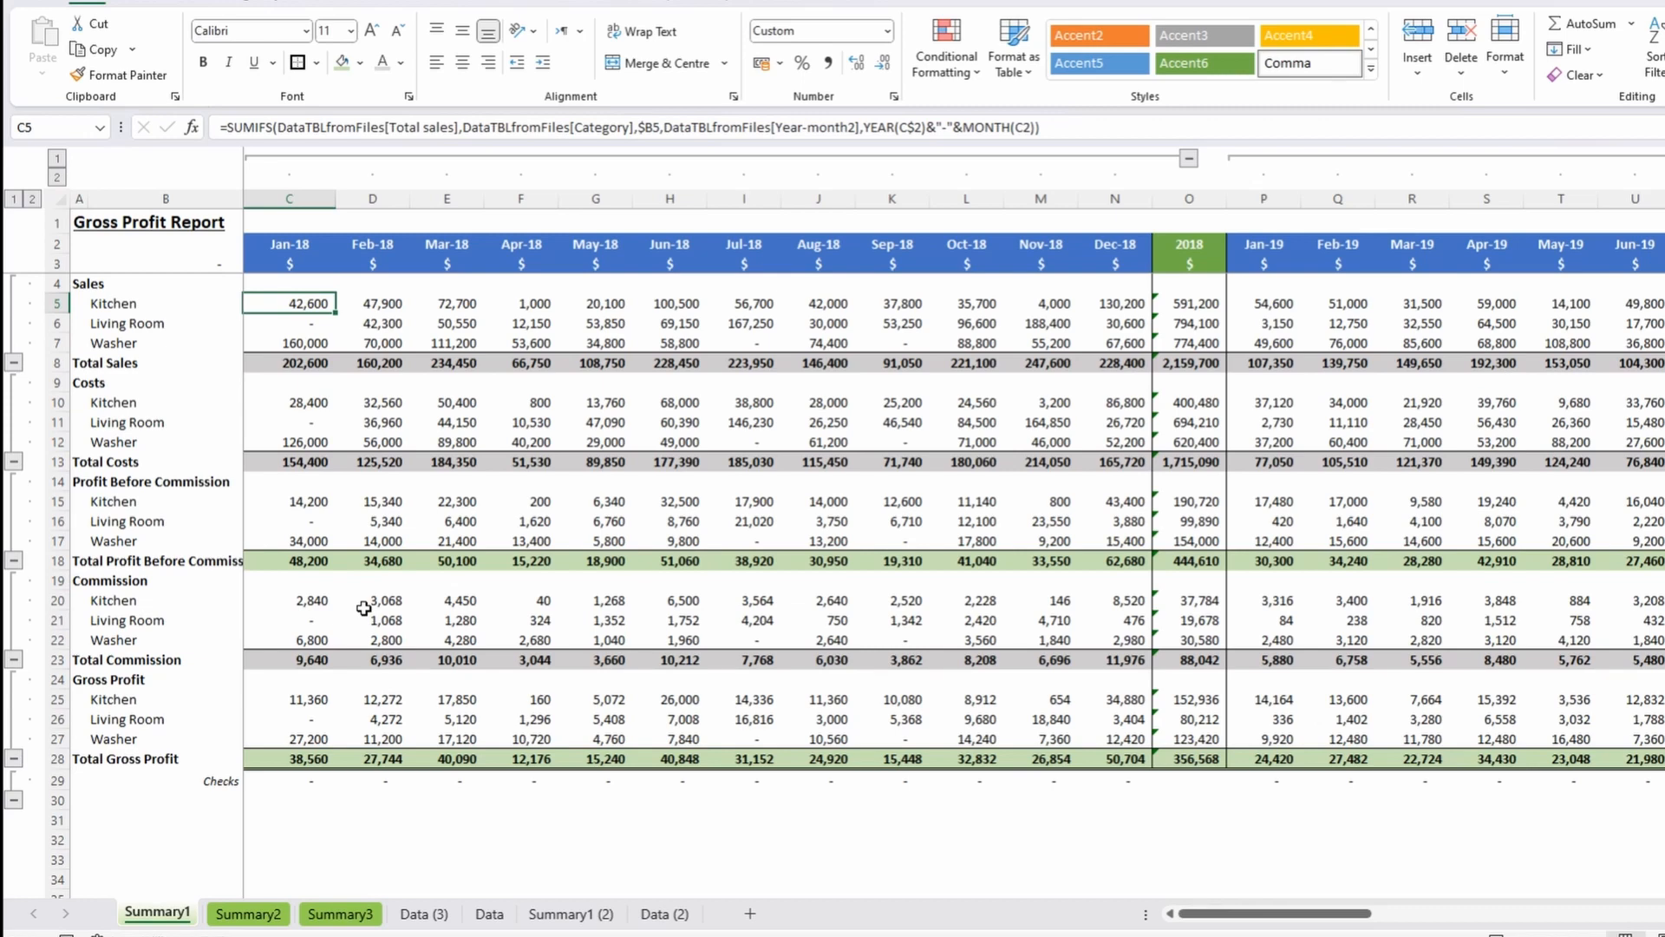
Try to copy the C5 formula across the 2018 Sales cells C5:N7.
key("ctrl+c")
key("shift+Right")
key("shift+Right")
key("shift+Right")
key("shift+Right")
key("shift+Right")
key("shift+Right")
key("shift+Right")
key("shift+Right")
key("shift+Right")
key("shift+Right")
key("shift+Right")
key("shift+Down")
key("shift+Down")
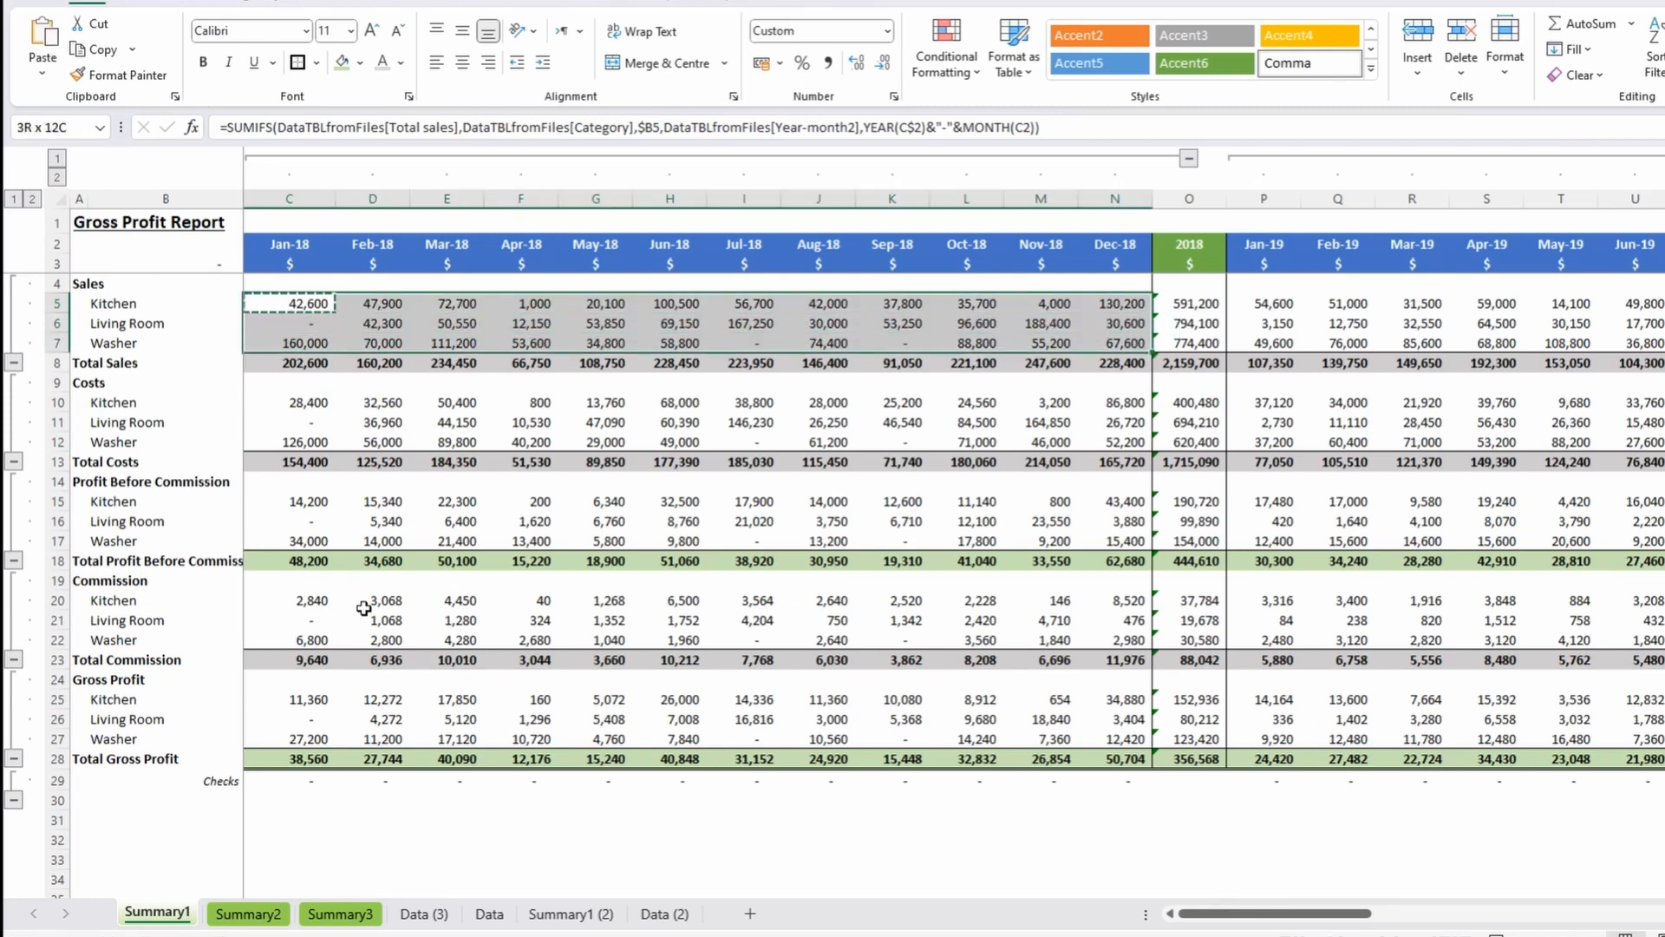
key("ctrl+v")
key("Right")
key("Down")
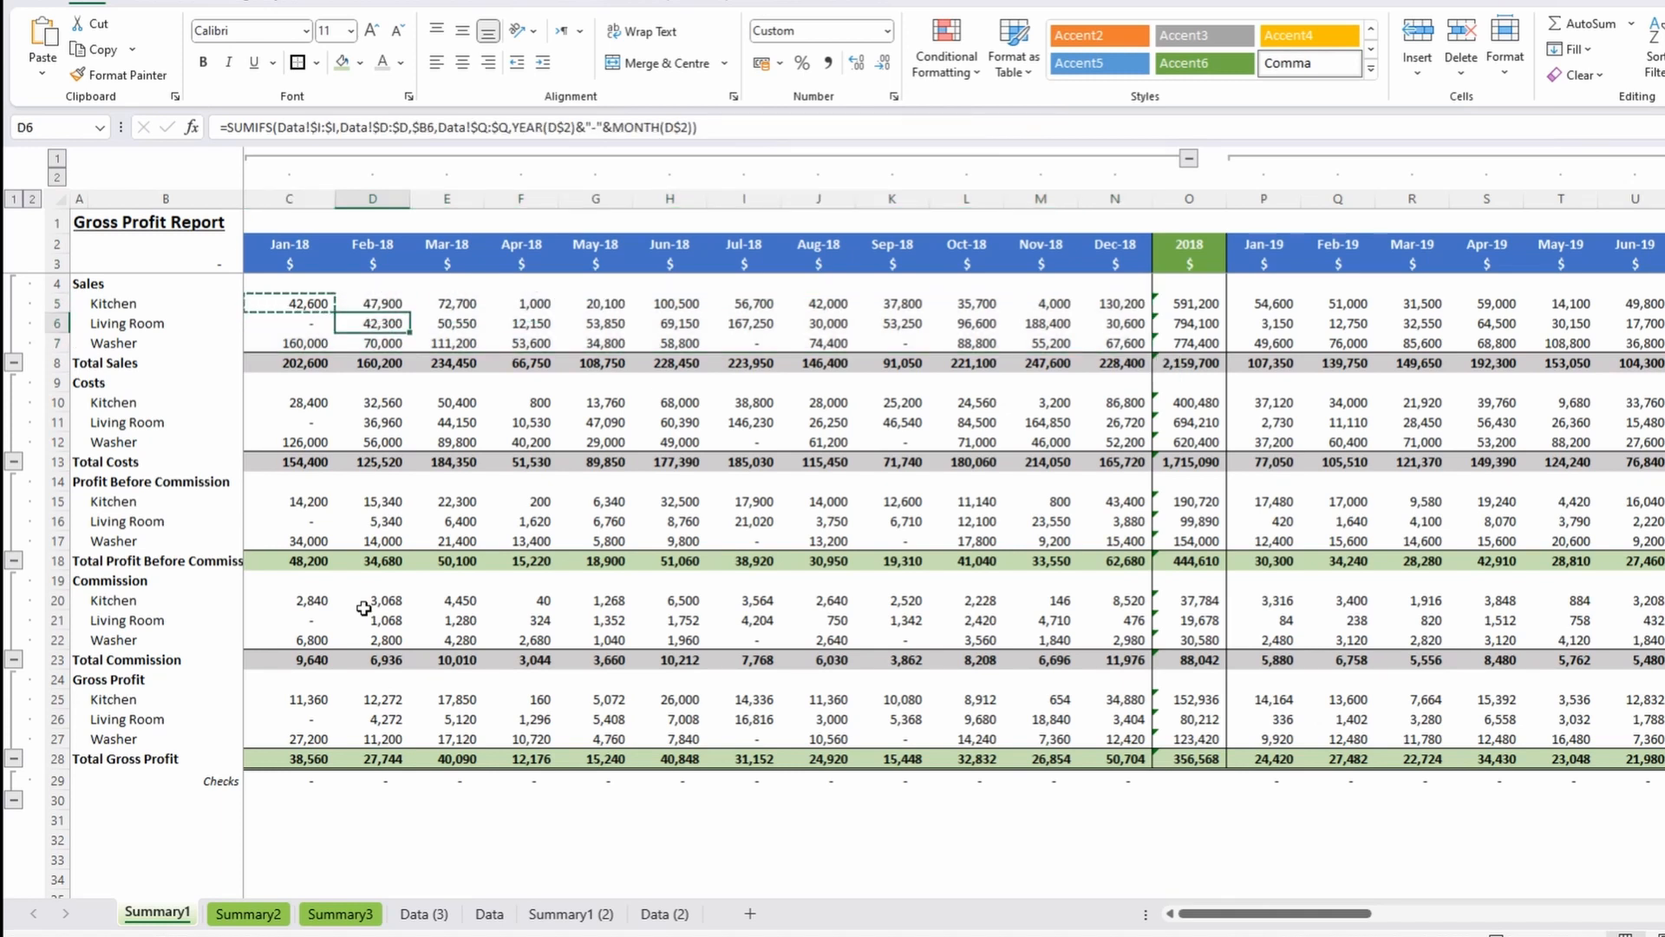
Lock the row of the MONTH reference in C5's formula as C$2 and commit the formula.
key("Up")
key("Left")
key("F2")
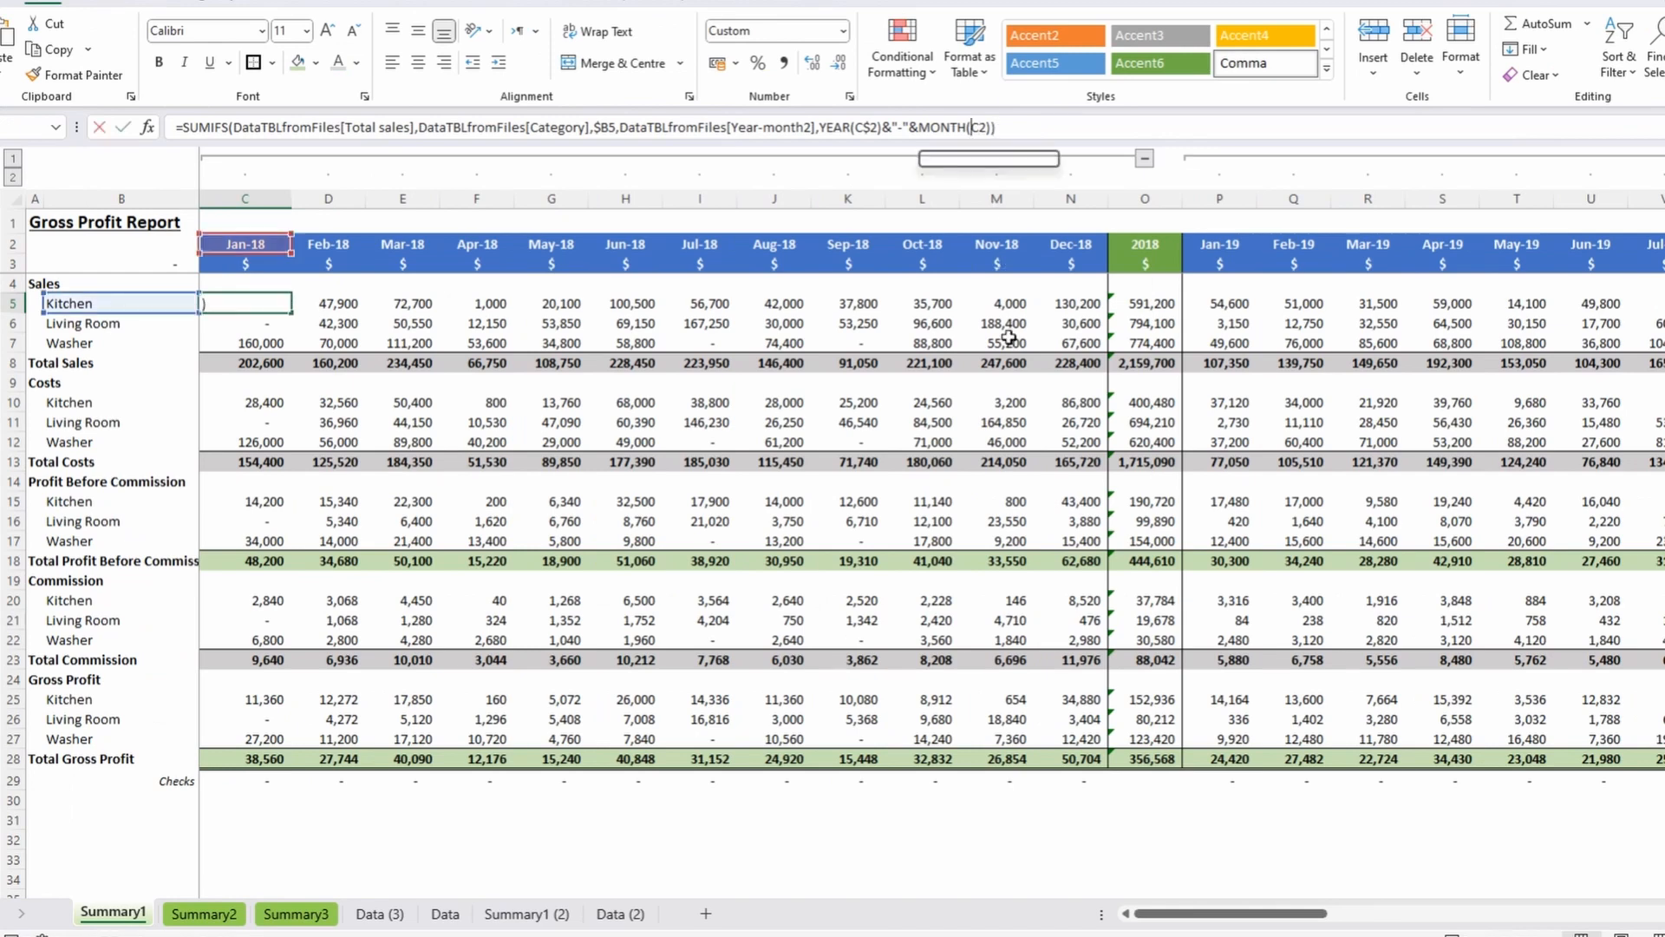
key("F4")
key("F4")
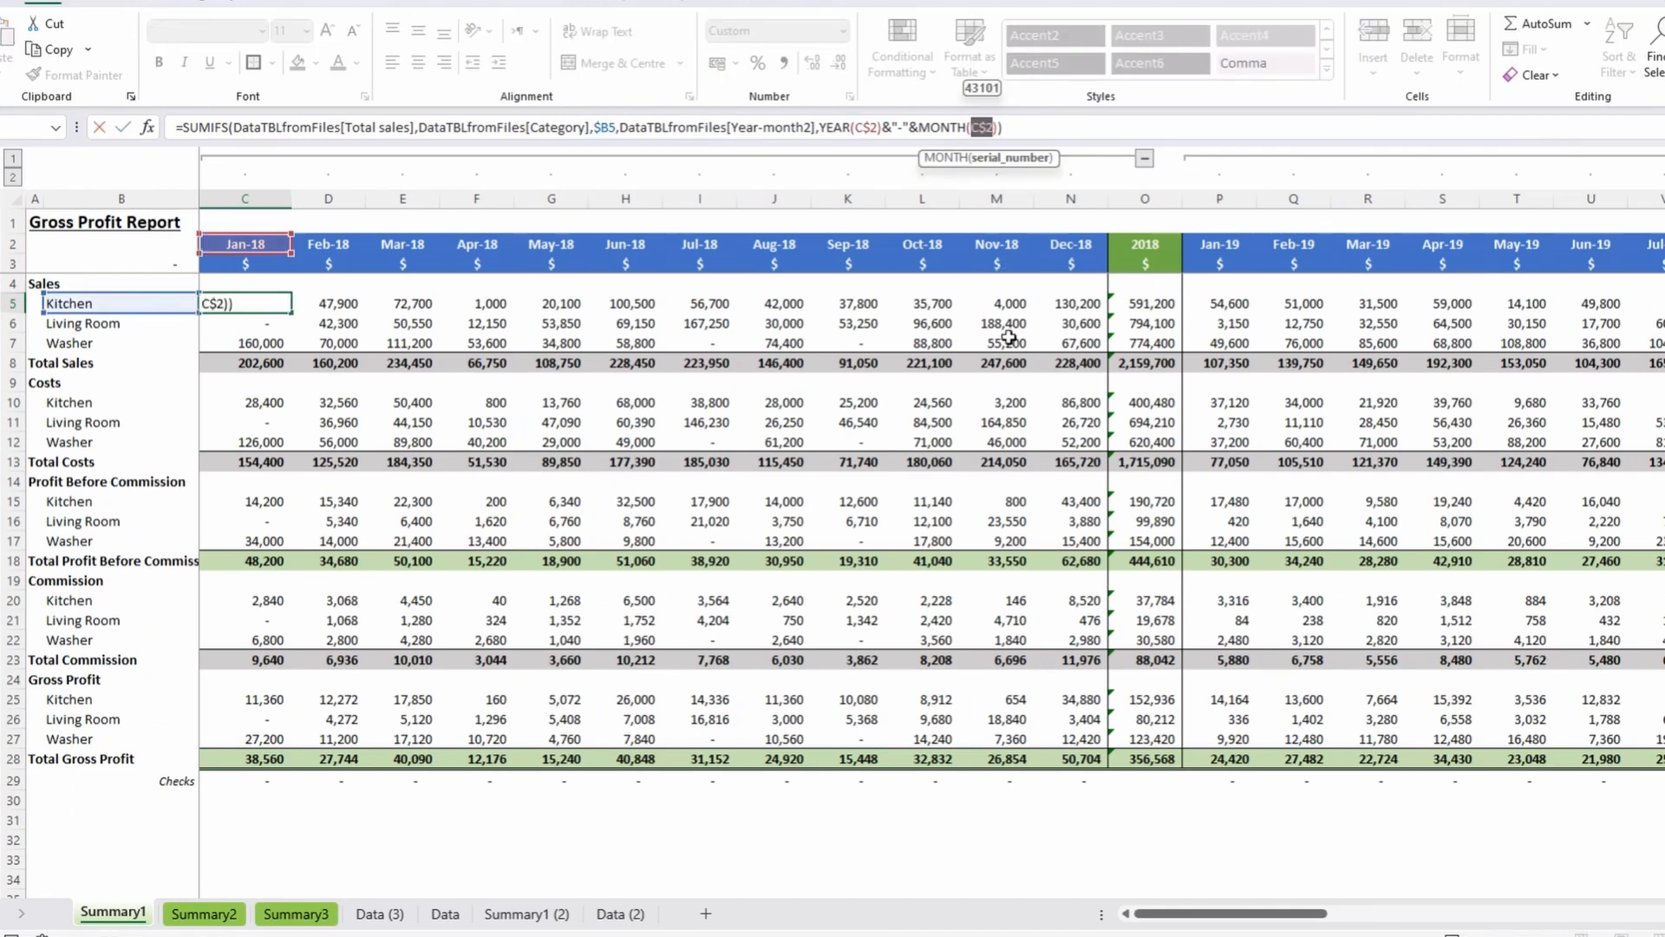
key("Return")
Copy the corrected C5 formula into all 2018 Sales cells, C5:N7.
key("Up")
key("ctrl+c")
key("shift+Right")
key("shift+Right")
key("shift+Right")
key("shift+Right")
key("shift+Right")
key("shift+Right")
key("shift+Right")
key("shift+Right")
key("shift+Right")
key("shift+Right")
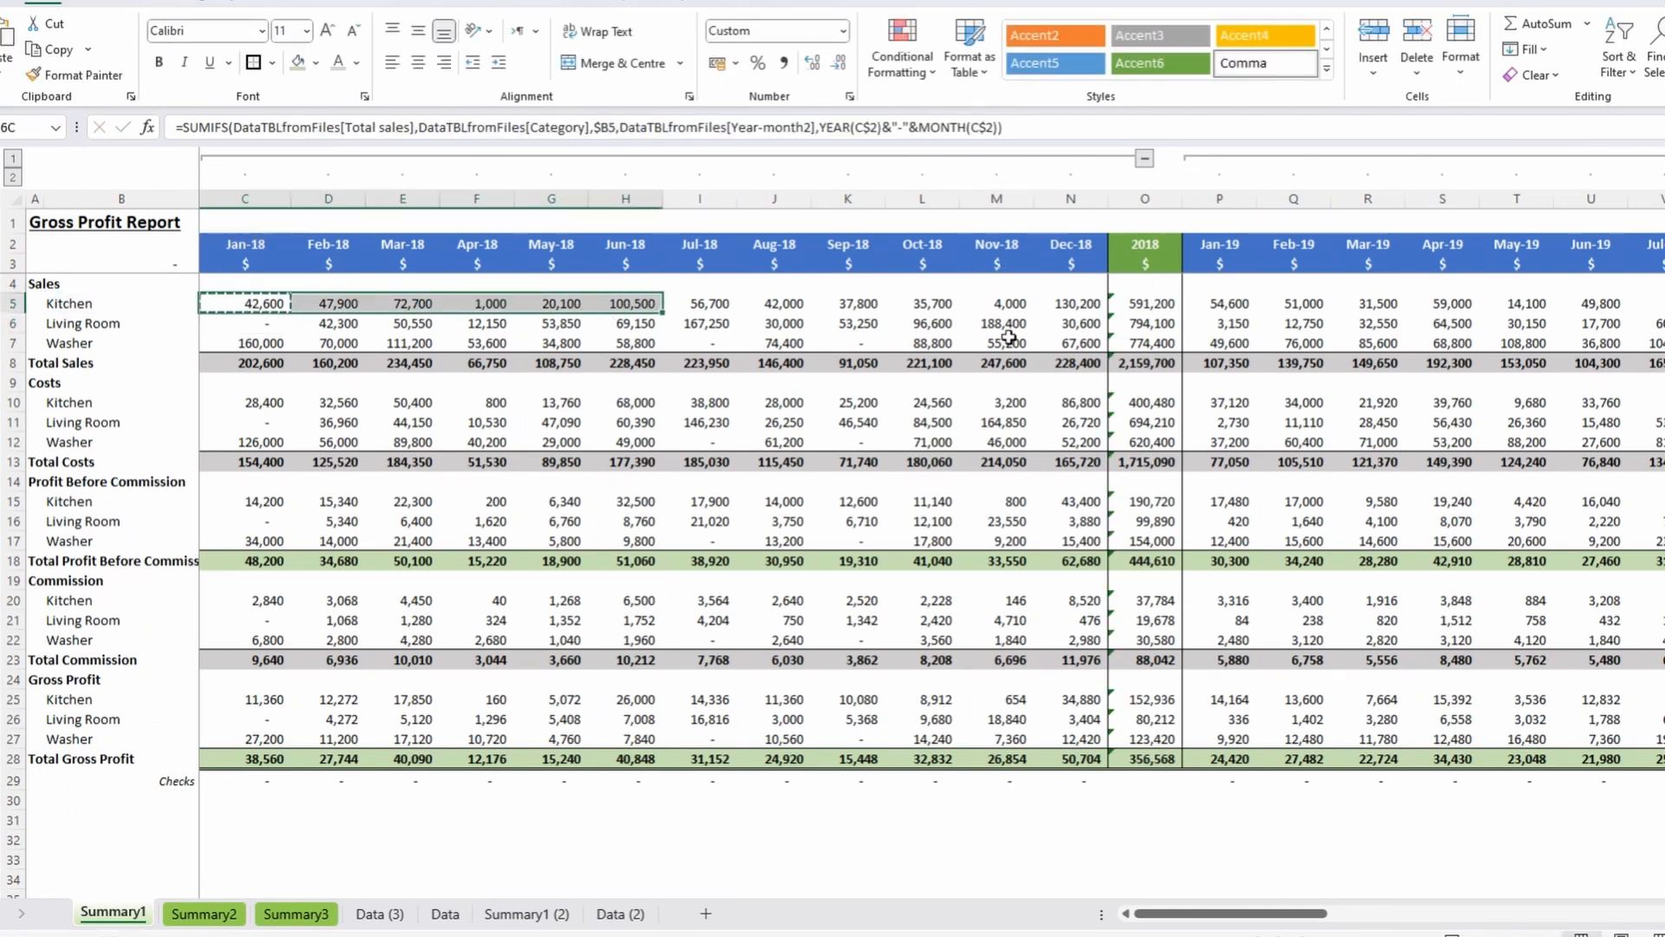
key("shift+Down")
key("shift+Right")
key("shift+Down")
key("ctrl+v")
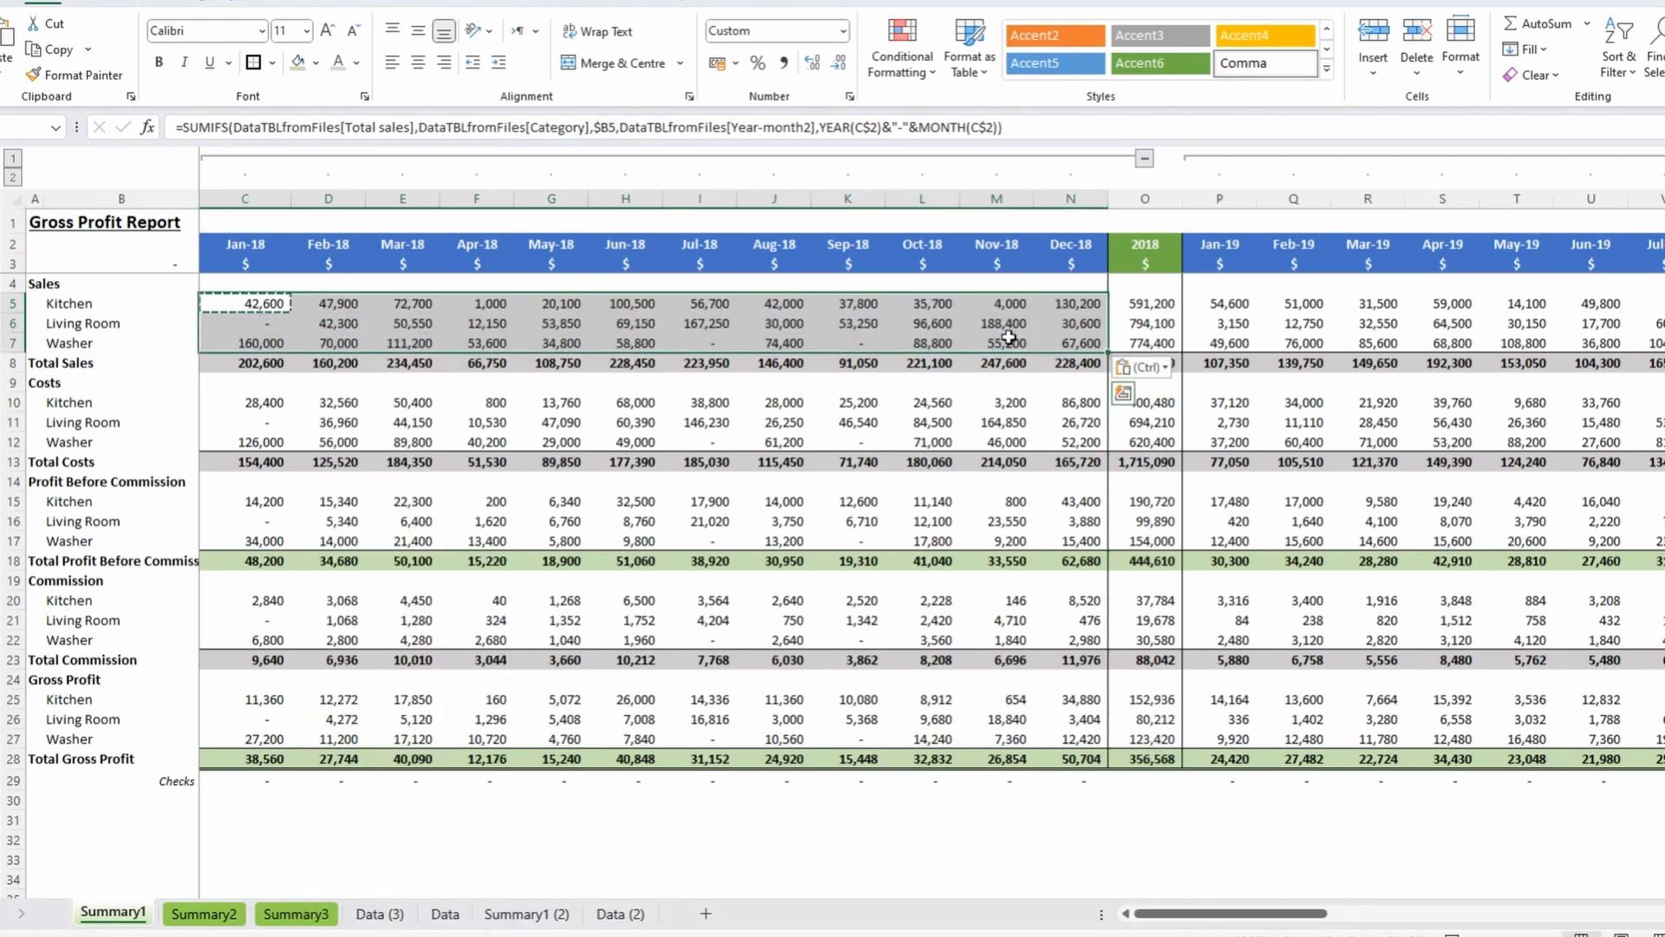
Paste the C5 formula into the 2019 and 2020 Sales cells, P5:AA7 and AC5:AN7.
left_click(1219, 308)
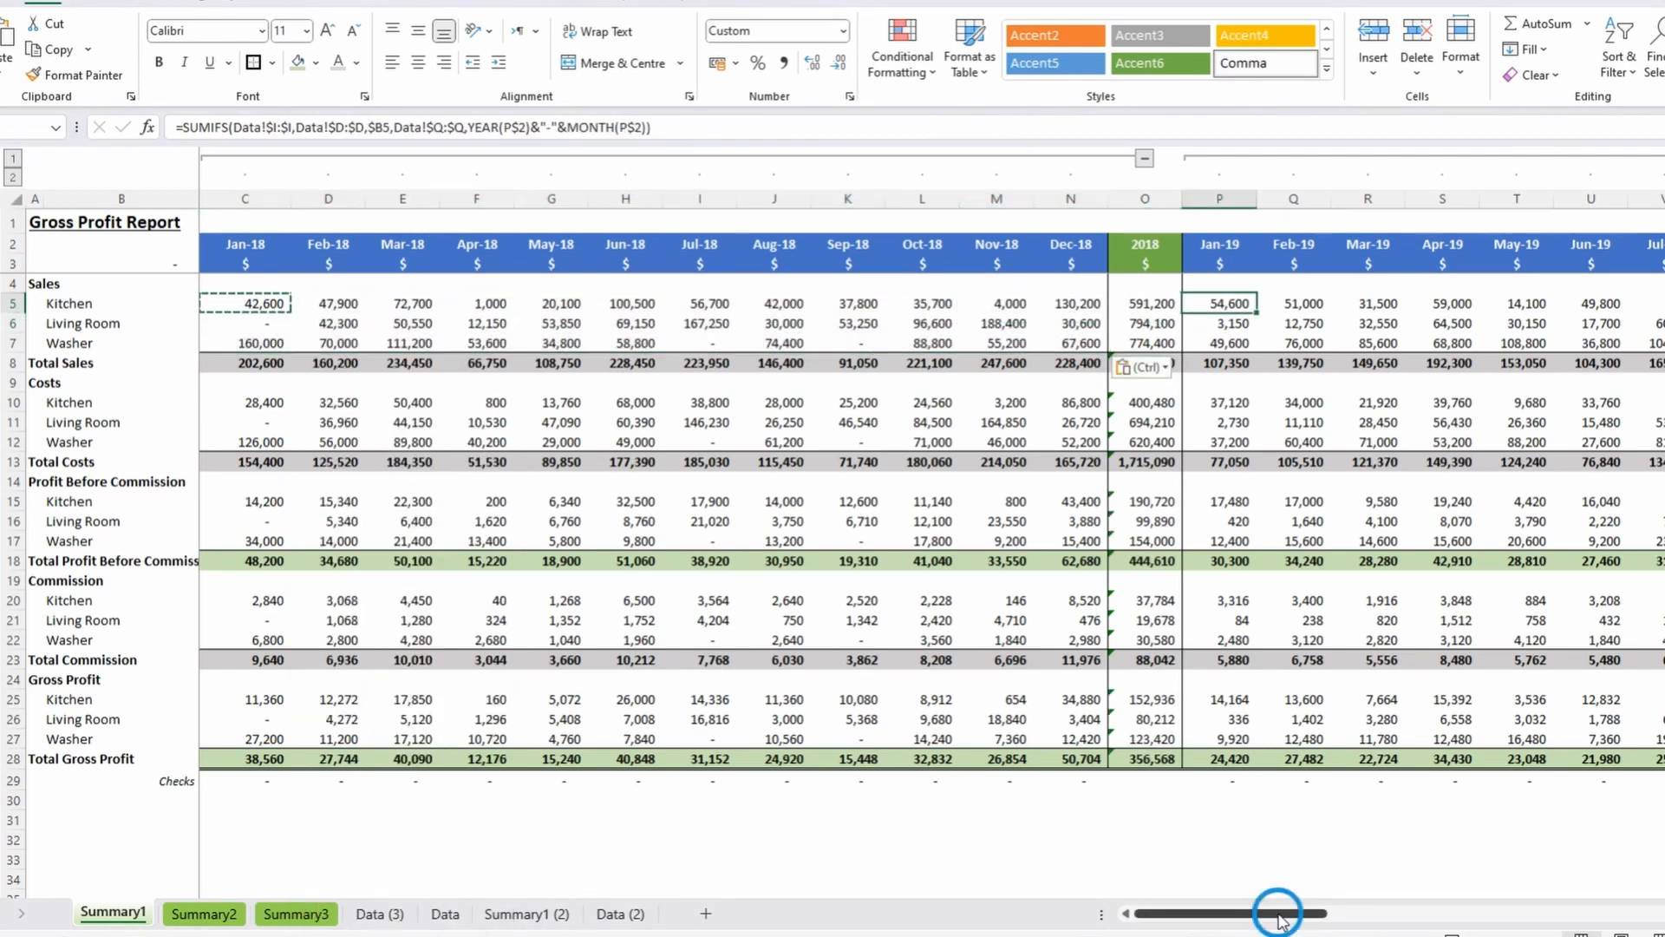
left_click(178, 262)
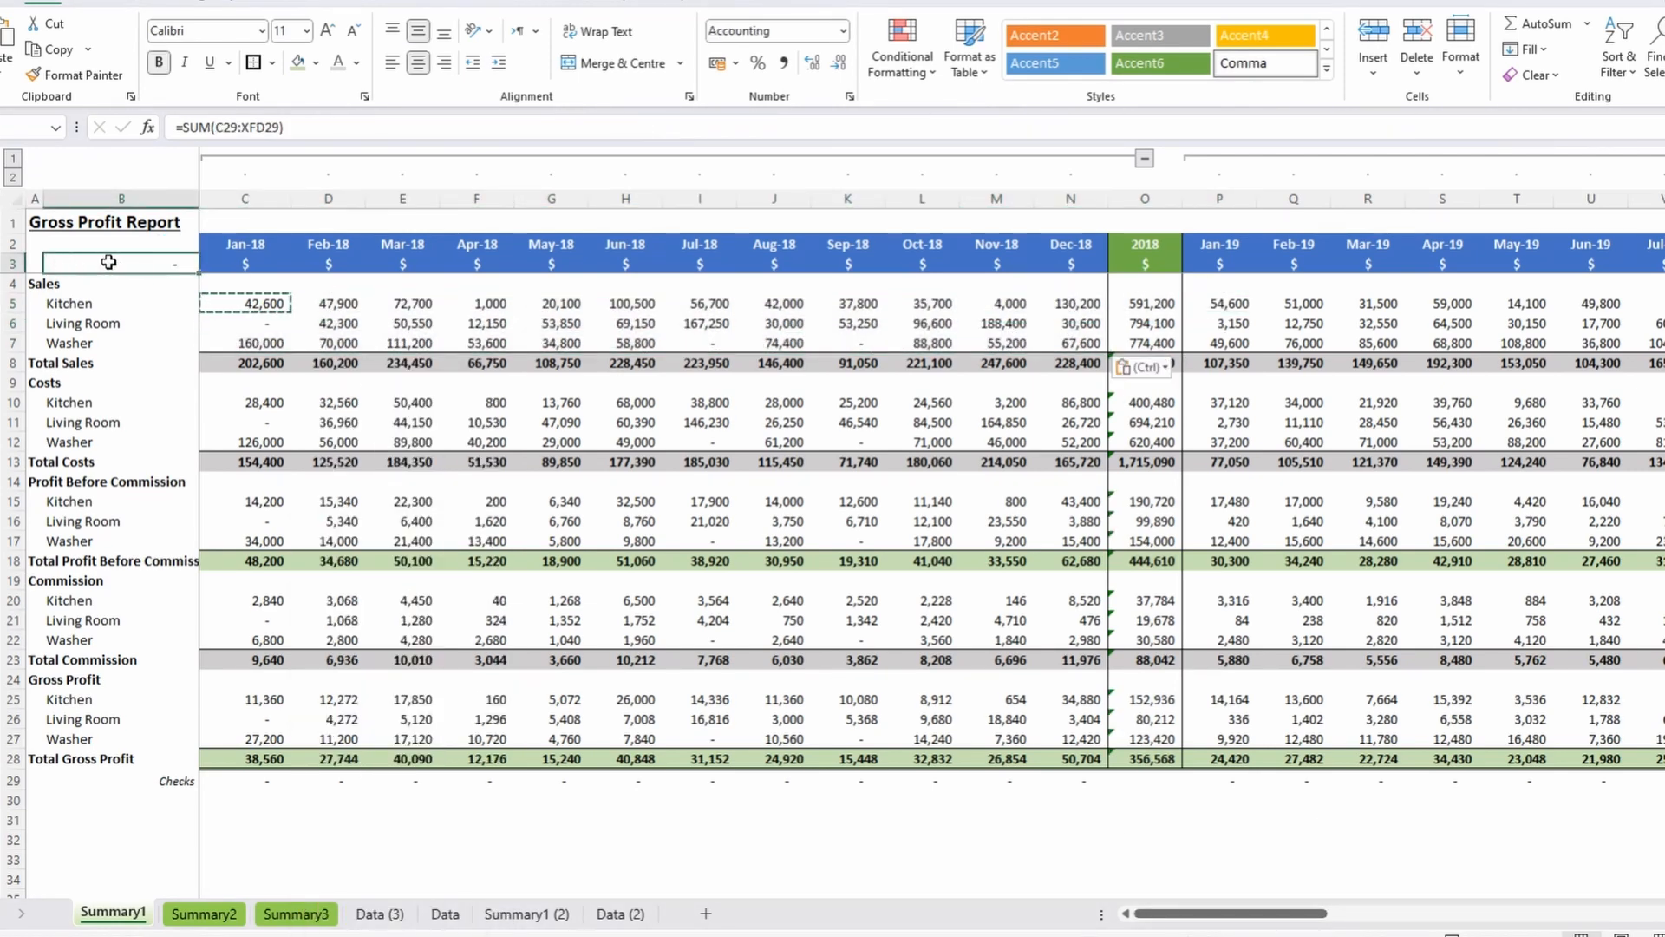
left_click(1239, 305)
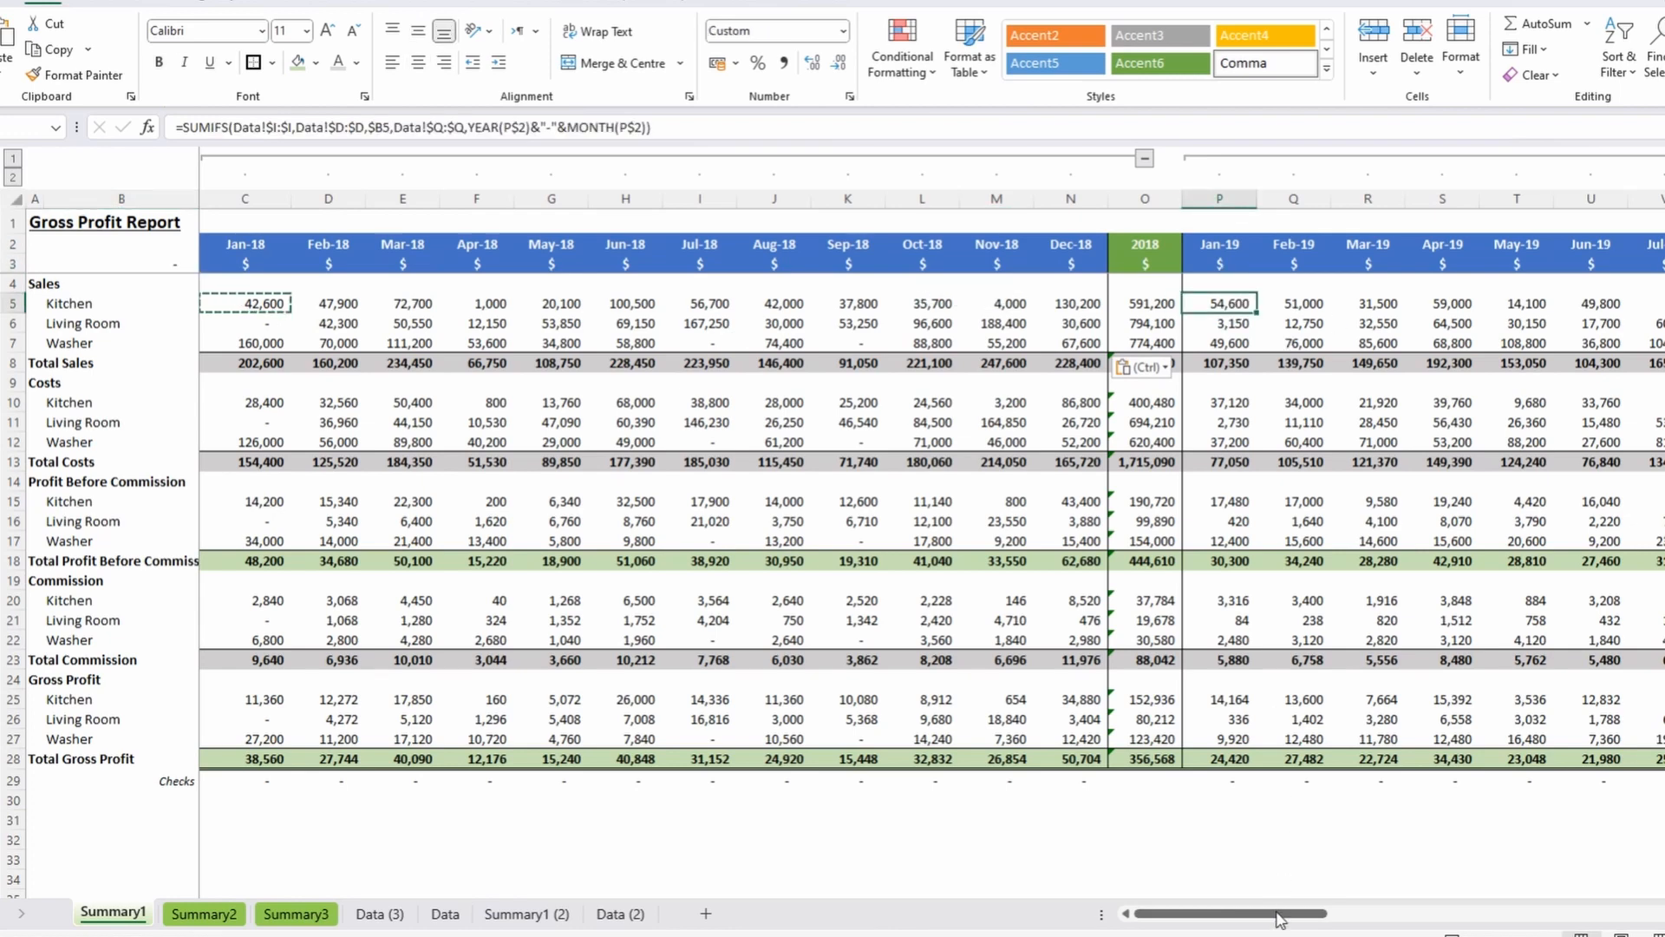
left_click_drag(1283, 912, 1363, 912)
left_click(1271, 338, "shift")
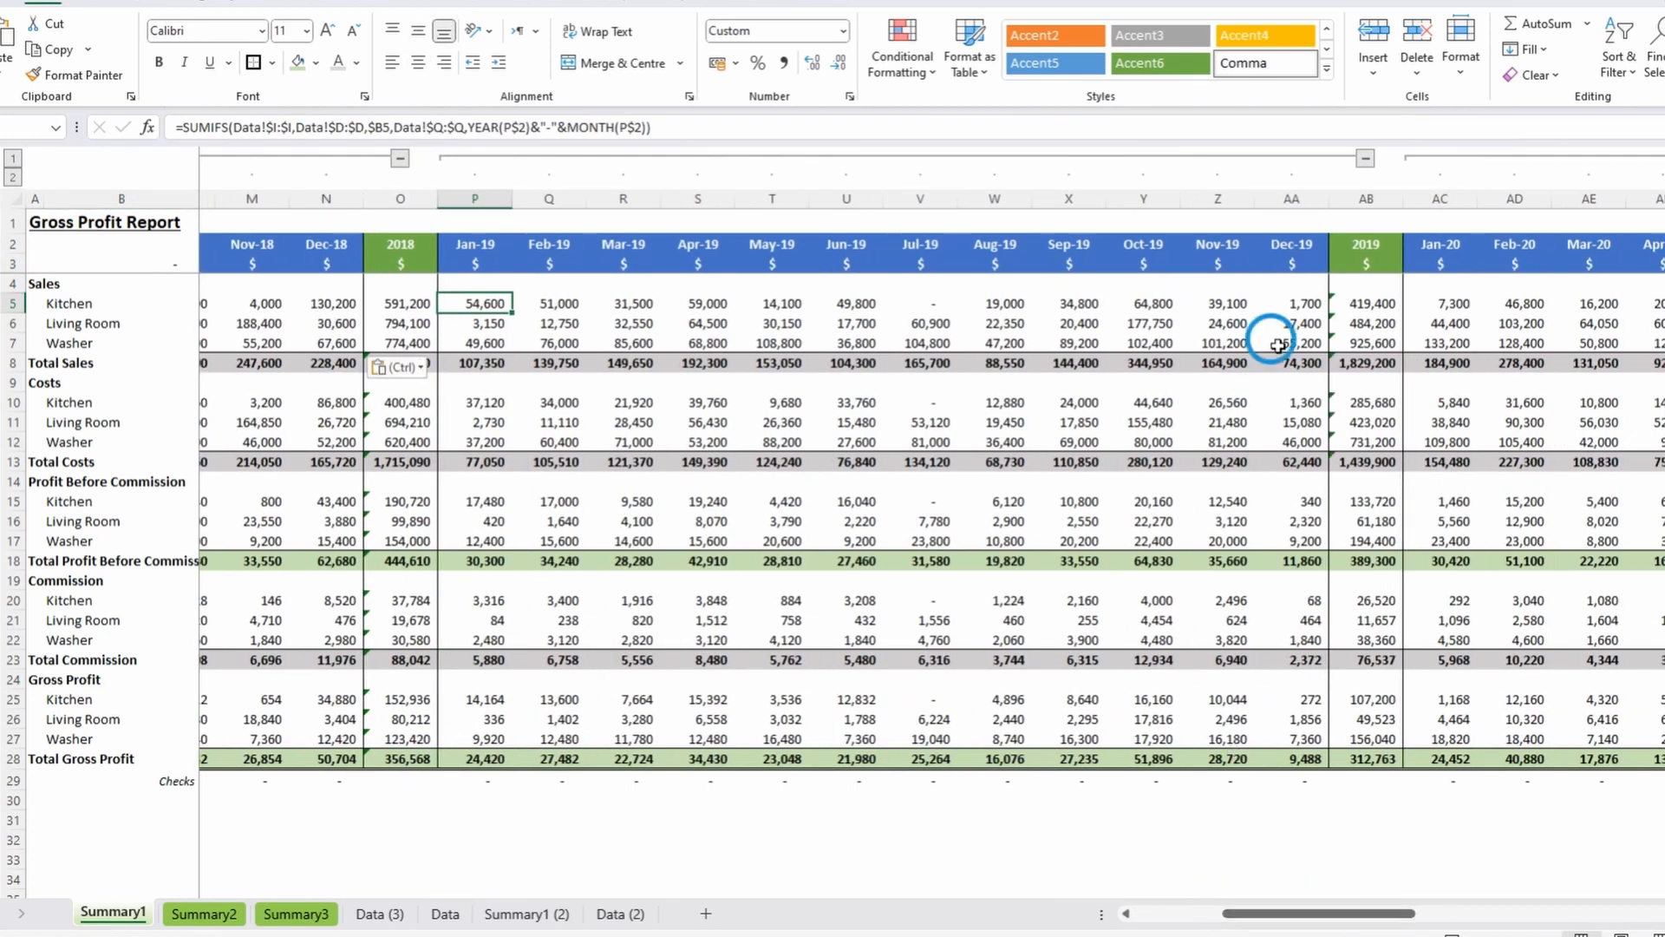
left_click(1440, 306)
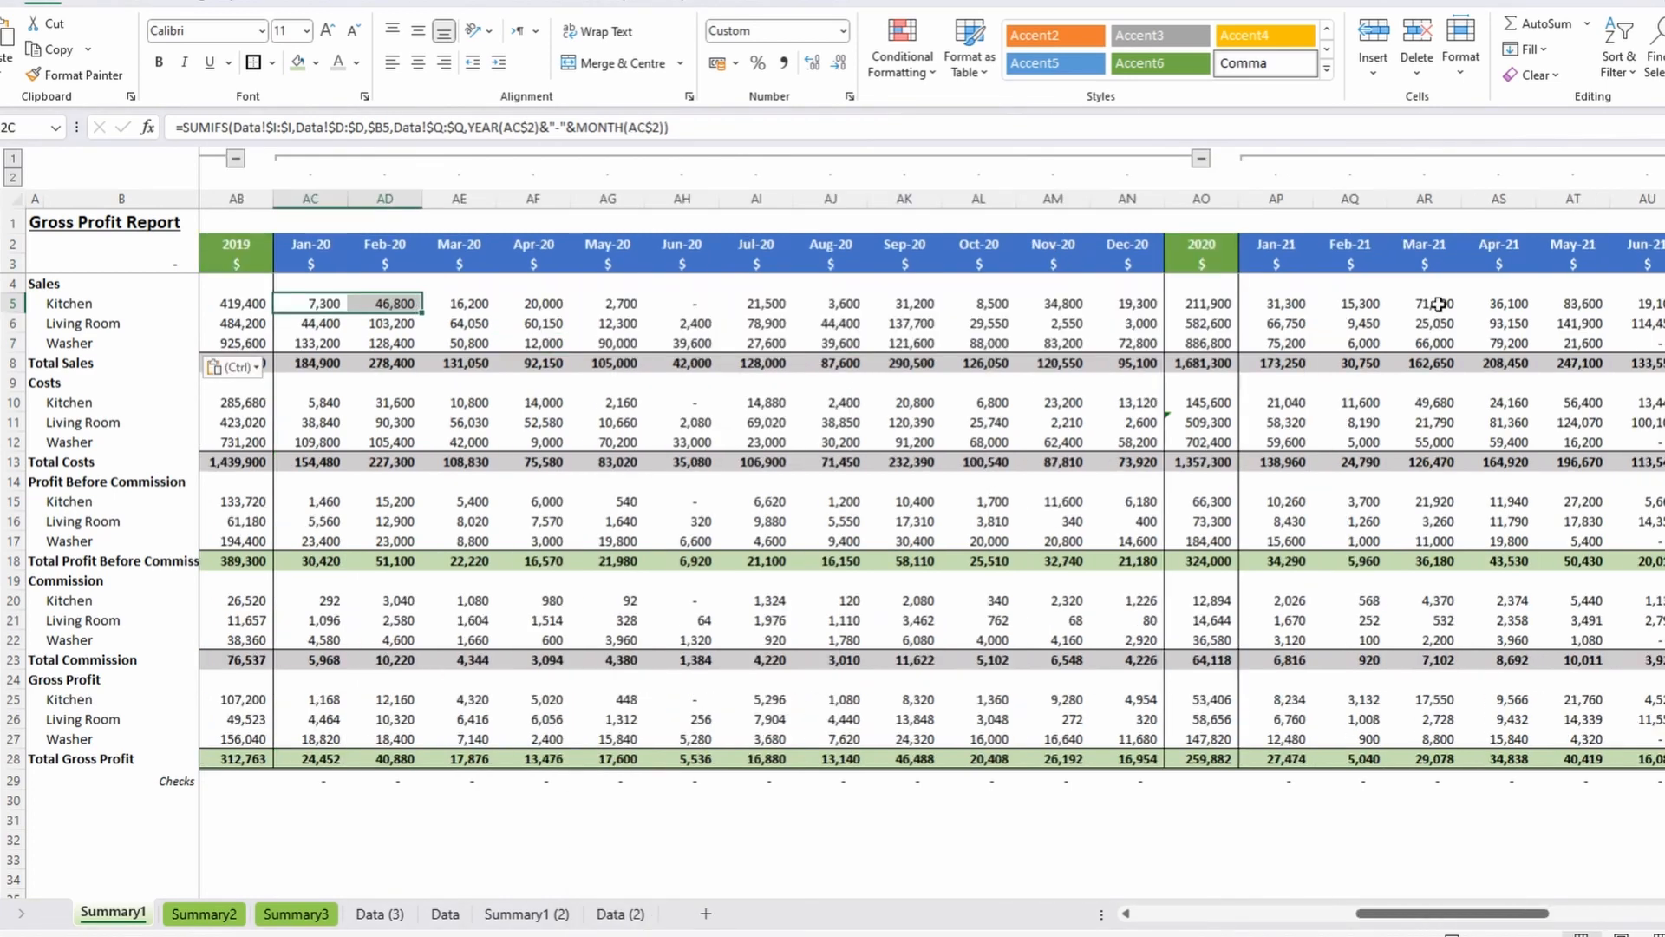
key("ctrl+v")
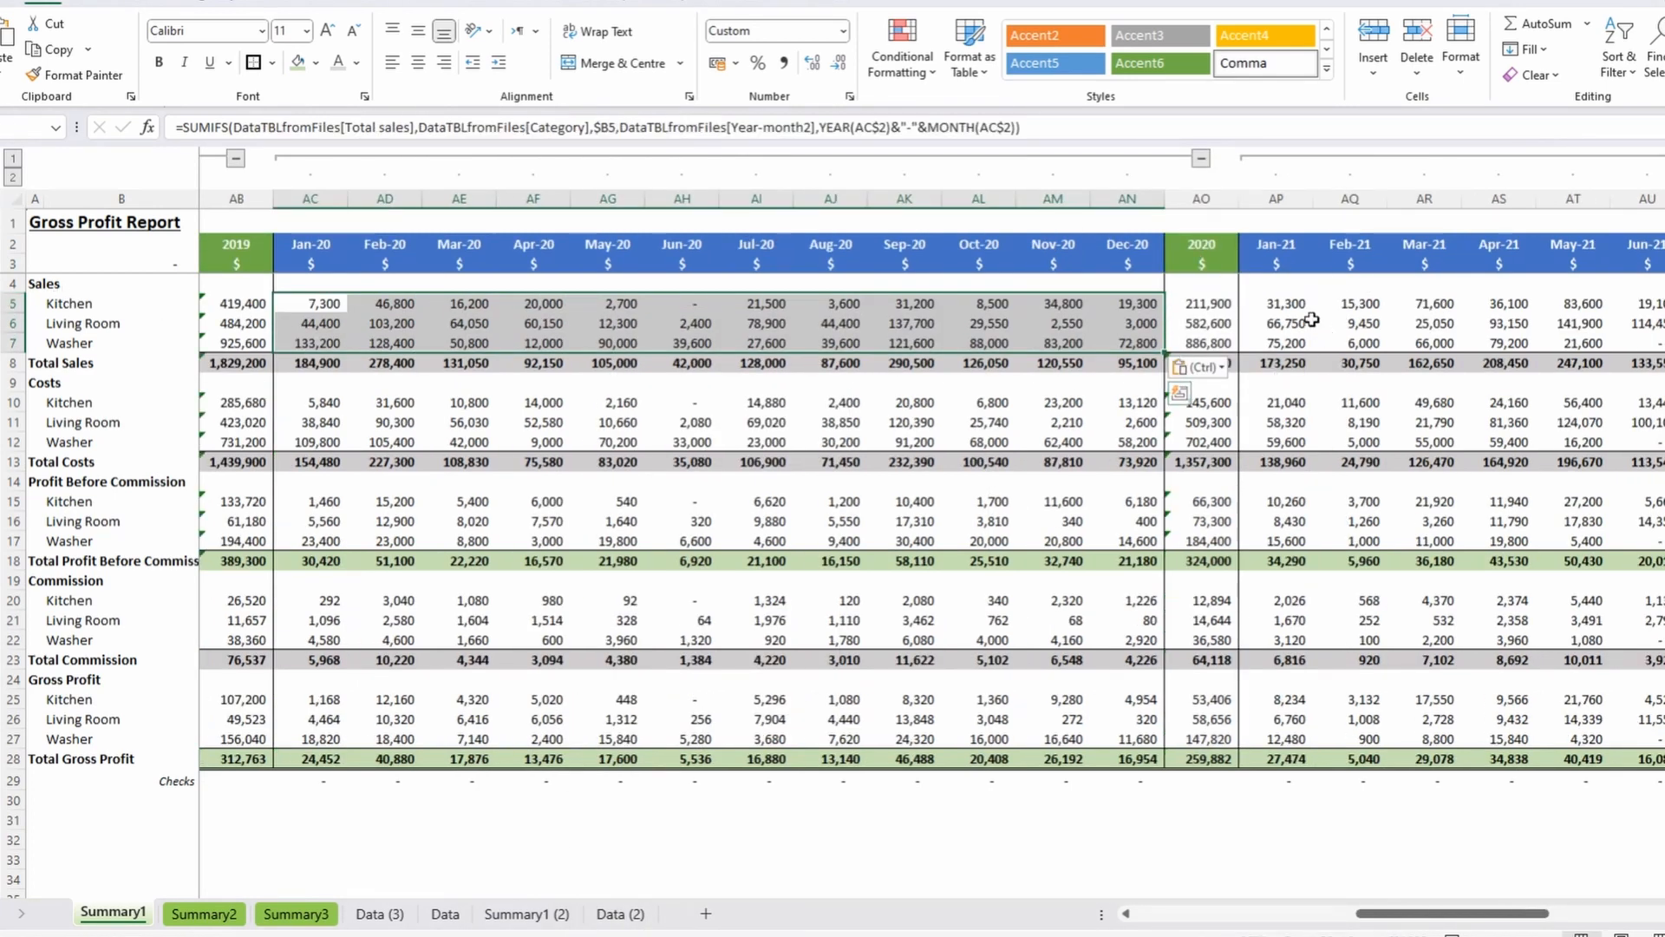
Paste the C5 formula into the monthly Sales cells of 2021, 2022 and 2023.
left_click(1298, 301)
key("shift+Right")
key("shift+Right")
key("shift+Right")
key("shift+Right")
key("shift+Right")
key("shift+Right")
key("shift+Right")
key("shift+Right")
key("shift+Right")
key("shift+Right")
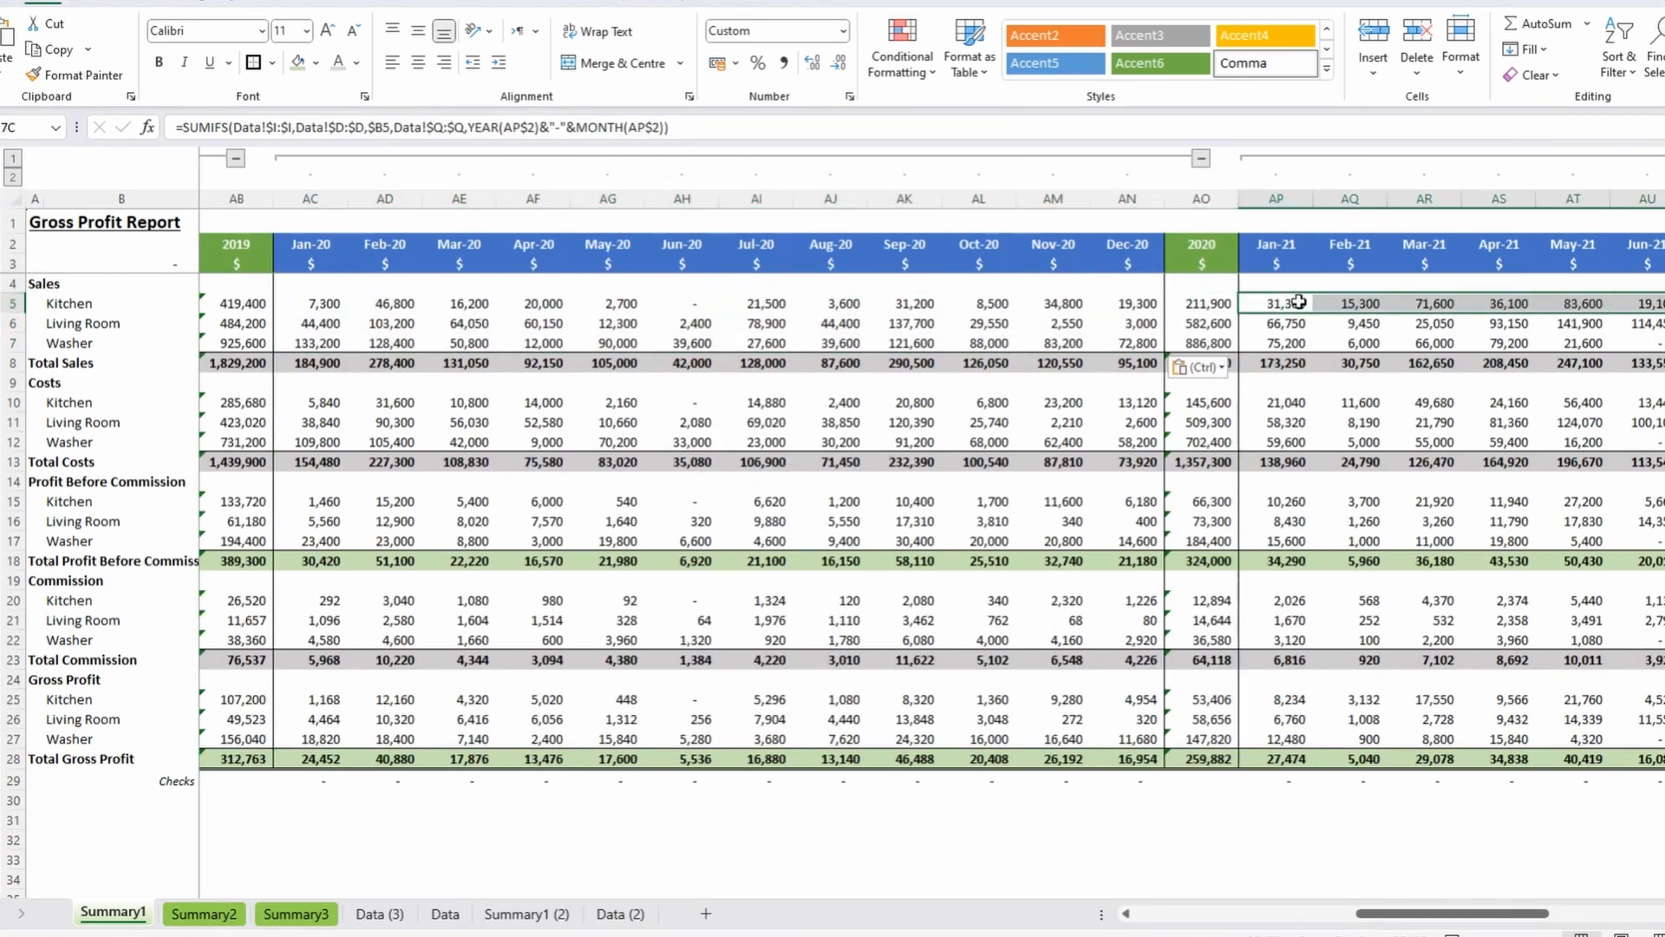
Trace the difference in the B3 check by examining the Jul-23 and Aug-23 Sales cells BV5:BW7.
key("Home")
key("ctrl+c")
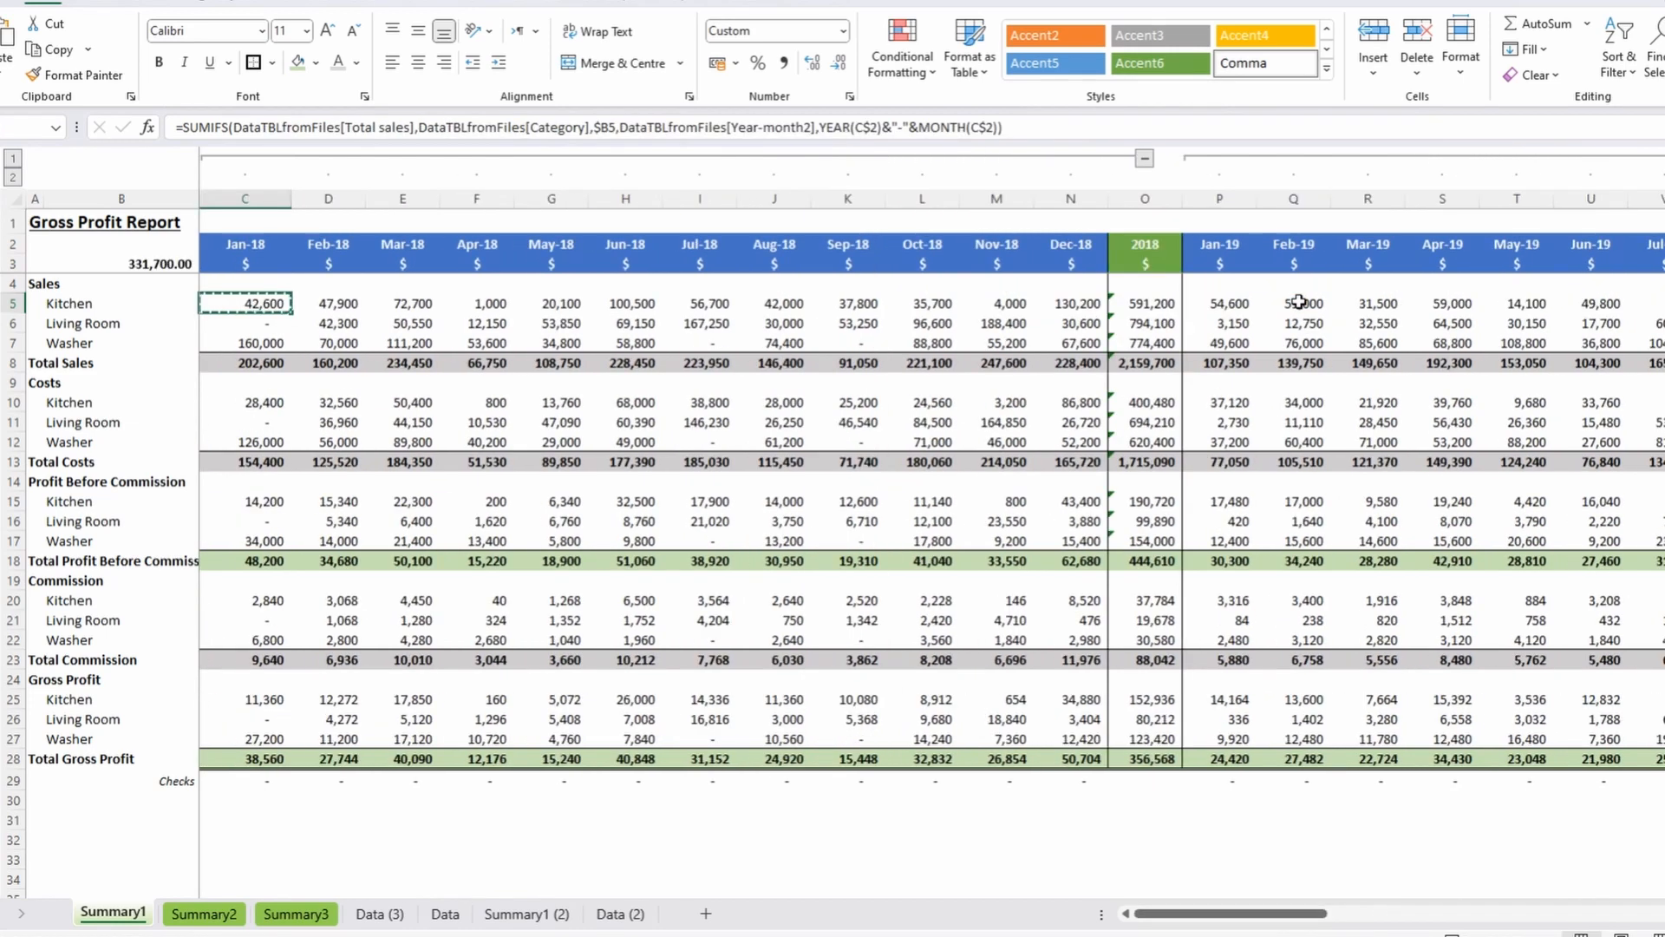
key("ctrl+Right")
key("Left")
key("Left")
key("Left")
key("Left")
key("Left")
key("Left")
key("Left")
key("Left")
key("Left")
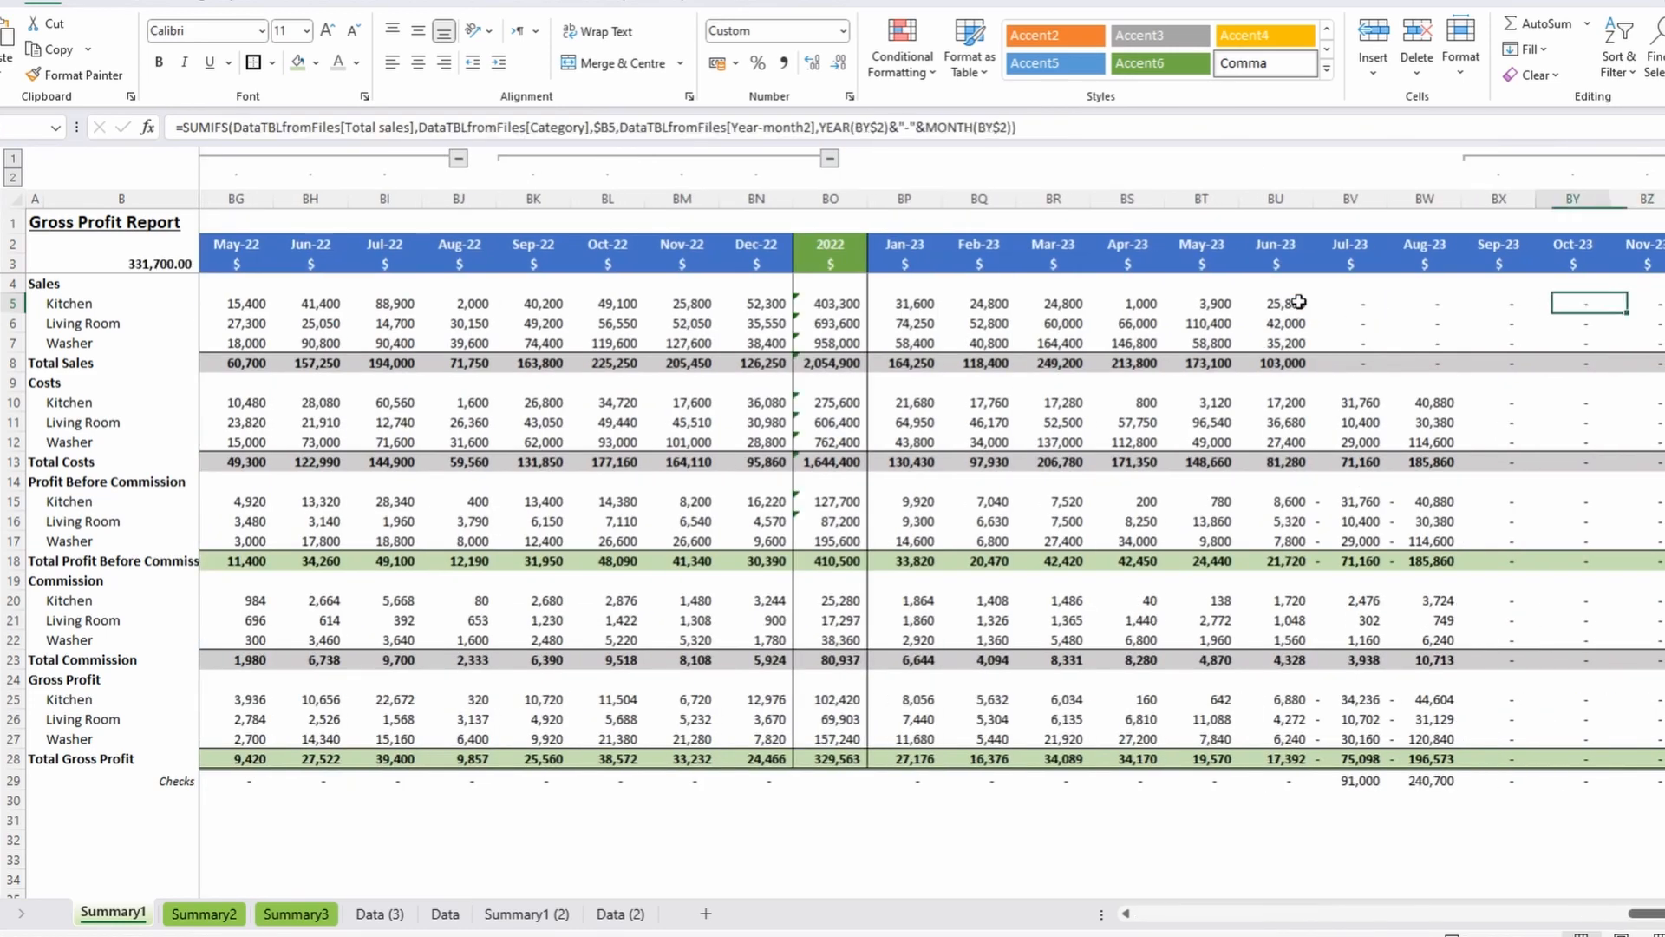
key("ctrl+Up")
key("ctrl+Left")
left_click(1361, 309)
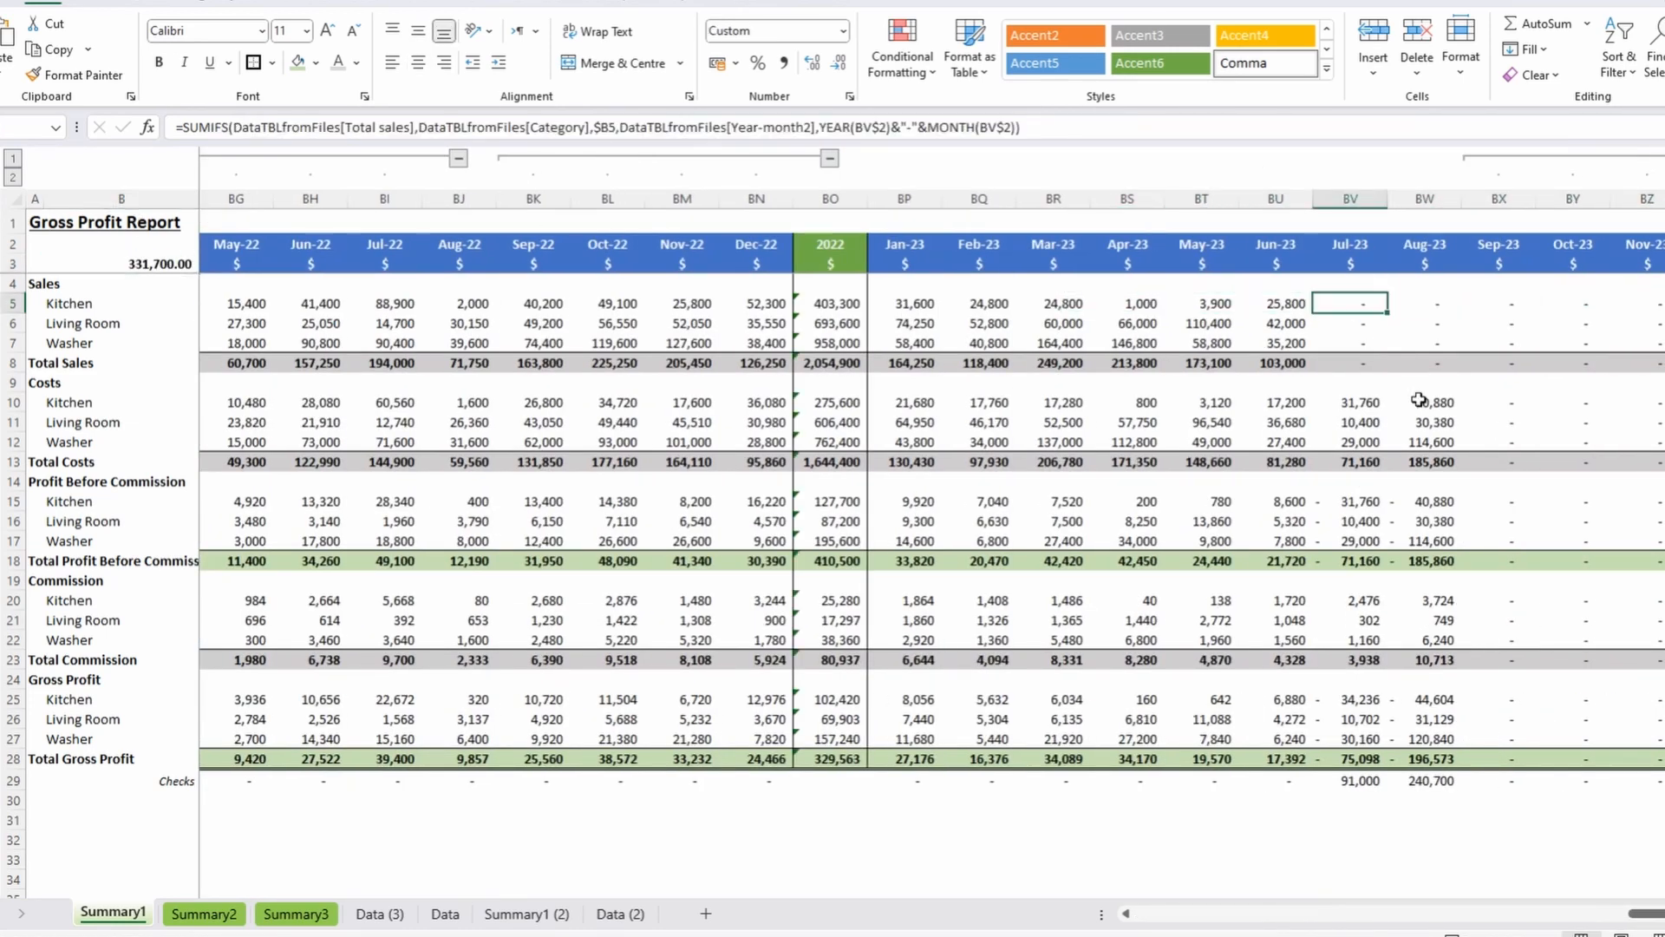
key("shift+Right")
key("shift+Down")
key("shift+Down")
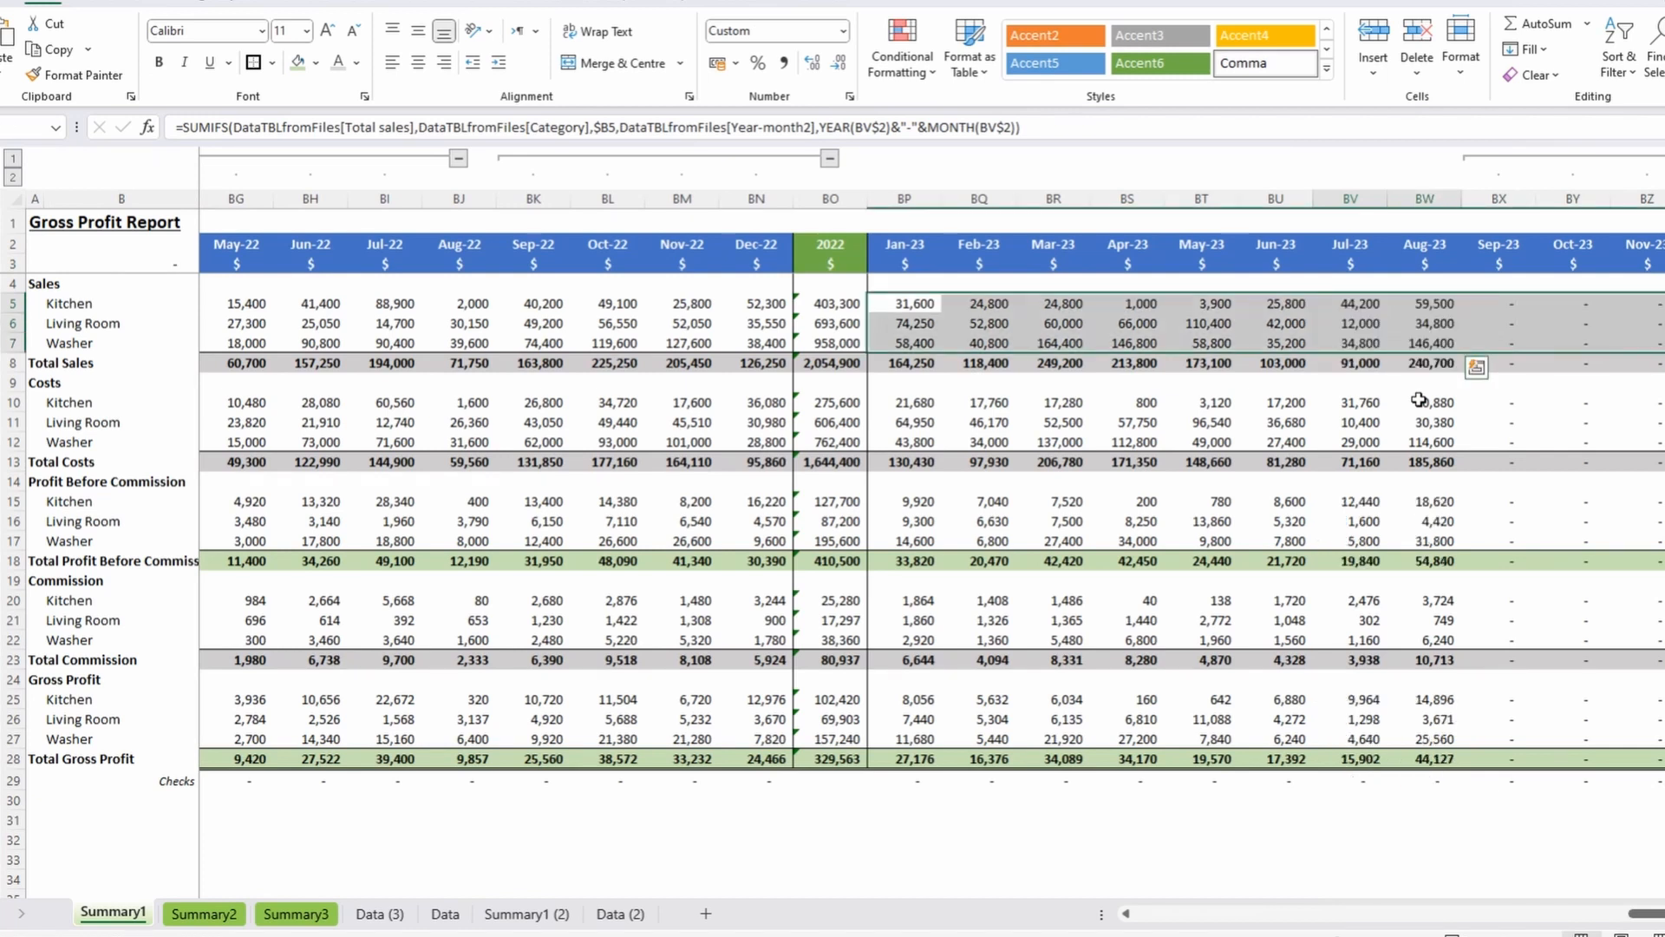
Undo the 2023 Sales paste to inspect the former formulas in BV5 and BU5, and redo the paste.
key("ctrl+z")
key("ctrl+z")
key("ctrl+z")
key("ctrl+z")
key("ctrl+z")
key("ctrl+z")
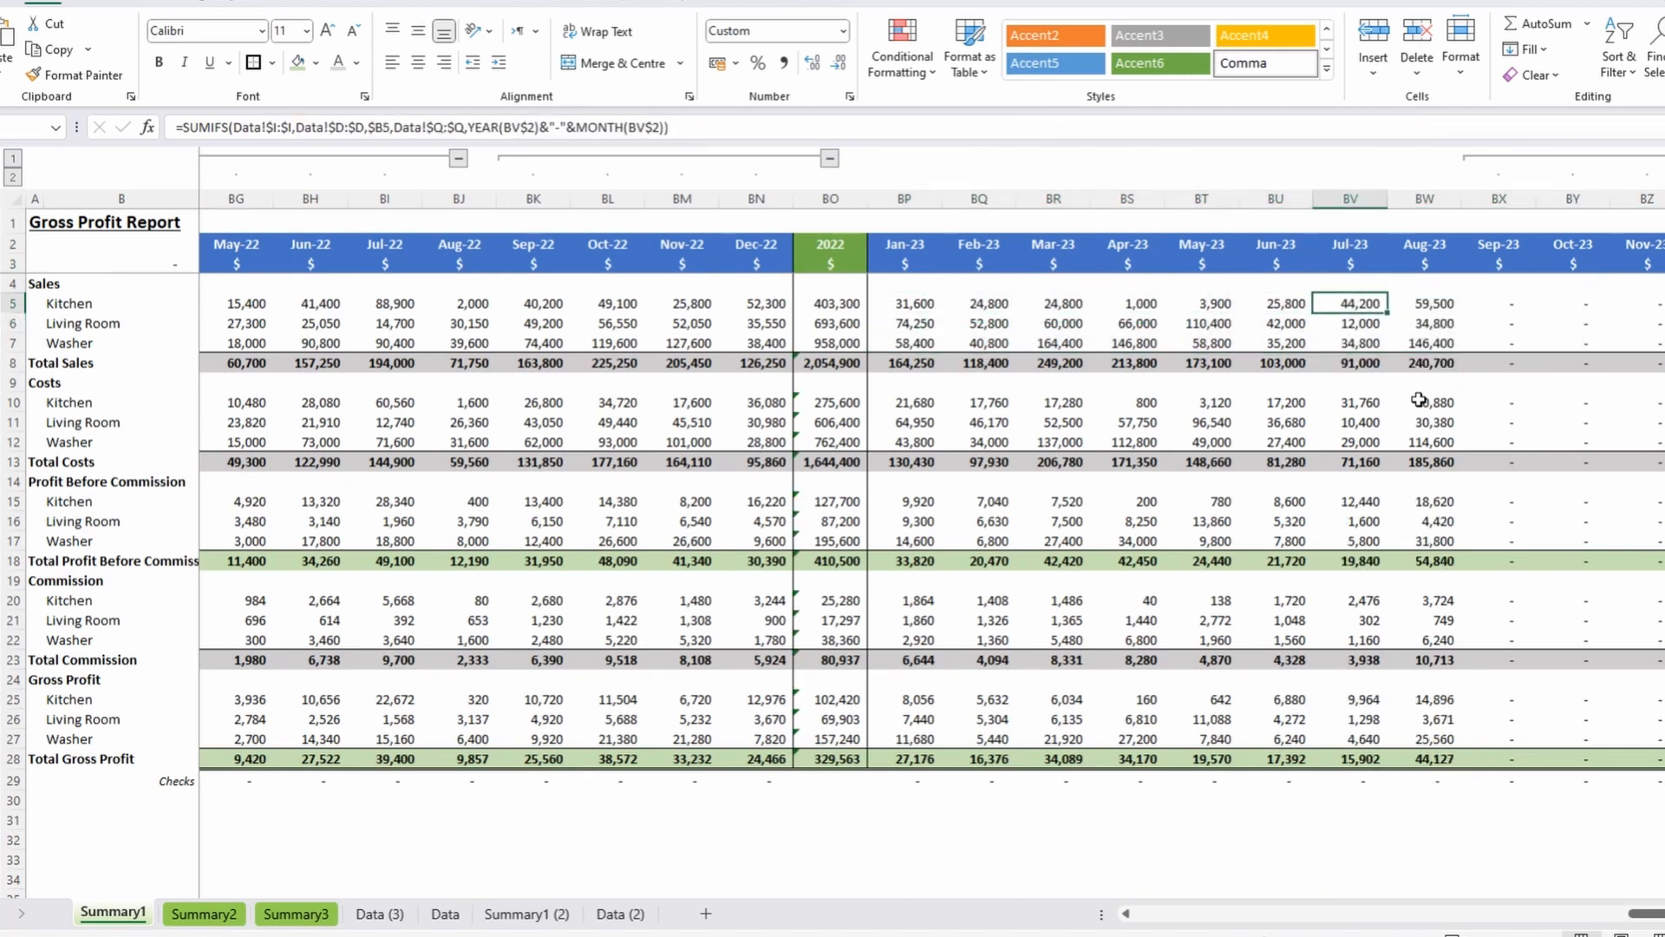
key("Left")
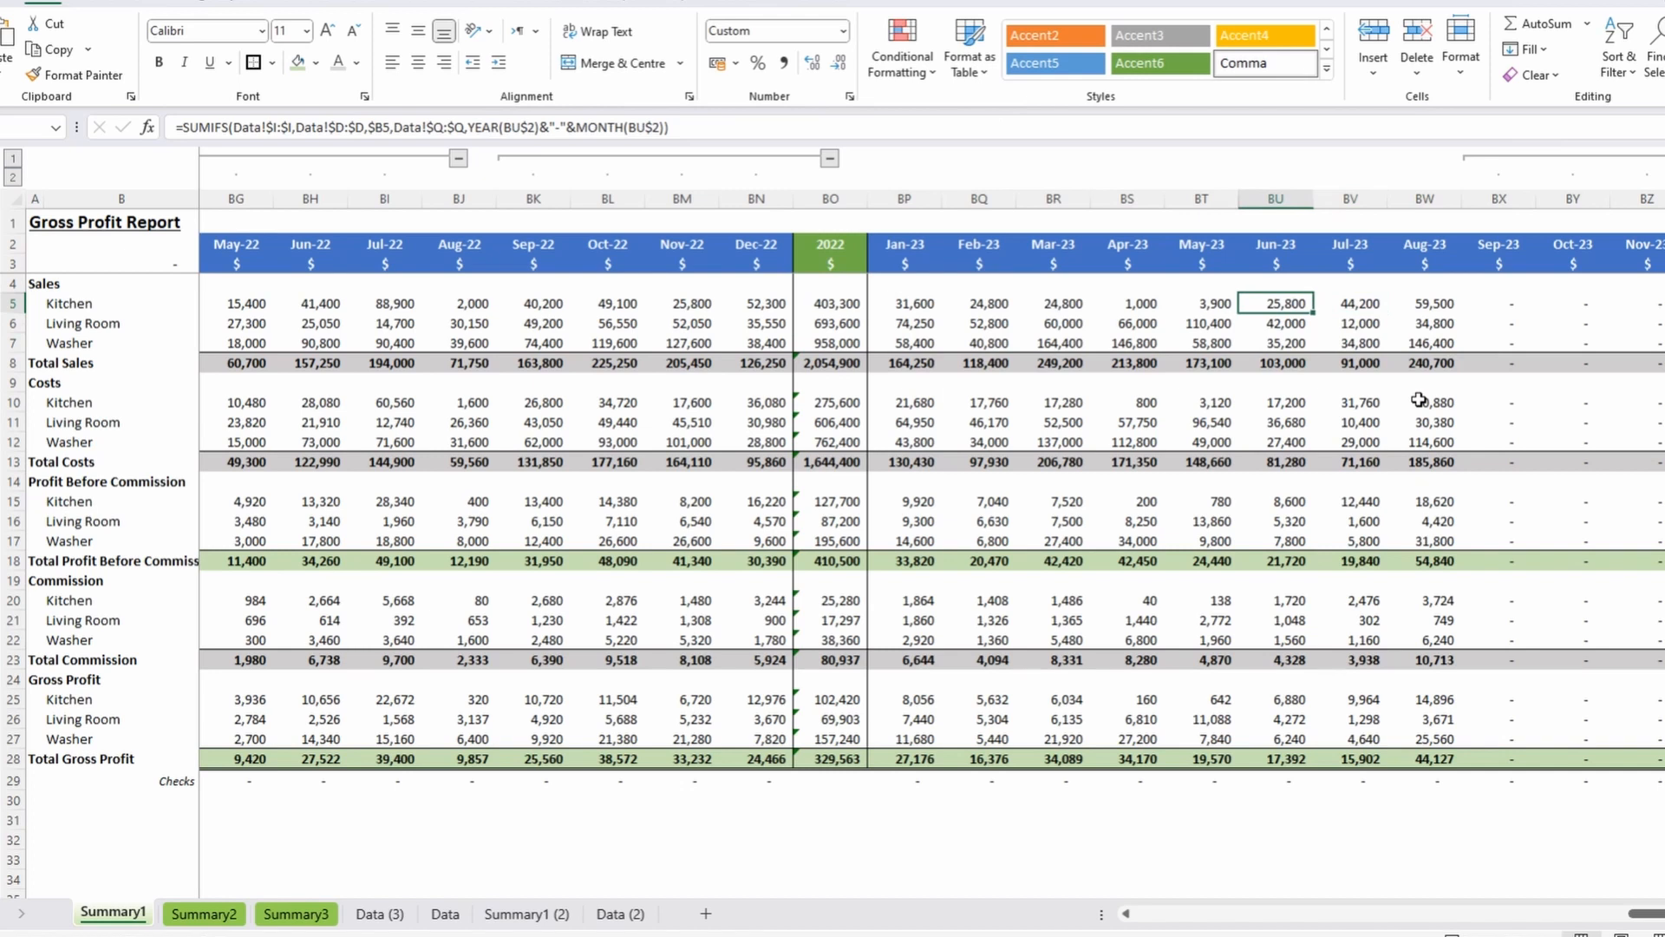
key("ctrl+y")
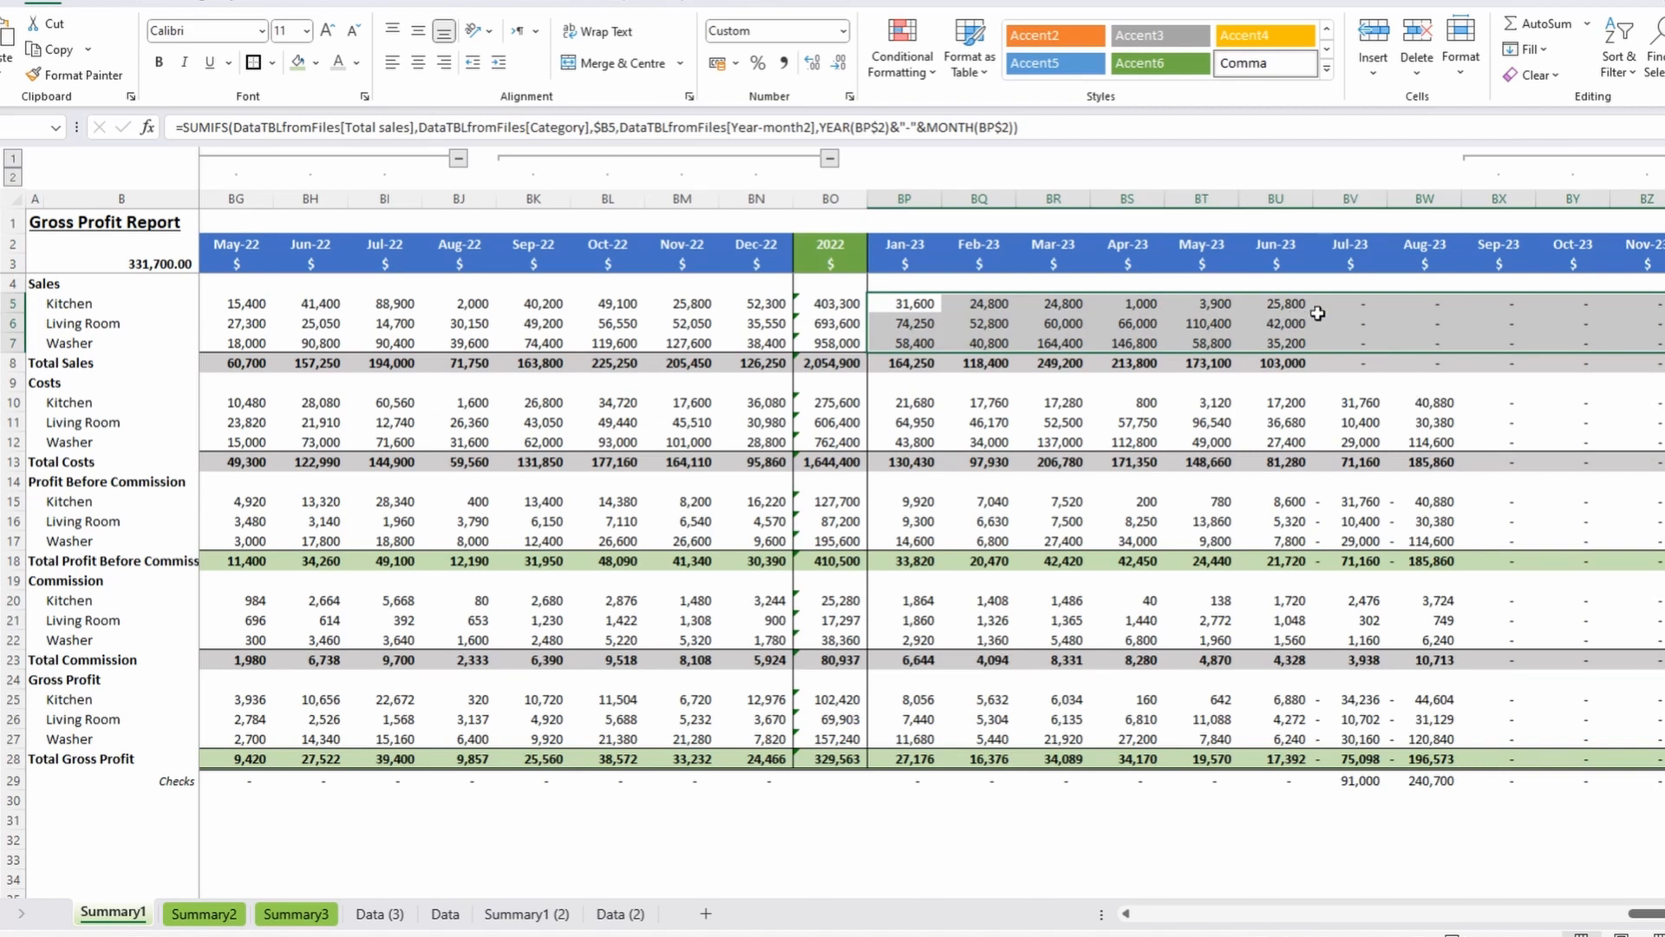
Compare the Data and Data (3) sheets with Summary1's Jul-23 and Aug-23 columns to see which months the source covers.
left_click(444, 912)
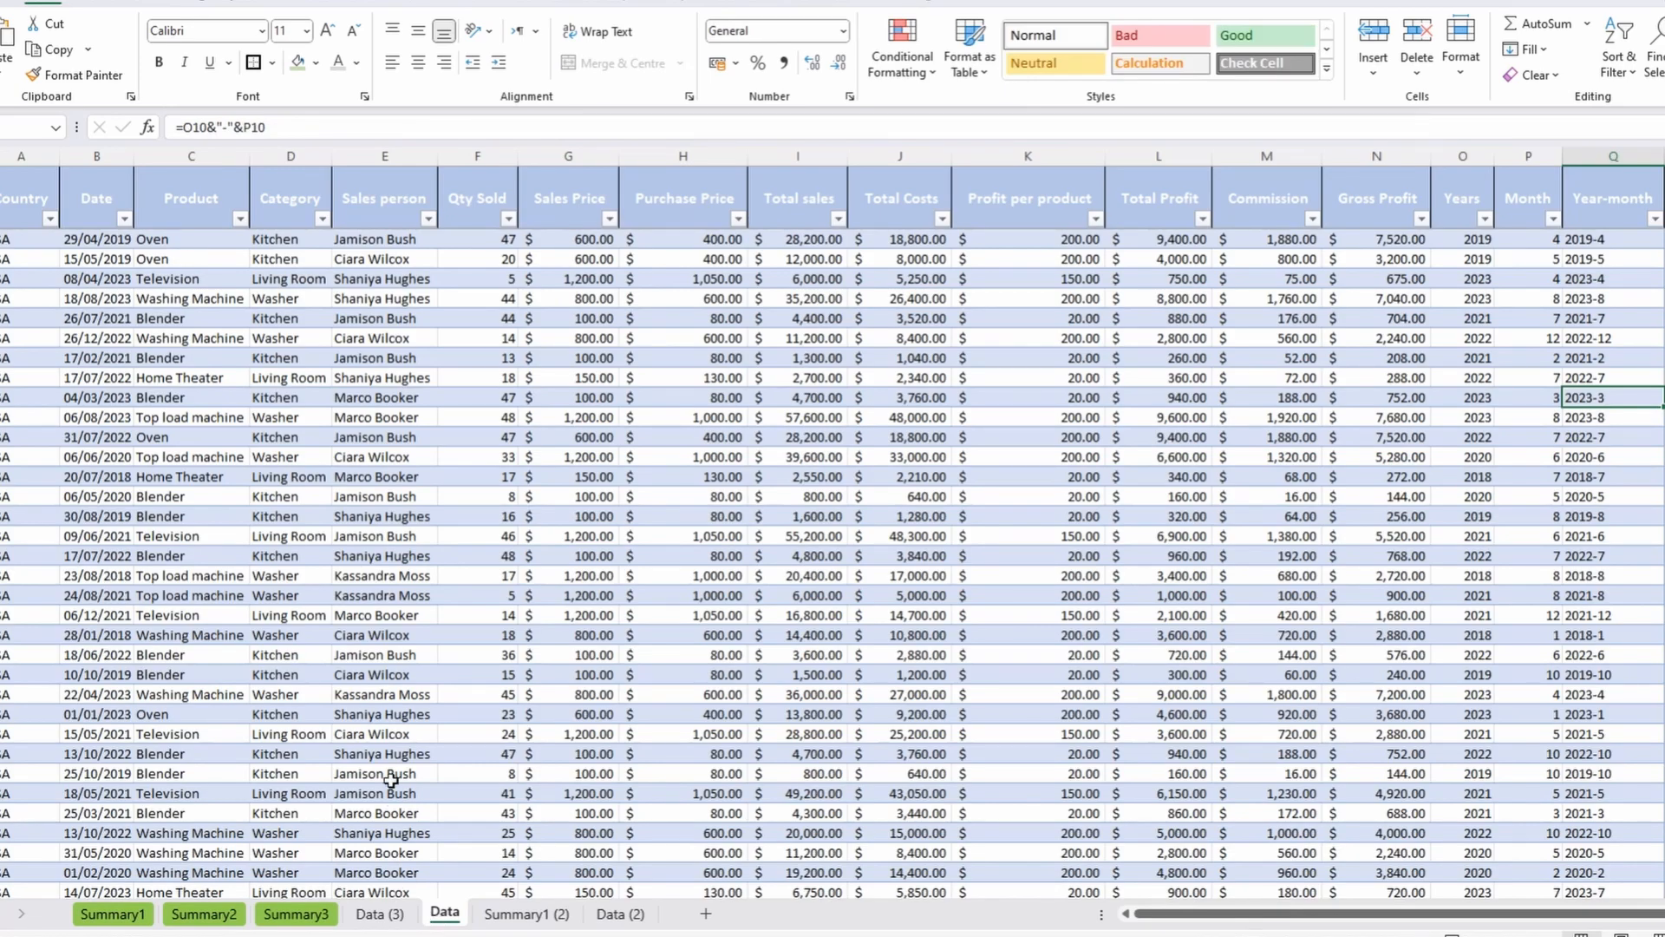
left_click(380, 913)
left_click_drag(373, 514, 954, 650)
left_click(112, 913)
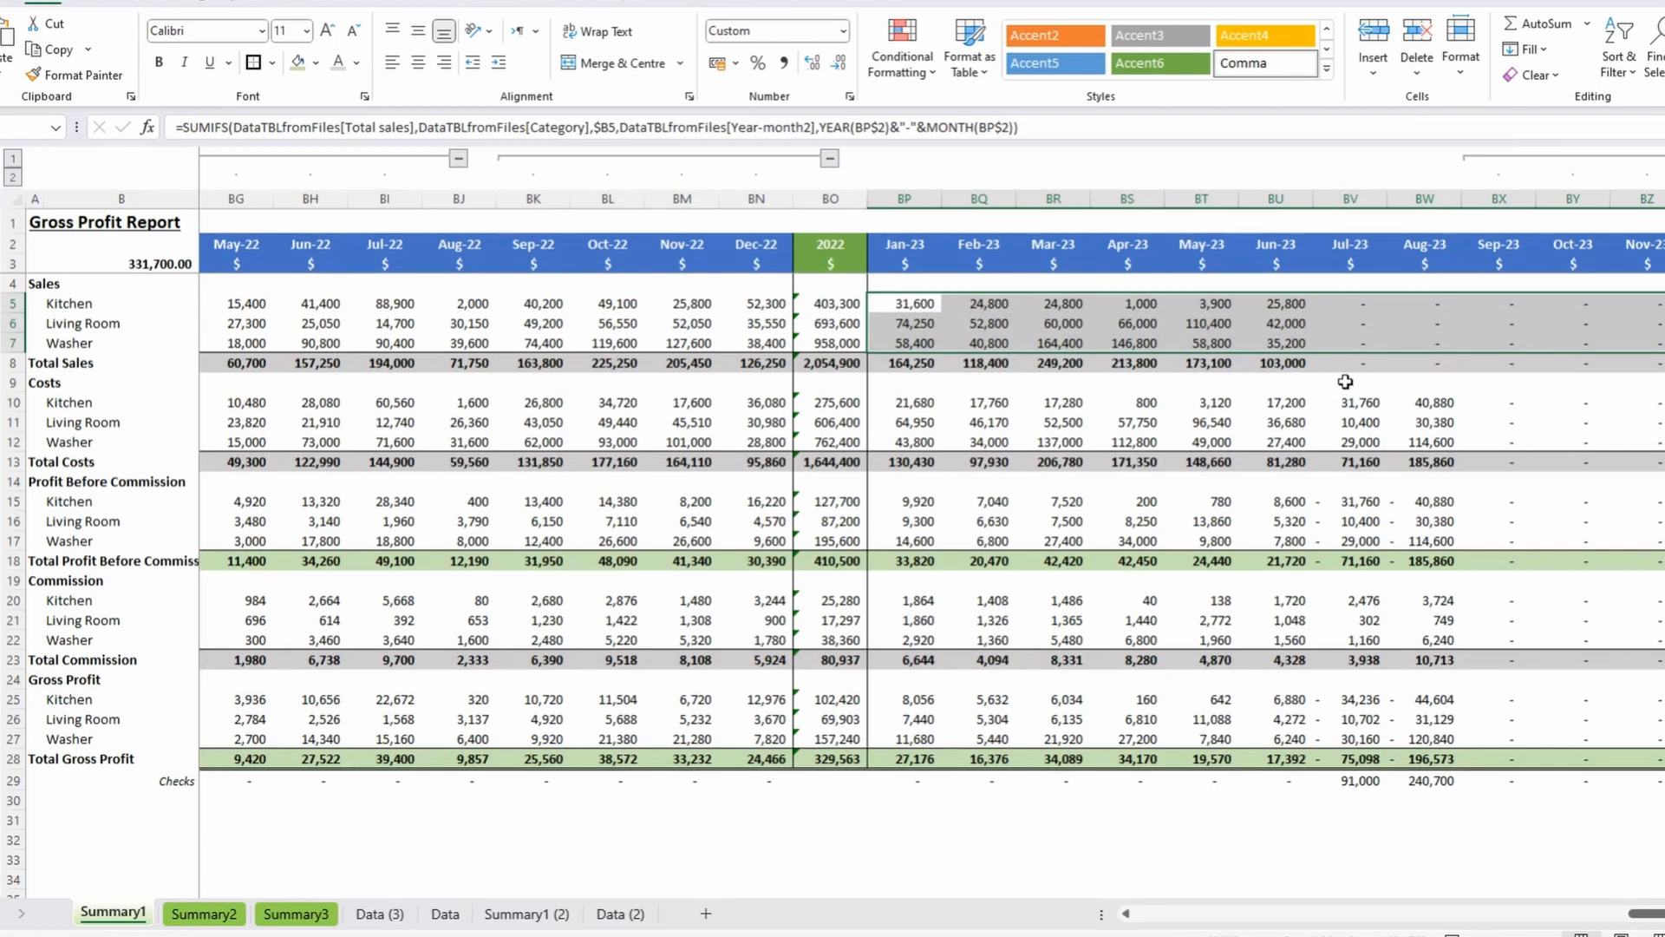
left_click_drag(1351, 201, 1425, 201)
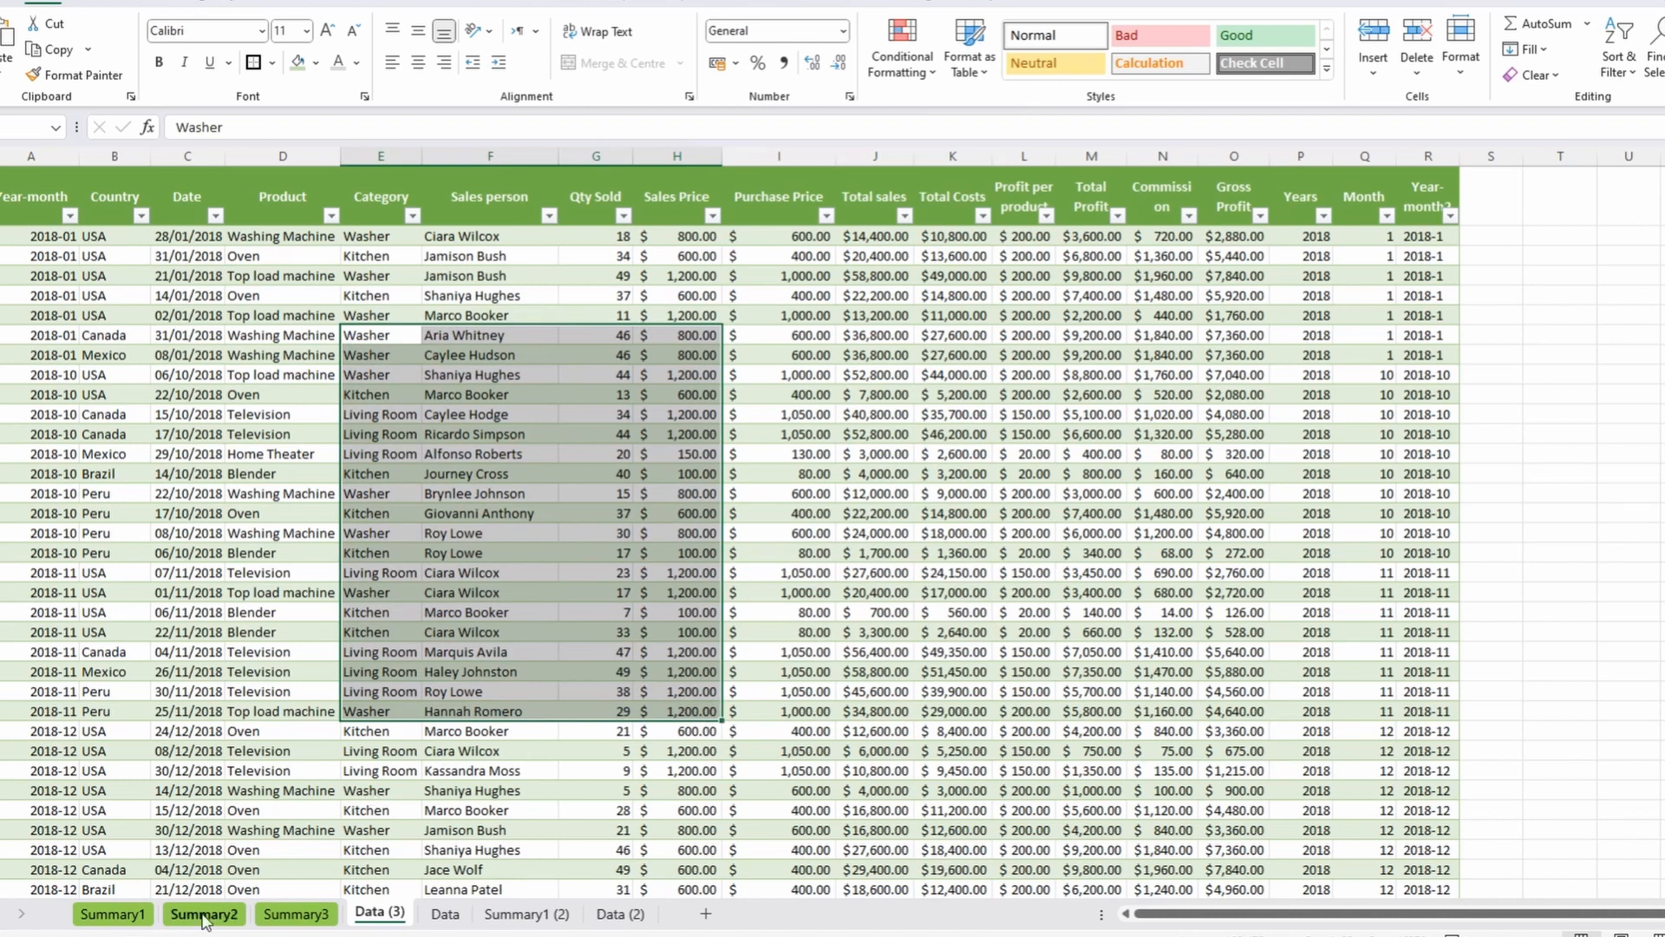
left_click(145, 923)
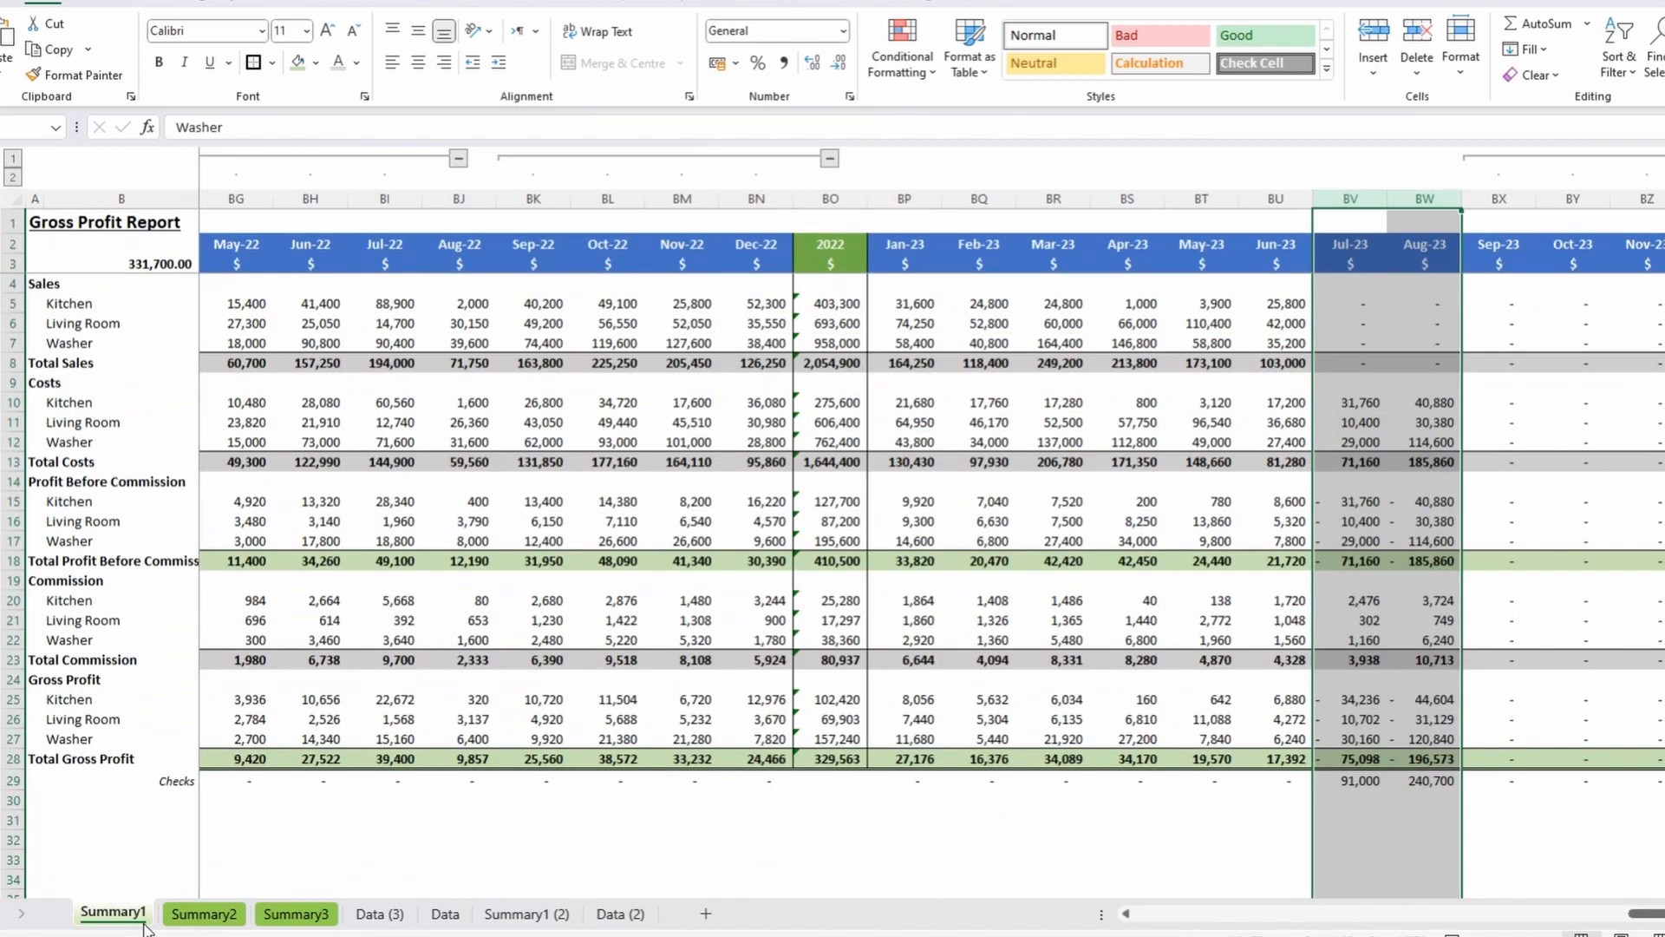
Paste the copied C5 Sales formula, without its formatting, into the Jan-18 Kitchen Costs cell C10.
left_click(691, 323)
key("ctrl+Left")
key("Right")
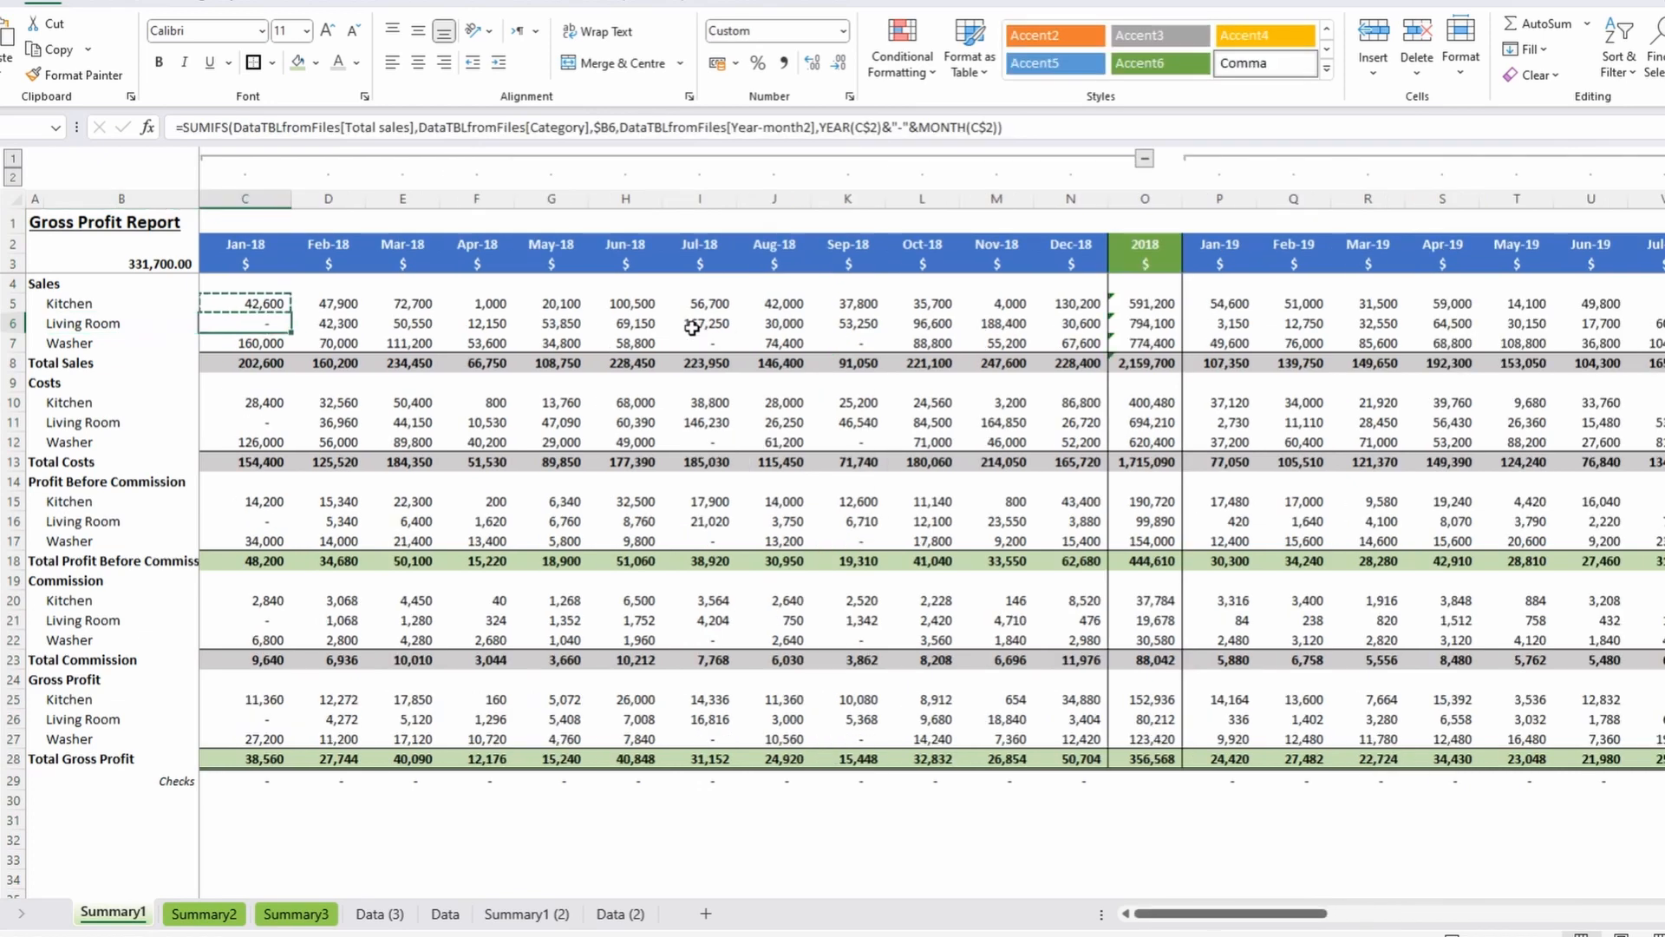
key("Up")
key("Down")
key("Down")
key("Down")
key("Down")
key("Down")
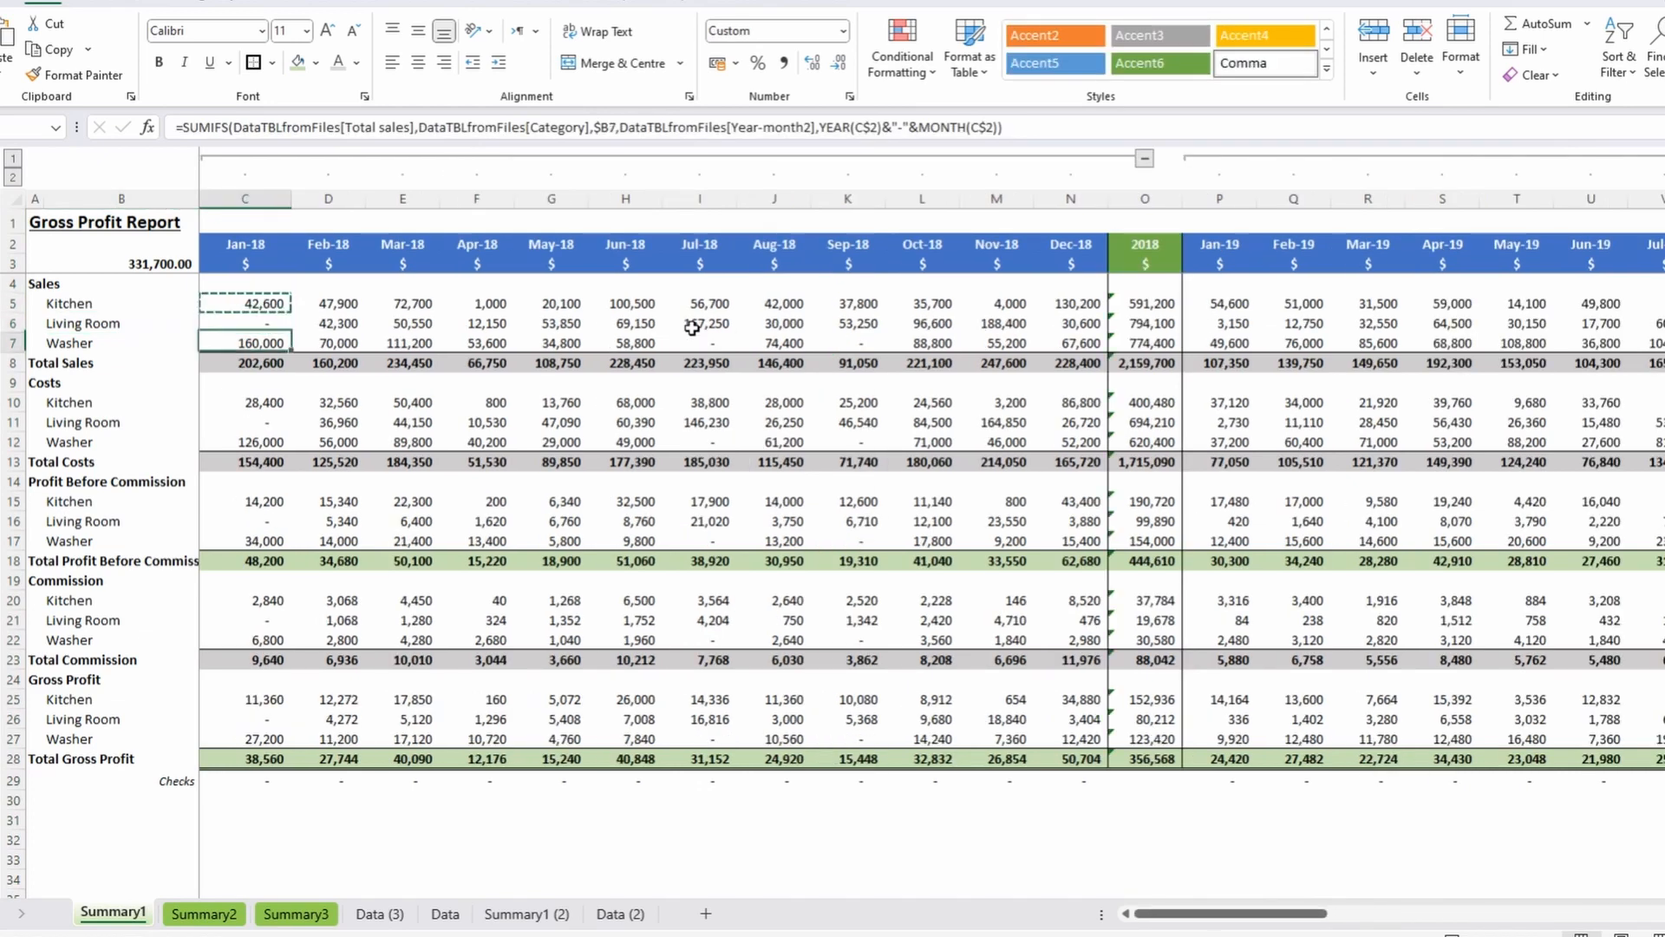
key("shift+F10")
key("f")
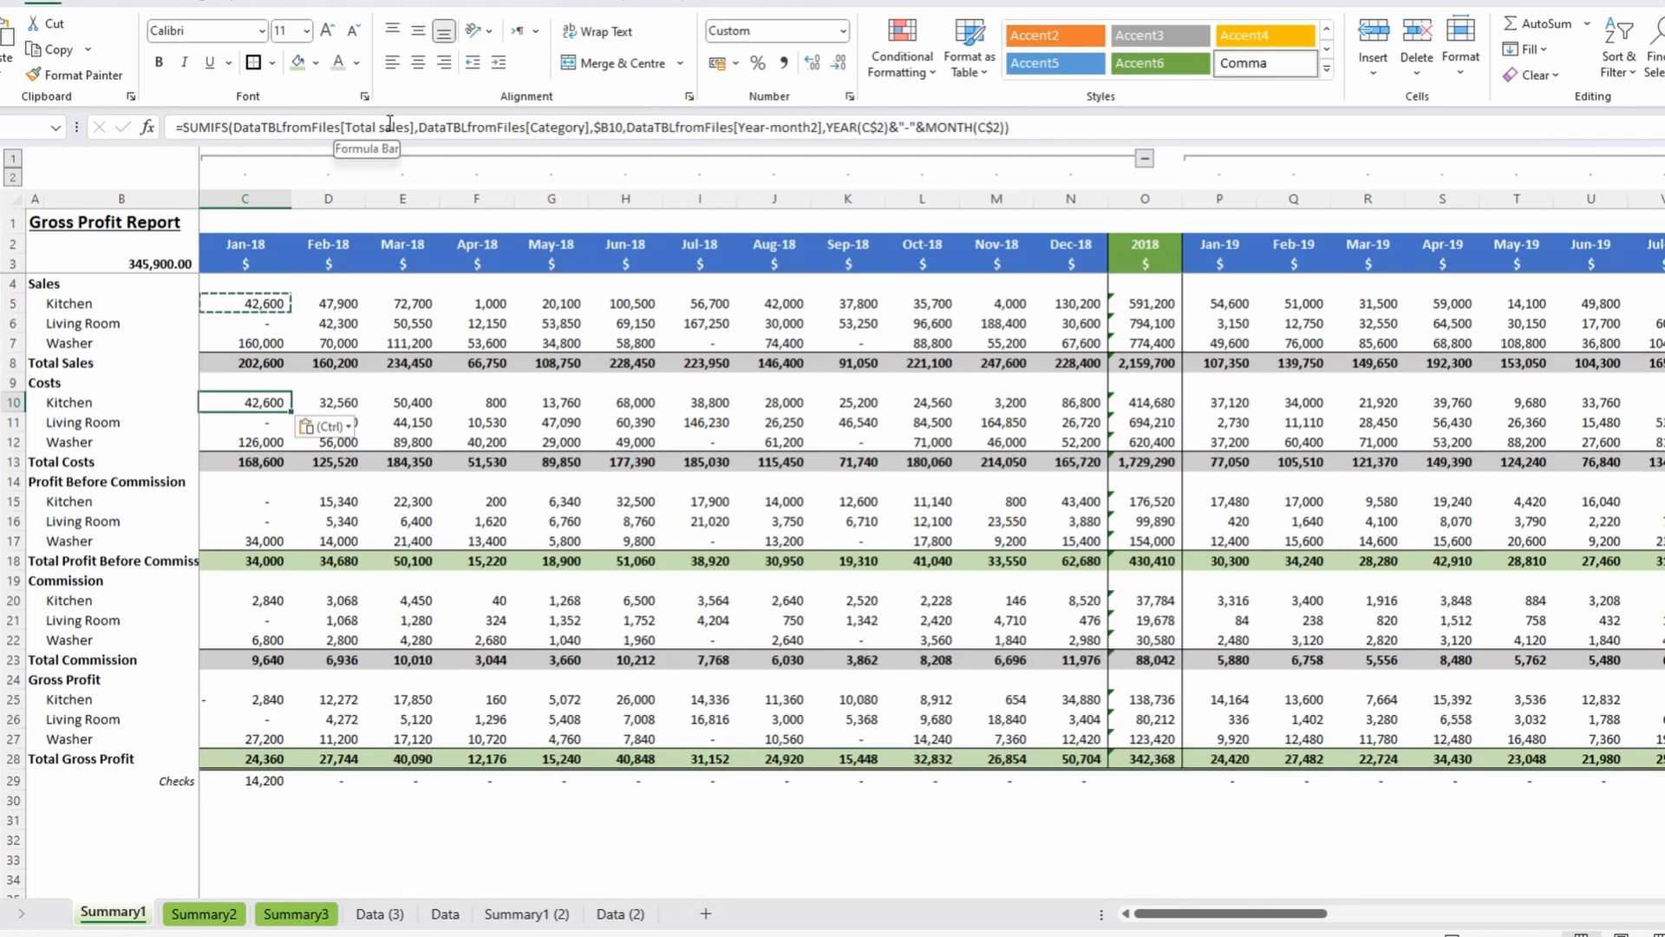
Change the sum range in C10's SUMIFS formula to the Total Costs column of DataTBLfromFiles.
left_click_drag(410, 127, 379, 128)
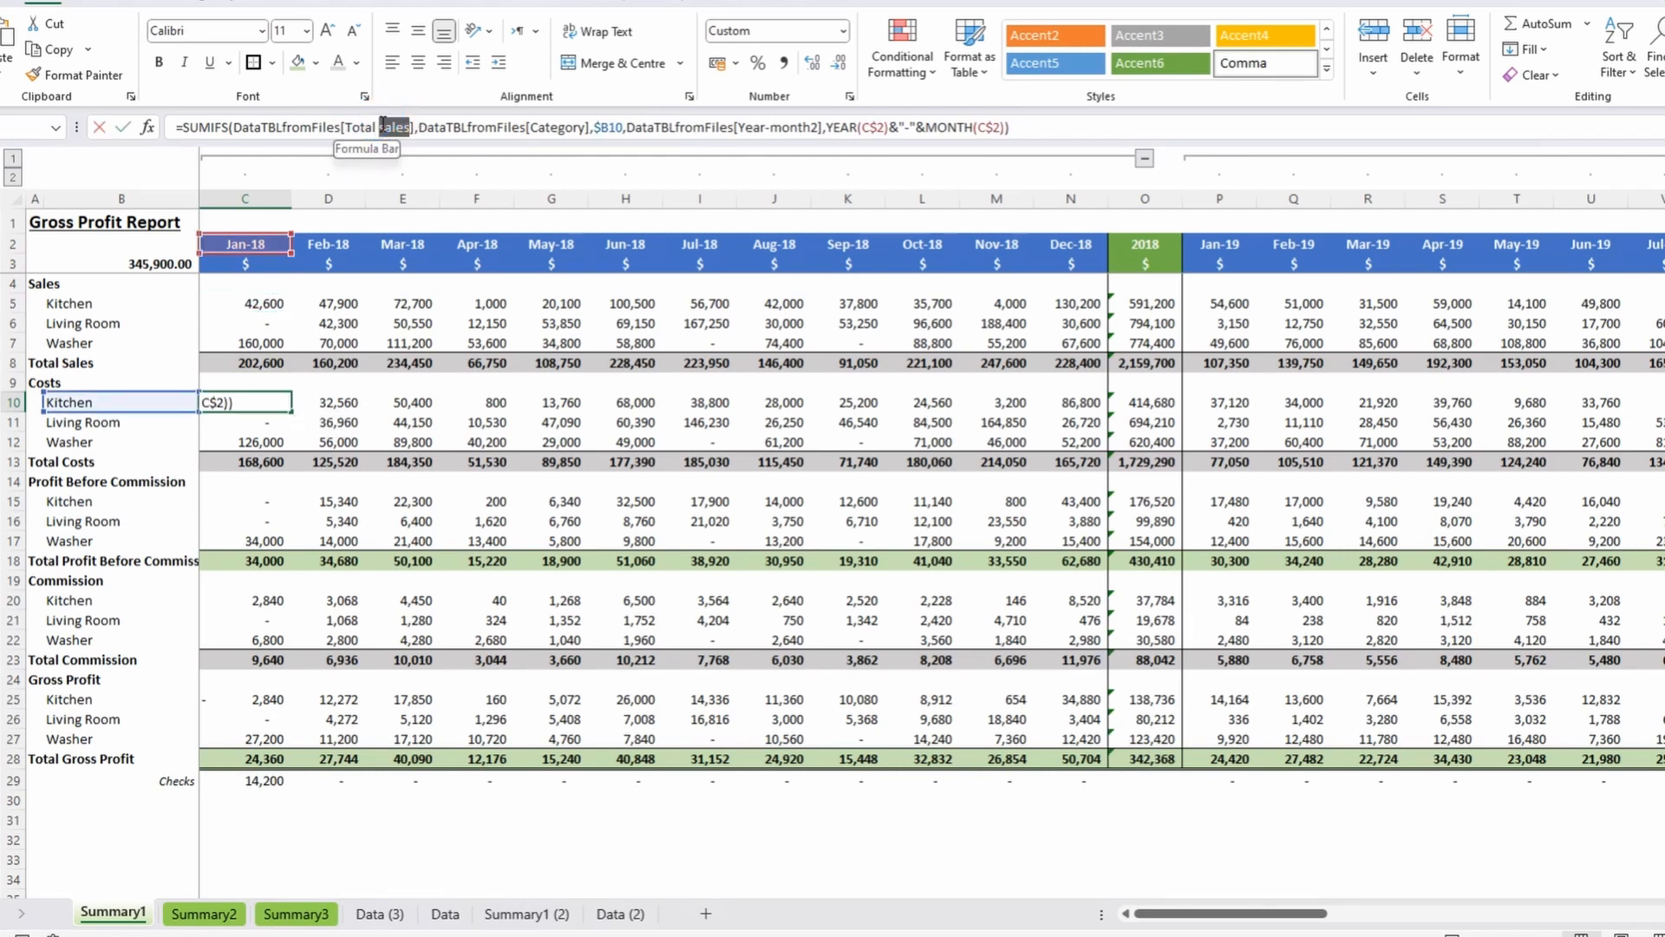
type("c")
key("Tab")
key("ctrl+Return")
Copy the C10 formula across the 2018 monthly Costs cells C10:N12 for all three categories.
key("ctrl+c")
key("shift+Right")
key("shift+Right")
key("shift+Right")
key("shift+Right")
key("shift+Right")
key("shift+Right")
key("shift+Right")
key("shift+Right")
key("shift+Right")
key("shift+Right")
key("shift+Right")
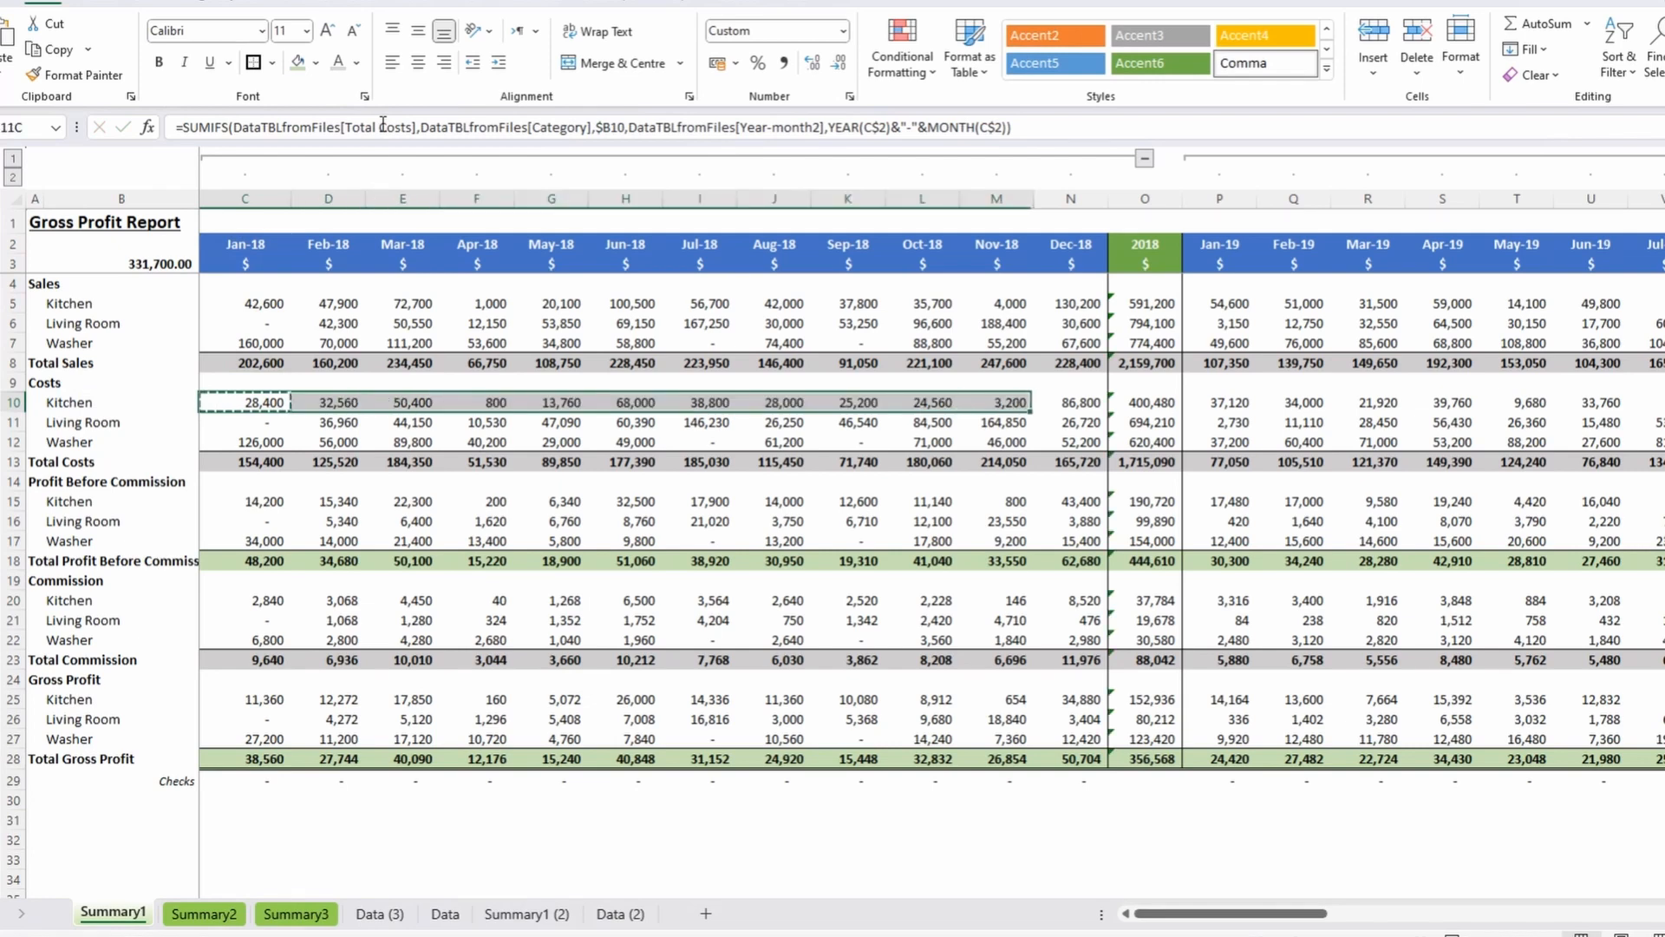
key("shift+Down")
key("shift+Down")
Paste the 2018 monthly Costs formulas into the monthly Costs cells of 2019 through 2023.
key("ctrl+c")
left_click(1219, 402)
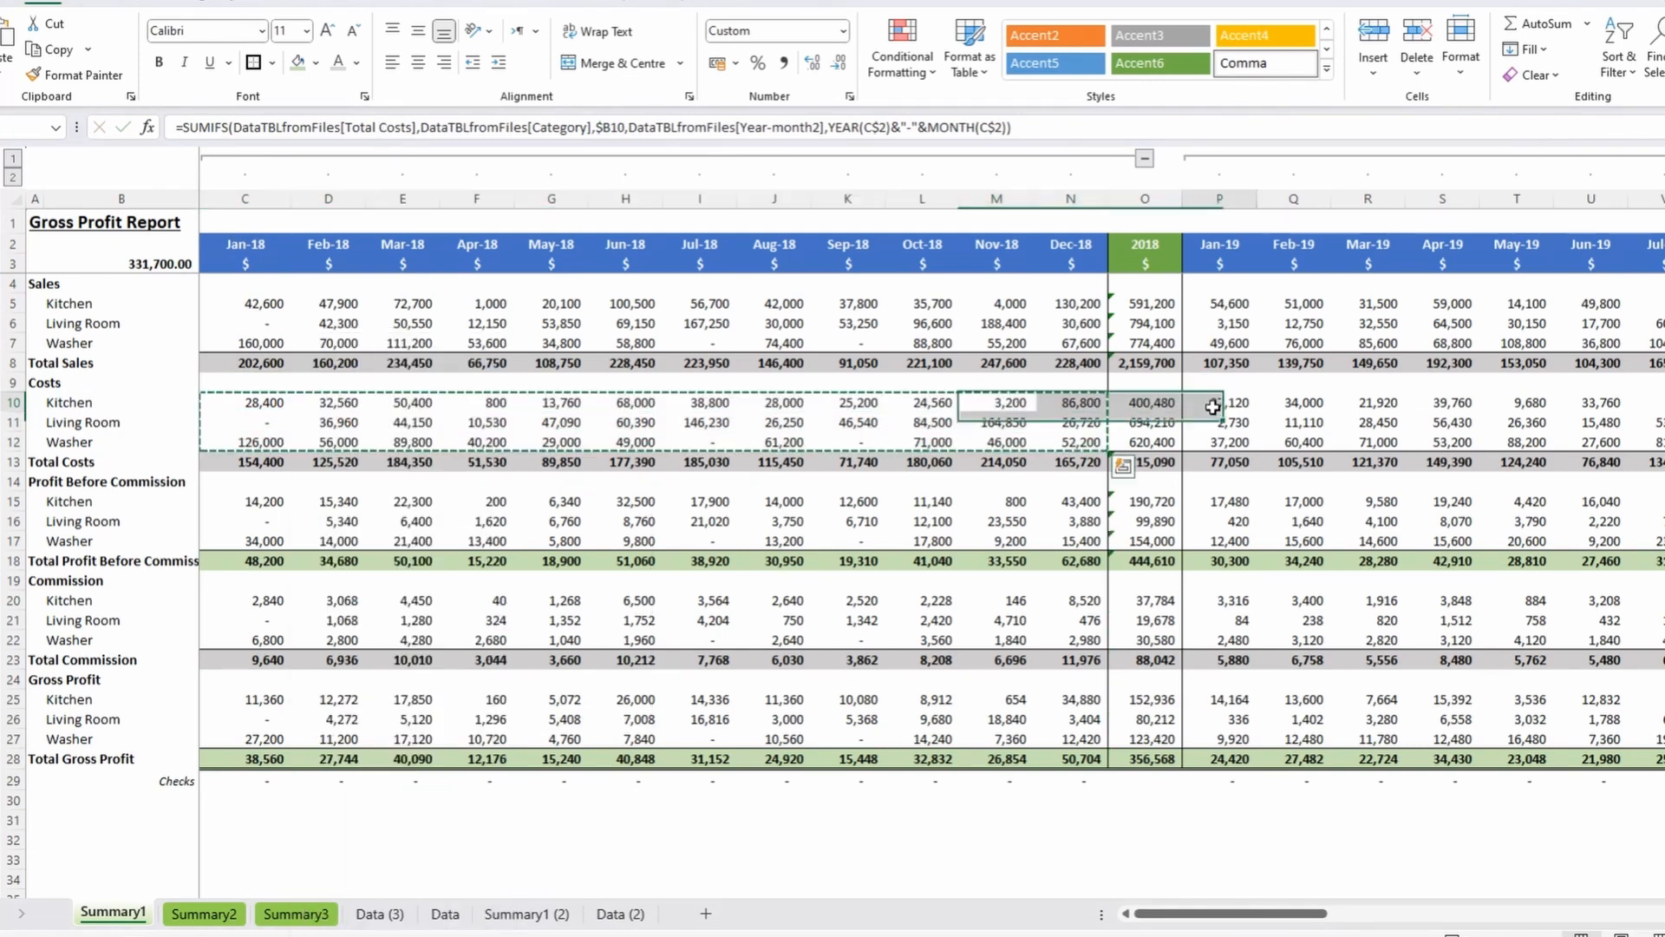
key("ctrl+v")
left_click_drag(1215, 913, 1342, 912)
left_click(1122, 404)
key("ctrl+v")
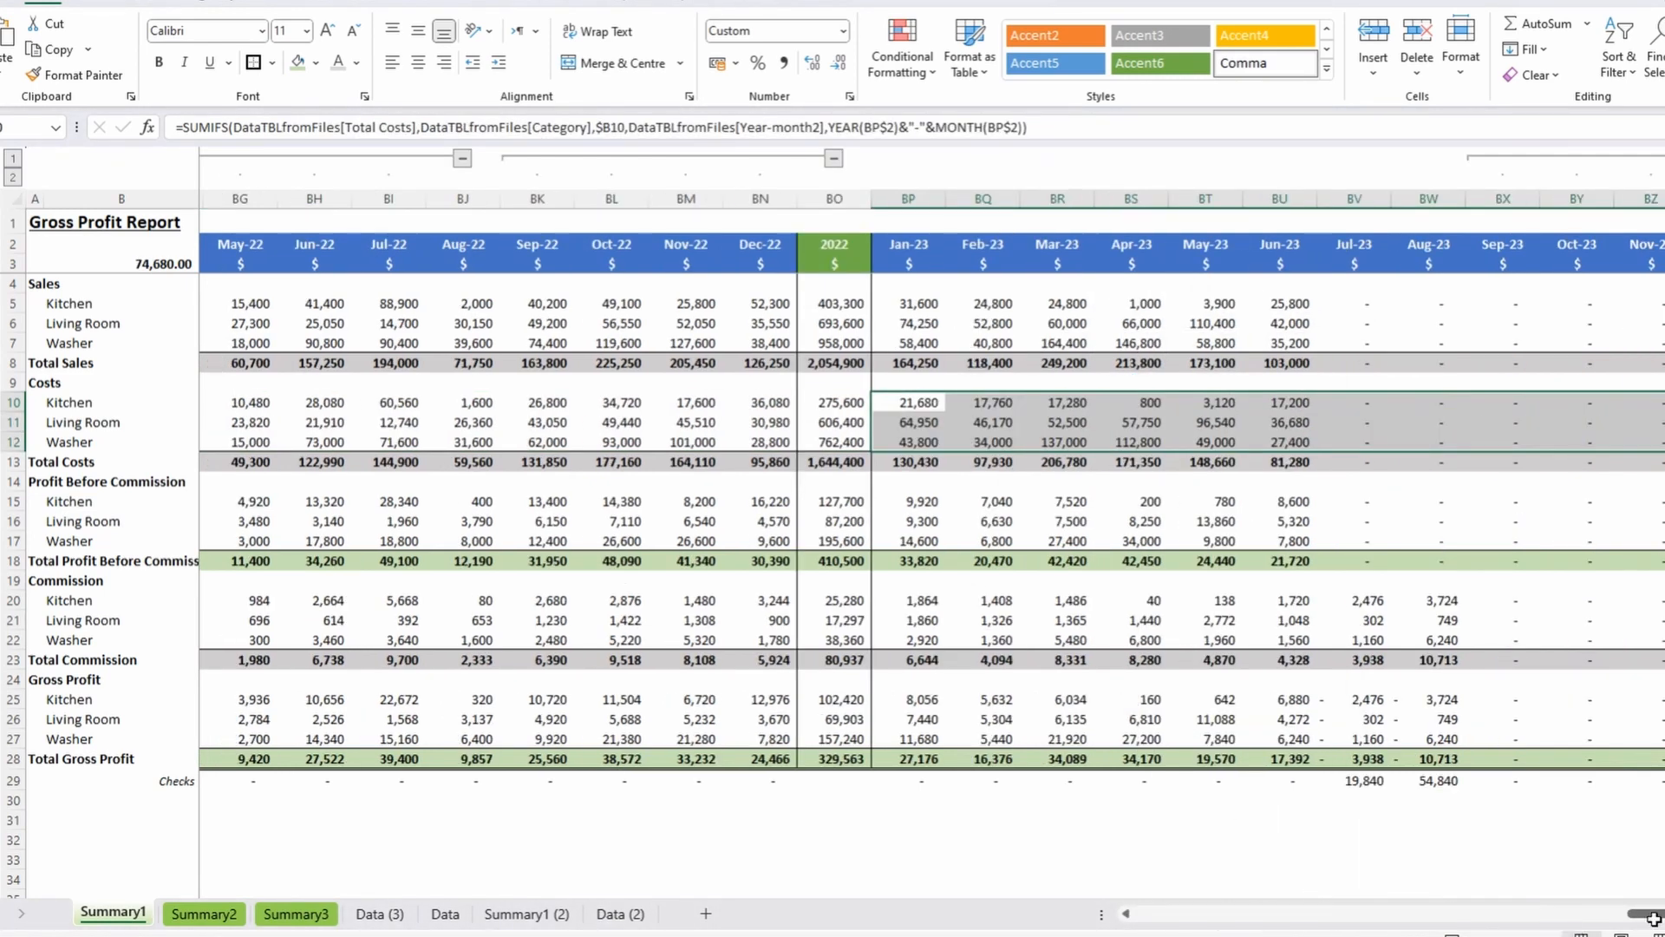
Paste the copied Costs formulas into the 2018 monthly Commission cells starting at C20.
left_click_drag(1652, 918, 1136, 913)
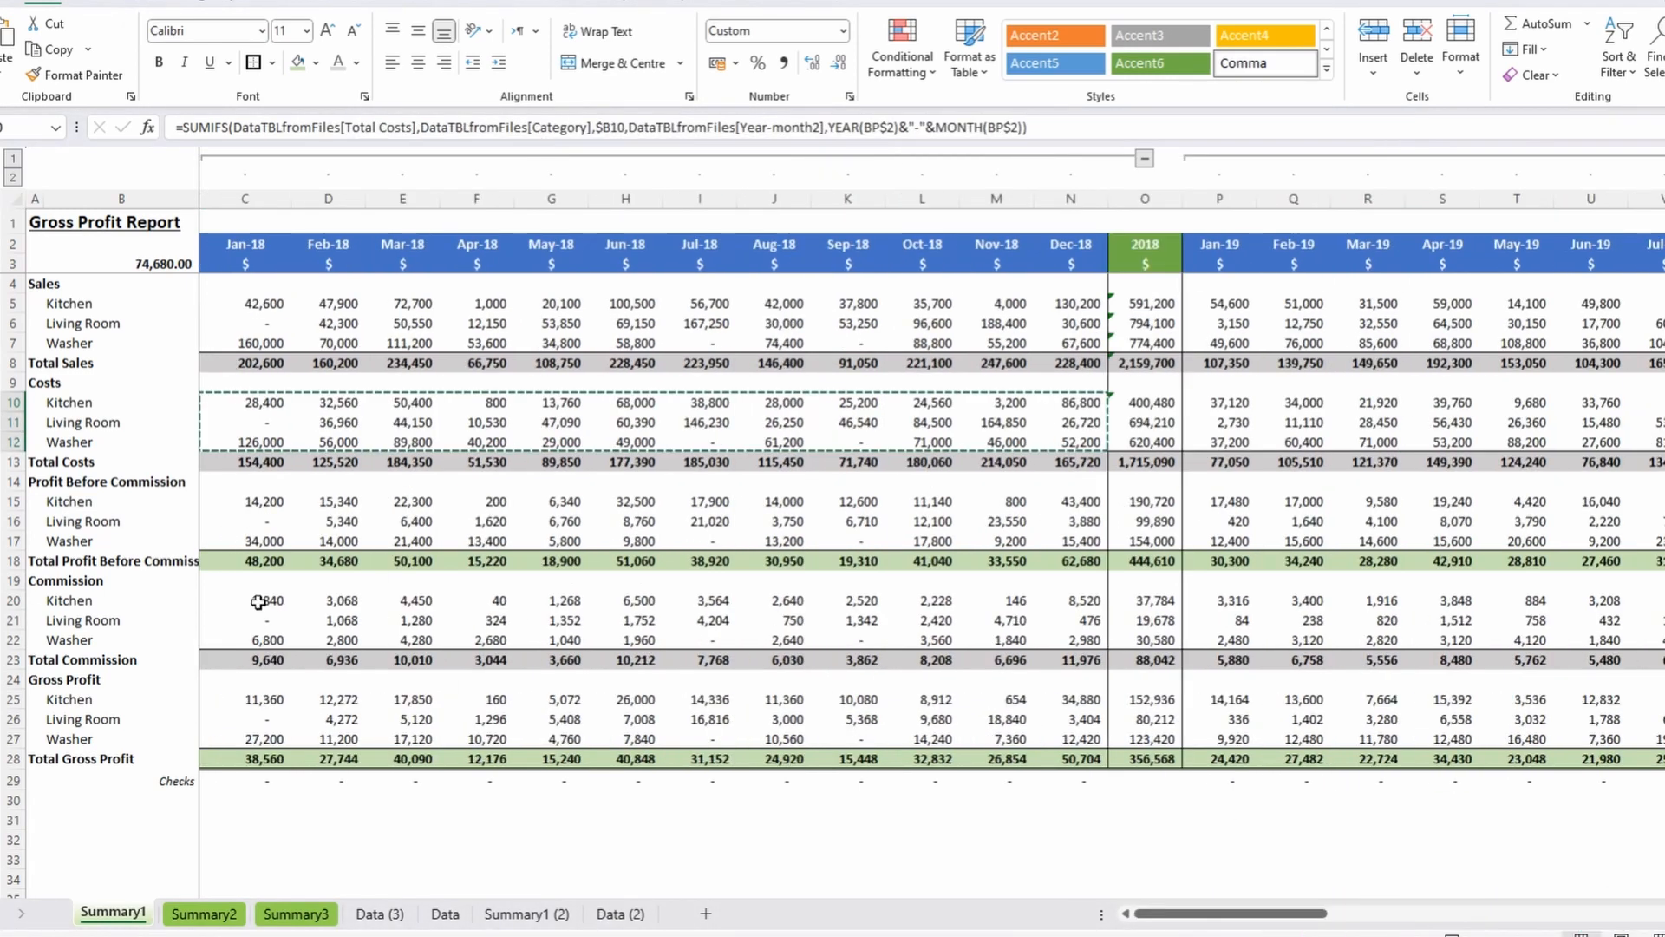
left_click(256, 602)
key("ctrl+v")
left_click(256, 602)
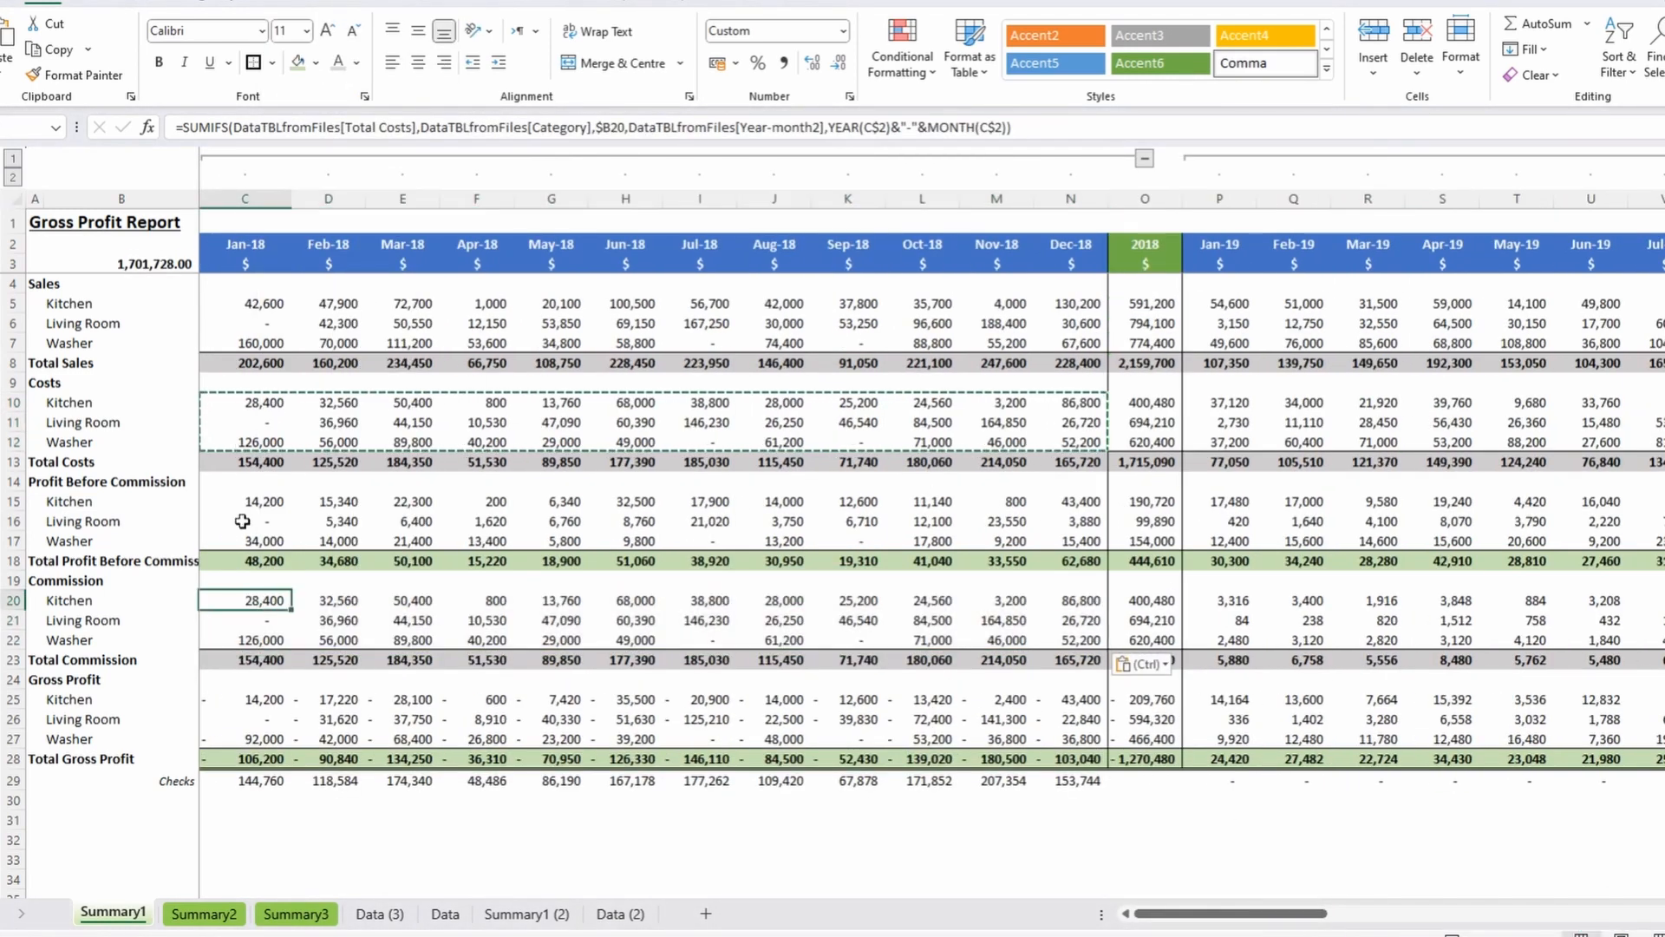
Replace the sum range in C20's SUMIFS formula with the Commission column of DataTBLfromFiles.
left_click(414, 127)
key("BackSpace")
key("BackSpace")
key("BackSpace")
key("BackSpace")
key("BackSpace")
key("BackSpace")
key("BackSpace")
key("BackSpace")
key("BackSpace")
key("BackSpace")
key("BackSpace")
type("Commission")
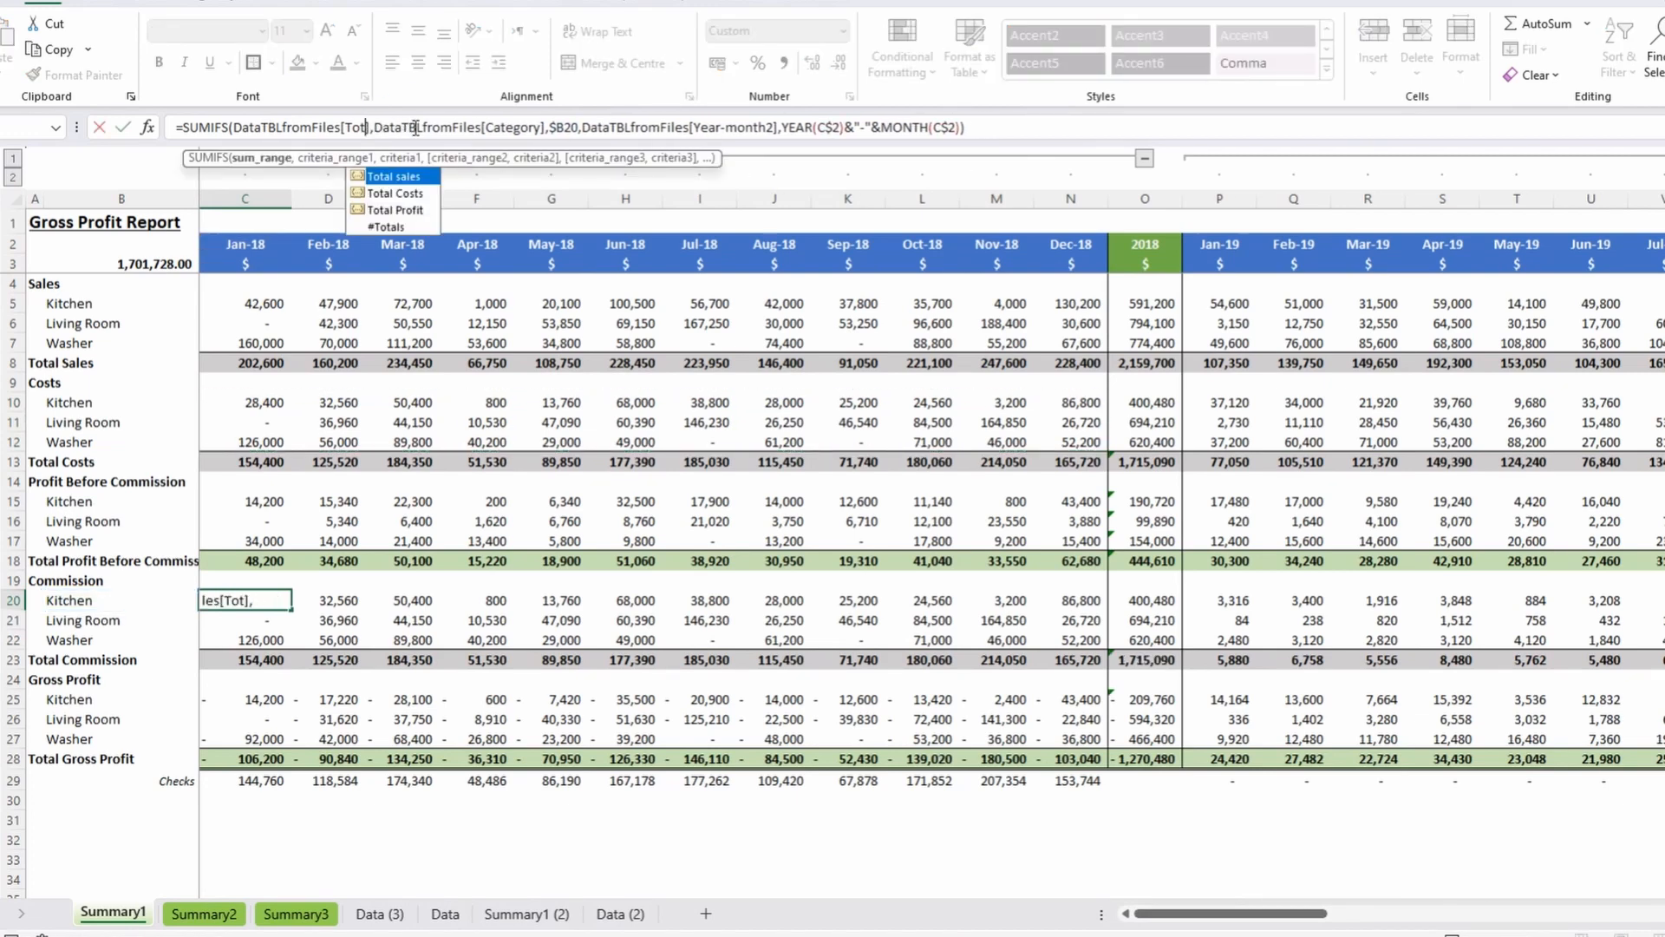
key("Return")
Copy the C20 formula across the 2018 monthly Commission cells C20:N22.
key("Up")
key("ctrl+c")
key("shift+Right")
key("shift+Right")
key("shift+Right")
key("shift+Right")
key("shift+Right")
key("shift+Right")
key("shift+Right")
key("shift+Right")
key("shift+Right")
key("shift+Right")
key("shift+Right")
key("shift+Down")
key("shift+Down")
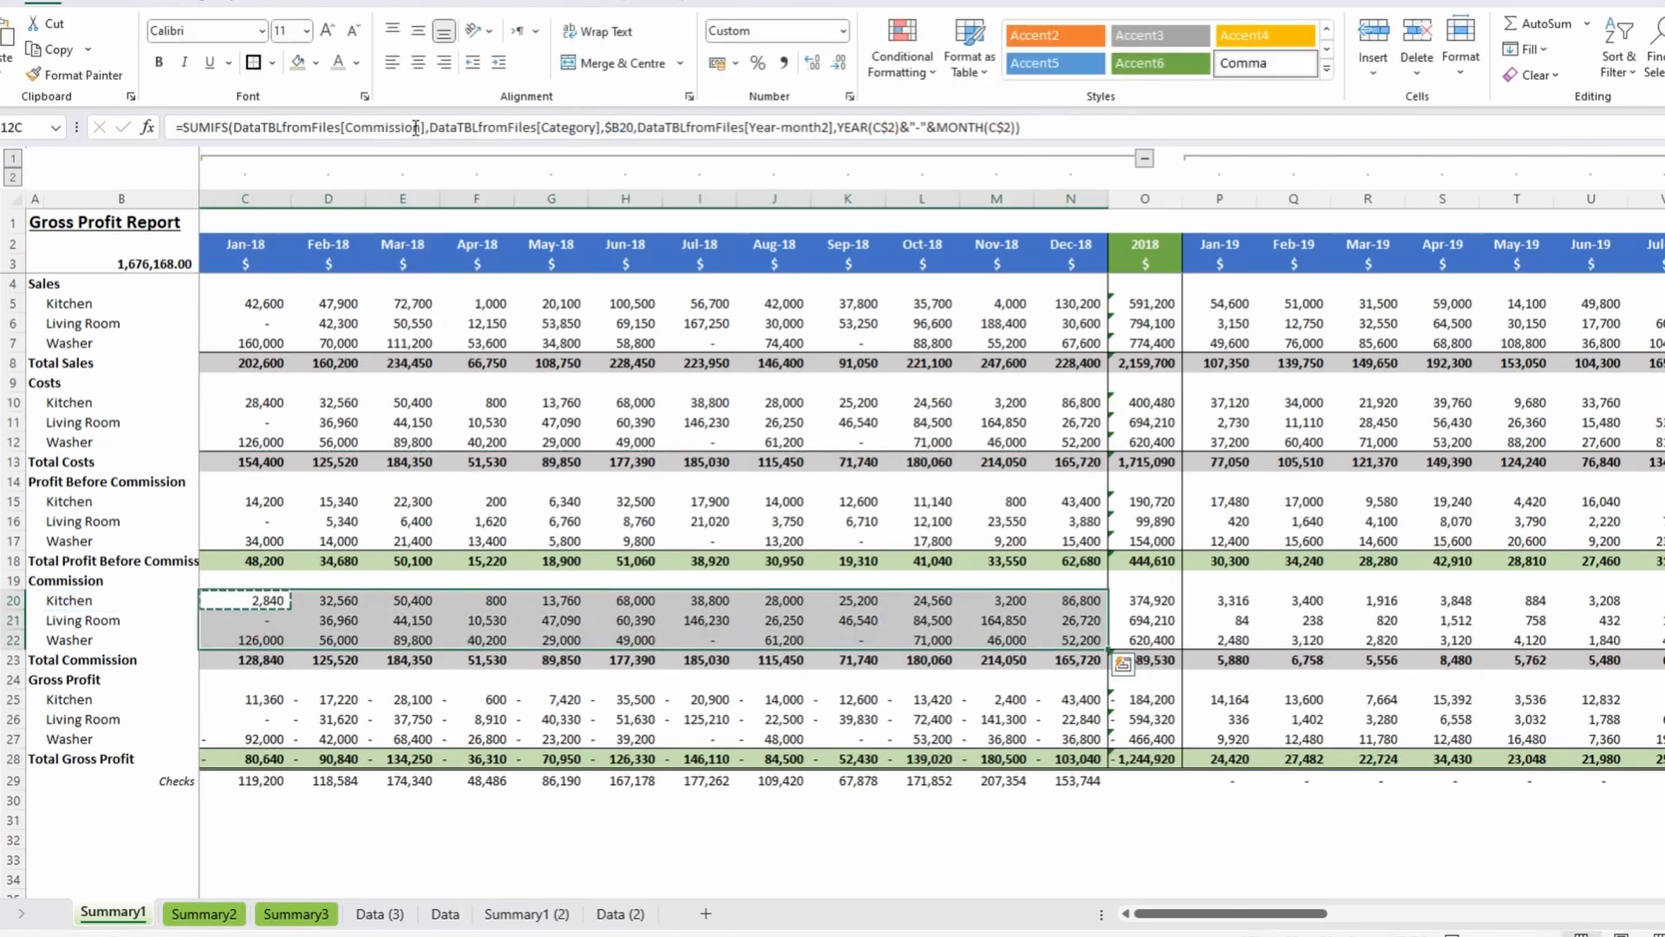
key("ctrl+v")
Paste the 2018 monthly Commission formulas into the 2019 and 2020 monthly Commission cells, starting at P20 and AC20.
key("ctrl+c")
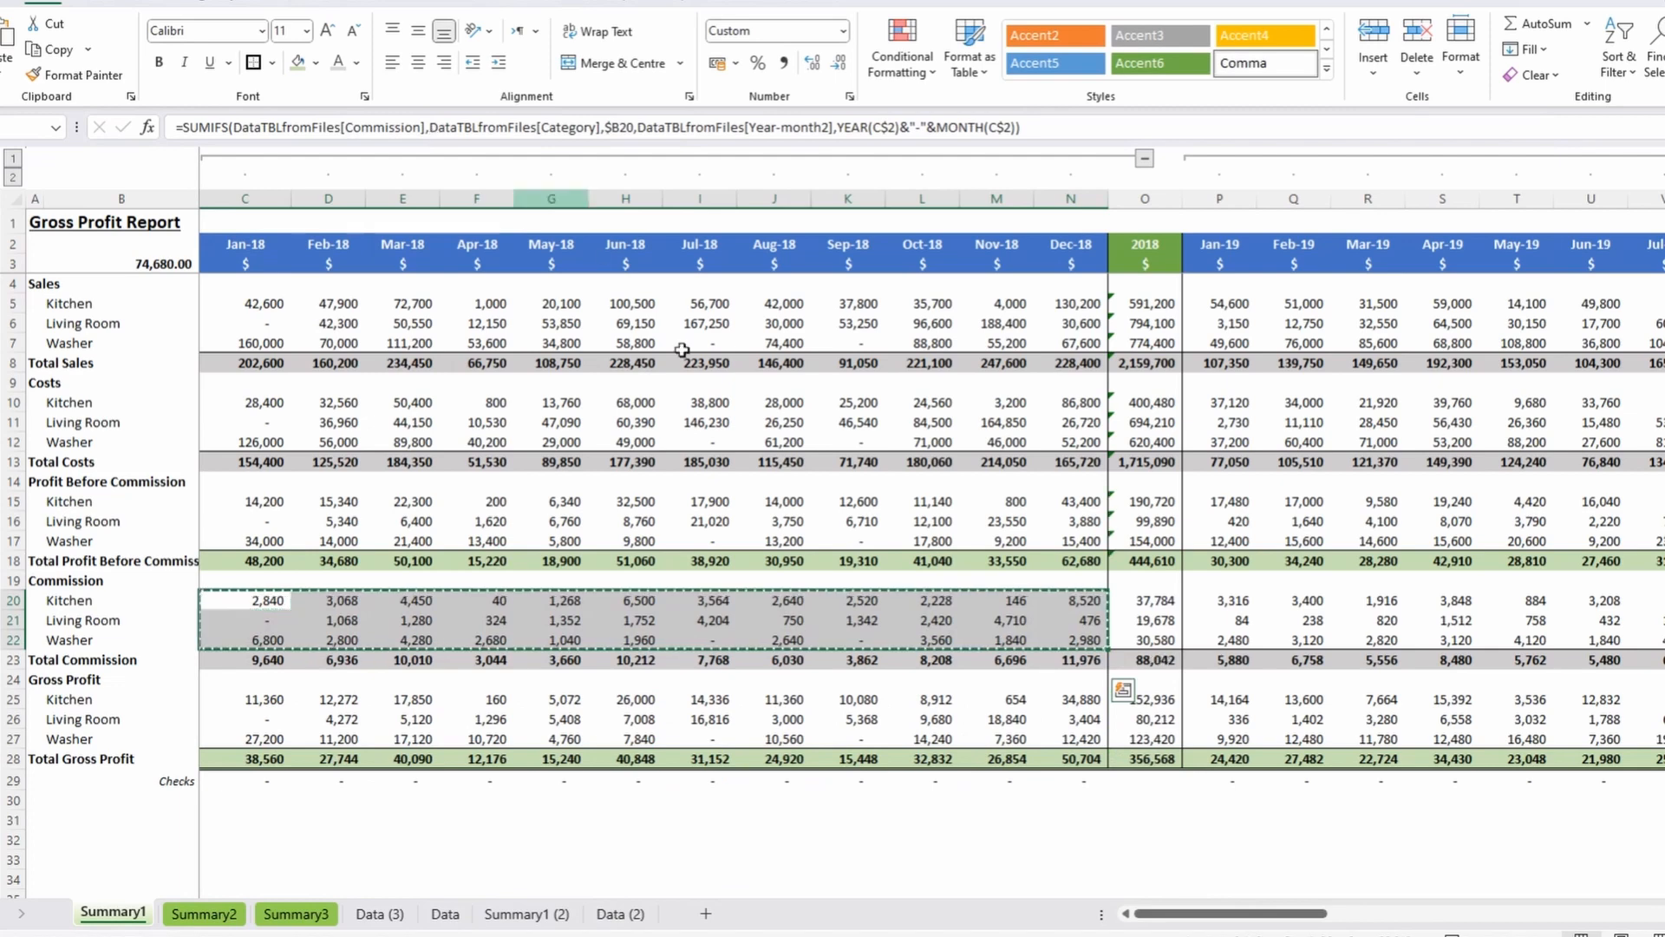
left_click(1220, 609)
left_click_drag(1220, 609, 1653, 640)
left_click(1394, 903)
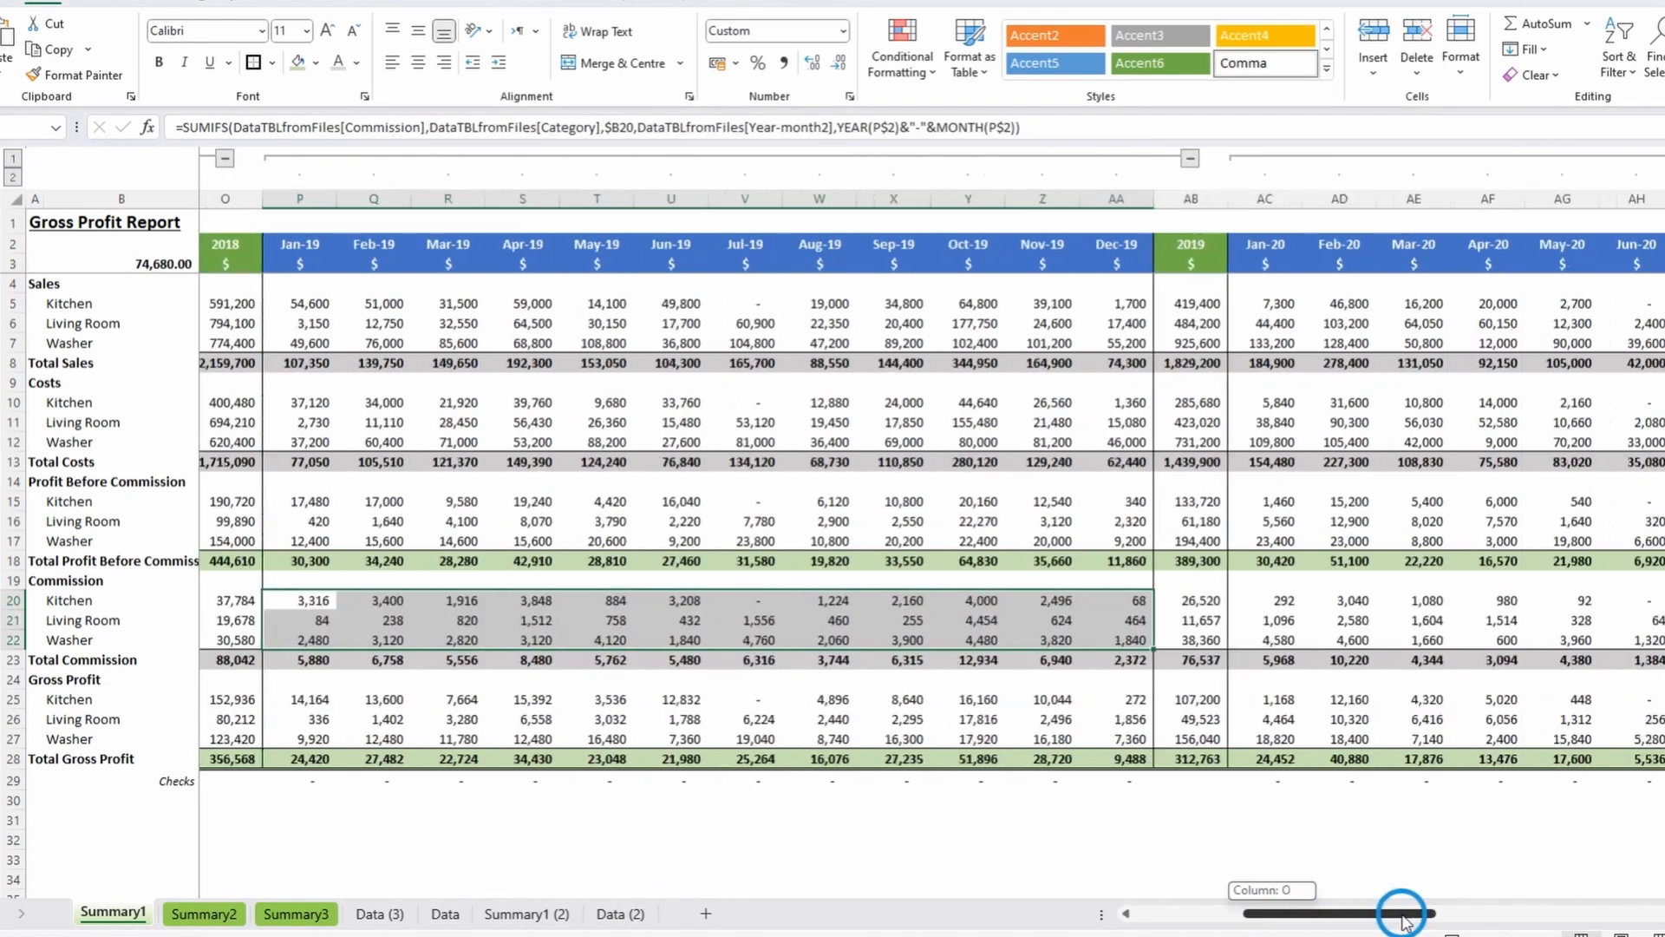
left_click(915, 640, "shift")
key("ctrl+v")
right_click(1080, 600)
left_click(1120, 134)
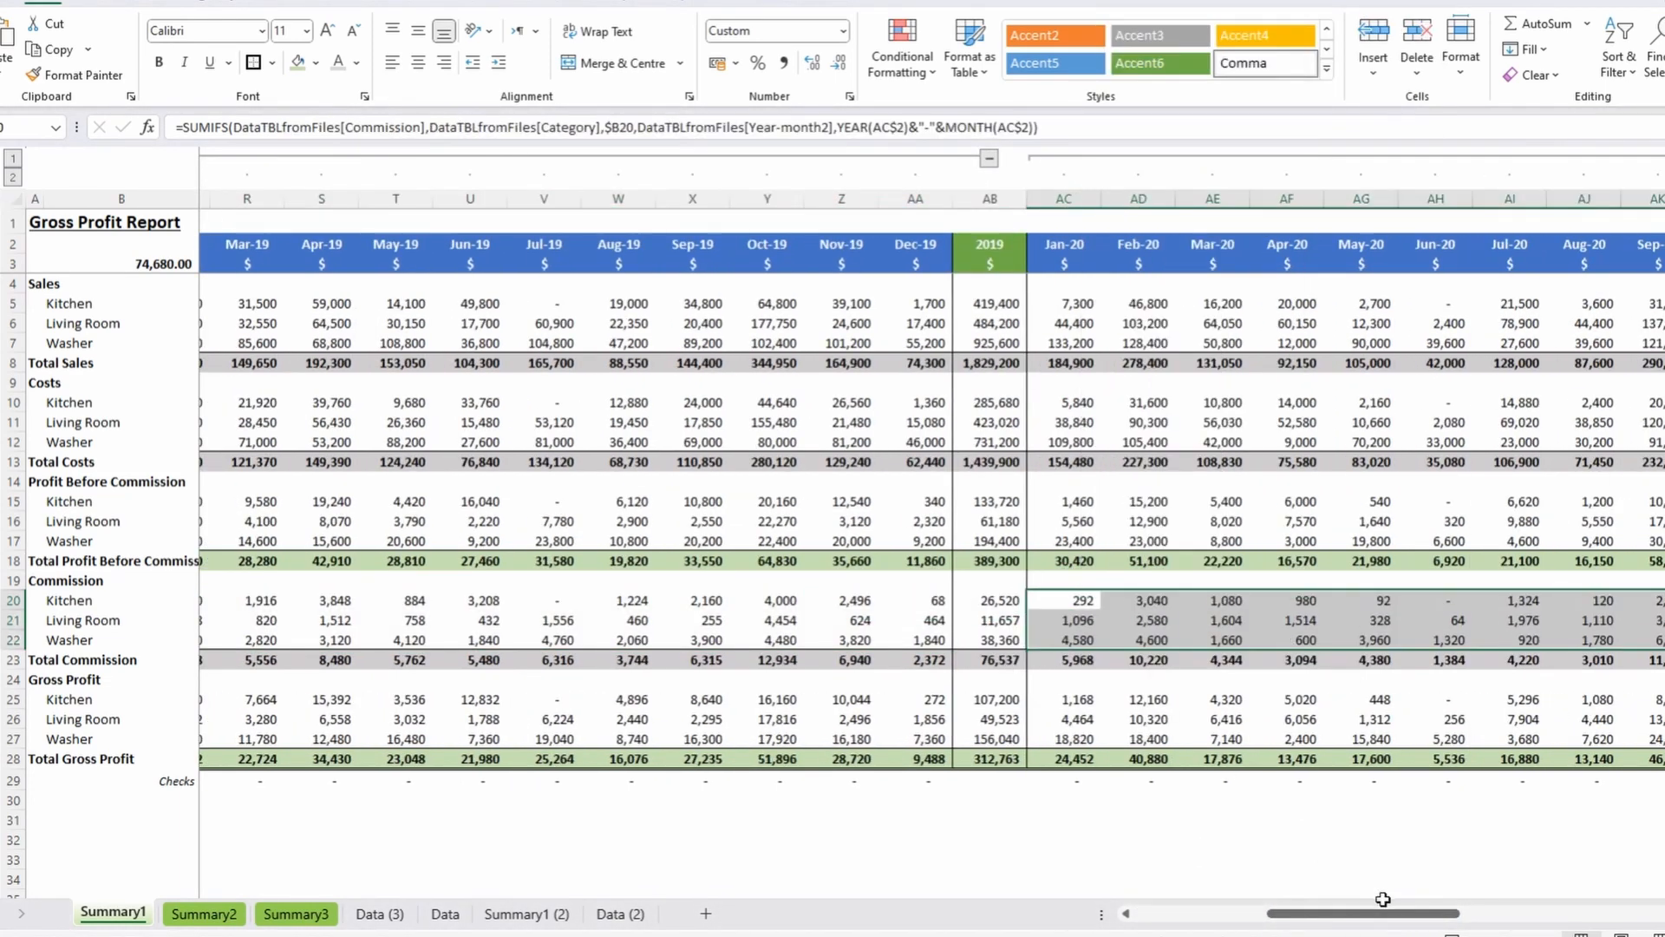
Paste the Commission formulas into the monthly Commission cells of 2021, 2022 and 2023.
left_click_drag(1402, 915, 1635, 917)
left_click(784, 603)
key("ctrl+v")
left_click(492, 605)
key("ctrl+v")
right_click(937, 607)
key("ctrl+v")
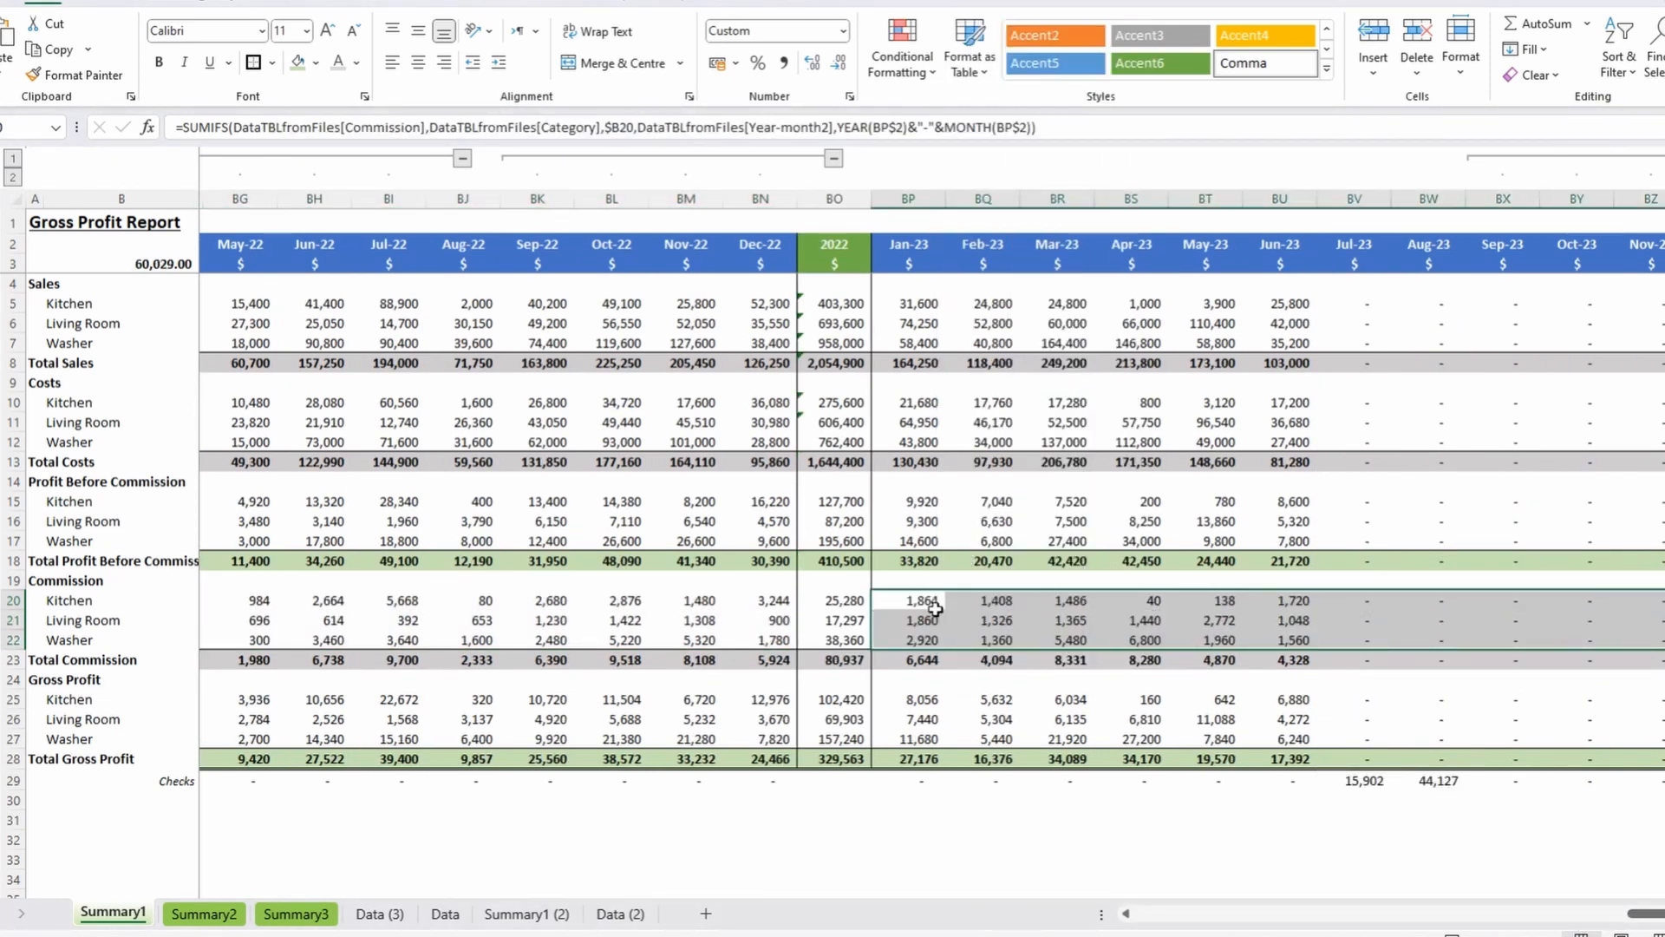
Open the Jan-23 Kitchen Commission formula in BP20 at its Commission column reference.
left_click(929, 605)
left_click(376, 128)
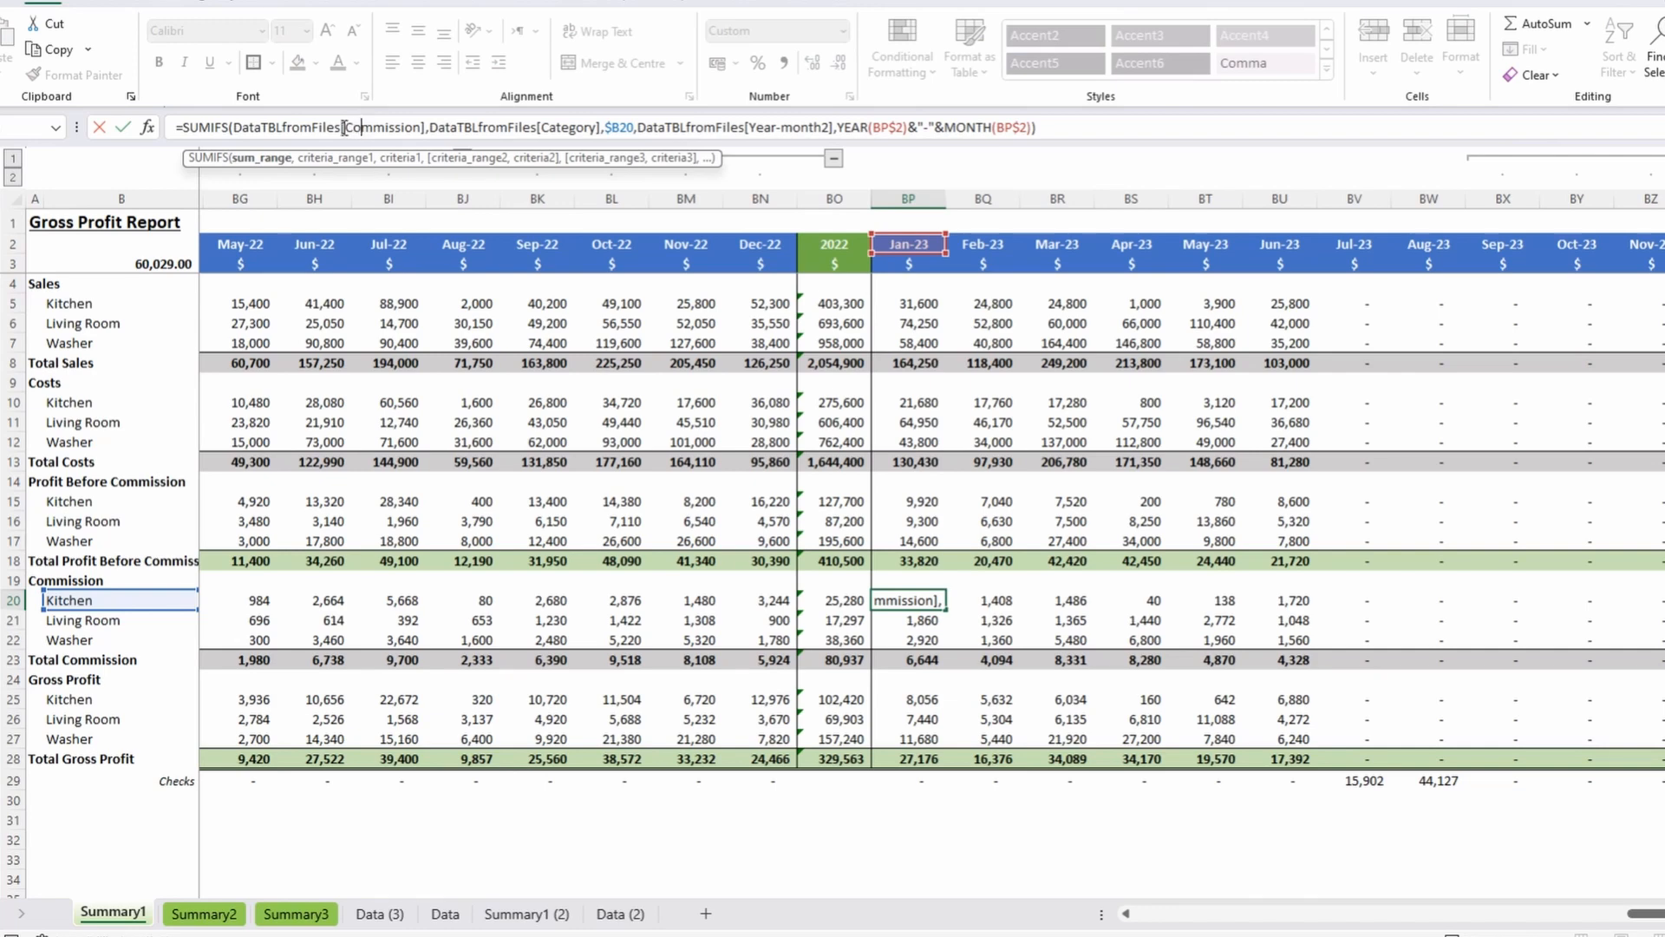
Copy the Jan-18 Kitchen commission formula into the Jan-18 Checks cell C29 as a formula only.
key("Escape")
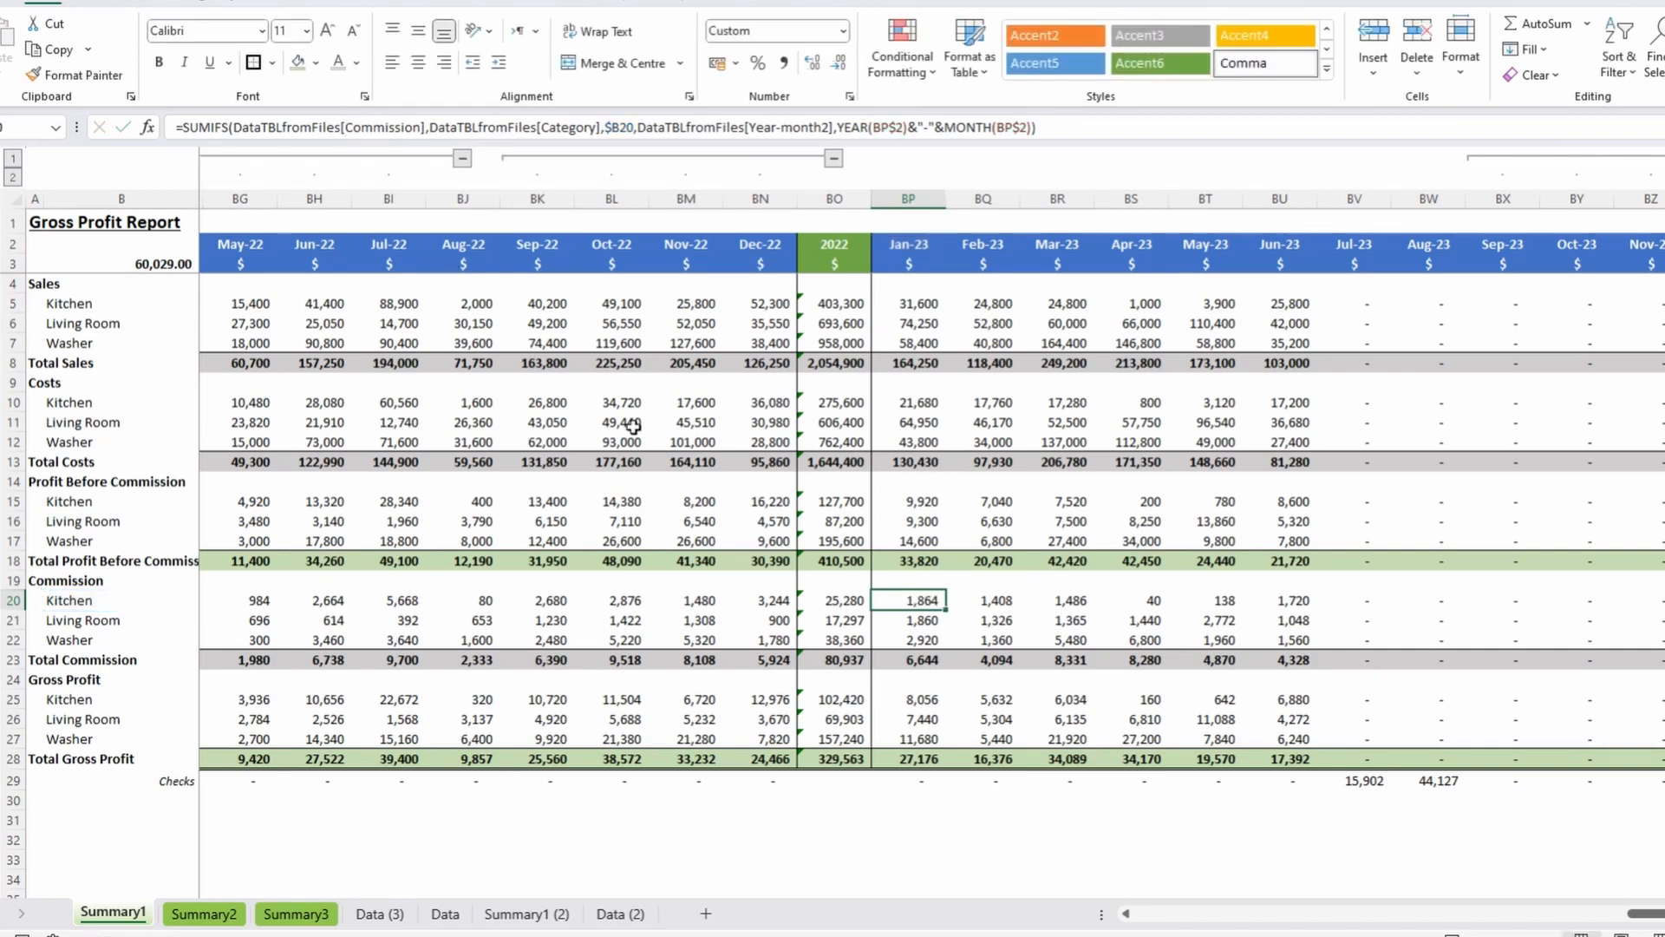
left_click_drag(1372, 782, 1472, 784)
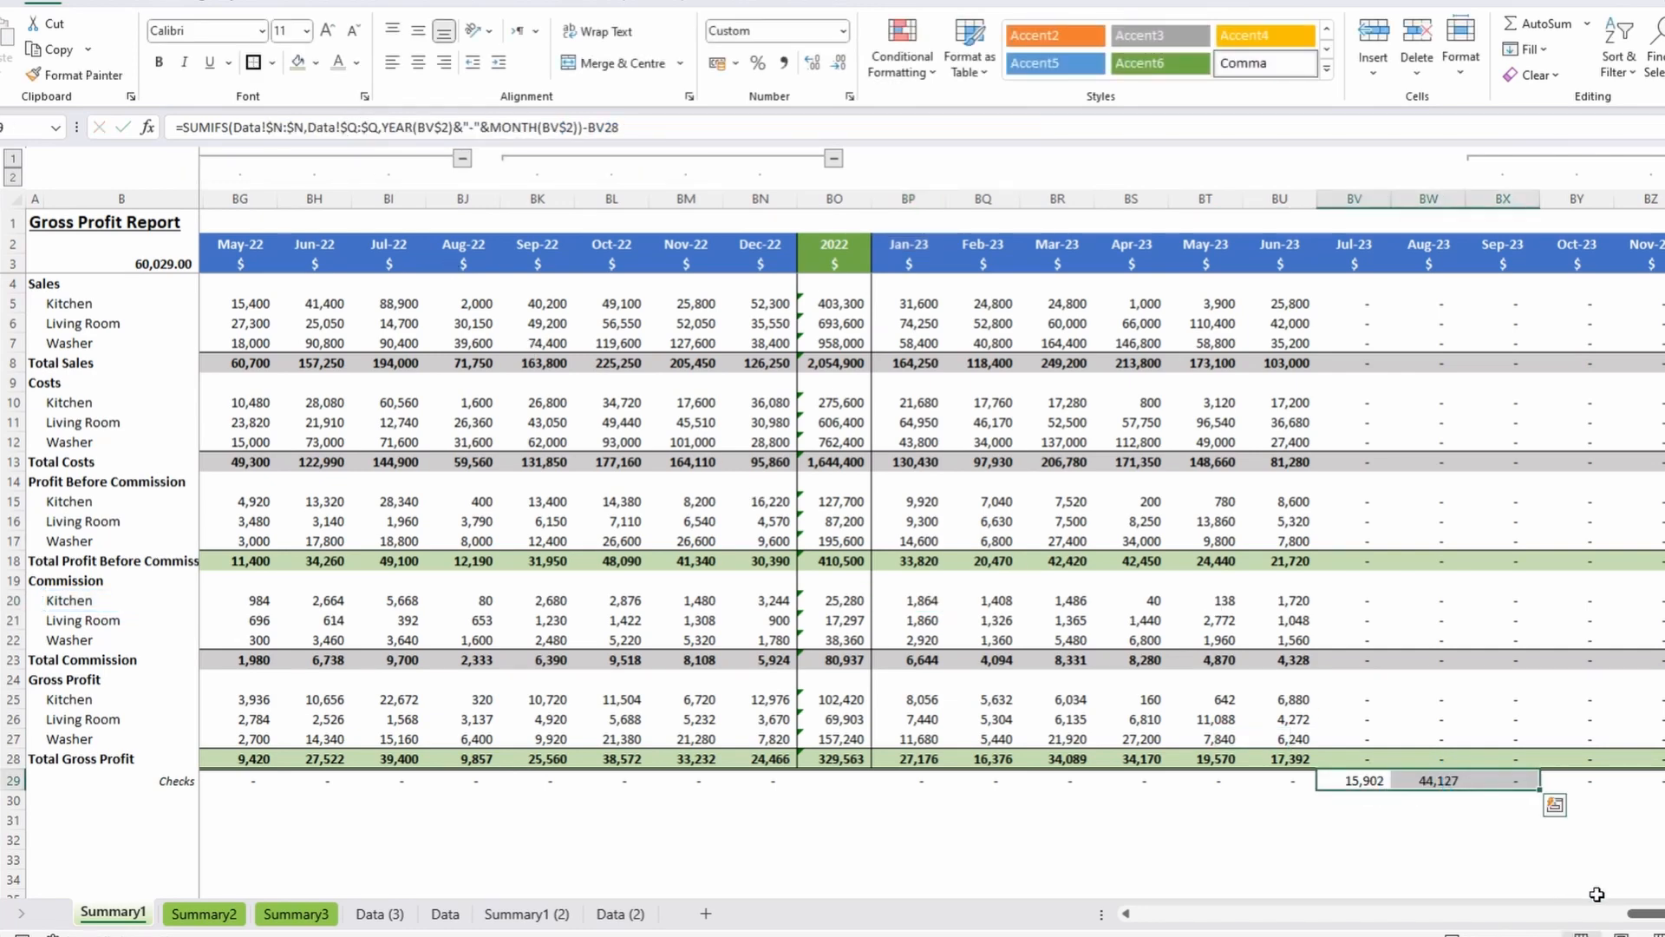
left_click_drag(1642, 914, 948, 762)
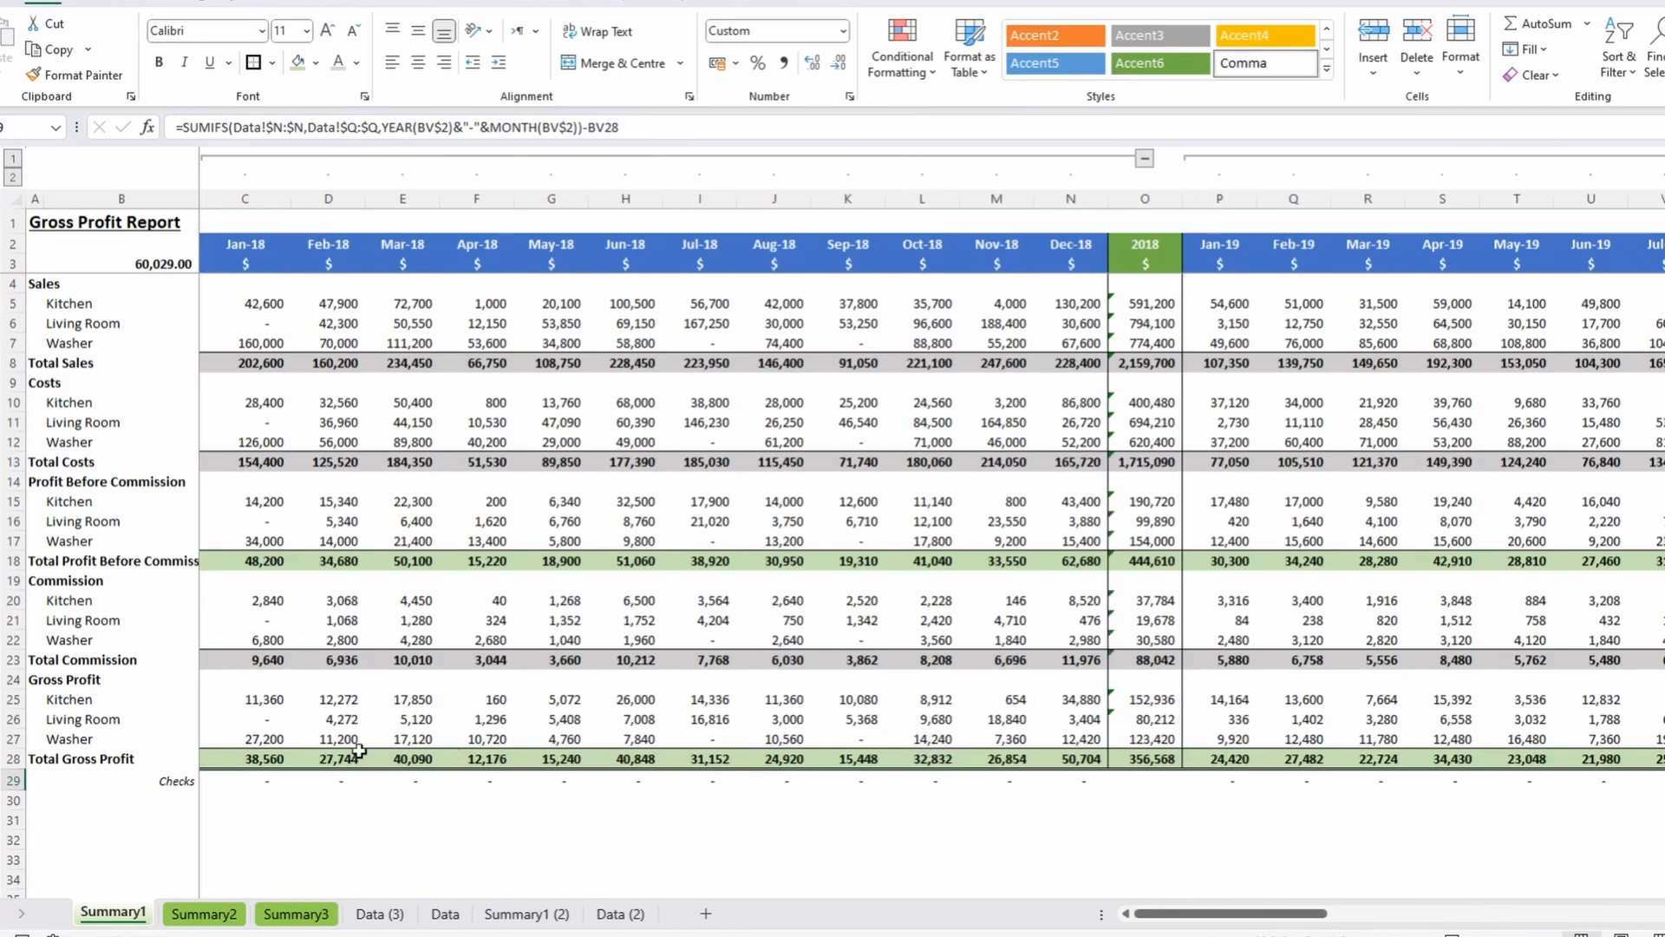
left_click(262, 605)
key("ctrl+c")
left_click(267, 784)
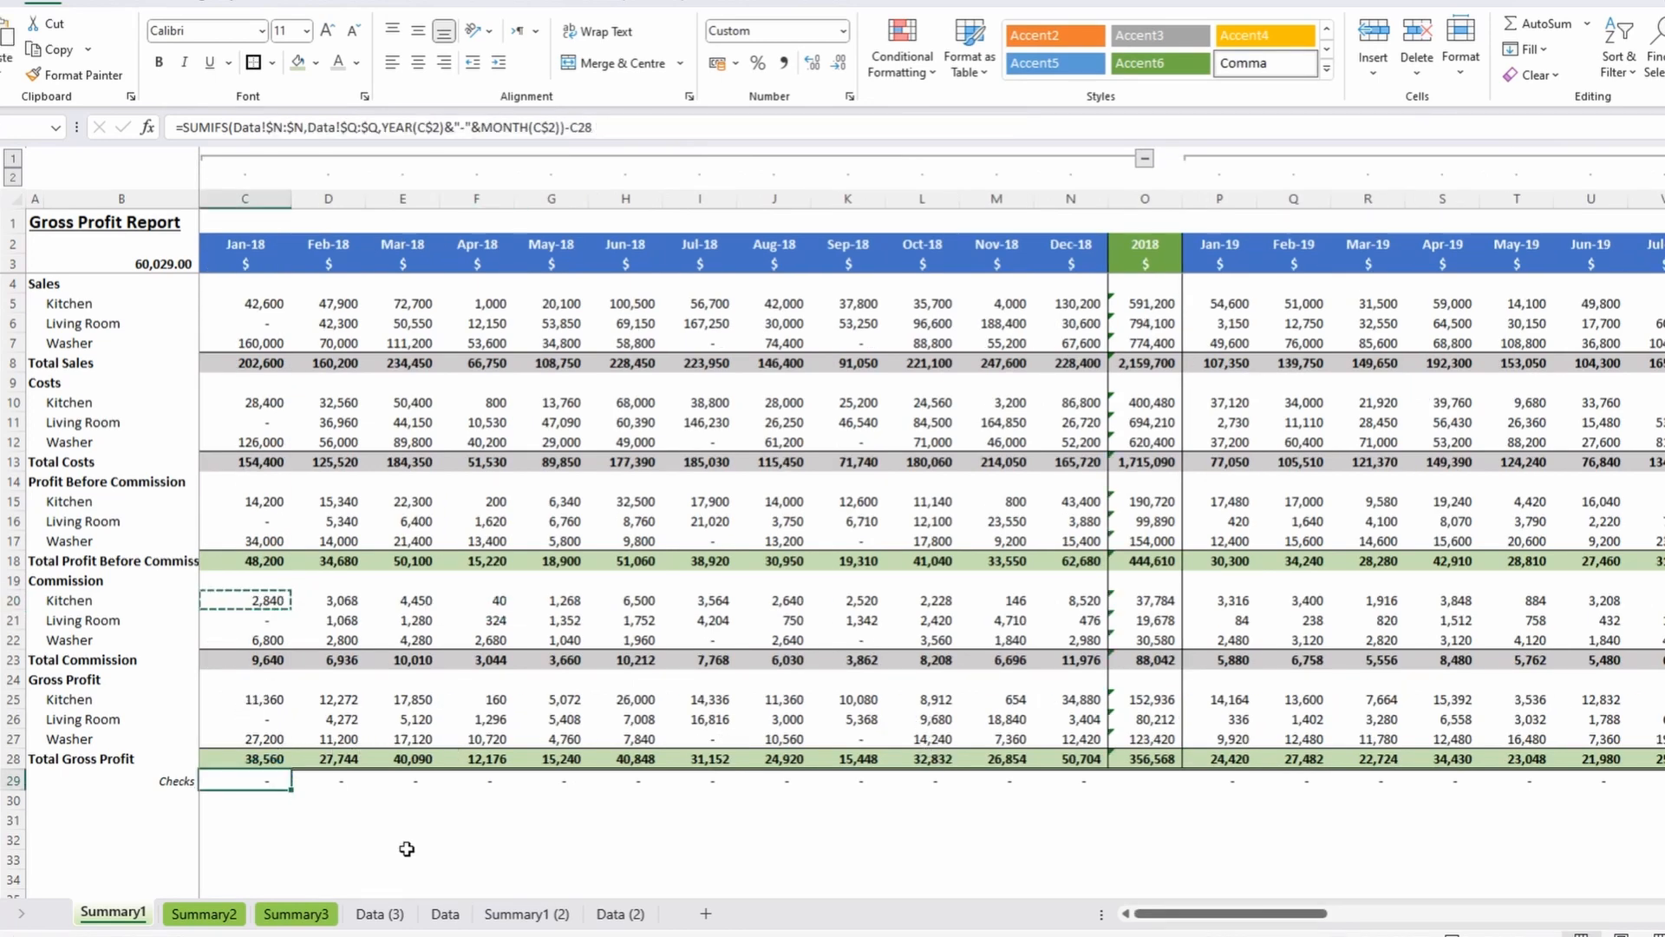
right_click(248, 776)
key("v")
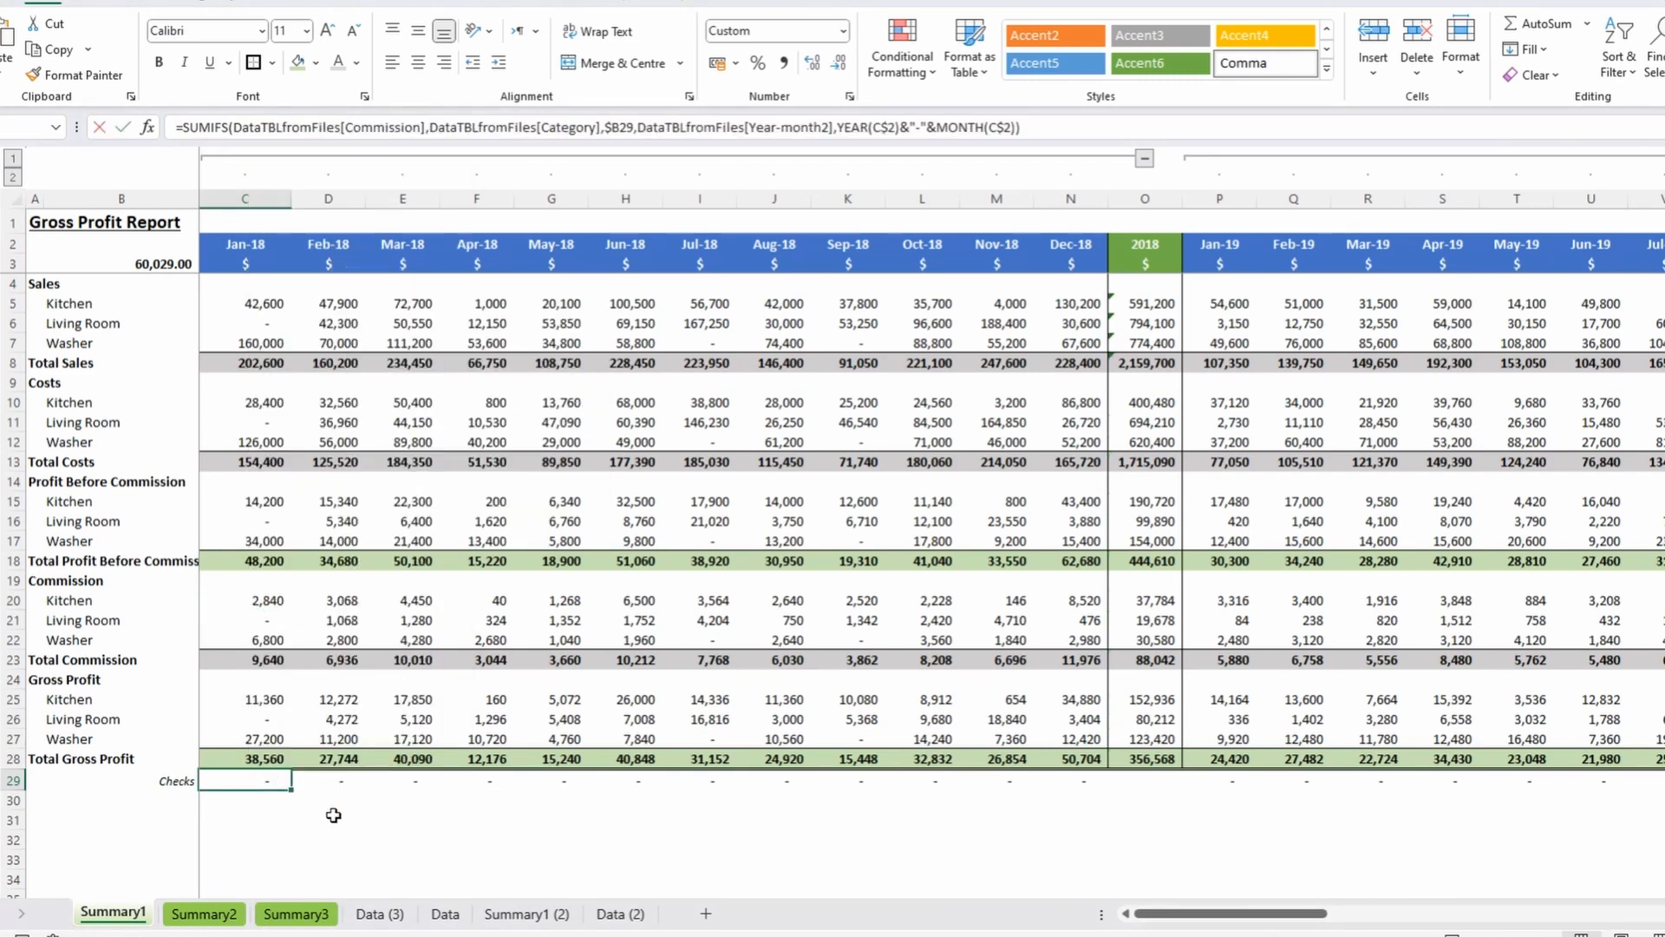
Remove the DataTBLfromFiles[Category] range and its $B29 criterion from the SUMIFS formula in C29.
key("F2")
left_click_drag(662, 778, 453, 778)
key("Delete")
key("ctrl+Return")
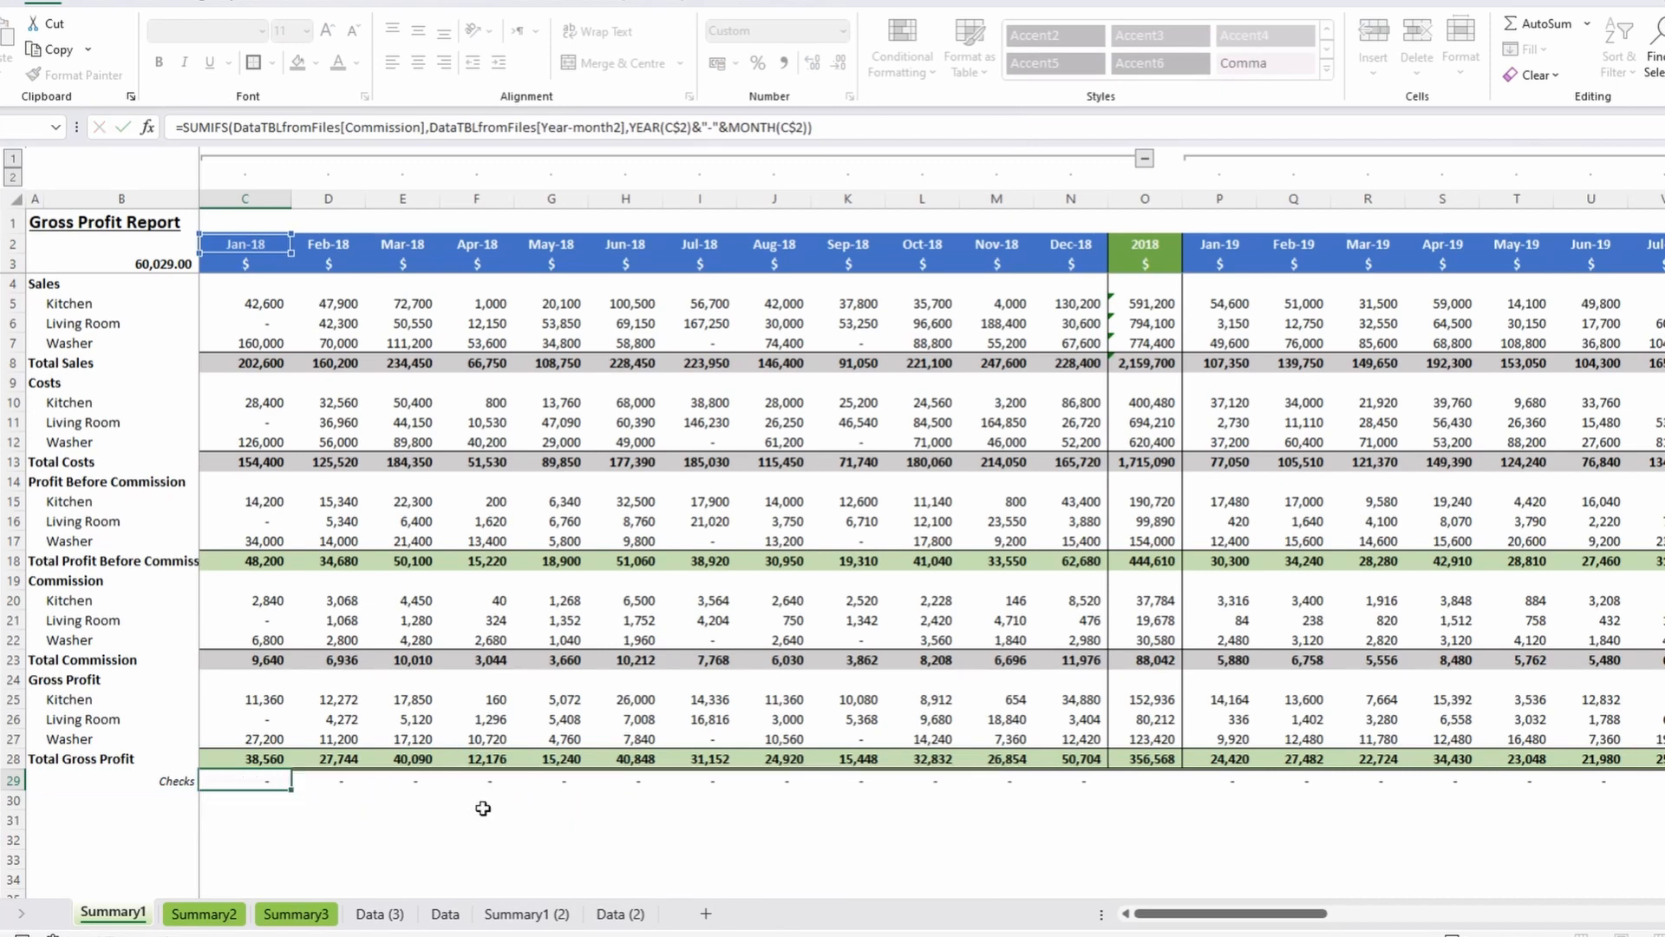
Change the sum range of the C29 check formula from the Commission column to DataTBLfromFiles[Total Profit].
key("F2")
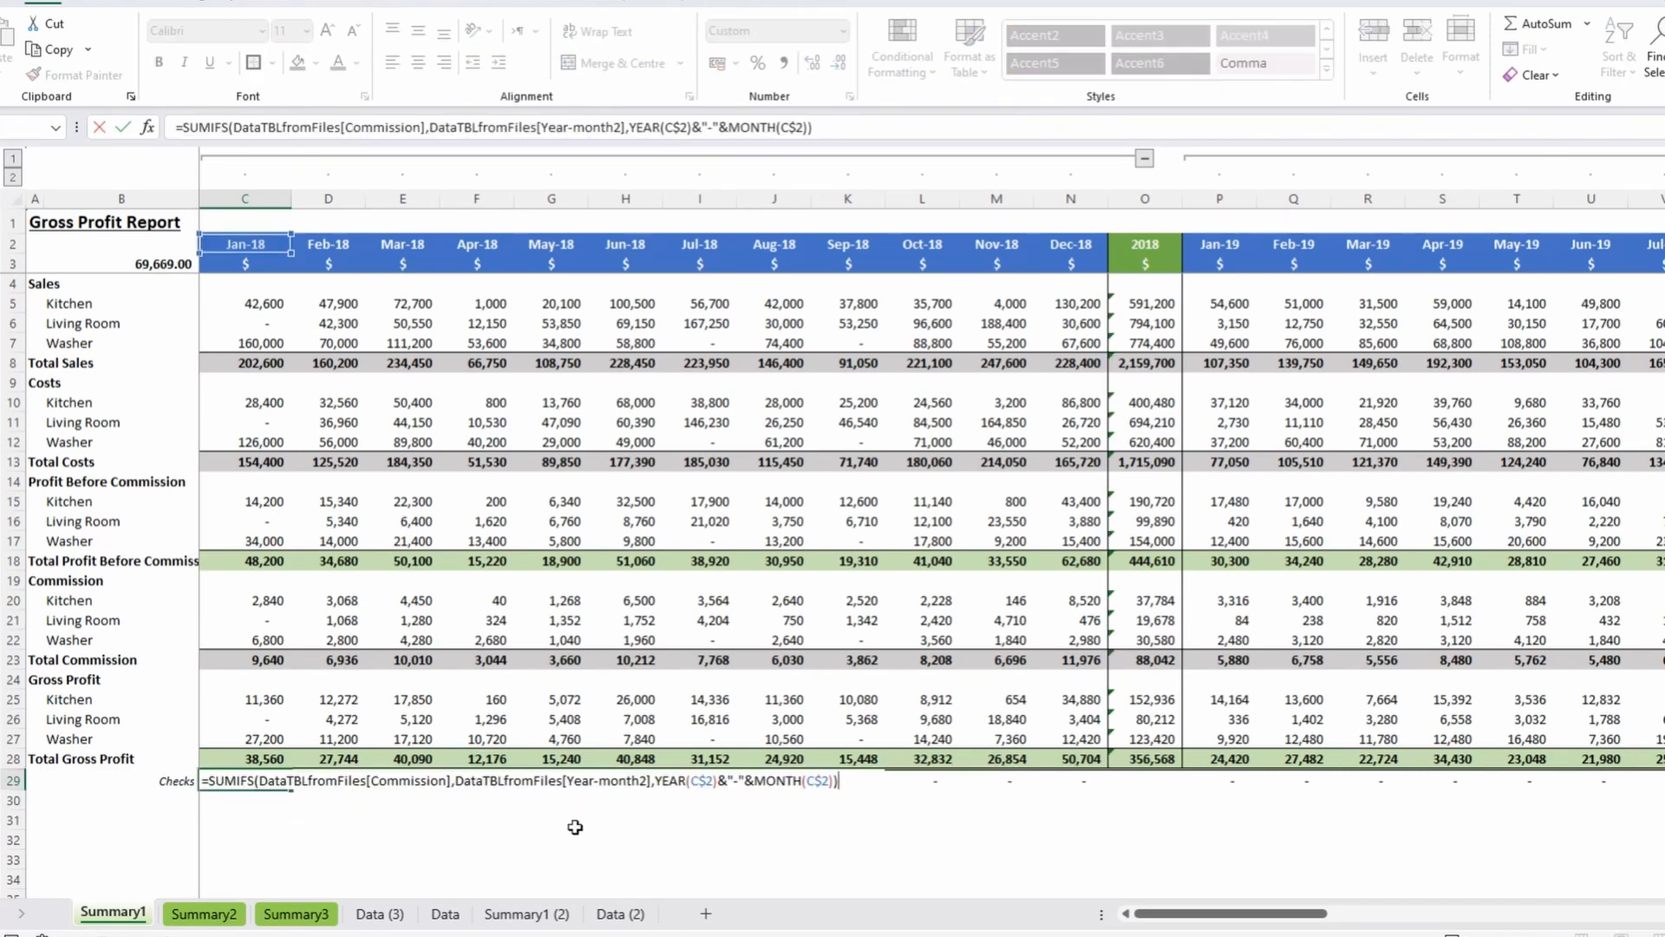
left_click_drag(370, 778, 447, 779)
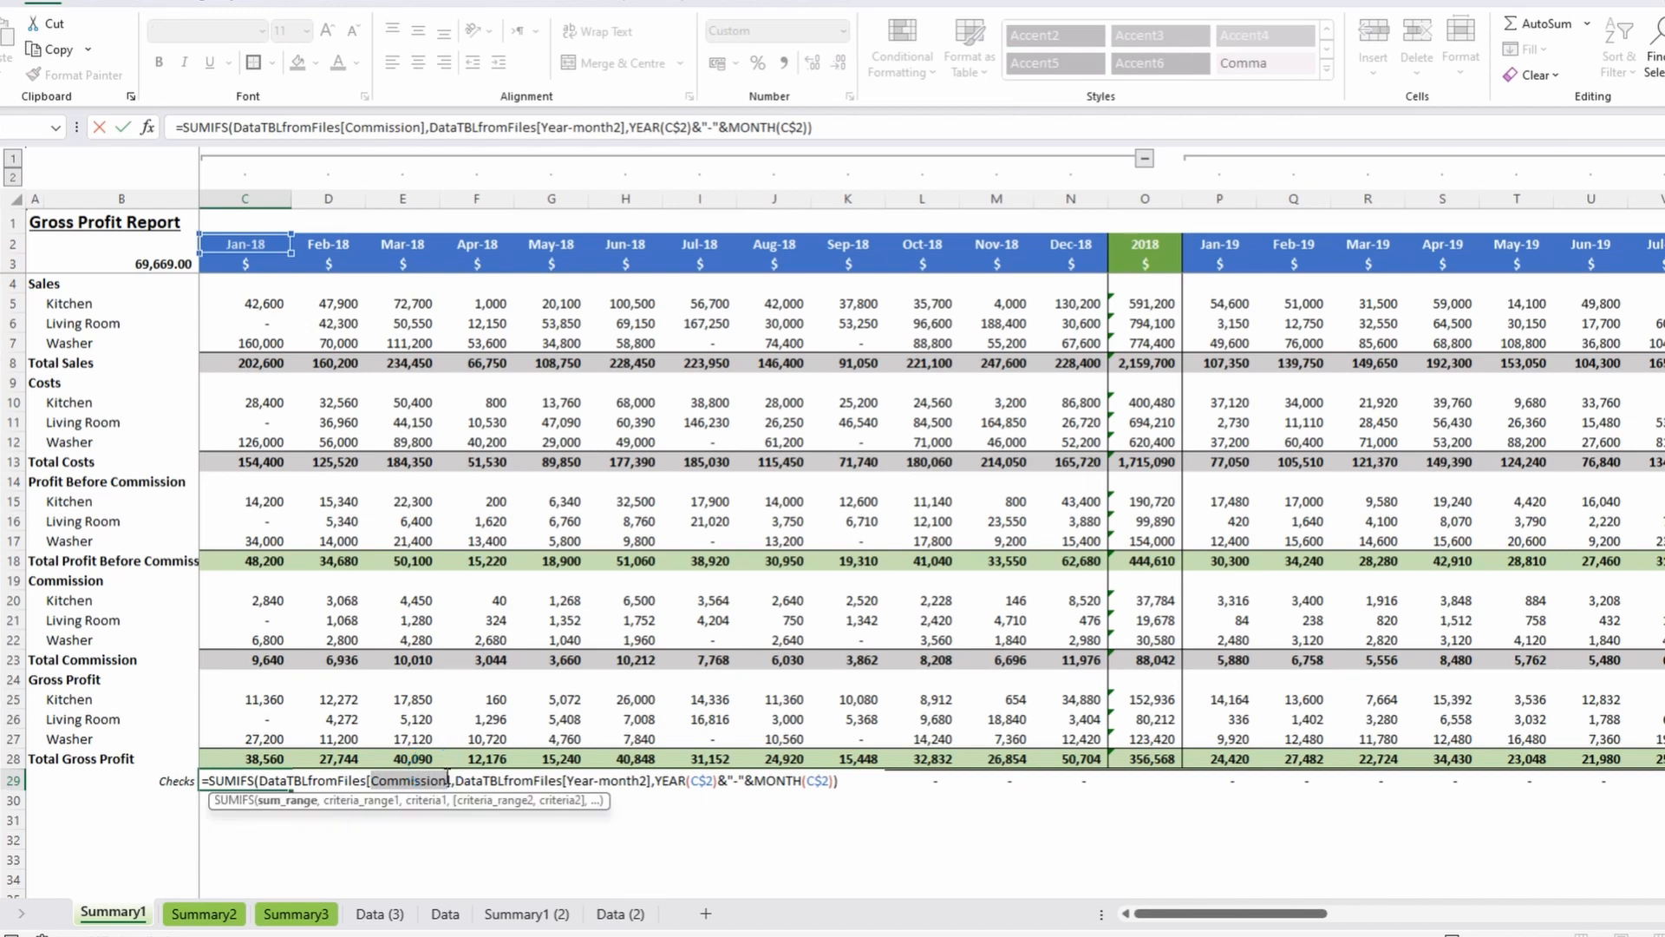
type("t")
key("Down")
key("Down")
key("Tab")
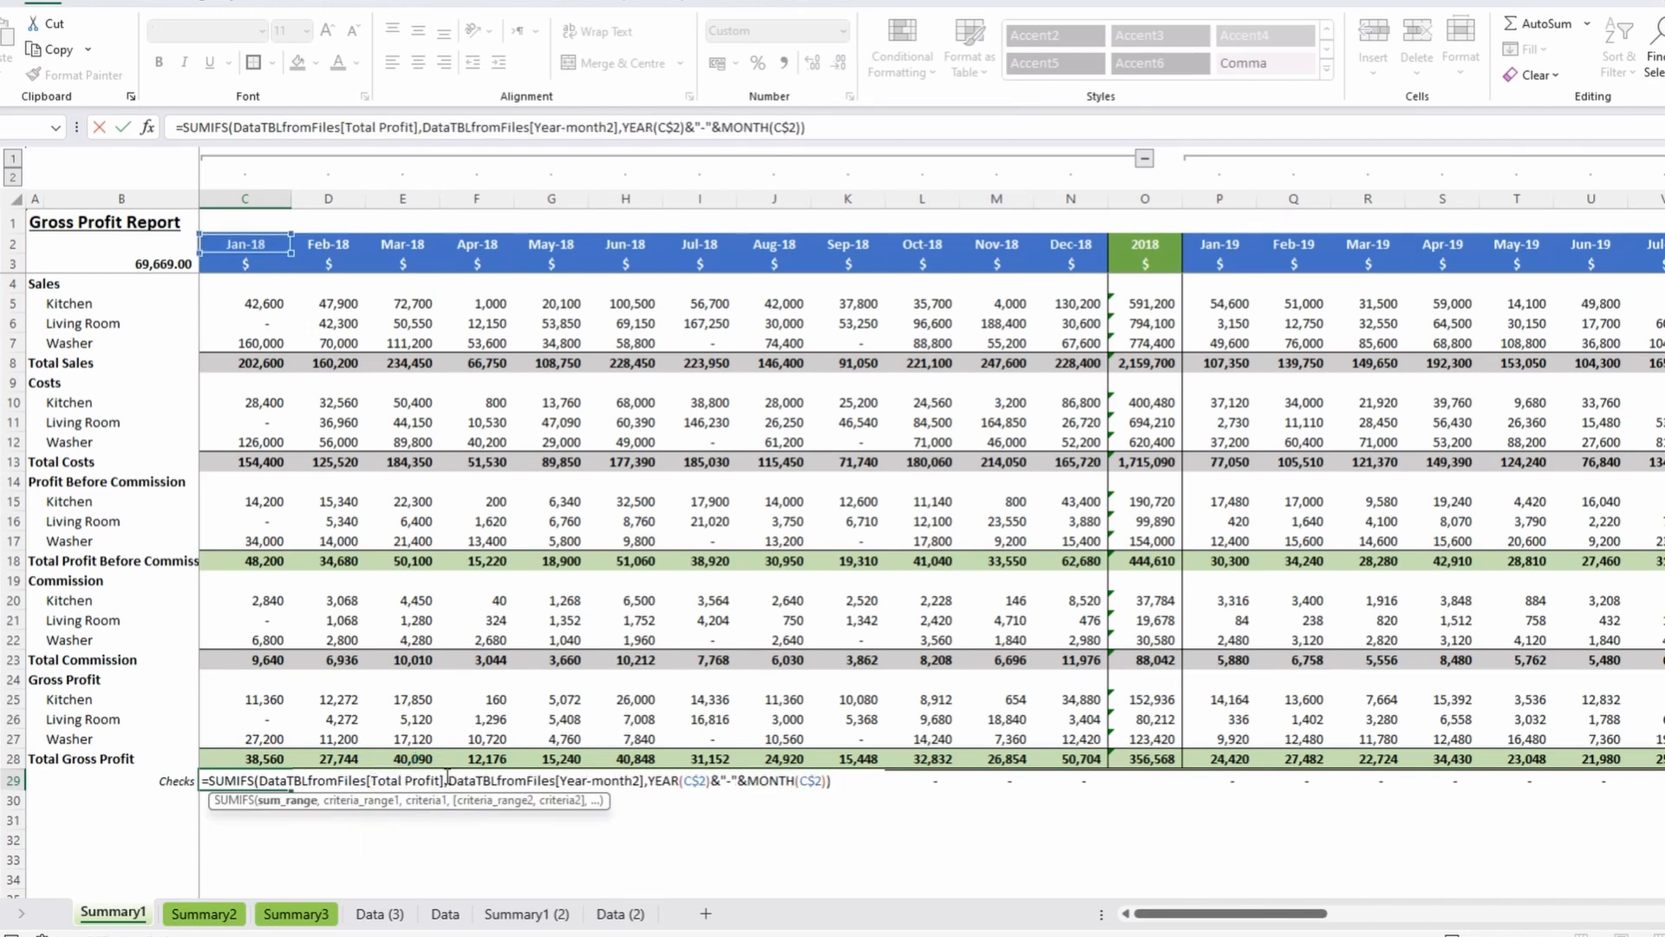
key("ctrl+Return")
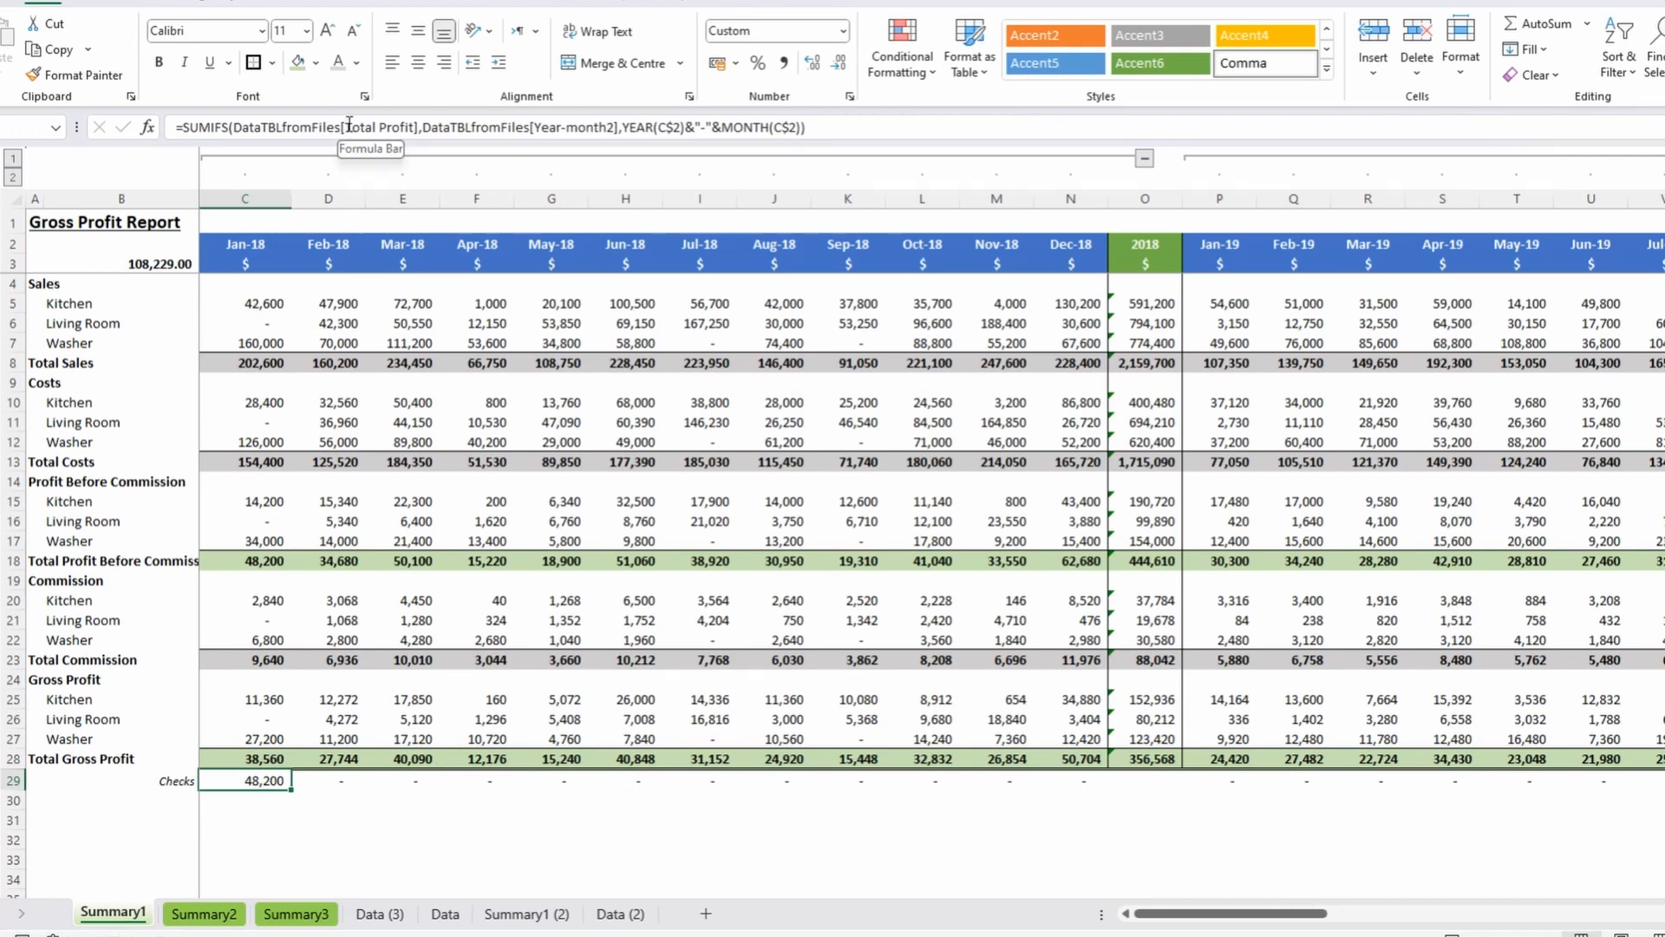
Set the C29 formula's sum range to DataTBLfromFiles[Gross Profit] and subtract the Jan-18 Total Gross Profit in C28.
left_click_drag(345, 126, 415, 122)
type("Gross Profit")
key("ctrl+Return")
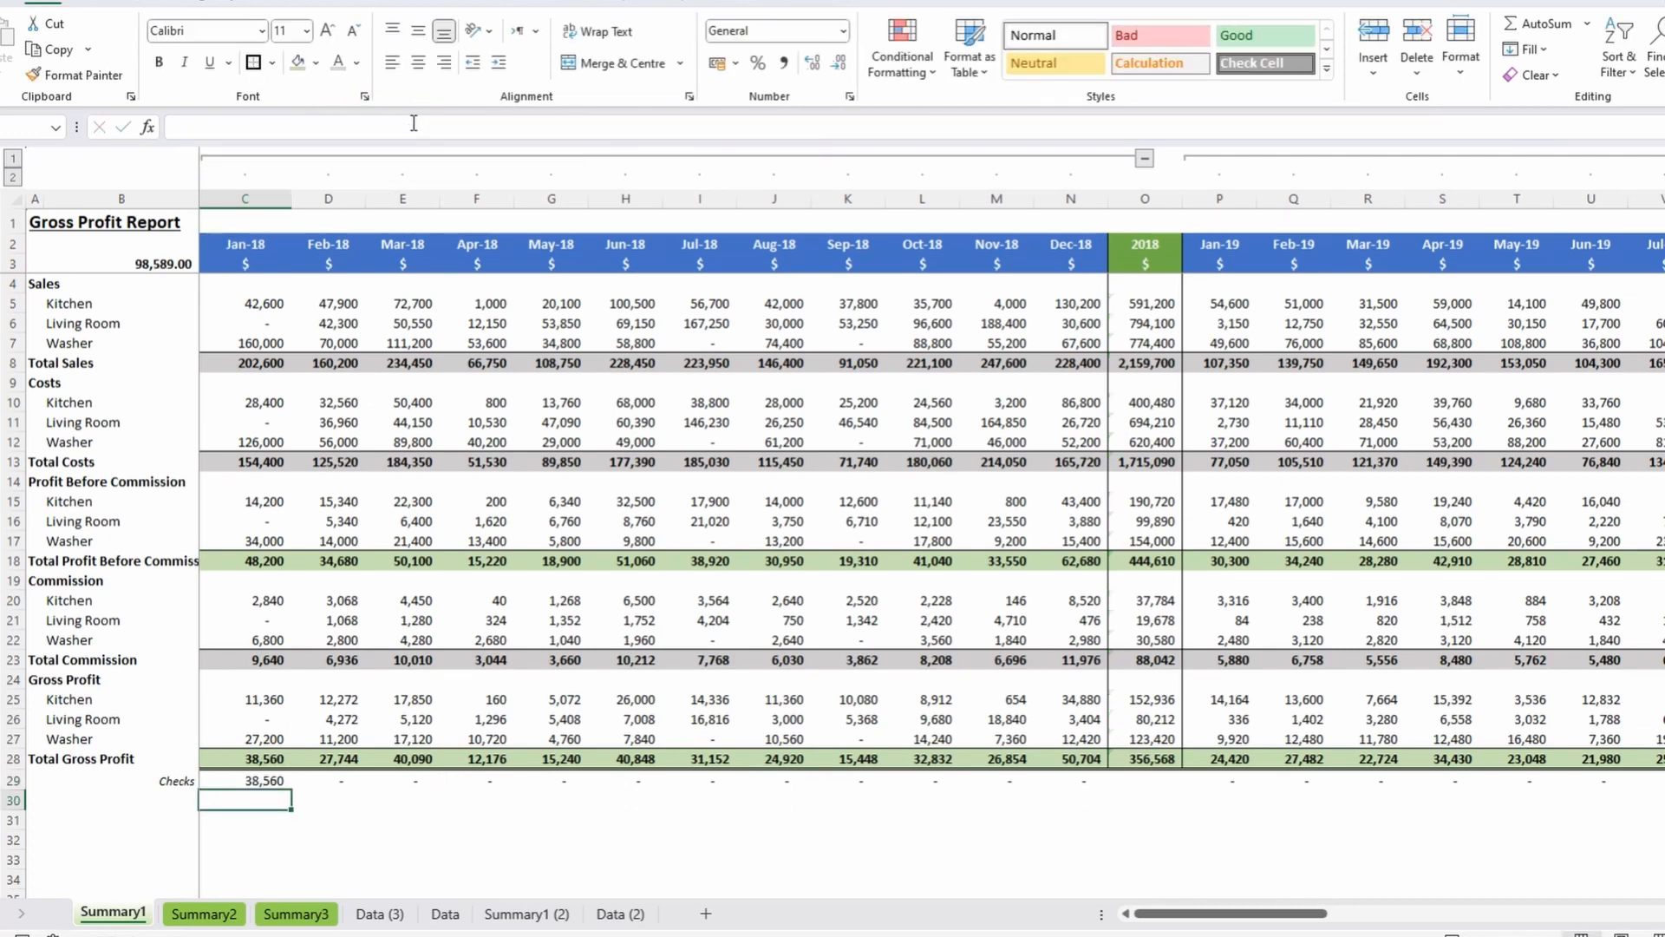
key("F2")
type("-")
left_click(277, 753)
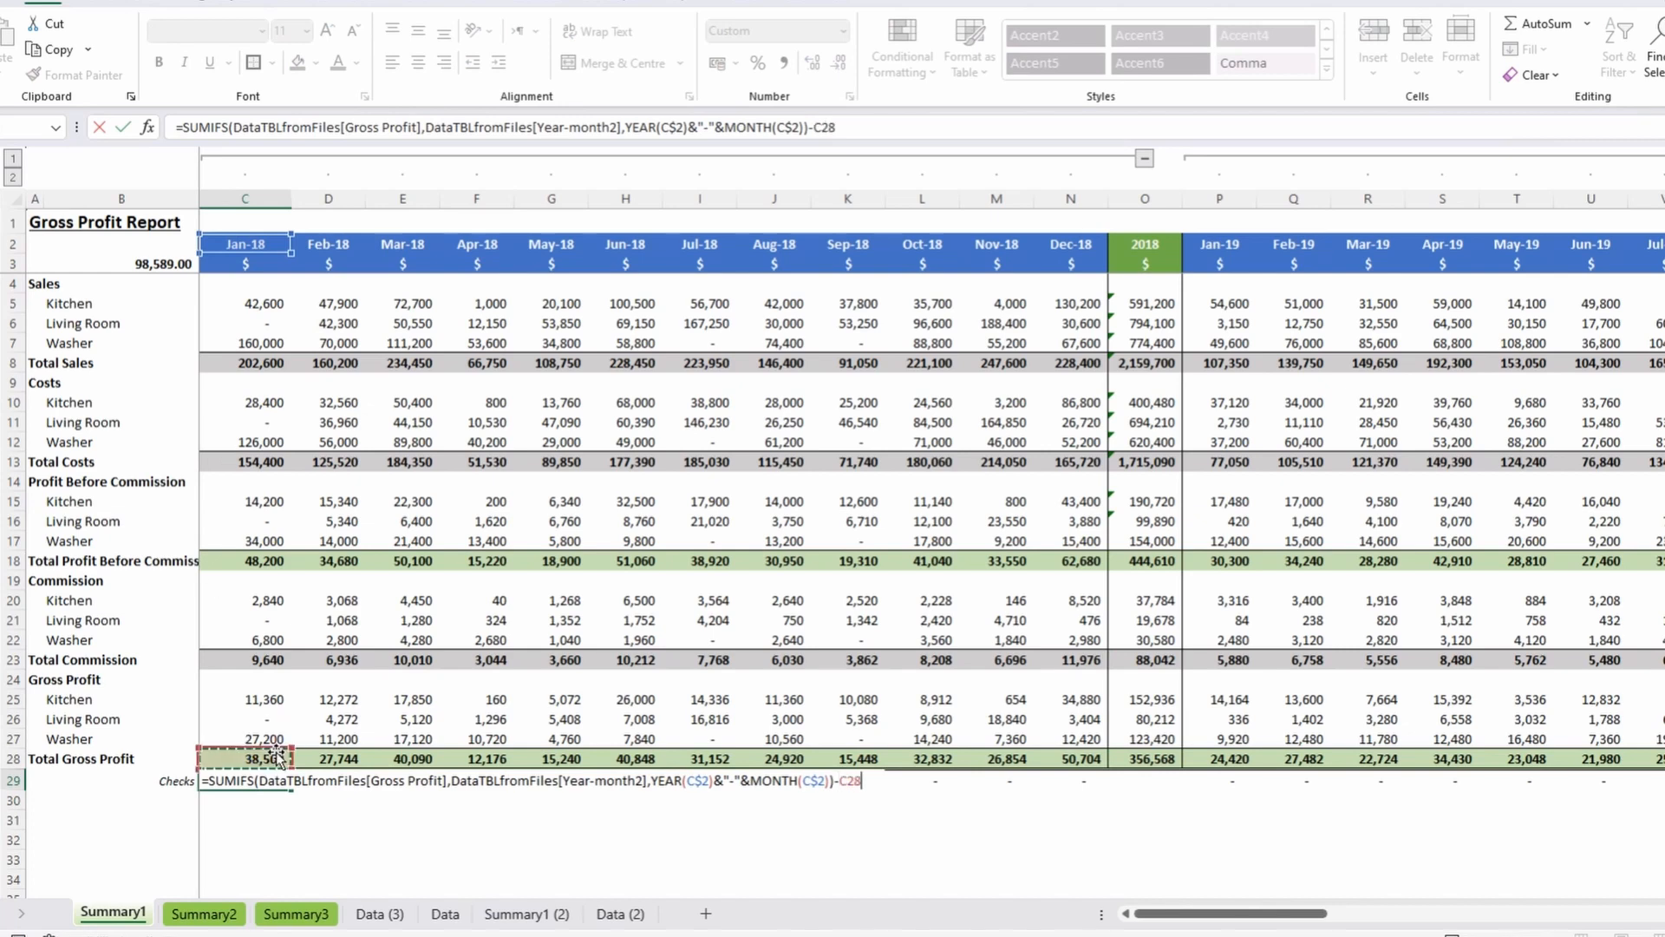
key("Return")
Copy the C29 check formula across the Checks row for all 2018 months, pasting formulas only.
key("Up")
key("ctrl+c")
key("ctrl+shift+Right")
key("shift+F10")
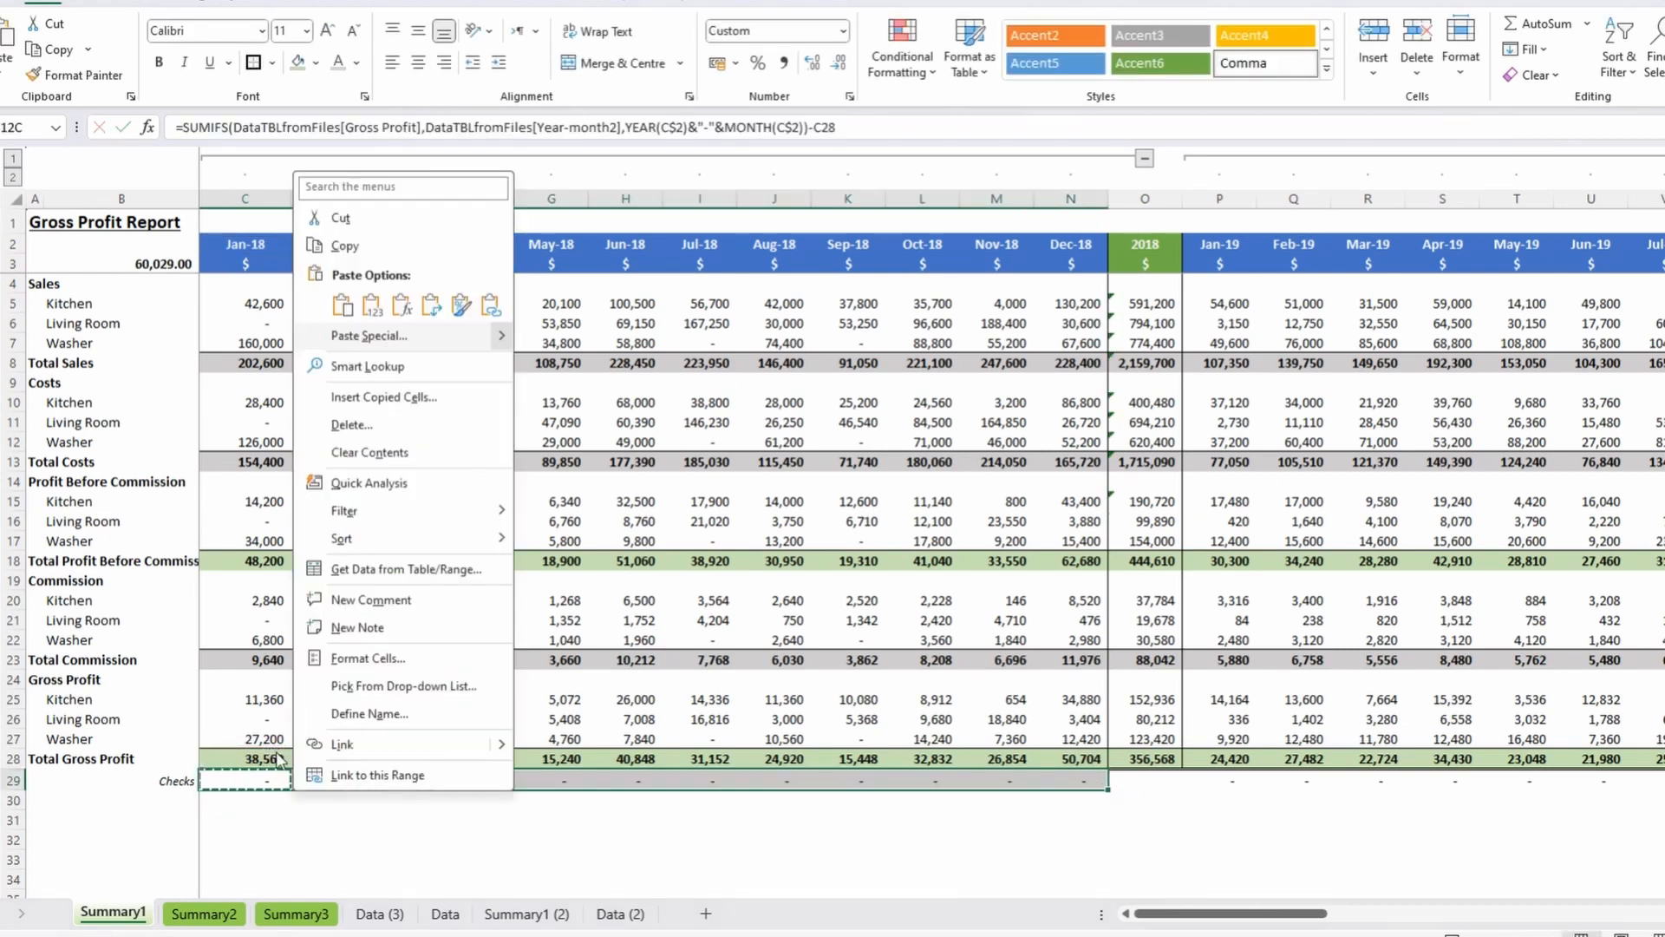
key("f")
Paste the check formulas into the Checks row for each block of months from 2019 through 2023.
key("ctrl+Right")
key("ctrl+Right")
key("shift+F10")
key("f")
key("ctrl+Right")
key("ctrl+Right")
key("shift+F10")
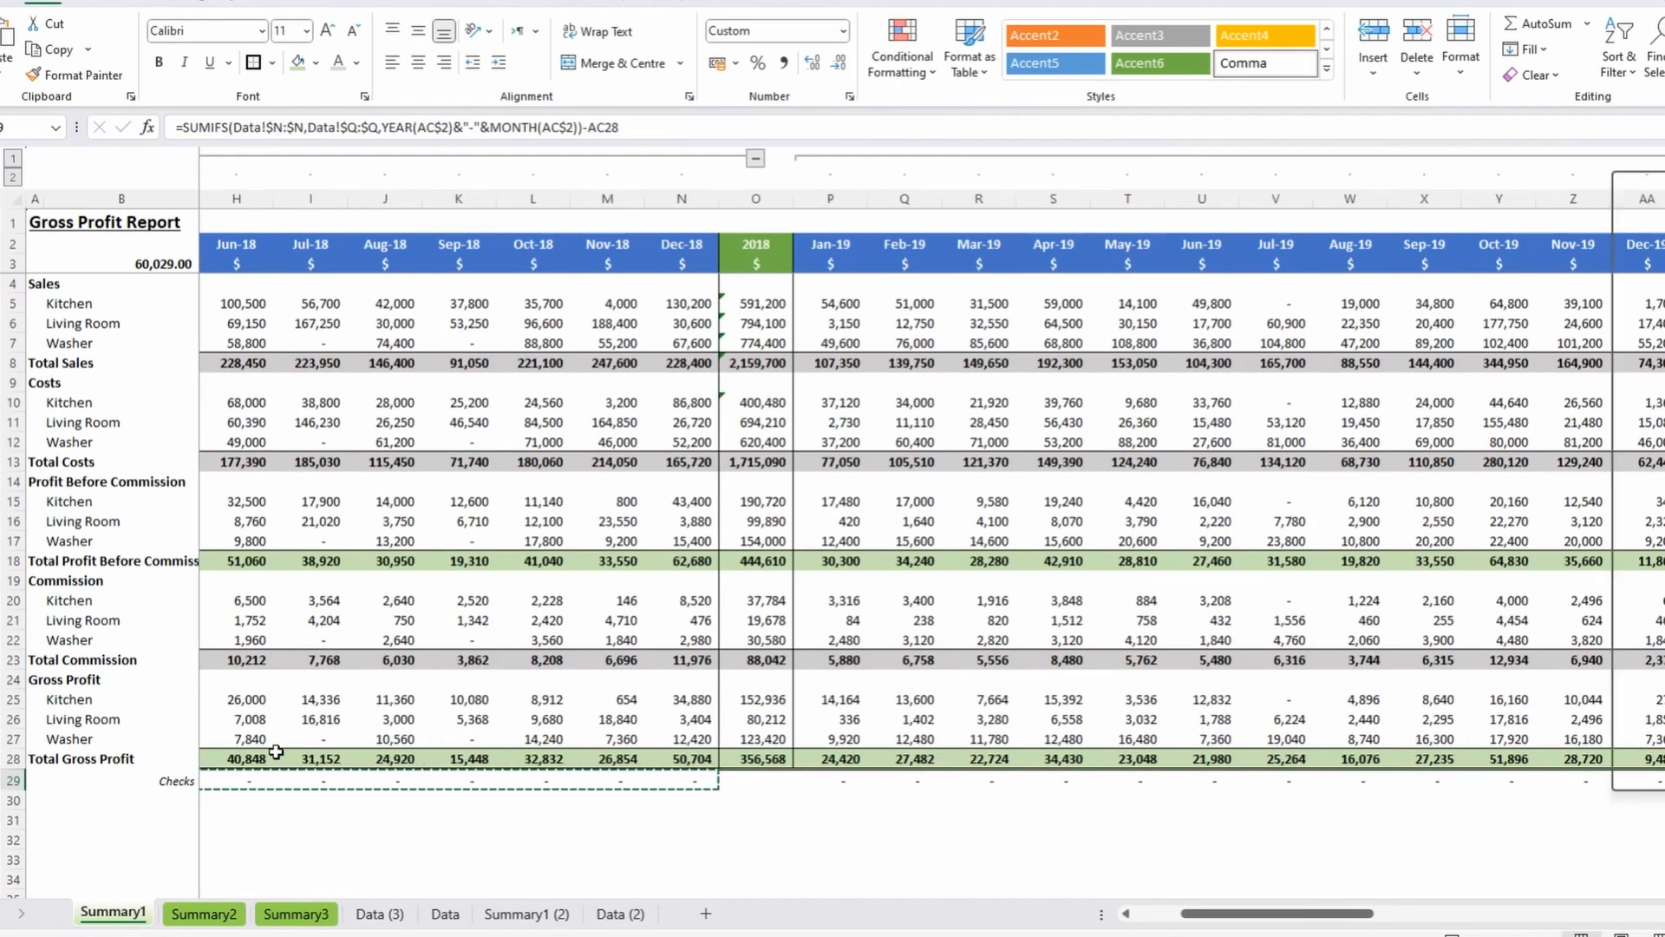
key("f")
key("ctrl+Right")
key("ctrl+Right")
key("shift+F10")
key("f")
key("ctrl+Right")
key("ctrl+Right")
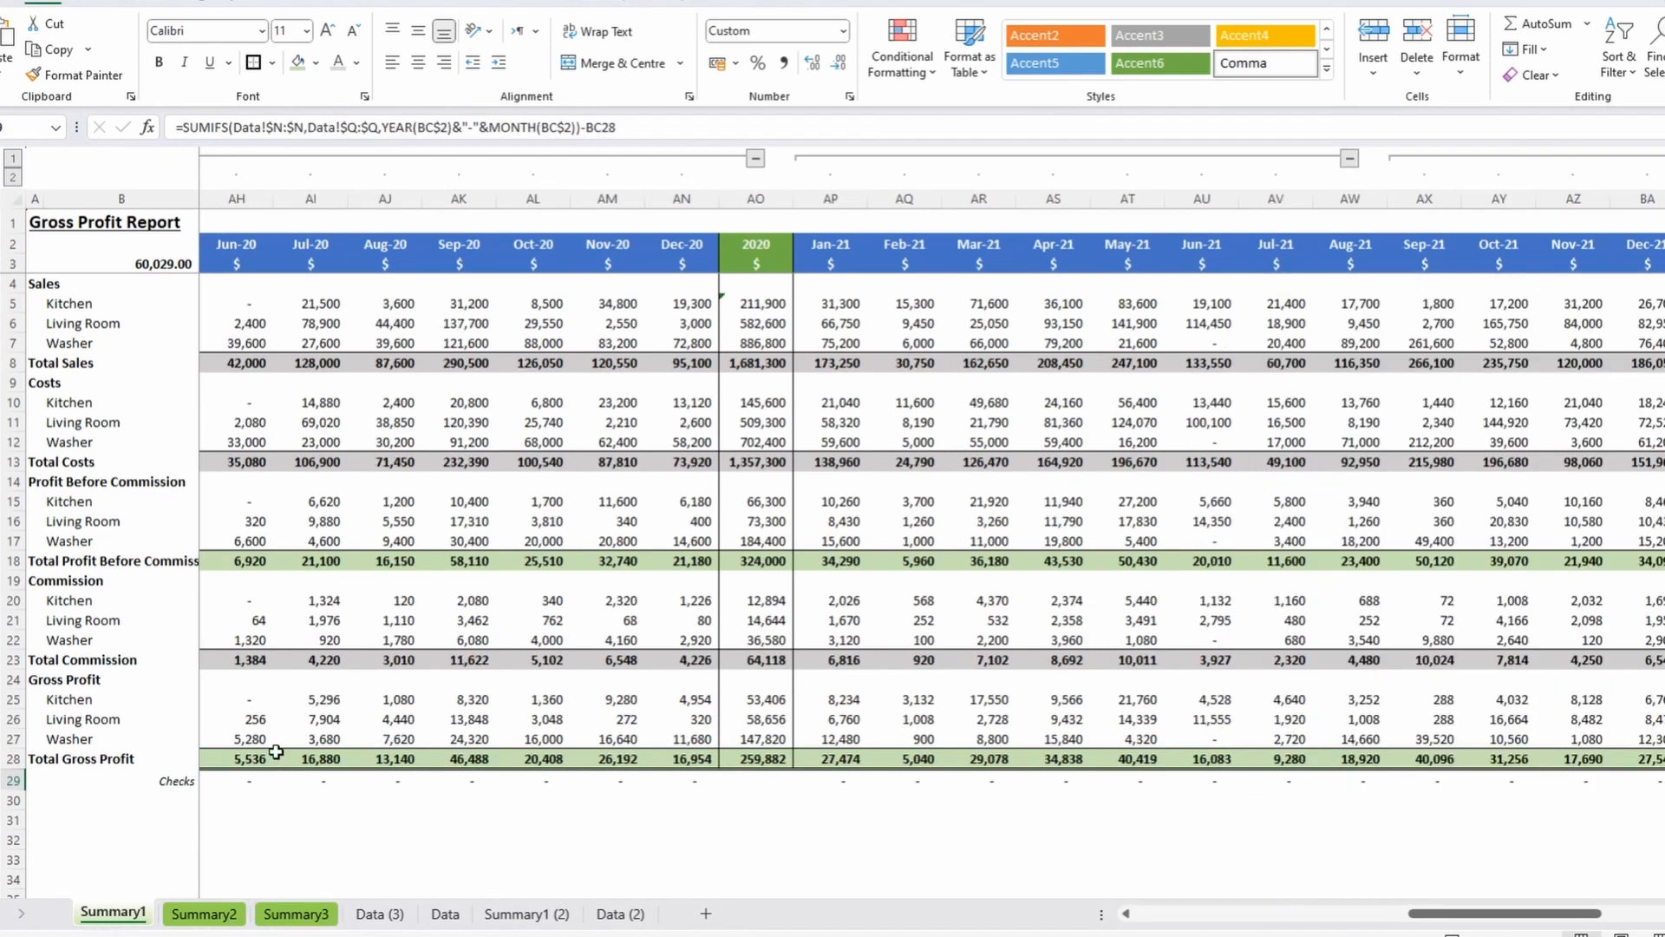
key("ctrl+Right")
key("ctrl+Right")
key("shift+F10")
key("f")
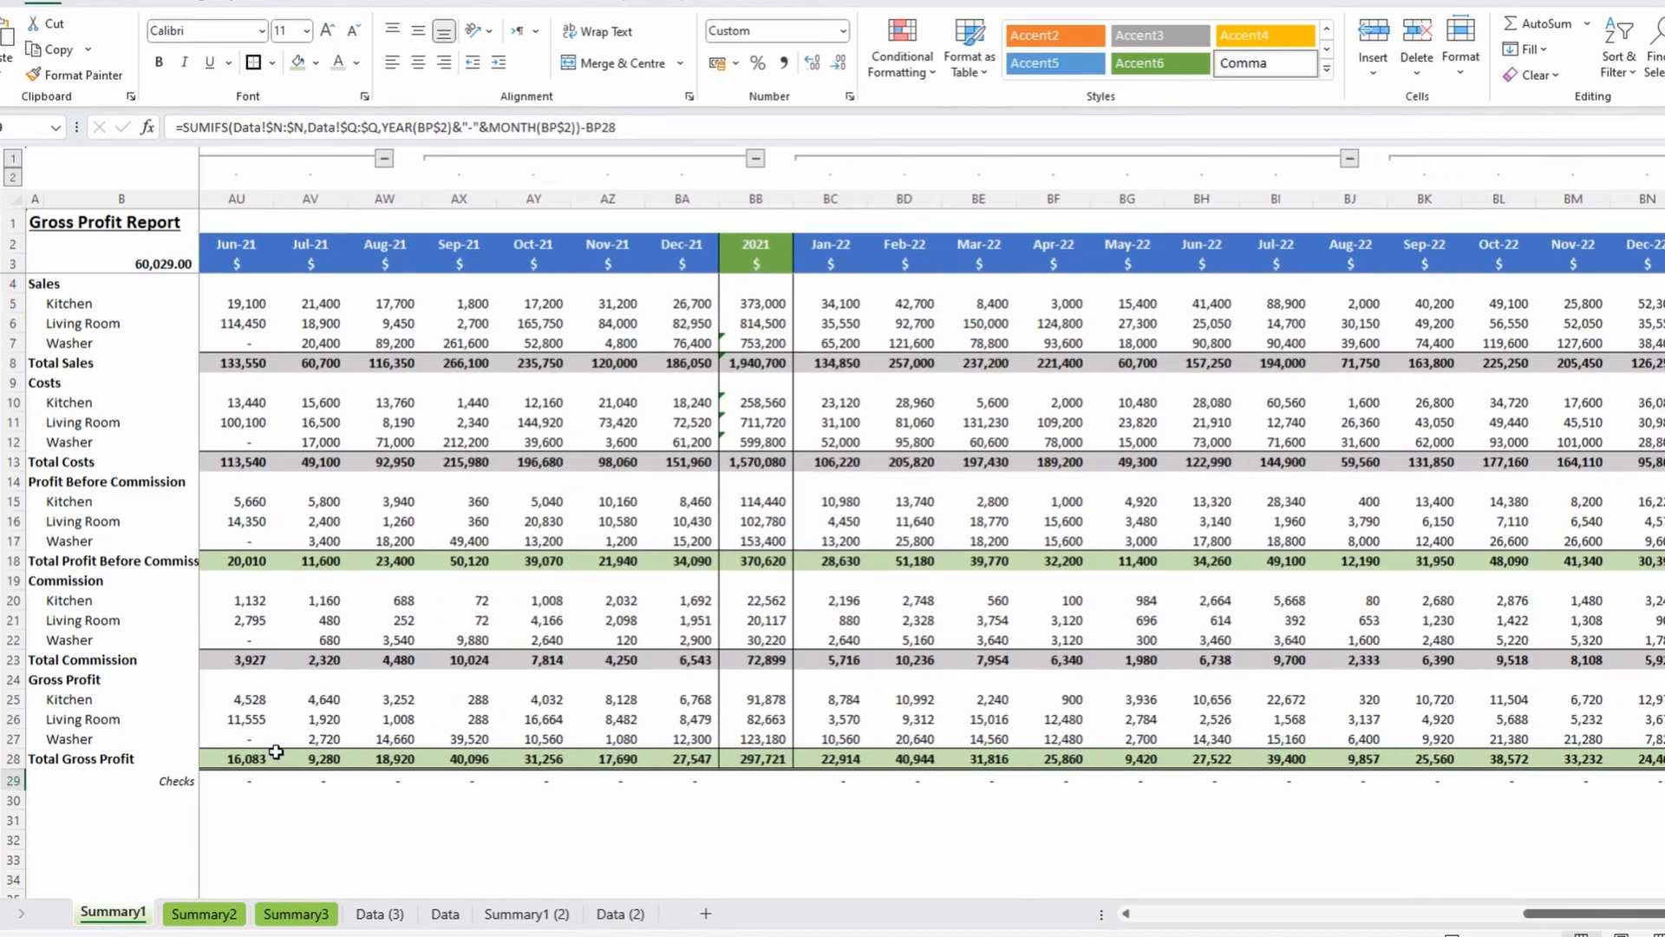
Collapse the outline groups on the Summary1 and Summary2 sheets.
key("ctrl+Home")
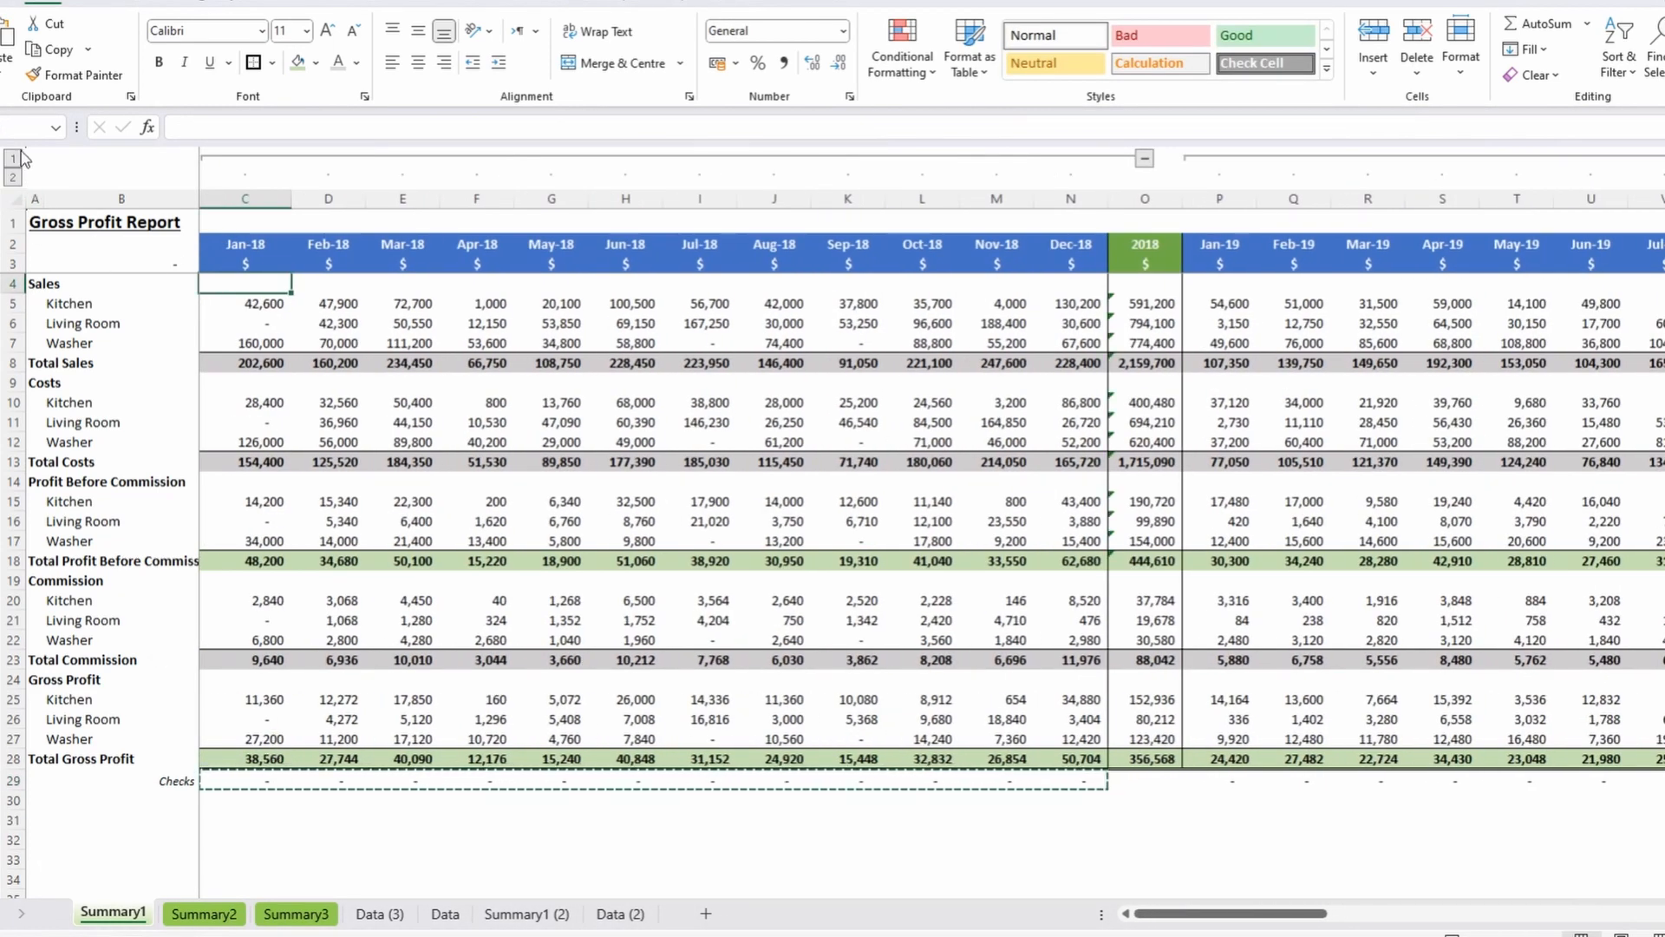
left_click(21, 157)
key("ctrl+Page_Down")
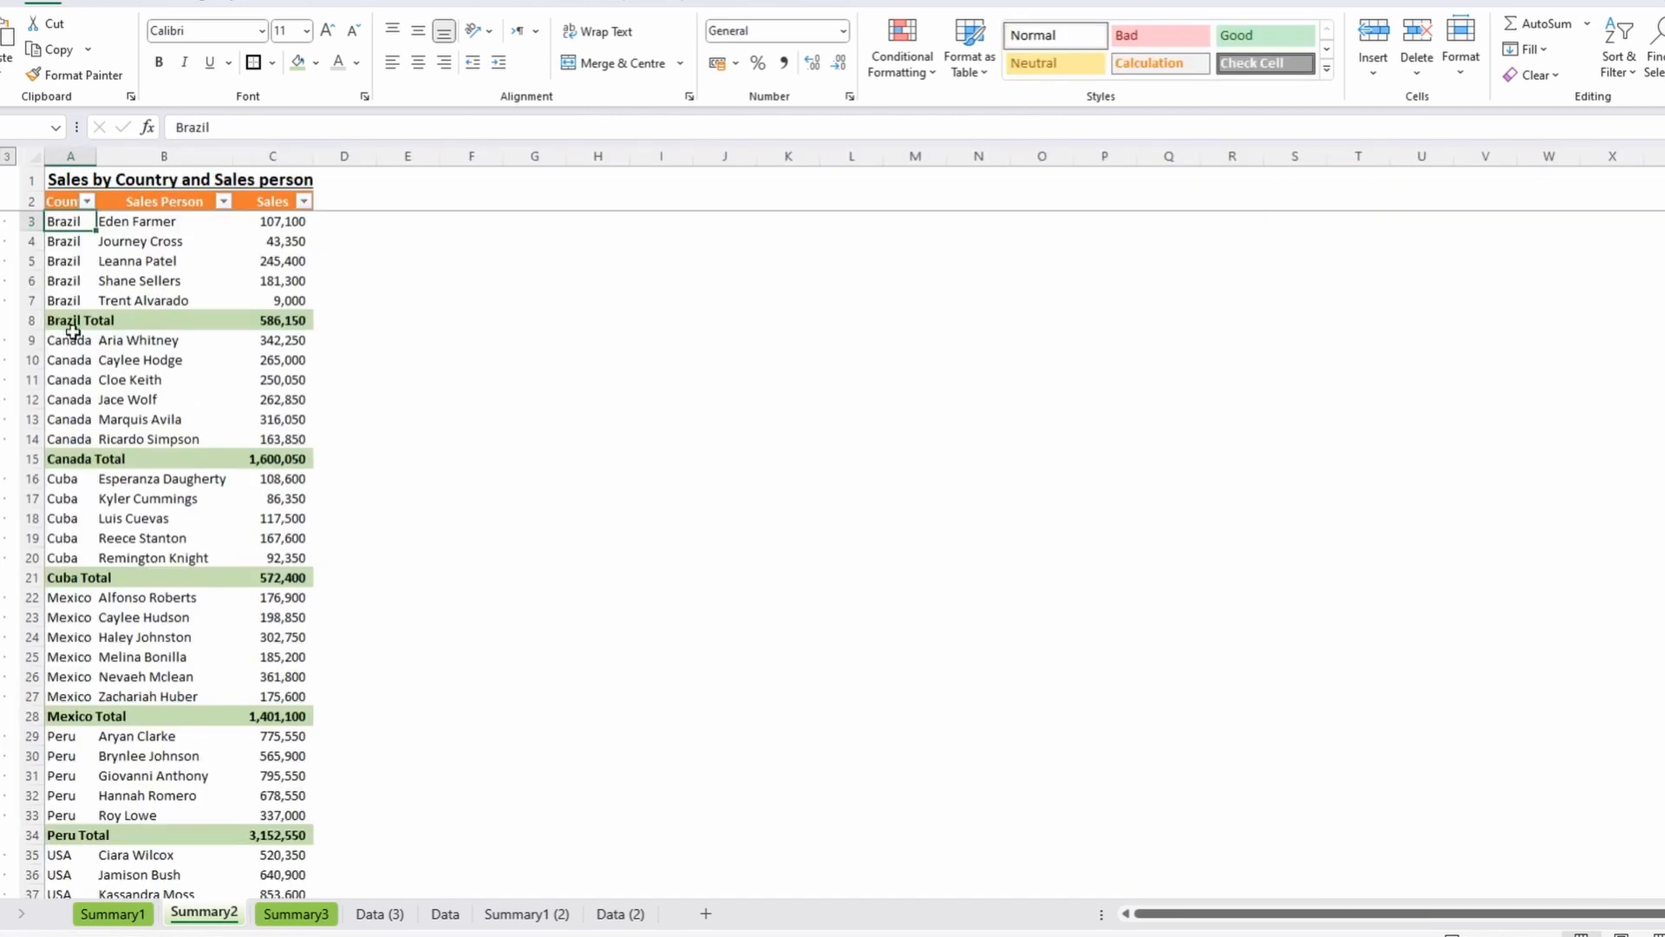
left_click(0, 157)
key("ctrl+Home")
key("ctrl+Page_Down")
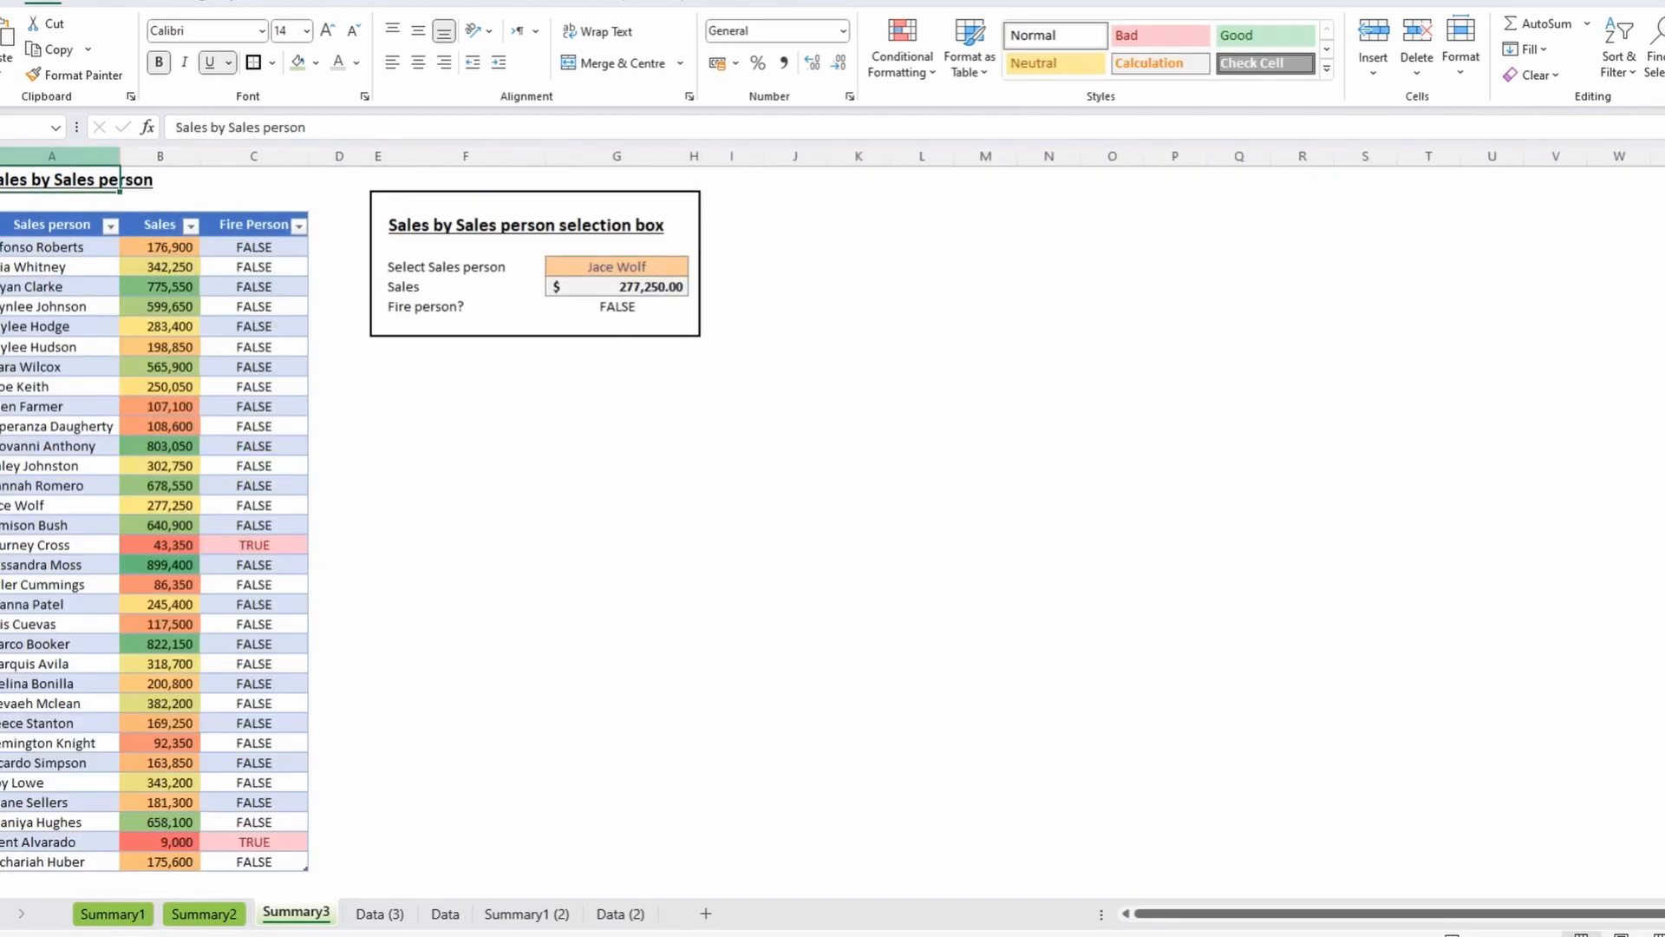
Colour the Data (3) sheet tab yellow.
key("ctrl+Page_Down")
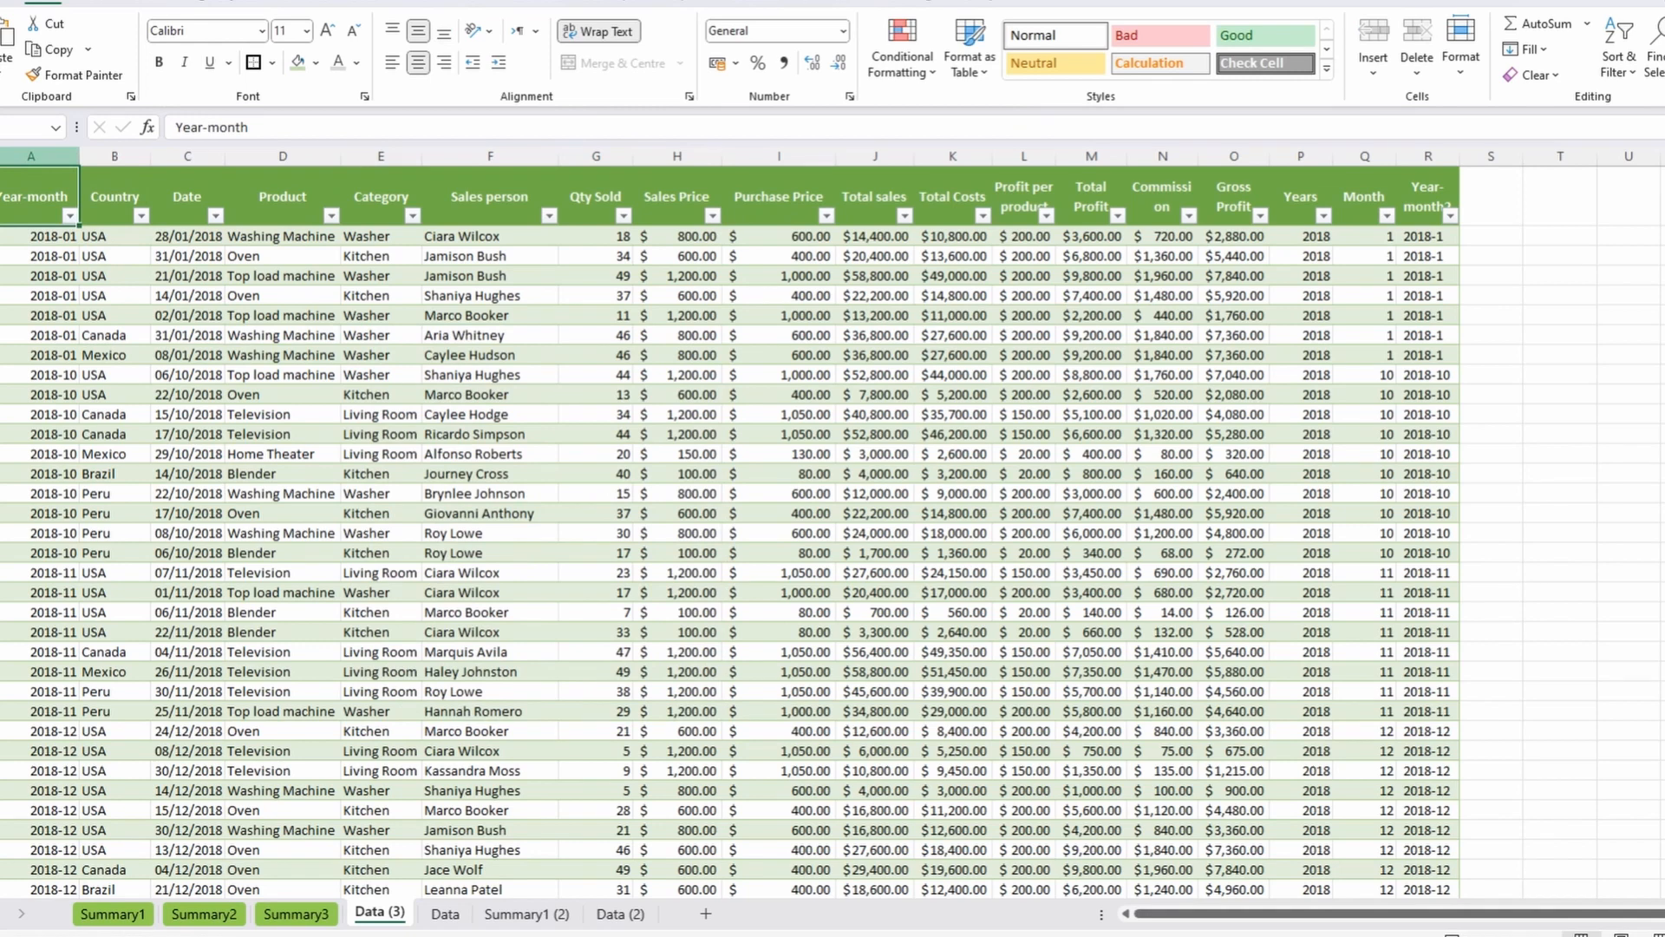
right_click(408, 909)
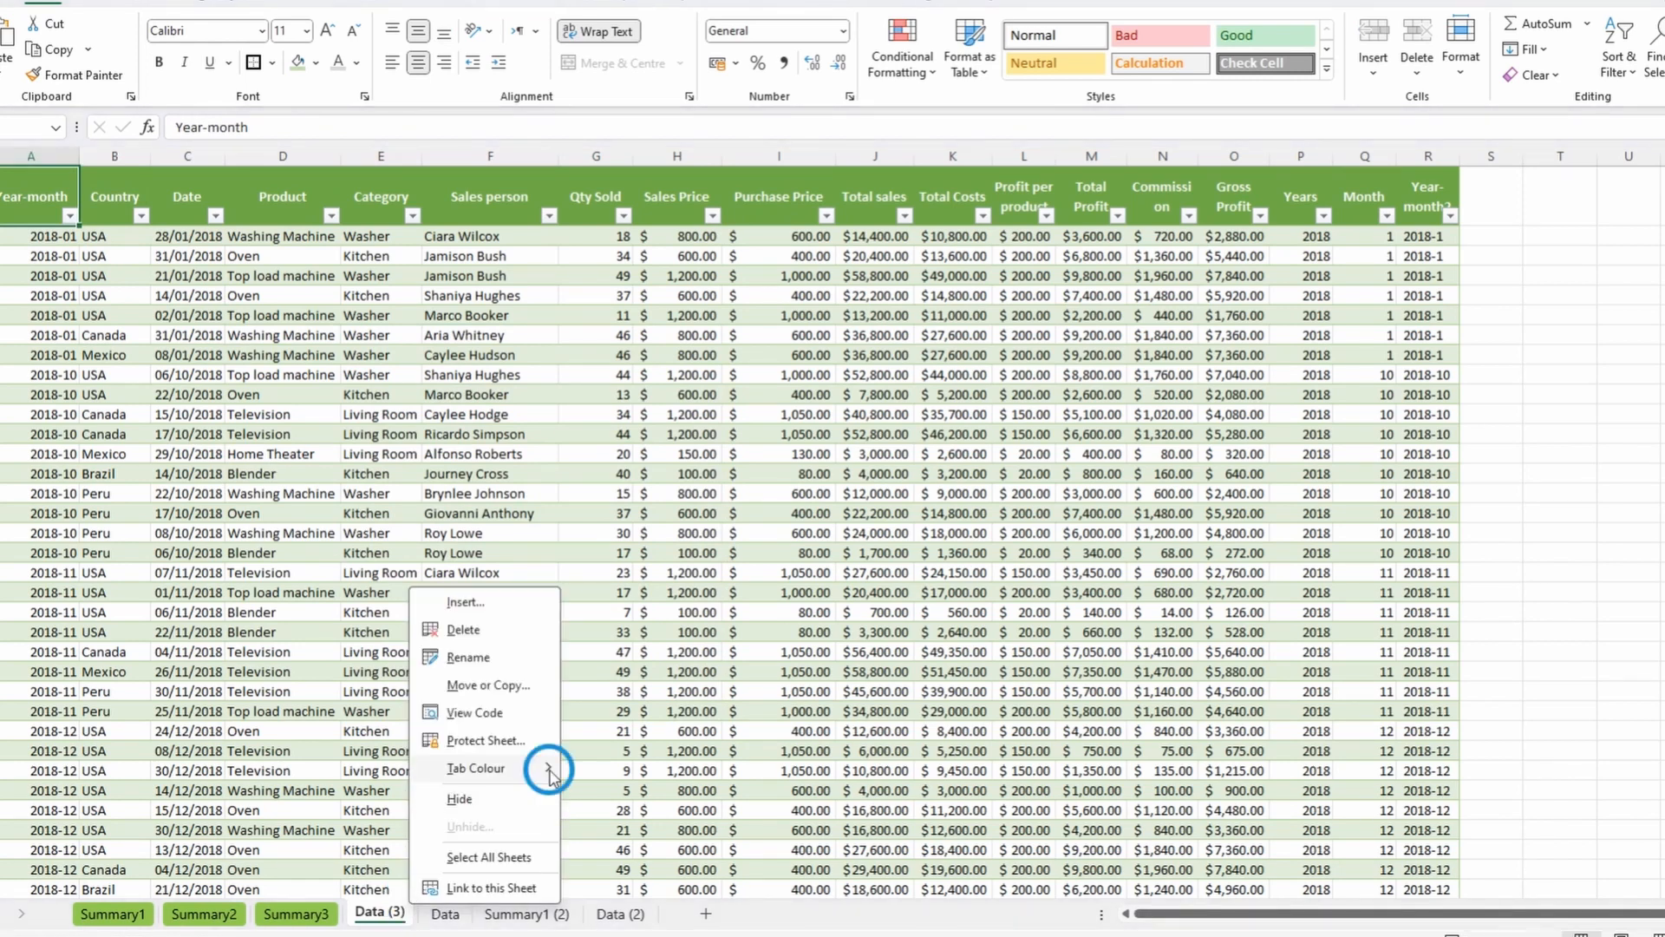
left_click(624, 863)
Rename the Data (3) sheet as "Data from files".
right_click(392, 910)
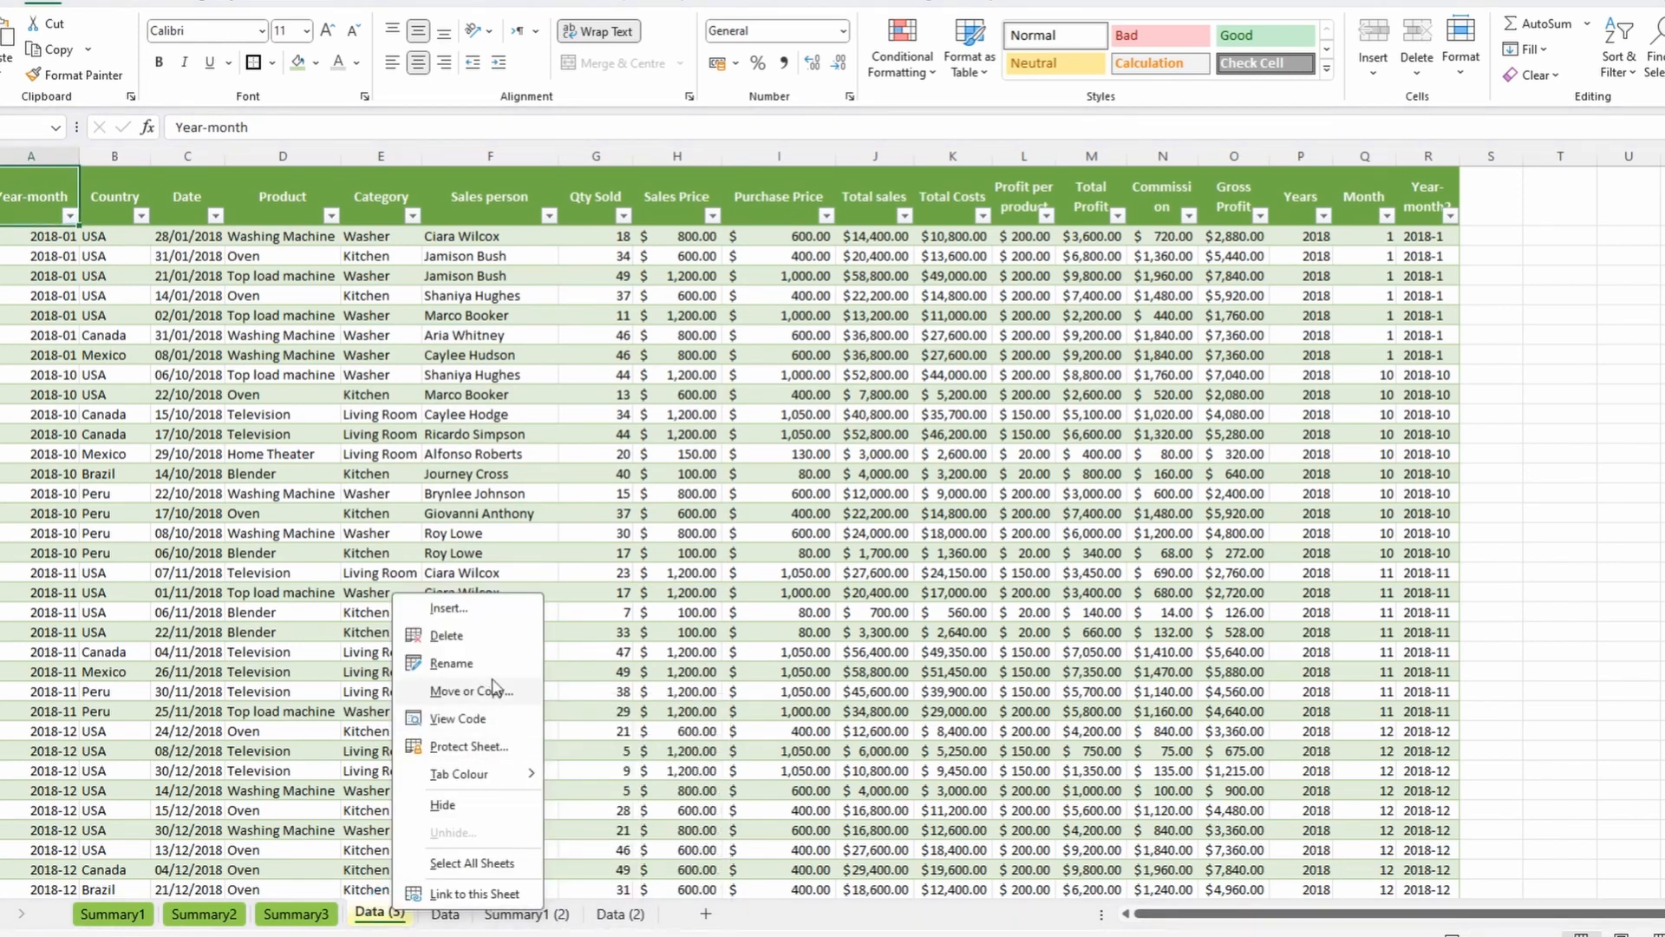
left_click(490, 664)
type("Data")
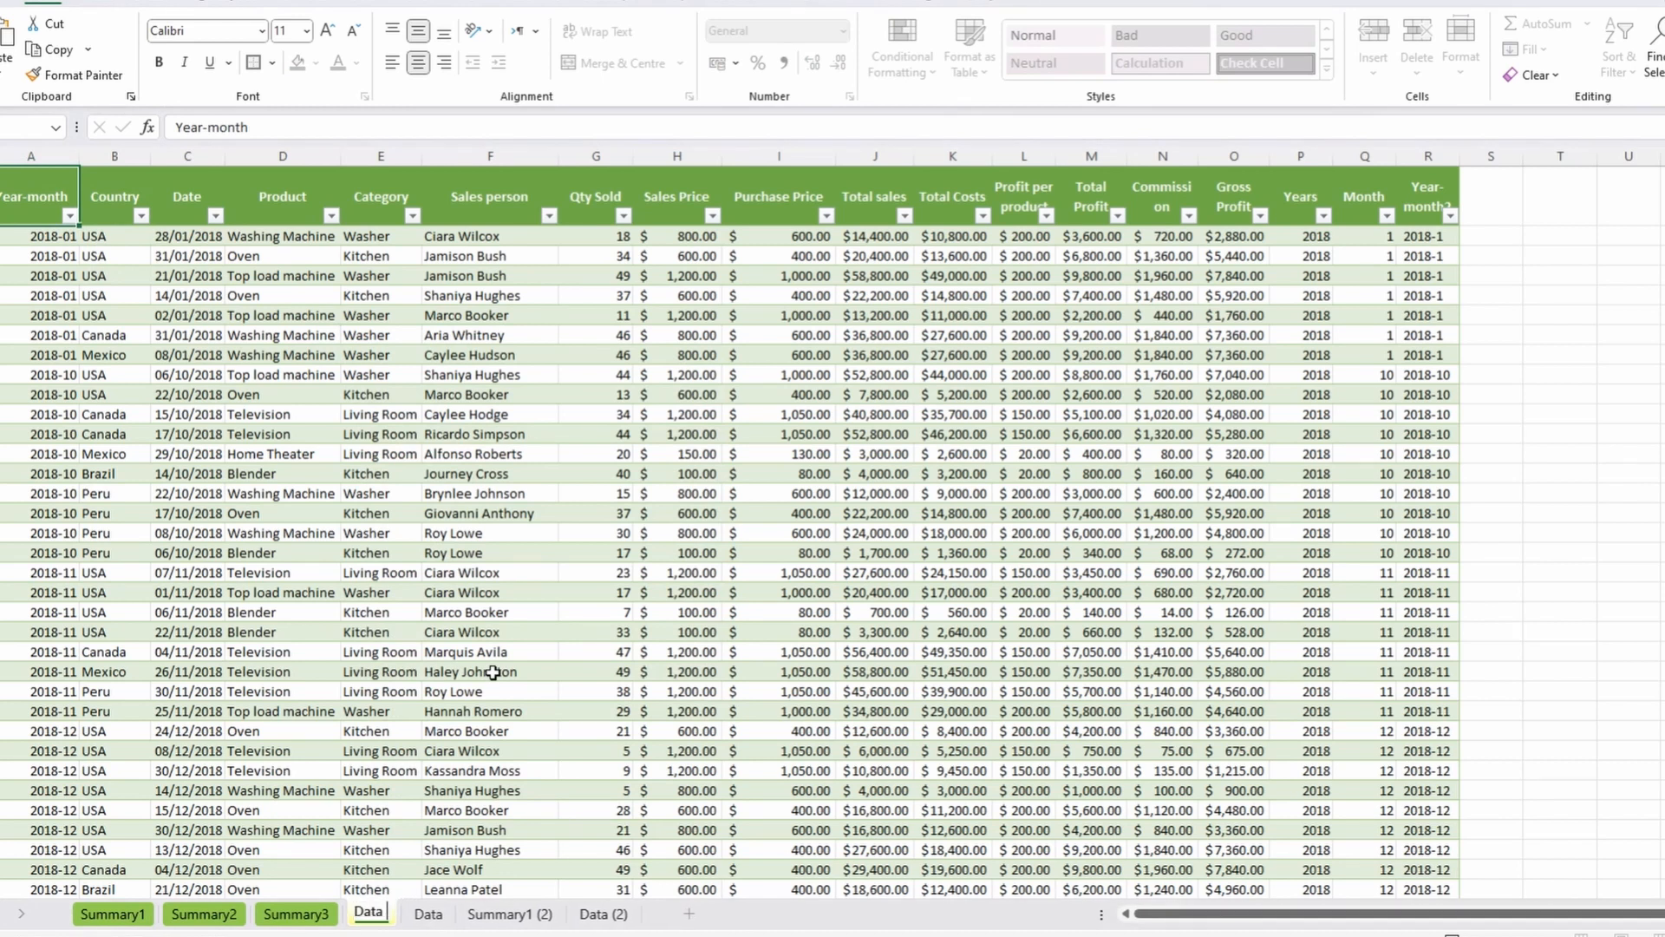
type(" from files")
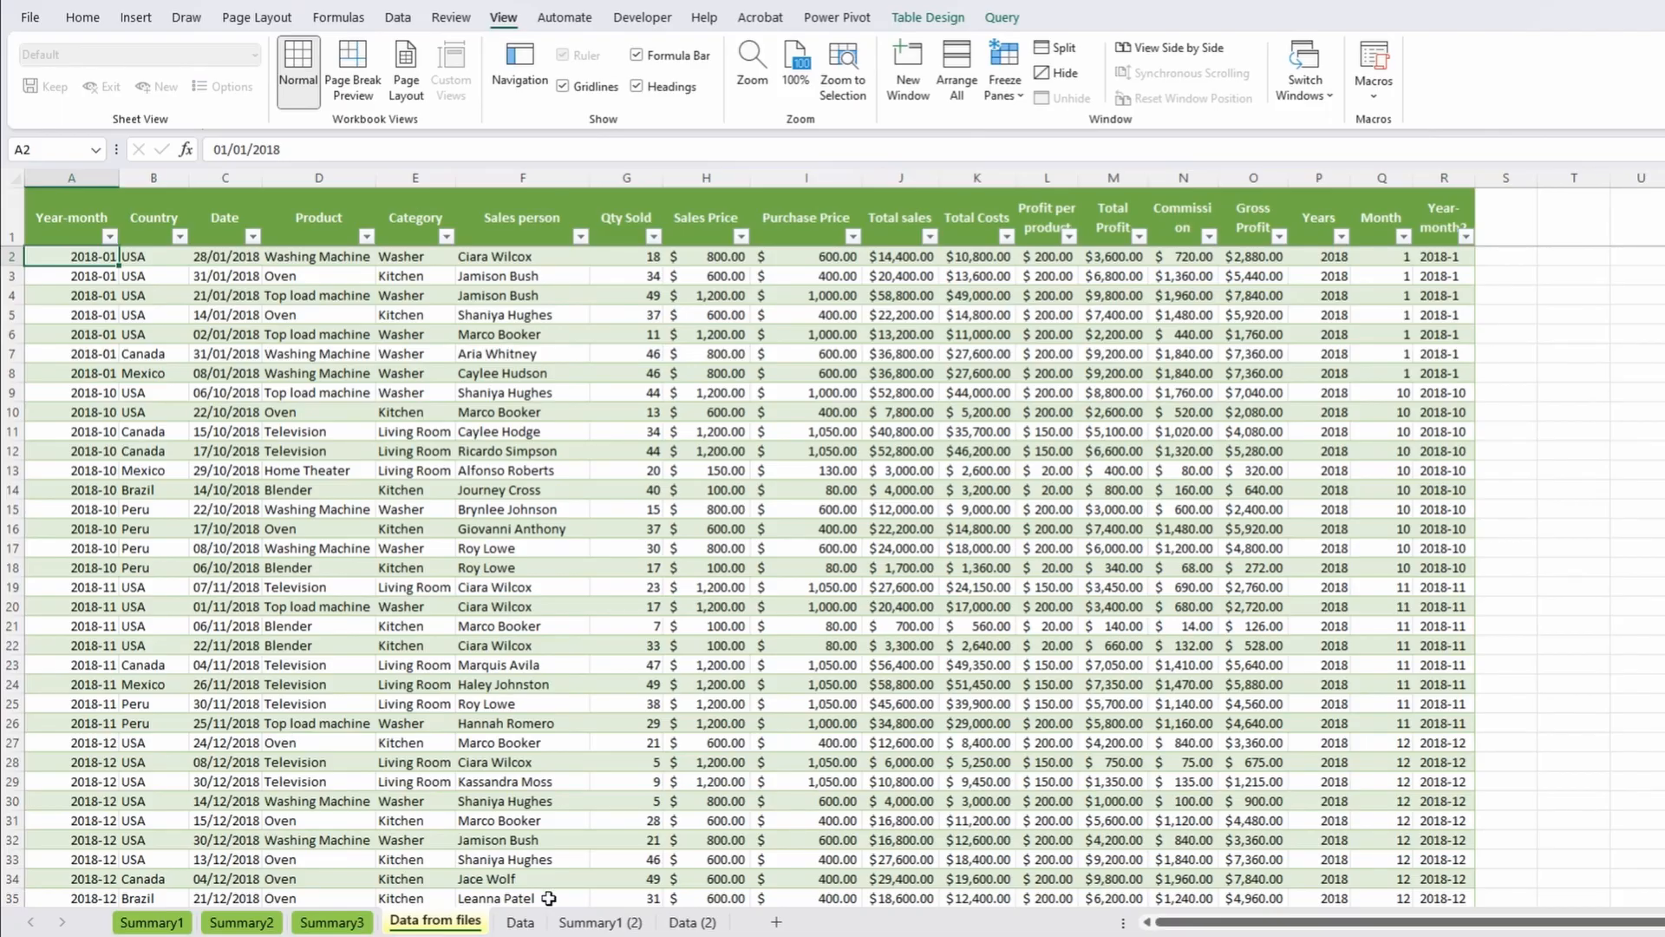
Hide the old Data, Summary1 (2) and Data (2) sheets together.
left_click(487, 913)
left_click(583, 925)
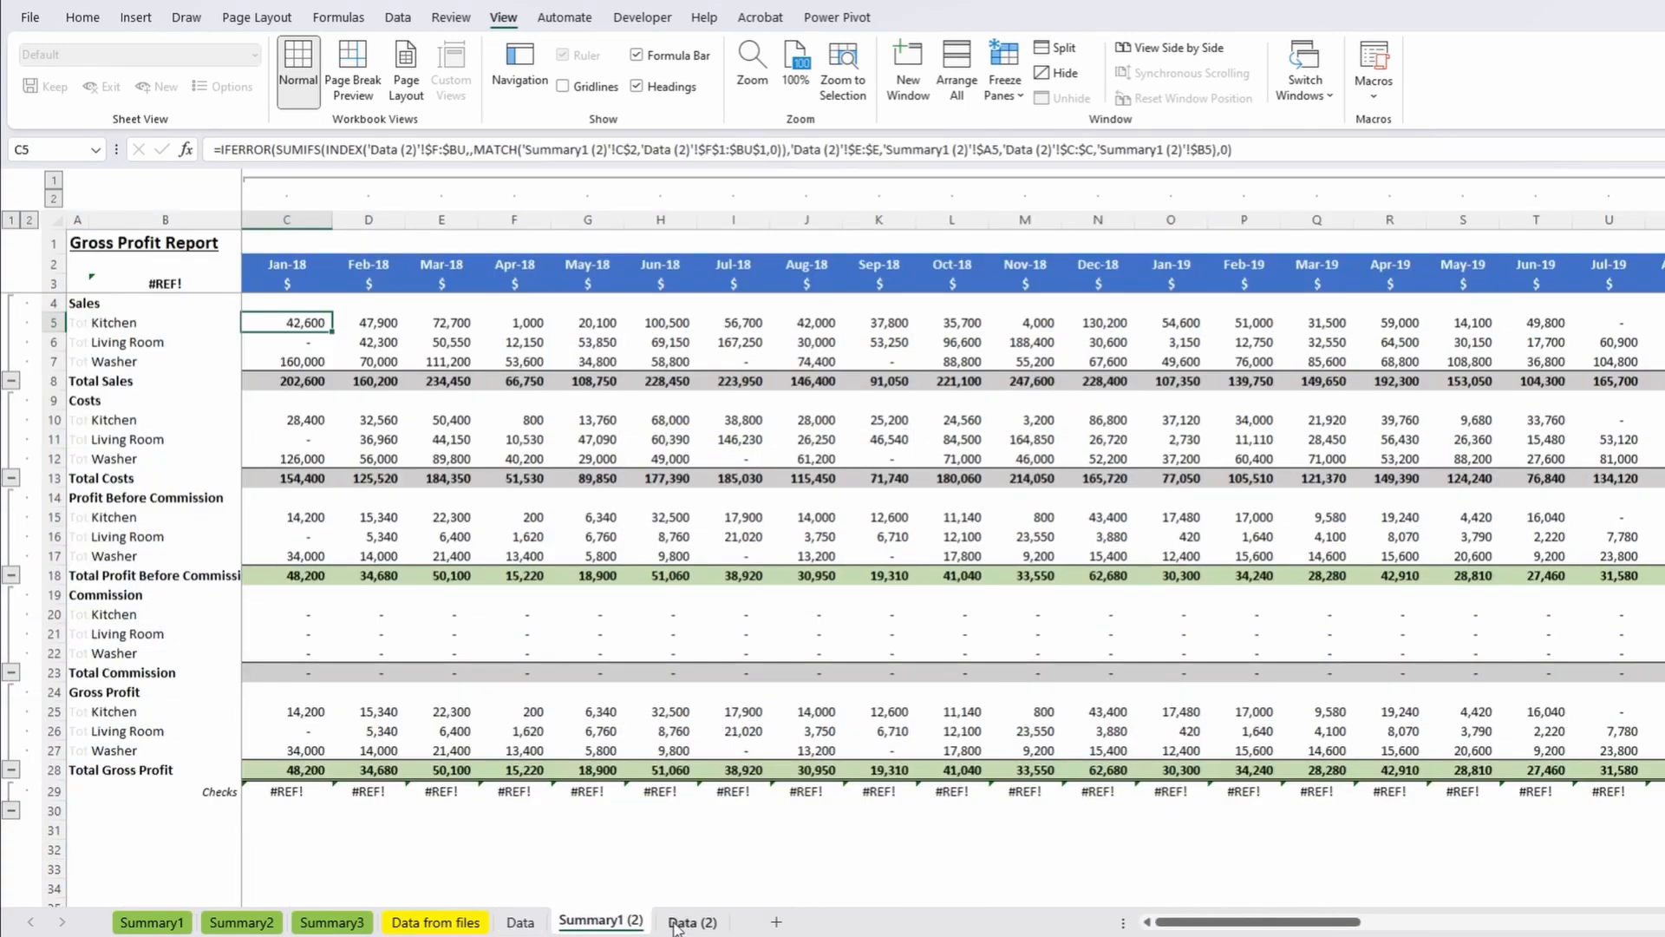
left_click(675, 926)
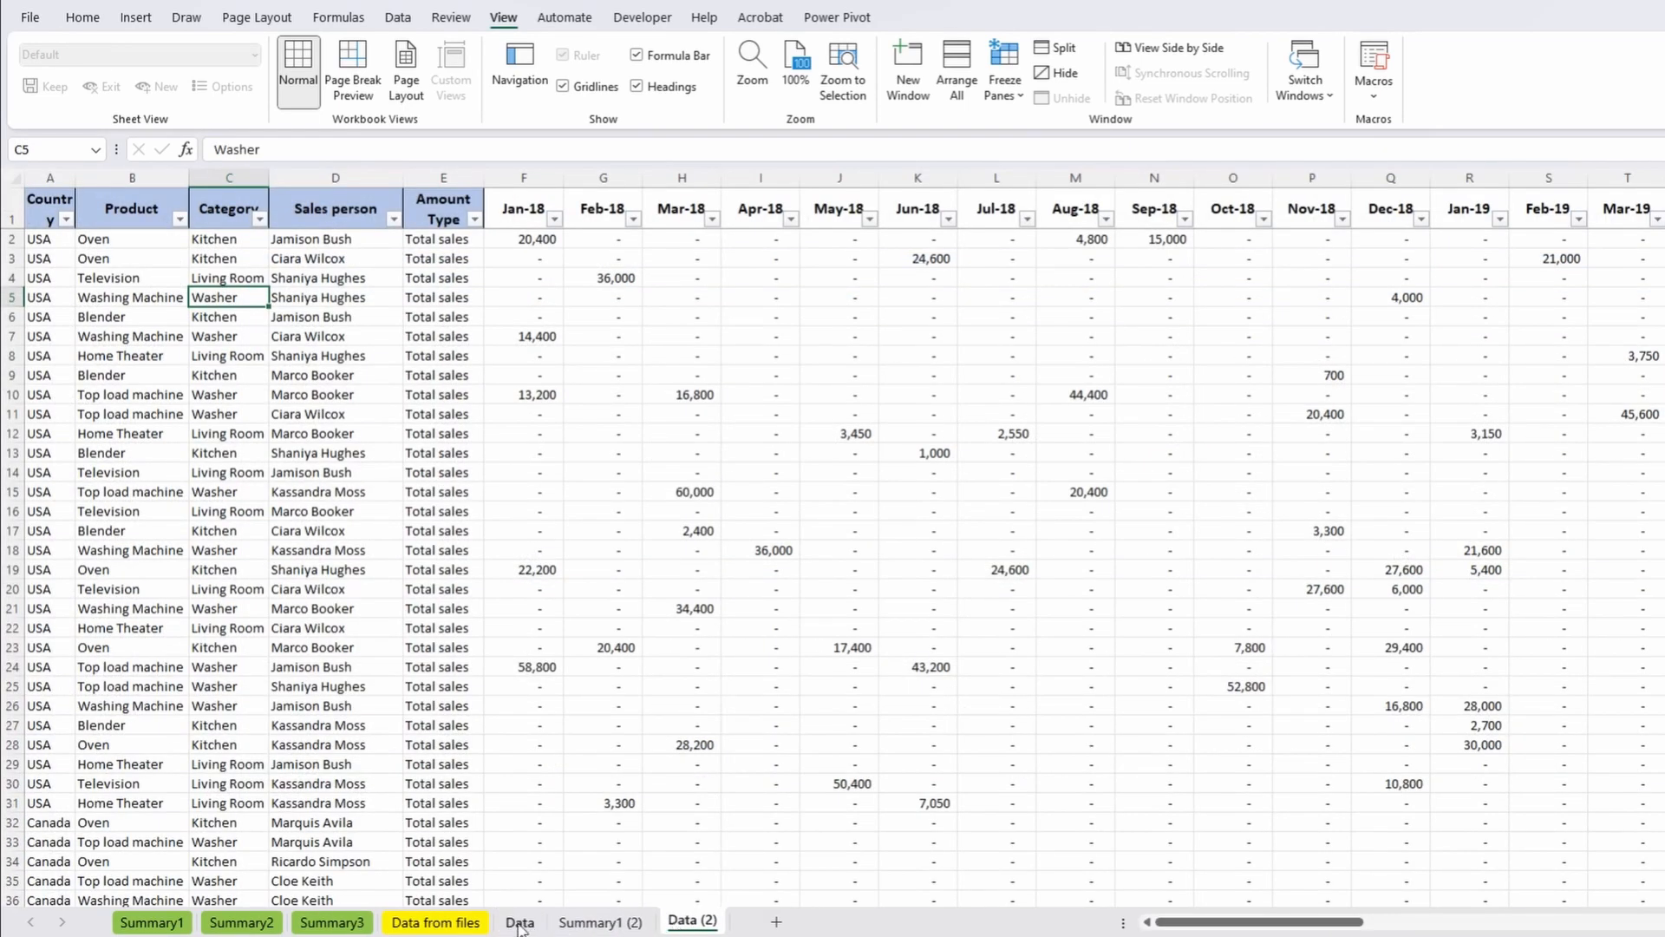
left_click(467, 926)
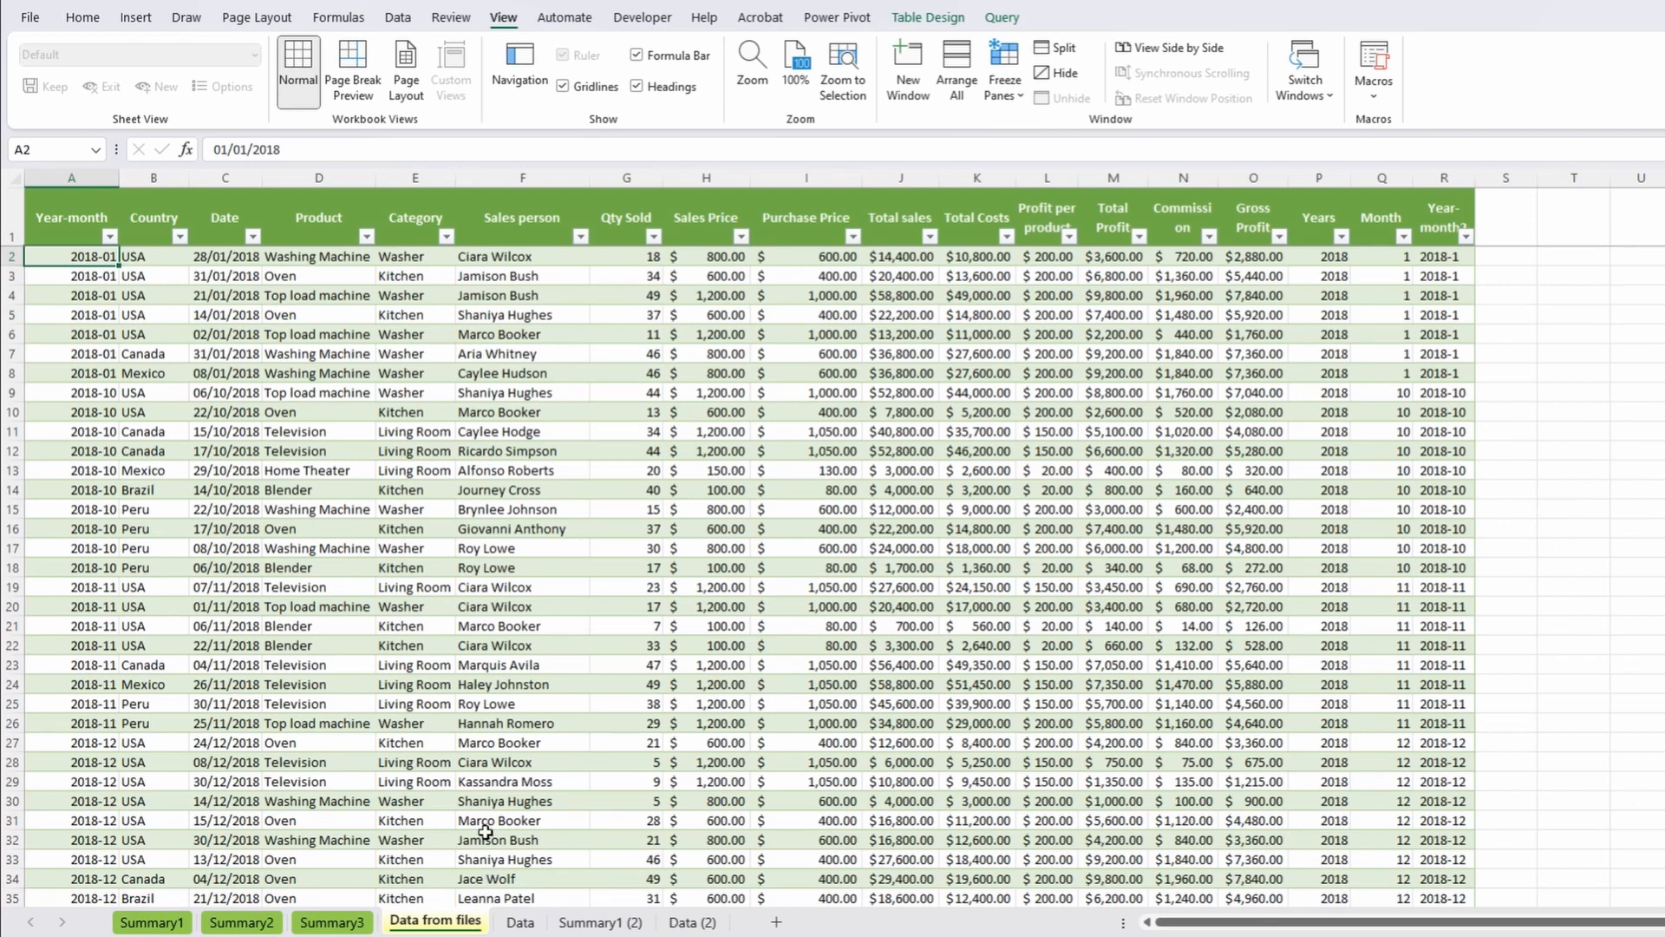
left_click(521, 922)
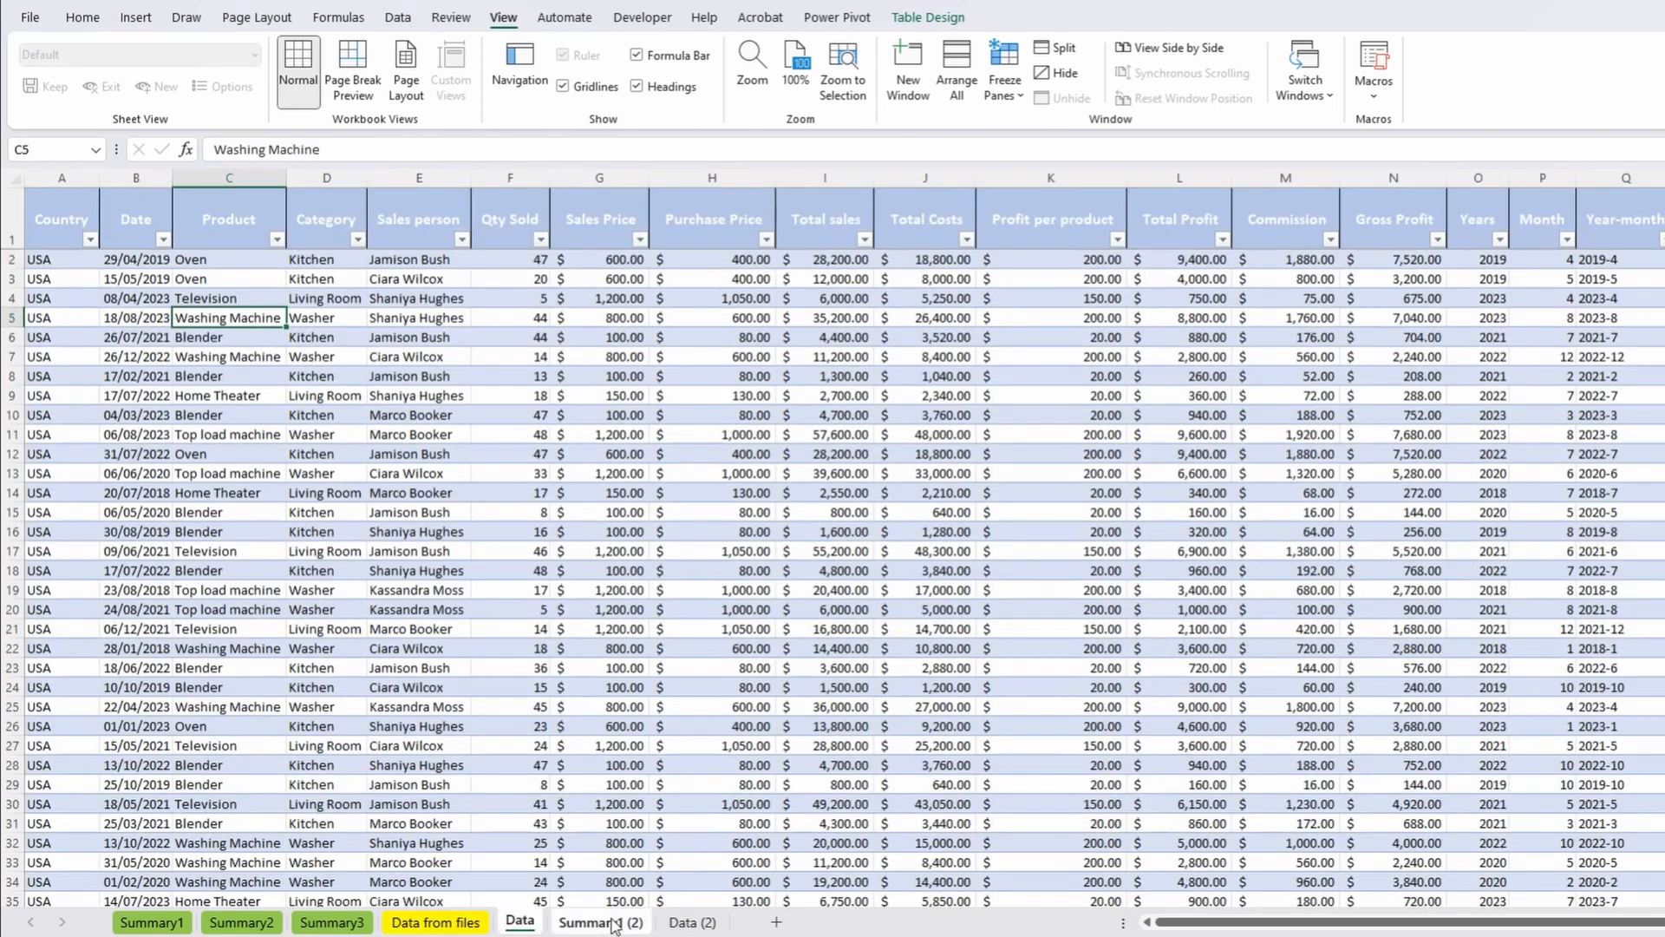
right_click(682, 922)
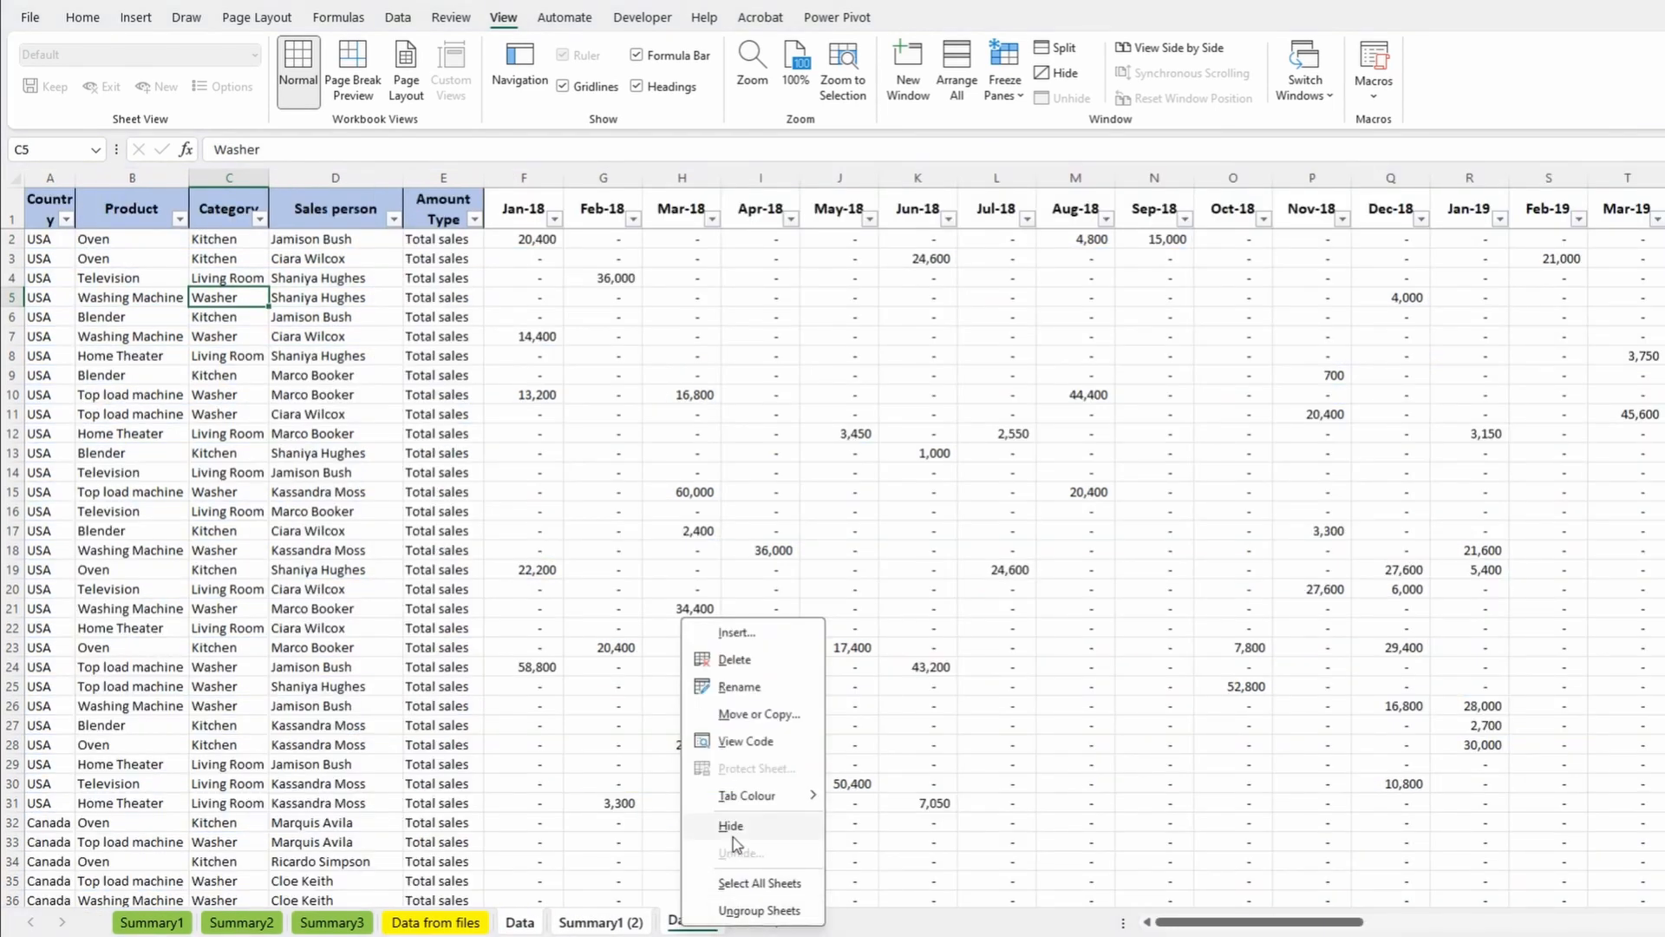
left_click(733, 828)
left_click(332, 921)
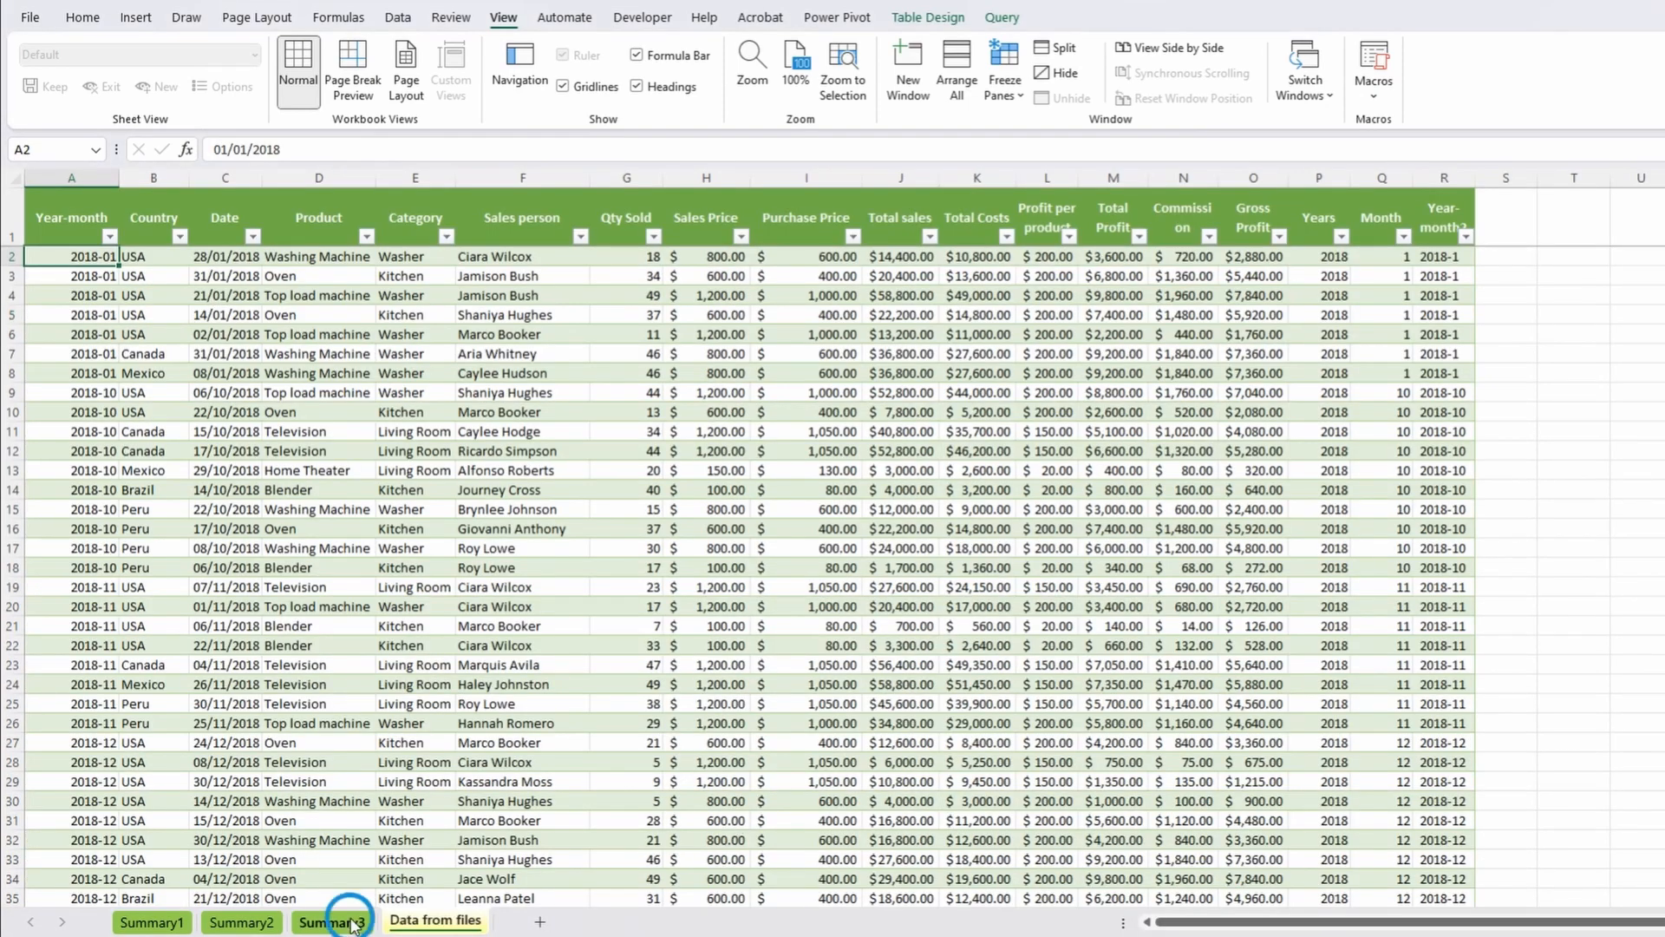
left_click(258, 922)
left_click(151, 922)
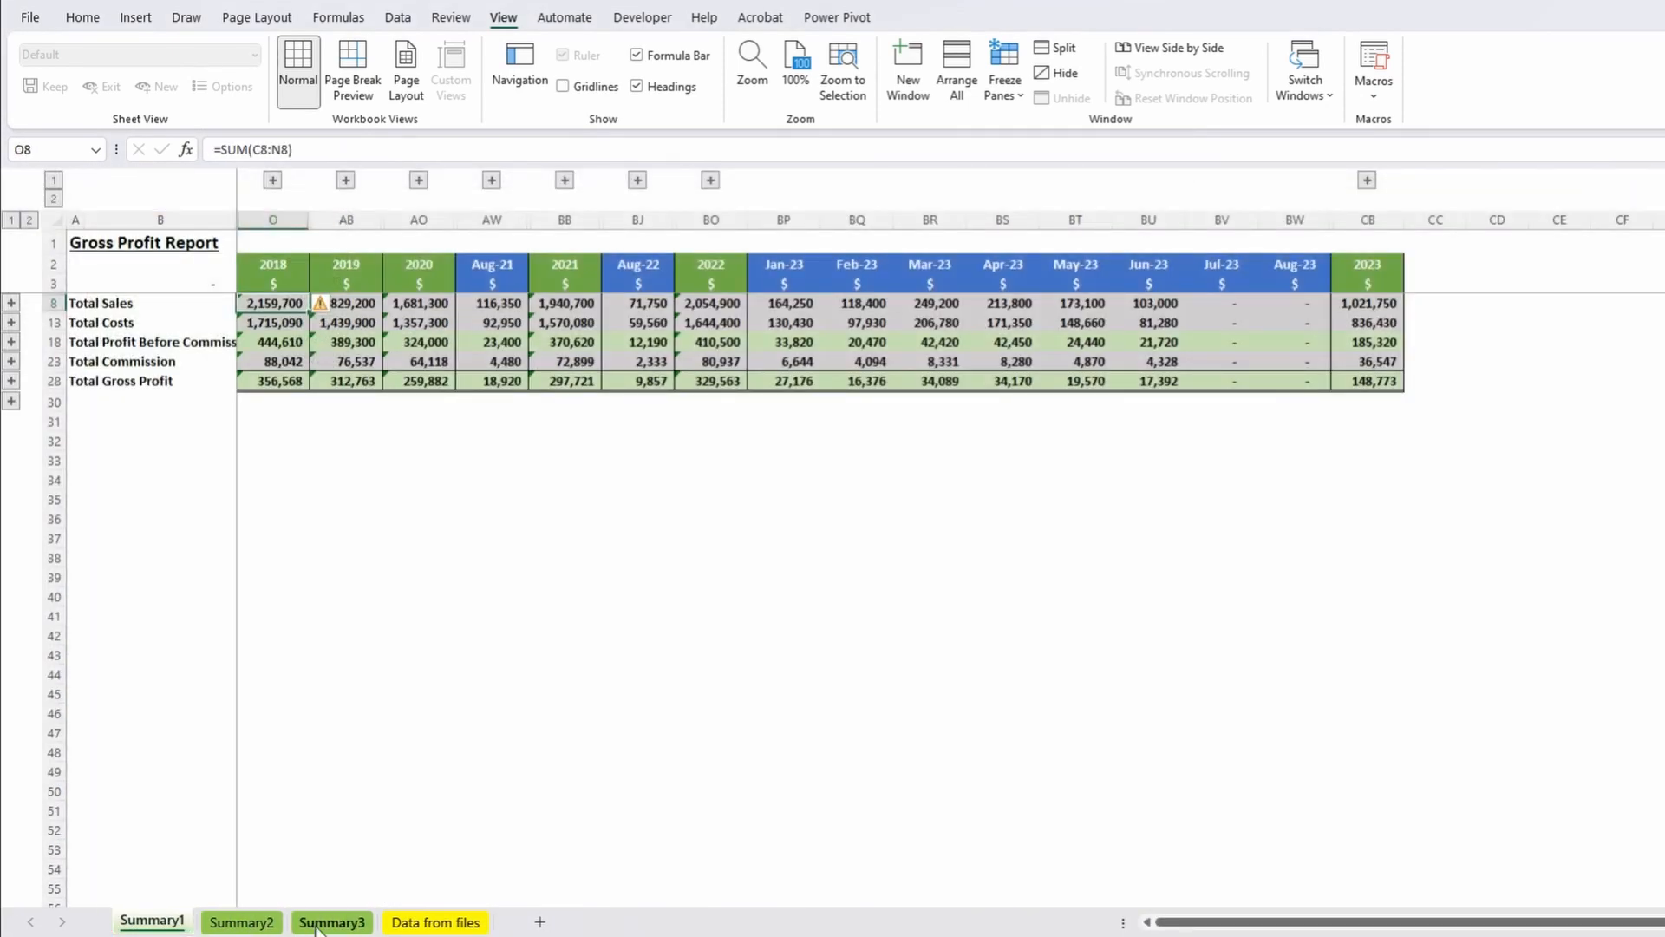
Insert a PivotTable on a new worksheet from the DataTBLfromFiles table on the Data from files sheet.
left_click(396, 923)
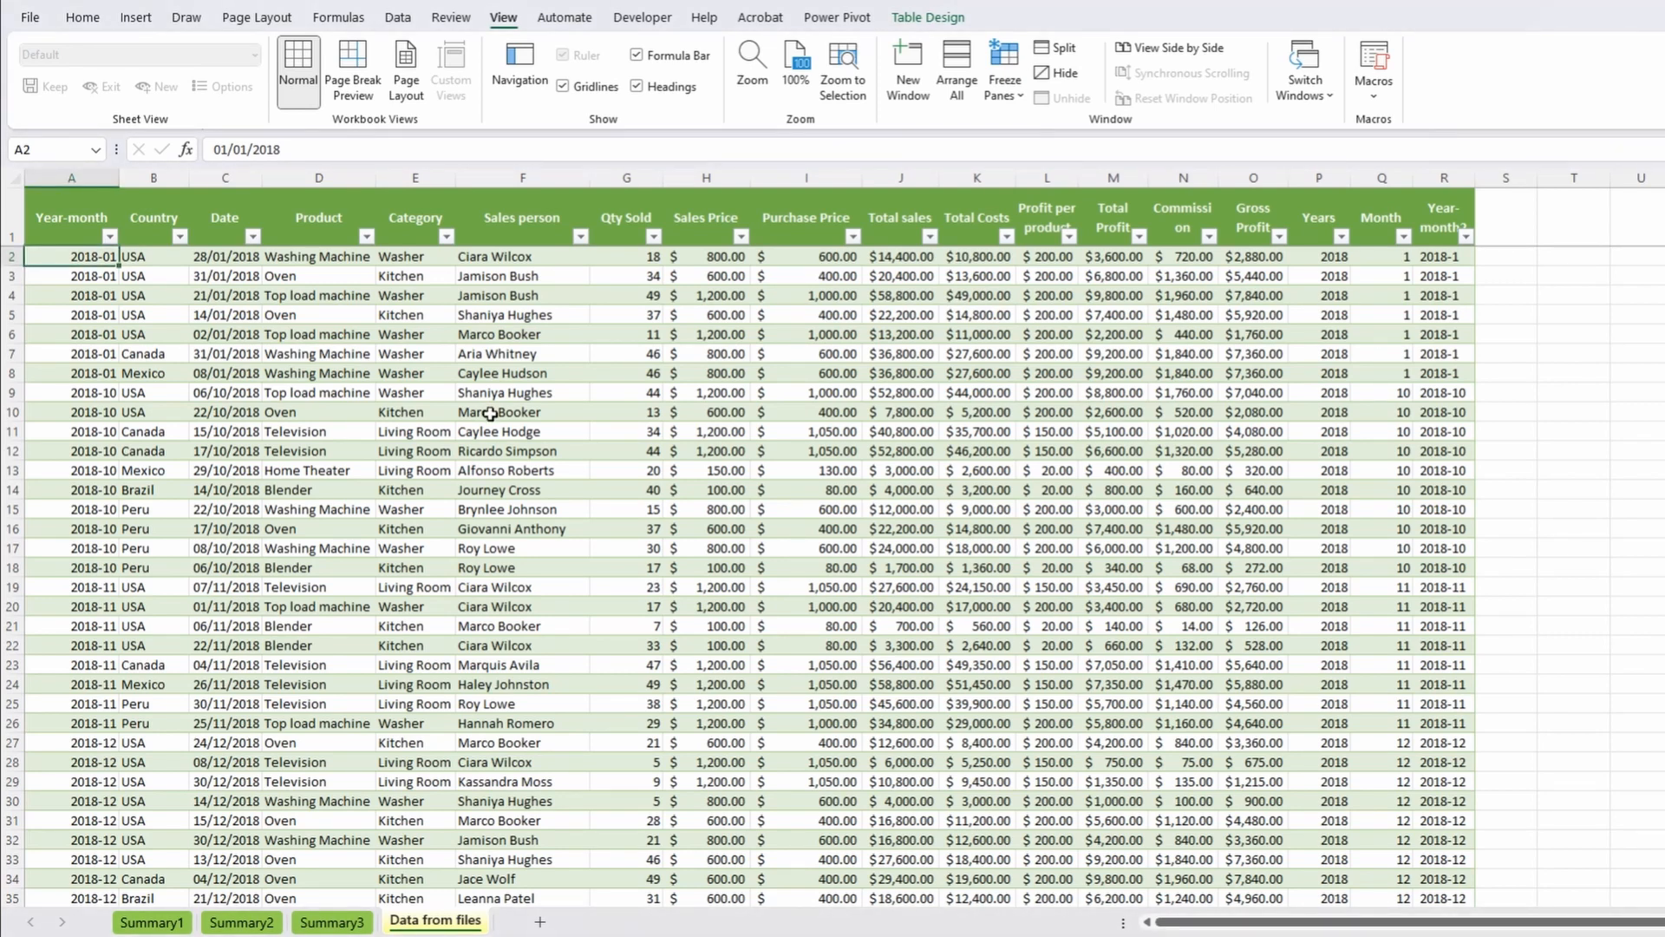
left_click(136, 18)
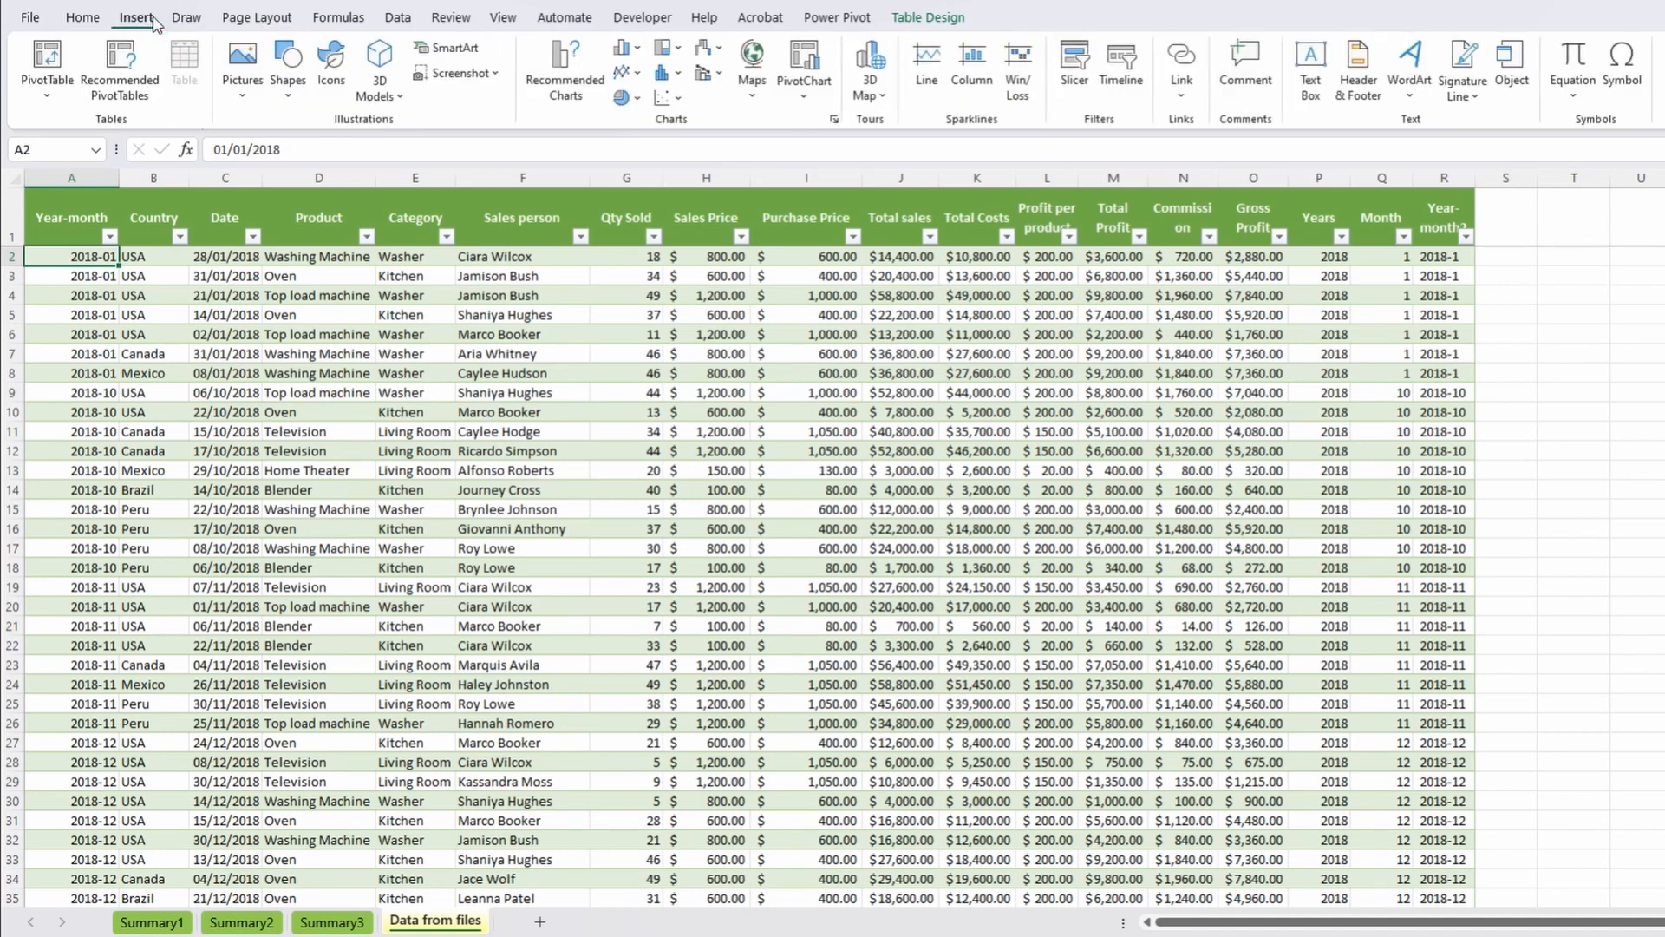
left_click(53, 71)
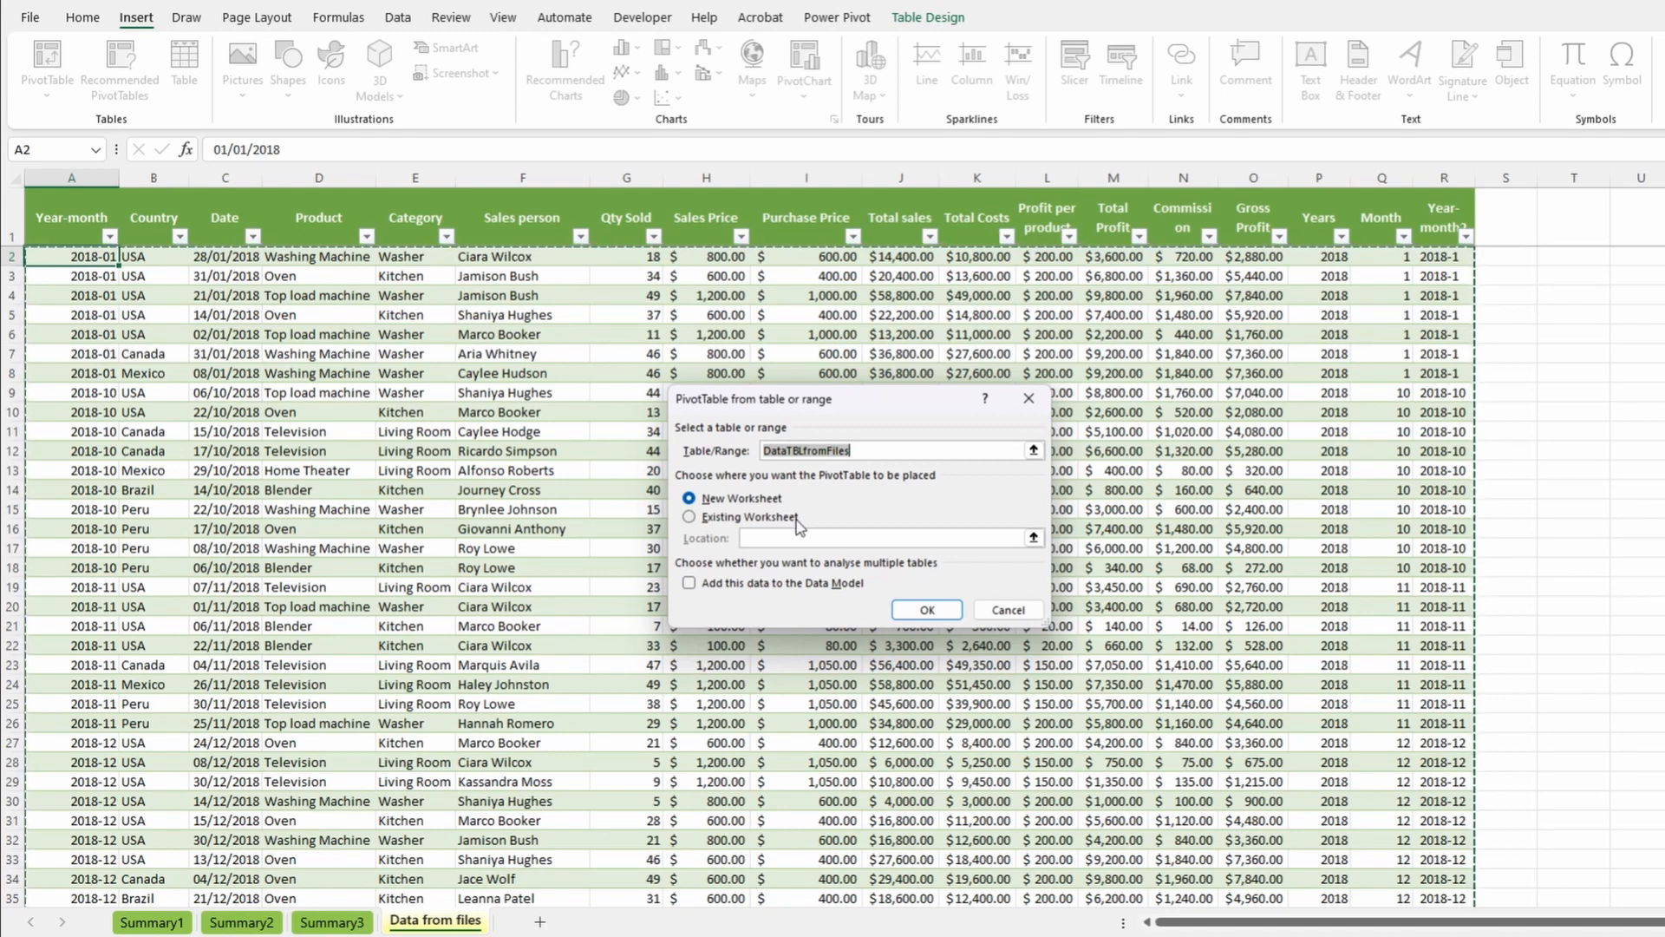
left_click(925, 612)
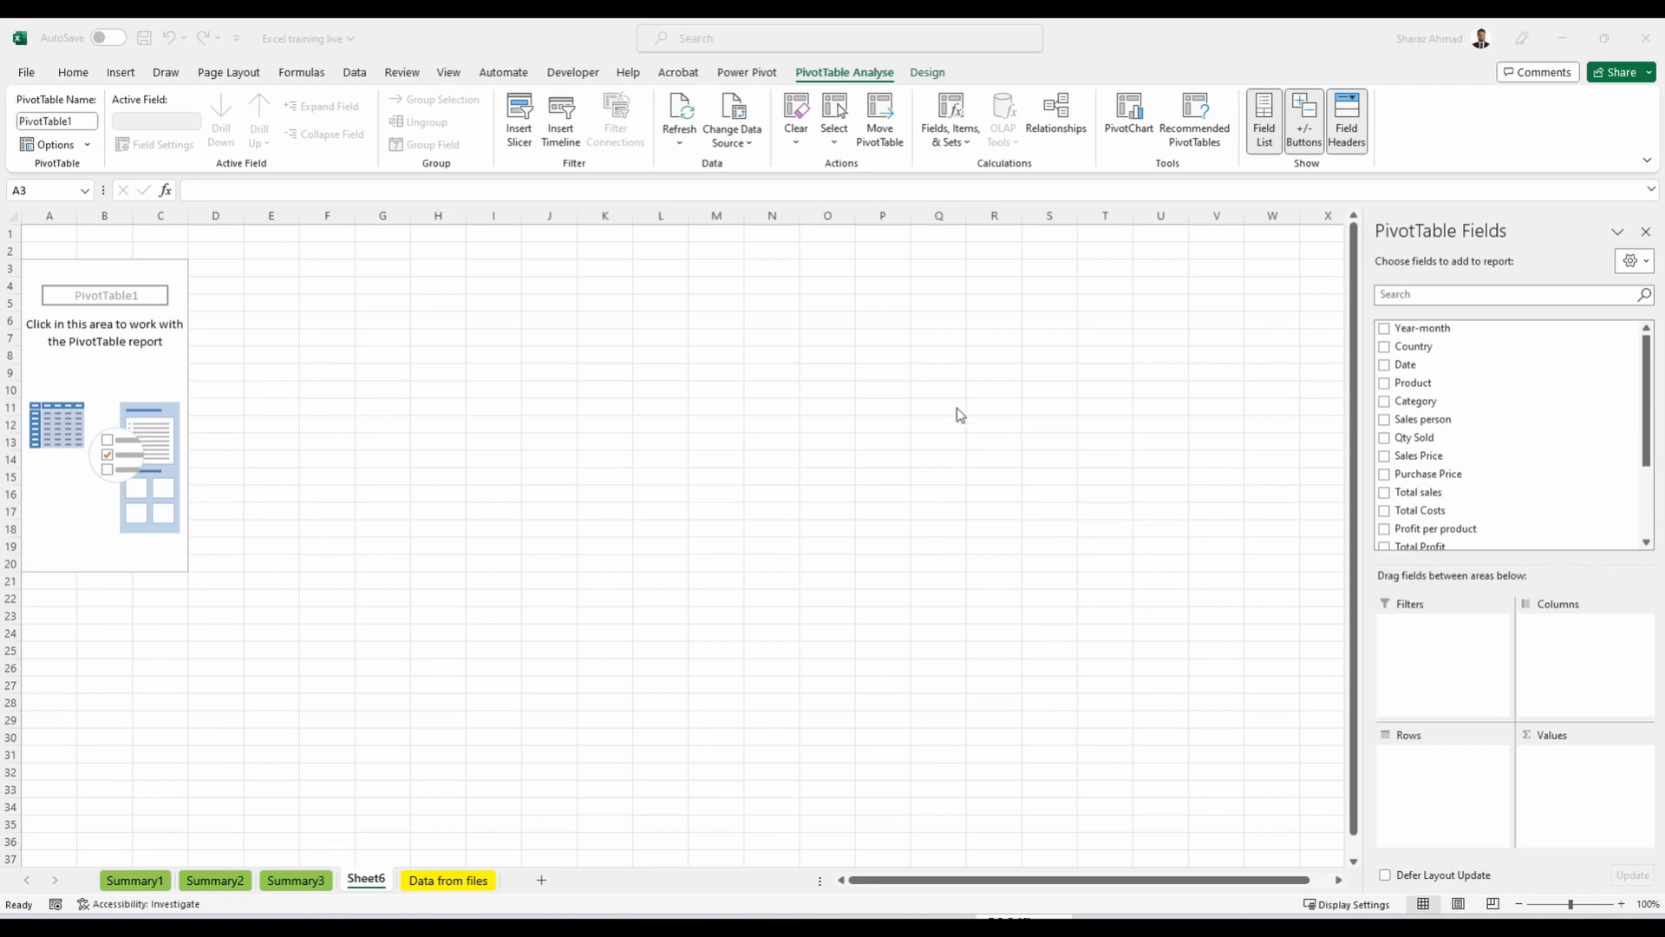
Rename the new PivotTable worksheet Sheet6 as "PivotTables".
left_click(993, 33)
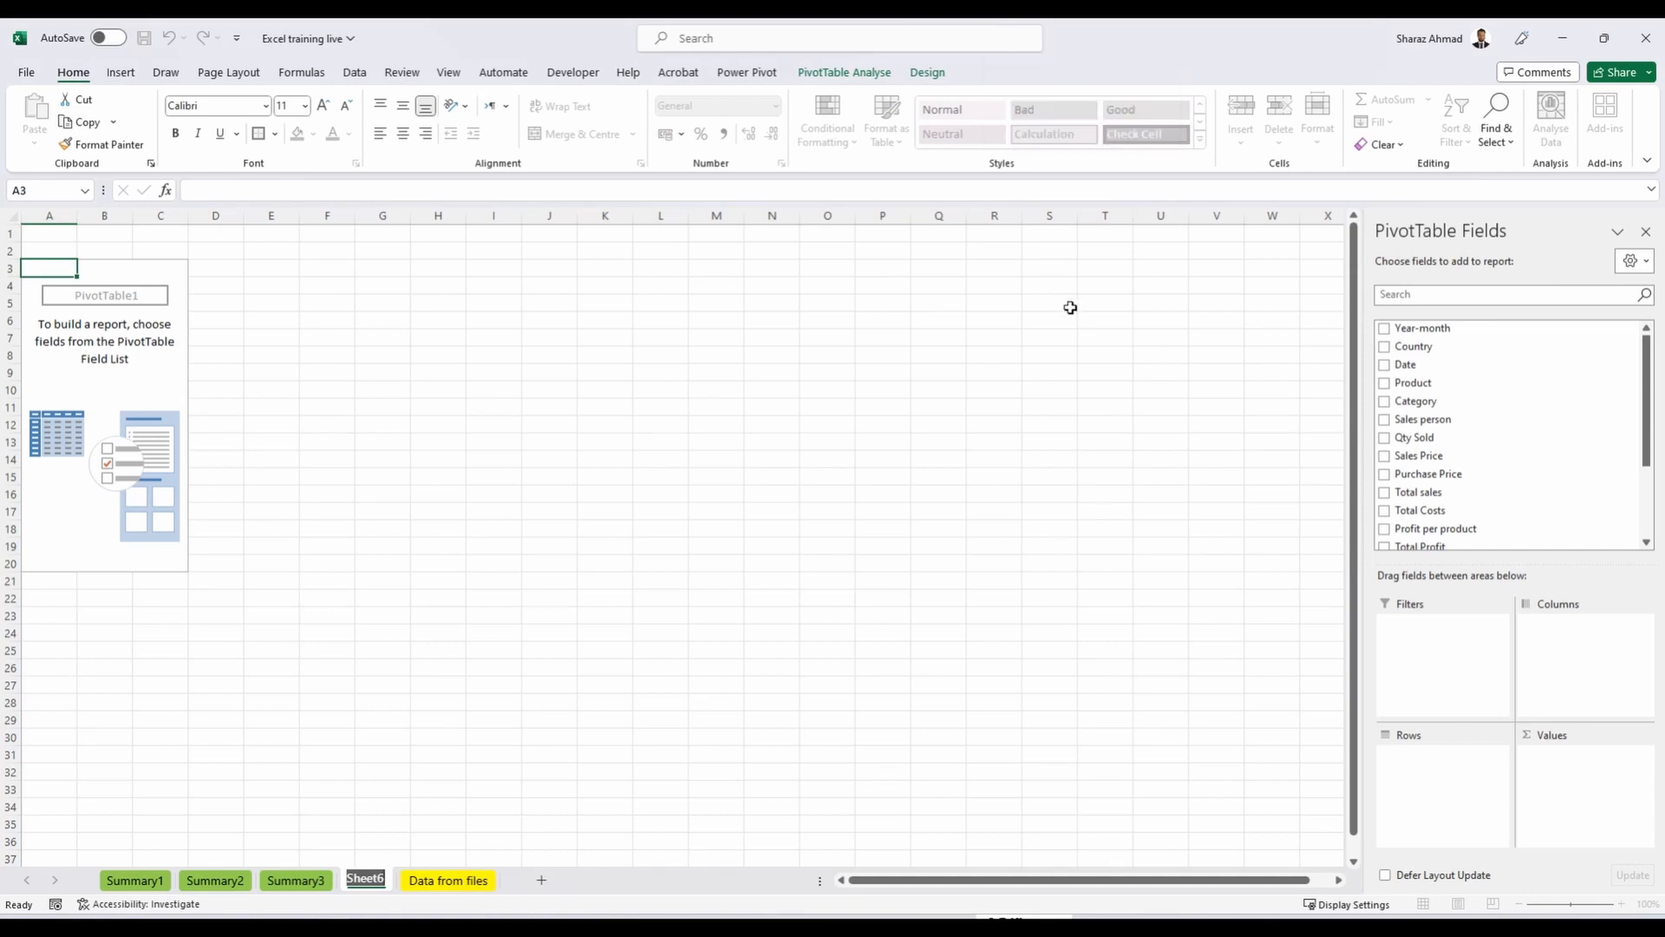
type("PivotTables")
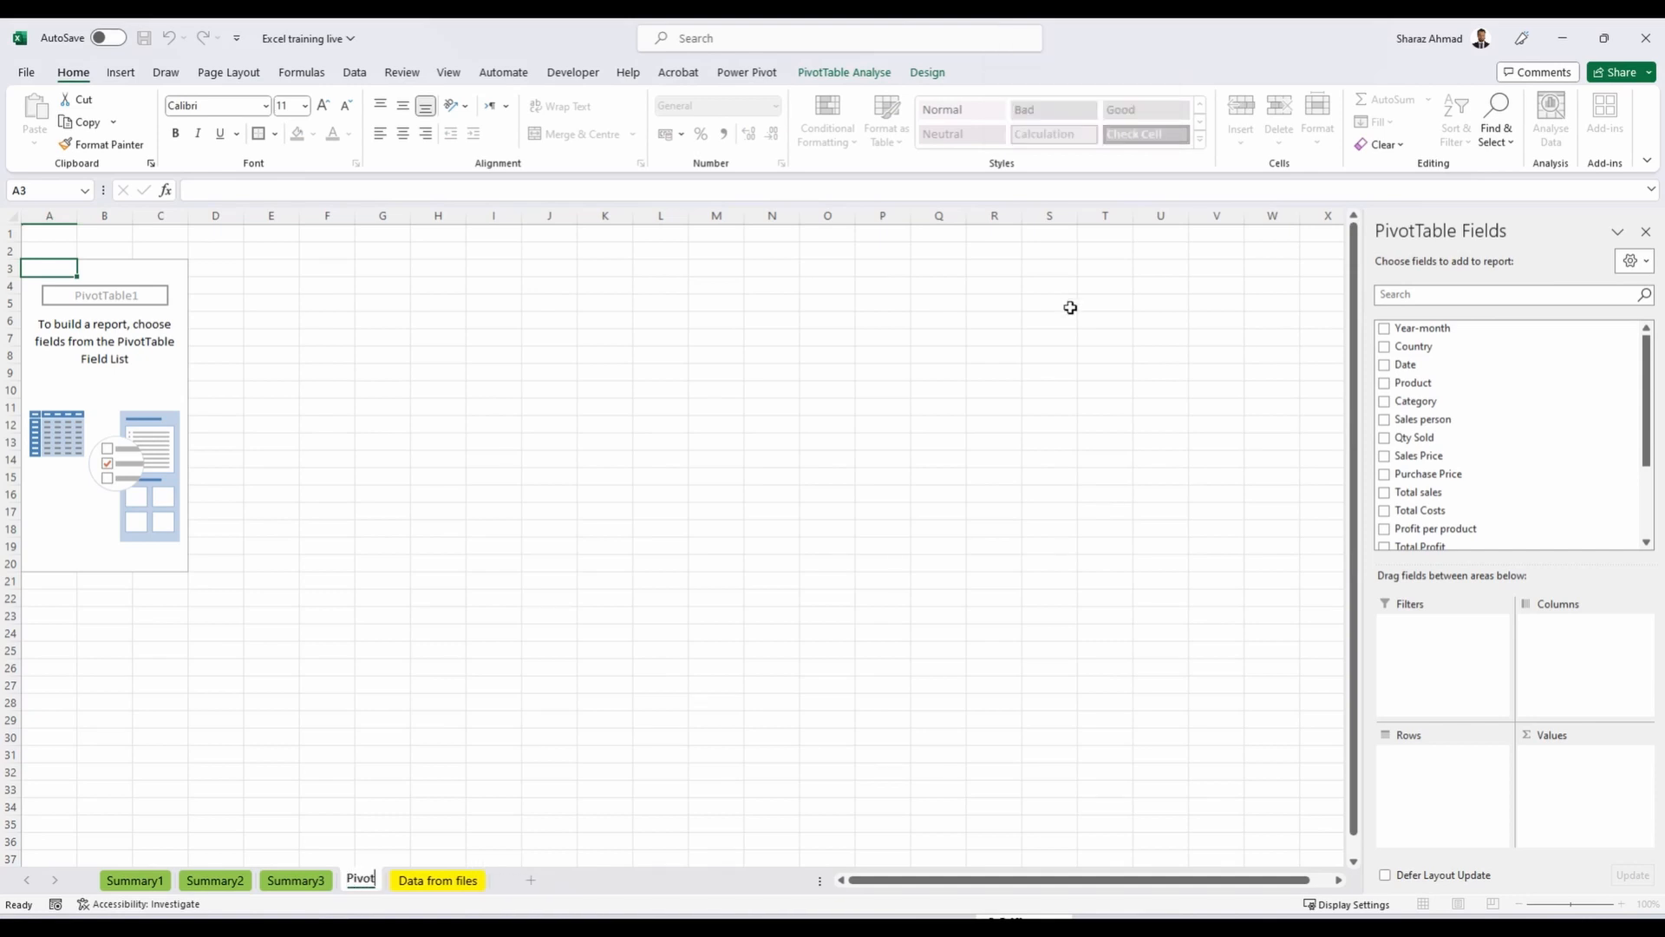
key("Return")
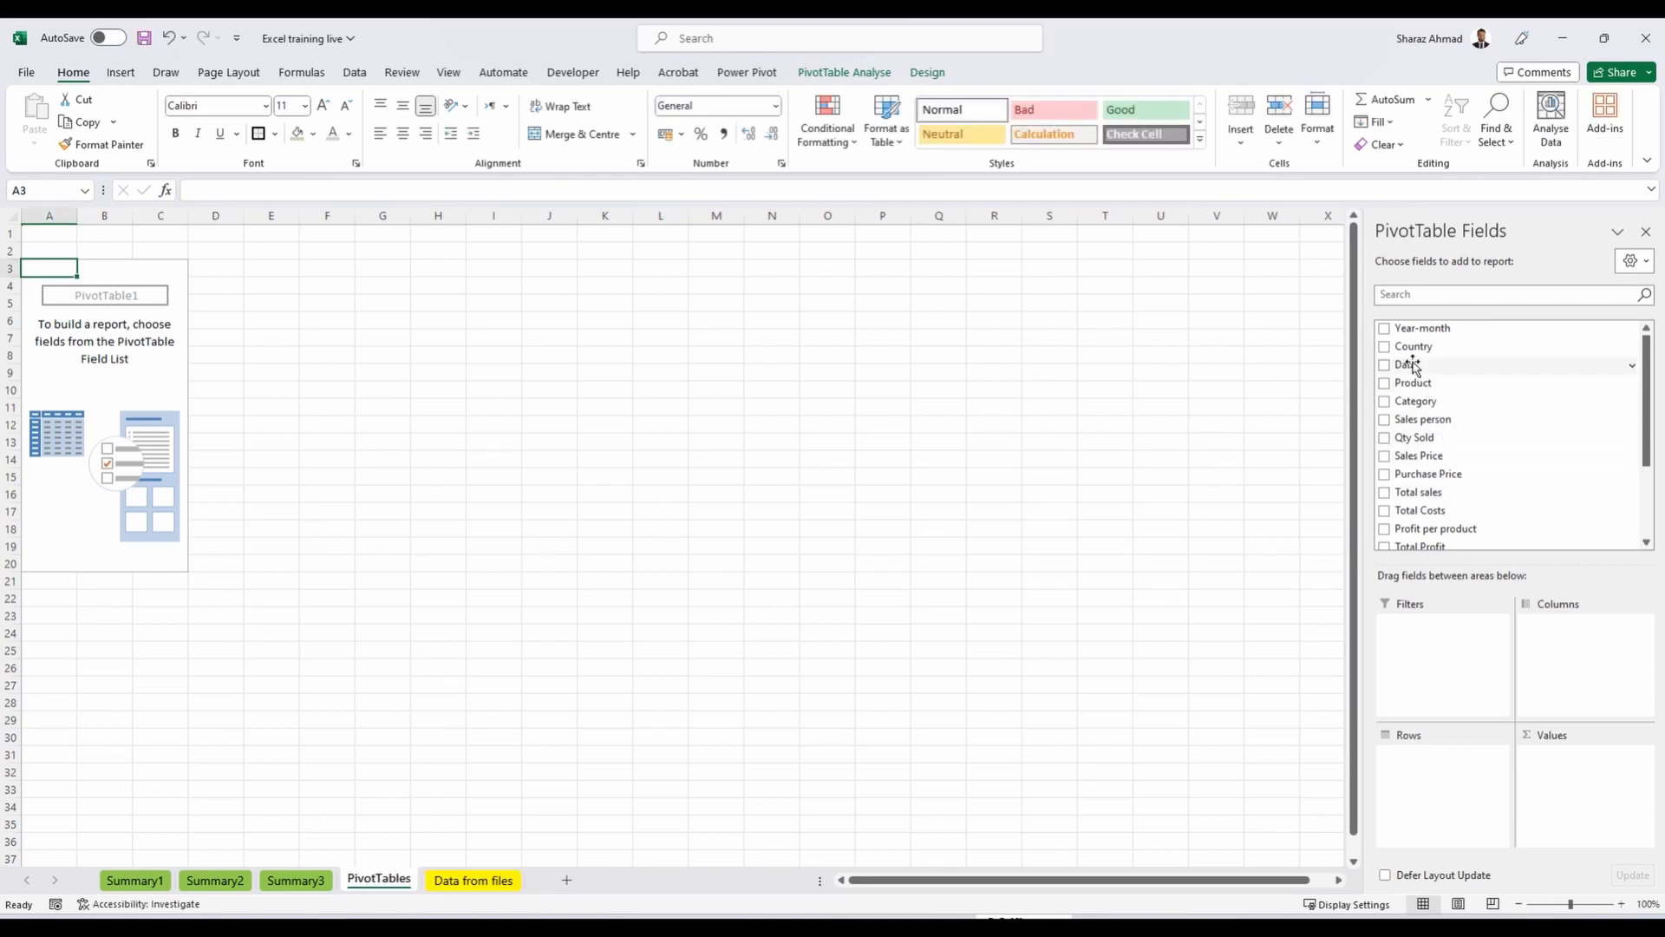
Lay out the PivotTable with Date as rows, Category as columns and the sum of Total sales as values.
left_click_drag(1413, 364, 1423, 756)
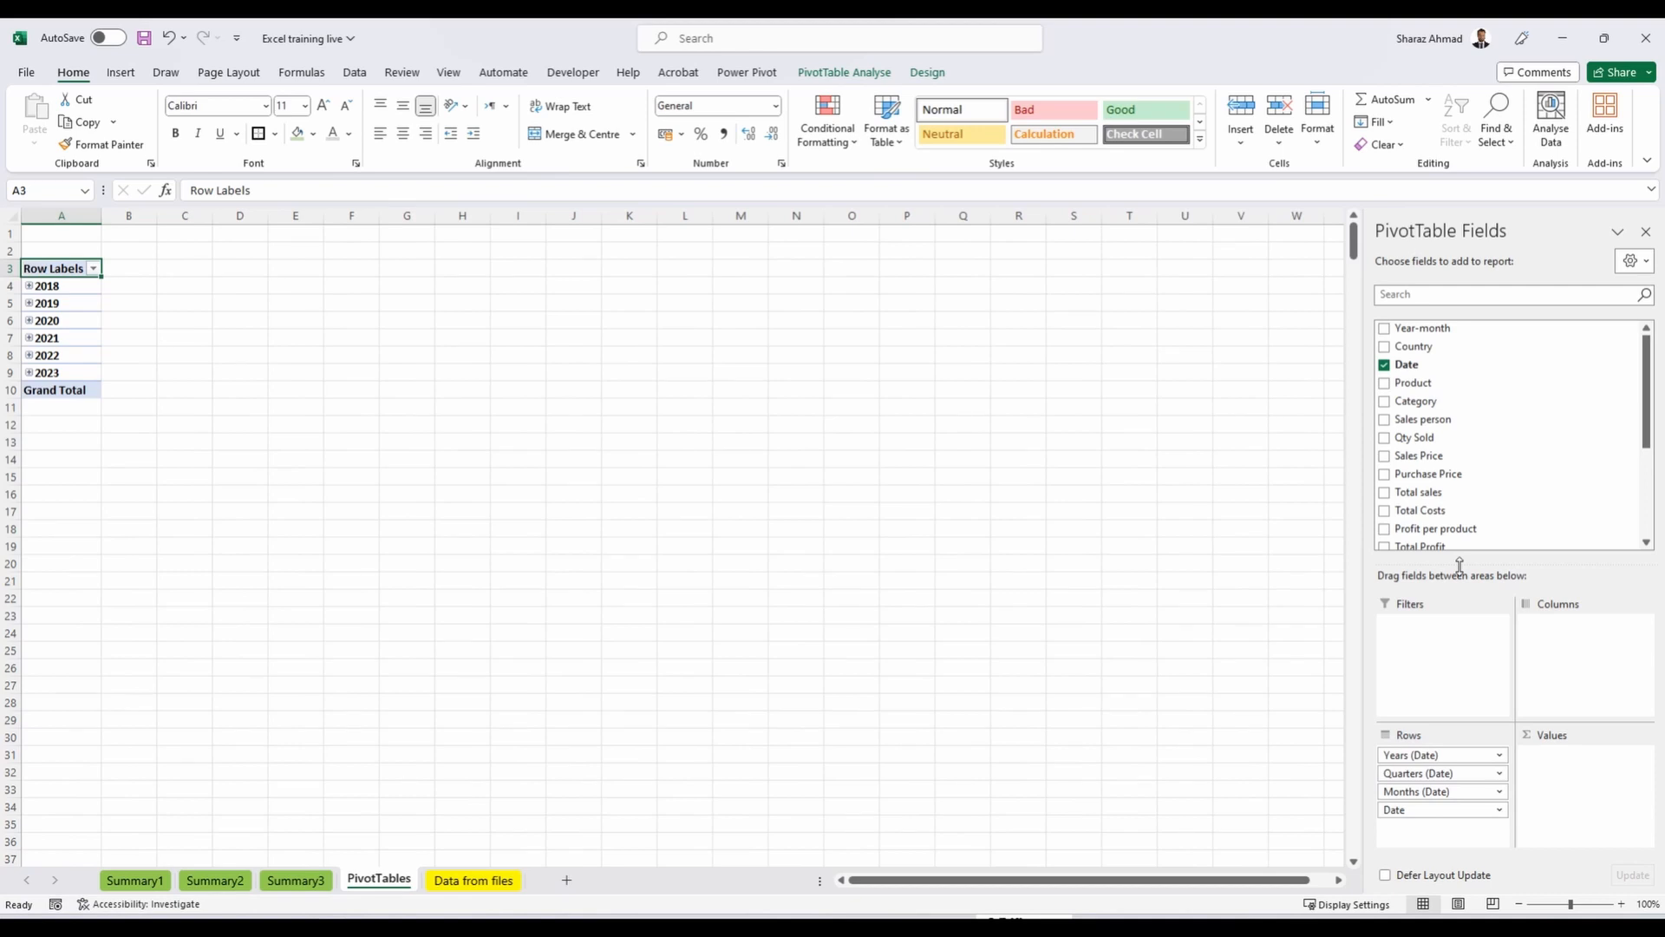
scroll(1468, 518, "down", 1)
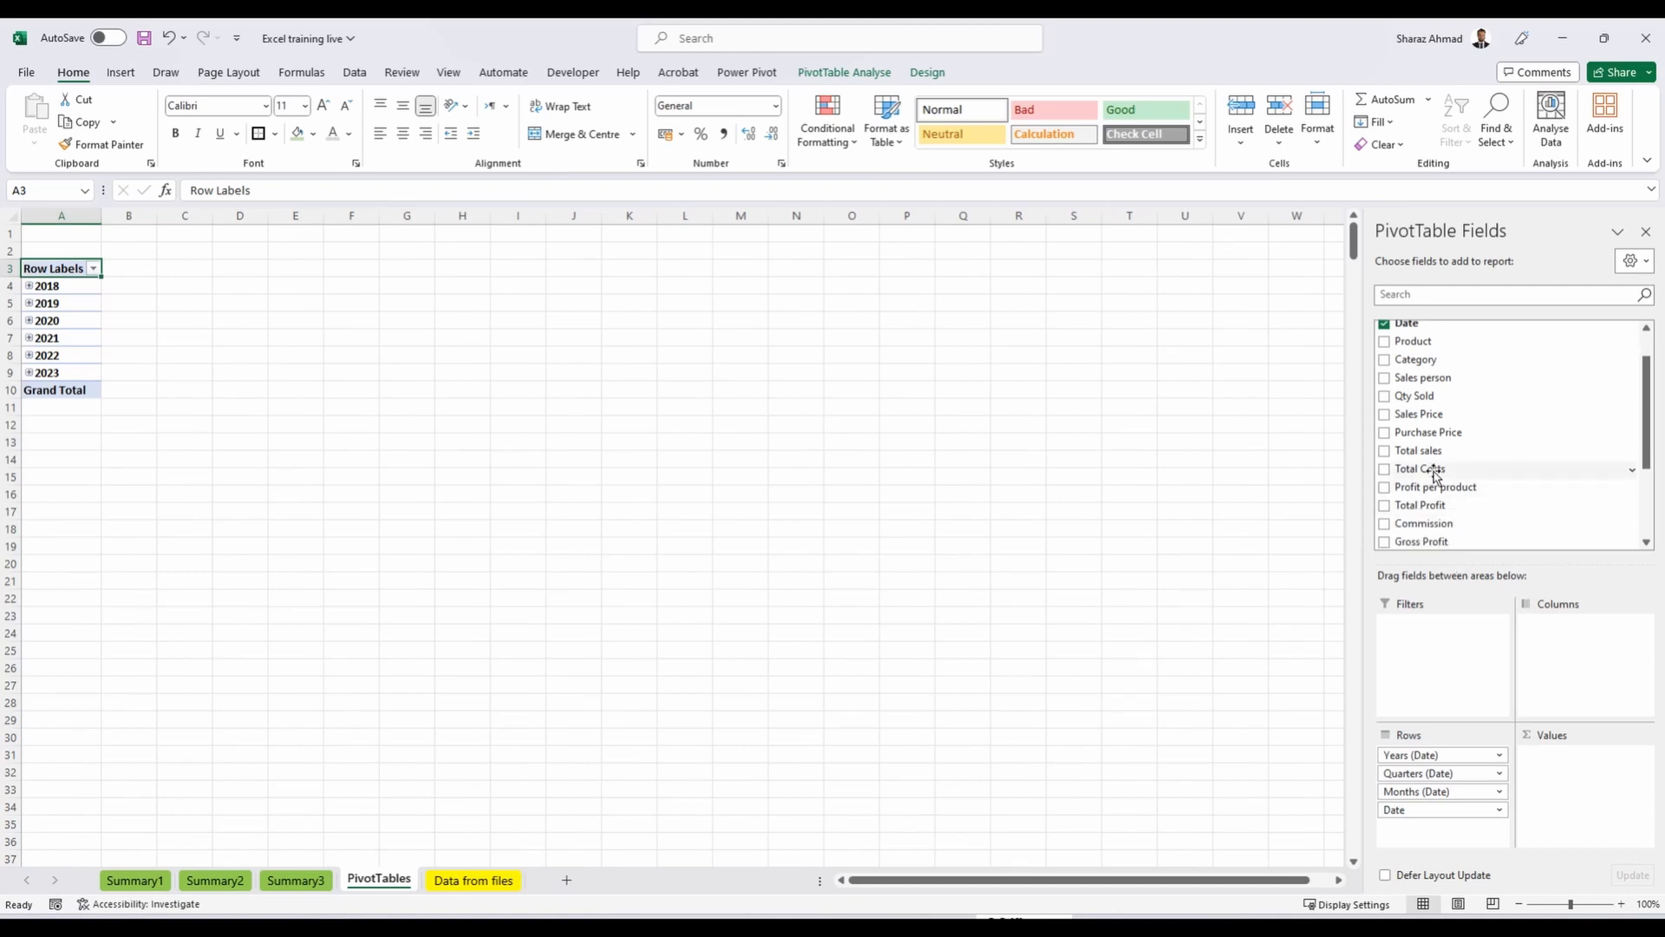
left_click_drag(1427, 450, 1544, 782)
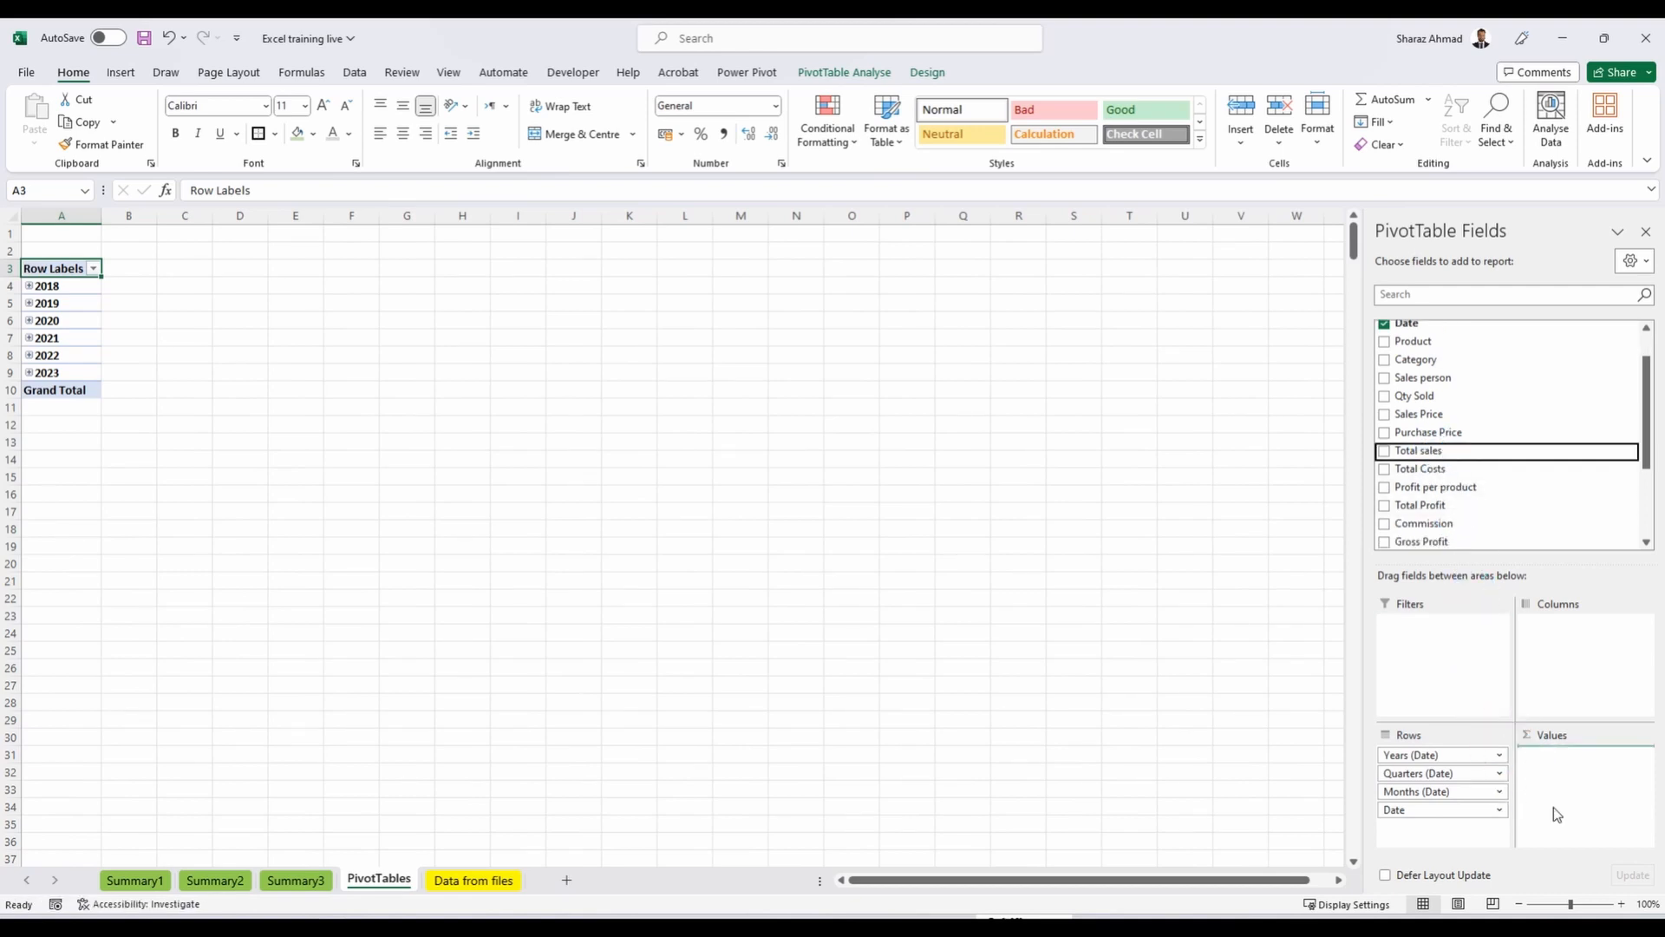
left_click_drag(153, 287, 166, 388)
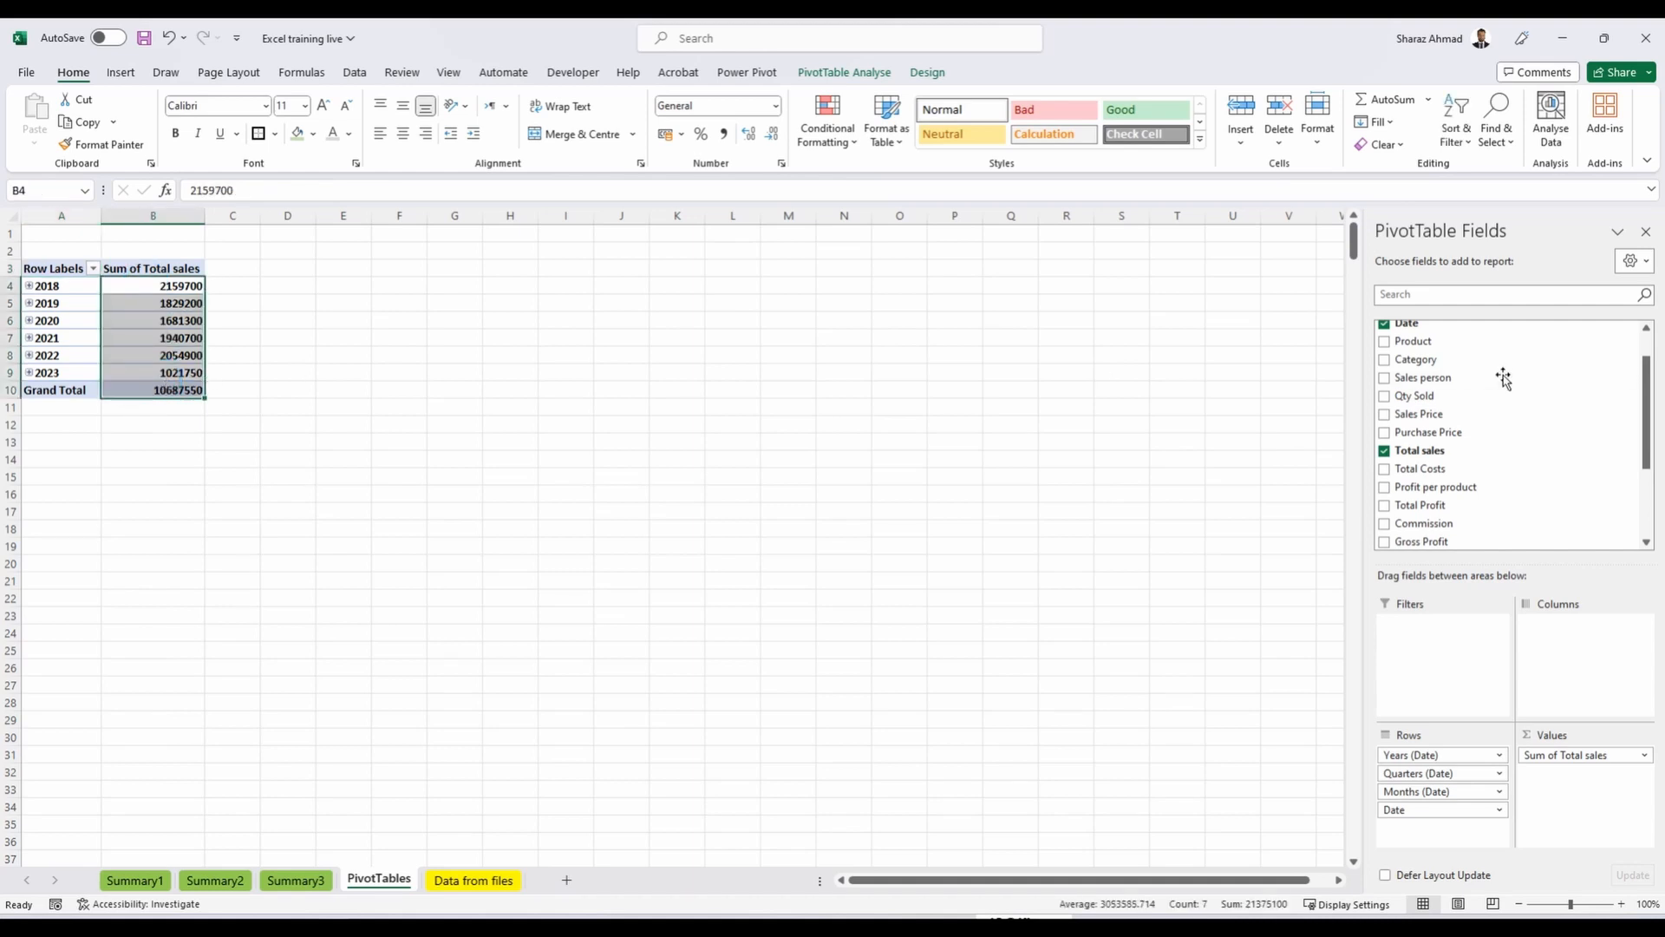
left_click_drag(1442, 357, 1572, 634)
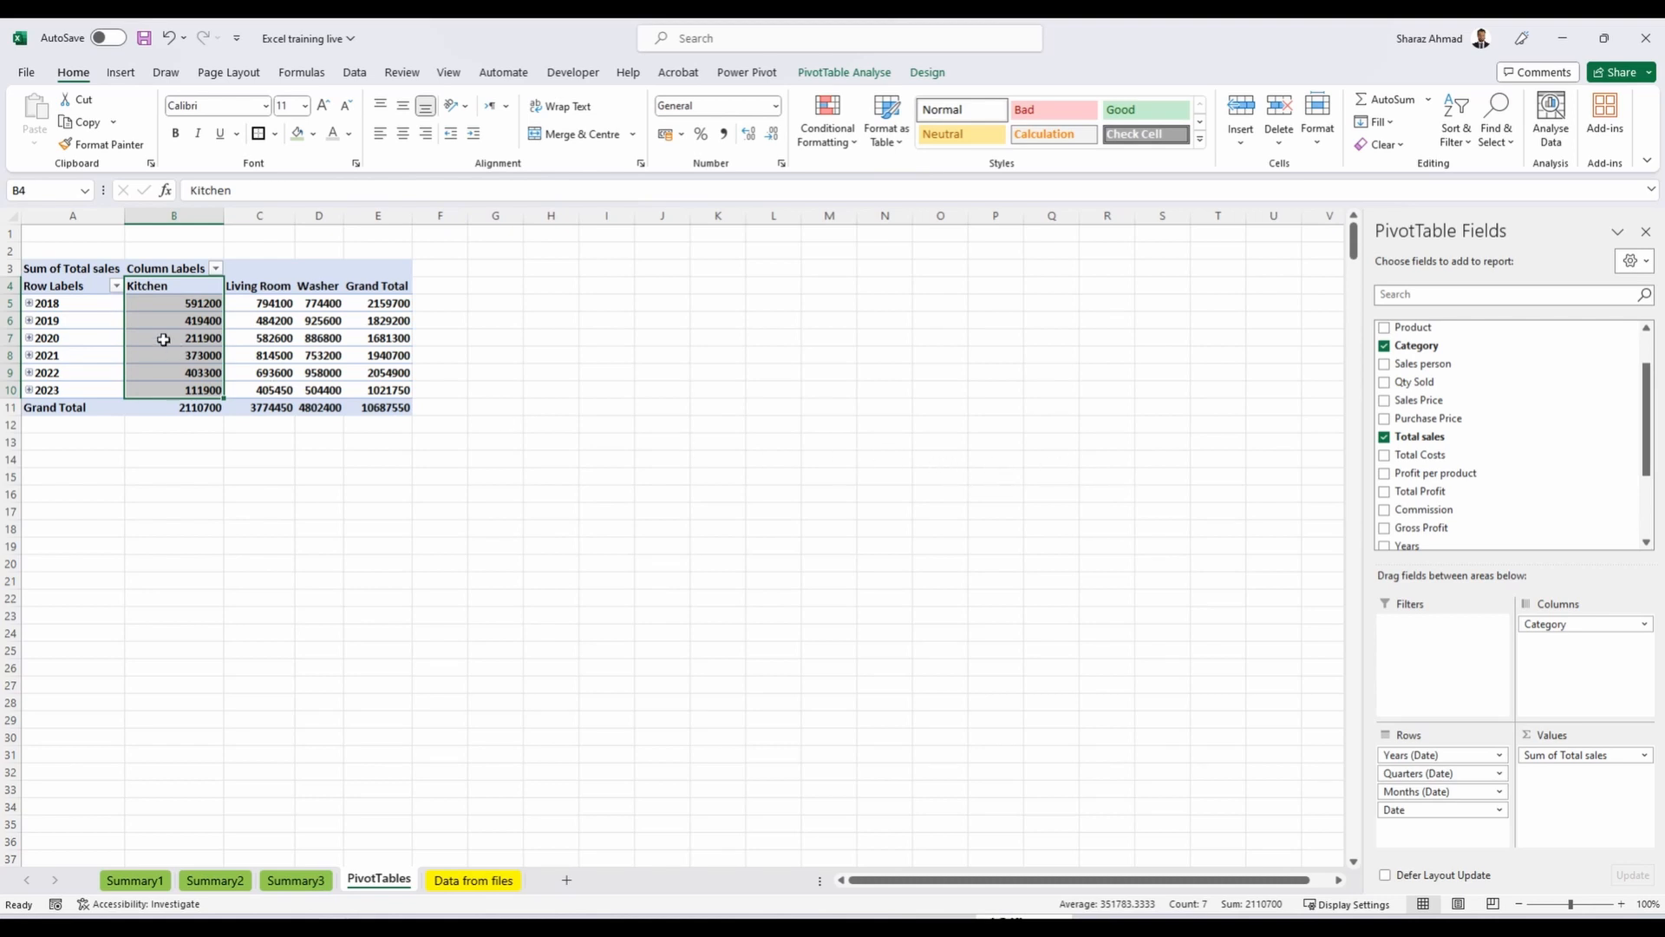
Expand 2018 and its first quarter, and remove Quarters (Date) and Date from the rows, keeping only years and months.
left_click(29, 303)
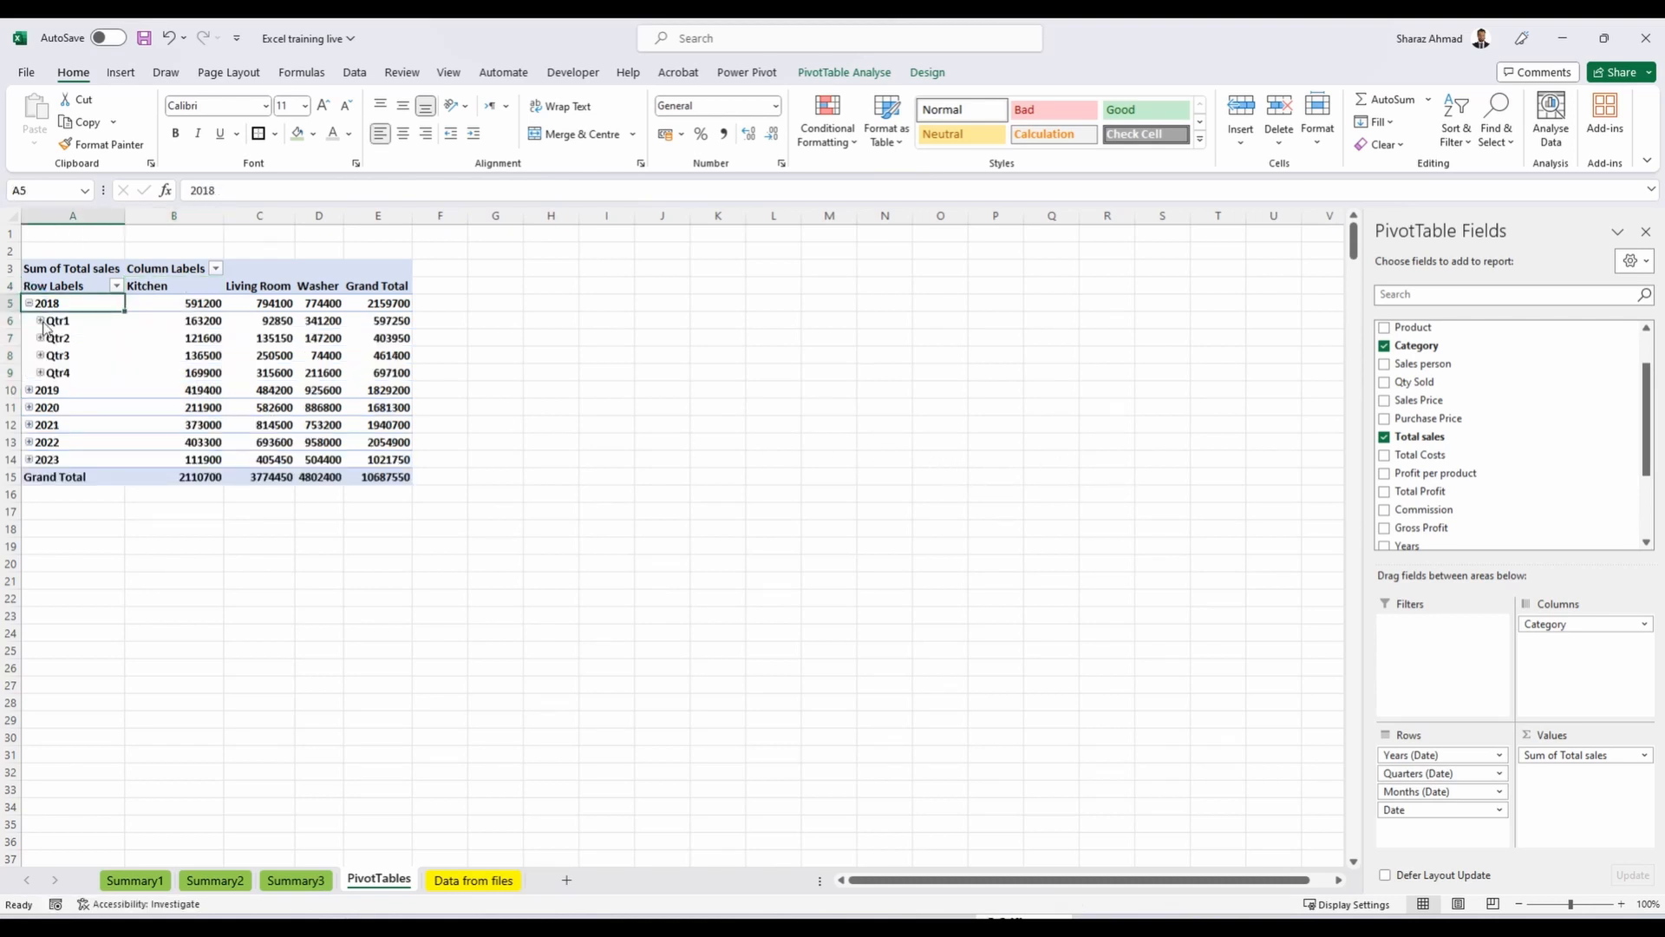
left_click(40, 320)
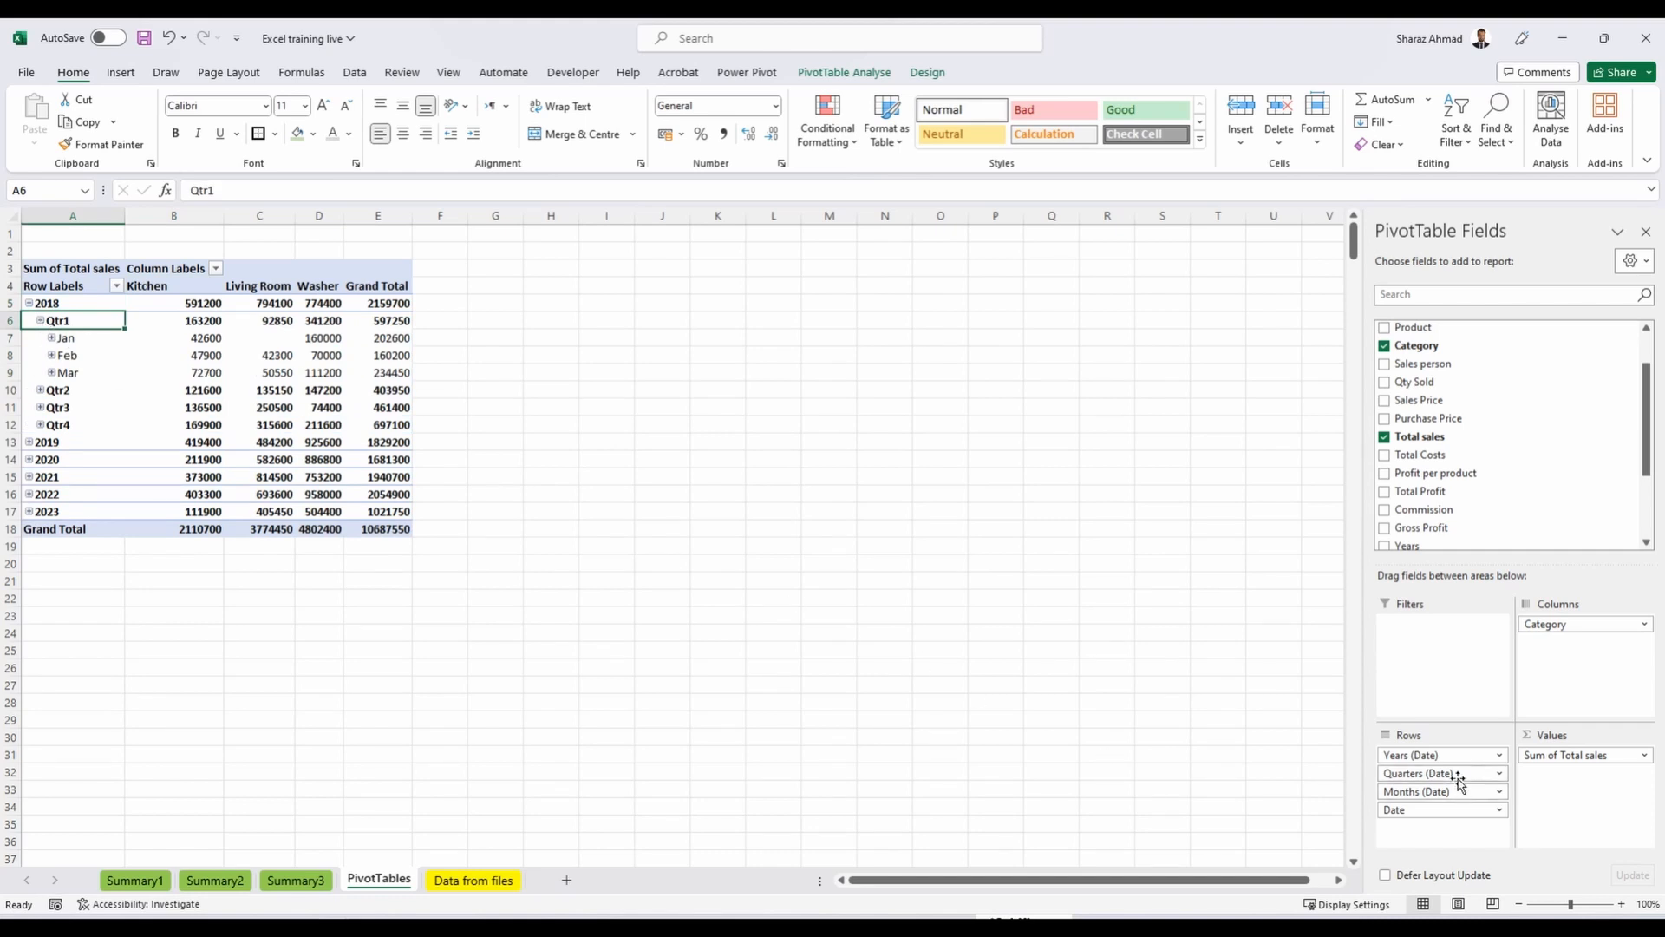
left_click_drag(1459, 778, 1448, 513)
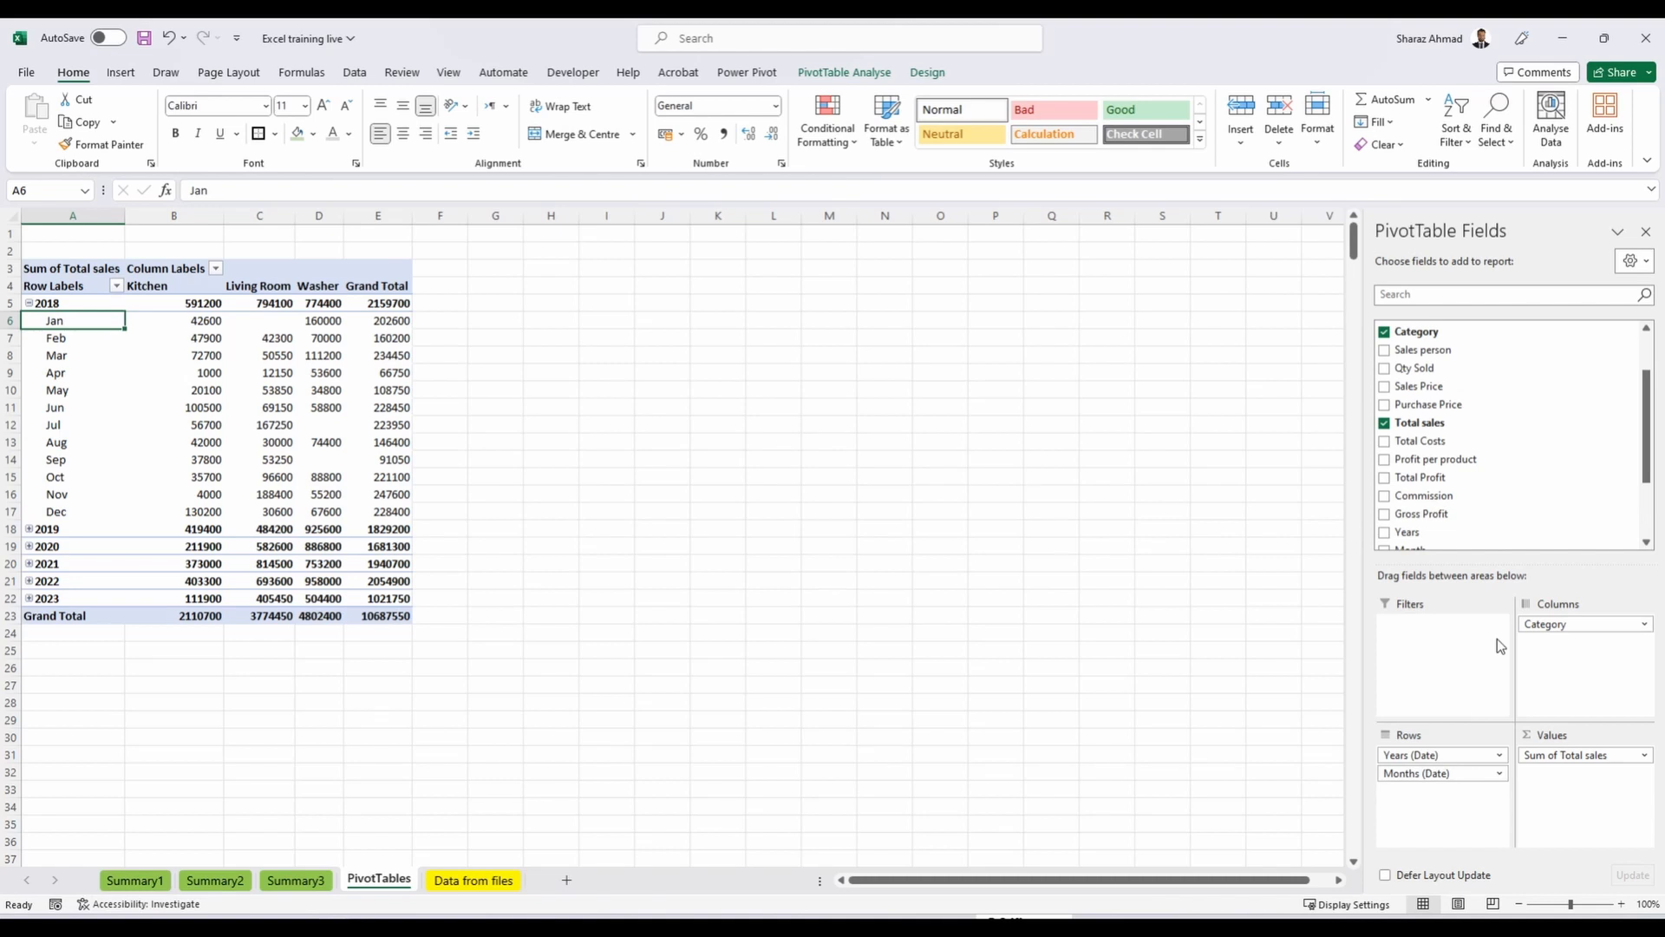
Format the Sum of Total sales field as Number with a 1000 separator and zero decimal places.
left_click_drag(200, 337, 211, 497)
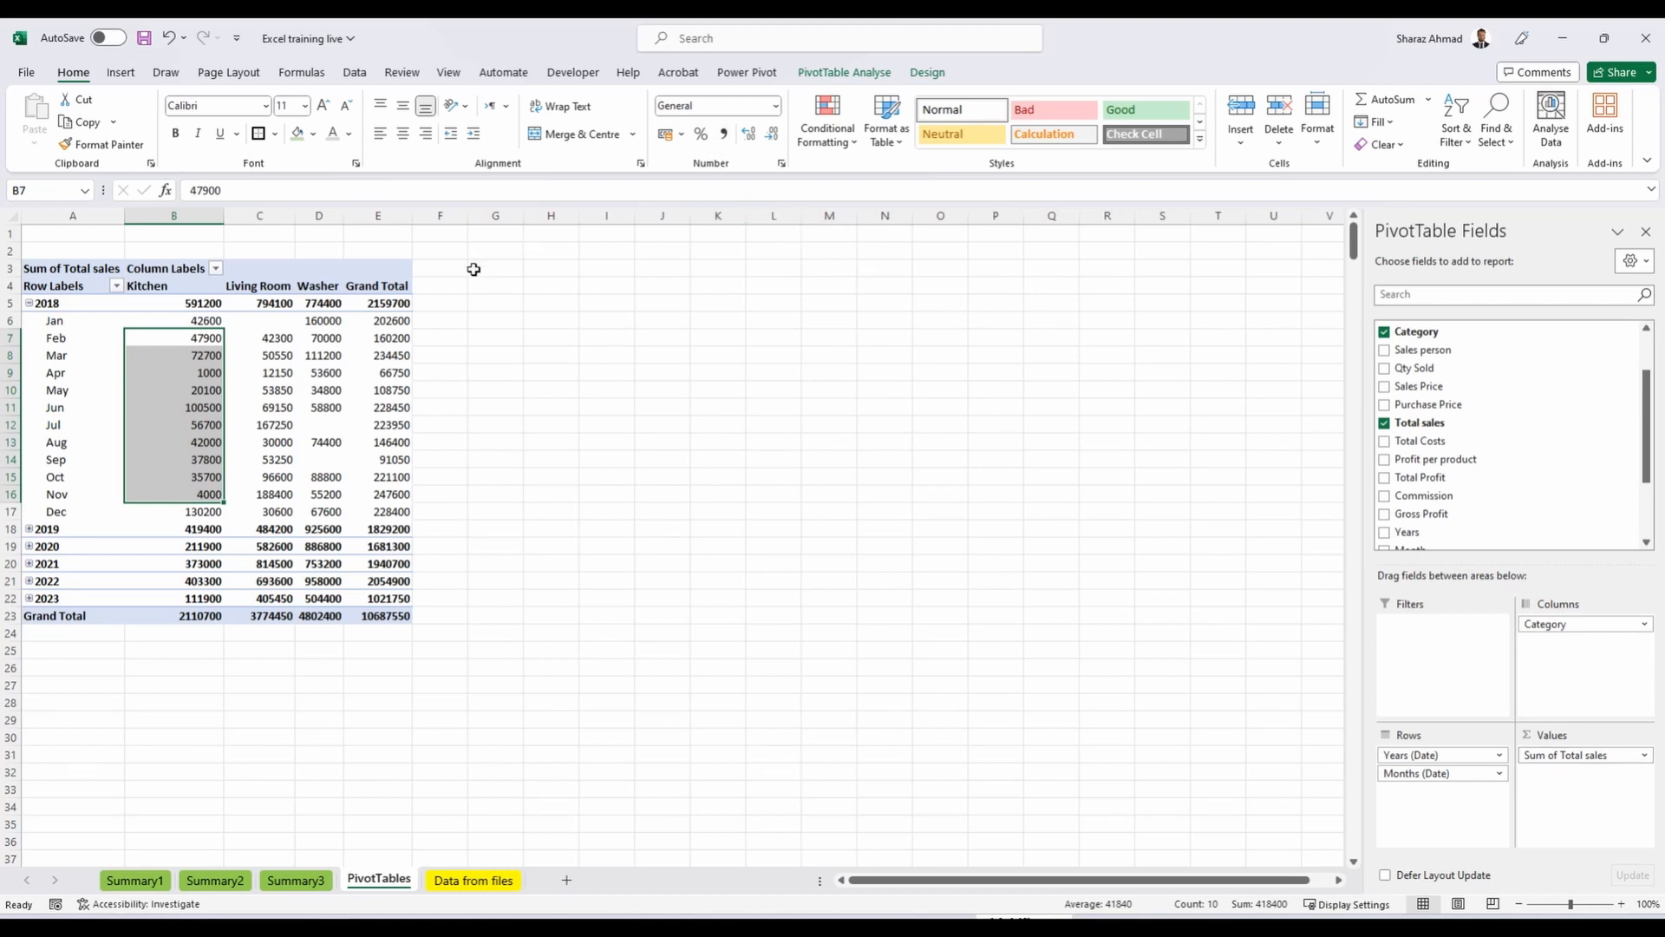
left_click_drag(198, 303, 378, 614)
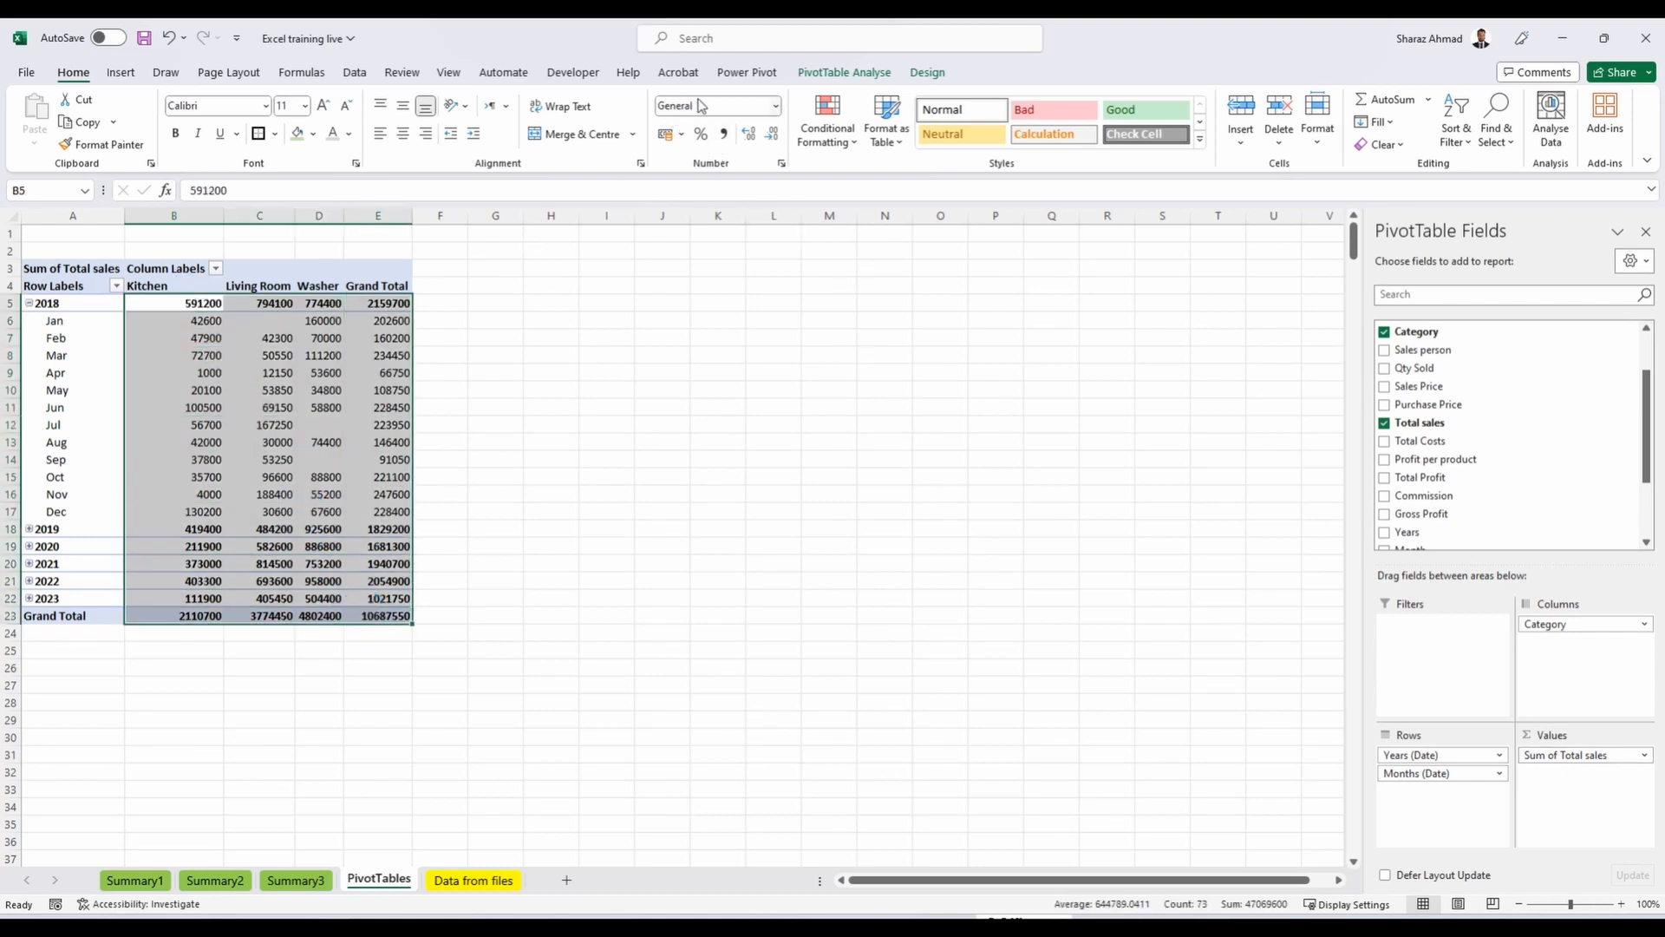
left_click(1641, 754)
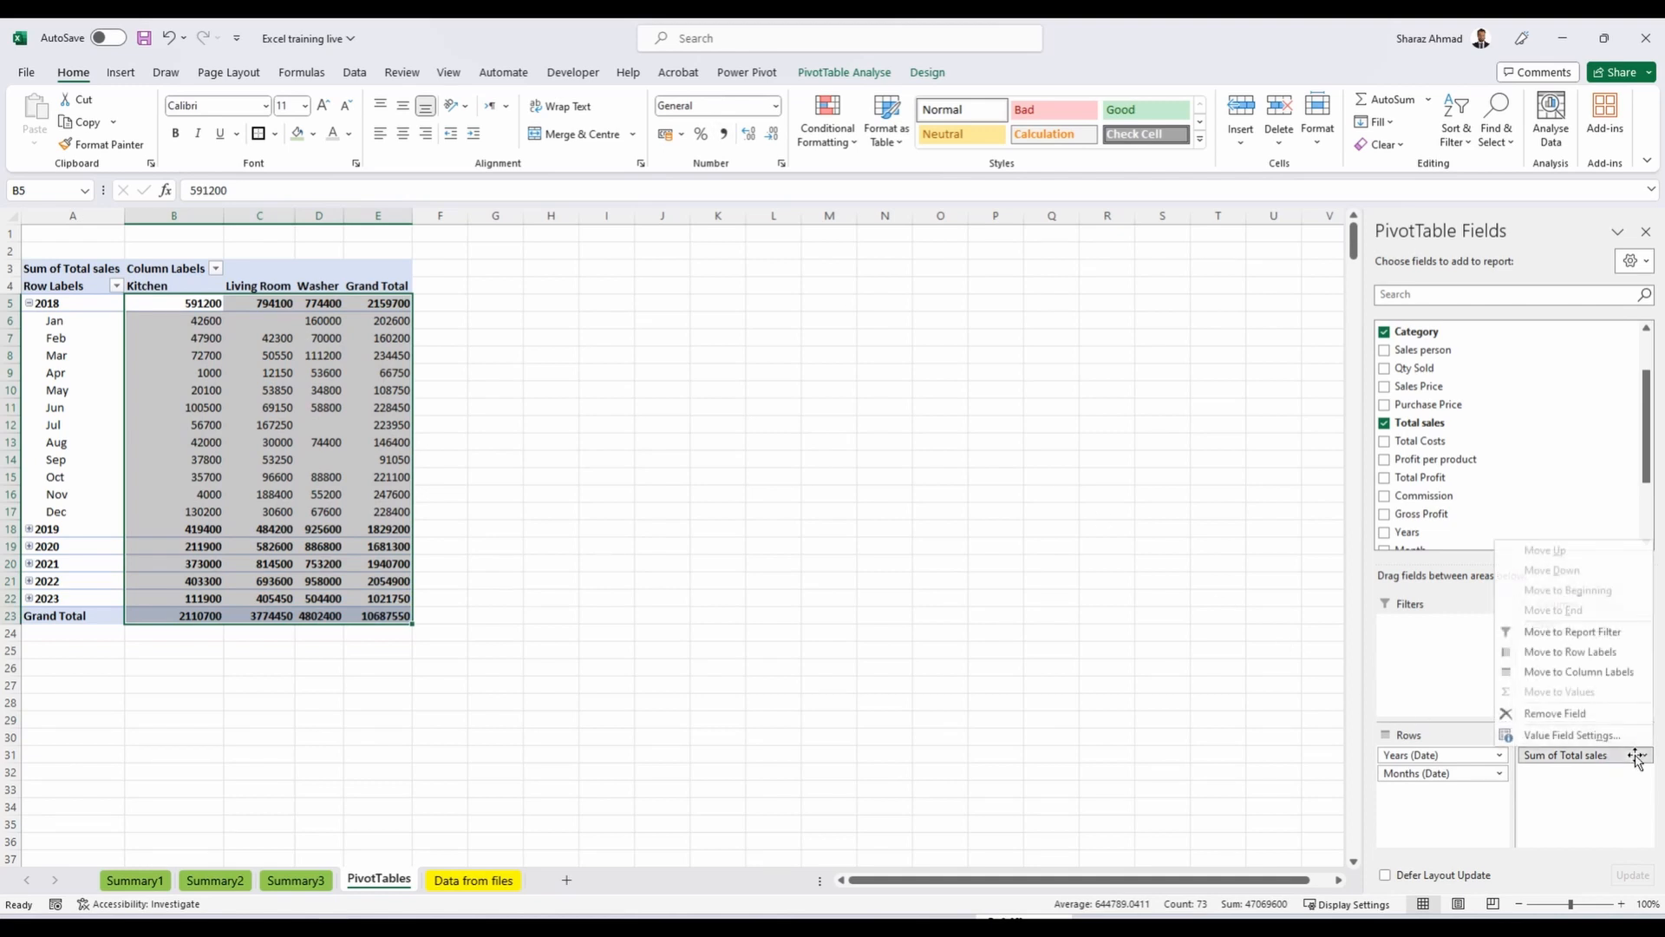
left_click(1569, 735)
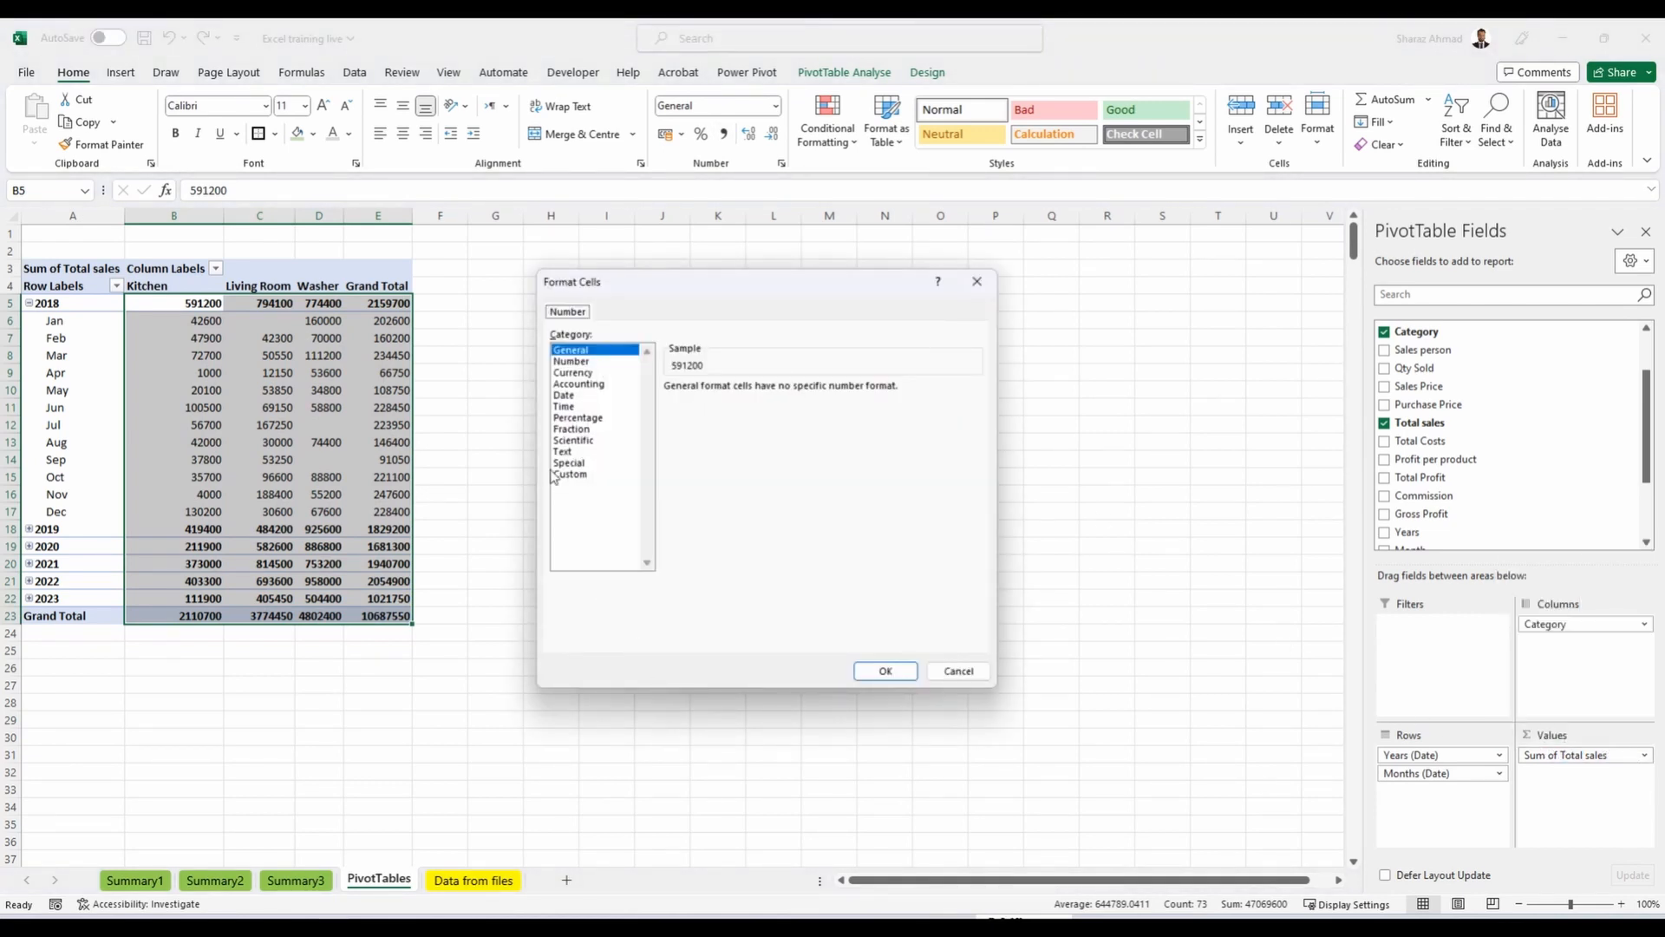
left_click(581, 361)
left_click(704, 410)
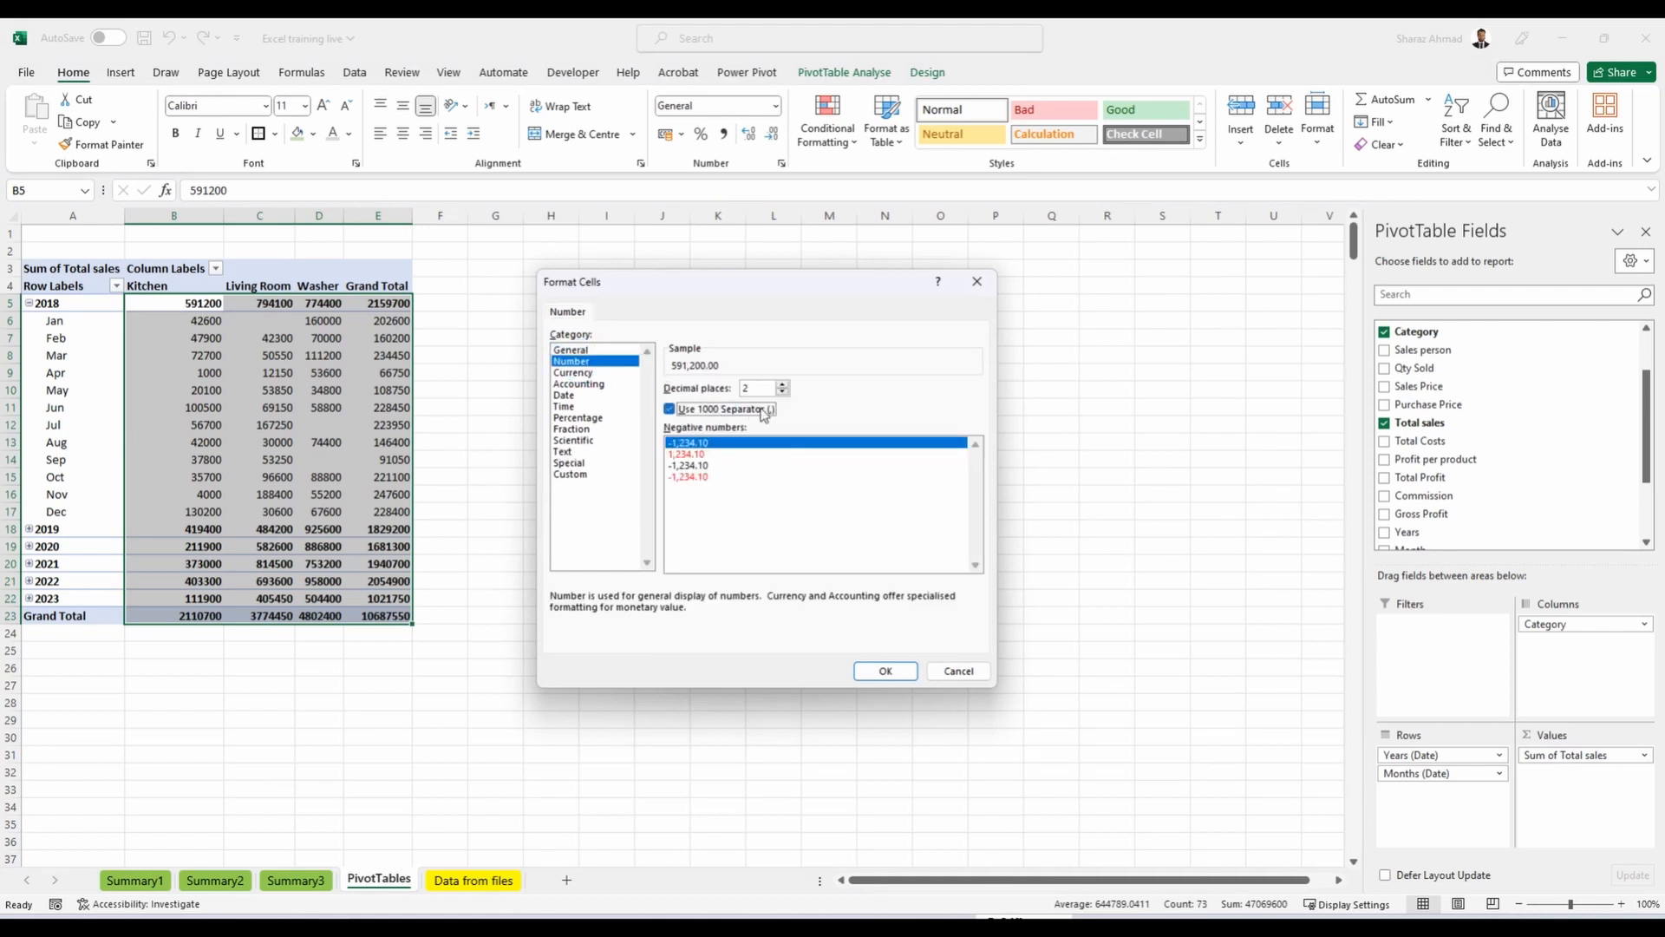
left_click(785, 392)
left_click(785, 393)
left_click(883, 671)
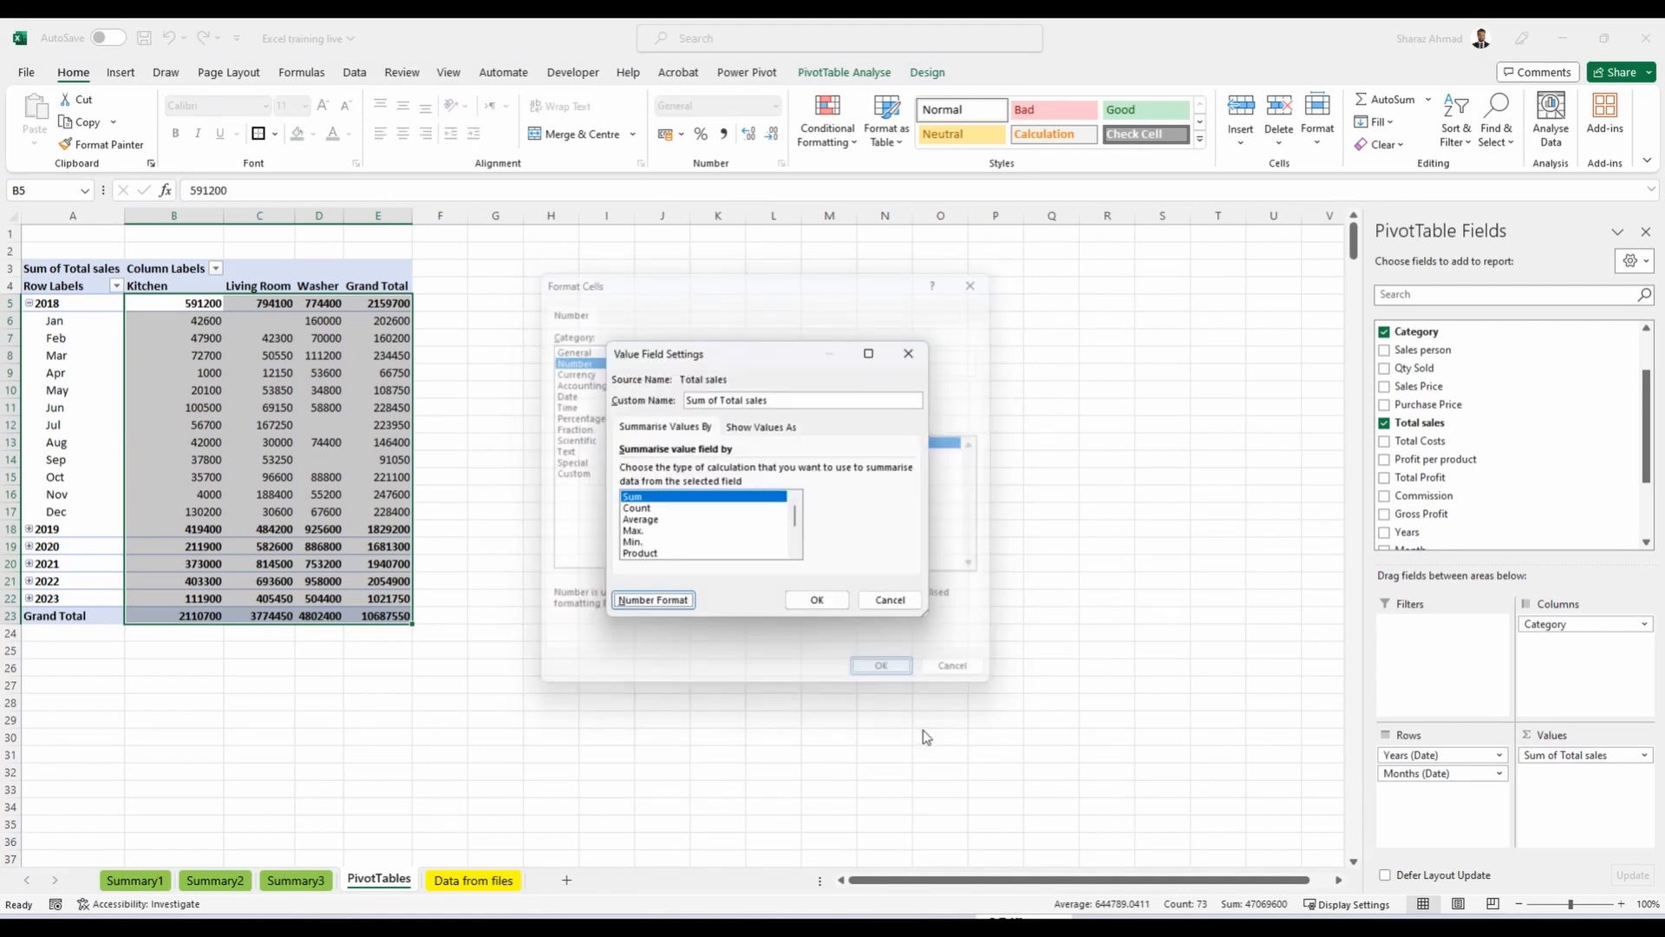
key("Return")
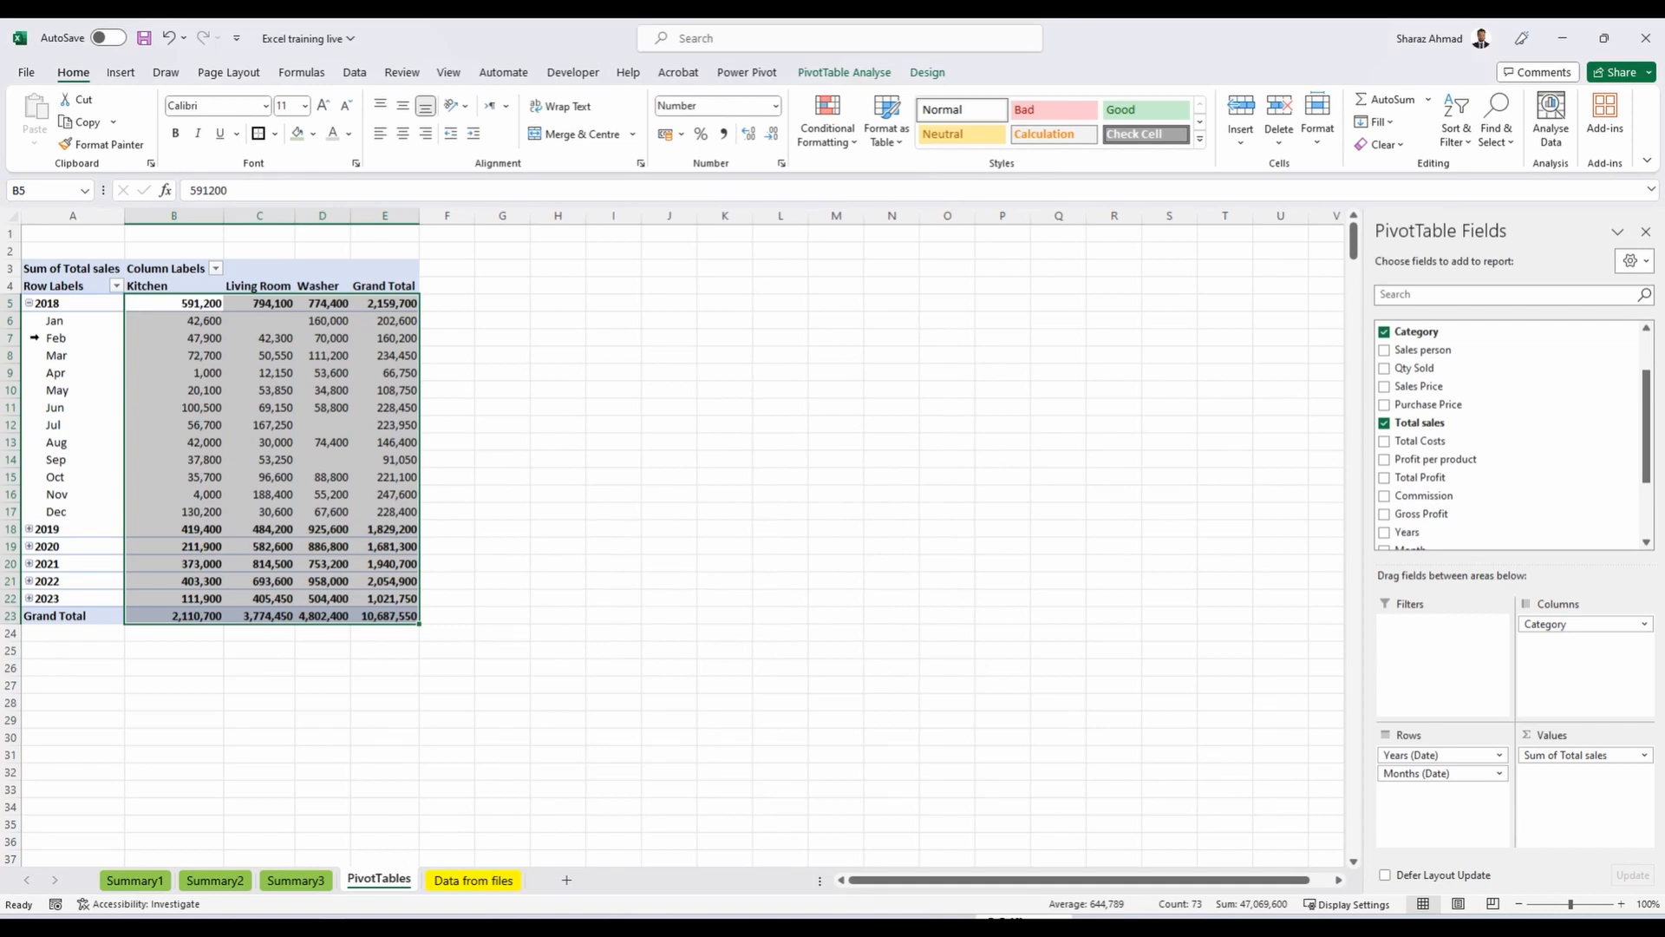
Collapse the 2018 months and enter the title "Sales by category and month" in cell A1.
left_click(29, 303)
left_click(72, 234)
mouse_move(265, 354)
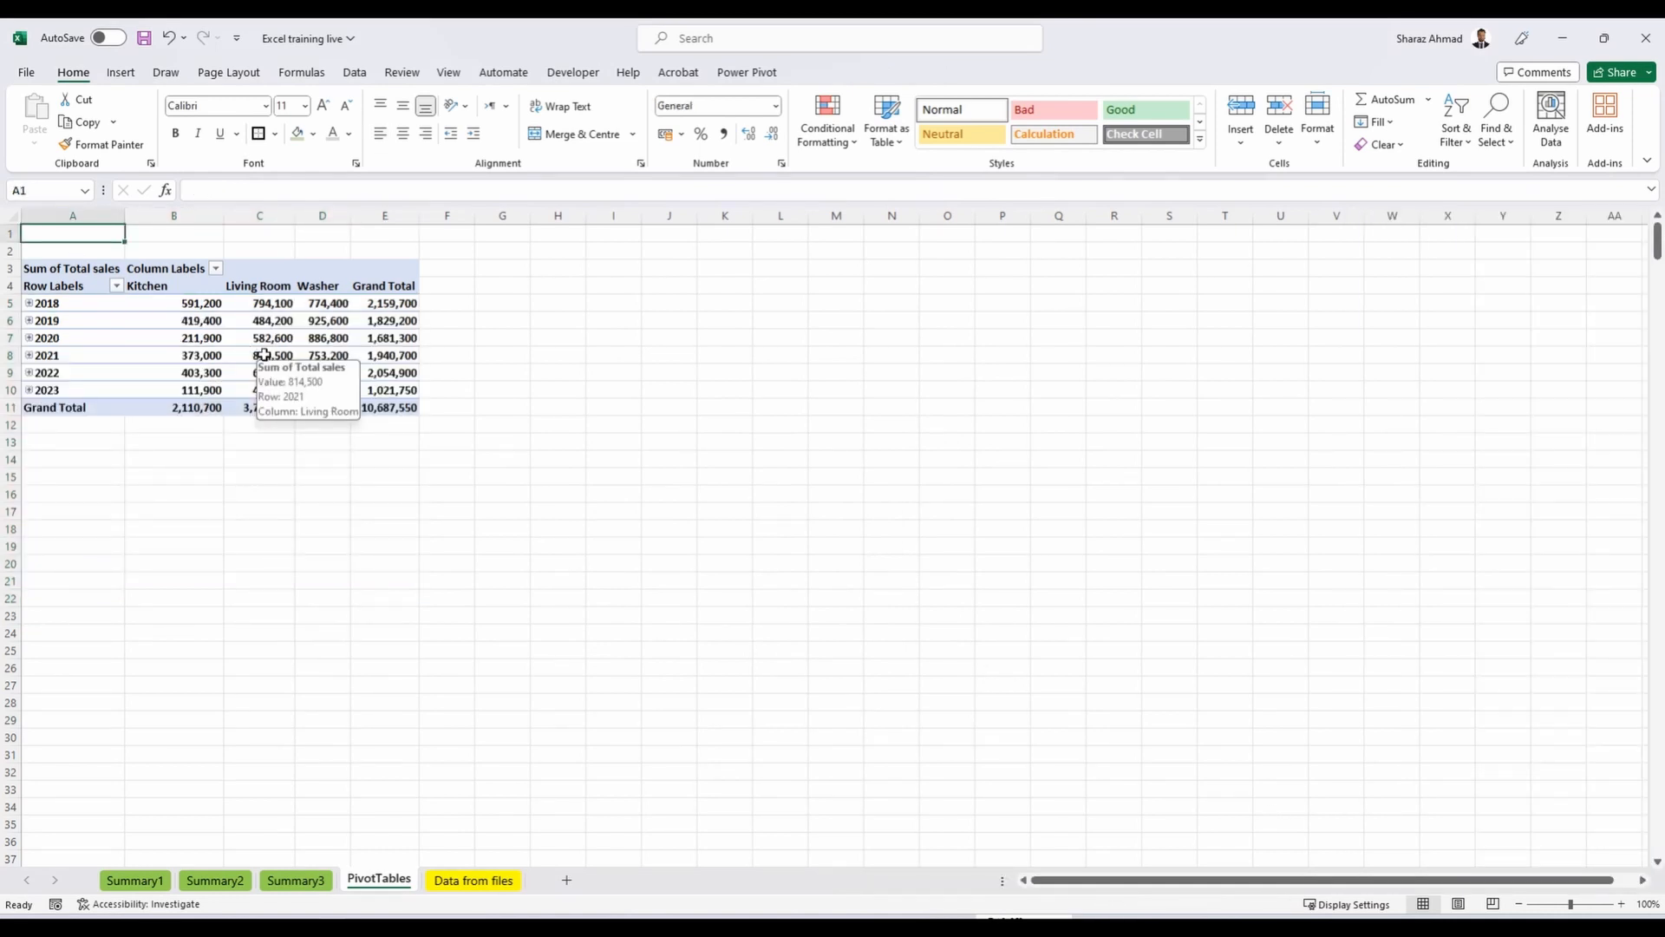
type("Sales by cat")
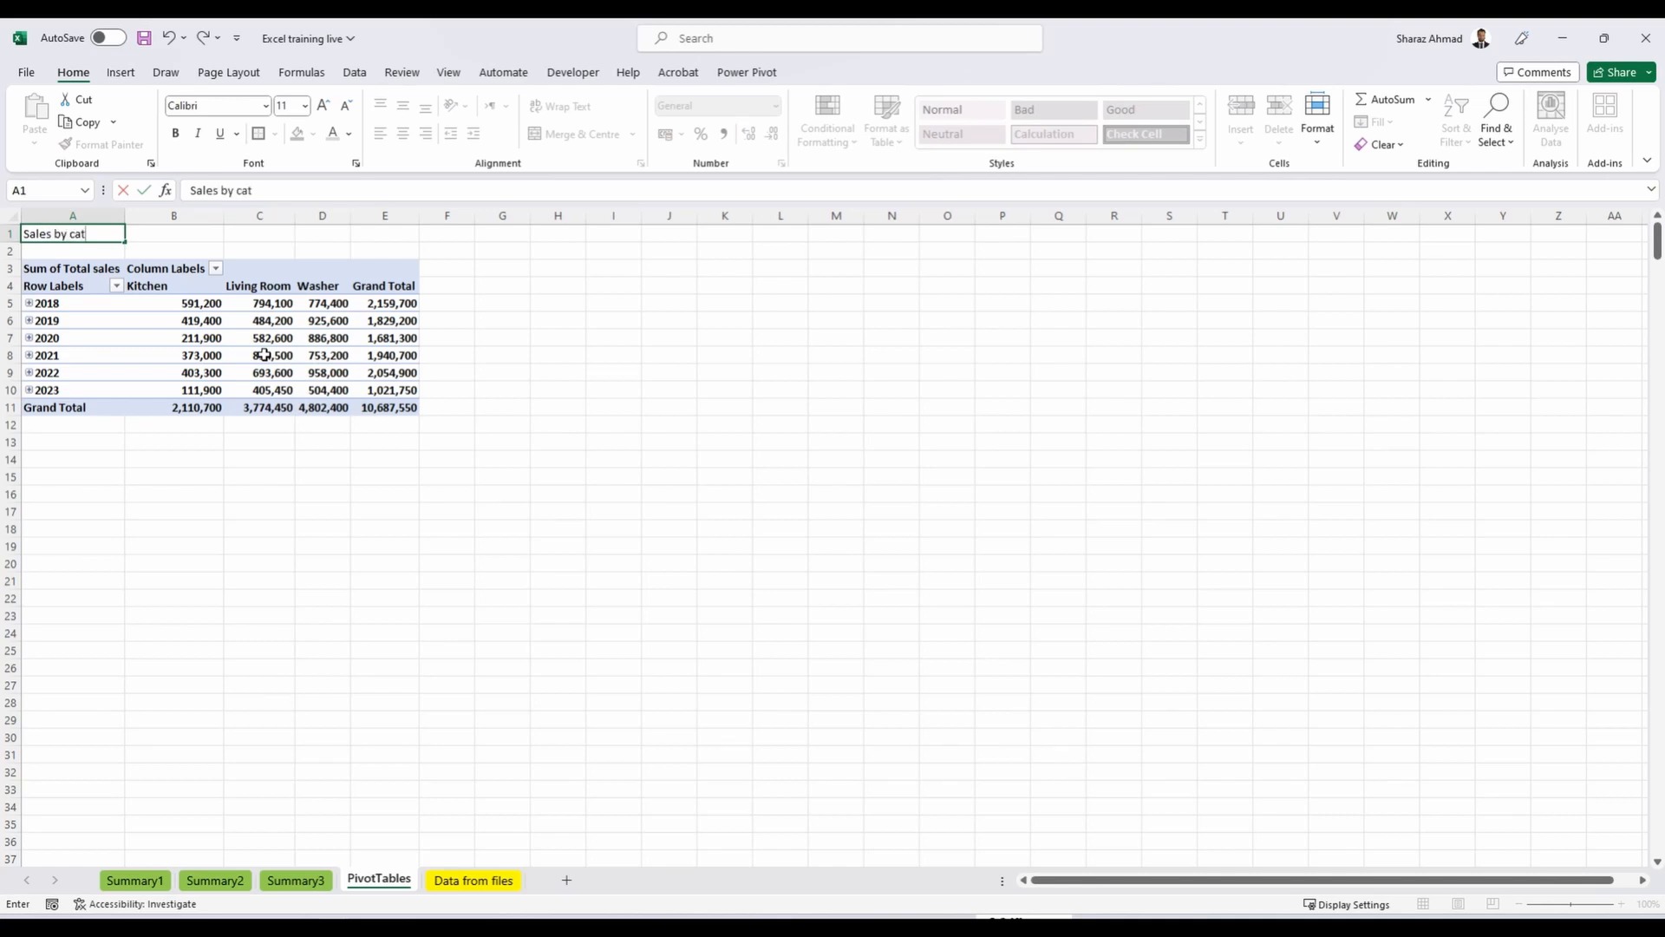
type("egory and month")
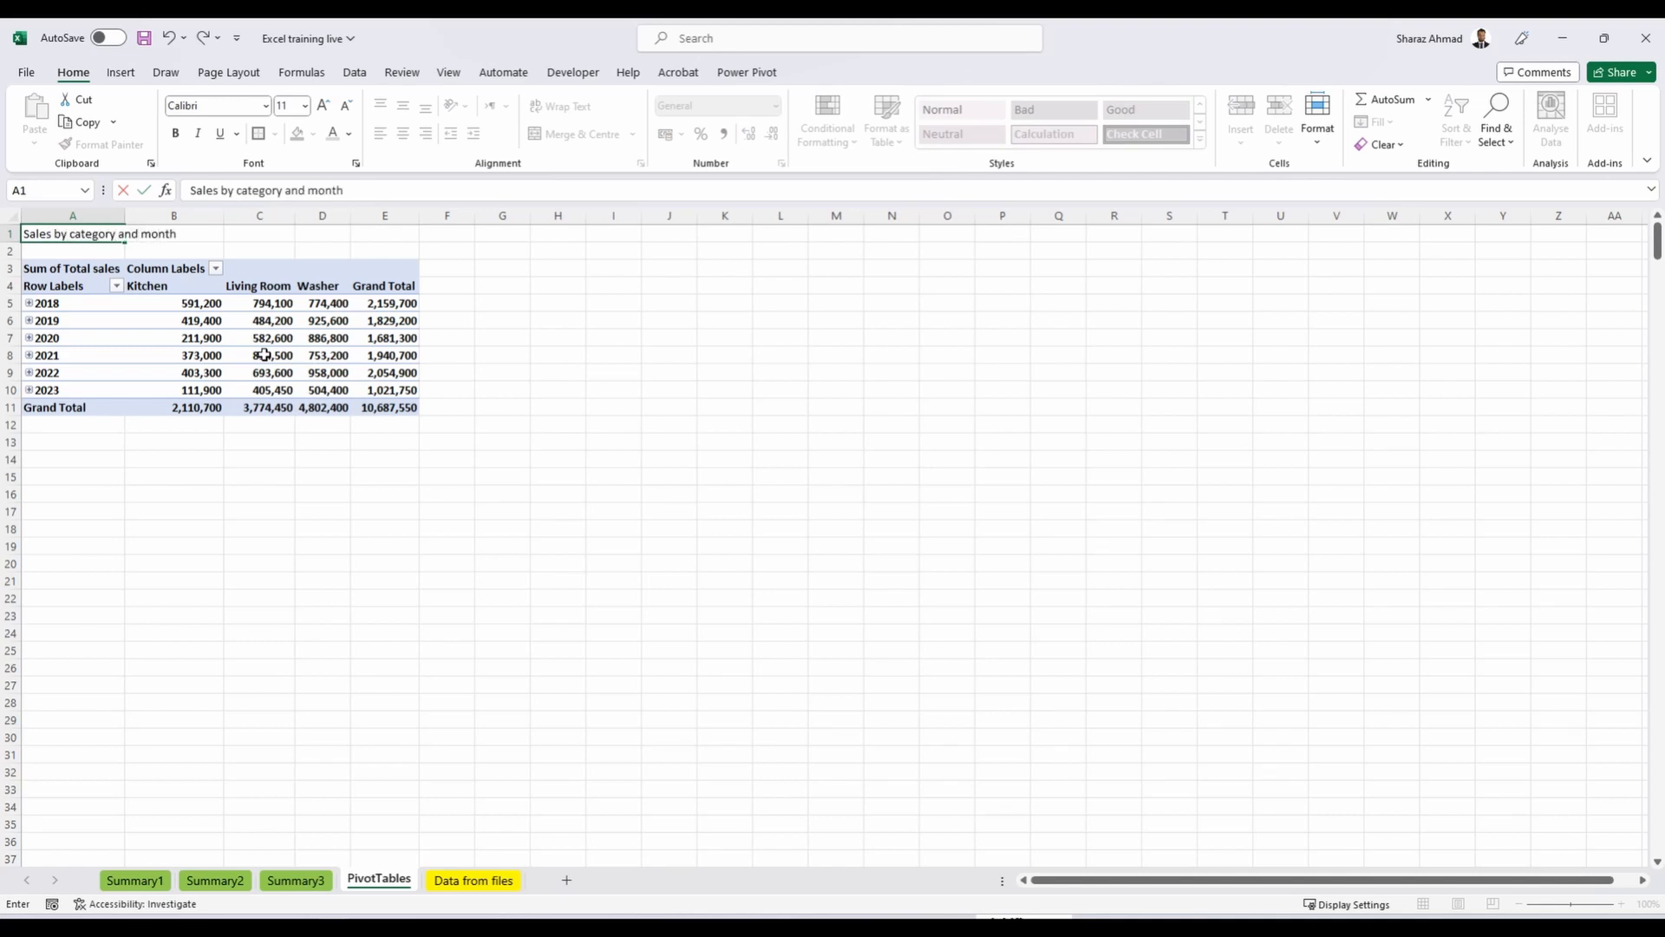
key("Return")
Insert a second PivotTable from the DataTBLfromFiles table on the existing PivotTables sheet at cell H2.
left_click(463, 879)
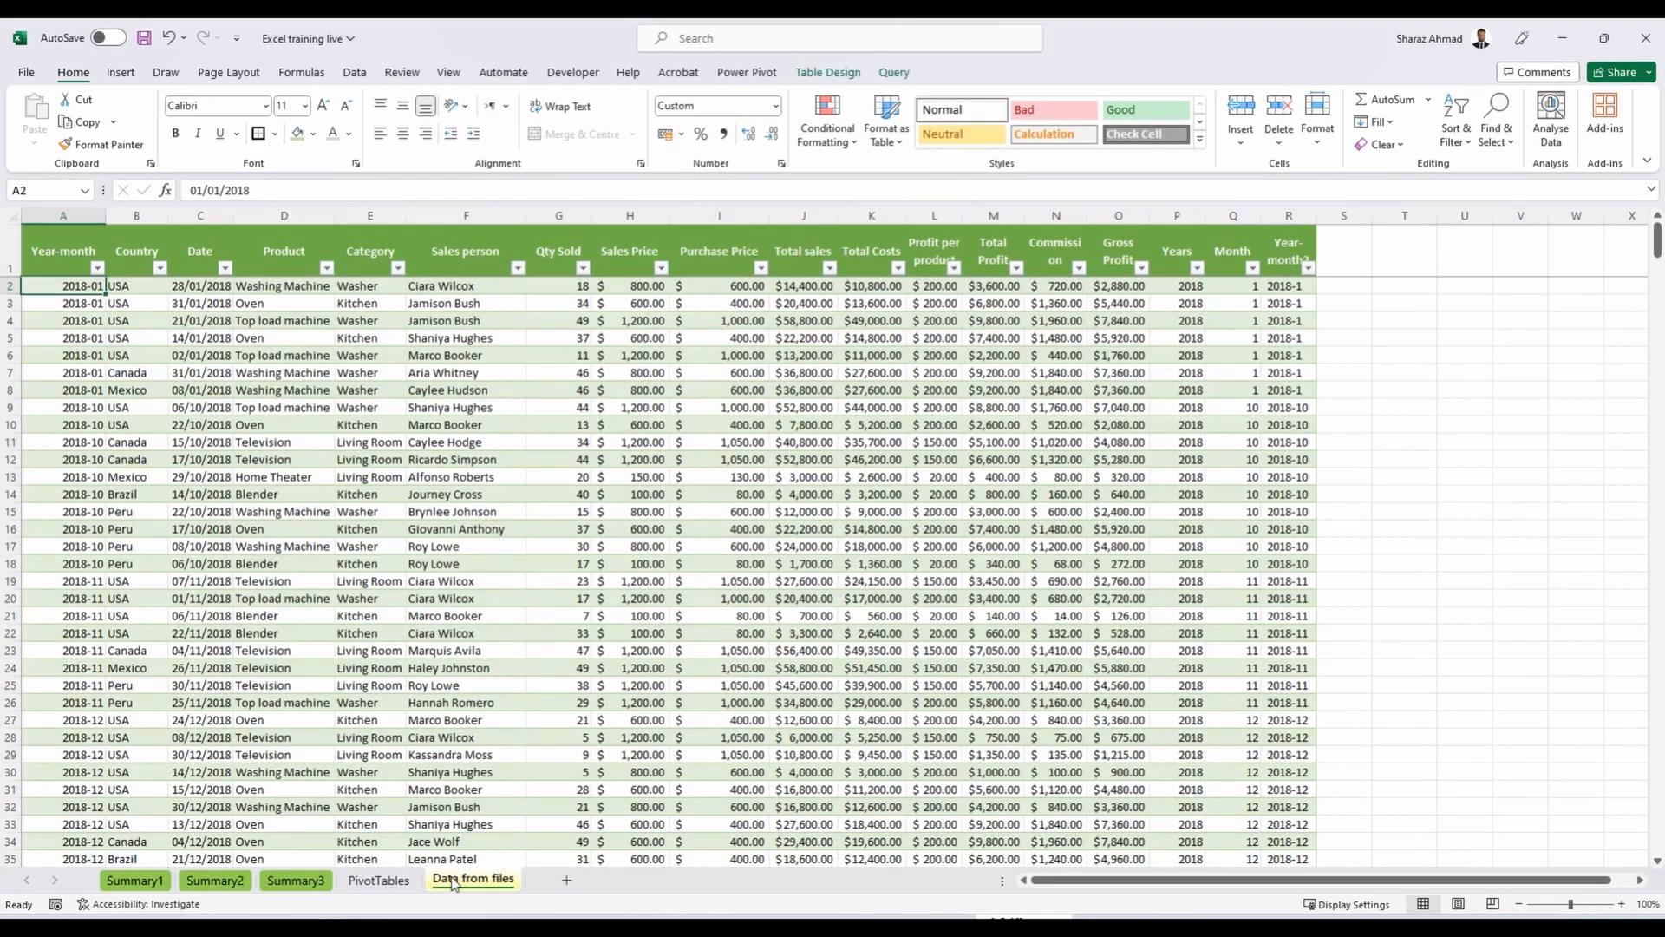
left_click(452, 599)
left_click(121, 72)
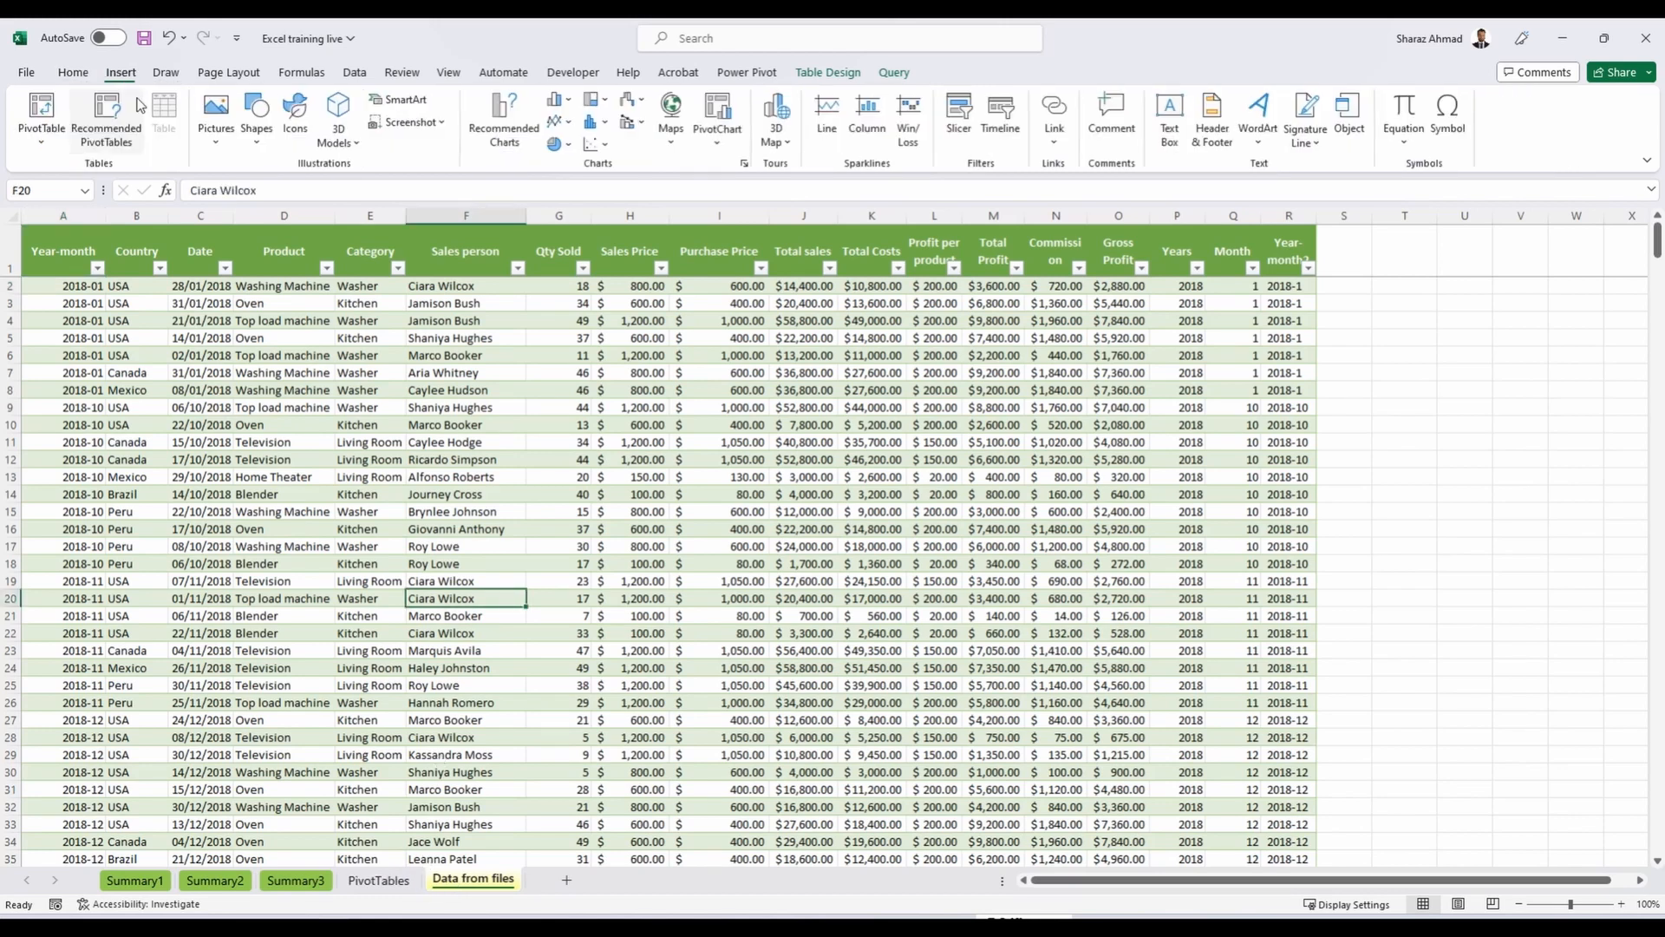
key("alt+n")
key("v")
key("t")
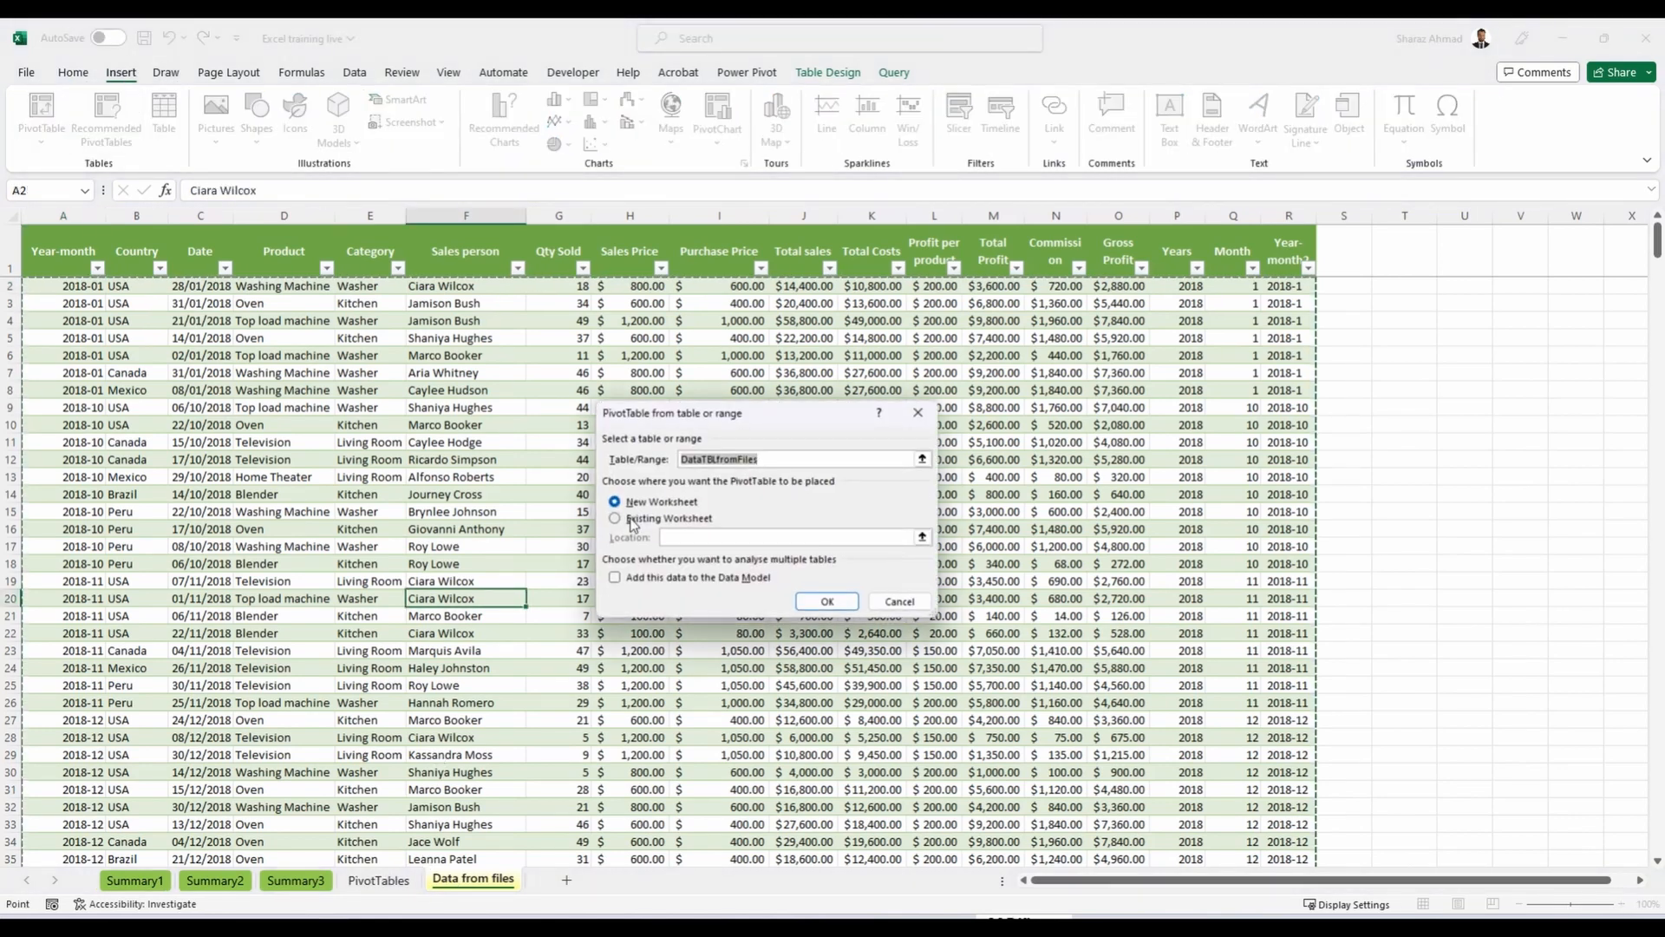
key("alt+e")
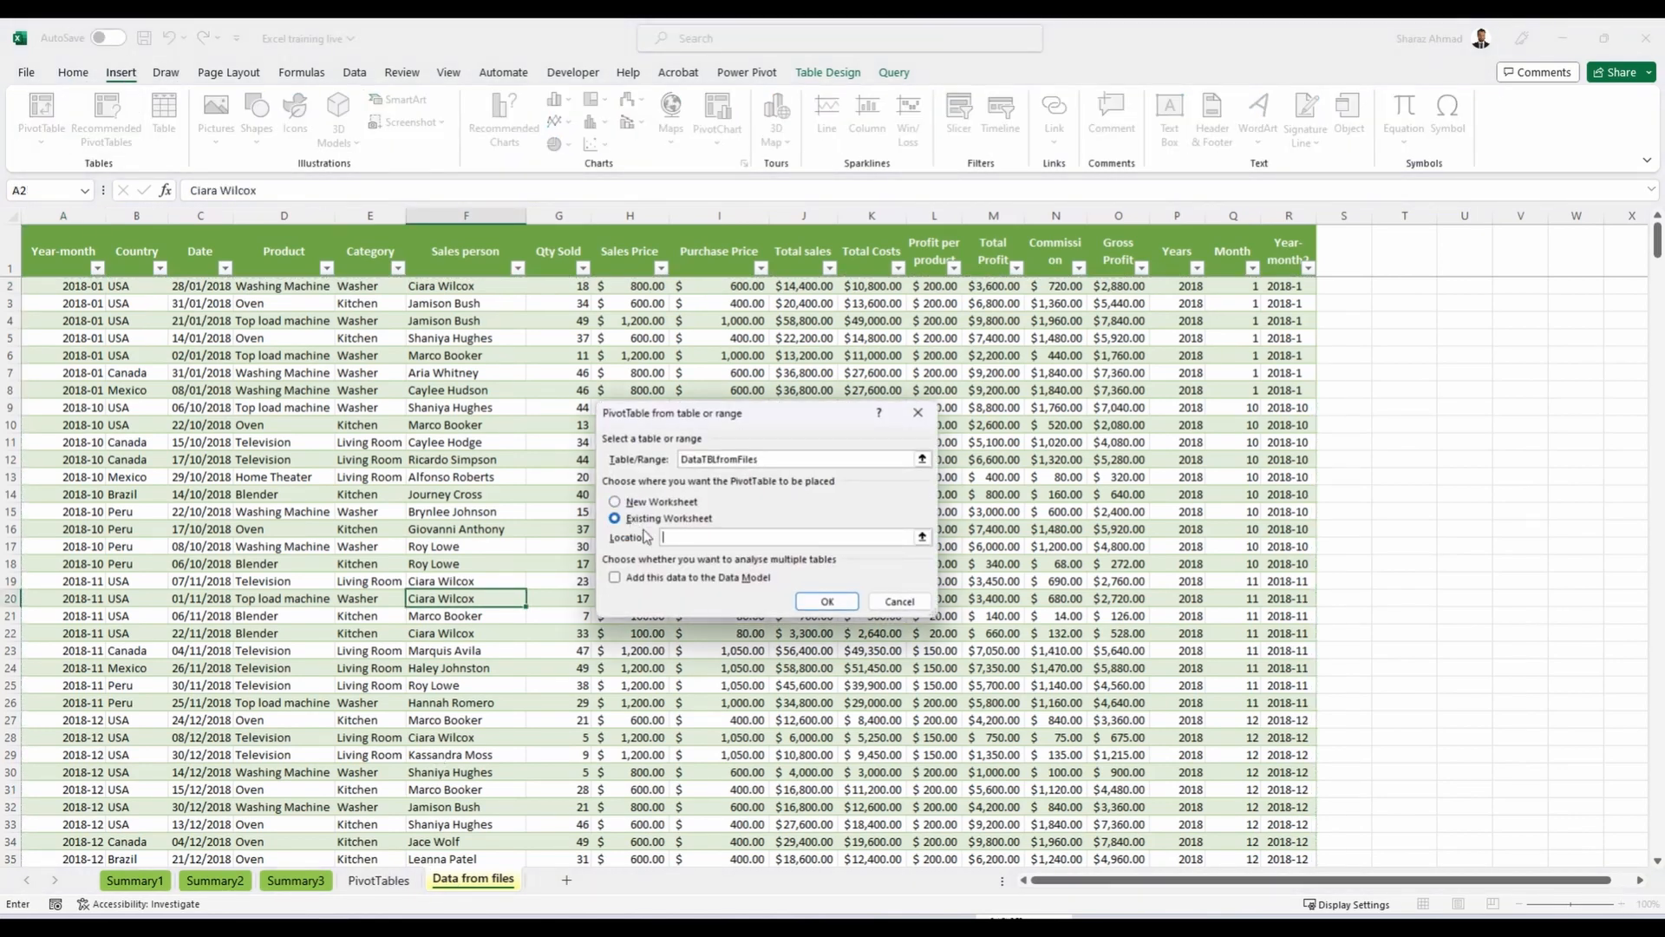
left_click(378, 885)
left_click(558, 233)
left_click(827, 601)
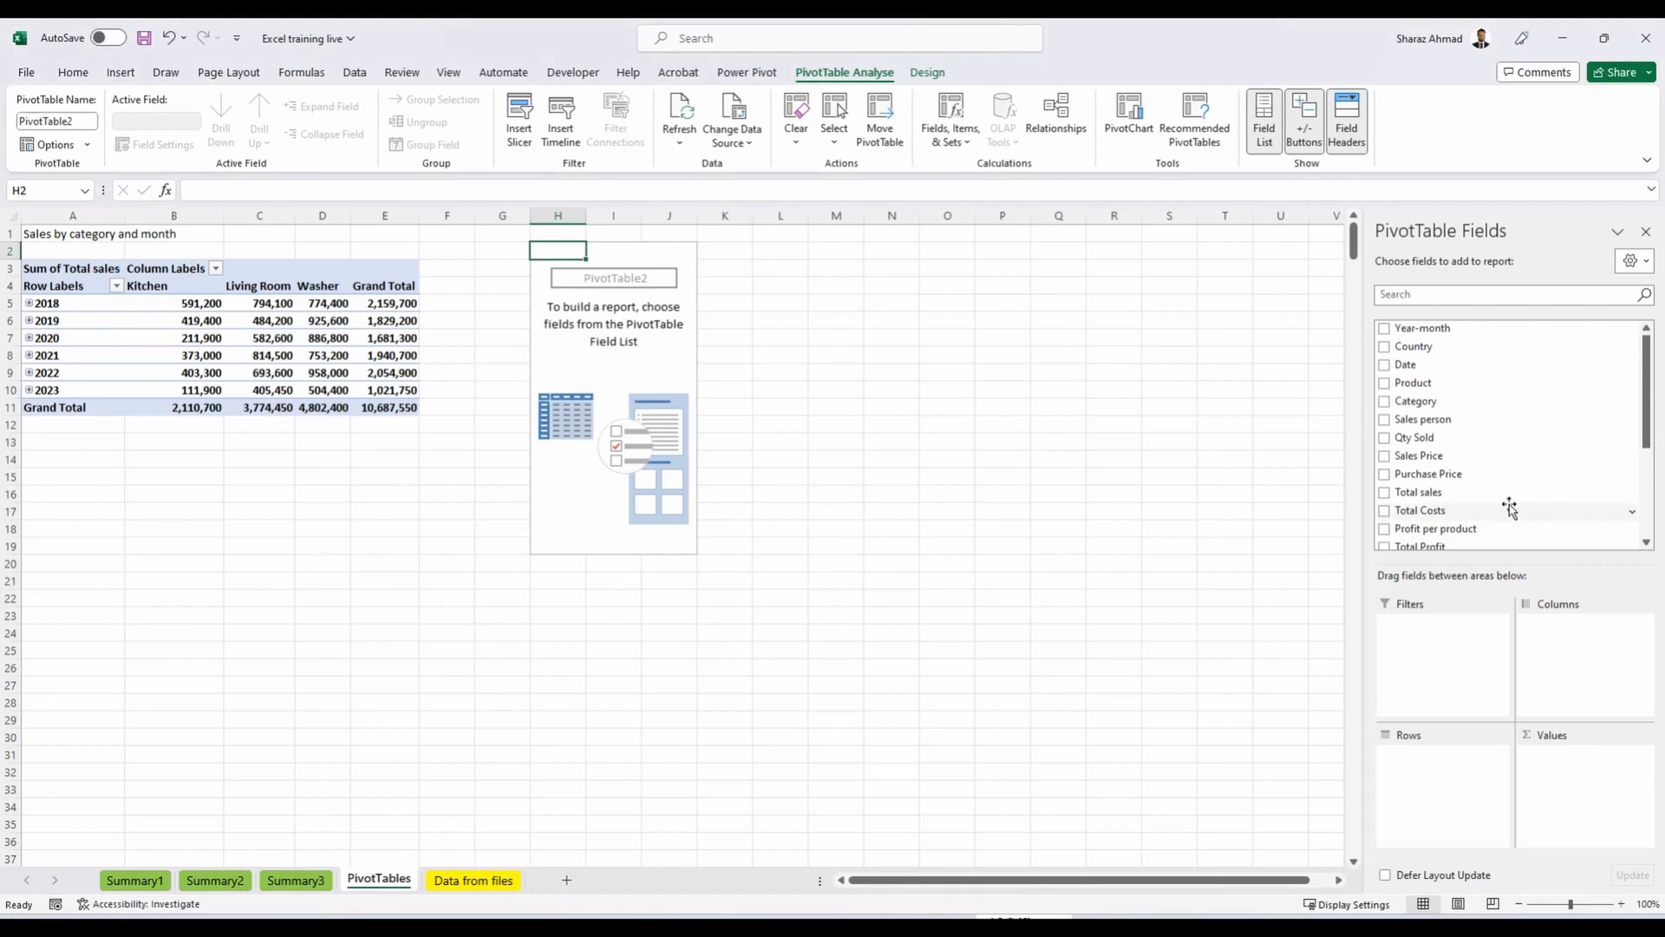
Lay out the second PivotTable with Country and Sales person as rows, Category as columns and Total sales as values.
scroll(1461, 481, "down", 1)
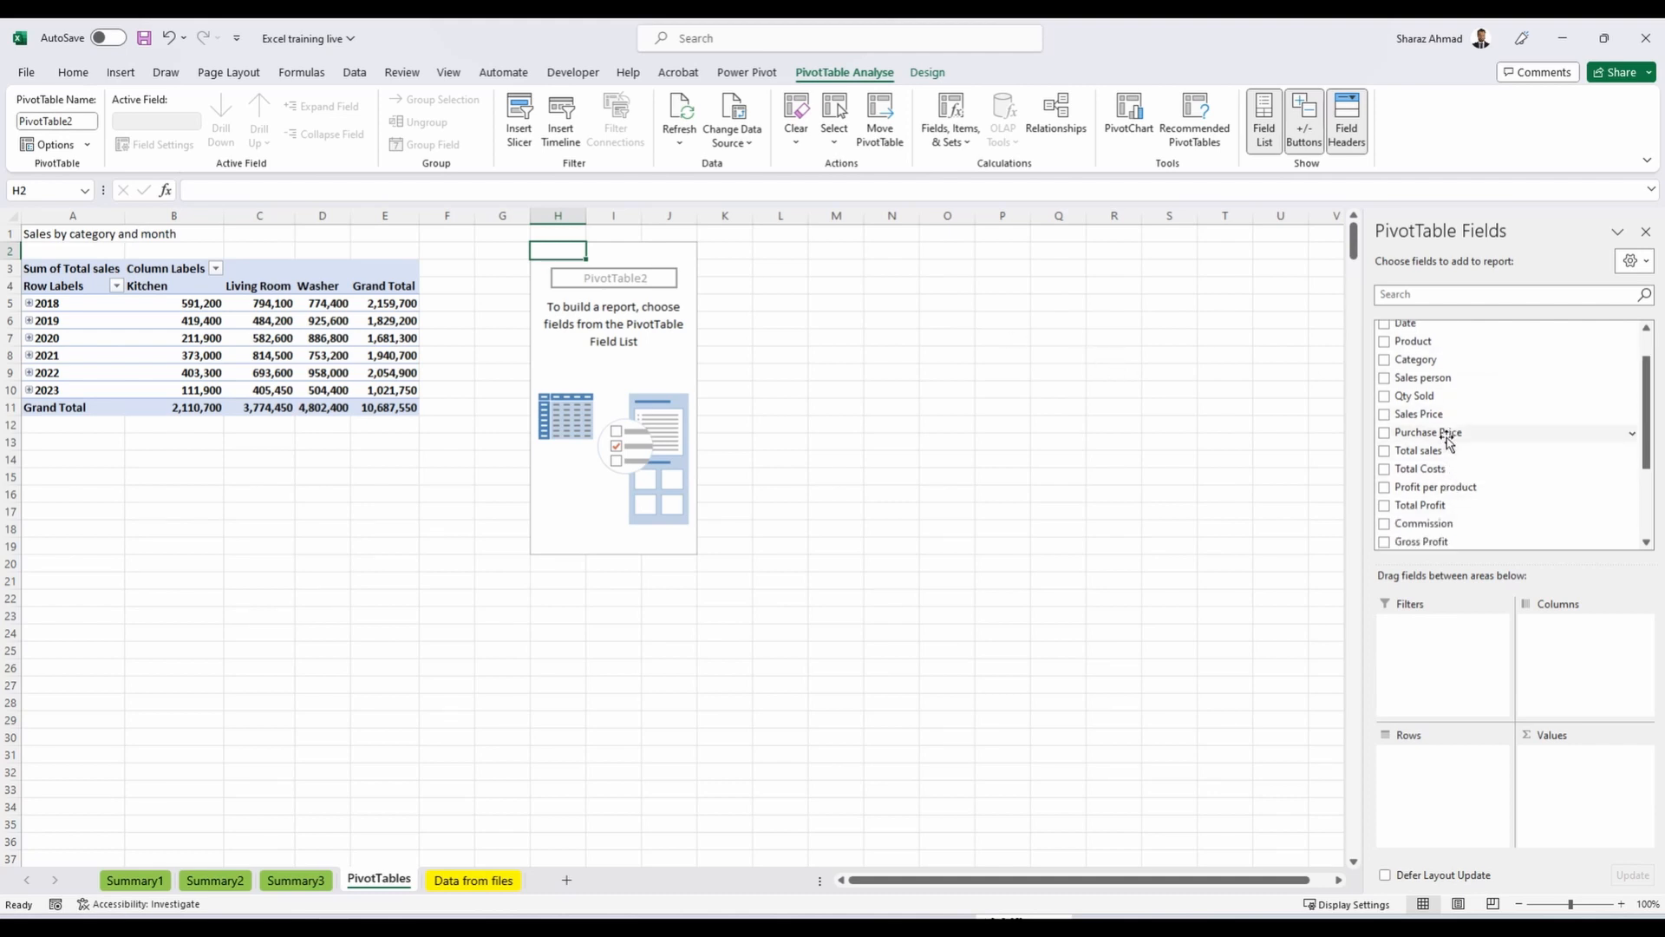
left_click_drag(1423, 378, 1433, 765)
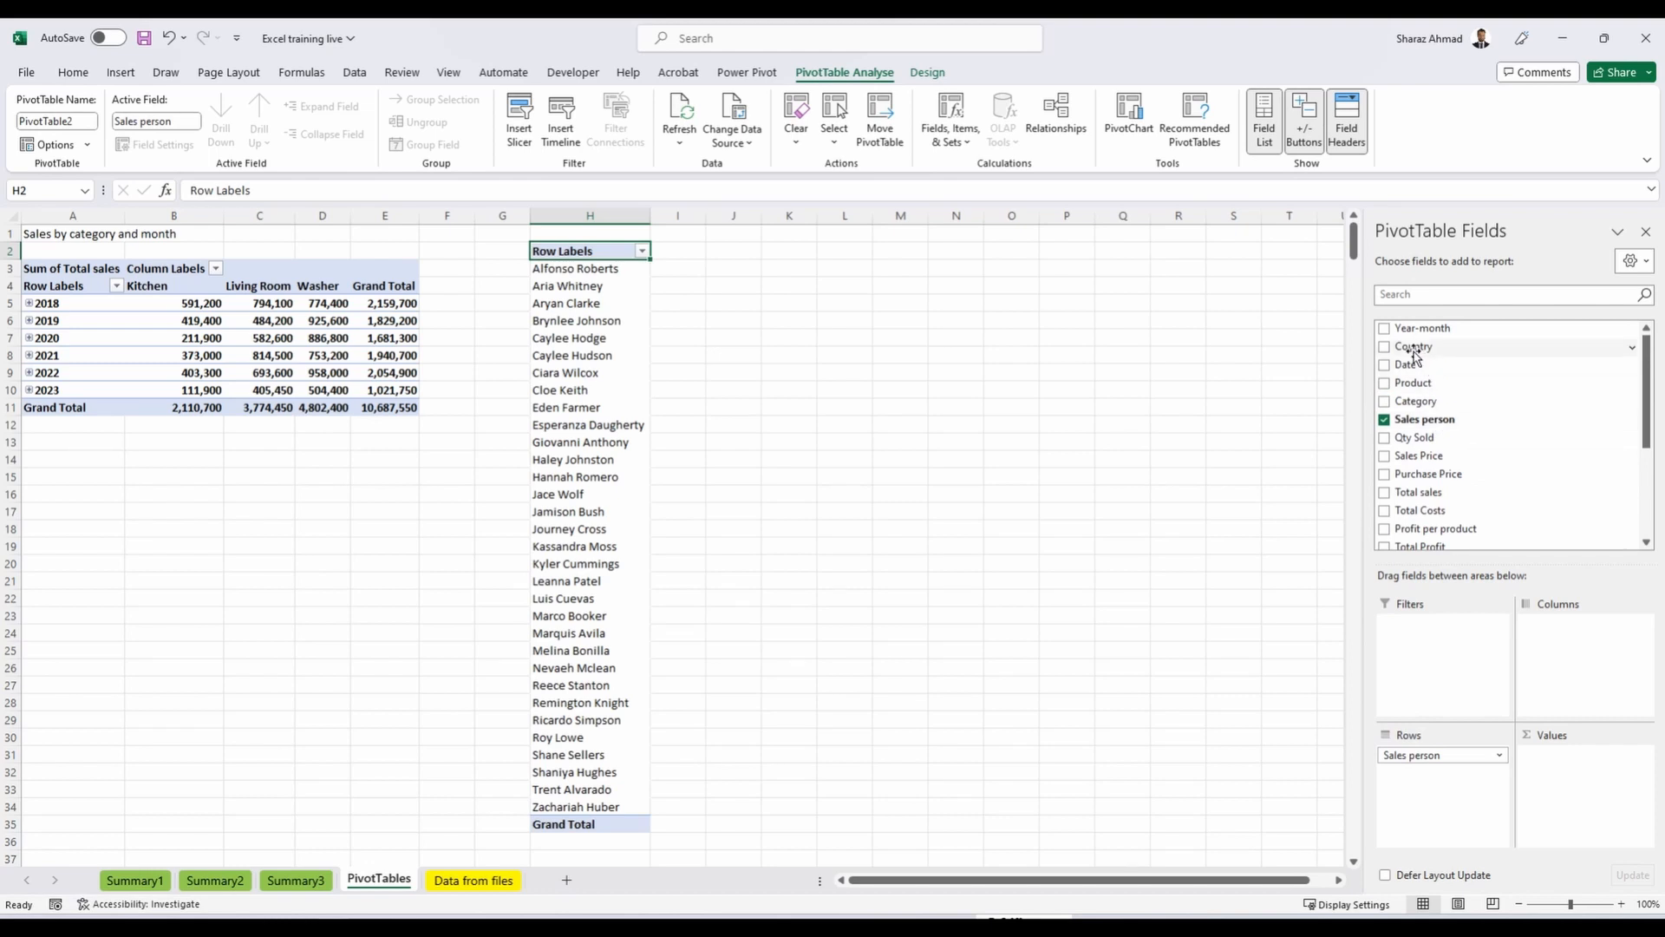
left_click_drag(1413, 346, 1463, 751)
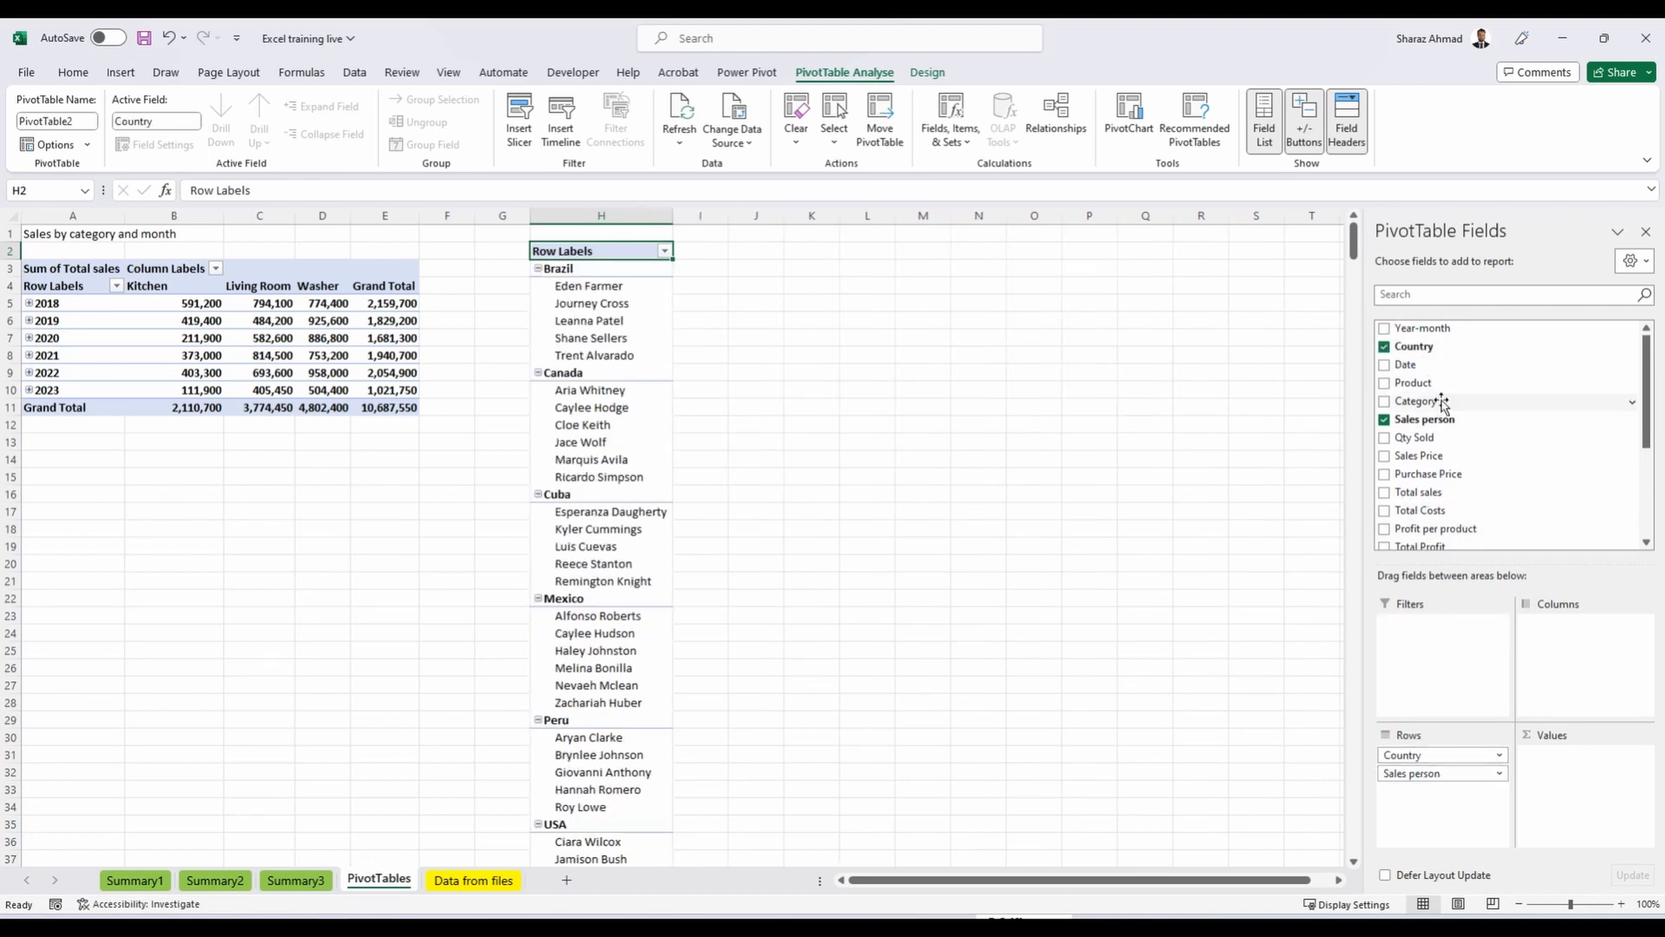
left_click_drag(1431, 401, 1579, 687)
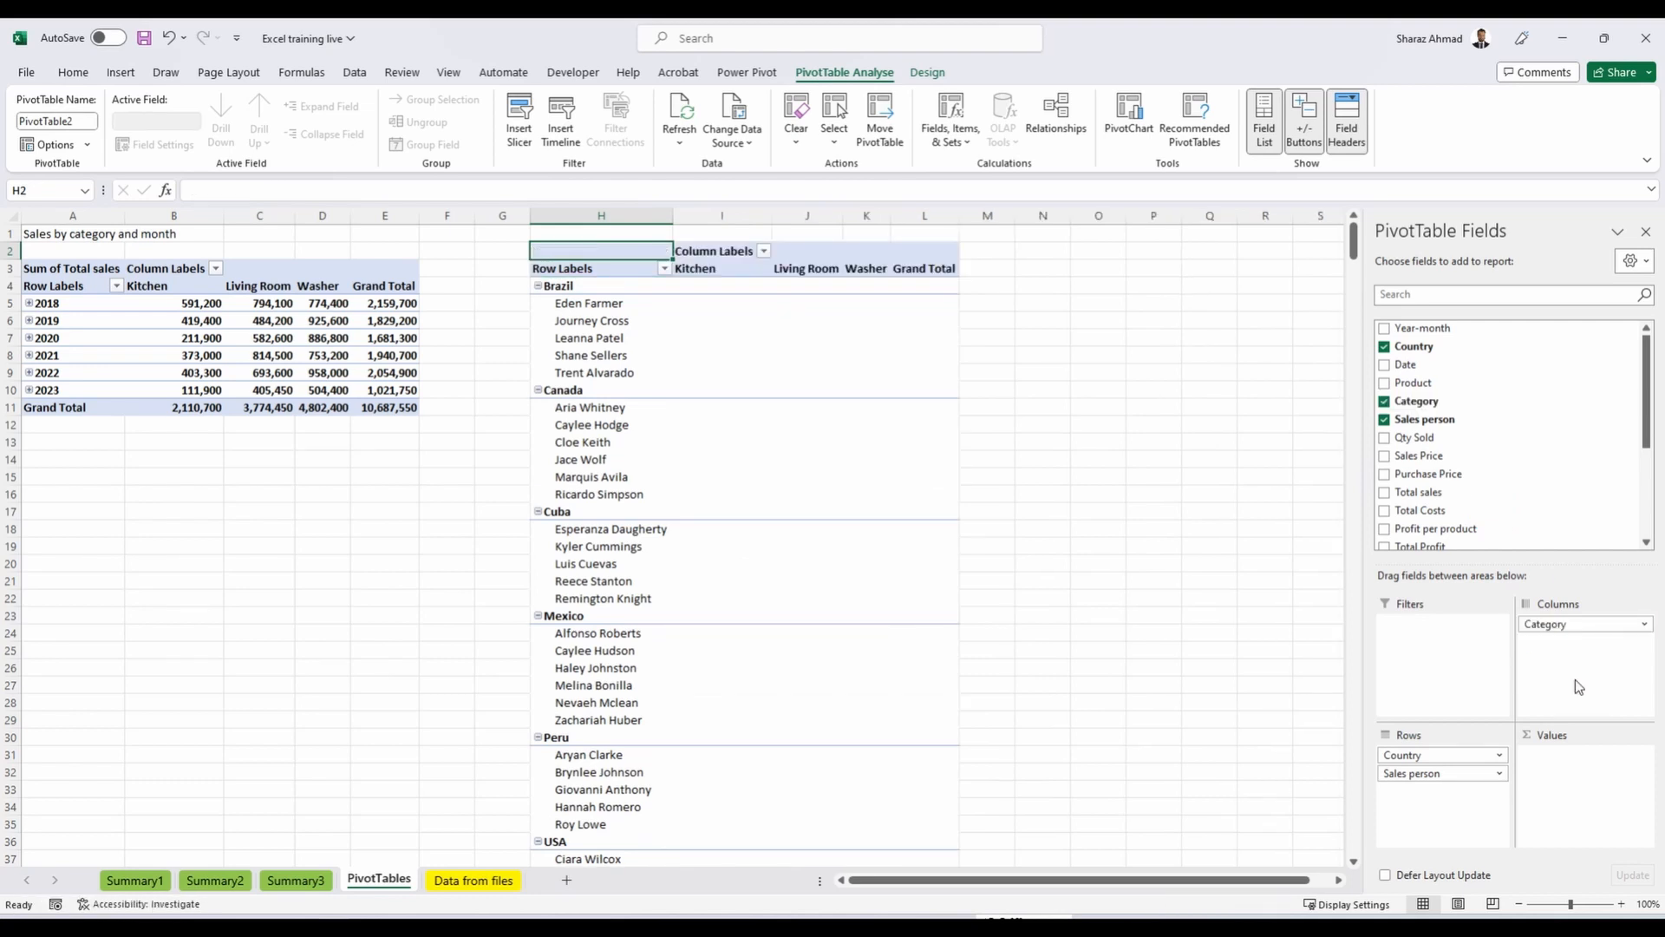
left_click_drag(1431, 492, 1566, 758)
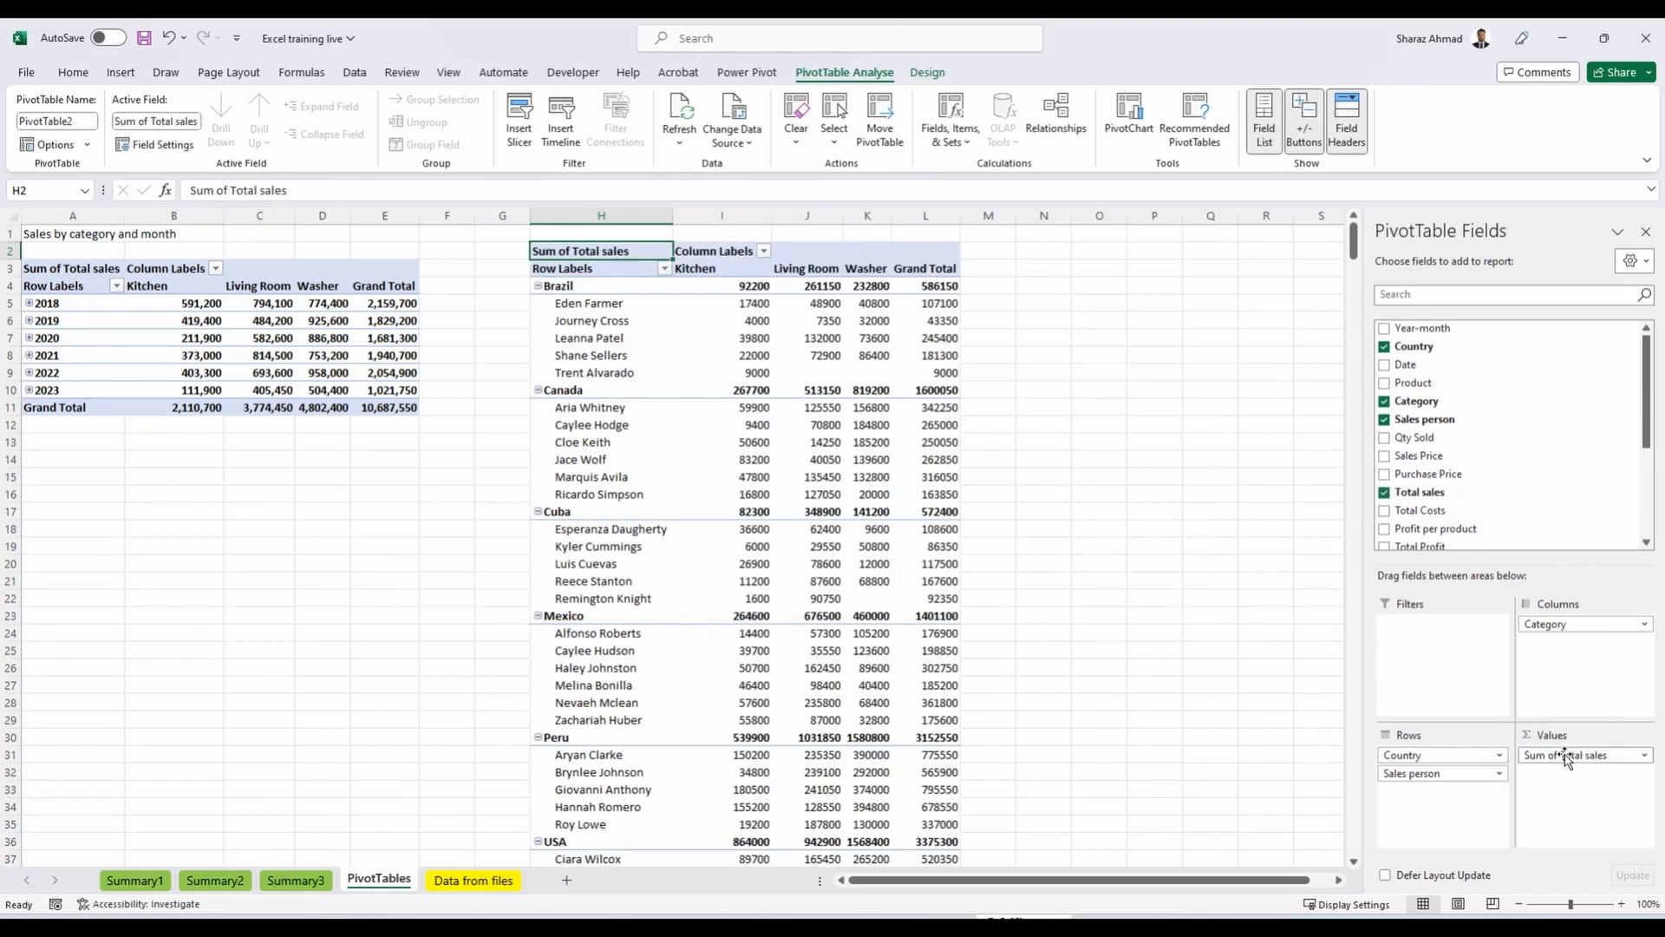
Format the second PivotTable's Sum of Total sales as Number with a 1000 separator and no decimals.
left_click(1566, 758)
left_click(1561, 744)
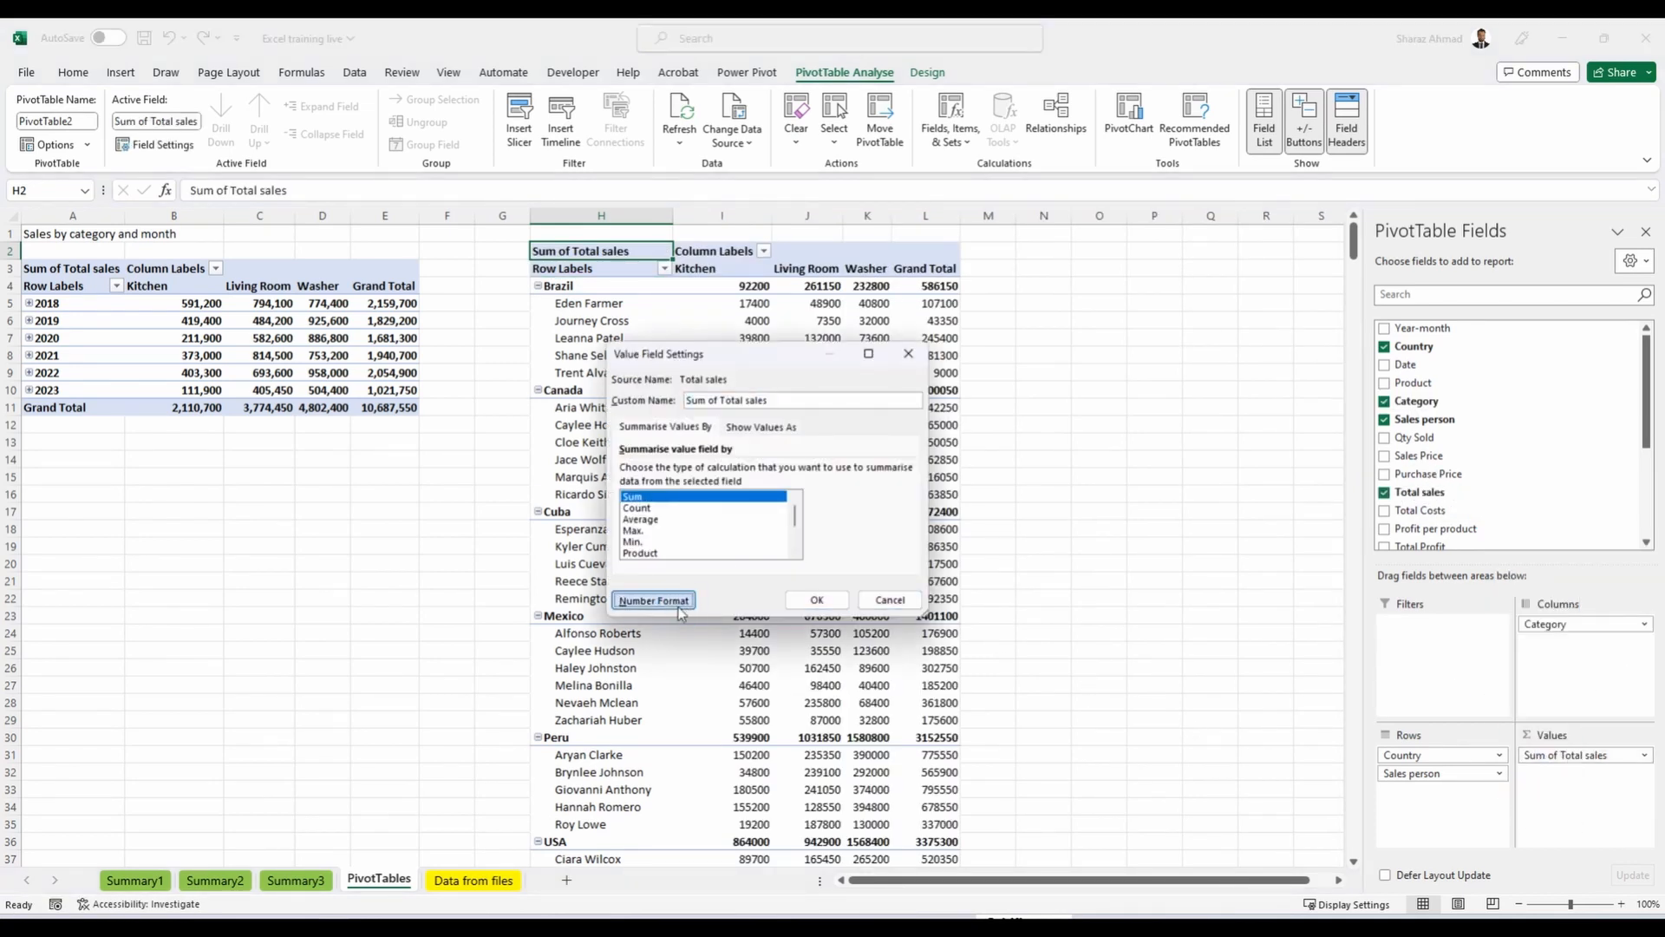
left_click(680, 607)
left_click(563, 342)
left_click(885, 670)
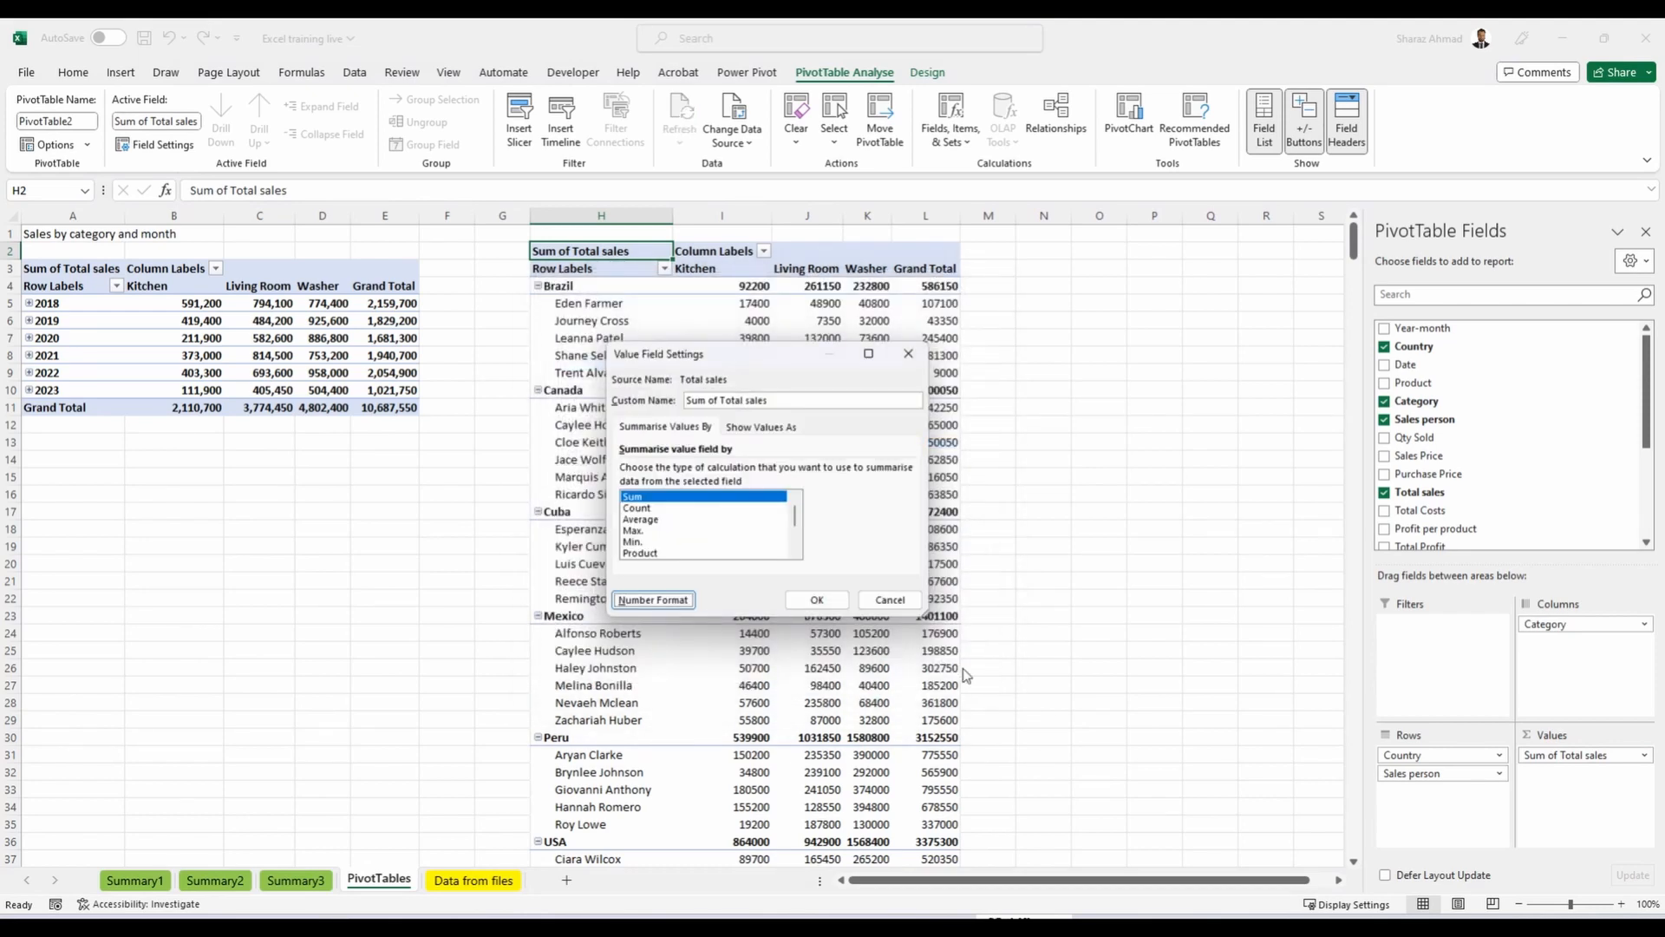
left_click(816, 599)
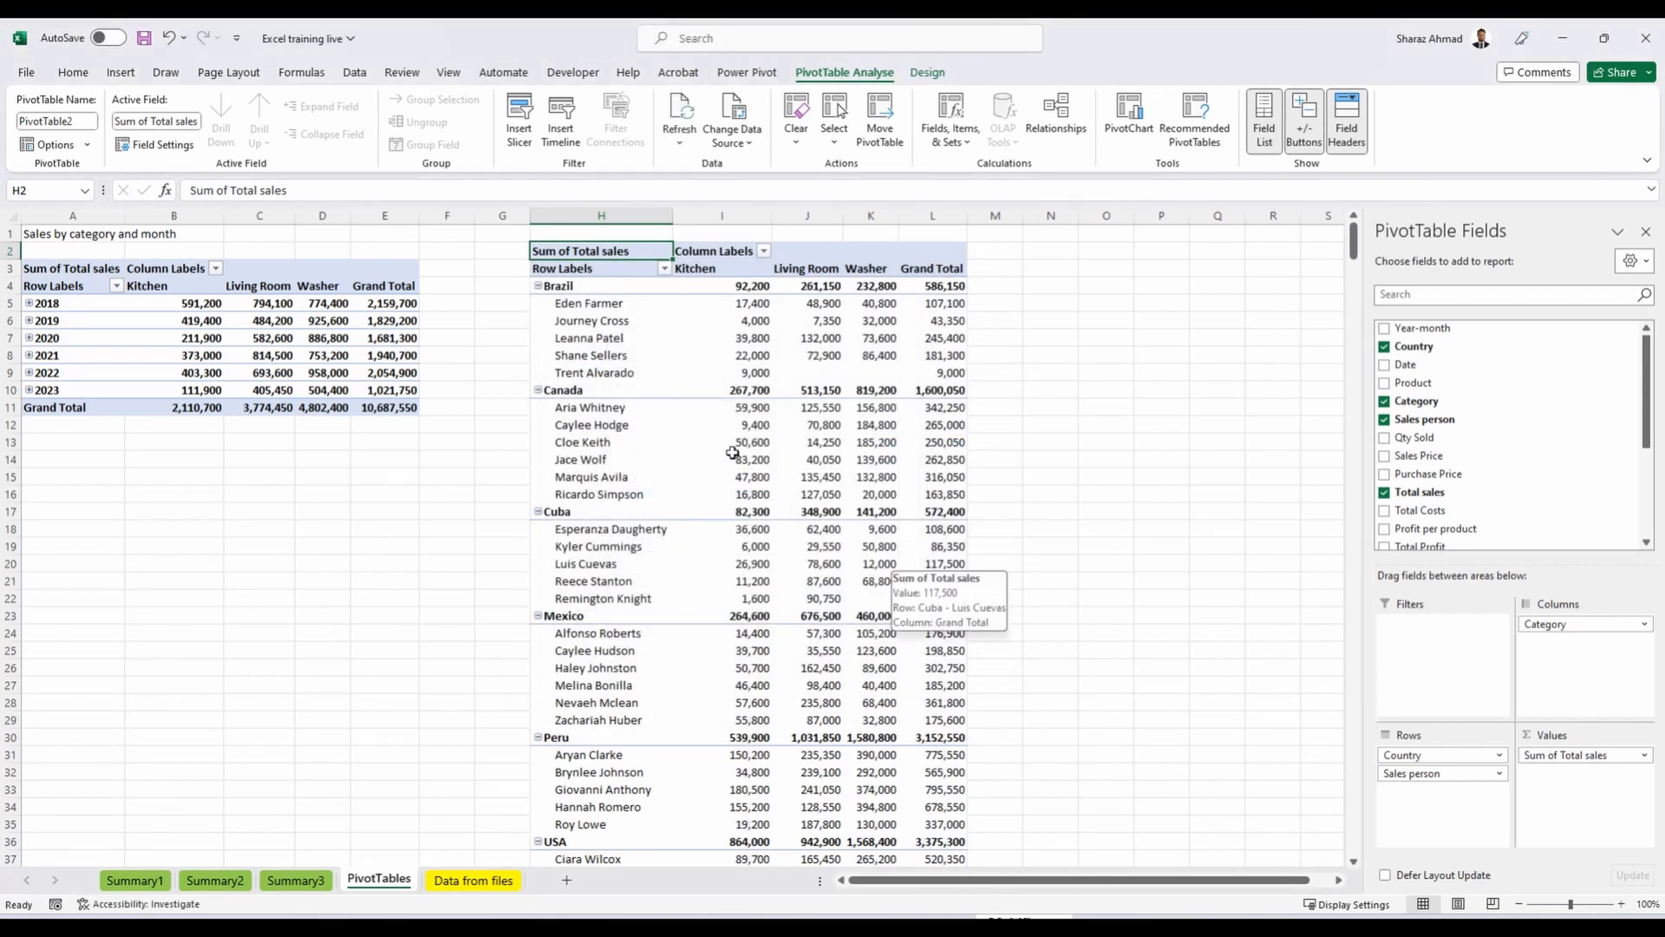
Insert cells at H1:L1 above the second PivotTable, shifting the cells down.
left_click(586, 230)
key("shift+Right")
key("shift+Right")
key("shift+Right")
key("shift+Right")
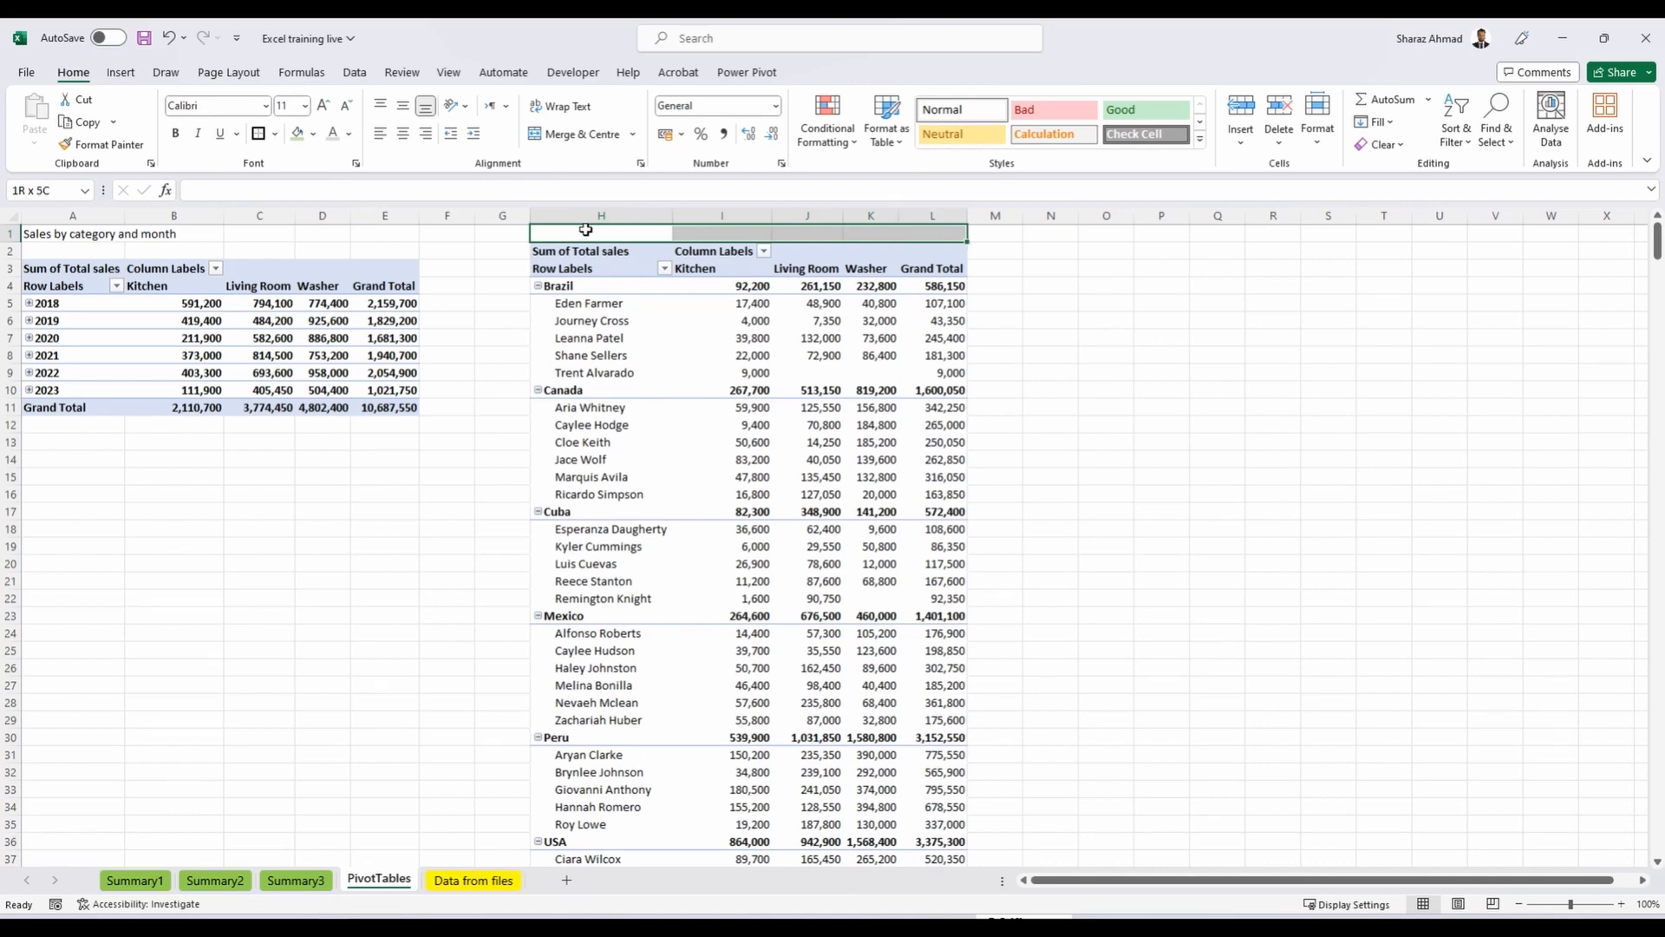
left_click(1240, 137)
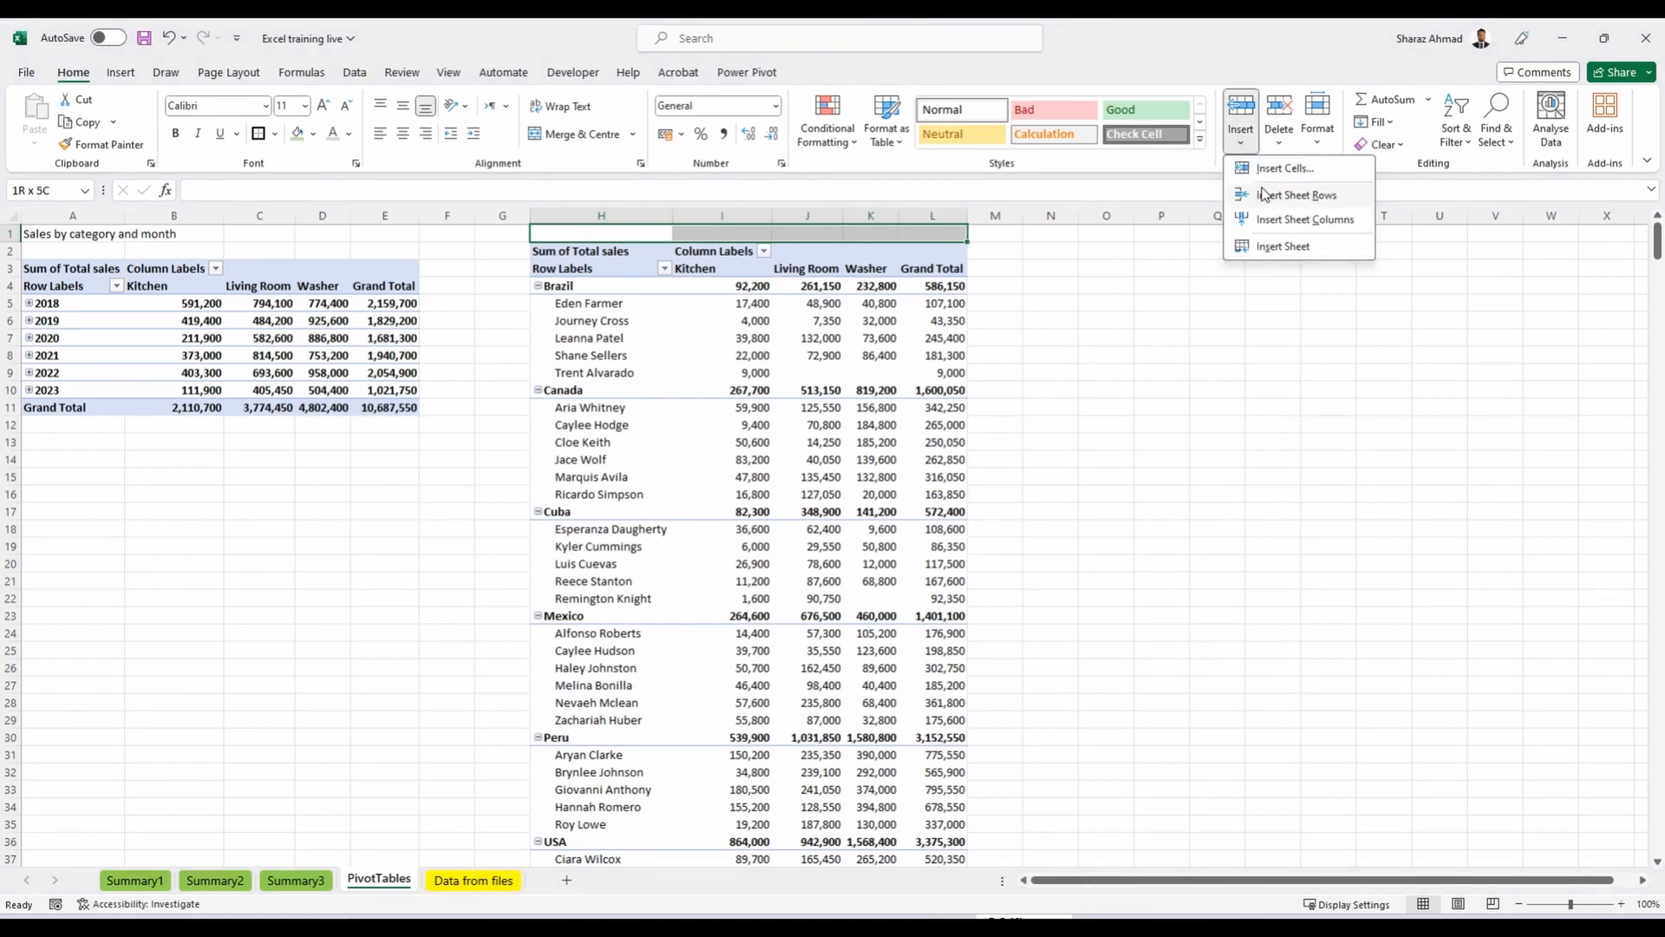
left_click(1268, 171)
left_click(743, 568)
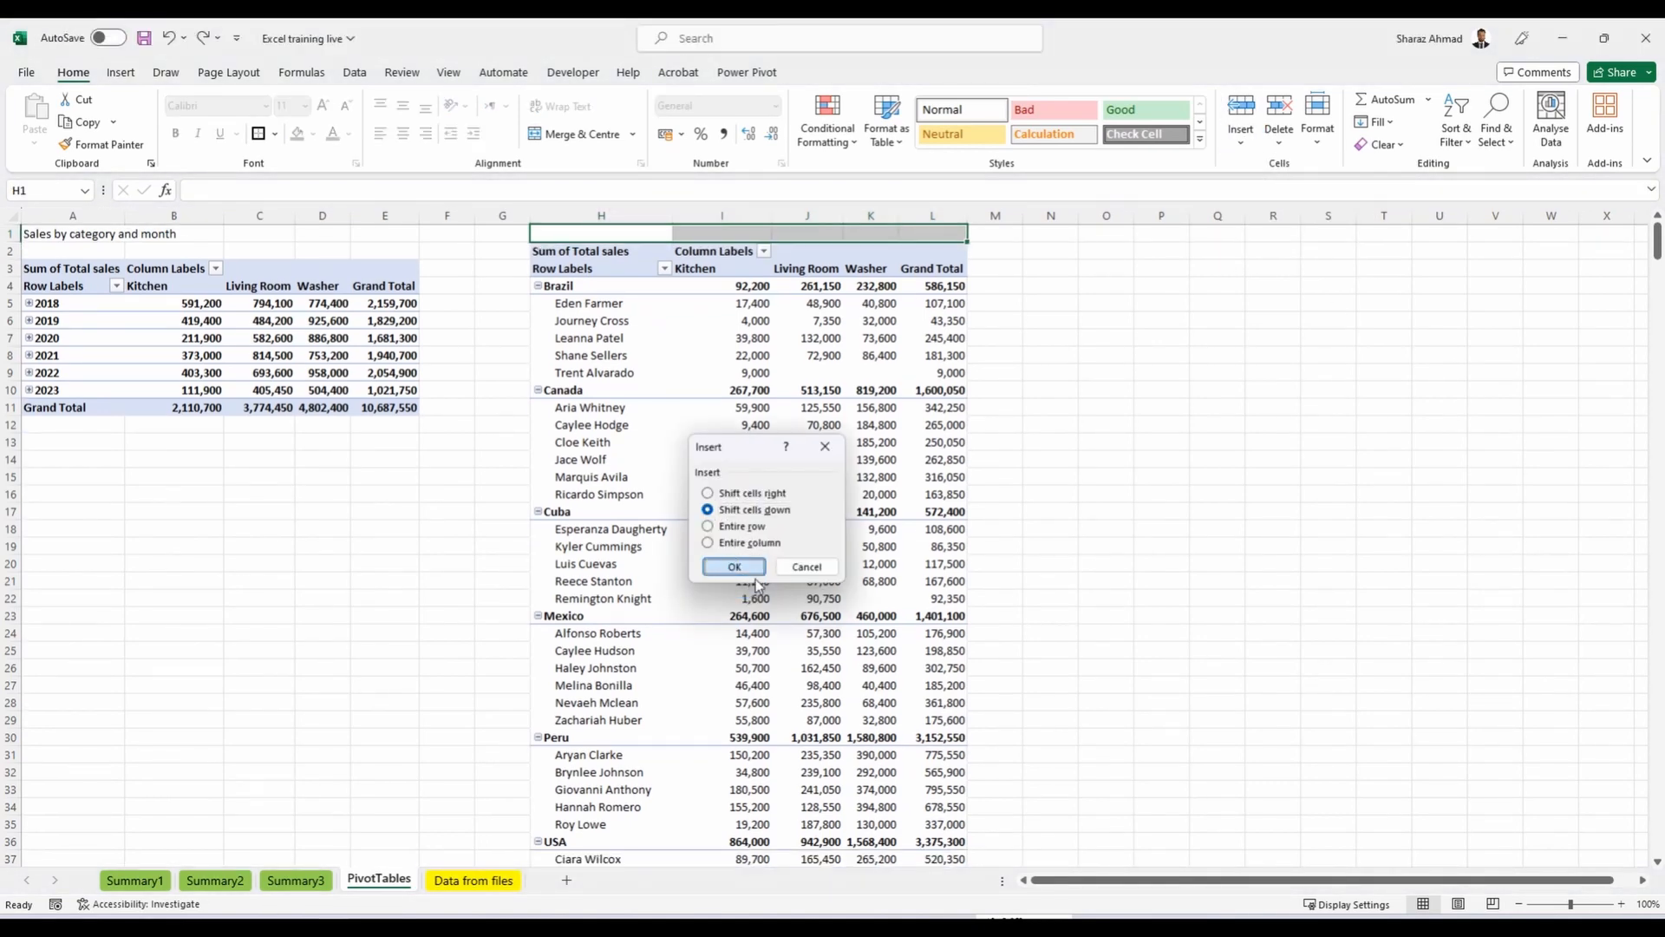
Enter the title "Sales by sales person and country" in cell H1 above the second PivotTable.
left_click(9, 269)
left_click(549, 235)
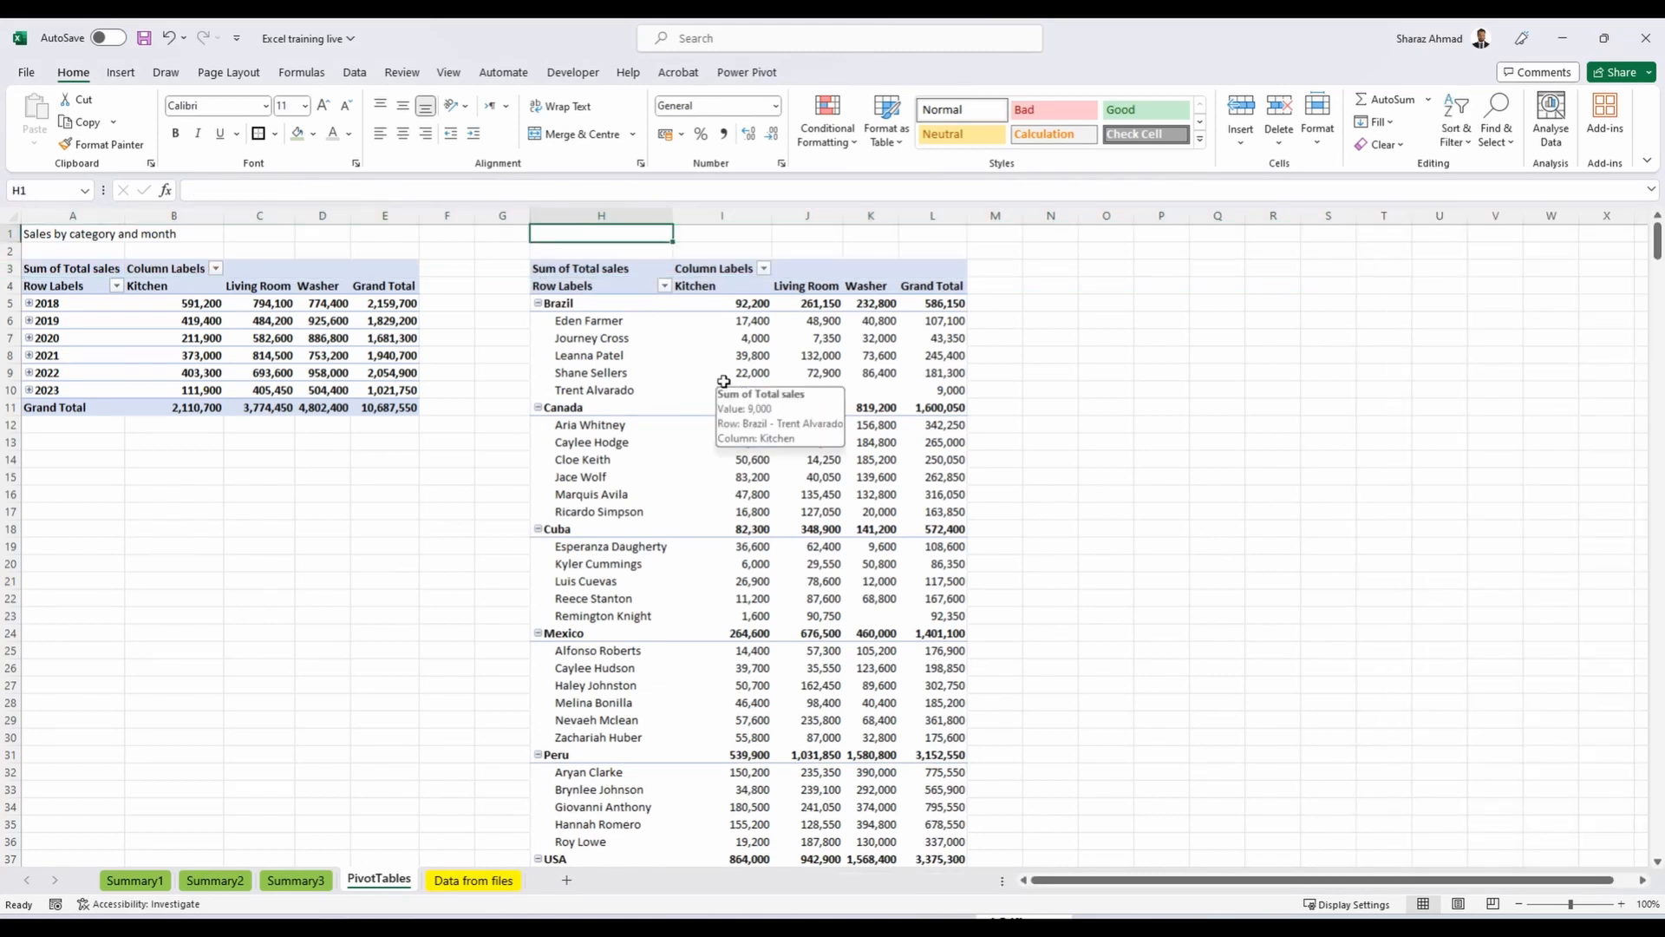
type("Sales")
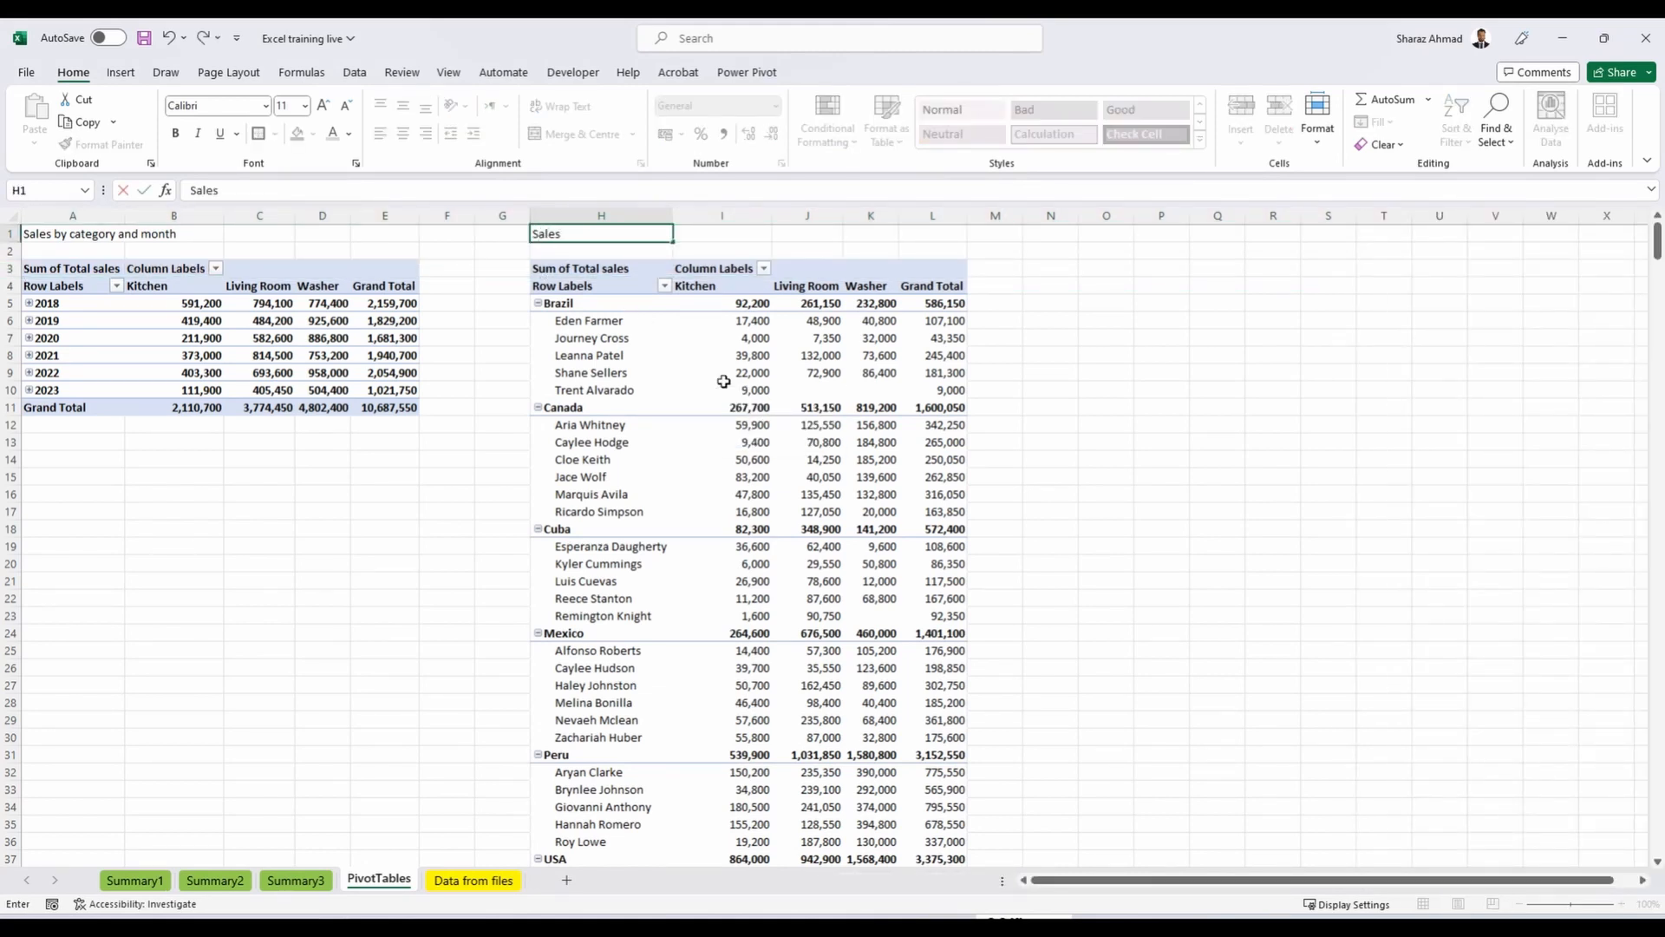
type(" by sales person and countr")
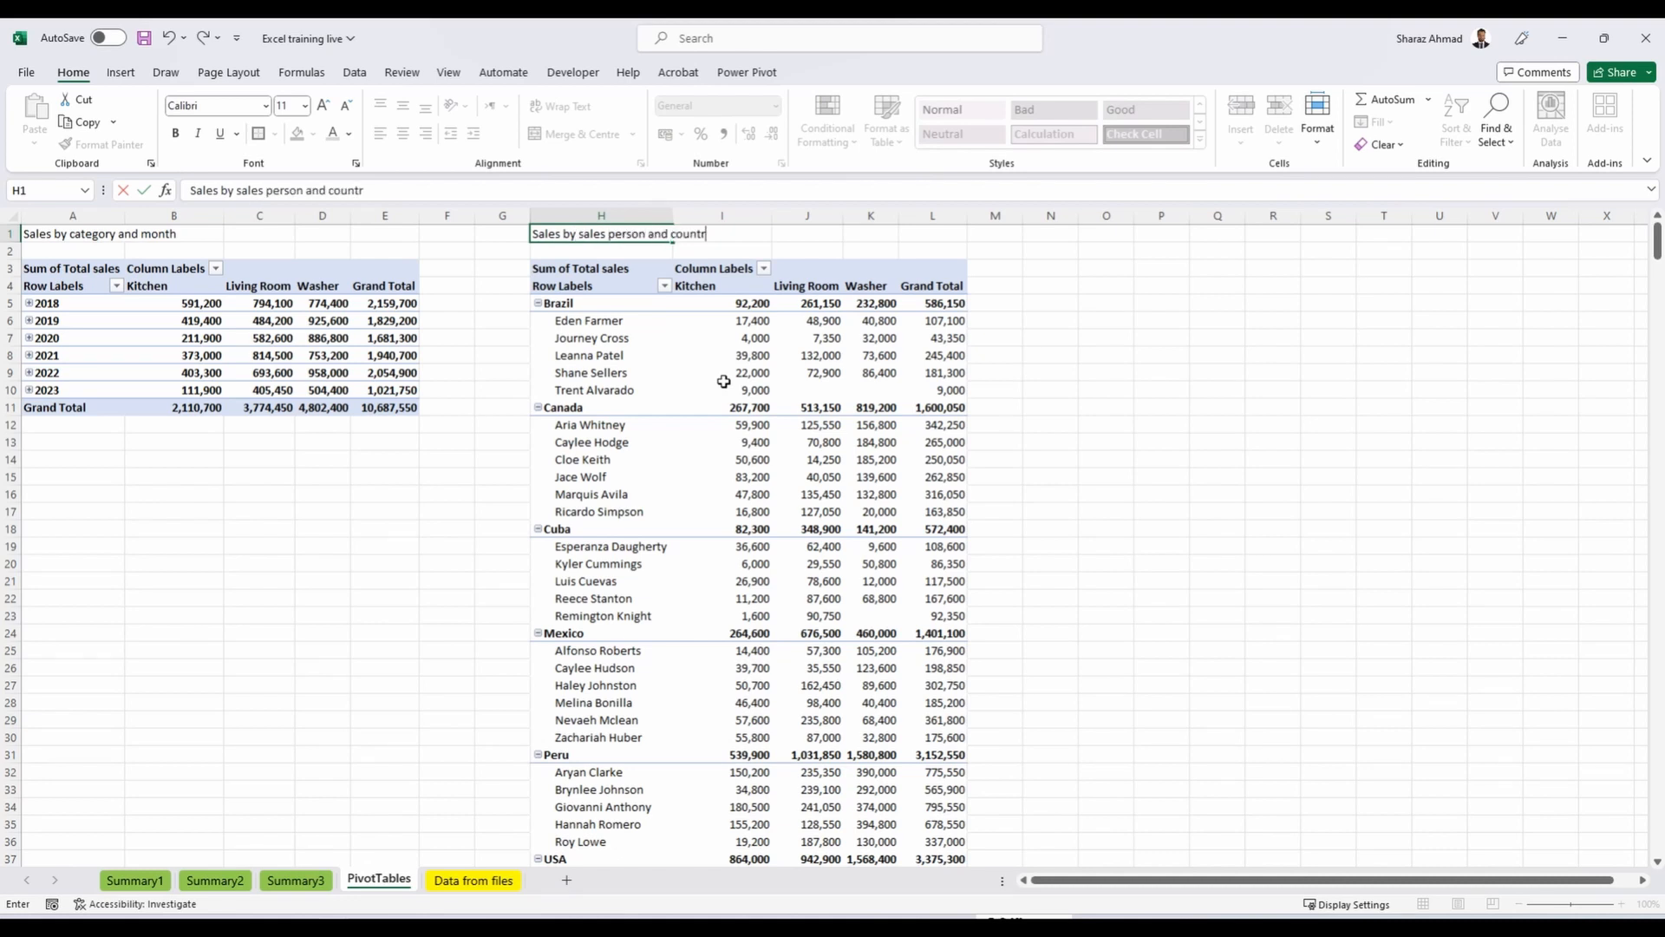
type("y")
key("Return")
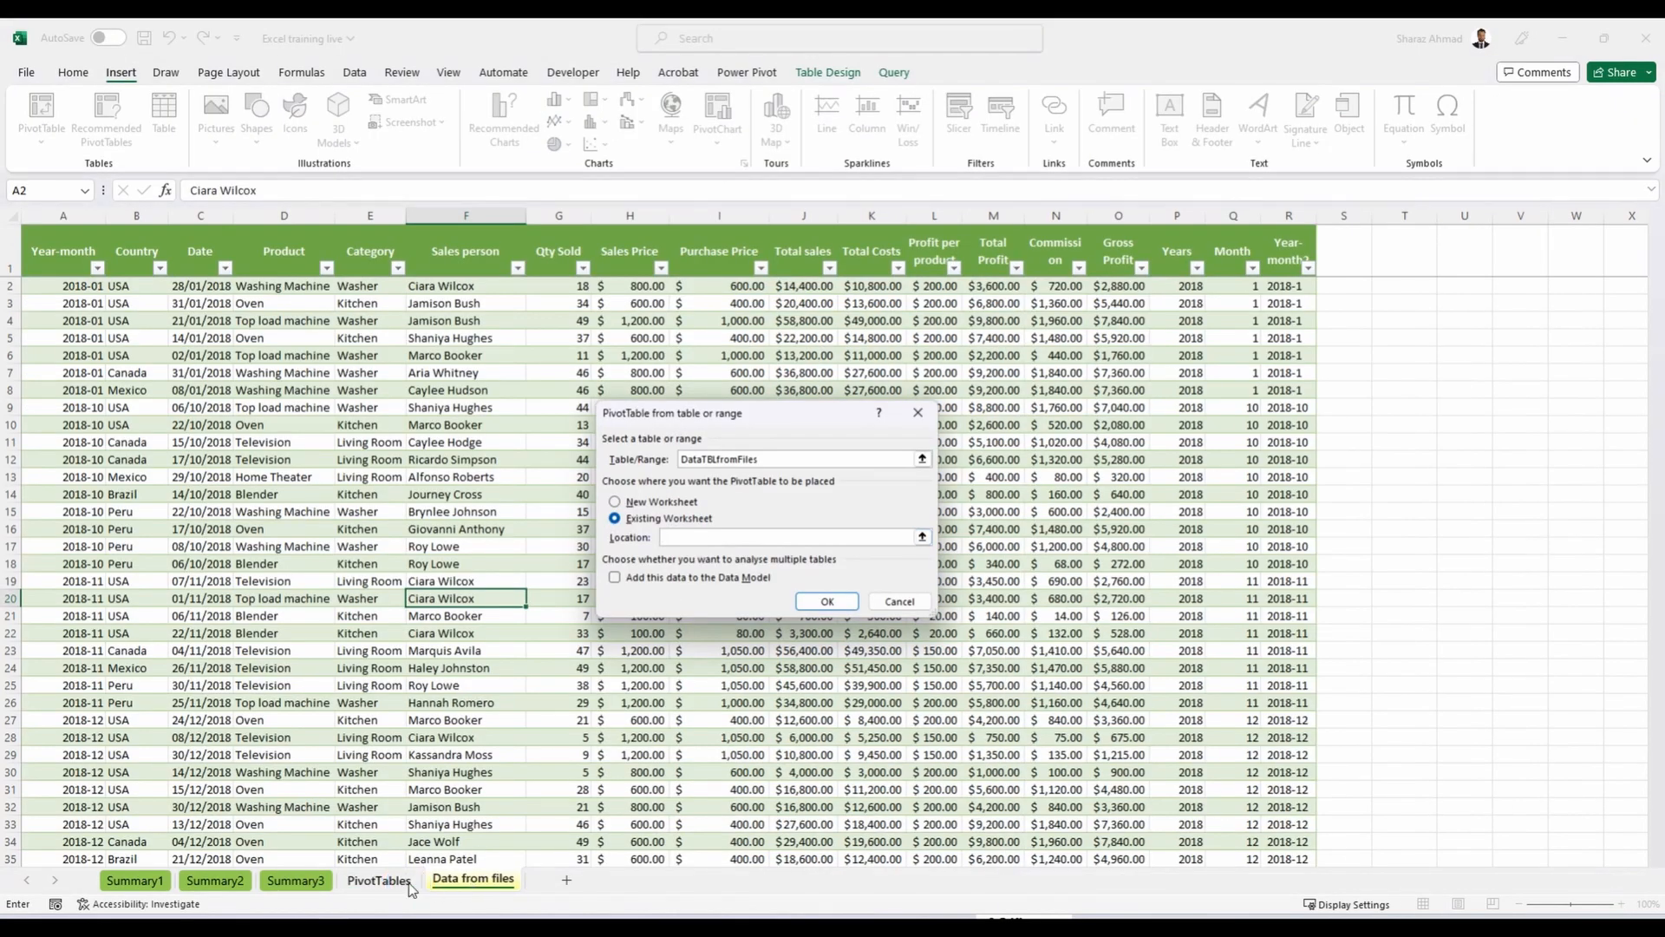
Insert a third PivotTable at cell O3 of the PivotTables sheet with Country as rows and Total sales as values.
left_click(404, 883)
left_click(1106, 267)
key("Return")
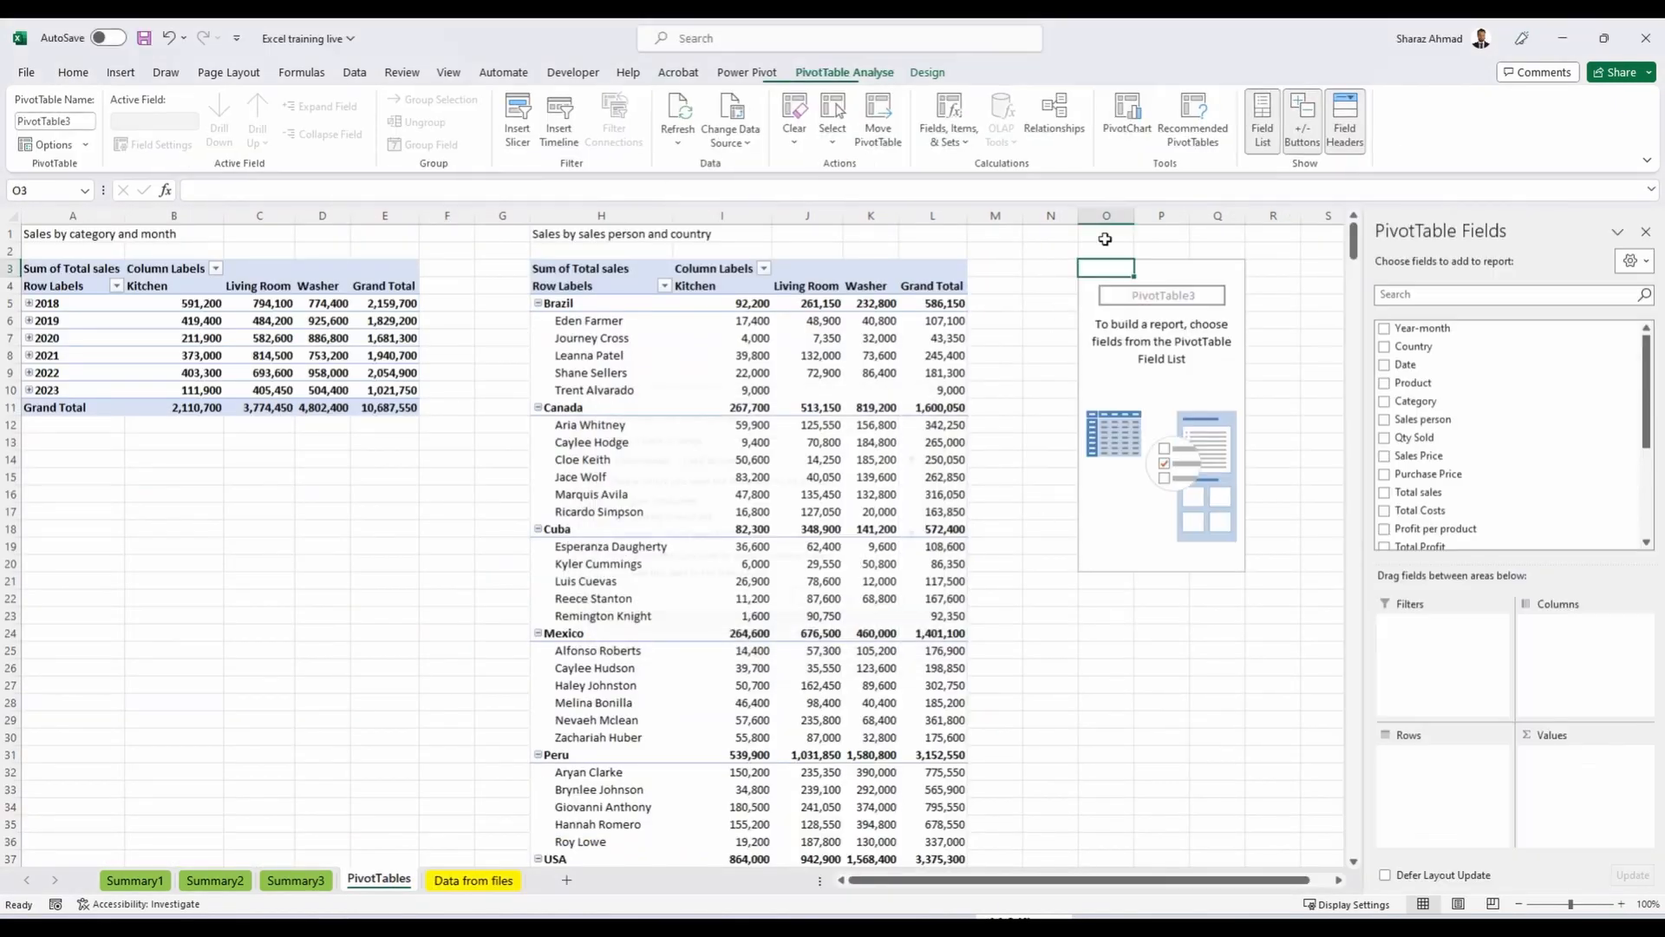
left_click_drag(1414, 346, 1440, 755)
left_click_drag(1419, 492, 1566, 754)
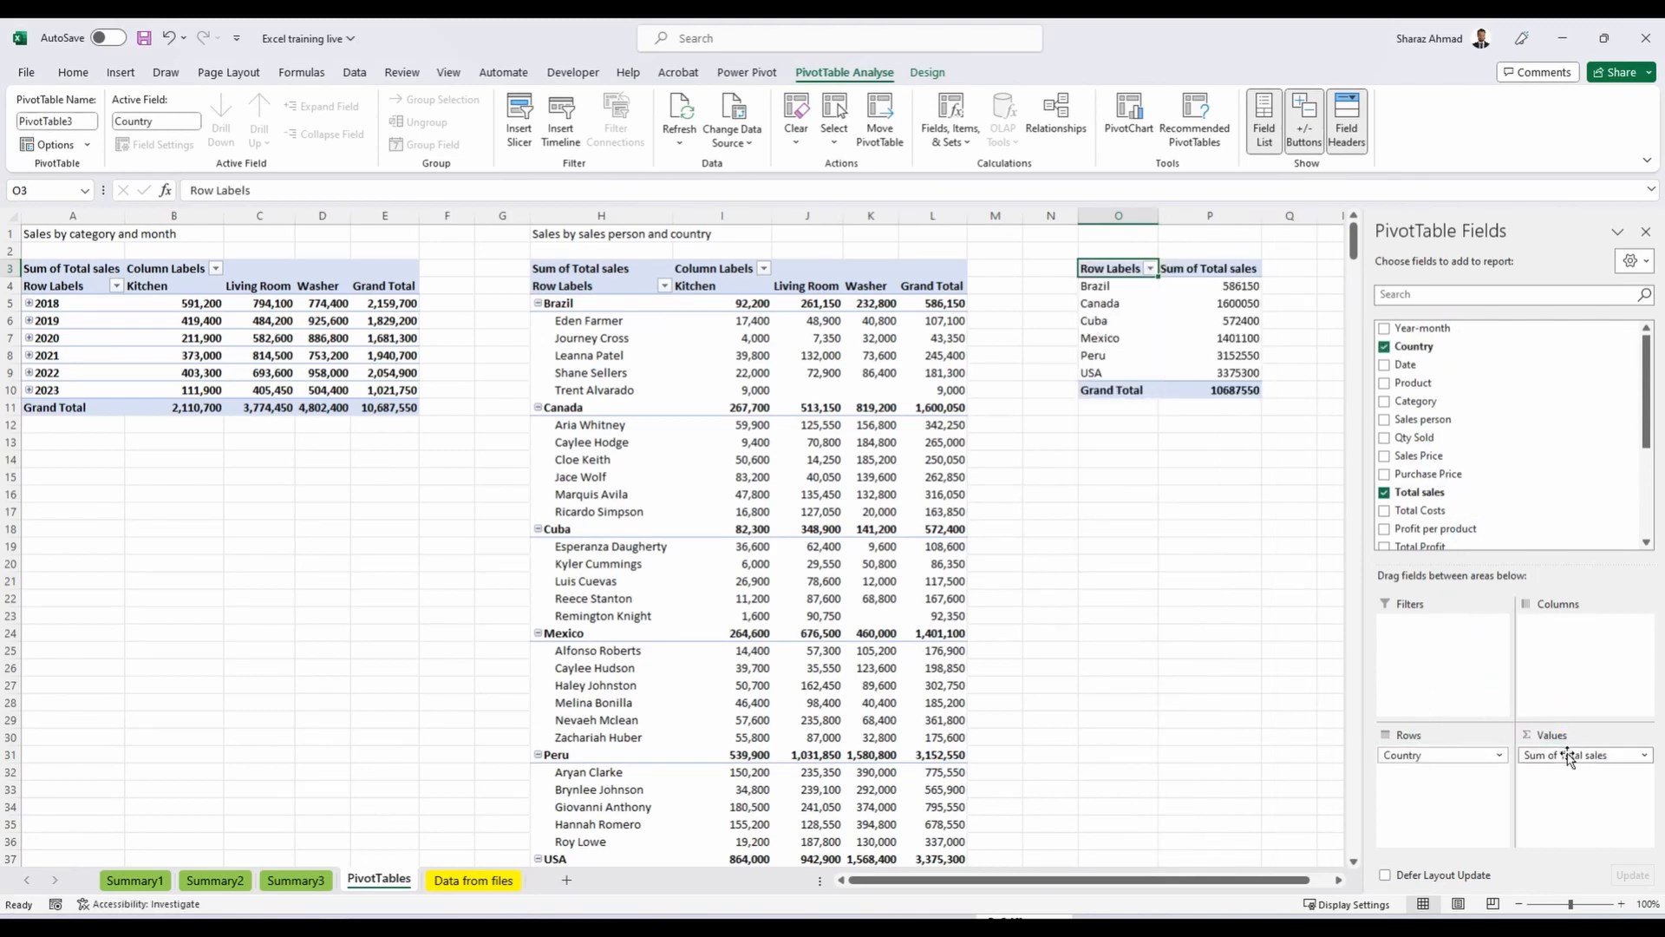
Format the third PivotTable's Sum of Total sales as a number with a 1000 separator and no decimals.
left_click(1569, 754)
left_click(1552, 733)
left_click(654, 600)
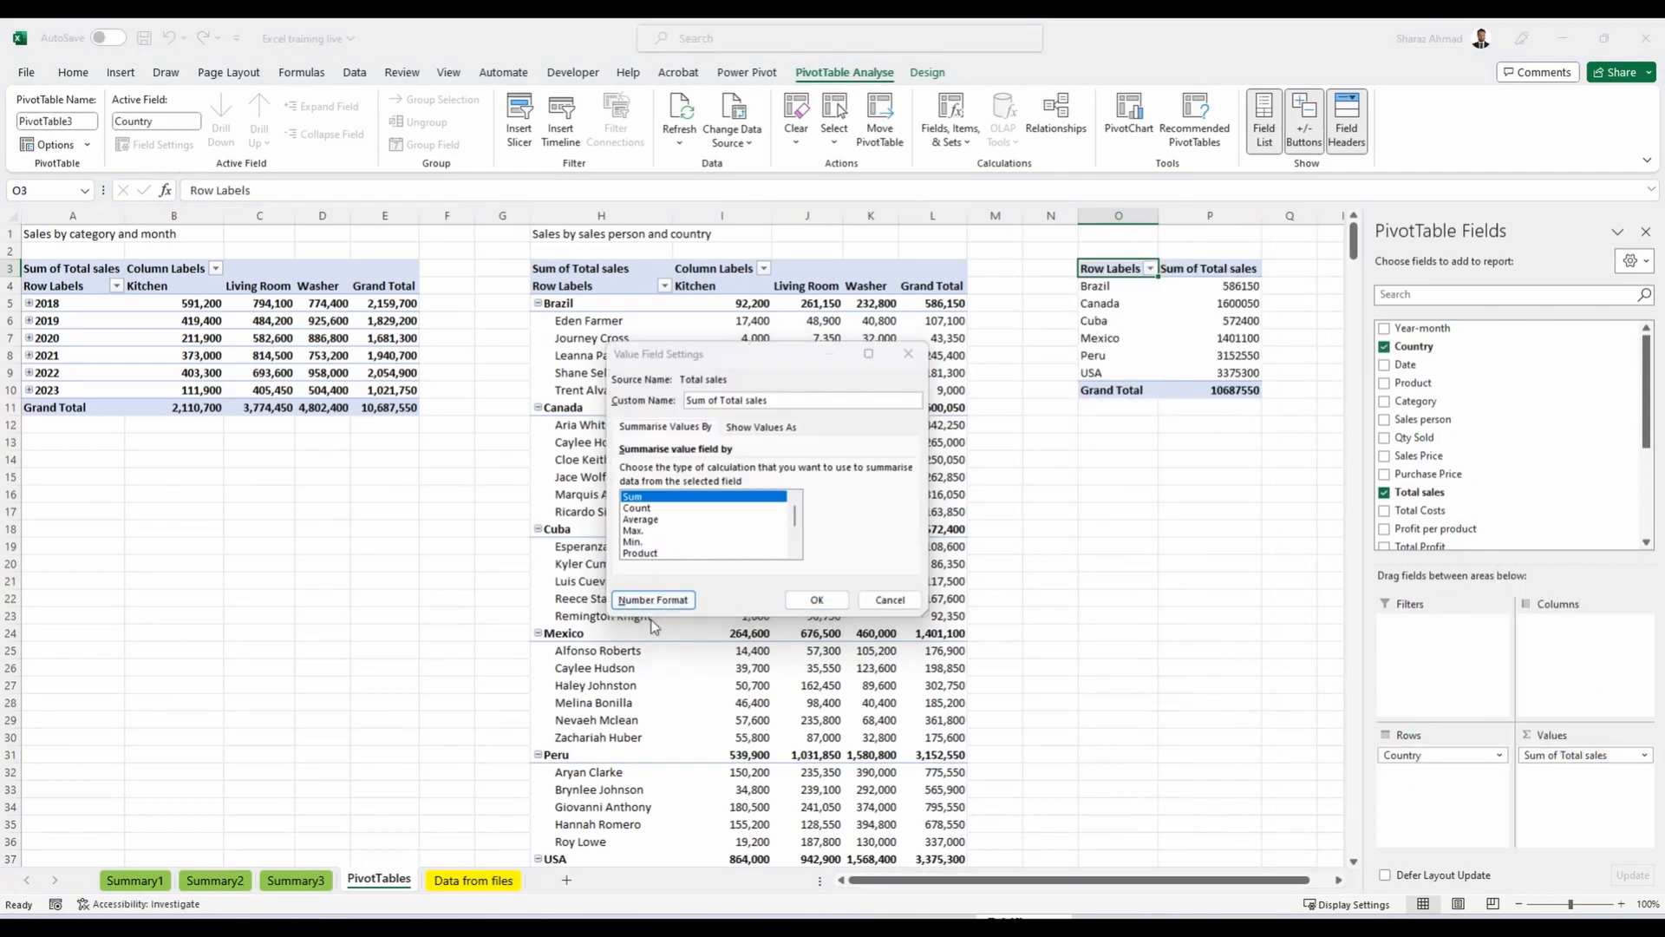
left_click(885, 674)
left_click(817, 600)
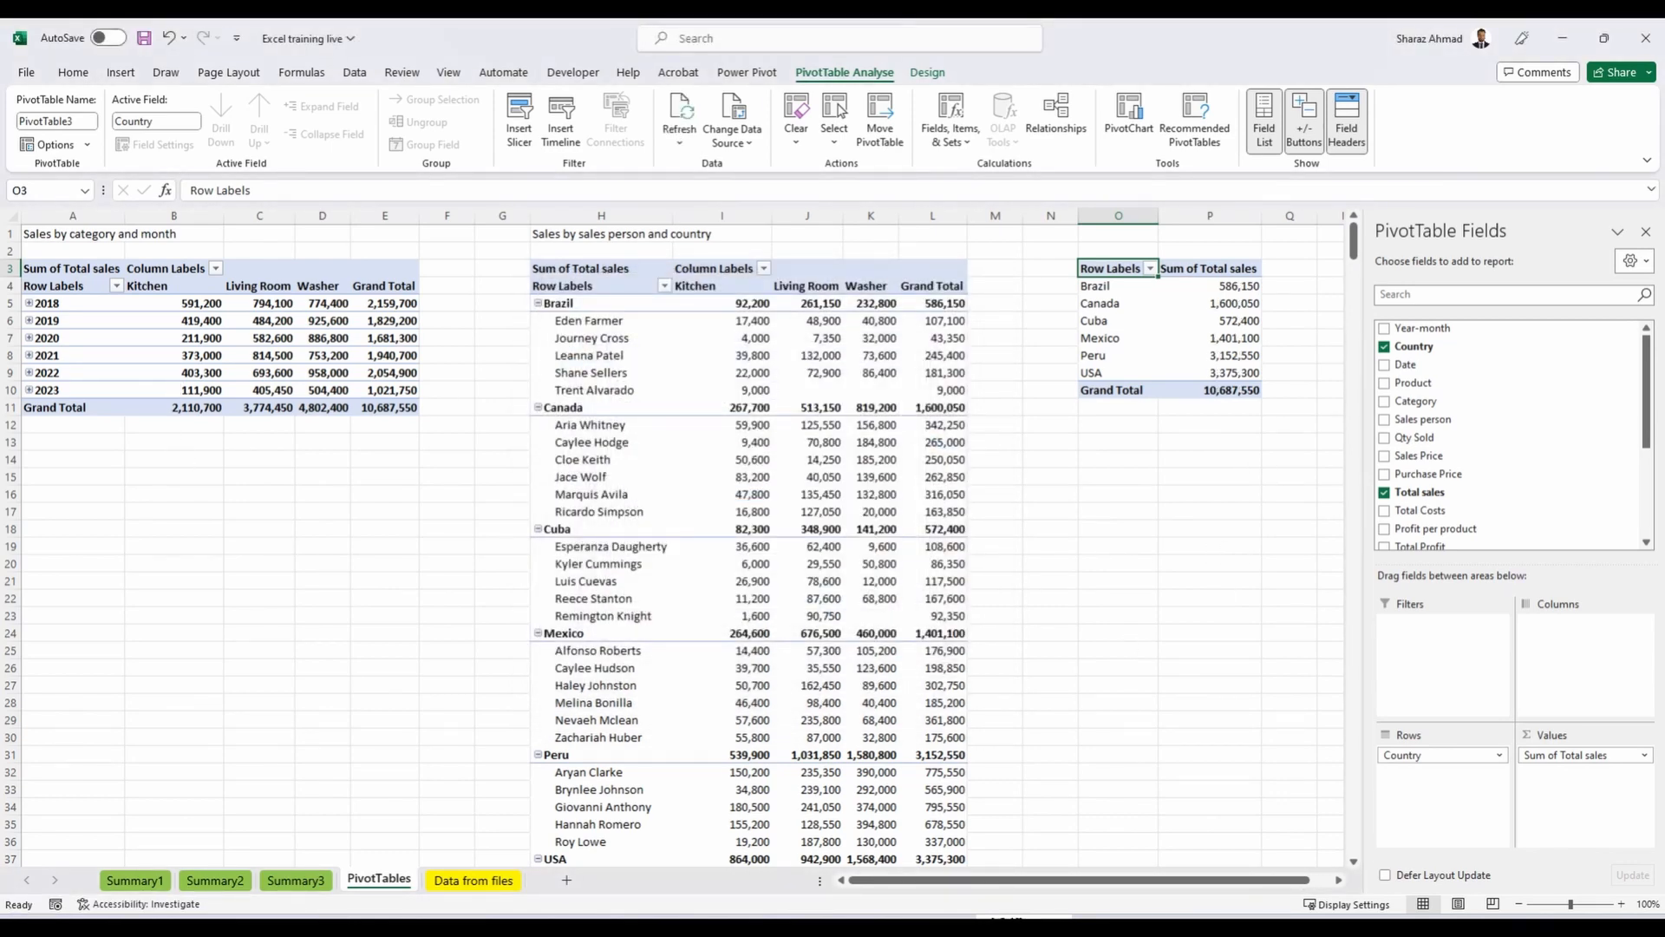
Insert a line PivotChart from the sales by category and month PivotTable and place it below that table.
left_click(384, 338)
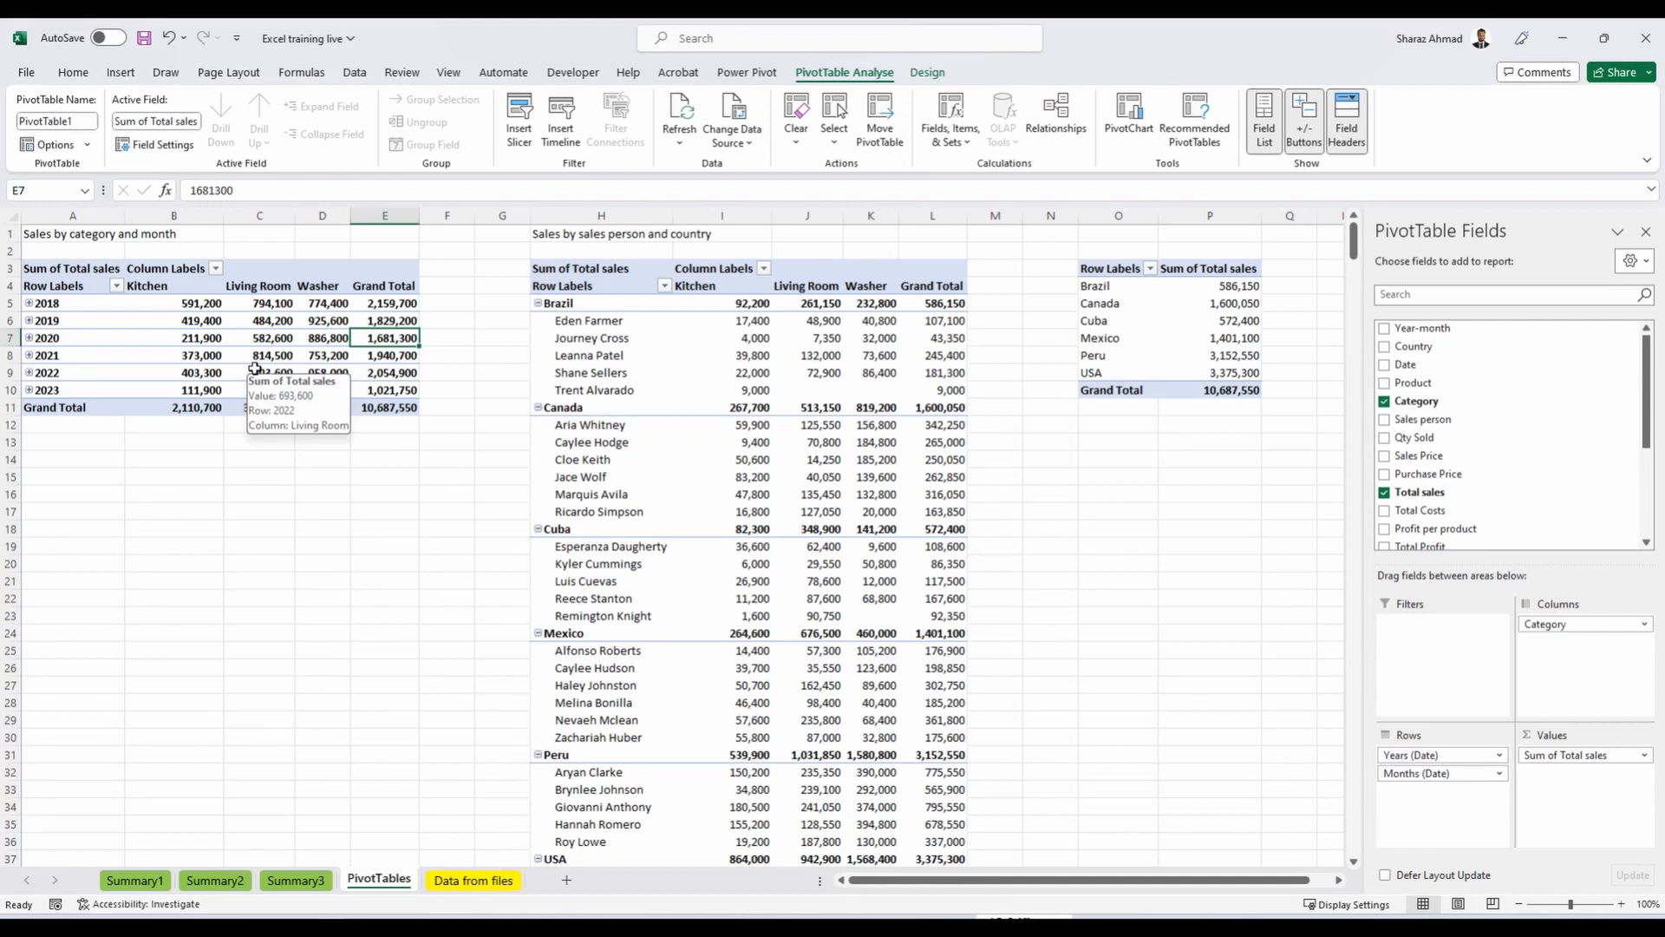
left_click(120, 74)
left_click(73, 302)
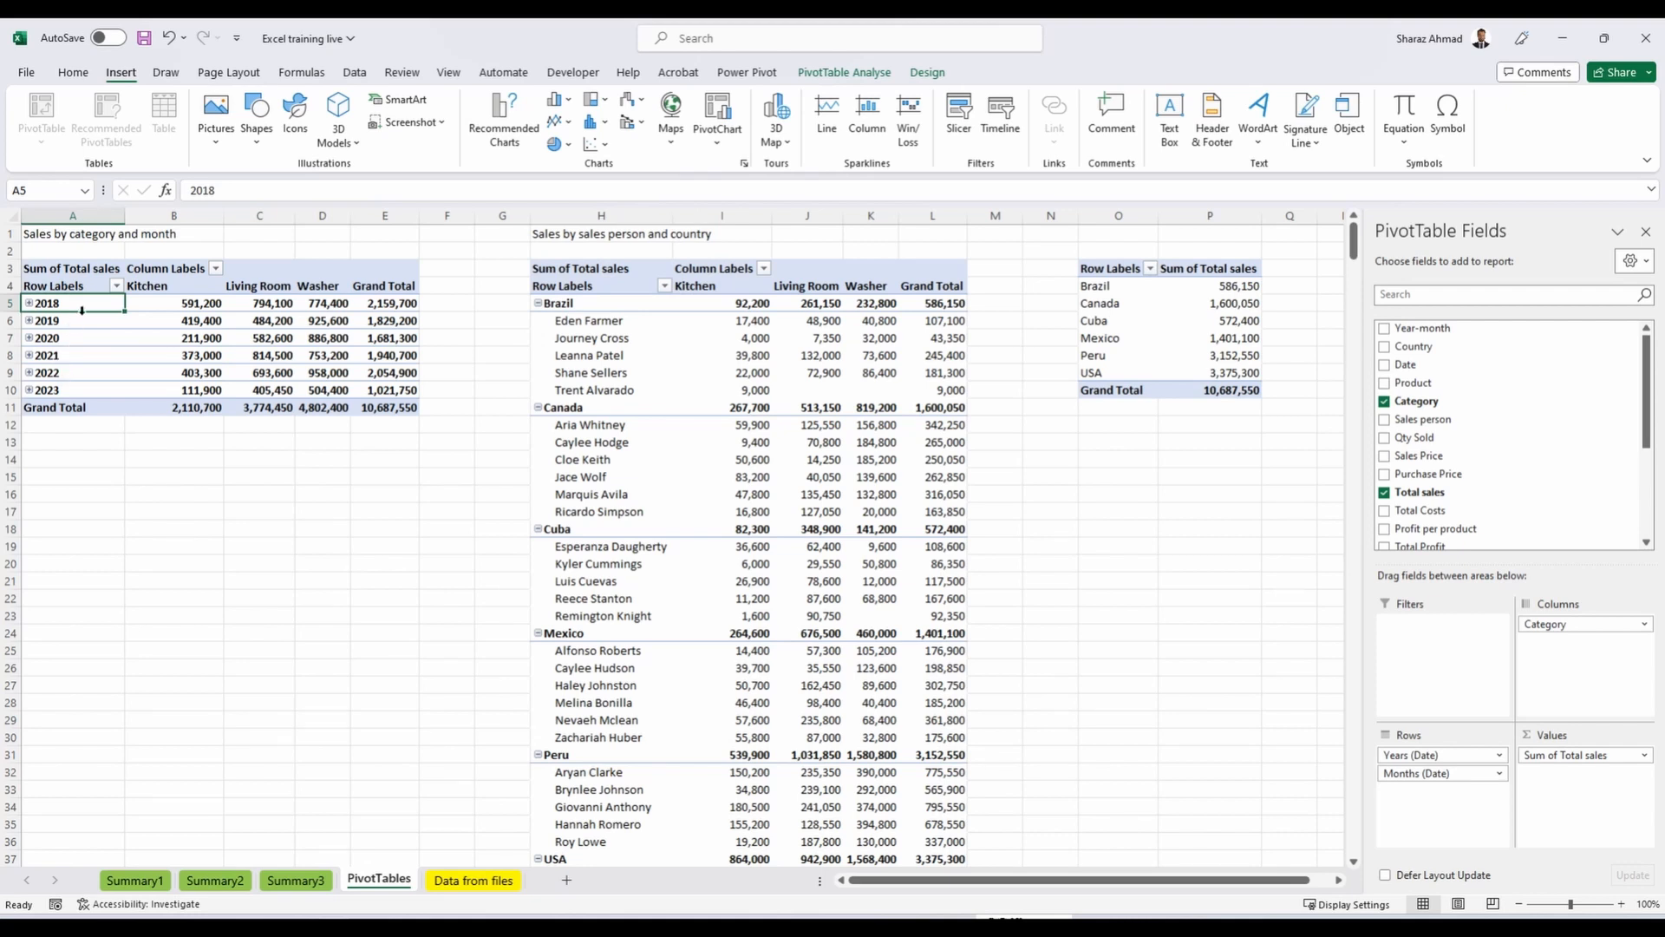
left_click_drag(69, 269, 391, 407)
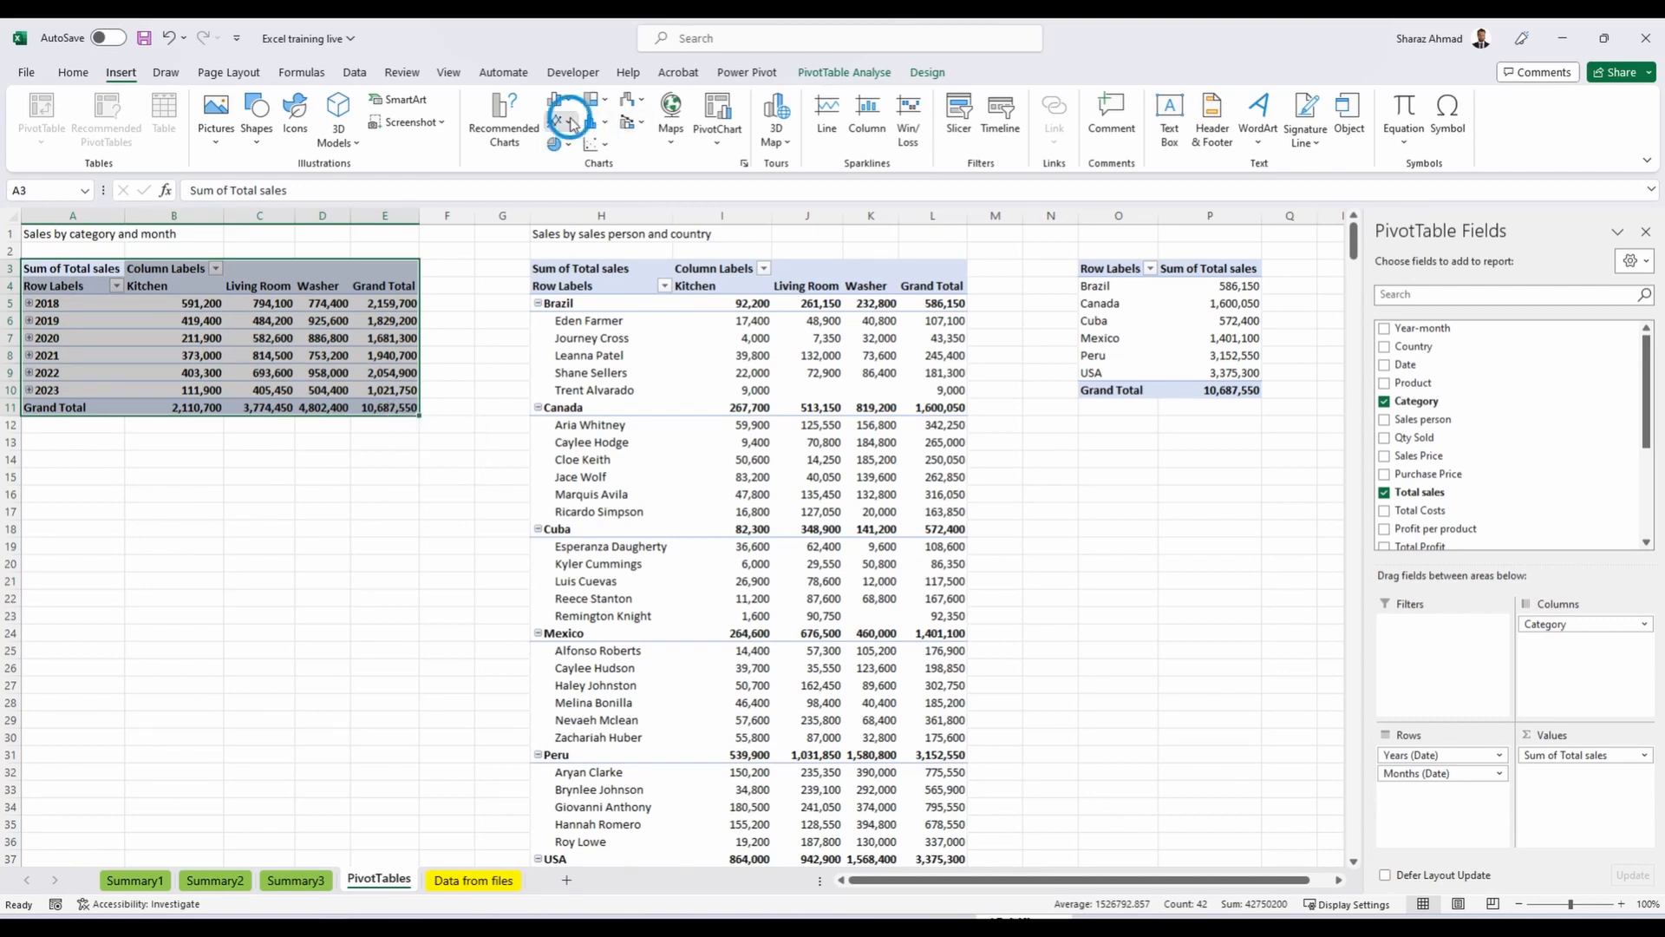
left_click(583, 127)
left_click(568, 170)
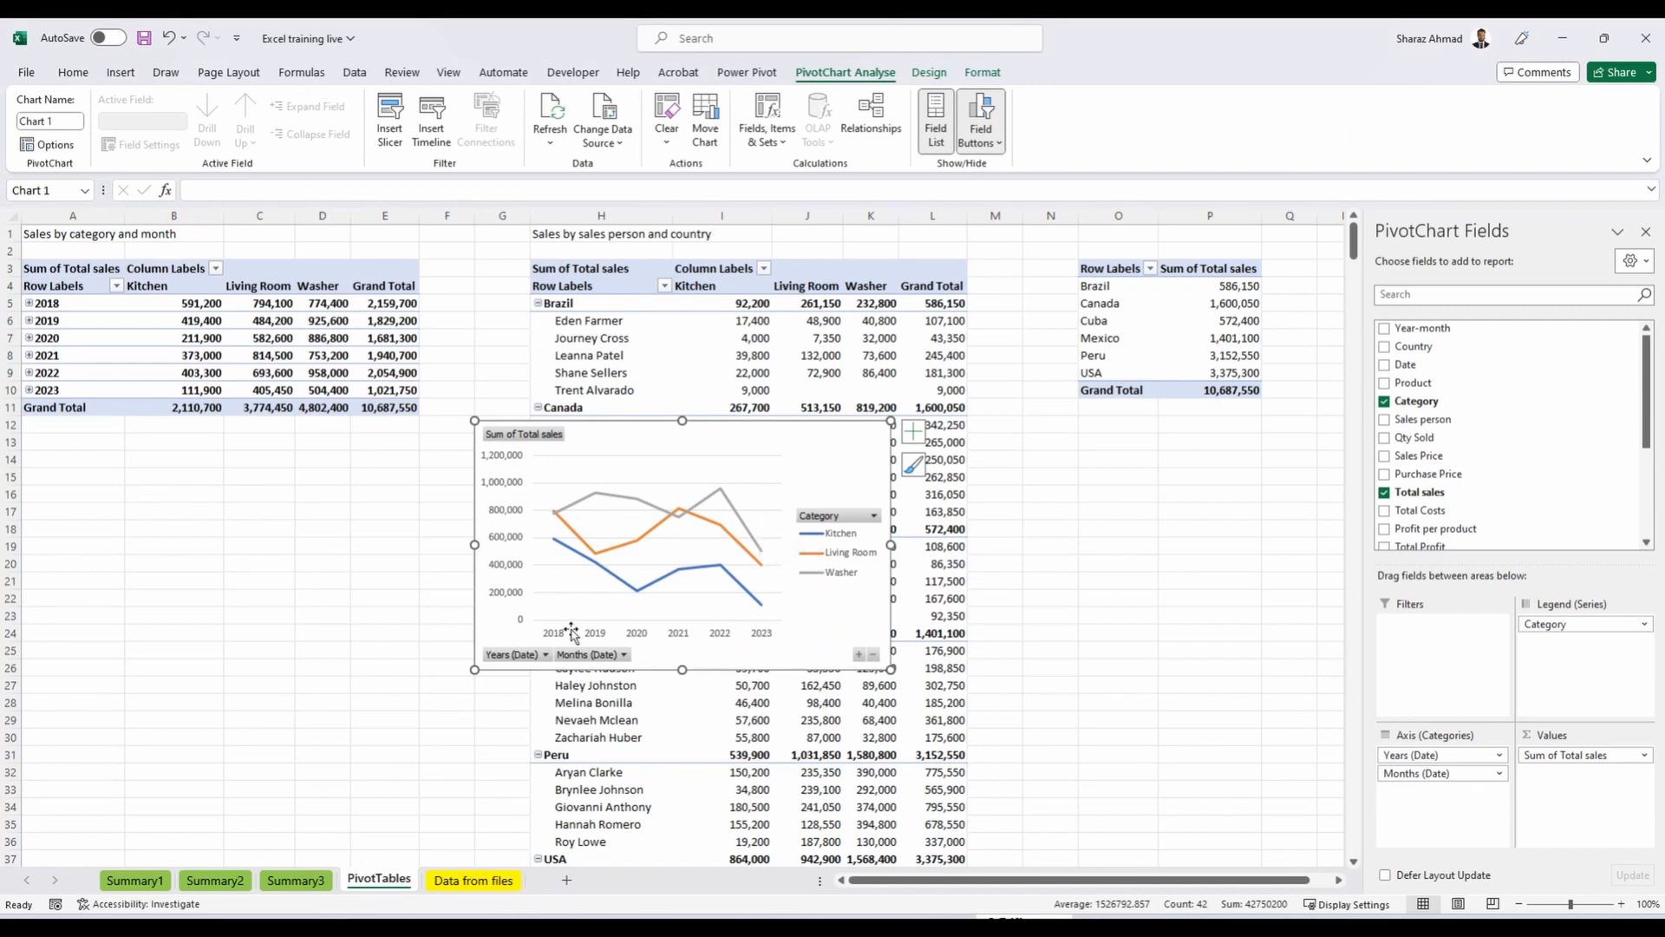
mouse_move(553, 525)
left_click_drag(863, 438, 472, 465)
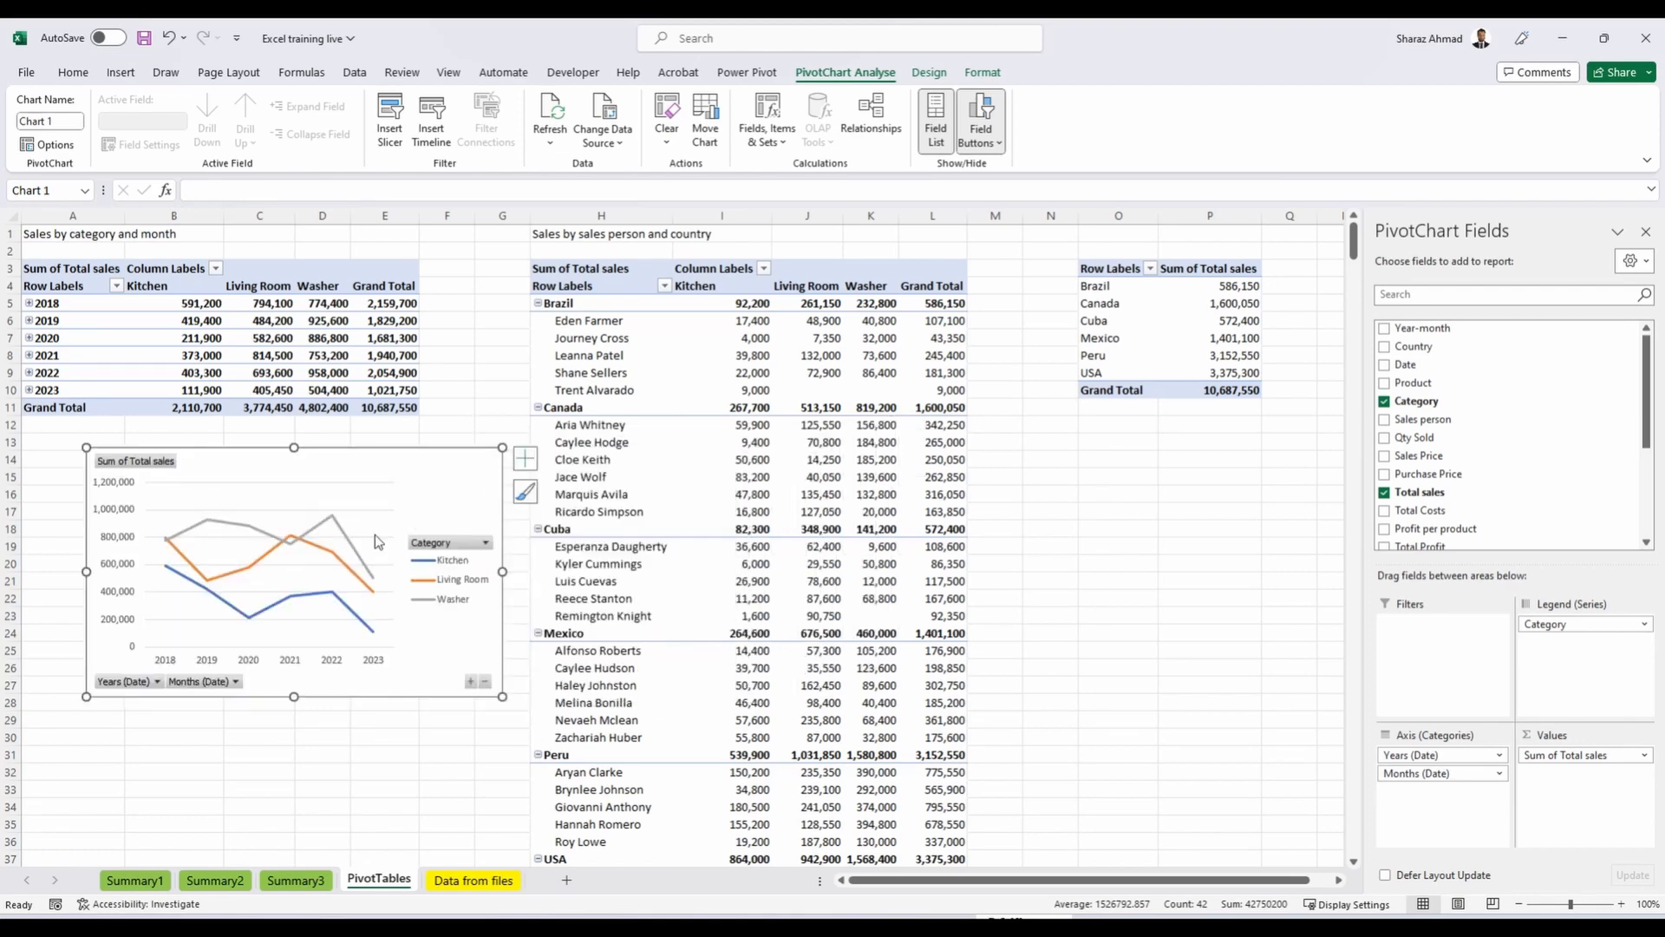
Add a new worksheet named Dashboard and move the line chart onto it.
left_click(520, 663)
key("shift+F11")
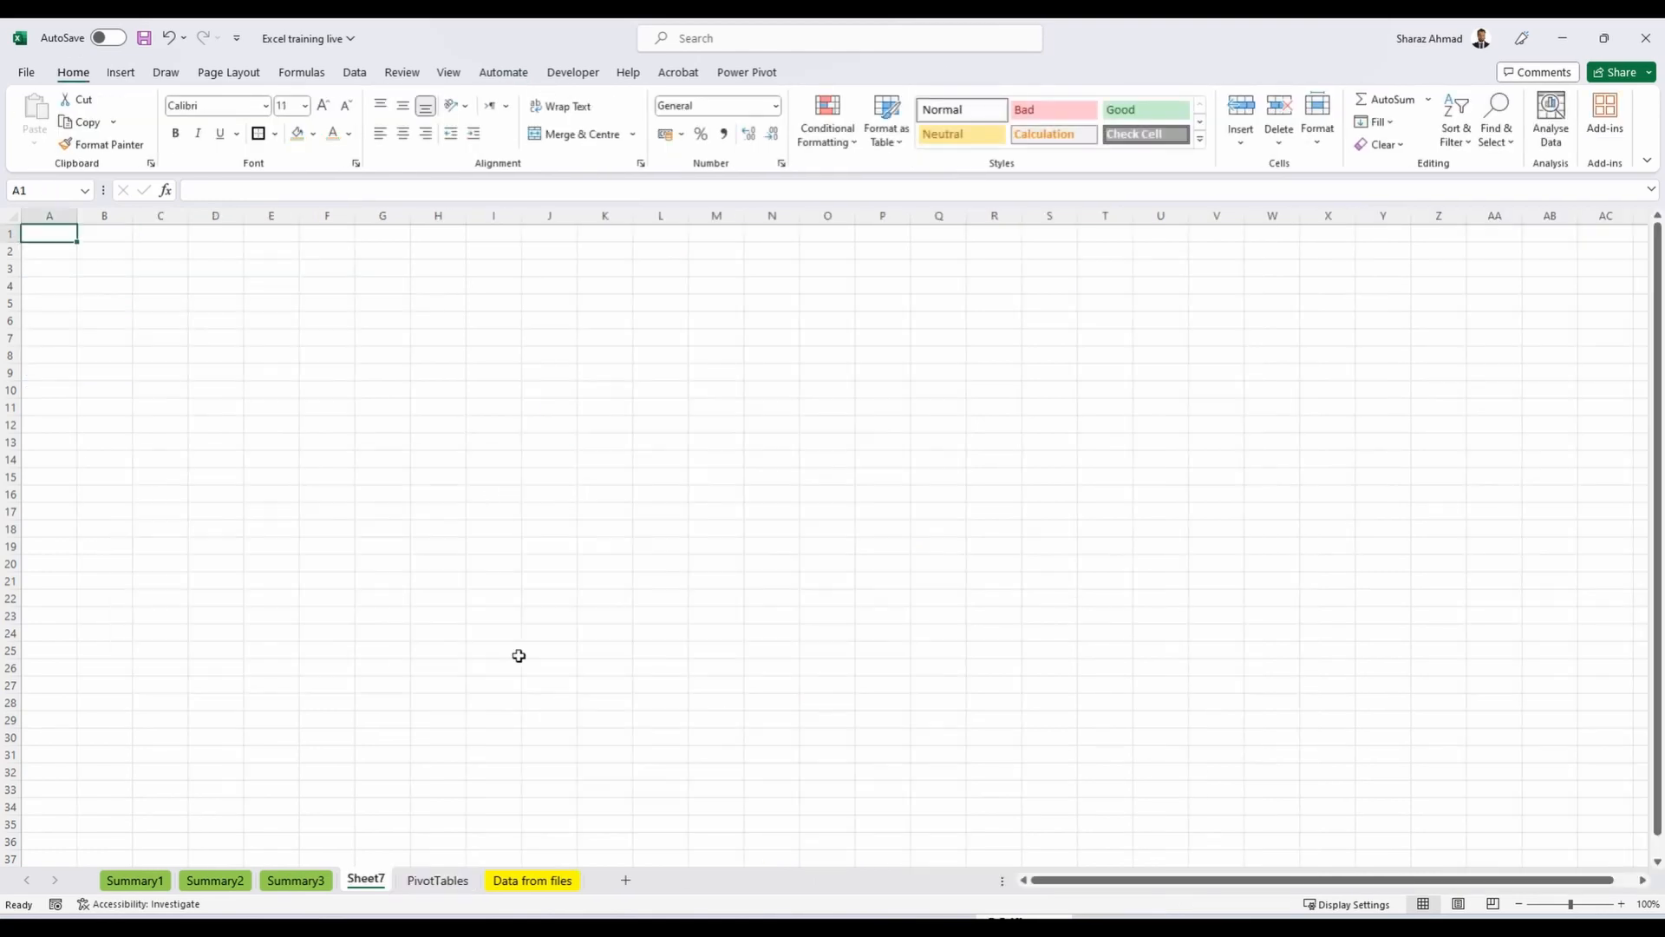
key("alt+h")
type("or")
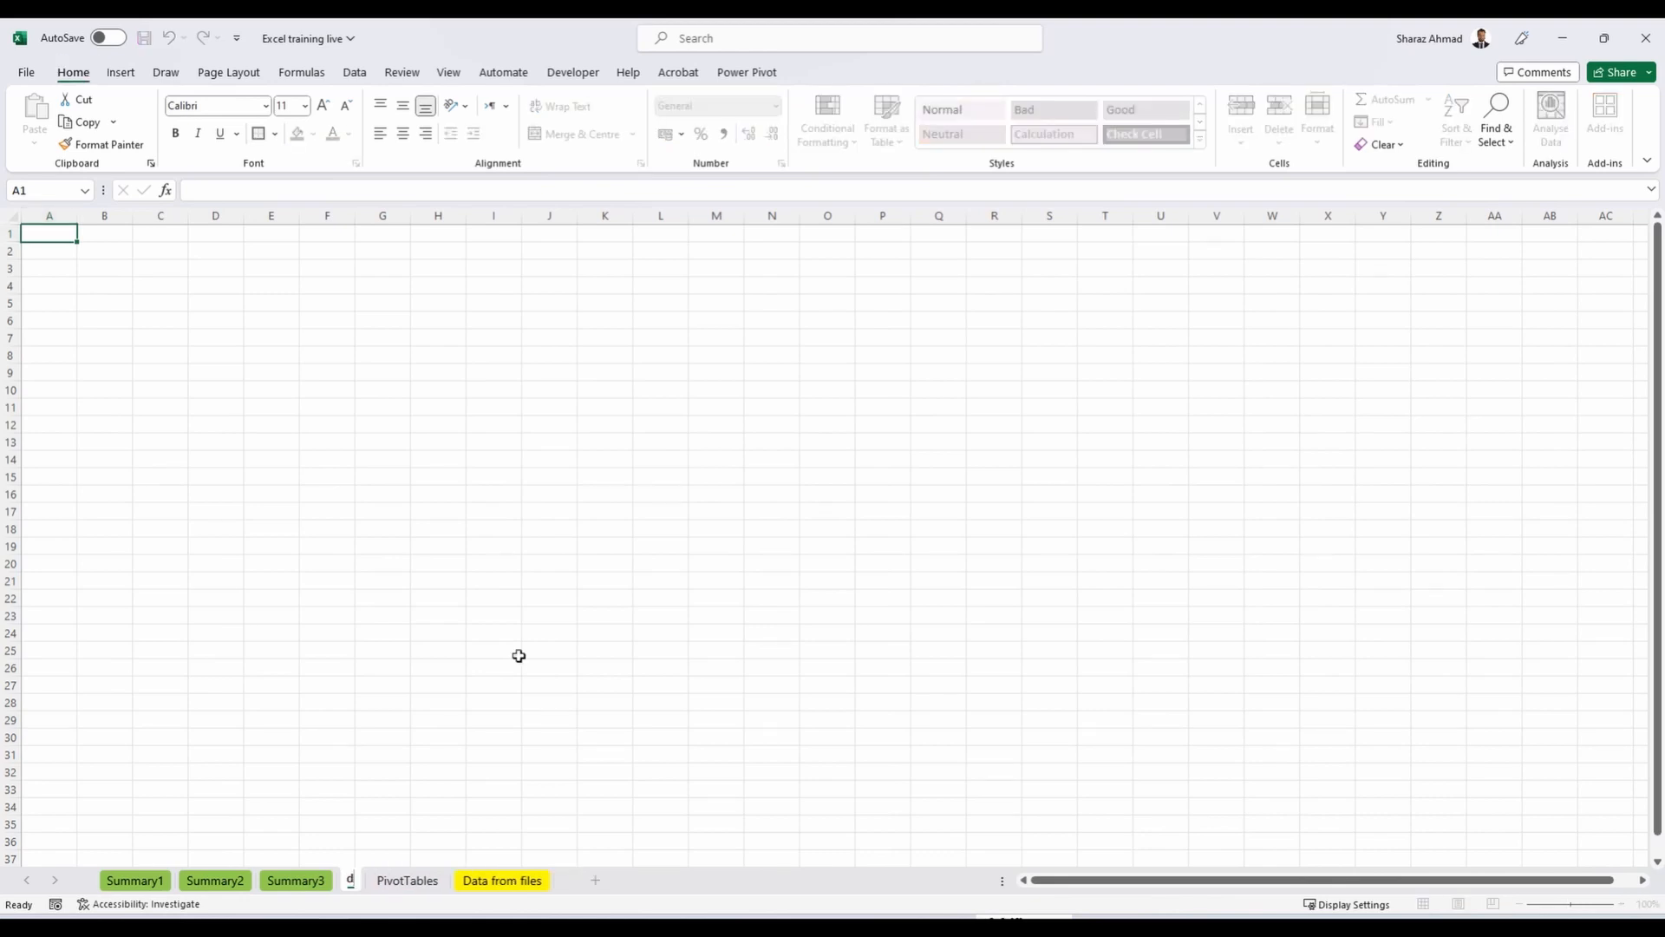
type("Dashboard")
key("Return")
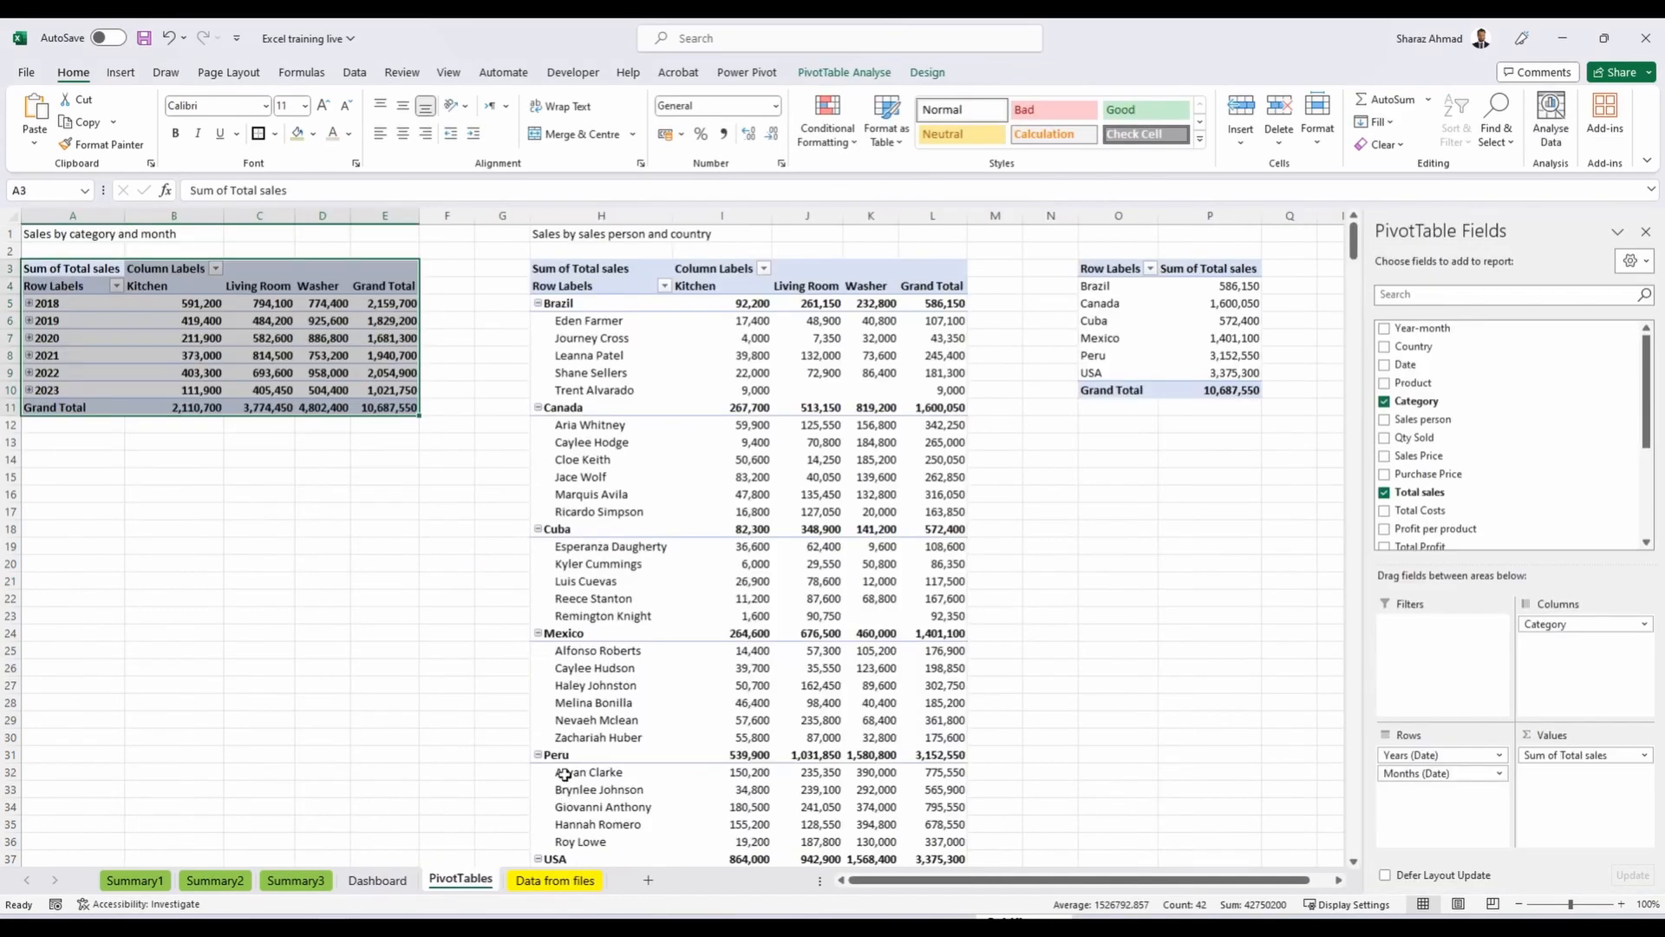
Insert a clustered bar PivotChart from the sales by sales person and country PivotTable.
left_click(719, 441)
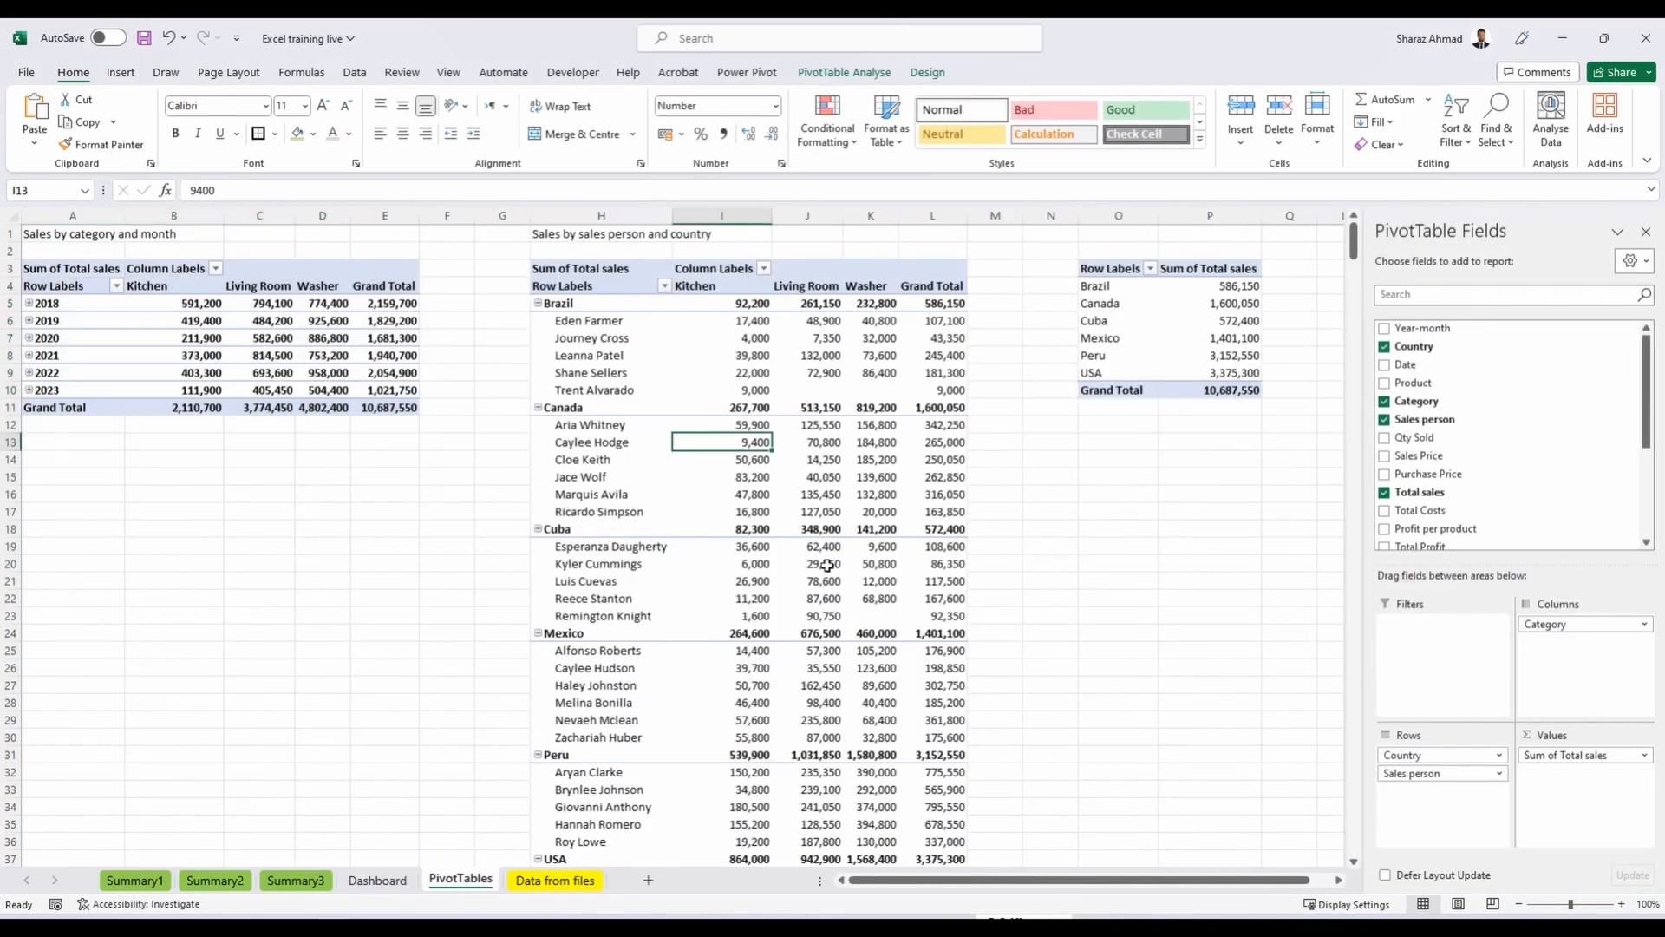
left_click(646, 356)
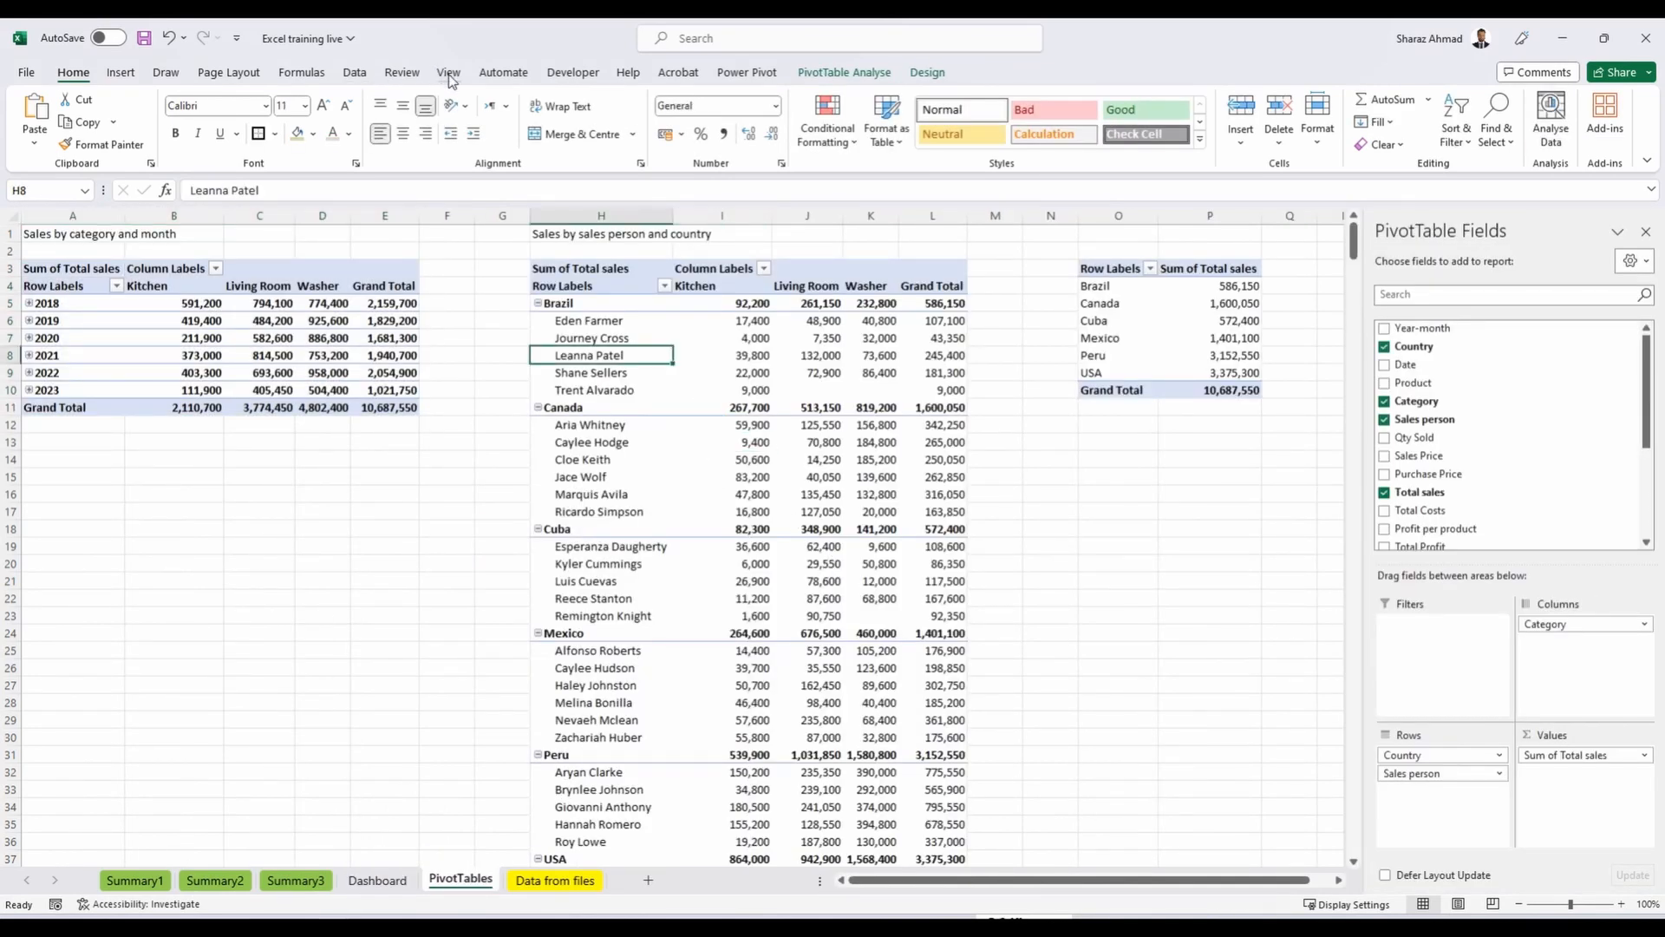
left_click(120, 72)
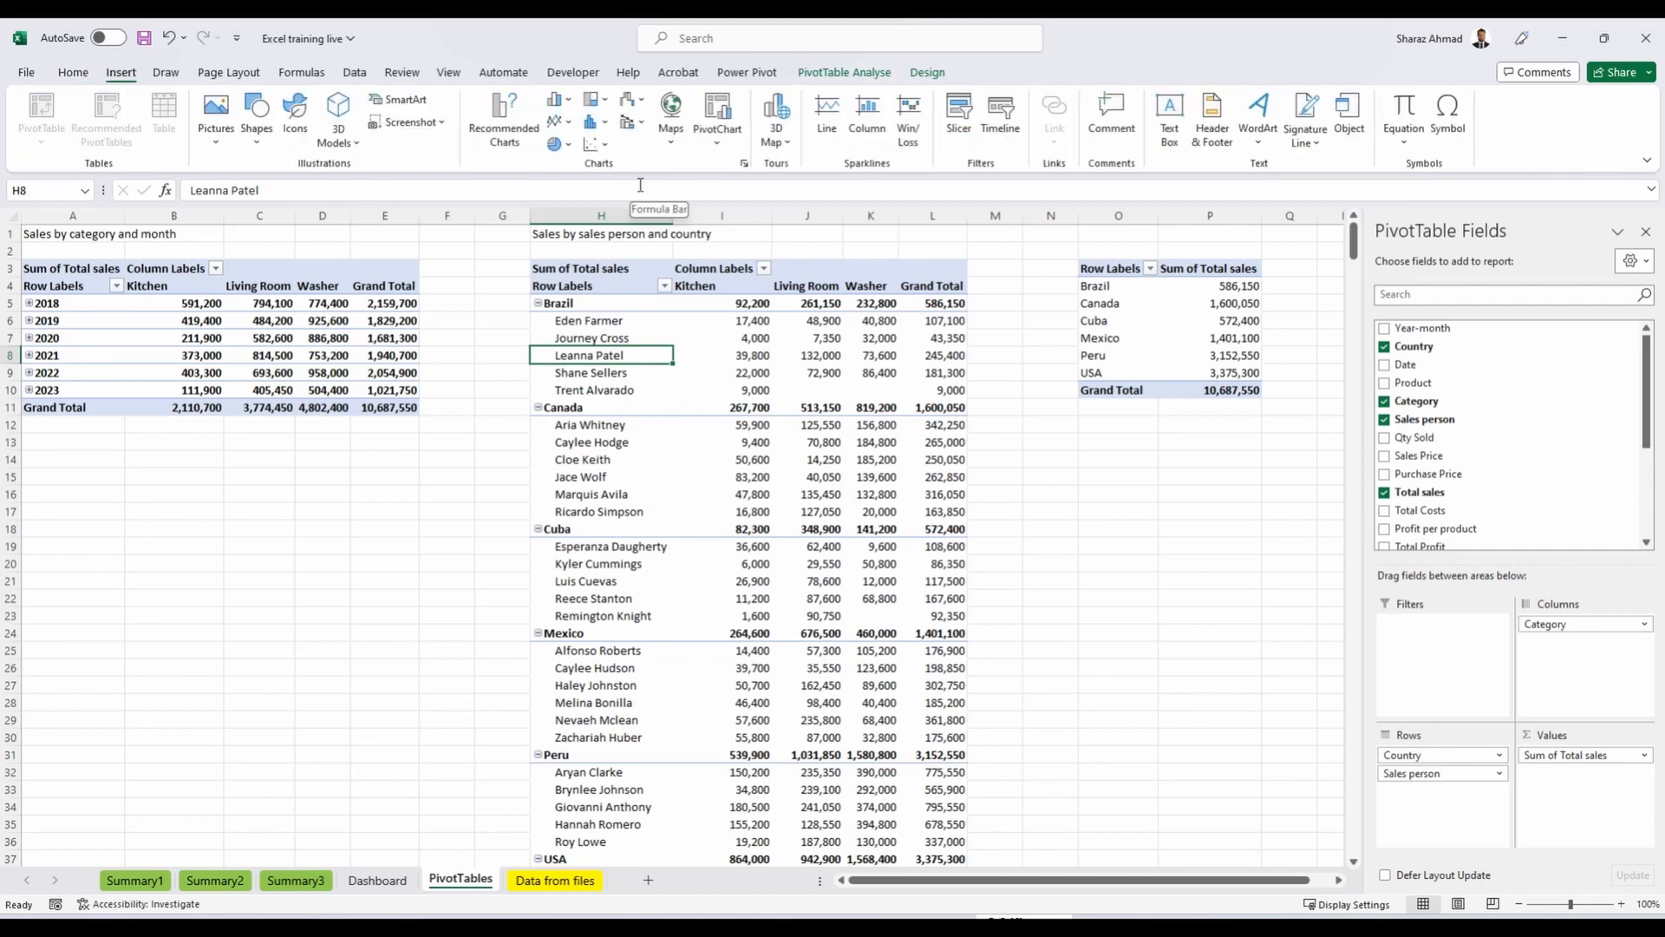
left_click(556, 99)
left_click(558, 324)
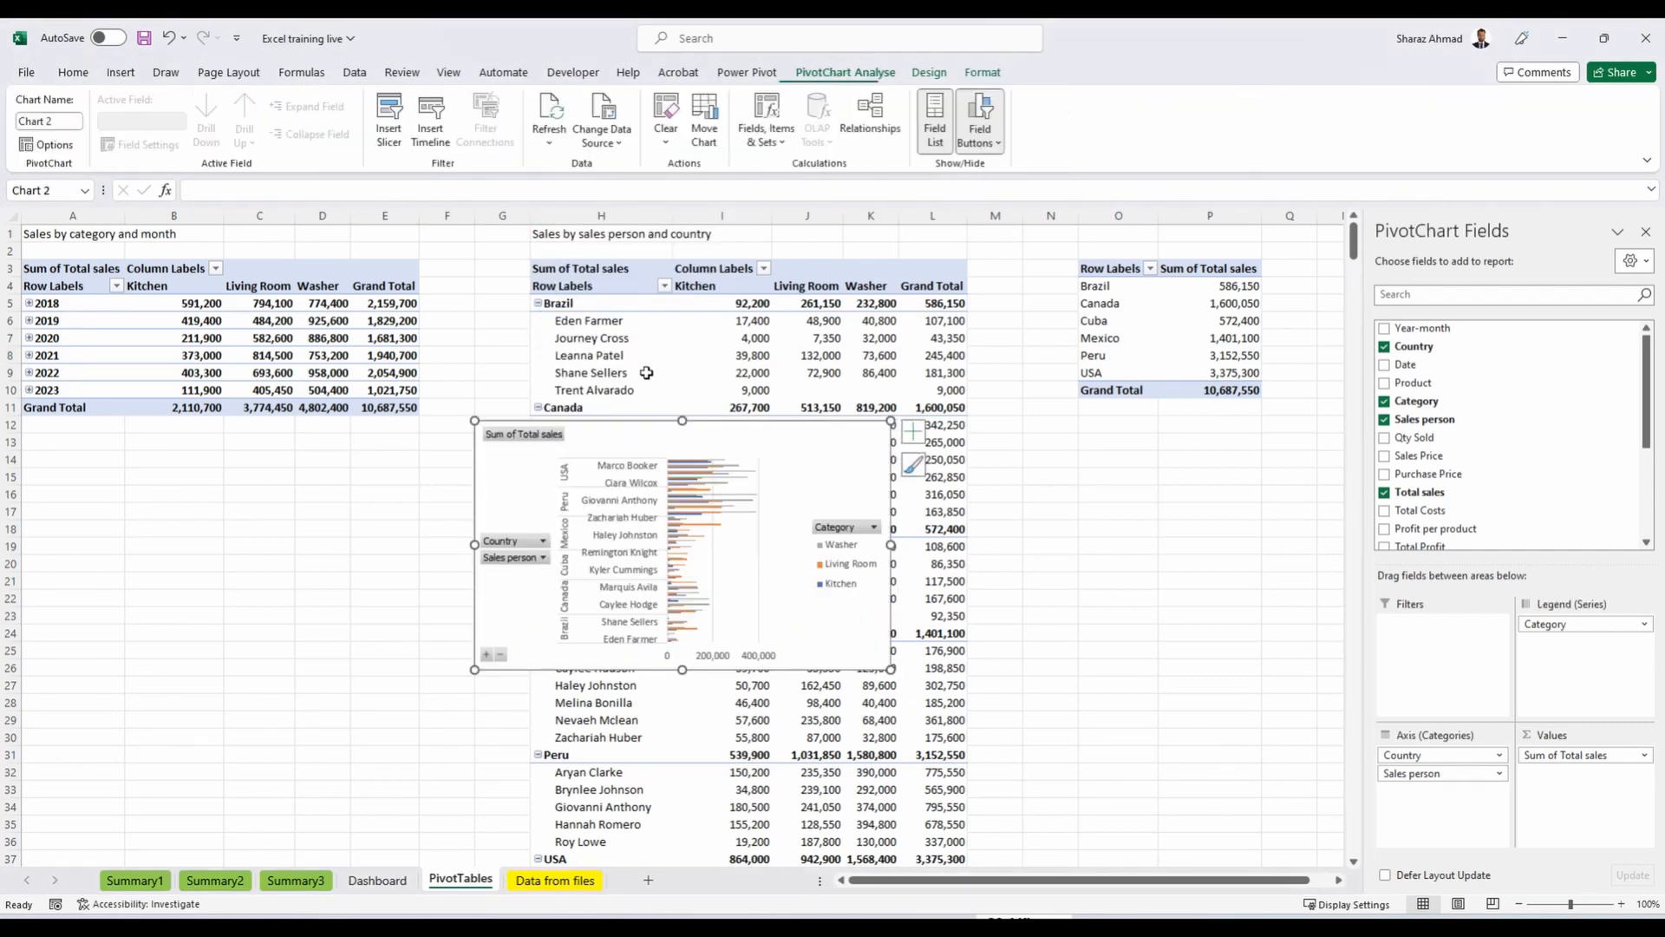
Move the bar chart from the PivotTables sheet to the Dashboard sheet.
key("ctrl+x")
left_click(367, 880)
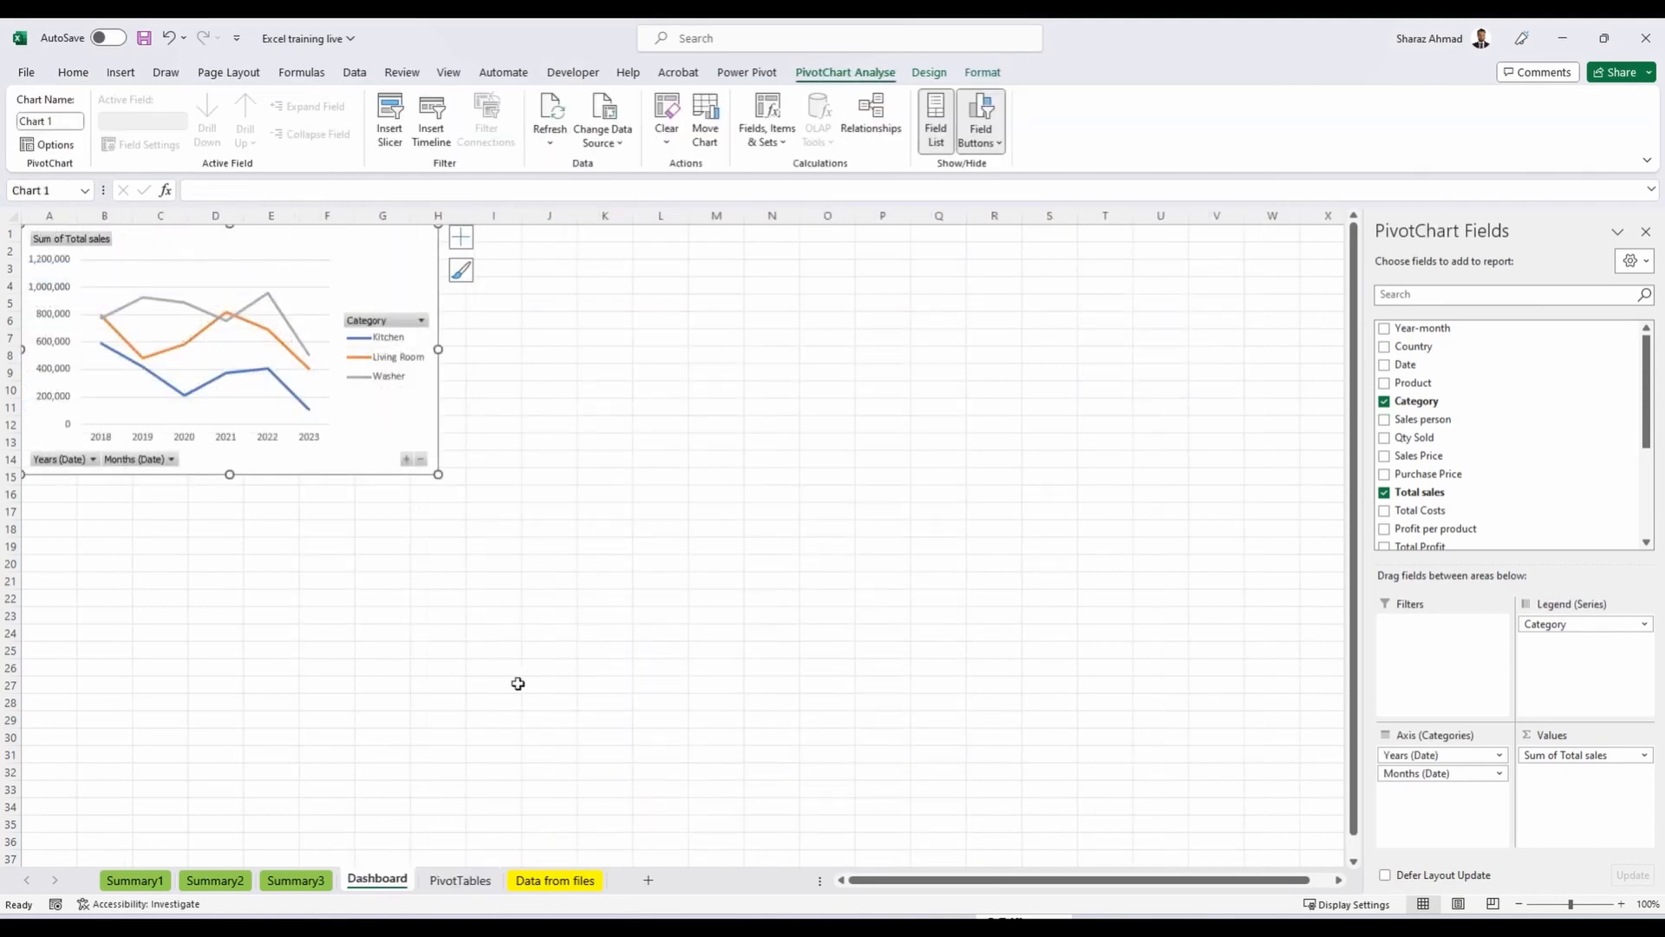
key("ctrl+v")
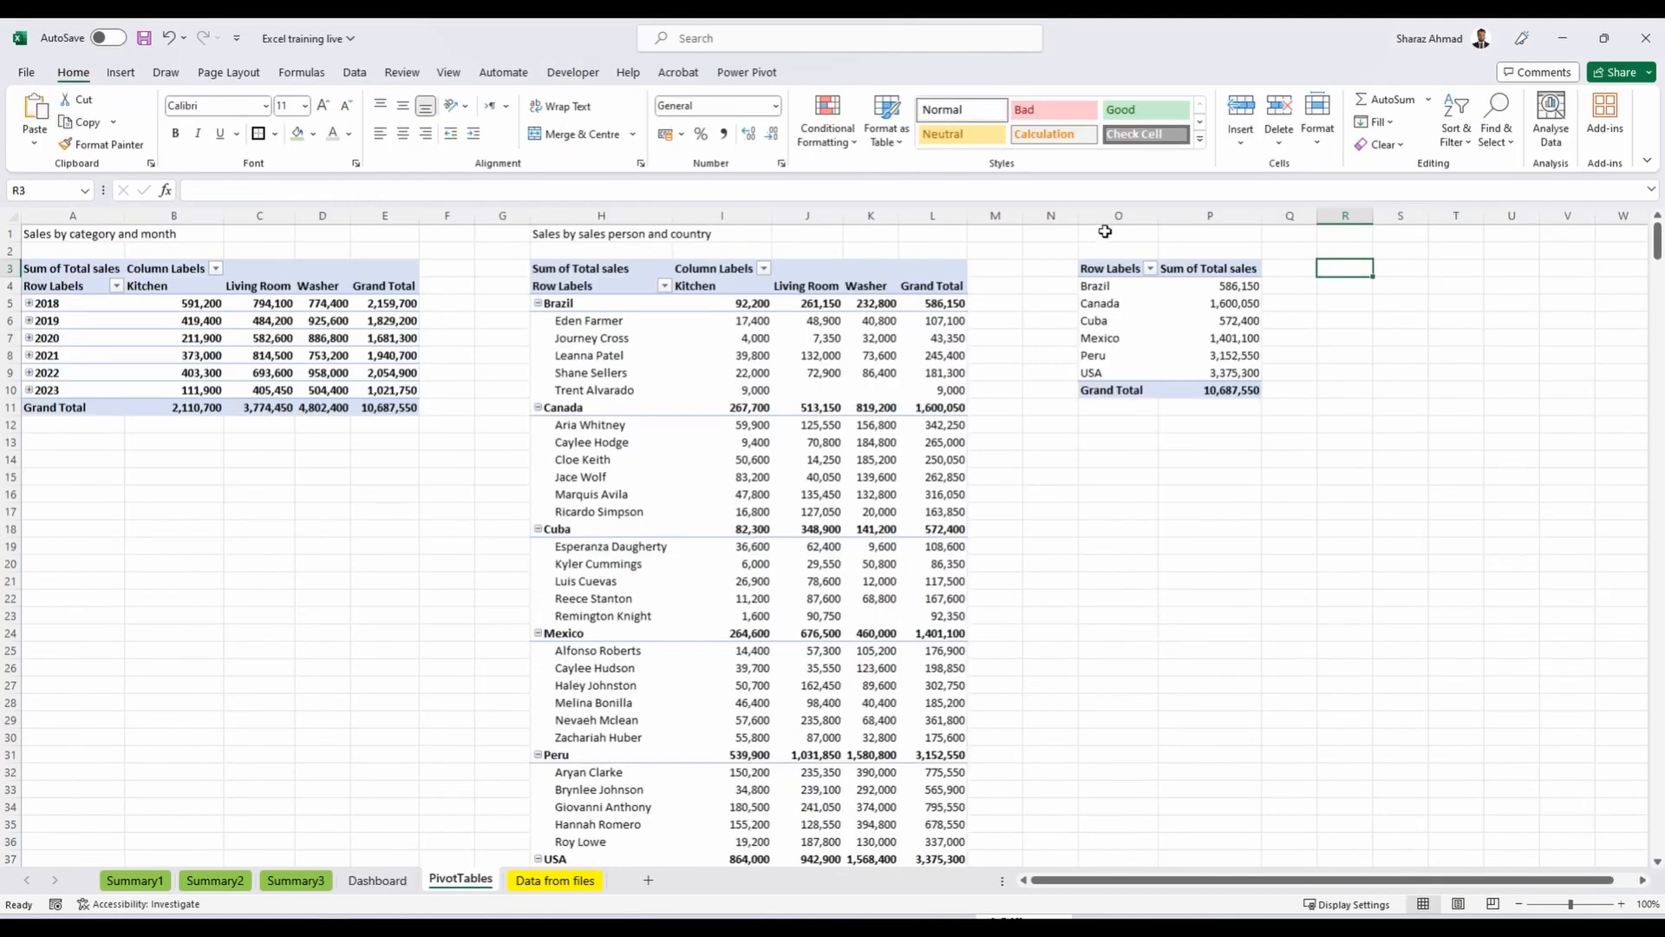
Enter the title "Sales by Country" in cell O1 above the third PivotTable.
left_click(1104, 230)
type("Sa")
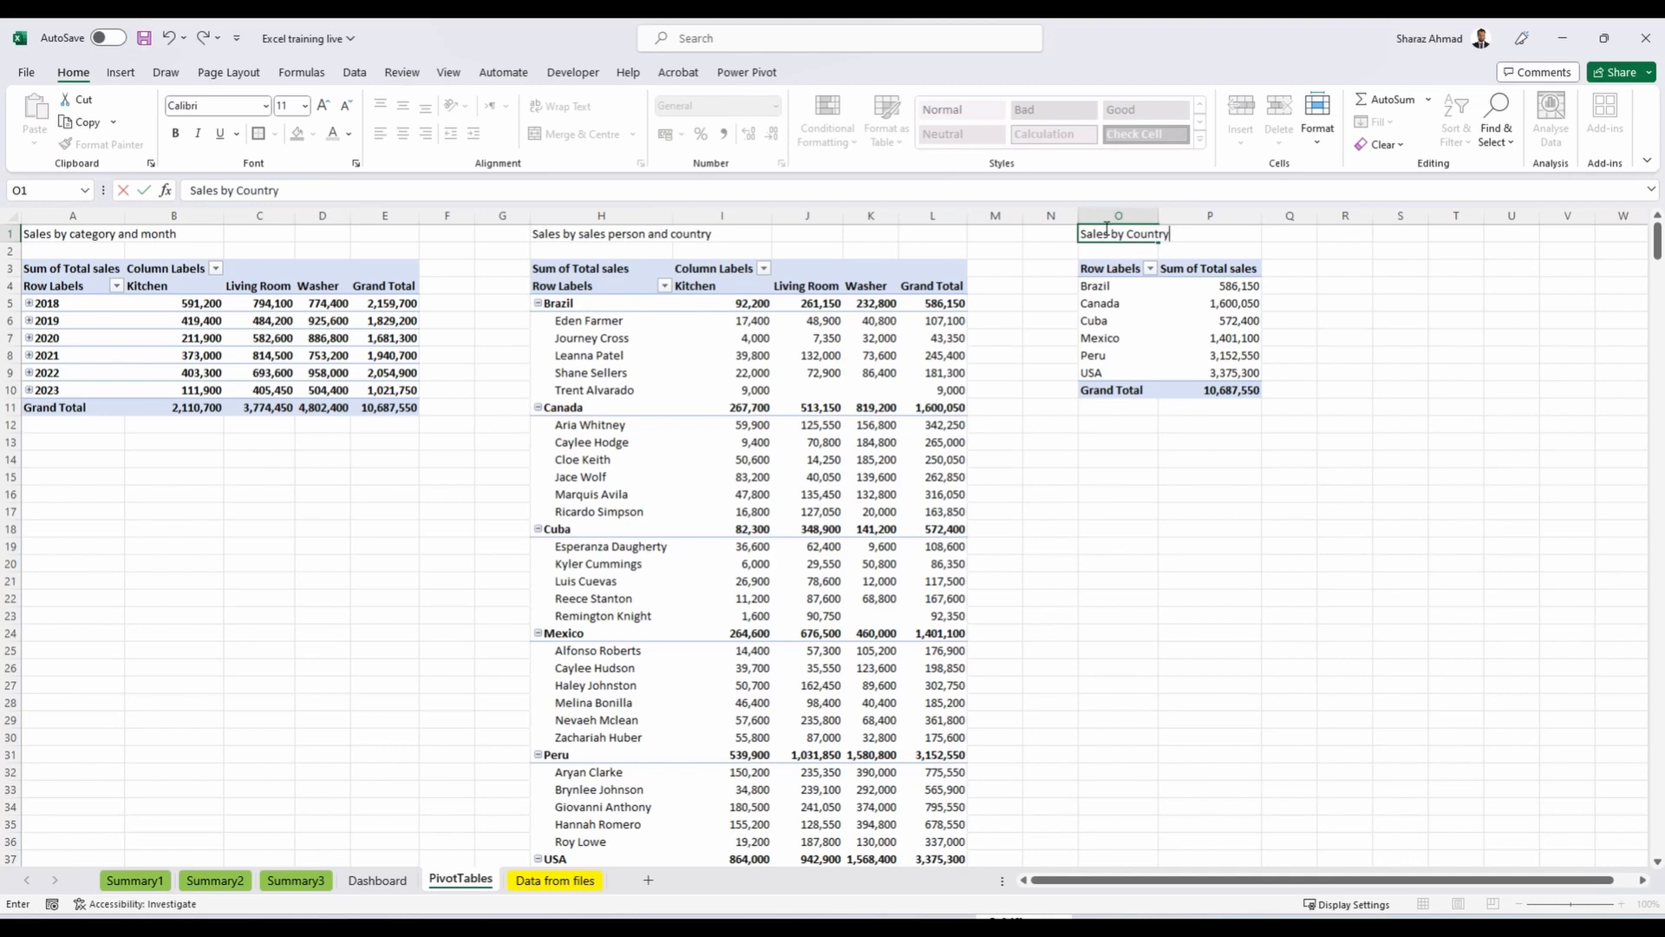
type("les by Country")
key("Right")
key("Right")
key("Right")
Insert a fourth PivotTable from DataTBLfromFiles at cell S3 of the PivotTables sheet, with Category as rows and Sales Price as values.
left_click(555, 880)
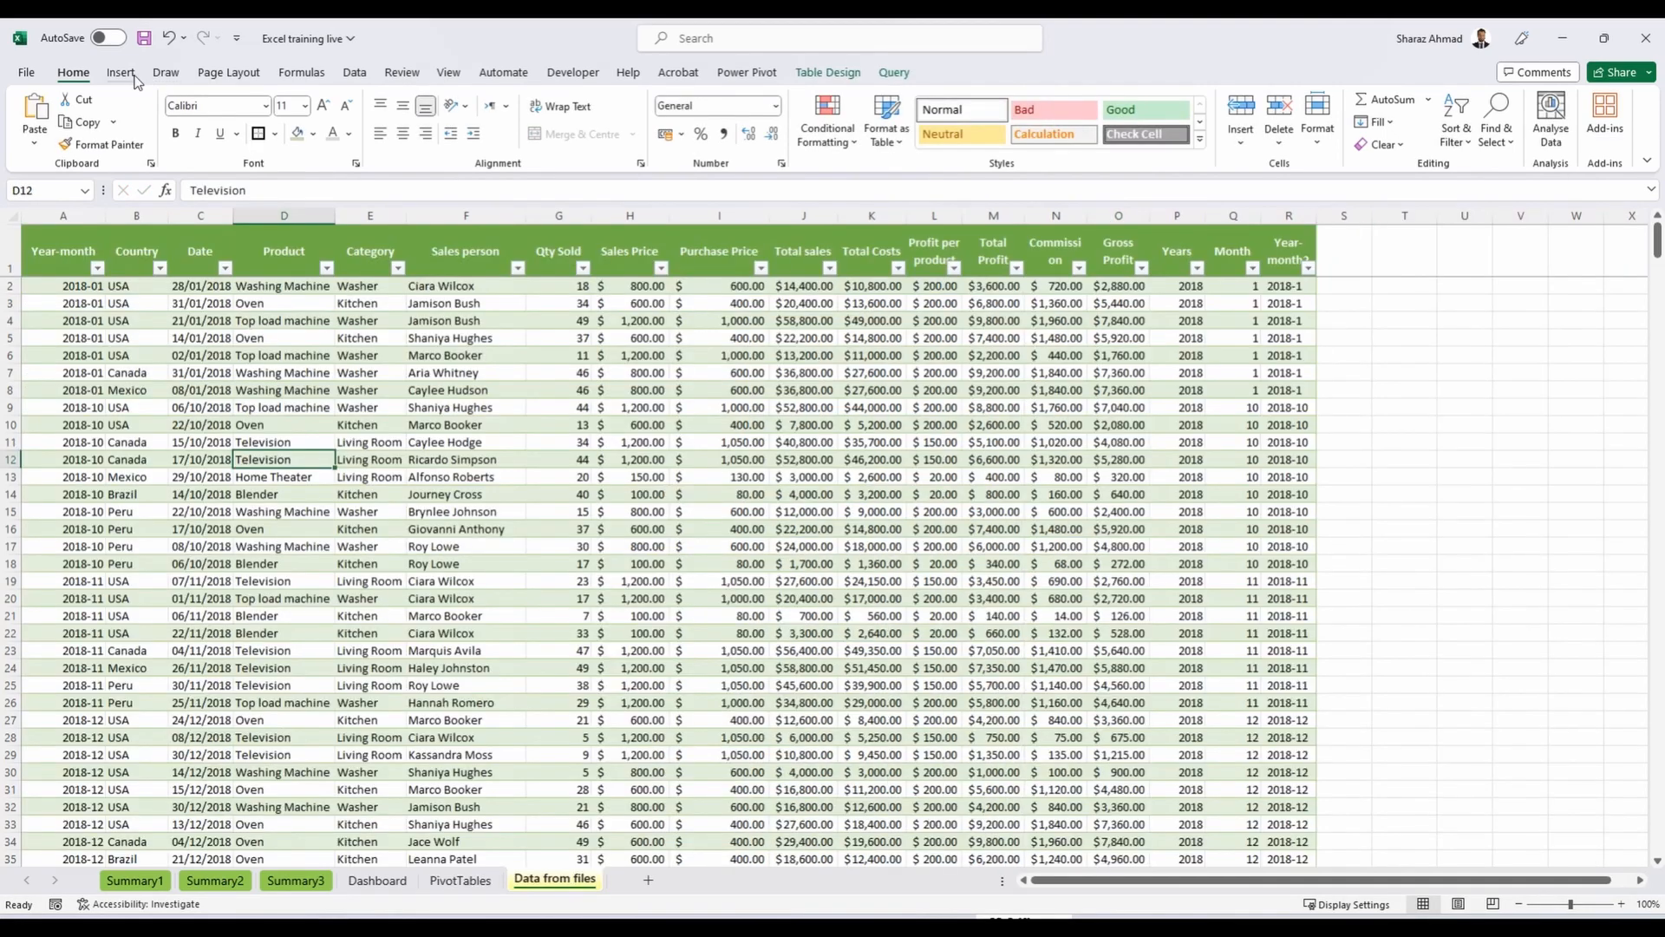
left_click(121, 72)
left_click(41, 112)
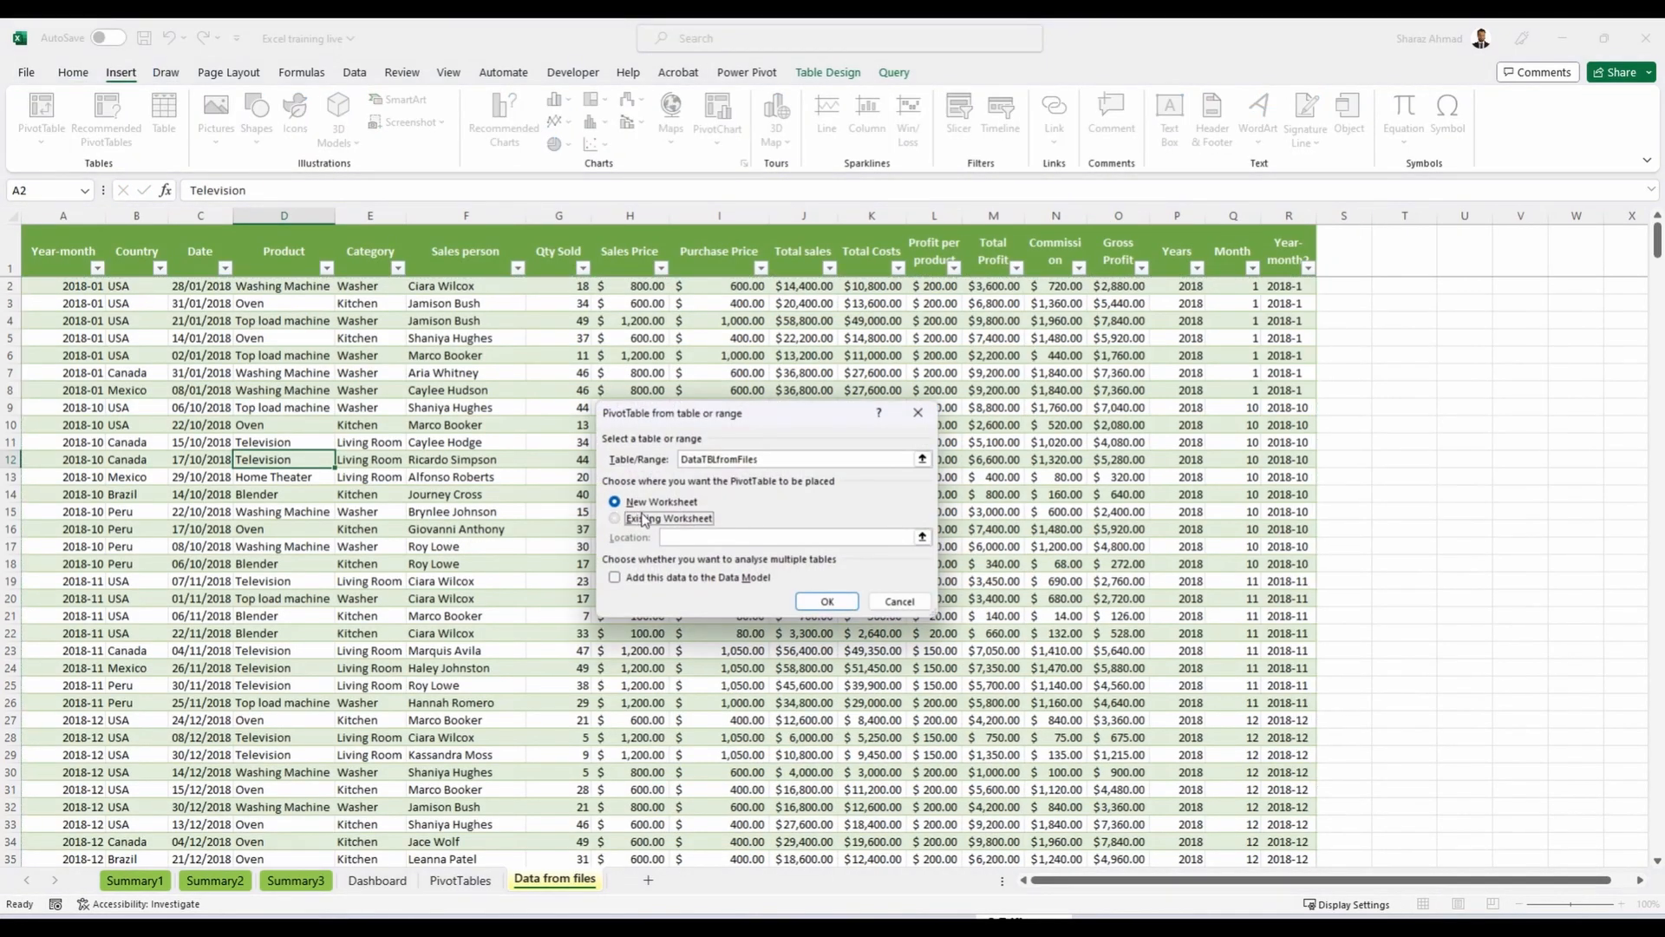
key("alt+e")
left_click(461, 879)
left_click(1379, 267)
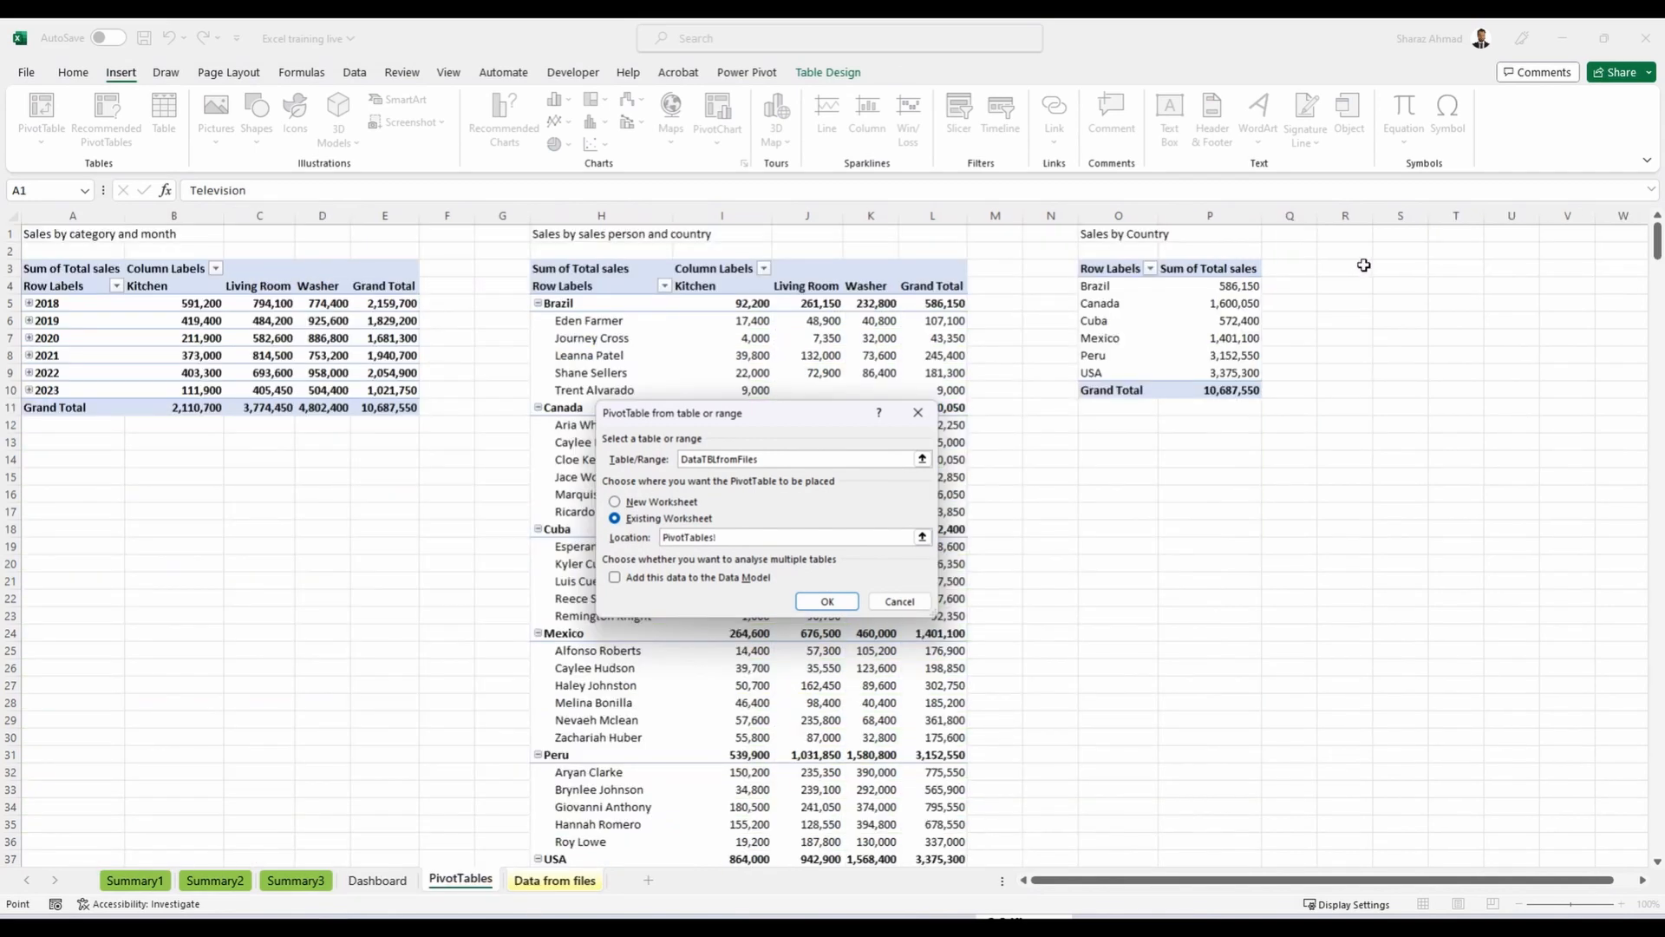
key("Return")
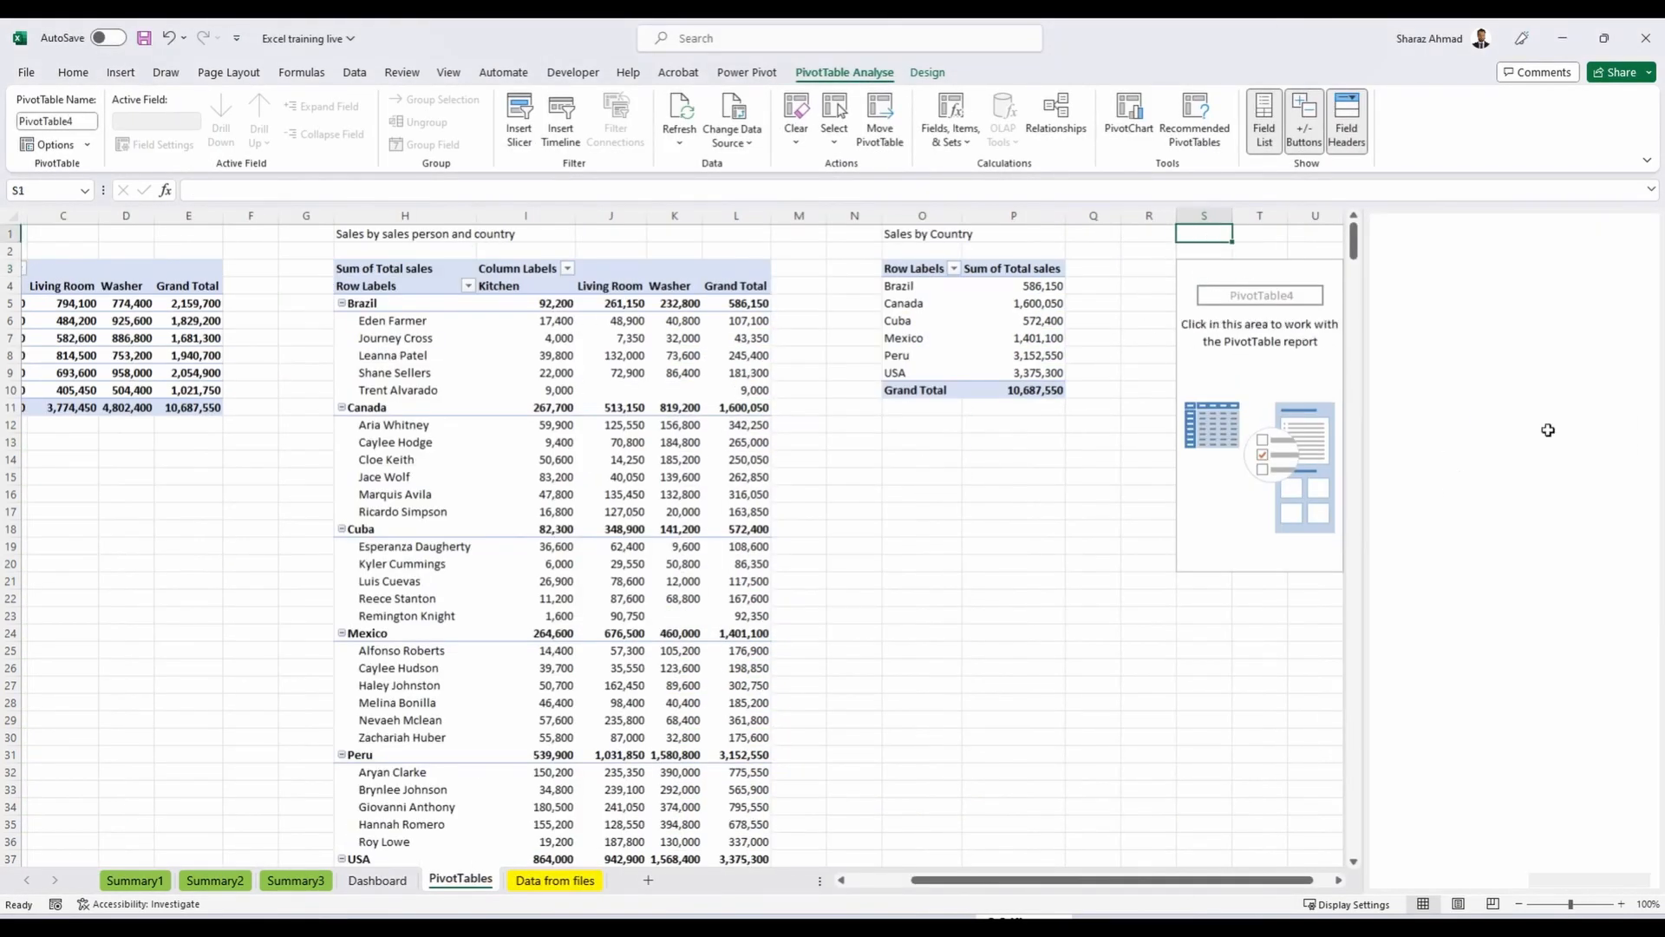
left_click(1413, 402)
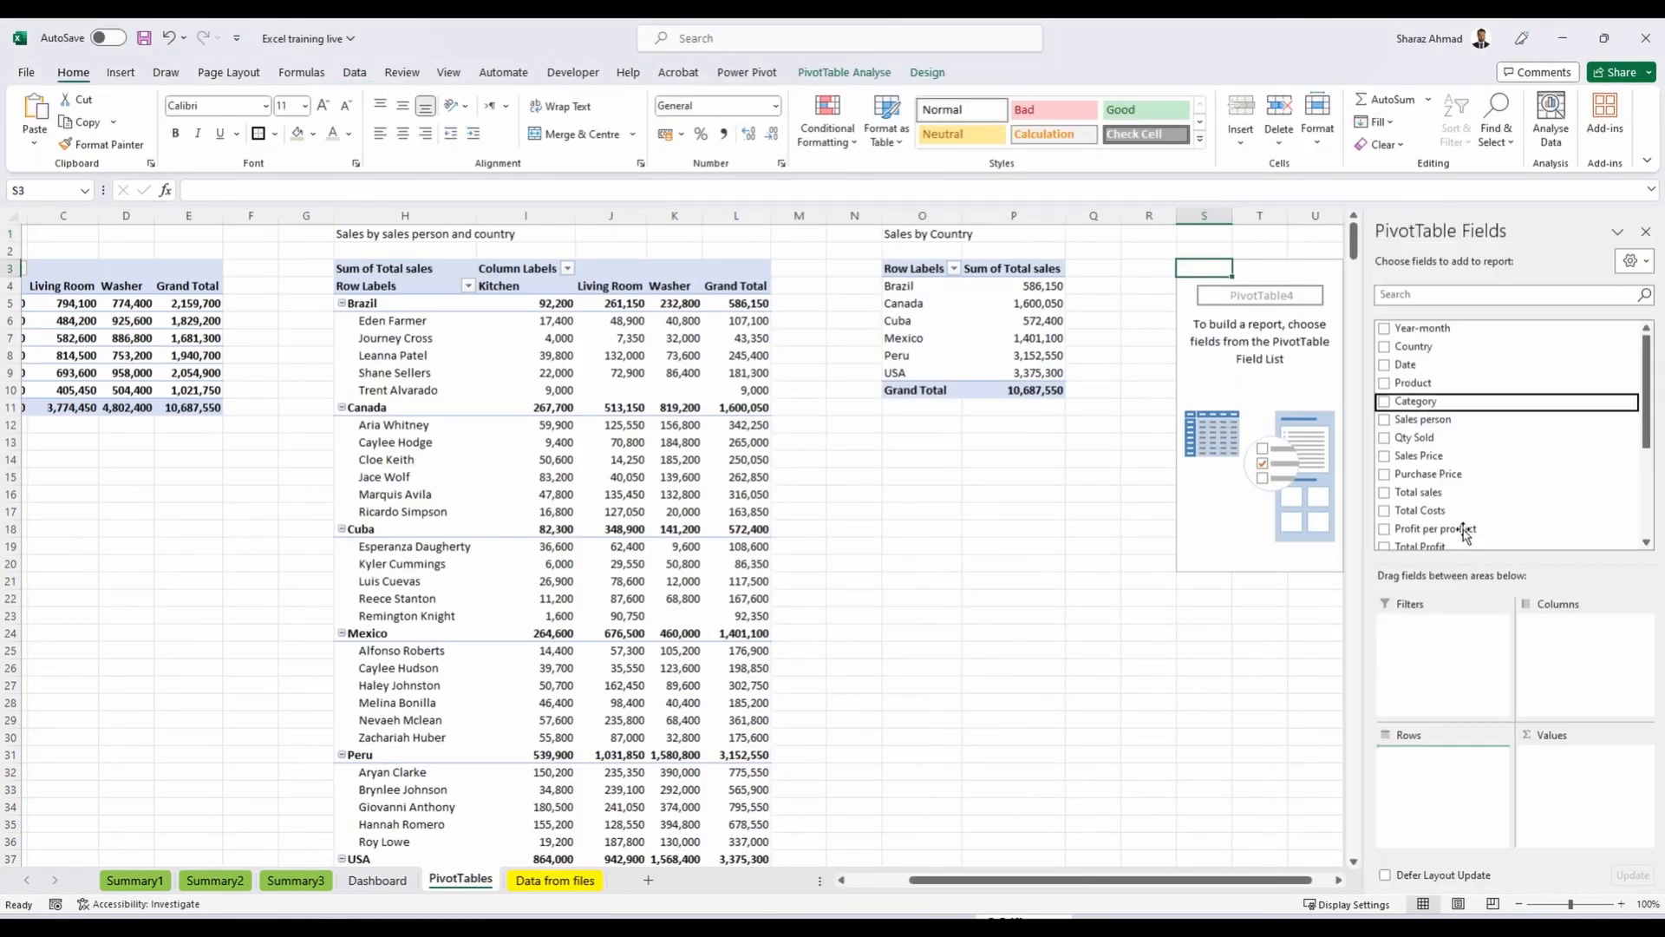
left_click(1435, 458)
Format the fourth PivotTable's Sum of Sales Price as a number with a 1000 separator and no decimals.
left_click(1583, 754)
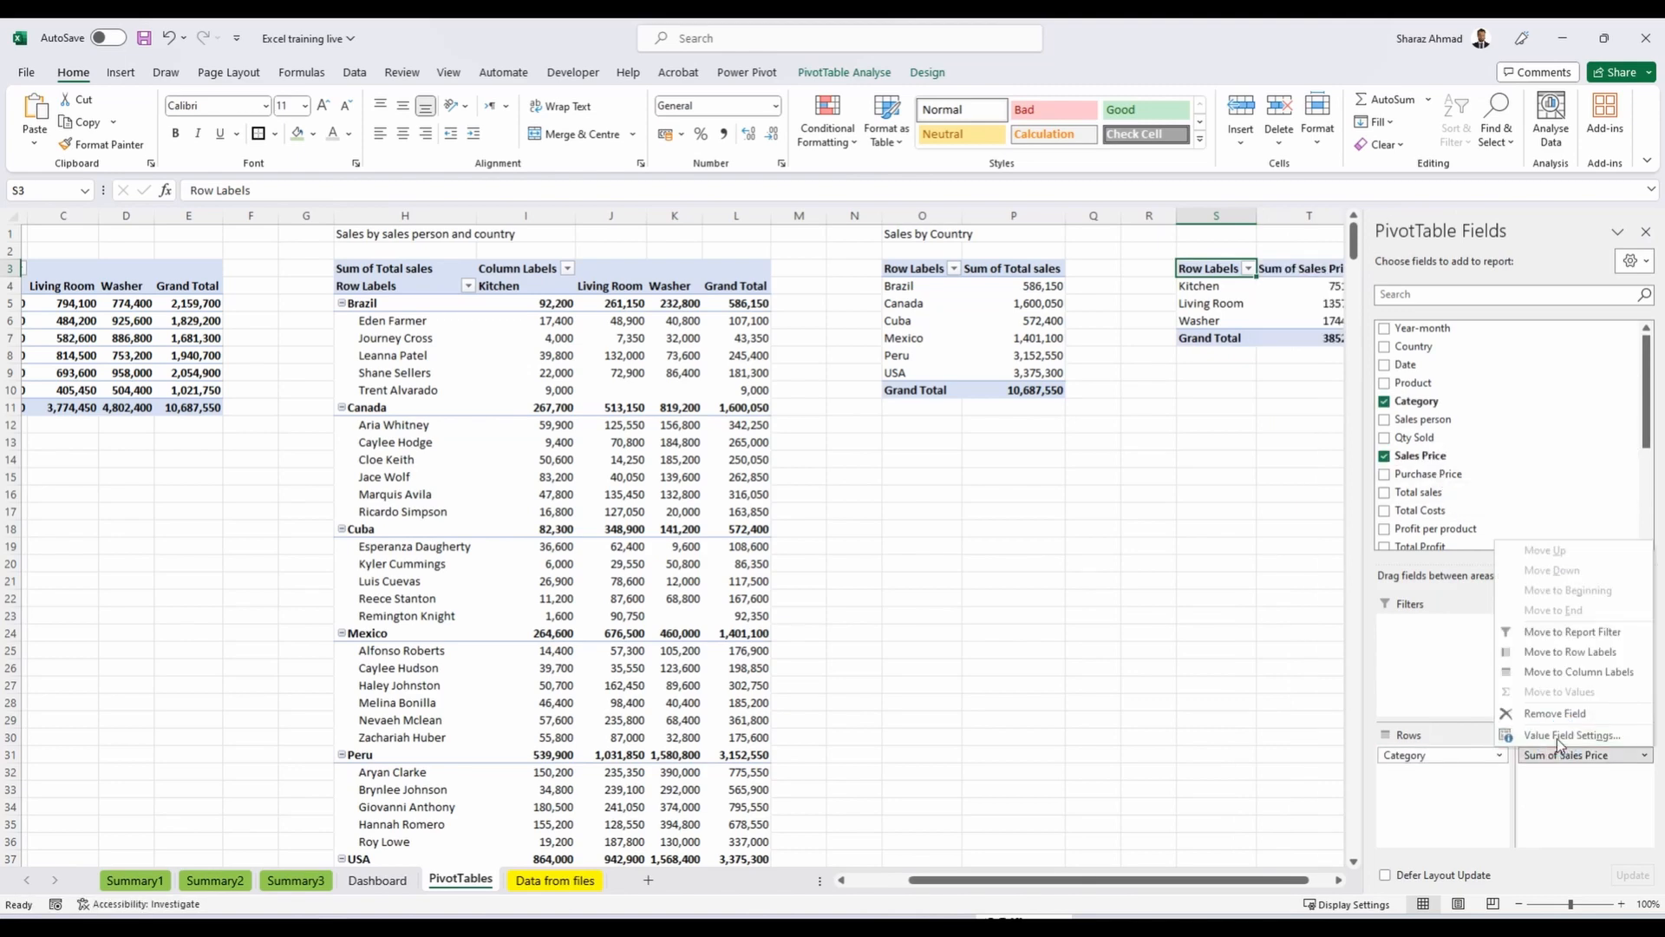
left_click(1553, 751)
left_click(653, 599)
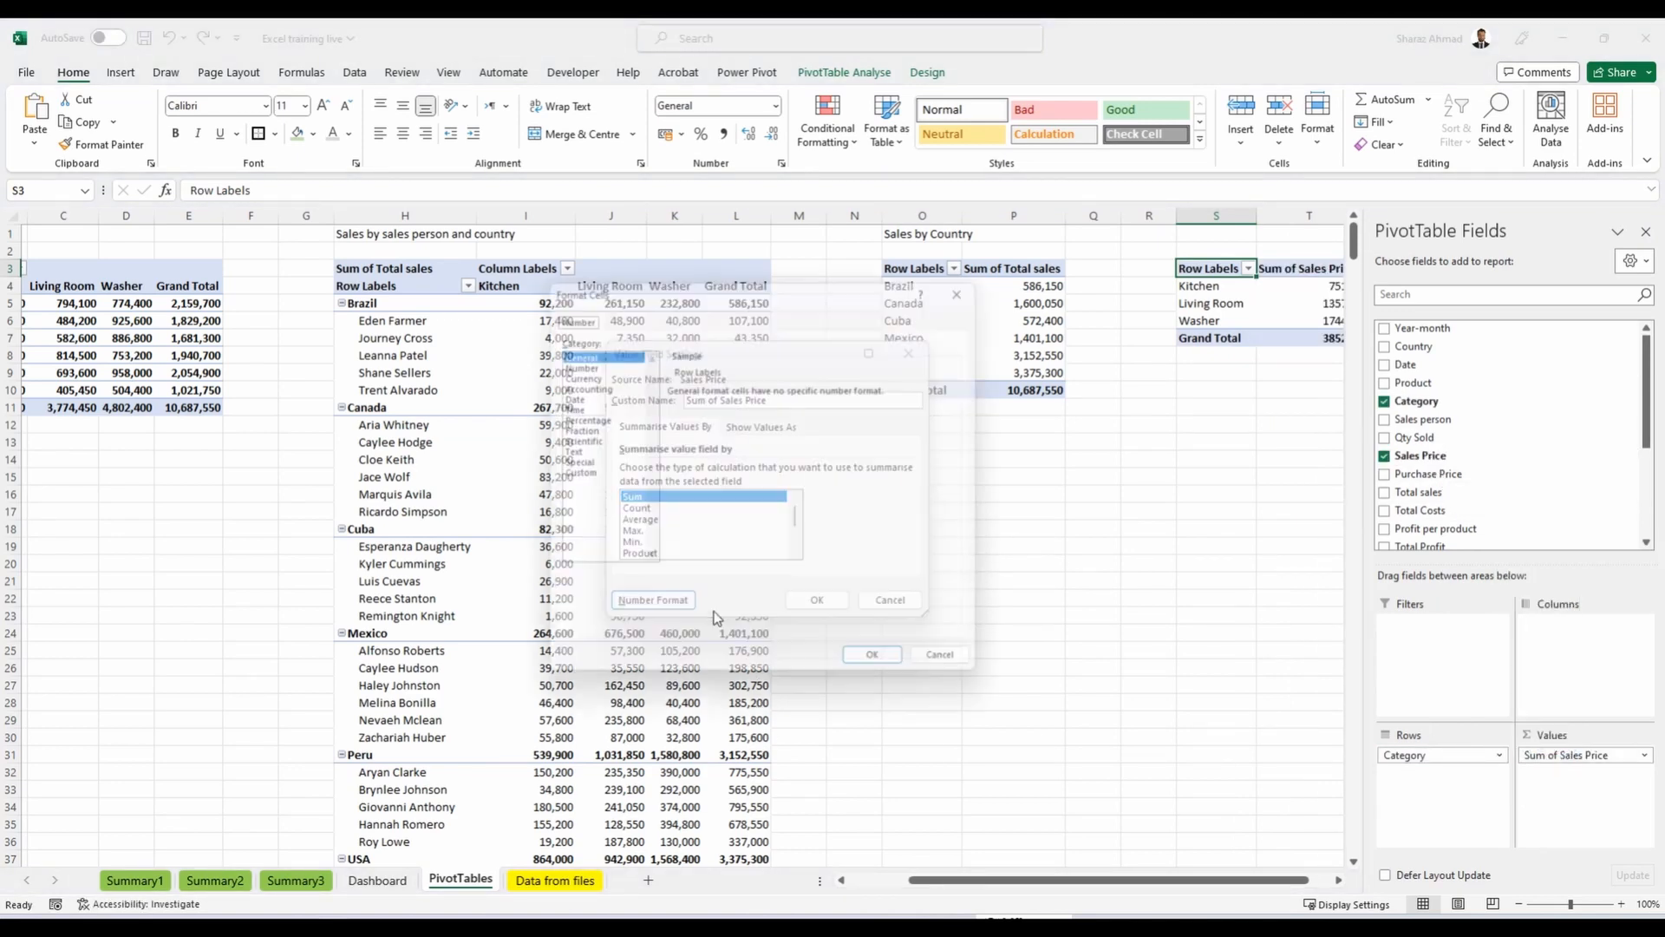
left_click(573, 361)
left_click(885, 671)
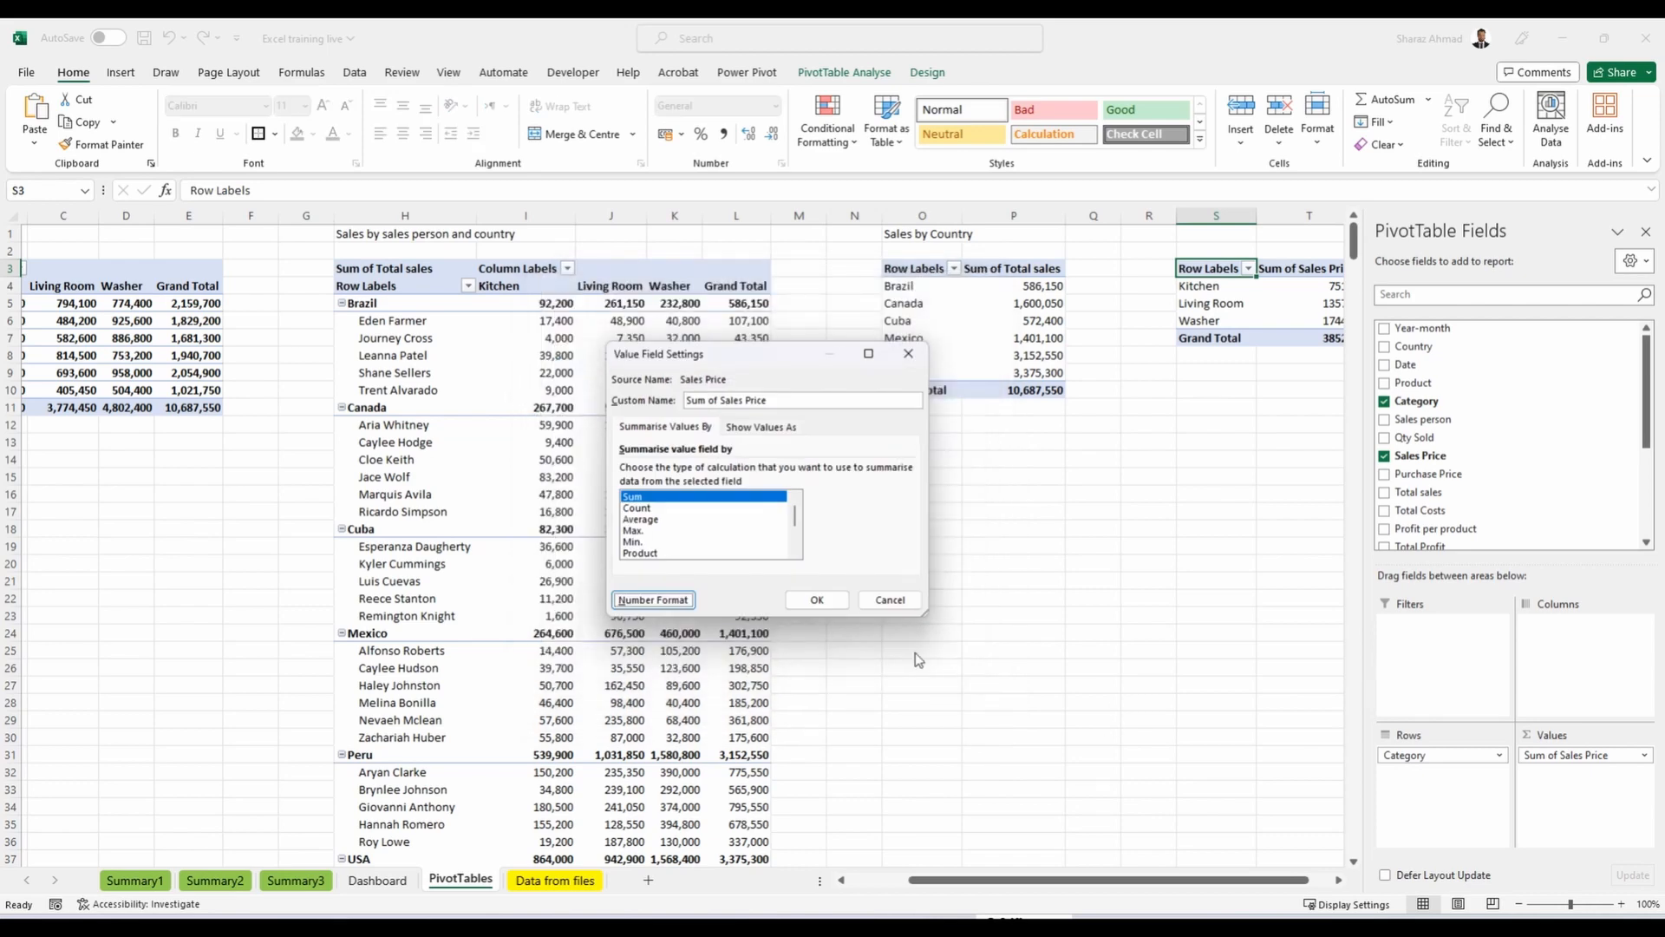
left_click(820, 599)
Enter the title "Sales by category" in cell S1 above the fourth PivotTable.
scroll(1175, 581, "right", 2)
left_click(1091, 236)
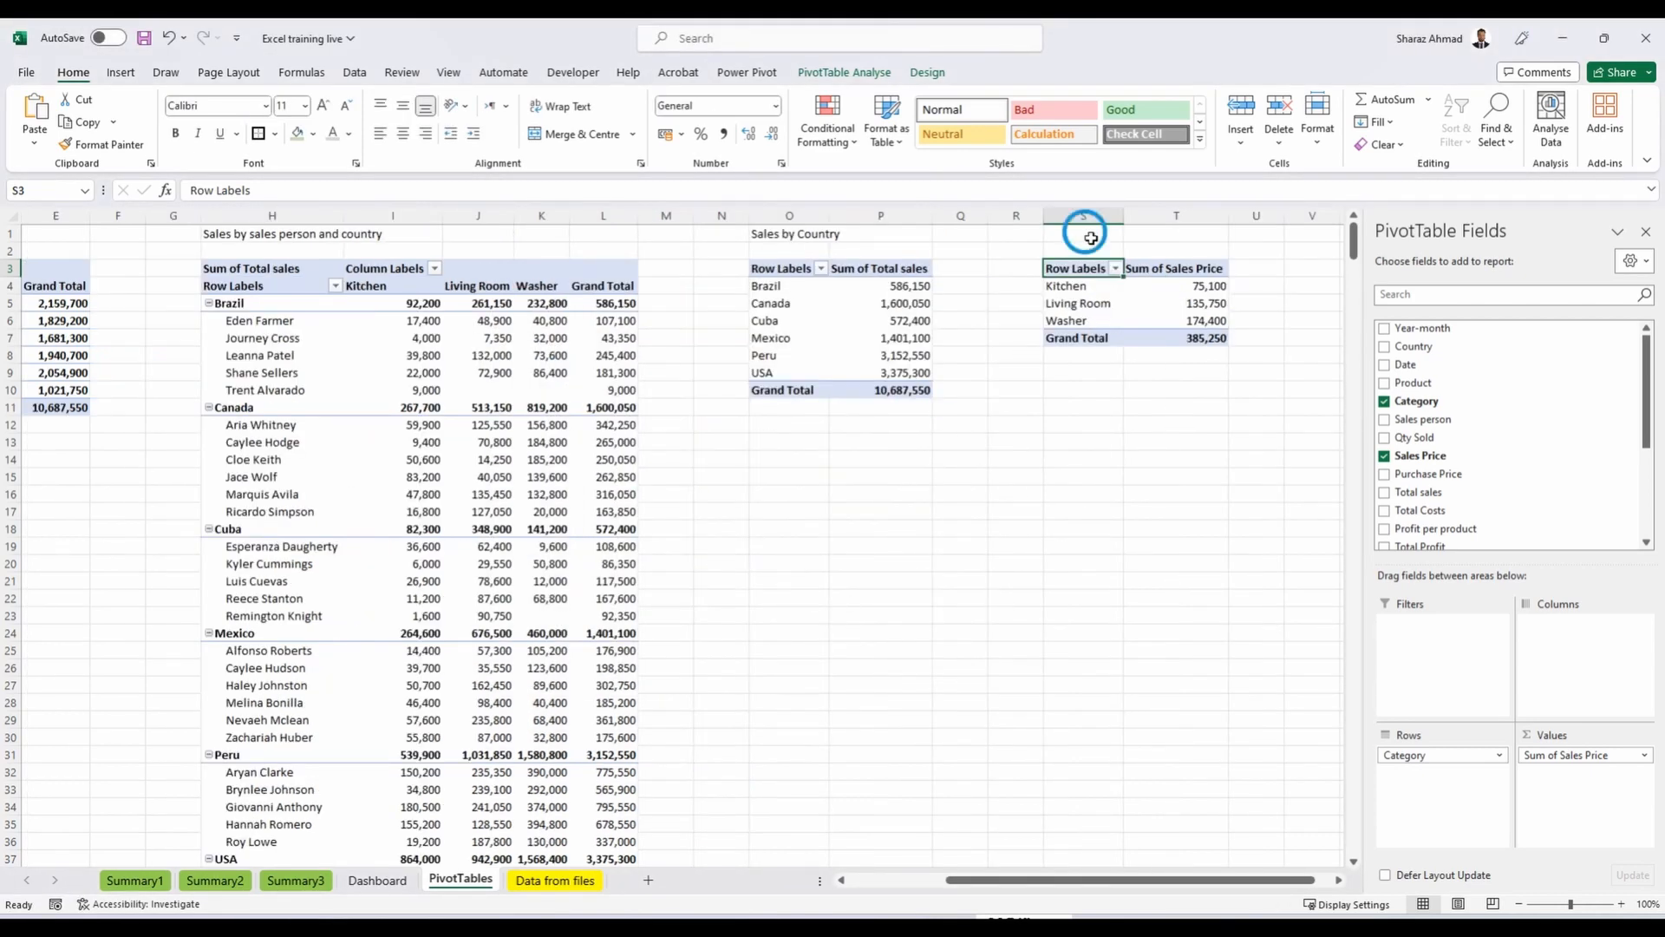
type("Sale")
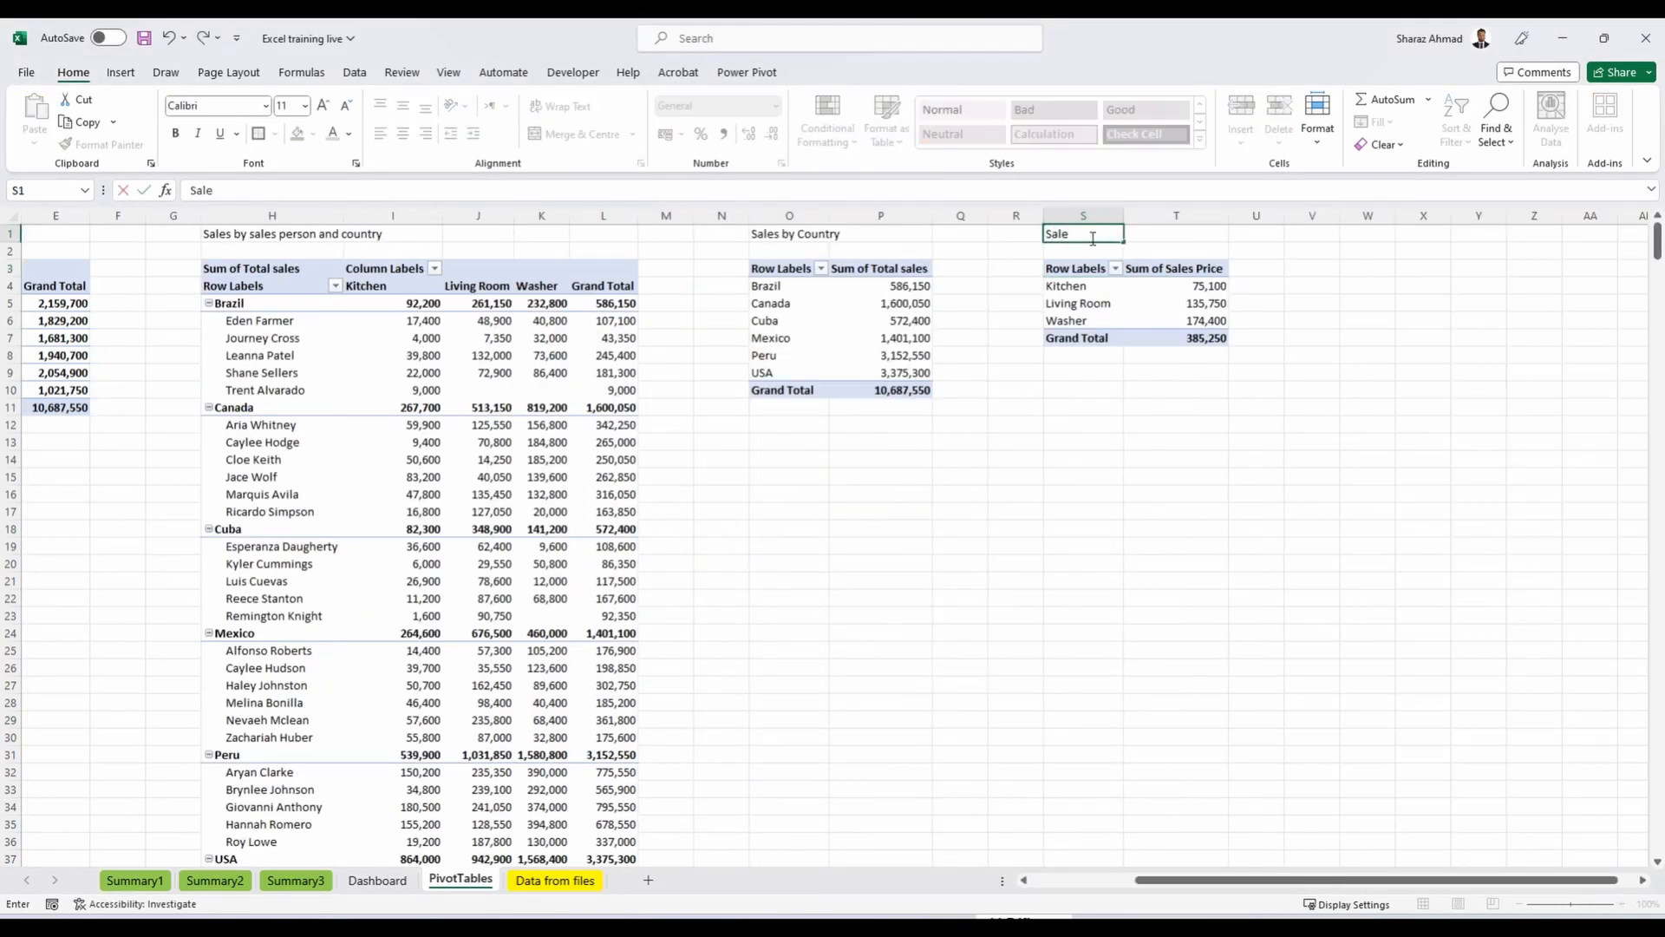
type("s by category")
key("Return")
scroll(1092, 239, "left", 2)
left_click(607, 355)
left_click(756, 349)
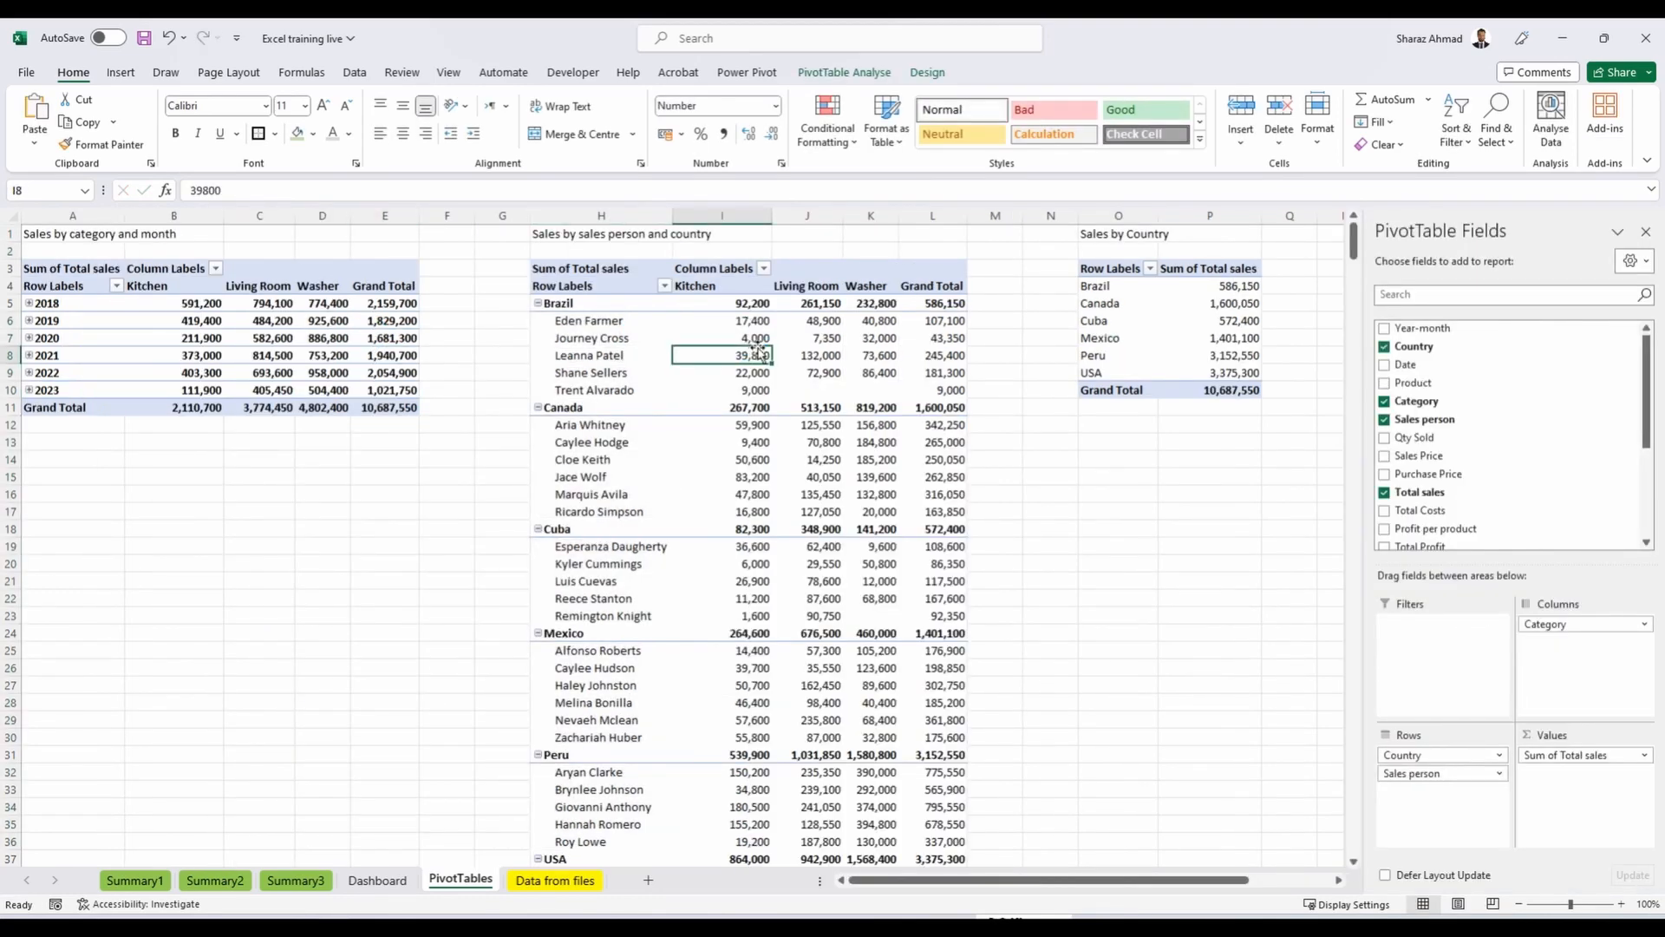
left_click(1132, 301)
left_click_drag(1149, 877, 1232, 878)
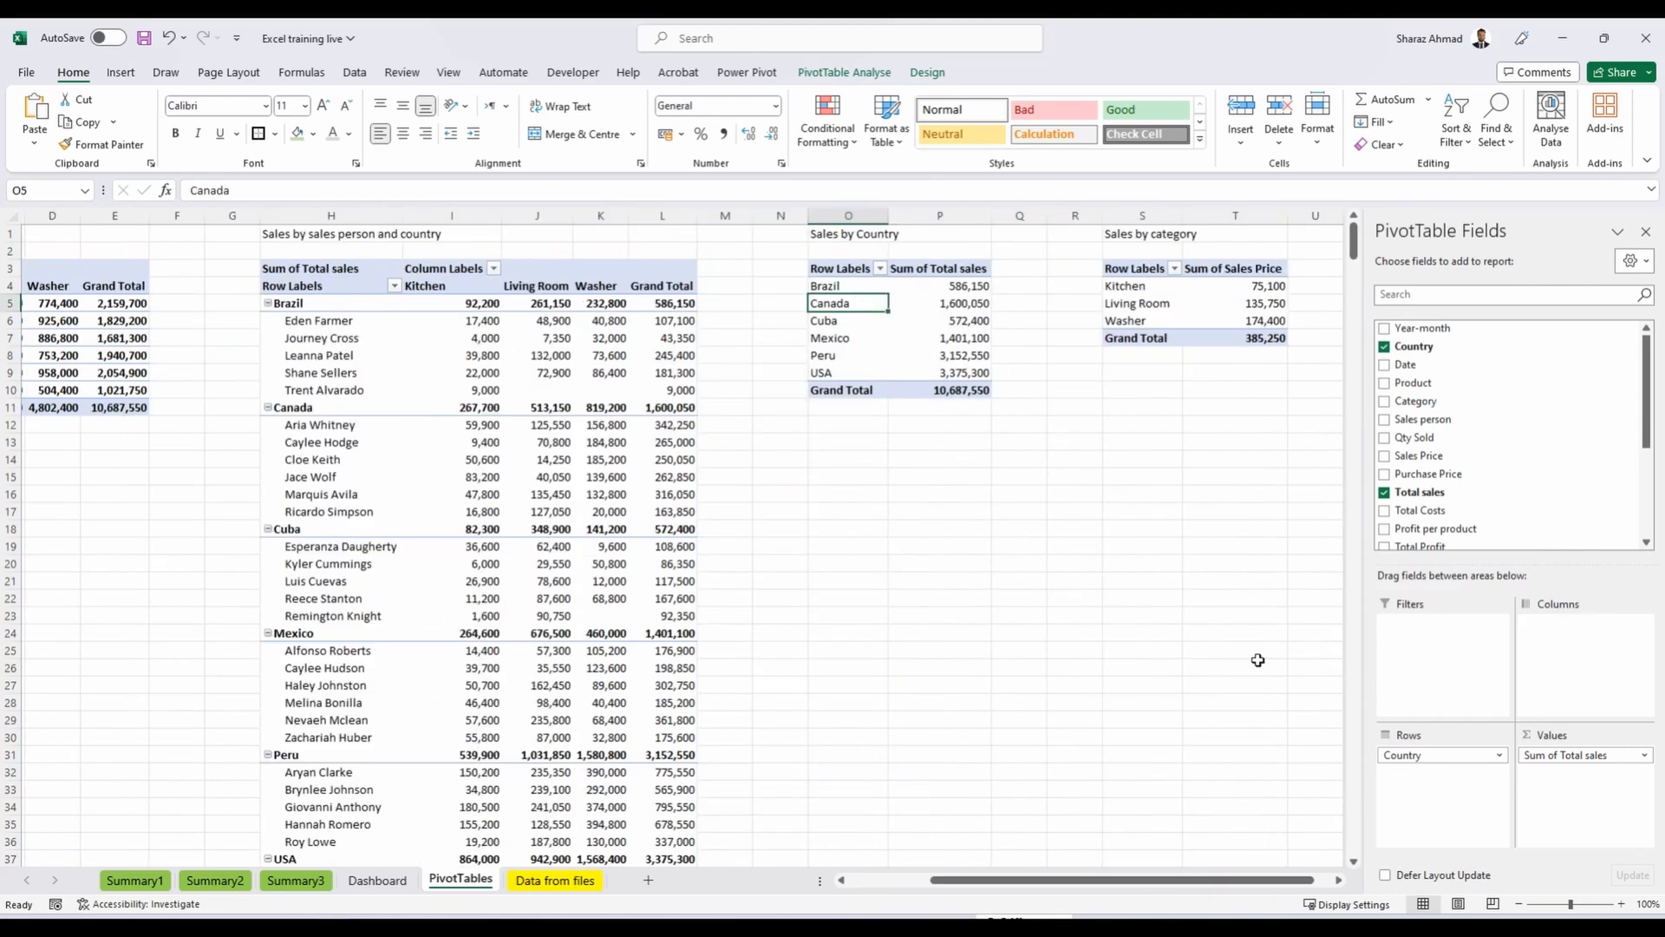
Insert a 2D pie PivotChart from the Sales by category PivotTable.
left_click(1235, 320)
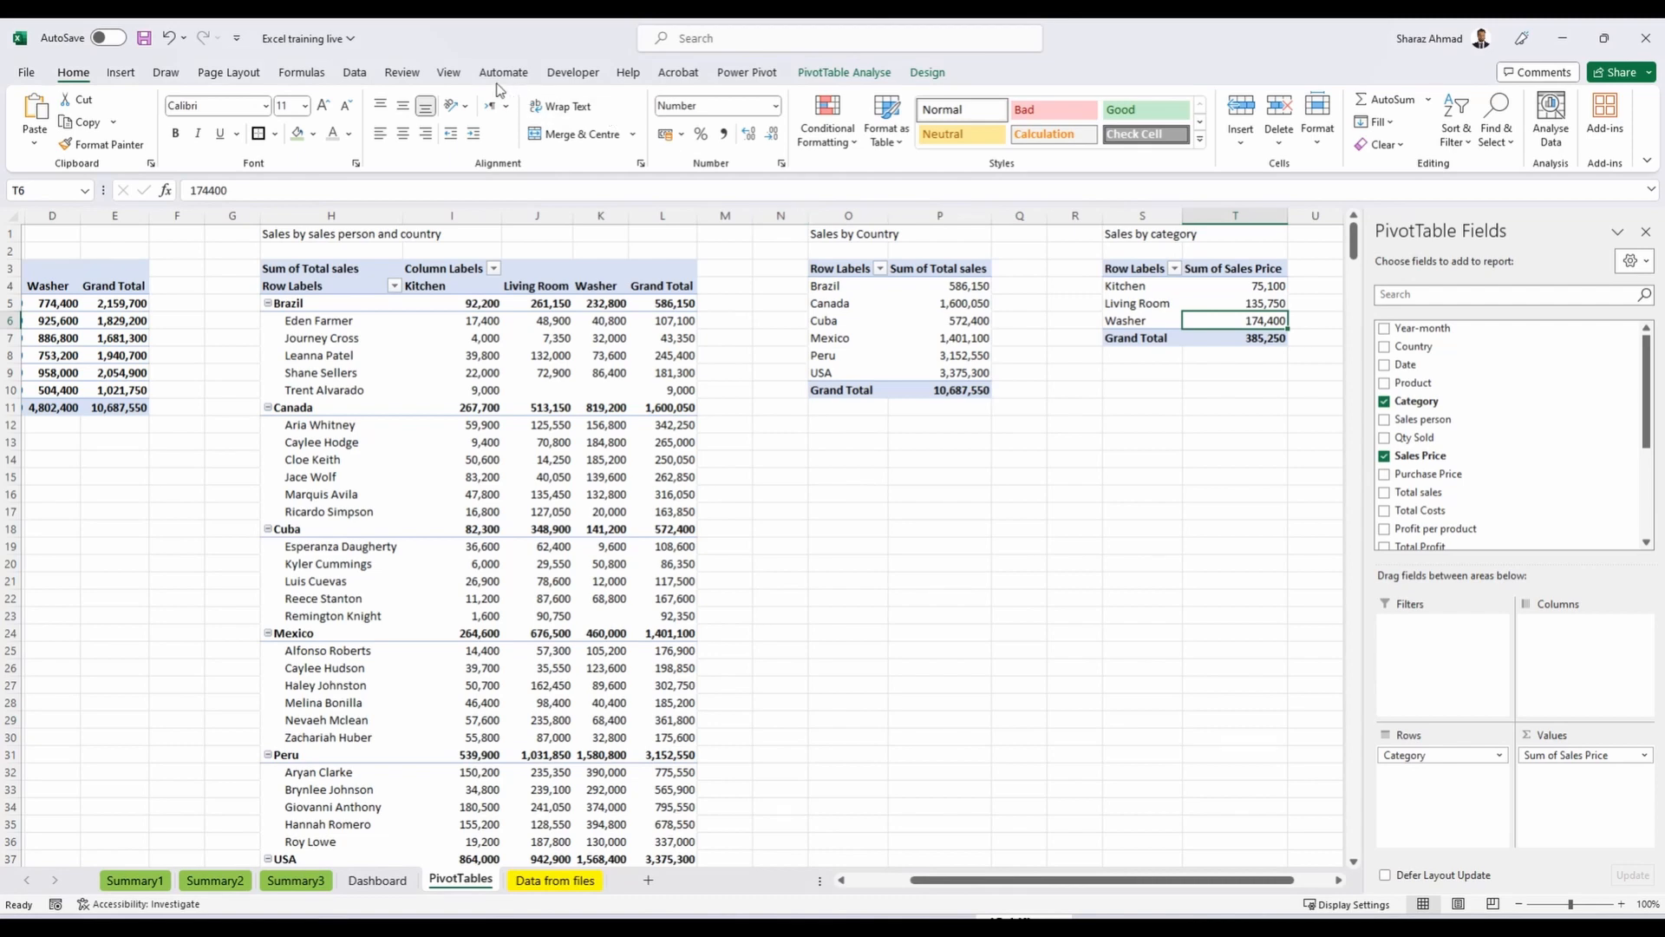
left_click(120, 72)
left_click(554, 149)
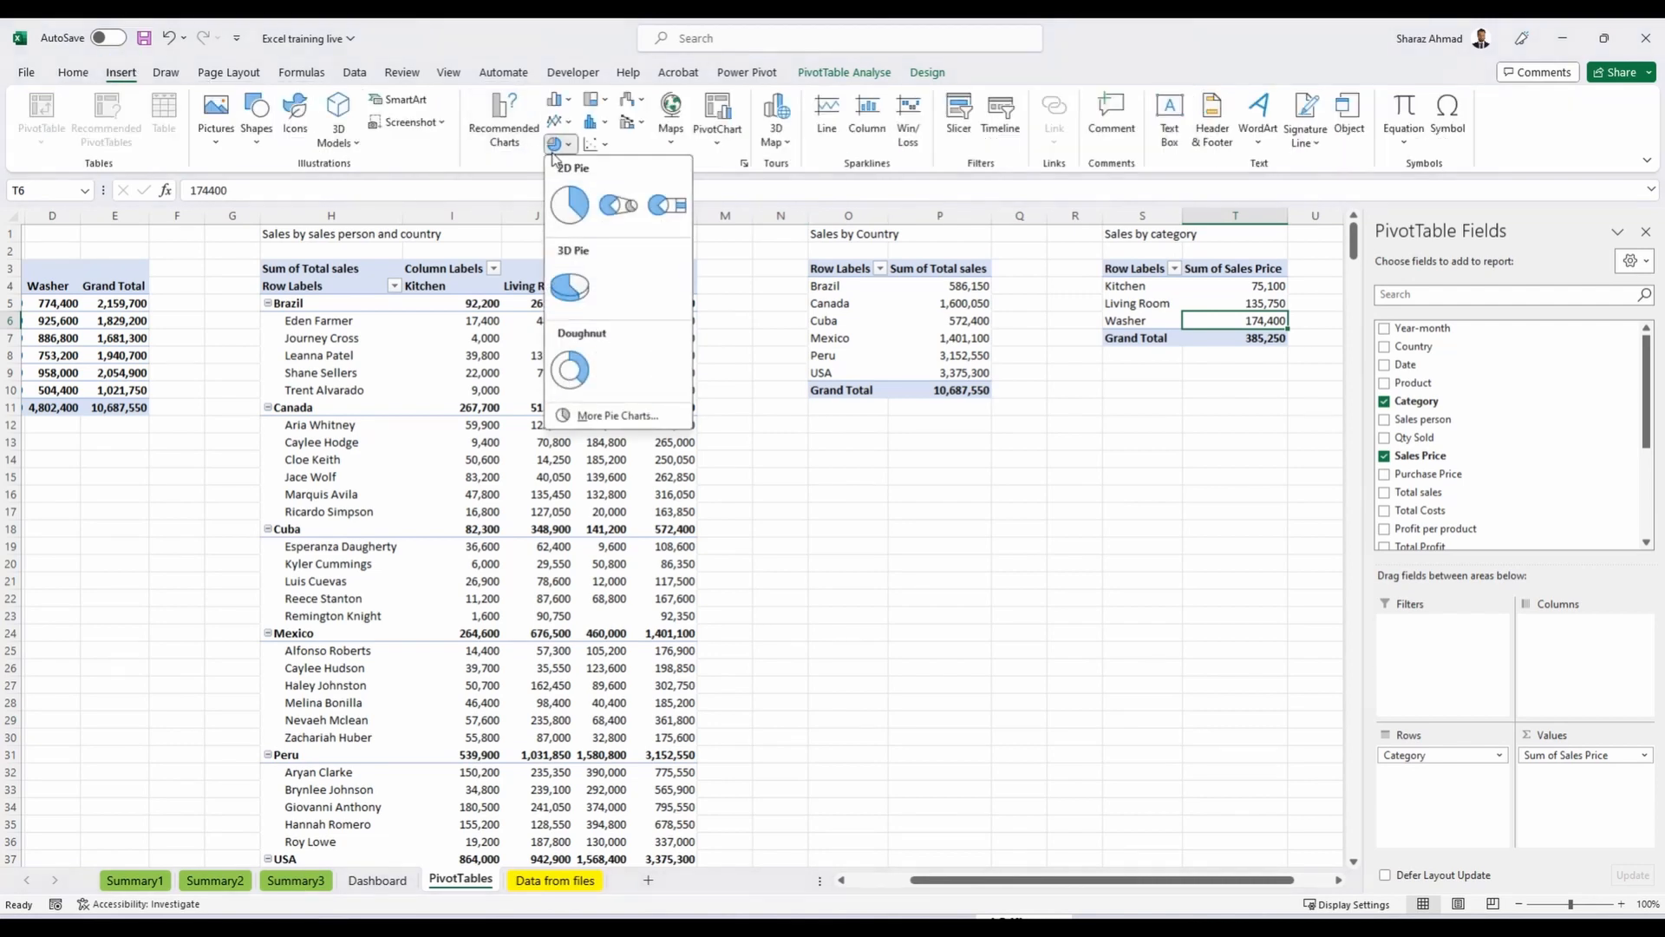
left_click(574, 205)
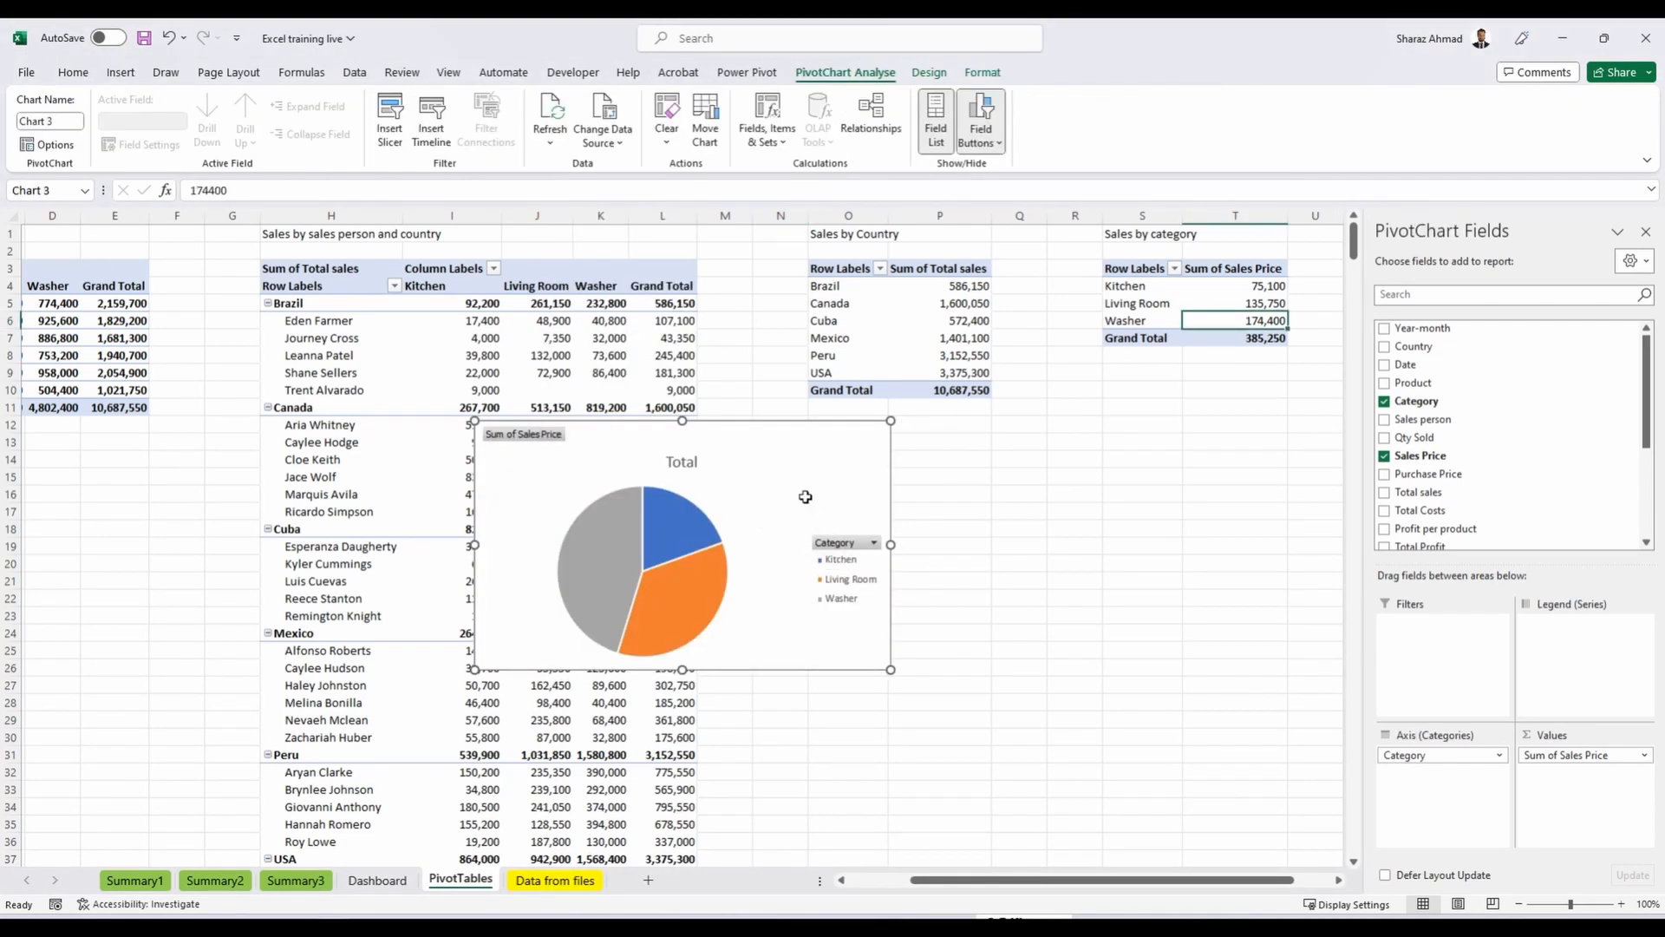
Move the pie chart from the PivotTables sheet to the Dashboard sheet, below the line chart at about cell B18.
key("Delete")
left_click(377, 880)
left_click(104, 528)
key("ctrl+v")
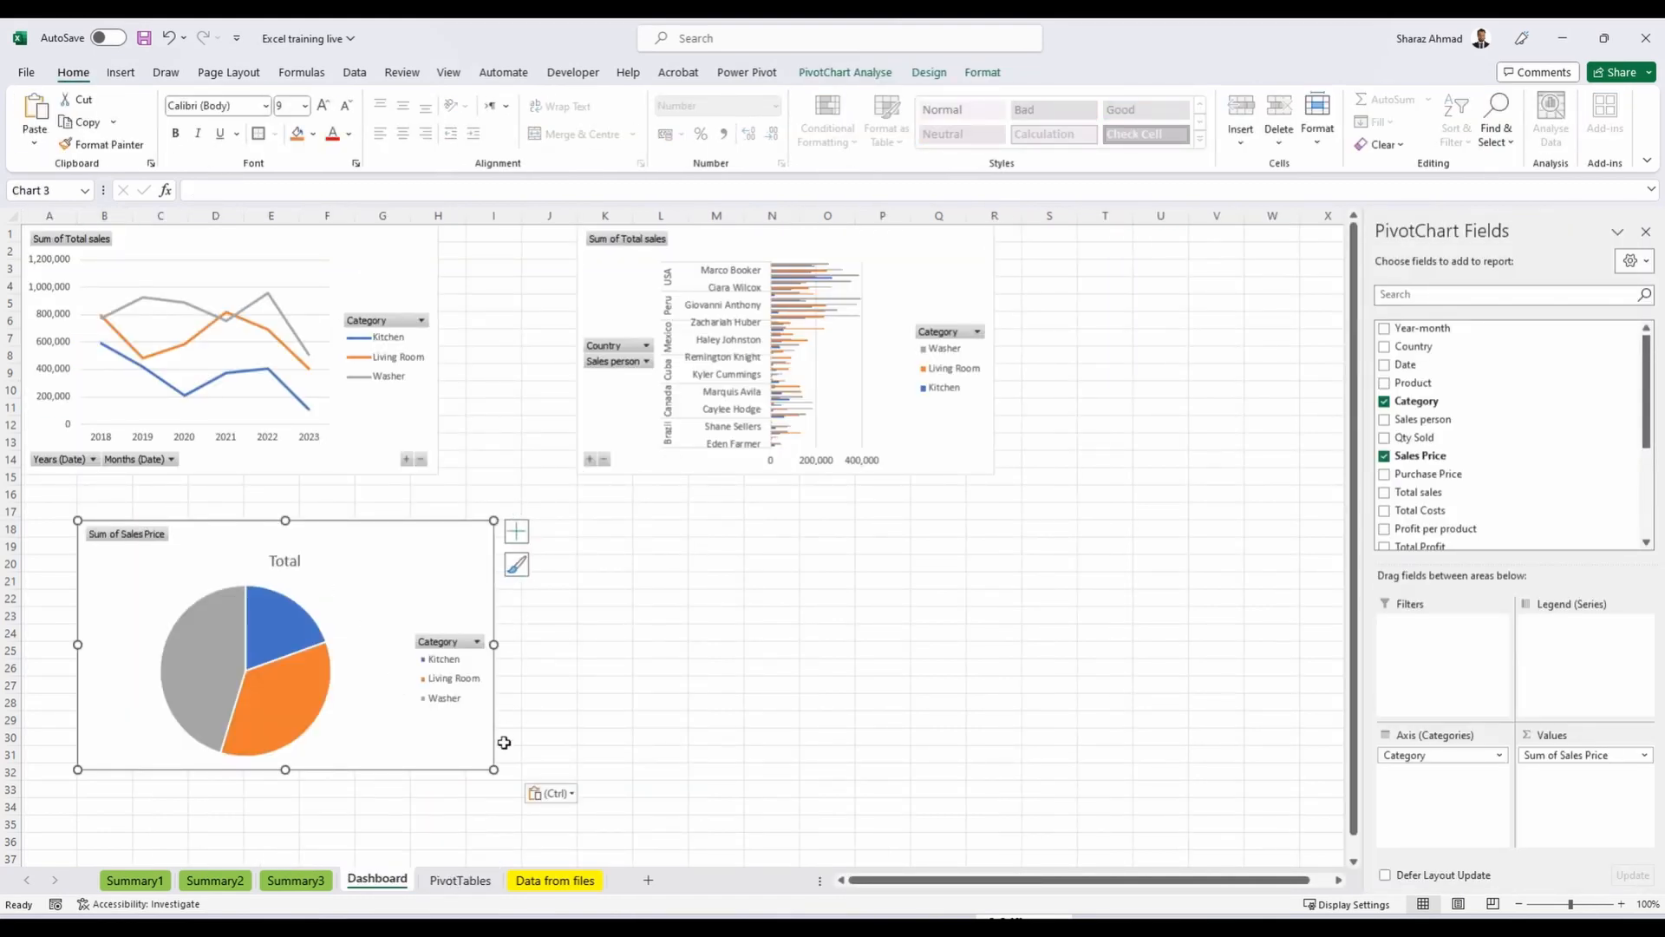
Try to insert a Filled Map chart directly from the Sales by Country PivotTable on the PivotTables sheet.
left_click(457, 881)
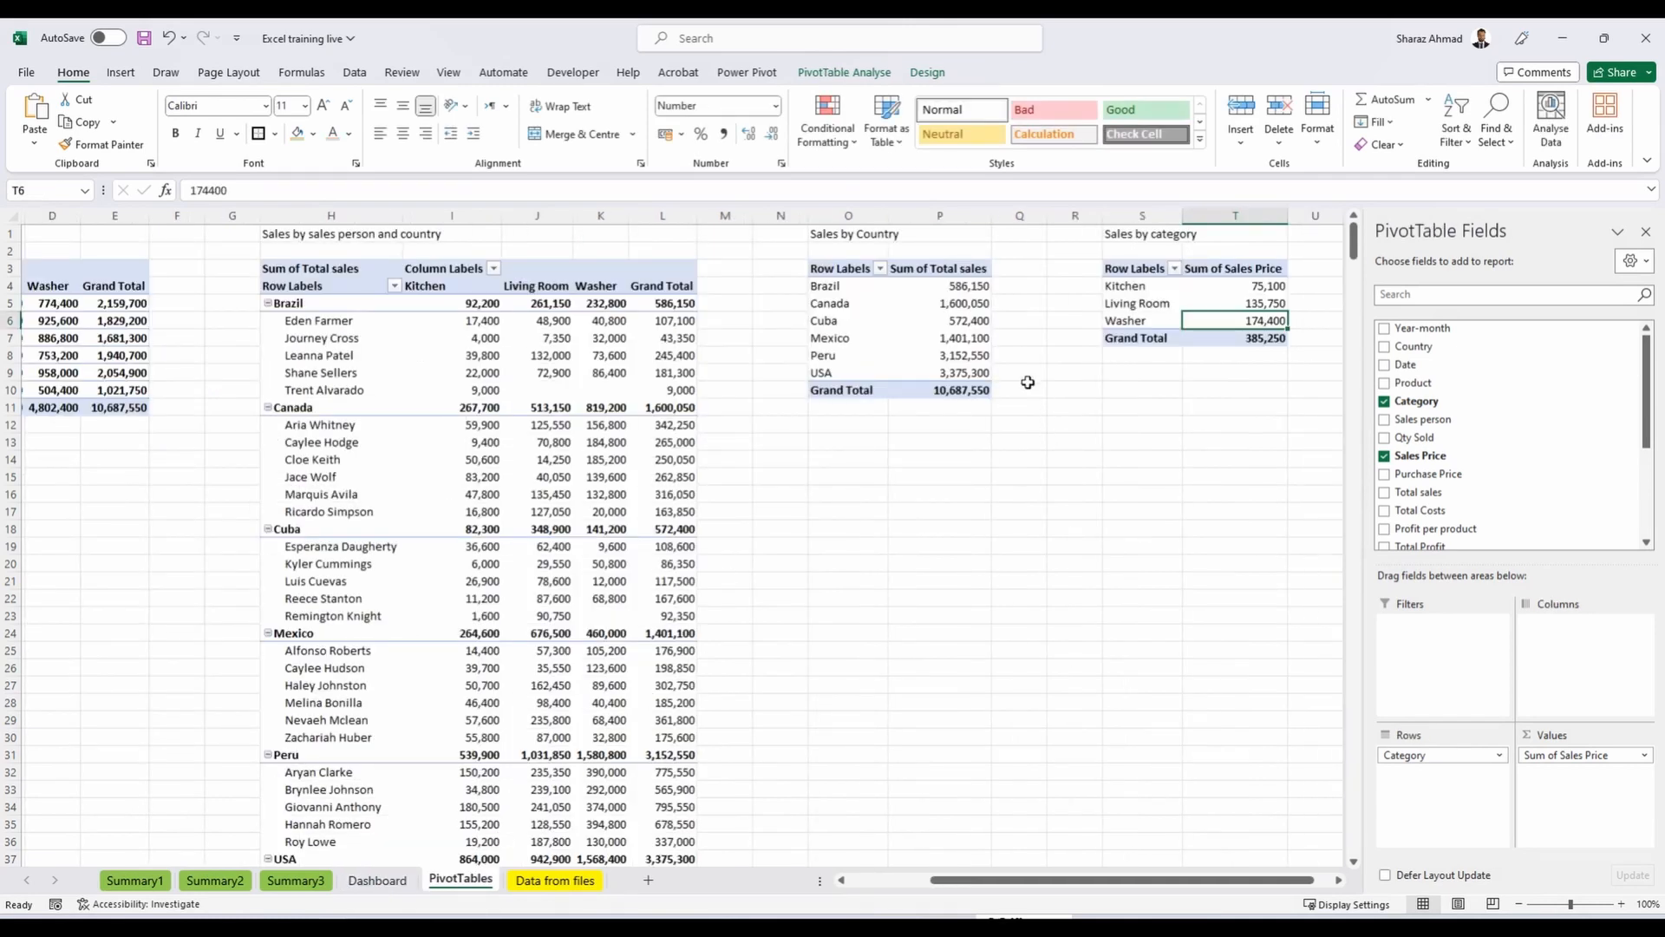
left_click(939, 303)
left_click(121, 72)
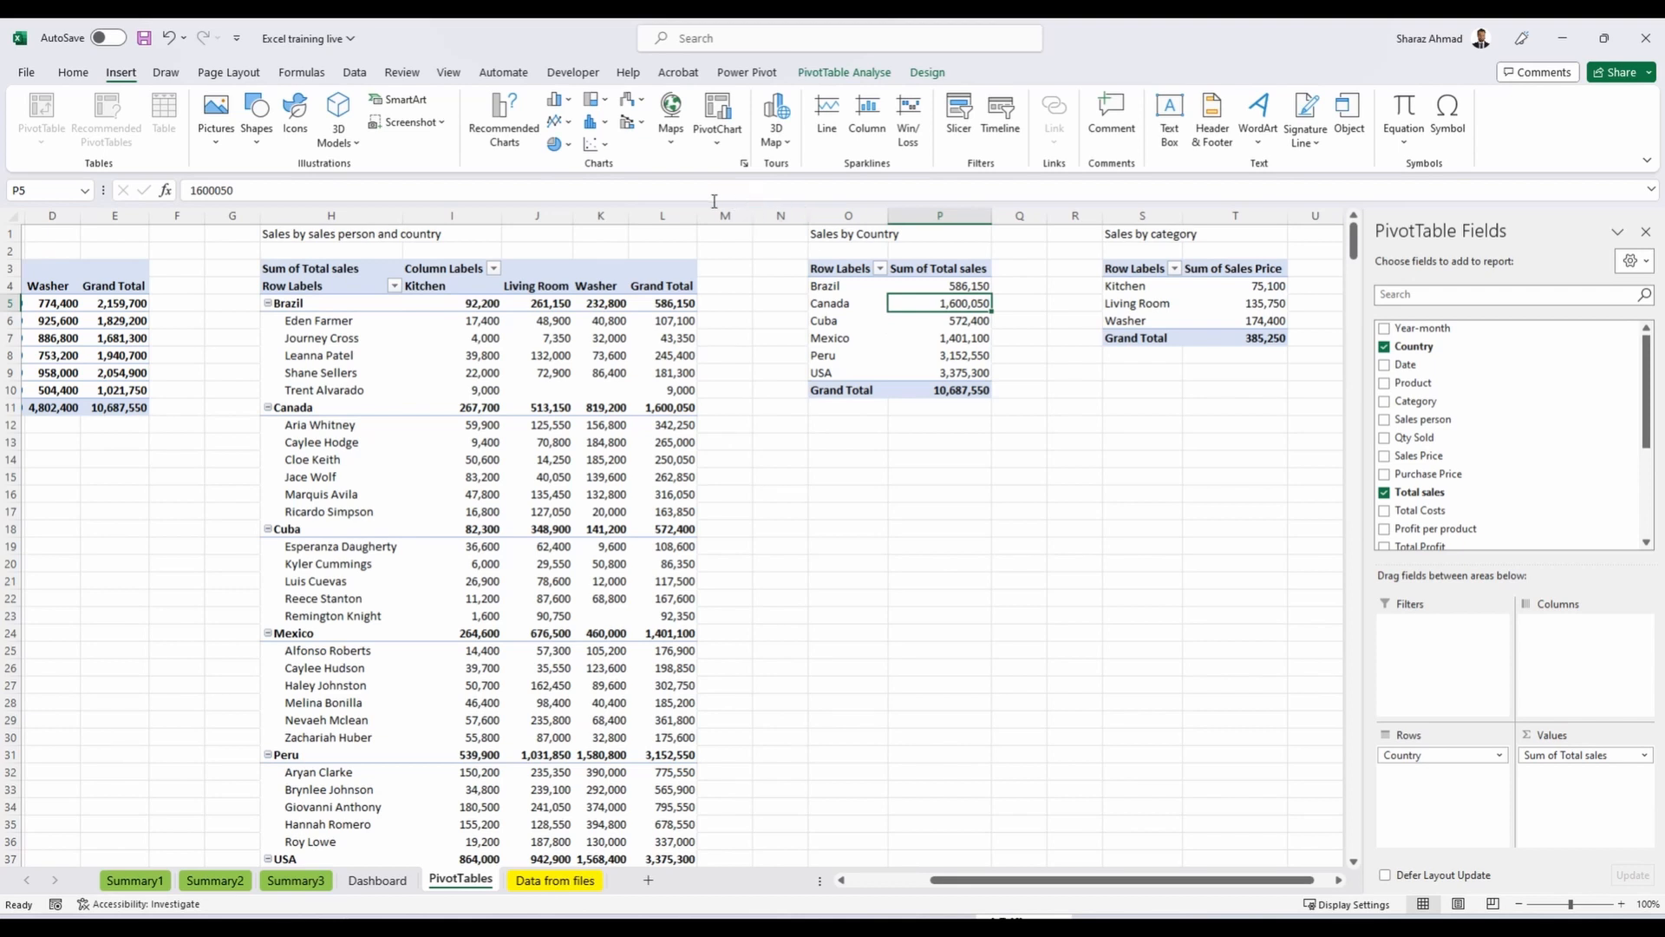
left_click(670, 121)
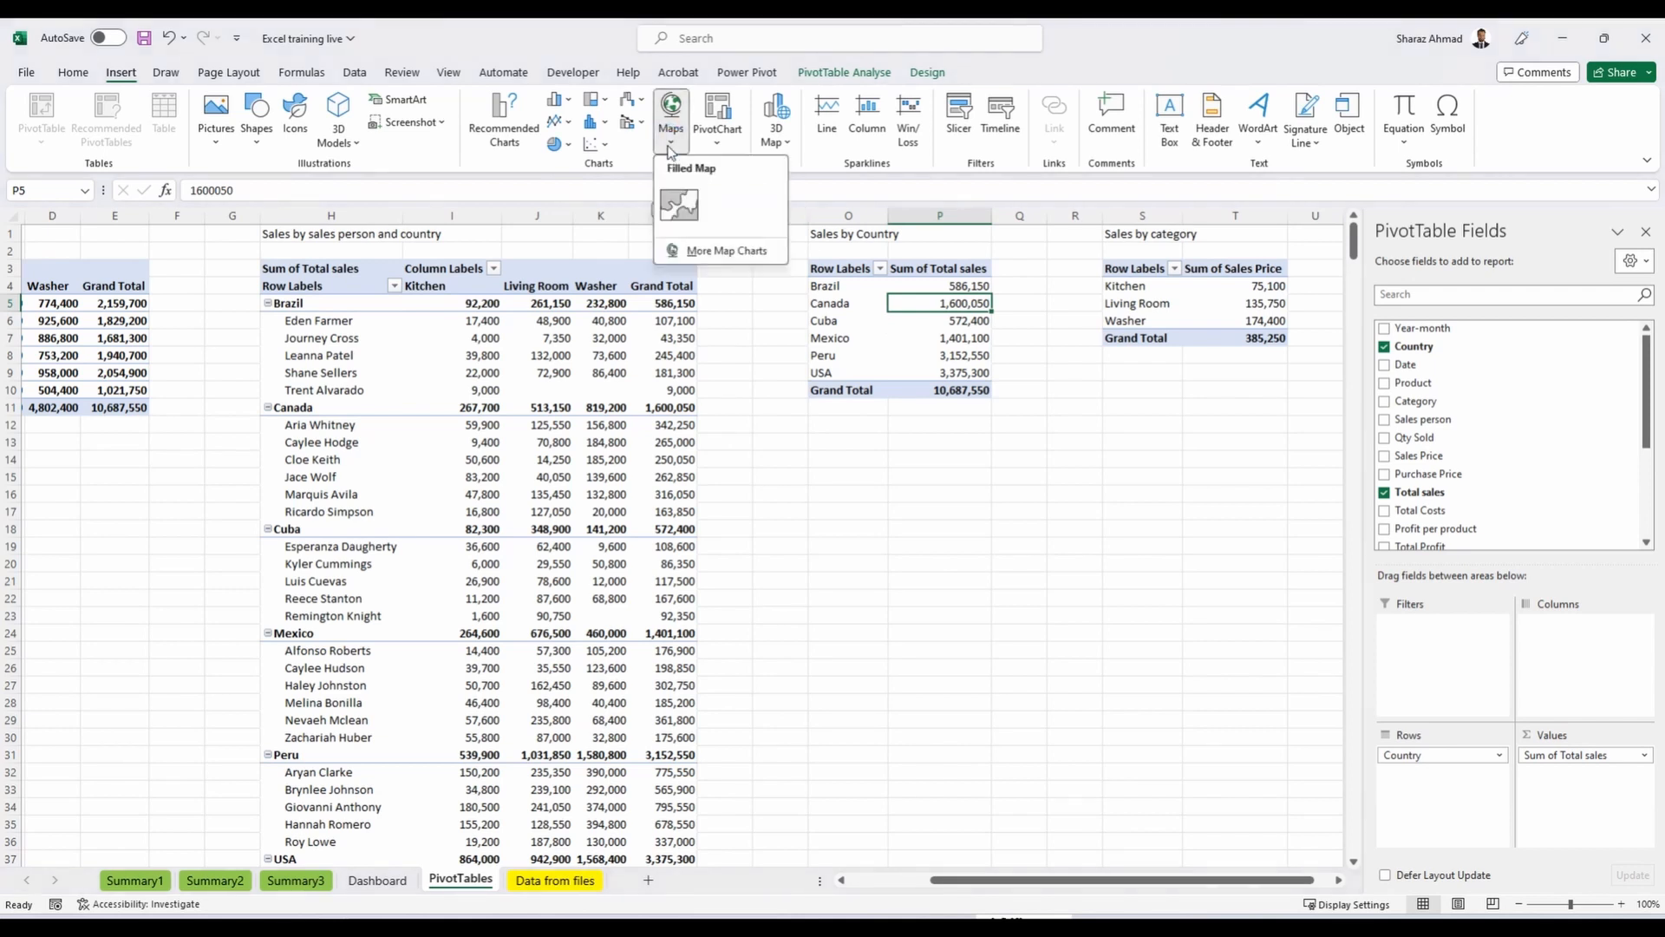
left_click(680, 204)
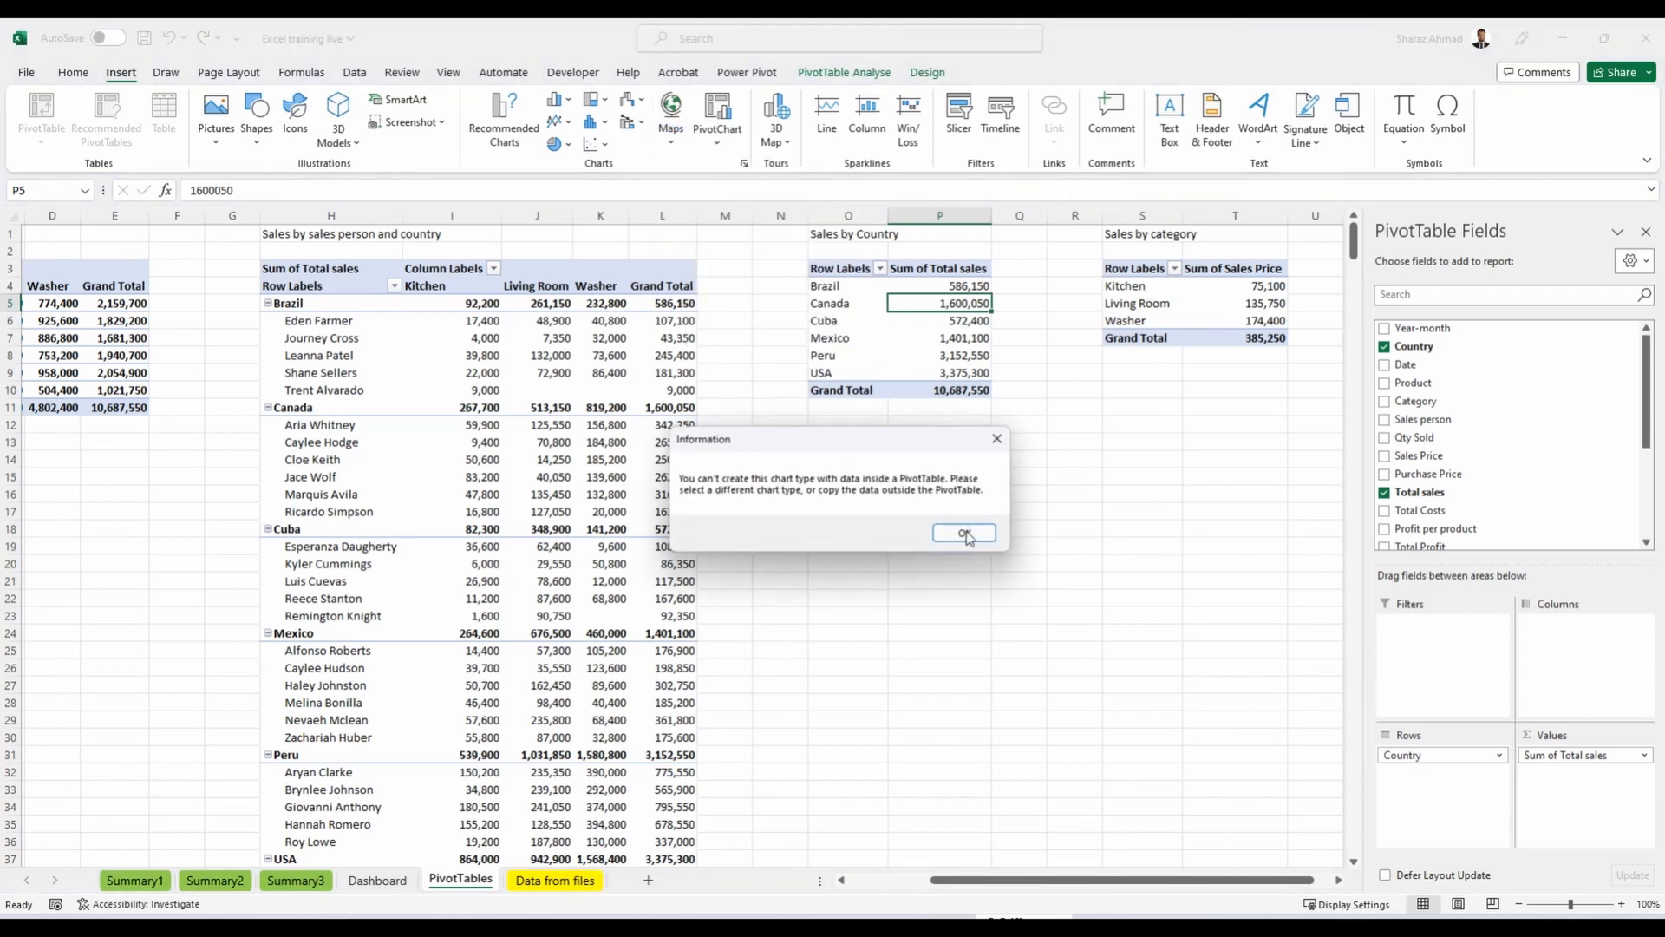
left_click(965, 534)
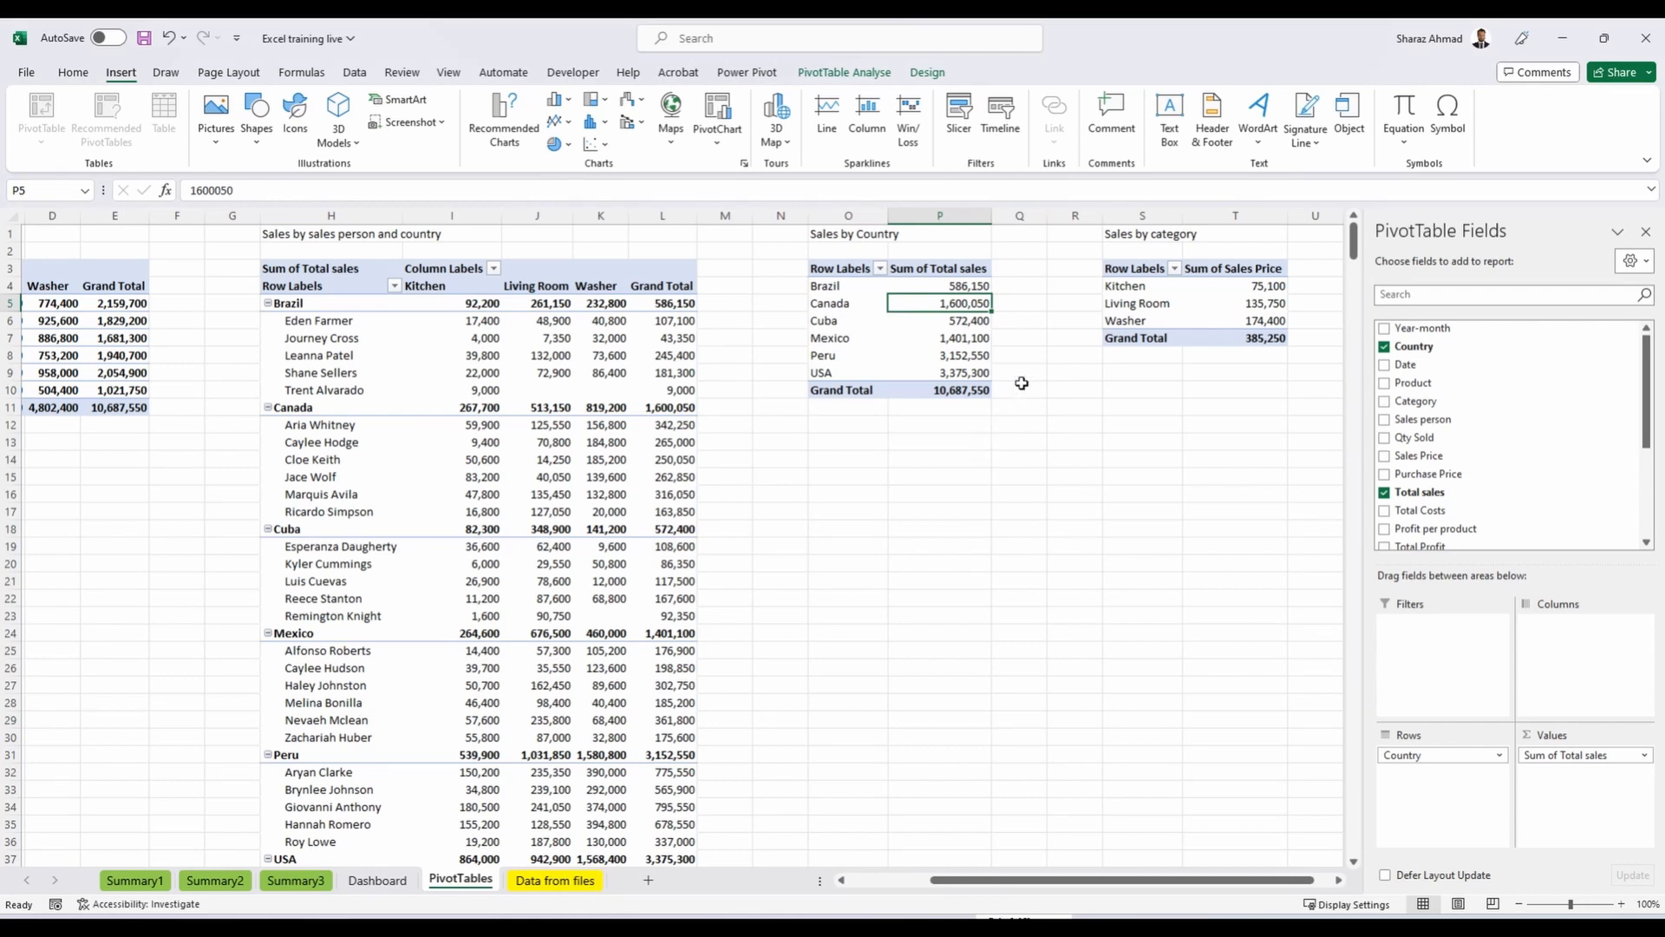
Cut columns S:T with the Sales by category PivotTable and insert them at column N, ahead of the Sales by Country PivotTable.
left_click_drag(1142, 216, 1231, 216)
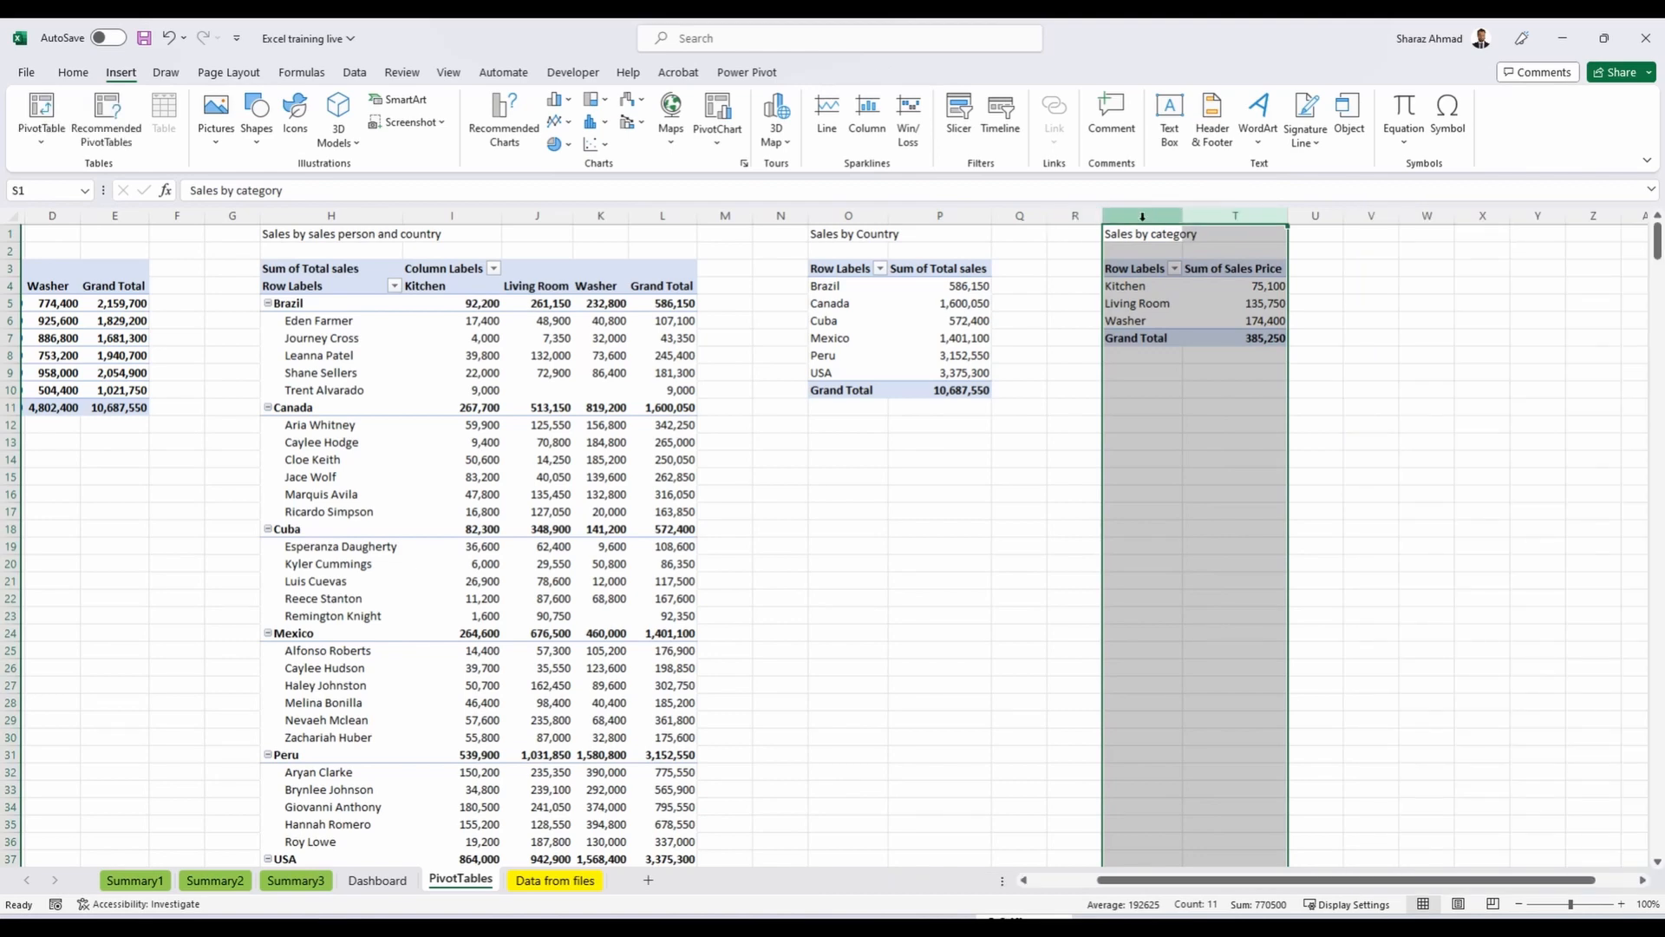
key("ctrl+x")
left_click(791, 216)
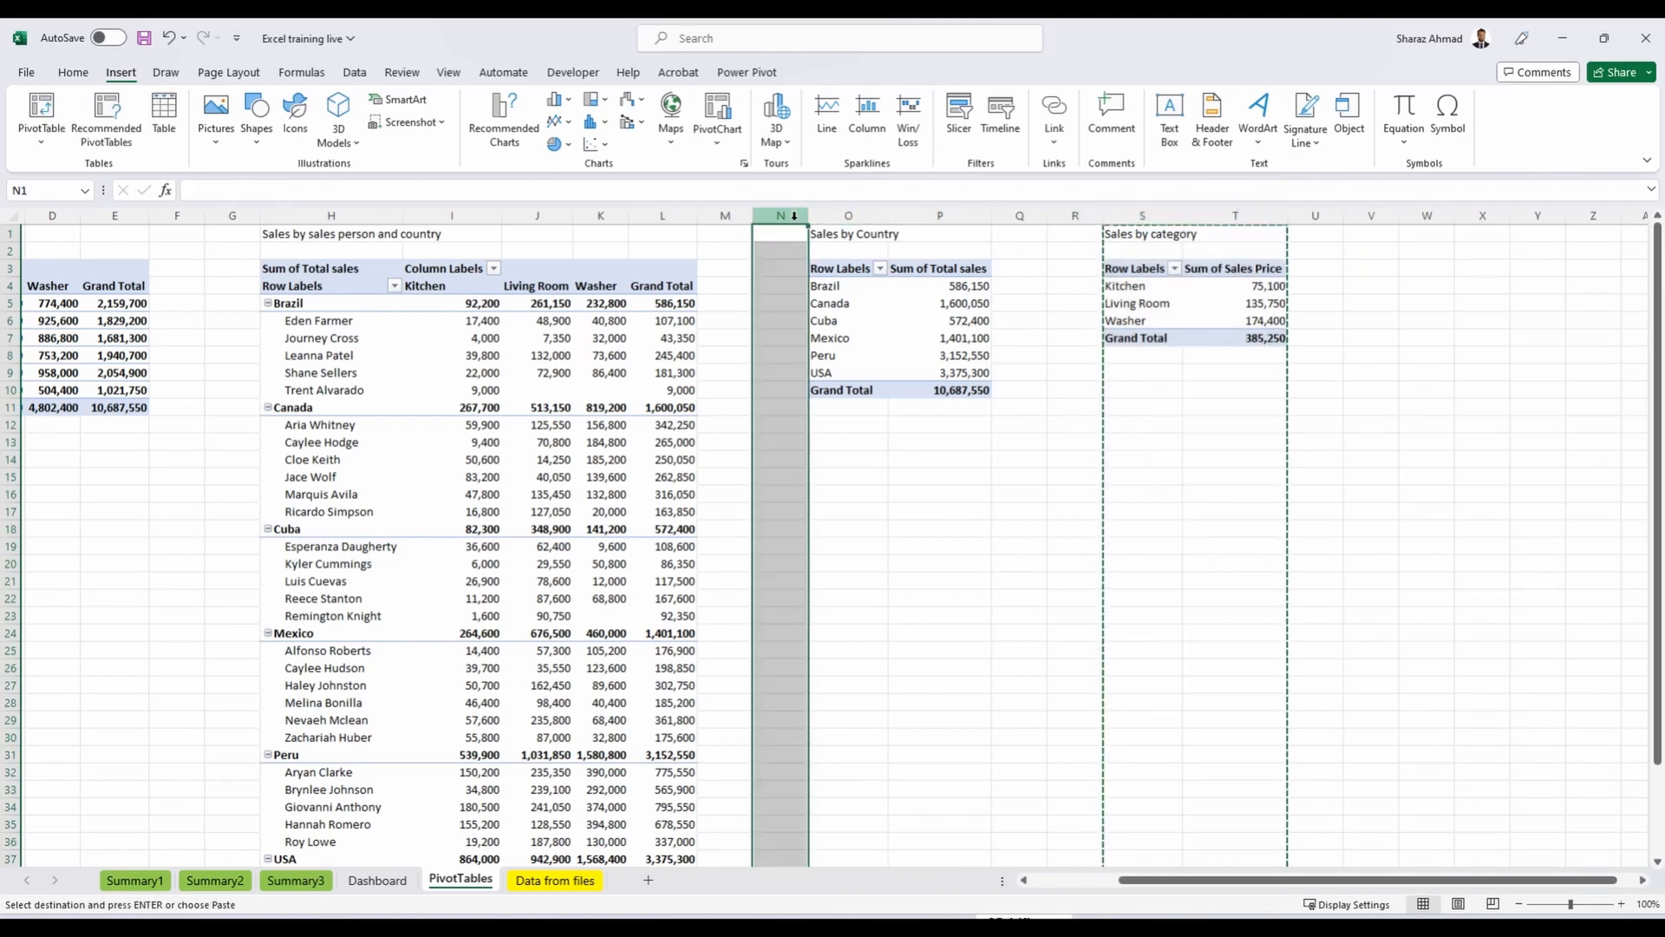
key("ctrl+shift+plus")
Copy the Sales by Country PivotTable and paste it as plain values starting at cell T3.
left_click_drag(1024, 268, 1123, 405)
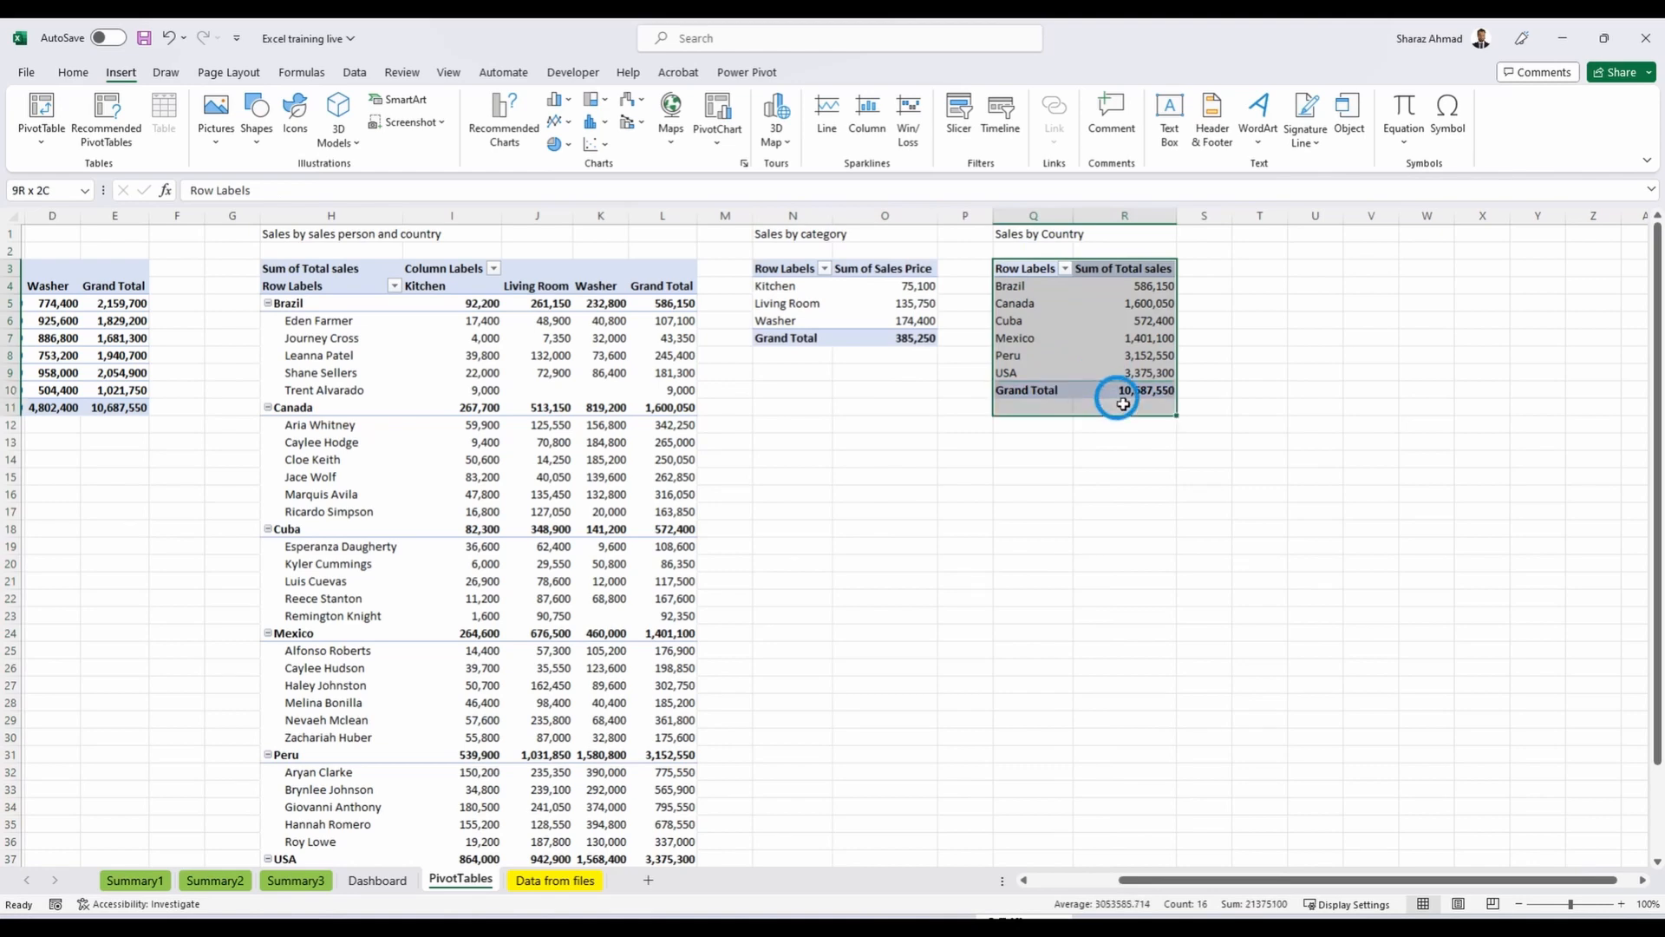
key("ctrl+c")
right_click(1249, 269)
left_click(1301, 414)
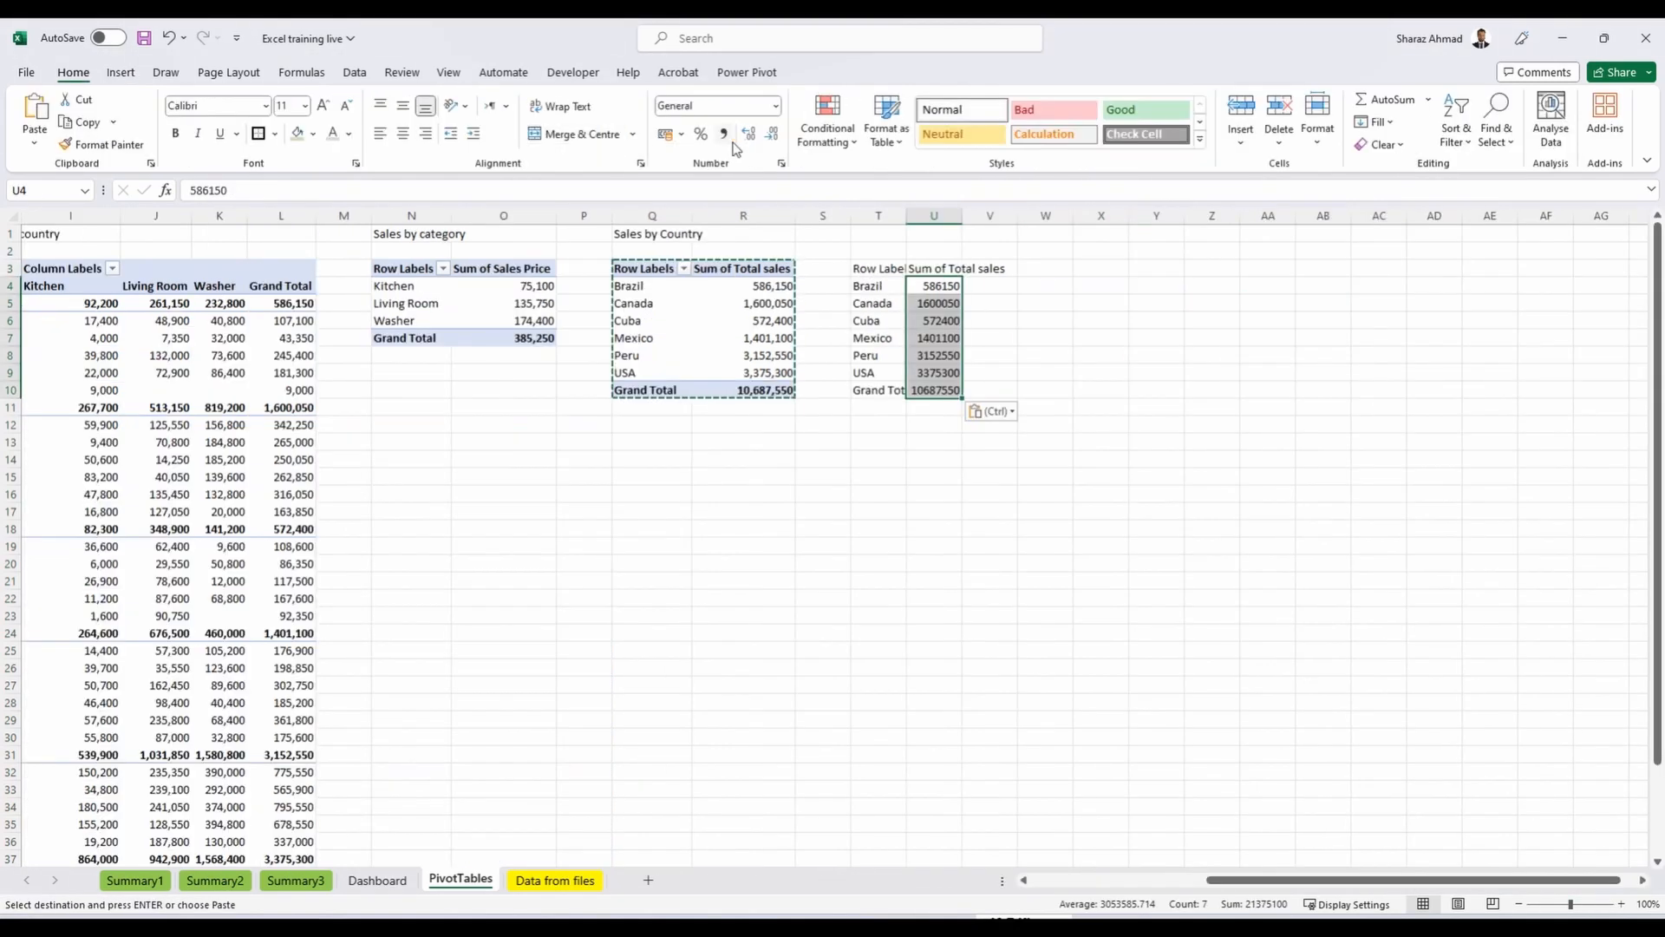
Format the pasted sales figures in U4:U10 with the comma style and no decimals.
left_click(724, 135)
left_click(772, 136)
left_click(772, 135)
Insert a Filled Map chart from the pasted values in T3:U10.
left_click_drag(879, 269, 948, 388)
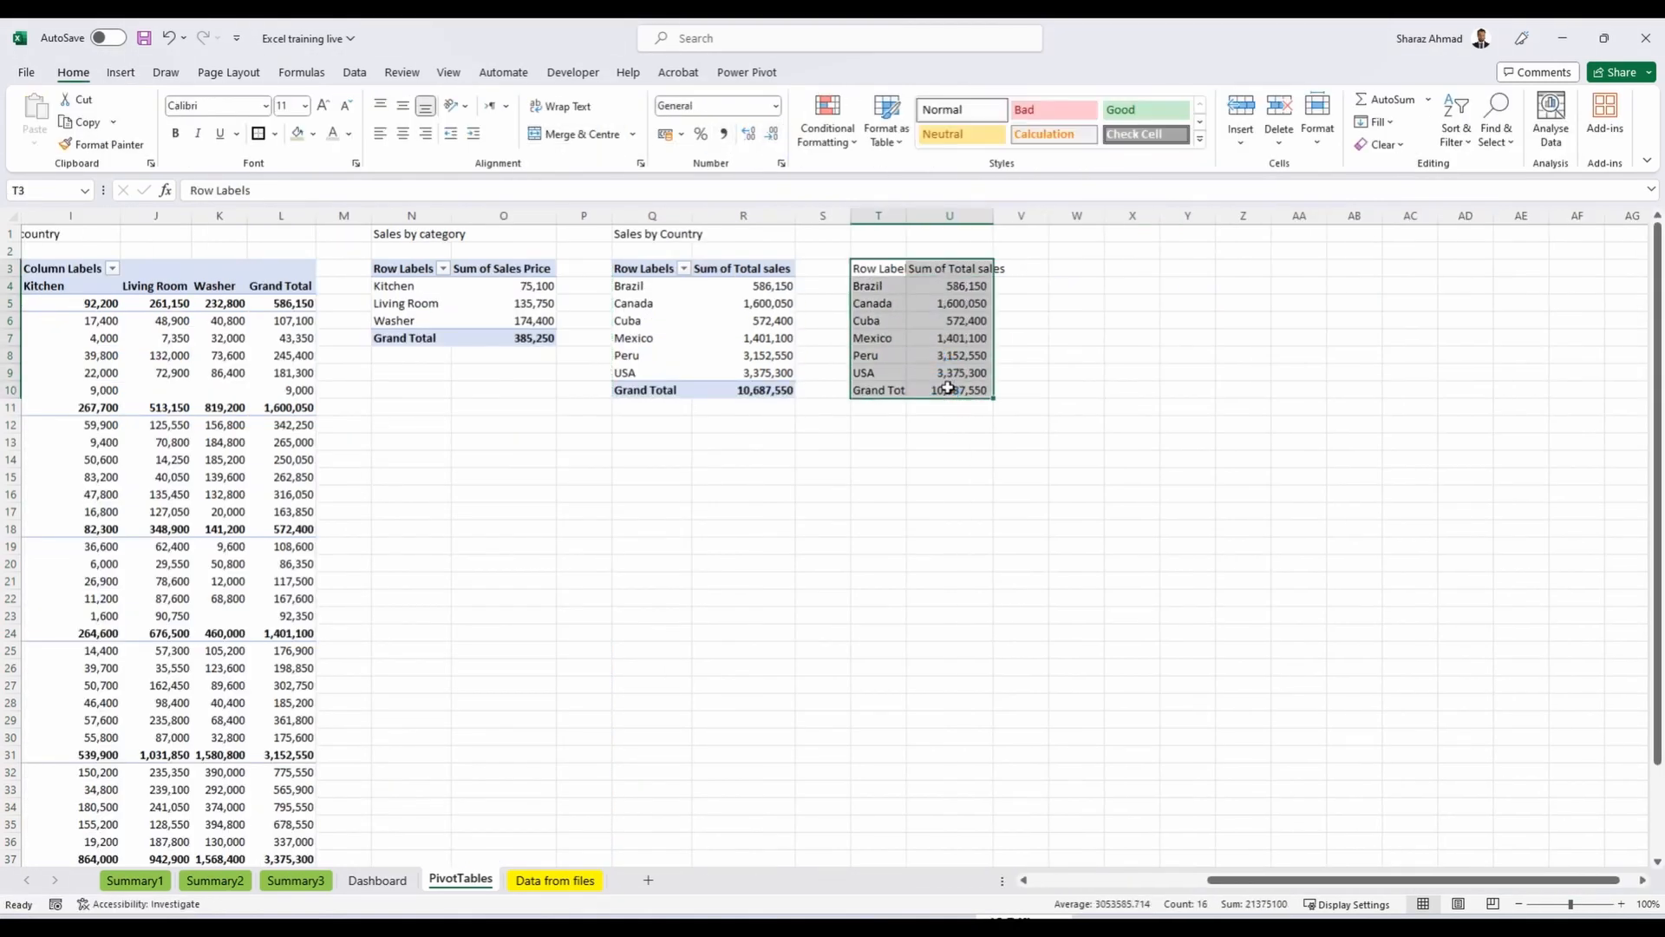
left_click(121, 72)
left_click(671, 122)
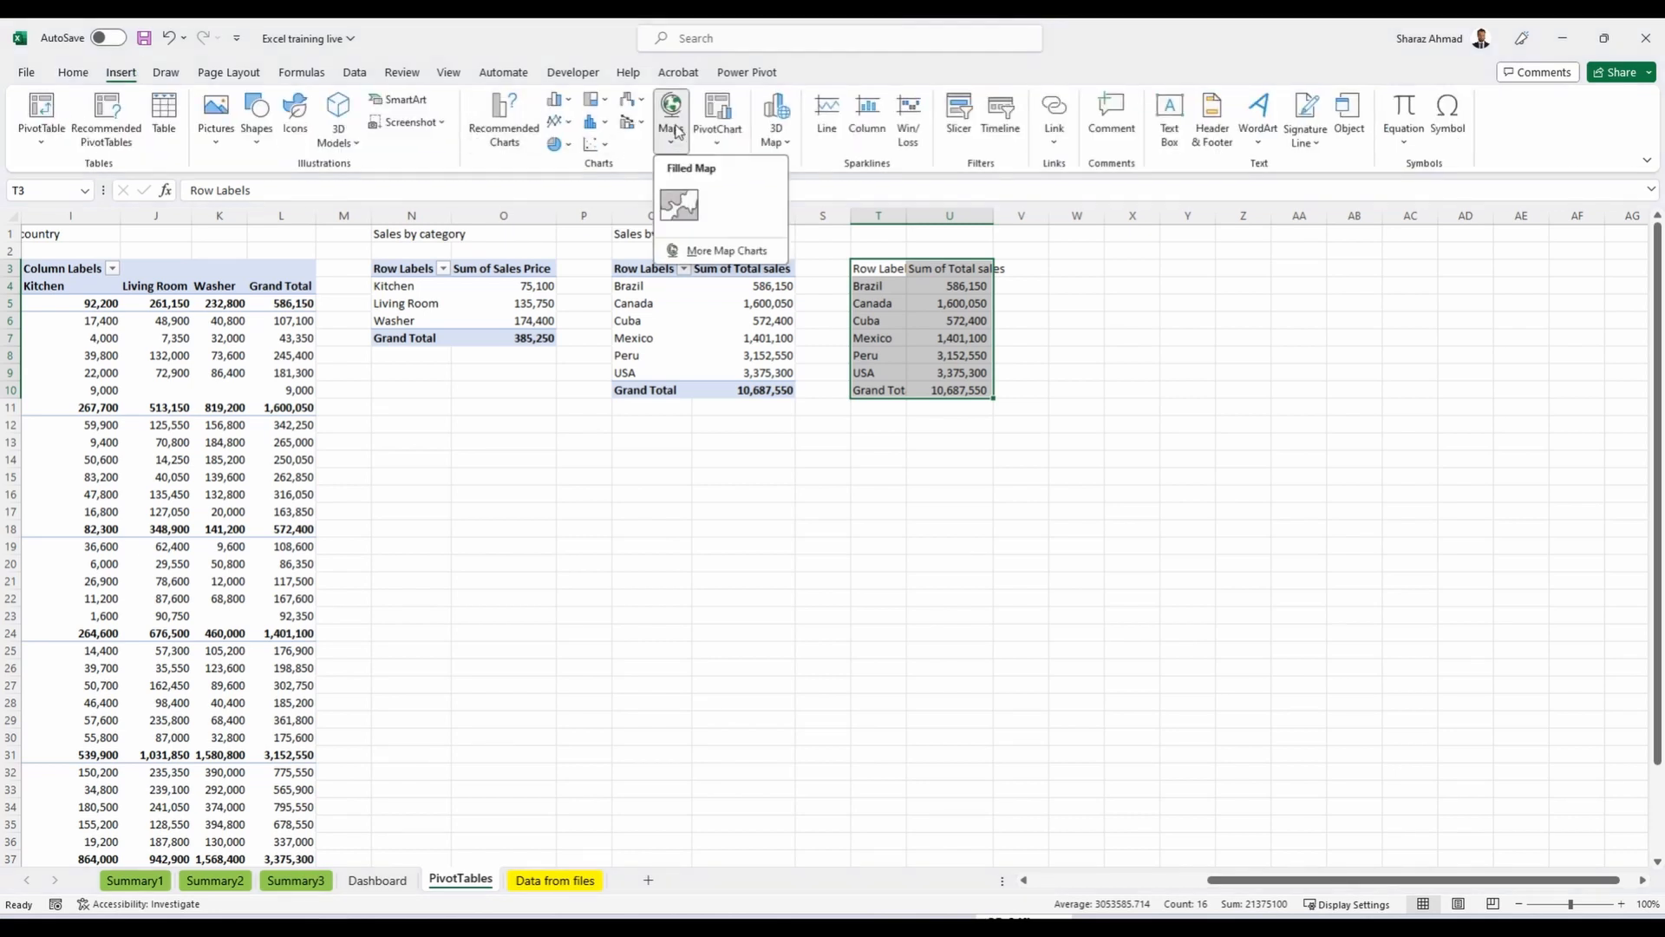
left_click(679, 204)
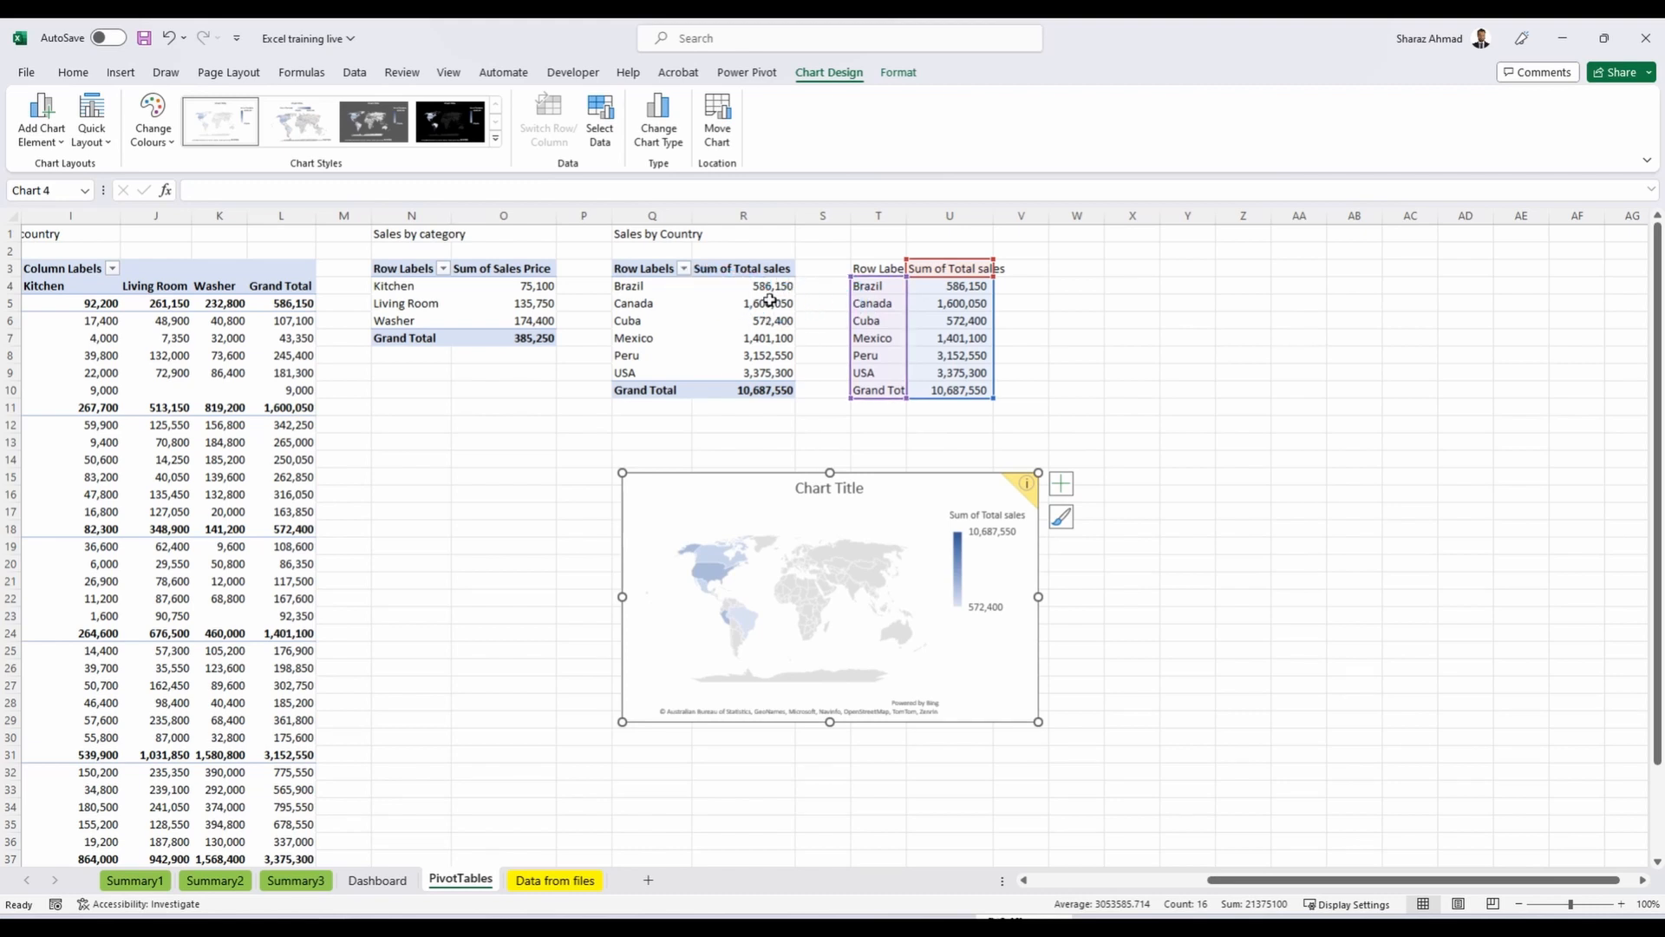
Edit the map chart's series to use R3 as its name and R4:R10 of the PivotTables sheet as its values.
right_click(875, 519)
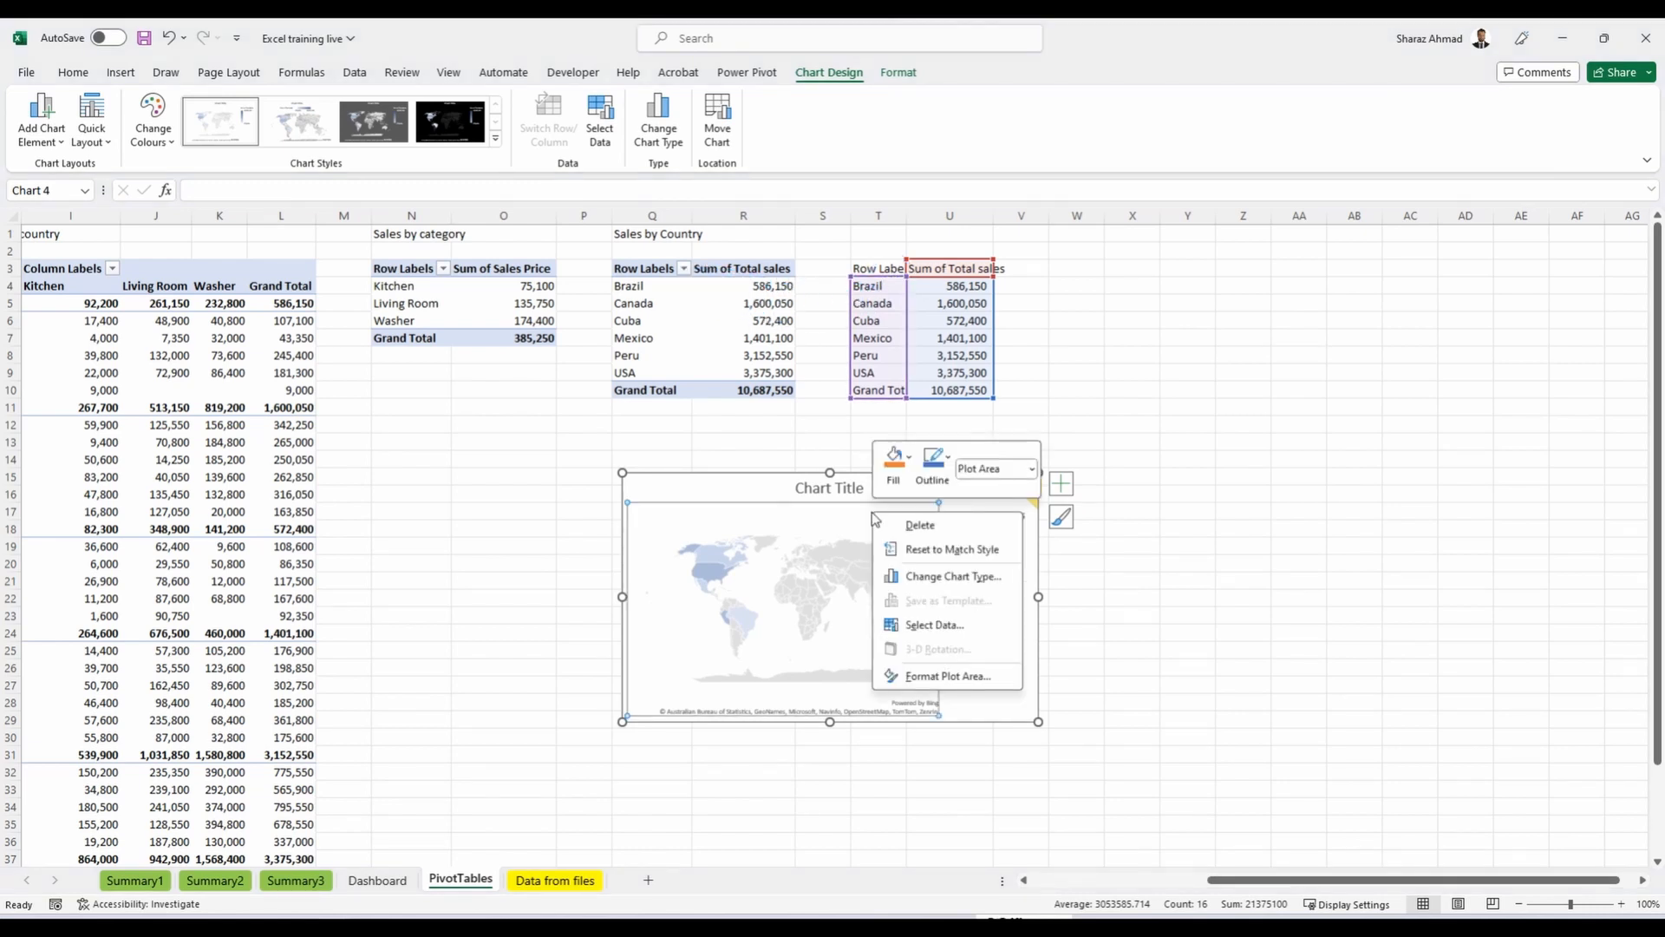
left_click(932, 624)
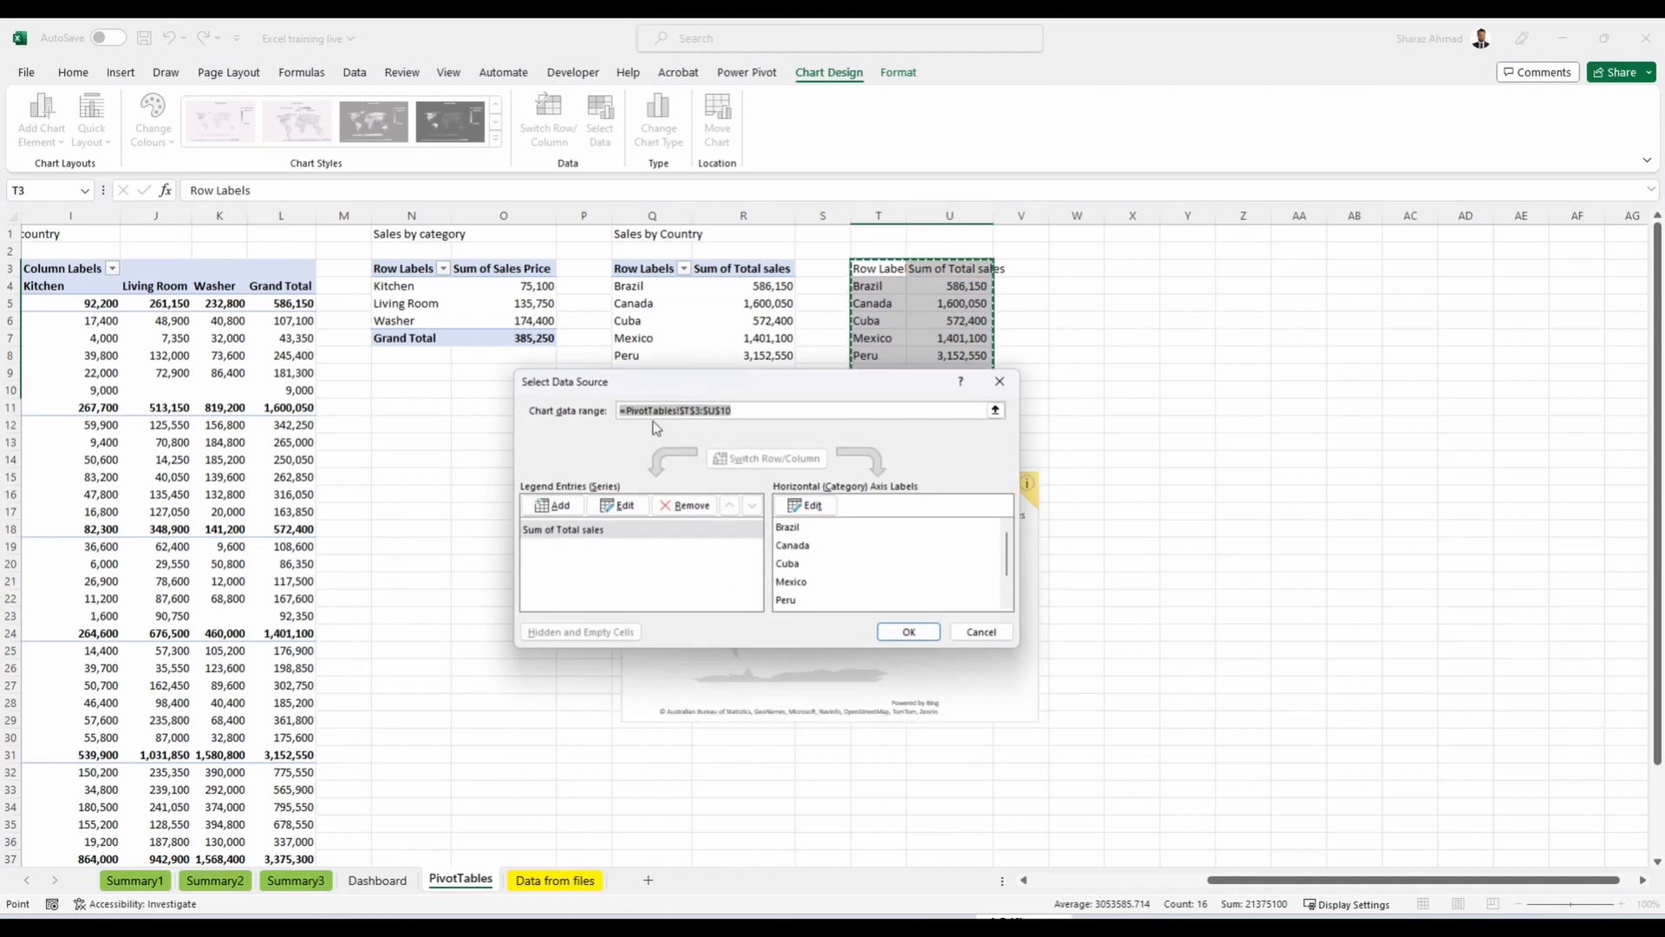
left_click(618, 505)
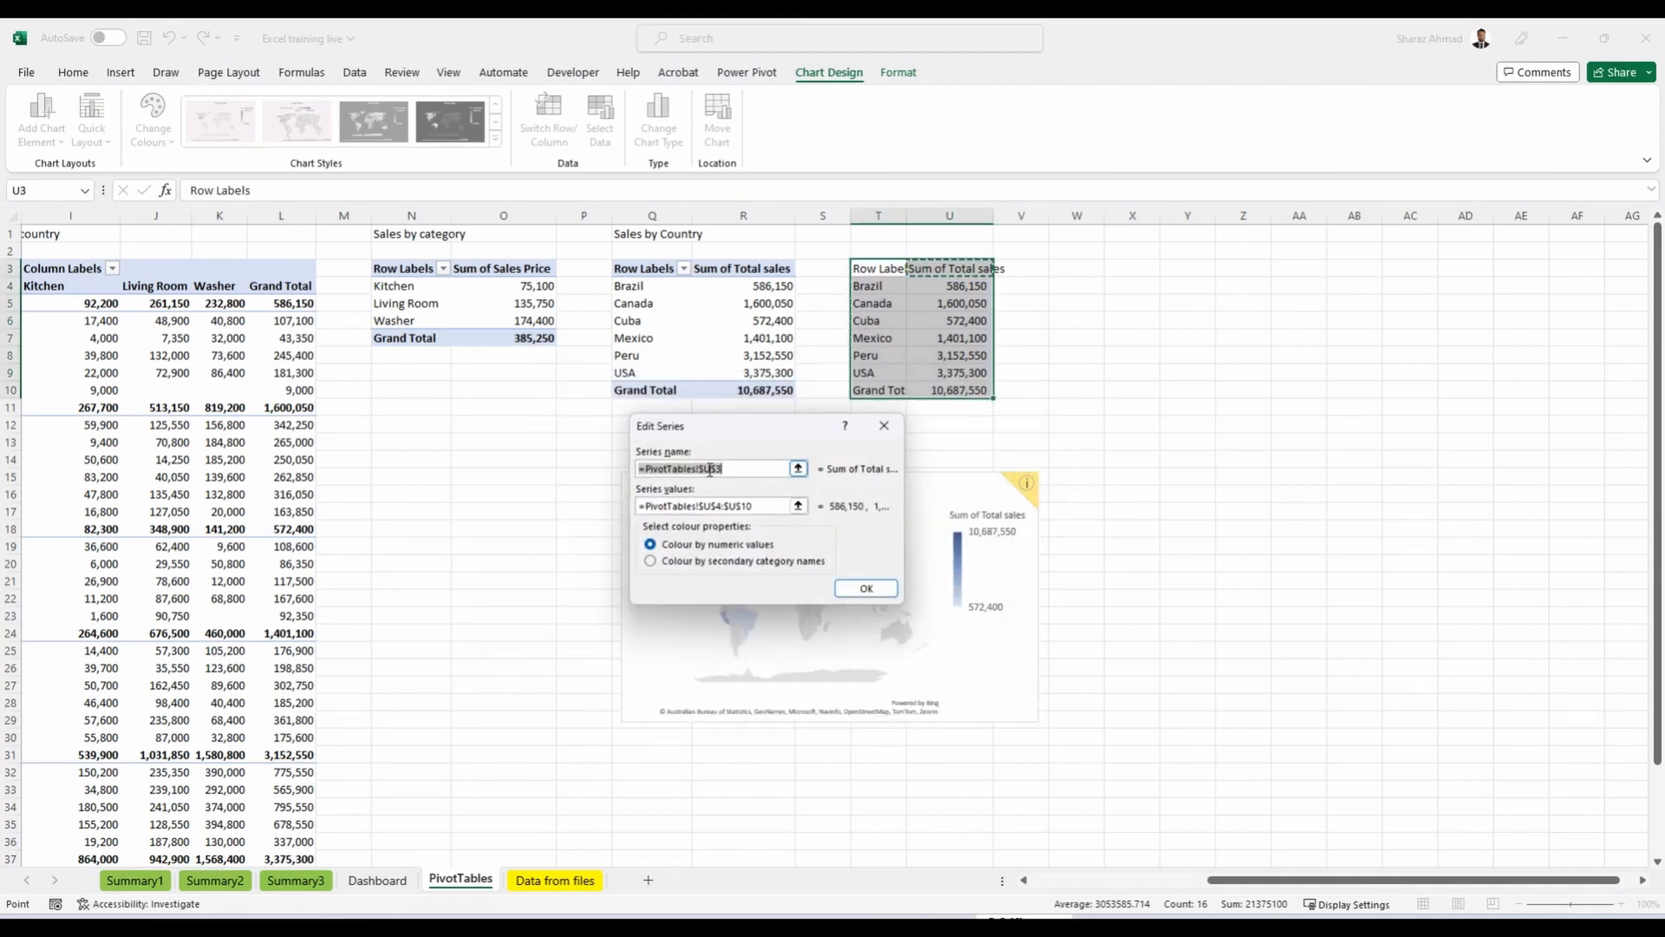
left_click(709, 469)
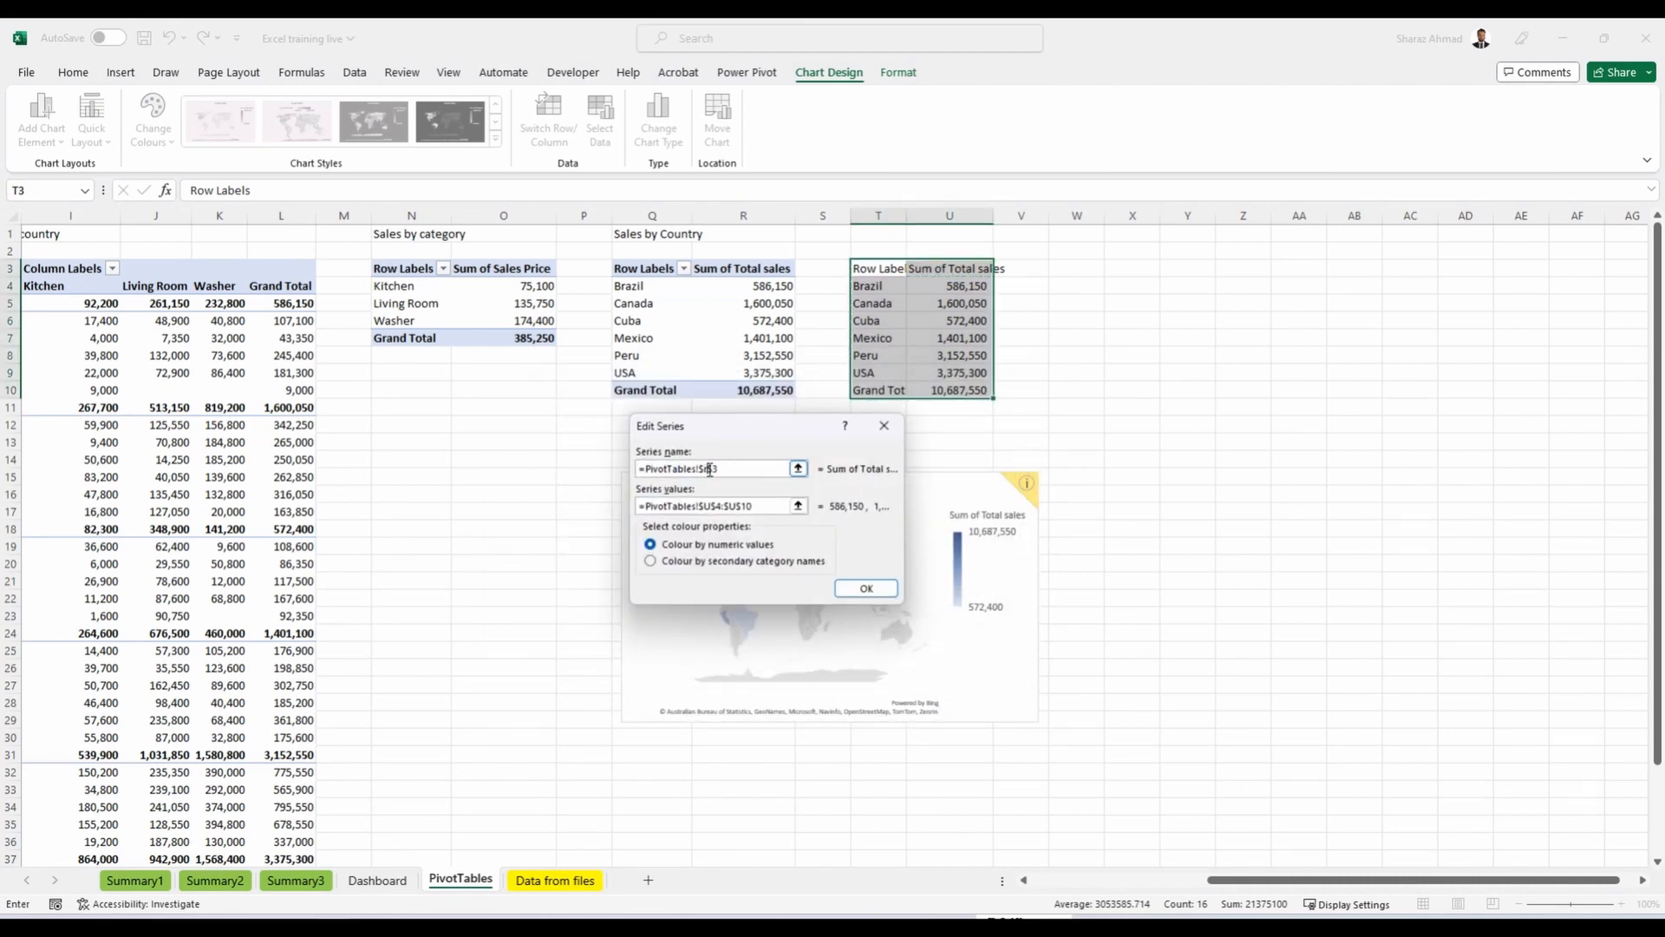
left_click(720, 506)
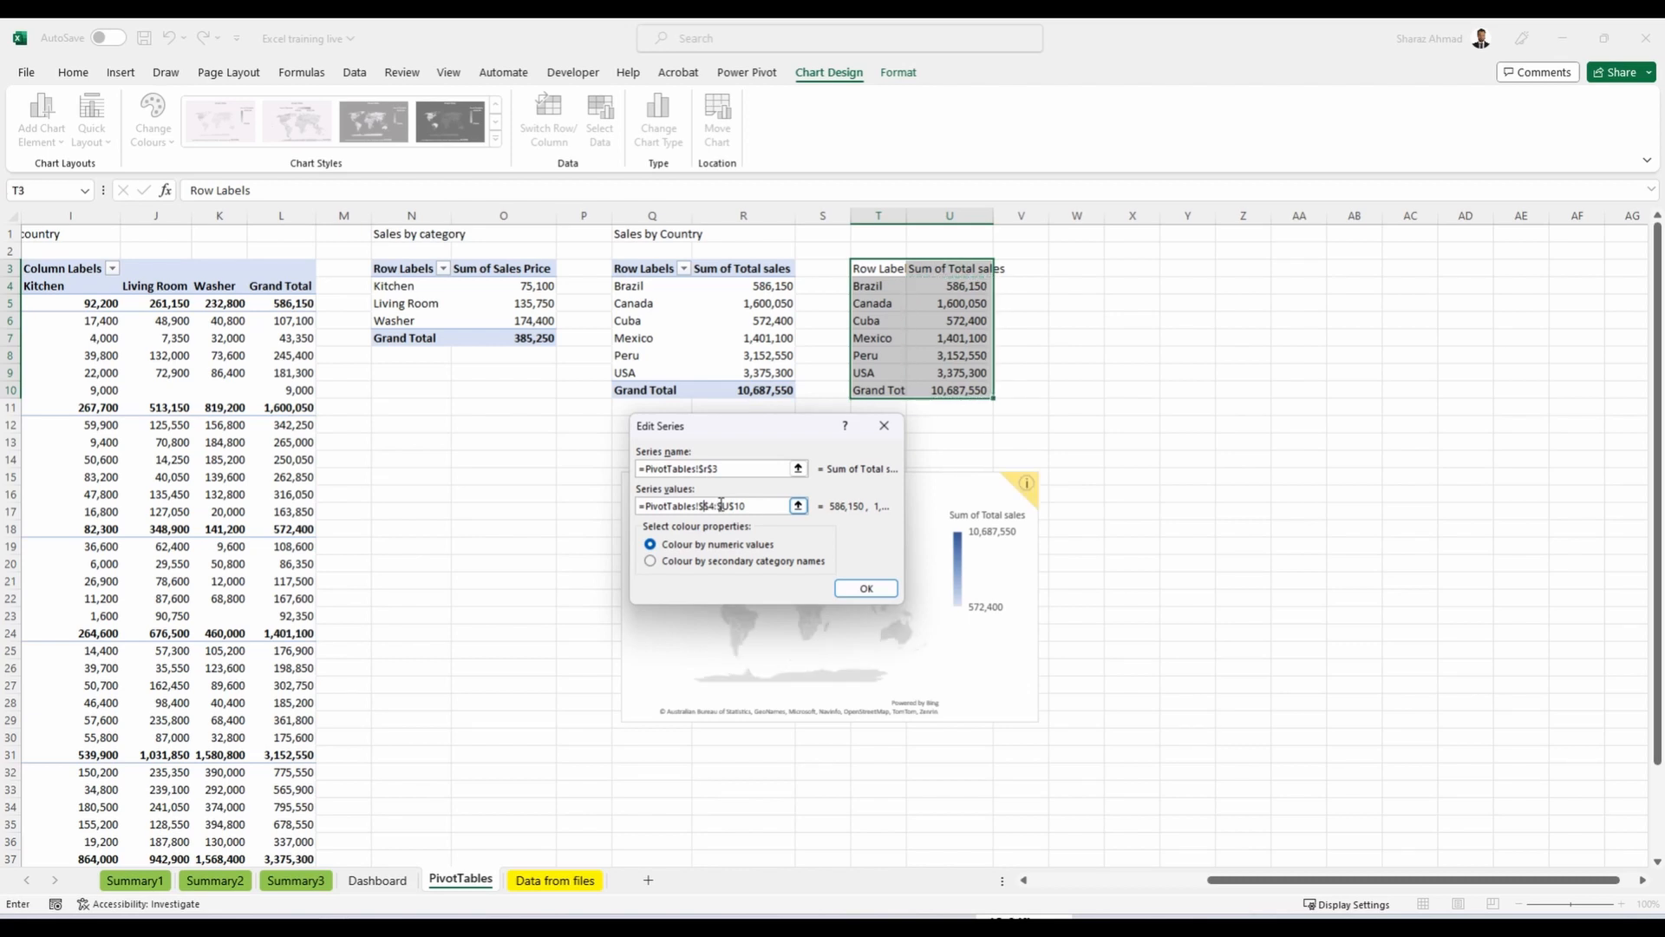
type("U")
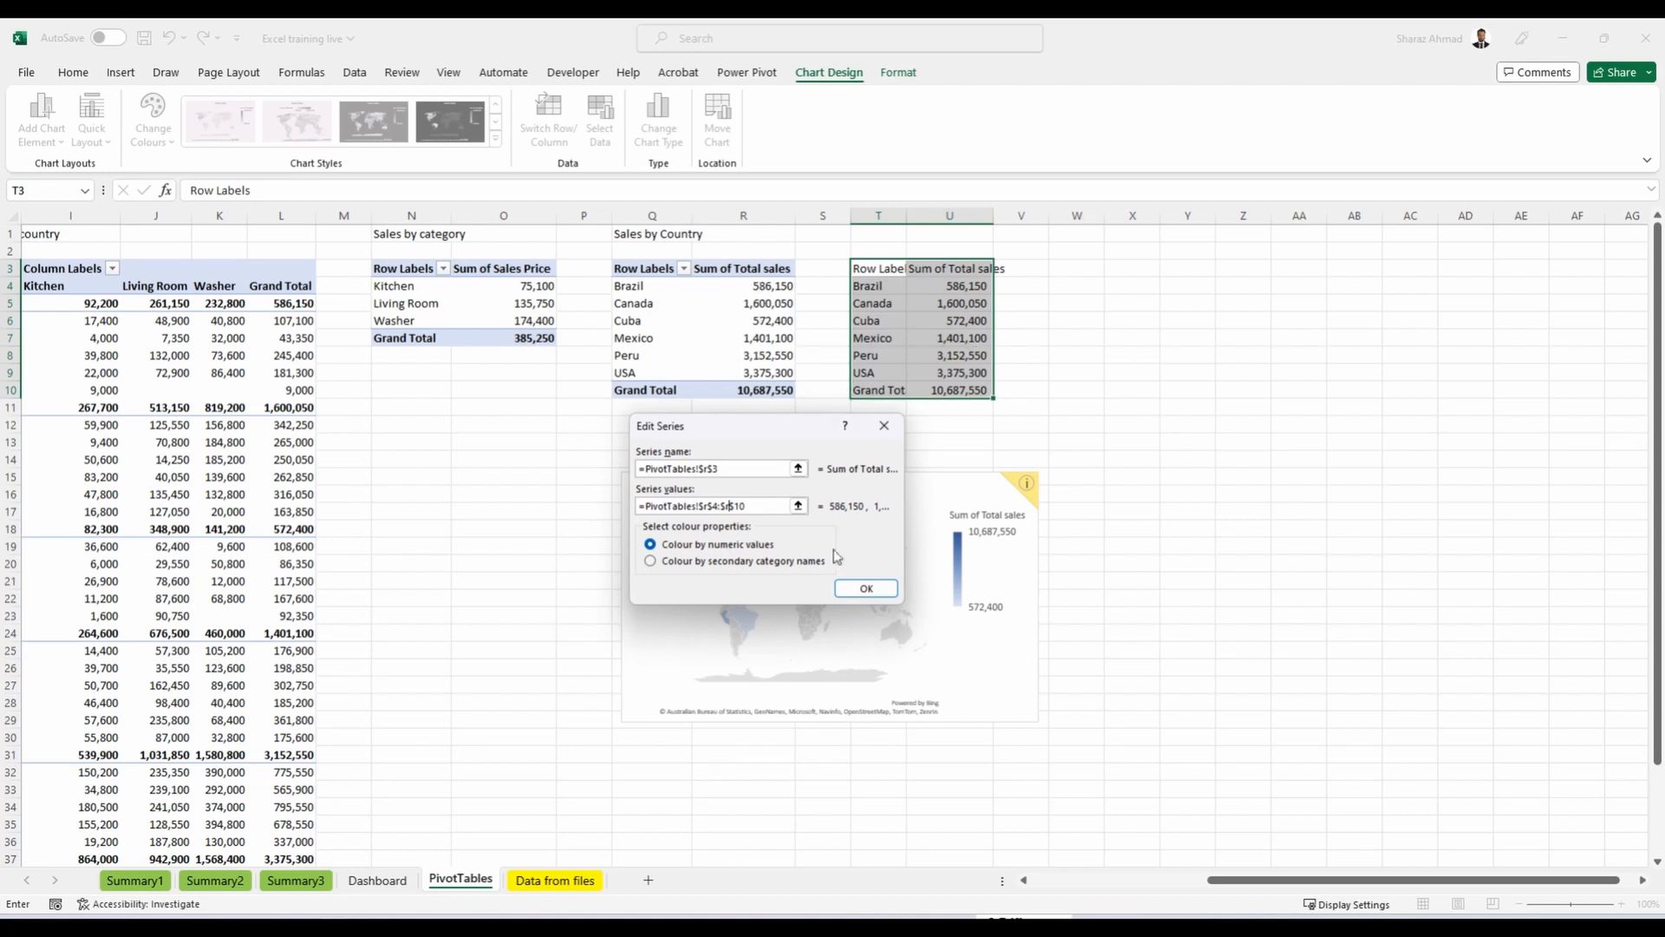
left_click(865, 588)
Set the map chart's axis label range to Q4:Q10 of the PivotTables sheet and apply the new data source.
left_click(811, 507)
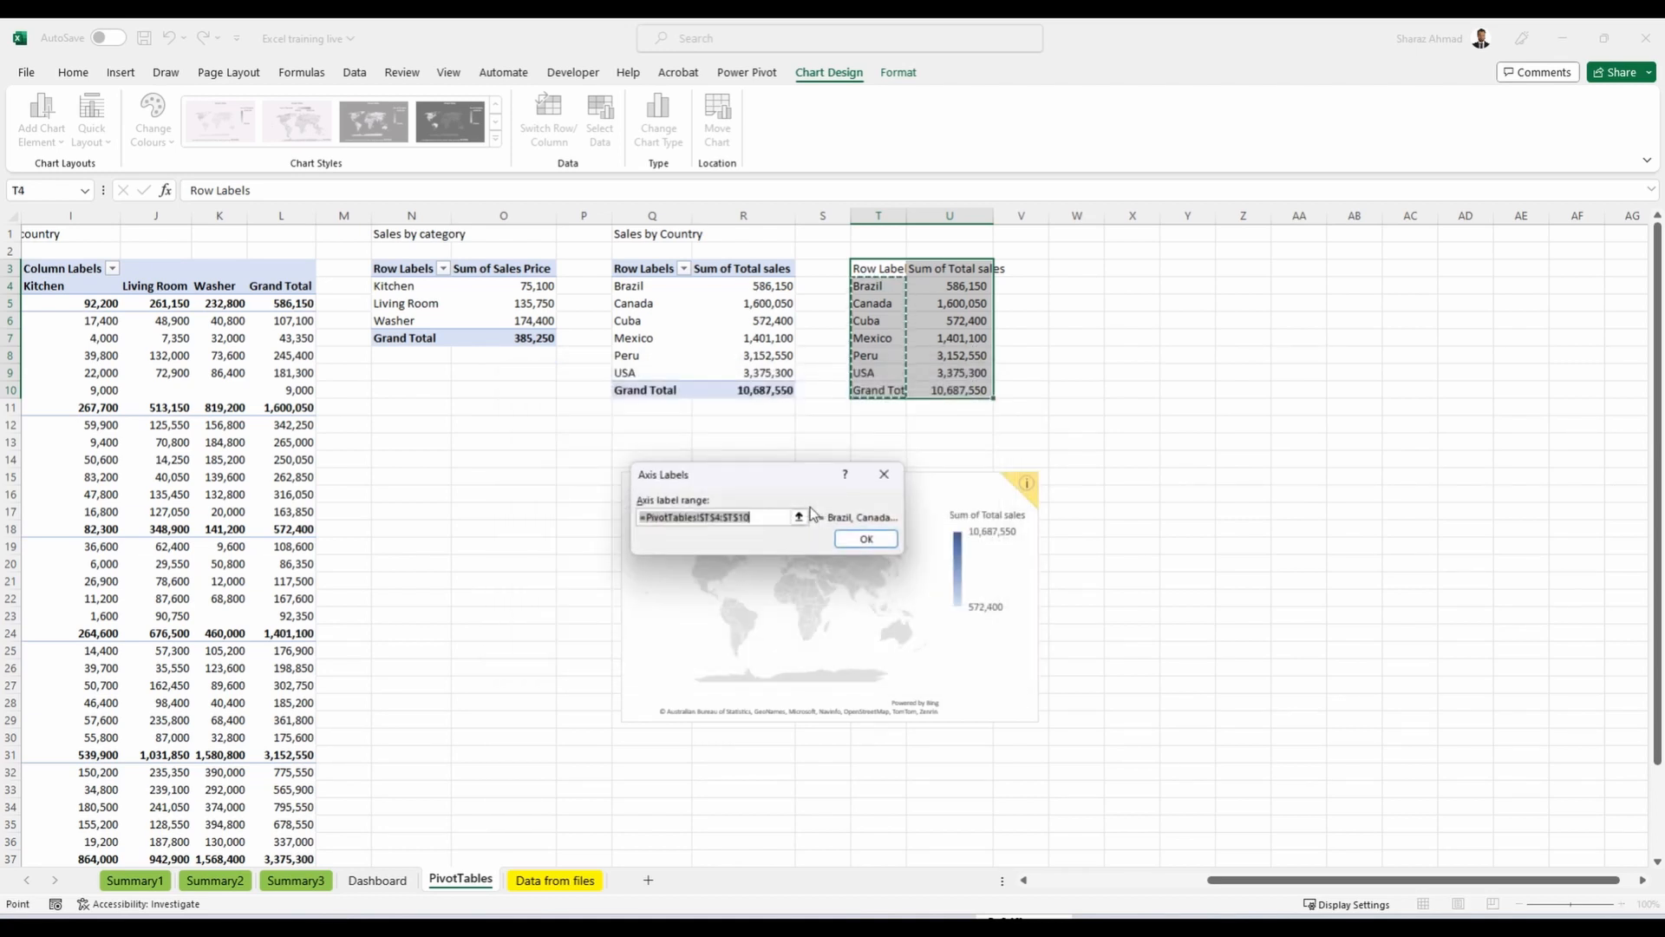
left_click(700, 516)
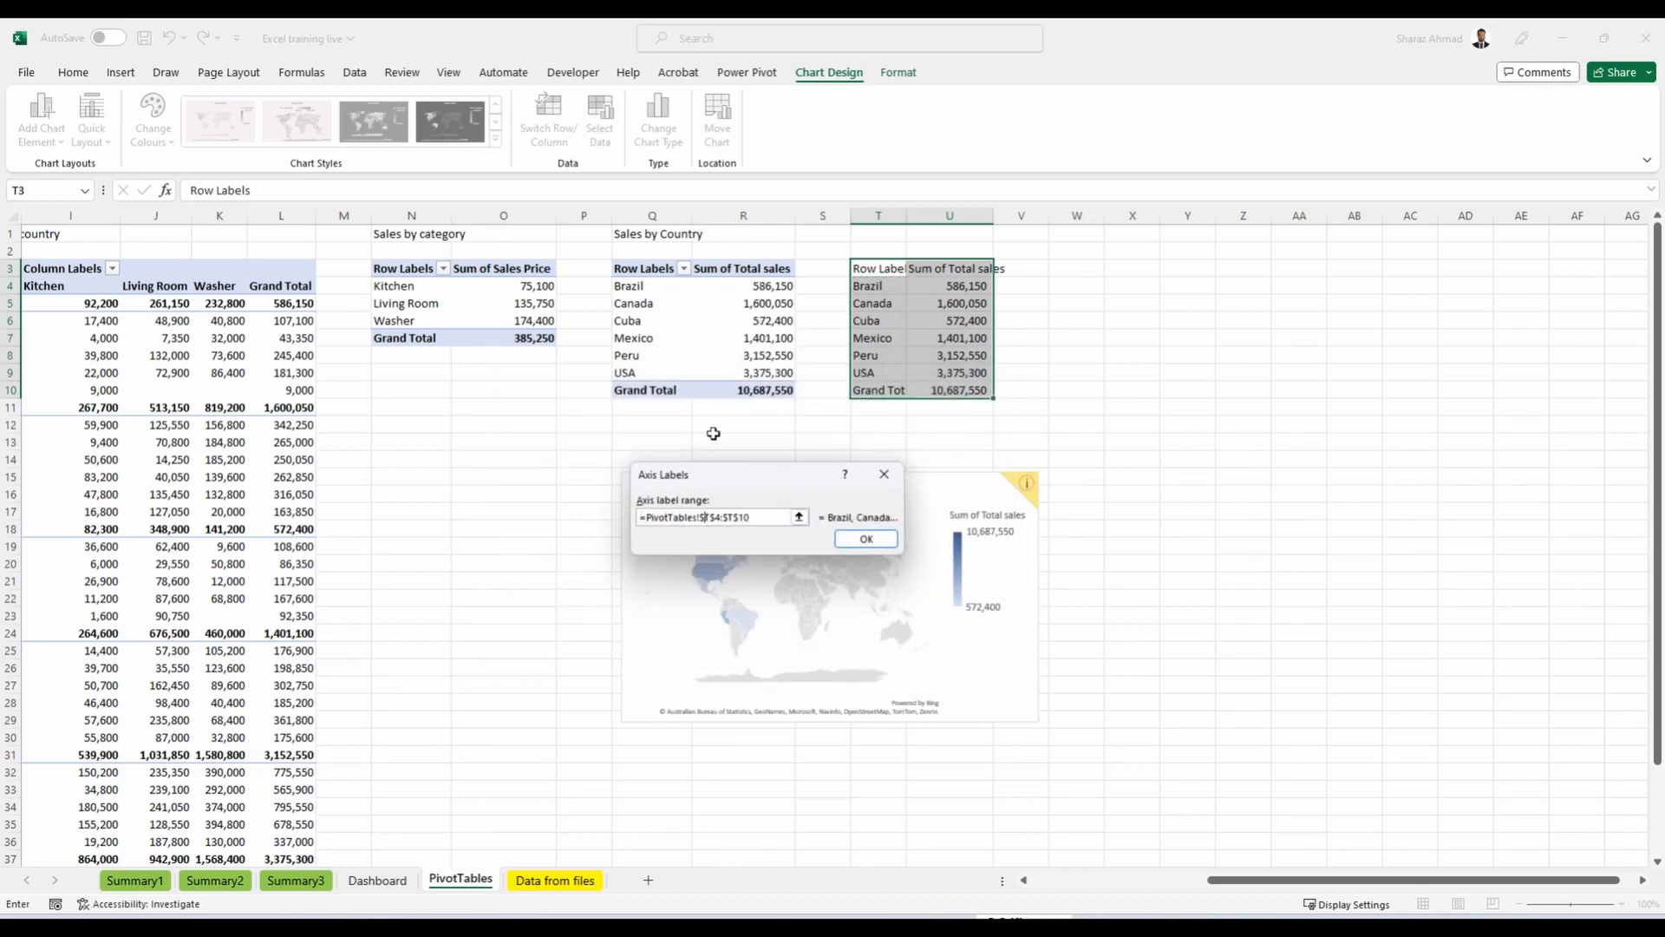
key("Delete")
type("q")
left_click(729, 517)
key("Delete")
type("q")
left_click(866, 538)
left_click(918, 631)
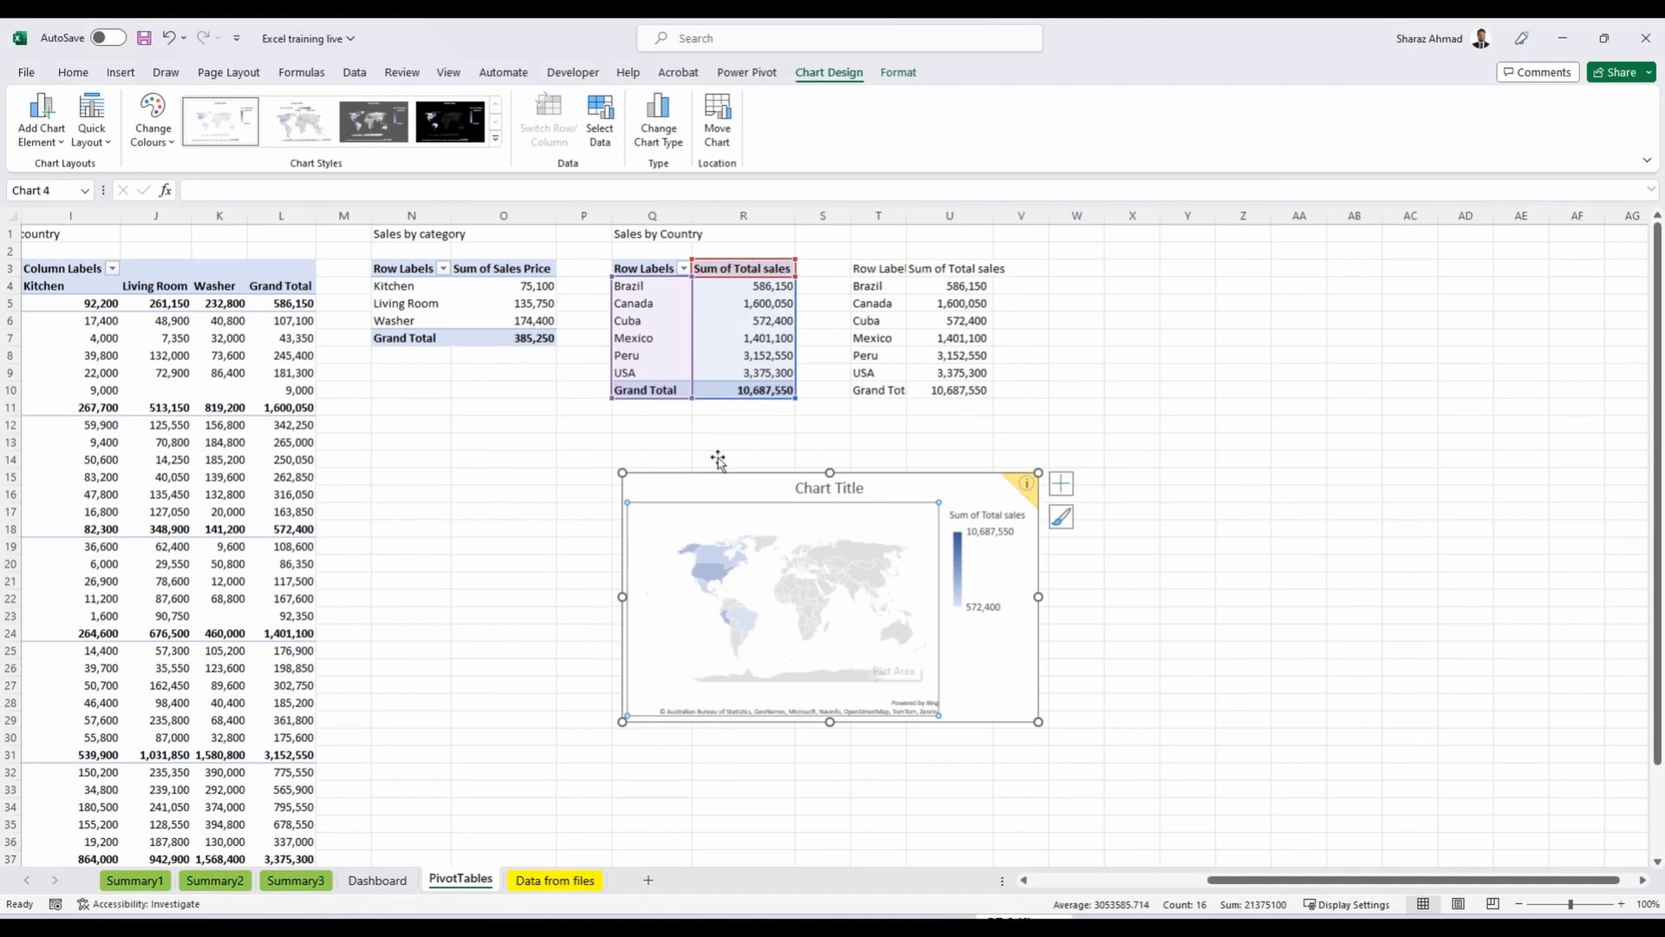
Delete the pasted values in T3:U10 and move the map chart to the Dashboard sheet, beside the pie chart.
left_click_drag(865, 265, 989, 389)
key("Delete")
left_click(939, 546)
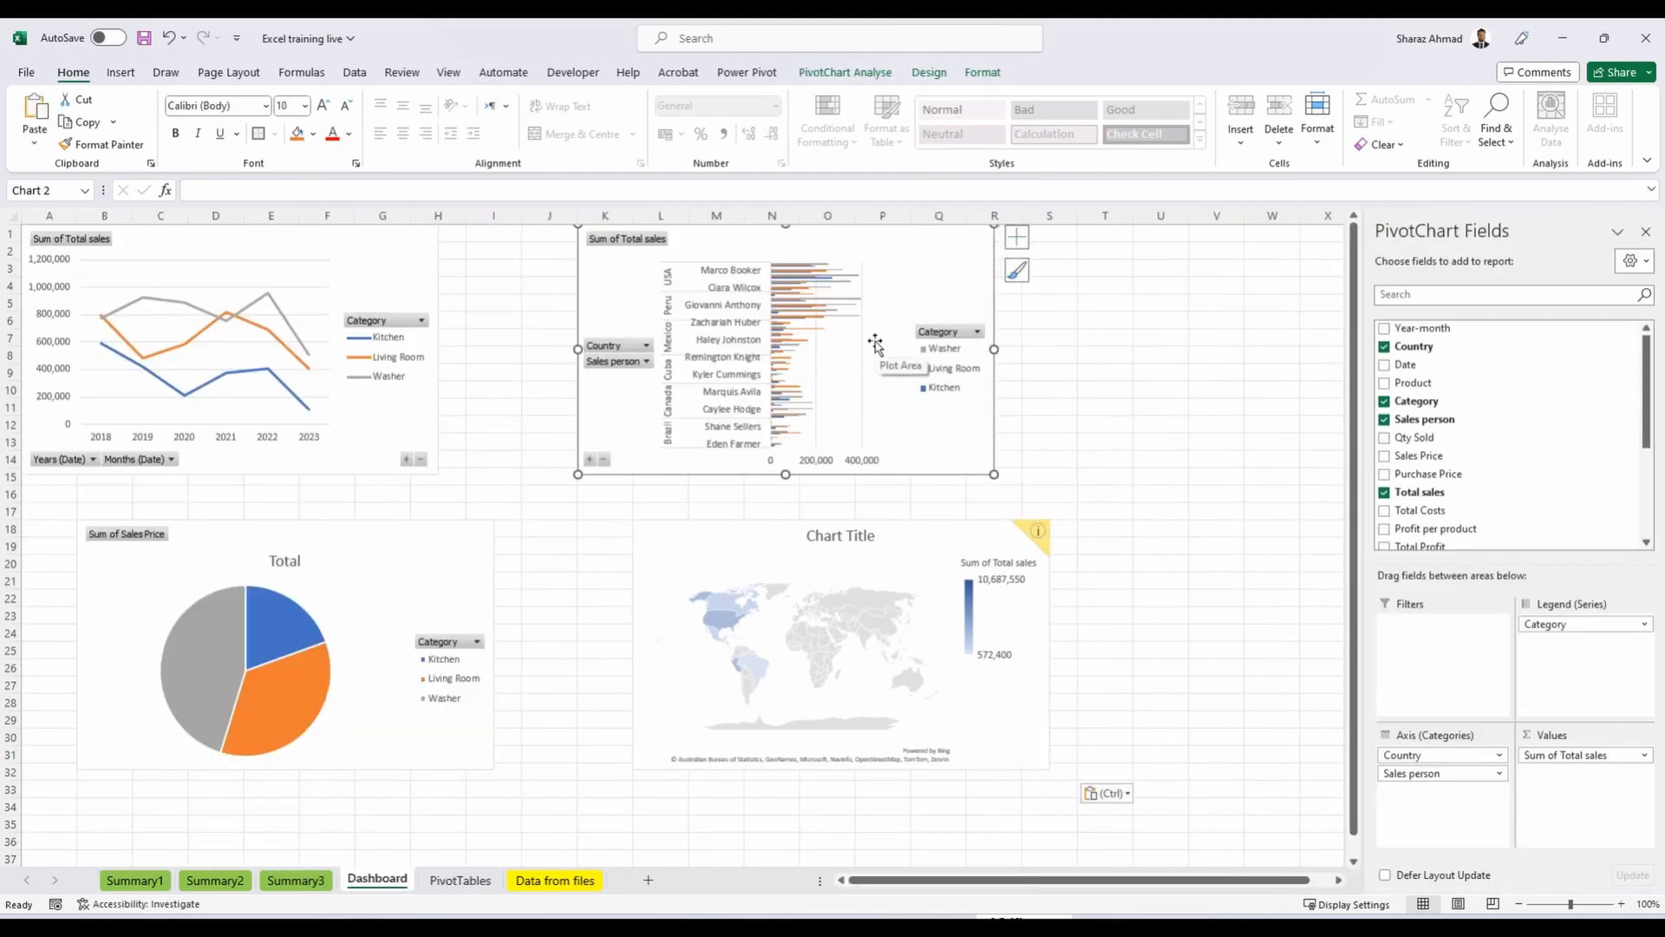
Hide all field buttons on the Dashboard's bar chart.
right_click(614, 247)
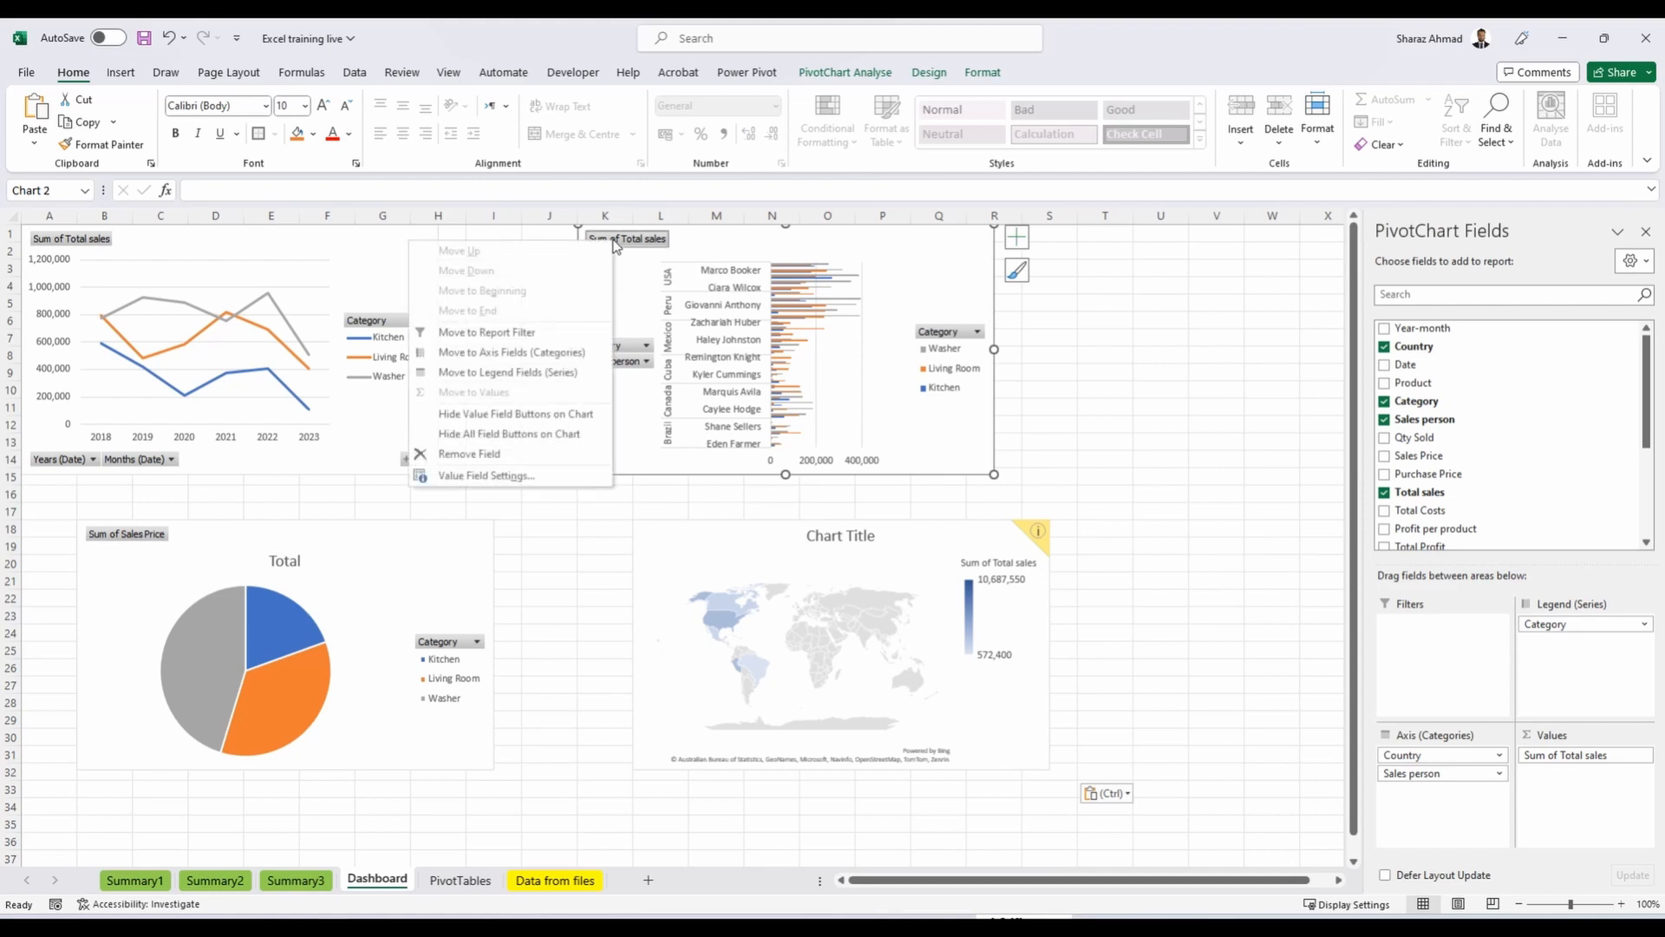
left_click(458, 435)
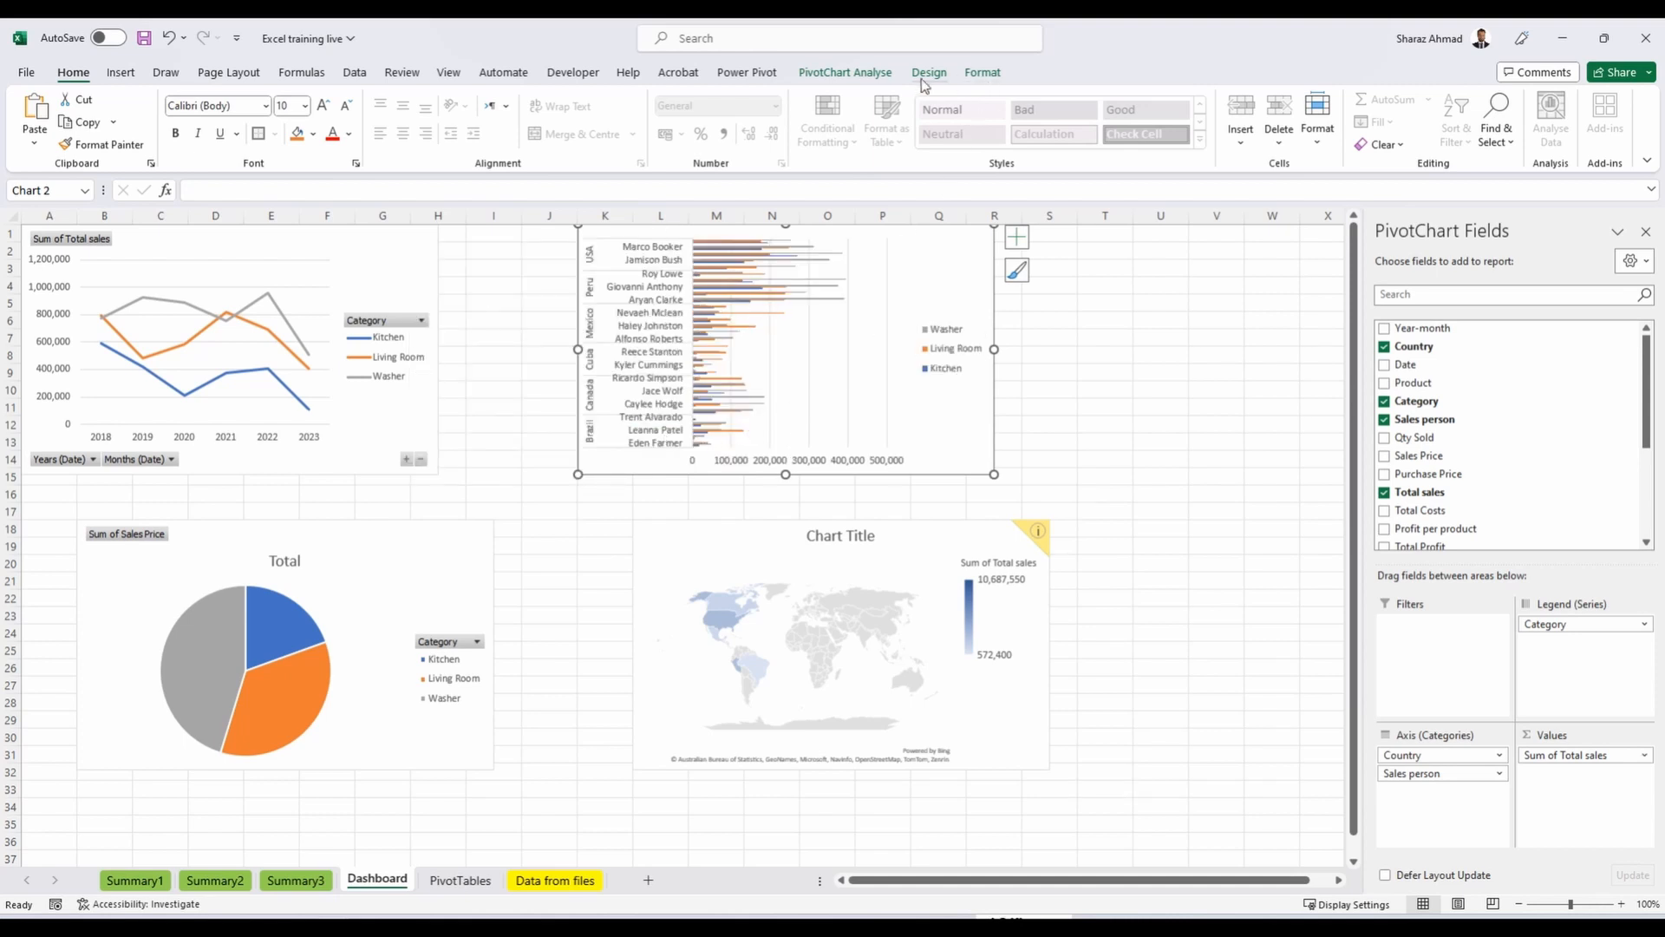
Hide the PivotChart field list and move the bar chart to the empty area over columns T to AA, rows 3 to 16.
left_click(877, 75)
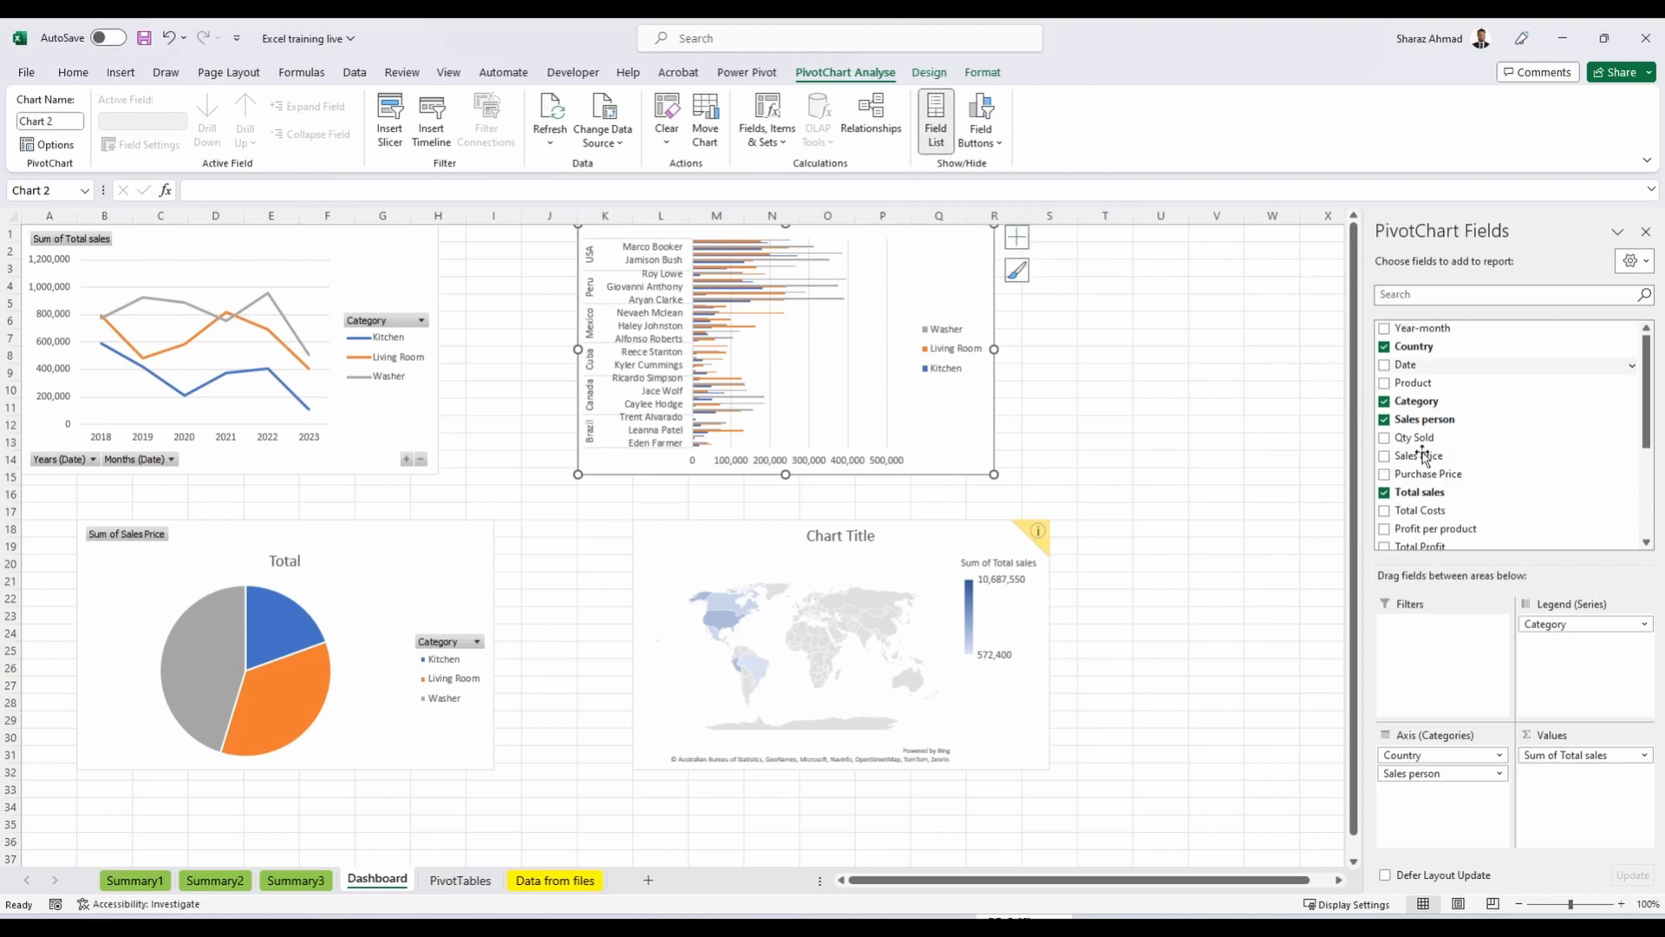
left_click(936, 119)
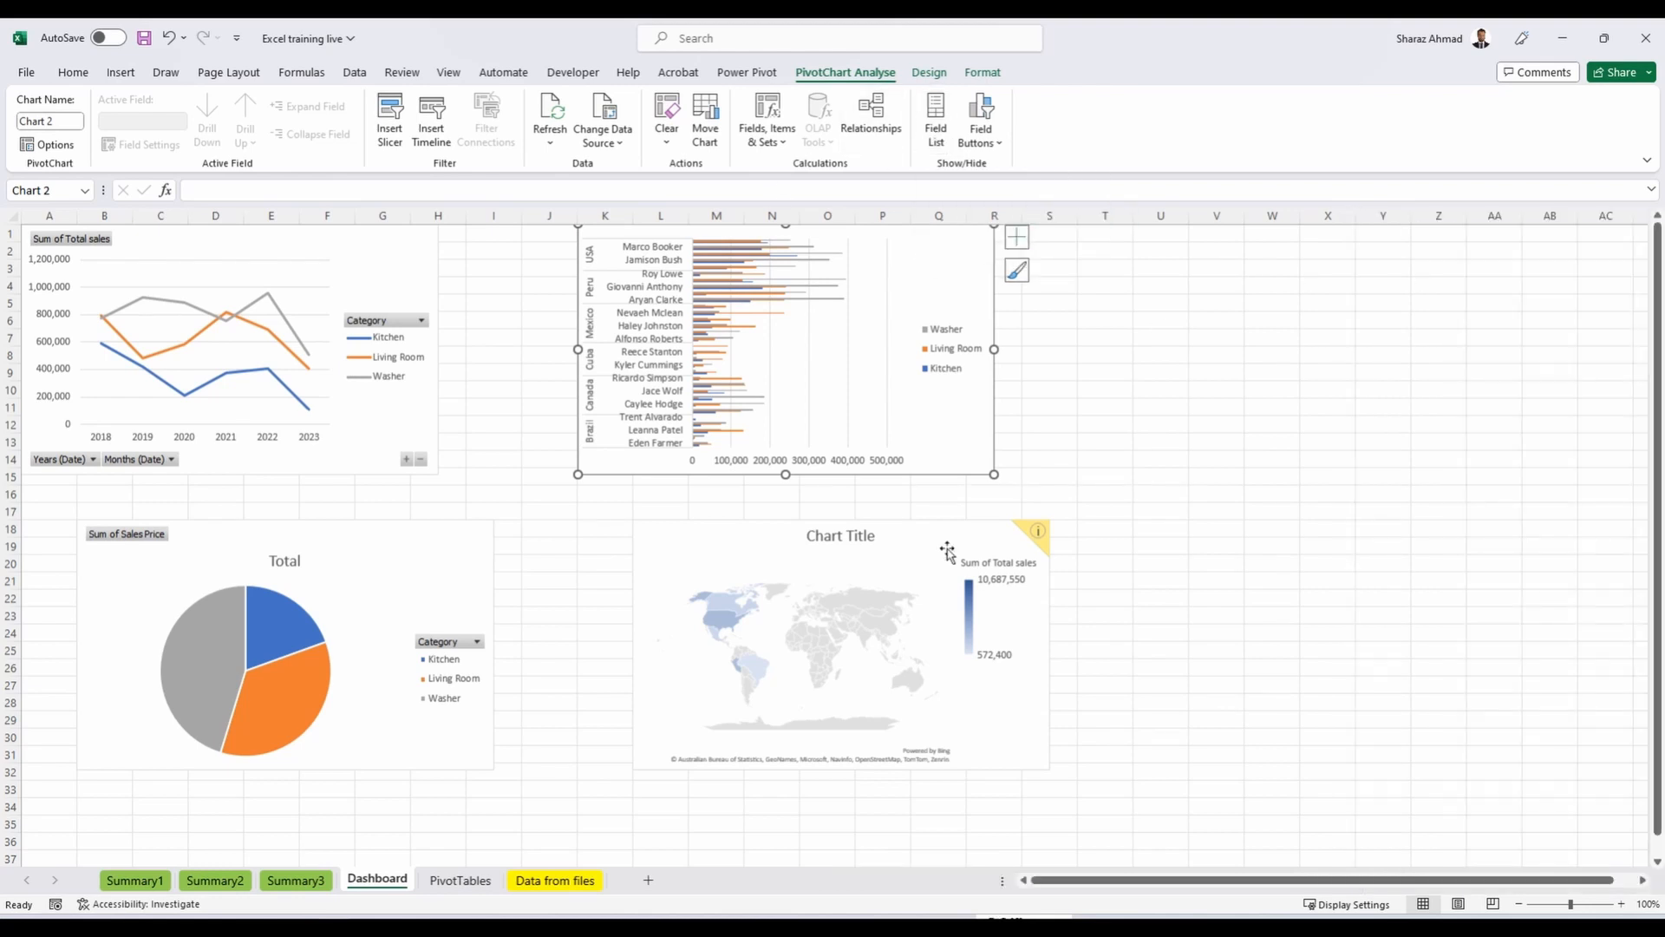
left_click_drag(924, 241, 1447, 345)
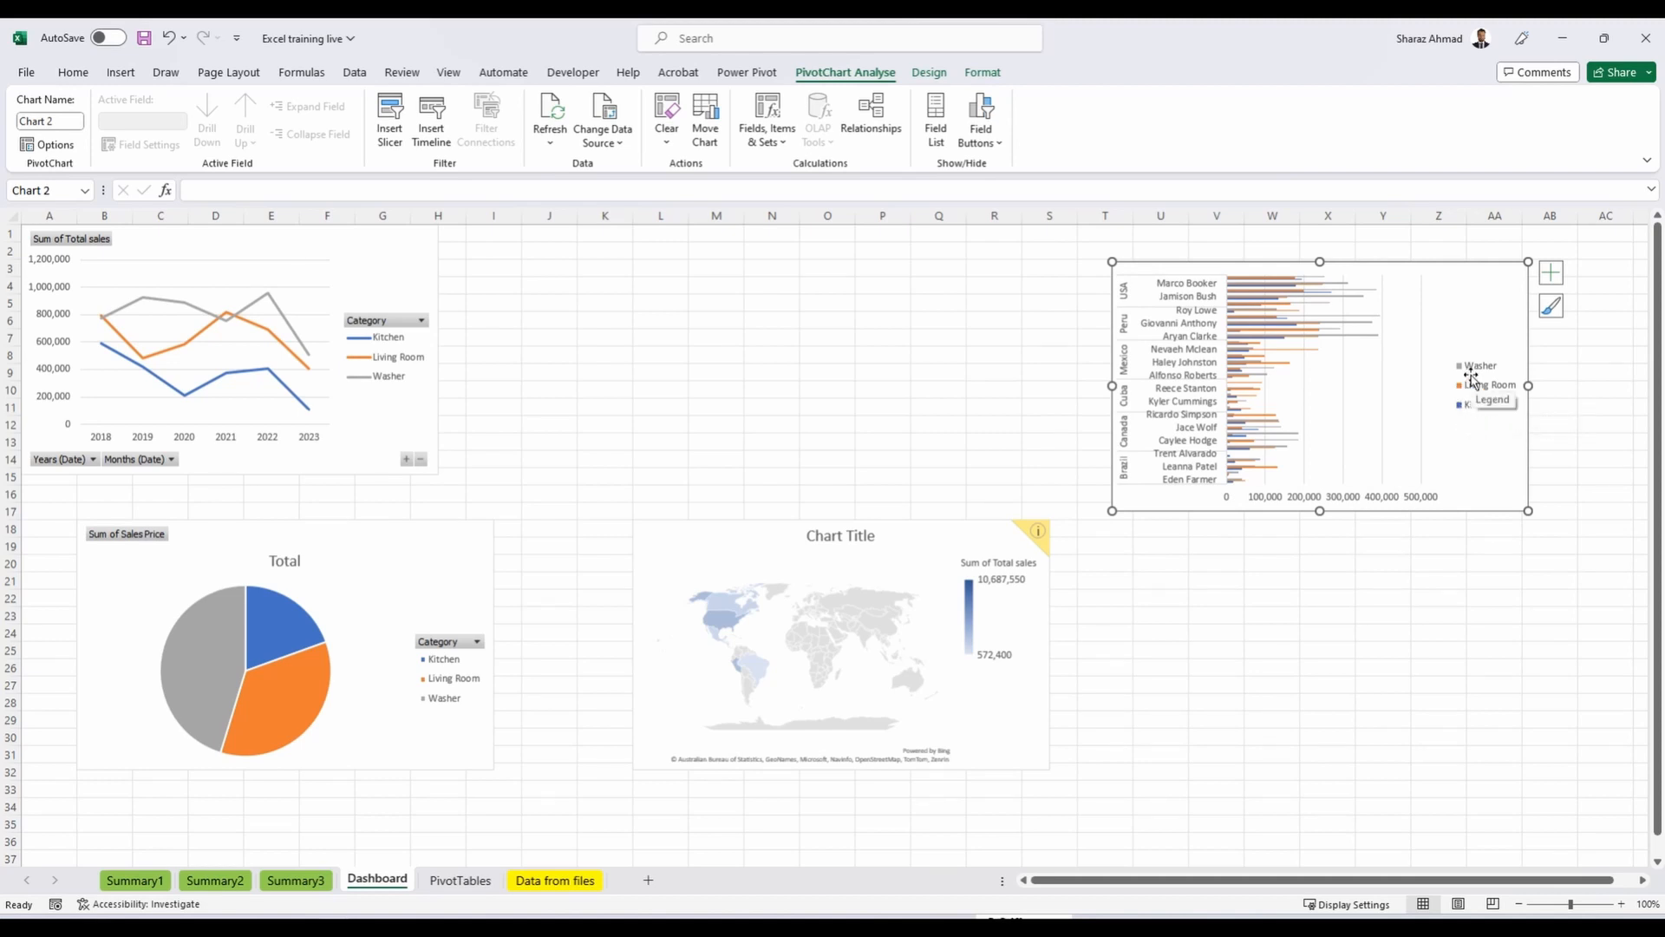
Add a rounded rectangle to the Dashboard over columns K to M, rows 4 to 5, and label it "Kitchen".
left_click(725, 300)
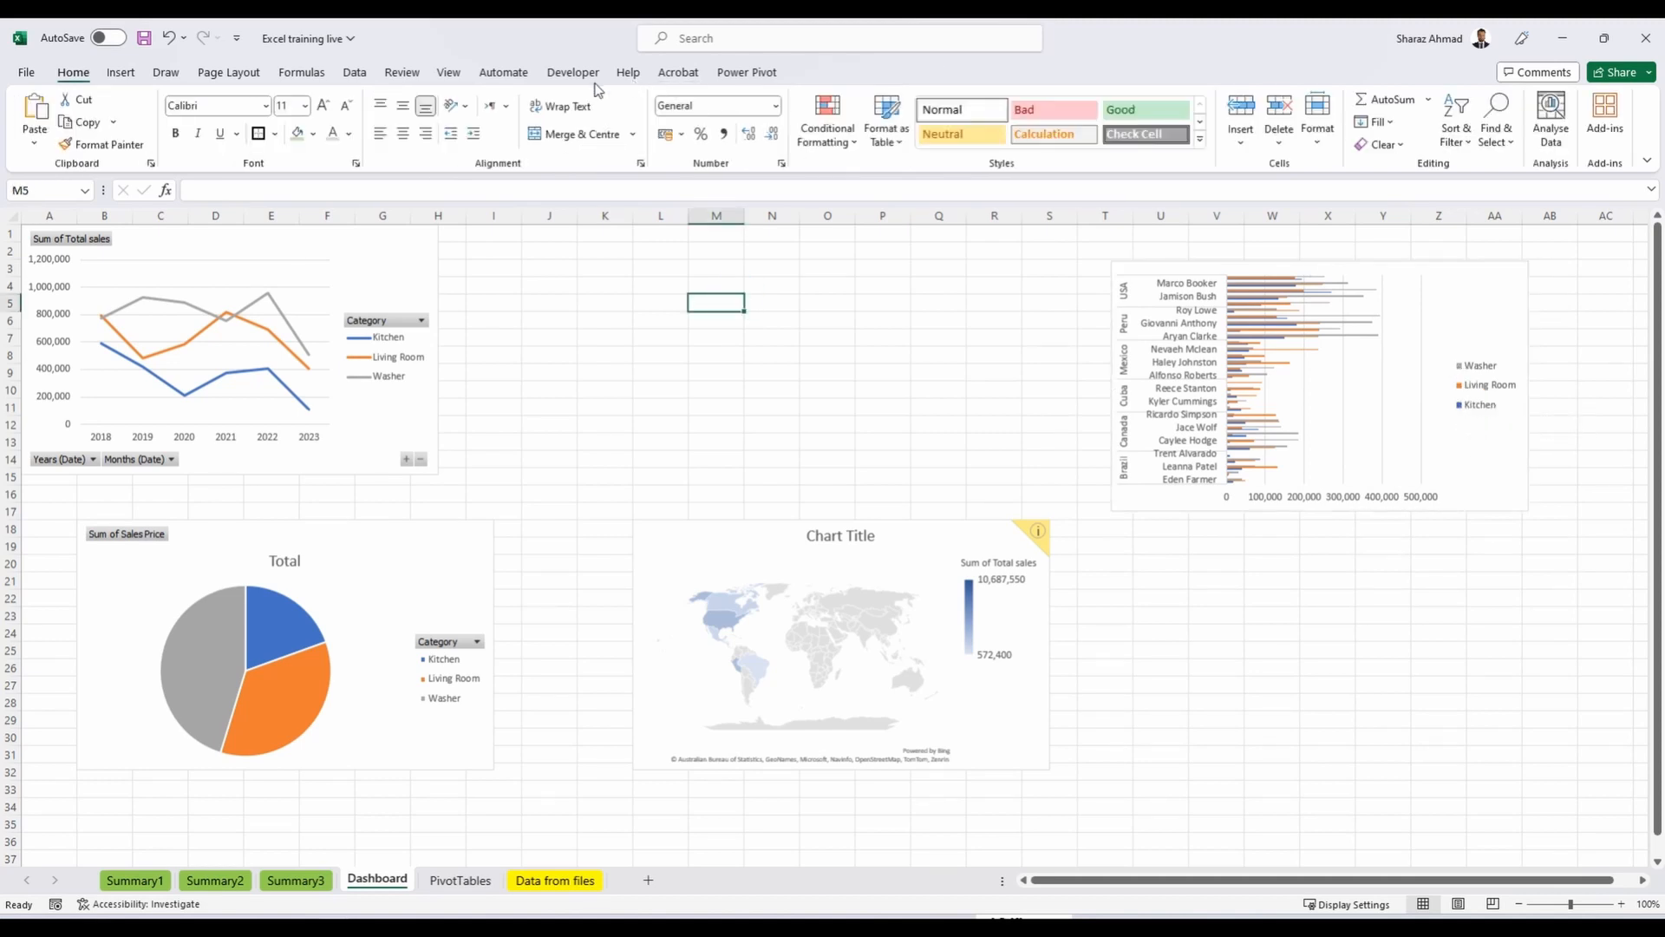
left_click(120, 72)
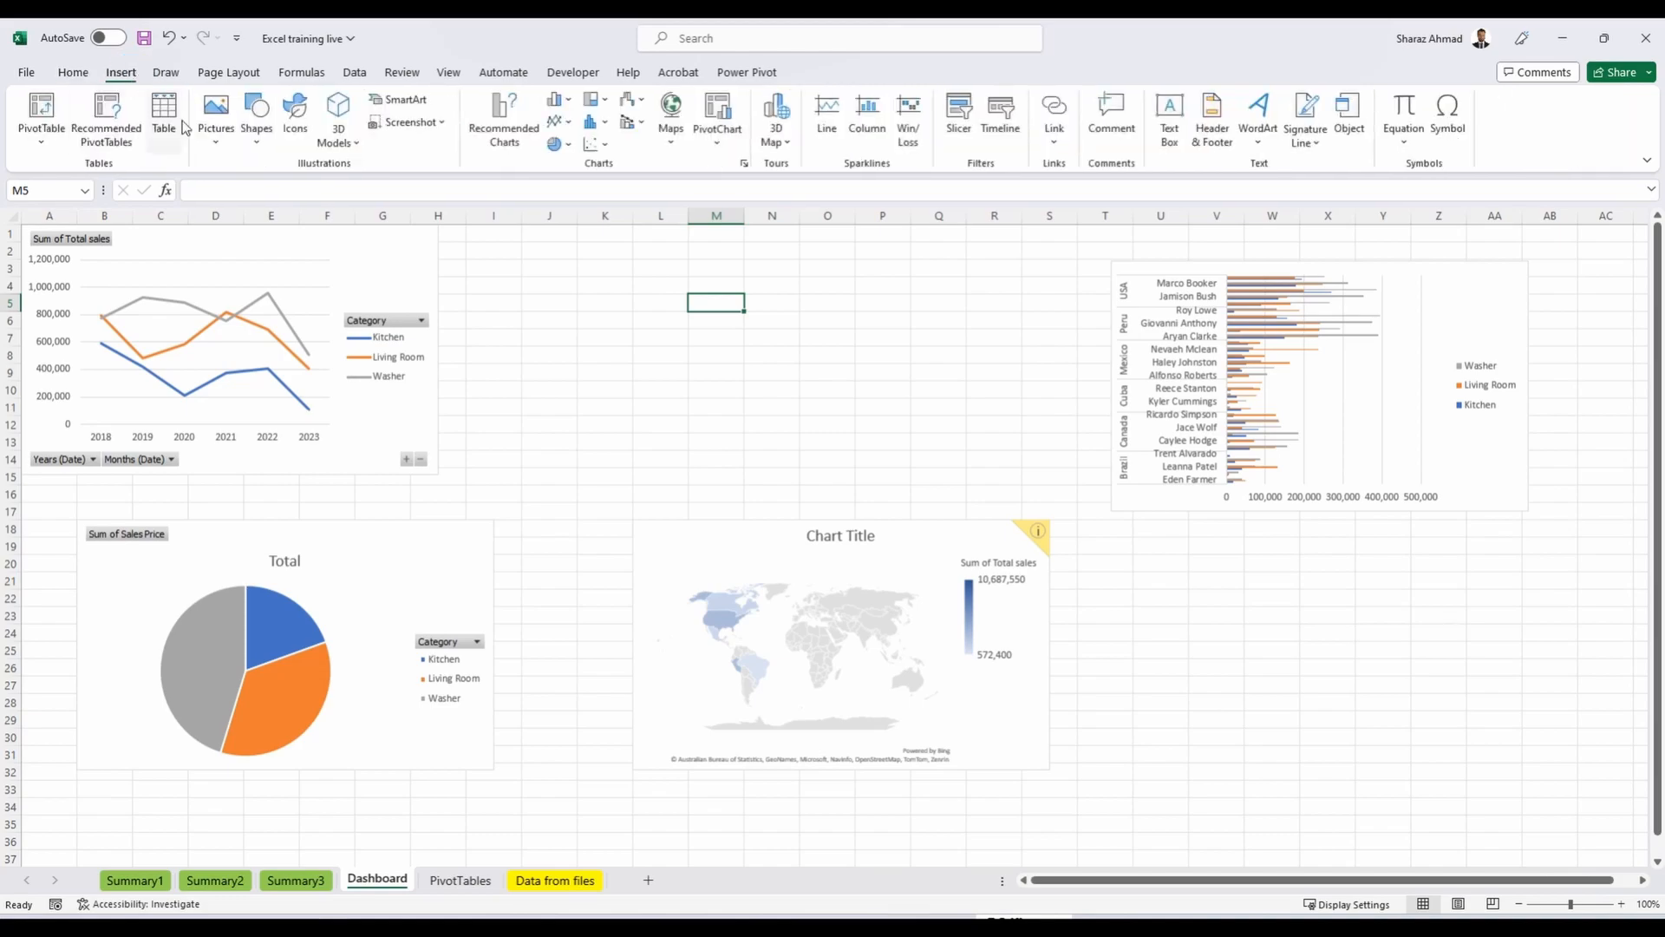
left_click(264, 143)
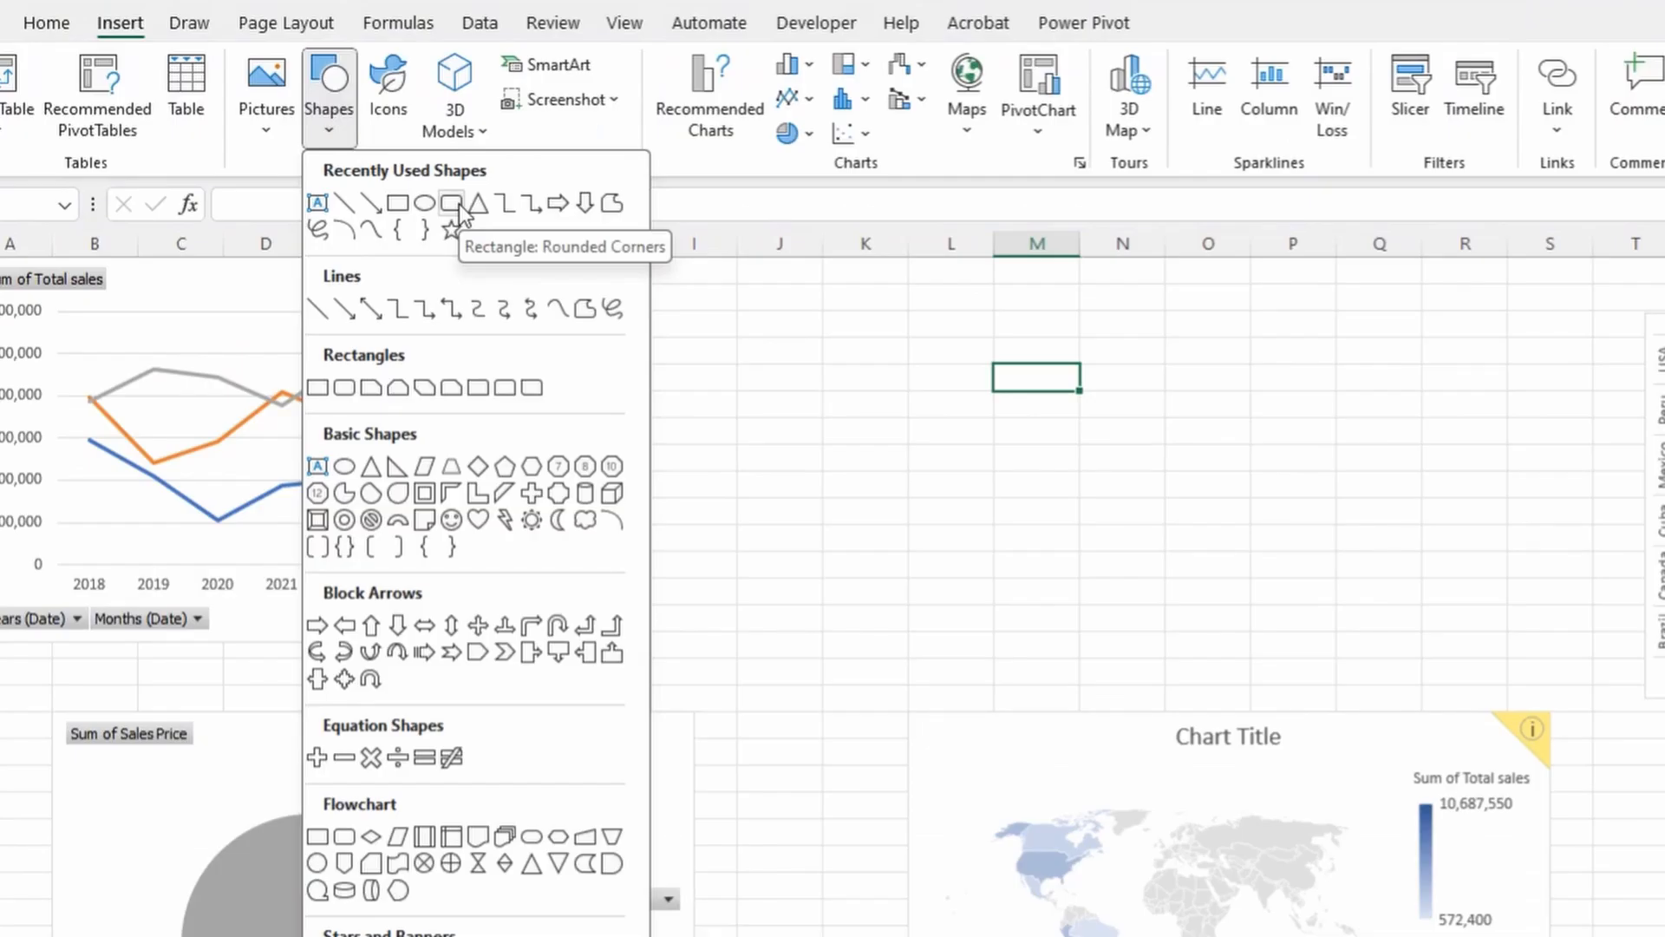
left_click(458, 205)
left_click_drag(872, 350, 1031, 390)
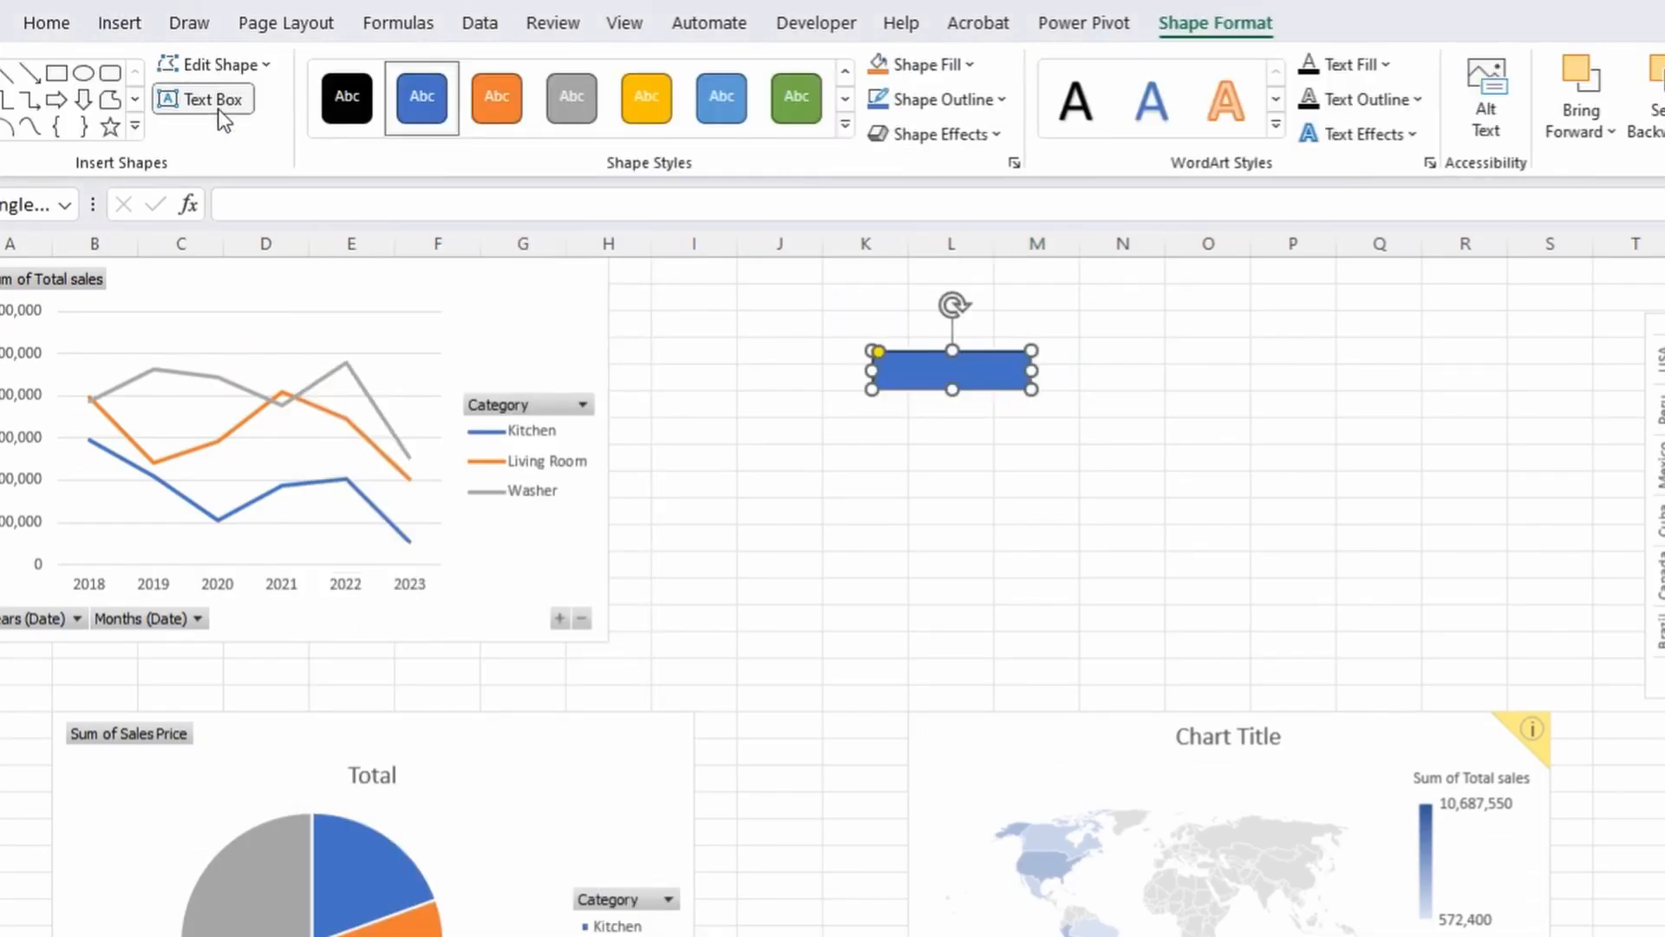
type("K")
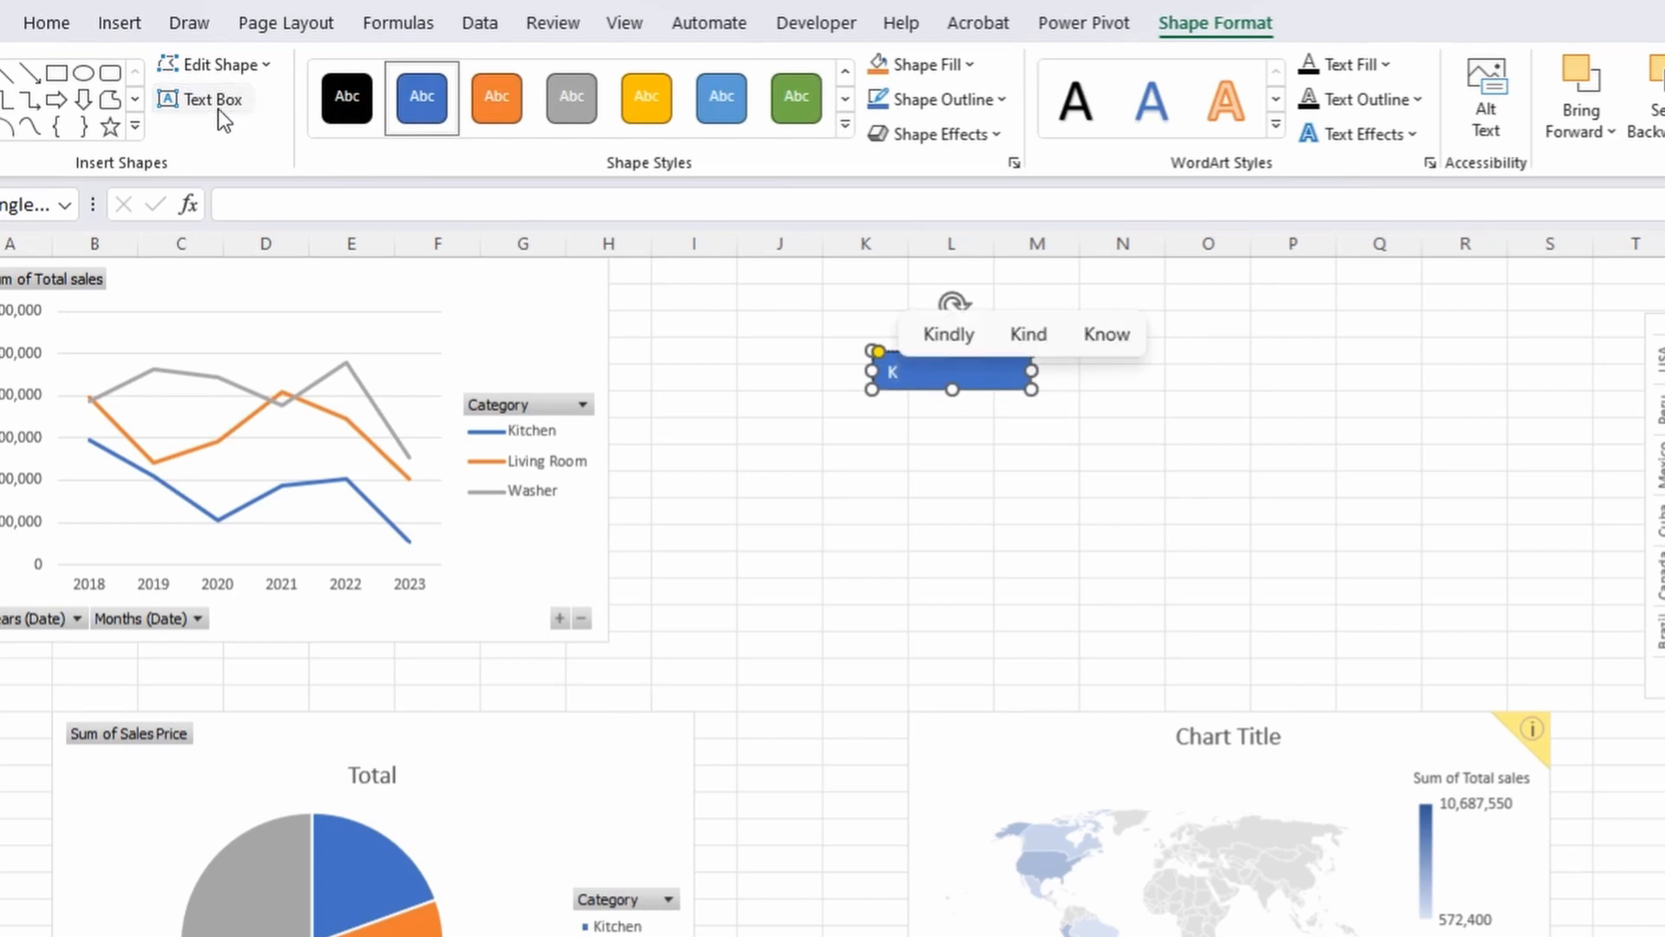
type("itchen")
Enlarge the Kitchen shape slightly and format its text centred both ways at font size 14.
left_click(46, 22)
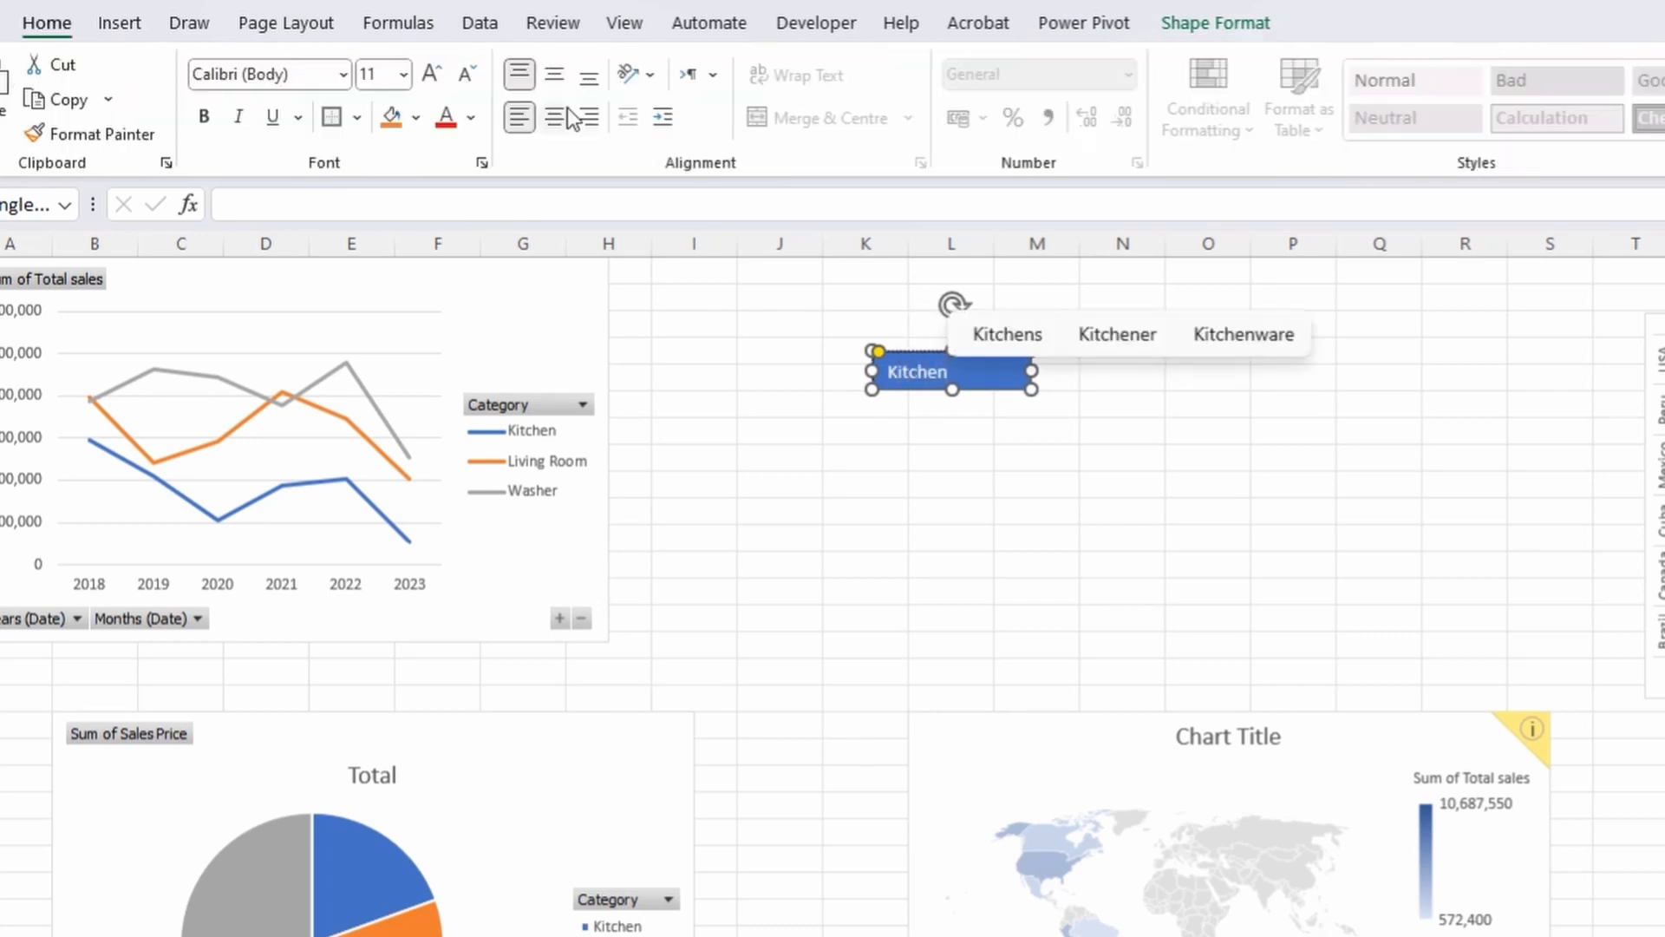
left_click(557, 86)
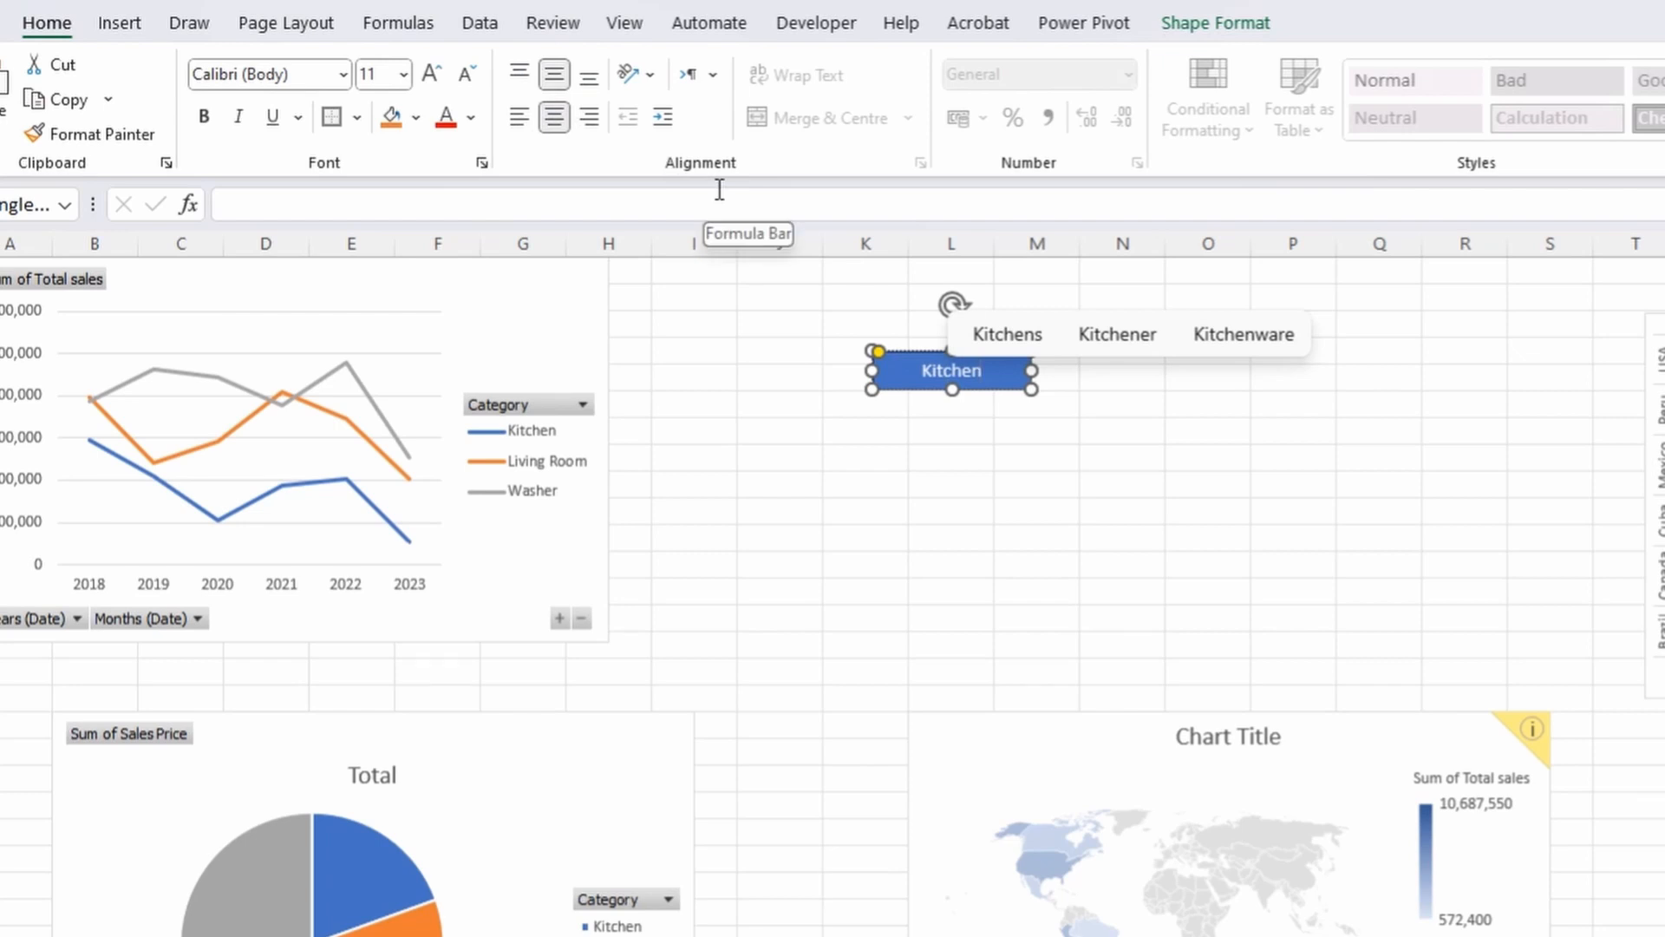
left_click_drag(1031, 389, 1077, 414)
double_click(993, 395)
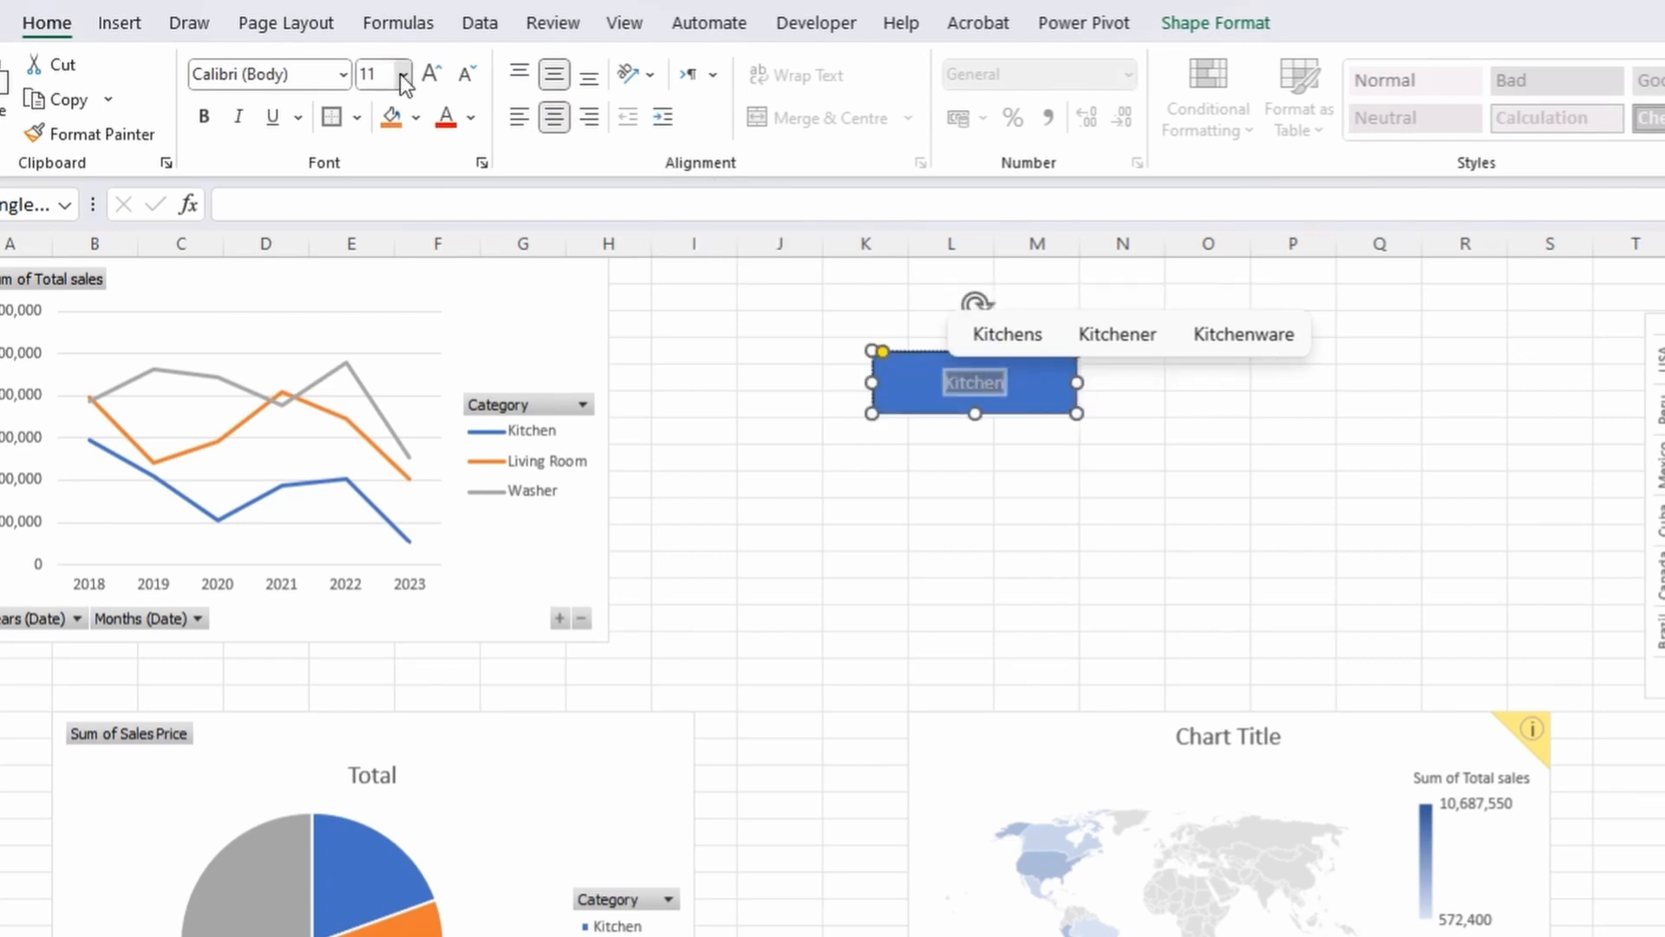
left_click(403, 74)
left_click(381, 294)
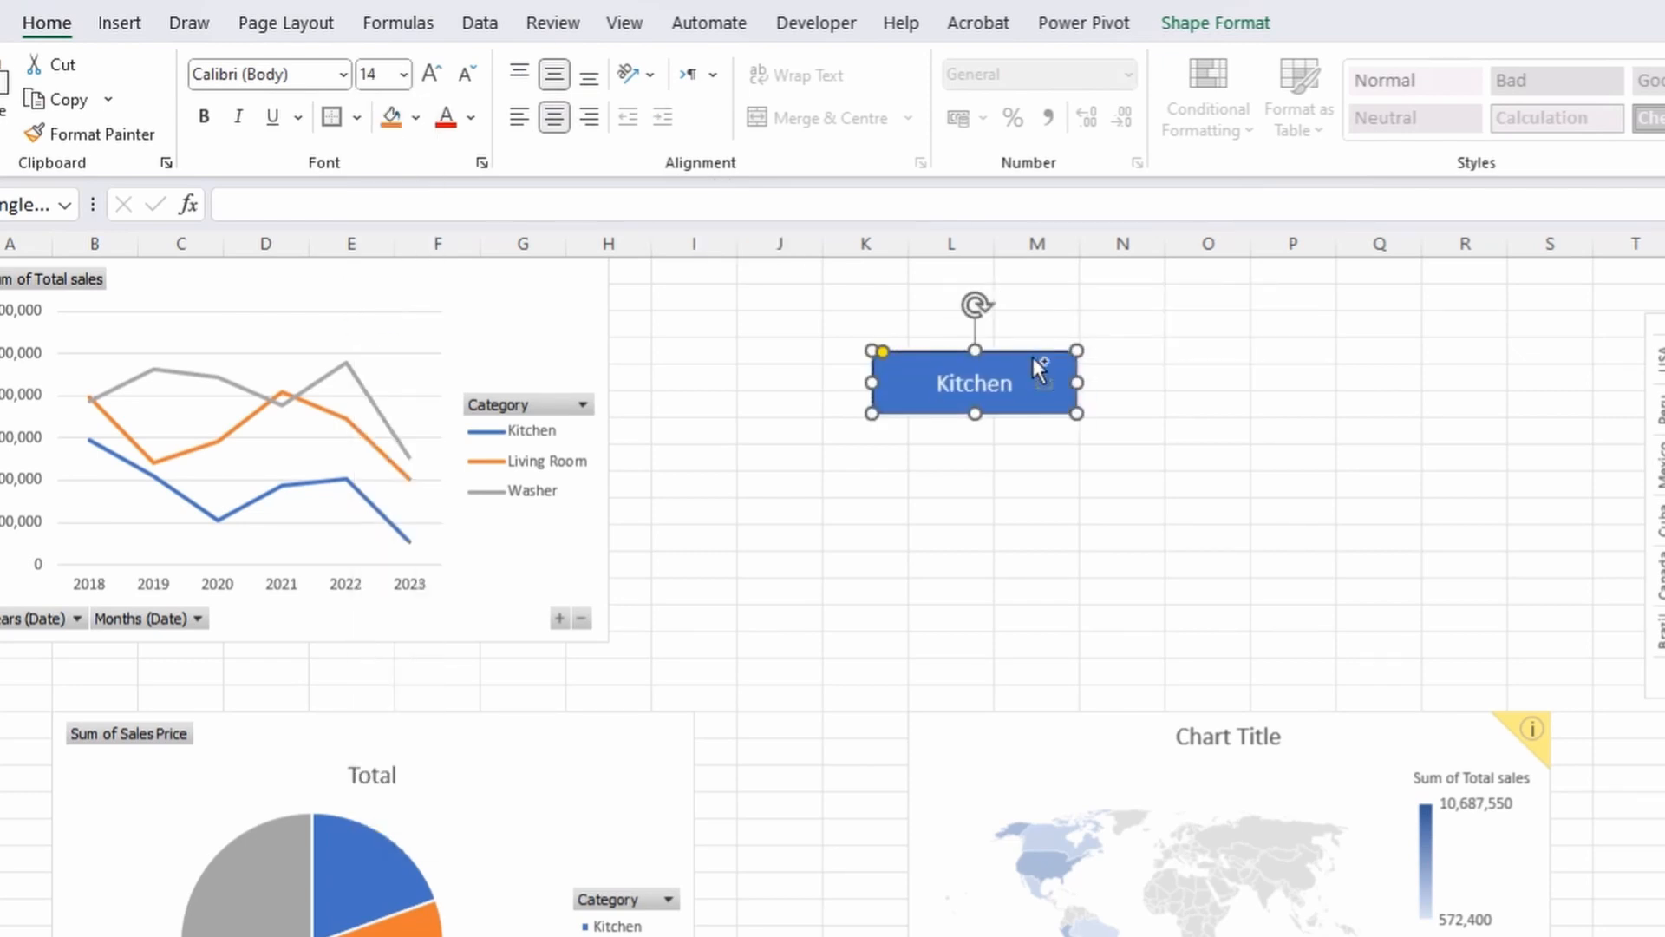
Duplicate the Kitchen shape directly beside the original and relabel the copy "Living Room".
left_click(1052, 379)
left_click_drag(1067, 356, 1230, 353)
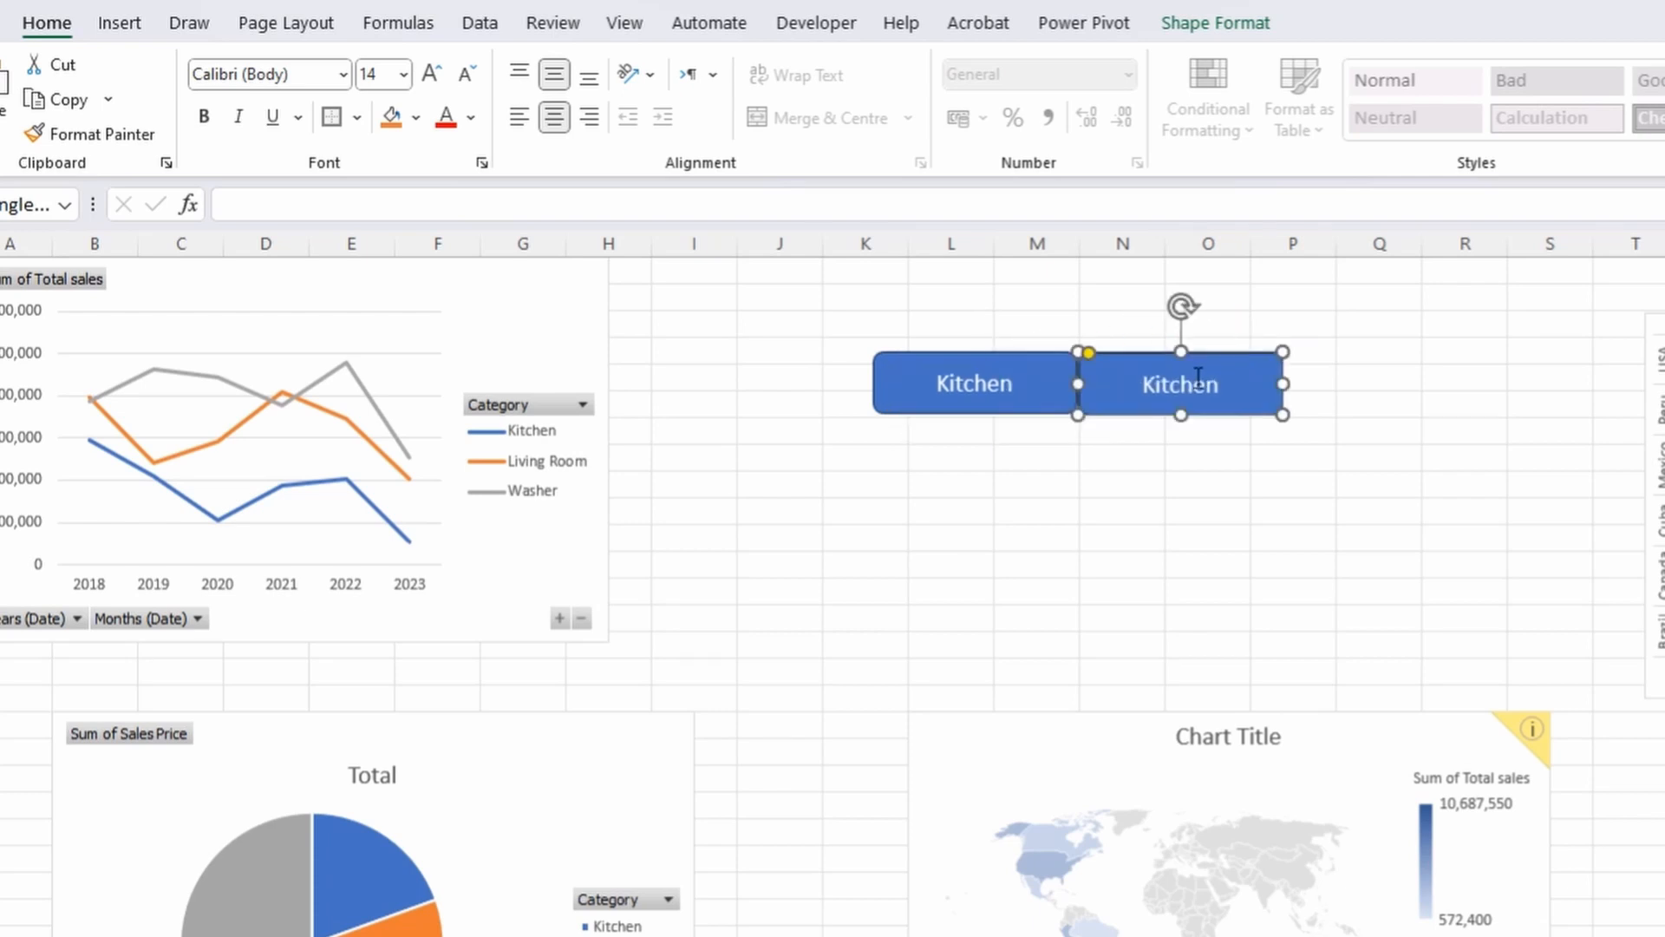
double_click(1195, 379)
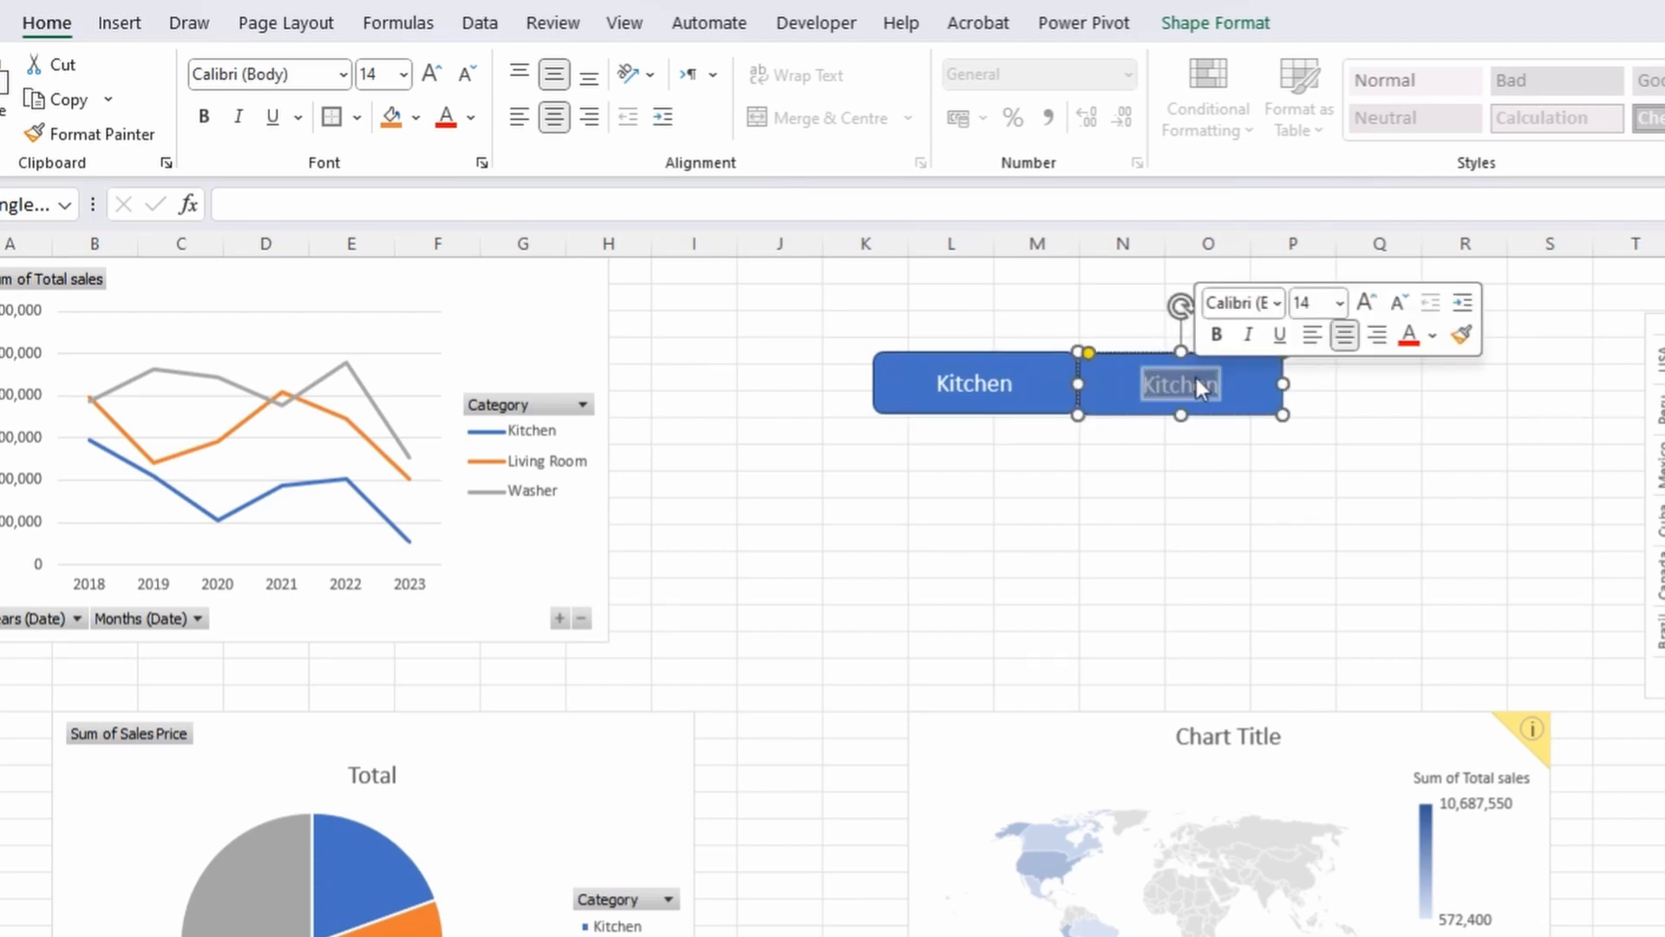
type("Living Room")
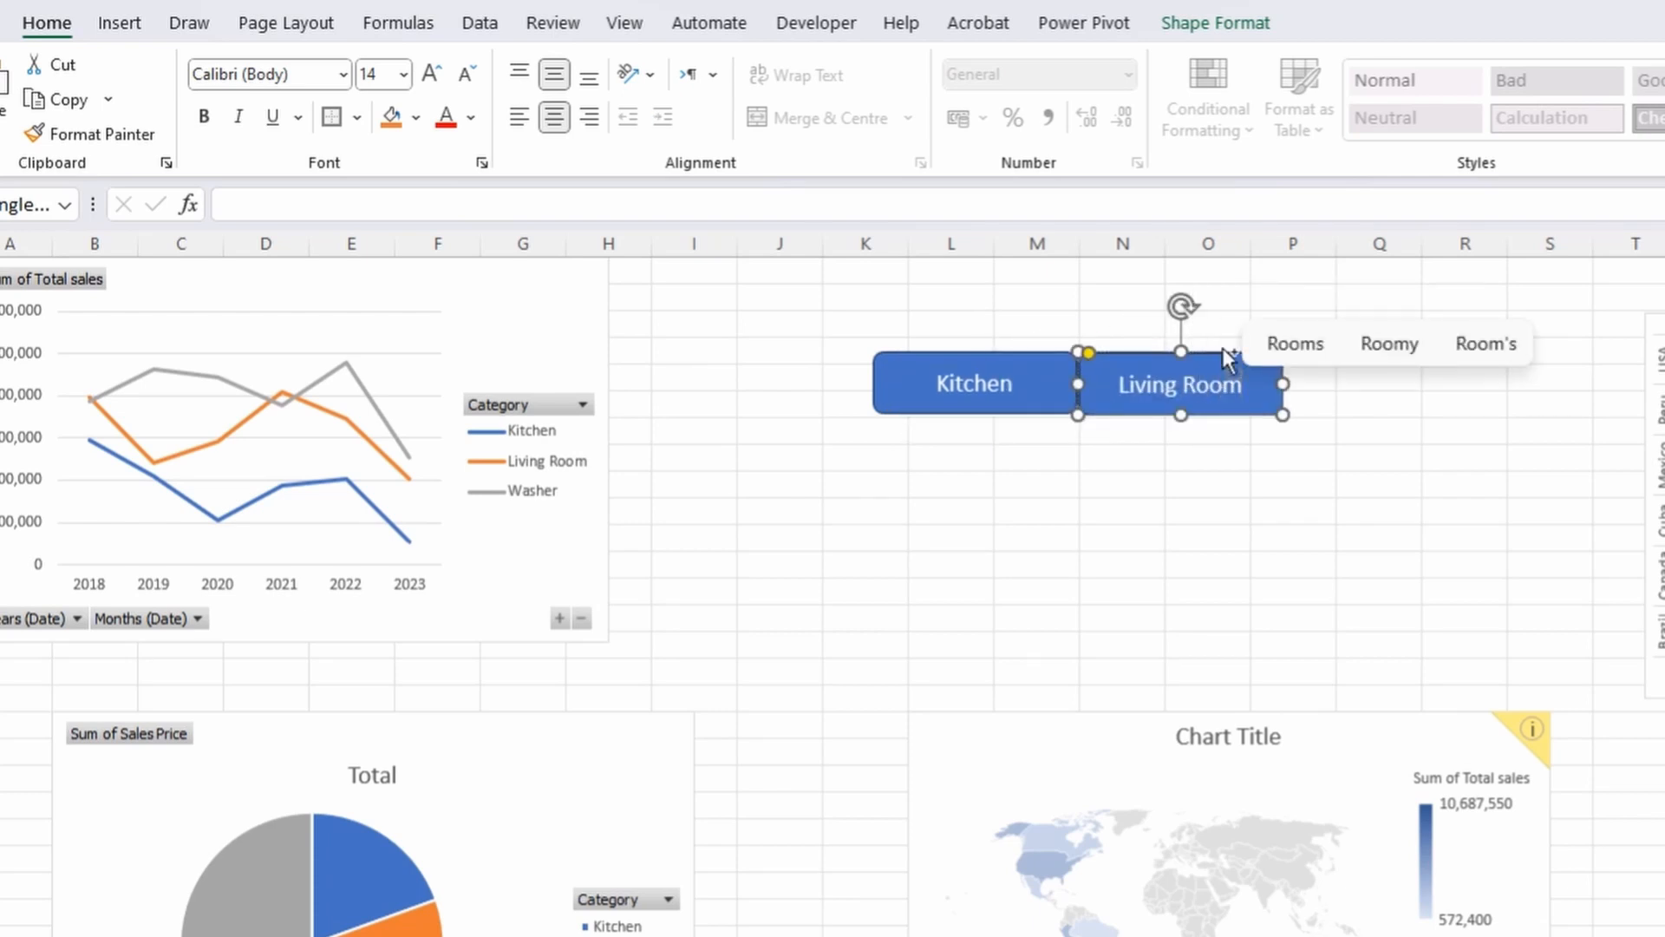
Duplicate the Living Room shape, place the copy next to it over columns P to R, and relabel it "Washer".
left_click(1230, 354)
key("ctrl+d")
left_click_drag(1249, 381, 1447, 369)
triple_click(1403, 397)
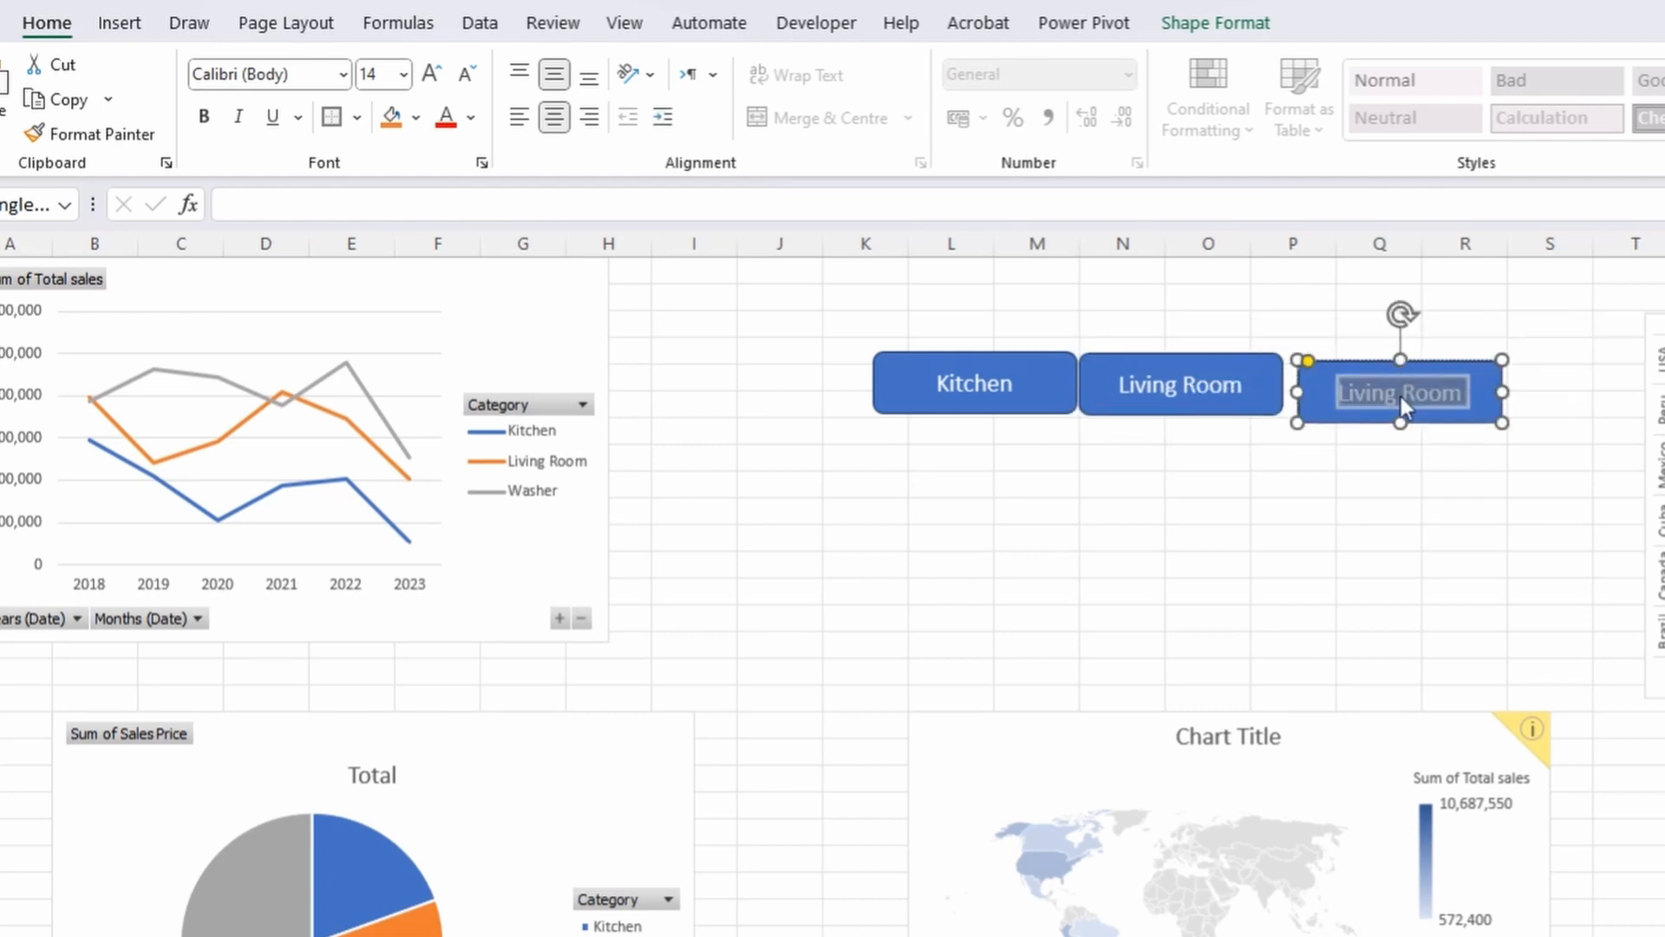
type("Washer")
key("Escape")
key("Escape")
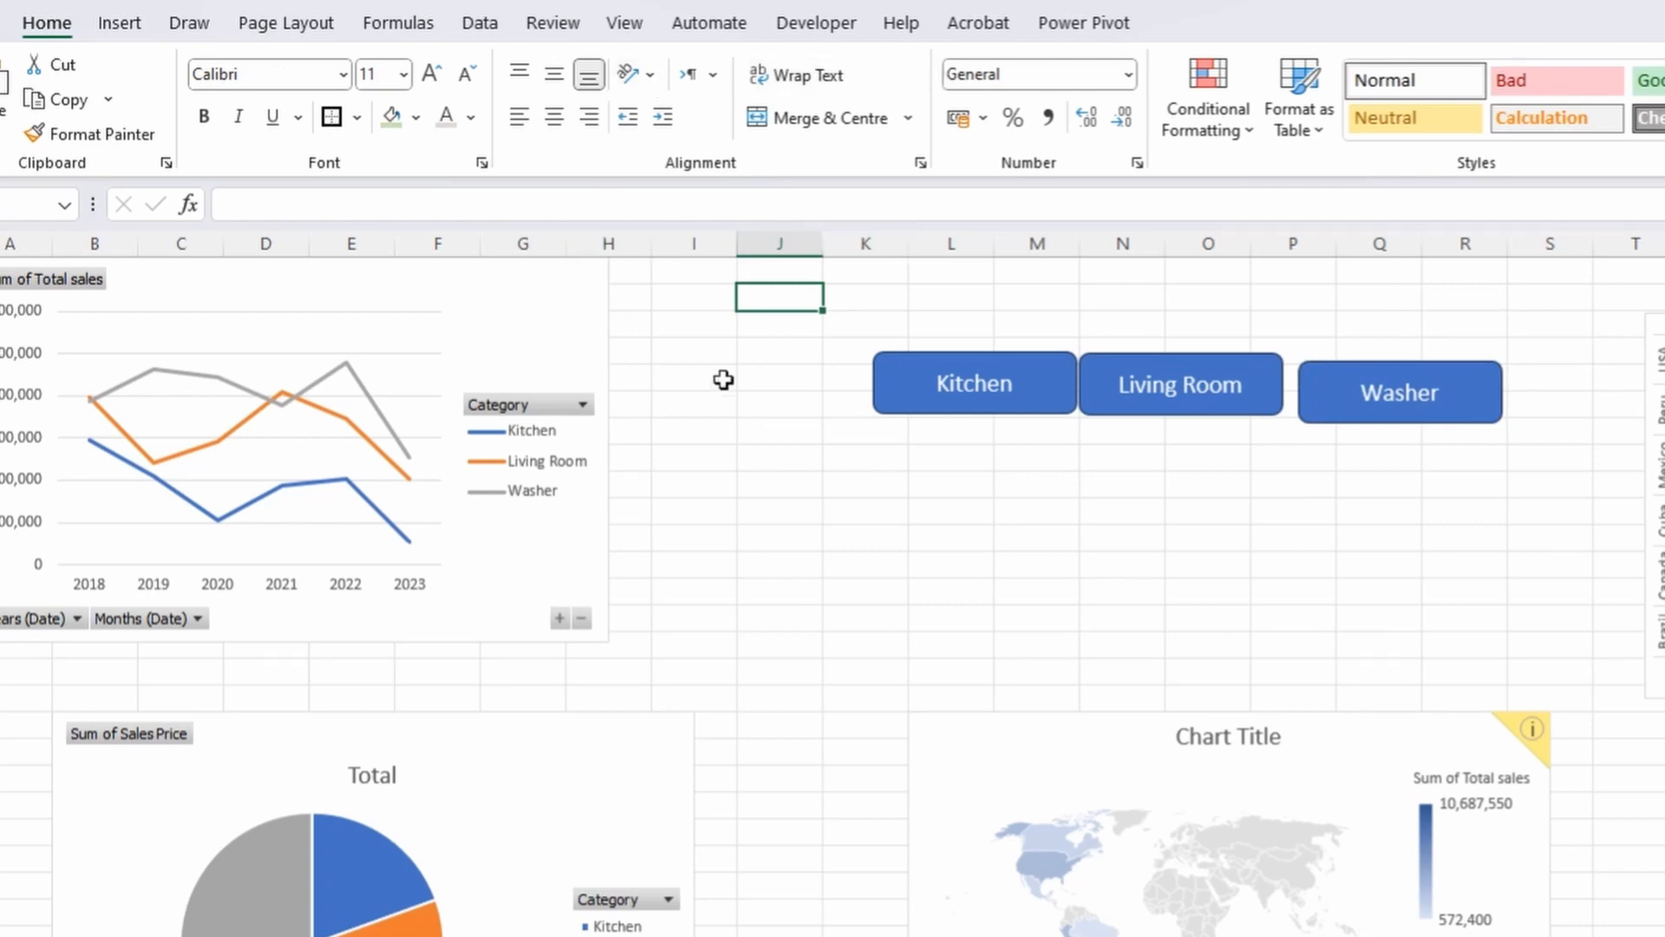
Insert a Years slicer for the line chart and move it between the line chart and the Kitchen shape.
left_click(573, 334)
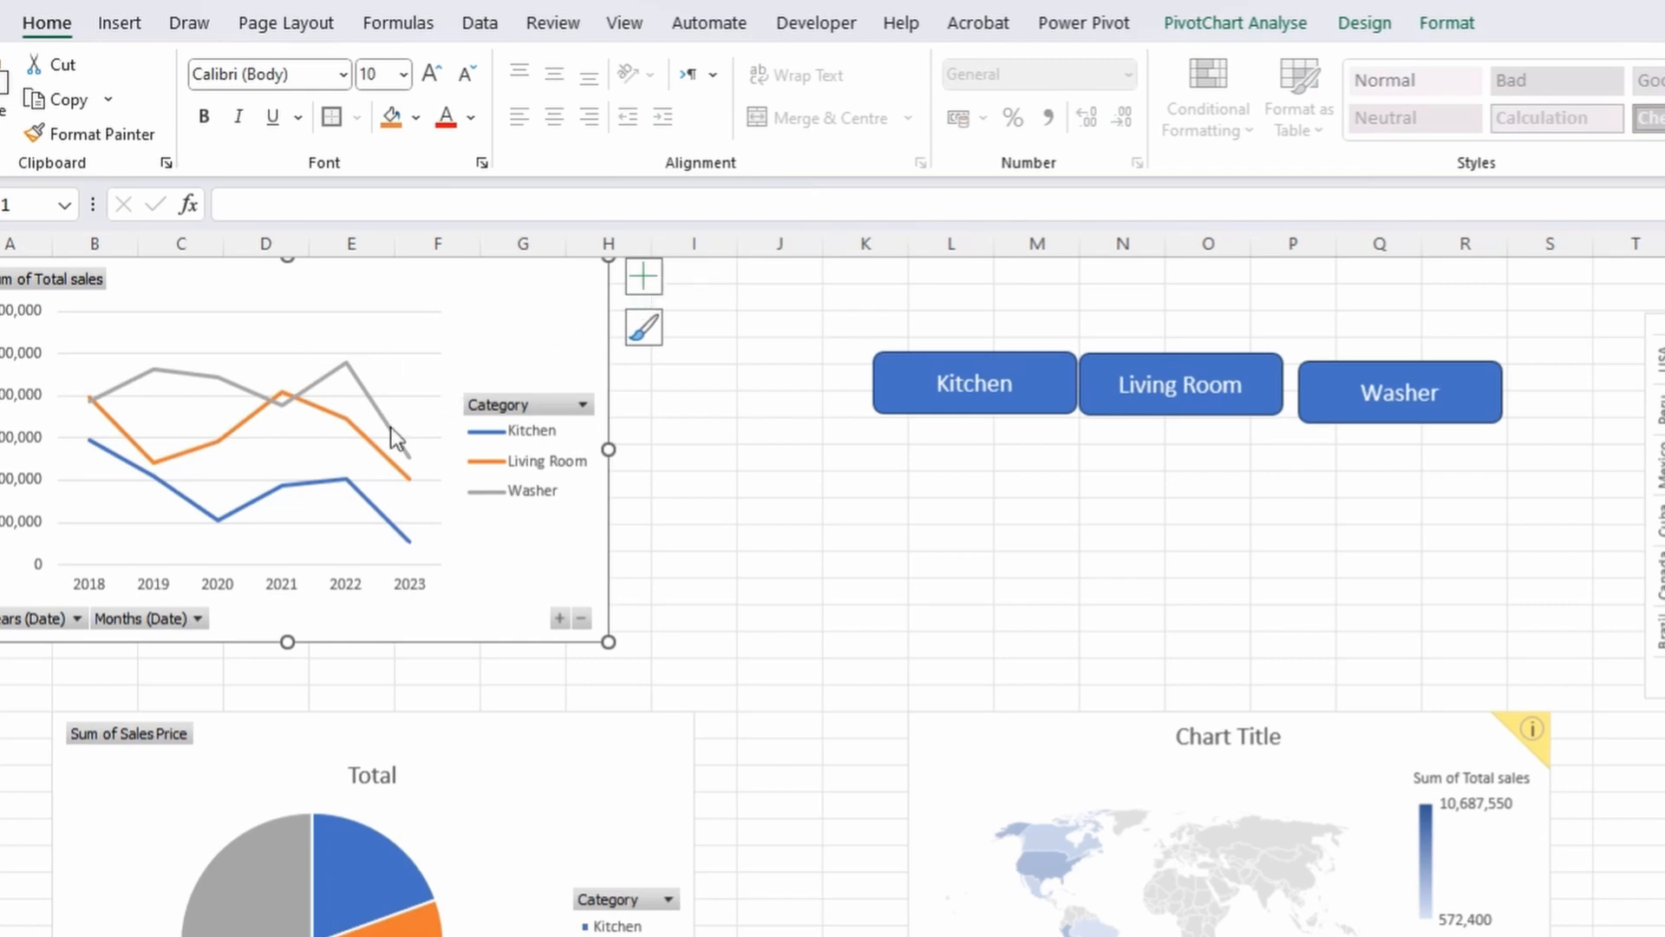
left_click(1275, 23)
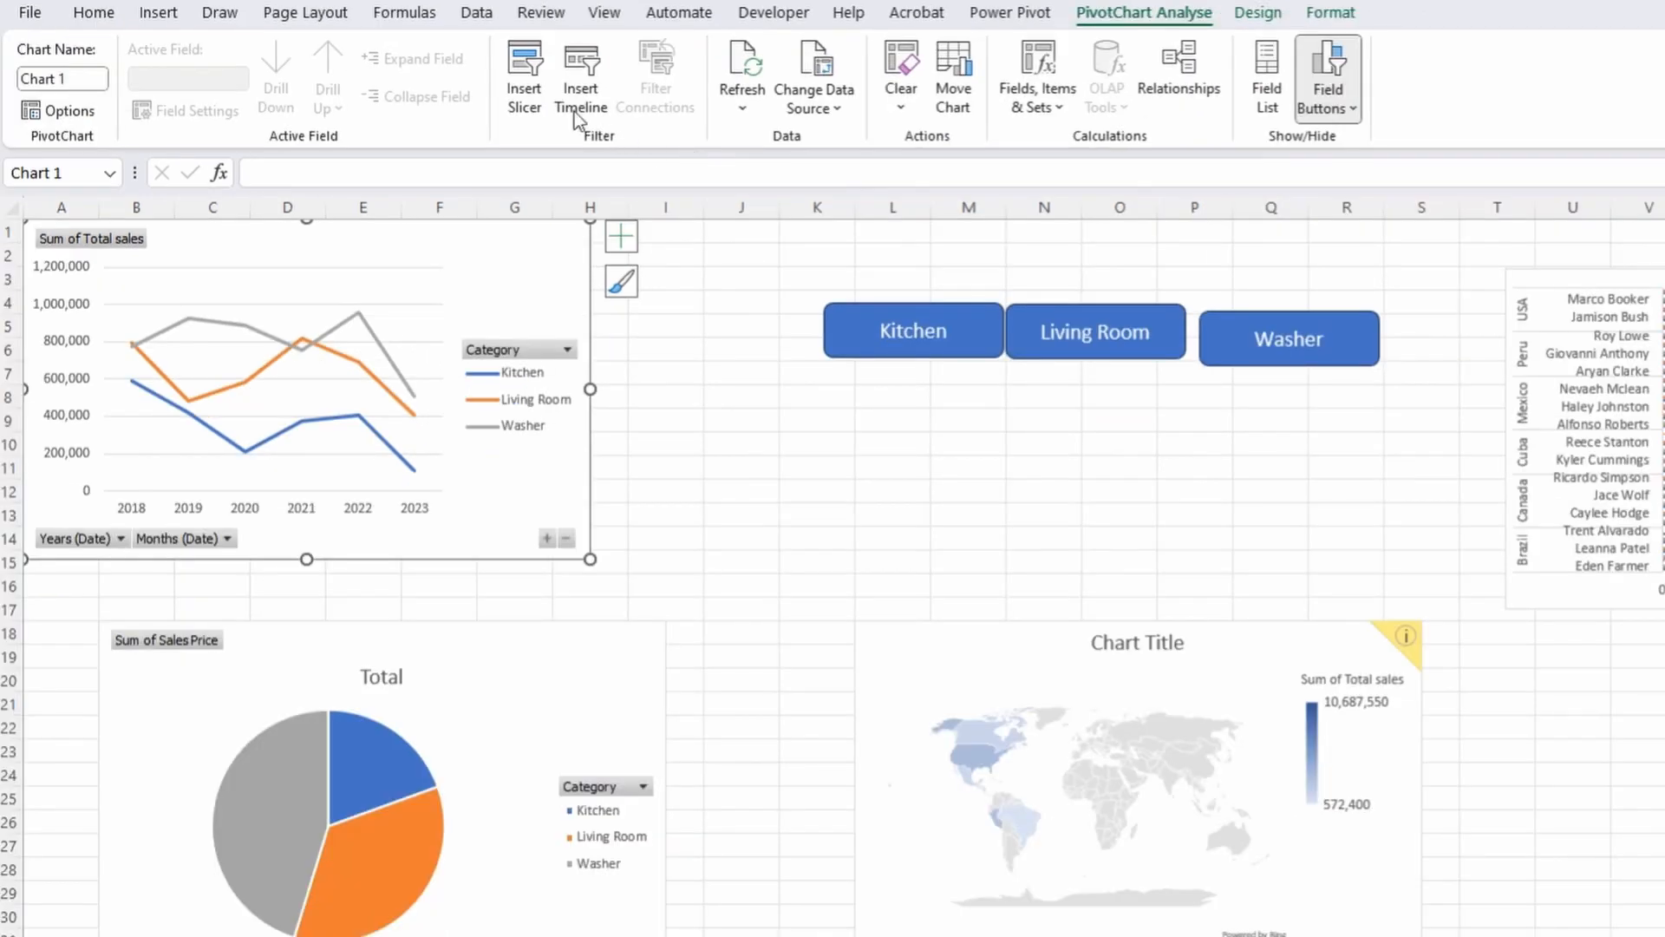
left_click(536, 97)
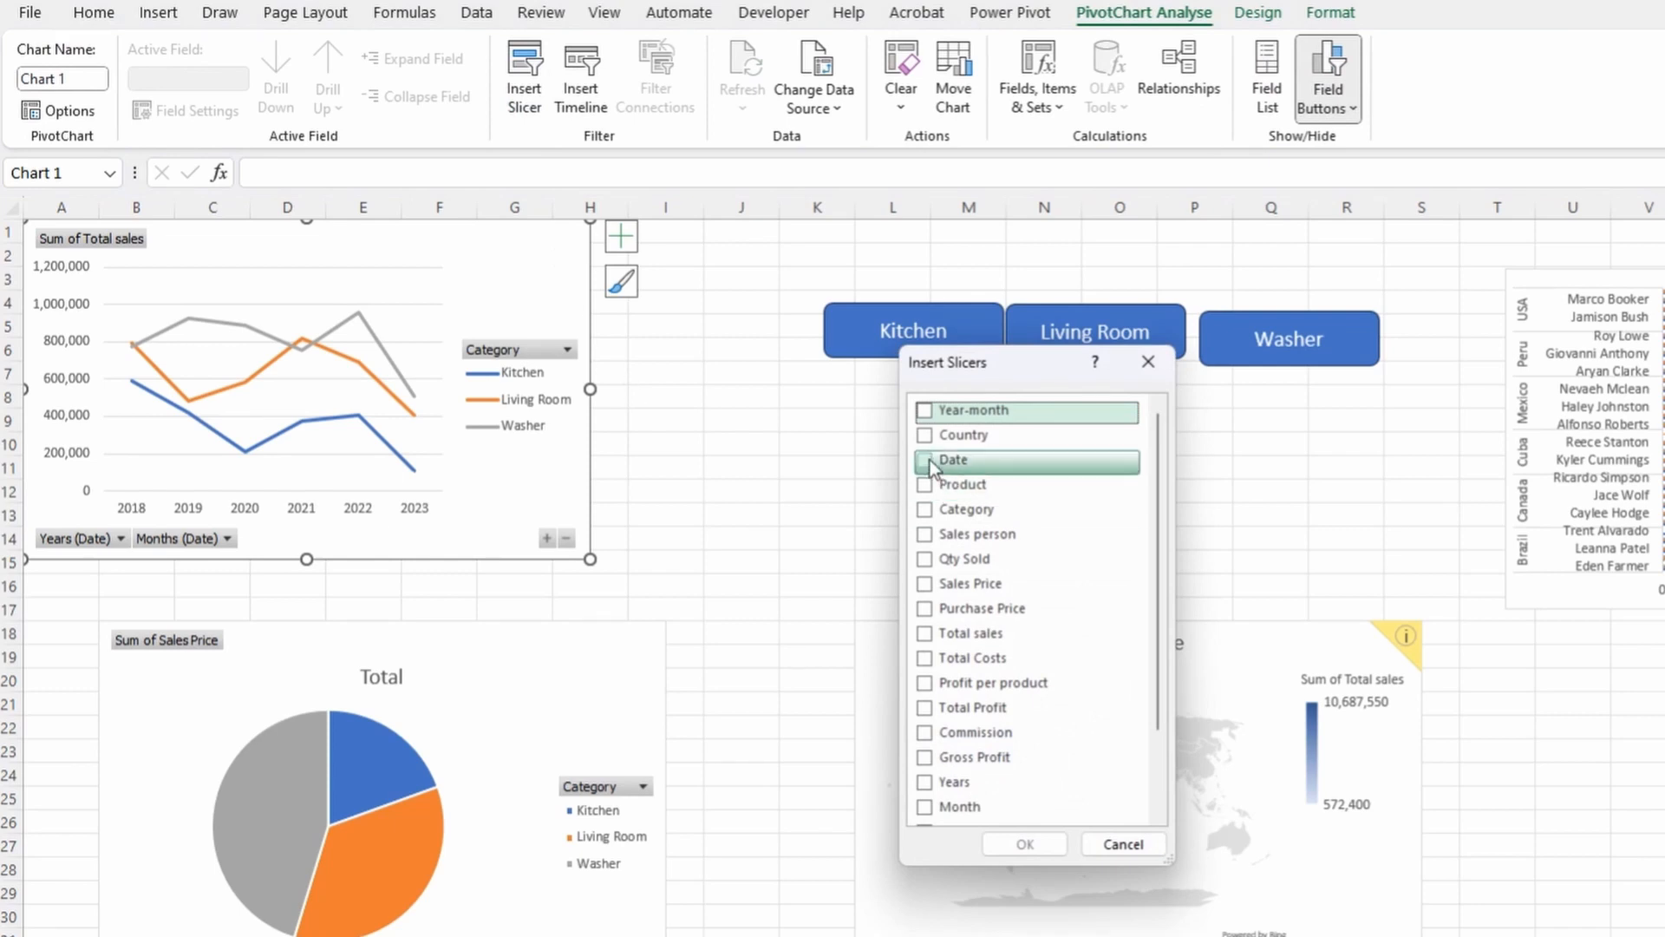
scroll(930, 460, "down", 2)
left_click(924, 679)
left_click(1032, 846)
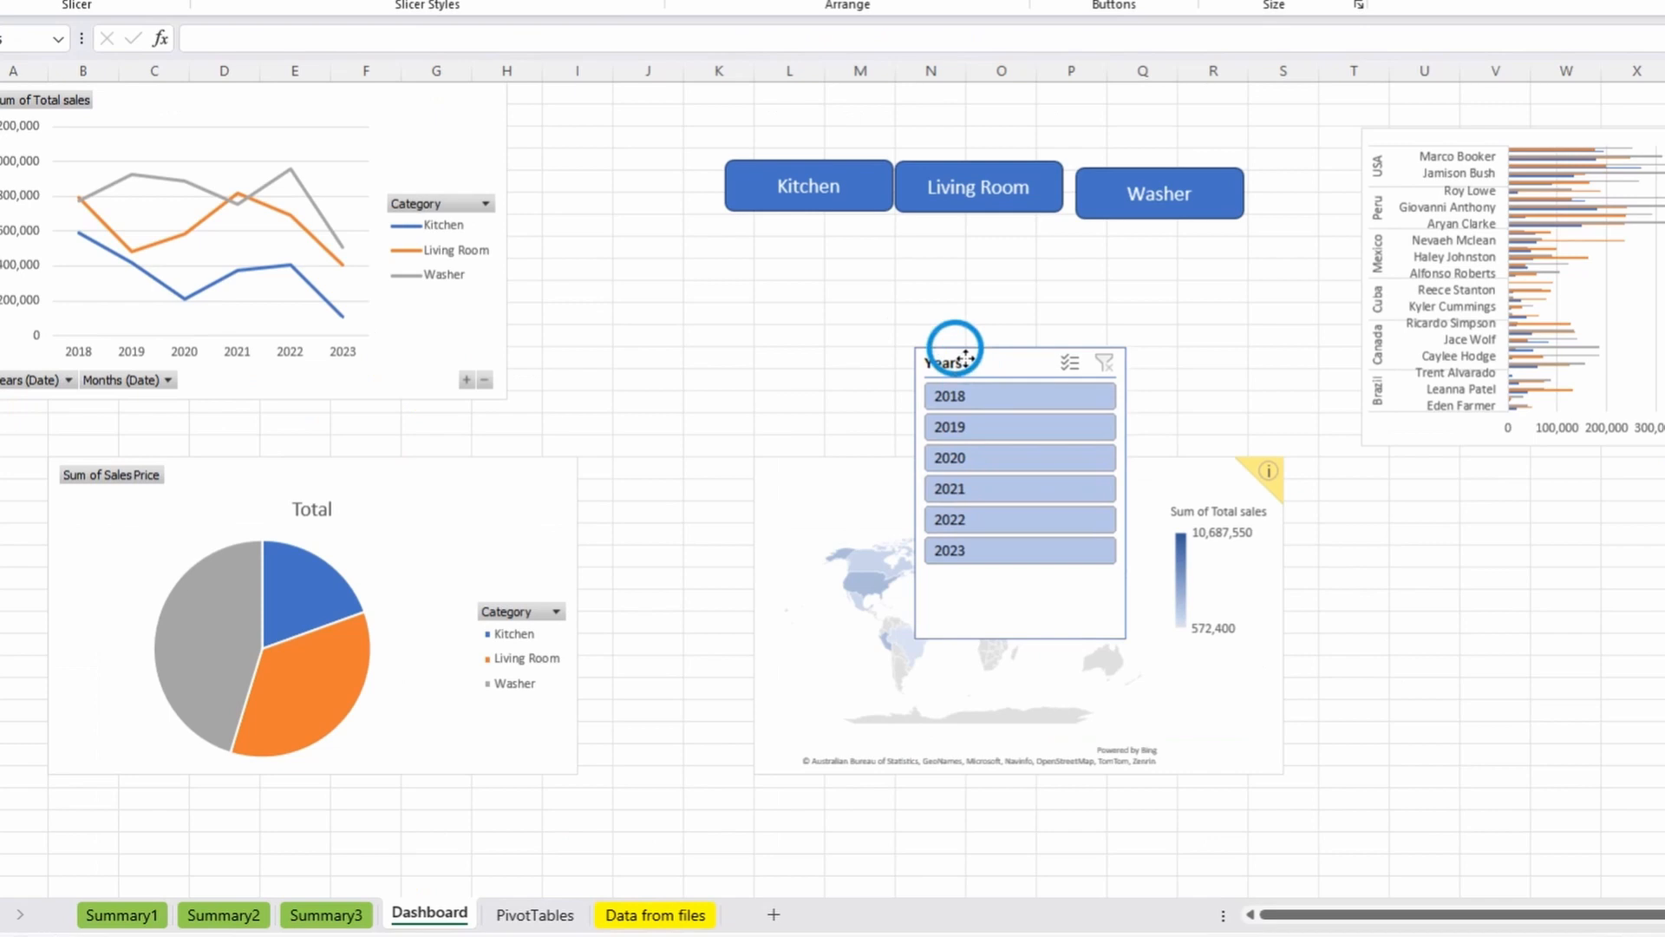
left_click_drag(965, 356, 644, 164)
Filter the line chart to 2018 with the Years slicer and expand the entire years field in the category-and-month PivotTable.
left_click(707, 210)
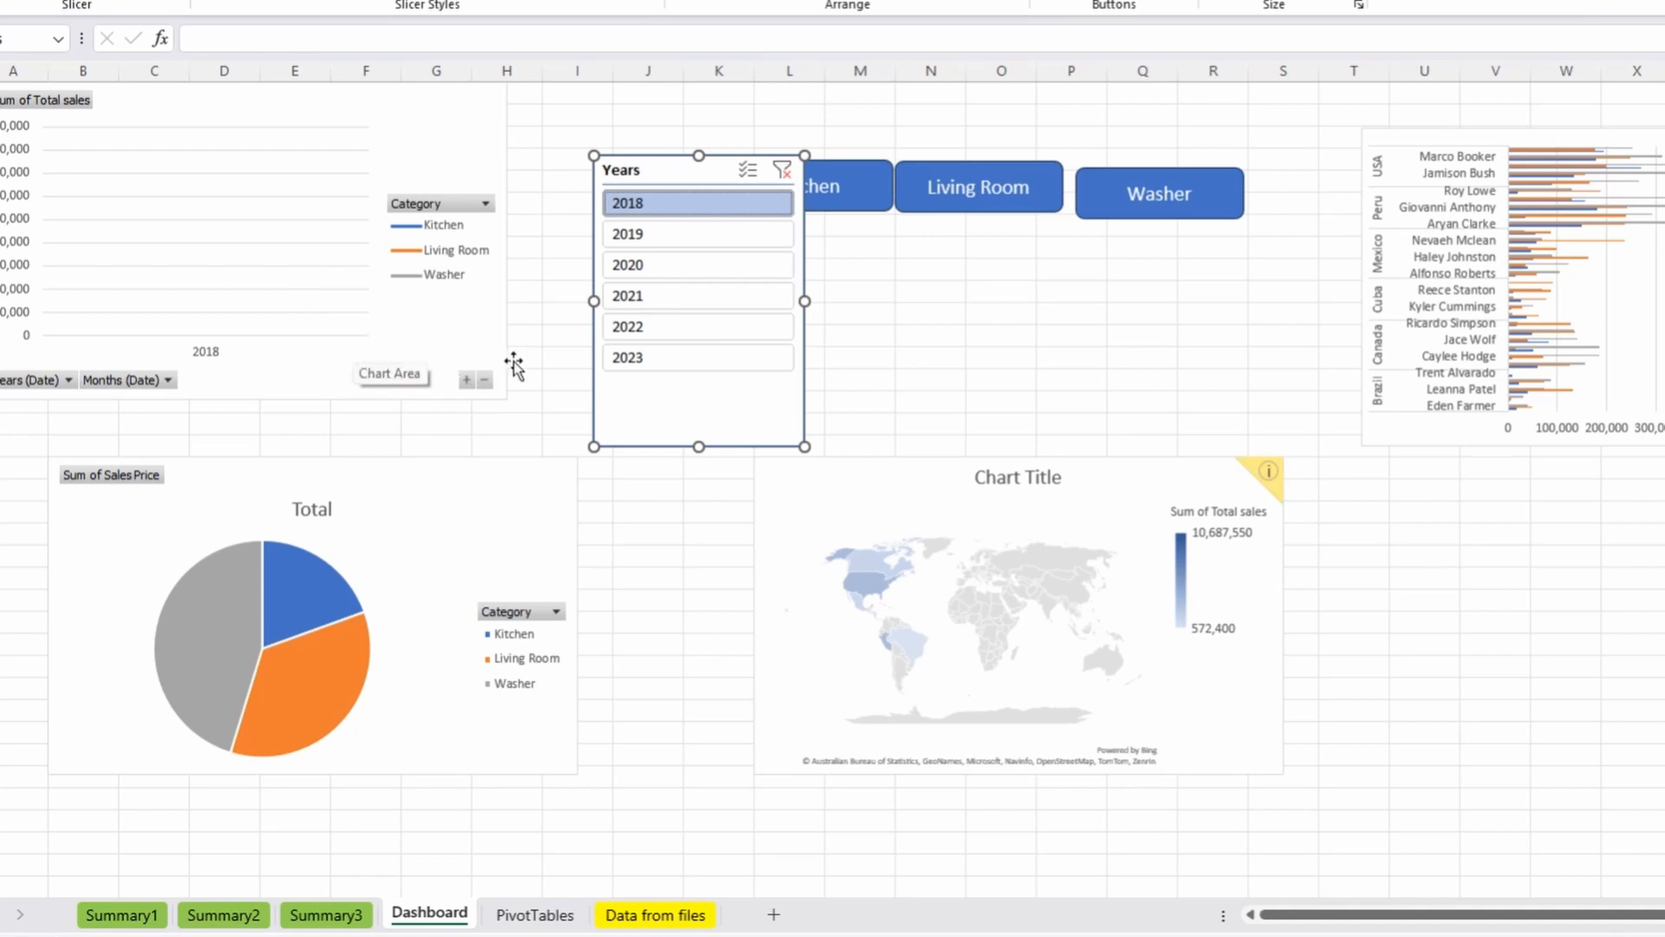
left_click(549, 915)
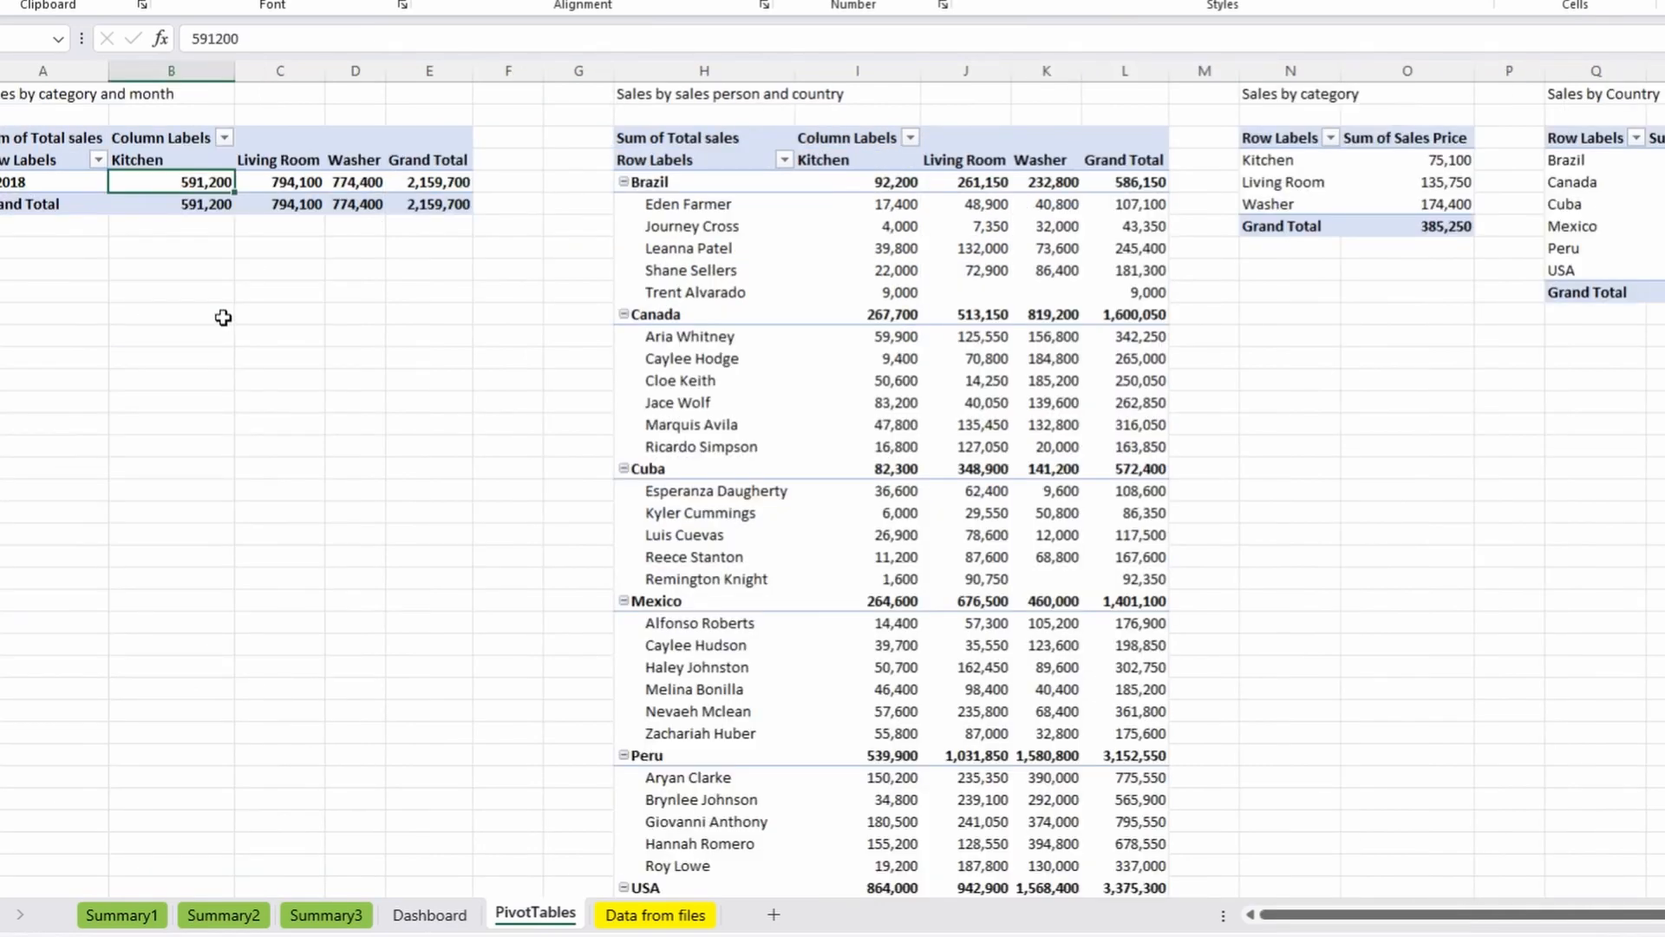
right_click(17, 181)
mouse_move(268, 438)
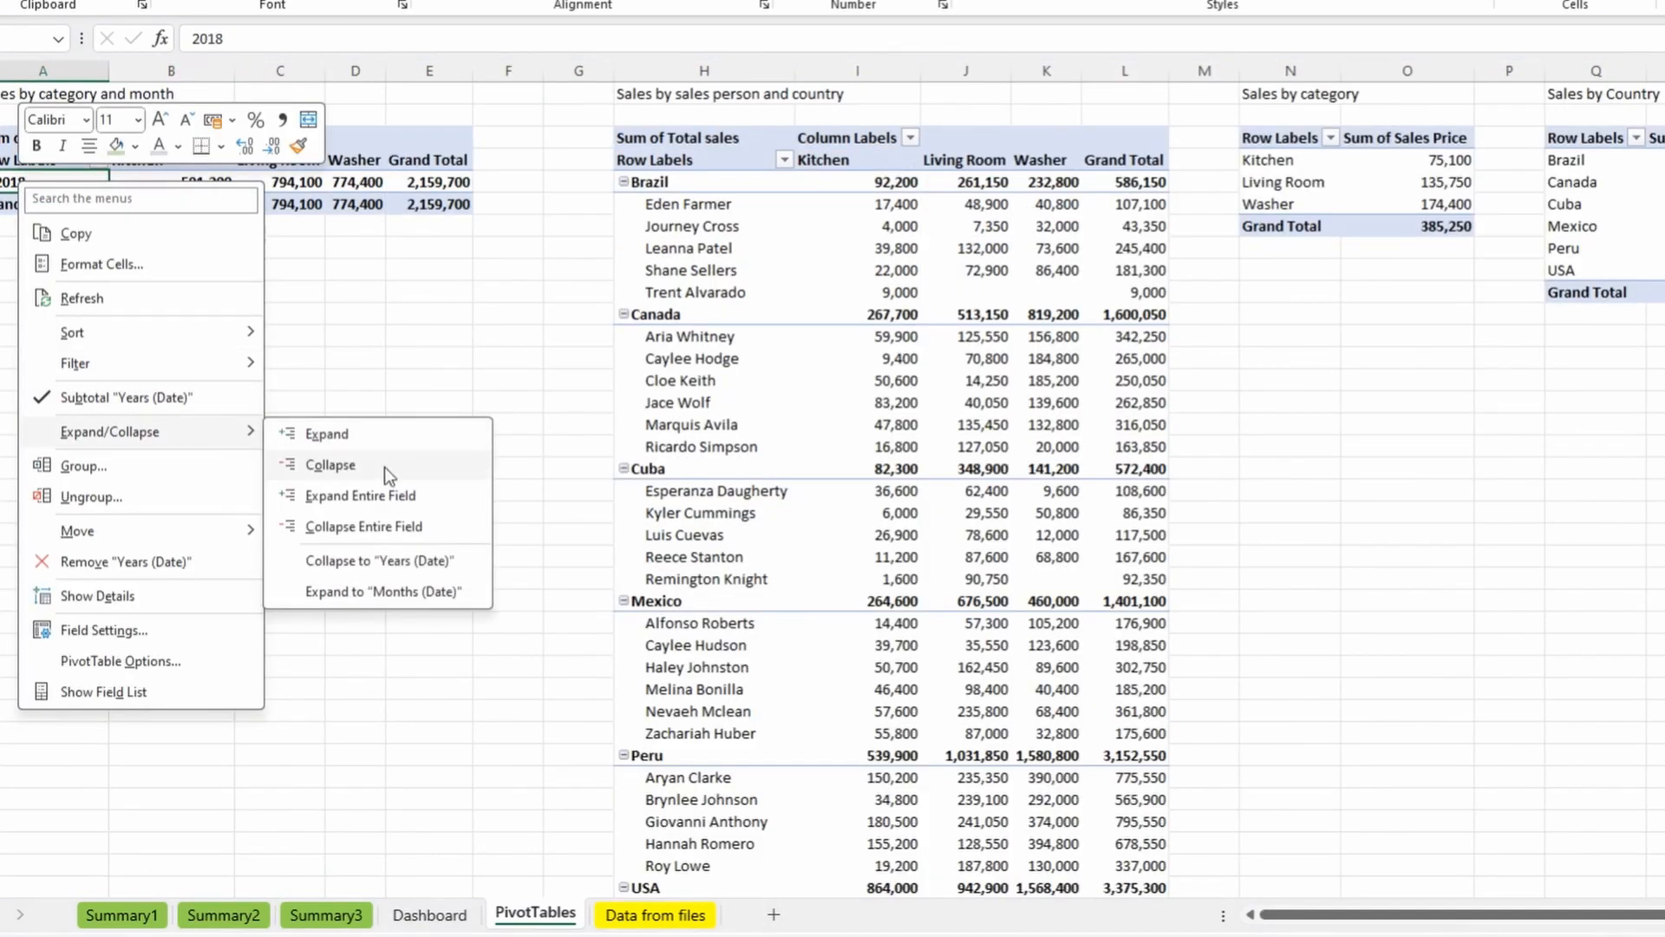
left_click(440, 495)
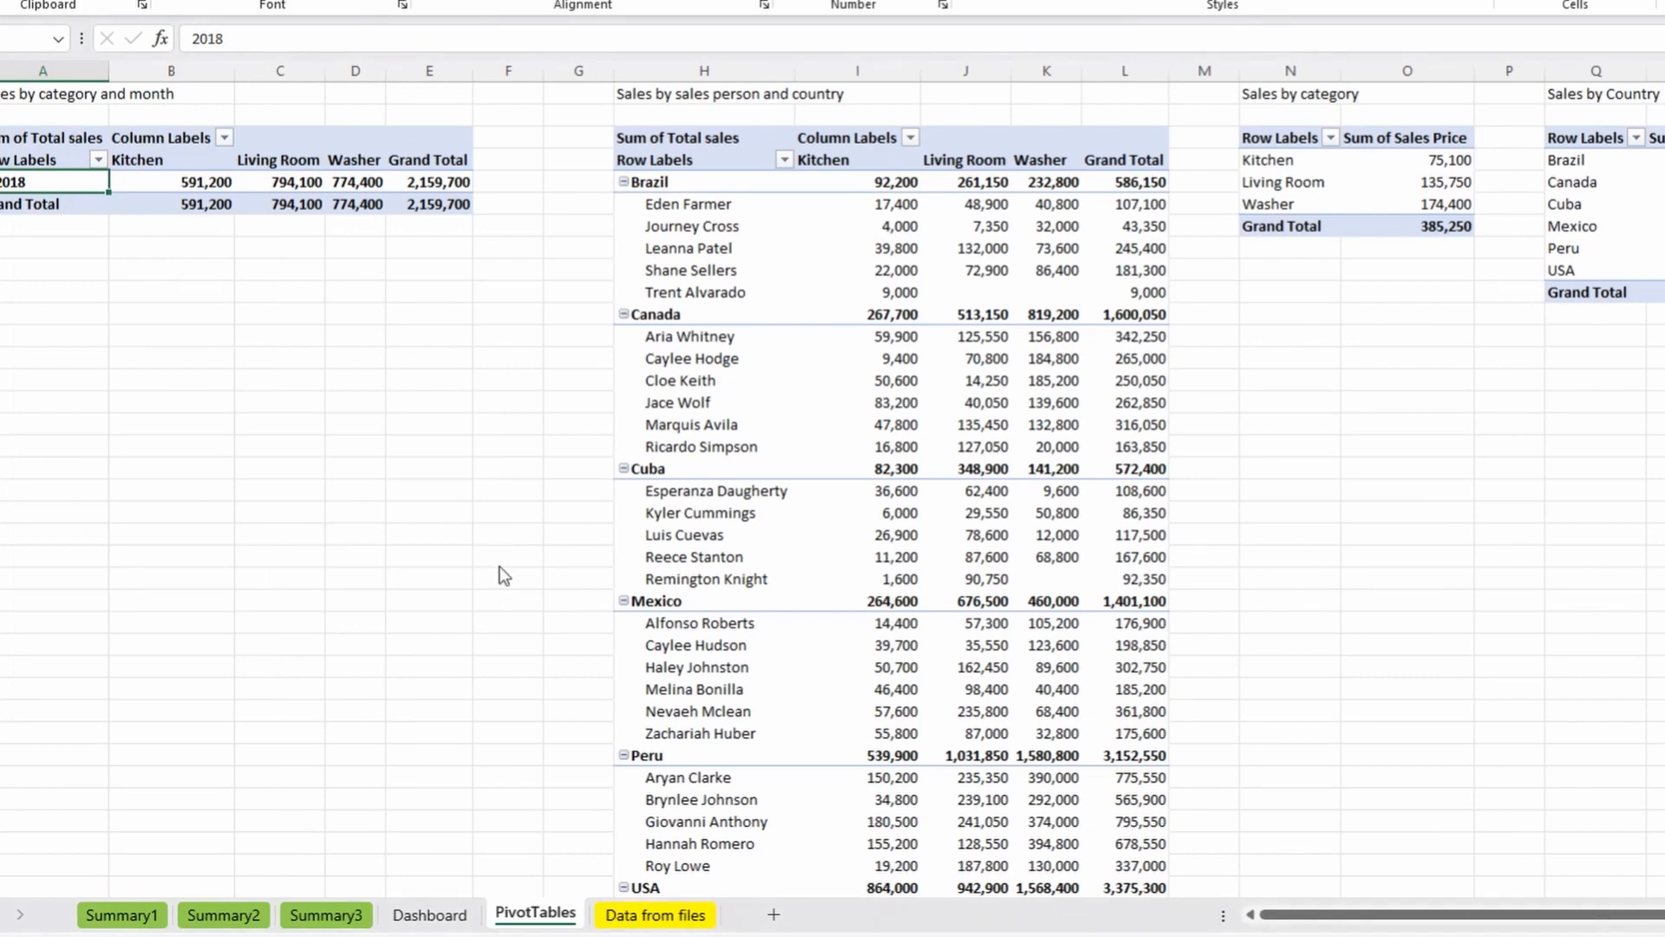
Return to the Dashboard and switch the Years slicer to 2020, then to 2022.
left_click(429, 915)
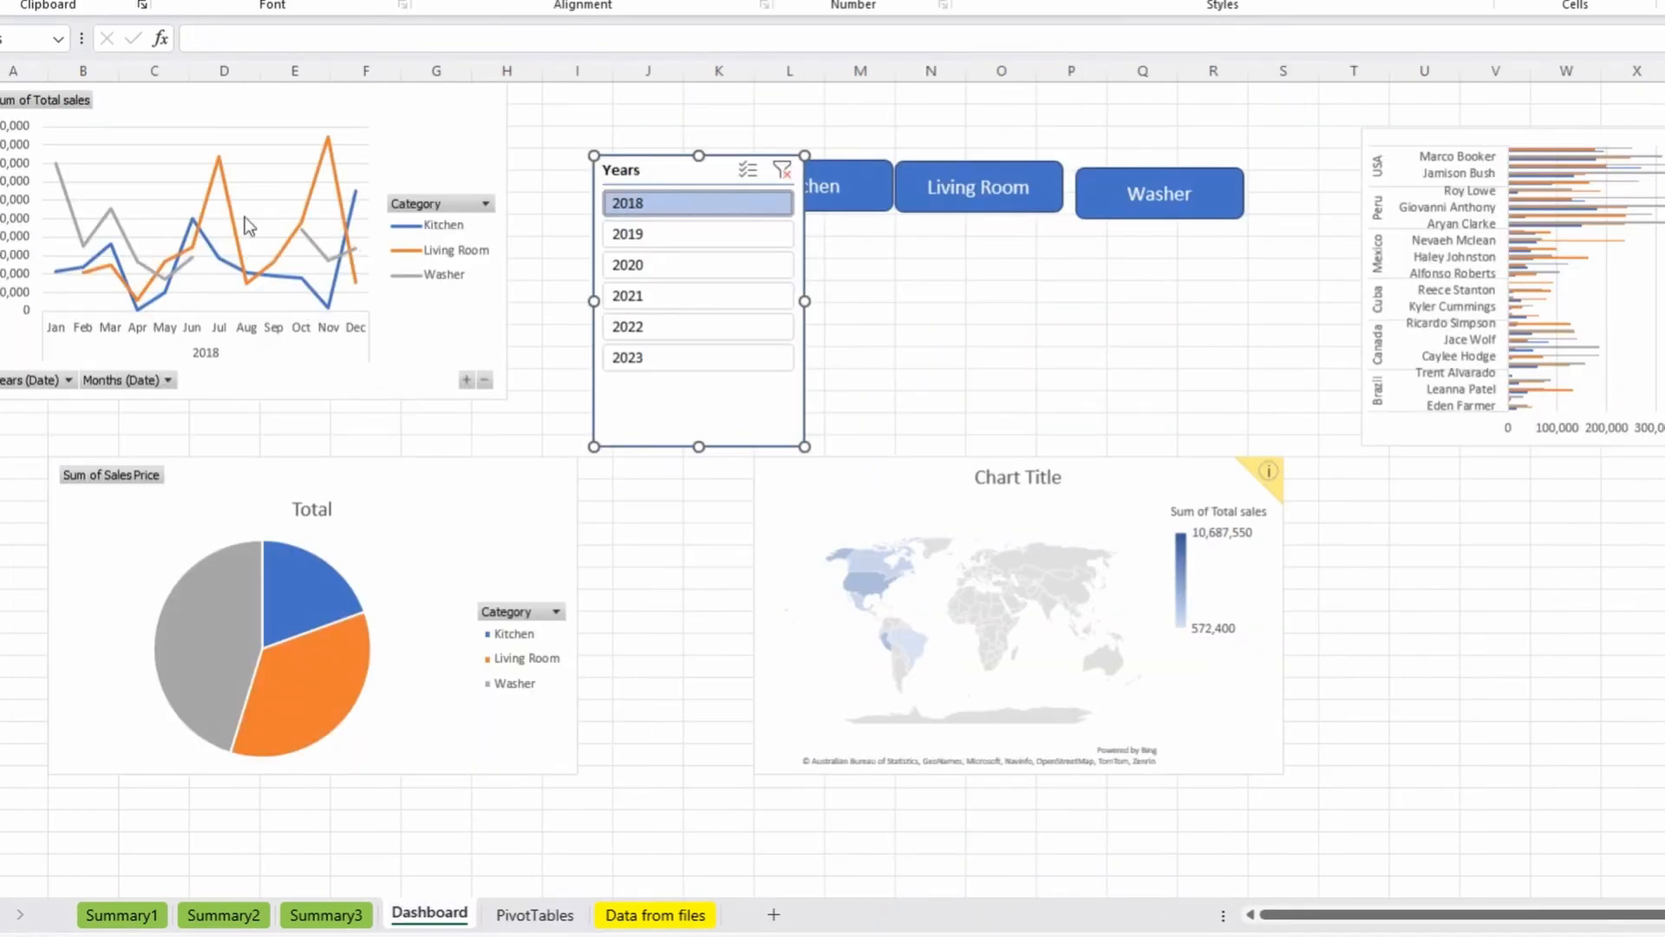
left_click(694, 265)
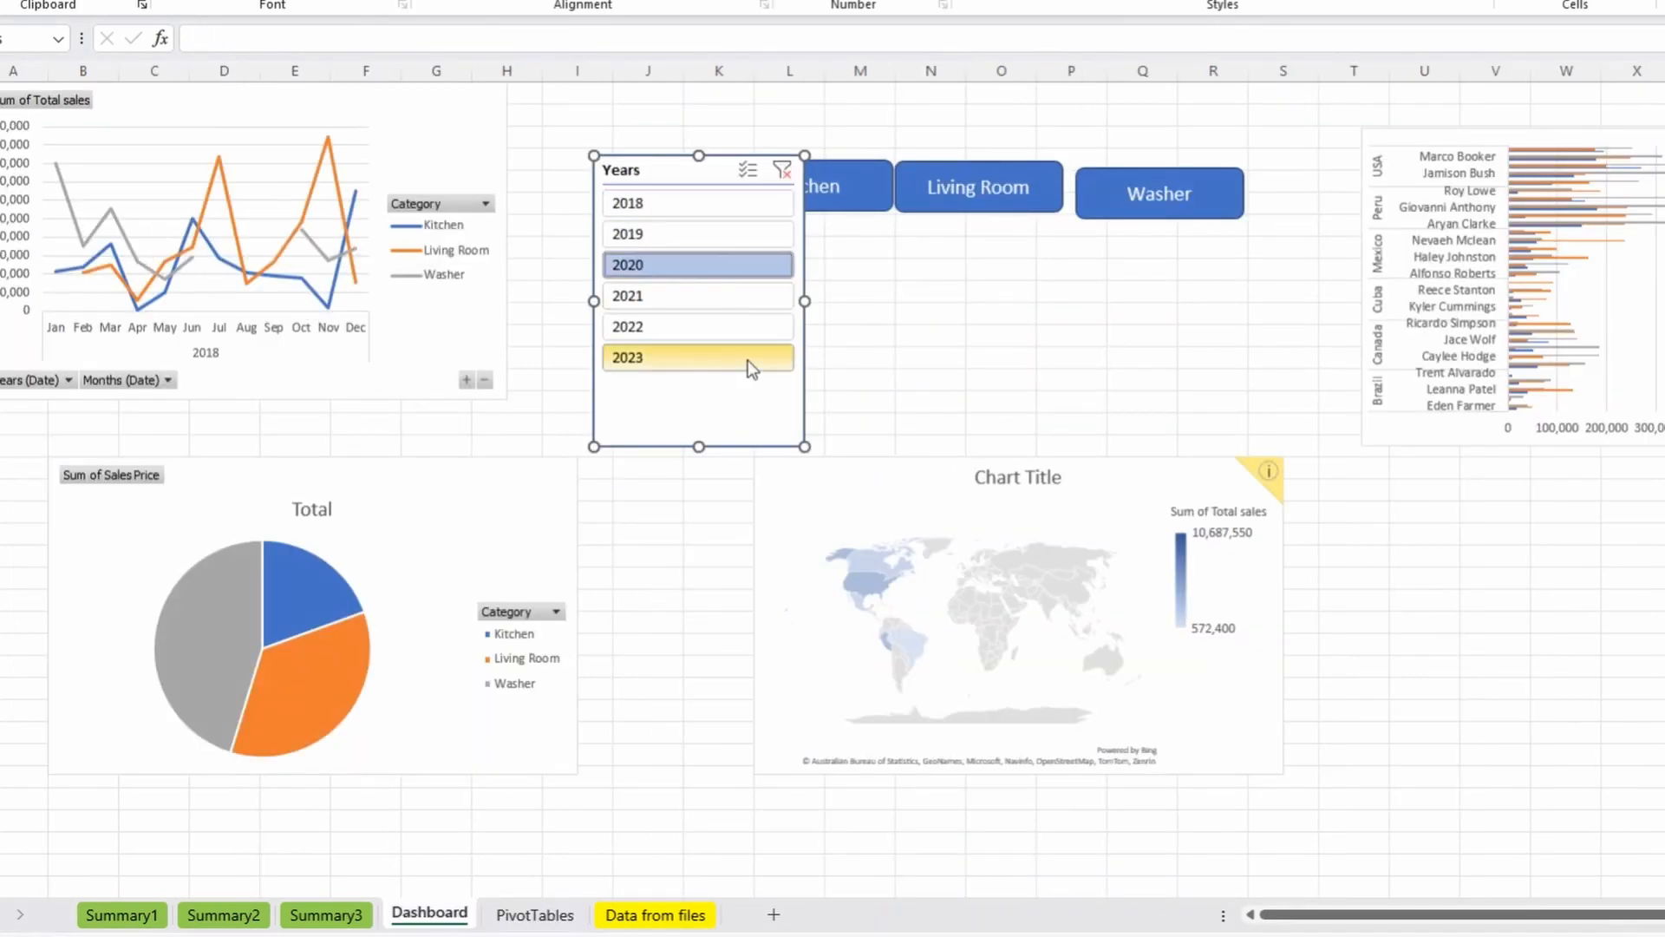
left_click(729, 328)
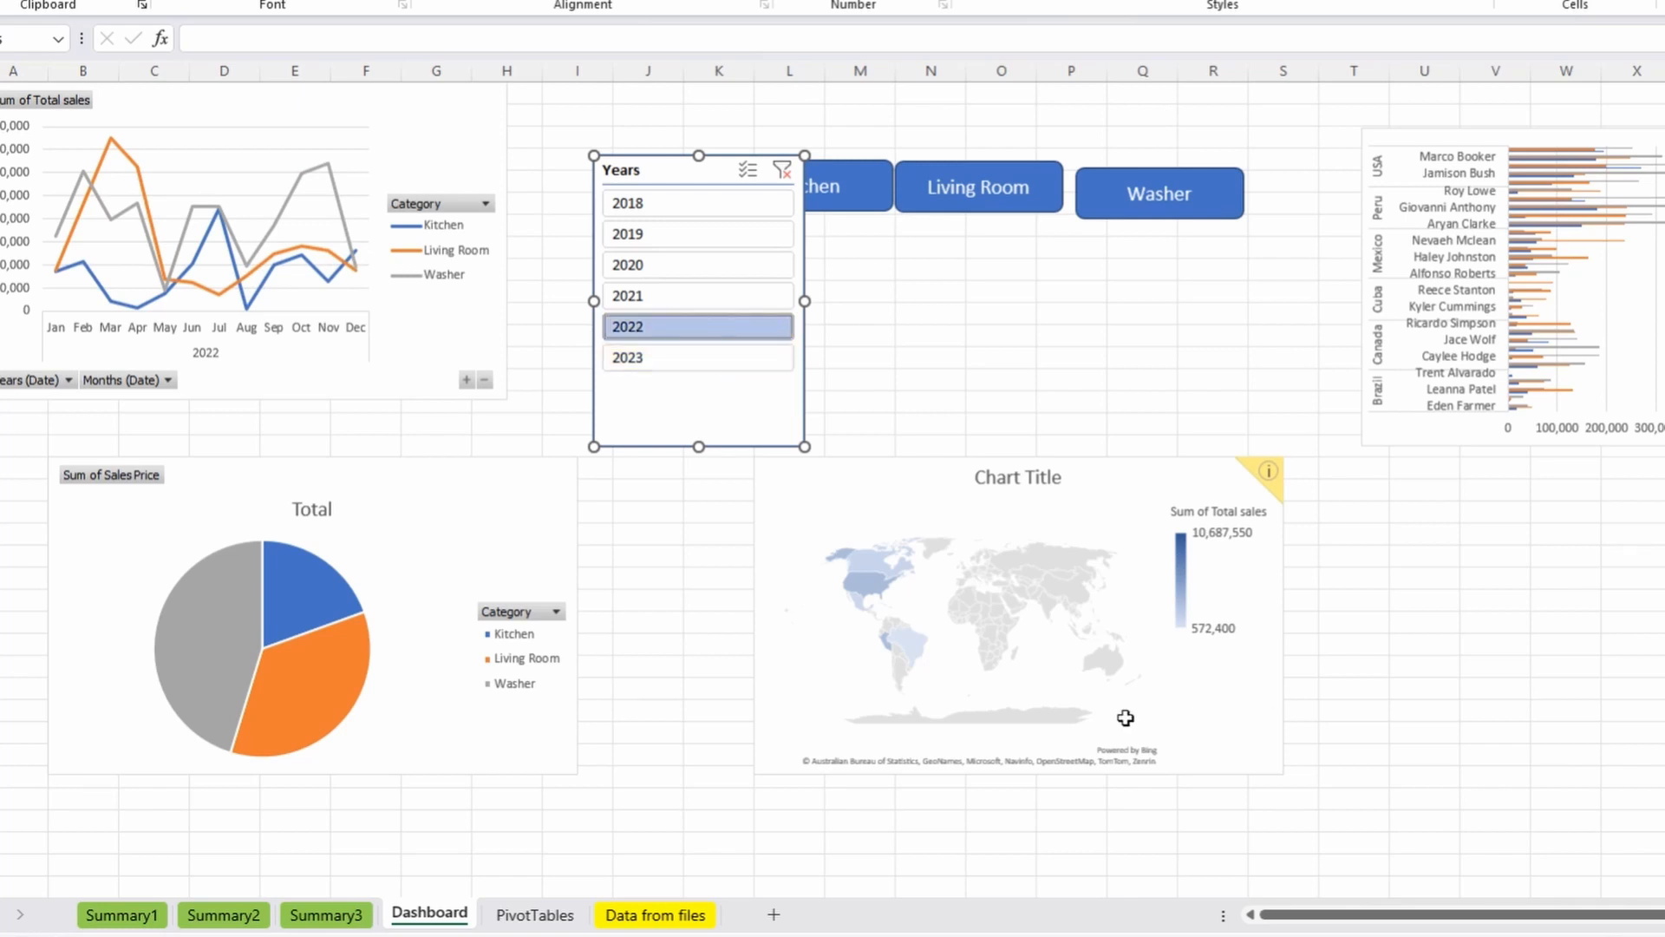
Connect the Years slicer to PivotTable2 and PivotTable3 through its report connections.
right_click(744, 399)
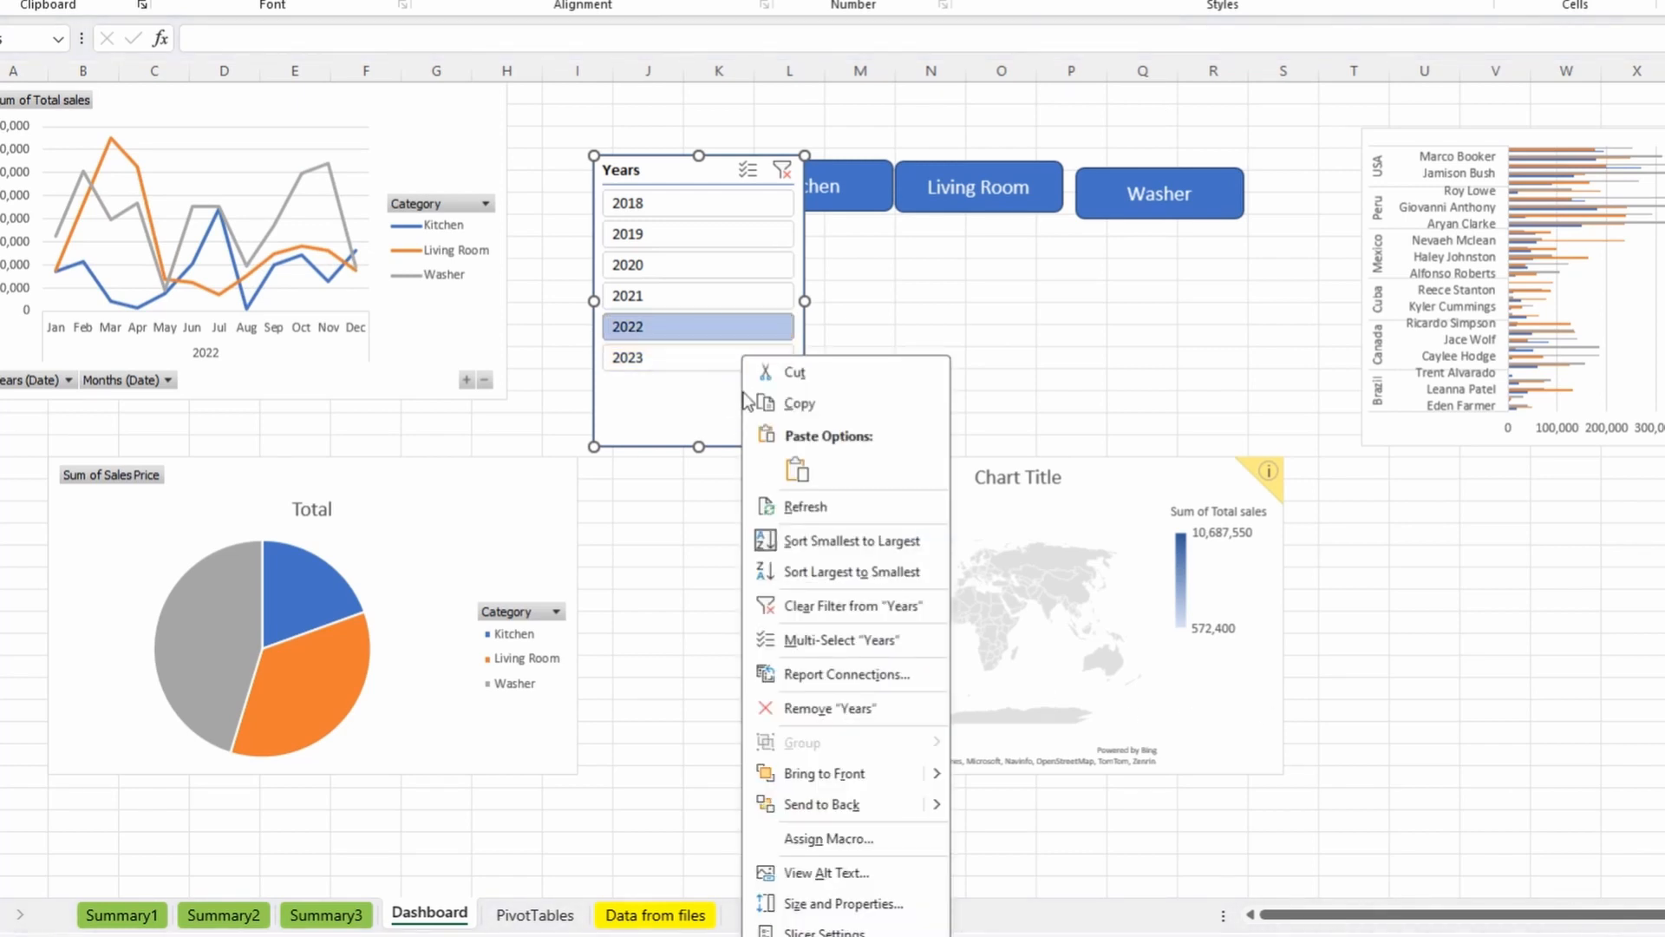
left_click(834, 676)
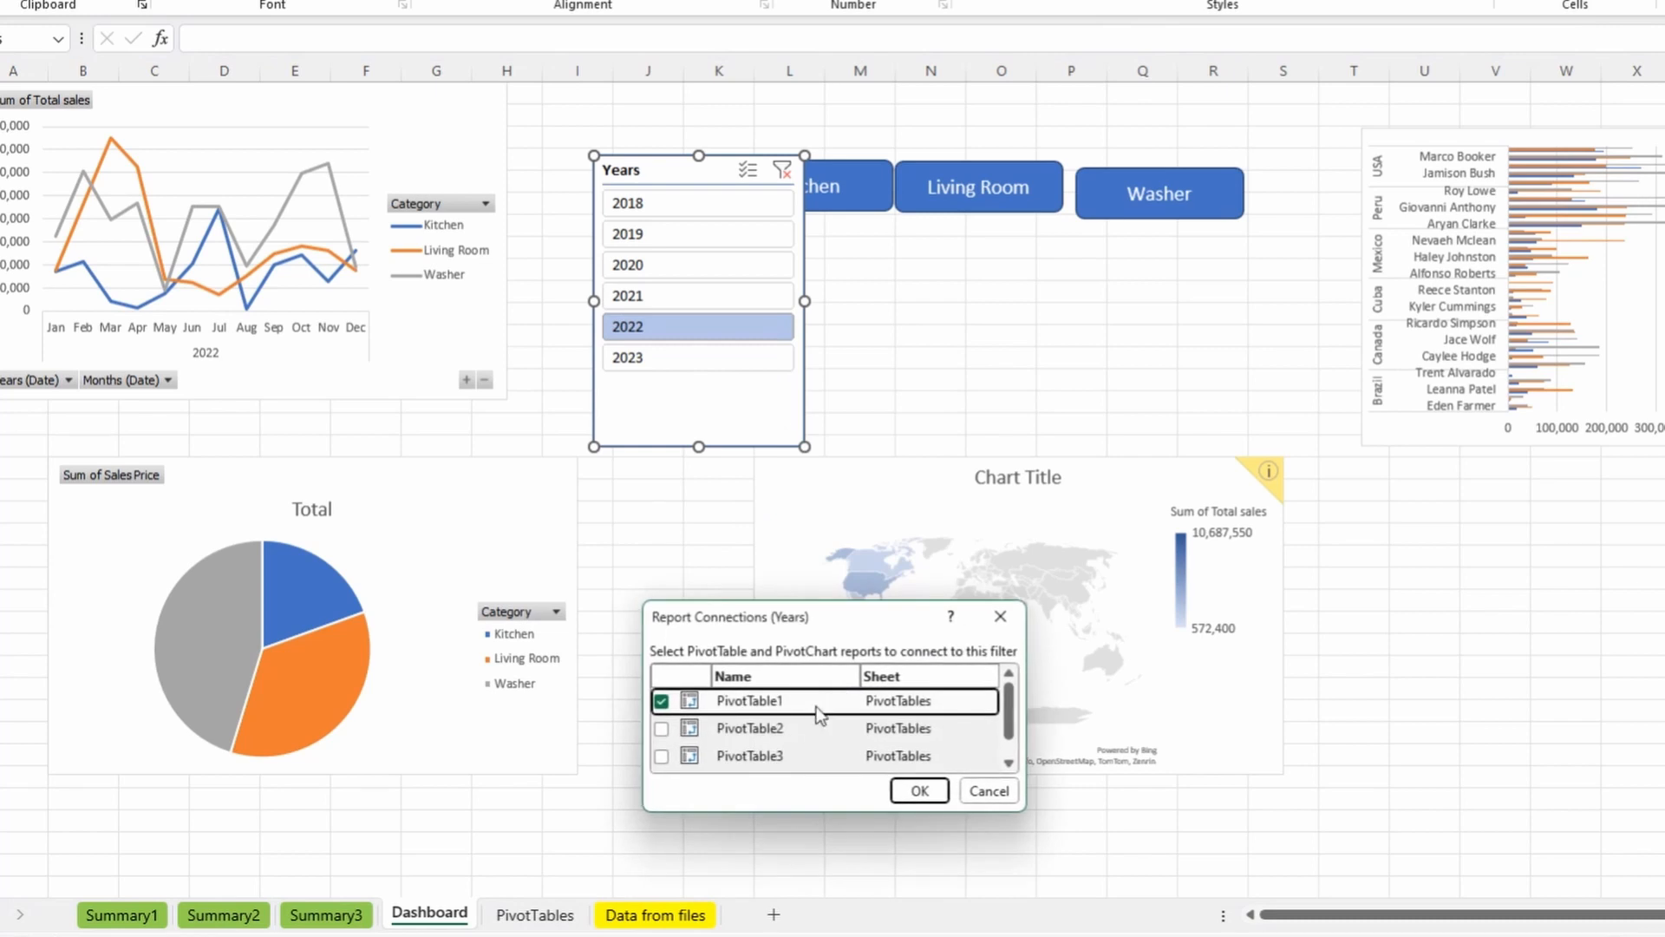
left_click(661, 729)
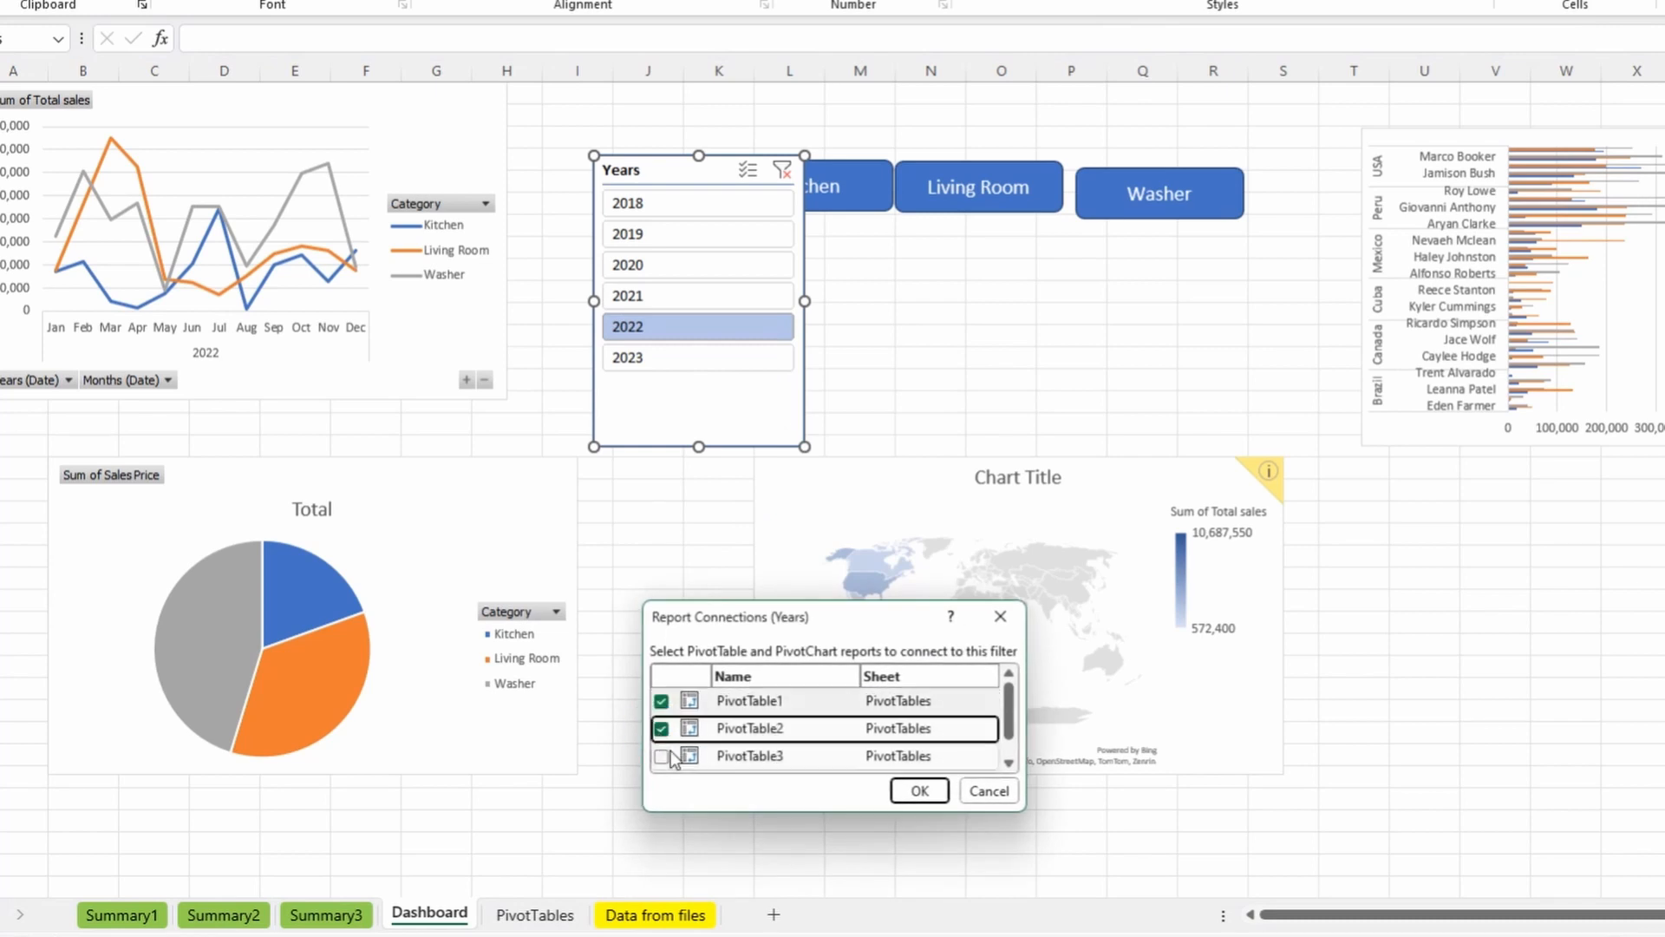
left_click(660, 756)
key("Return")
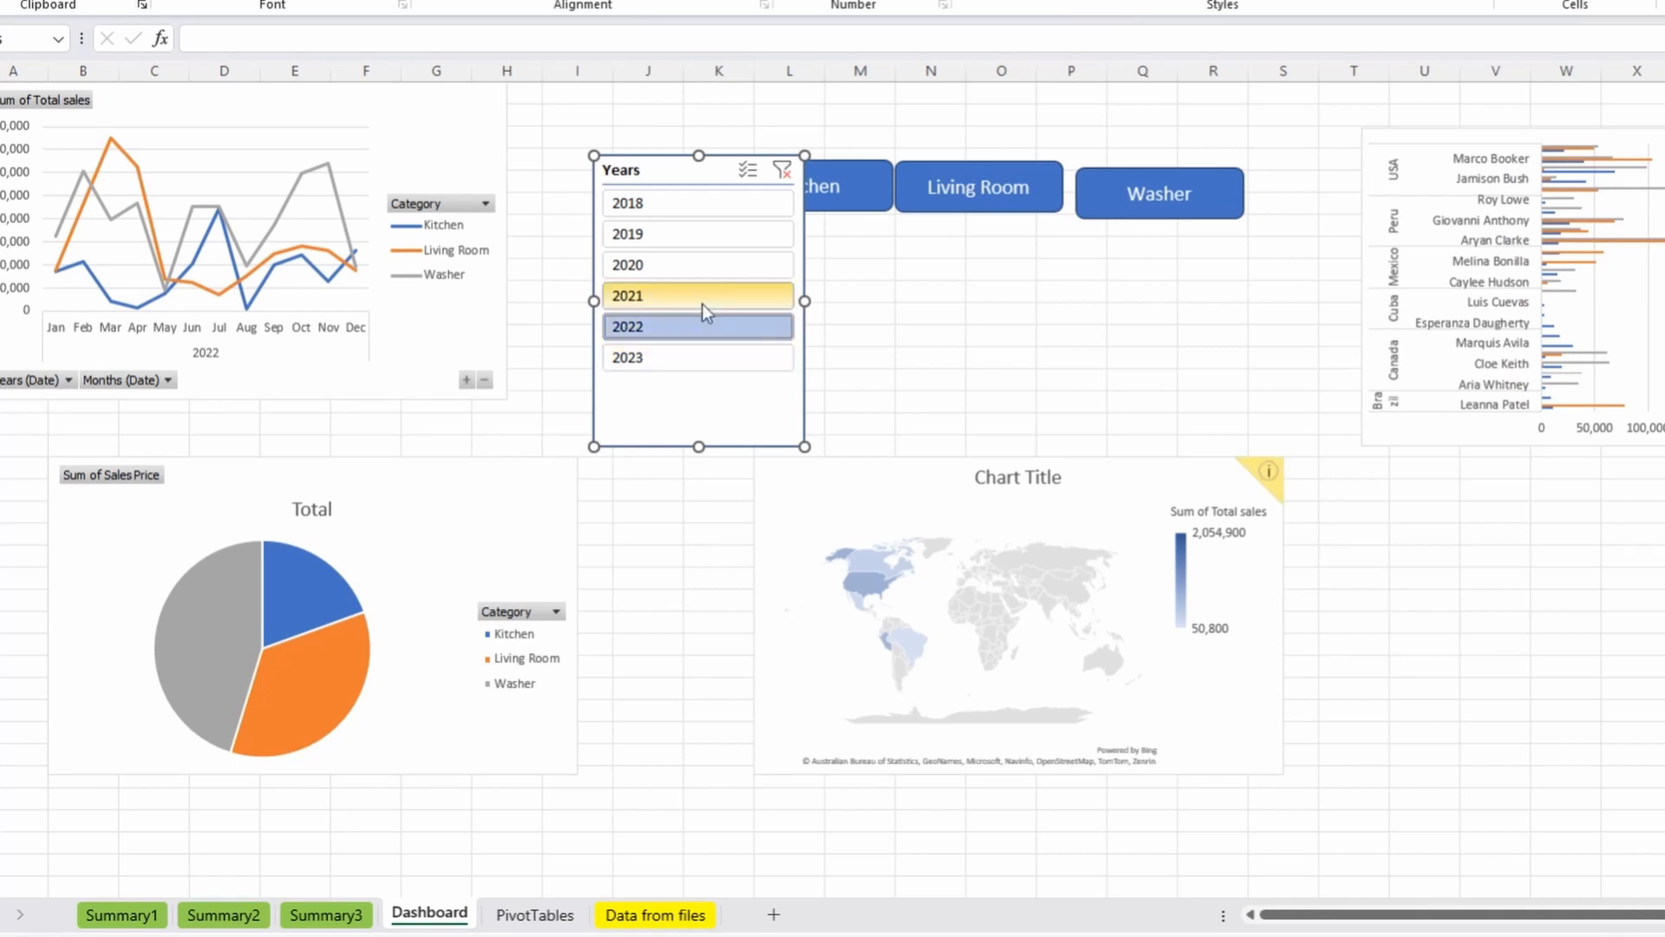
Select 2021 in the Years slicer and connect the slicer to PivotTable4 as well.
left_click(702, 303)
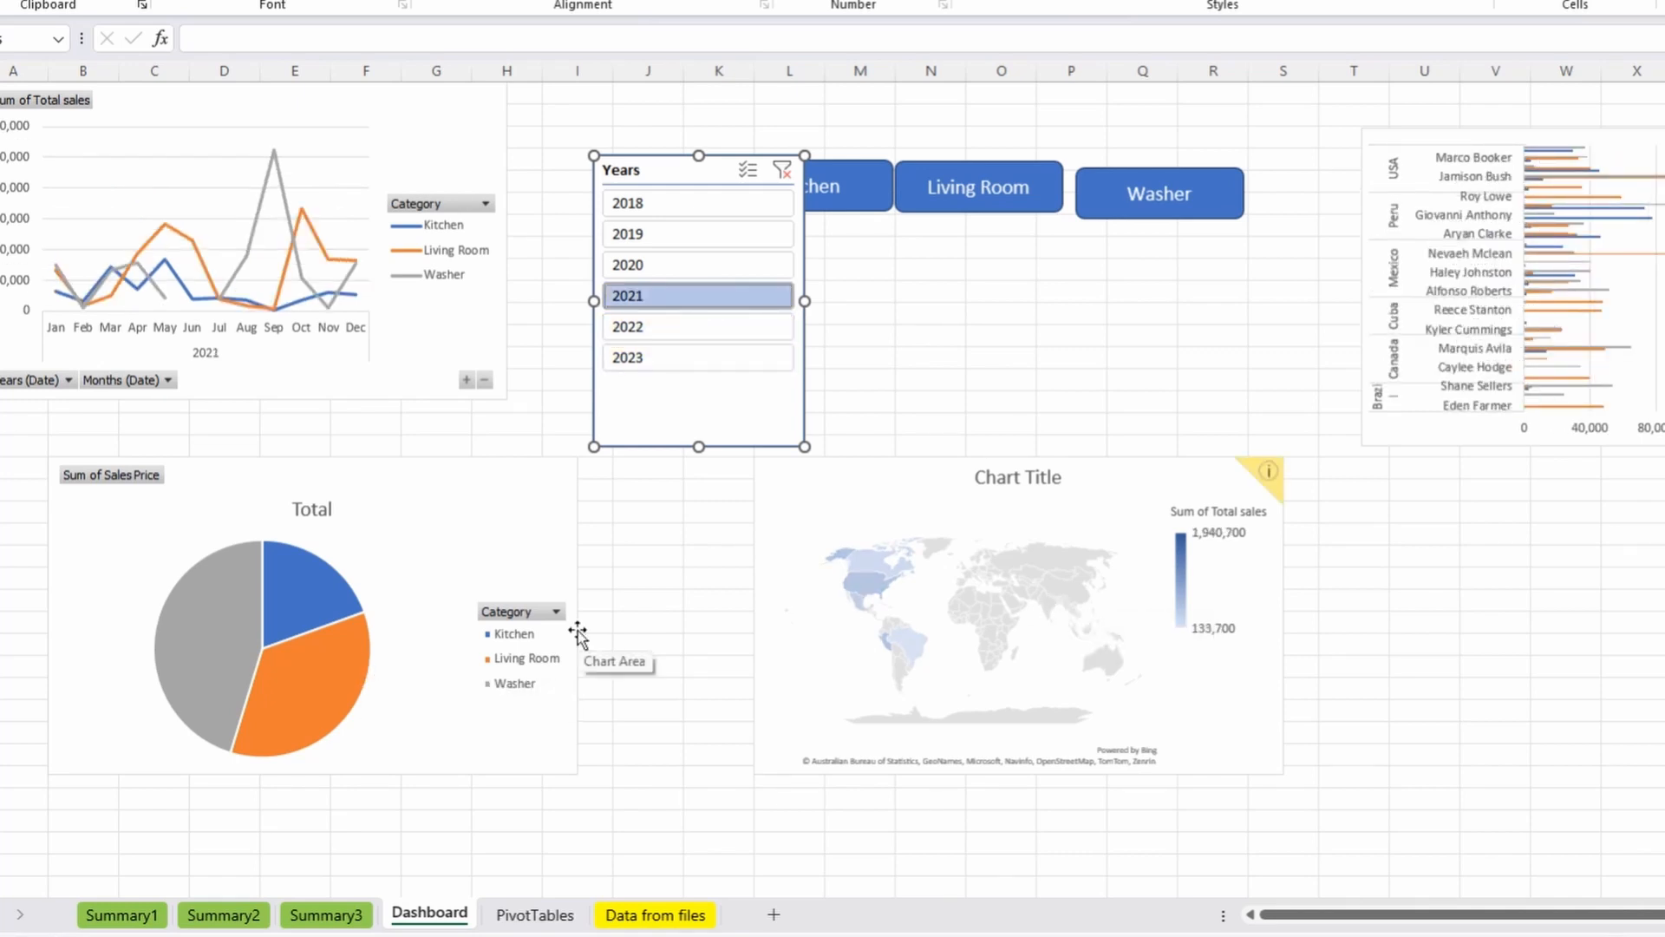
right_click(698, 424)
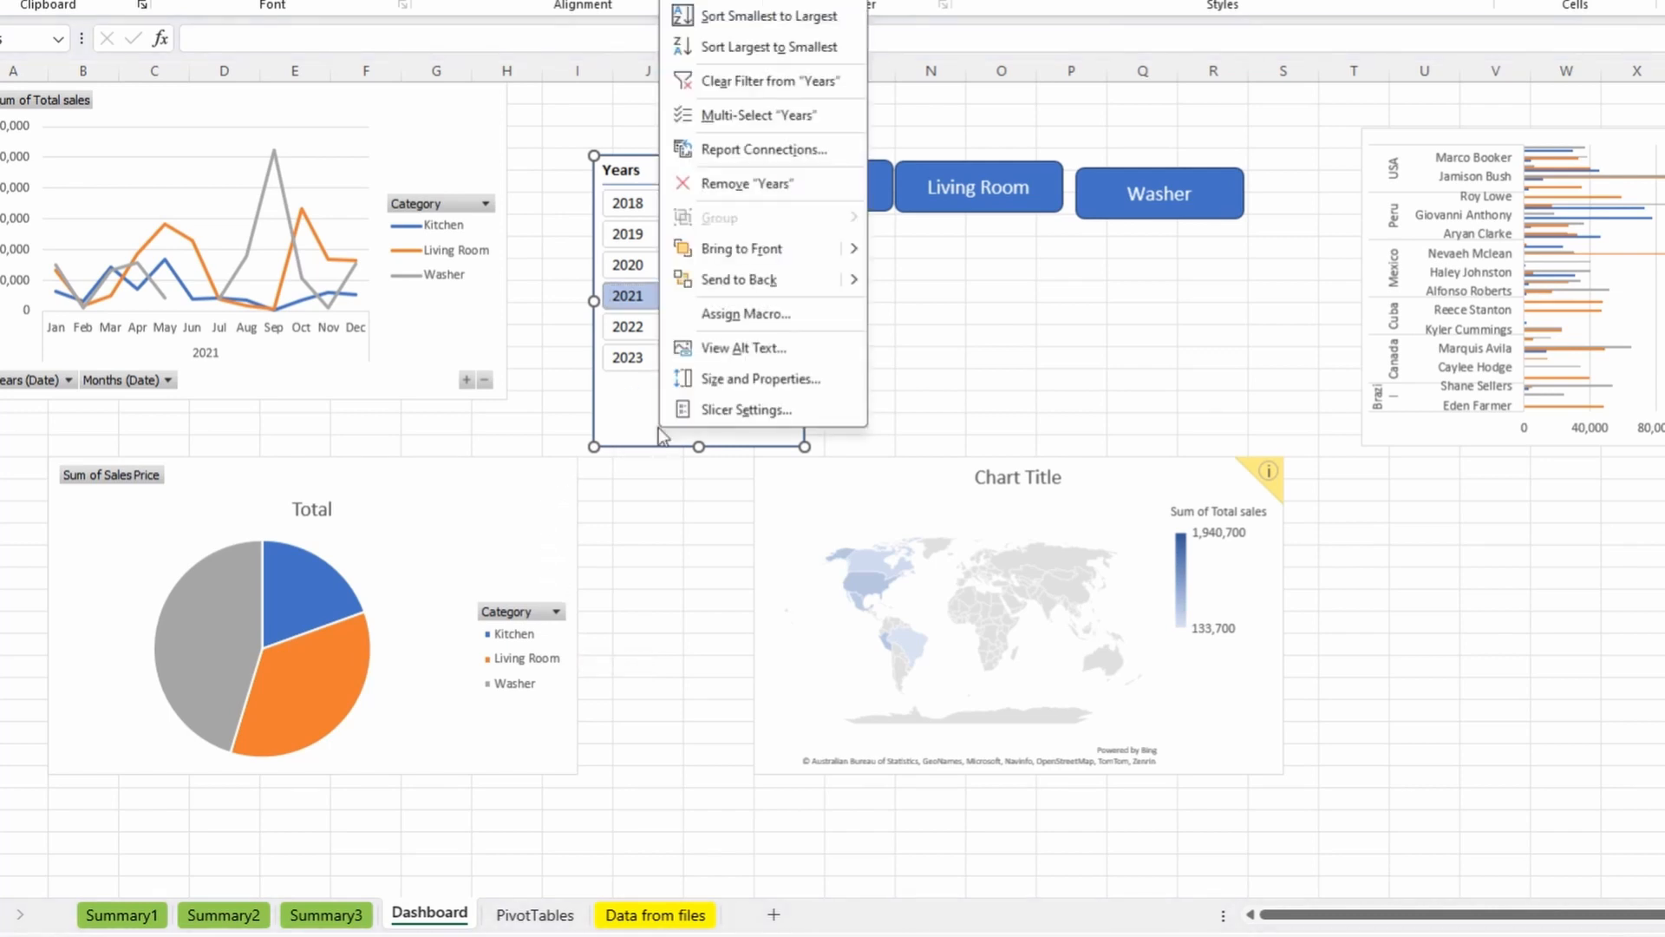
key("Escape")
scroll(624, 217, "down", 1)
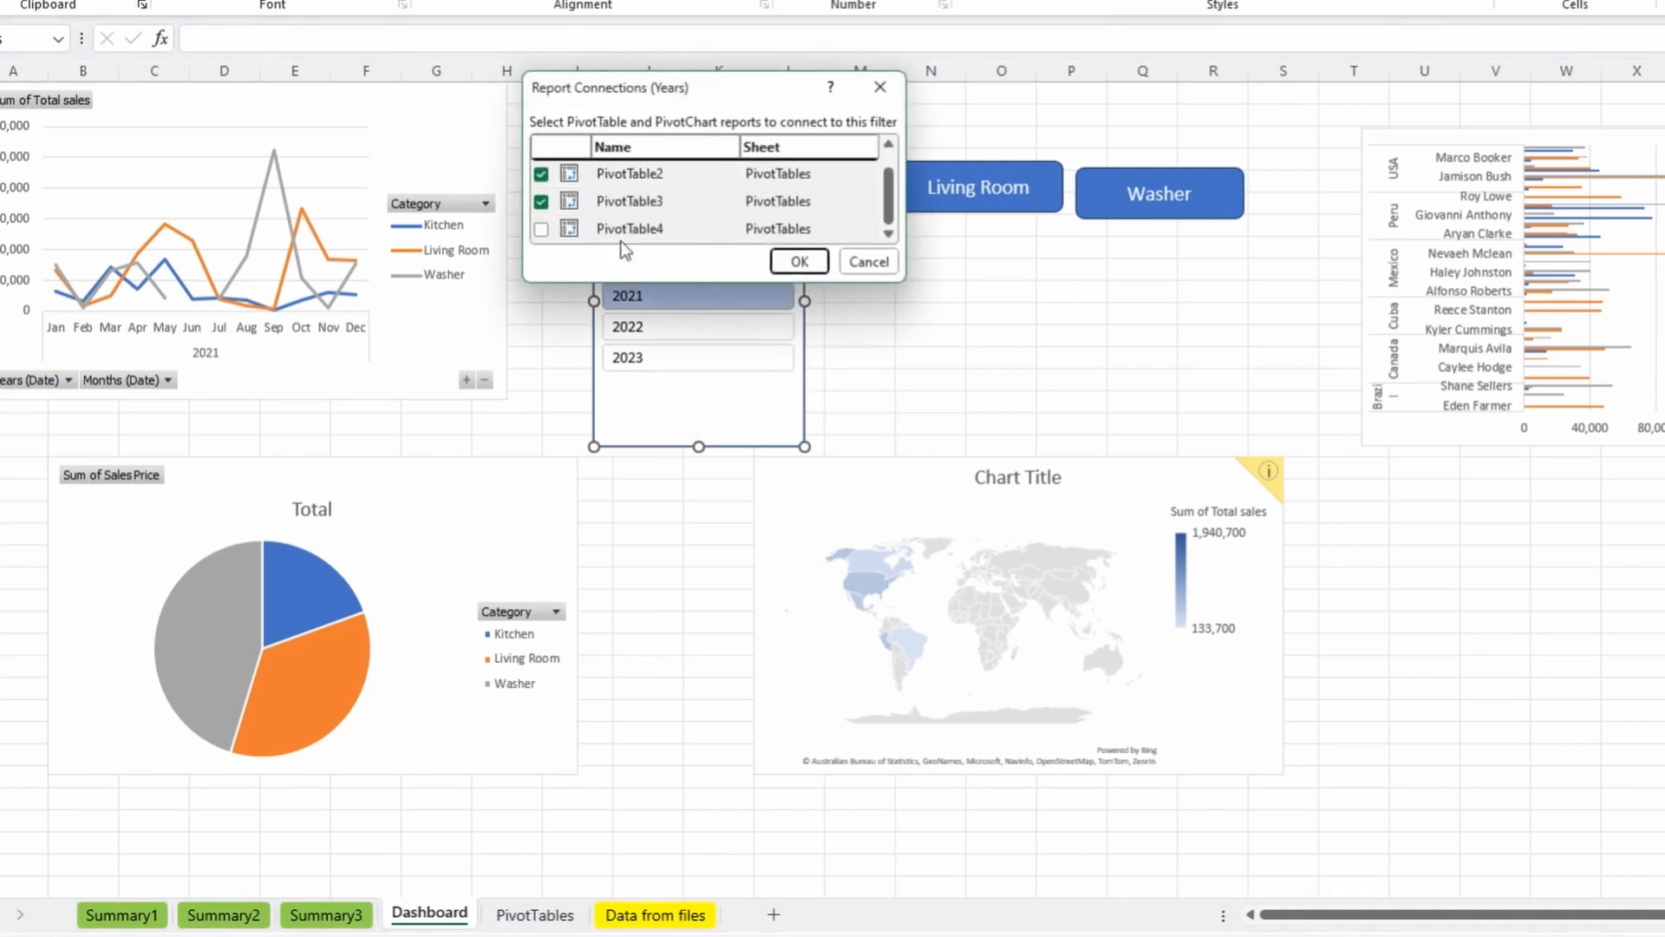
left_click(541, 228)
left_click(799, 261)
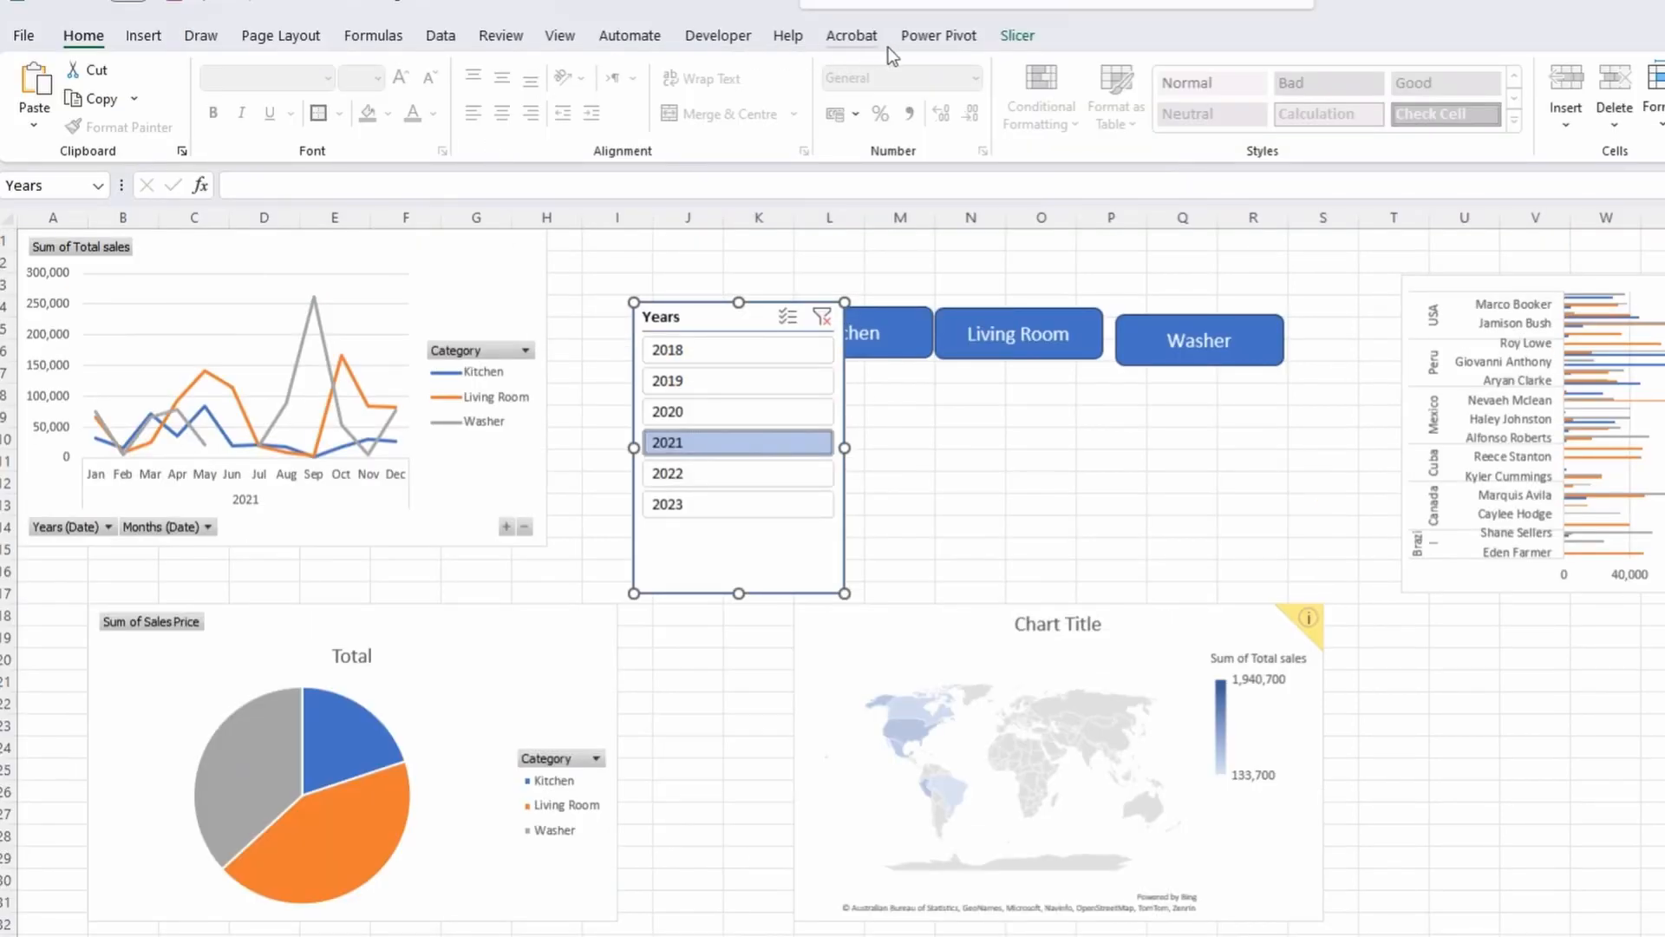
Insert a Country slicer from the total sales line chart on the dashboard.
left_click(539, 272)
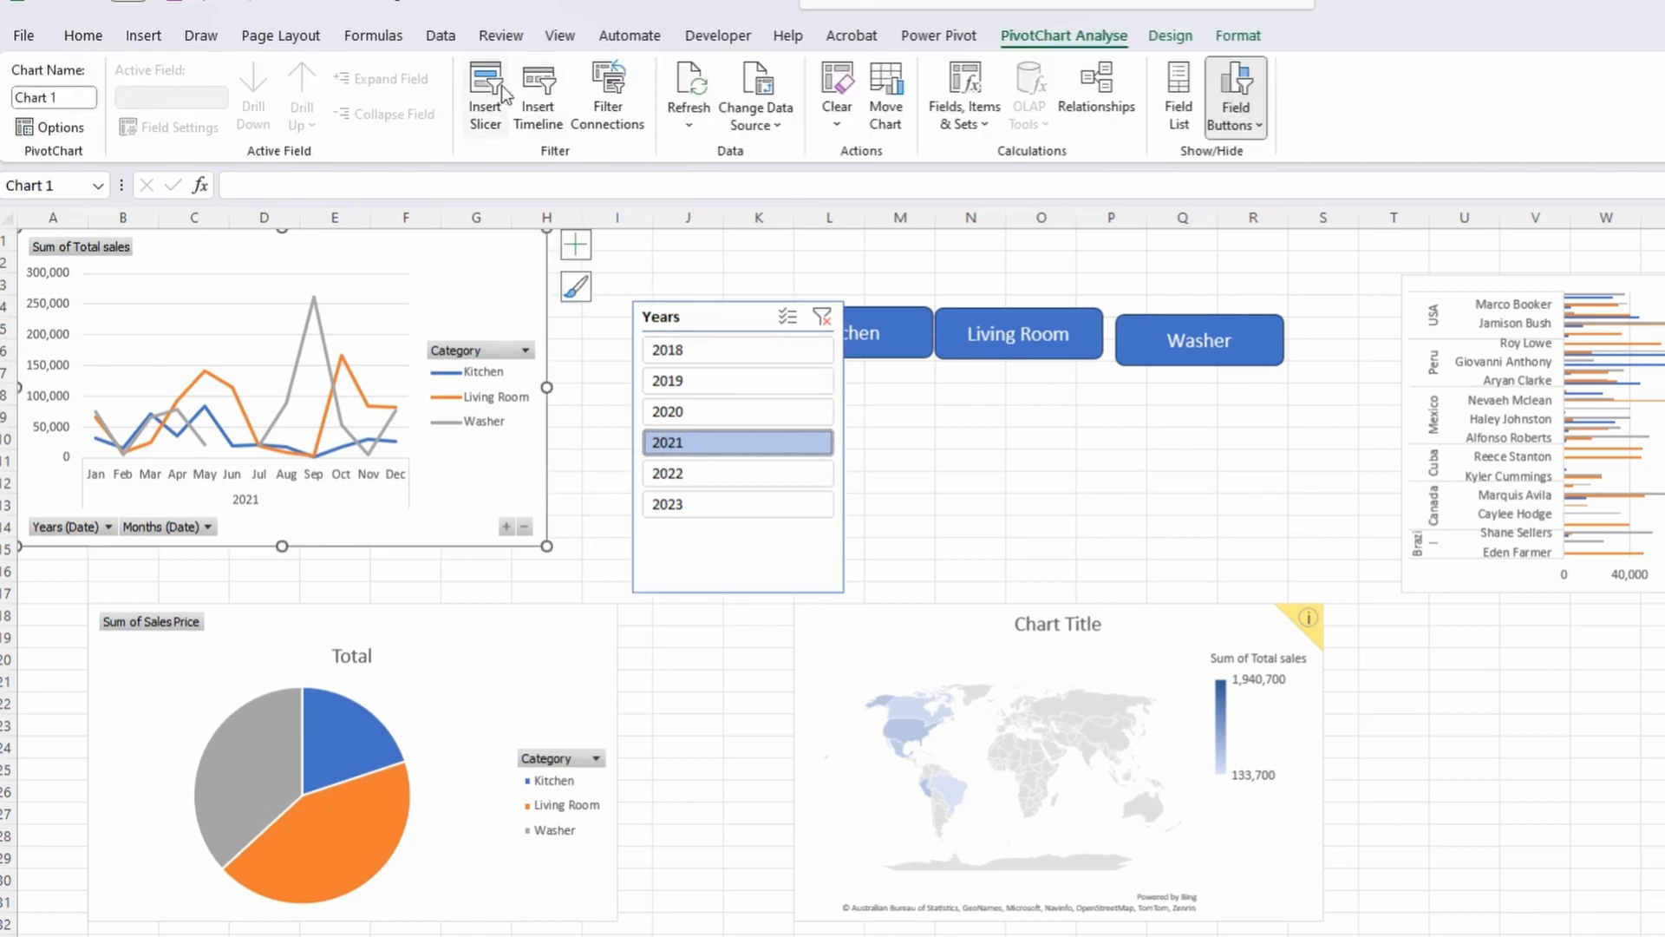
left_click(500, 94)
left_click(866, 425)
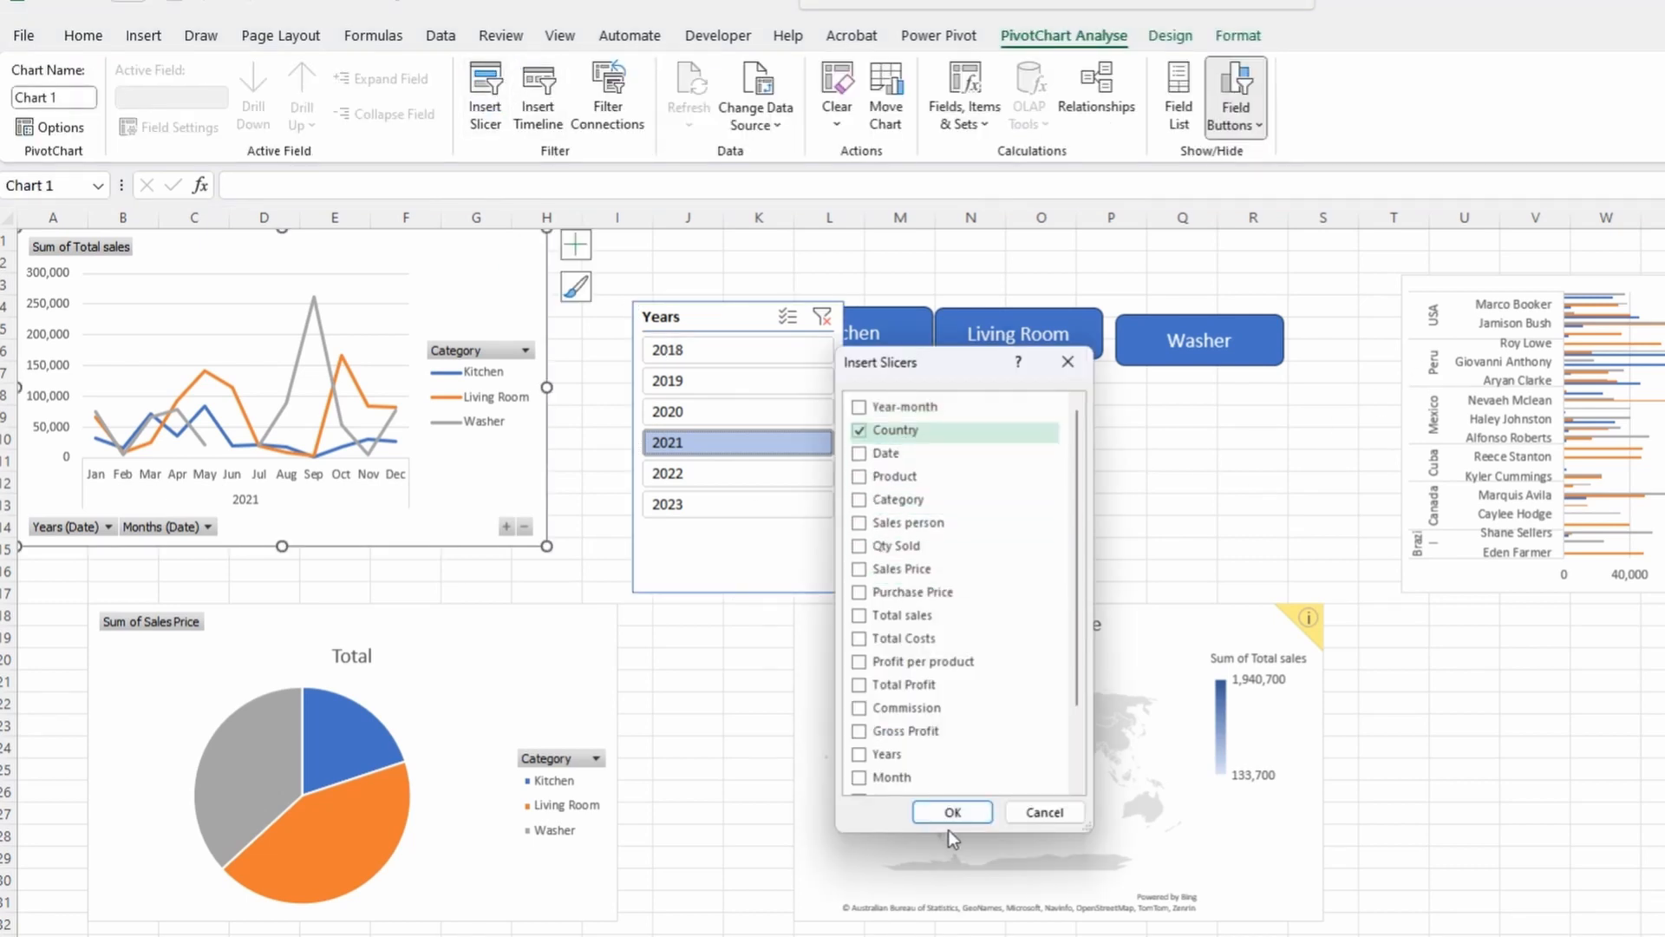
left_click(951, 812)
Name the line chart ChartSalesby Category and the pie chart PieChart.
left_click(497, 269)
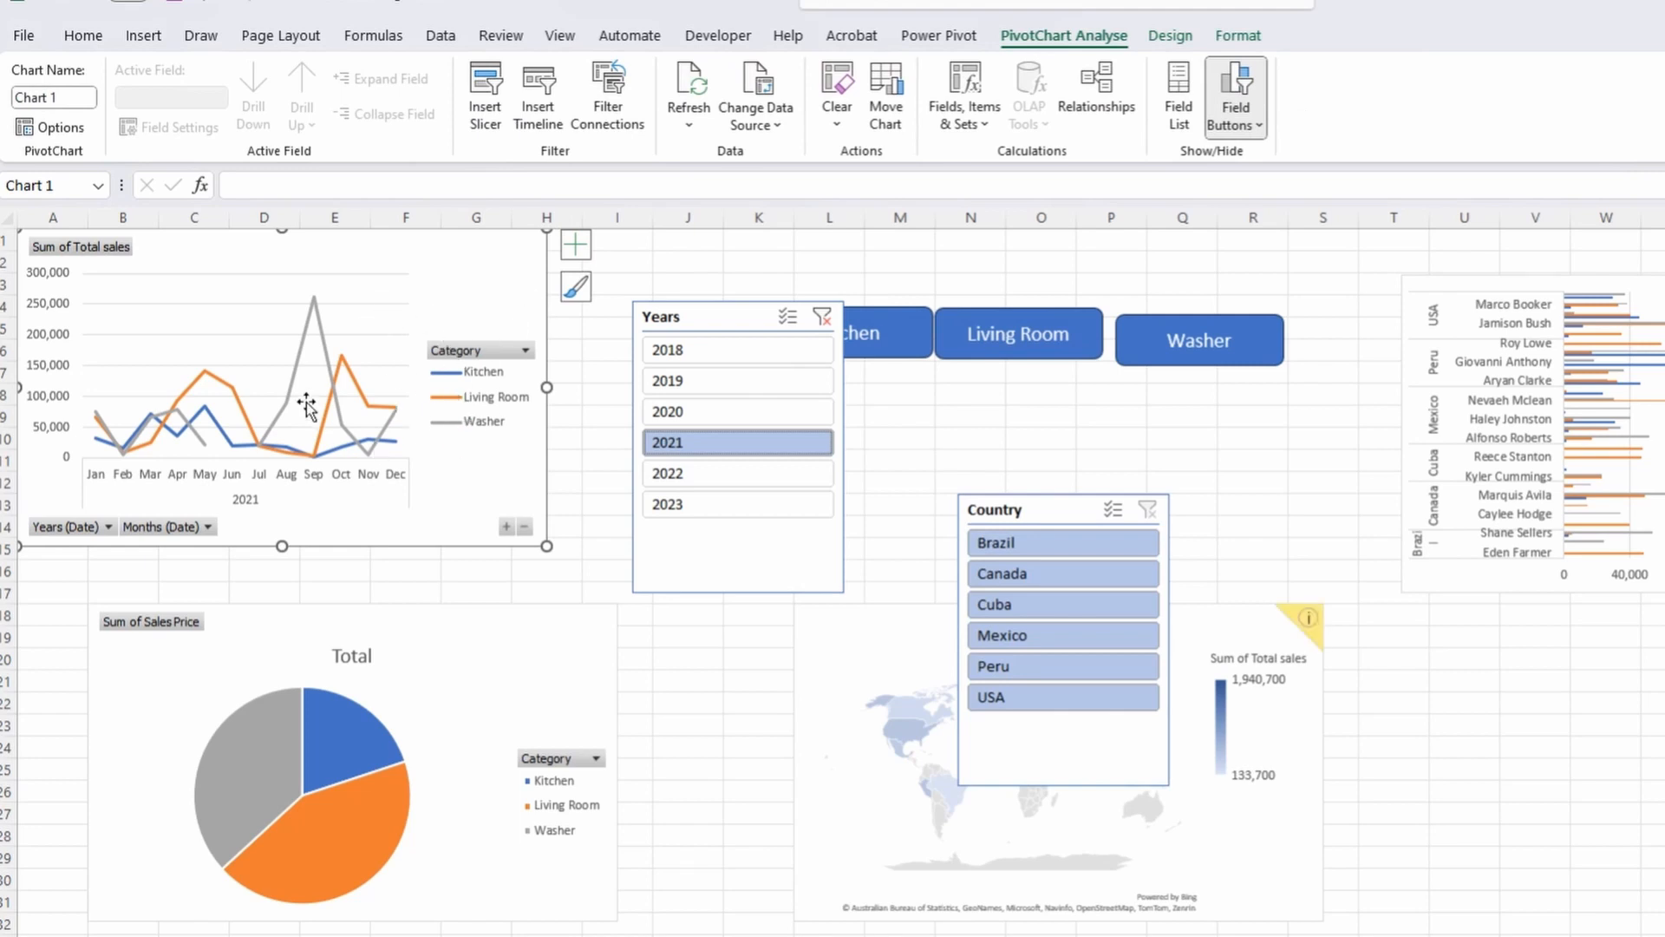
left_click(74, 98)
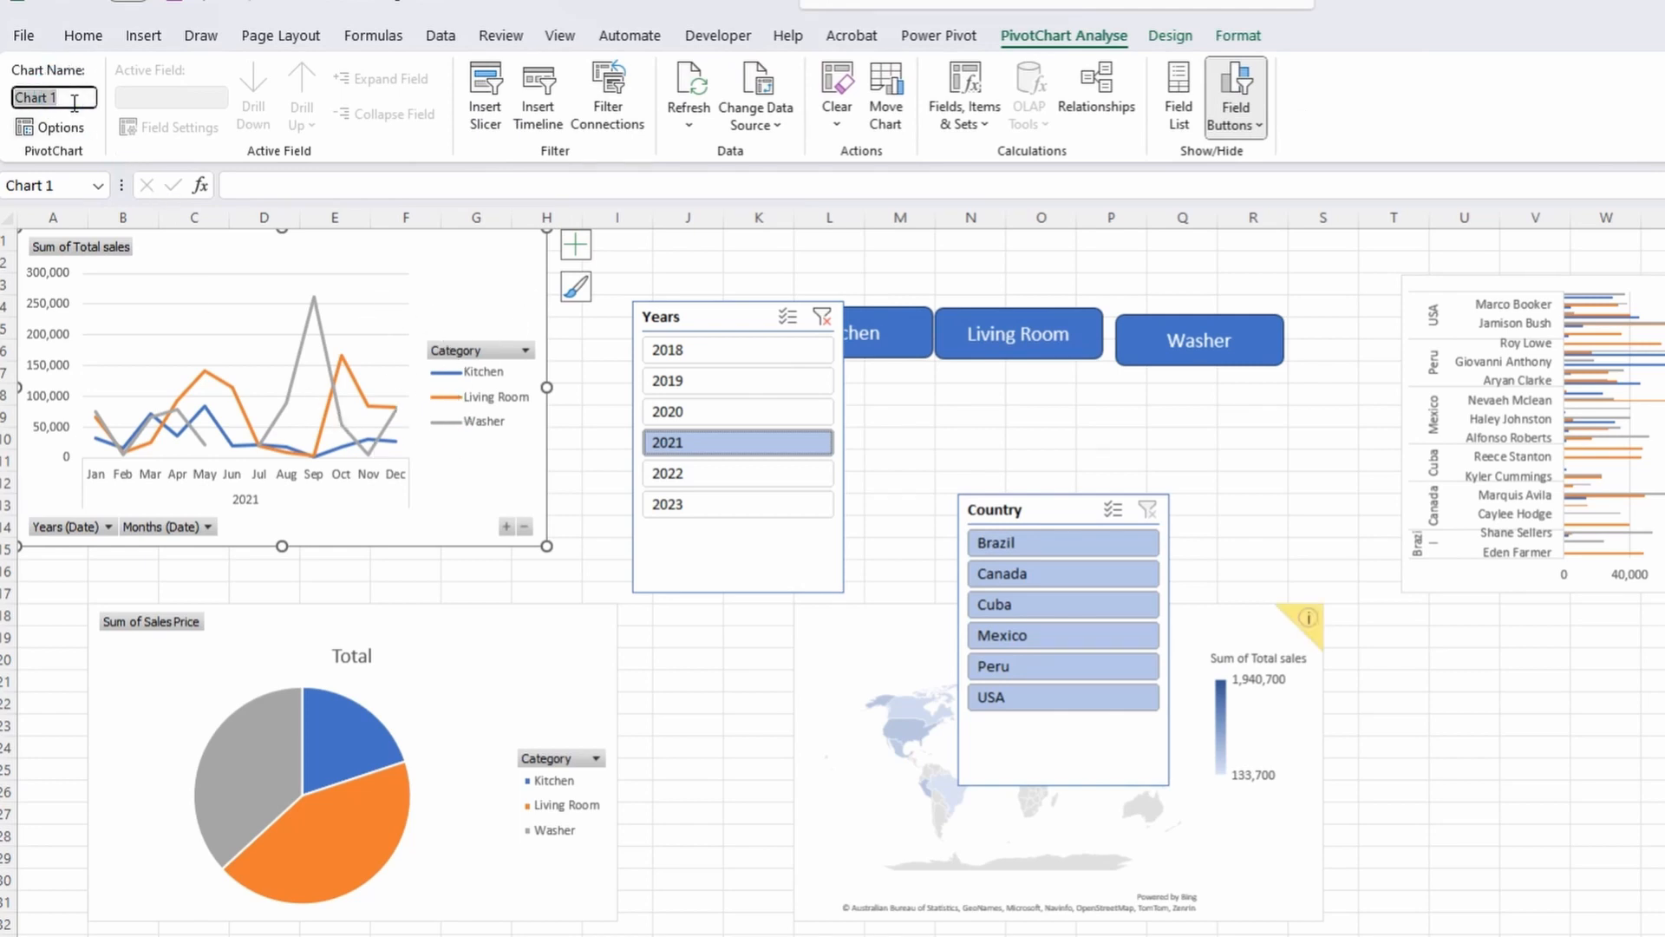
type("ChartSalesby Category")
left_click(501, 765)
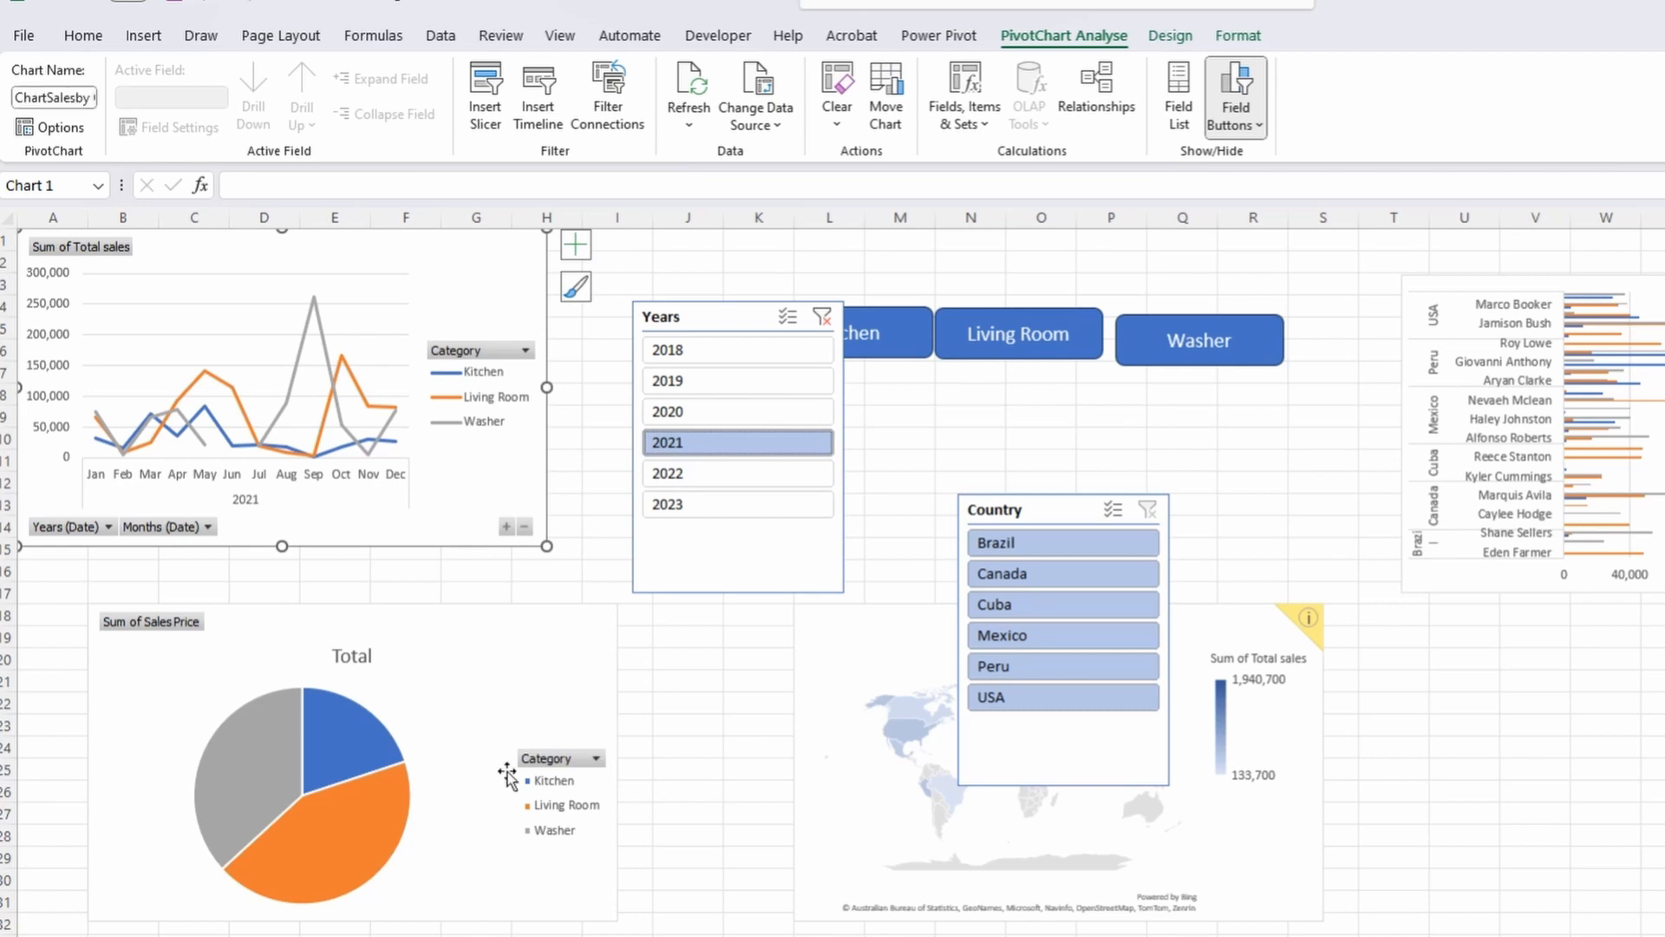
left_click(75, 98)
type("Chart")
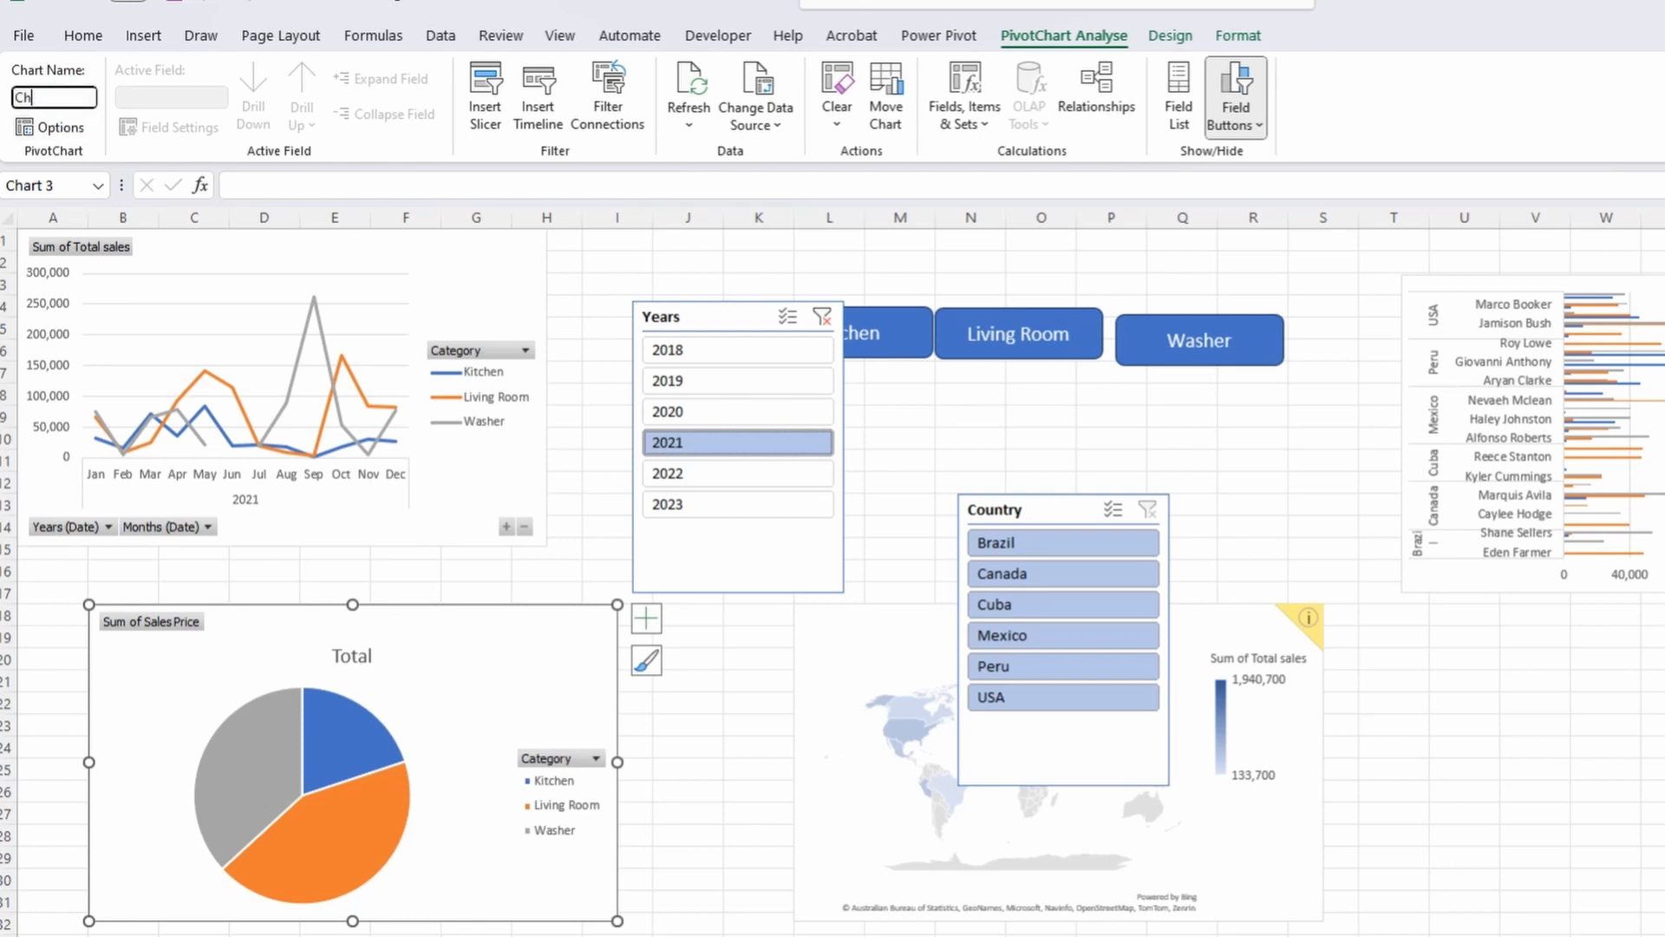
key("BackSpace")
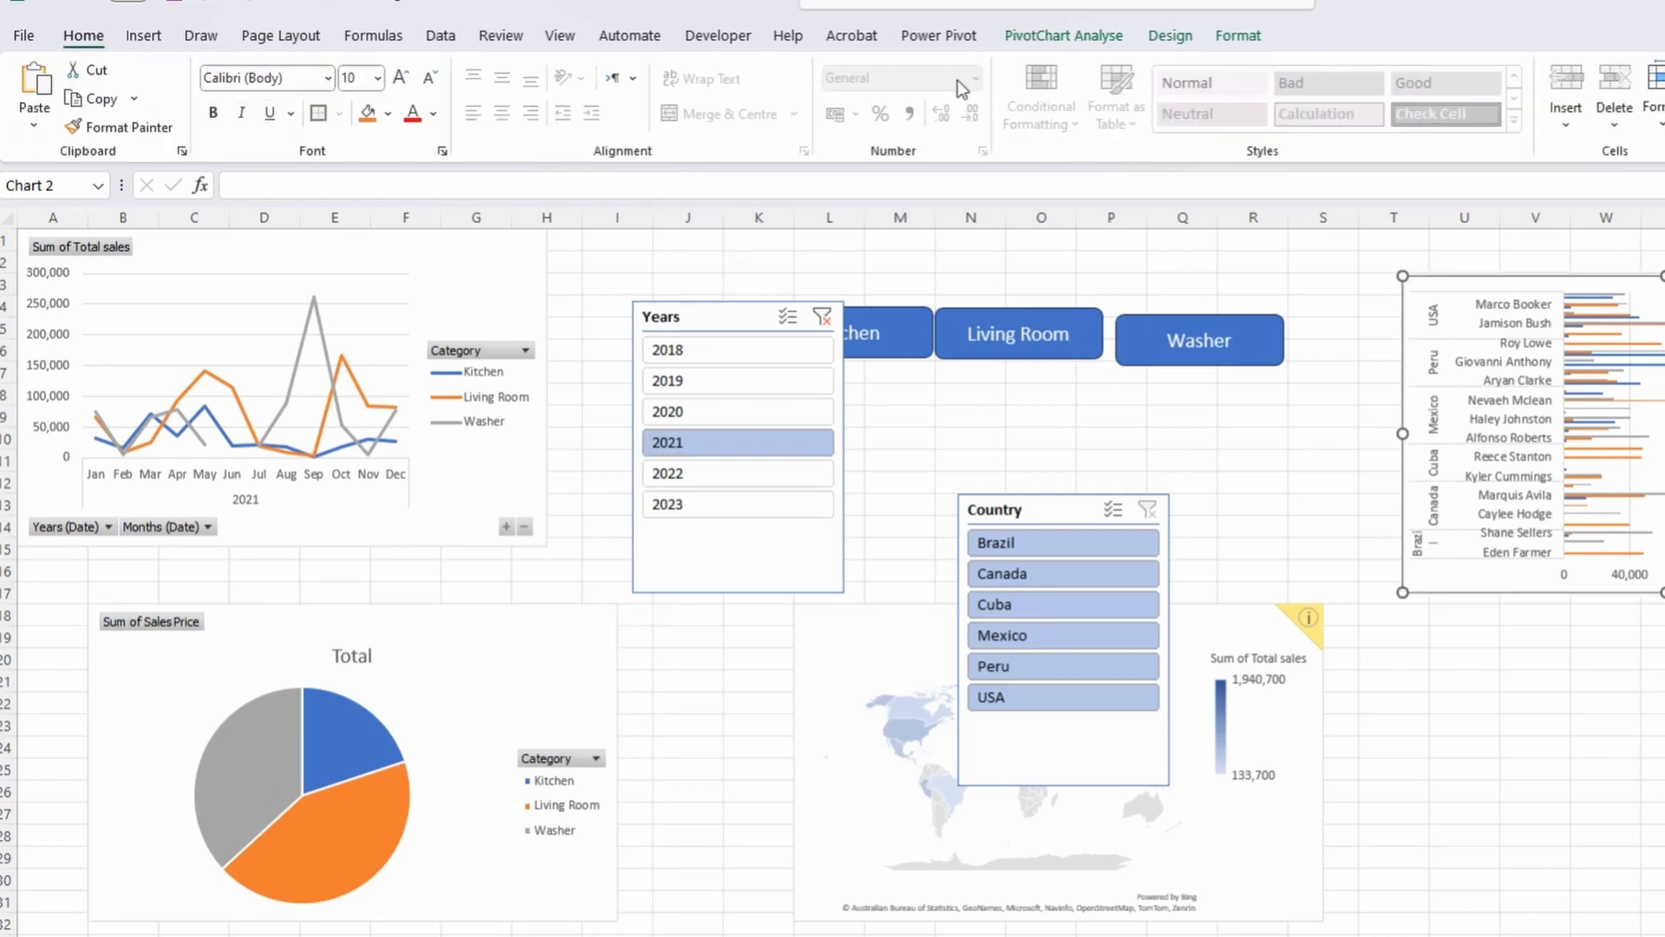
Name the bar chart of sales people by country ChartbyCustomer.
left_click(1107, 43)
left_click(62, 98)
type("ChartbyCustomer")
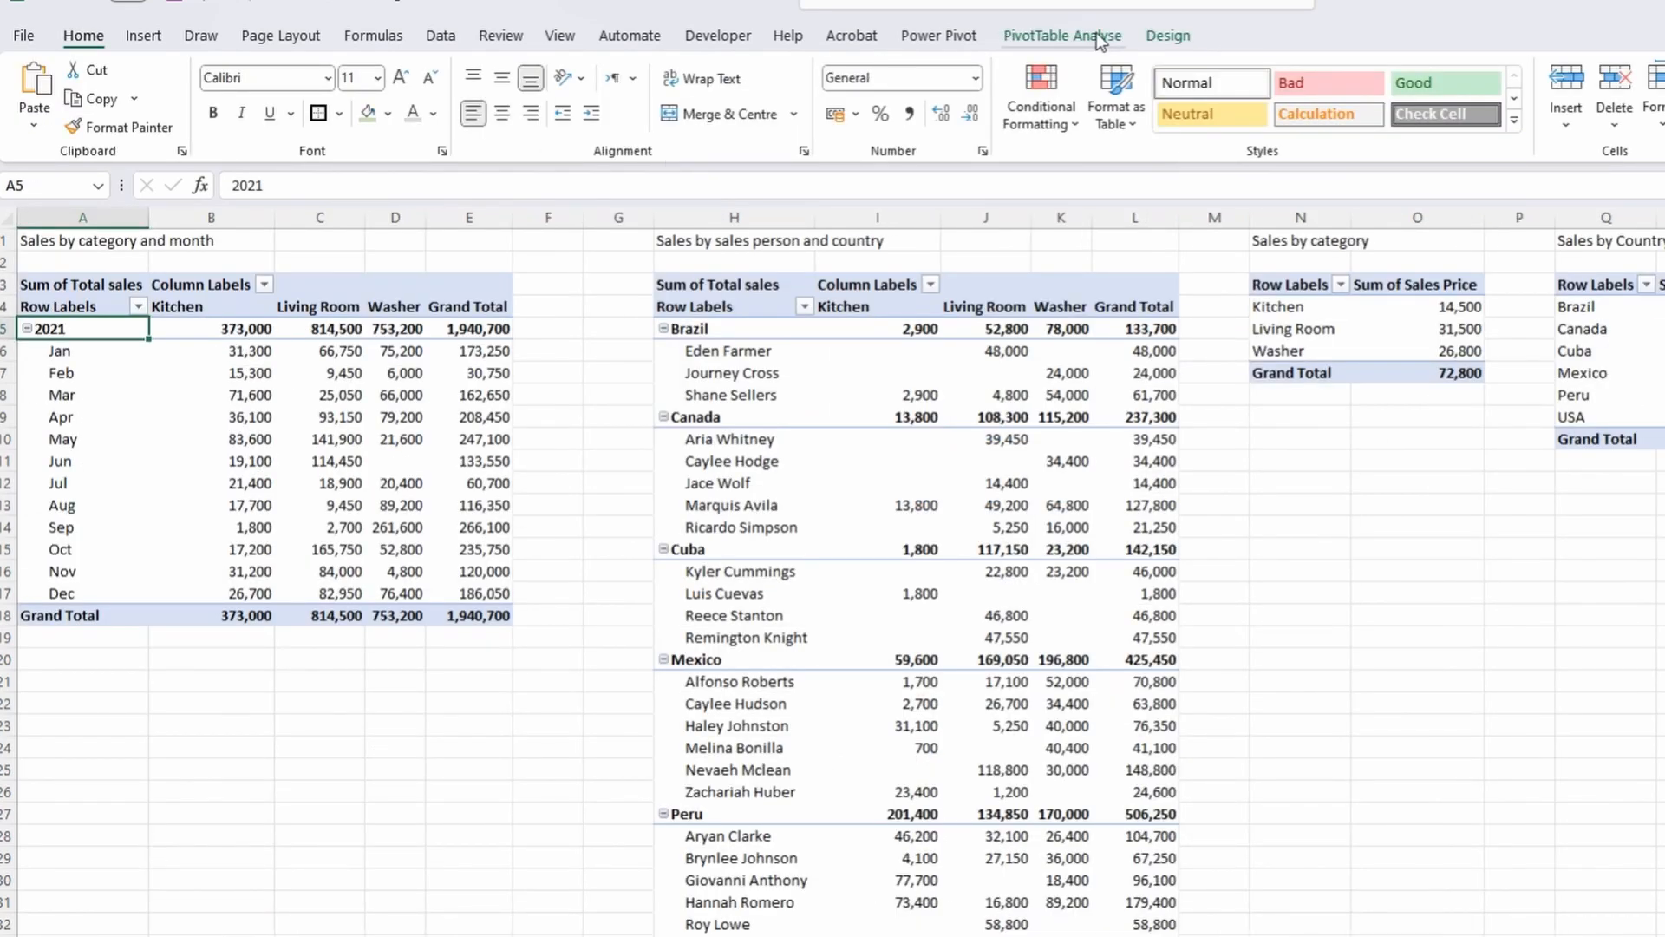
On the PivotTables sheet, rename the category-and-month PivotTable SalesbyCategoryMonth and the sales-person-and-country one SalesbySalesRepCountry.
left_click(1100, 38)
left_click(92, 103)
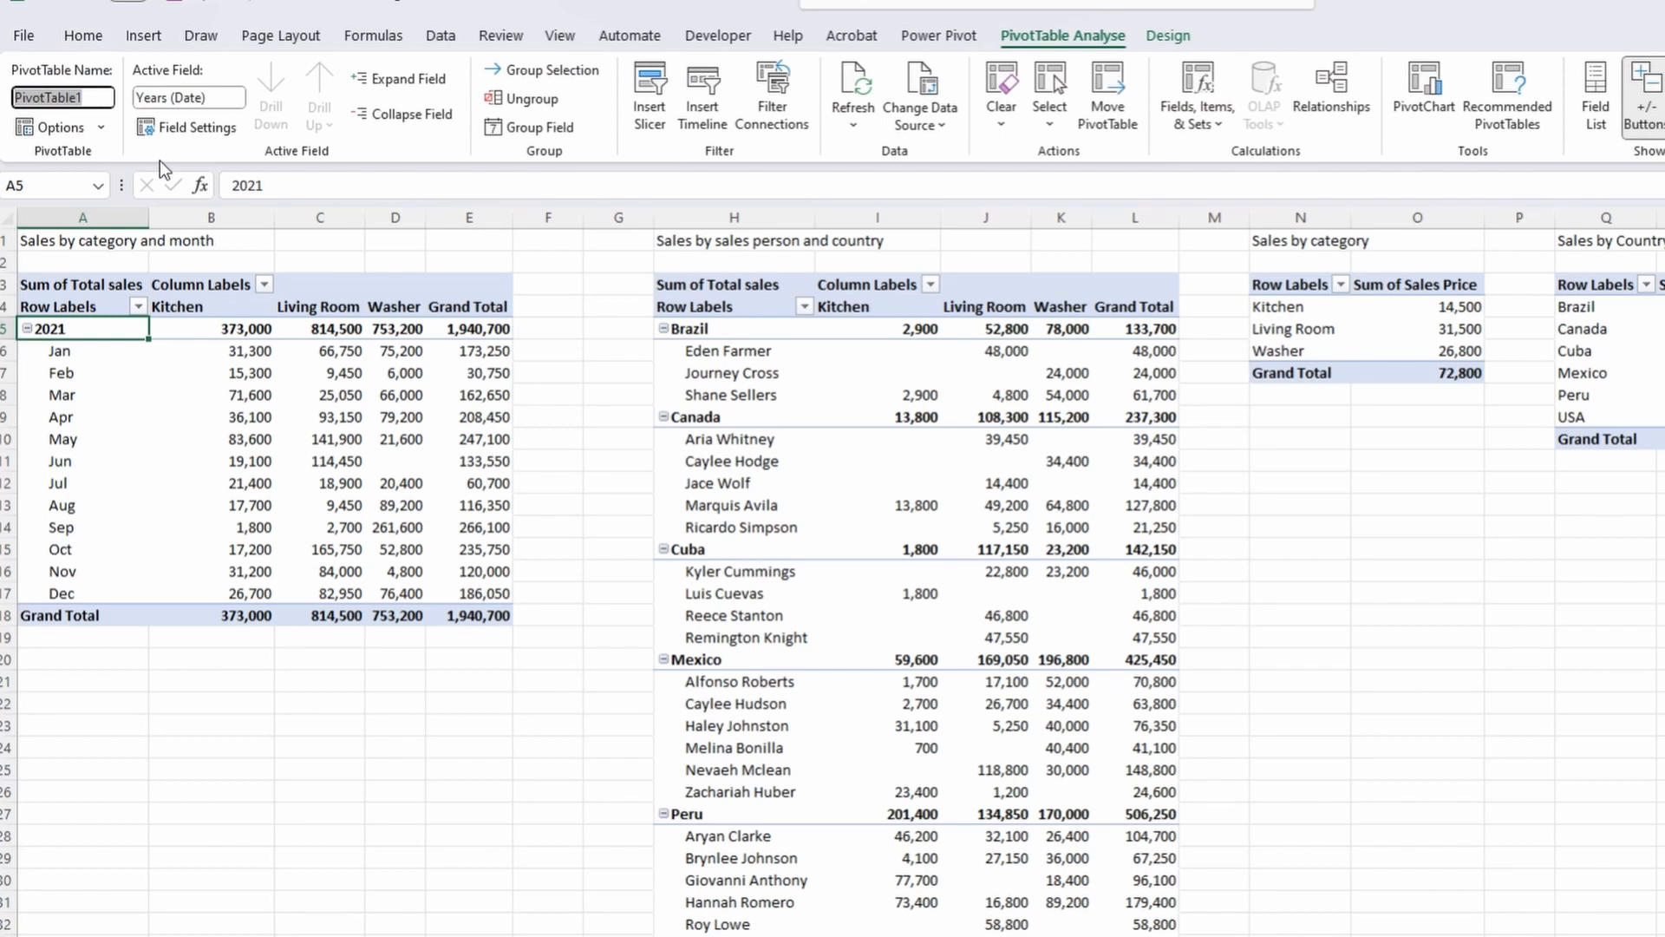
type("SalesbyCategory")
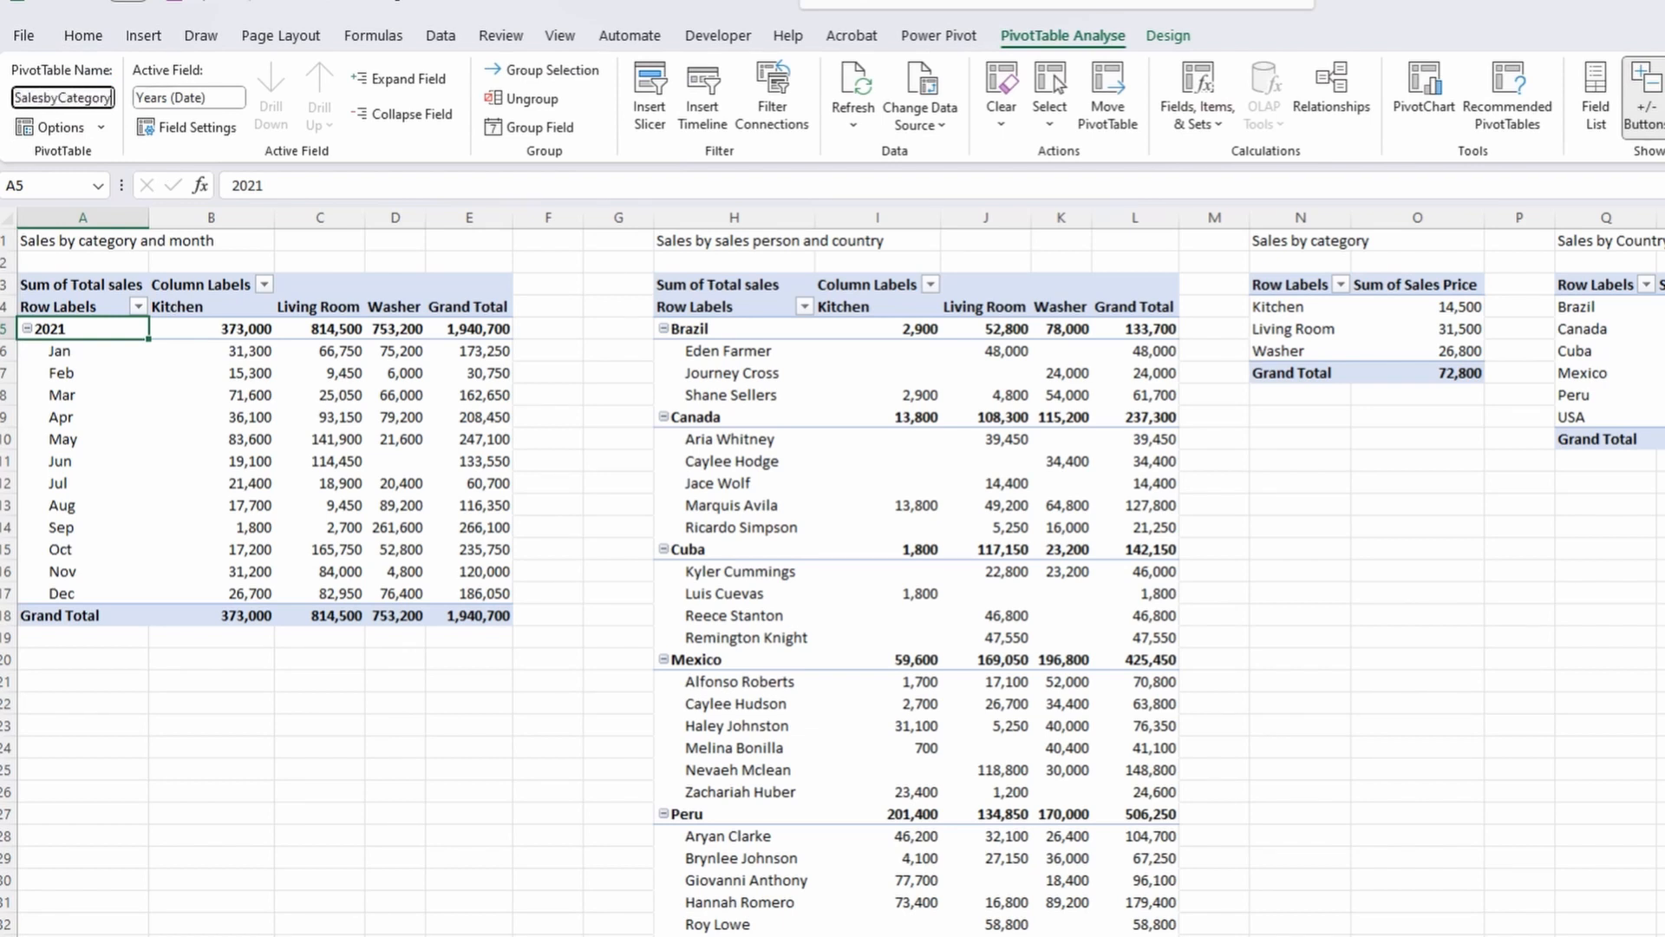
left_click(985, 461)
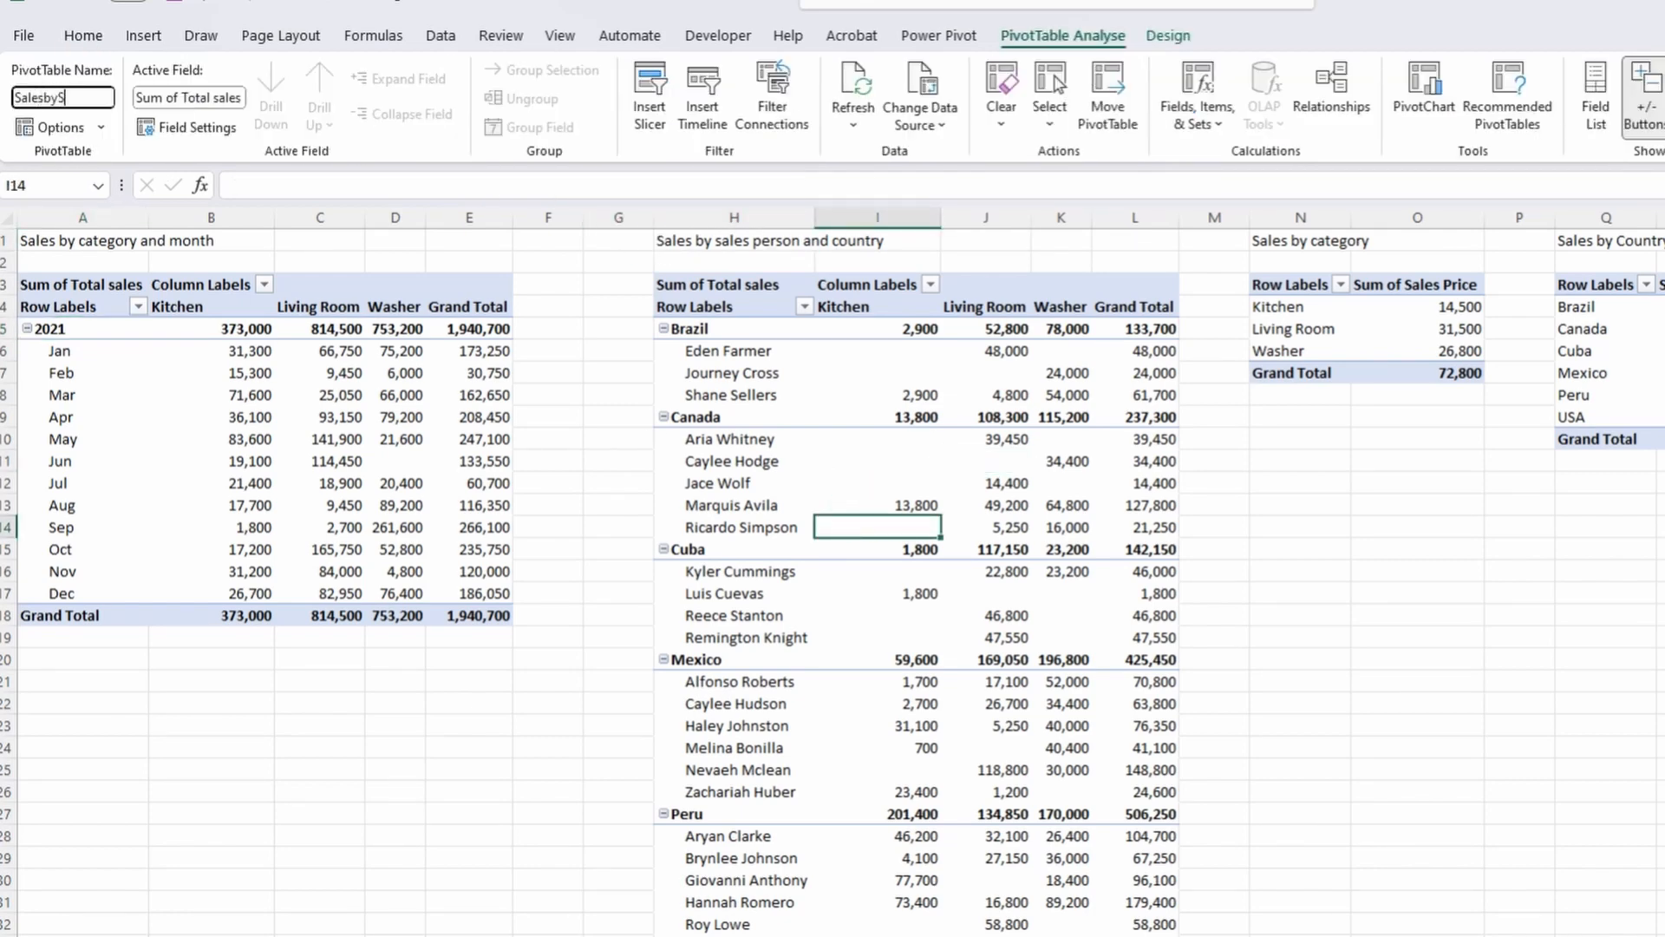
type("&Country")
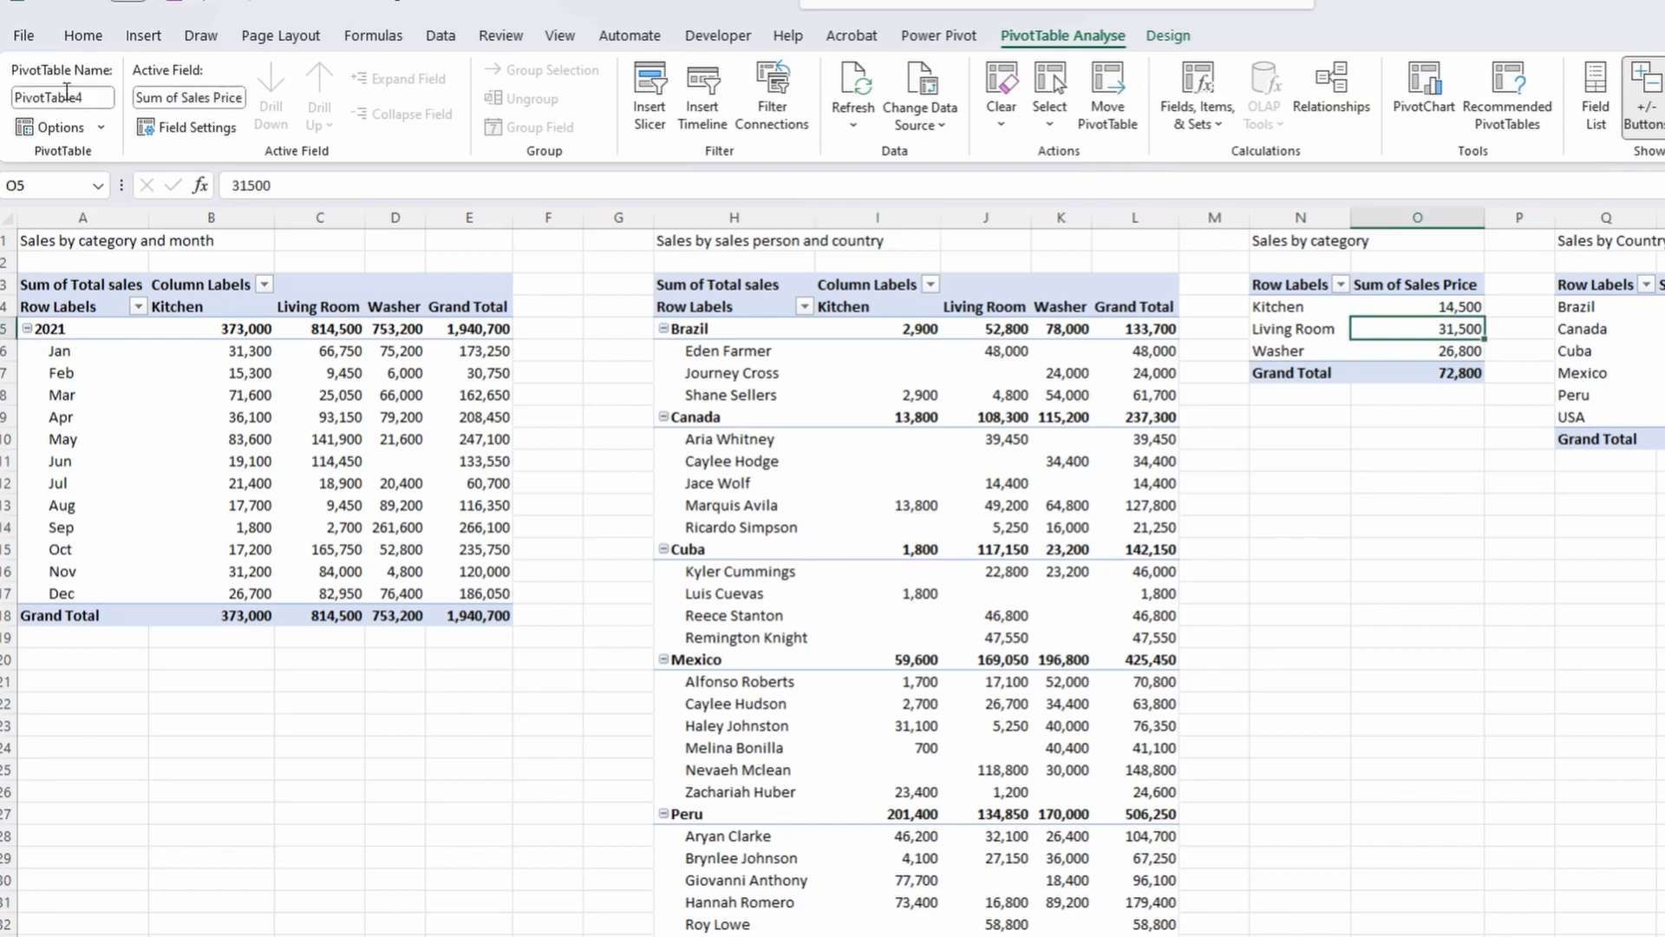
Rename the sales-by-category PivotTable SalesbyCategory and the sales-by-country PivotTable SalesbyCountry.
left_click(76, 97)
type("SalesbyCategory")
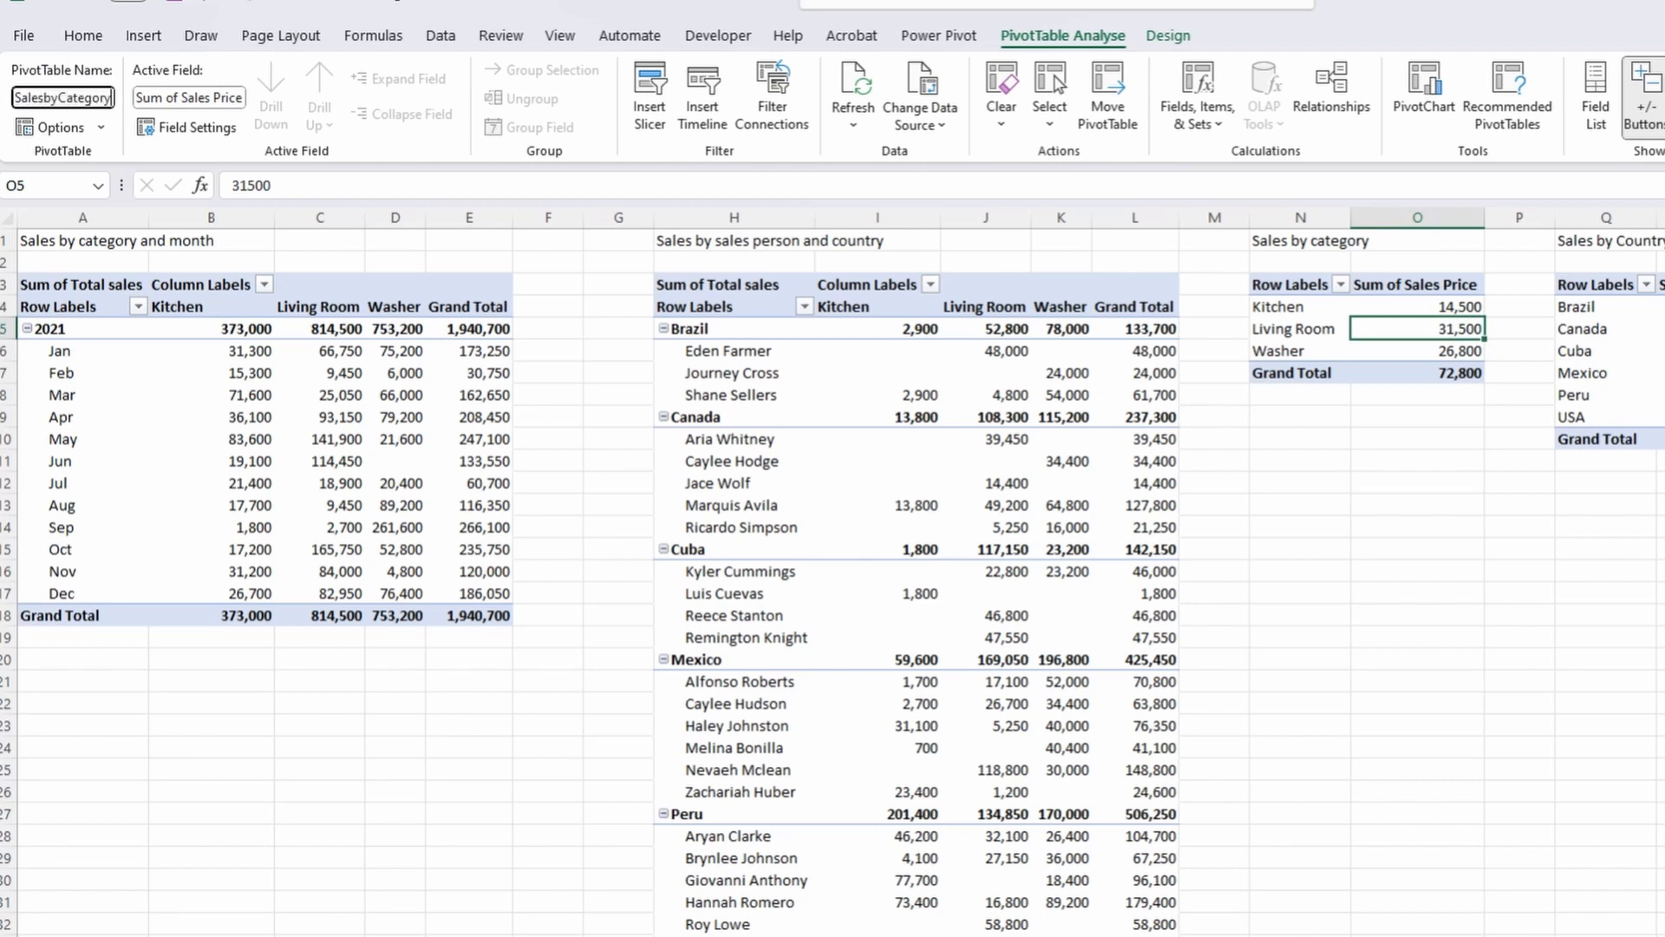
key("Return")
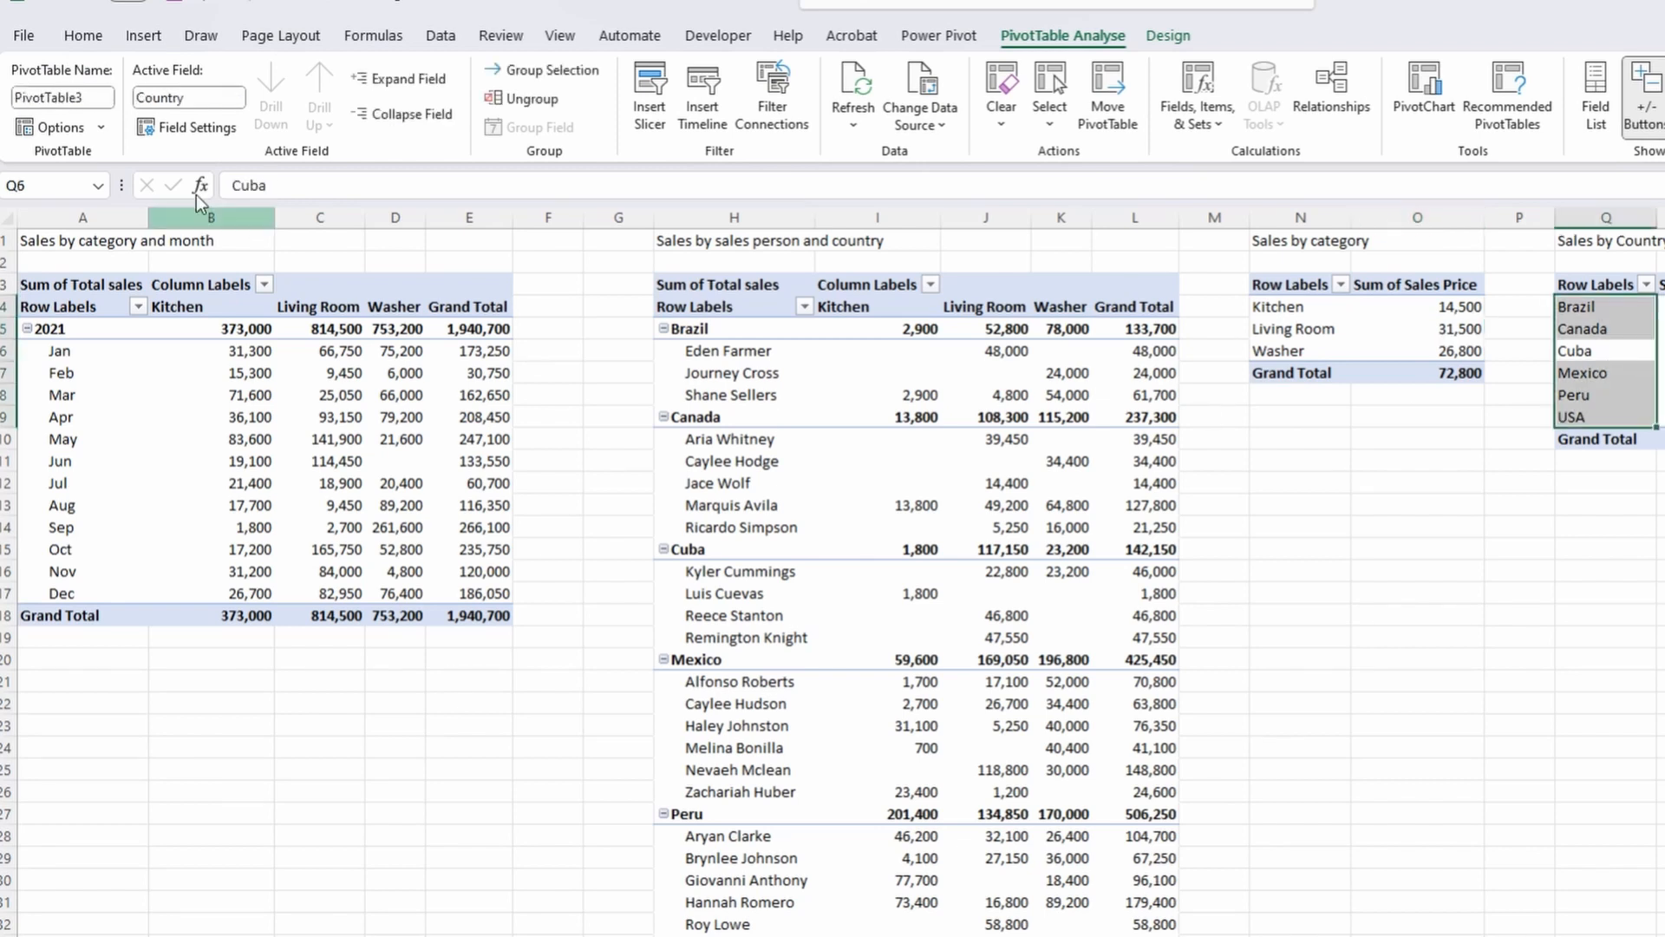
left_click(63, 97)
type("Sales")
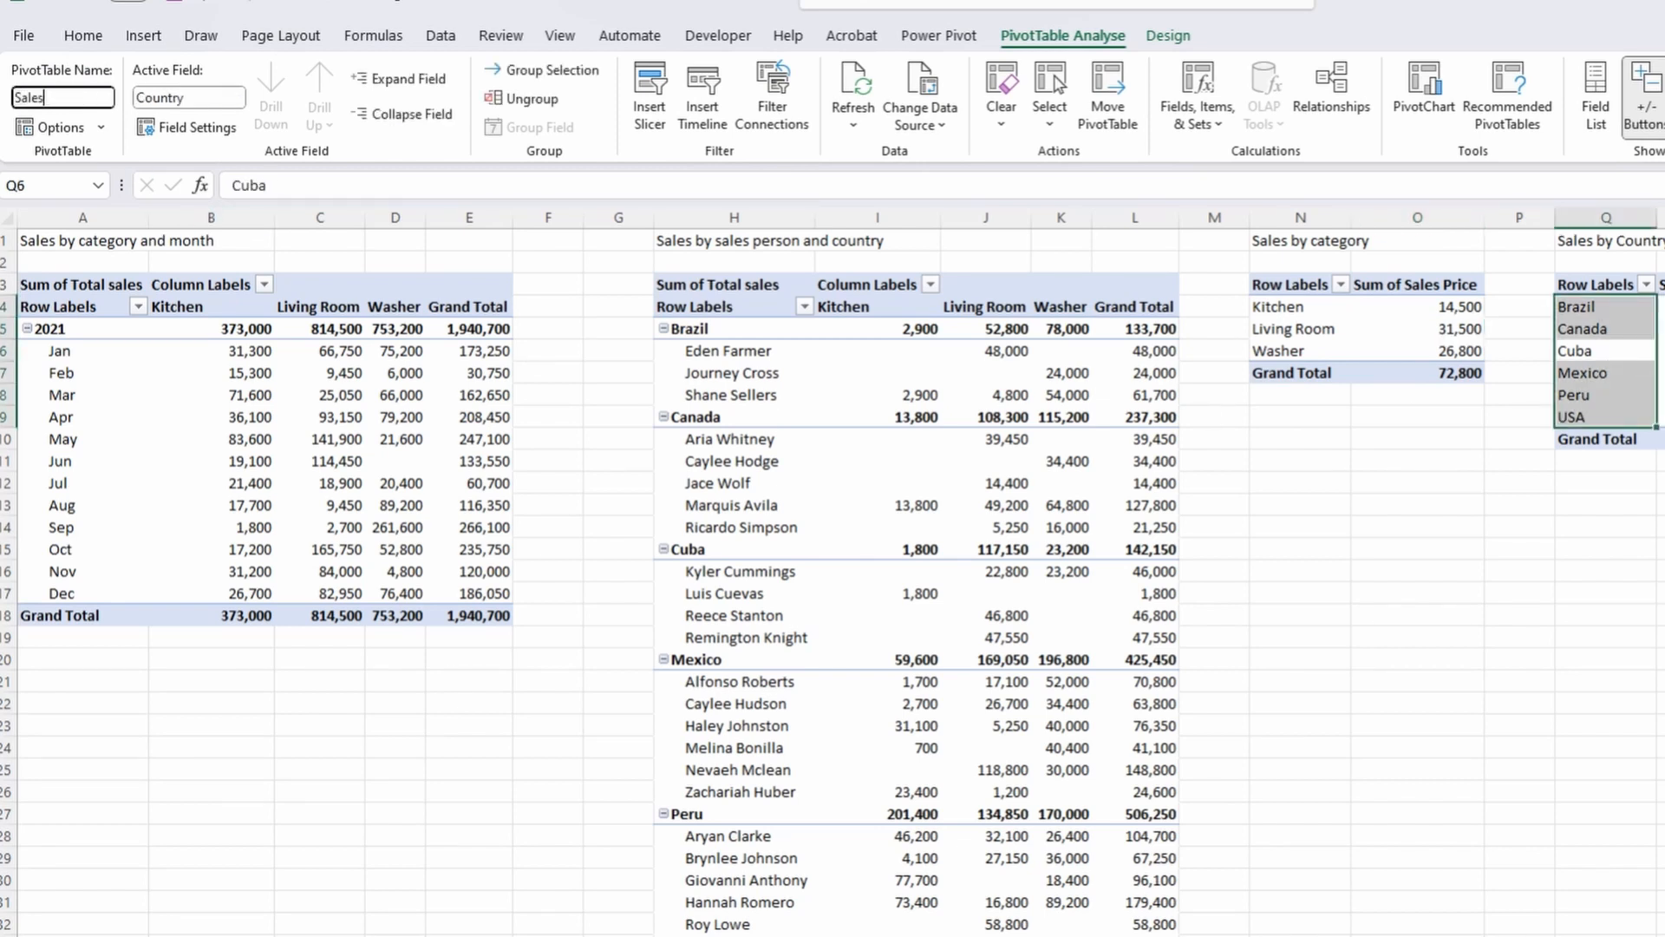
type("byCountry")
key("Return")
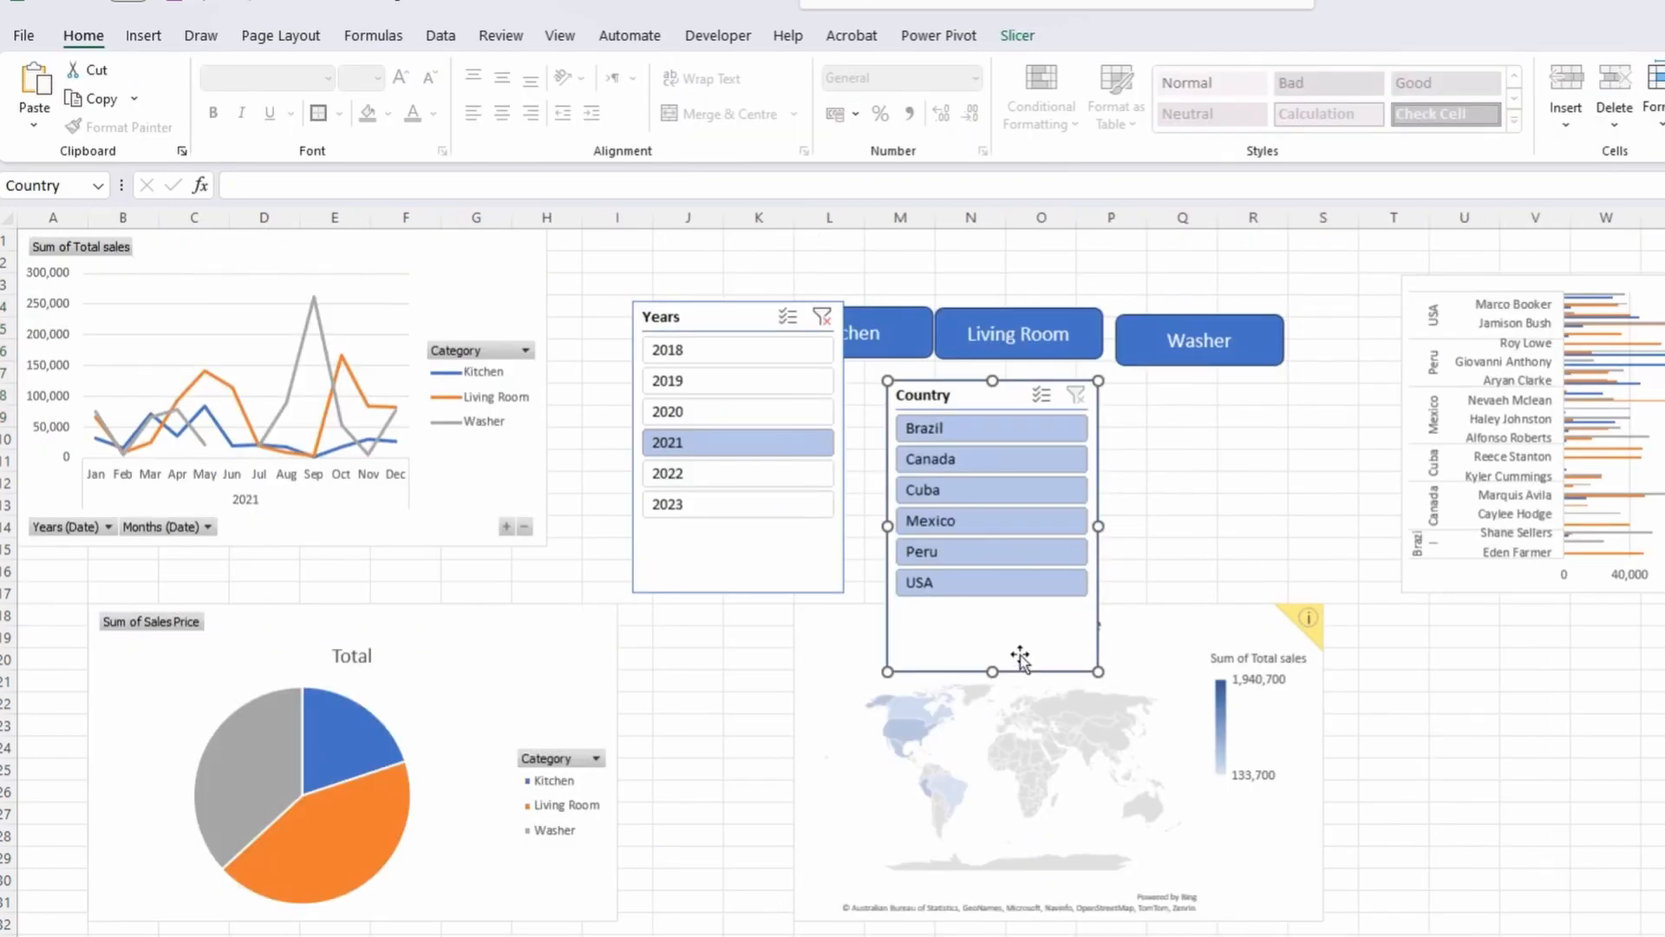
Back on the dashboard, connect the Country slicer to SalesbyCategory and SalesbySalesRepCountry through its report connections.
right_click(1018, 655)
left_click(1123, 375)
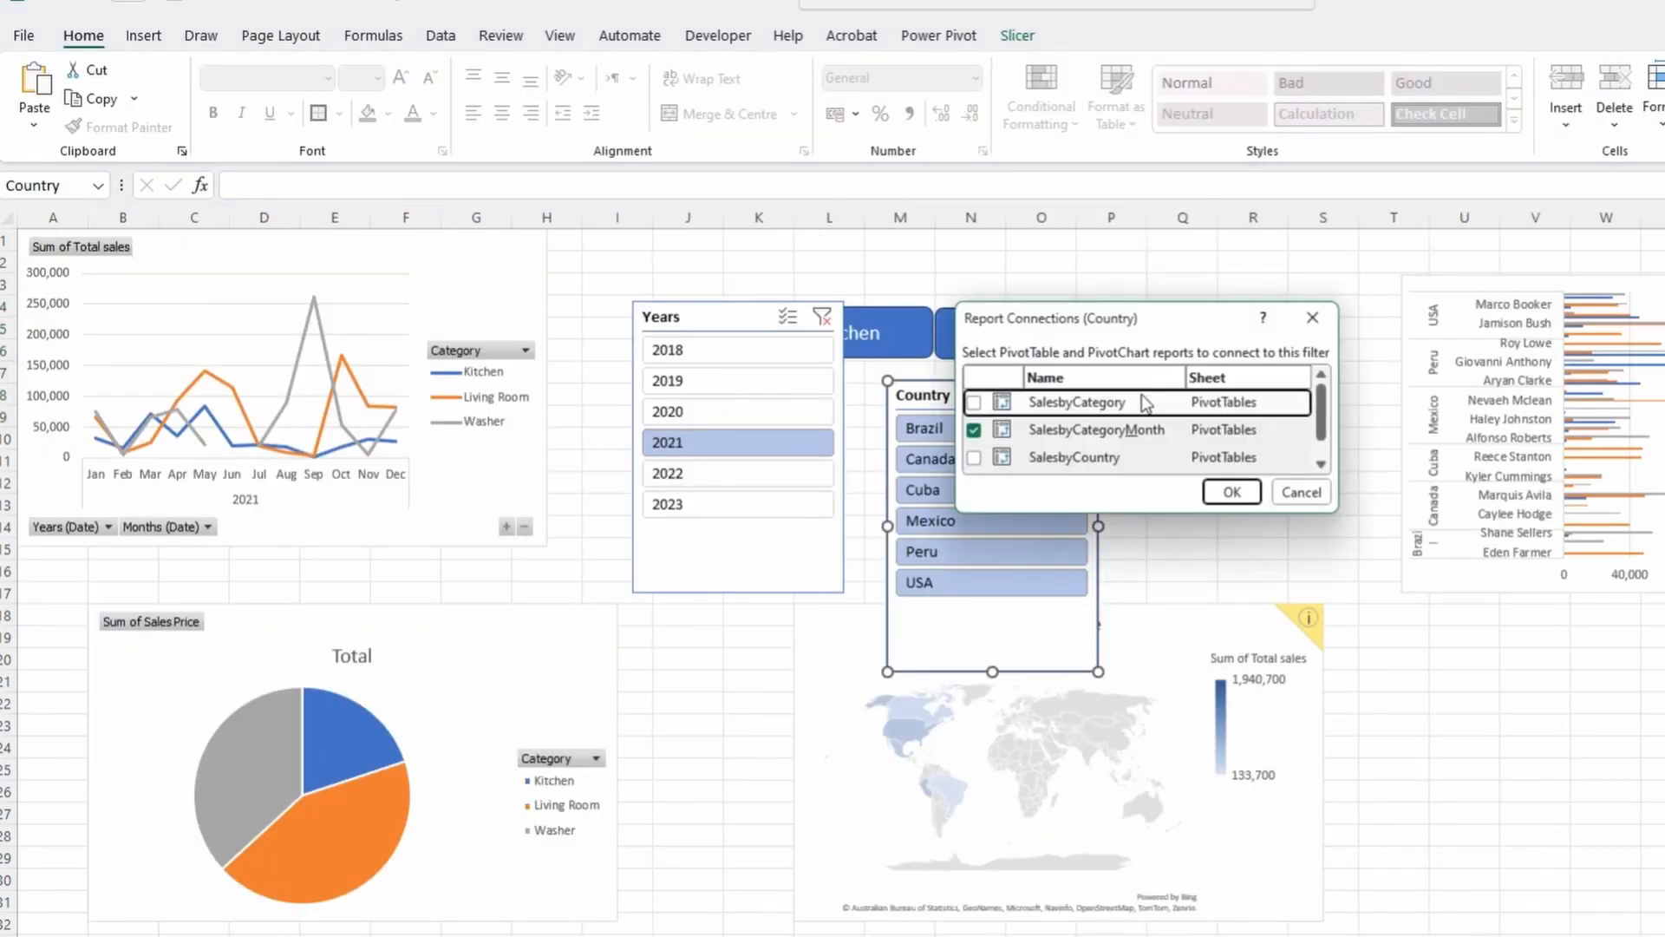
scroll(1123, 460, "up", 1)
left_click(975, 404)
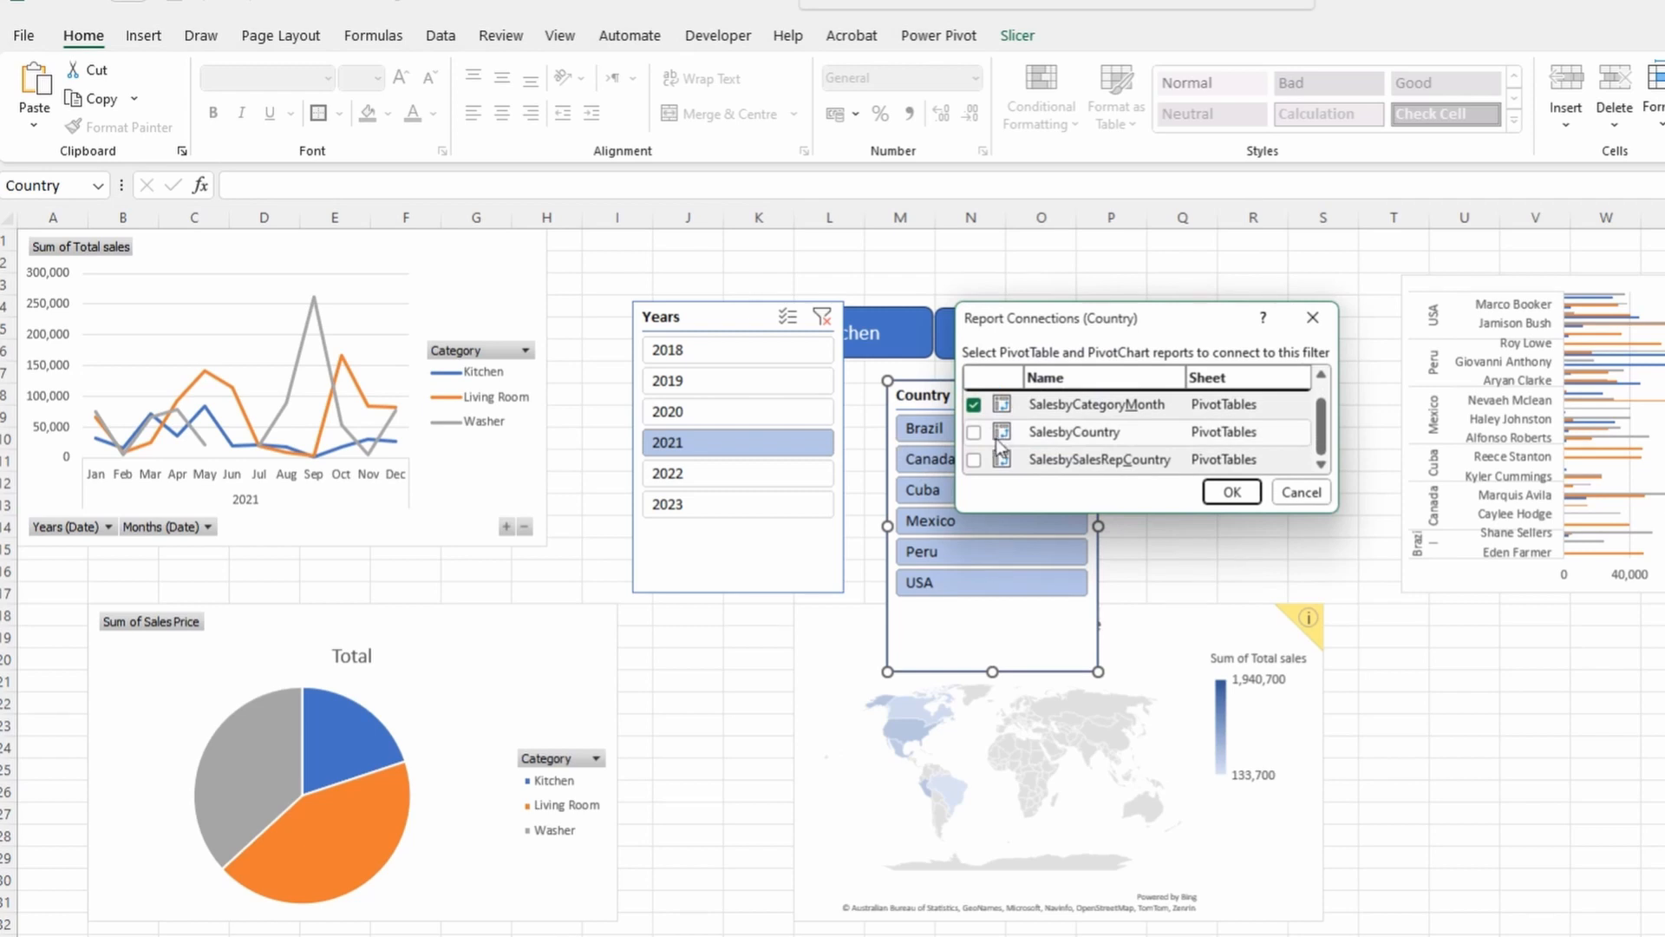
left_click(974, 459)
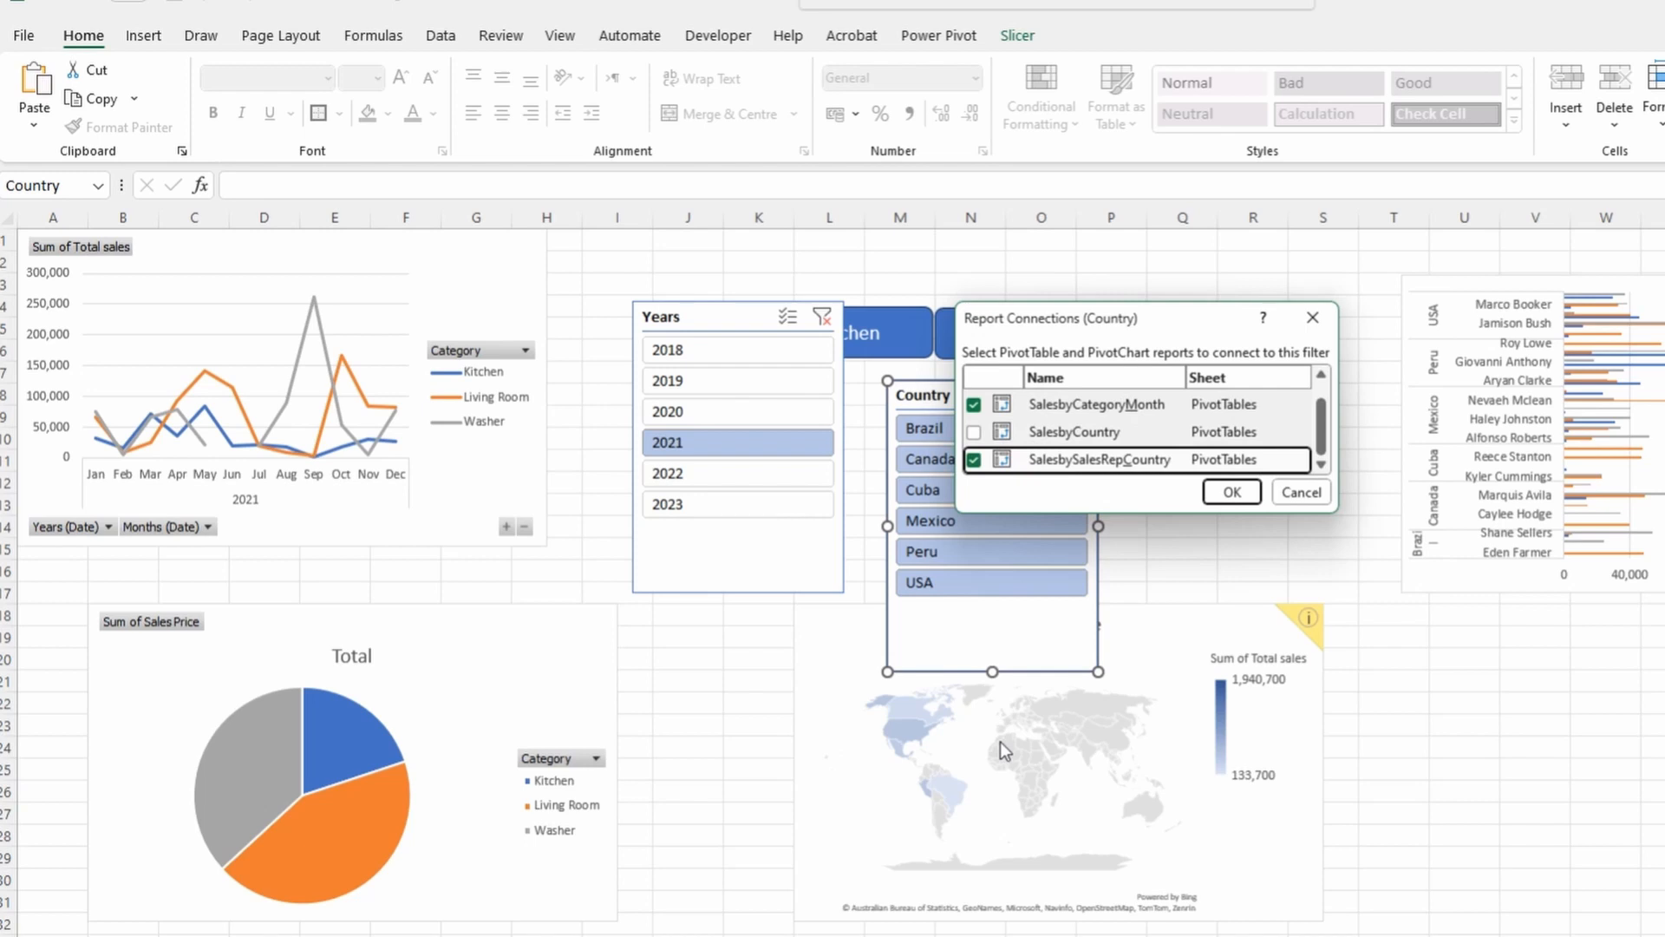
left_click(1233, 493)
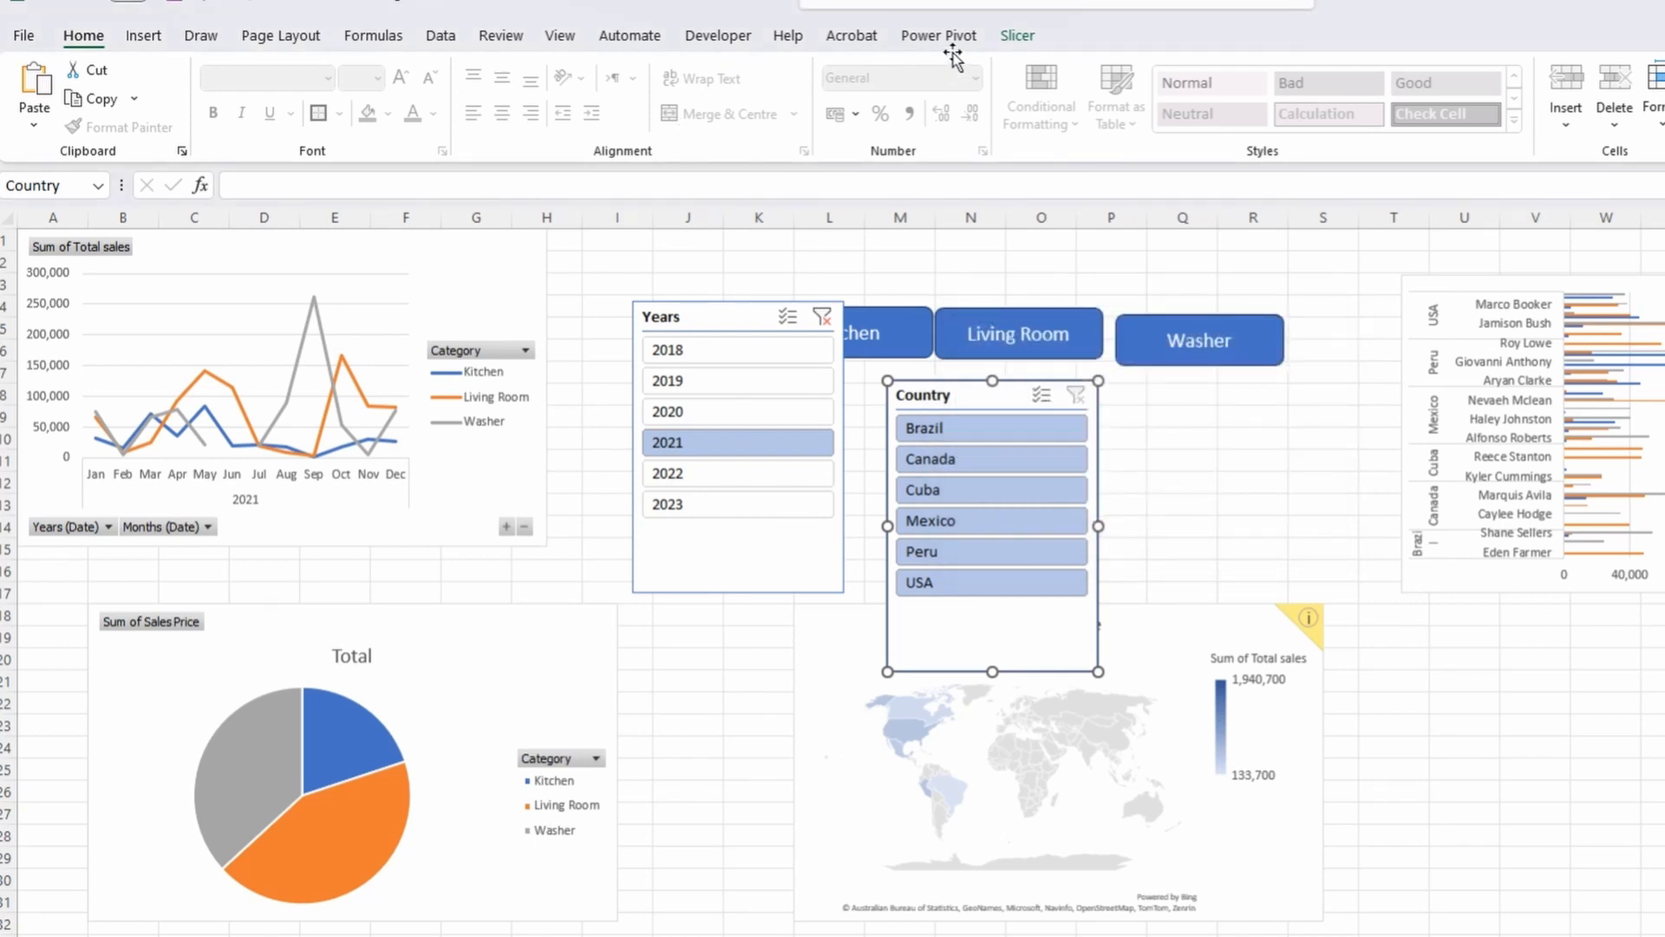
Insert a Category slicer from the pie chart.
left_click(1019, 36)
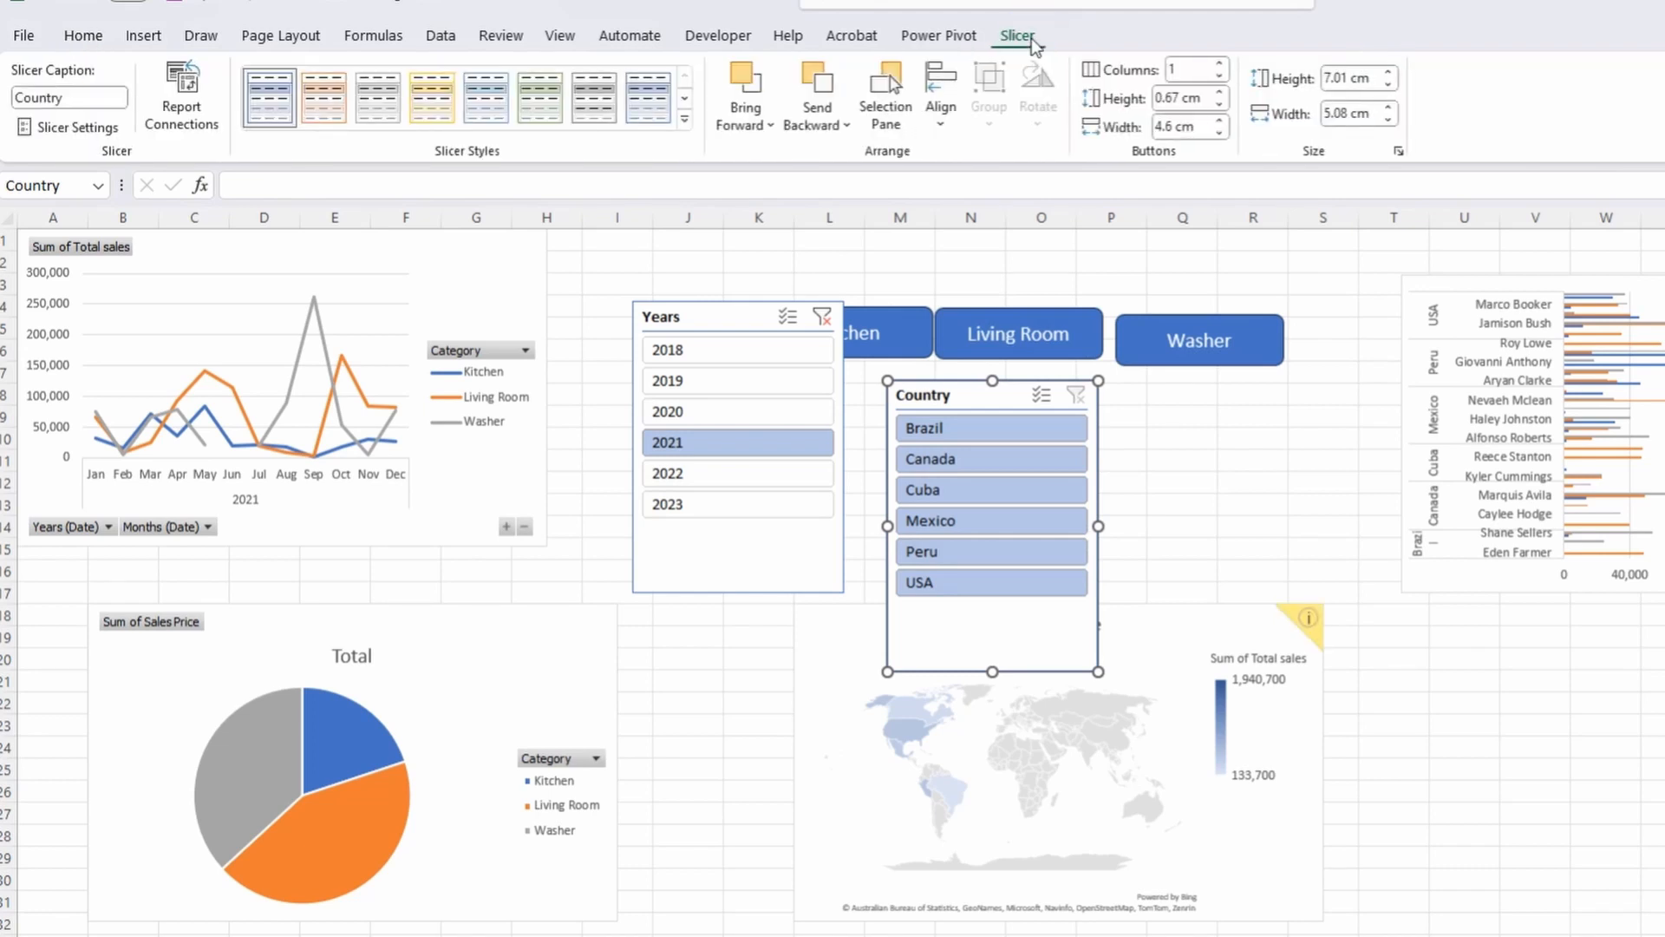
left_click(483, 640)
left_click(1065, 36)
left_click(484, 109)
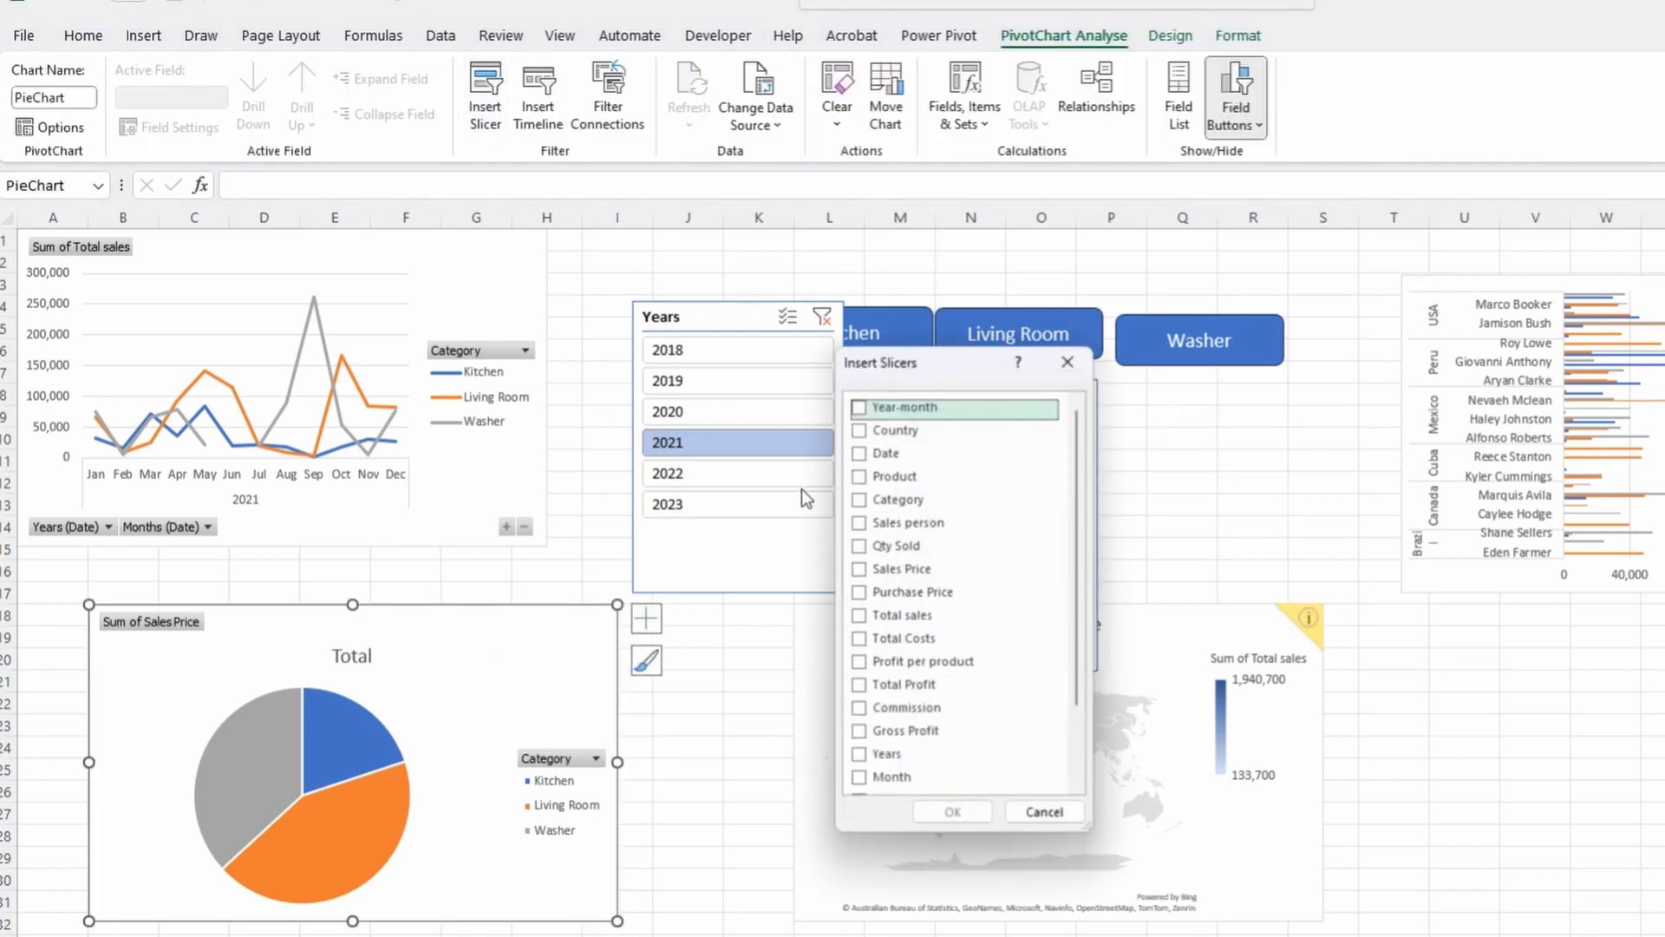
left_click(894, 500)
left_click(976, 815)
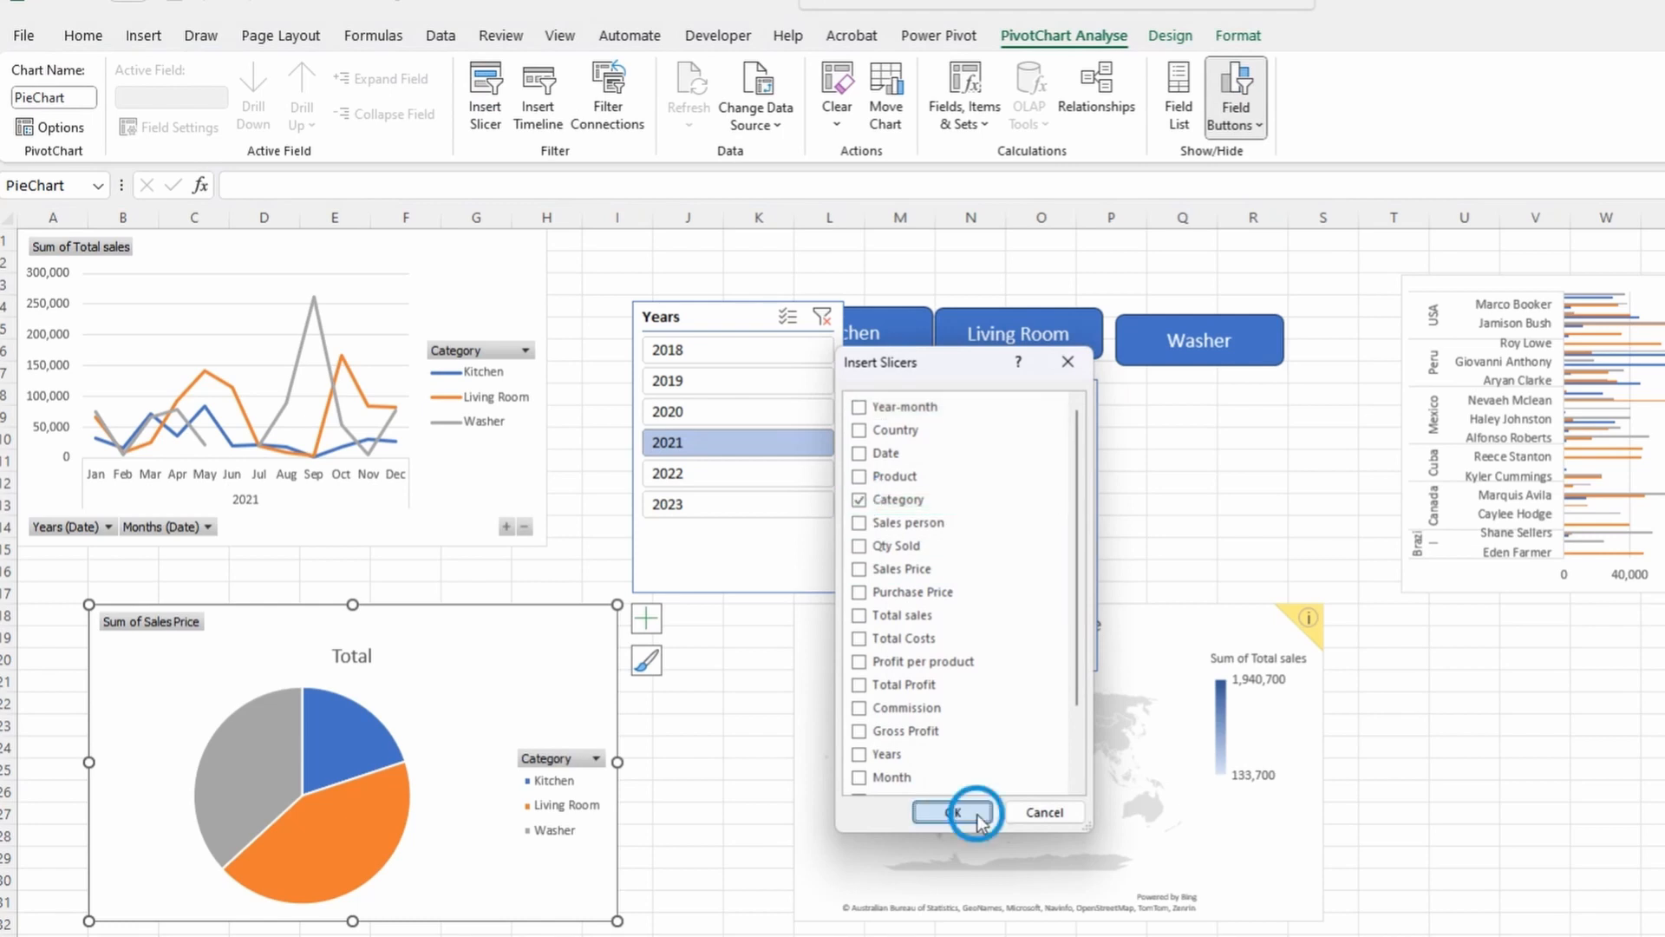
Connect the Category slicer to SalesbyCategoryMonth, SalesbyCountry and SalesbySalesRepCountry, and clear its SalesbyCategory connection.
right_click(1052, 686)
left_click(1150, 404)
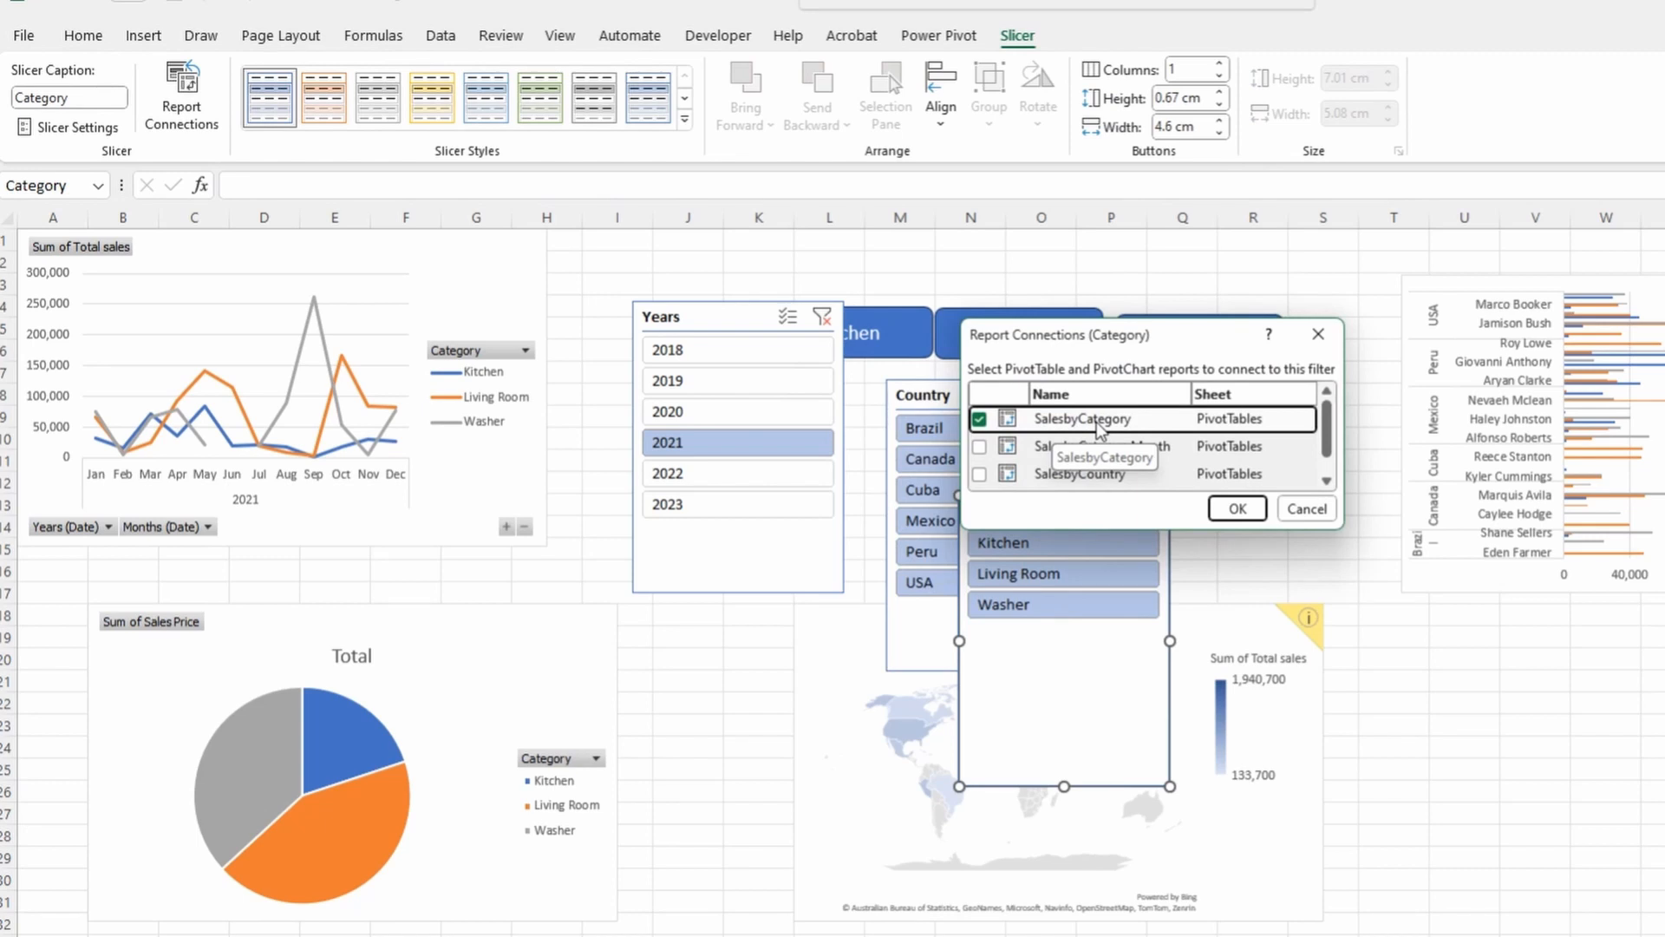
left_click(979, 419)
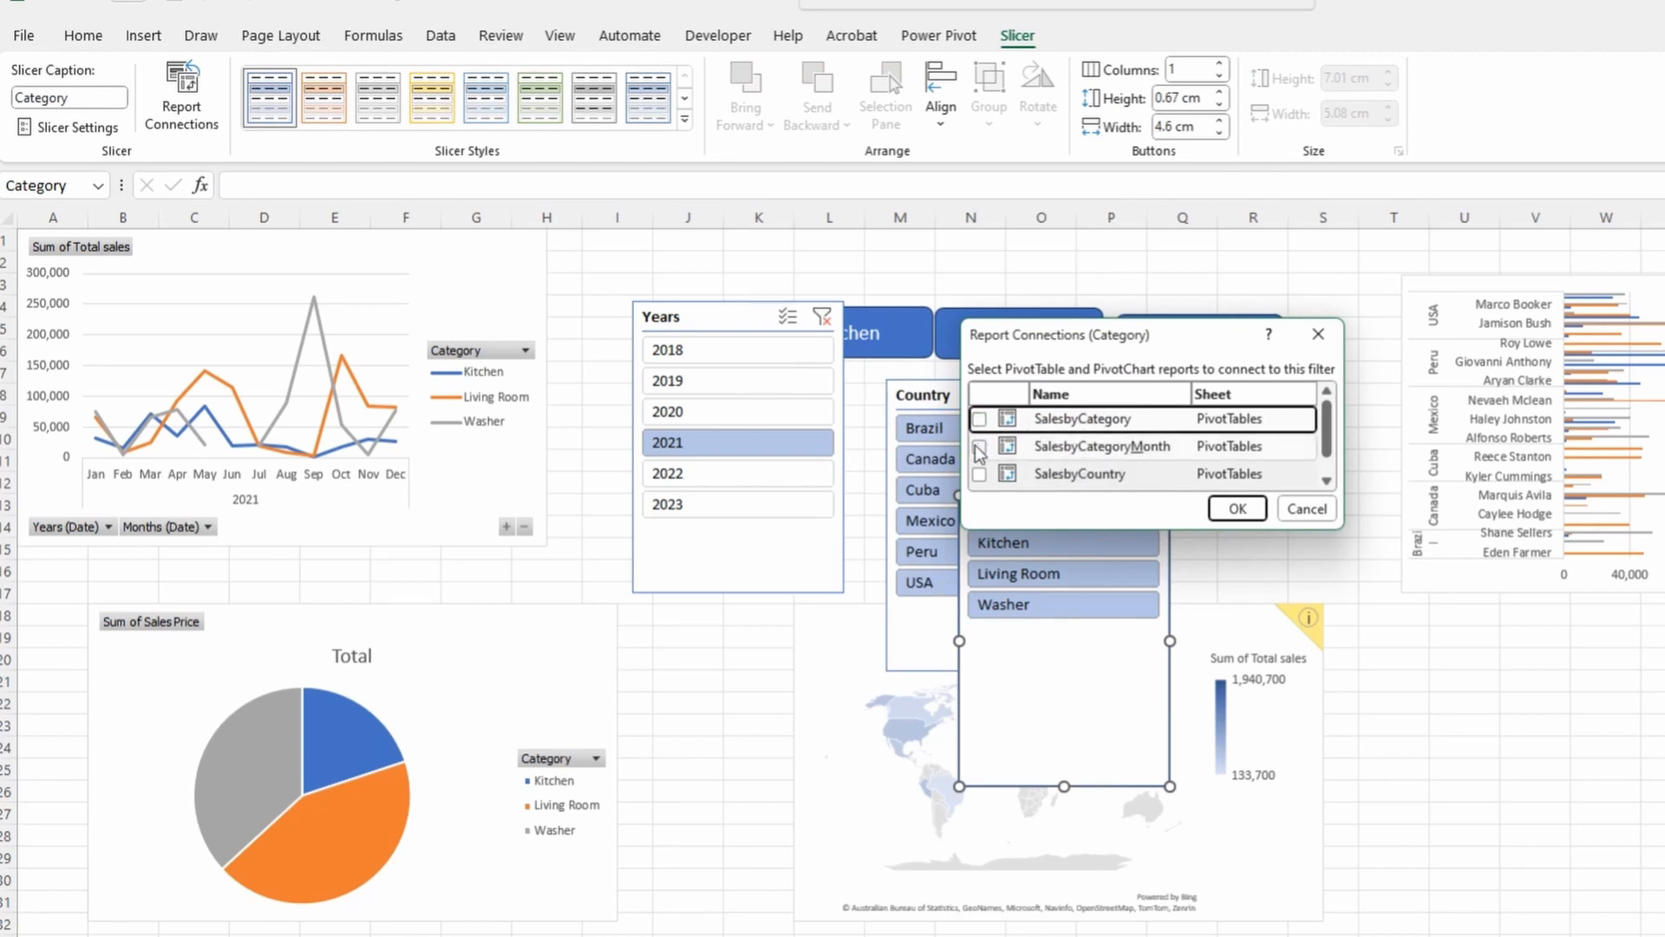
left_click(979, 447)
left_click(979, 475)
left_click(980, 476)
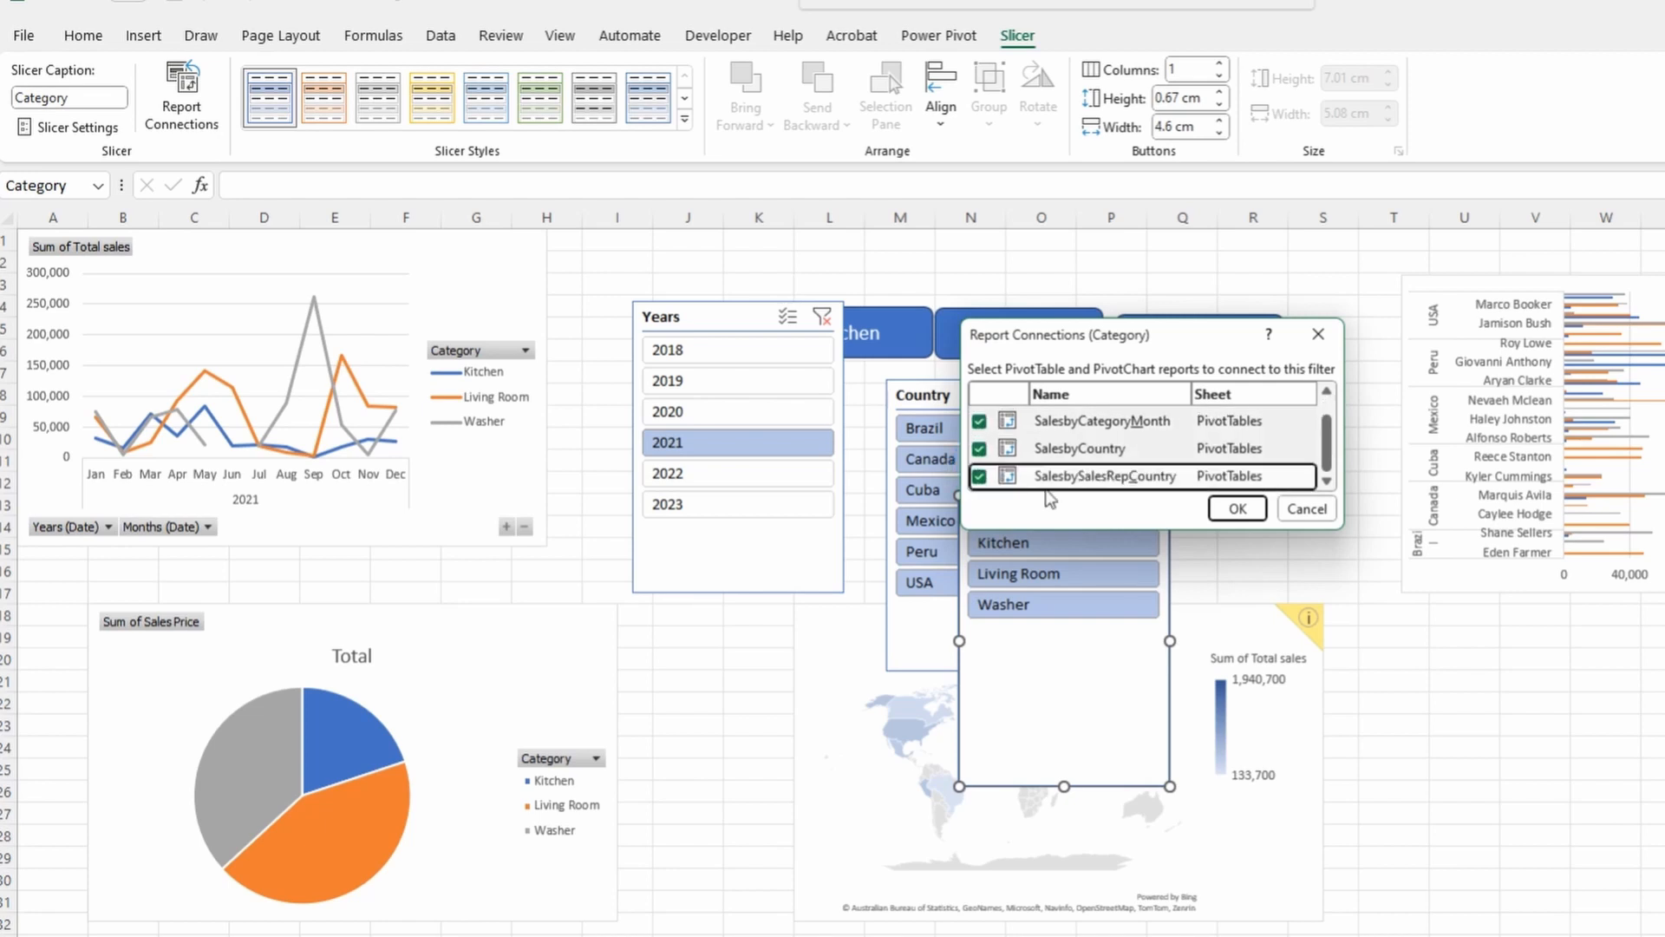
left_click(1232, 509)
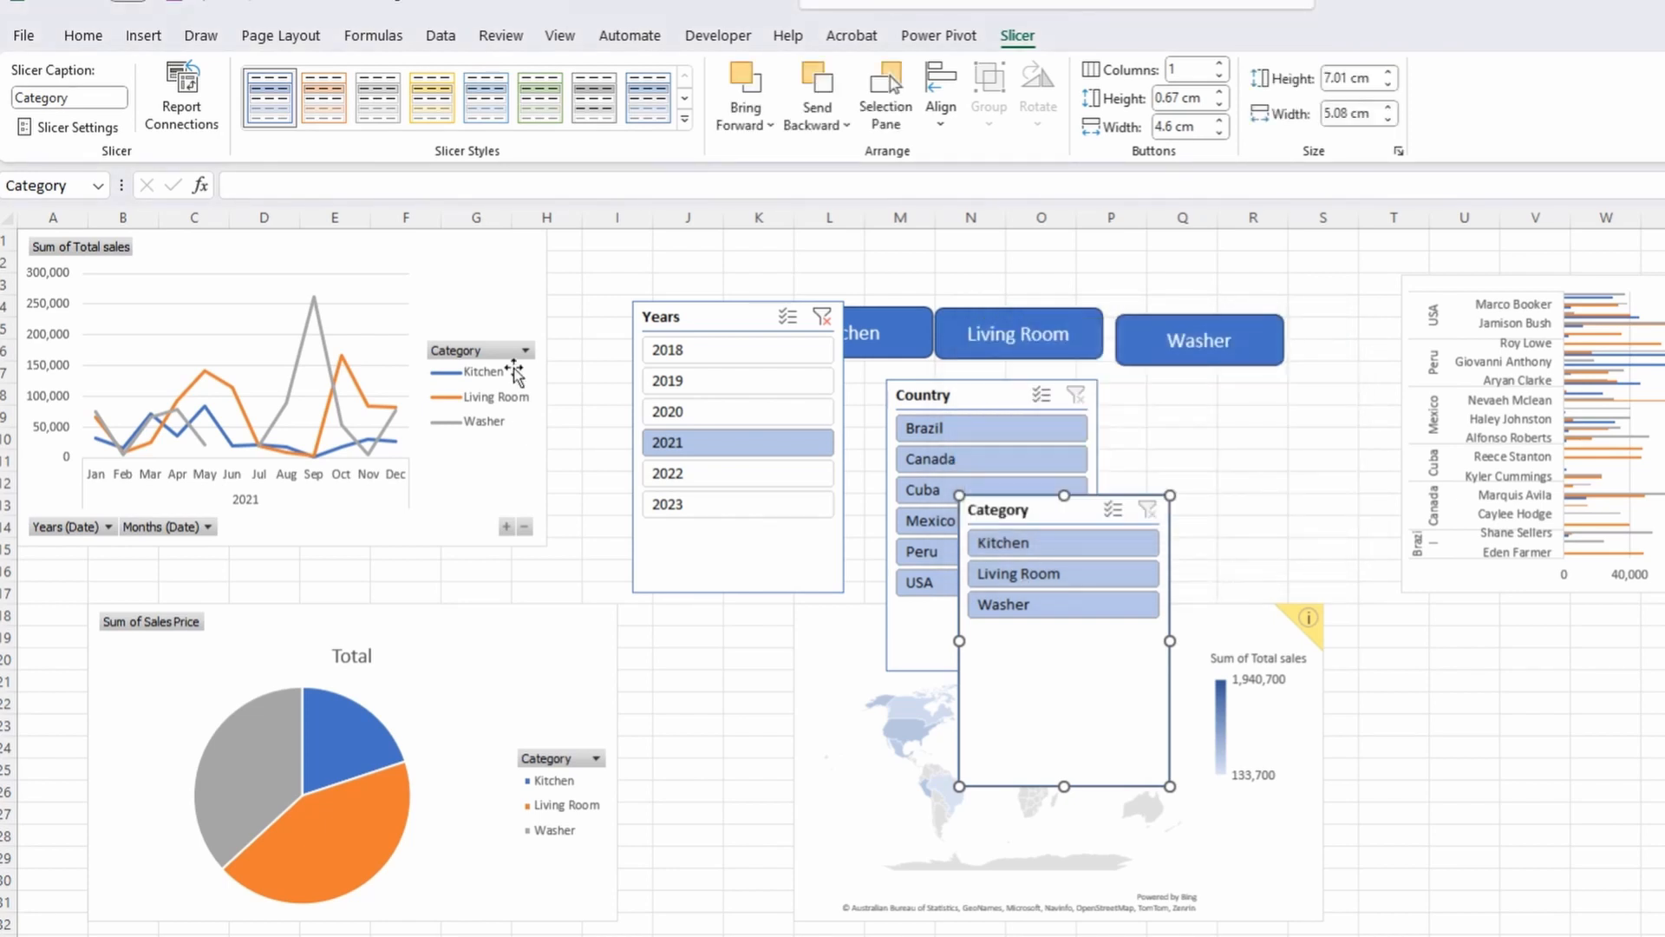
Shift the line and pie charts right and place the Years slicer at cell A1, shrunk to about 5.53 by 4.55 cm.
left_click_drag(498, 264, 1215, 319)
left_click_drag(642, 319, 26, 248)
left_click_drag(640, 338, 22, 265)
left_click_drag(123, 520, 136, 456)
left_click_drag(499, 607, 641, 349)
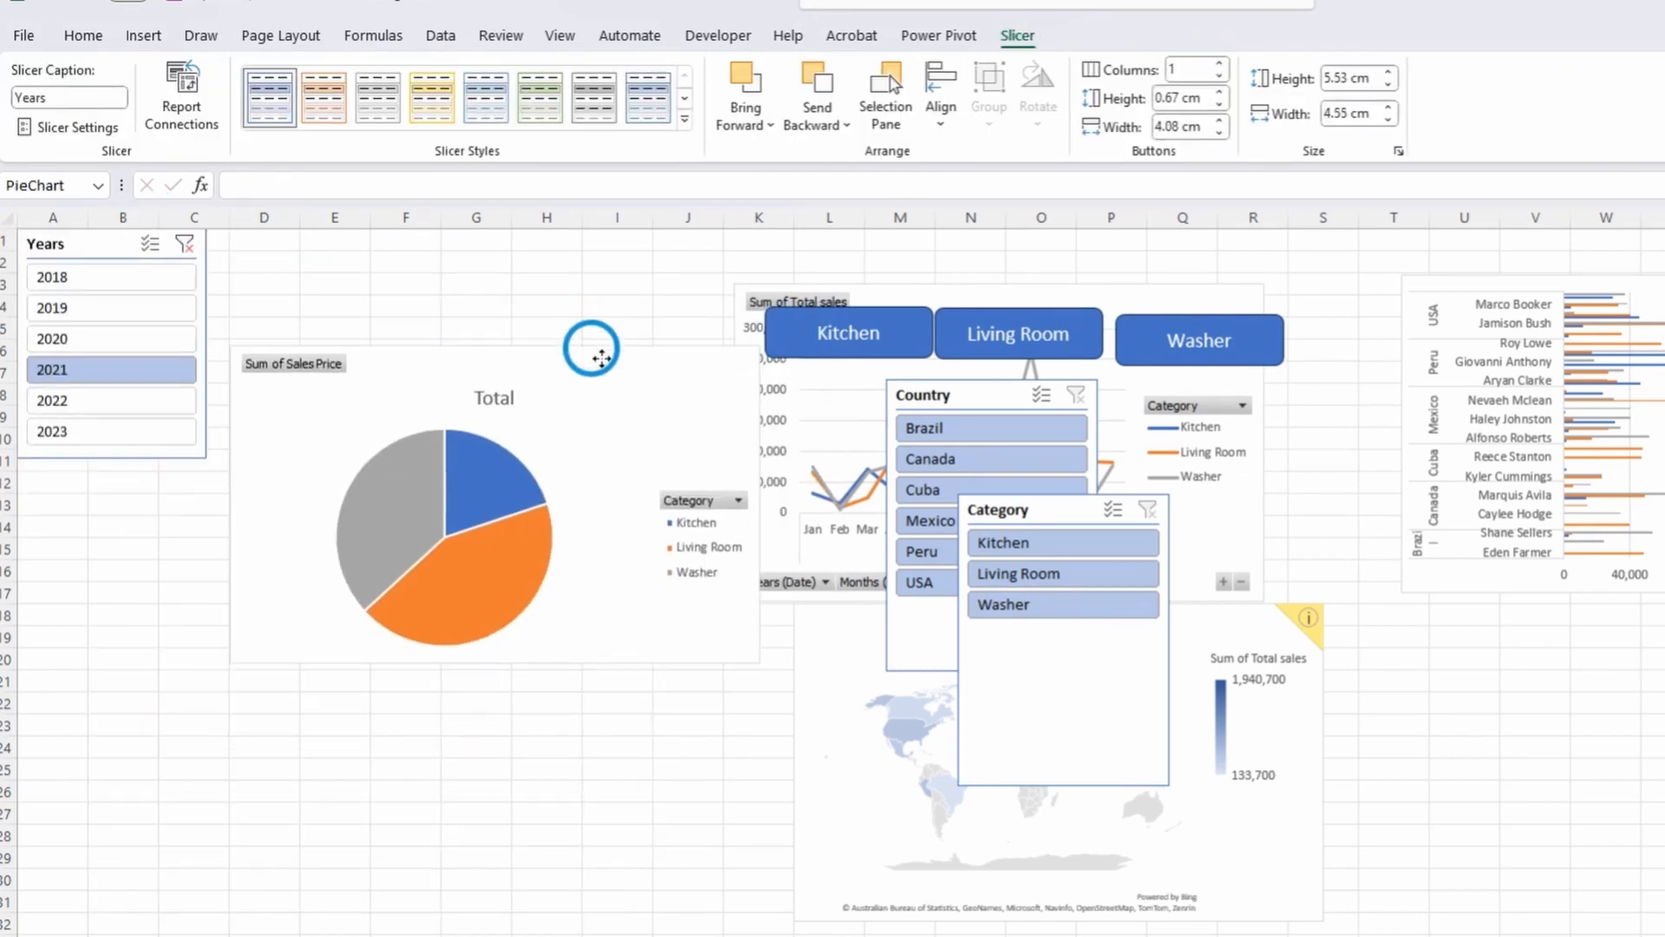
Place the Country slicer directly below the Years slicer, match their widths and shorten the Country slicer to fit its six countries.
left_click_drag(950, 397, 10, 462)
left_click_drag(107, 533, 103, 473)
left_click(205, 341)
left_click_drag(201, 343, 216, 343)
left_click(132, 724)
left_click_drag(130, 747, 130, 680)
Place the Category slicer directly below the Country slicer and resize it to about 5.08 cm wide and 3.23 cm high.
left_click_drag(1065, 498, 98, 696)
left_click_drag(228, 835, 203, 835)
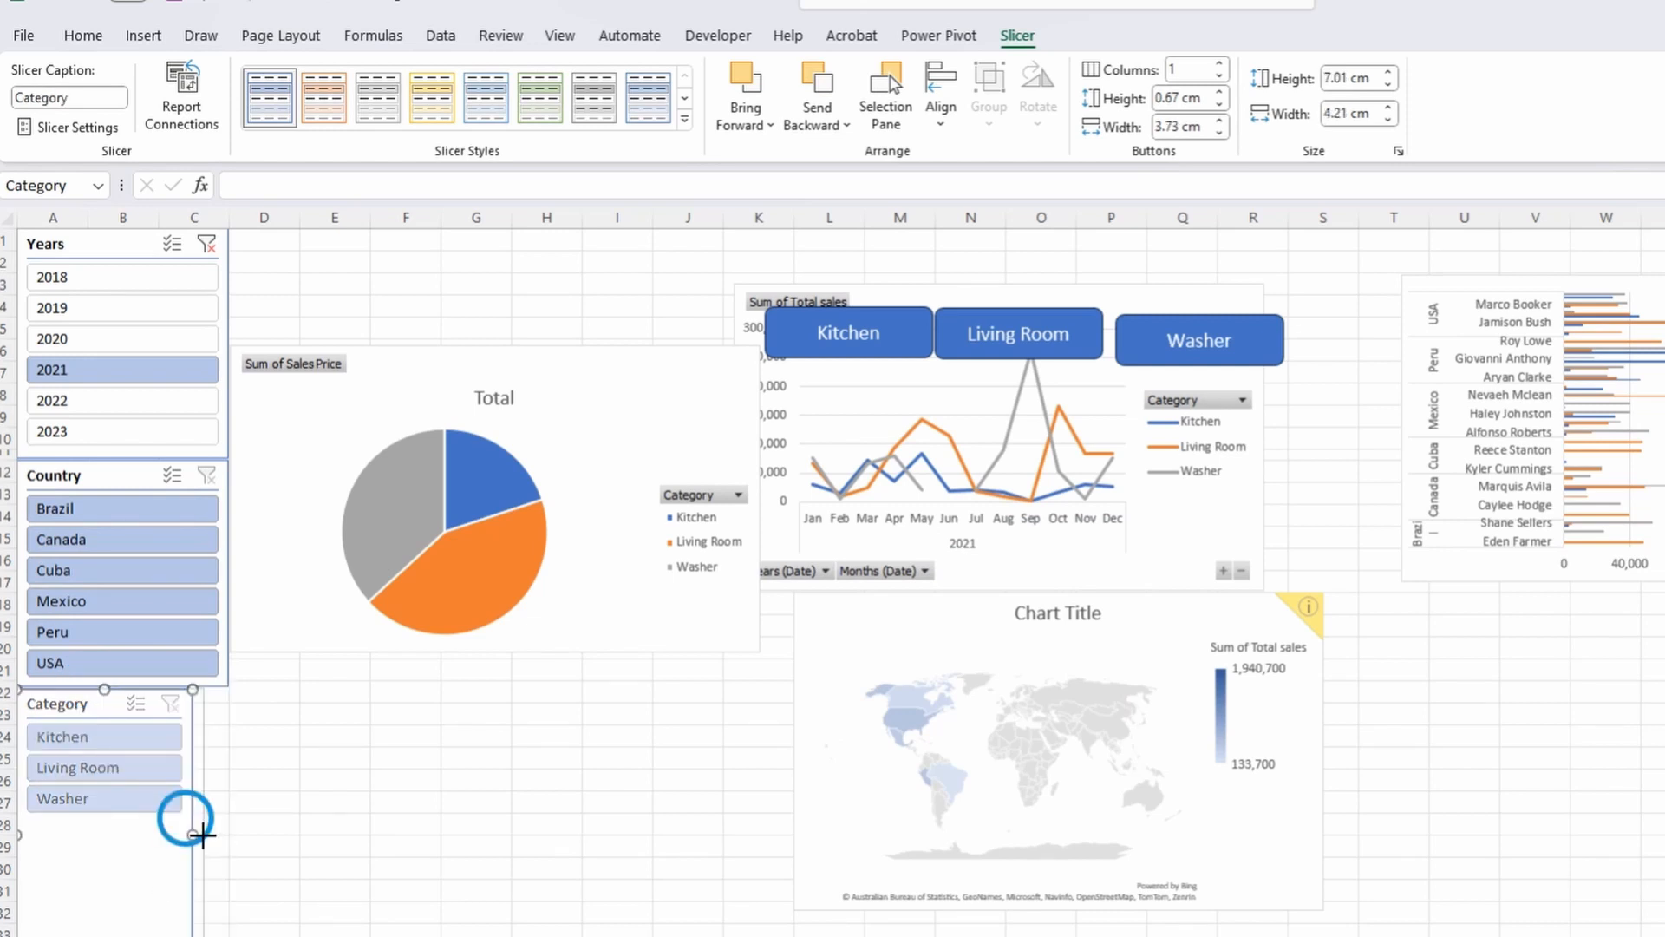
left_click_drag(195, 835, 247, 836)
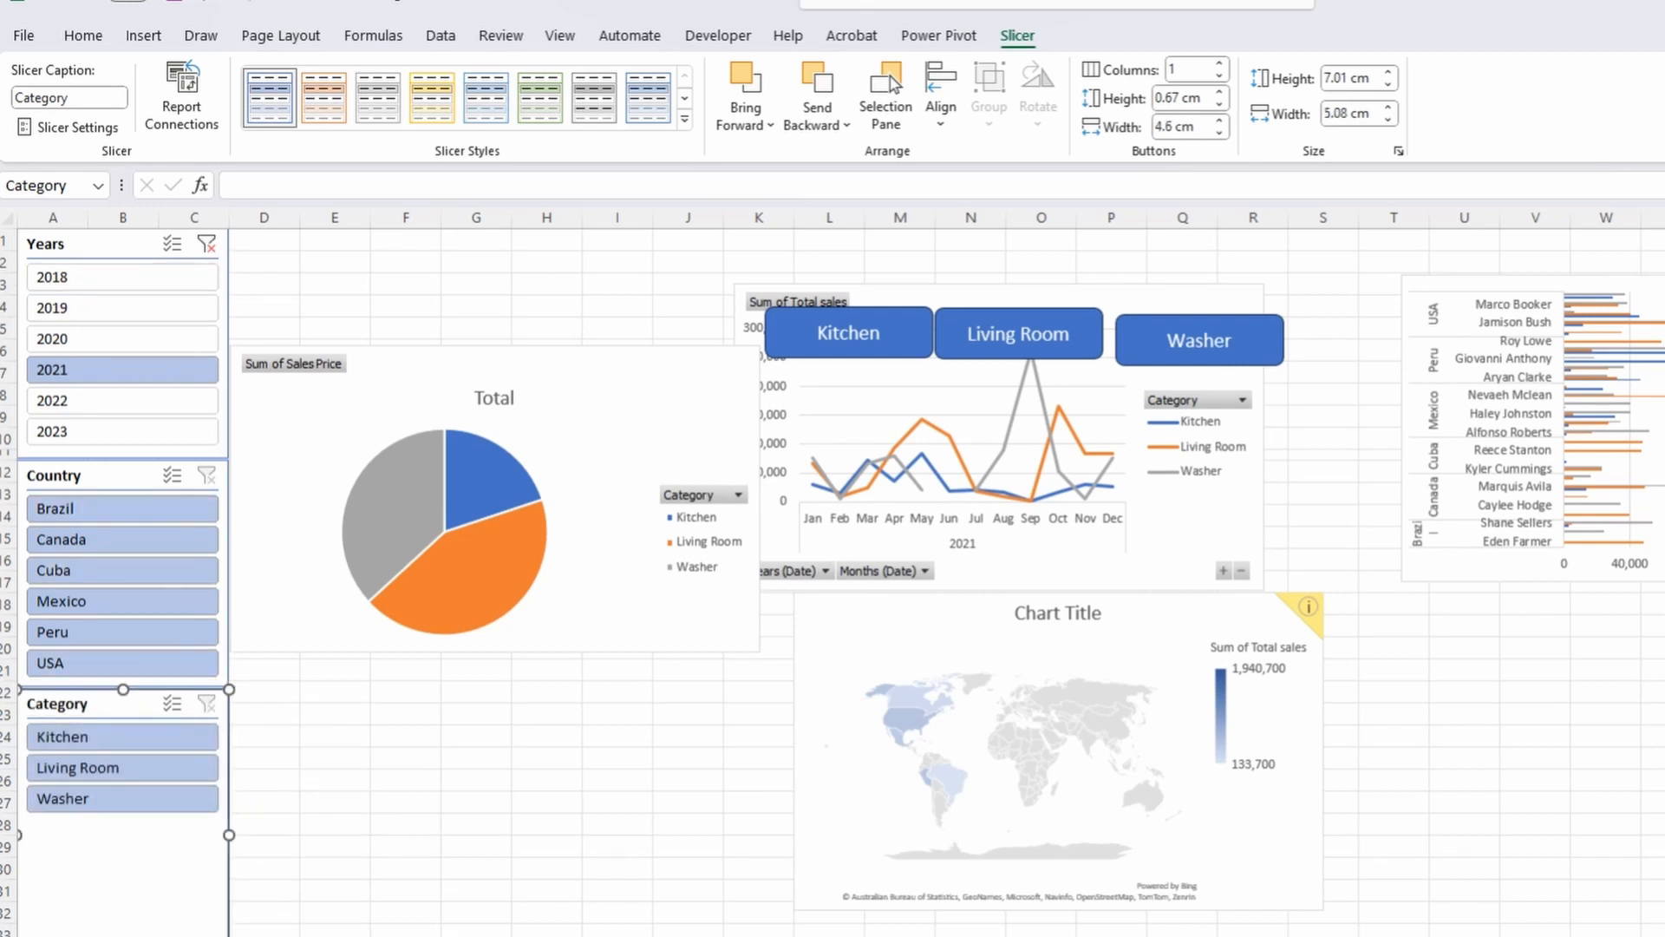
left_click_drag(123, 932, 125, 823)
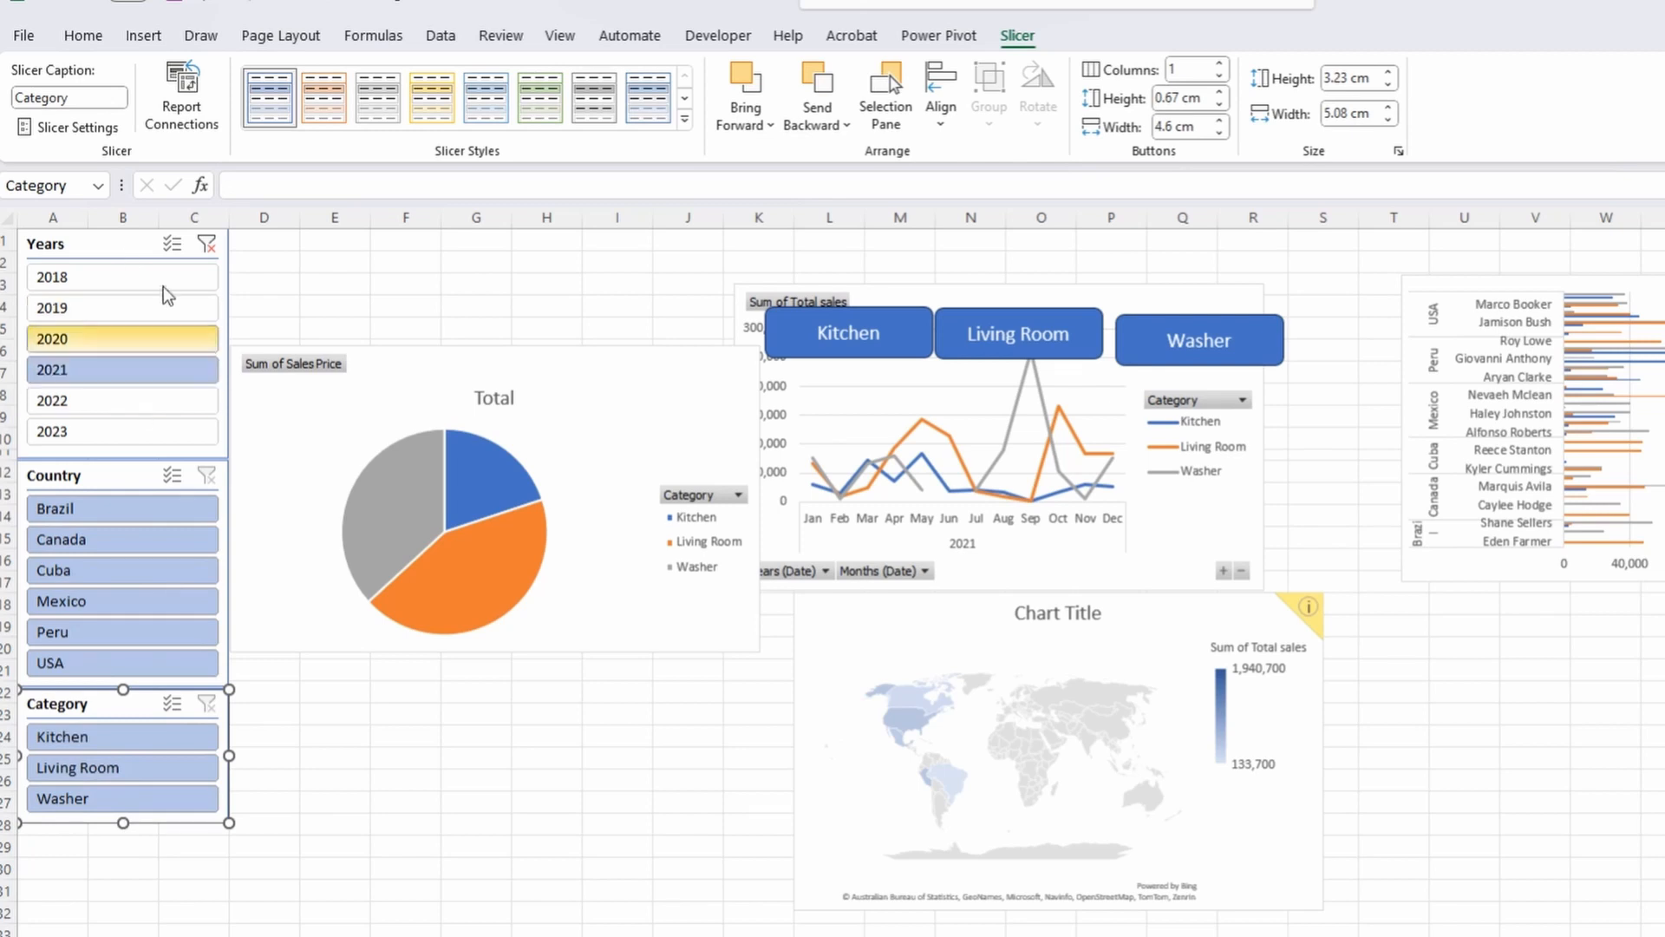
Move the pie chart below the bar chart and the line chart further right, clear of the category label shapes.
left_click_drag(475, 382, 1541, 690)
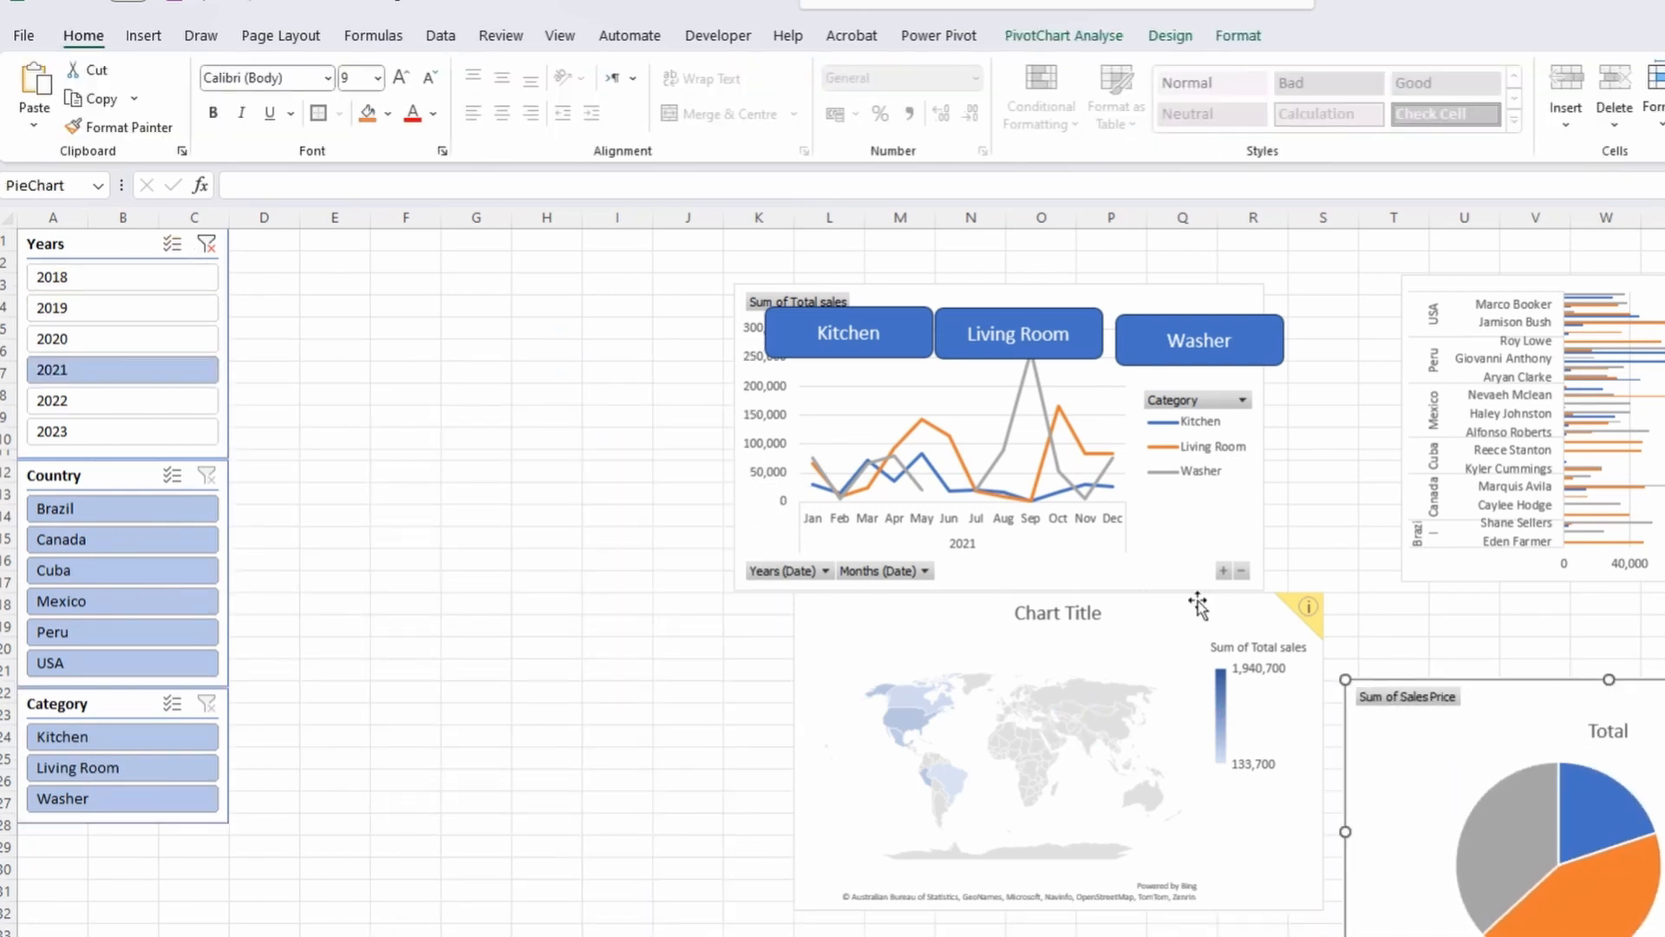
left_click_drag(1215, 288, 1661, 293)
Recolour the Living Room shape orange and the Washer shape grey with the matching preset shape styles.
left_click(1067, 322)
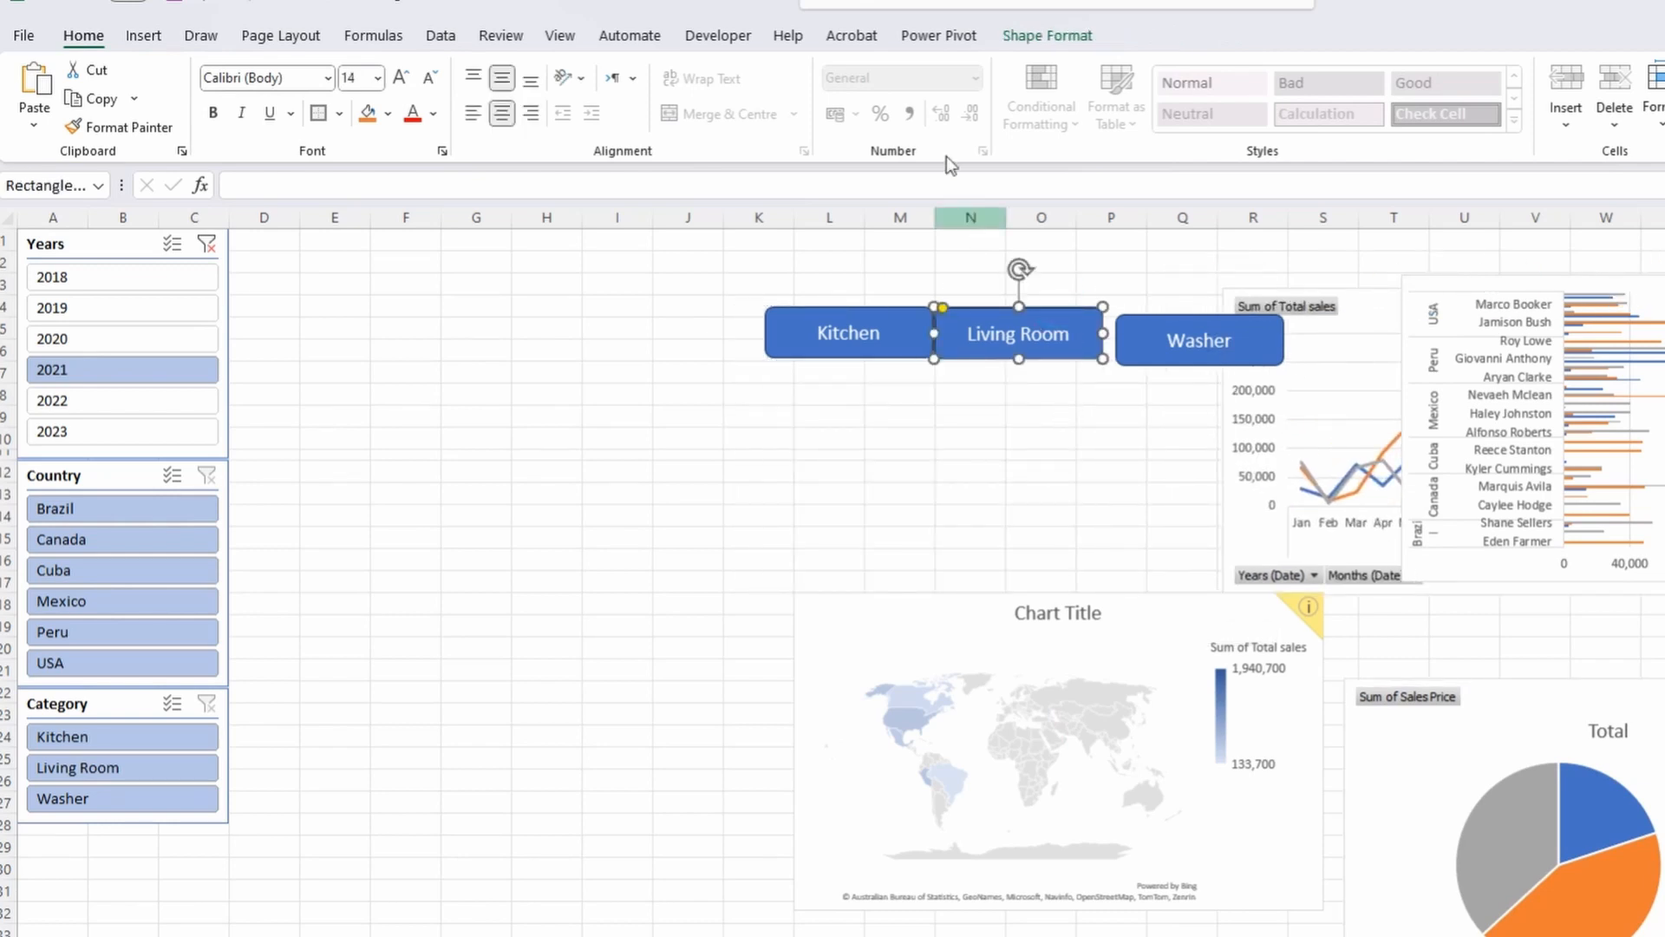
left_click(1028, 36)
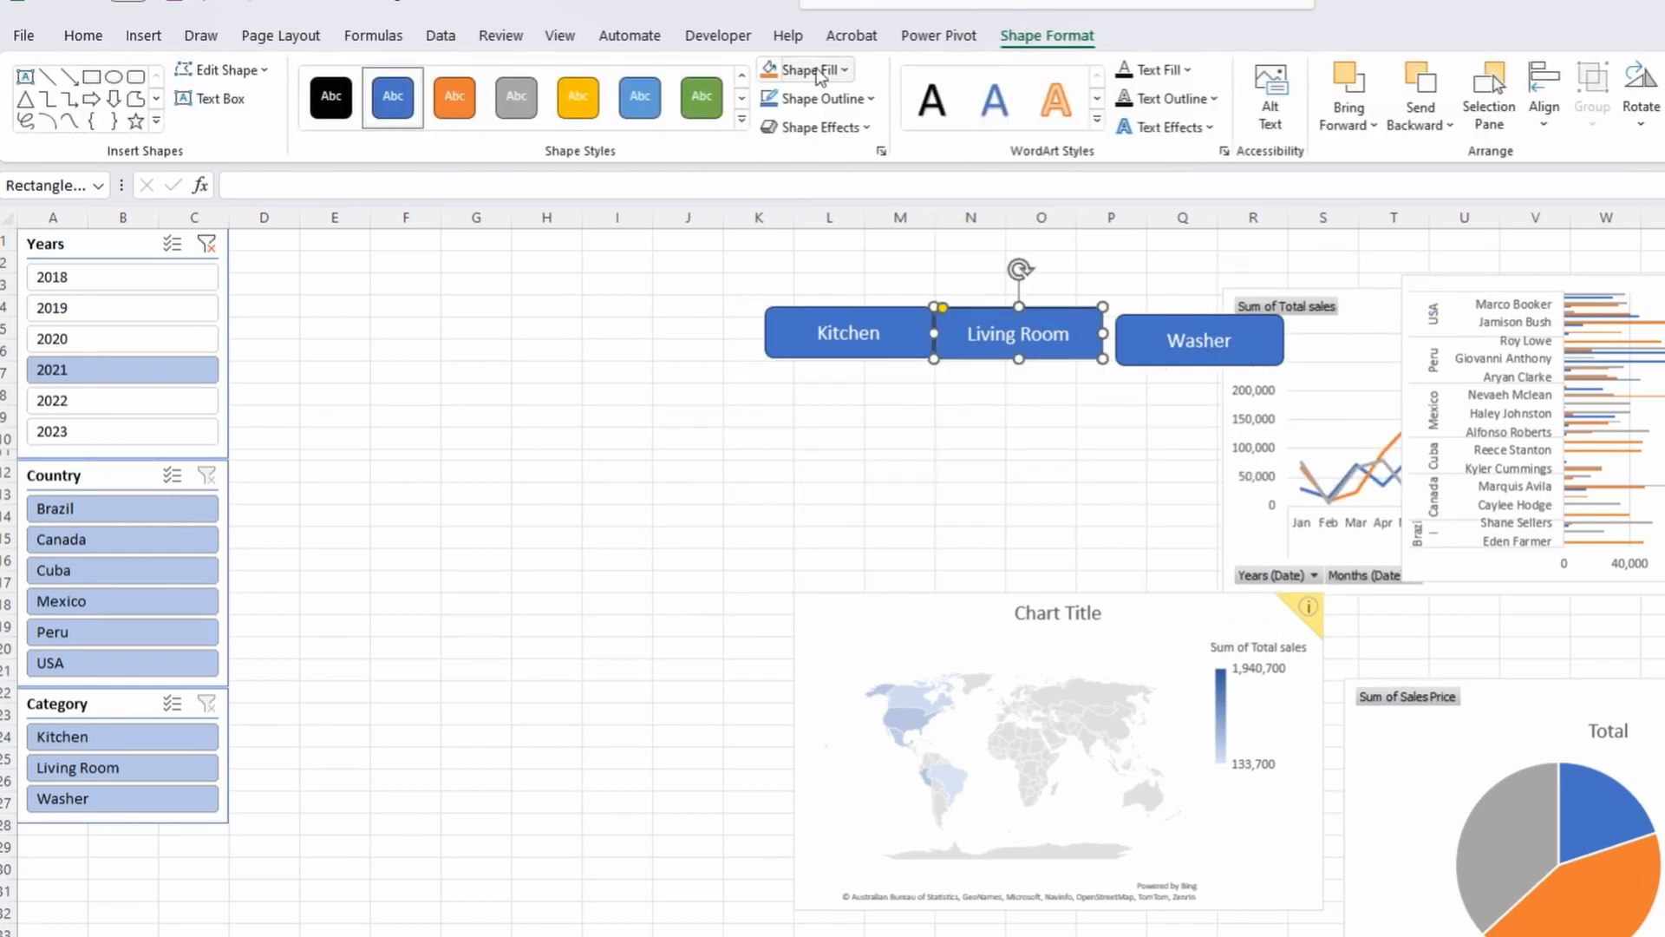
left_click(454, 96)
left_click(1199, 340)
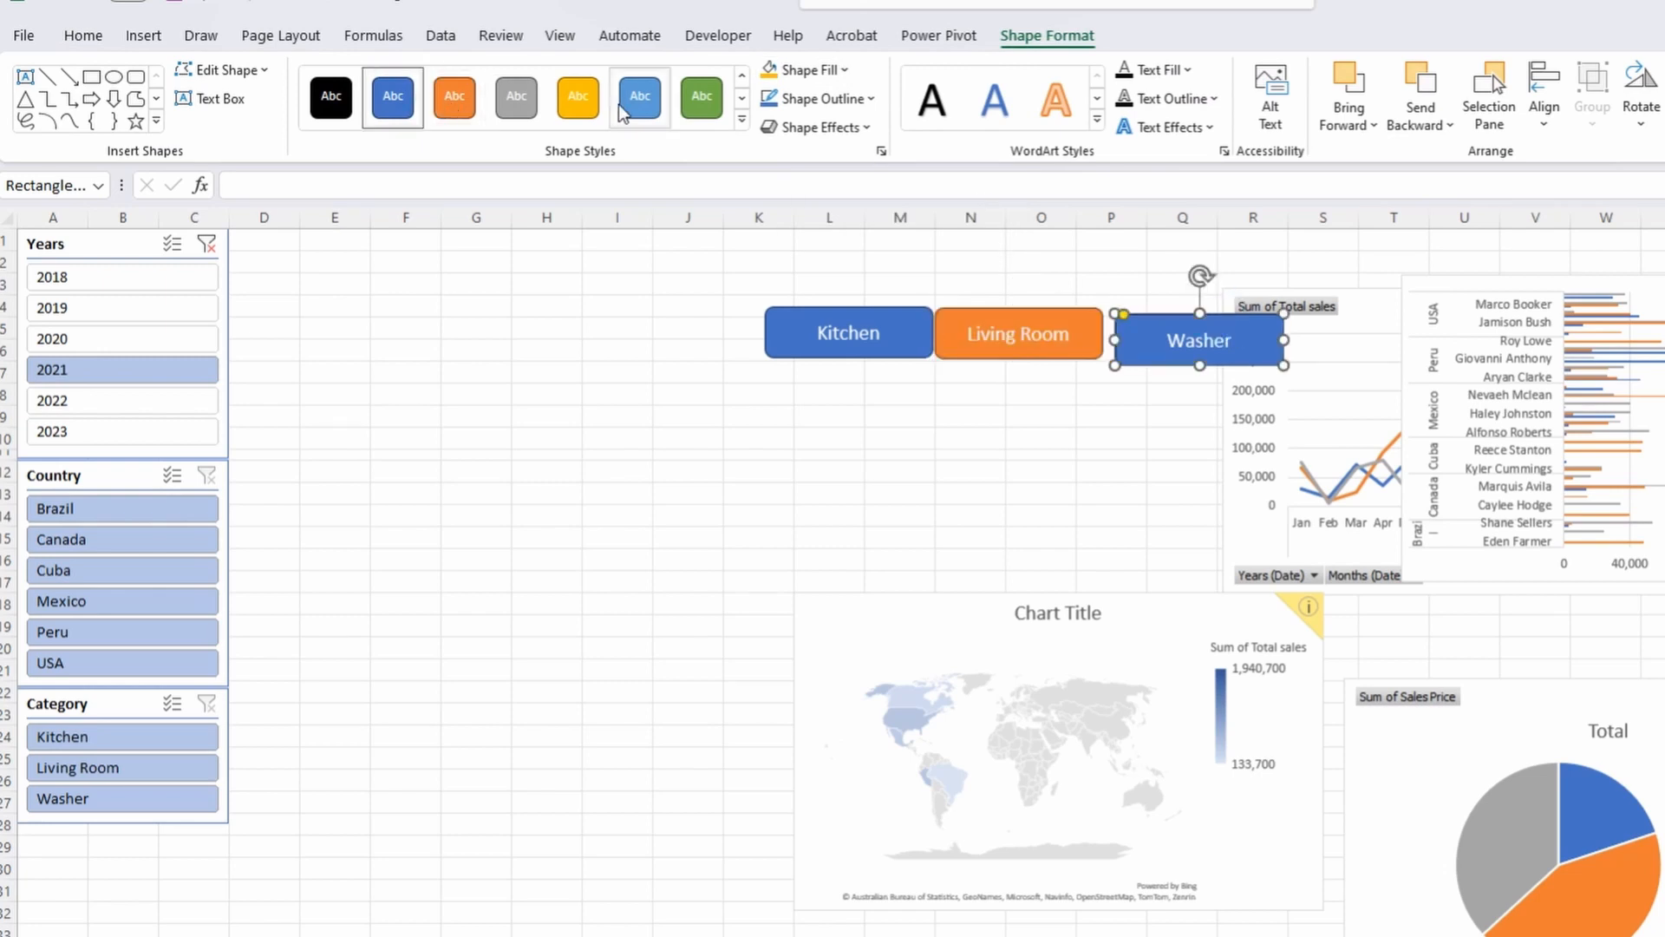
left_click(516, 96)
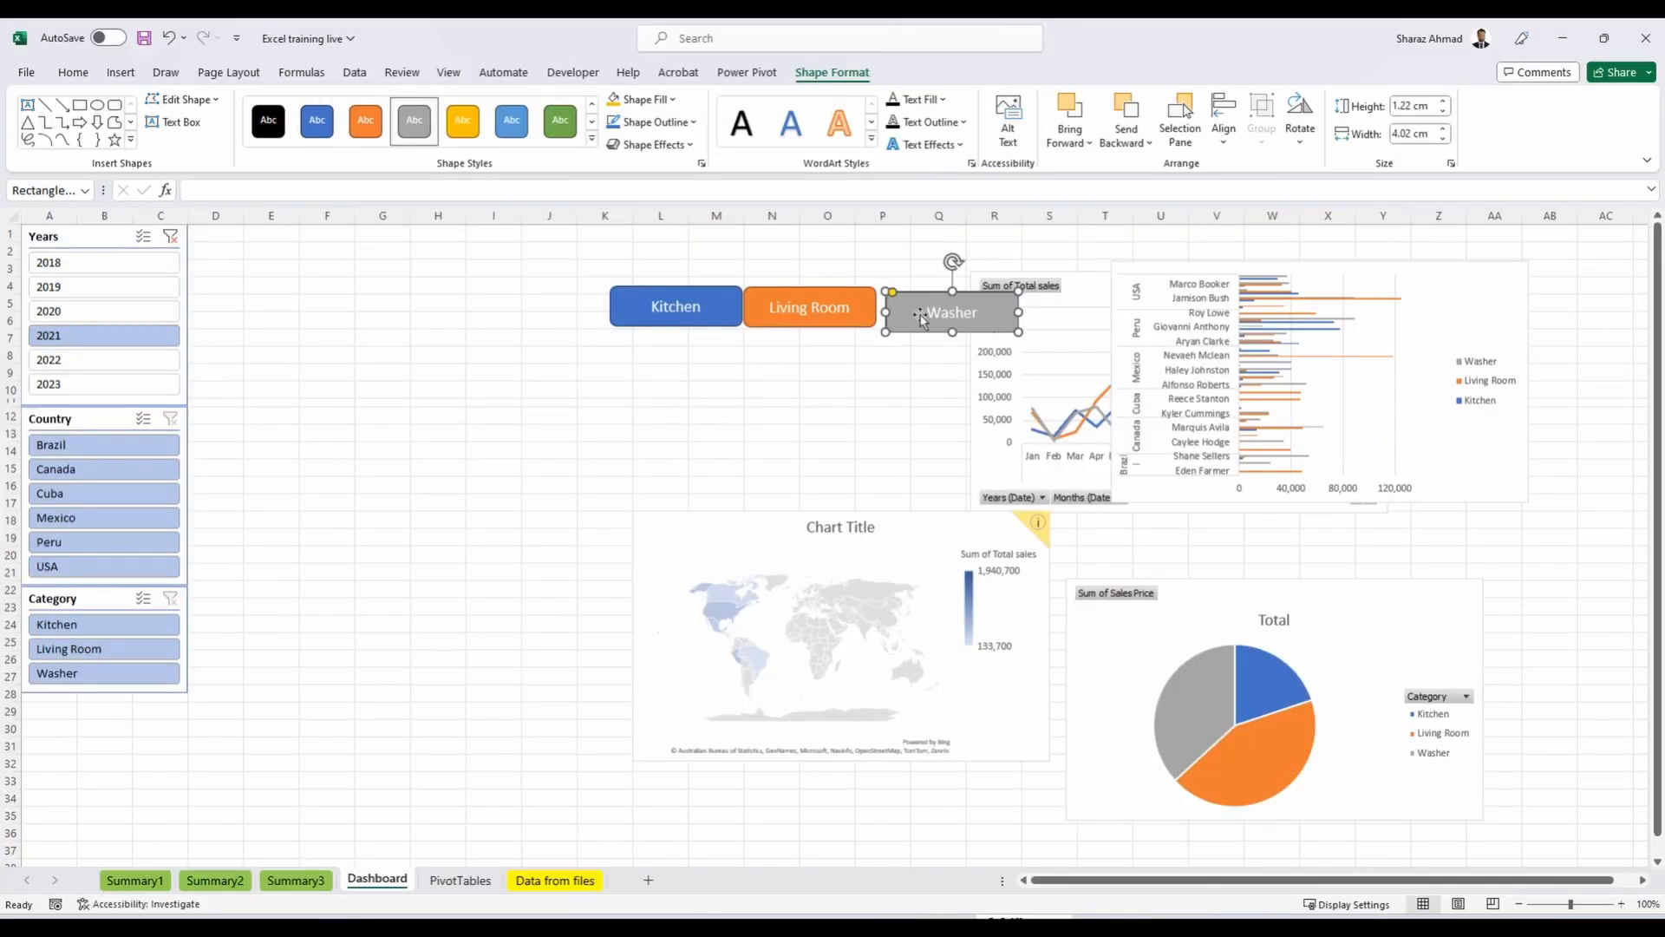
Delete the category legends from the bar chart and the pie chart.
left_click(1466, 394)
key("Delete")
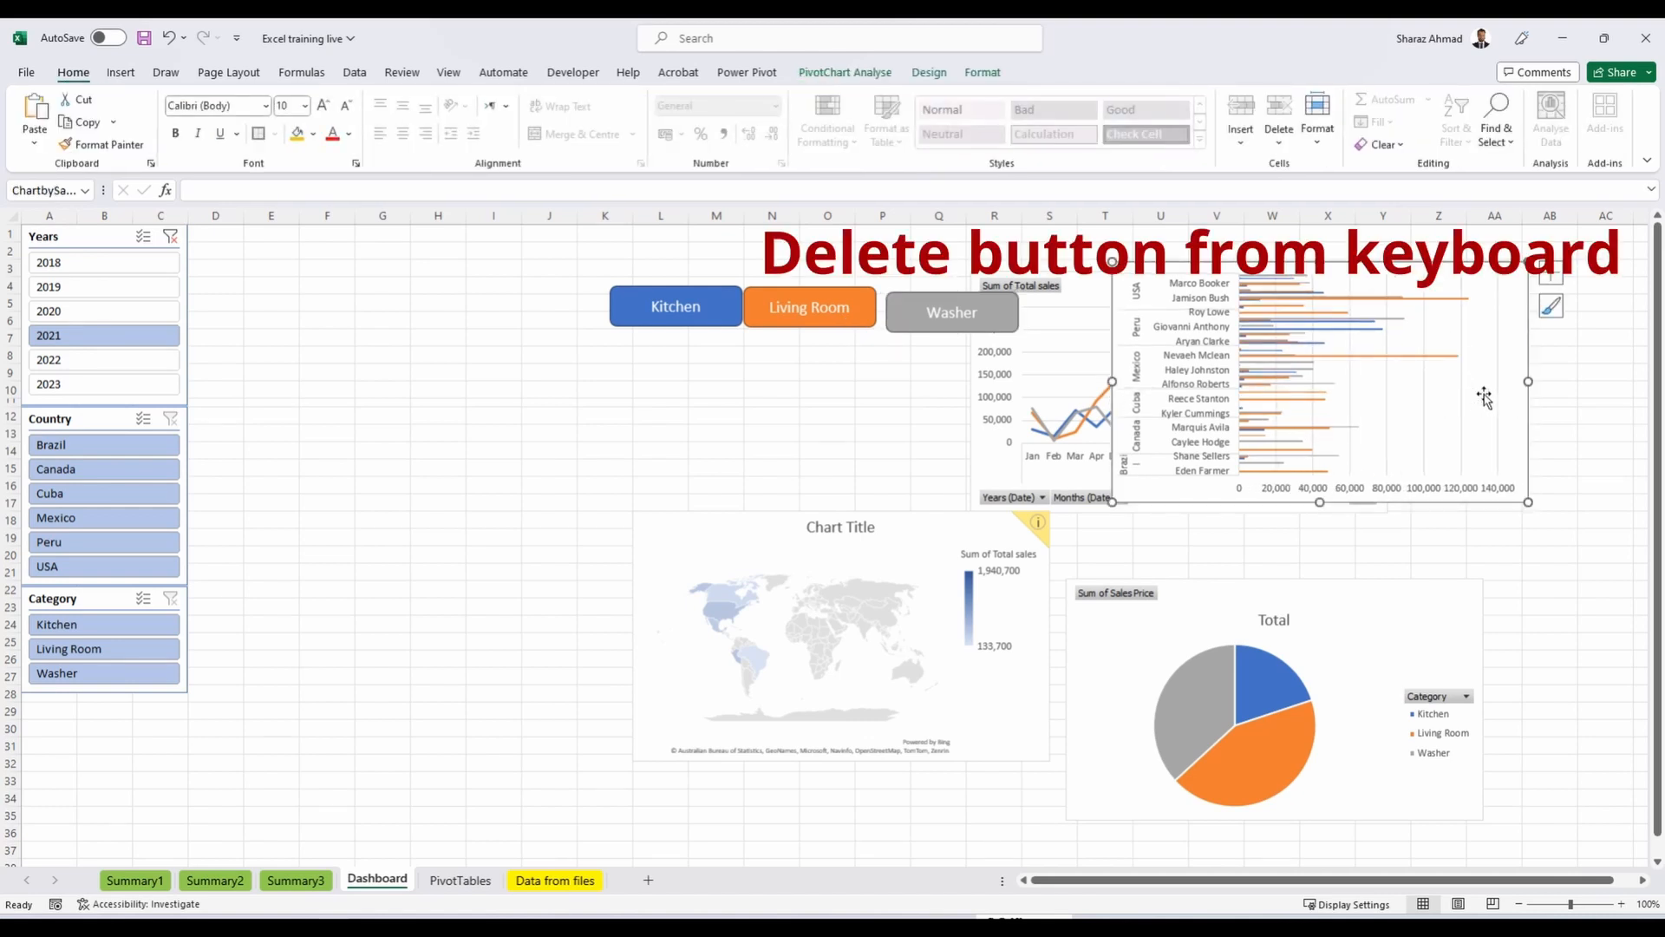
left_click(1444, 752)
key("Delete")
Hide all field buttons on the pie chart and delete the titles of the pie and map charts.
right_click(1141, 599)
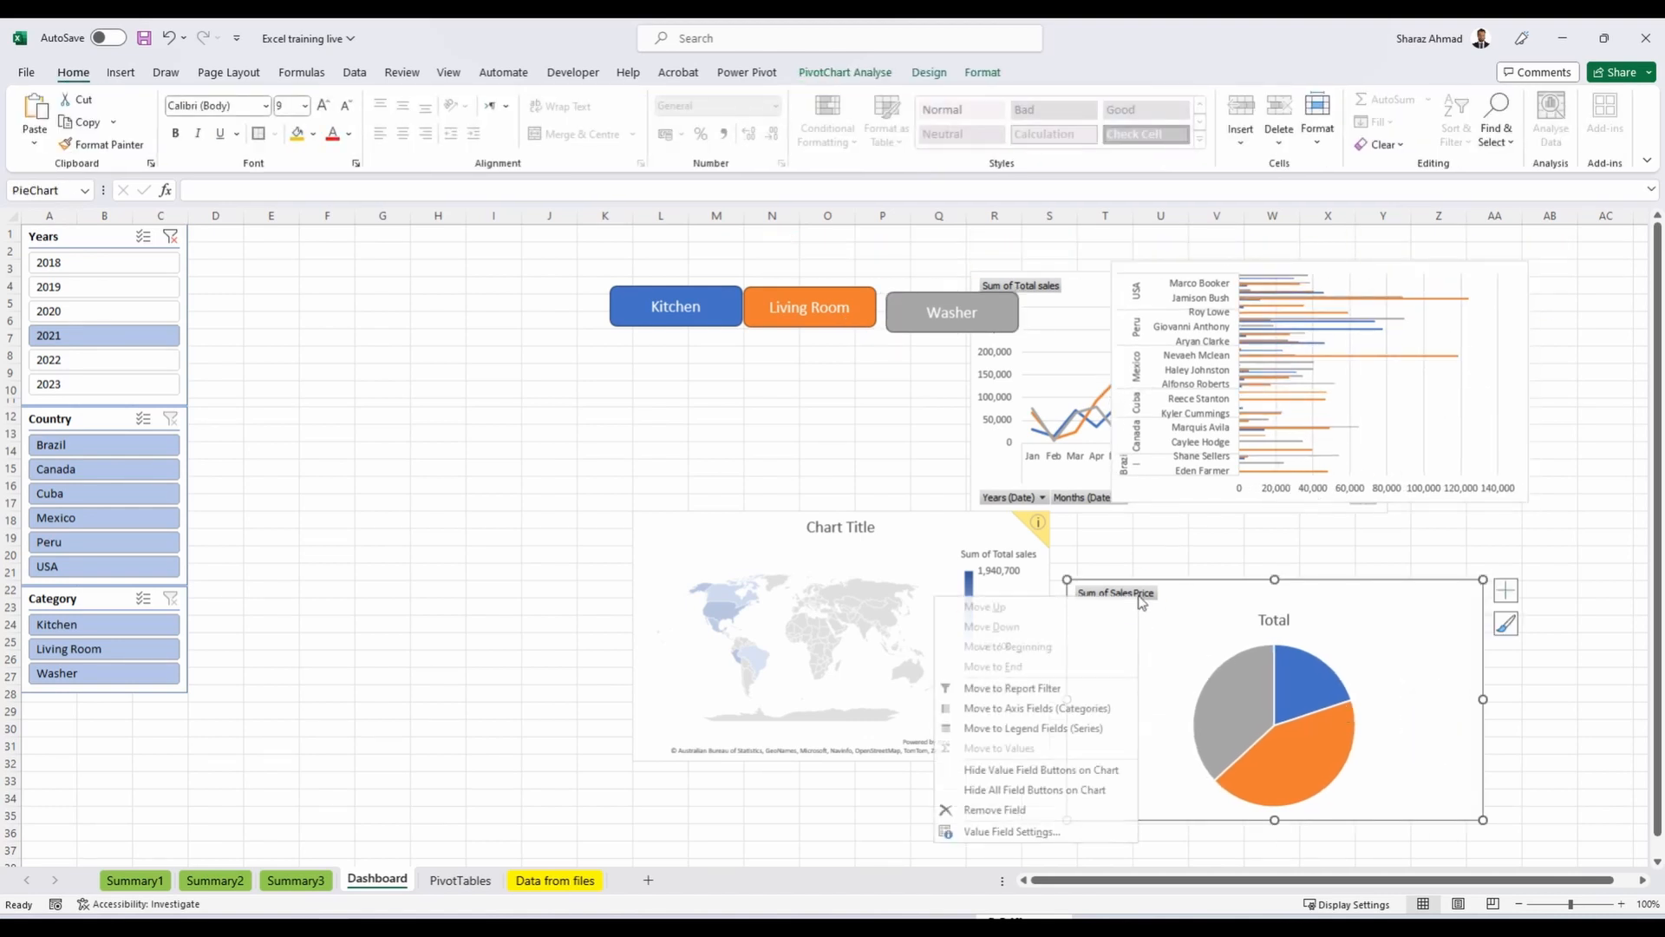
left_click(1054, 729)
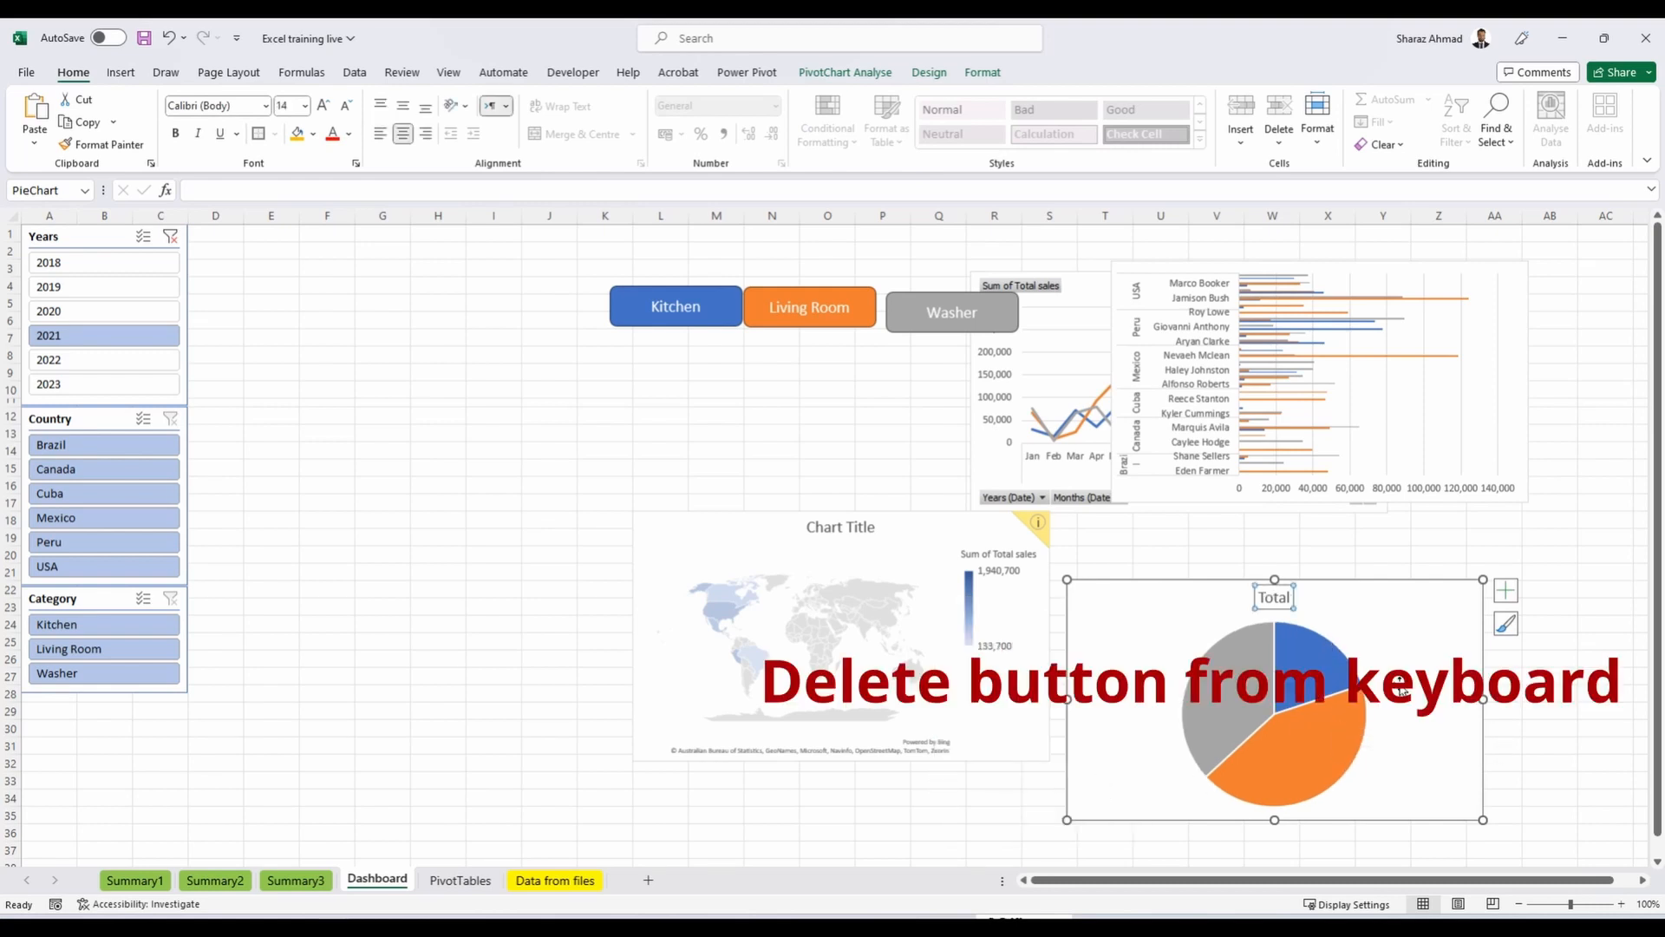
key("Delete")
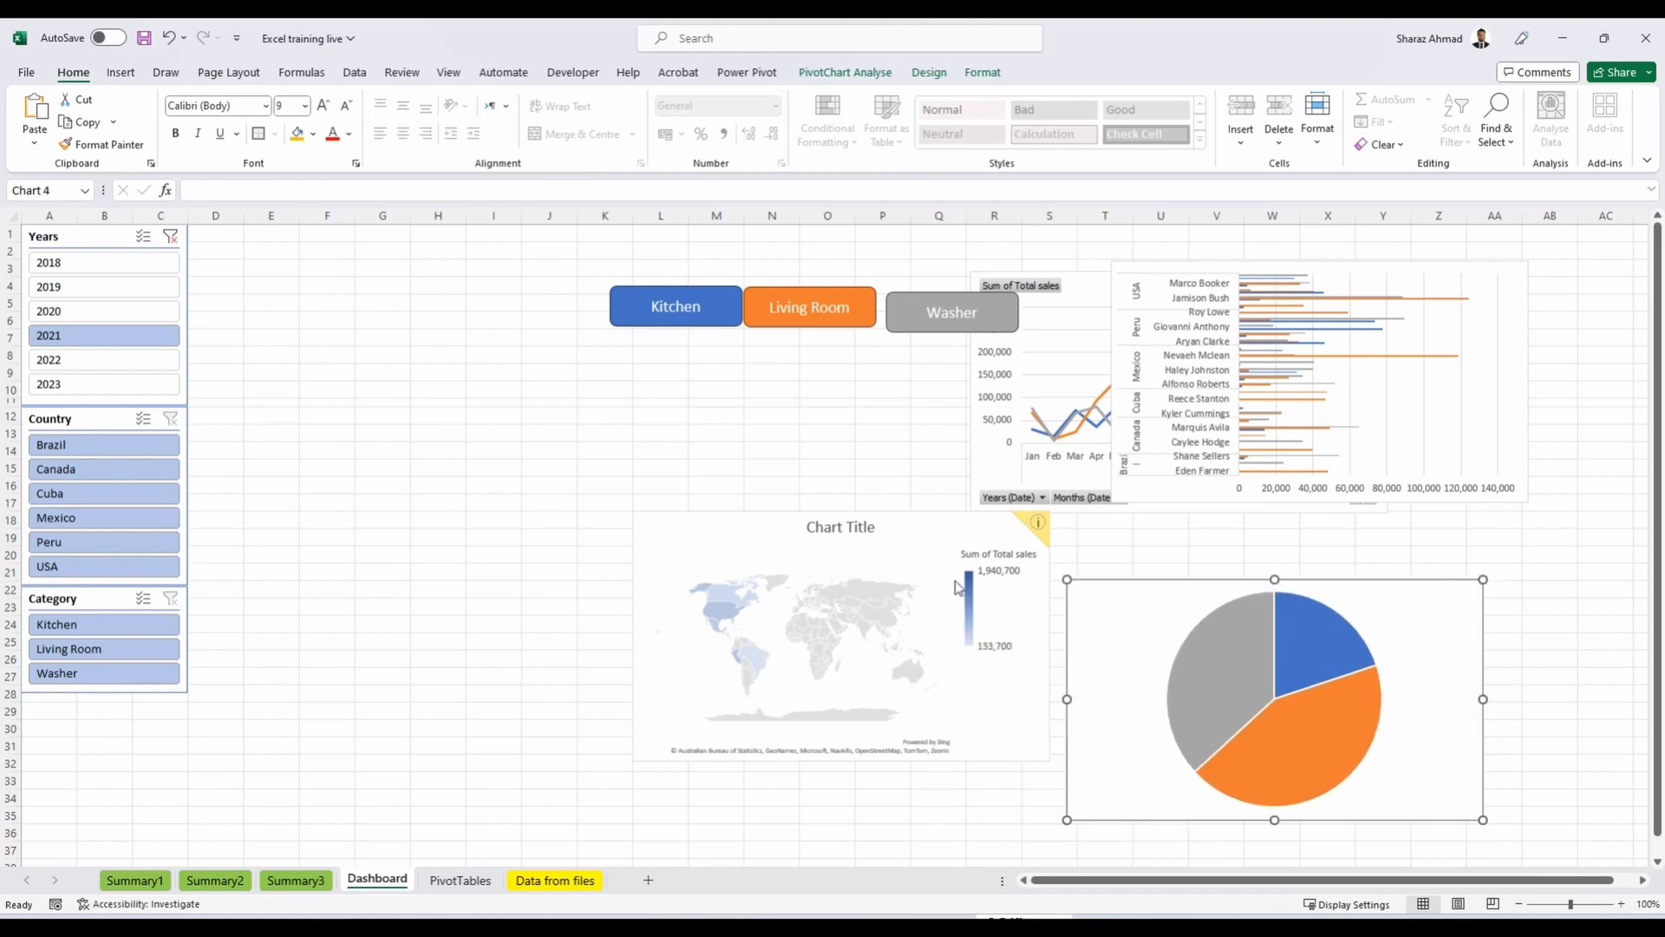
left_click(952, 614)
Hide all field buttons on the line chart and delete its category legend.
right_click(1025, 287)
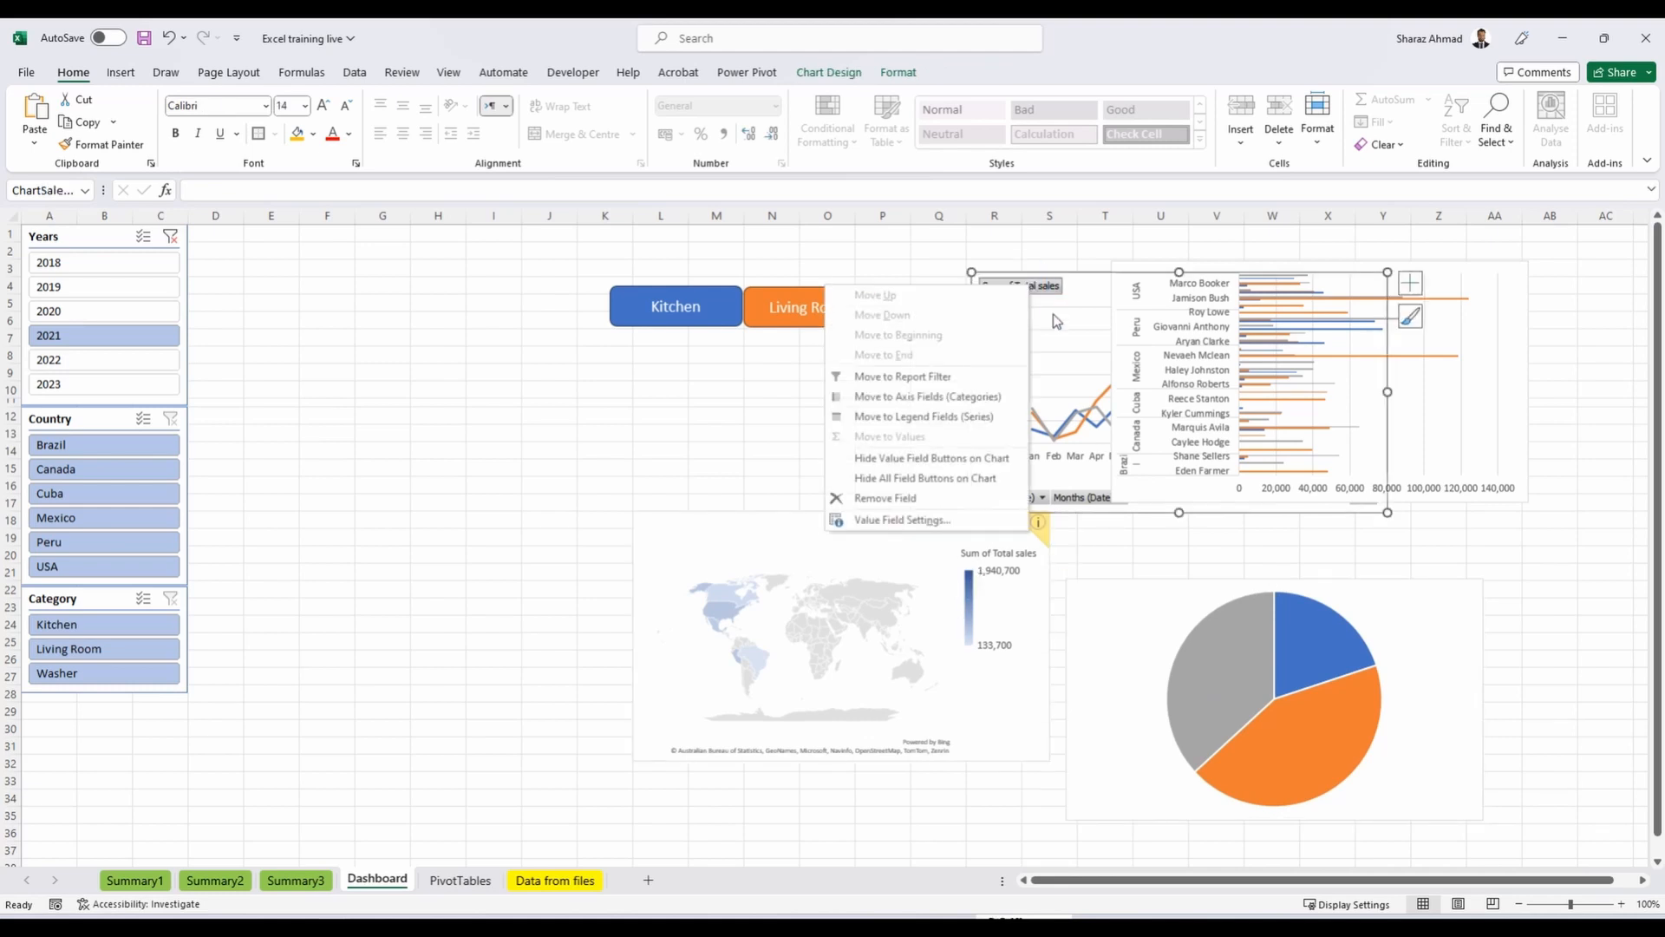
left_click(948, 478)
left_click_drag(1075, 299, 383, 391)
left_click(636, 476)
key("Delete")
Place the map chart against the sheet's top edge beside the slicers and the line chart directly below it.
left_click_drag(638, 558, 1365, 574)
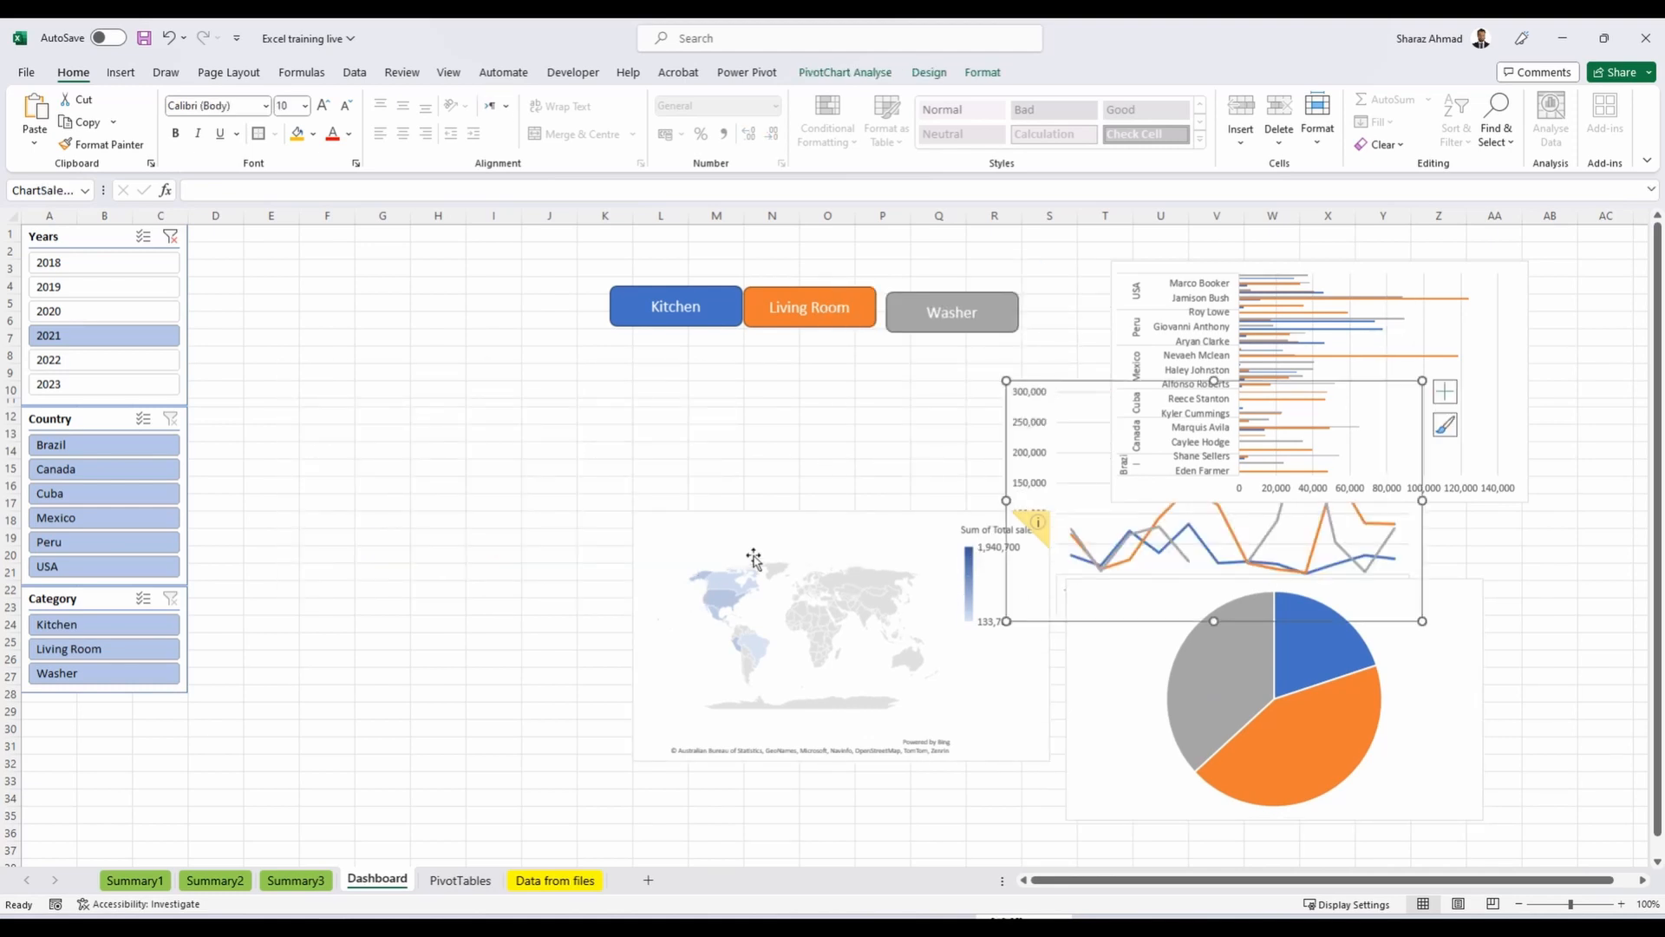
left_click(711, 537)
left_click_drag(996, 688, 595, 420)
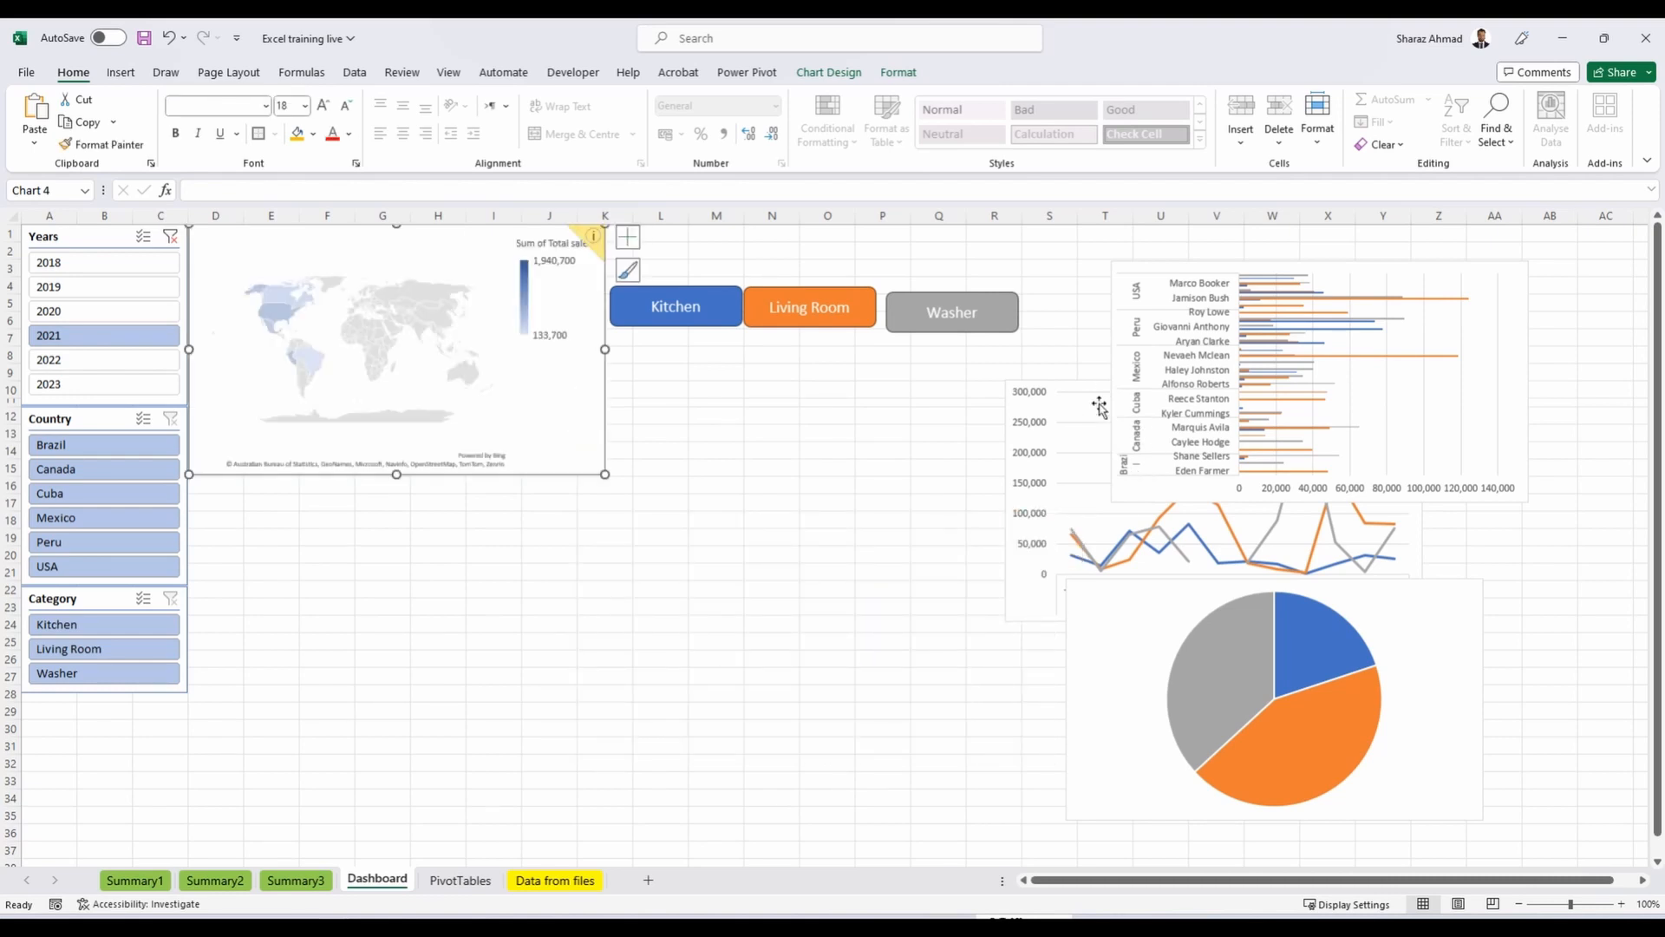
left_click(1013, 600)
left_click_drag(1084, 385, 267, 477)
Move the Kitchen label above the other two category labels and the pie chart below them.
left_click(721, 291)
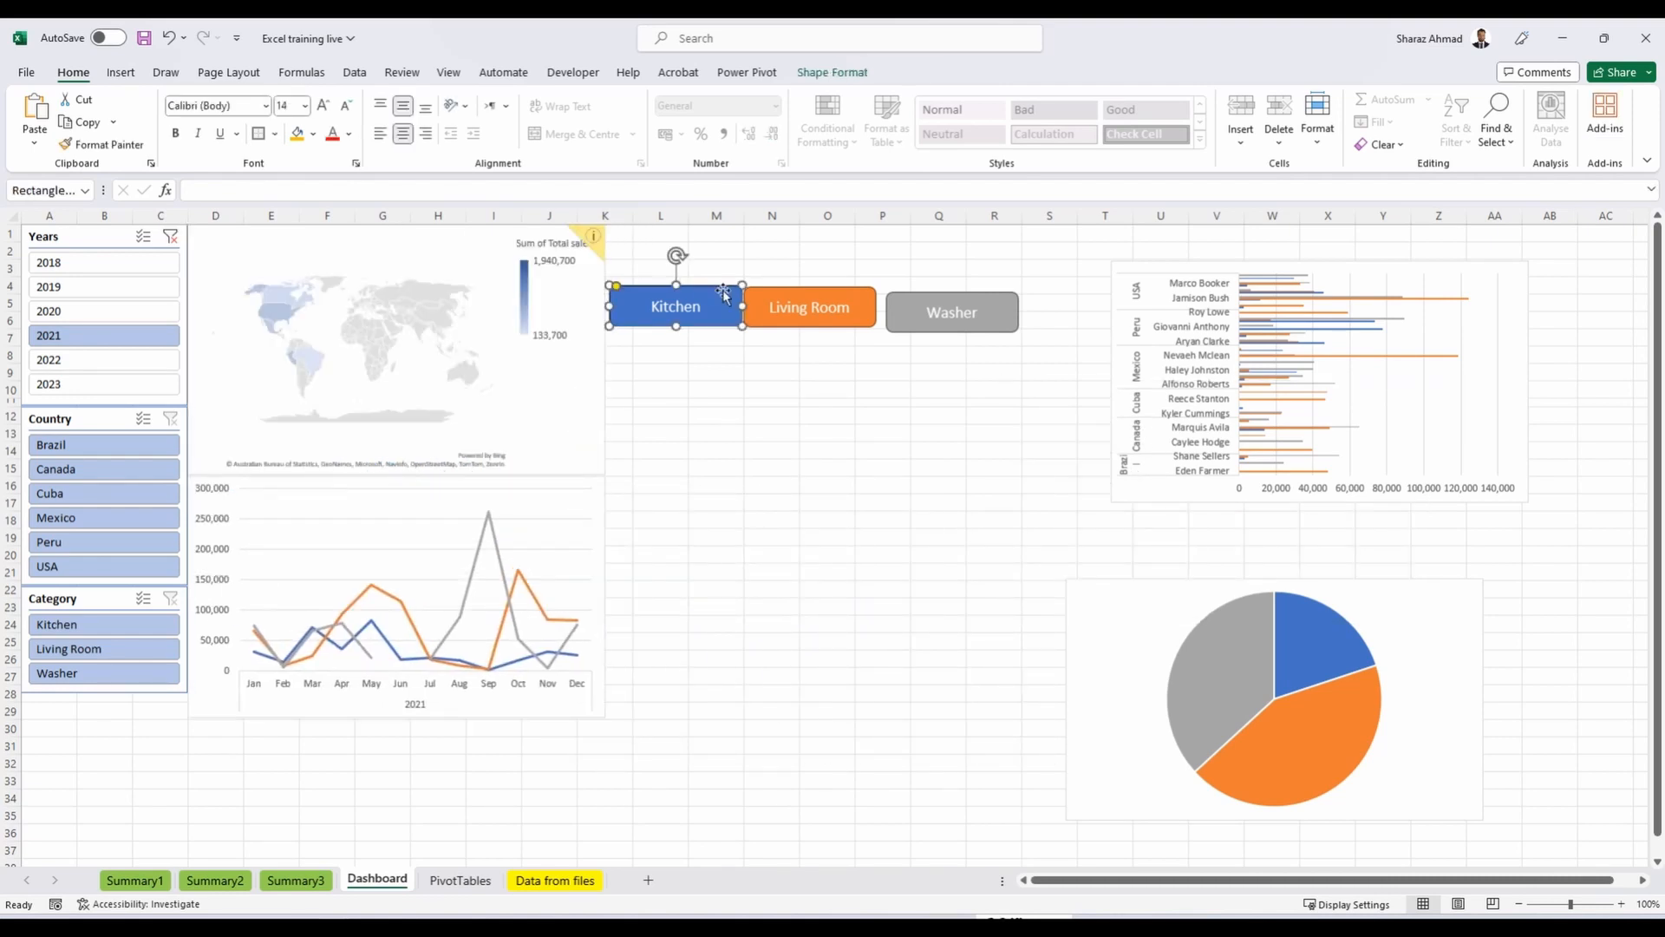
left_click_drag(720, 286, 930, 222)
left_click_drag(1103, 618, 677, 461)
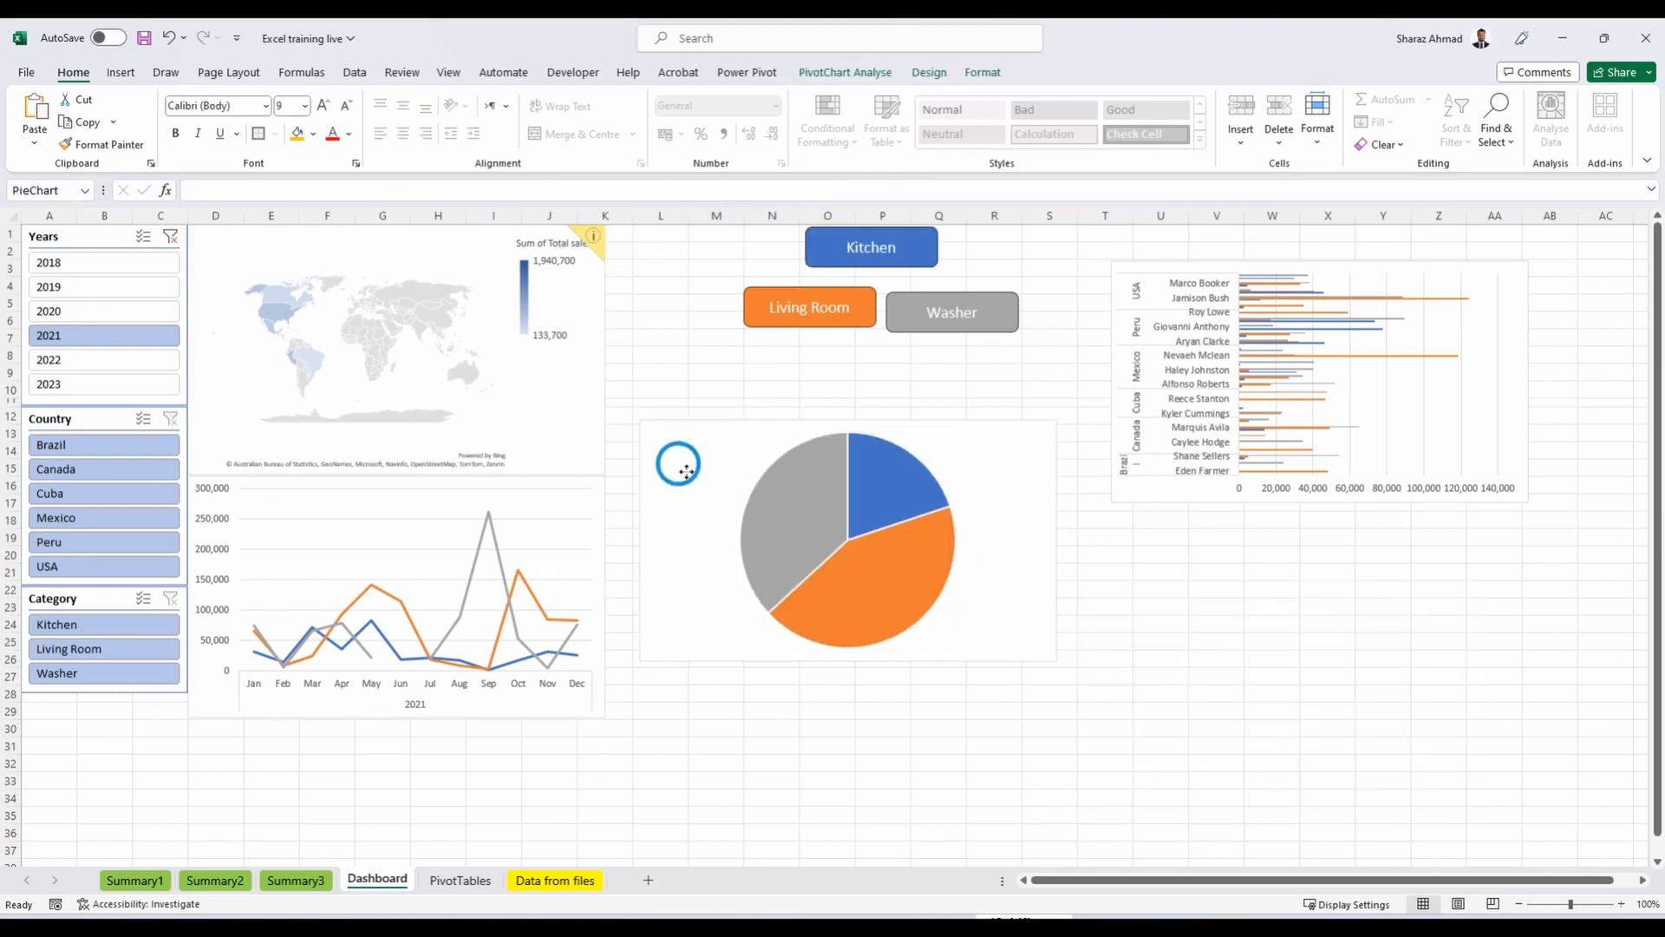
Stretch the bar chart taller so every customer name has room, and move it up to the first row.
left_click(1325, 498)
left_click_drag(1319, 501, 1320, 779)
left_click_drag(1347, 680, 1320, 652)
Set the map chart's map area to Only regions with data and its map labels to Best fit only.
left_click(324, 300)
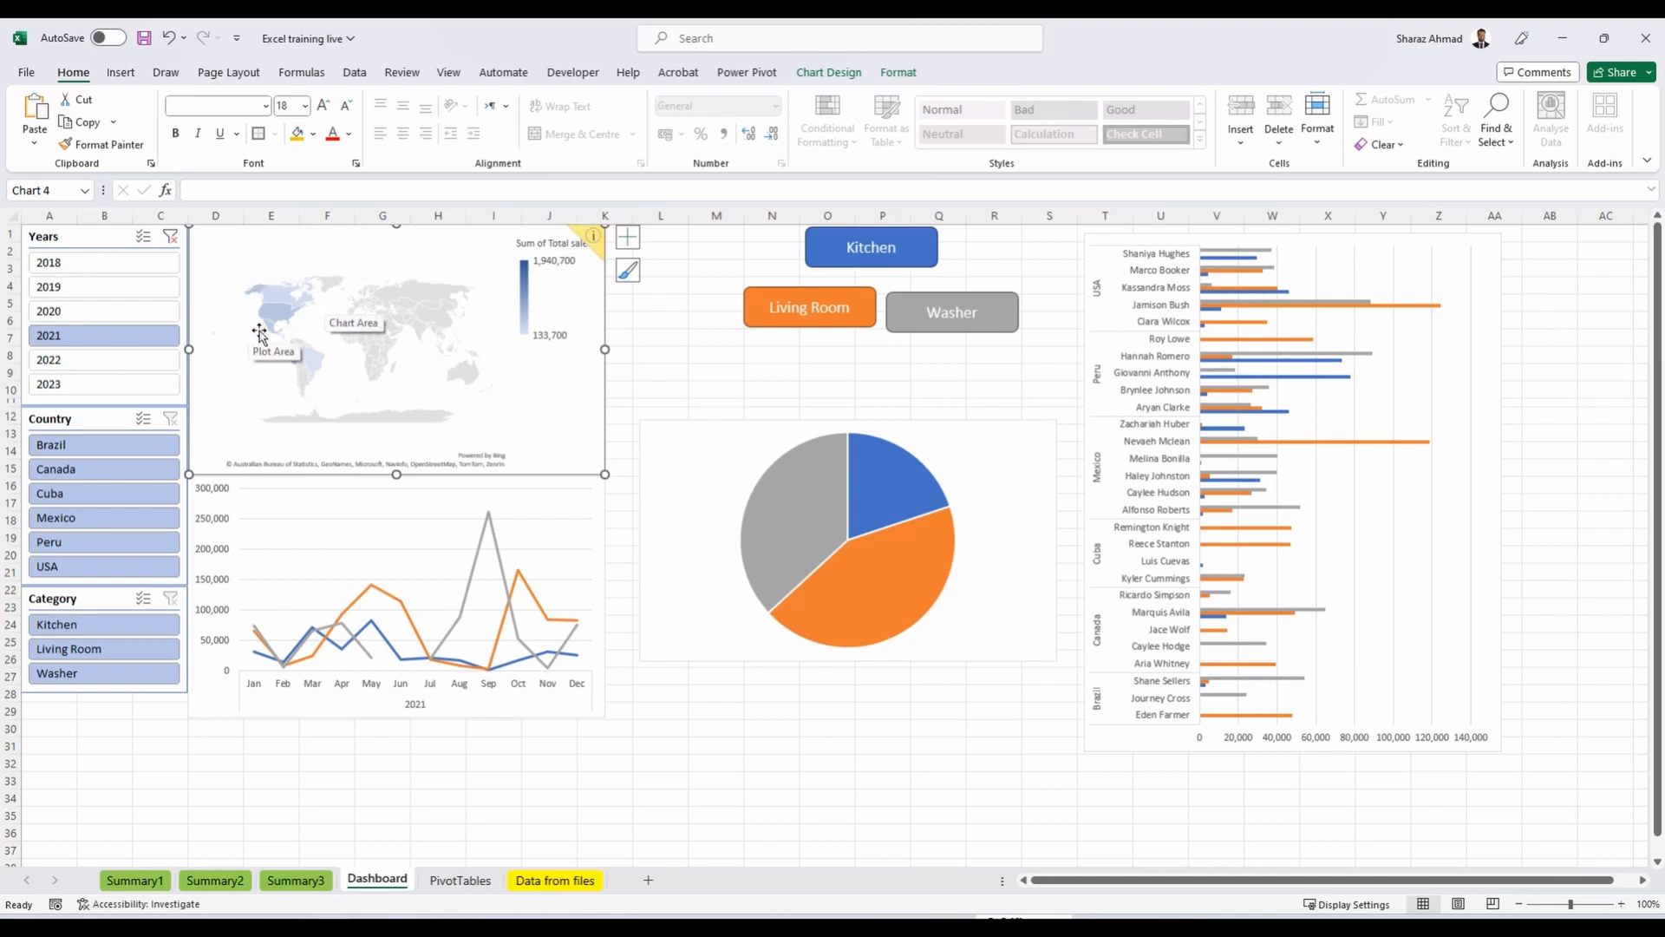
double_click(336, 357)
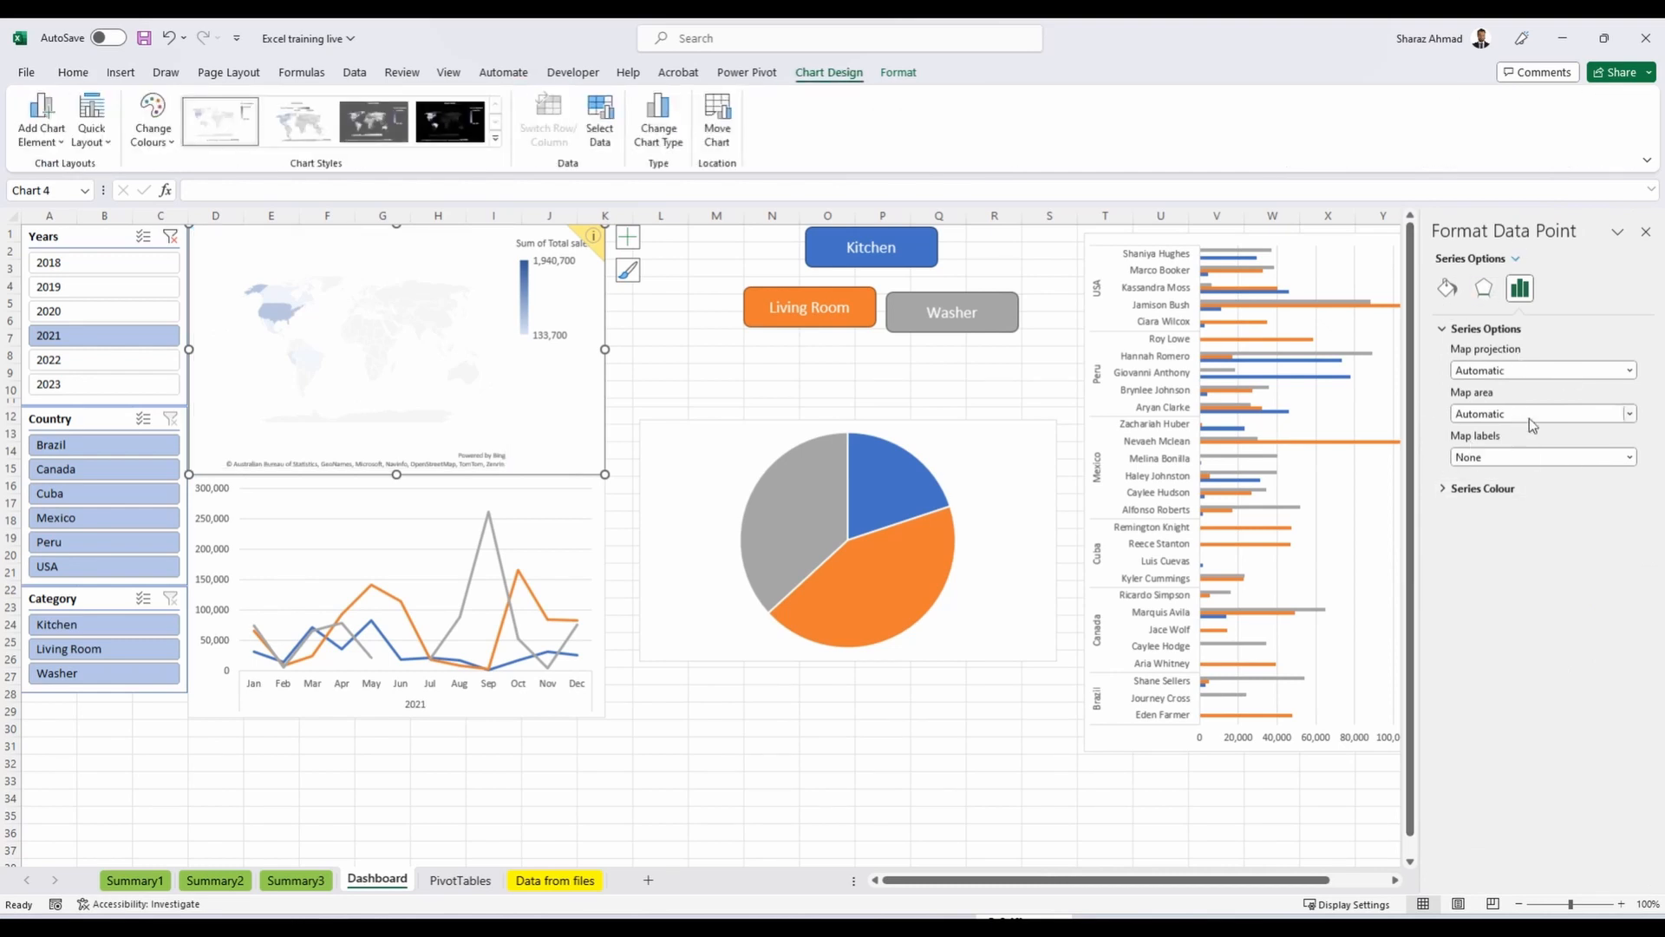
left_click(1629, 414)
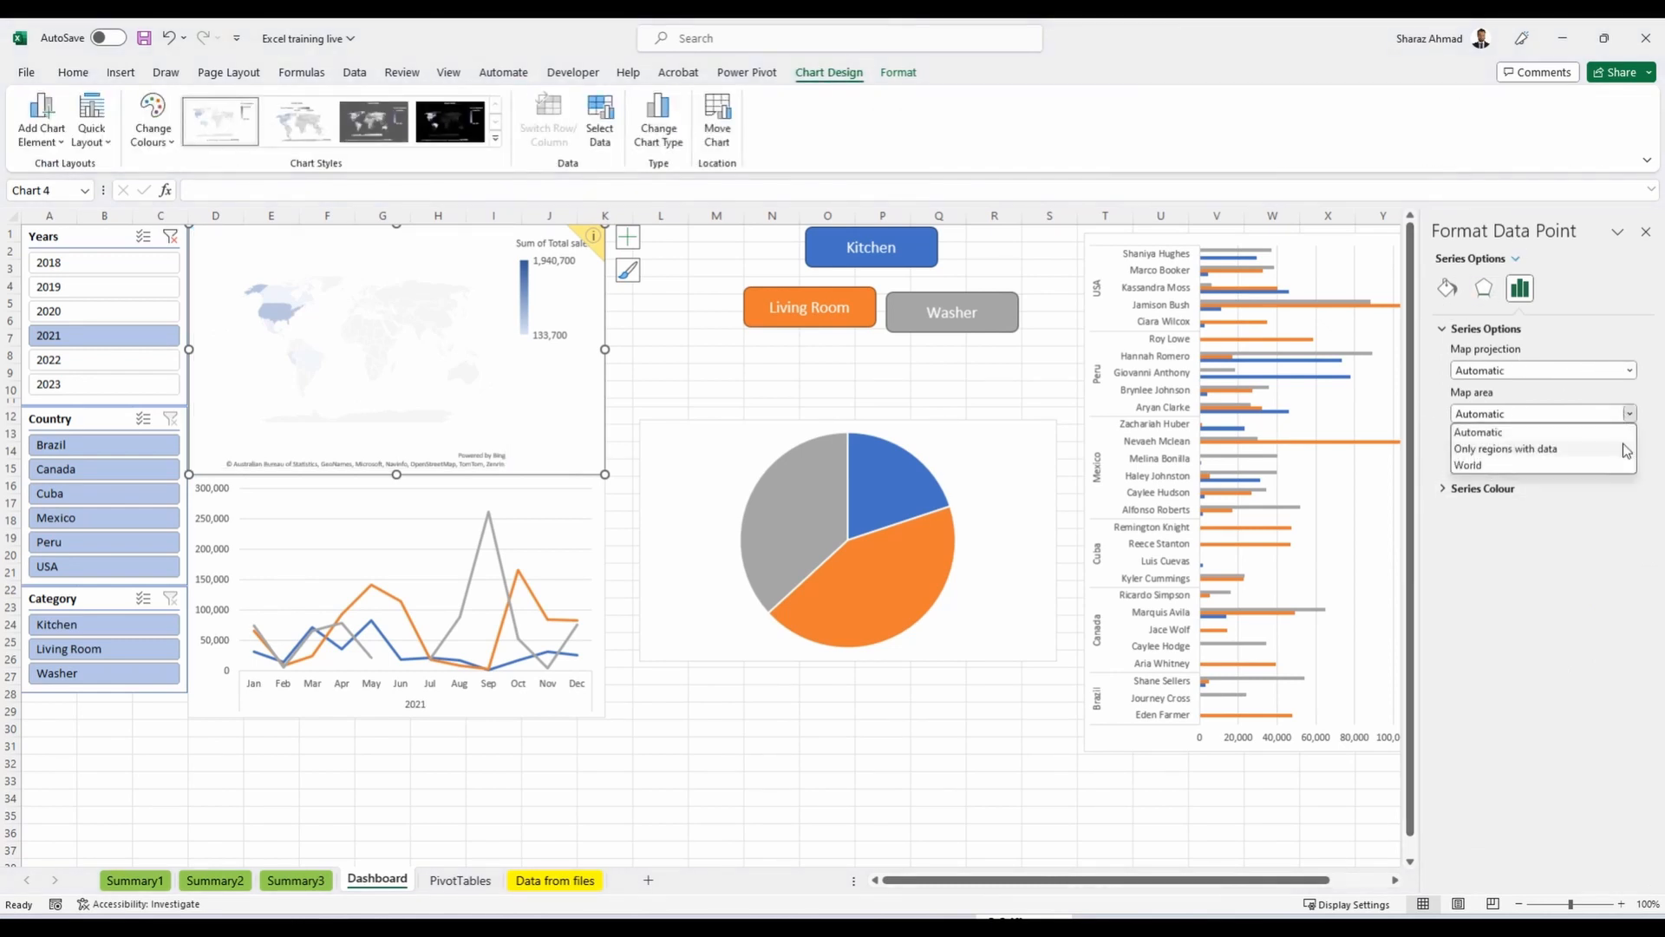
left_click(1486, 451)
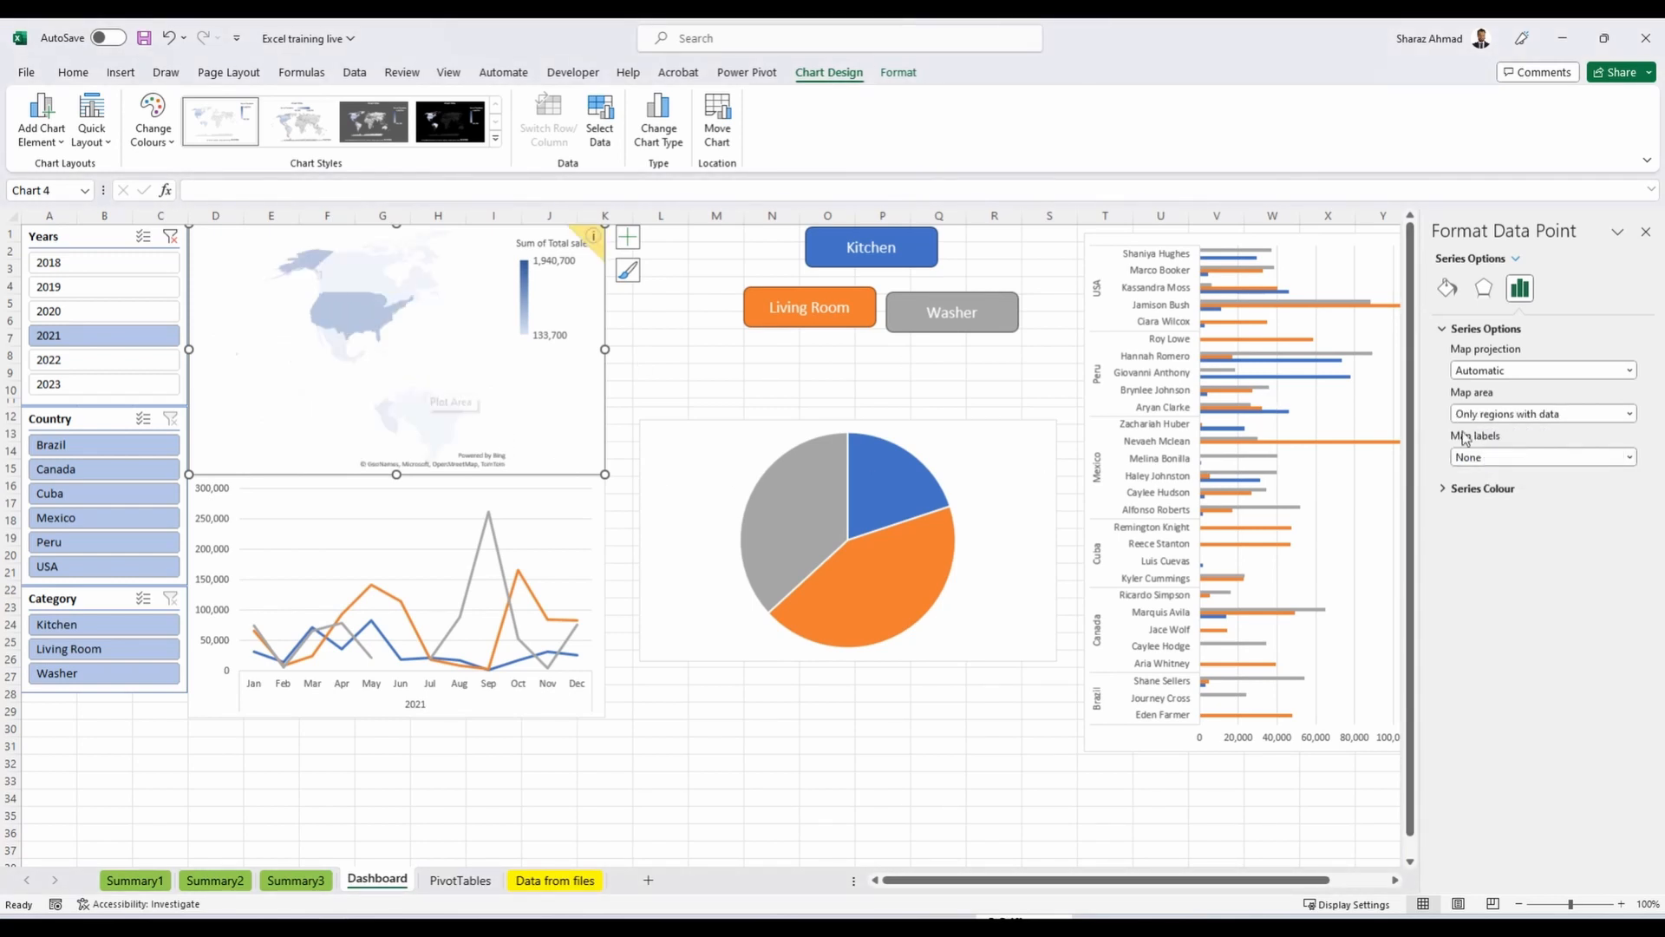
left_click(1629, 459)
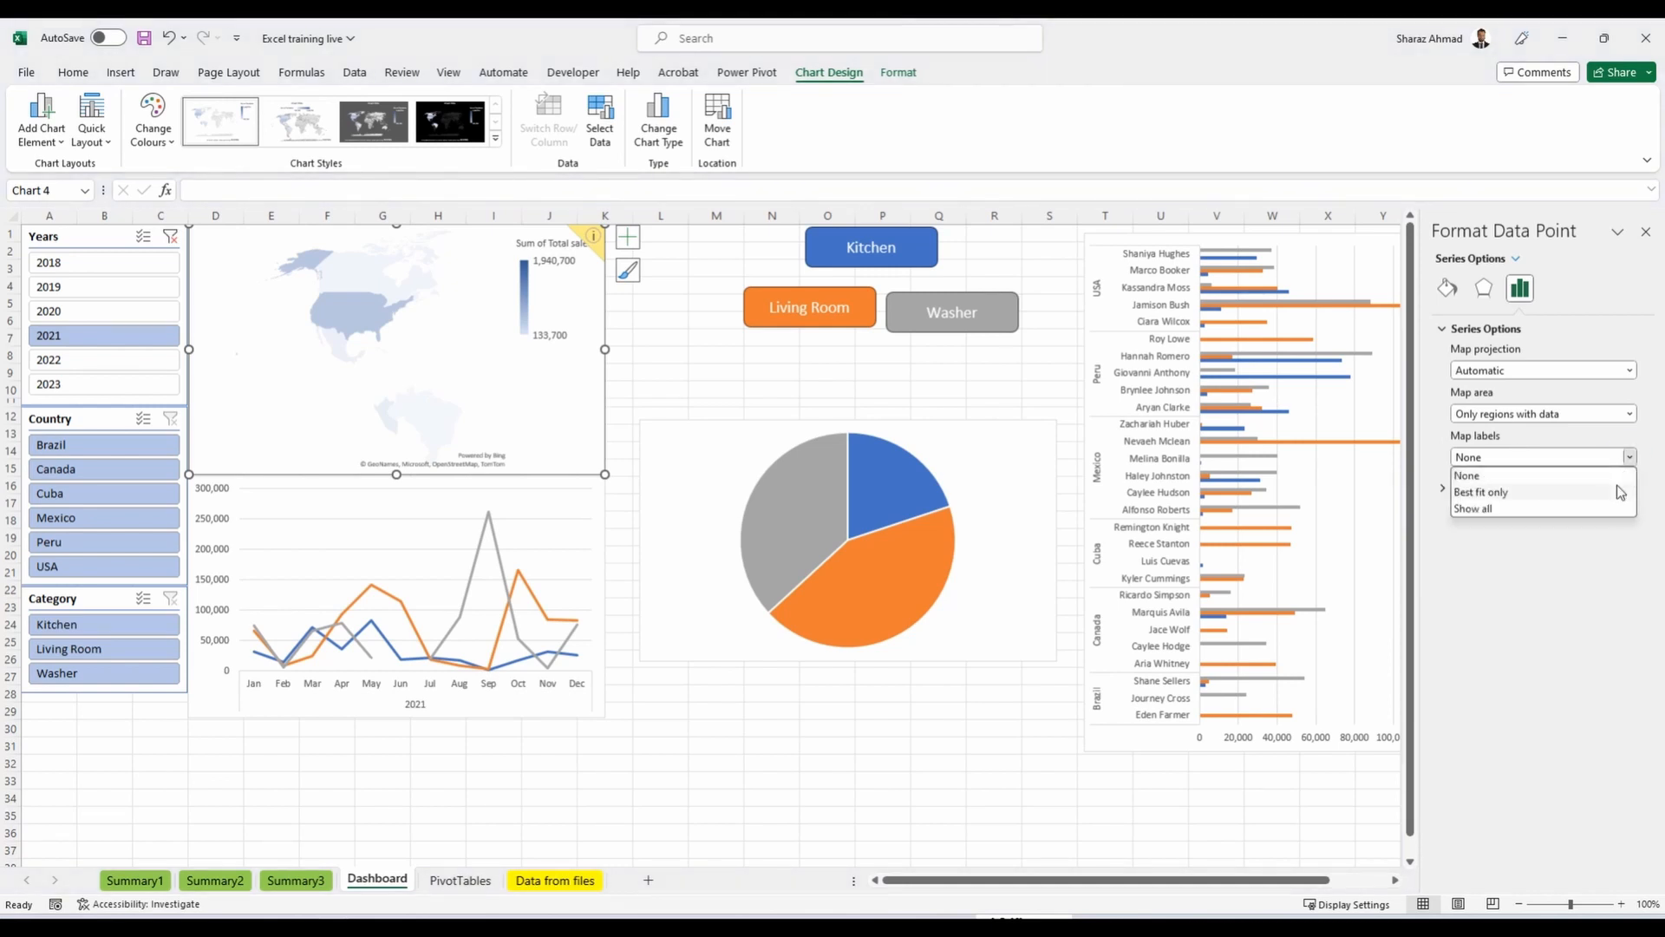
left_click(1542, 506)
left_click(1538, 496)
Set the map projection to Robinson and show data labels on the map chart.
left_click(1543, 370)
left_click(1542, 411)
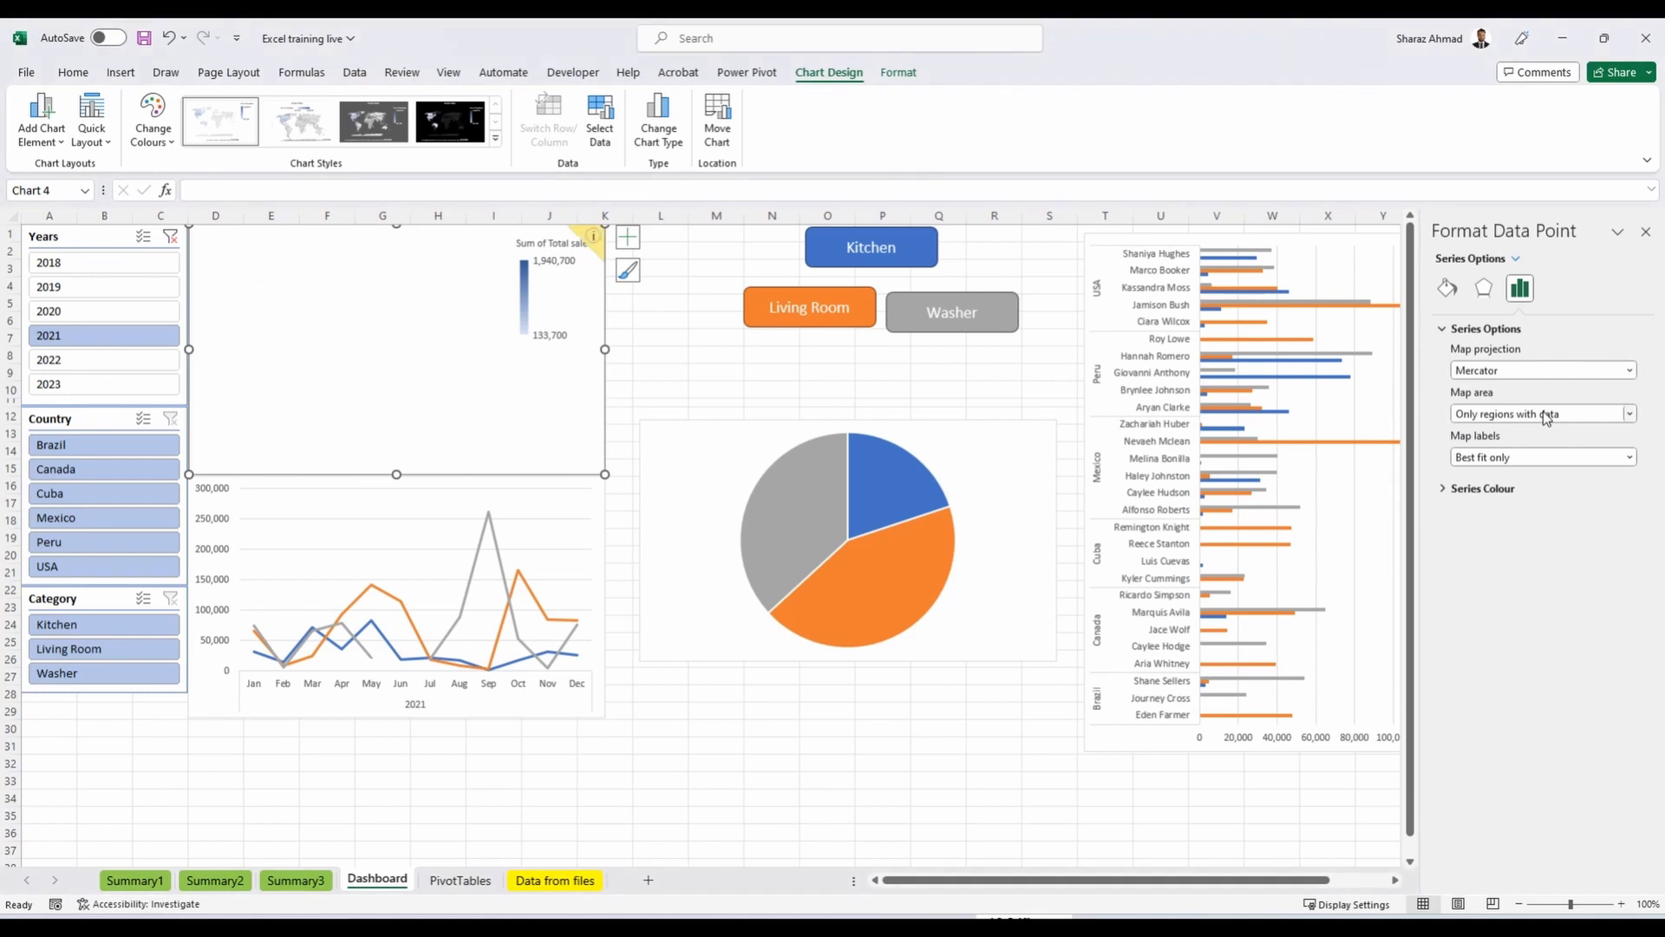
left_click(1563, 373)
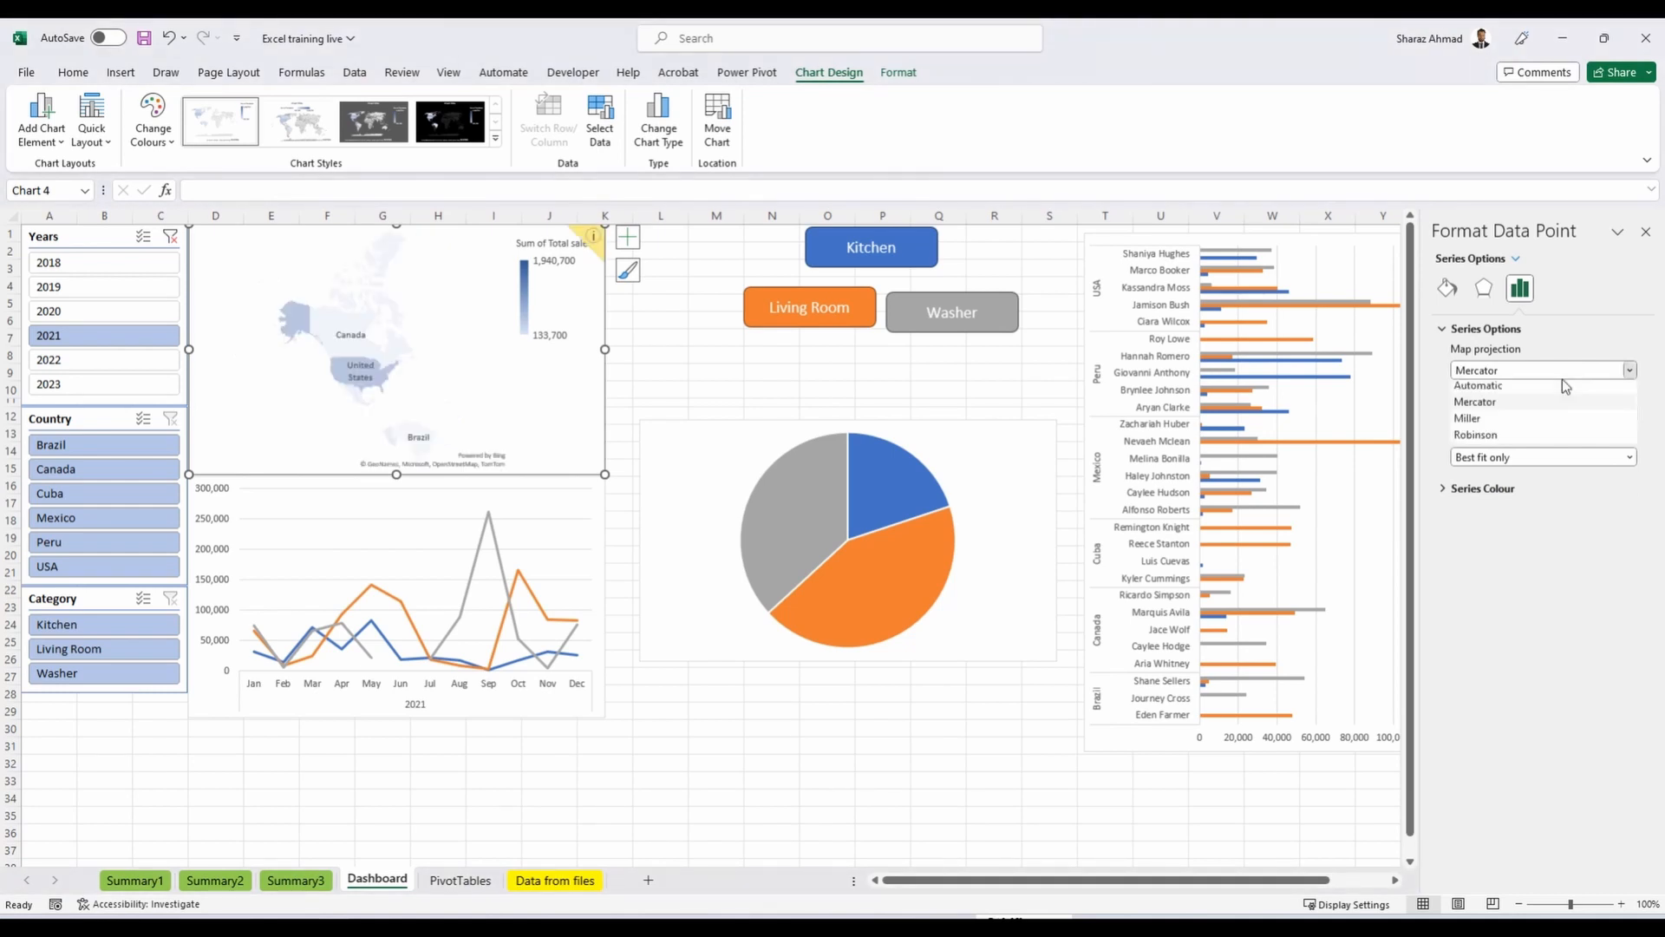
left_click(1559, 422)
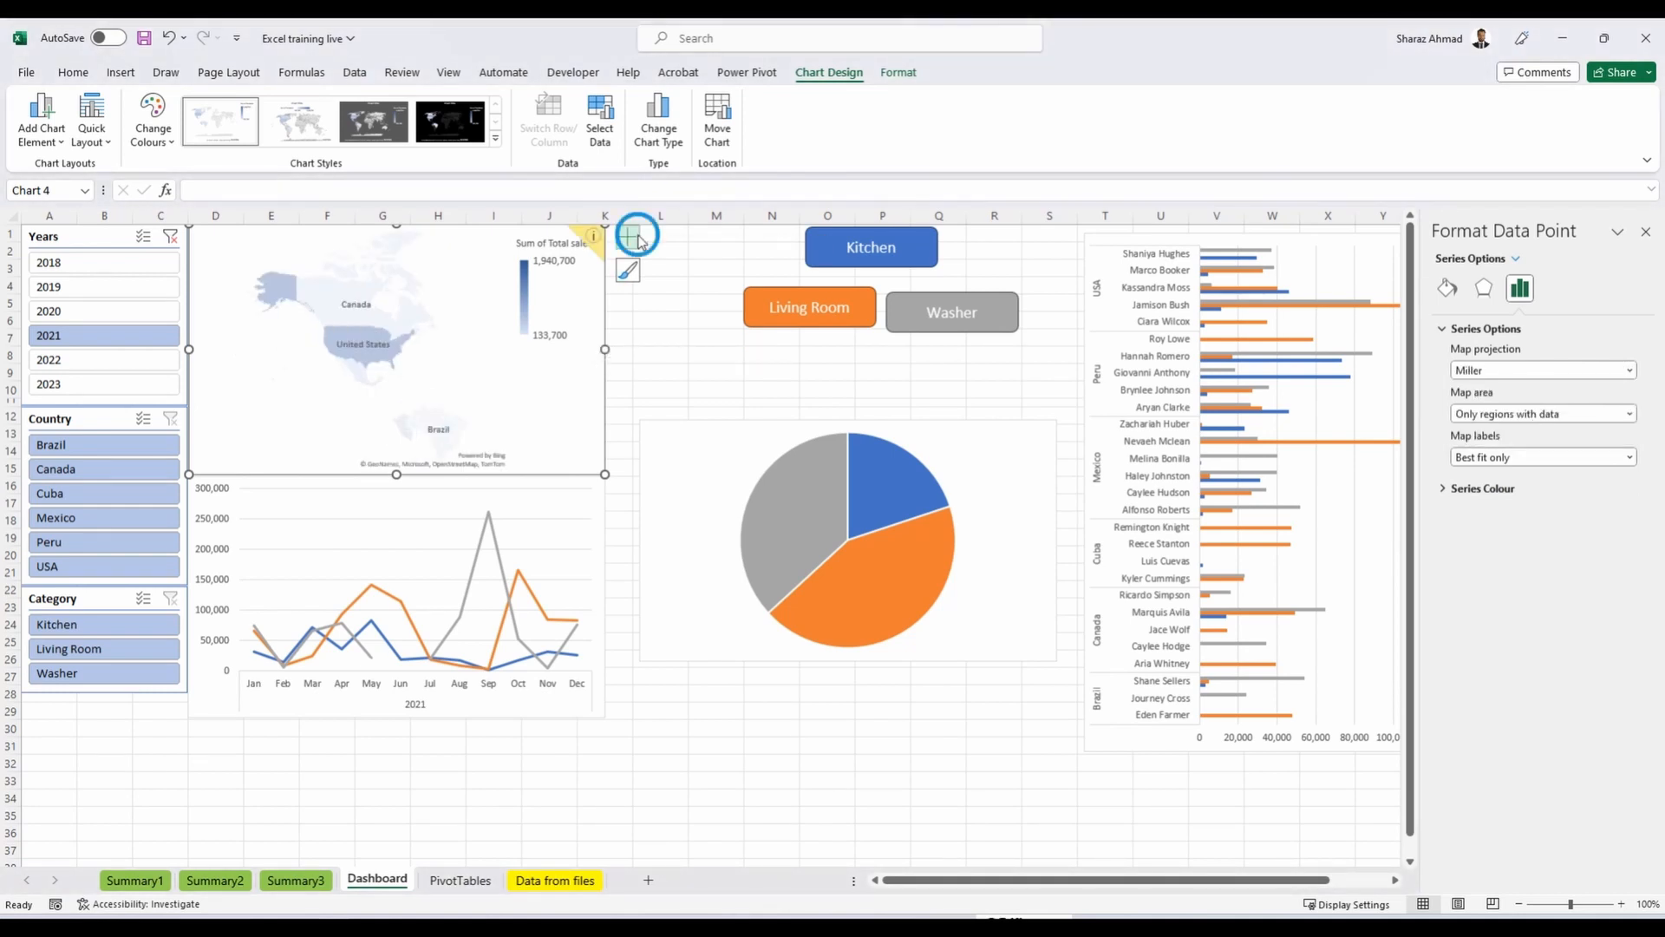
left_click(628, 236)
left_click(671, 276)
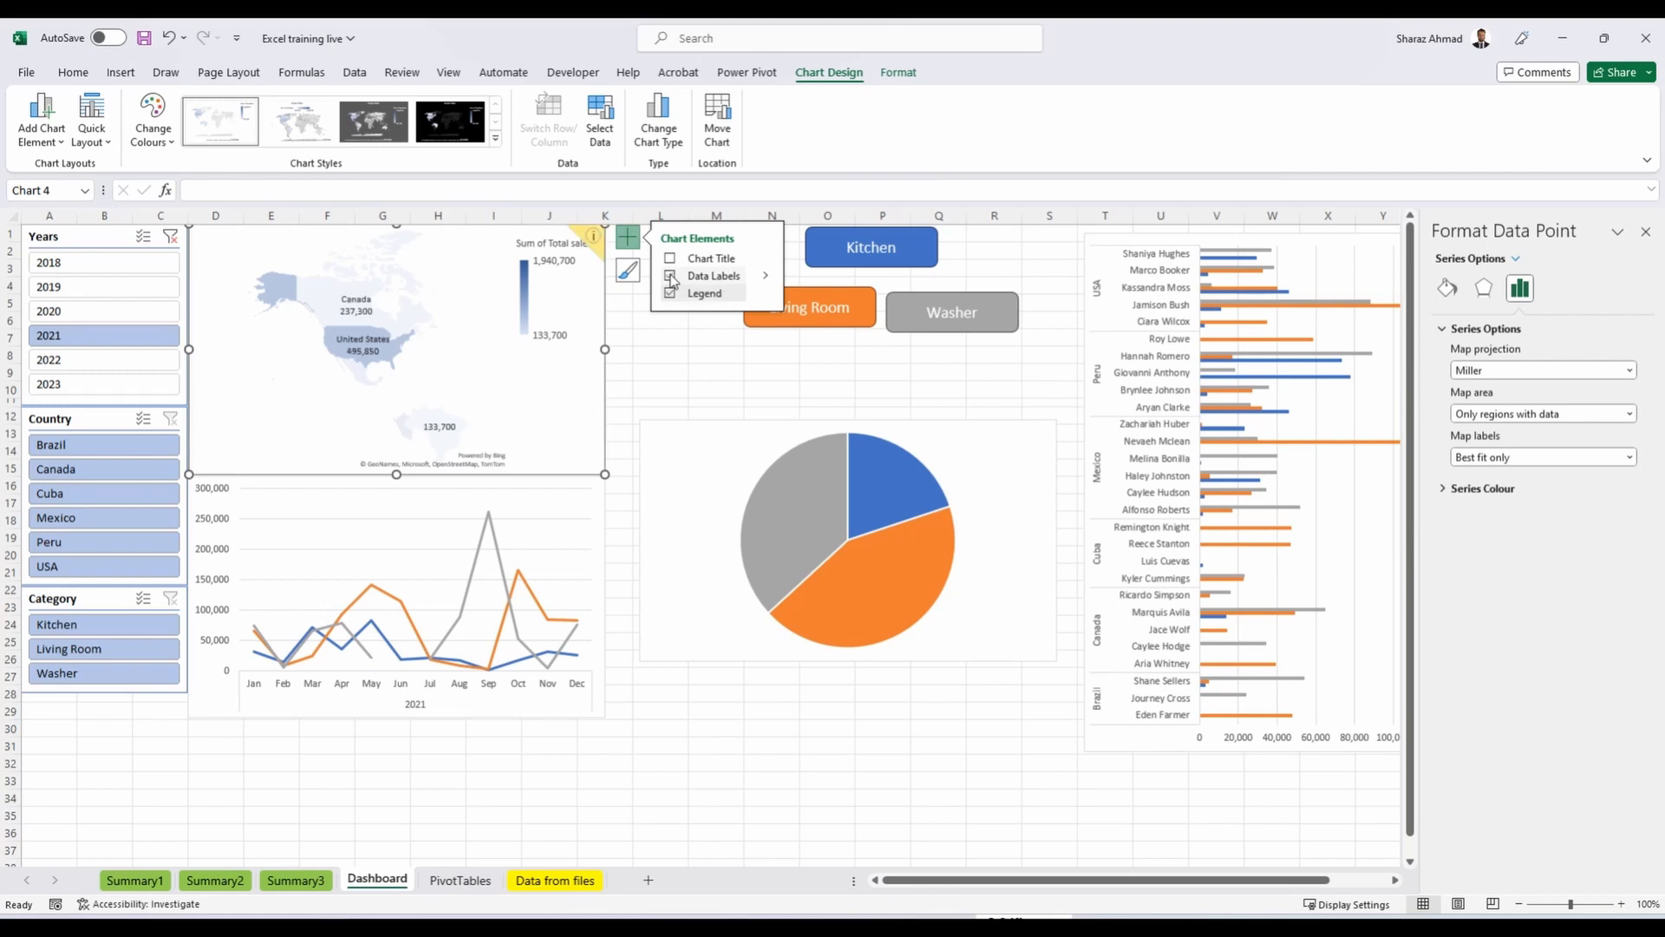
key("Down")
left_click(764, 403)
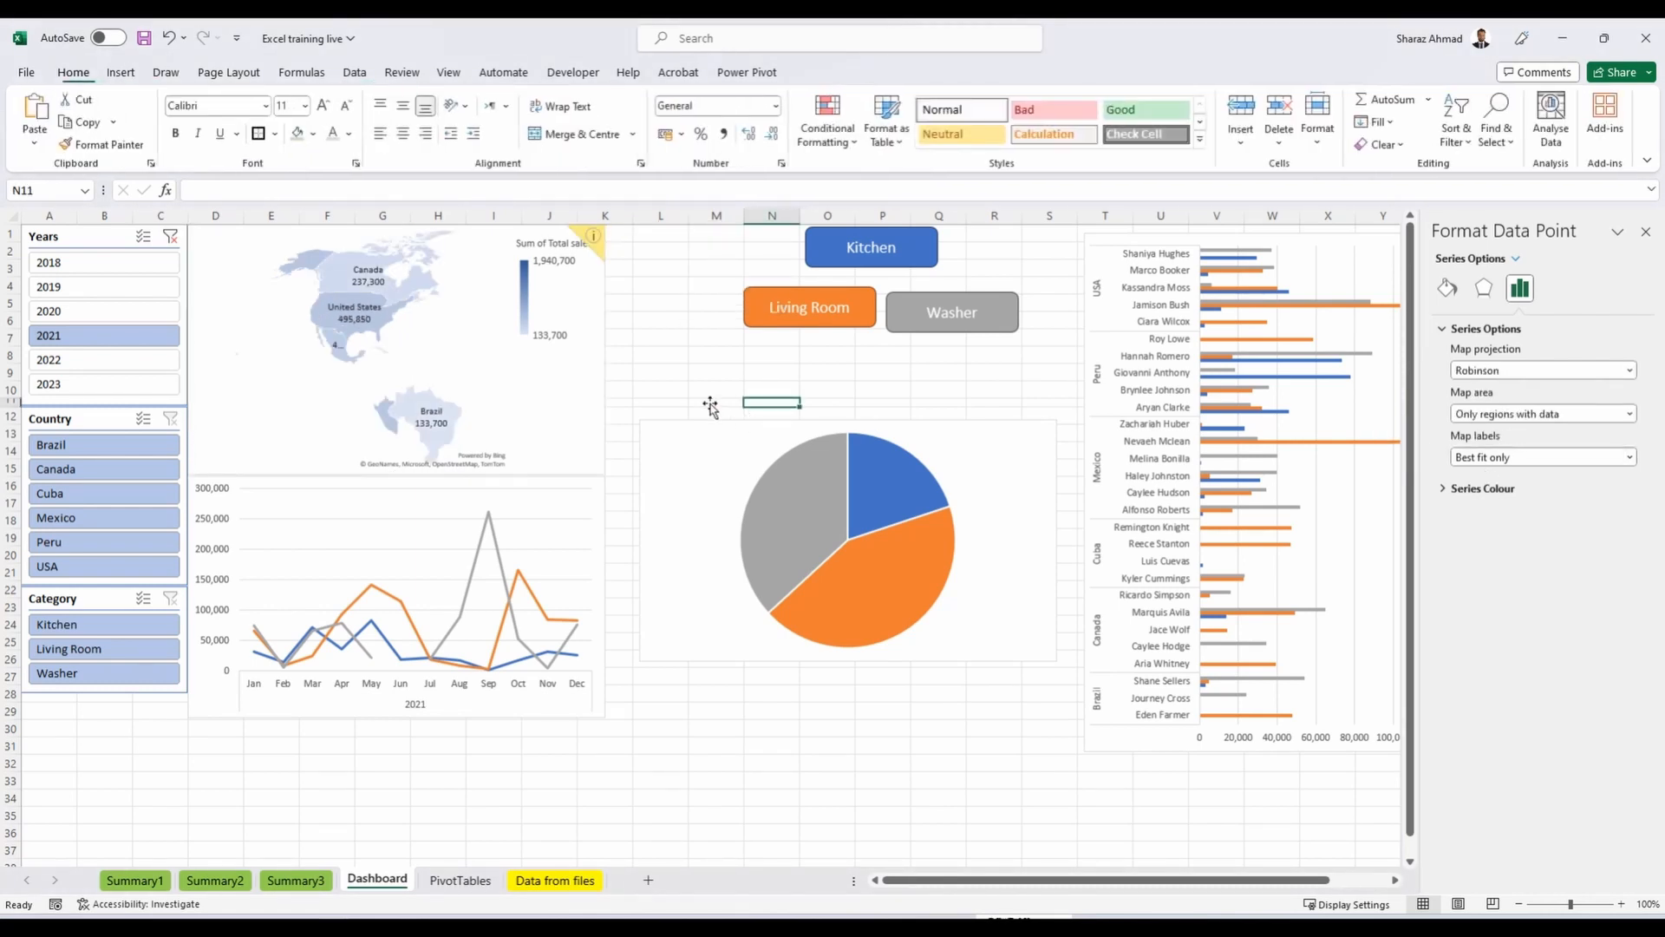
Add data labels to the pie chart.
left_click(732, 446)
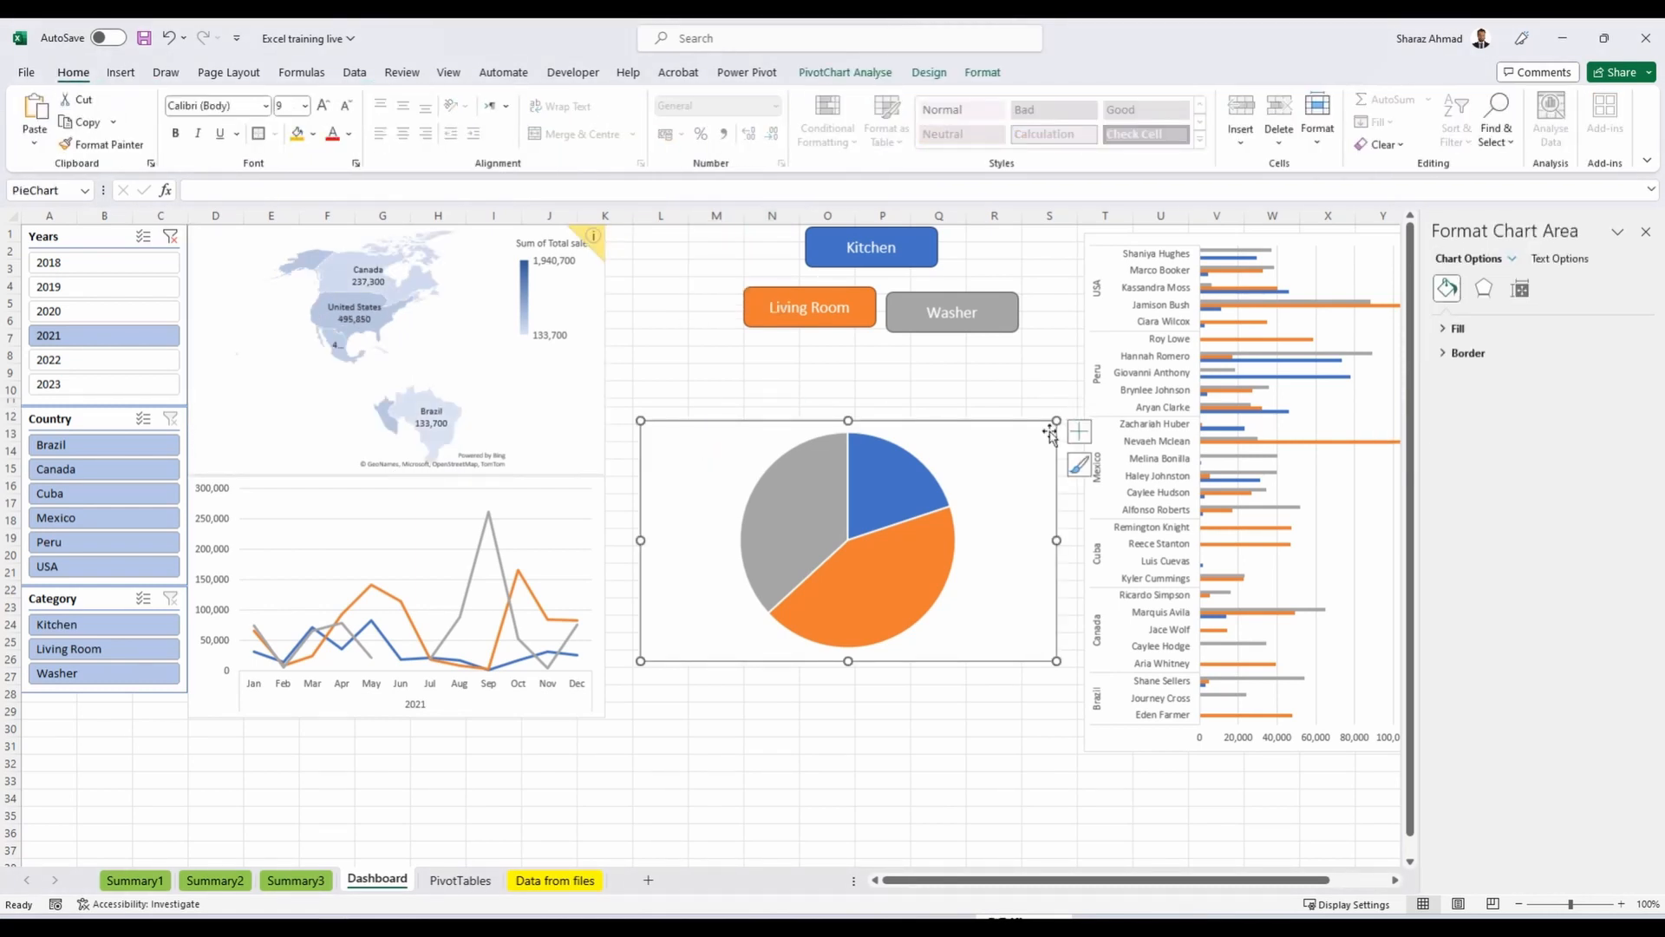
left_click(1079, 431)
left_click(1120, 471)
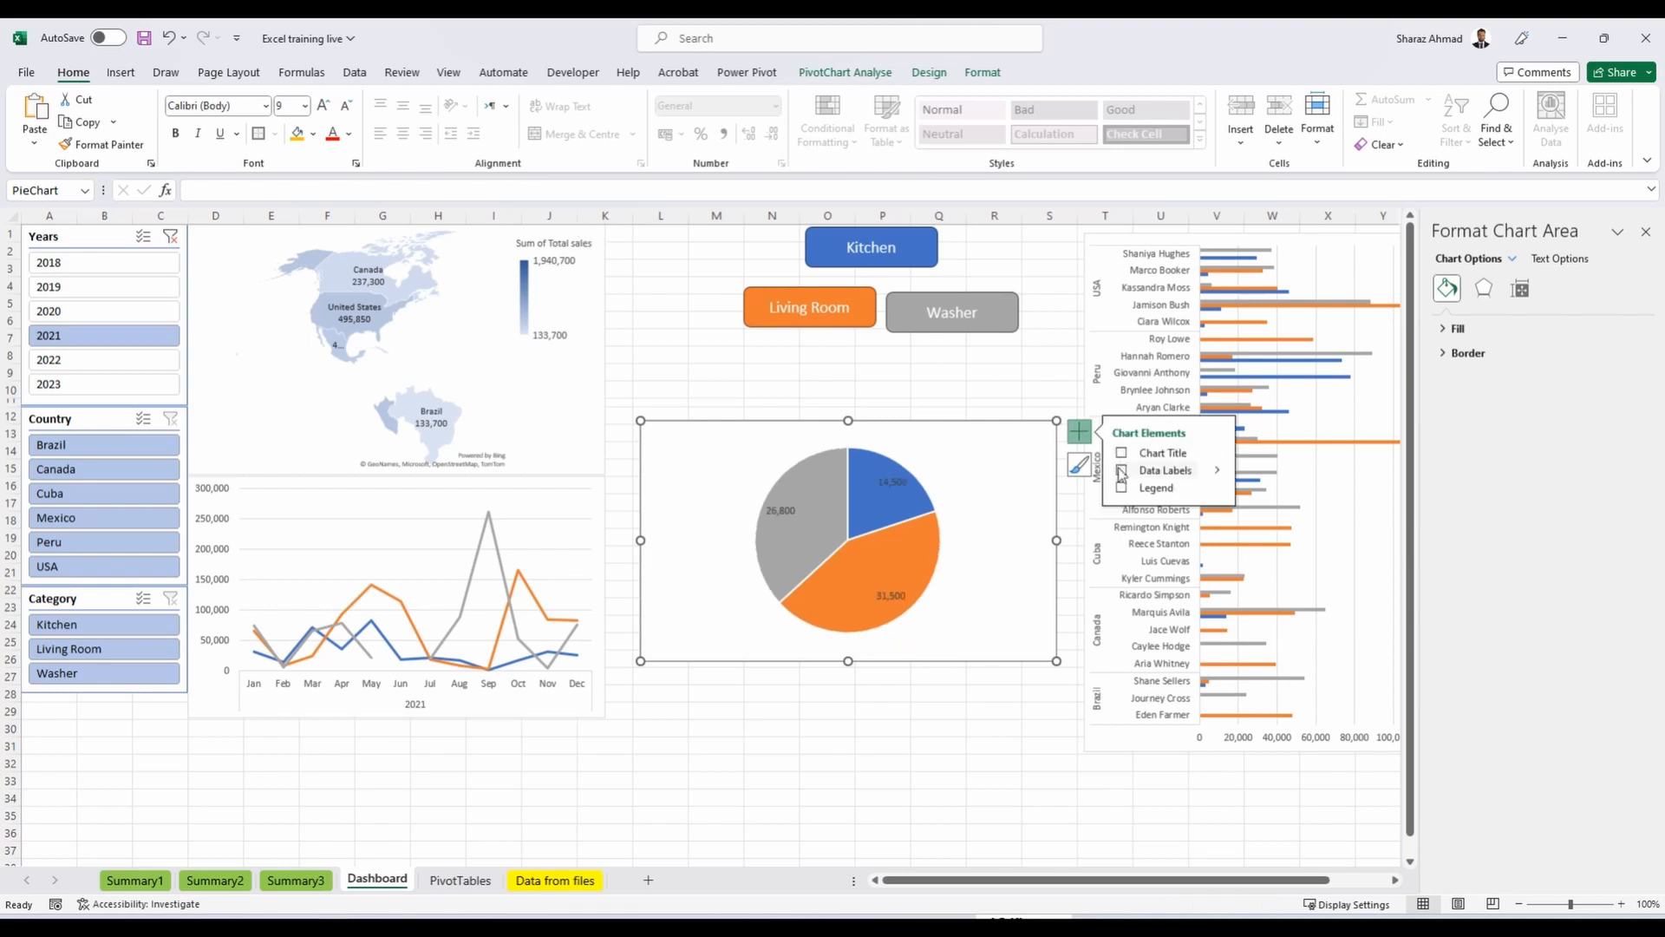
Show the percentage alongside the value in the pie chart's data labels, separated by a new line.
left_click(1511, 259)
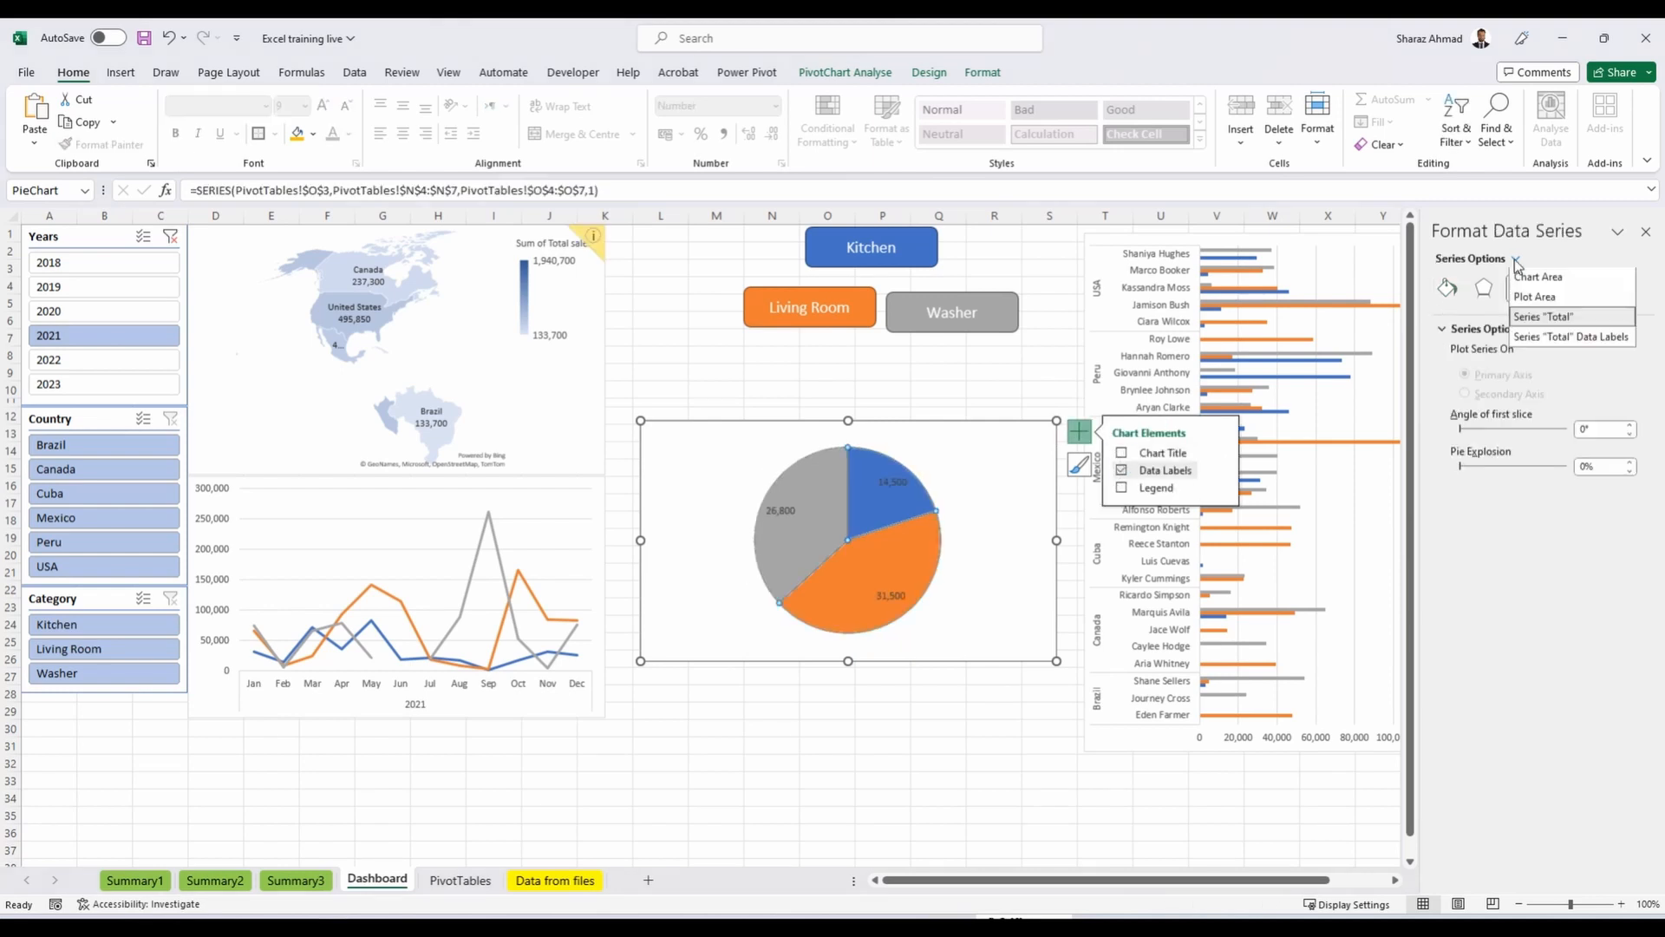
left_click(1544, 338)
left_click(1558, 292)
left_click(1465, 454)
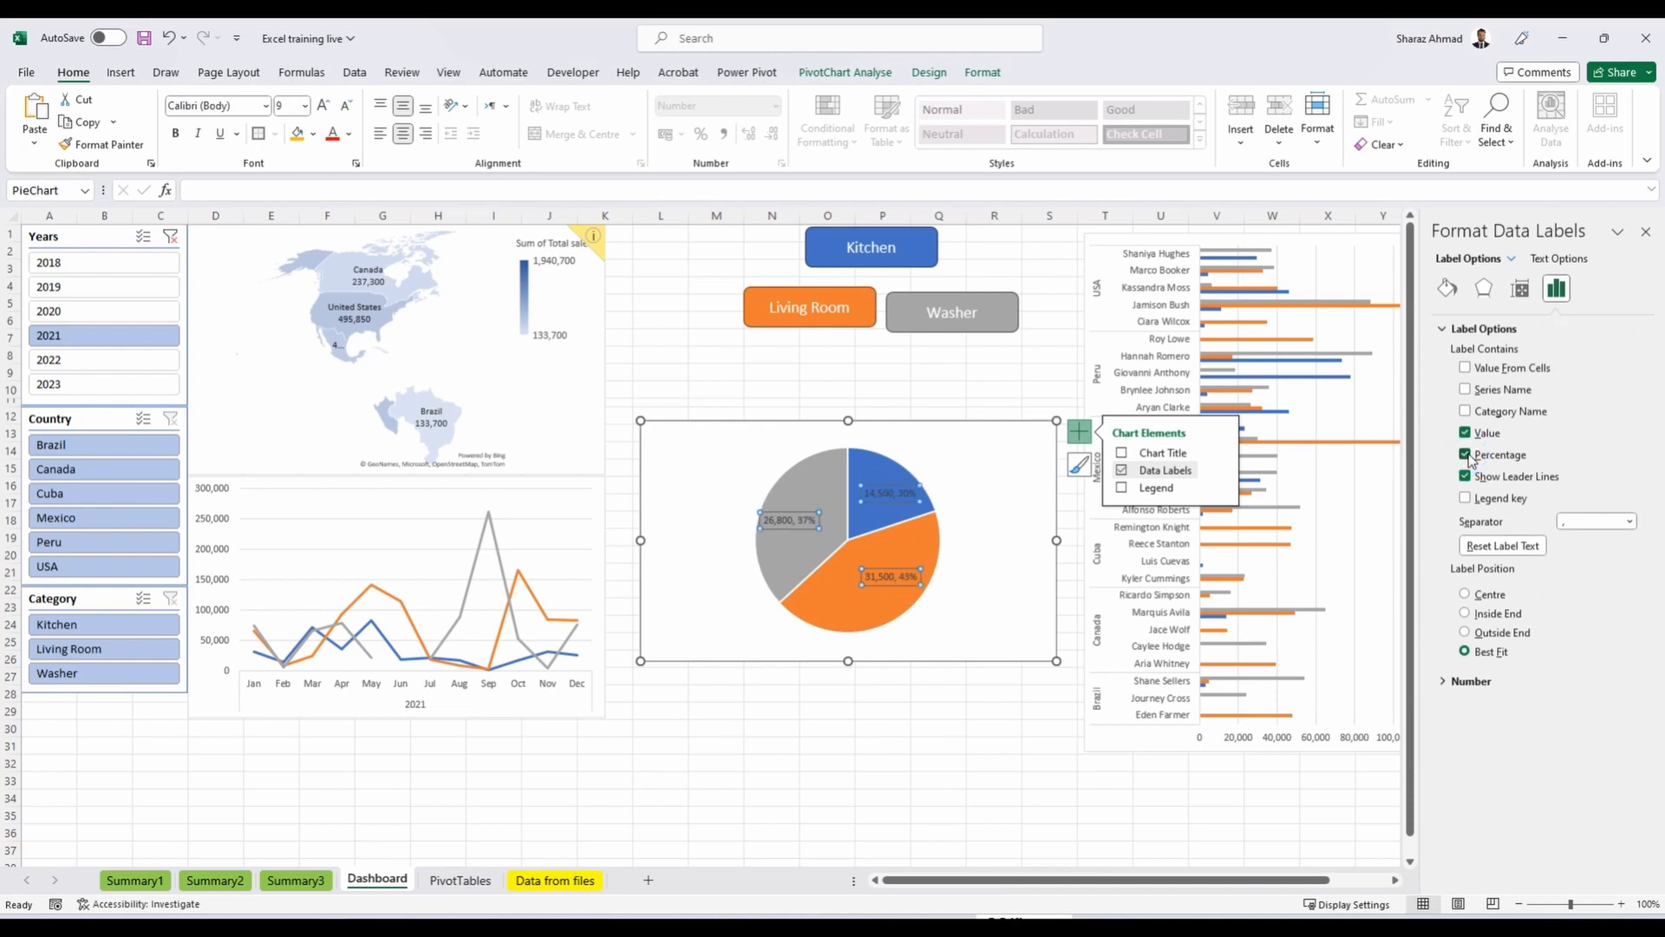
left_click(1630, 521)
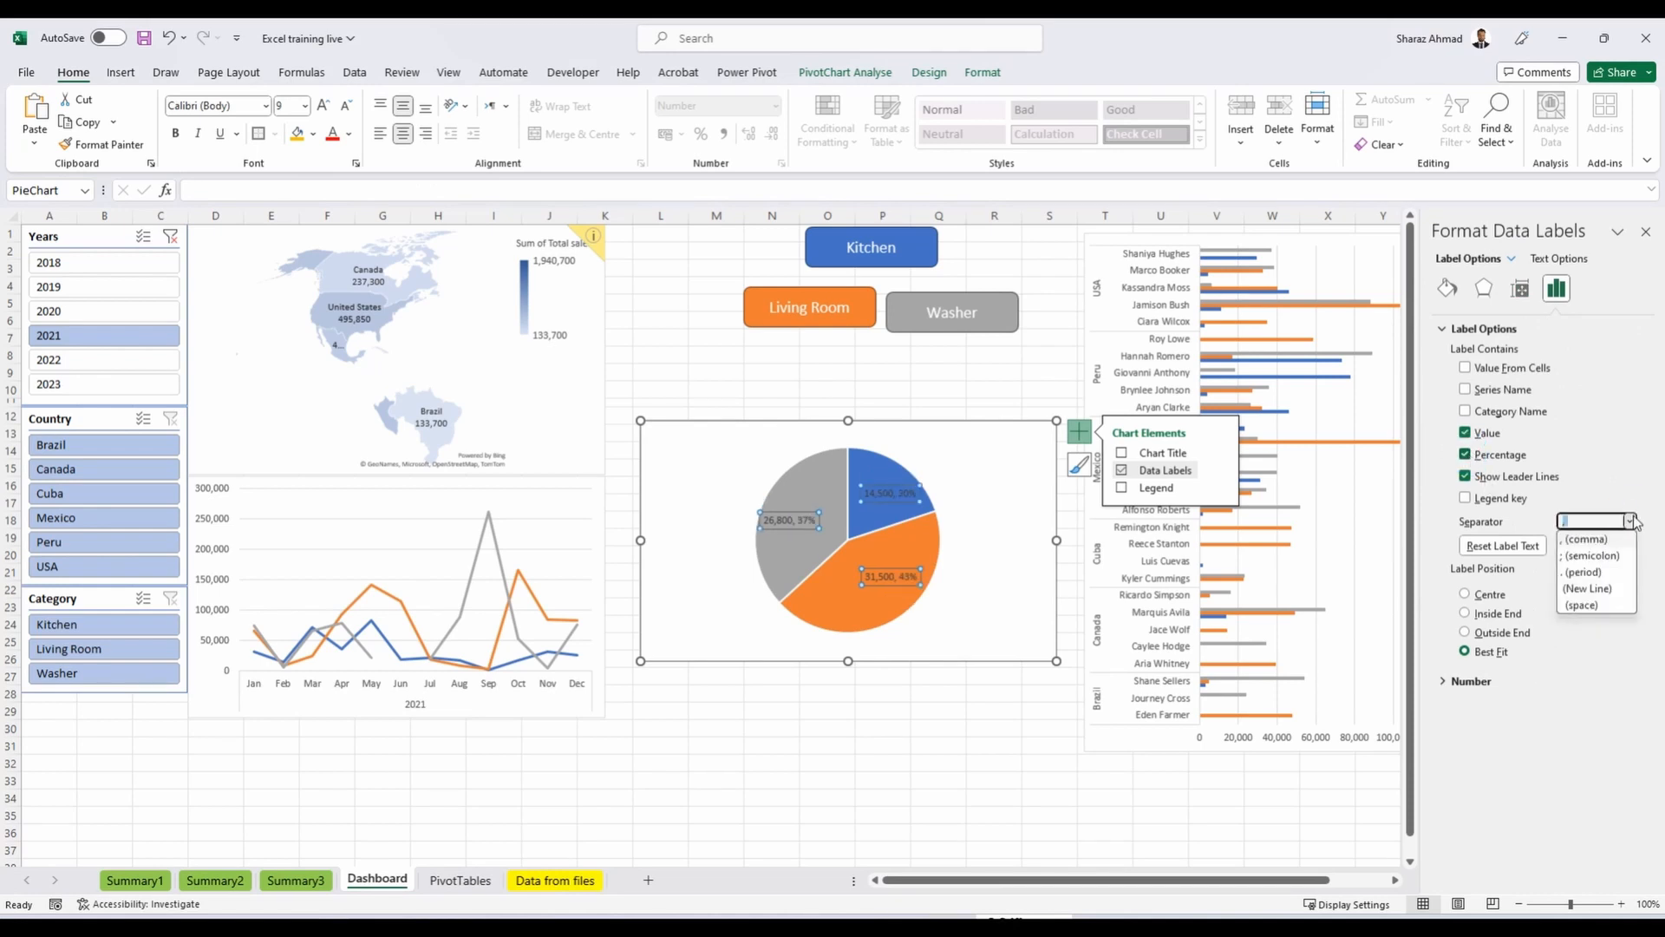
left_click(1588, 589)
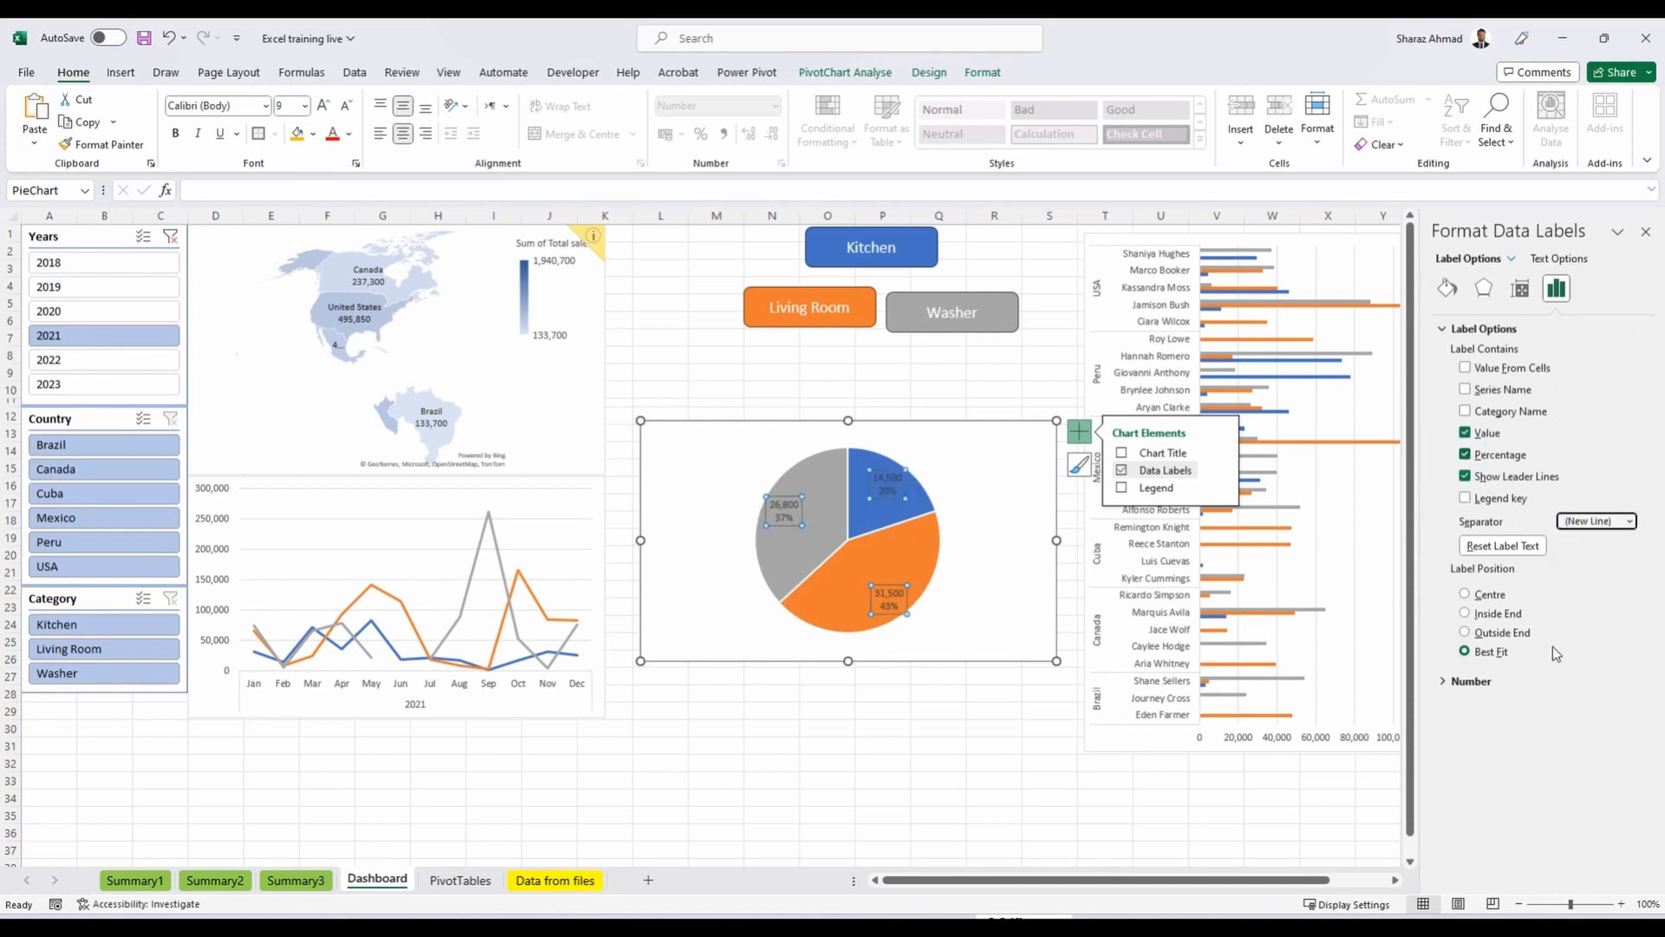
Make the pie chart's data labels bold.
left_click(952, 572)
left_click(890, 488)
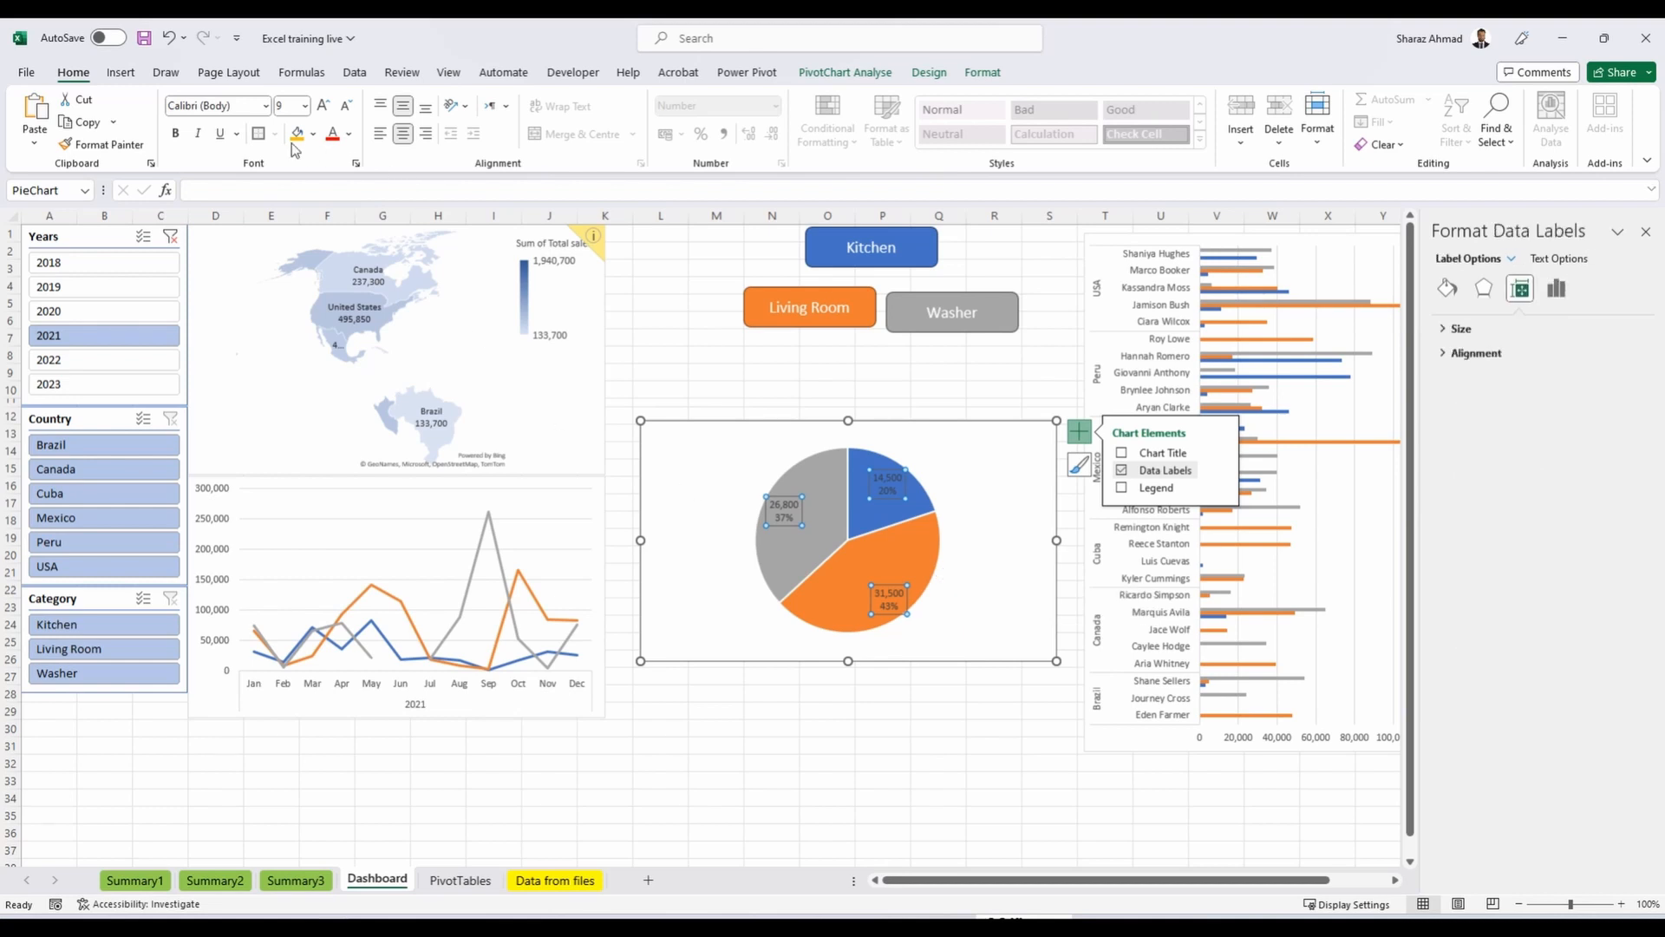
left_click(178, 137)
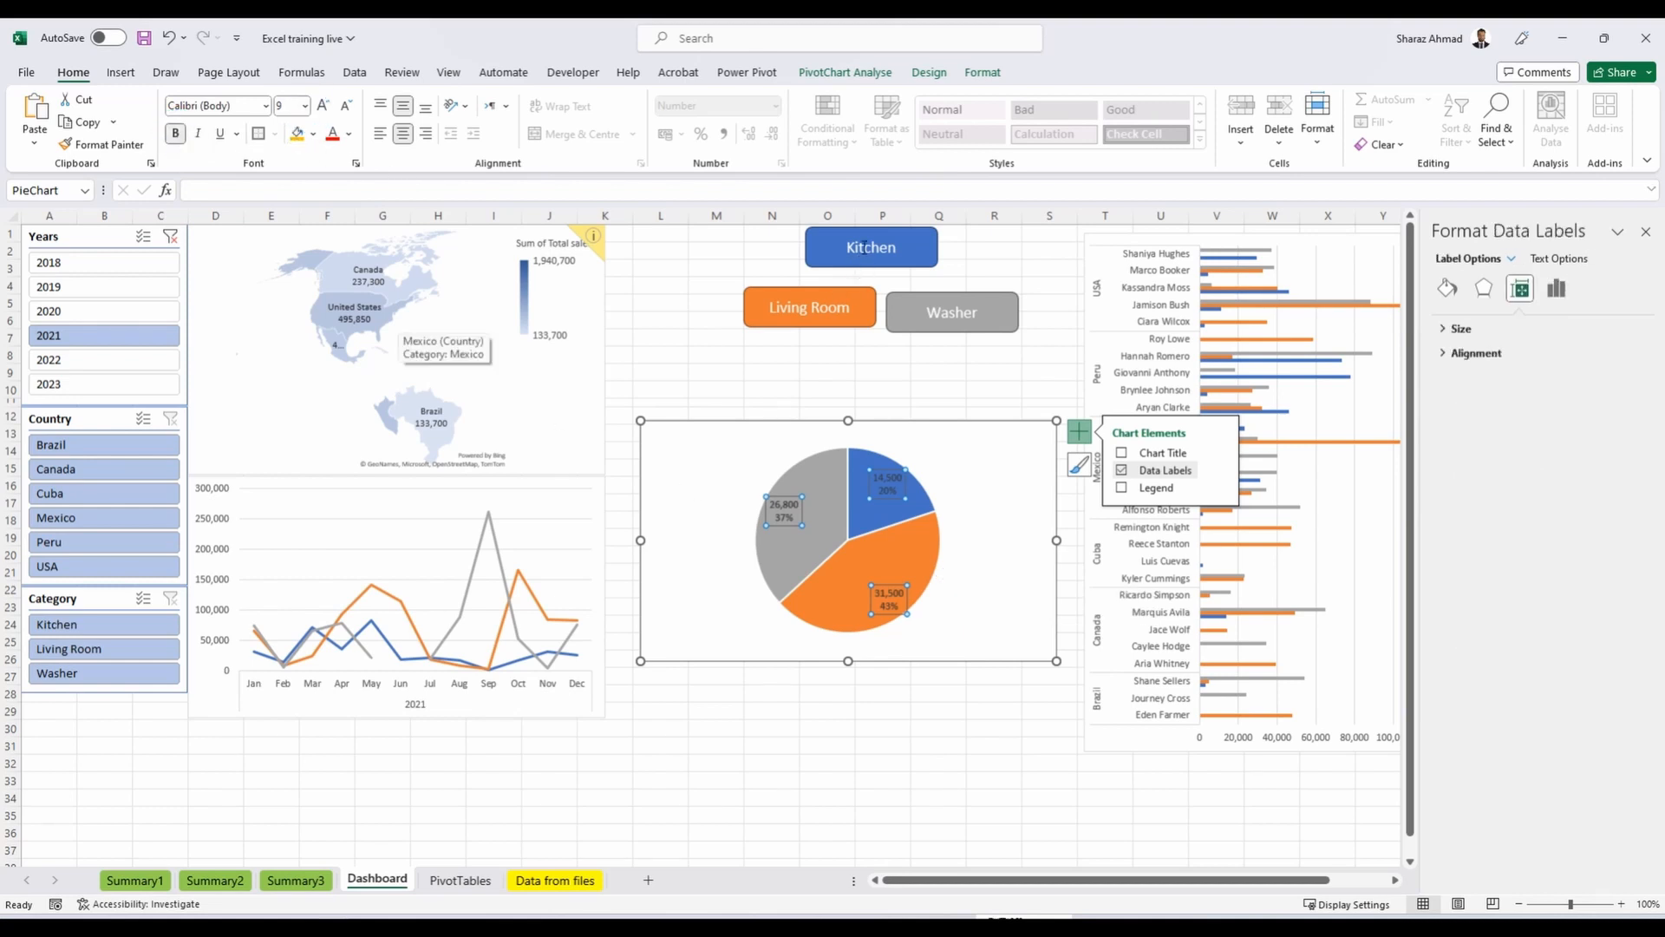
Line up the Kitchen, Living Room and Washer labels in a top row and place a smaller pie chart directly below.
left_click(803, 240)
left_click_drag(796, 238, 664, 259)
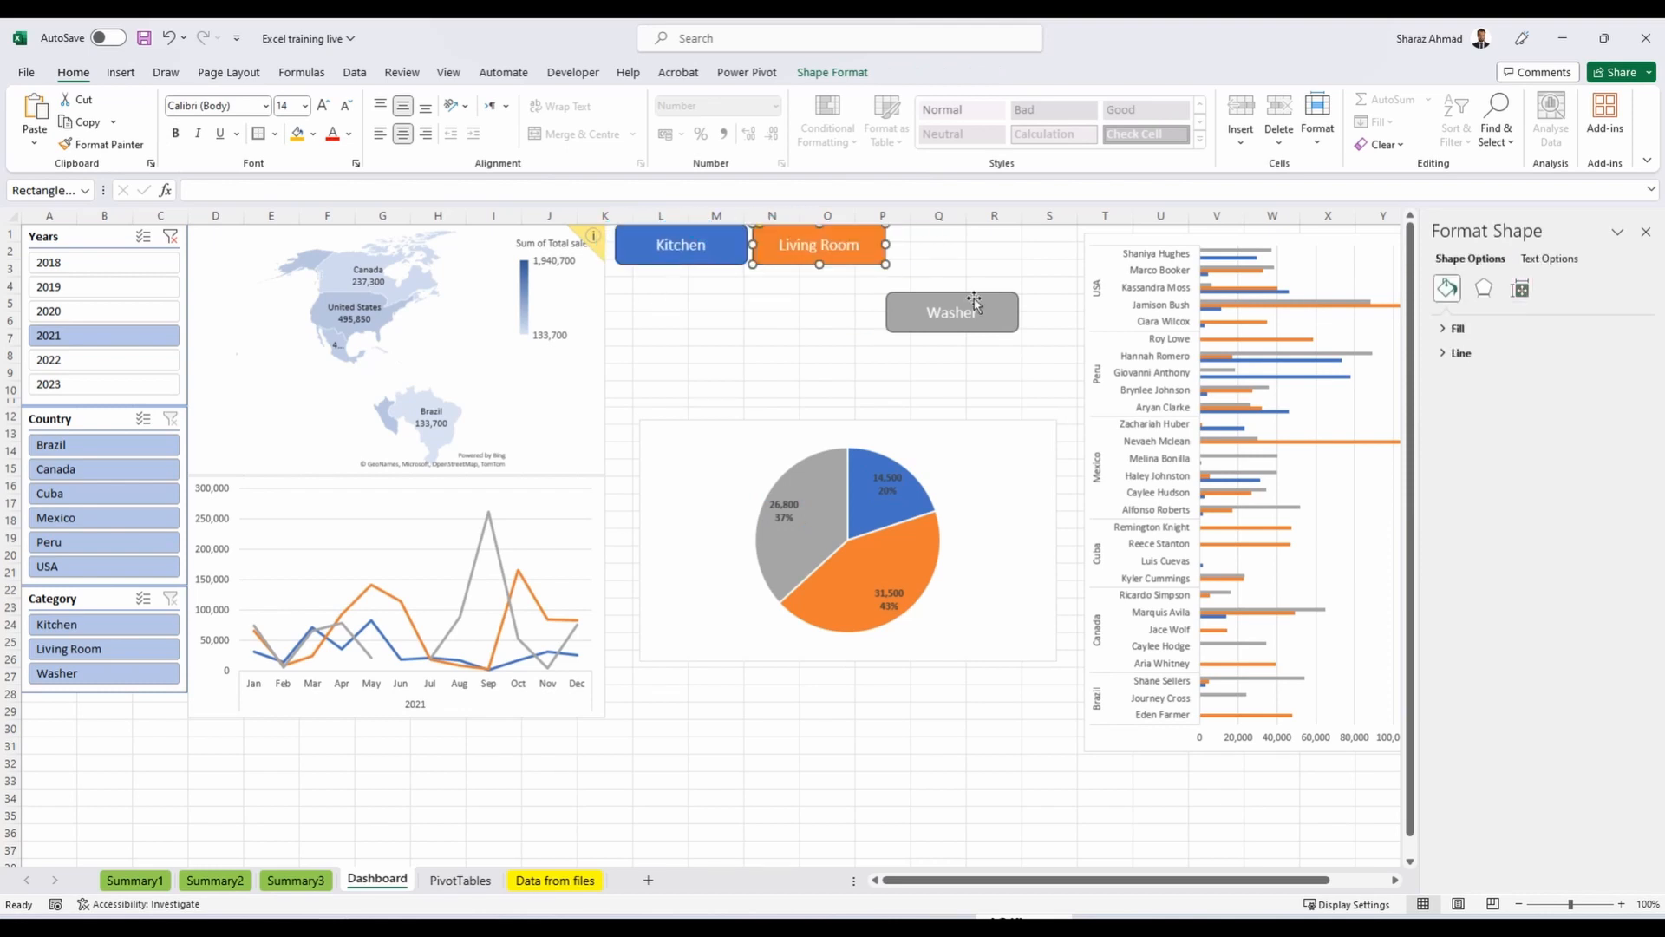
left_click_drag(971, 299, 987, 227)
left_click_drag(988, 442, 976, 305)
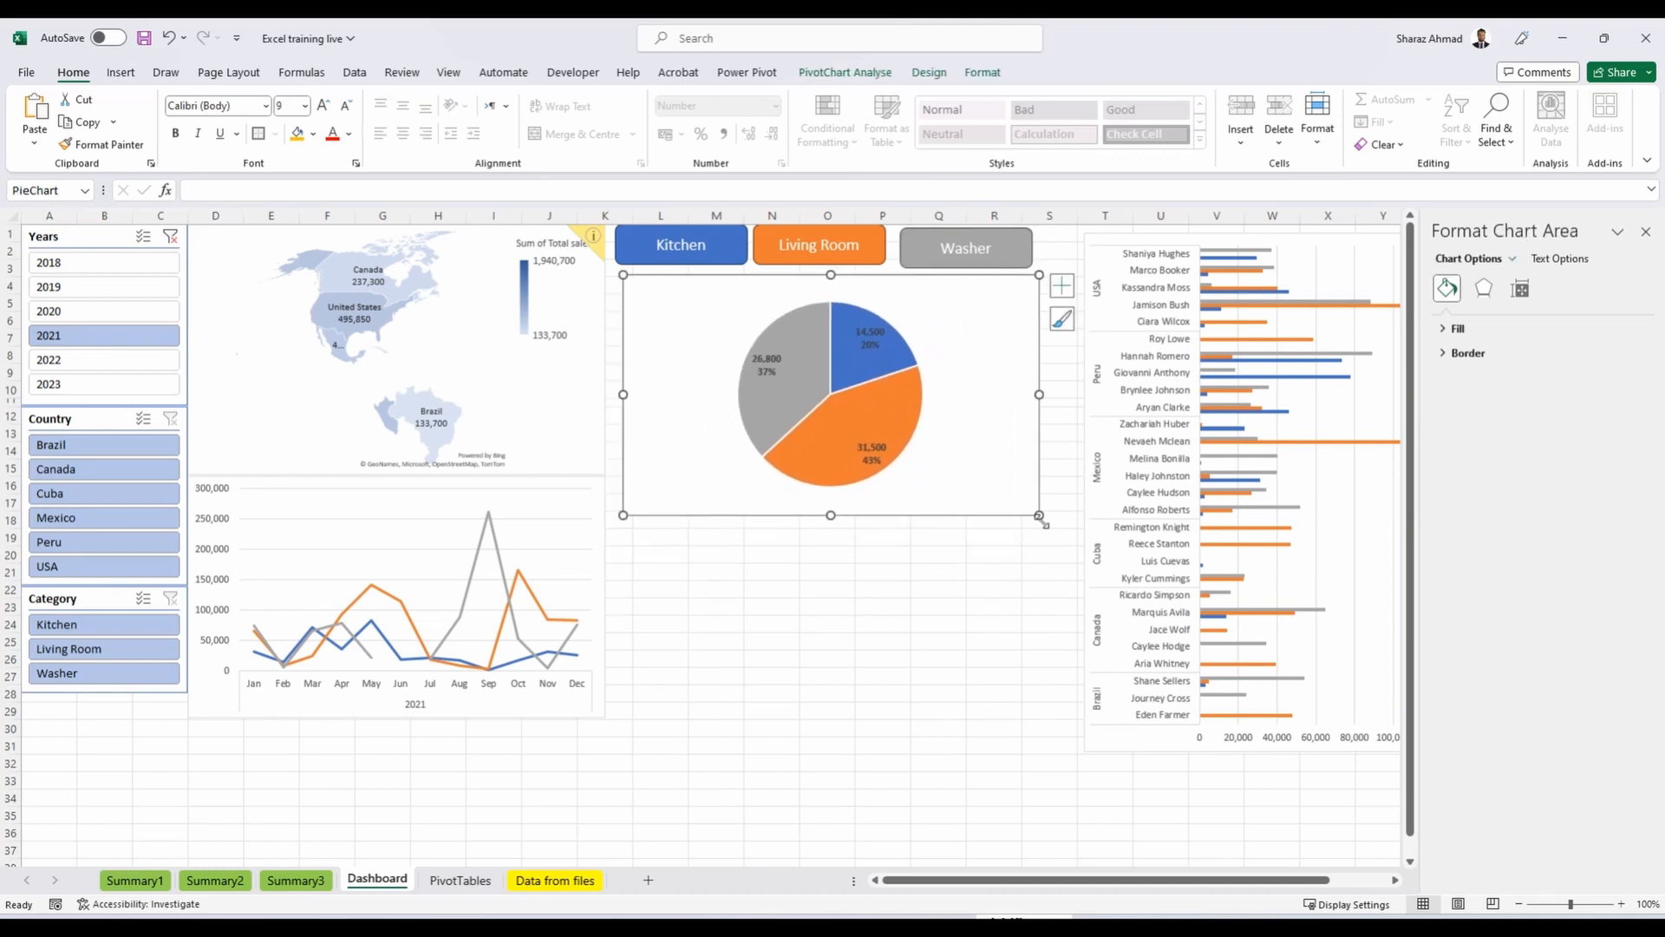
left_click_drag(1040, 517, 847, 473)
Shrink the Living Room label to about 3.15 cm wide and 0.85 cm high and bring up its size settings.
left_click(695, 256)
left_click(824, 253)
left_click_drag(885, 264, 857, 252)
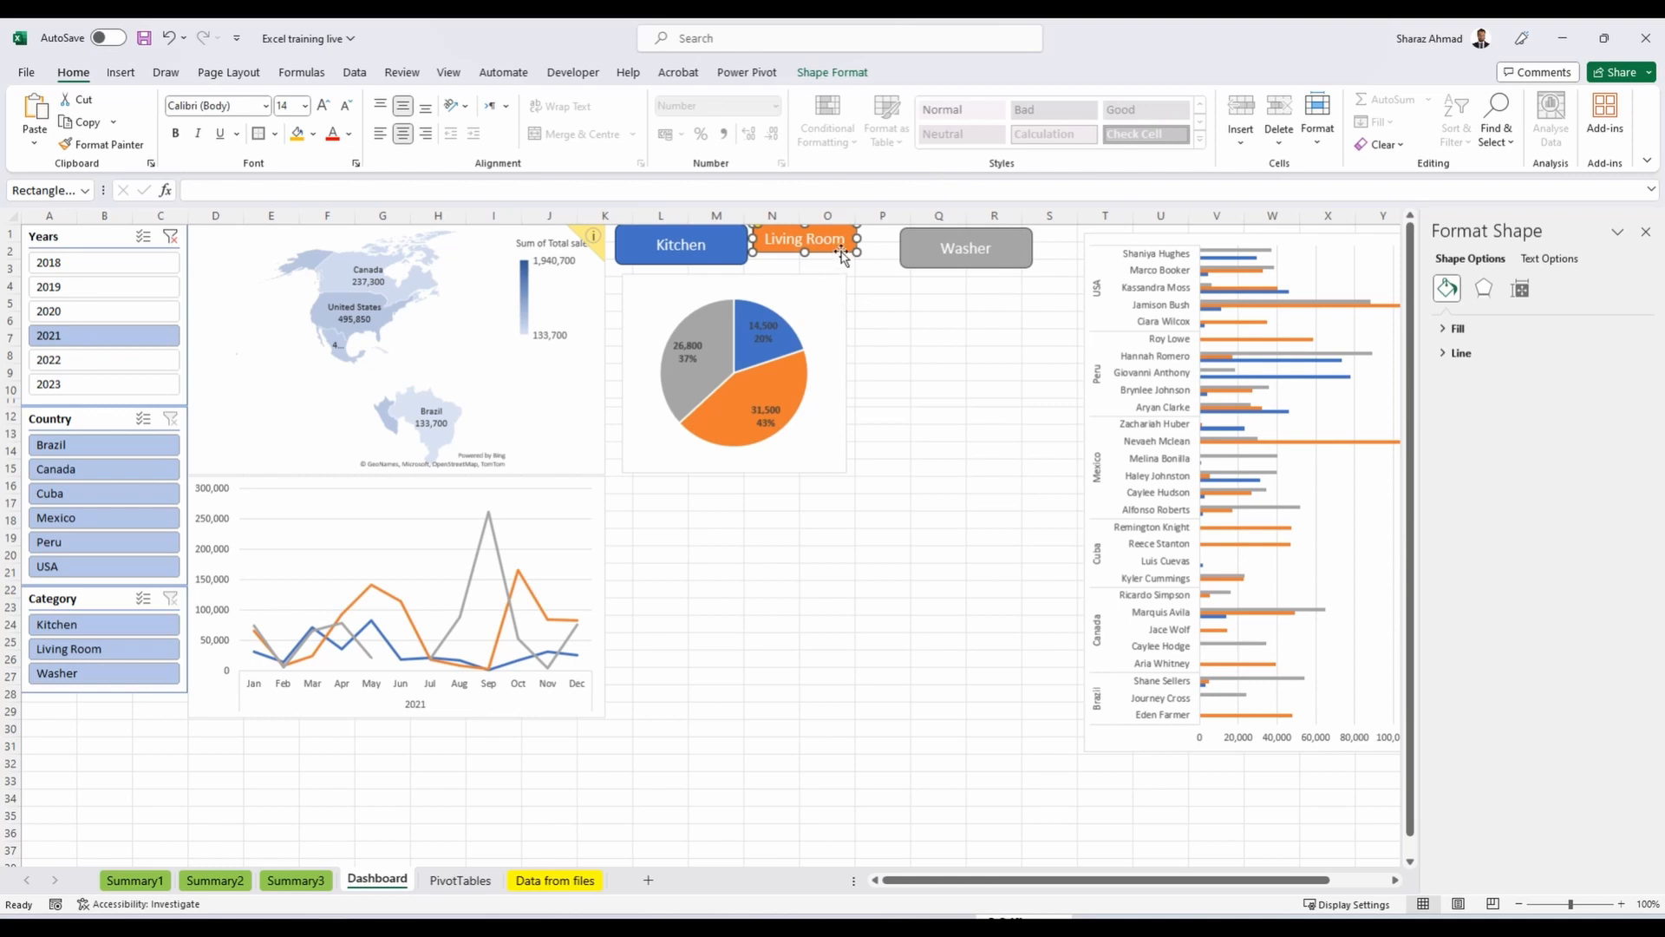
left_click(838, 74)
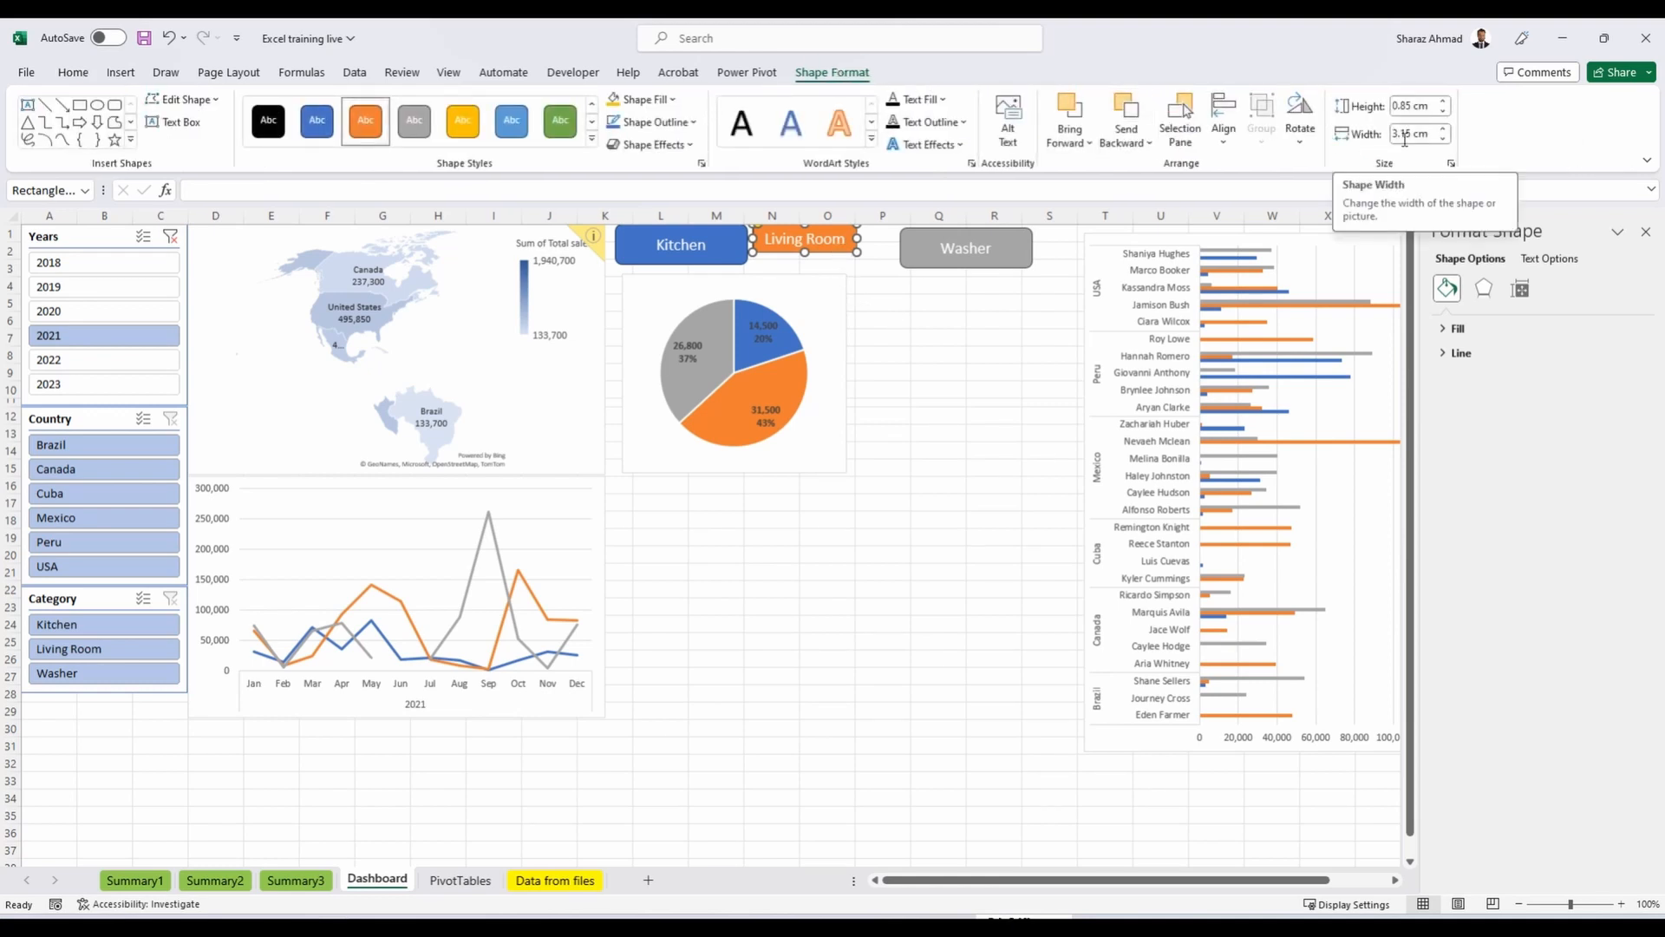
Resize the Kitchen label to 0.85 cm high and 3.15 cm wide.
left_click(713, 244)
left_click(1399, 105)
type("0")
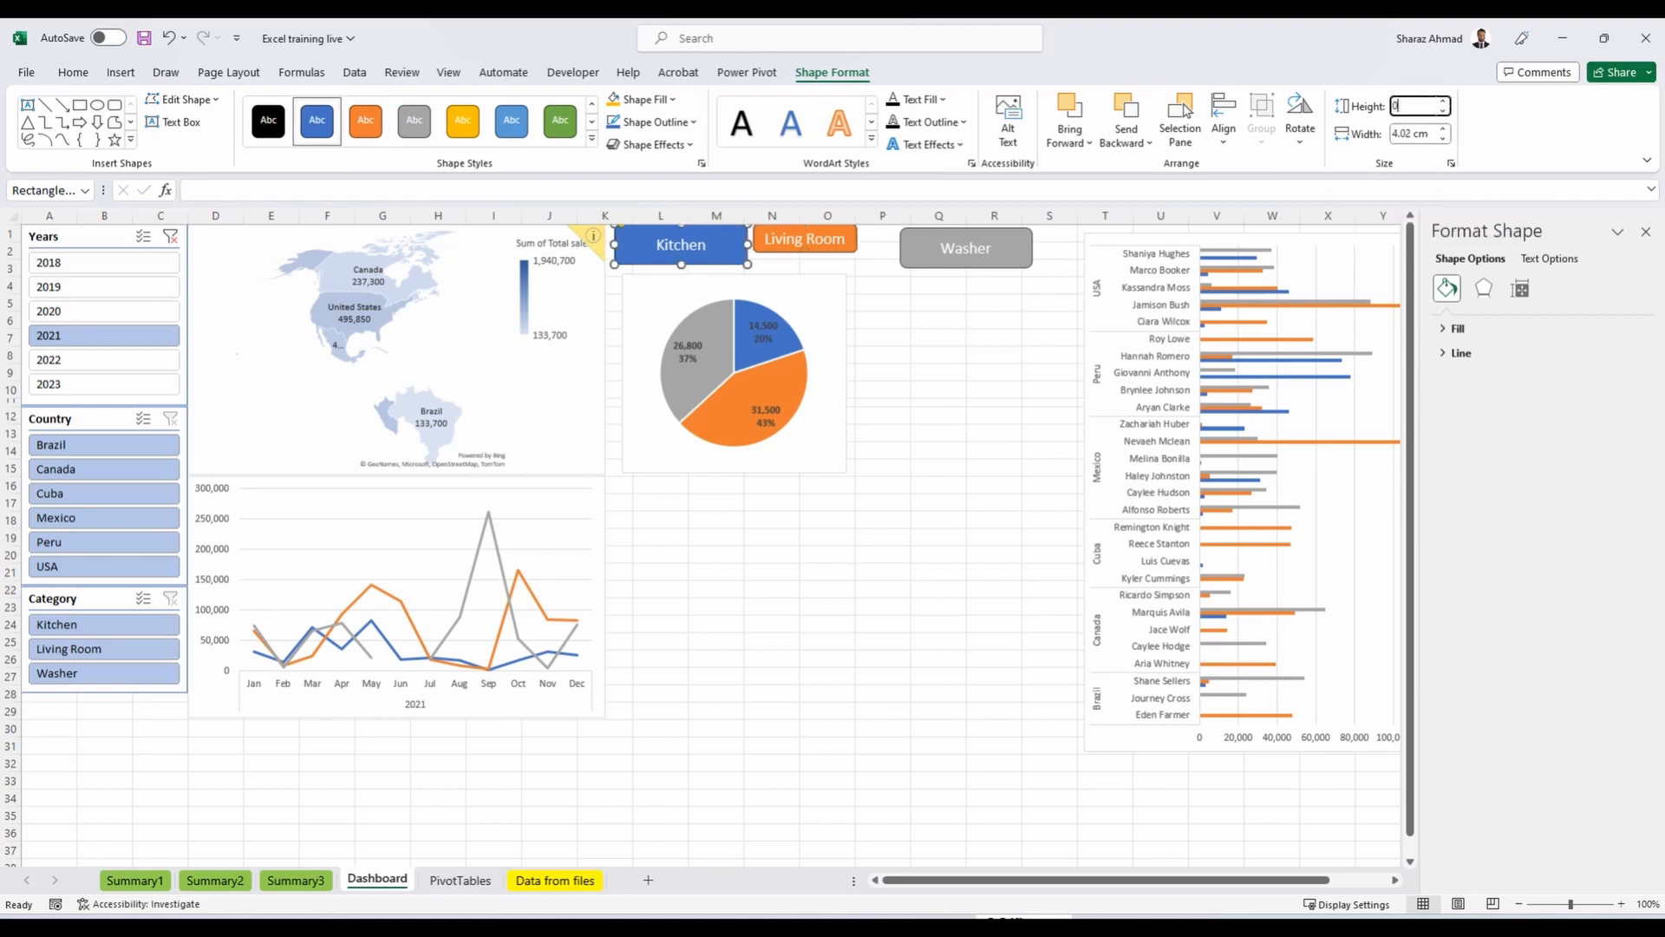
type(".5")
key("Return")
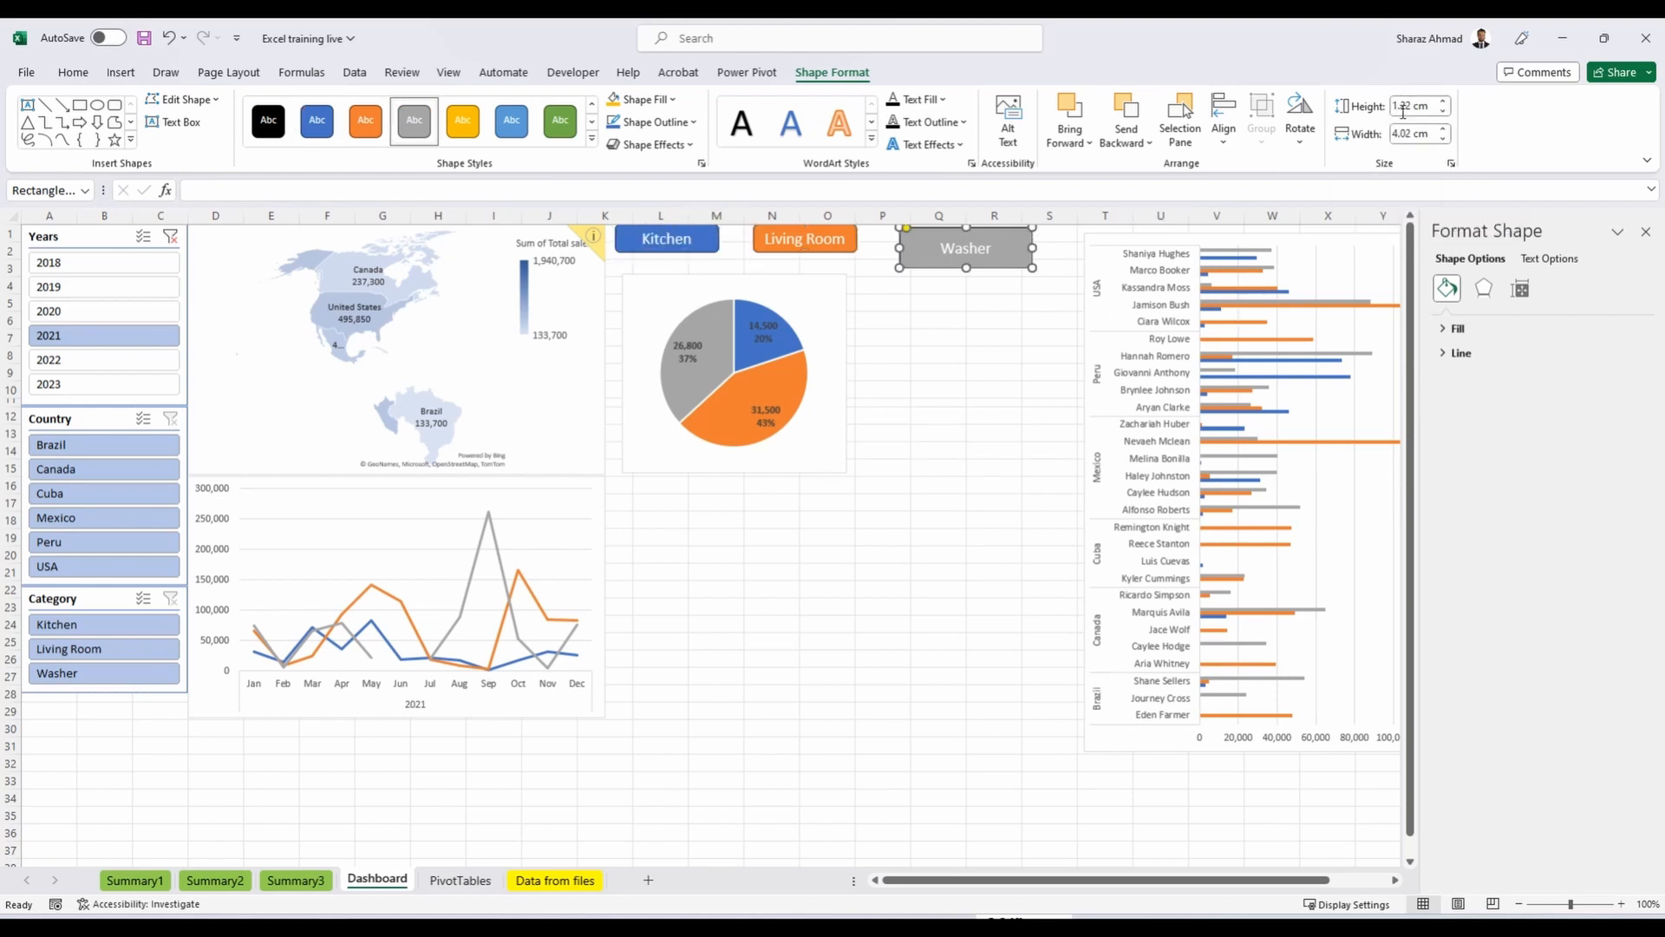
Resize the Washer label to 0.85 cm high and 3.15 cm wide.
left_click(1403, 107)
key("Tab")
type("3")
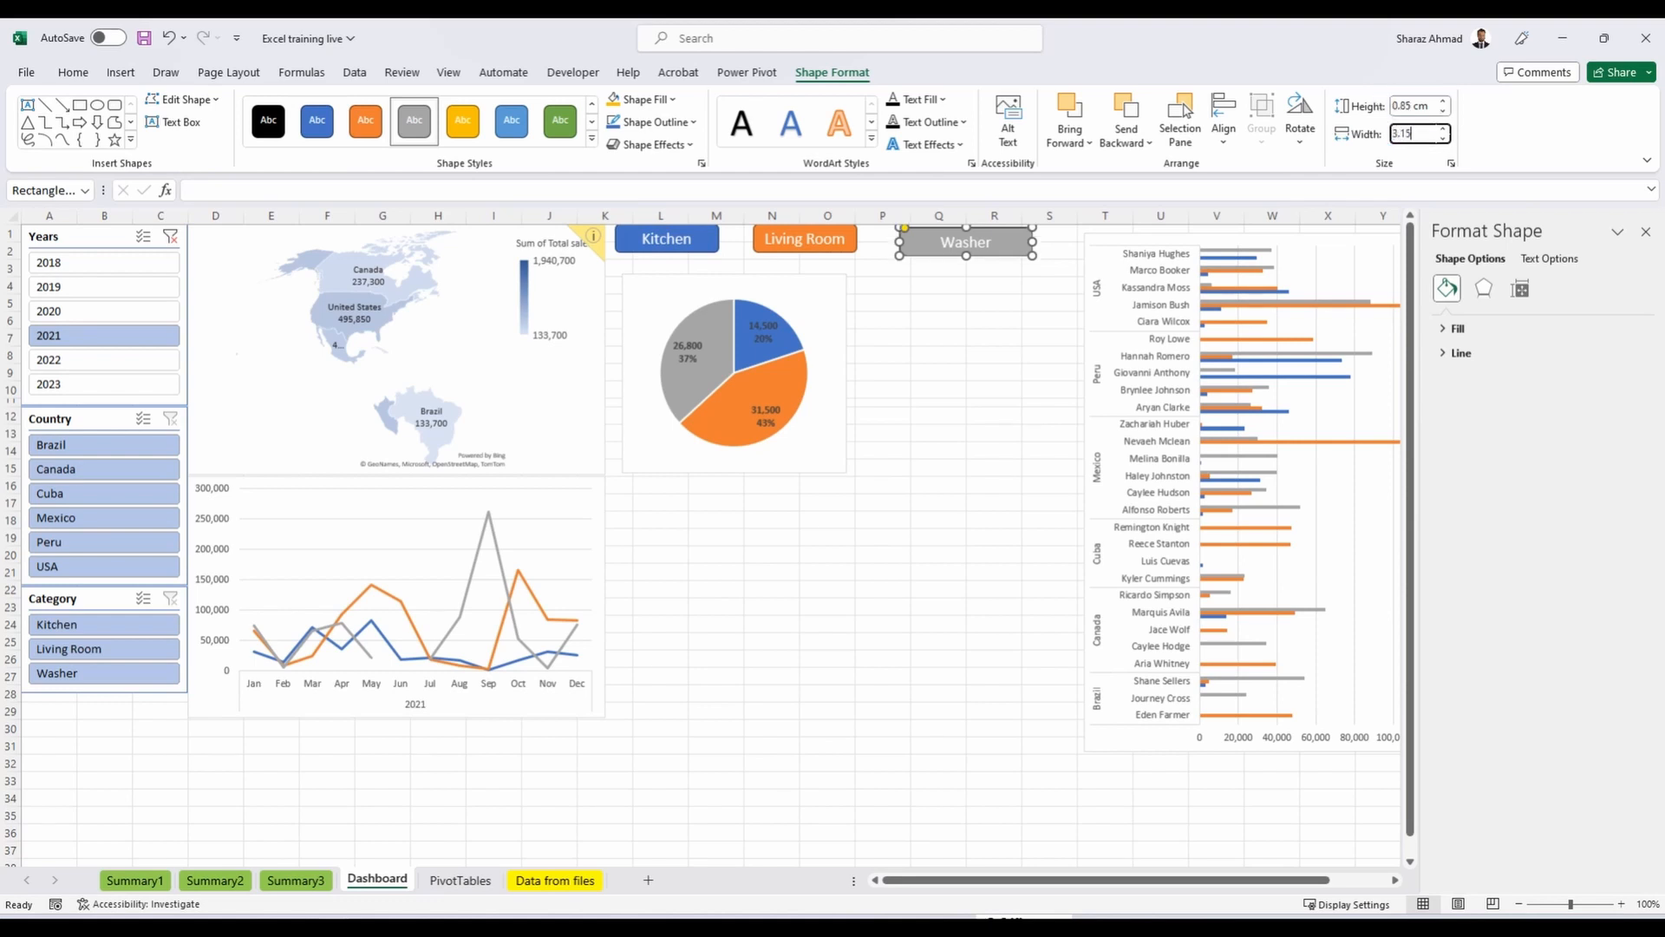
type(".15")
key("Tab")
Widen the map chart slightly so it extends towards the pie chart.
left_click(703, 249)
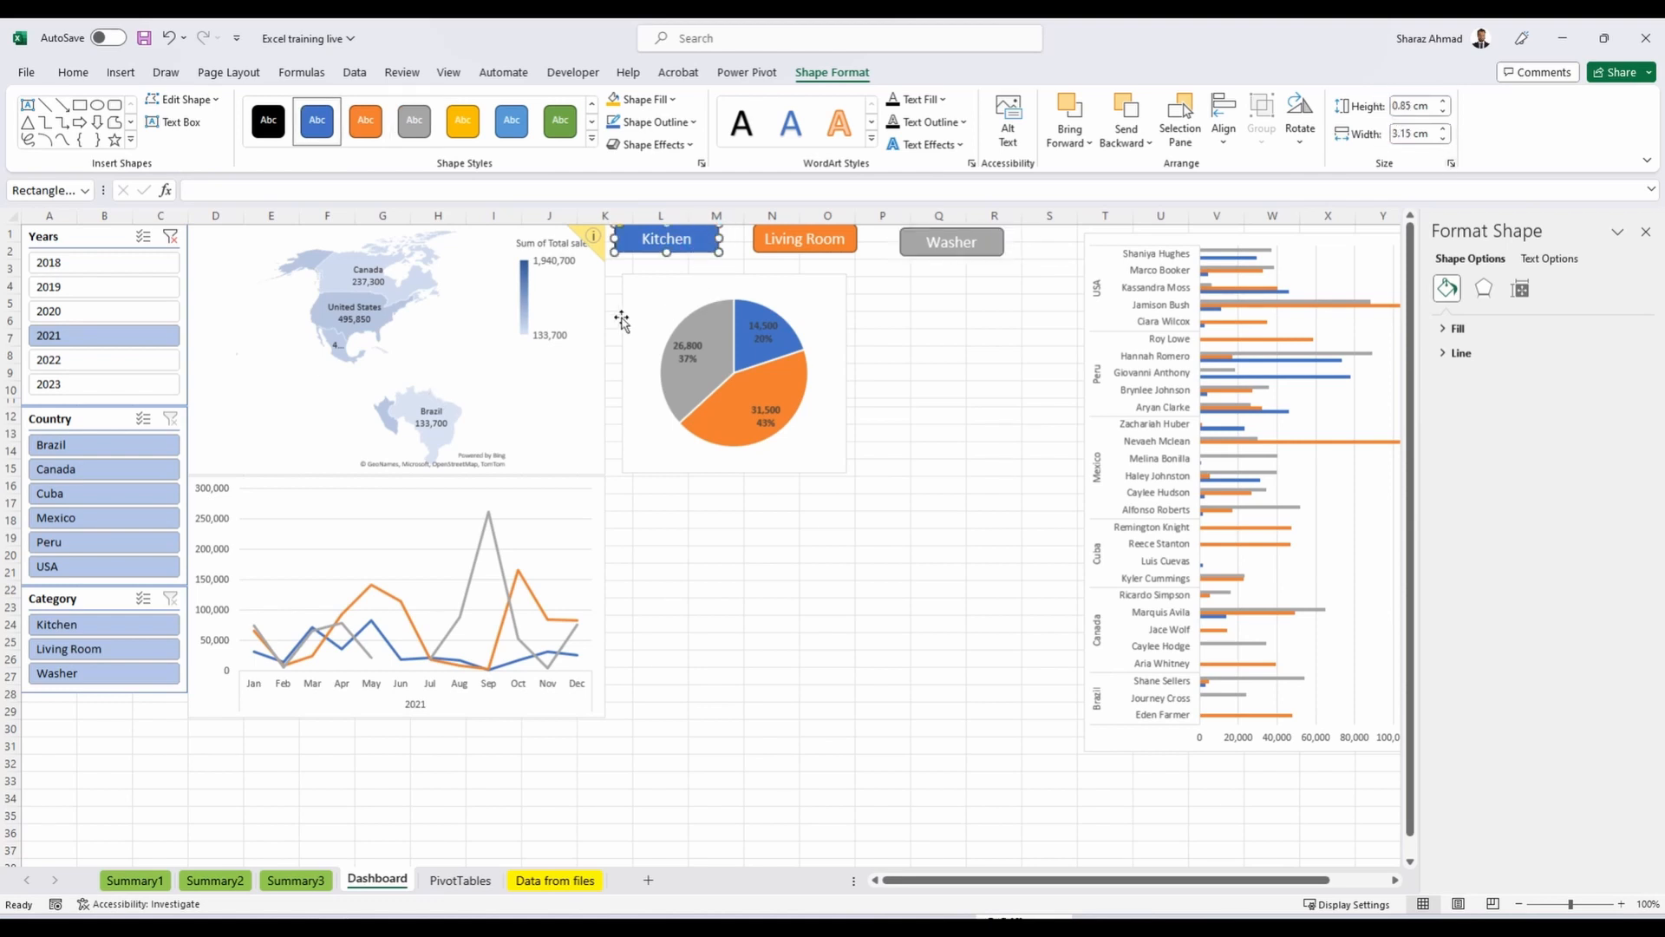
left_click(601, 270)
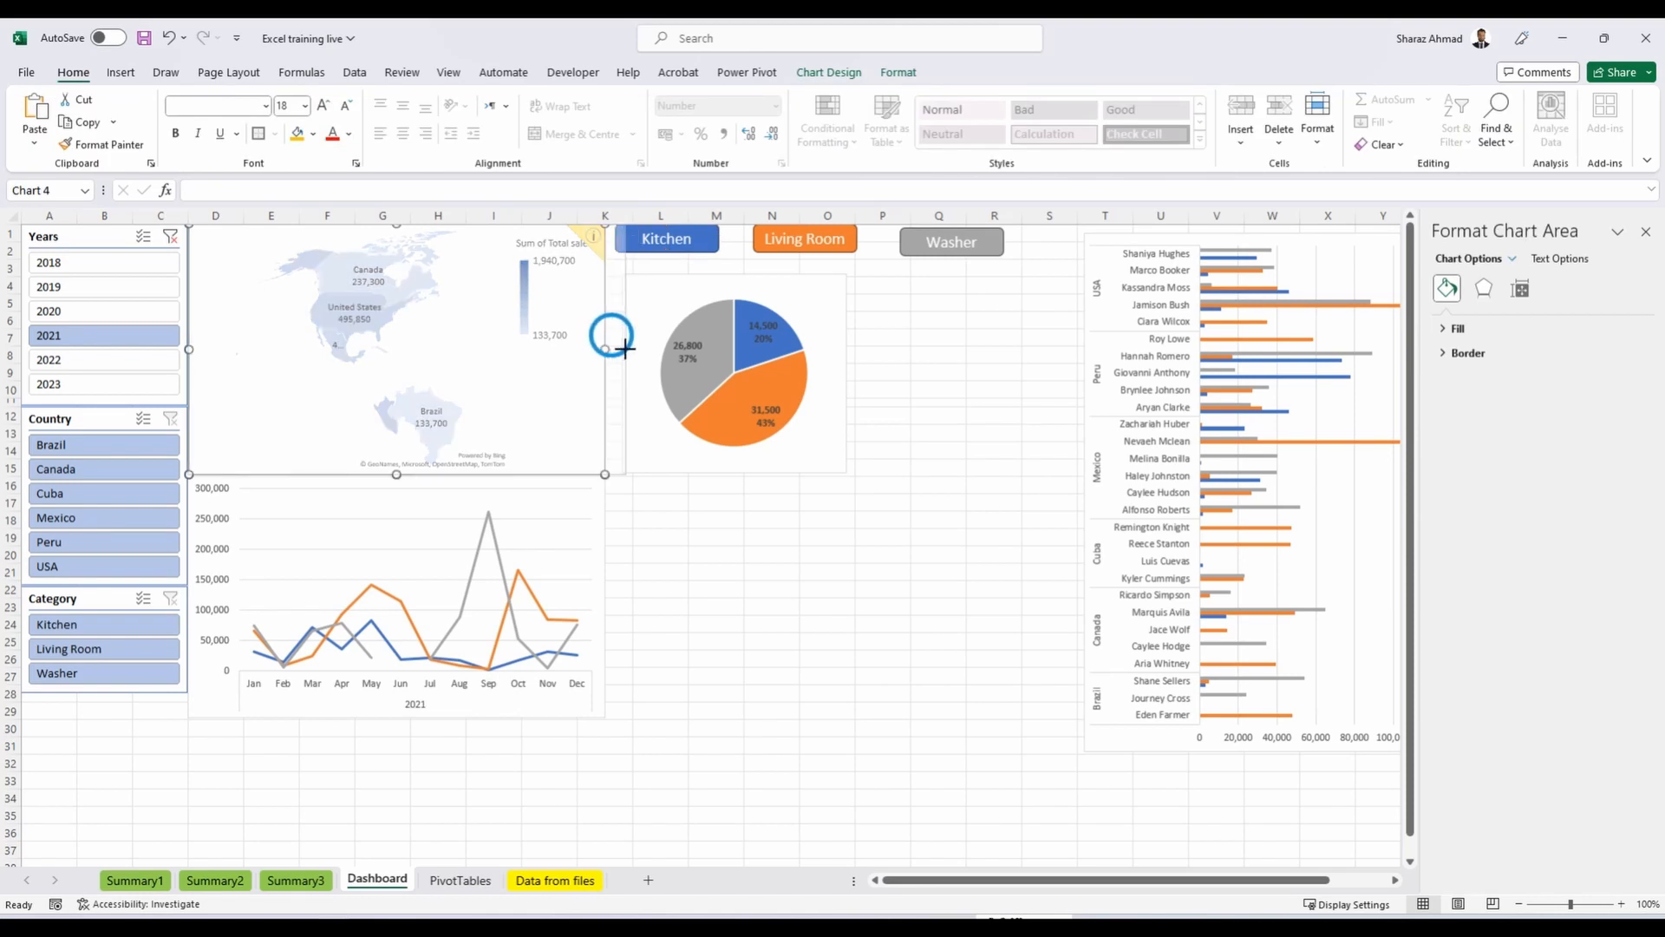
left_click_drag(629, 349, 632, 348)
Place the Kitchen, Living Room and Washer labels edge to edge in one row, starting at the map chart's edge.
mouse_move(711, 233)
left_mouse_down()
mouse_move(735, 233)
mouse_move(733, 209)
left_mouse_up()
left_click(832, 238)
mouse_move(834, 233)
left_mouse_down()
mouse_move(819, 230)
mouse_move(832, 212)
left_mouse_up()
left_click(977, 233)
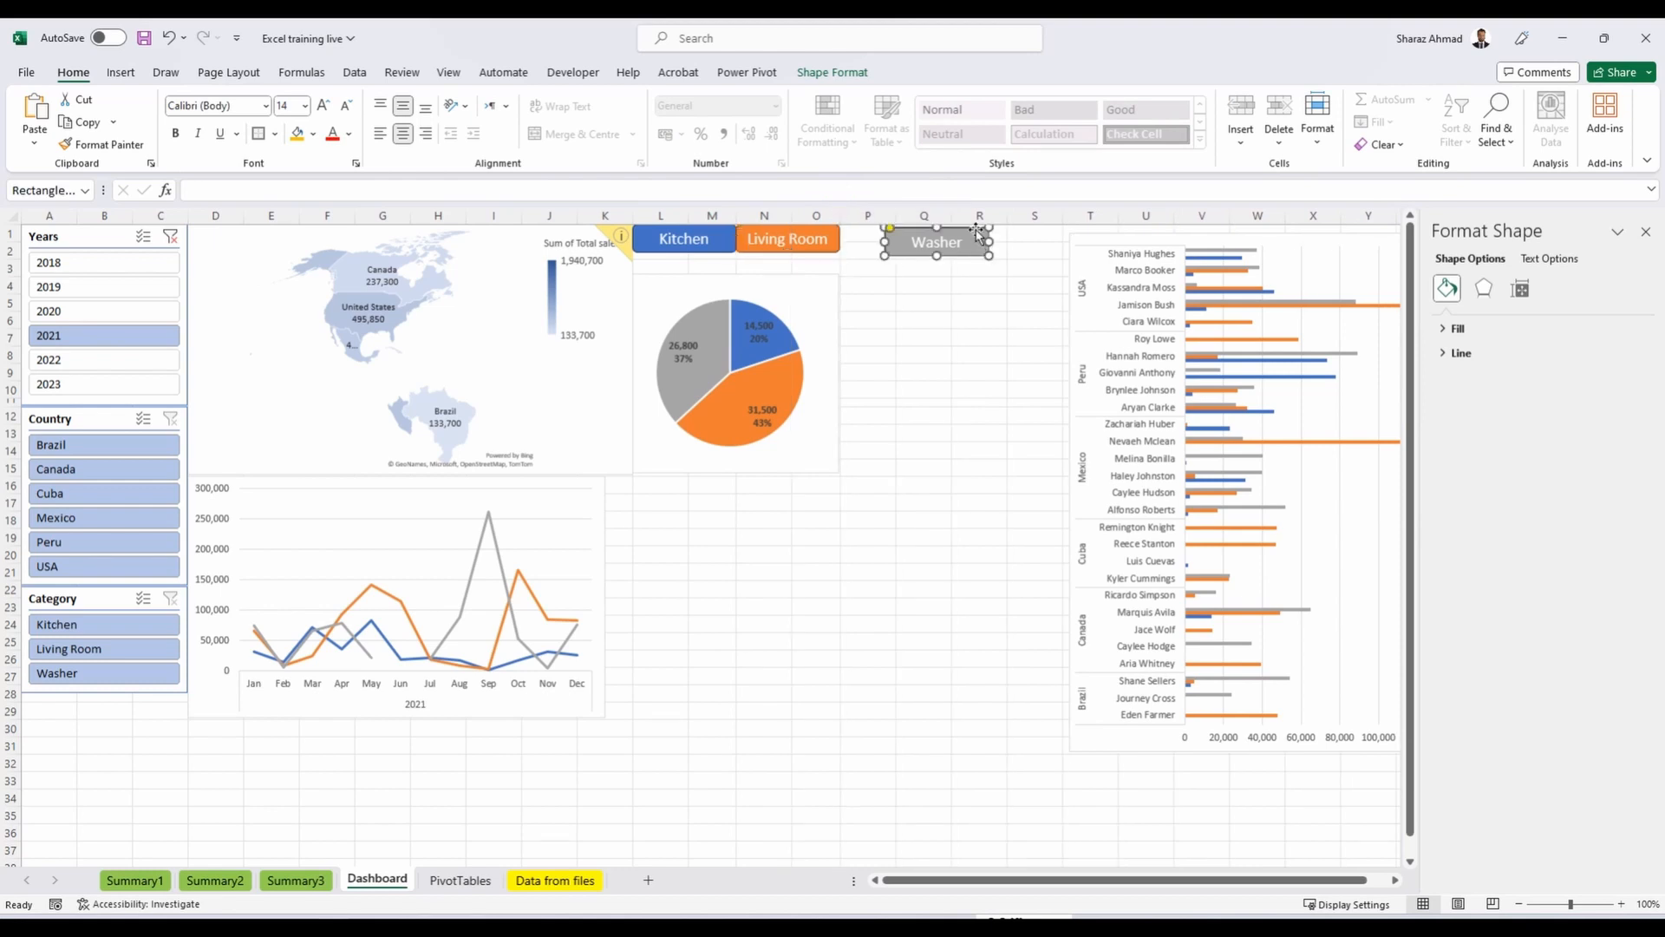
left_click_drag(978, 232, 947, 214)
left_click(915, 321)
Fit the pie chart directly beneath the label row and enlarge it to the row's width and down to the line chart.
left_click(802, 297)
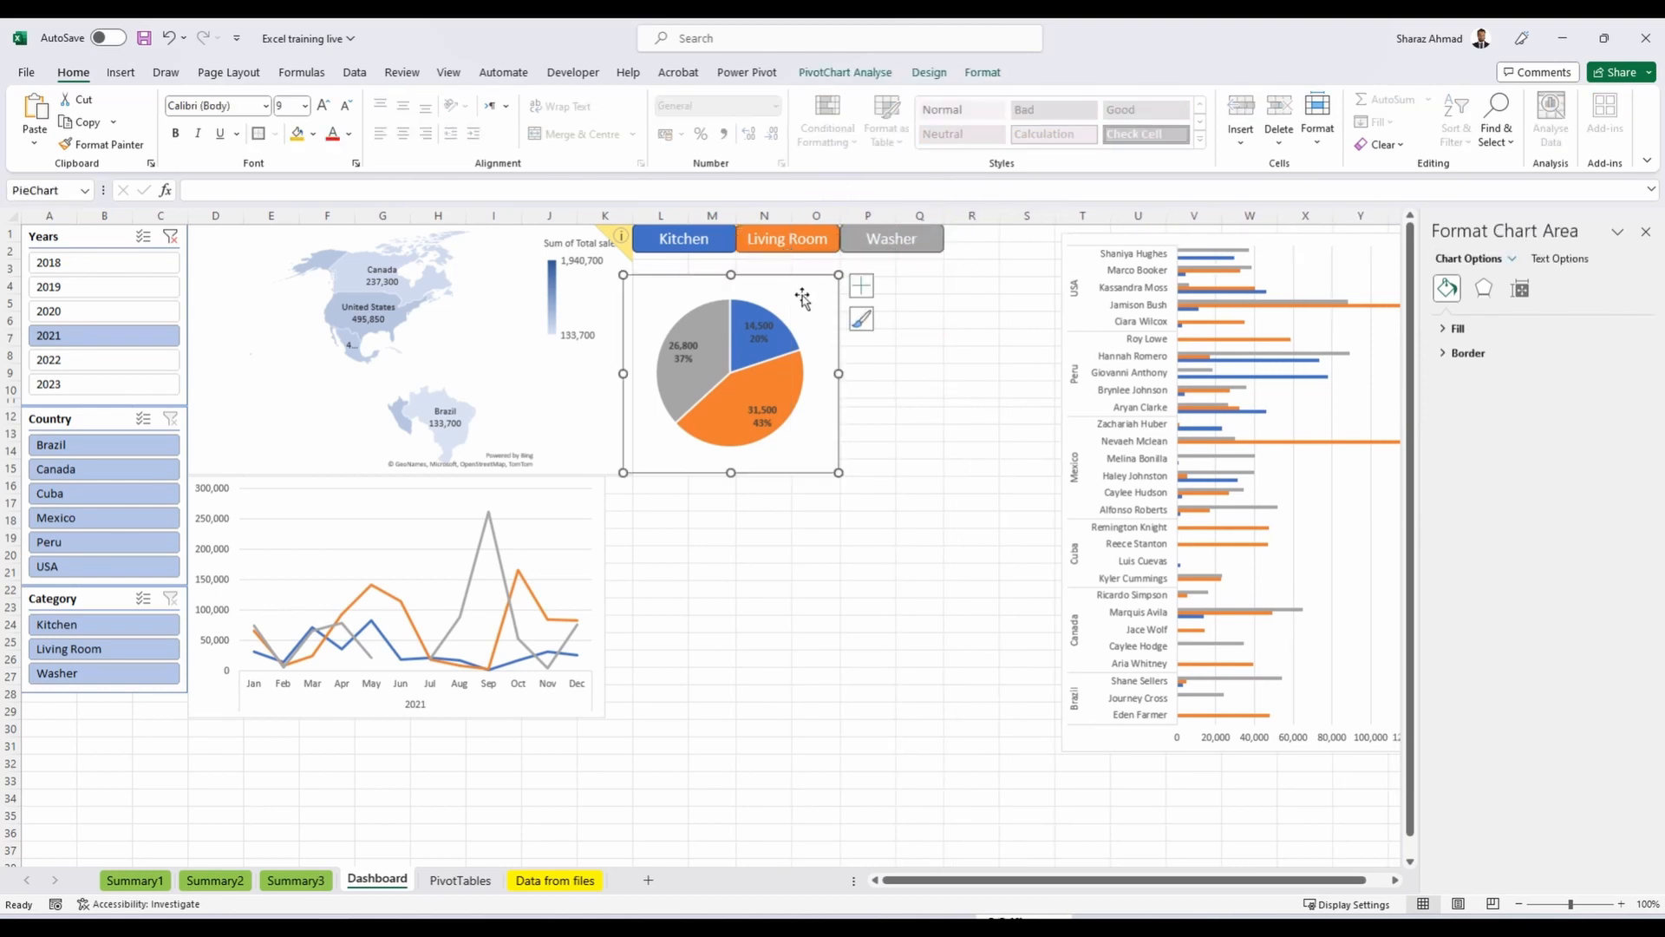
mouse_move(802, 297)
left_mouse_down()
mouse_move(792, 275)
mouse_move(808, 274)
left_mouse_up()
left_click(791, 248)
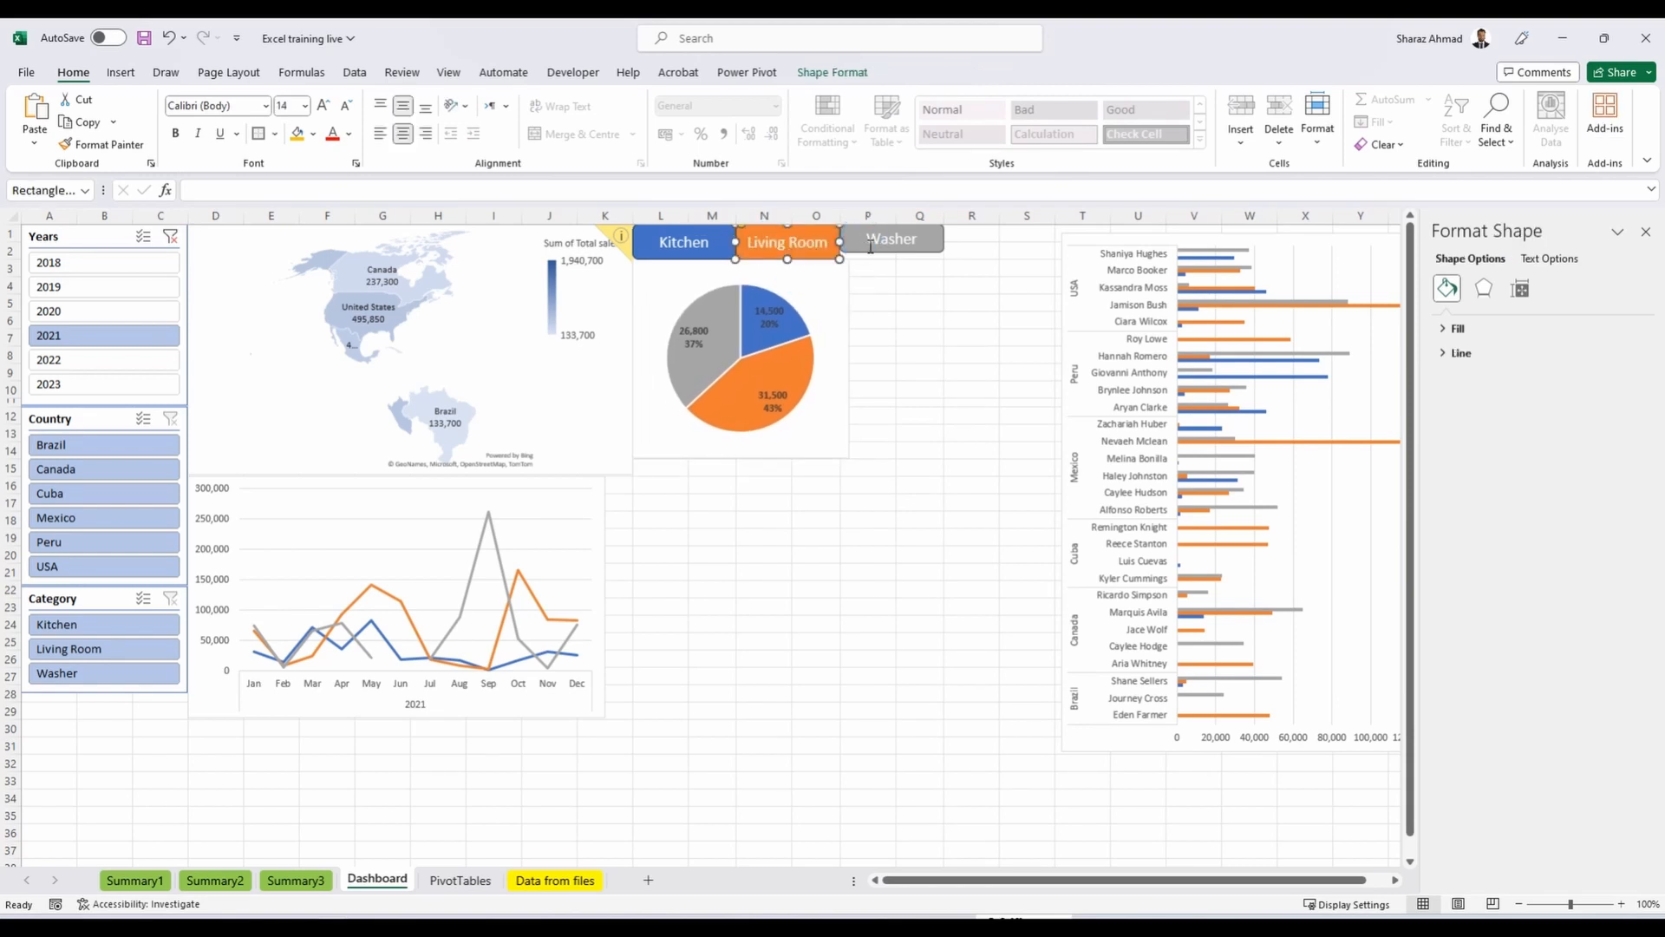
left_click(836, 325)
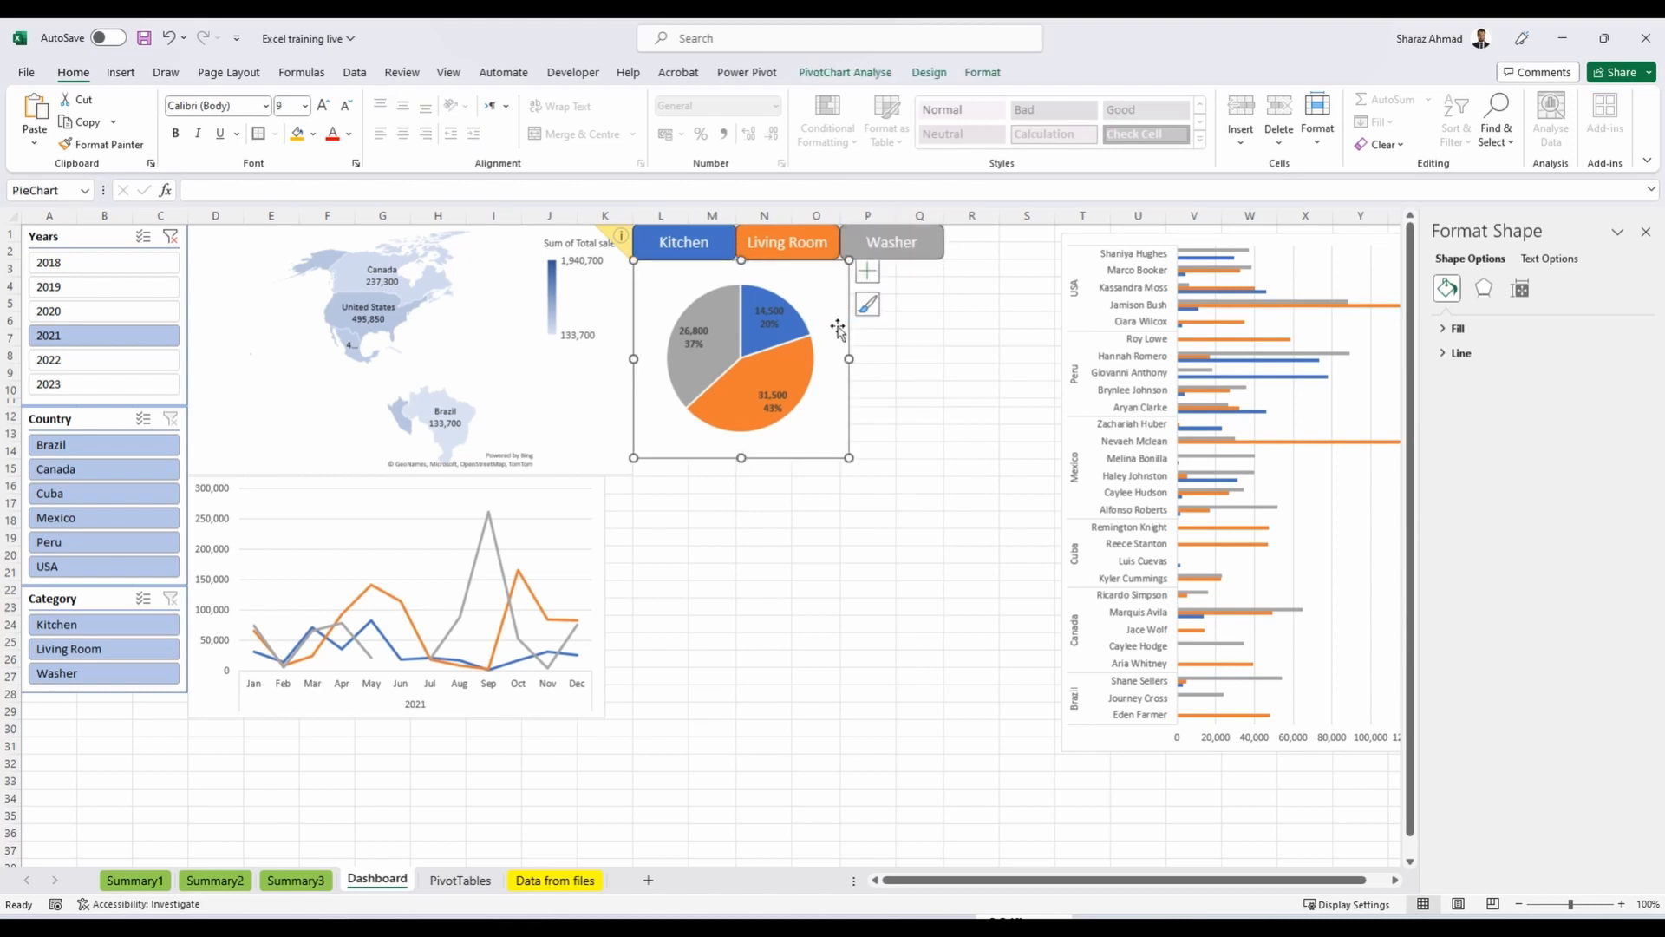
left_click_drag(848, 358, 943, 358)
left_click_drag(785, 457, 785, 475)
Widen the line chart to the pie chart's outer edge and fit the bar chart and slicer stack to the same bottom line.
left_click(590, 584)
left_click_drag(605, 596, 944, 591)
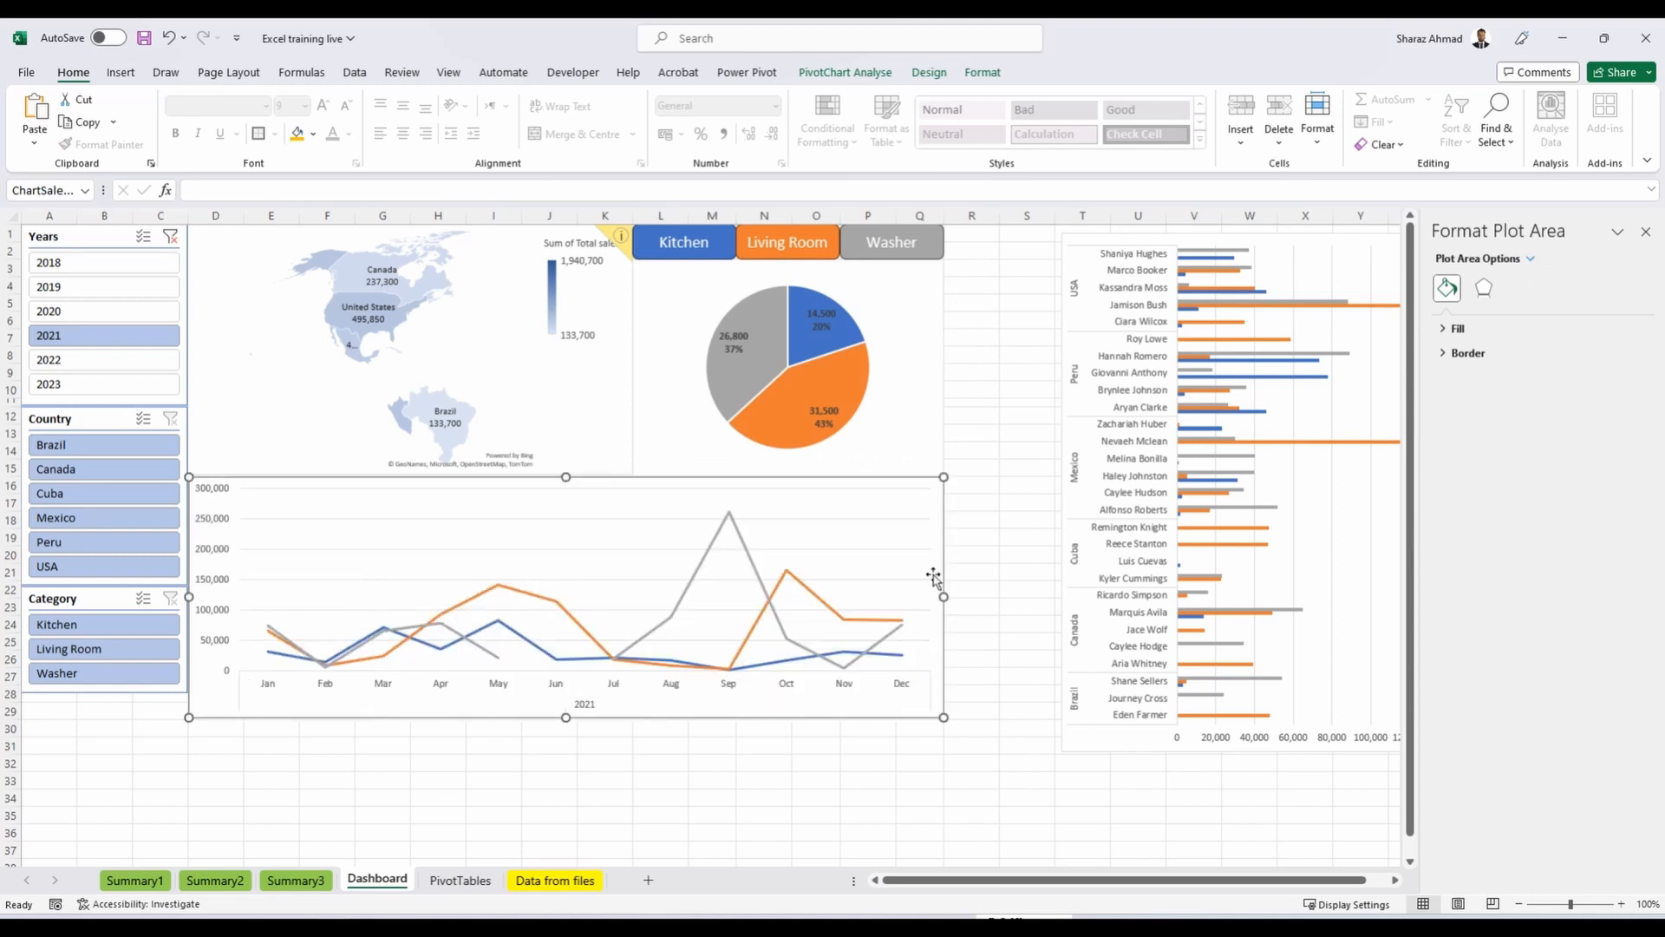
left_click_drag(1081, 247, 963, 238)
left_click_drag(1150, 742, 1138, 719)
left_click(788, 706)
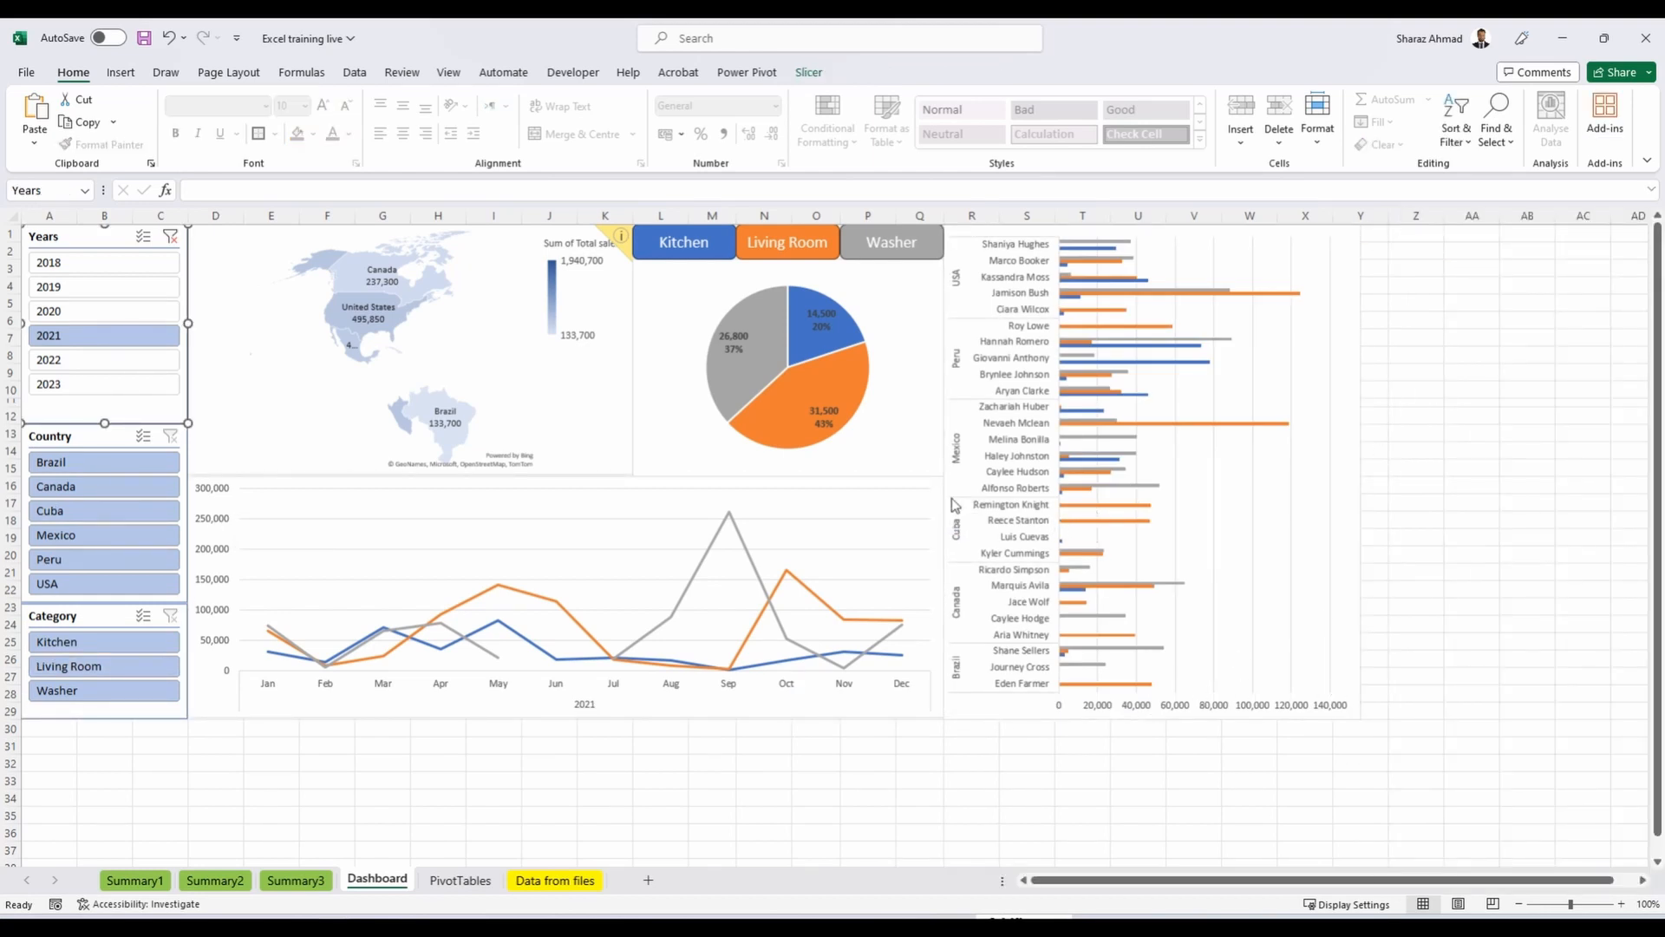
Apply the dark grey chart style to the map chart.
left_click(631, 454)
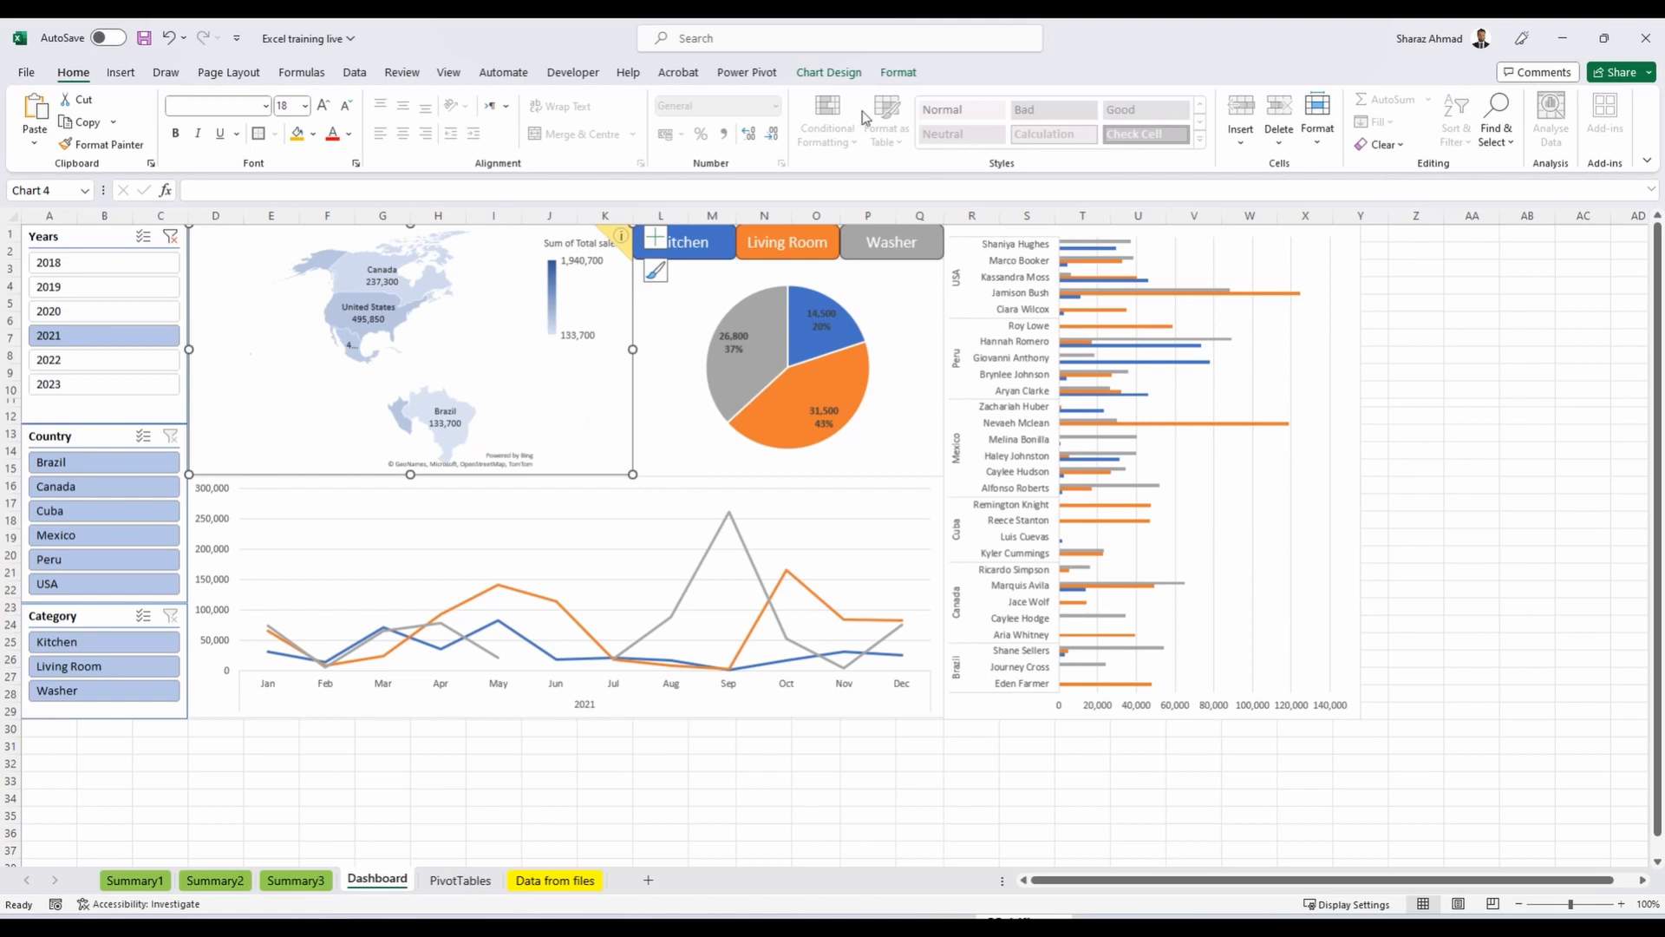
left_click(899, 72)
left_click(825, 73)
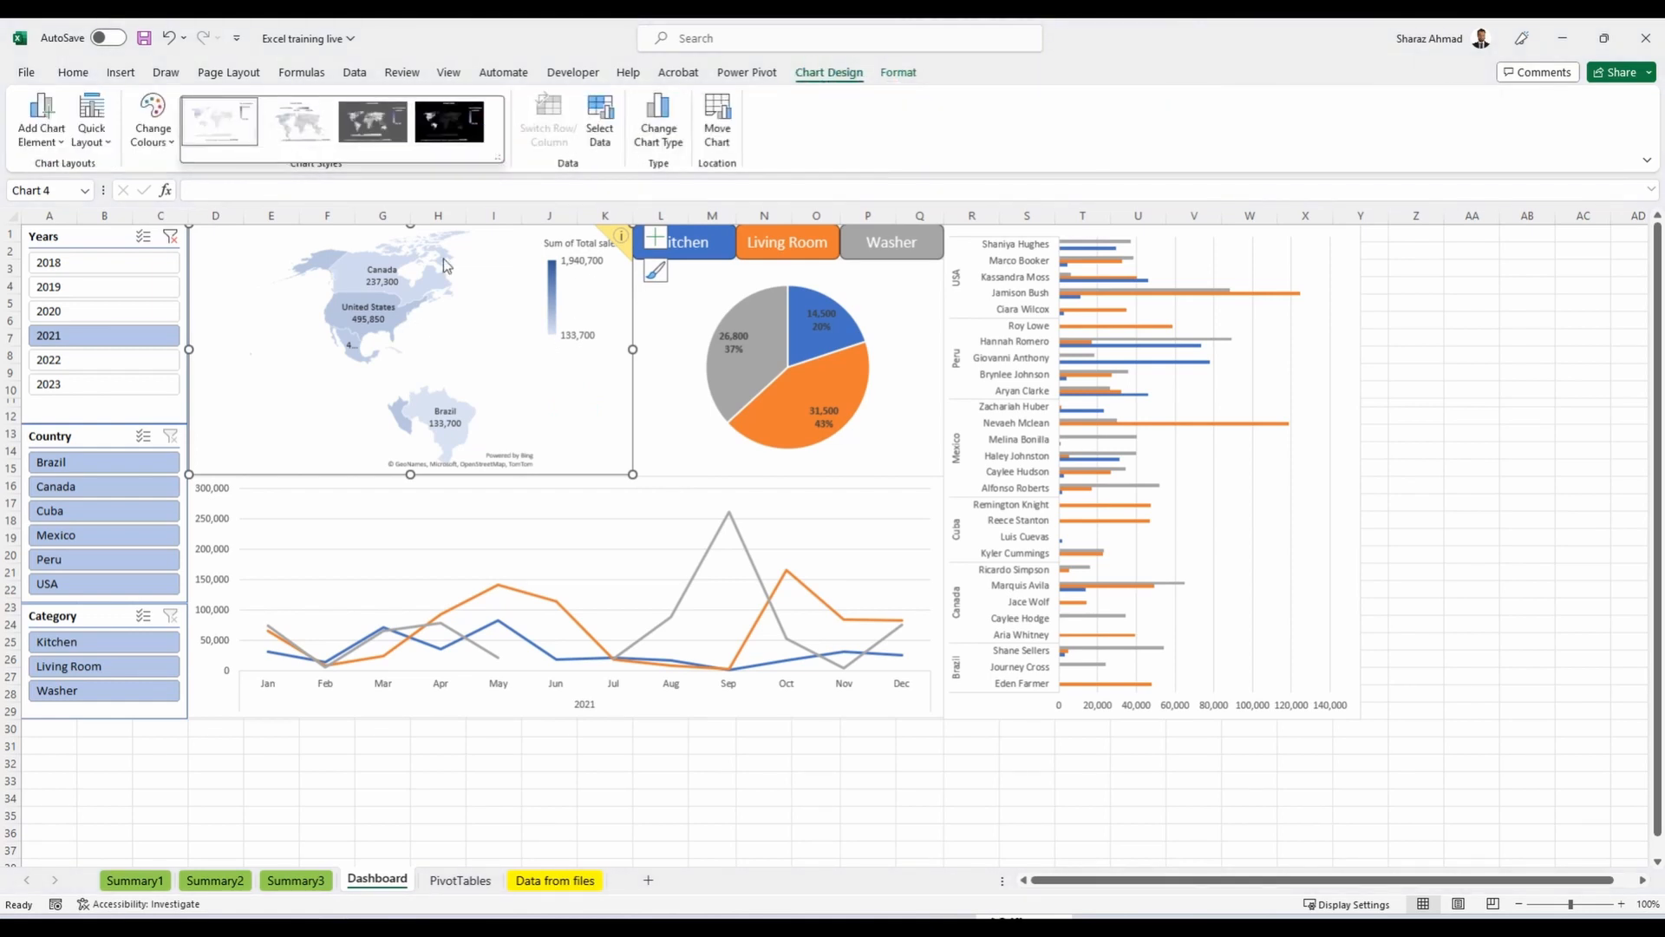
left_click(368, 134)
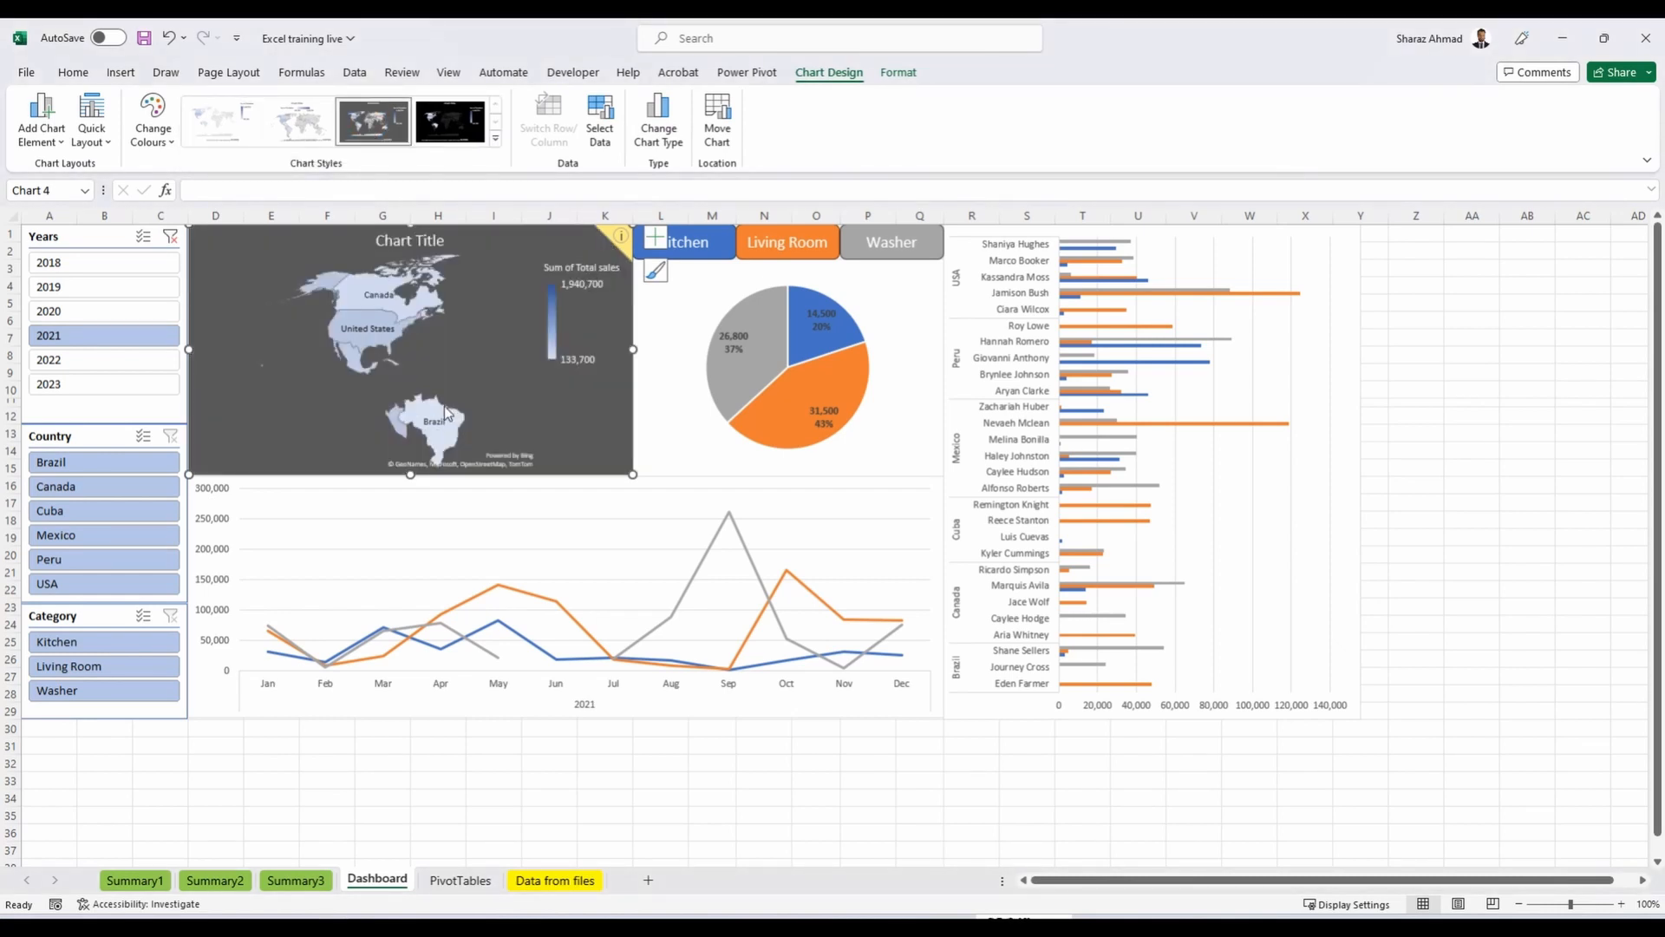
Apply the dark gradient chart style to the pie chart and the bar chart.
left_click(673, 397)
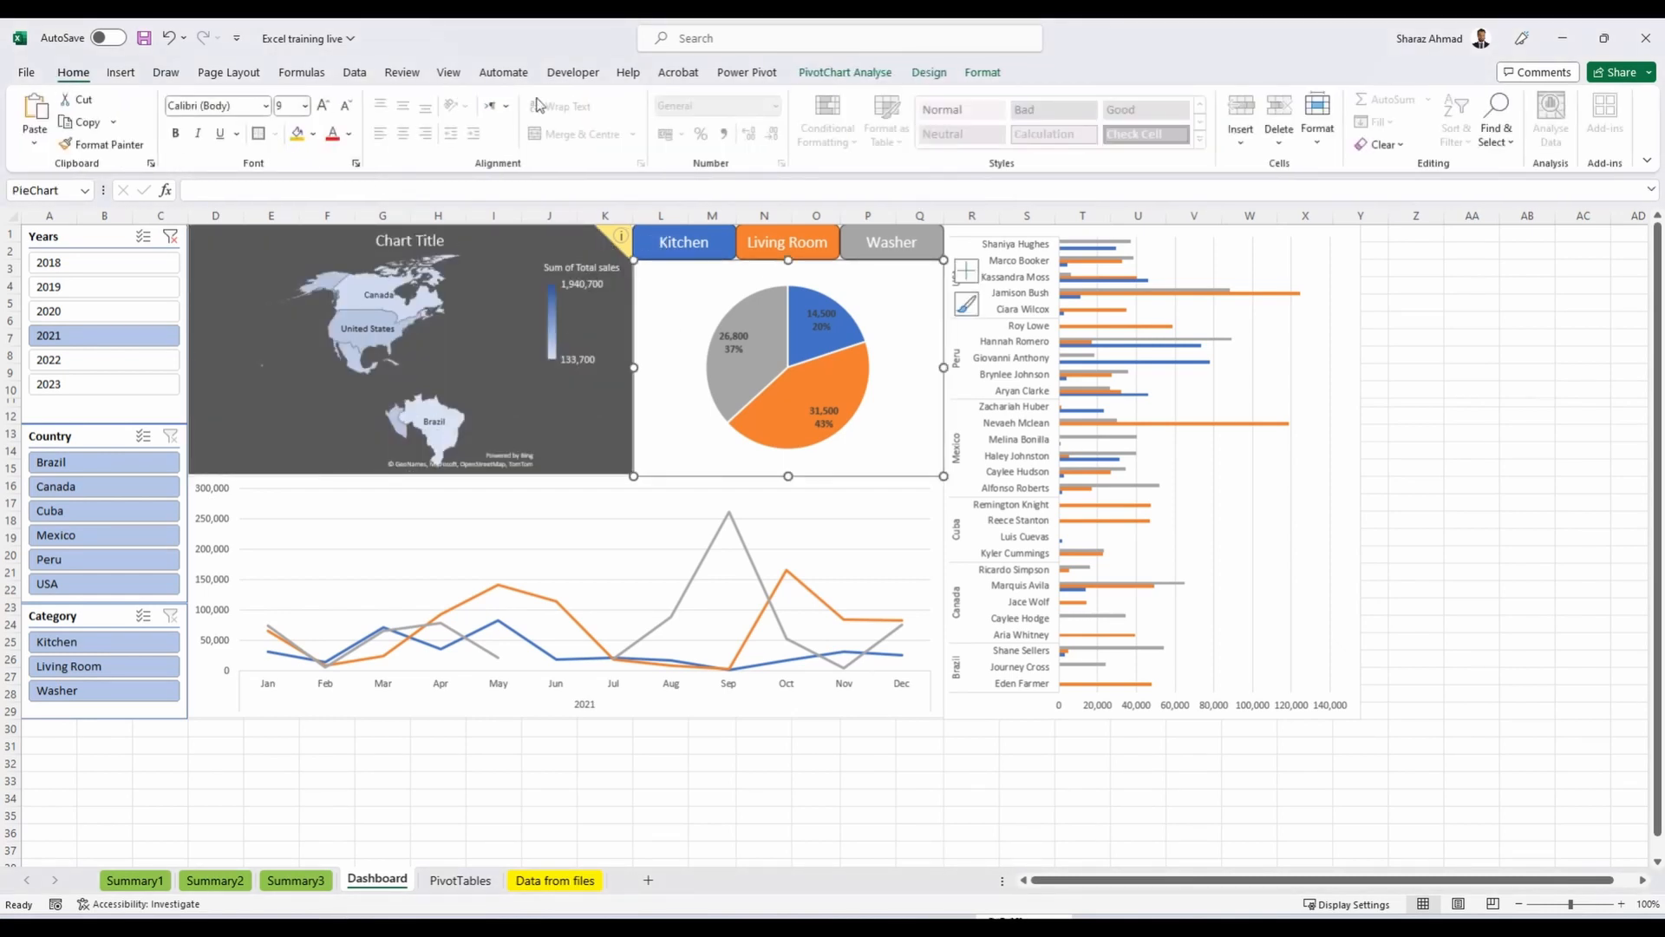
left_click(803, 141)
left_click(680, 121)
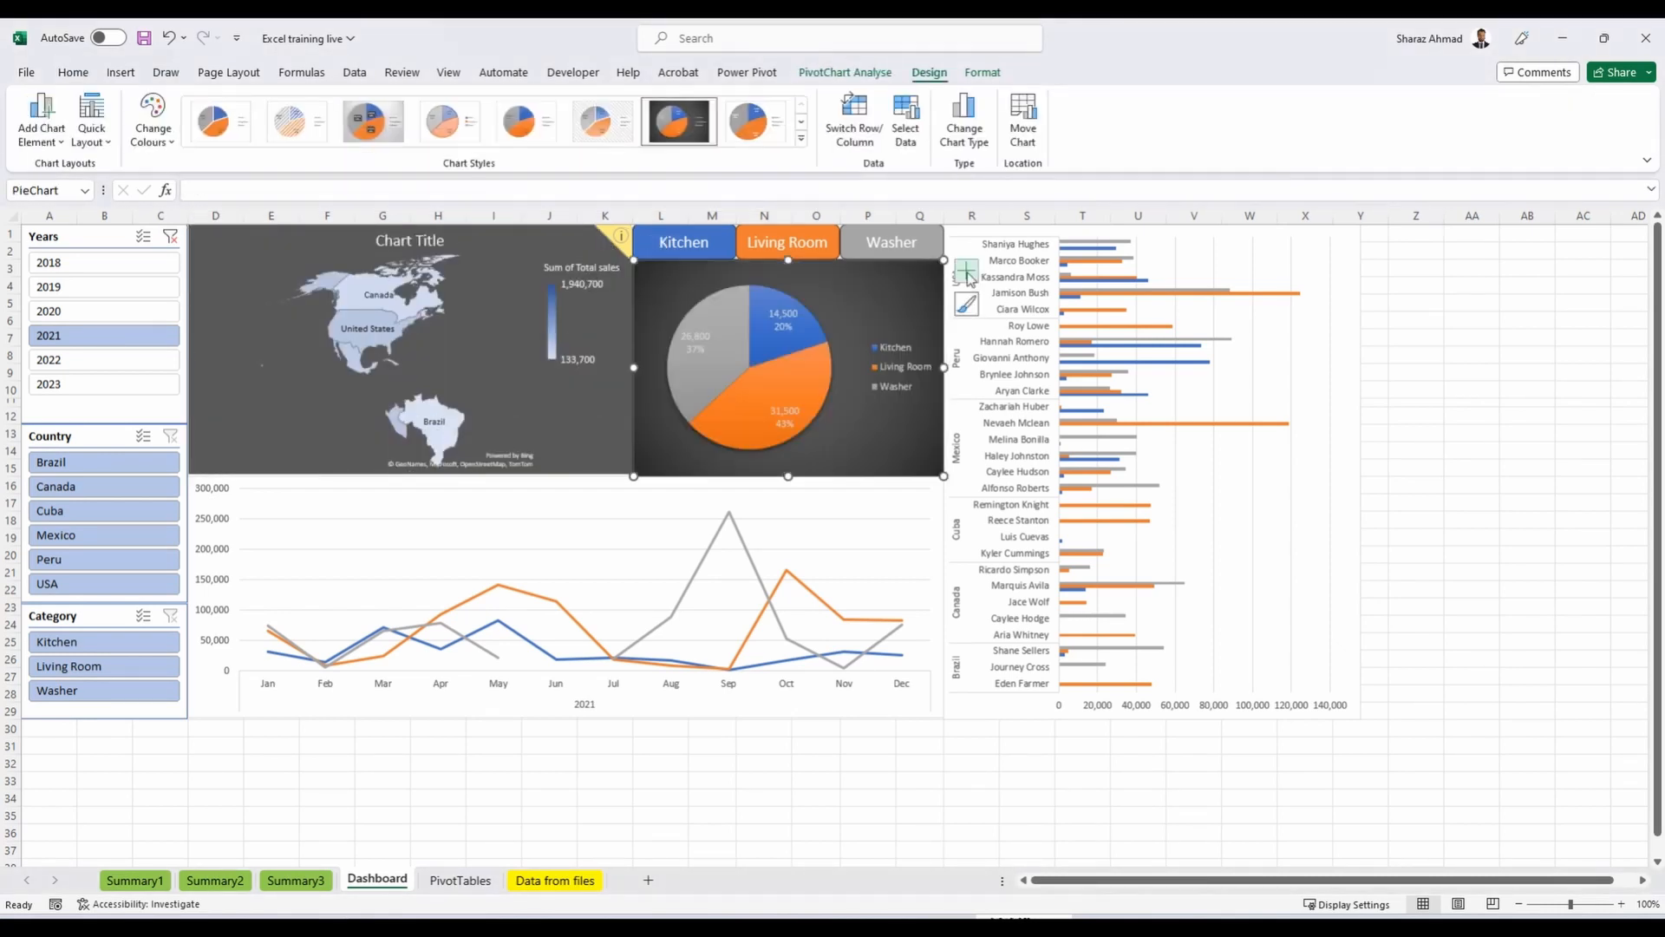
left_click(1030, 244)
left_click(679, 121)
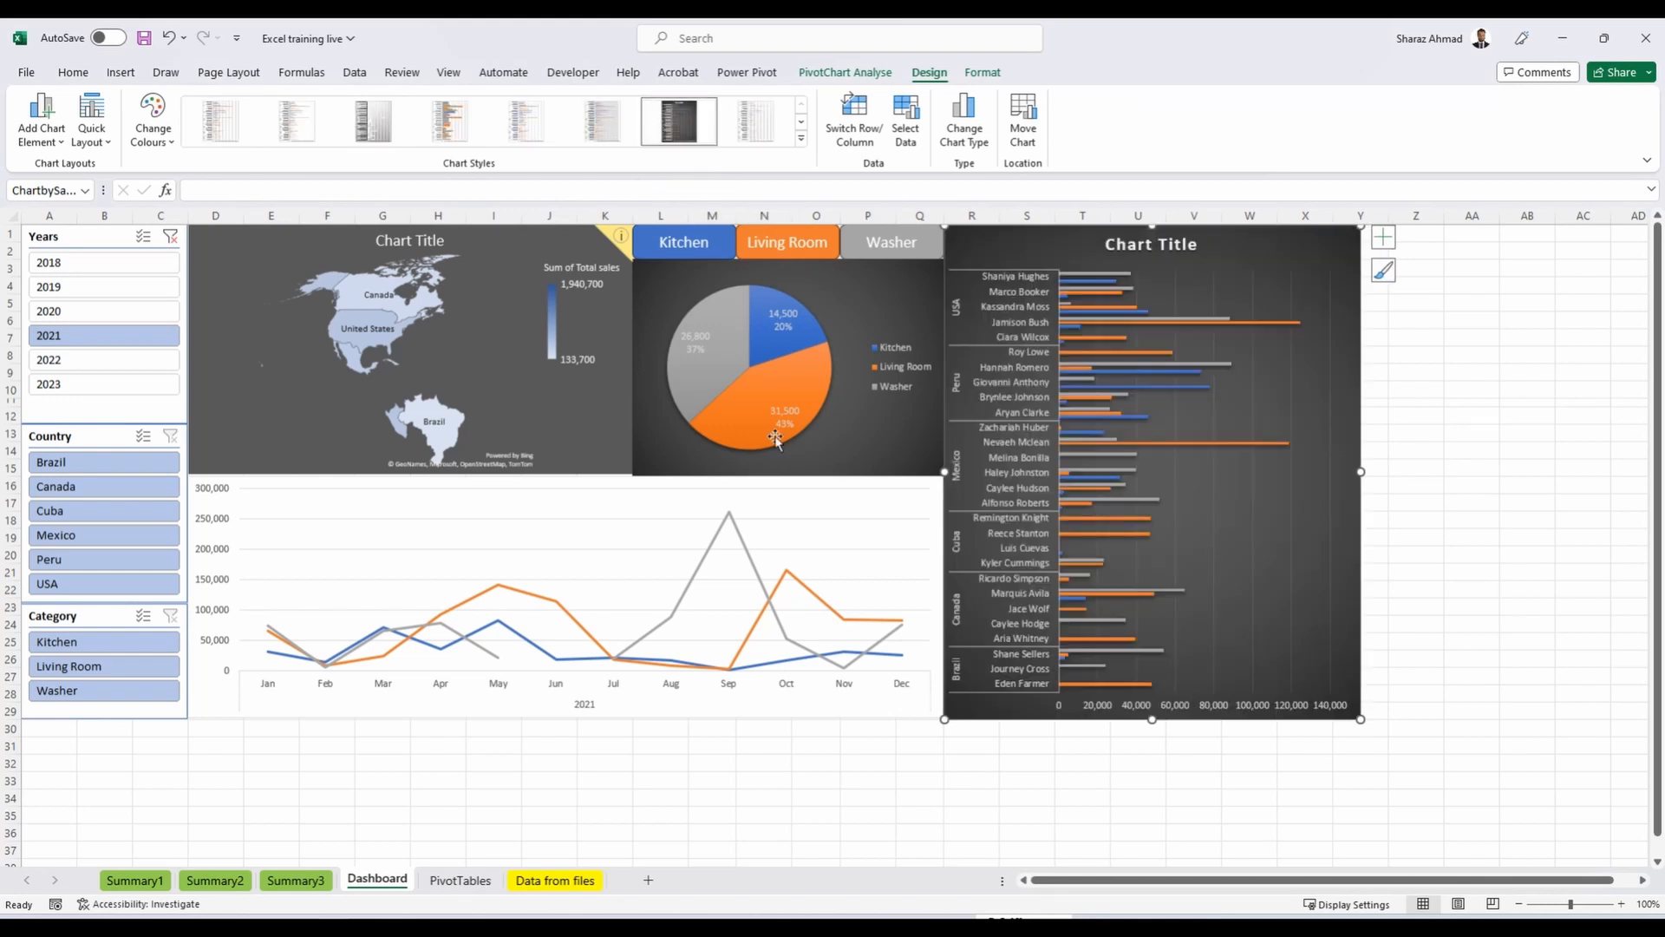
Apply the dark chart style to the line chart and delete the bar chart's title.
left_click(893, 525)
left_click(603, 126)
left_click(1194, 405)
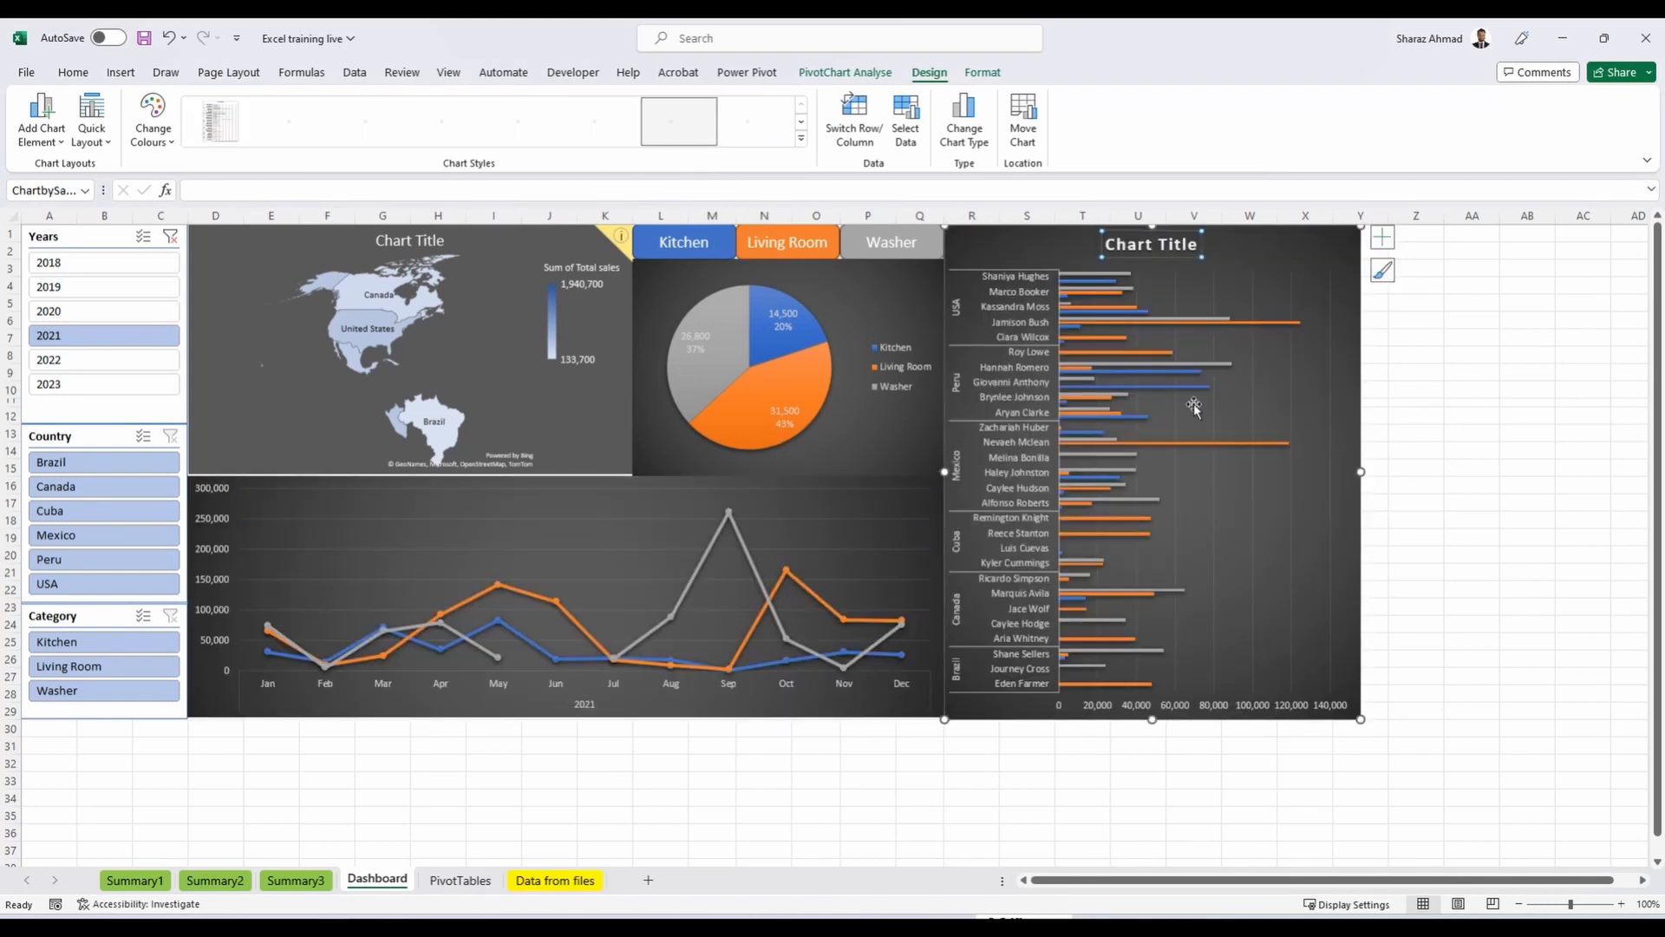
key("Delete")
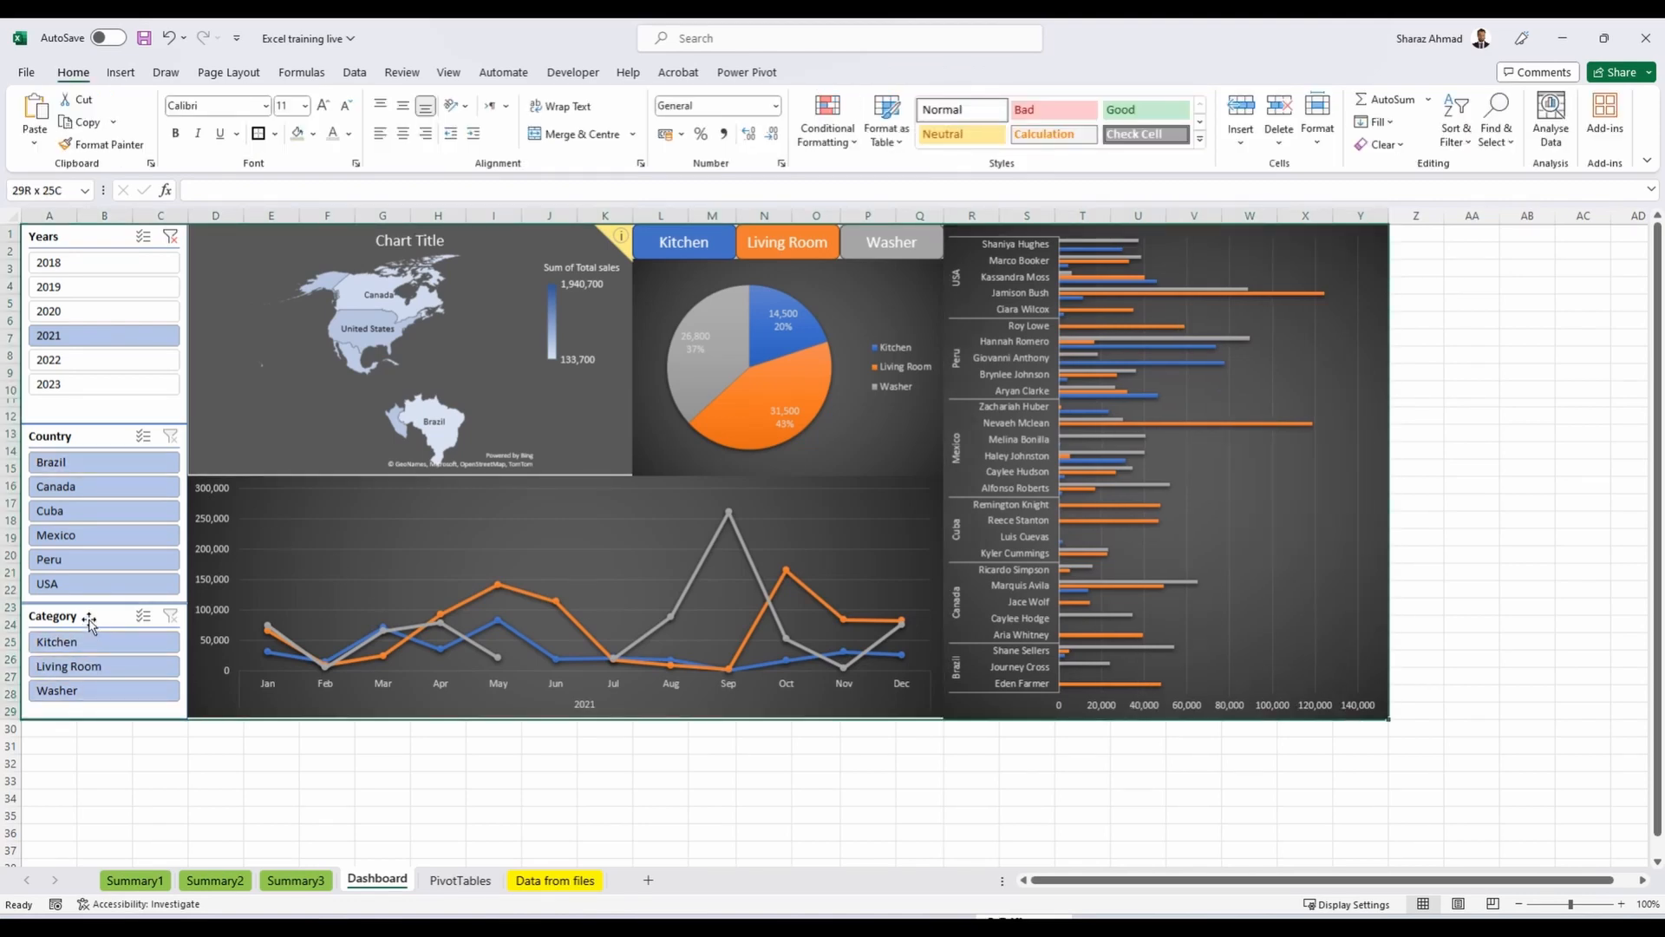
Move the Category slicer down below the charts and collapse the ribbon to show tabs only.
left_click_drag(87, 626, 88, 752)
left_click(1645, 163)
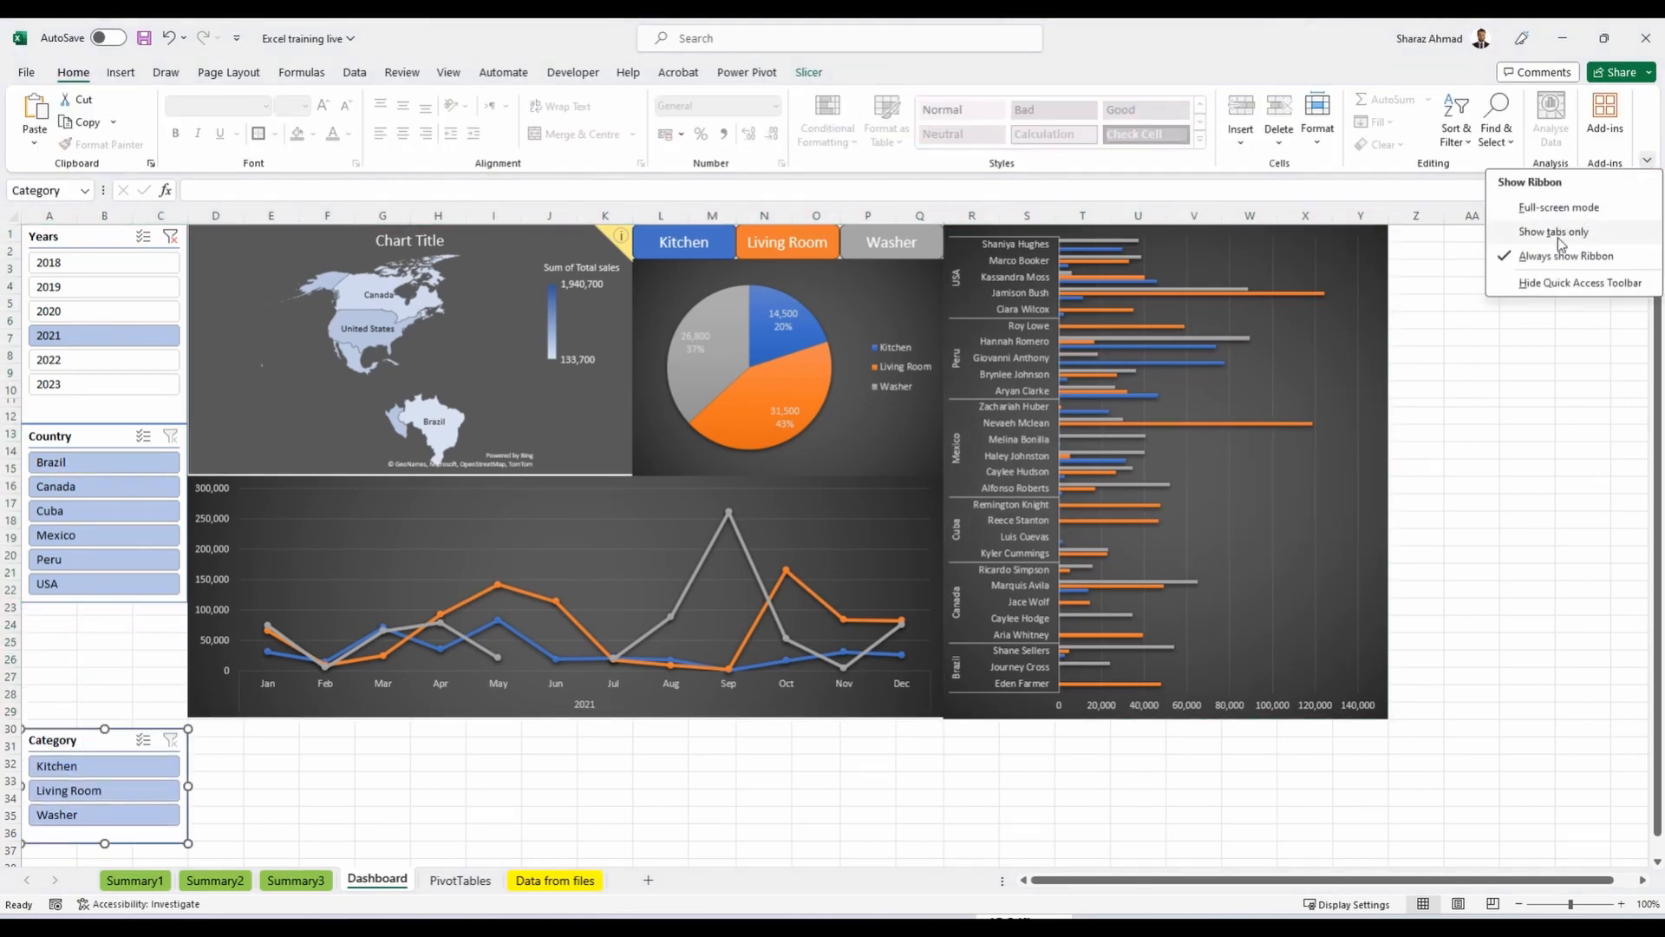
left_click(1552, 231)
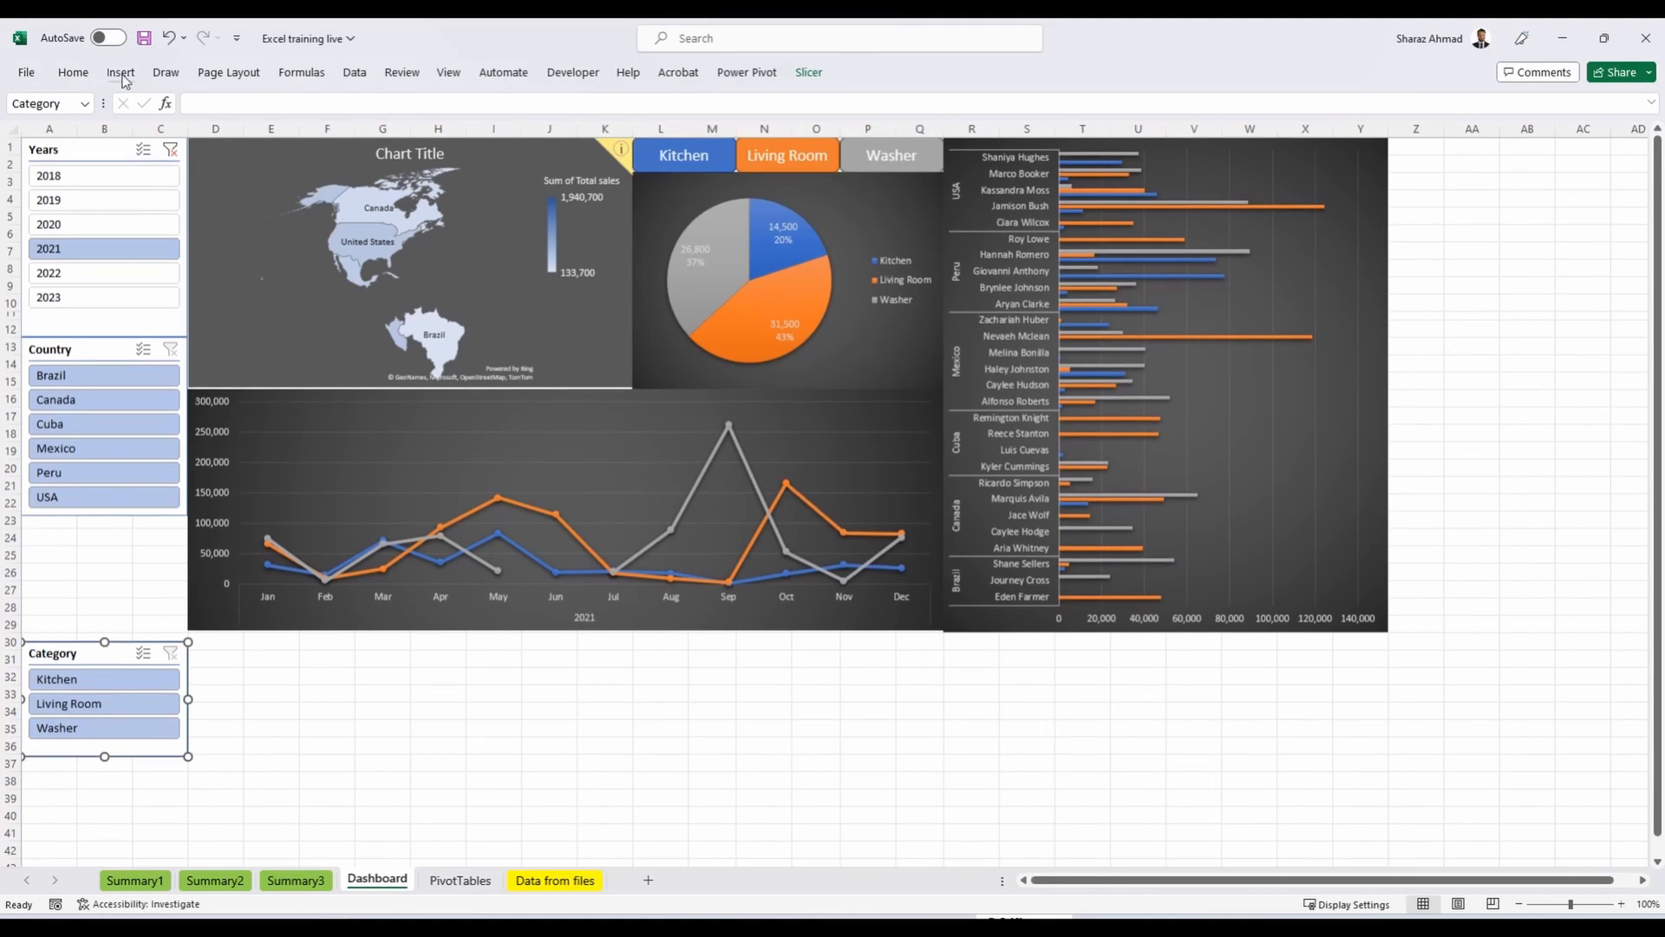
Hide the Dashboard sheet's gridlines, formula bar and headings.
left_click(447, 73)
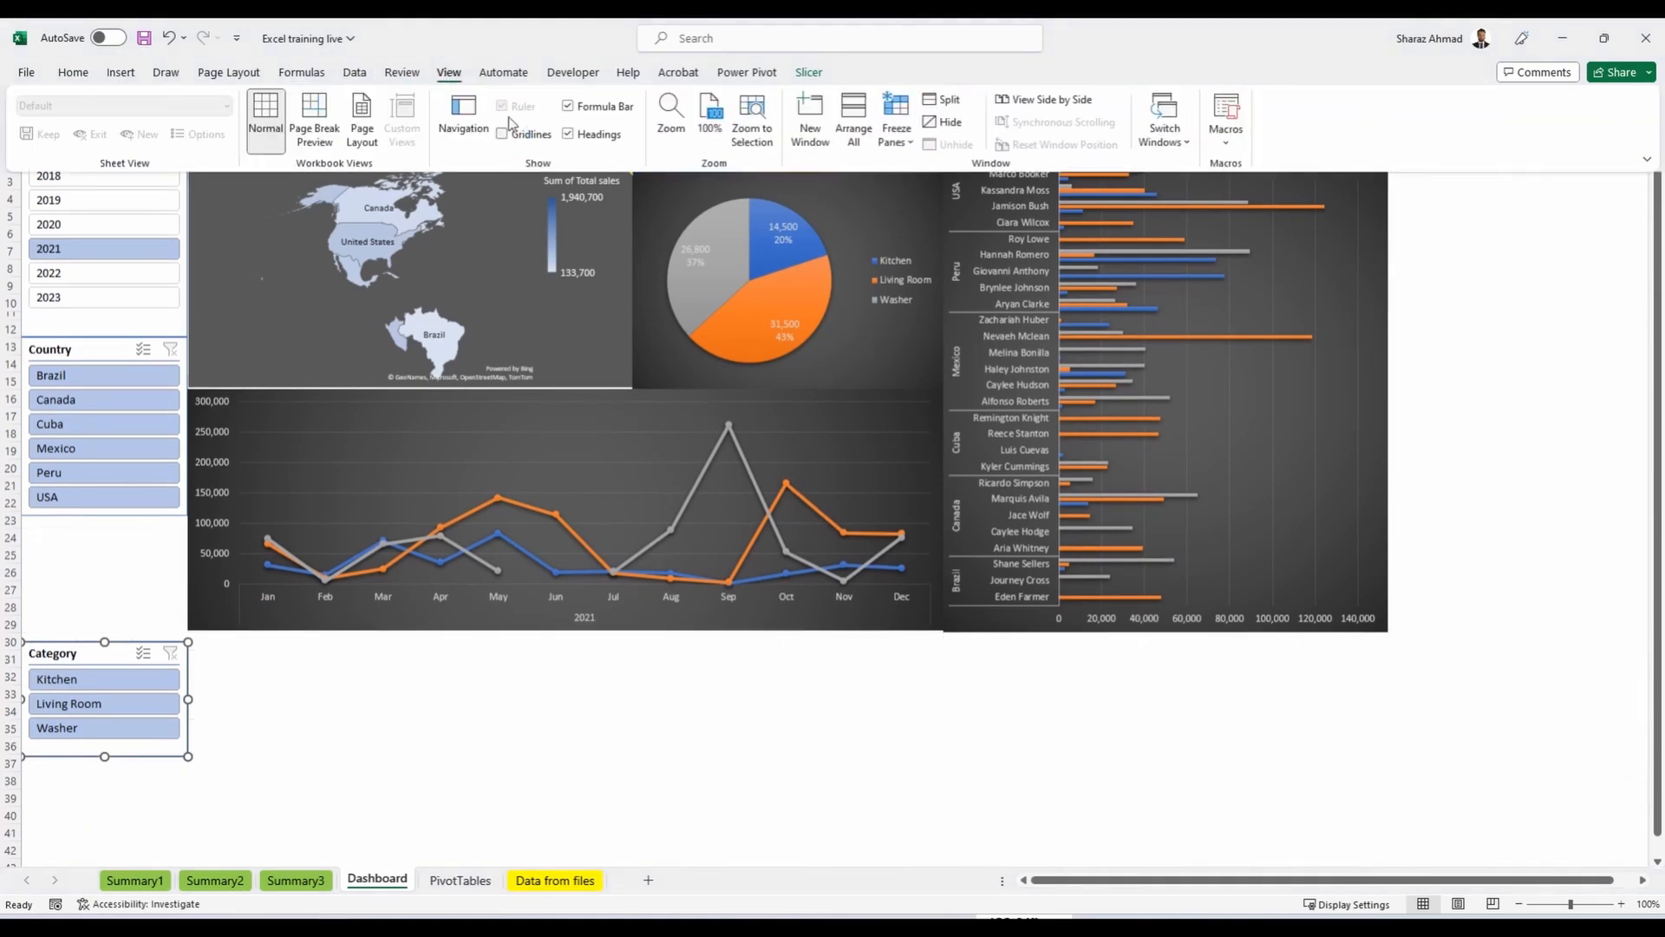
left_click(574, 109)
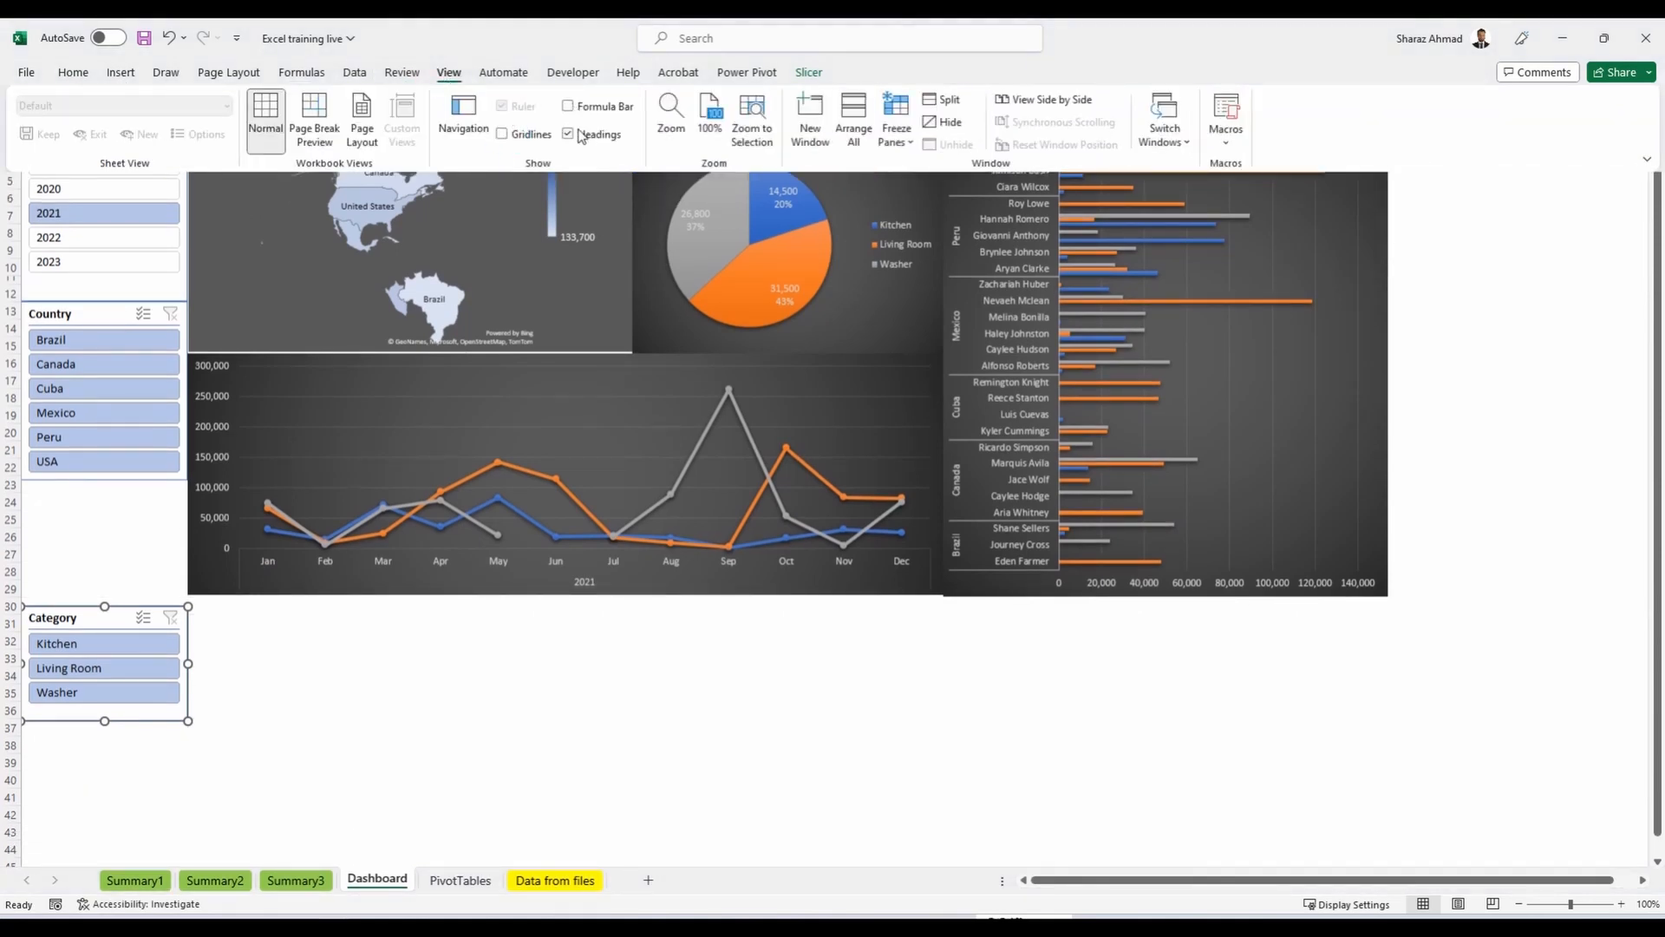
left_click(580, 137)
left_click(253, 408)
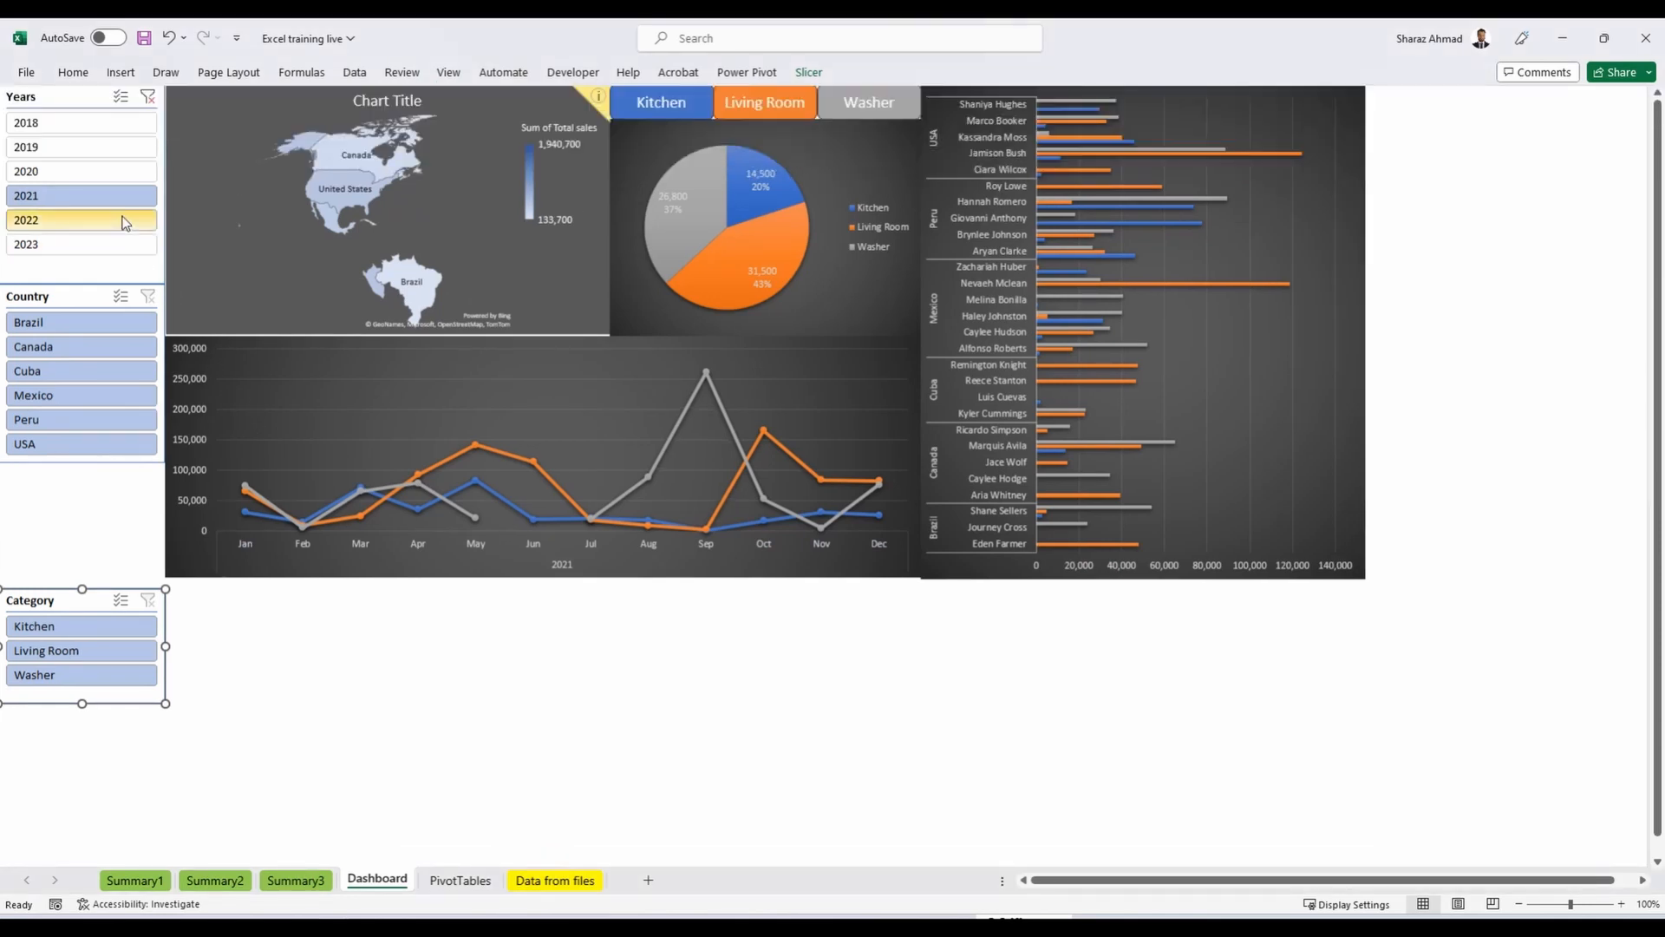
Fill all cells of the Dashboard sheet with black as the background.
left_click(300, 619)
left_click(73, 73)
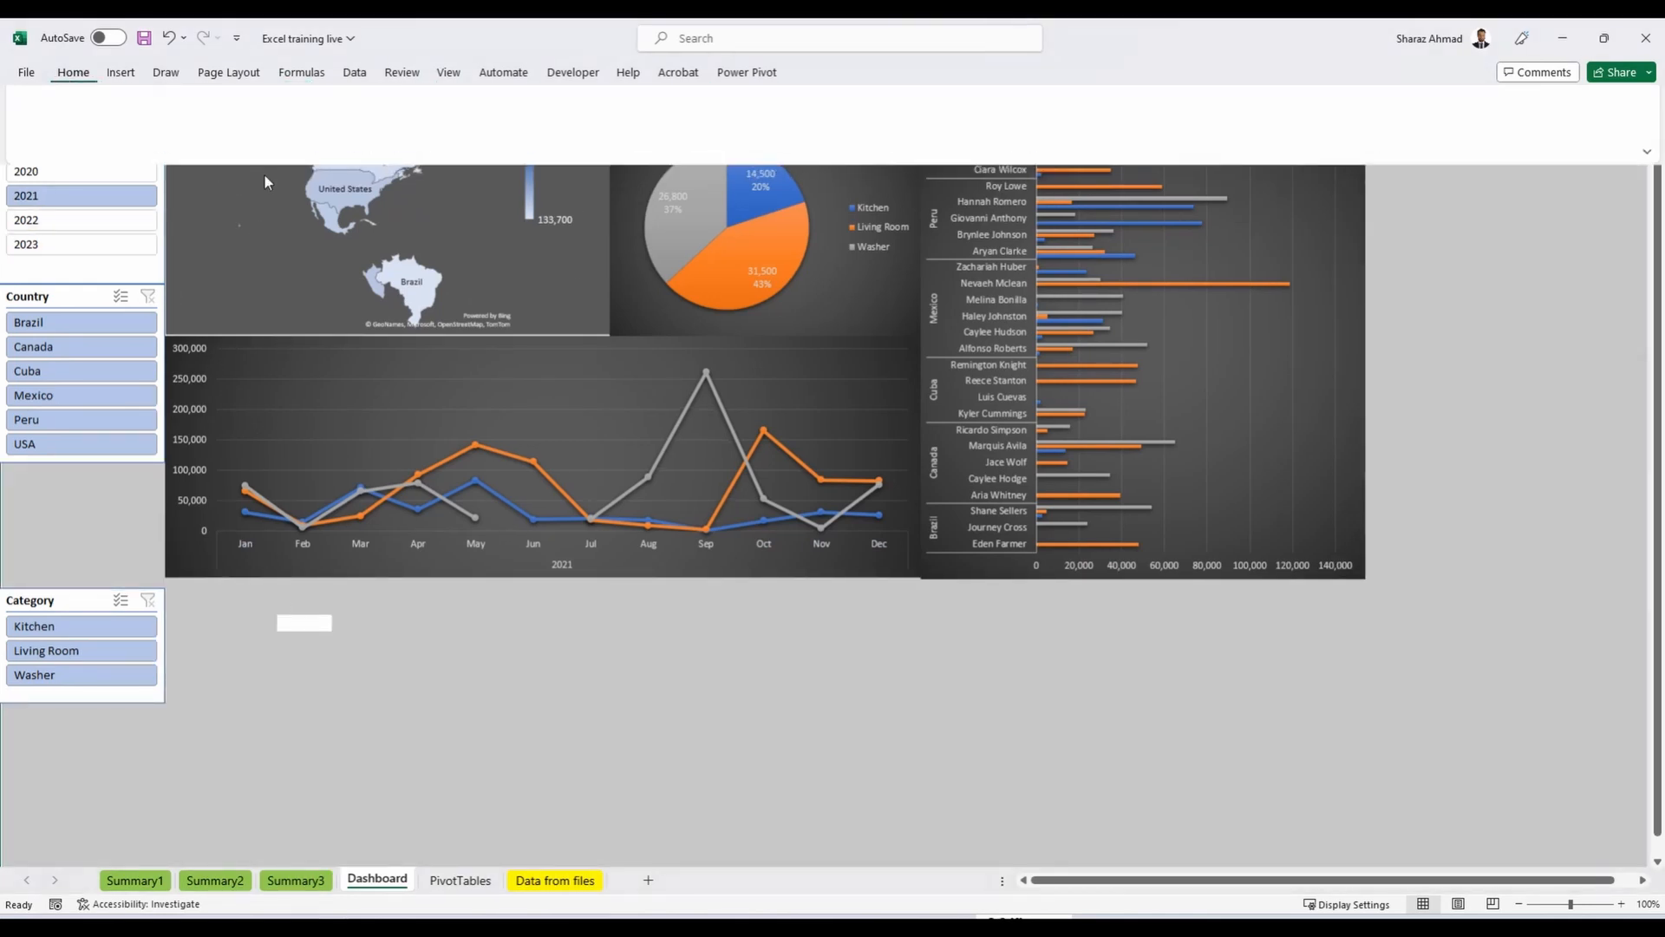
left_click(313, 134)
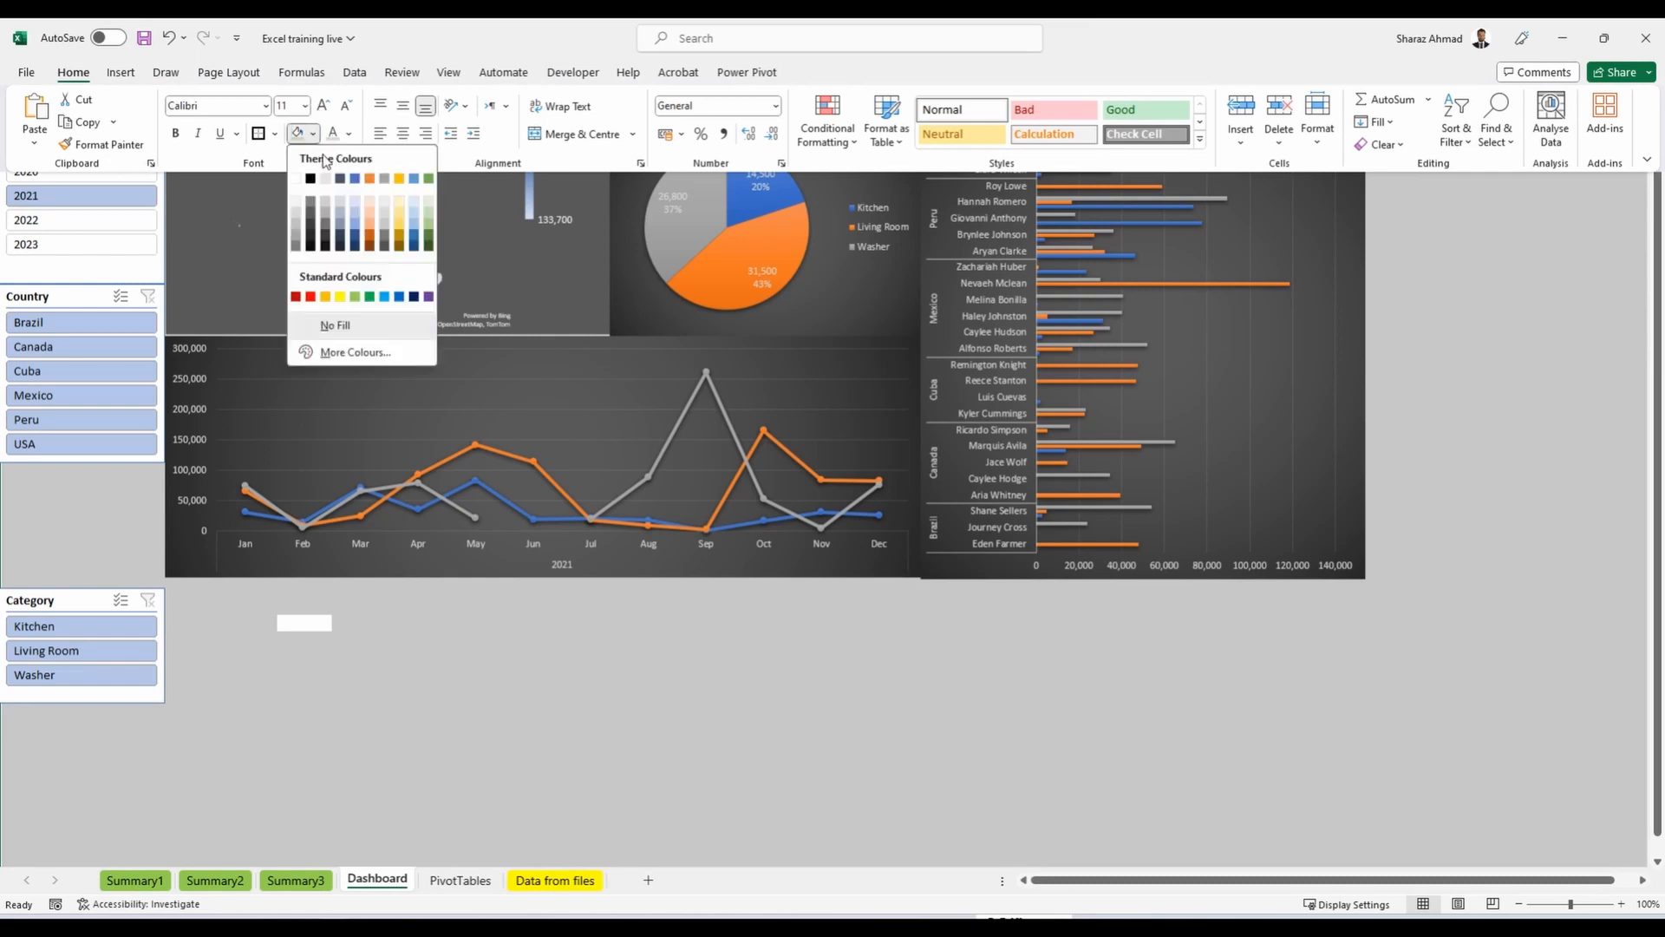
left_click(310, 178)
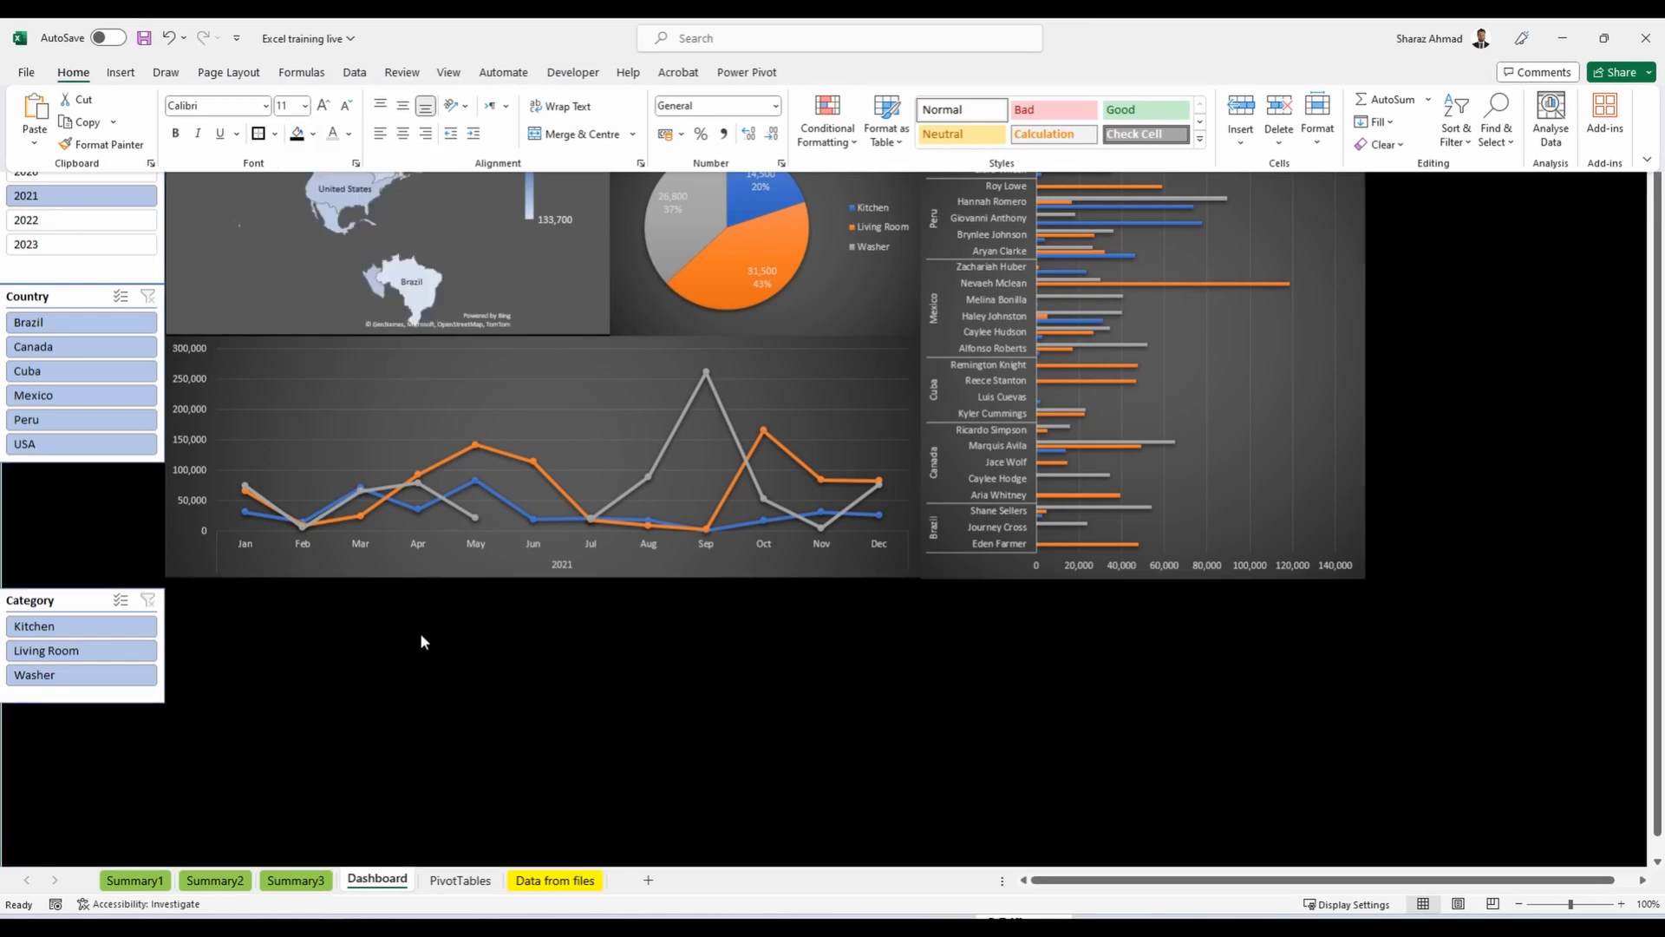
Spread the line, bar, pie and map charts apart on the sheet, leaving gaps between them.
left_click_drag(402, 556, 438, 758)
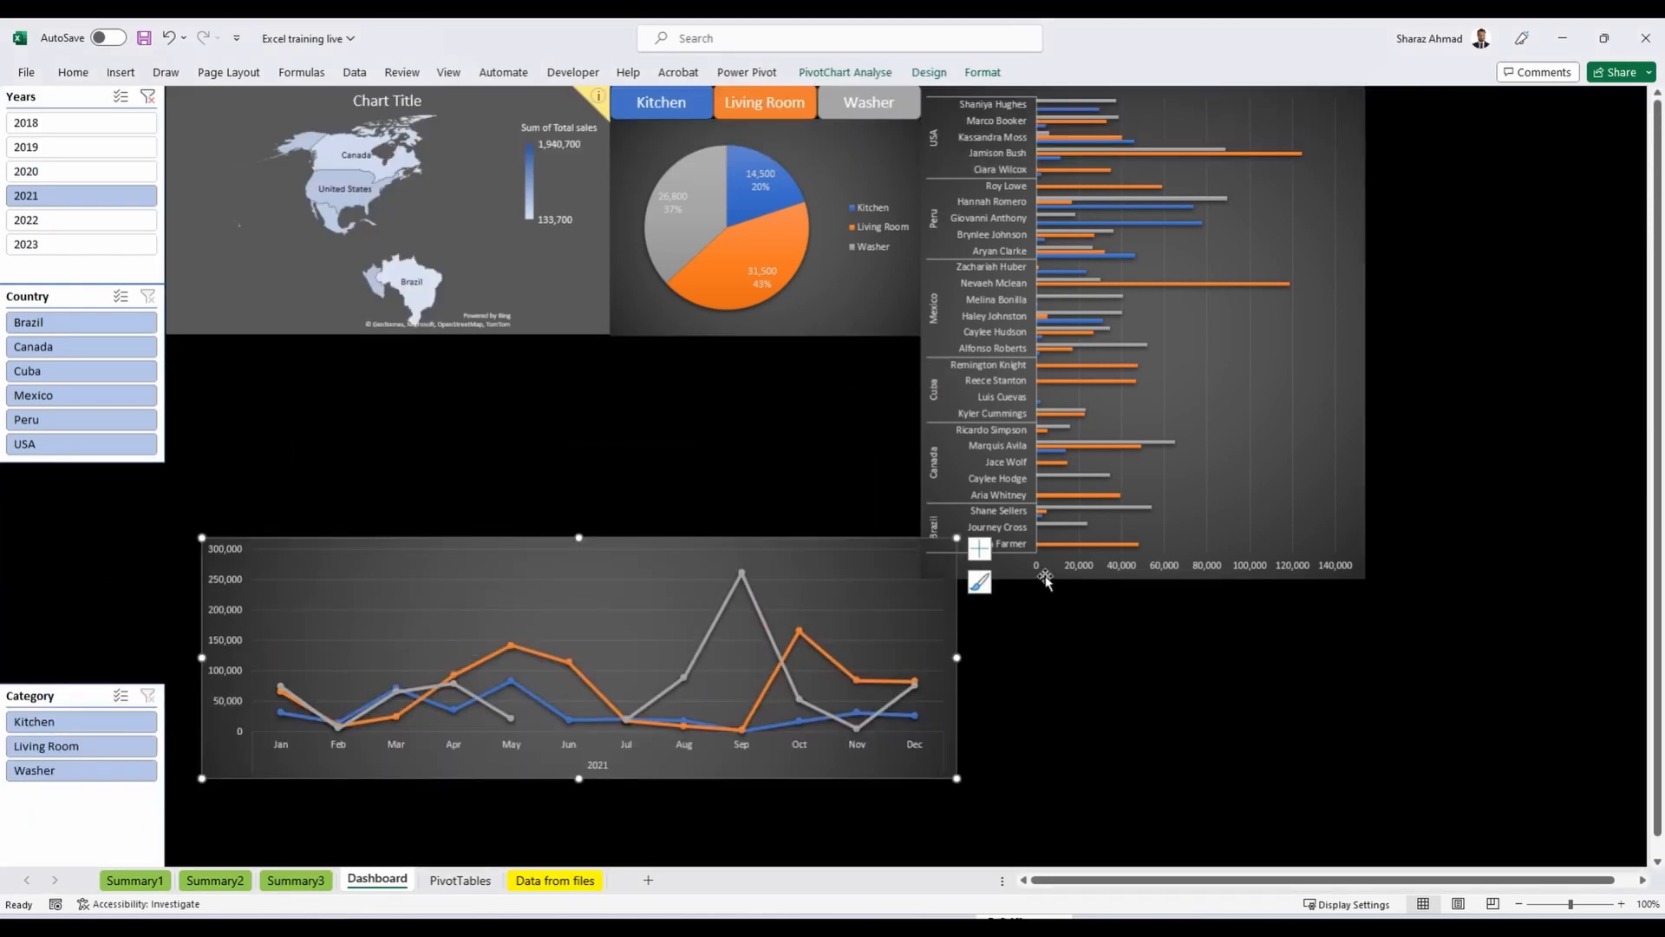
left_click_drag(1045, 579, 1263, 819)
left_click_drag(739, 278, 829, 408)
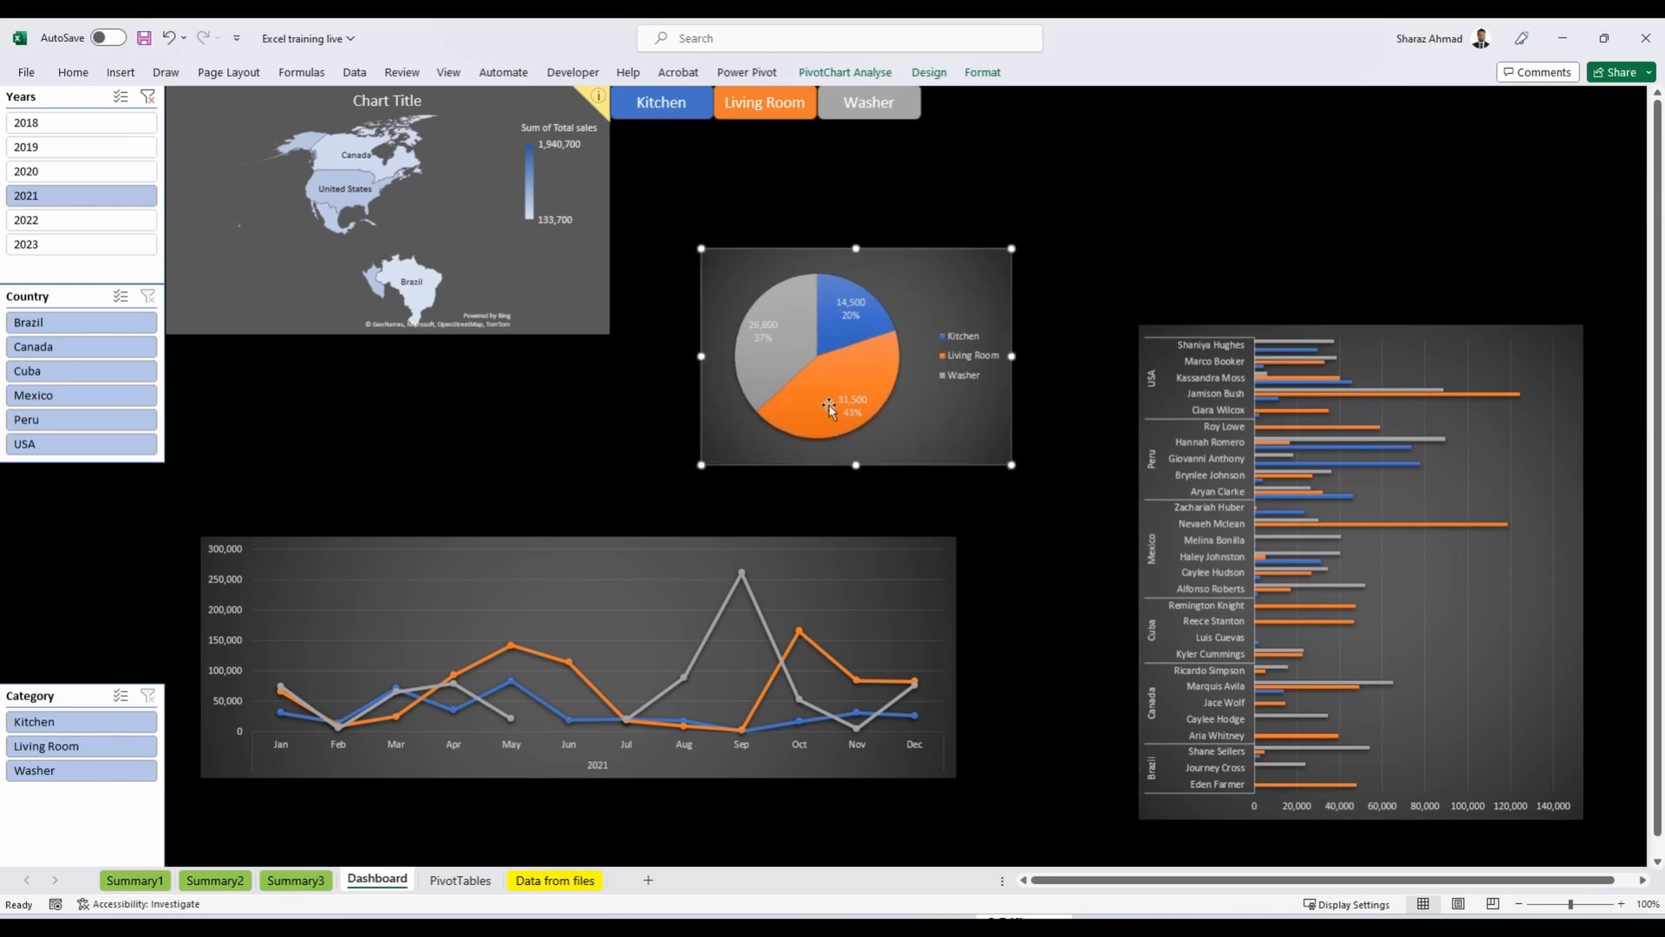
left_click_drag(576, 299, 634, 433)
Move the Kitchen, Living Room and Washer labels down into a spaced row just above the pie chart.
left_click(677, 115)
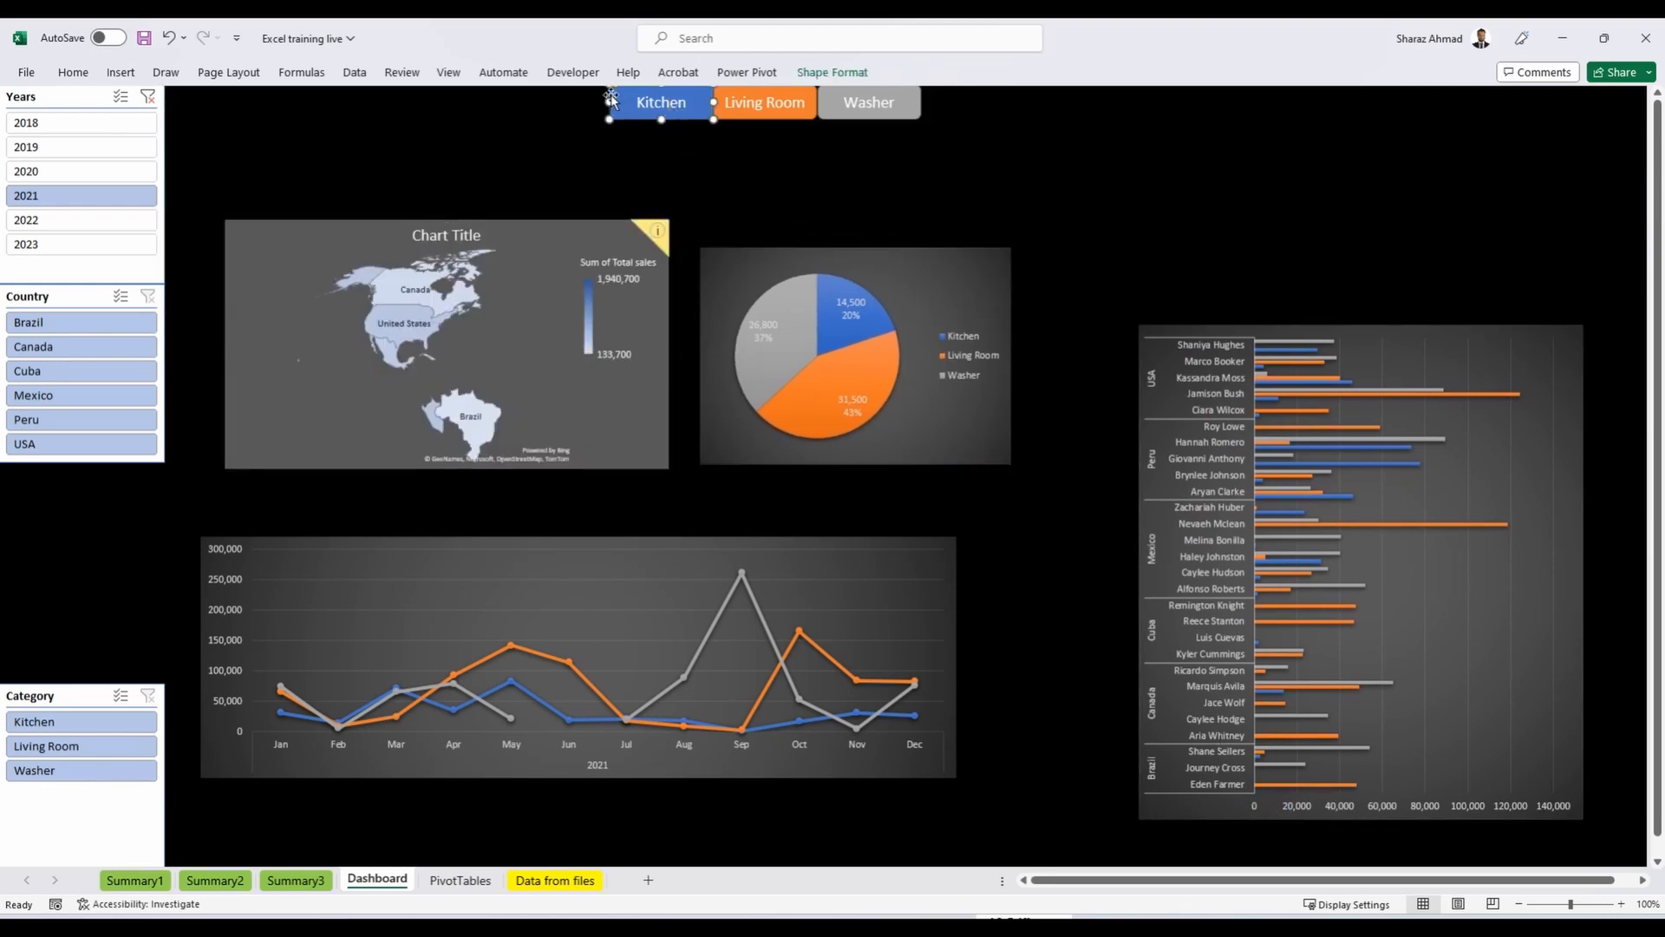
left_click_drag(612, 98, 682, 216)
left_click_drag(718, 99, 803, 208)
left_click_drag(825, 101, 923, 216)
Arrange the Years slicer's buttons in 4 columns, widen the slicer and move it below the pie chart.
left_click(52, 97)
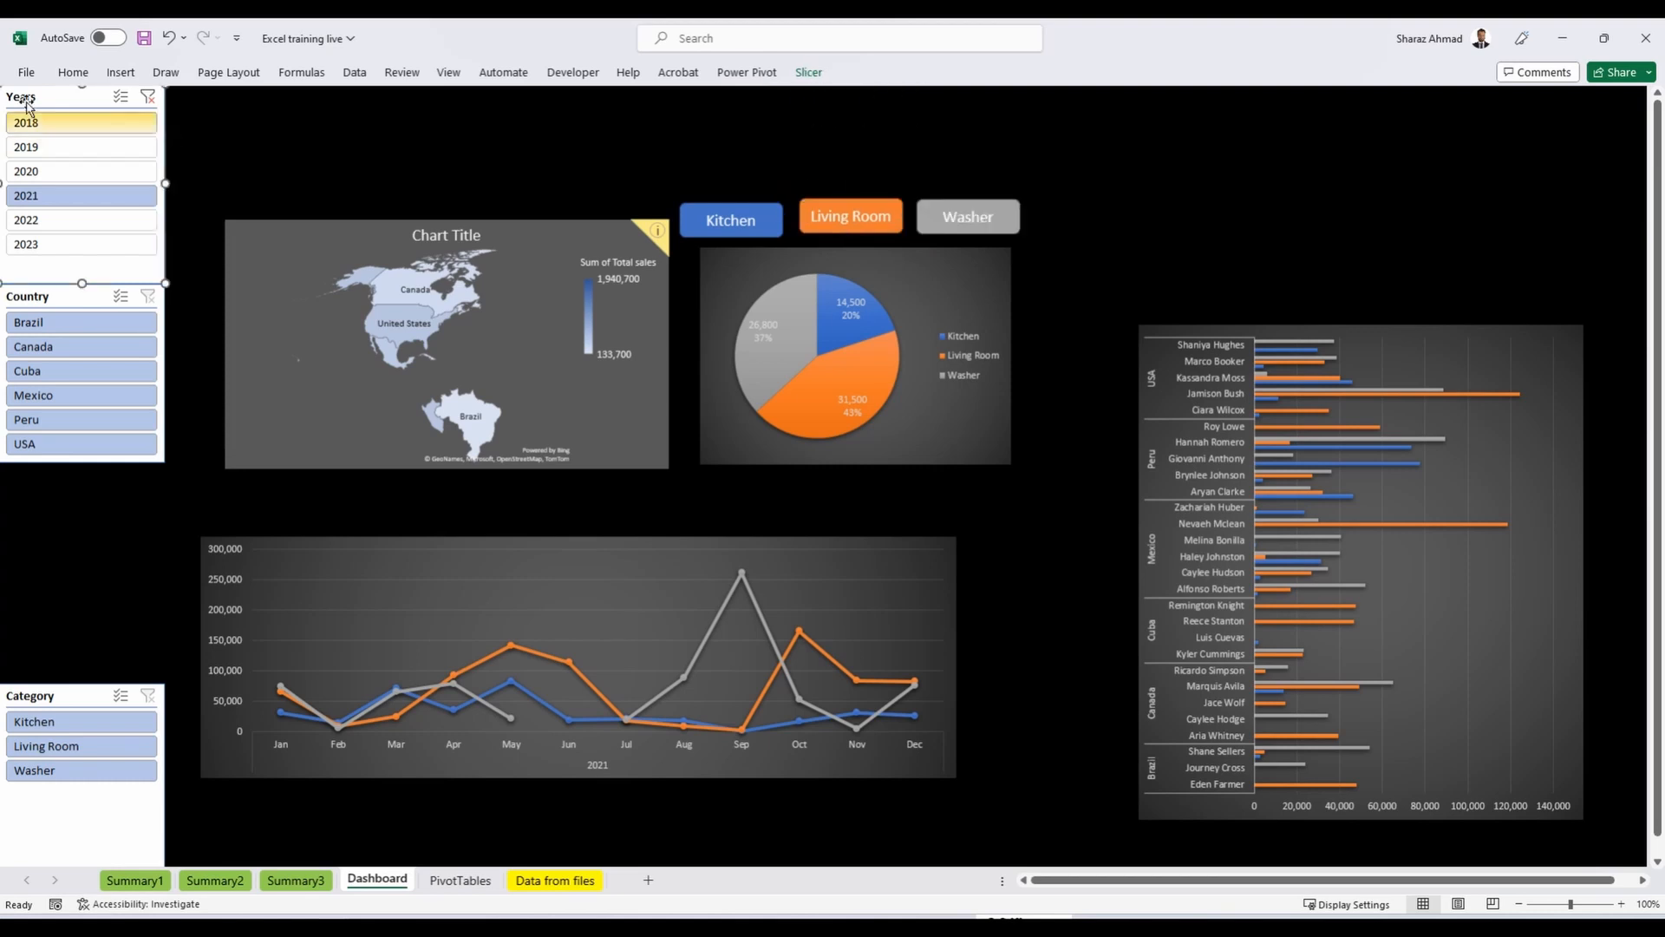
left_click(805, 73)
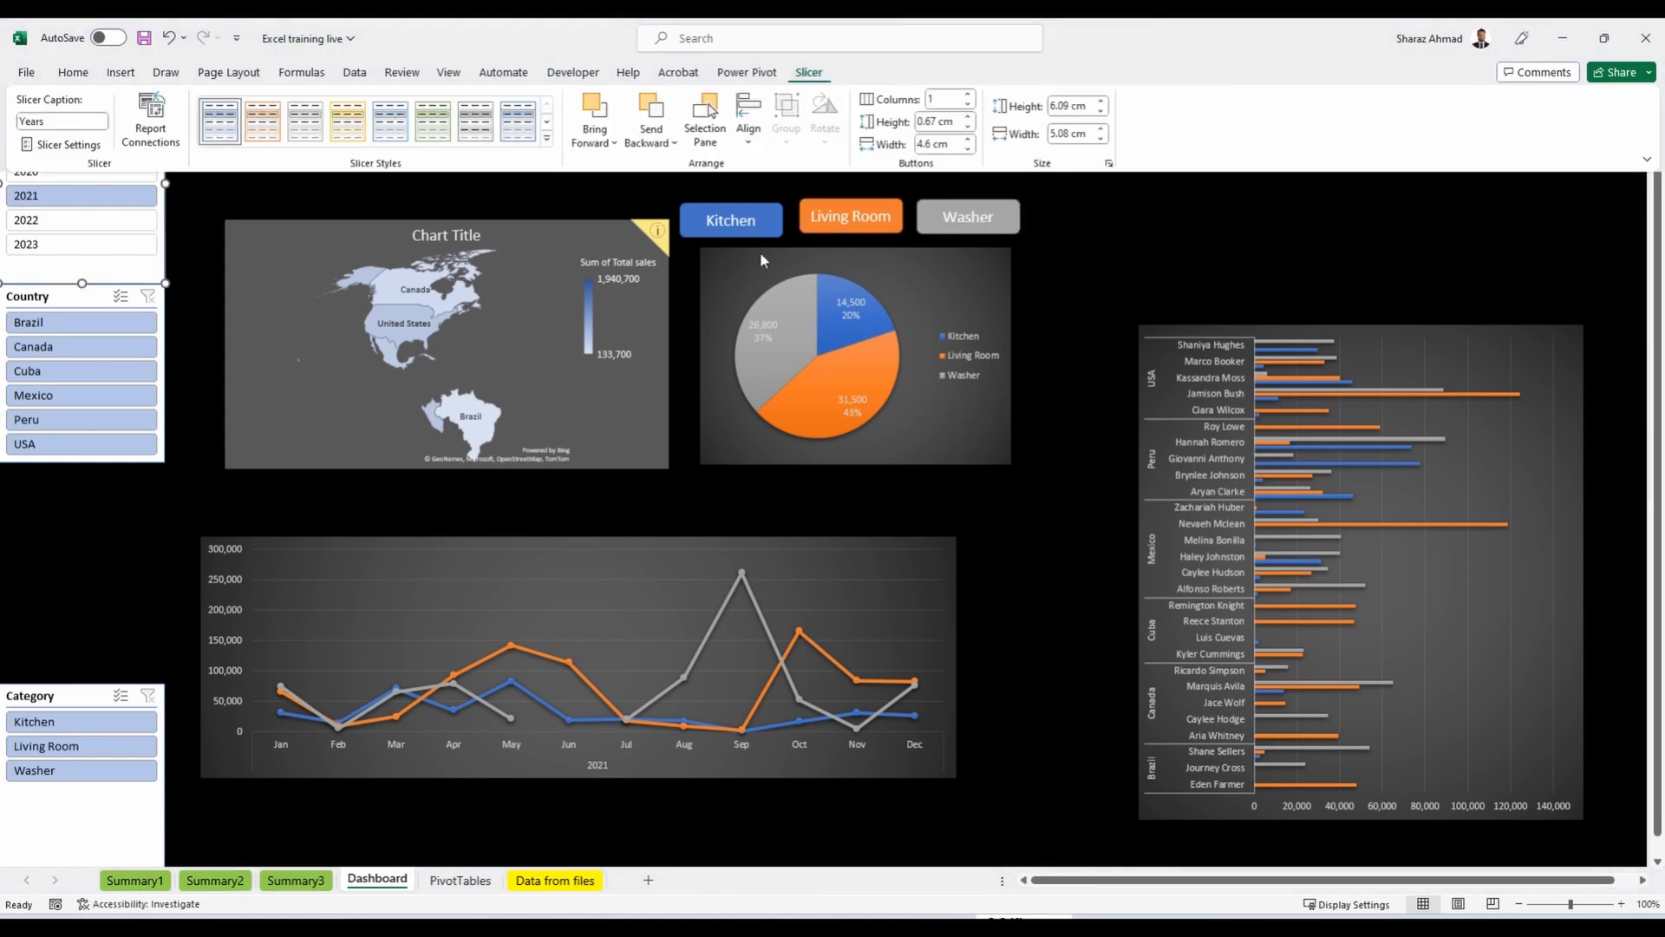
left_click(969, 96)
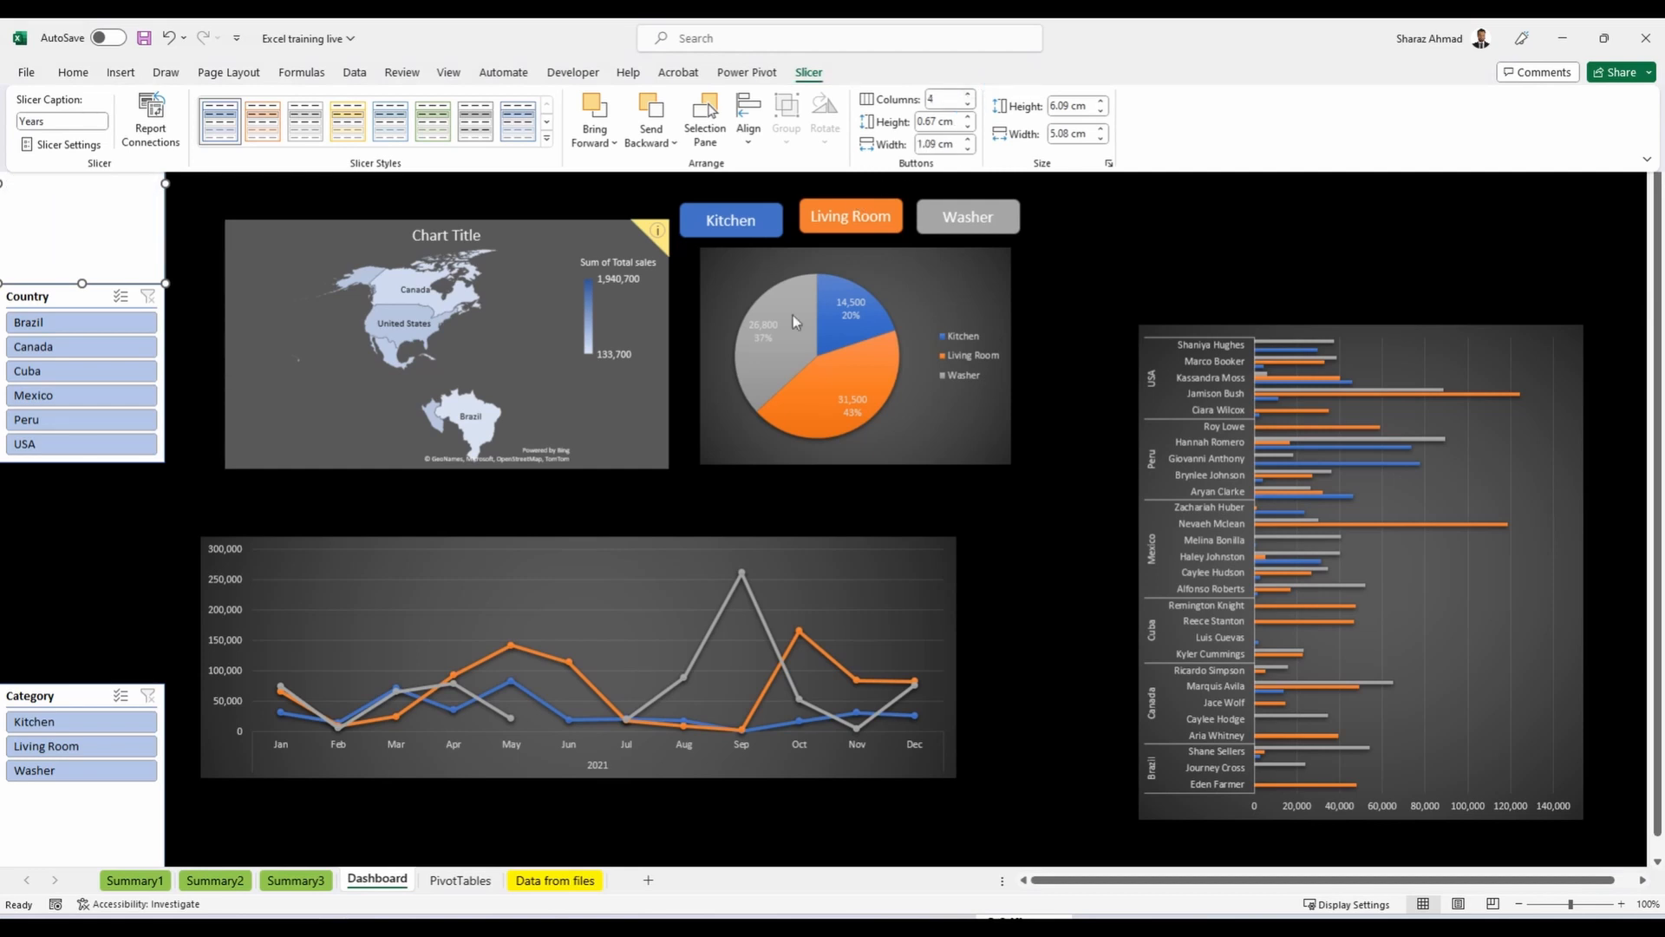
left_click_drag(165, 183, 418, 178)
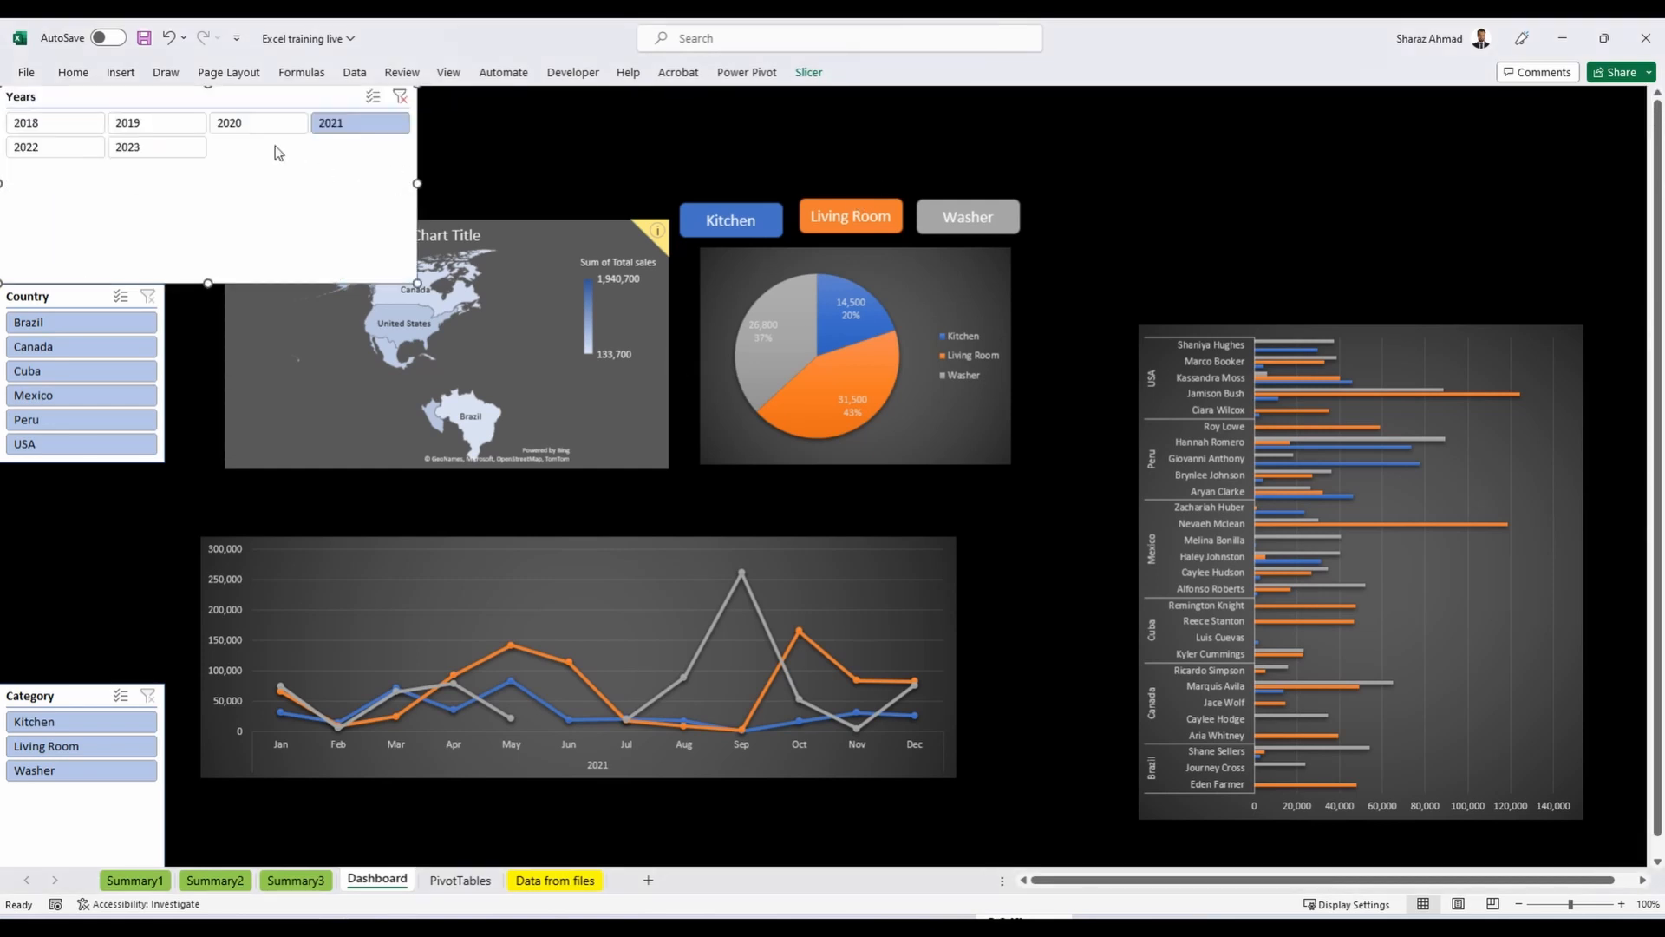
left_click_drag(239, 96, 827, 477)
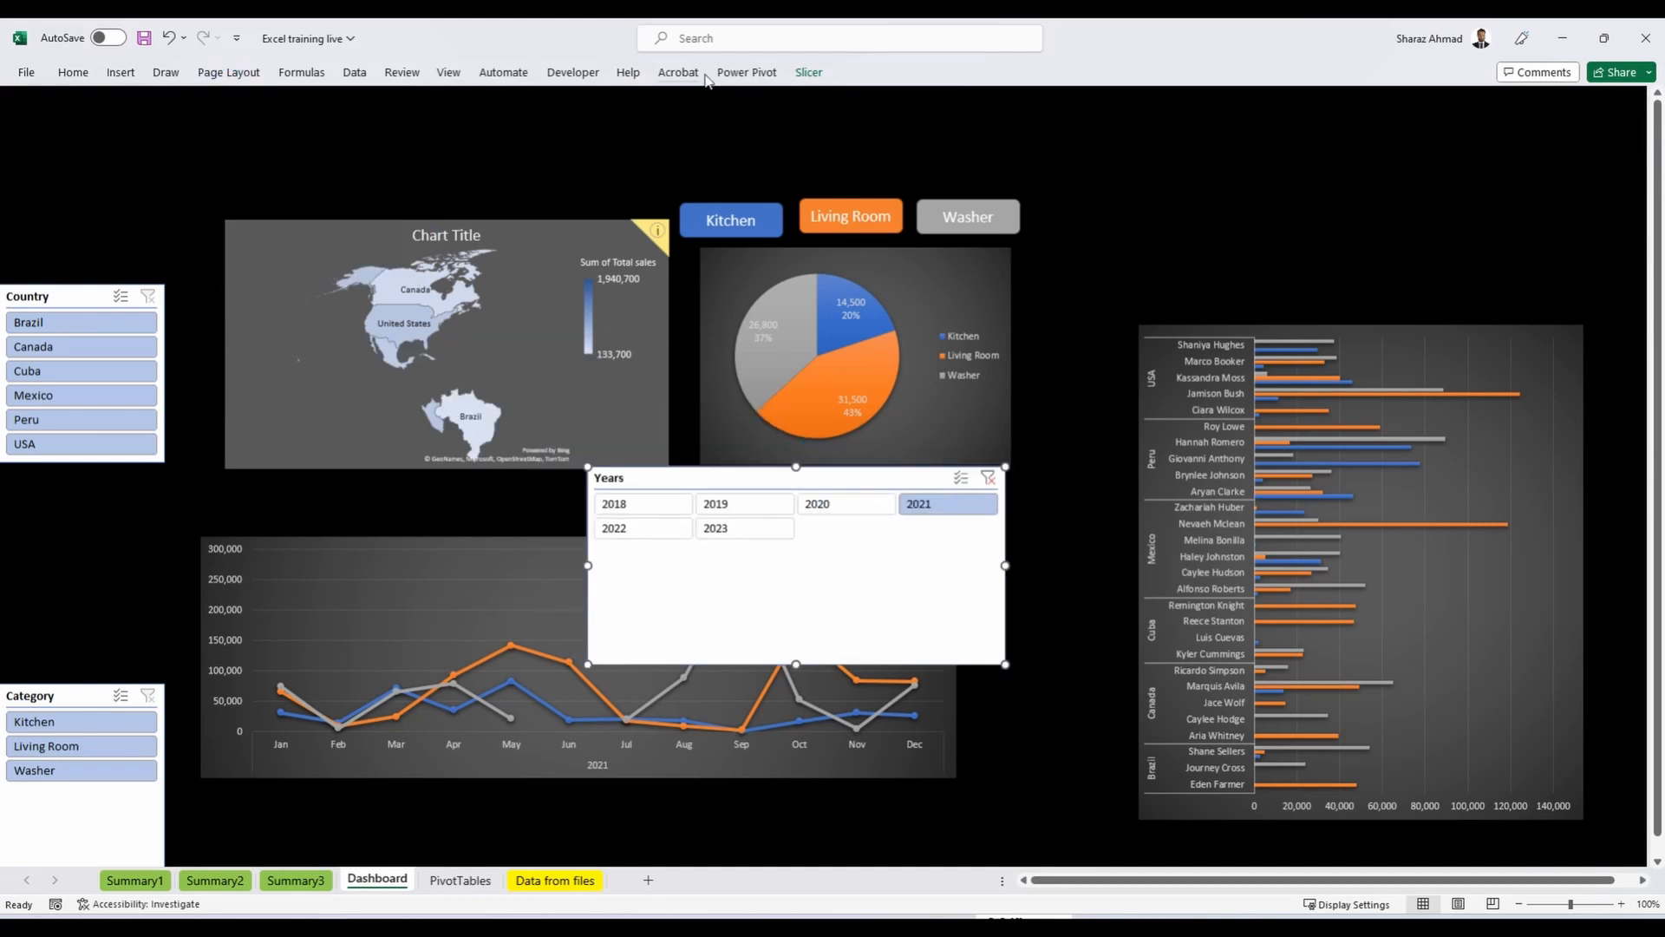
Arrange the Years slicer's buttons in 6 columns, shrink it to a single row and move it to the sheet's upper-left corner.
left_click(811, 74)
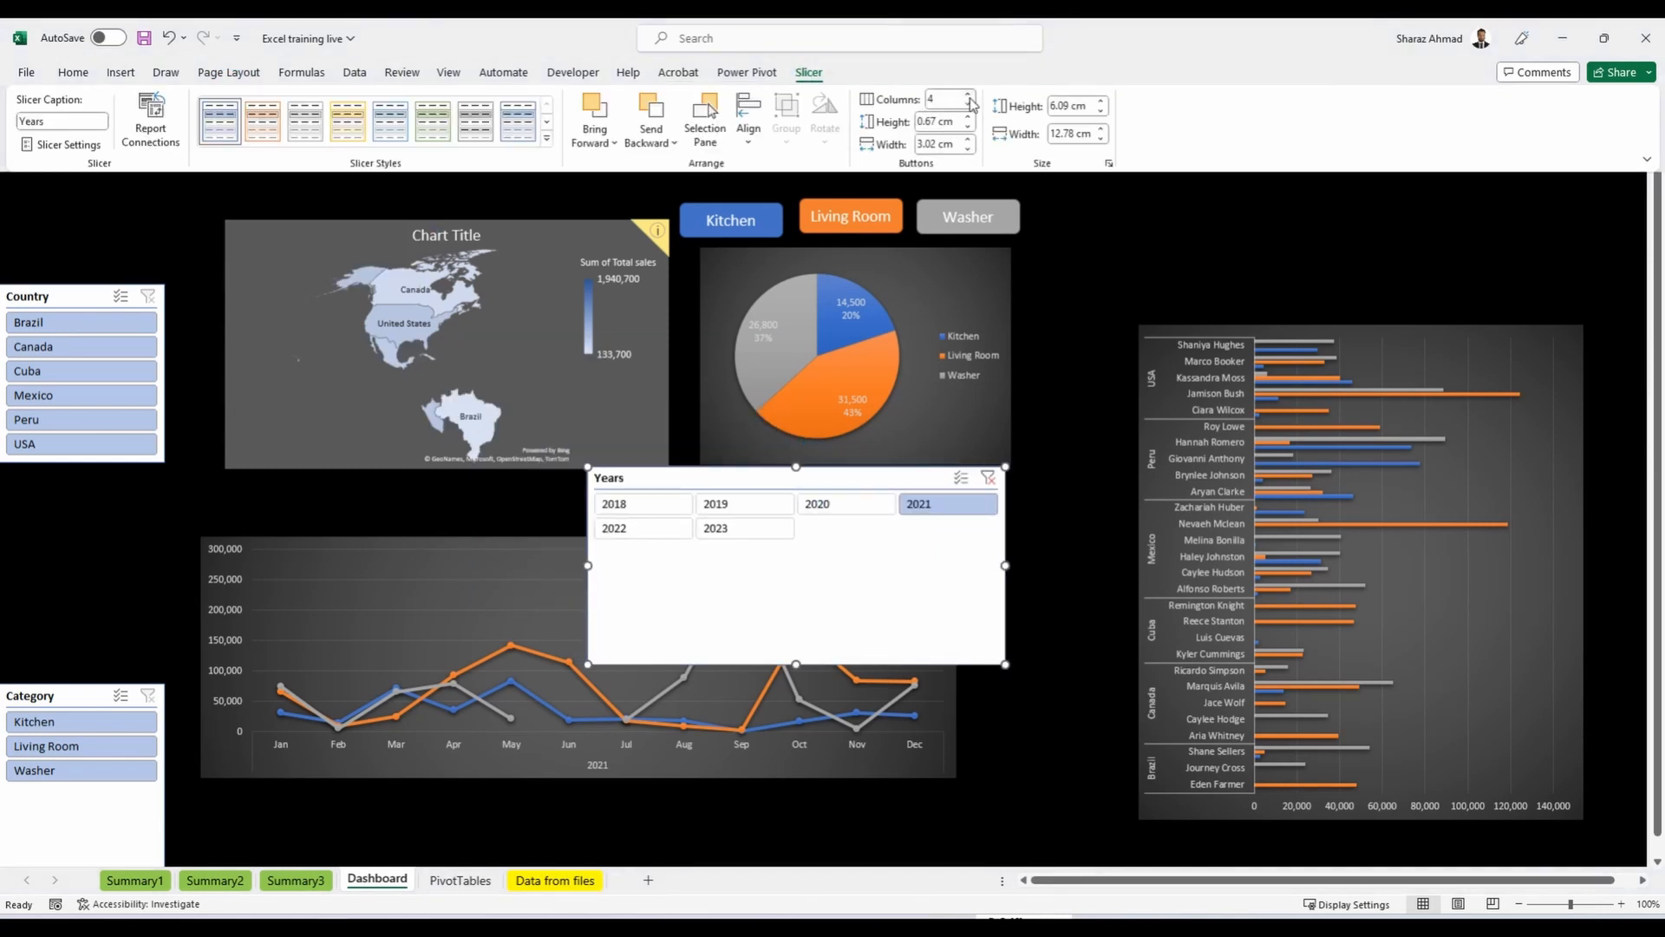
left_click(969, 97)
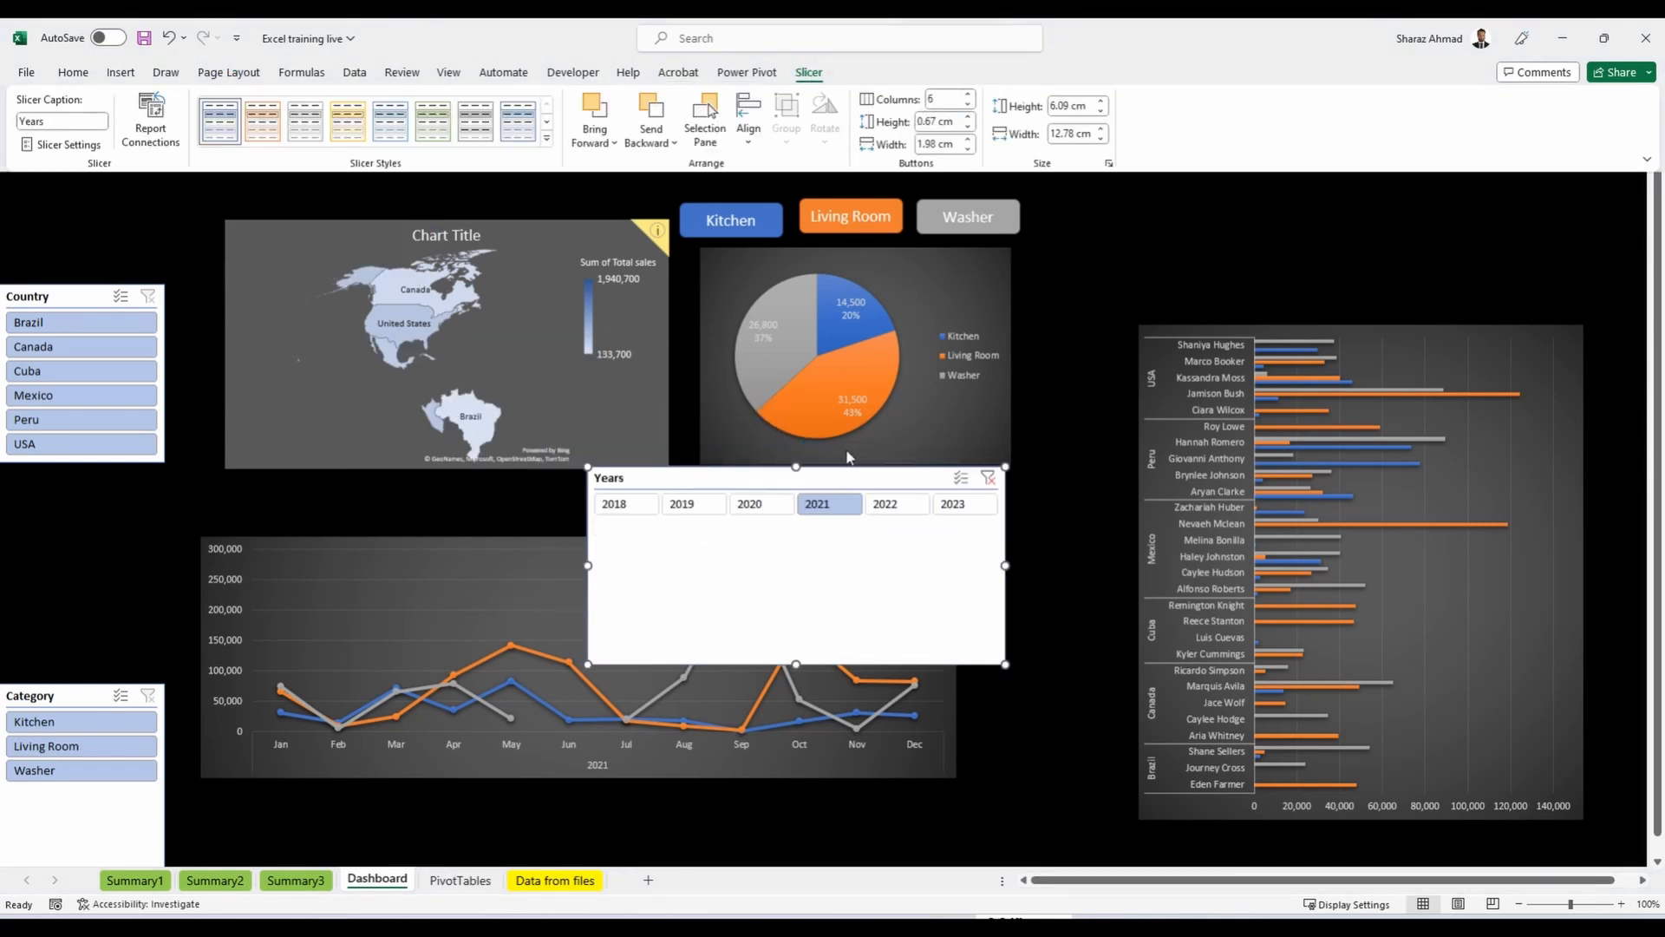
left_click_drag(796, 664, 820, 524)
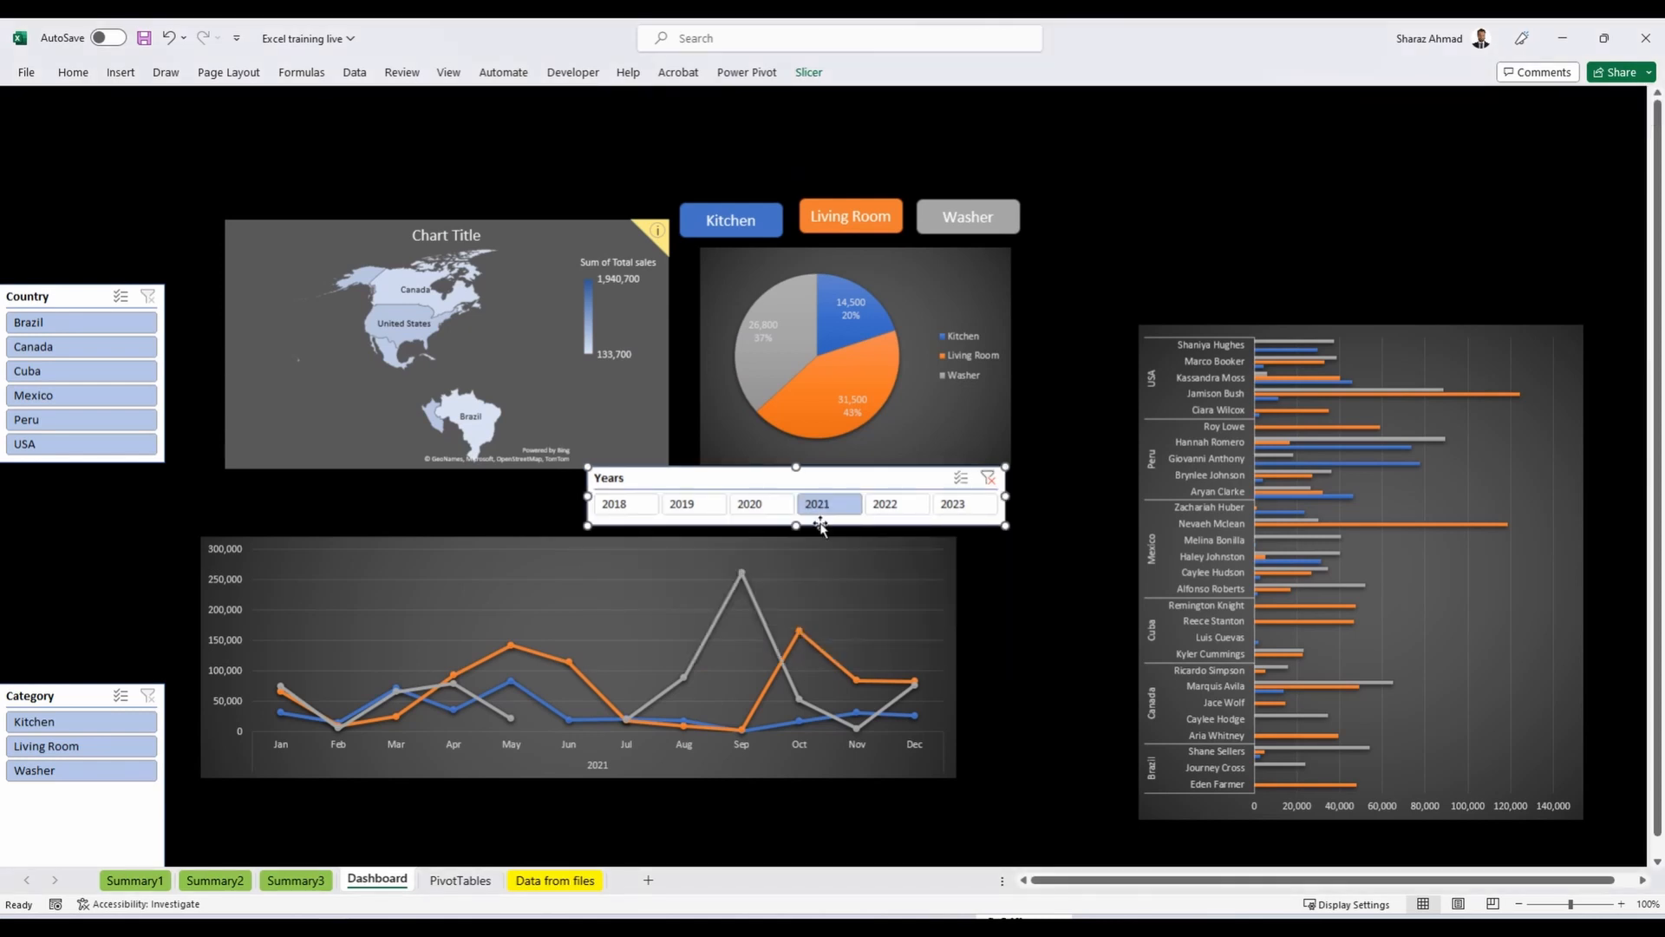
left_click_drag(760, 477, 158, 71)
Arrange the Country slicer's buttons in 6 columns, widen and flatten it to one row, and place it beside the Years slicer.
left_click(167, 302)
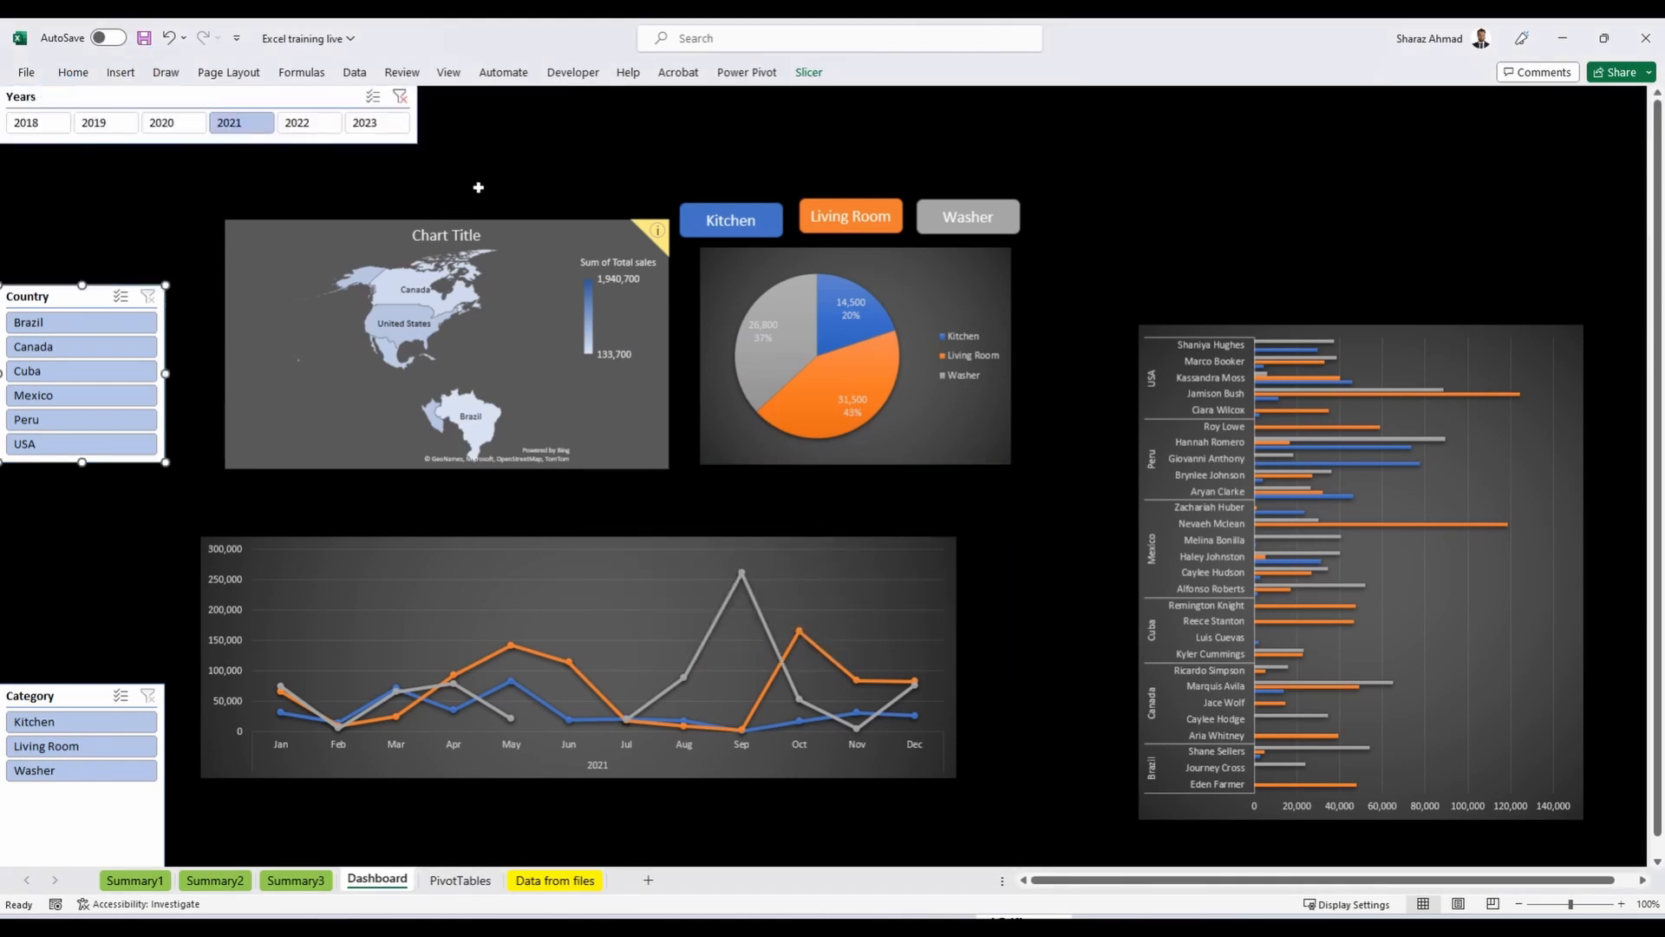
left_click(808, 72)
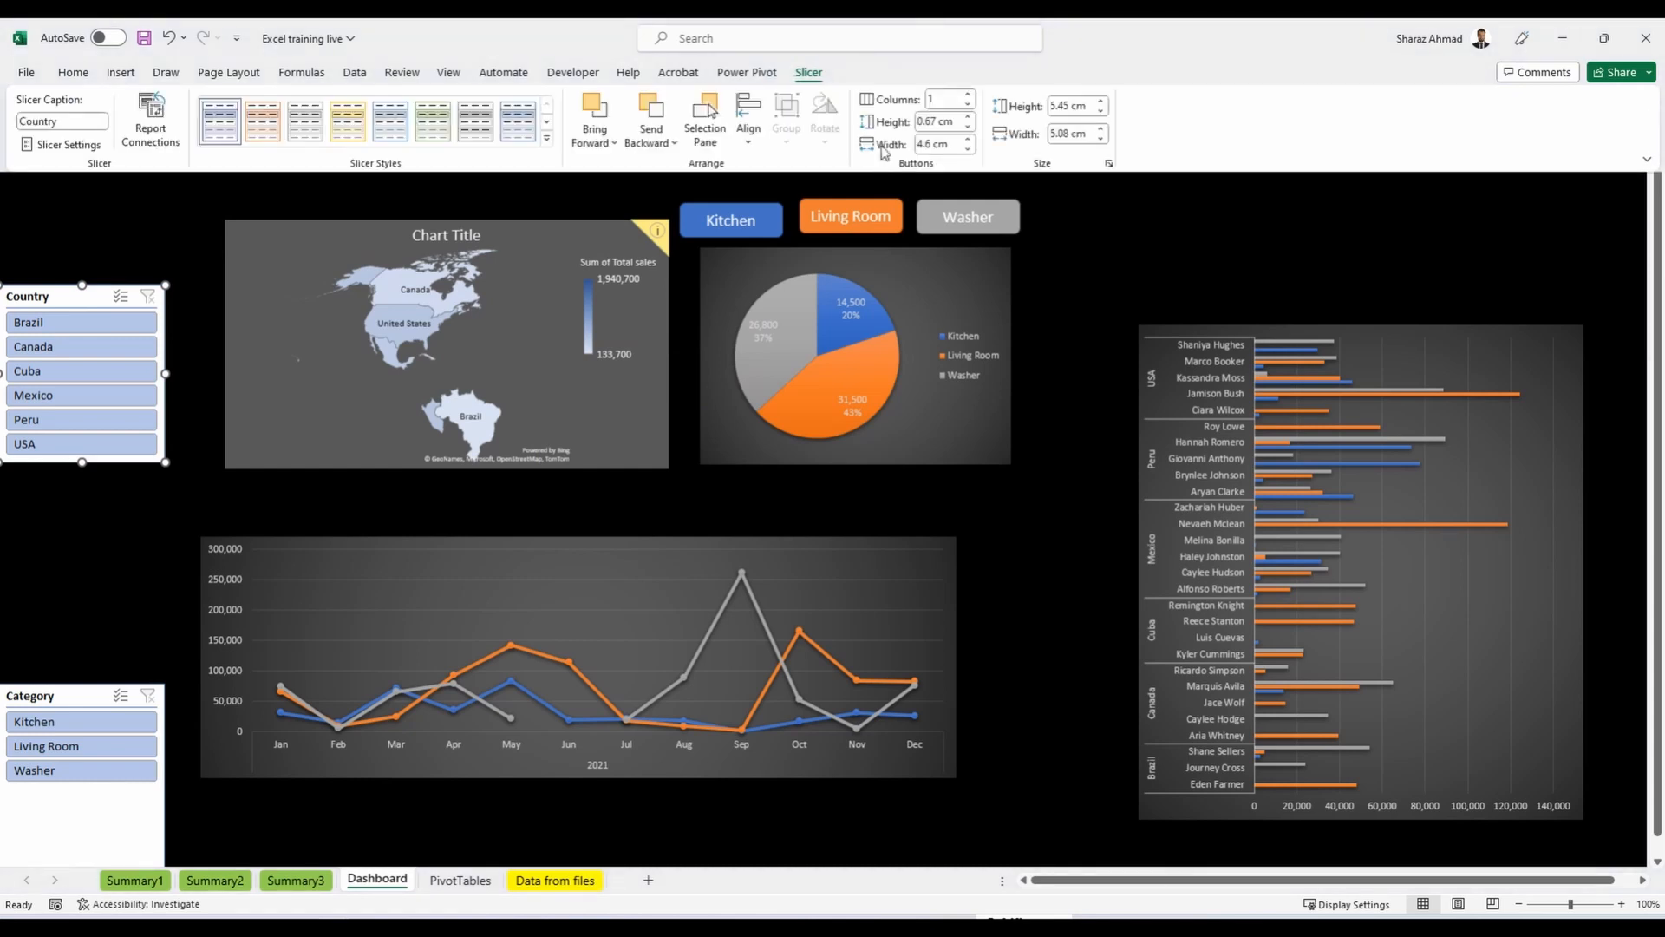
left_click(970, 98)
left_click(969, 98)
left_click(970, 98)
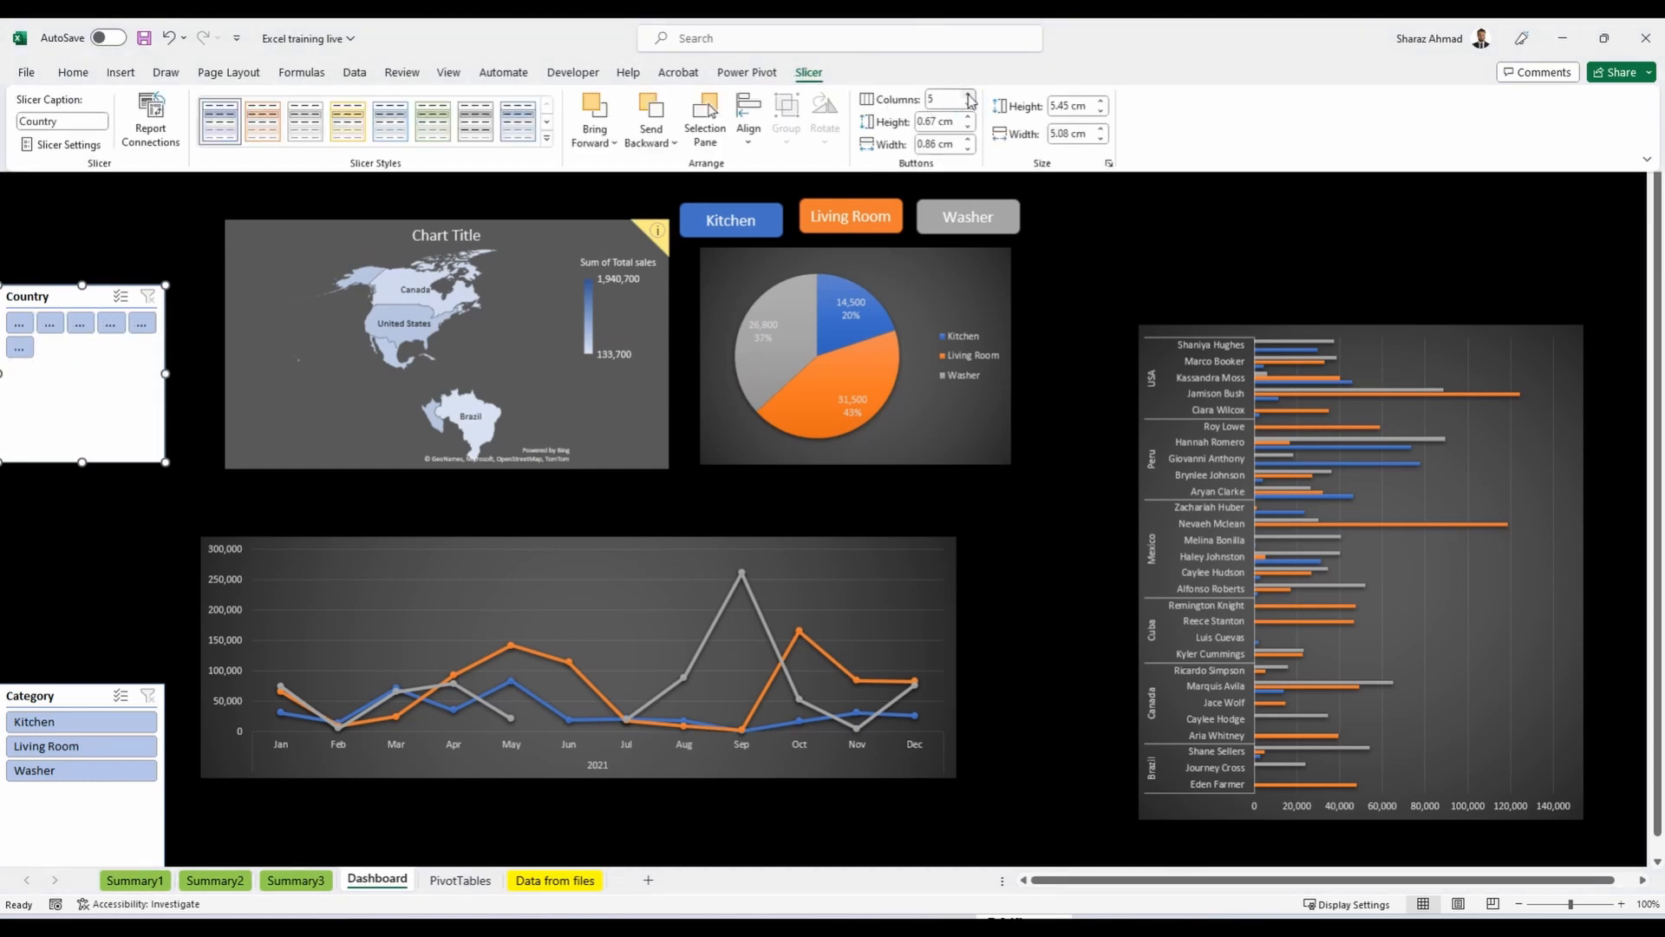
left_click(969, 98)
left_click(165, 374)
left_click_drag(165, 373, 488, 374)
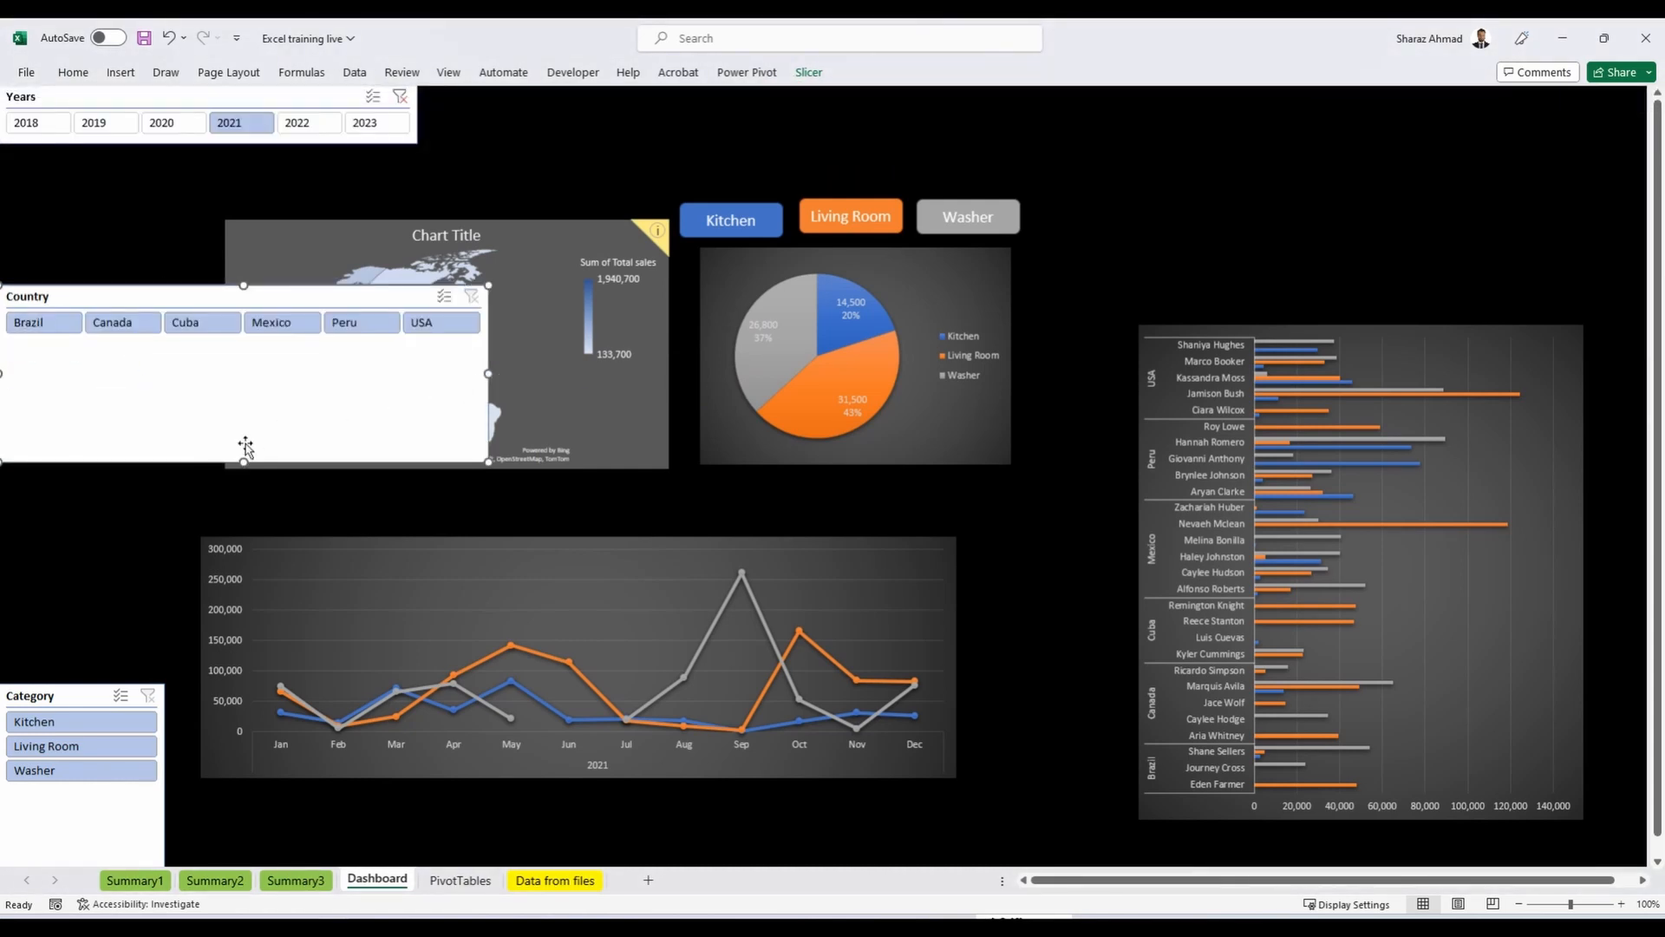
left_click_drag(242, 457, 701, 96)
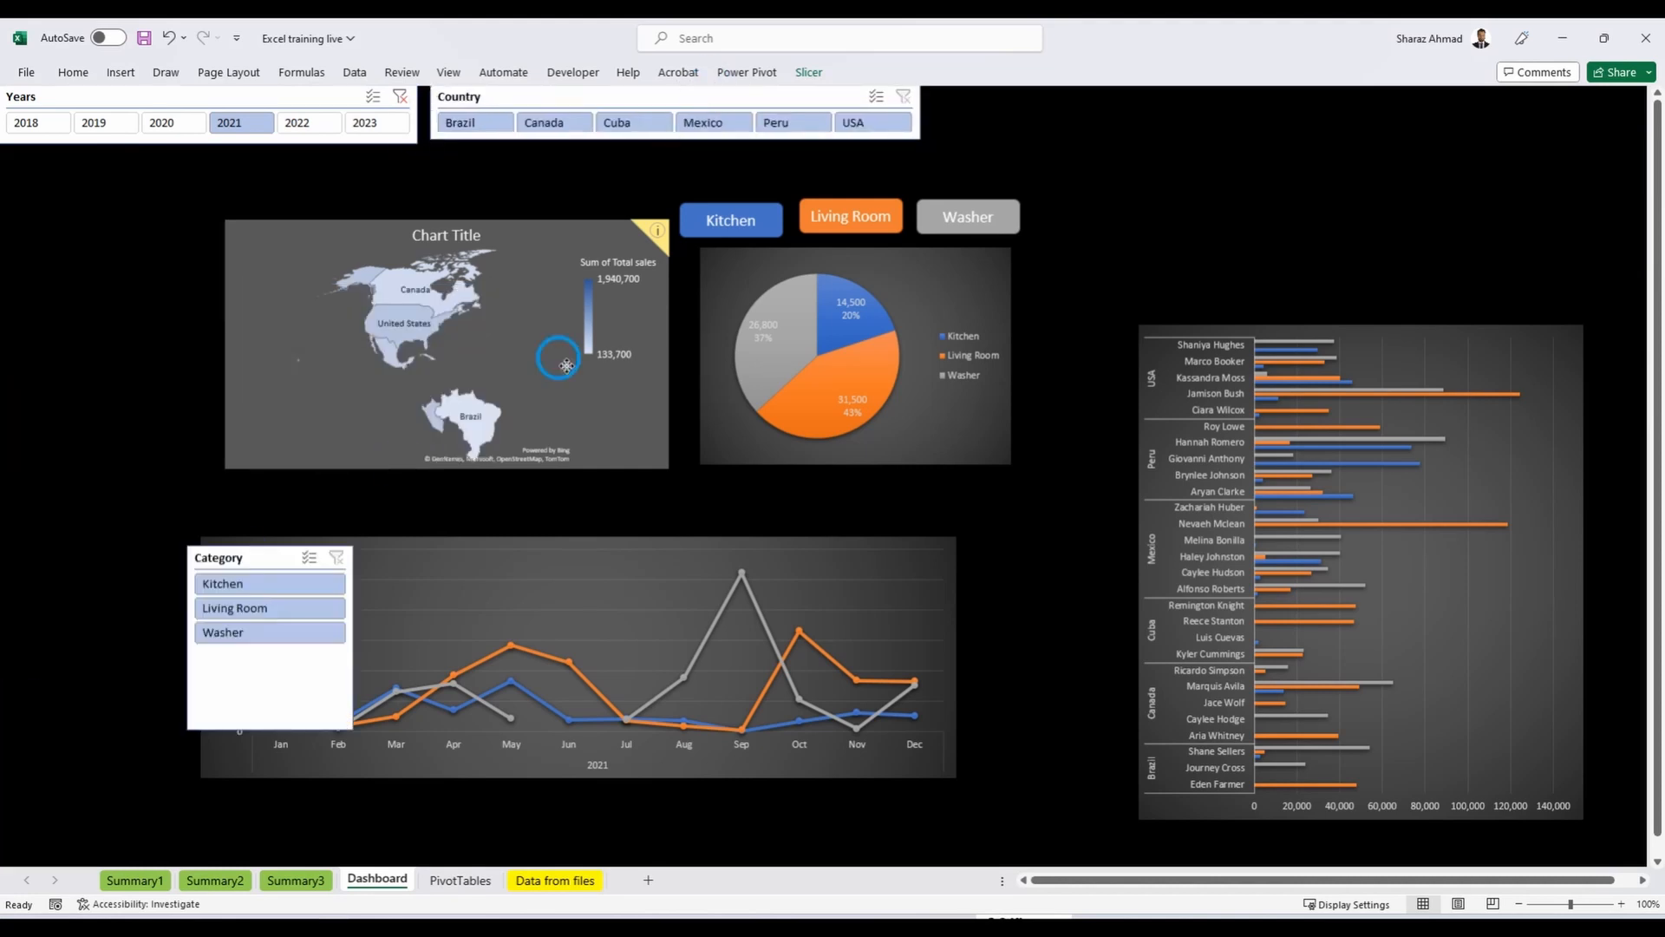
Arrange the Category slicer's buttons in 3 columns, resize it to a single row and move it to the sheet's upper-right corner.
left_click(806, 73)
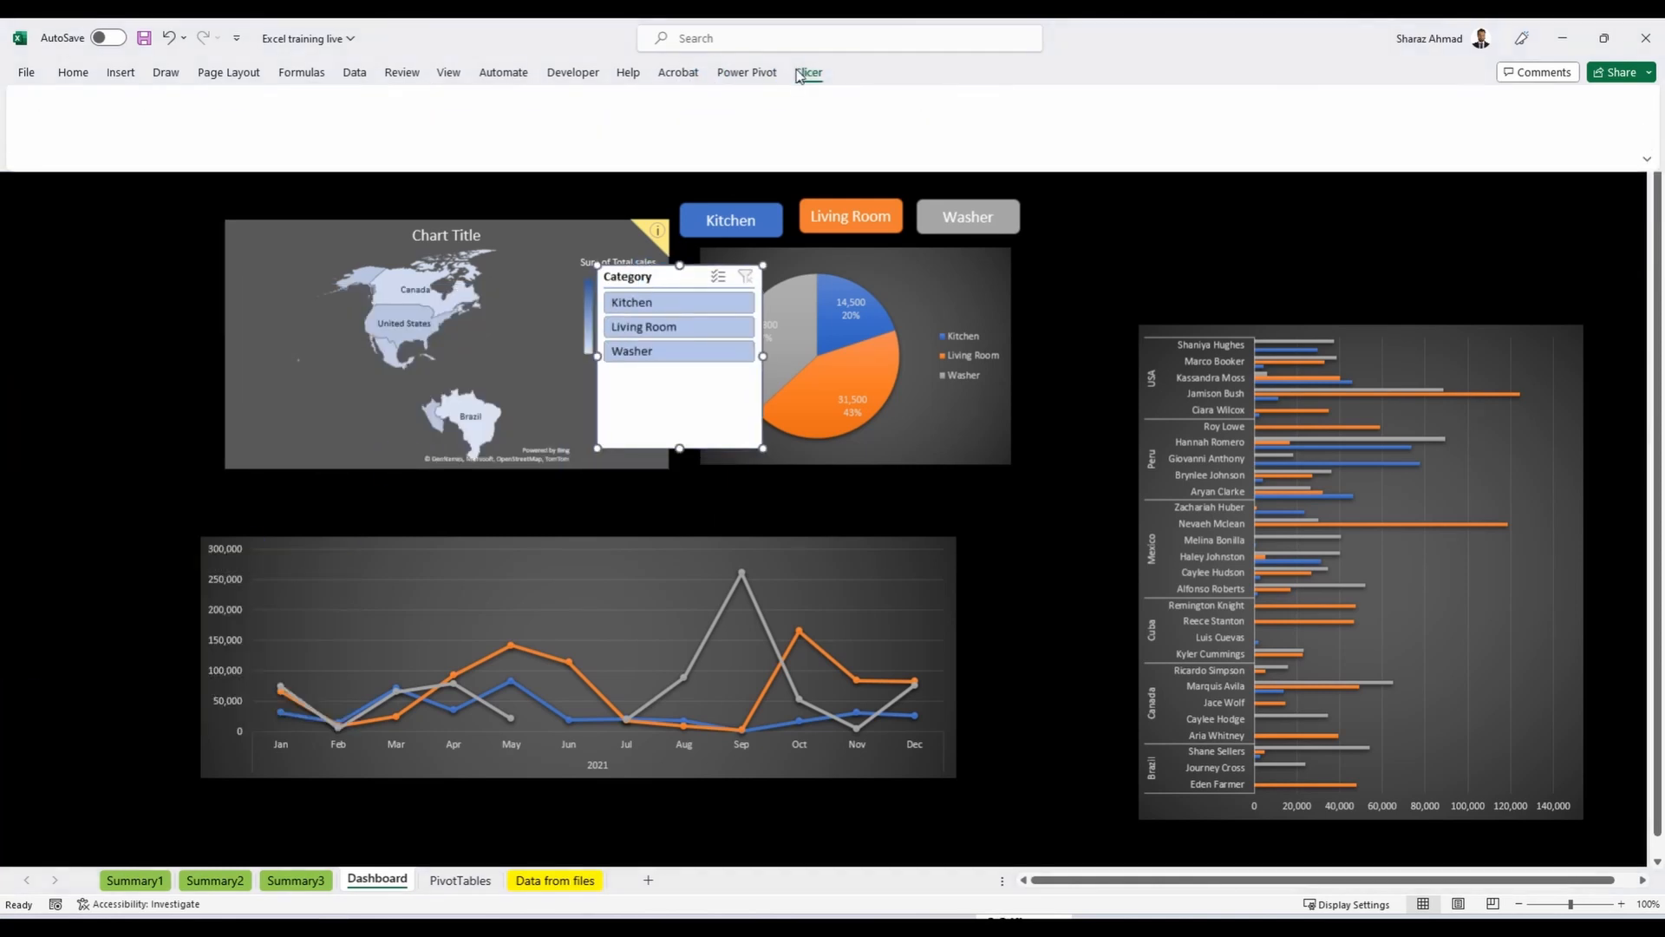
left_click(968, 94)
left_click(968, 95)
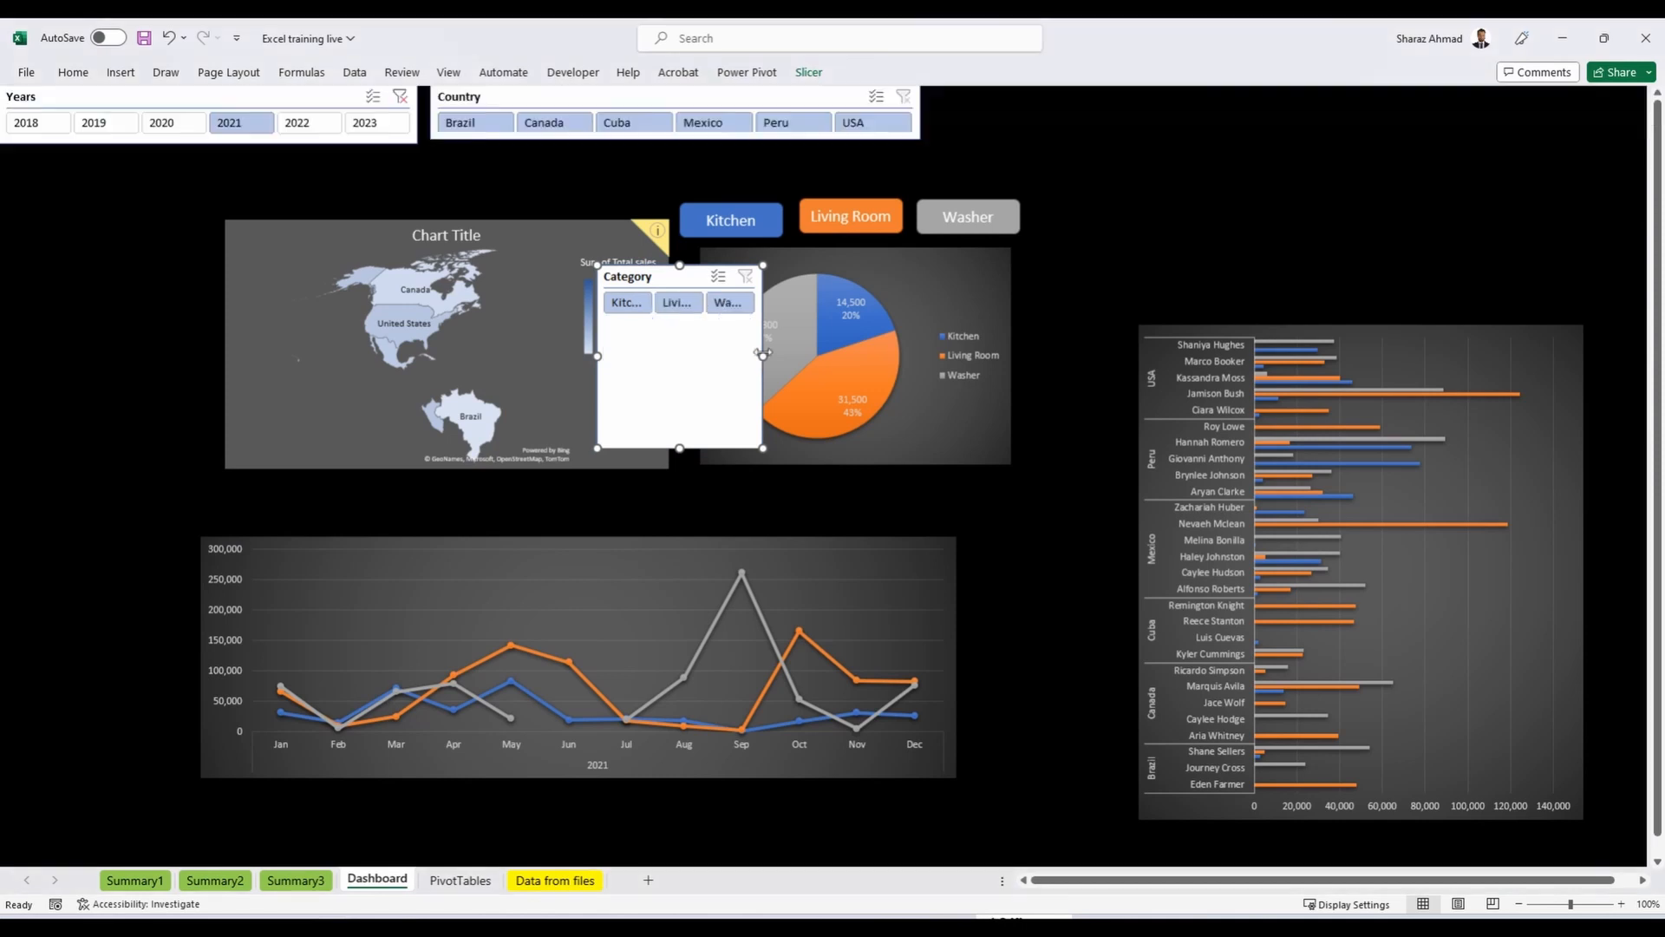
left_click_drag(894, 345, 897, 349)
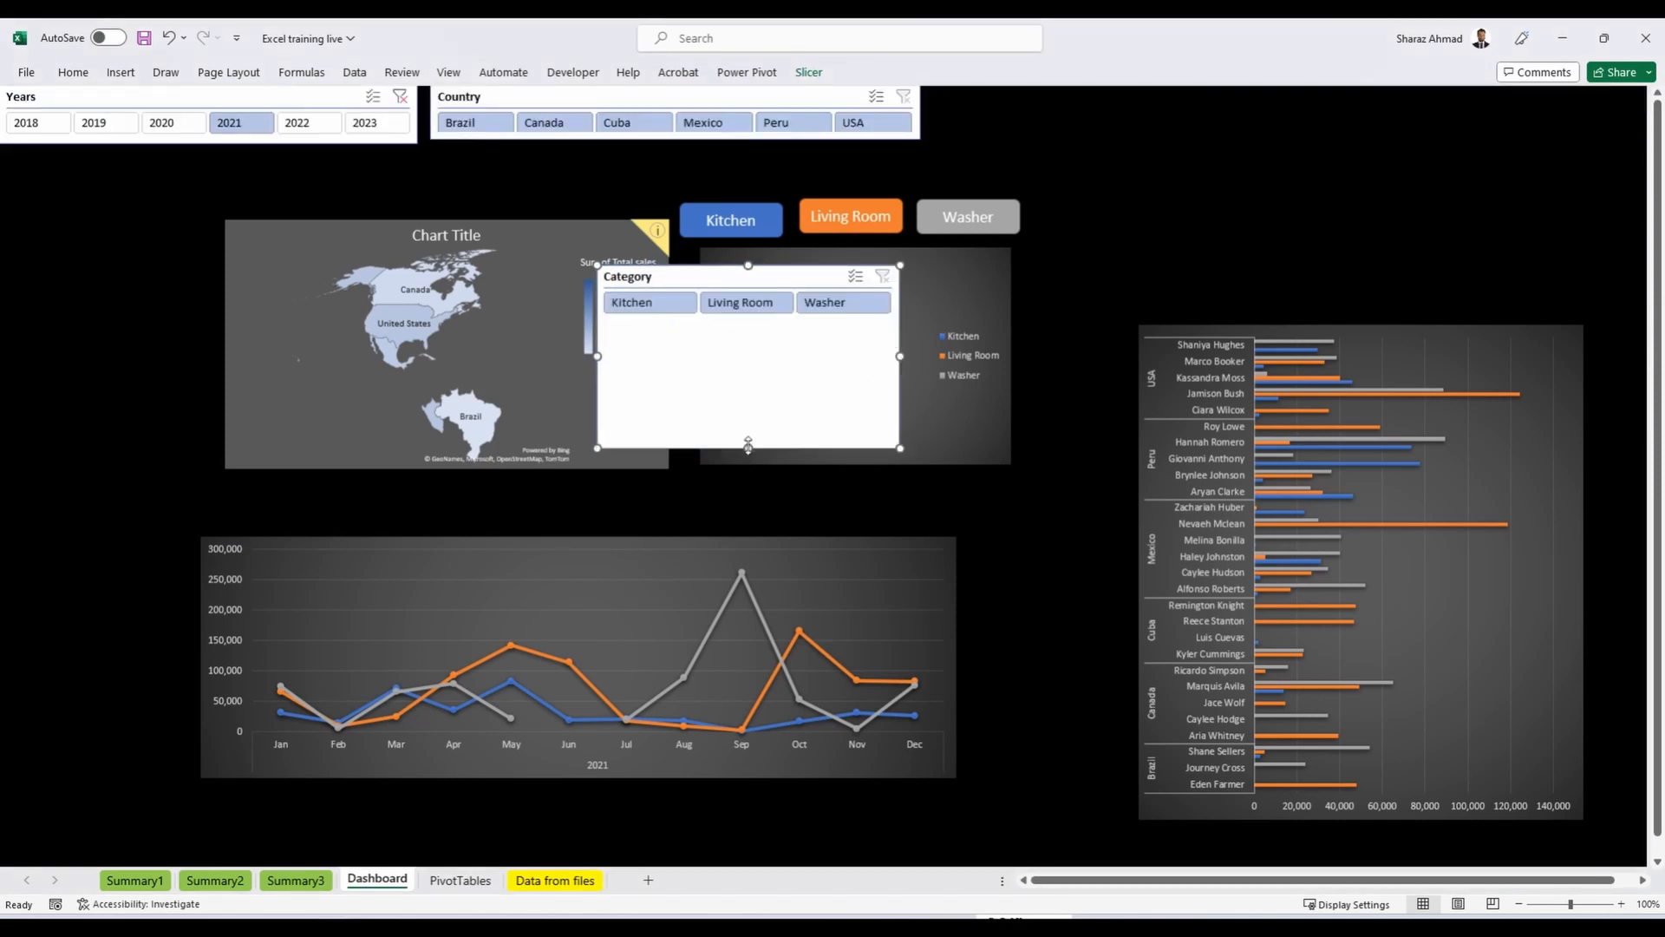
left_click_drag(748, 445, 752, 321)
left_click_drag(837, 260, 1578, 82)
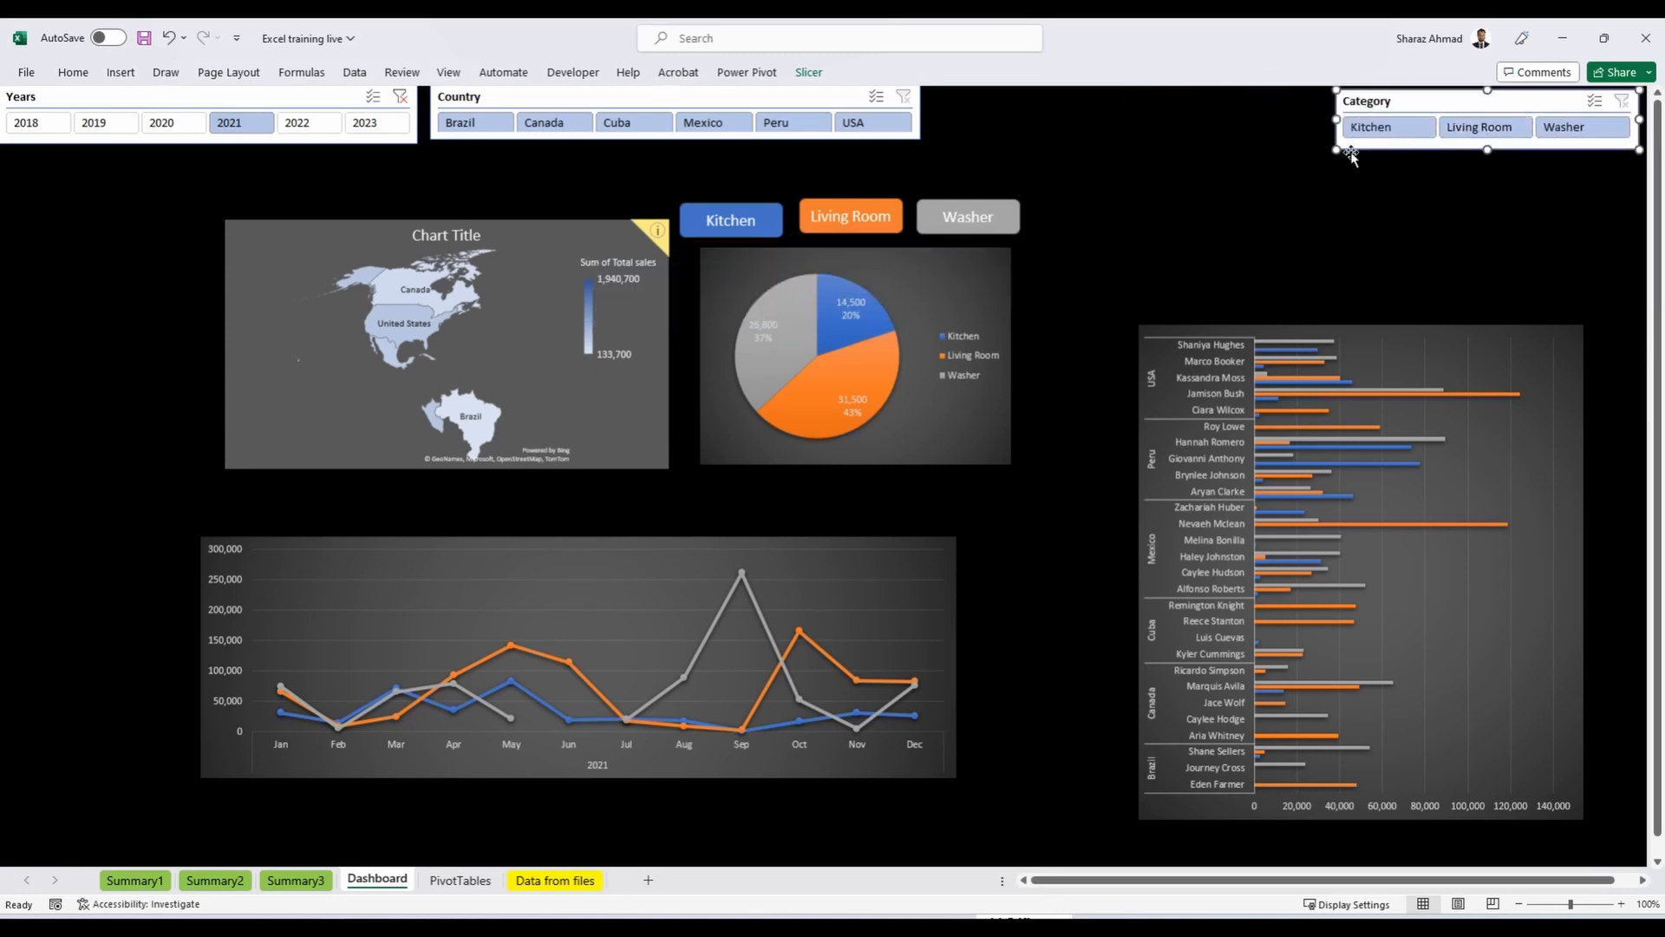
Widen the Category, Years and Country slicers so the three together span the width of the sheet above the charts.
left_click_drag(1336, 151, 1284, 149)
left_click_drag(798, 101, 944, 106)
left_click_drag(417, 118, 546, 130)
left_click_drag(772, 109, 747, 109)
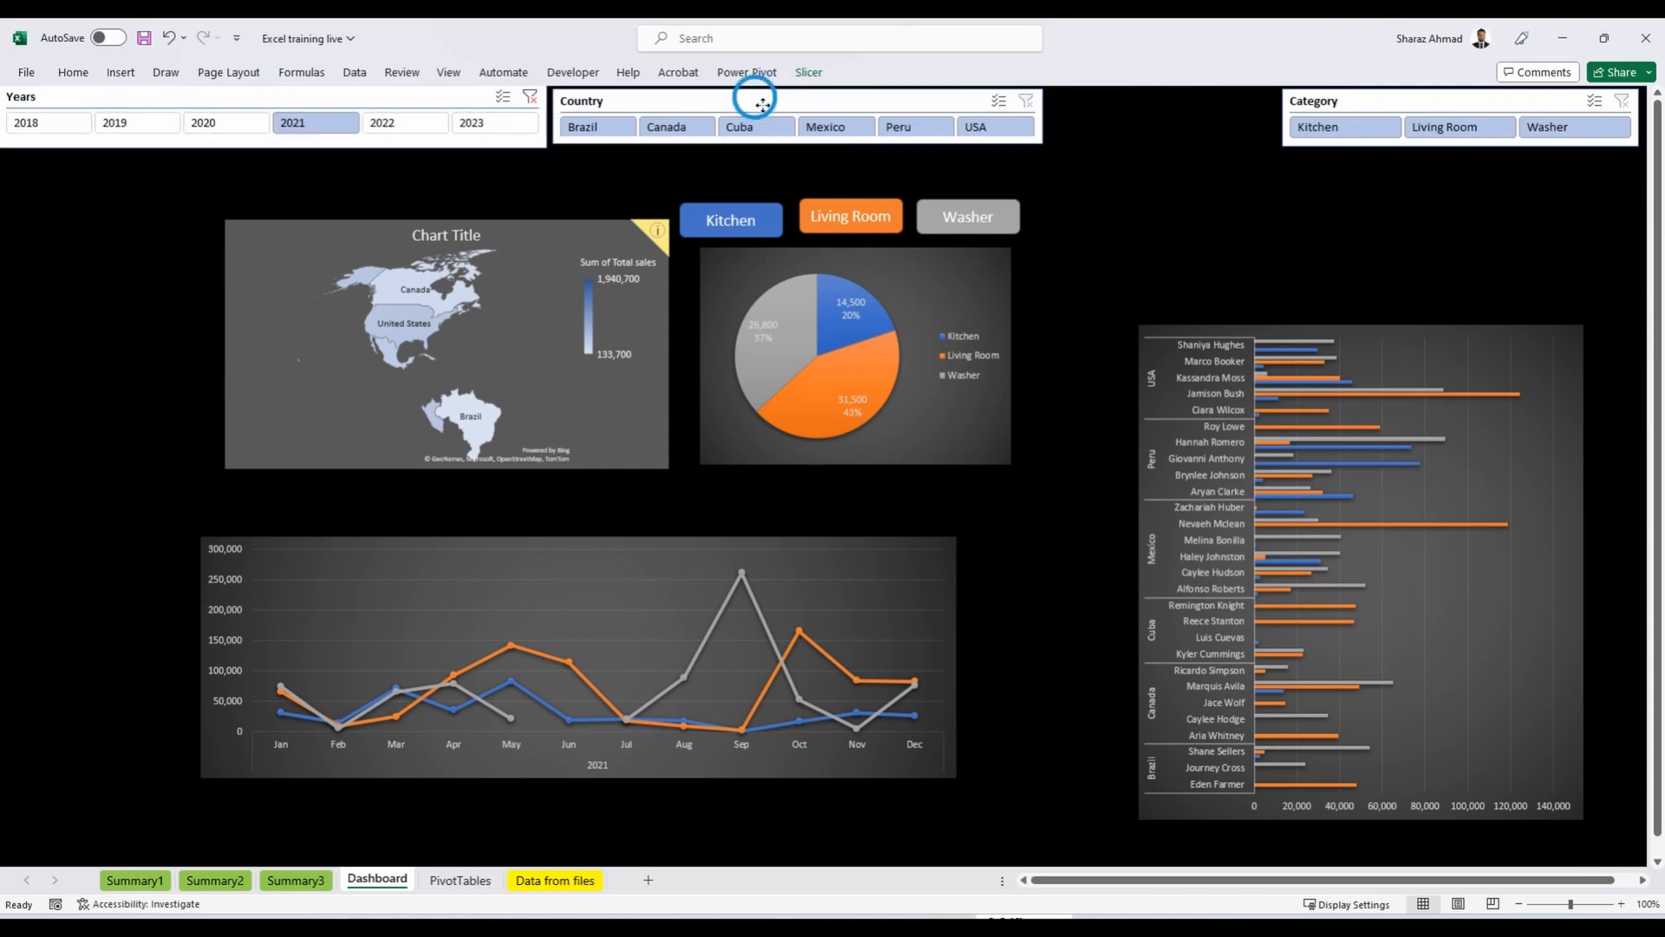
left_click_drag(1045, 148, 1254, 132)
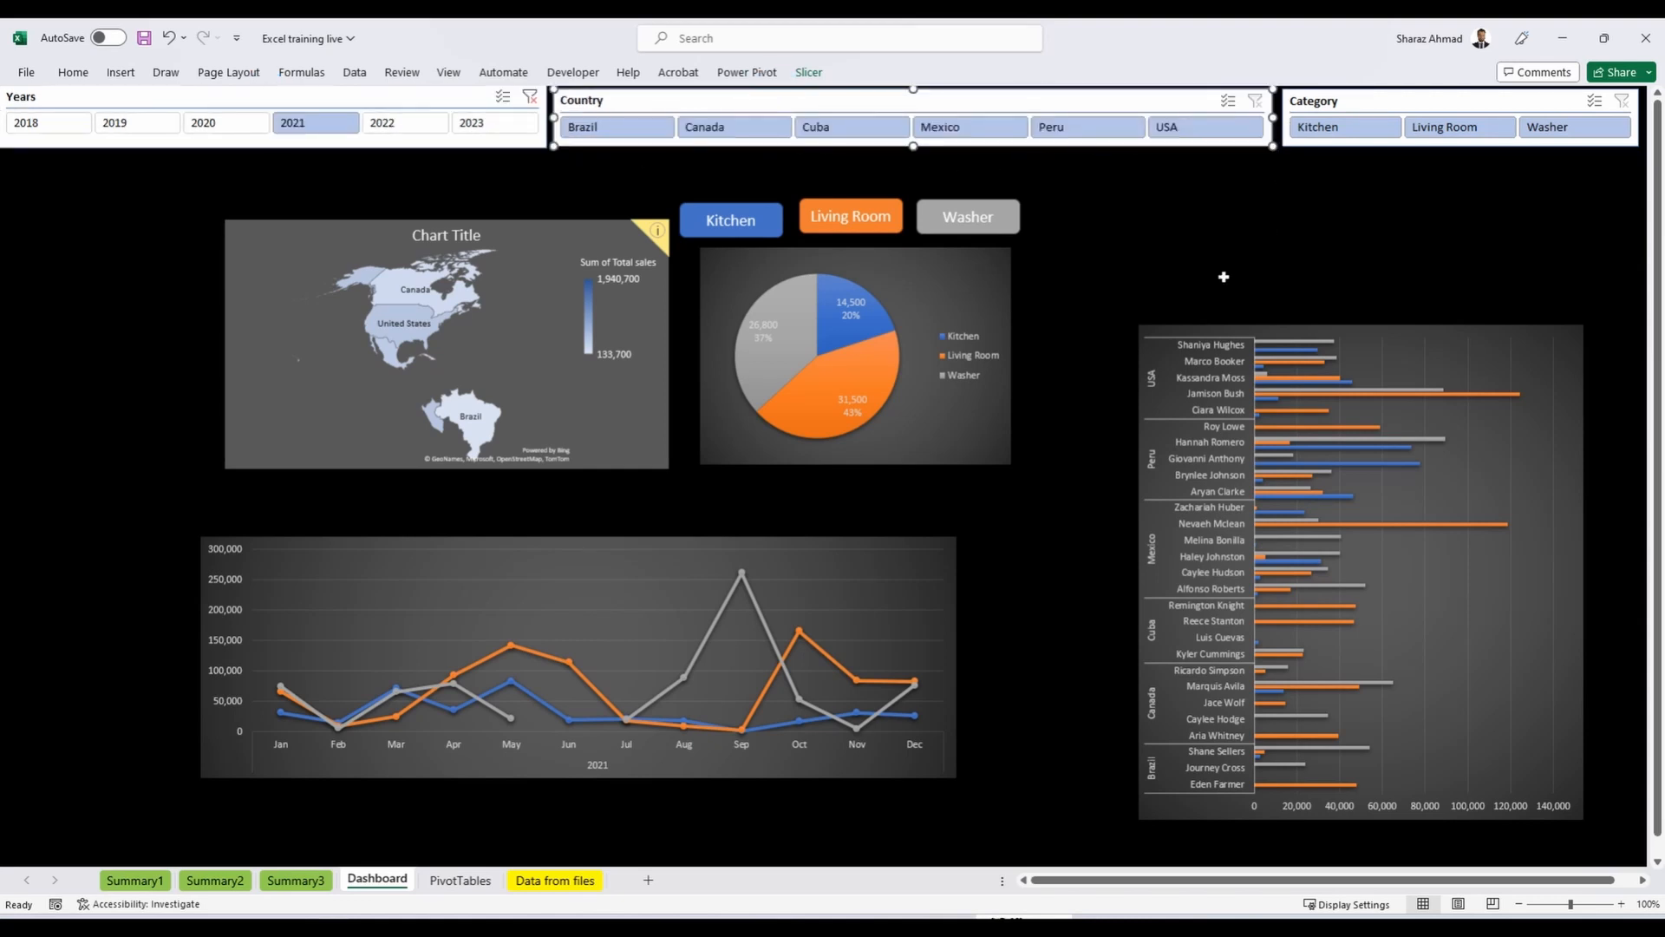
Set the Years, Country and Category slicers to a matching height of 1.9 cm.
left_click(261, 136)
left_click_drag(271, 145, 276, 147)
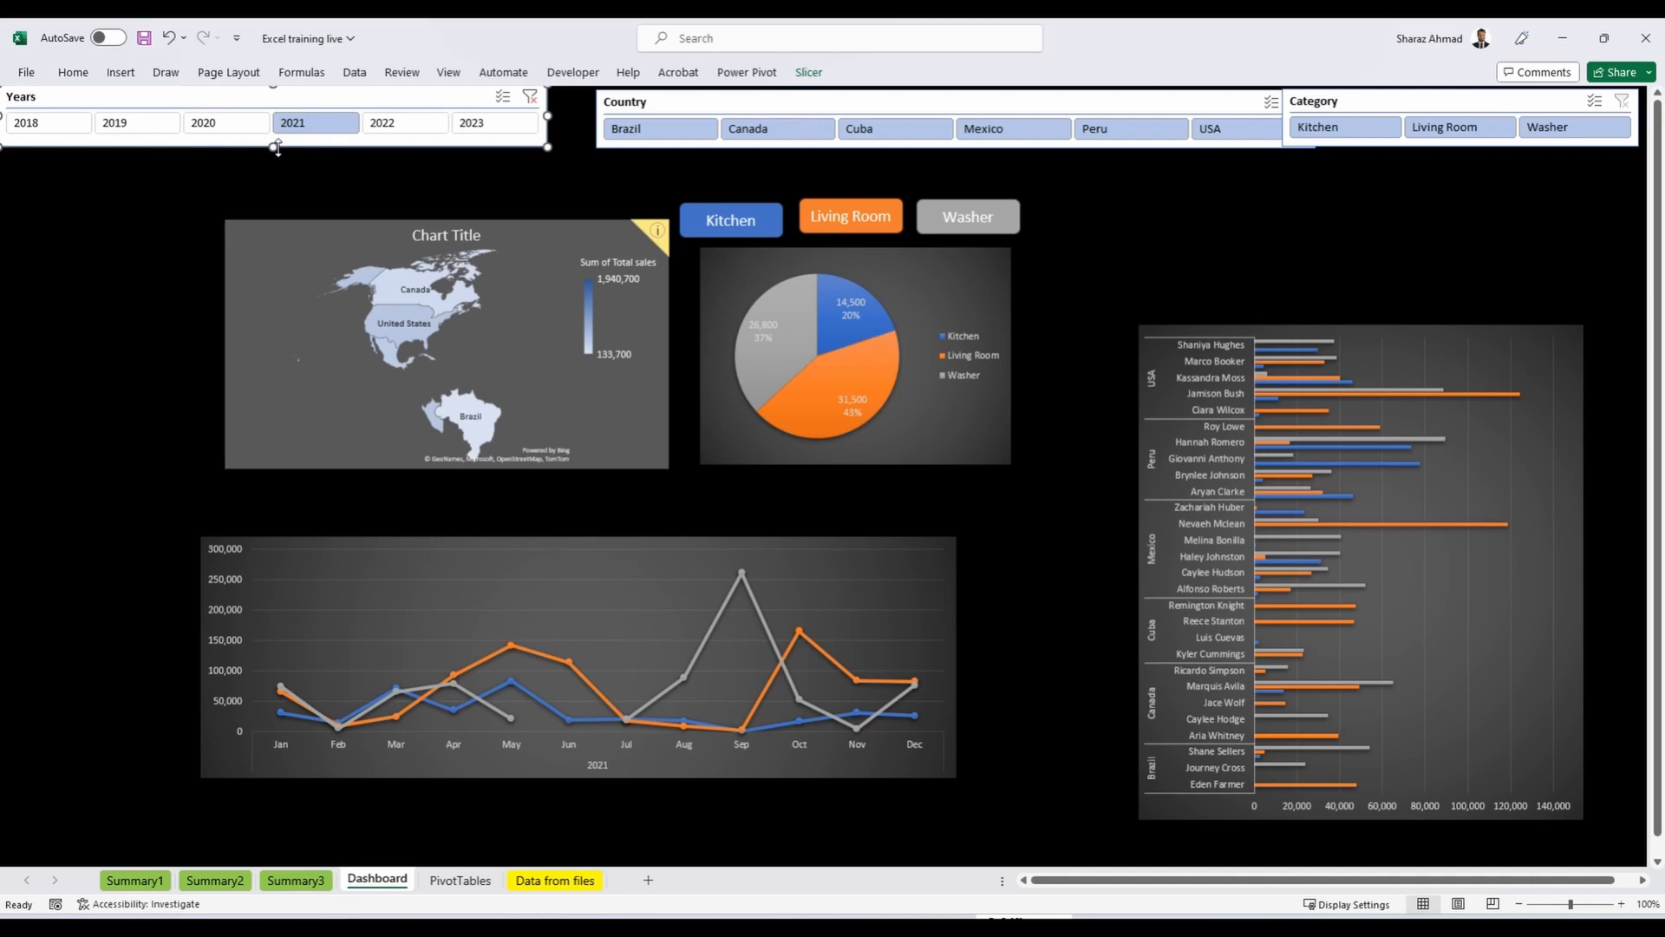
left_click(809, 72)
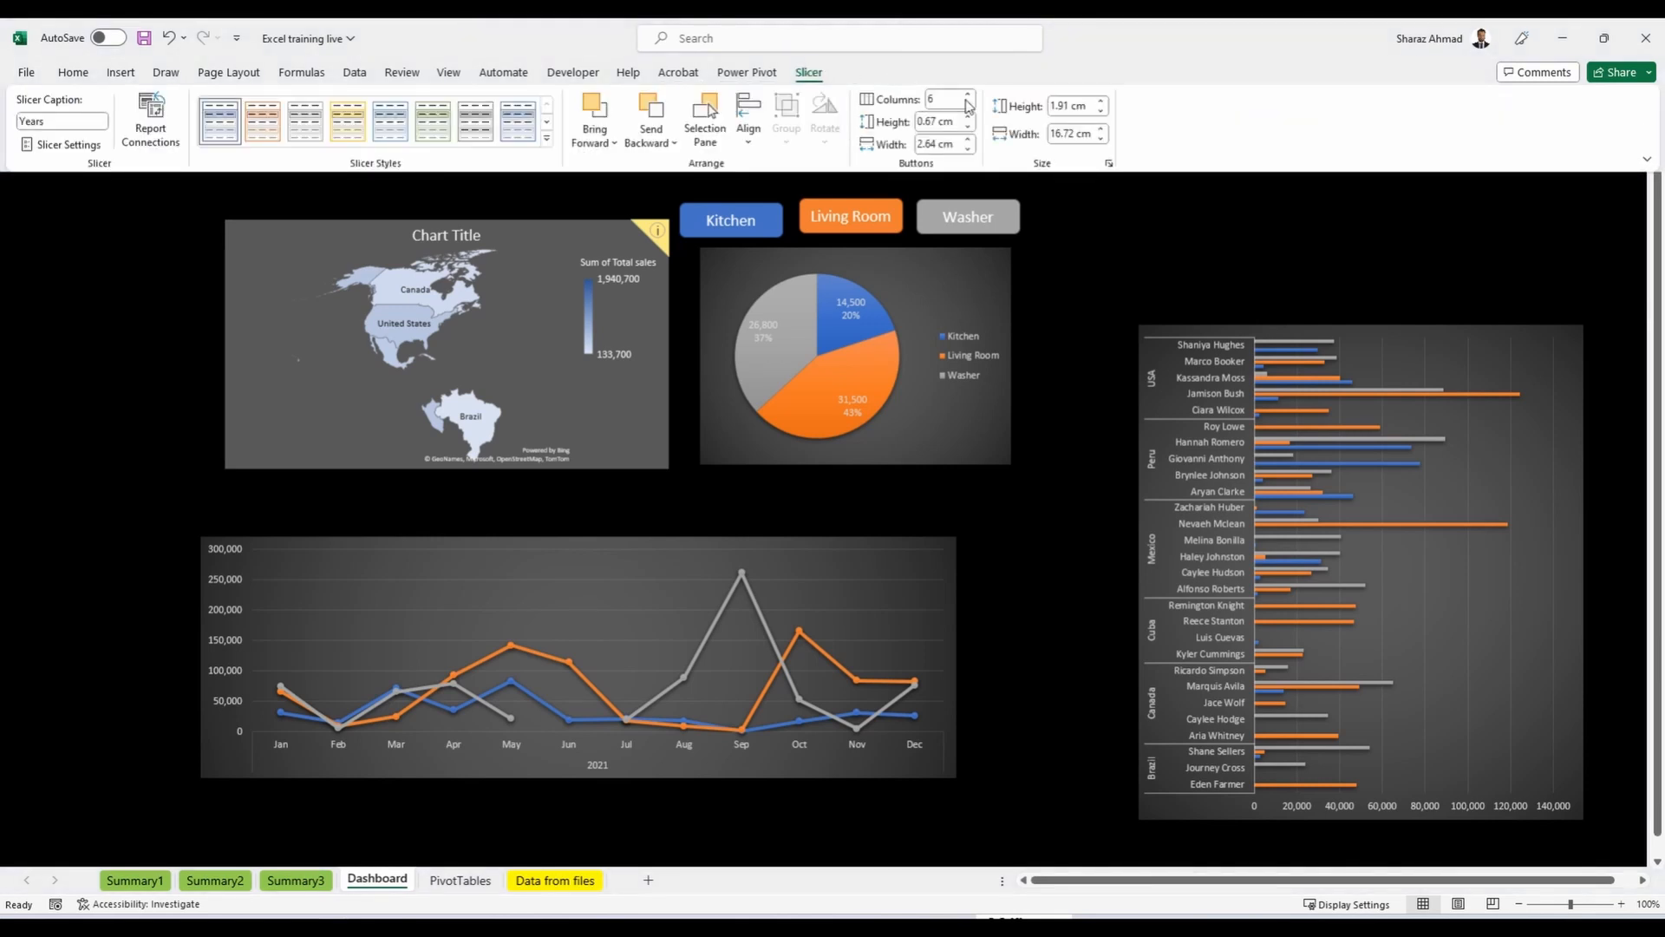
left_click(1059, 106)
key("Return")
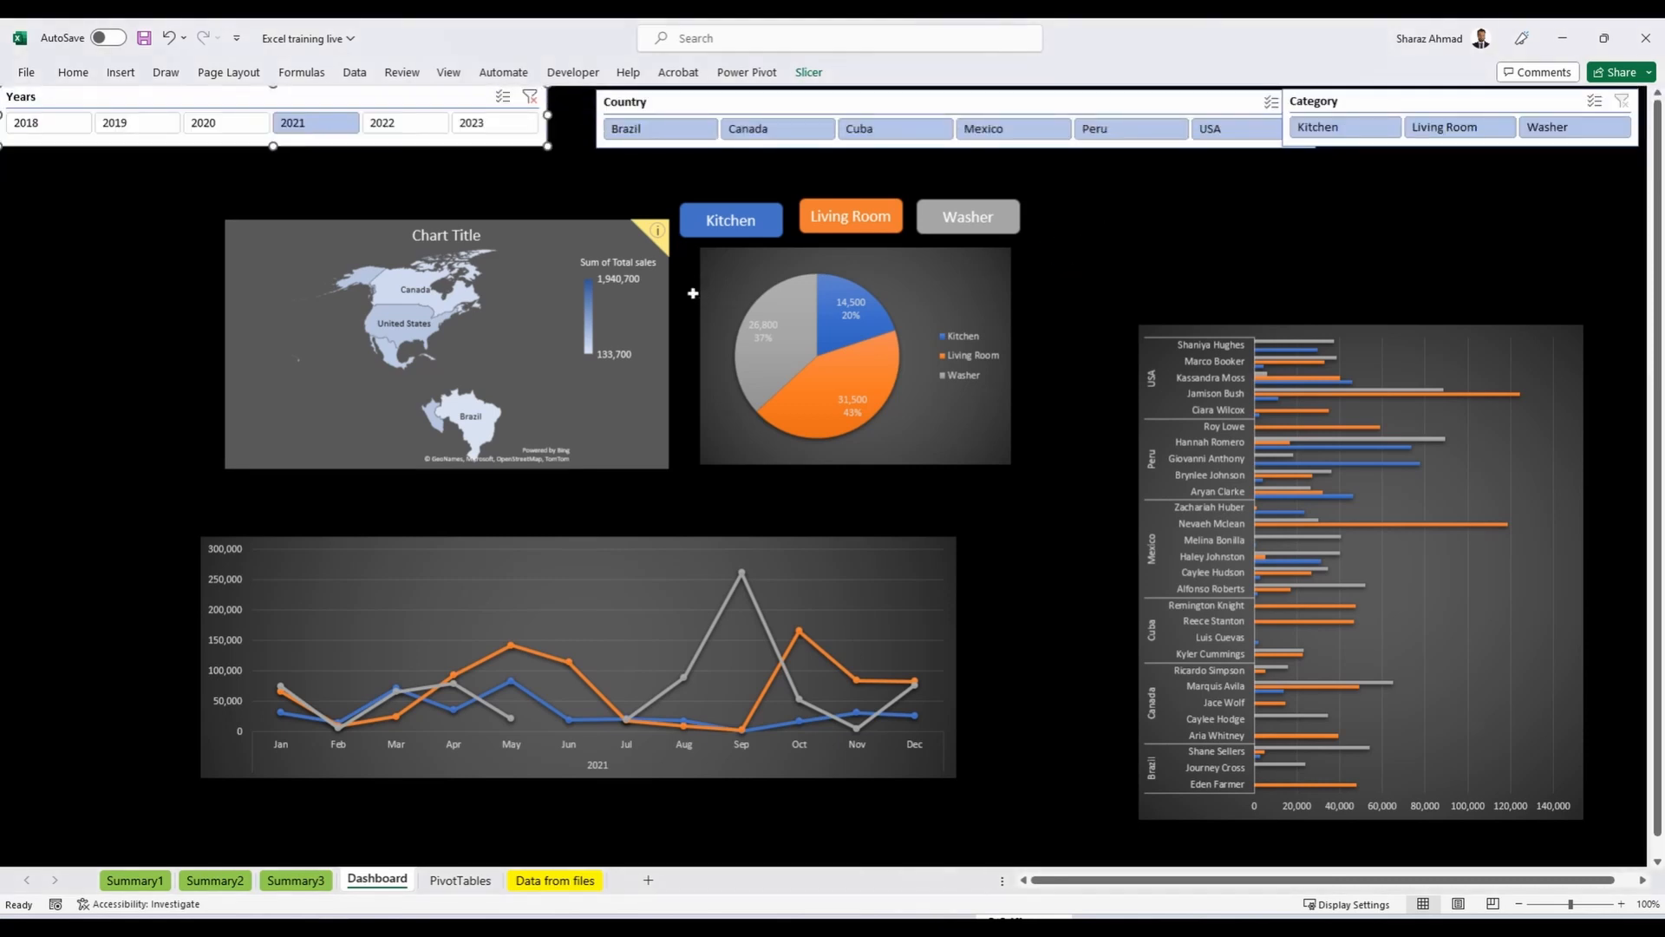
left_click(689, 103)
left_click(809, 72)
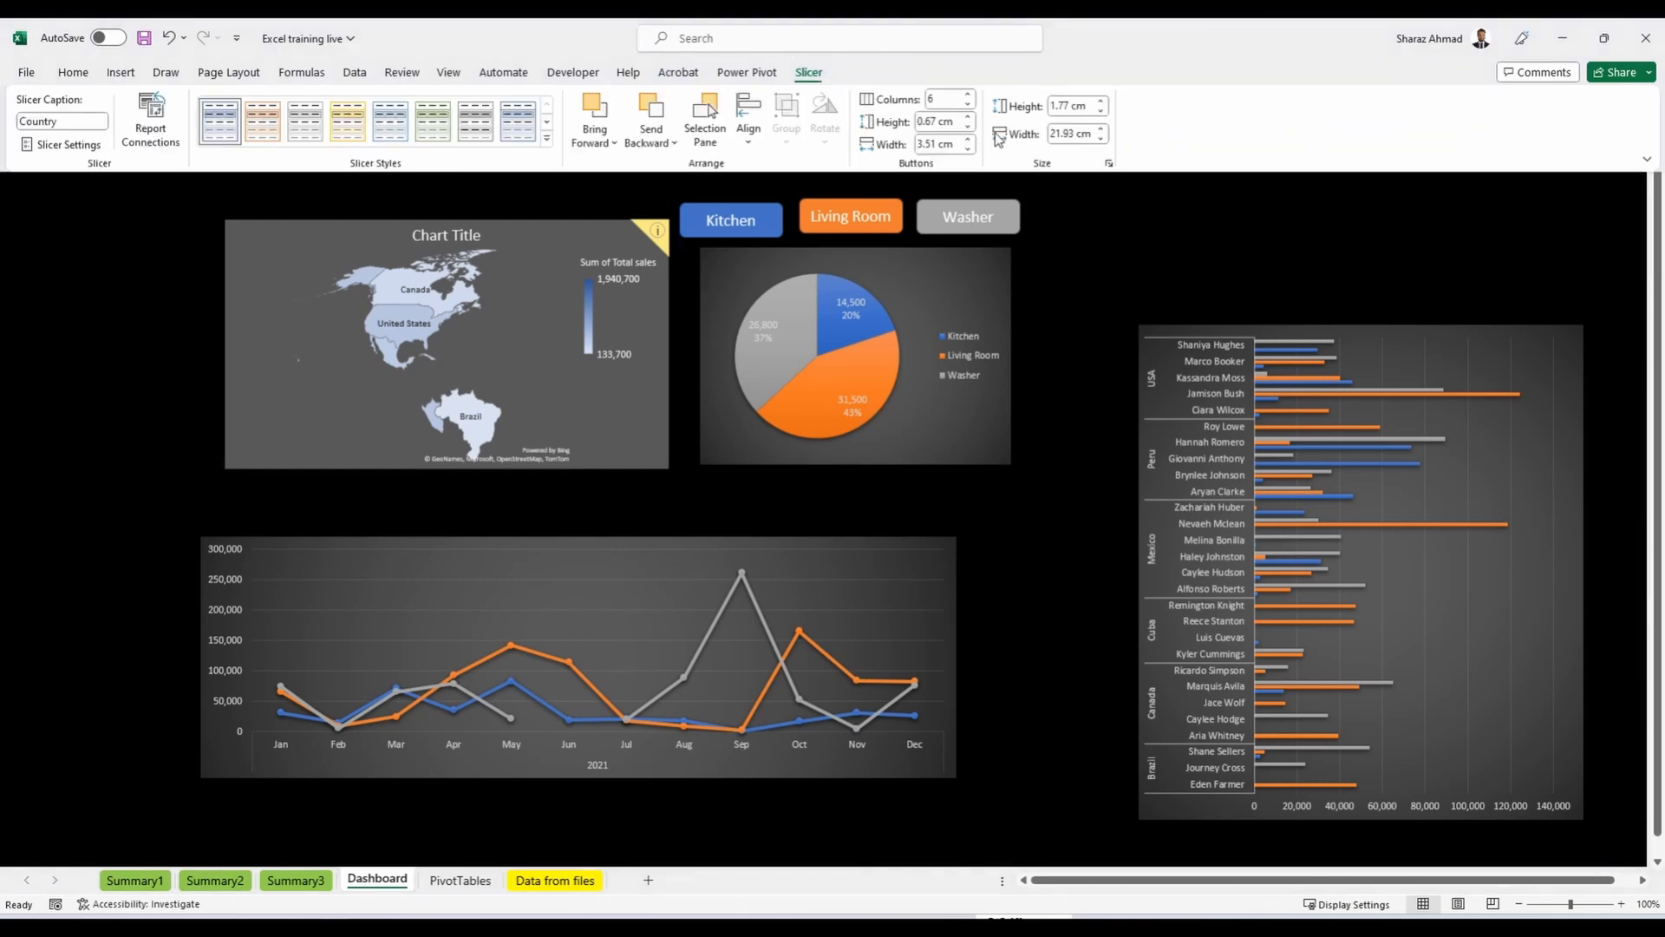
left_click(1065, 105)
key("Return")
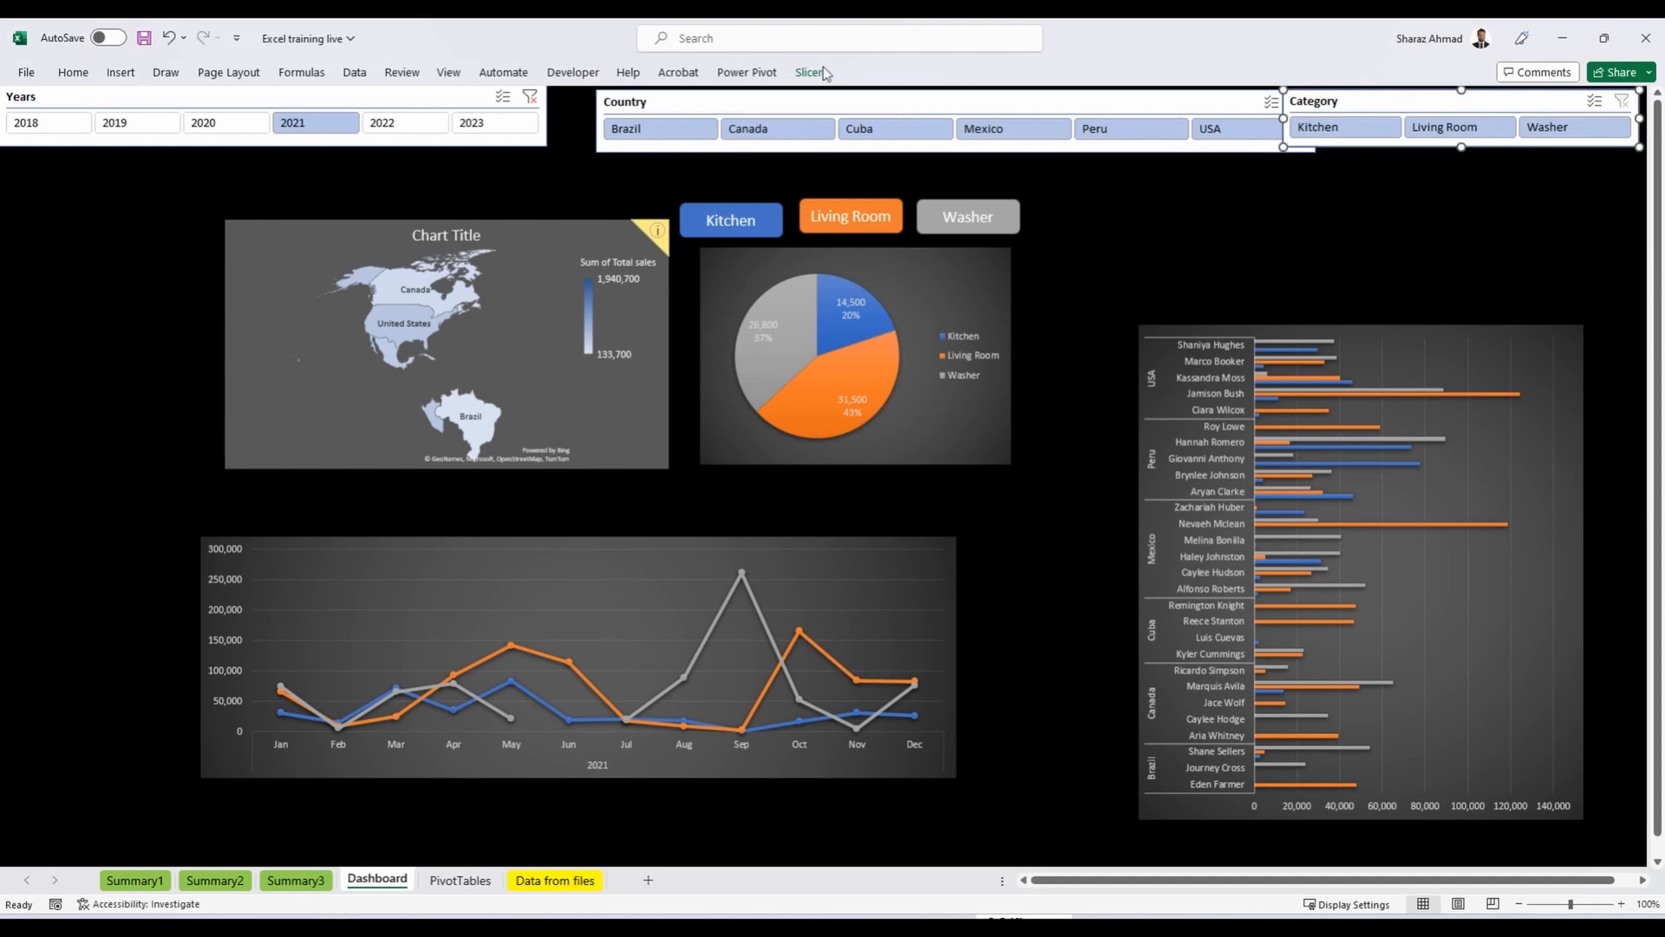
left_click(824, 73)
left_click(1072, 105)
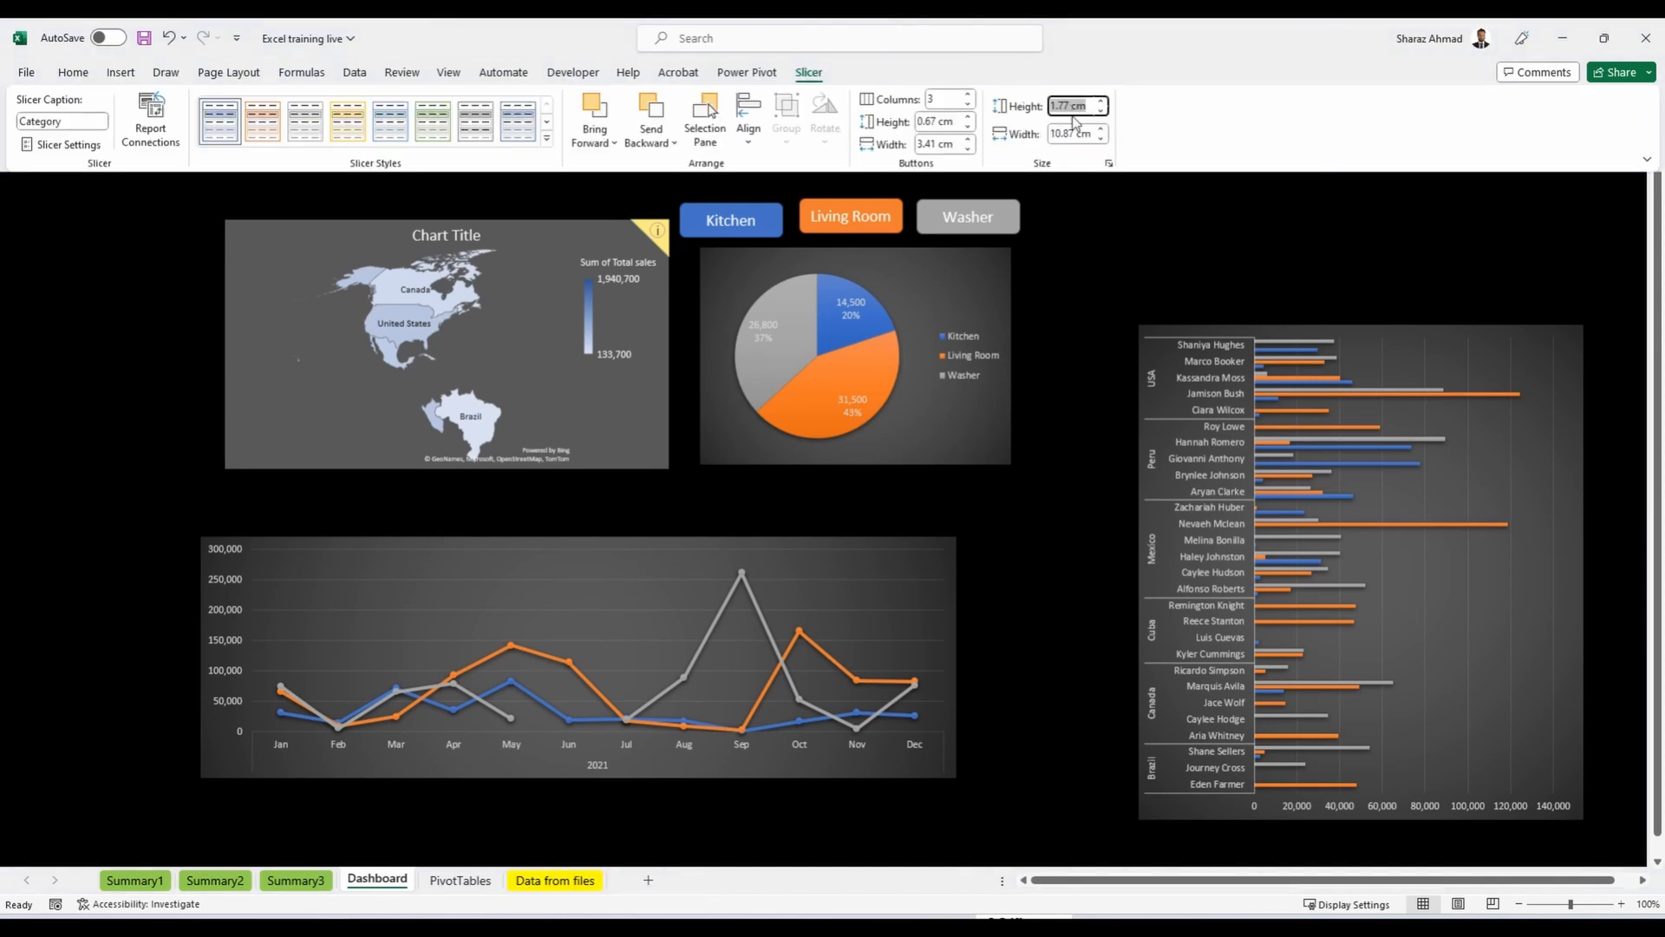
type("1.9")
key("Return")
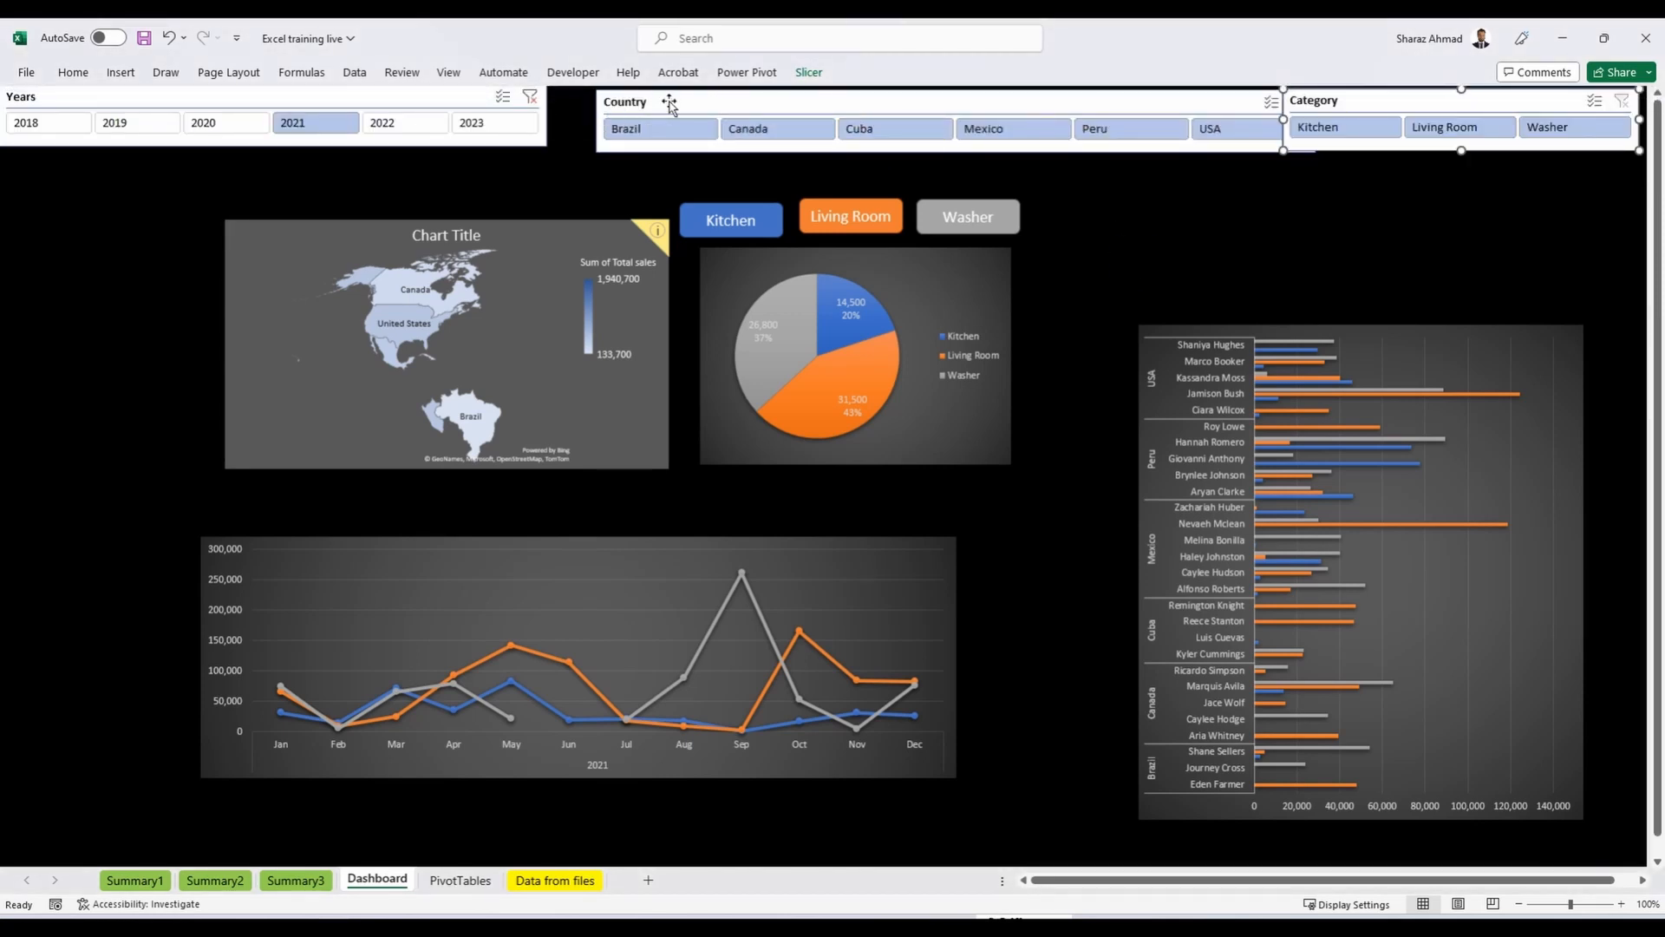
Align the three slicers along the sheet's upper edge and adjust their widths so they meet side by side without gaps.
mouse_move(670, 102)
left_mouse_down()
mouse_move(609, 93)
mouse_move(644, 83)
left_mouse_up()
left_click(506, 109)
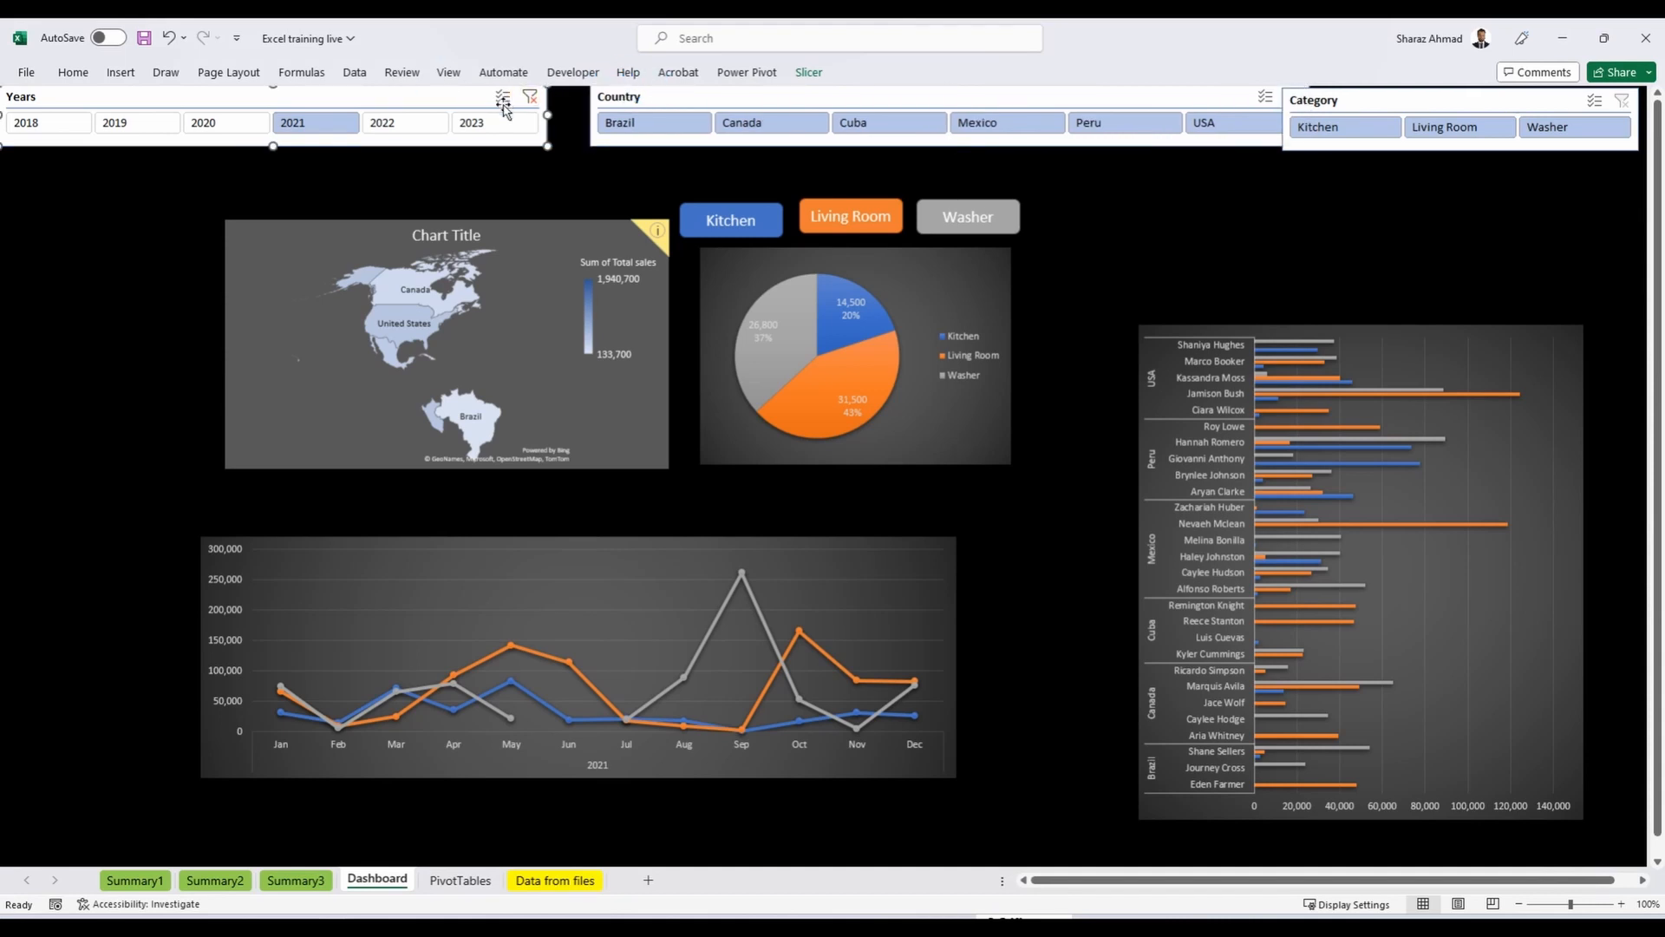
left_click_drag(545, 115, 514, 104)
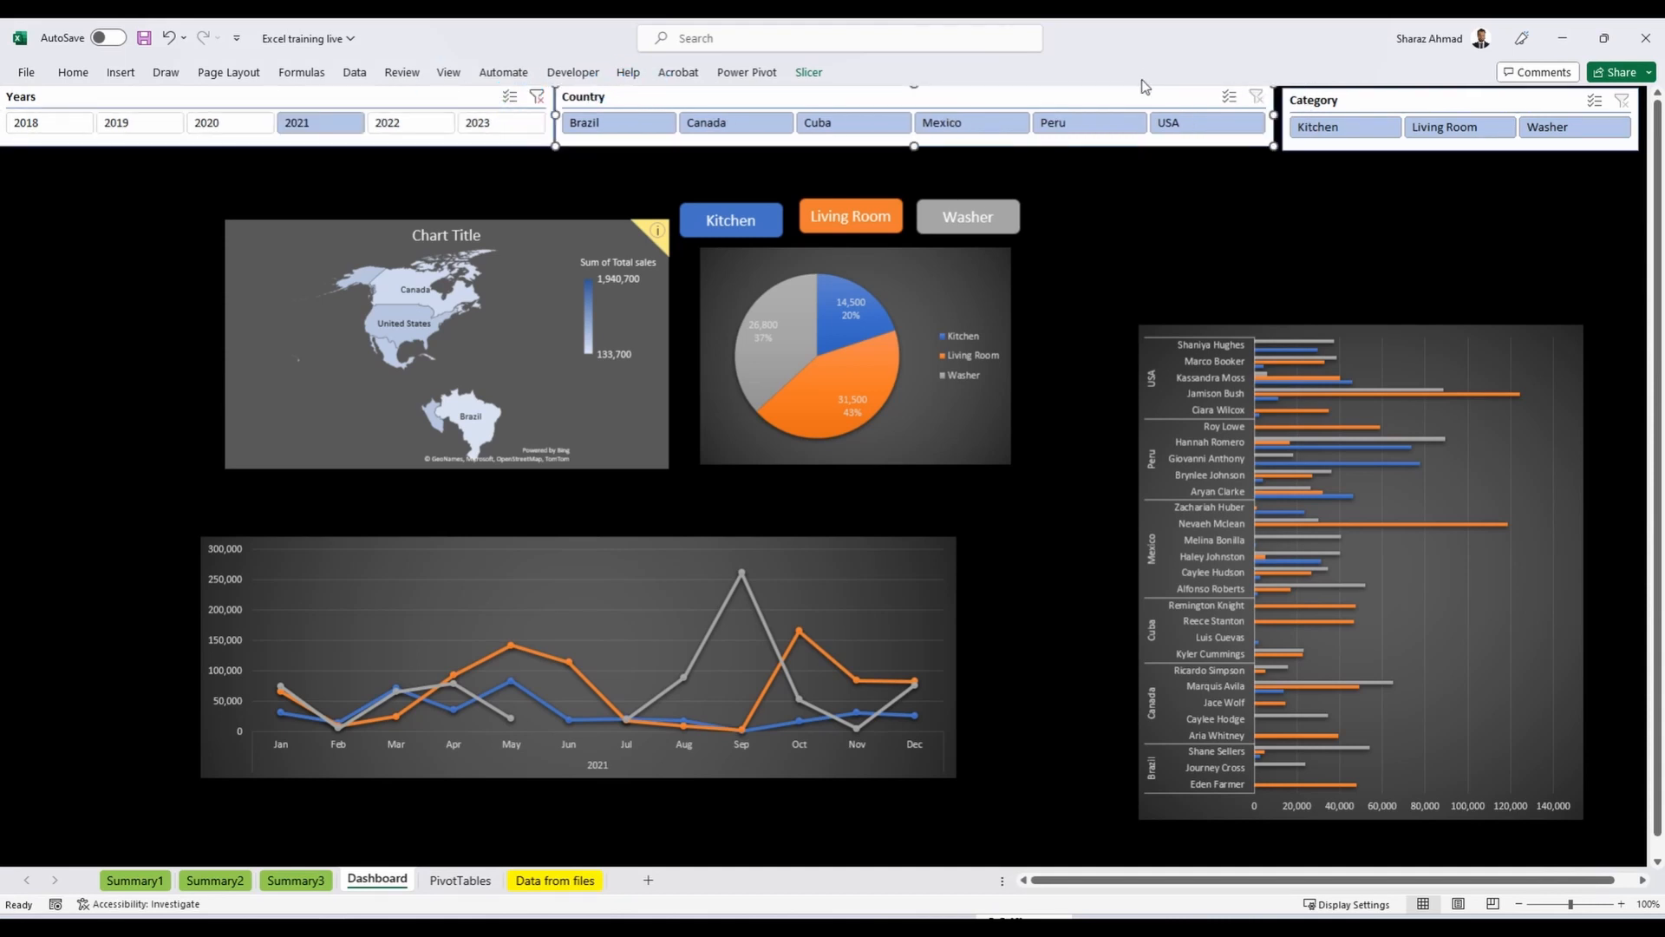
left_click_drag(1426, 102, 1426, 98)
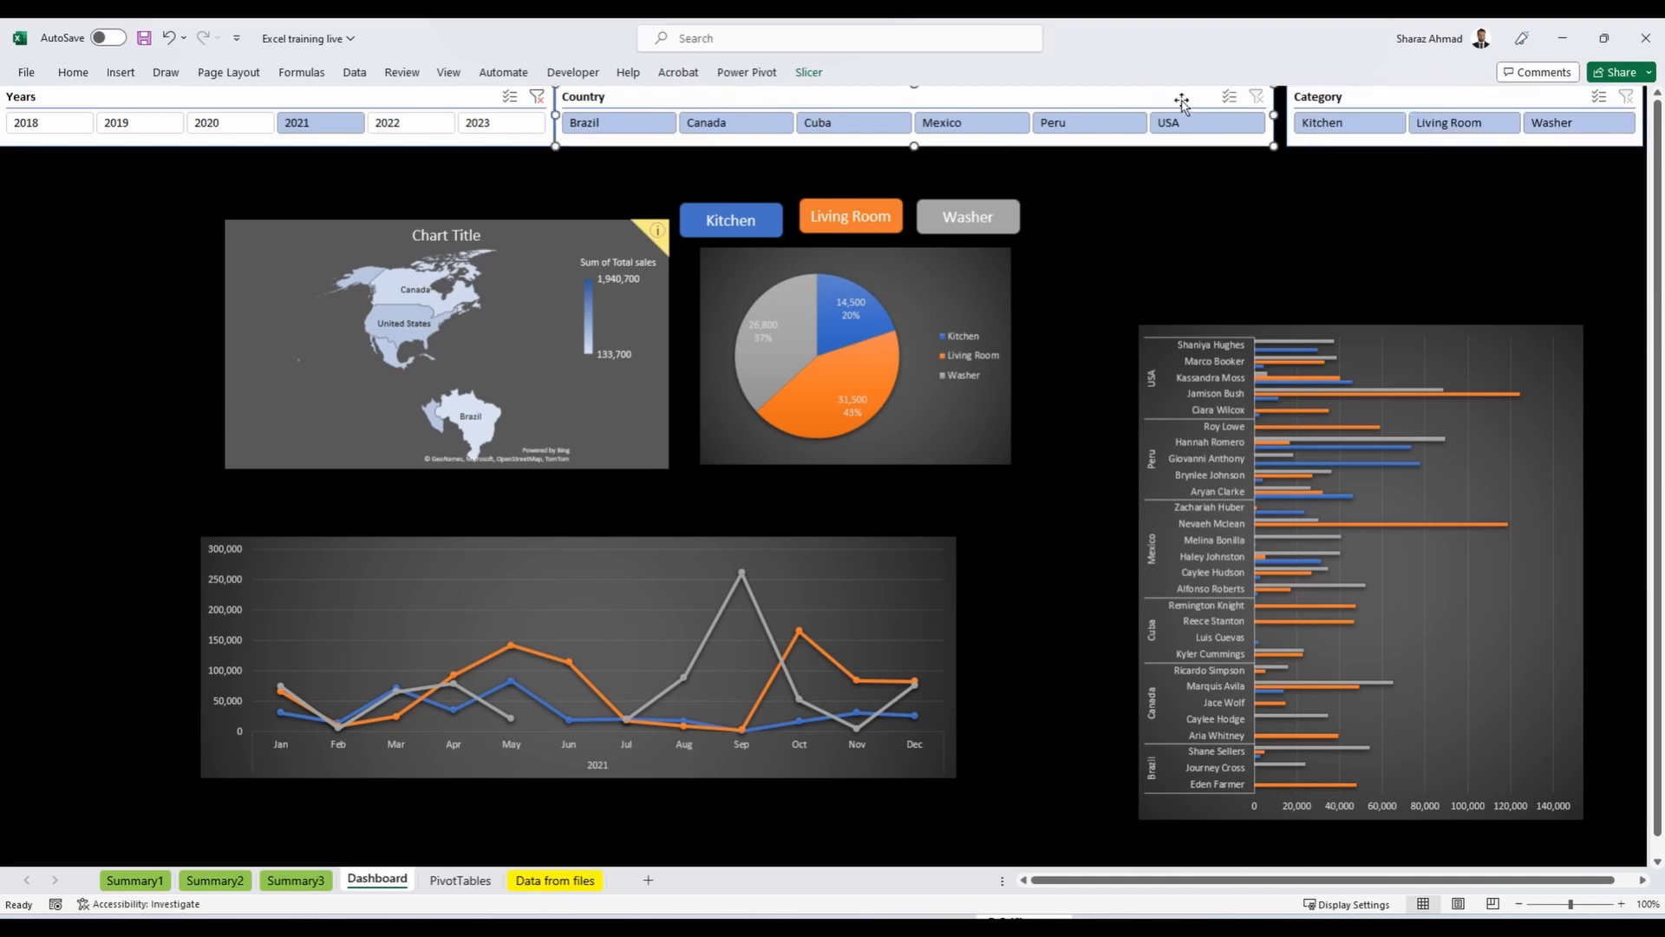
left_click_drag(1276, 116, 1254, 115)
left_click(1183, 96)
key("alt")
left_click(1167, 229)
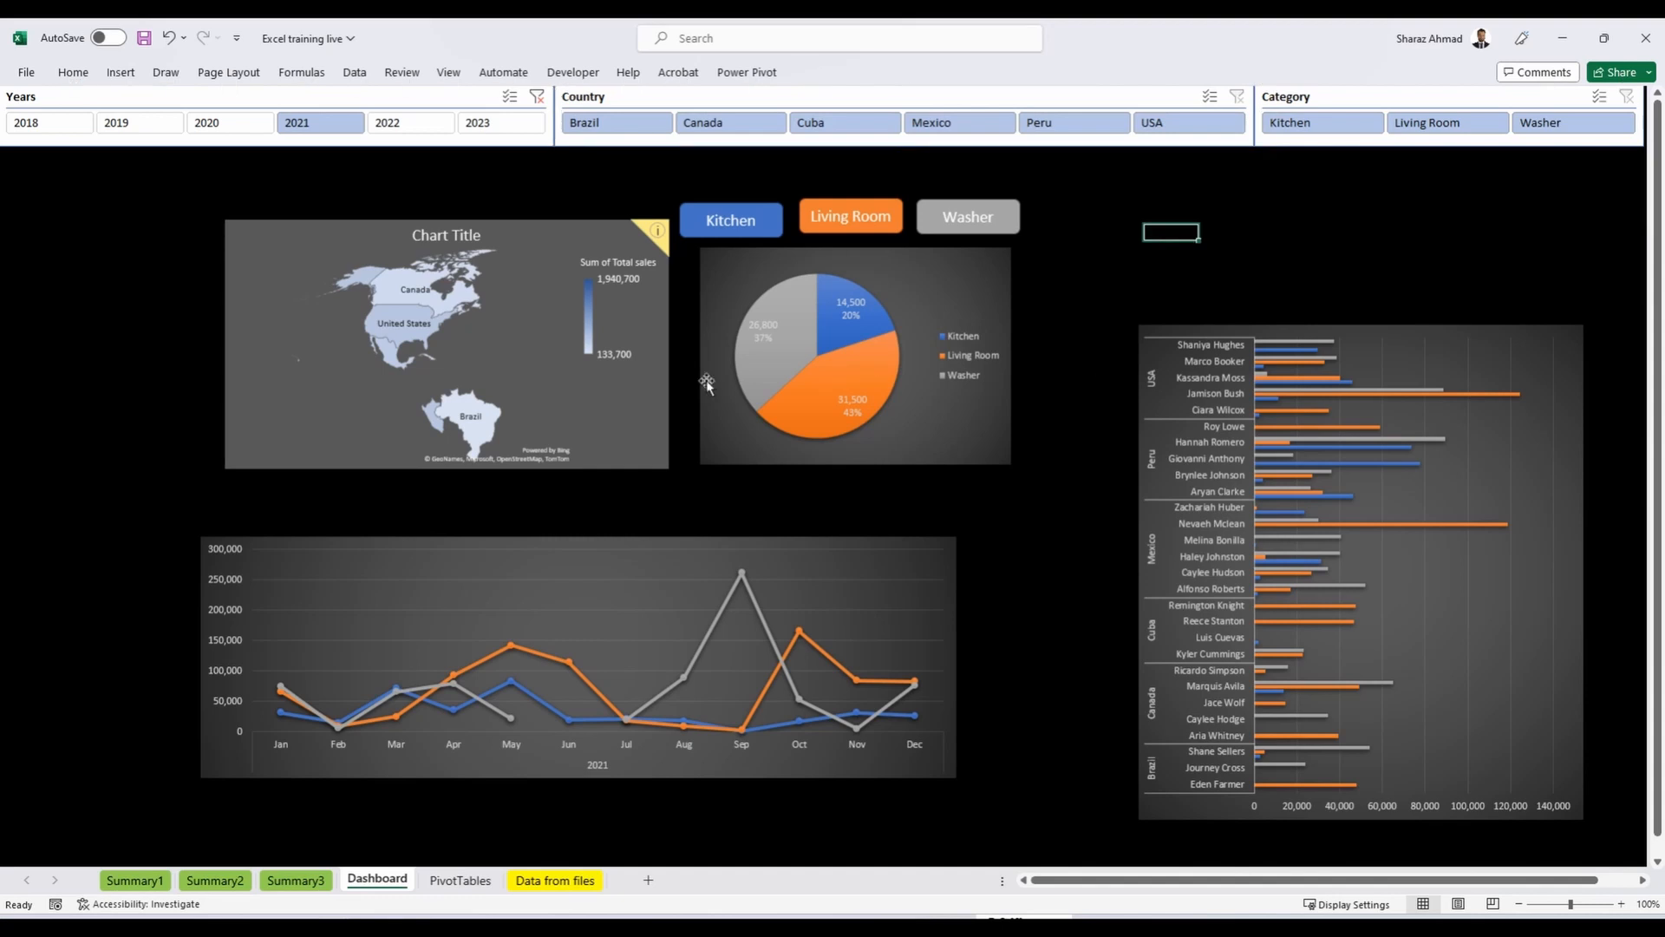
Move the map chart directly below the Years slicer and the Kitchen and Living Room labels up beneath the Country slicer.
left_click_drag(357, 242, 133, 169)
left_click(760, 215)
left_click_drag(759, 215, 685, 161)
left_click_drag(830, 202, 742, 154)
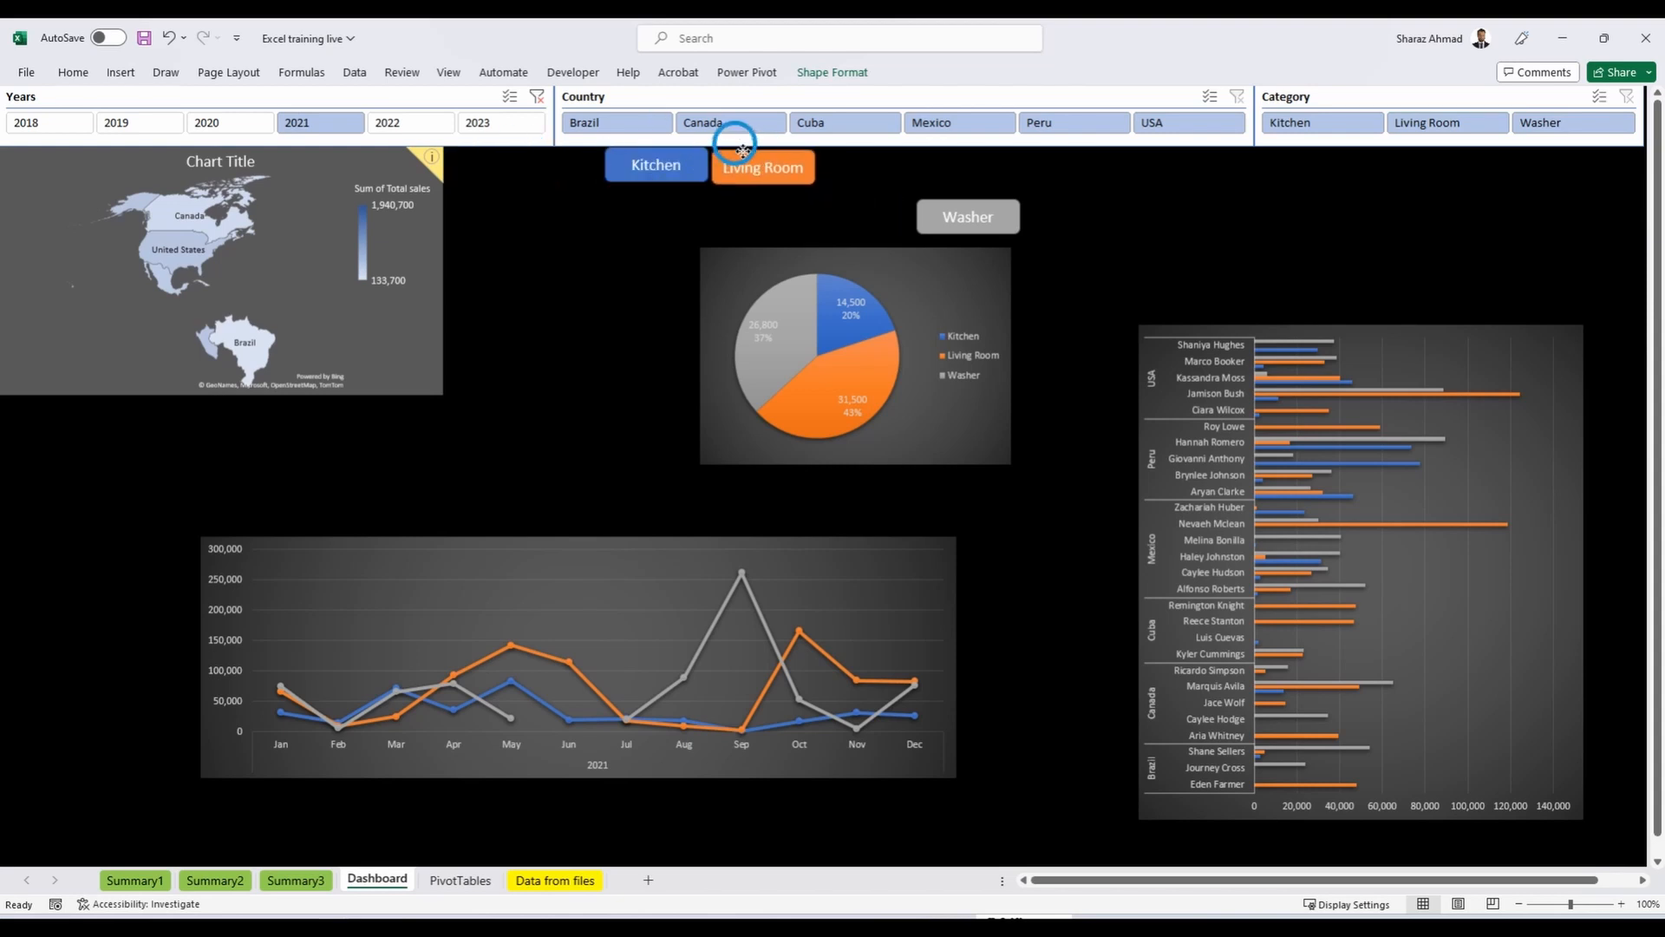
Move the line chart to the lower-left corner and widen it, then stretch the bar chart over the full area beside it.
left_click_drag(217, 767, 18, 837)
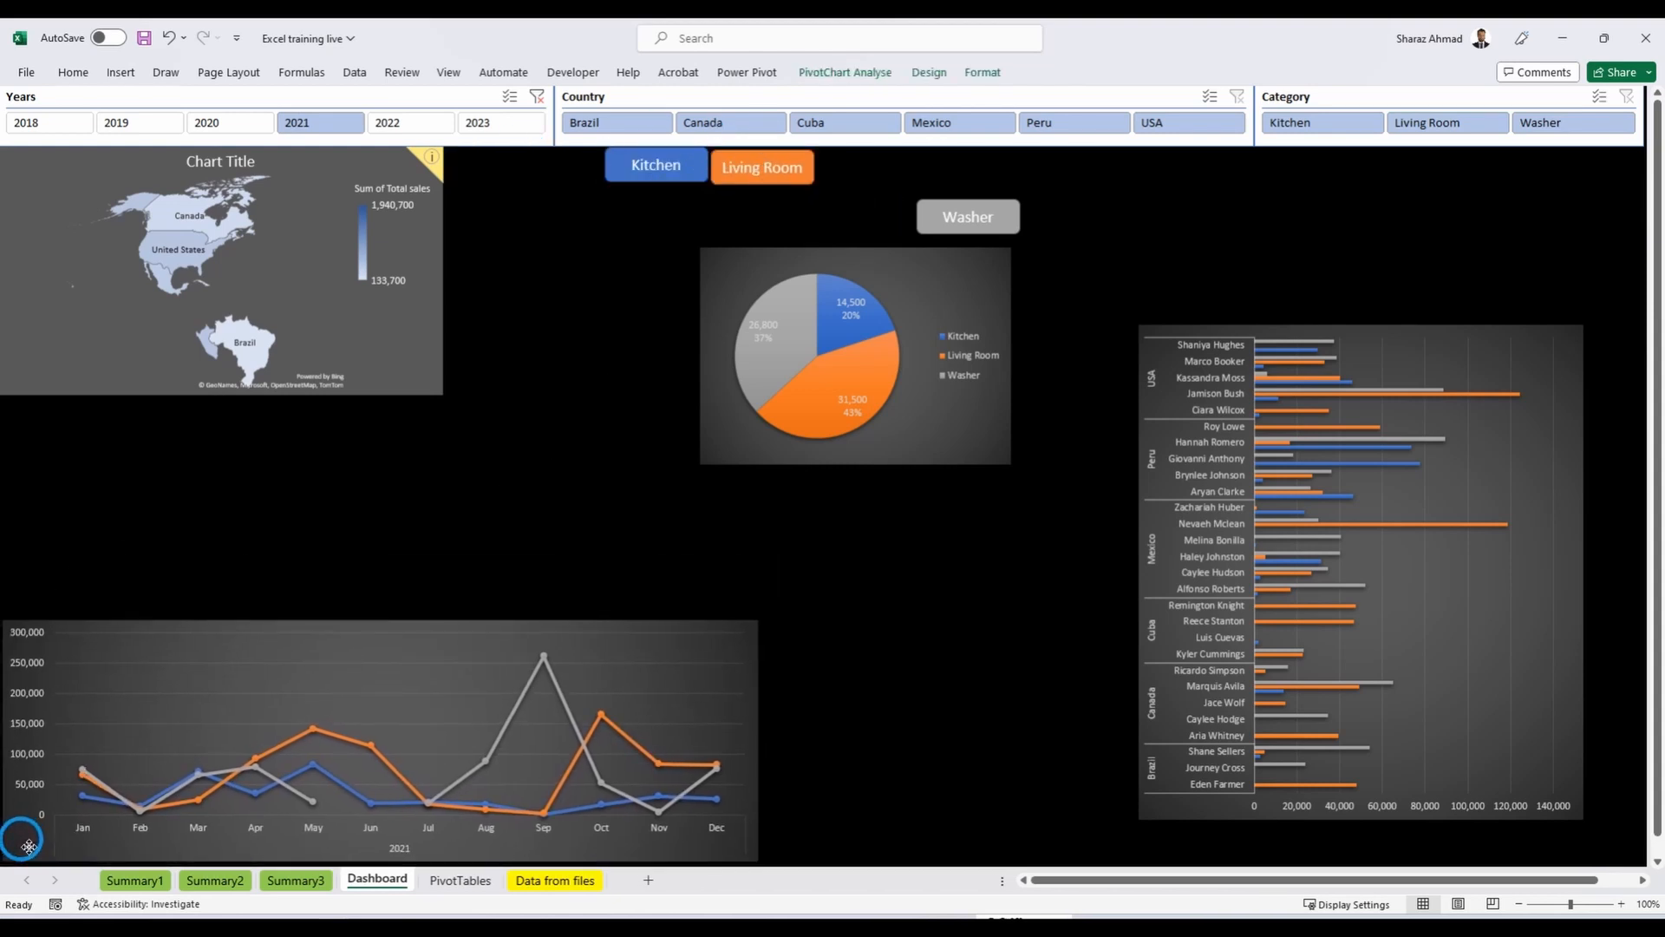
left_click_drag(757, 739, 1032, 707)
left_click_drag(1359, 327, 1254, 154)
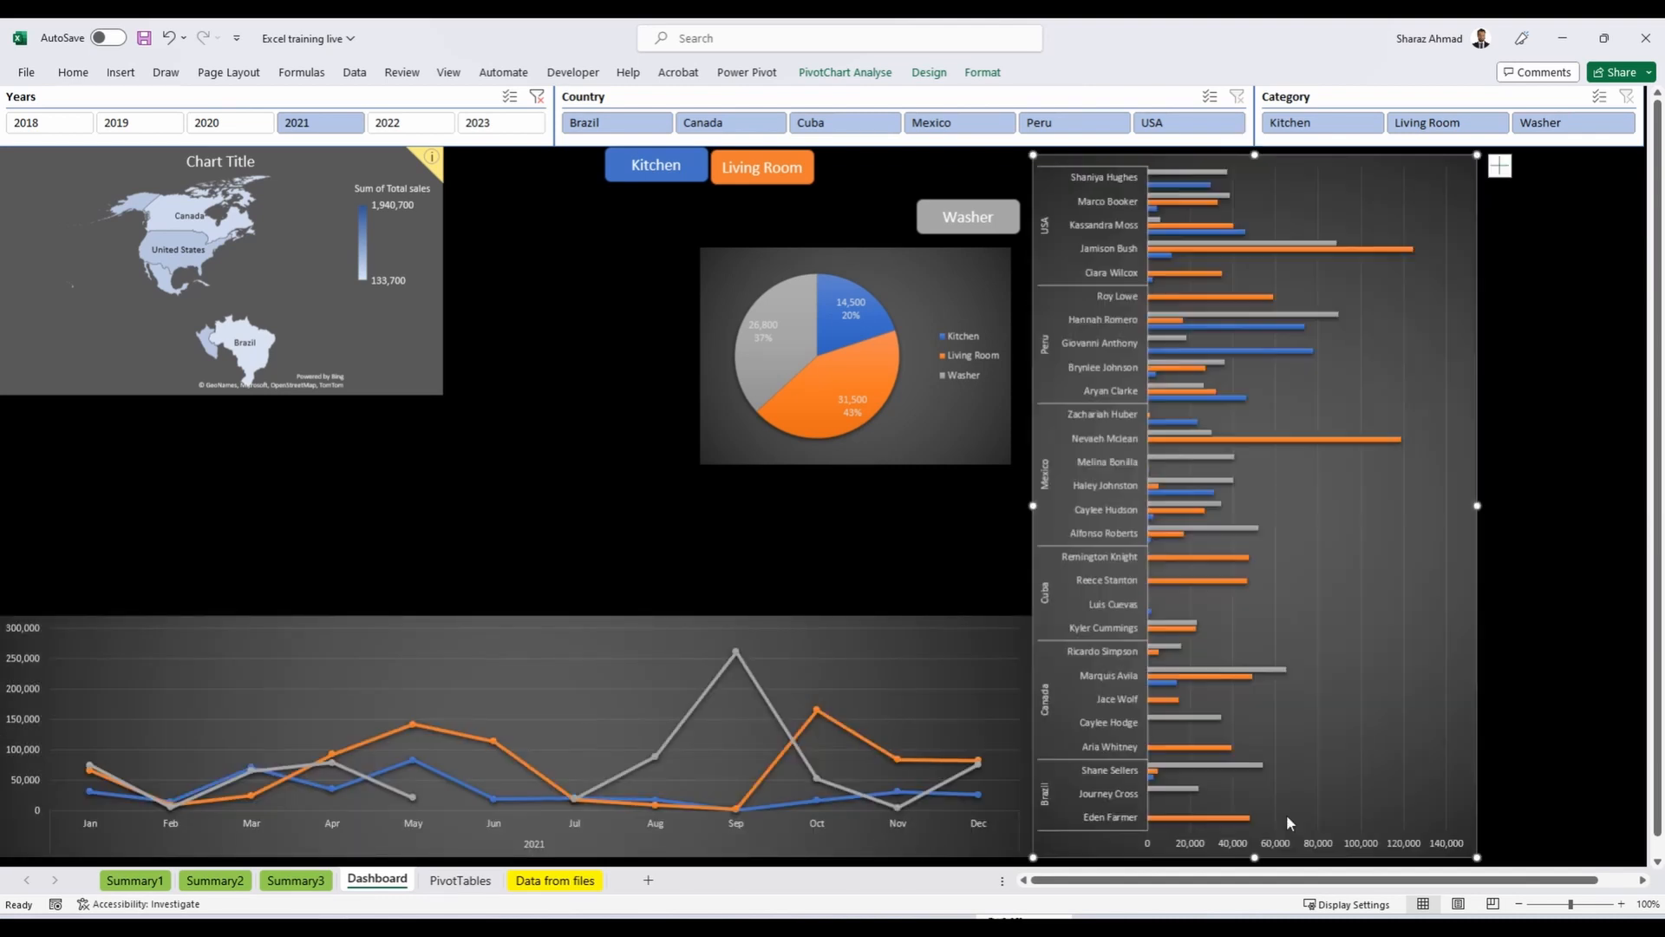
left_click_drag(1479, 504, 1644, 505)
key("alt")
Enlarge the pie and map charts to fill the space above the line chart, with the Washer label moved up over the pie chart.
left_click_drag(929, 260, 951, 411)
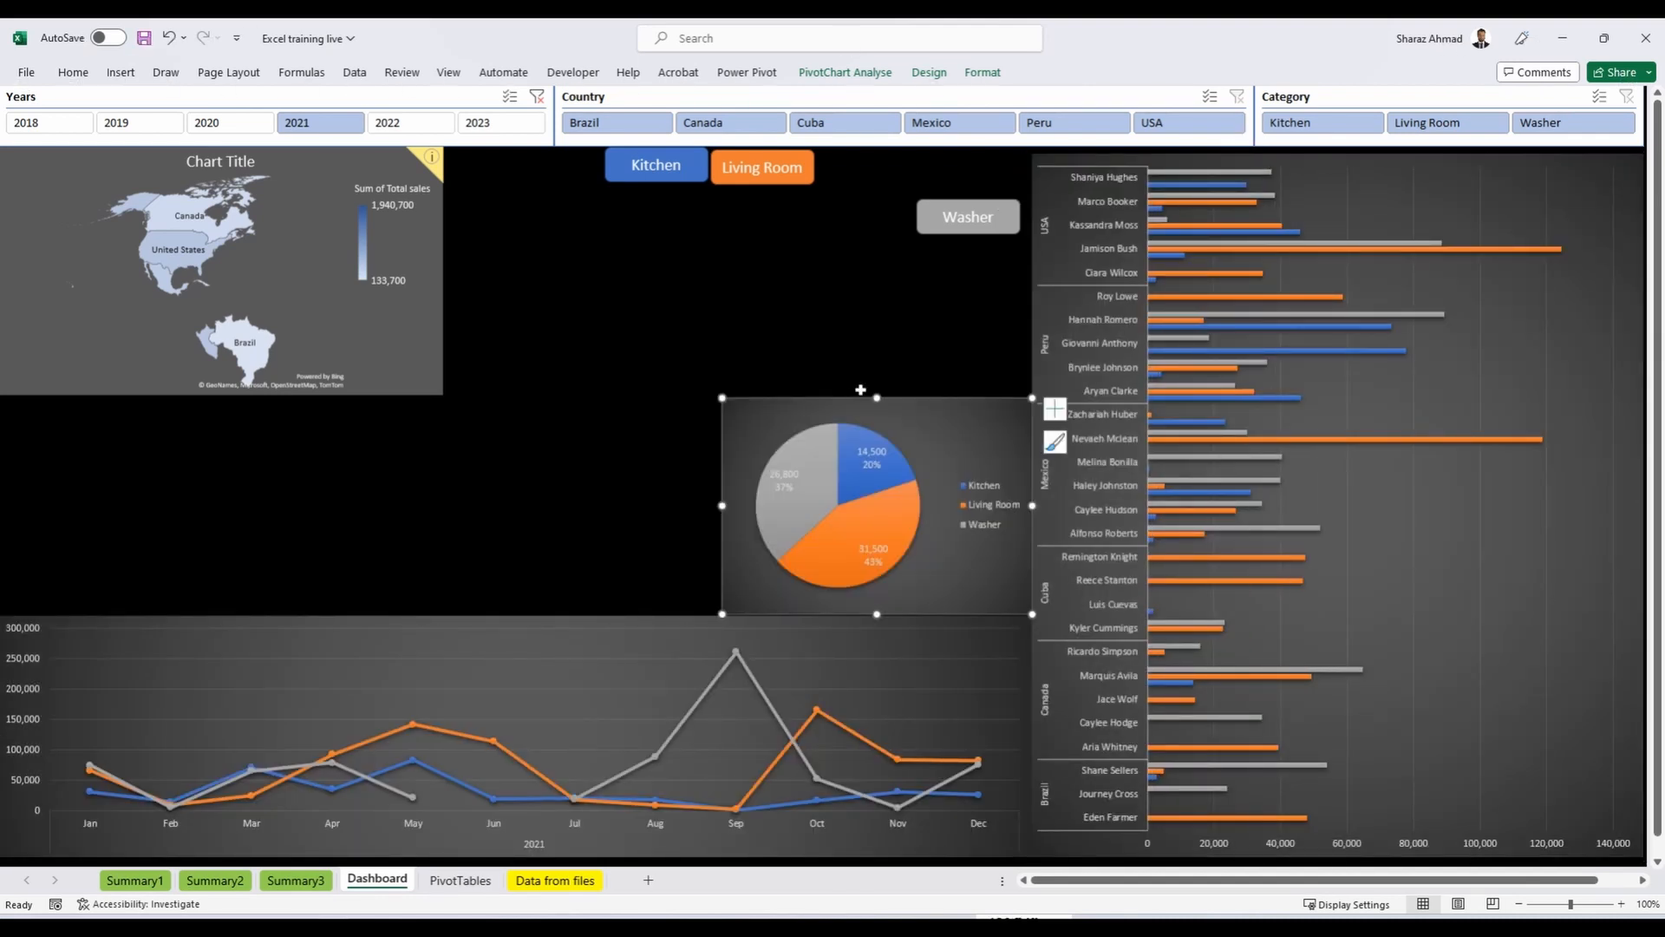
left_click_drag(722, 402, 650, 396)
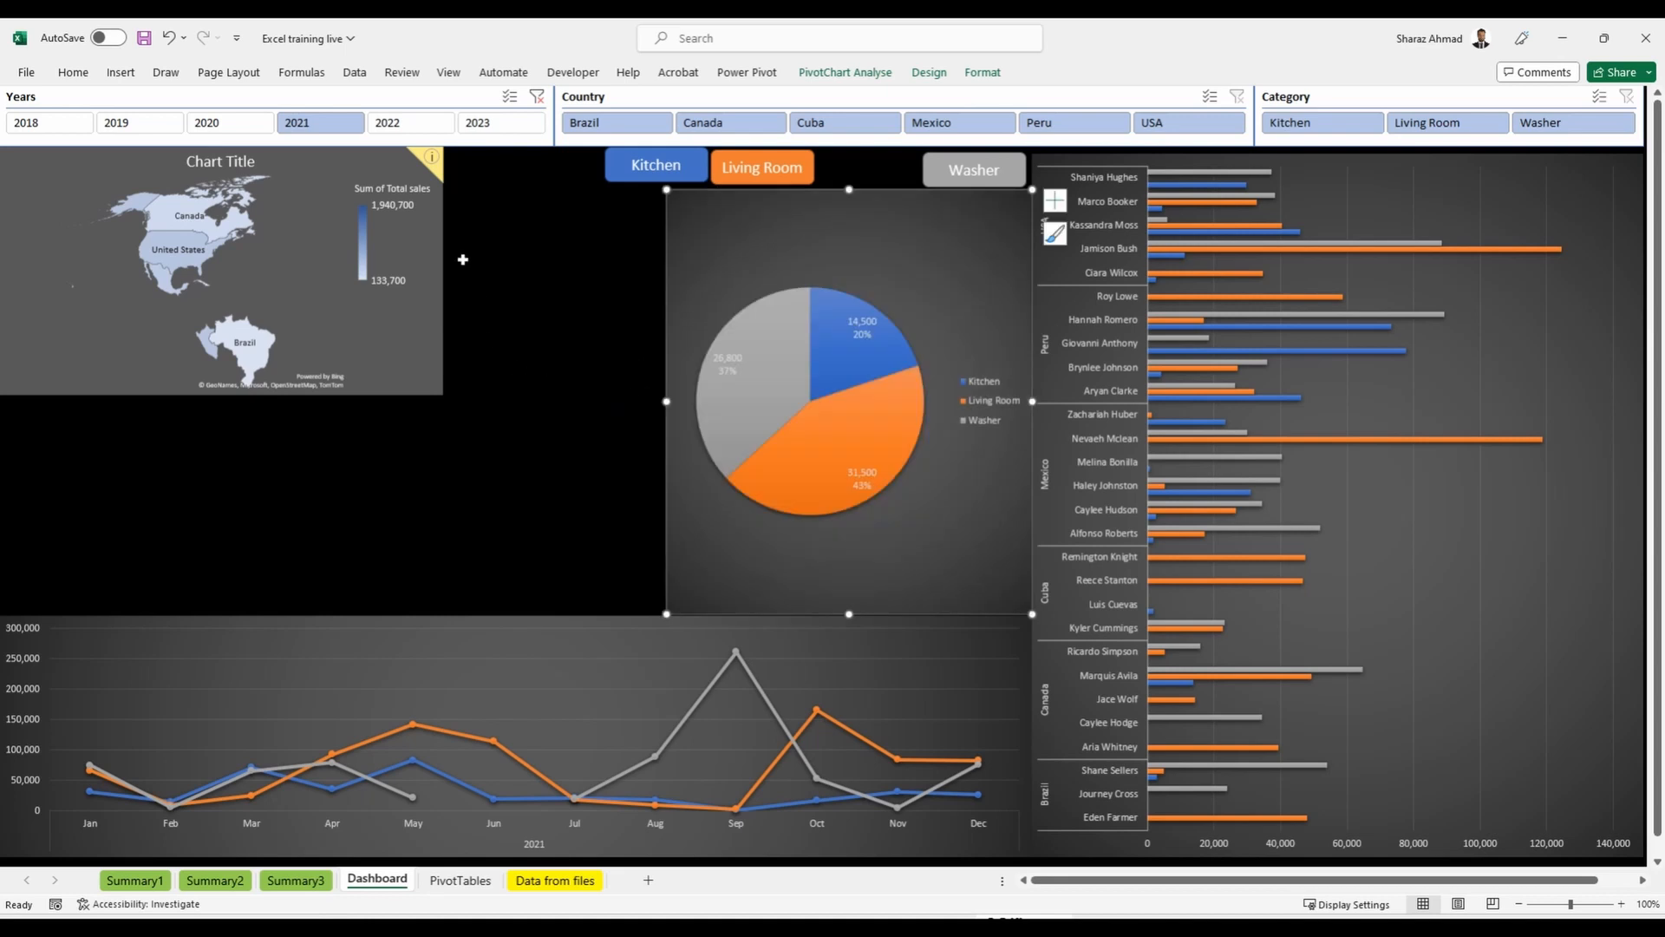
left_click(434, 250)
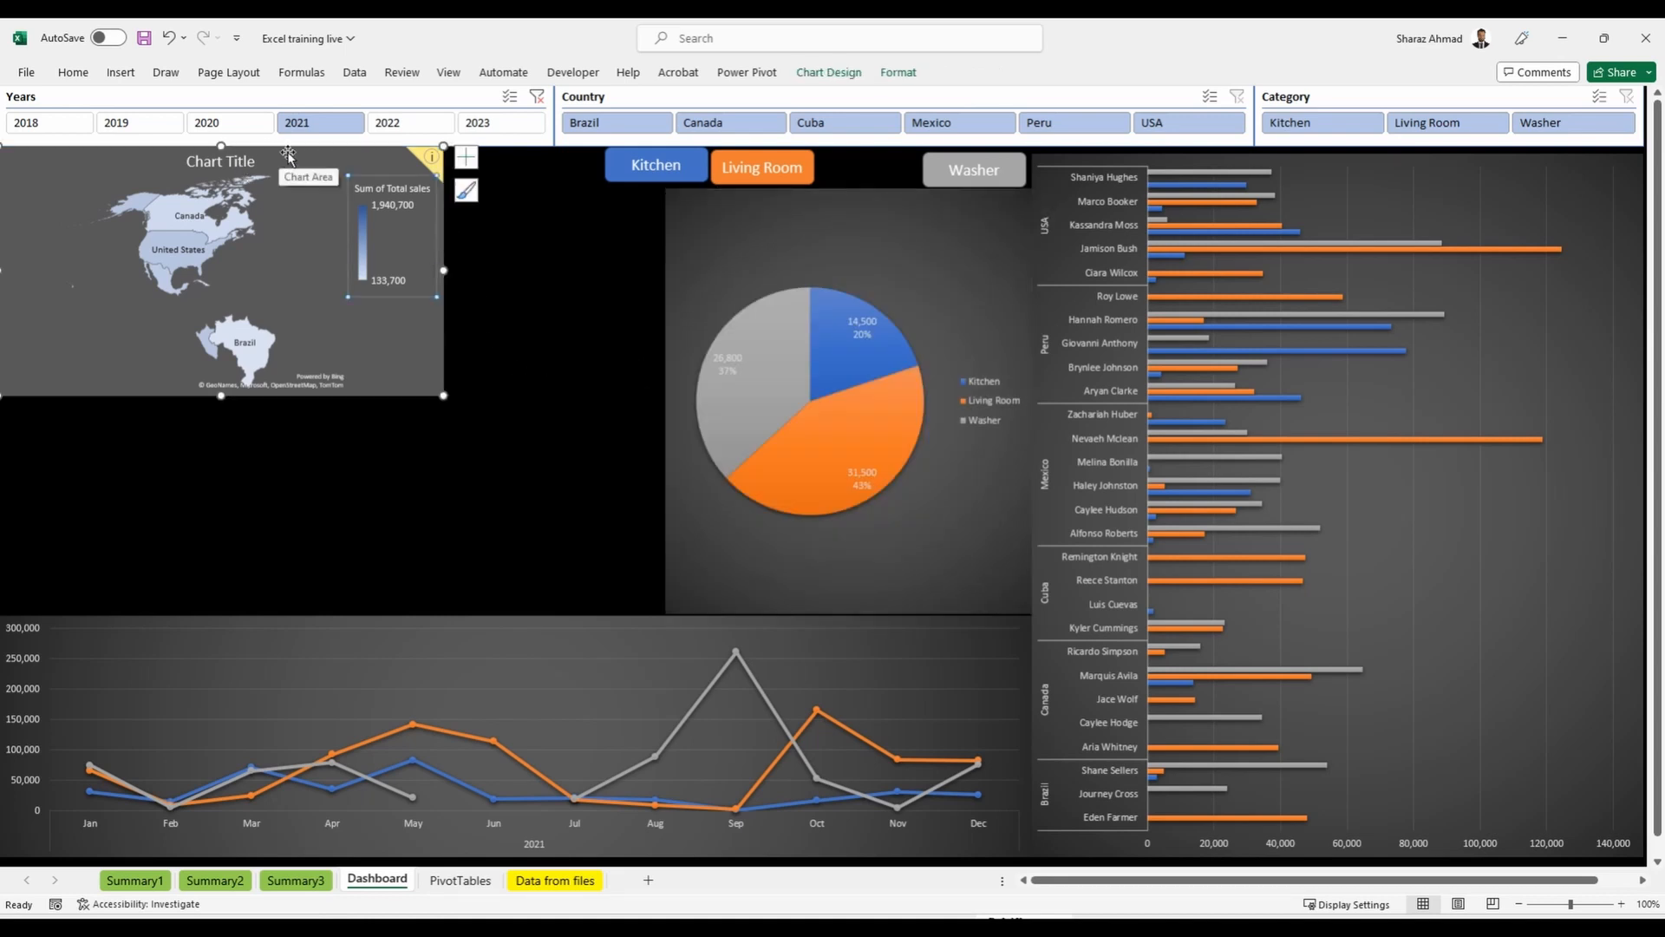
left_click_drag(442, 269, 666, 270)
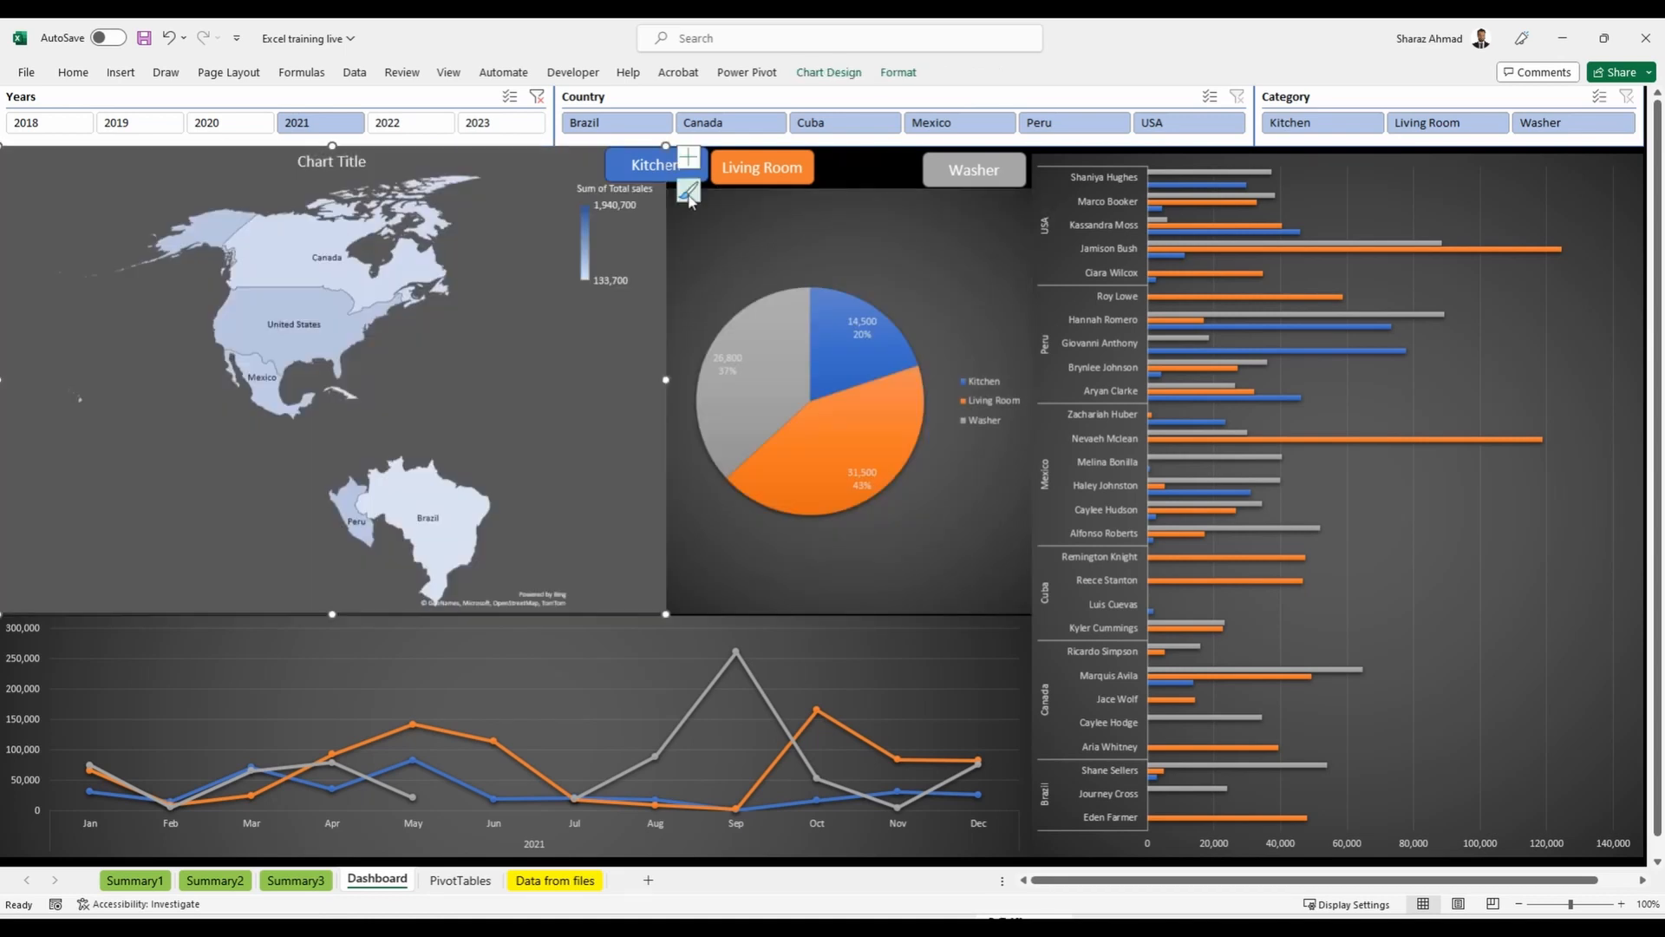
Line up the Kitchen, Living Room and Washer labels in one row in the strip above the pie chart.
left_click_drag(799, 157, 899, 156)
left_click_drag(641, 162, 708, 164)
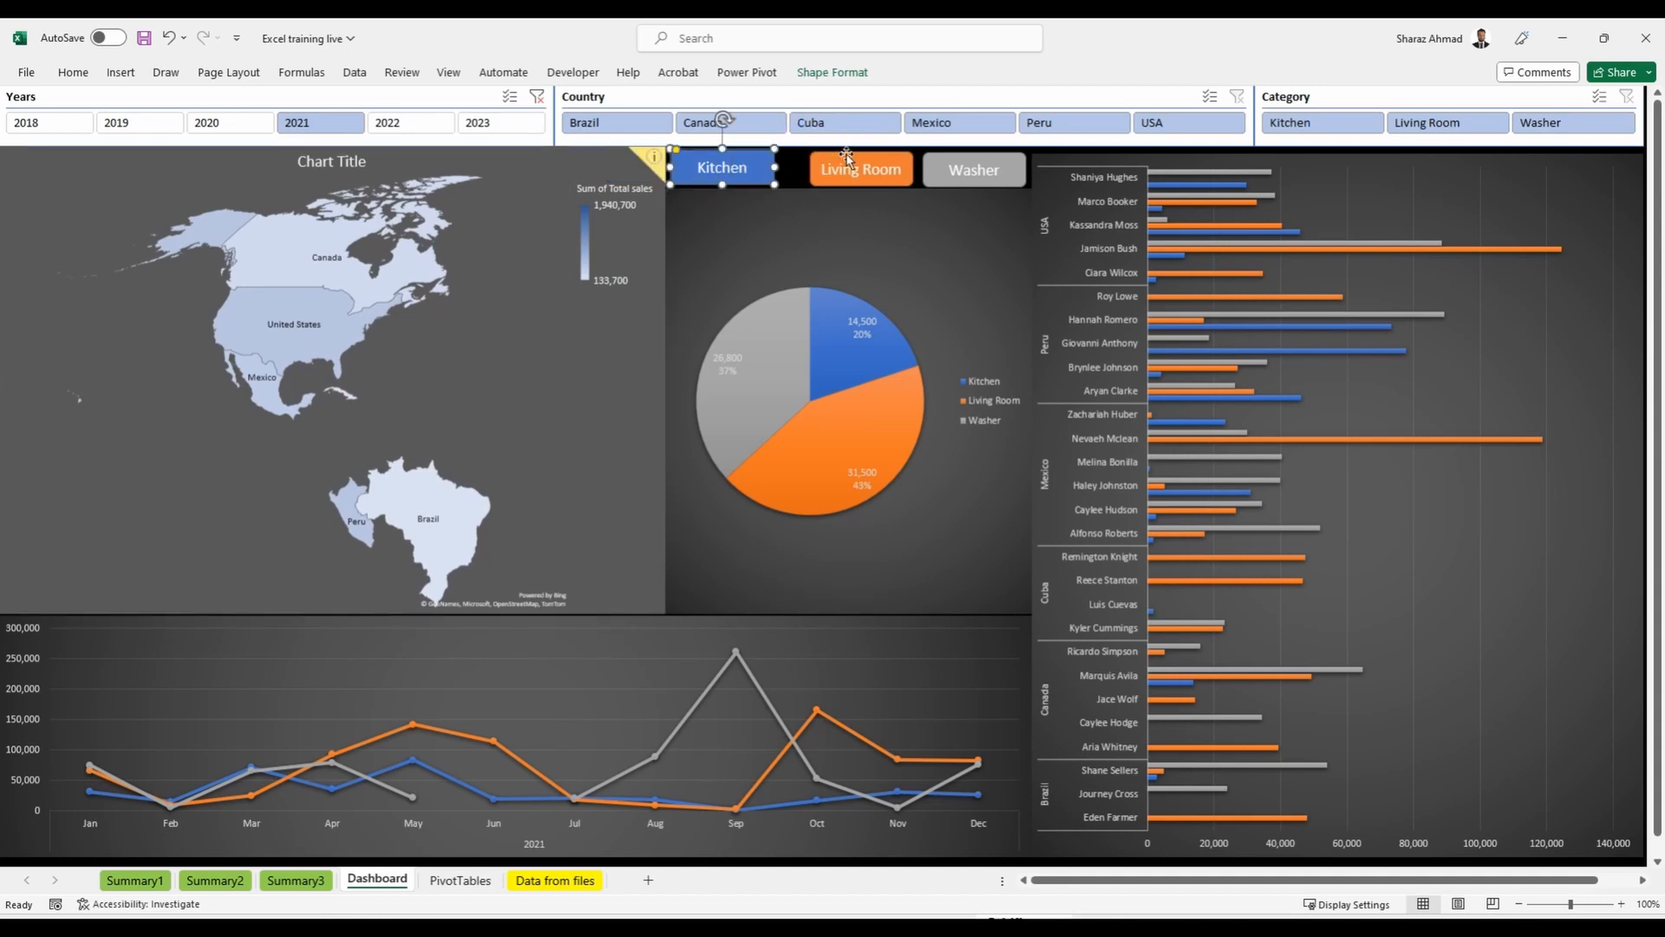
left_click_drag(845, 159, 813, 158)
left_click(935, 158)
left_click_drag(933, 158, 927, 158)
Delete the pie chart's legend and spread the Living Room and Washer labels evenly across the chart's width.
left_click(985, 399)
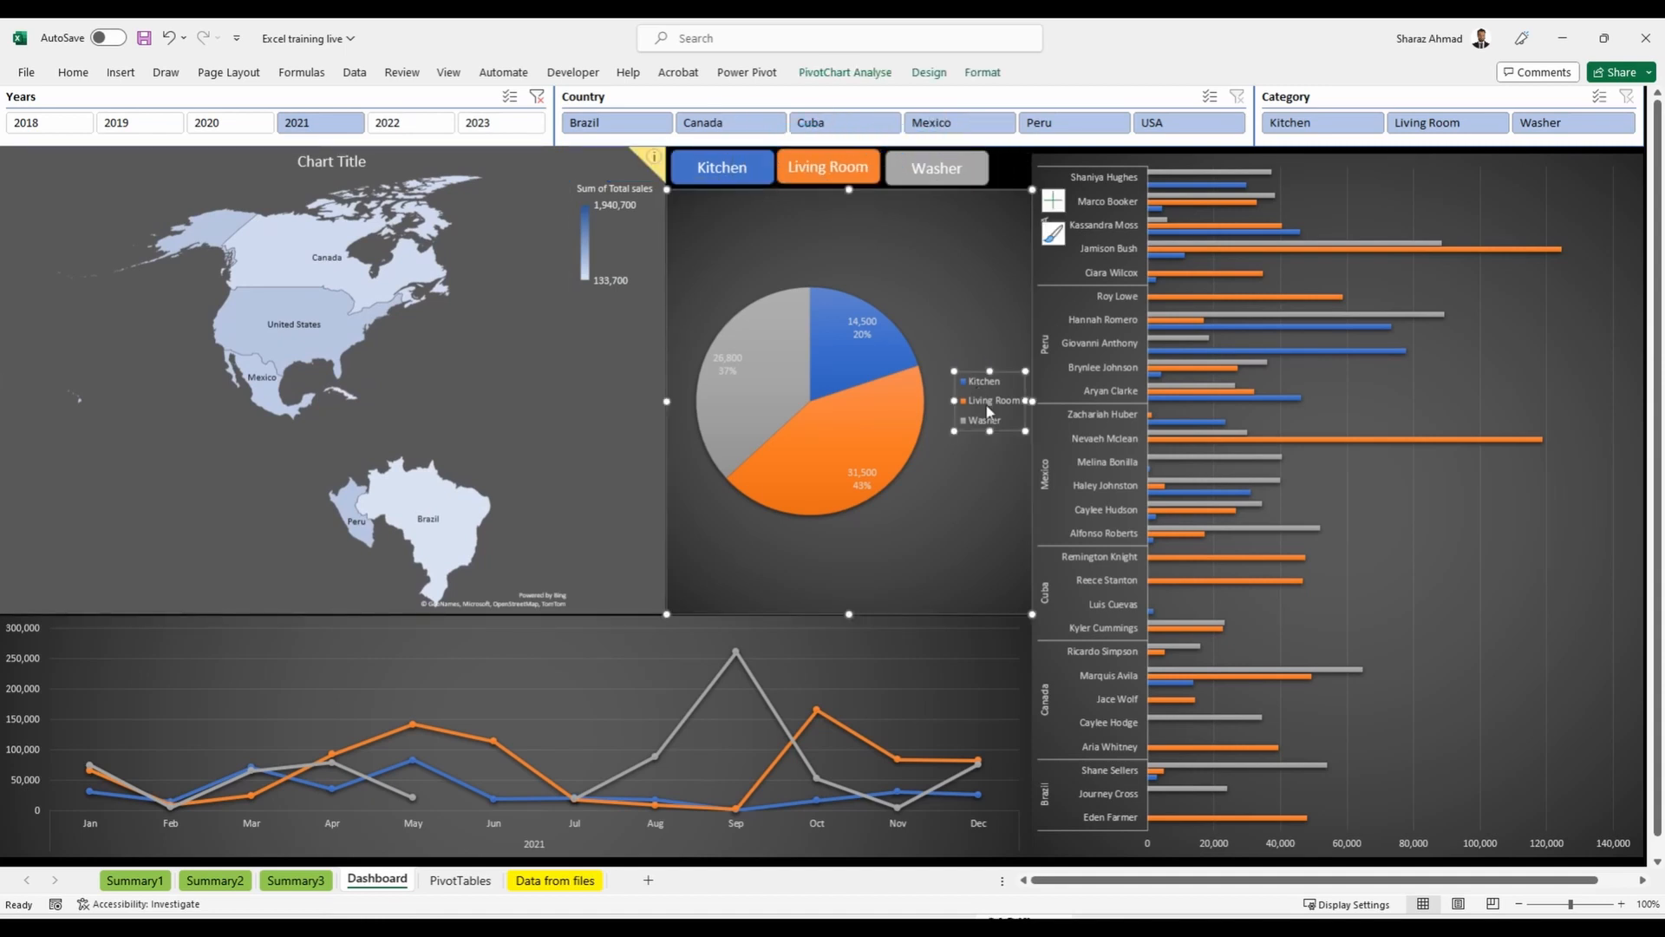
key("Delete")
left_click(855, 167)
left_click(923, 163)
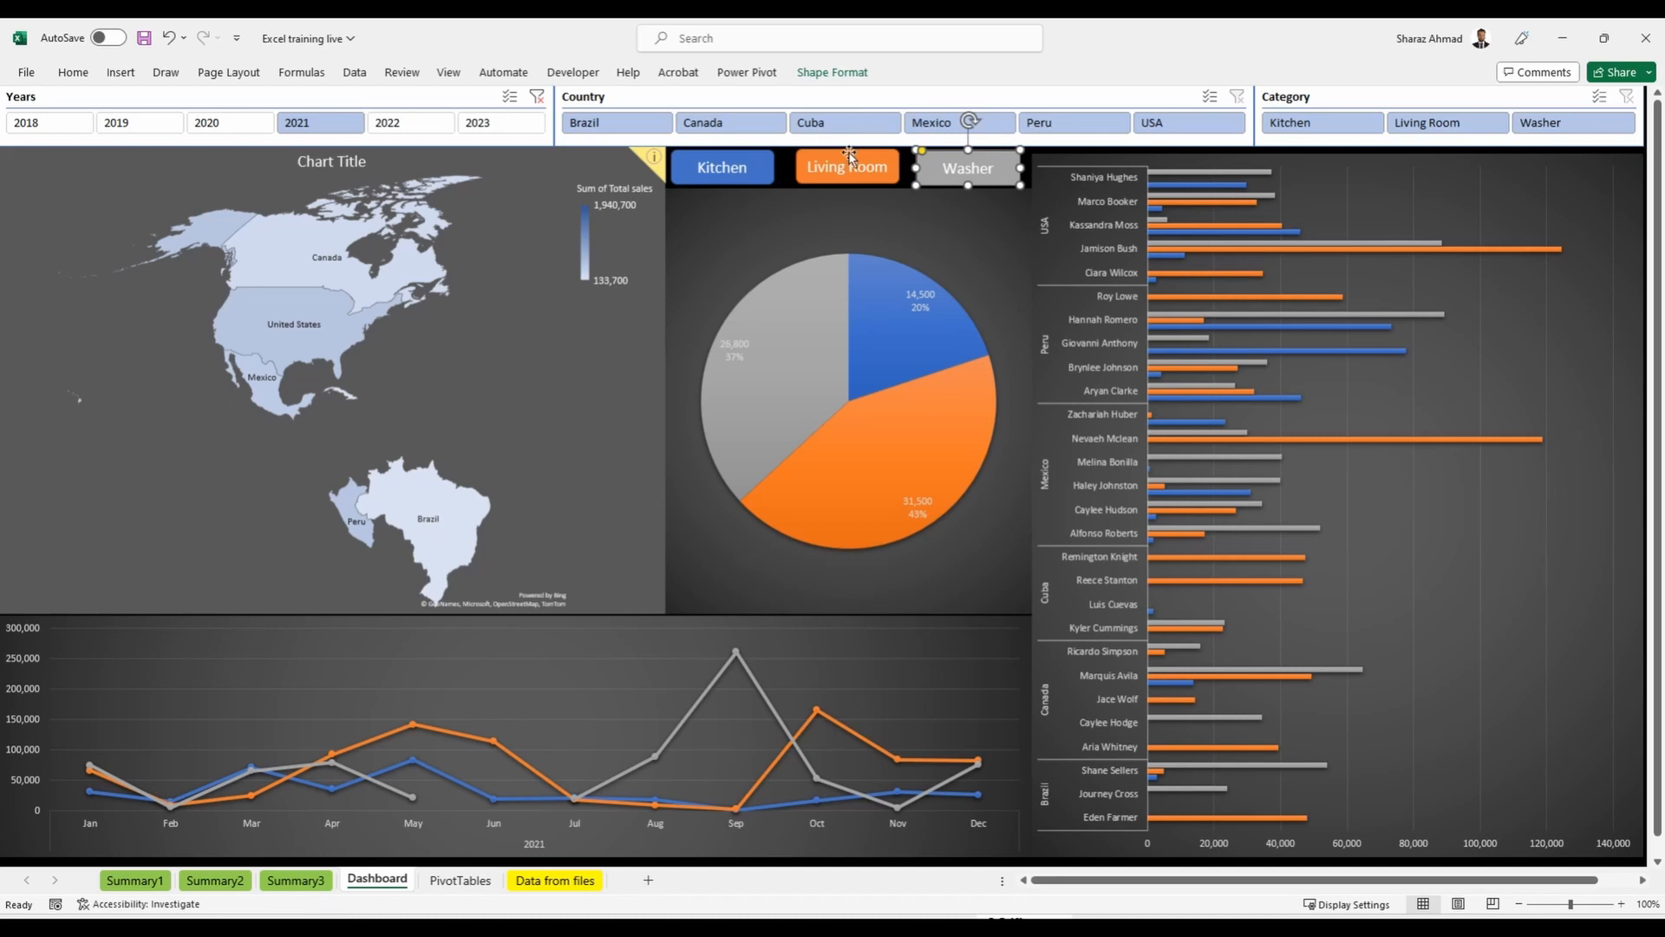
Distribute the Kitchen, Living Room and Washer labels evenly in a row above the pie chart.
left_click(849, 157, "ctrl")
left_click(767, 157, "ctrl")
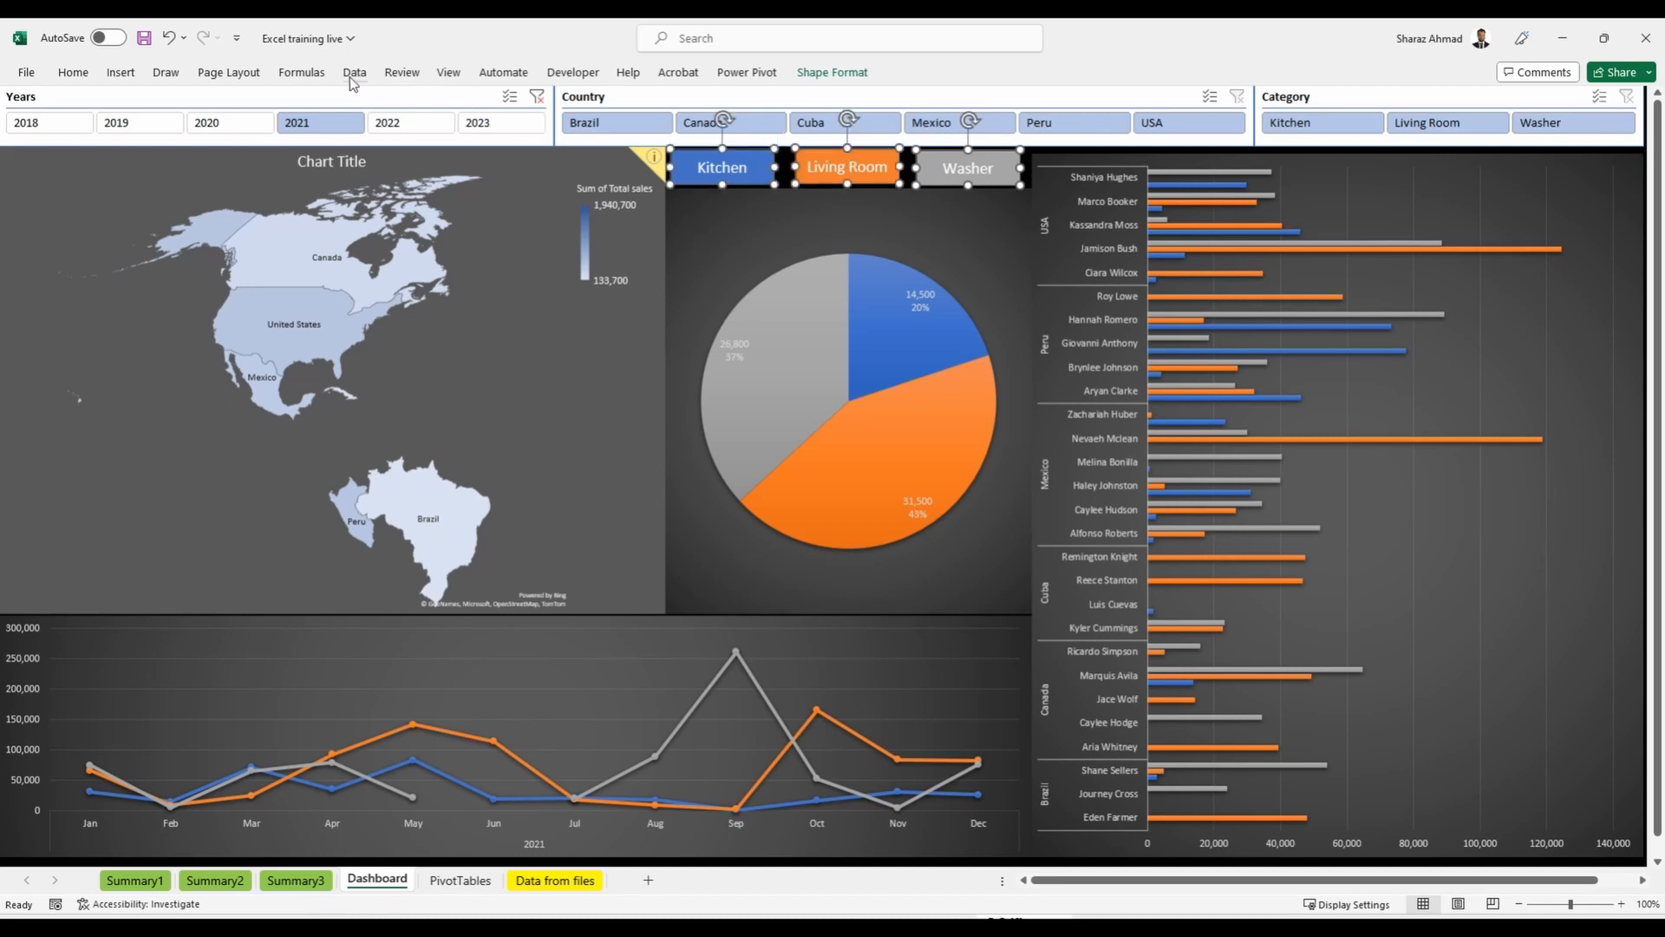
left_click(208, 76)
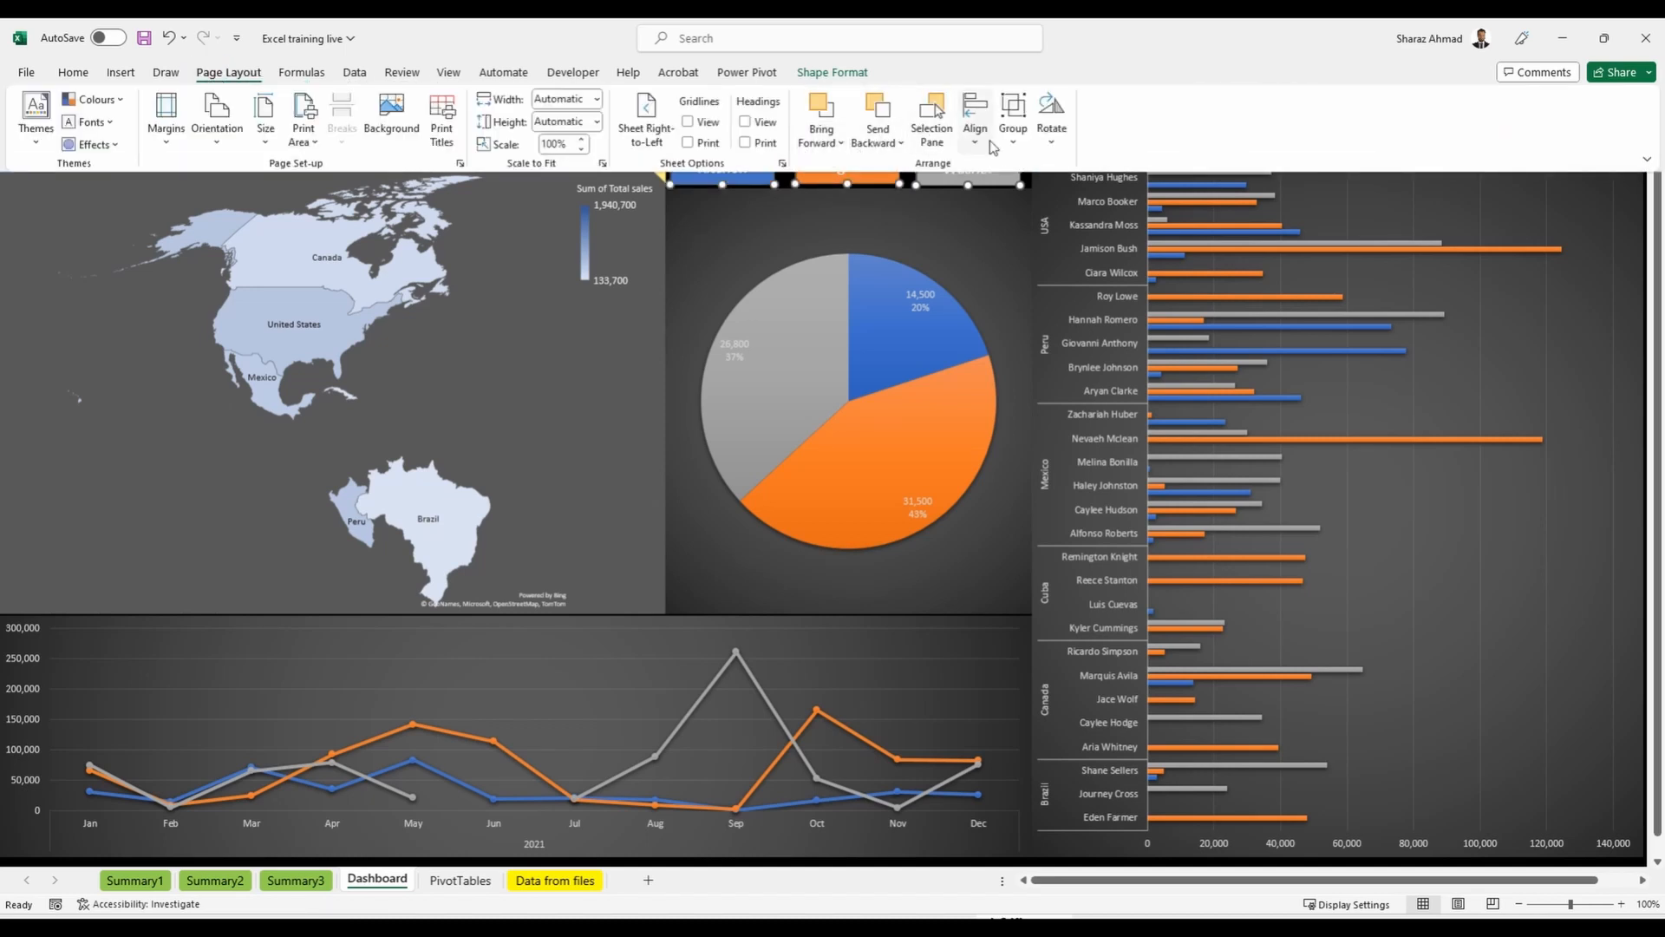
left_click(976, 144)
left_click(1027, 345)
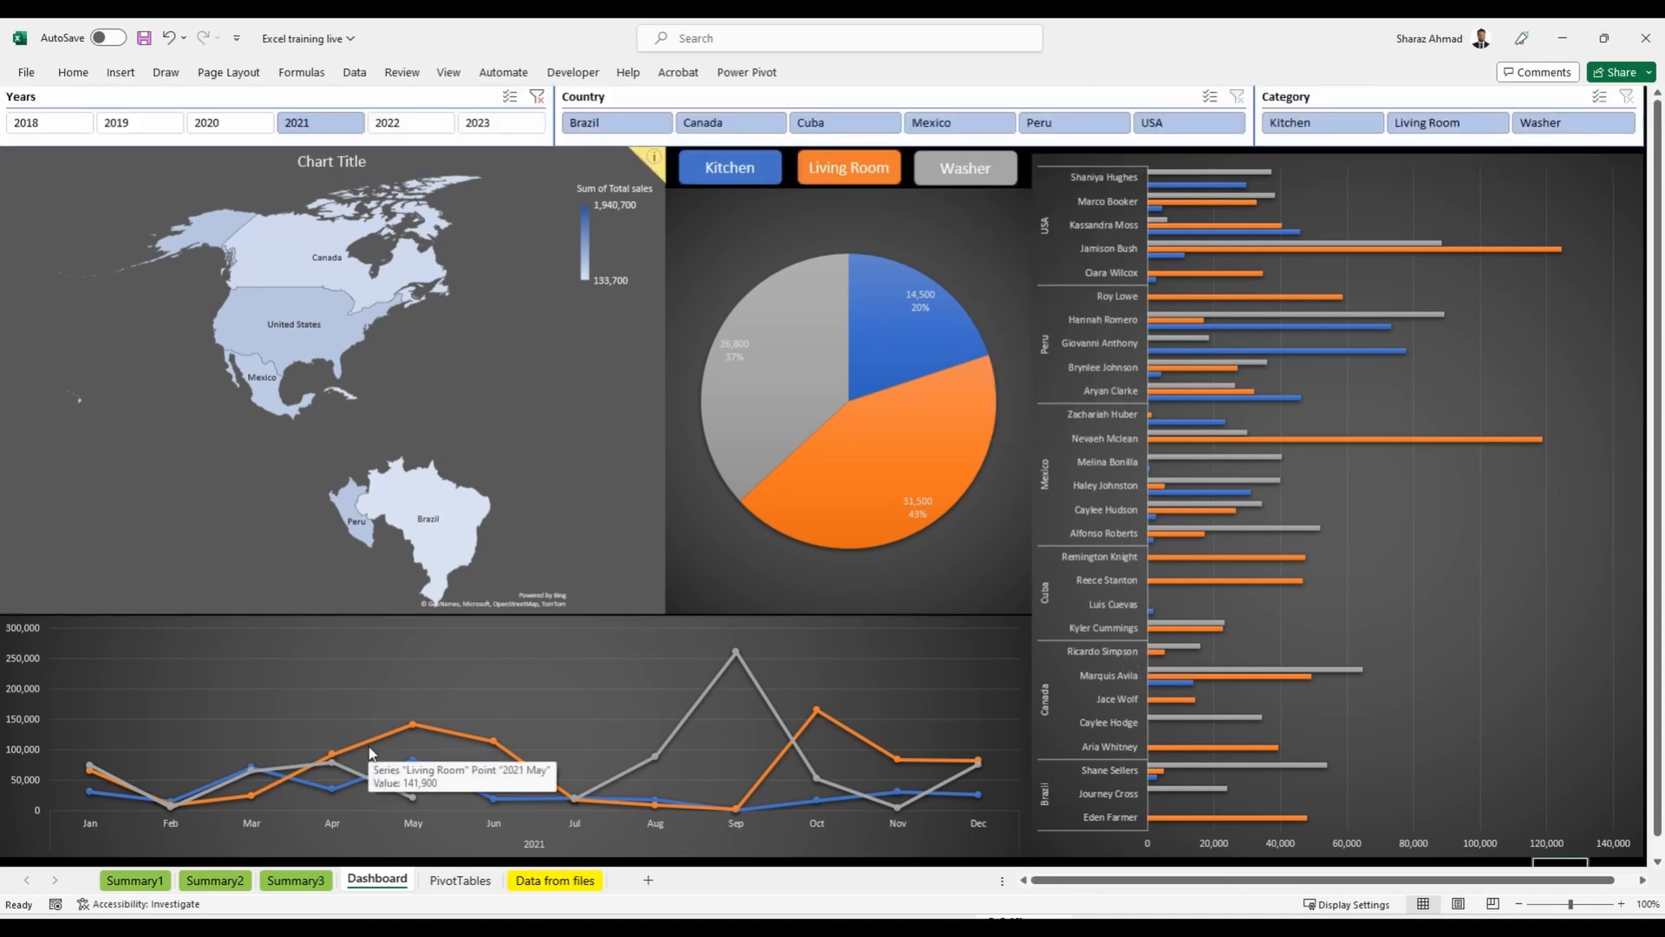
Try the Years slicer with 2020 and 2023, and leave the dashboard filtered to 2022.
left_click(230, 122)
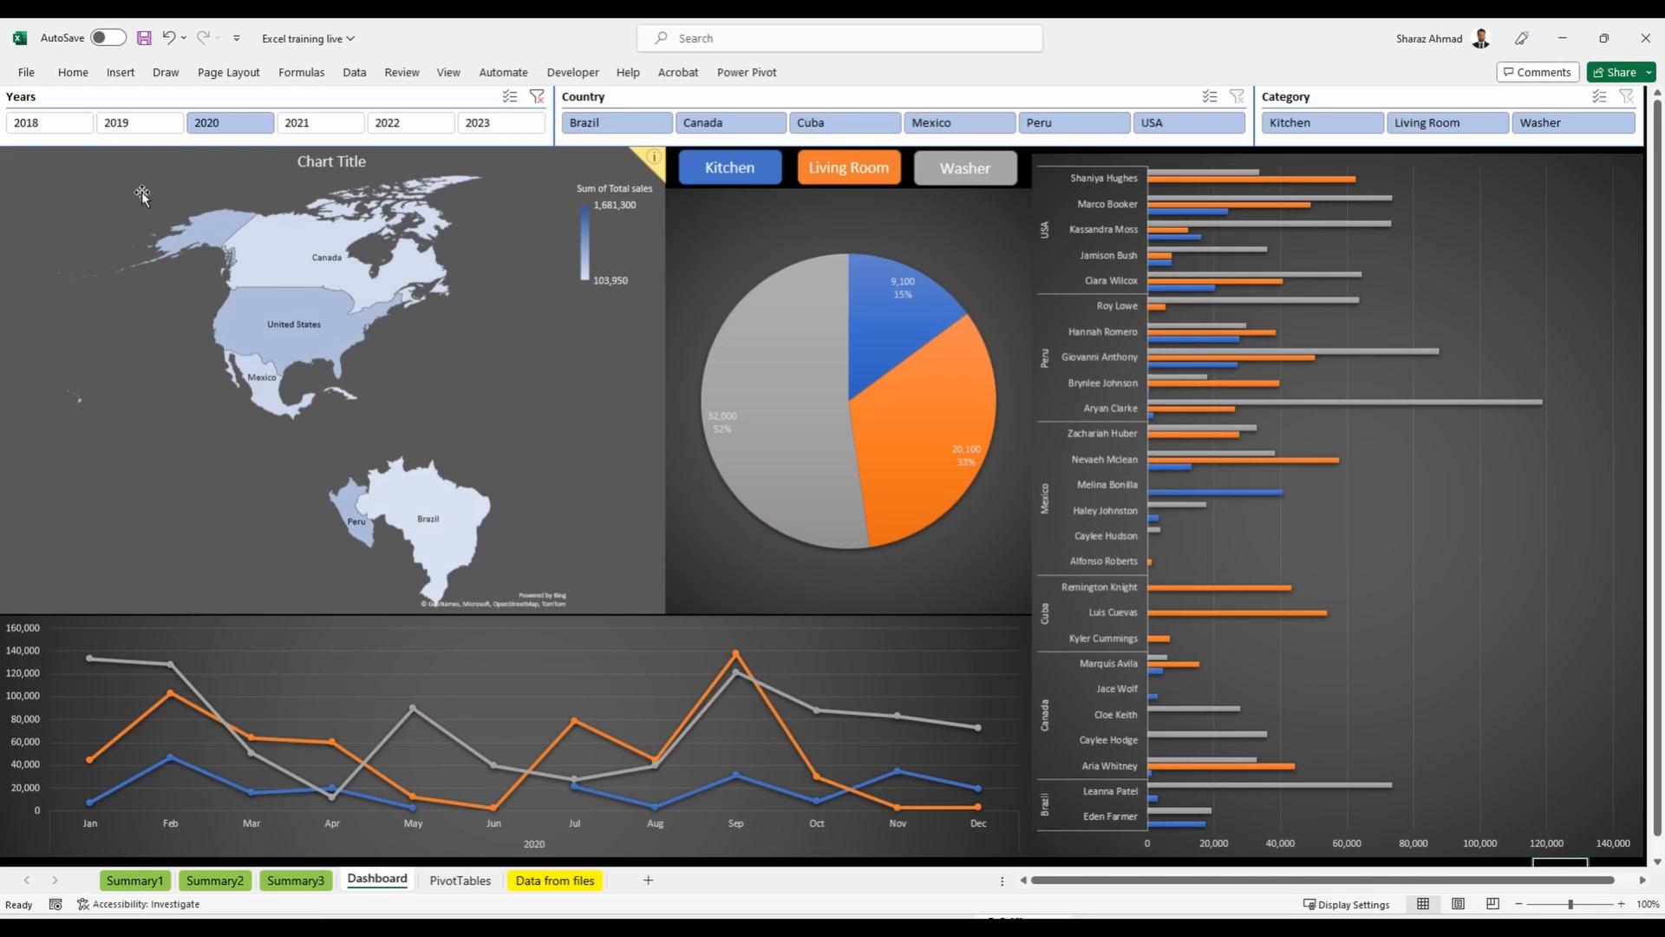
left_click(478, 124)
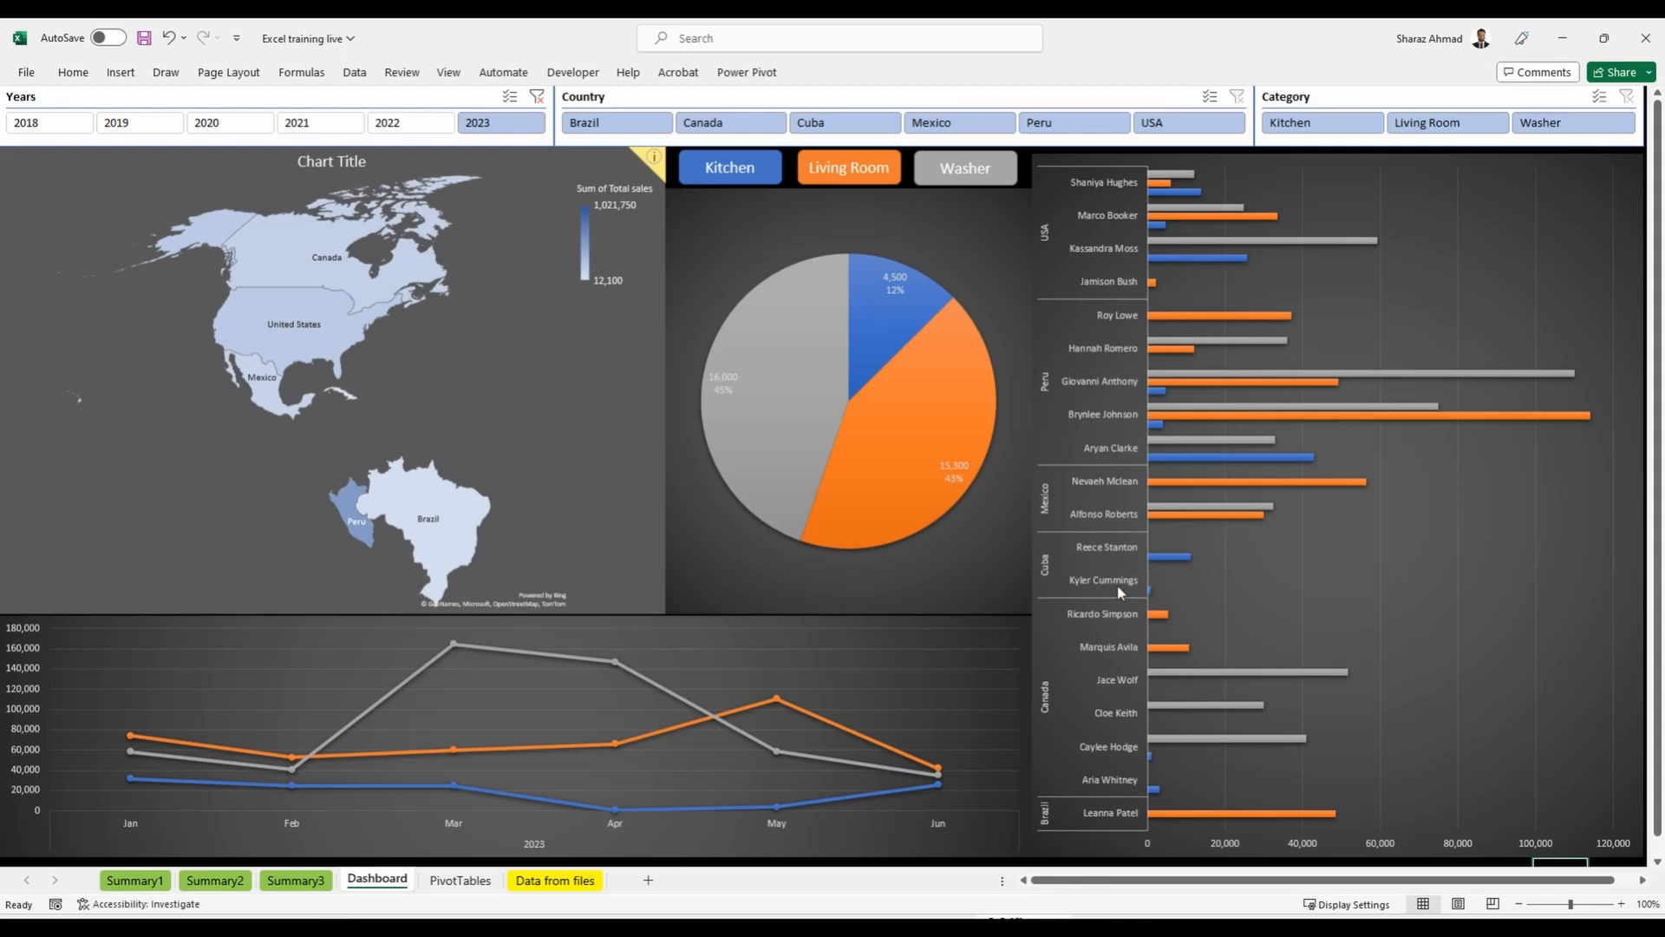
left_click(387, 124)
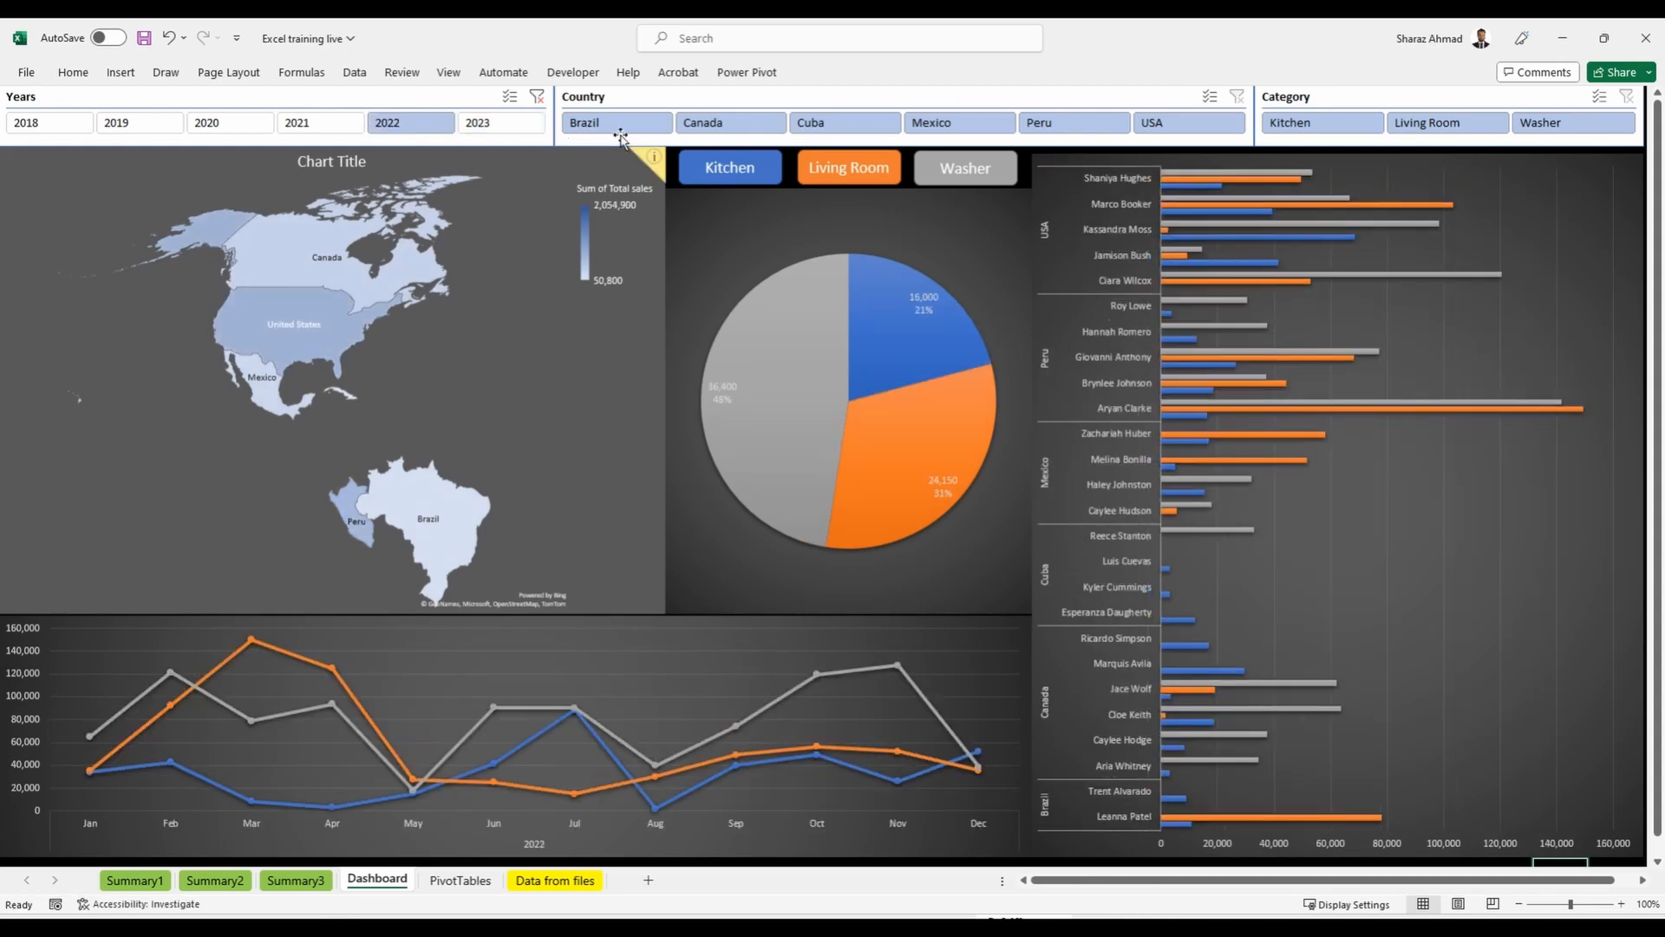
Filter the dashboard to Canada and Mexico individually, and enable multi-select to show both countries together.
left_click(727, 124)
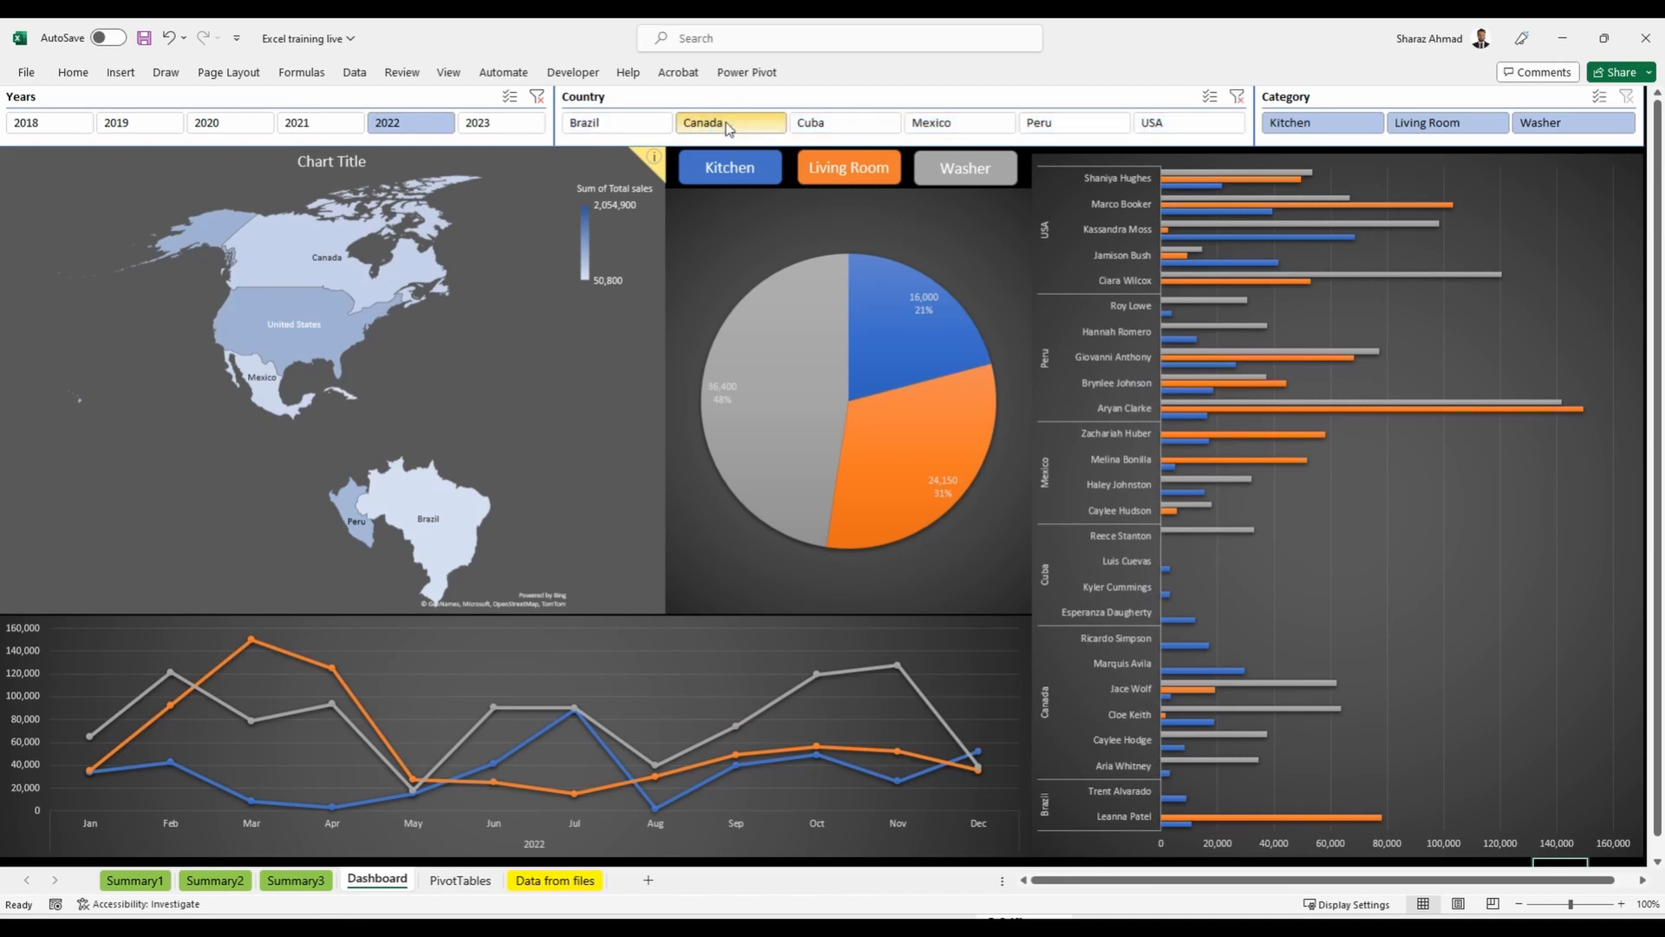
left_click(954, 124)
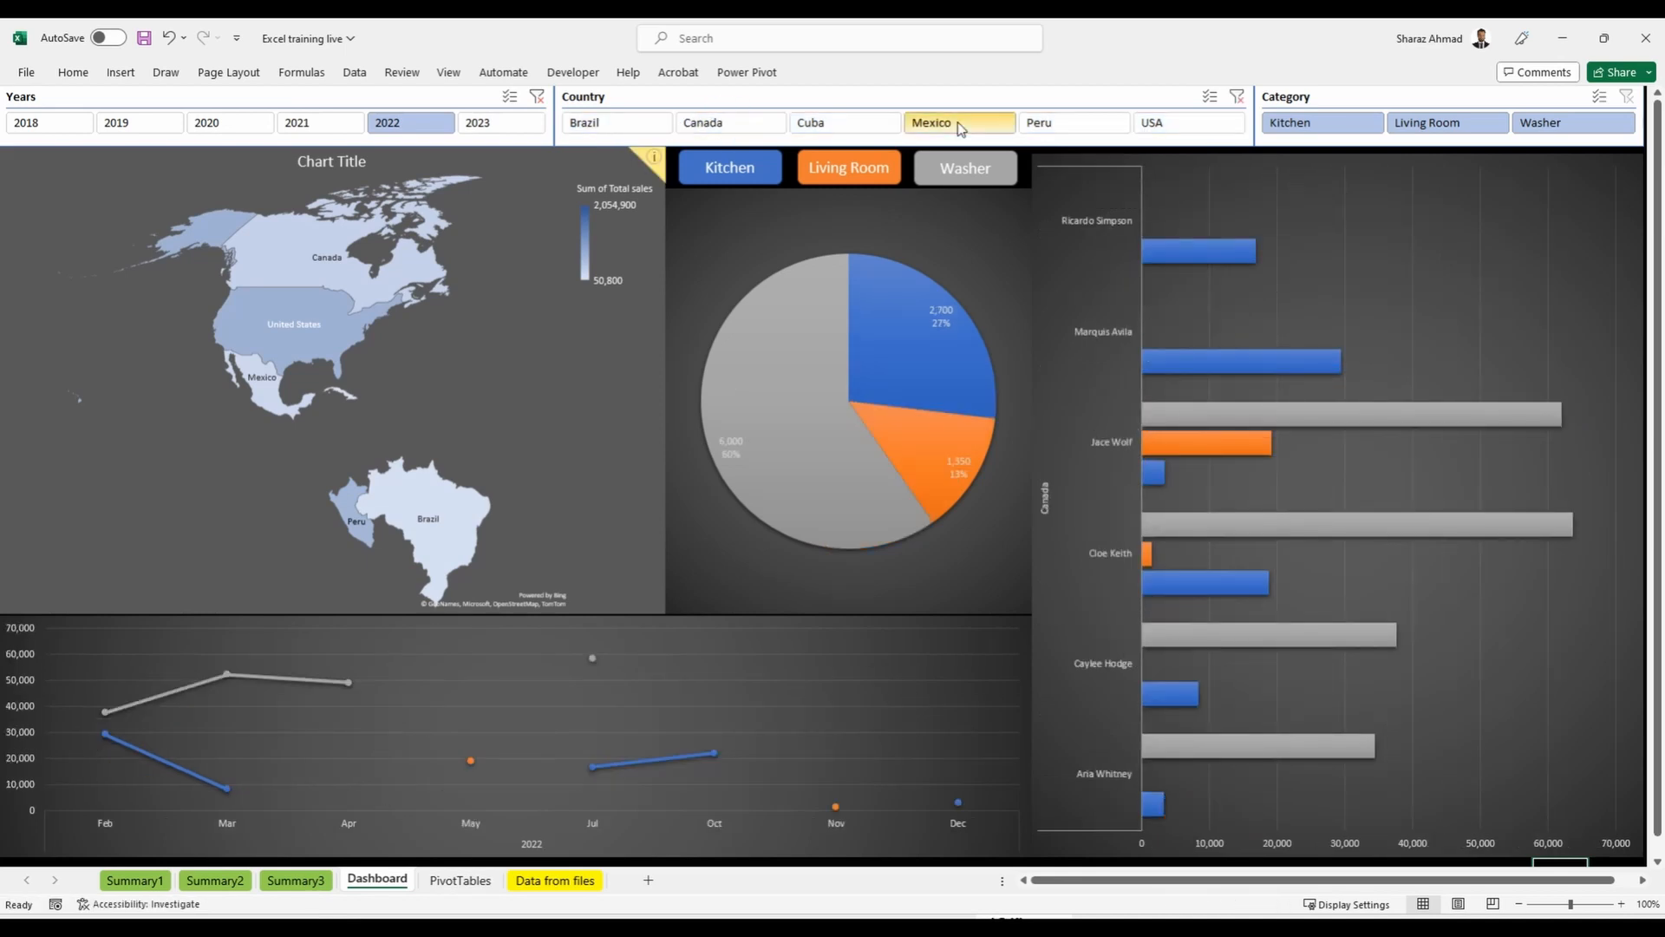
left_click(1210, 97)
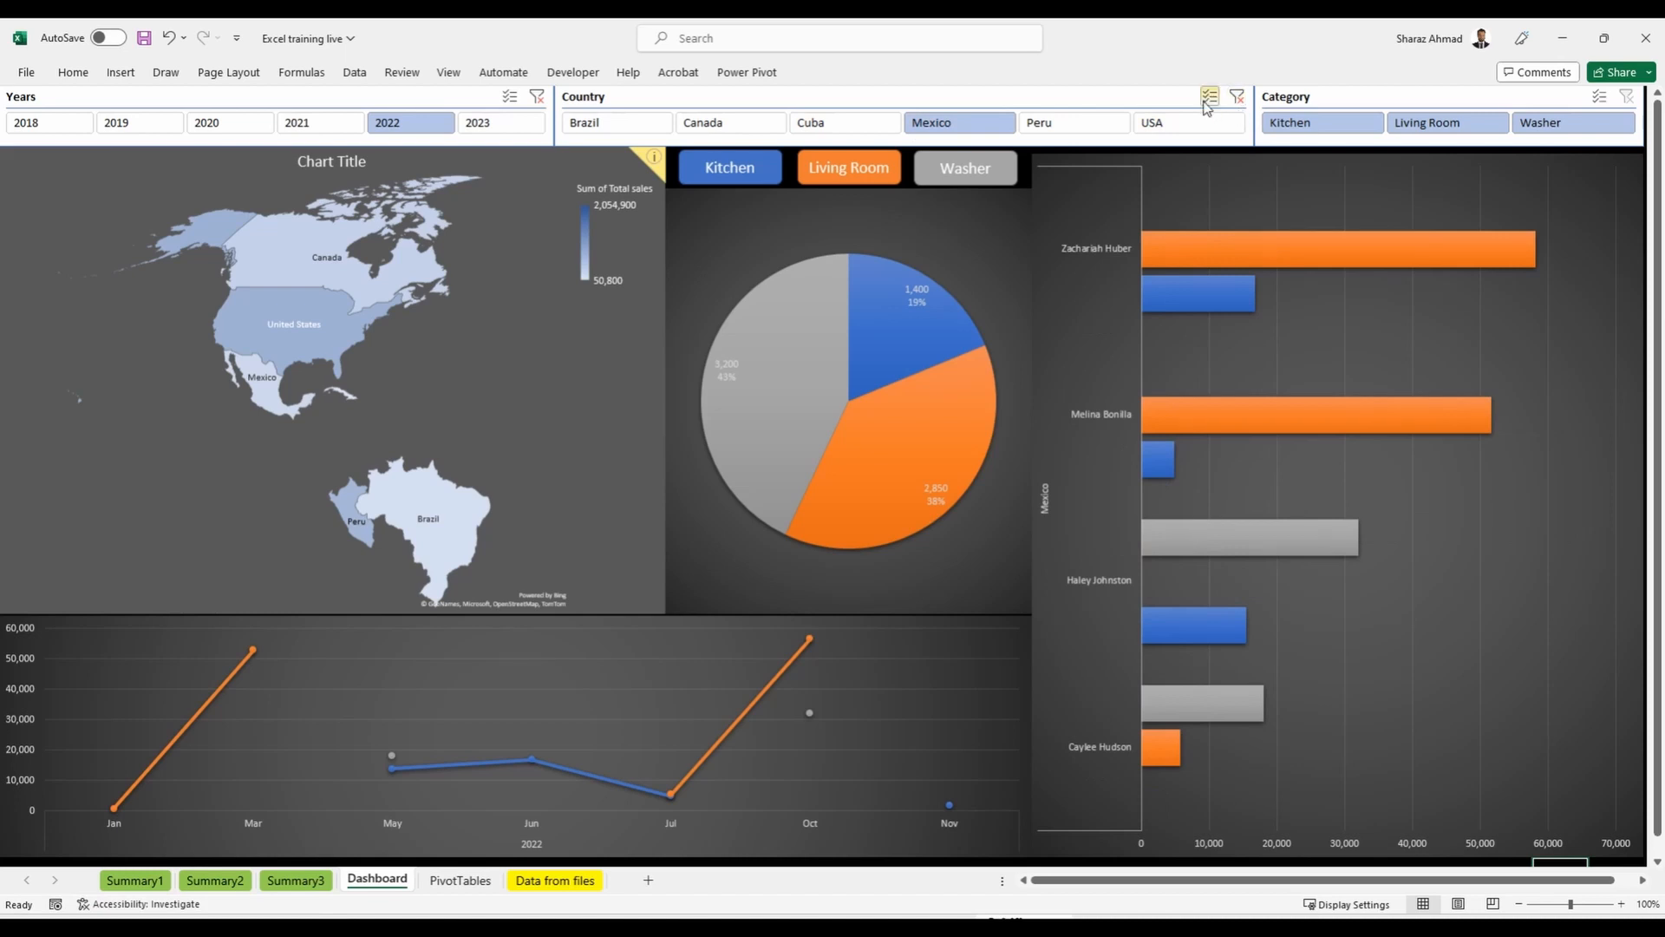
left_click(754, 130)
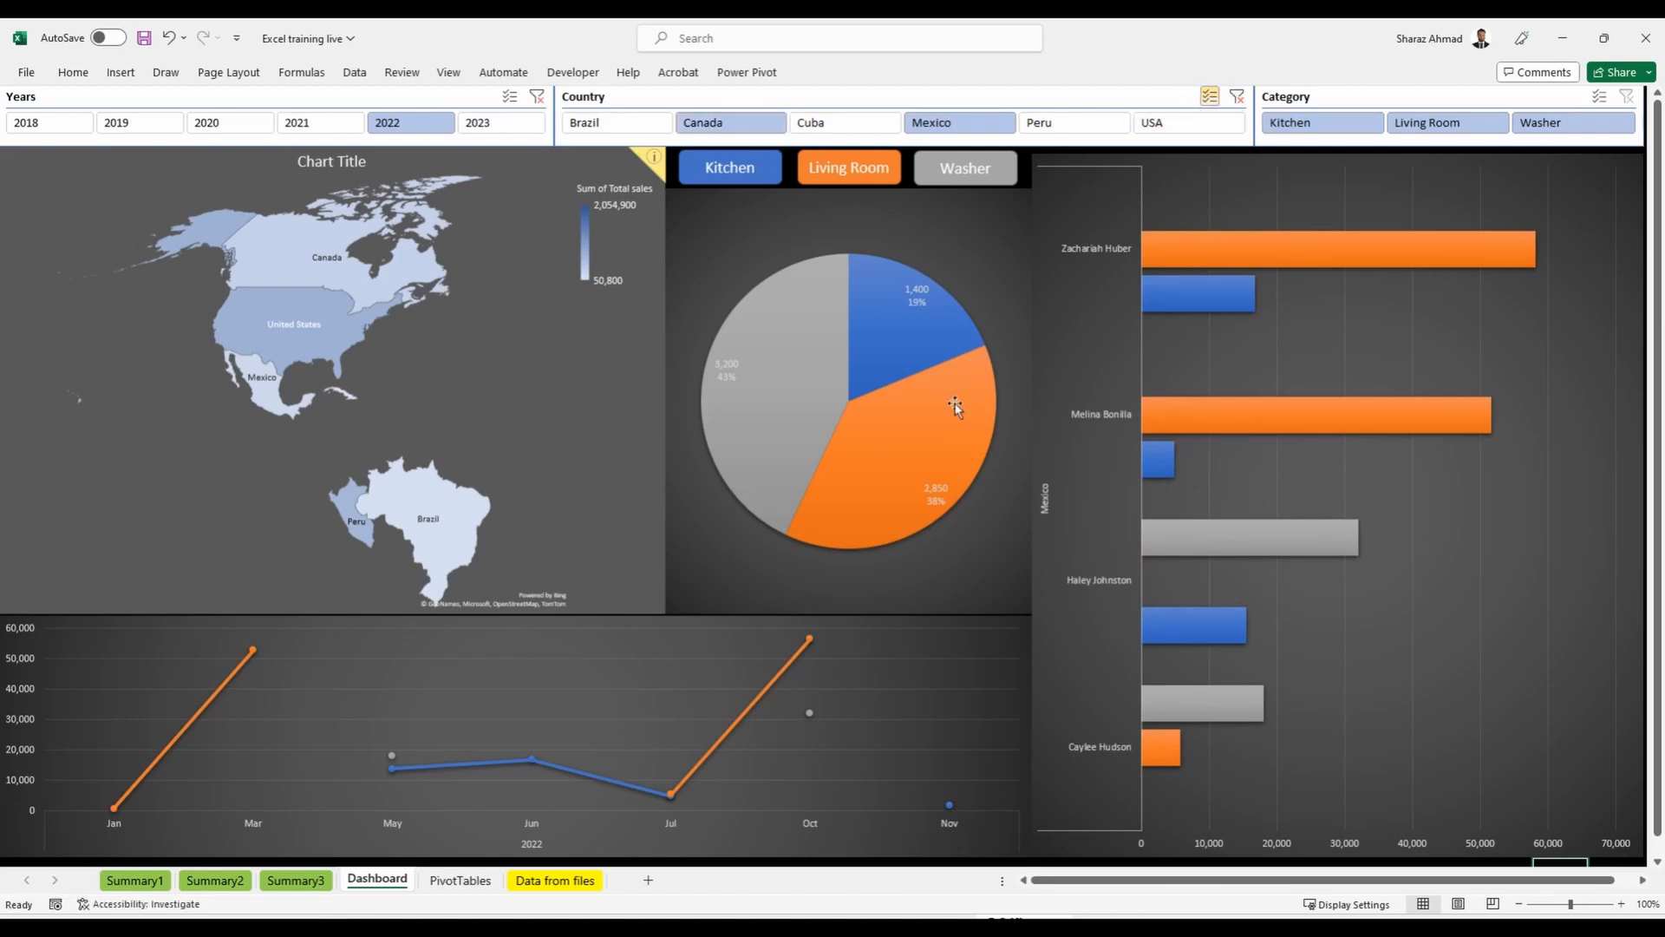
mouse_move(955, 405)
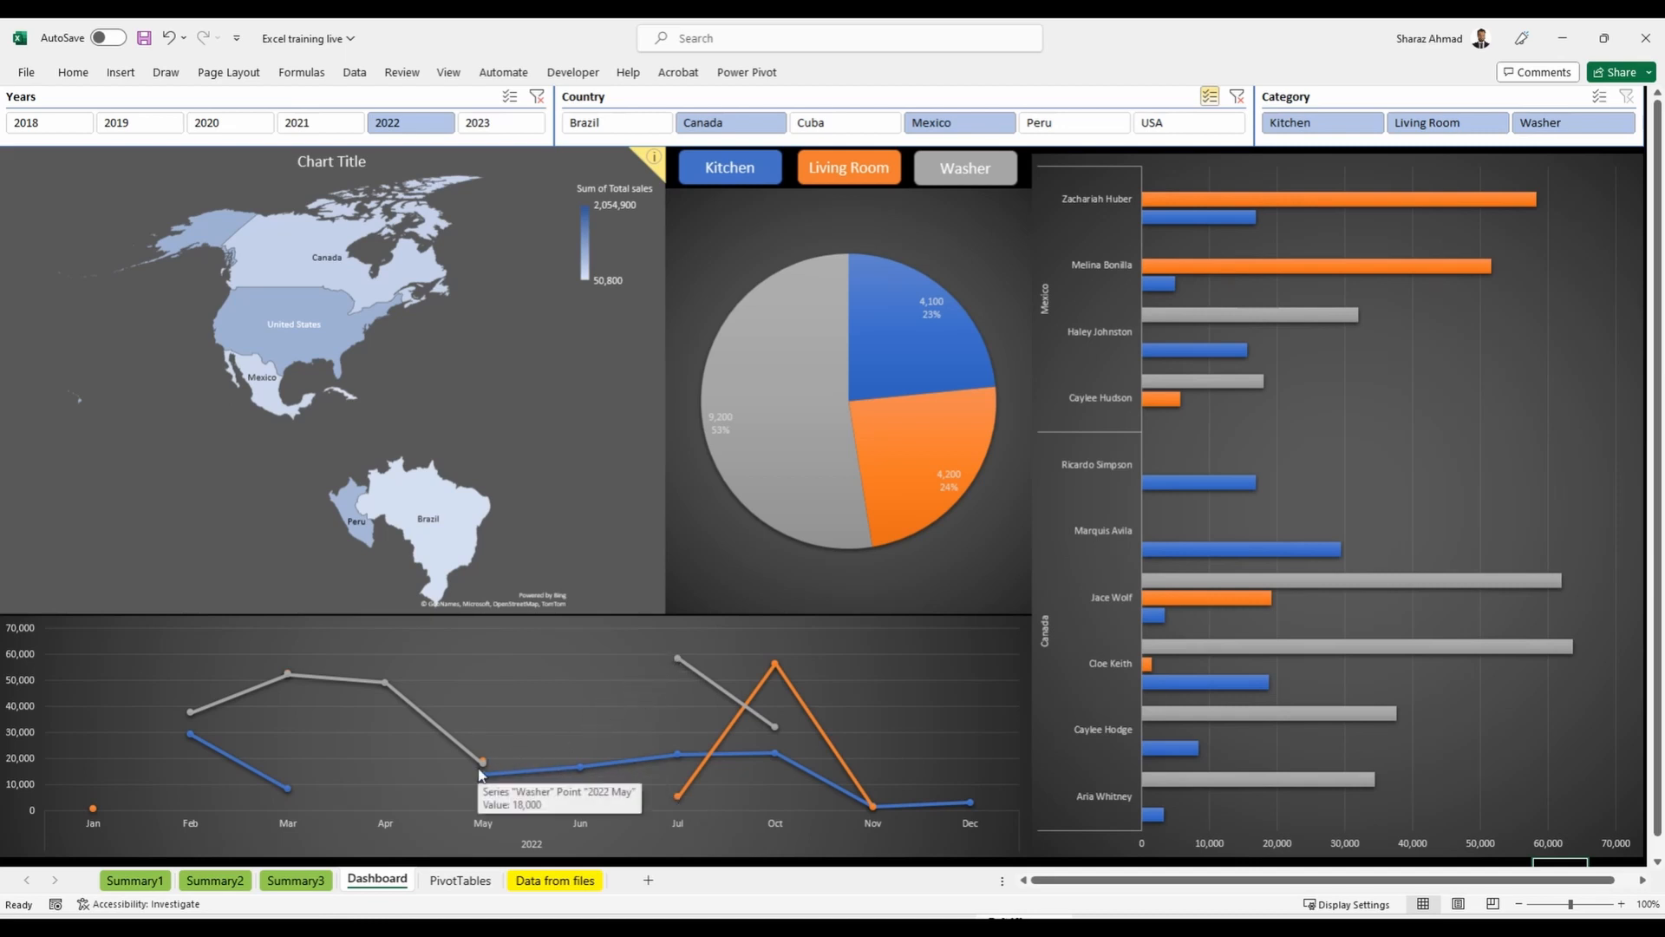
On the PivotTables sheet, check the blank months and make the sales by category and month pivot table show 0 for empty cells.
left_click(460, 879)
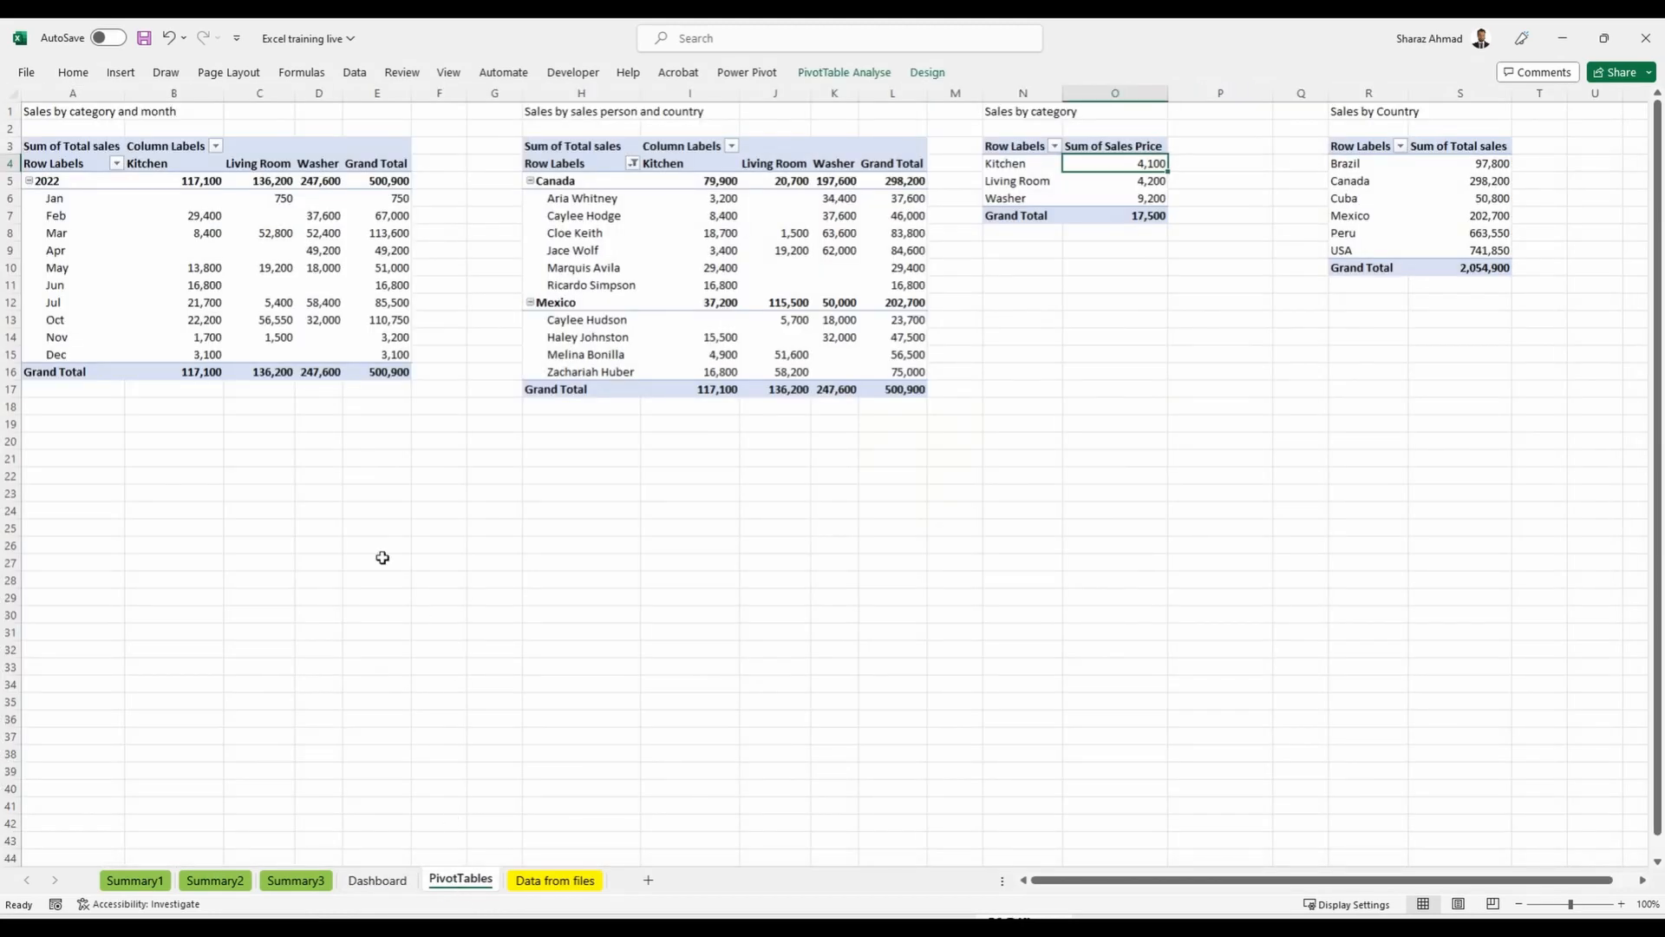
left_click(319, 354)
left_click(281, 354)
left_click(206, 200)
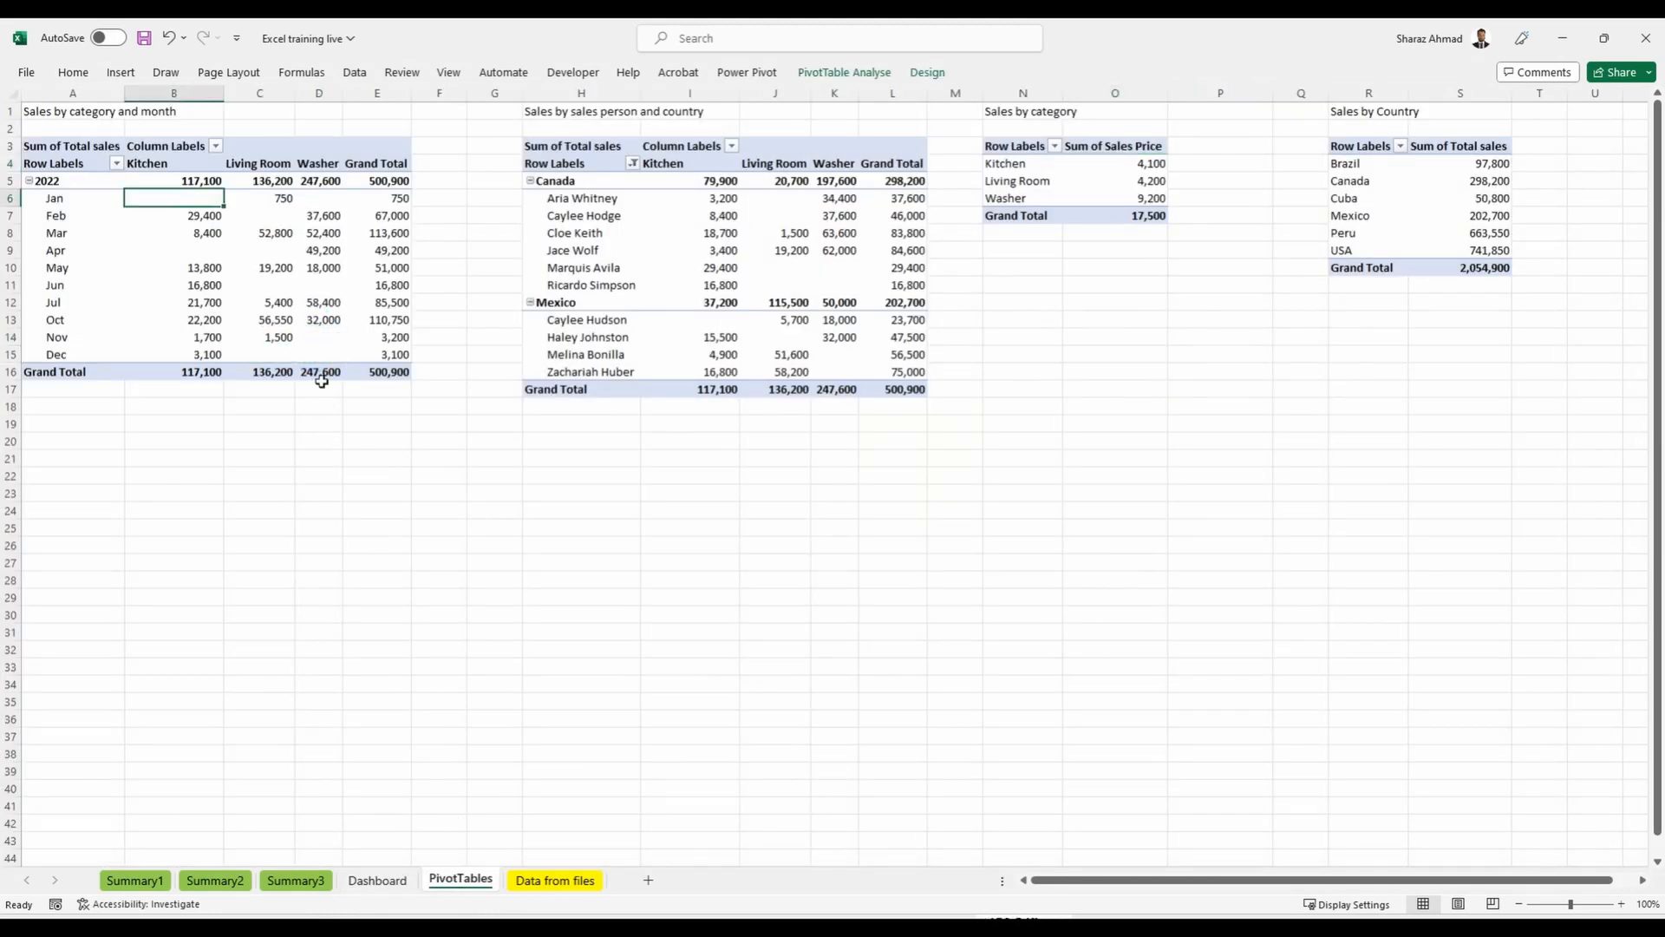
mouse_move(295, 327)
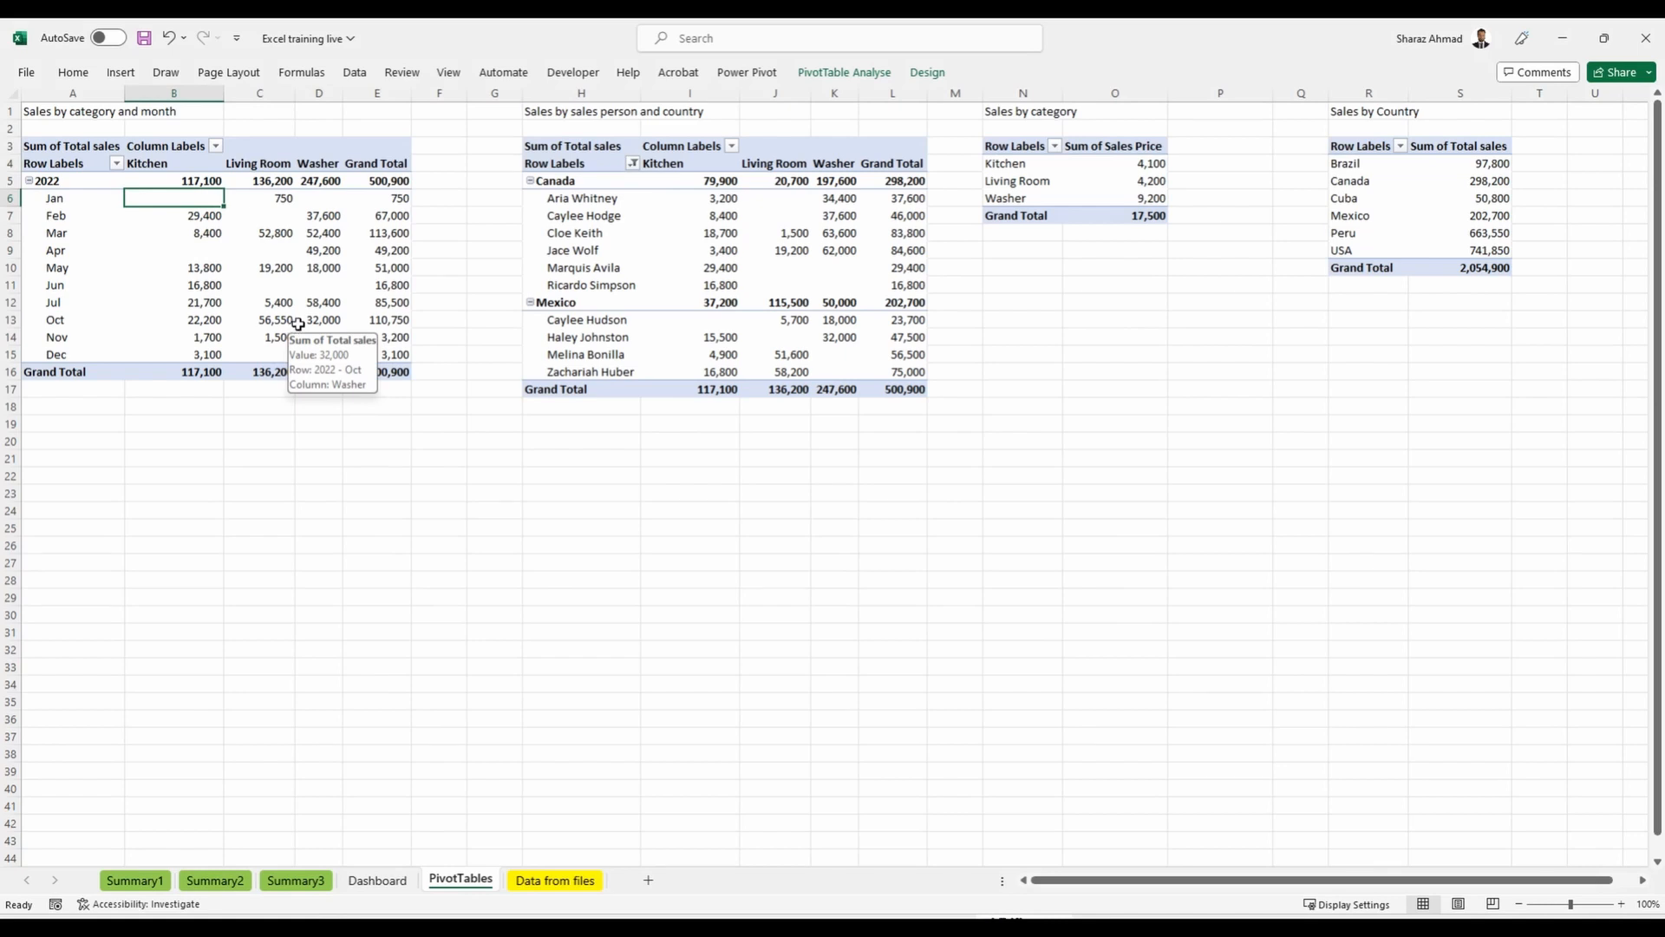
left_click(69, 197)
left_click(217, 252)
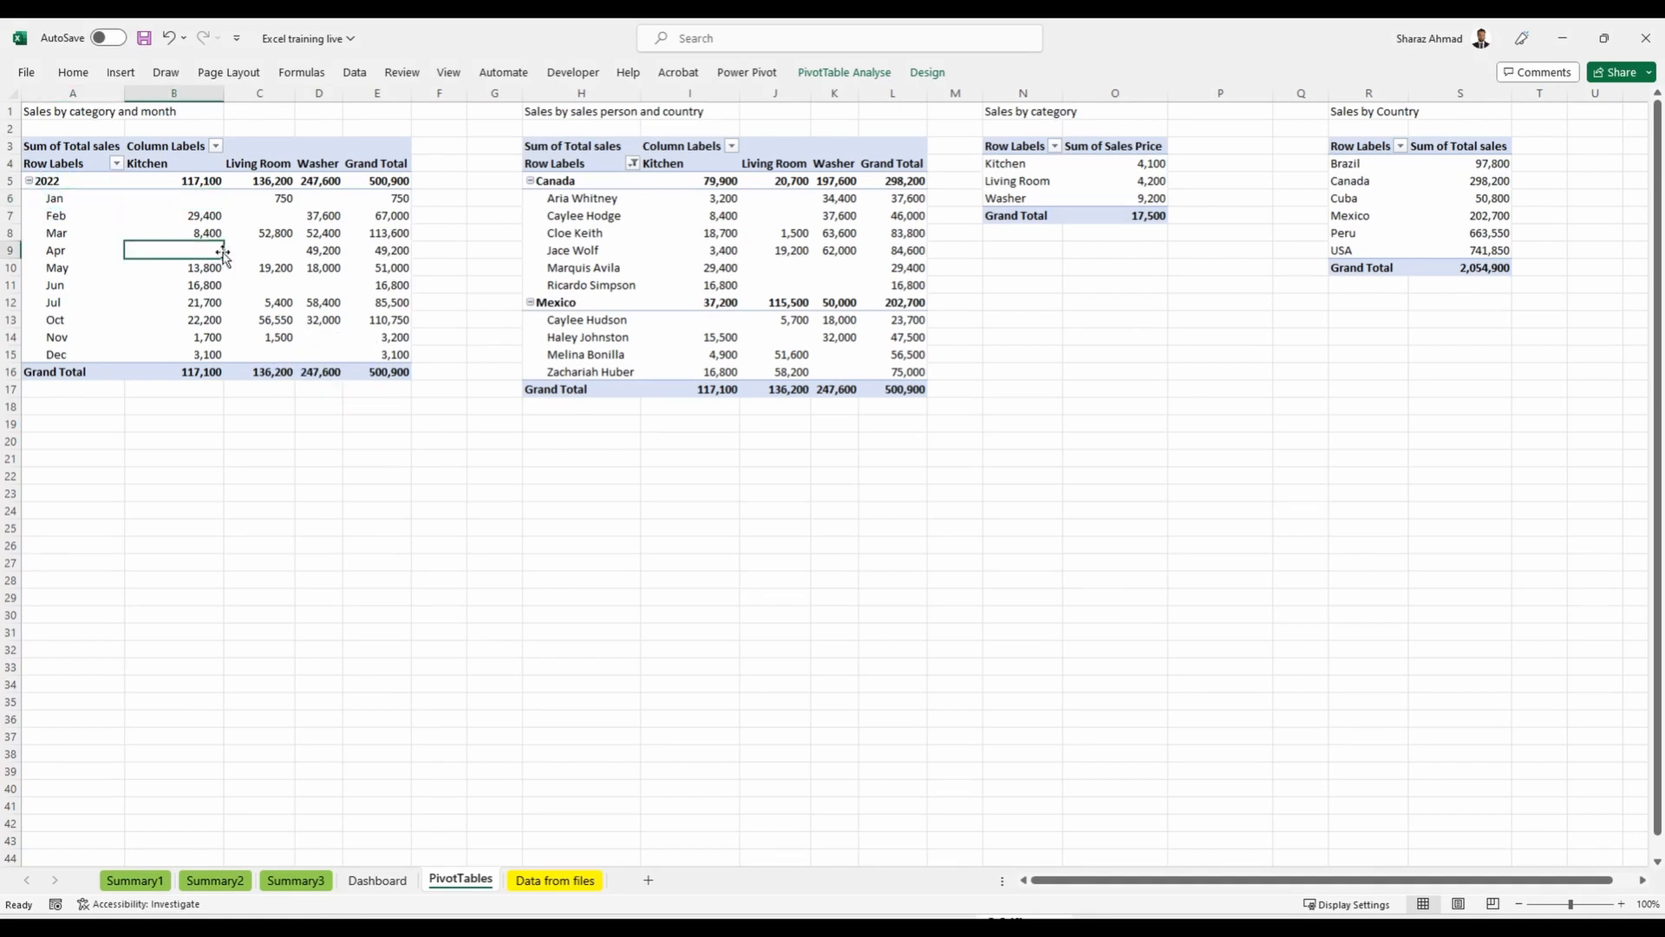
left_click(898, 76)
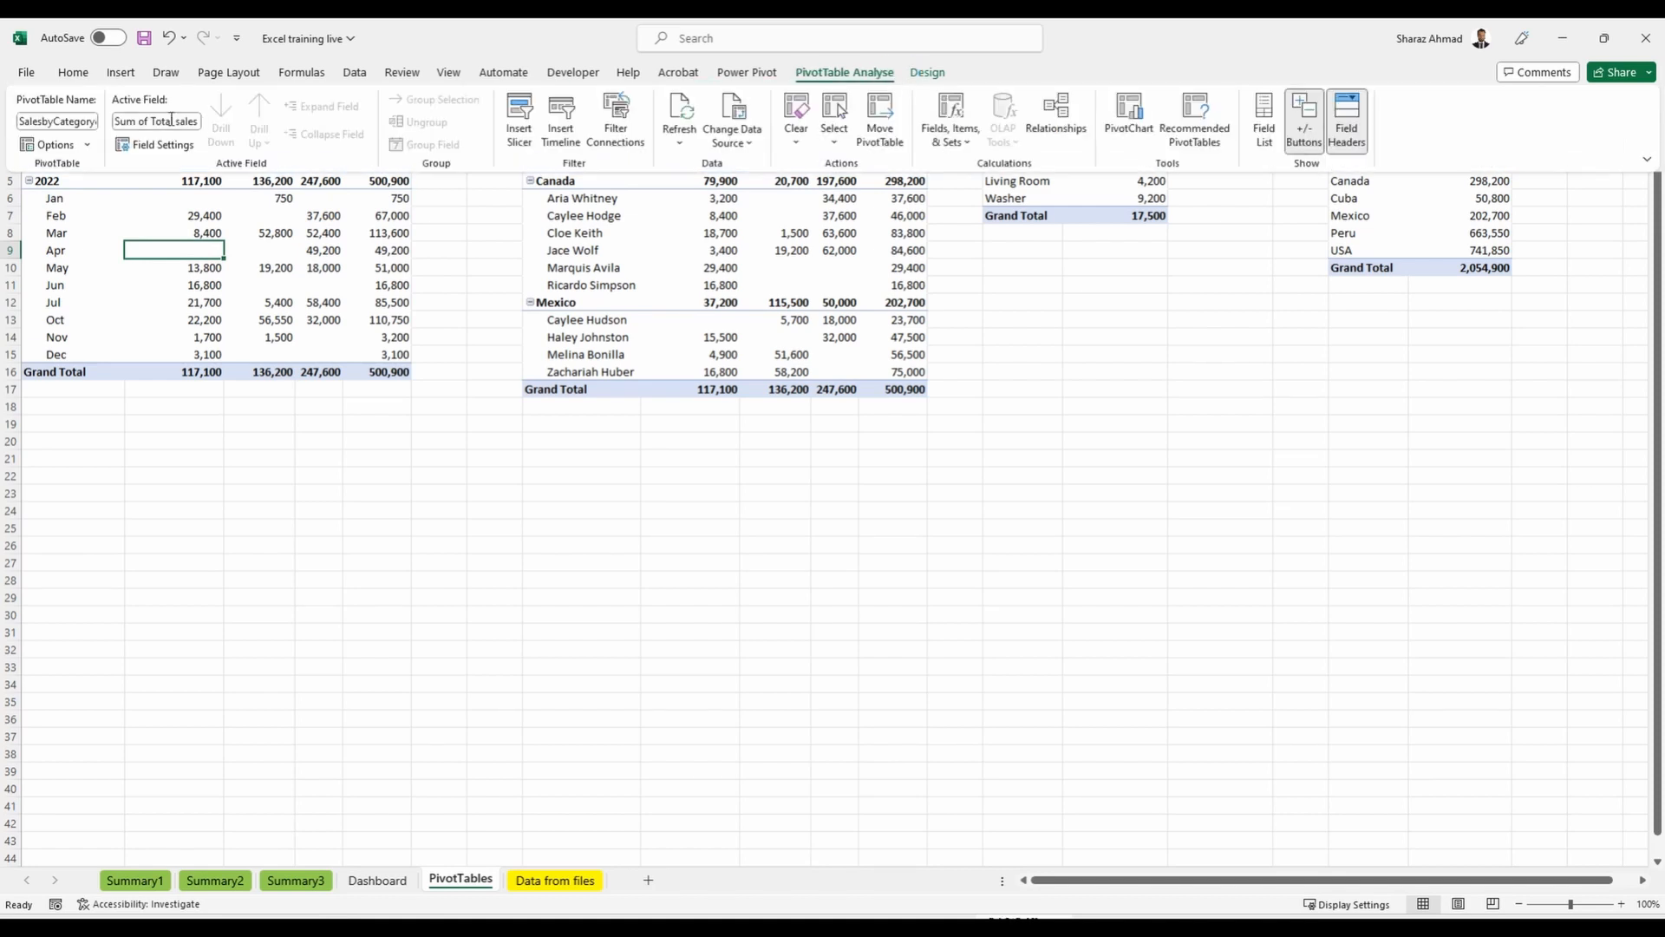
left_click(52, 144)
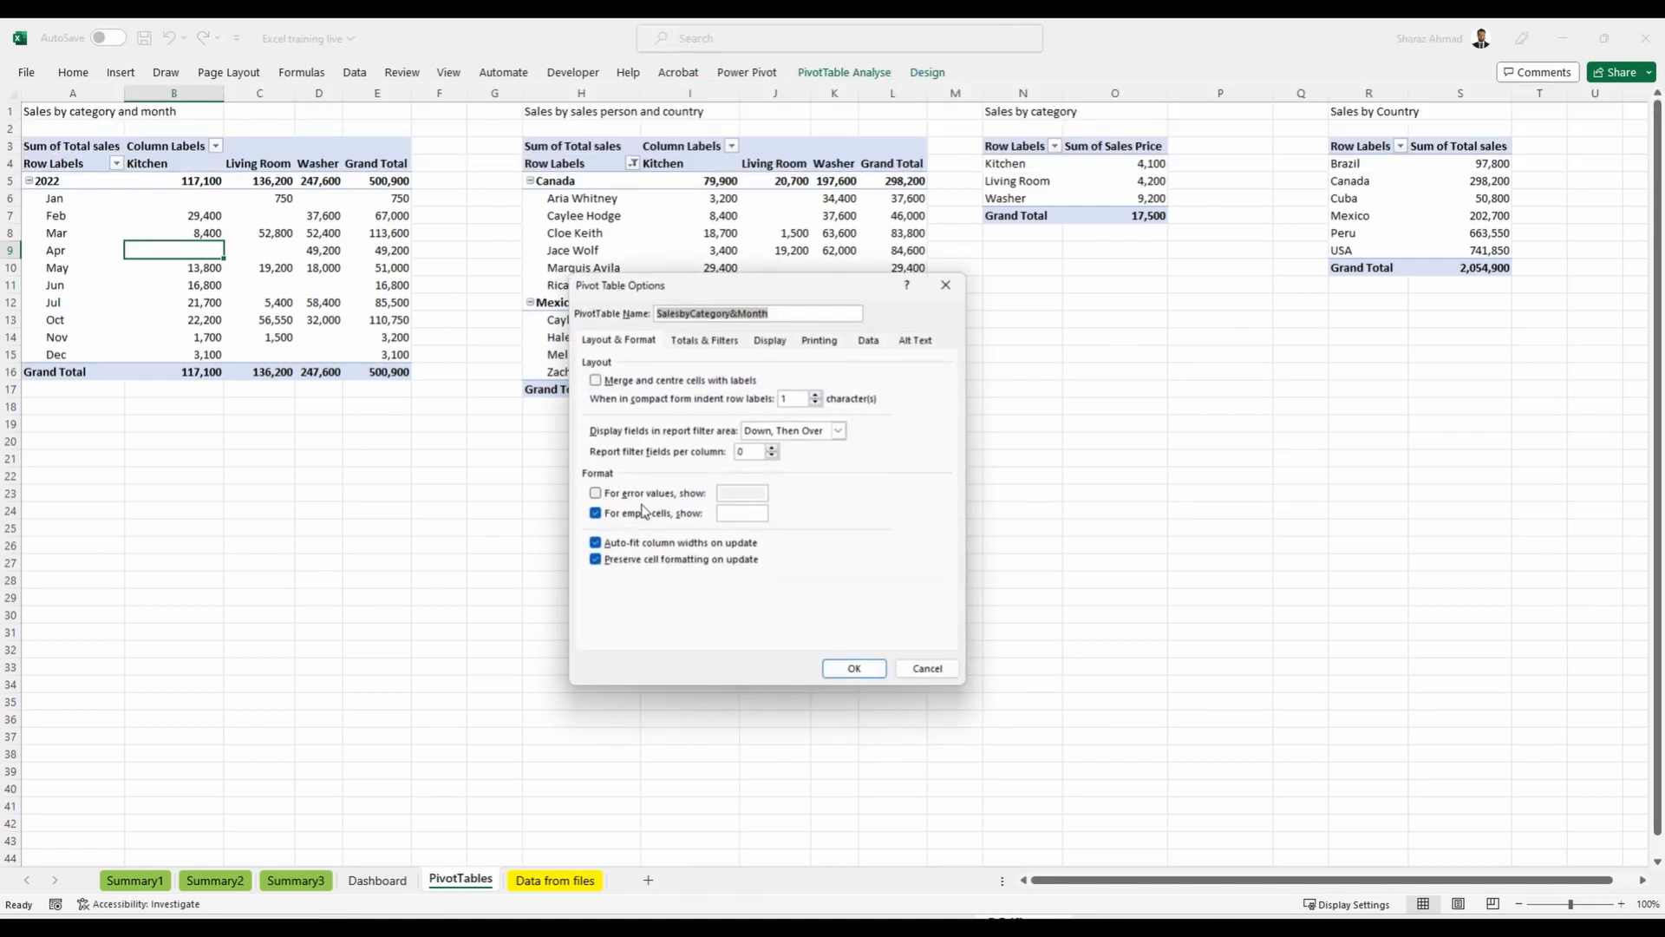
left_click(737, 513)
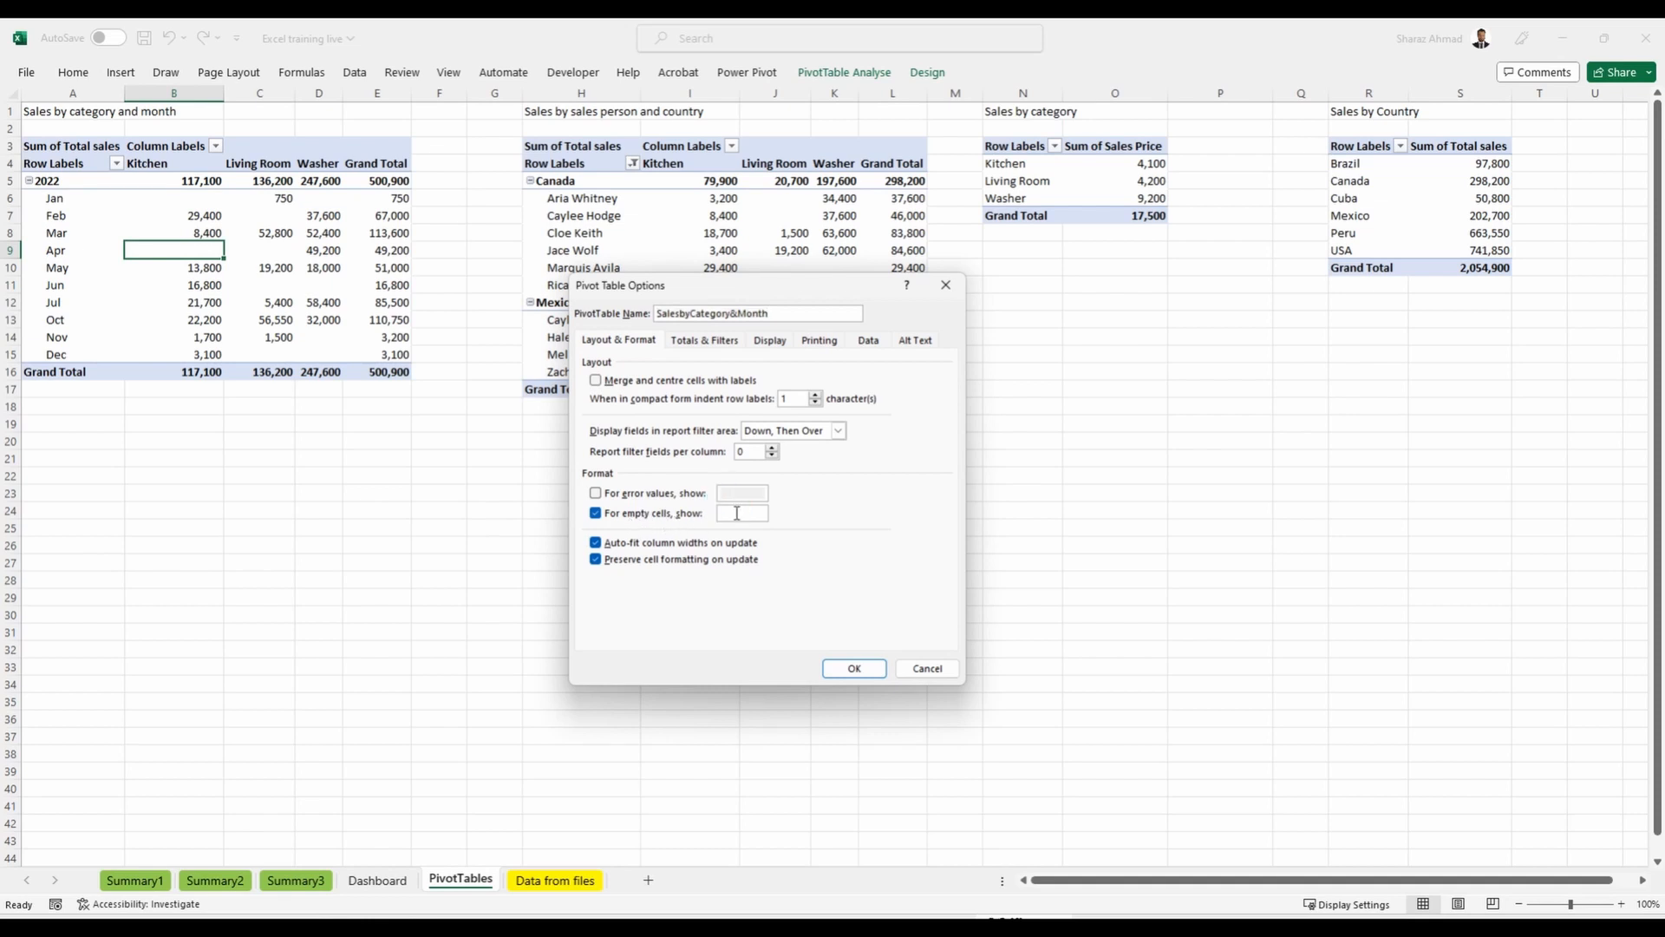
type("0")
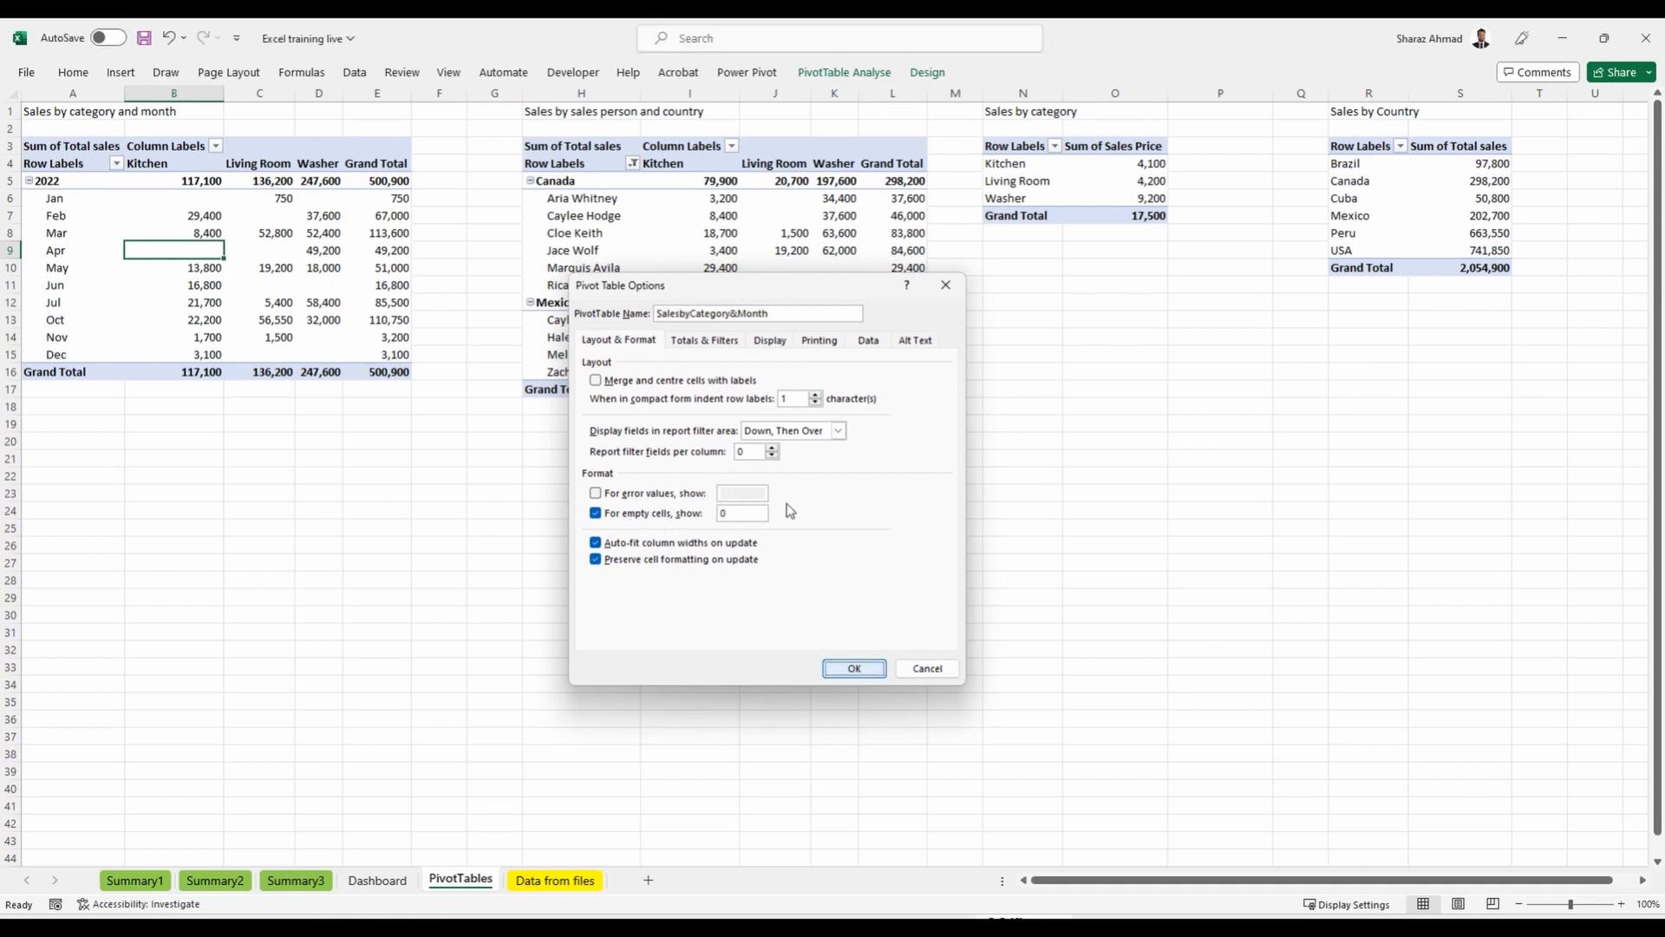
left_click(854, 668)
Show 0 for empty cells in the sales by sales person and country pivot table and the sales by category pivot table.
left_click(786, 251)
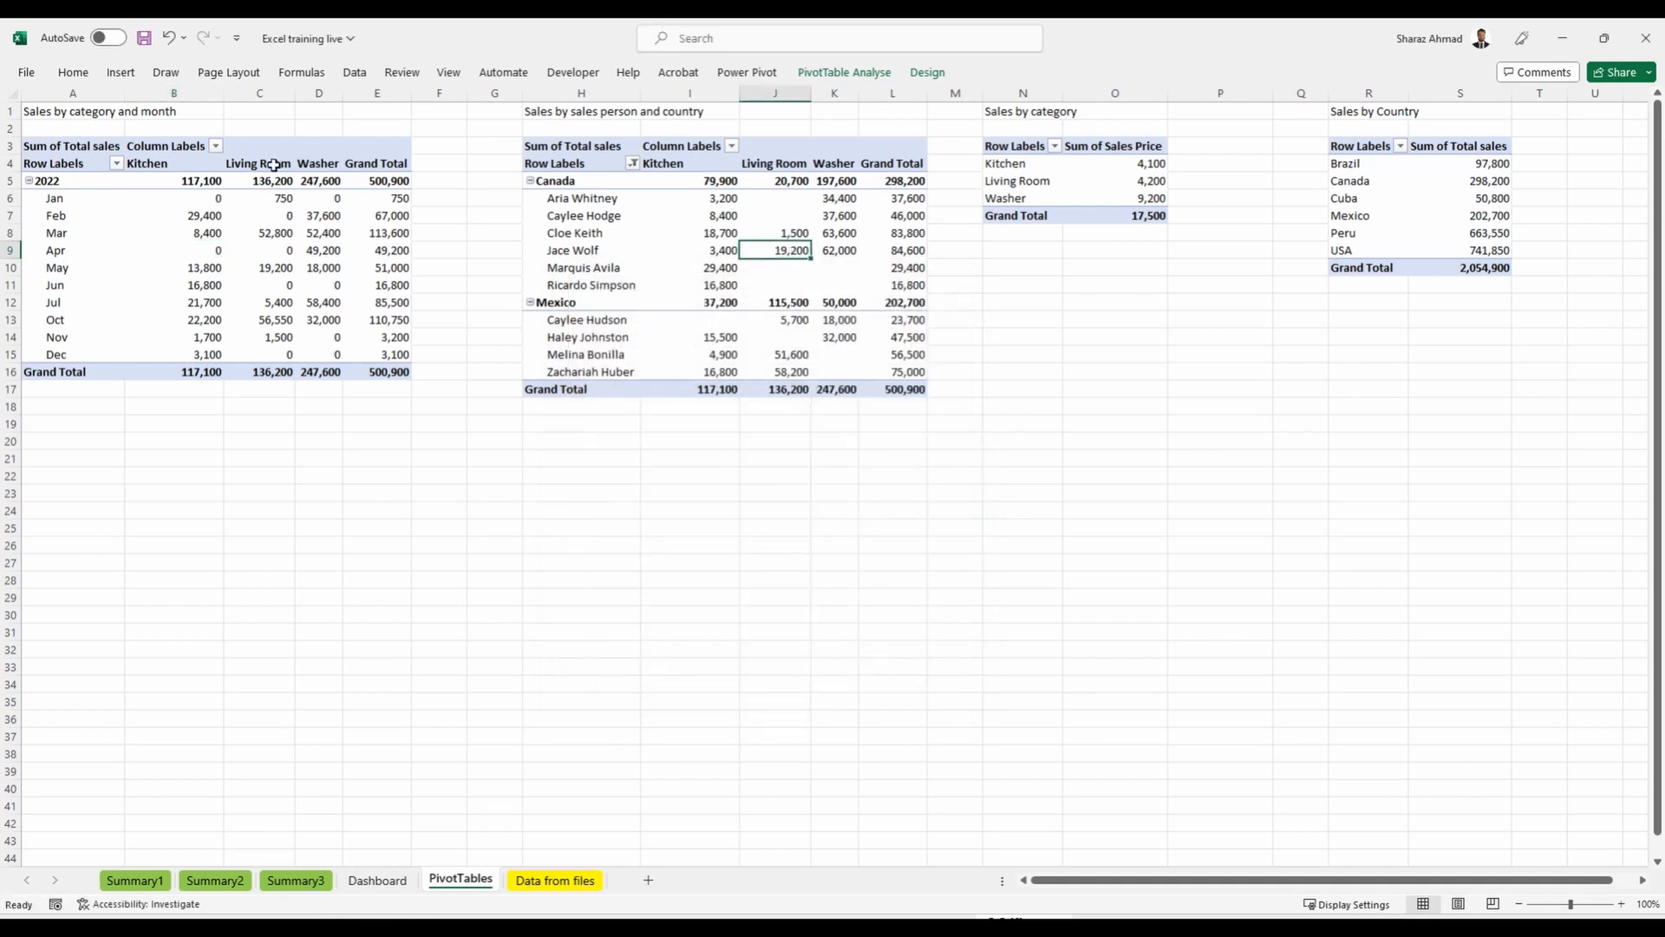
left_click(844, 72)
left_click(52, 144)
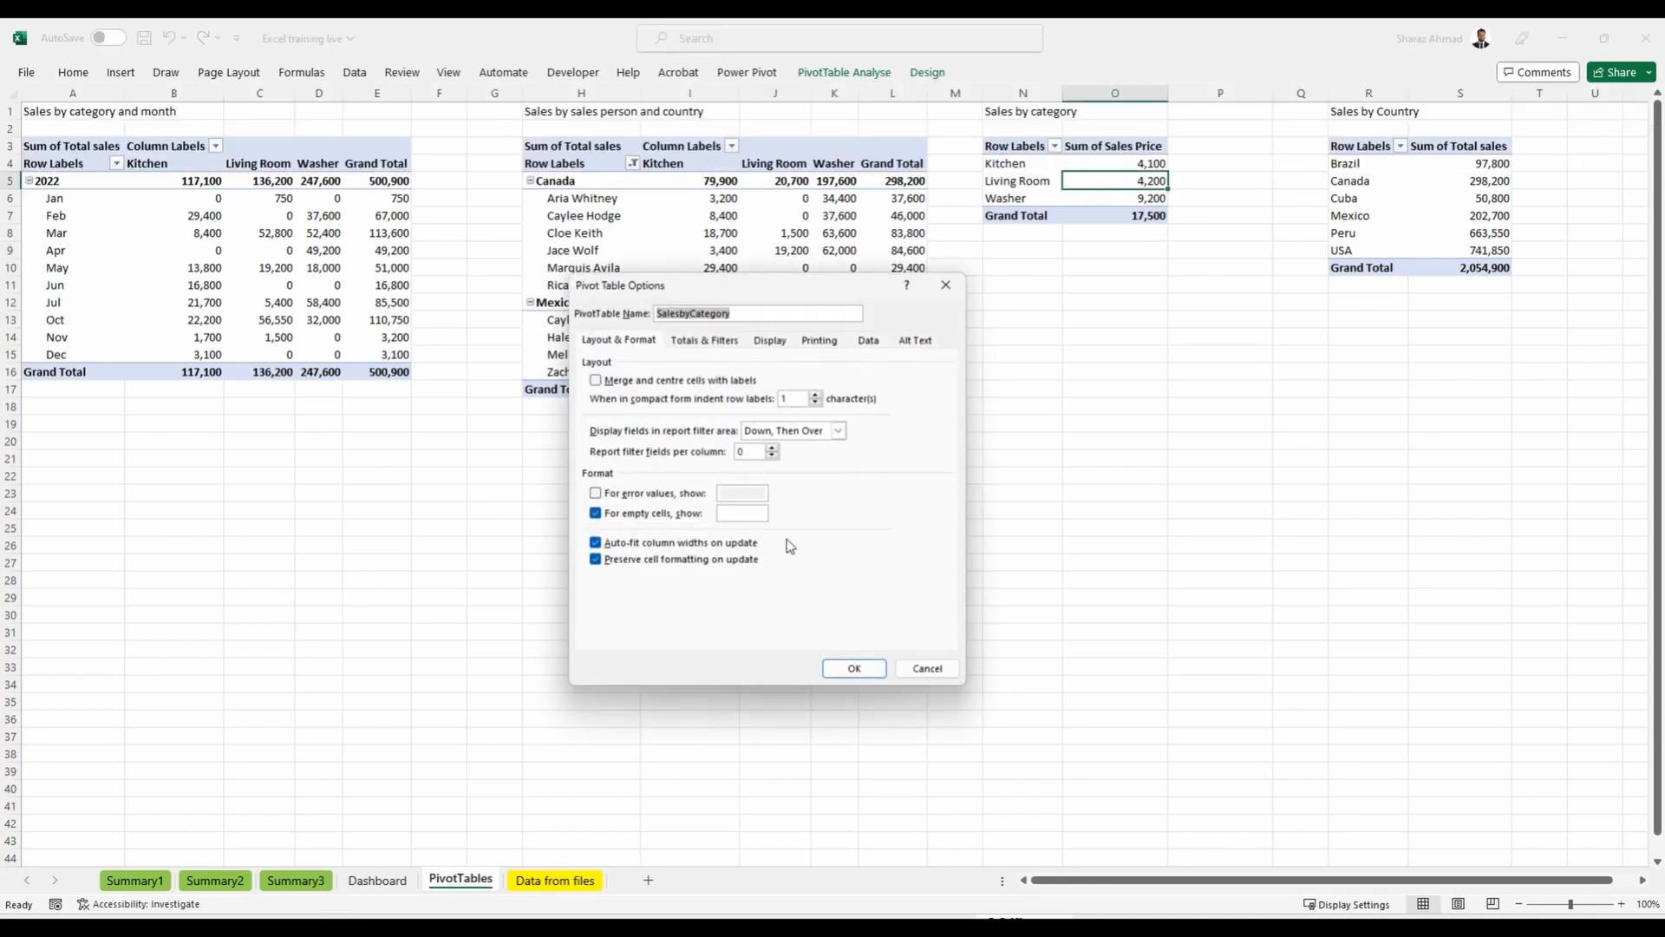
left_click(739, 515)
type("0")
left_click(855, 665)
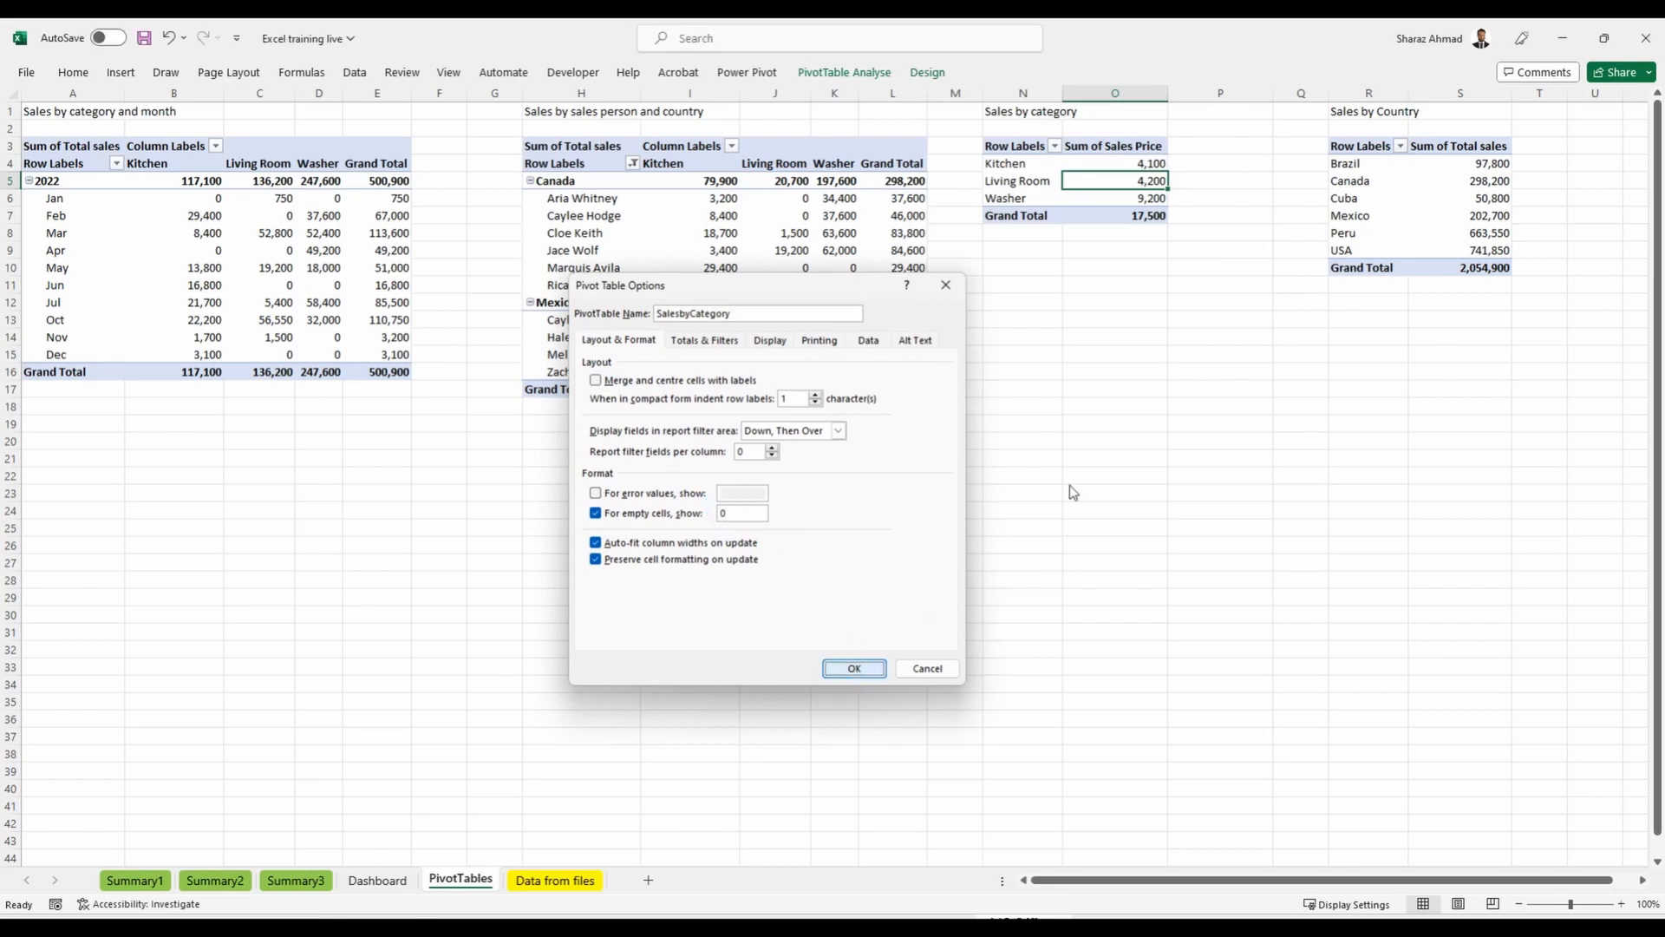
left_click(1442, 232)
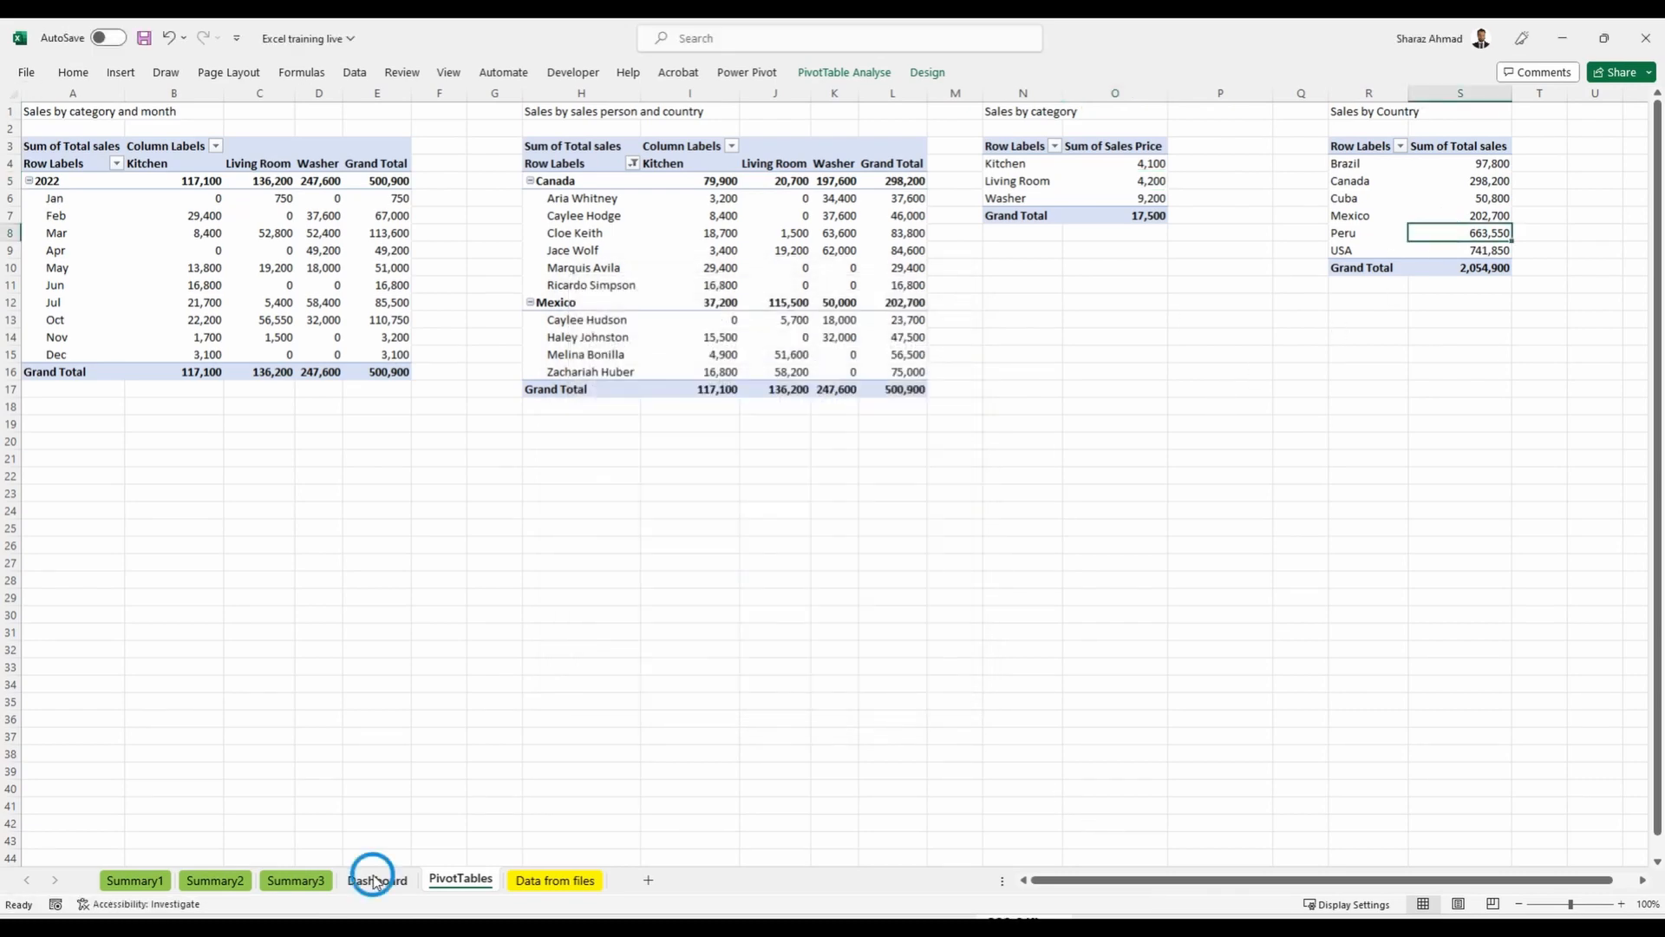
Return to the Dashboard sheet and move the pie chart's three data labels inward towards the middle of their slices.
left_click(377, 879)
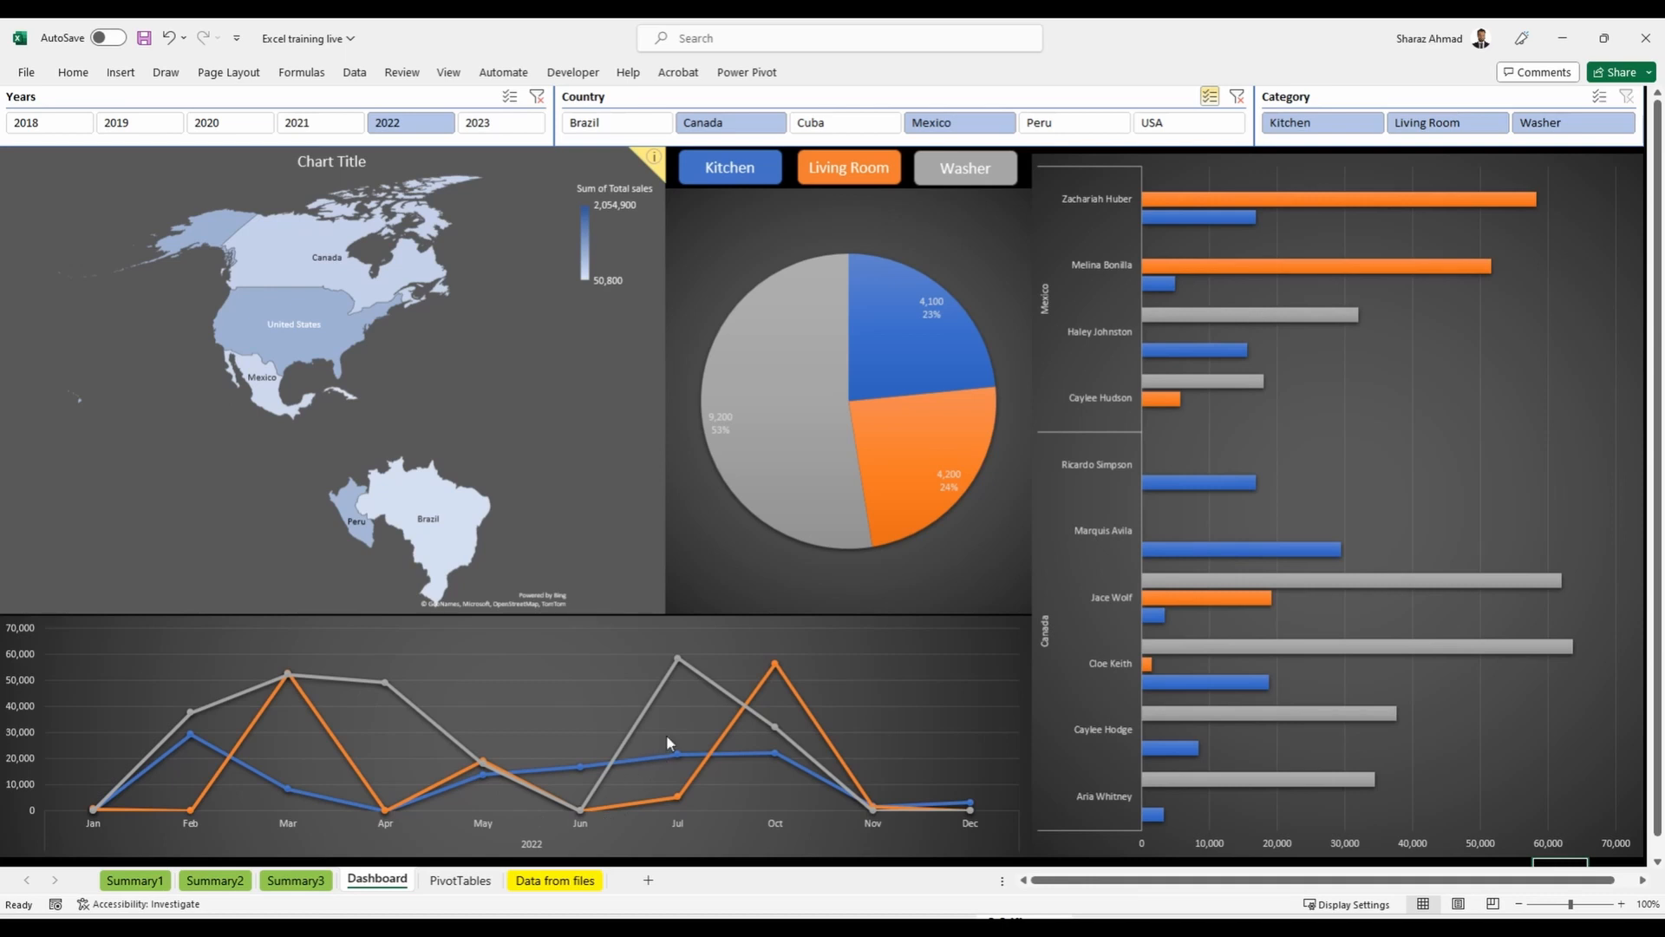
left_click_drag(720, 421, 776, 386)
left_click(931, 296)
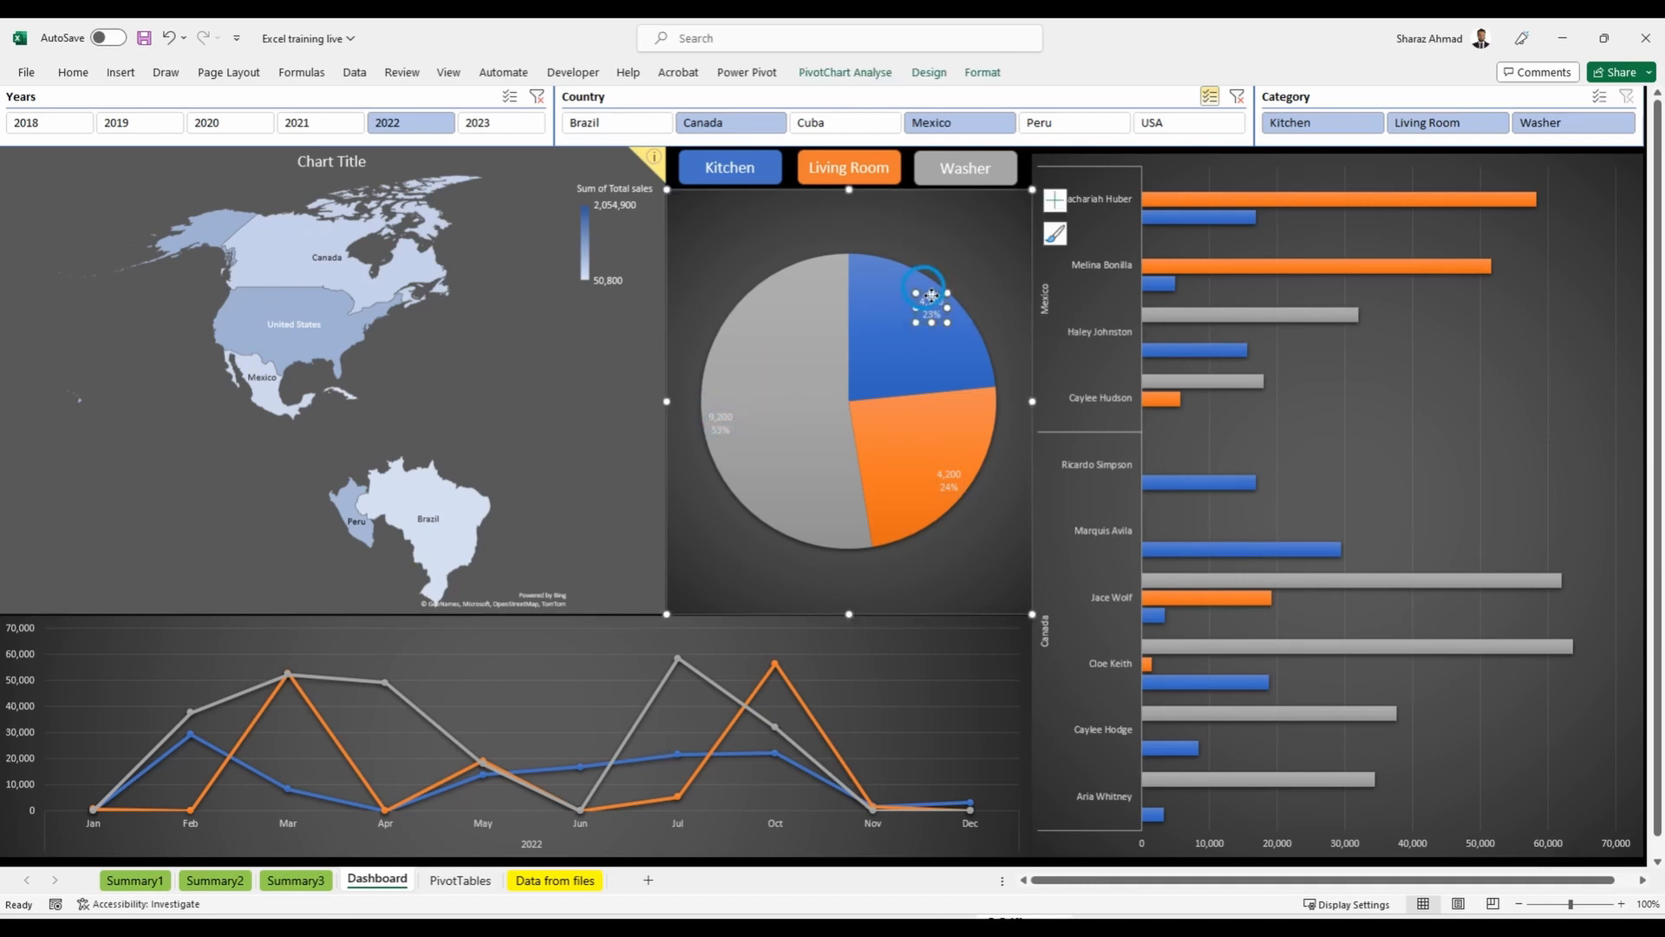
left_click_drag(930, 296, 903, 320)
left_click(955, 487)
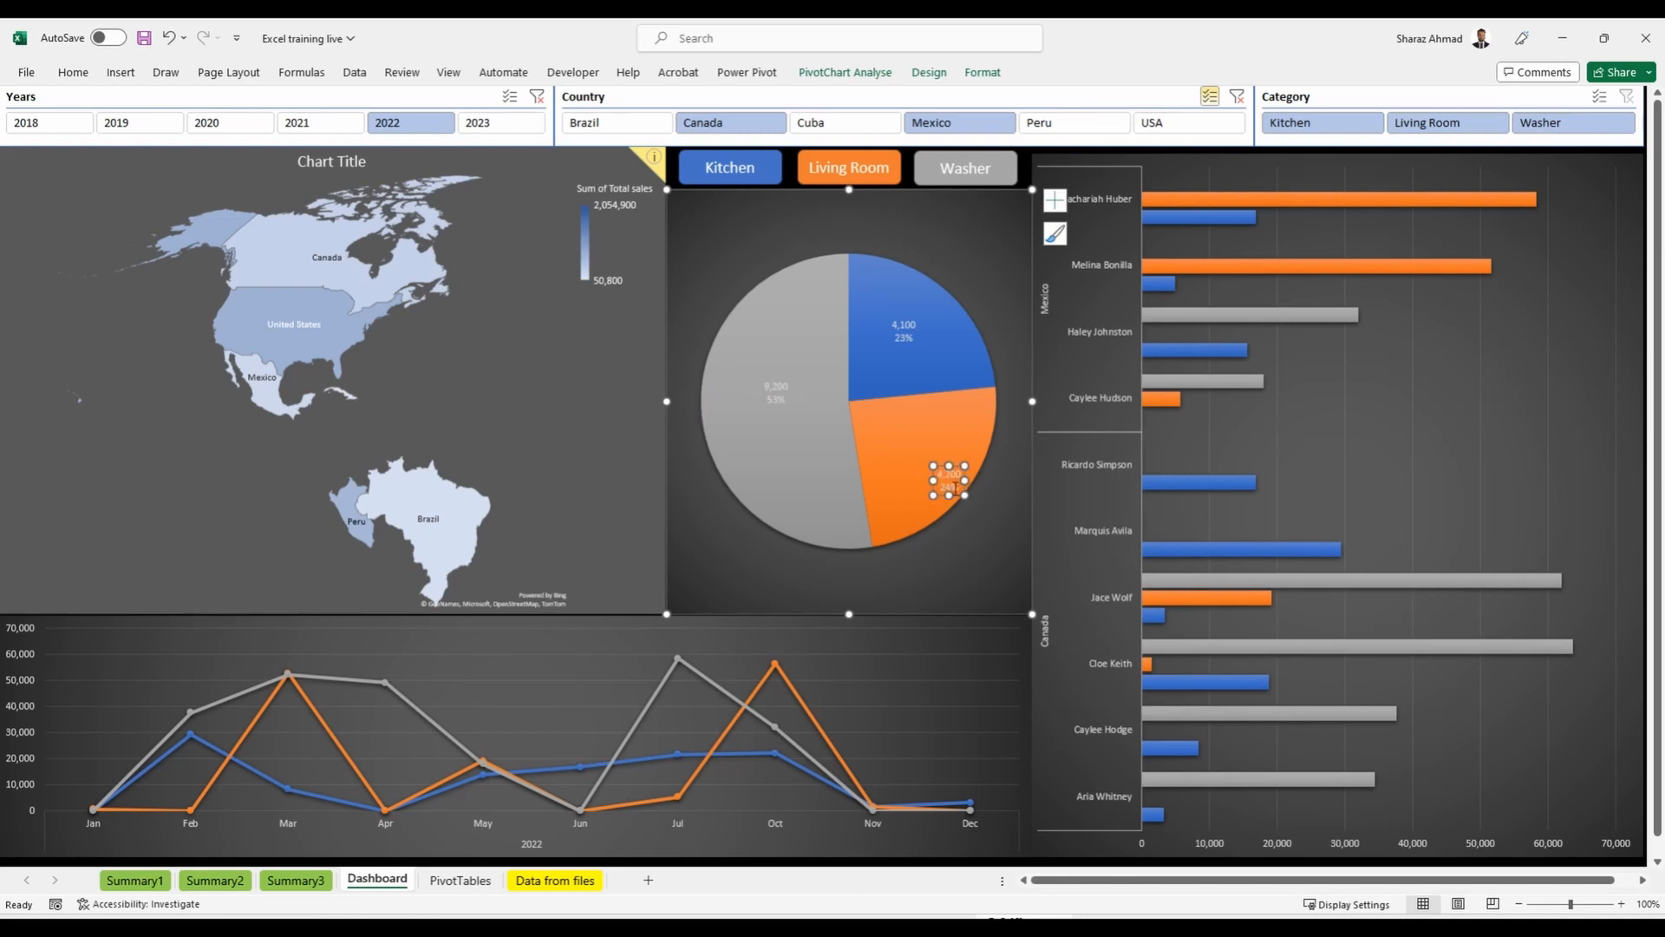
left_click_drag(955, 469, 917, 442)
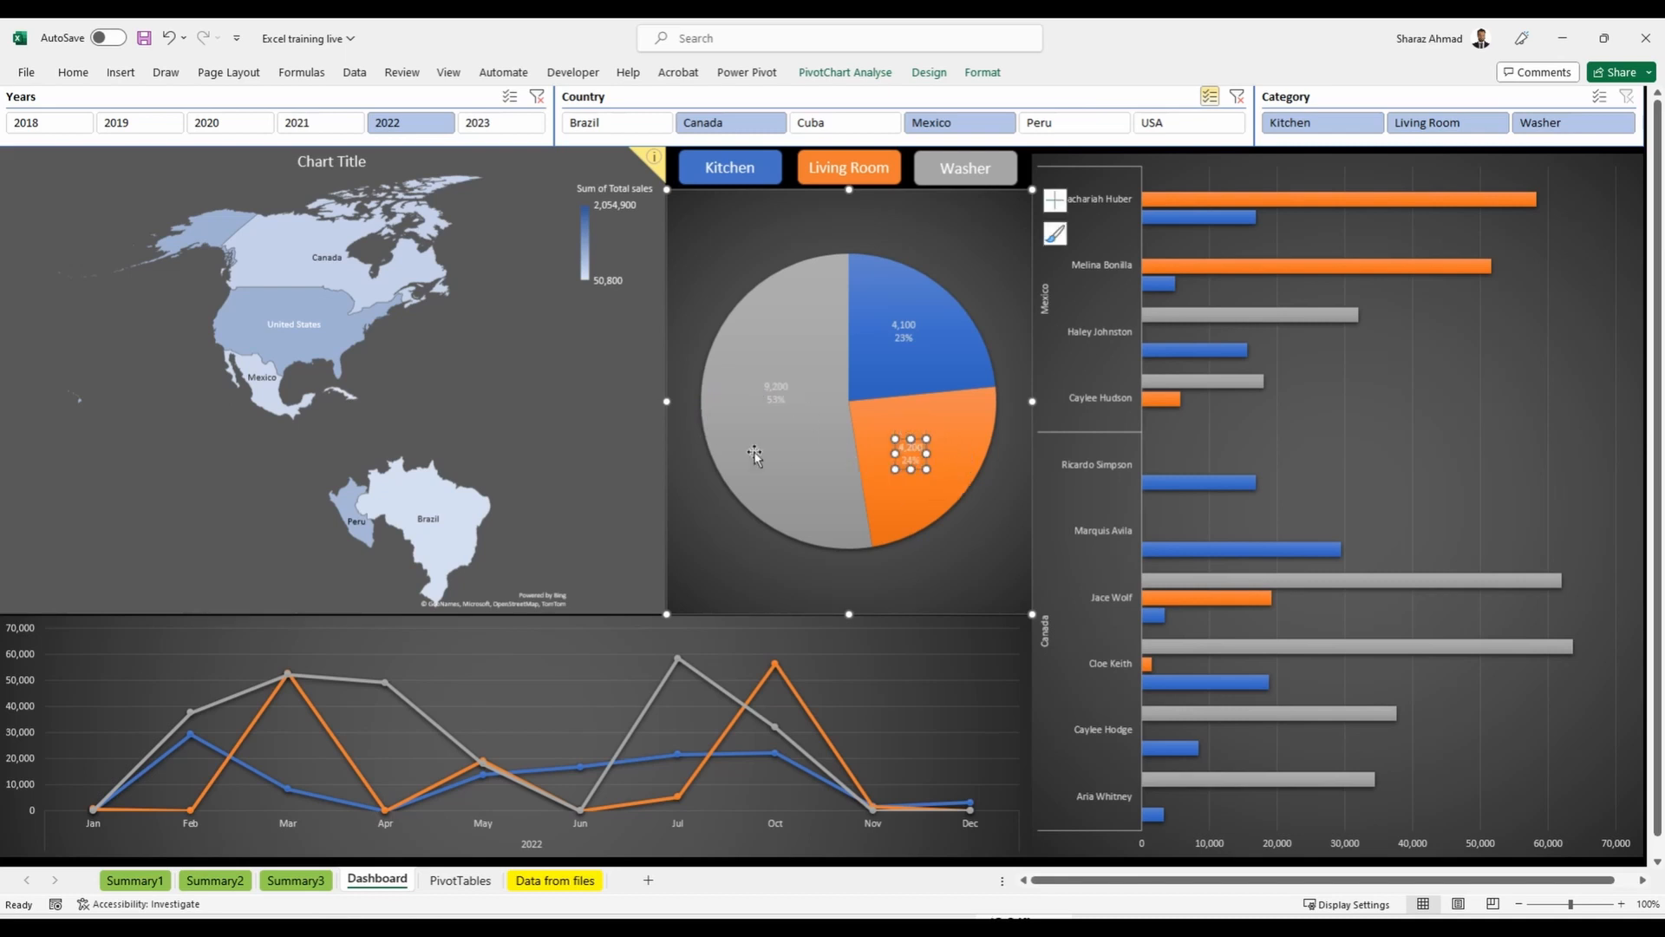
Make all of the pie chart's data labels bold and black.
left_click(76, 76)
left_click(903, 331)
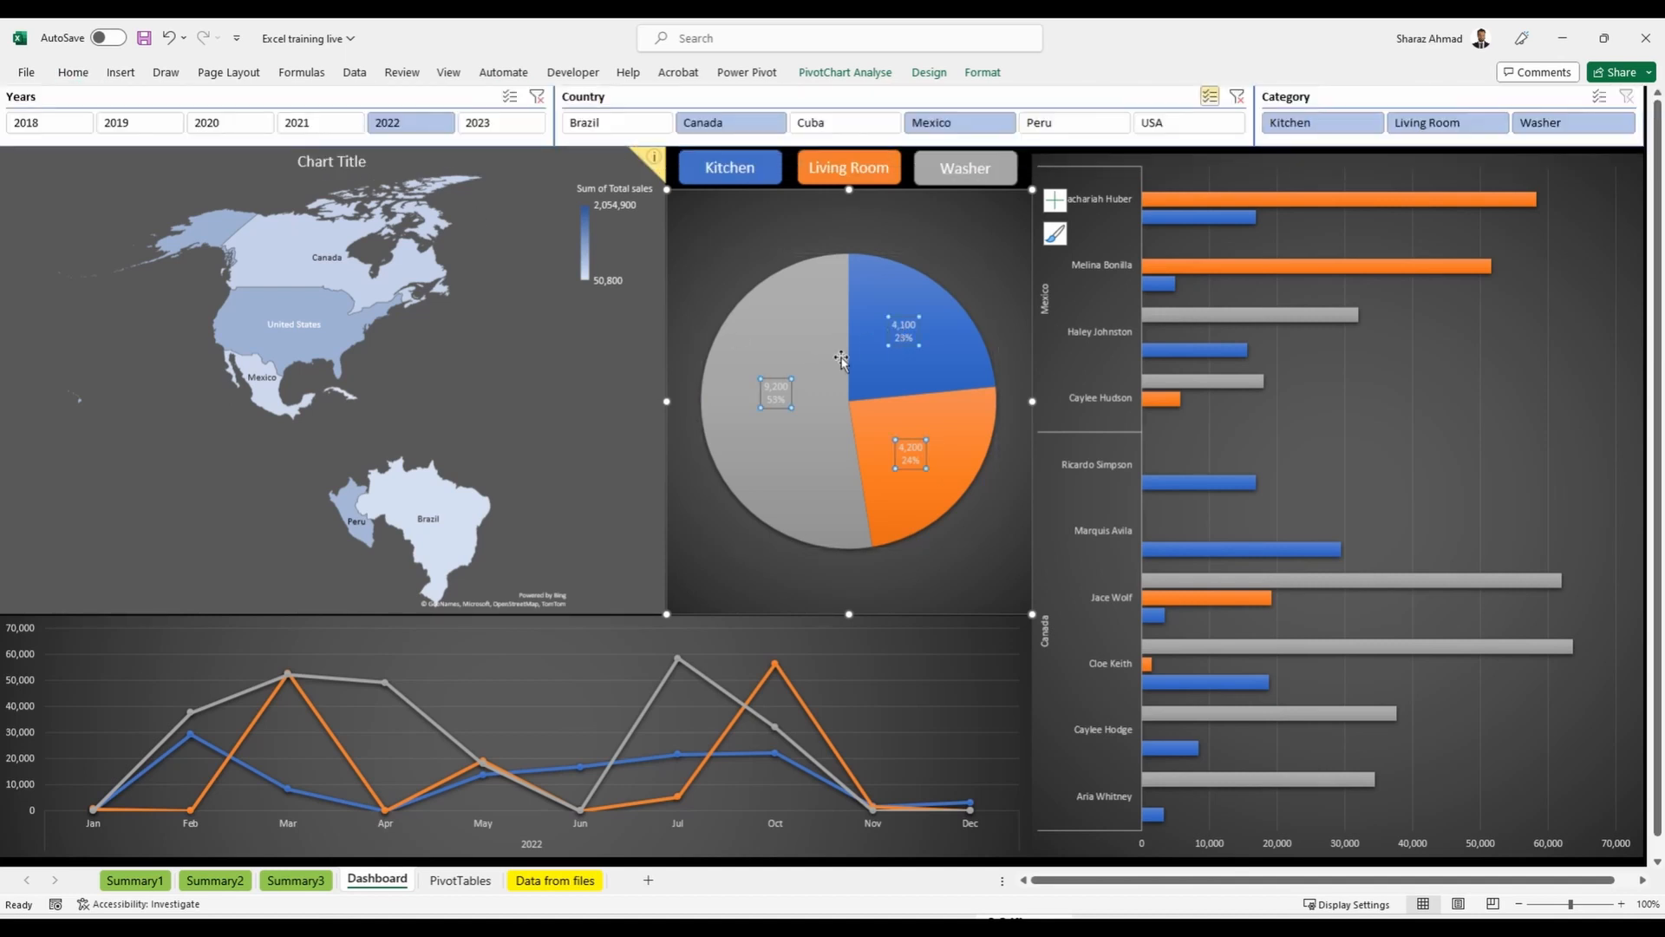
left_click(72, 73)
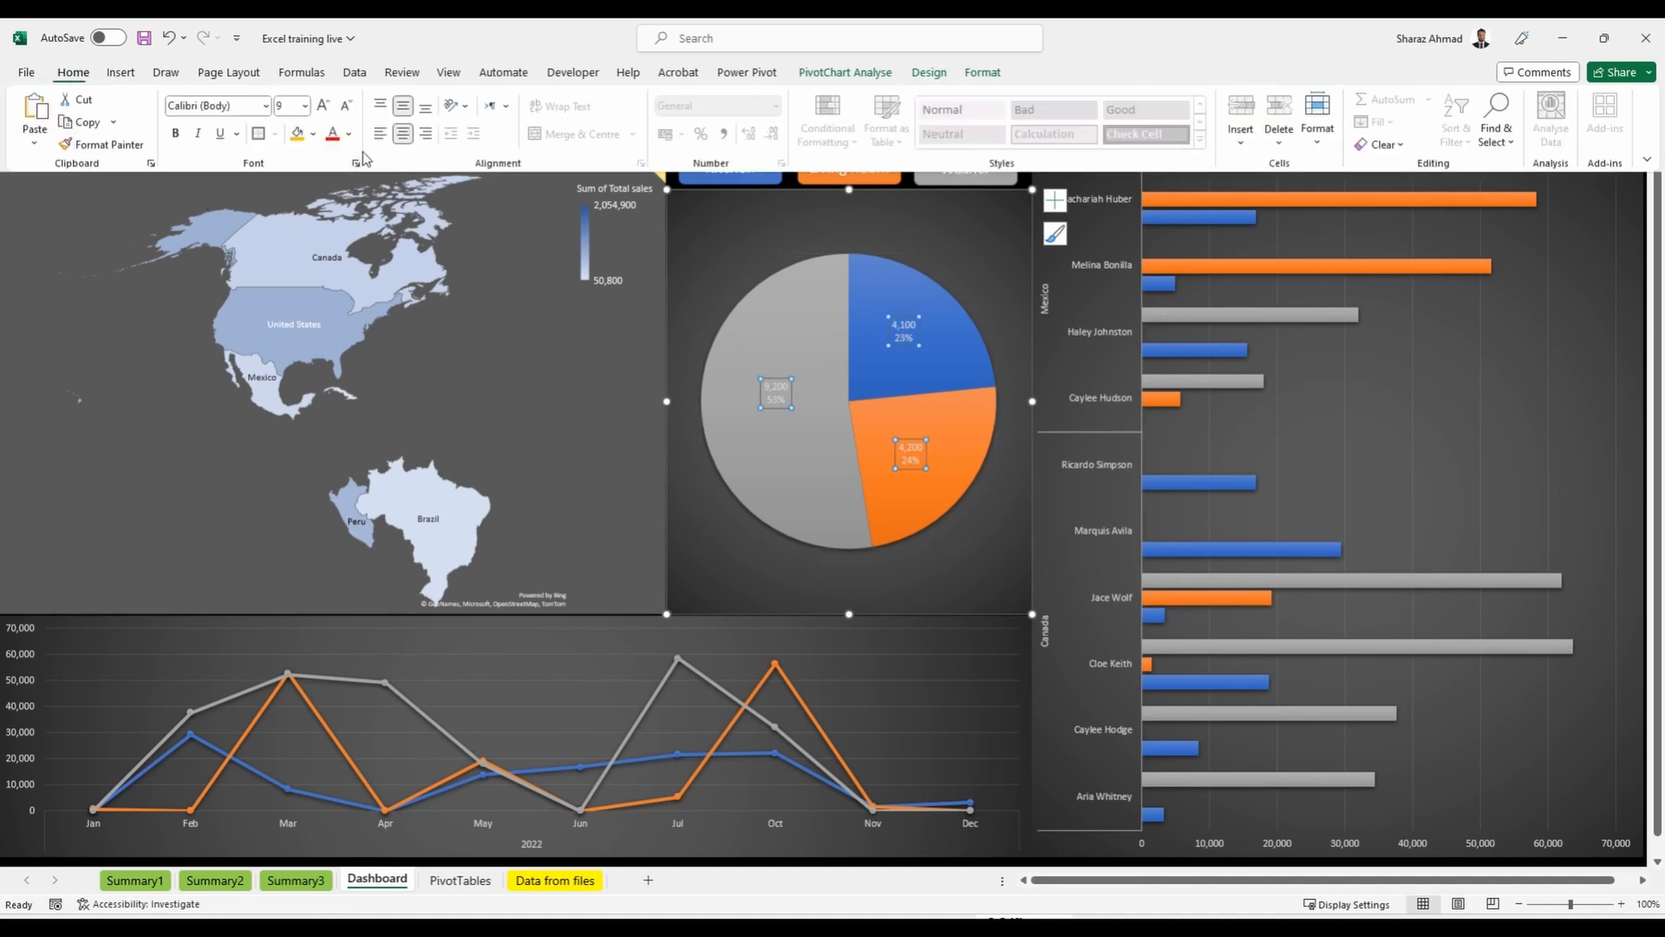
left_click(348, 133)
left_click(347, 198)
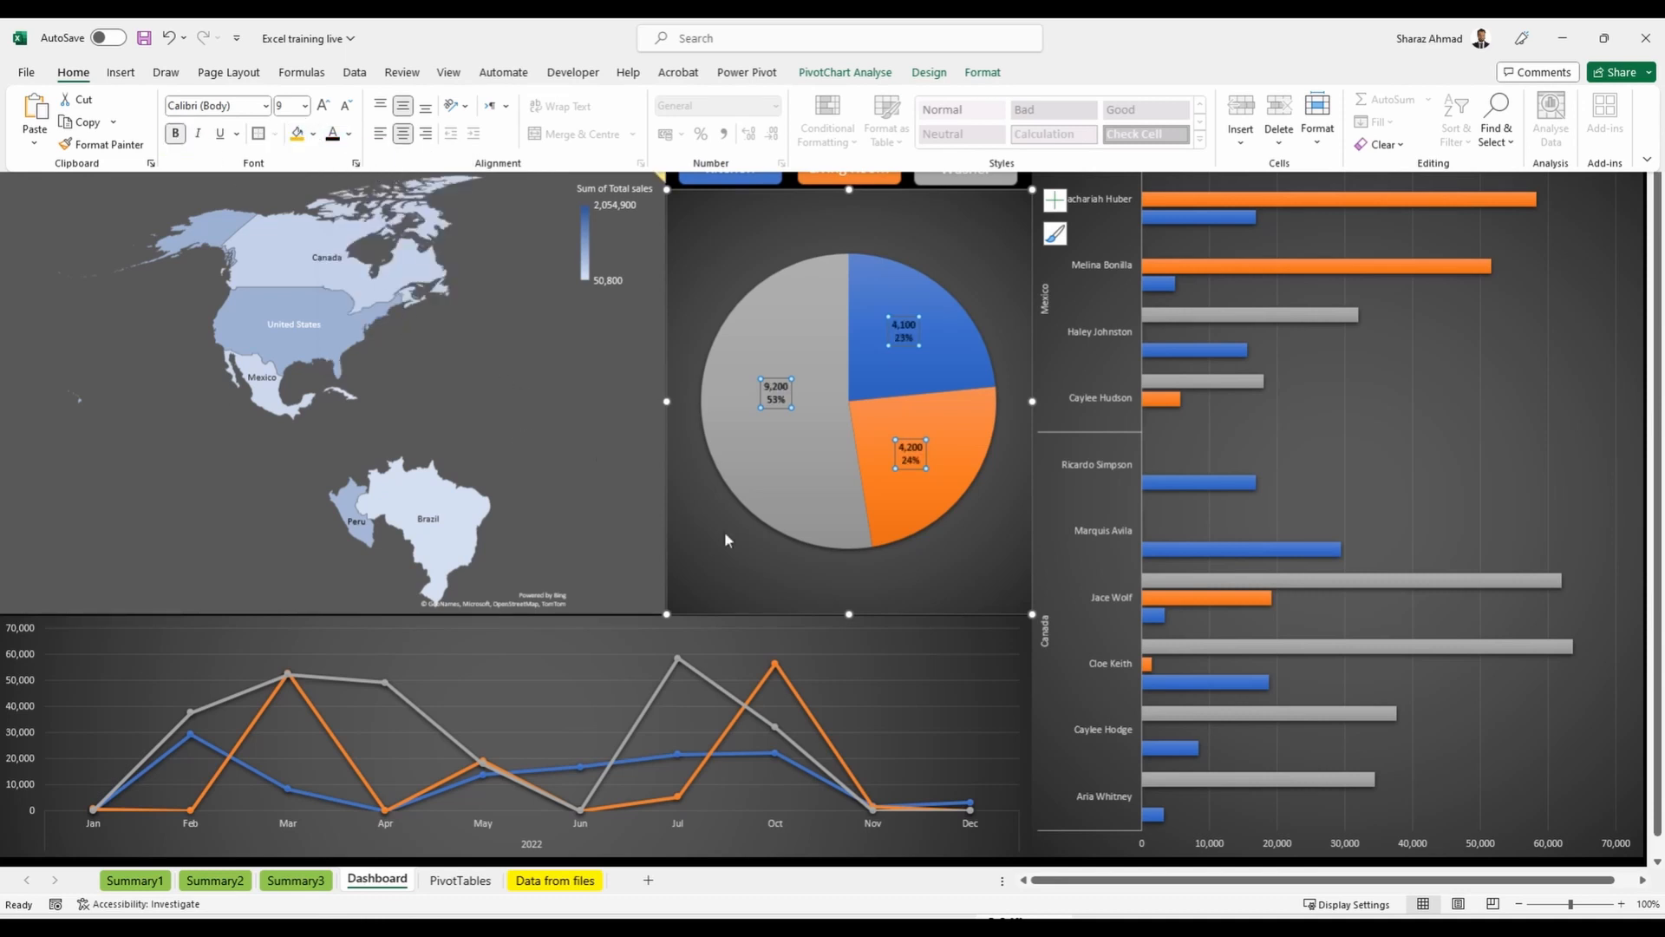
left_click(777, 390)
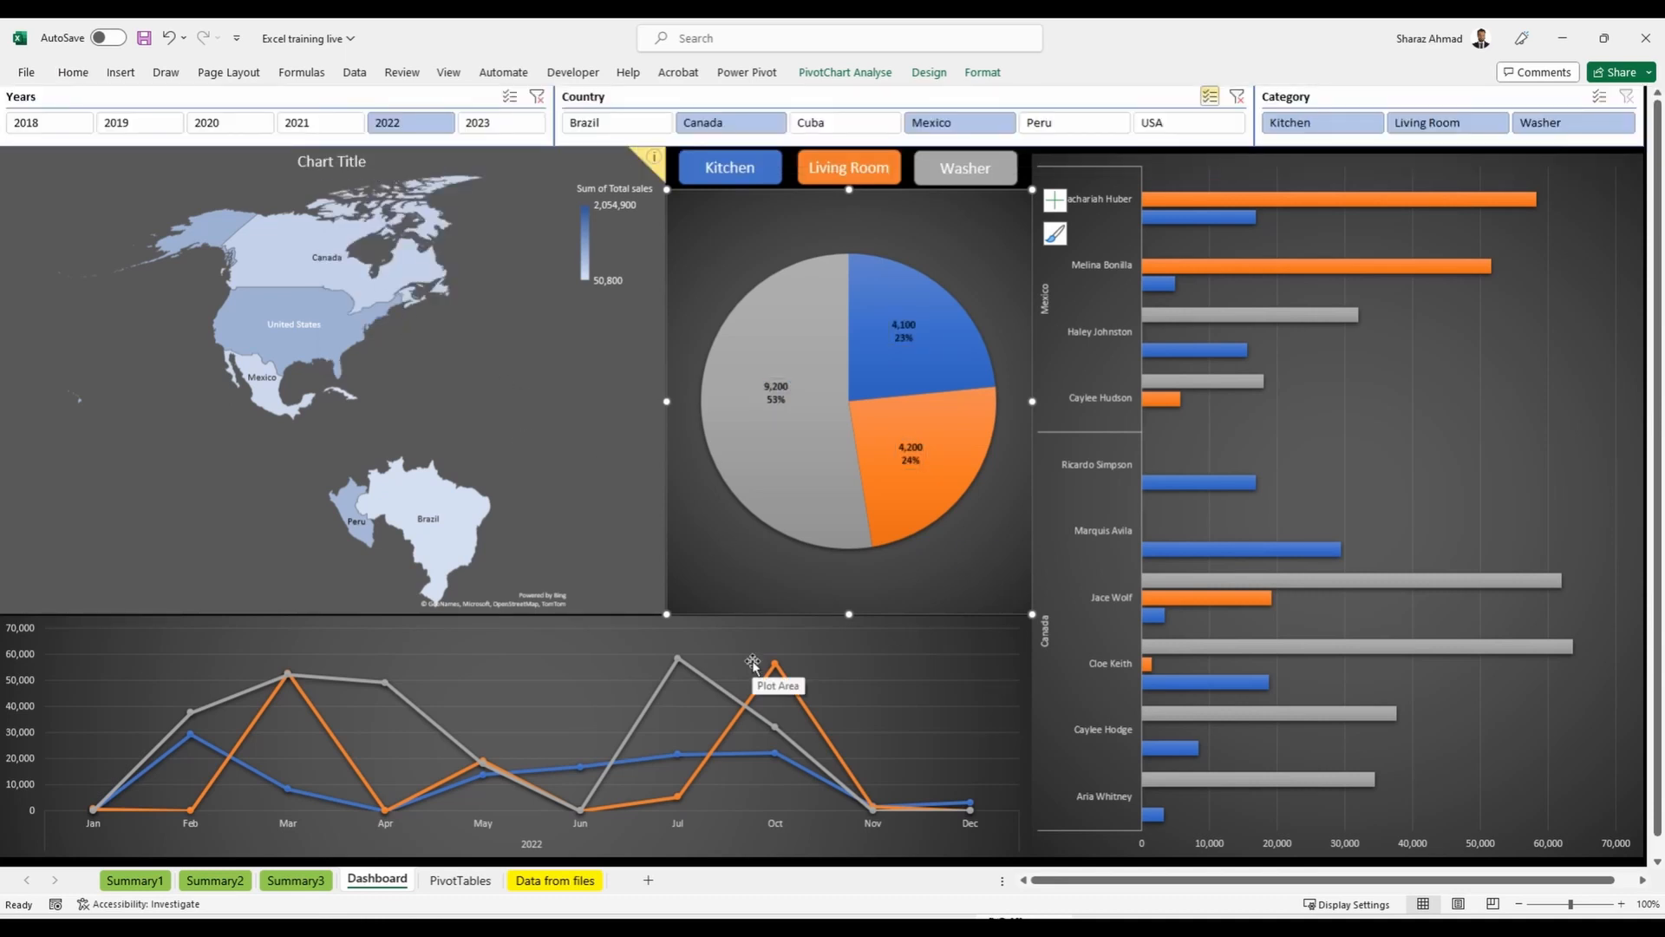
Show data labels instead of error bars on the Washer line of the line chart.
left_click(682, 661)
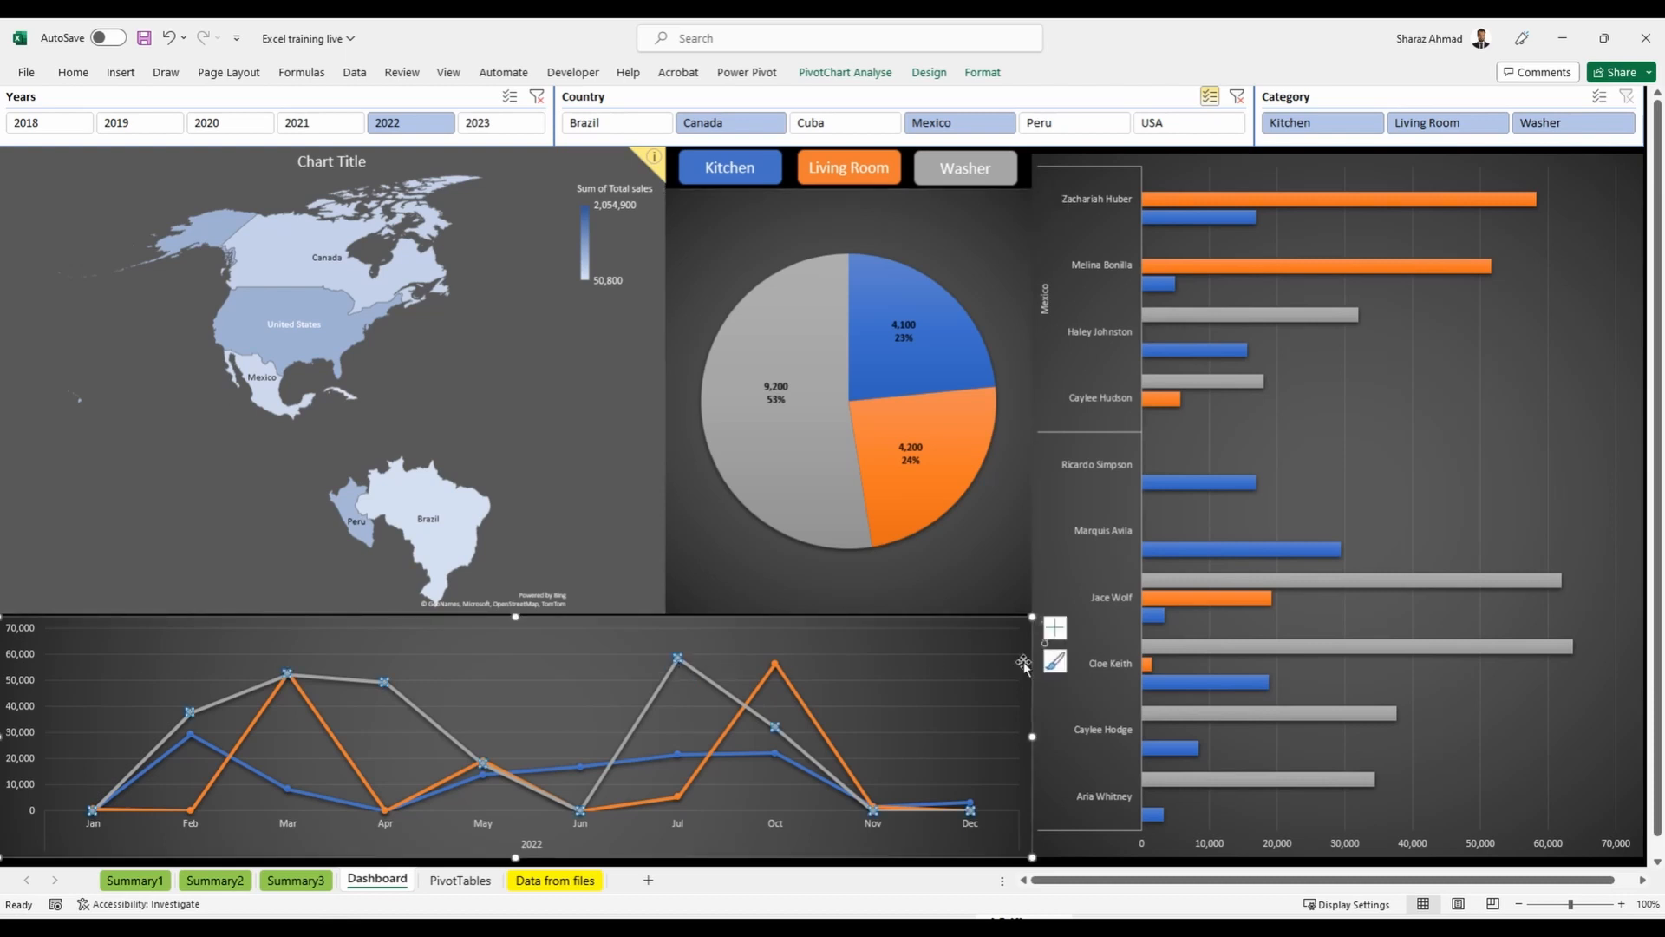
left_click(1056, 627)
left_click(1098, 736)
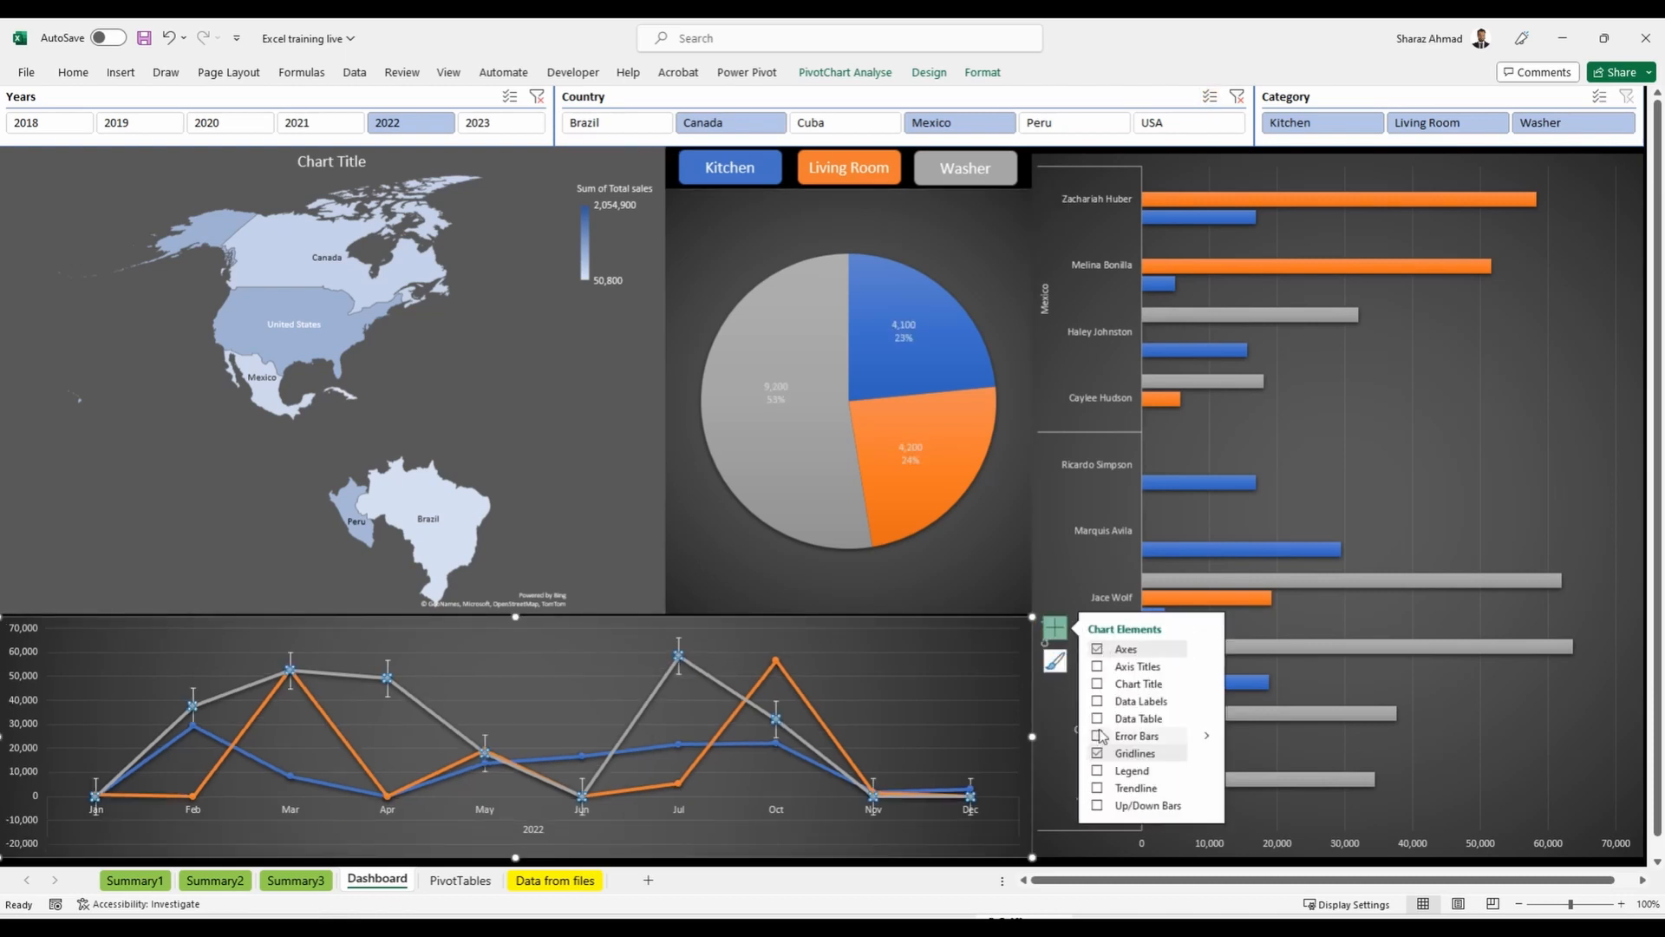
left_click(1098, 701)
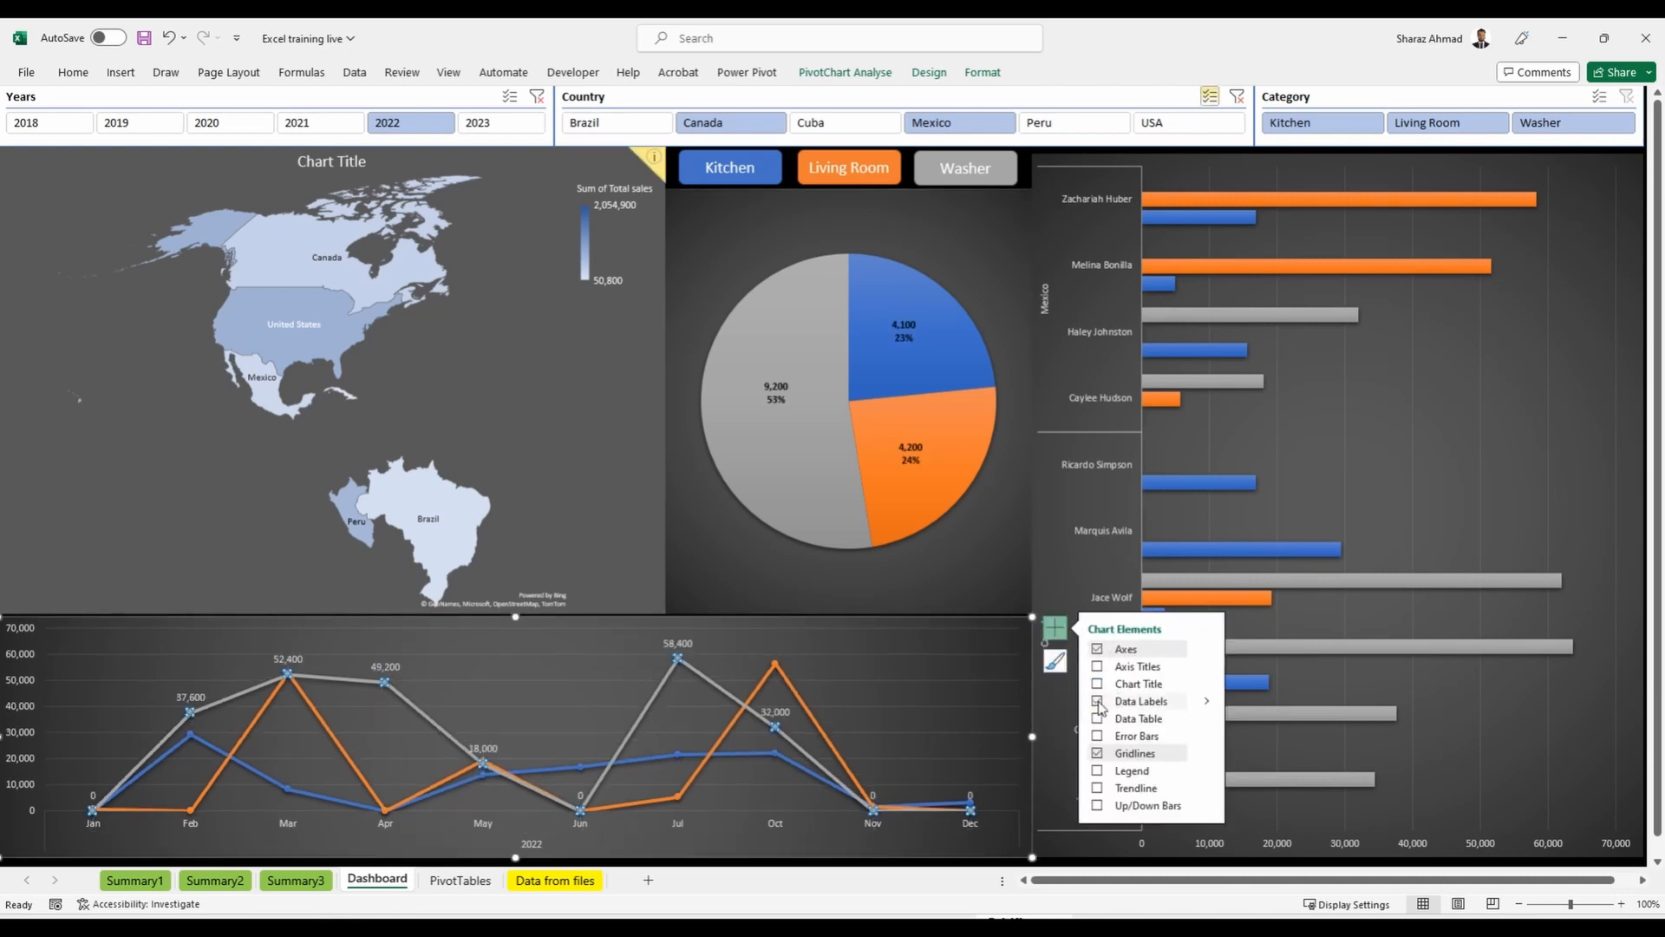
Clear the country filter and filter the dashboard to the Living Room category.
left_click(1237, 97)
left_click(1446, 122)
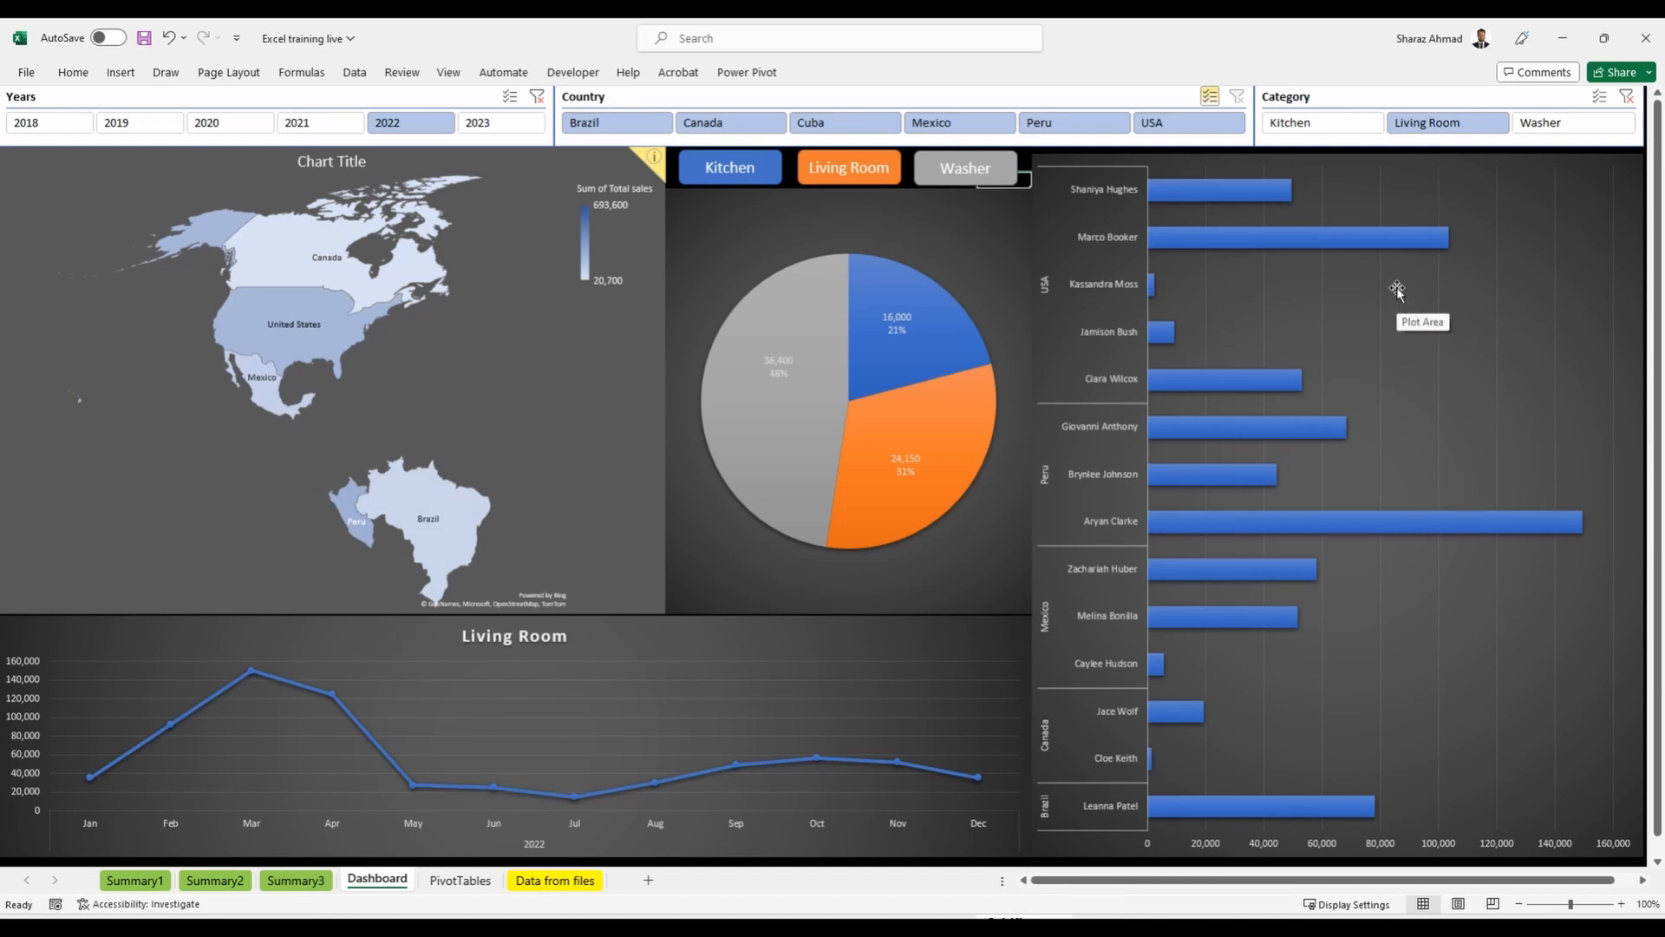
Clear the category filter and filter the dashboard to the year 2023.
left_click(1627, 102)
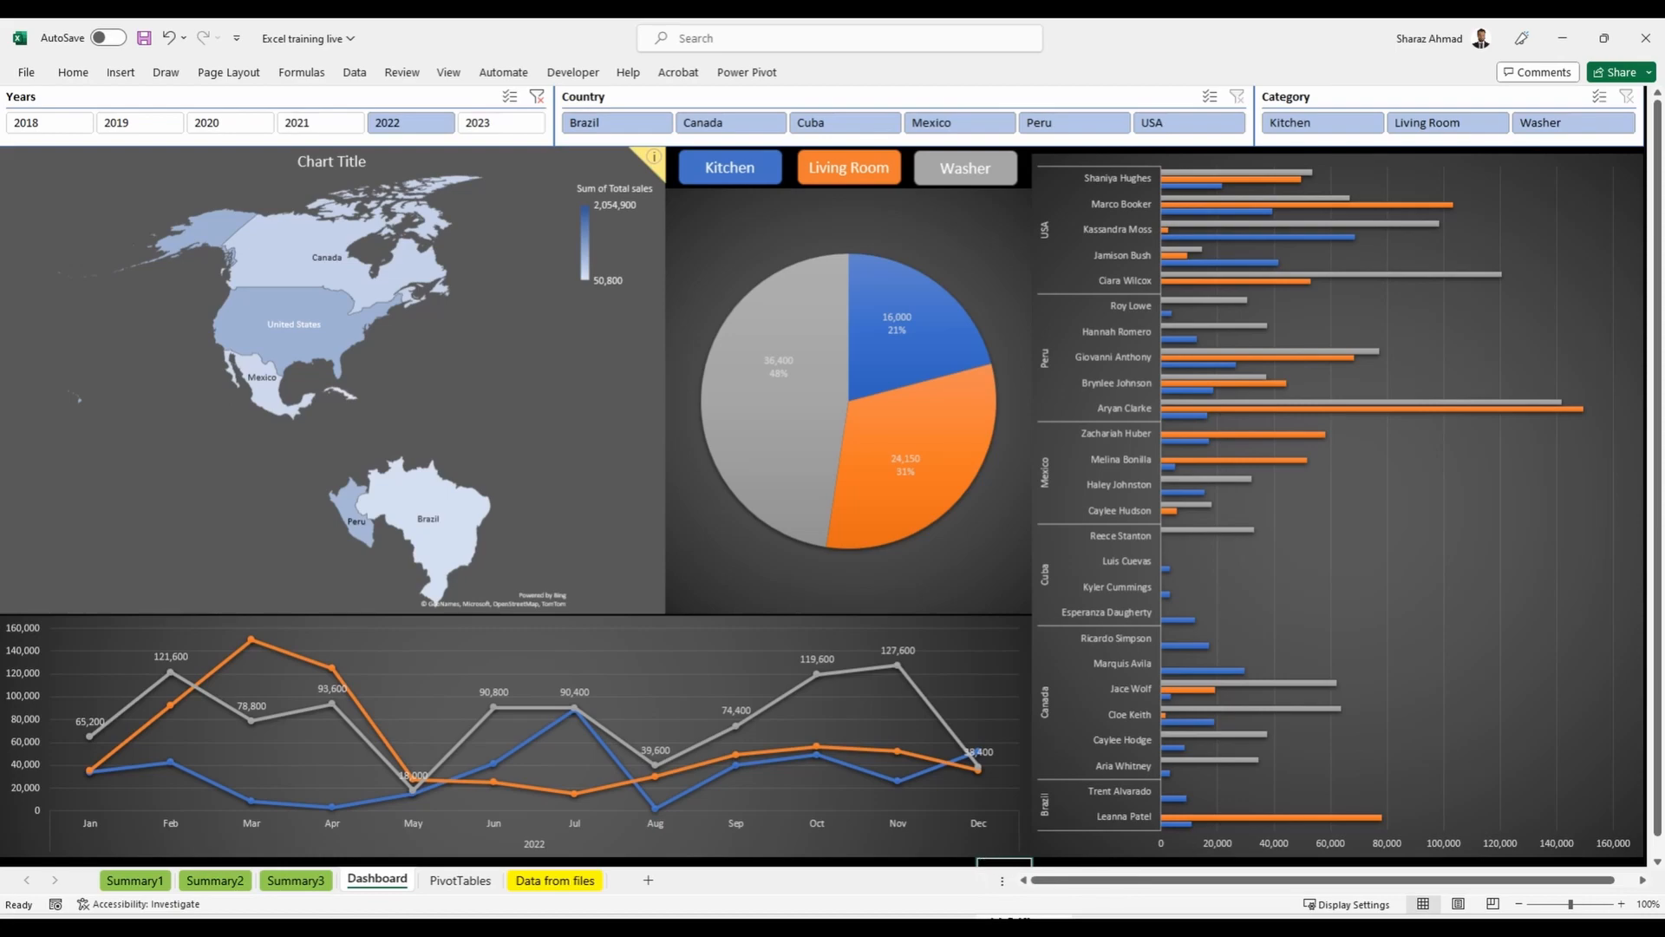
left_click(502, 122)
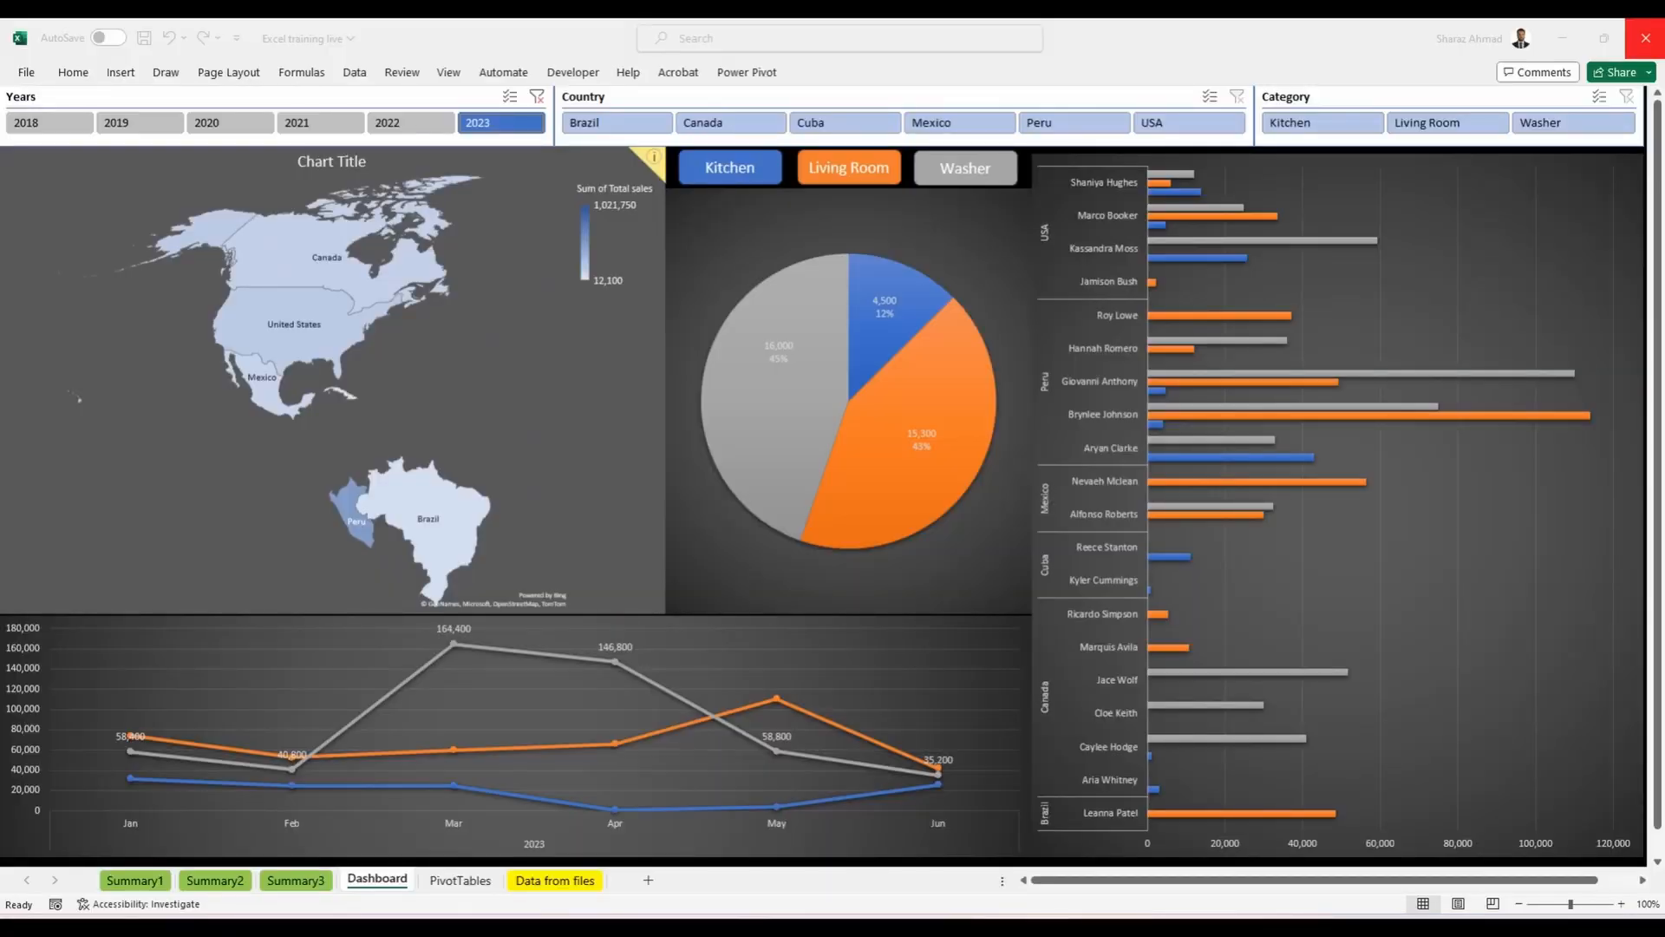
View the salesperson summary on the Summary3 sheet, then return to the Dashboard and inspect the line chart's 2023 points.
left_click(299, 878)
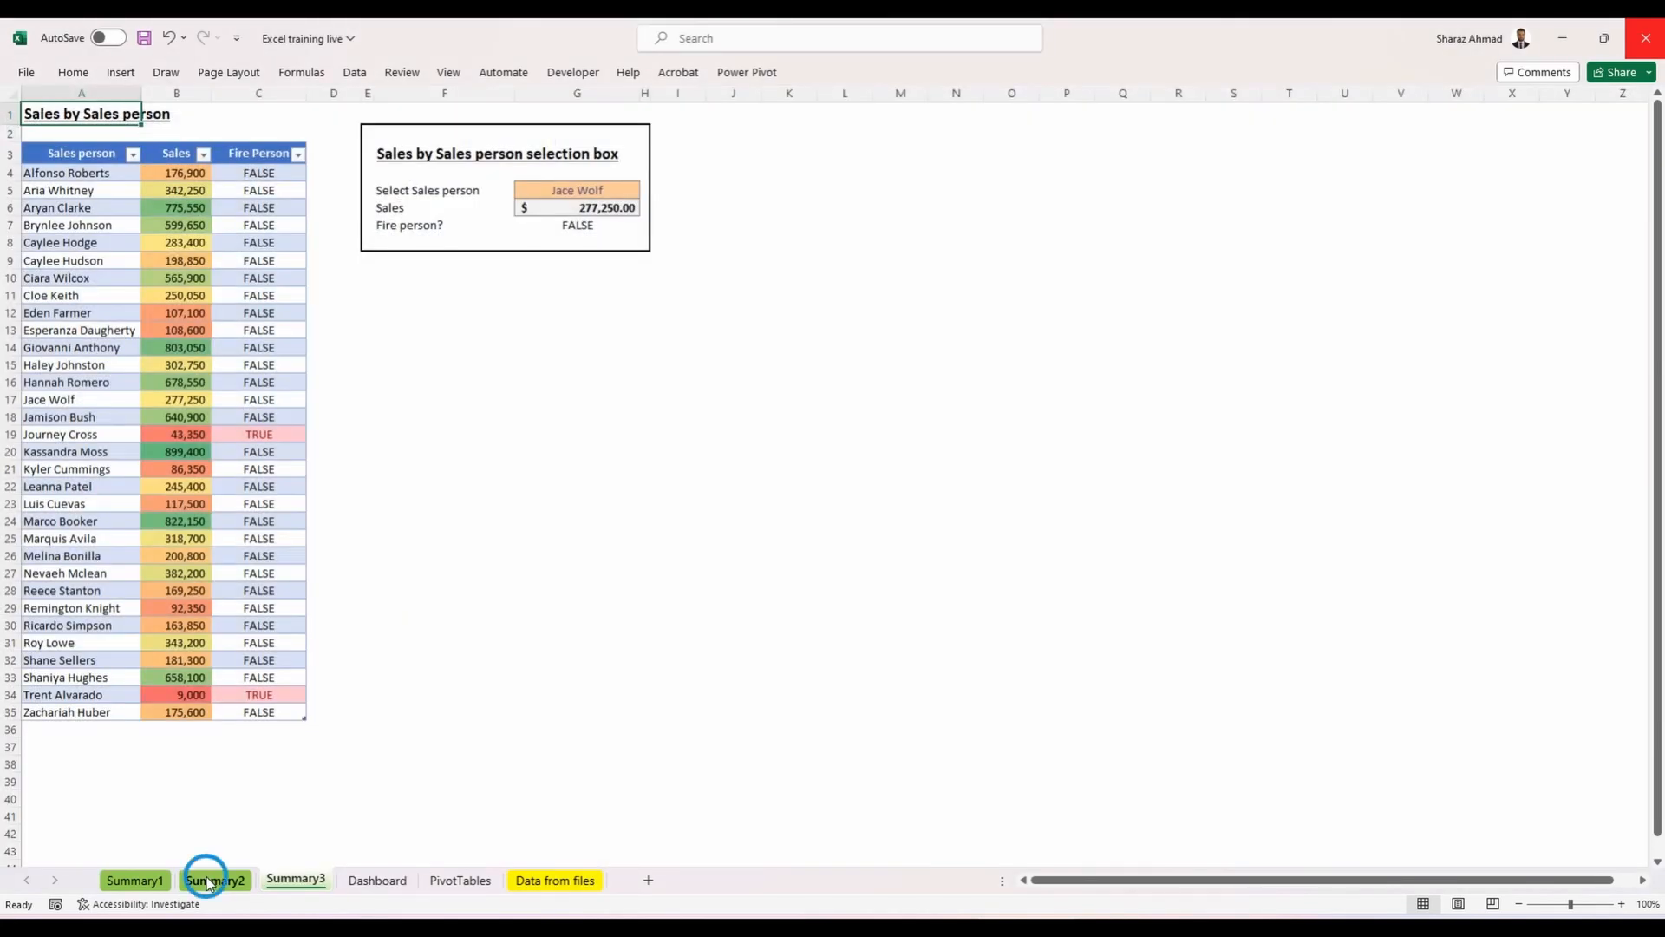
left_click(377, 880)
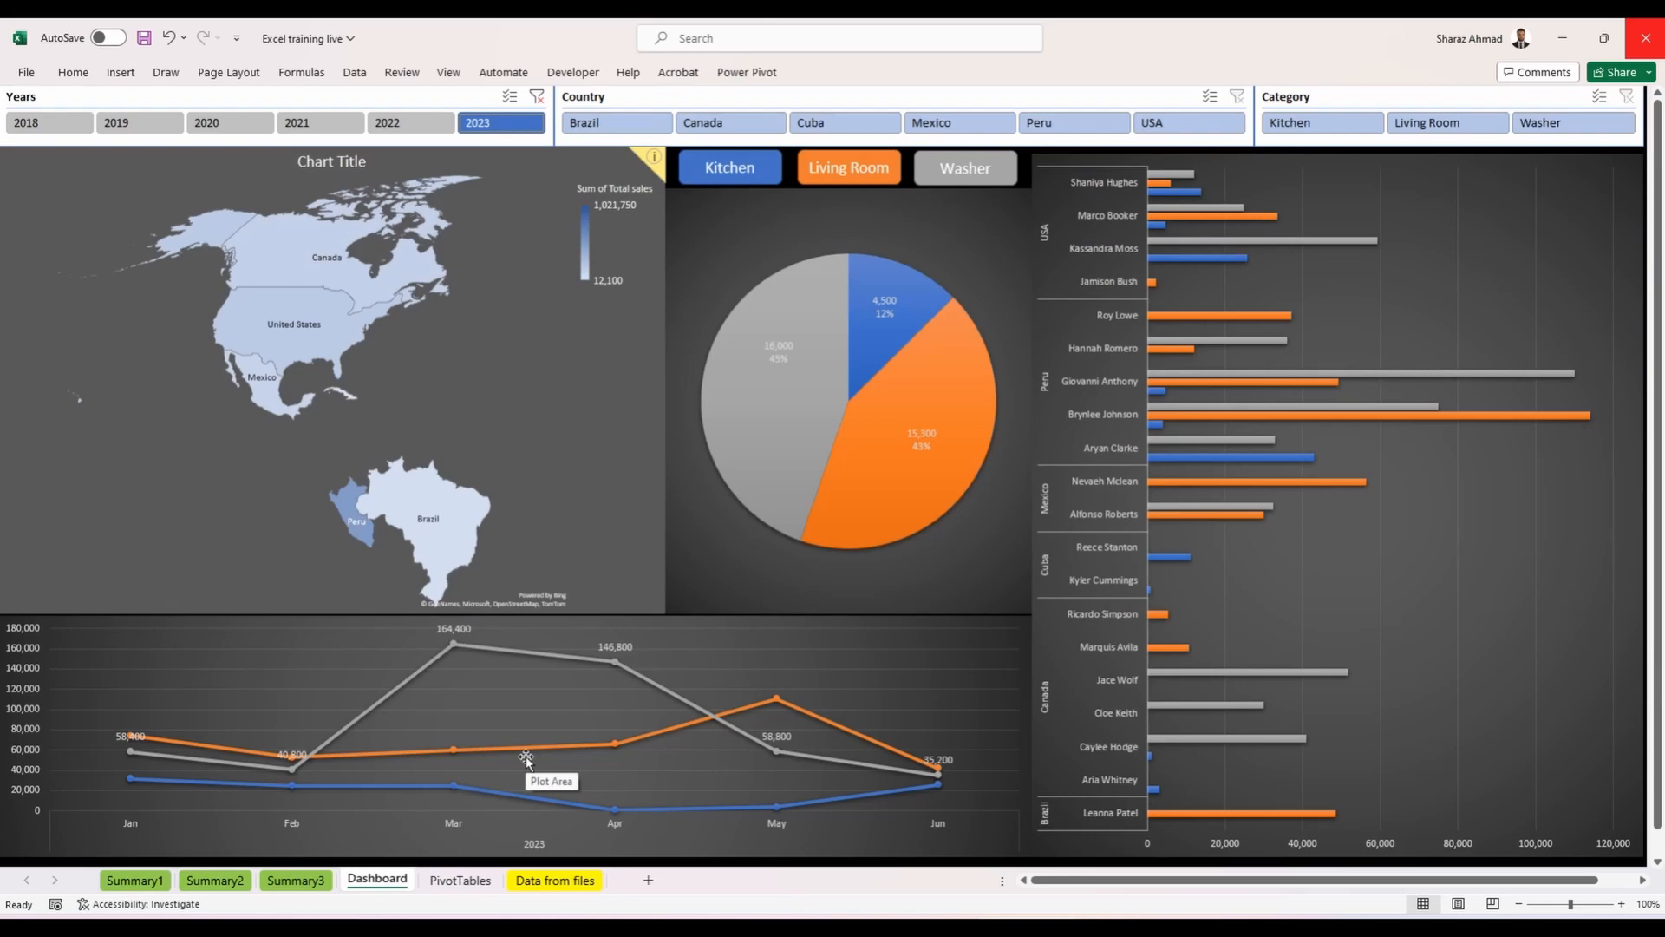
mouse_move(561, 752)
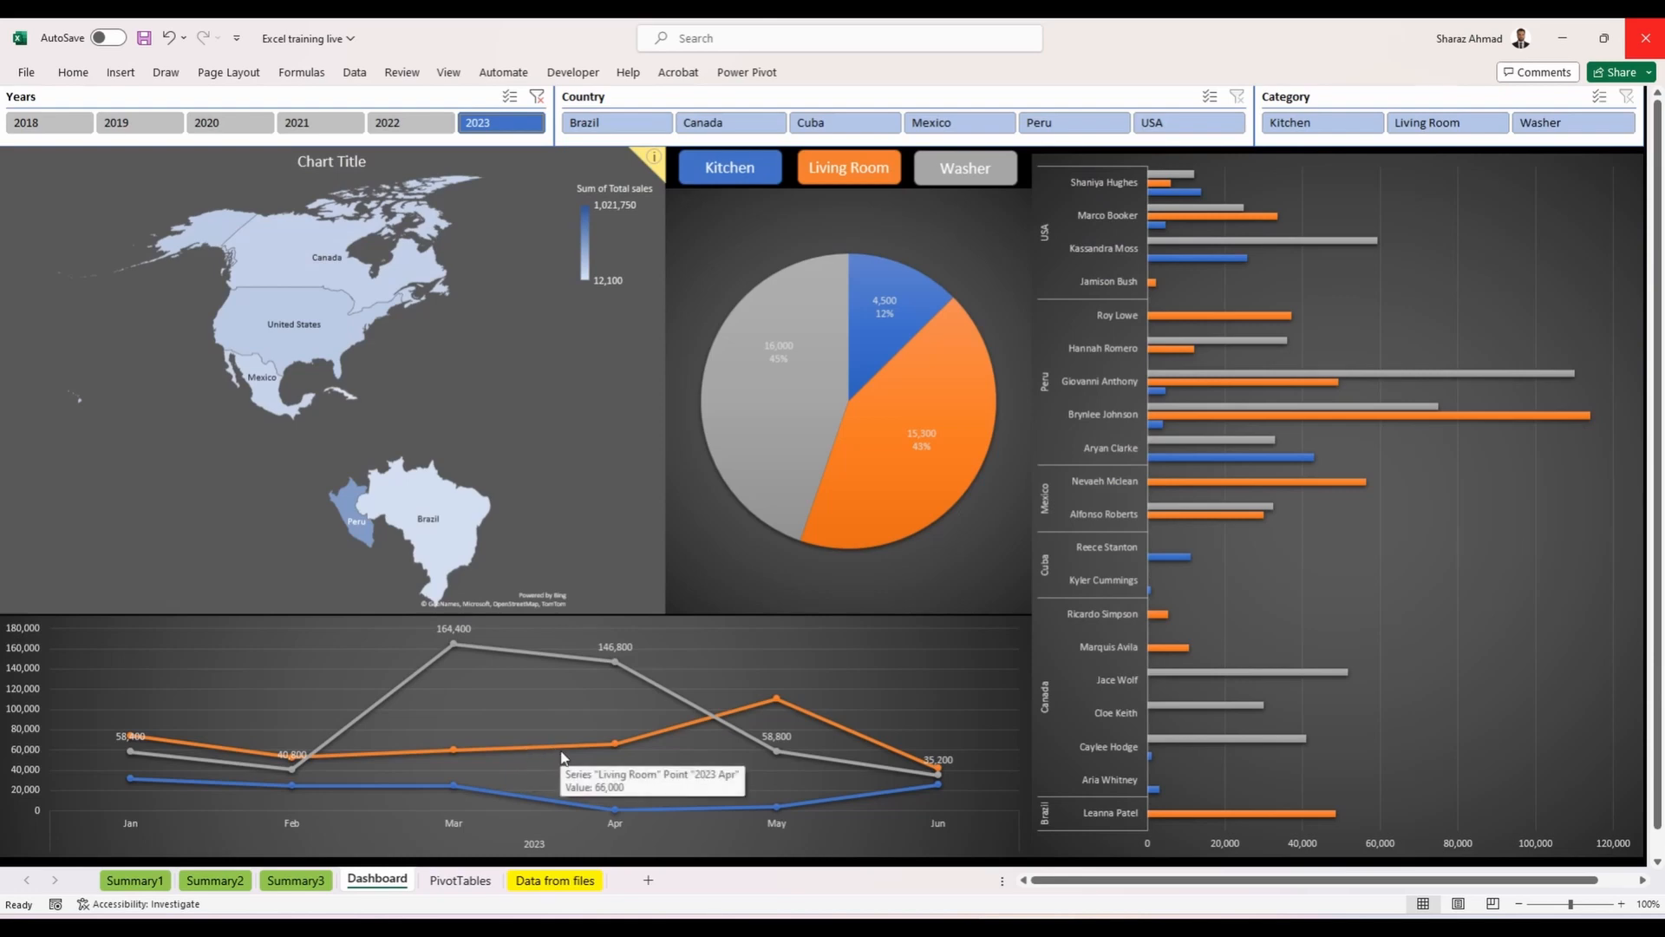
Check which 2023 months the sales data table's Date filter lists, leaving the table unfiltered.
key("alt+Tab")
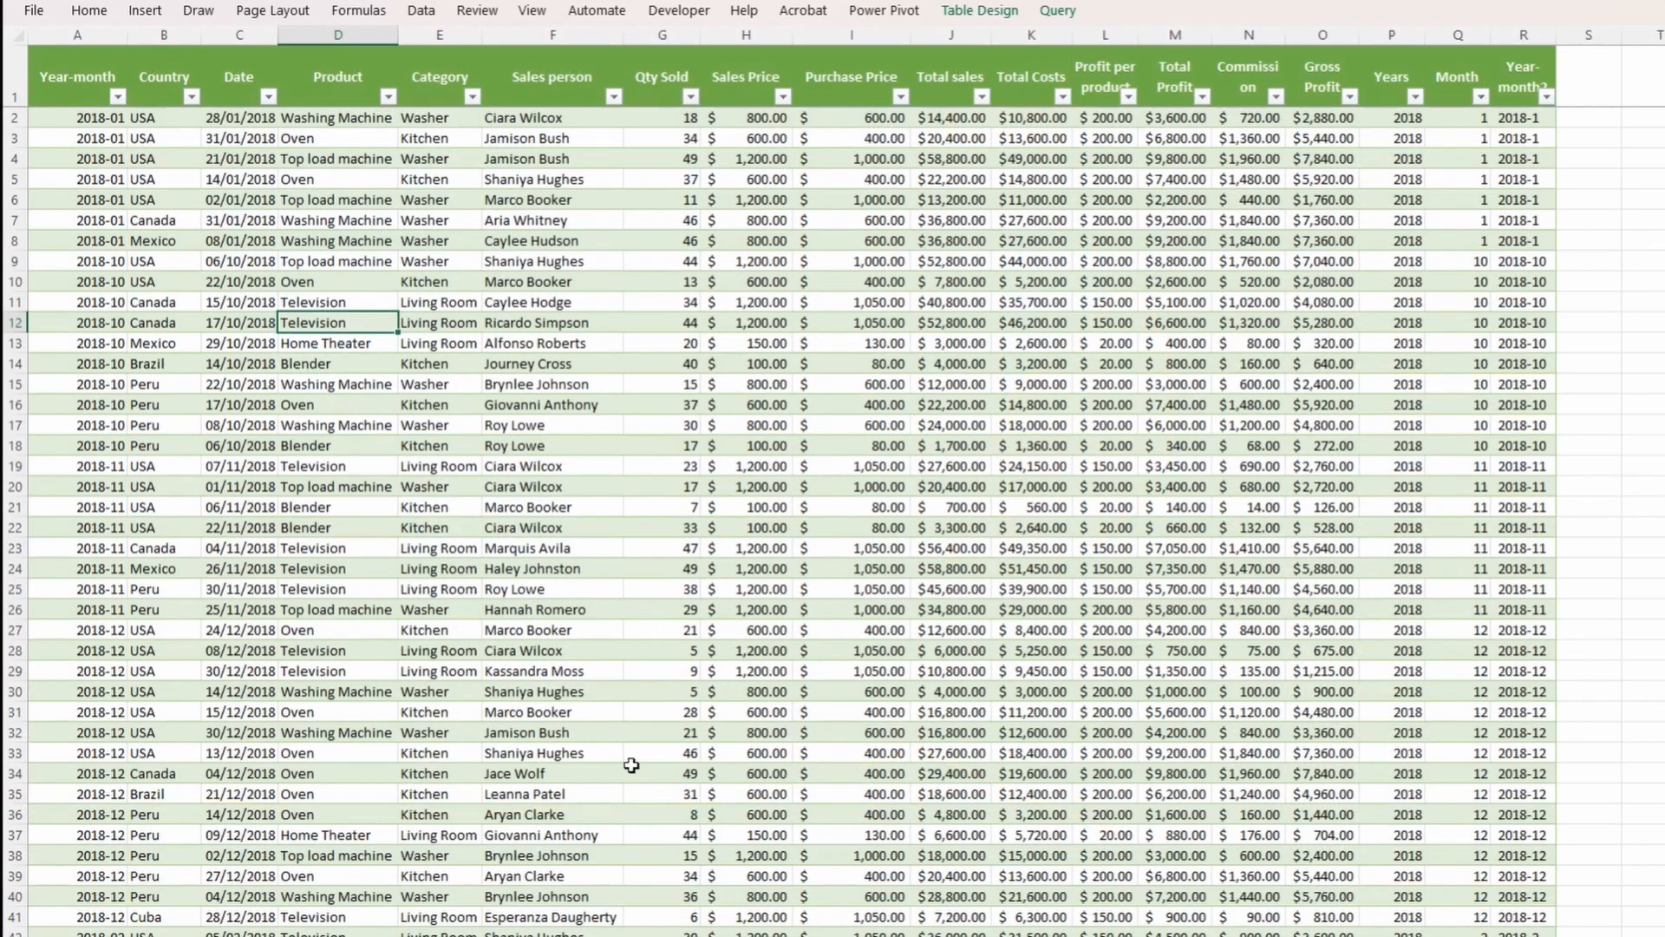
left_click(267, 97)
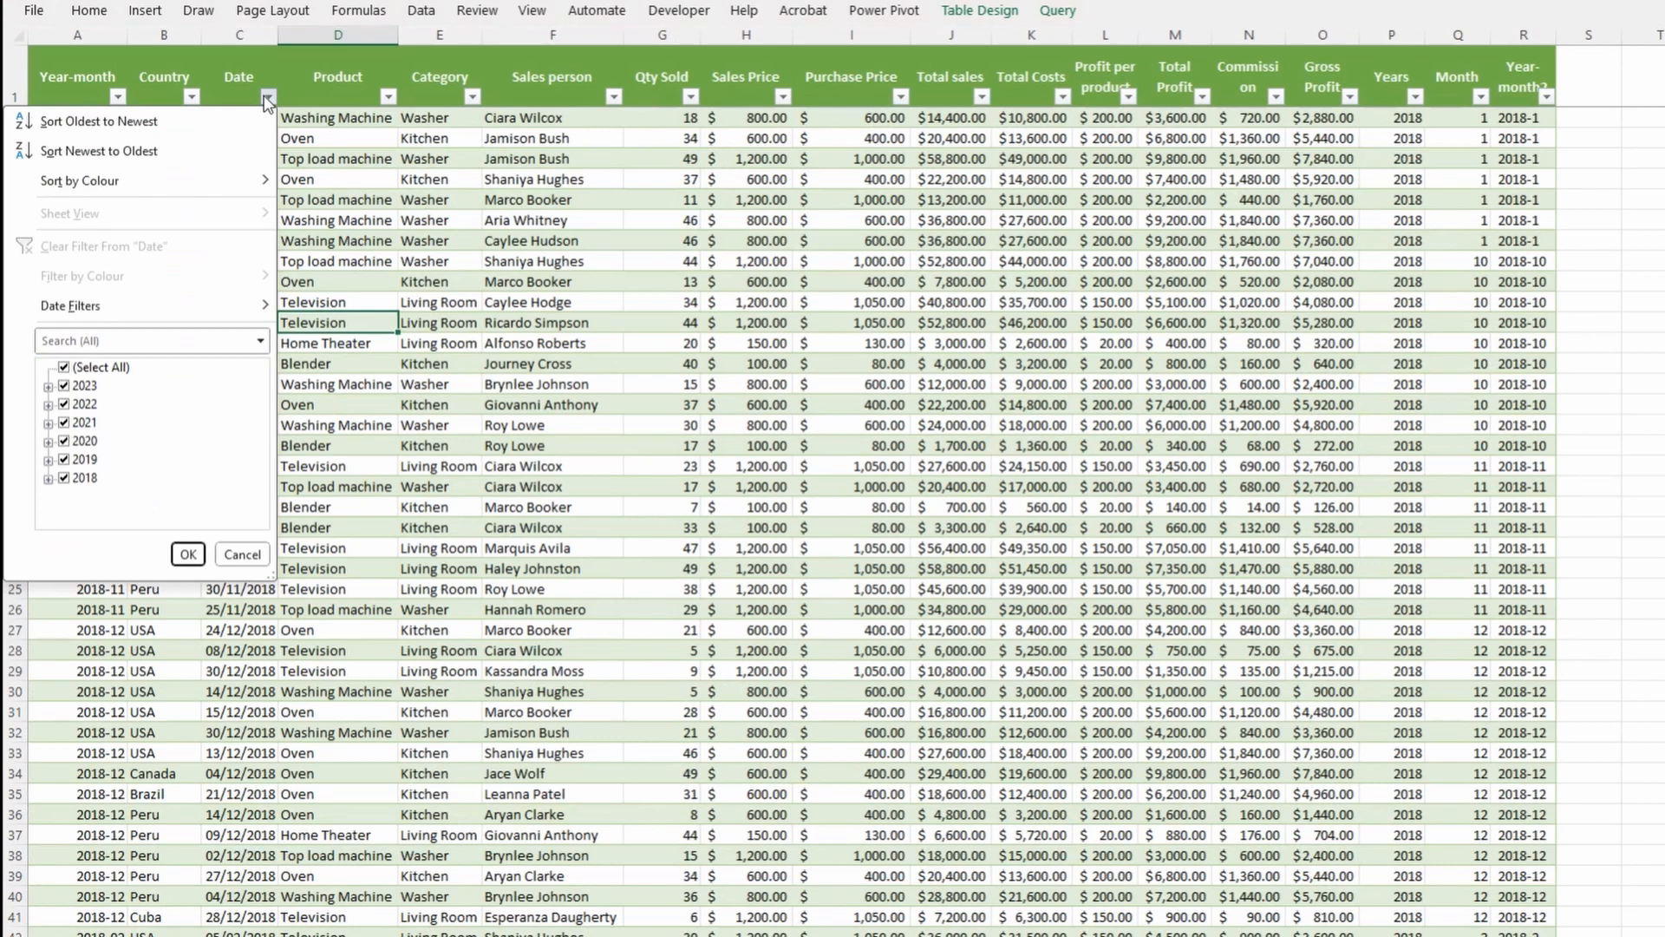
left_click(47, 386)
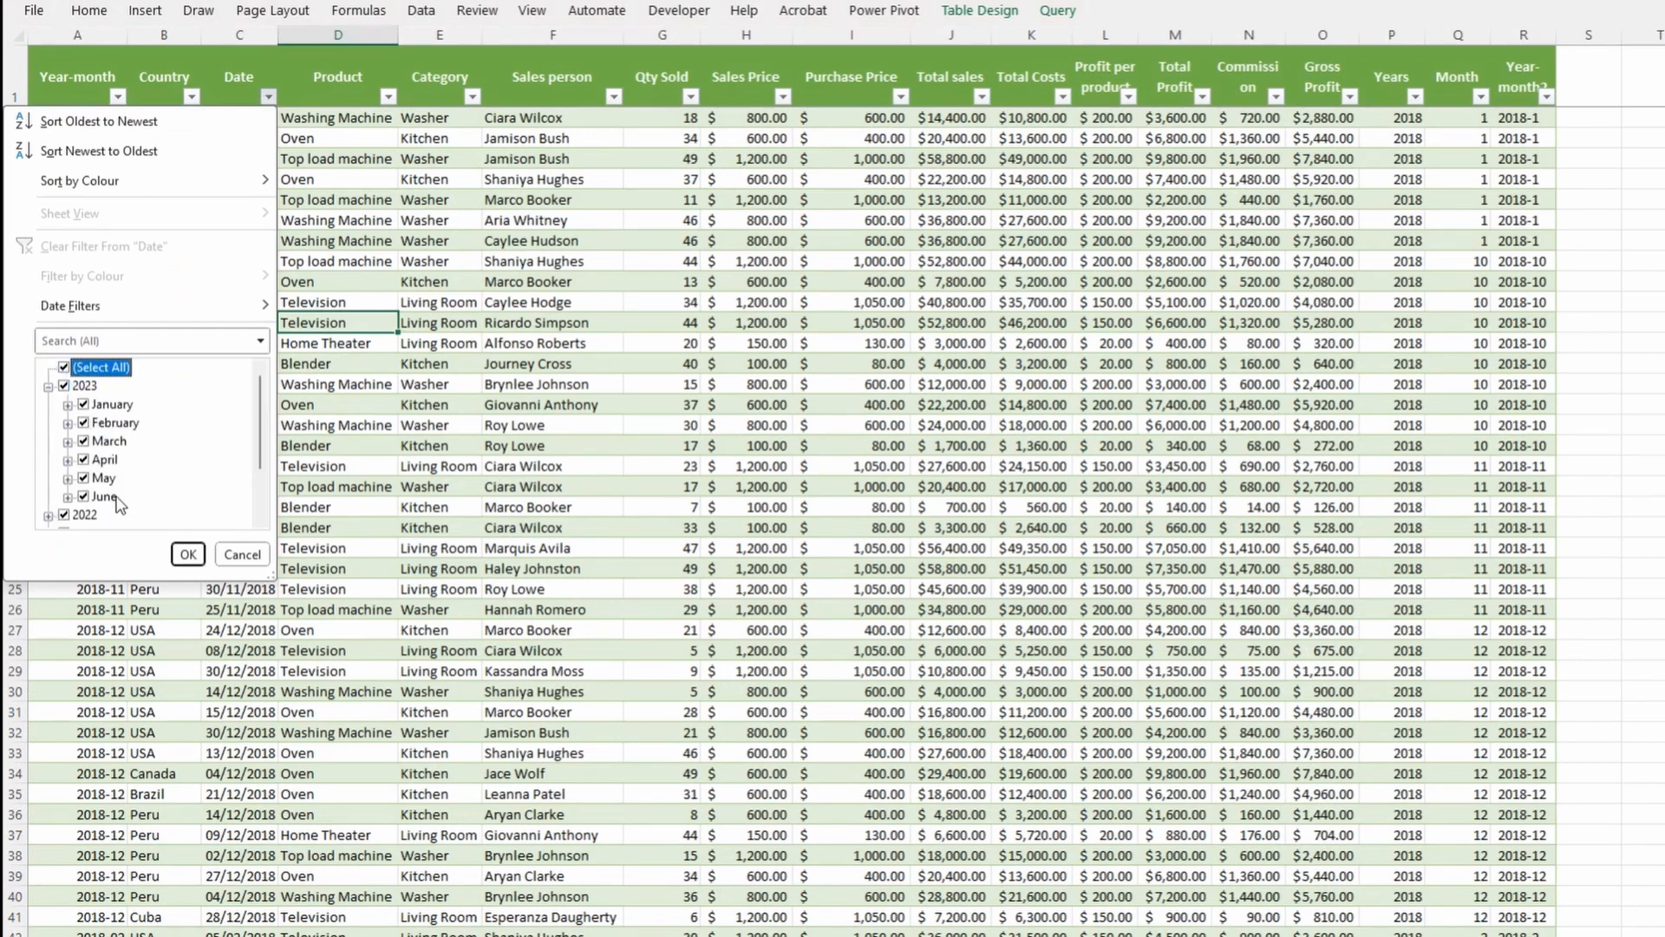
left_click(227, 553)
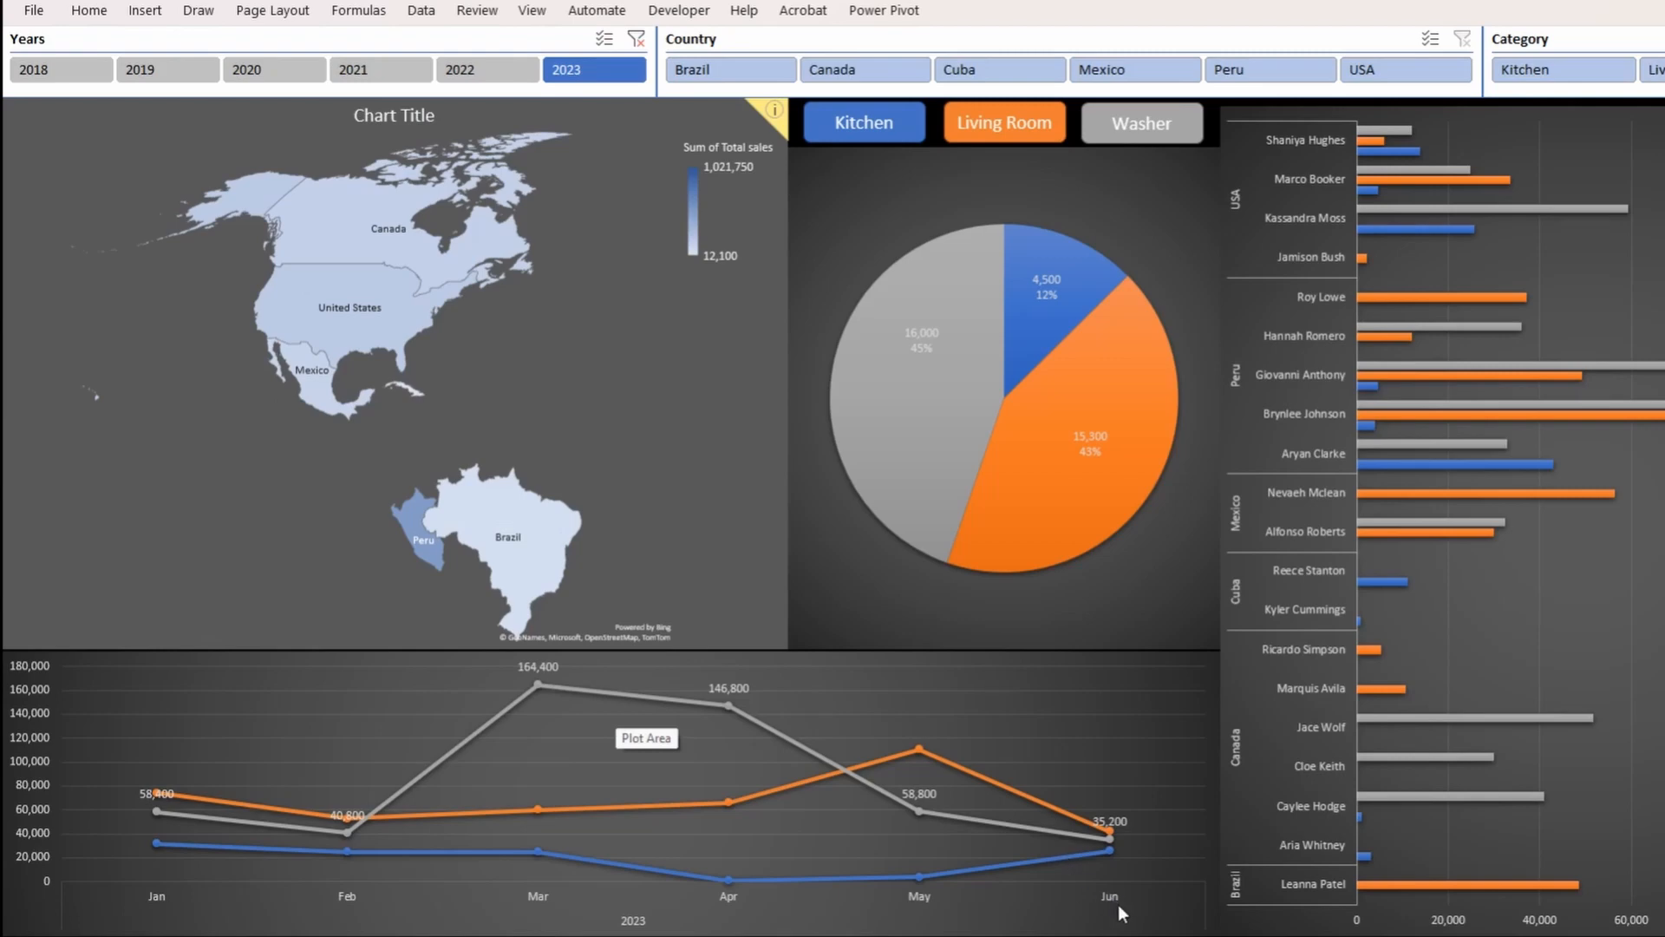
Examine the Jul-23 and Aug-23 columns of the Gross Profit Report on Summary1 and expand all its row groups.
left_click(261, 935)
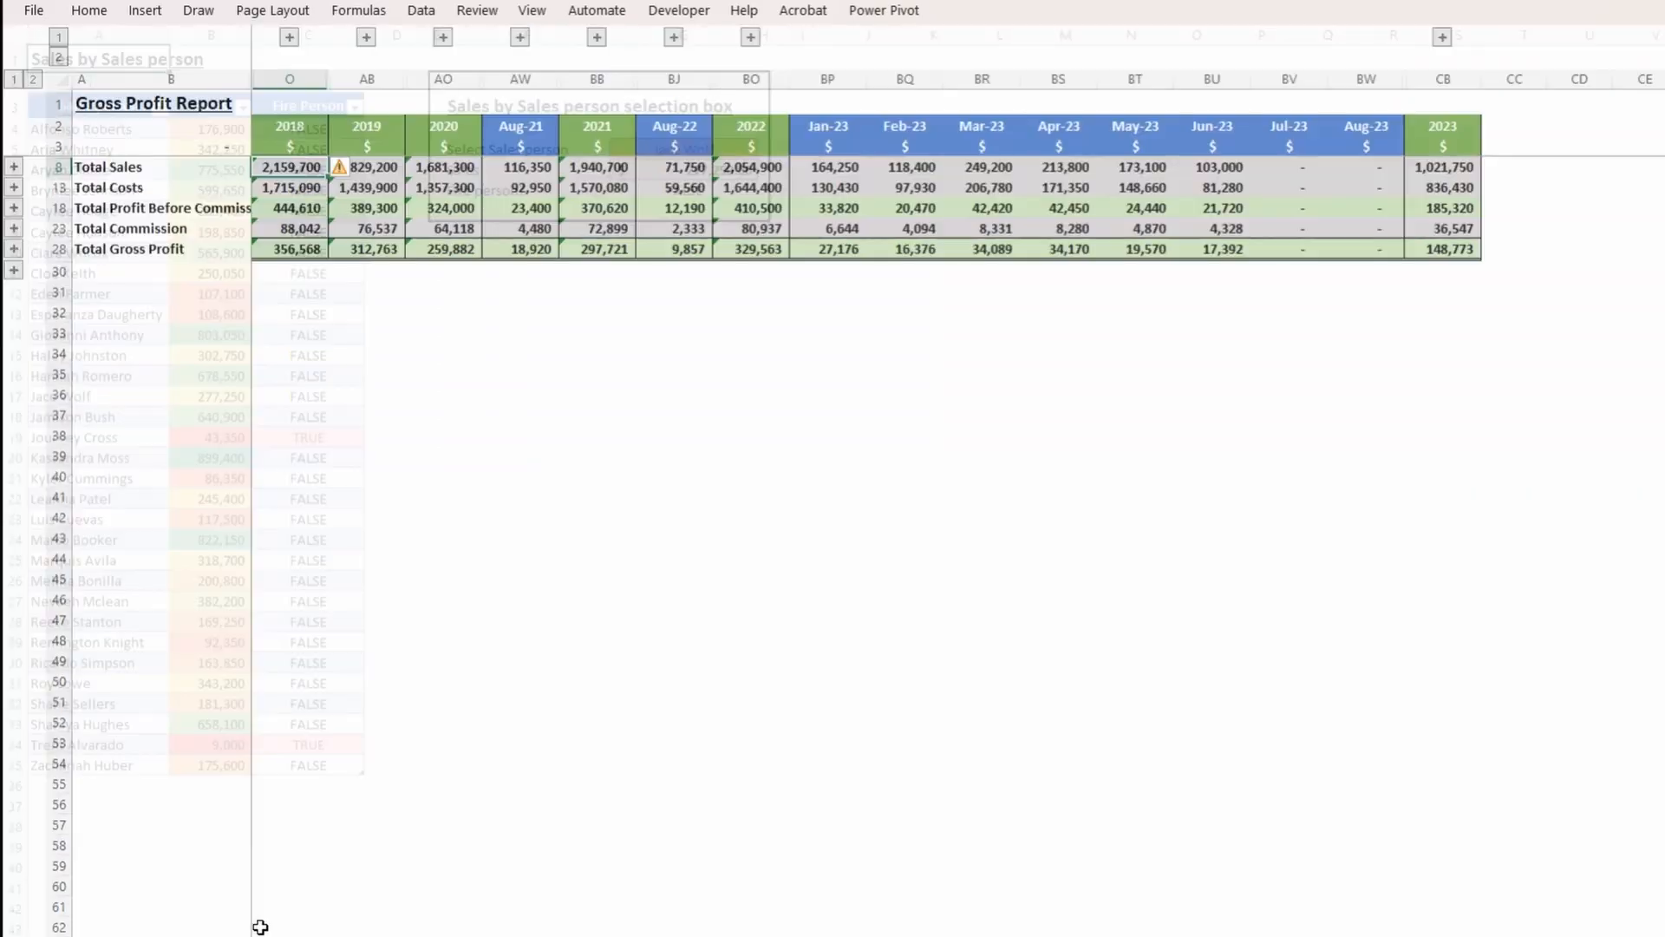
left_click_drag(1289, 79, 1356, 70)
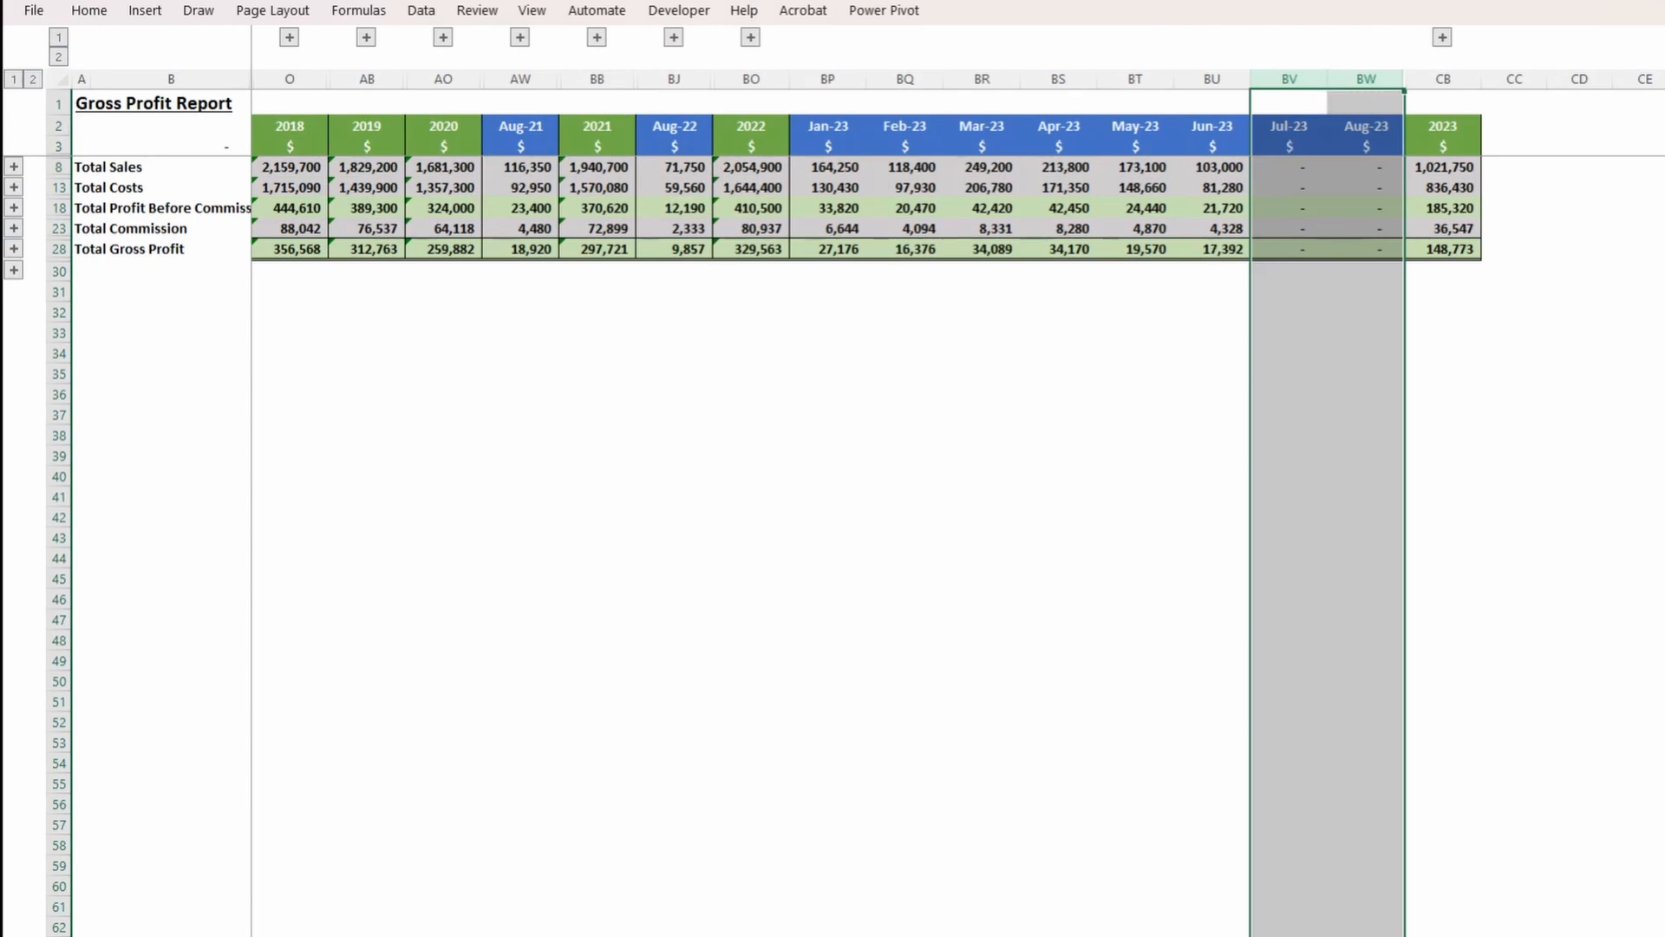
left_click(32, 79)
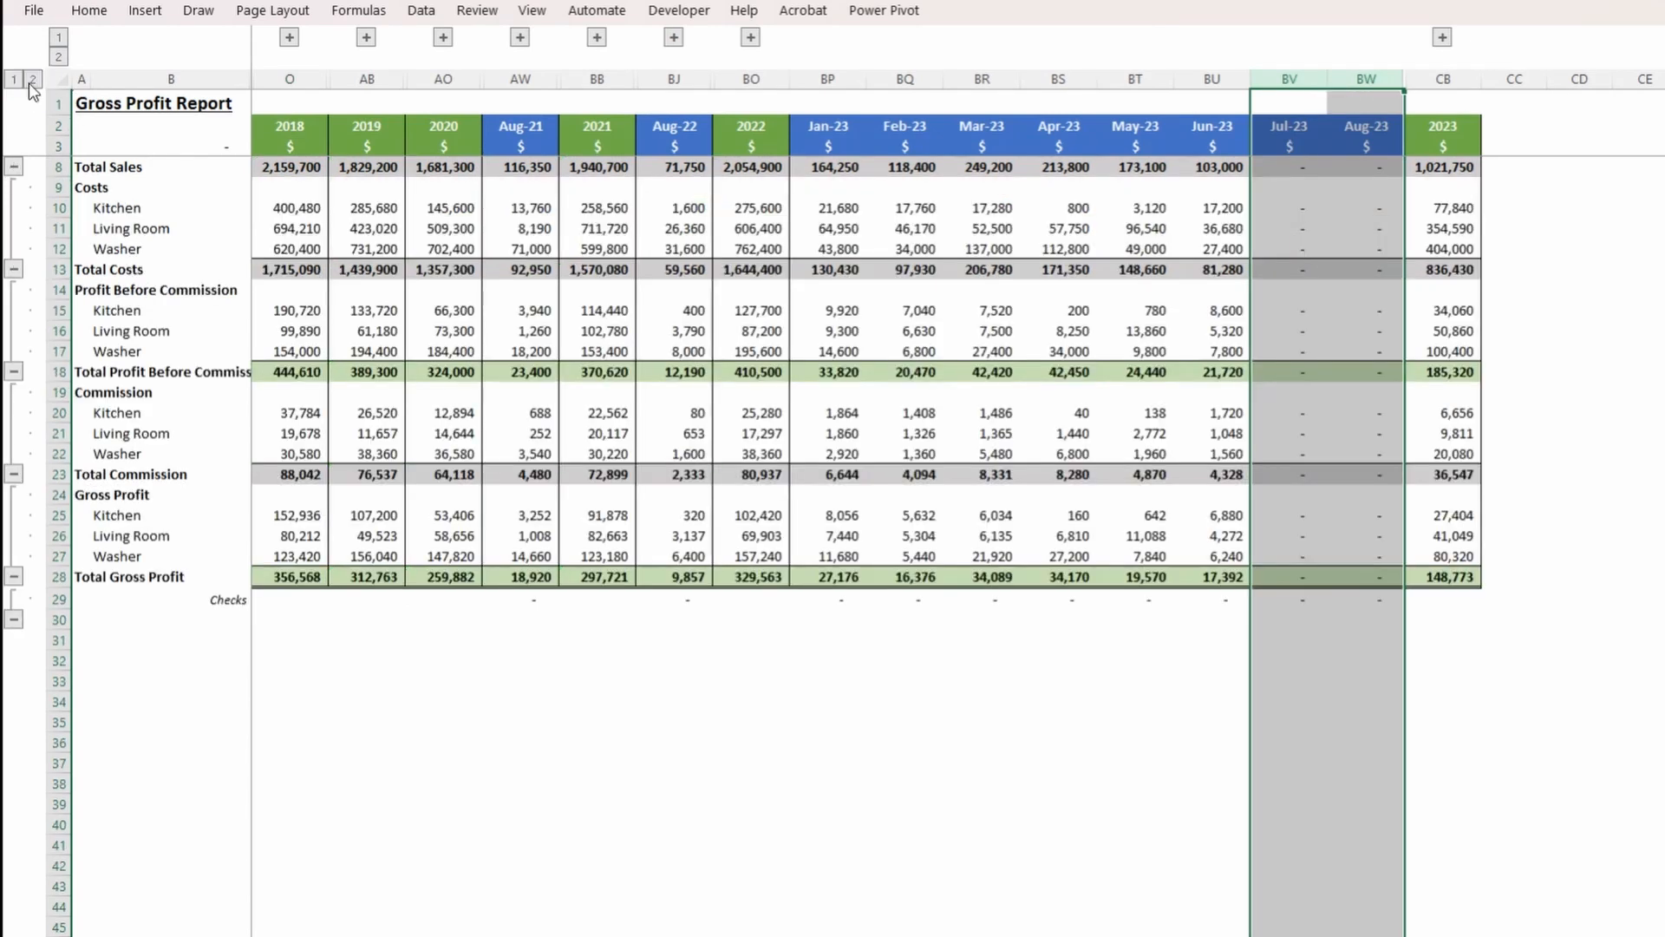
left_click(1329, 427)
Return to the Dashboard sheet and refresh all of the workbook's data connections.
left_click(415, 902)
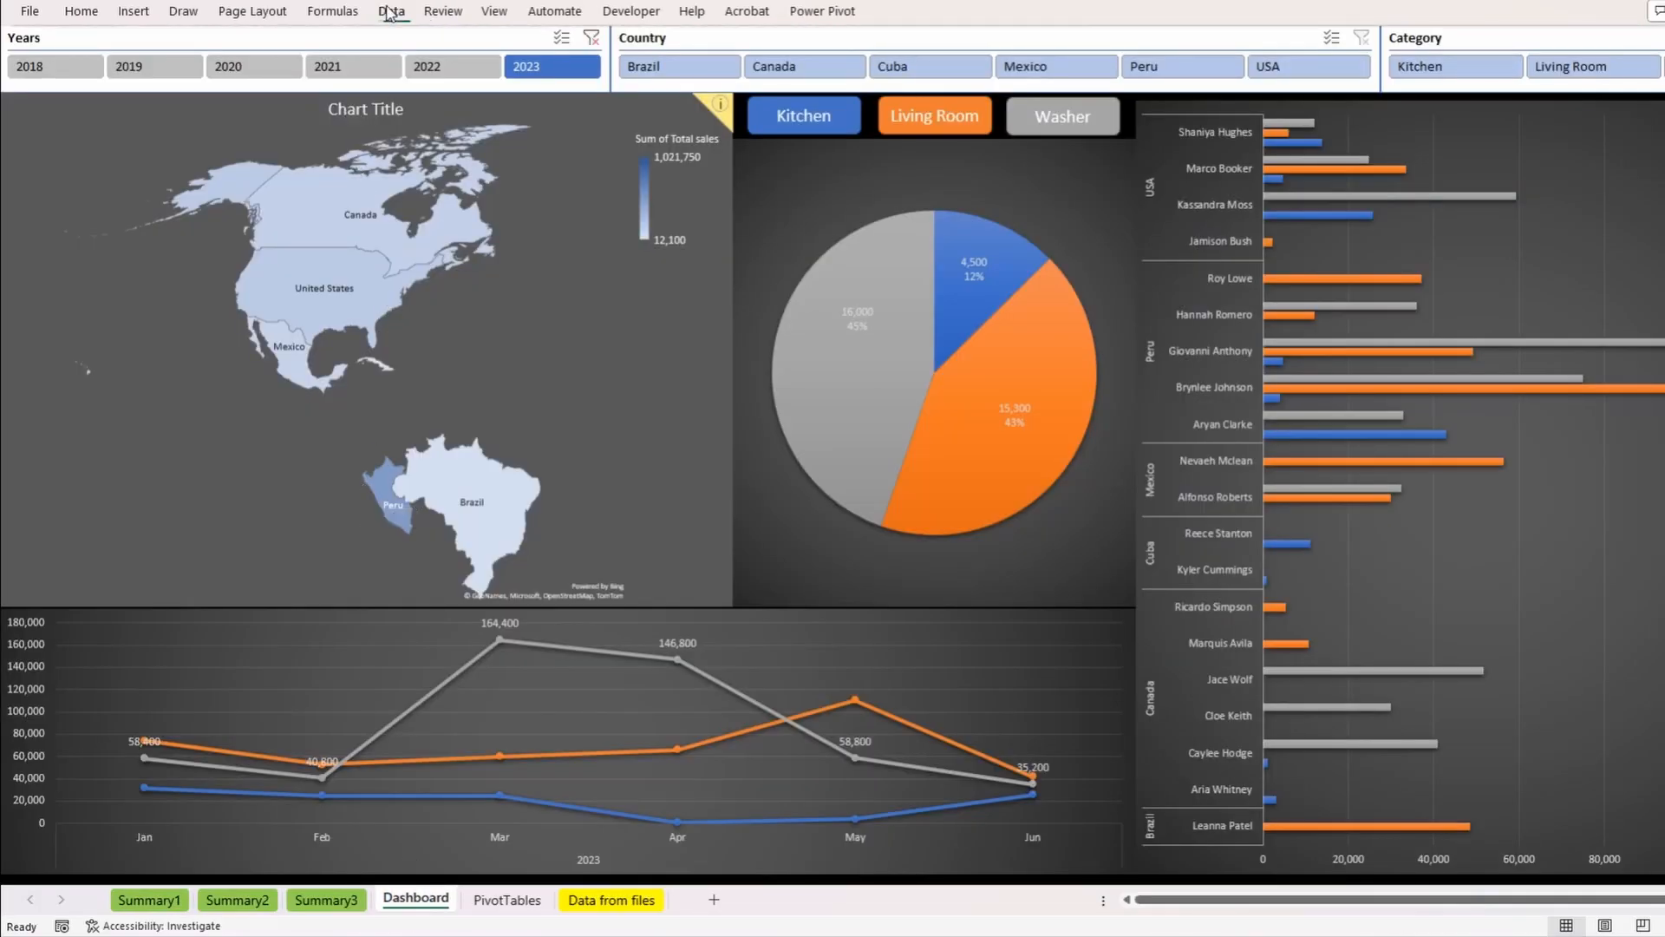
left_click(390, 13)
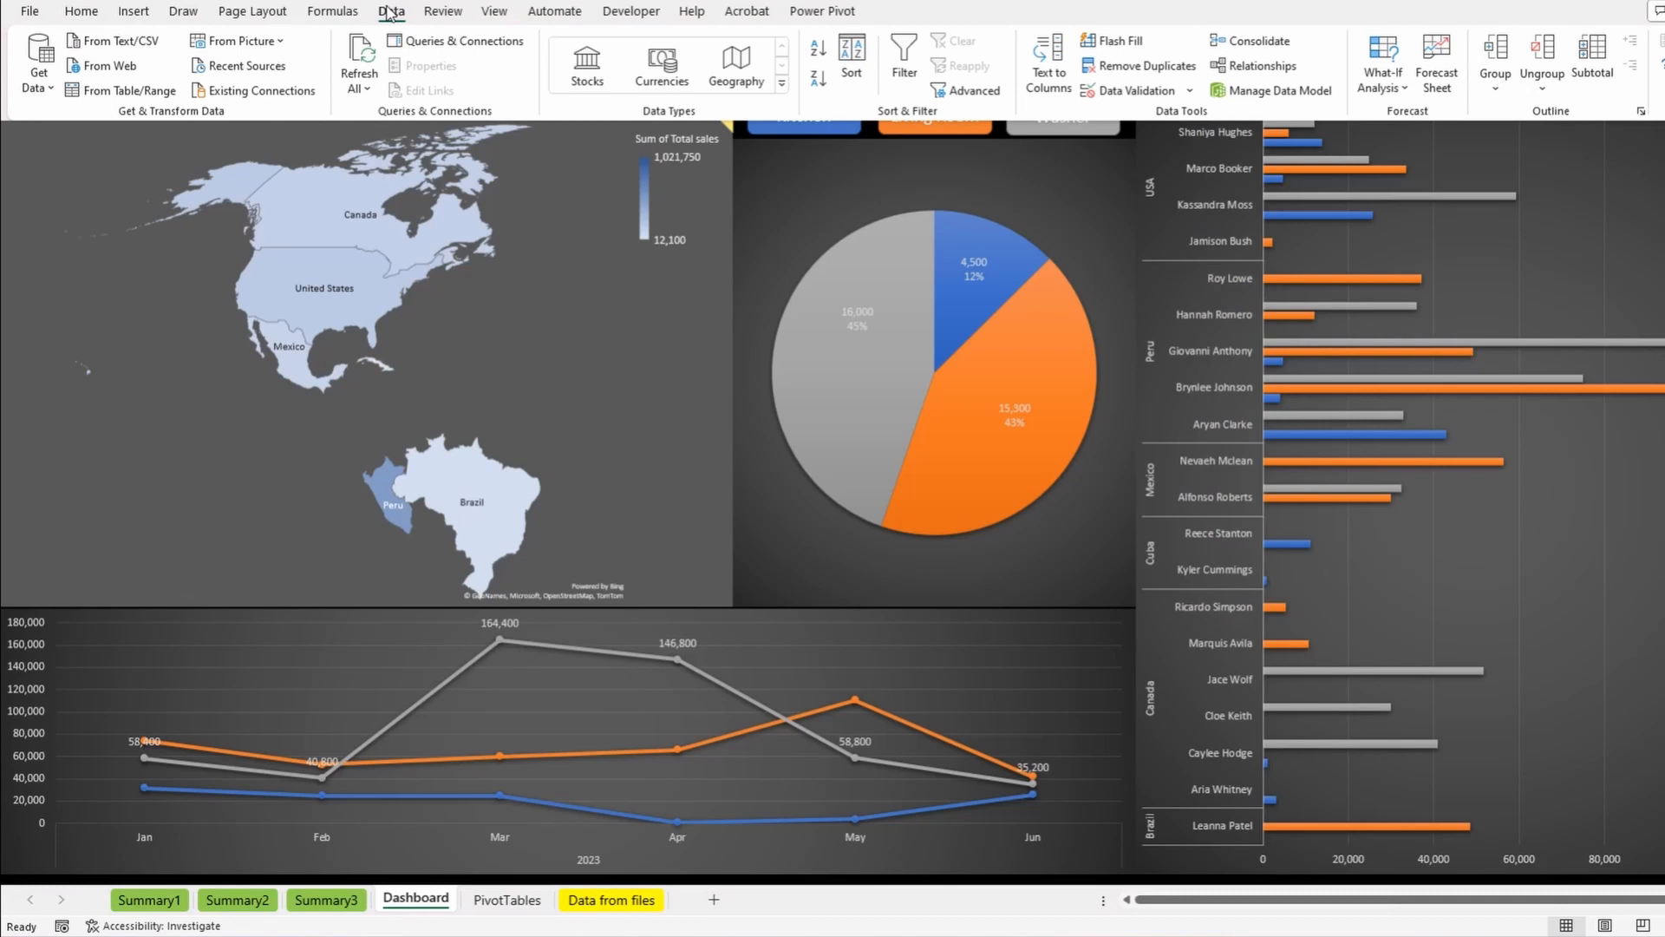
left_click(363, 53)
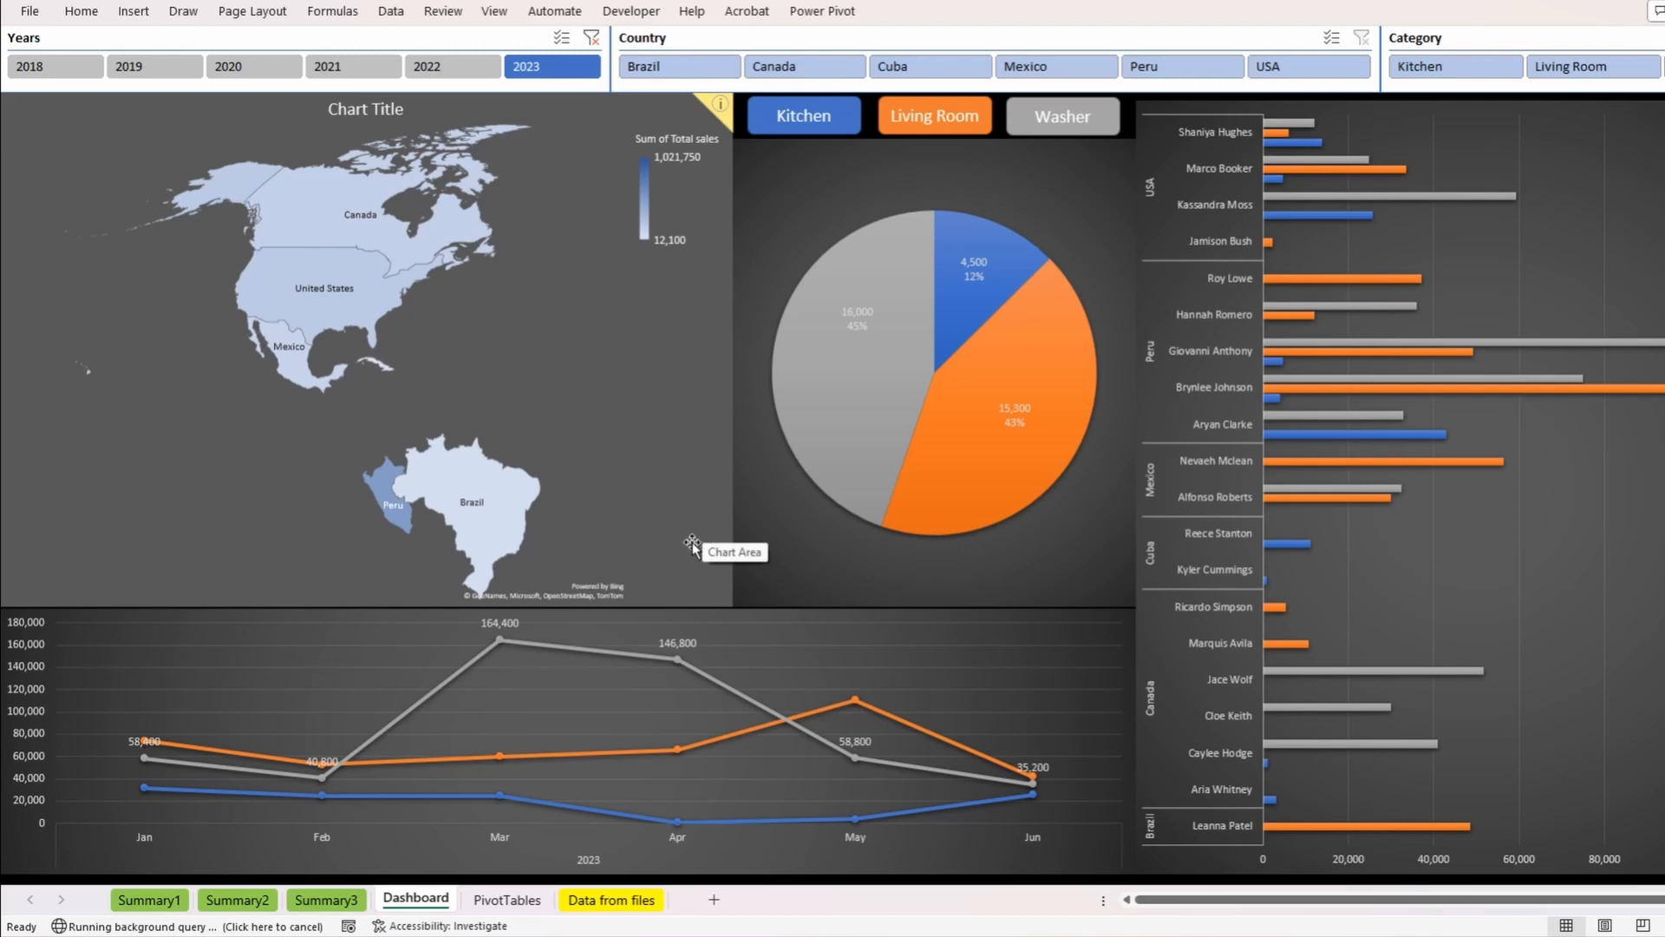
Check the Date filter on the Data from files sheet for newly loaded 2023 months, without applying a filter.
left_click(611, 899)
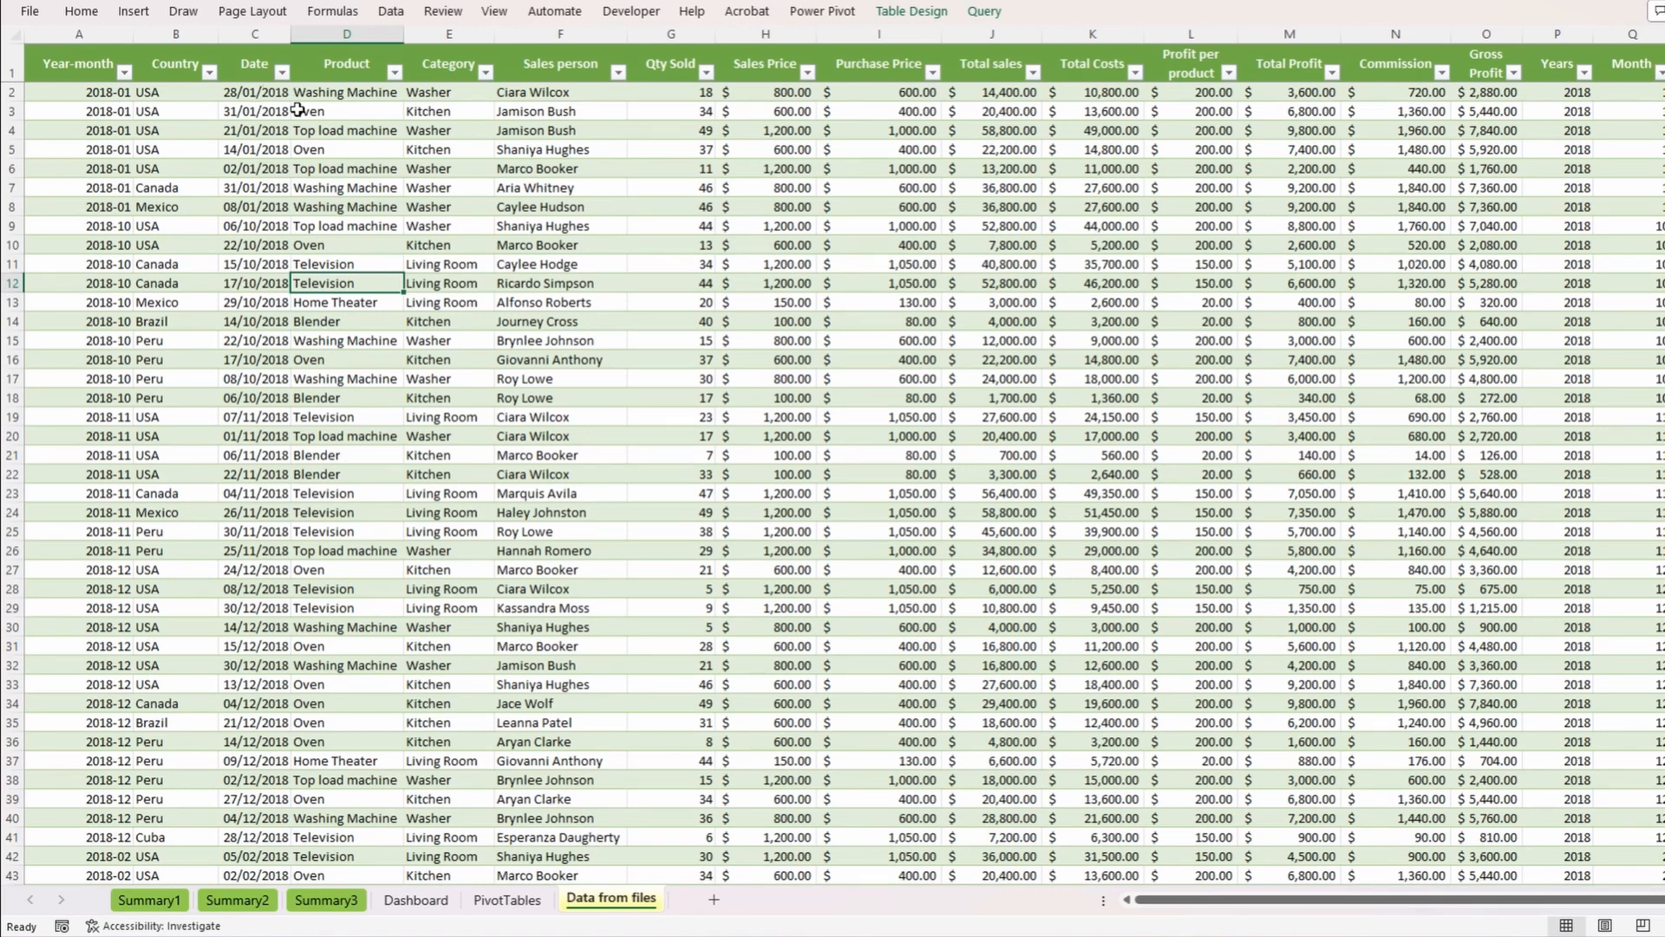
left_click(282, 71)
left_click(77, 343)
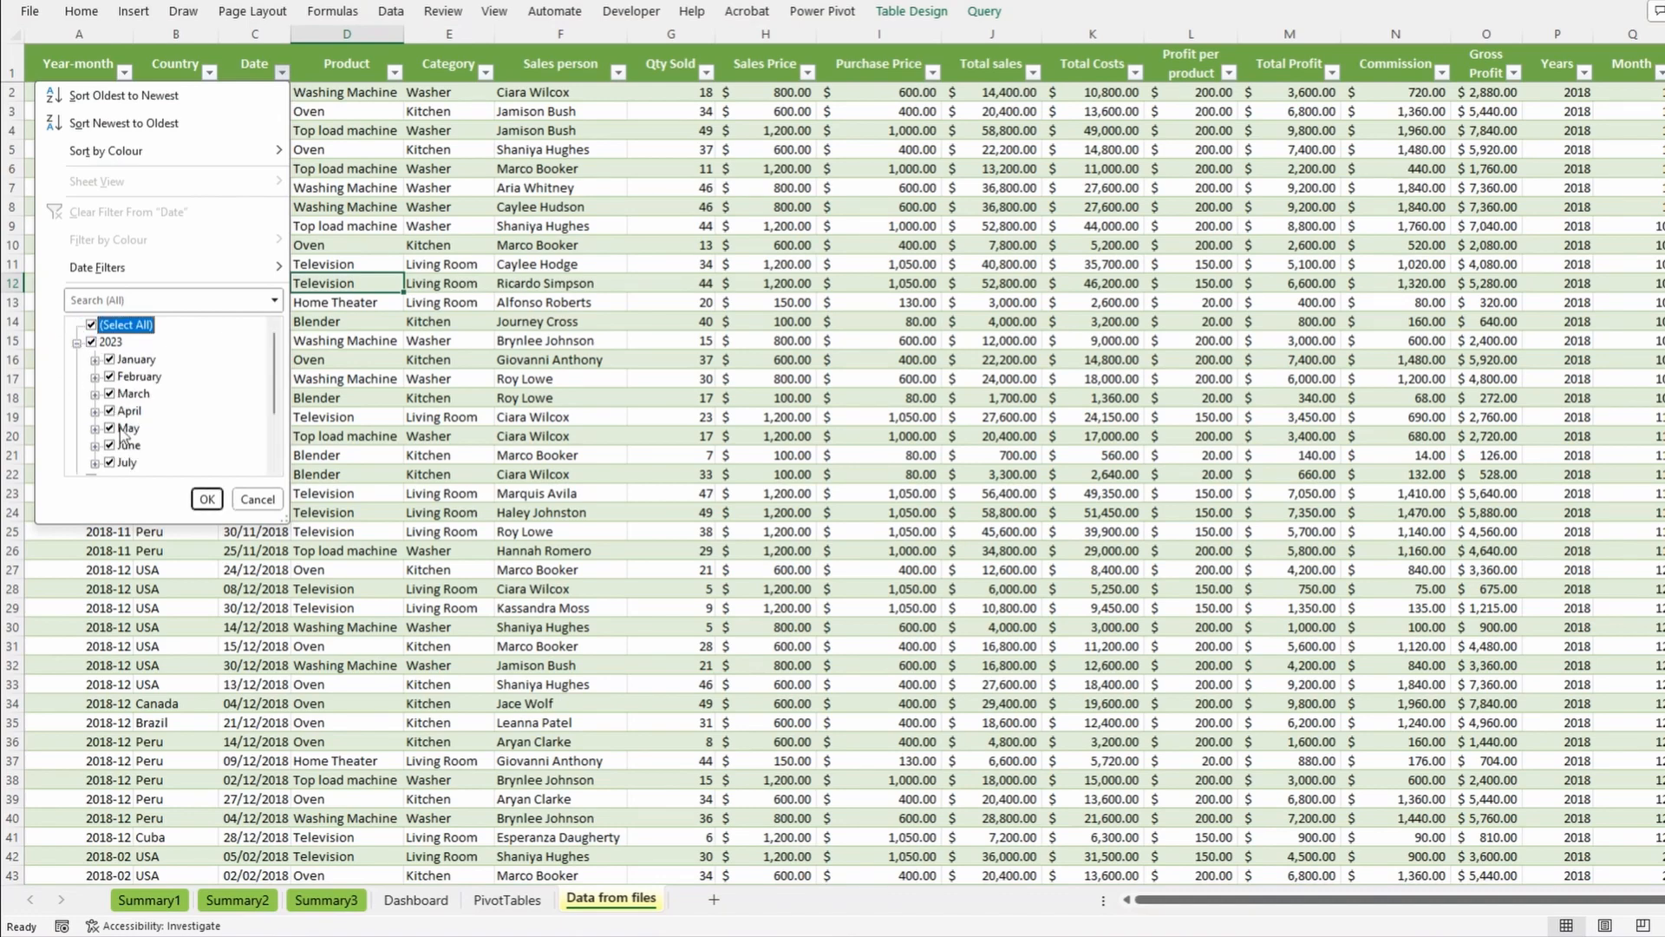
left_click(241, 501)
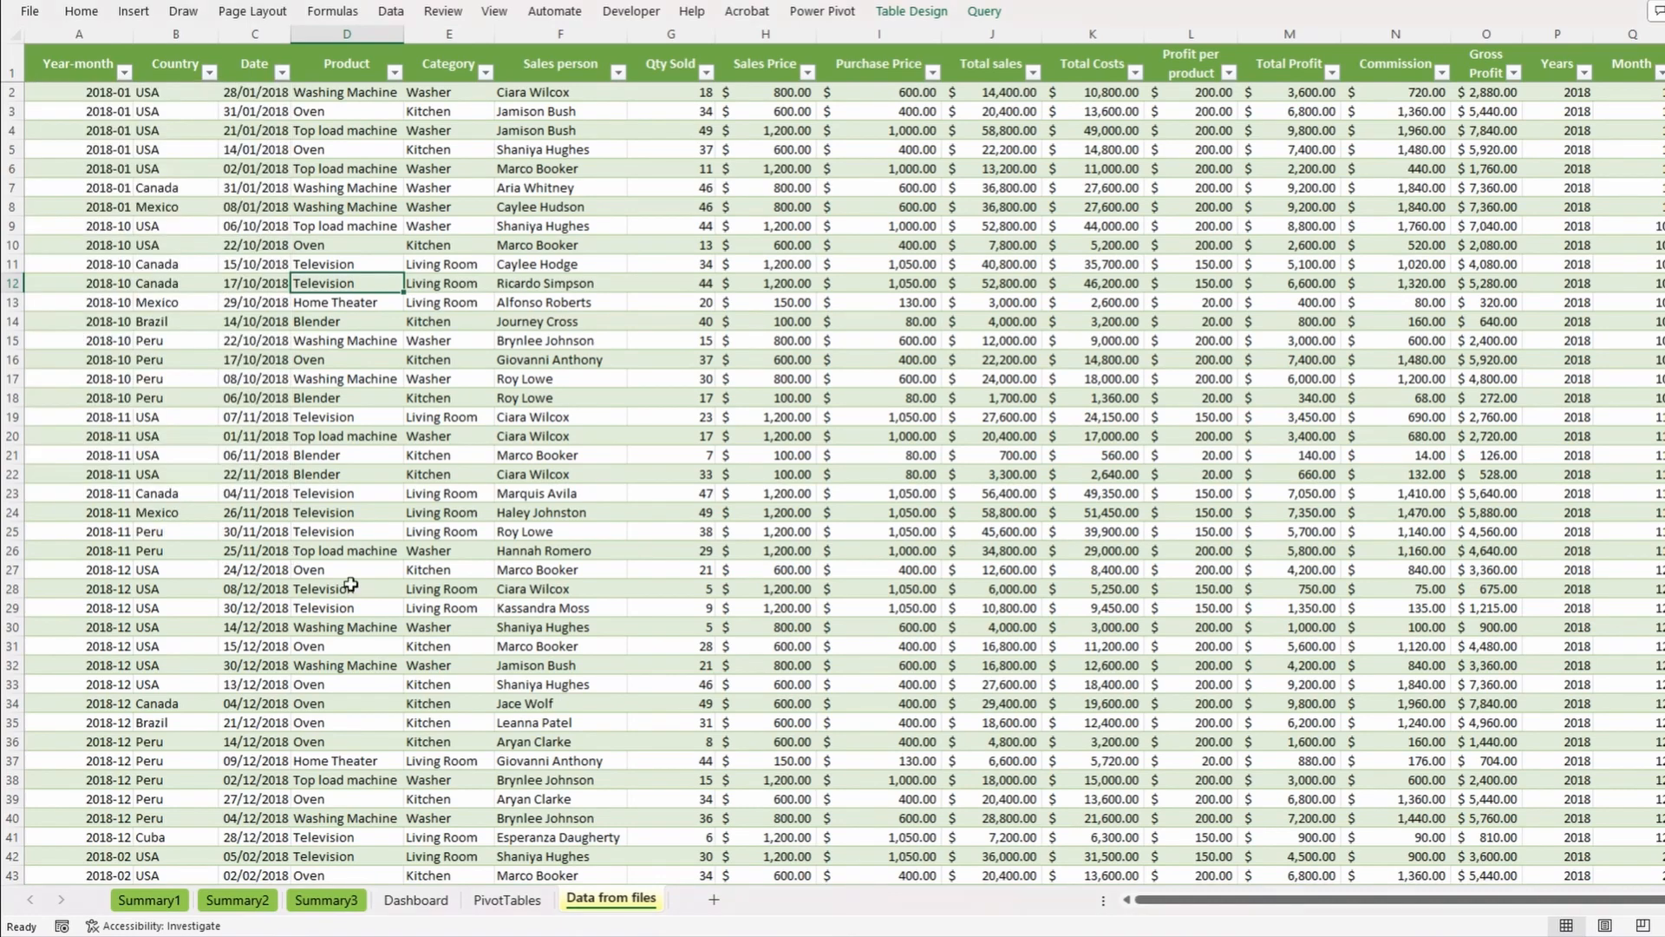
Go back to the Dashboard sheet and refresh all data once more to update the charts with the July 2023 records.
left_click(429, 906)
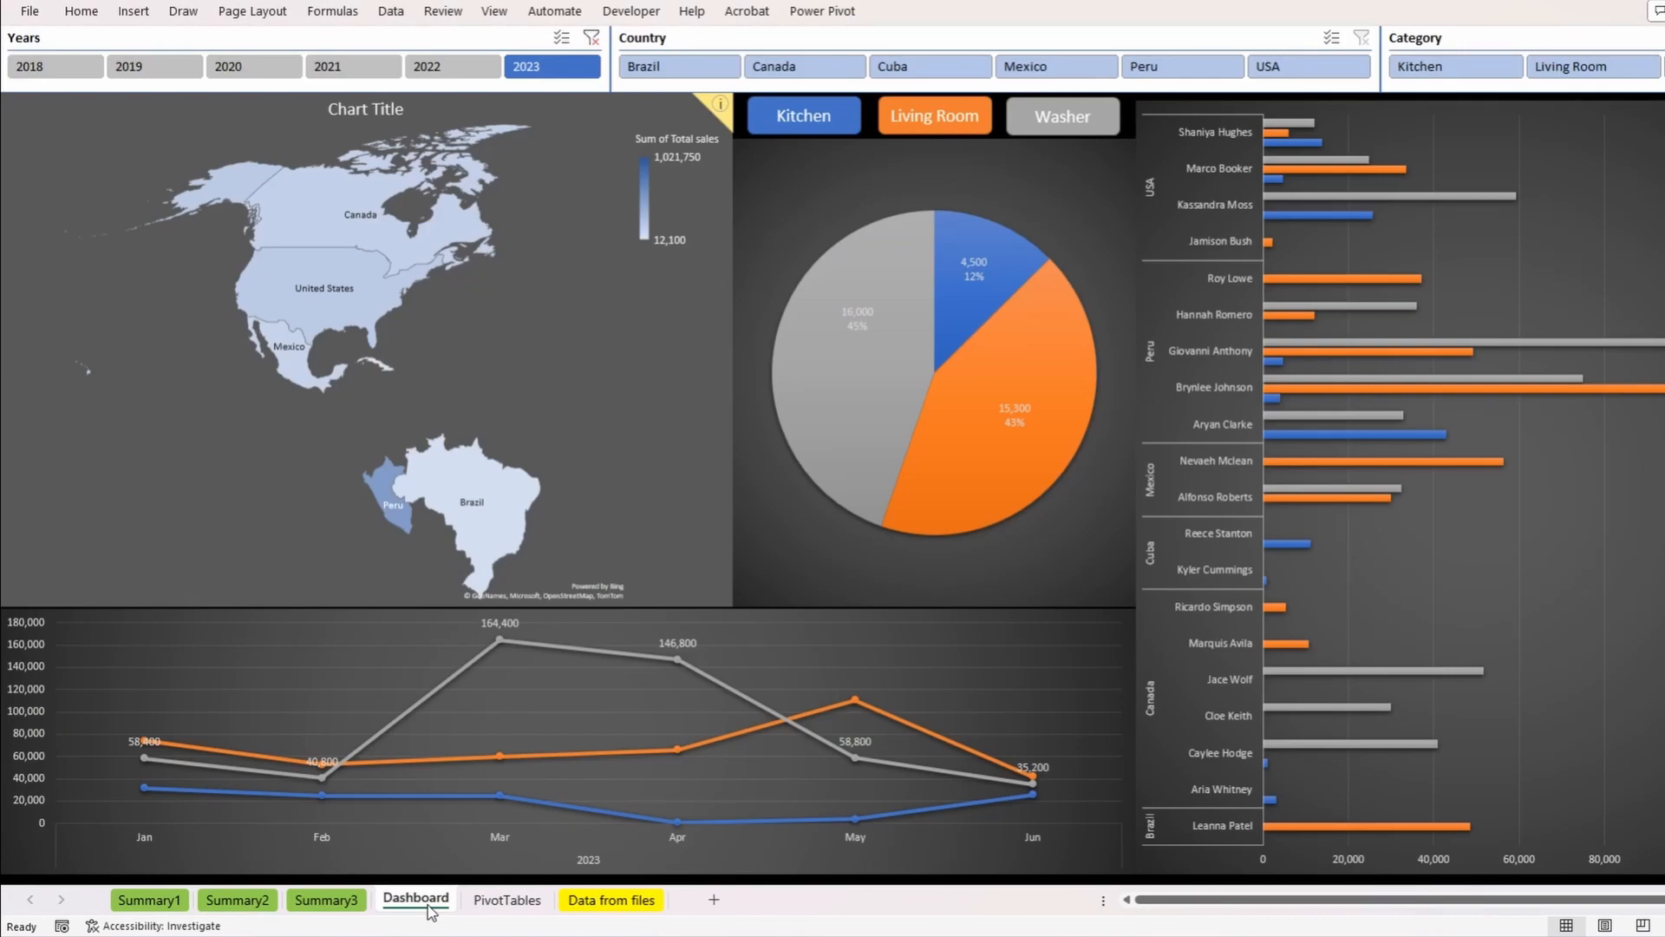
left_click(391, 11)
left_click(359, 83)
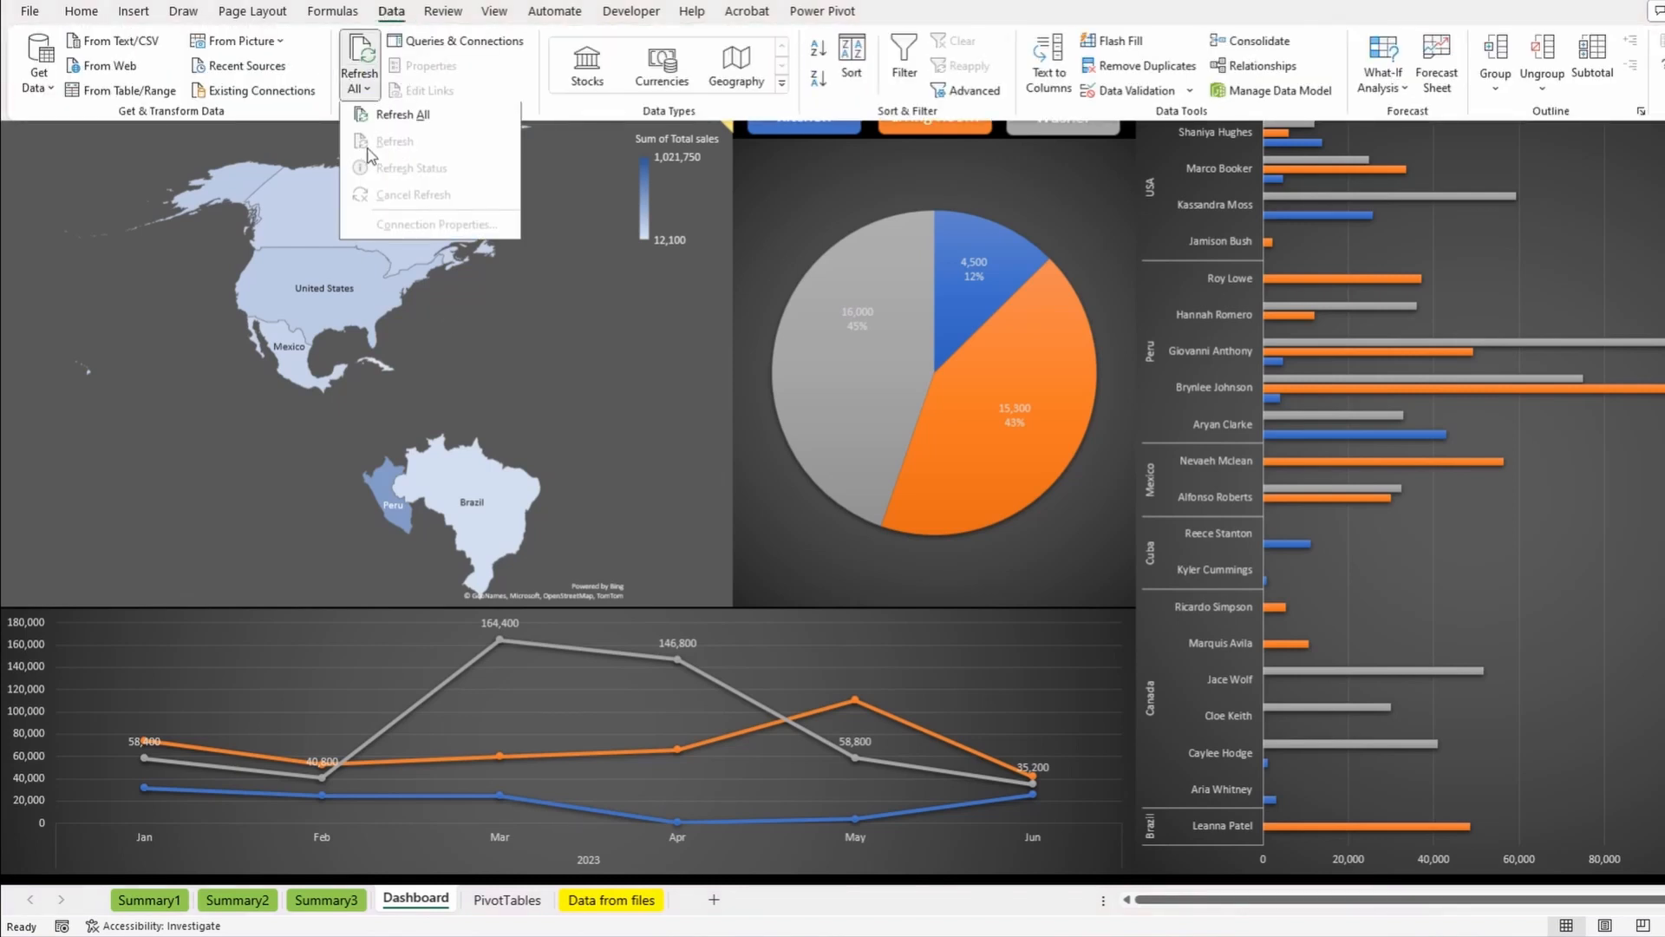
left_click(402, 115)
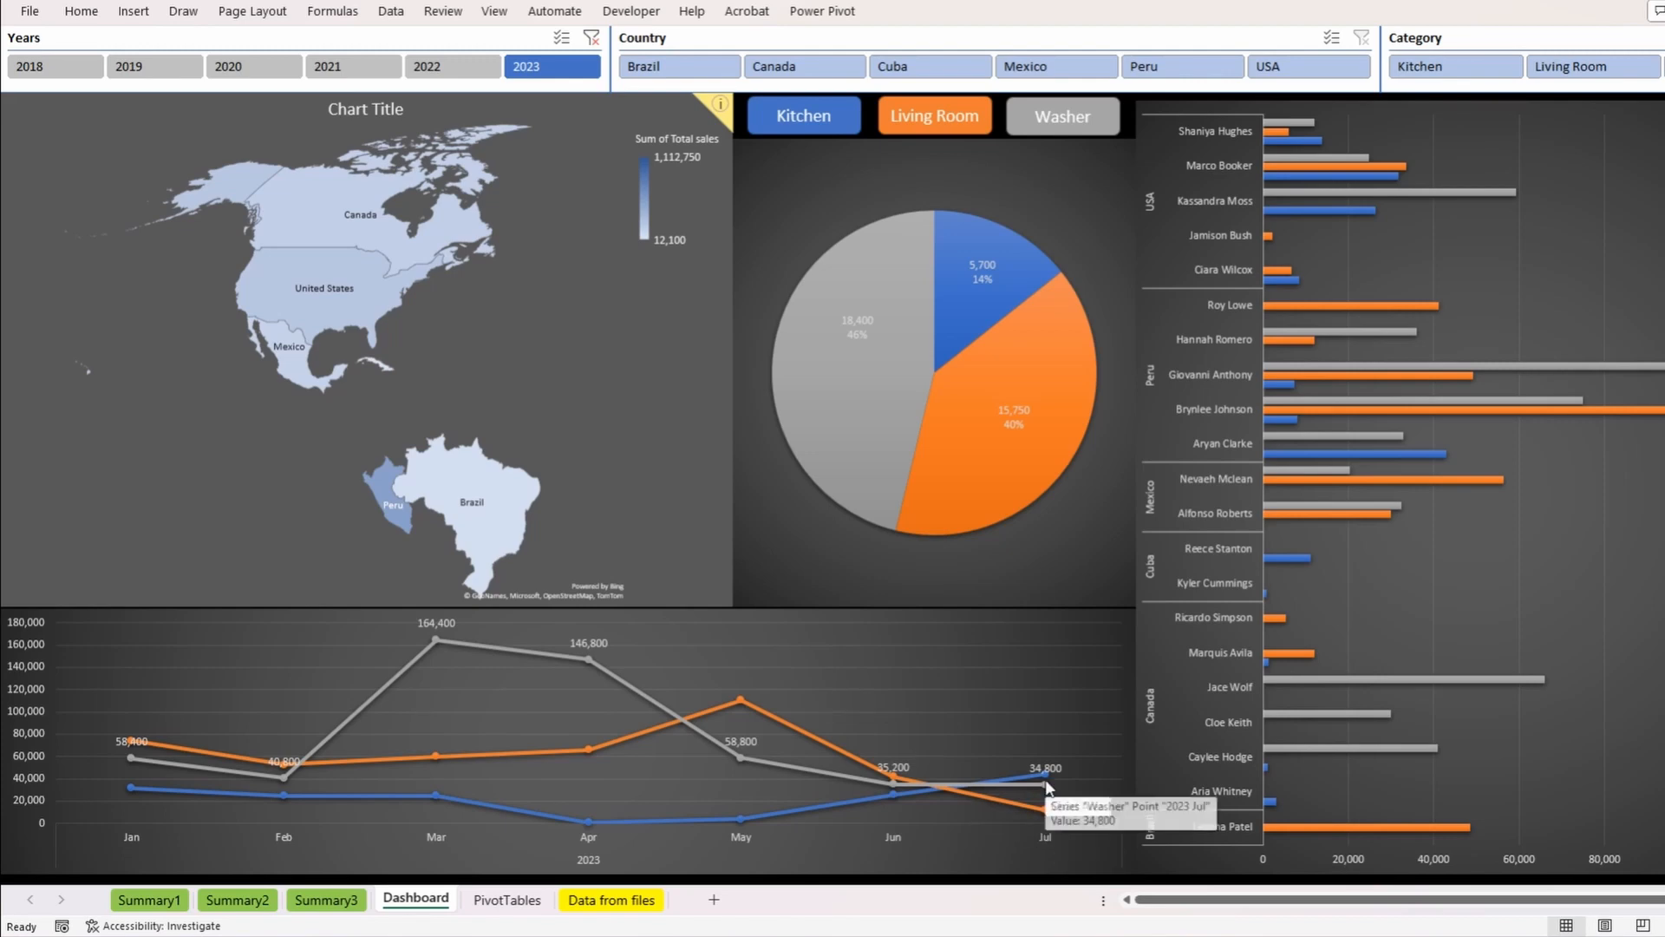
Examine the Jul-23 column of the Gross Profit Report on the Summary1 sheet.
left_click(150, 899)
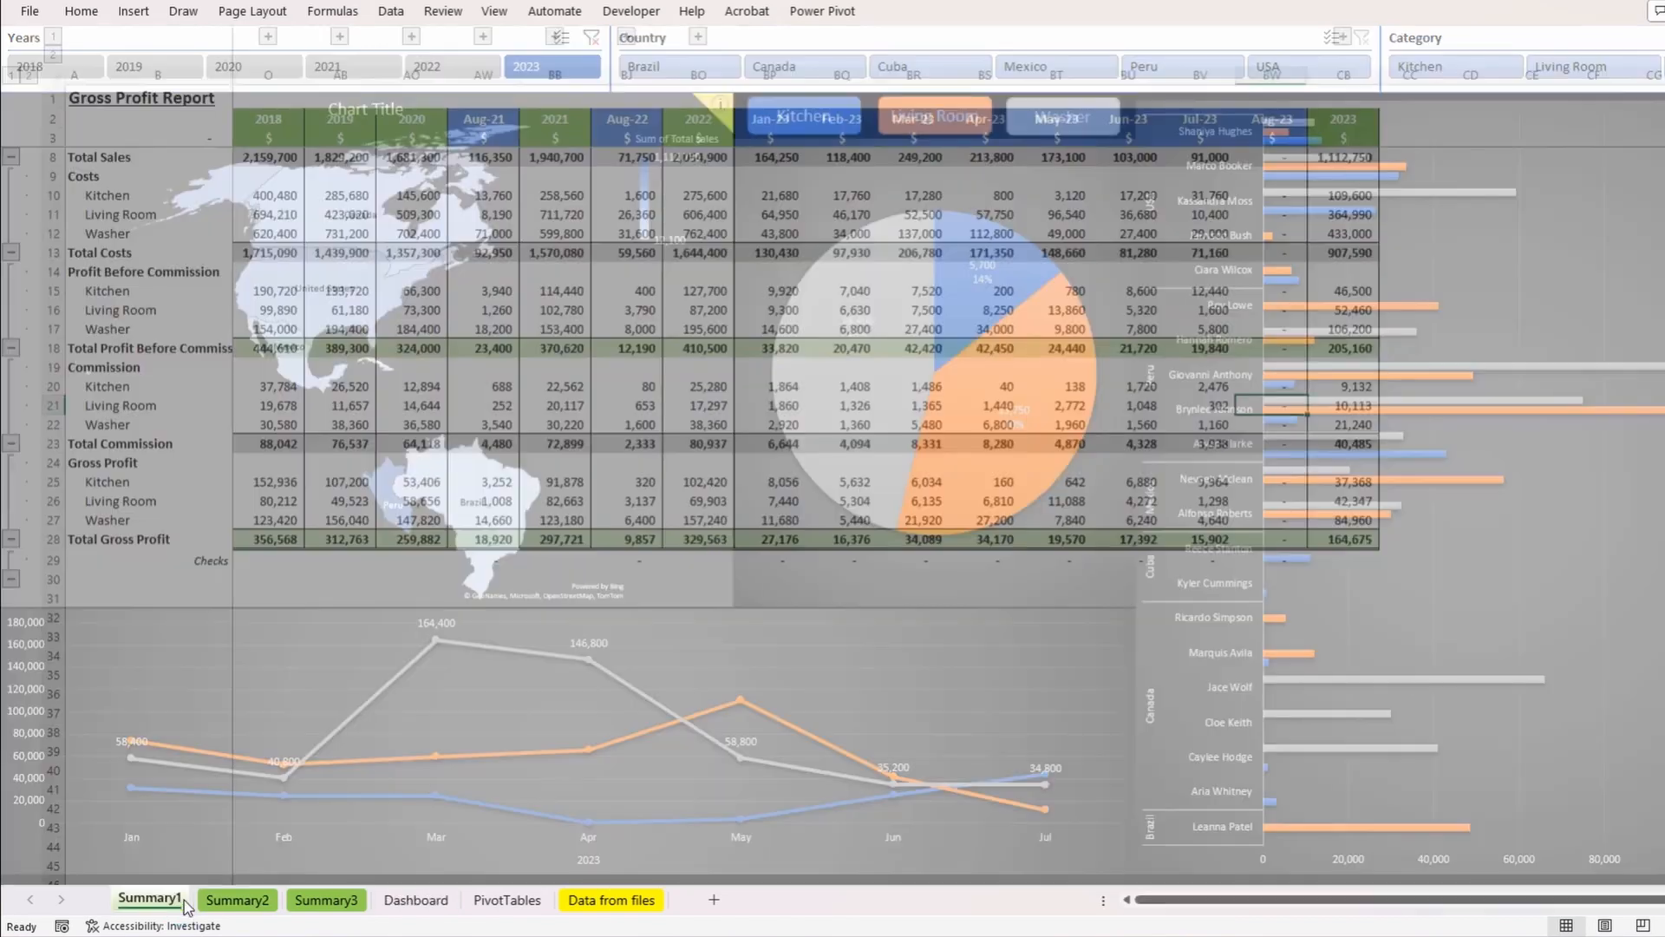
left_click(1199, 76)
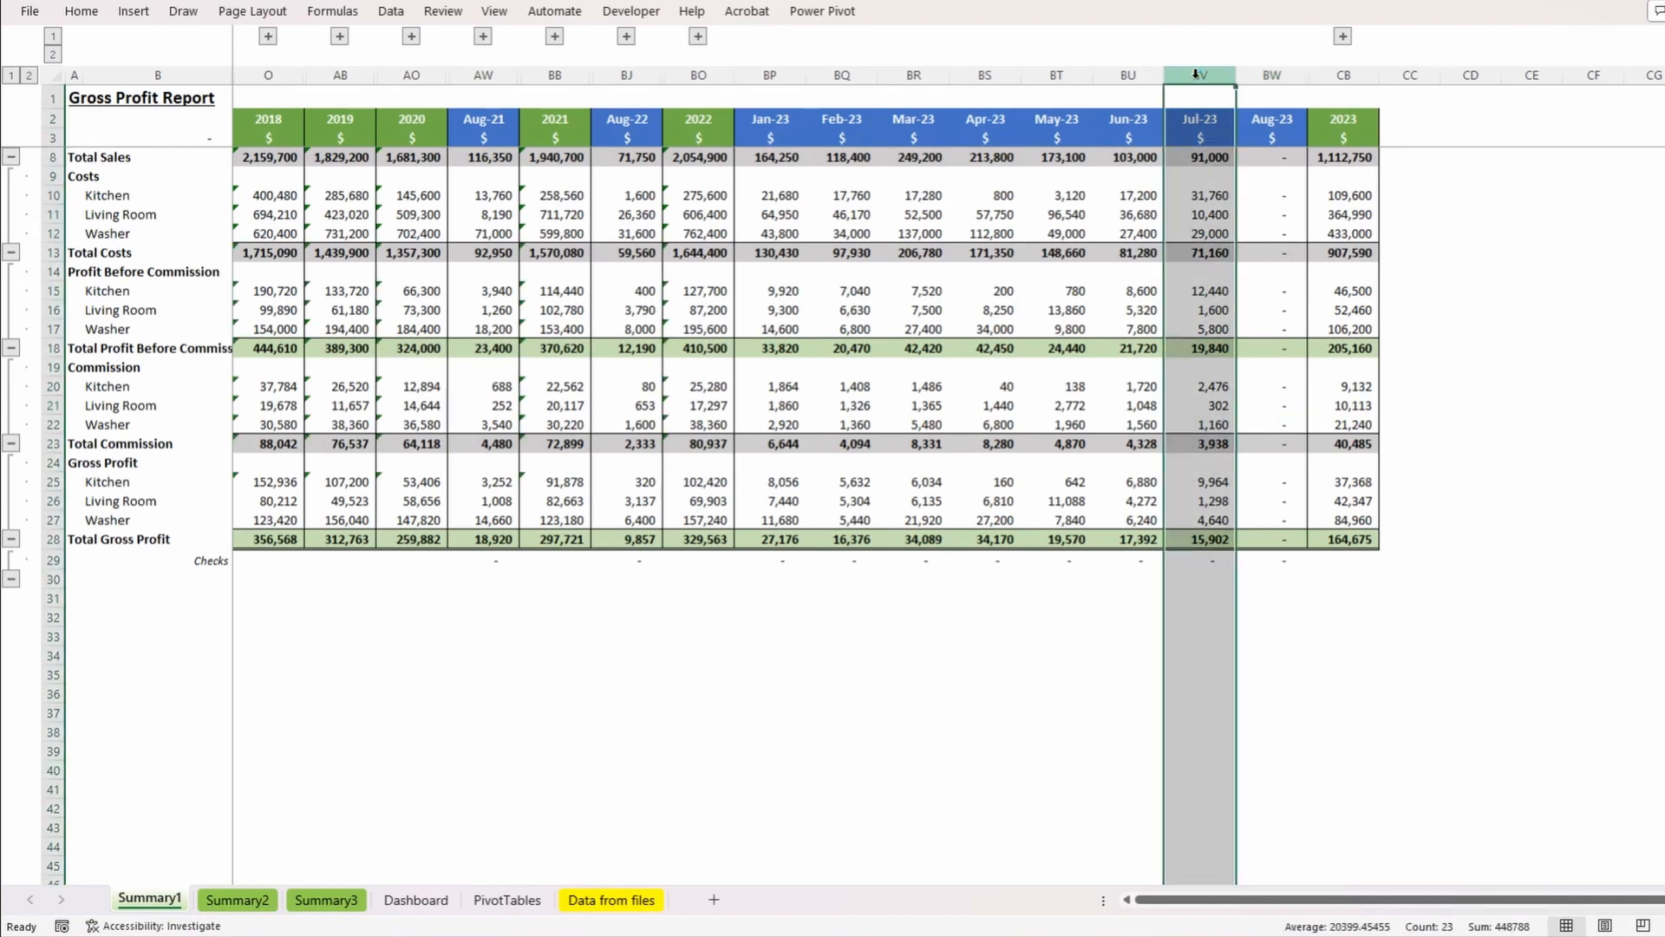
left_click(1205, 518)
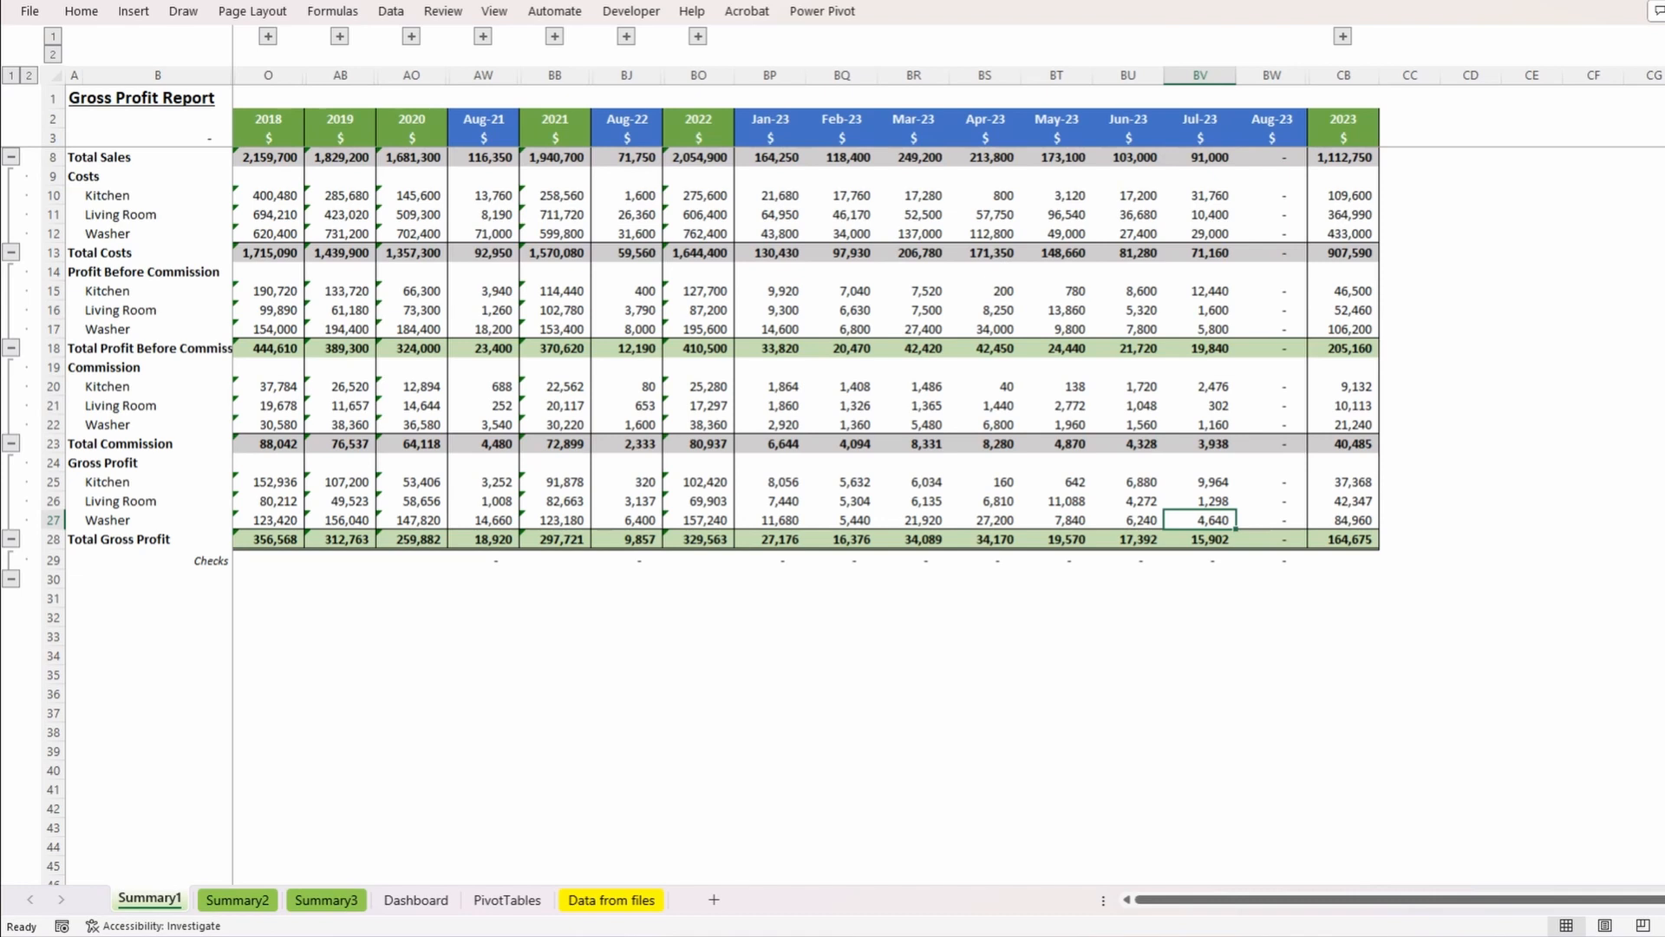
Refresh all data from the Summary1 sheet and check the Aug-23 column of the Gross Profit Report.
key("alt+Tab")
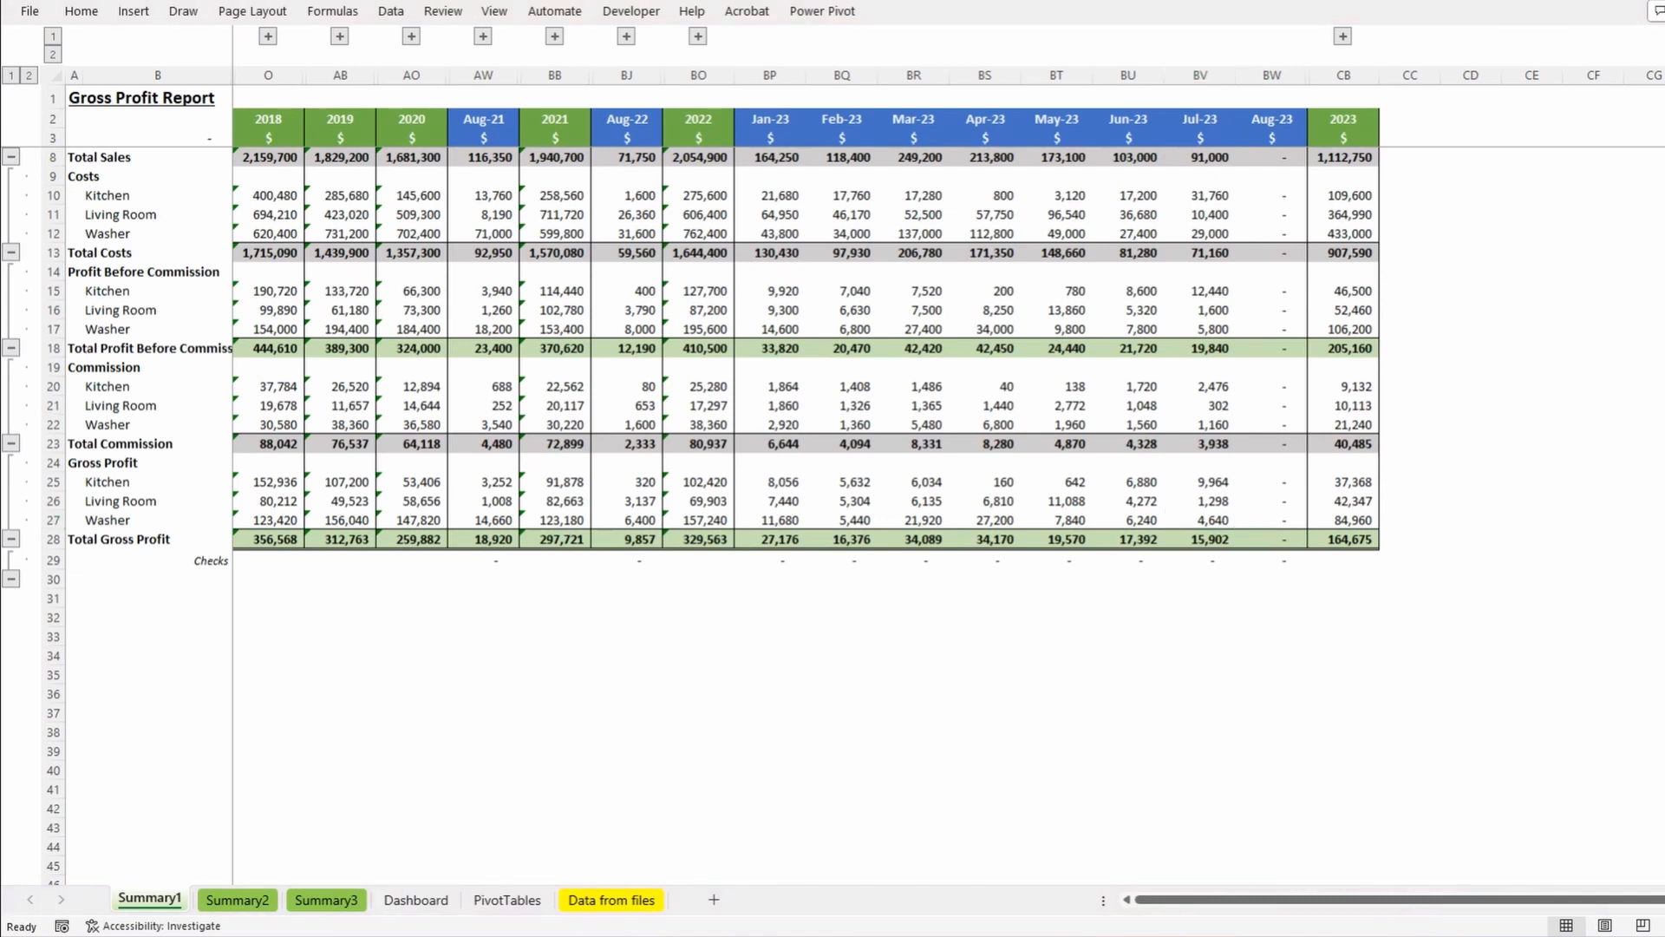
key("alt+Tab")
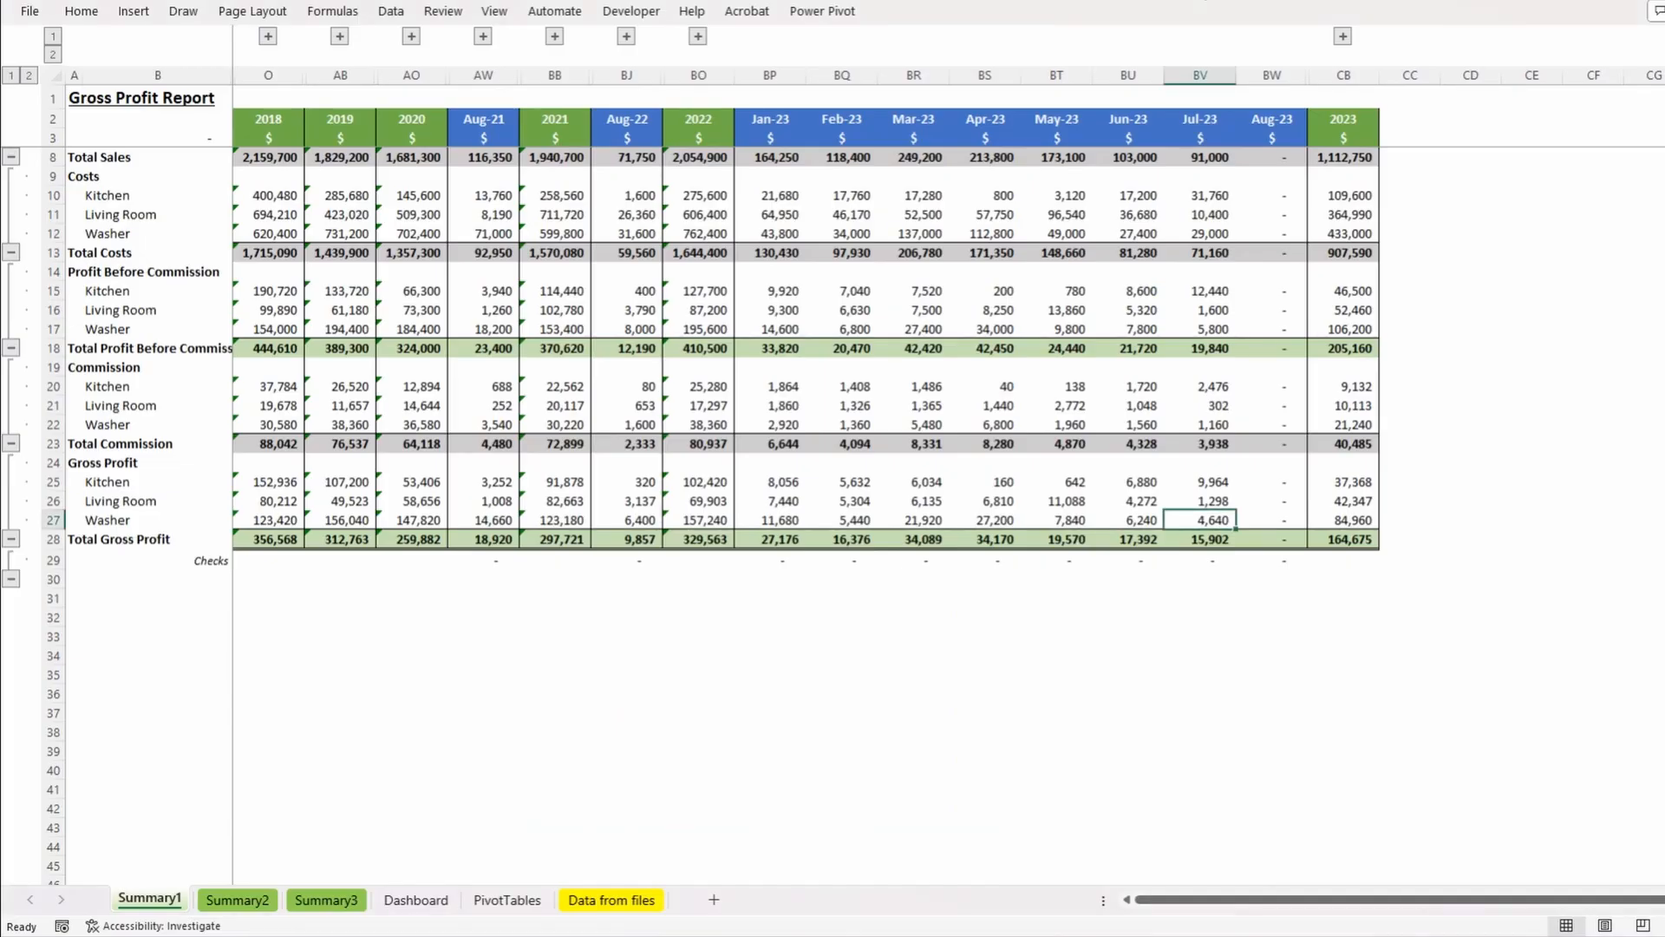
left_click(388, 18)
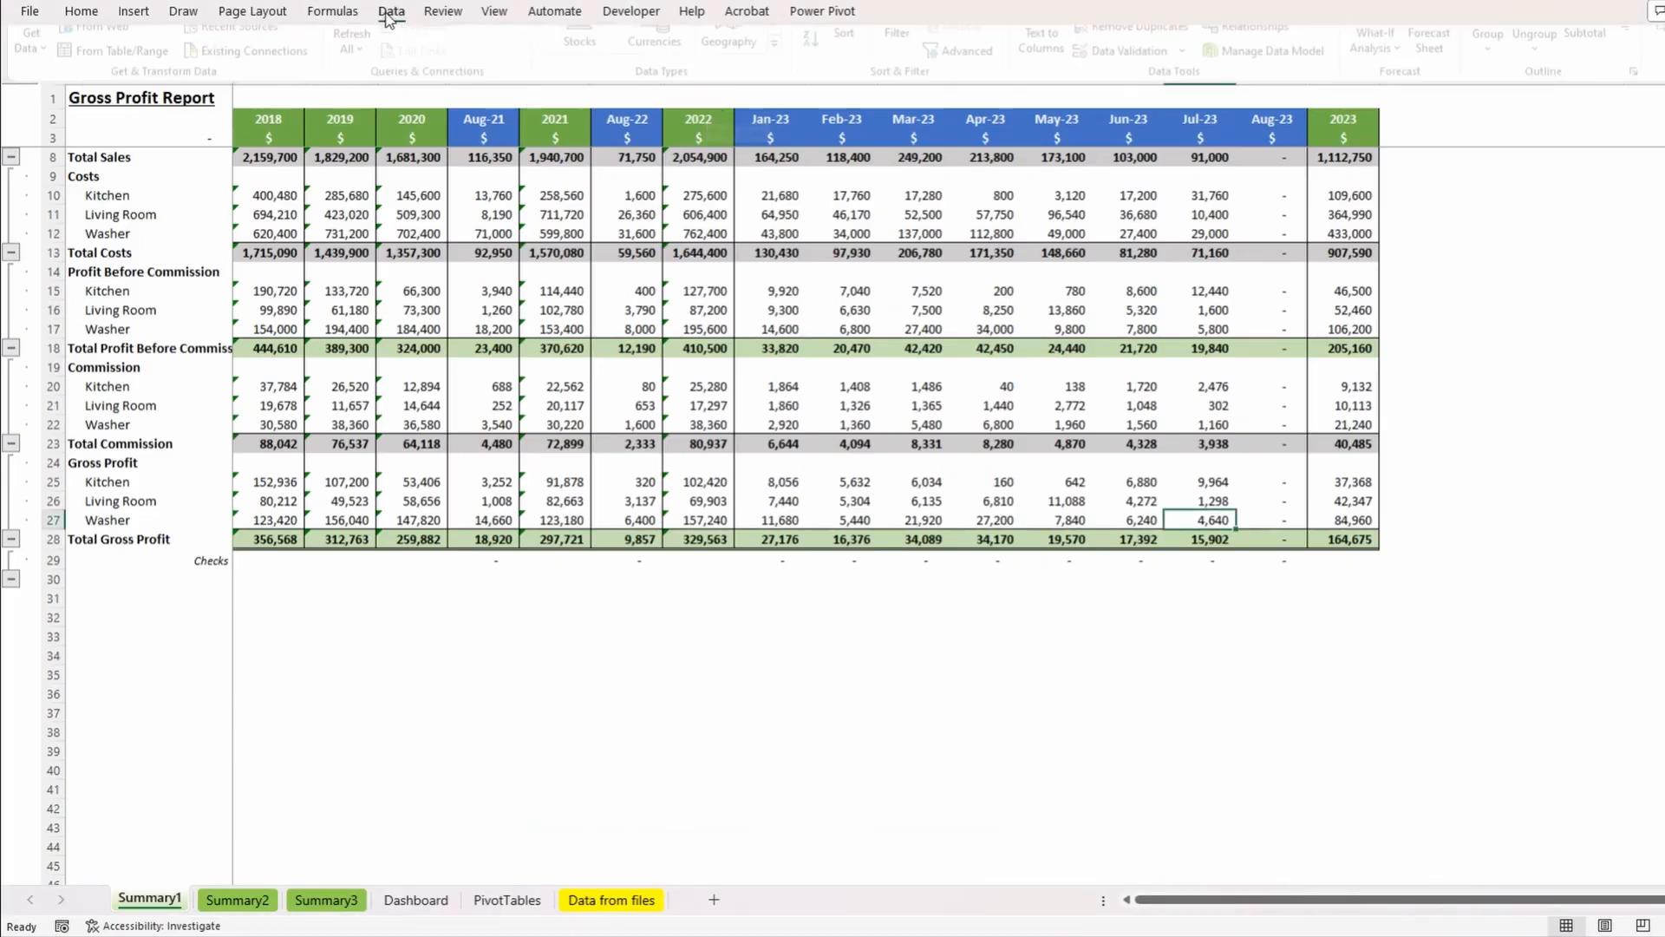
left_click(359, 85)
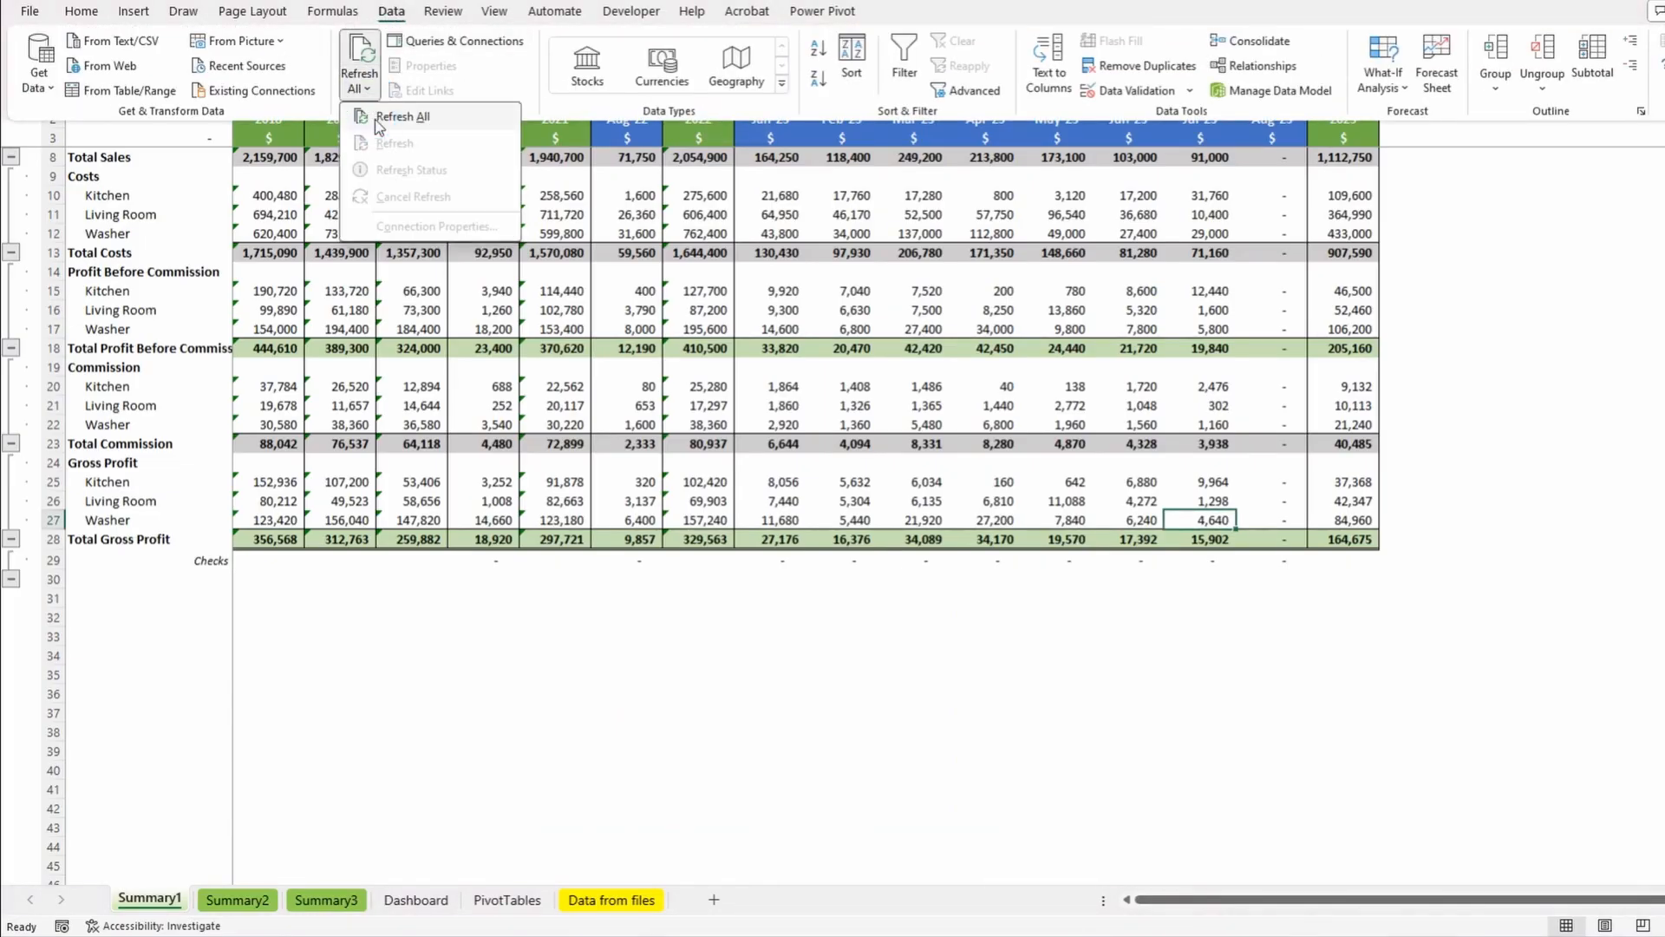
left_click(373, 117)
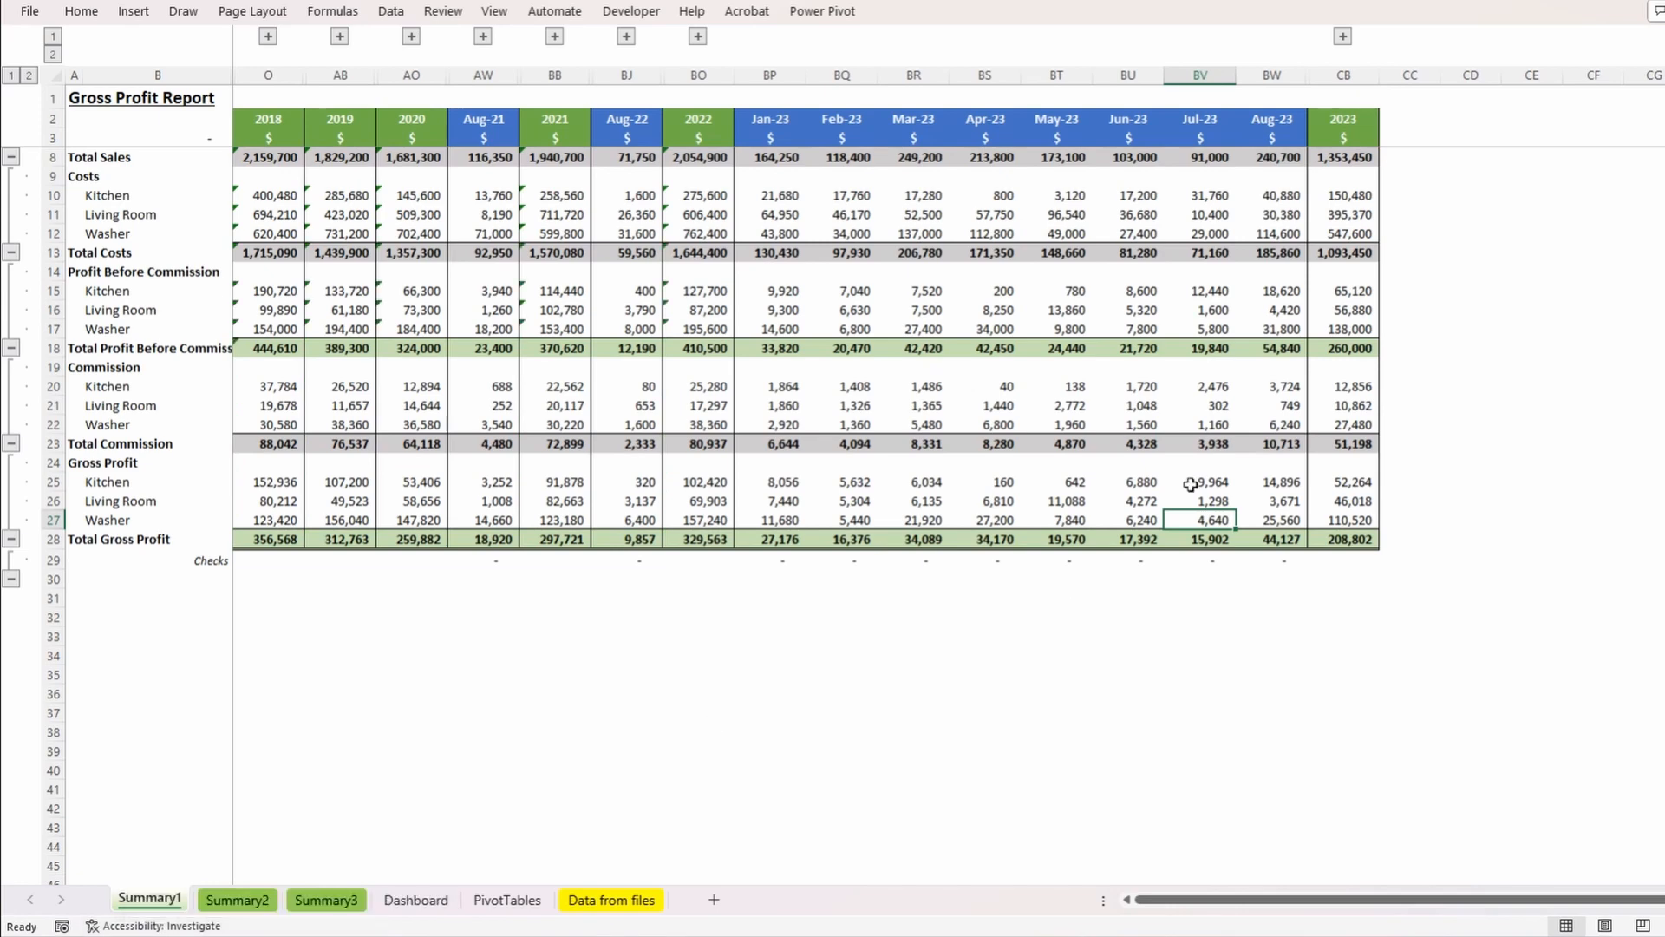
left_click(1272, 76)
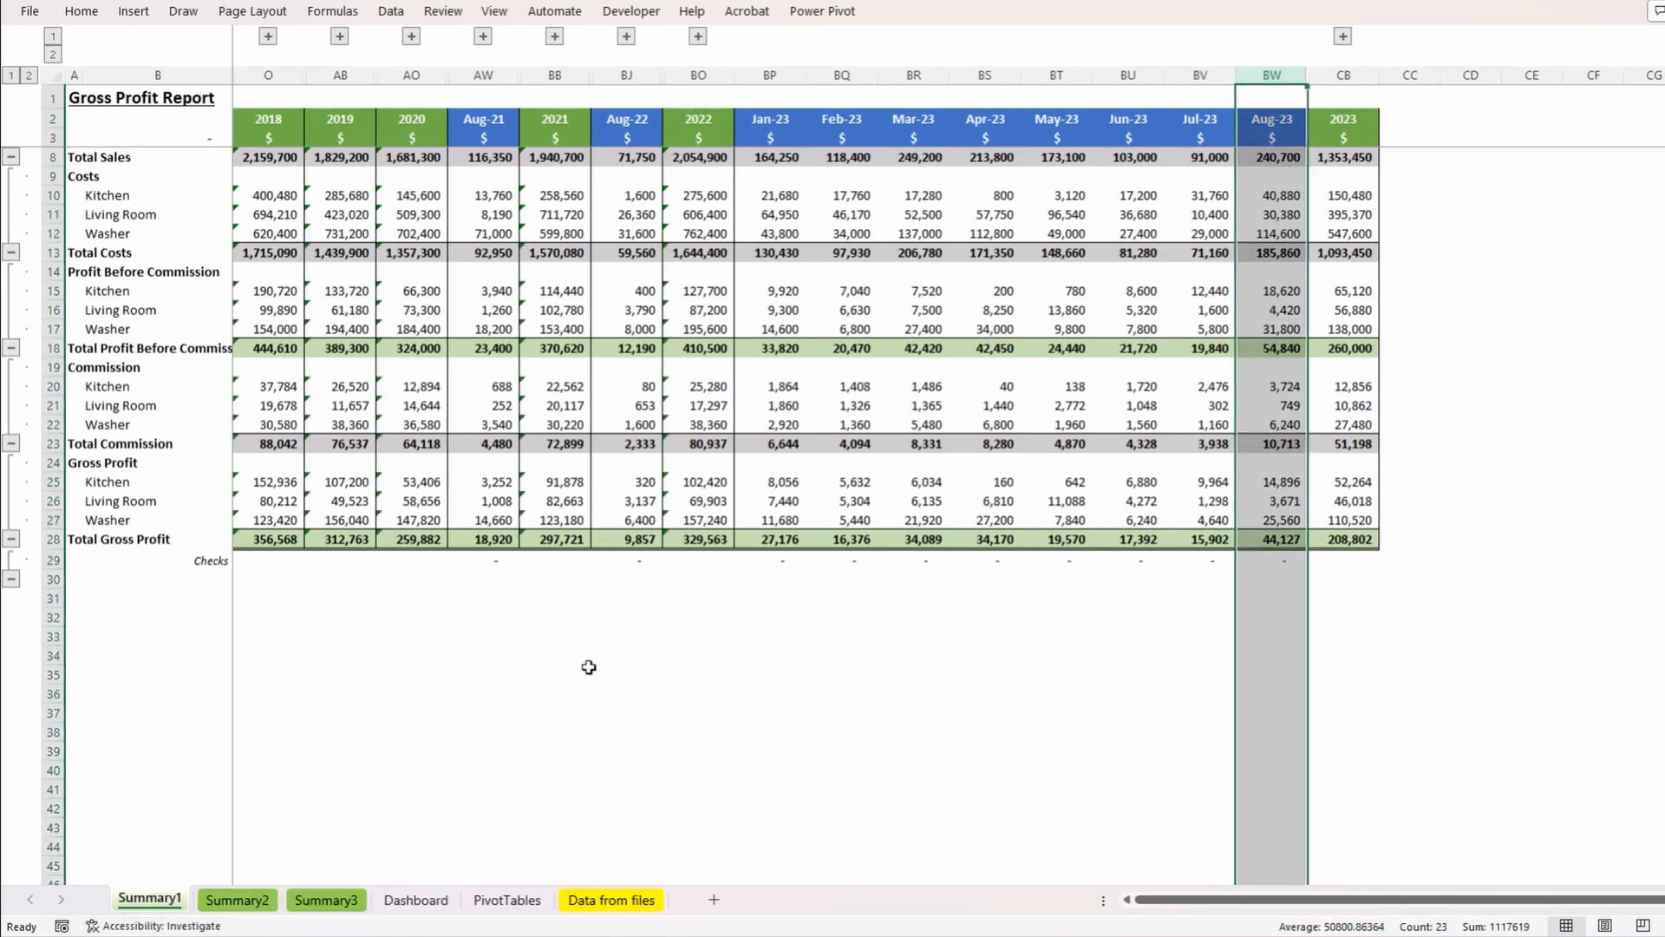
Return to the Dashboard sheet and refresh all data to bring August 2023 into its charts.
left_click(414, 899)
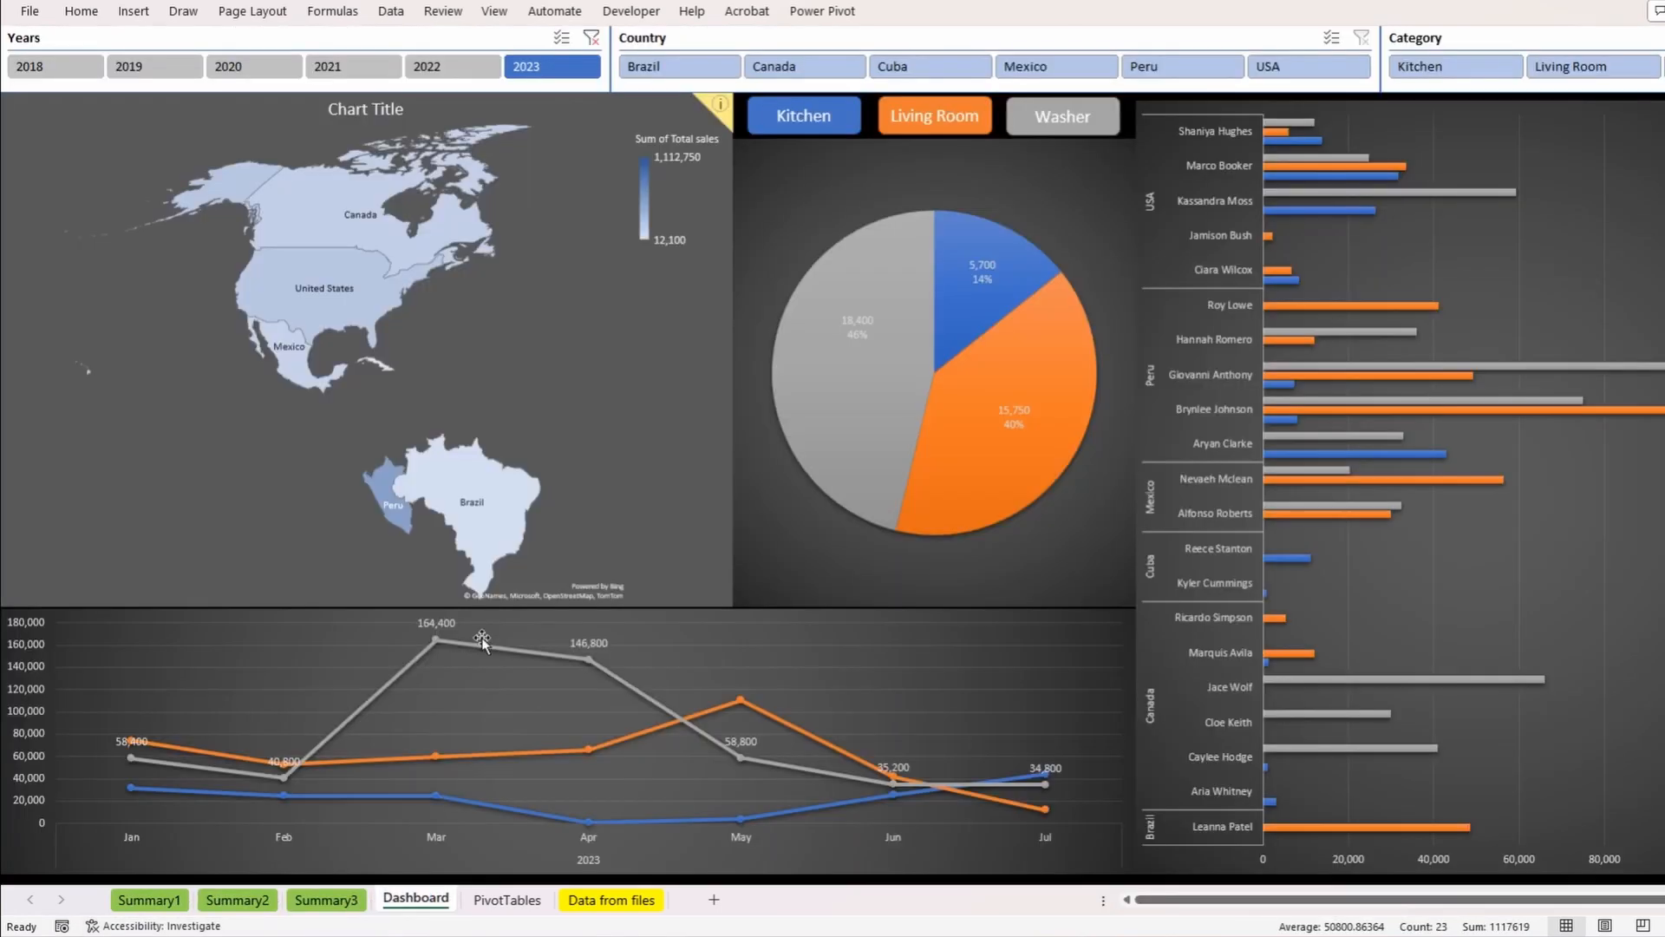
left_click(844, 618)
left_click(392, 11)
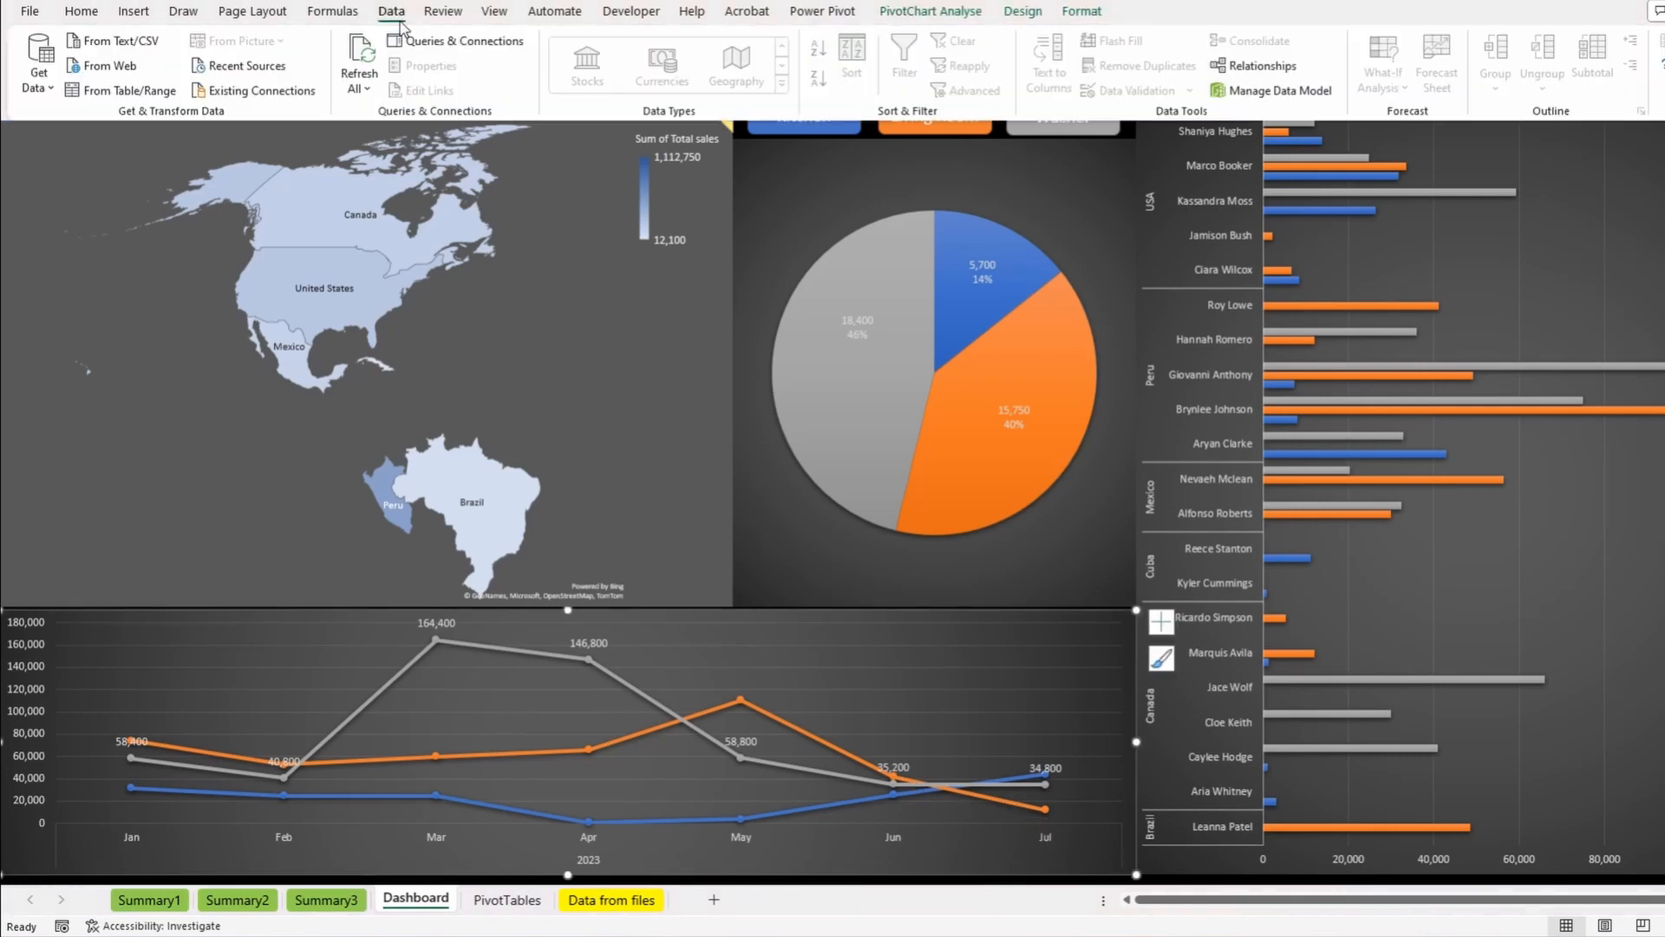
left_click(349, 92)
left_click(382, 116)
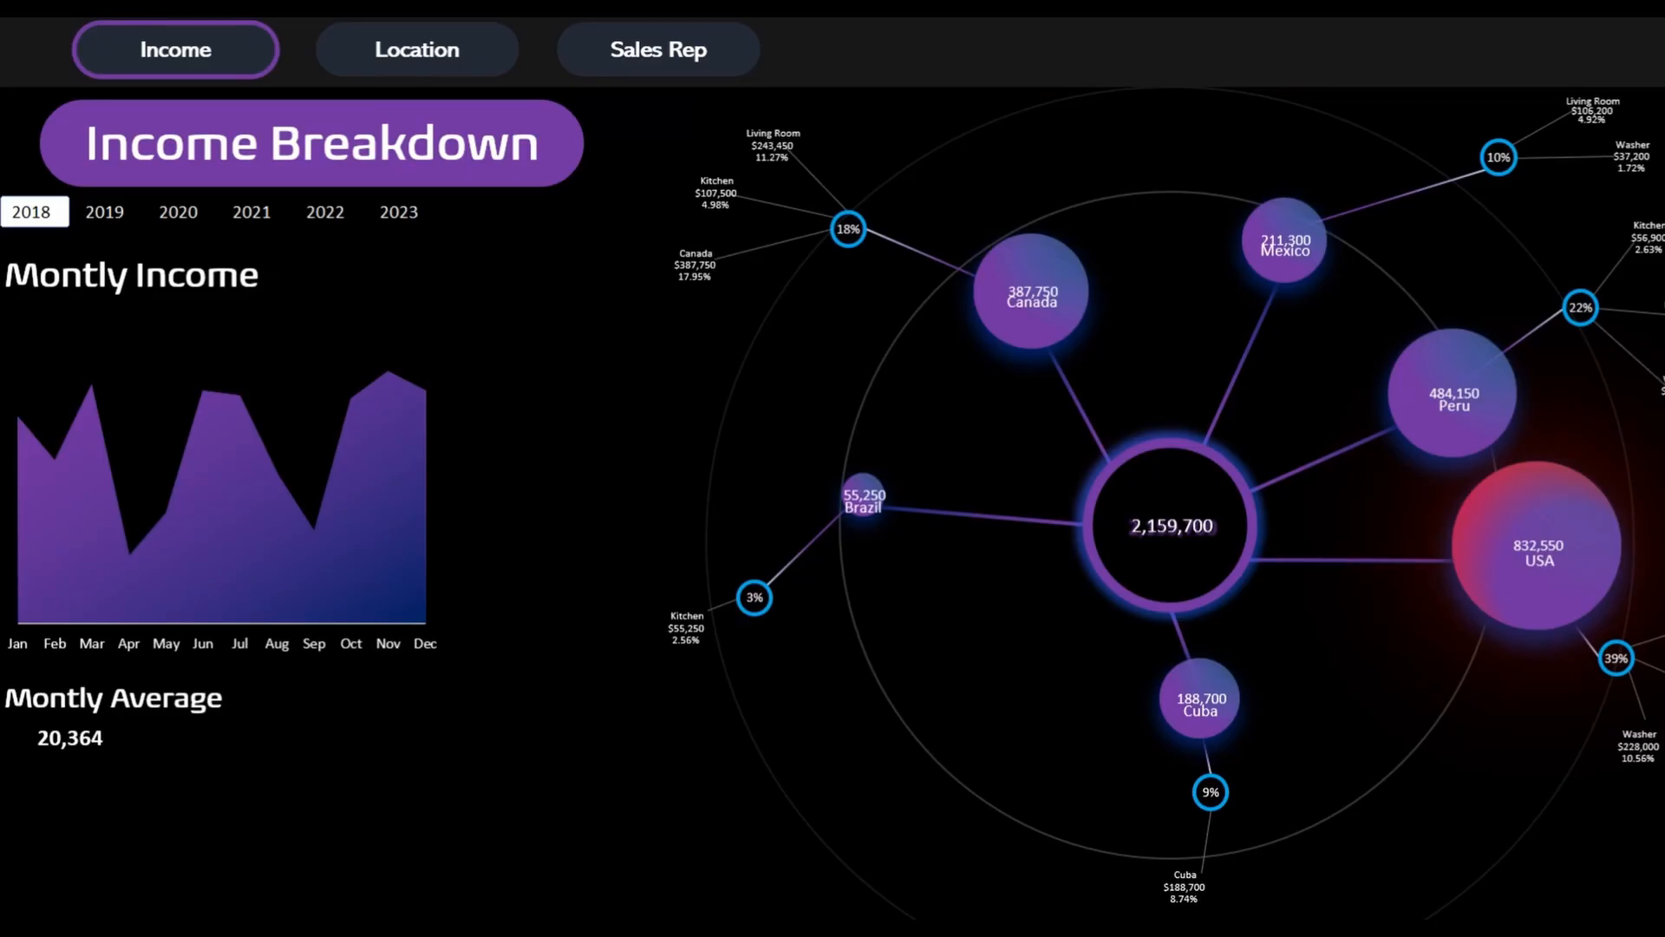
View the Income Breakdown dashboard for 2019 and 2020.
left_click(111, 217)
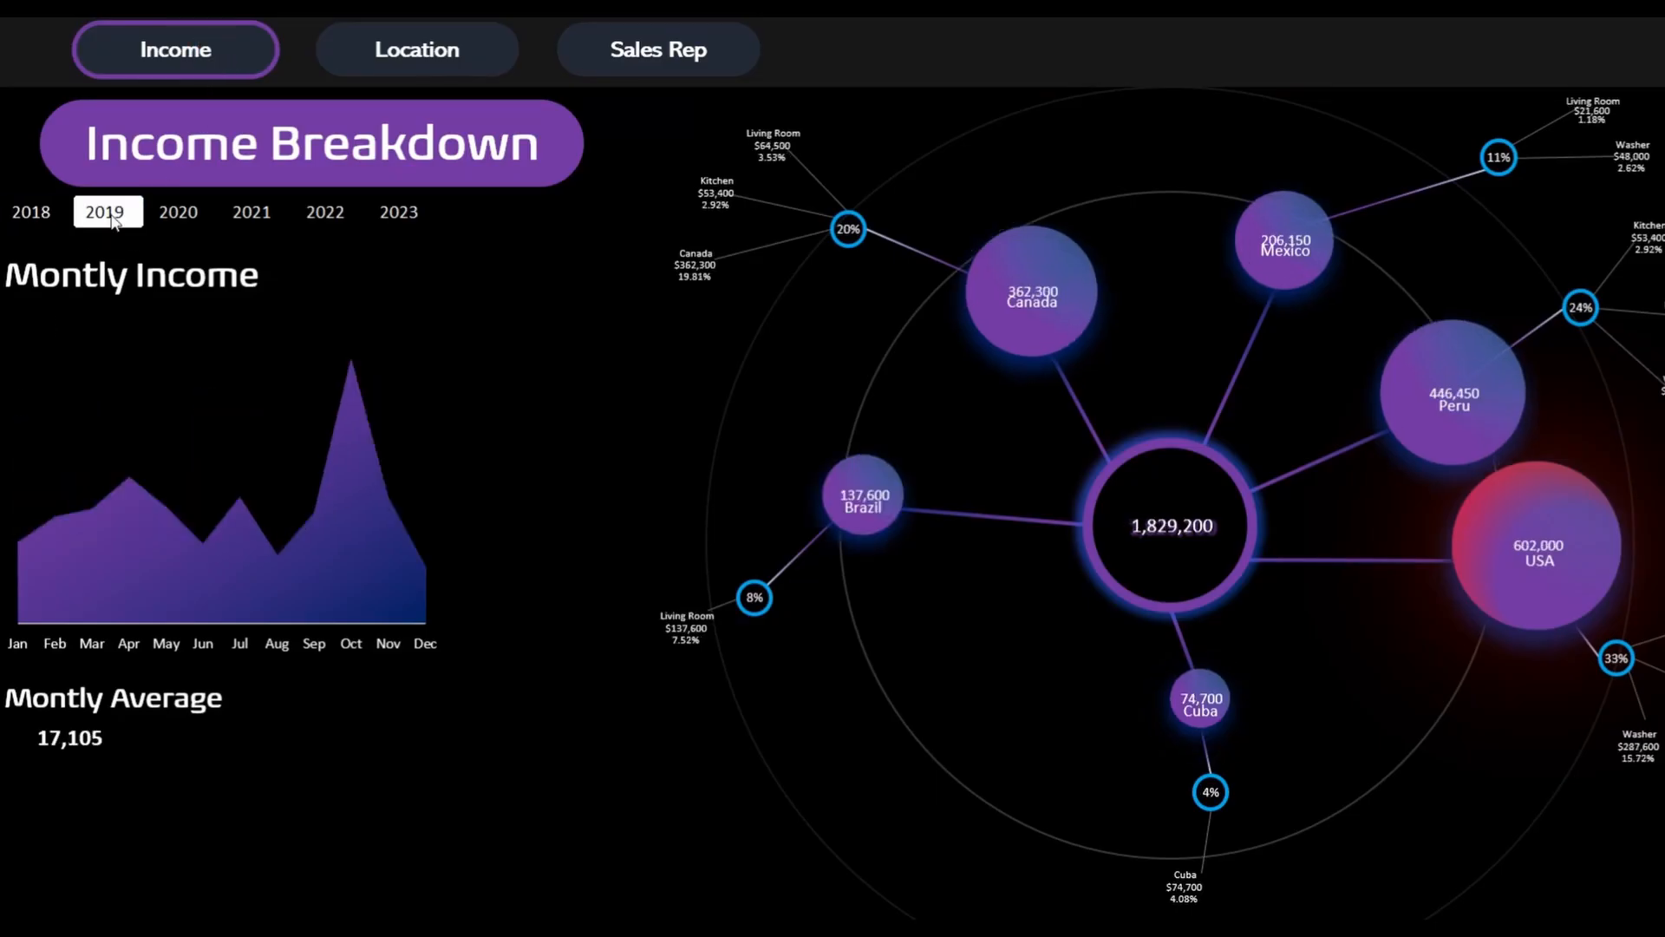
left_click(172, 220)
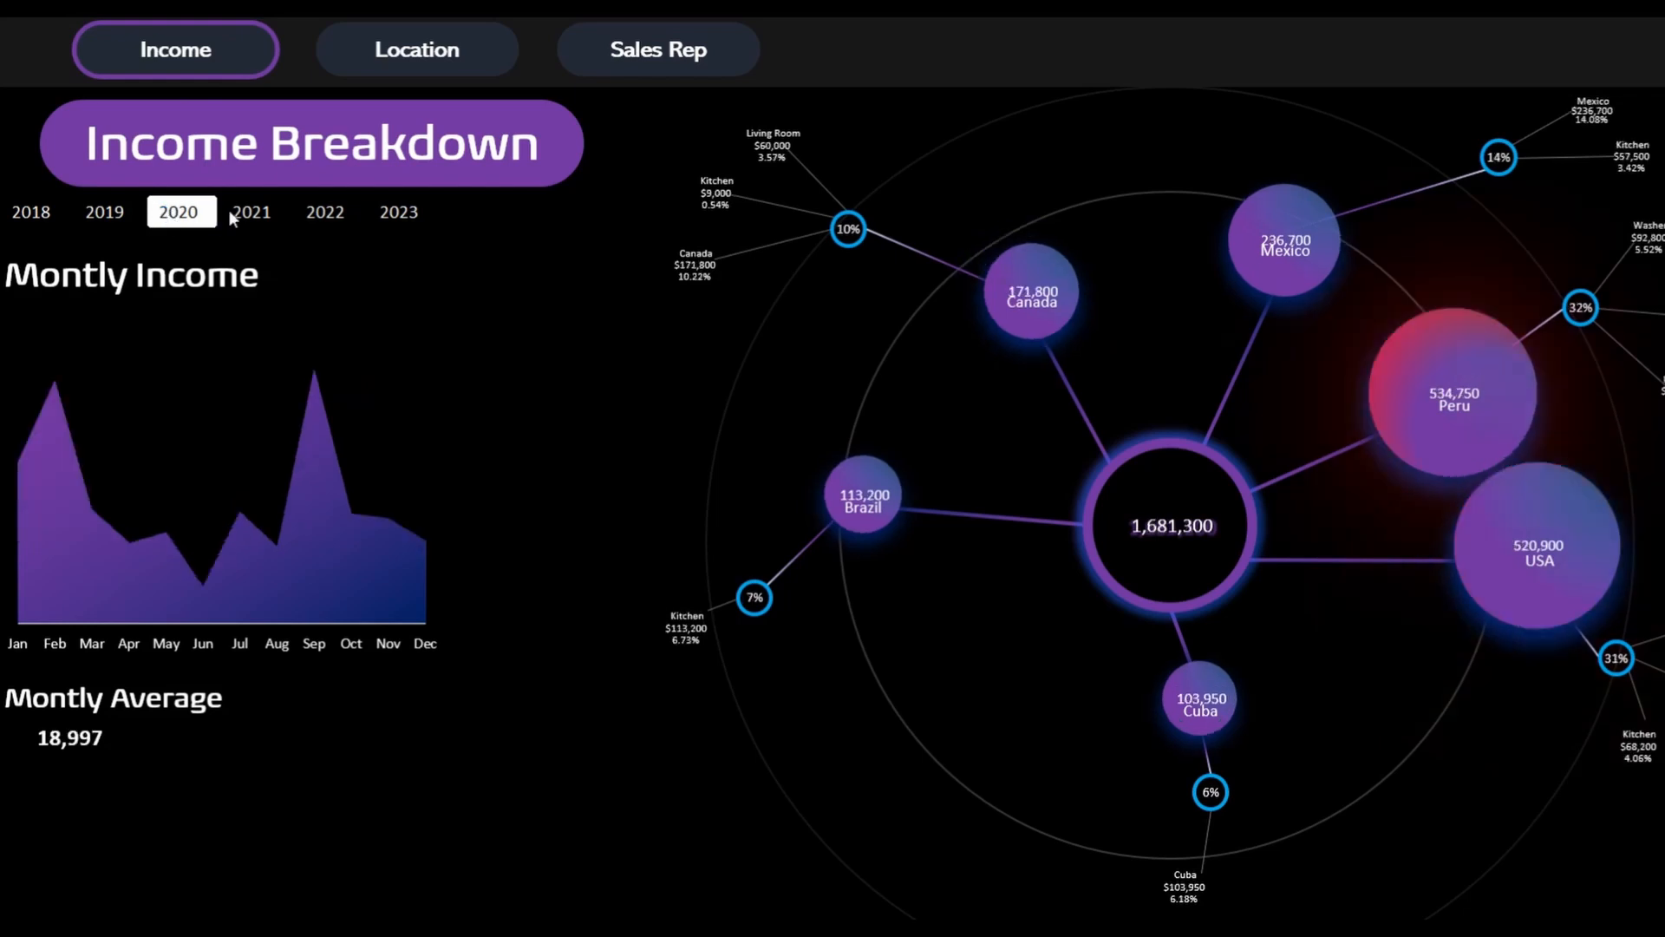